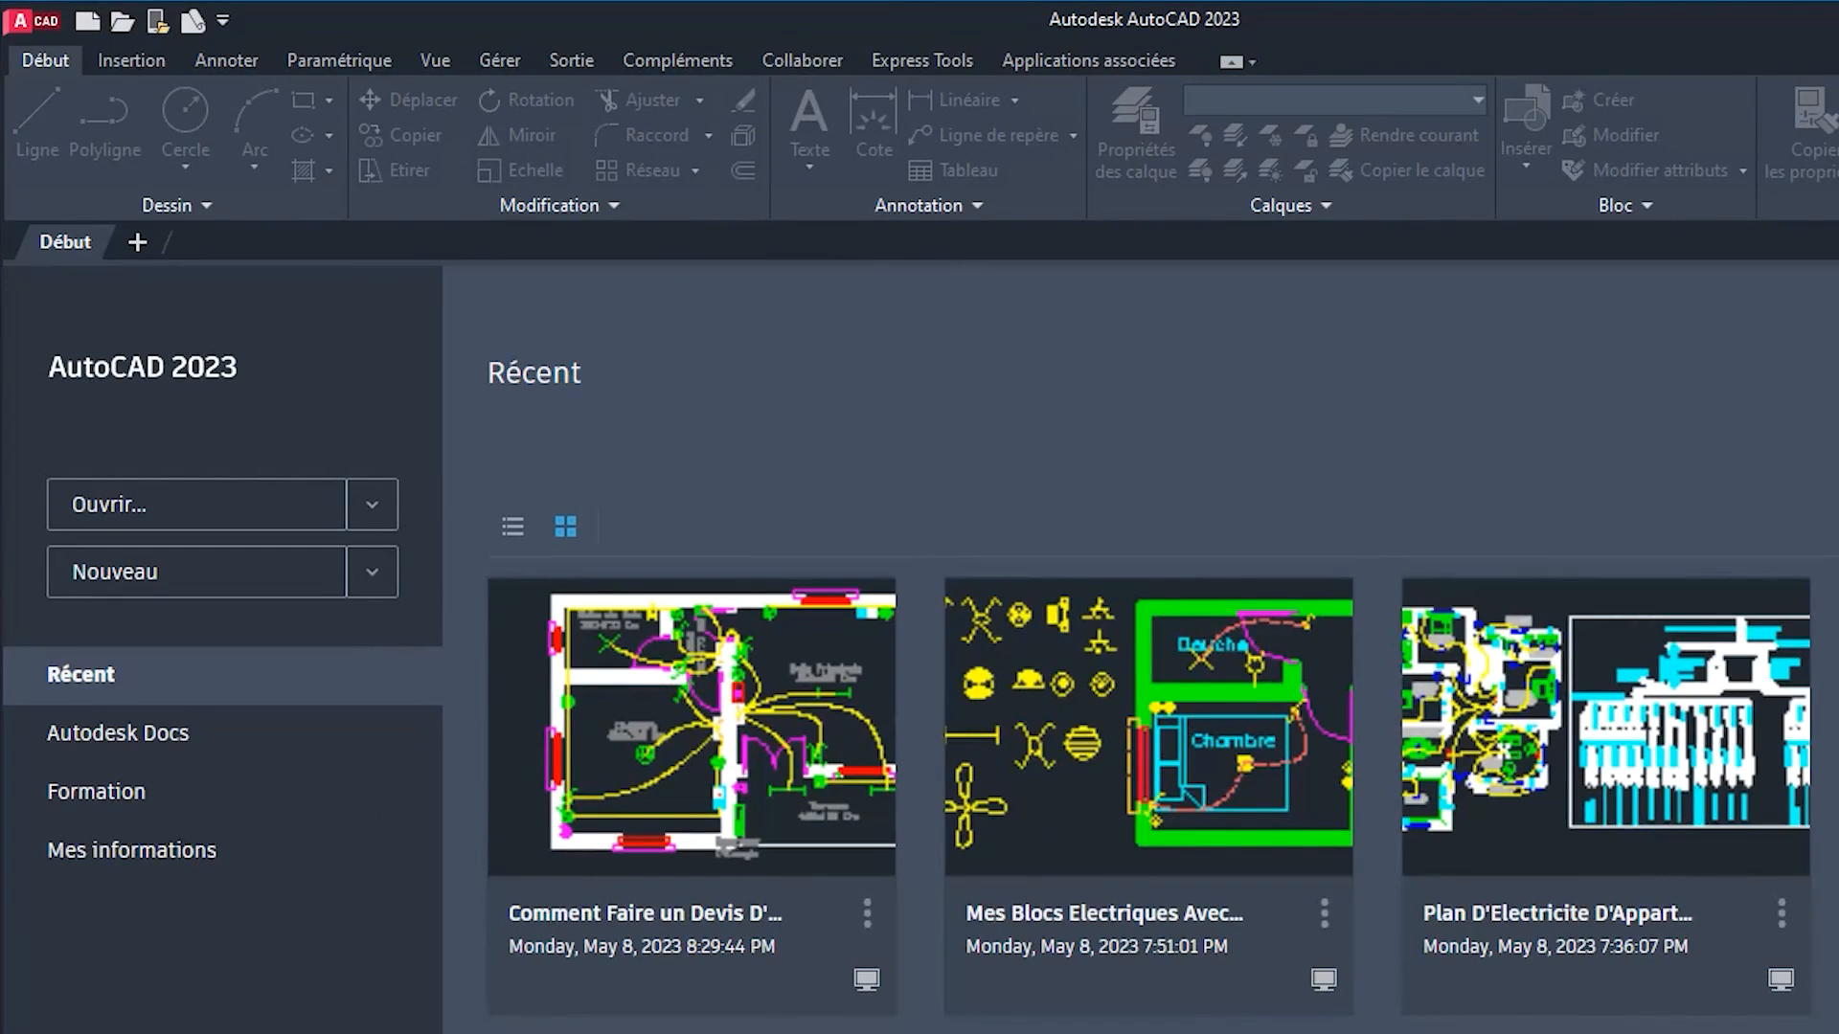
Step: Create a new drawing from the acadiso template
key(alt+Tab)
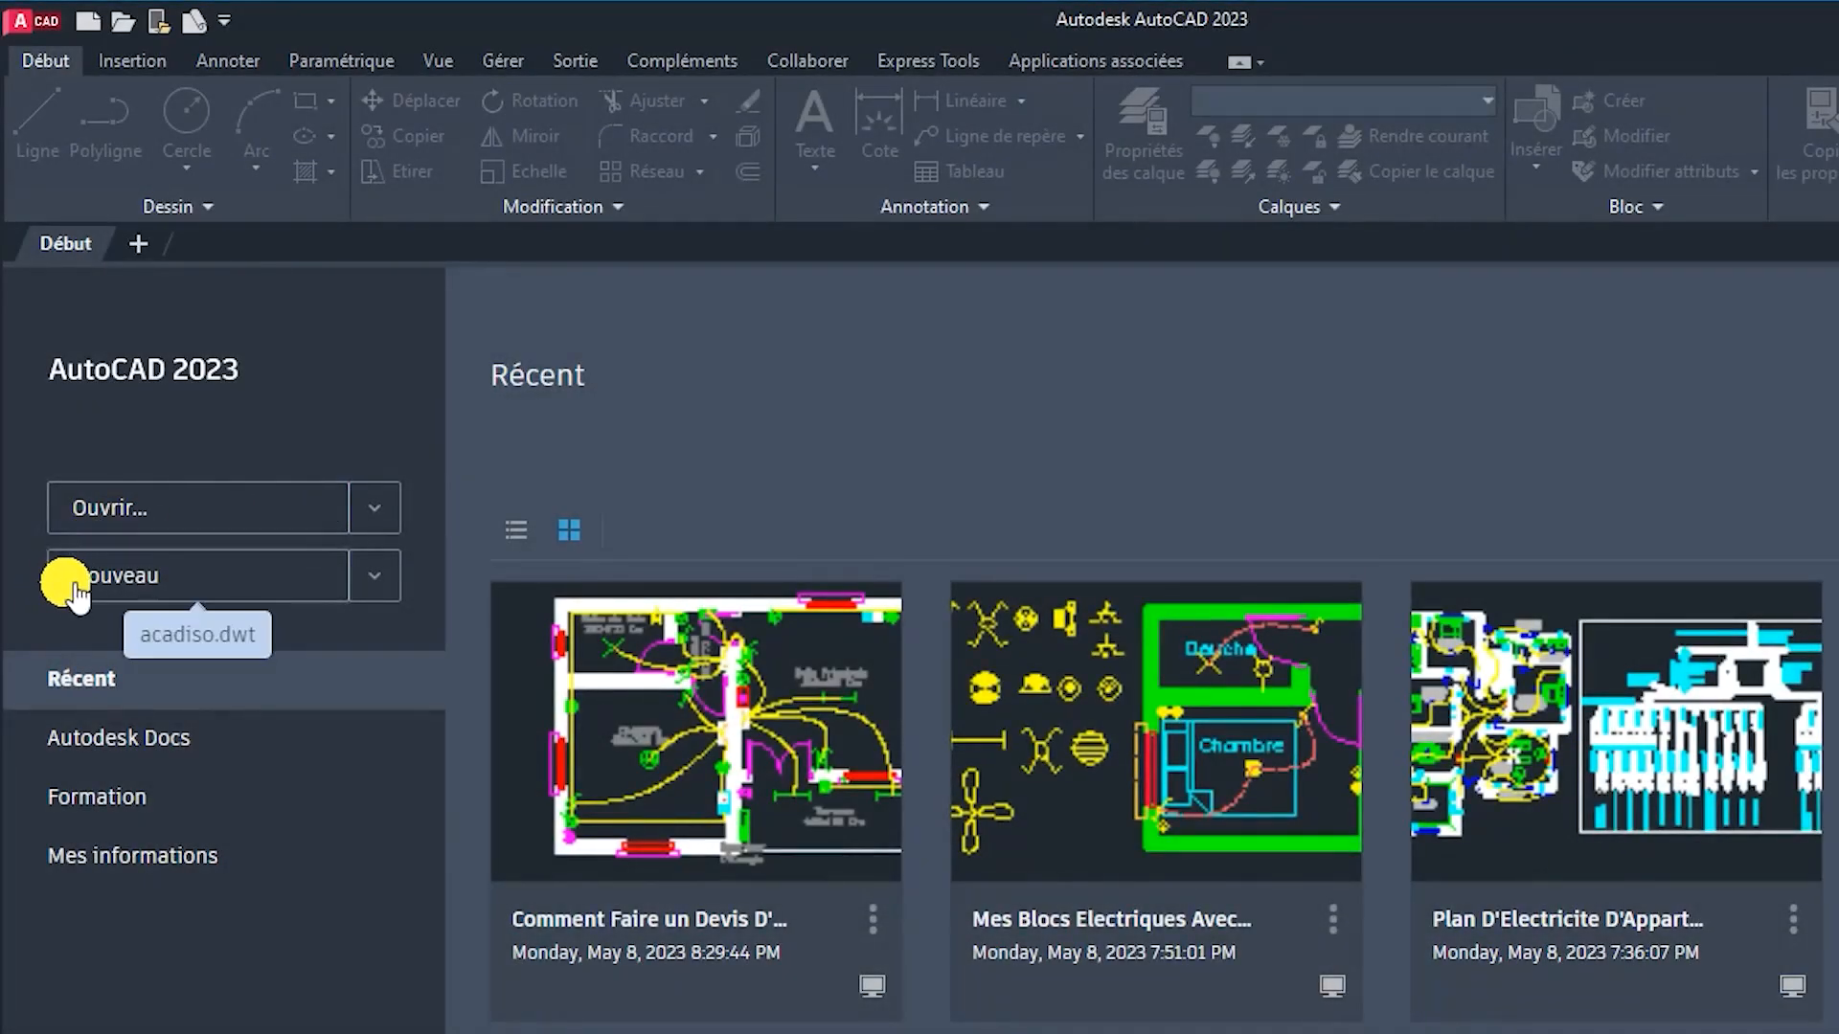
click(374, 578)
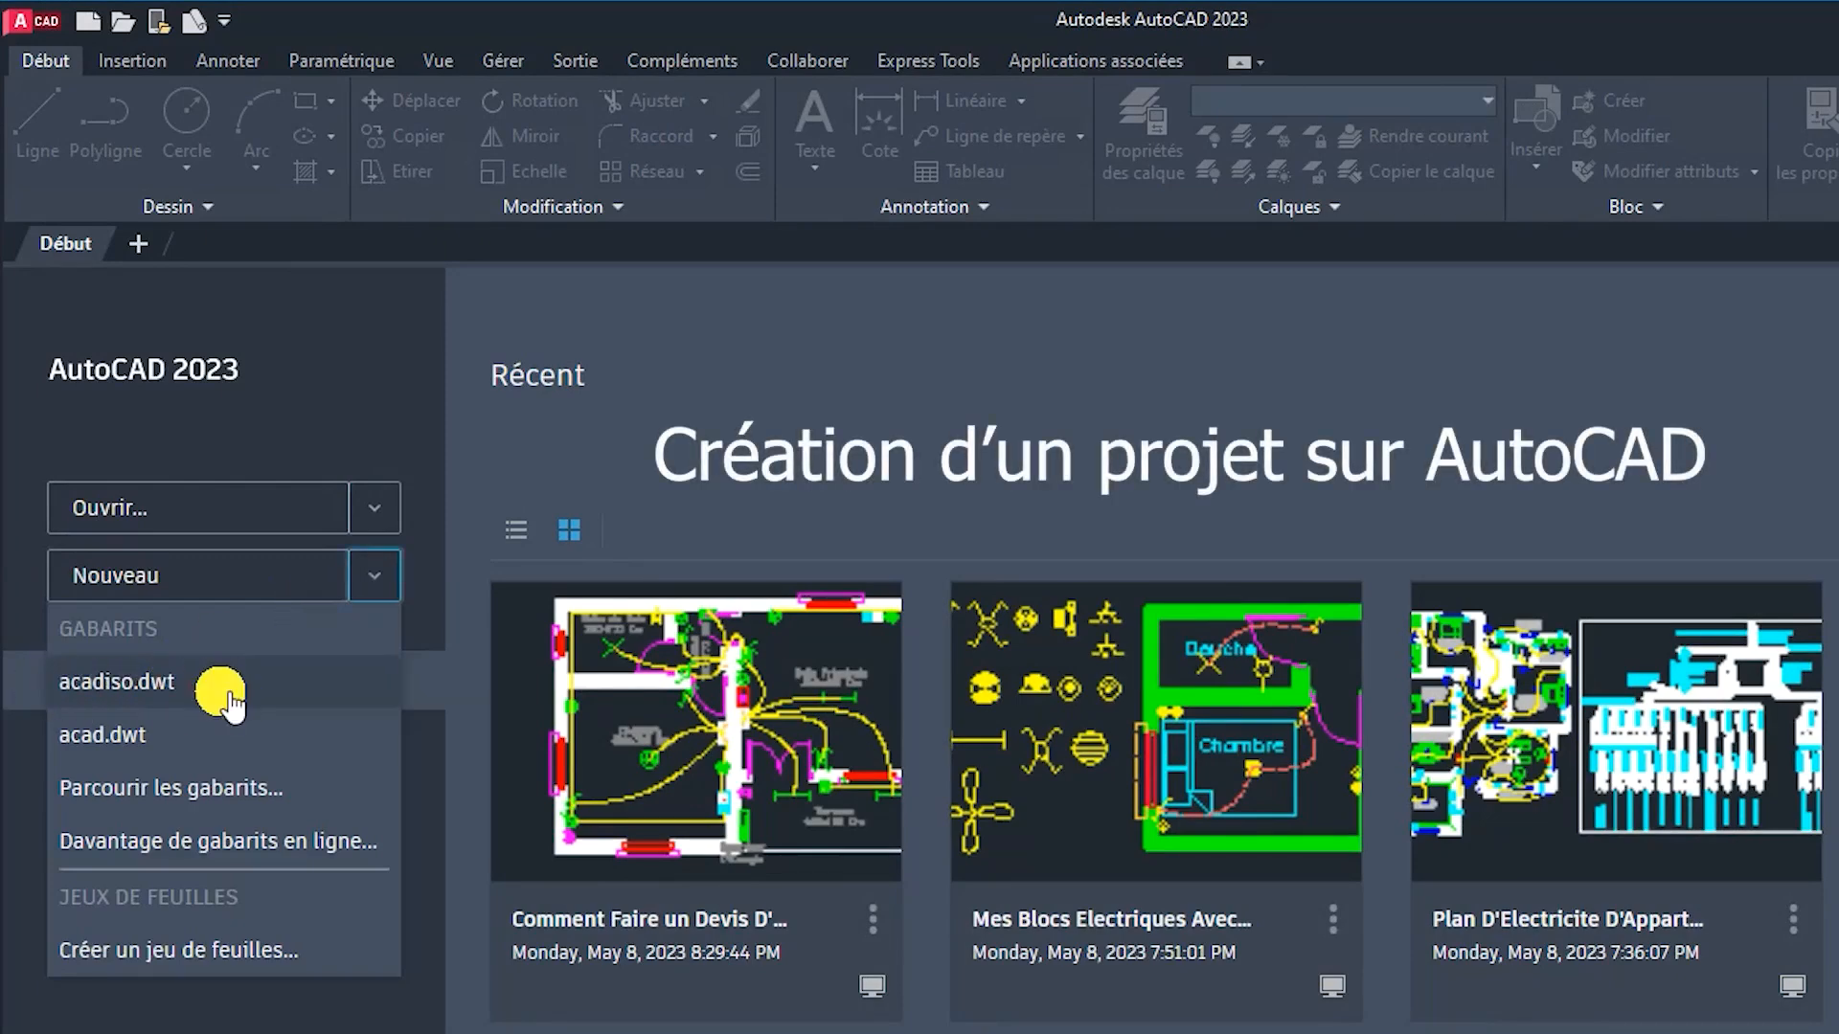
click(205, 788)
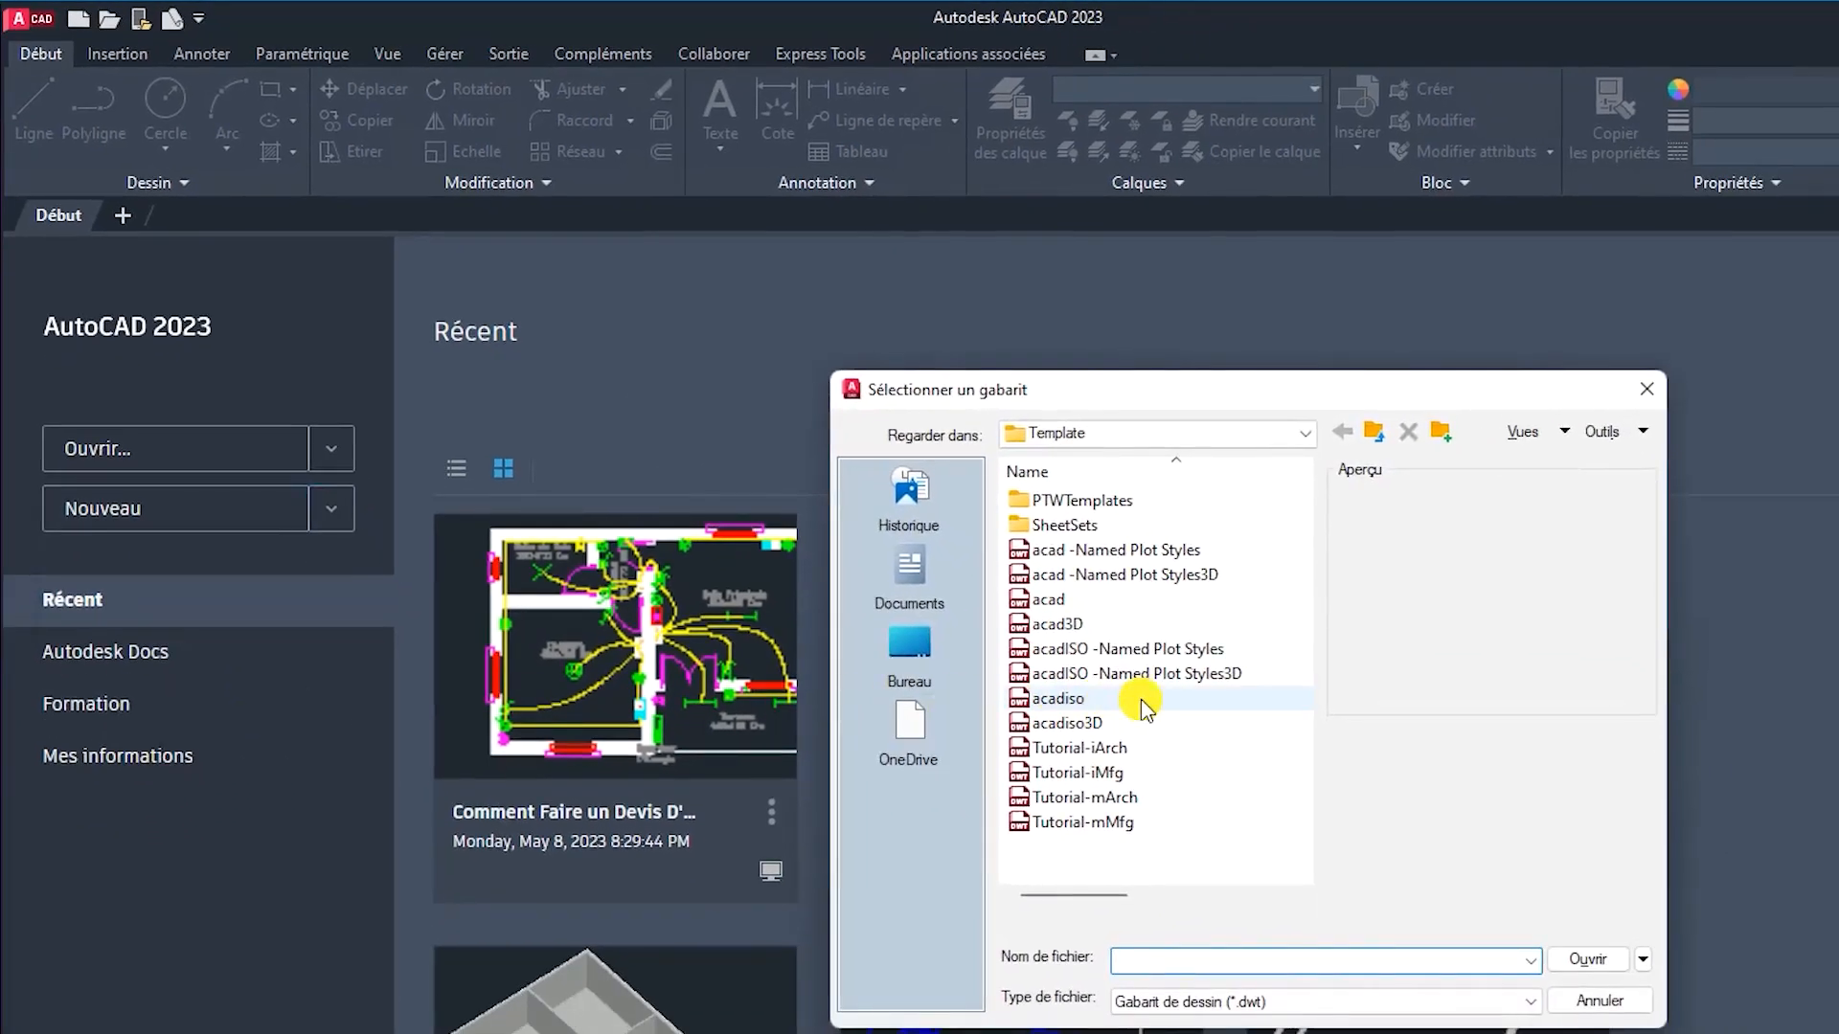
click(1033, 707)
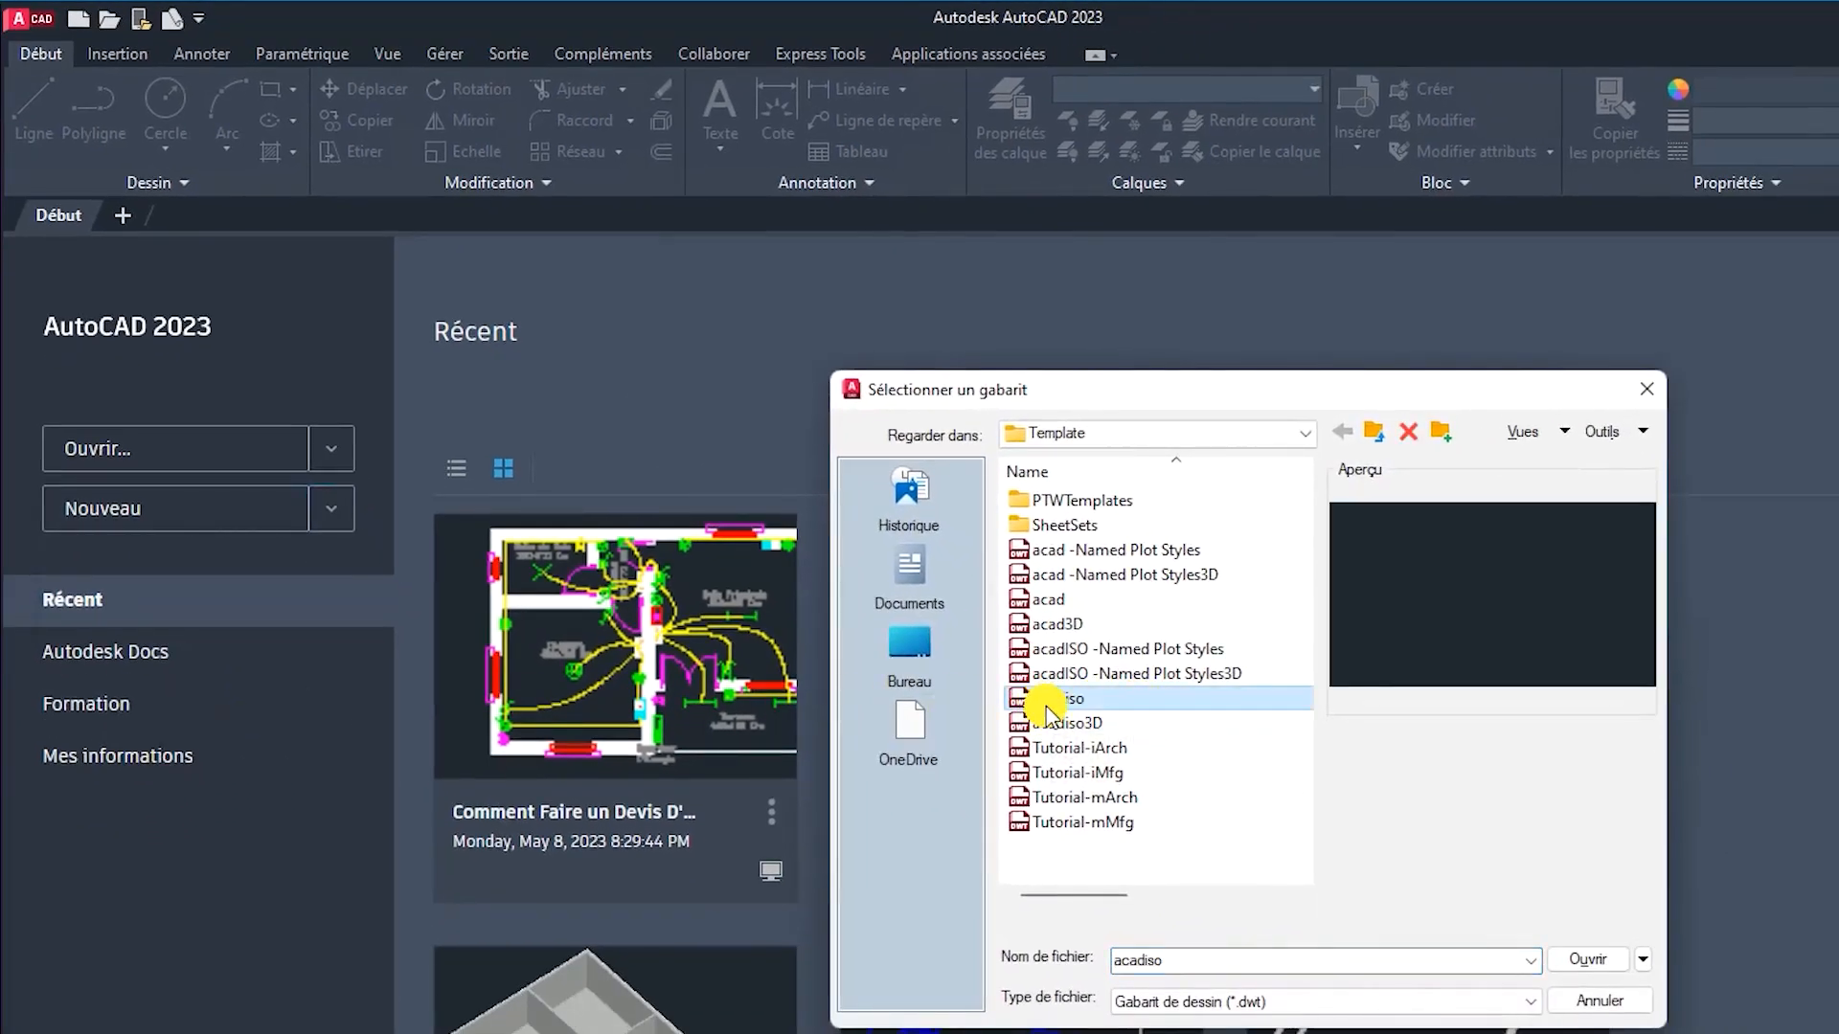
click(1582, 960)
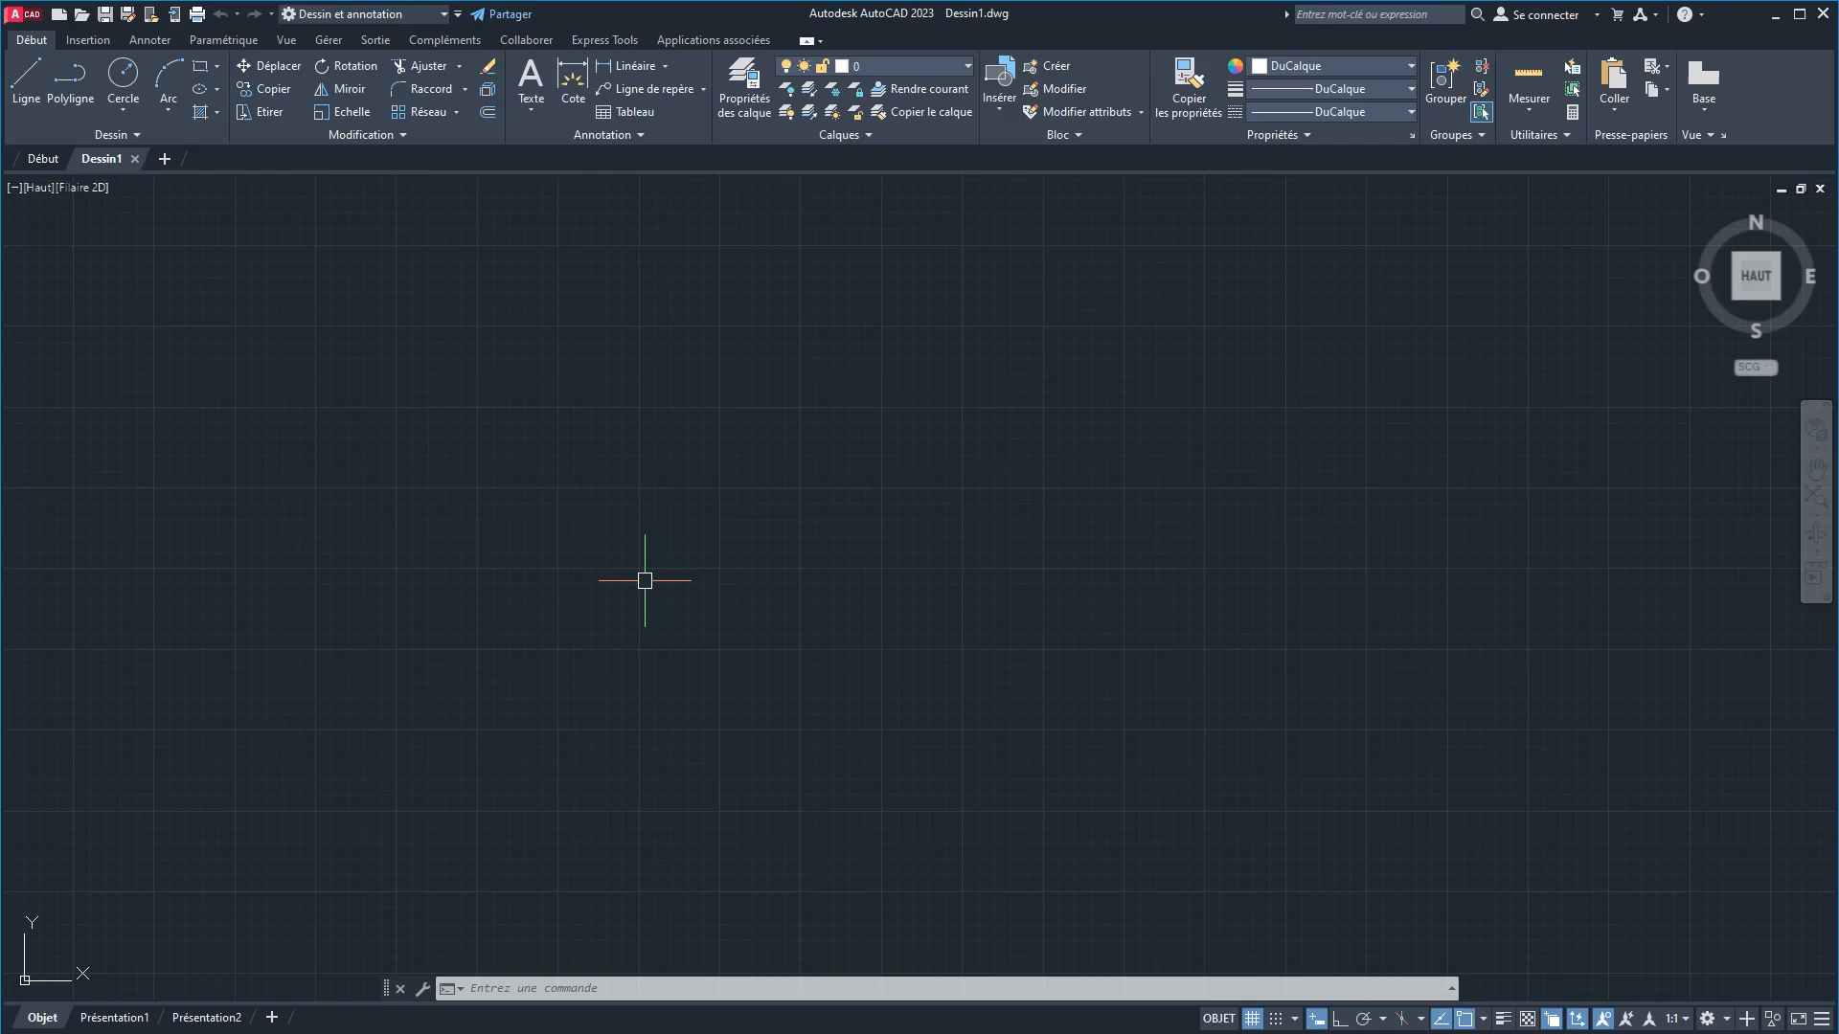
text(ui)
key(Return)
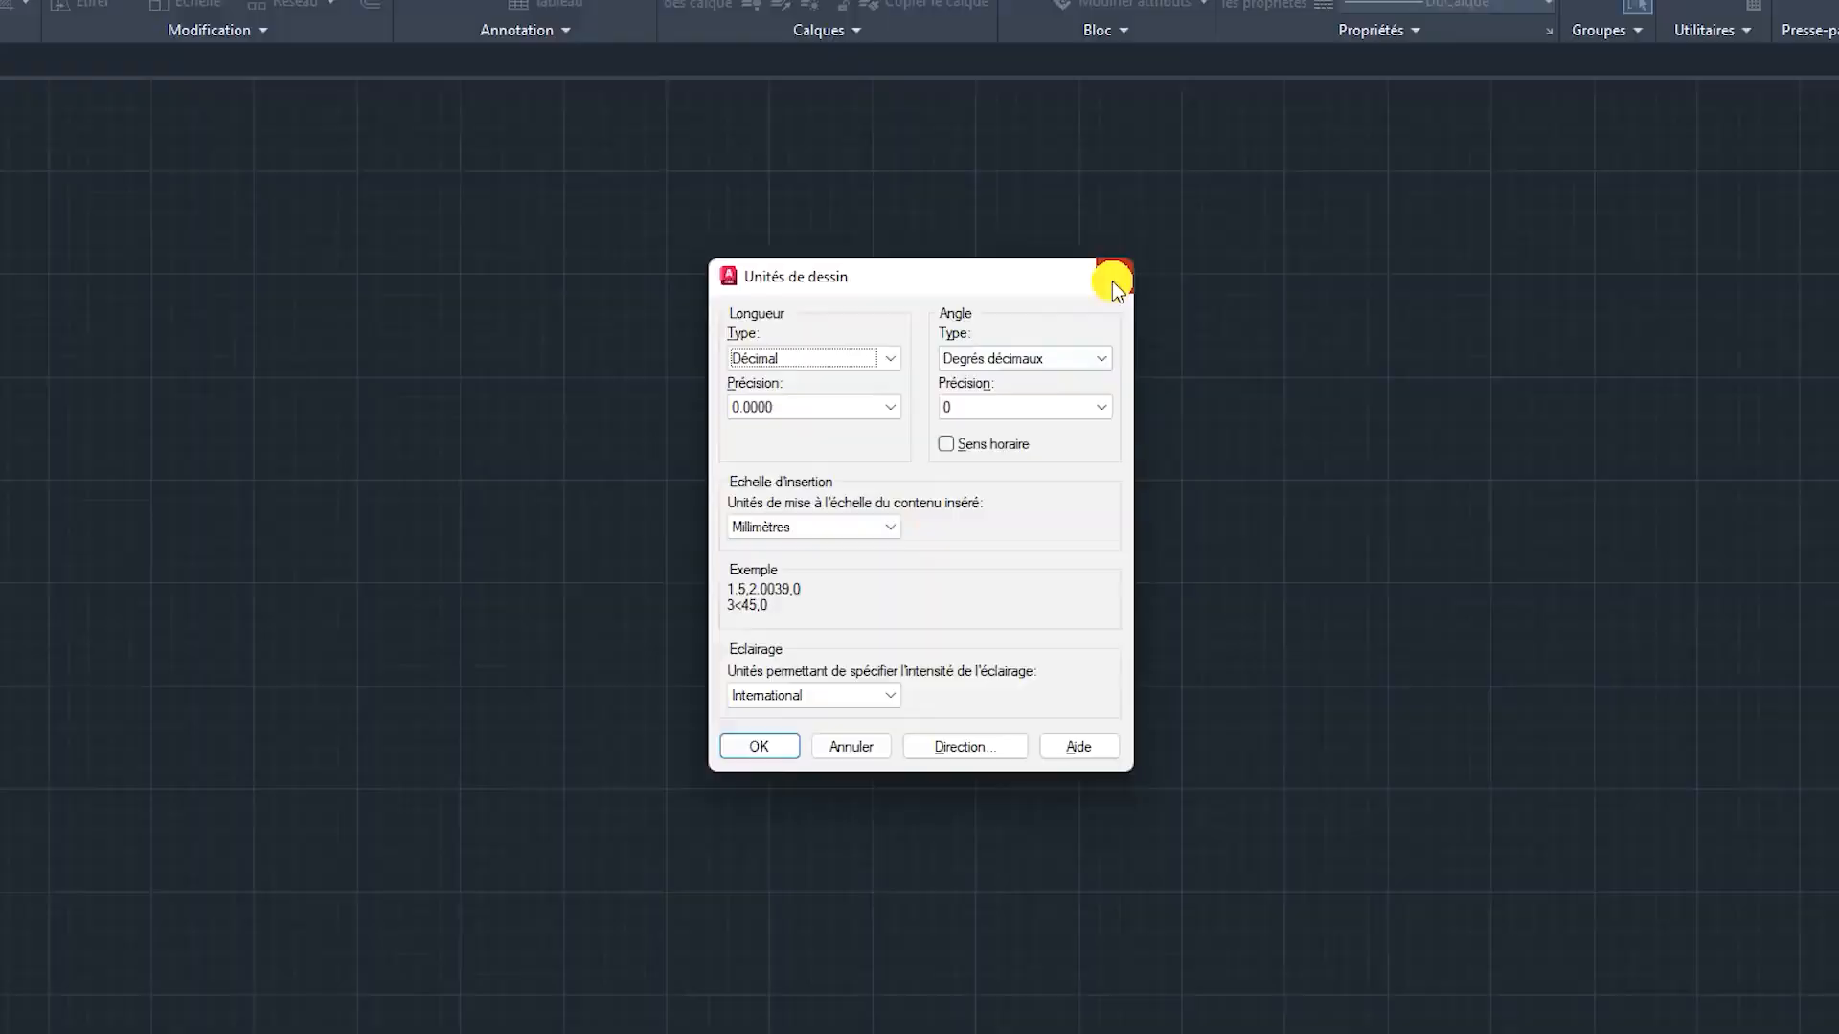
click(1300, 57)
Step: Configure the drawing units with decimal lengths at 0.00 precision and metres (Mètres) as the insertion scale
click(17, 17)
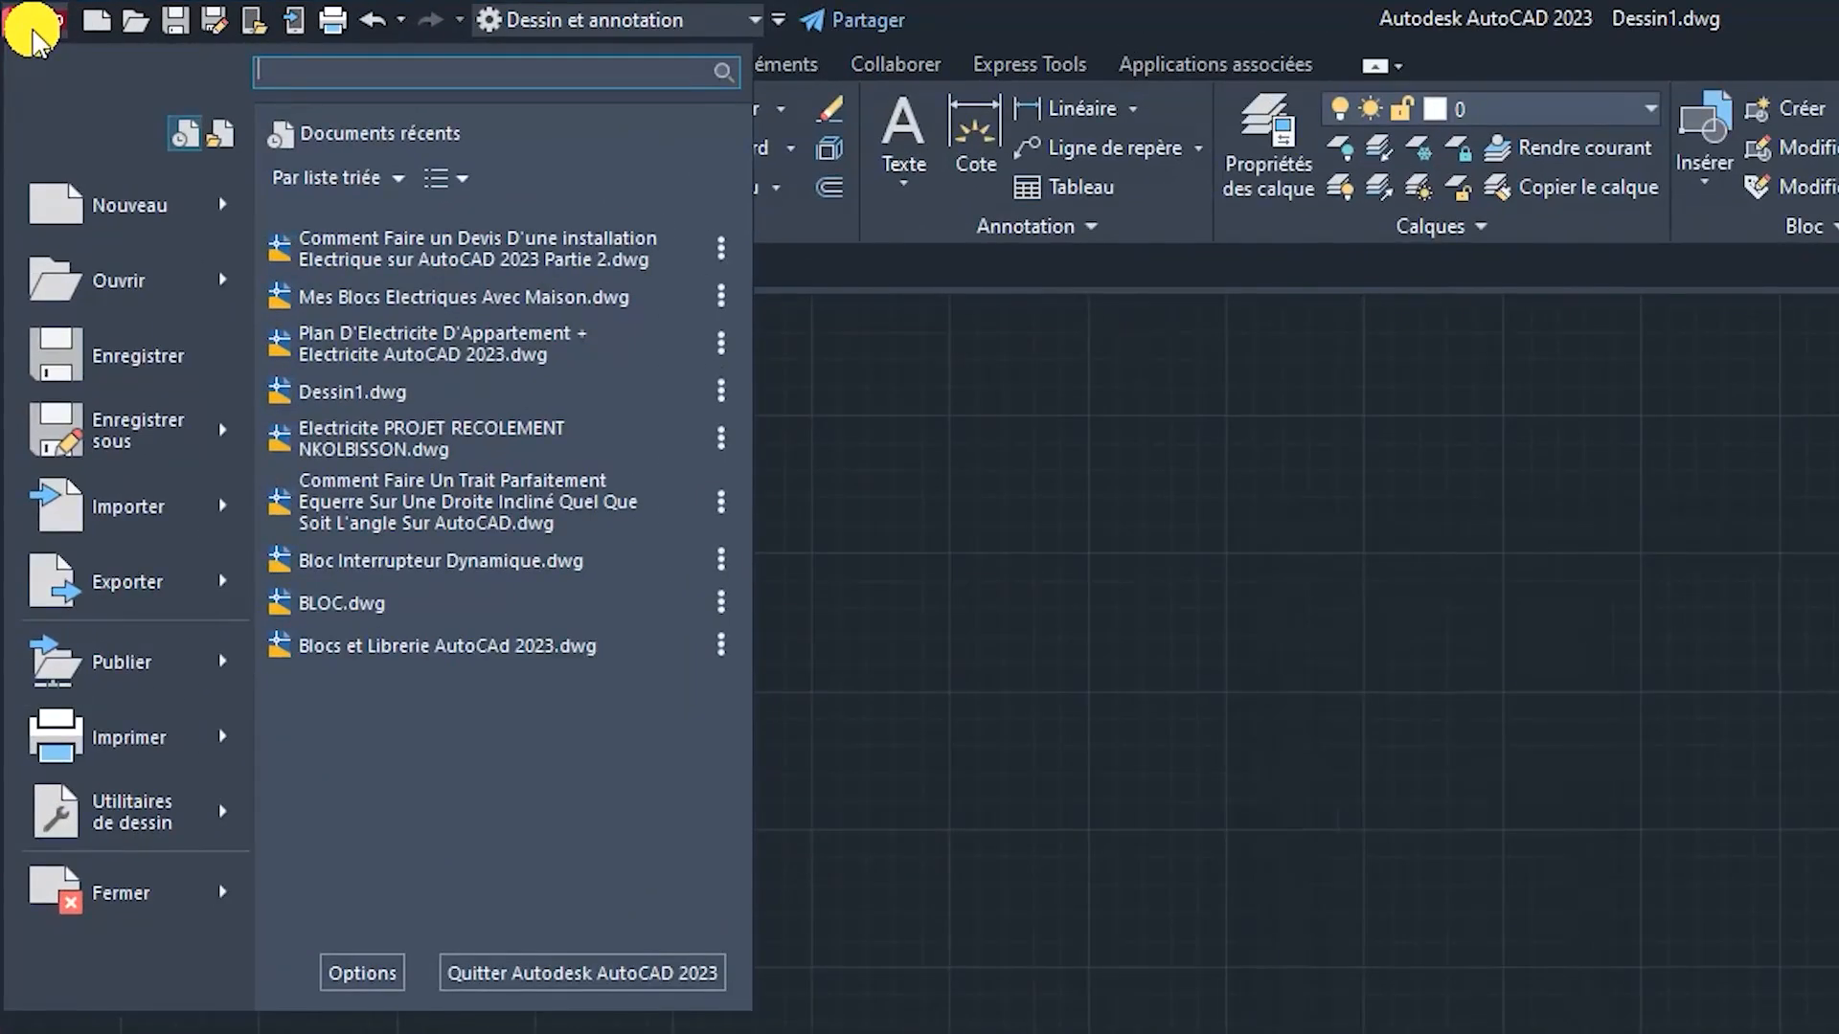
mouse_move(100, 830)
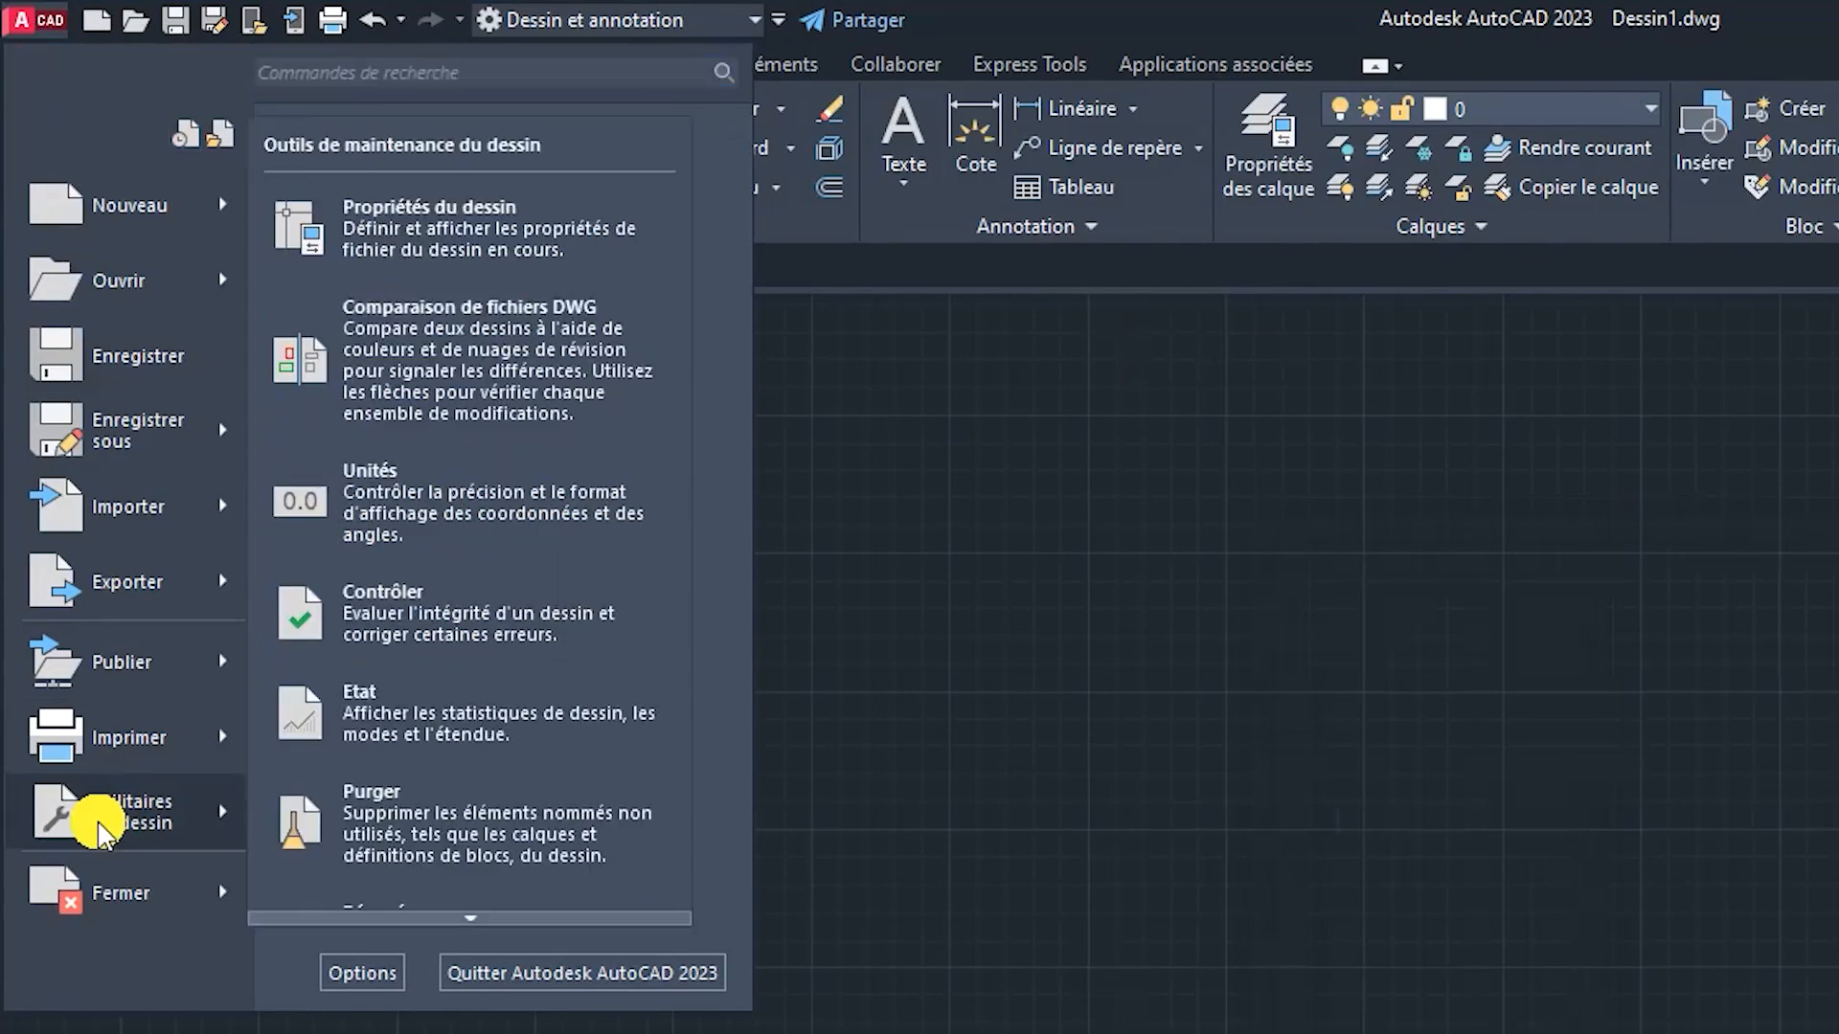
click(423, 506)
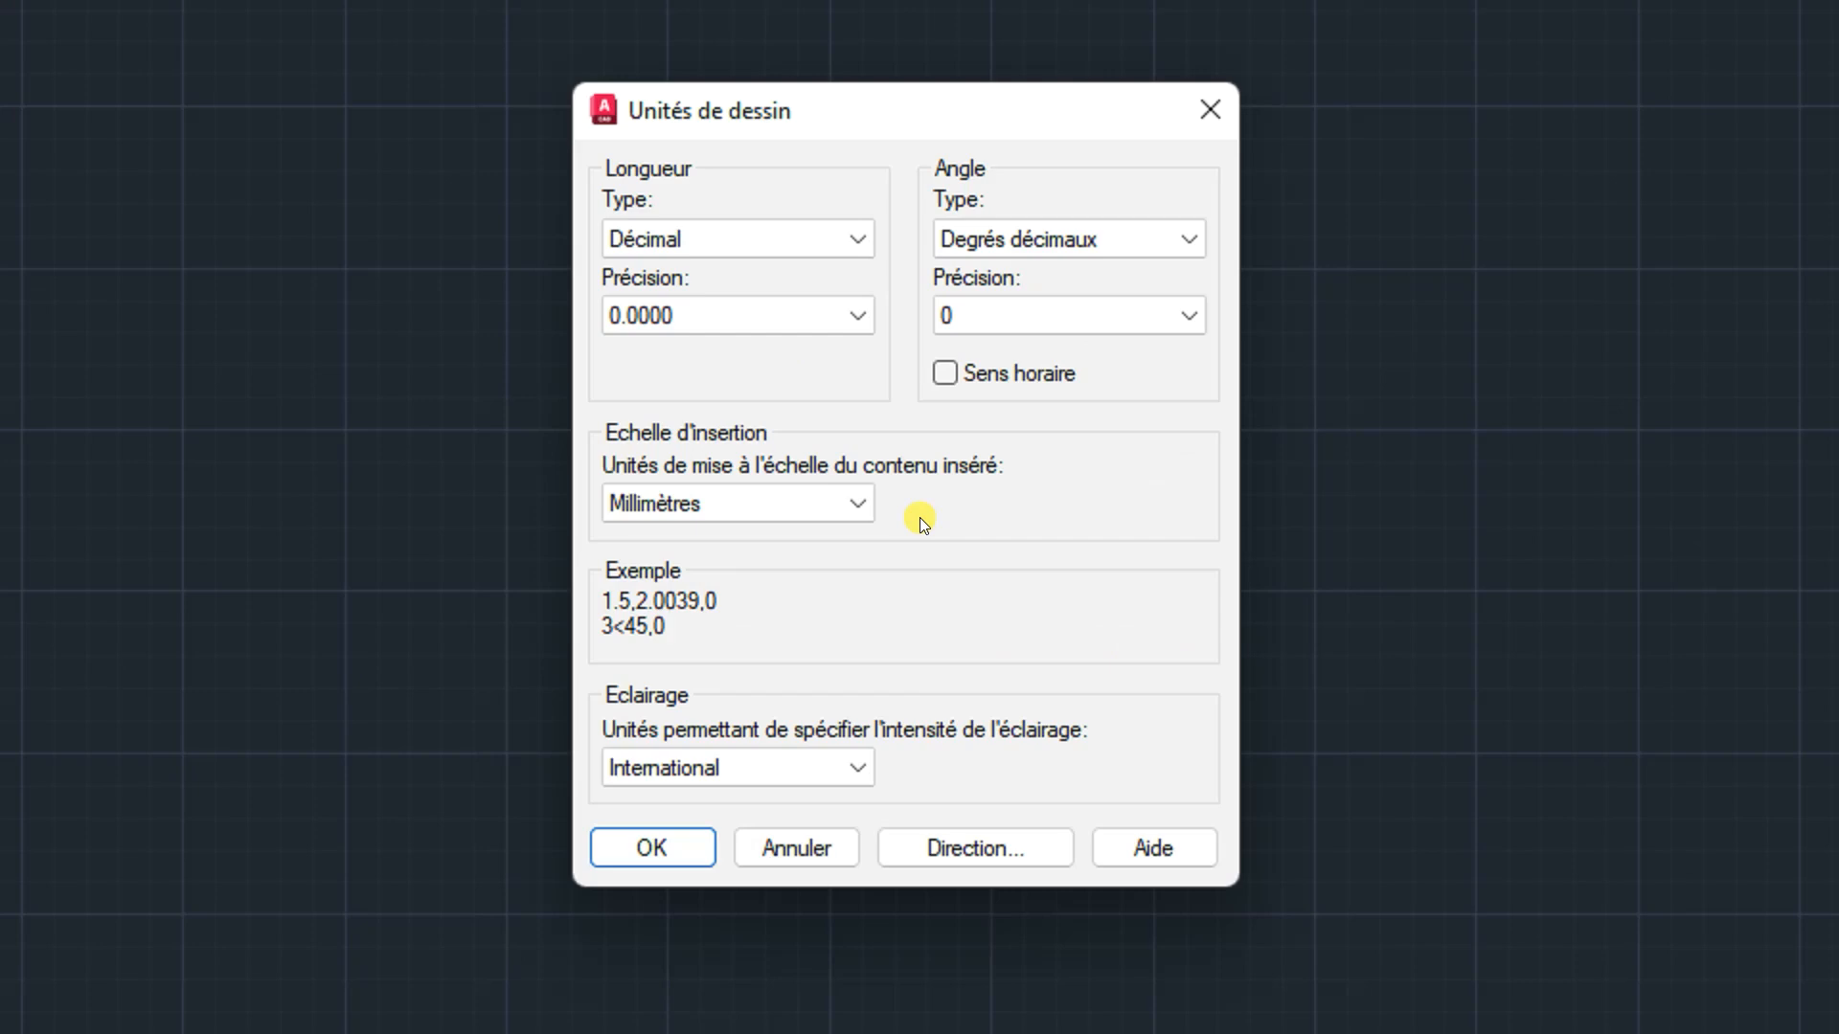
click(795, 237)
click(733, 297)
click(694, 320)
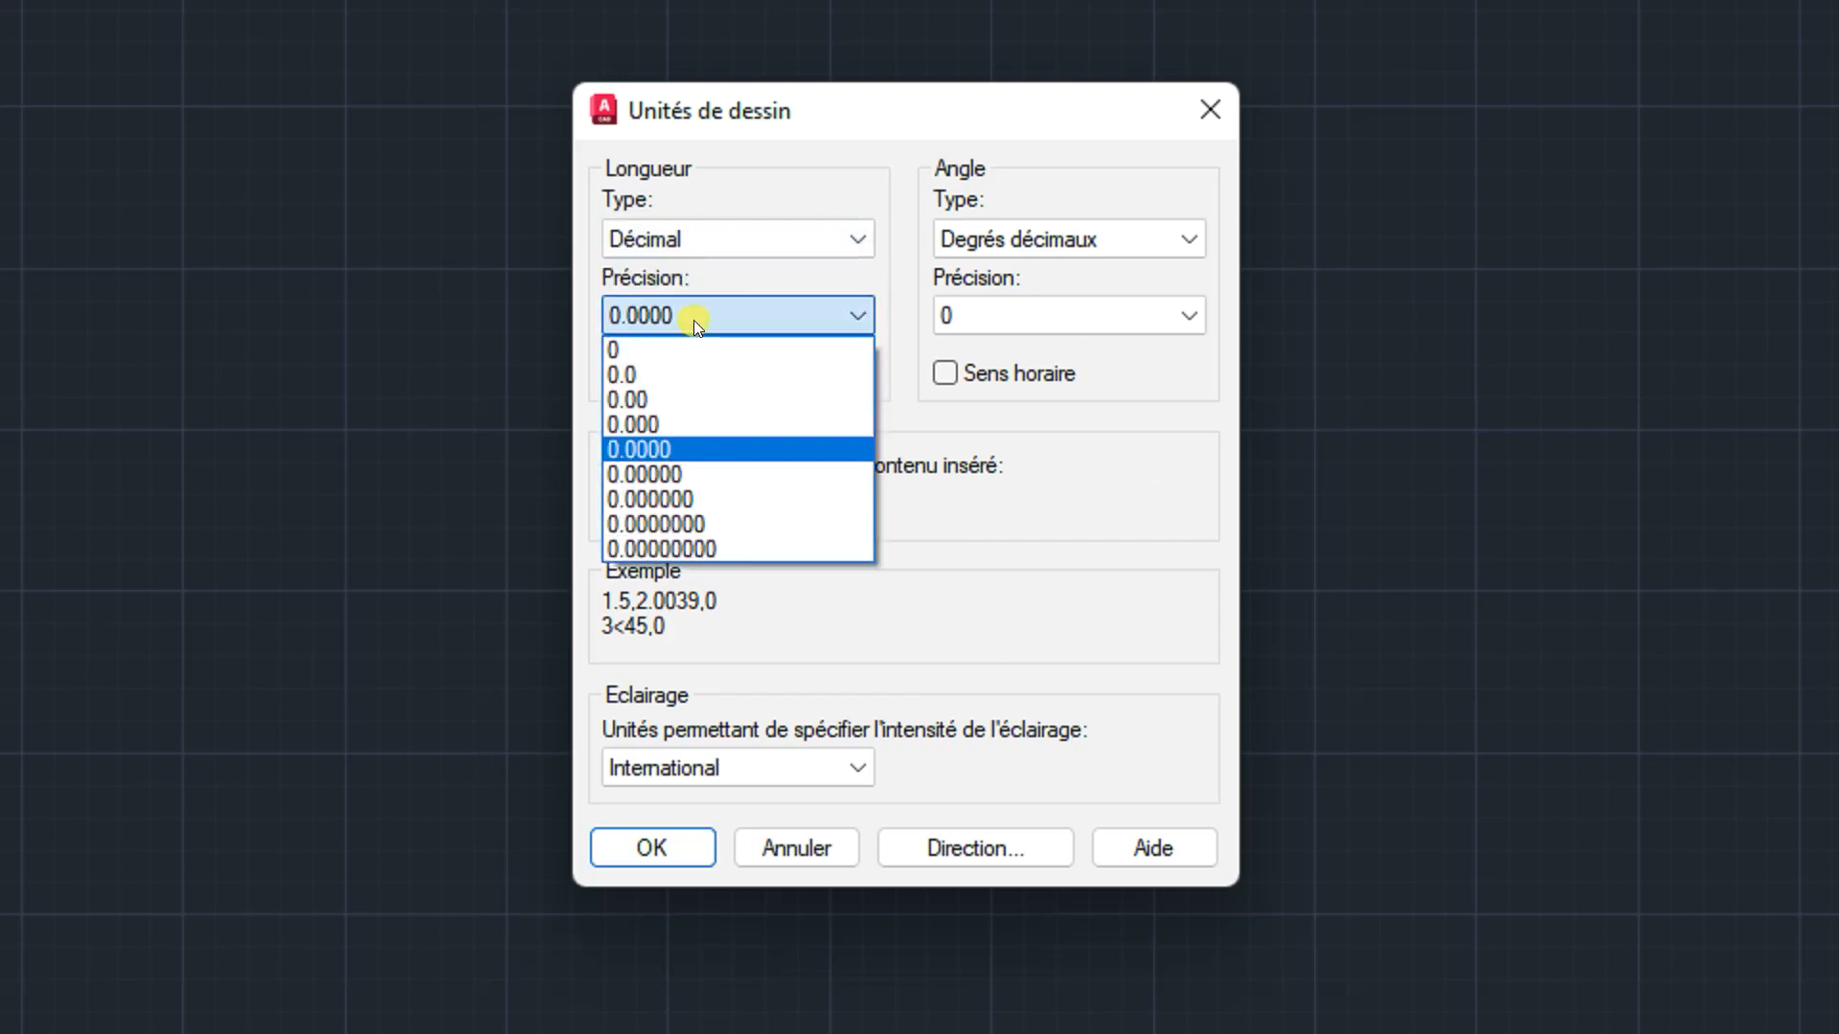
click(660, 403)
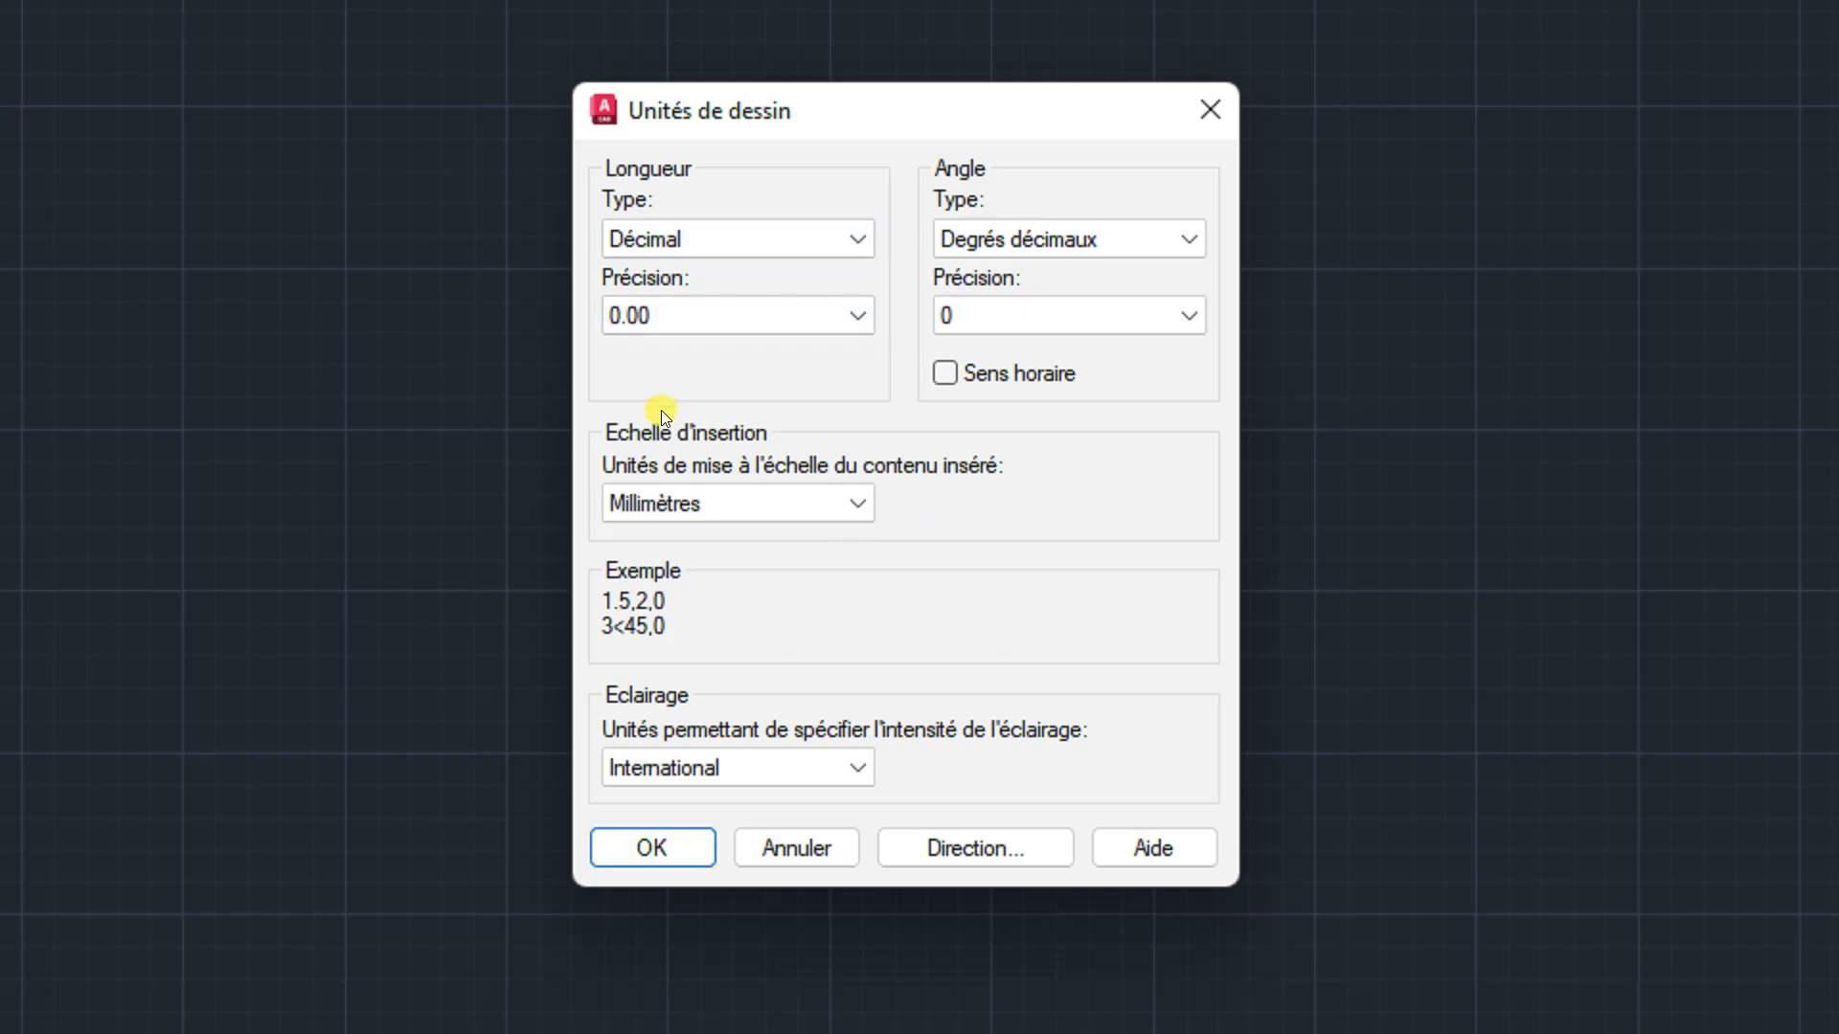
click(657, 514)
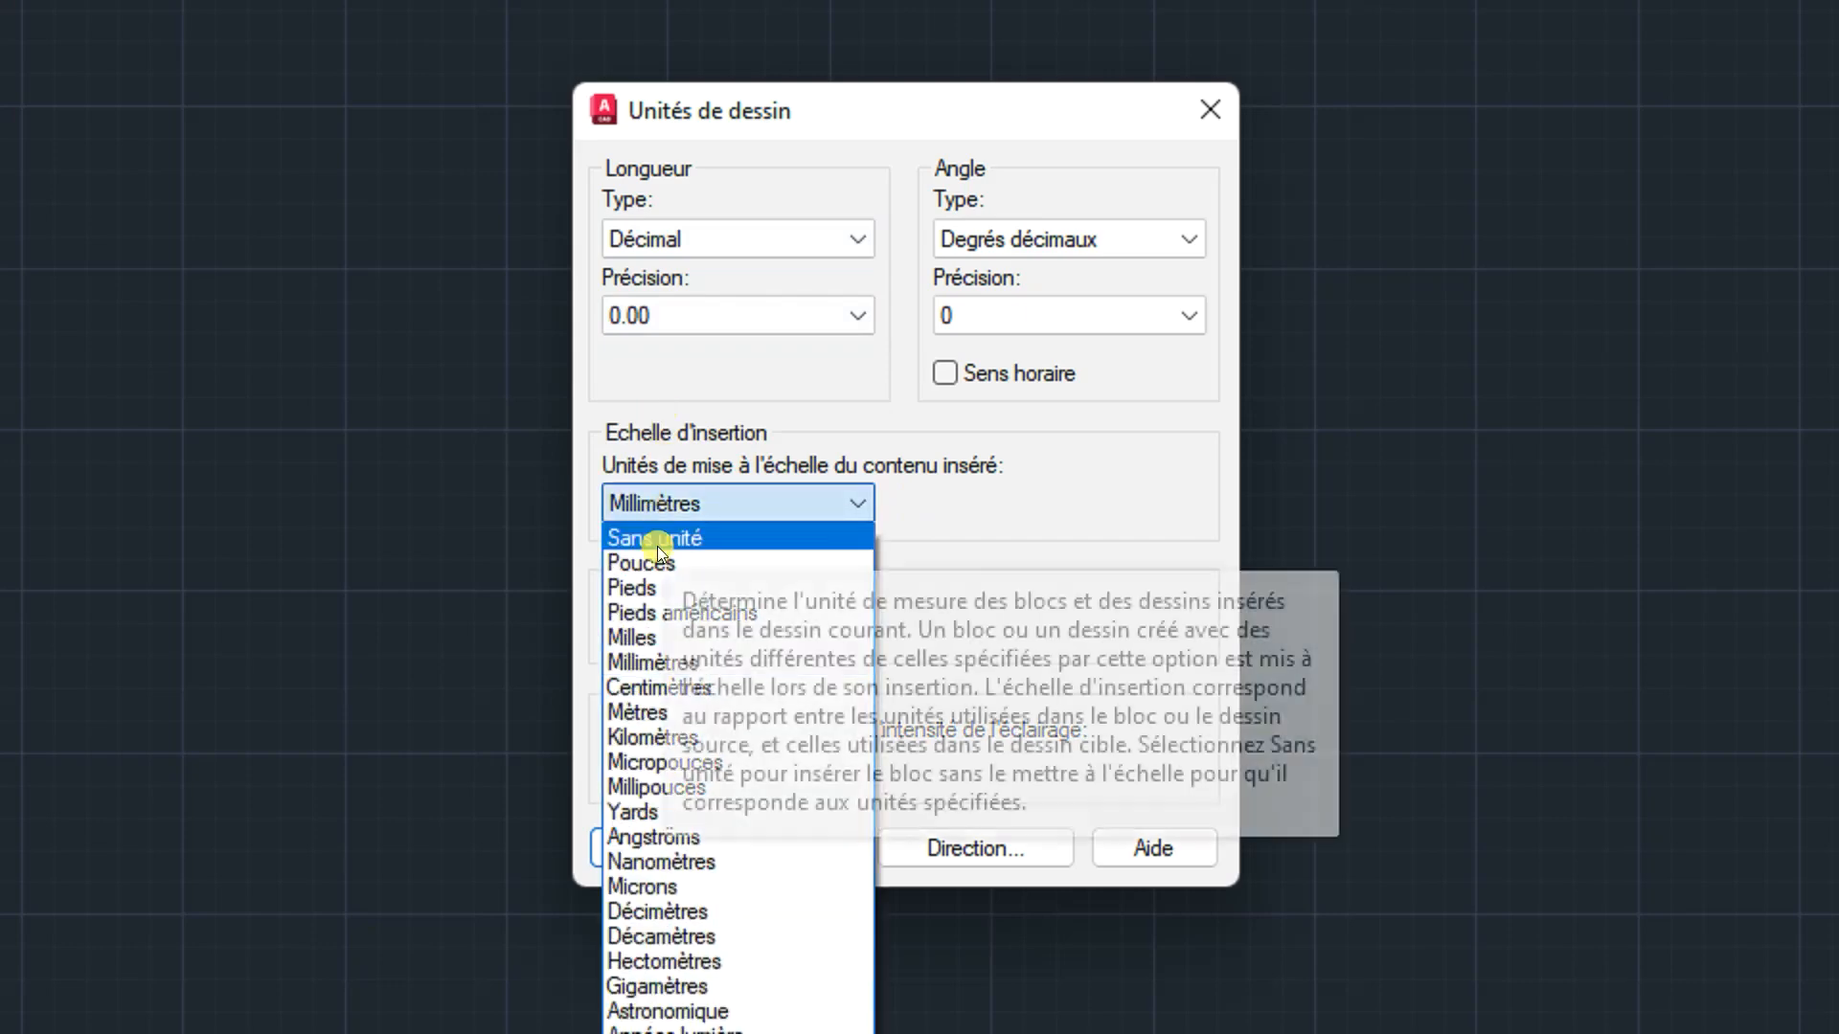
click(659, 713)
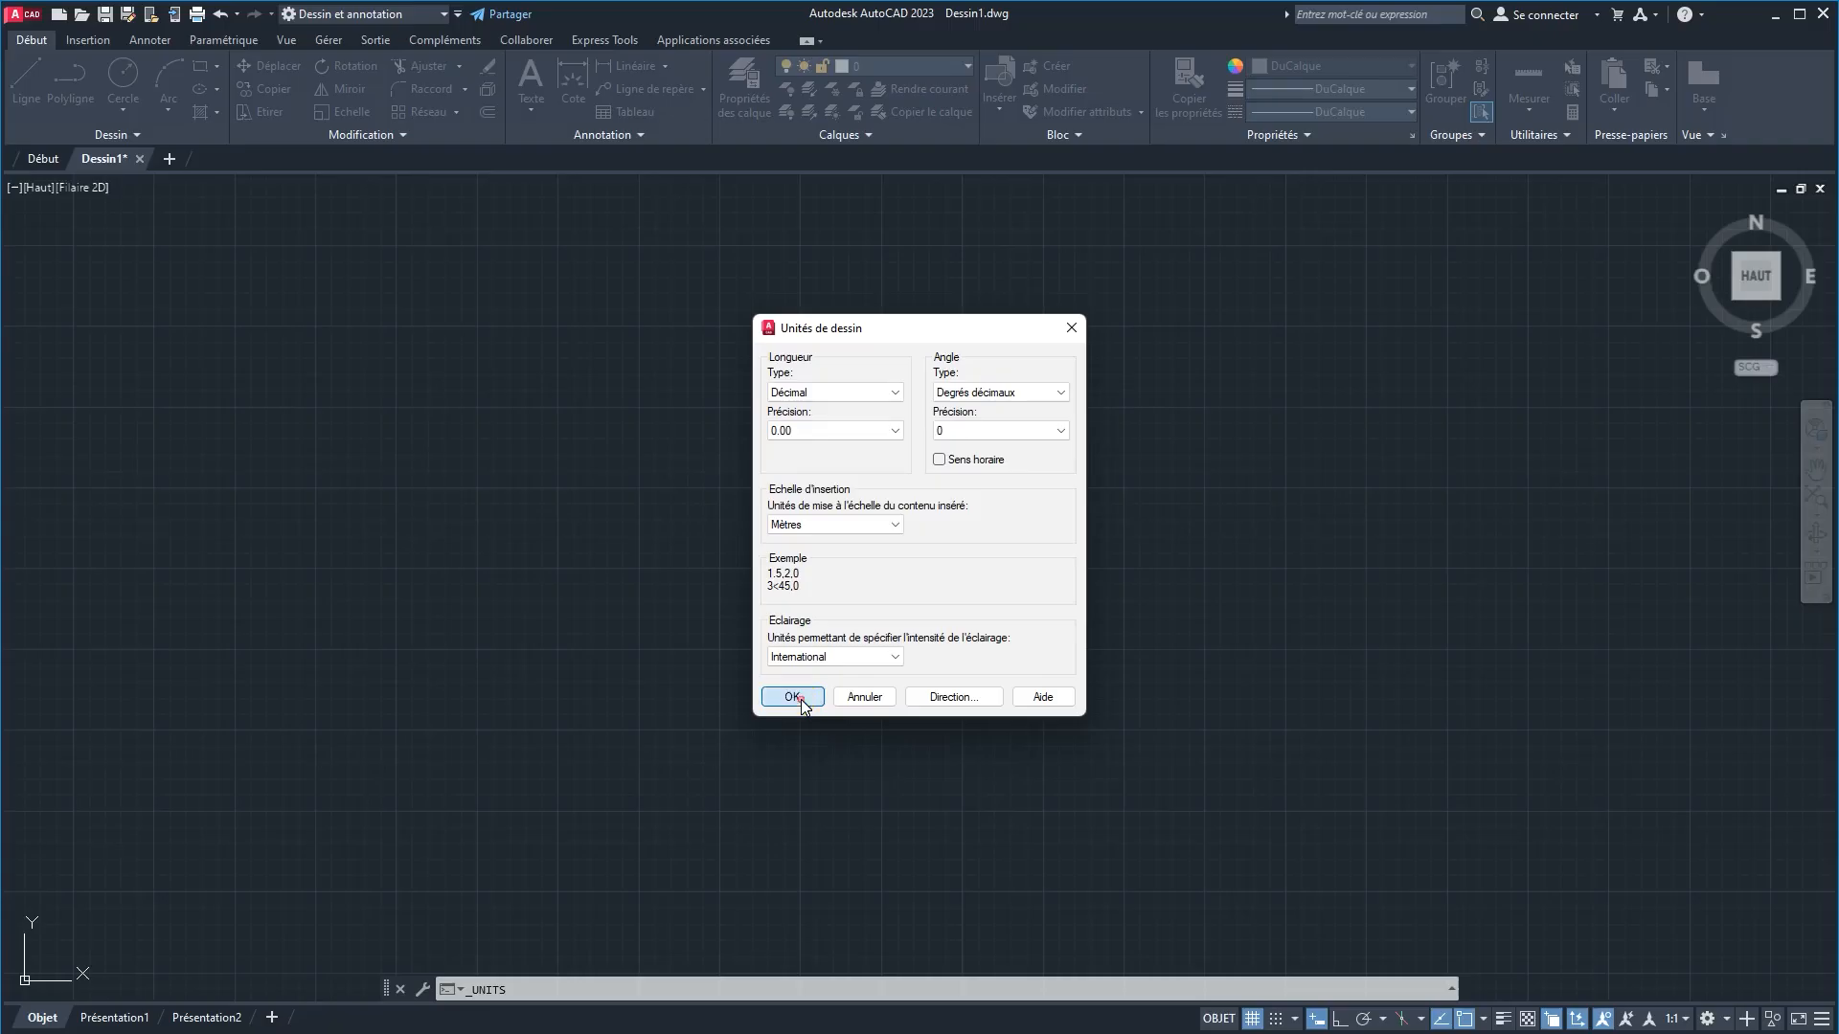
click(661, 850)
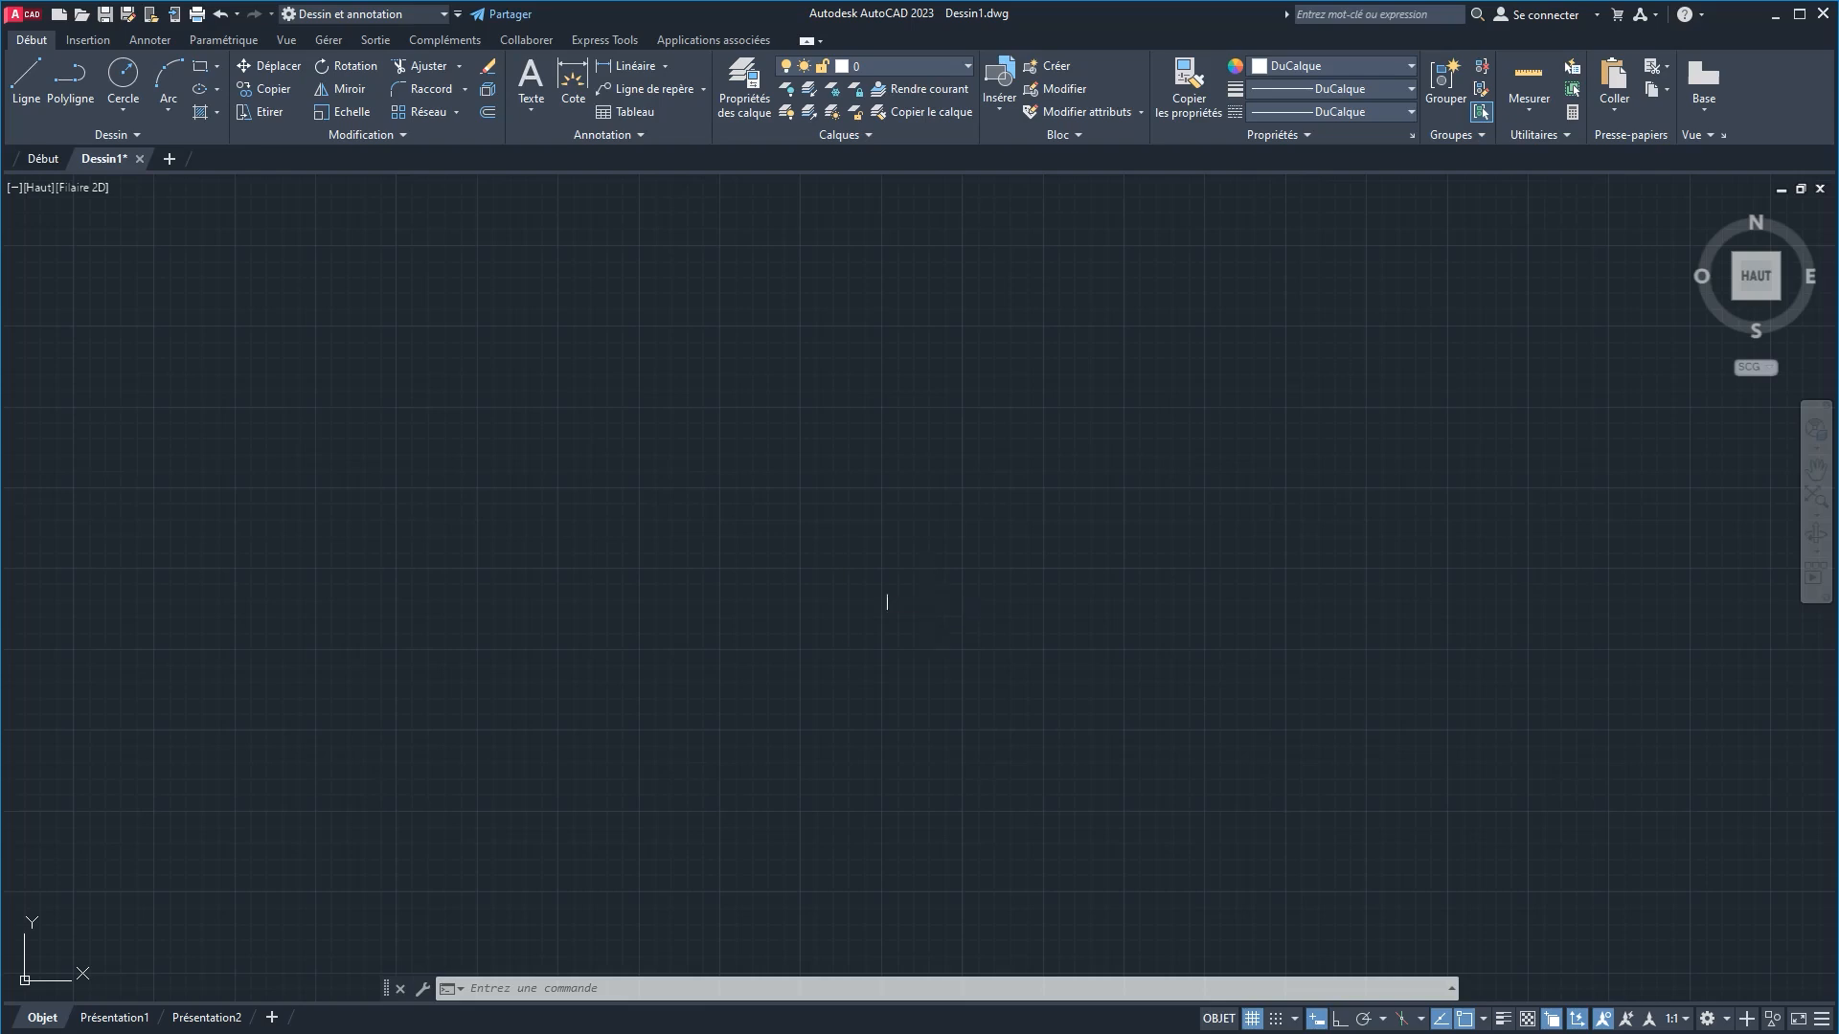
Step: Draw a rectangle from the origin 0,0, 40 wide and 12.5 high
text(rec)
key(Return)
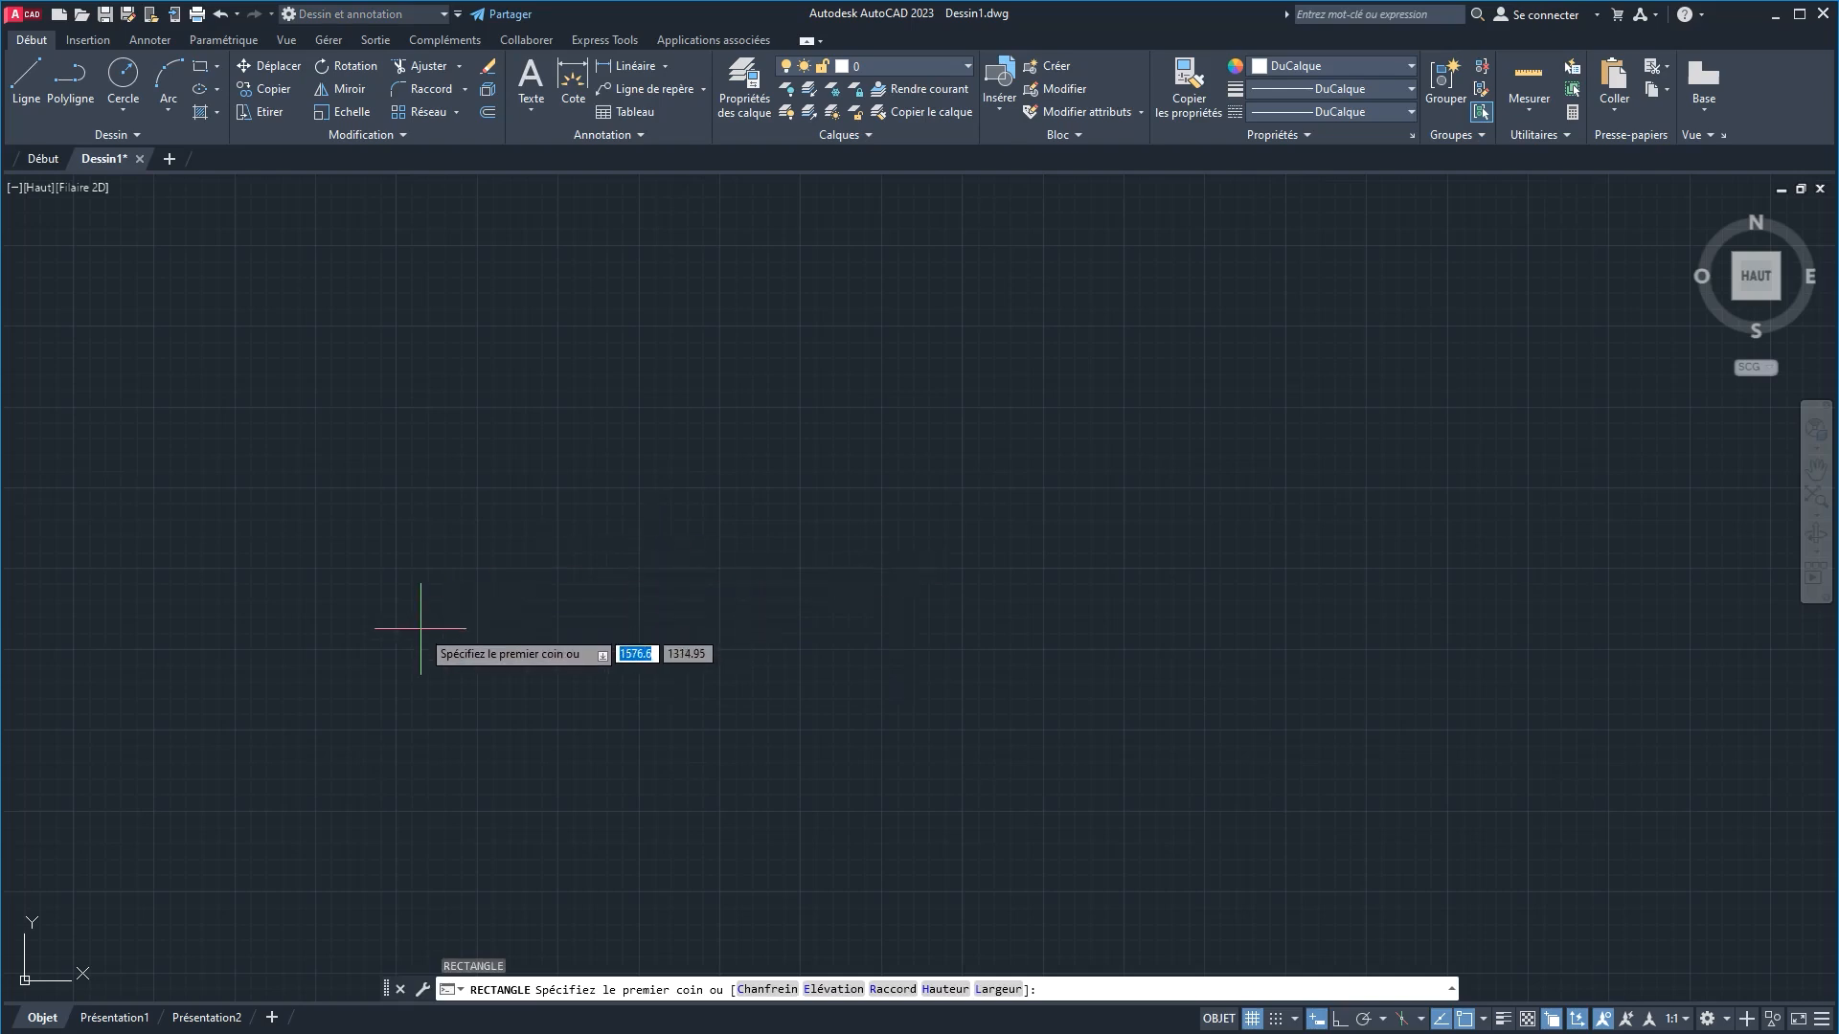
text(0)
key(Tab)
text(0)
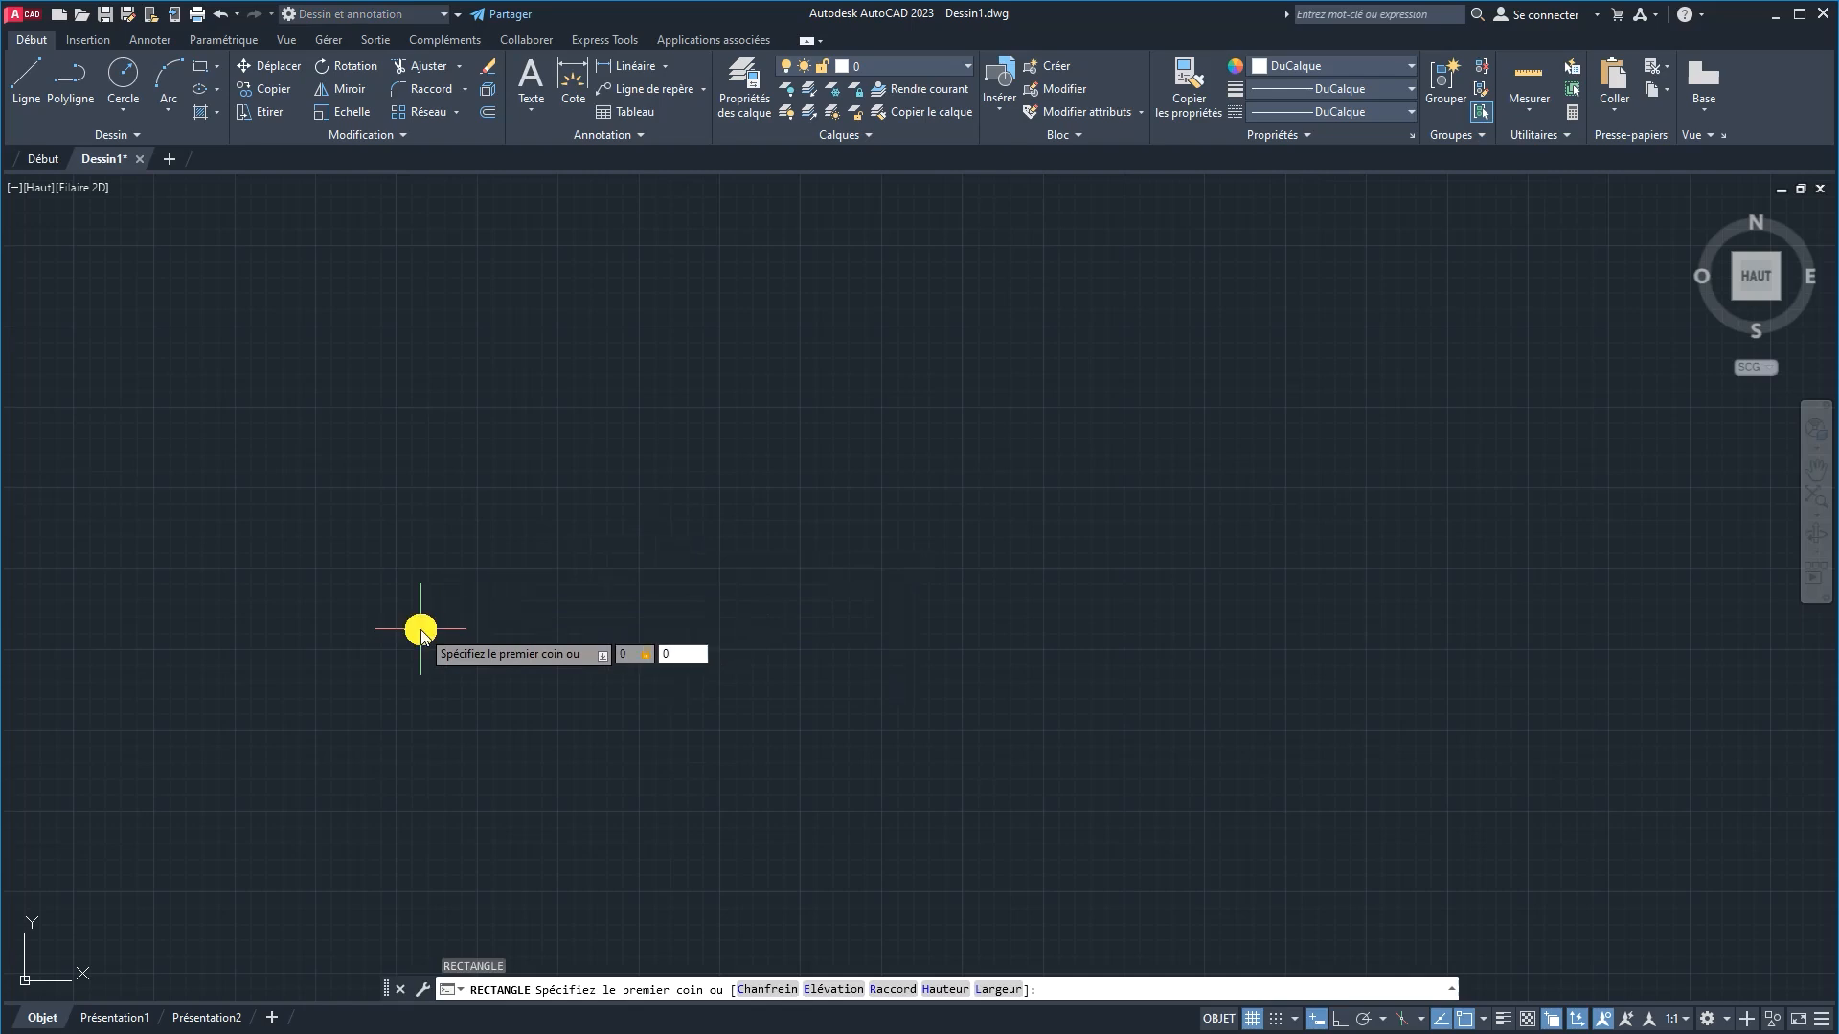
key(Return)
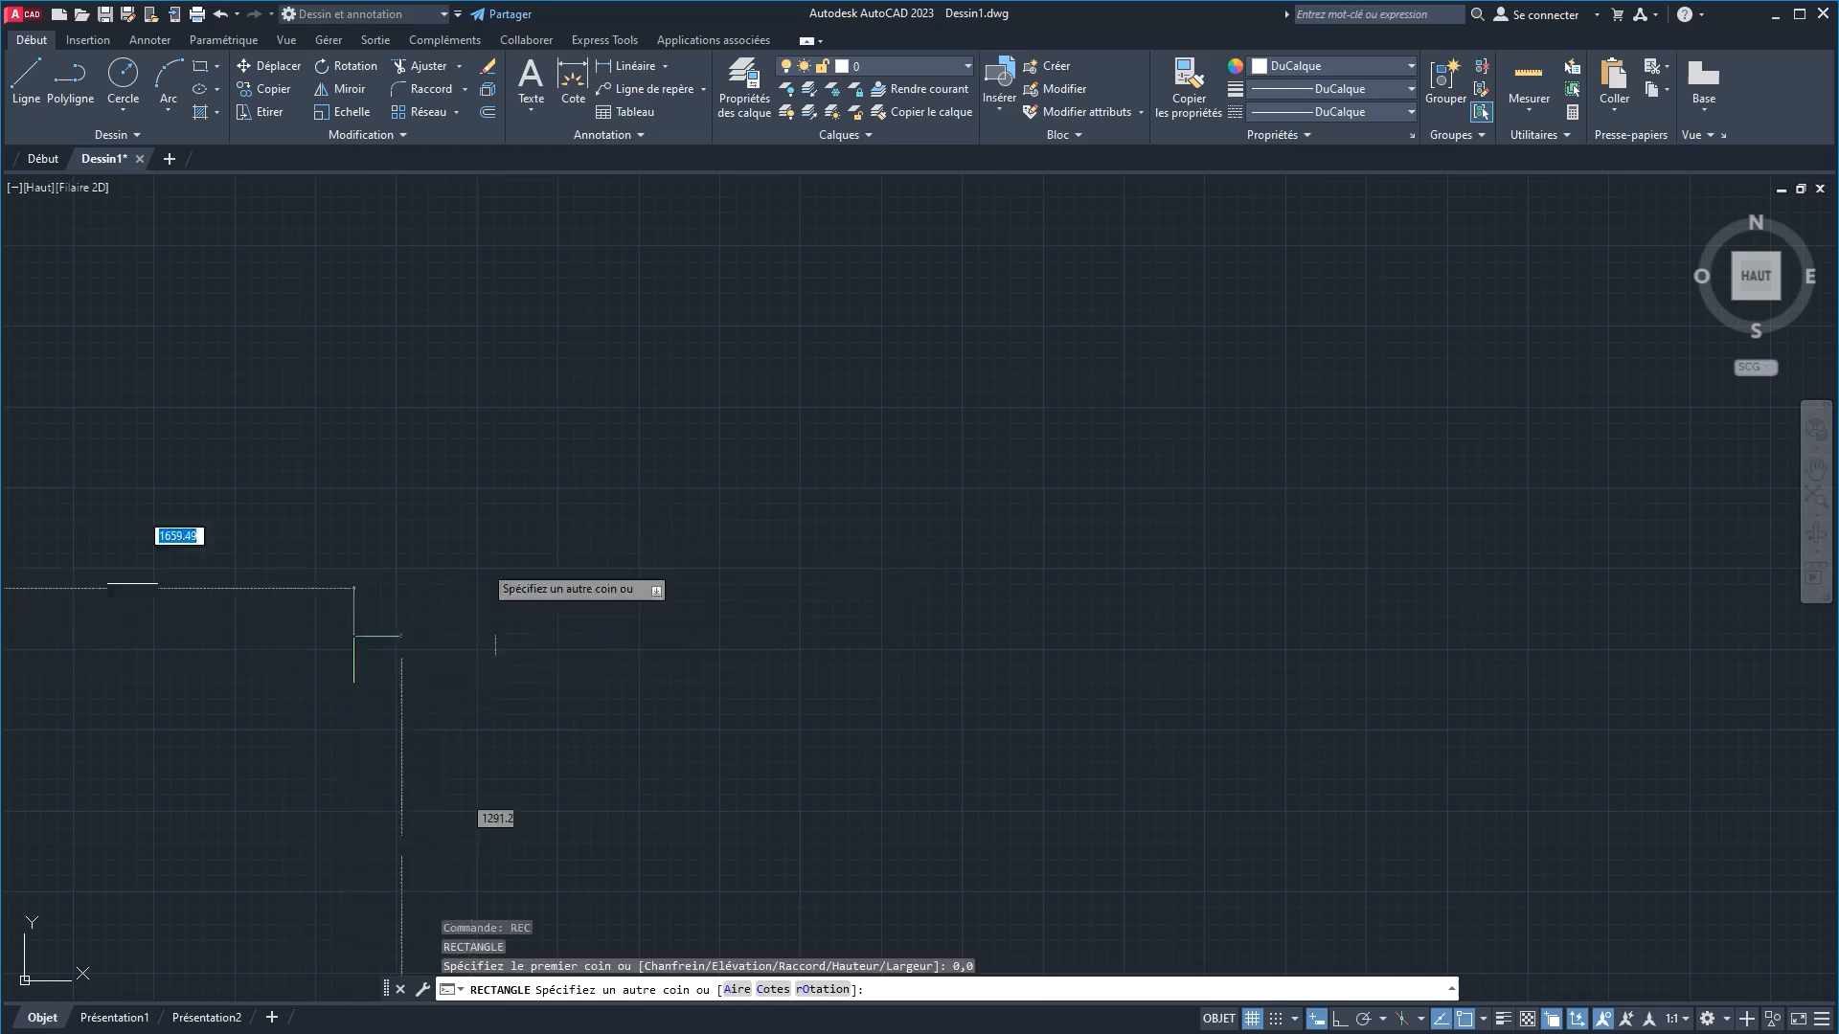
scroll(542, 575, down, 2)
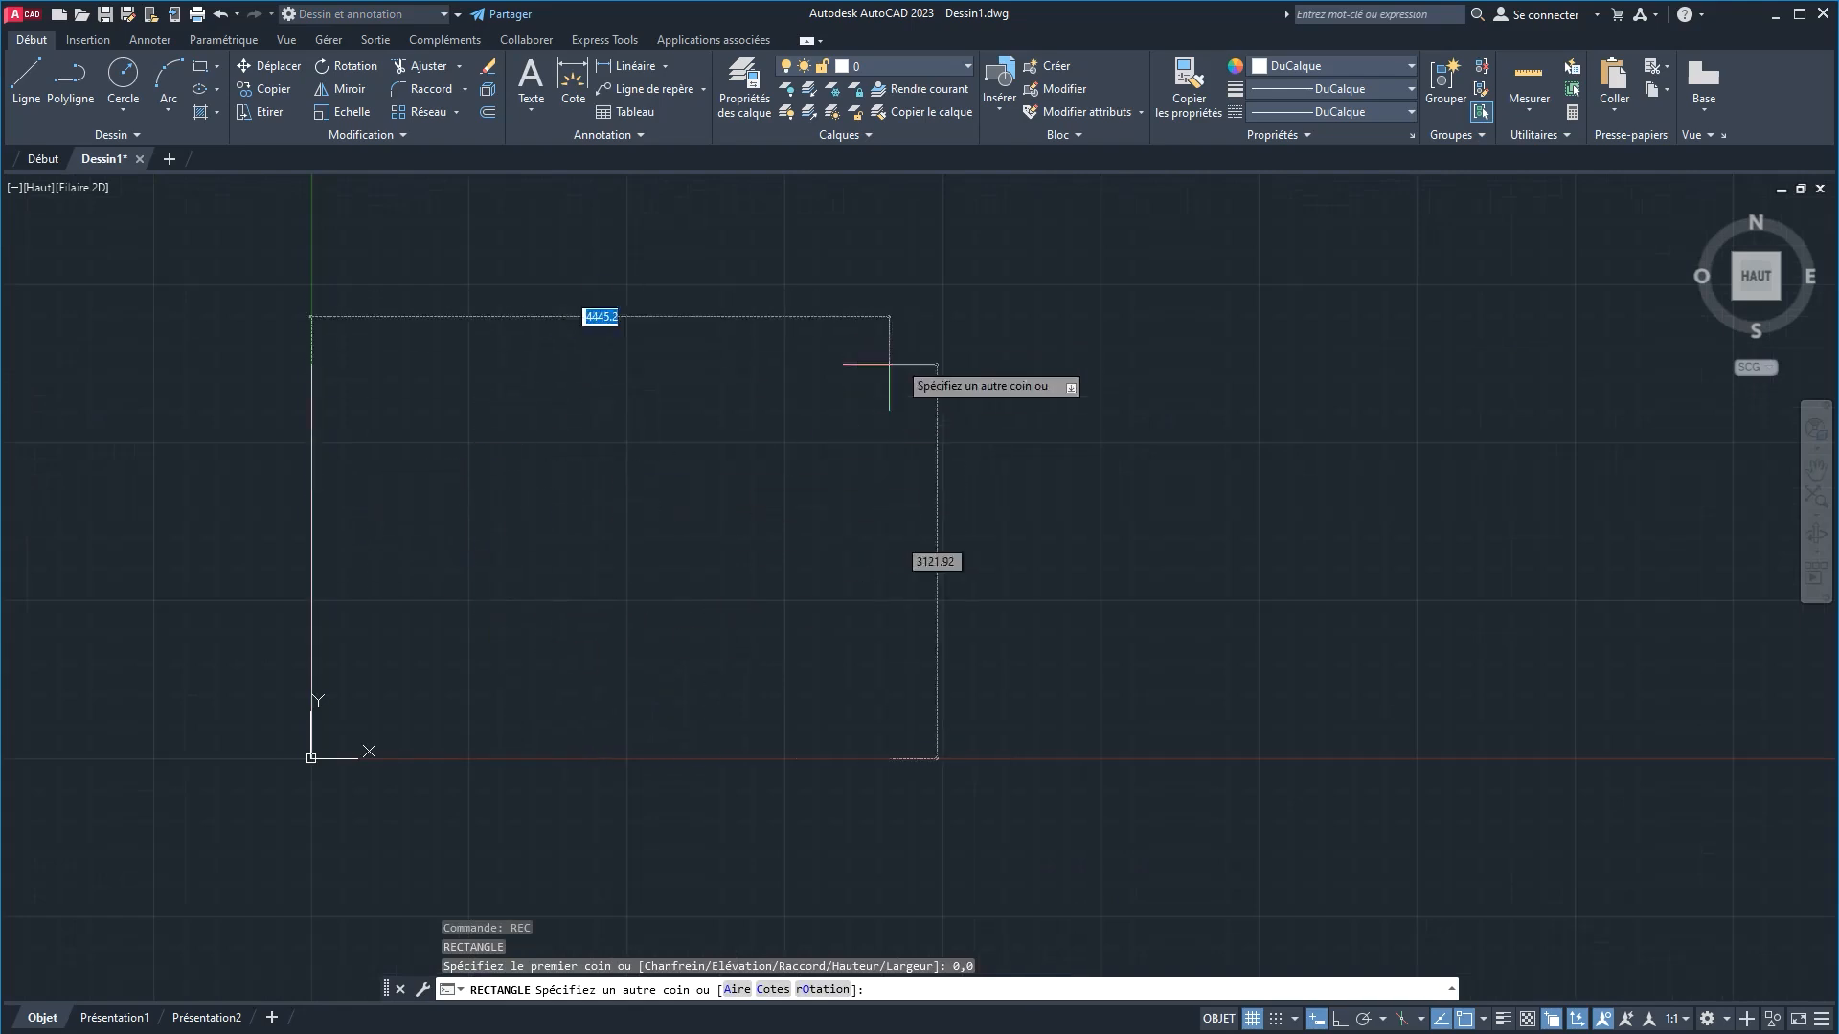
middle_drag(1025, 364, 972, 453)
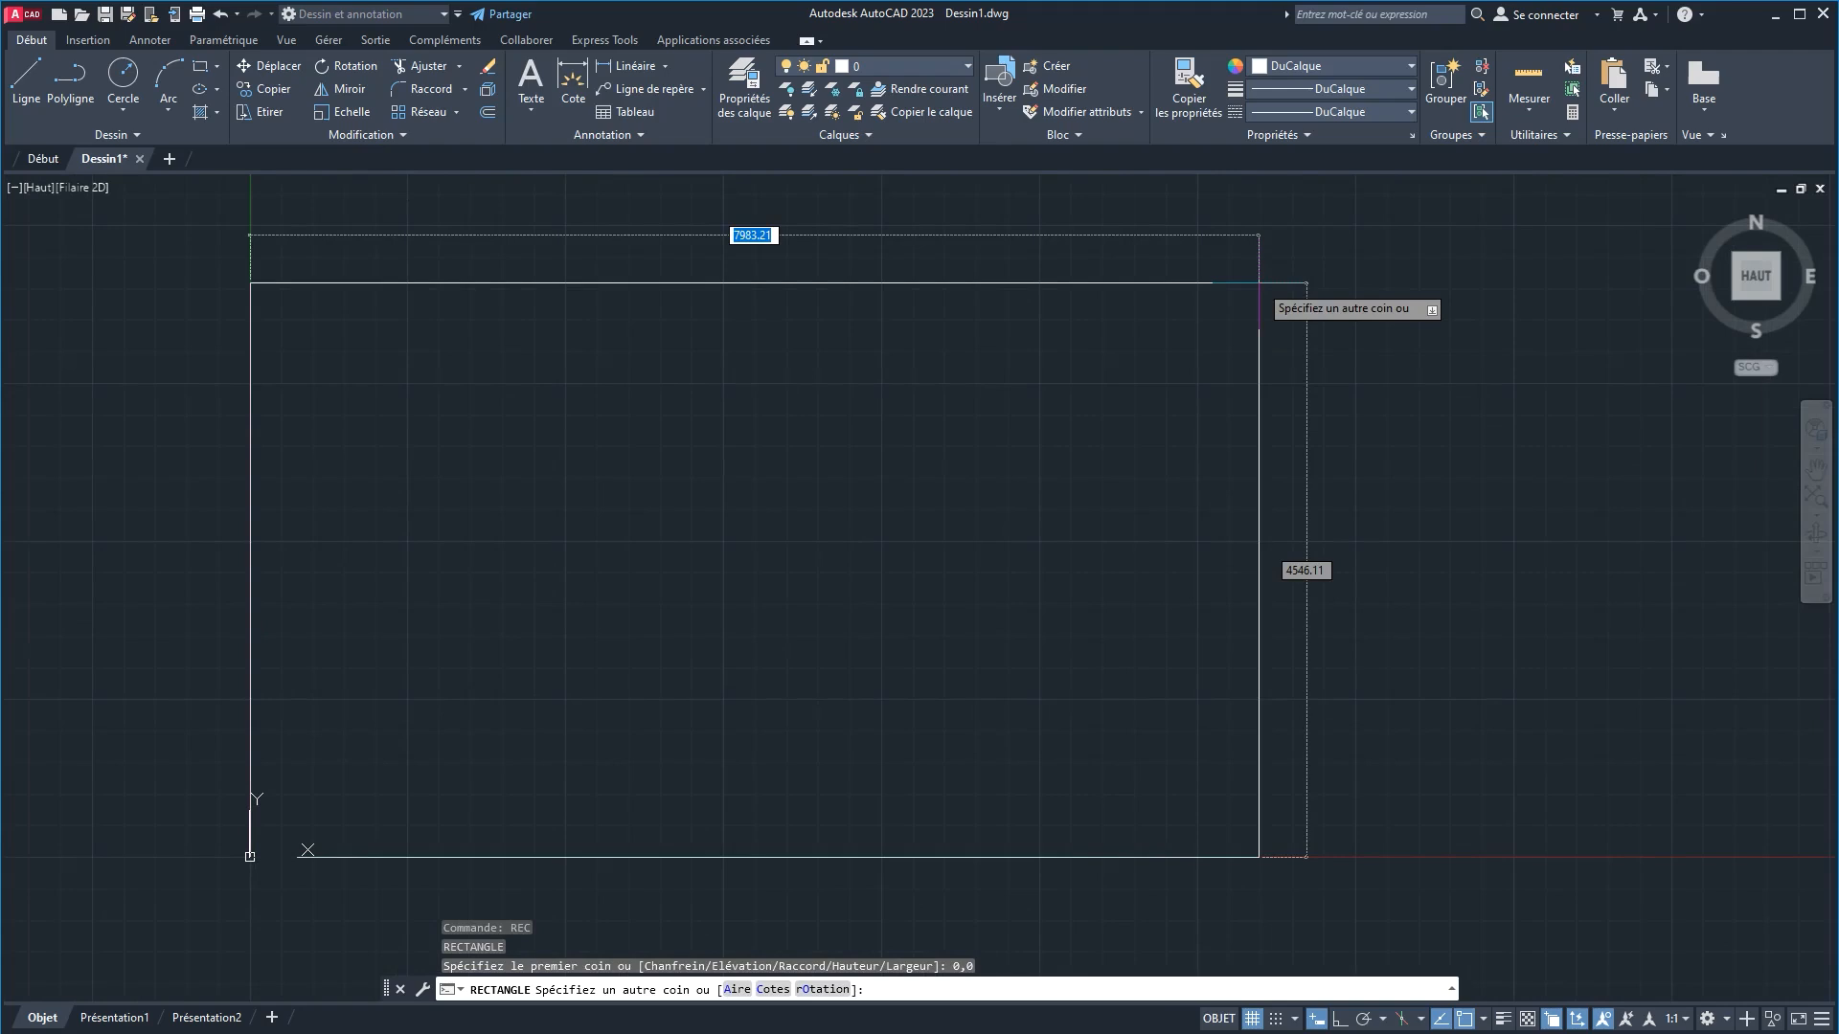
text(40)
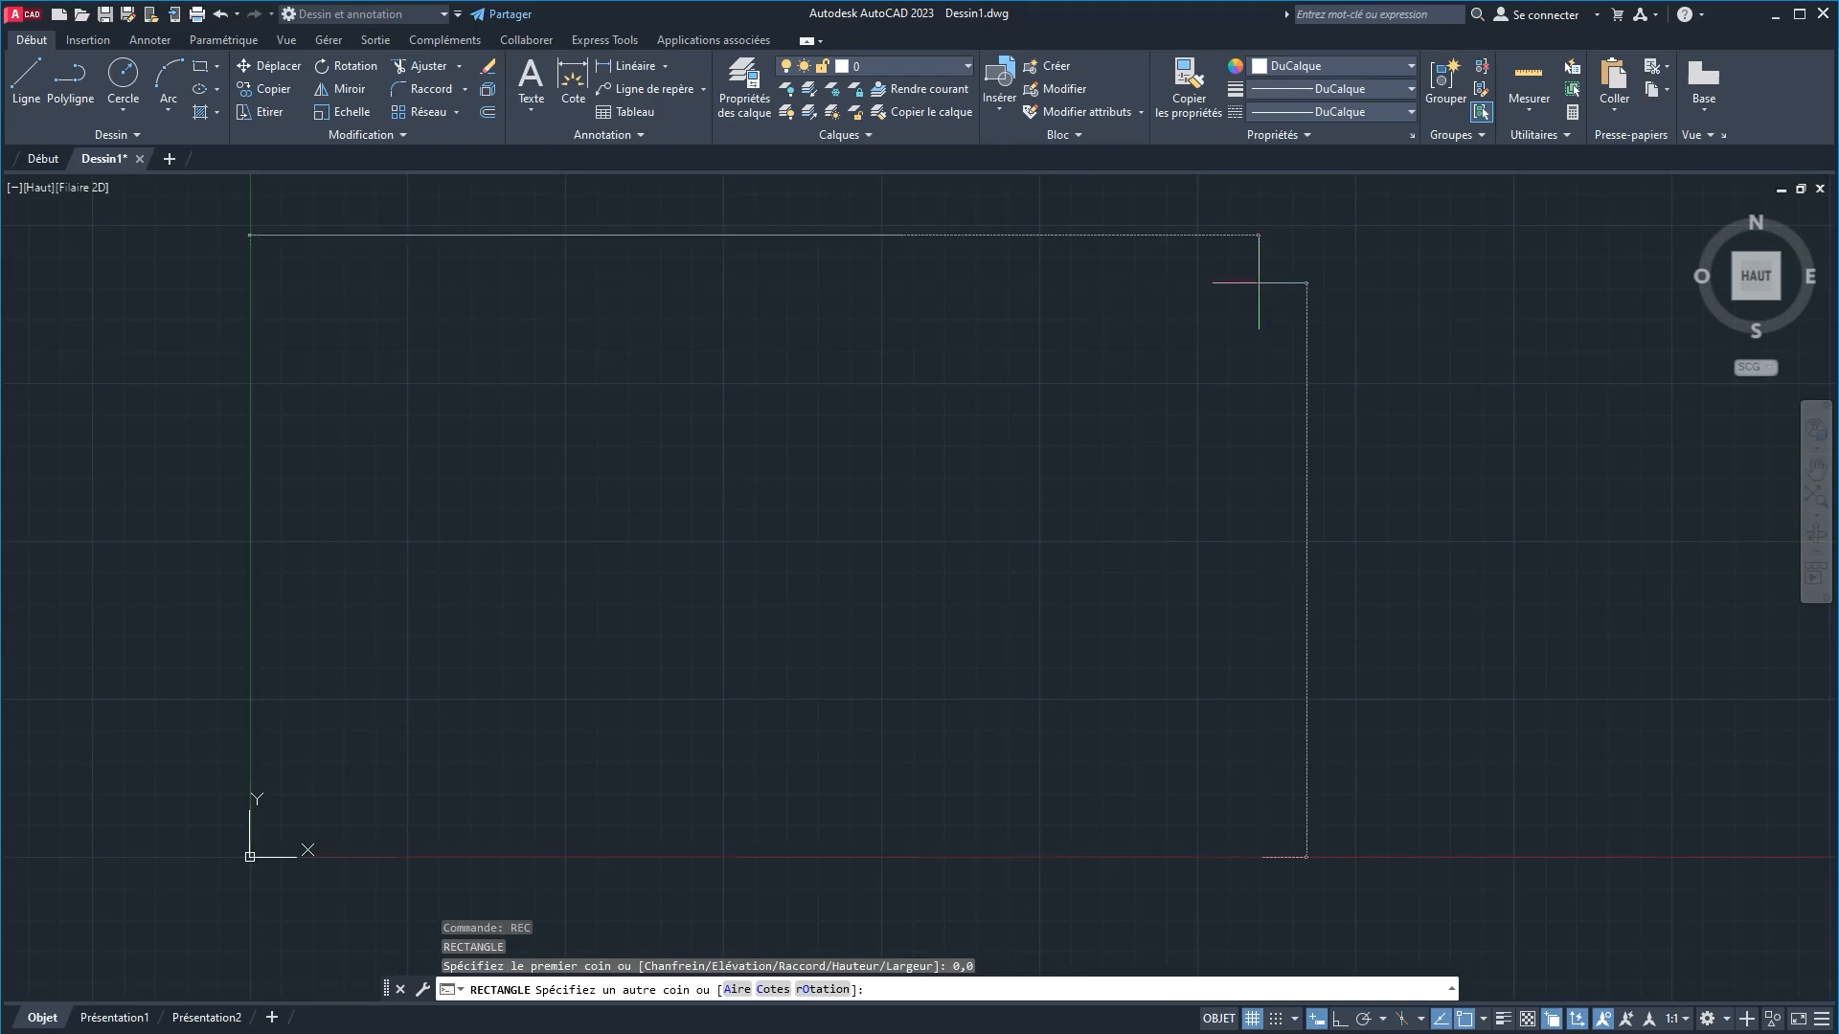
key(Tab)
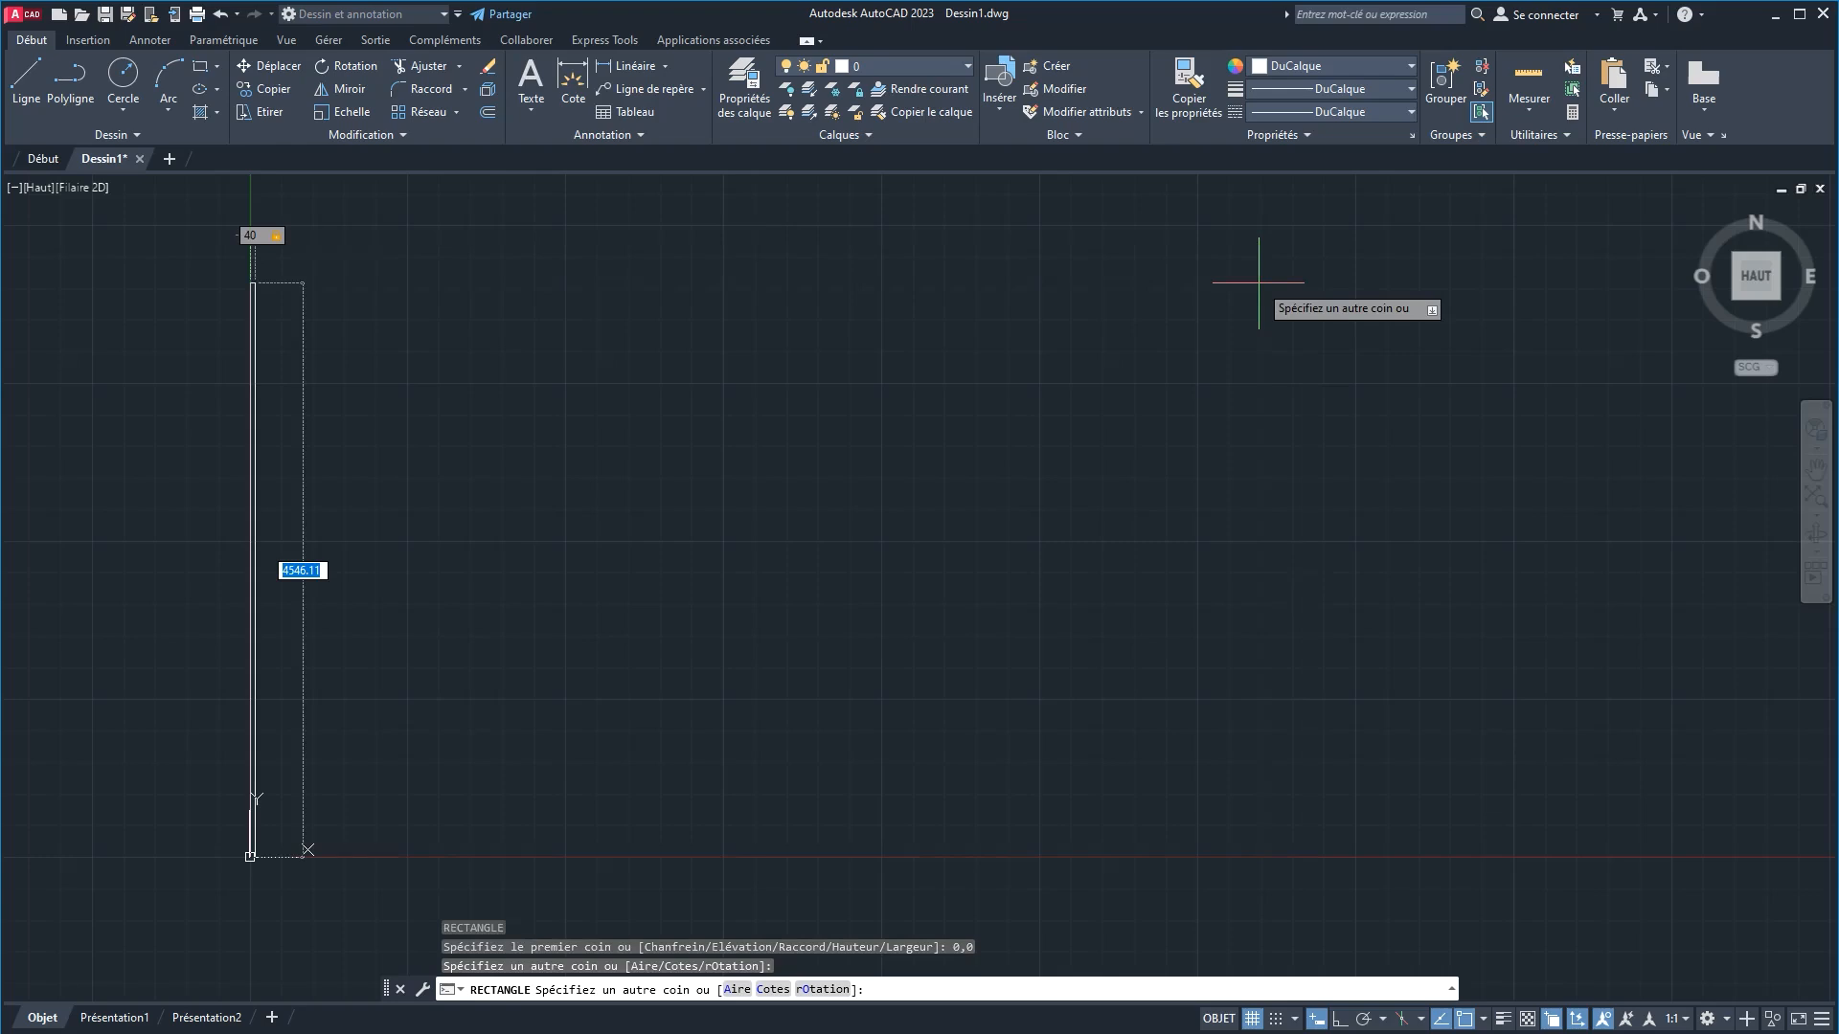
text(12)
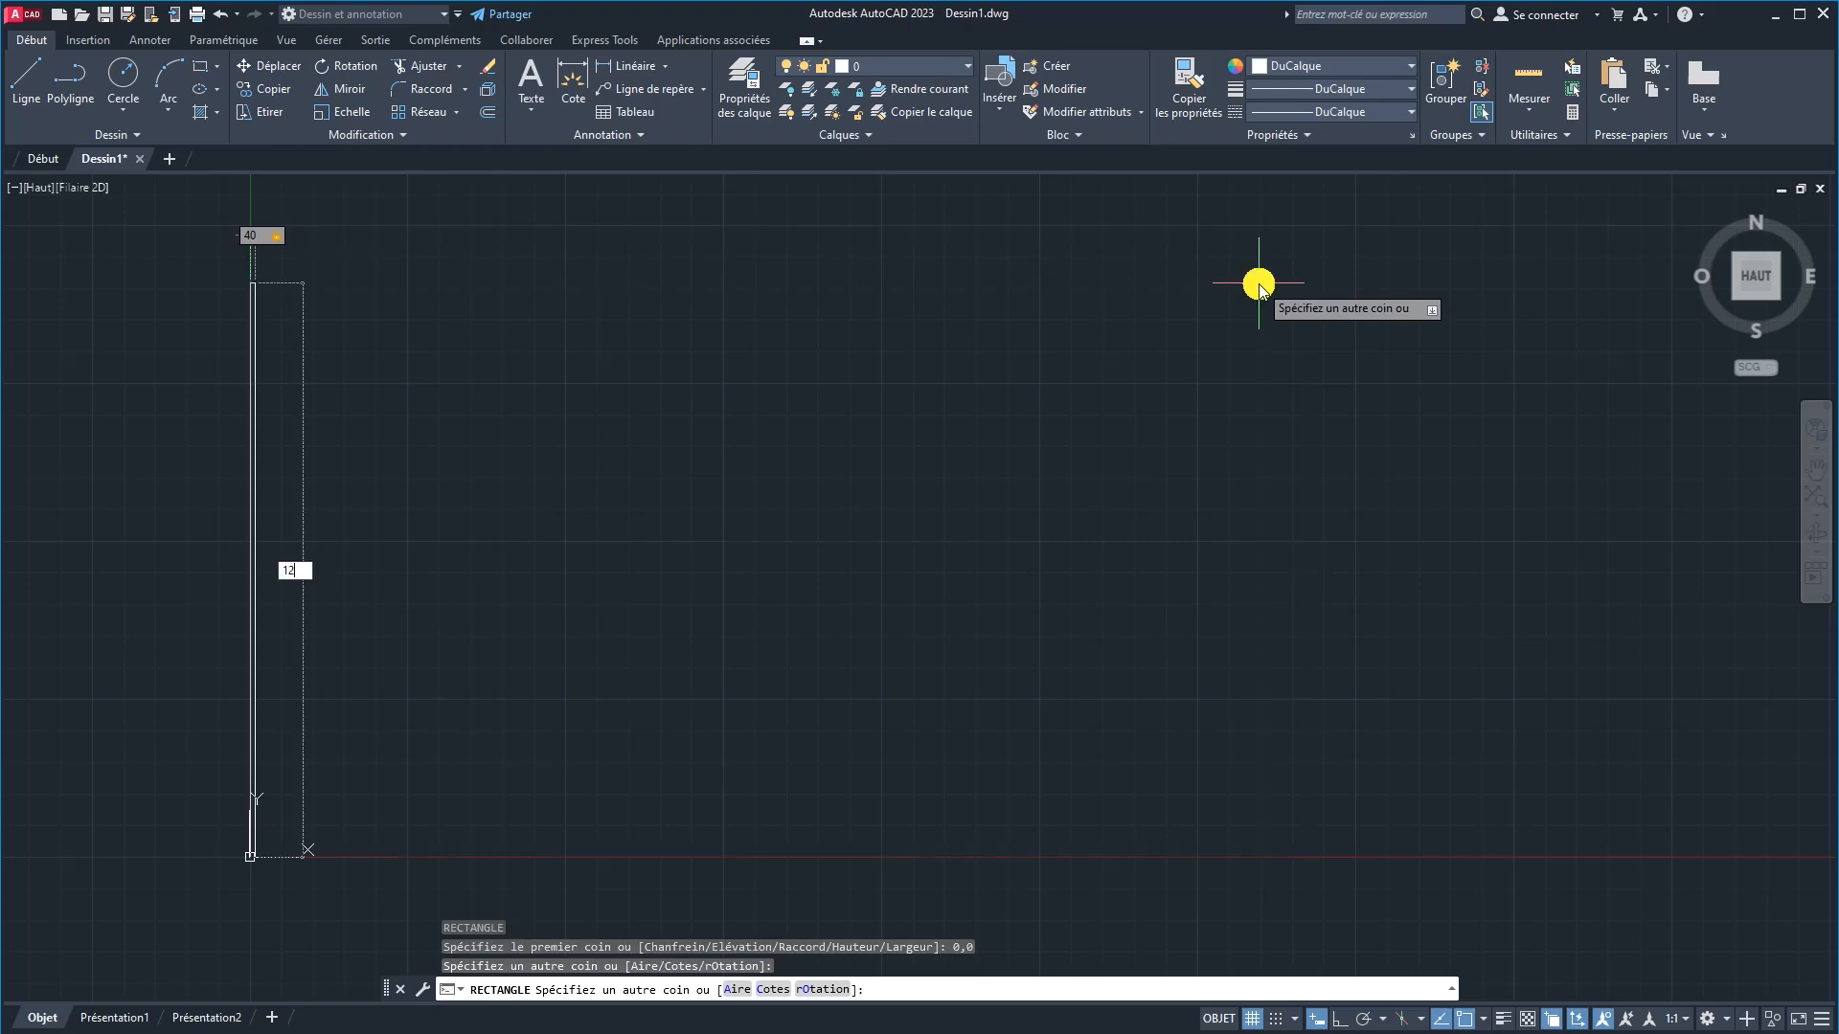
text(.5)
key(Return)
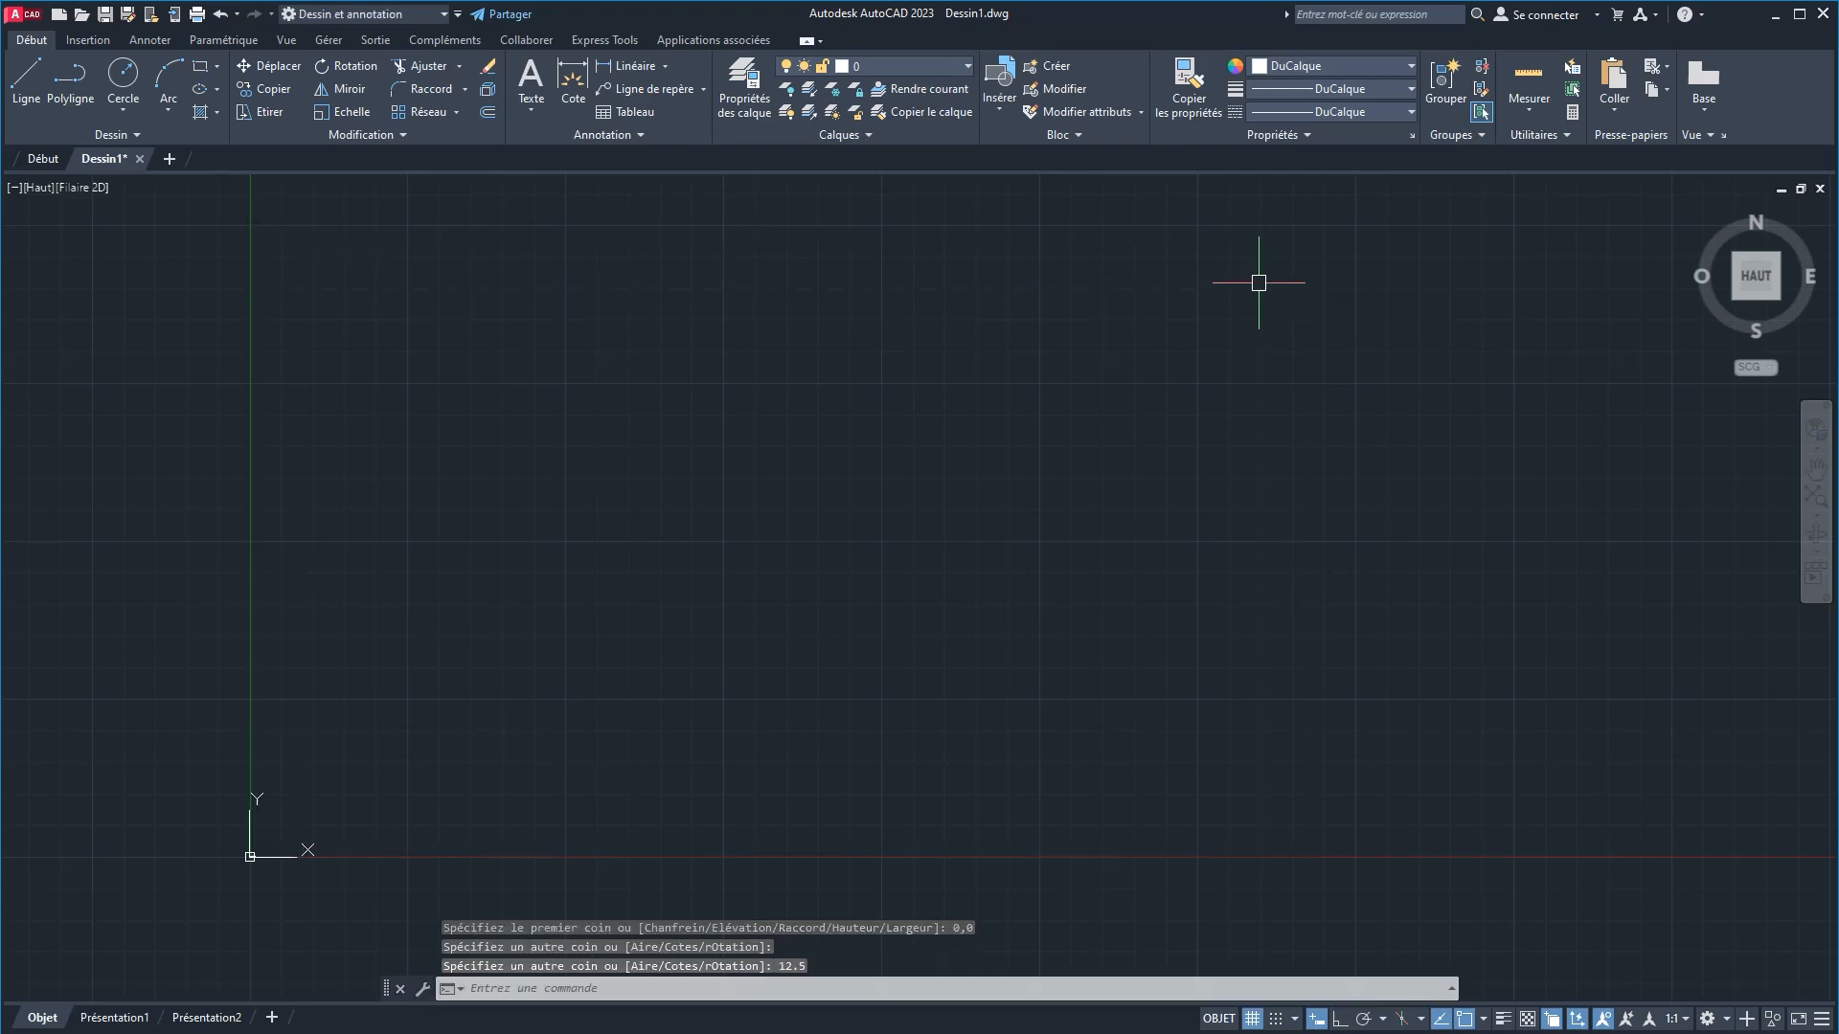
Step: Zoom to the drawing's extents to bring the whole rectangle into view
text(Z)
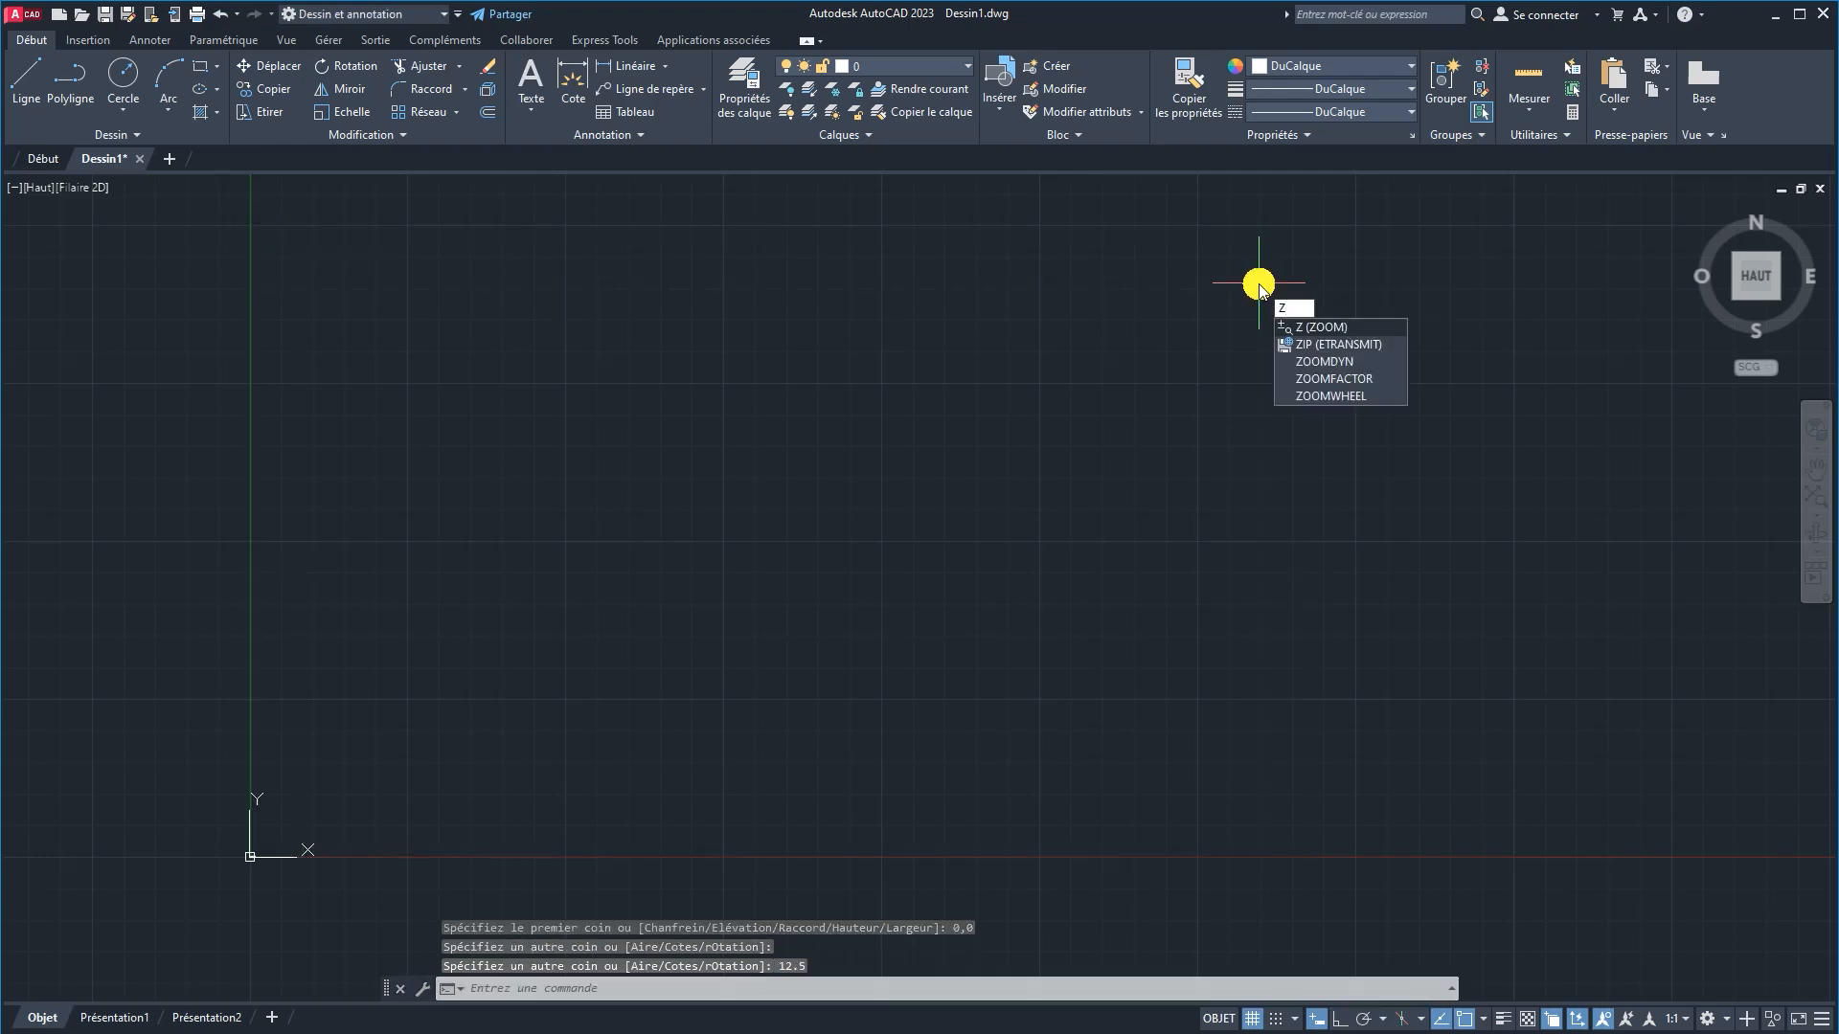
key(Return)
text(et)
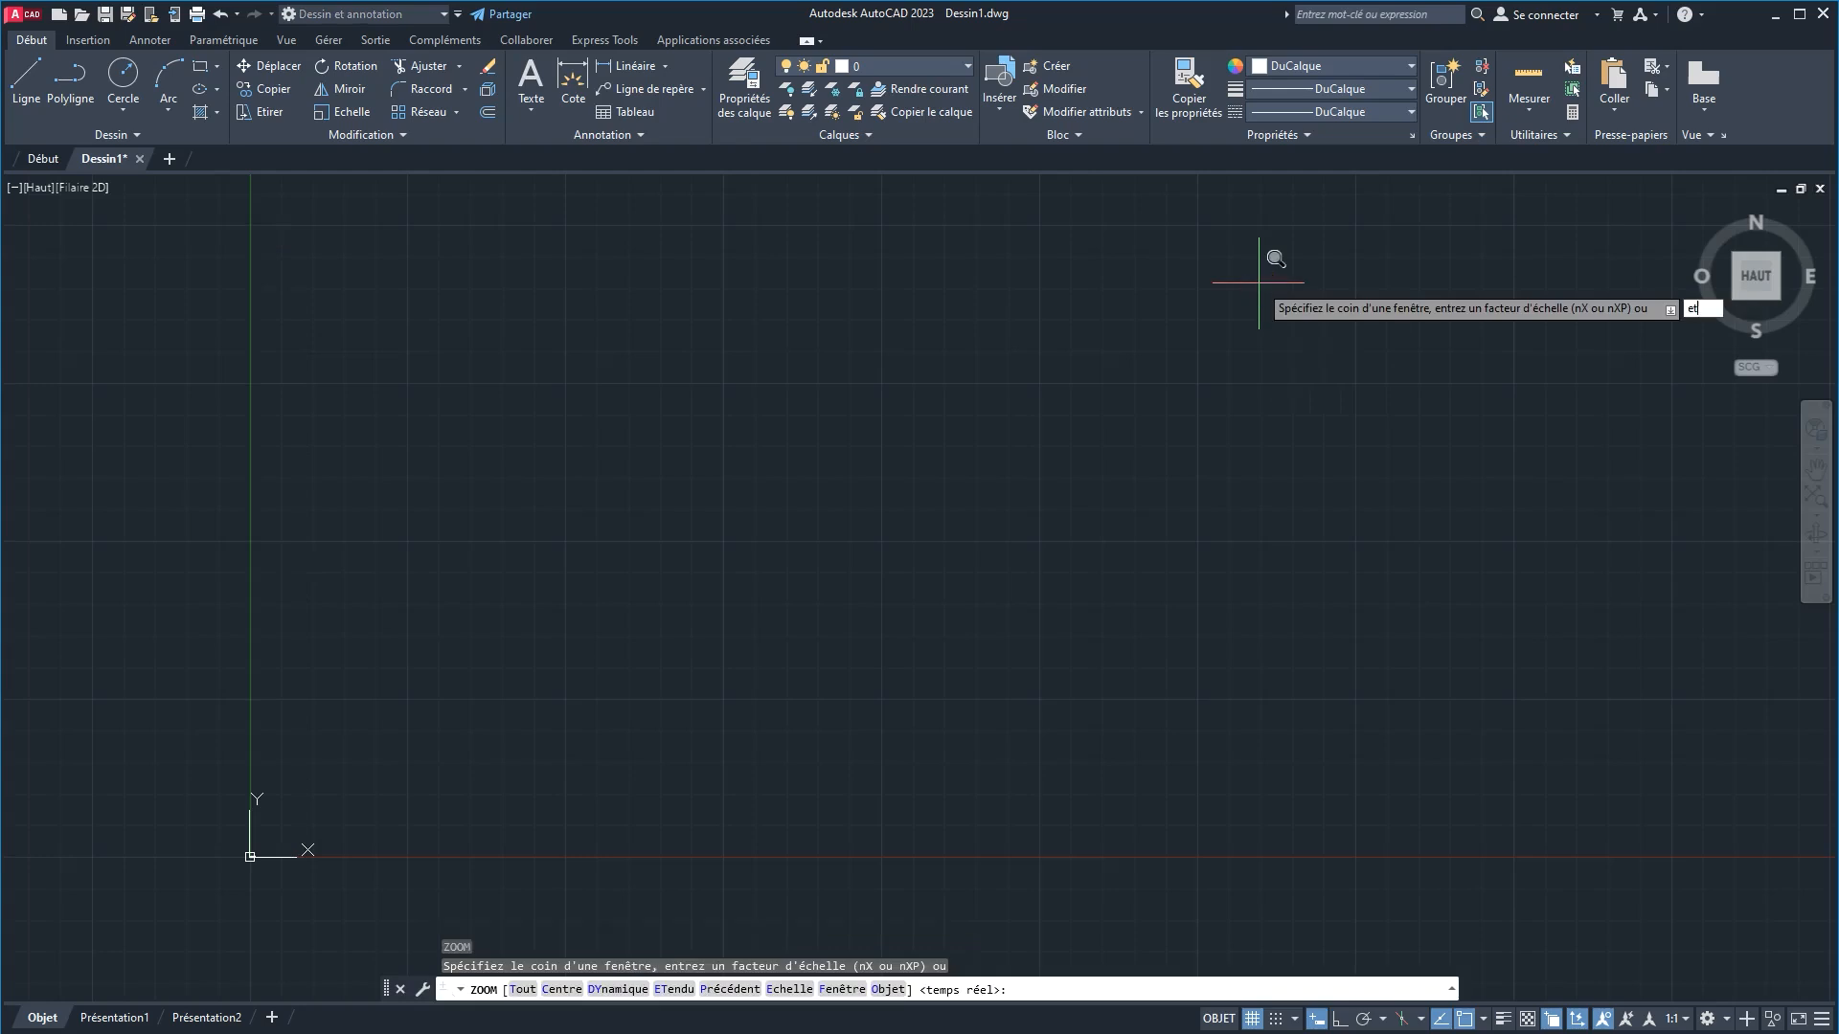
key(Return)
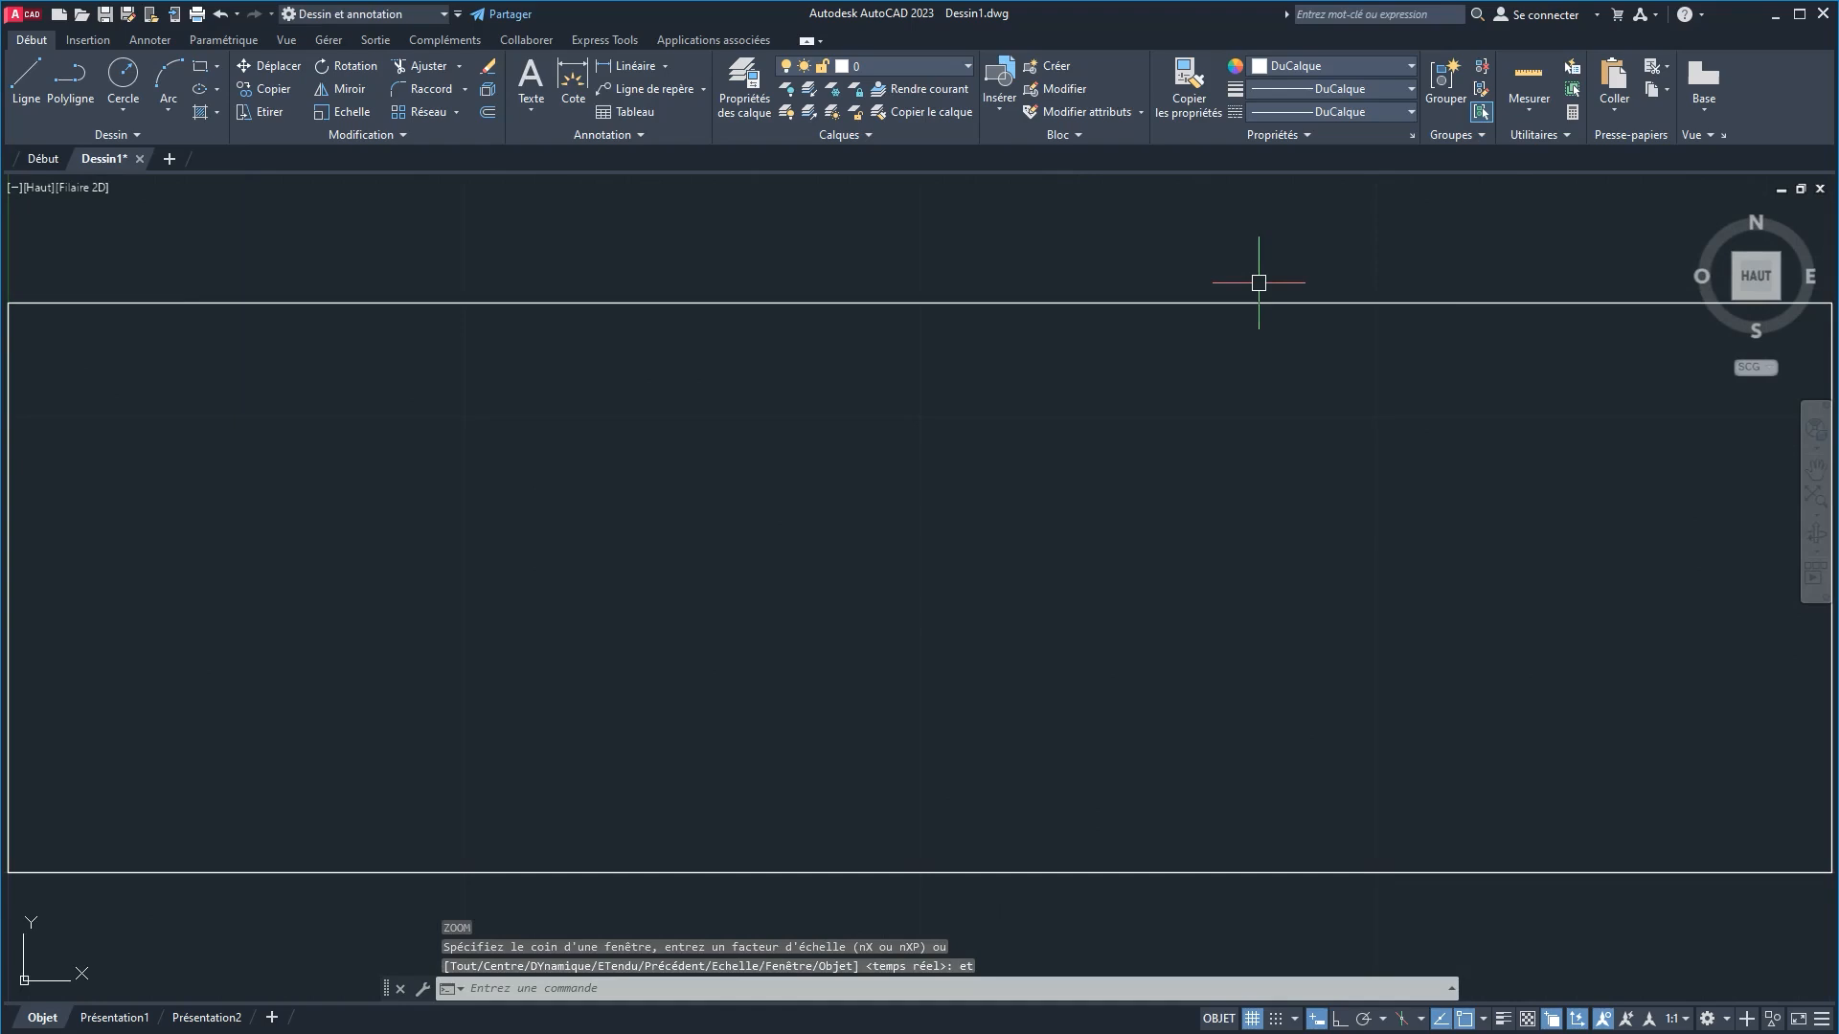
scroll(1241, 616, down, 10)
click(1817, 503)
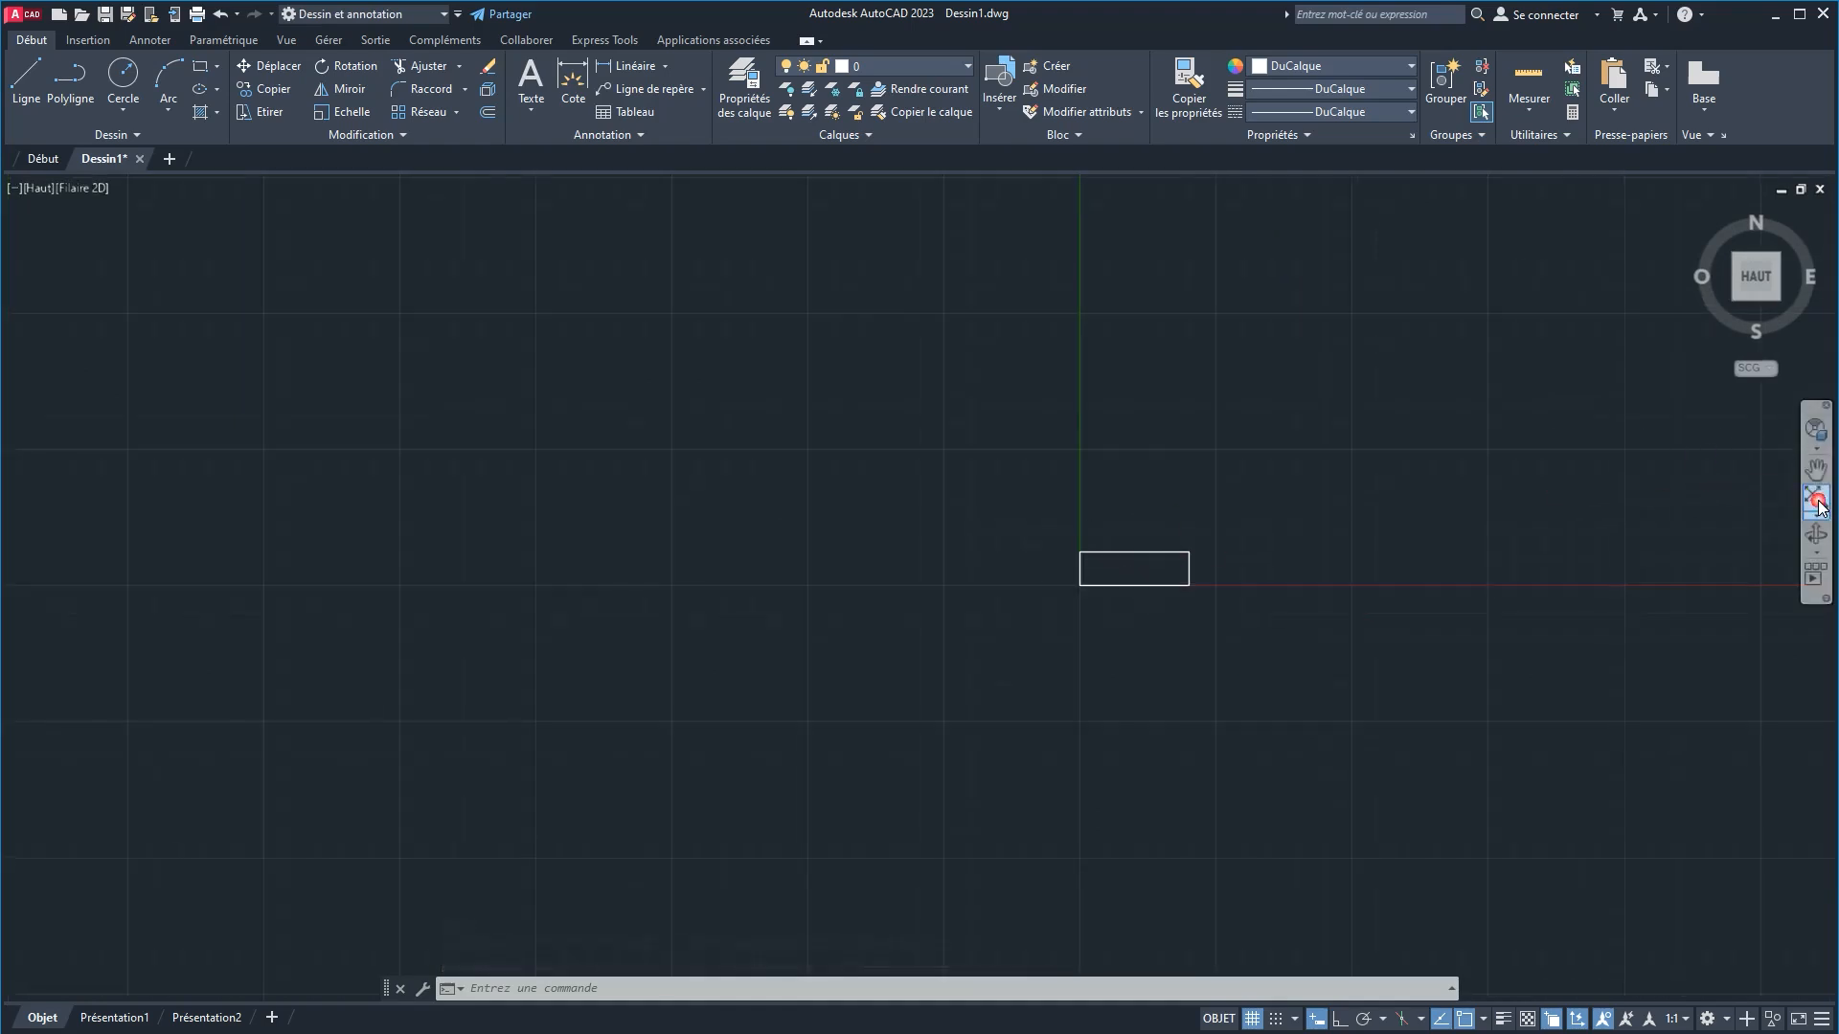
click(1816, 503)
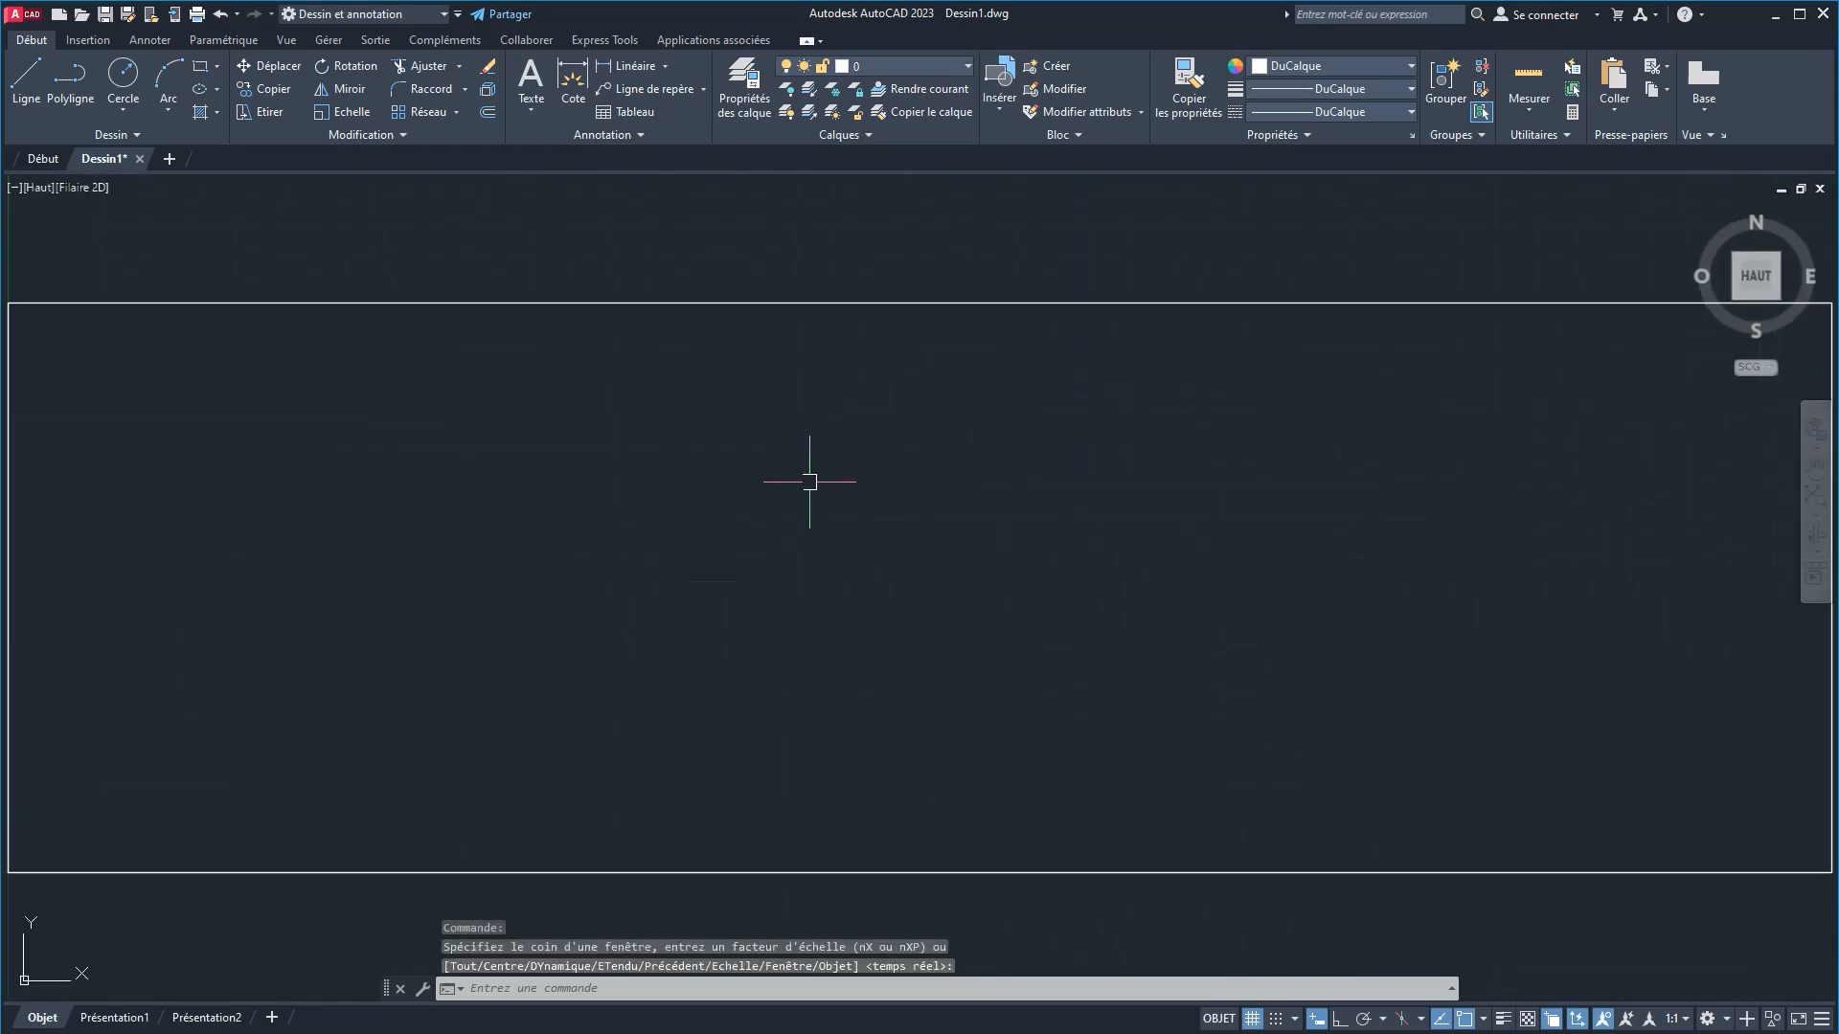
Step: Check the rectangle's width and height with the quick measure tool
scroll(797, 485, down, 2)
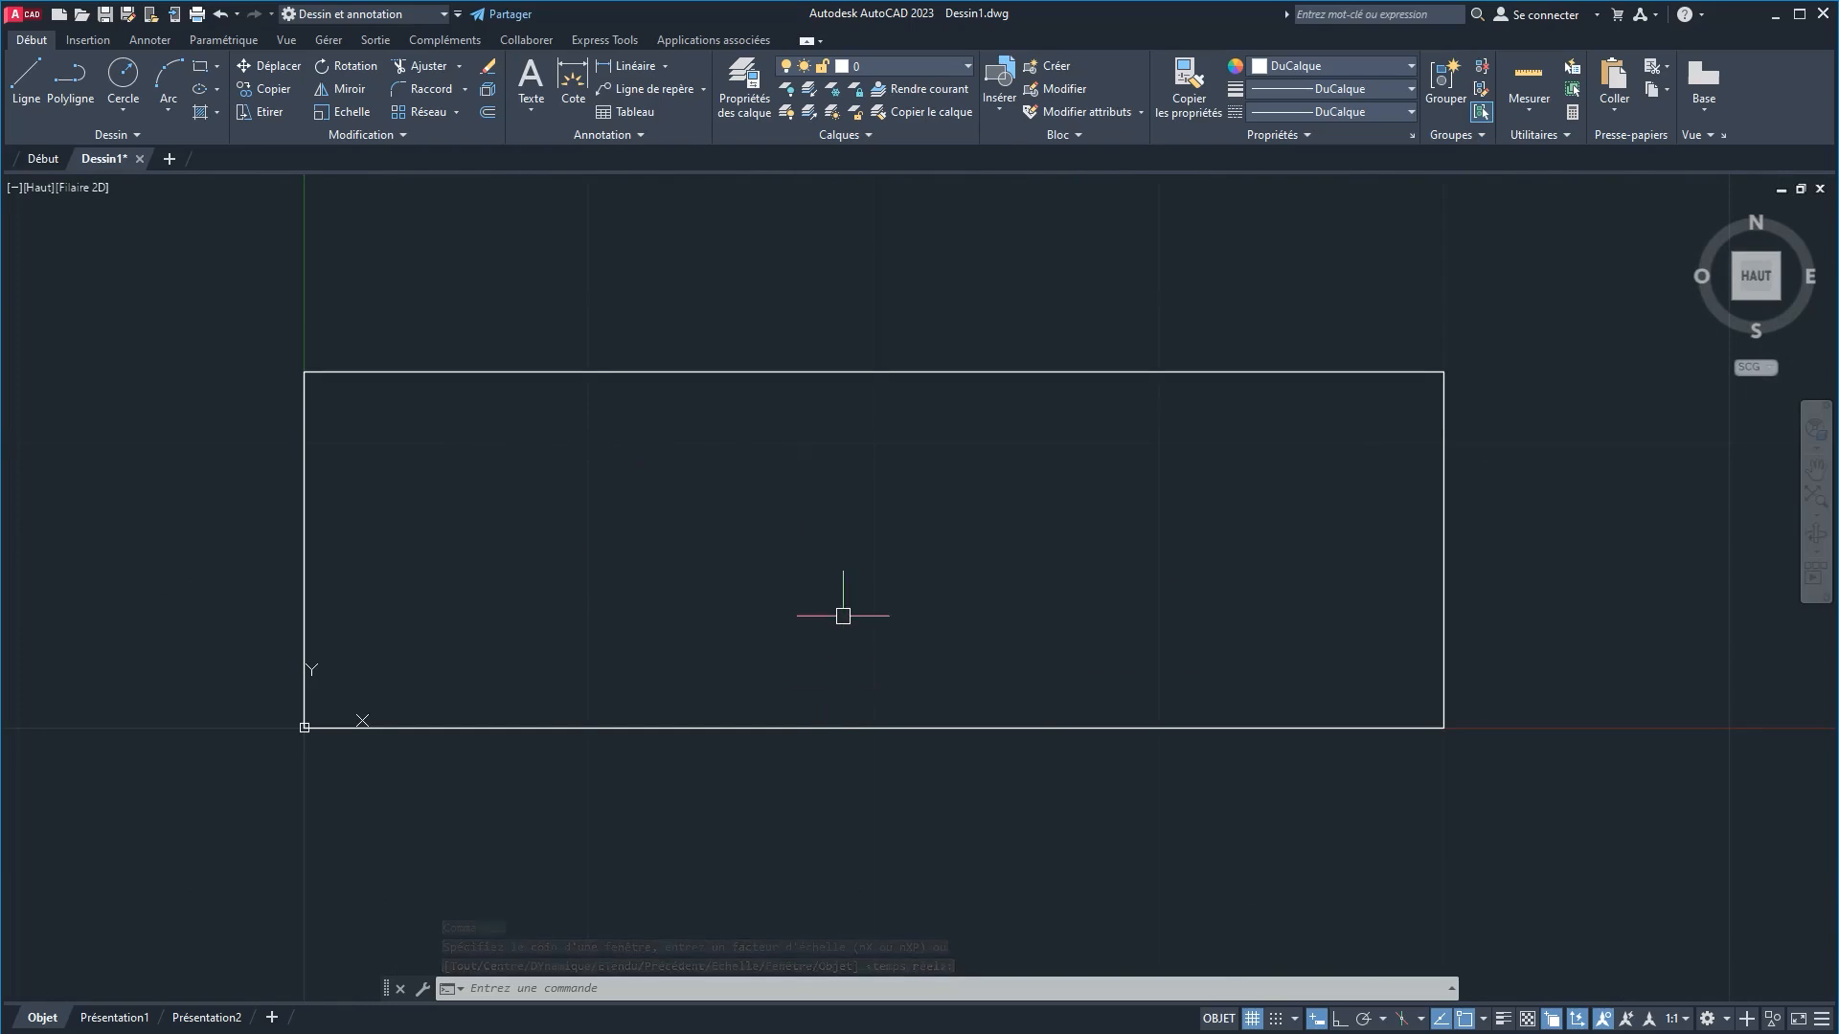
scroll(848, 608, up, 2)
scroll(848, 607, down, 2)
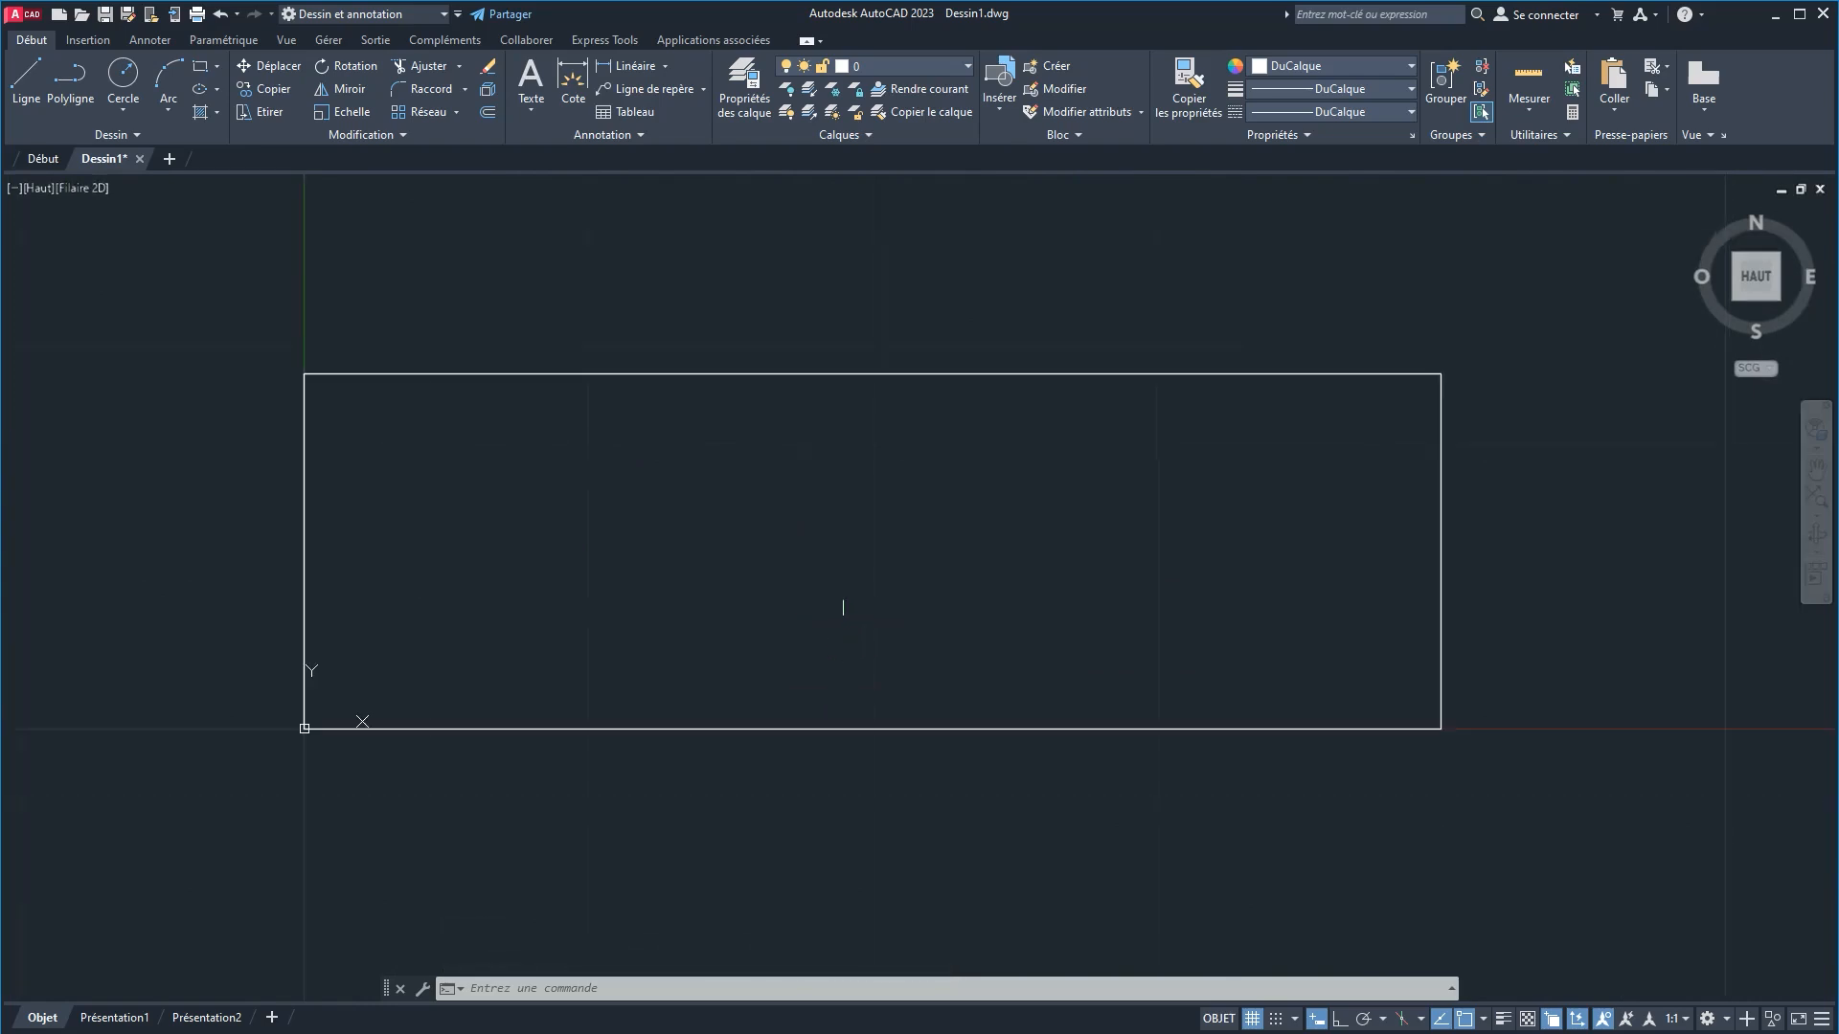
click(1529, 78)
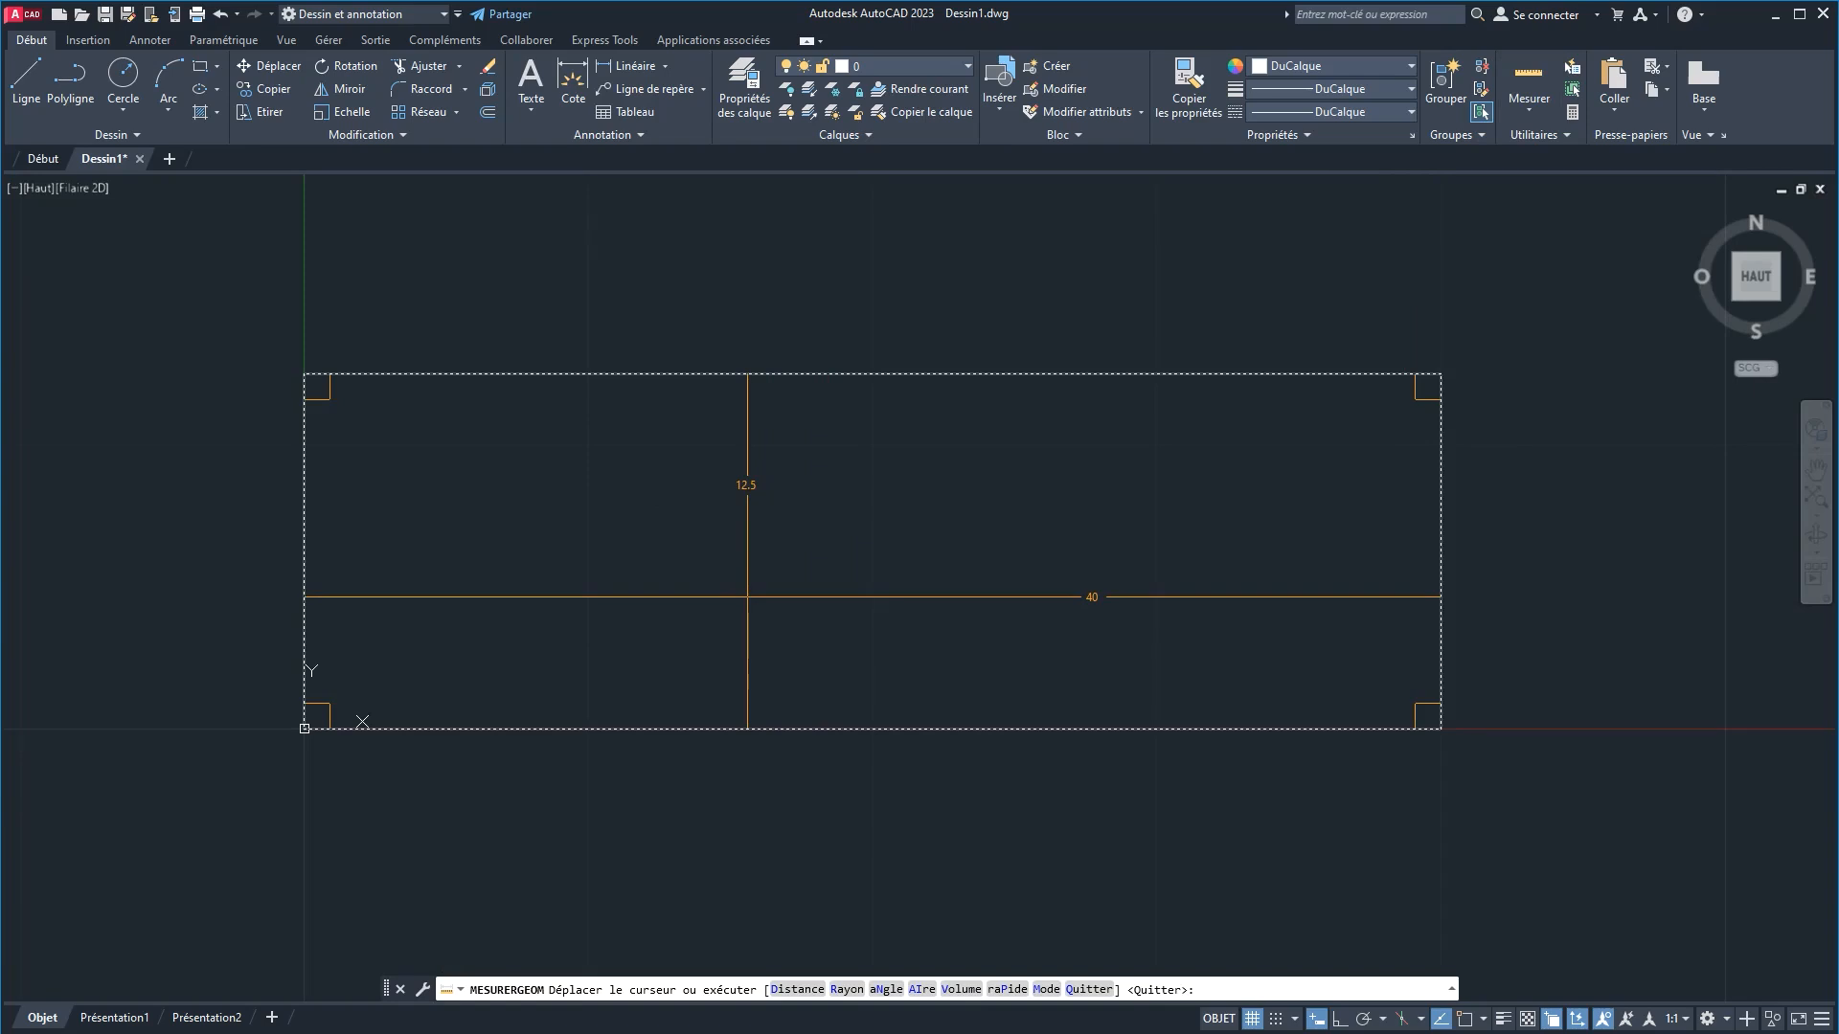
key(Escape)
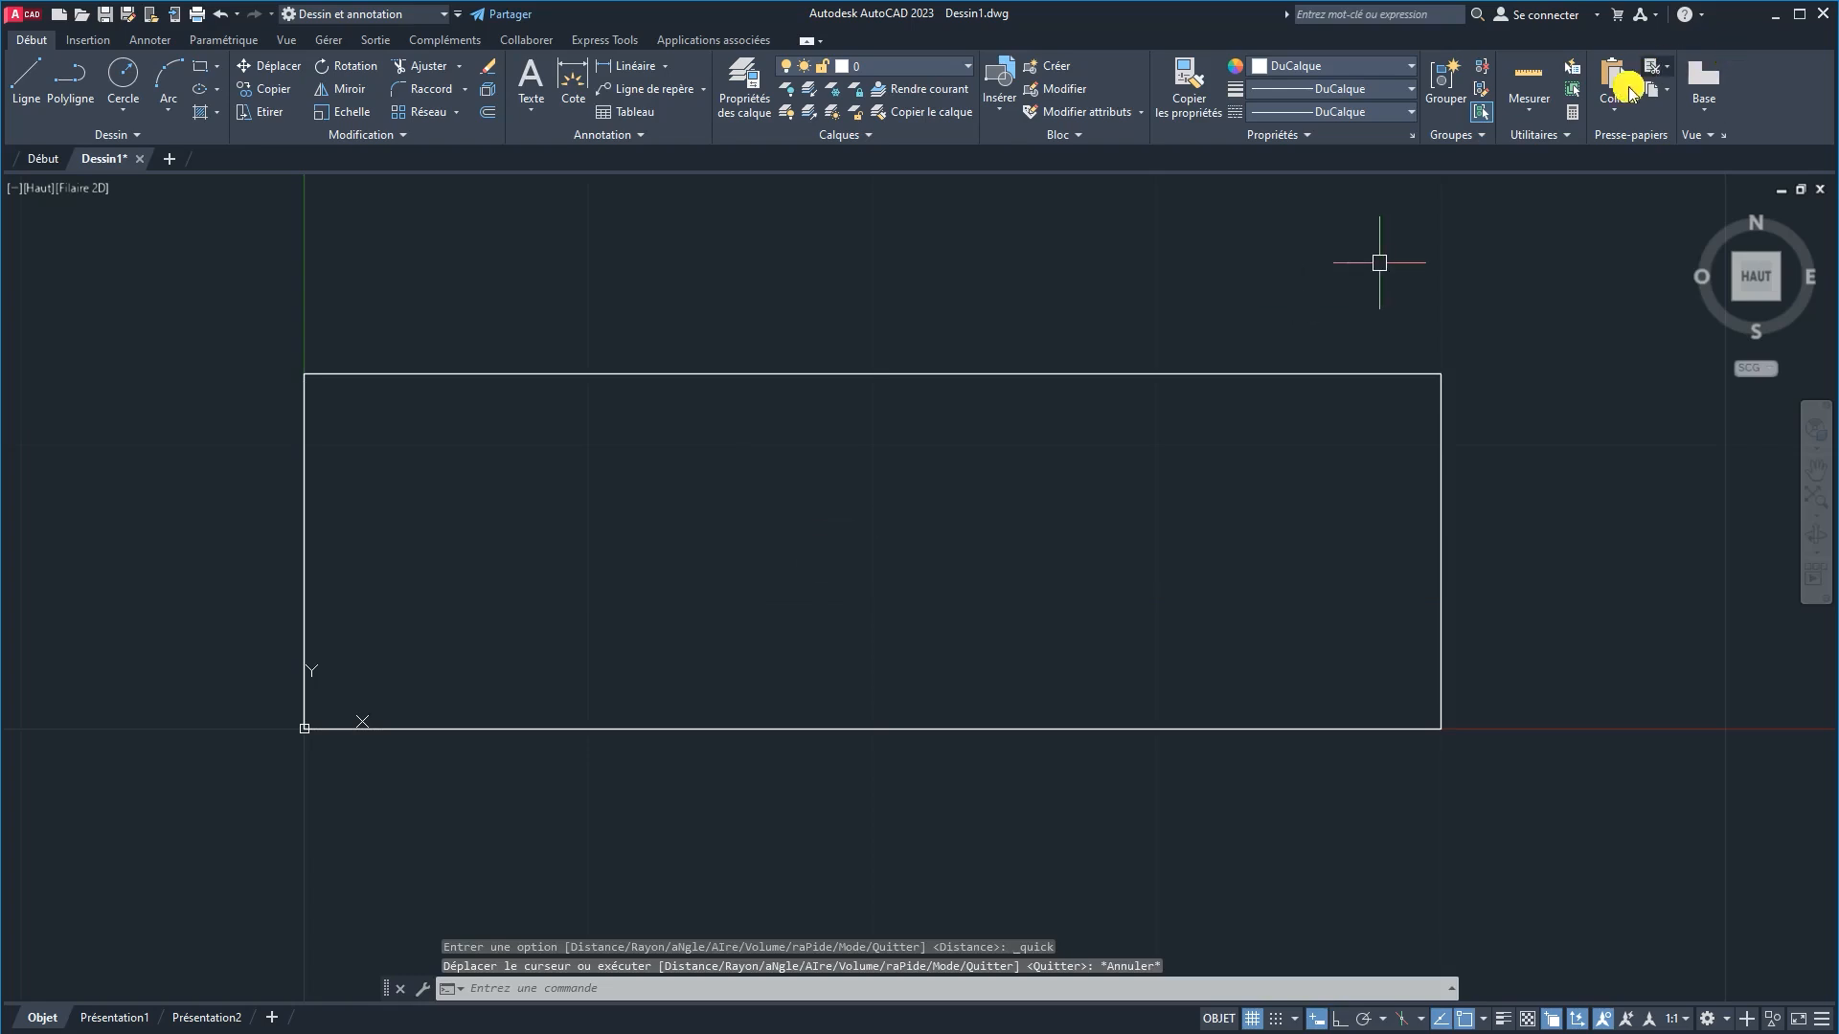
Step: Measure the rectangle's area by picking its four corners
click(1530, 112)
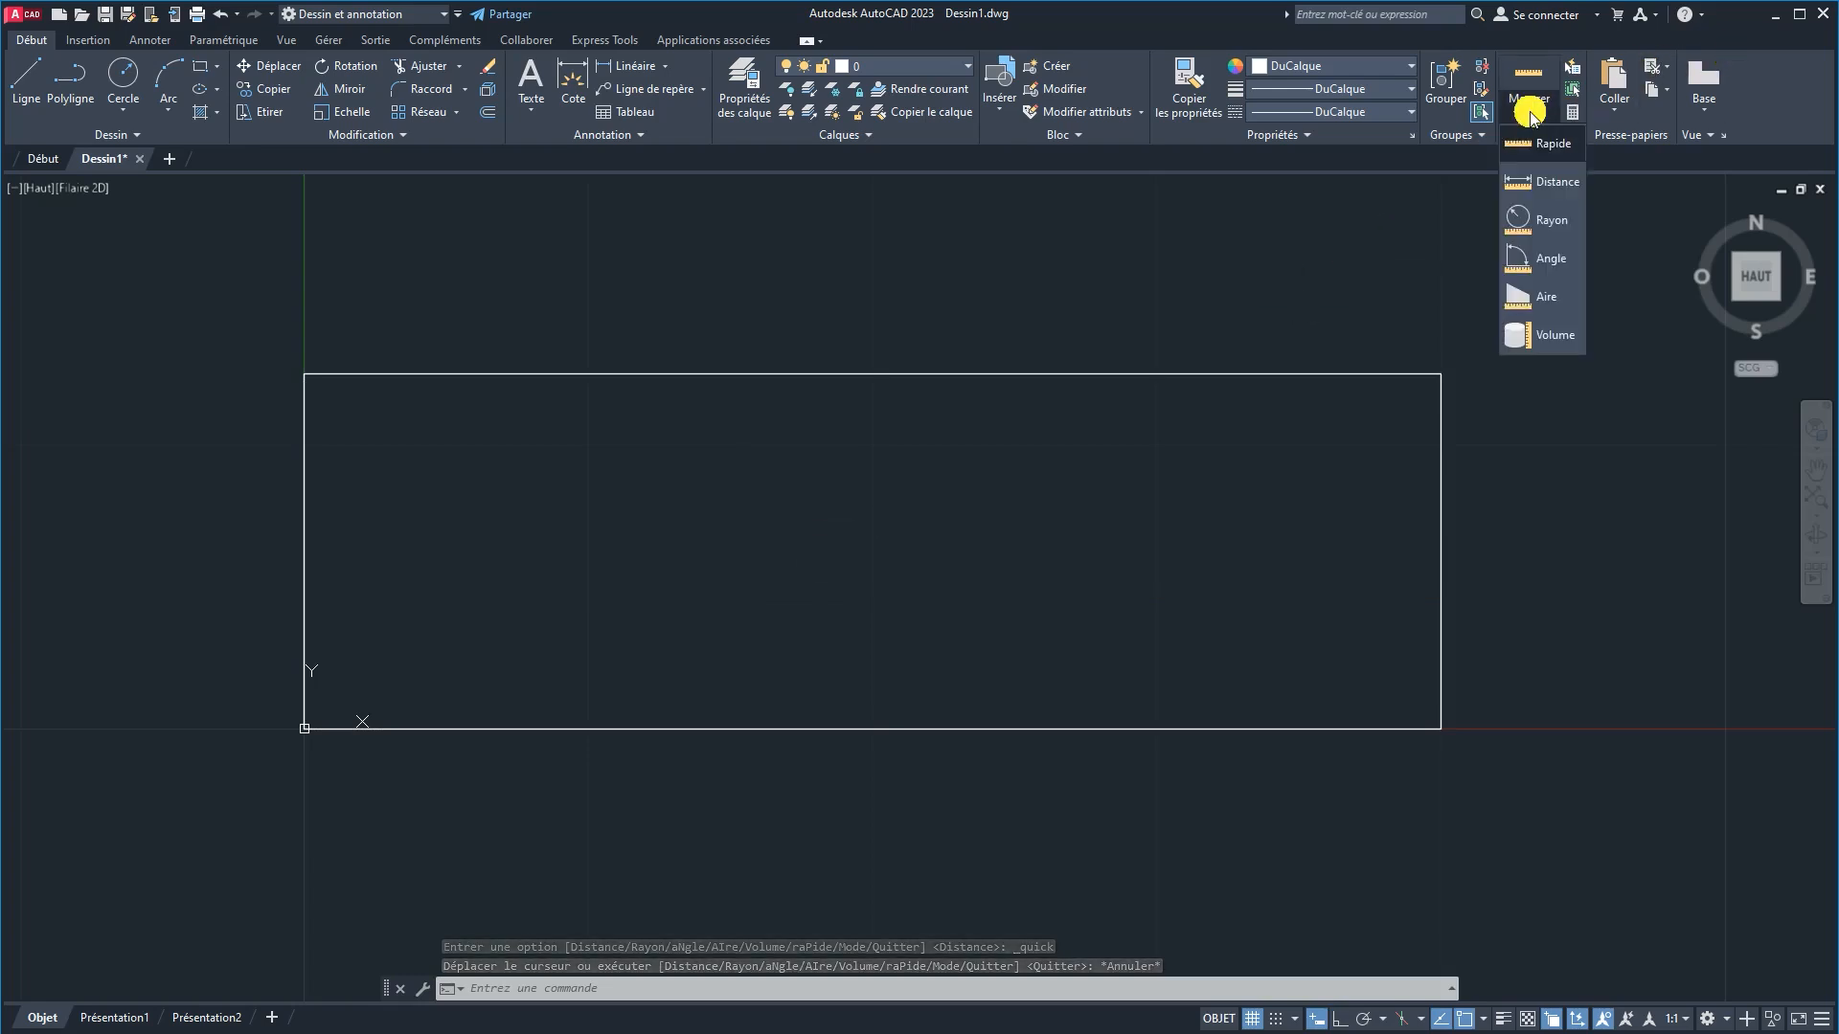
click(1525, 308)
click(304, 374)
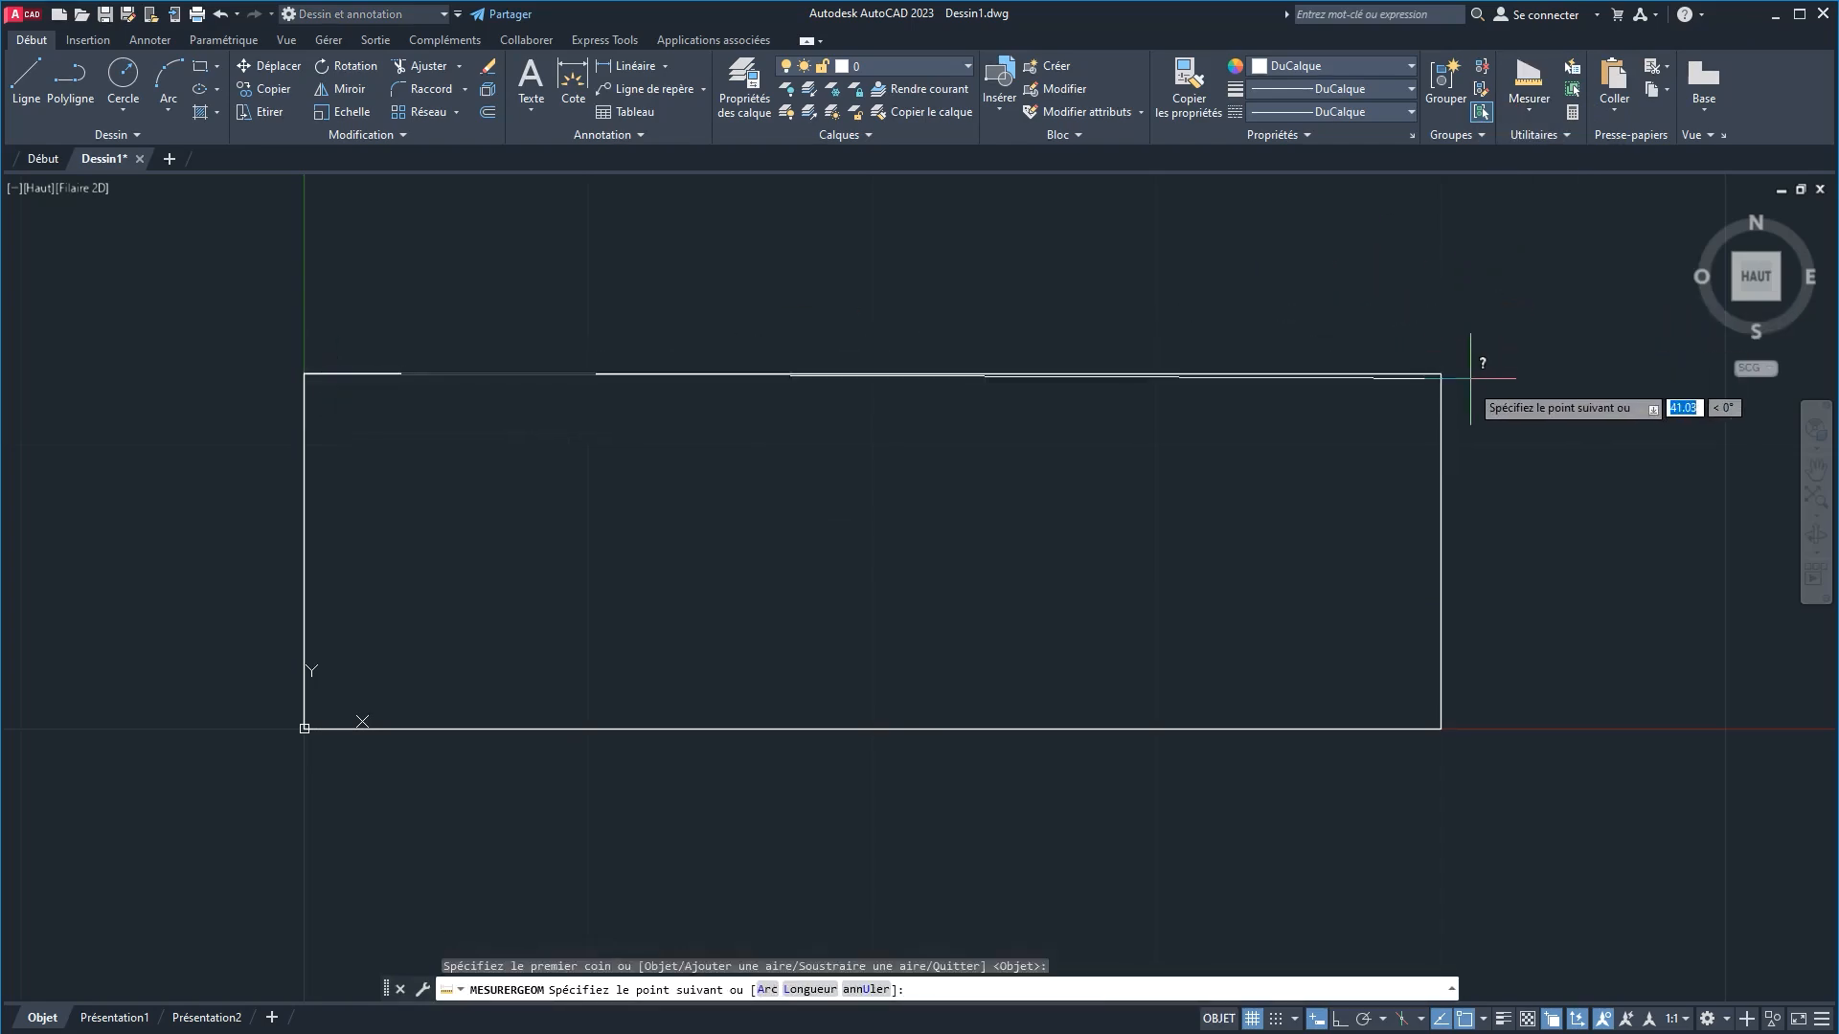
click(1440, 373)
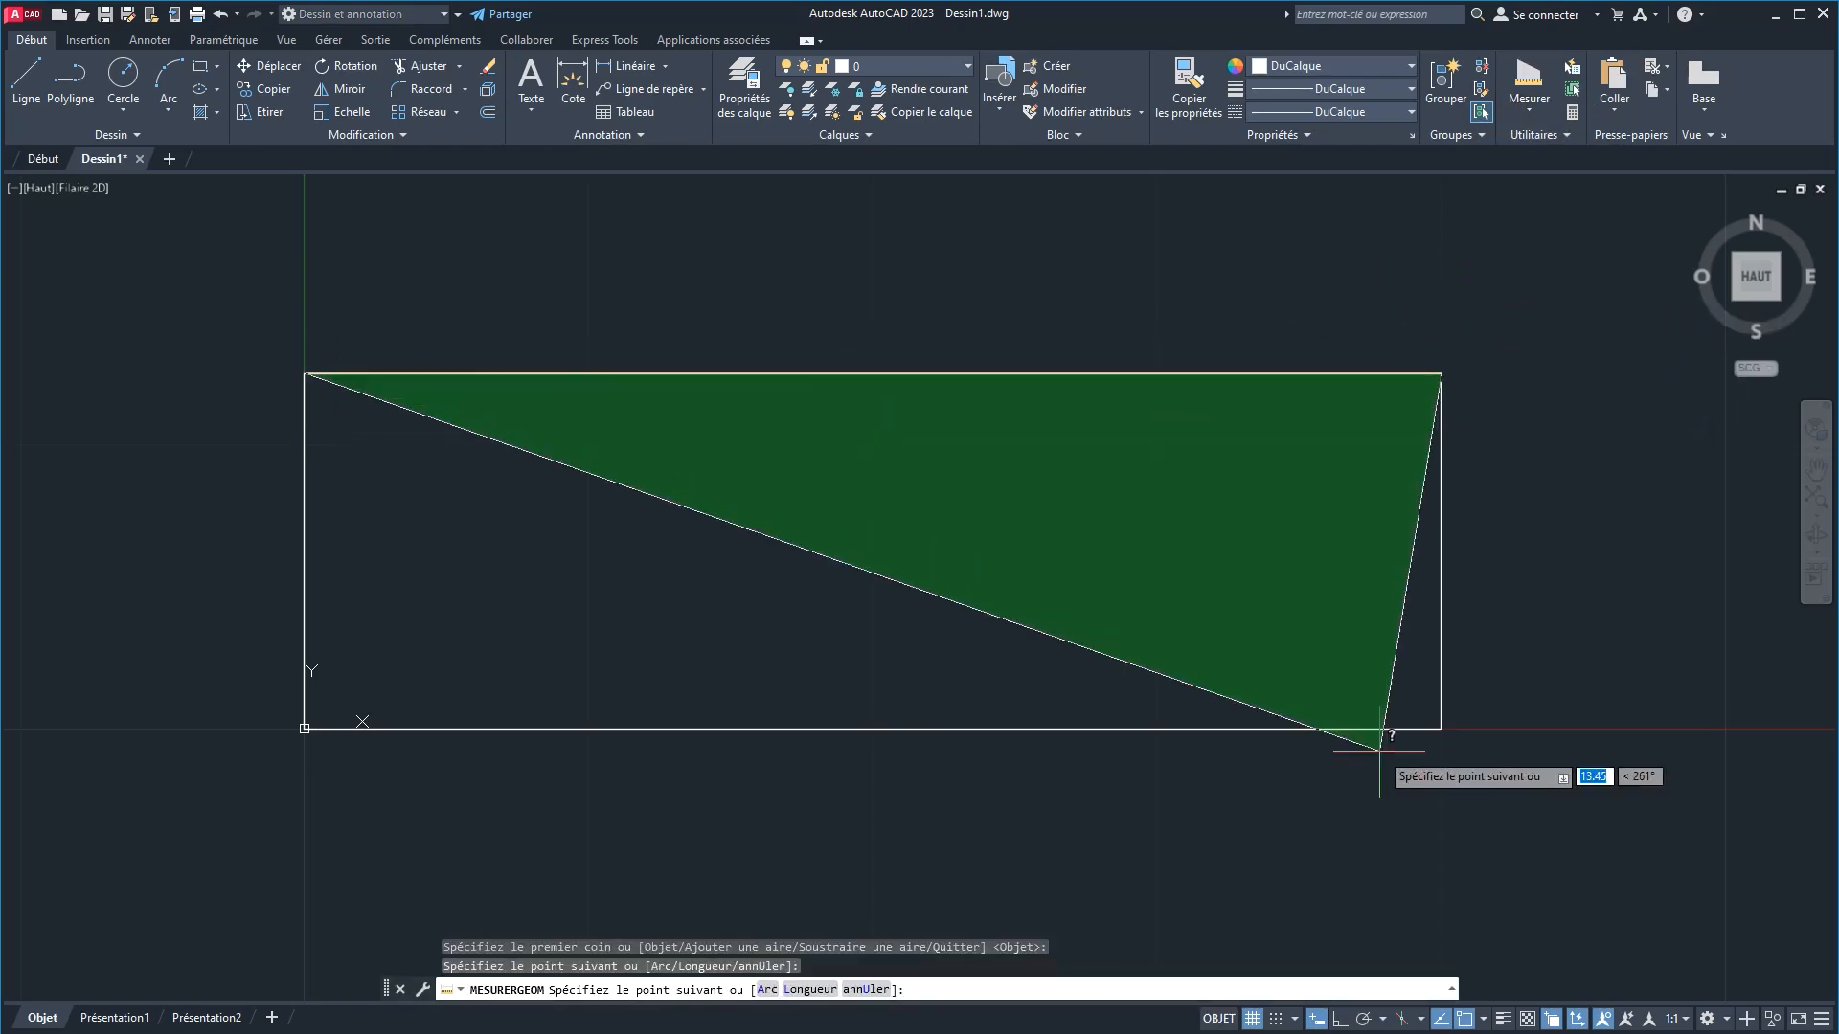
click(1440, 729)
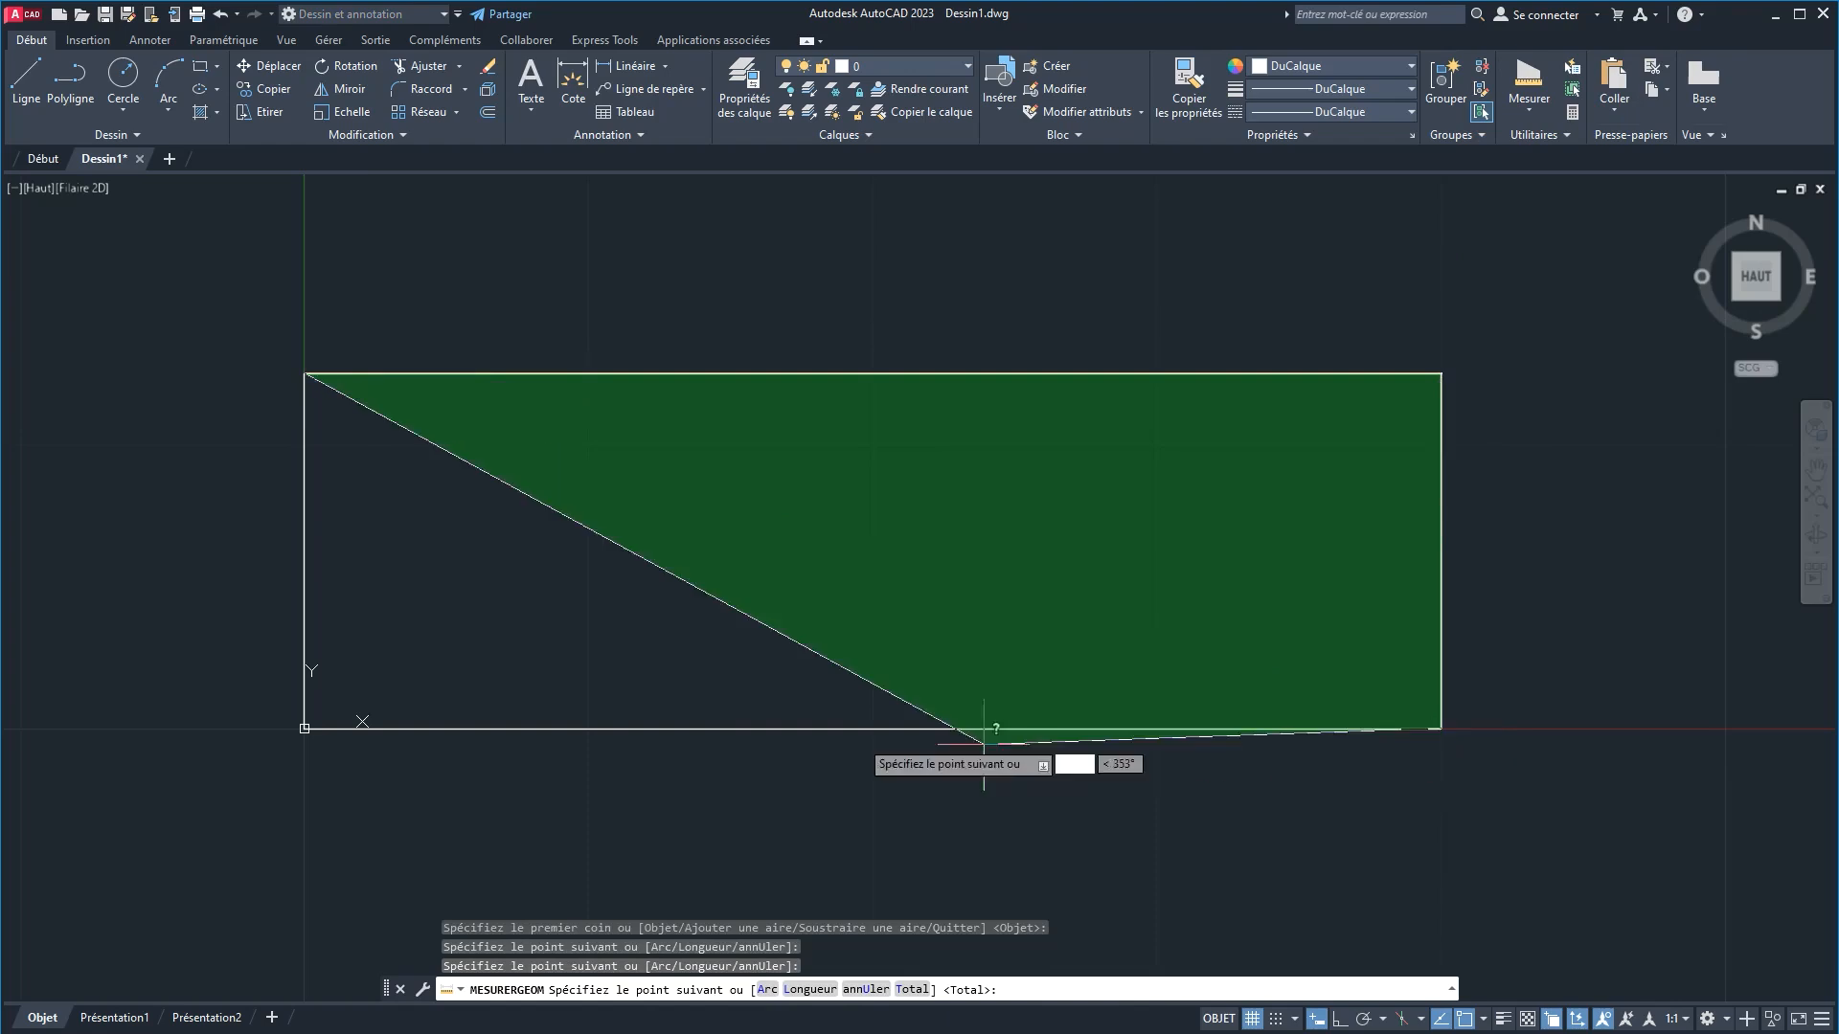
click(305, 729)
right_click(307, 375)
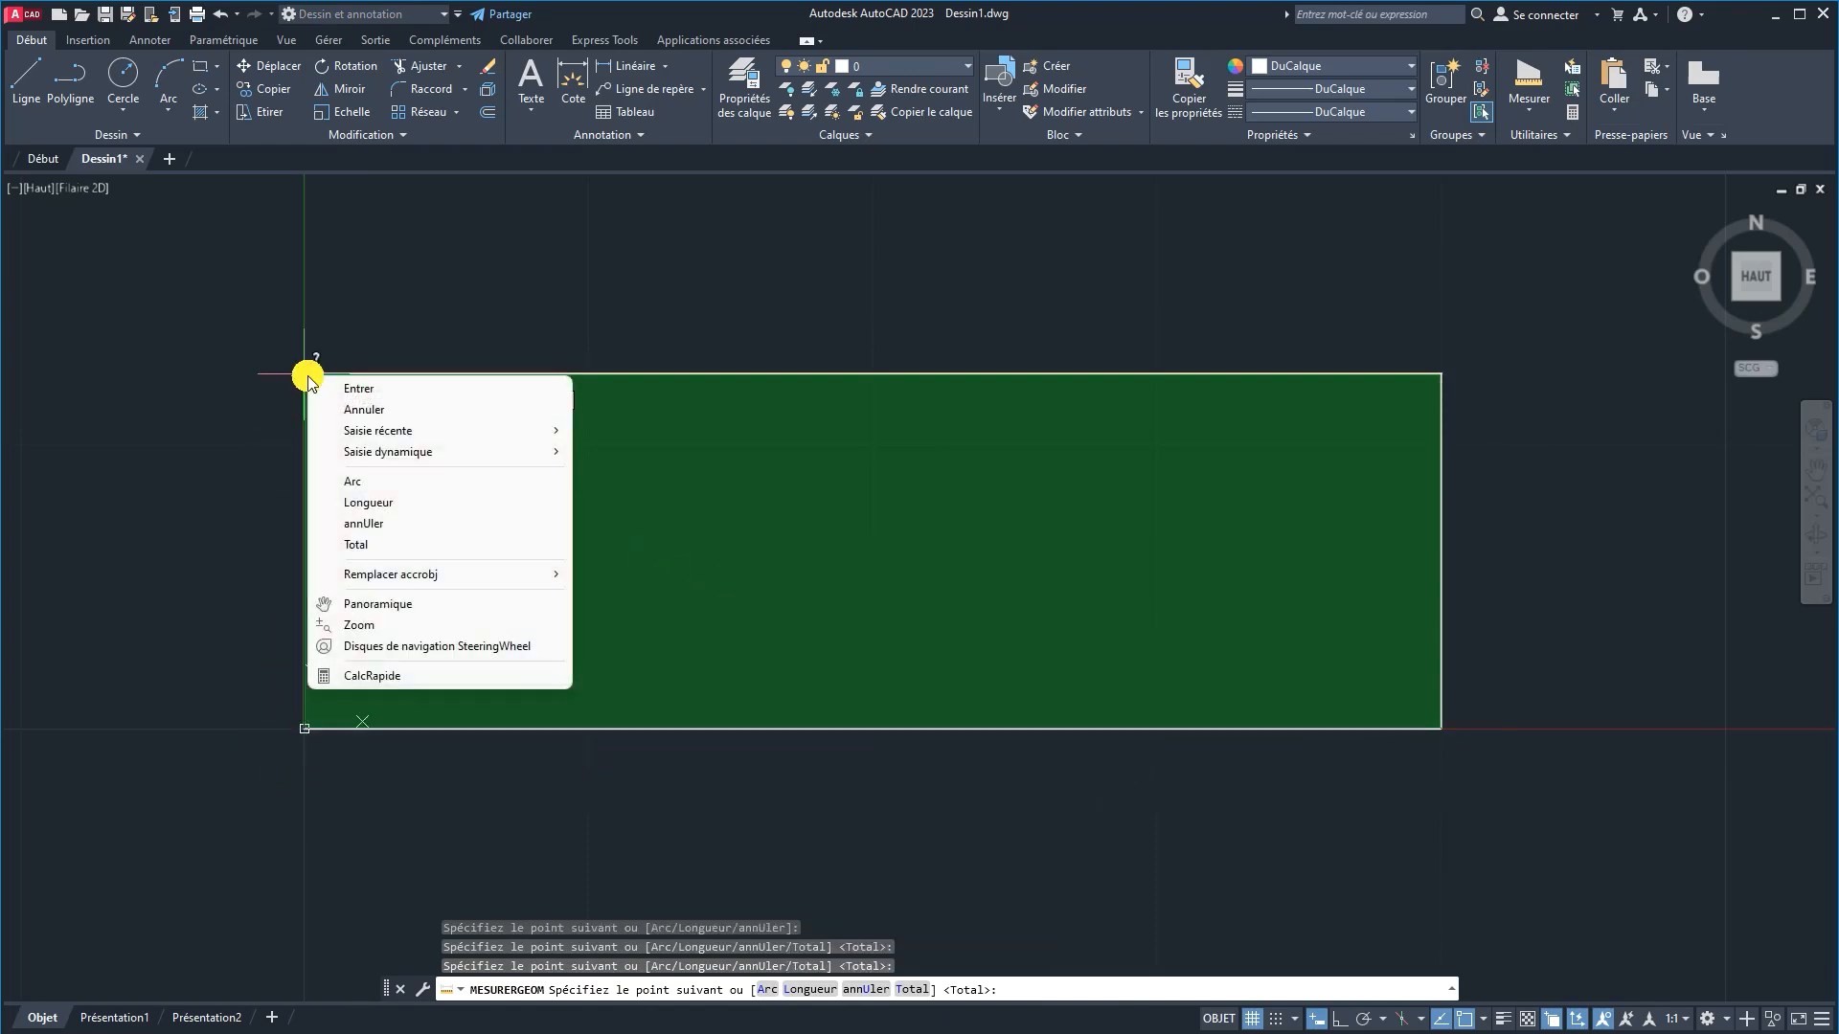
click(361, 389)
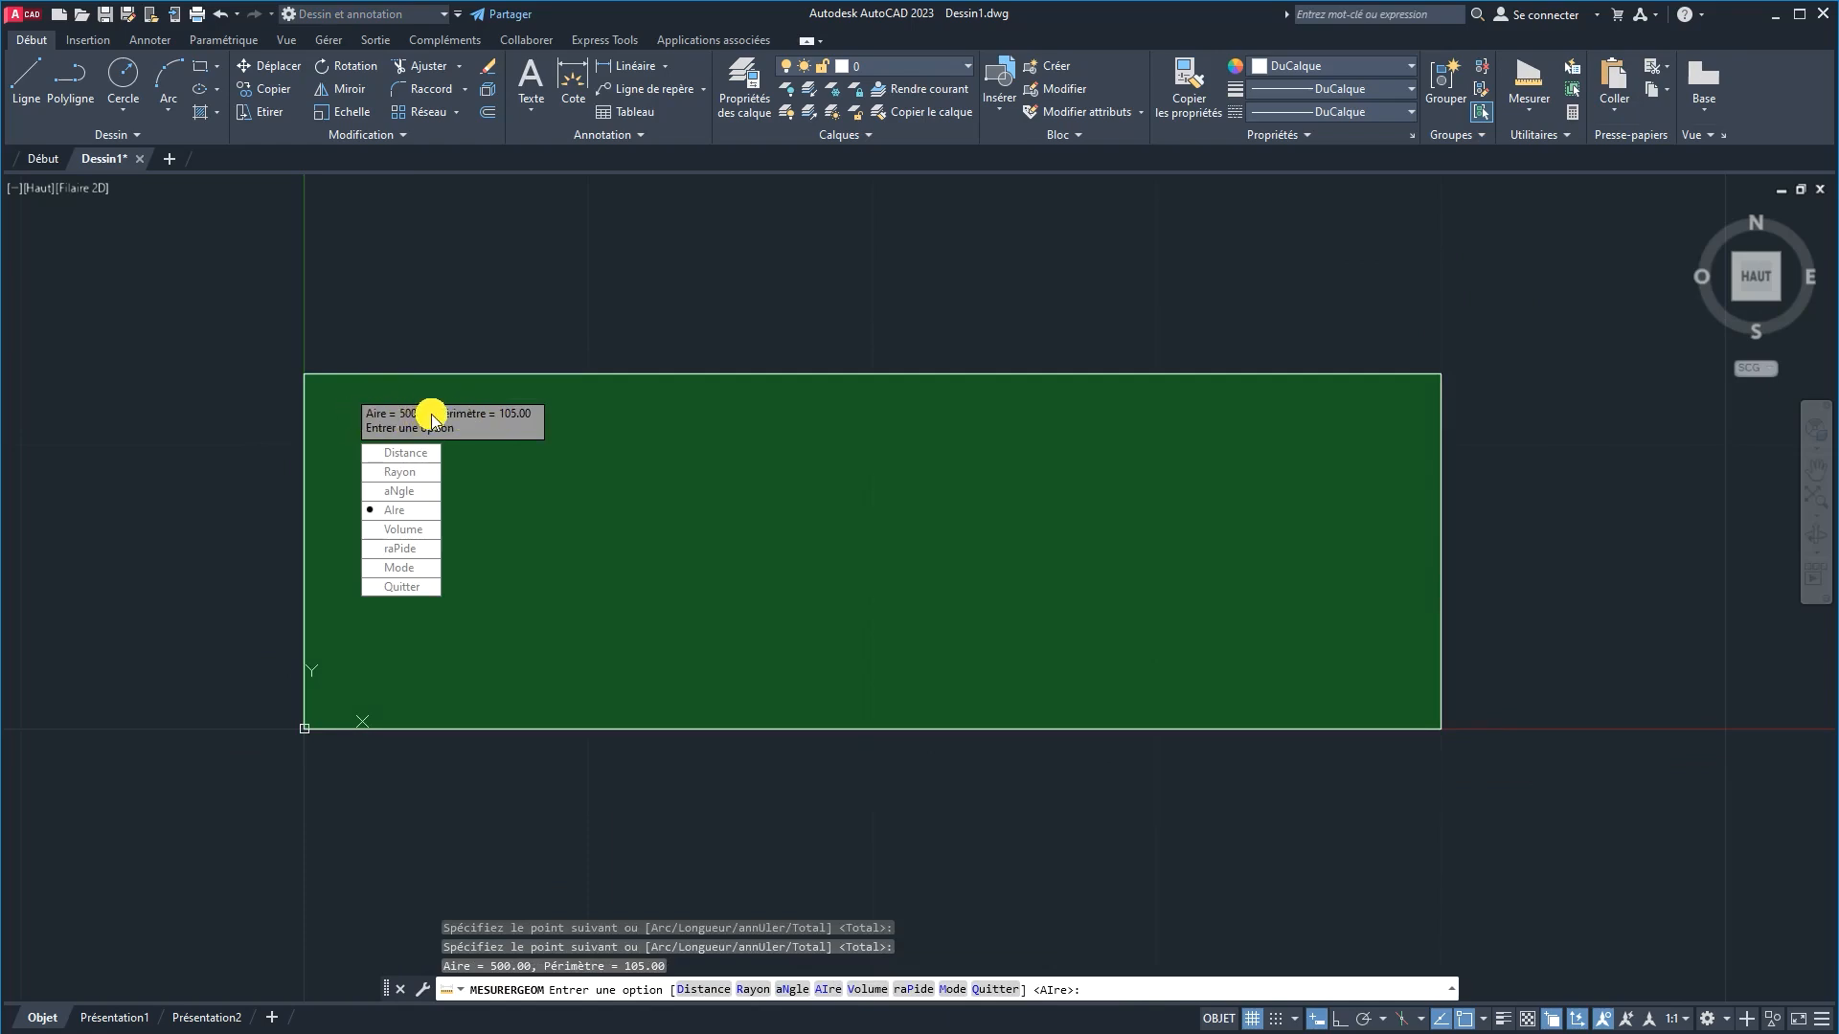
key(Escape)
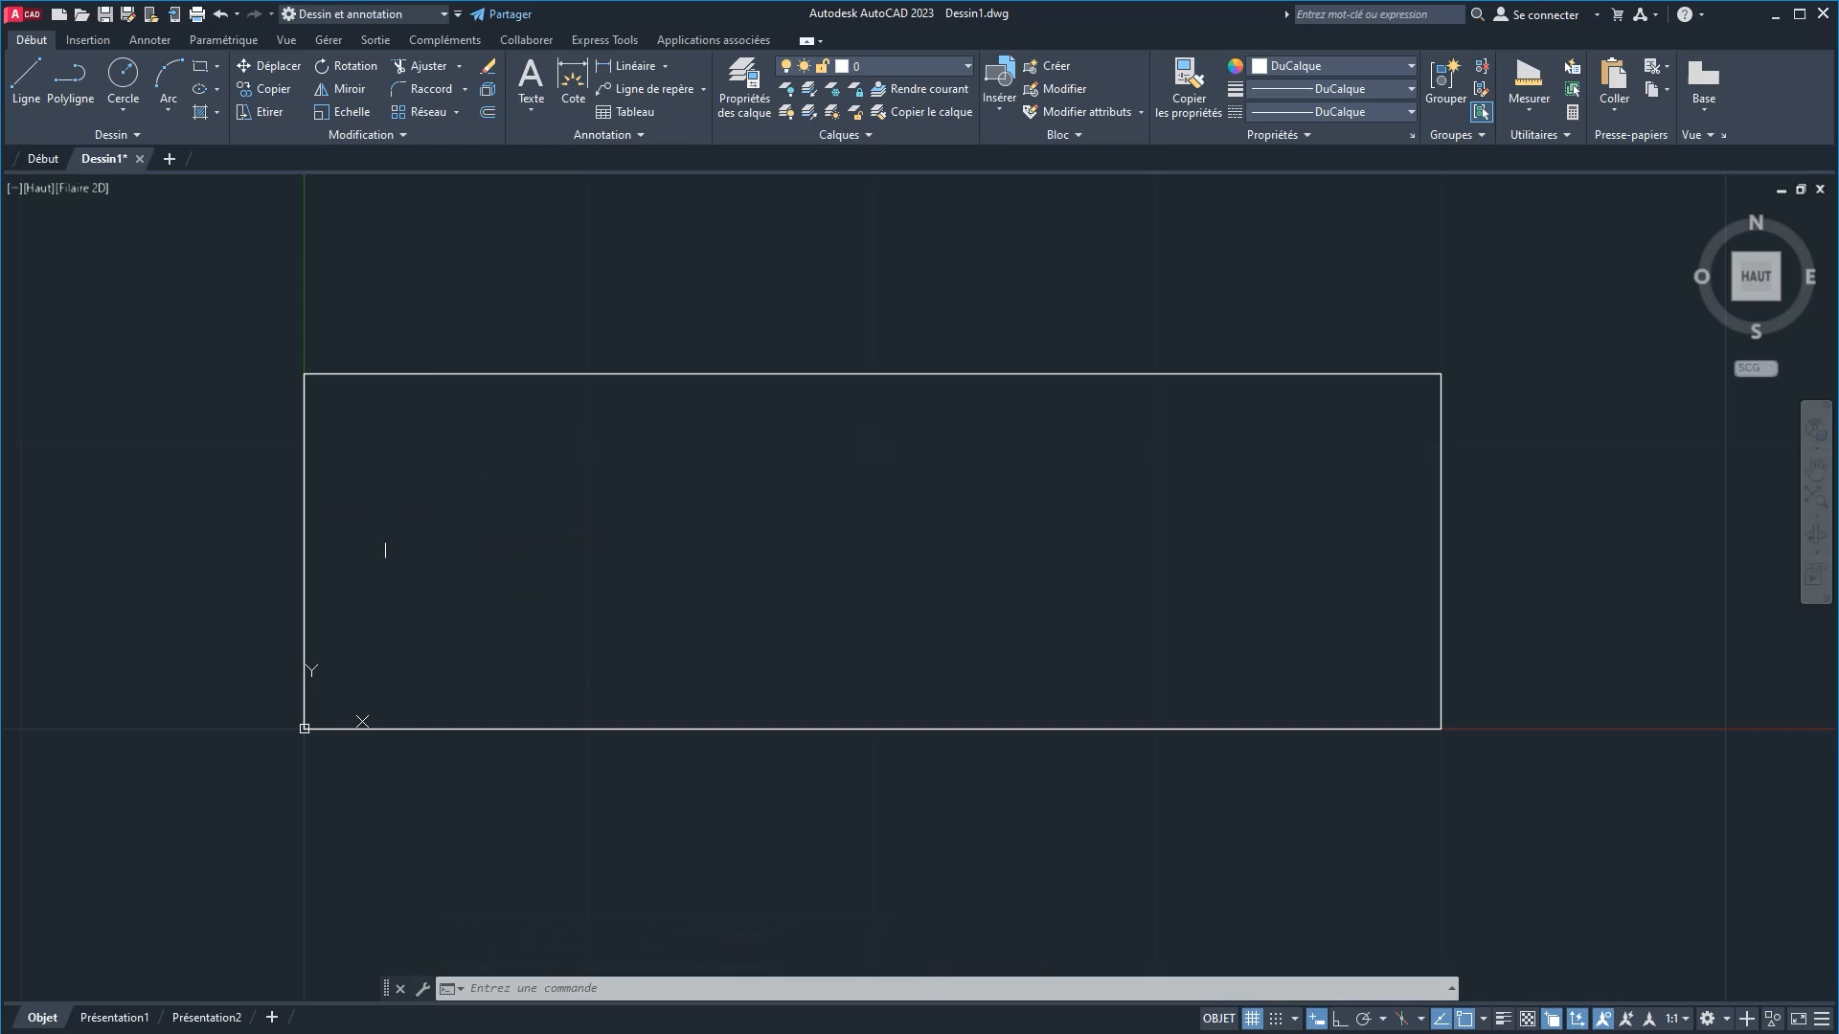
Step: Explode the rectangle into separate lines and check that its upper and lower edges can be selected individually
scroll(383, 607, up, 2)
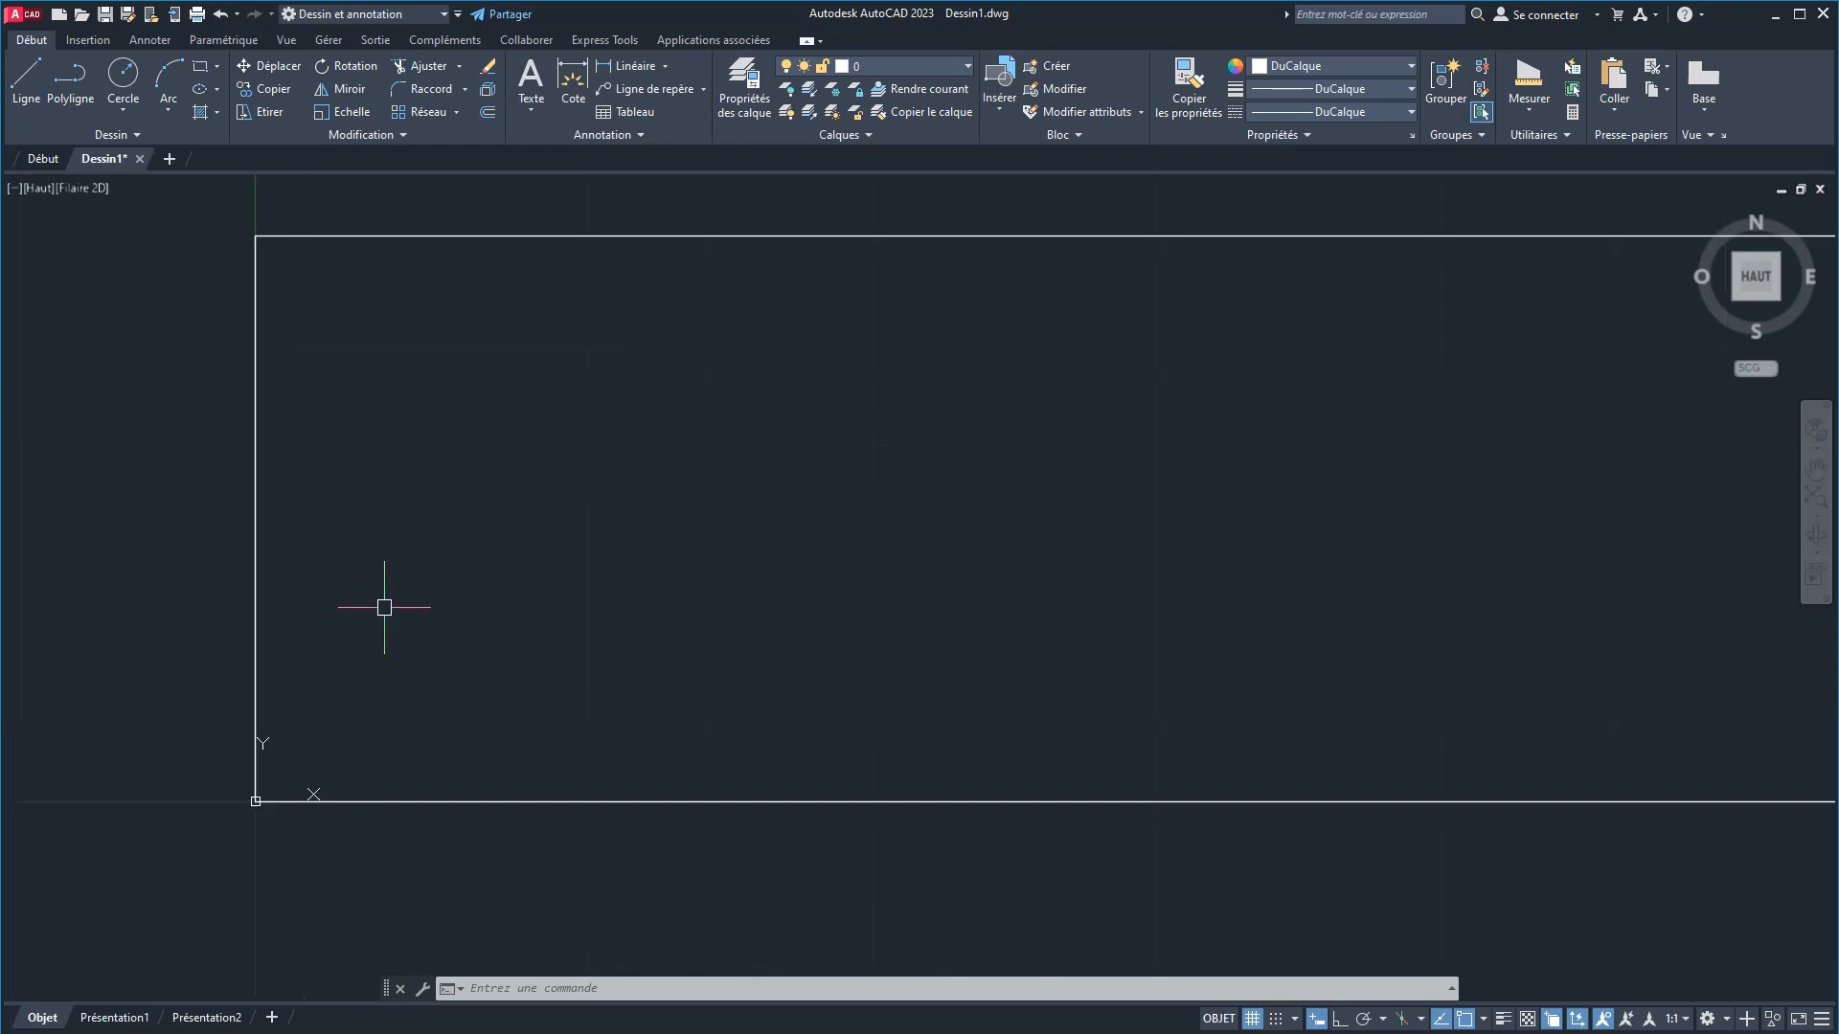
middle_drag(463, 514, 271, 539)
scroll(290, 538, down, 2)
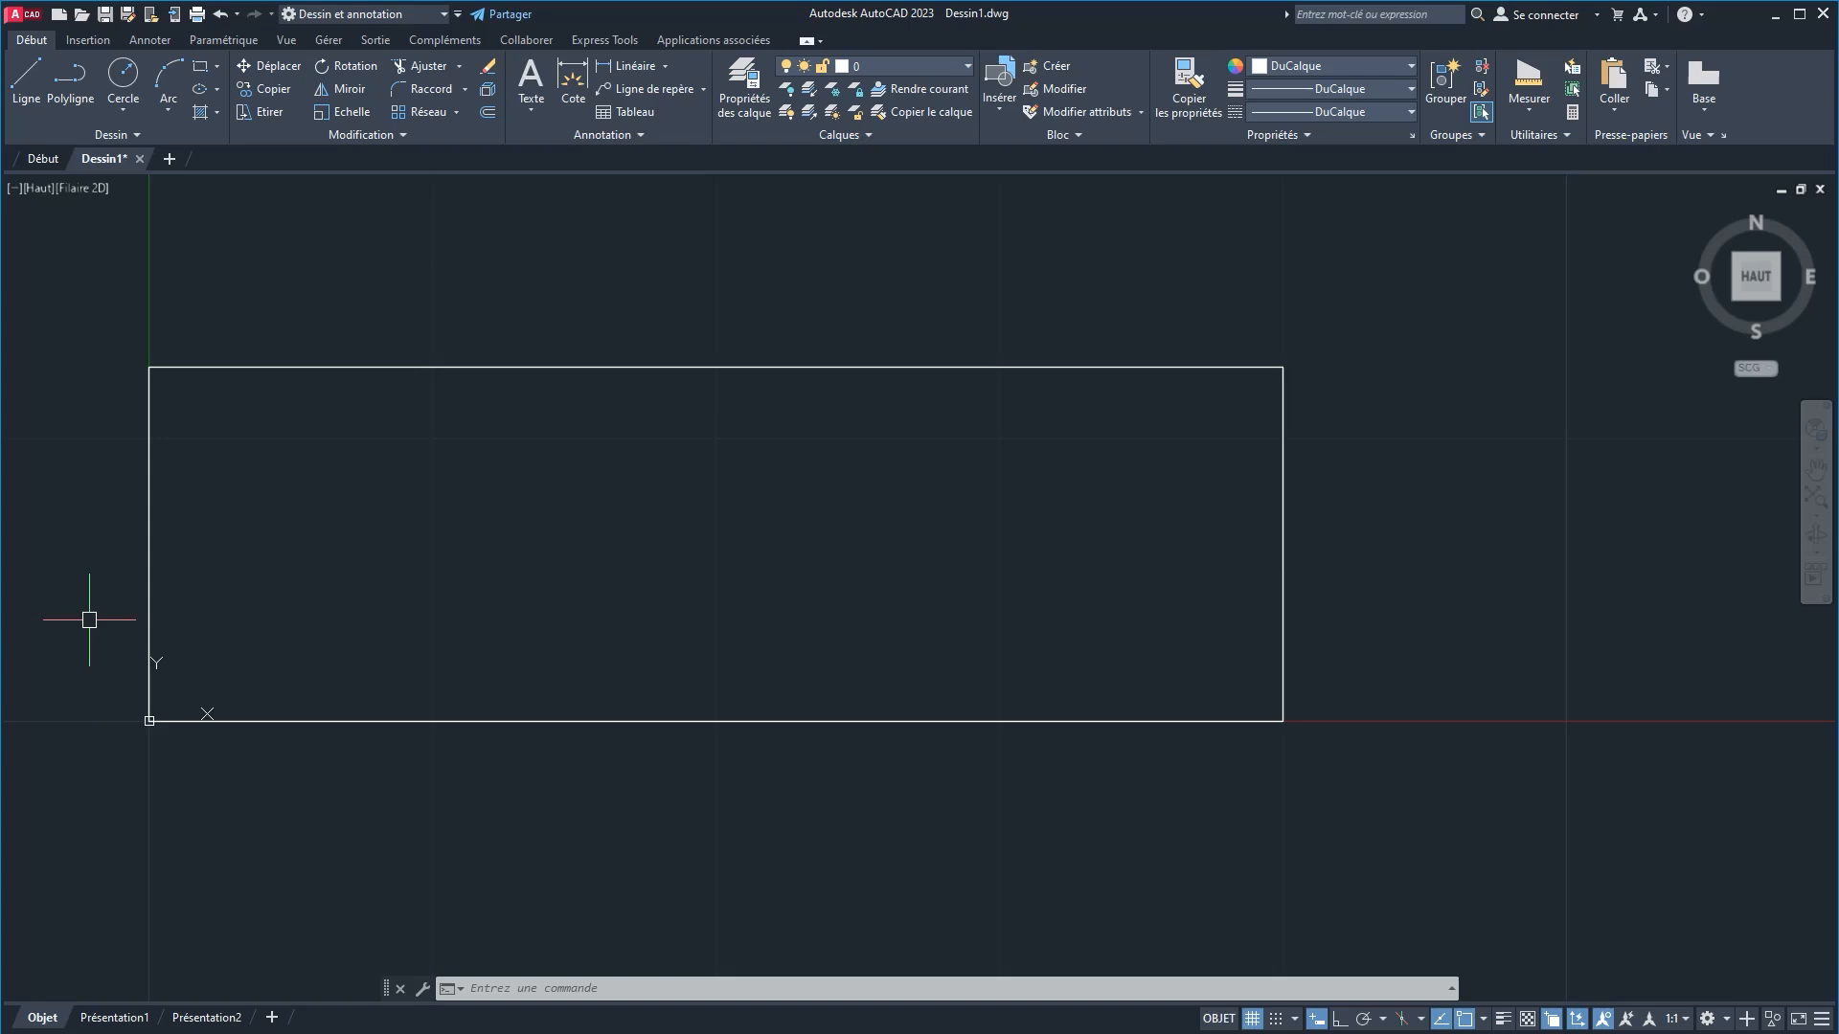
scroll(163, 534, up, 2)
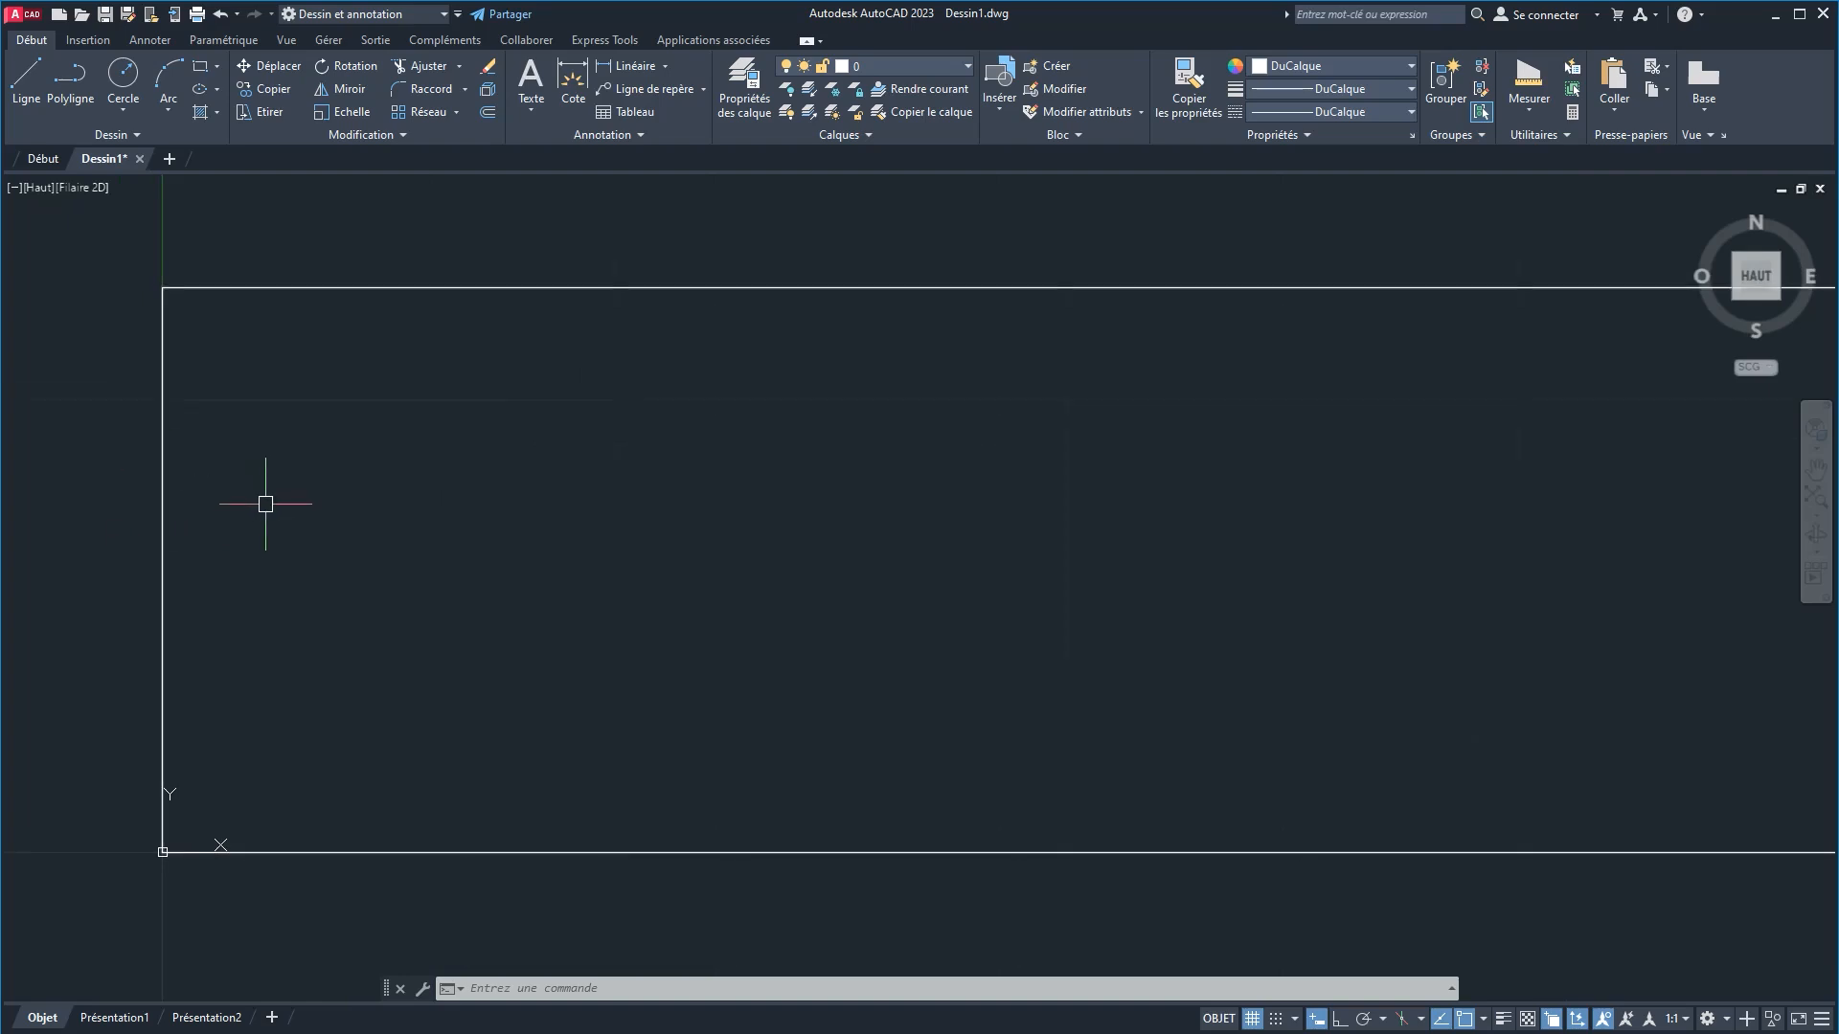
click(246, 288)
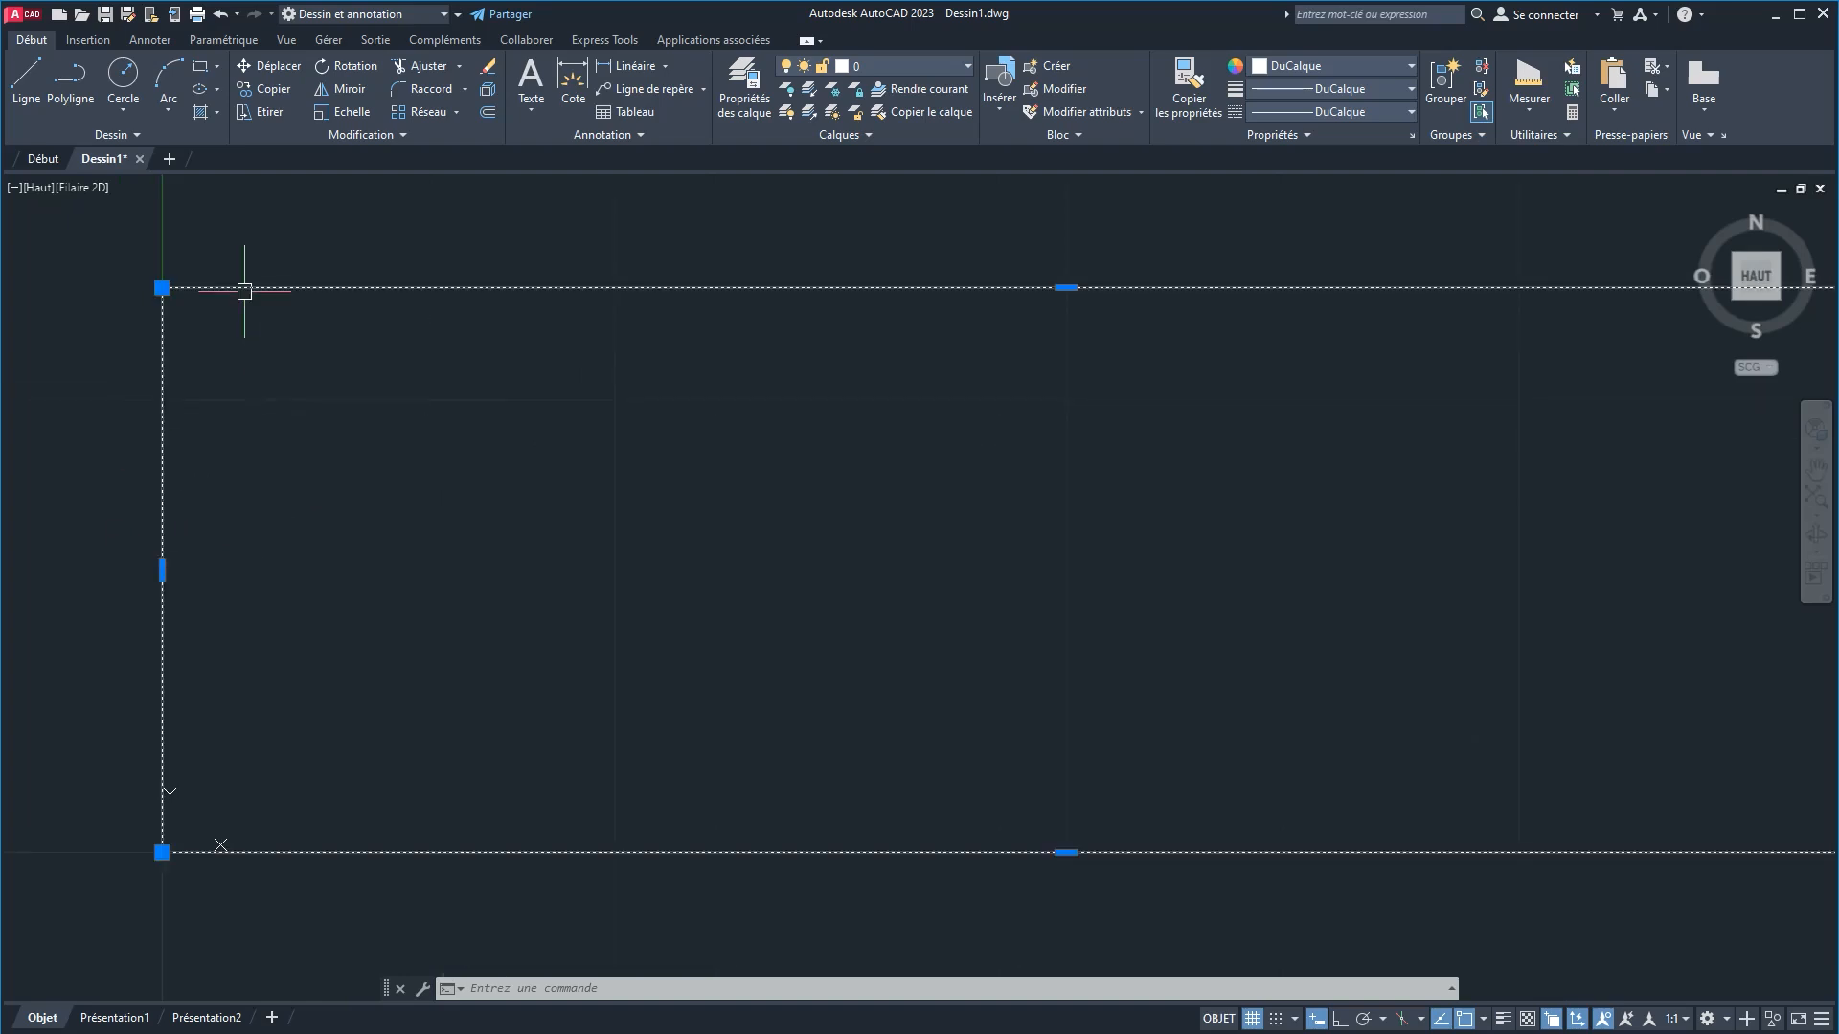
scroll(452, 532, down, 2)
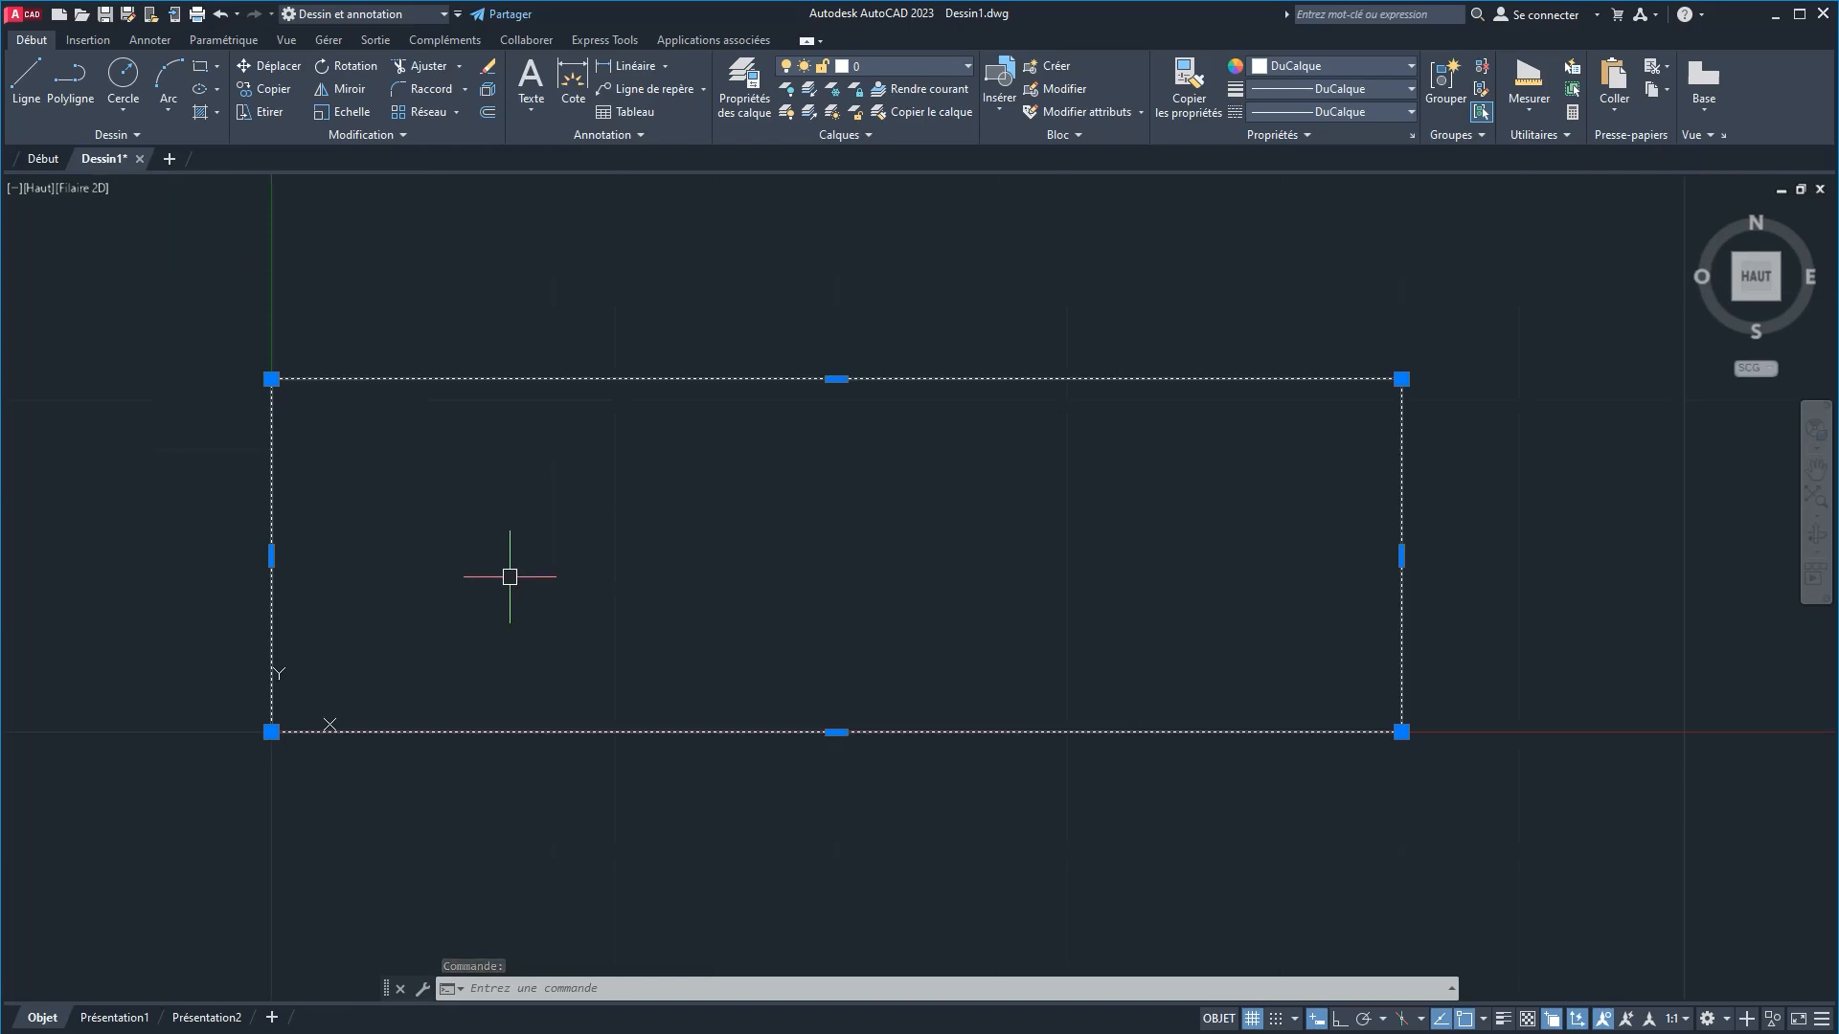
click(487, 88)
click(479, 379)
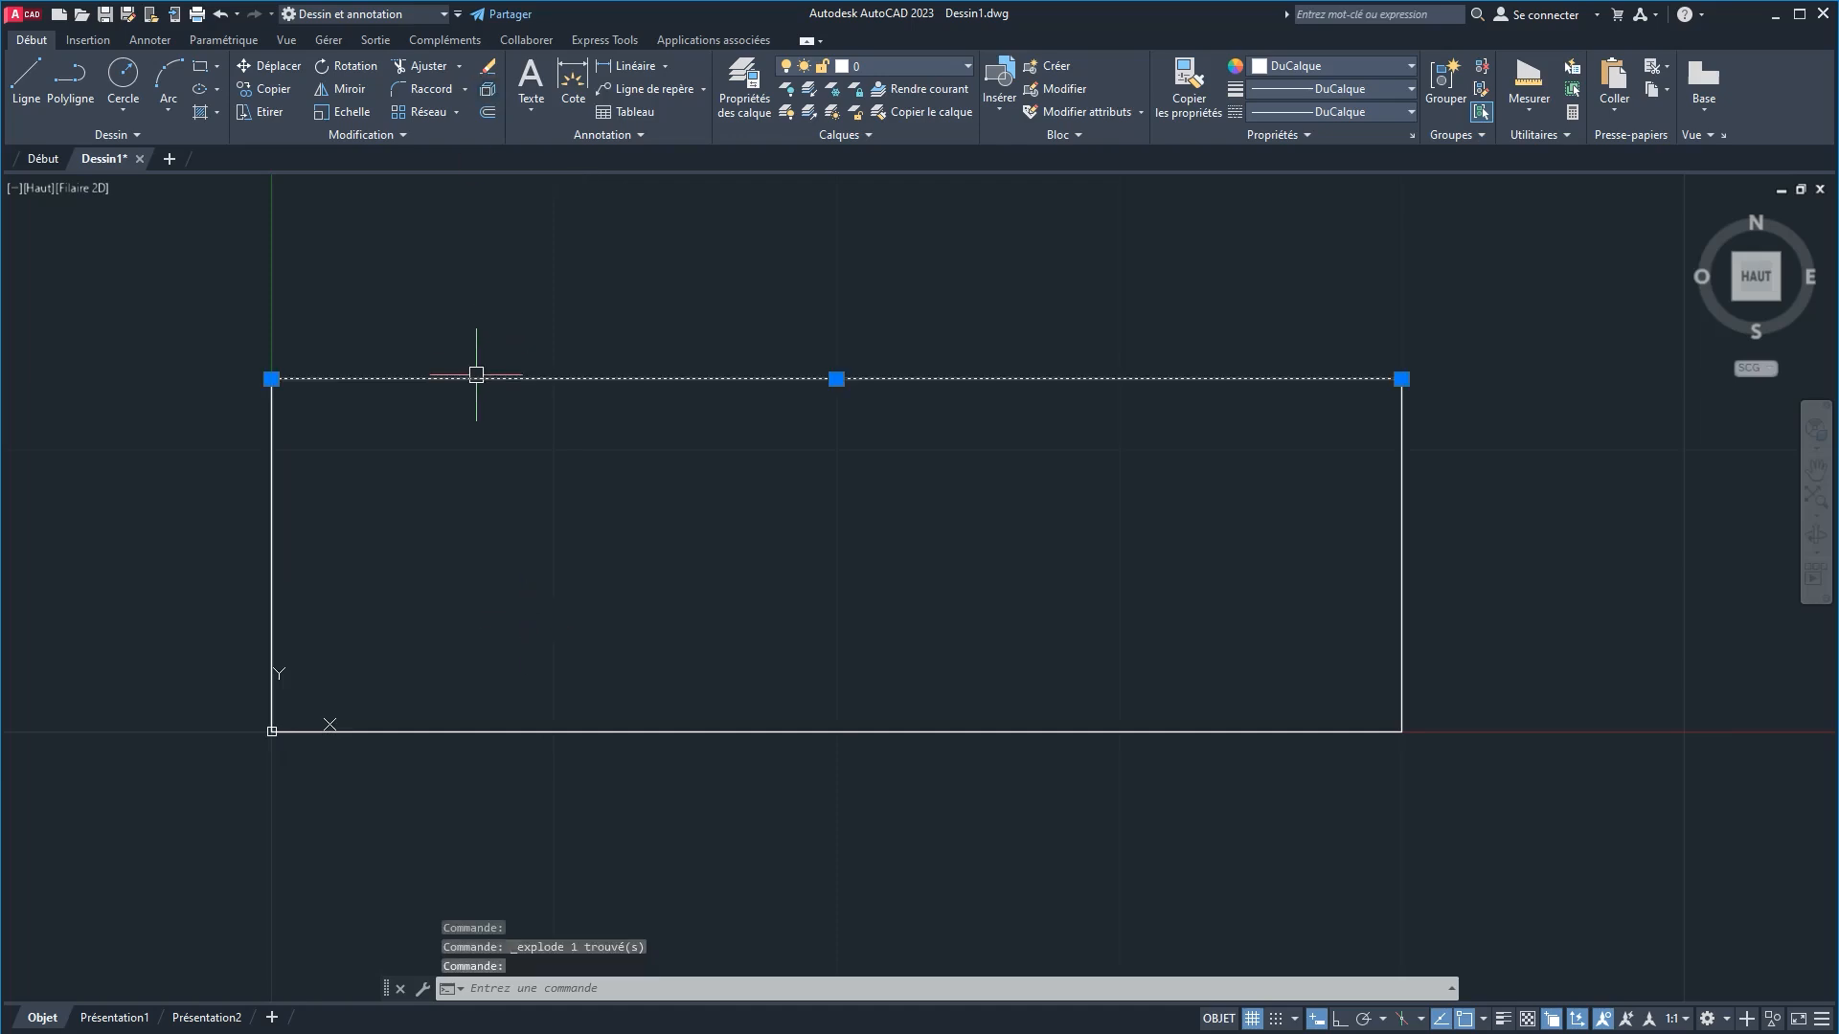
click(574, 732)
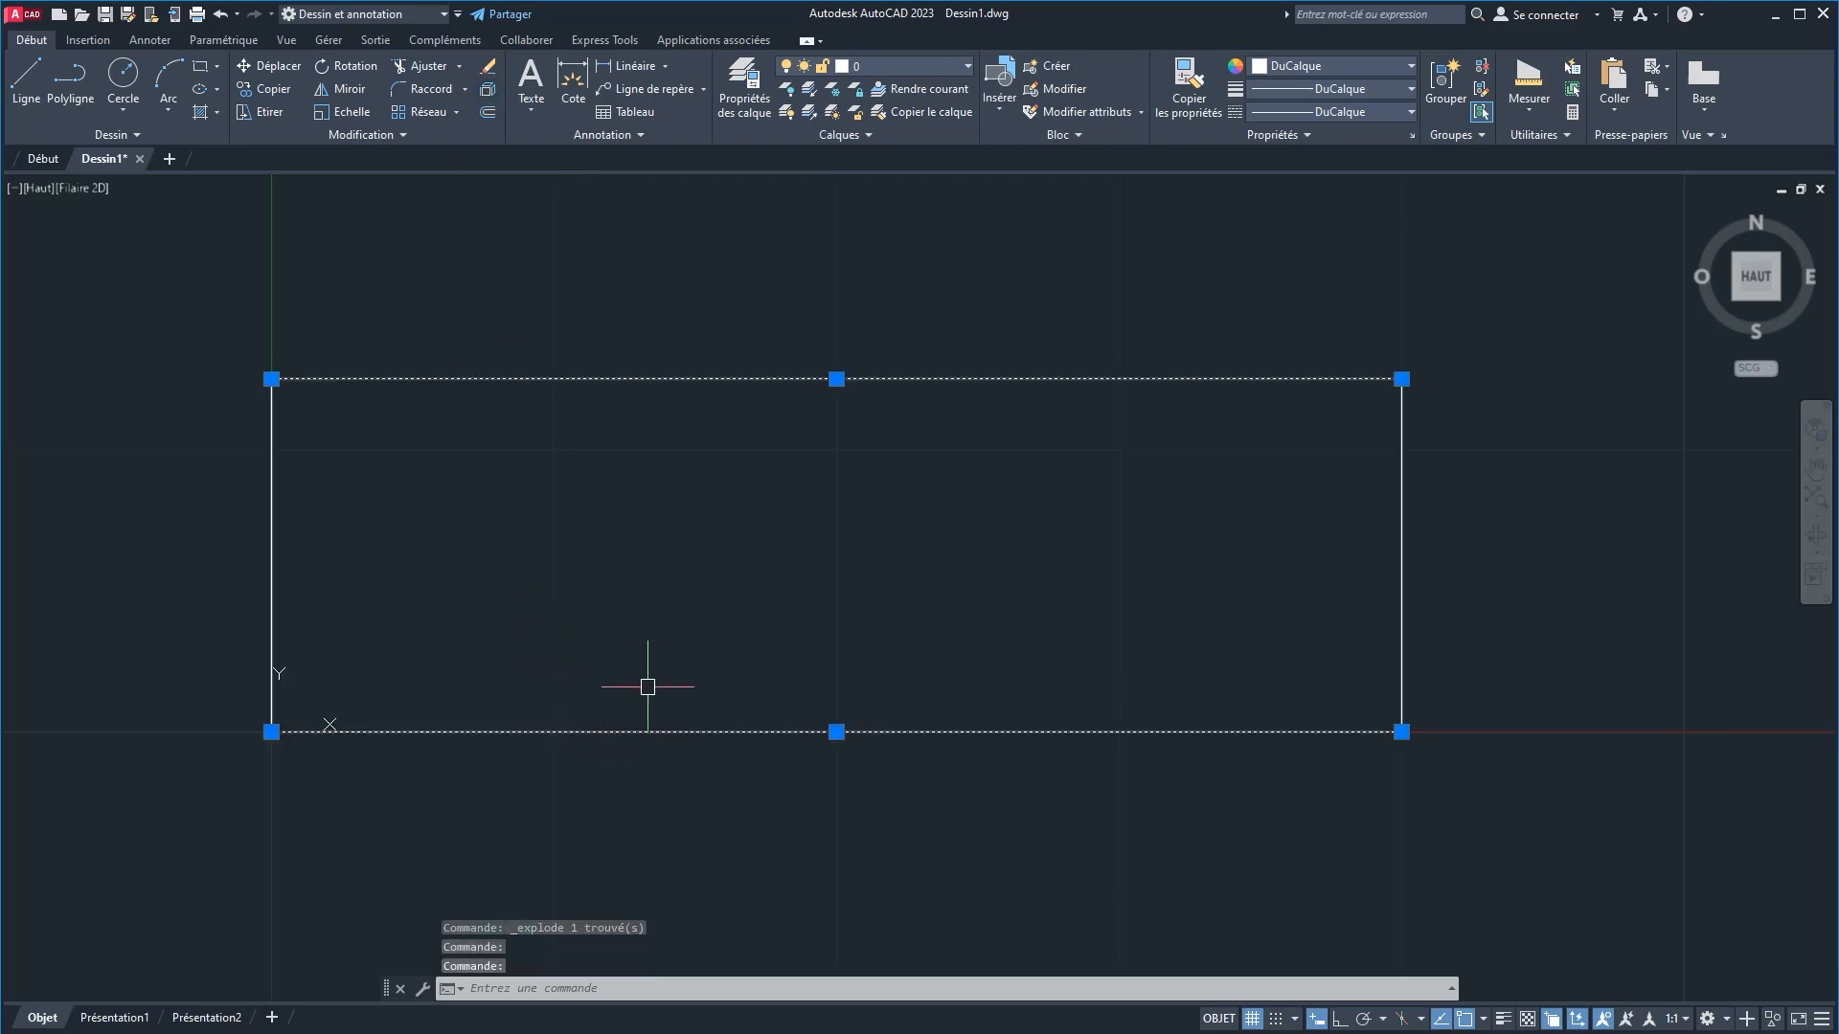
key(Escape)
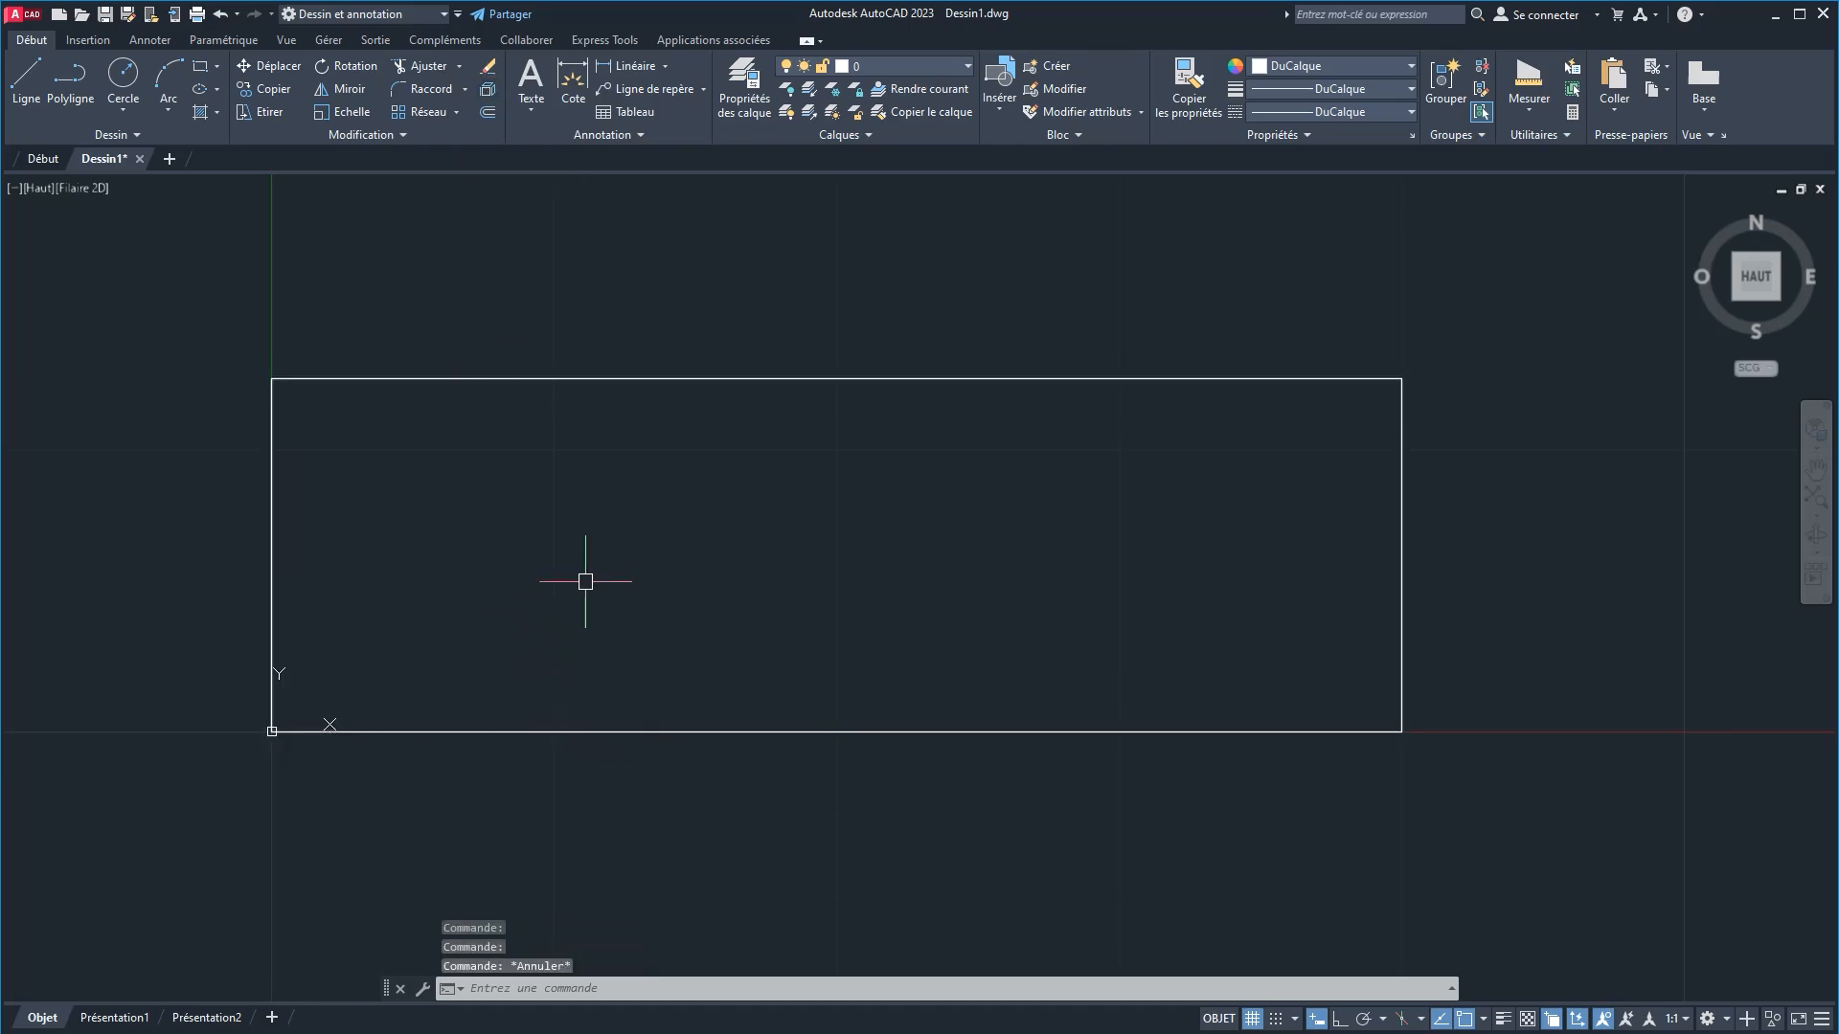
Step: Copy the rectangle's upper edge 10 m straight down
click(258, 91)
click(555, 379)
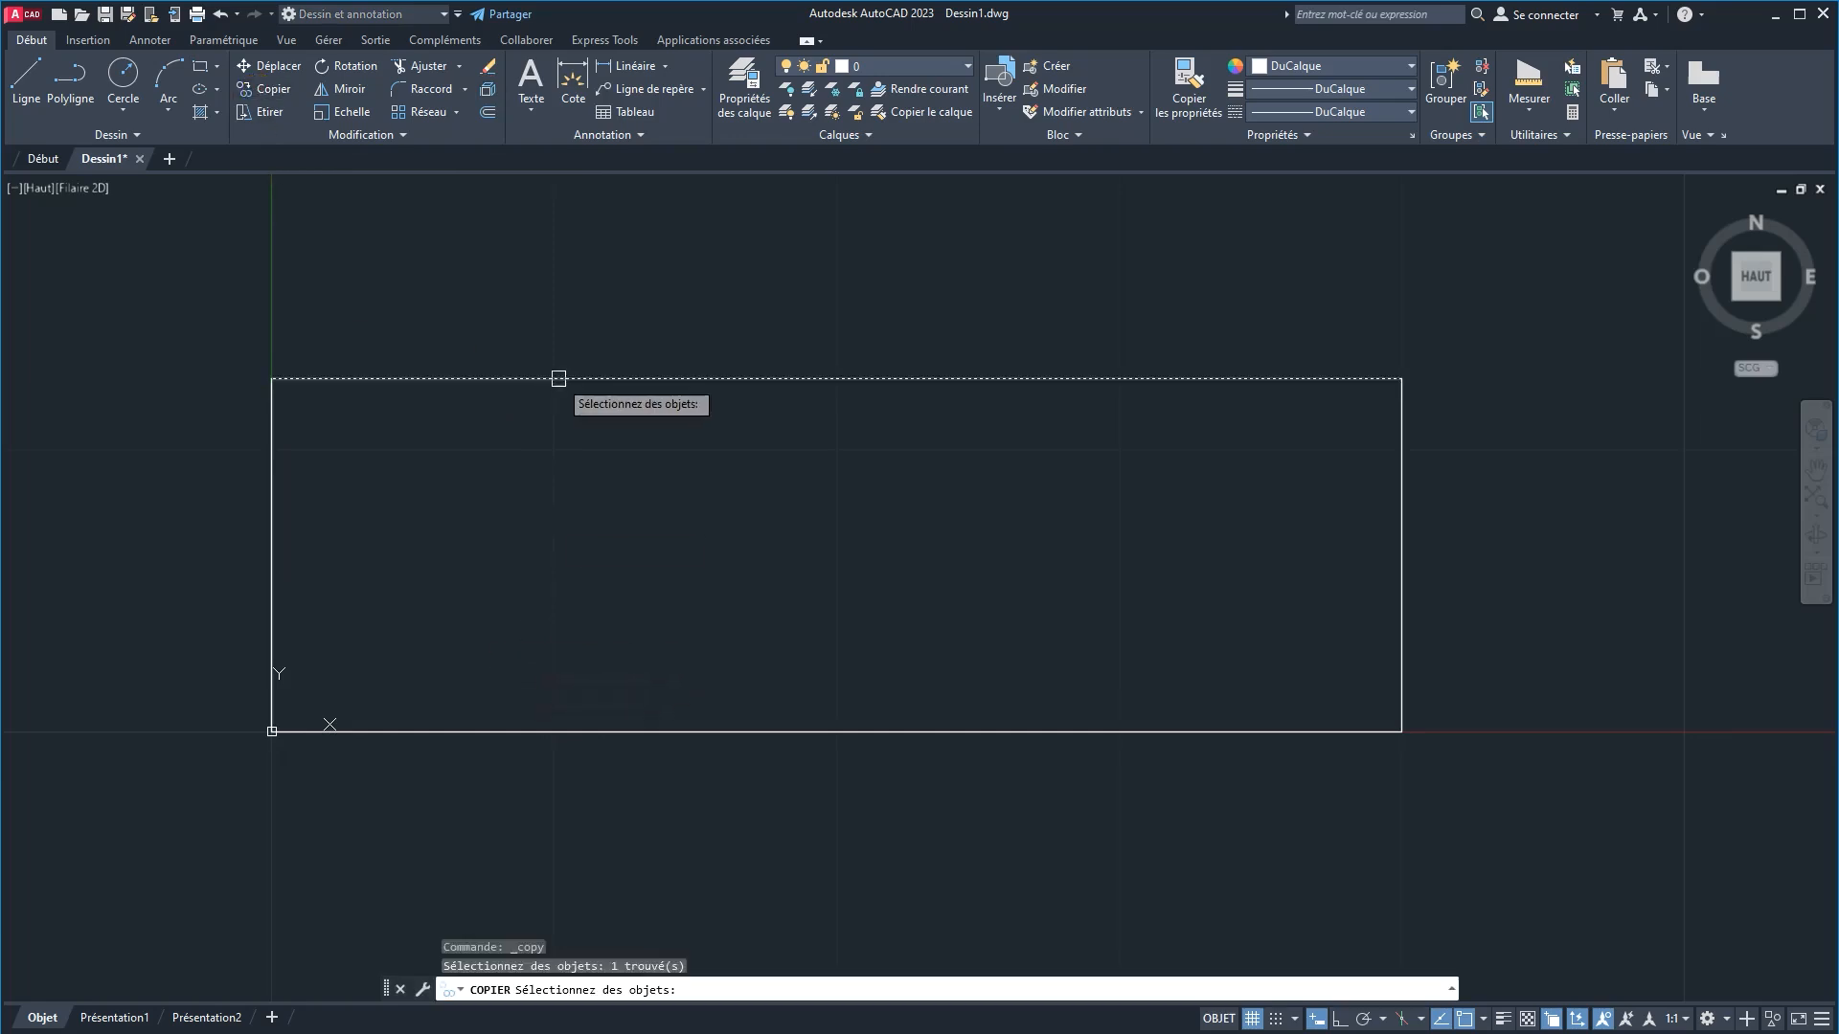
key(Return)
click(632, 411)
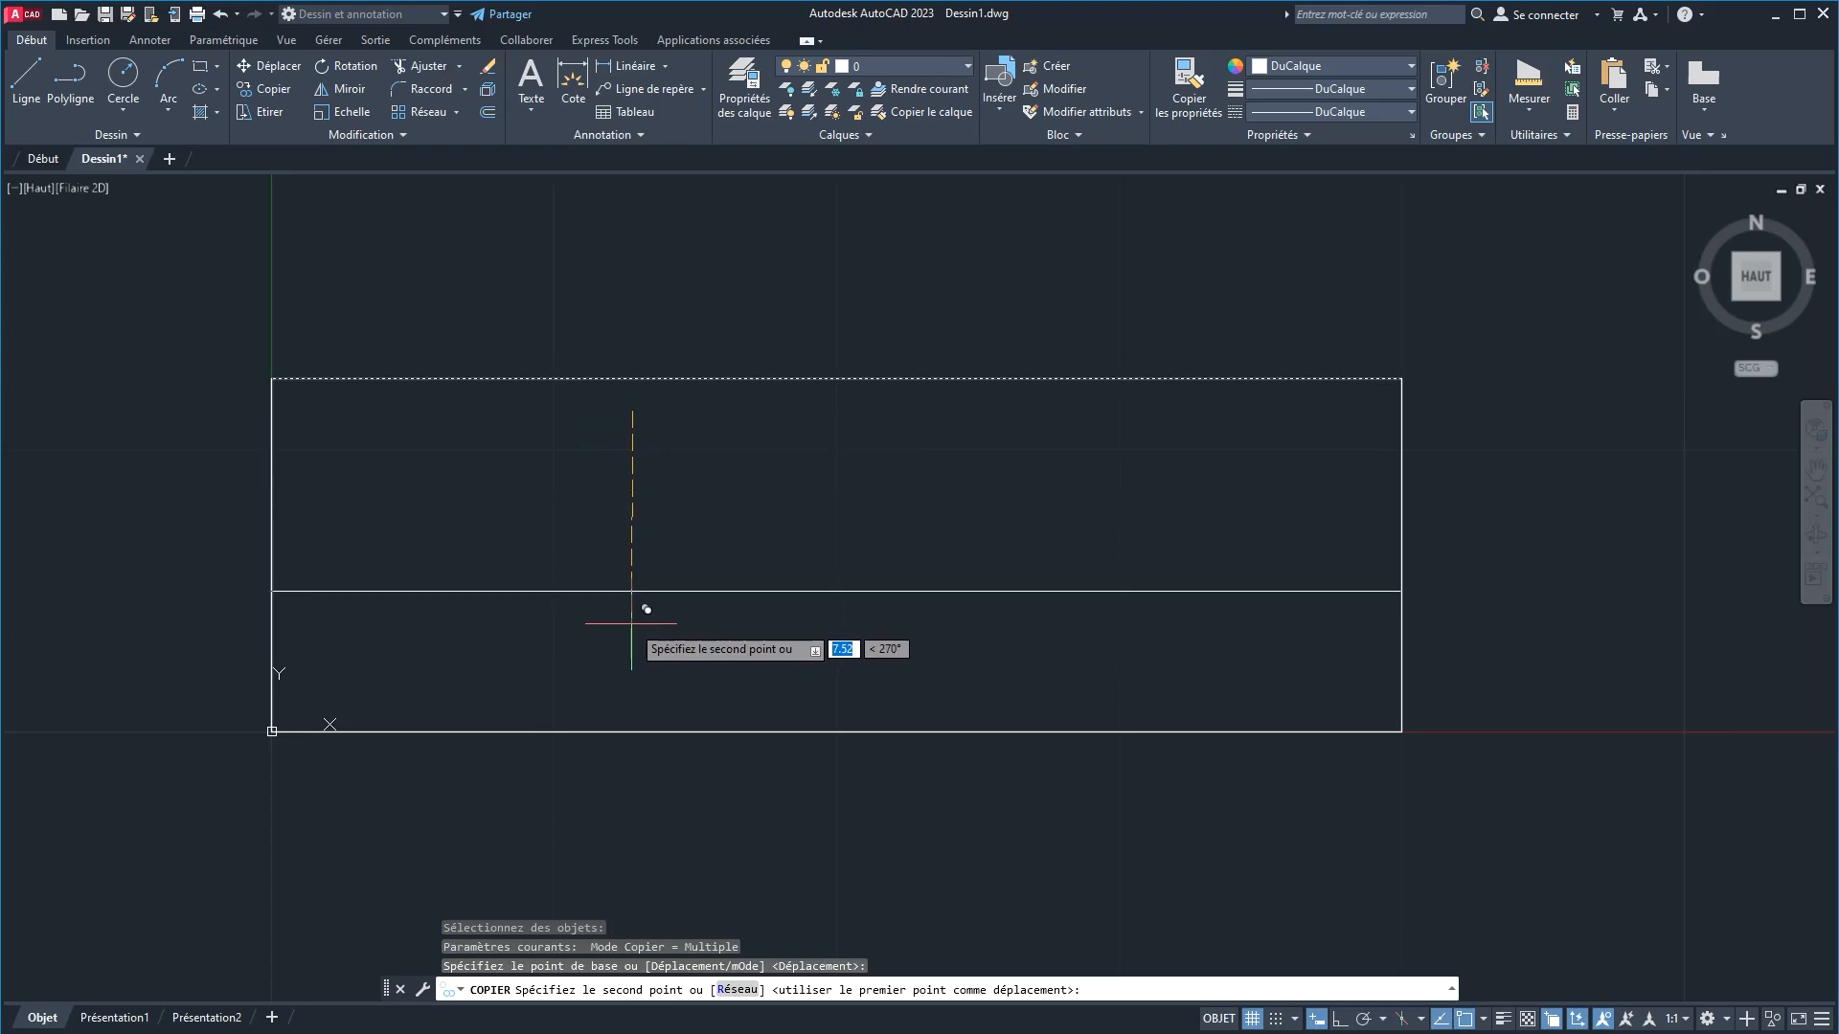
text(10)
key(Return)
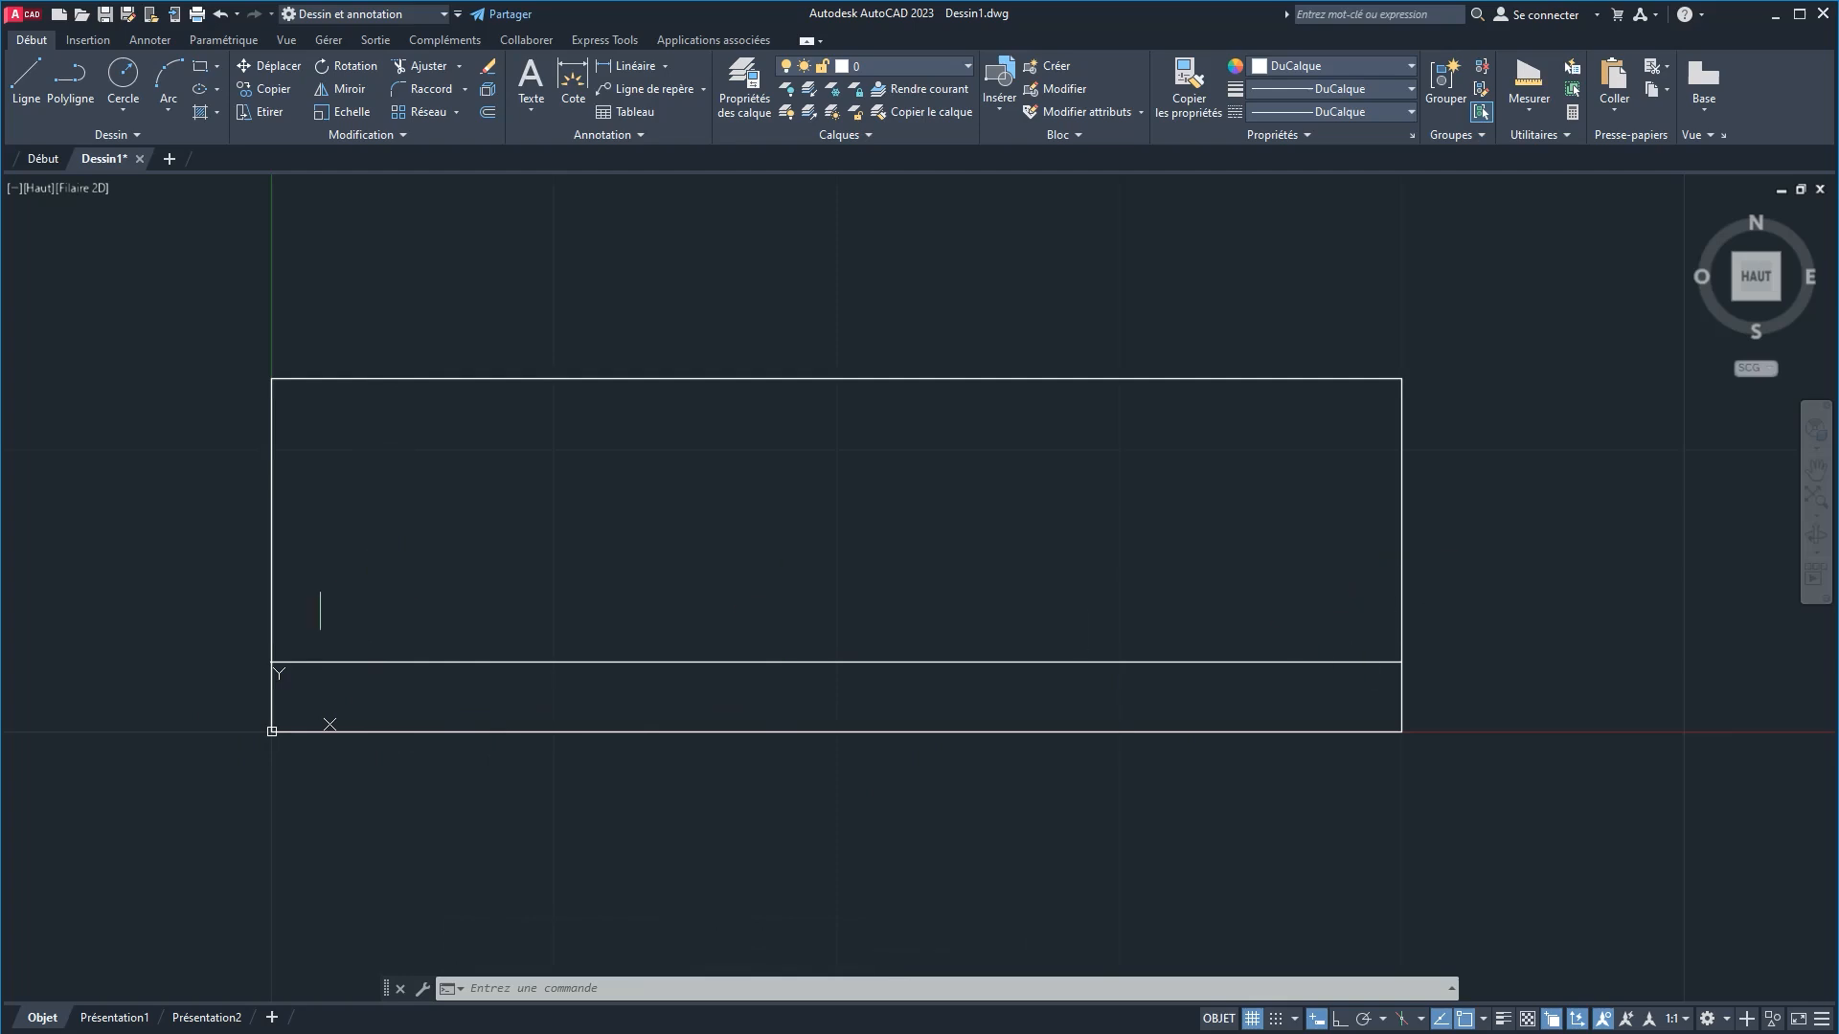
Step: Draw a rectangle 4 m wide and 10 m high upward from the left end of the copied line
scroll(317, 573, up, 2)
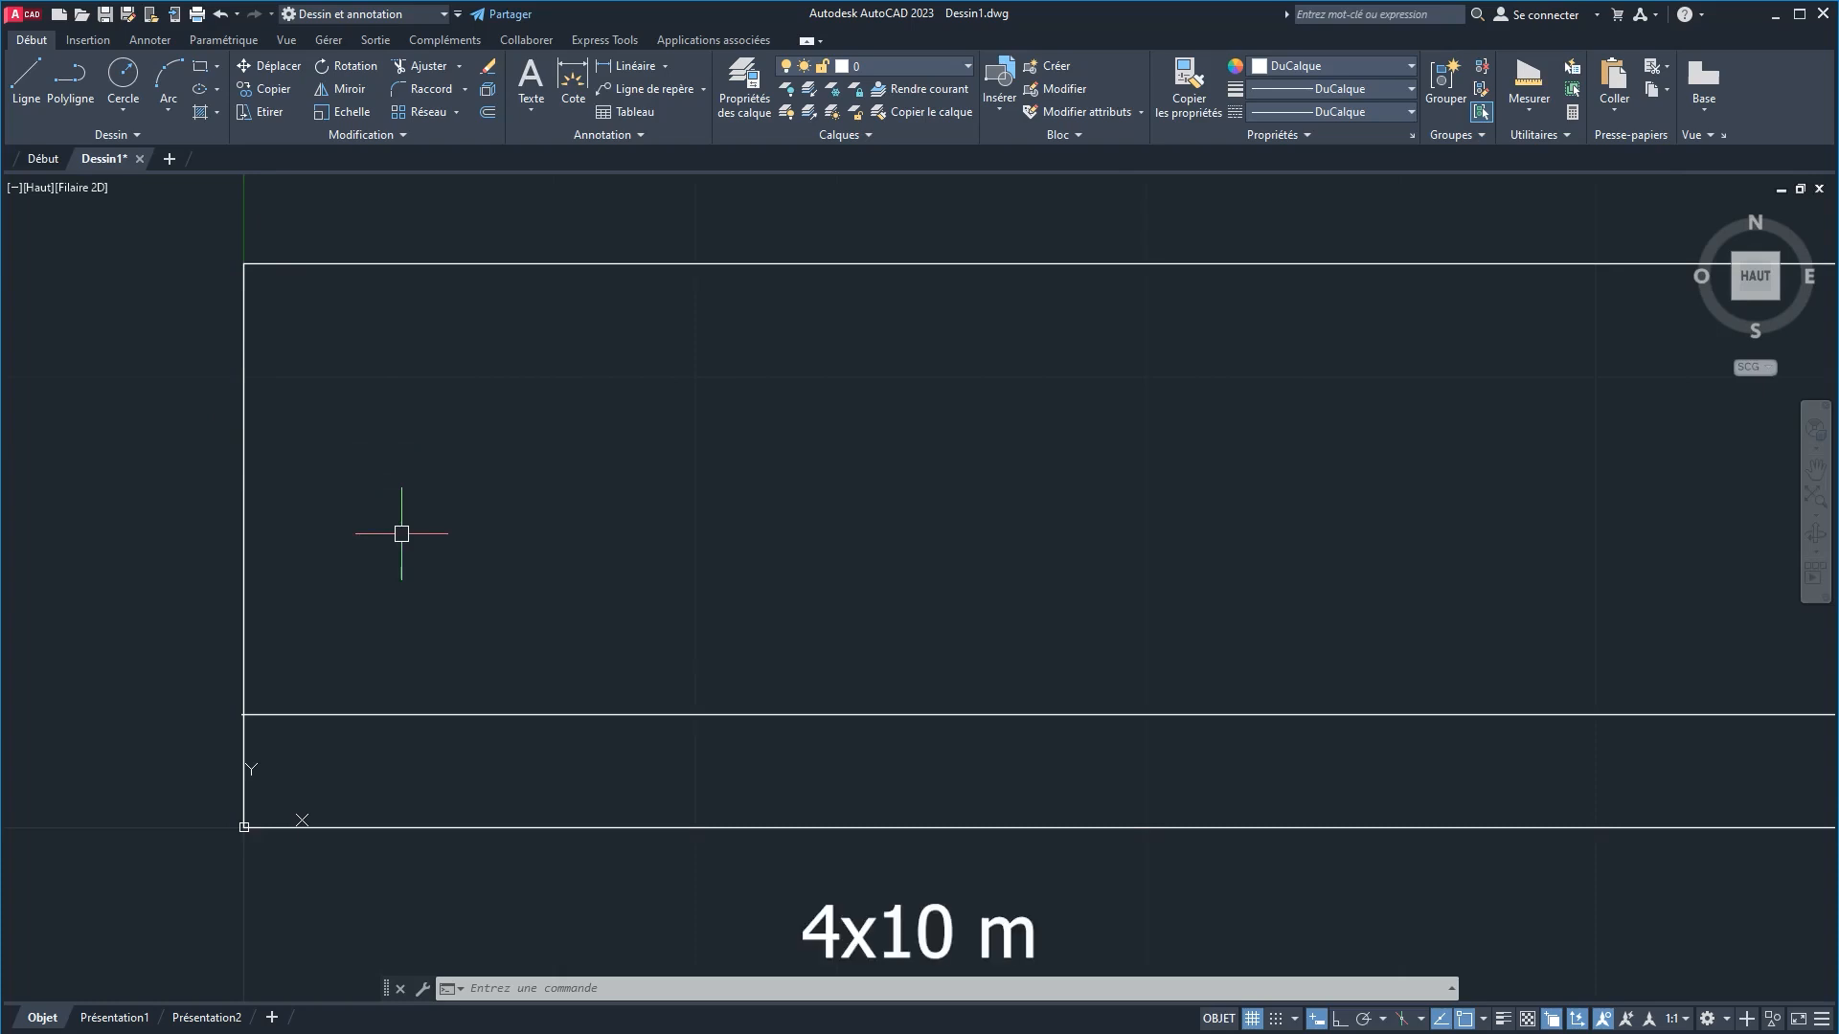
text(RE)
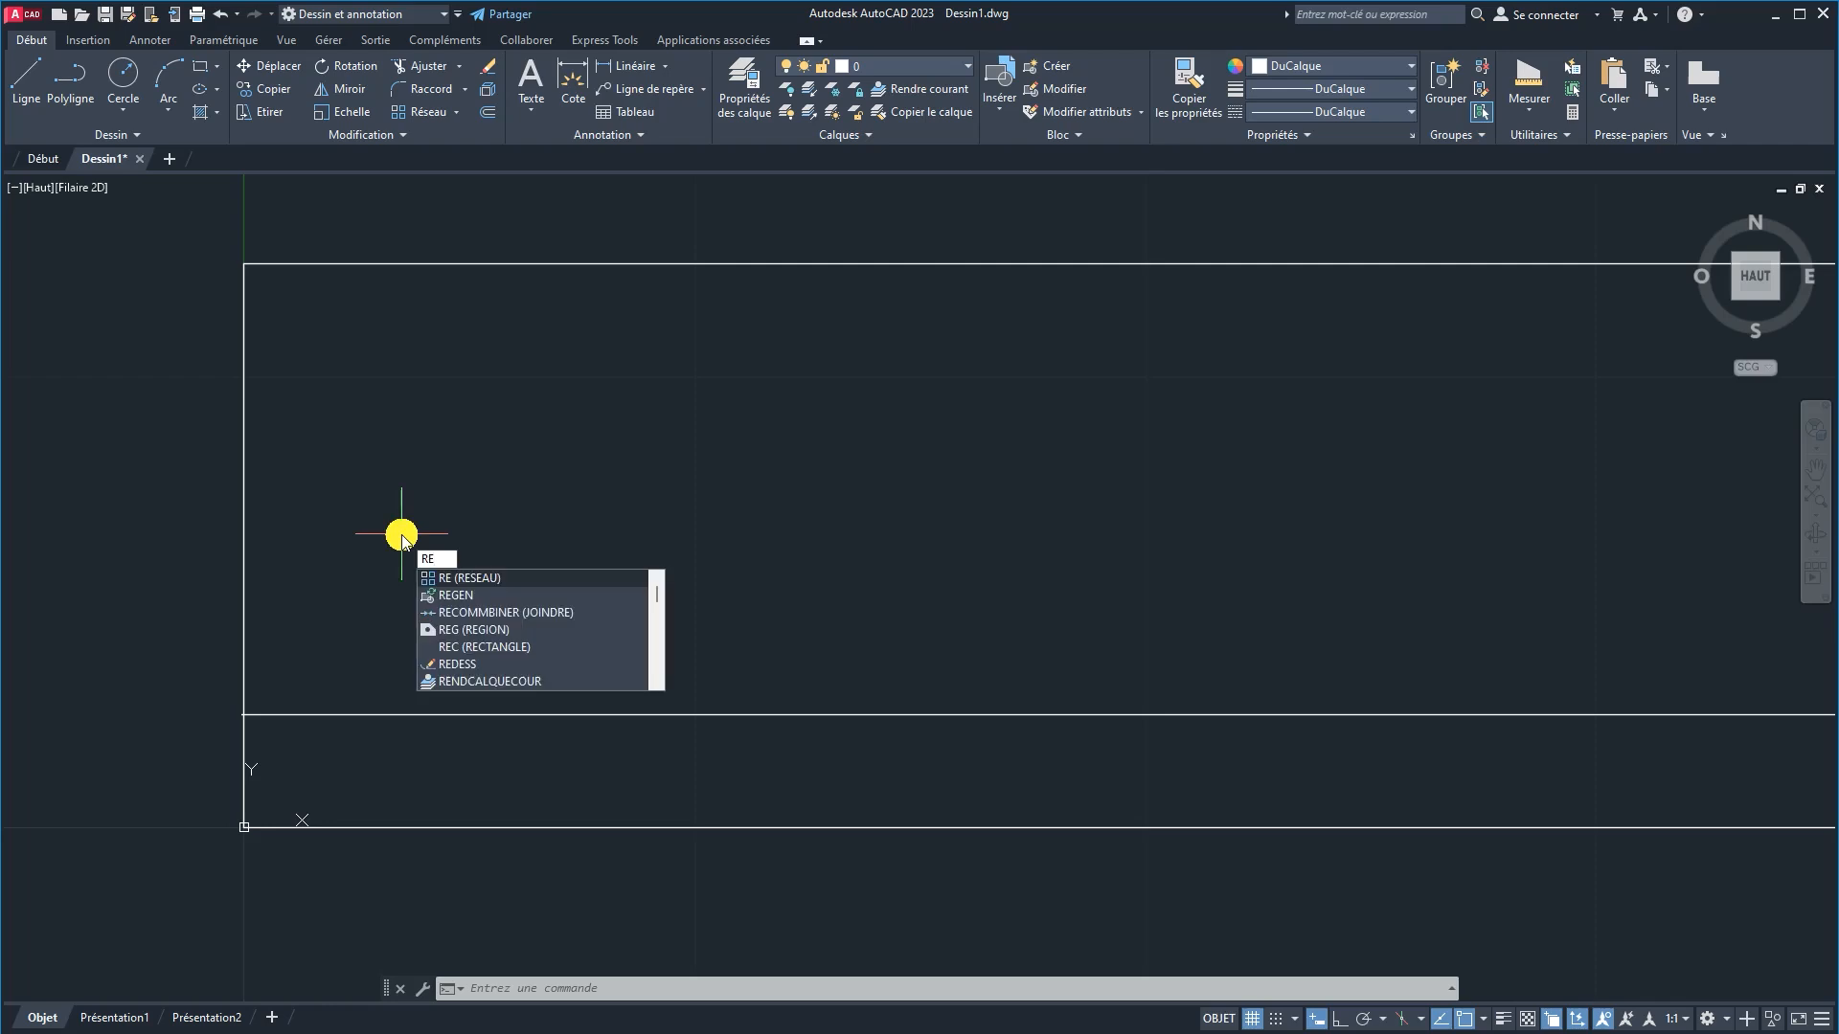
text(C)
key(Return)
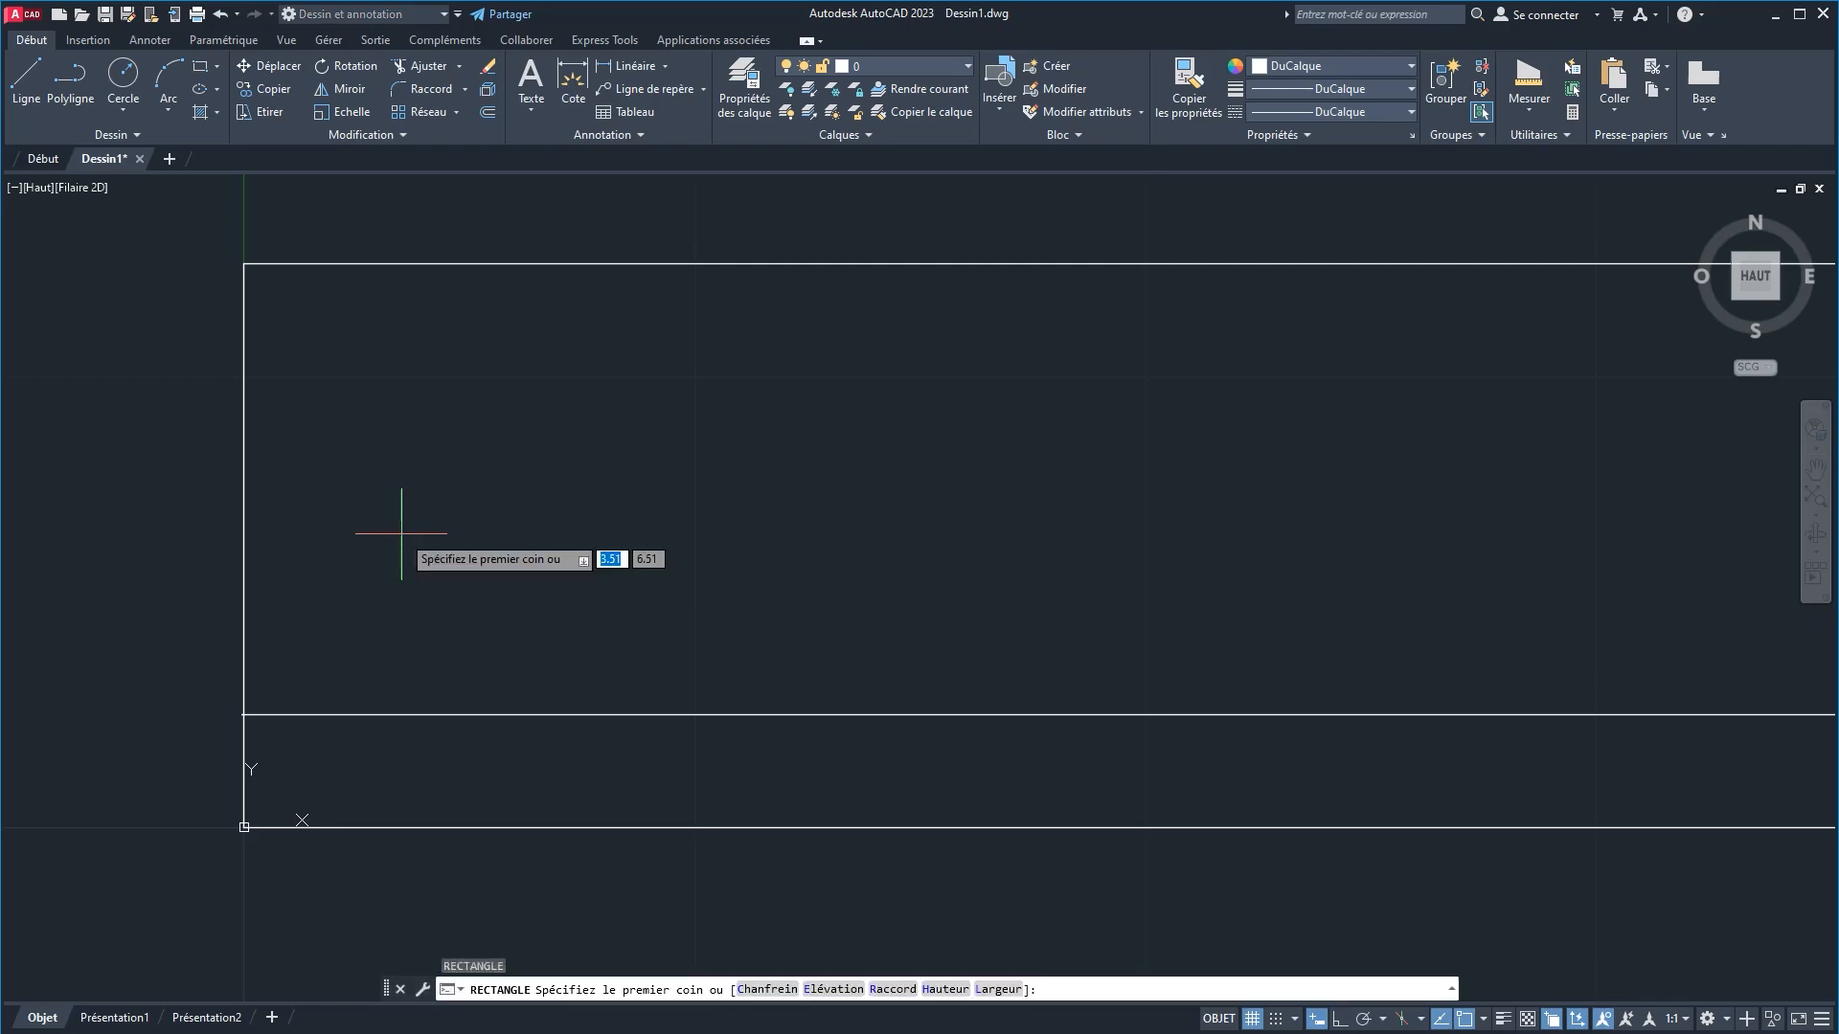
click(242, 714)
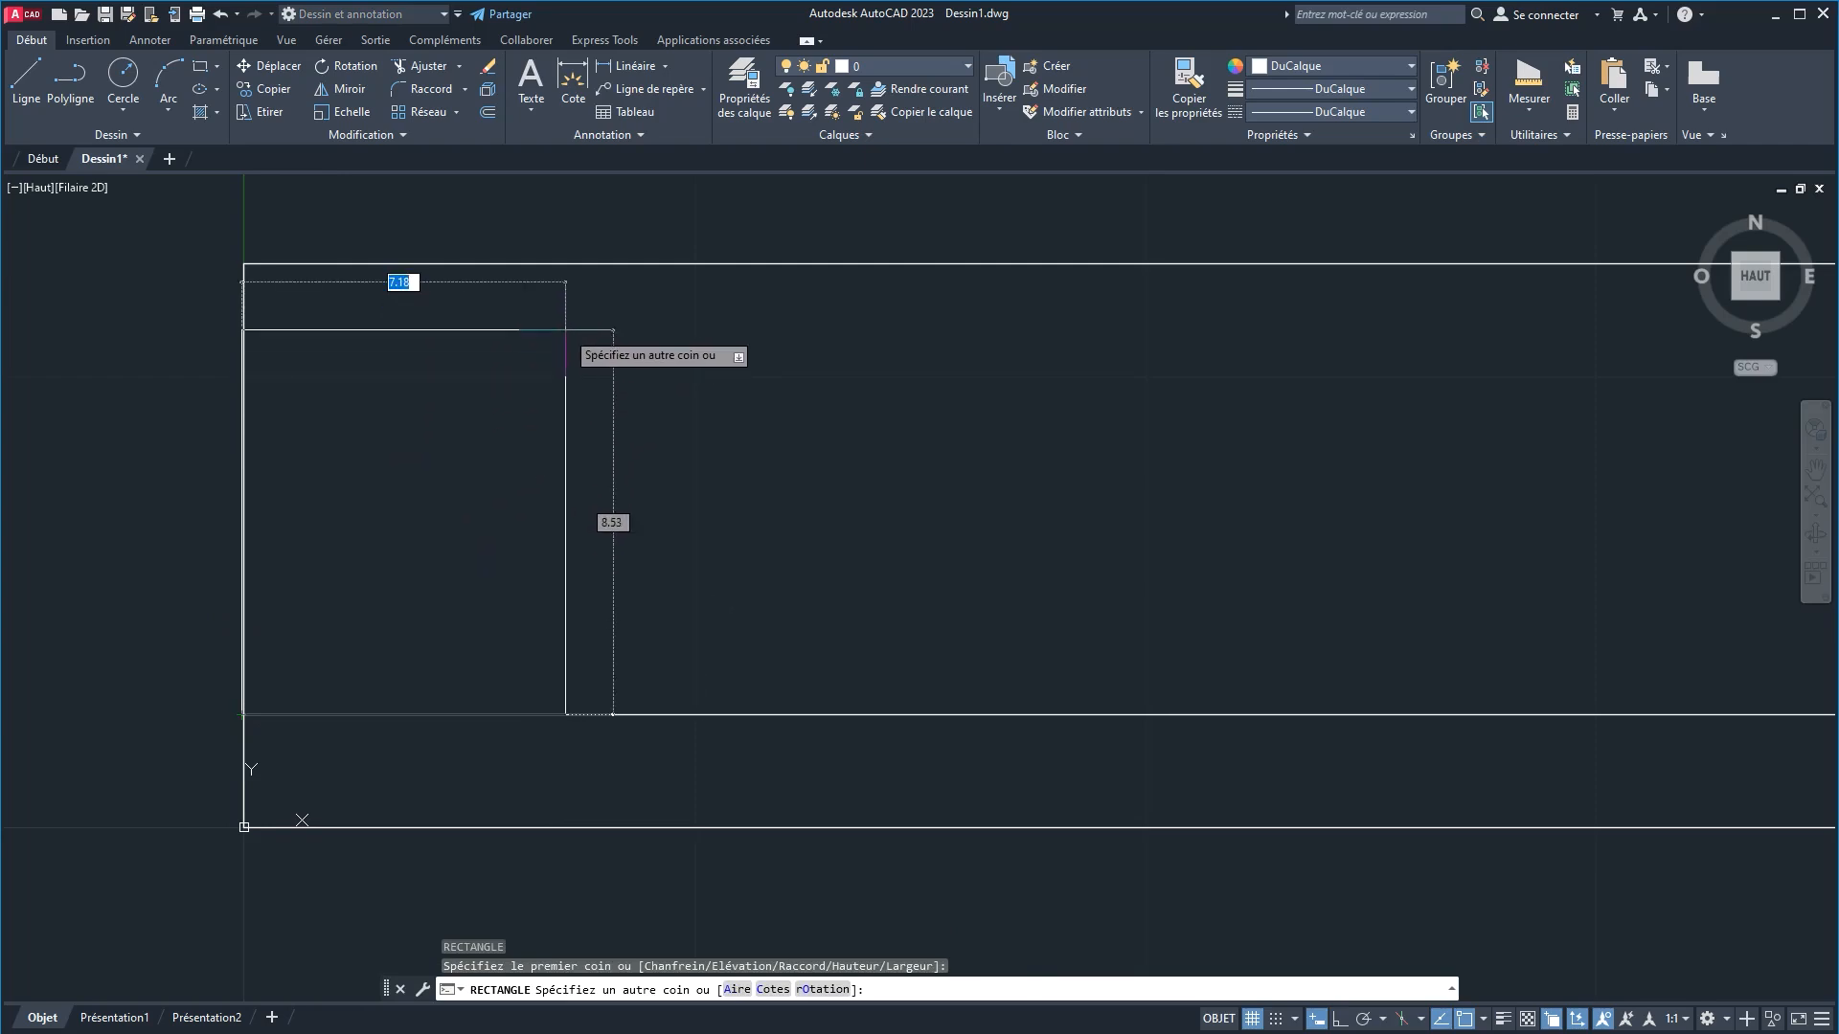
click(565, 330)
key(Tab)
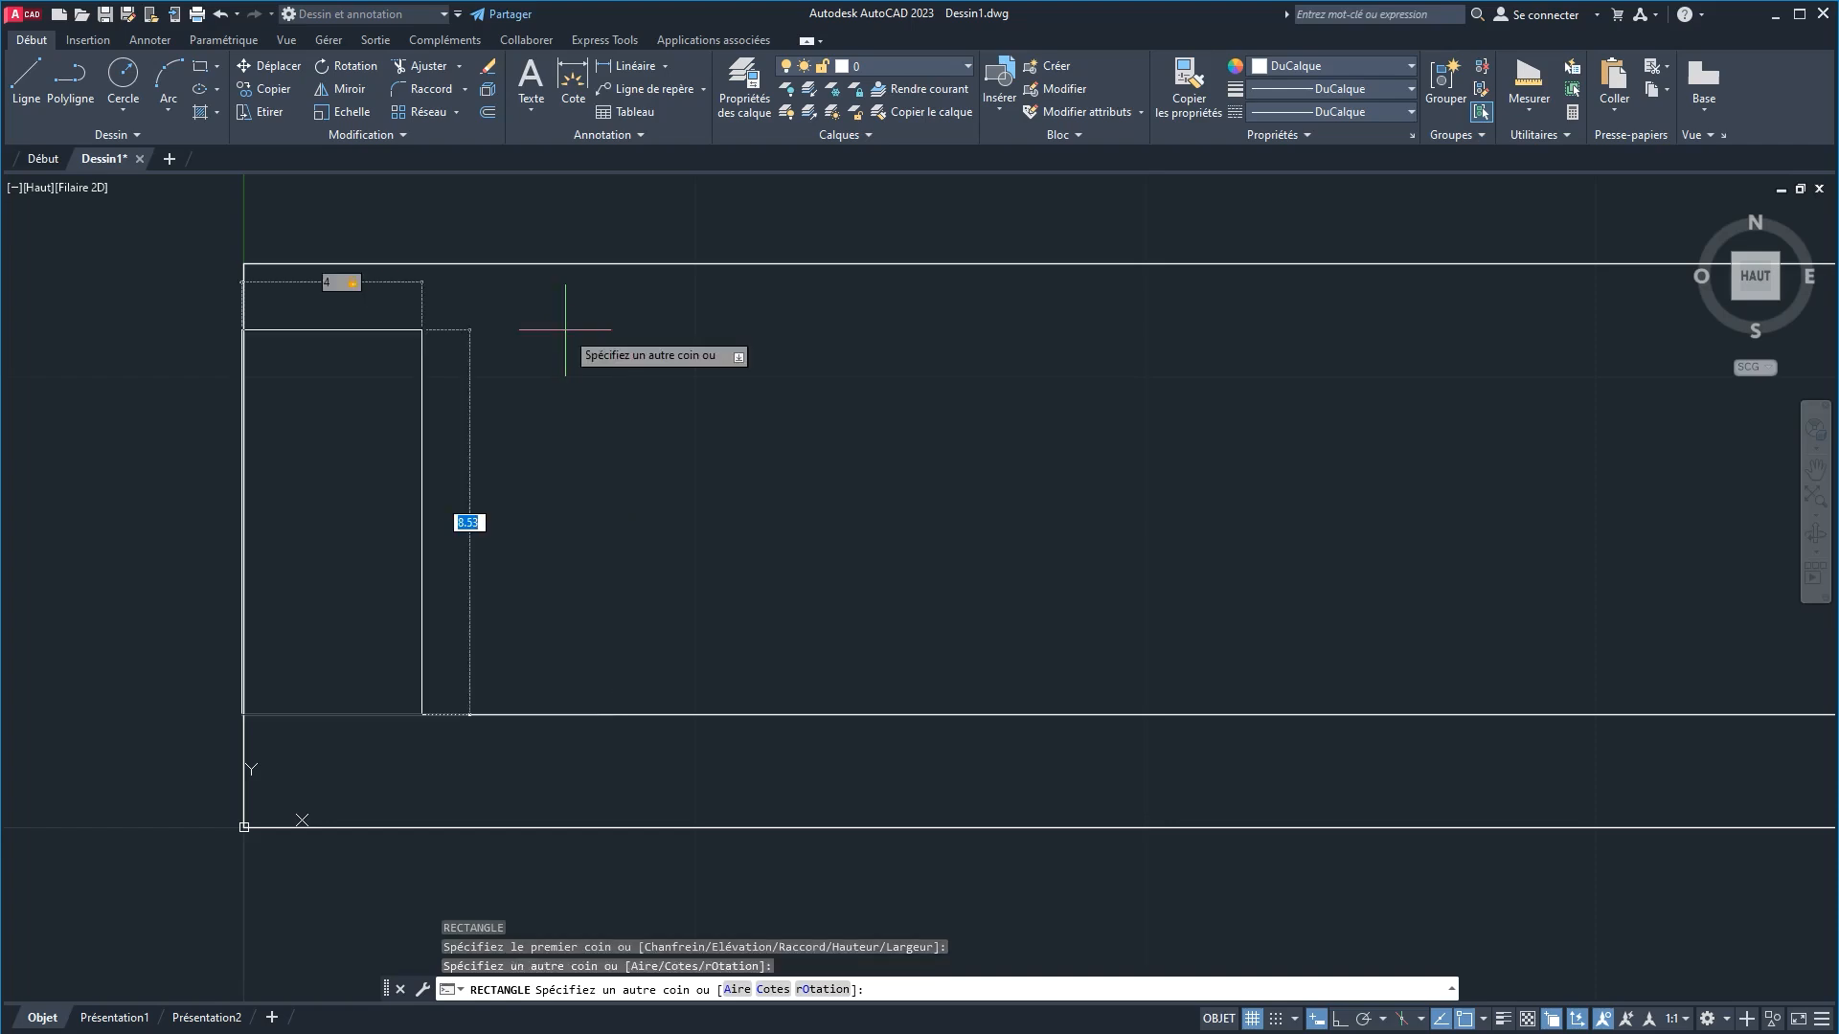
text(10)
key(Return)
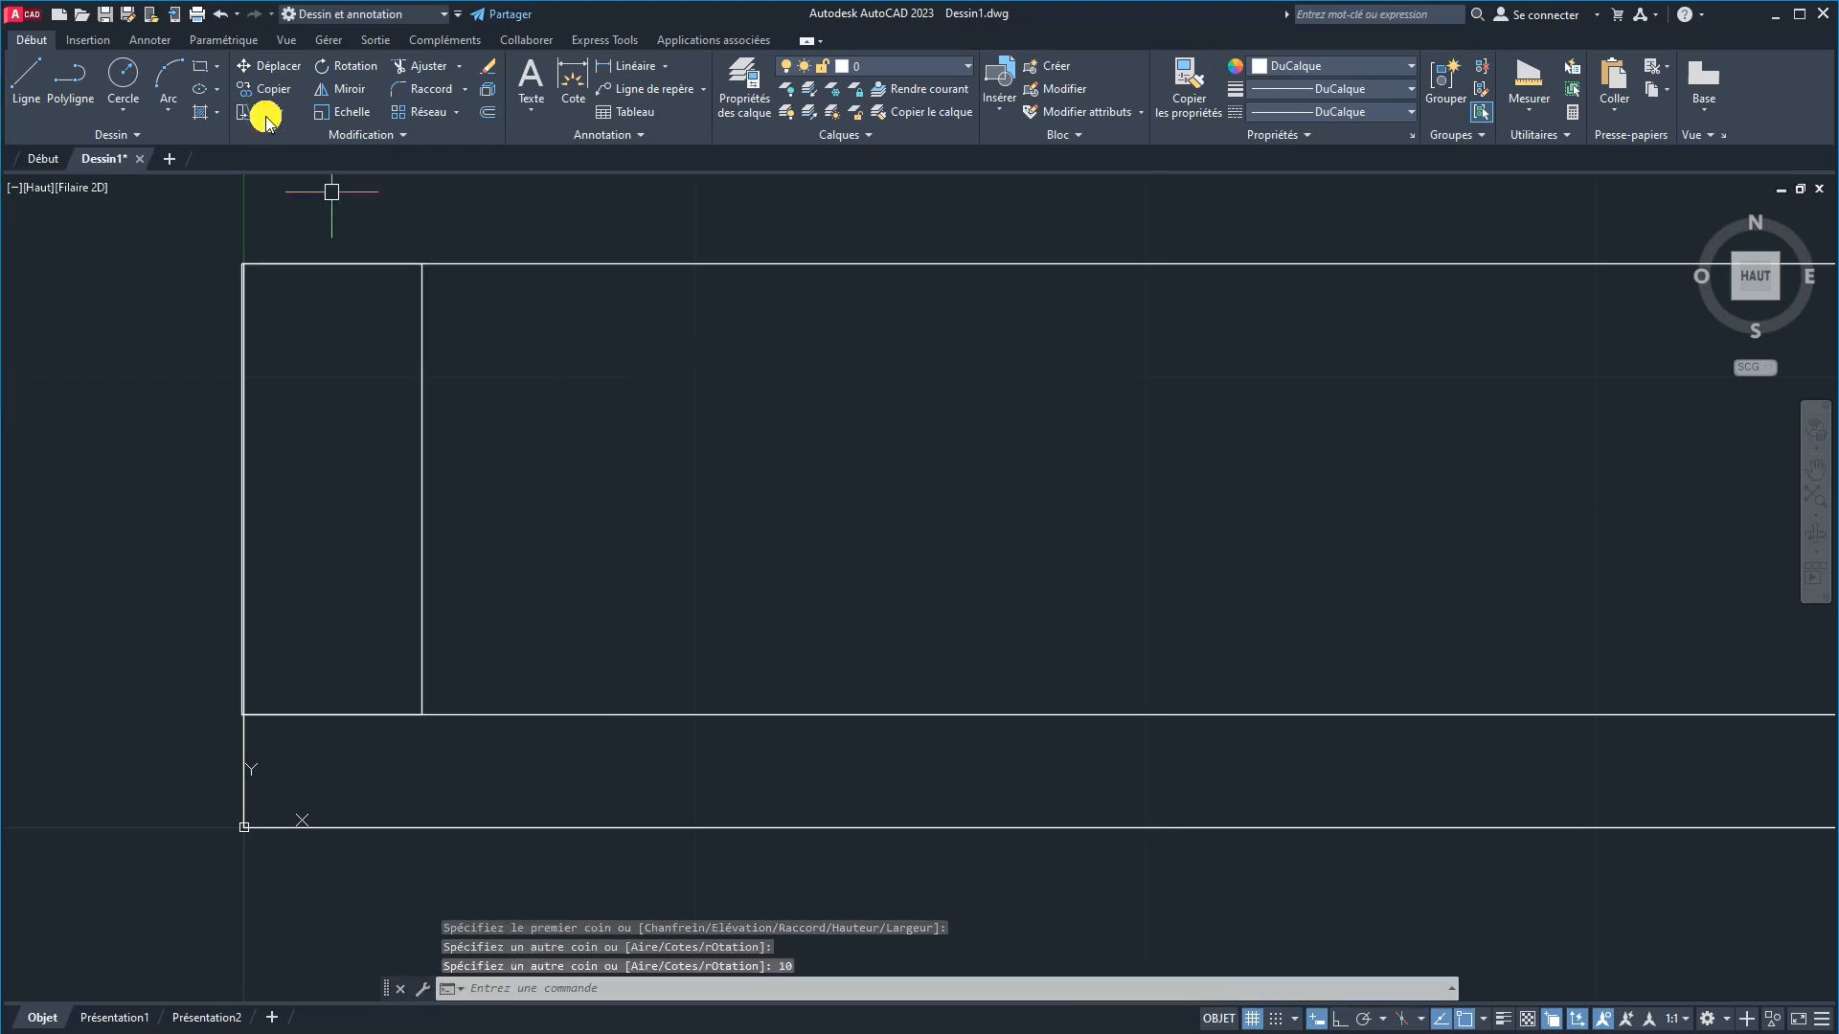
click(443, 368)
click(350, 347)
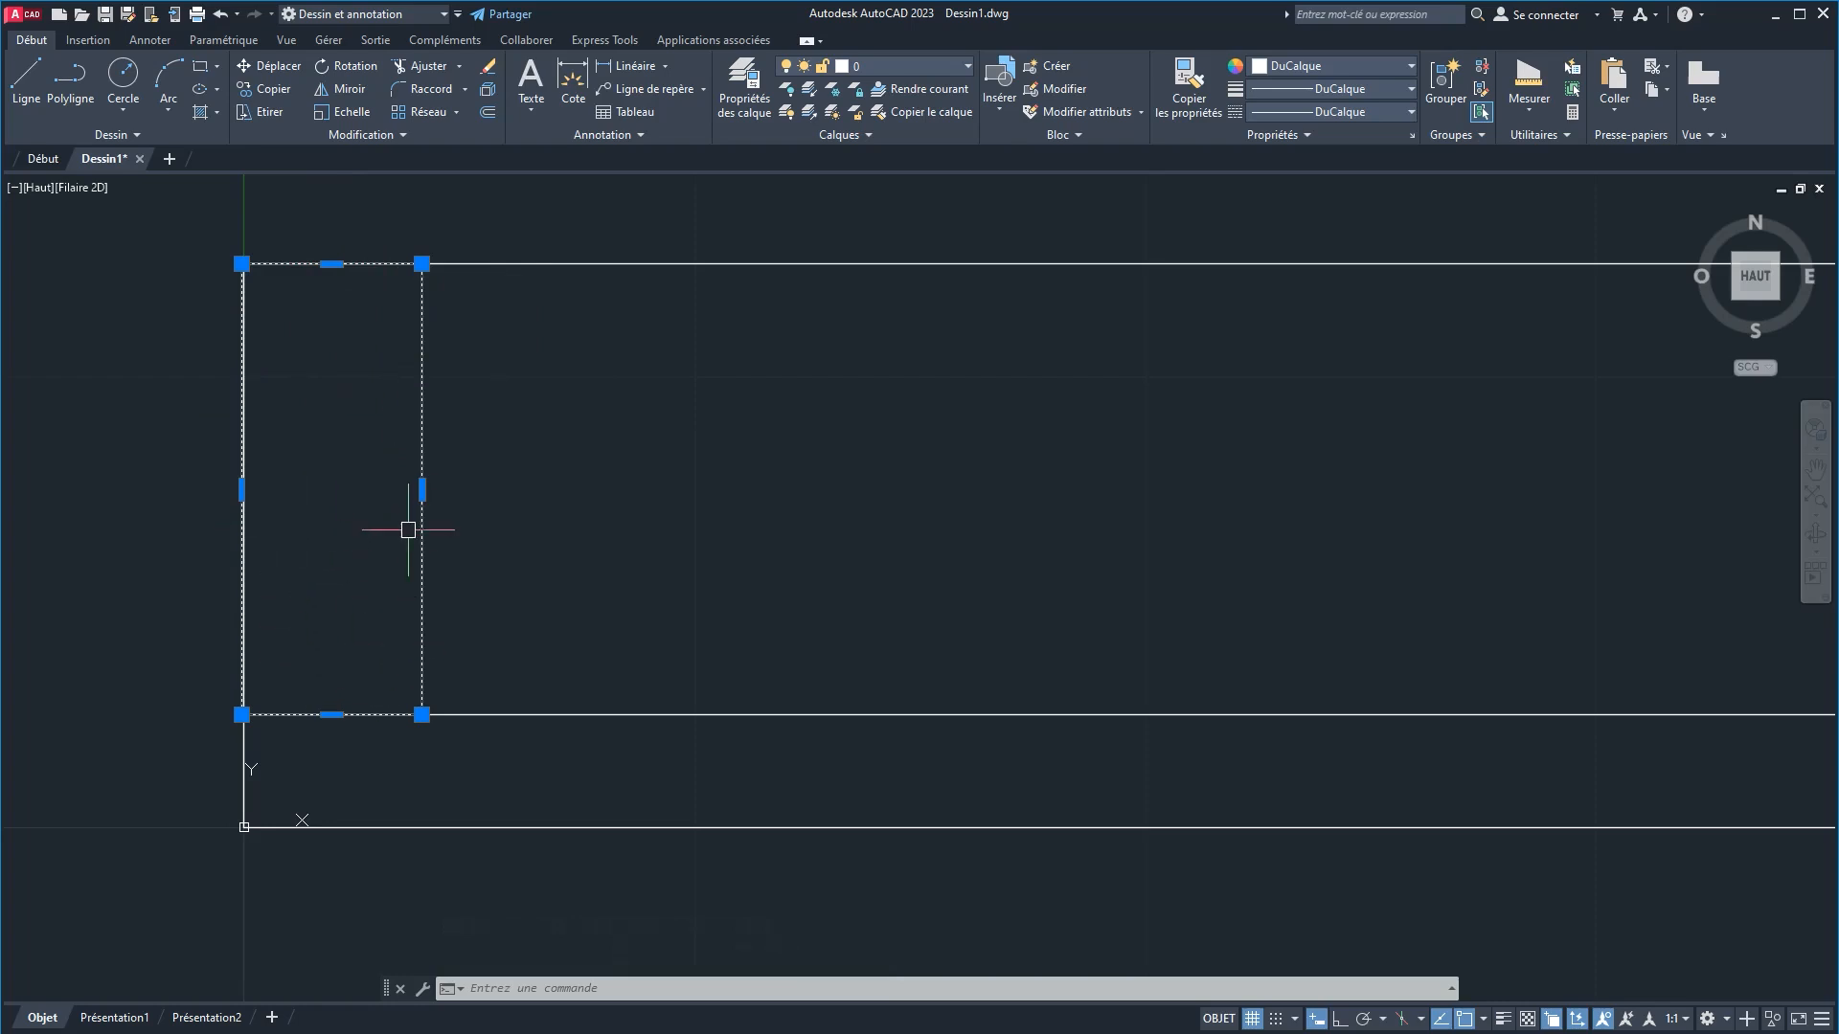
key(Escape)
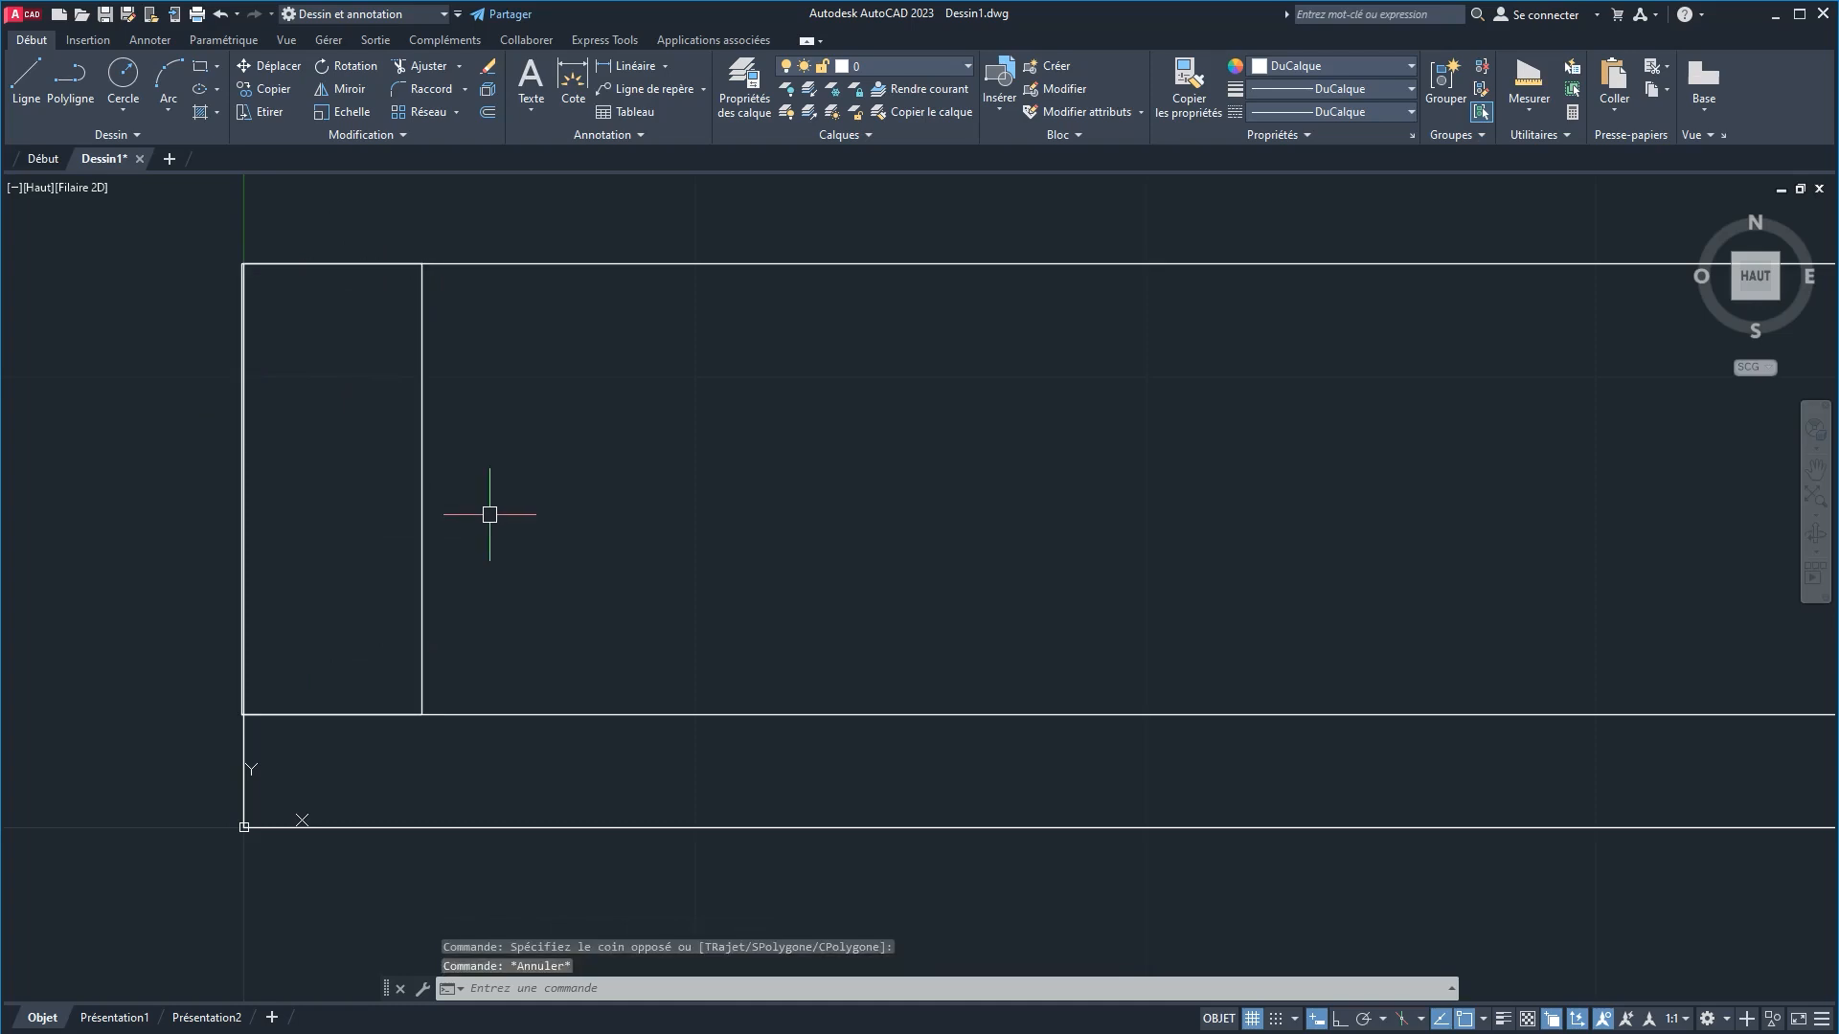
Step: Create a new layer named MUR in the layer properties manager, keeping white (blanc) as its colour
click(744, 88)
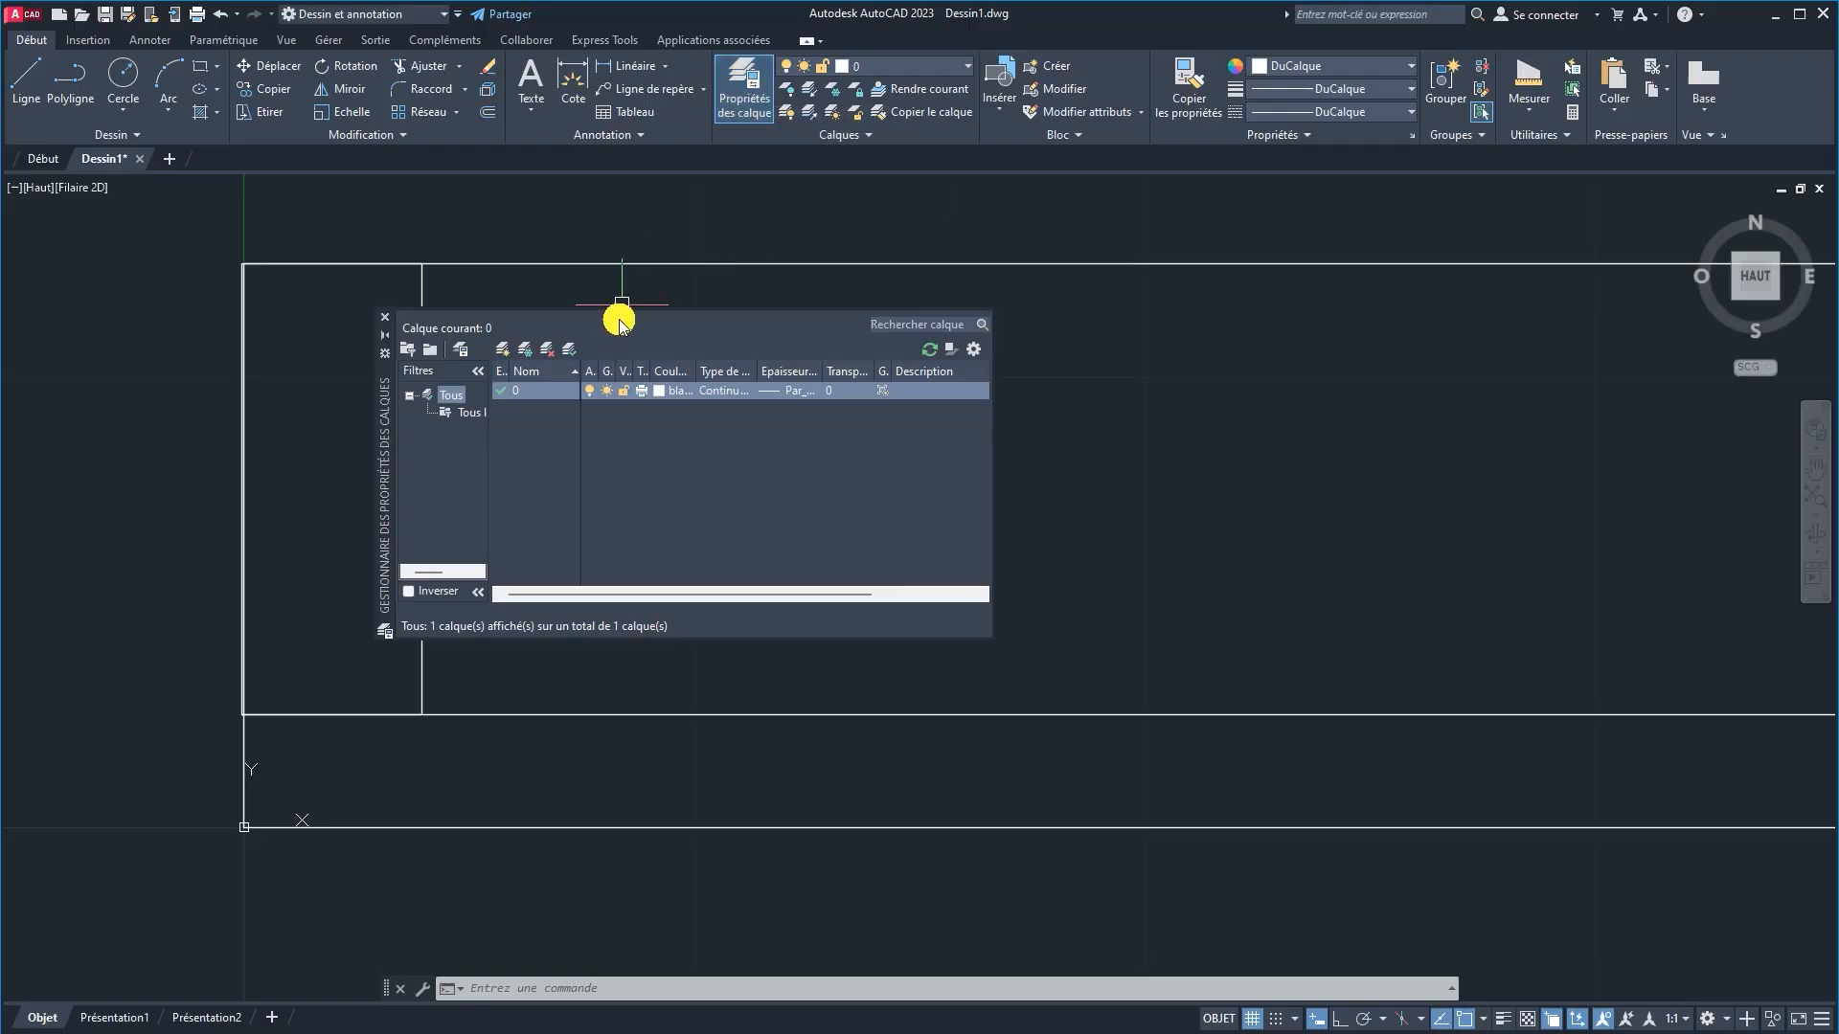
drag(389, 424, 47, 318)
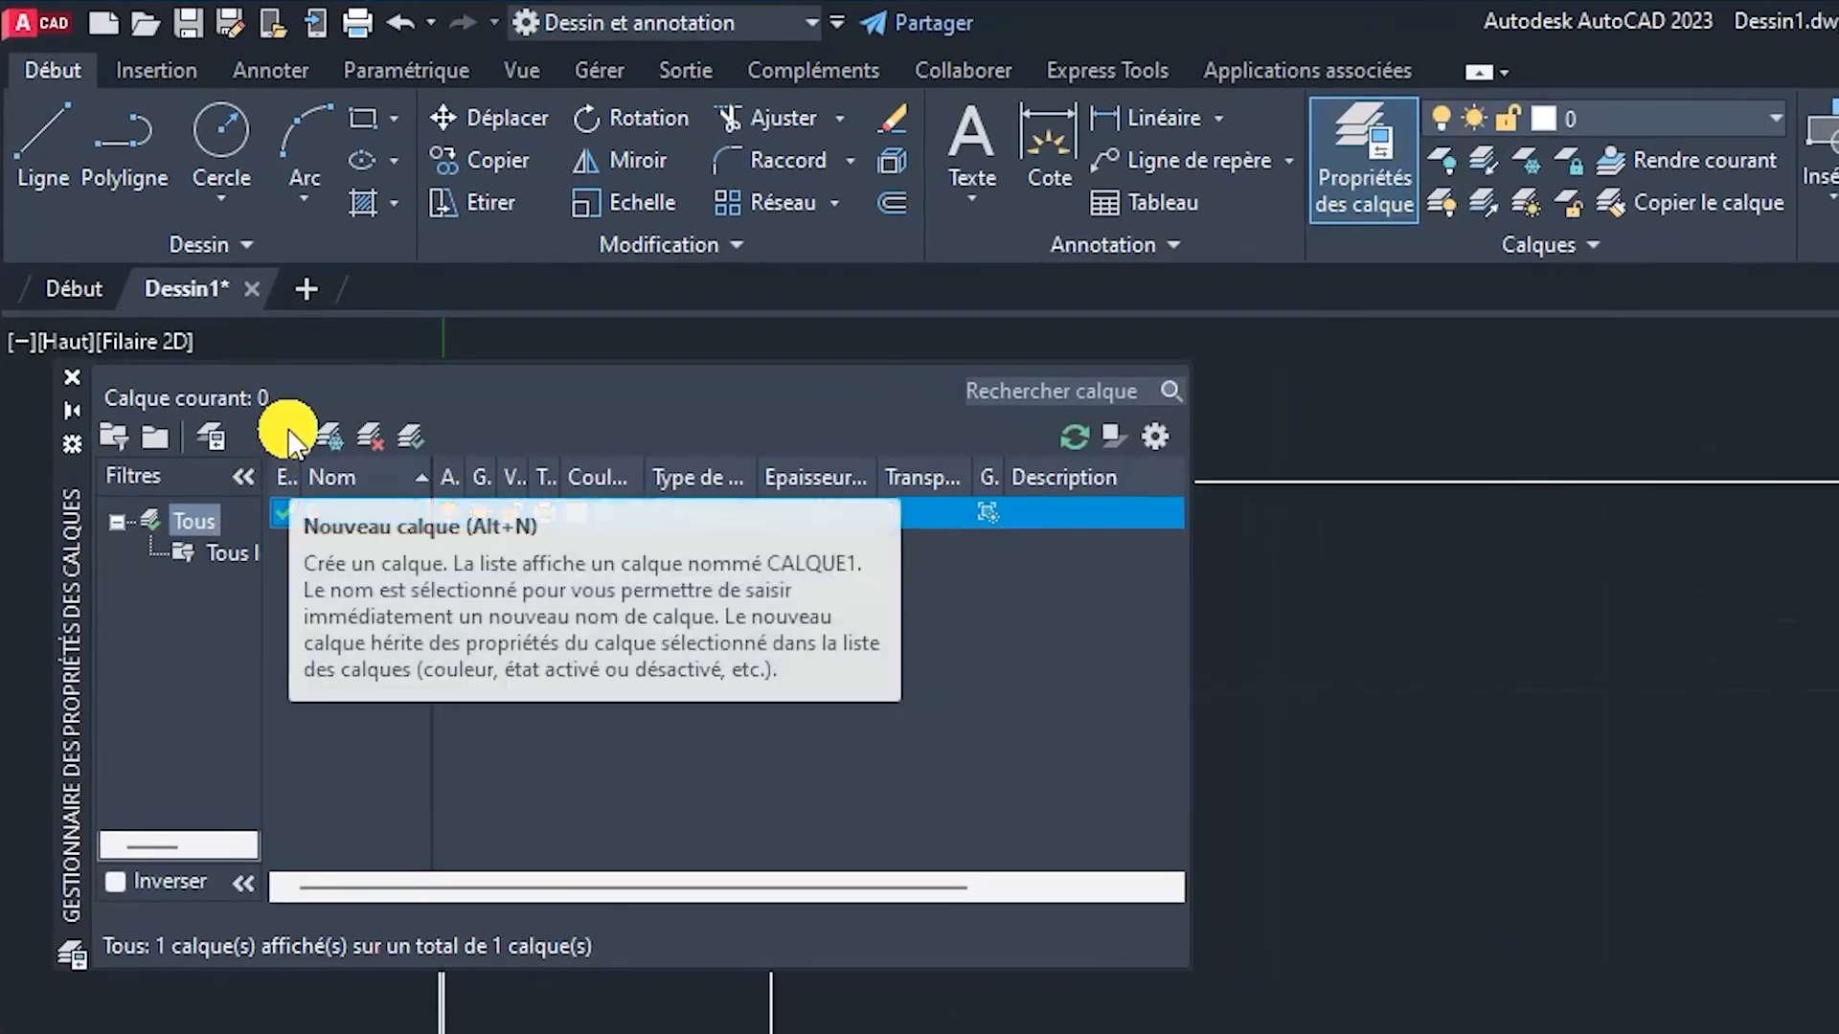
click(160, 239)
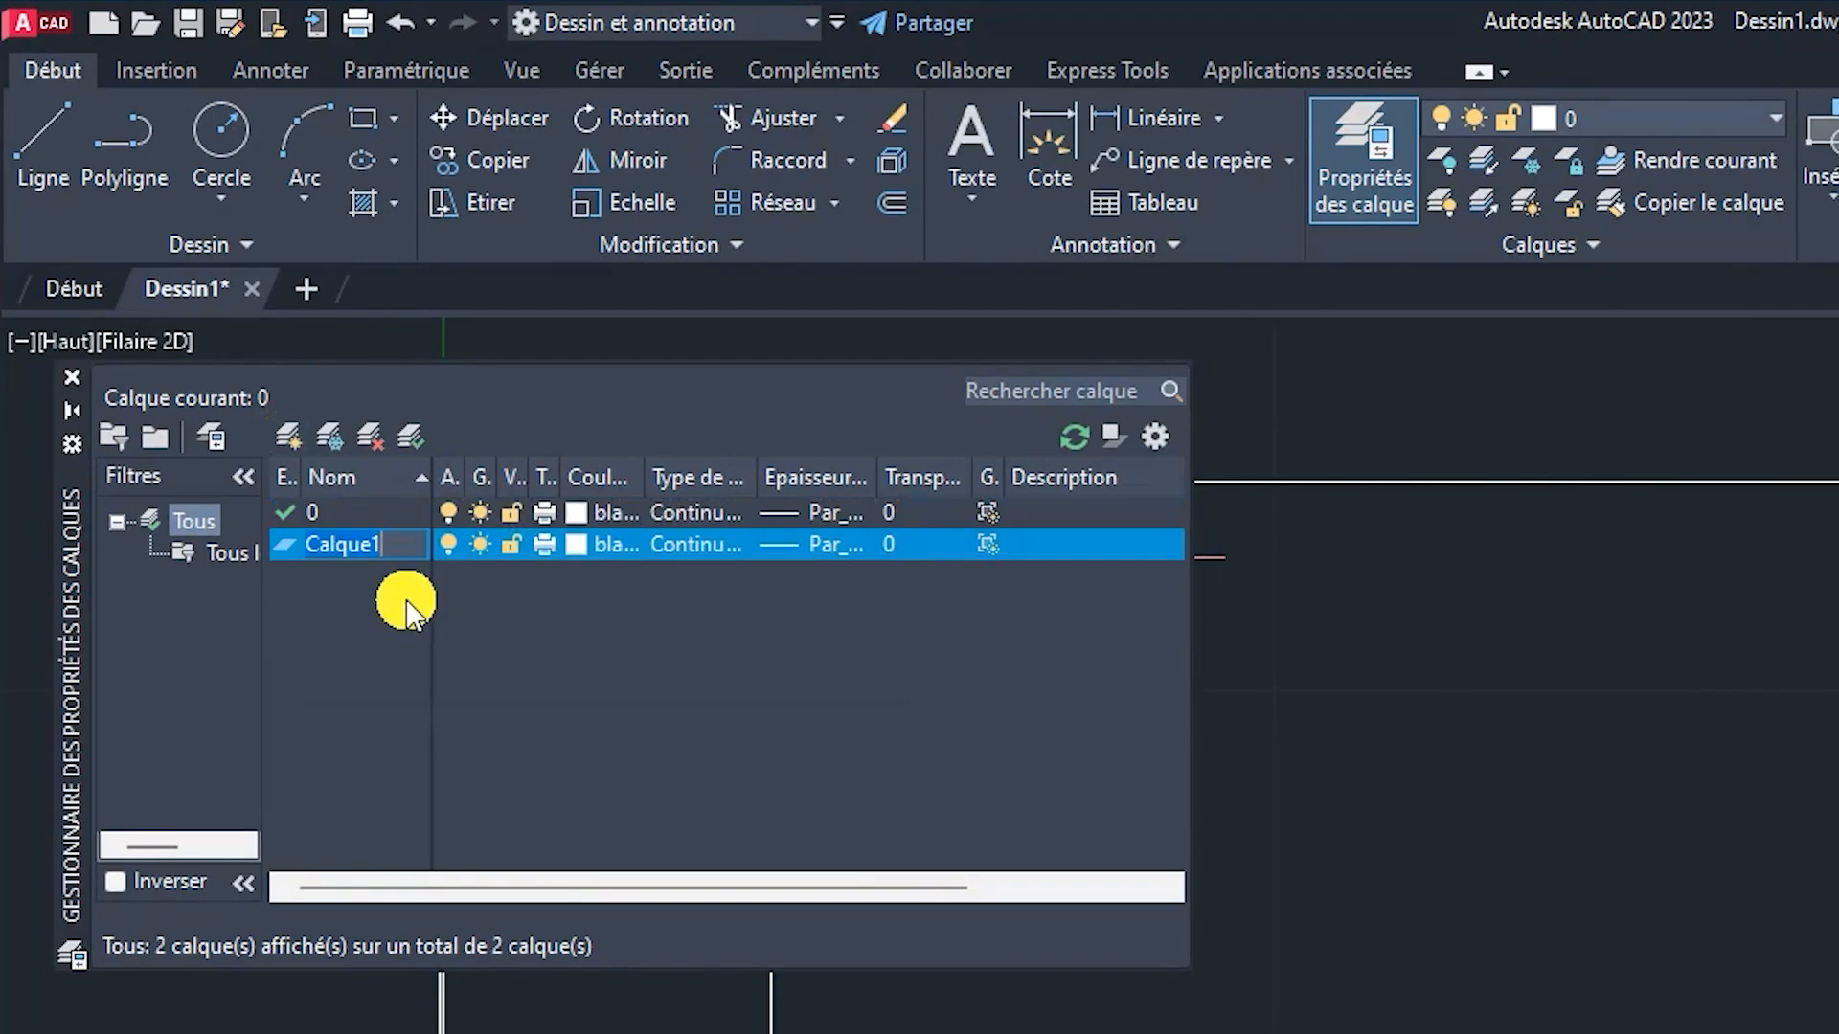
key(BackSpace)
text(MUR)
click(576, 544)
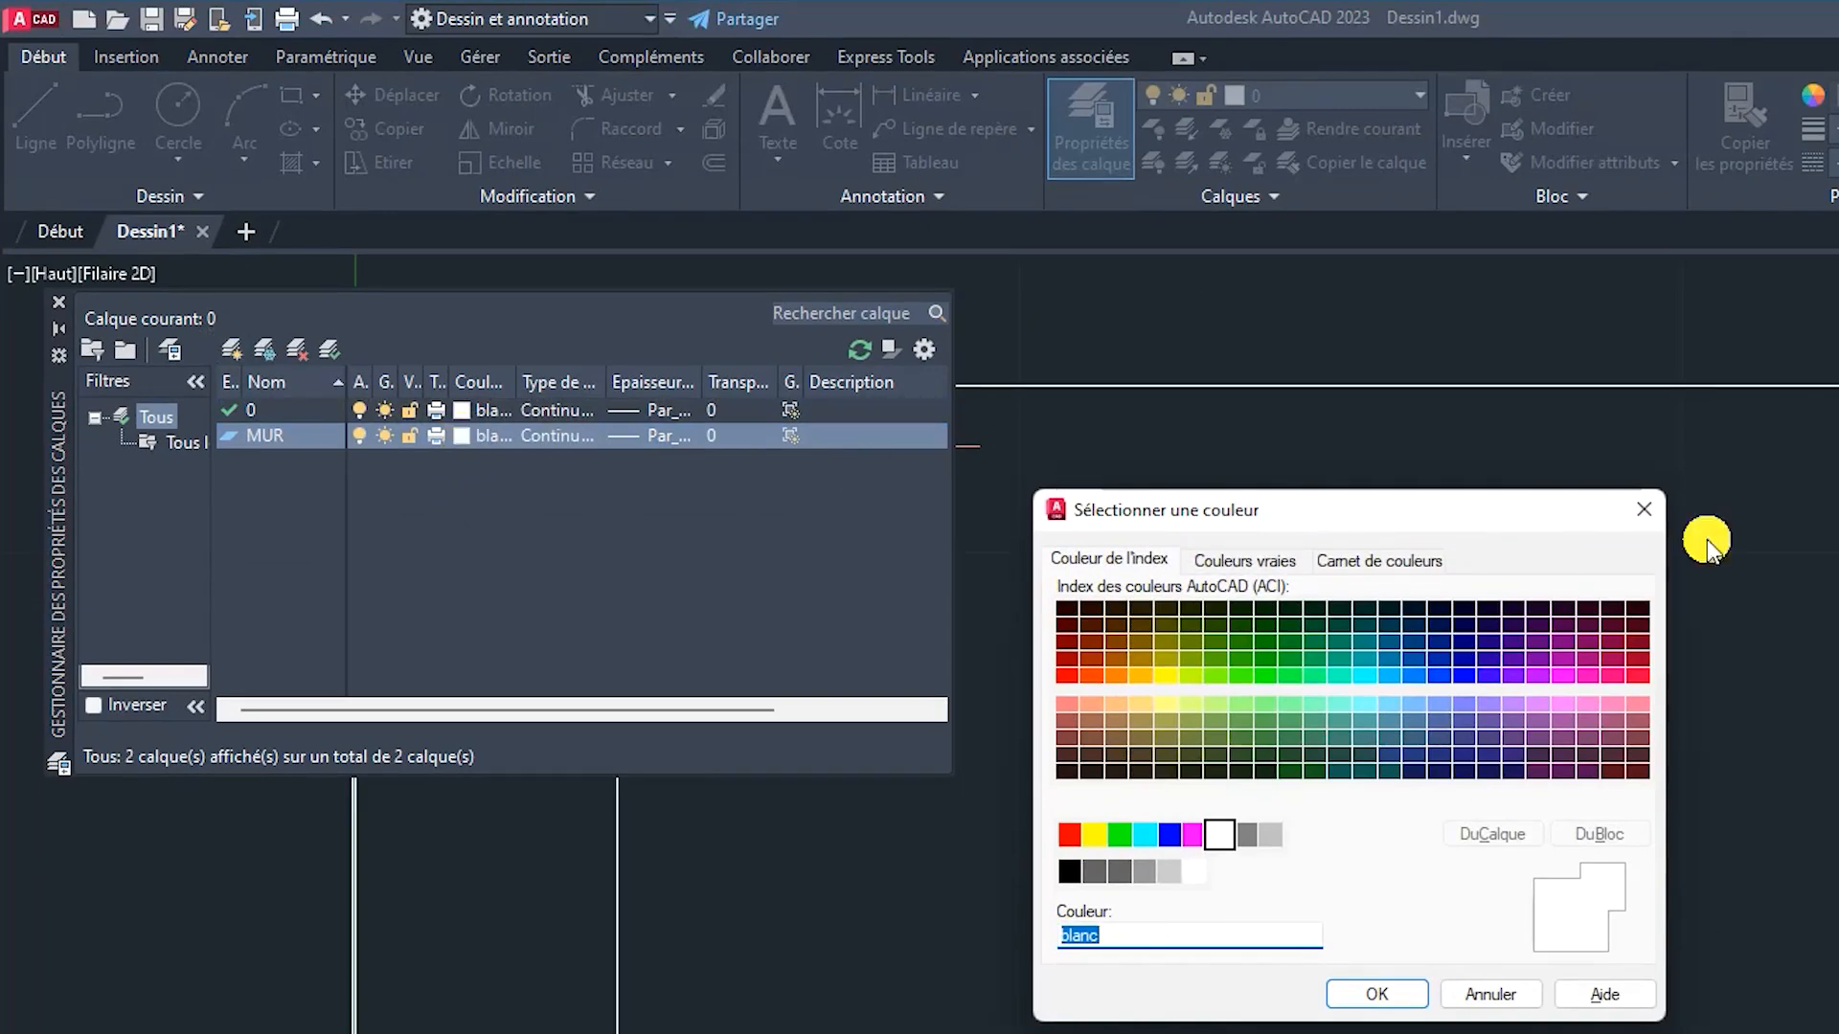
click(1376, 993)
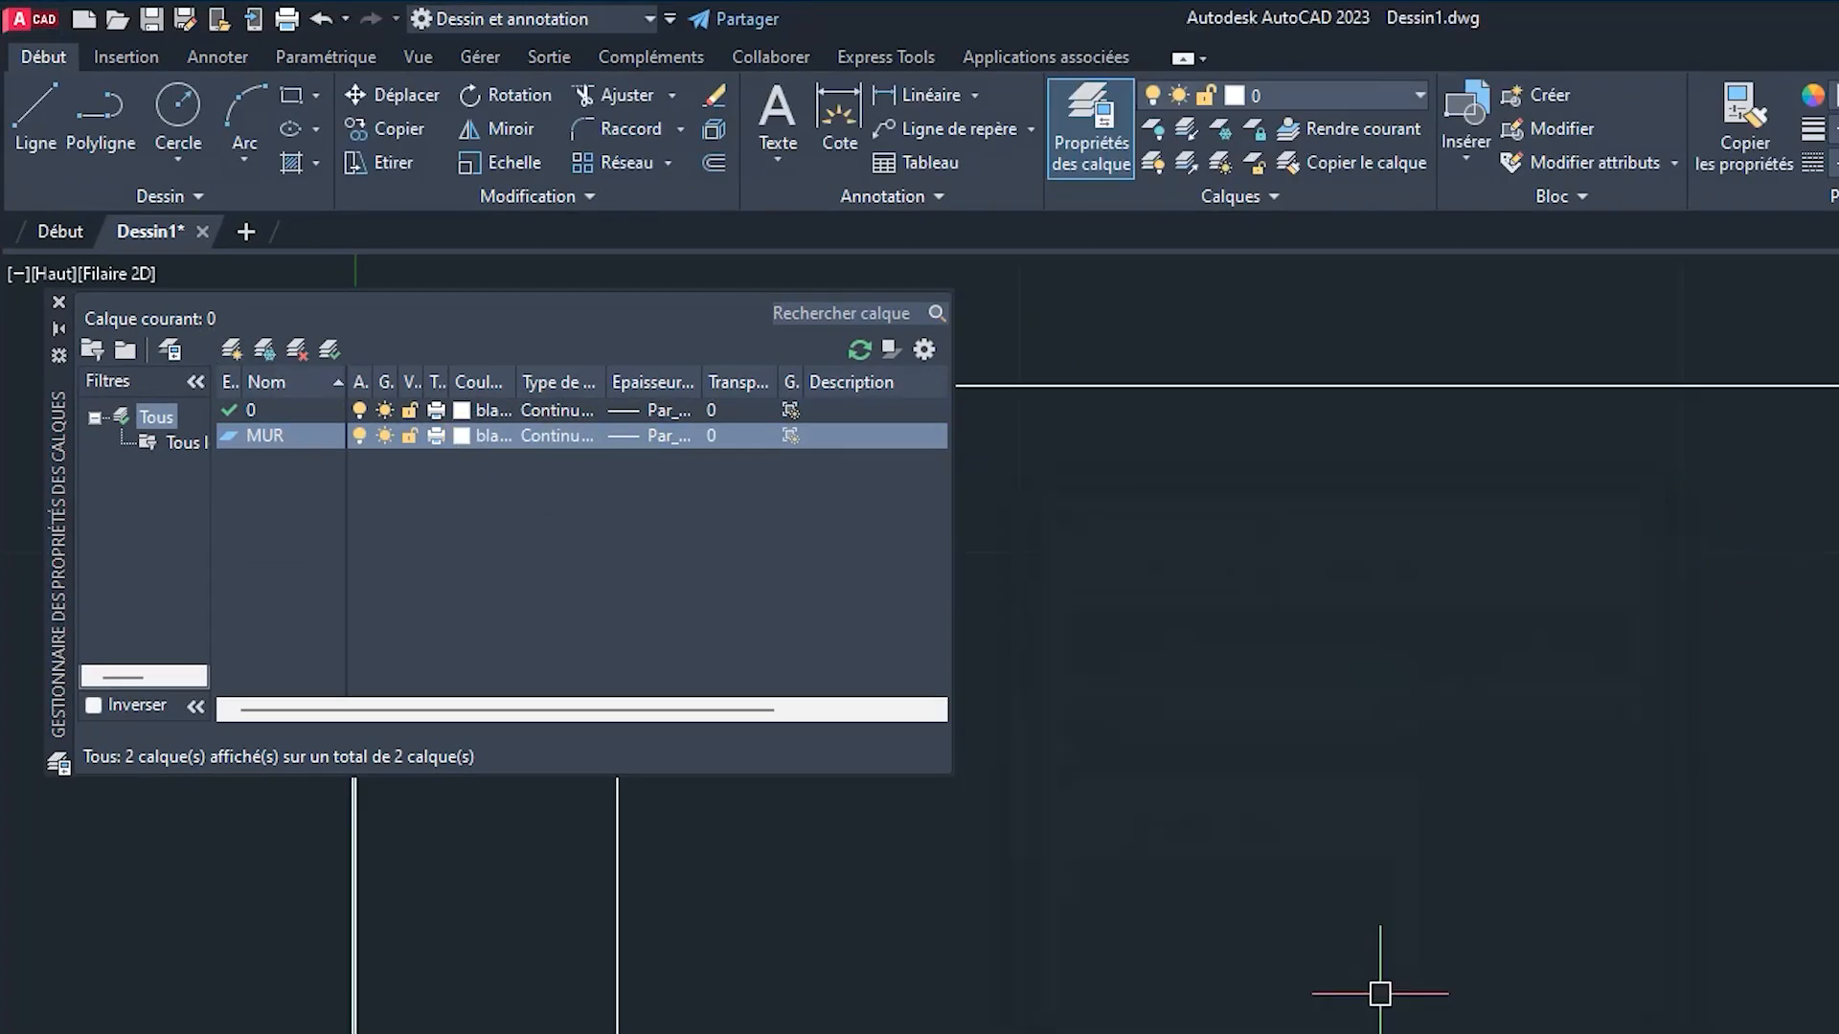
Step: Set the MUR layer's lineweight to 0.40 mm
click(624, 435)
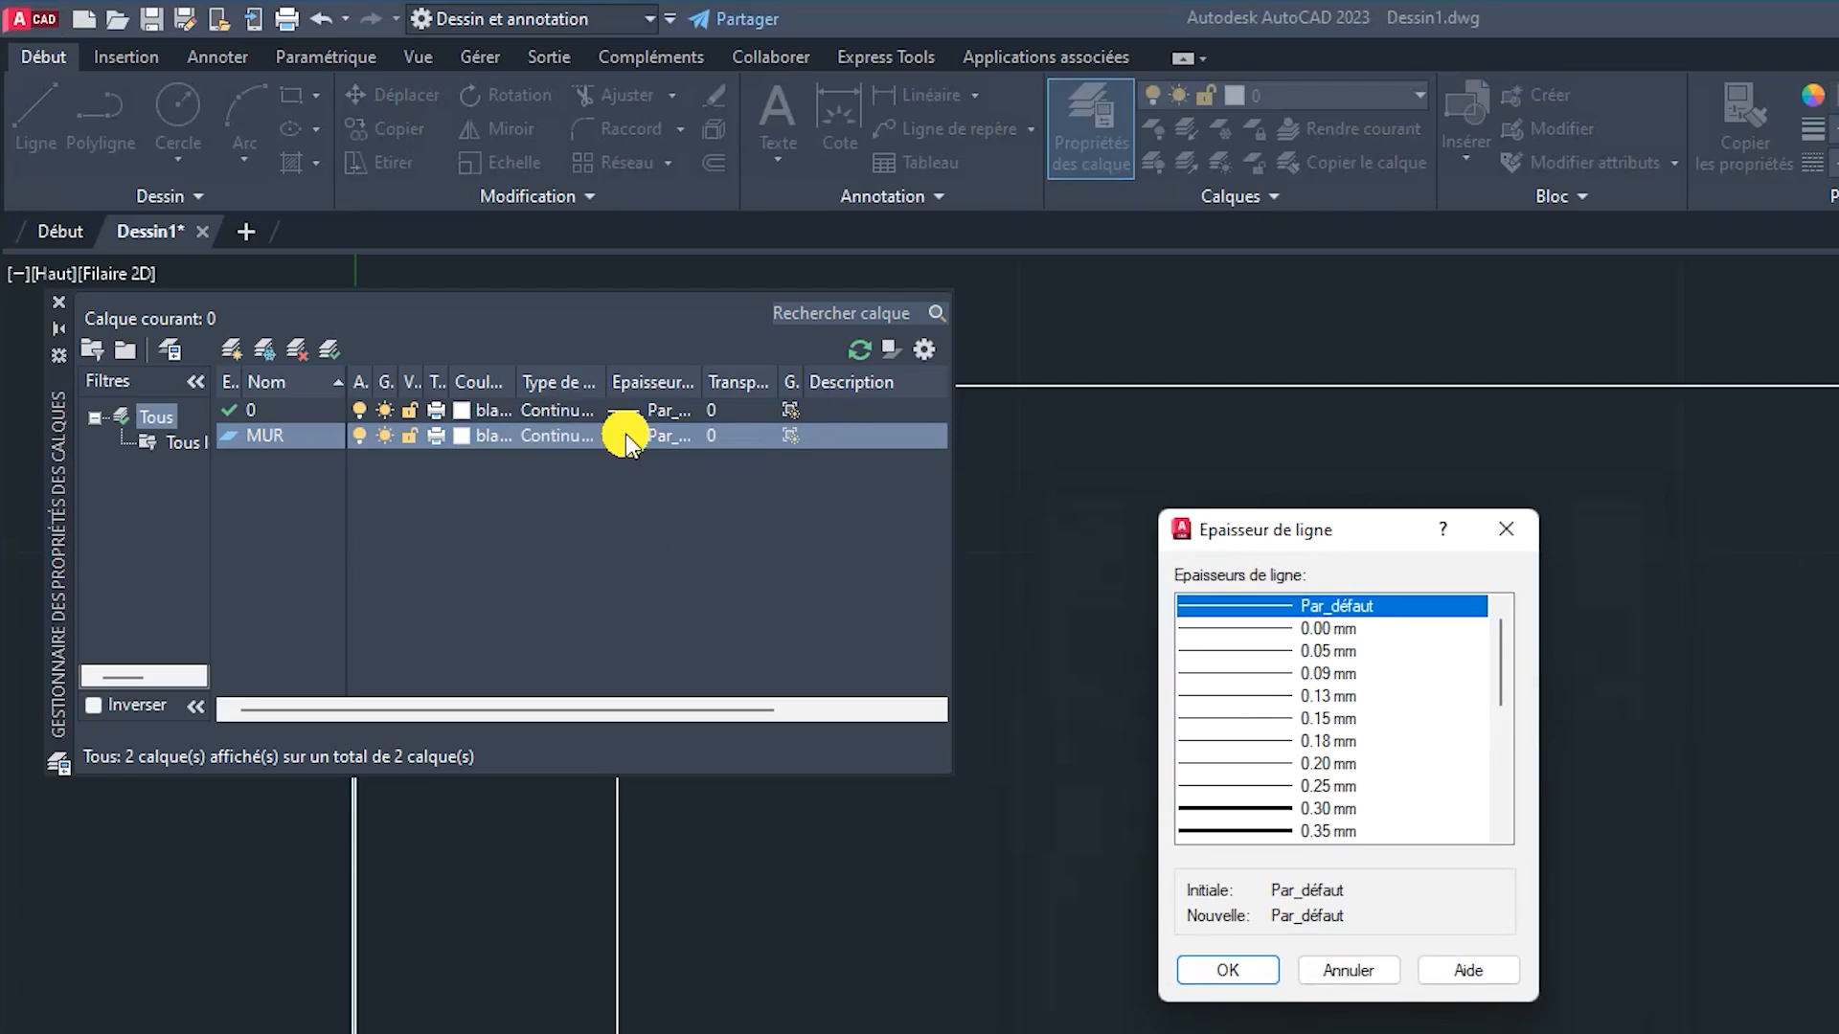
scroll(1281, 731, down, 1)
click(1272, 787)
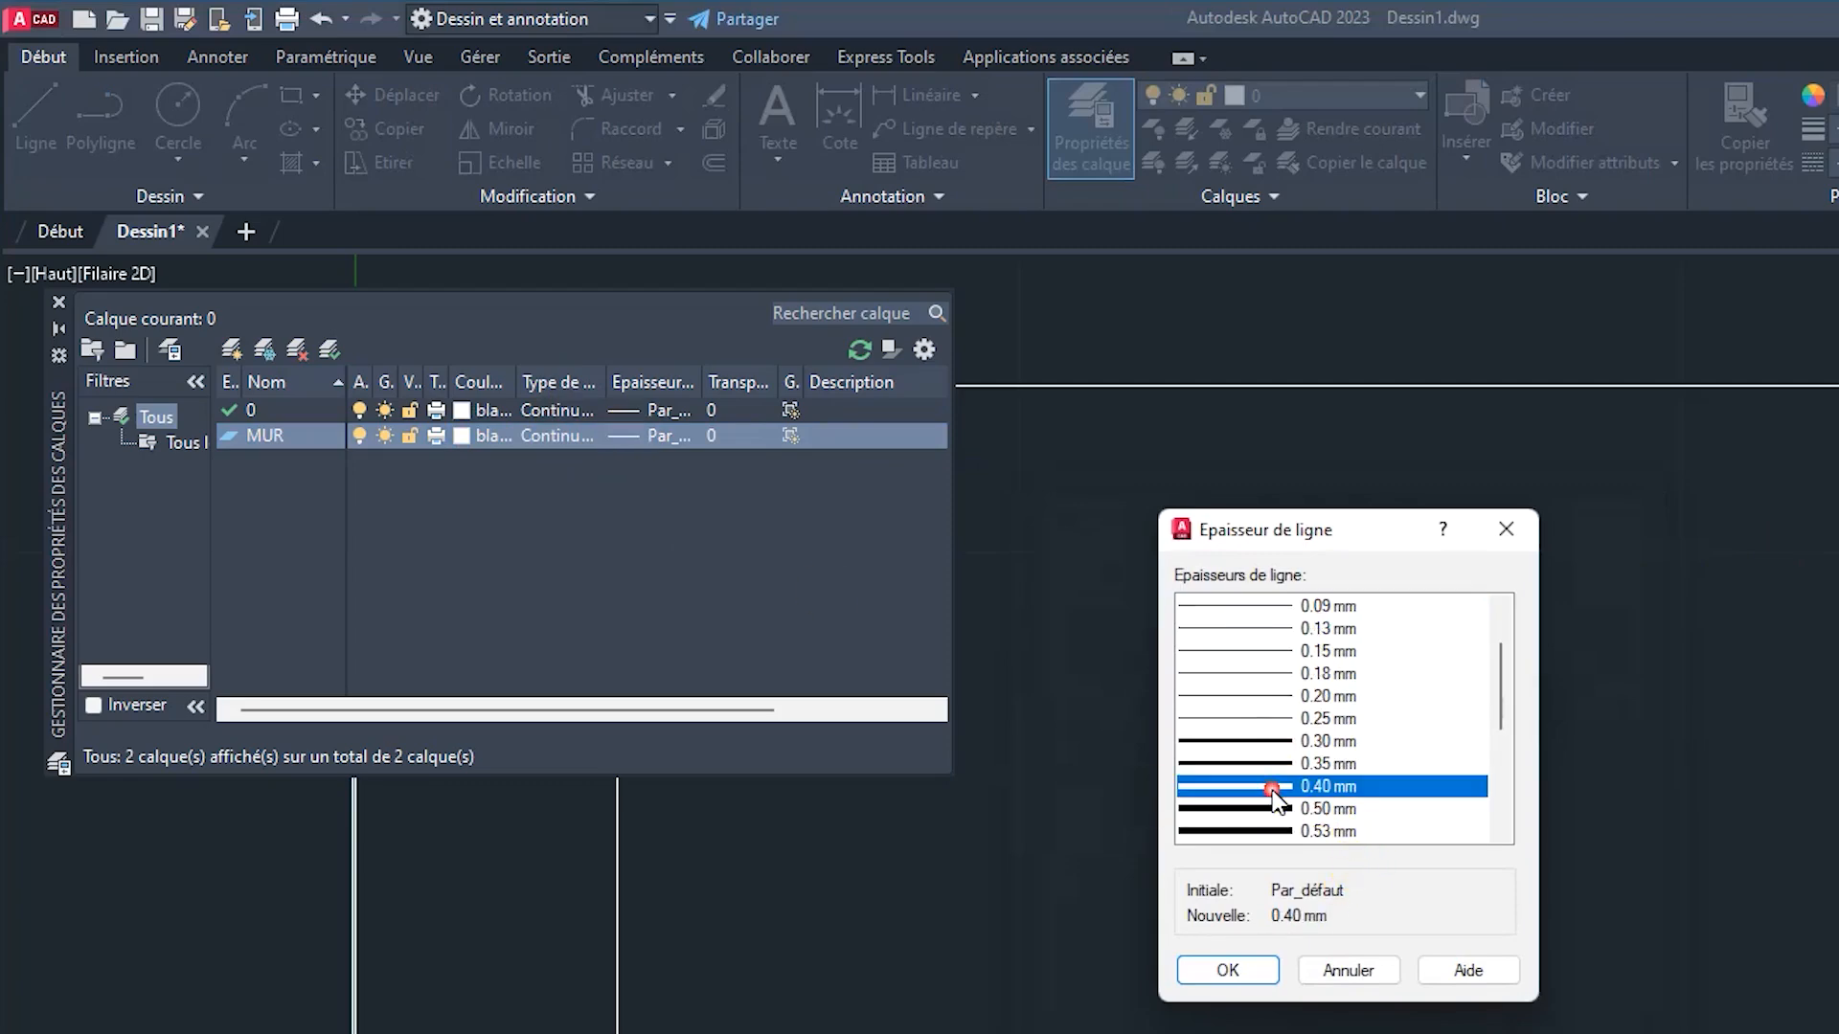
click(1257, 973)
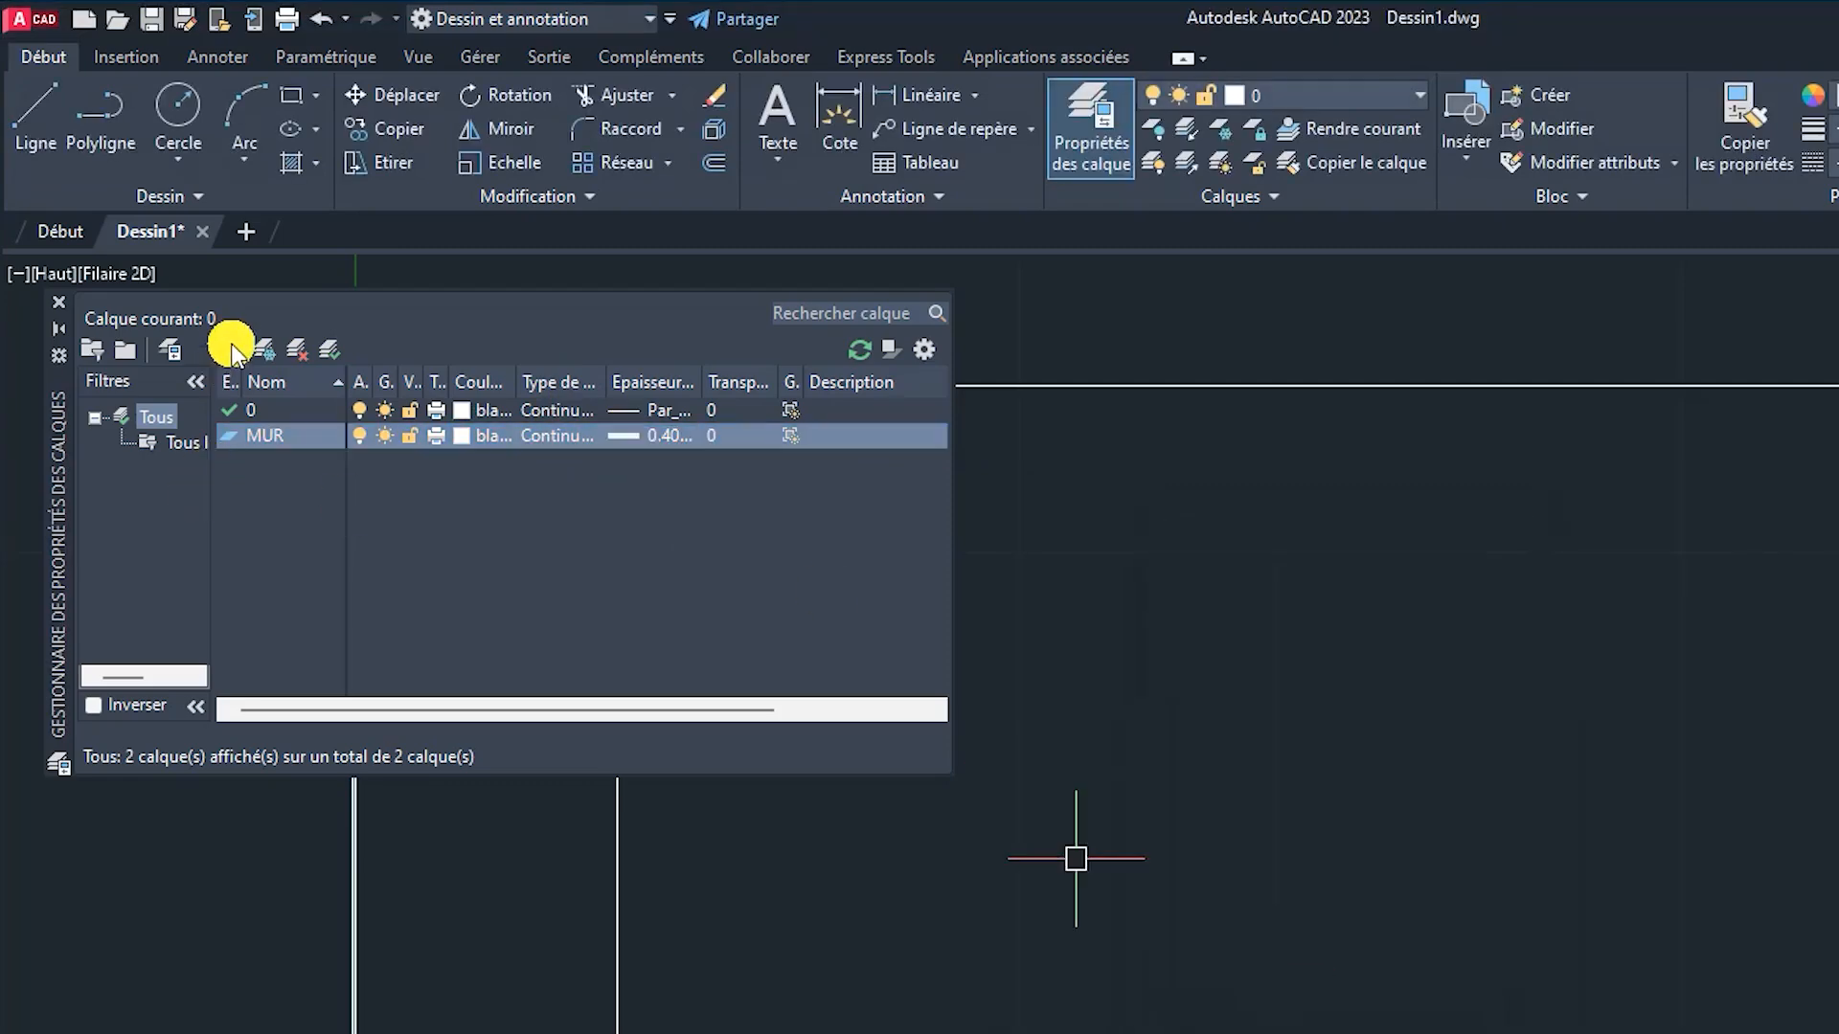
Step: Create a layer named MEUBLES with the colour cyan and a 0.13 mm lineweight
click(231, 350)
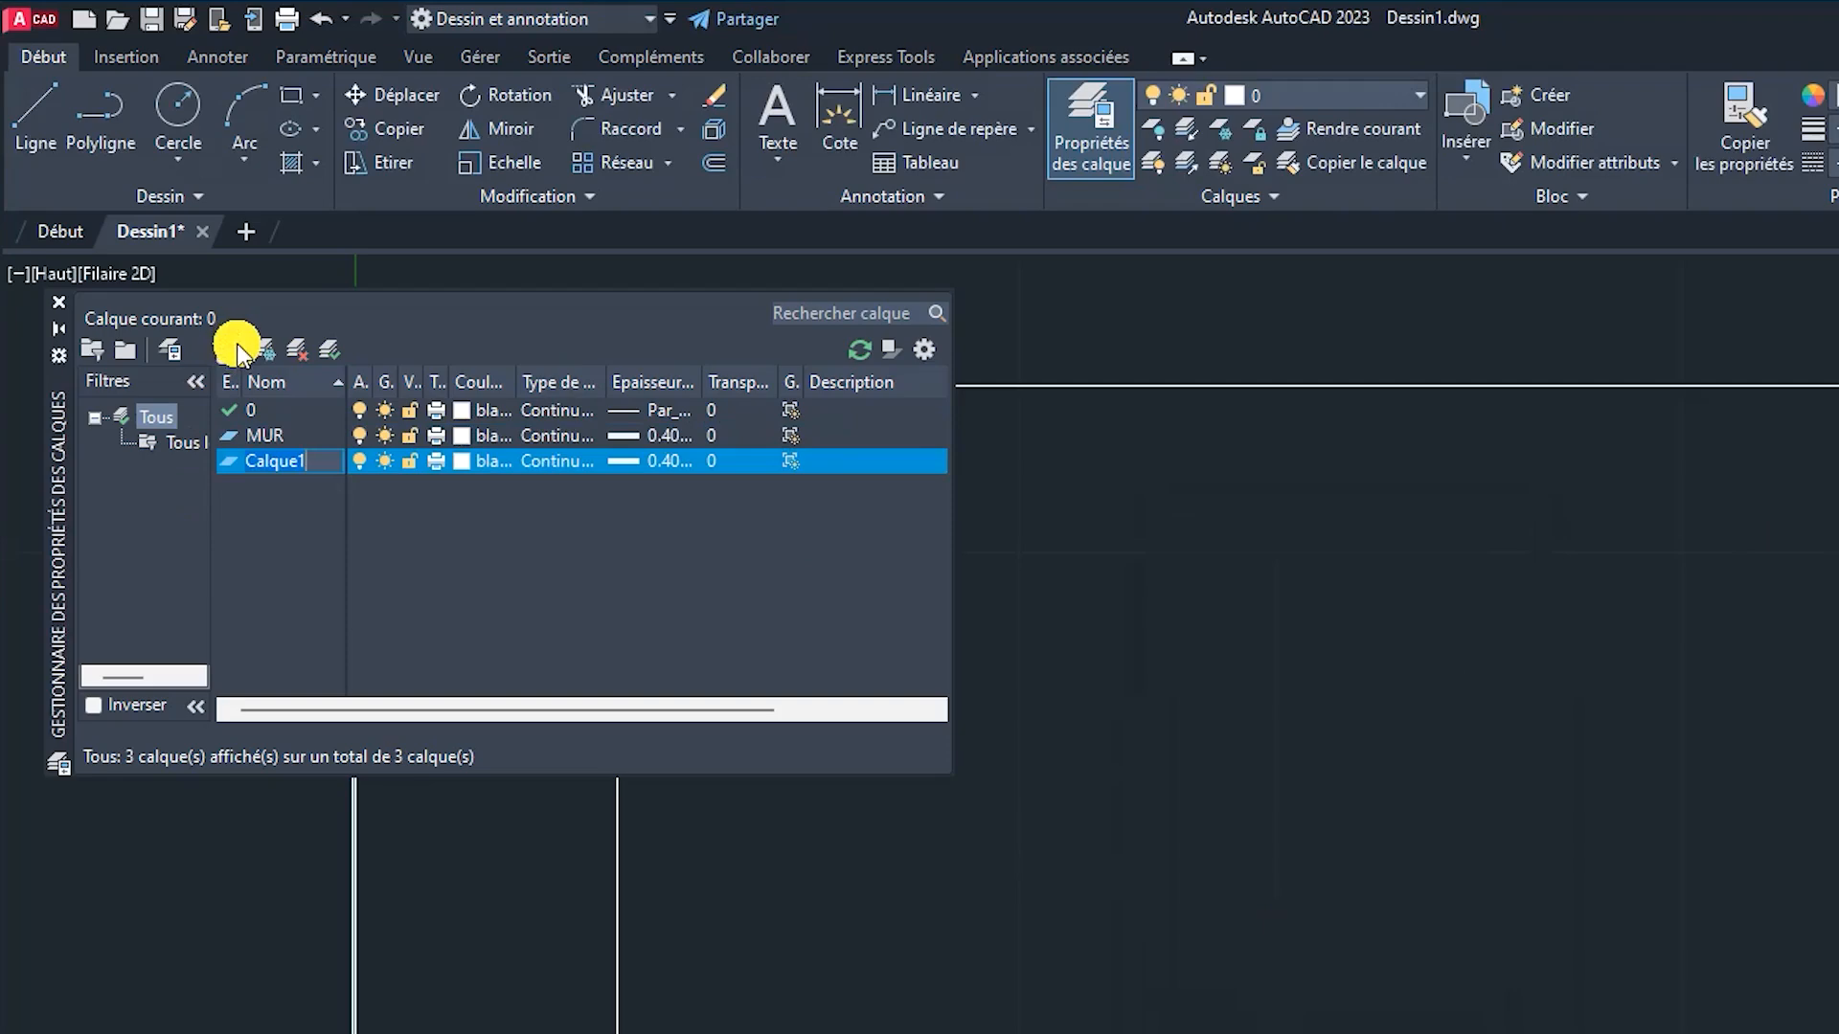
text(MEUBLES)
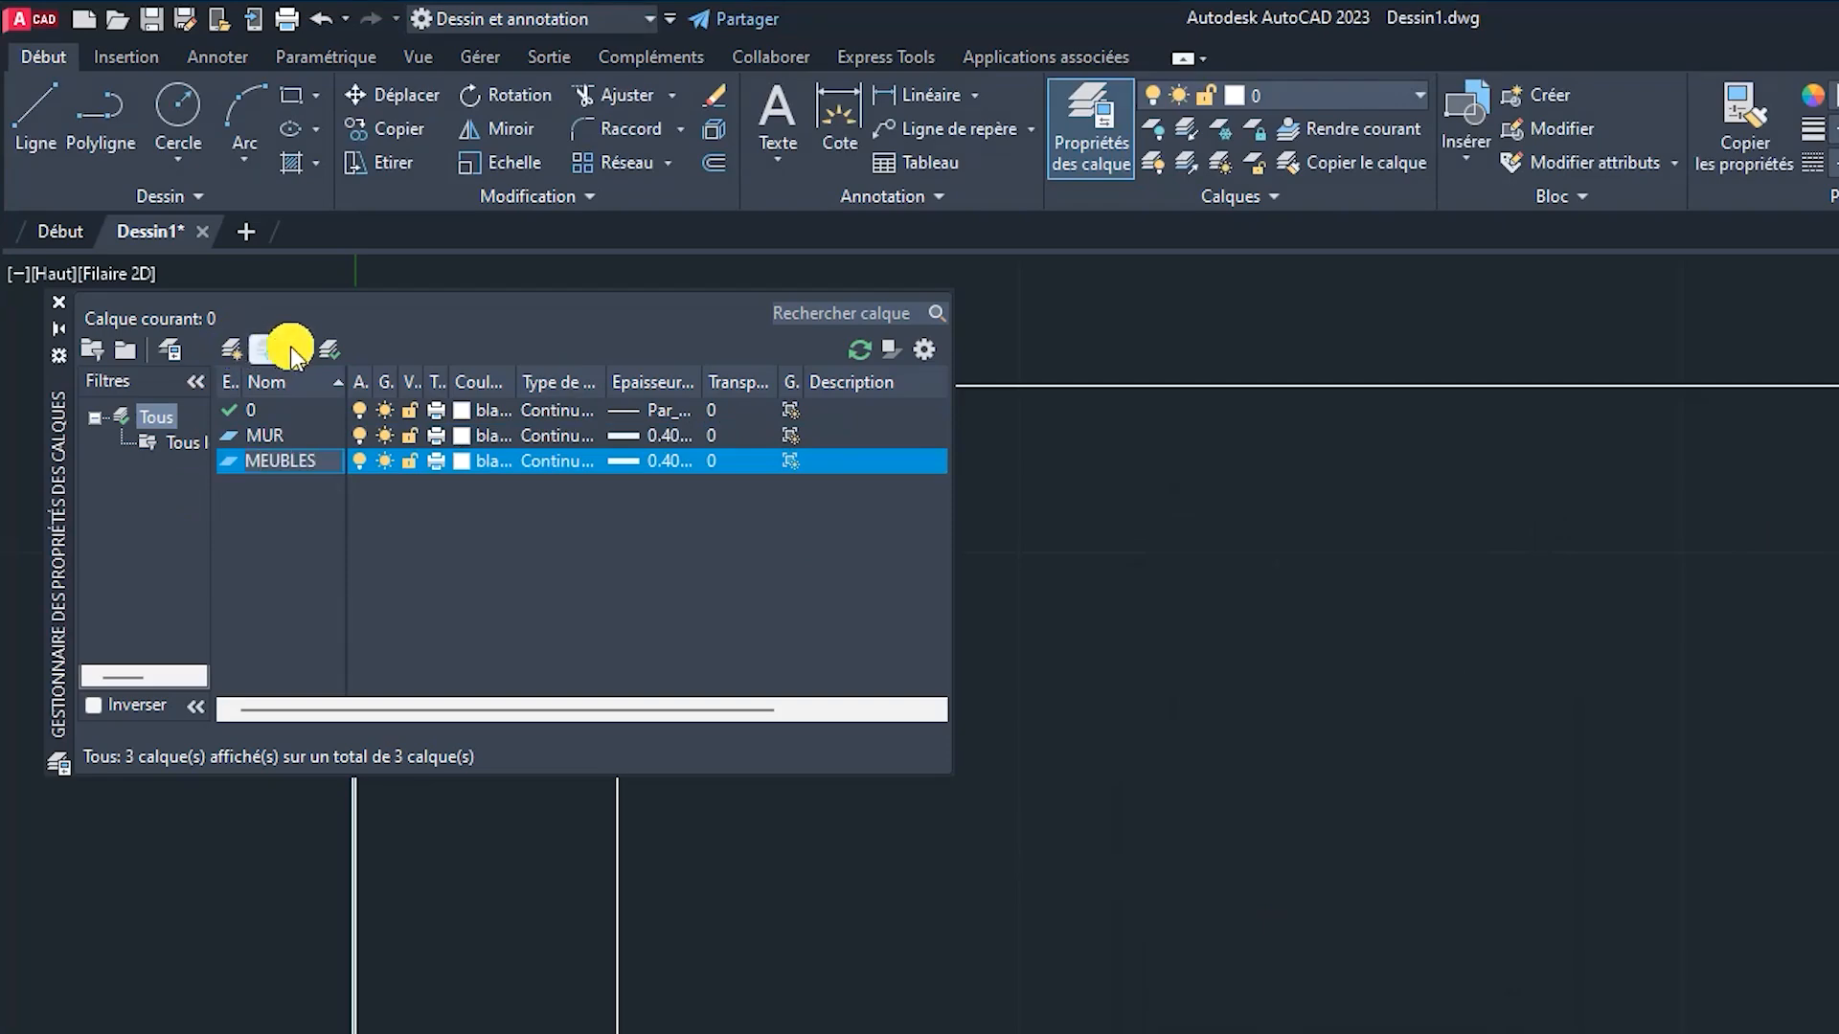
click(462, 468)
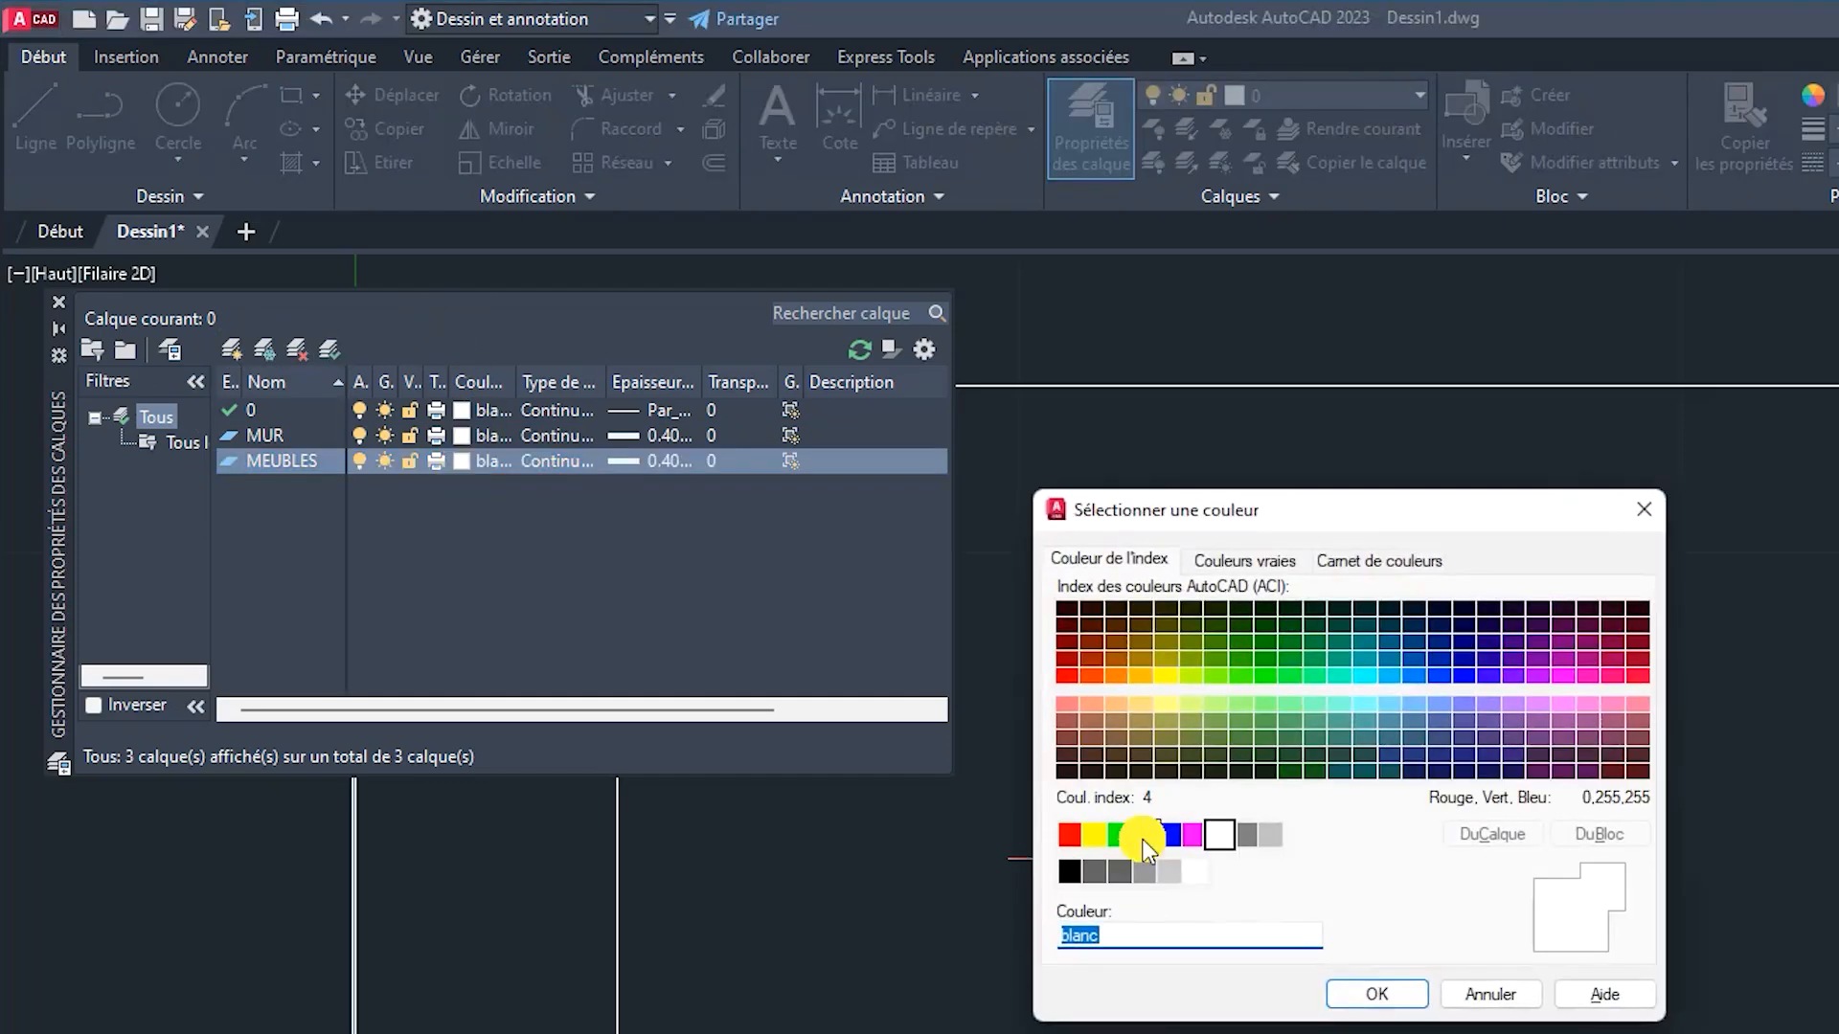
click(1144, 834)
click(1378, 996)
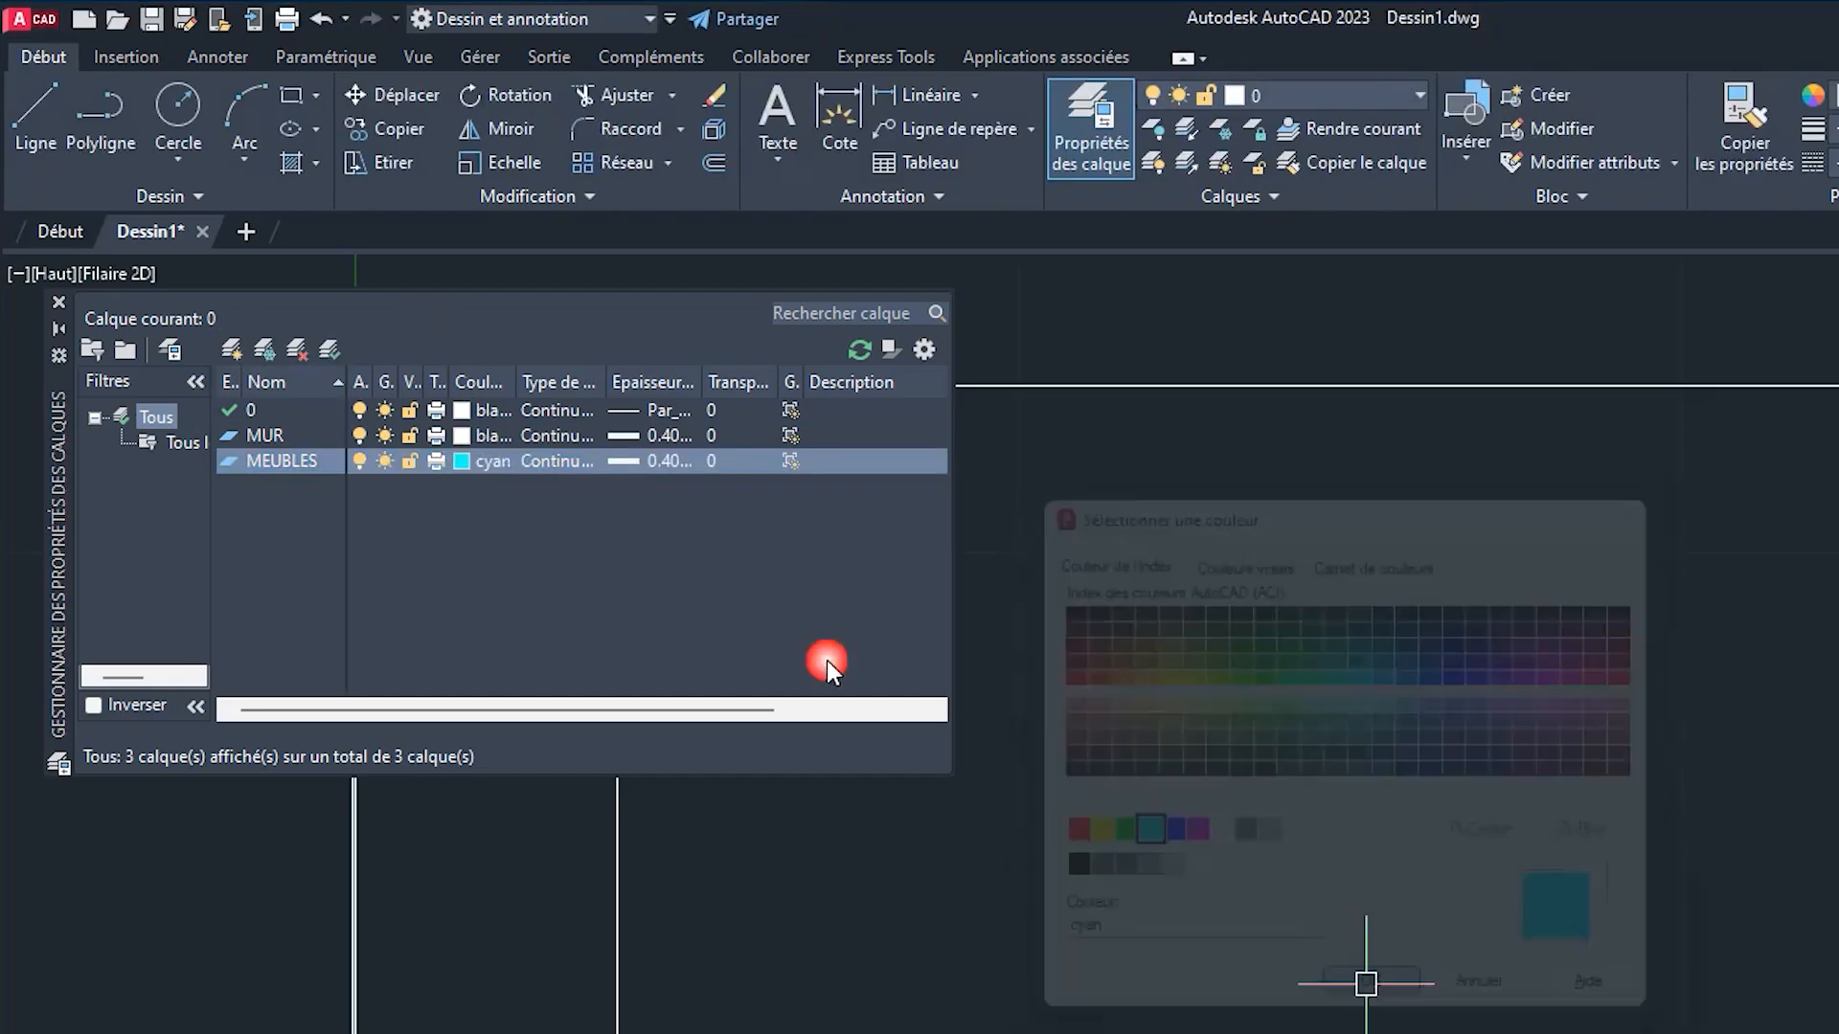
click(630, 461)
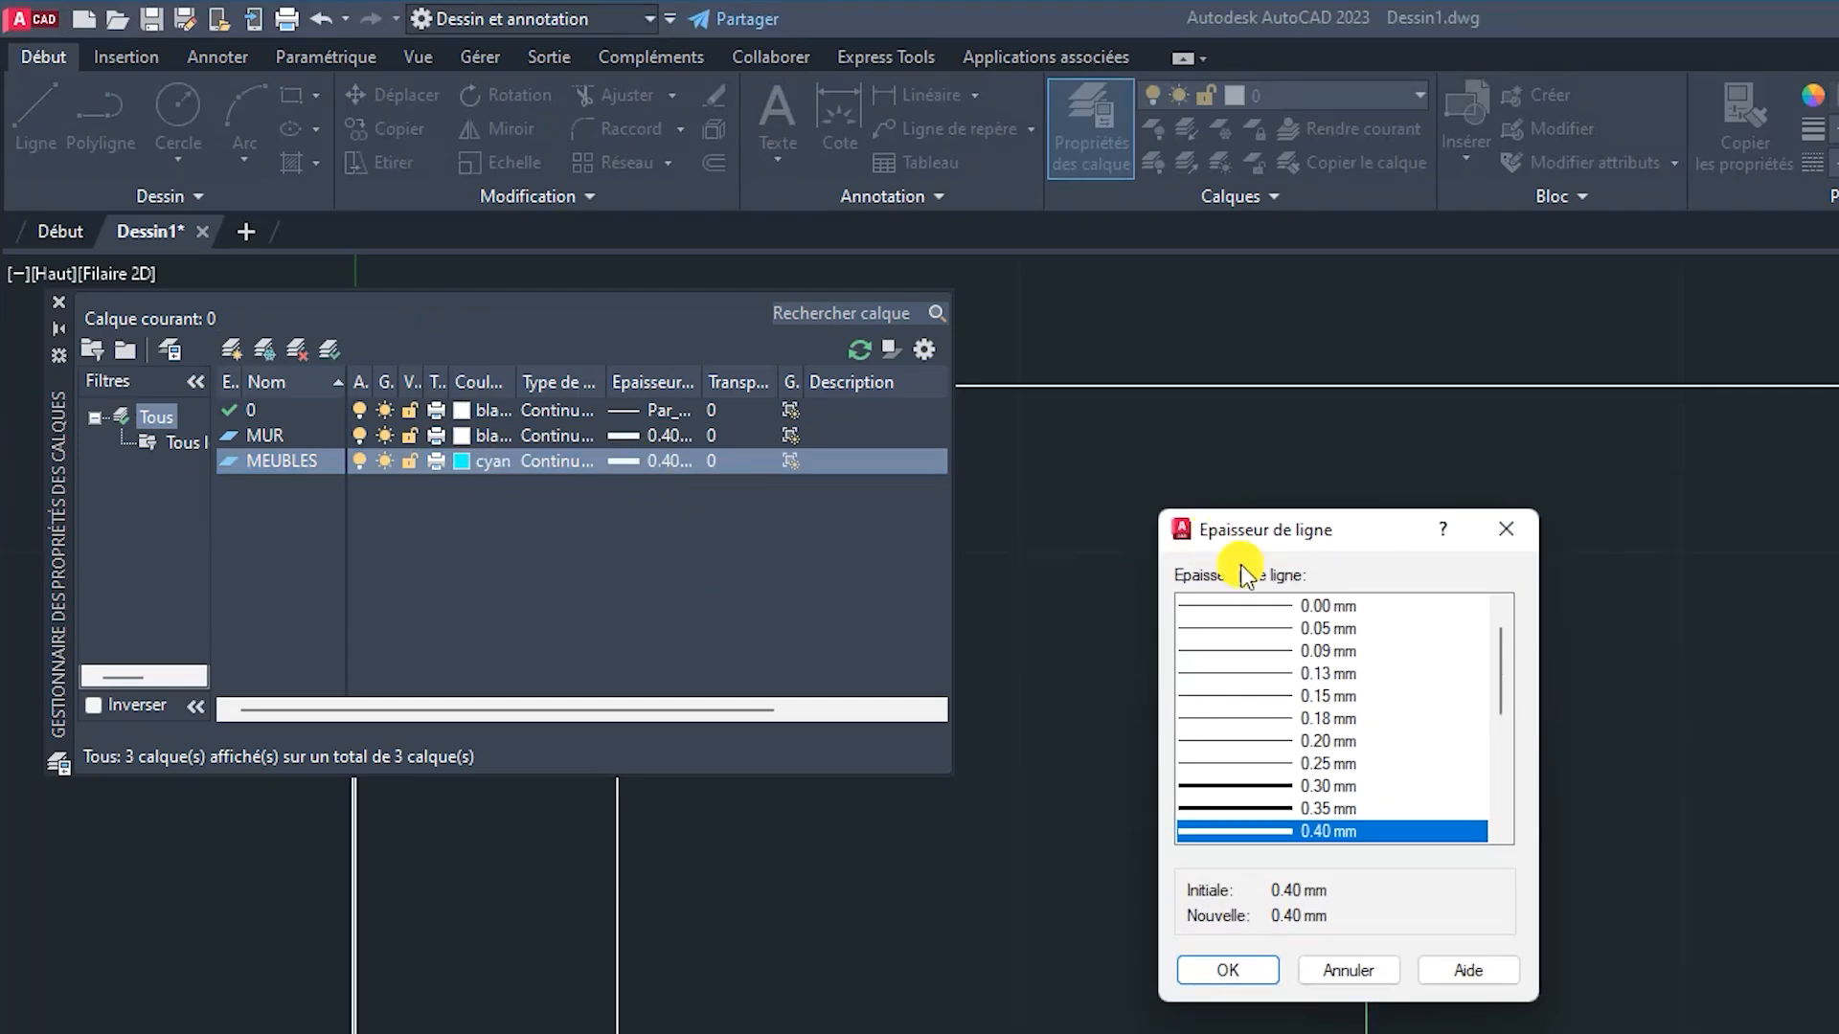
click(1255, 674)
click(1228, 970)
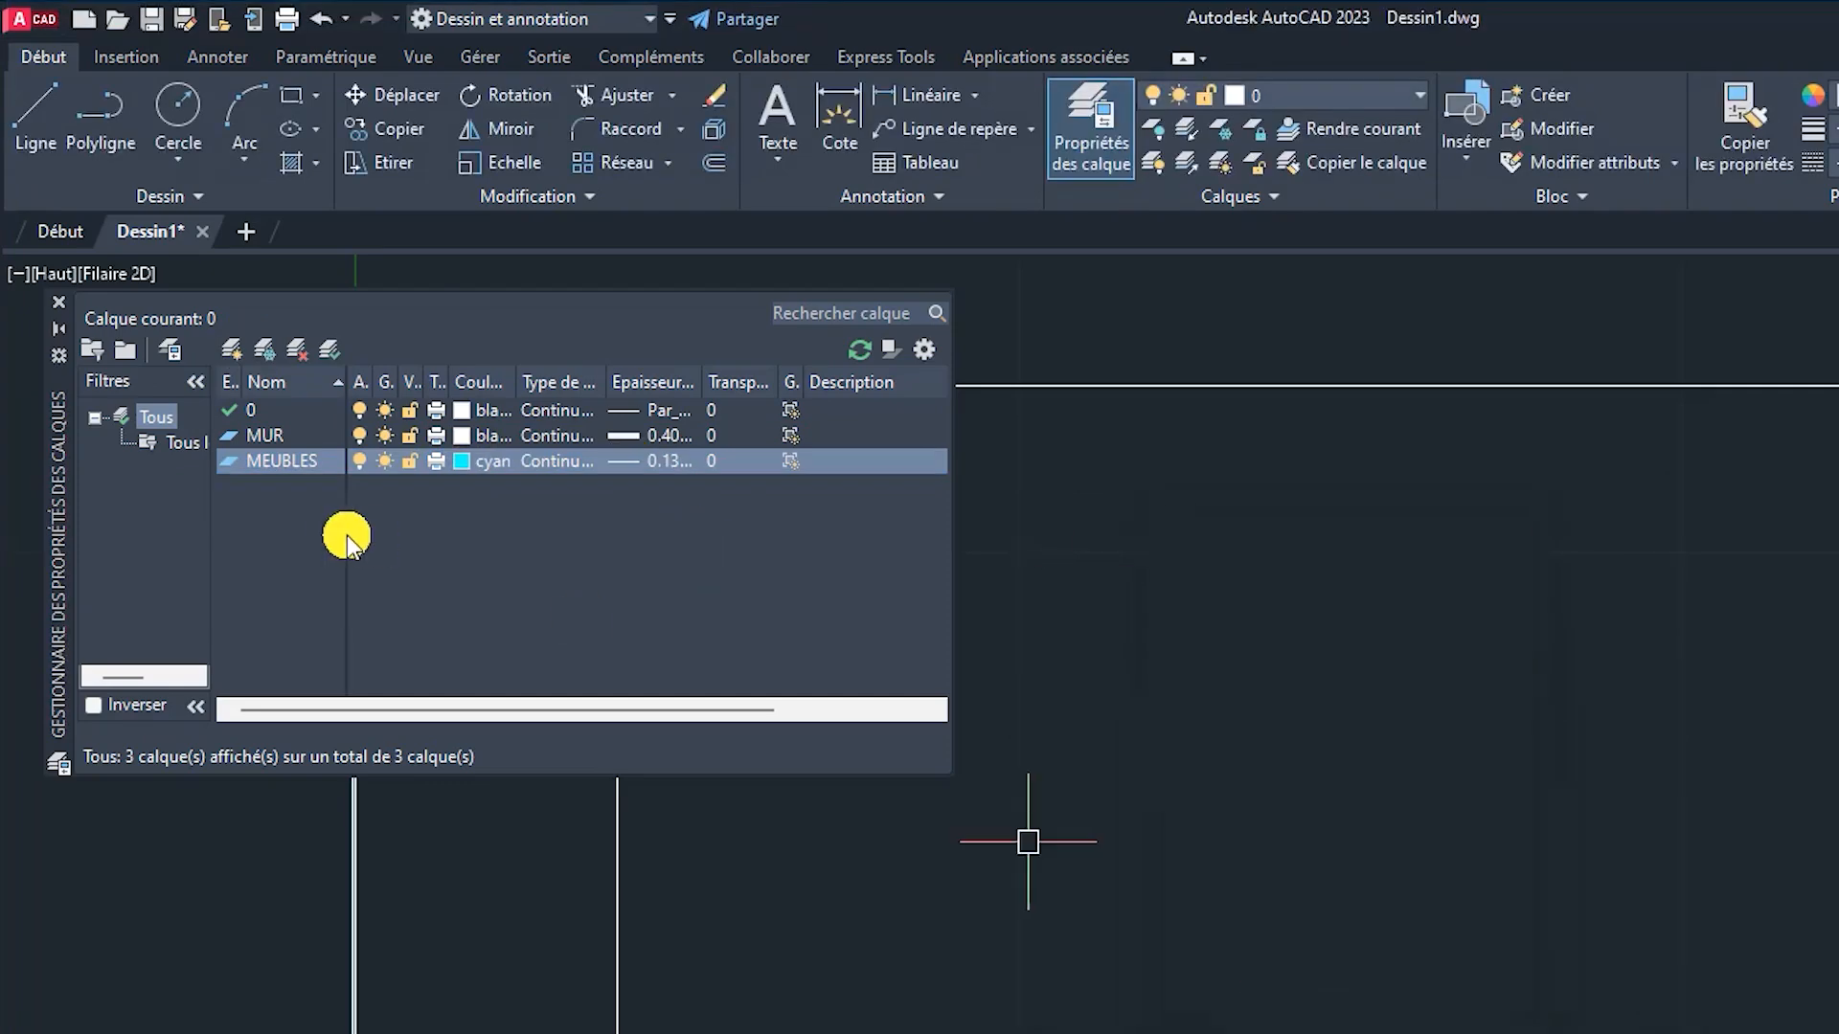
Step: Create a layer named OUVERTURES with the colour red (rouge) and the default lineweight (Par_défaut), keeping the Continuous linetype
click(231, 349)
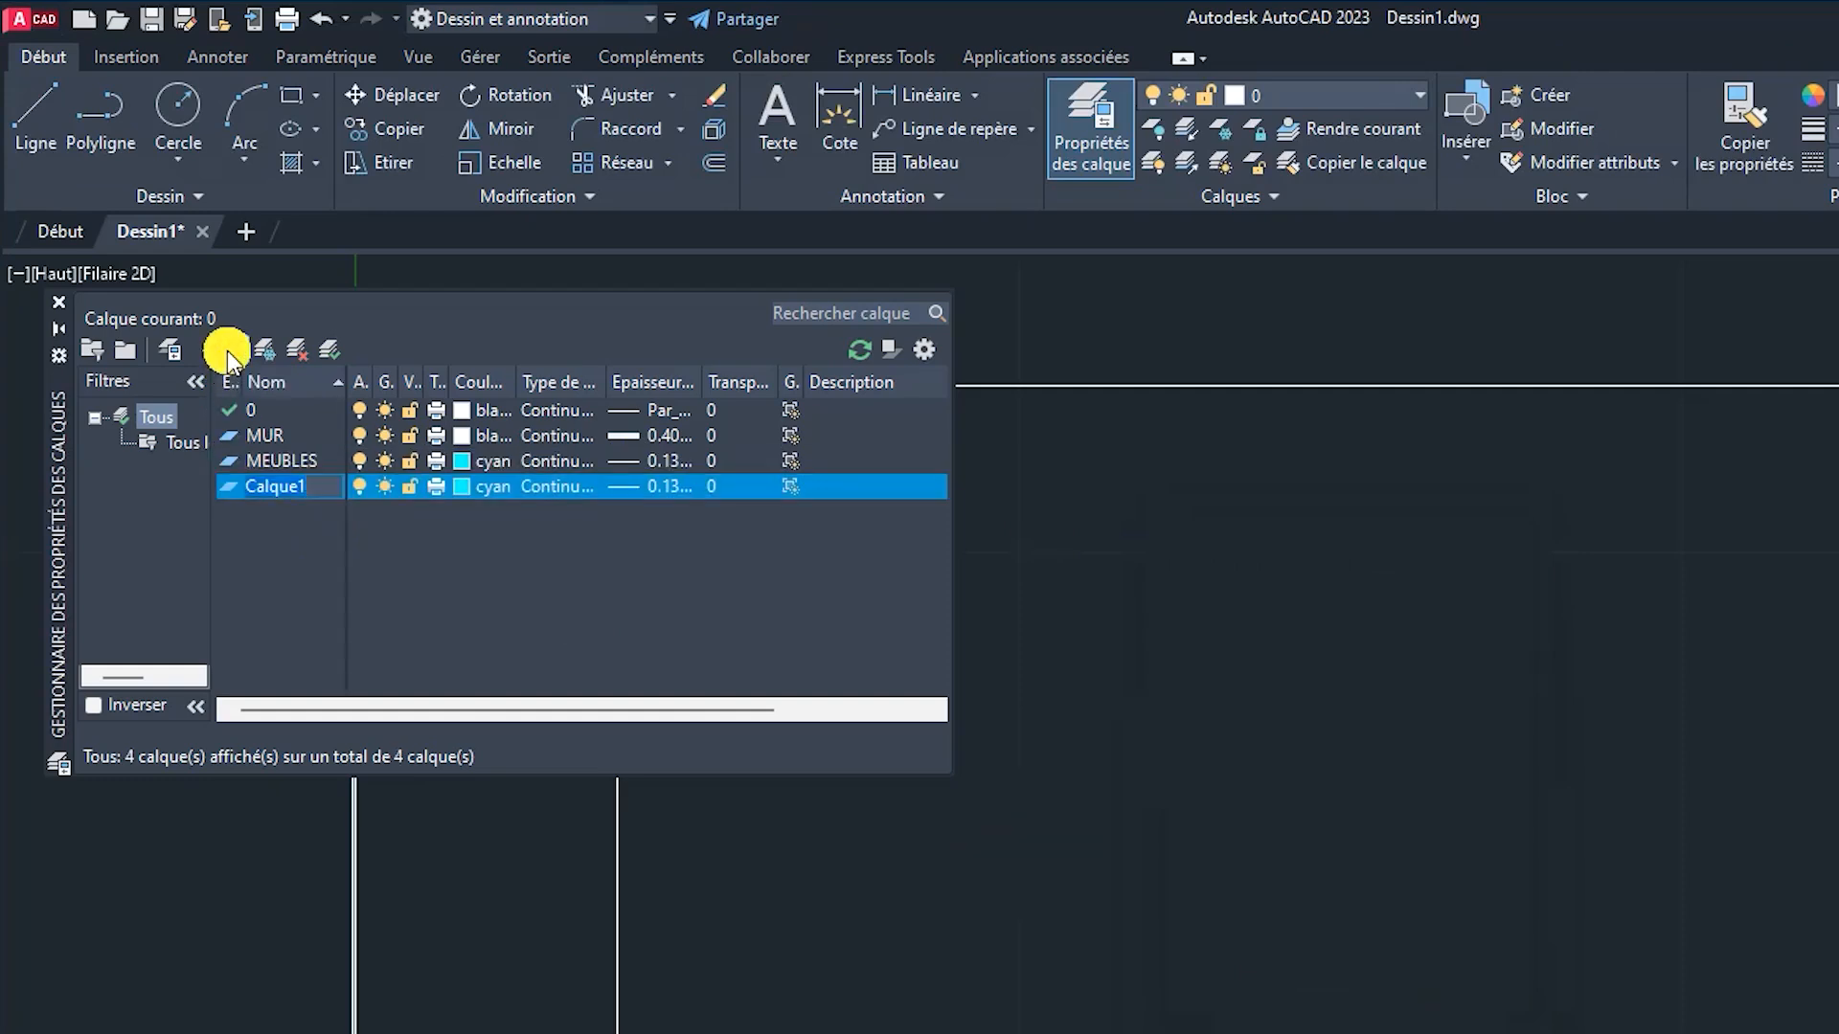
text(OUVERTURES)
click(548, 483)
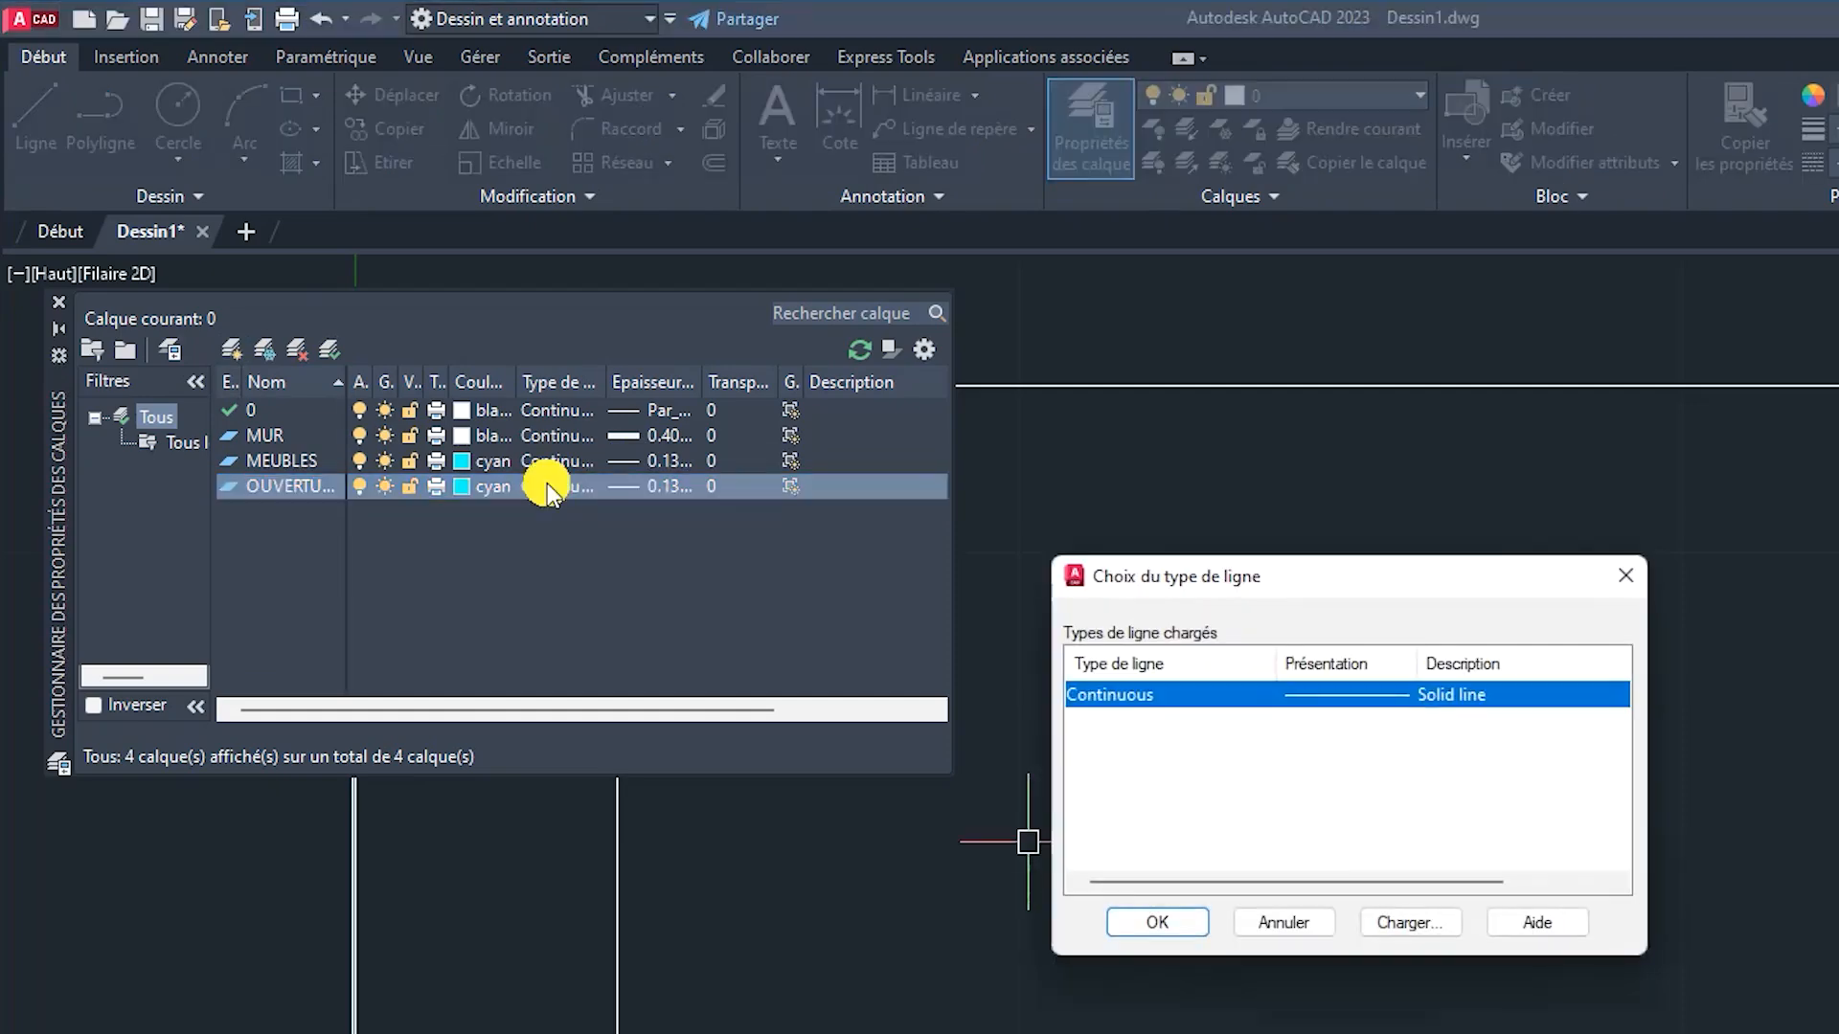
click(1625, 575)
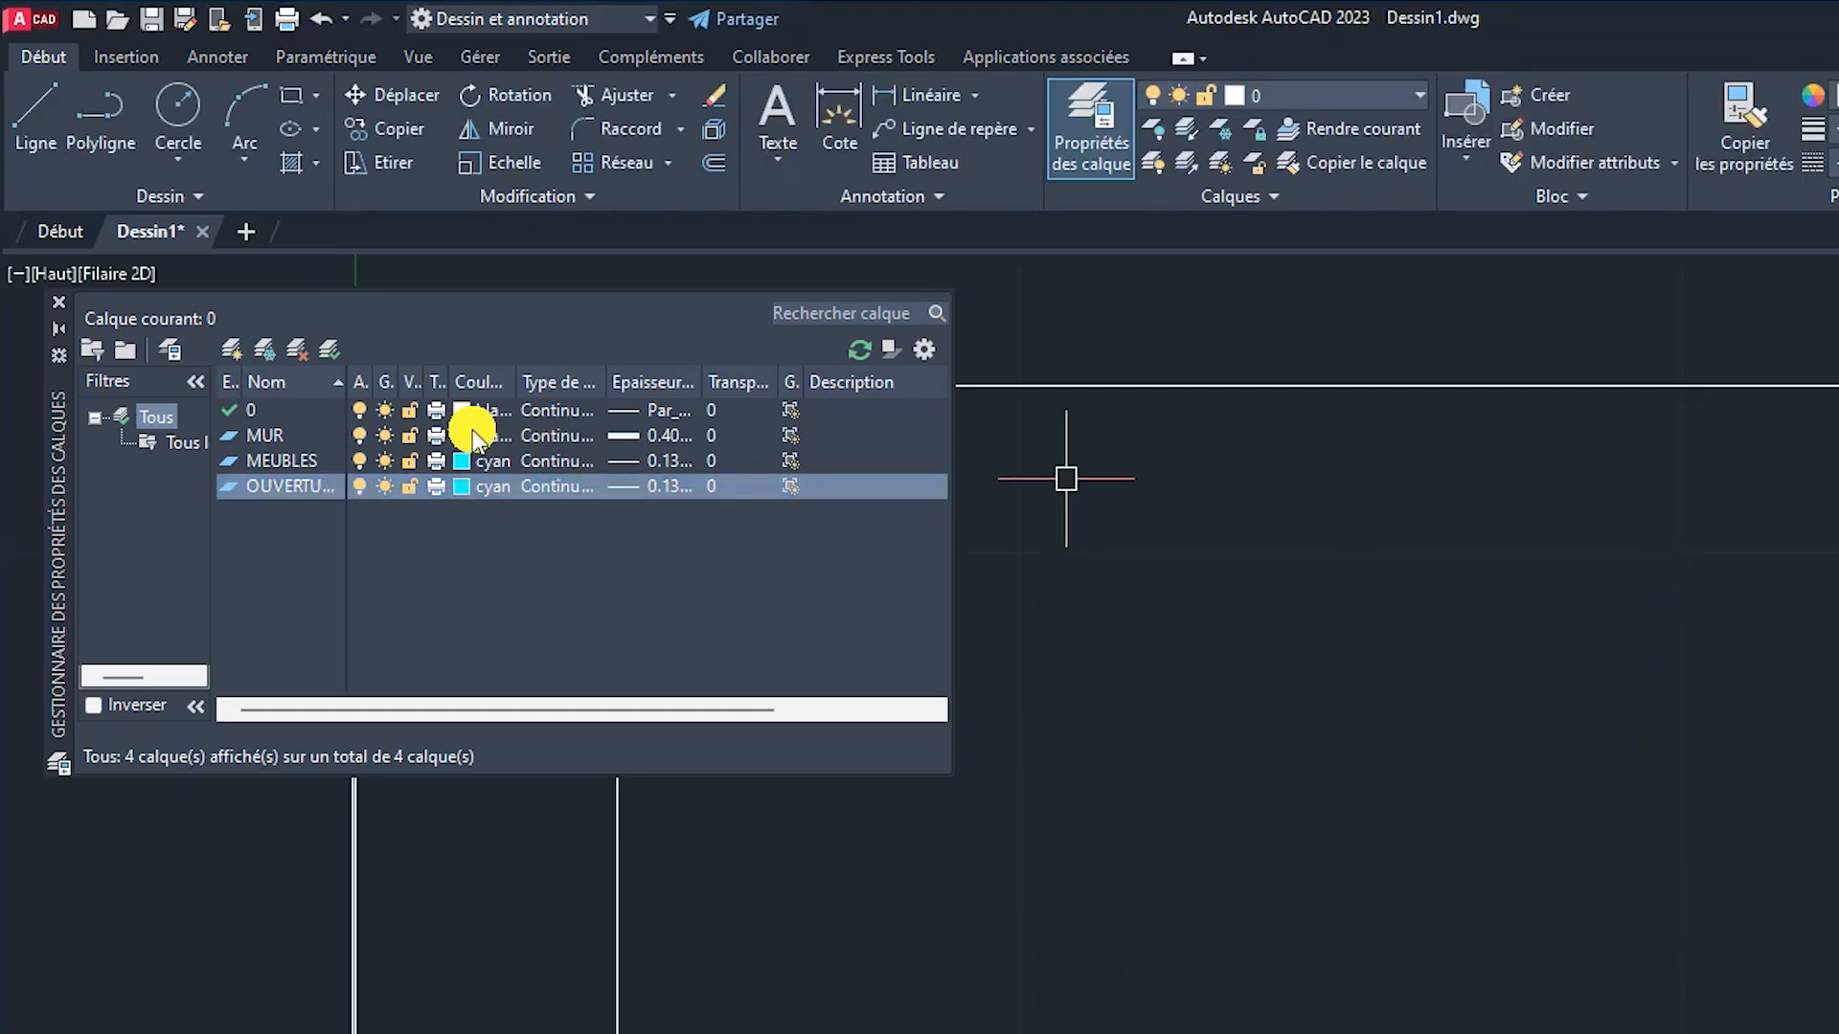
click(454, 487)
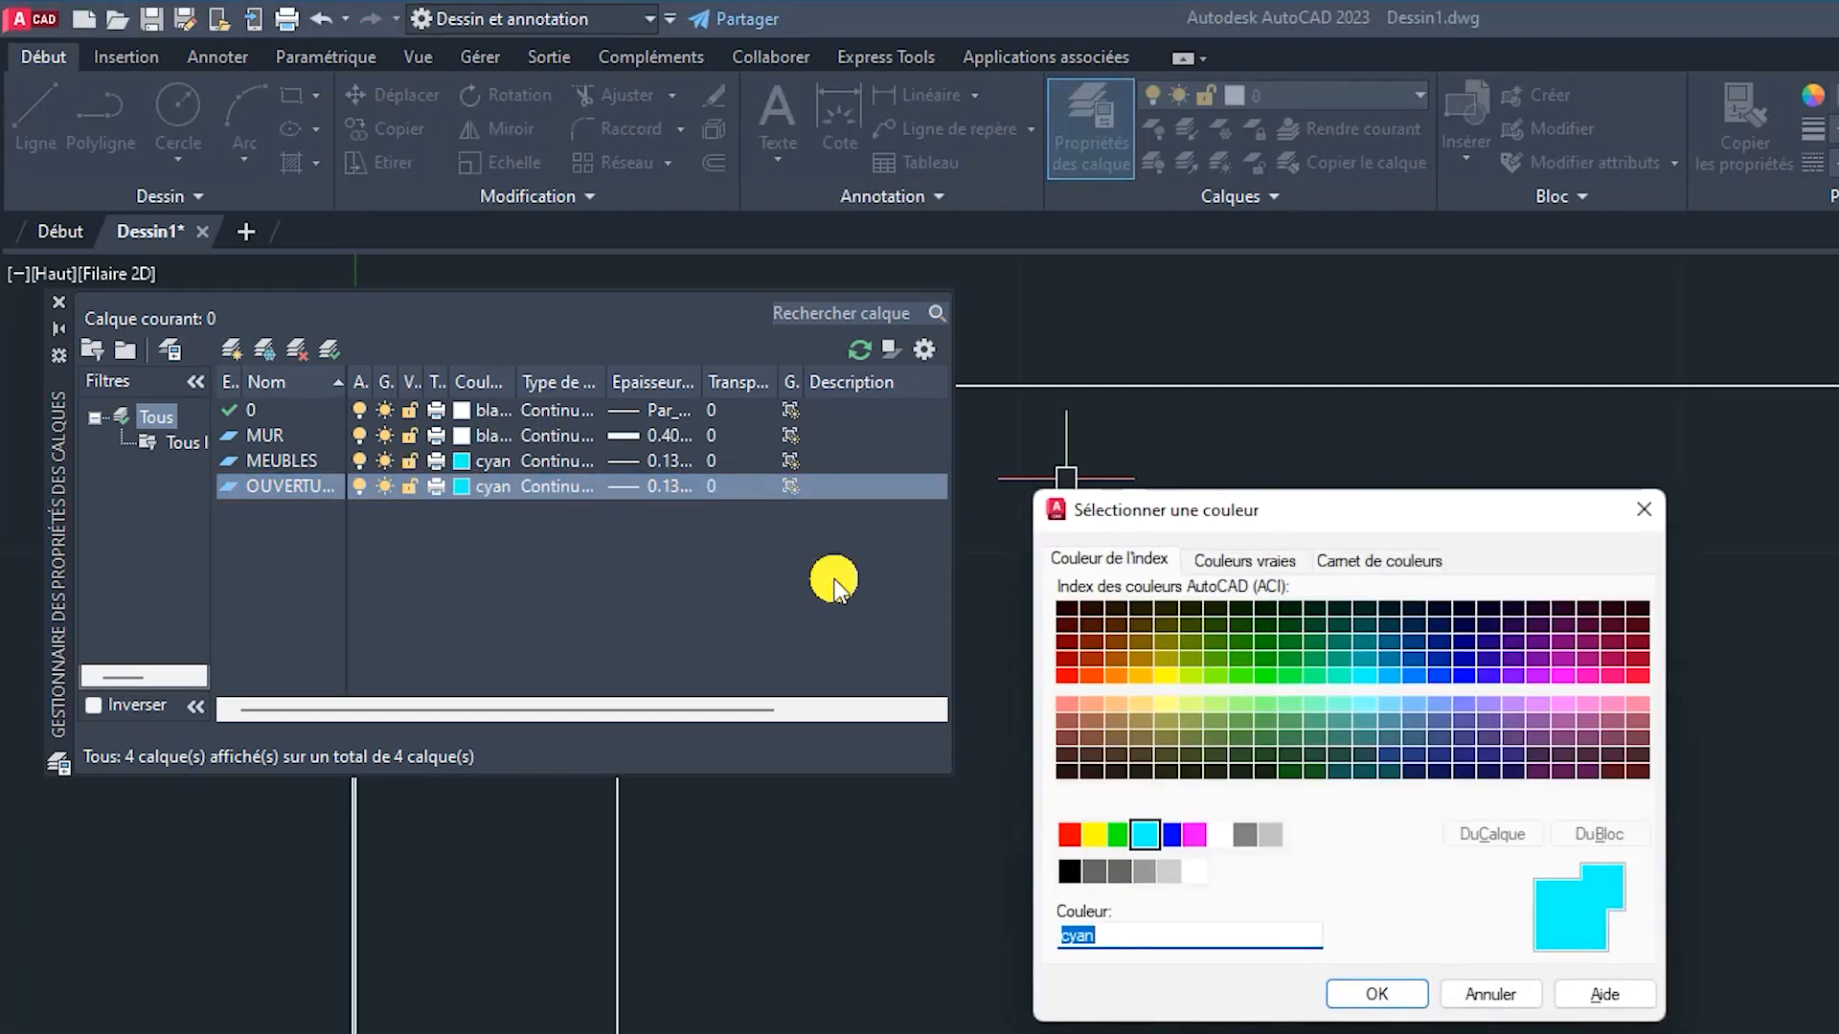
click(1073, 835)
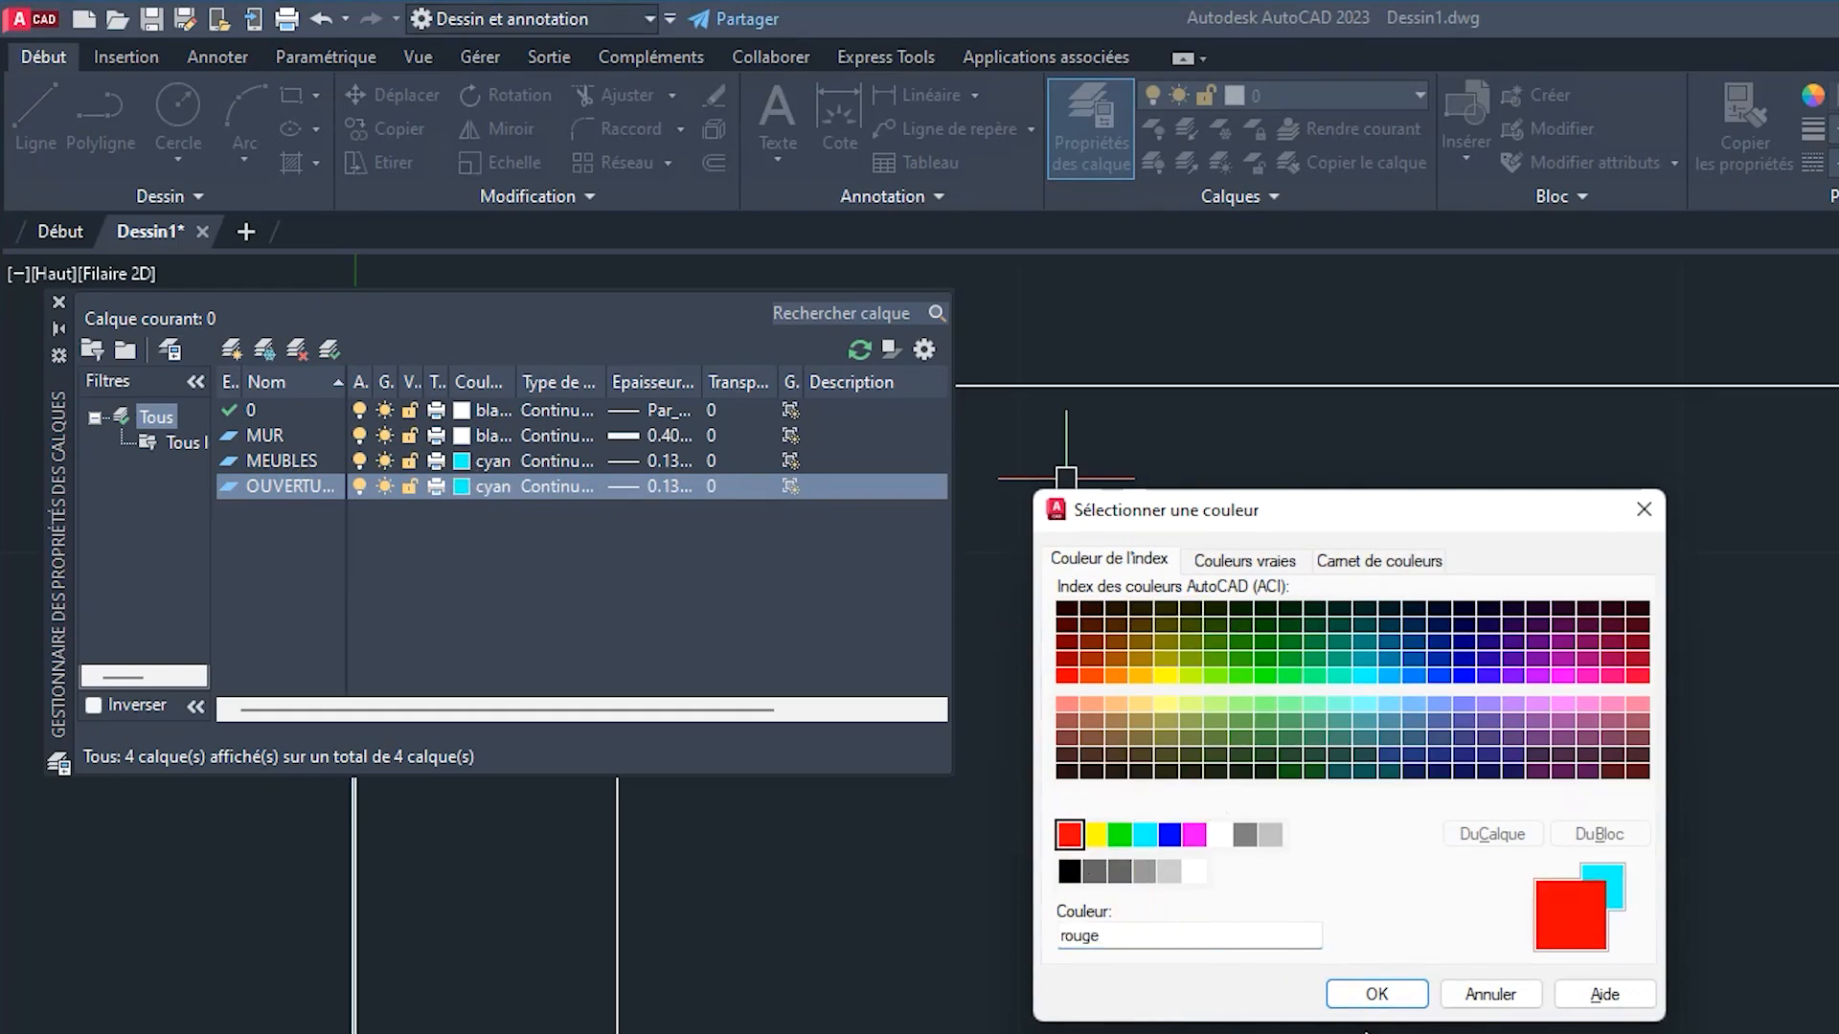
click(1376, 994)
click(625, 483)
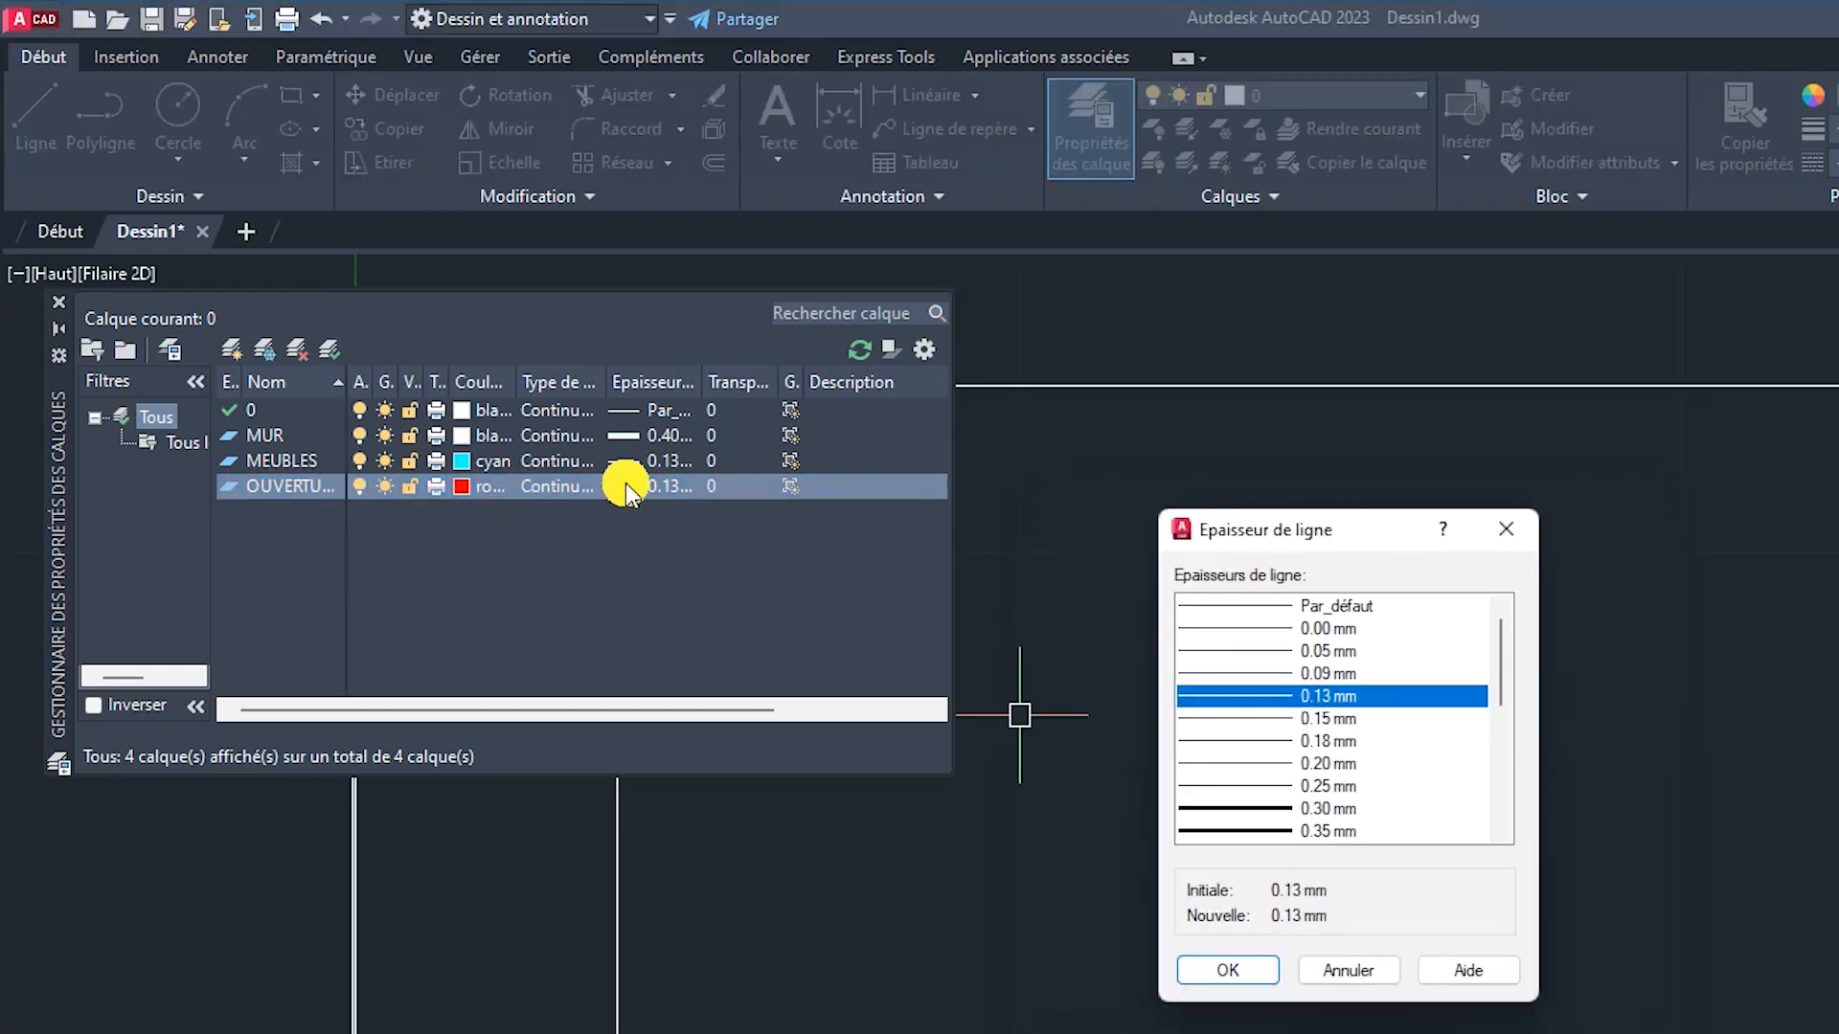
click(1297, 606)
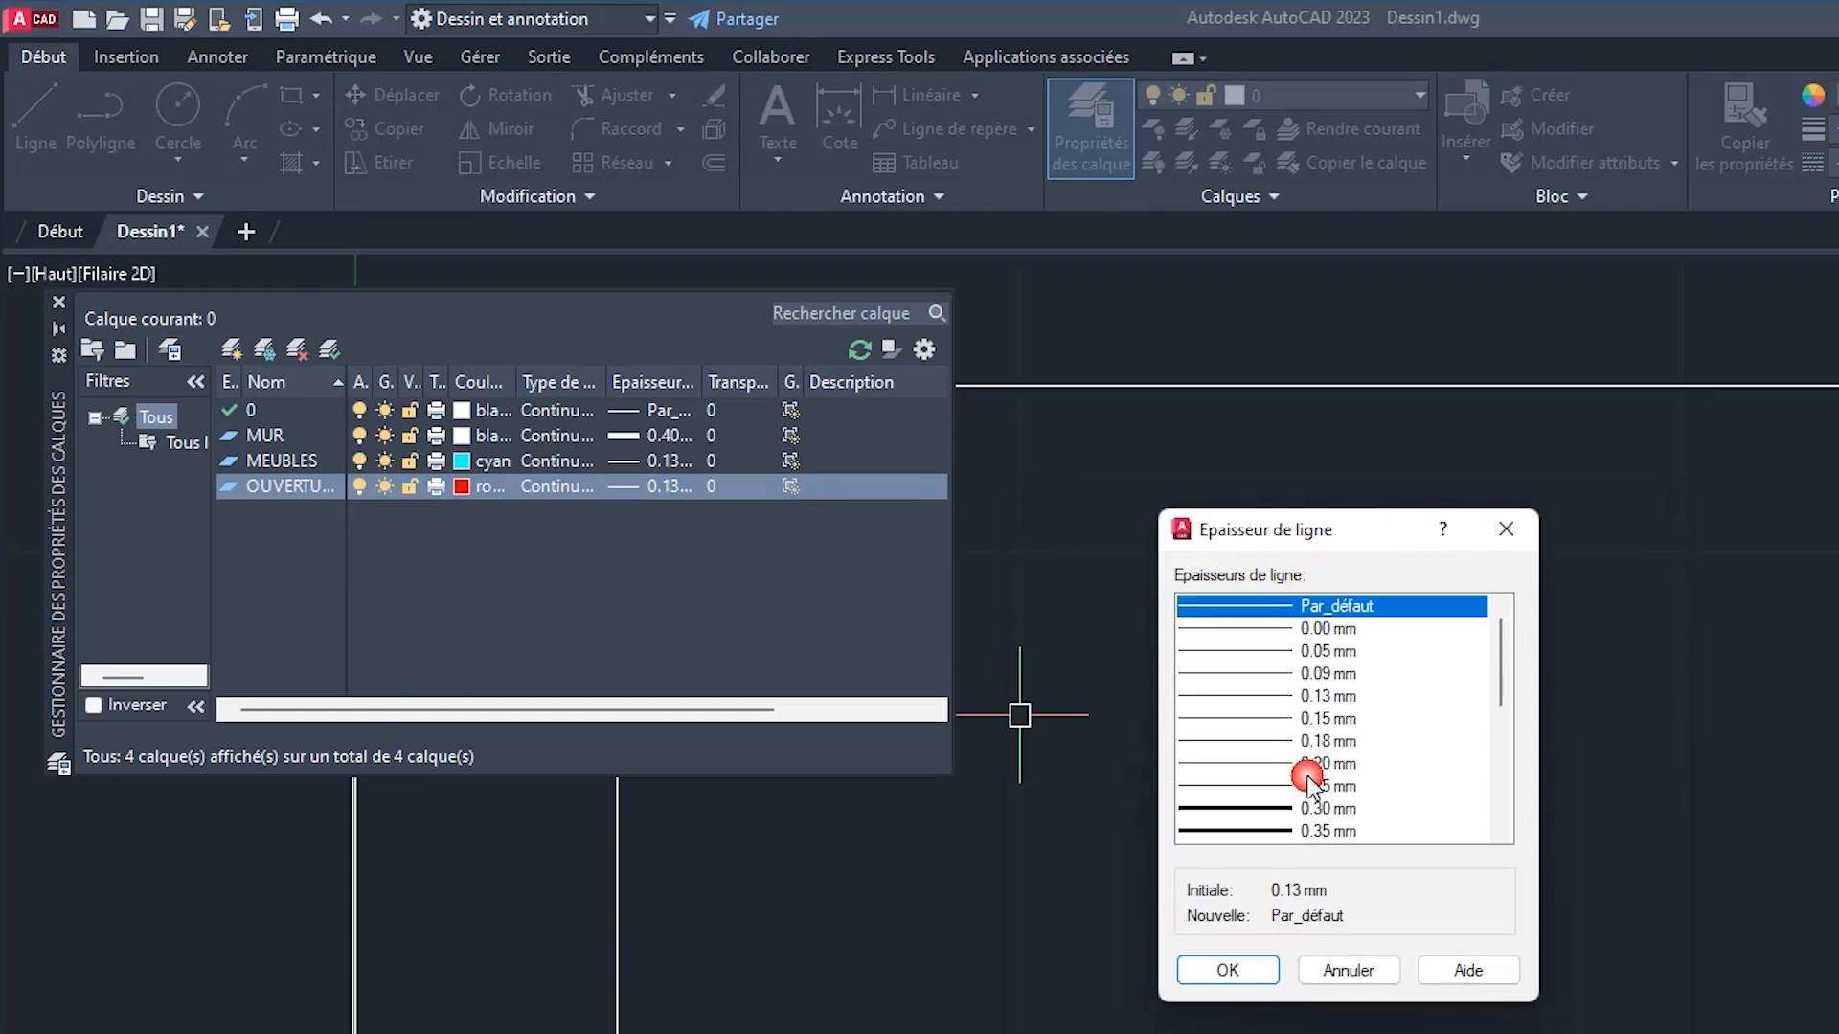
click(1255, 971)
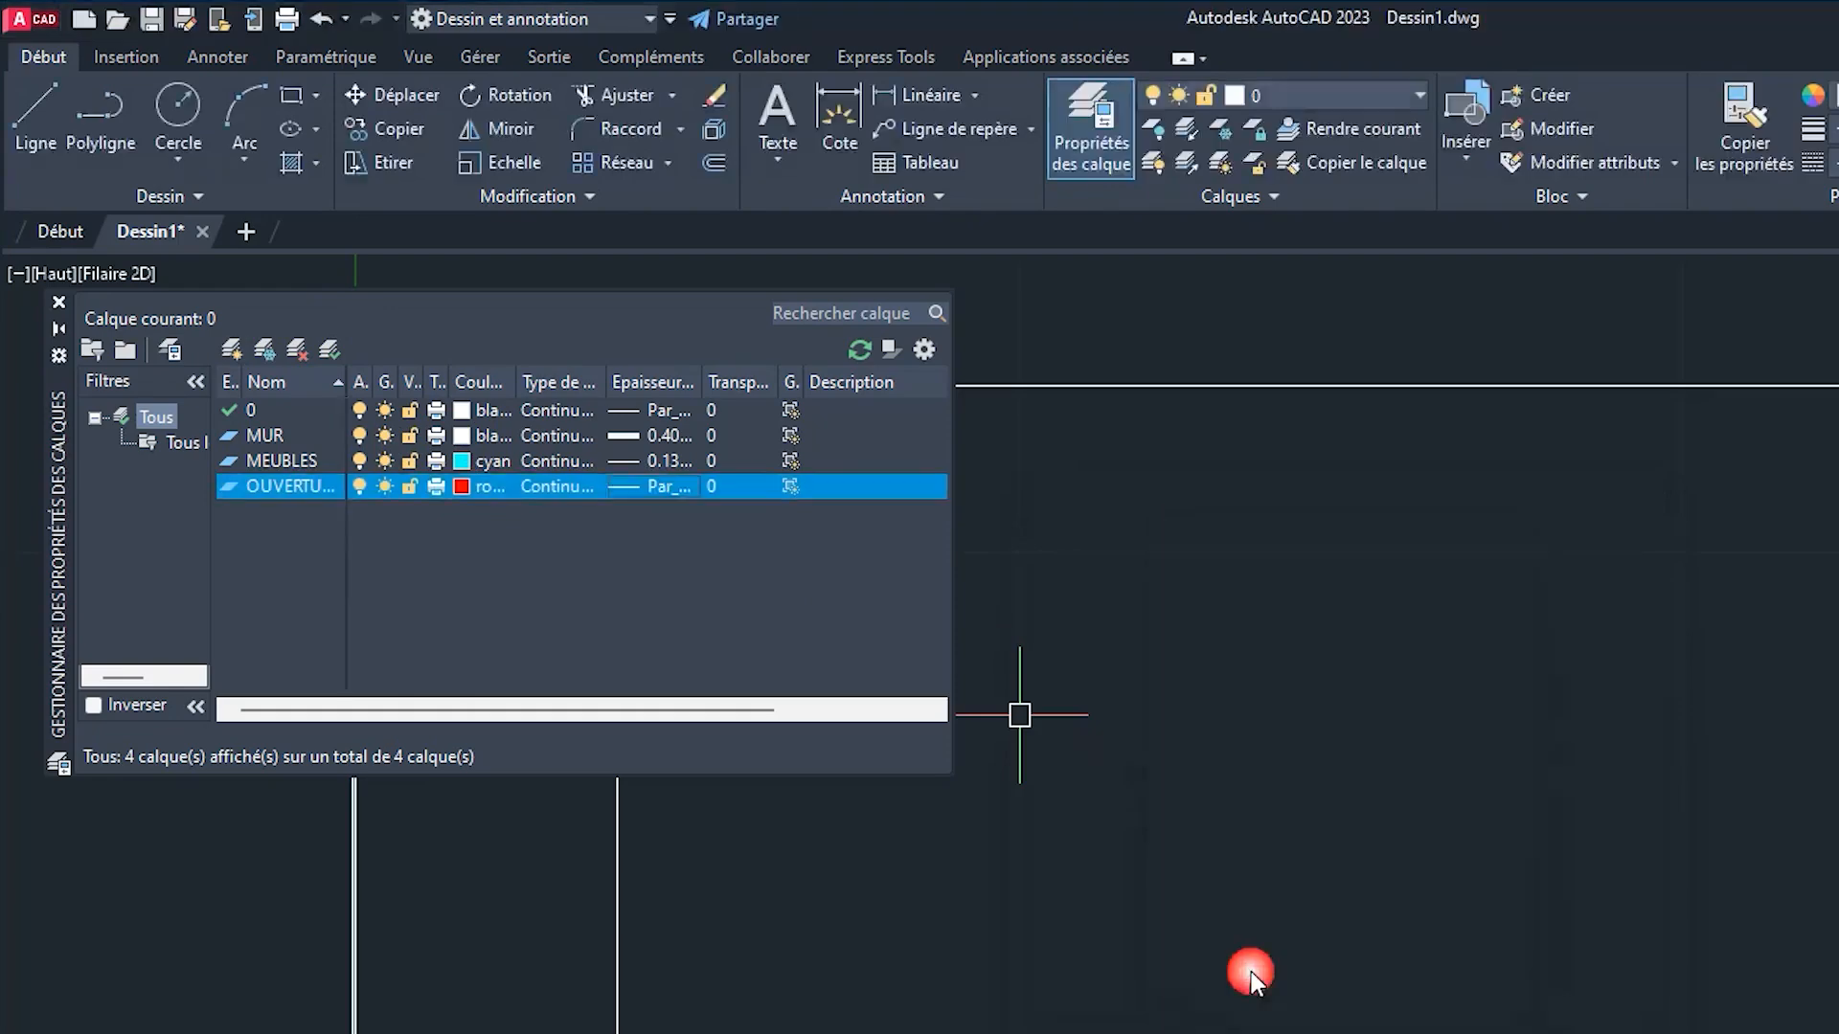
Step: Create a layer named COTATION with the colour magenta, keeping the default lineweight (Par_défaut)
click(233, 353)
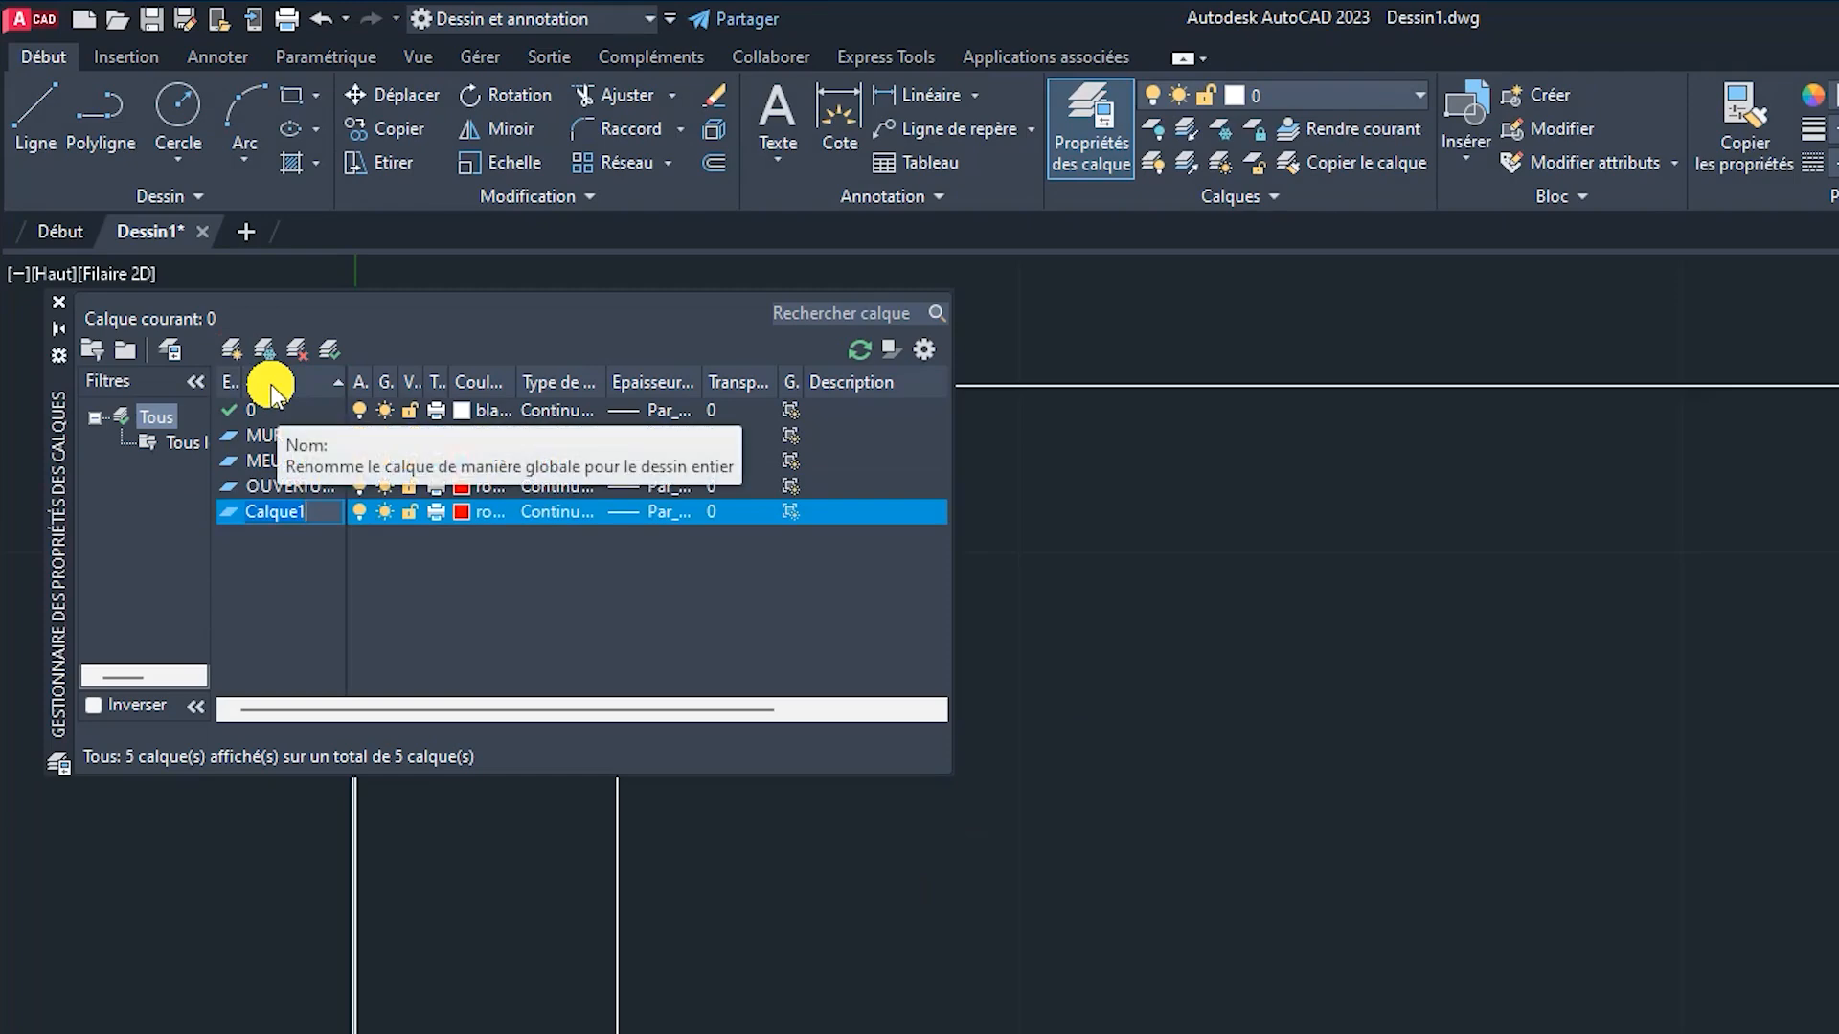
text(COTATION)
key(Return)
click(461, 512)
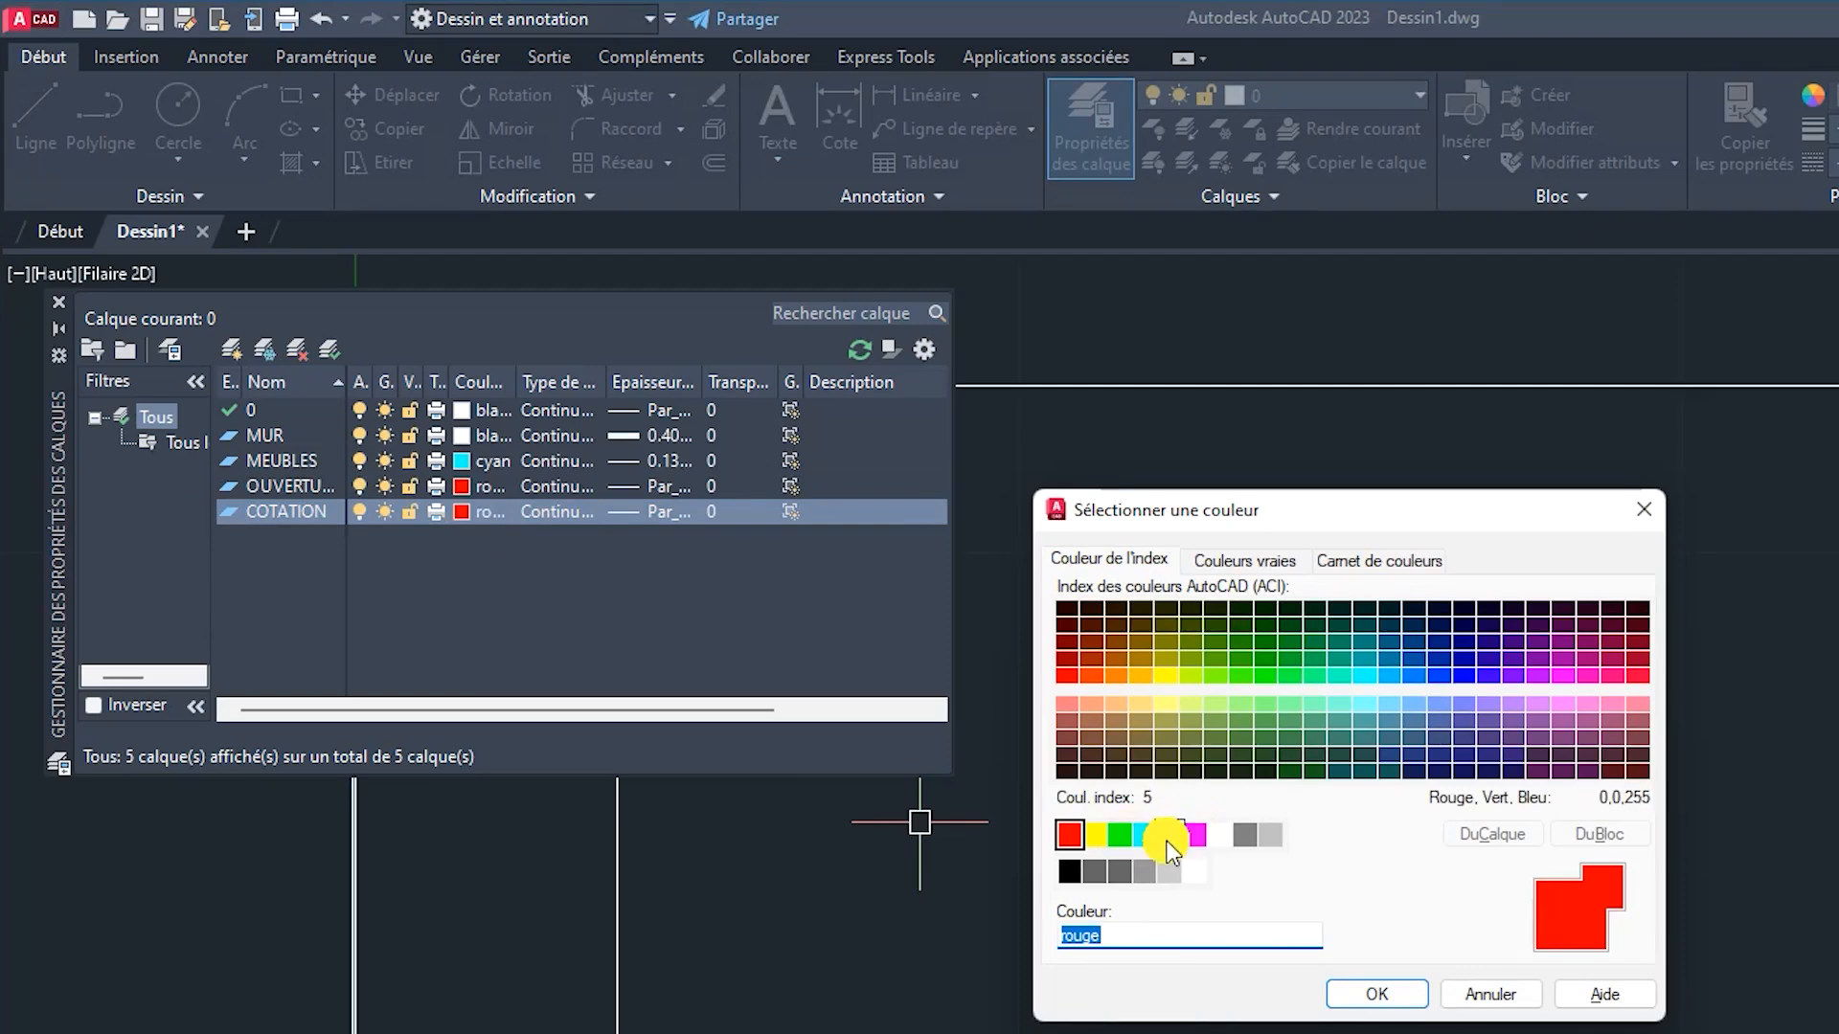
click(1194, 834)
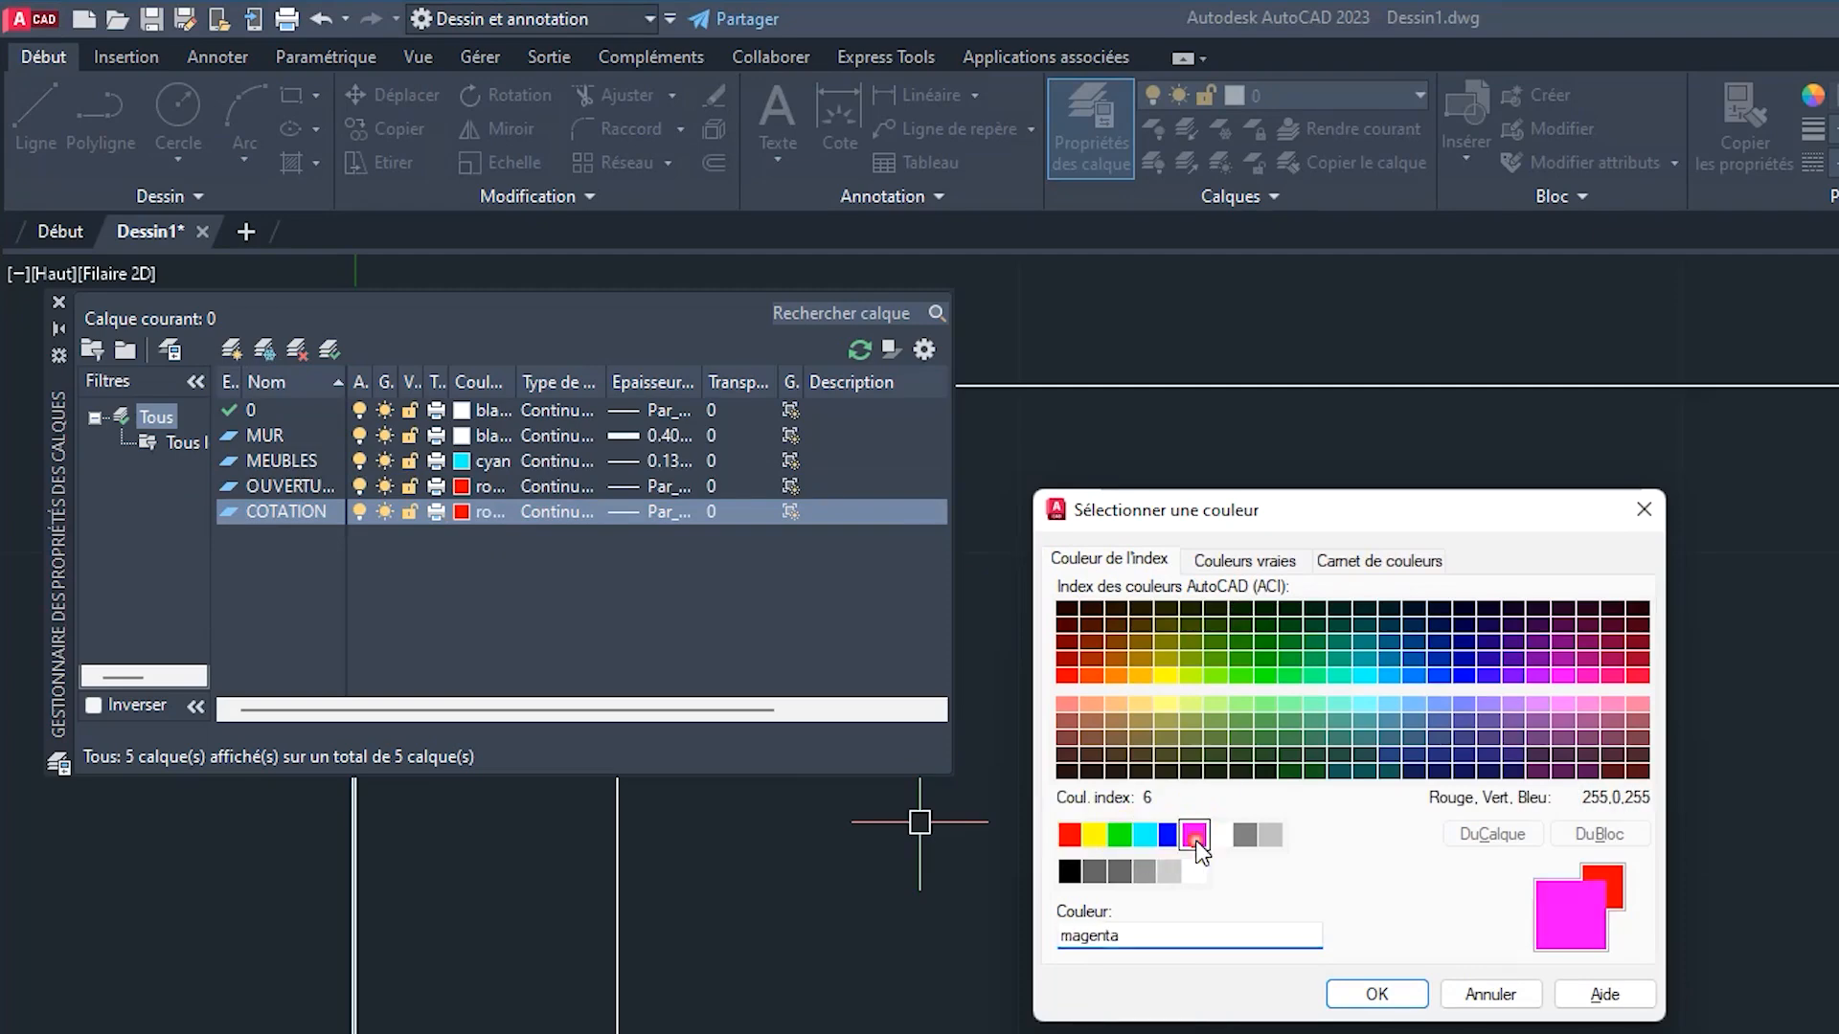
click(1377, 996)
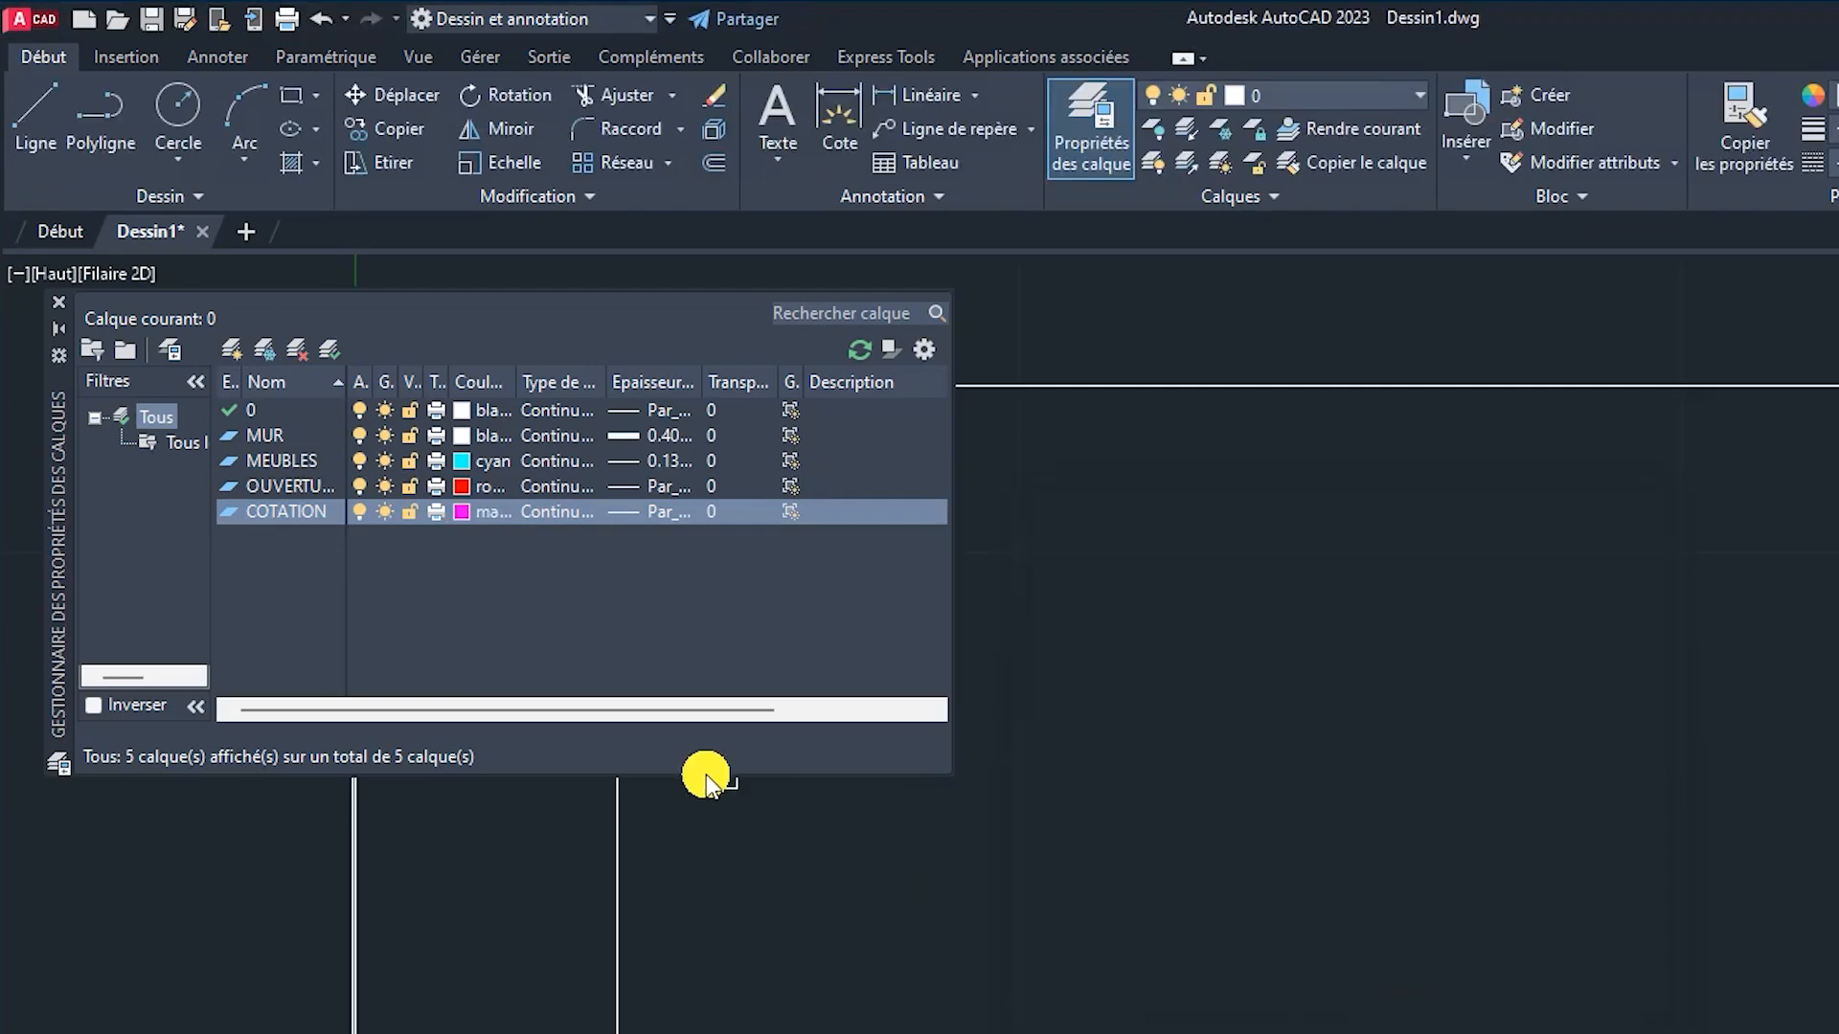
click(617, 511)
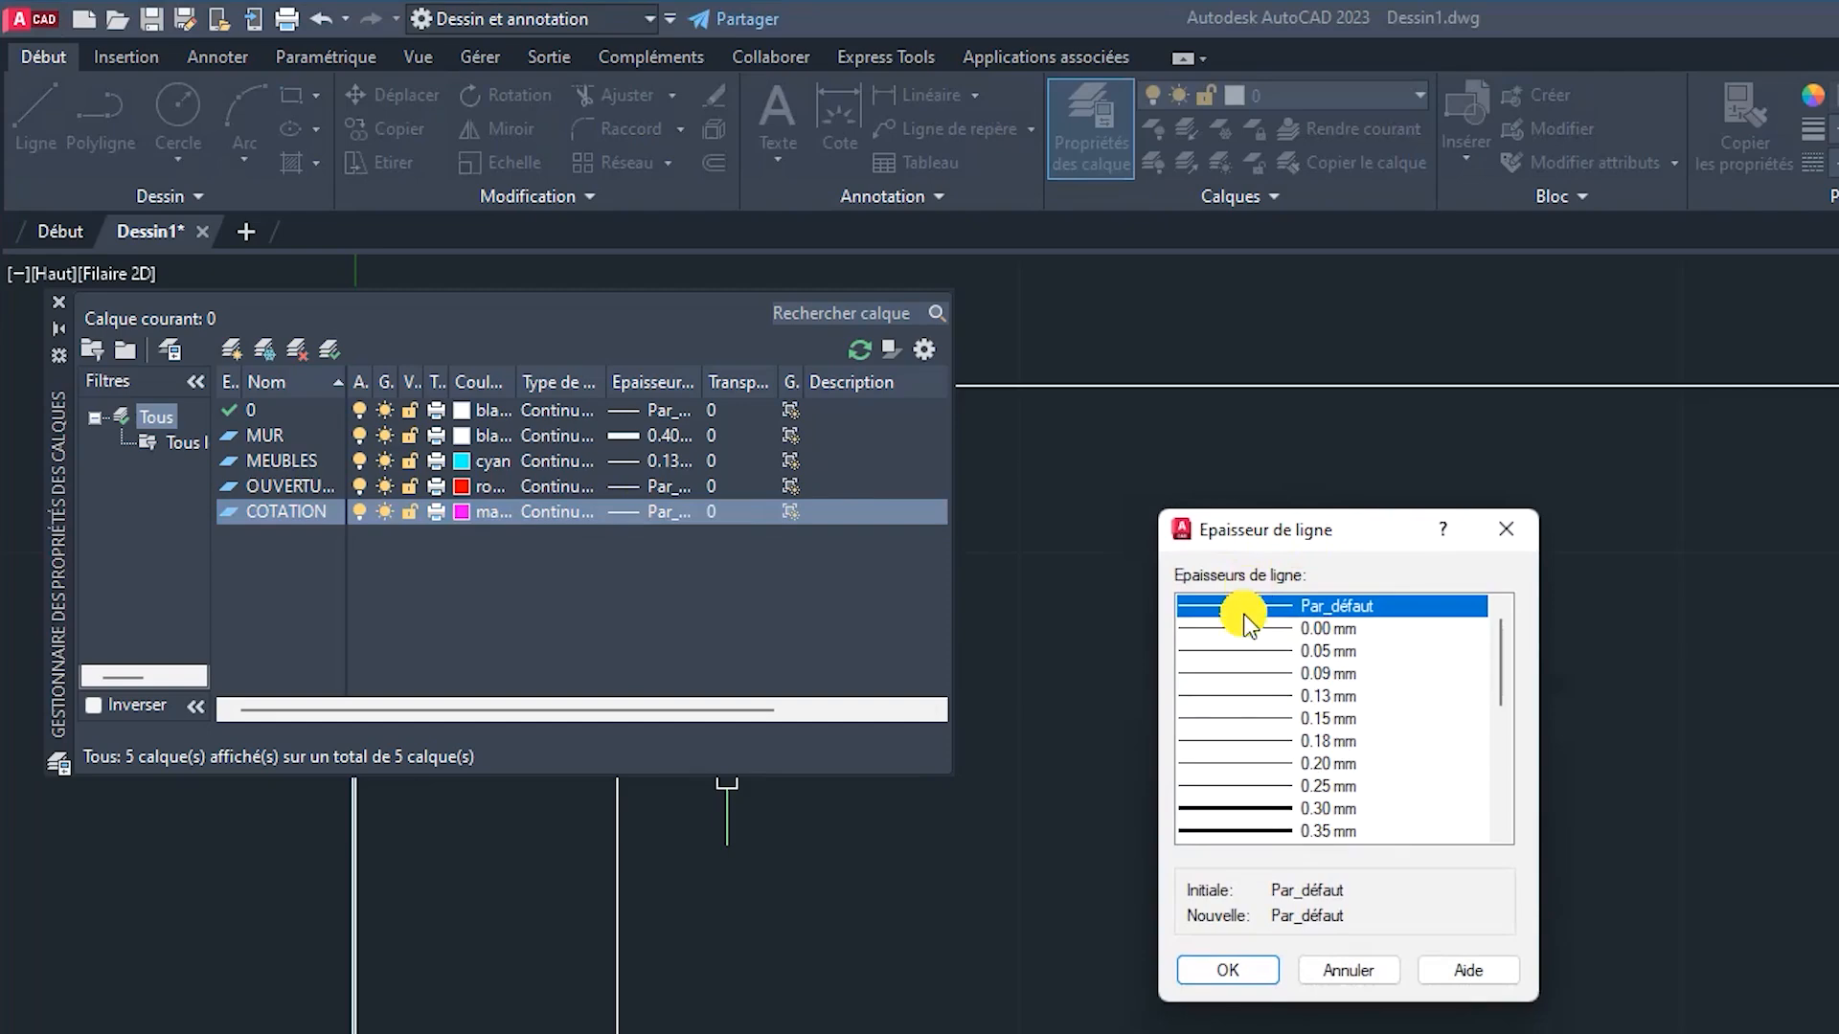
click(1235, 971)
Step: Create a layer named TEXTES with the colour green (vert), keeping the default lineweight (Par_défaut)
click(231, 345)
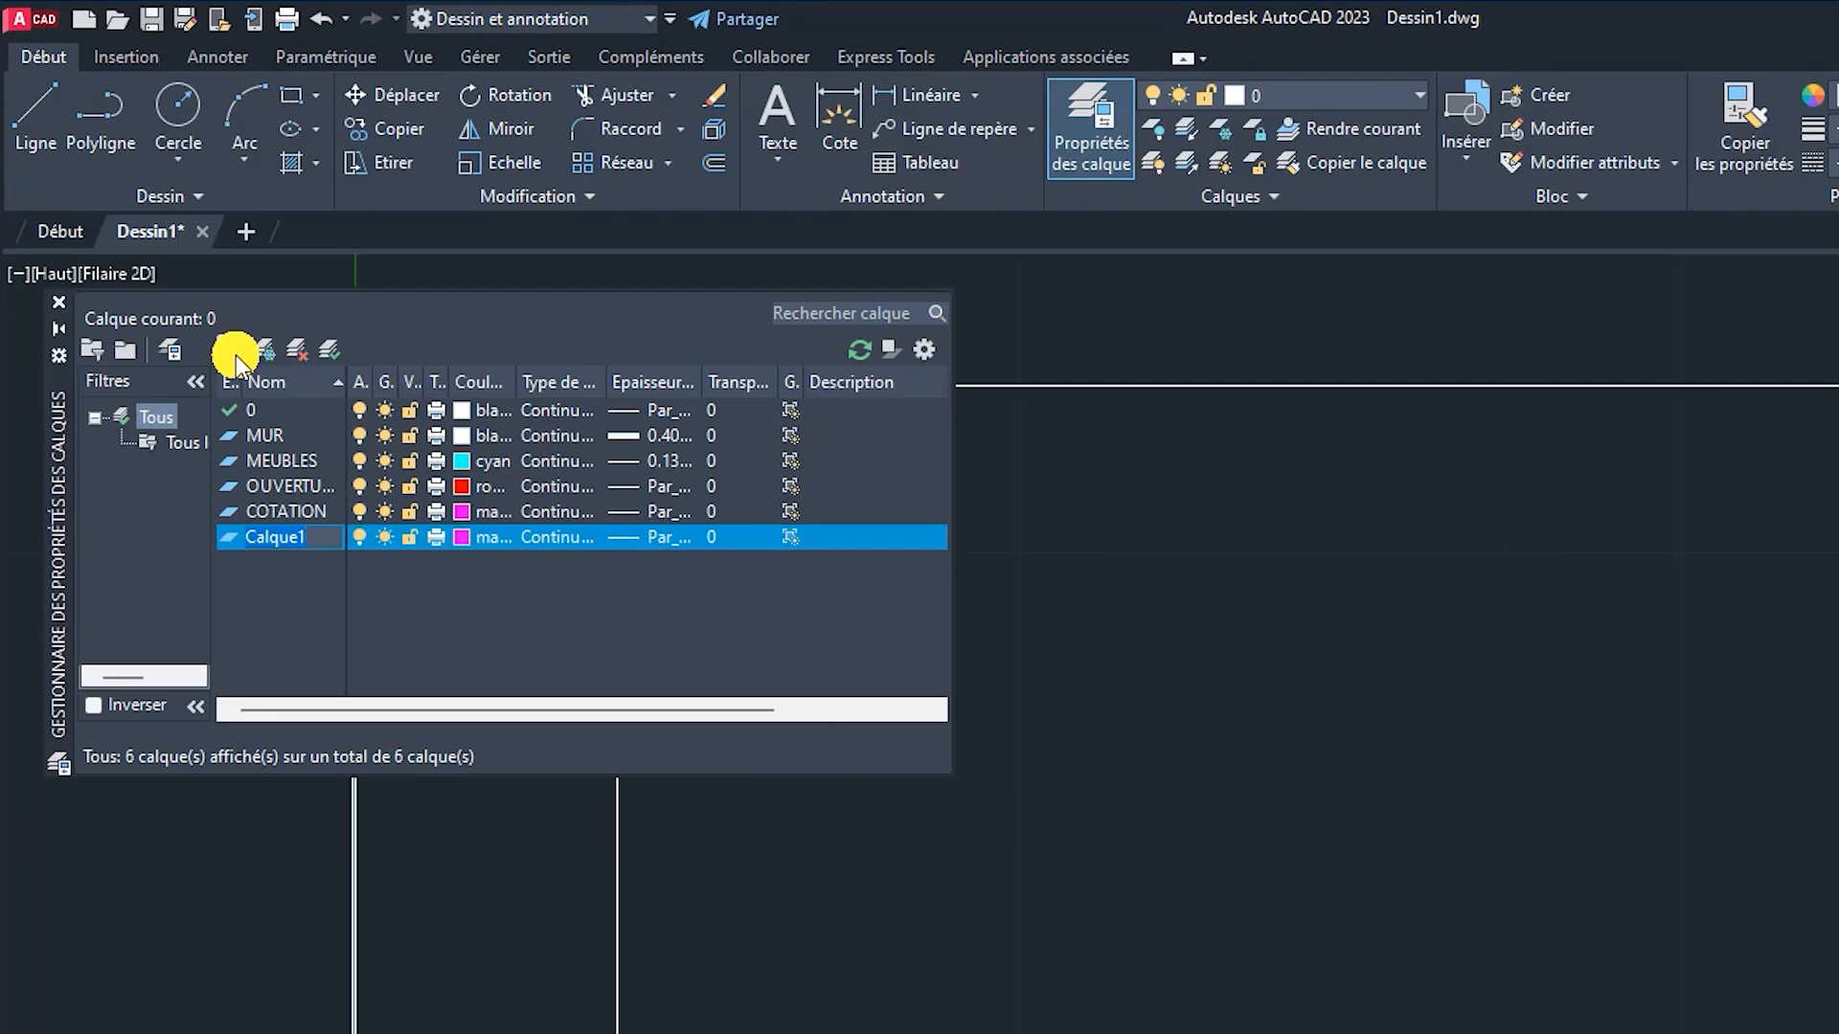
text(TEXTES)
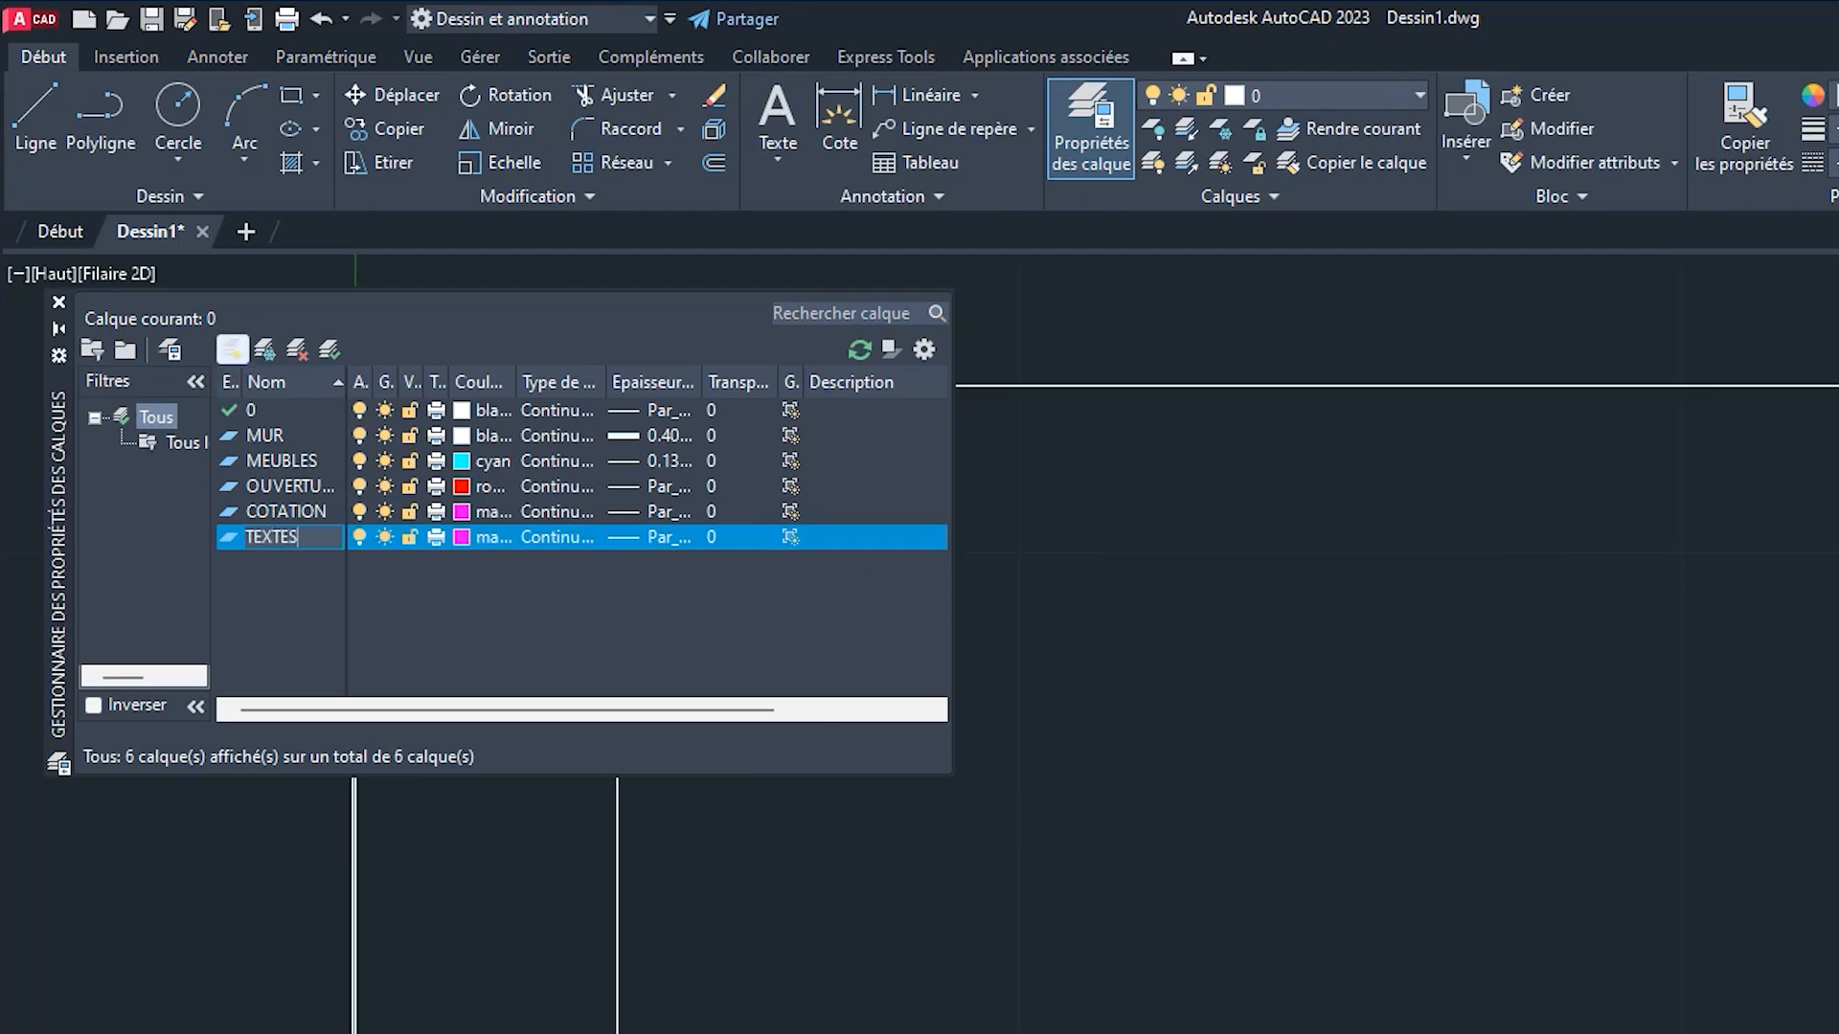
click(463, 539)
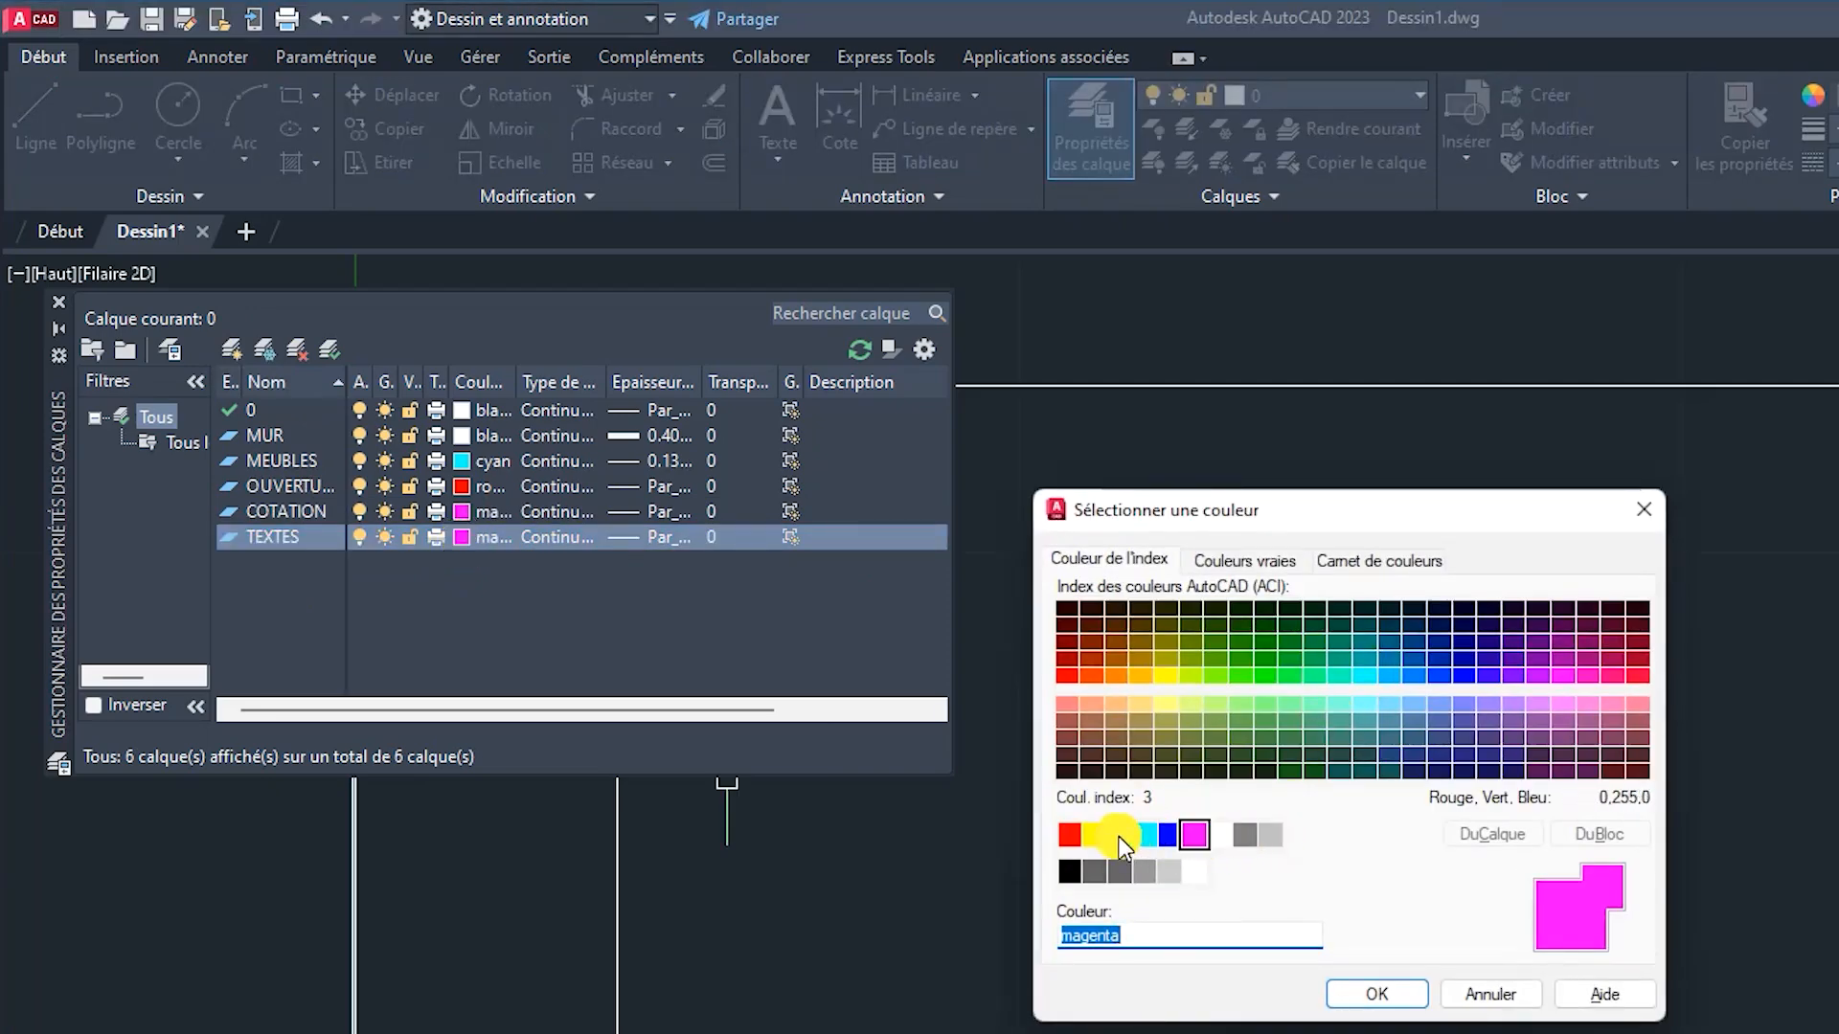
click(1118, 834)
click(1364, 994)
click(622, 536)
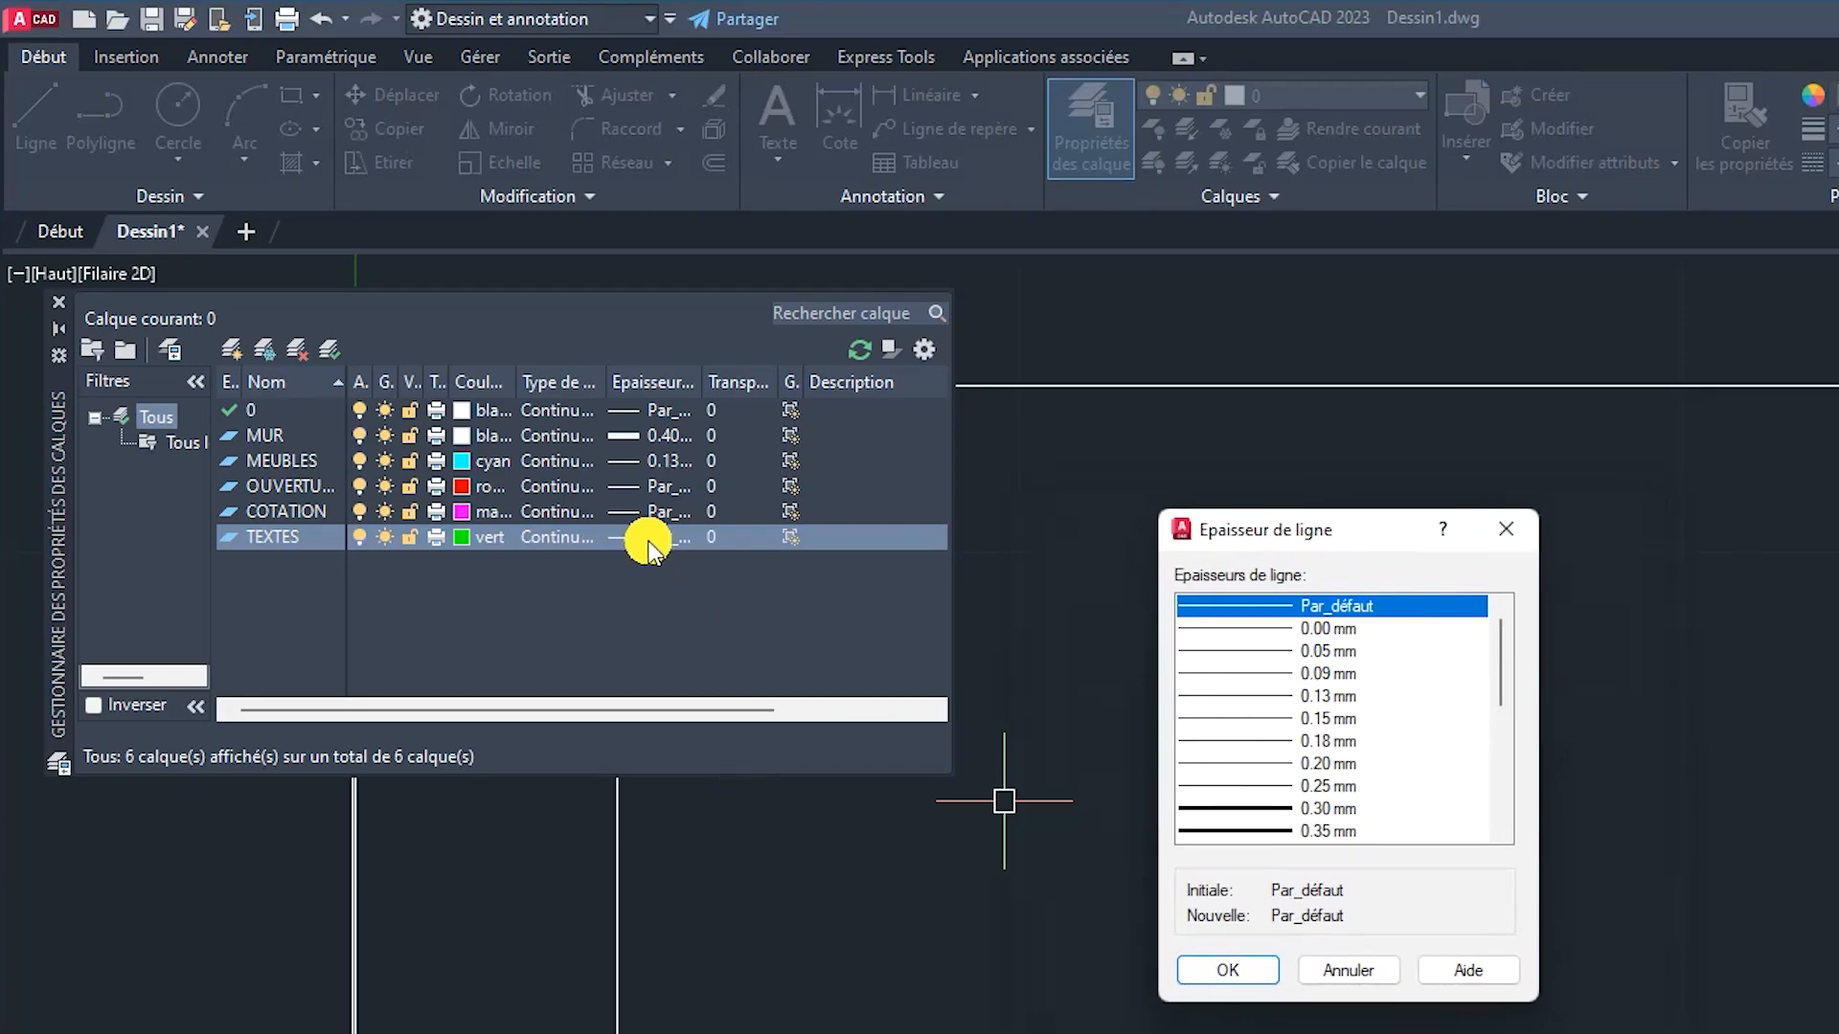
click(1264, 974)
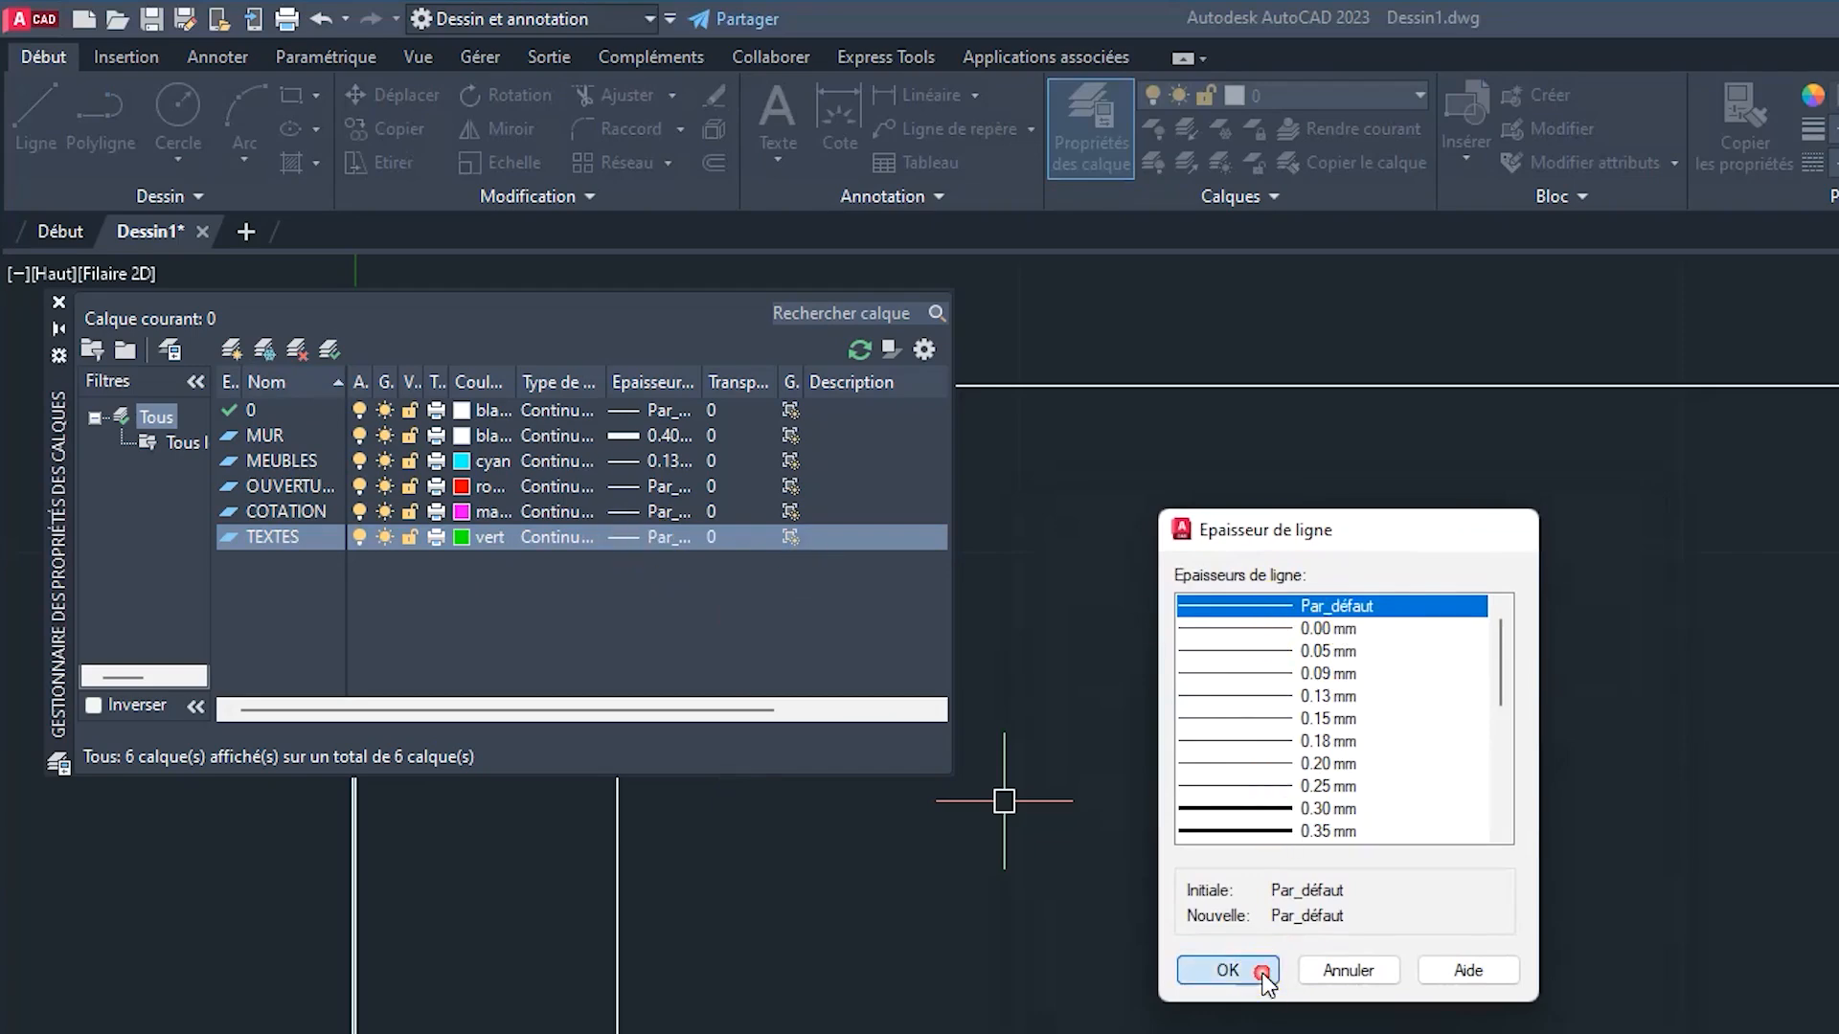
Step: Create a layer named ELECT with the colour yellow (jaune) and a 0.30 mm lineweight
click(233, 350)
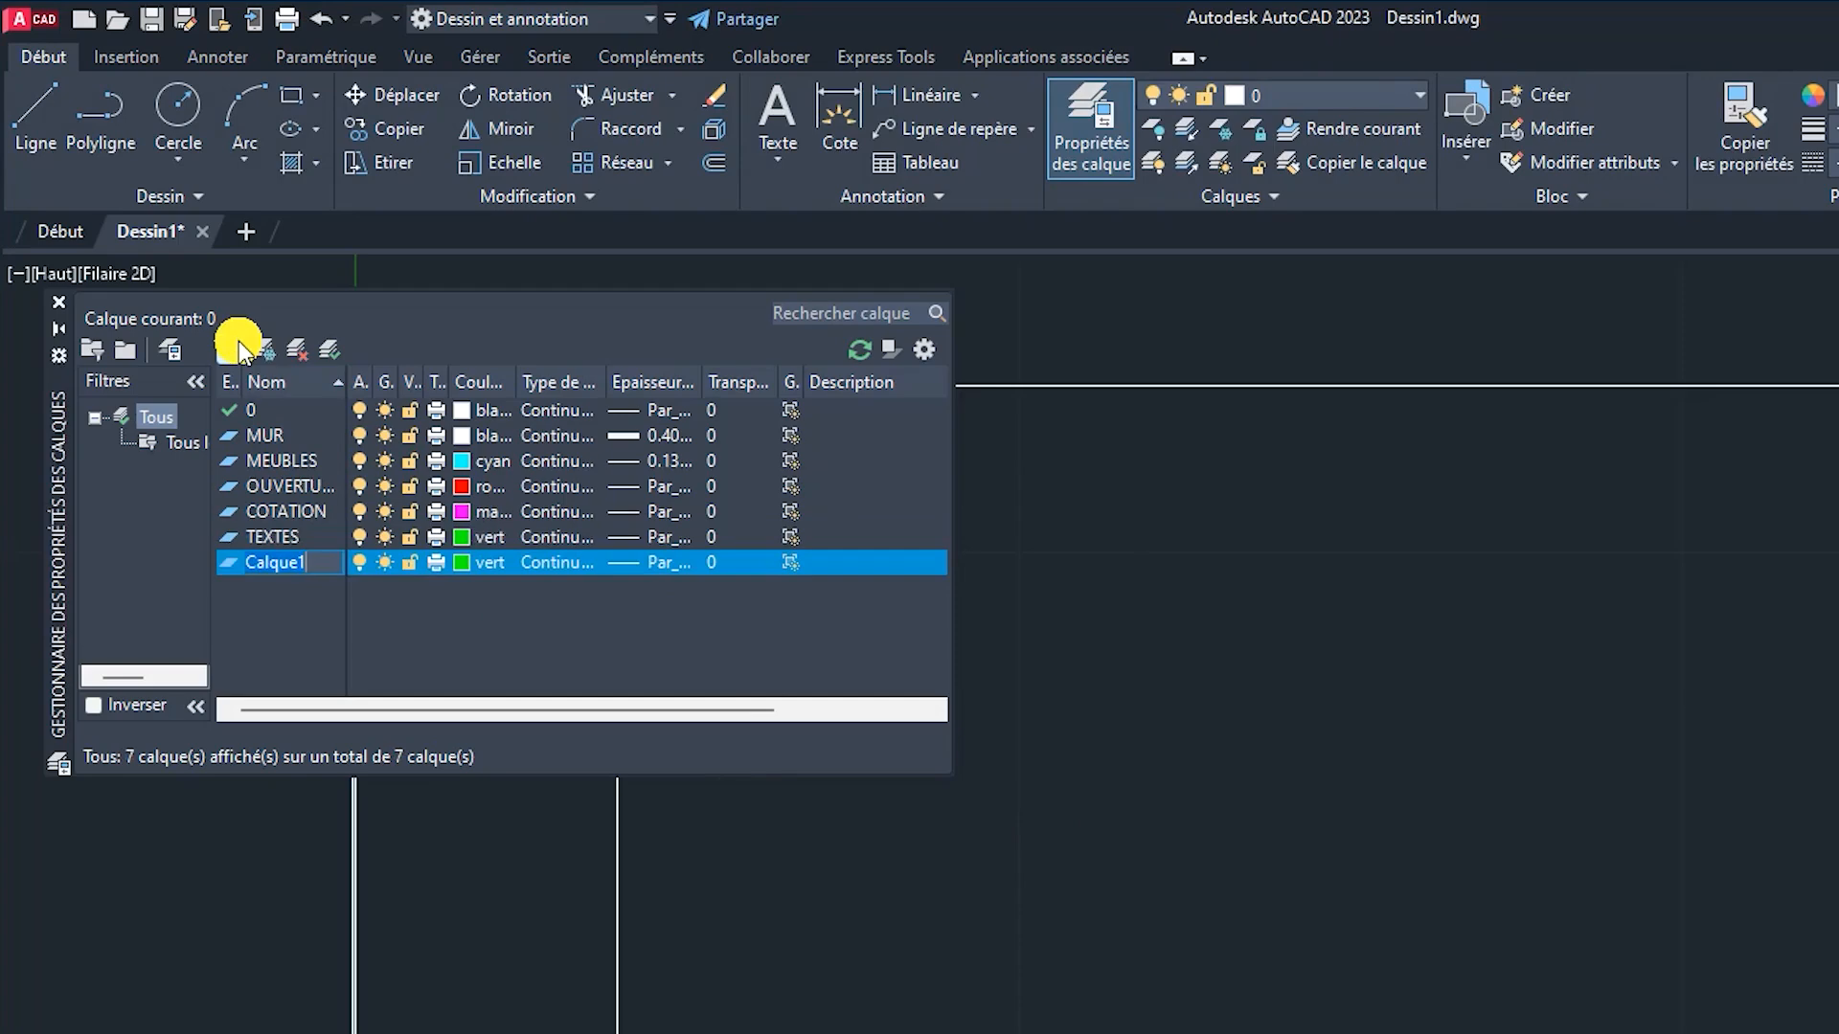
text(e)
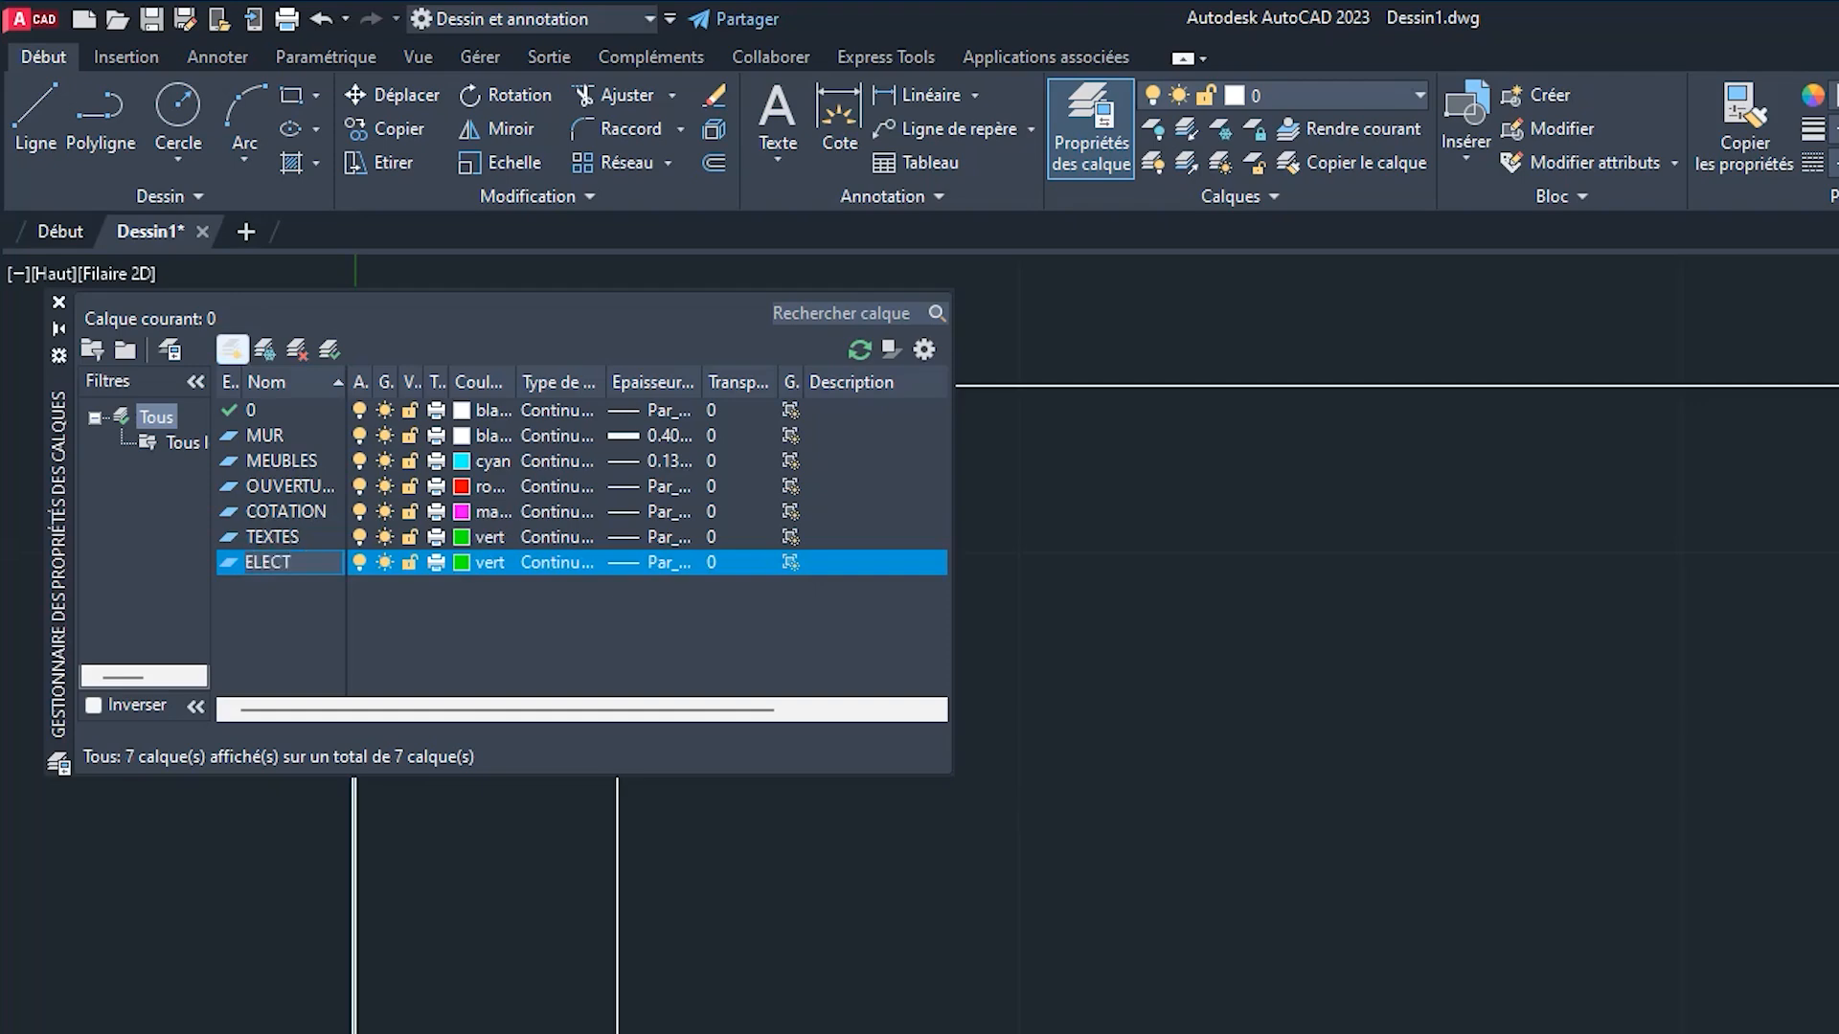
click(462, 564)
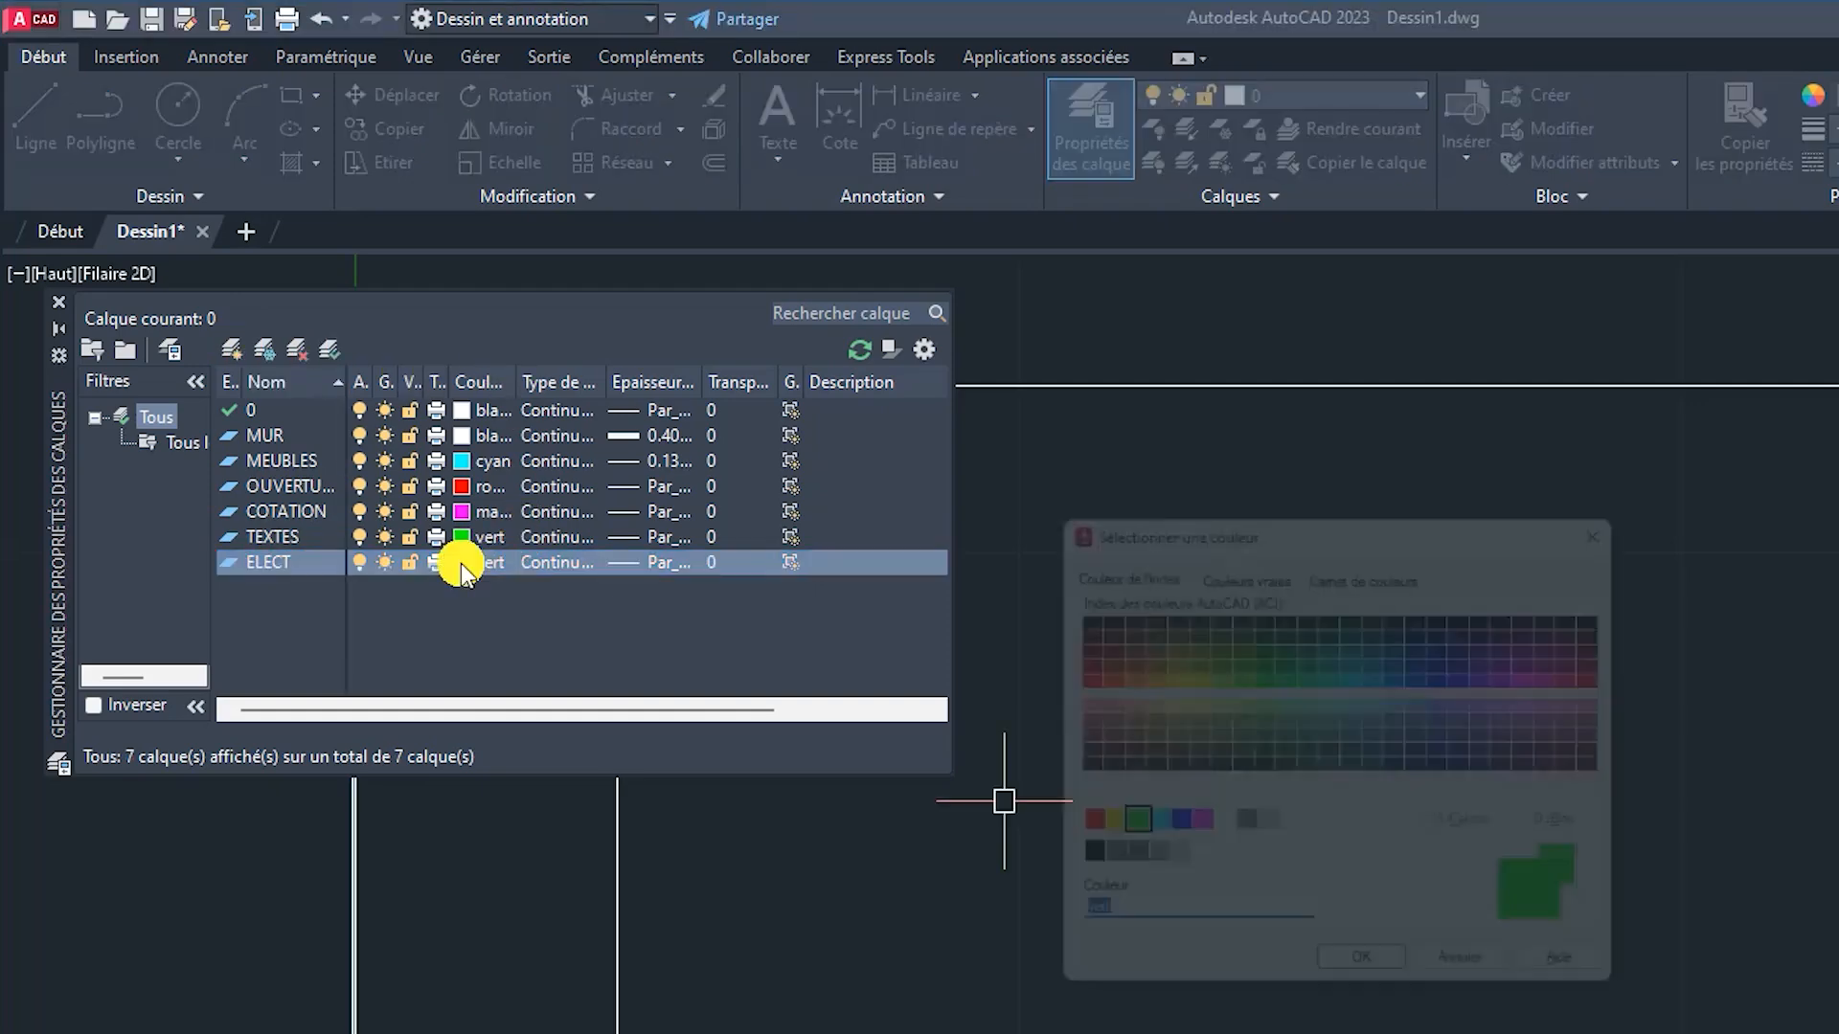
click(1093, 836)
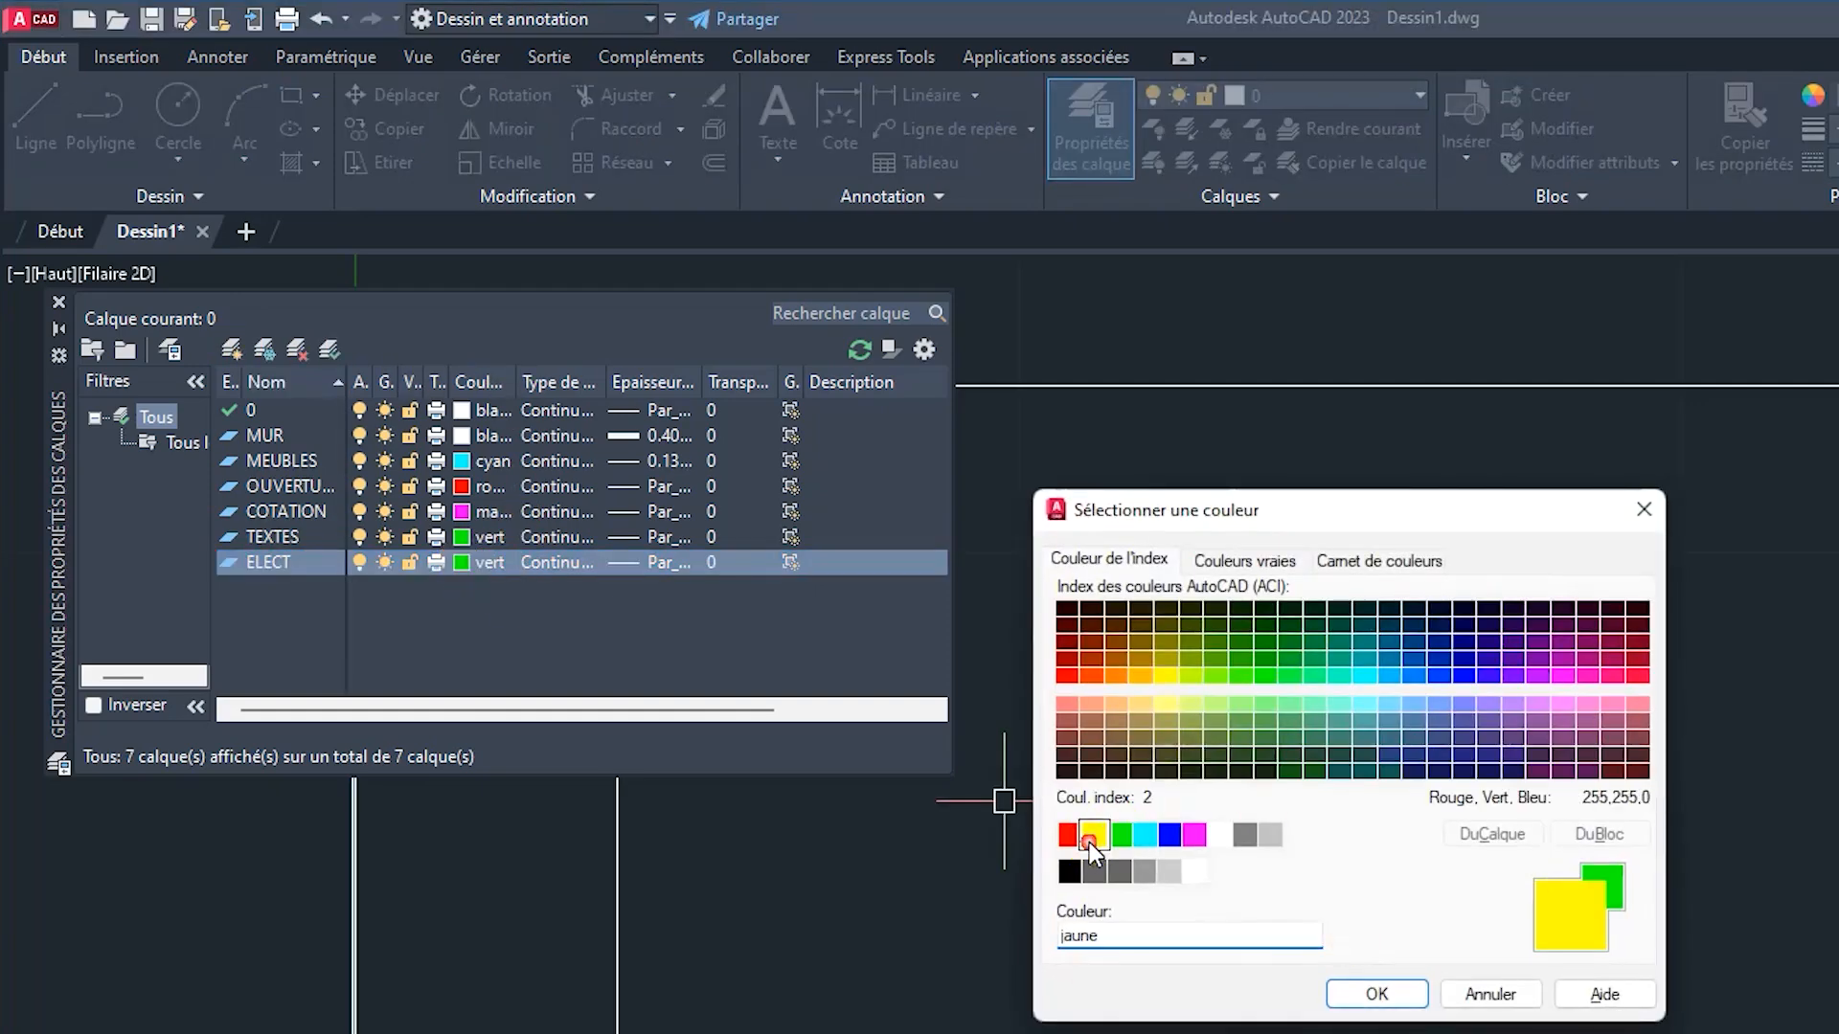
click(1359, 992)
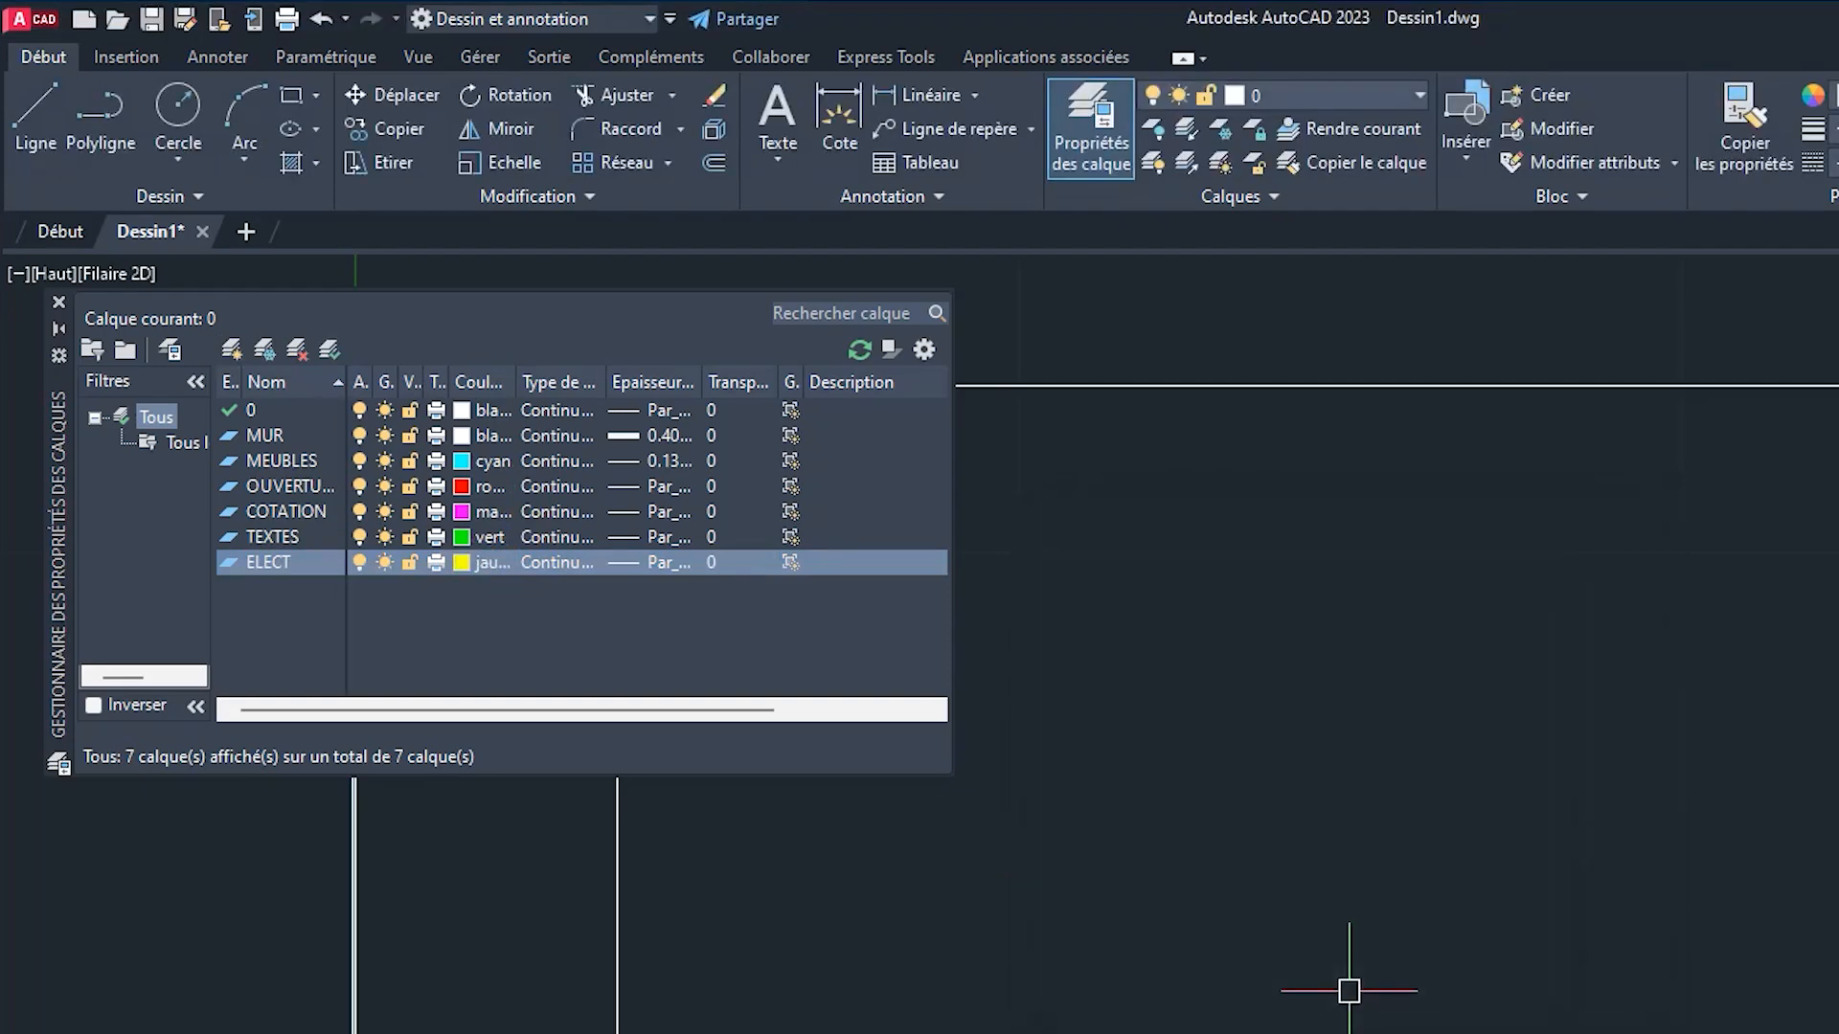
click(624, 556)
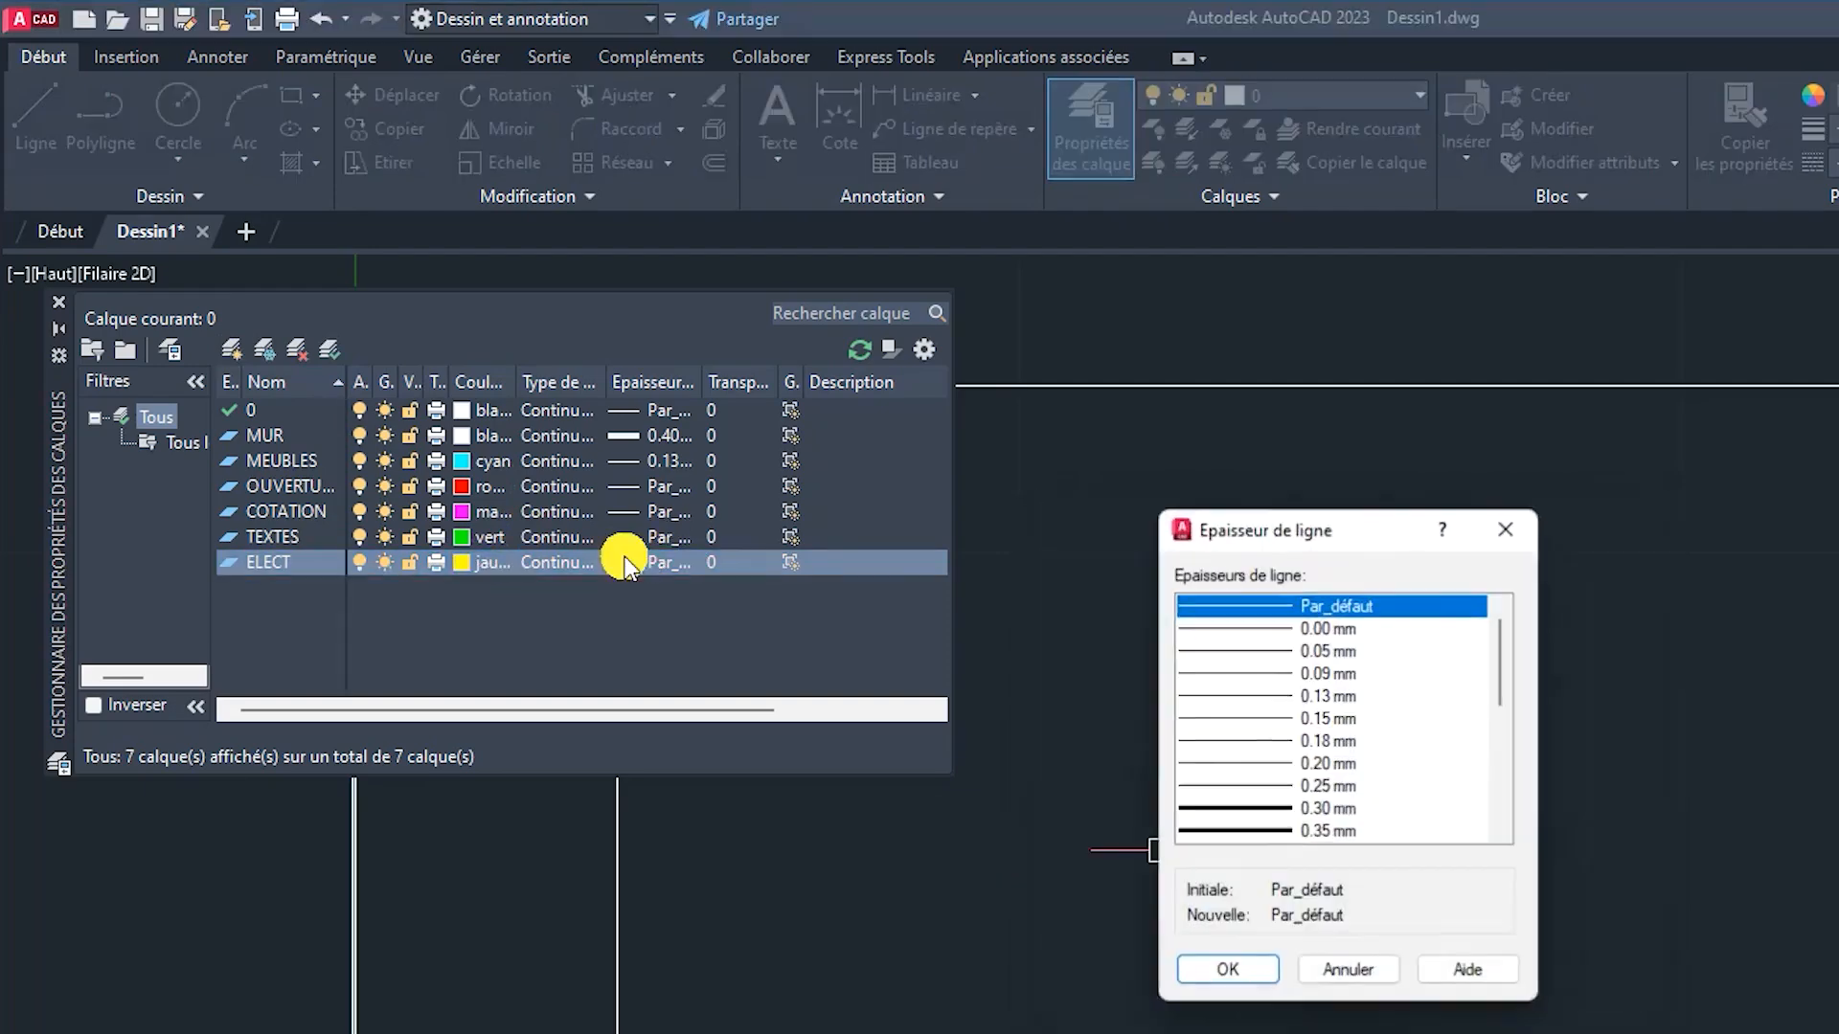
click(1284, 809)
click(1240, 969)
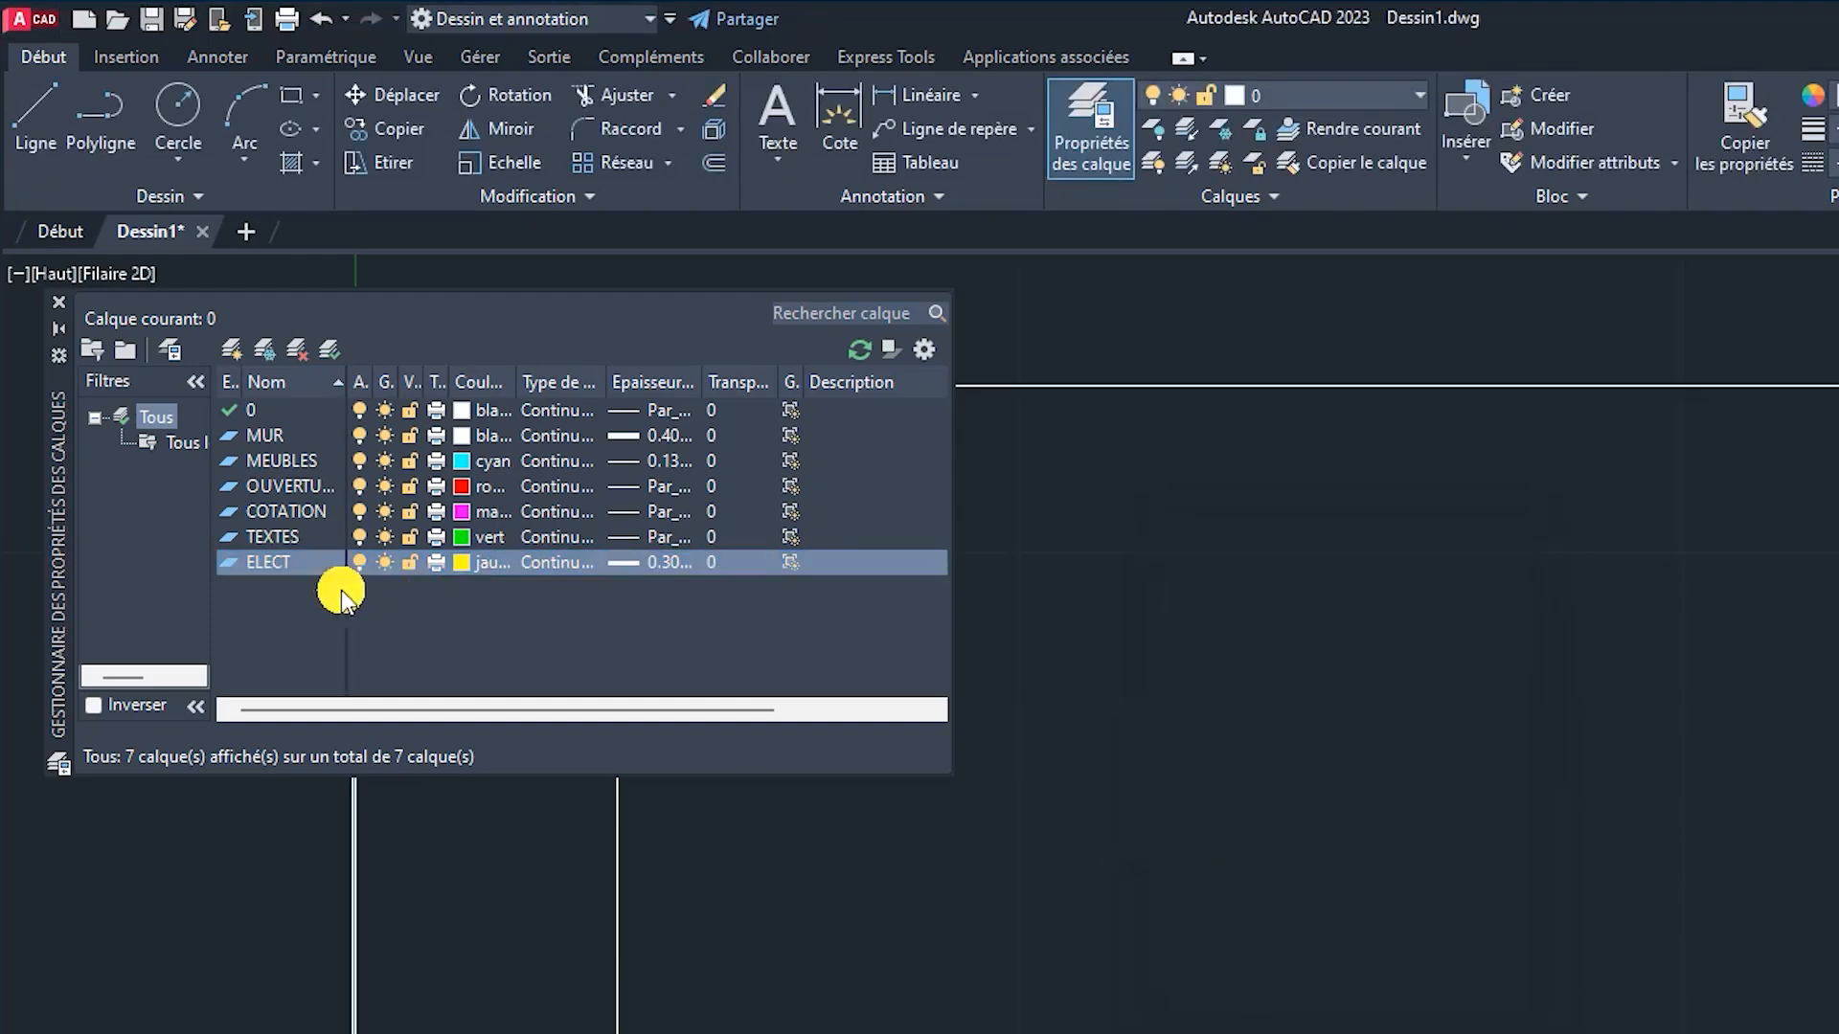
Step: Create a layer named ELECT CONN with the index colour 53 and a 0.20 mm lineweight
click(231, 349)
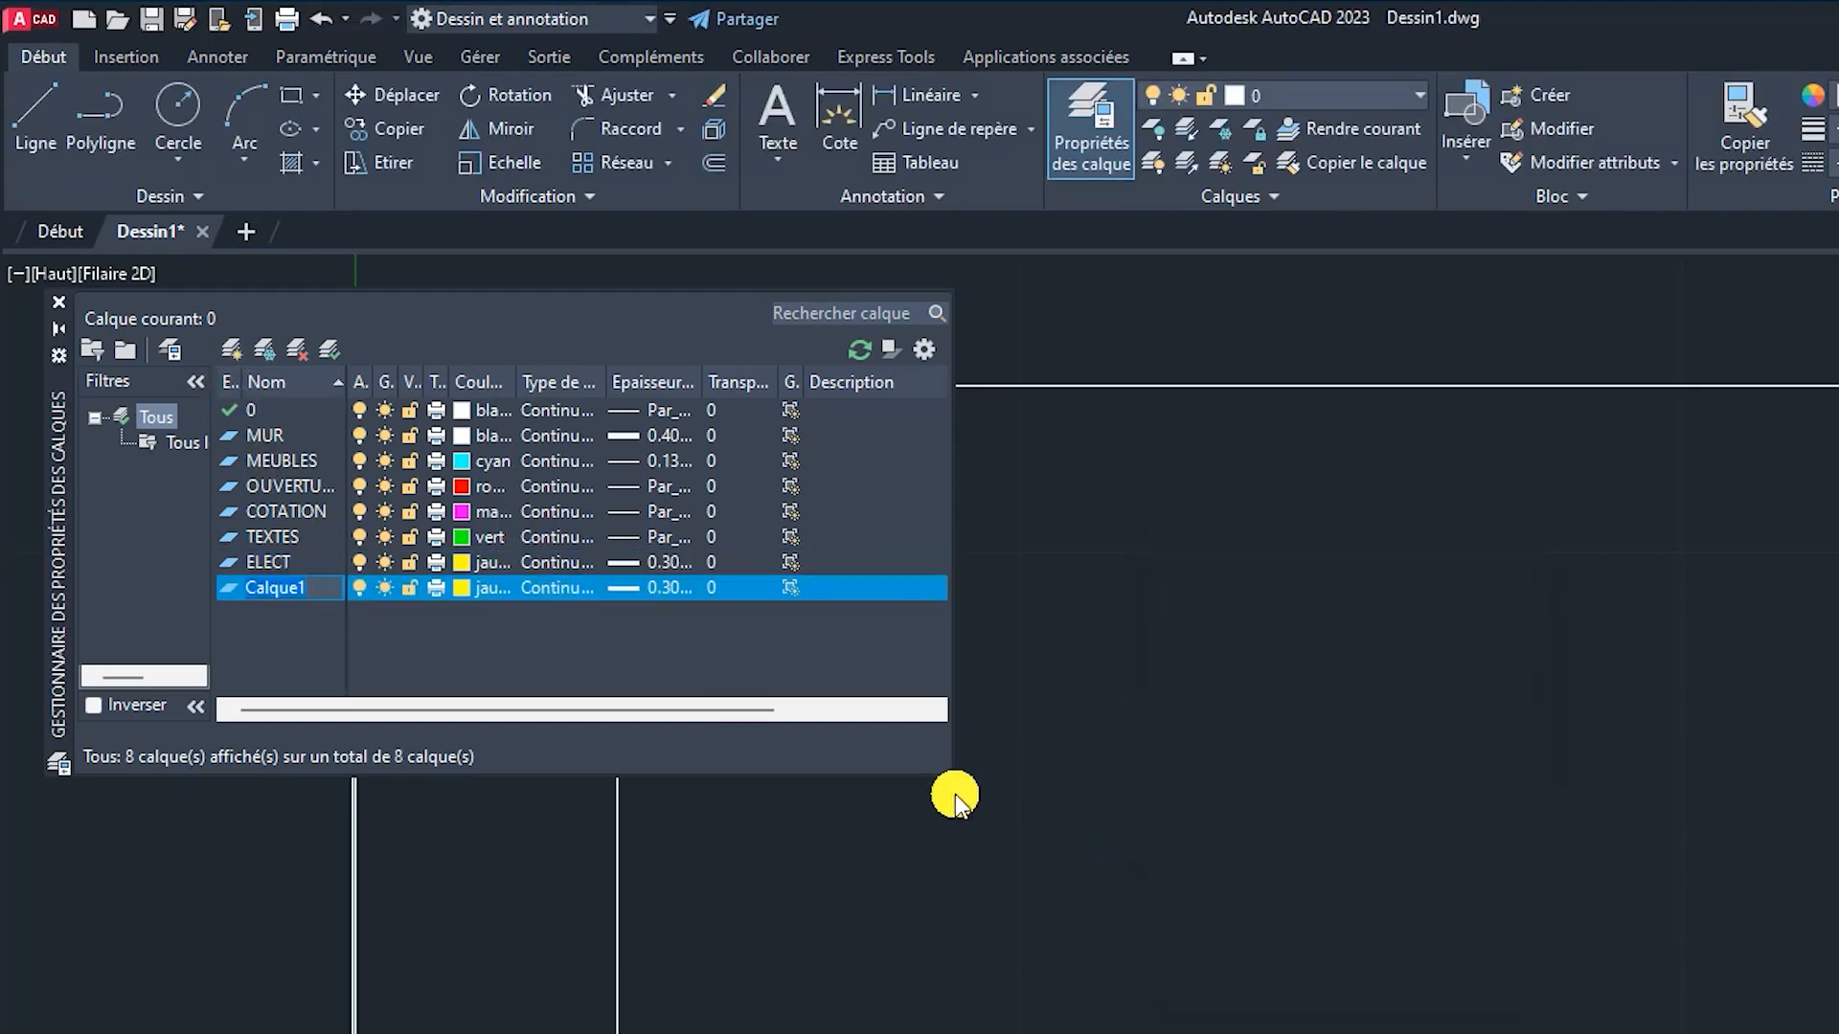
text(ELECT CONN)
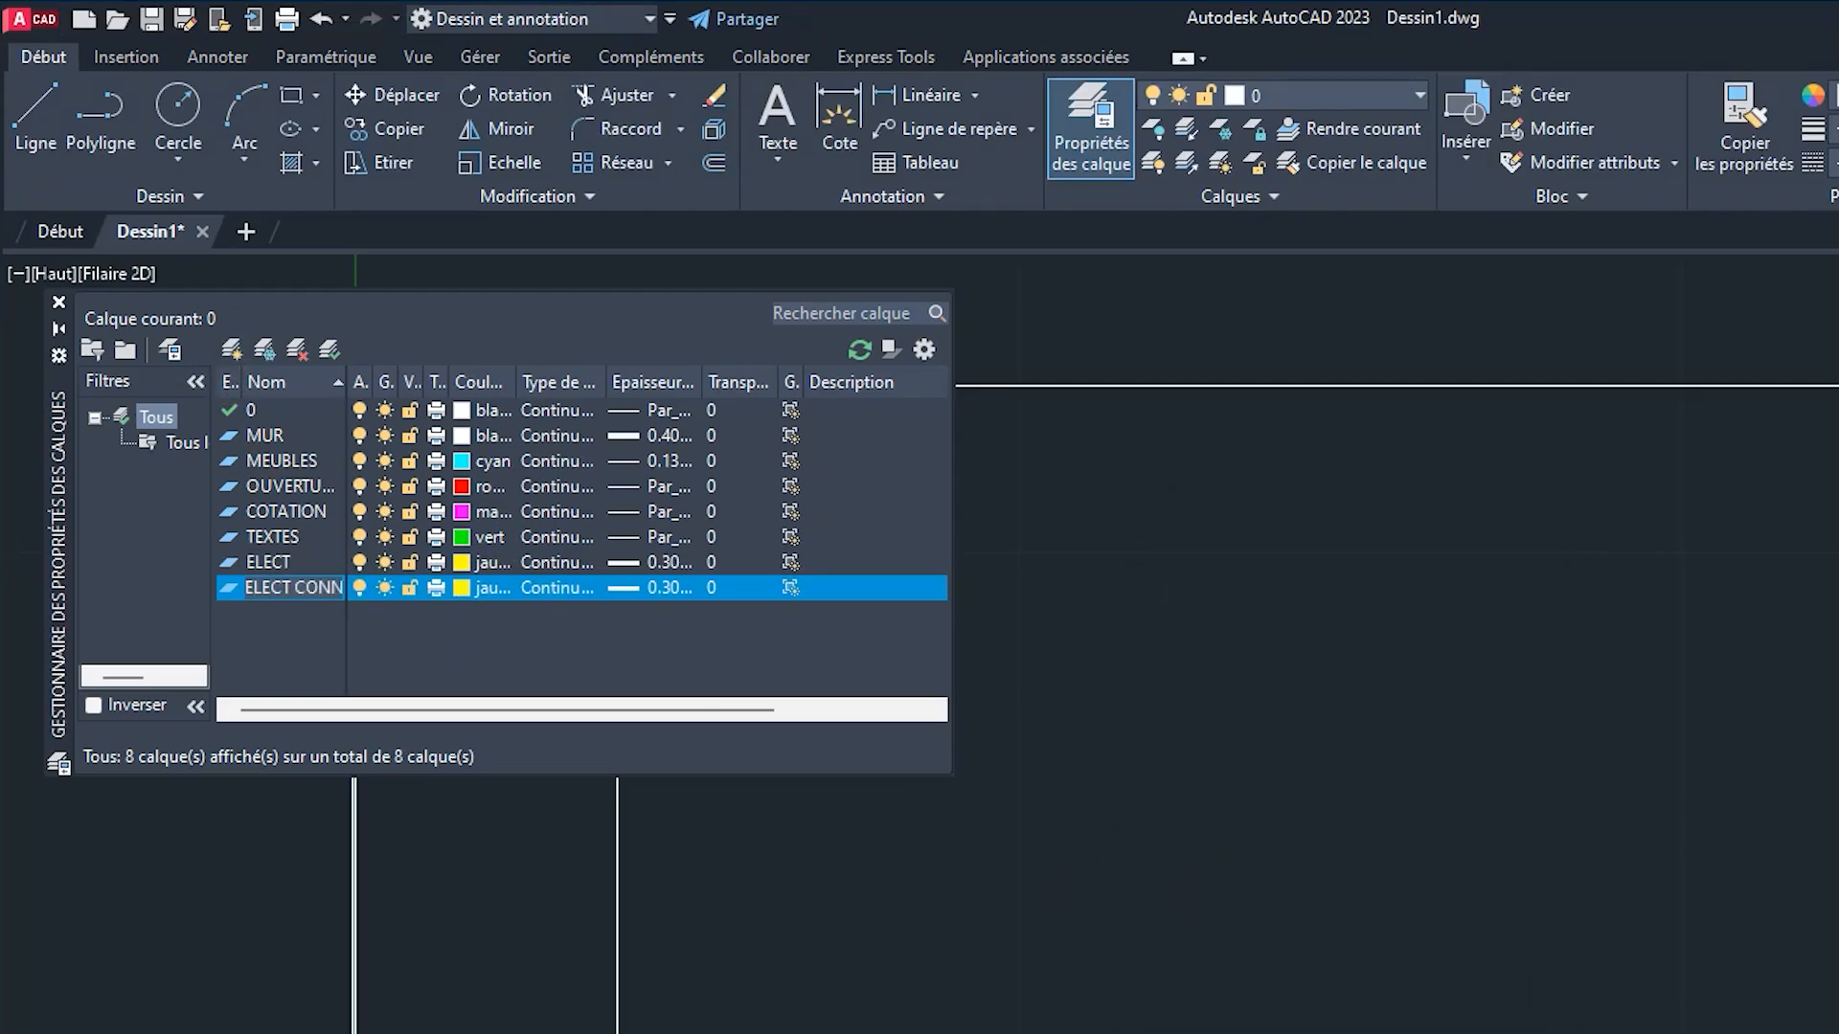
click(450, 585)
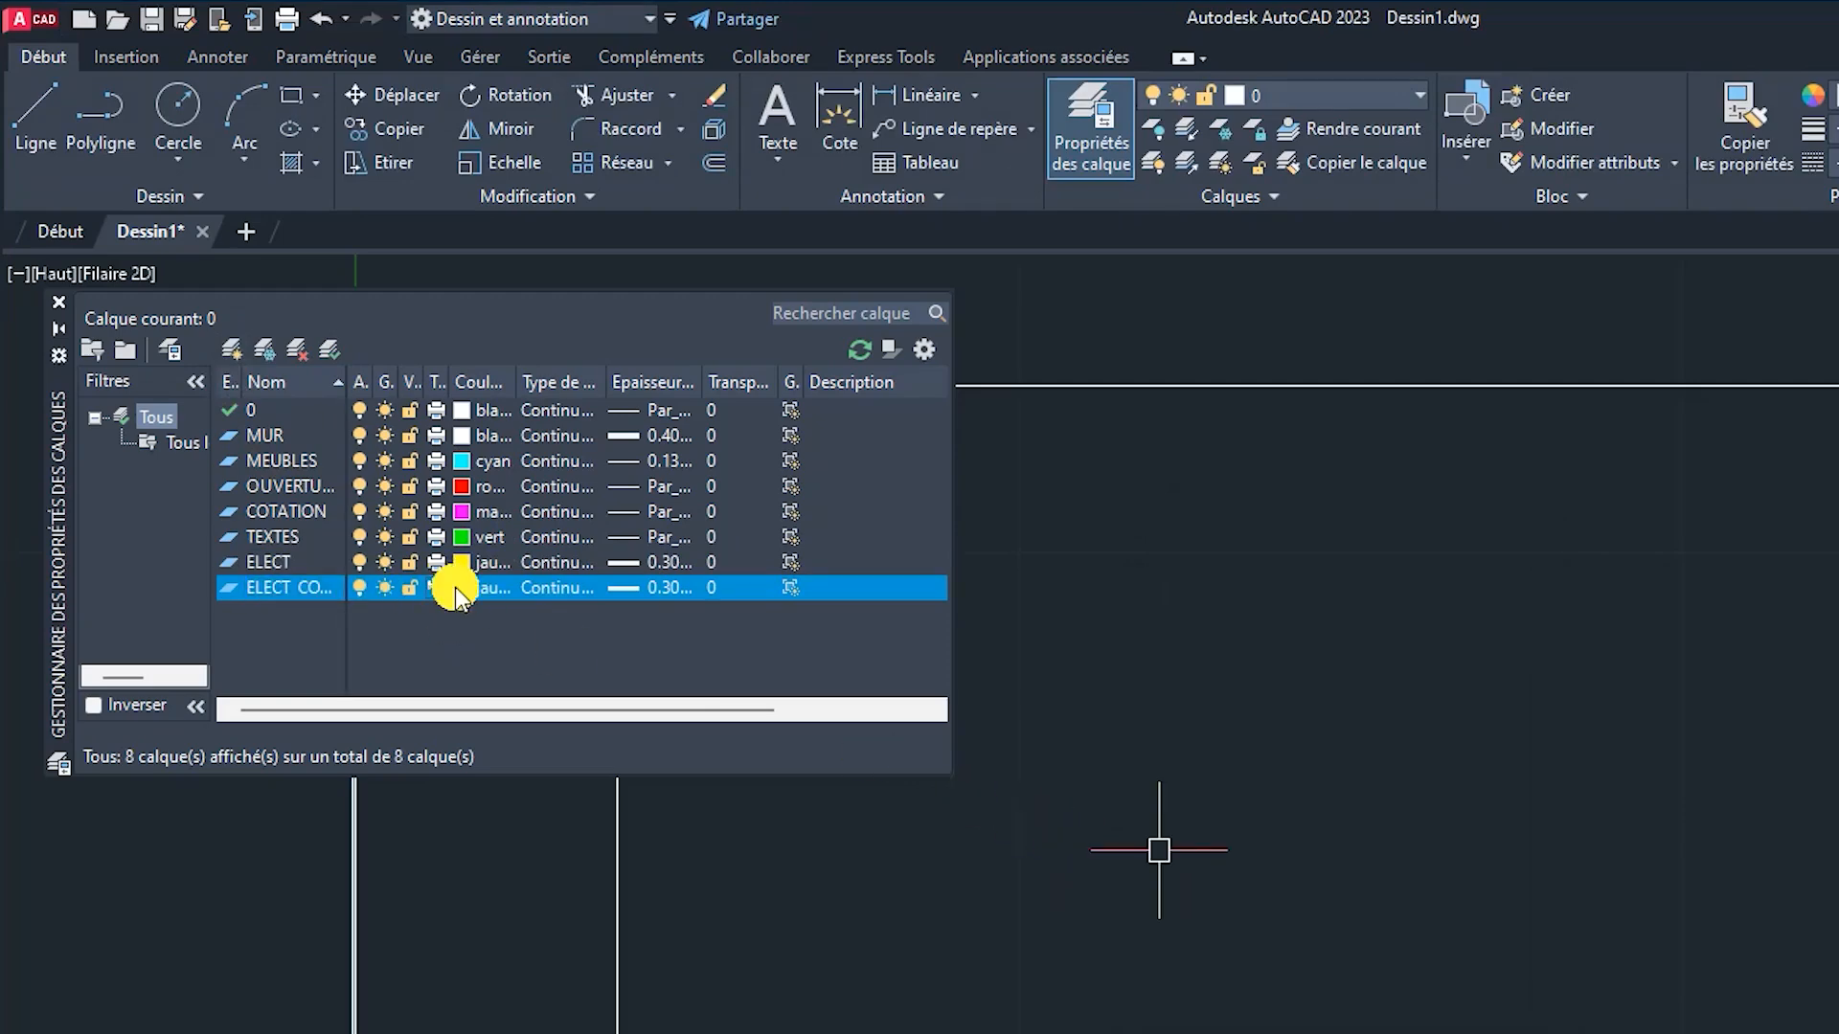
click(456, 588)
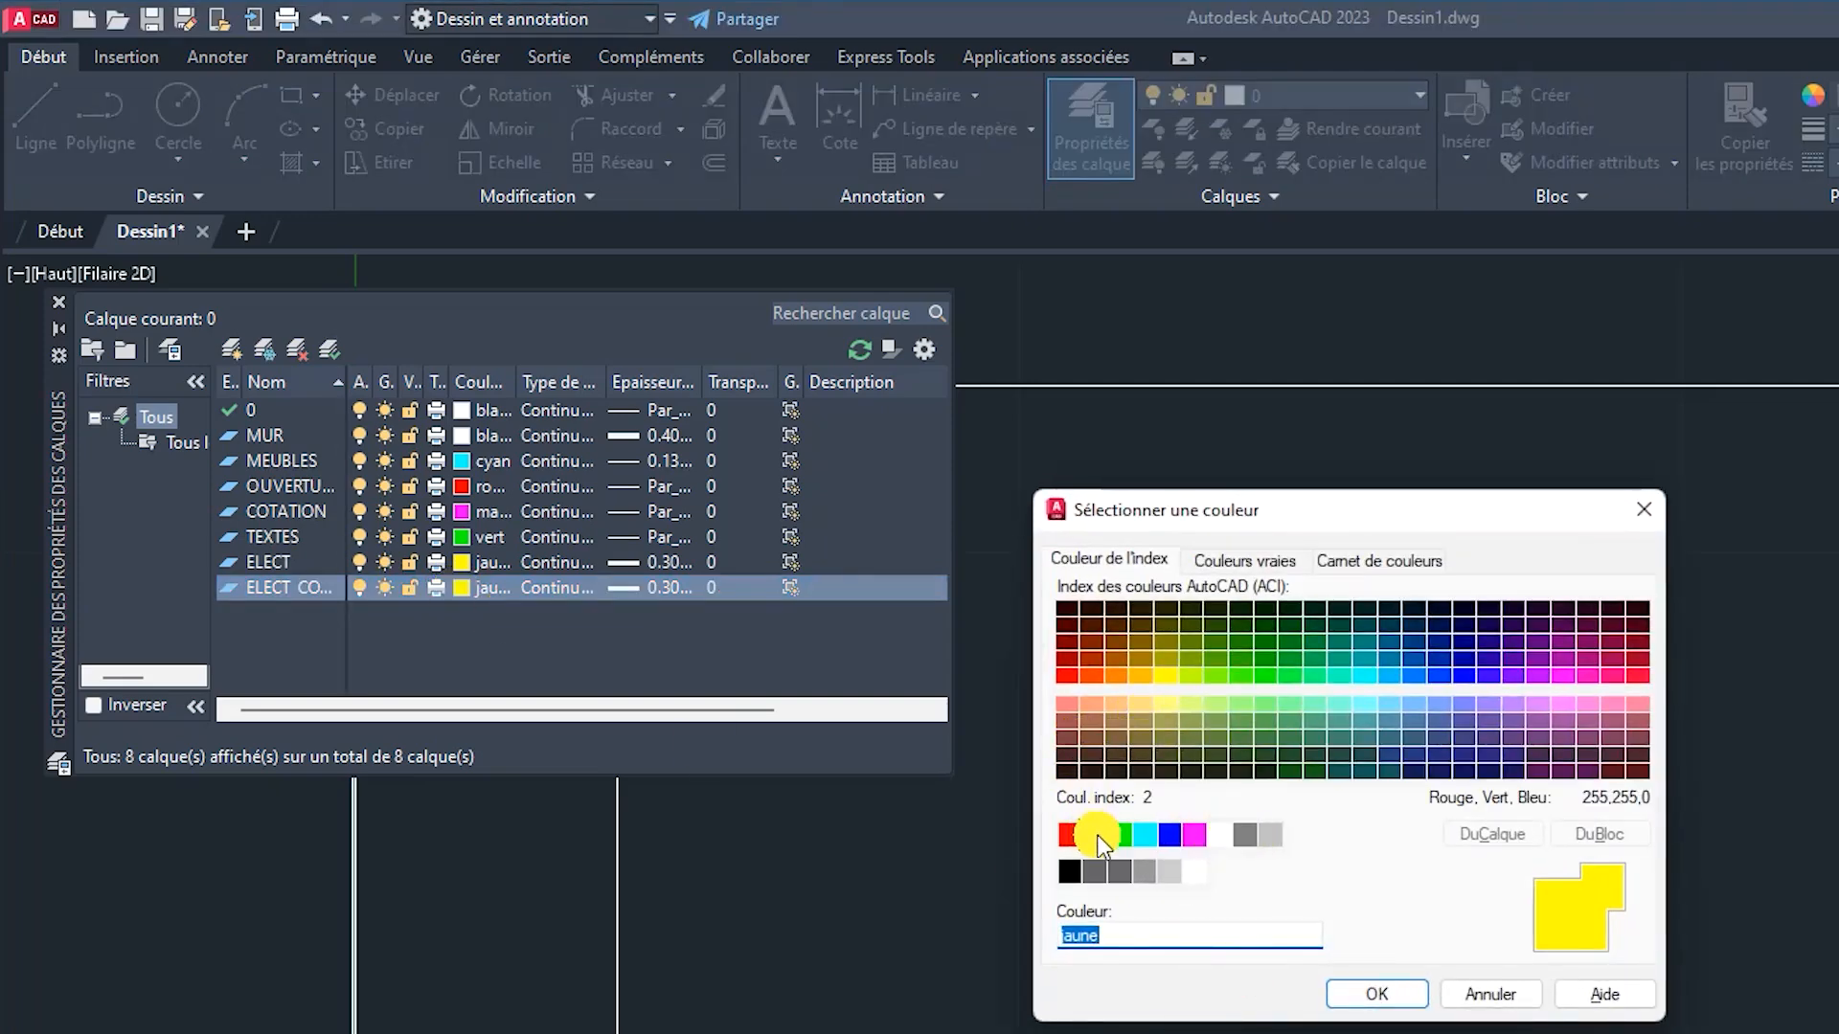
click(1165, 721)
click(1403, 982)
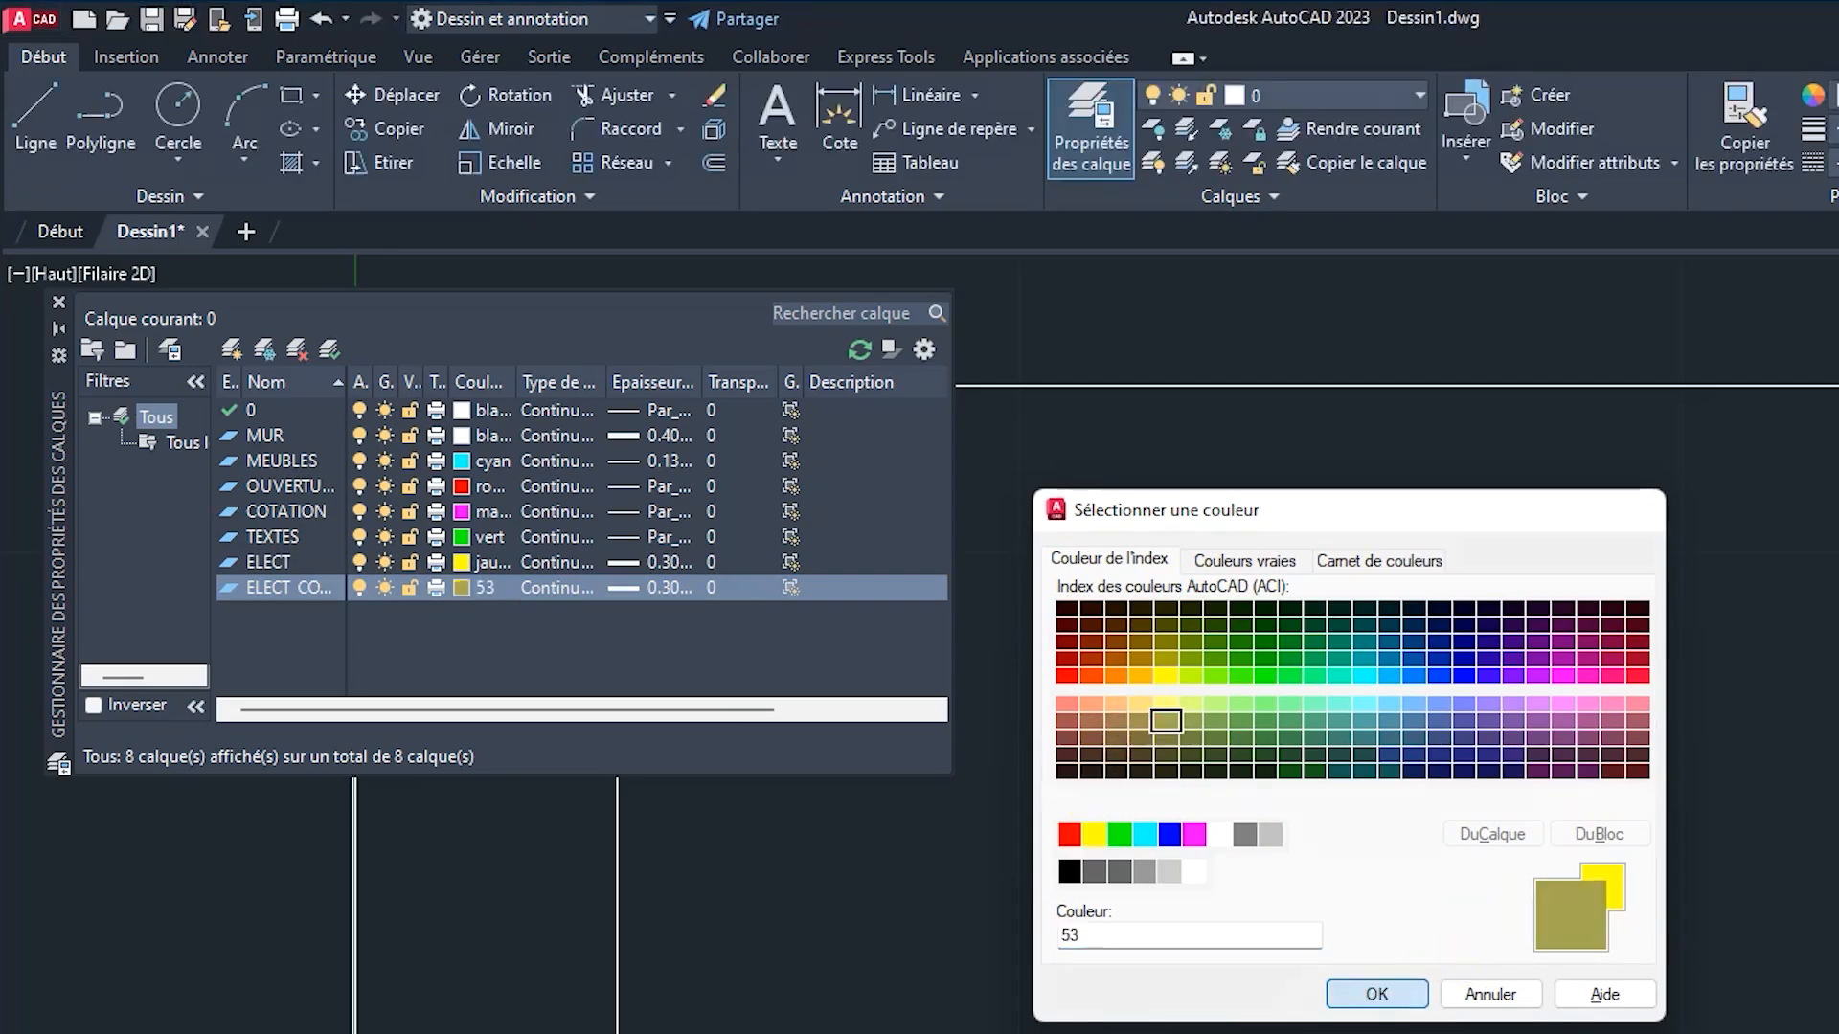
click(619, 588)
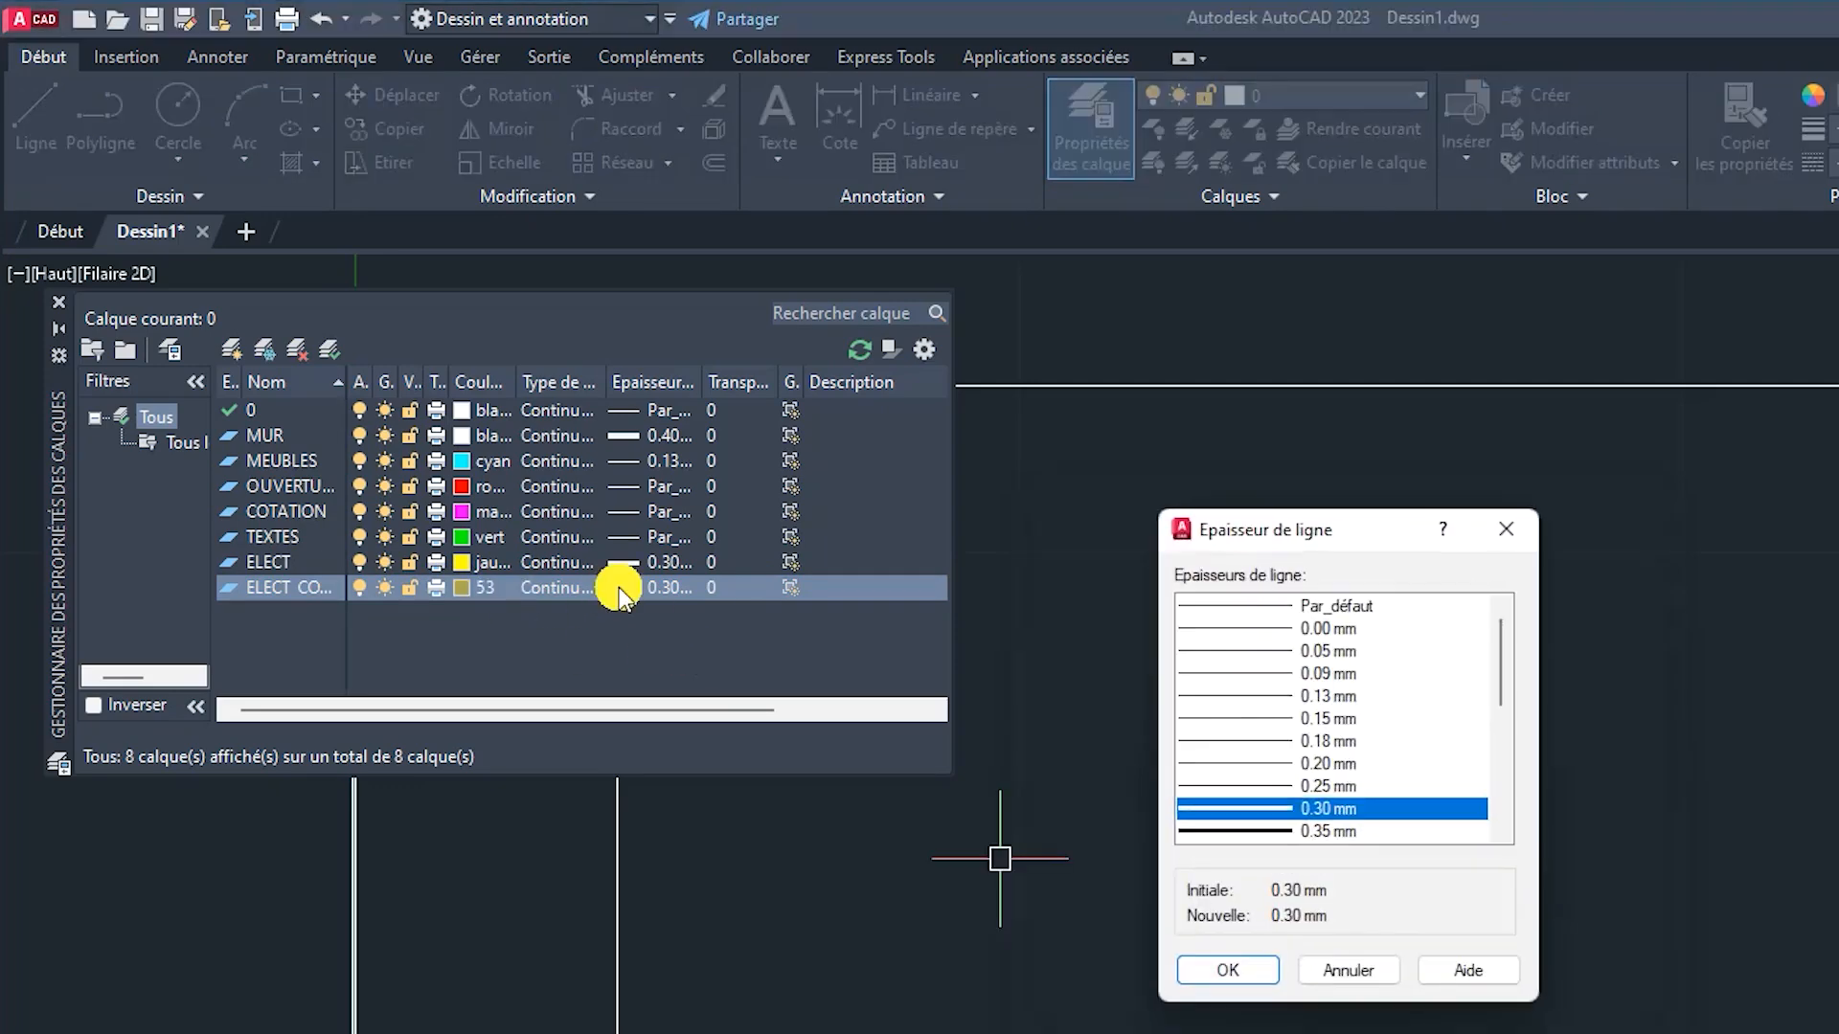
click(1278, 765)
click(1245, 971)
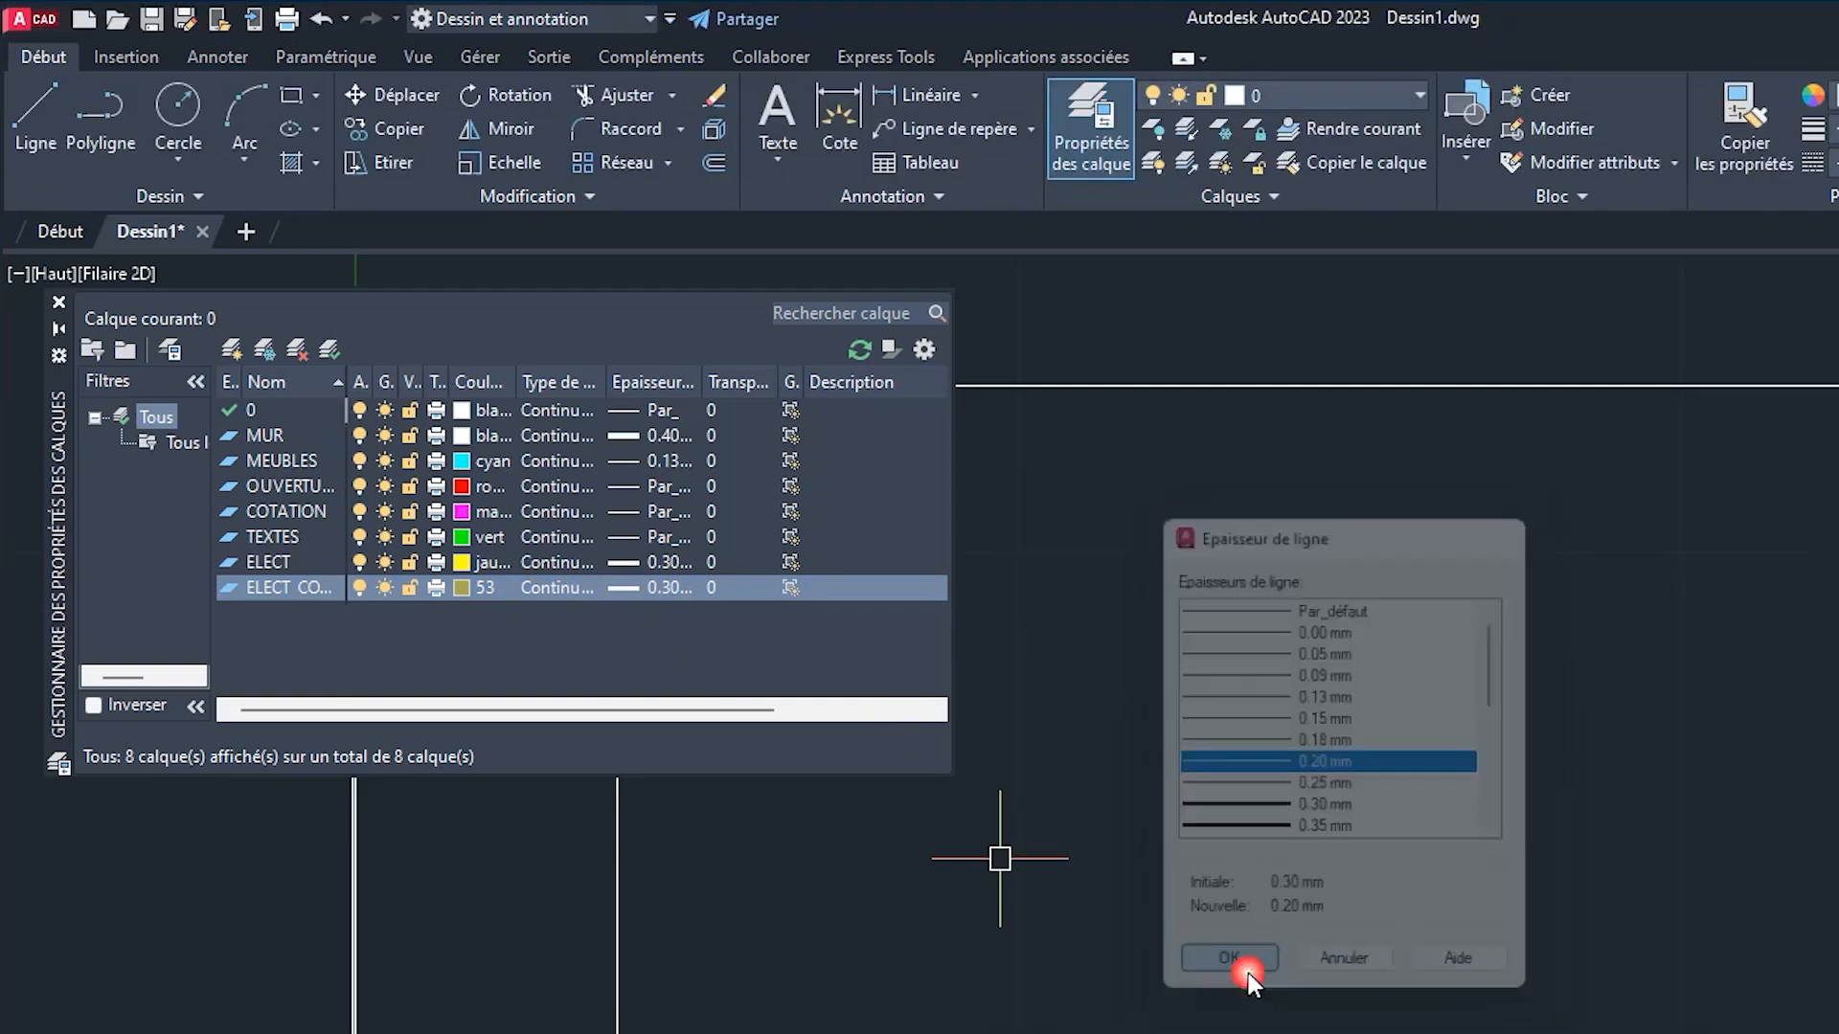
Step: Load the INTERROMPU linetype from acadiso.lin and assign it to the ELECT CONN layer
click(560, 583)
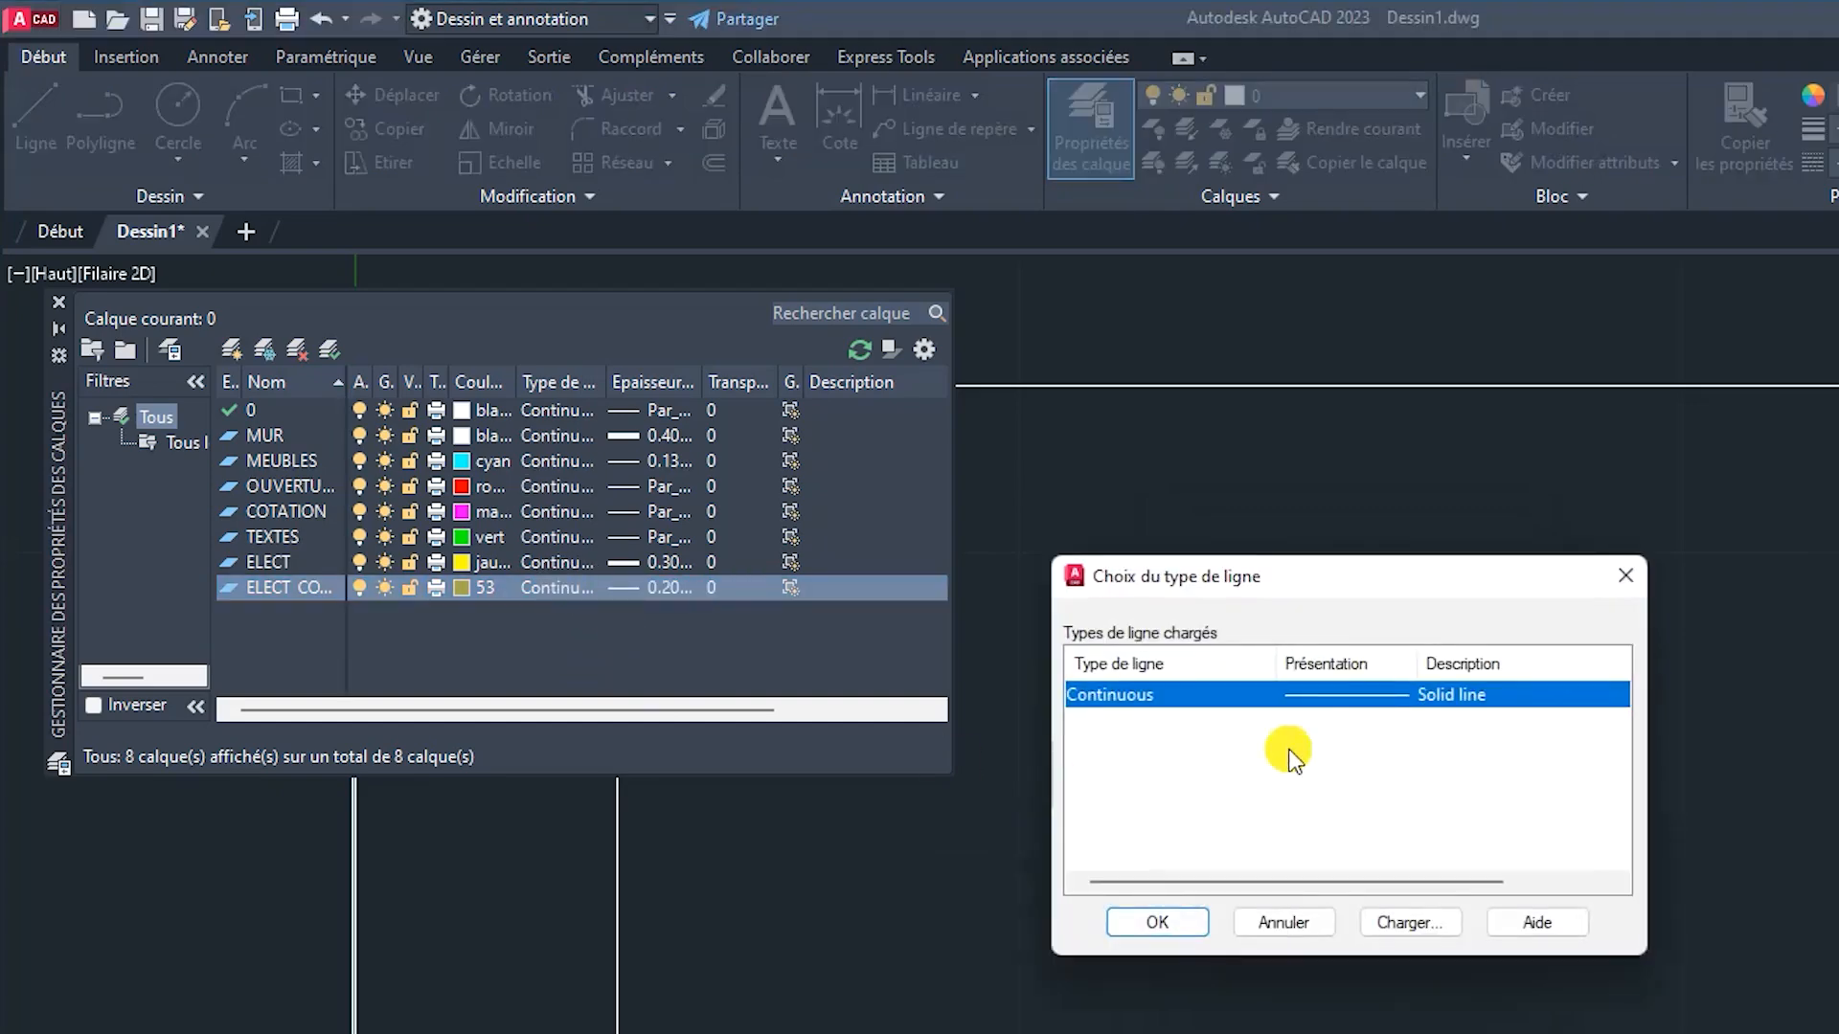
click(1398, 931)
scroll(1352, 785, down, 8)
click(1118, 746)
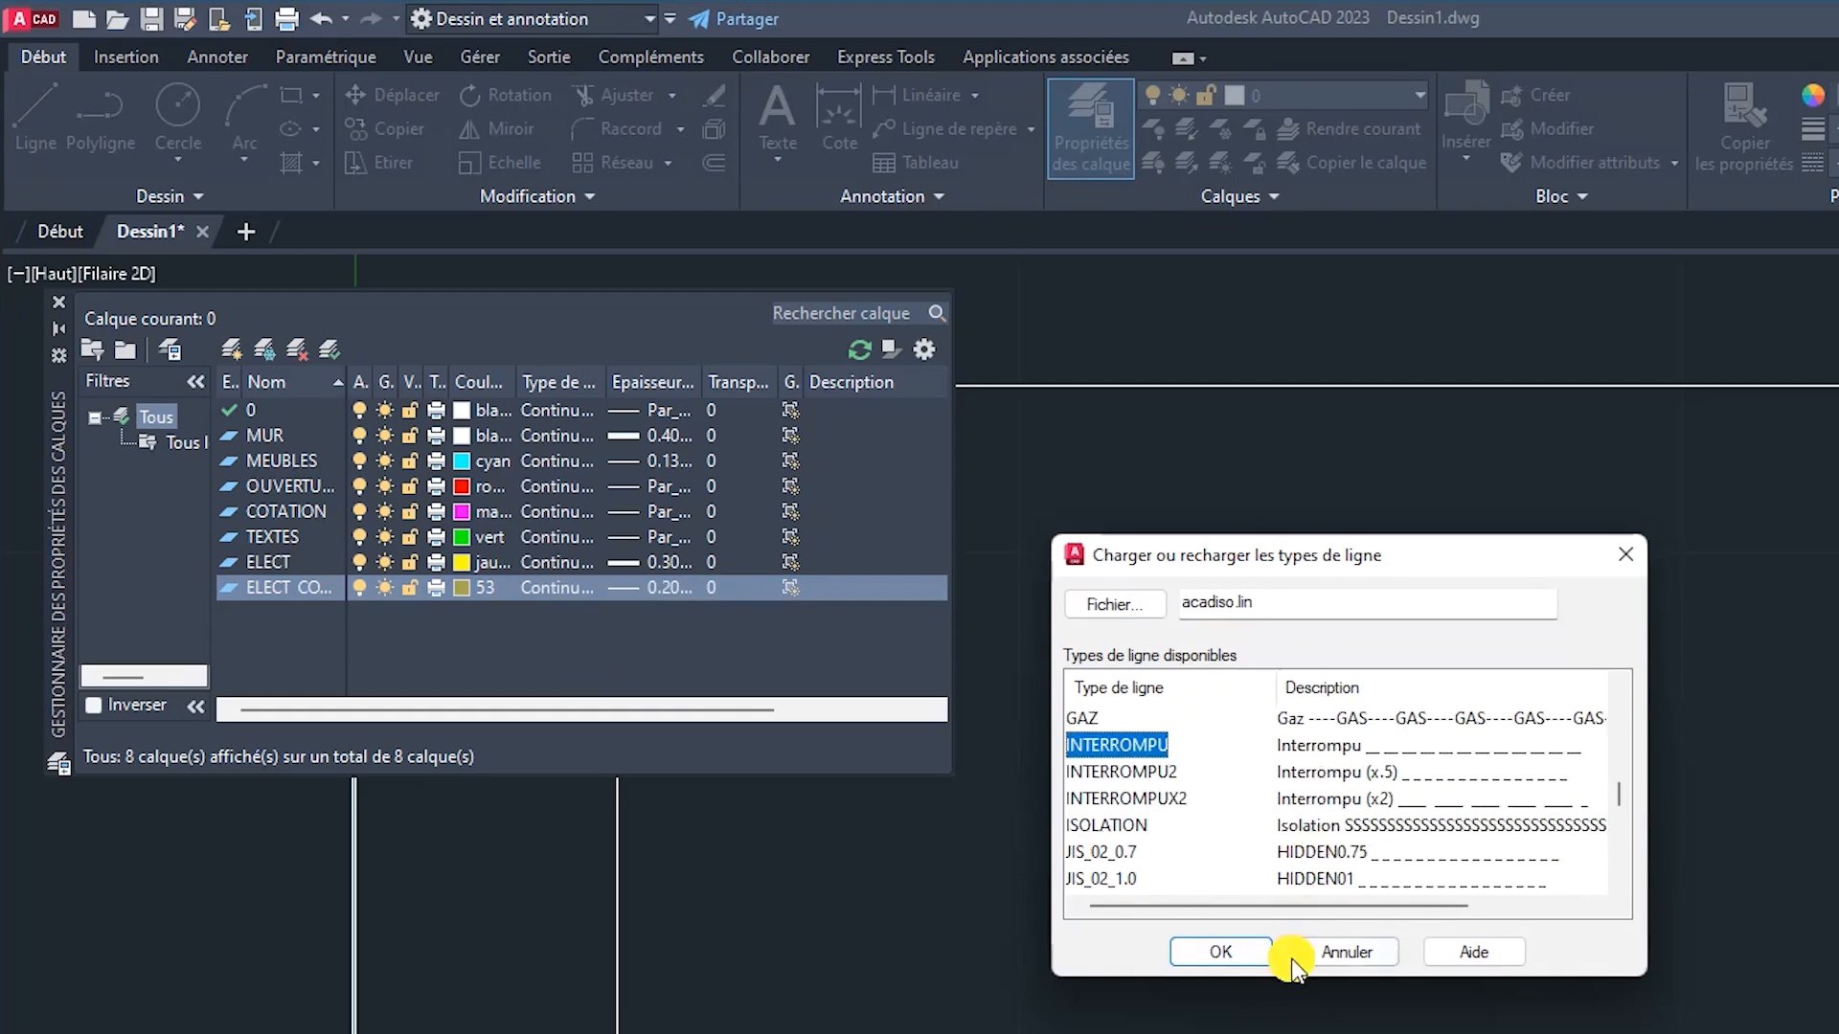
click(1224, 952)
click(1336, 747)
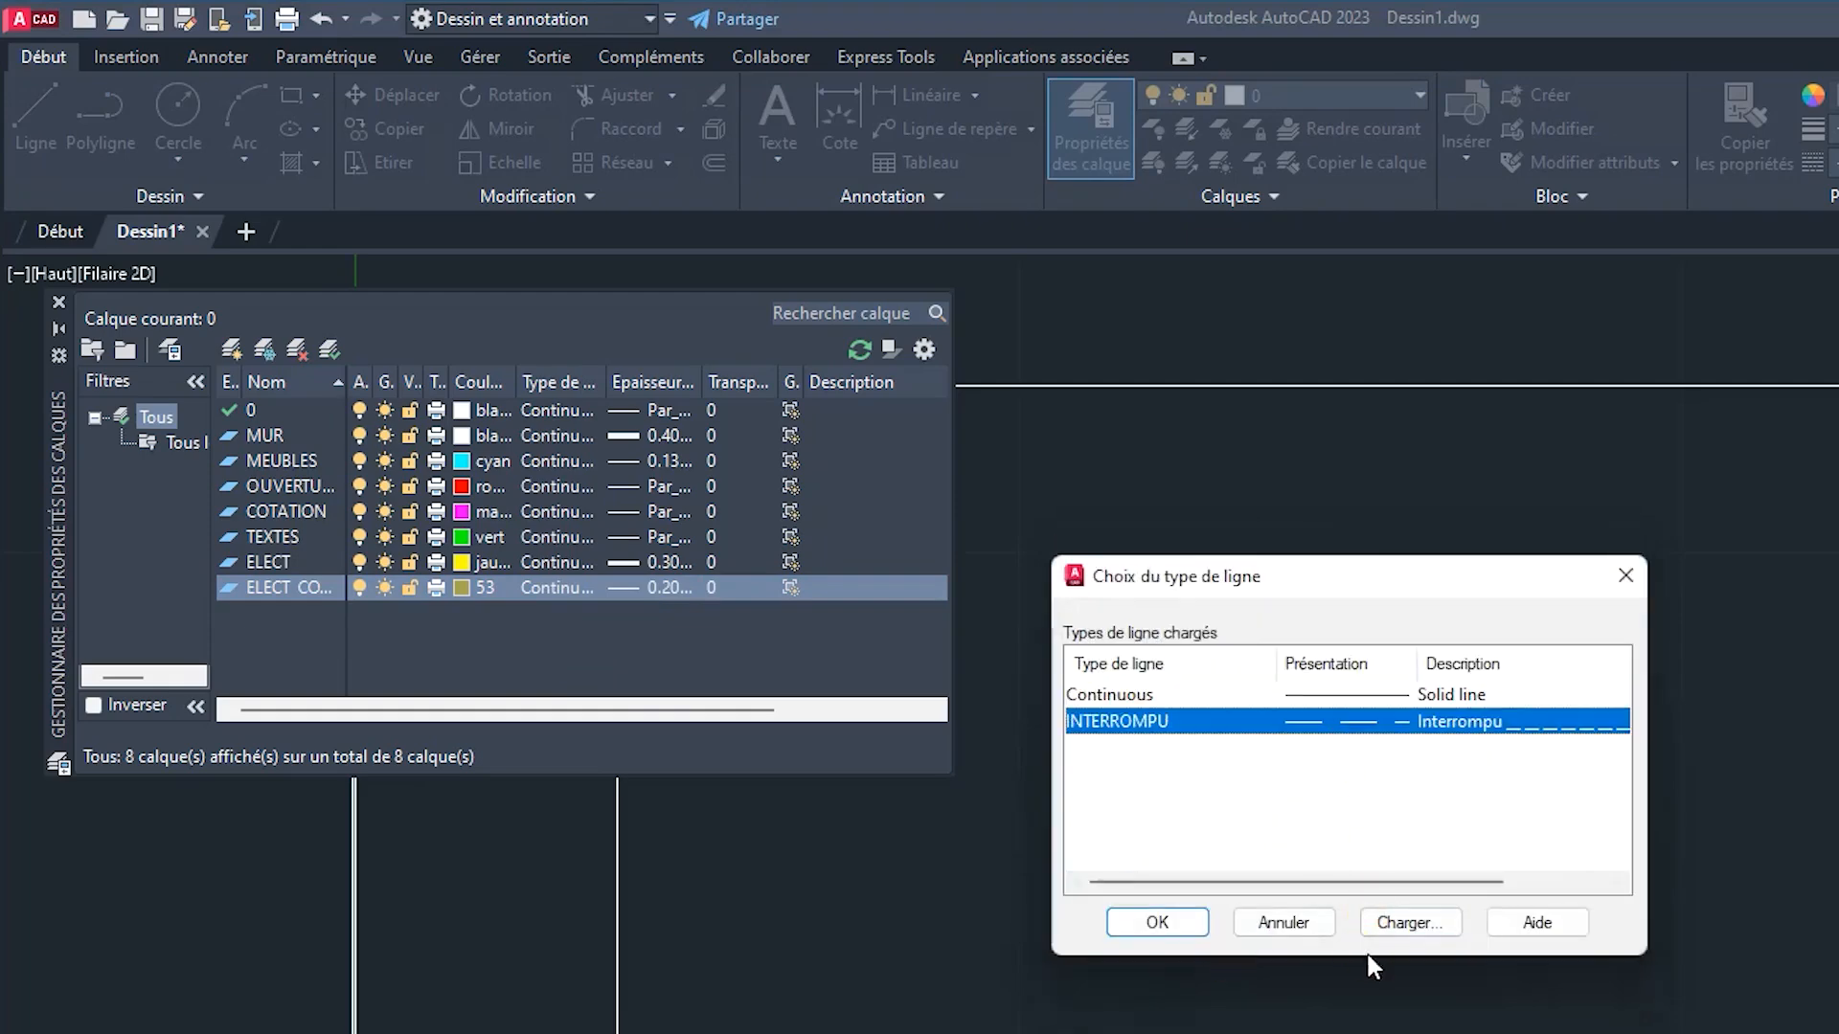
click(1173, 925)
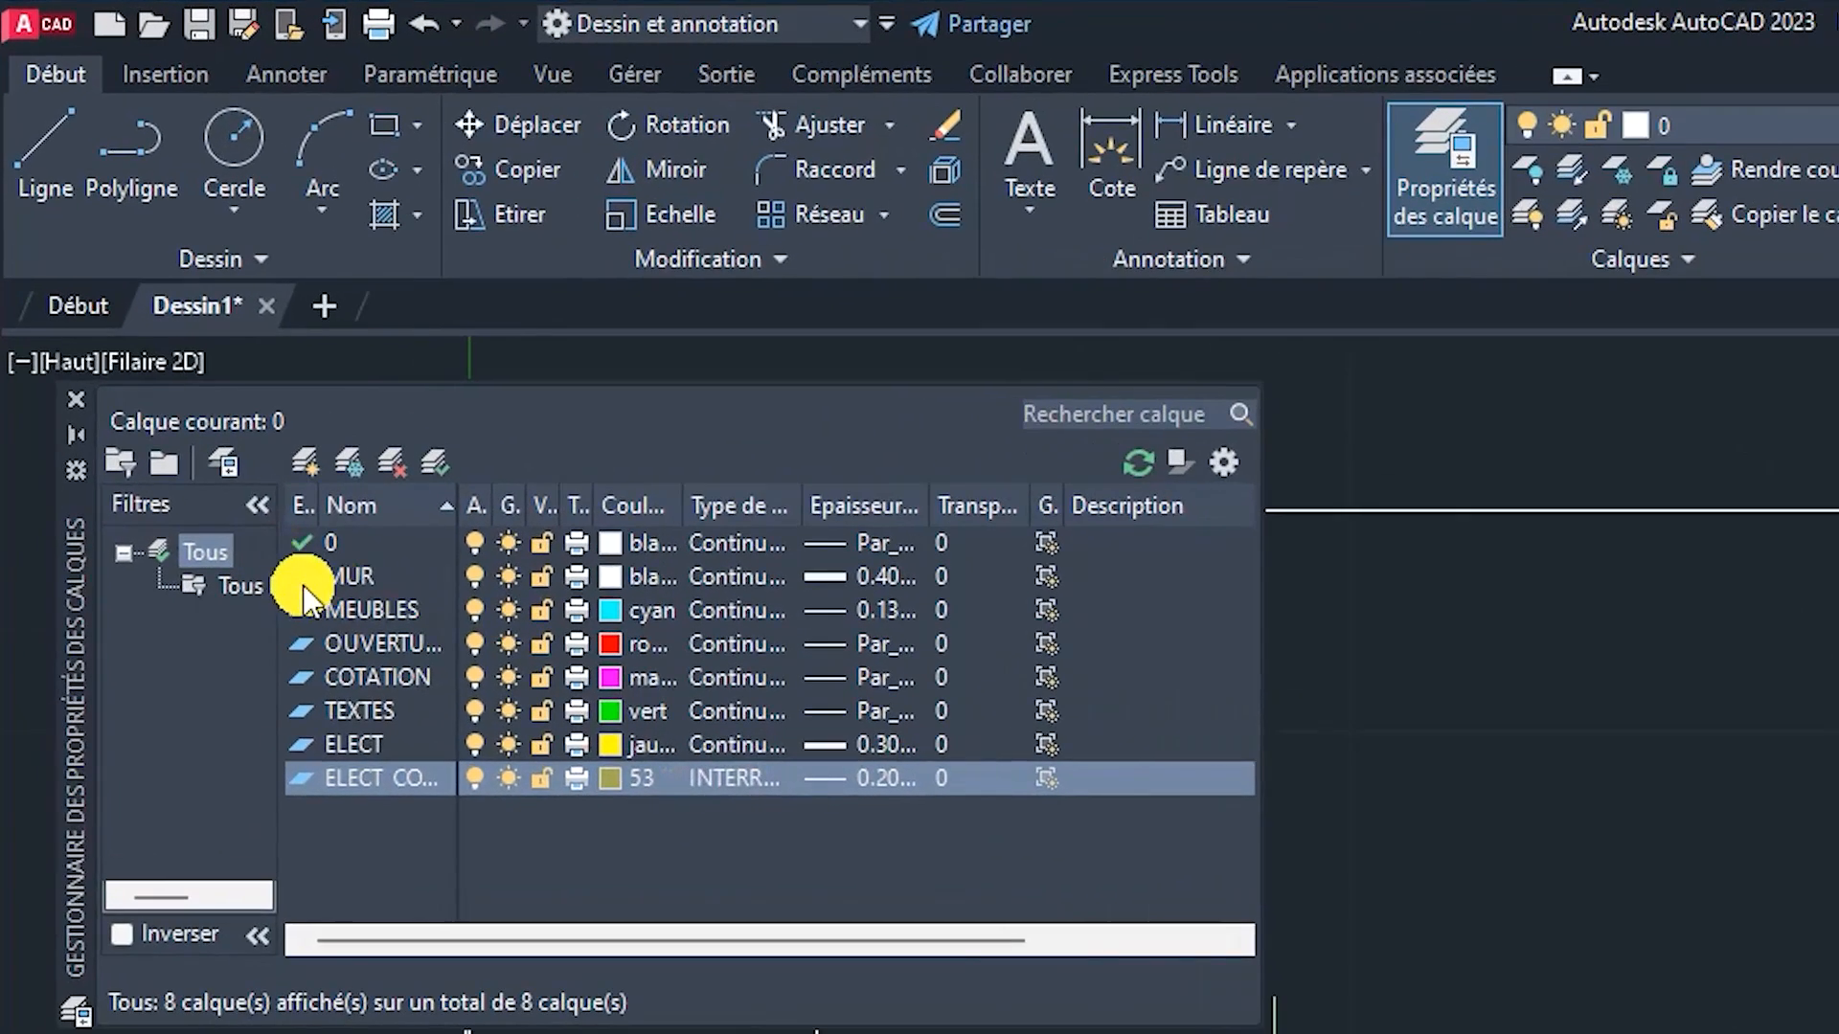
Step: Make MUR the current layer and transfer the existing room rectangle from layer 0 to MUR
double_click(228, 435)
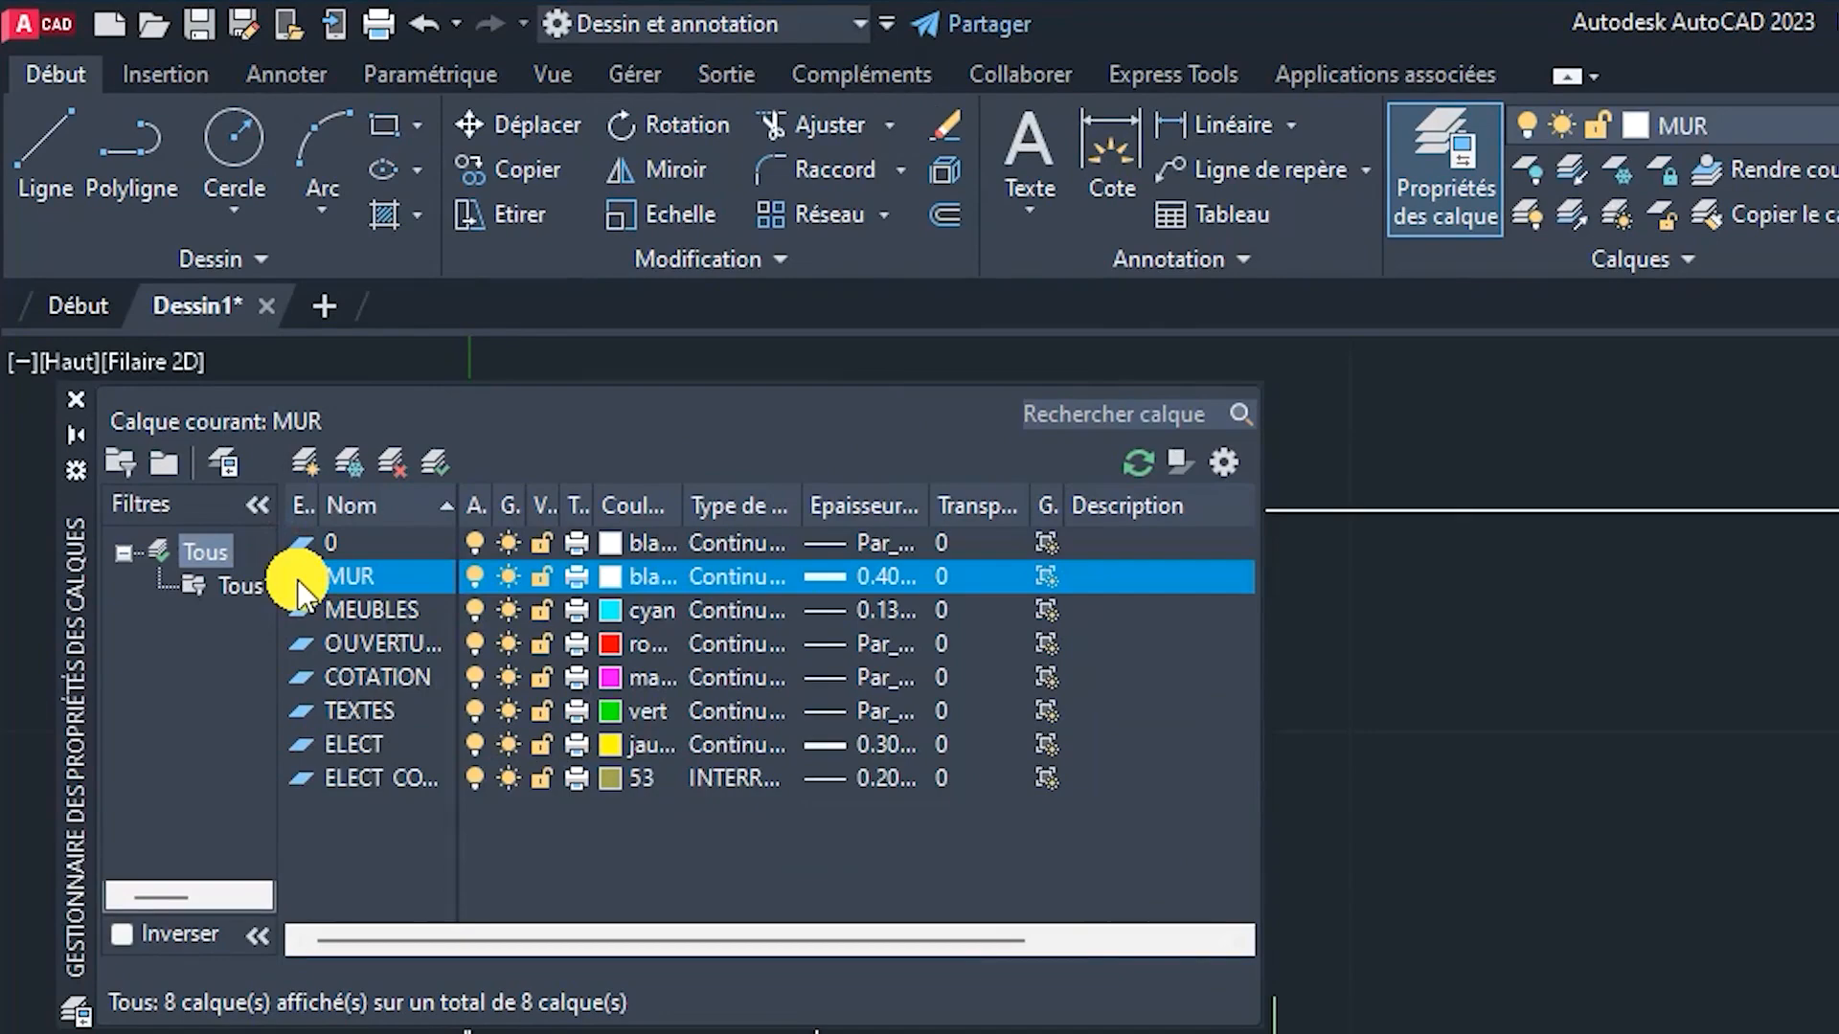
click(76, 400)
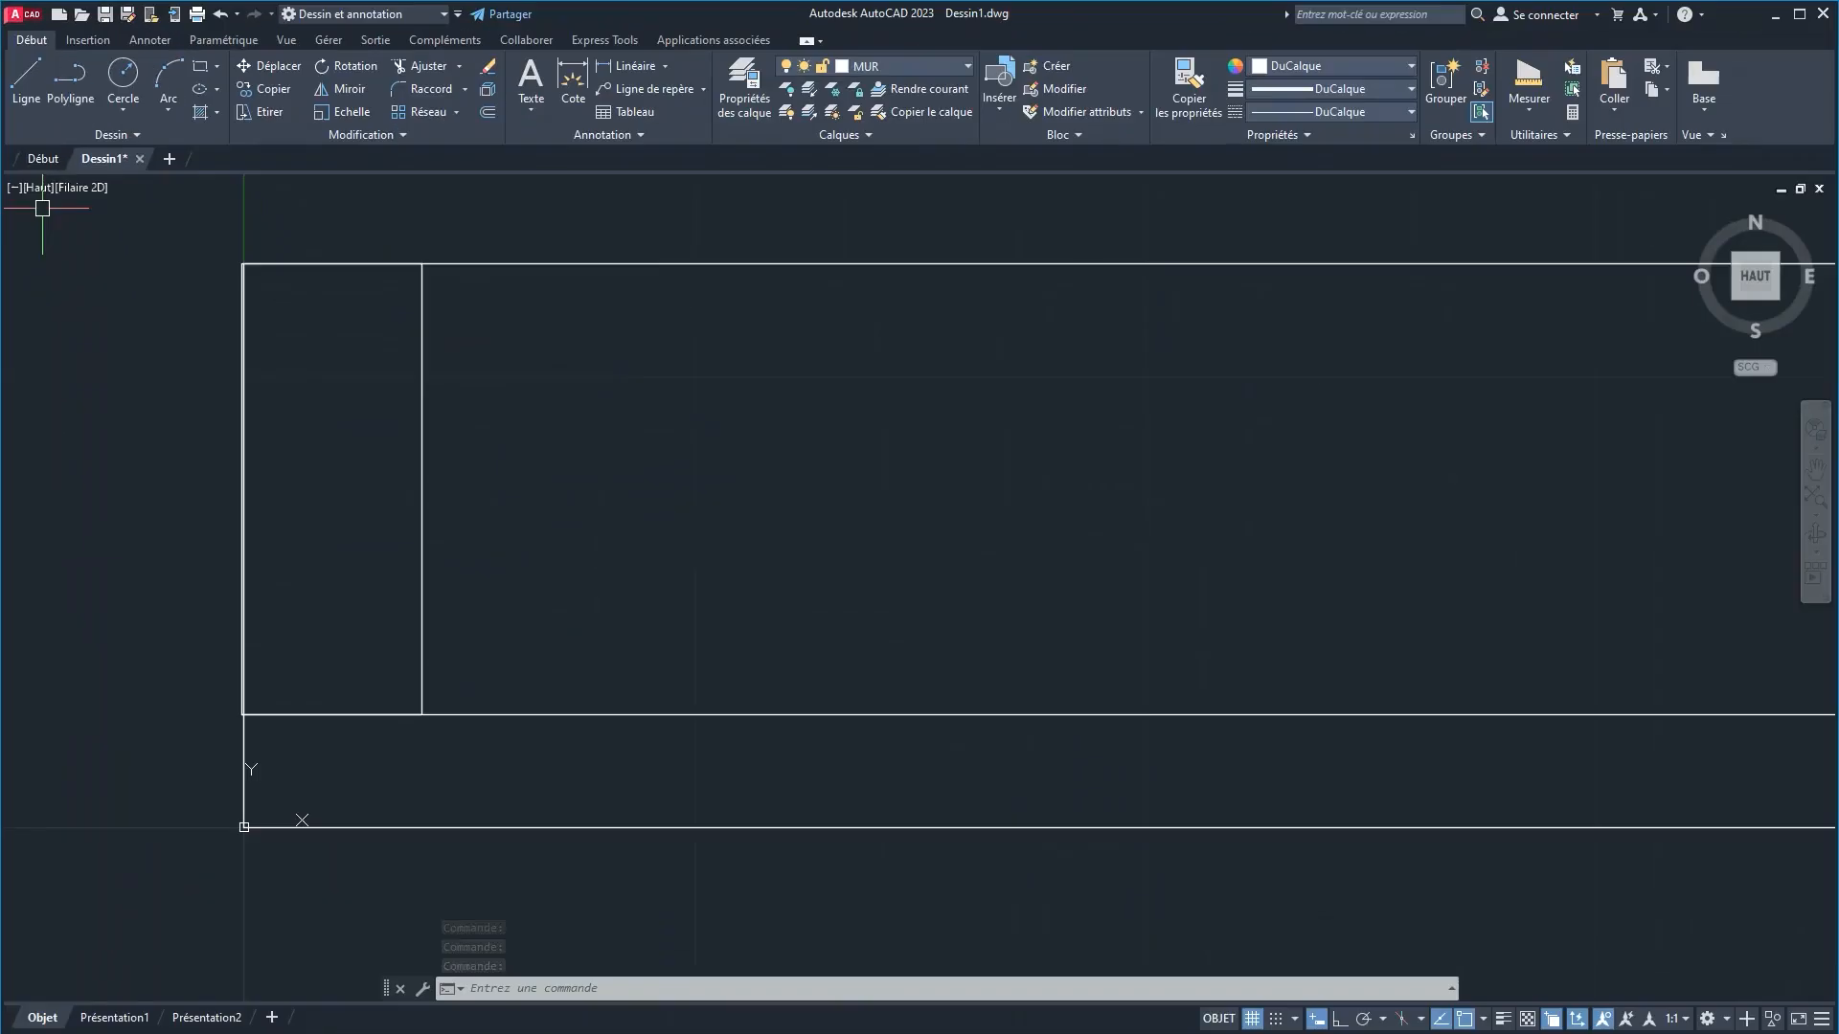
click(576, 578)
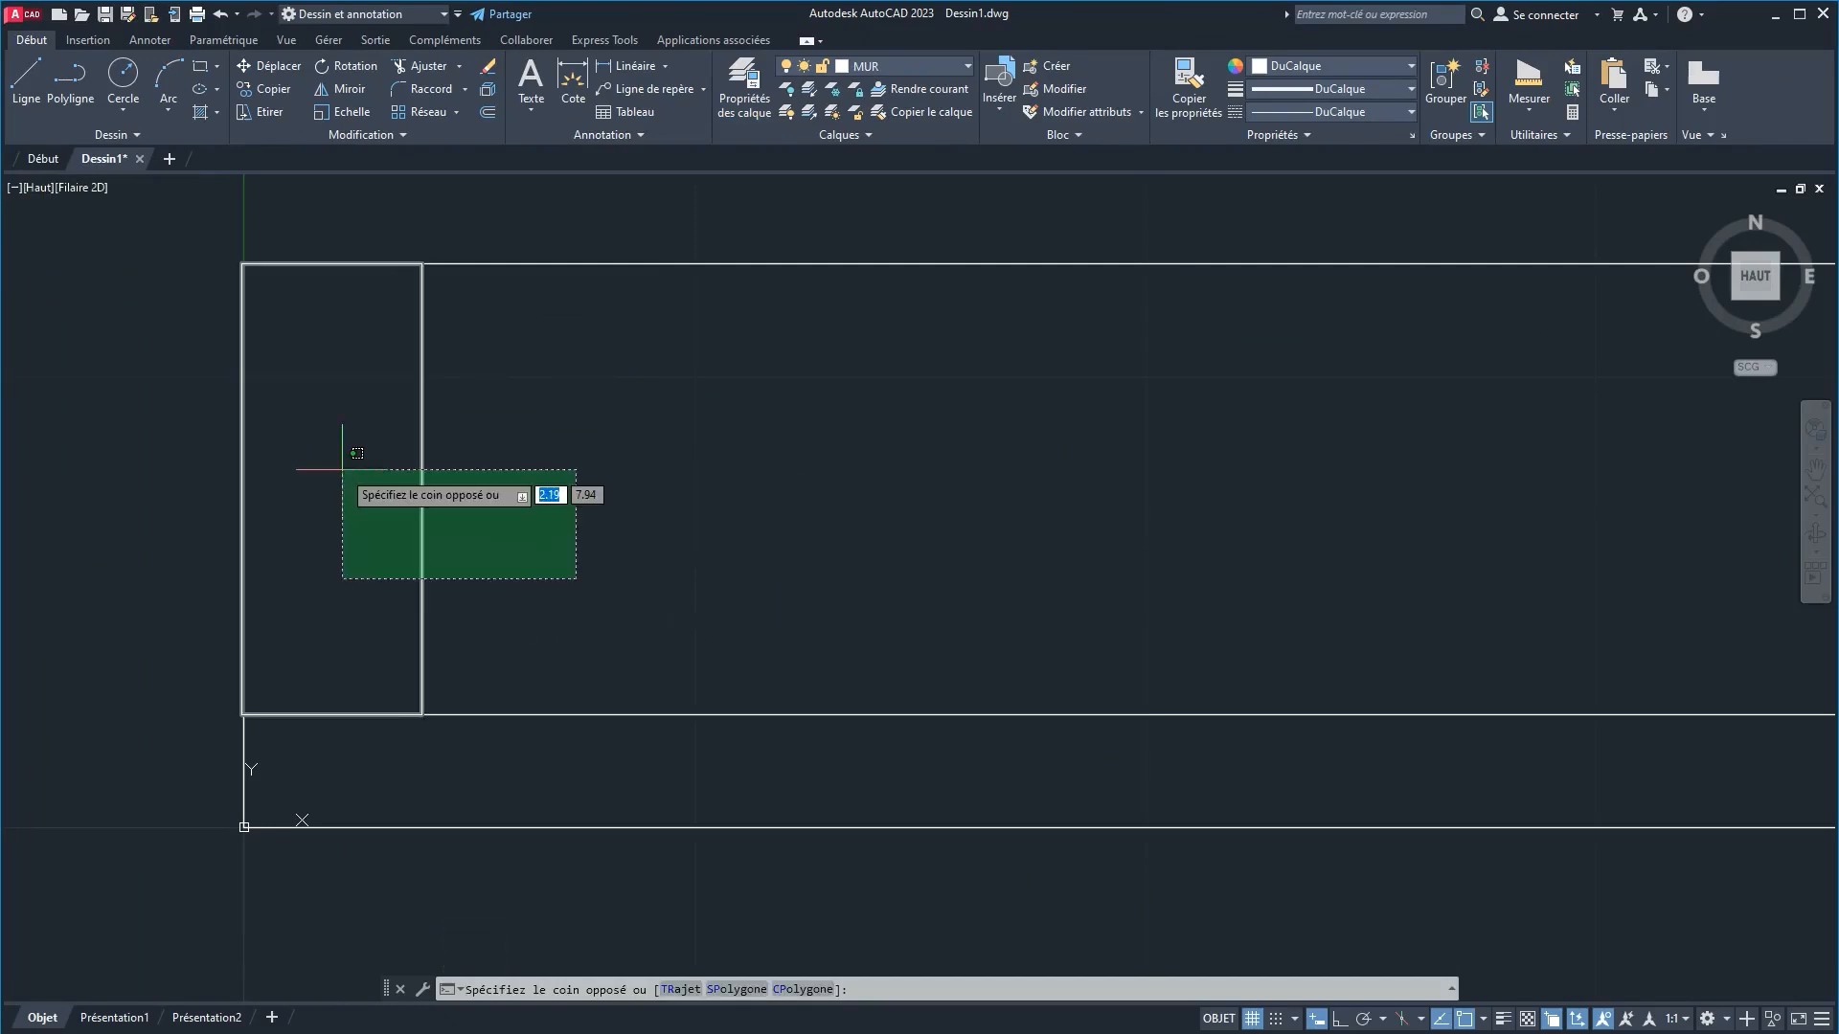
click(343, 469)
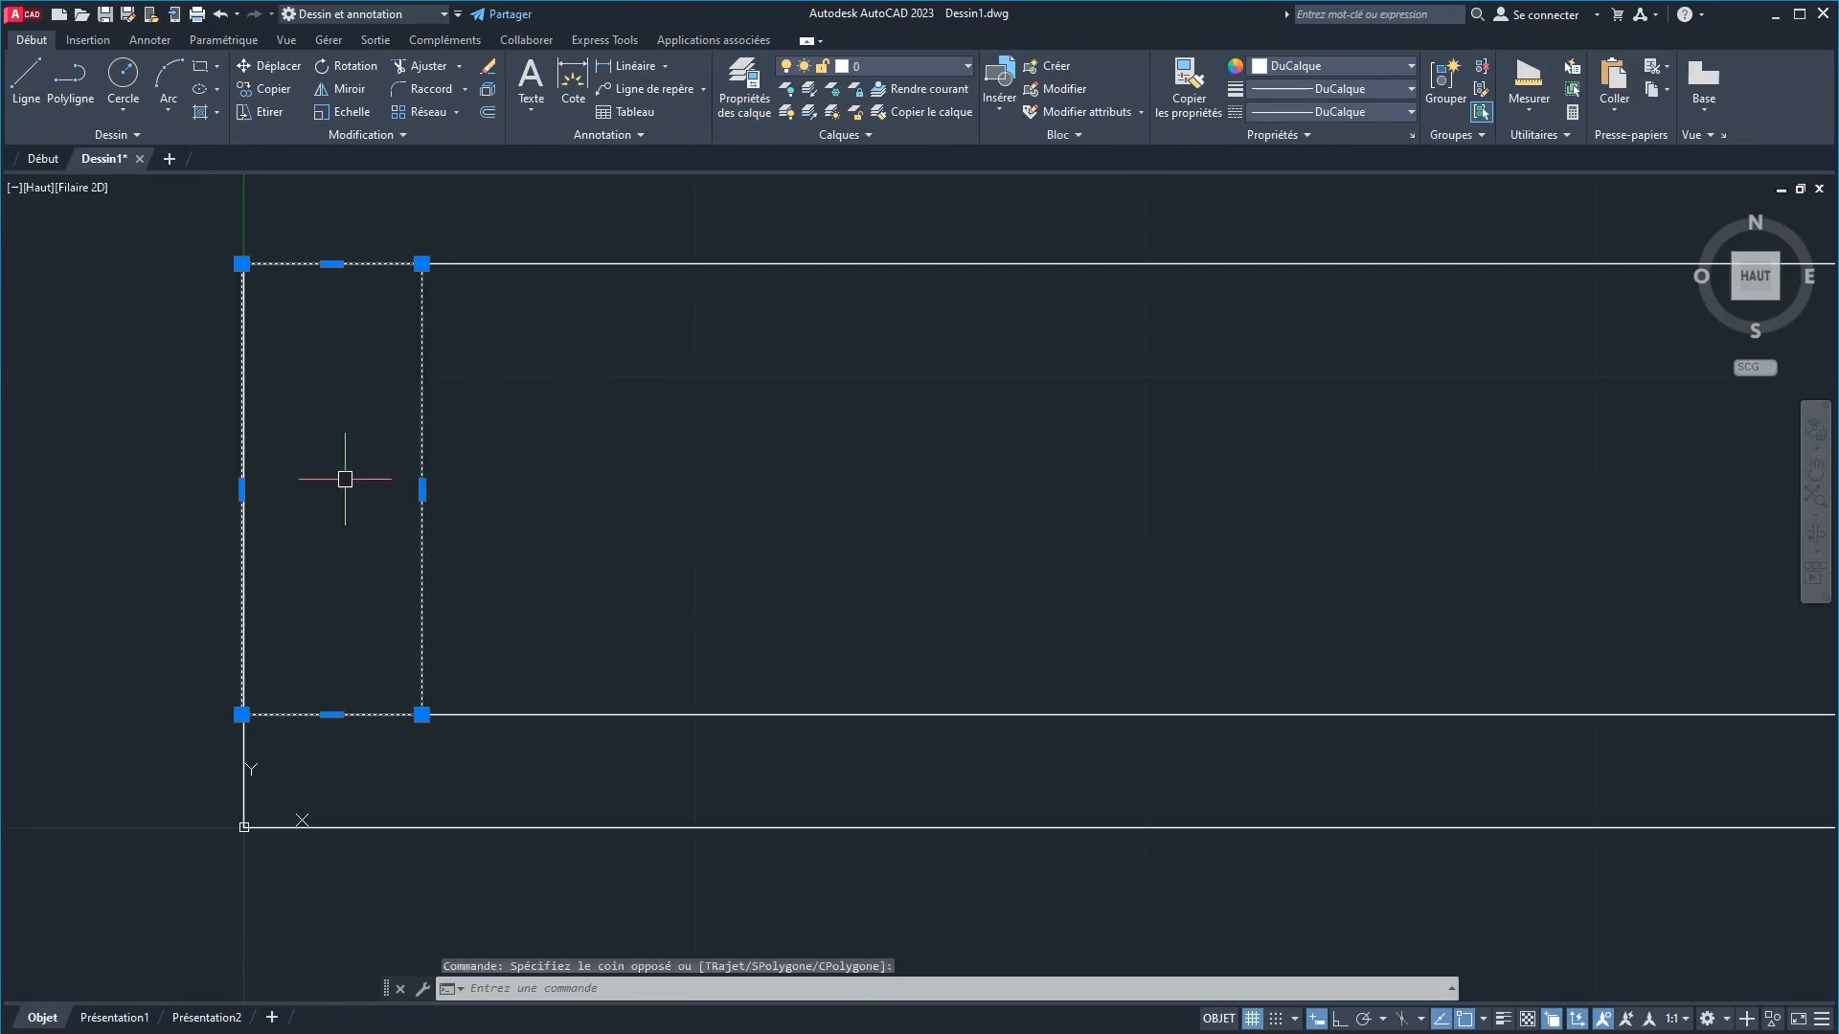
click(852, 63)
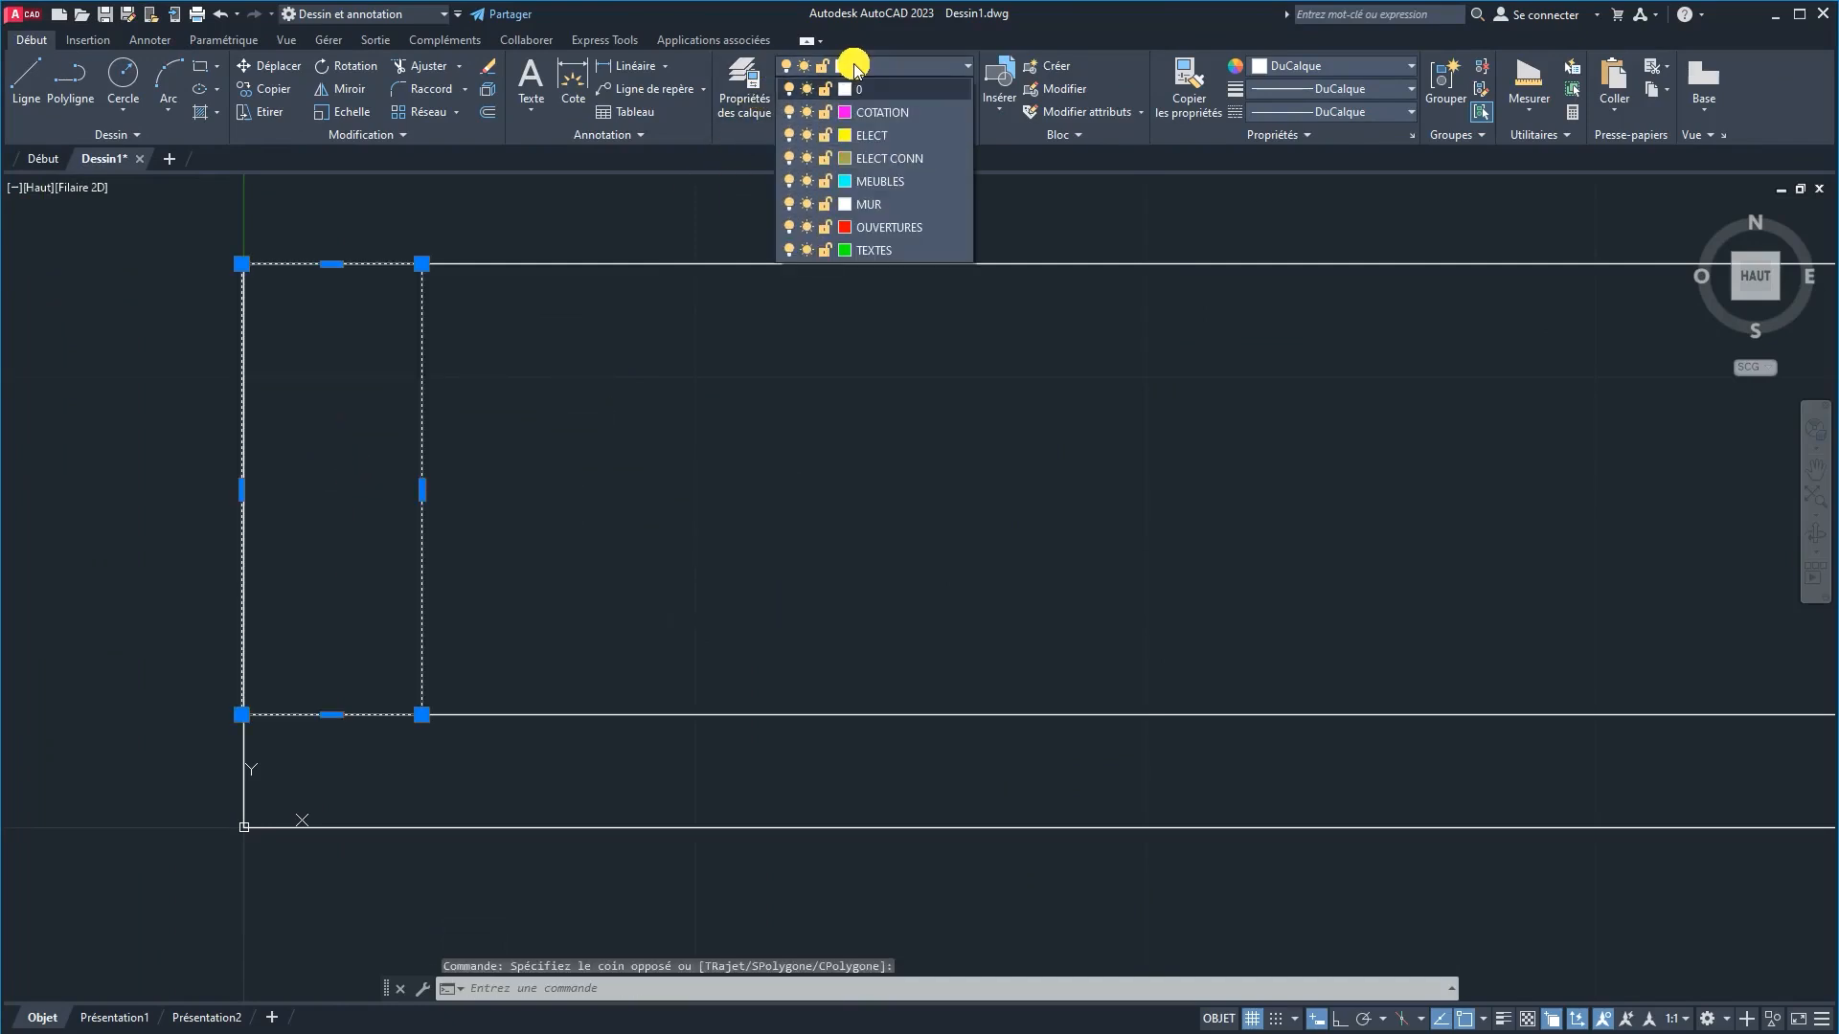
click(865, 203)
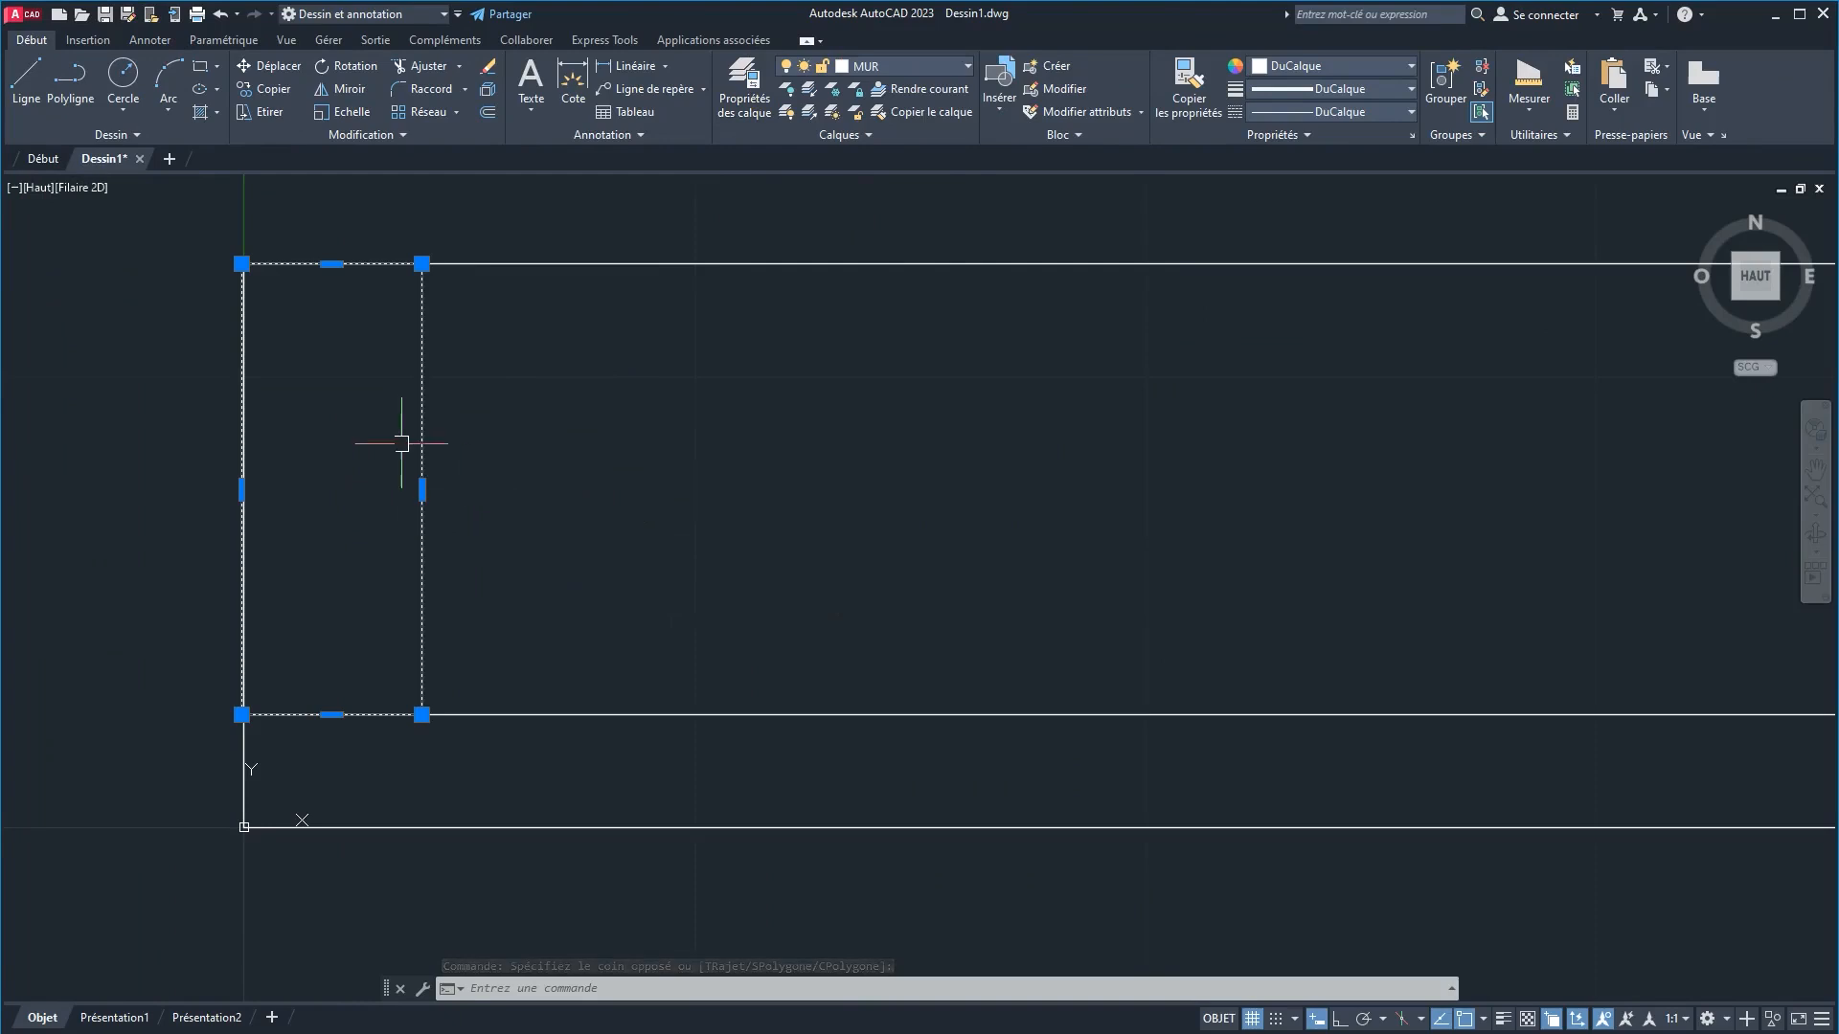
key(Escape)
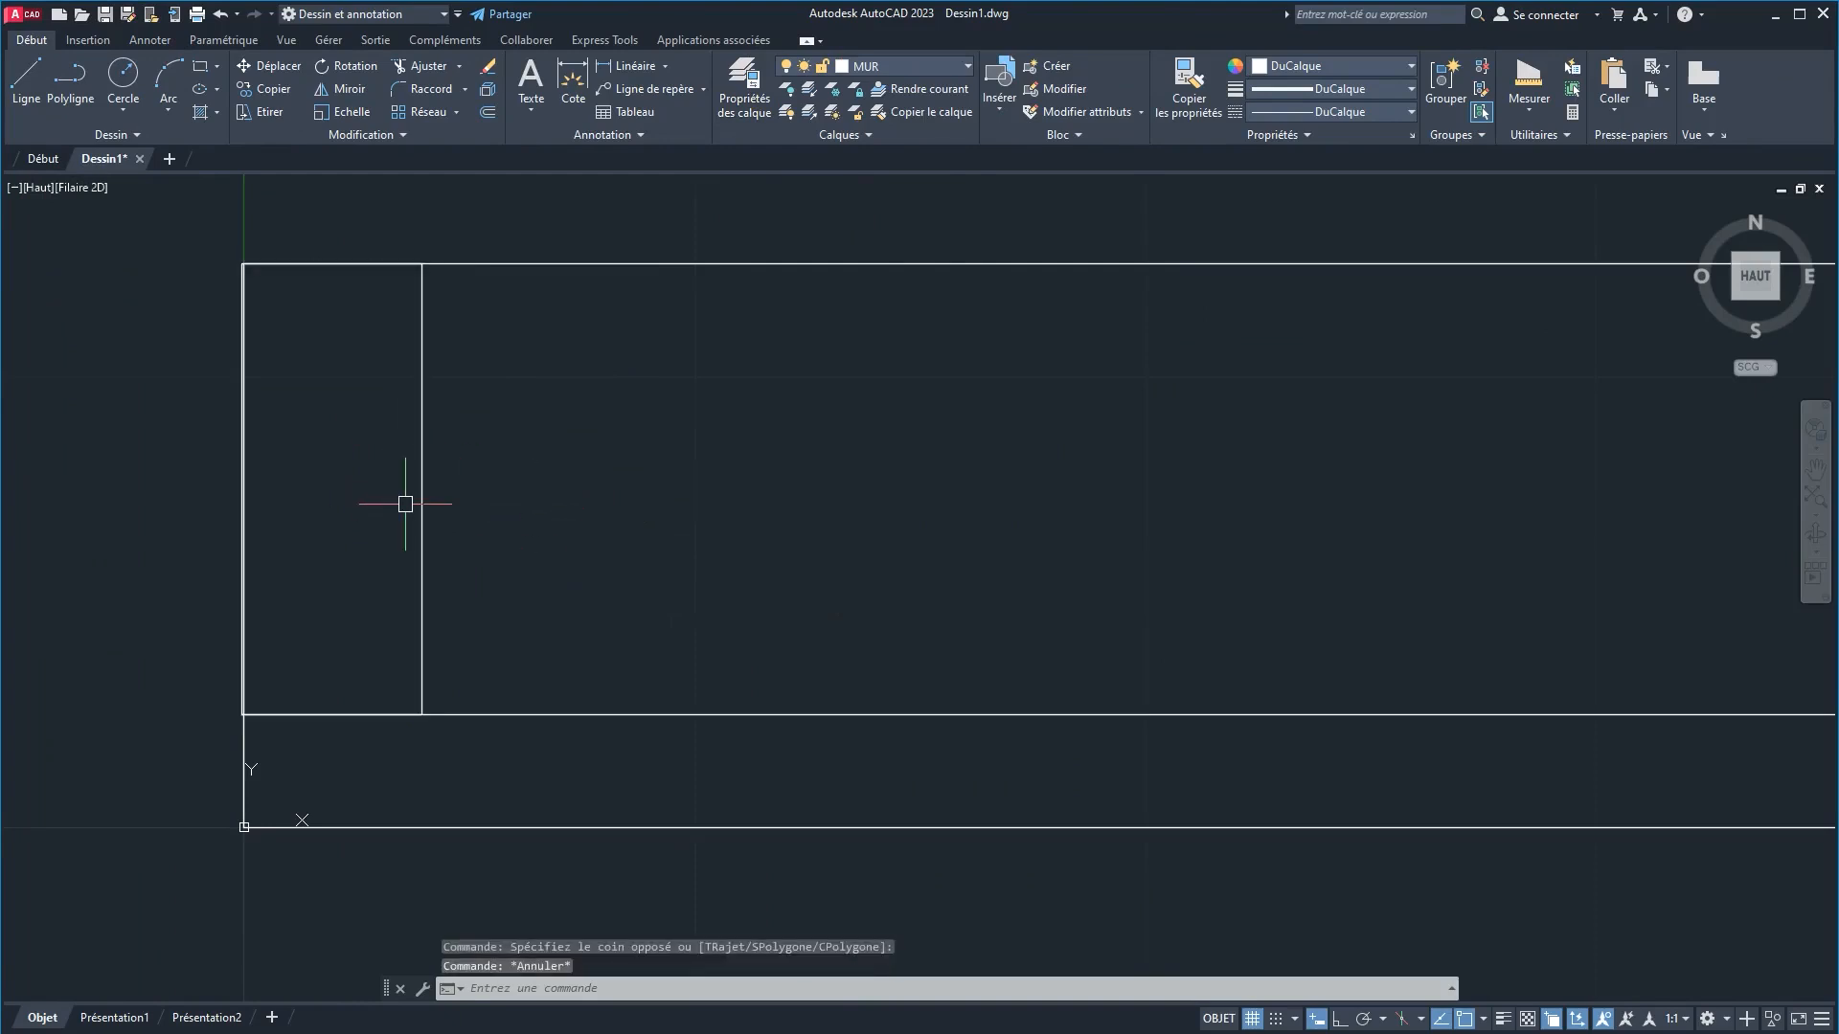
Step: Turn on the lineweight display and set the MUR layer's lineweight to 0.35 mm
click(1502, 1020)
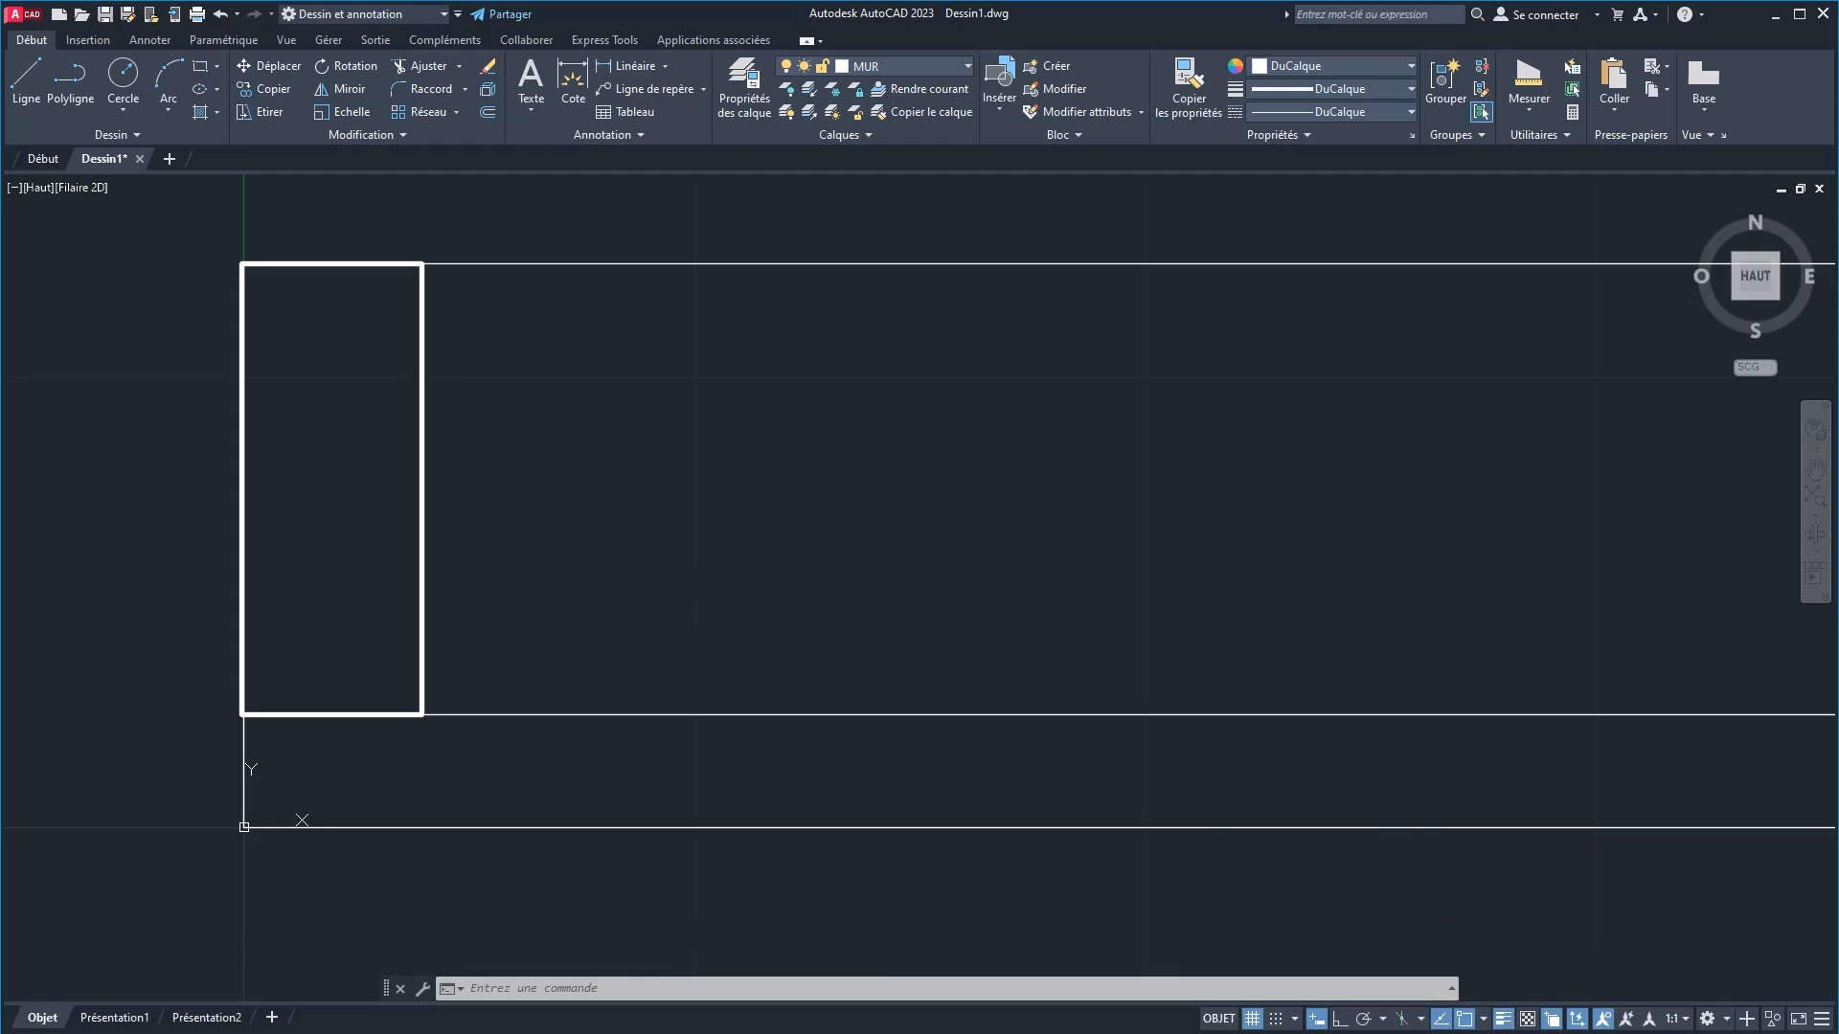
scroll(401, 296, up, 2)
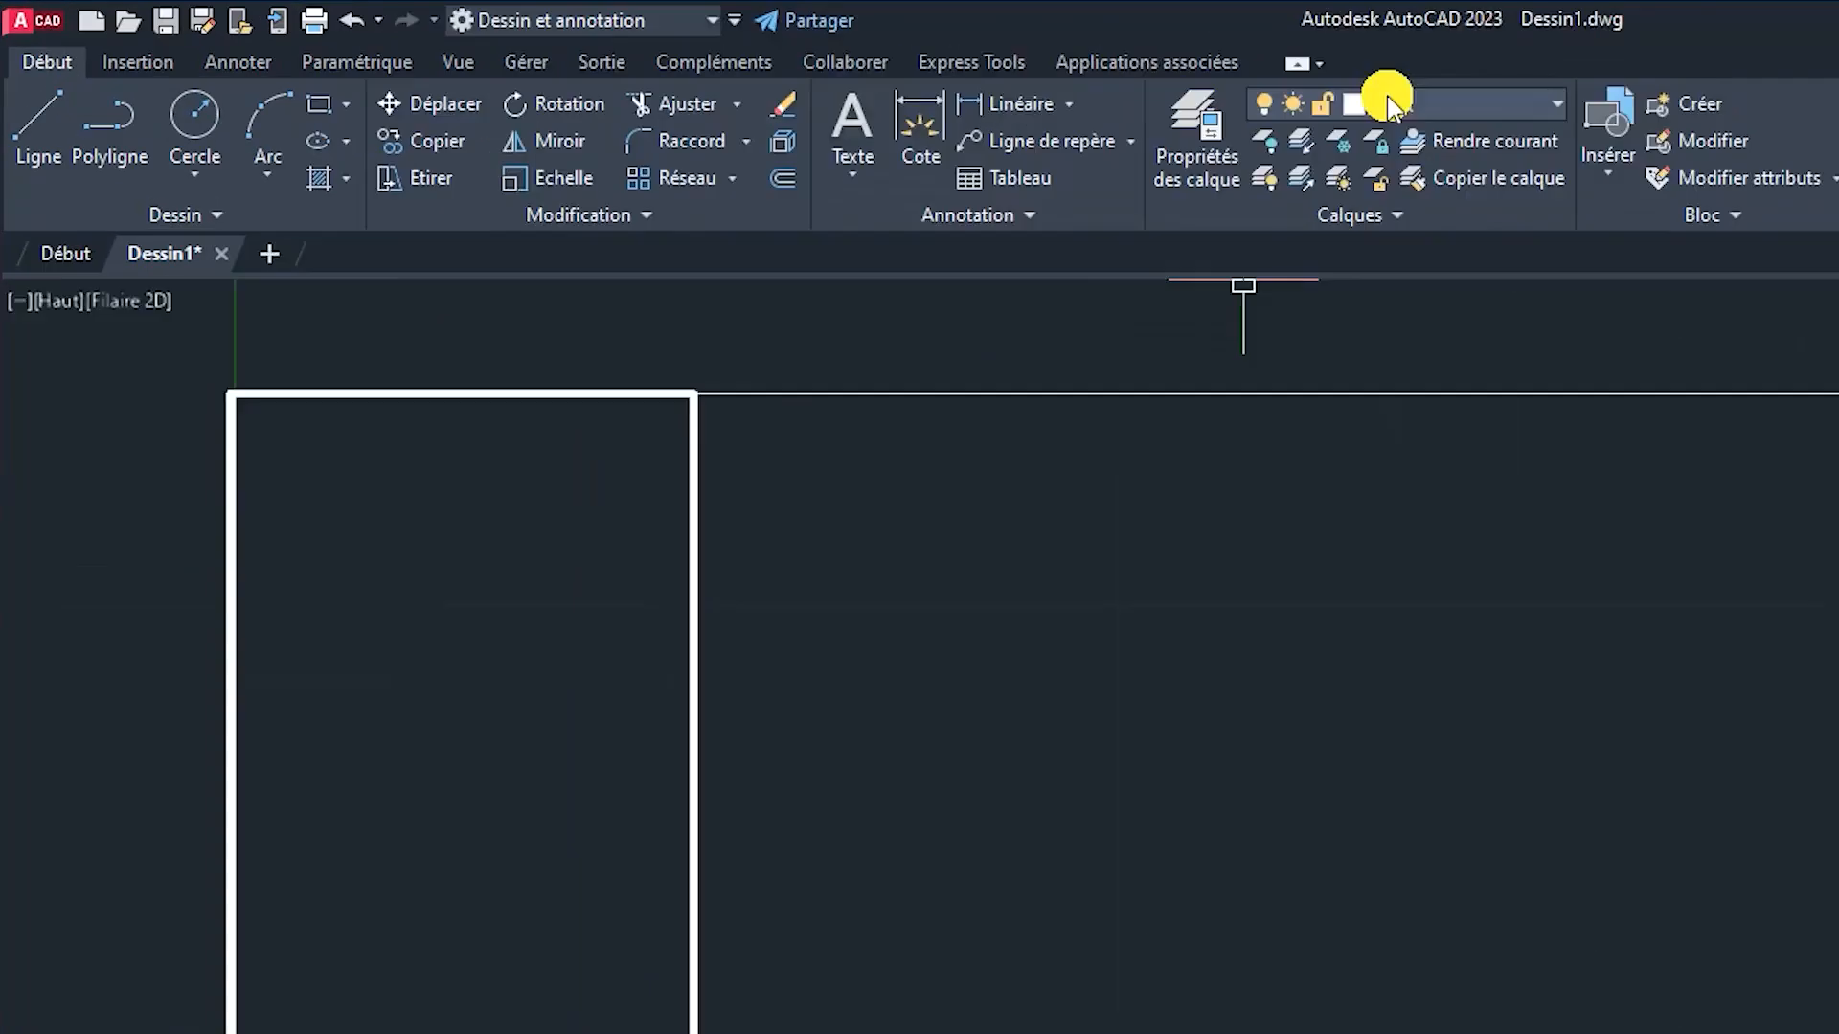
click(1400, 154)
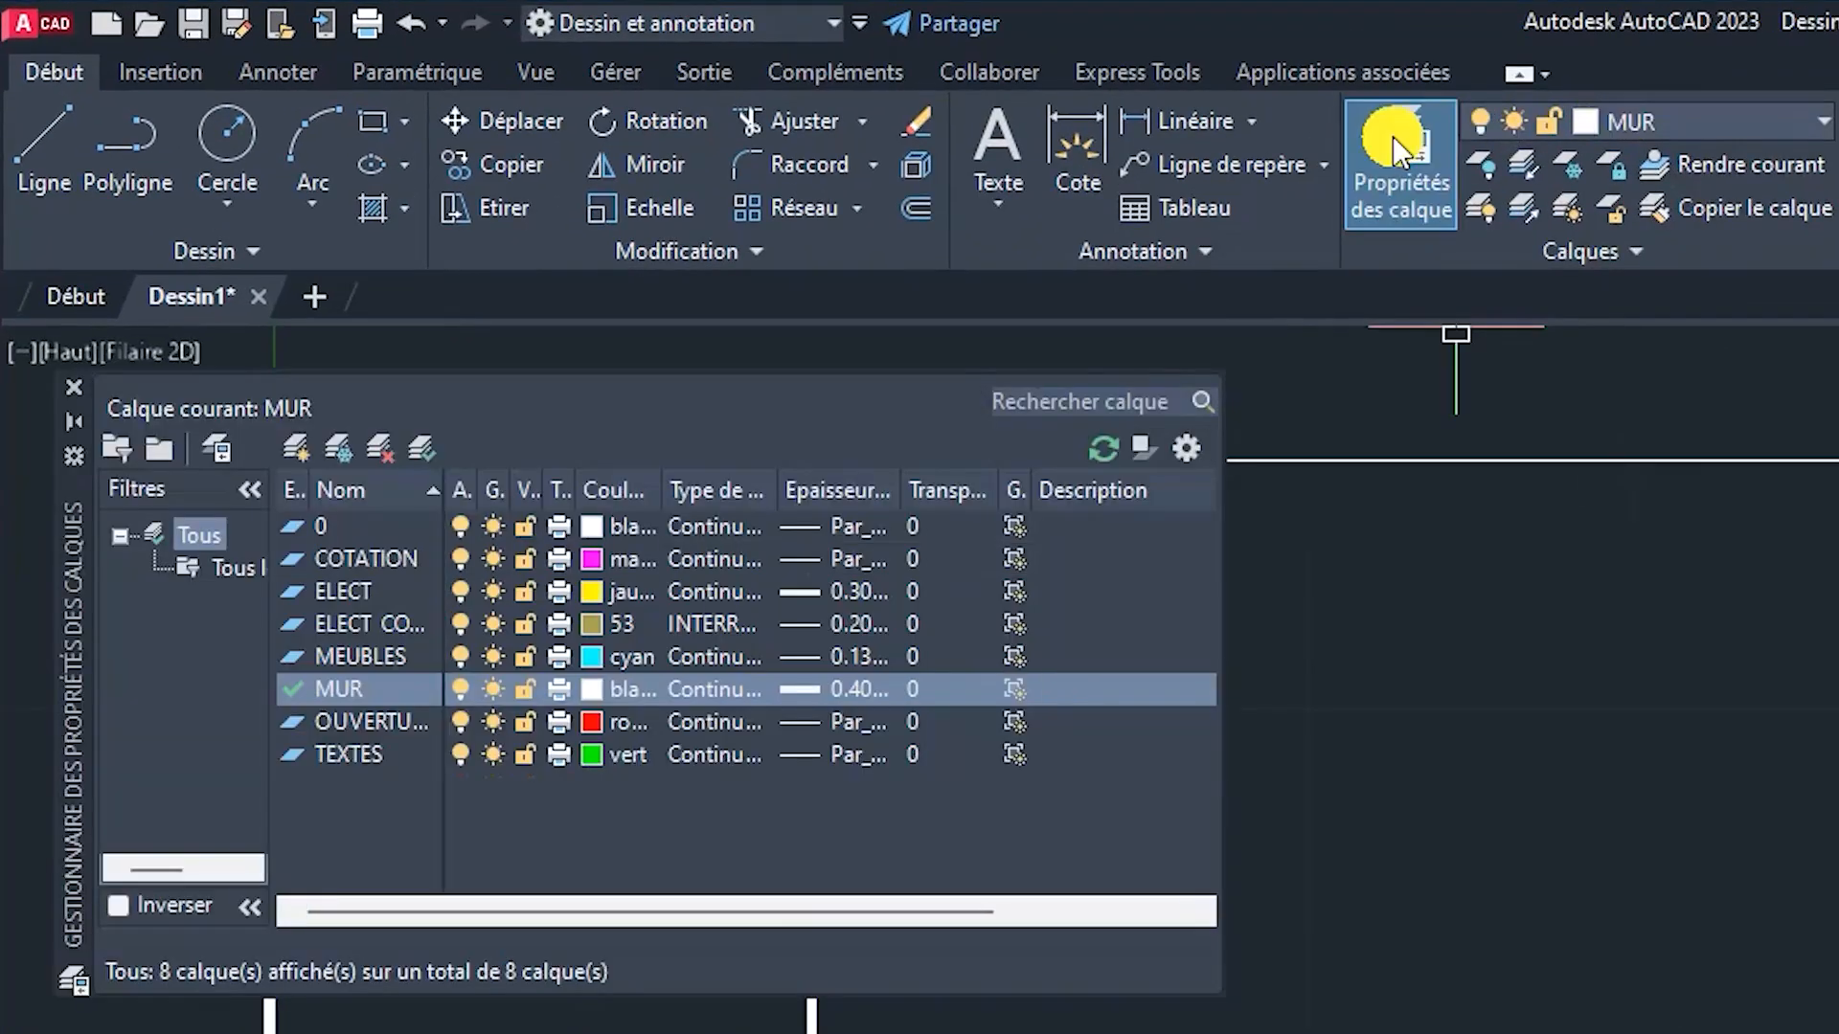
click(793, 693)
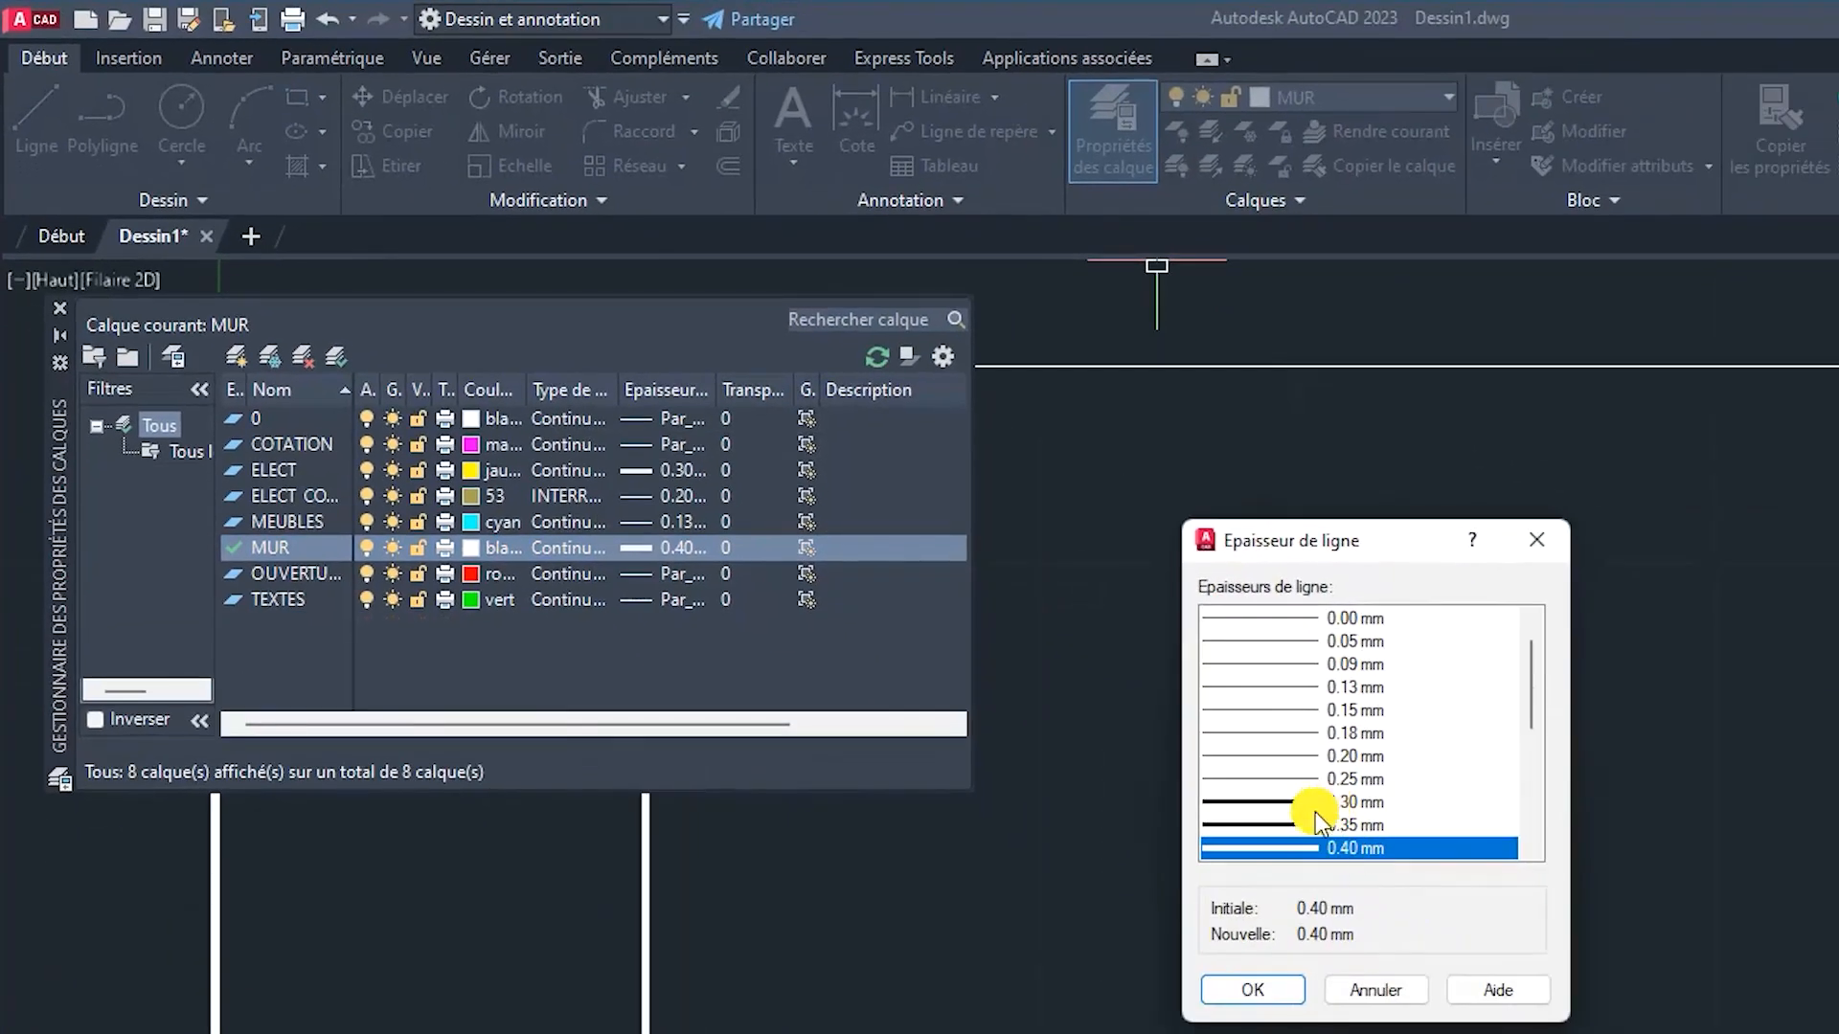
click(1629, 1033)
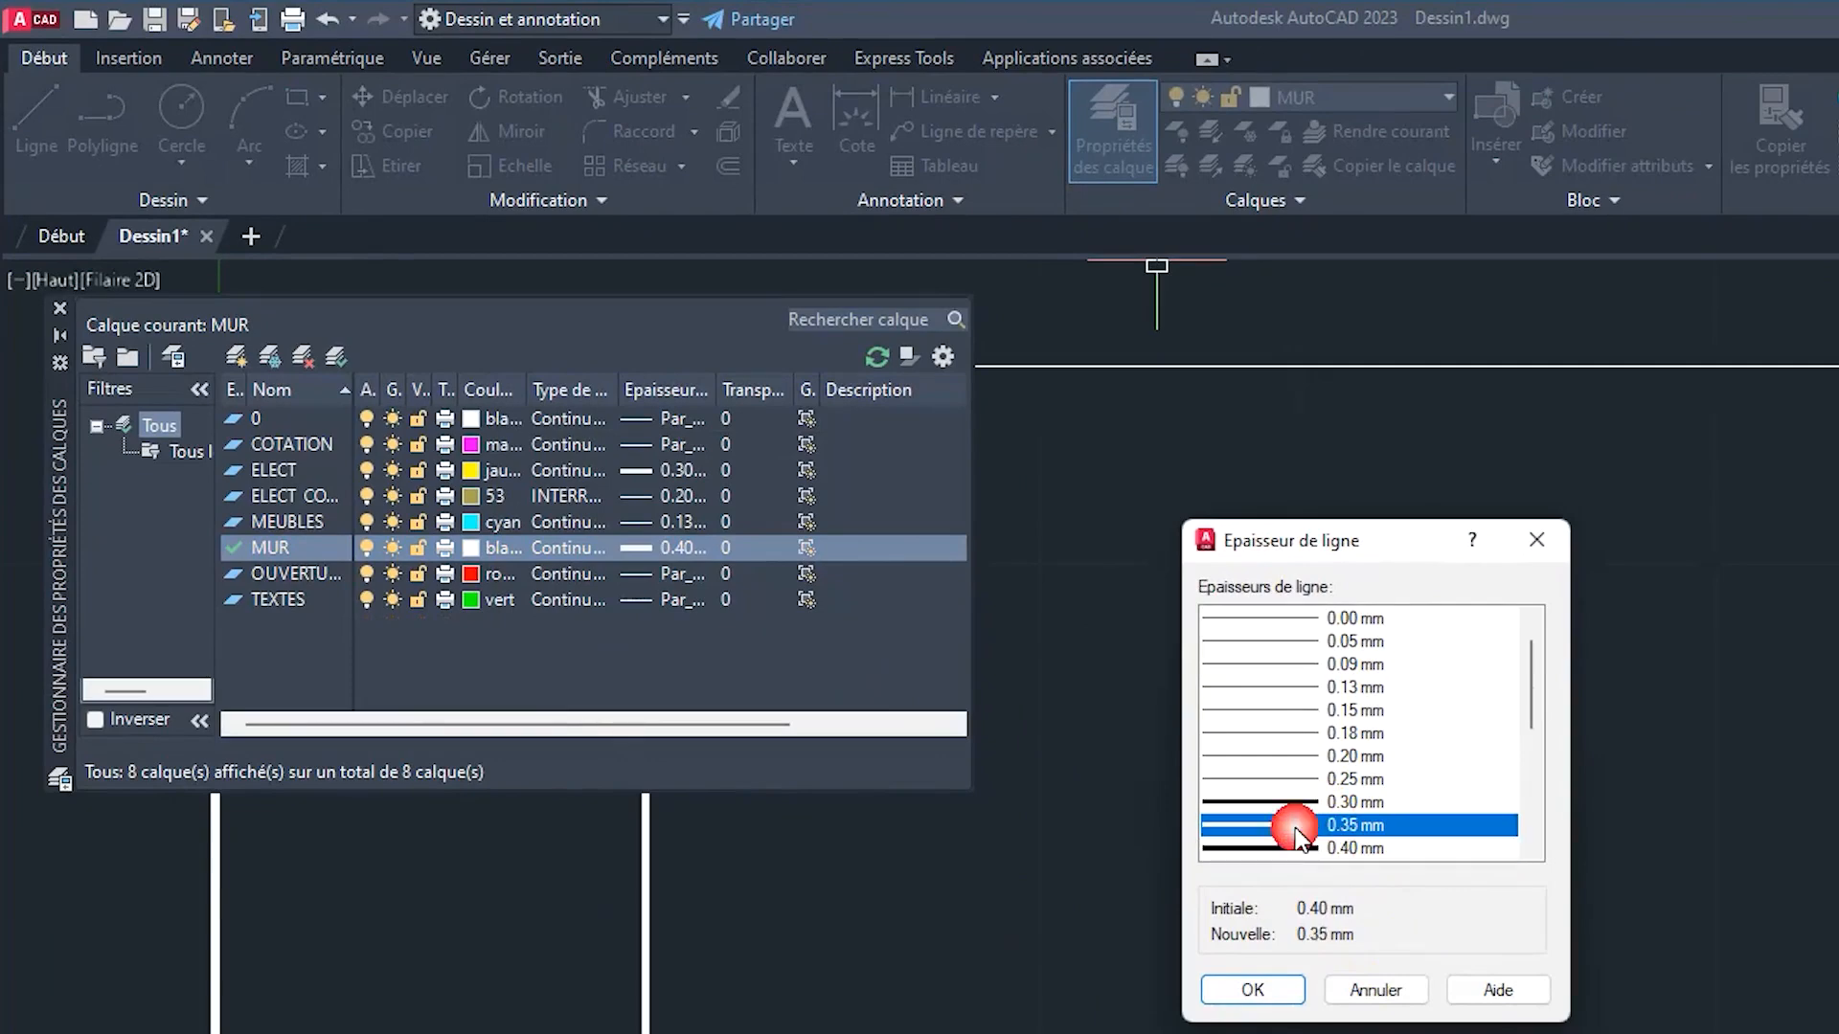
click(1263, 989)
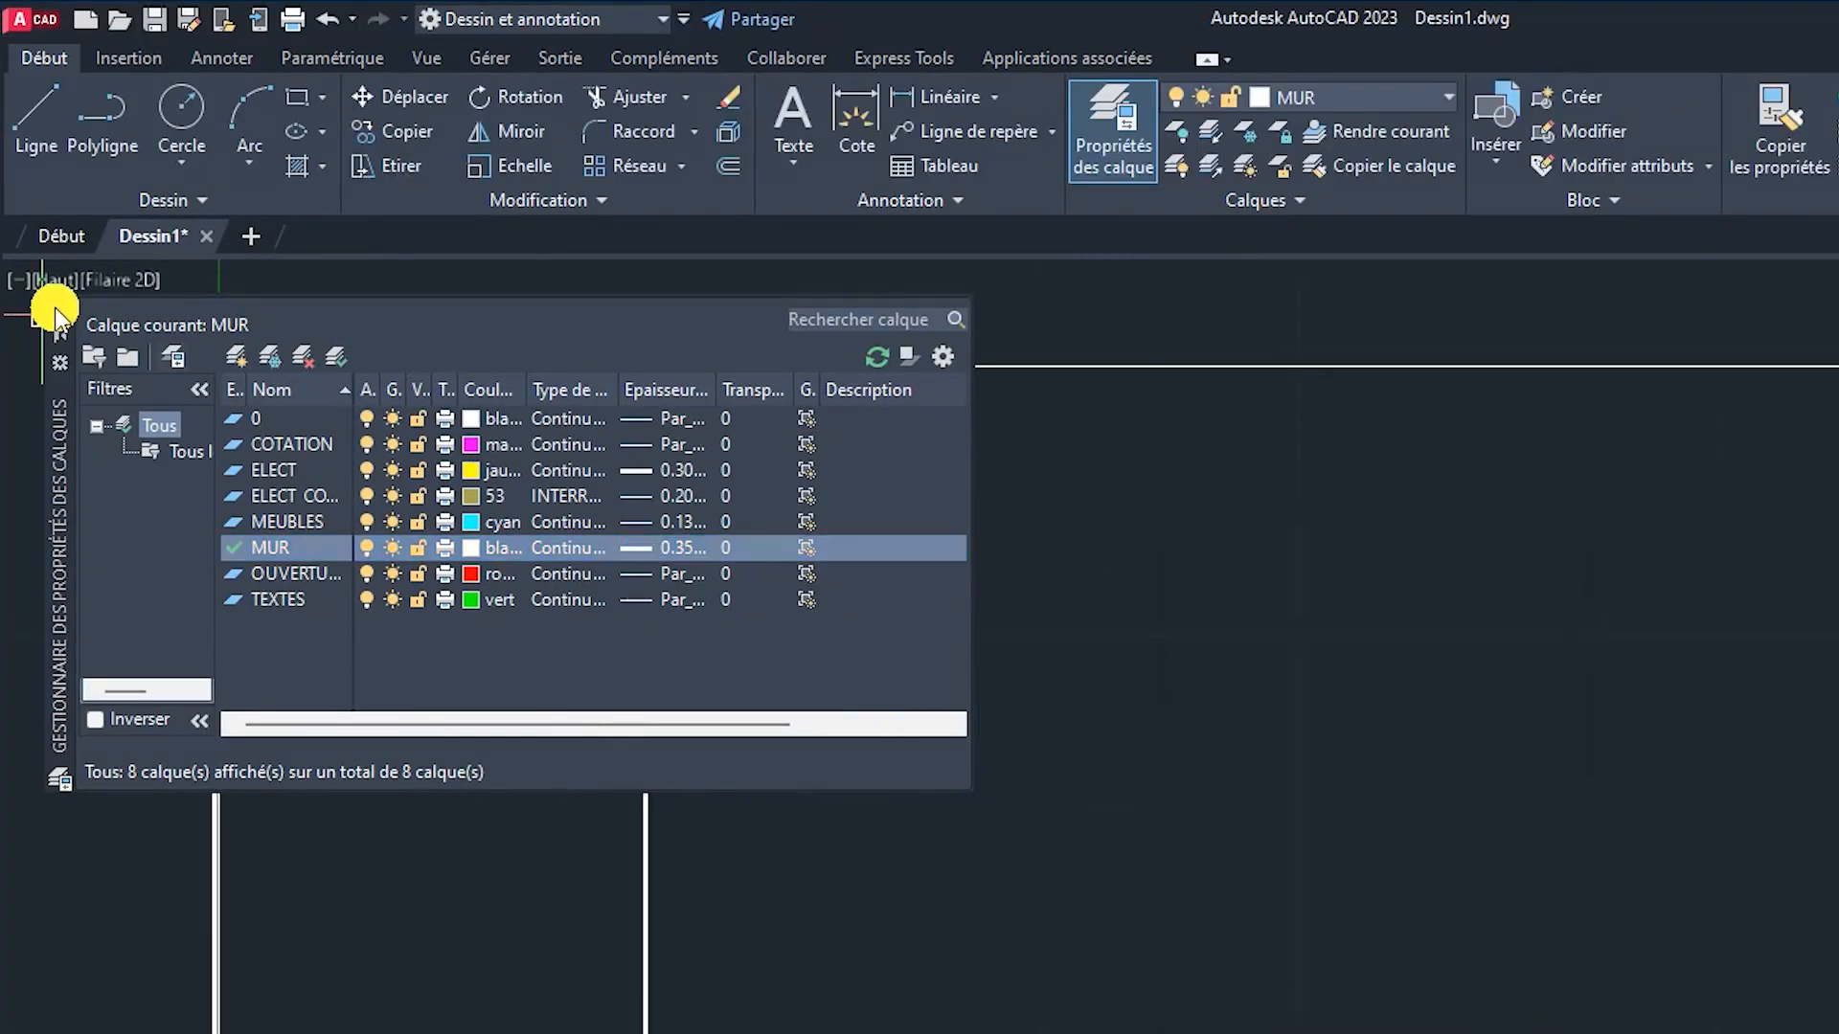
click(58, 306)
Step: Move the room rectangle by its lower-left corner onto the intersection of the vertical and horizontal base lines
scroll(389, 603, down, 2)
scroll(384, 615, up, 2)
middle_drag(384, 615, 398, 575)
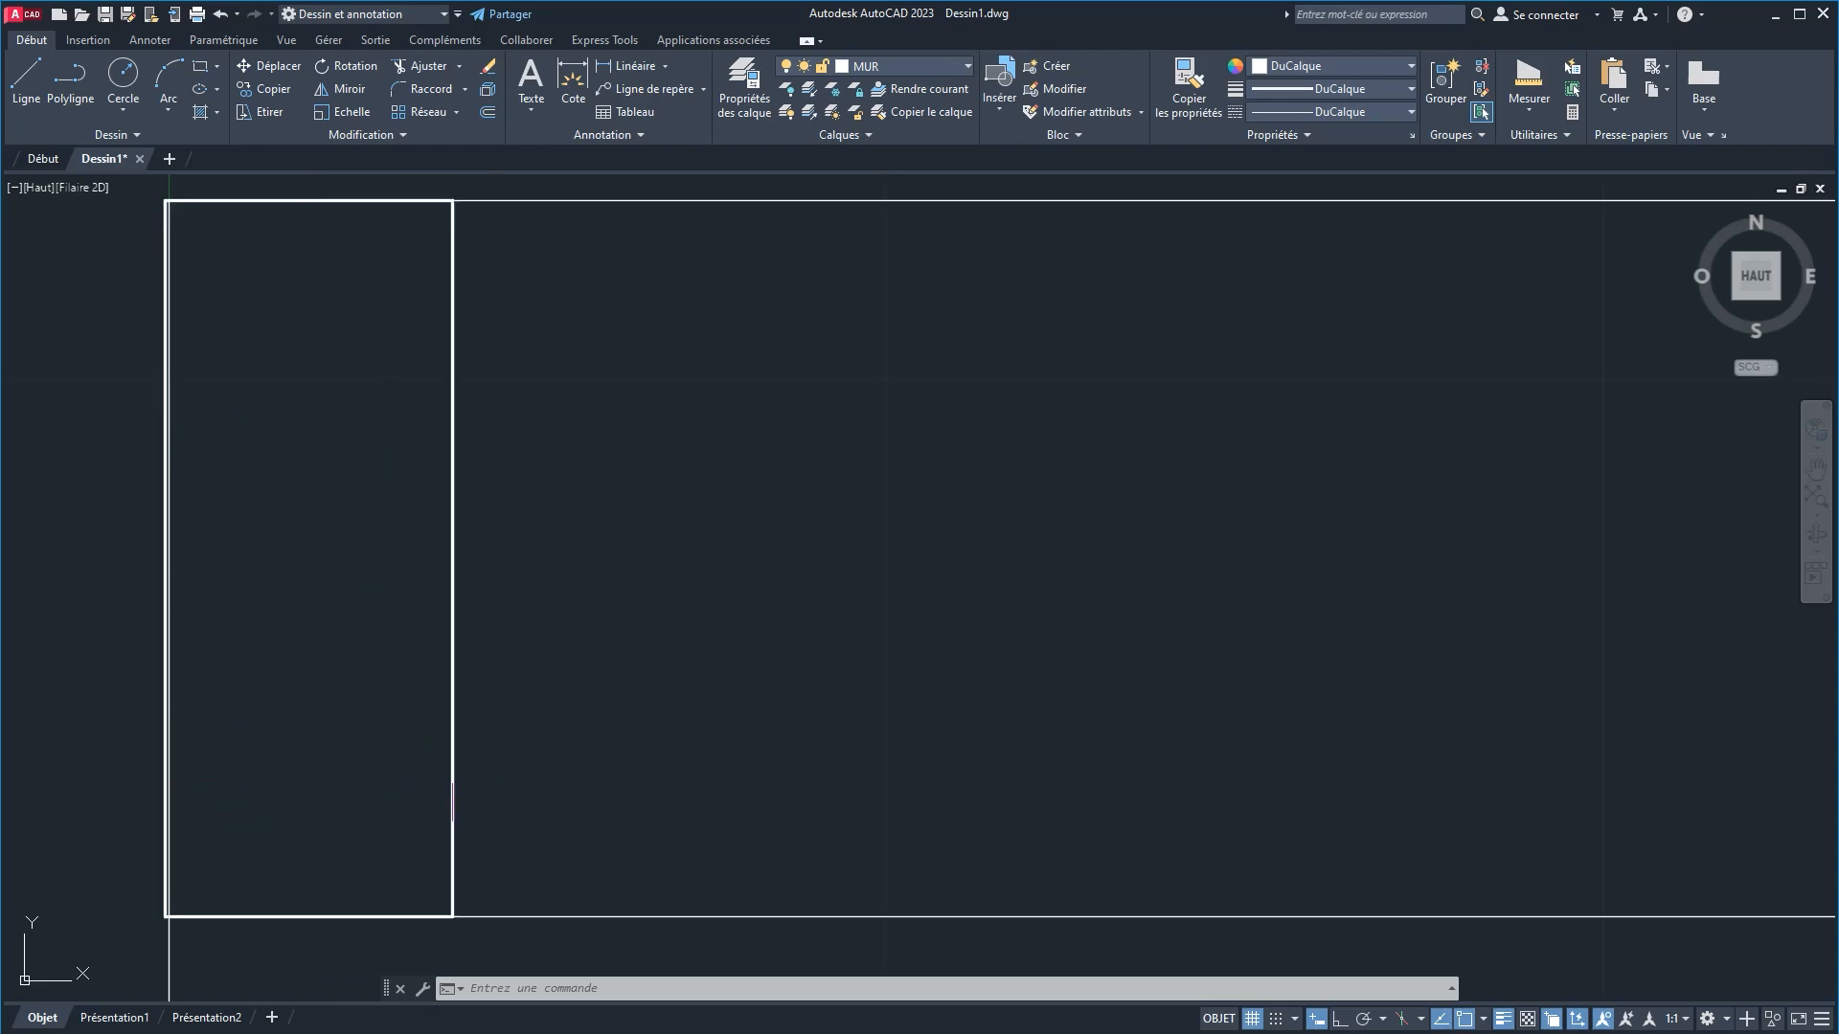
click(452, 775)
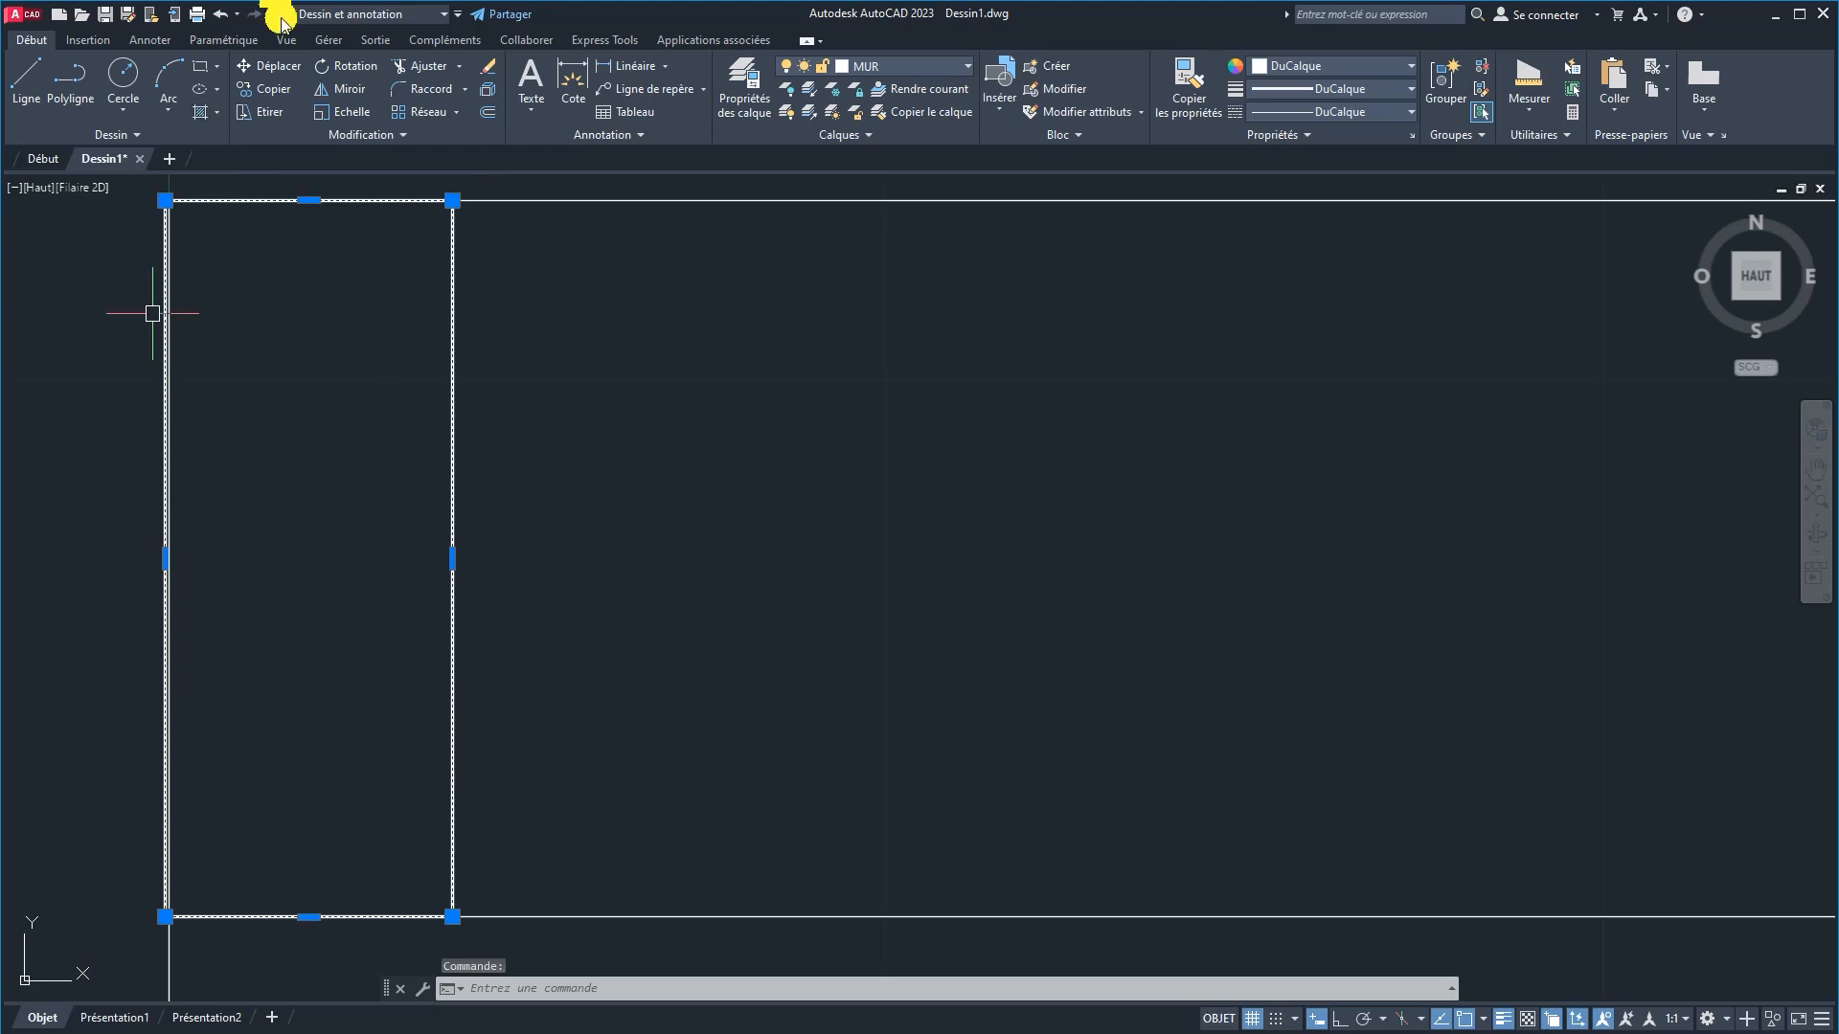
click(268, 65)
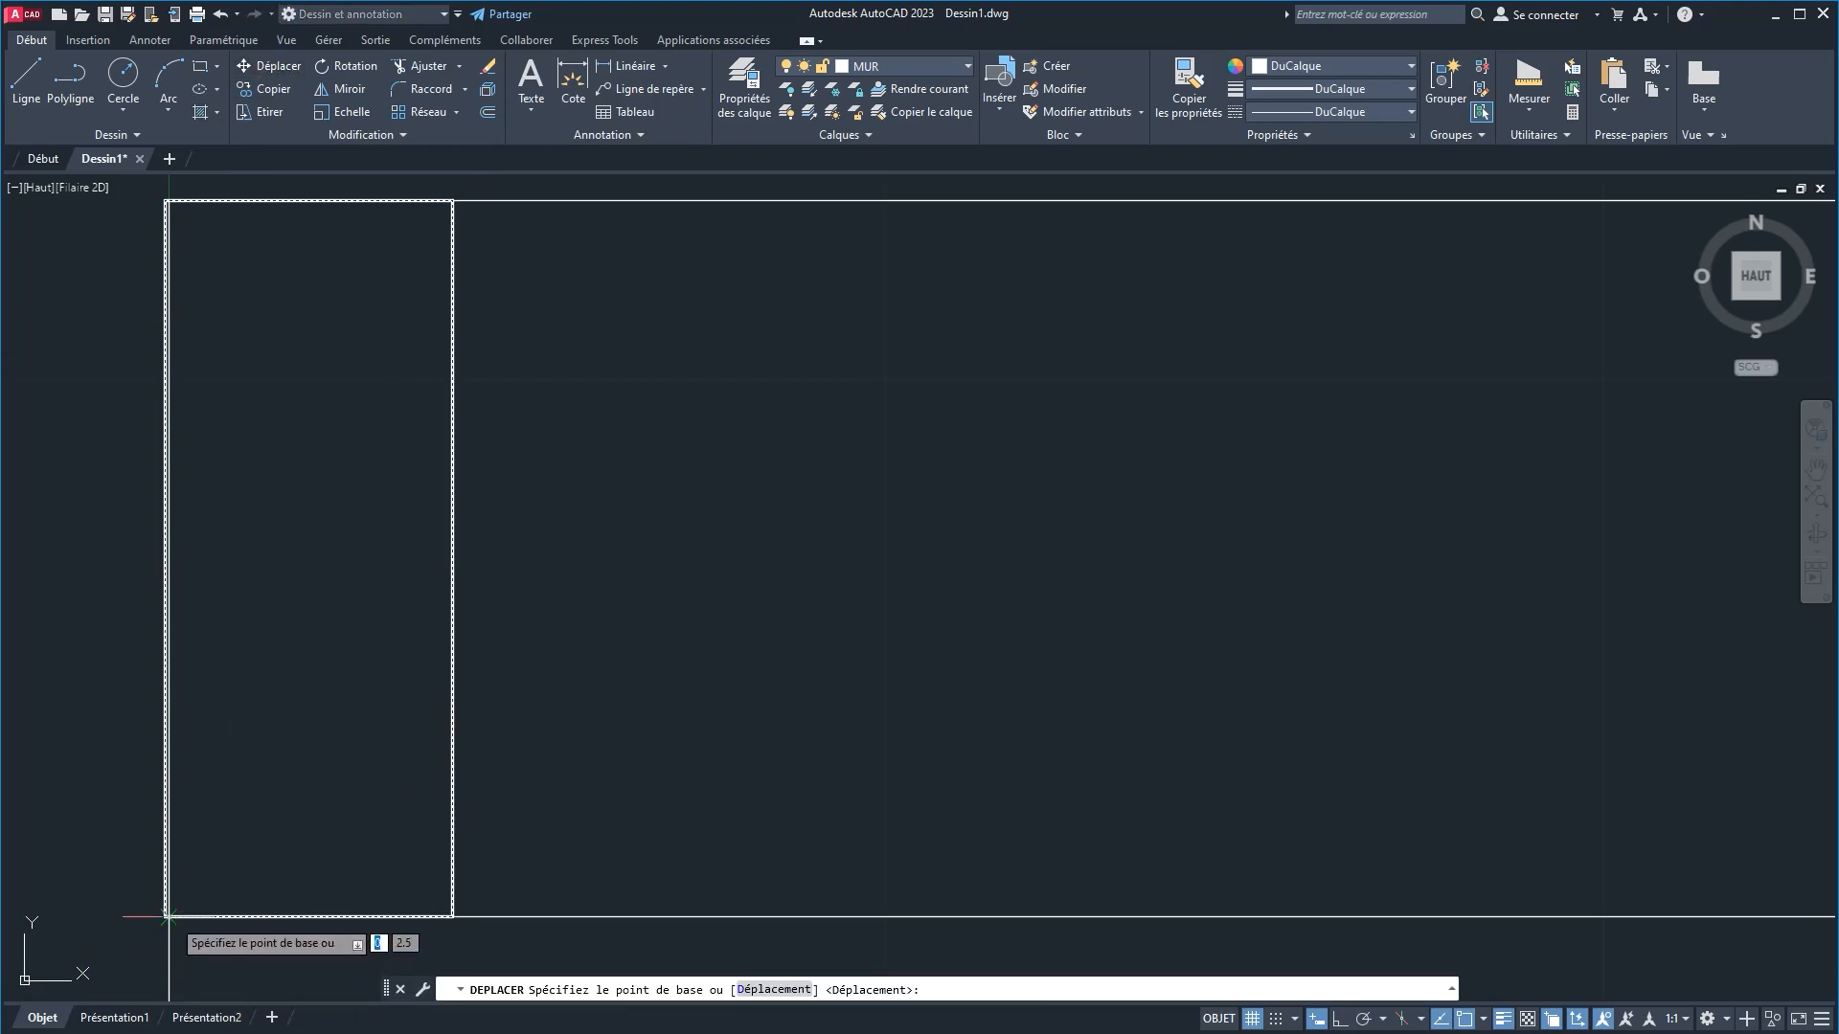
scroll(169, 916, up, 5)
click(214, 899)
click(271, 882)
Step: Explode the room rectangle into separate wall lines
scroll(273, 881, down, 5)
middle_drag(369, 689, 286, 677)
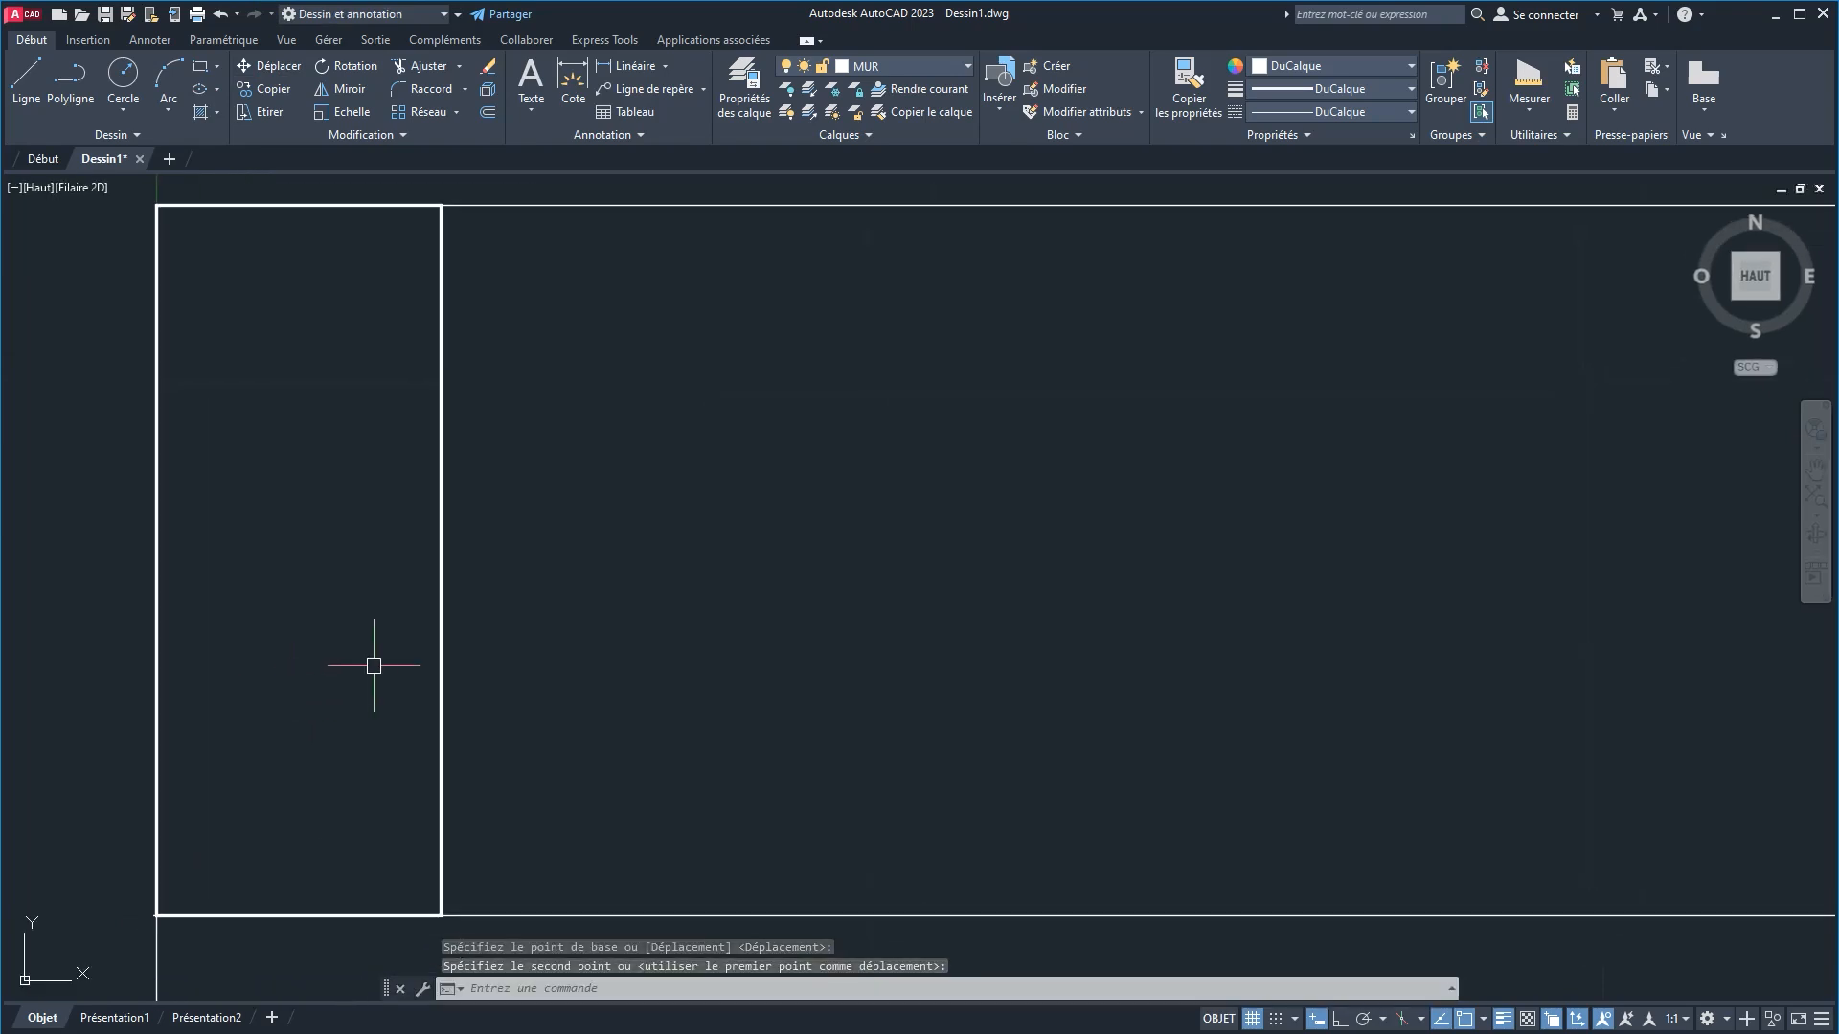
click(458, 596)
click(380, 583)
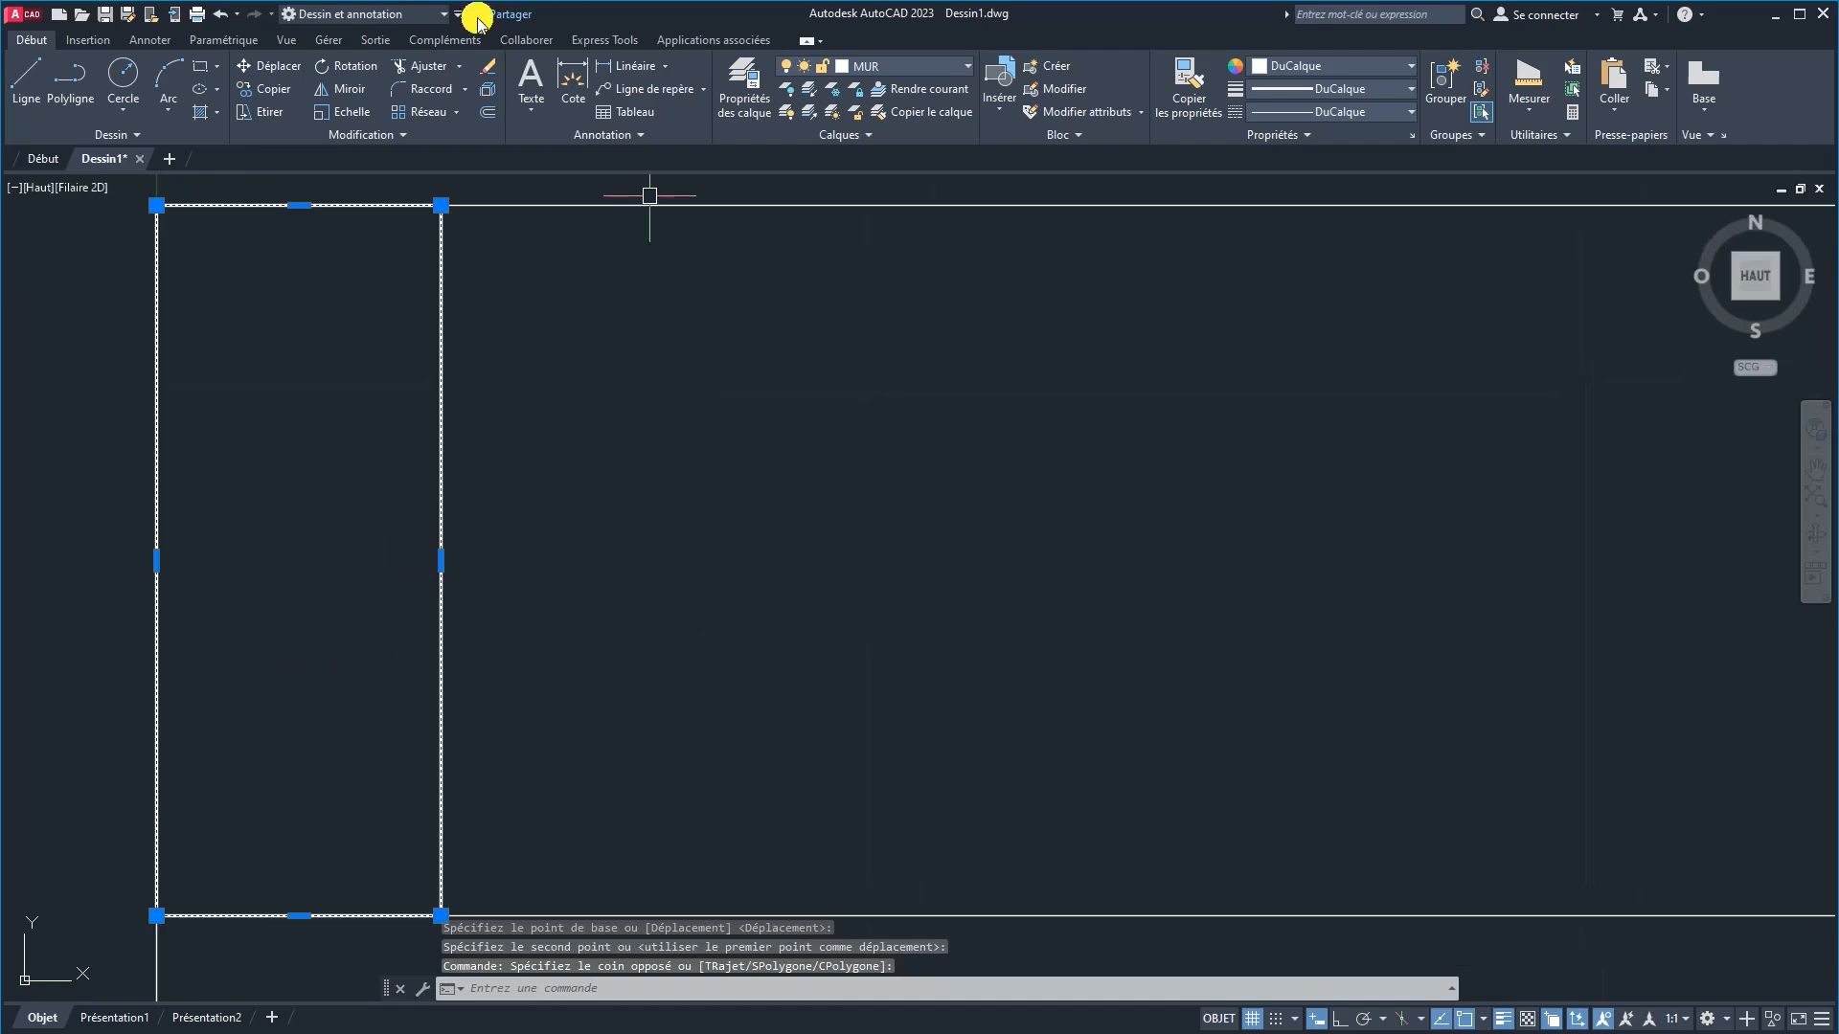
click(487, 89)
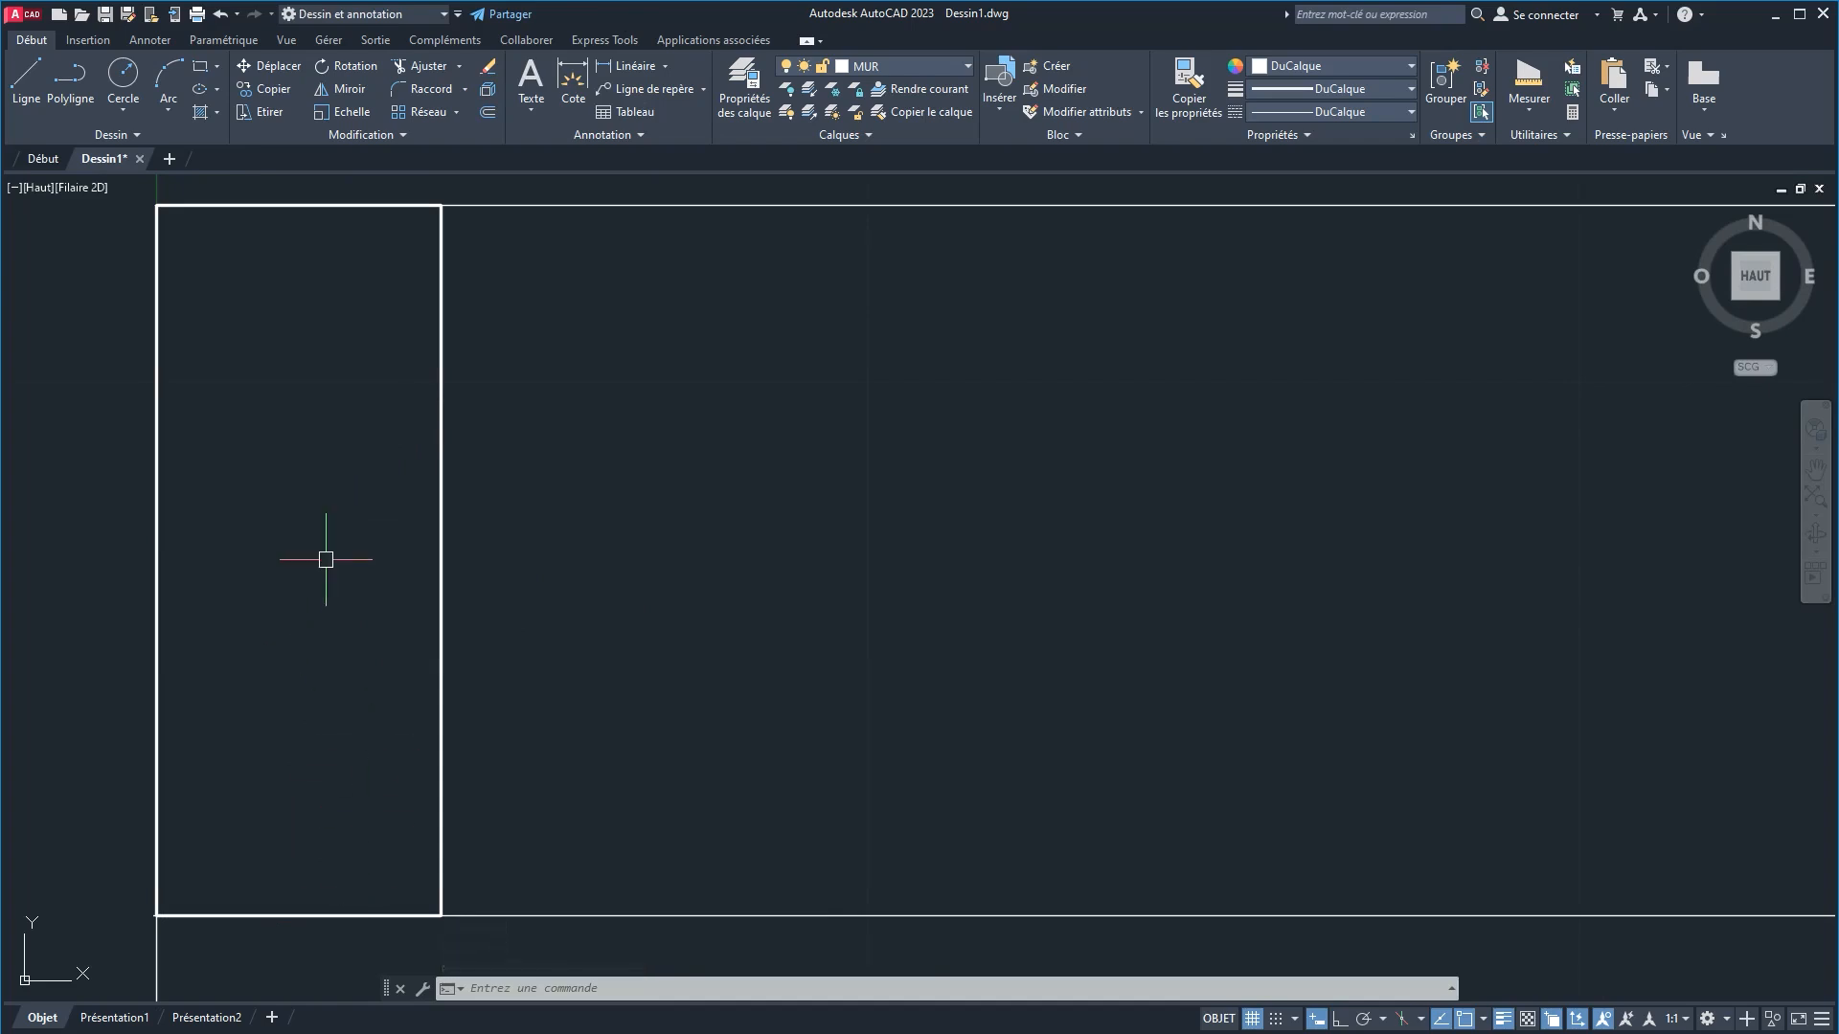
click(270, 88)
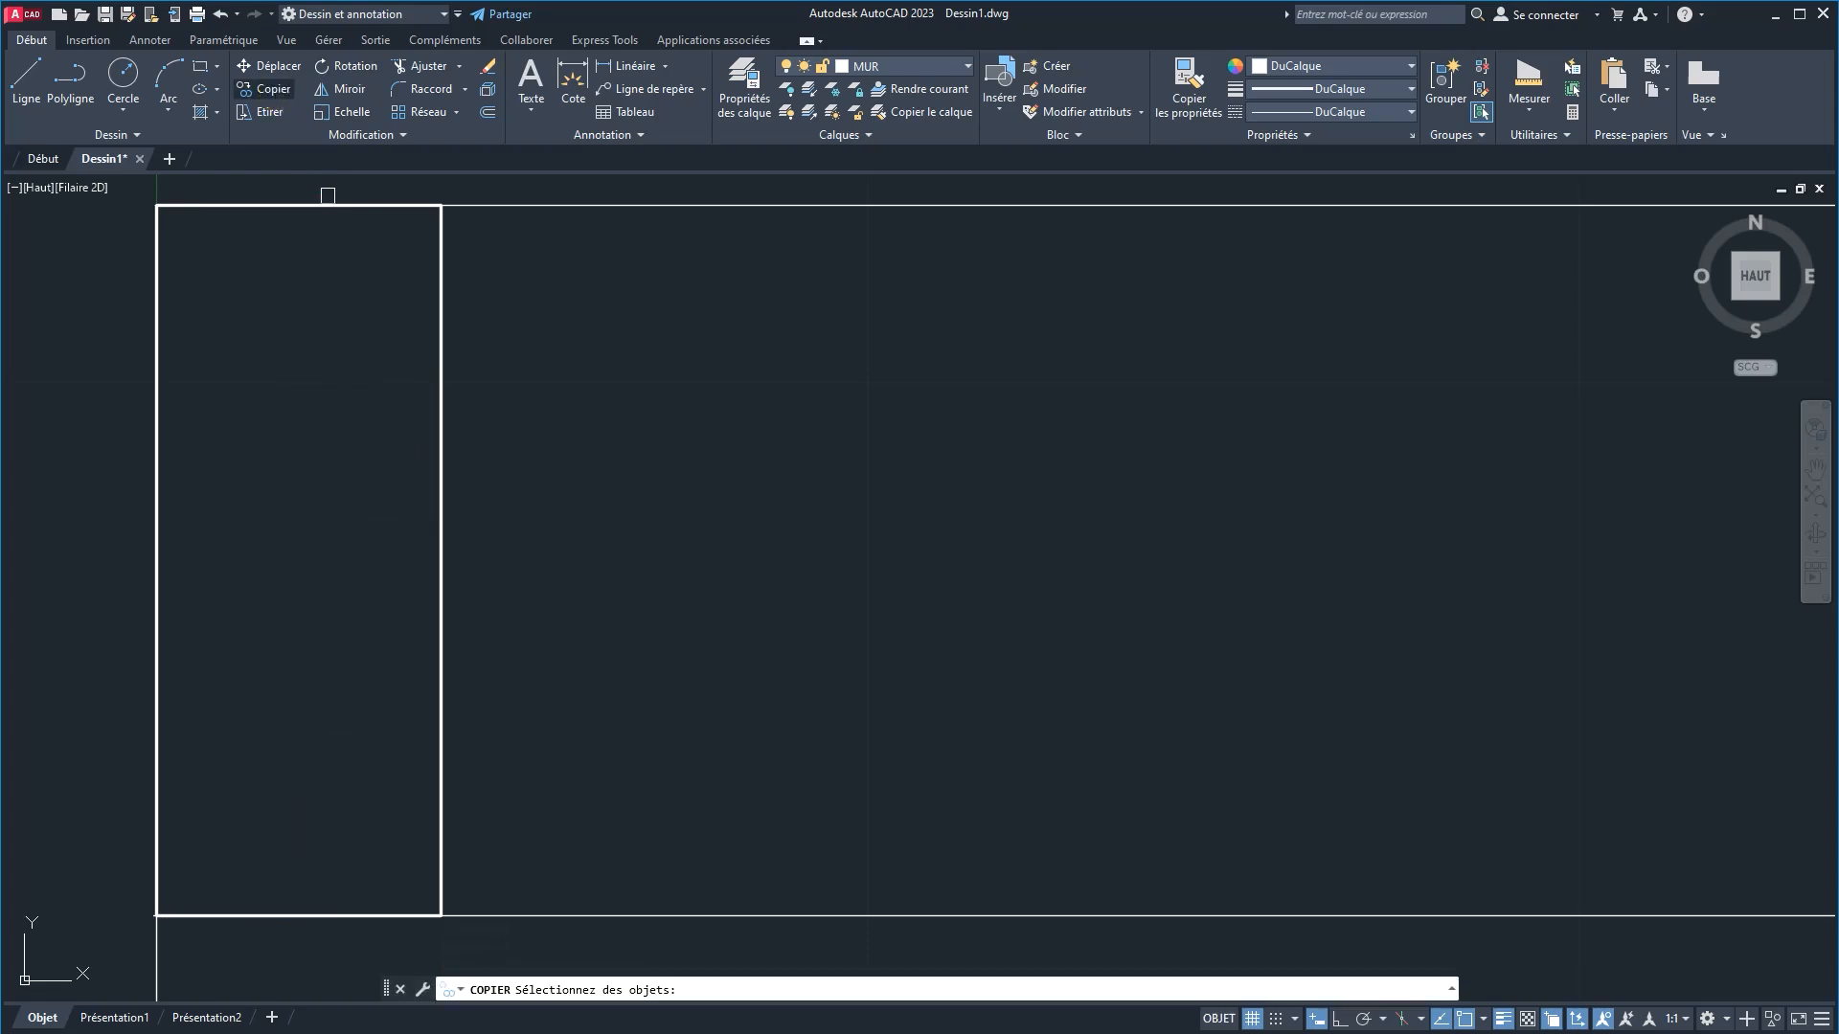
click(362, 910)
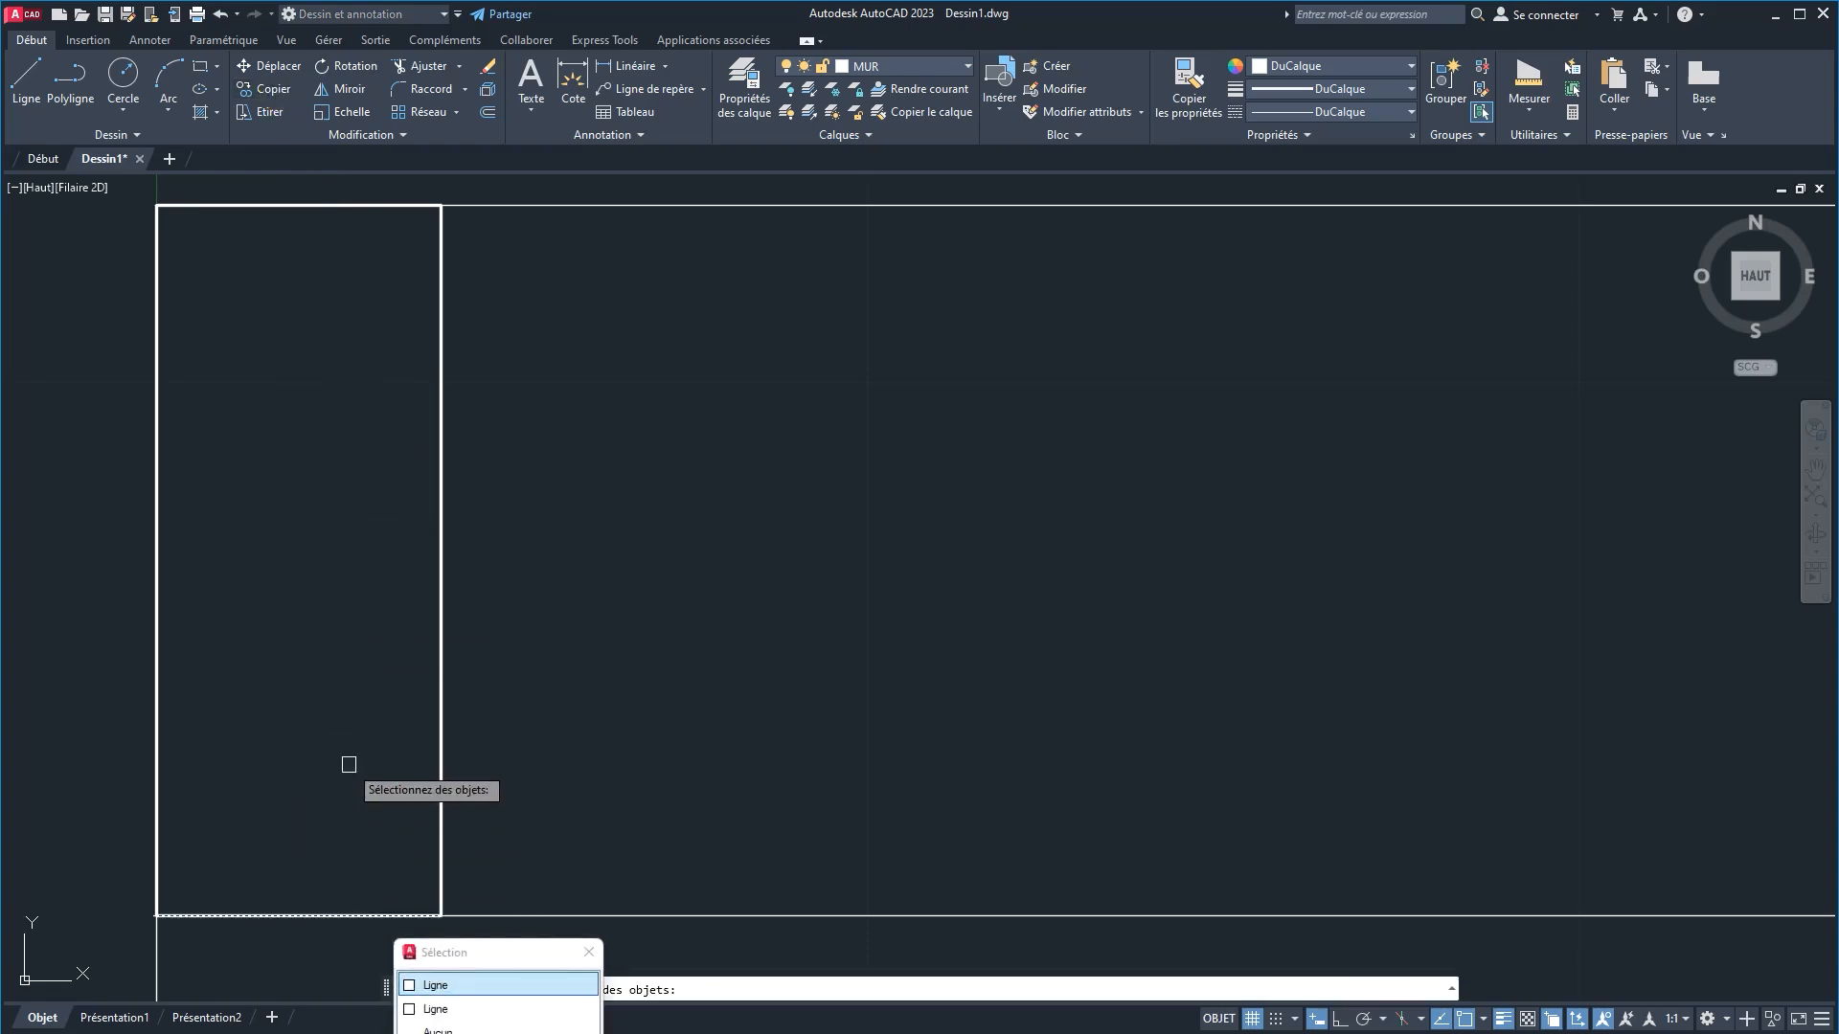
click(440, 1010)
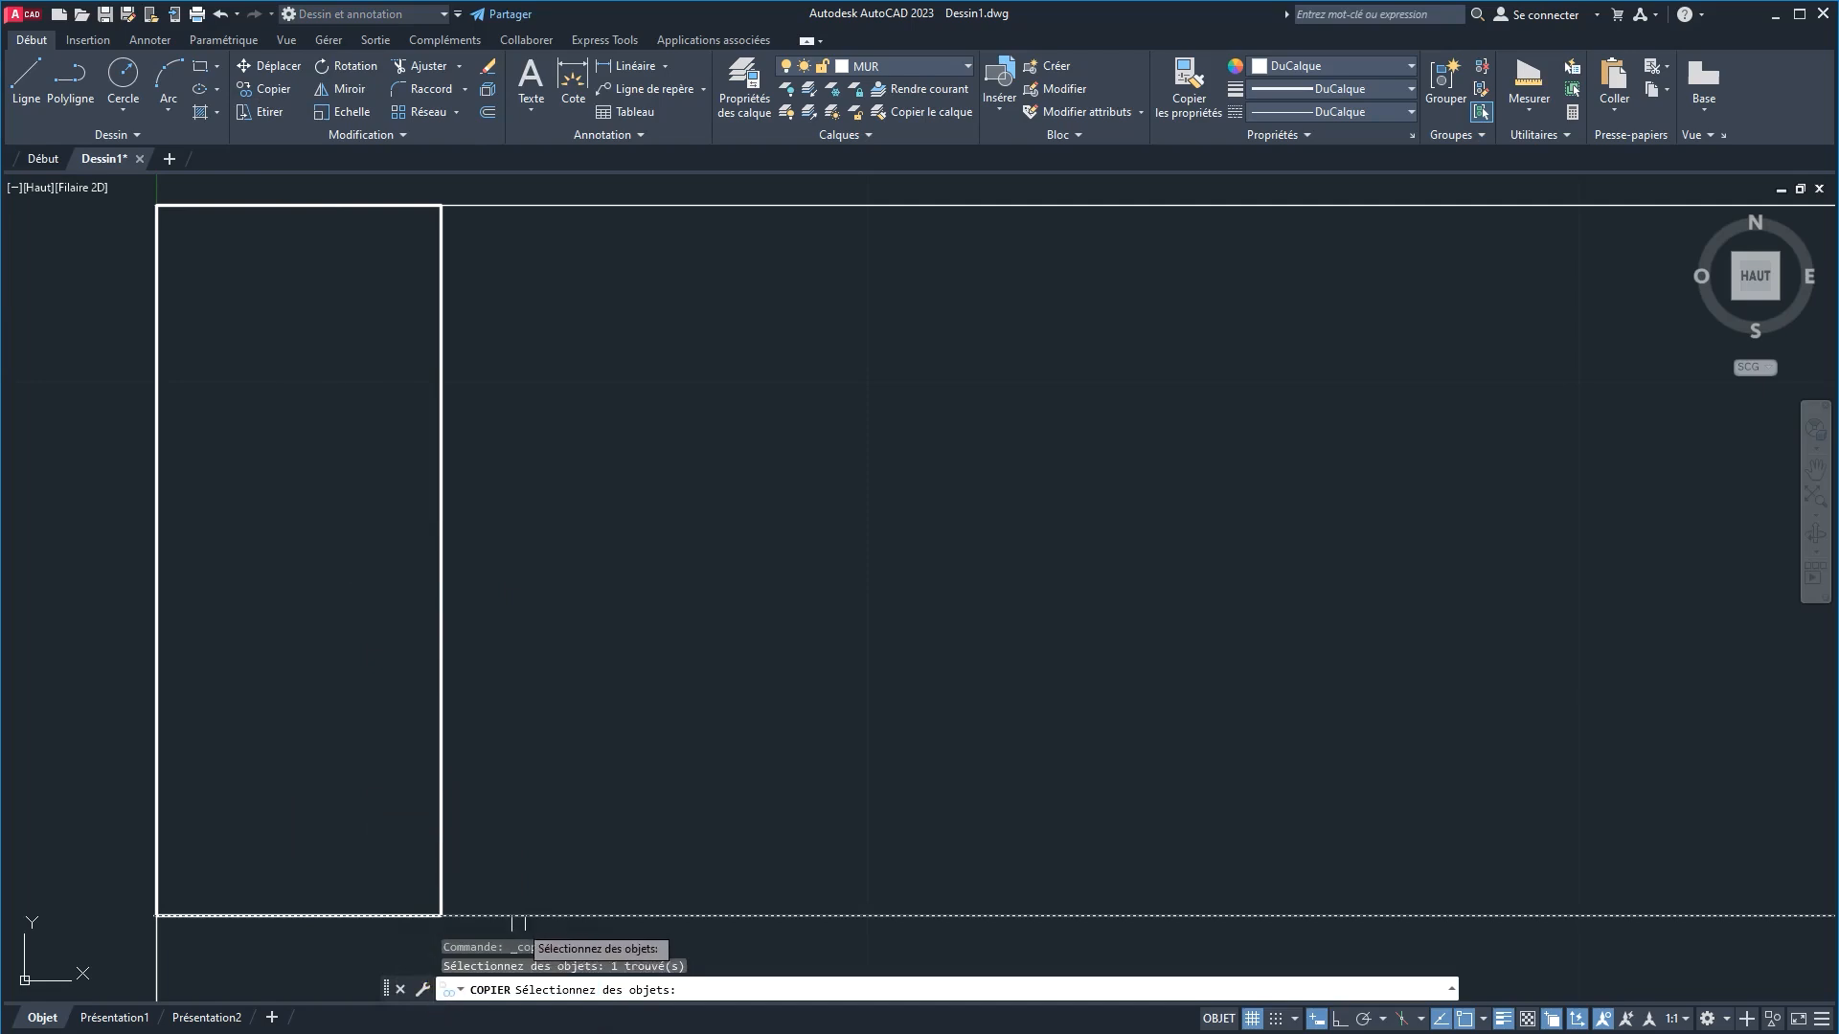
key(Escape)
Step: Copy the room's lower wall line 2 m upward
click(400, 916)
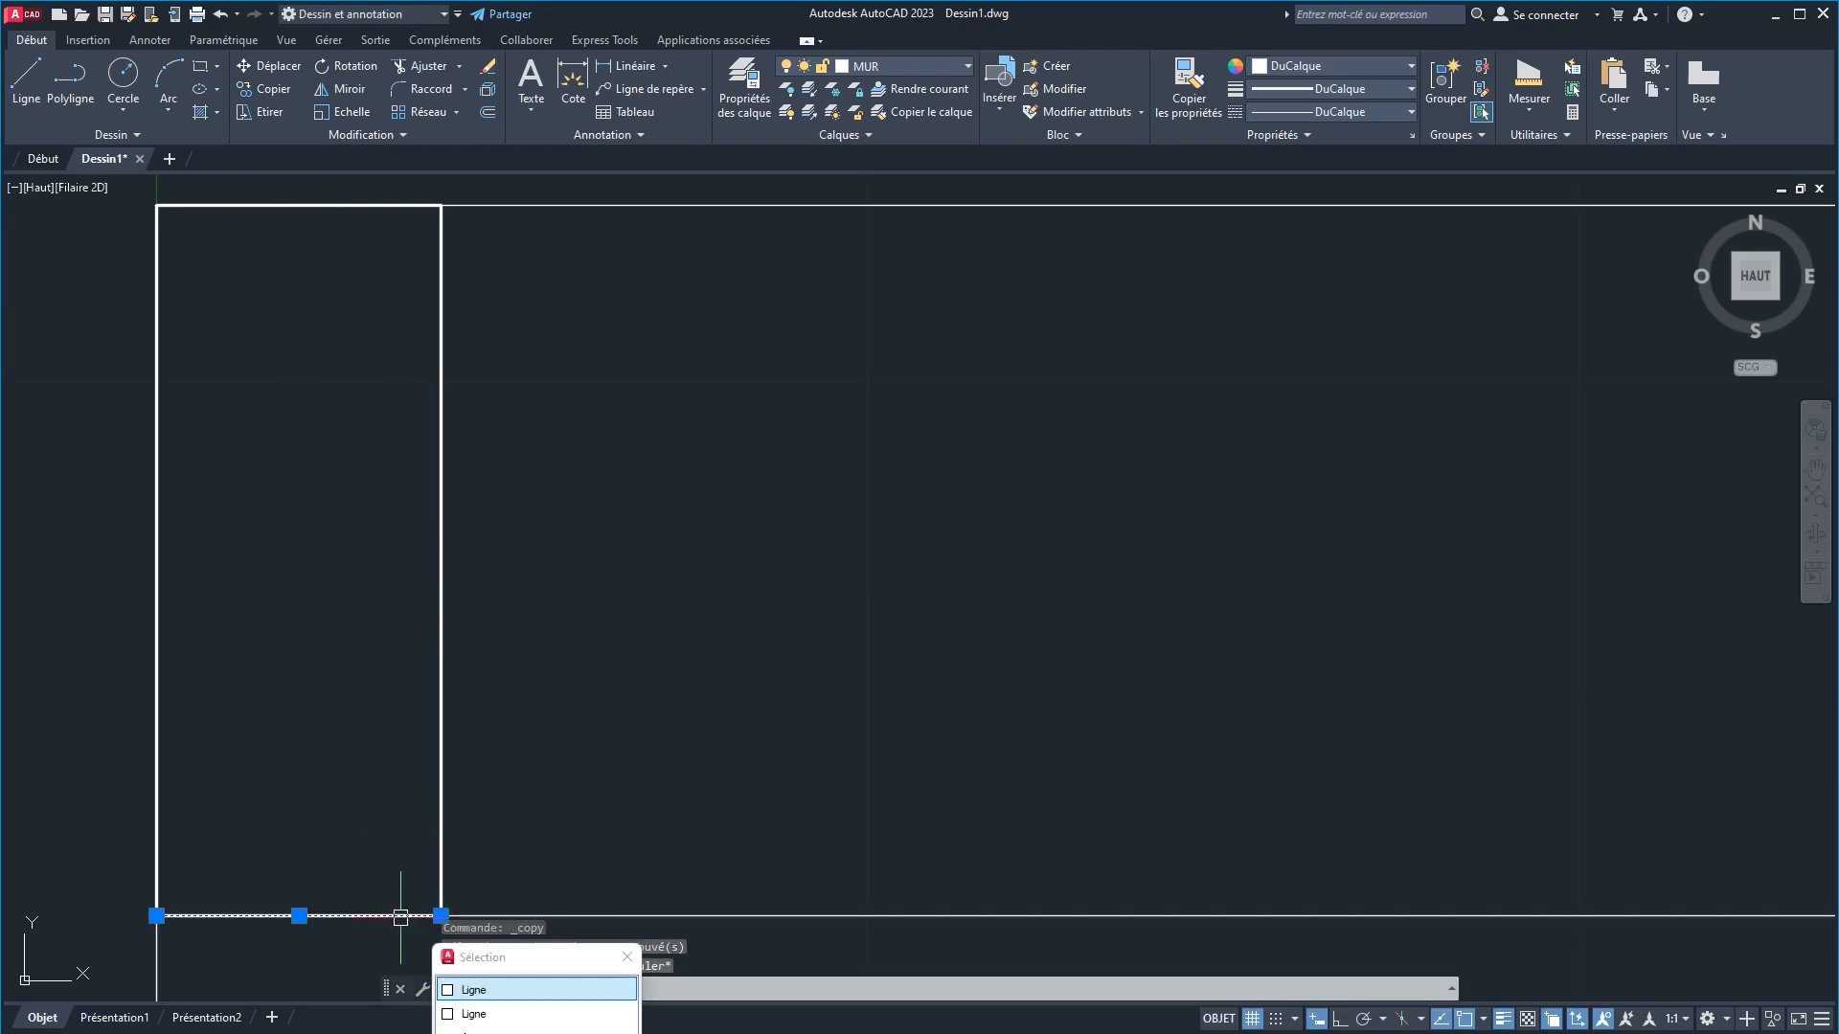
click(450, 989)
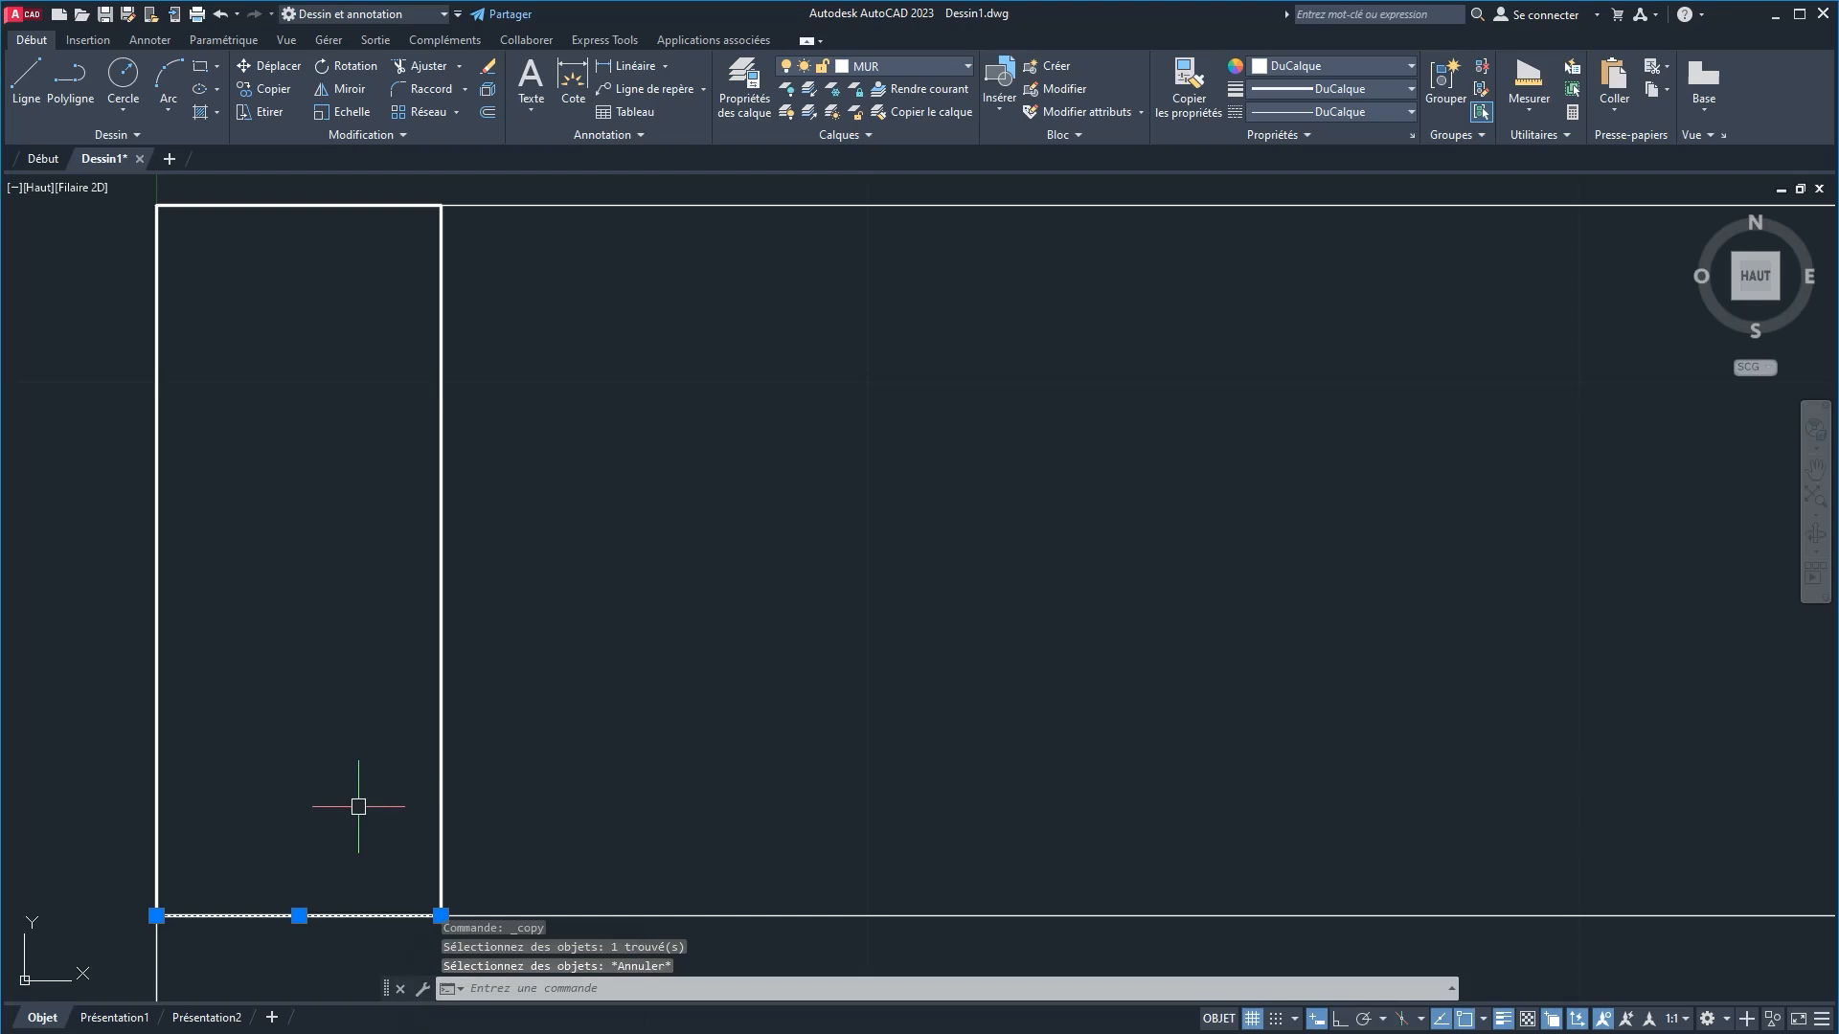
click(273, 88)
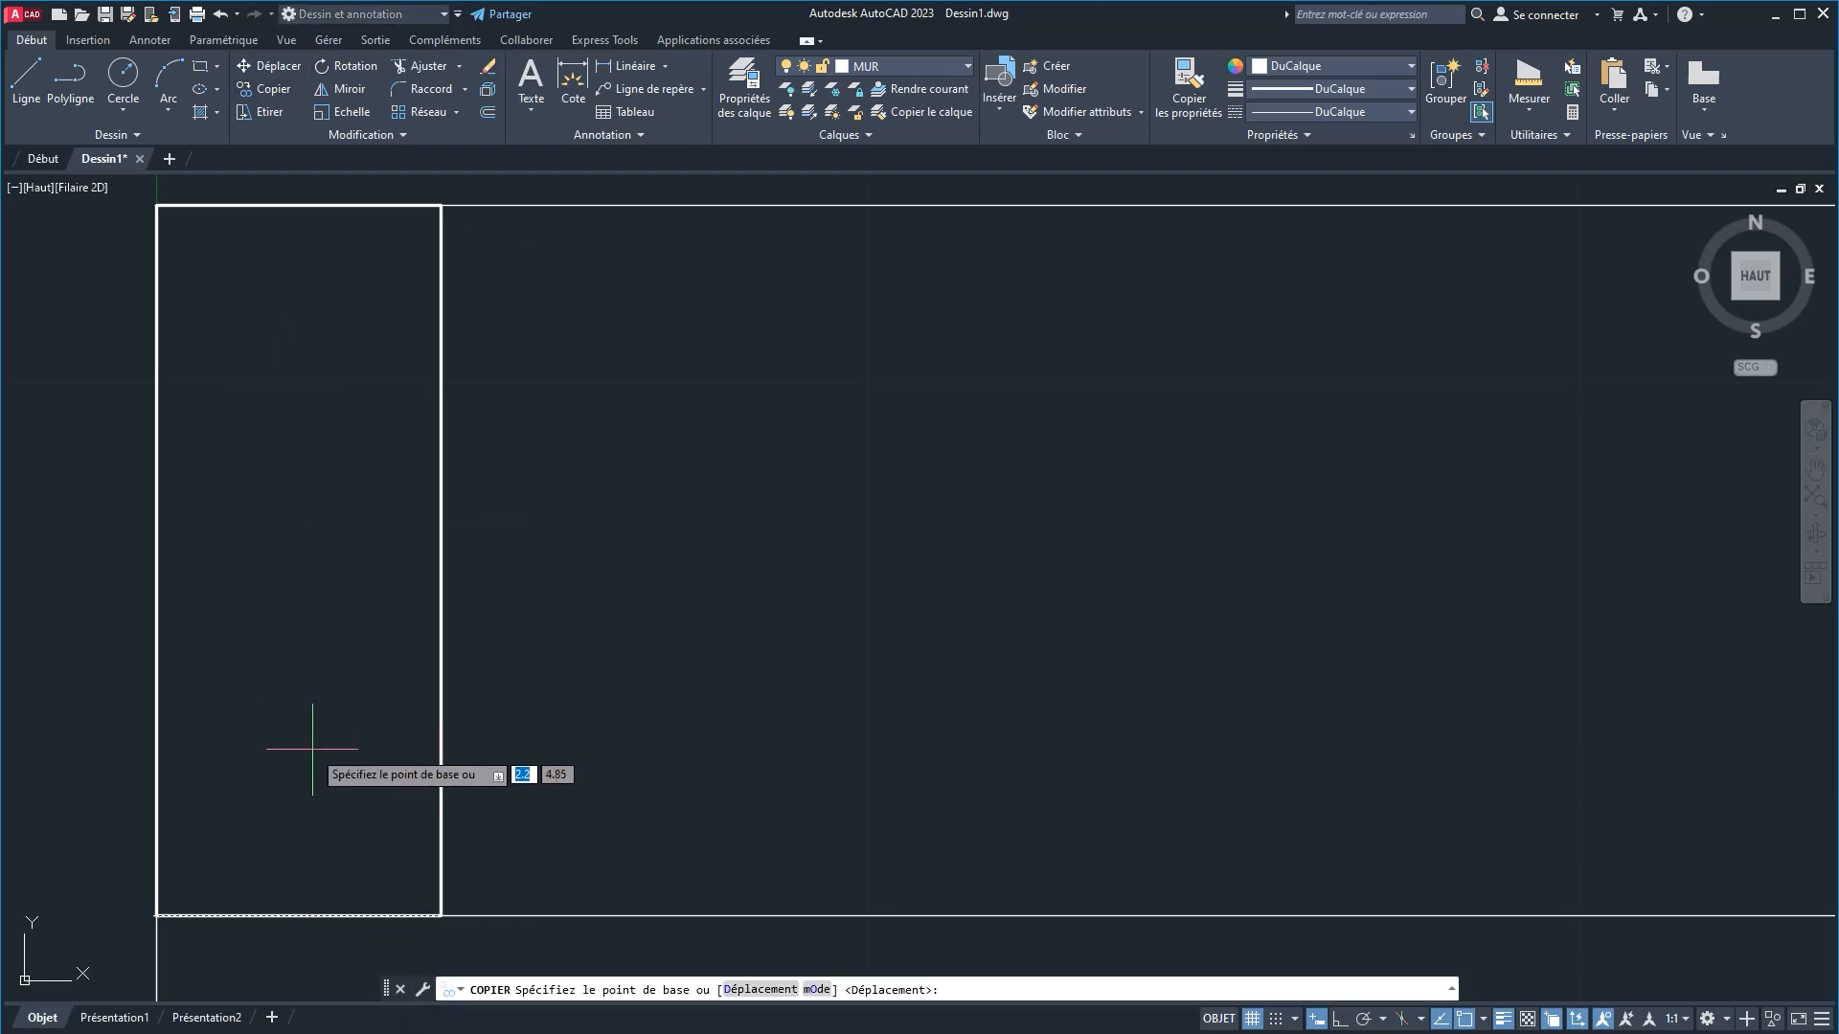
click(312, 749)
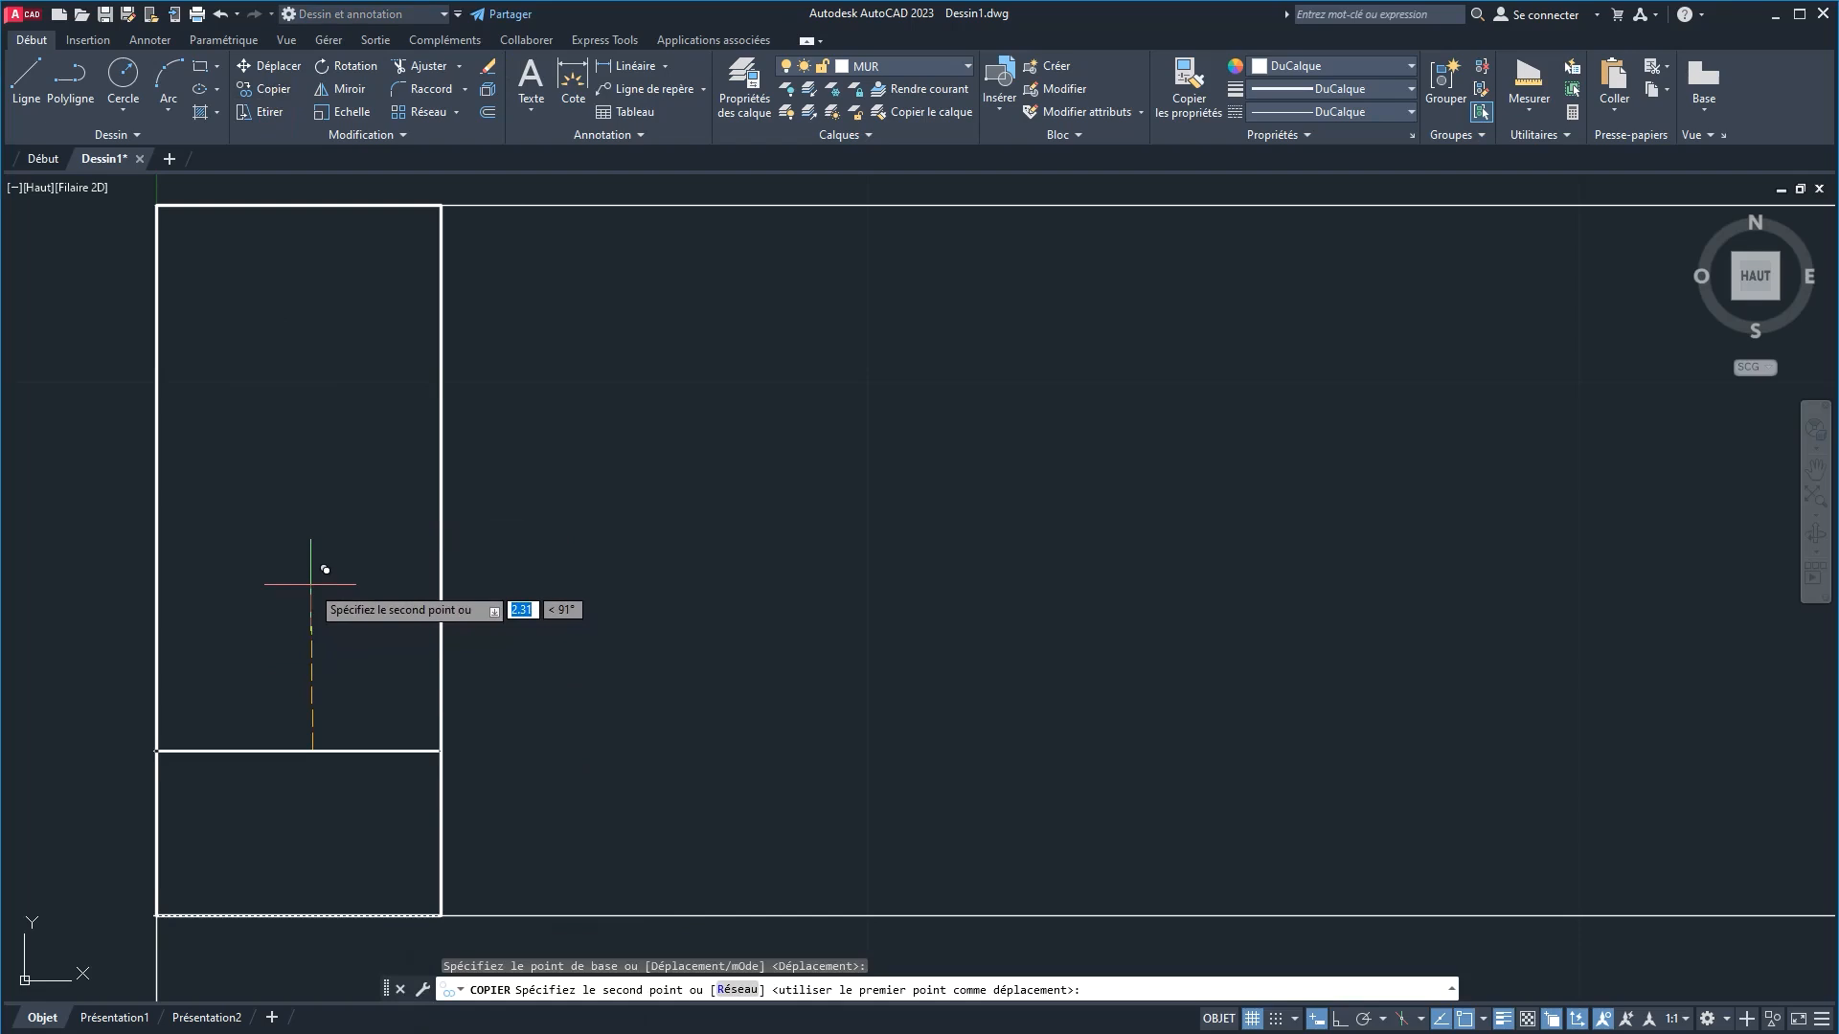
text(20)
key(Return)
key(Return)
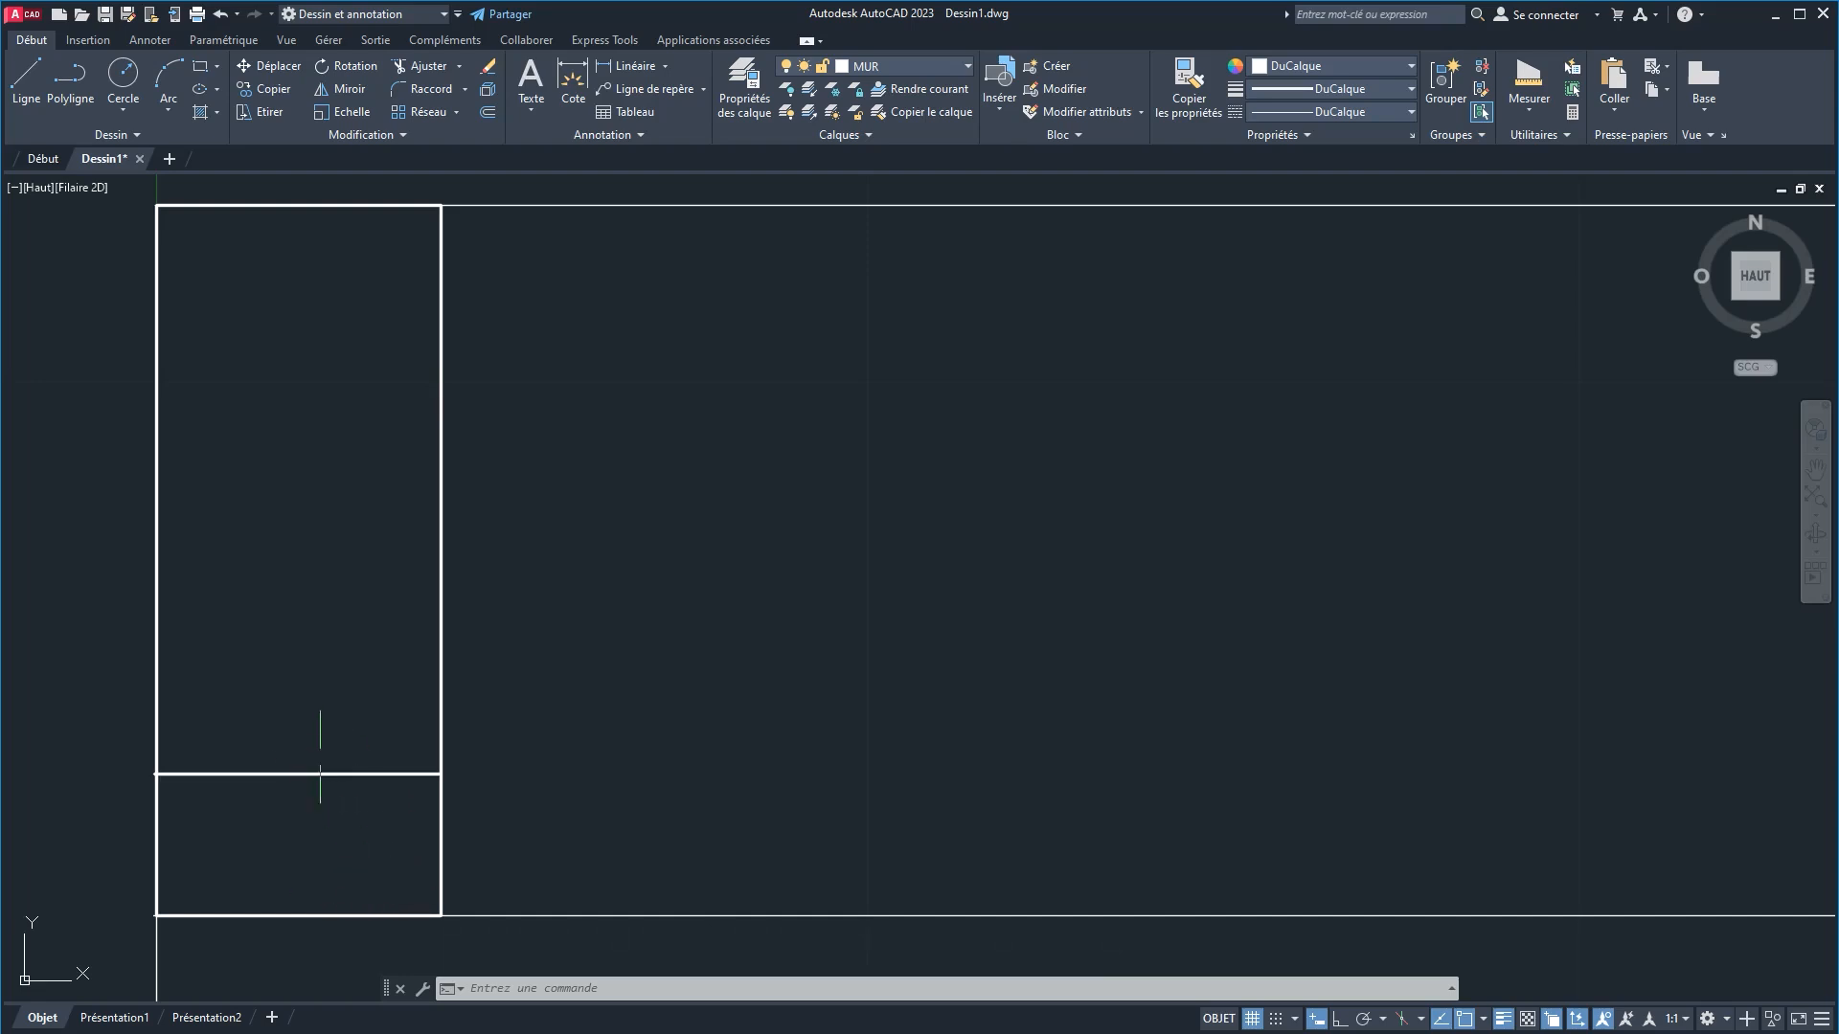
Step: Copy the new partition line 0.15 m upward to give the partition its wall thickness
click(266, 88)
click(290, 774)
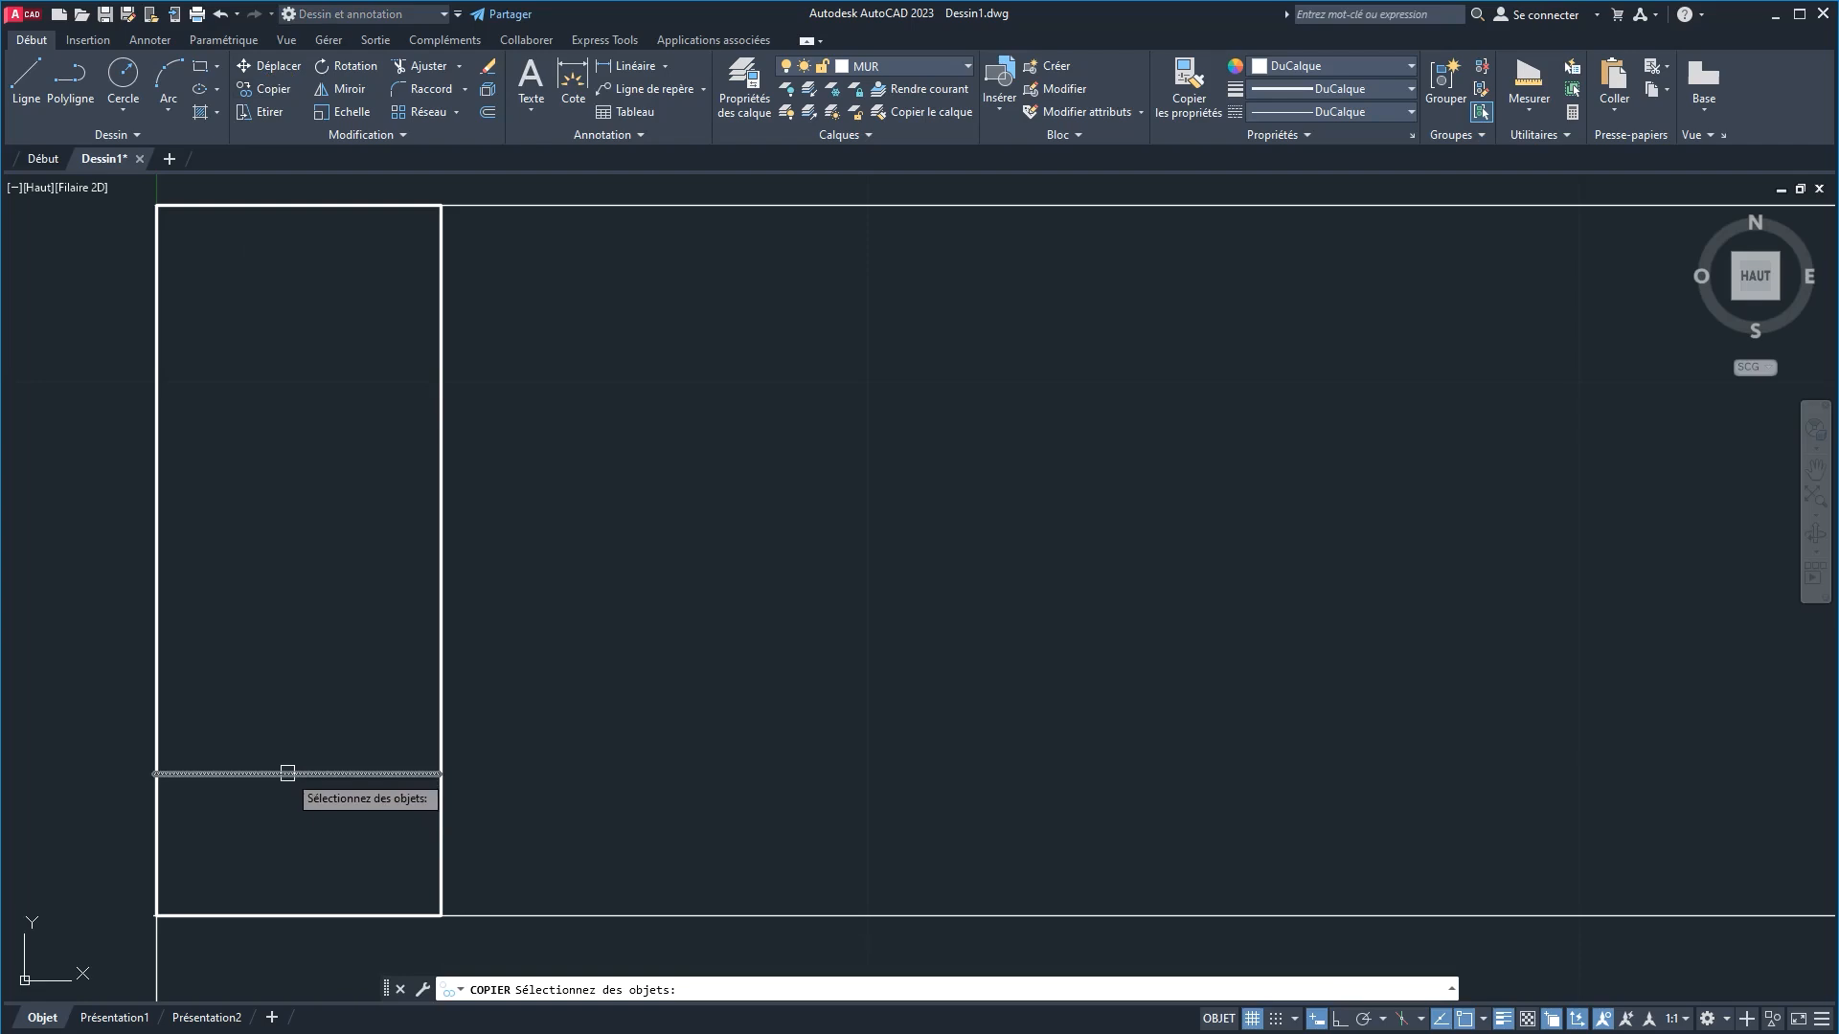
key(Return)
click(297, 718)
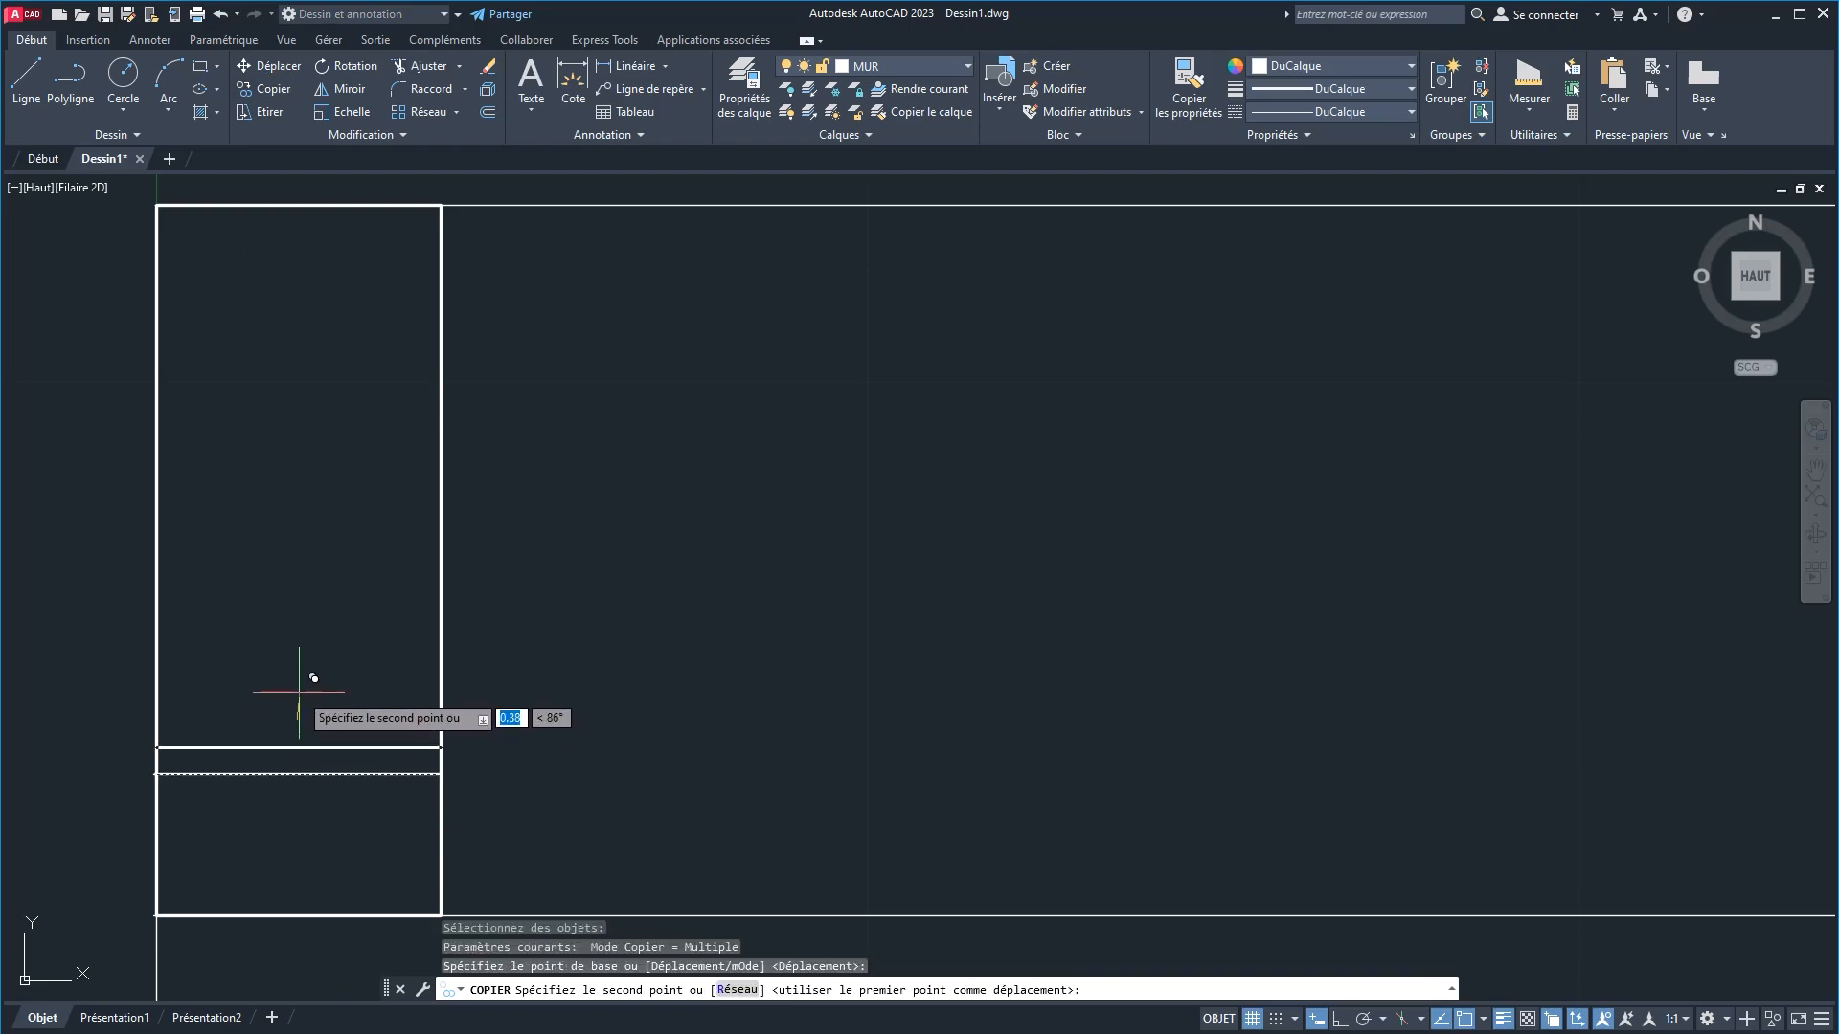
text(0.15)
key(Return)
key(Return)
Step: Try to copy the partition's two lines 4.15 m upward from a free base point
click(334, 835)
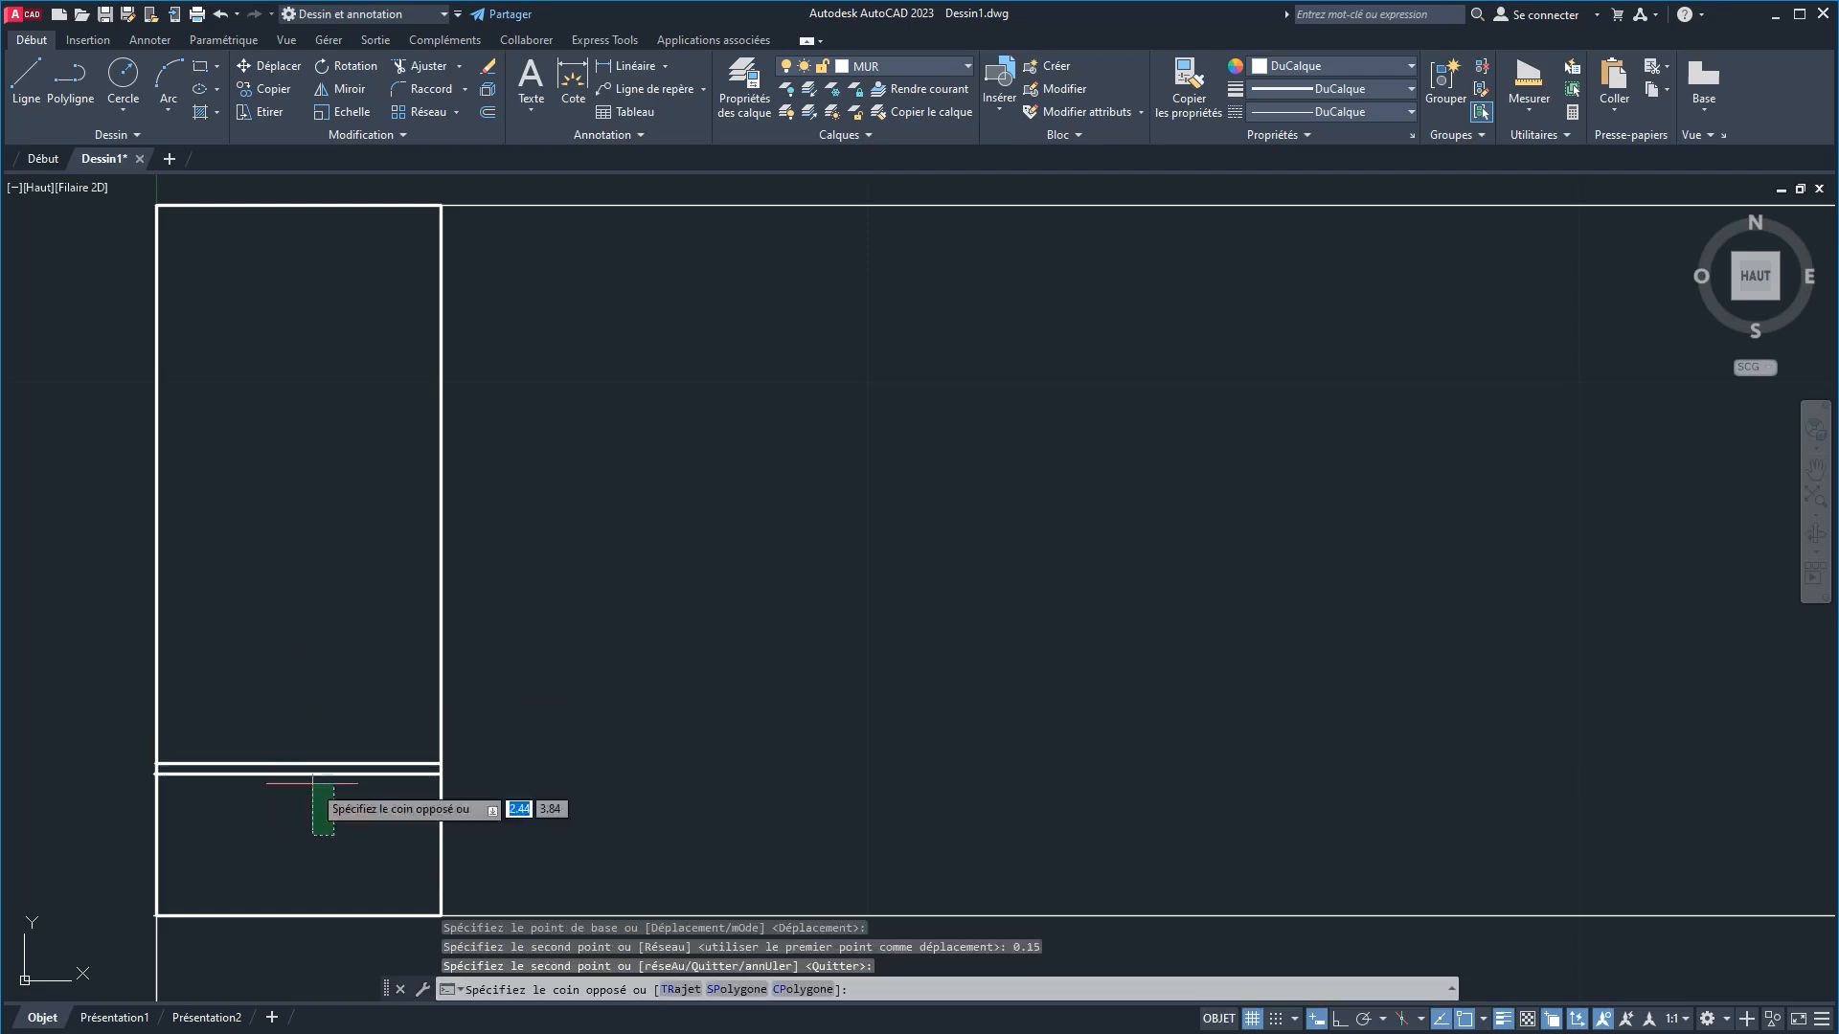
click(279, 684)
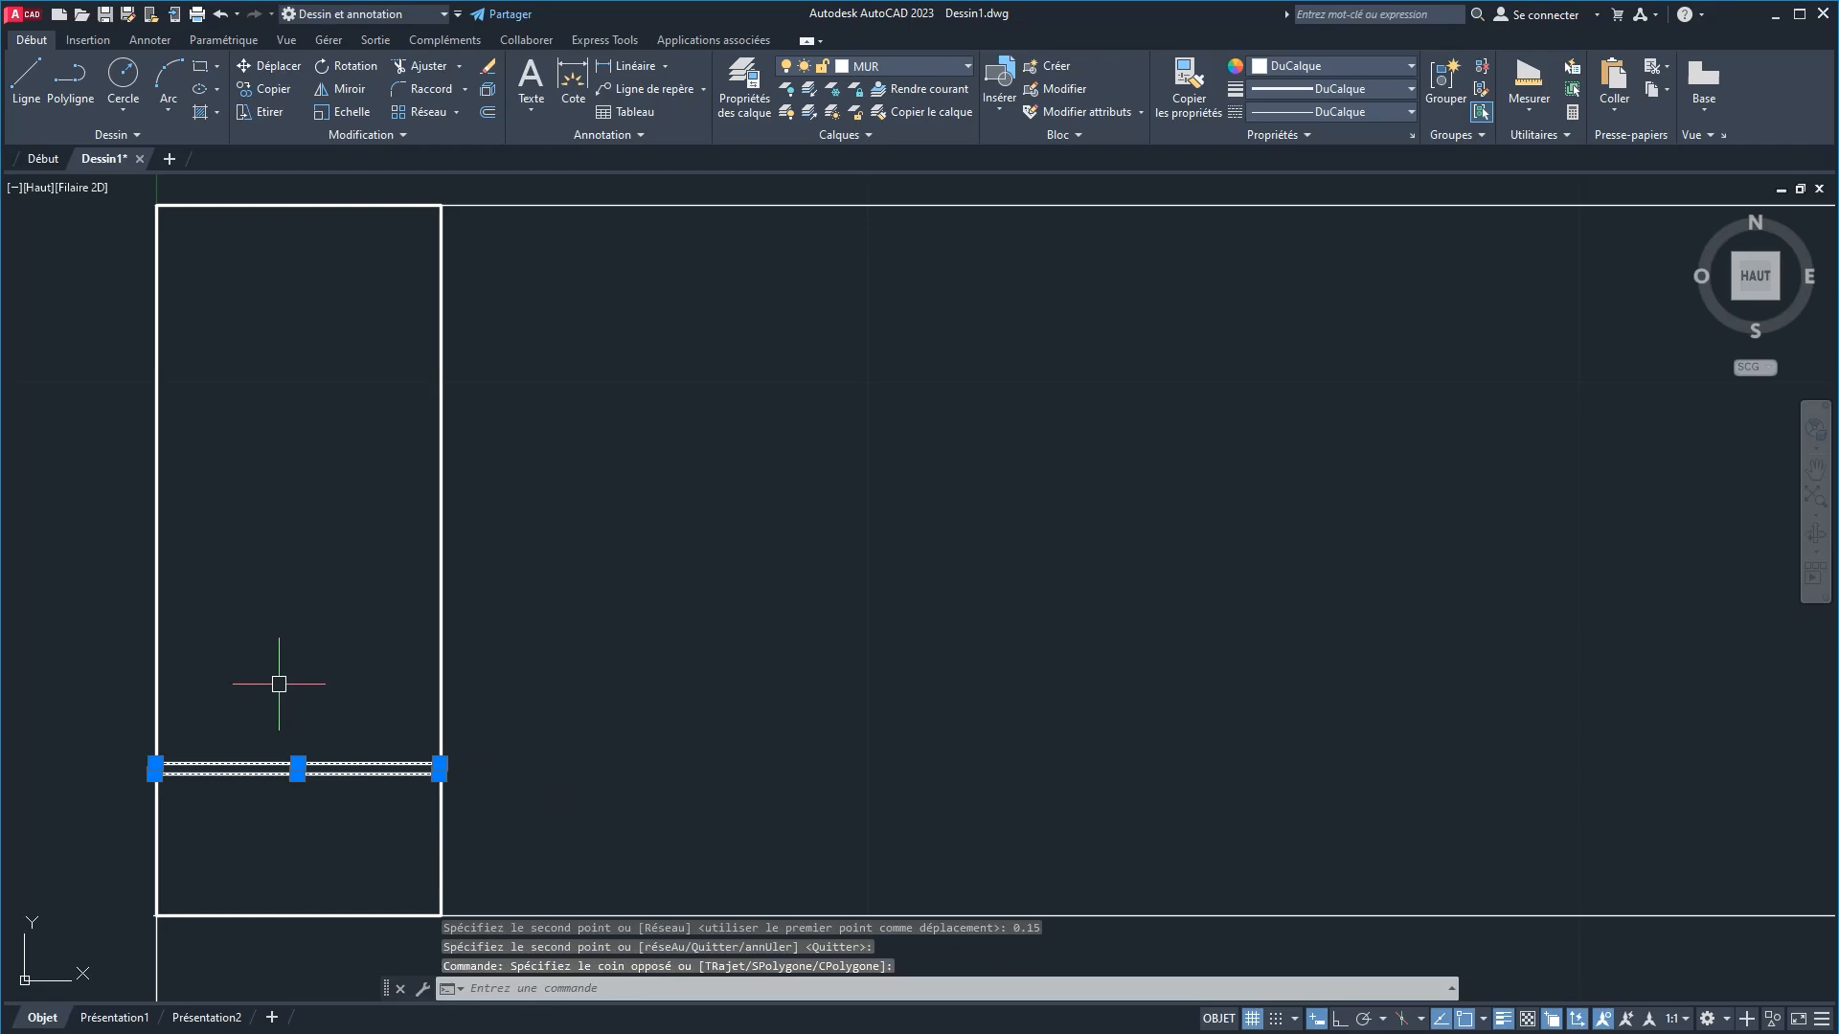
key(Return)
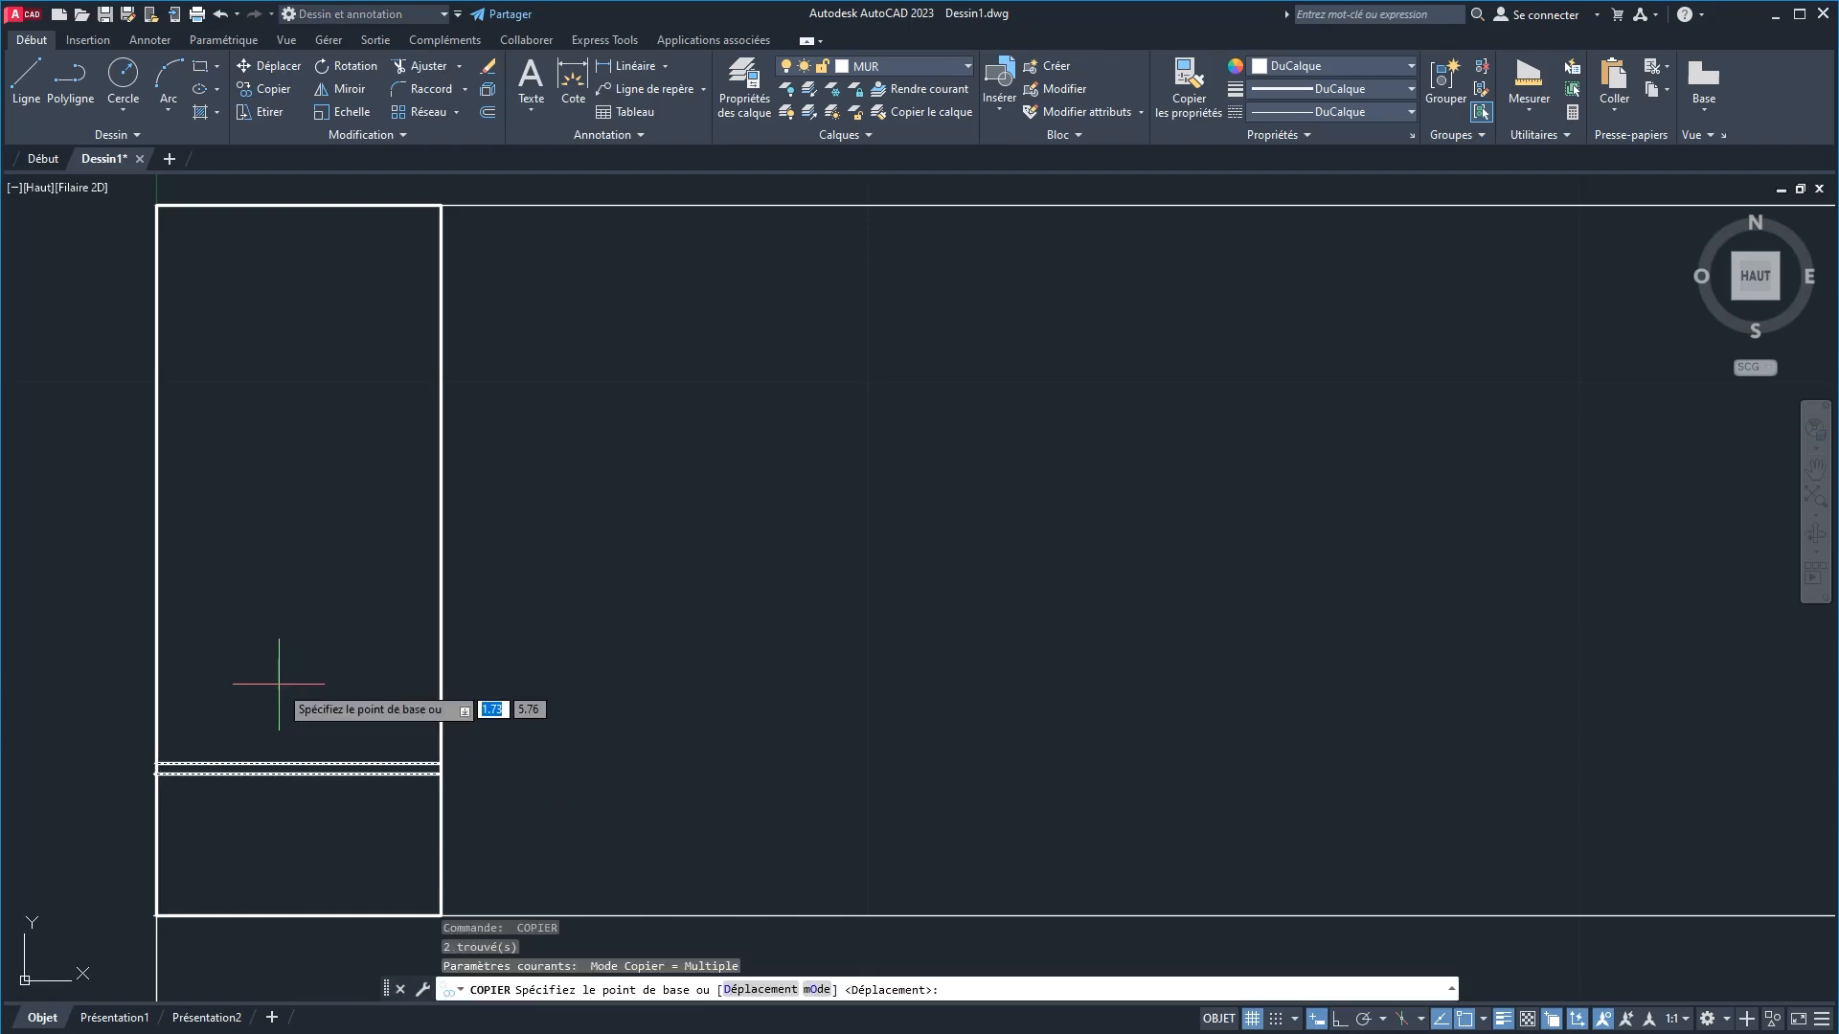
click(317, 712)
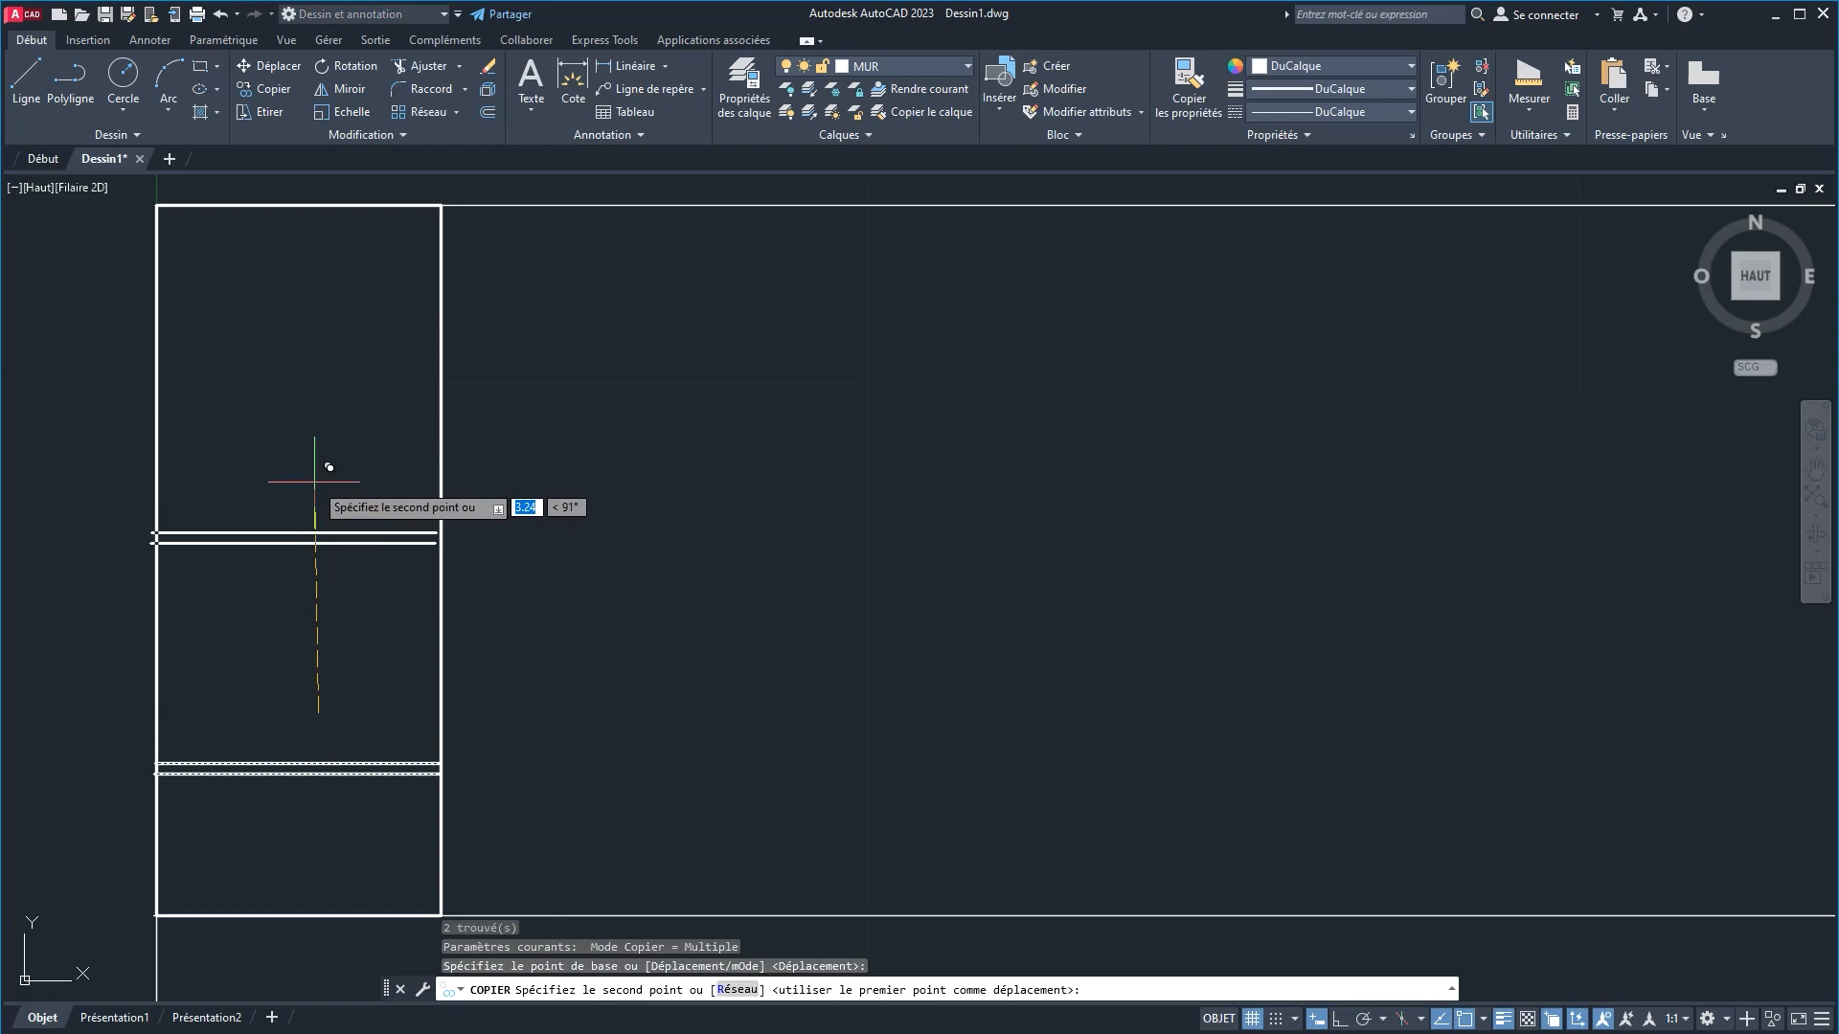
text(4.15)
key(Return)
key(Return)
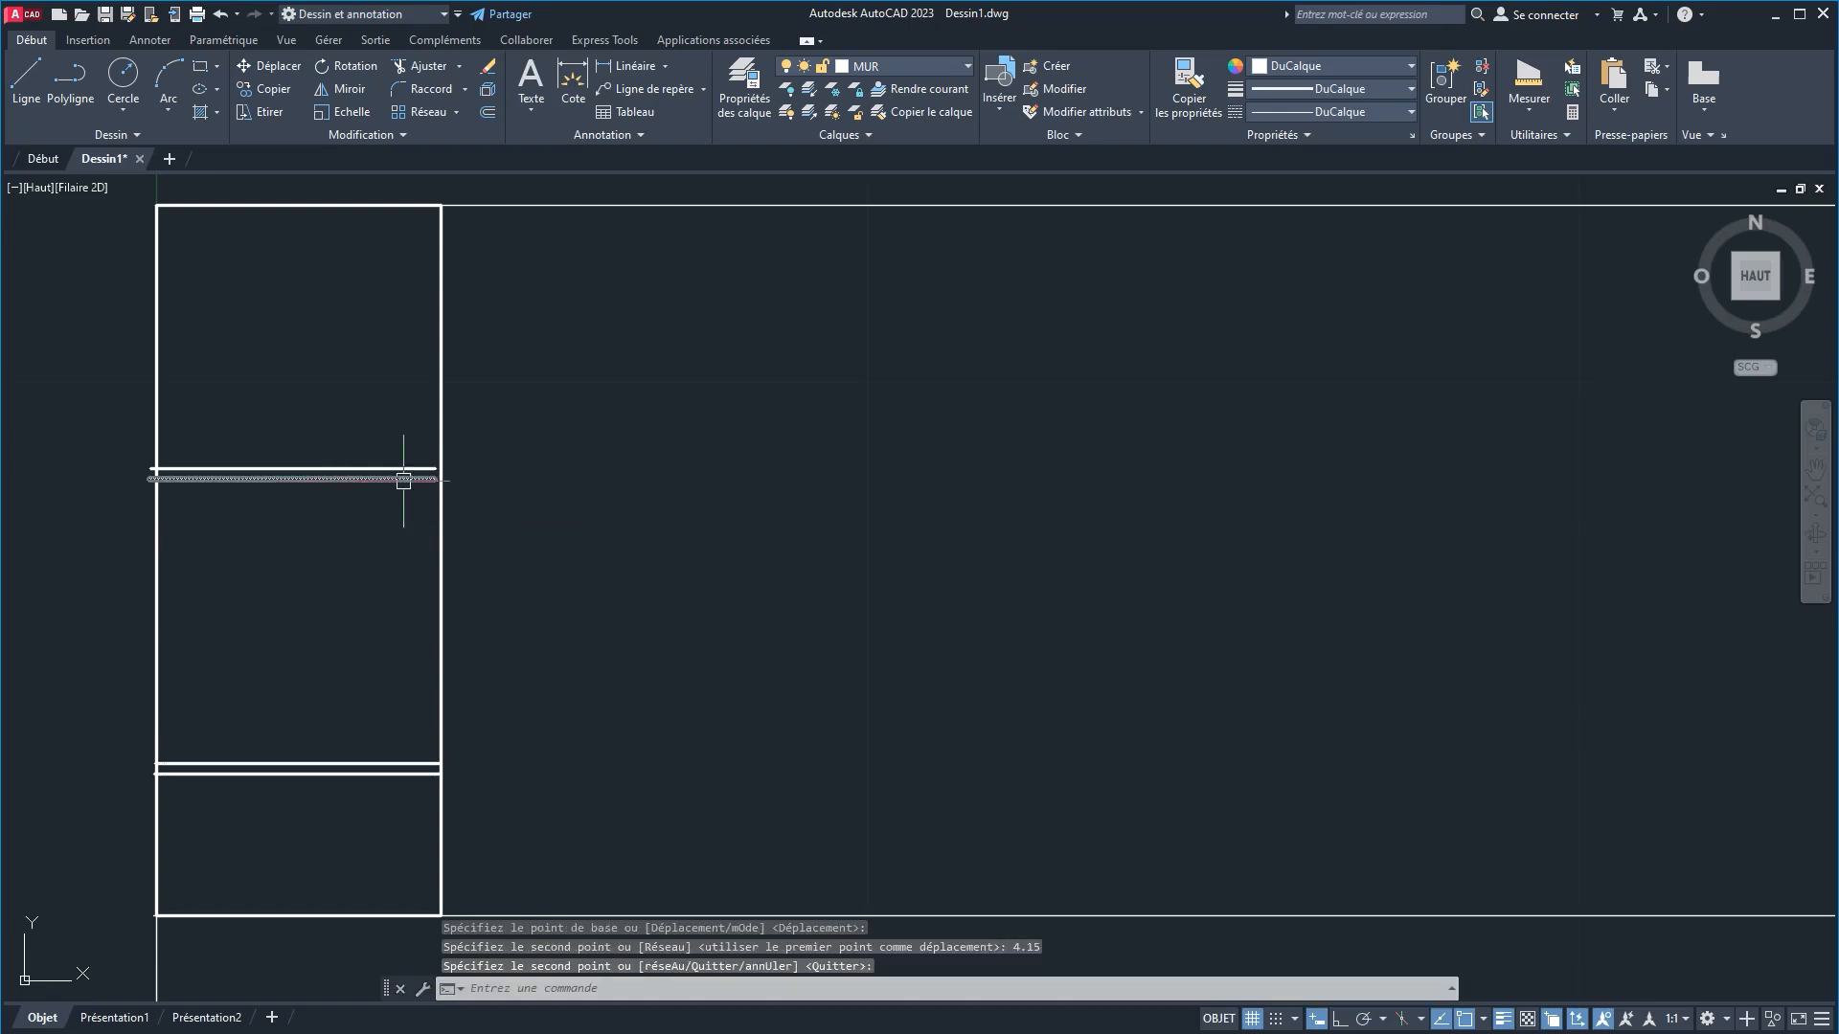
Step: Delete the copied upper pair of partition lines
click(386, 598)
click(317, 434)
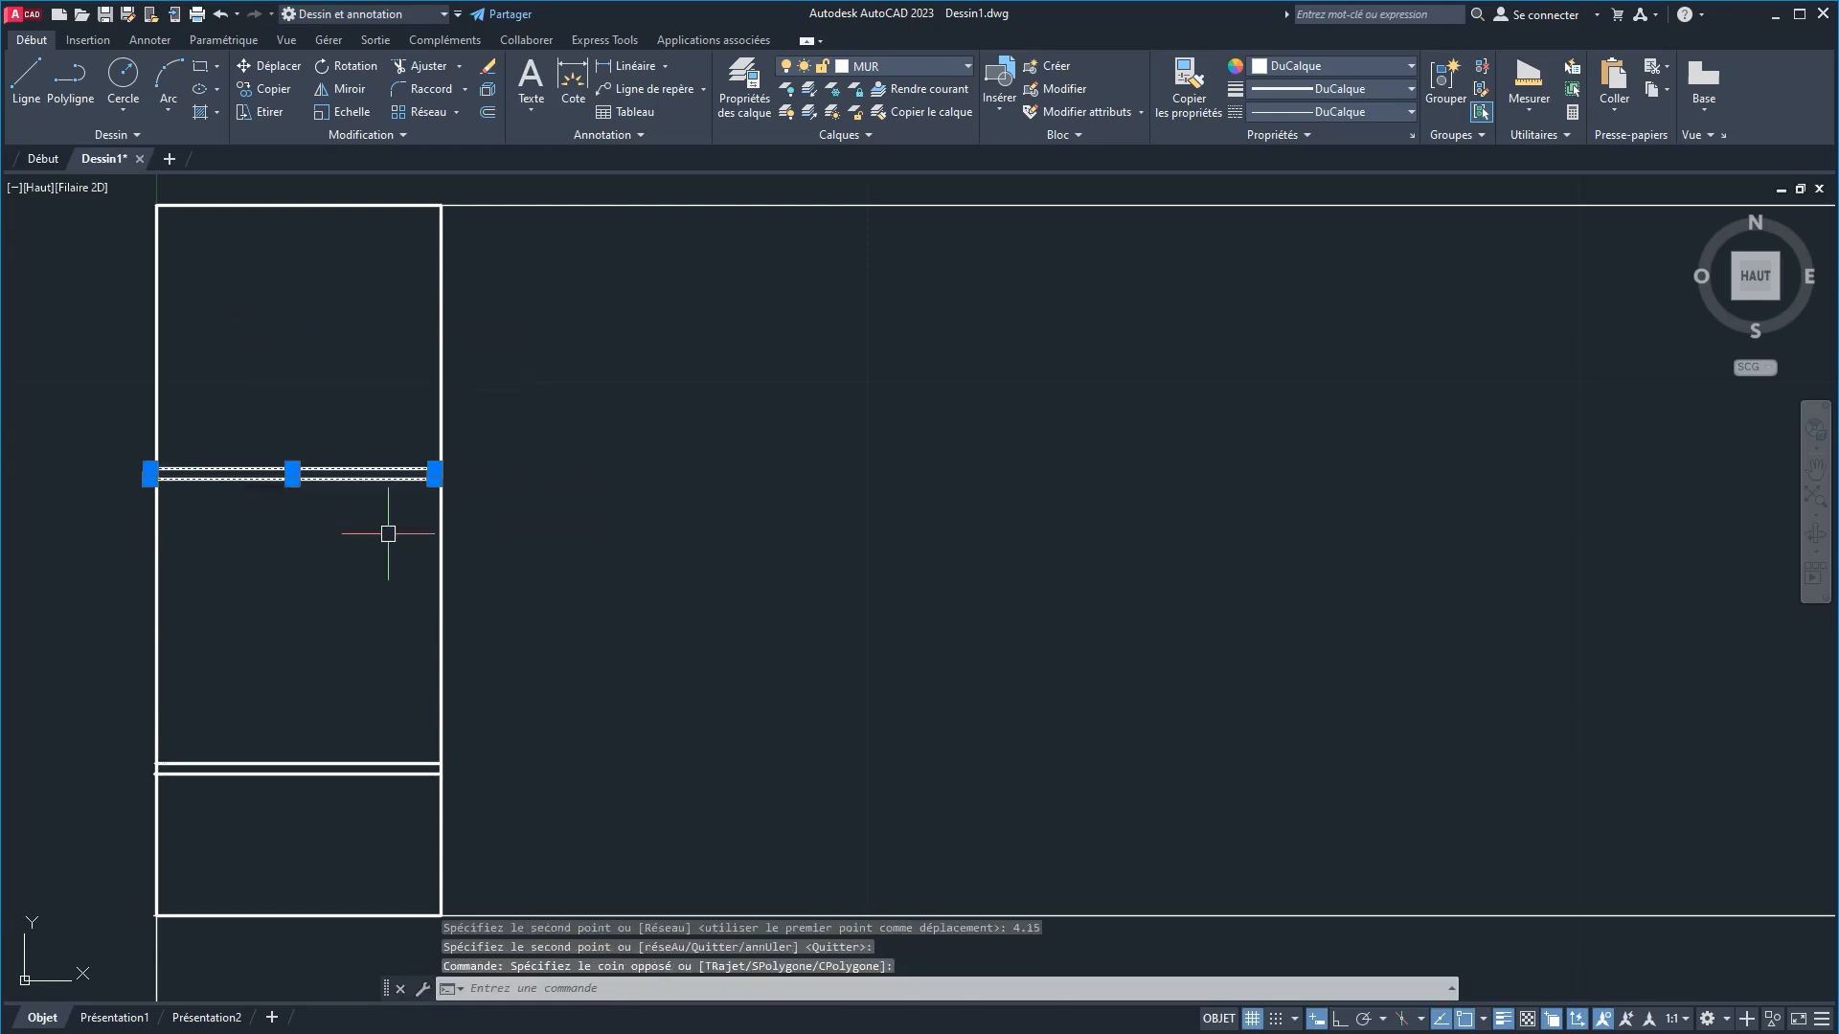
key(Delete)
Step: Copy the lower partition's two lines 4.15 m straight up from their right endpoint with Ortho mode on
click(385, 824)
click(311, 695)
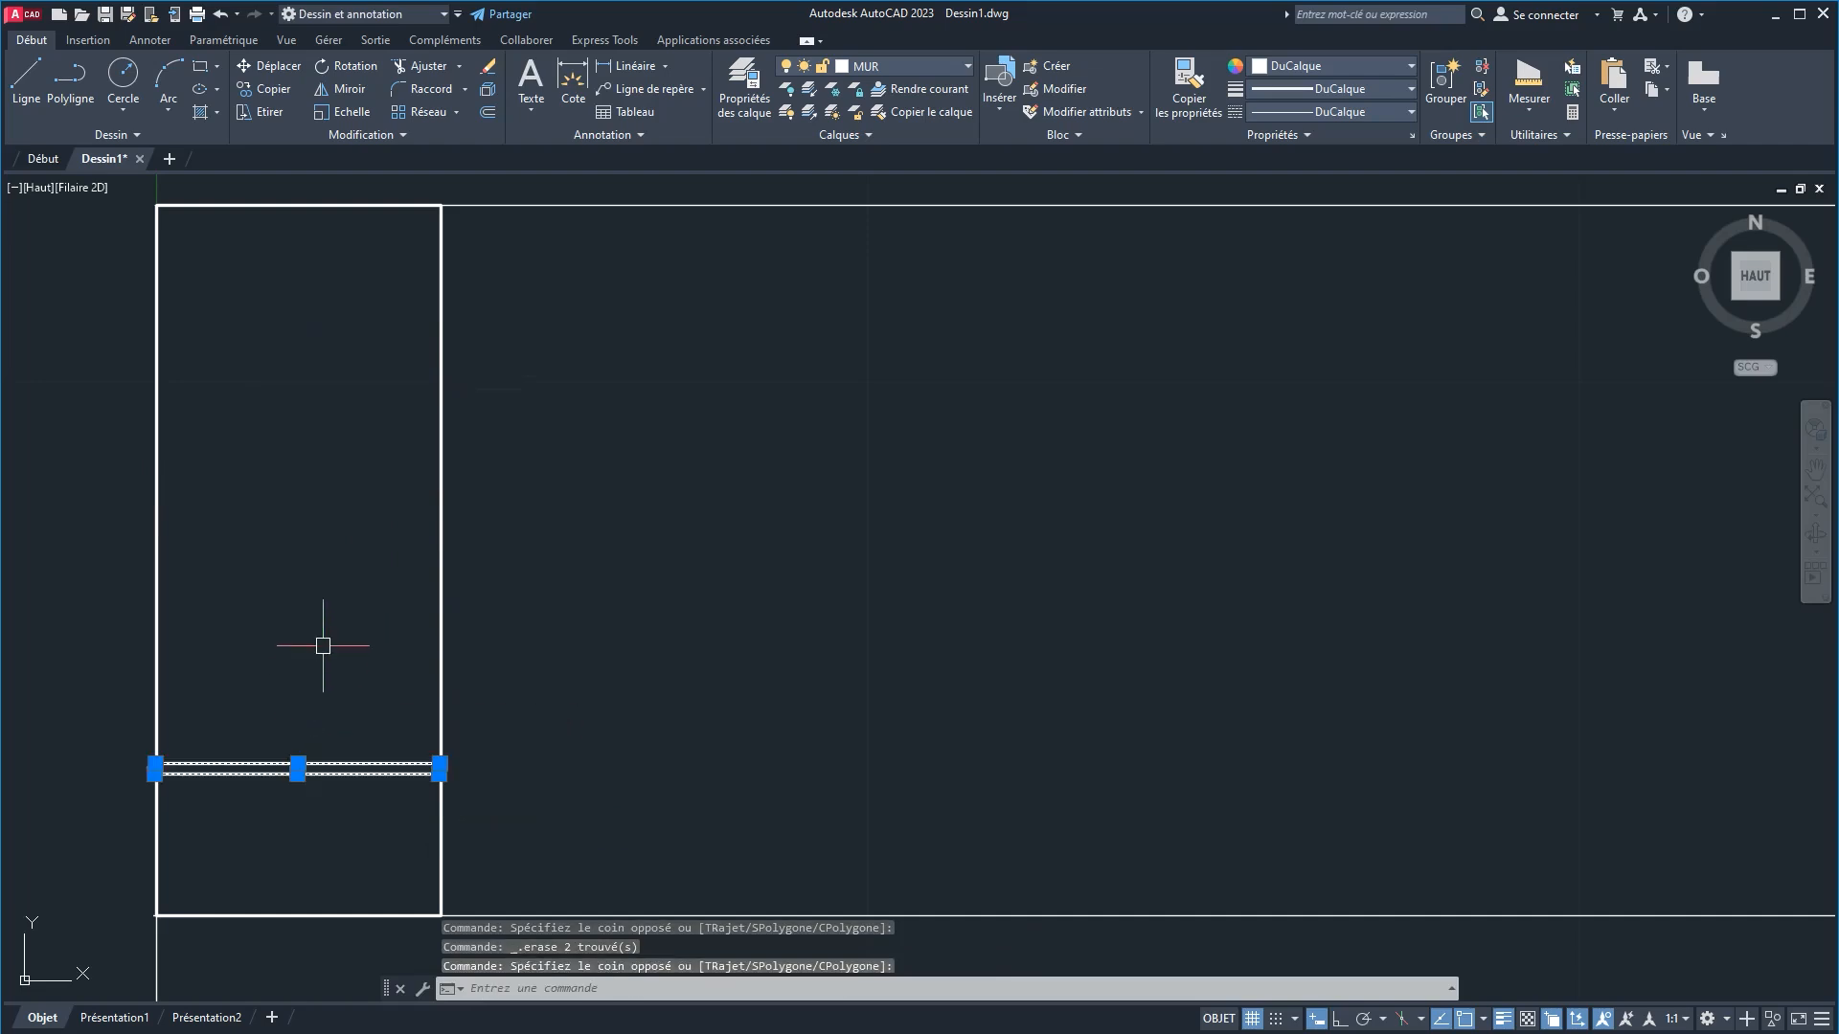
click(268, 88)
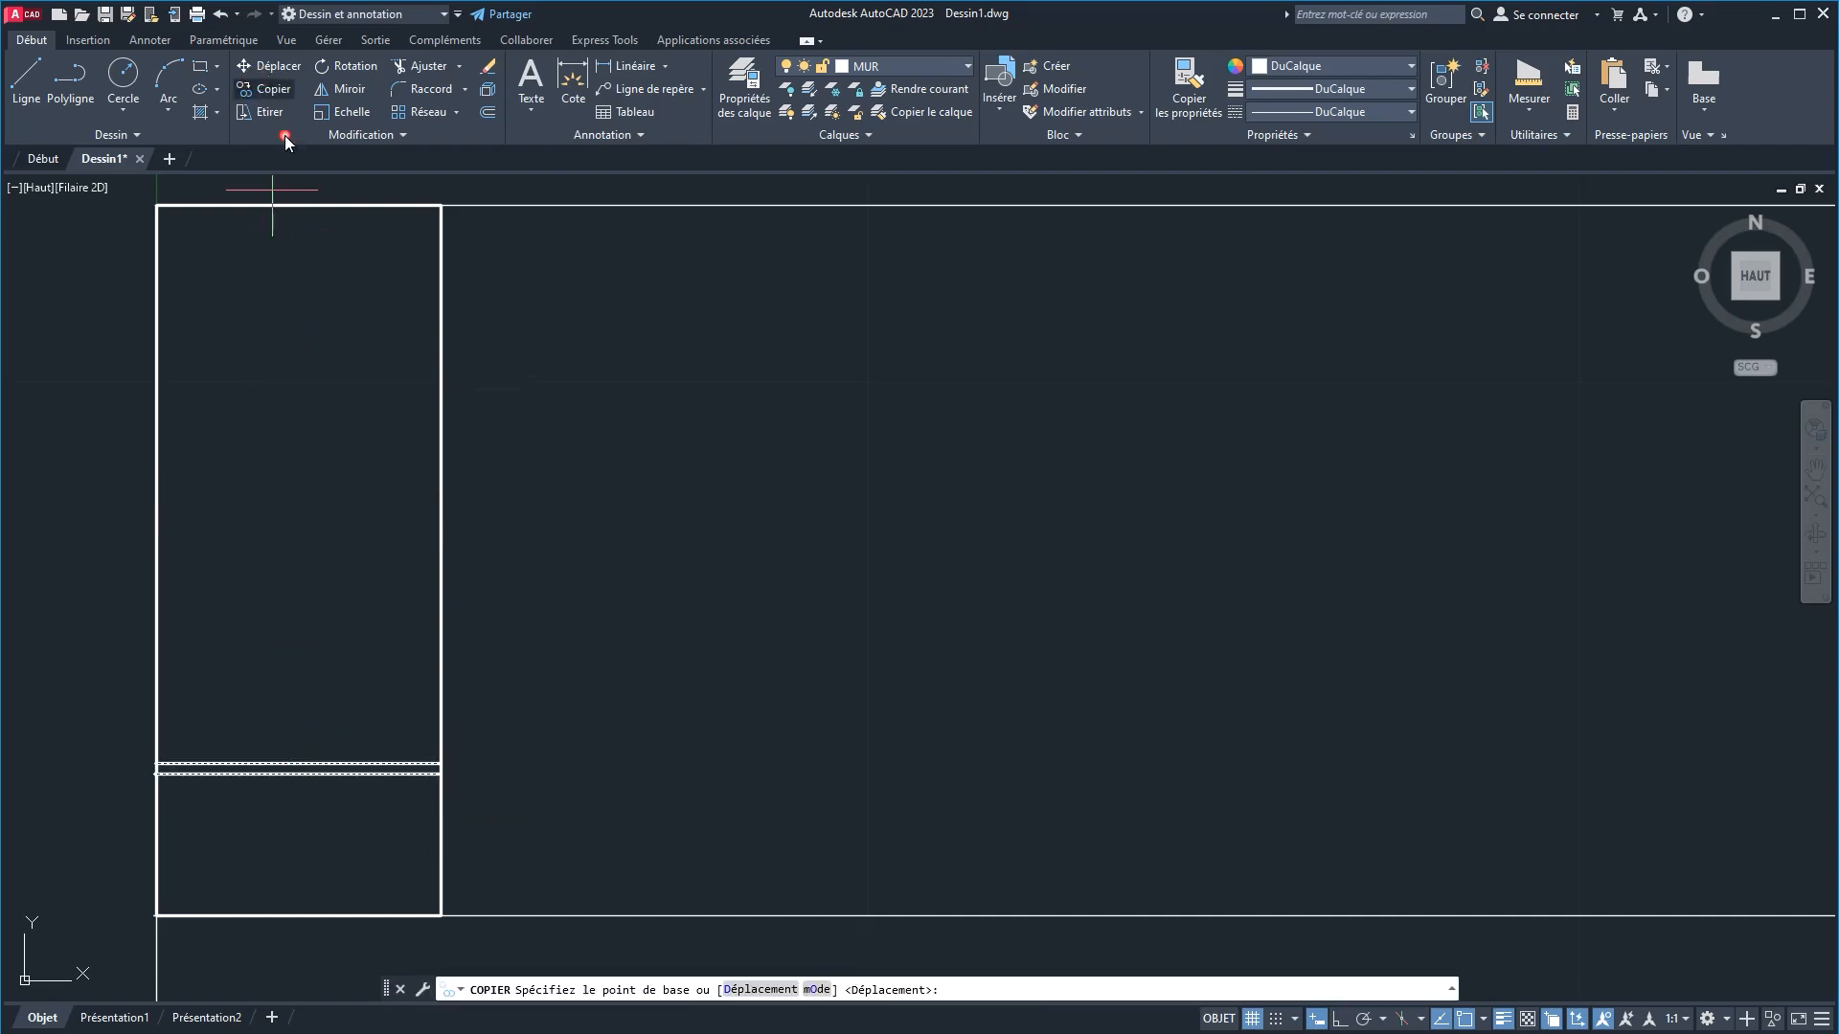
click(440, 764)
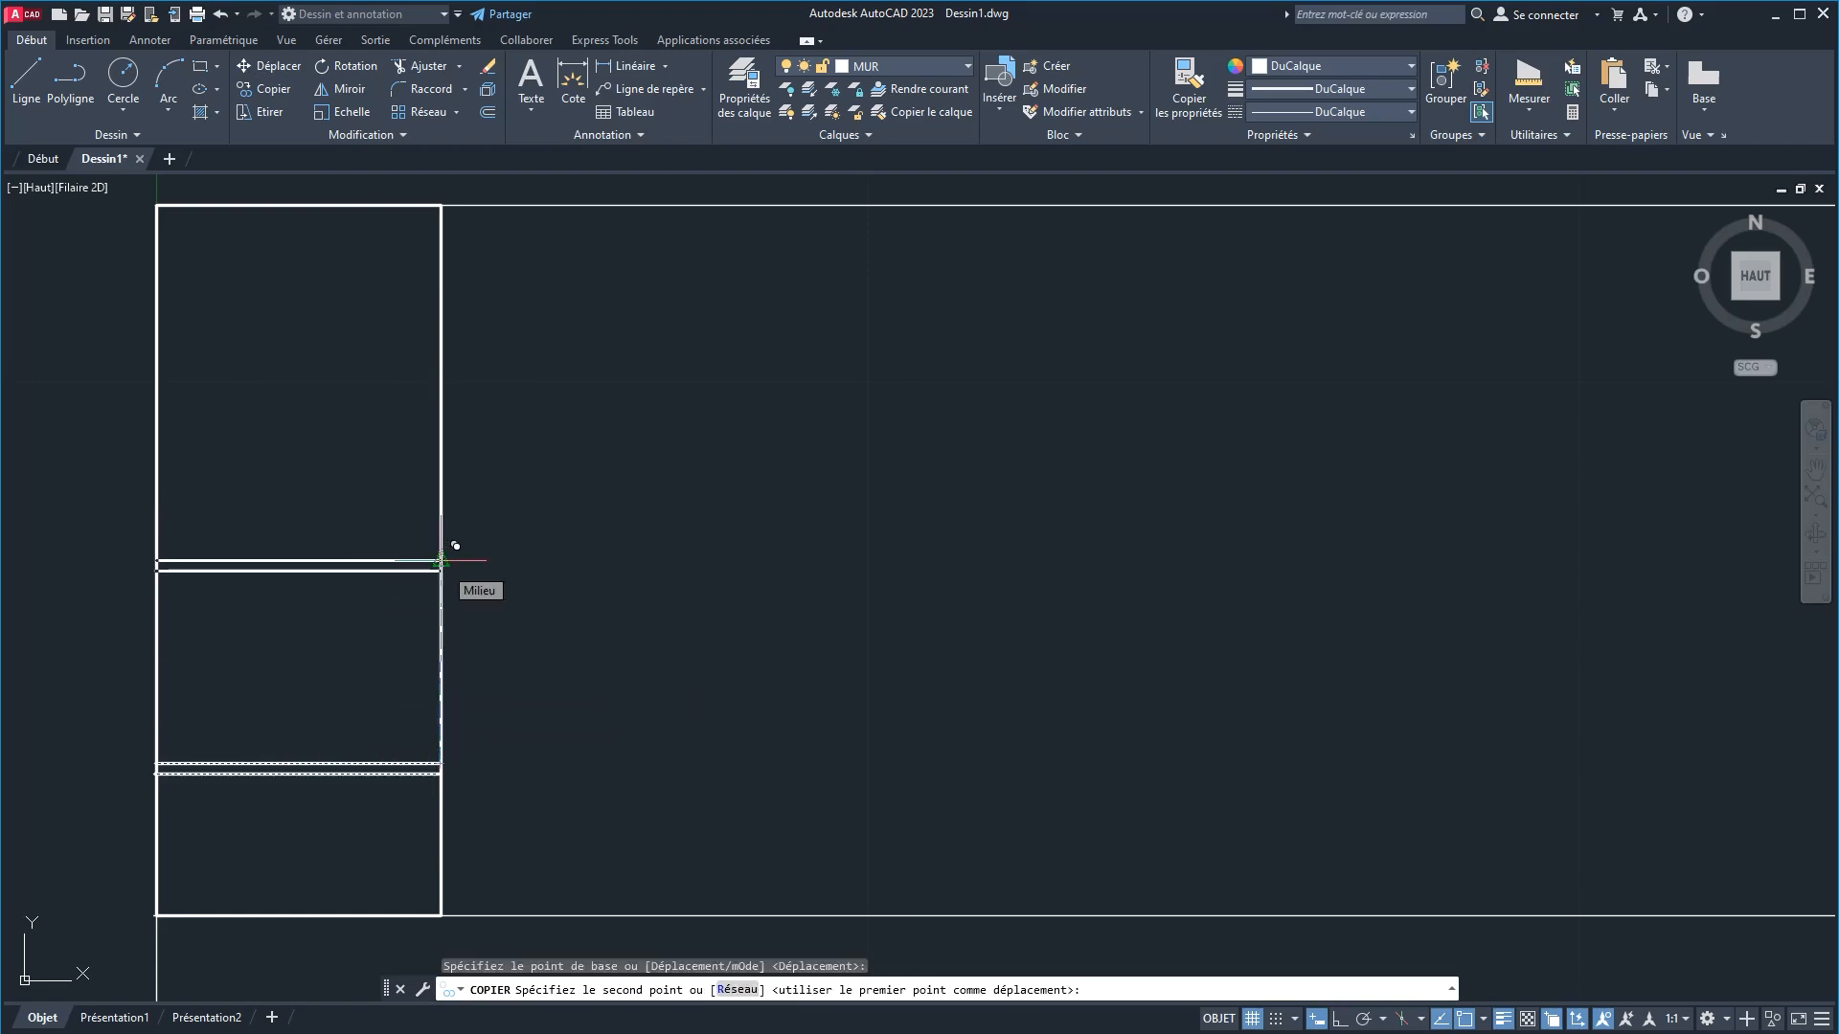
click(1338, 1019)
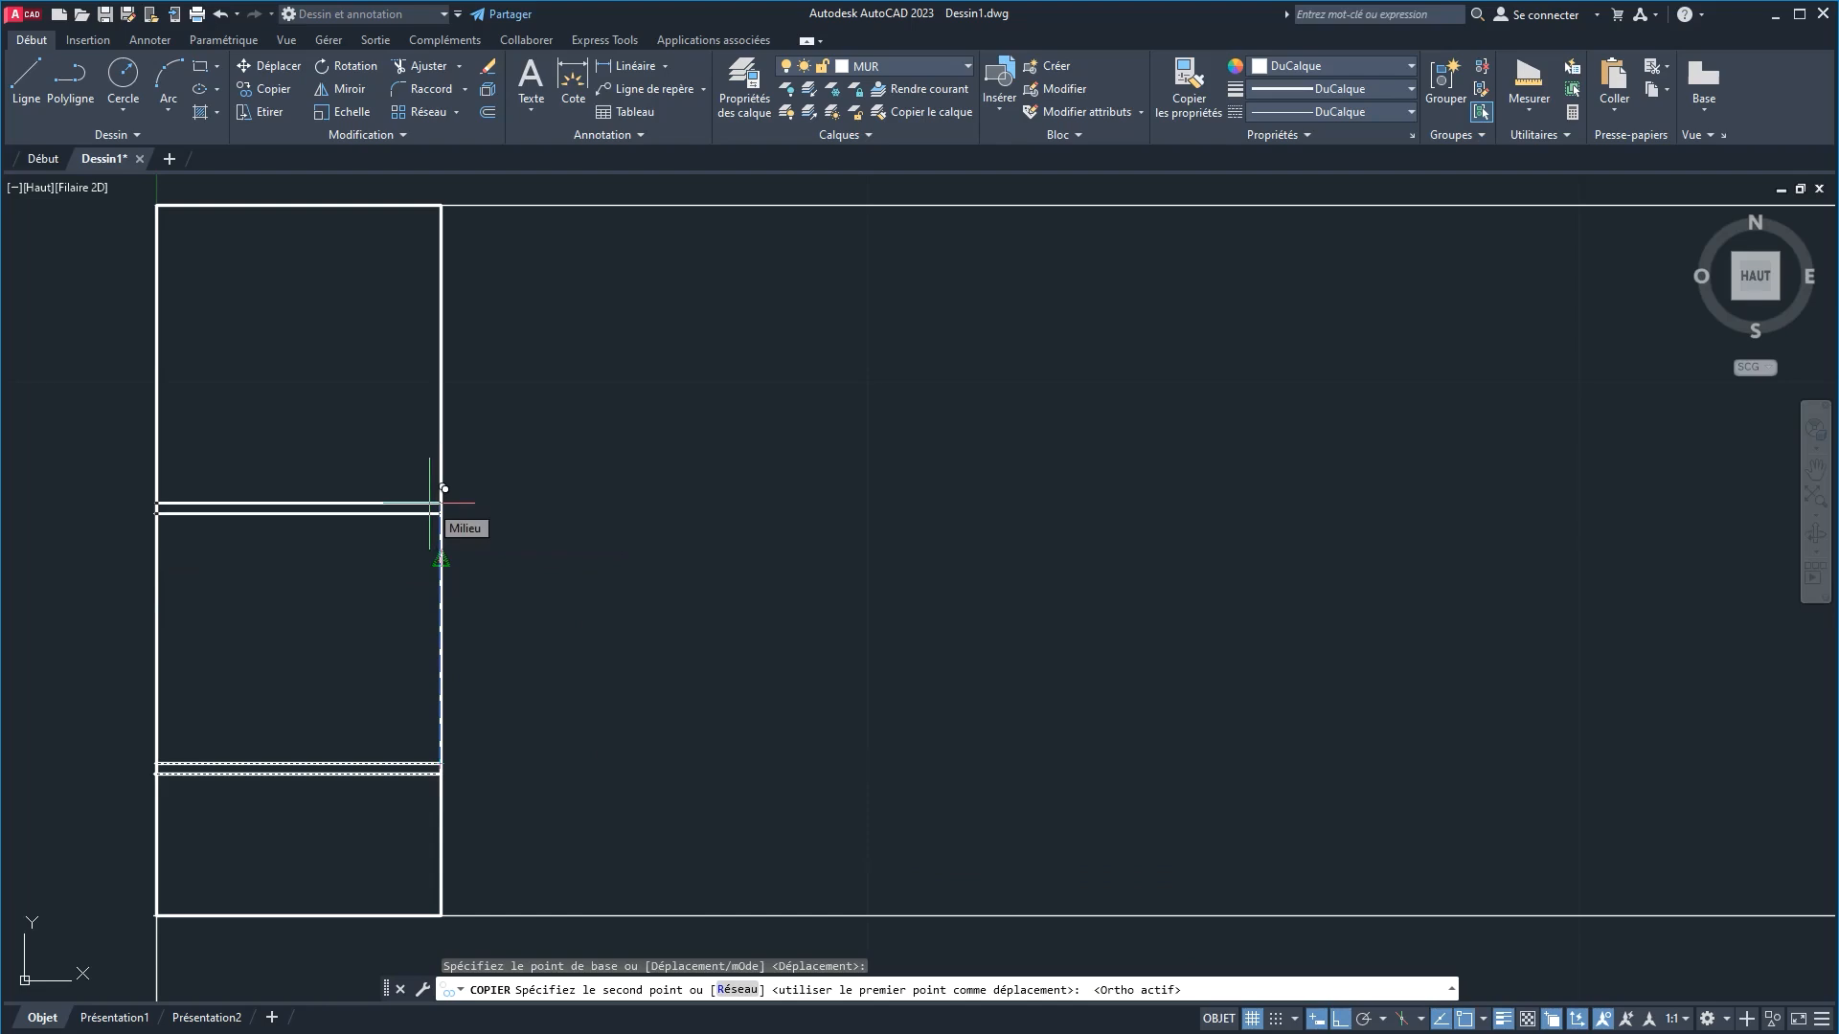
text(4)
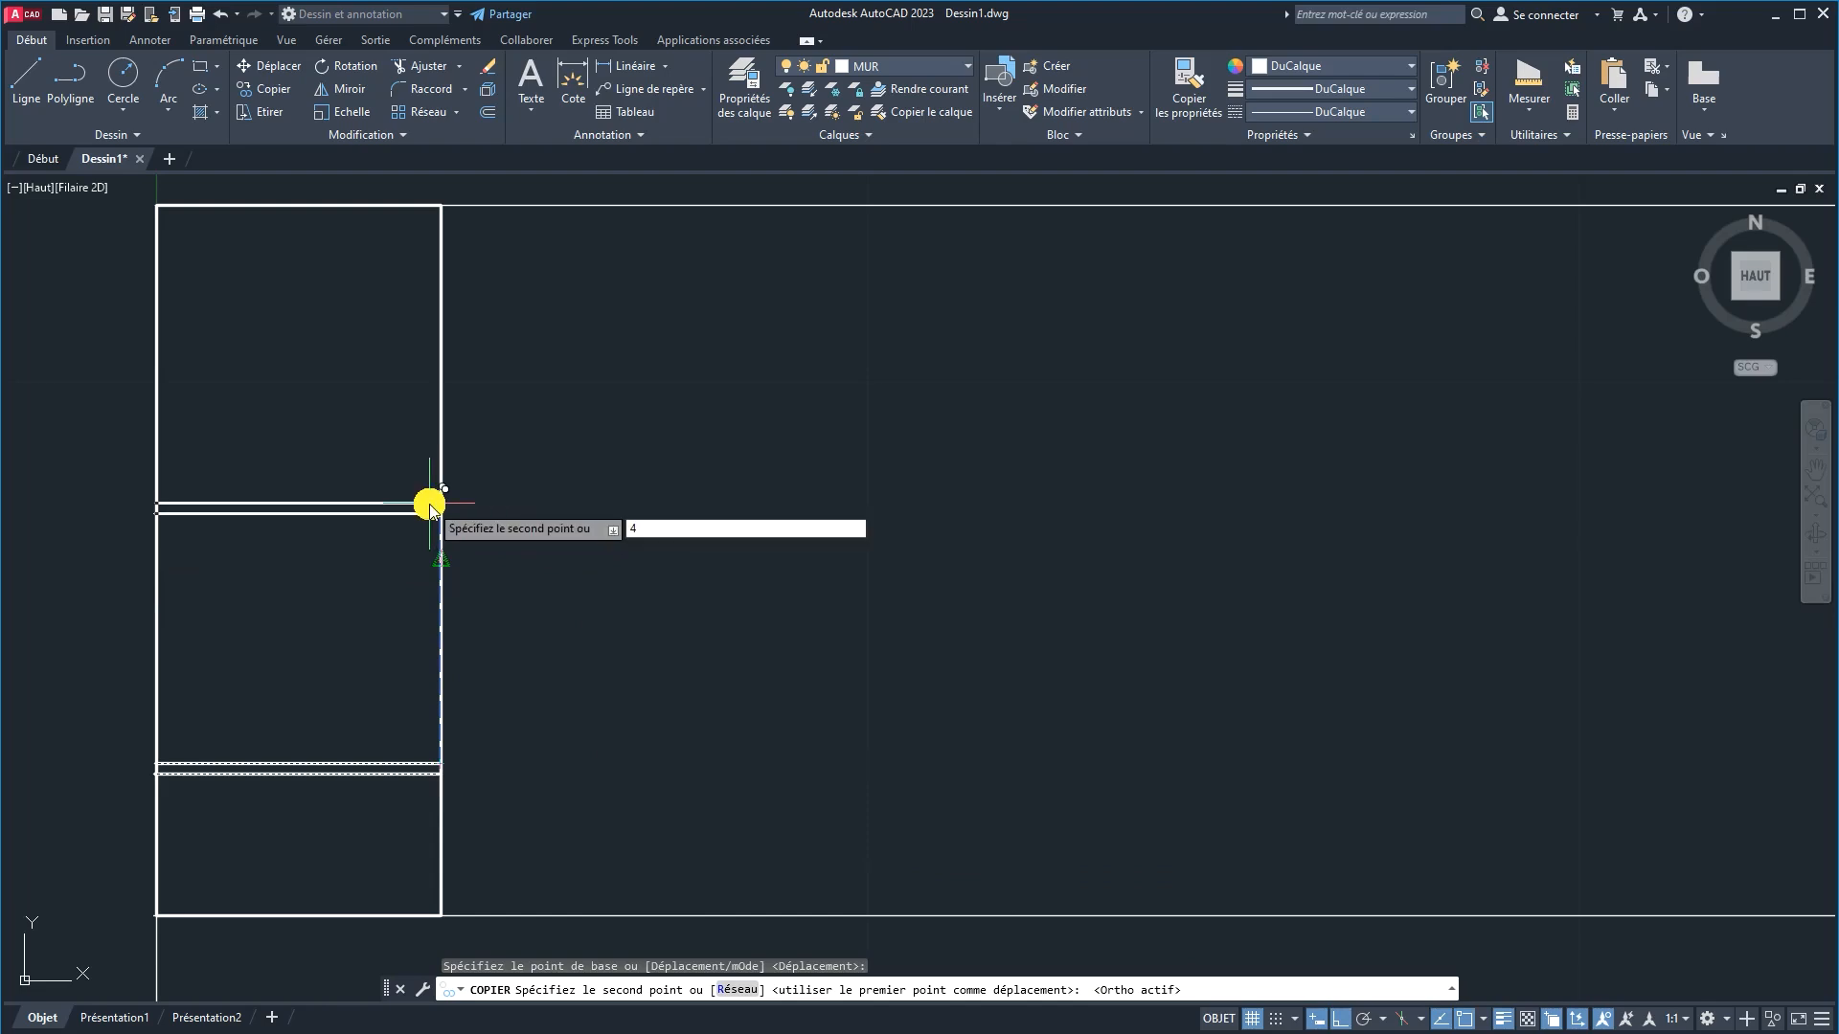
text(.15)
key(Return)
key(Return)
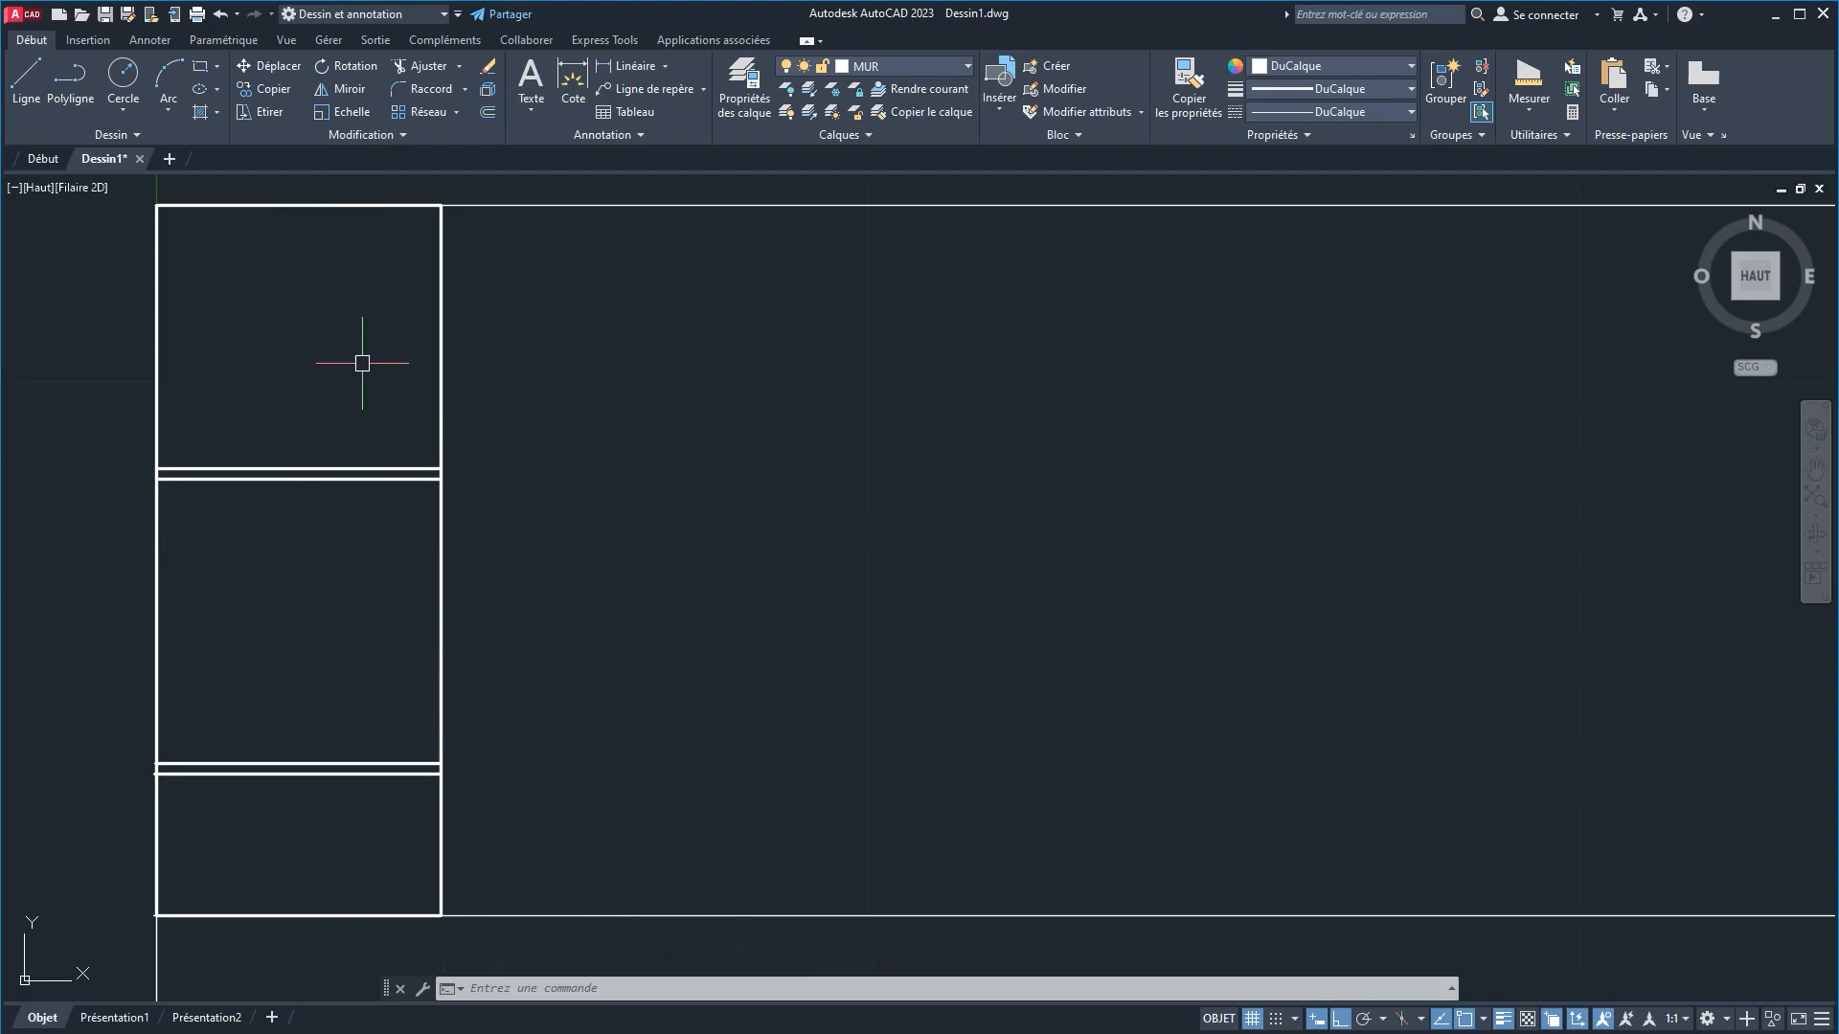
click(356, 204)
click(424, 283)
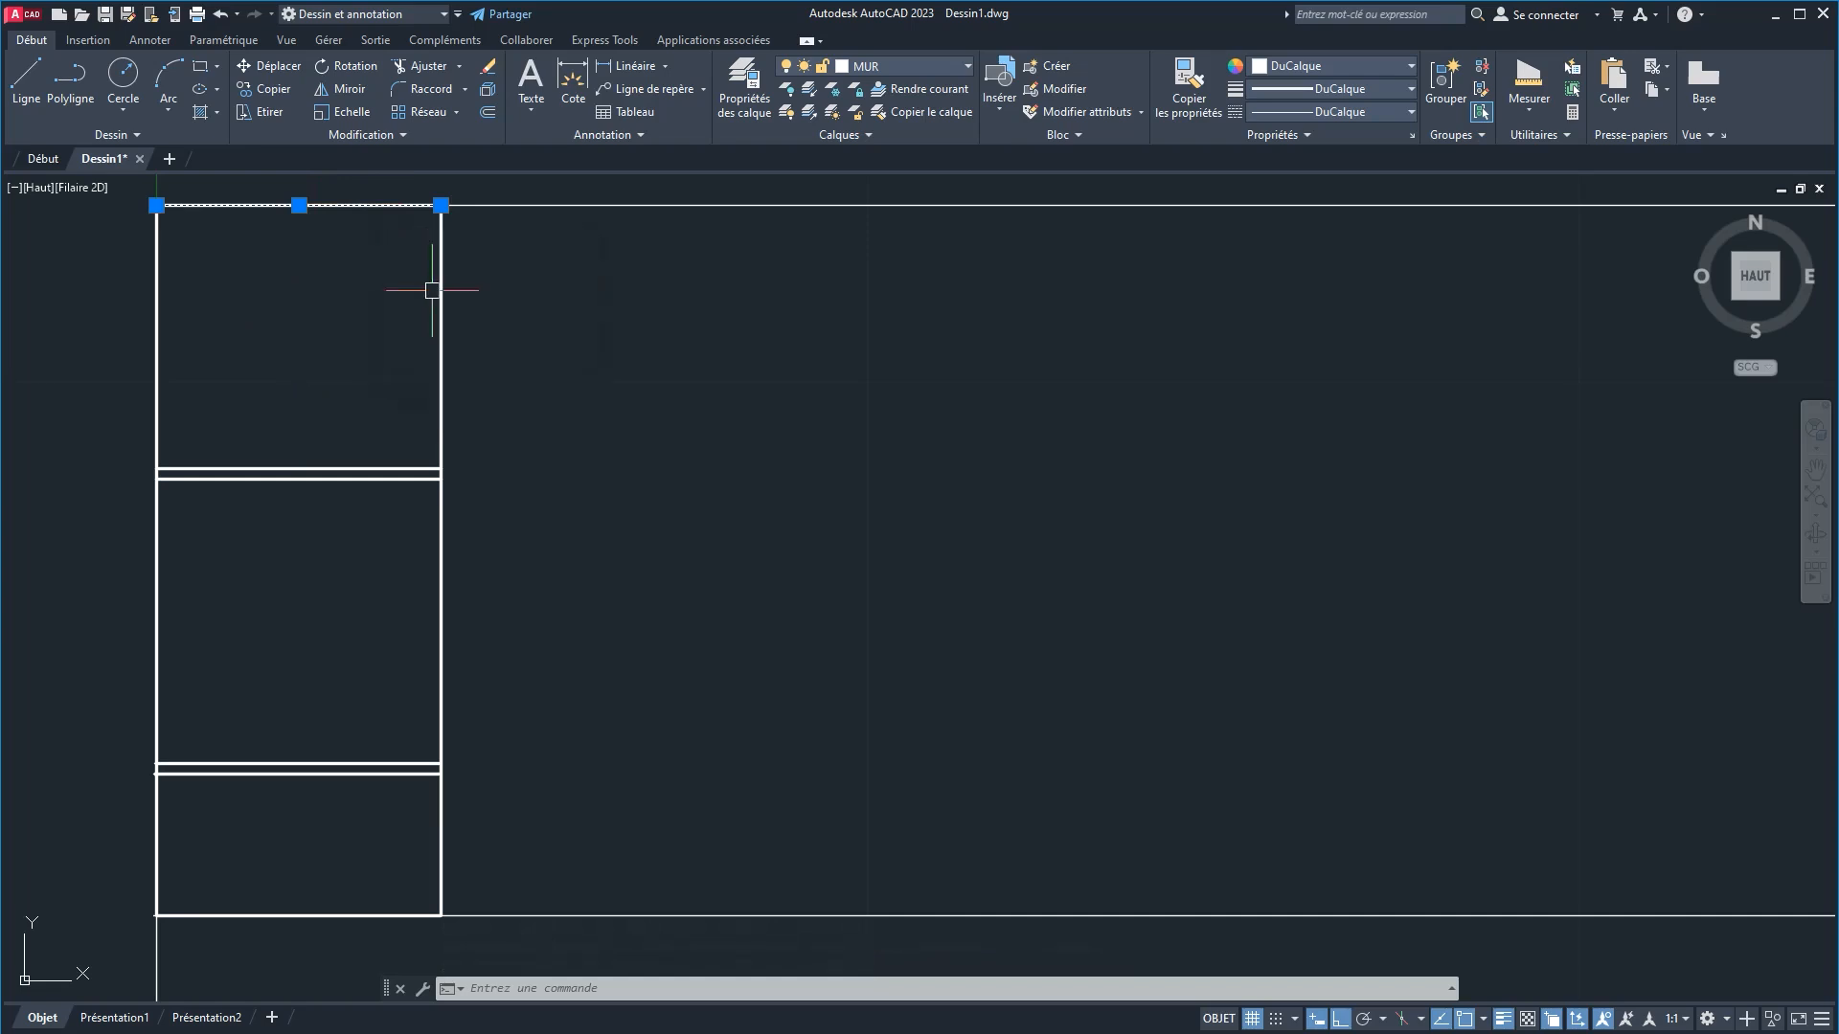
key(Escape)
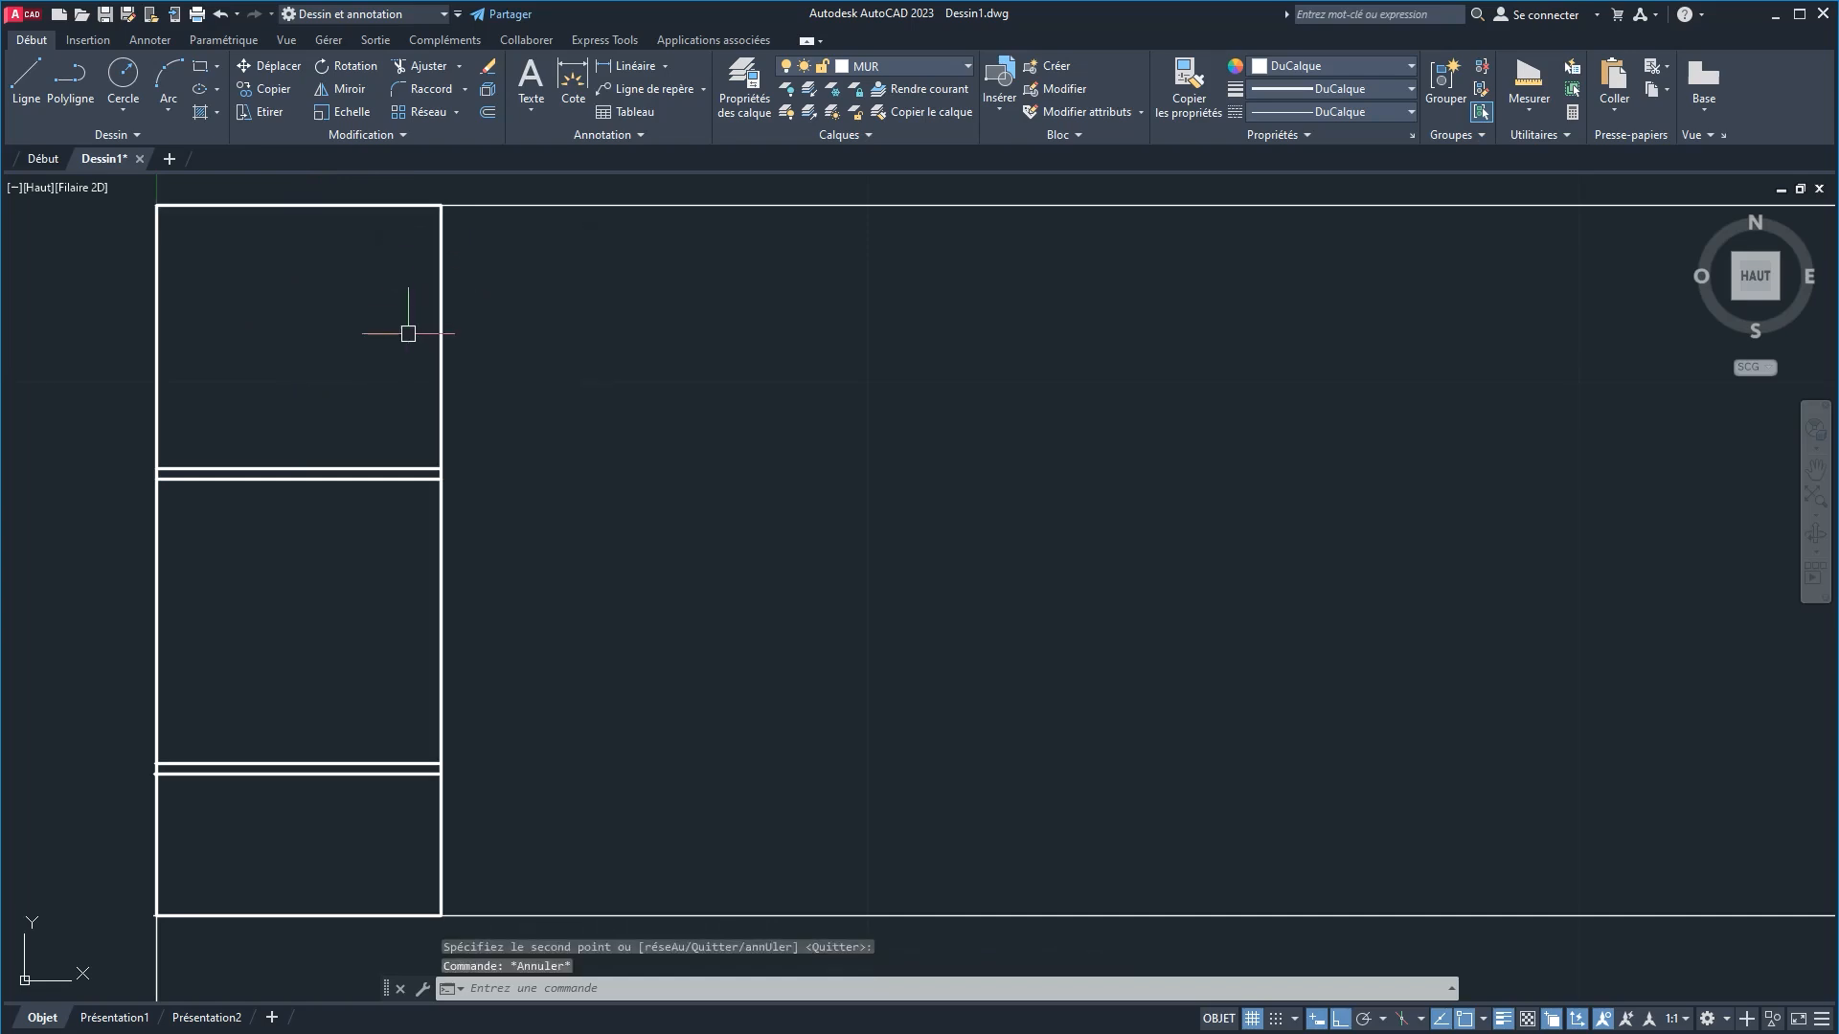
Step: Offset the right, left, upper and lower outer wall lines 0.15 m toward the inside of the room
click(488, 112)
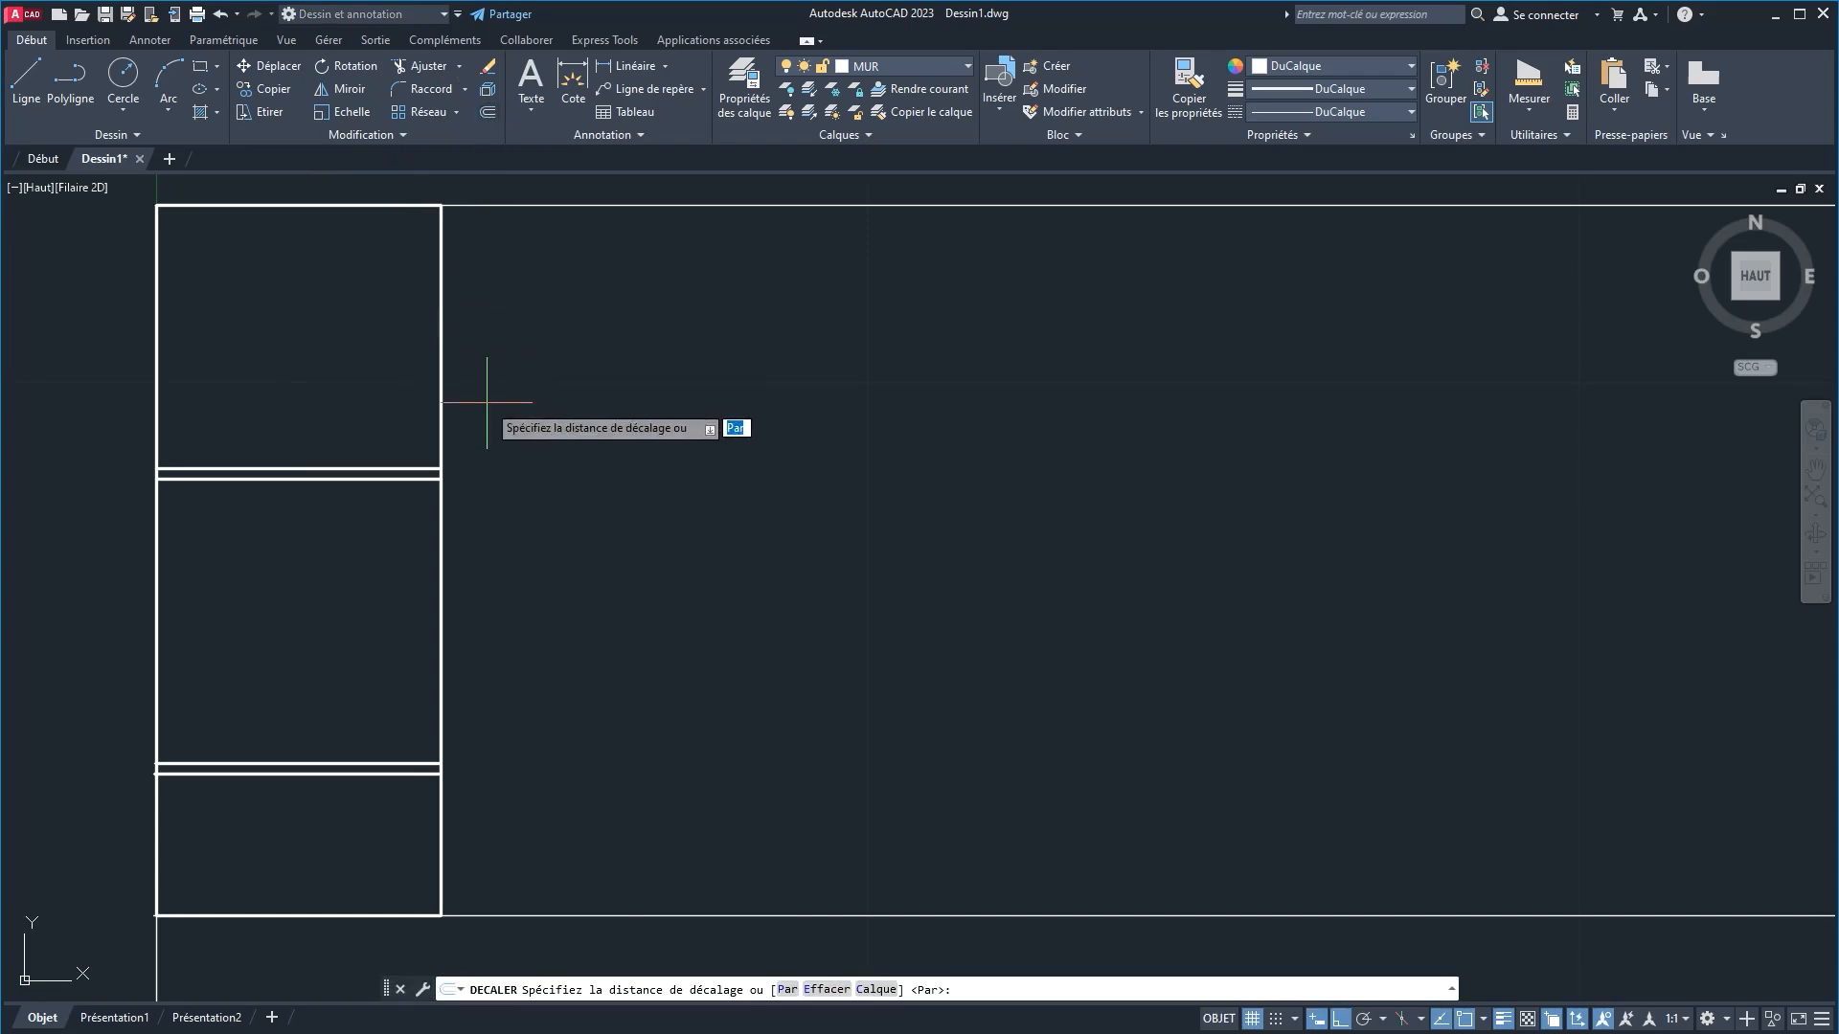
text(.15)
key(Return)
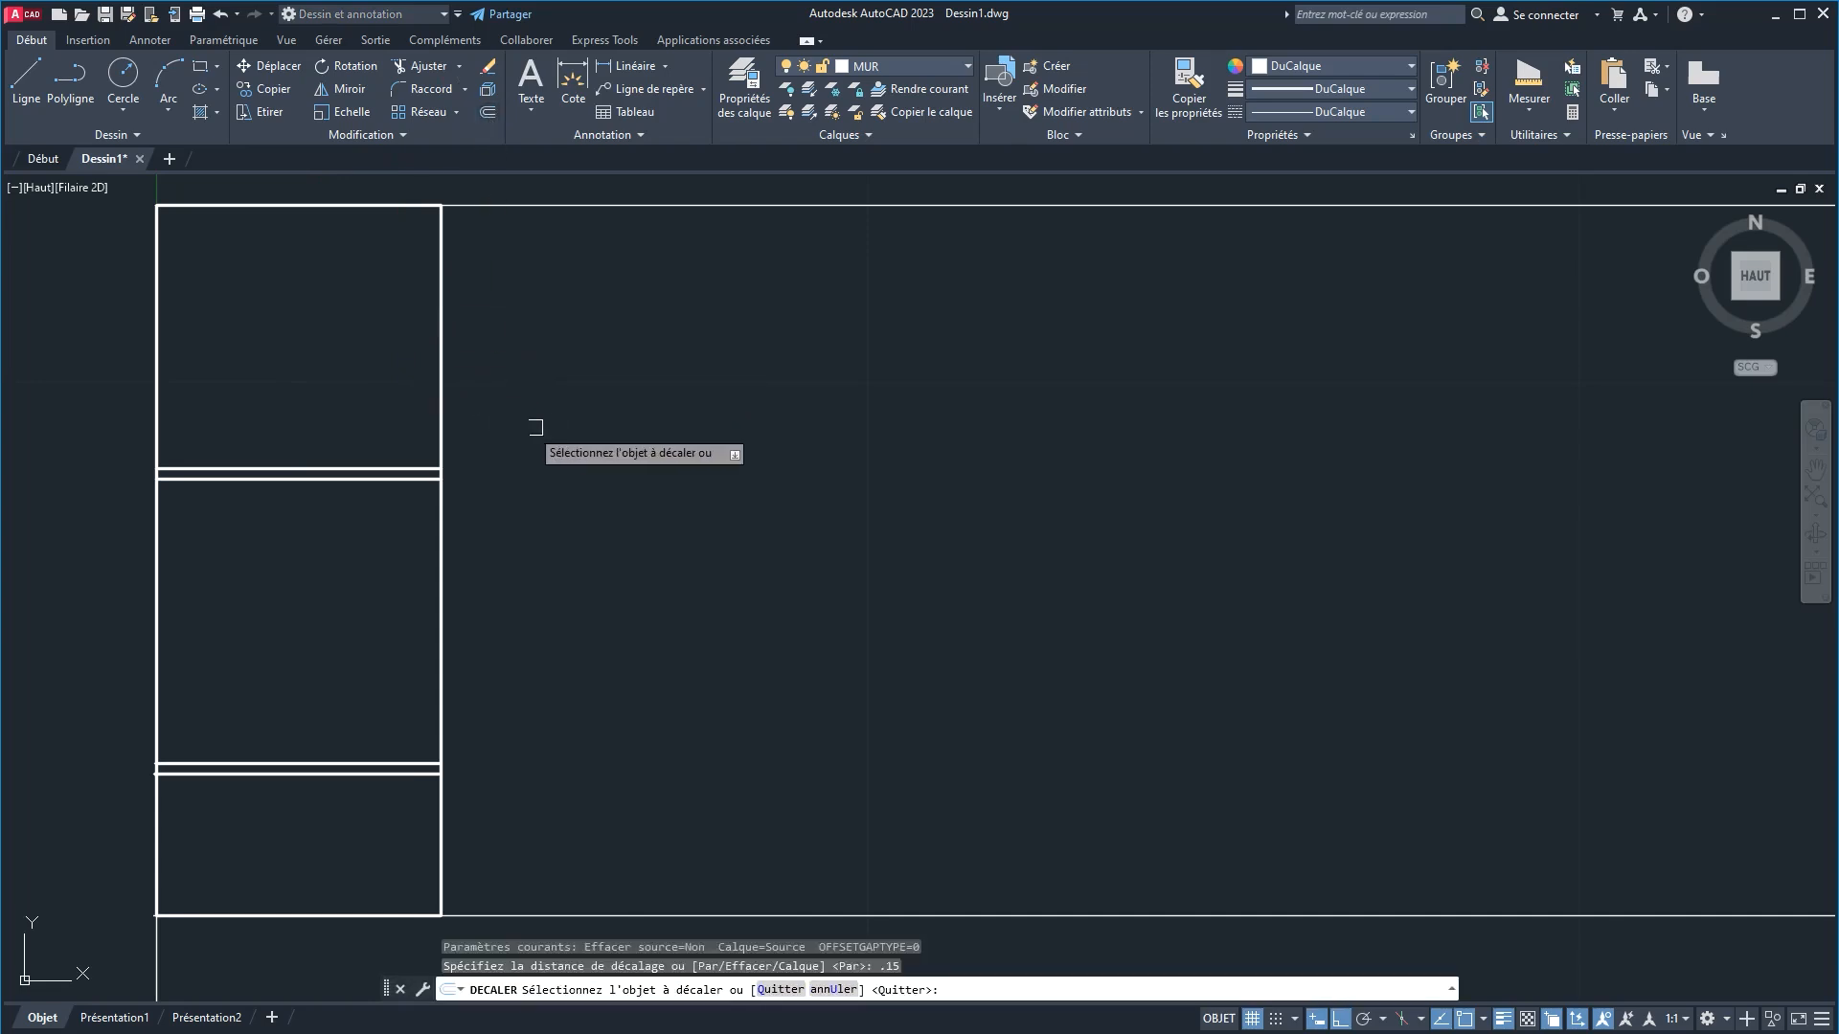
click(440, 411)
click(288, 378)
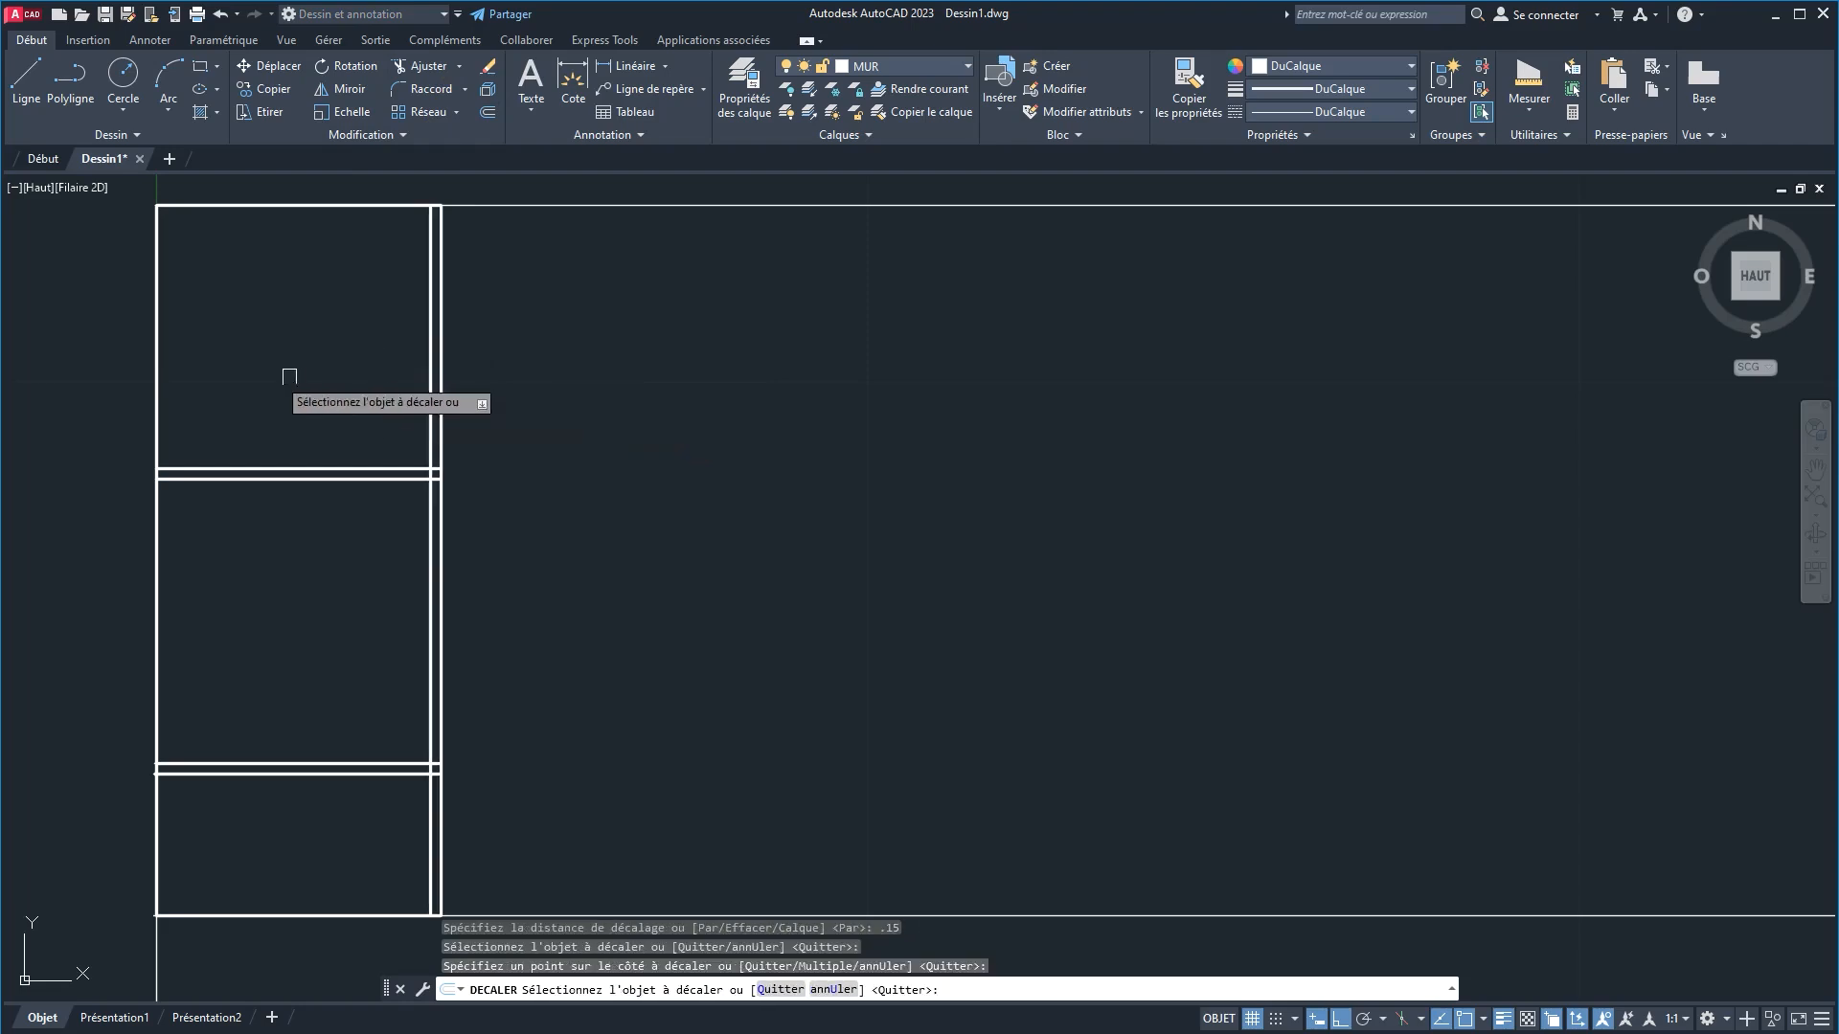
click(159, 423)
click(226, 514)
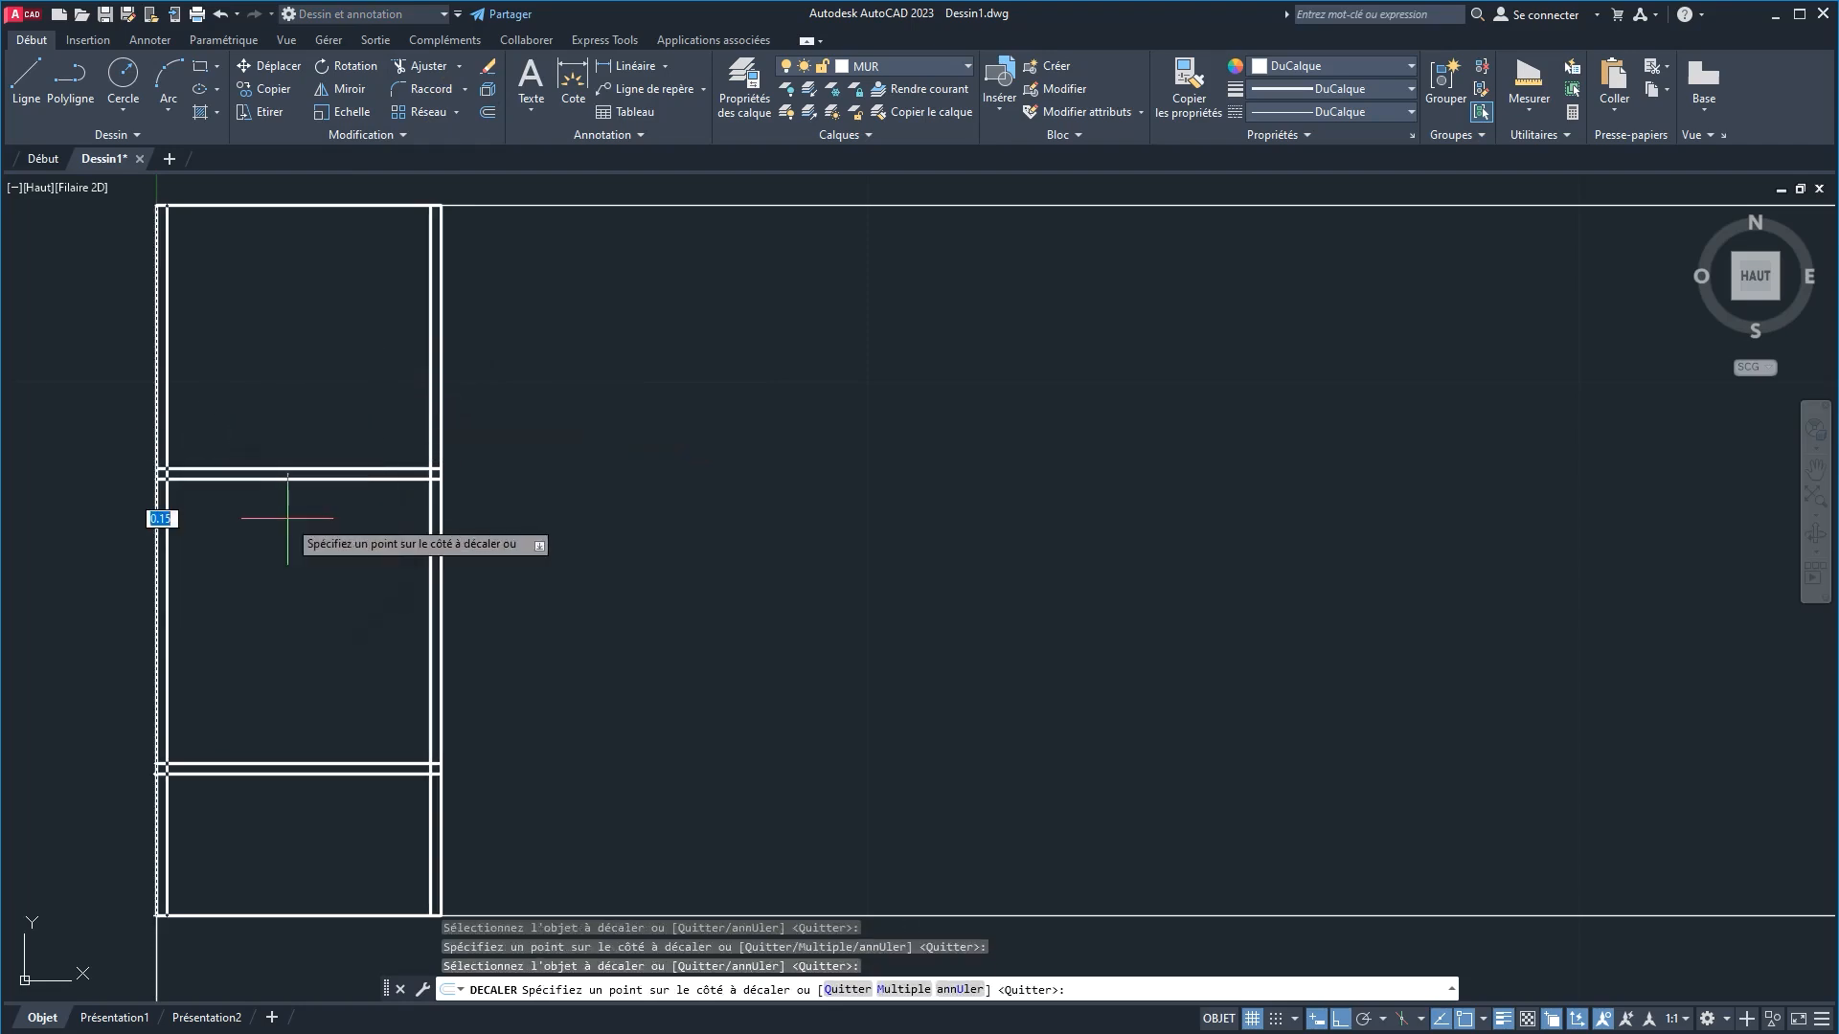
click(287, 522)
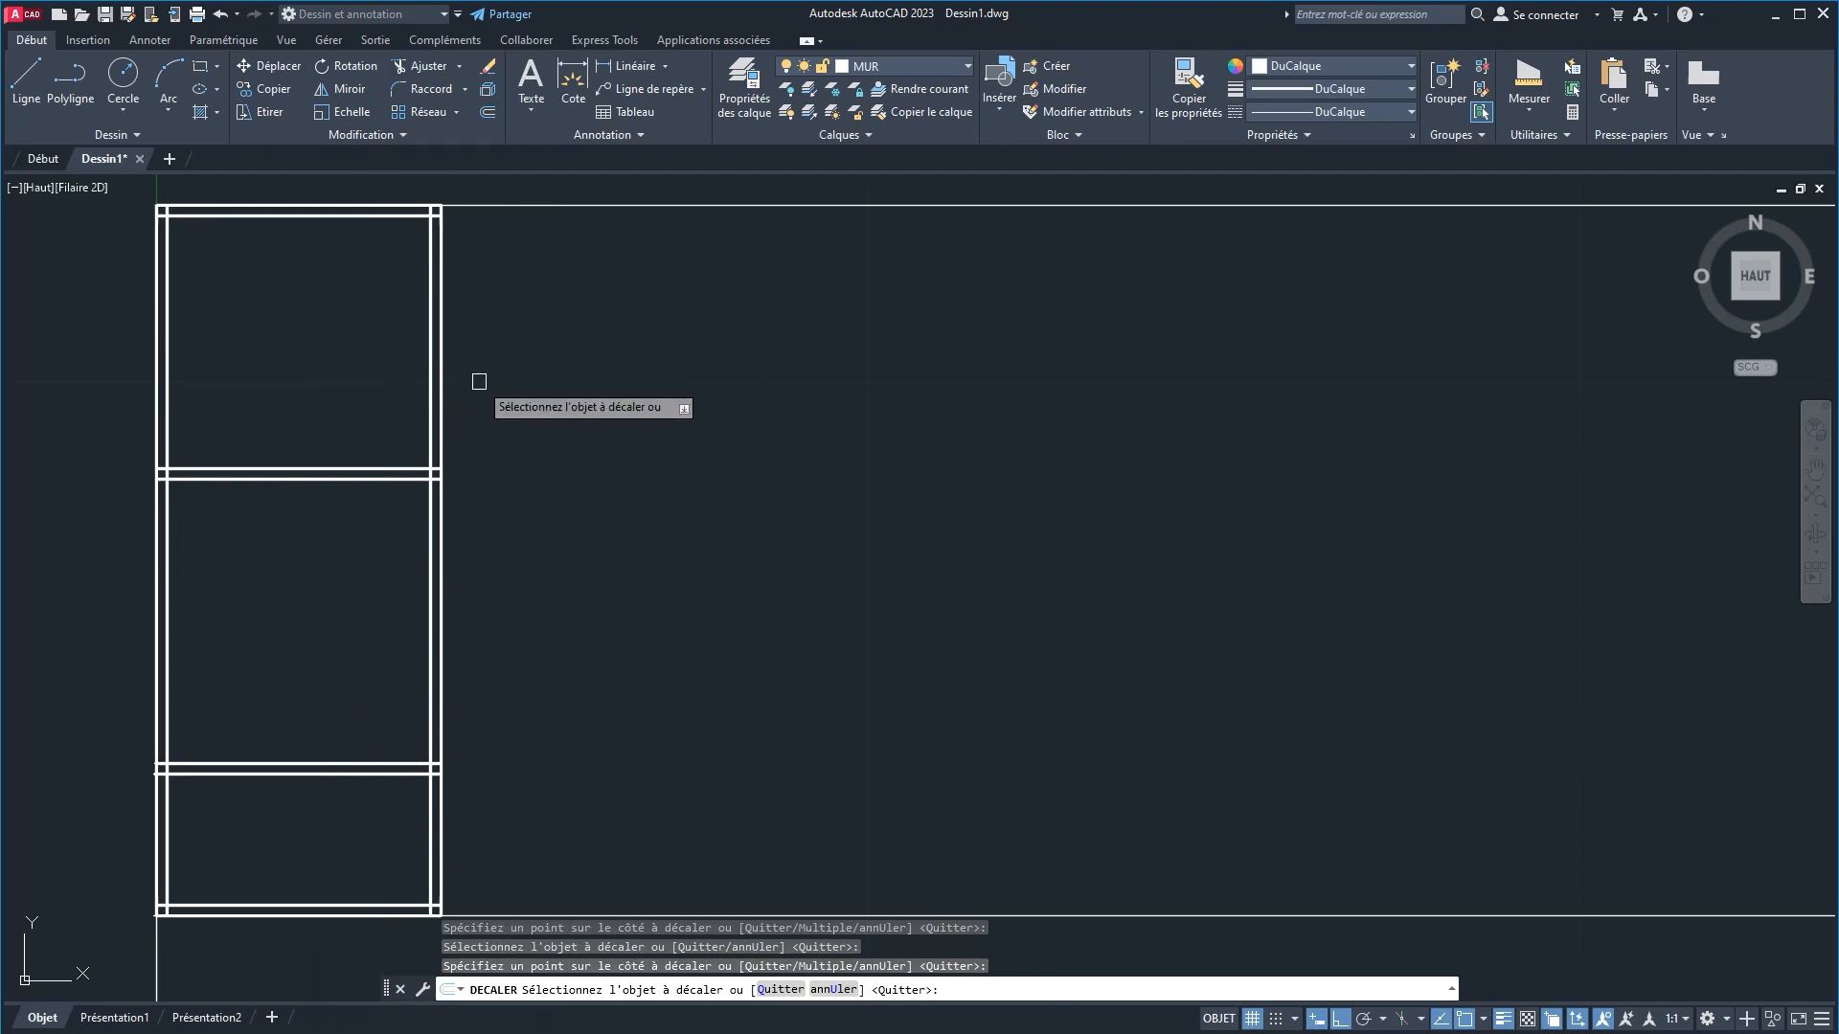
Step: Offset the right outer wall line 0.15 m outward and erase its inner offset line
click(441, 360)
click(532, 373)
right_click(552, 379)
click(596, 391)
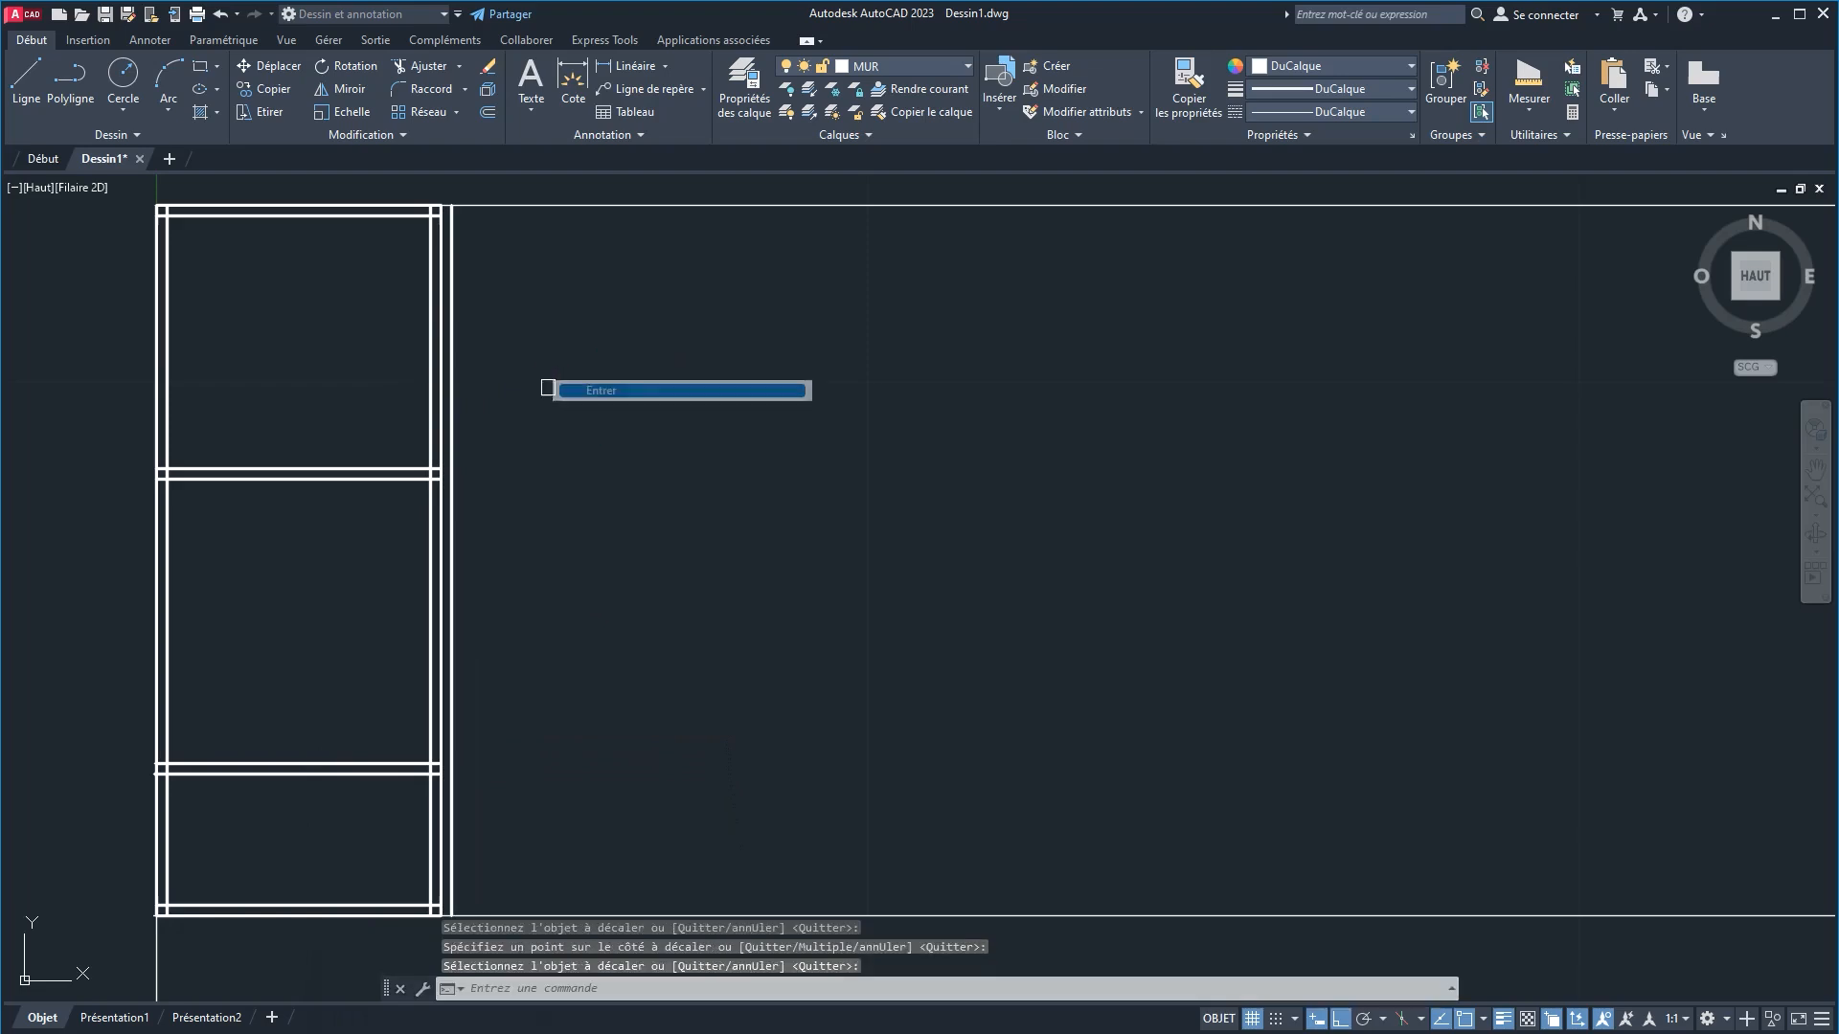
click(442, 390)
click(485, 67)
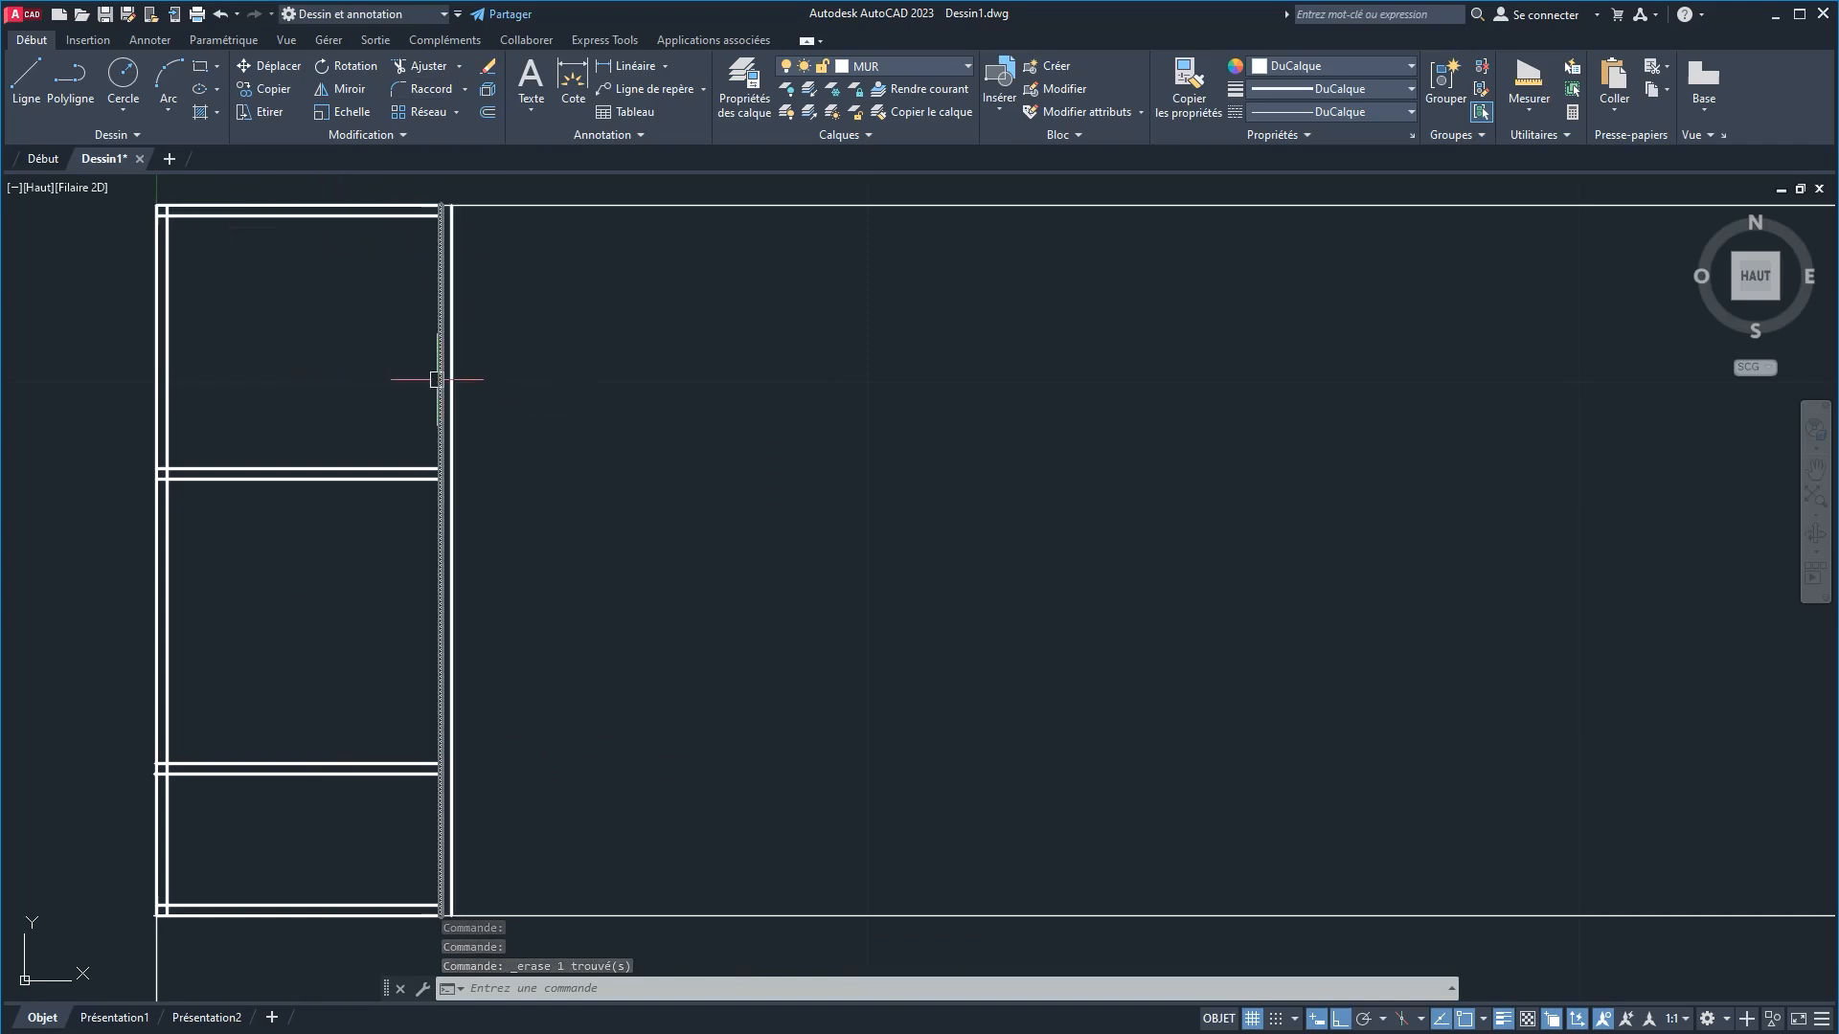
scroll(749, 410, down, 4)
click(796, 636)
click(709, 239)
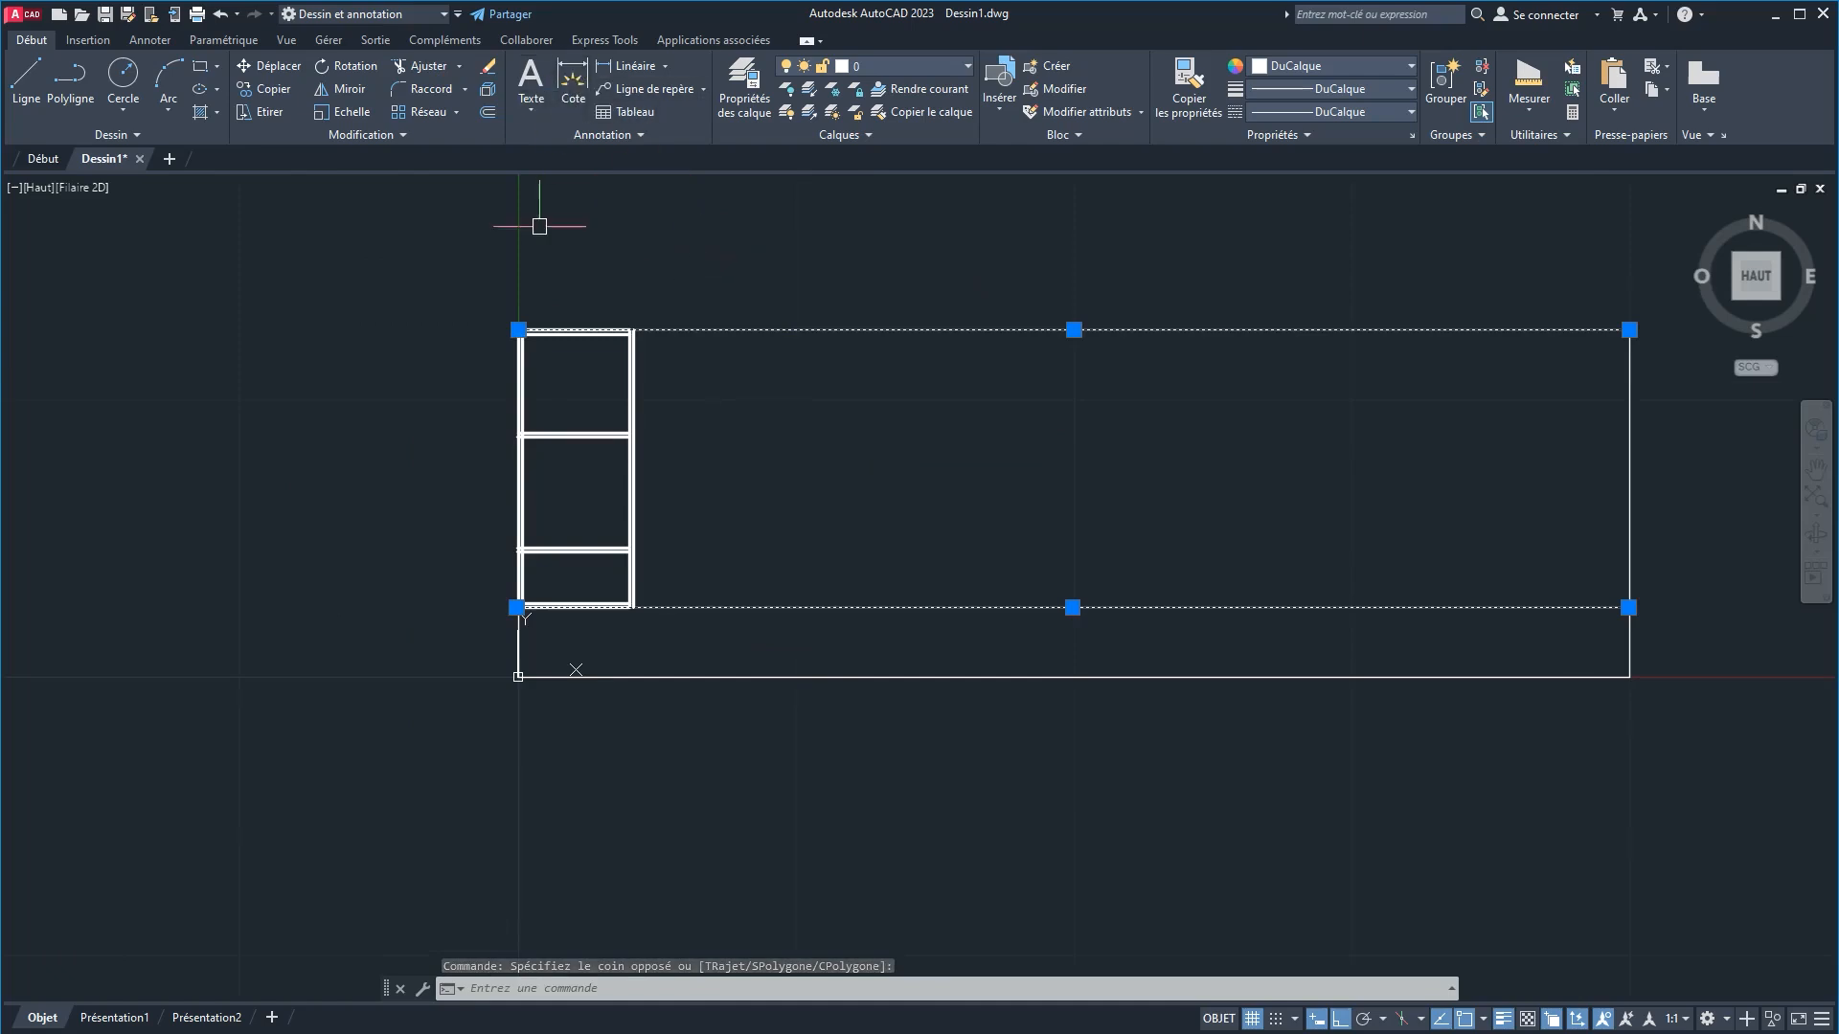
click(685, 758)
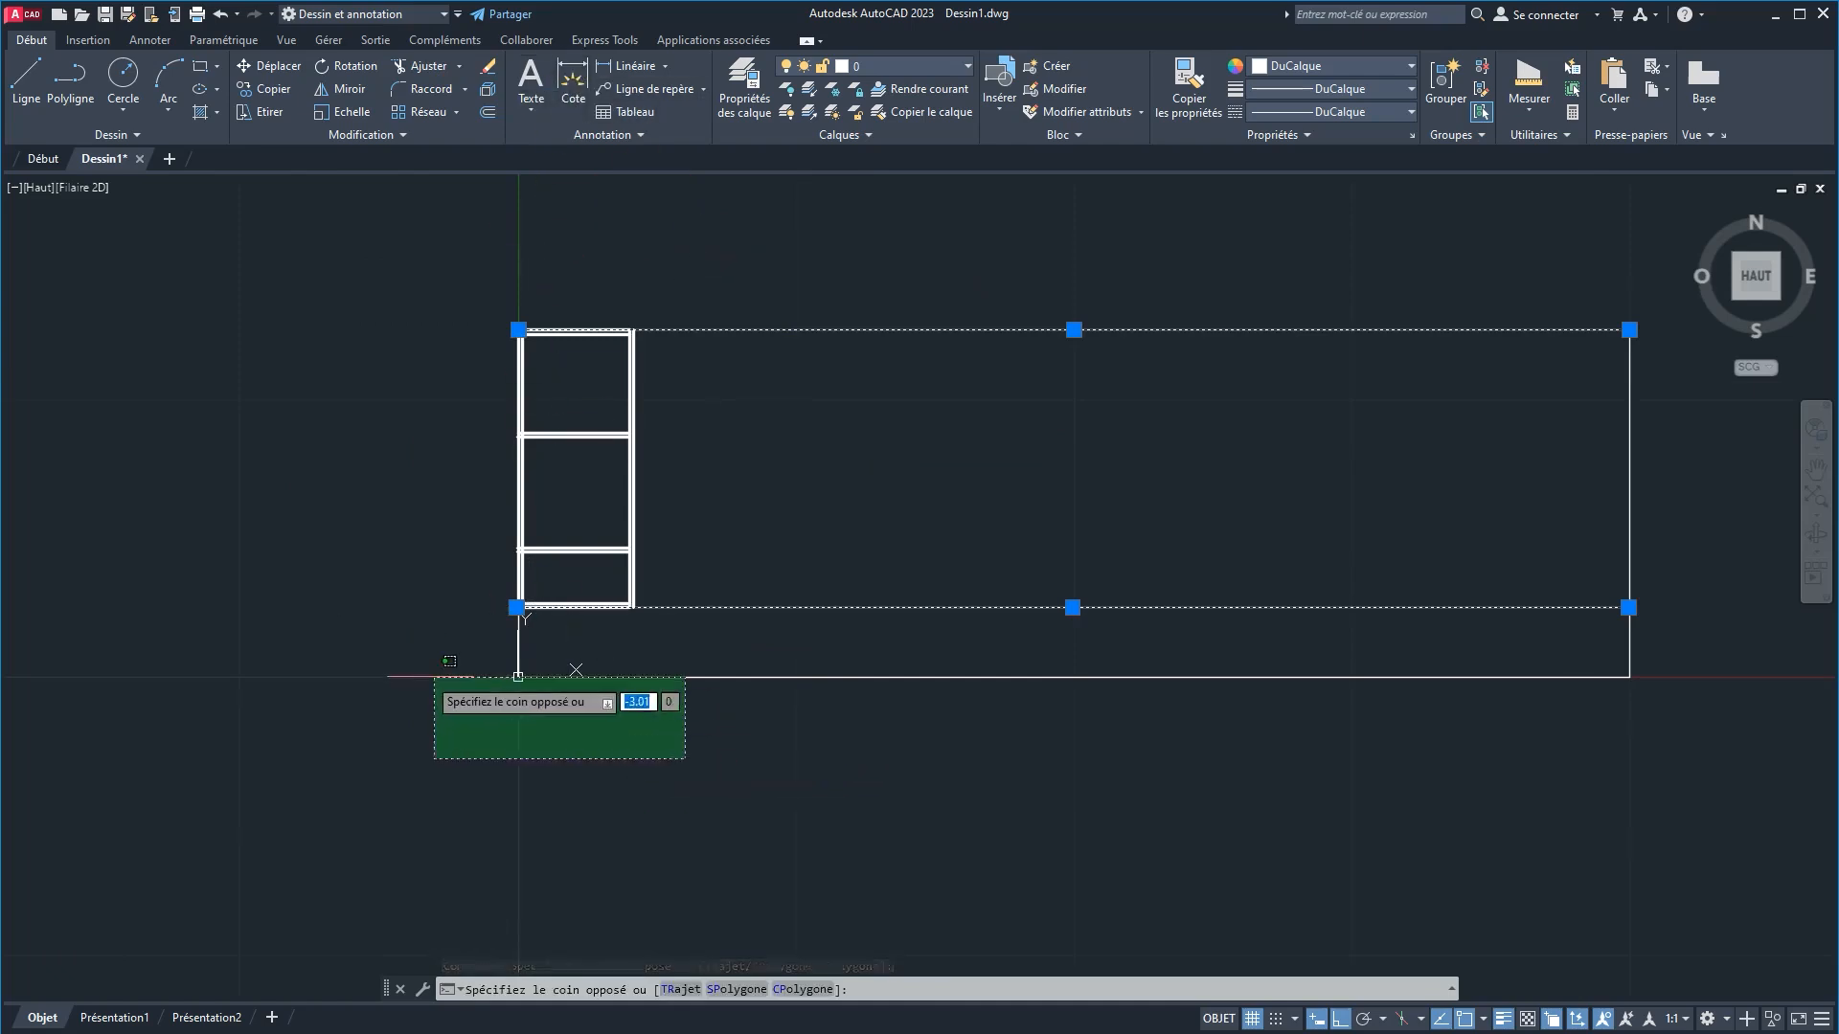
click(399, 639)
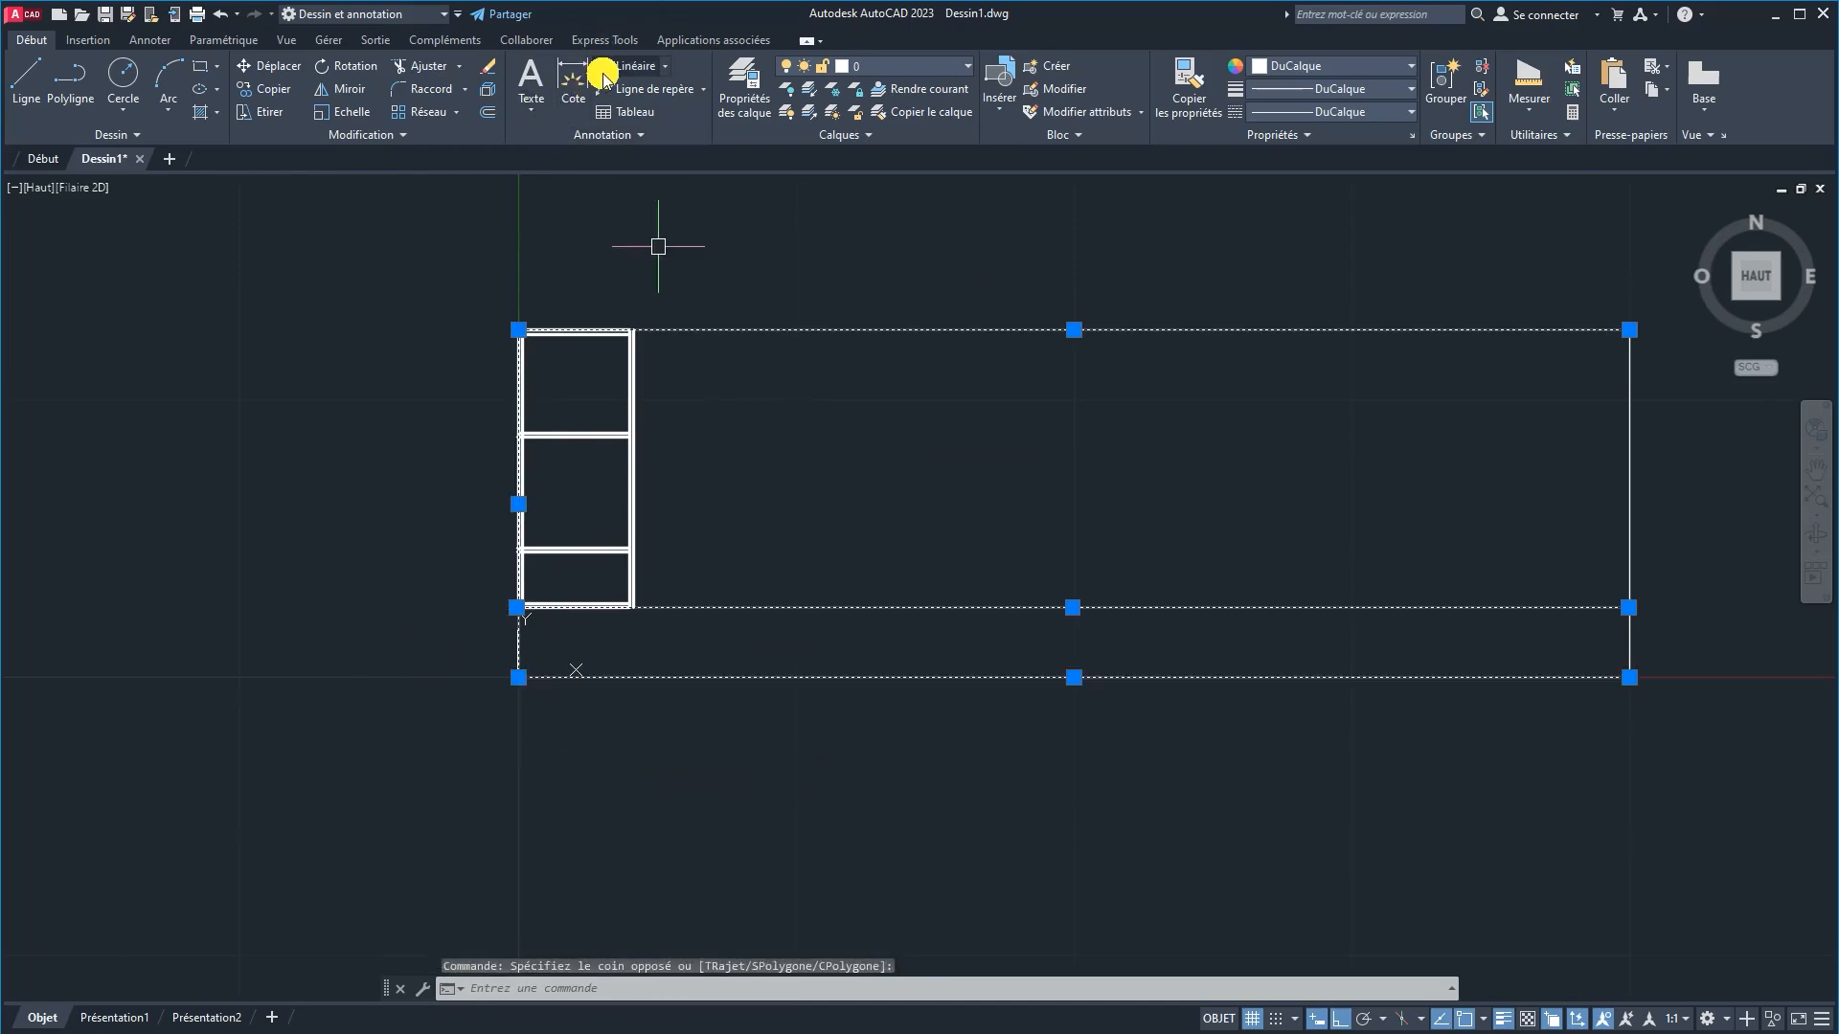
key(Escape)
Step: Erase all the layer 0 base lines around the room, including the far right vertical line
click(889, 827)
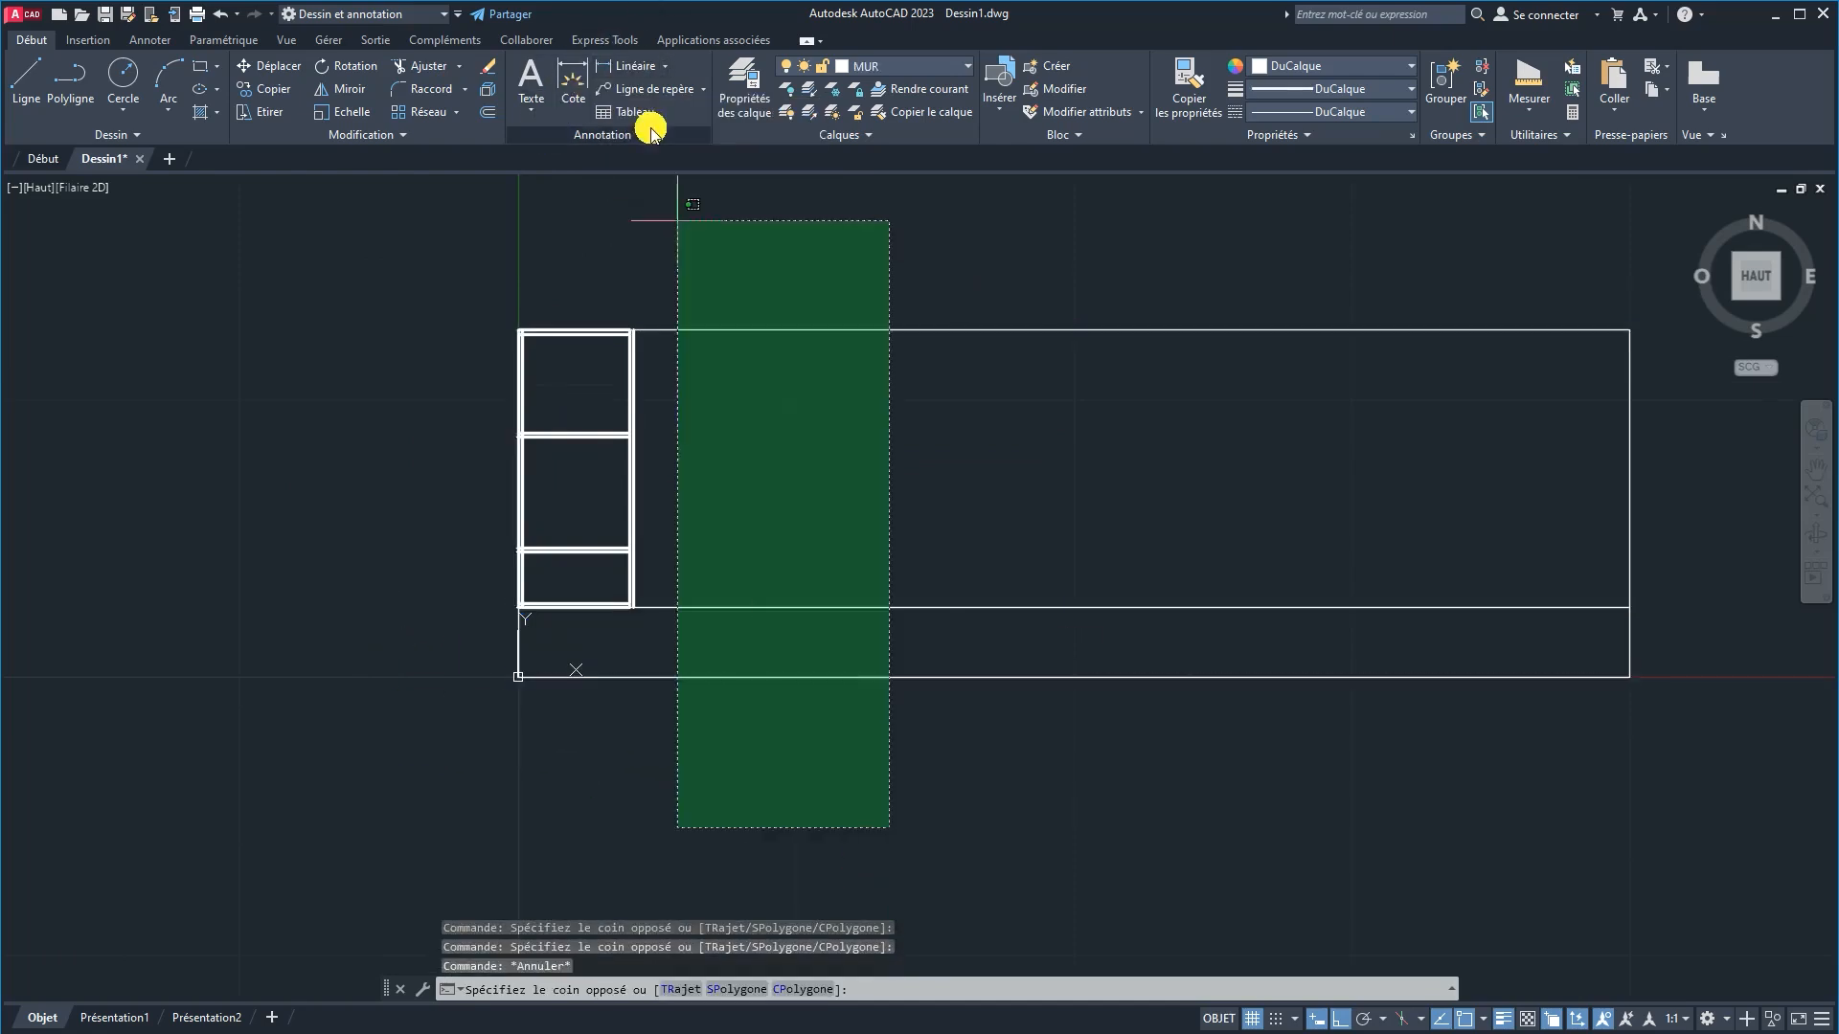
click(726, 224)
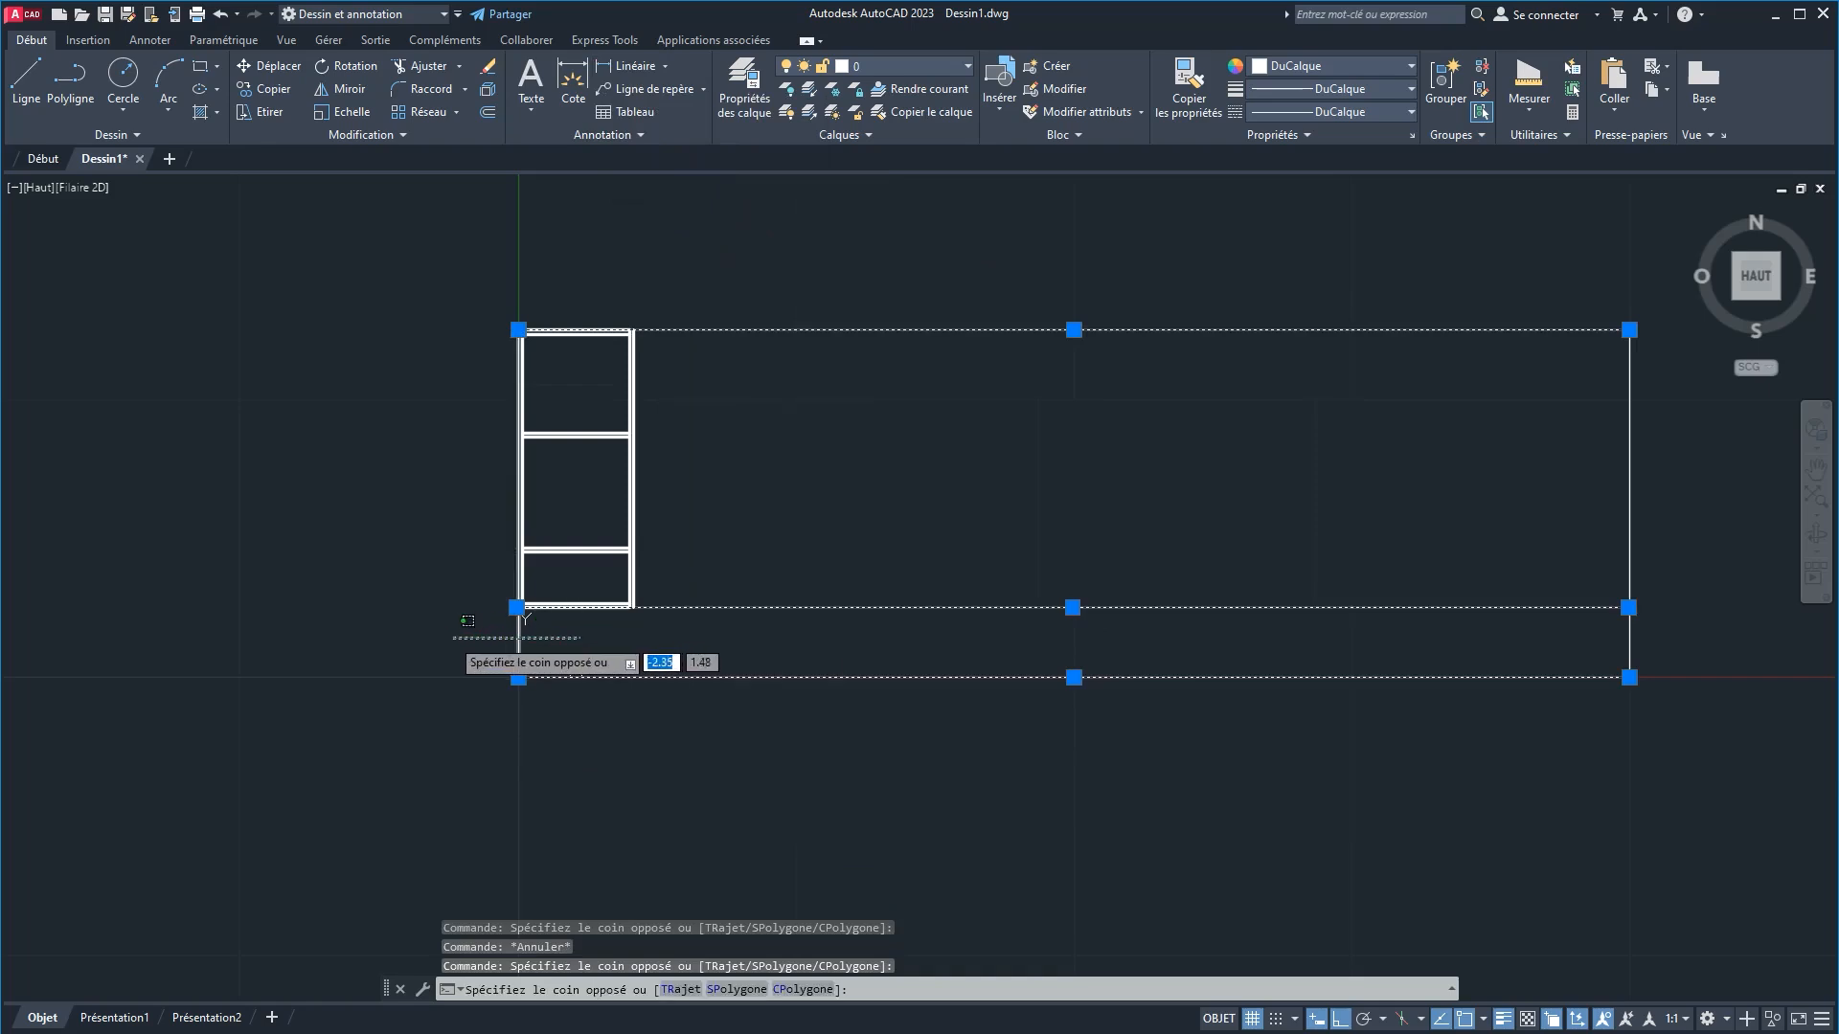
click(489, 68)
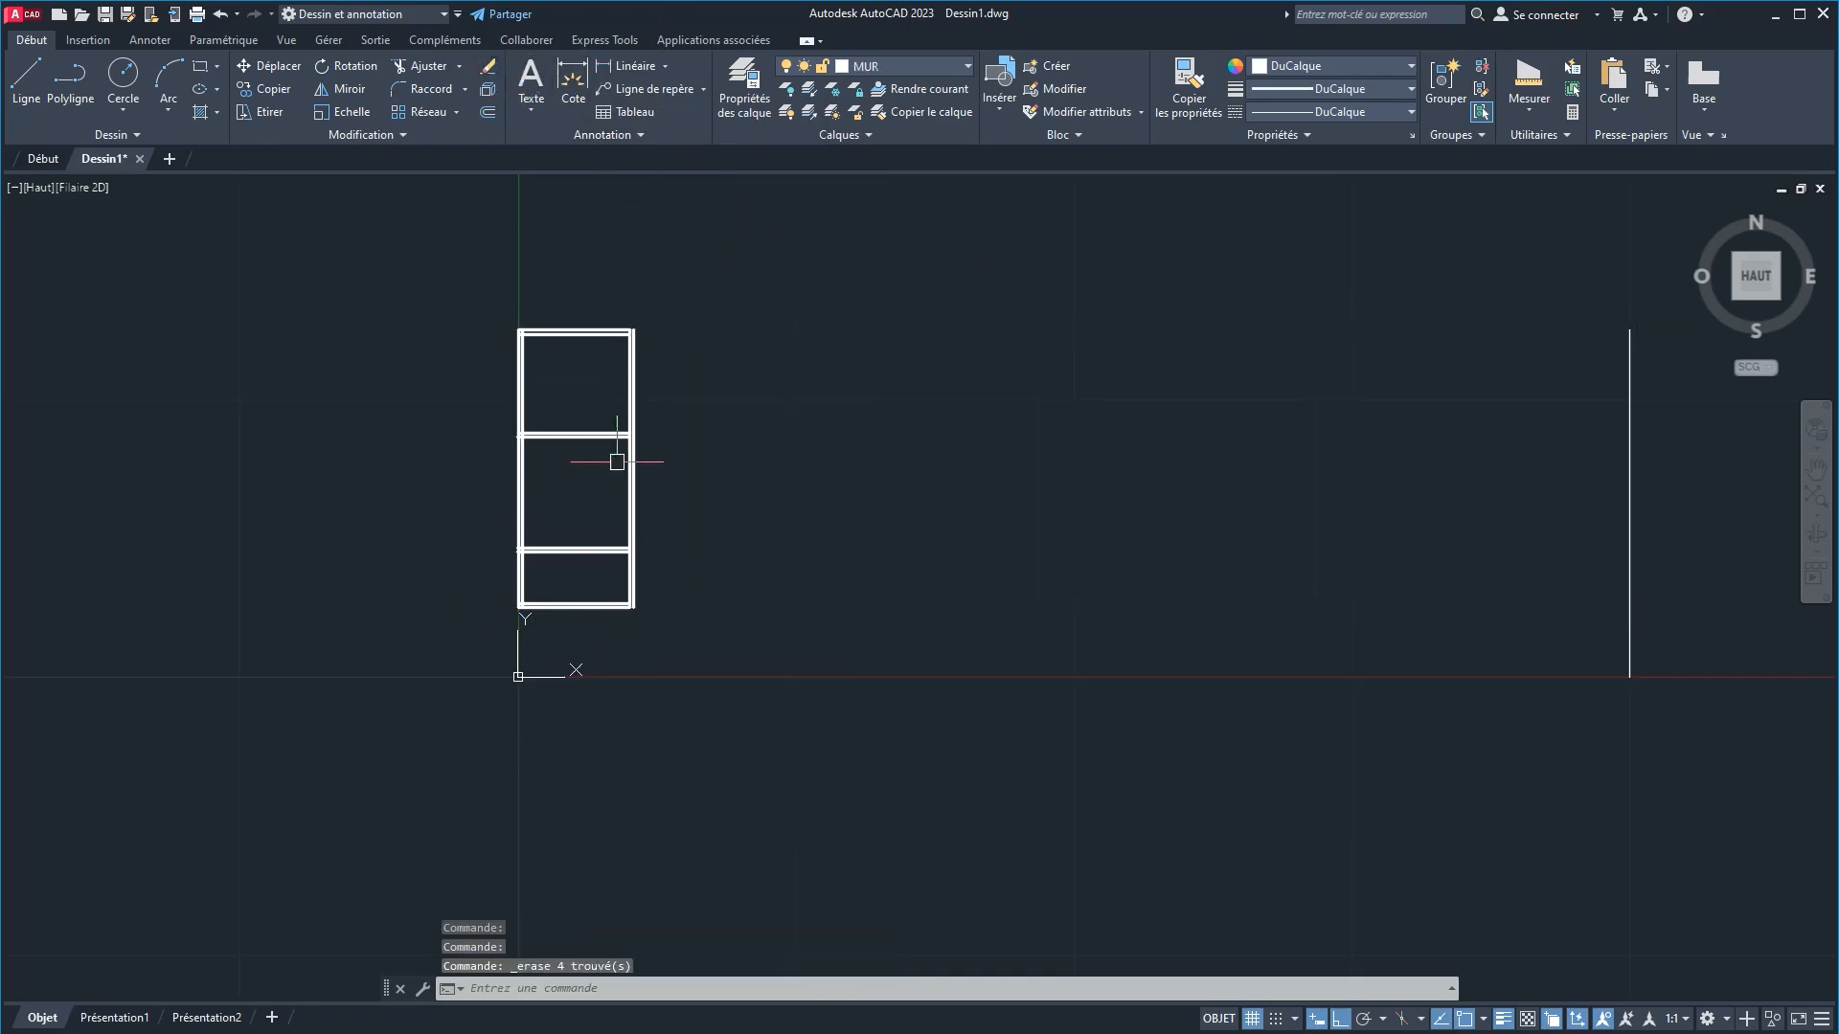
click(1629, 508)
key(Delete)
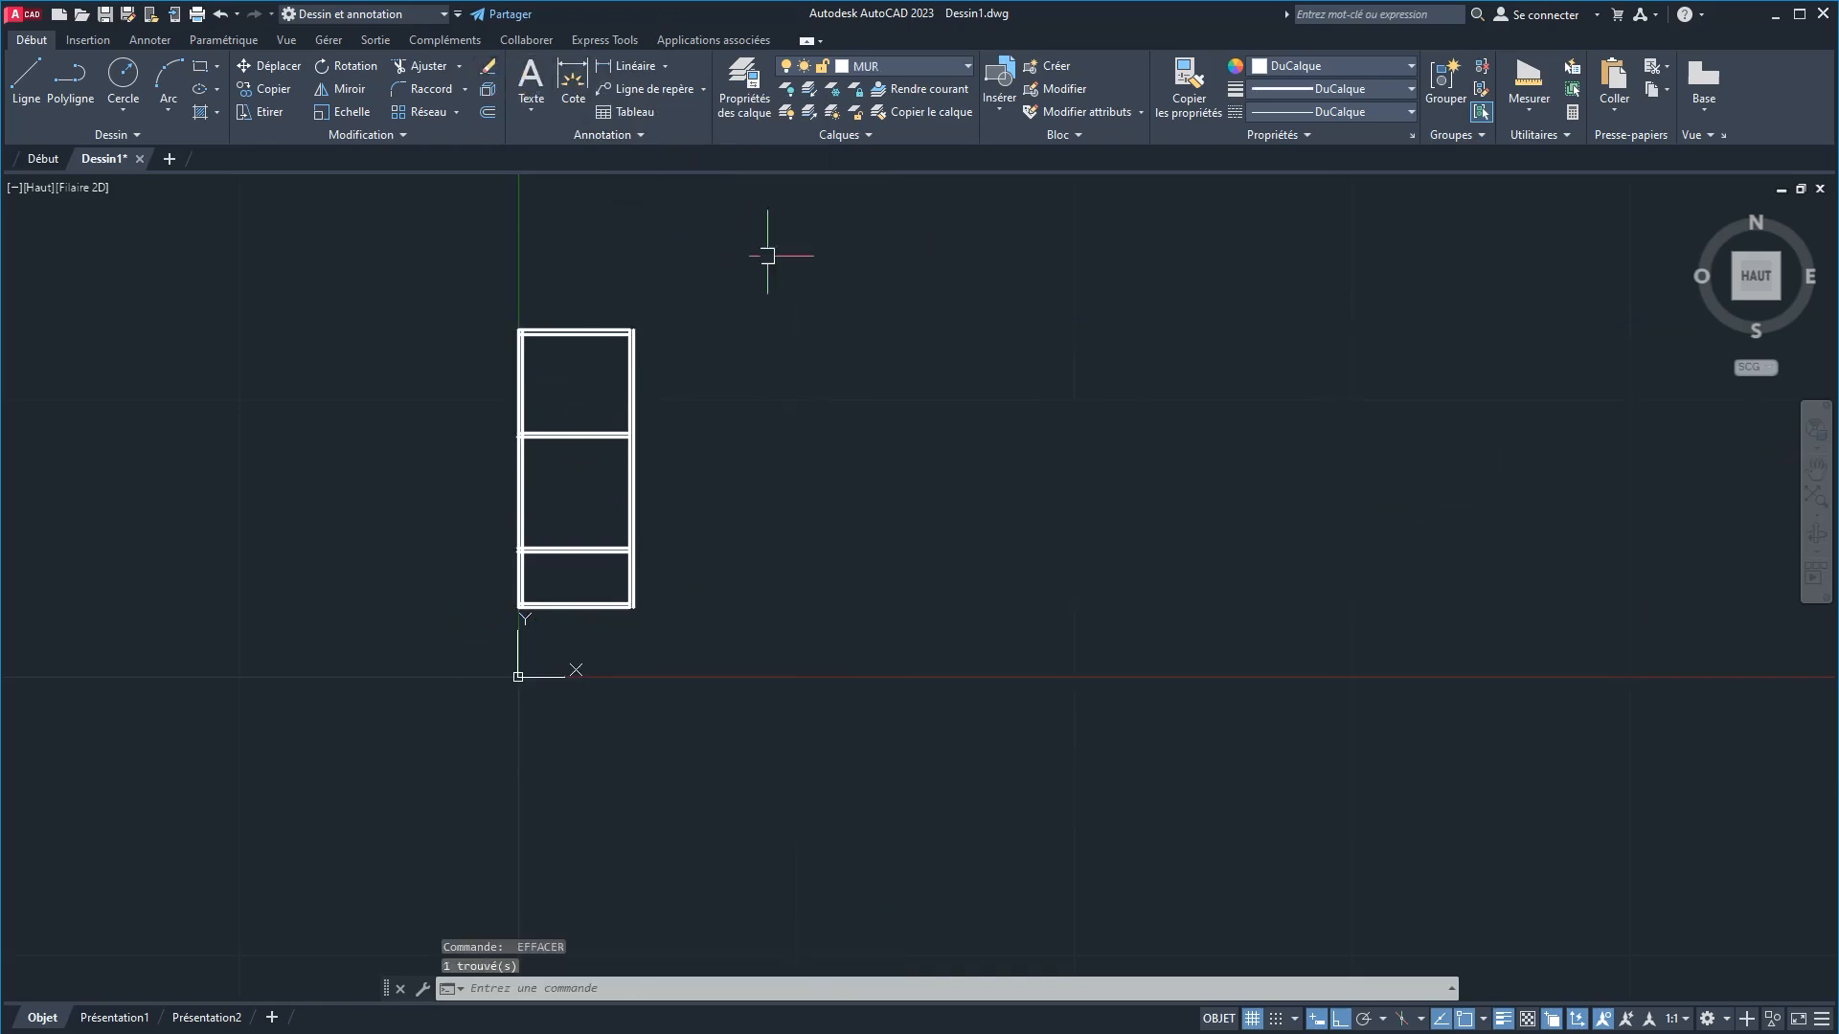
Step: Fillet the outer wall lines and the inner wall lines into square corners at the plan's upper-right corner
scroll(571, 357, up, 5)
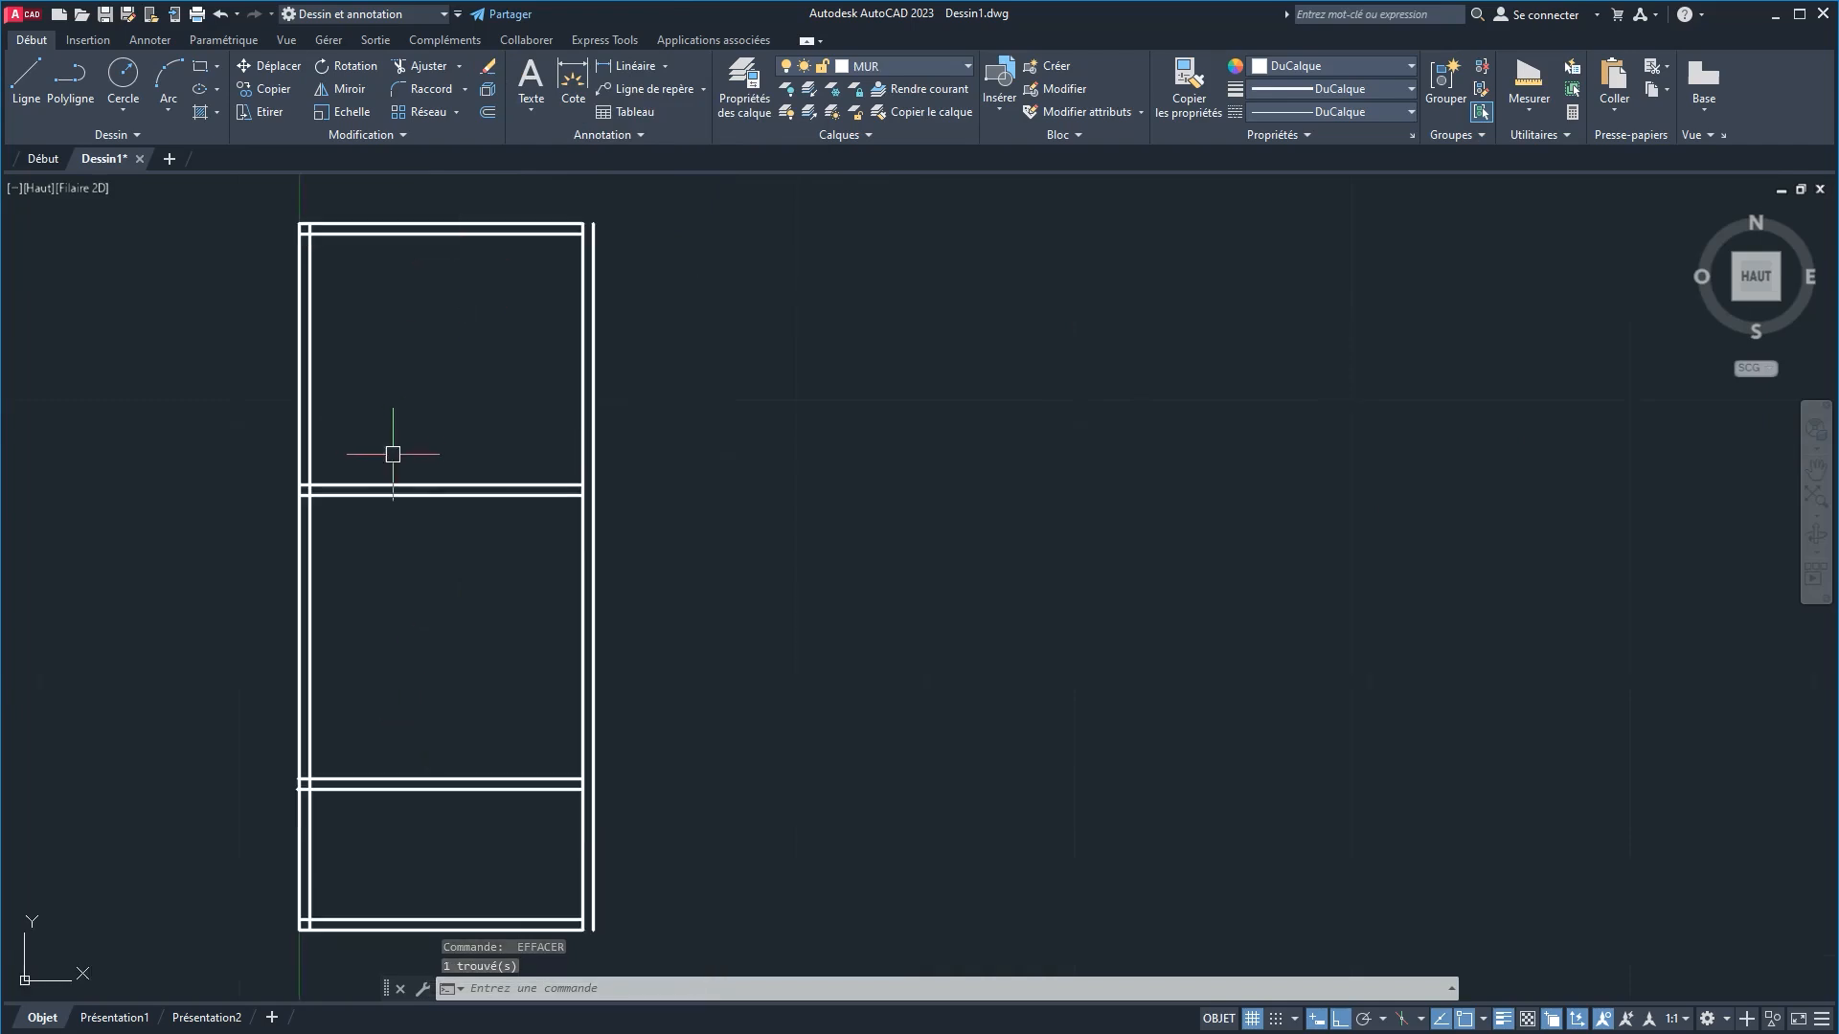
scroll(558, 226, up, 4)
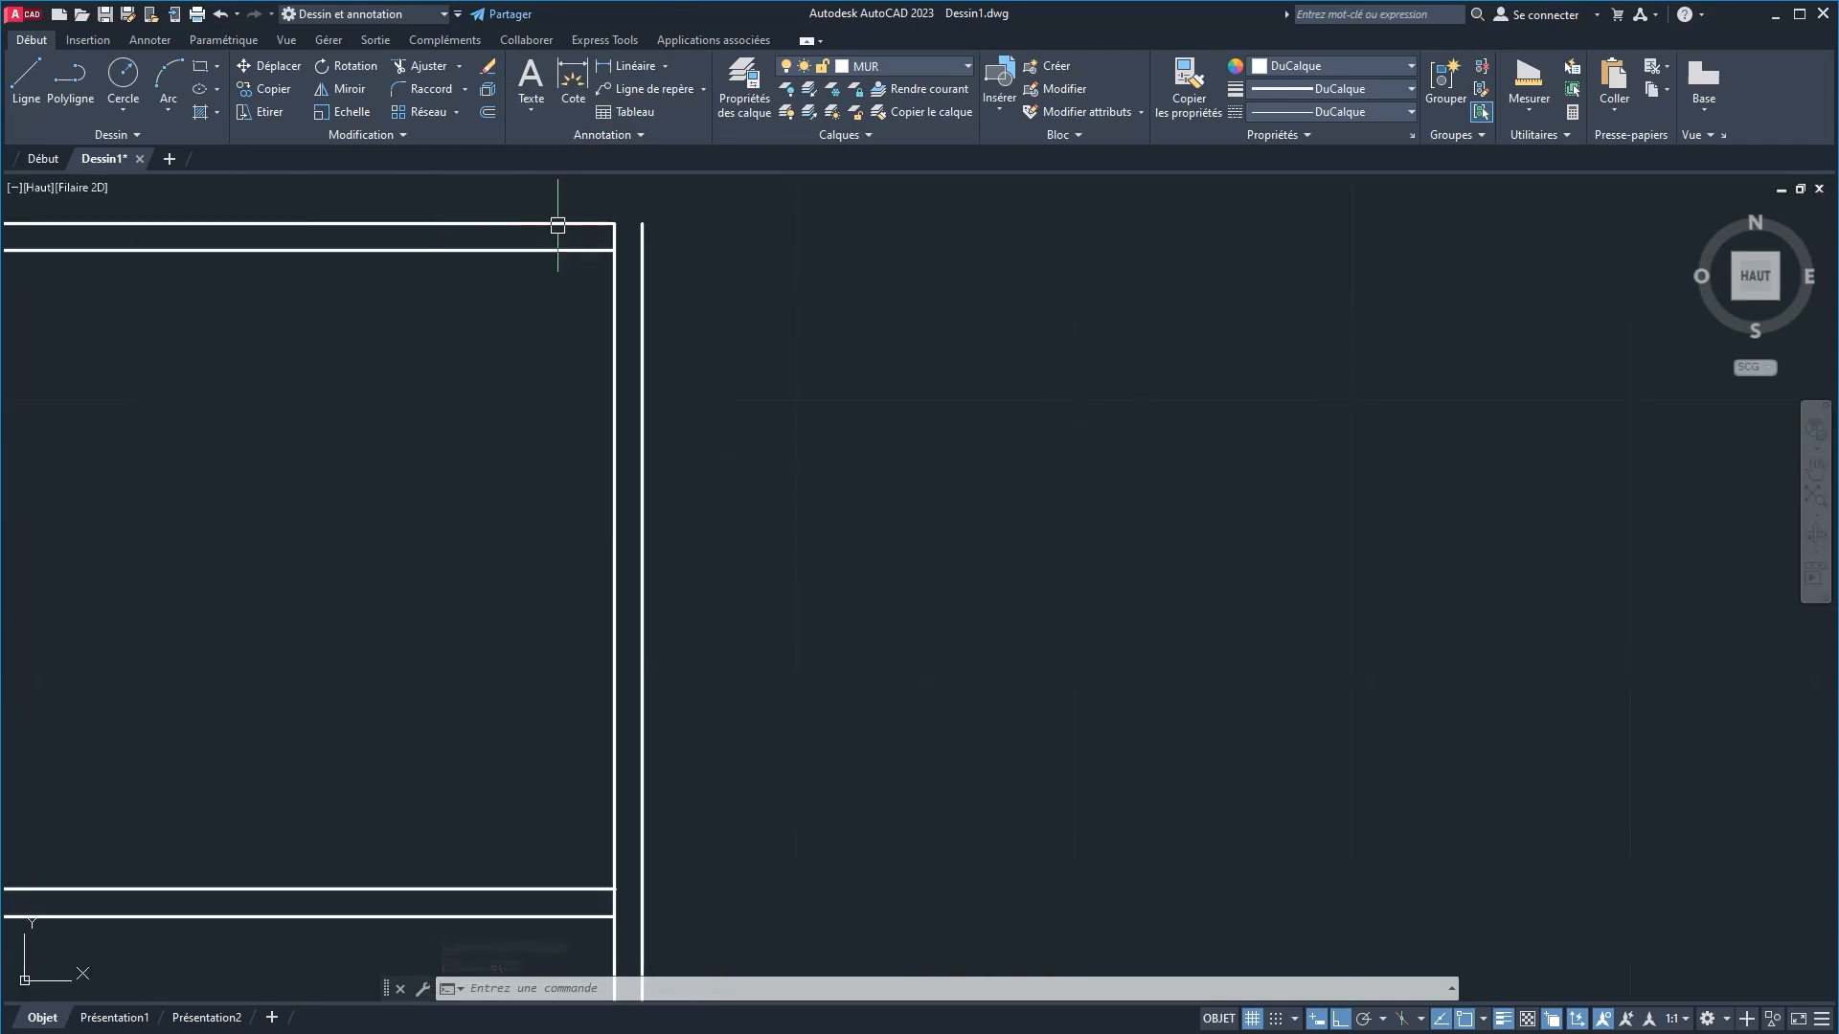
click(424, 89)
click(483, 223)
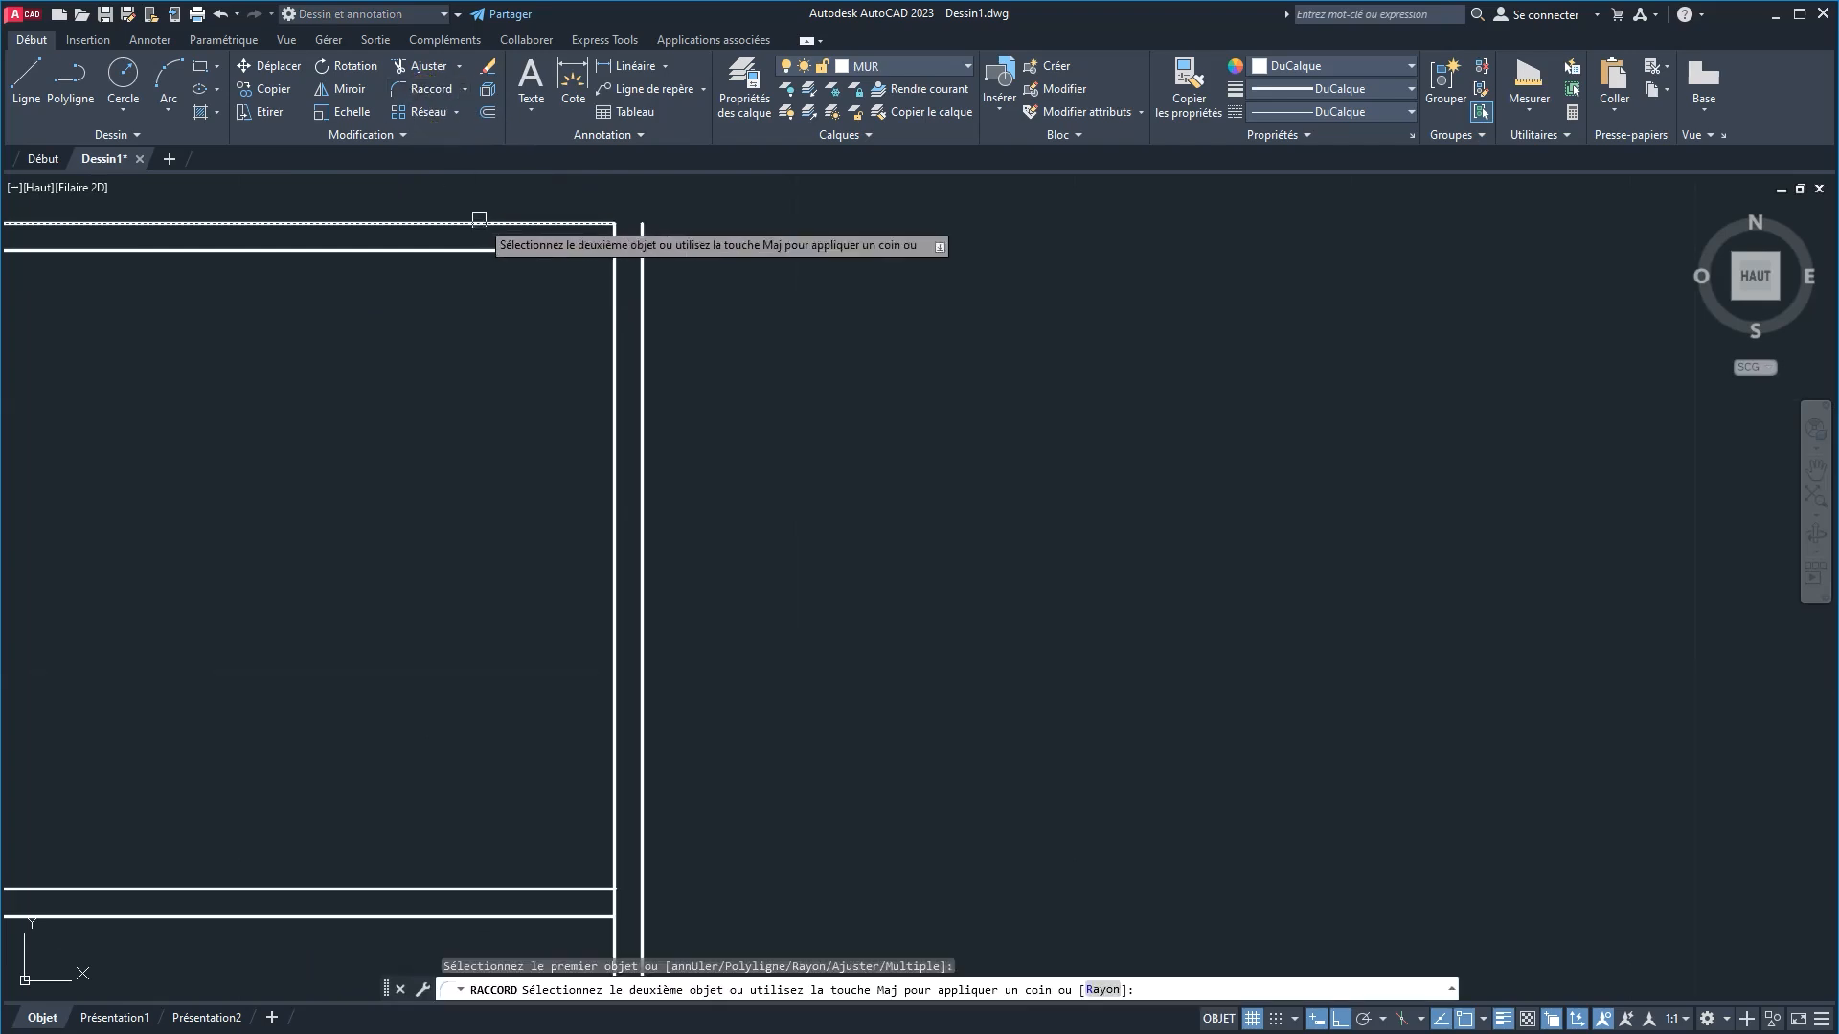
click(640, 289)
key(Return)
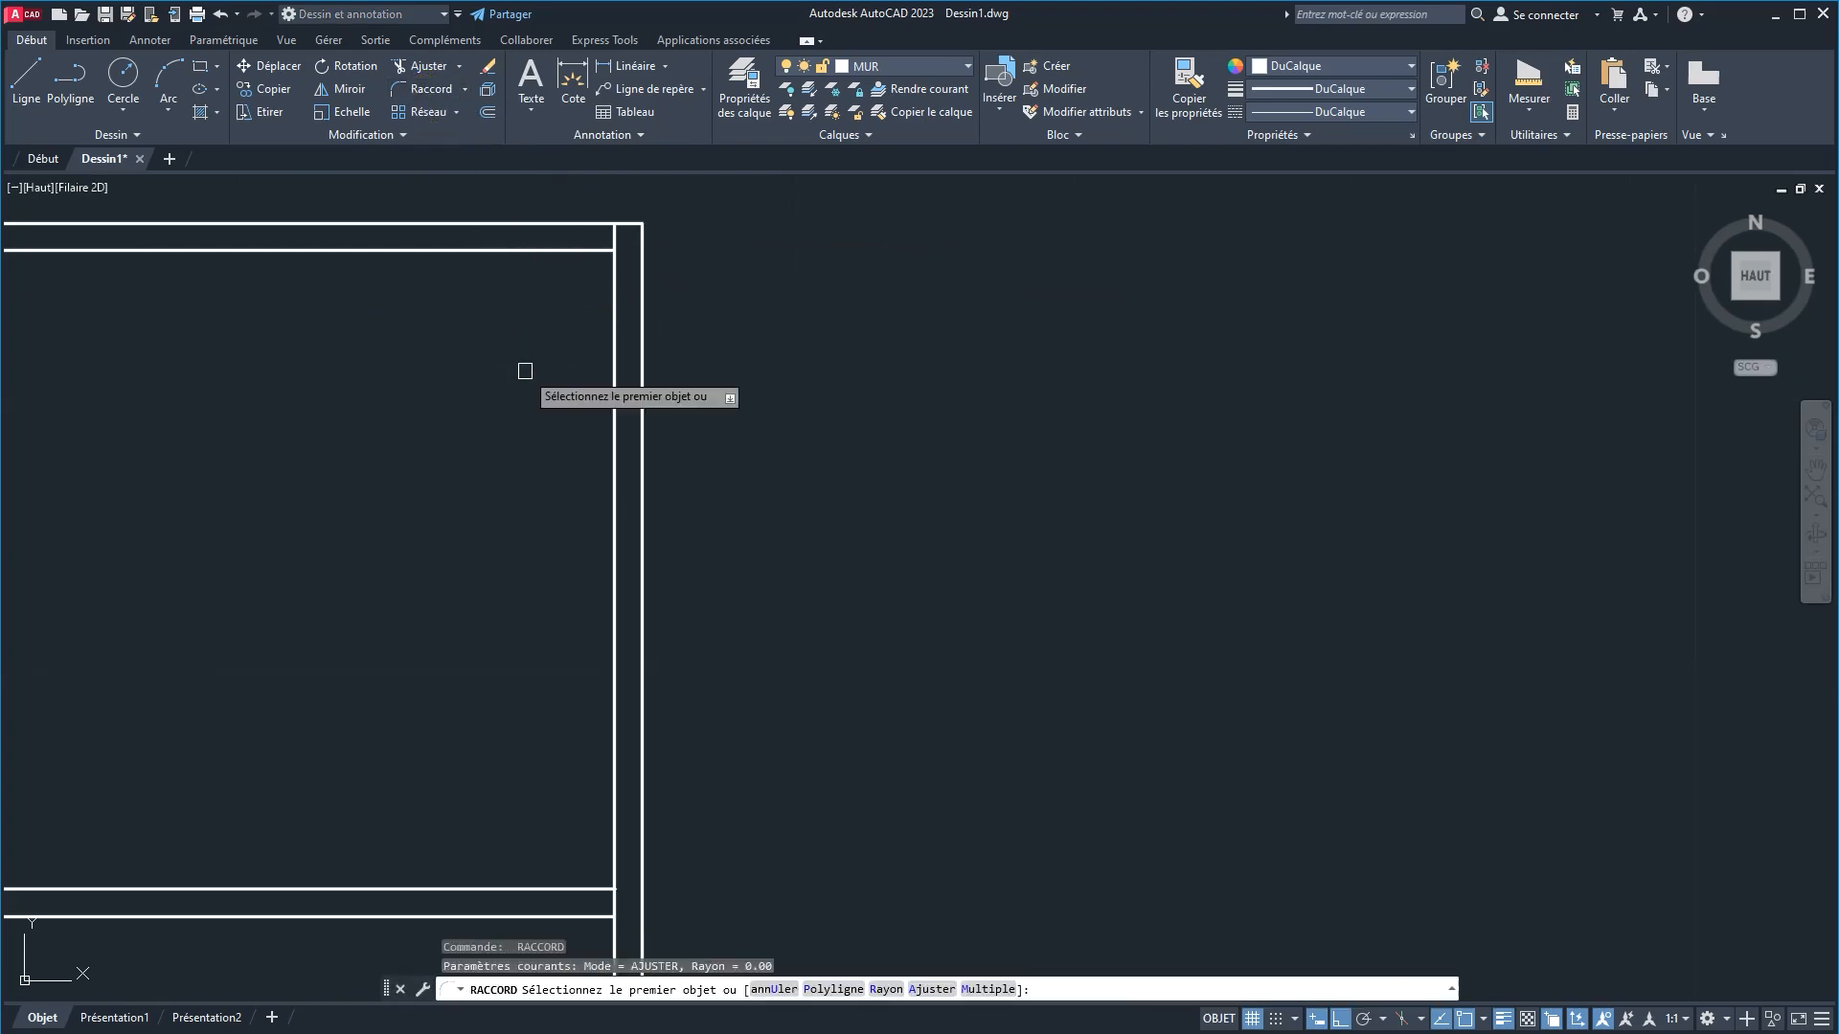
click(521, 251)
click(611, 330)
Step: Try to trim the overlapping inner wall lines at the plan's upper-left corner
scroll(513, 246, down, 2)
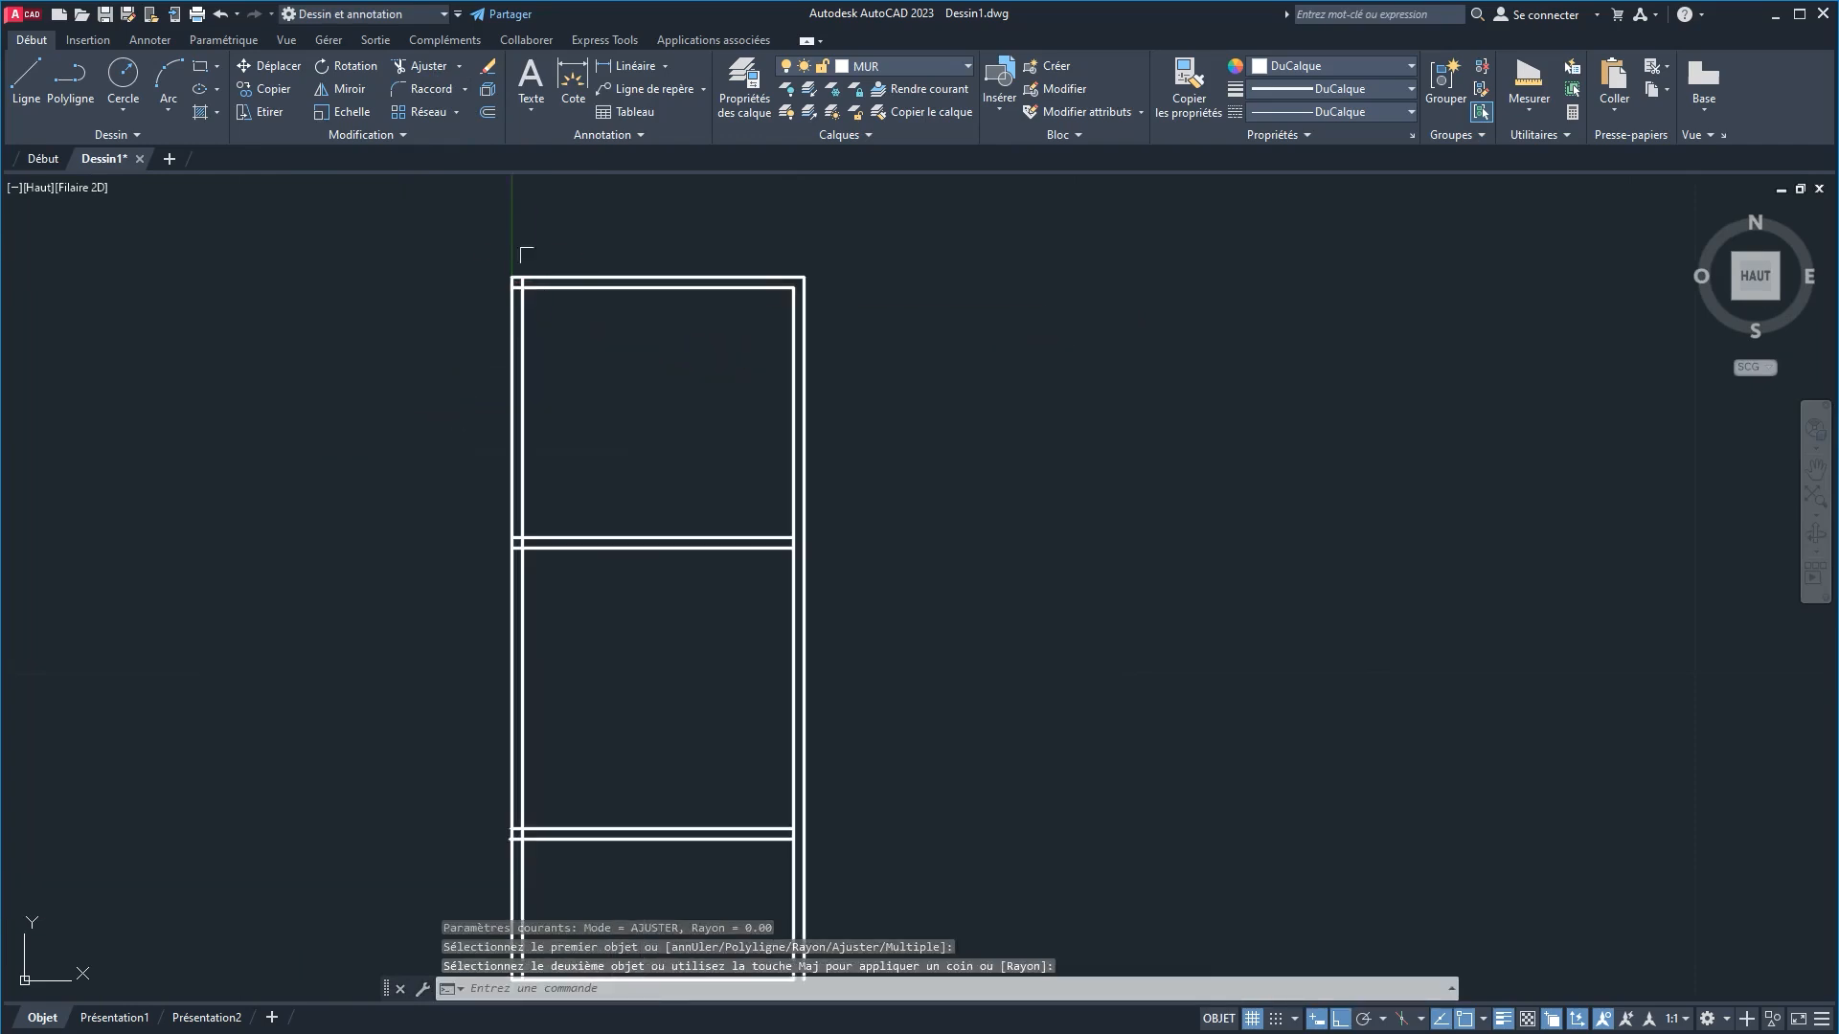
scroll(526, 280, up, 5)
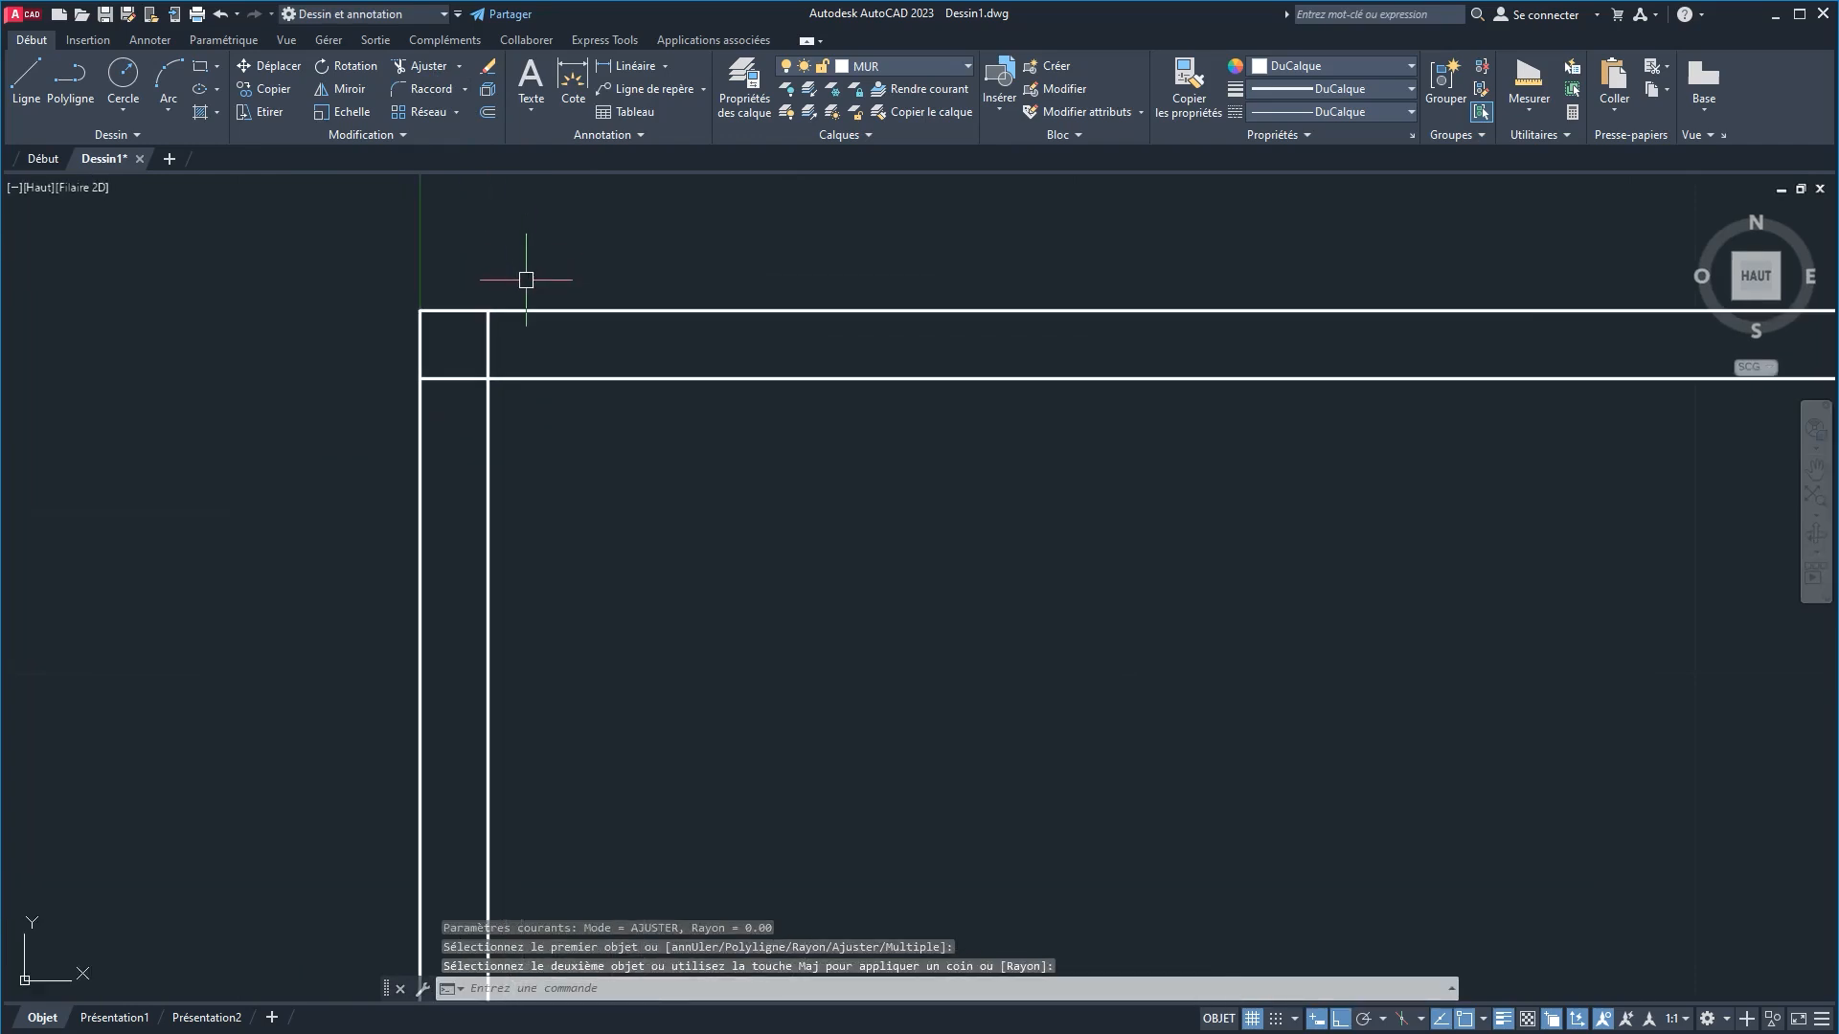
click(413, 66)
click(518, 345)
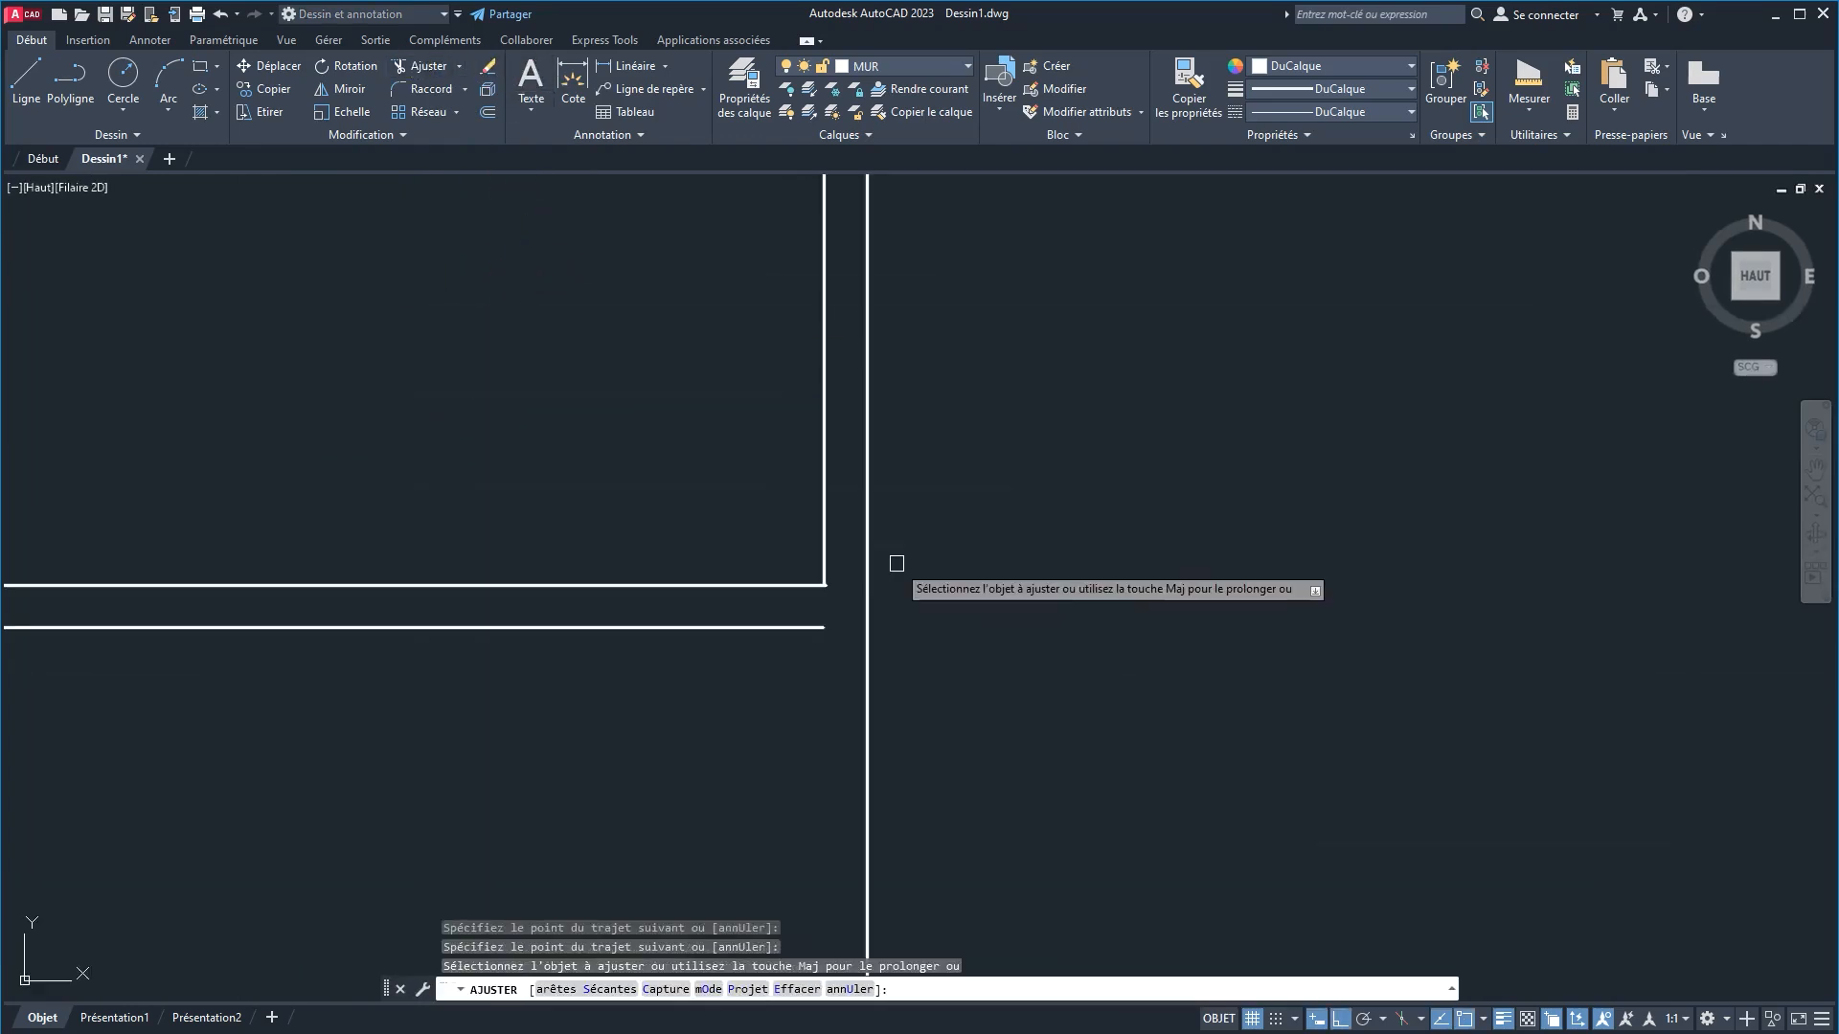
right_click(897, 562)
click(952, 579)
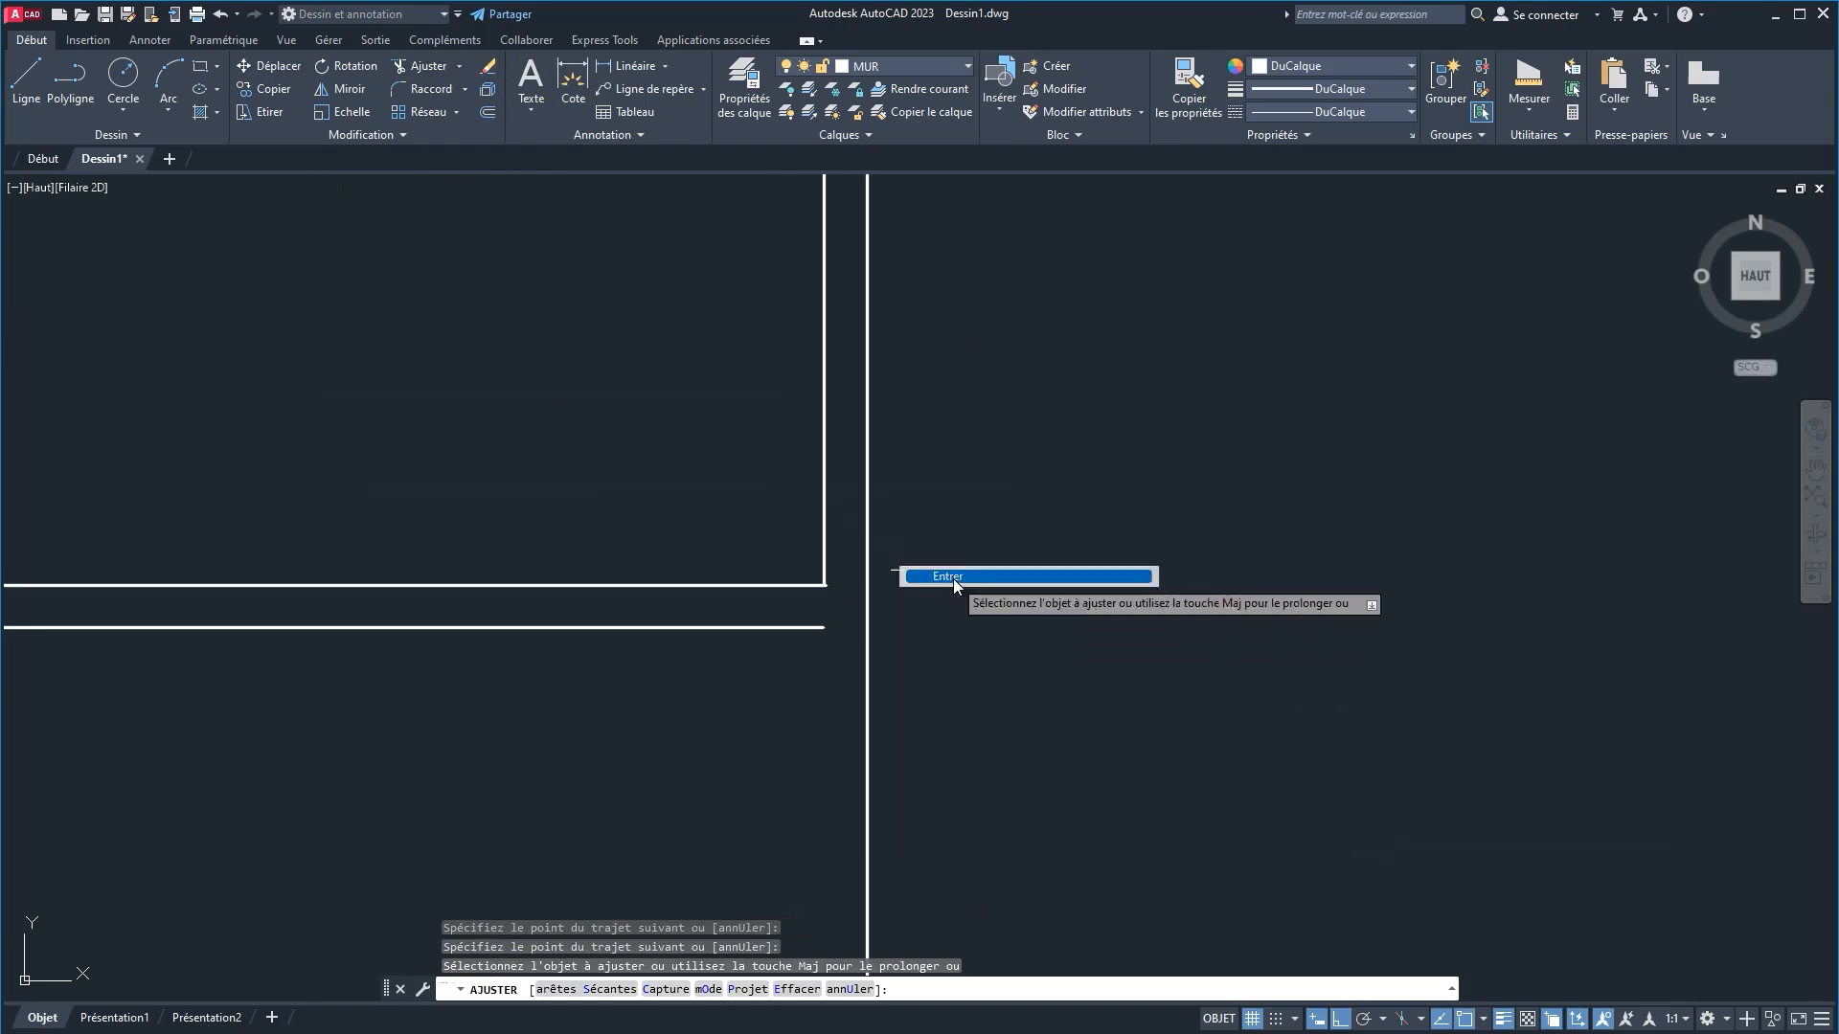
key(ctrl+z)
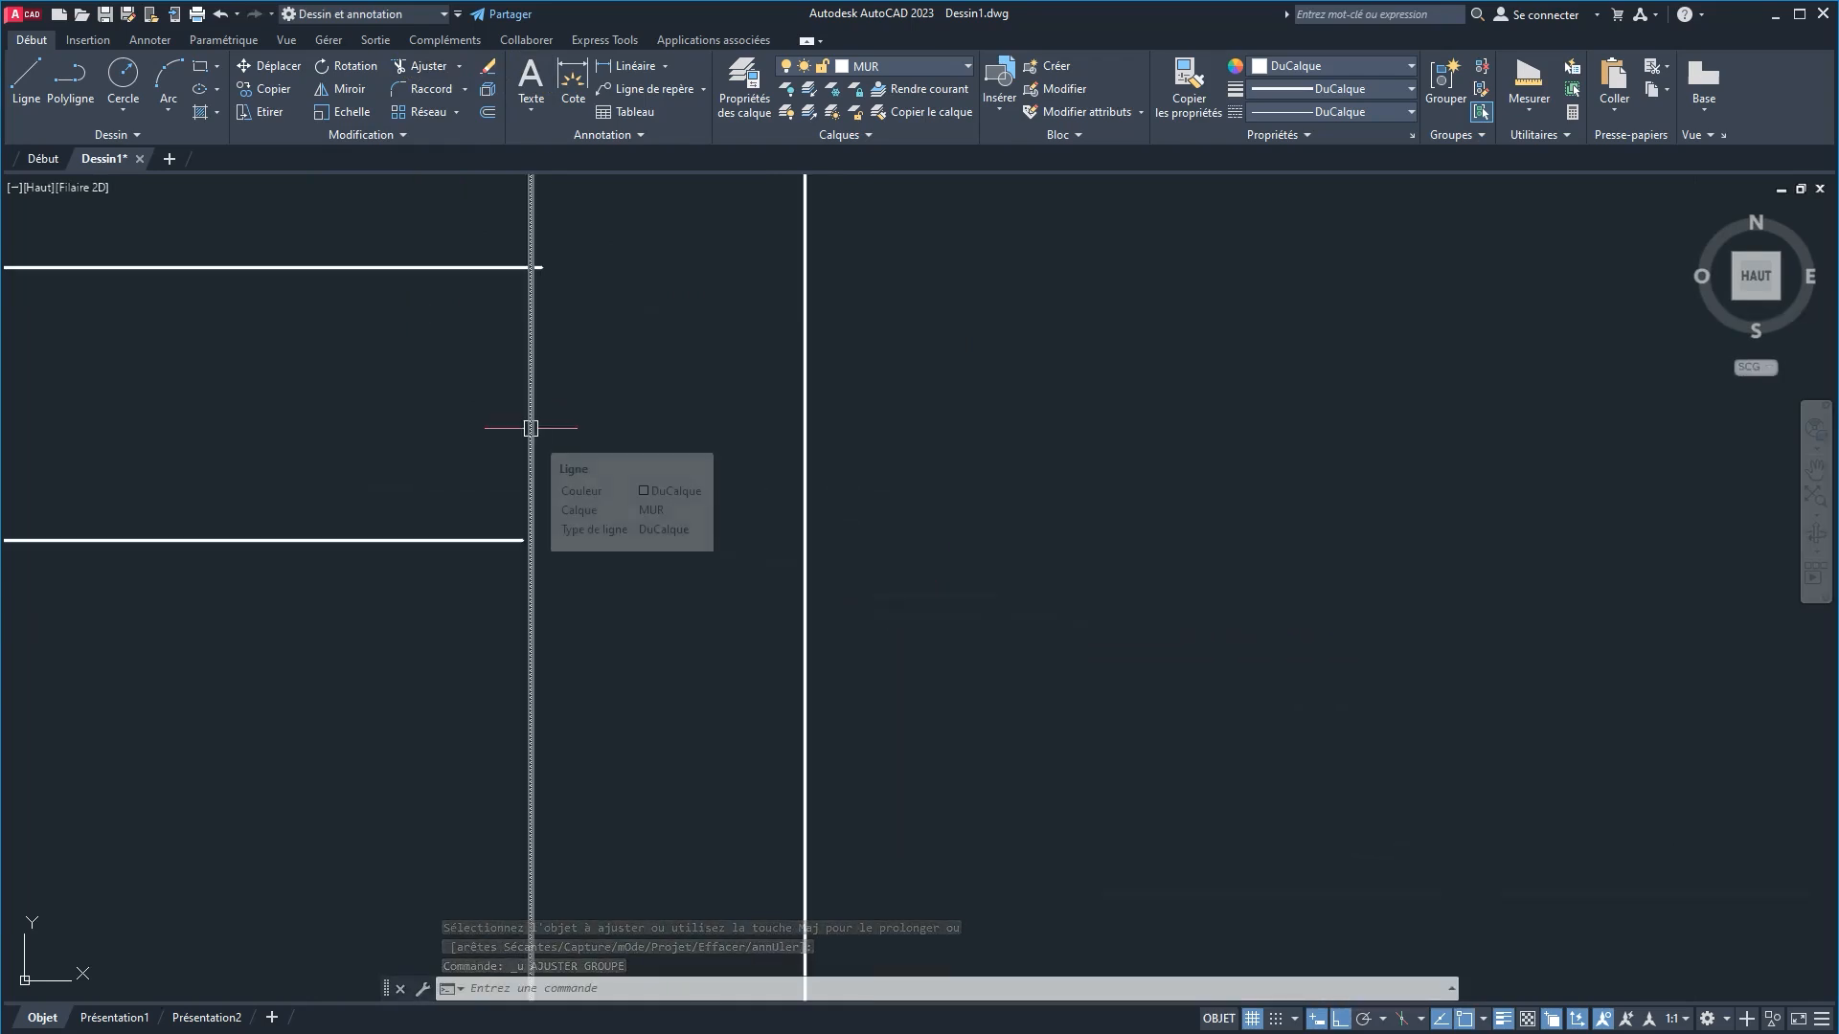
Step: Trim and extend the partition lines so they end exactly on the right wall's inner line
scroll(531, 428, down, 2)
middle_drag(531, 428, 1141, 456)
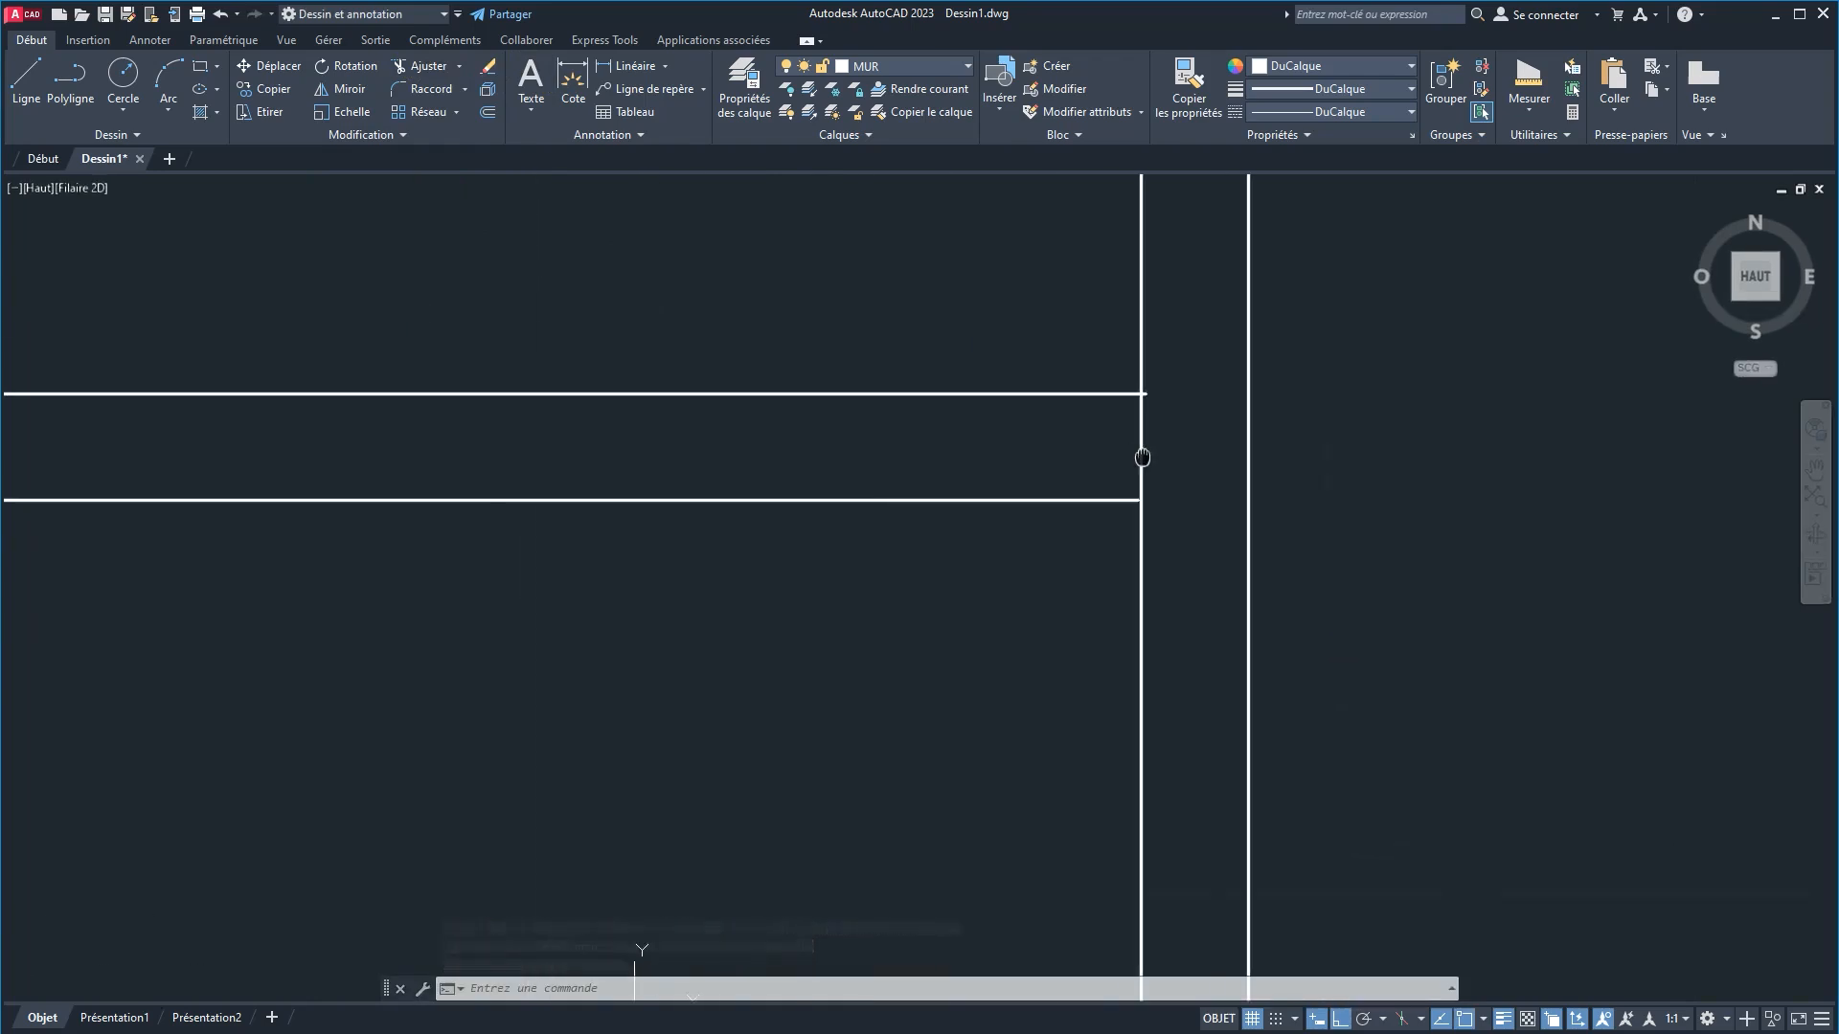
click(426, 72)
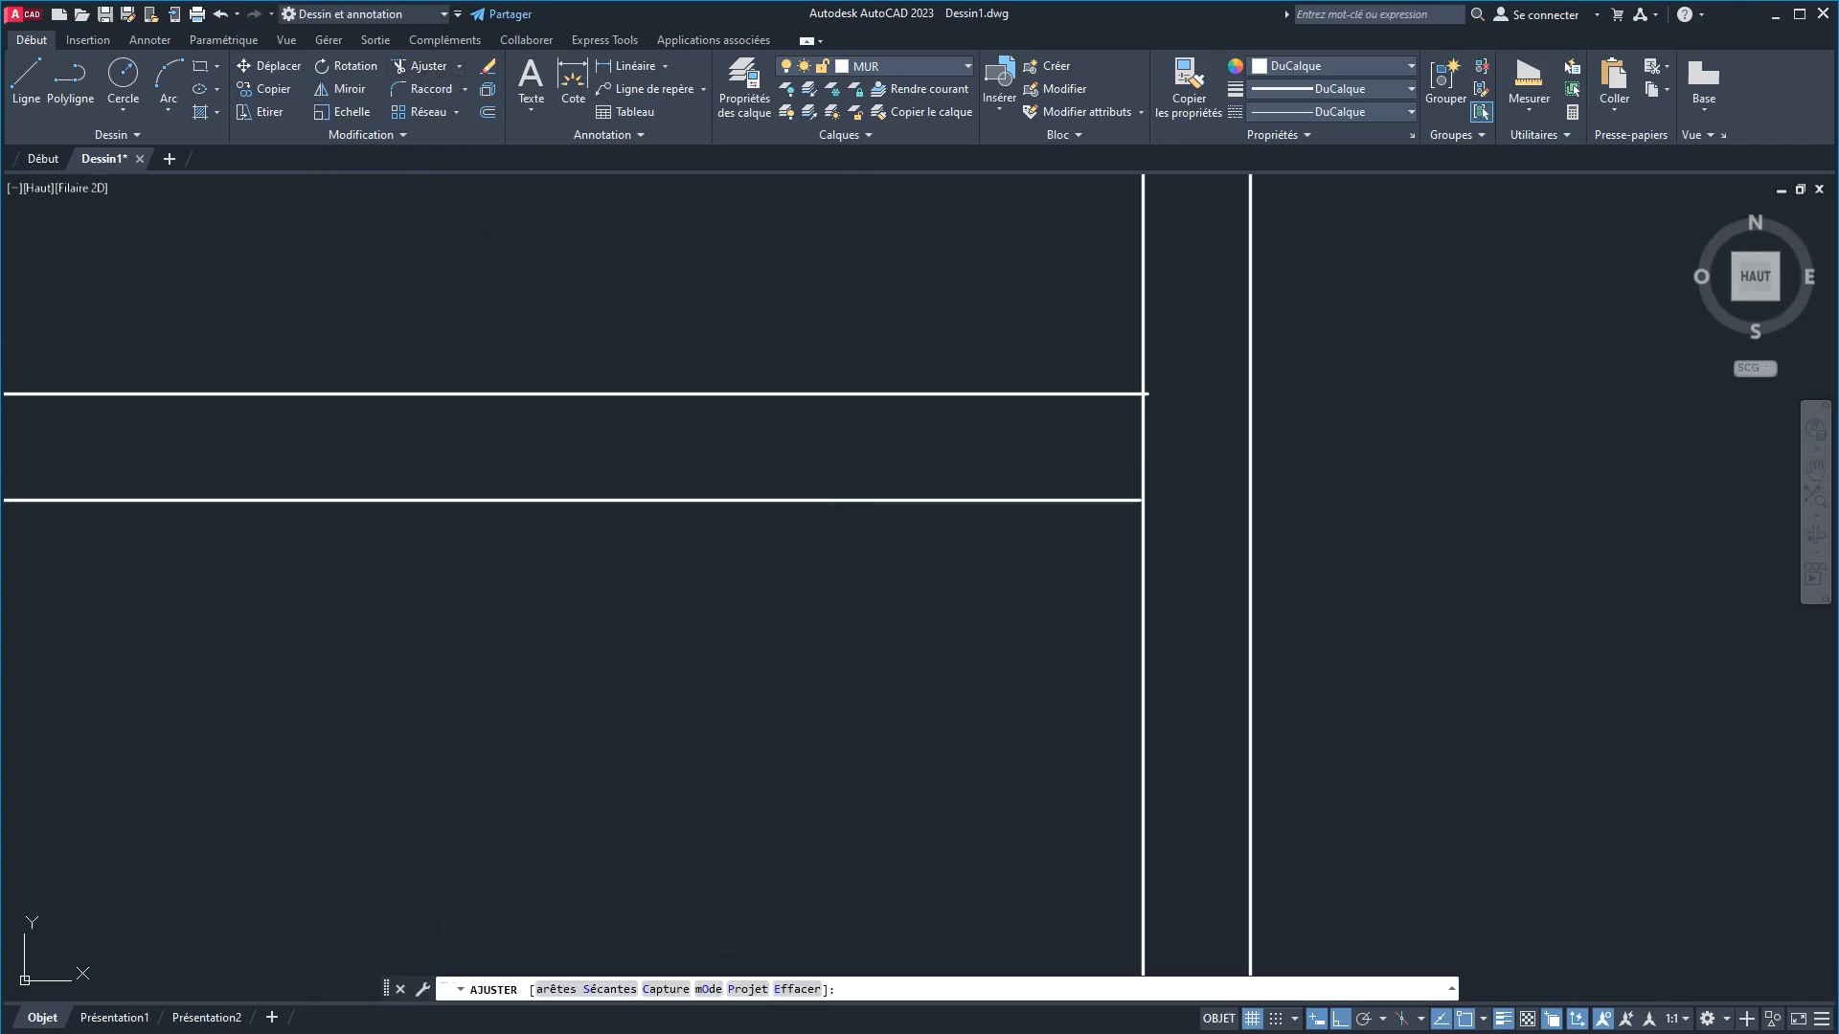
scroll(1155, 496, up, 5)
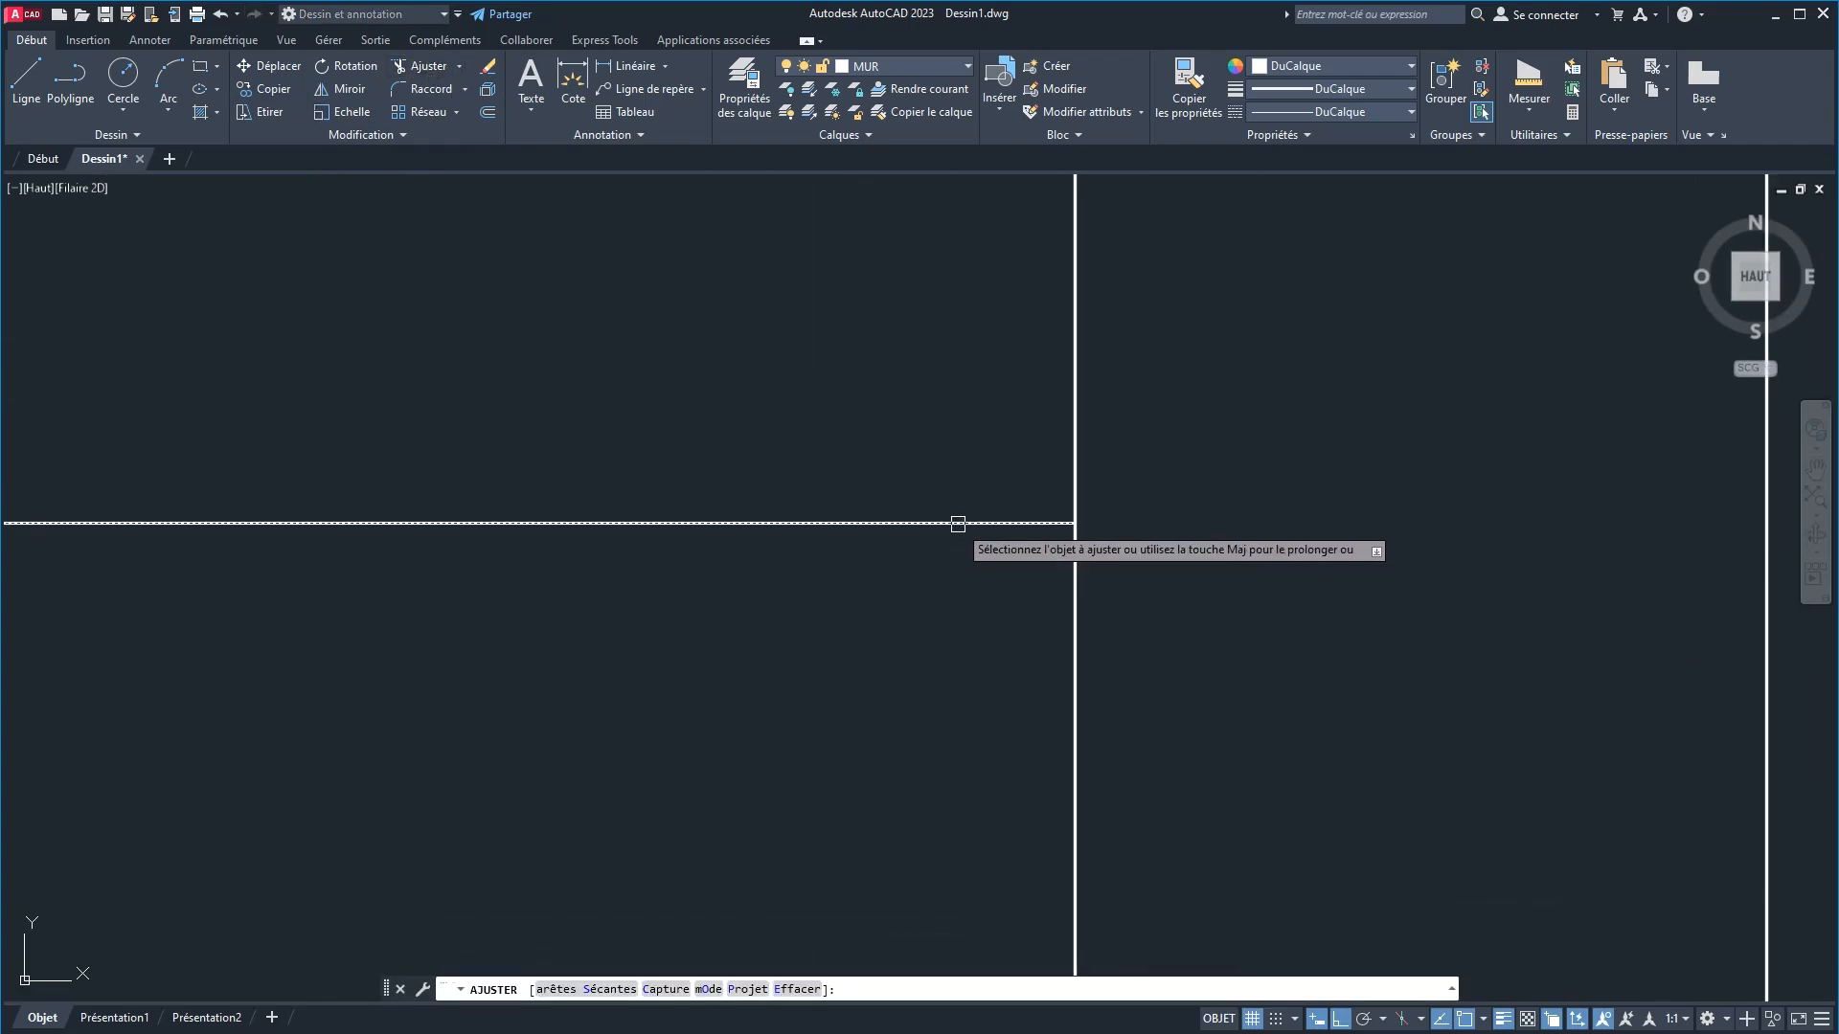
shift+click(957, 525)
scroll(1055, 411, down, 2)
click(1061, 348)
scroll(904, 431, down, 10)
scroll(858, 534, up, 10)
scroll(953, 678, down, 10)
middle_drag(997, 644, 290, 544)
scroll(894, 564, up, 10)
shift+click(881, 829)
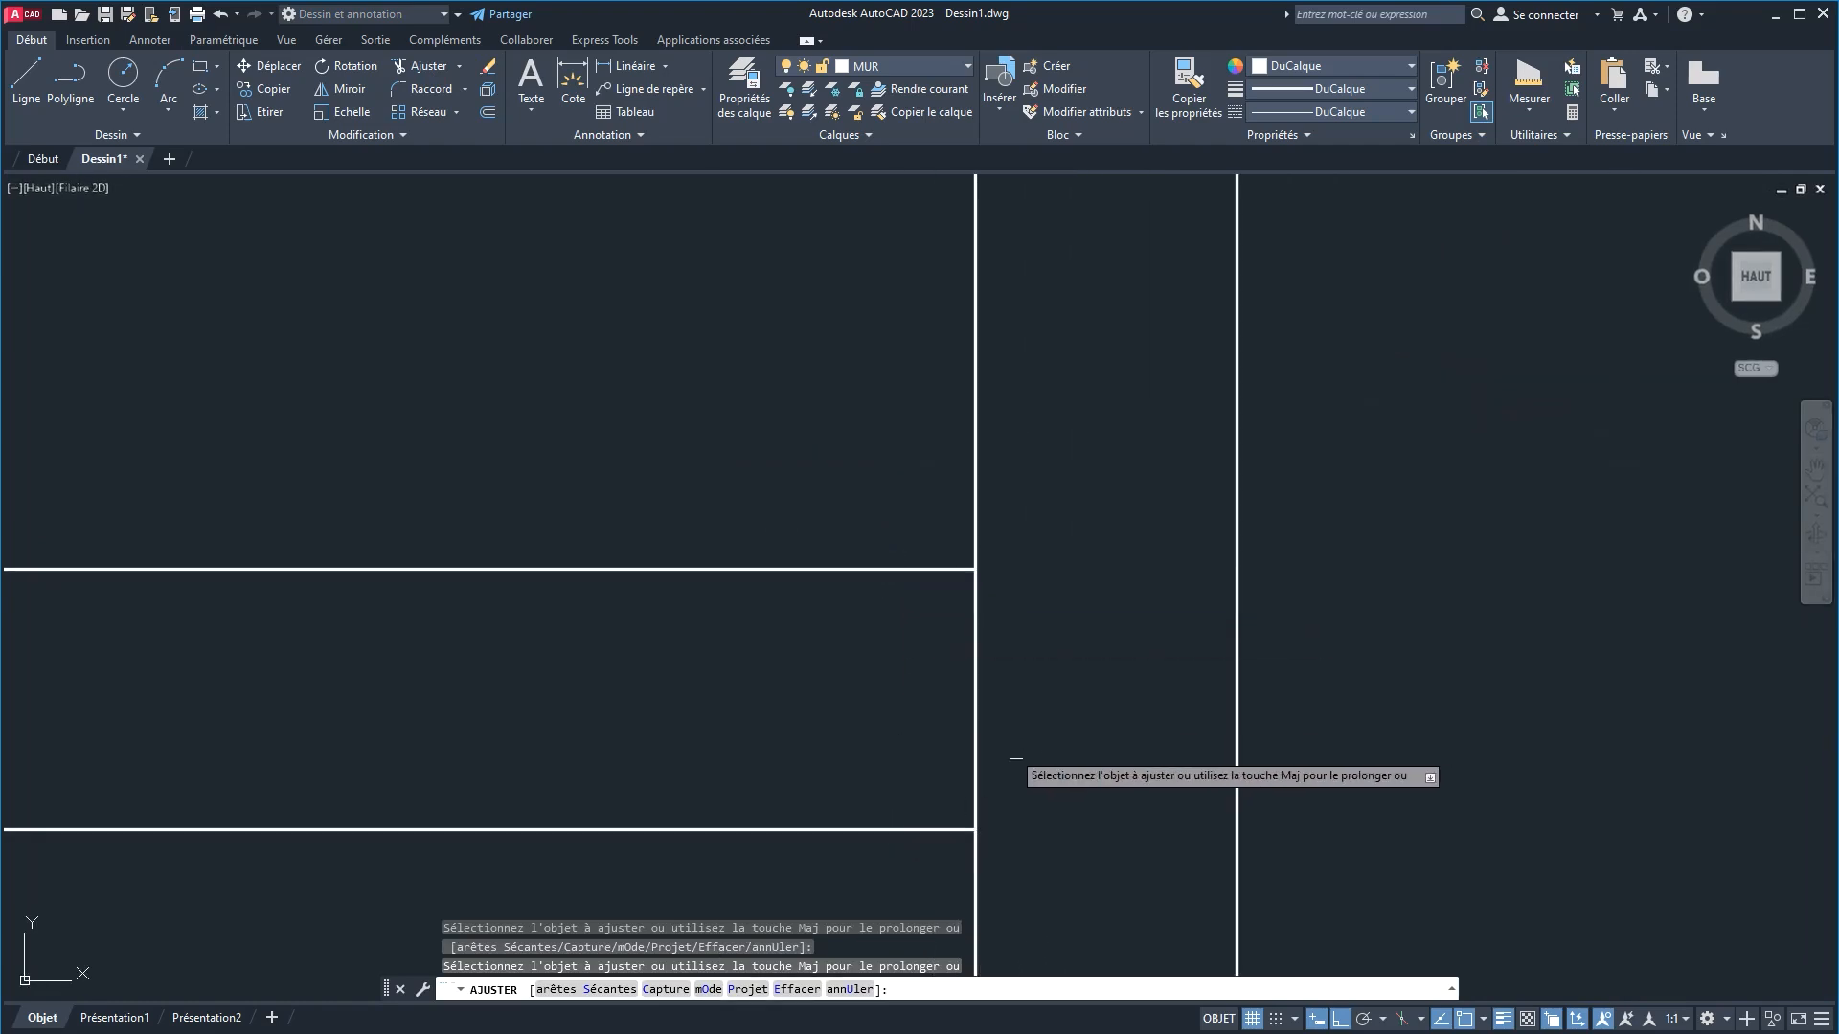
Step: Trim the inner wall lines crossing the partitions and the partition ends running through the left wall
drag(1052, 739, 876, 731)
drag(966, 604, 822, 578)
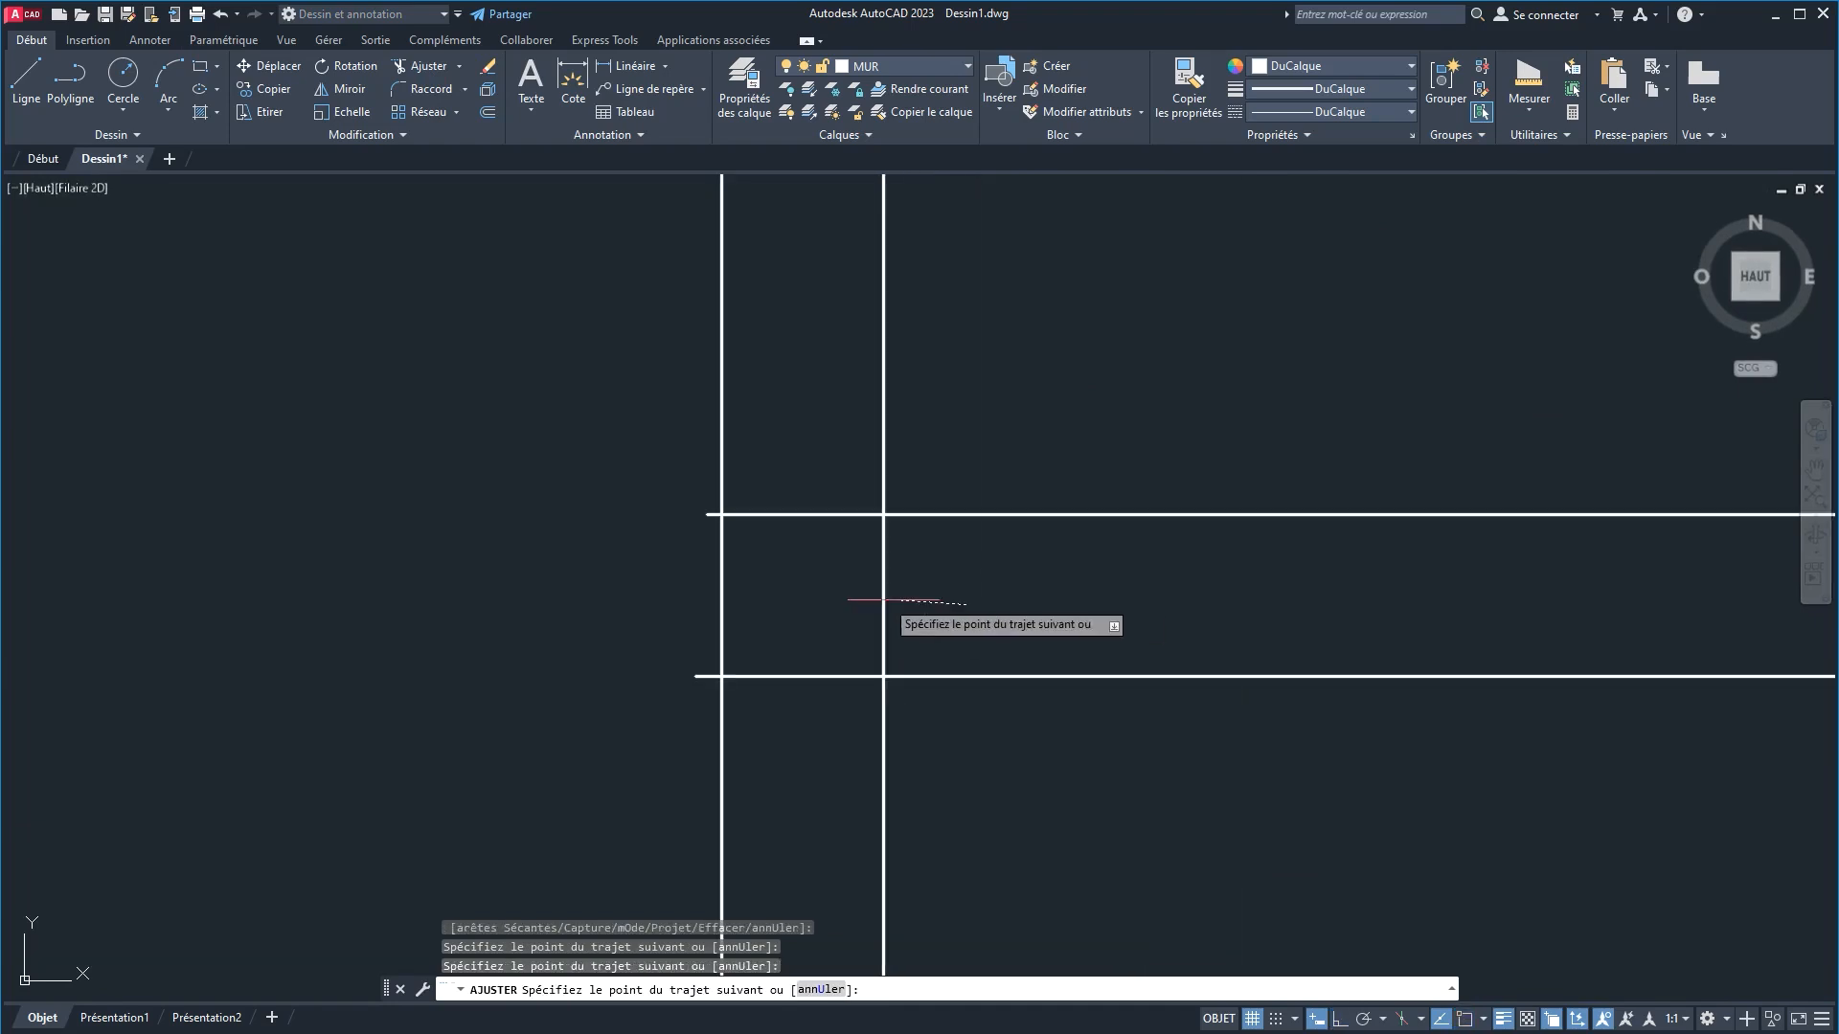
drag(804, 412, 776, 763)
click(708, 509)
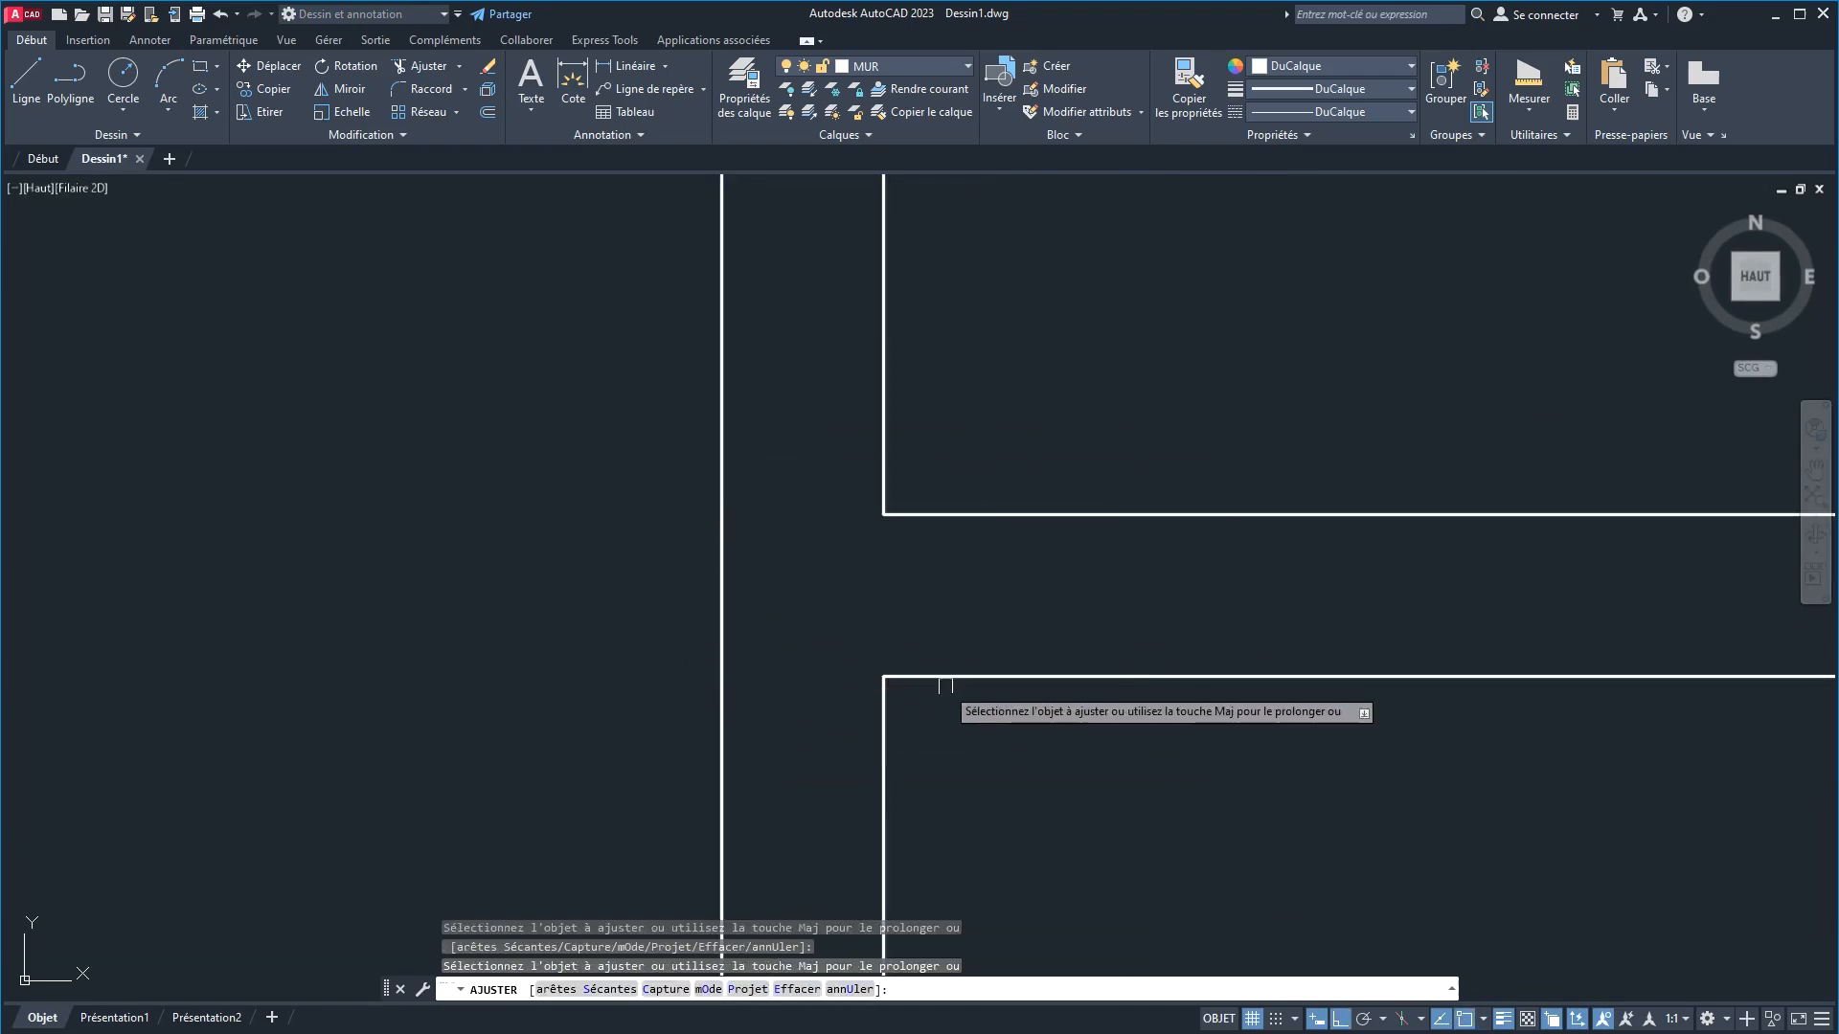
Step: Trim the lower wall's inner line where it runs into the left wall at the lower-left corner
scroll(652, 625, down, 6)
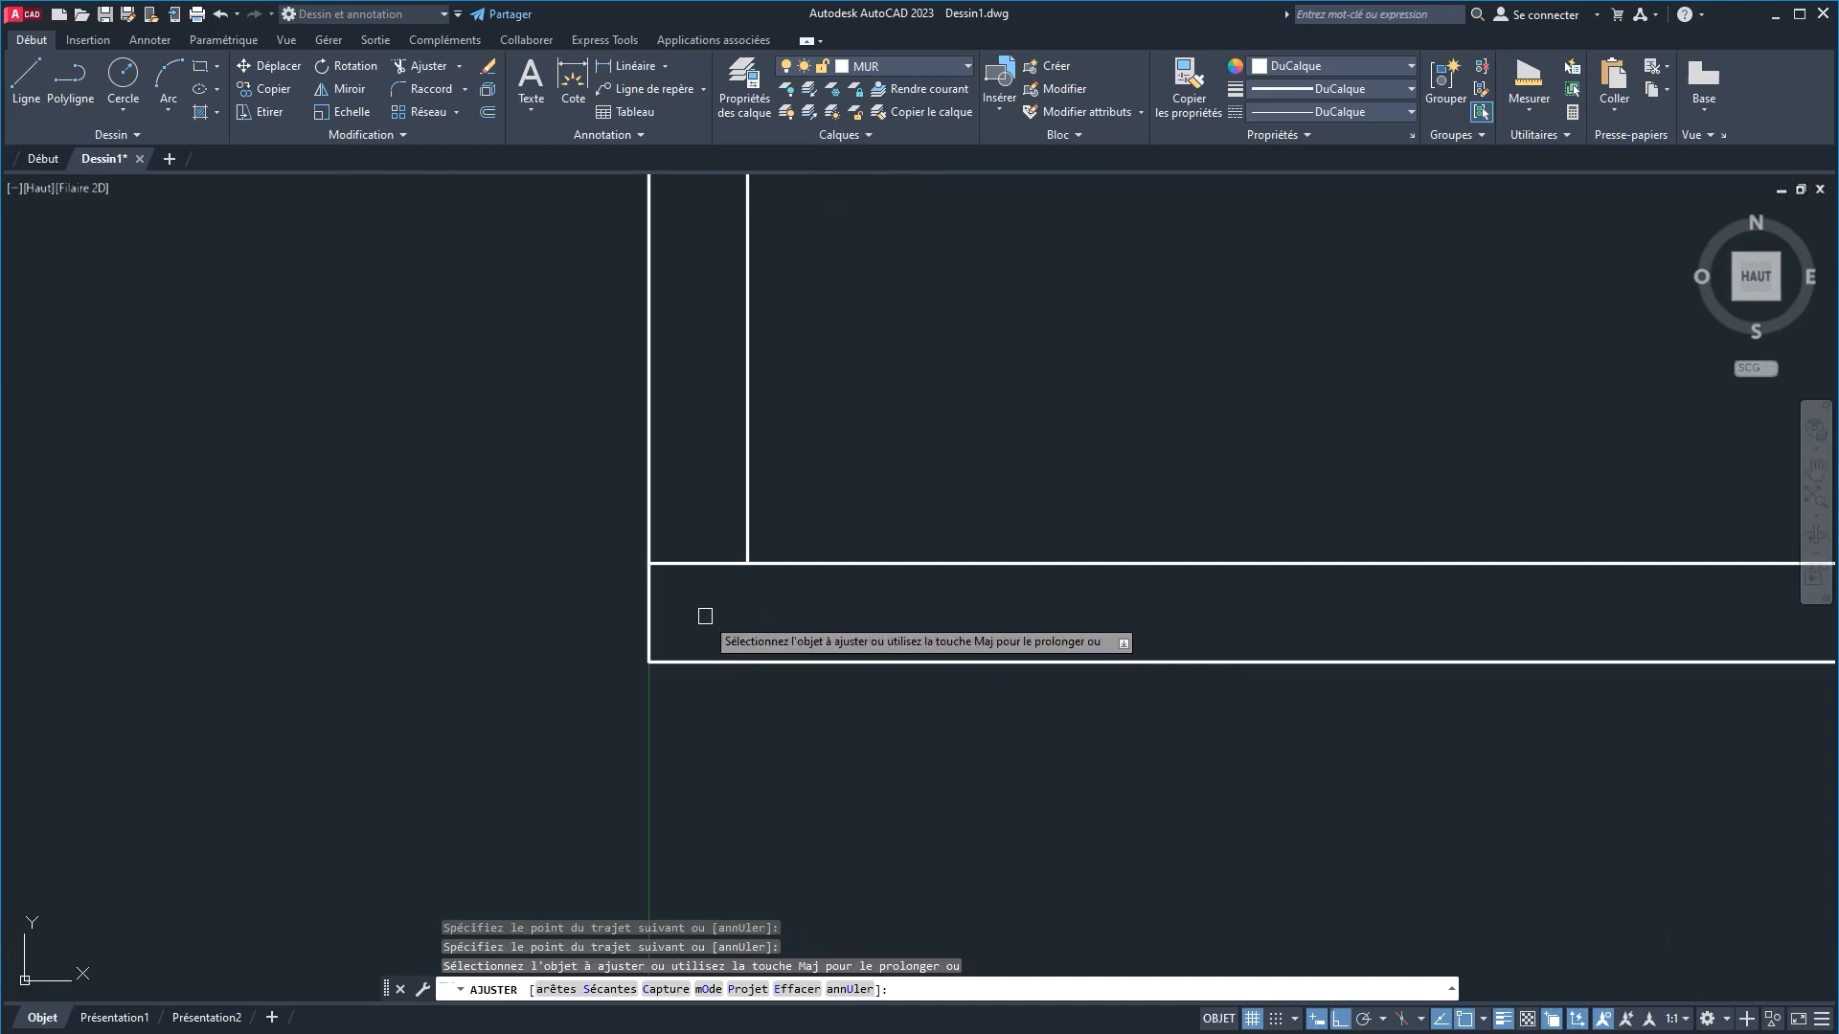
click(706, 564)
scroll(896, 610, down, 8)
right_click(875, 496)
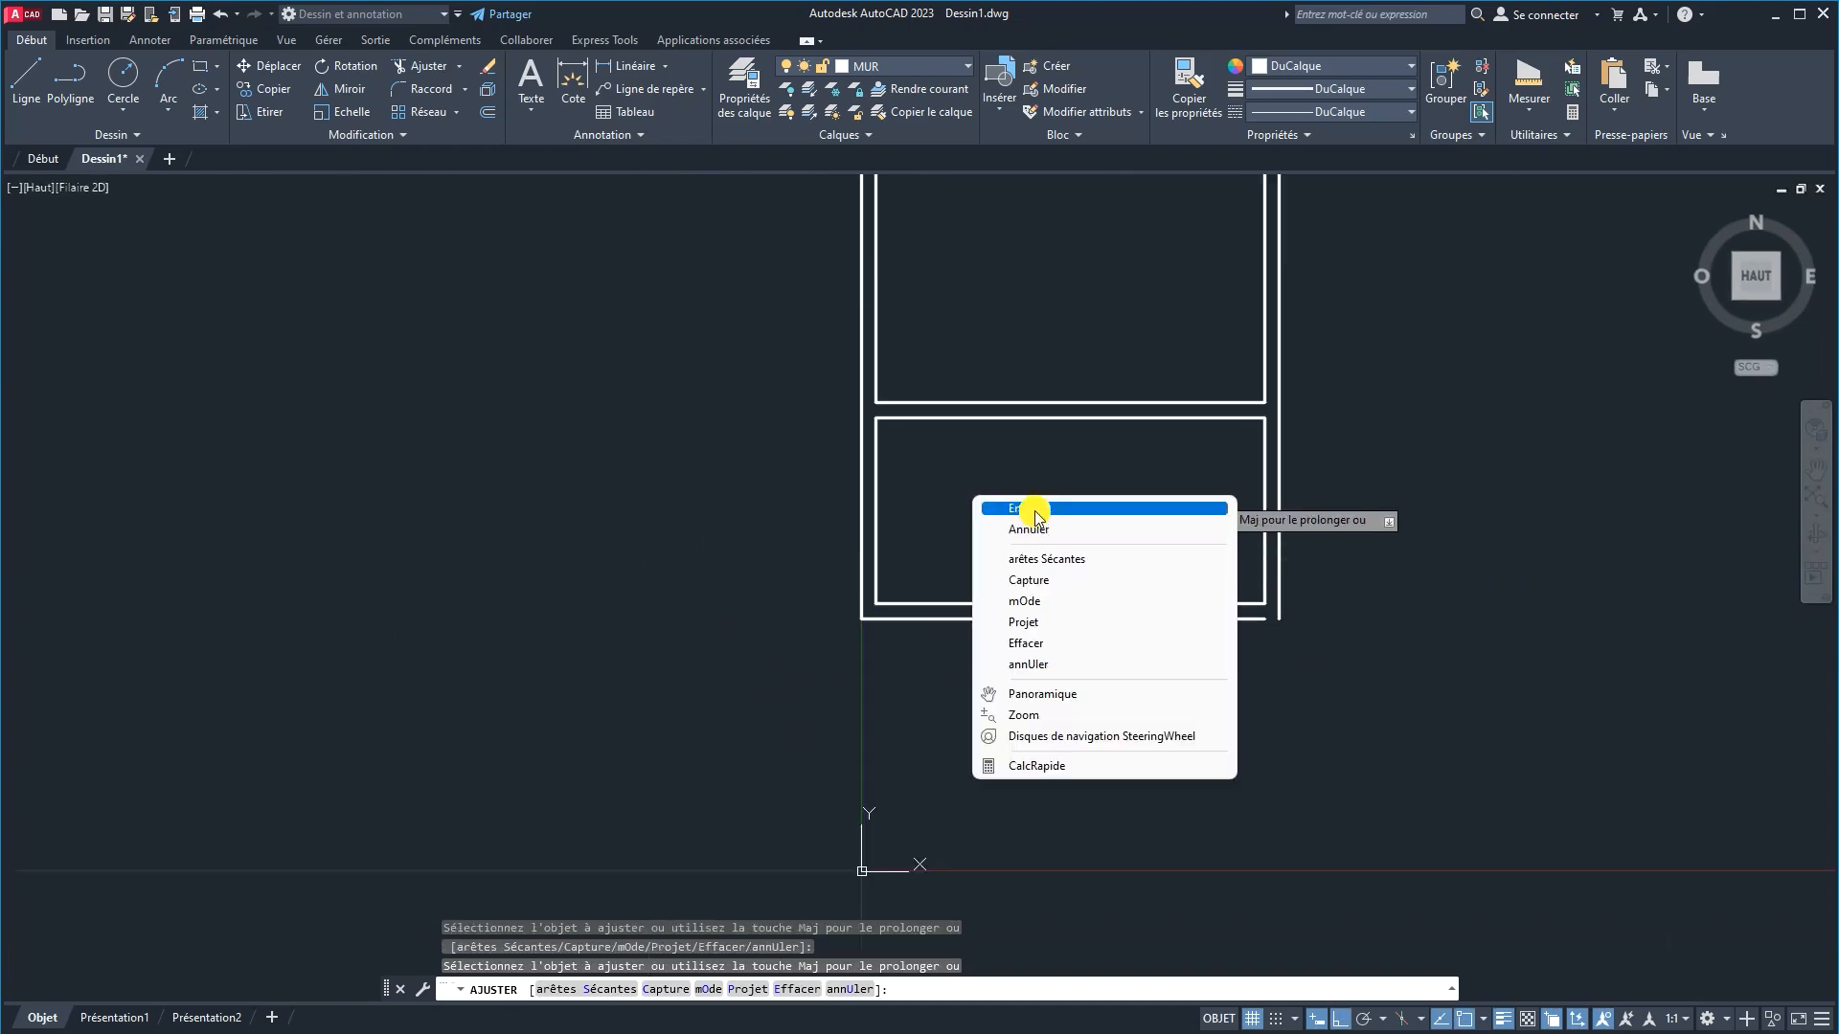
click(975, 507)
Step: Fillet the lower and right outer wall lines into a square corner at the lower-right corner
click(423, 88)
scroll(1360, 599, up, 6)
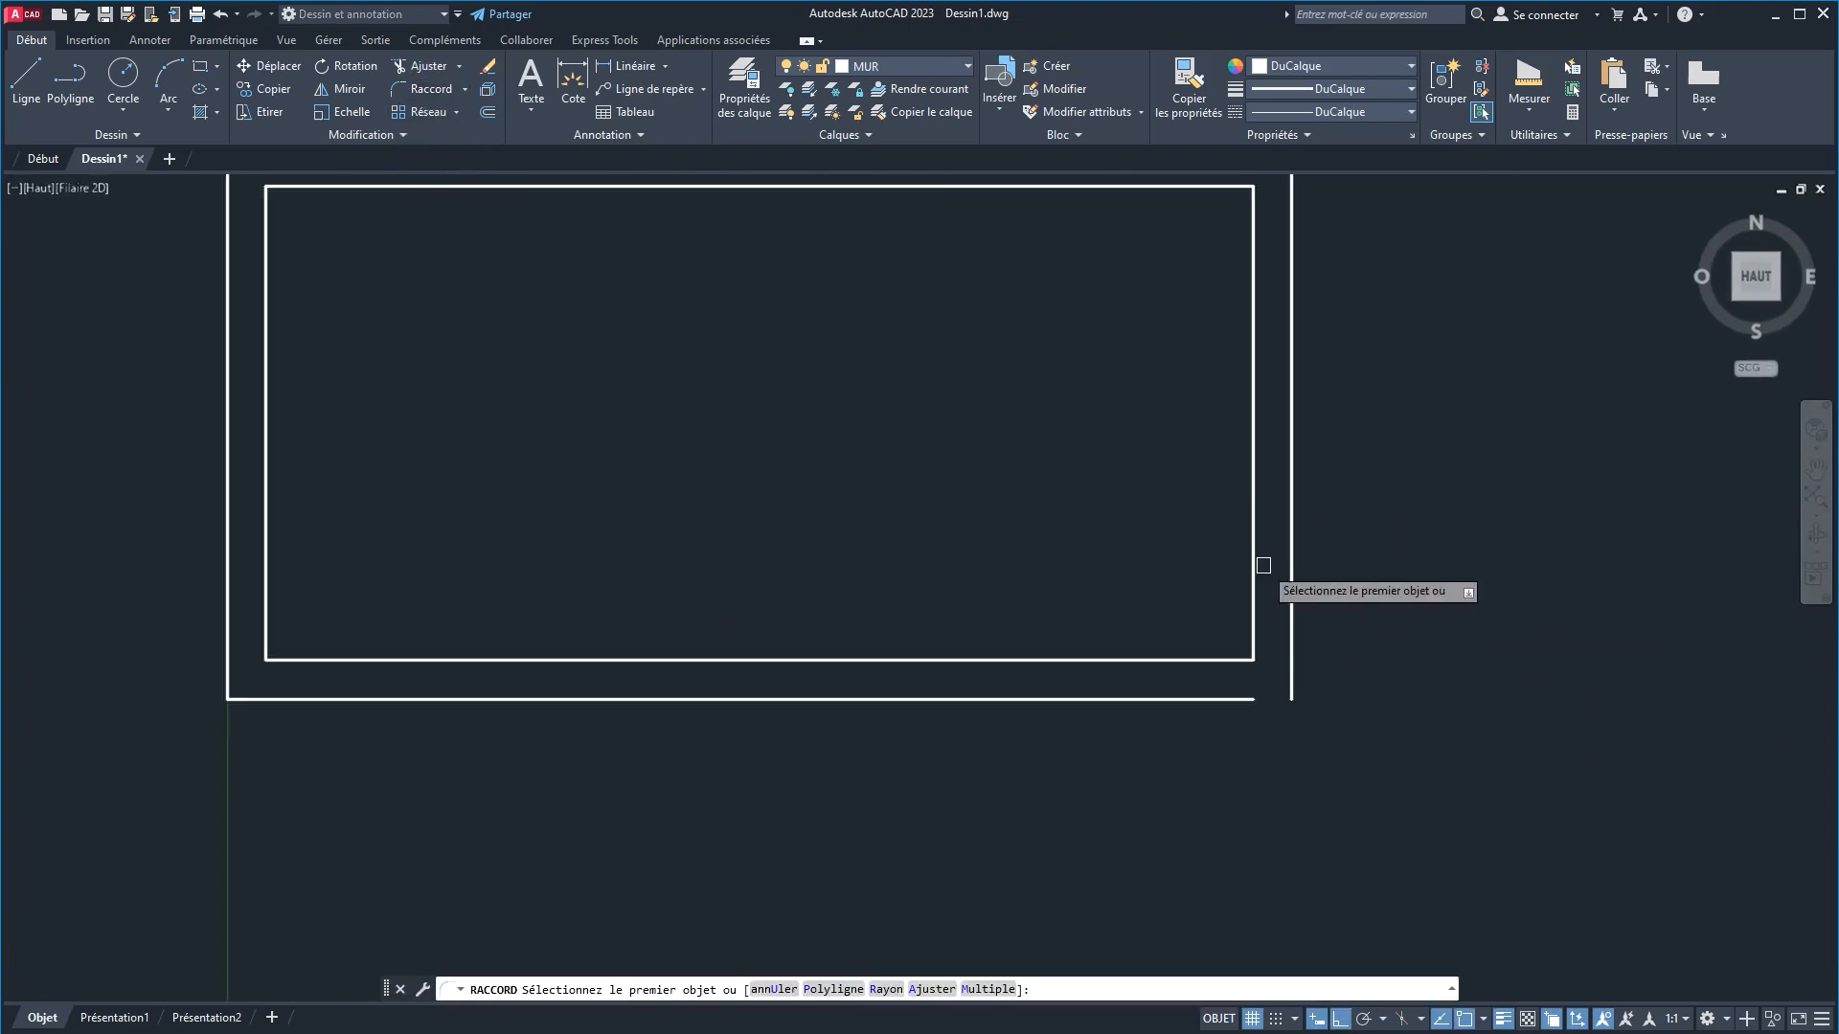
click(1187, 772)
click(1304, 743)
right_click(1381, 636)
click(1392, 641)
key(Escape)
Step: Trim the inner wall line ends that extend into the walls at the upper-left corner
scroll(1028, 646, down, 5)
scroll(1029, 645, down, 2)
middle_drag(997, 538, 711, 780)
scroll(763, 472, up, 2)
middle_drag(601, 285, 640, 571)
scroll(531, 375, up, 4)
click(419, 66)
click(204, 414)
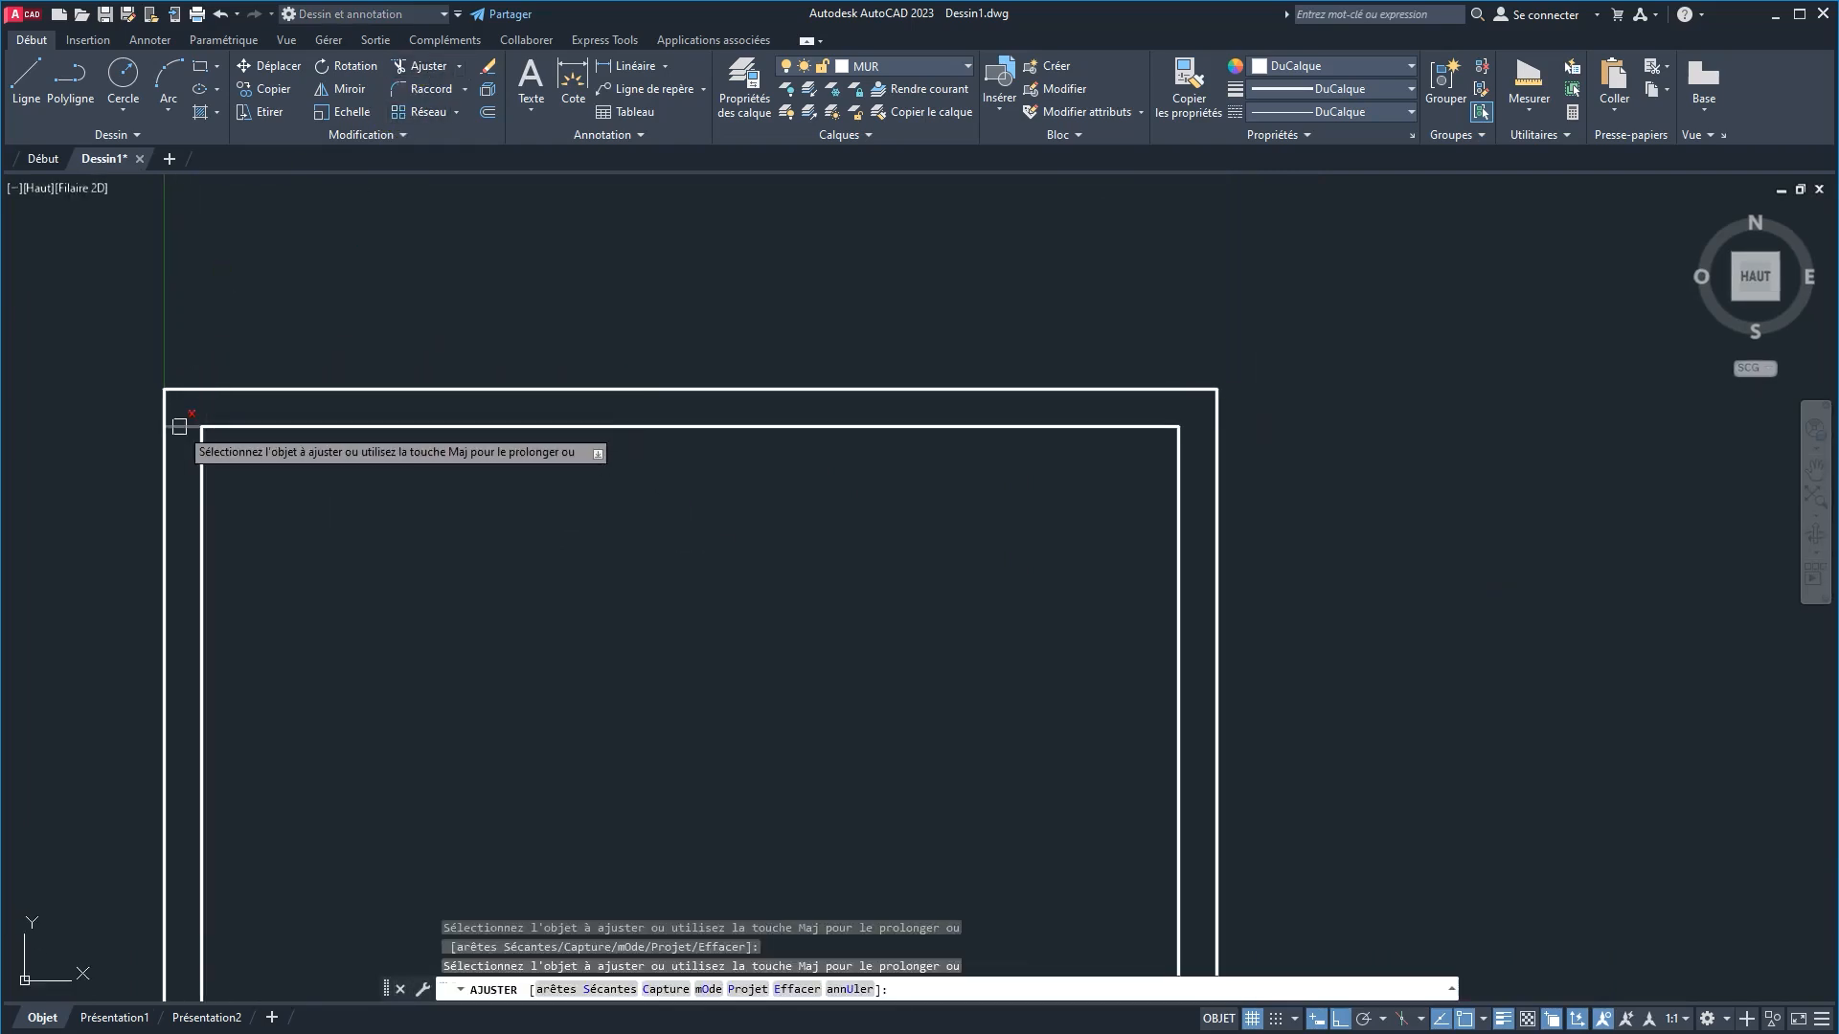
click(182, 426)
right_click(333, 519)
click(431, 525)
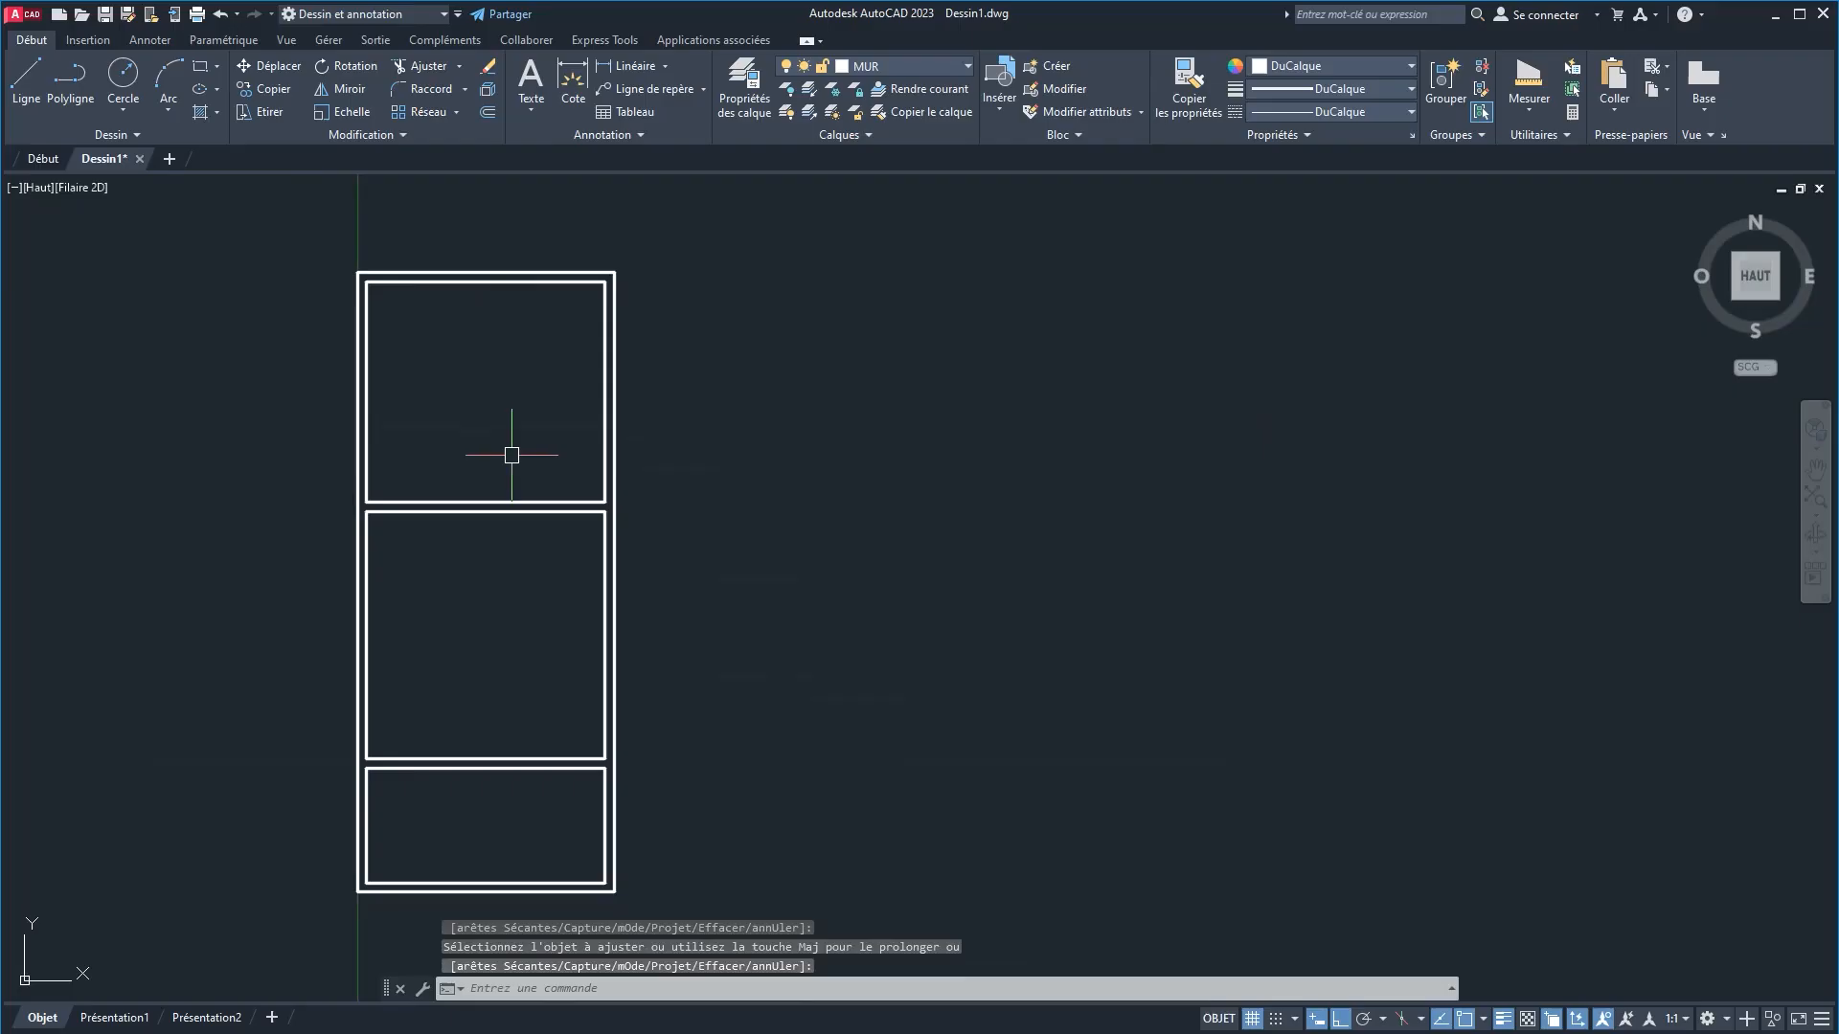
Step: Copy the top room's right inner wall line 1.15 m to the left
scroll(525, 277, up, 4)
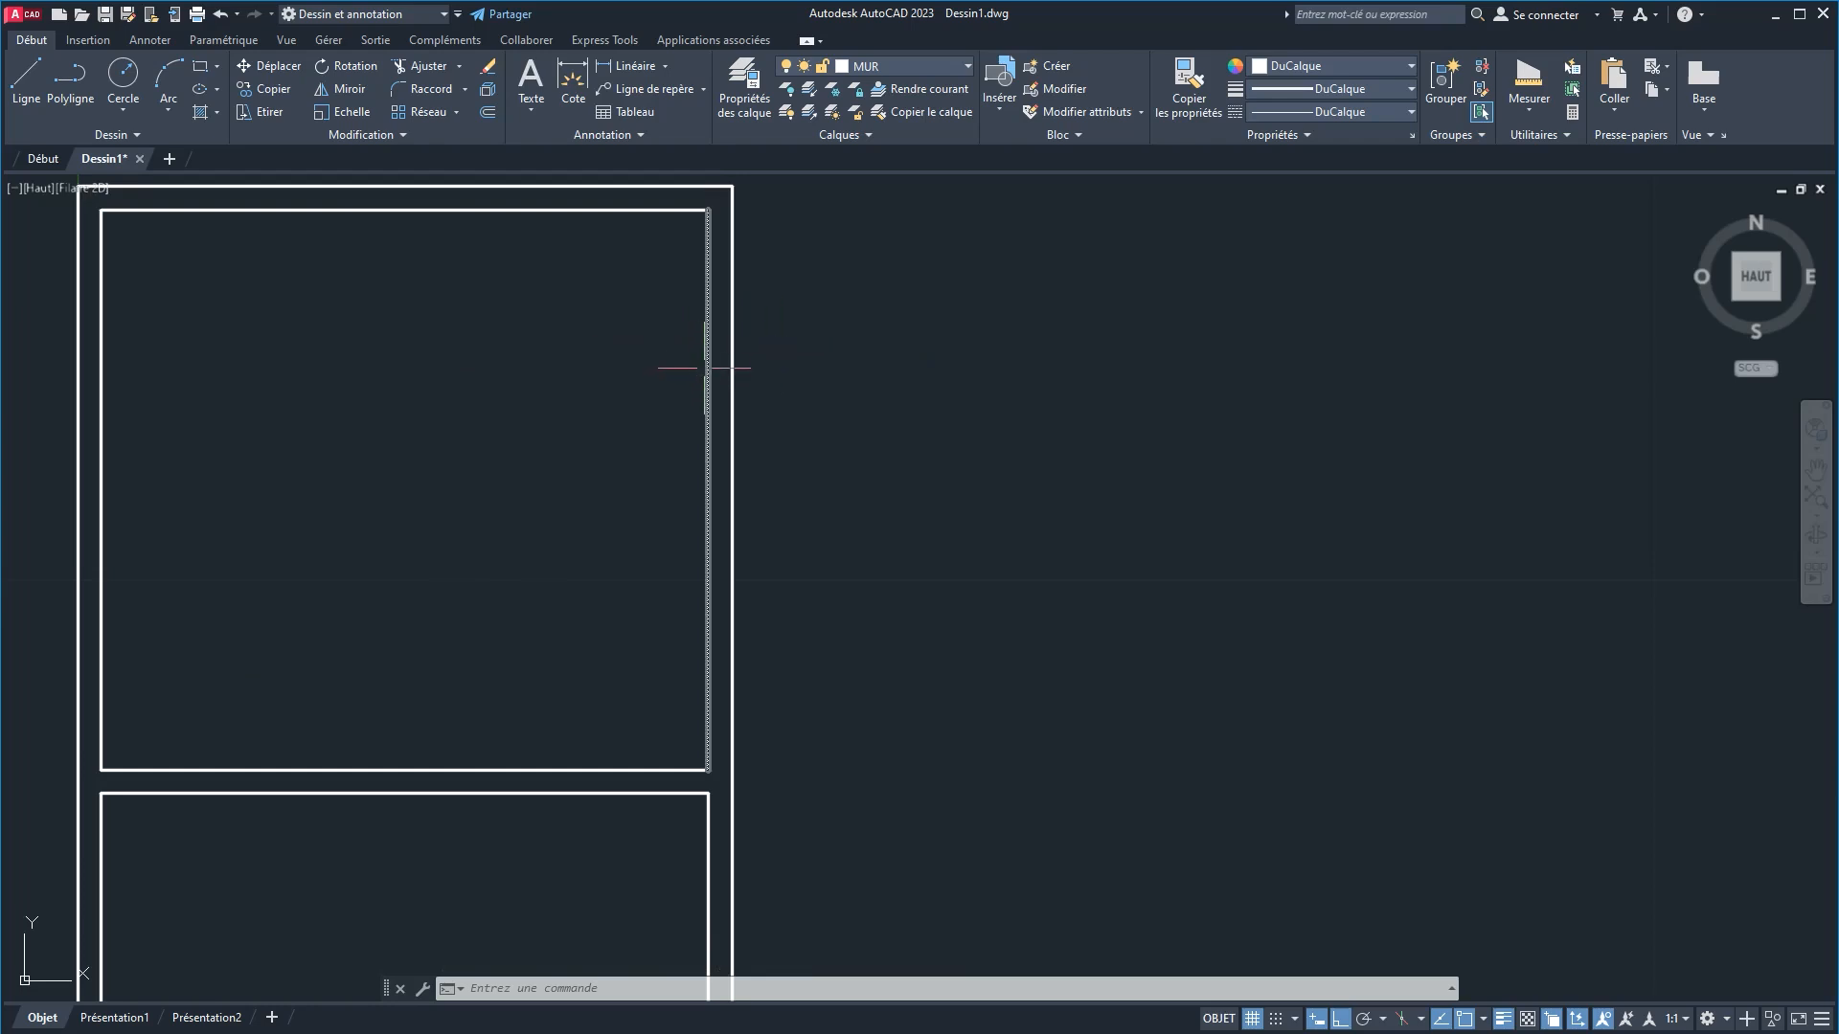
click(708, 362)
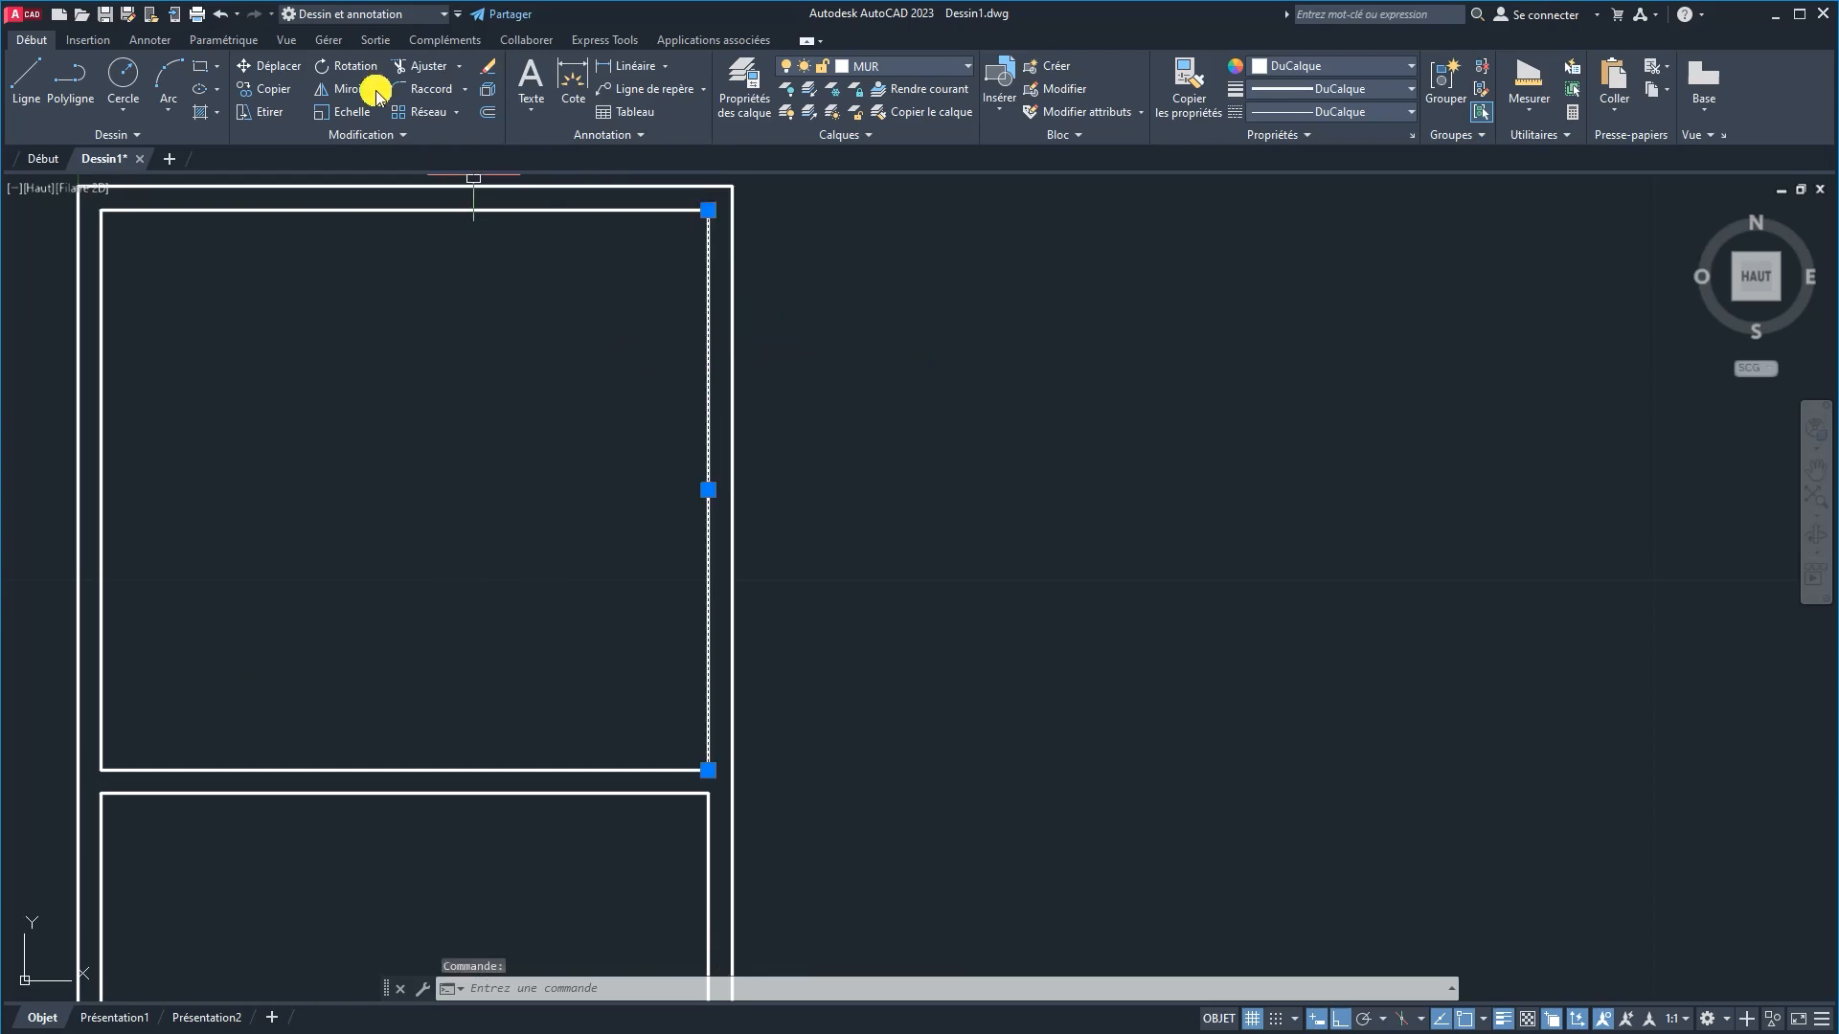
click(271, 92)
click(642, 462)
click(486, 463)
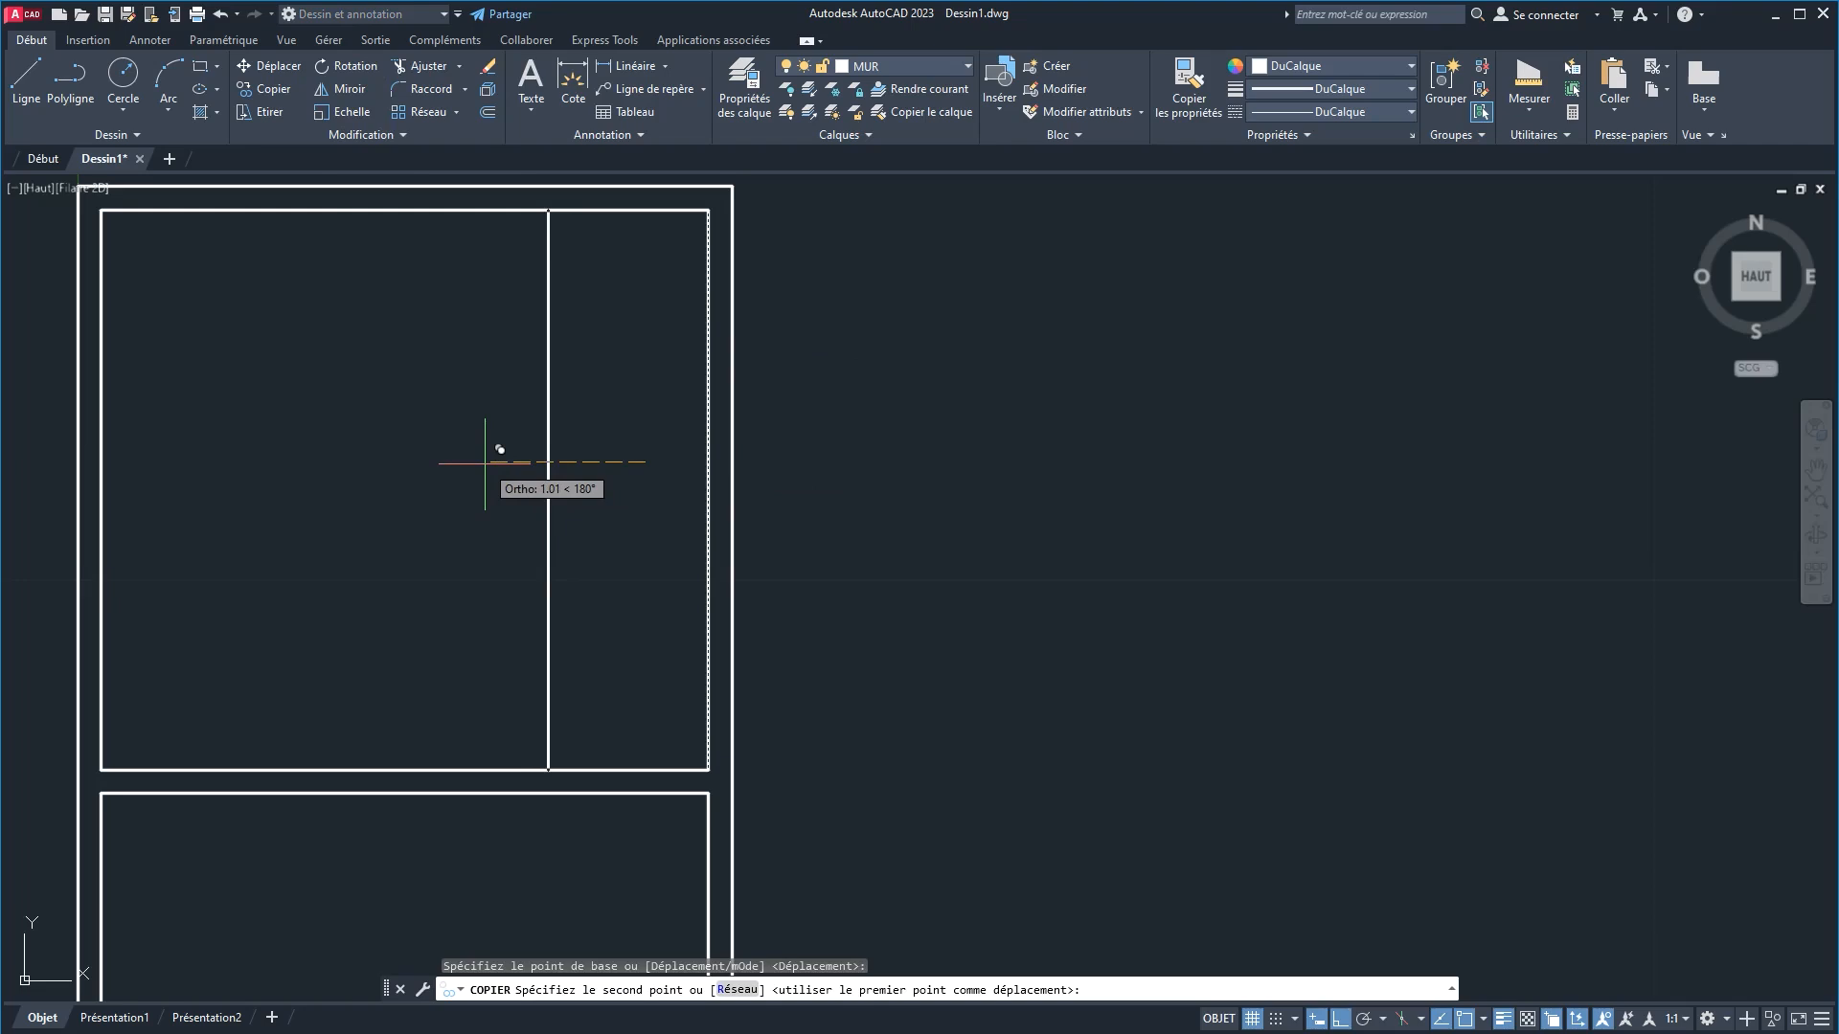
text(1.15)
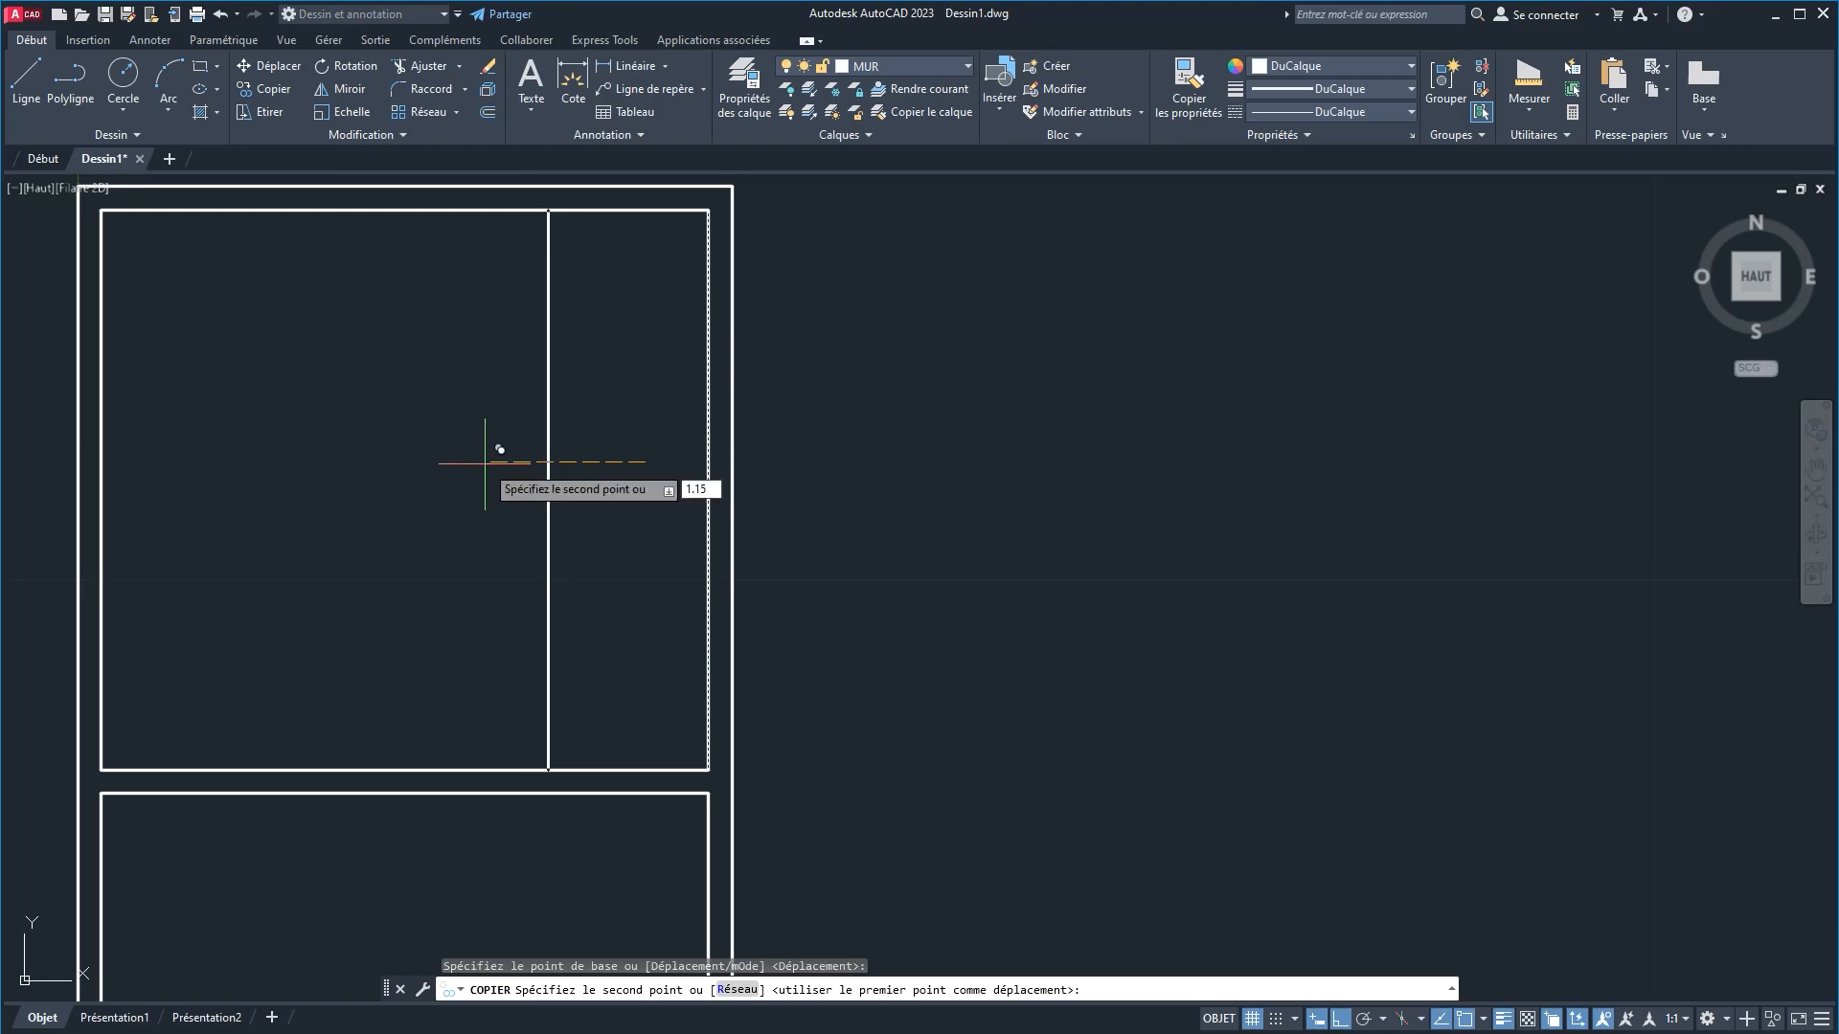
key(Return)
key(Return)
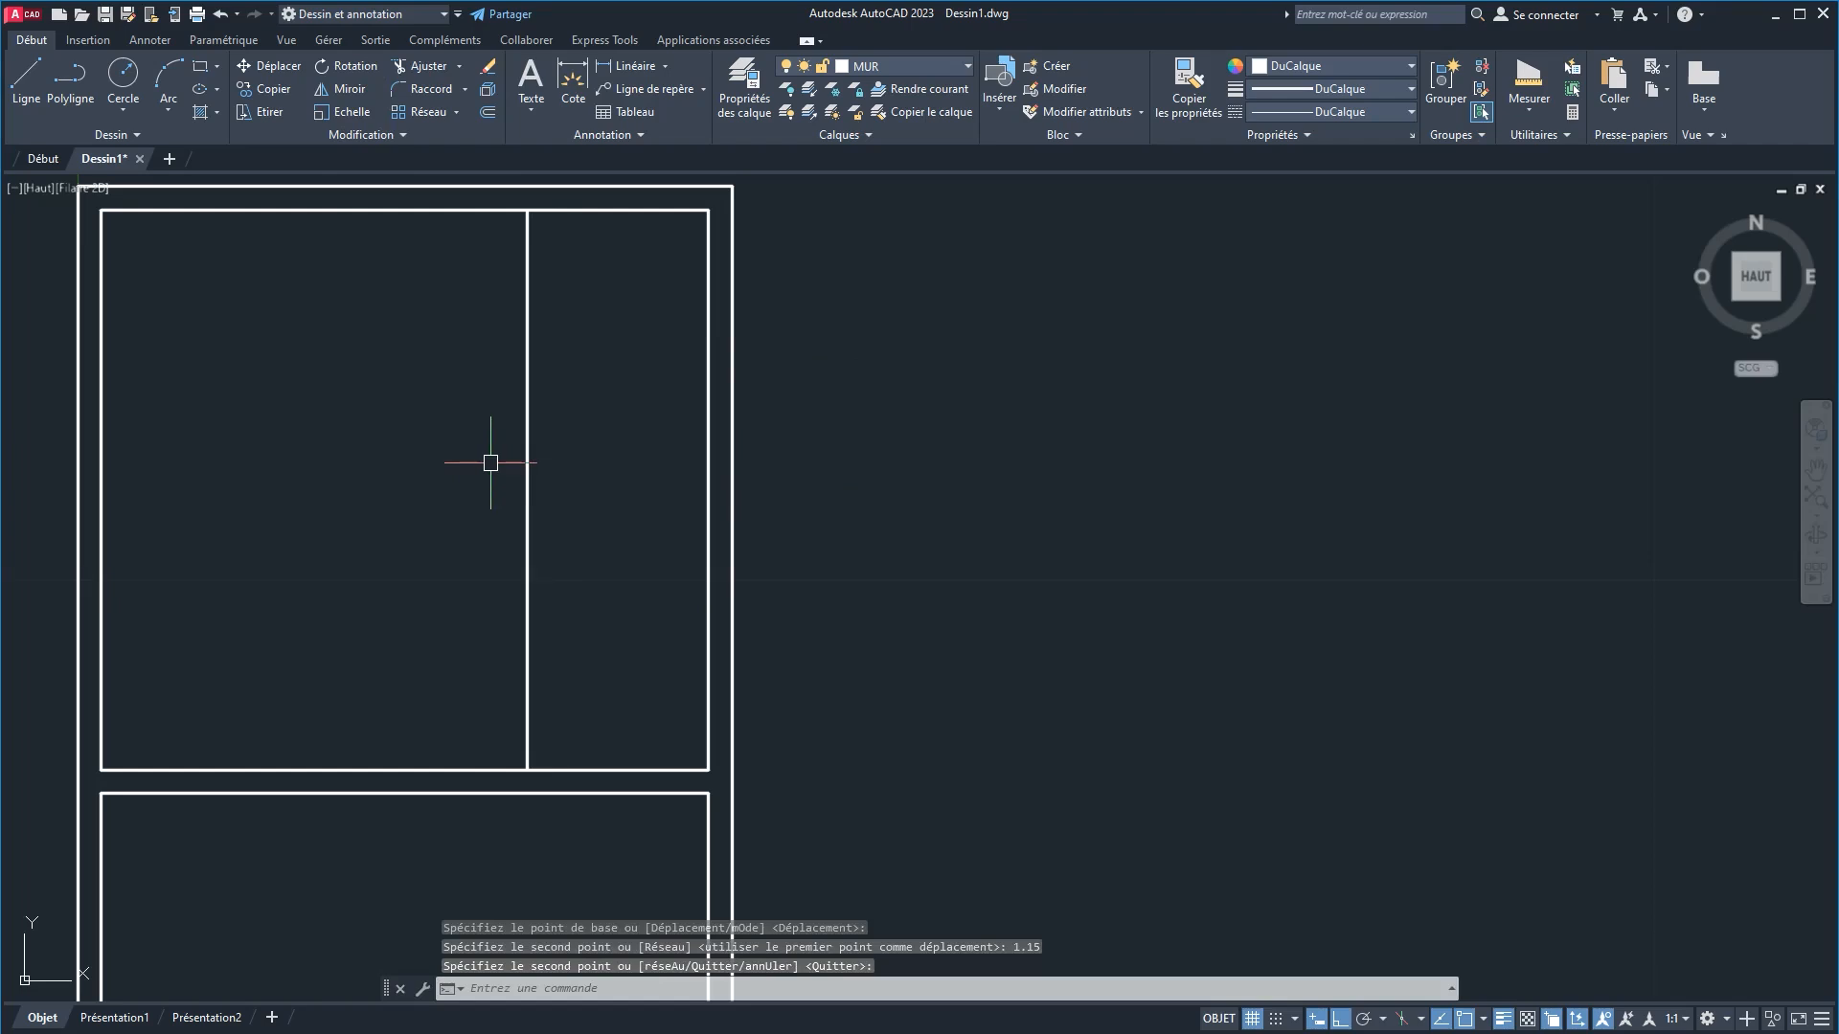
Step: Copy the new vertical line in the top room 0.15 m to the left to give the partition its thickness
key(Return)
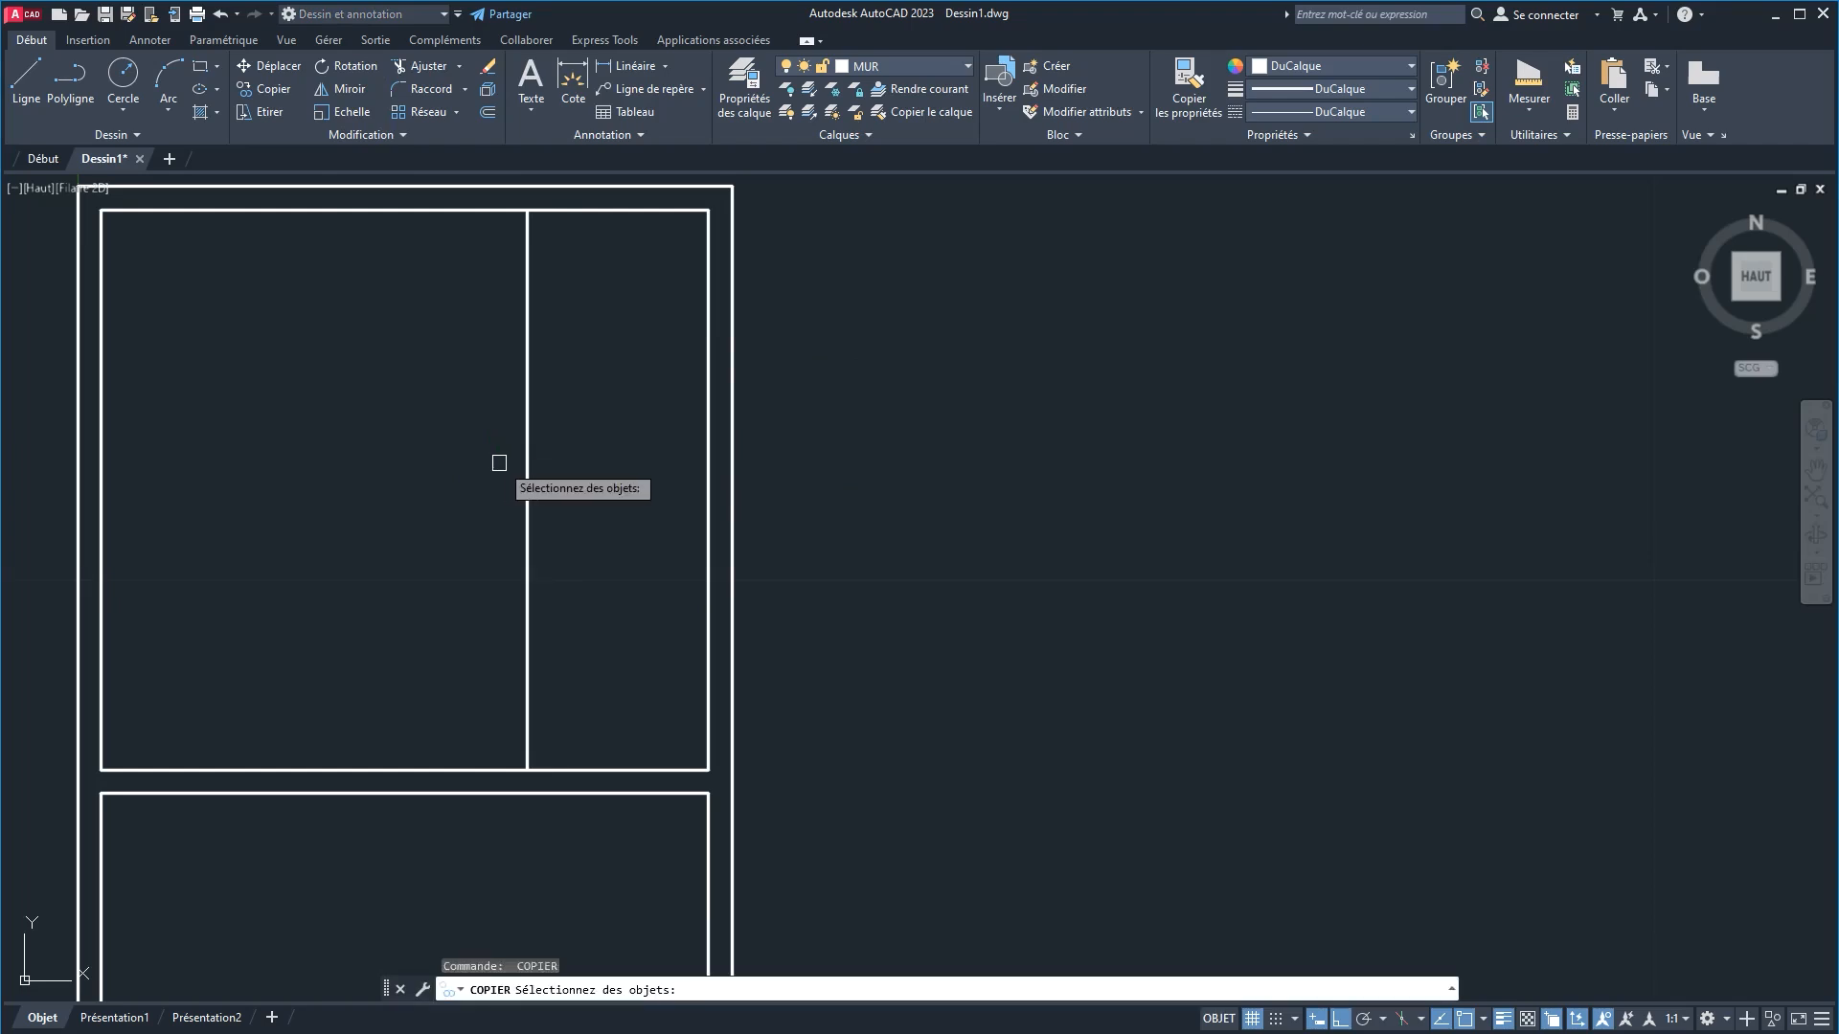
click(526, 463)
key(Return)
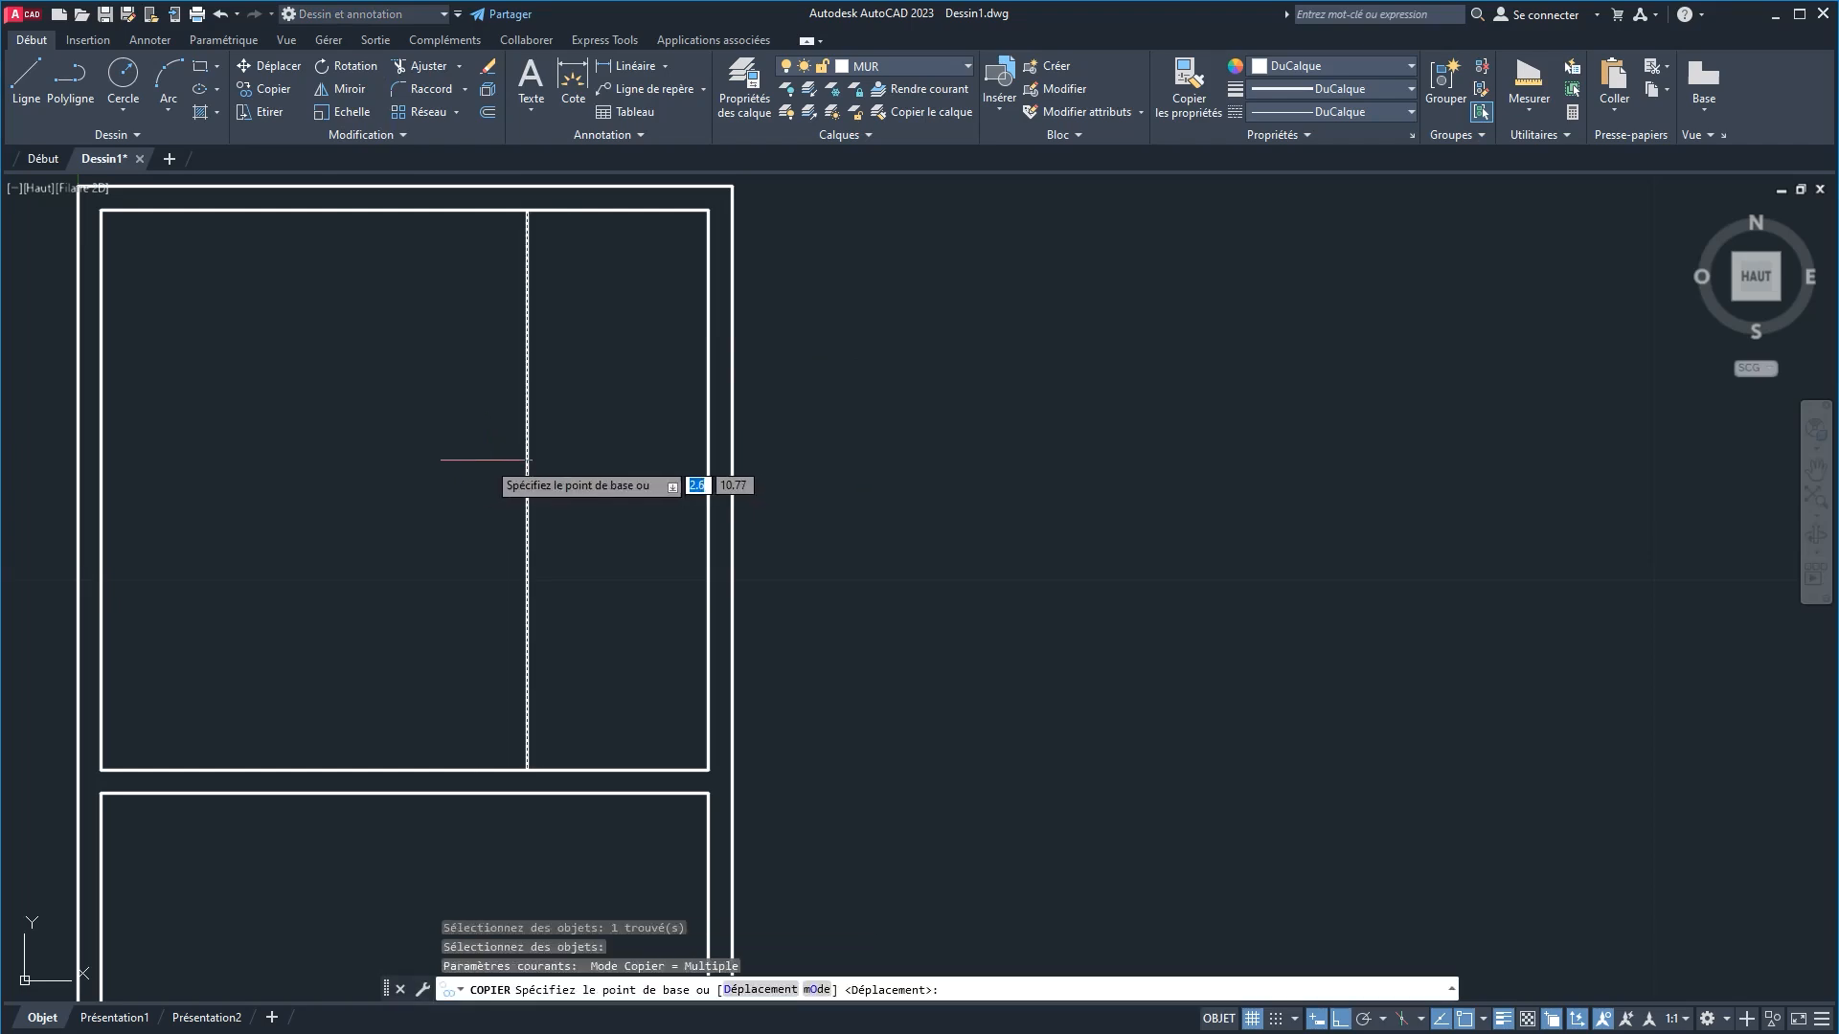
click(526, 458)
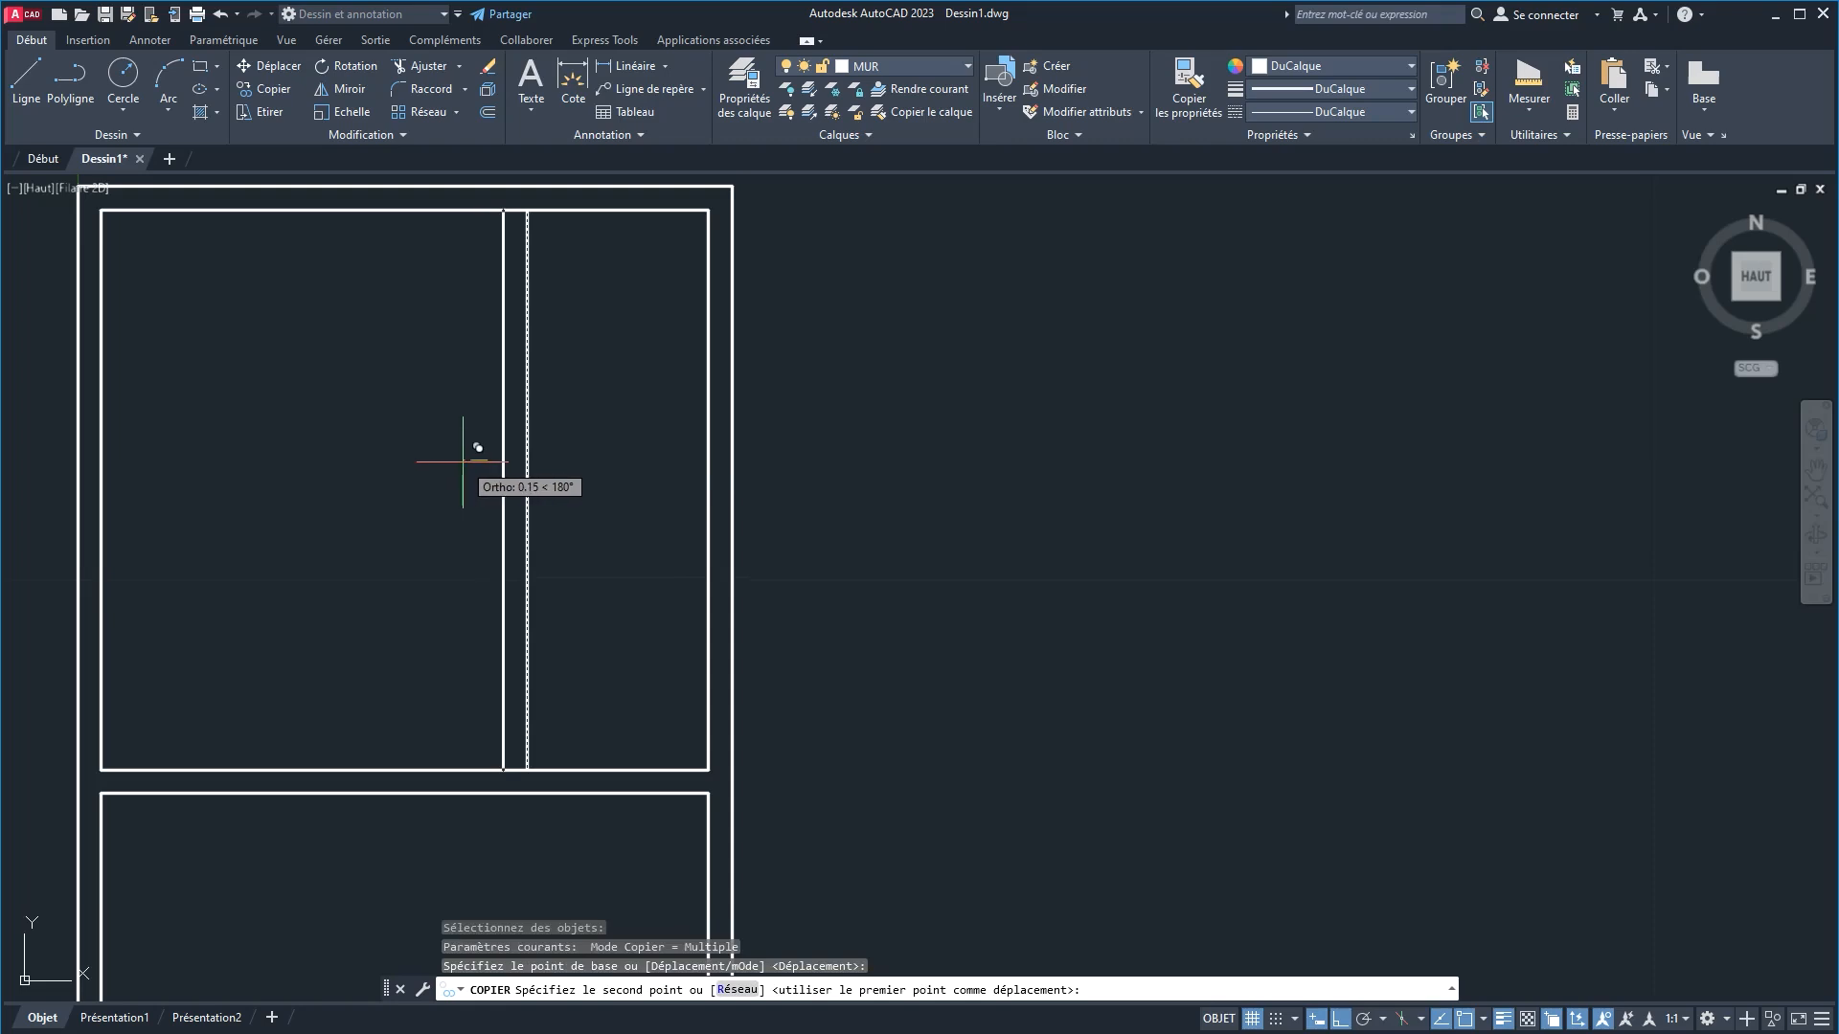
text(.15)
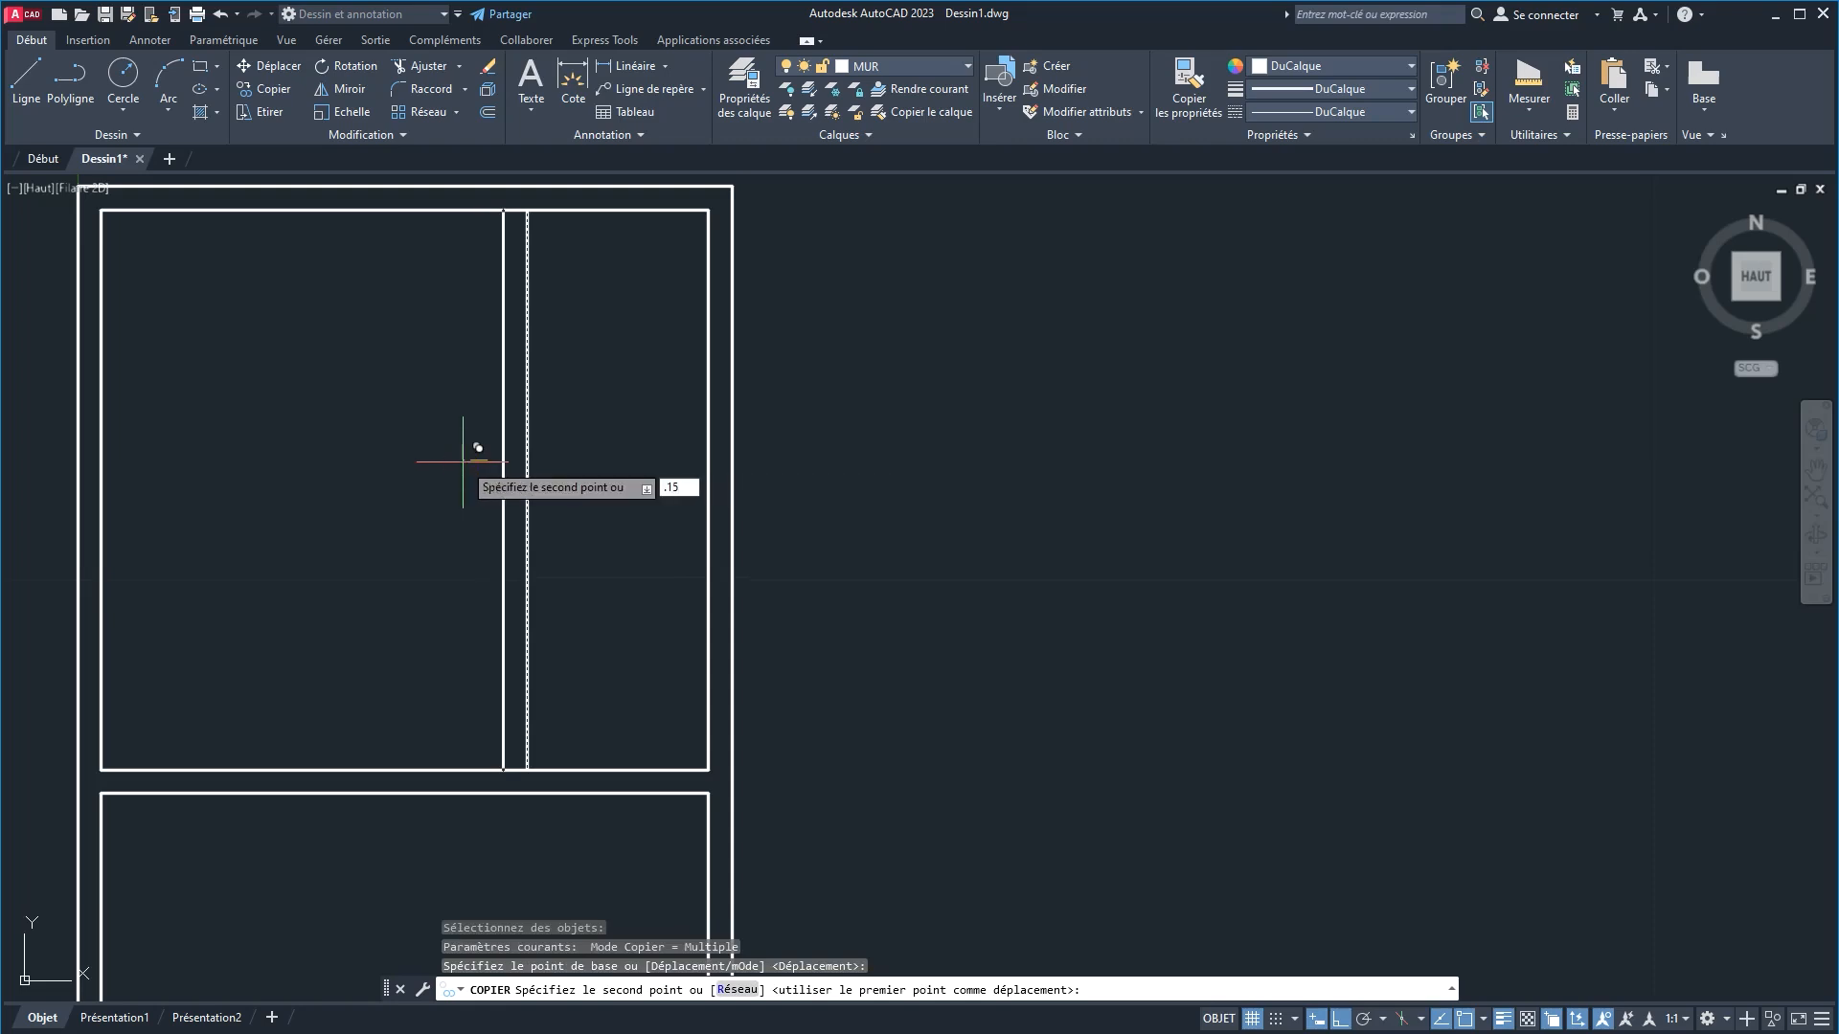
key(Return)
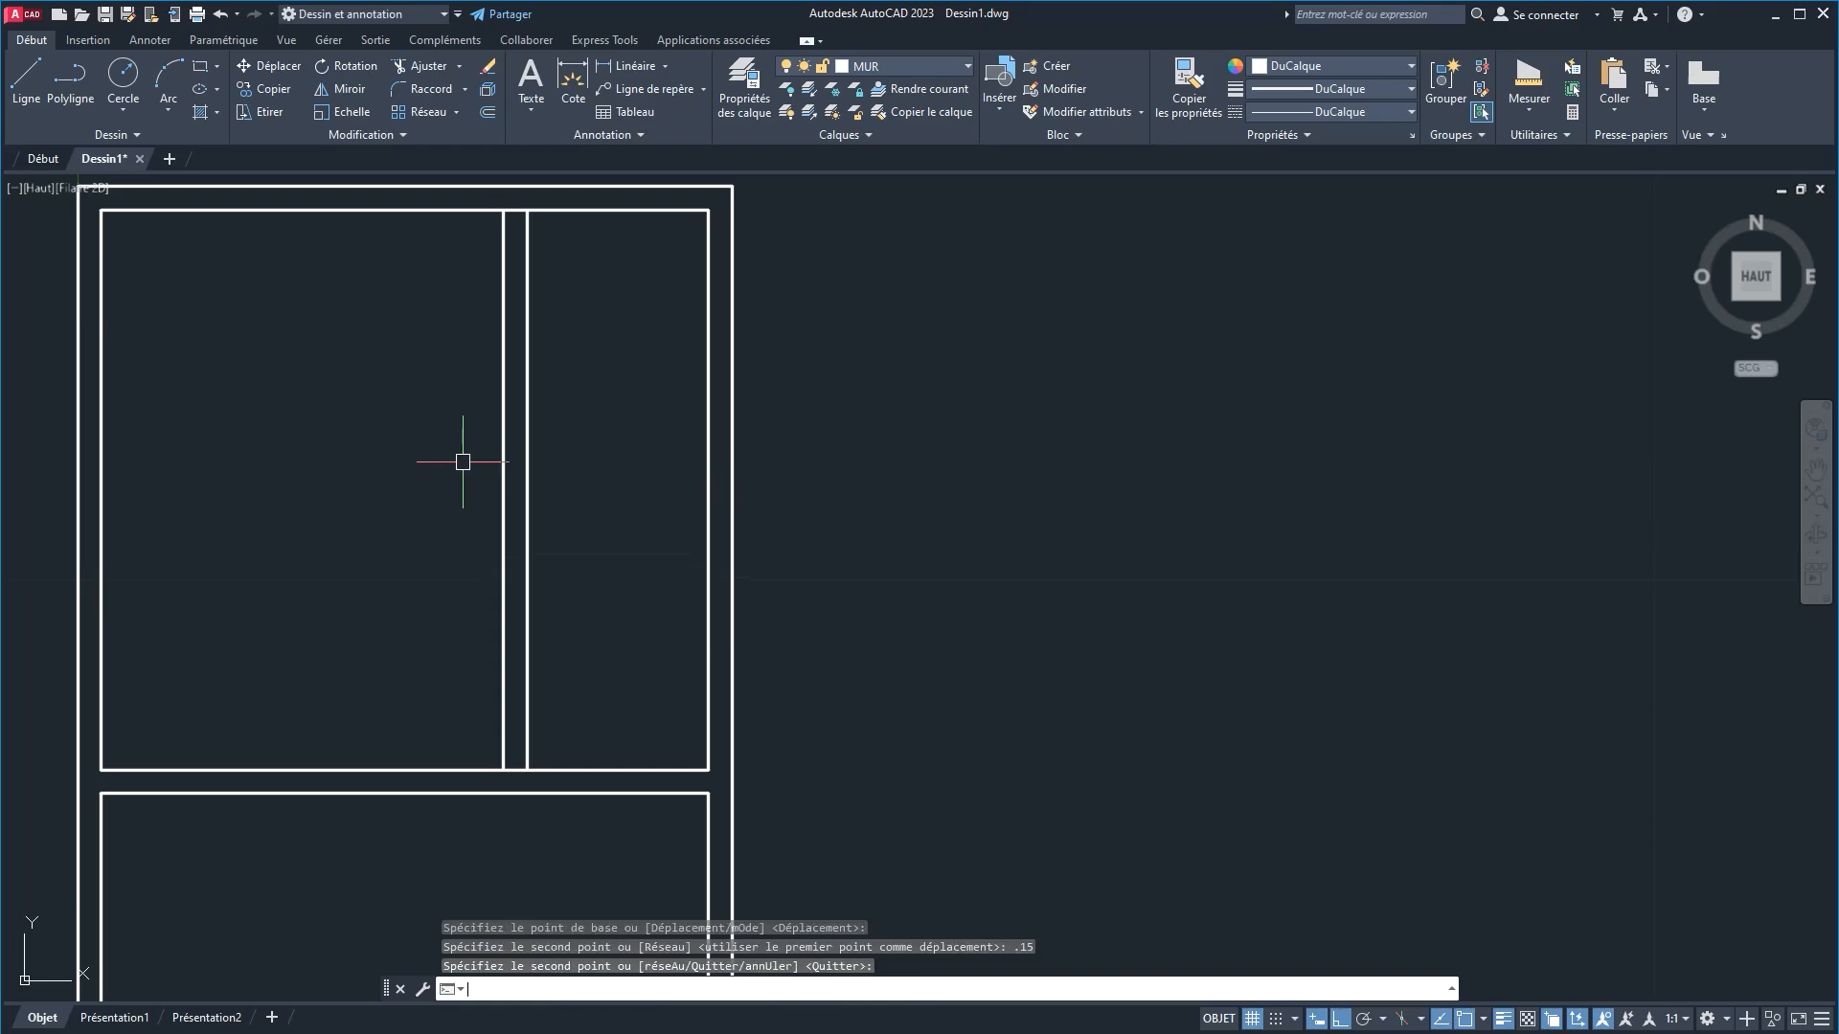
key(Return)
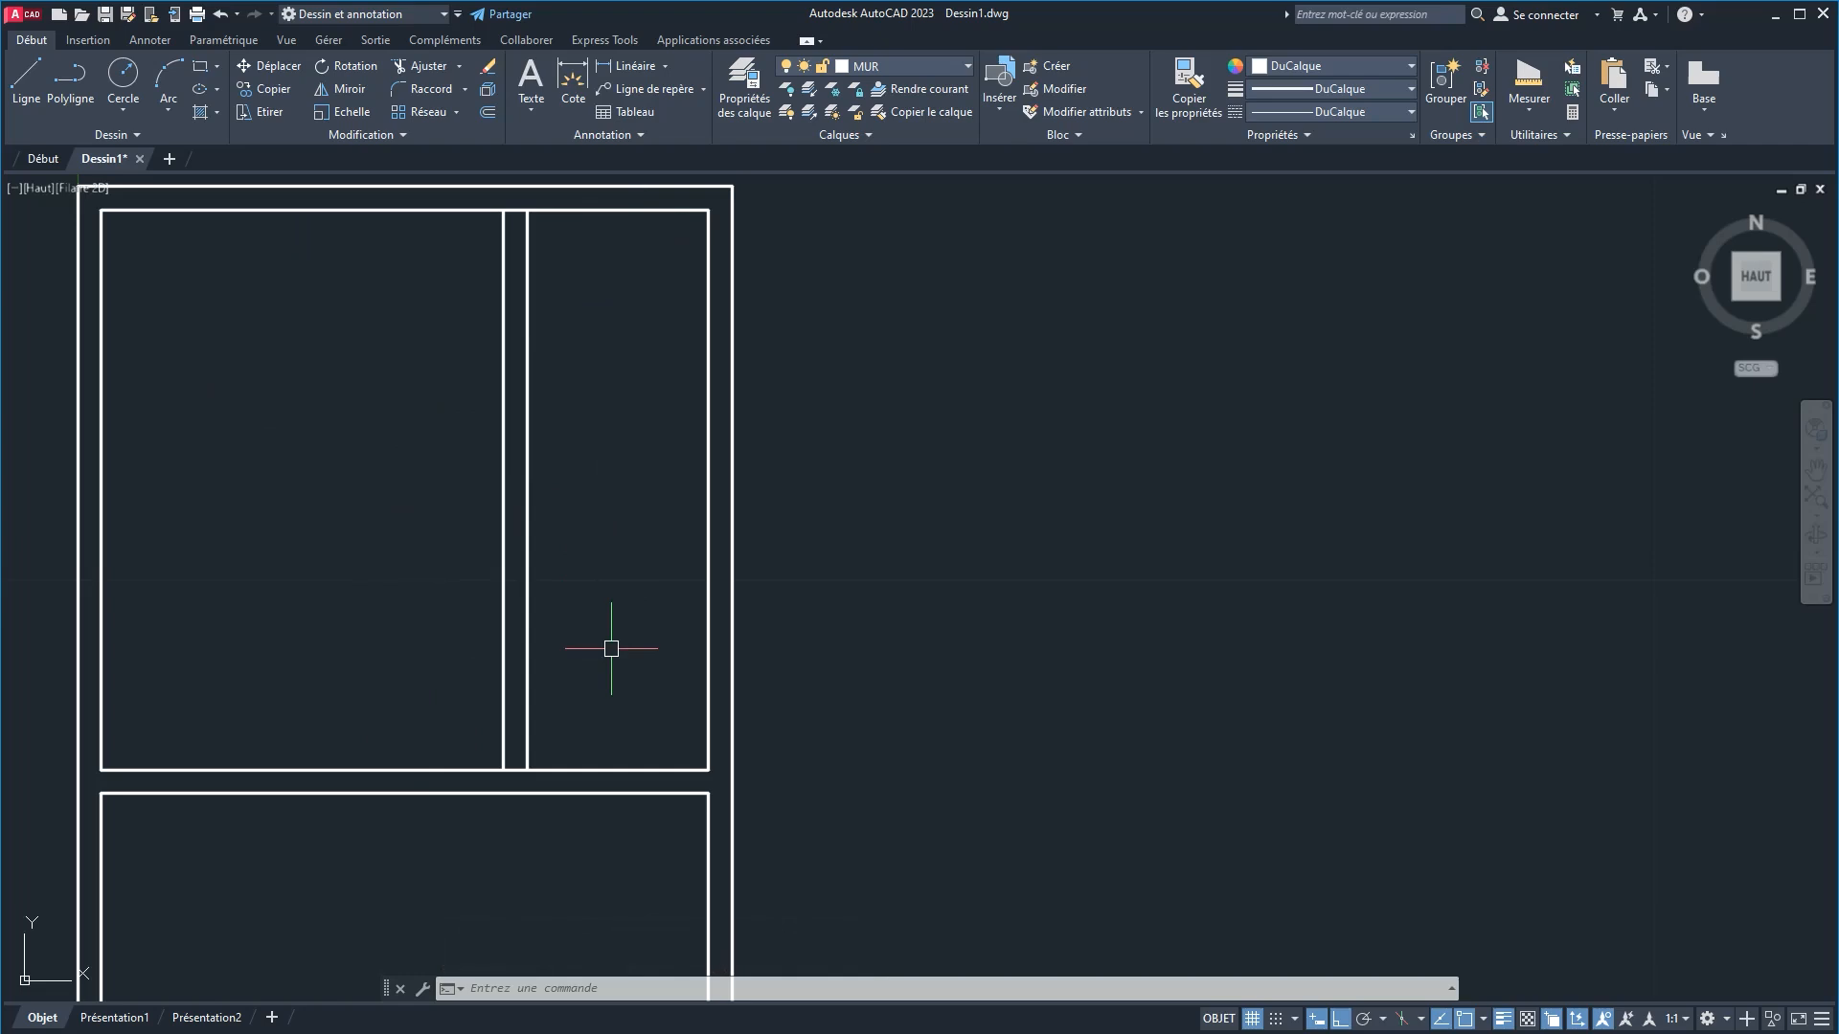
Step: Copy the top room's upper inner wall line 1.35 m straight down
click(592, 216)
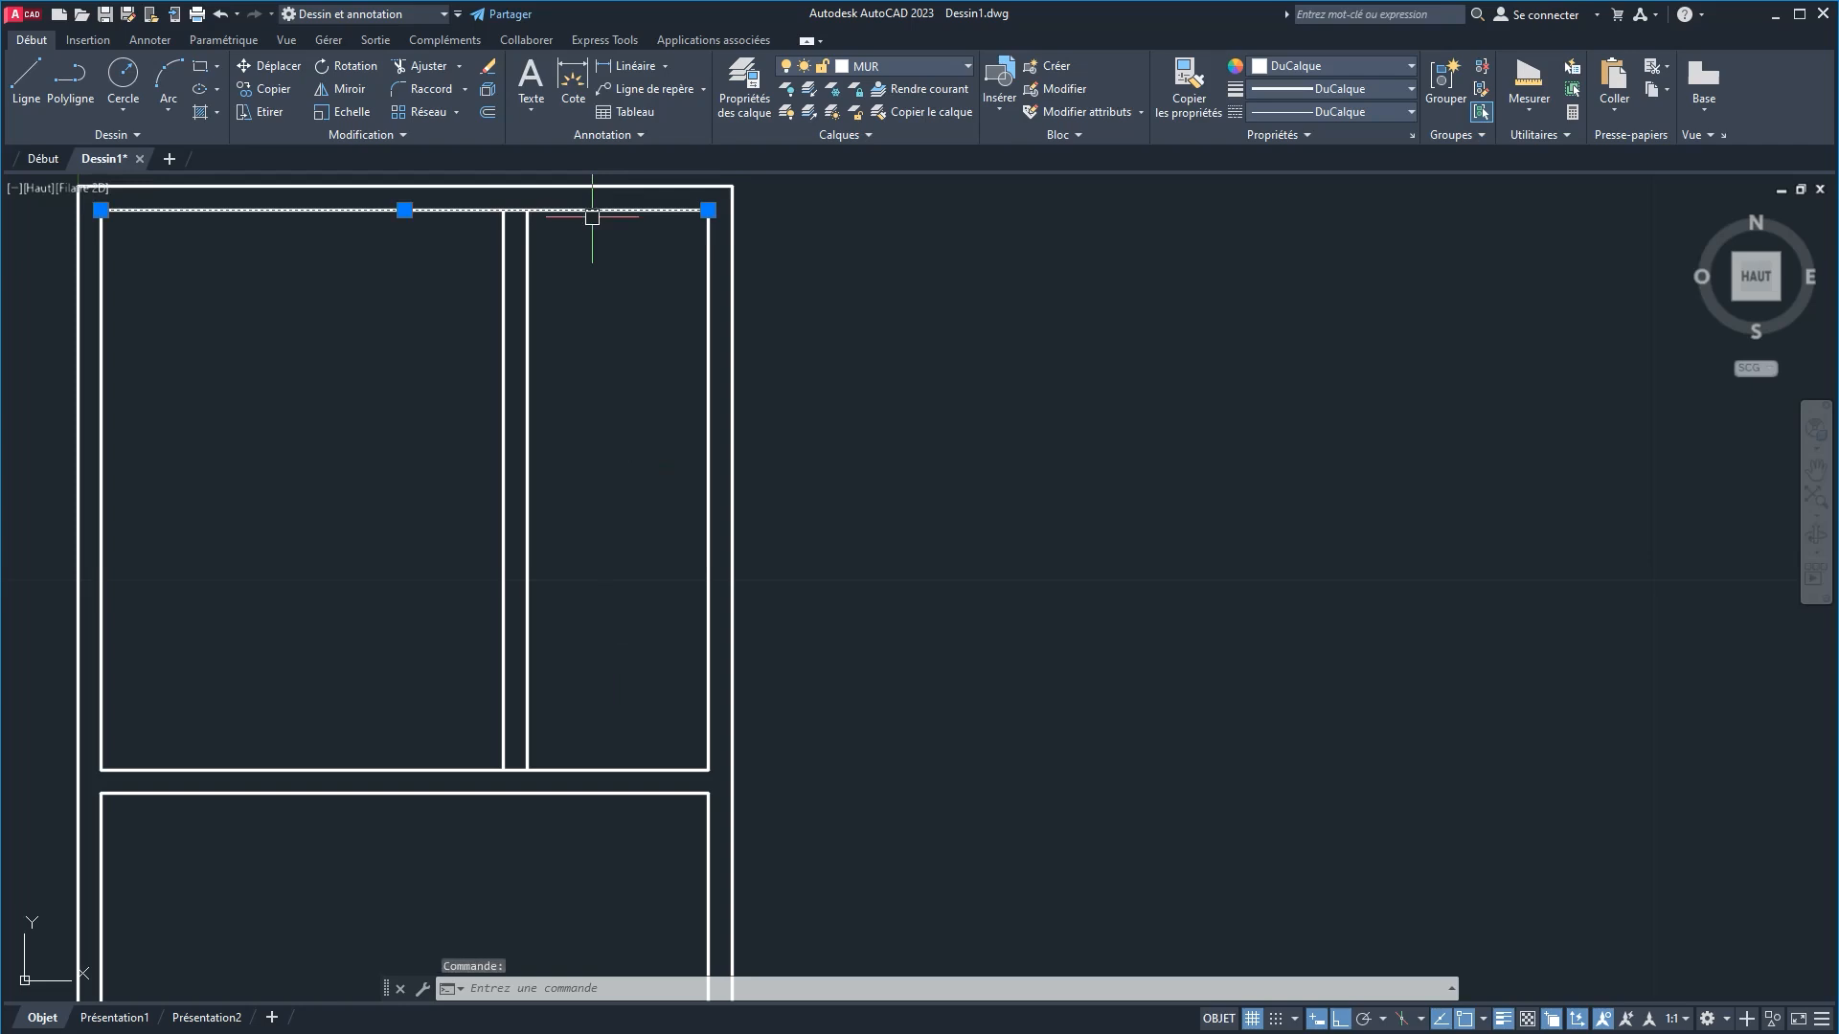
click(279, 88)
click(613, 290)
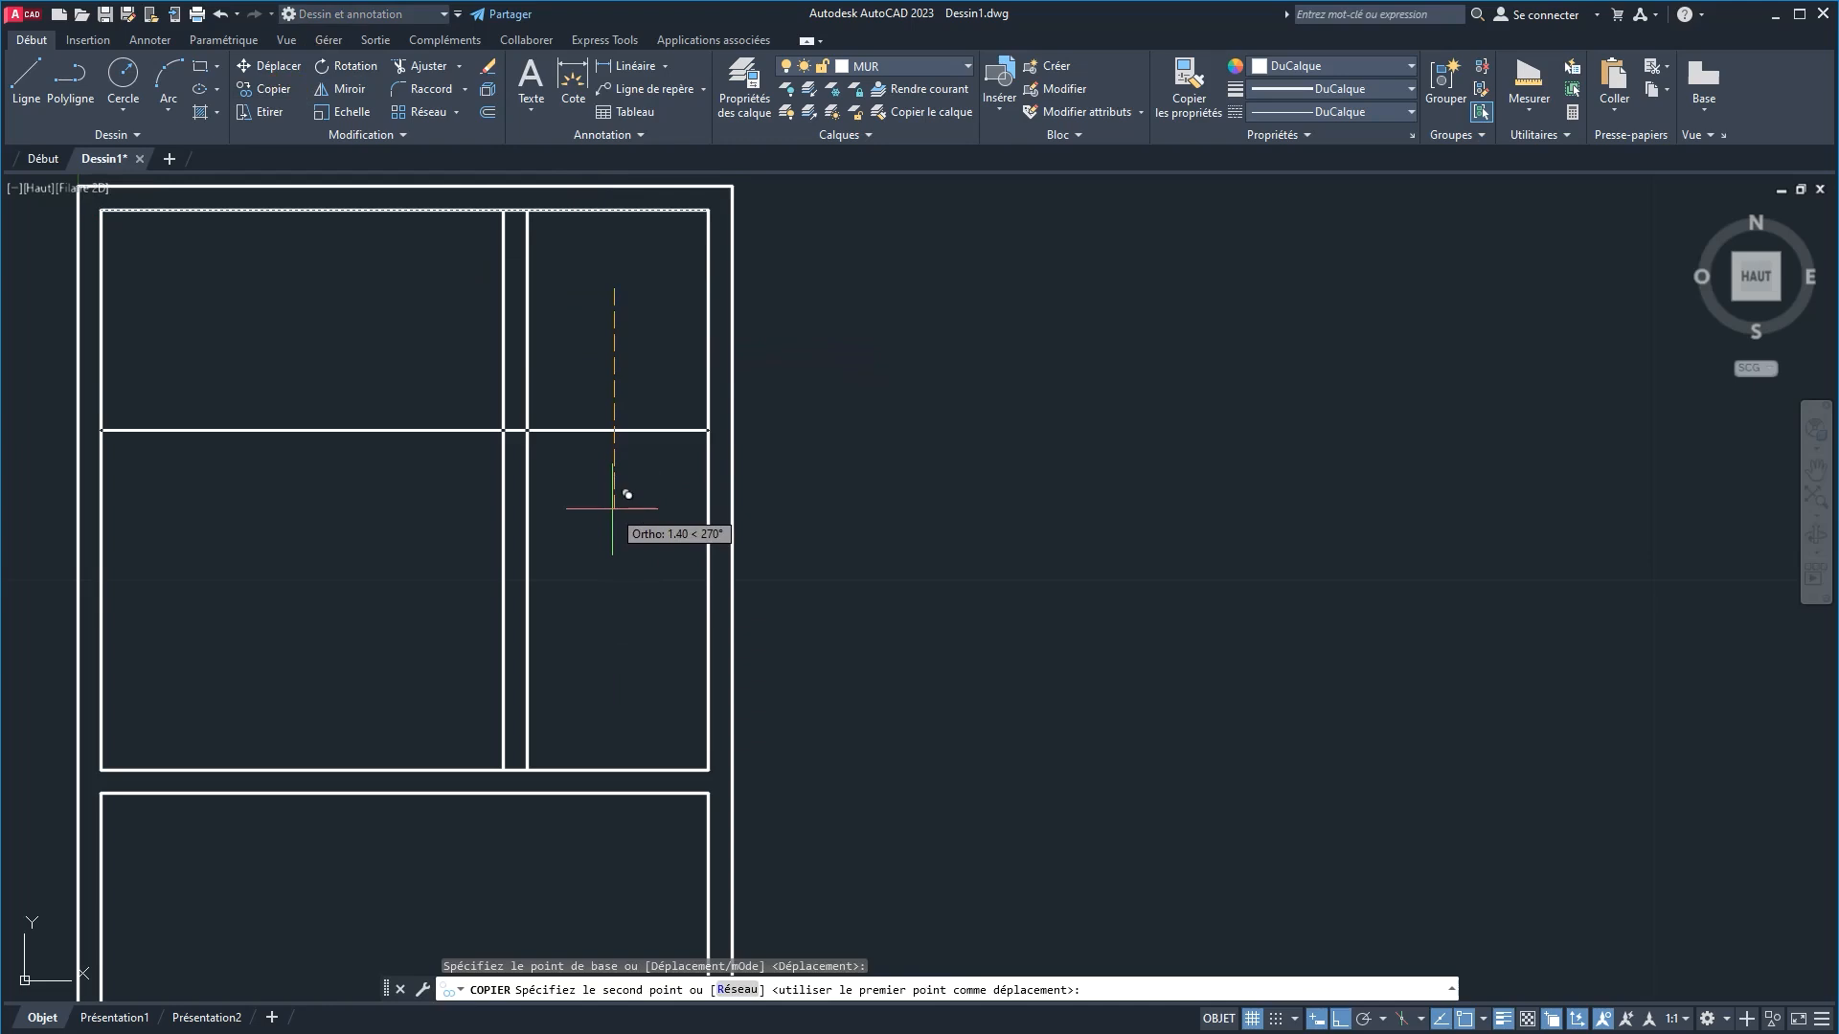
text(1.)
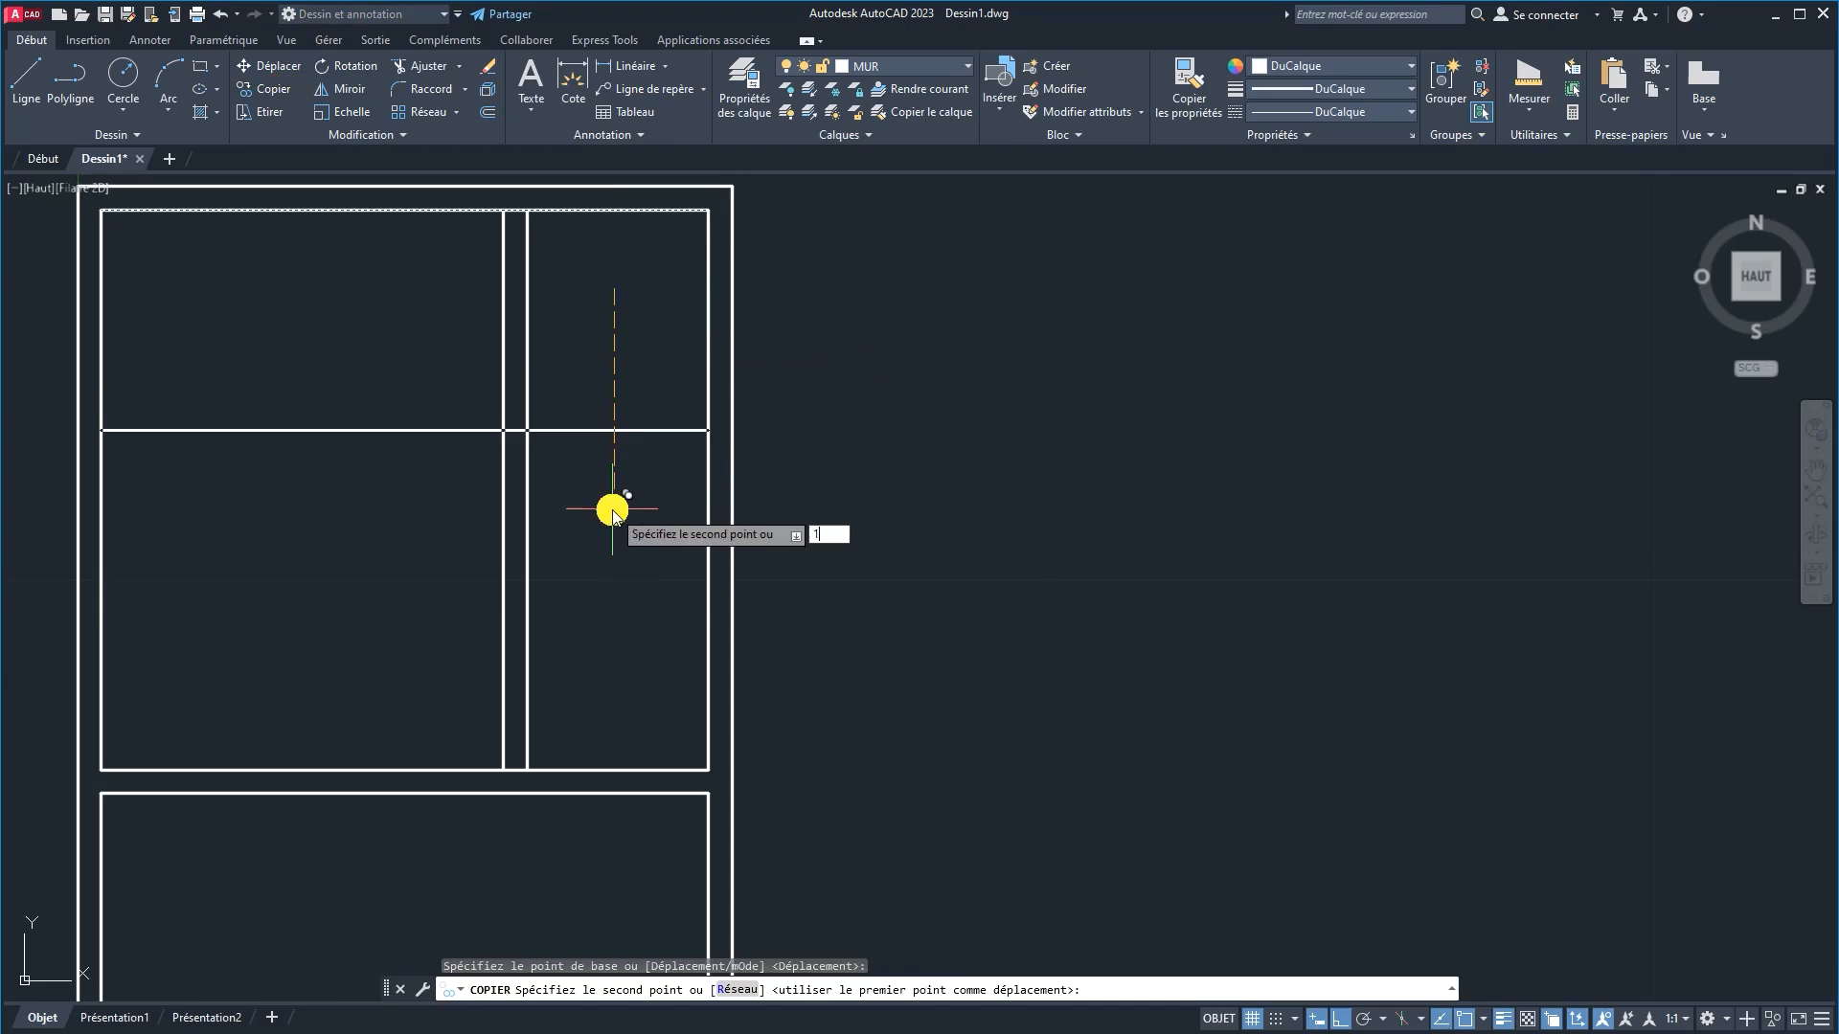
text(35)
key(Return)
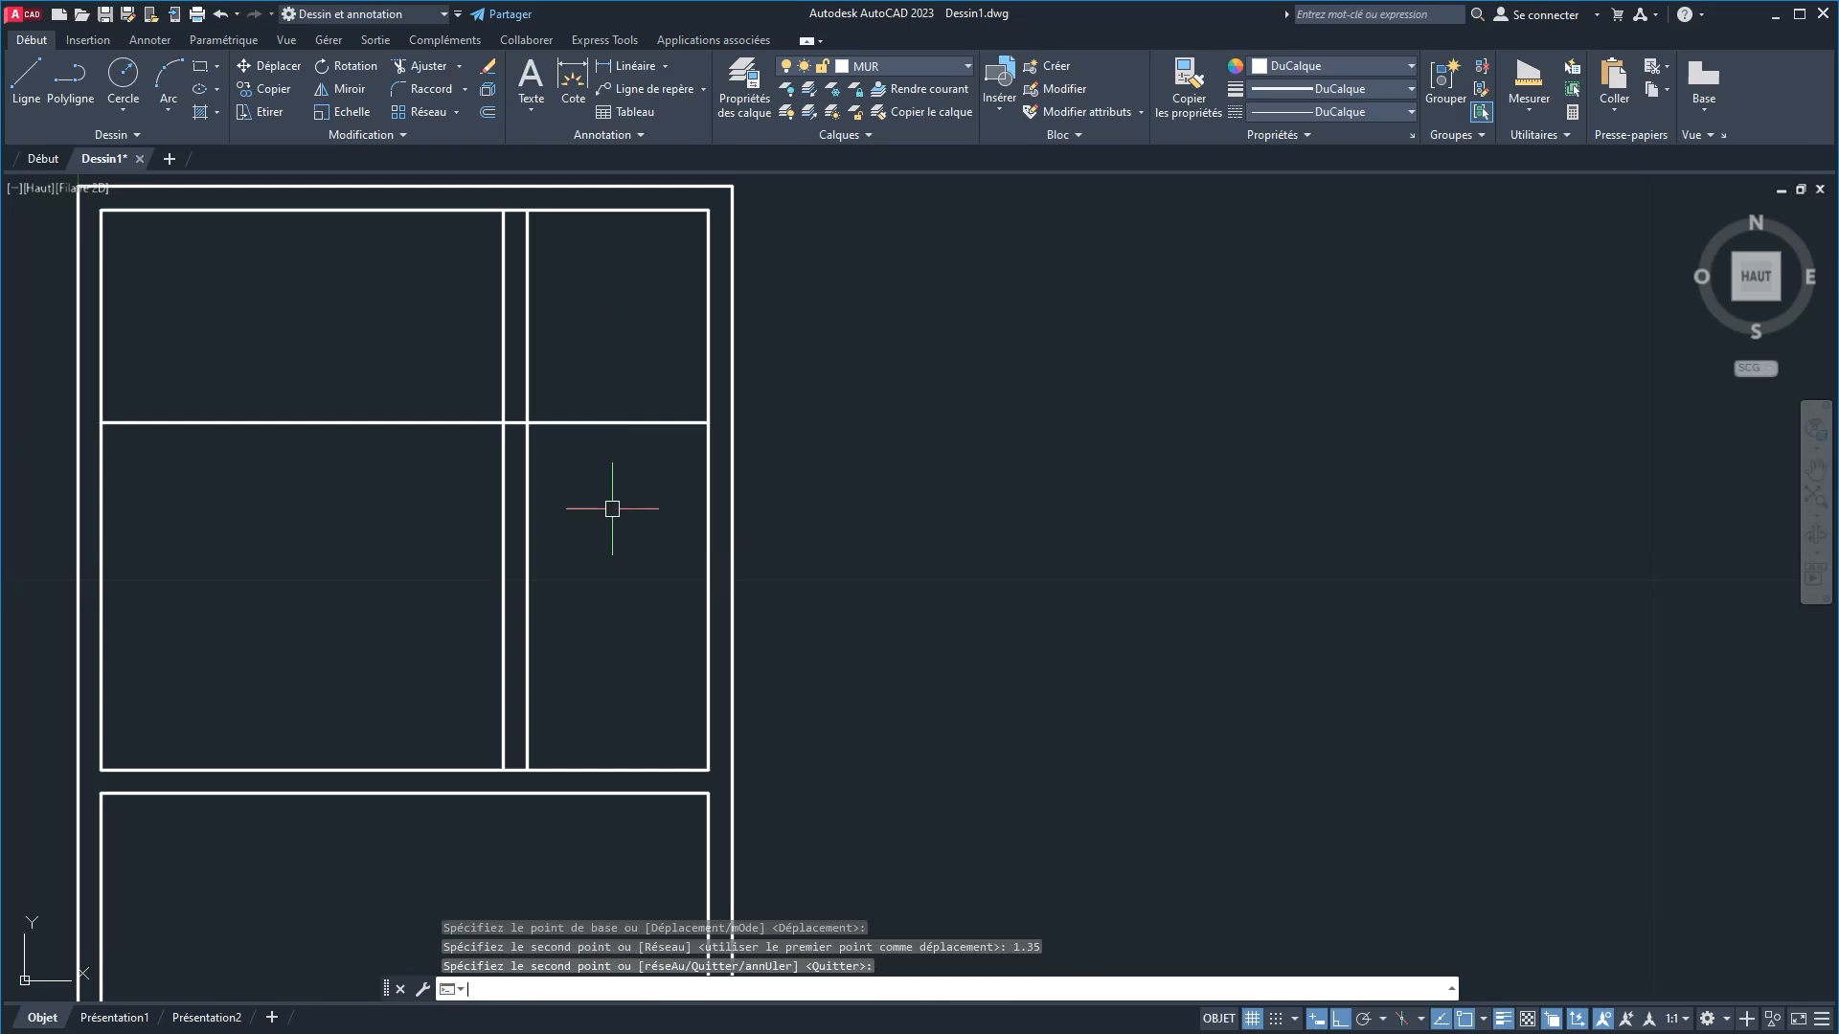
Step: Undo the last copy and copy the top room's upper inner wall line 2.35 m straight down instead
key(ctrl+z)
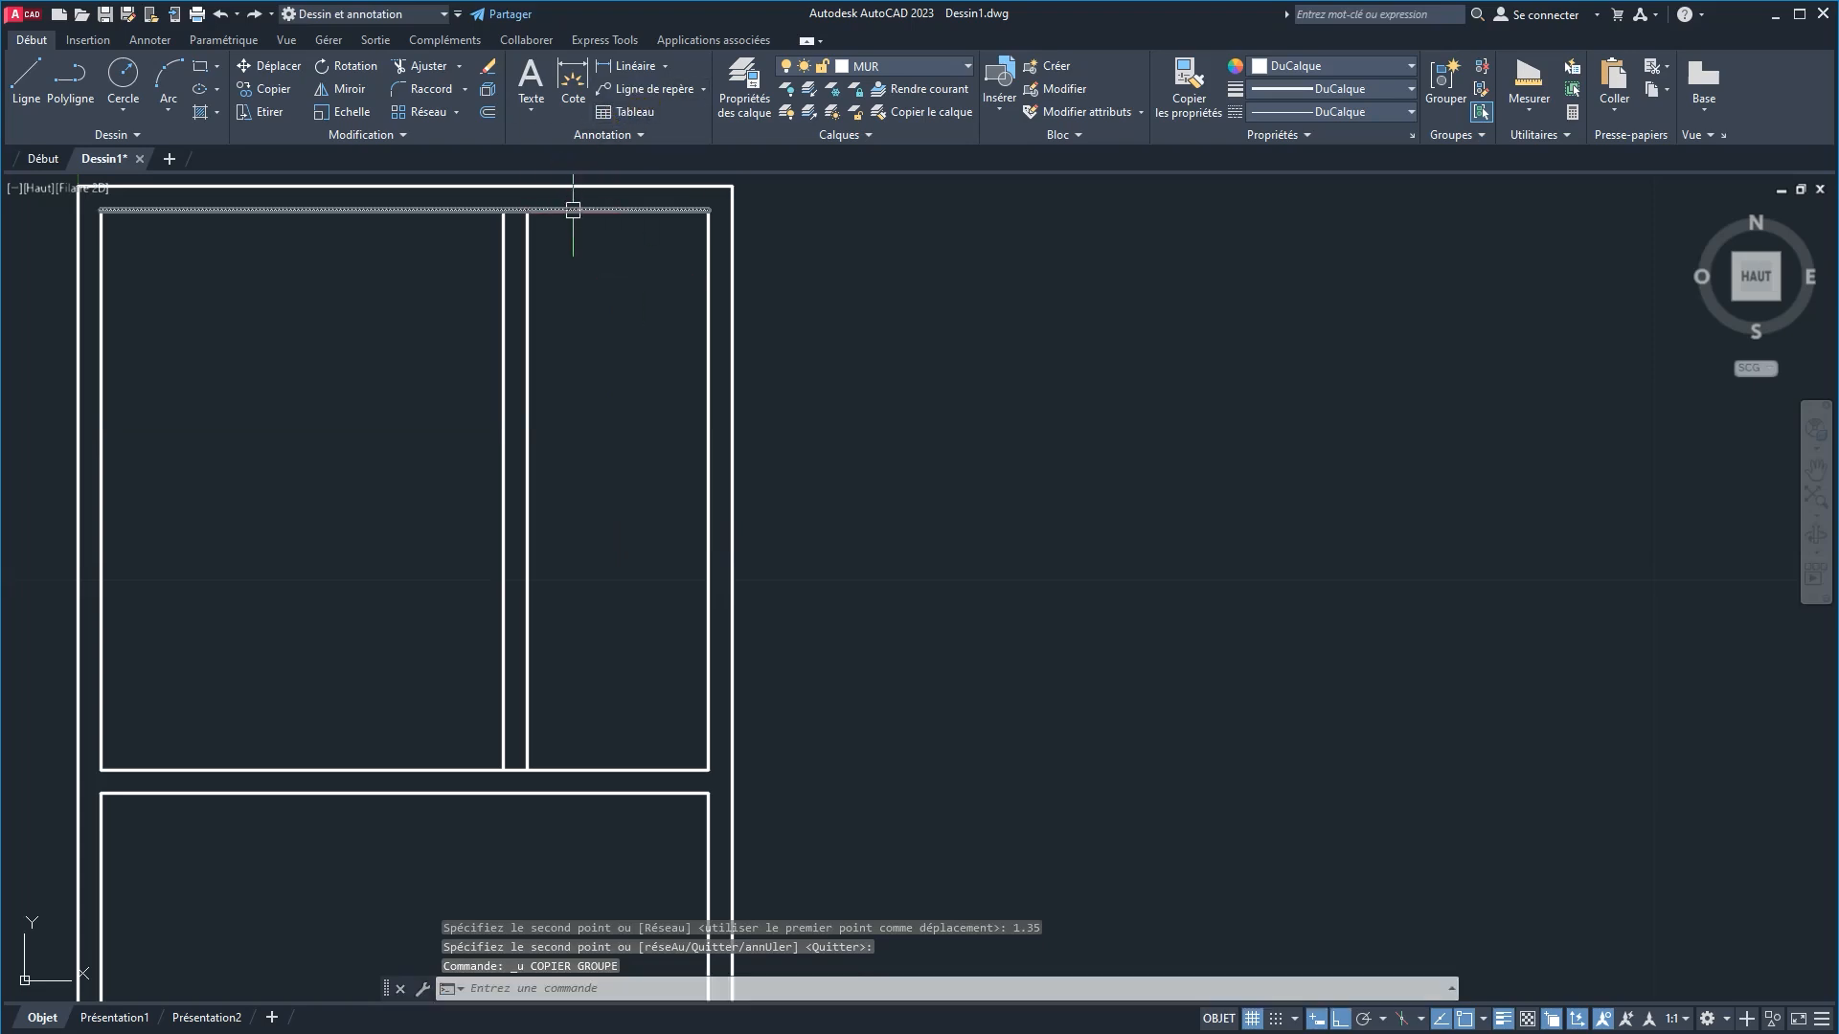
click(493, 210)
click(270, 88)
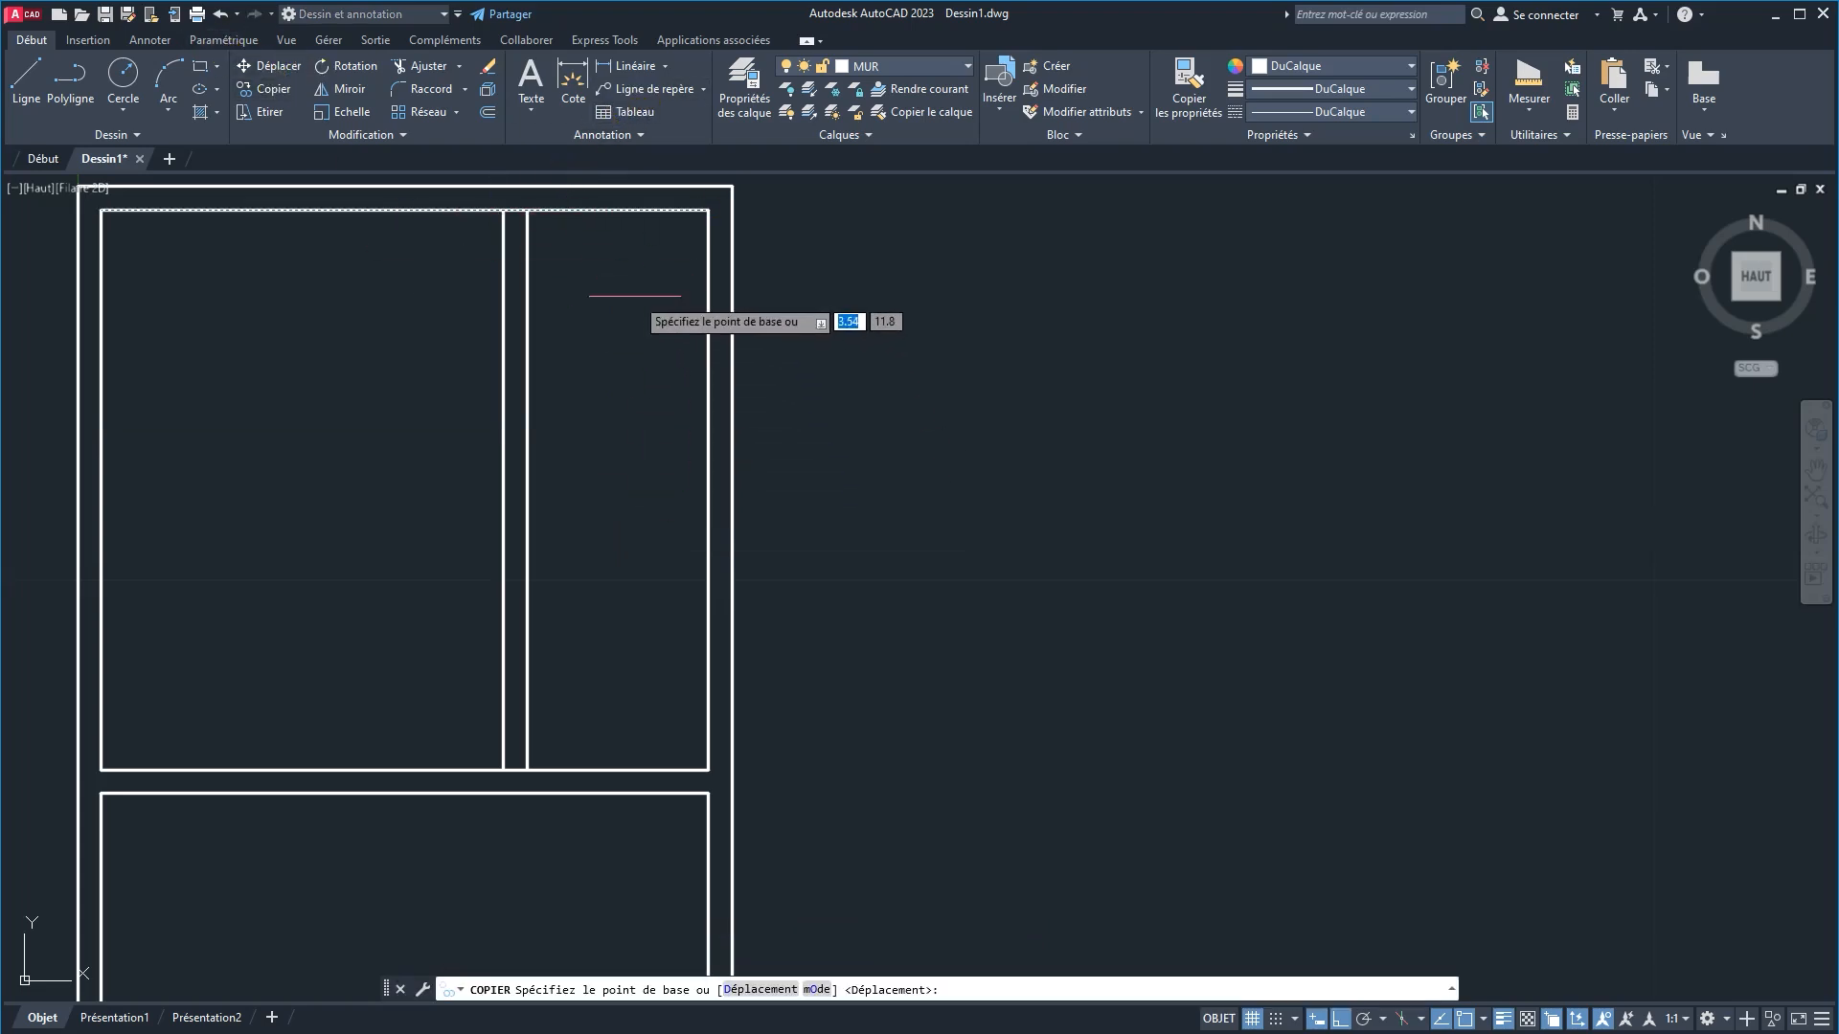
click(626, 292)
text(2.35)
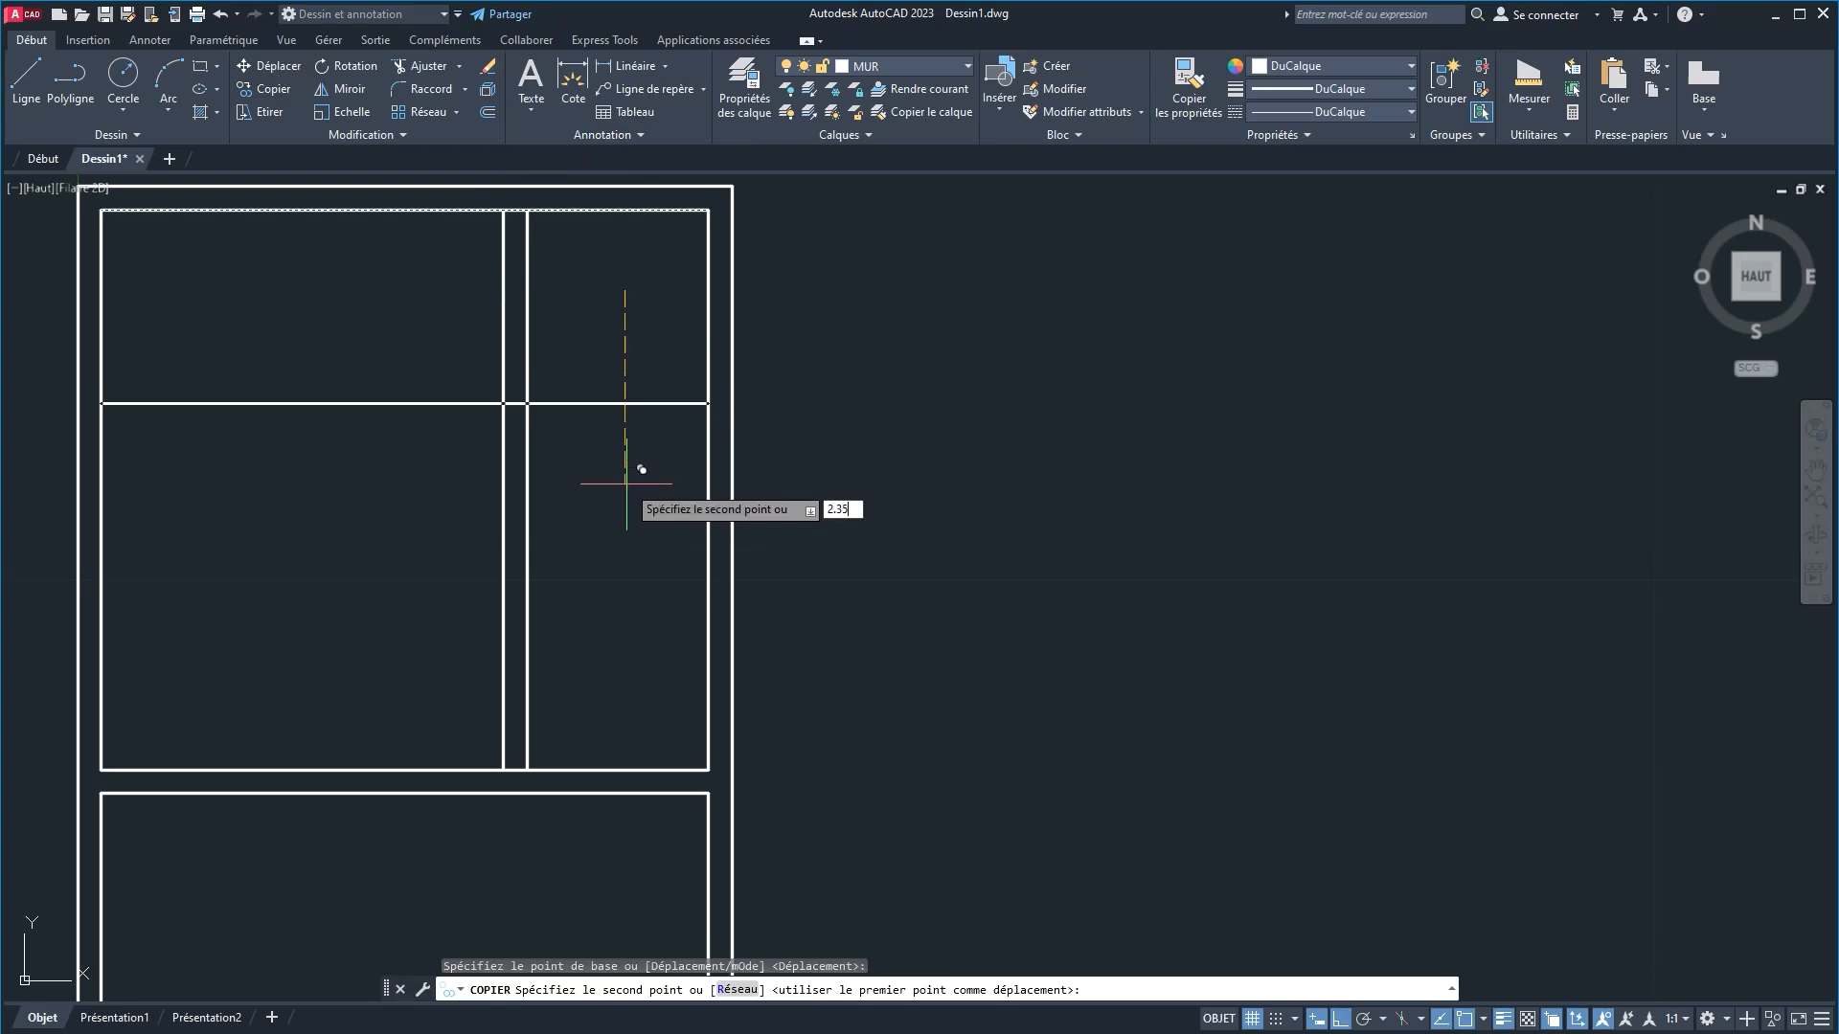
key(Return)
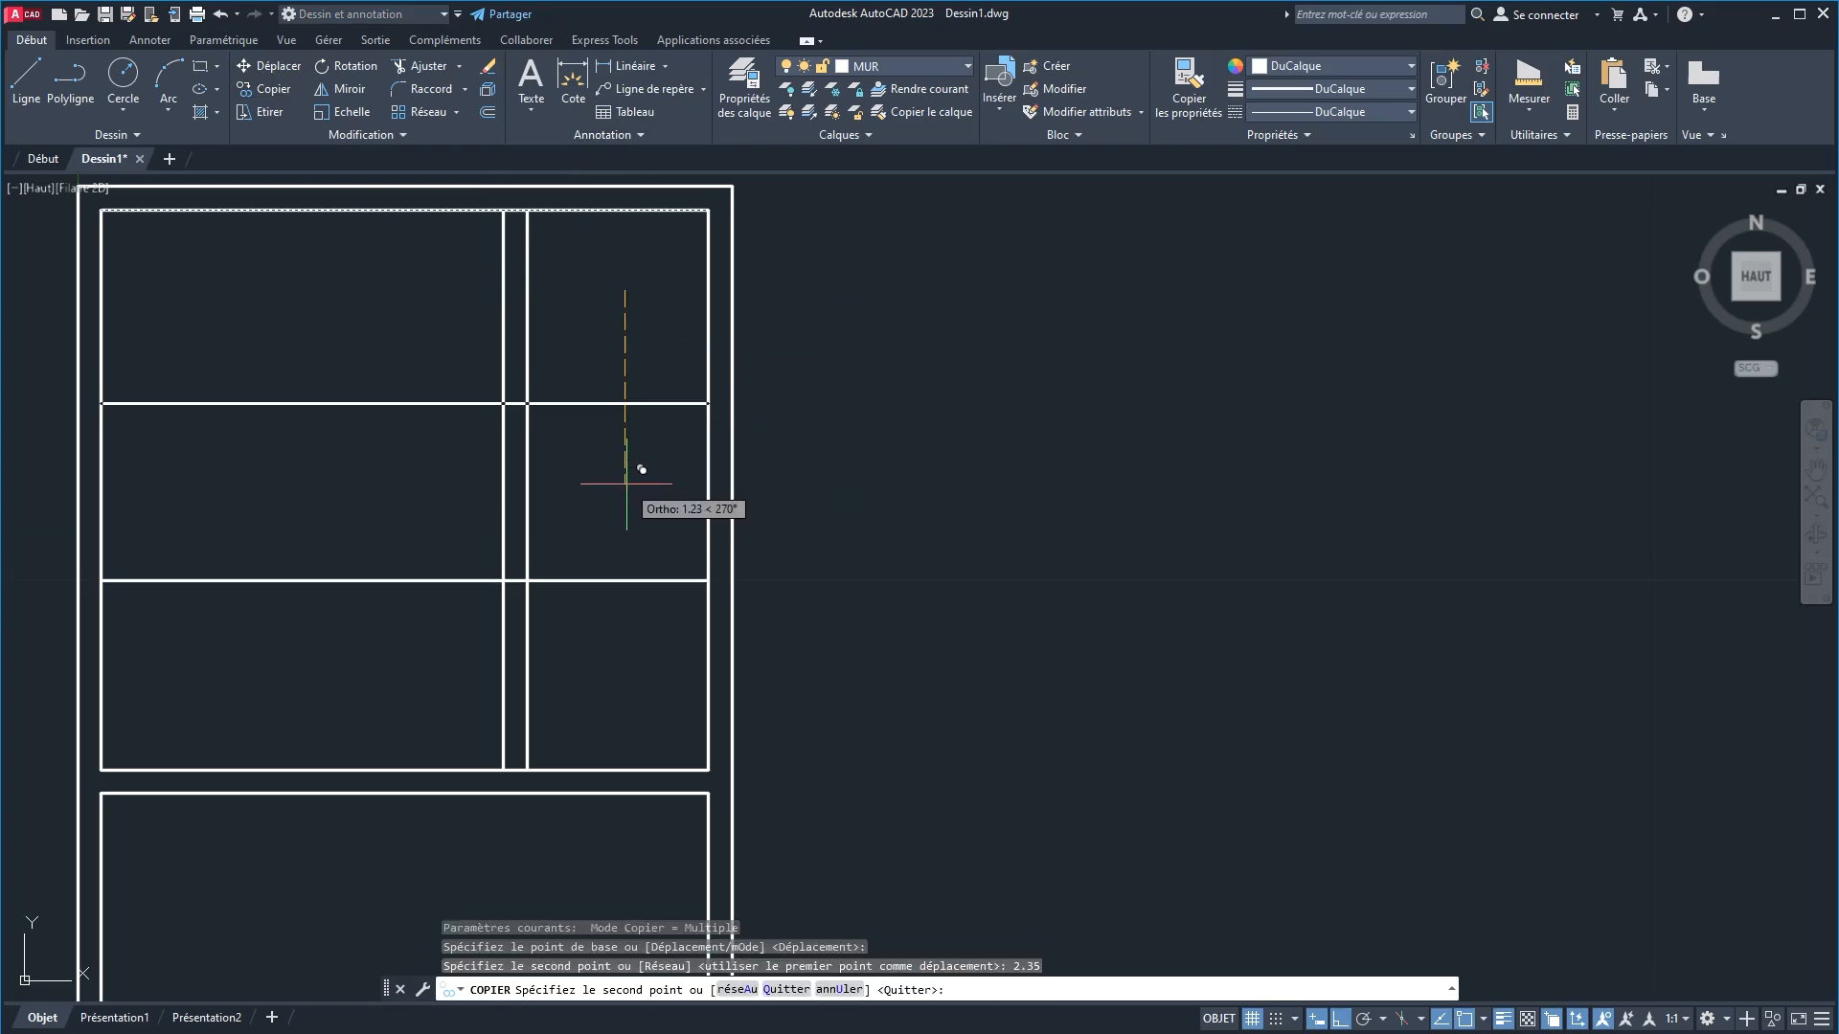
key(Return)
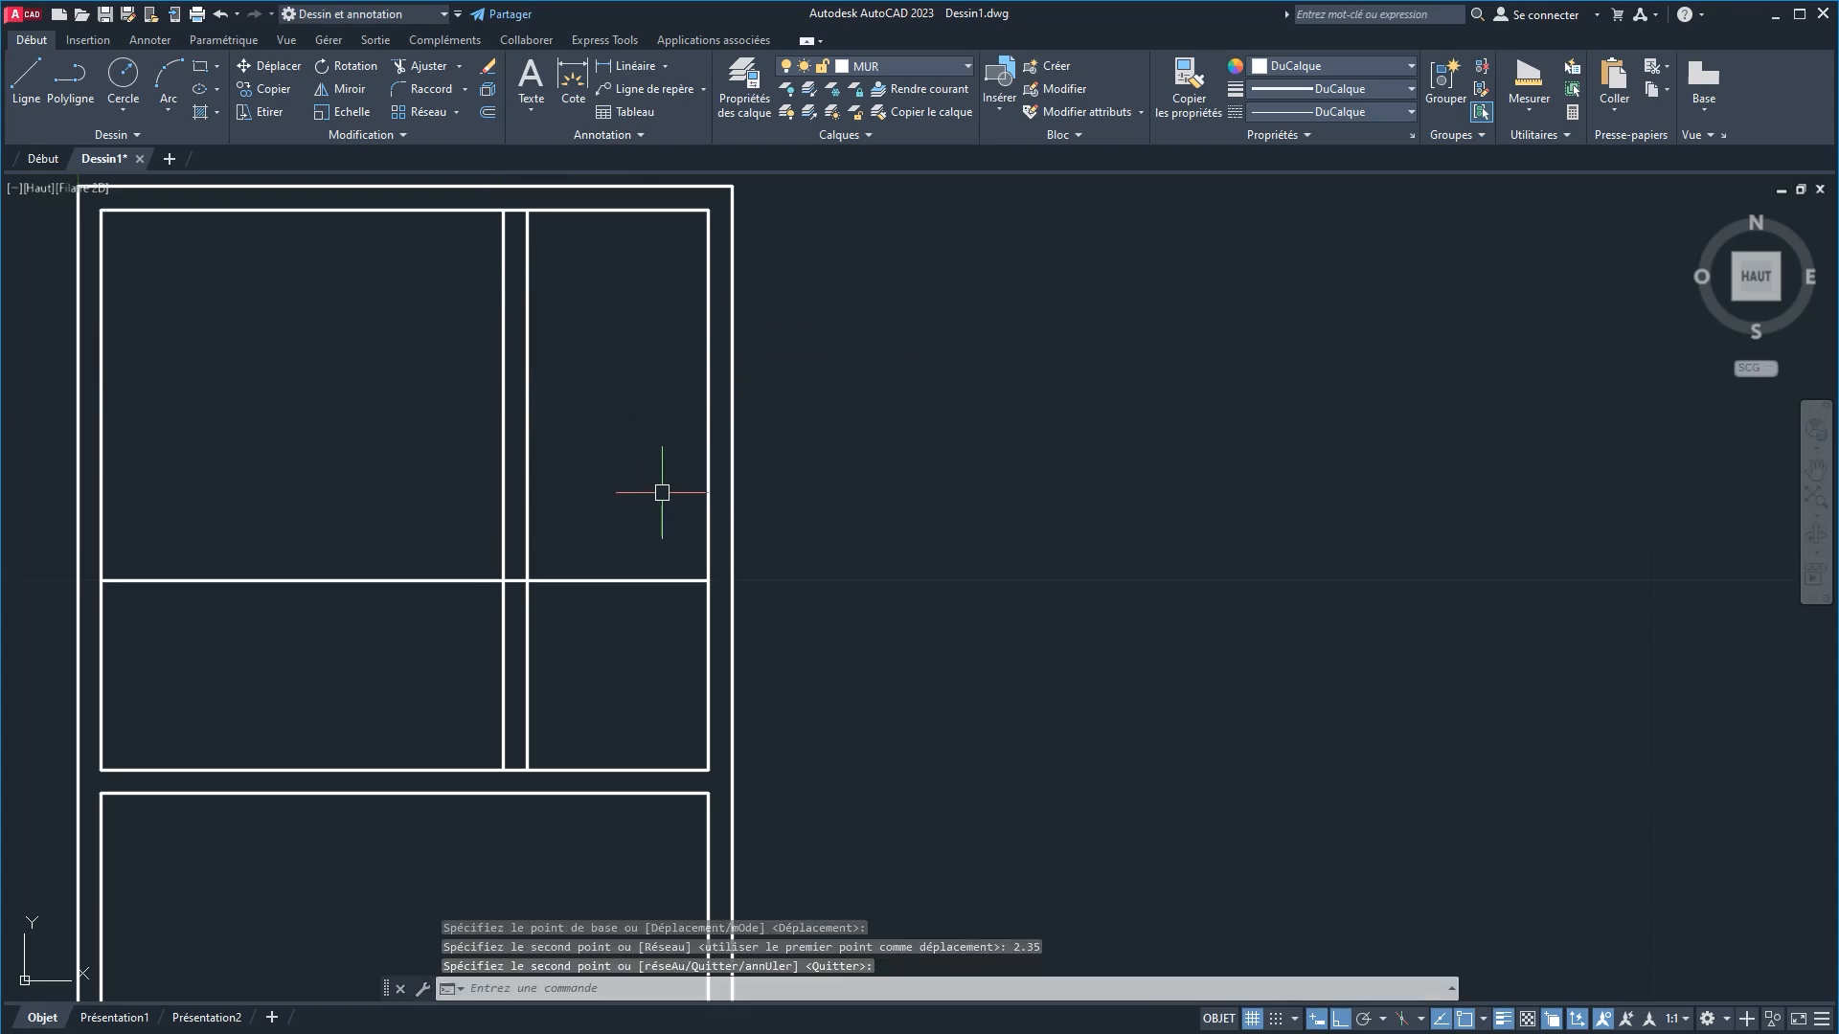
Step: Copy the new horizontal line in the top room 0.15 m down to give the partition its thickness
key(Return)
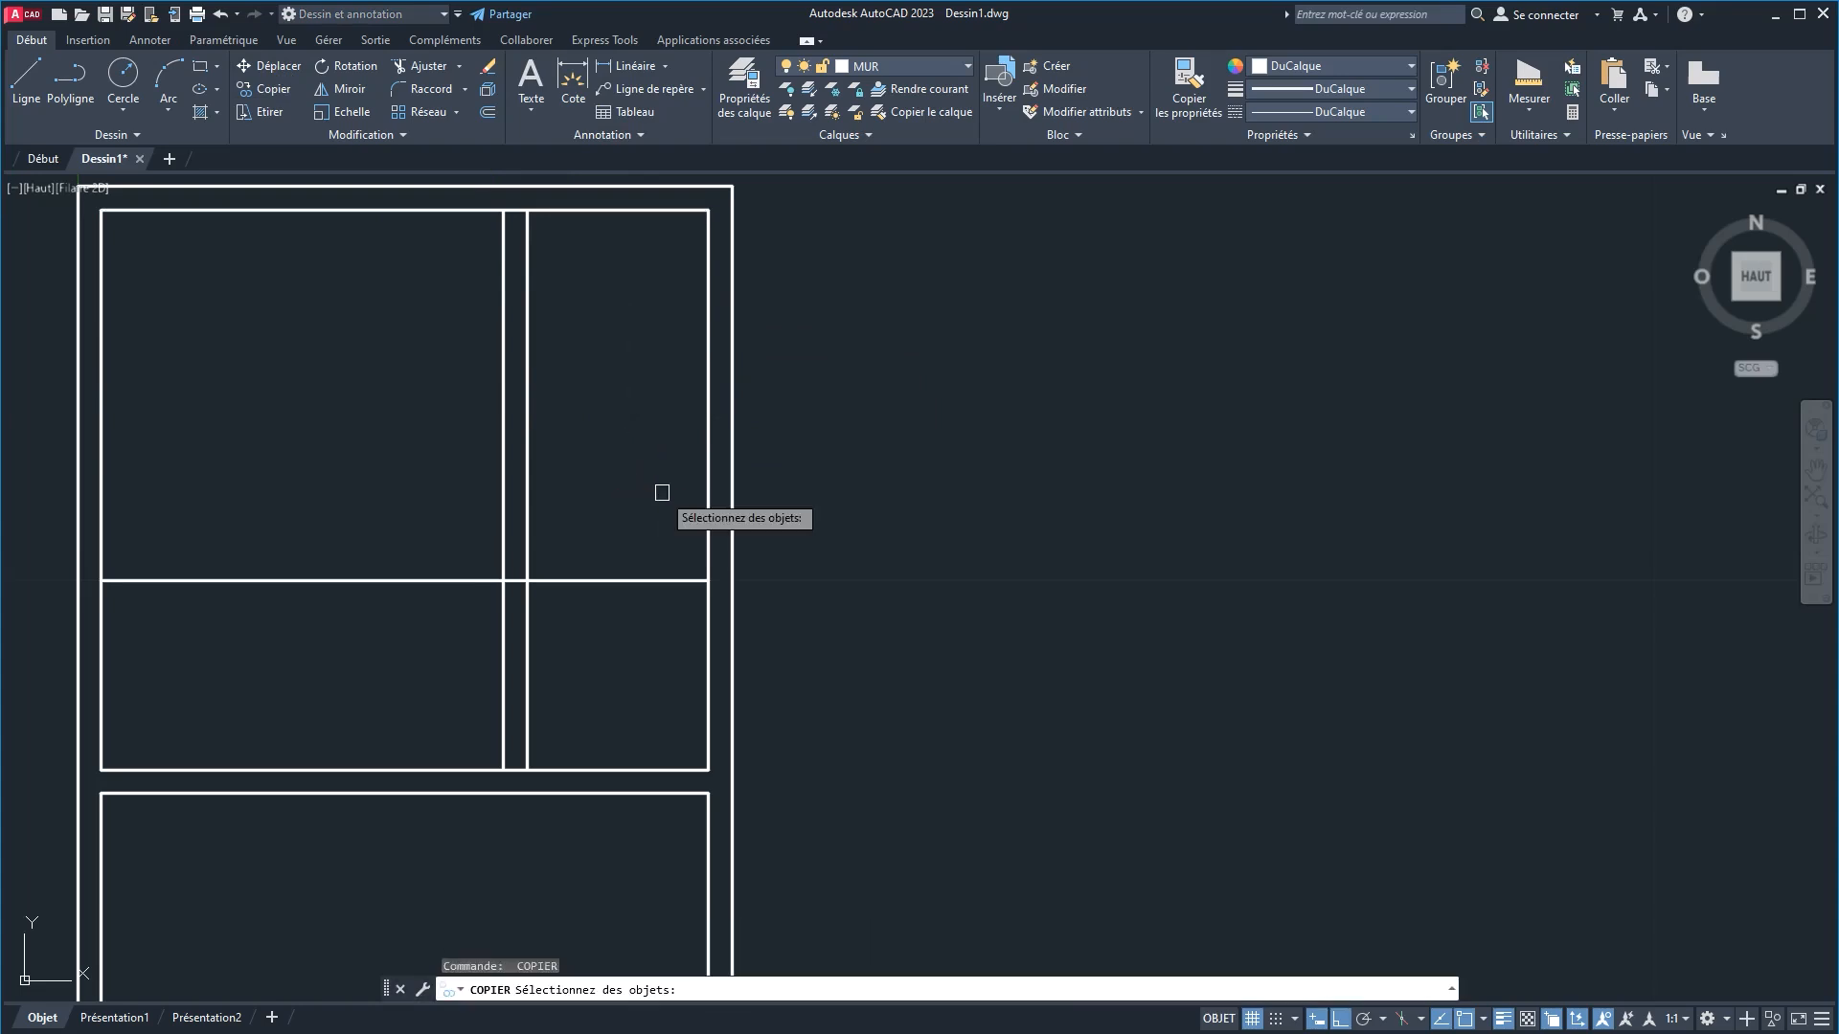
click(595, 579)
key(Return)
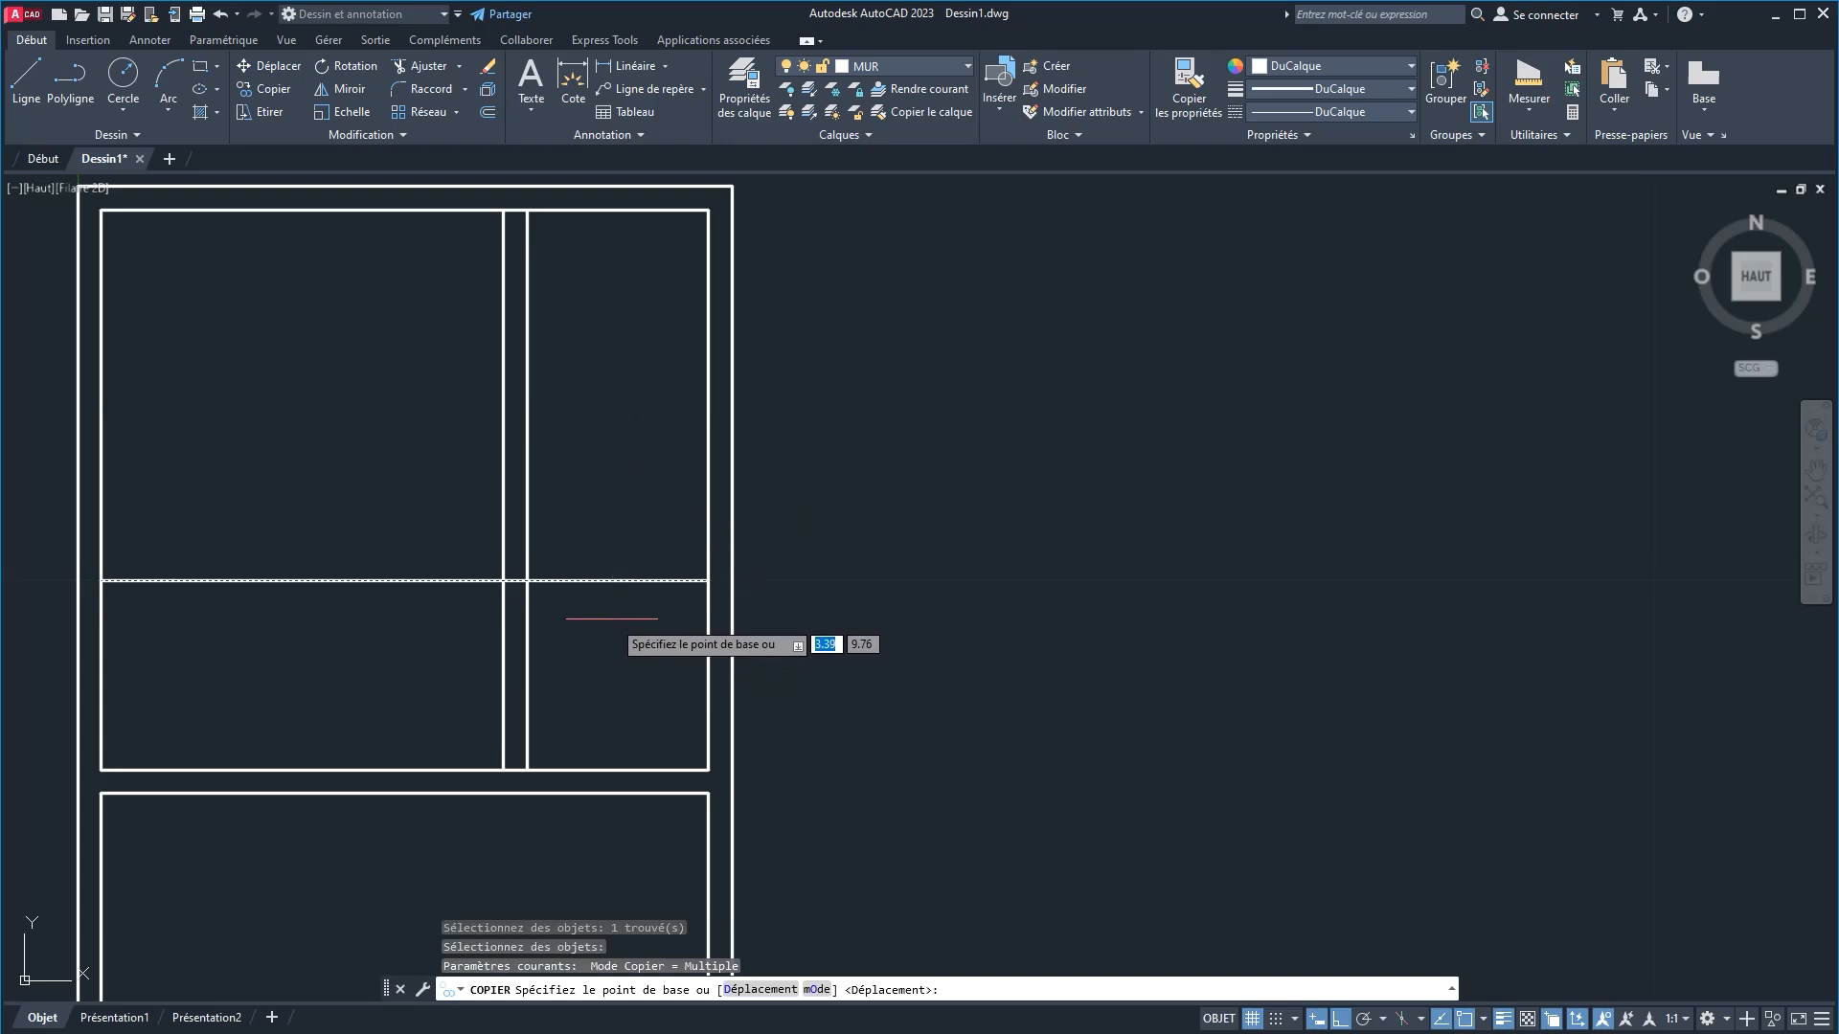
click(612, 618)
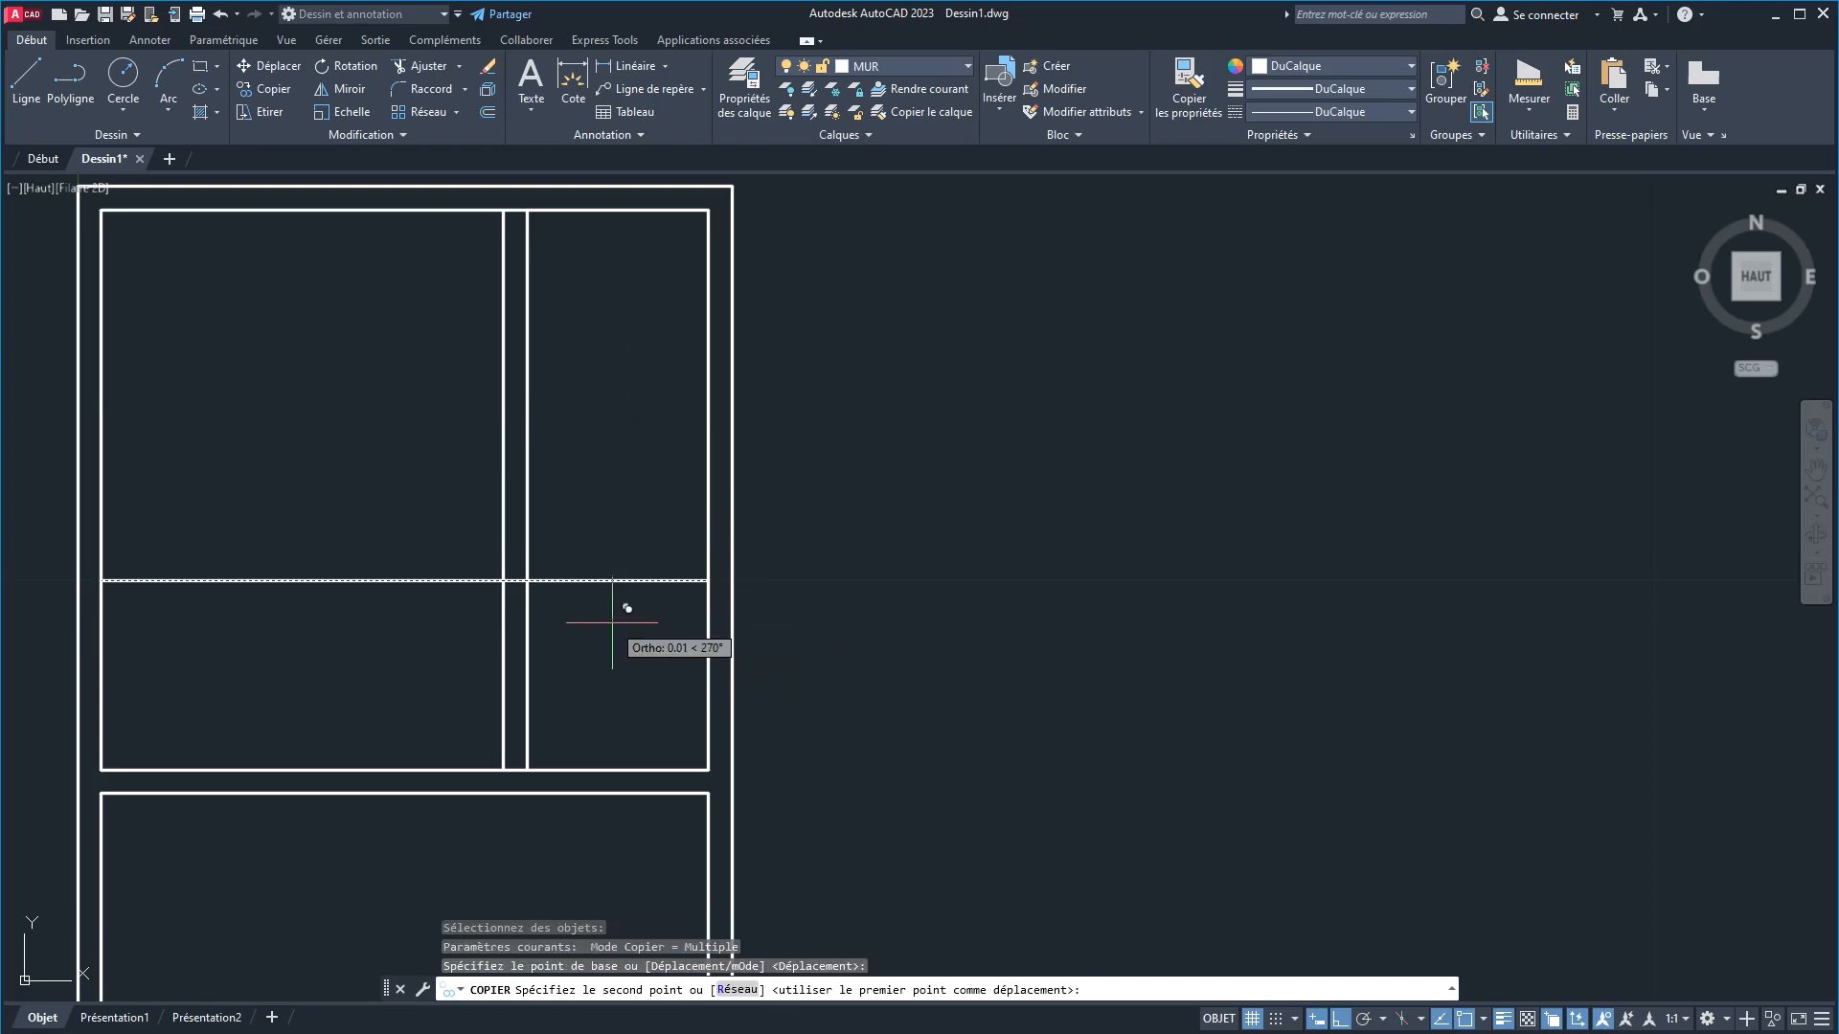
text(.15)
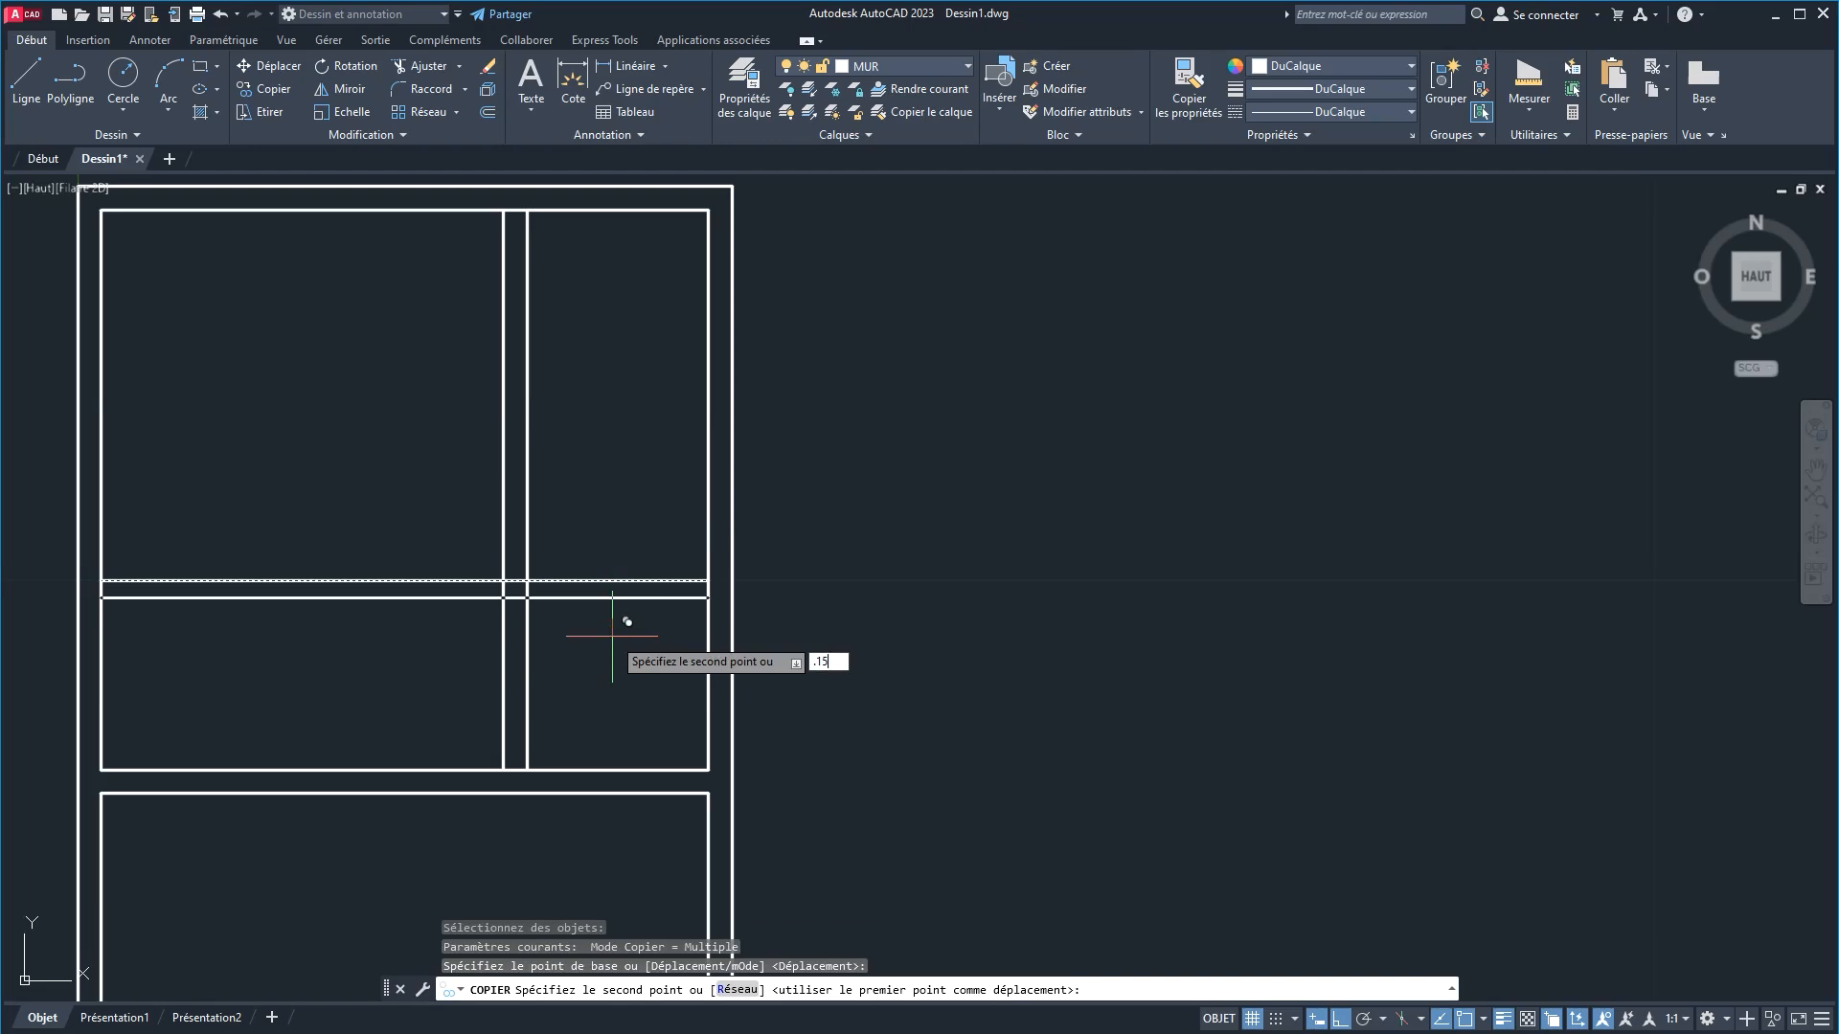
key(Return)
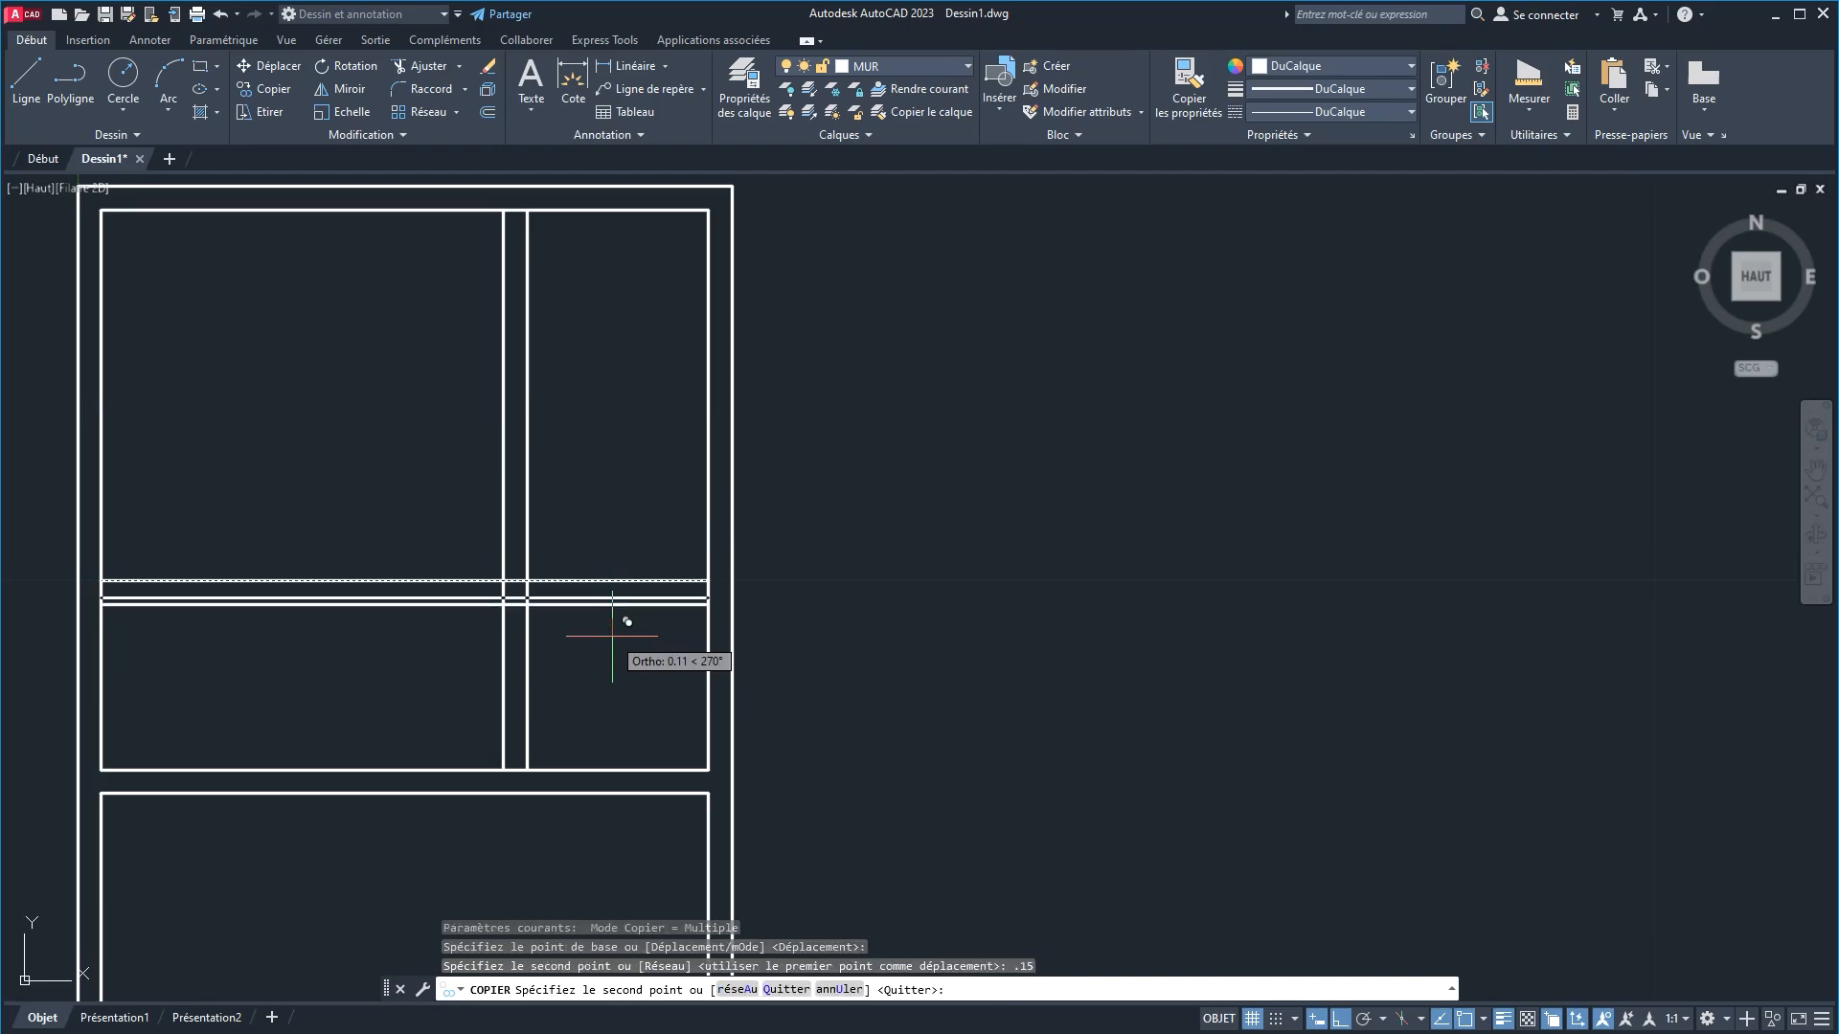
key(Return)
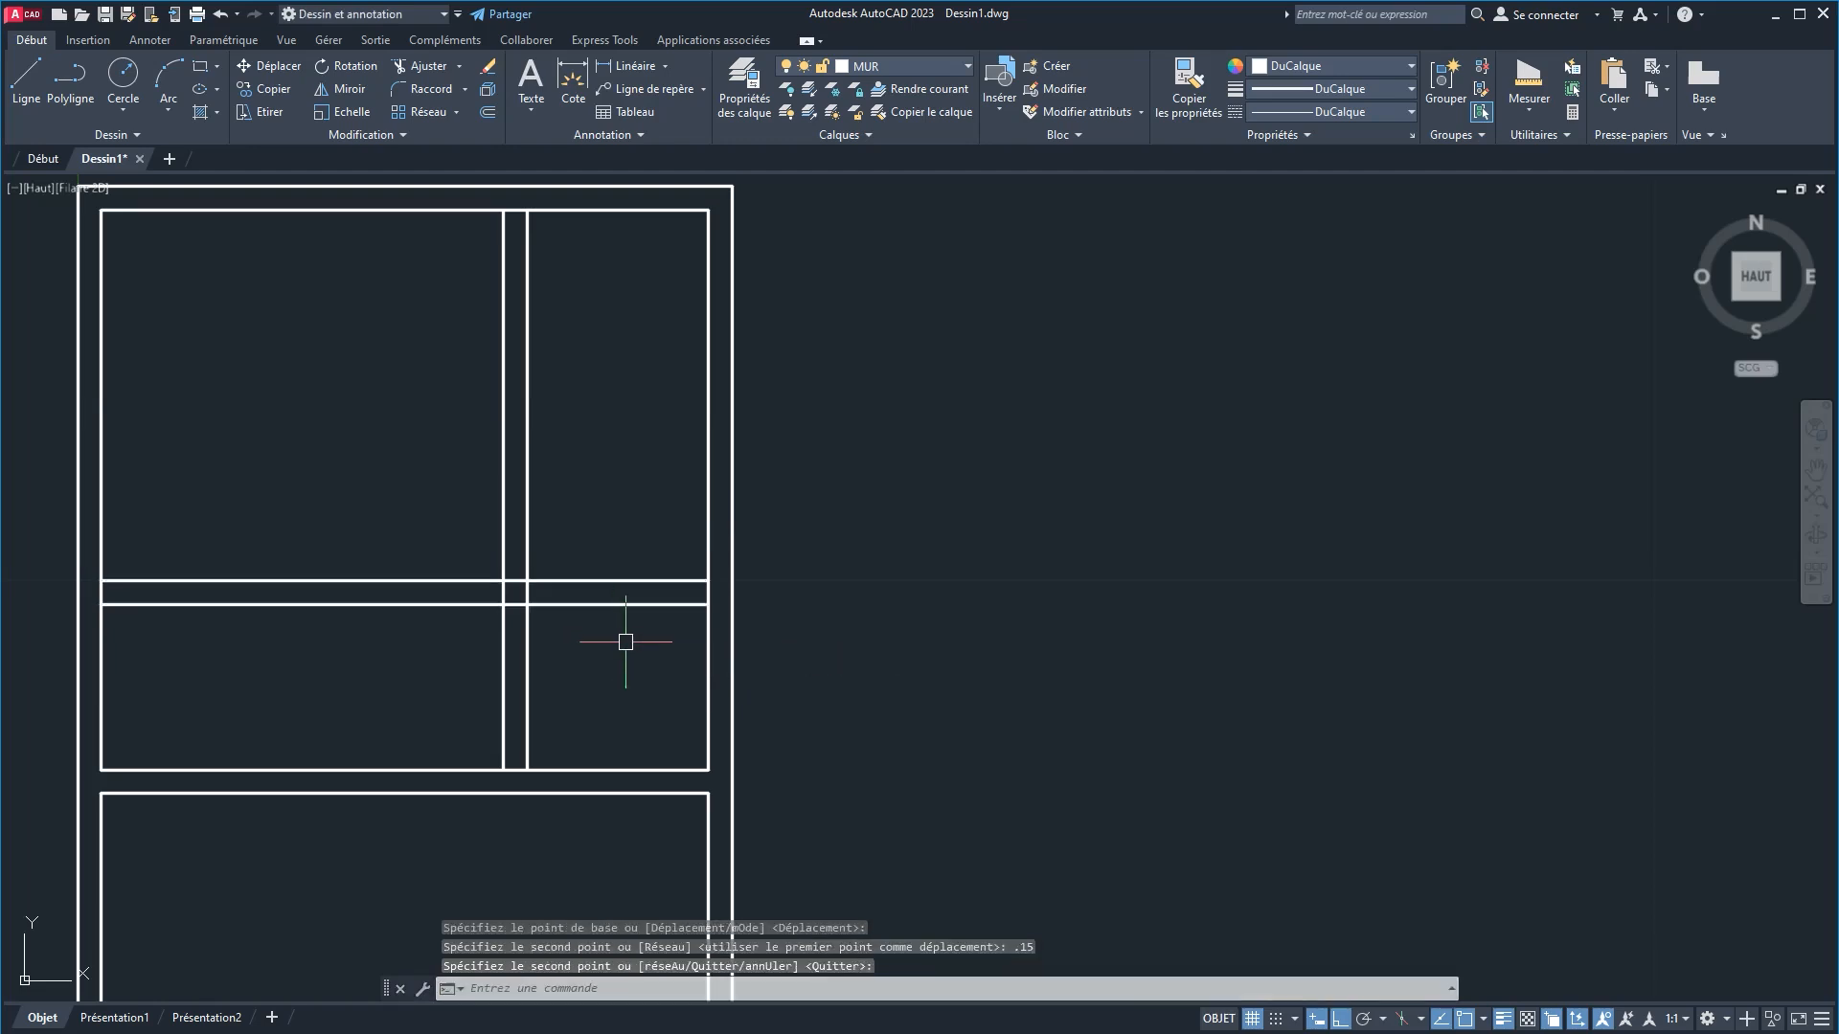
Step: Trim the horizontal partition lines left of the vertical partition, and the top room's lower inner line from the vertical partition rightwards
click(402, 66)
drag(421, 688, 390, 526)
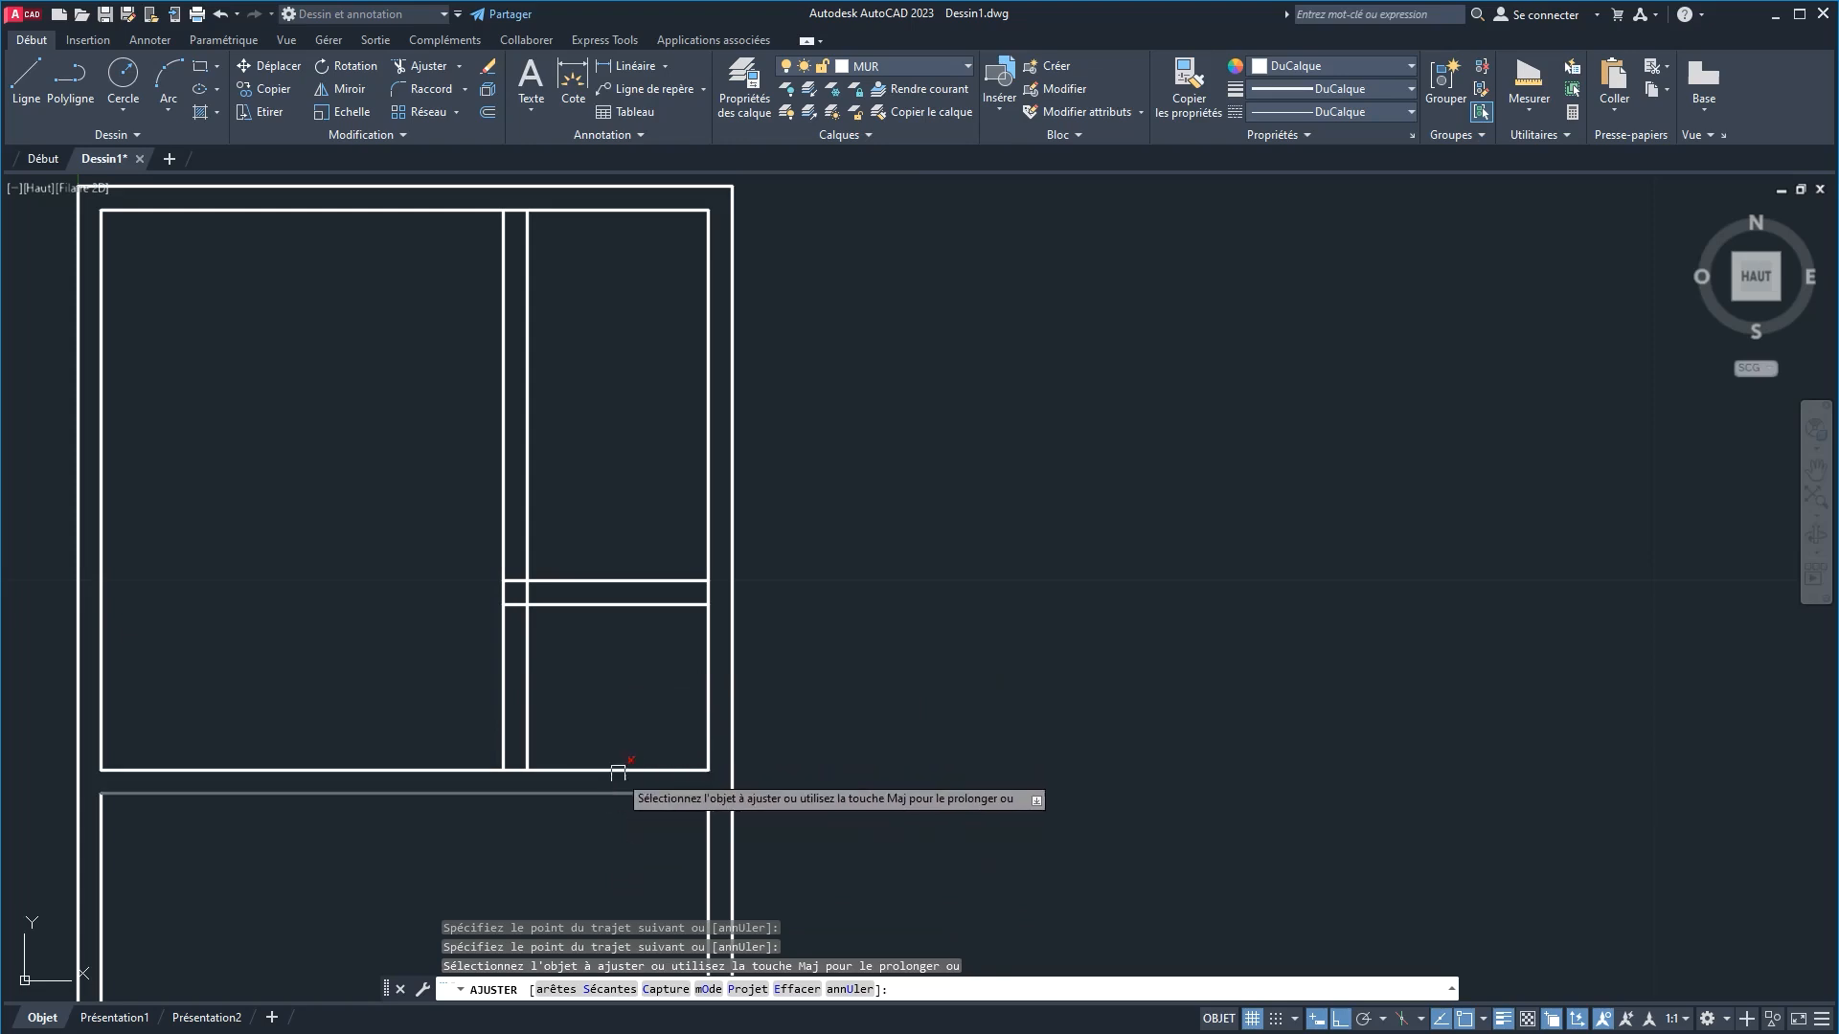
click(515, 771)
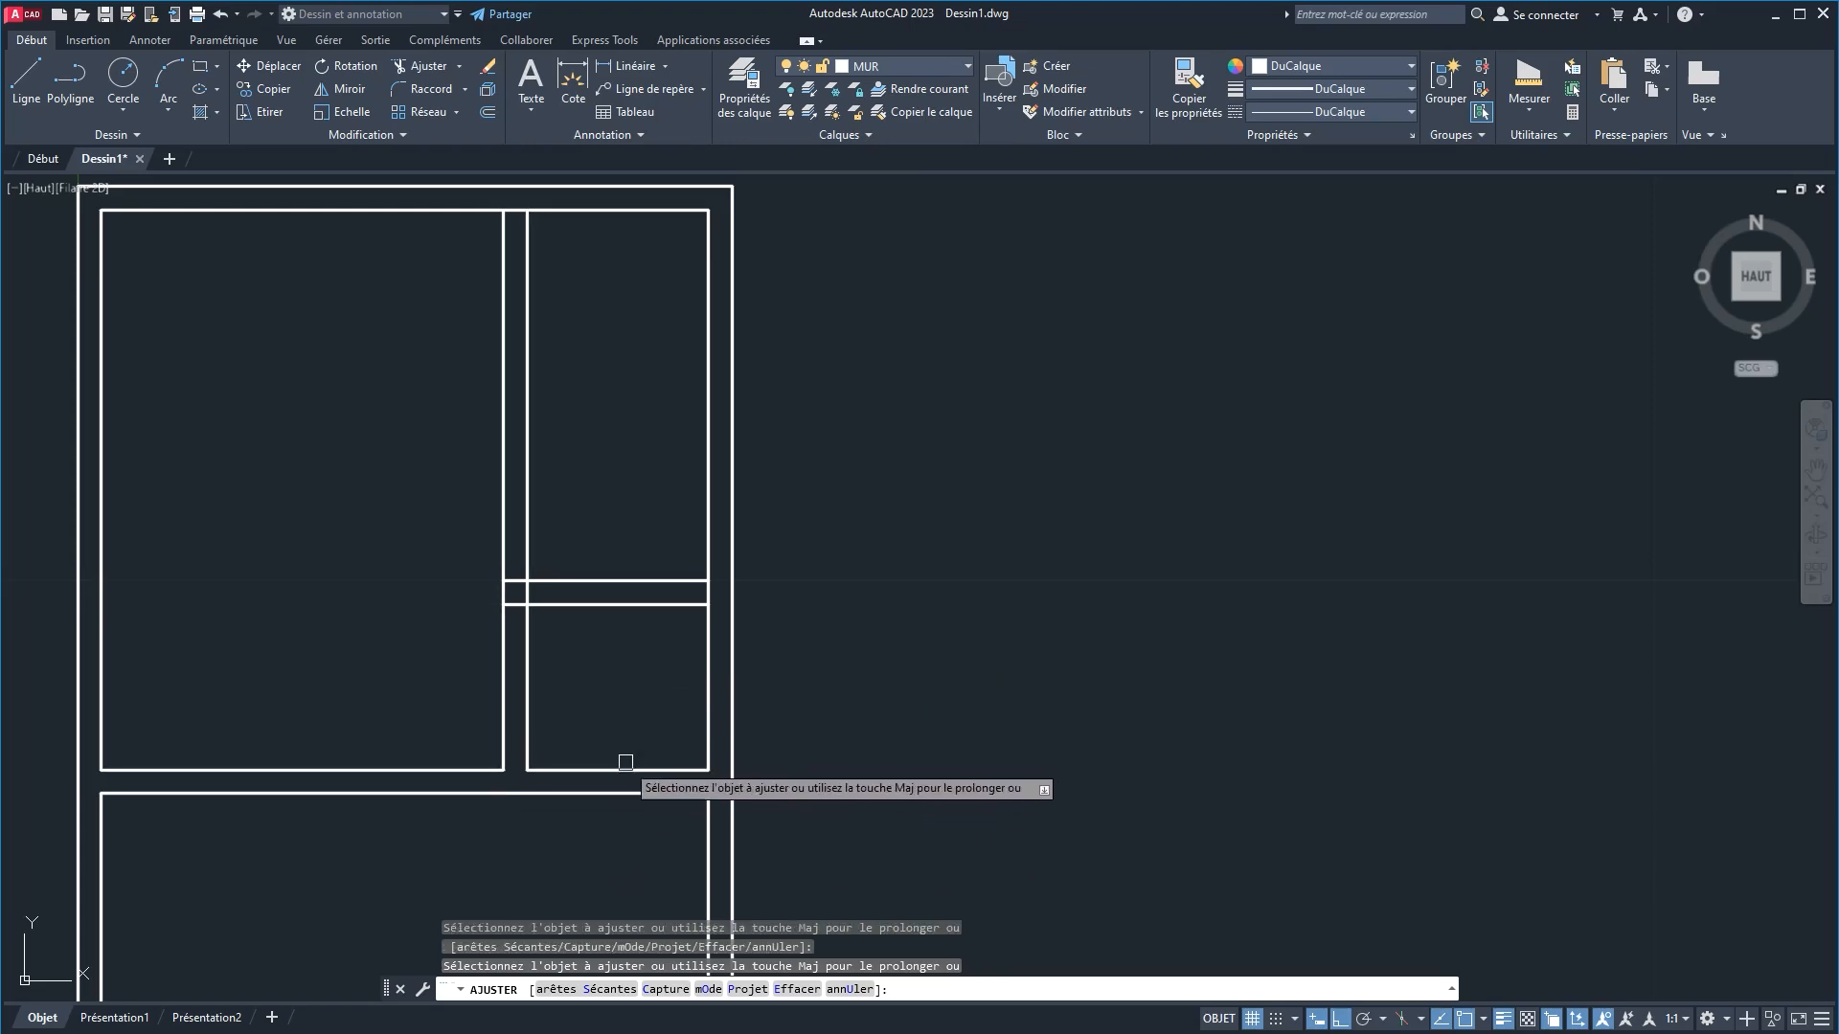
click(622, 767)
right_click(622, 672)
click(683, 695)
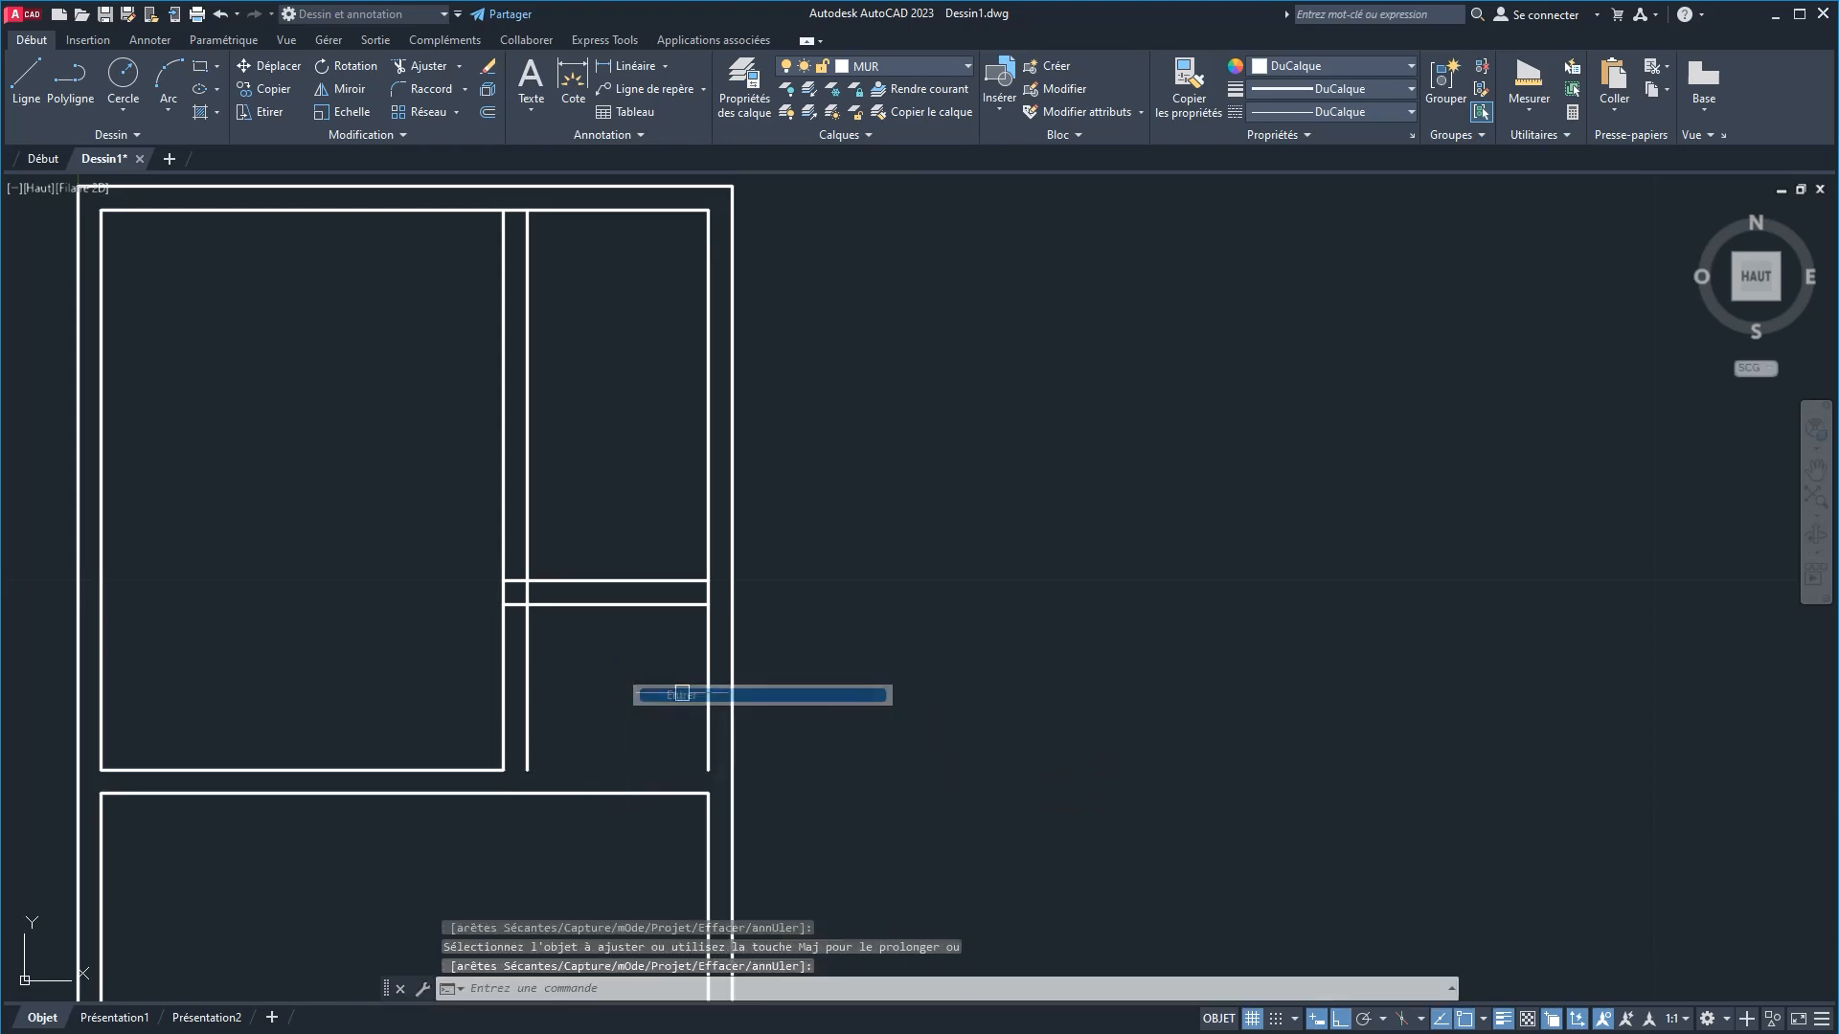
Step: Extend the open vertical line ends down to the lower wall line and trim that line right of the vertical partition
click(425, 65)
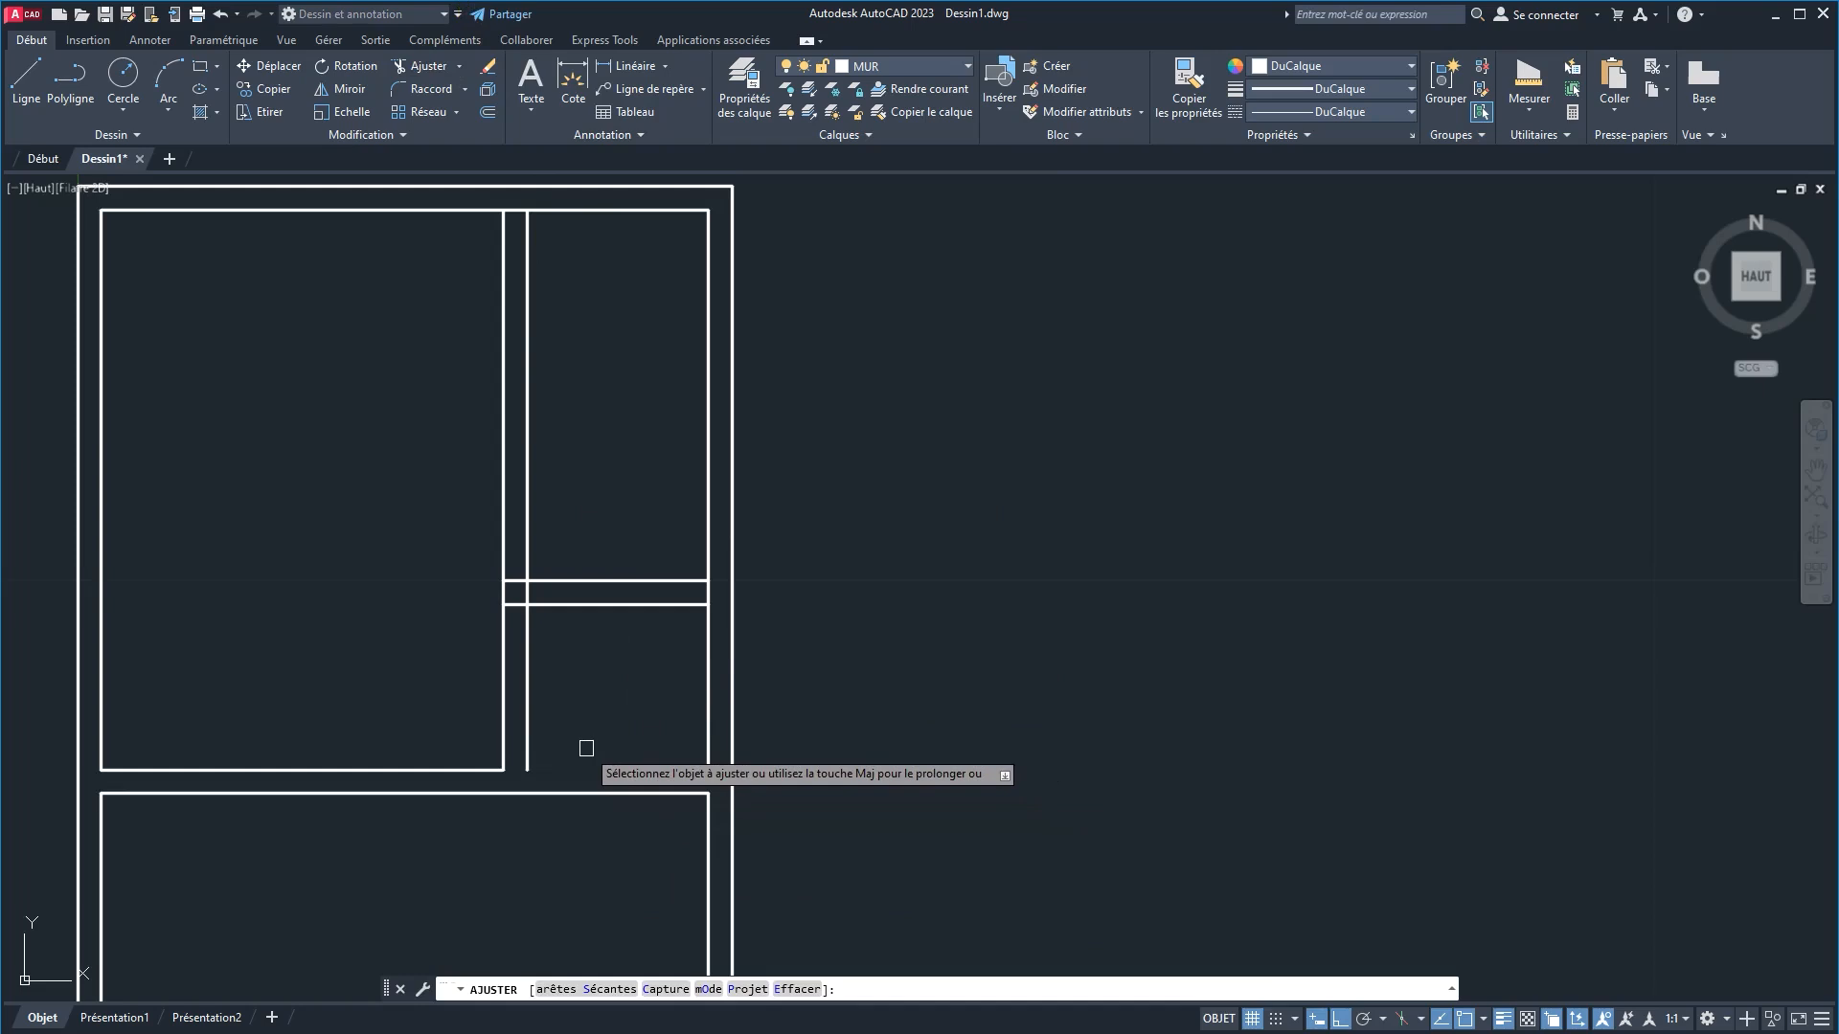
click(706, 743)
click(644, 792)
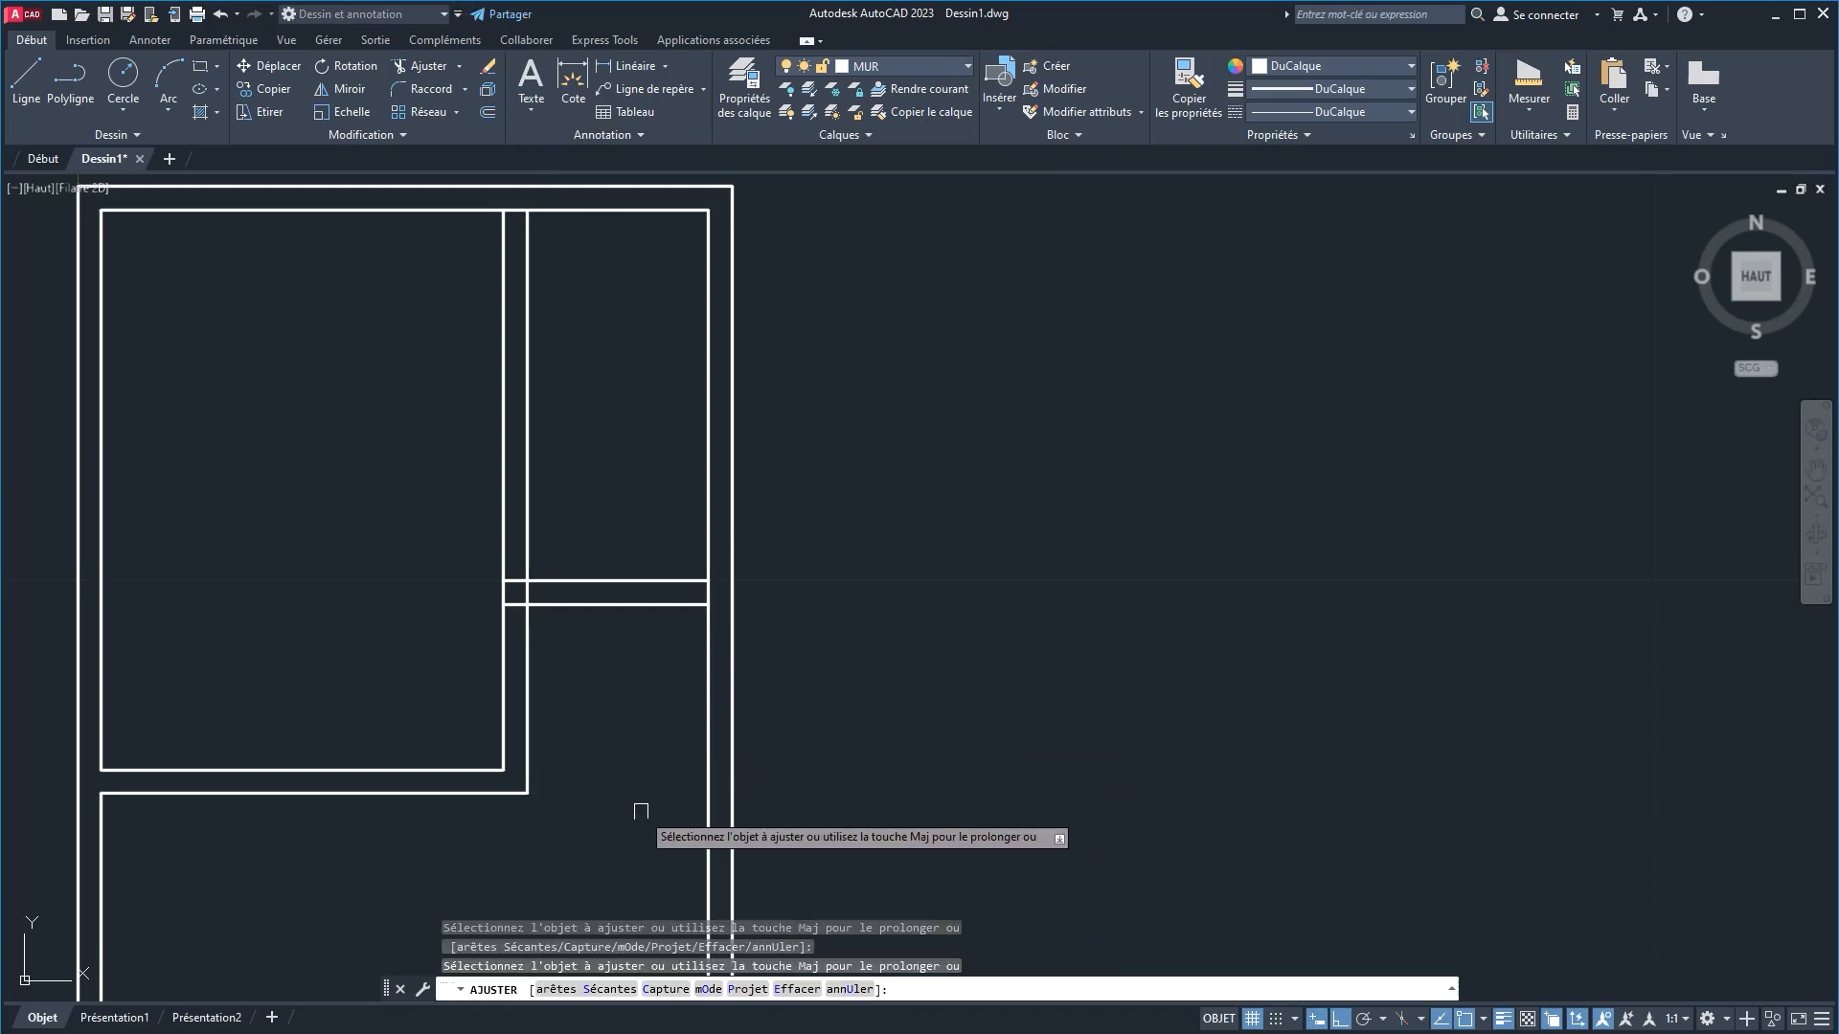
Step: Trim the line pieces inside the wall junctions at both ends of the horizontal partition and at the vertical partition's upper end
scroll(522, 589, up, 5)
click(490, 440)
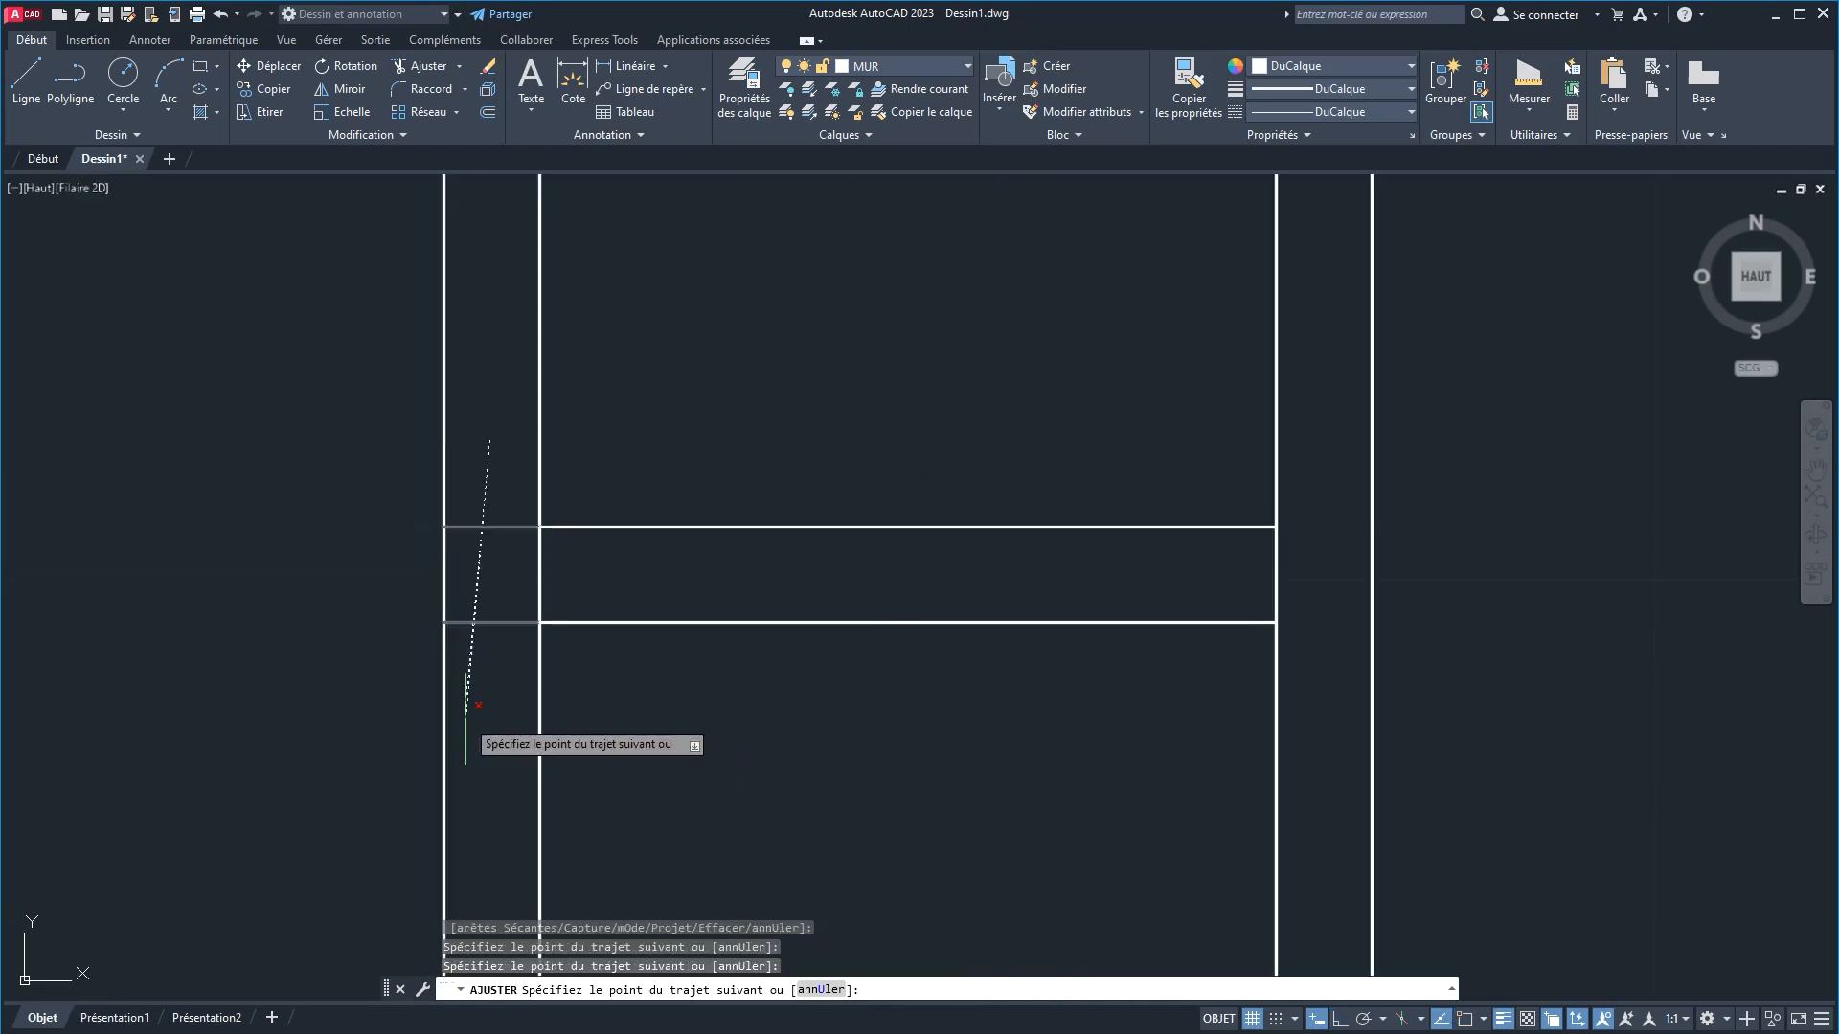
key(Return)
click(613, 560)
key(Return)
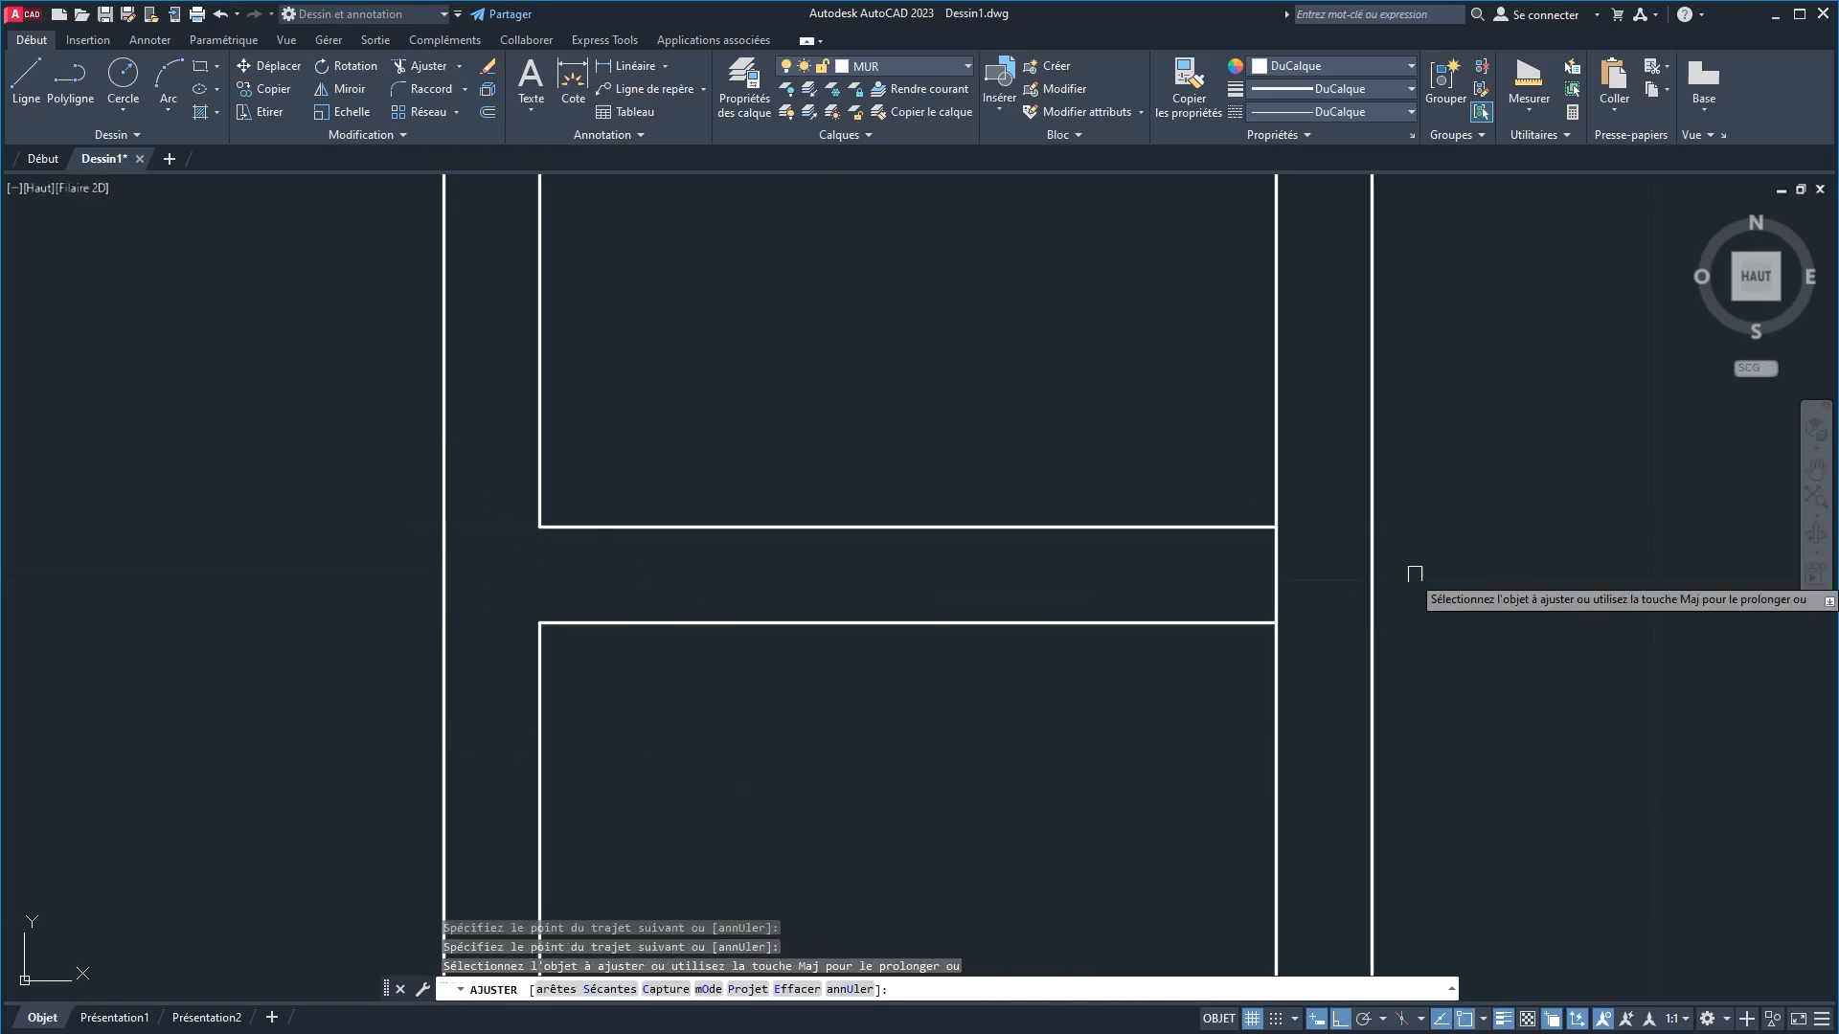
click(1322, 572)
click(1183, 567)
key(Return)
scroll(1188, 570, down, 4)
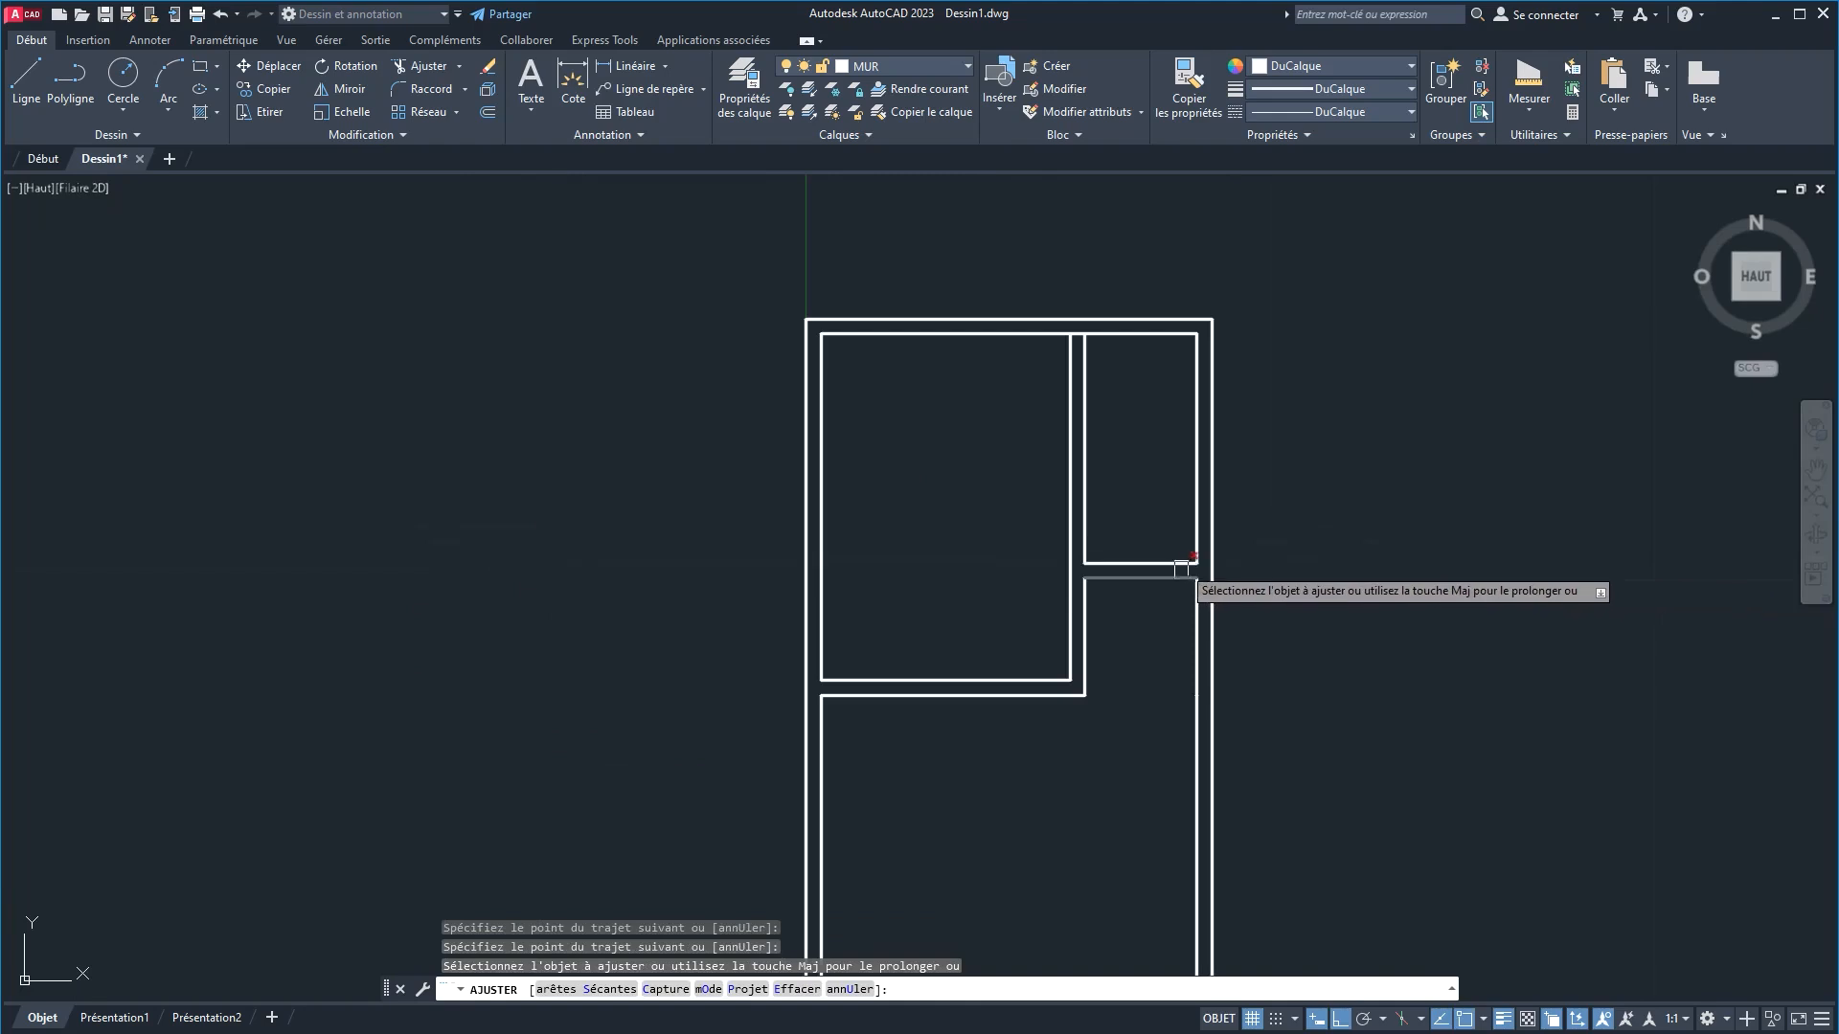
scroll(1137, 361, up, 5)
click(867, 265)
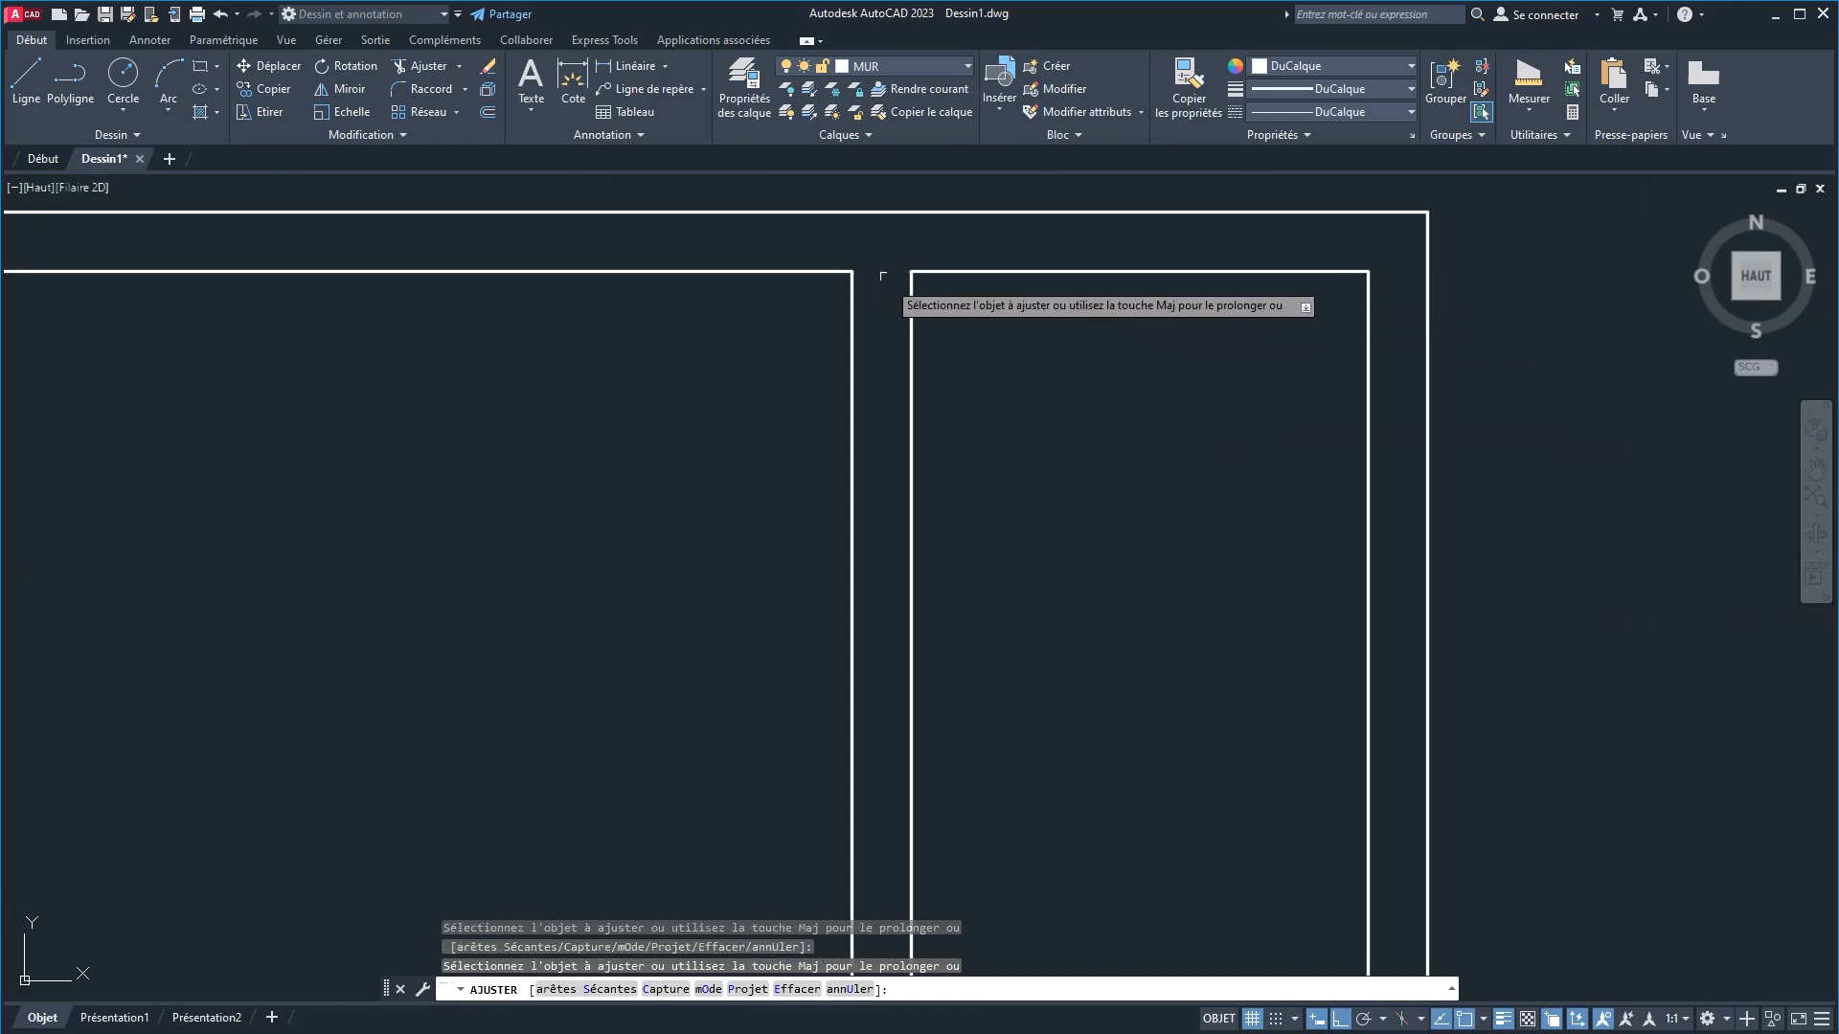
Step: Inspect the trimmed wall junctions across the whole floor plan down to the bottom room, and end the Trim command
scroll(1020, 484, down, 8)
scroll(825, 498, up, 4)
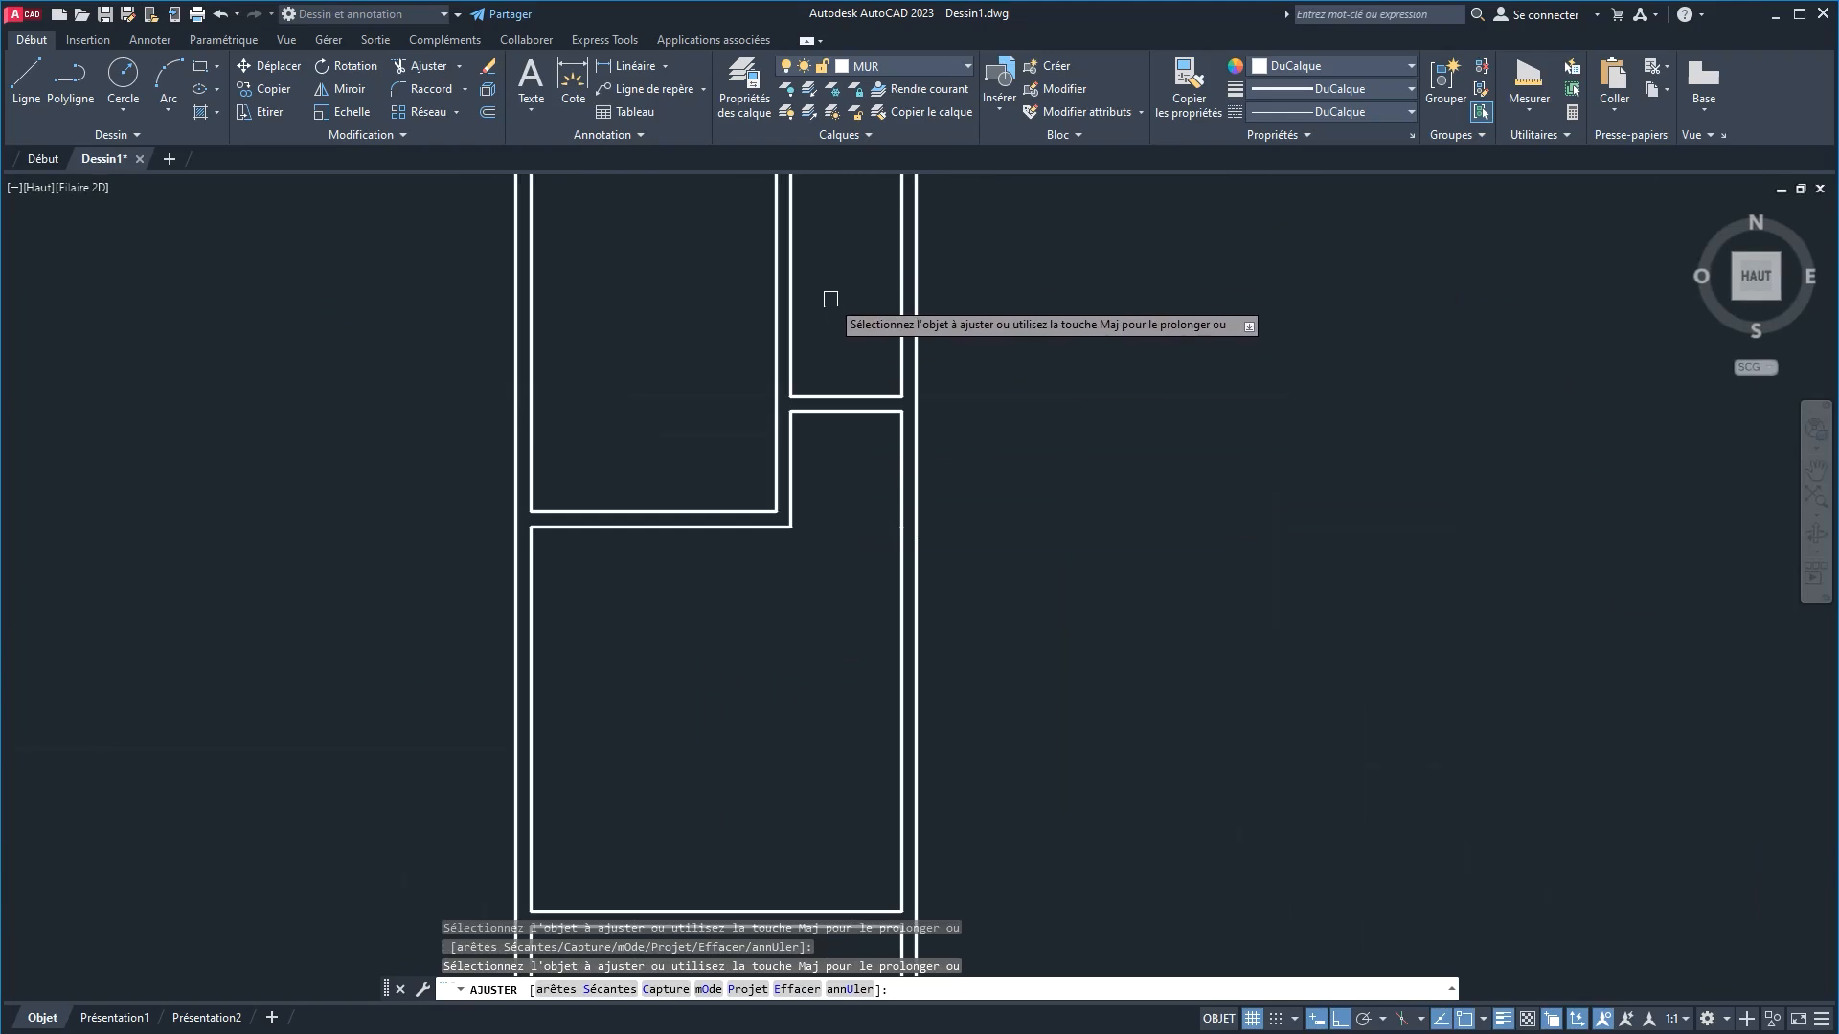
scroll(833, 296, down, 3)
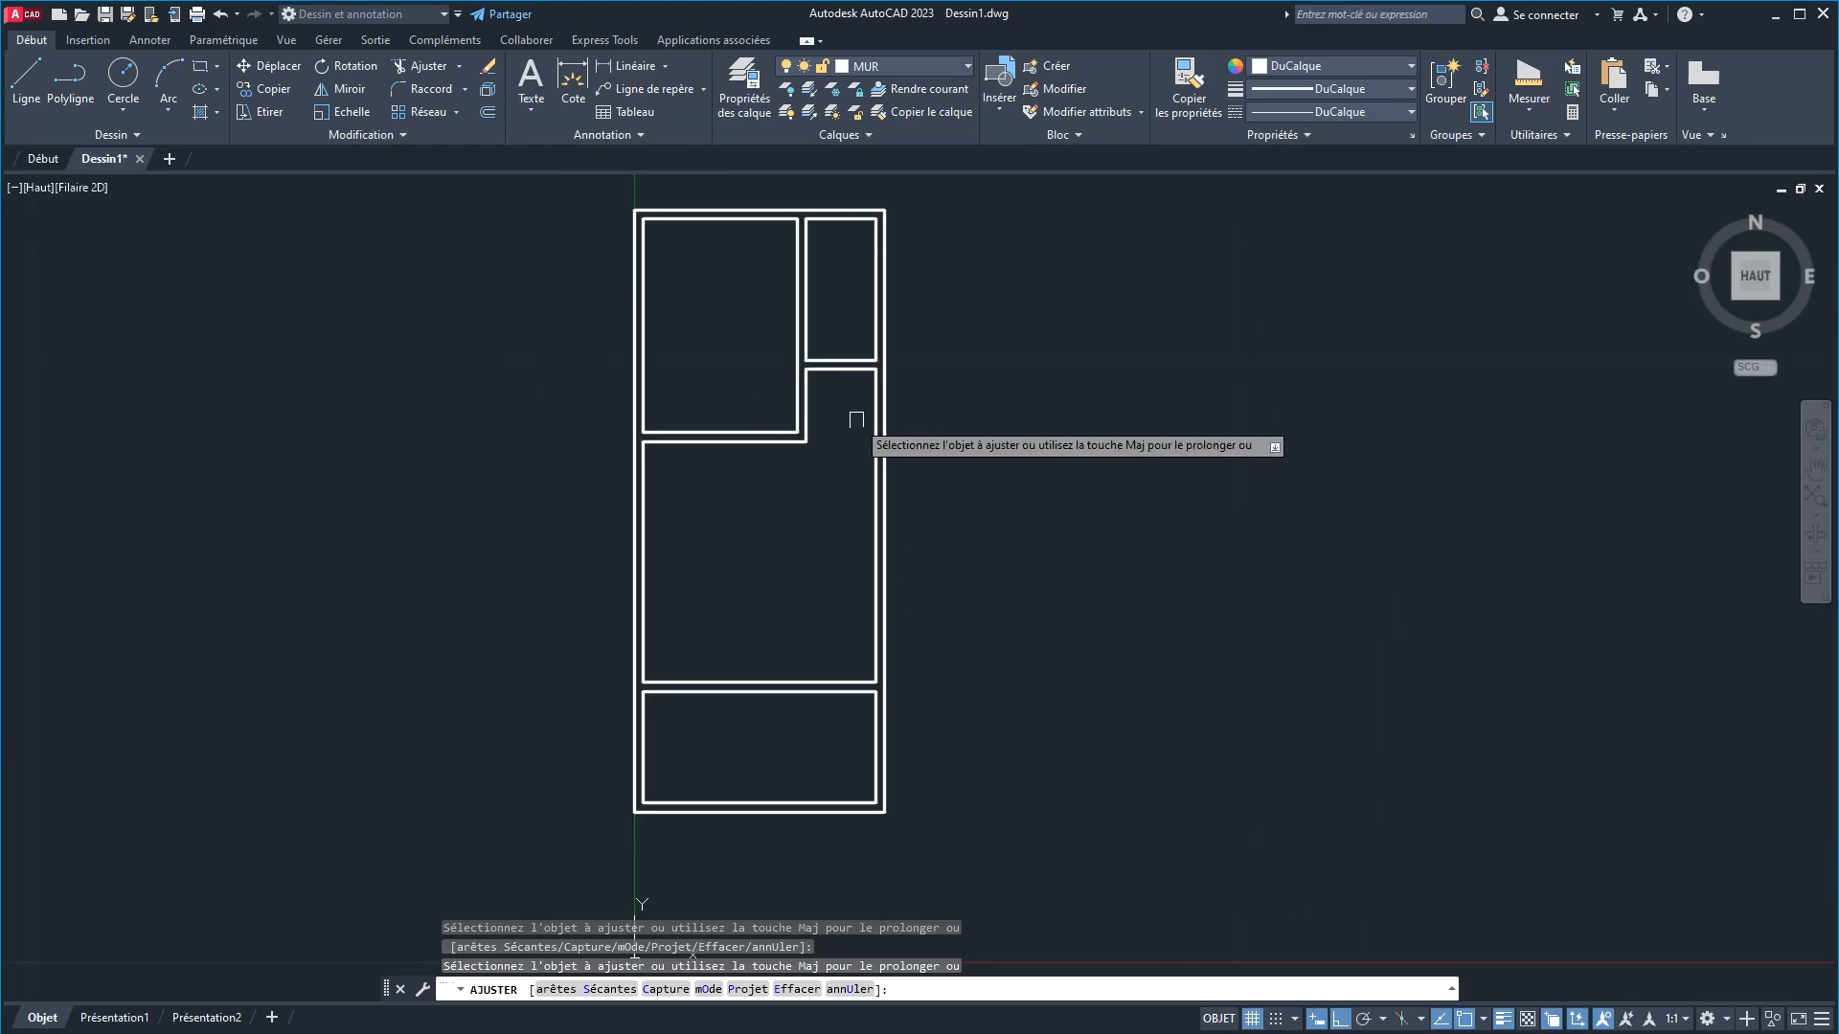
scroll(857, 420, up, 4)
scroll(767, 578, down, 4)
scroll(771, 604, up, 2)
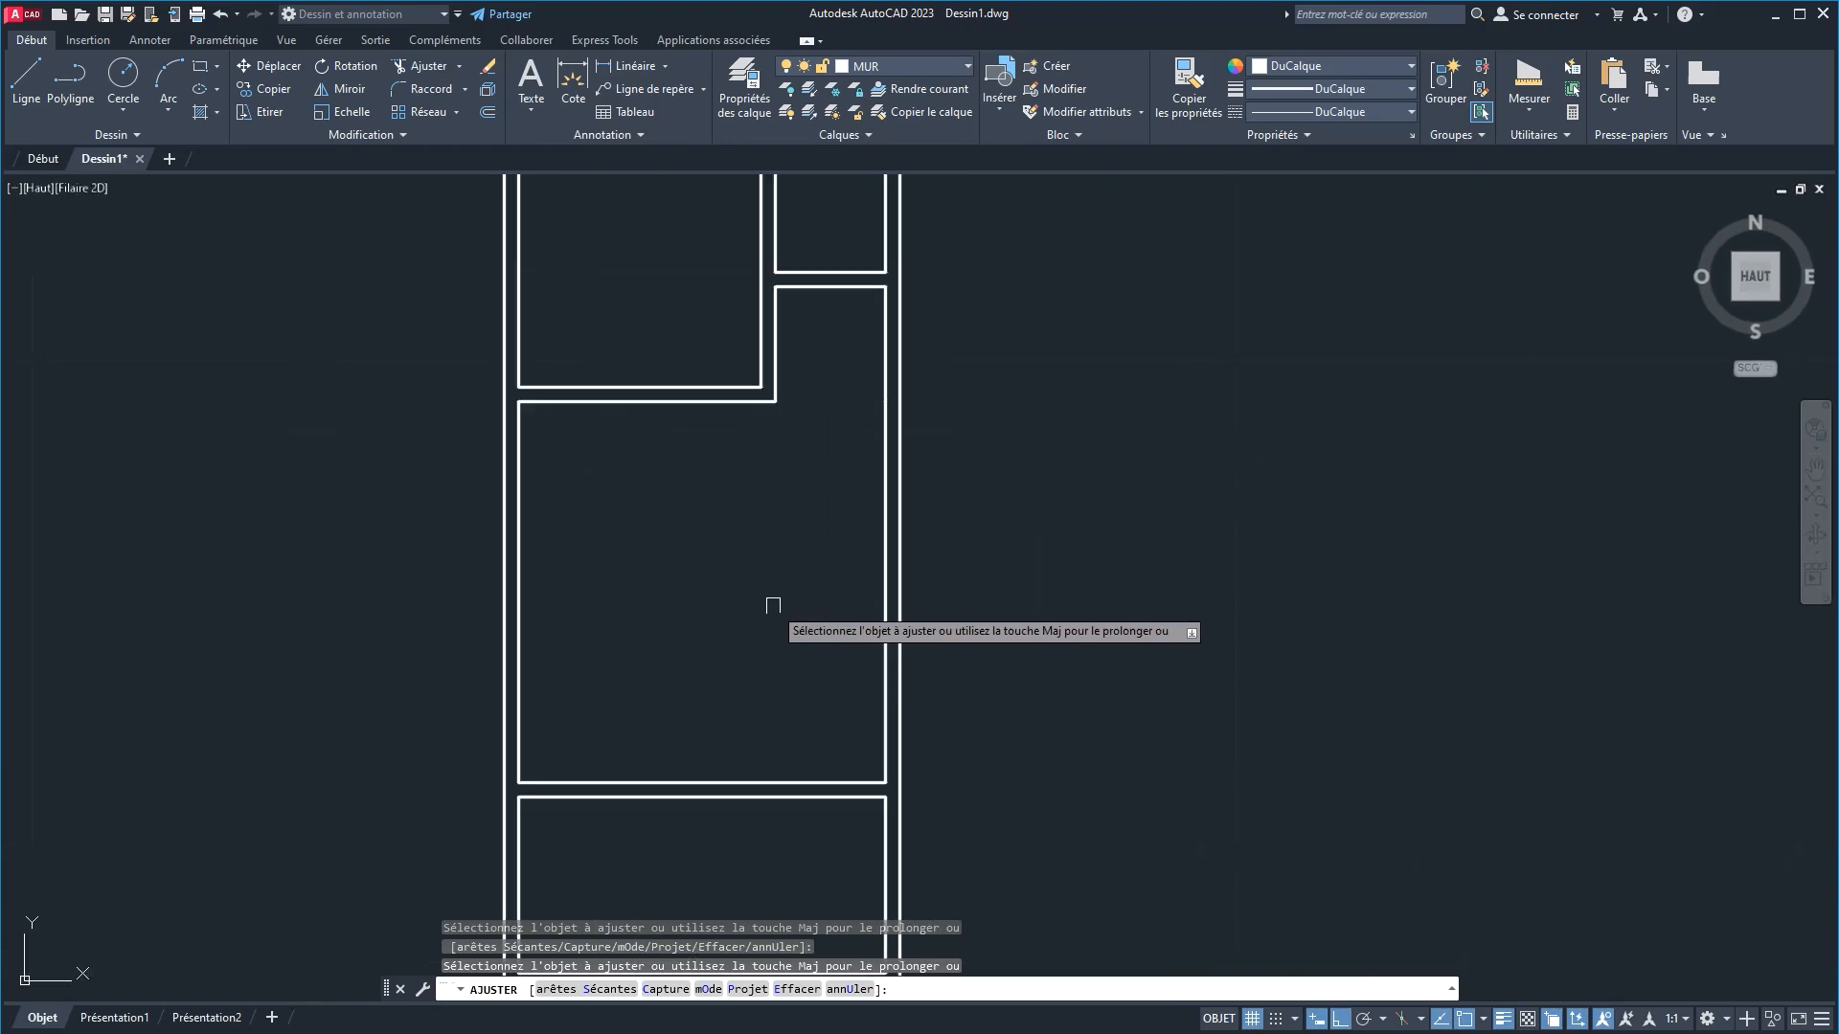
scroll(709, 756, down, 4)
middle_drag(687, 742, 595, 710)
scroll(570, 565, up, 3)
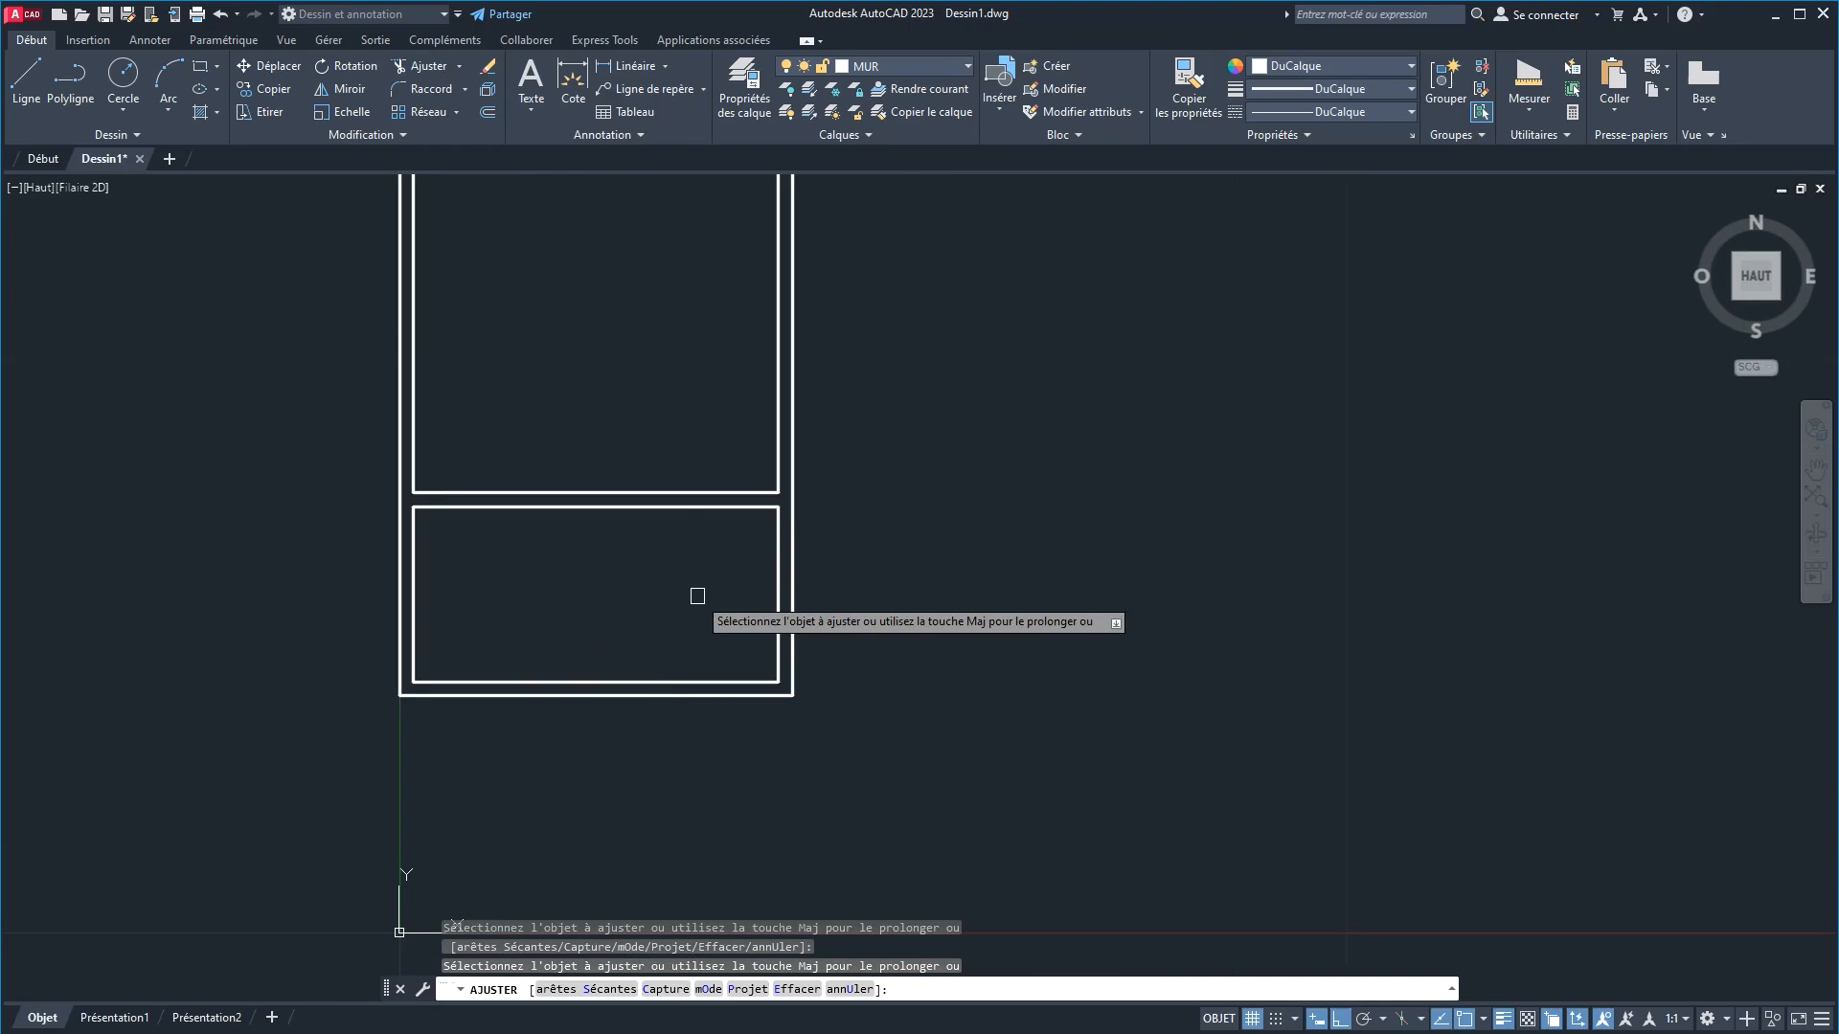
right_click(660, 600)
click(749, 616)
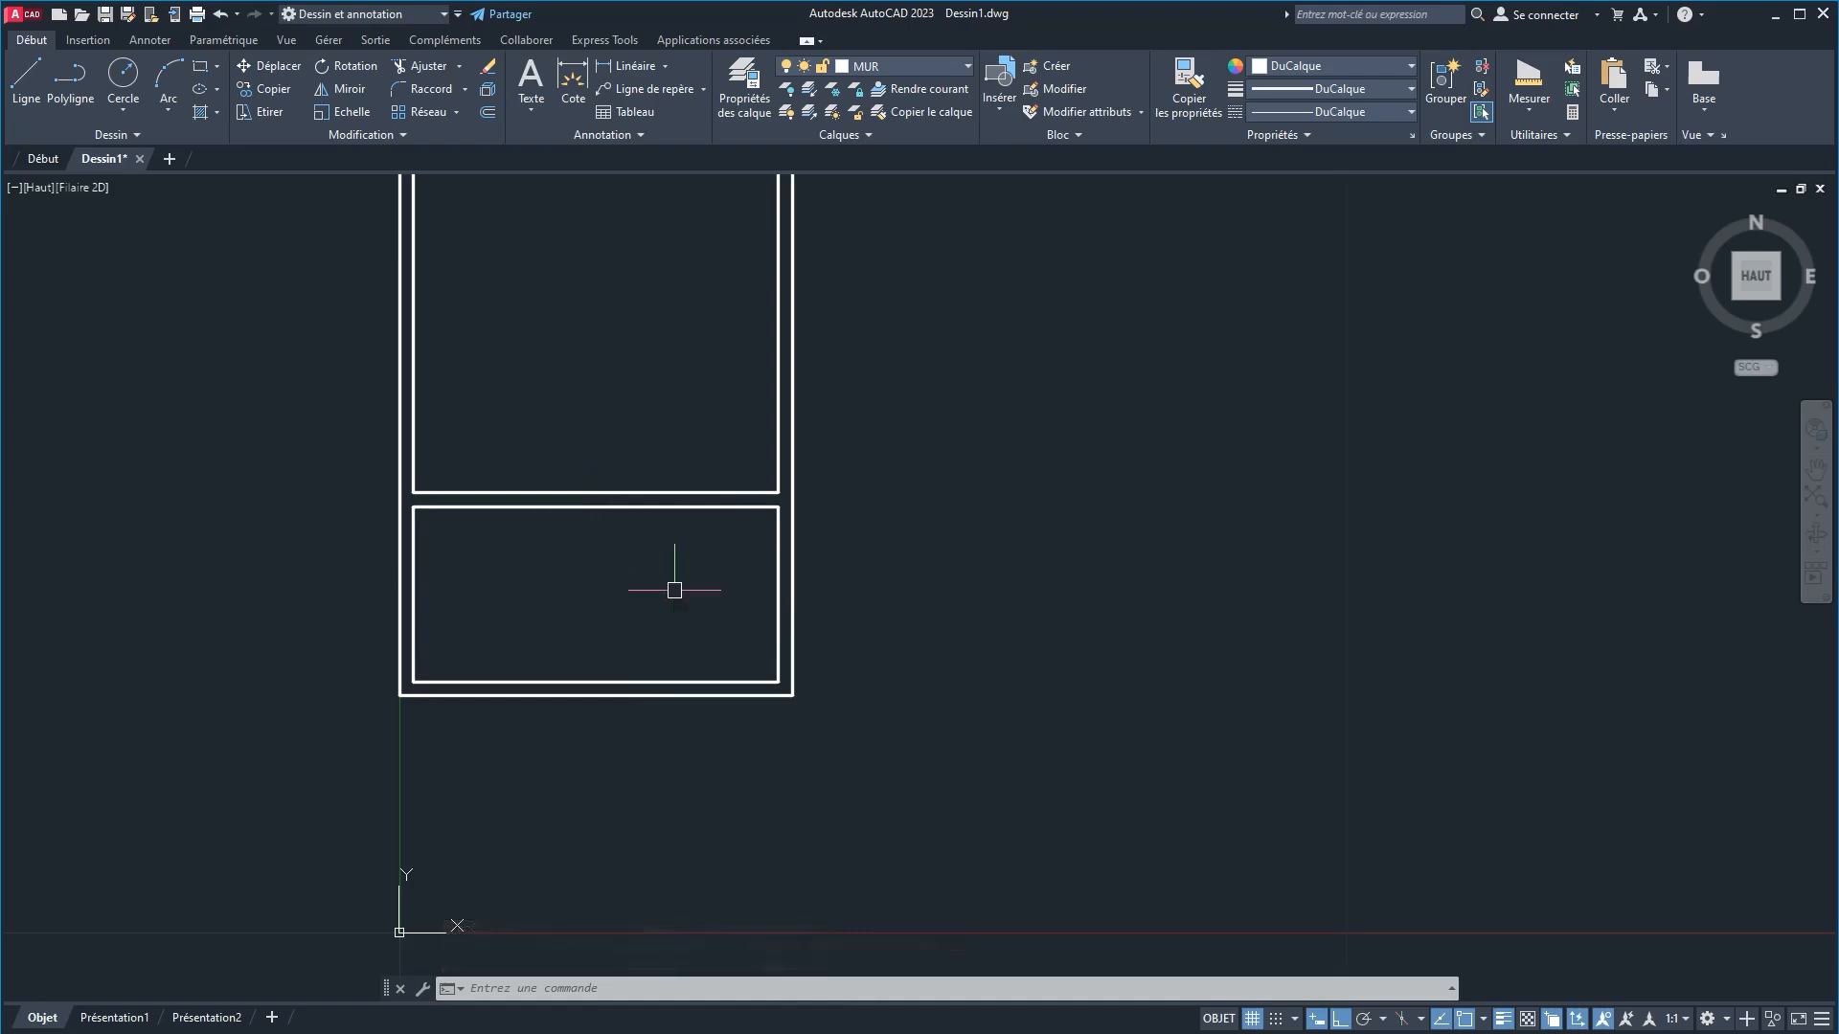
Step: Copy the bottom room's left inner wall line 2 m to the right
text(co)
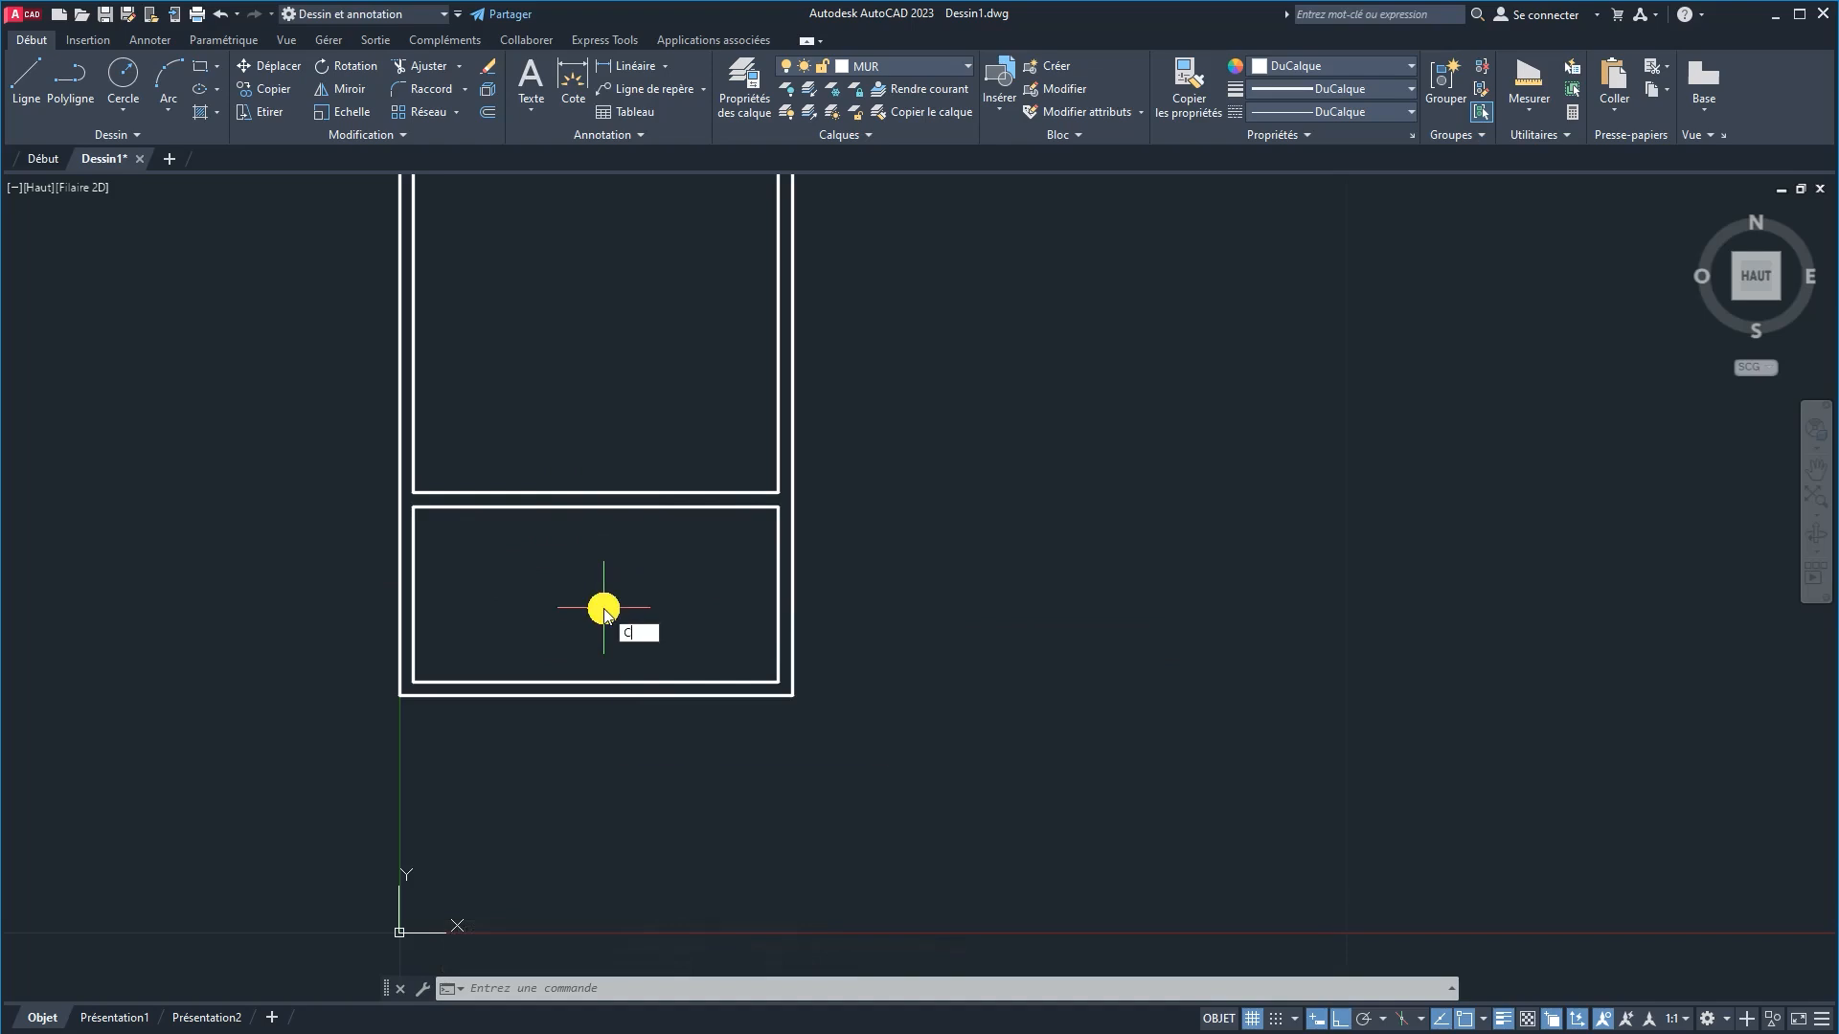
key(Return)
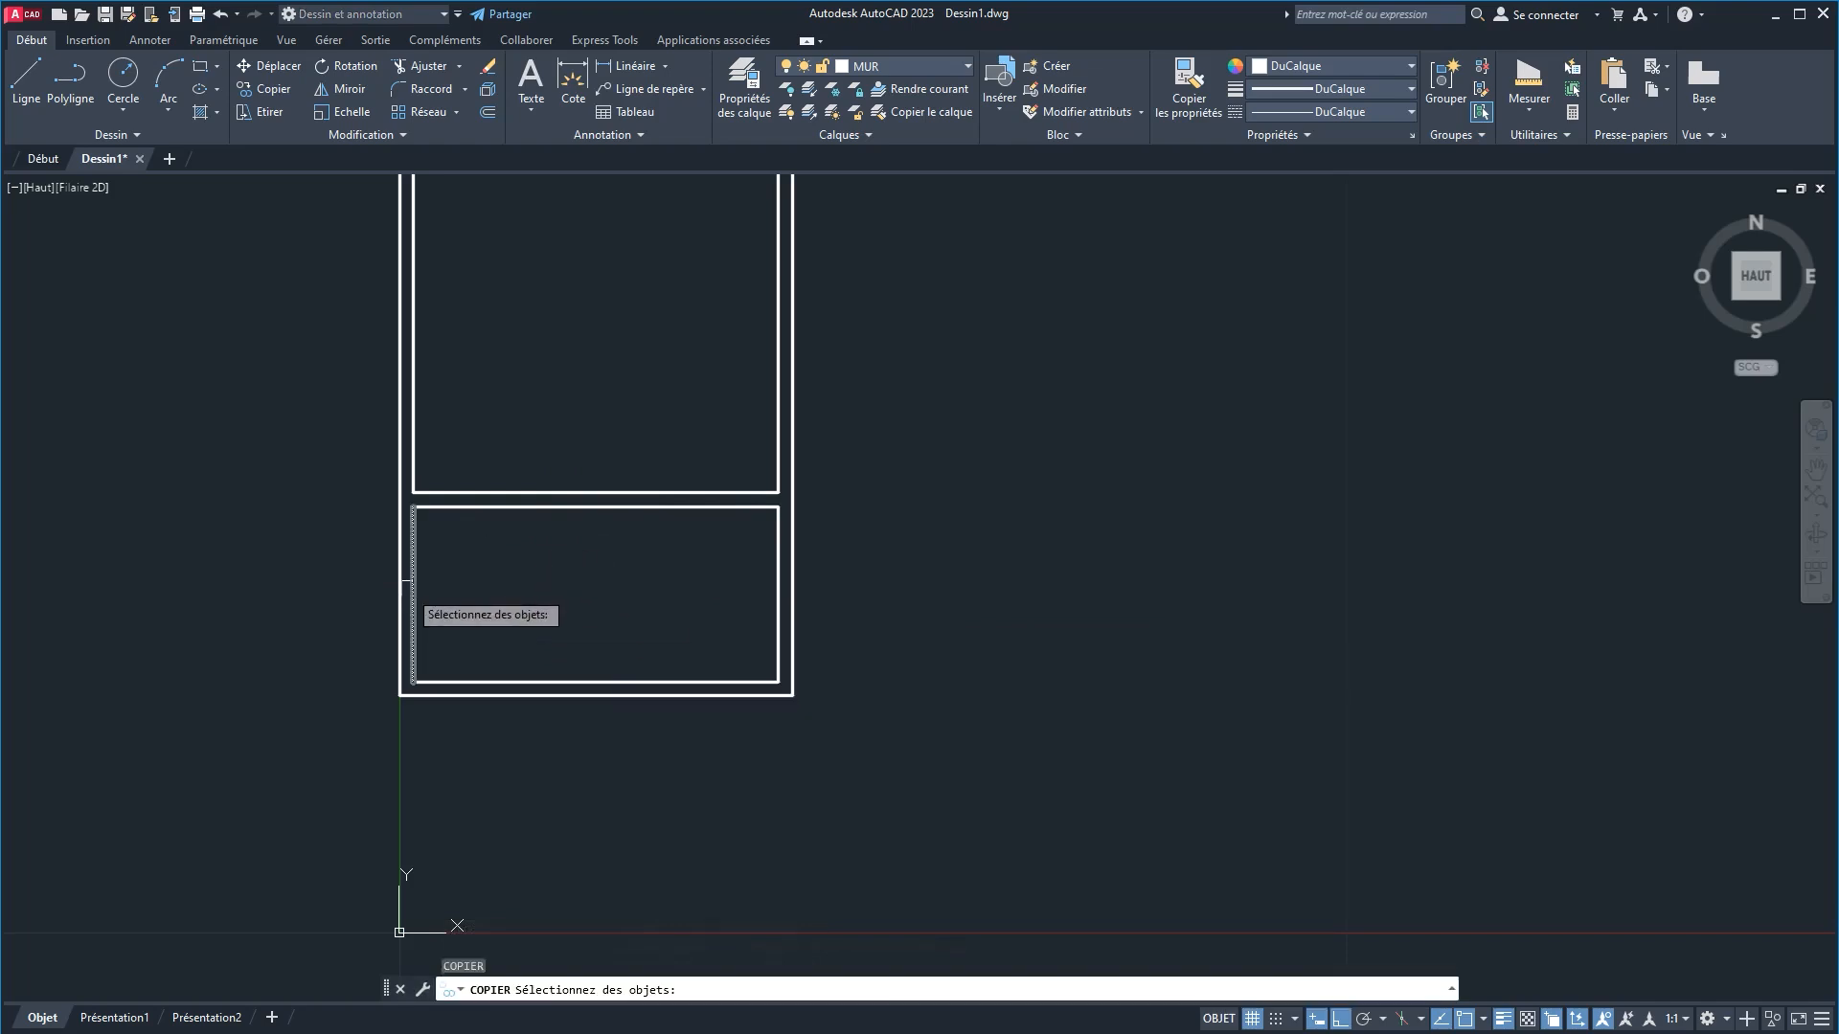
click(413, 601)
key(Return)
click(544, 605)
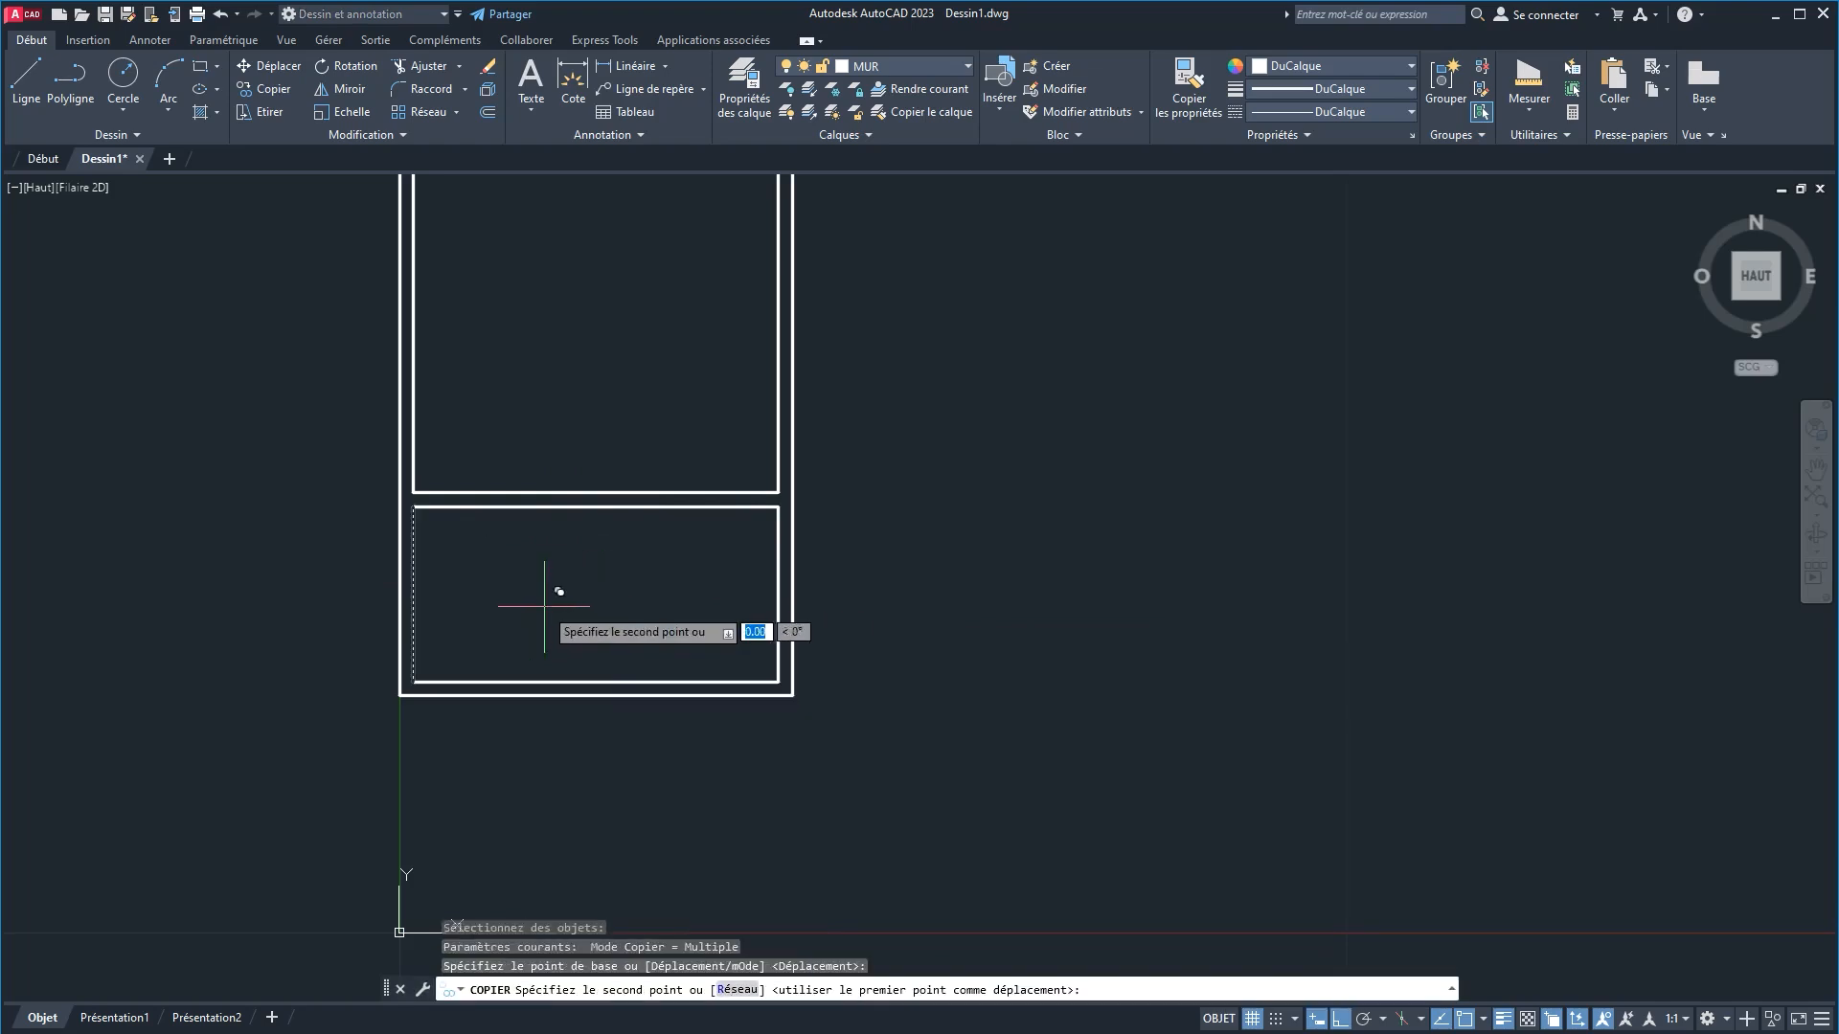
text(2)
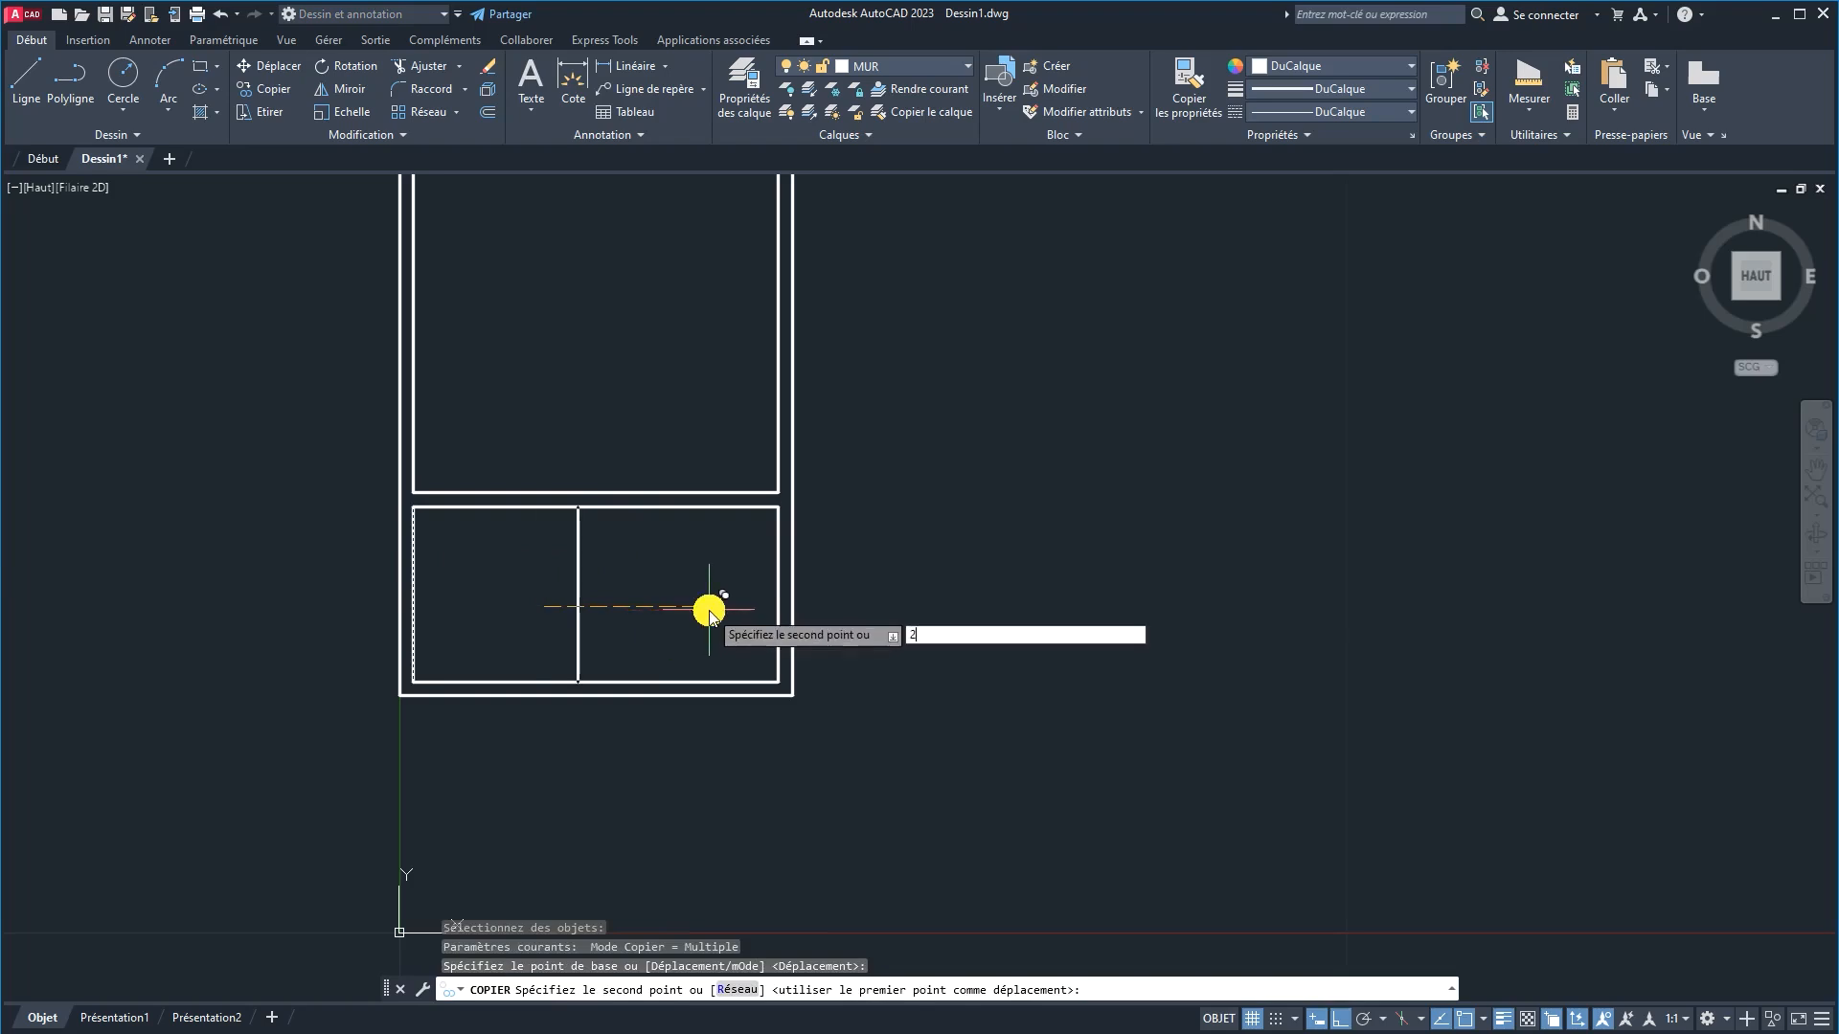
key(Return)
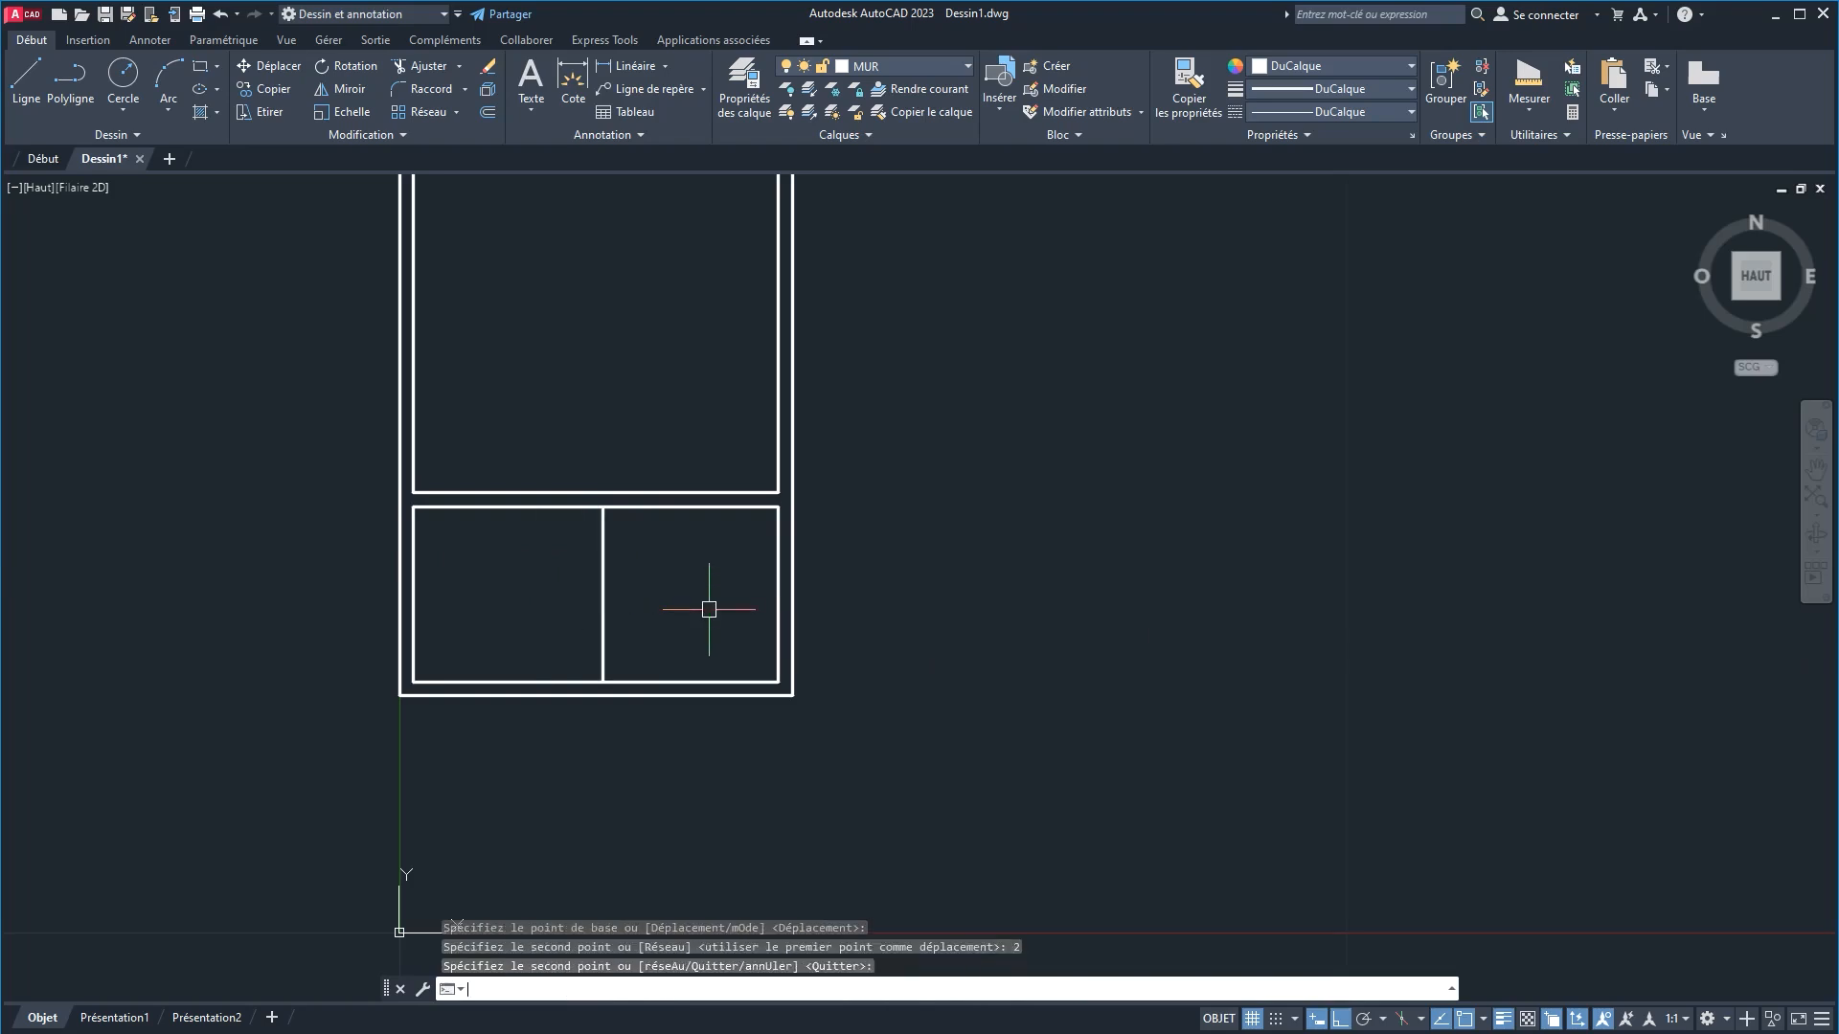
key(Return)
Step: Copy the new vertical line in the bottom room 0.15 m to the right to form the partition's other face
key(Return)
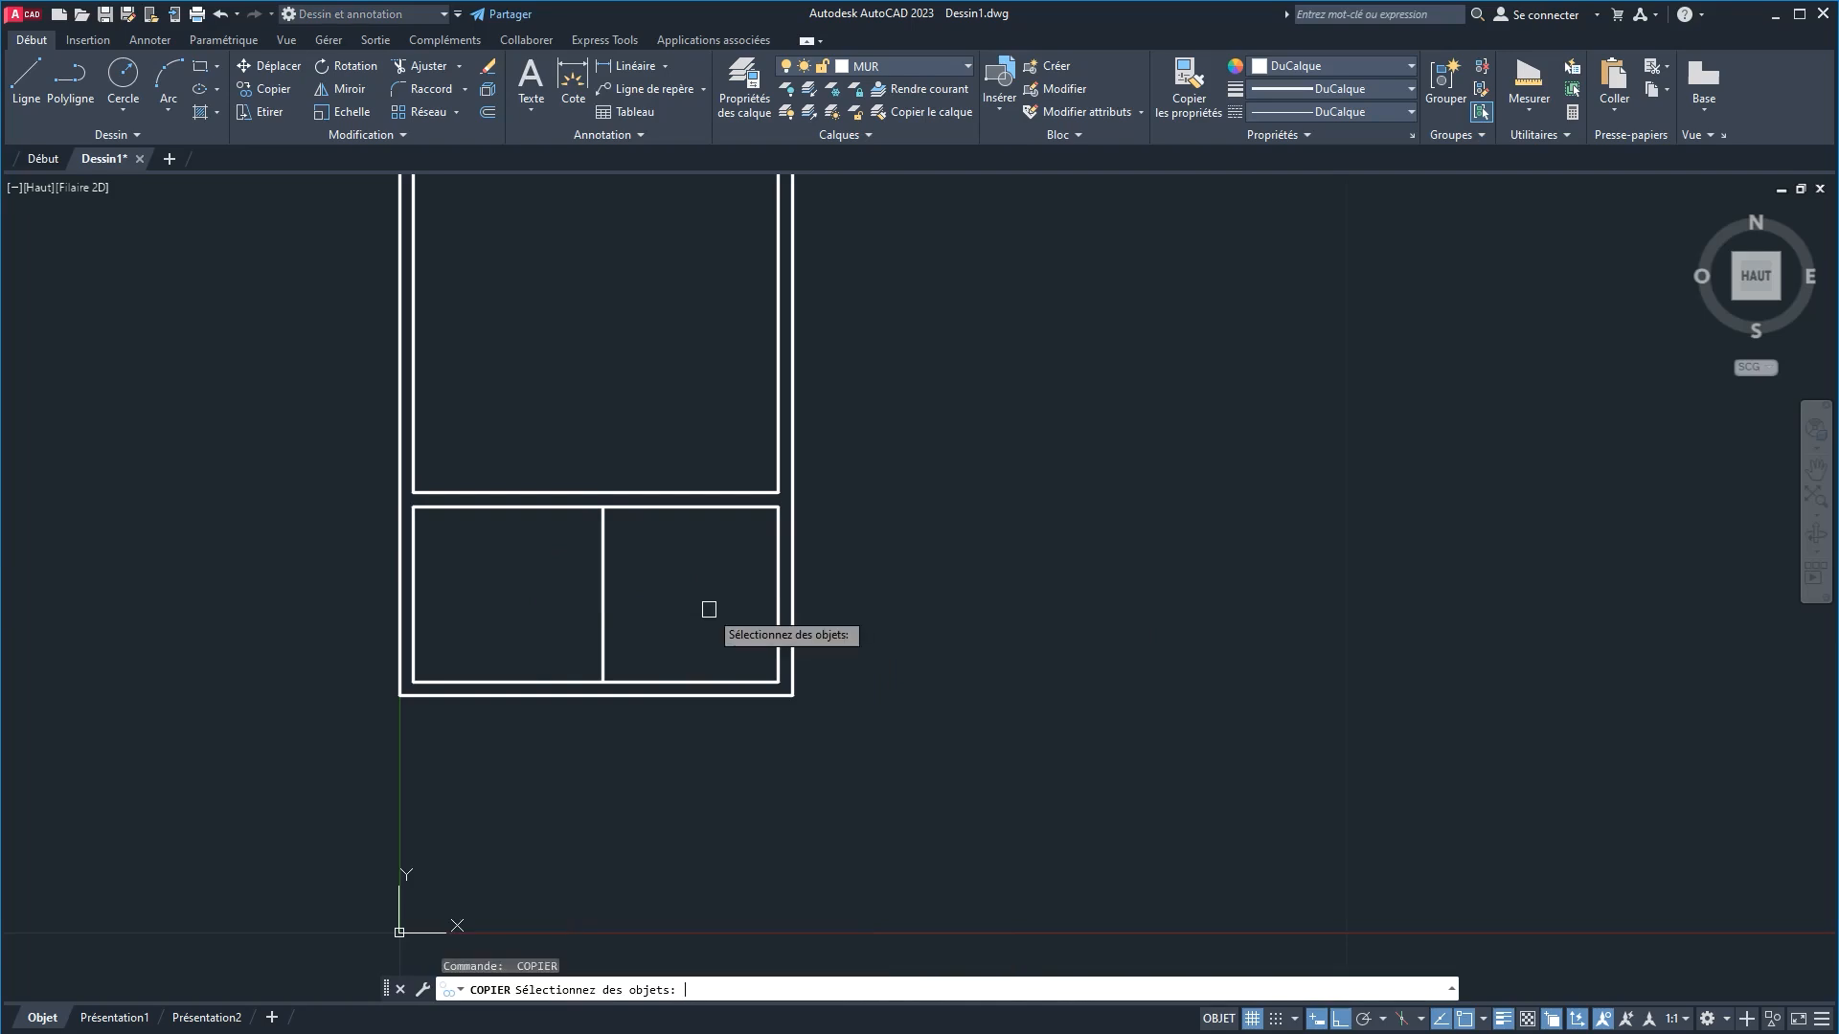
click(604, 608)
key(Return)
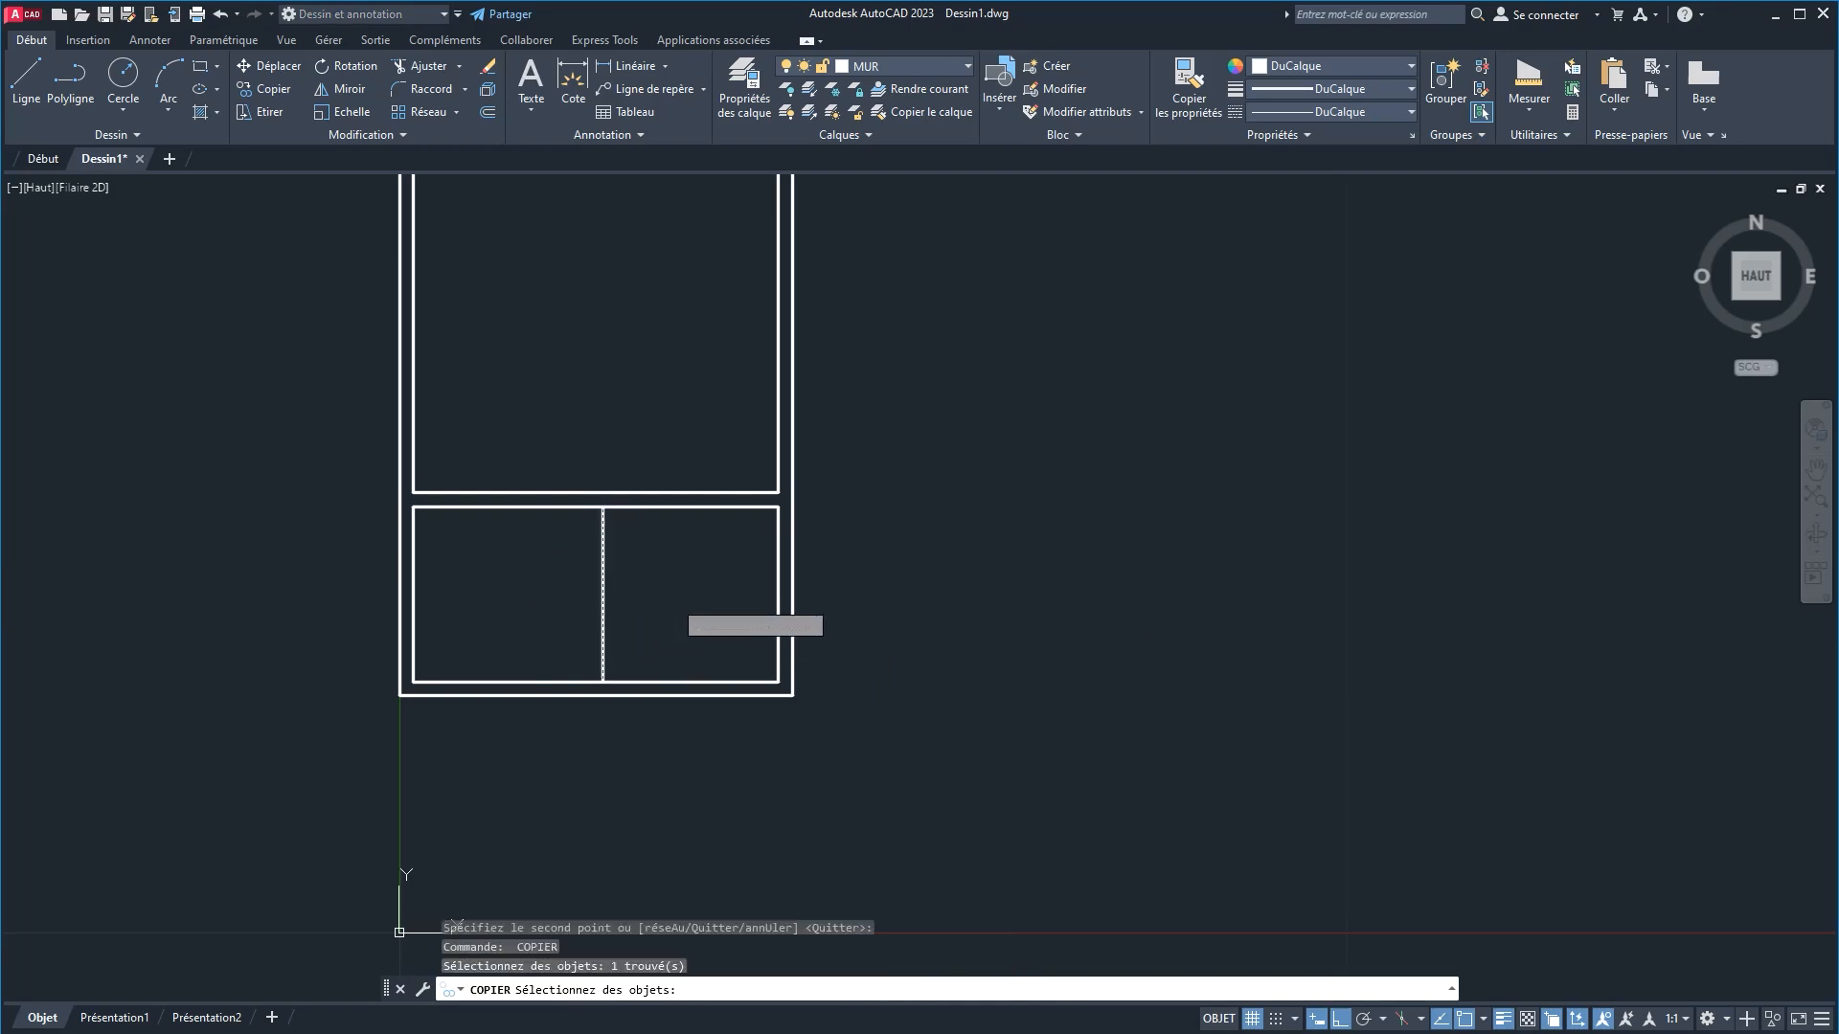
click(645, 608)
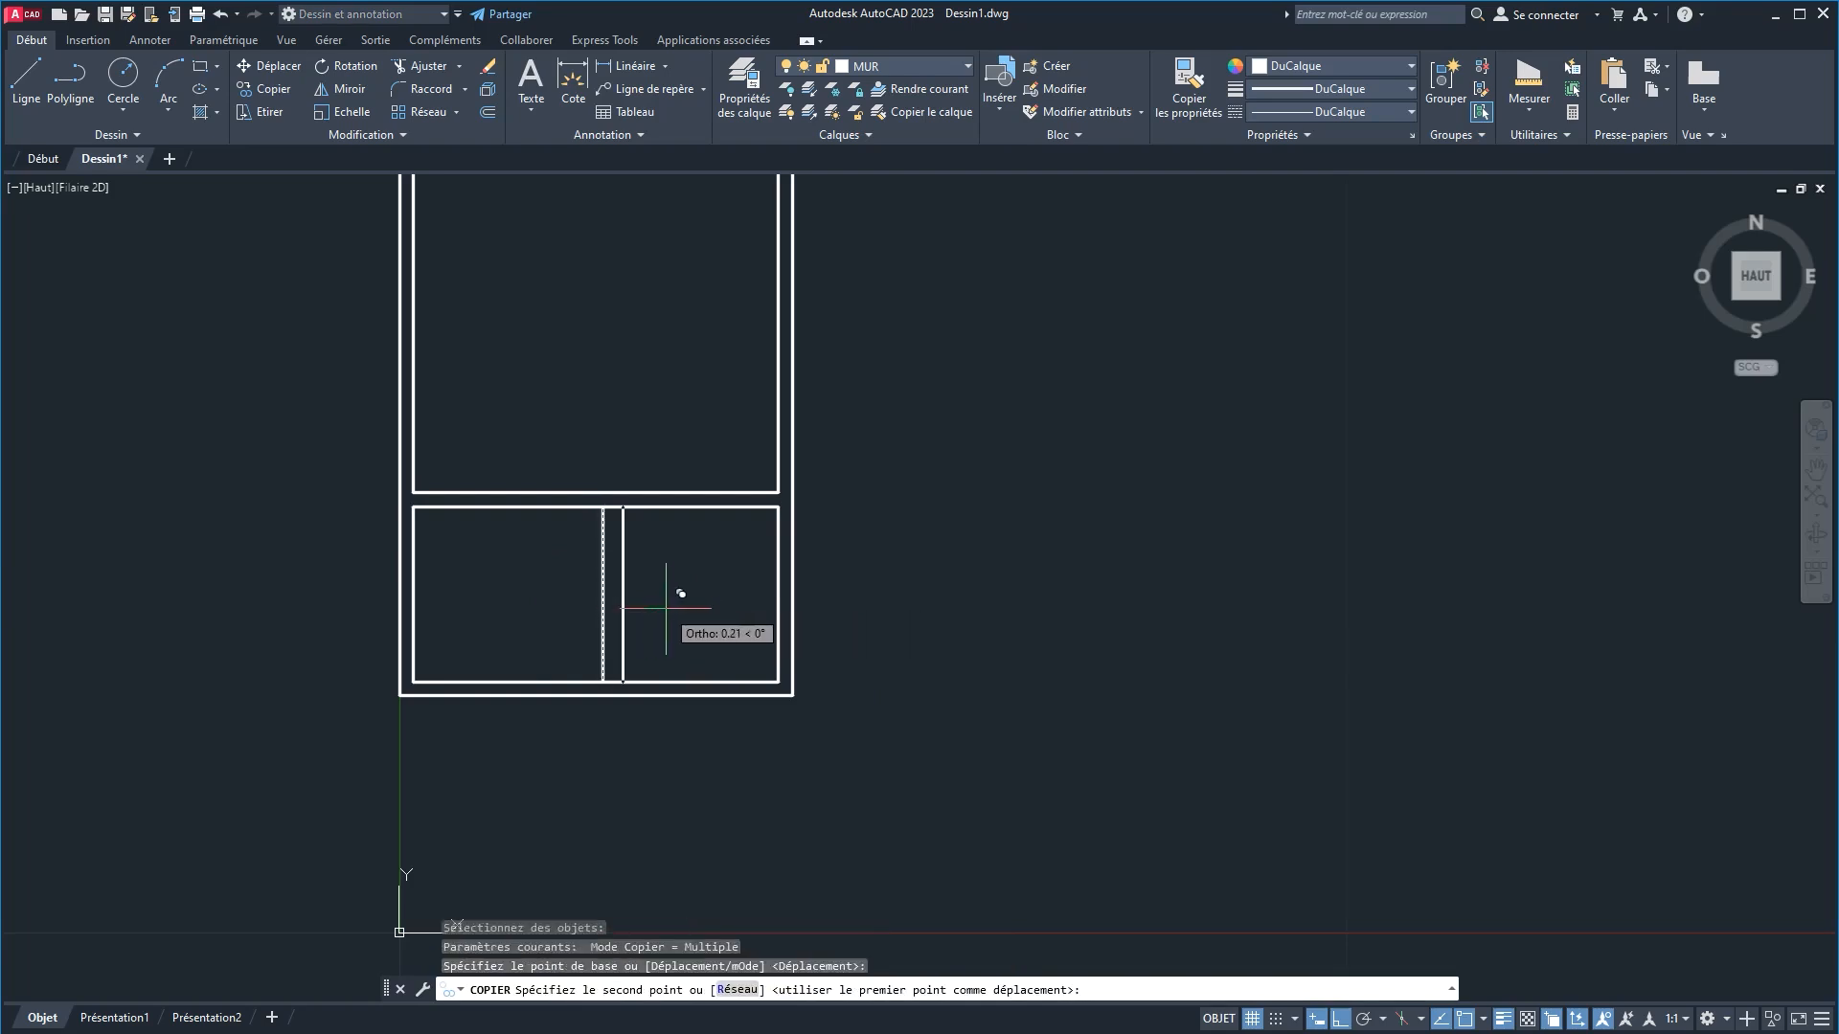
text(.15)
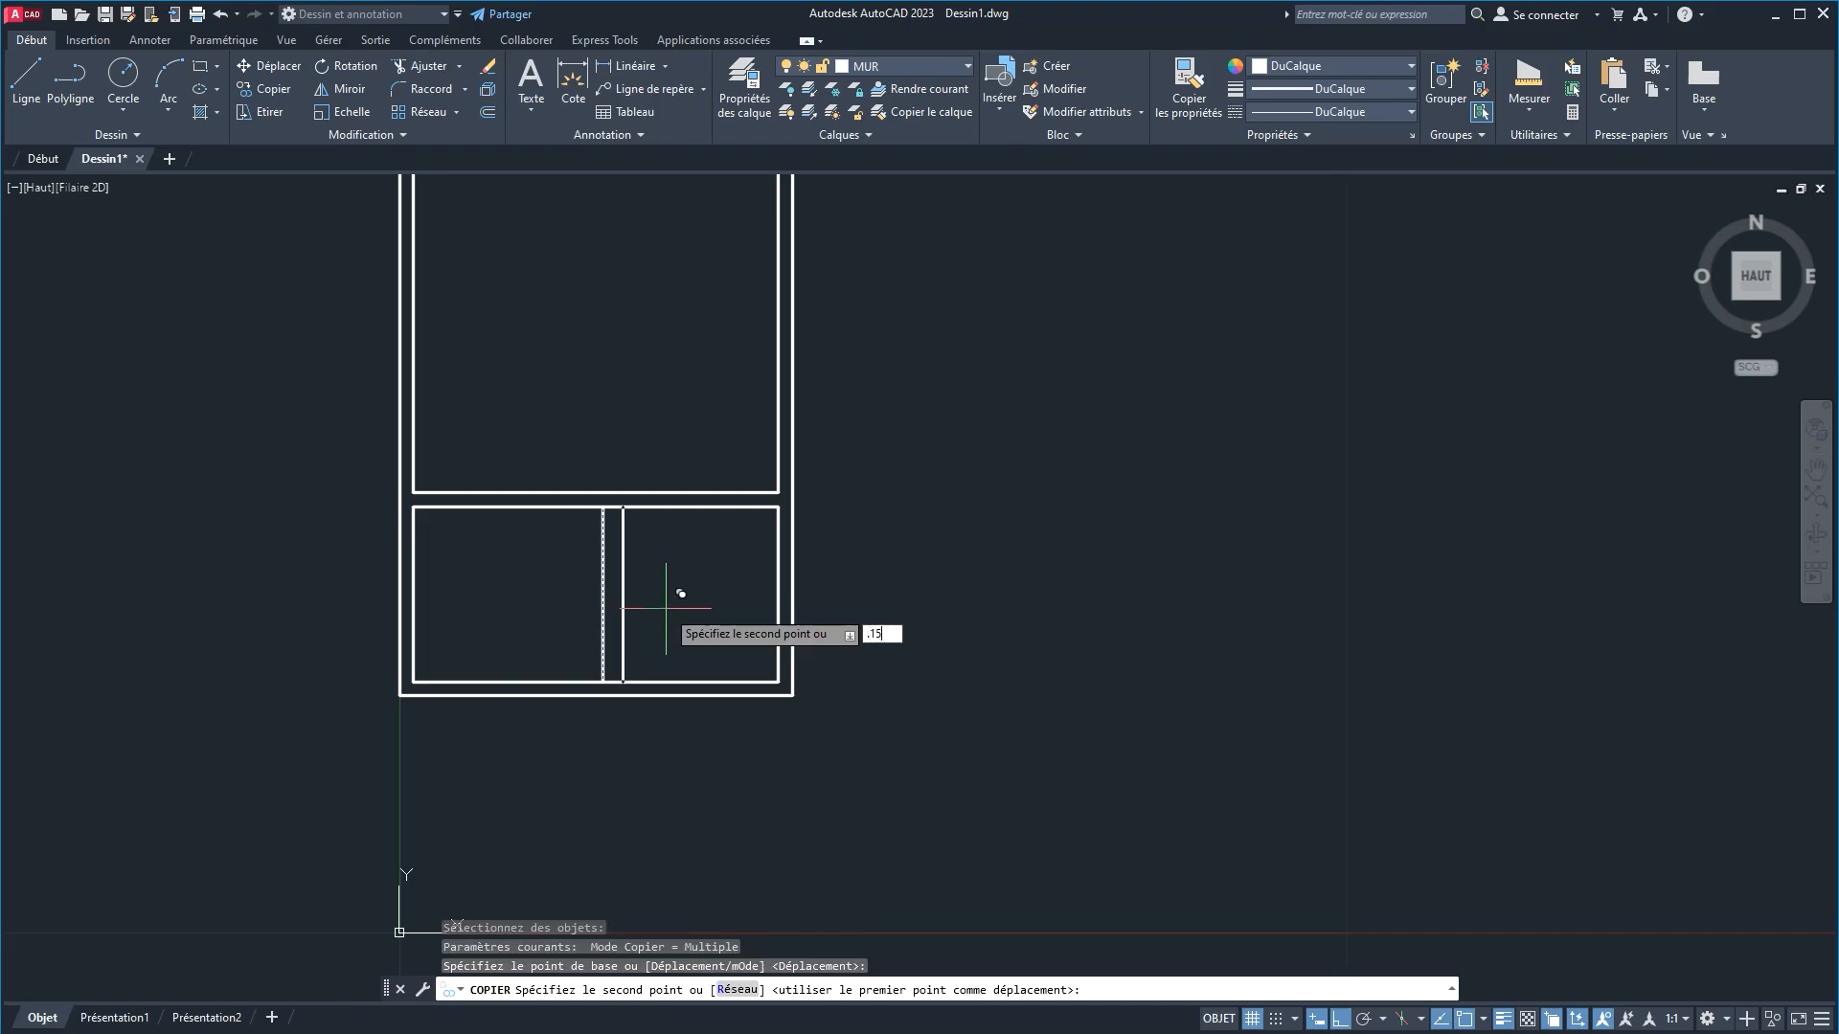
key(Return)
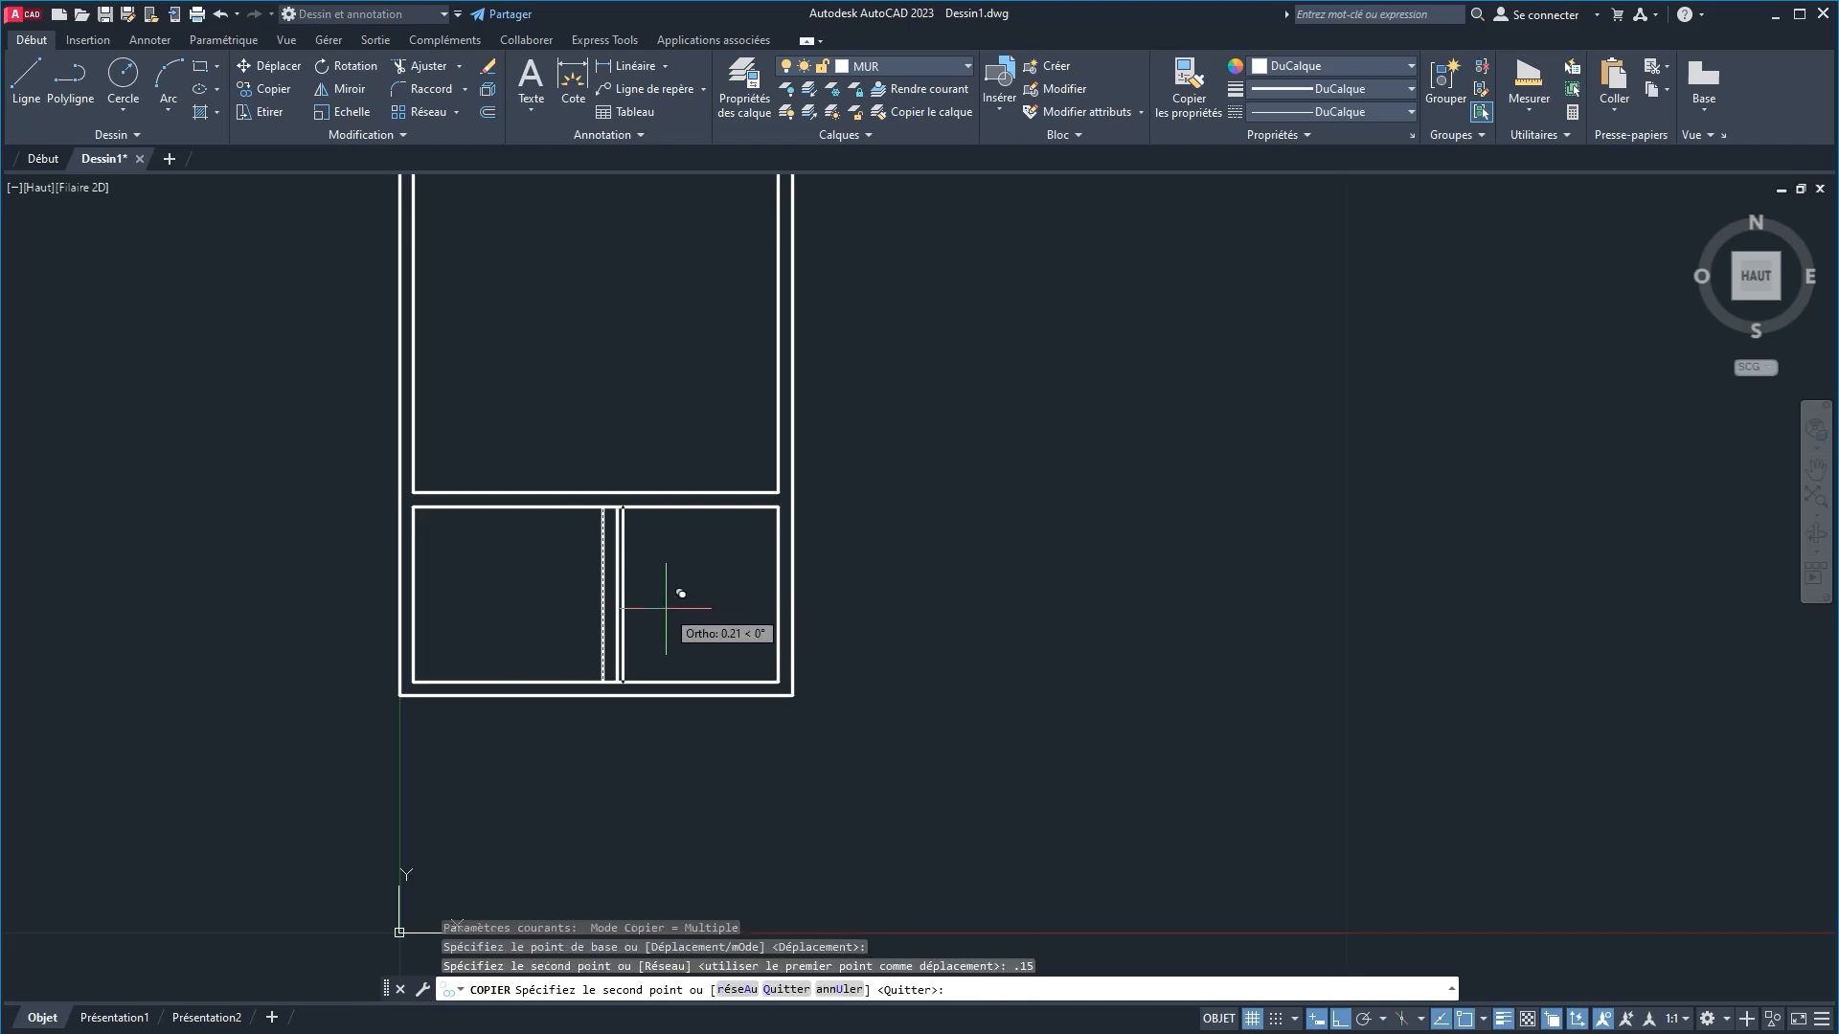
Step: Trim the wall line between the bottom room partition's faces at its upper end and extend its left face to the upper wall line
key(Return)
scroll(632, 613, up, 4)
scroll(607, 574, down, 4)
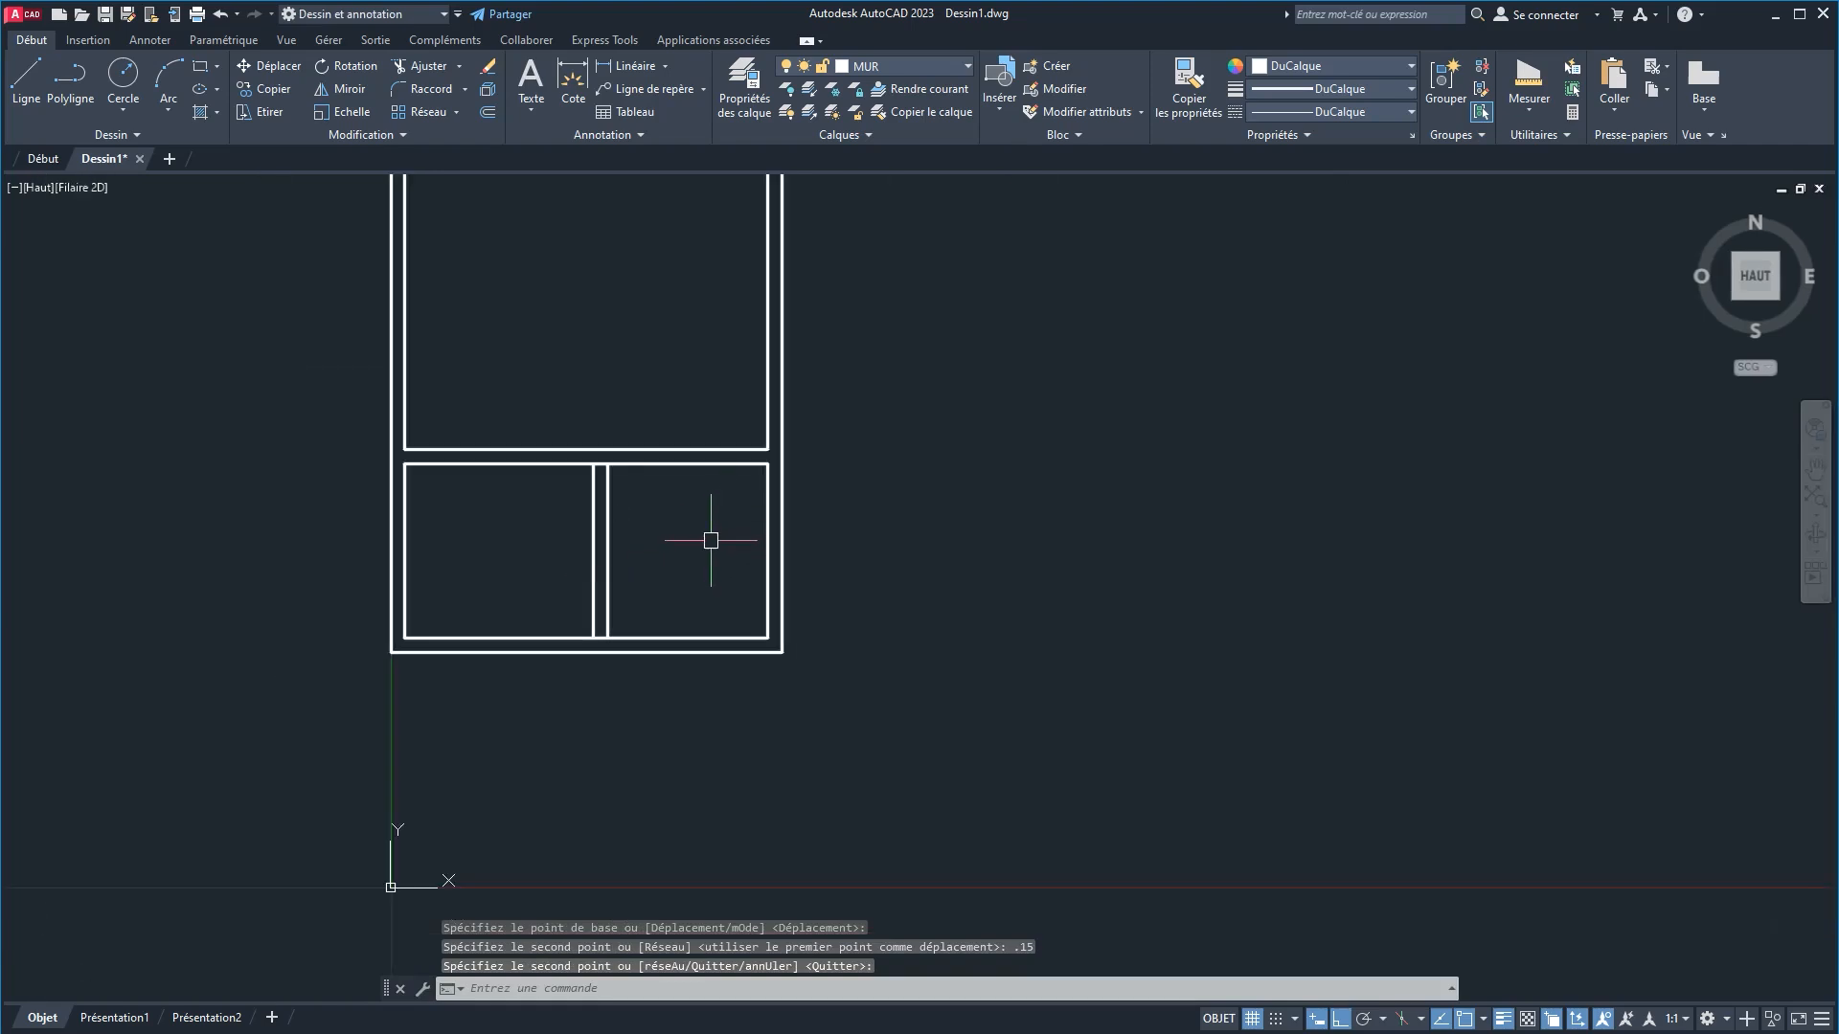
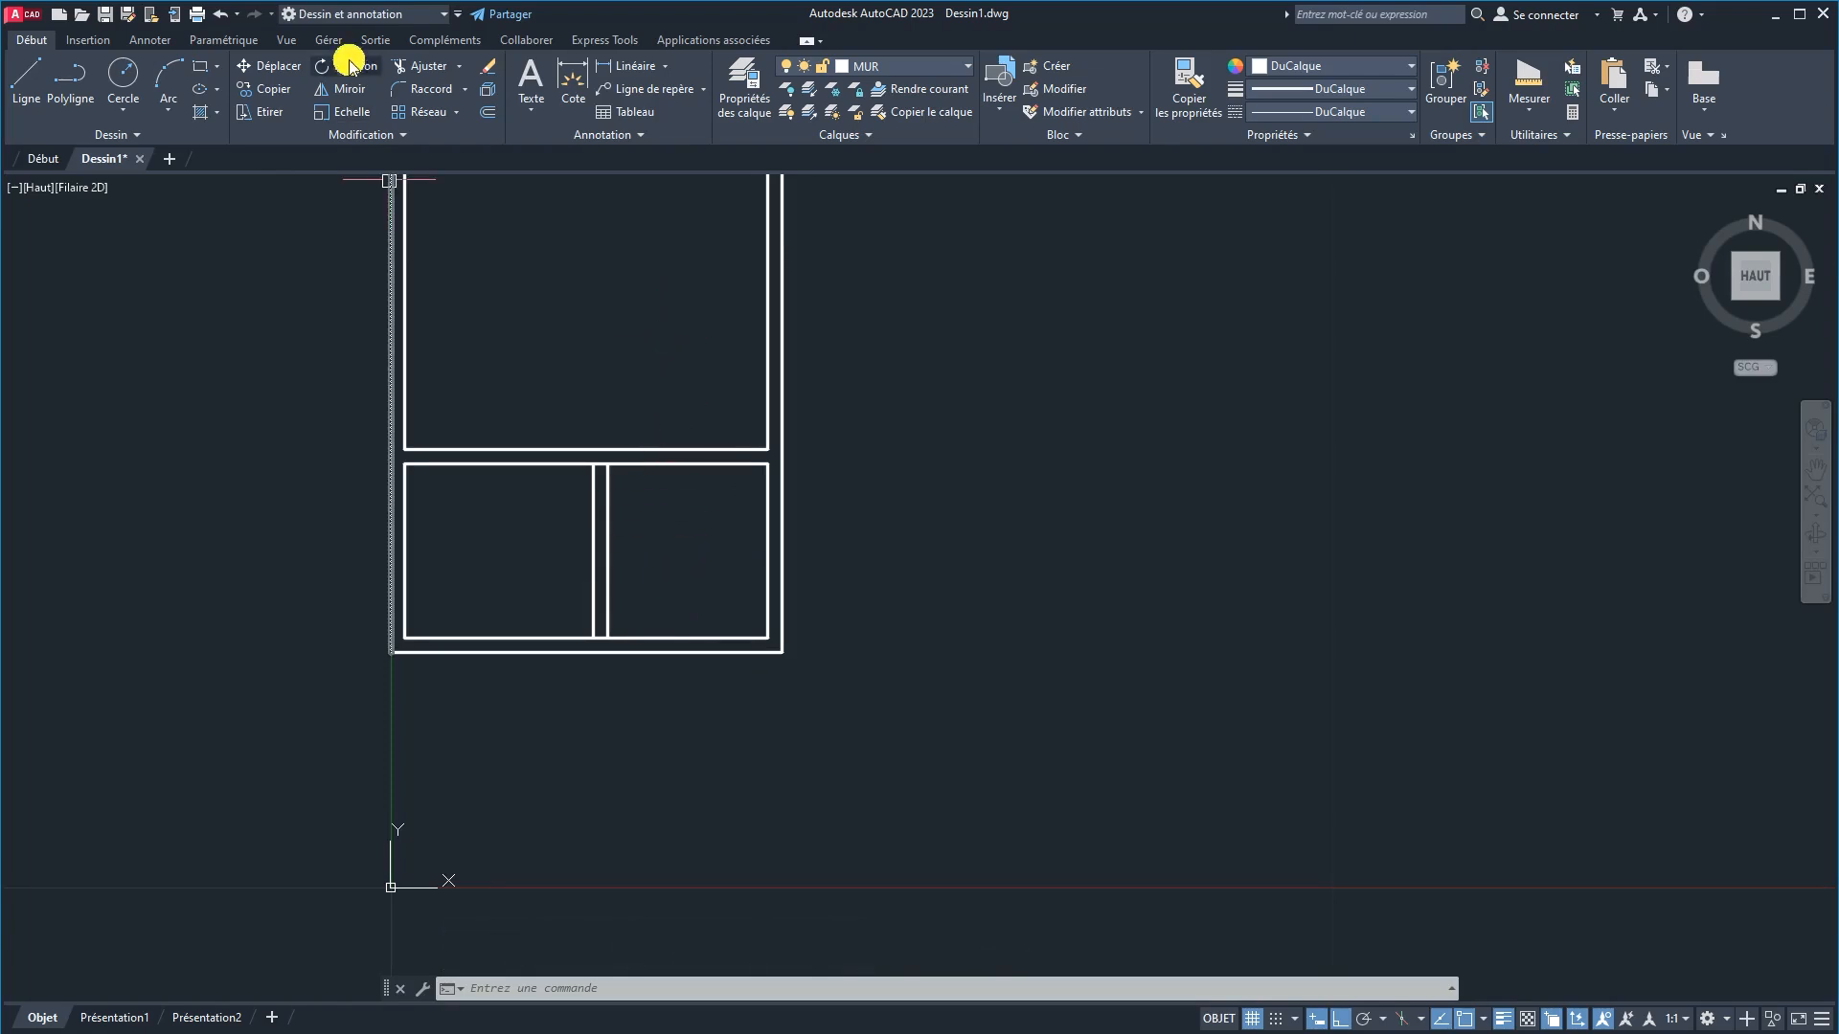
click(412, 65)
middle_drag(627, 497, 588, 609)
scroll(578, 565, up, 4)
click(579, 562)
scroll(1005, 637, down, 4)
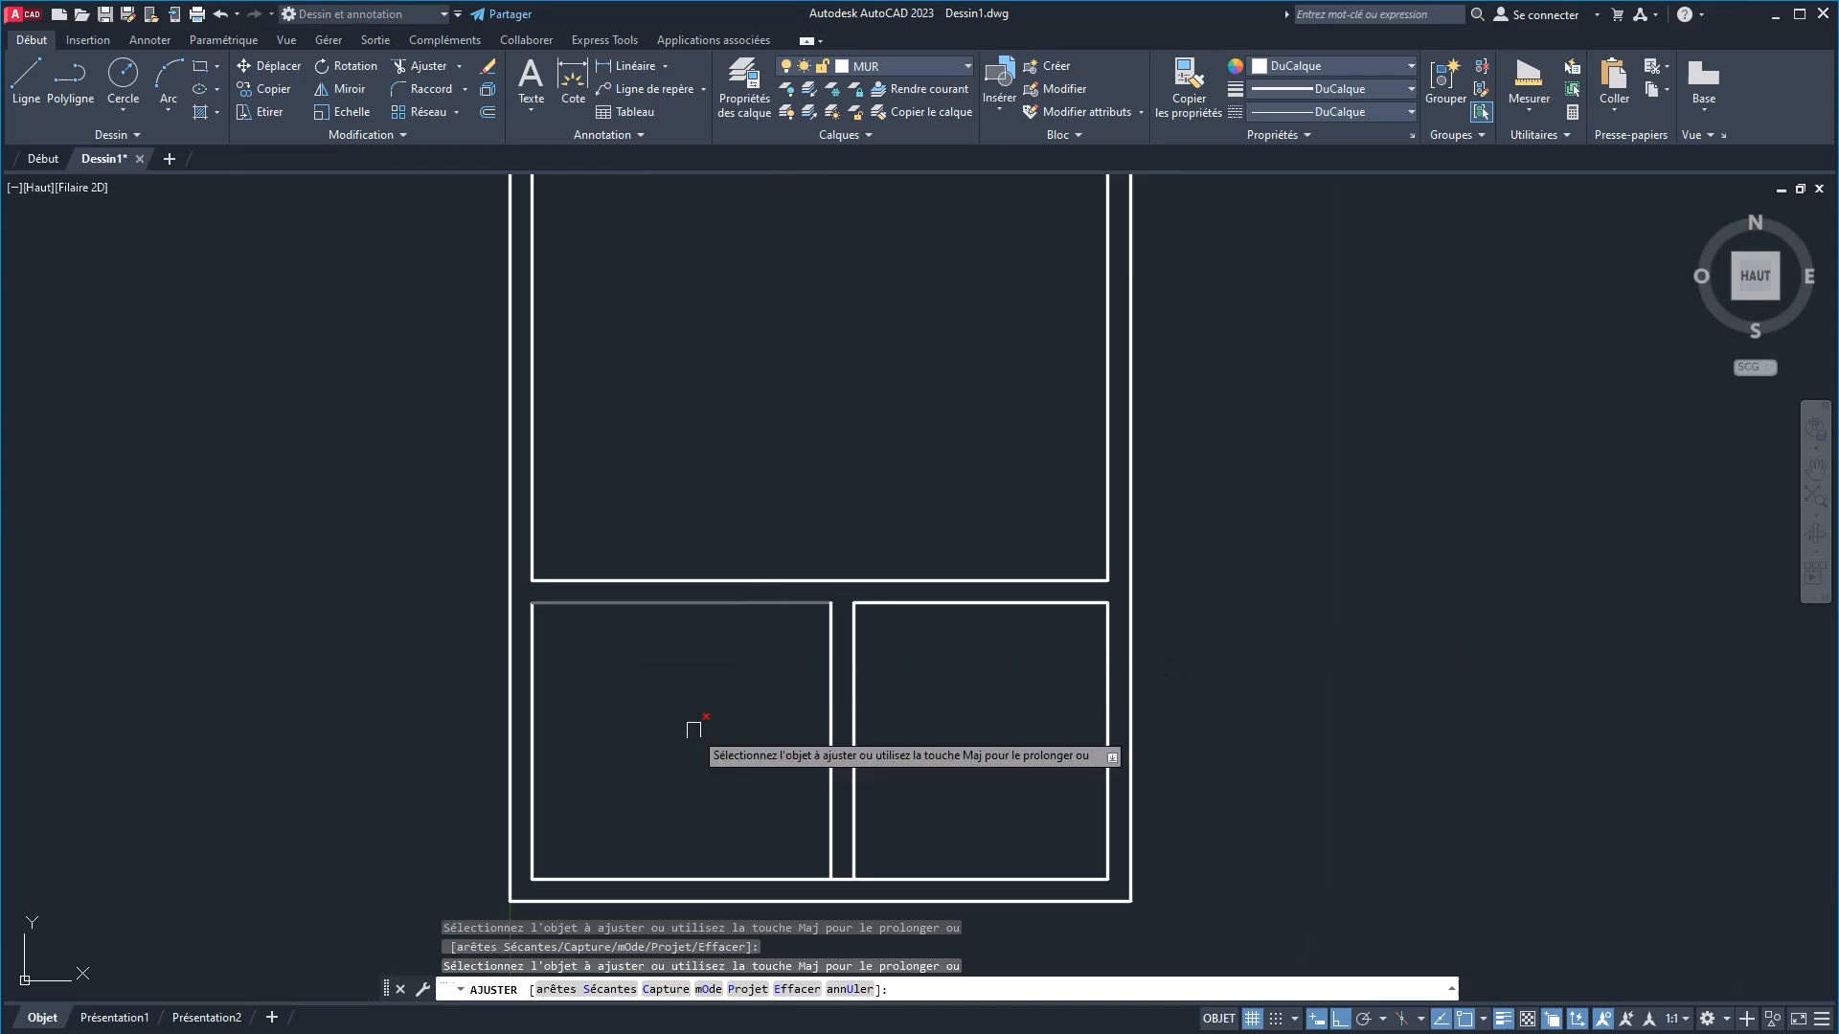
shift+click(831, 644)
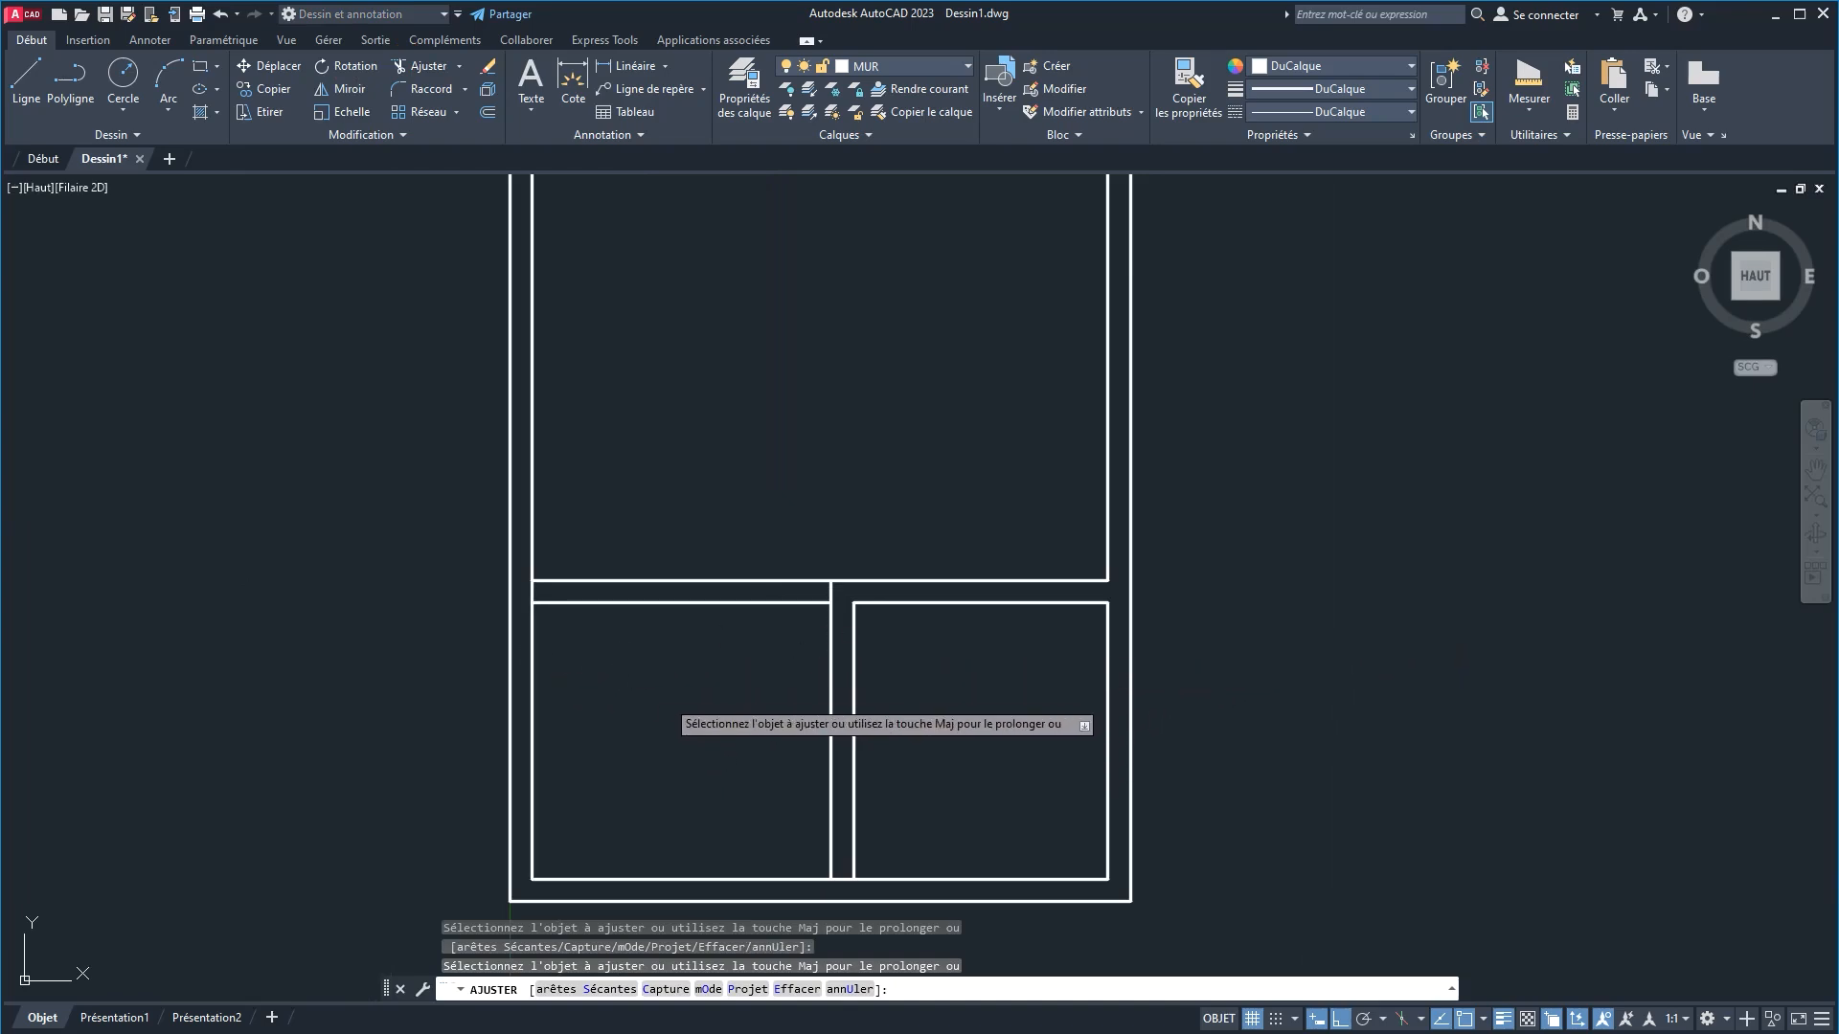
Step: Trim away the double horizontal wall left of the partition and the line piece between the partition's faces at its lower end
click(678, 665)
key(Return)
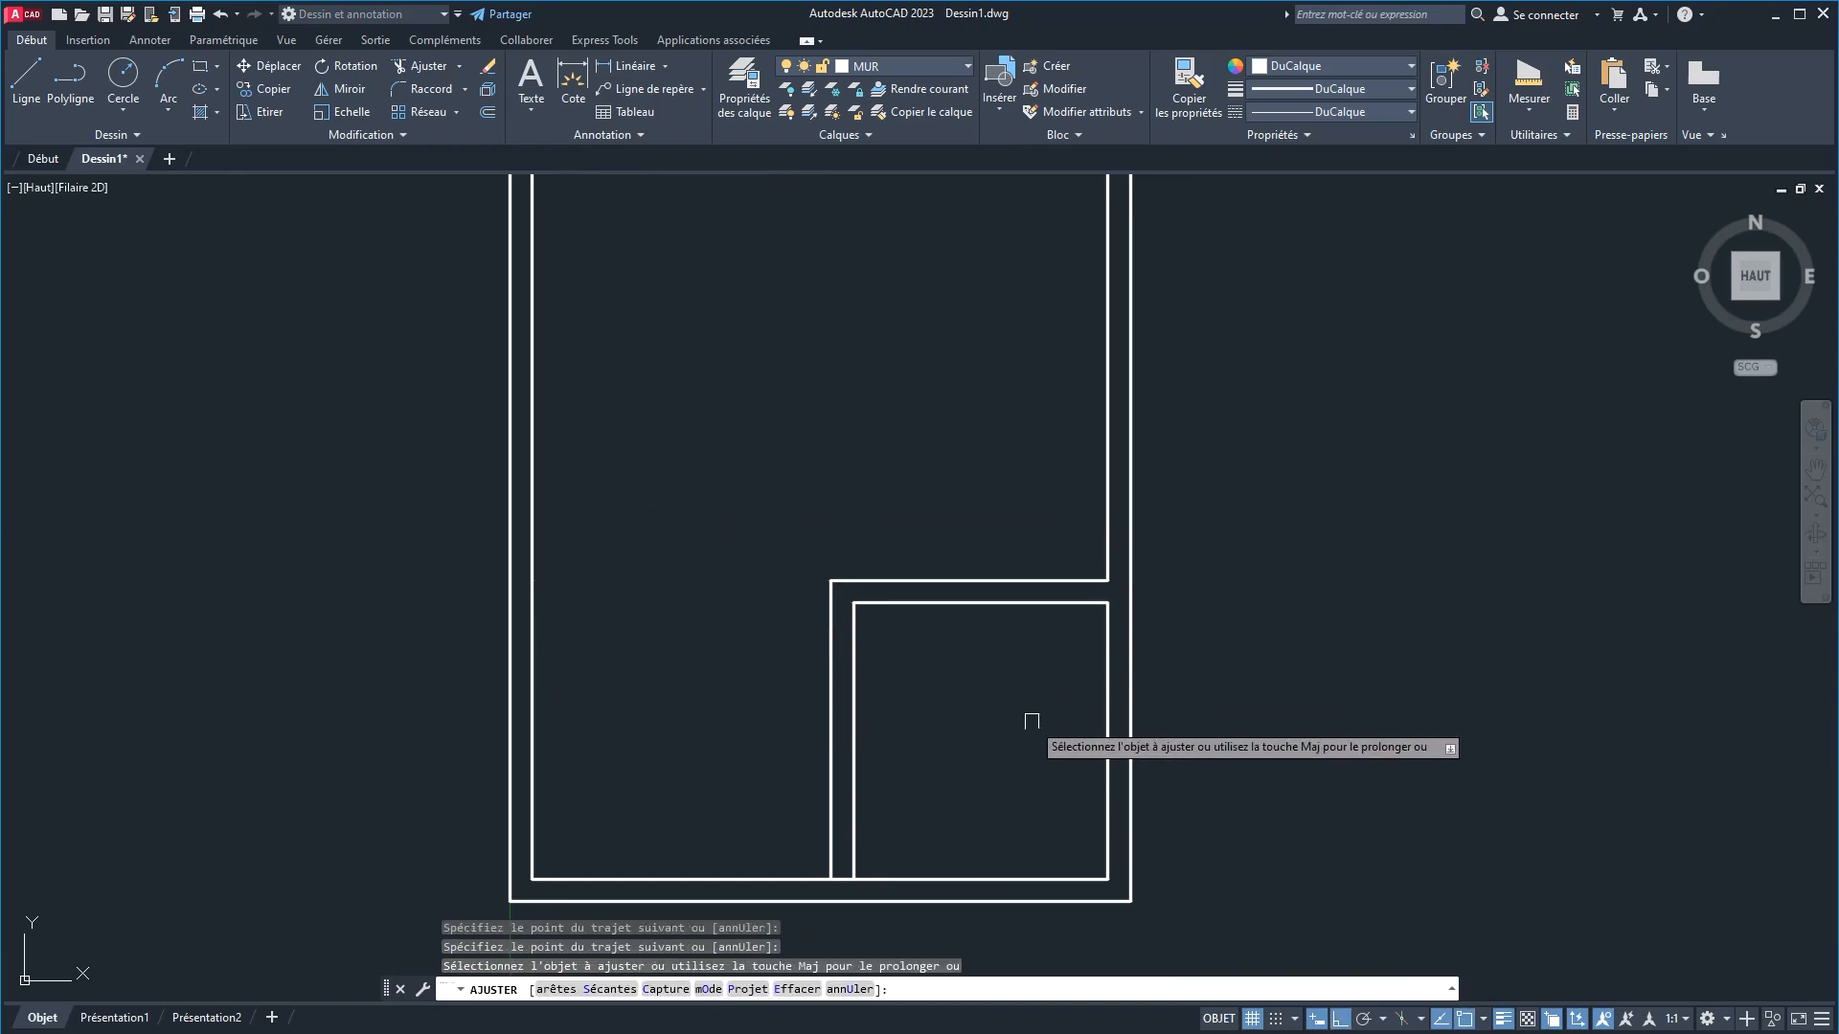
click(836, 878)
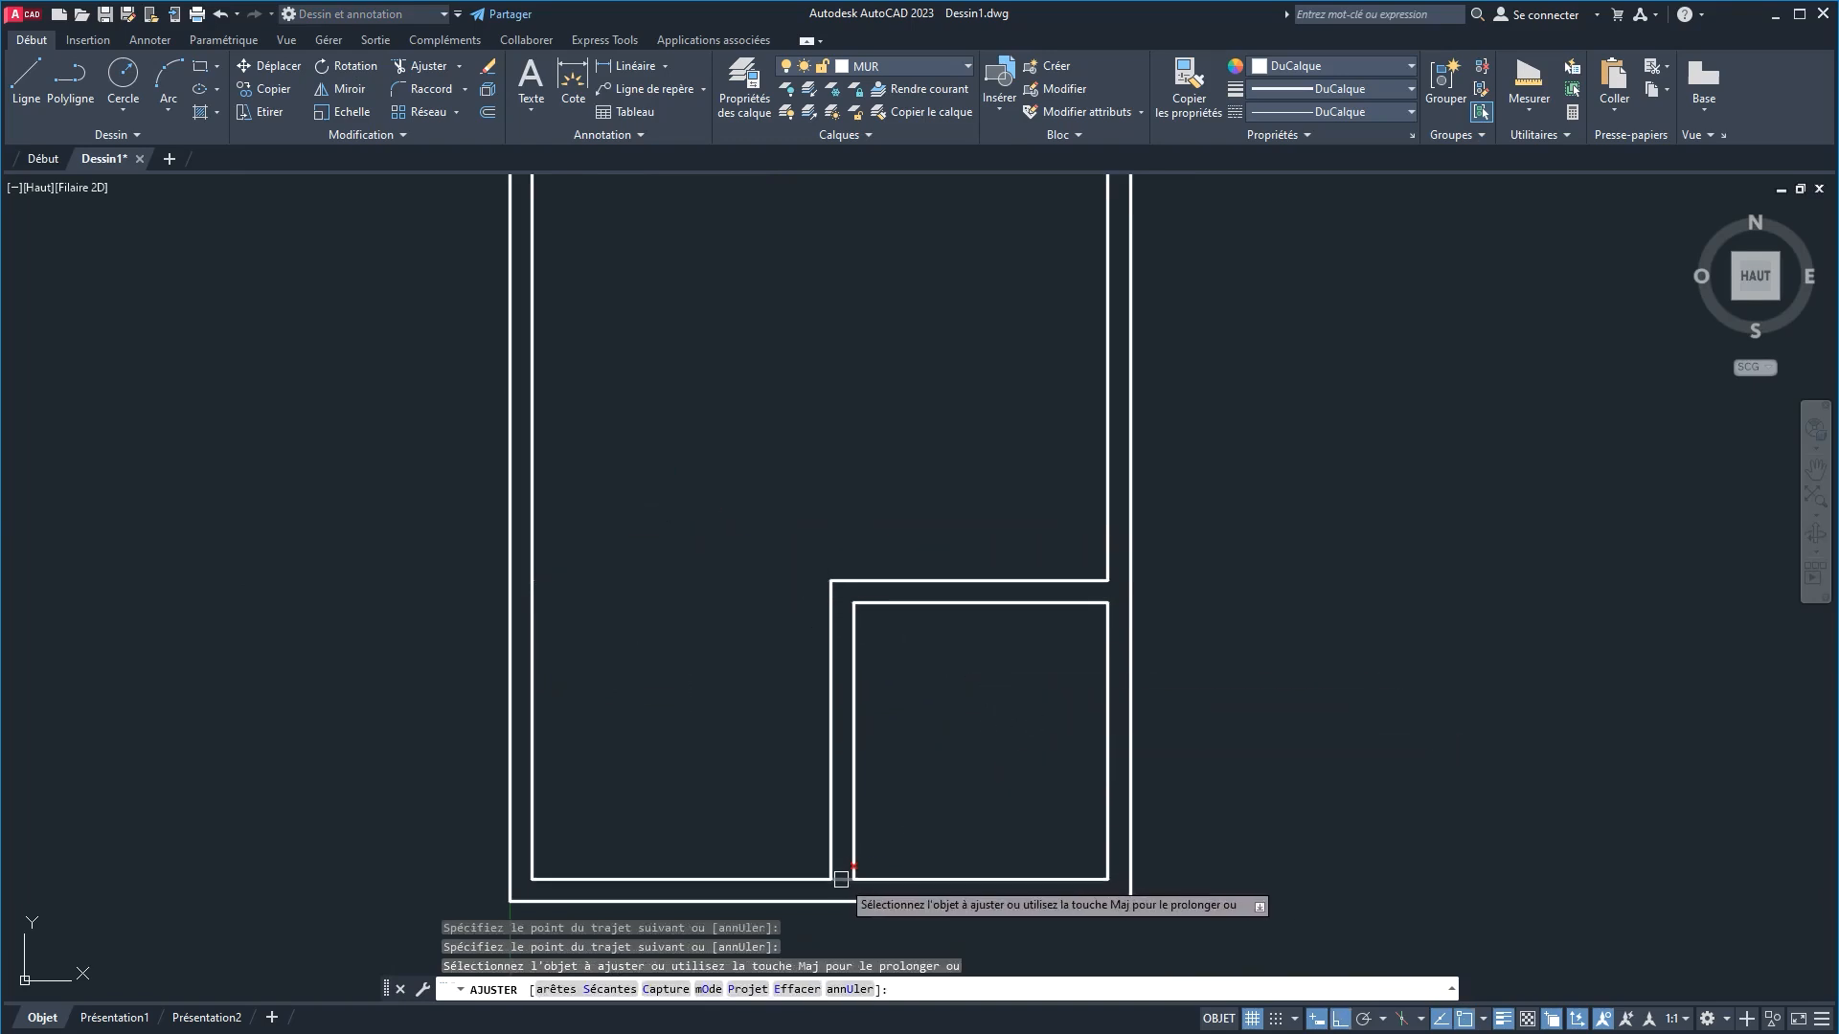
right_click(674, 527)
click(718, 543)
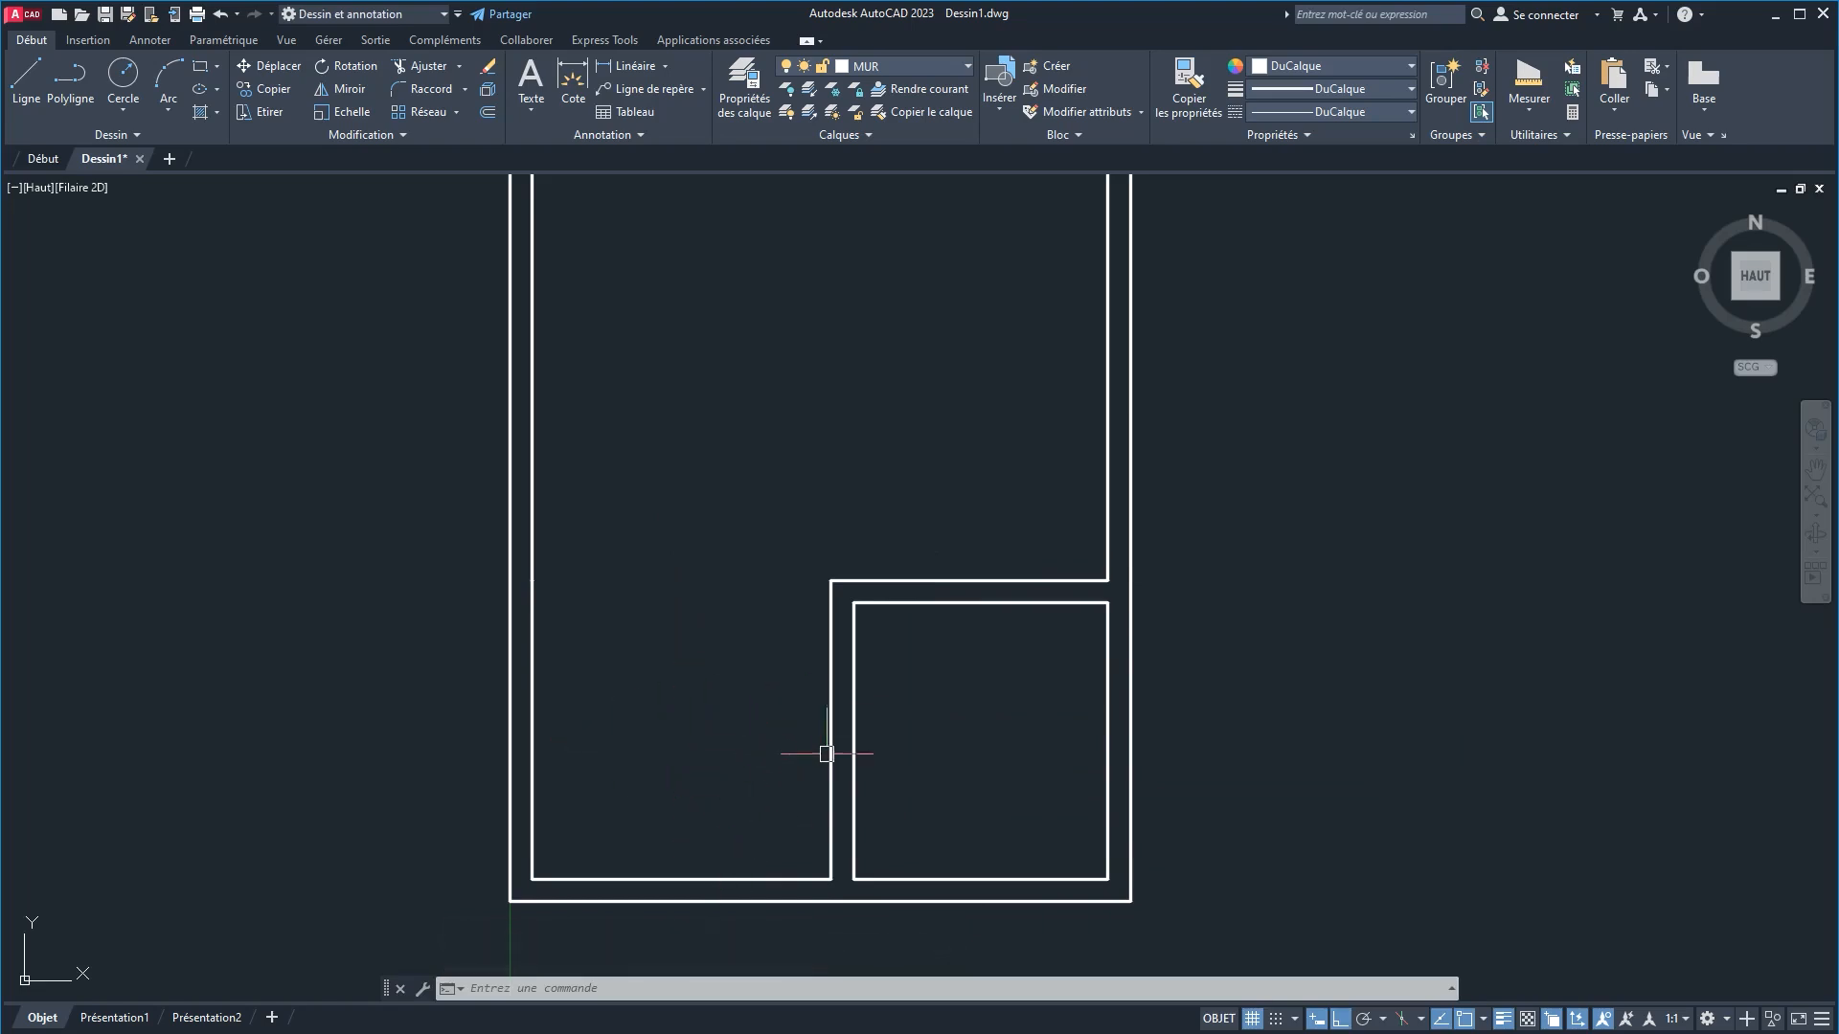
Step: Try copying the bottom inner wall line left of the partition 1.5 m upward, and undo the copy
mouse_move(837, 754)
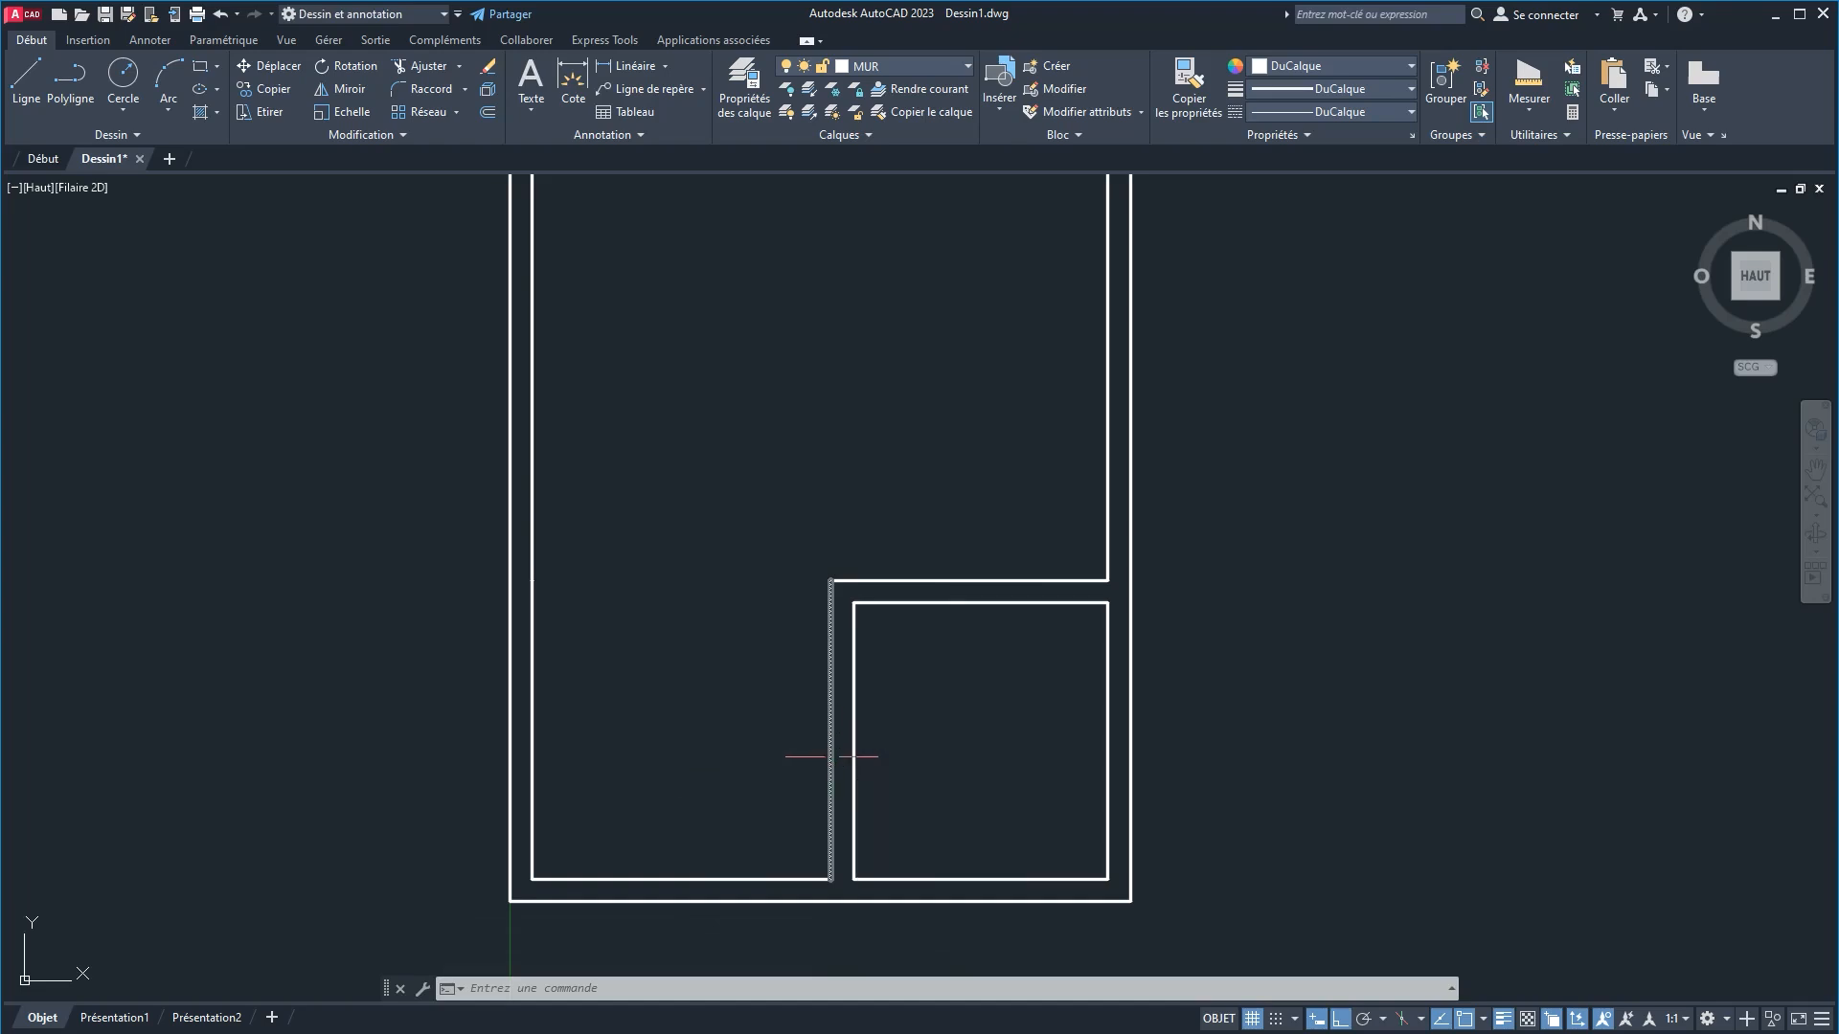
click(271, 88)
click(686, 871)
key(Return)
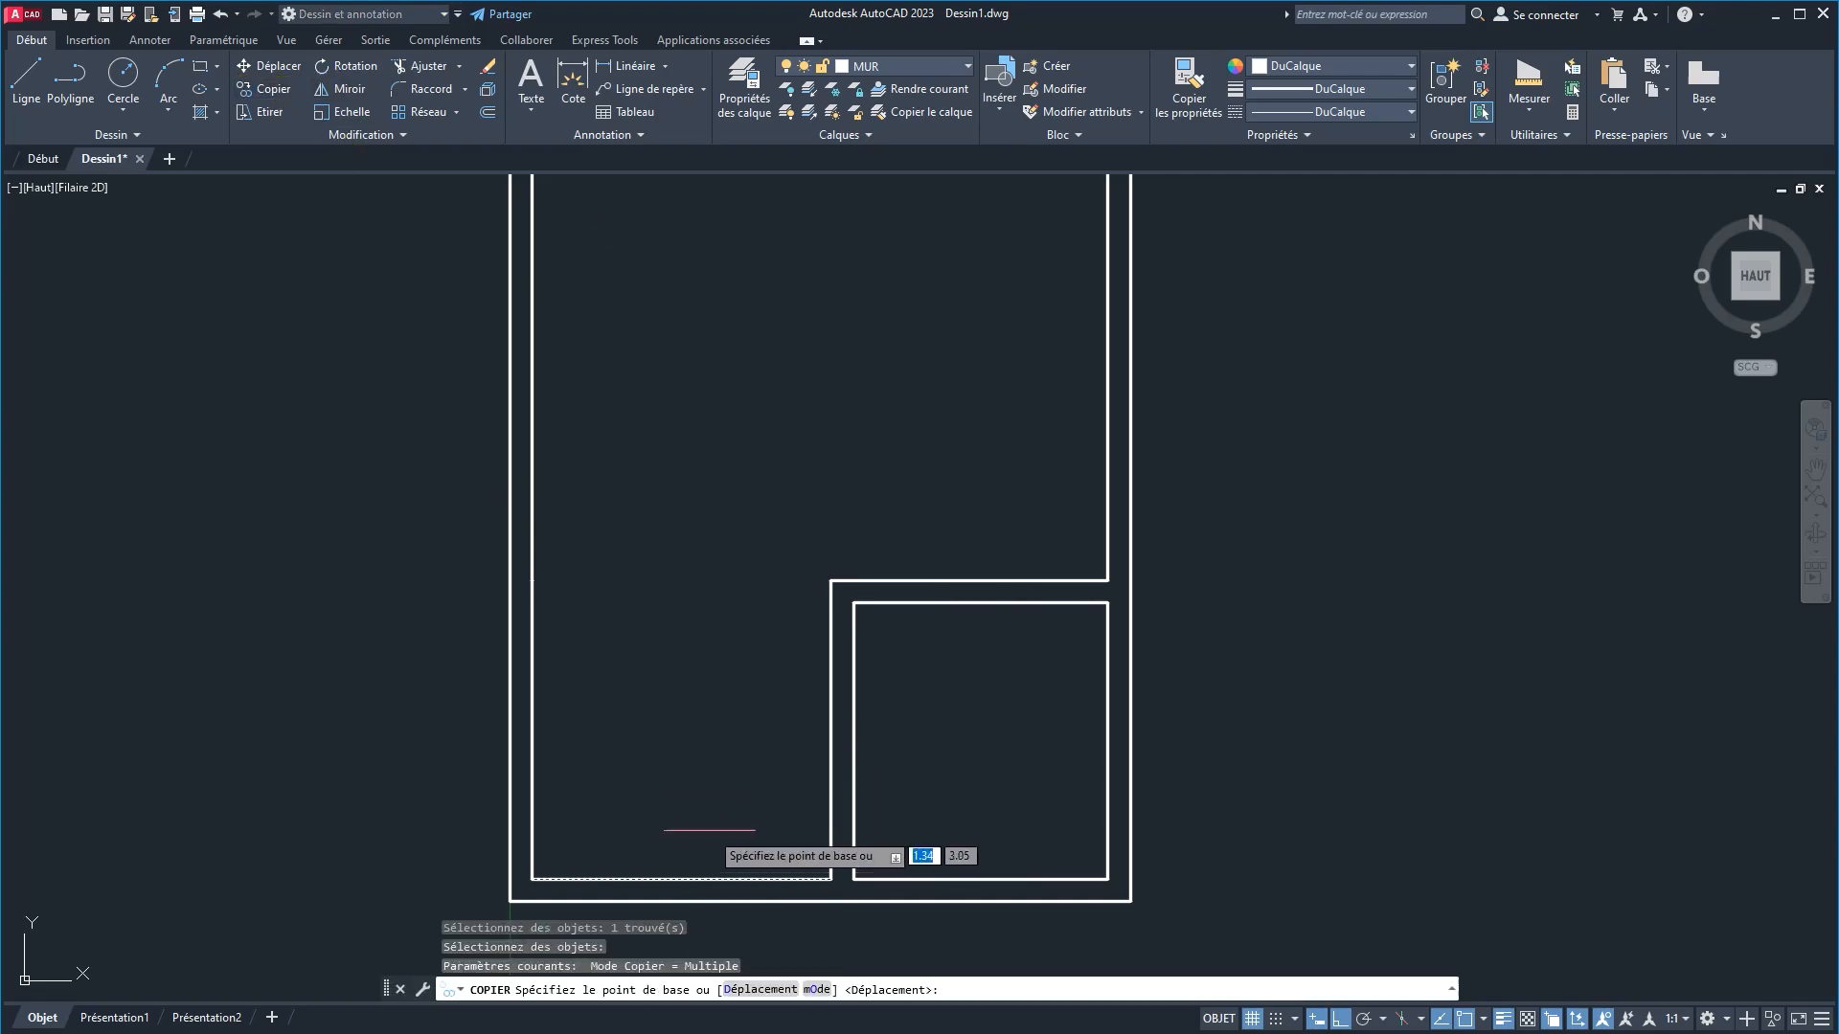
click(709, 838)
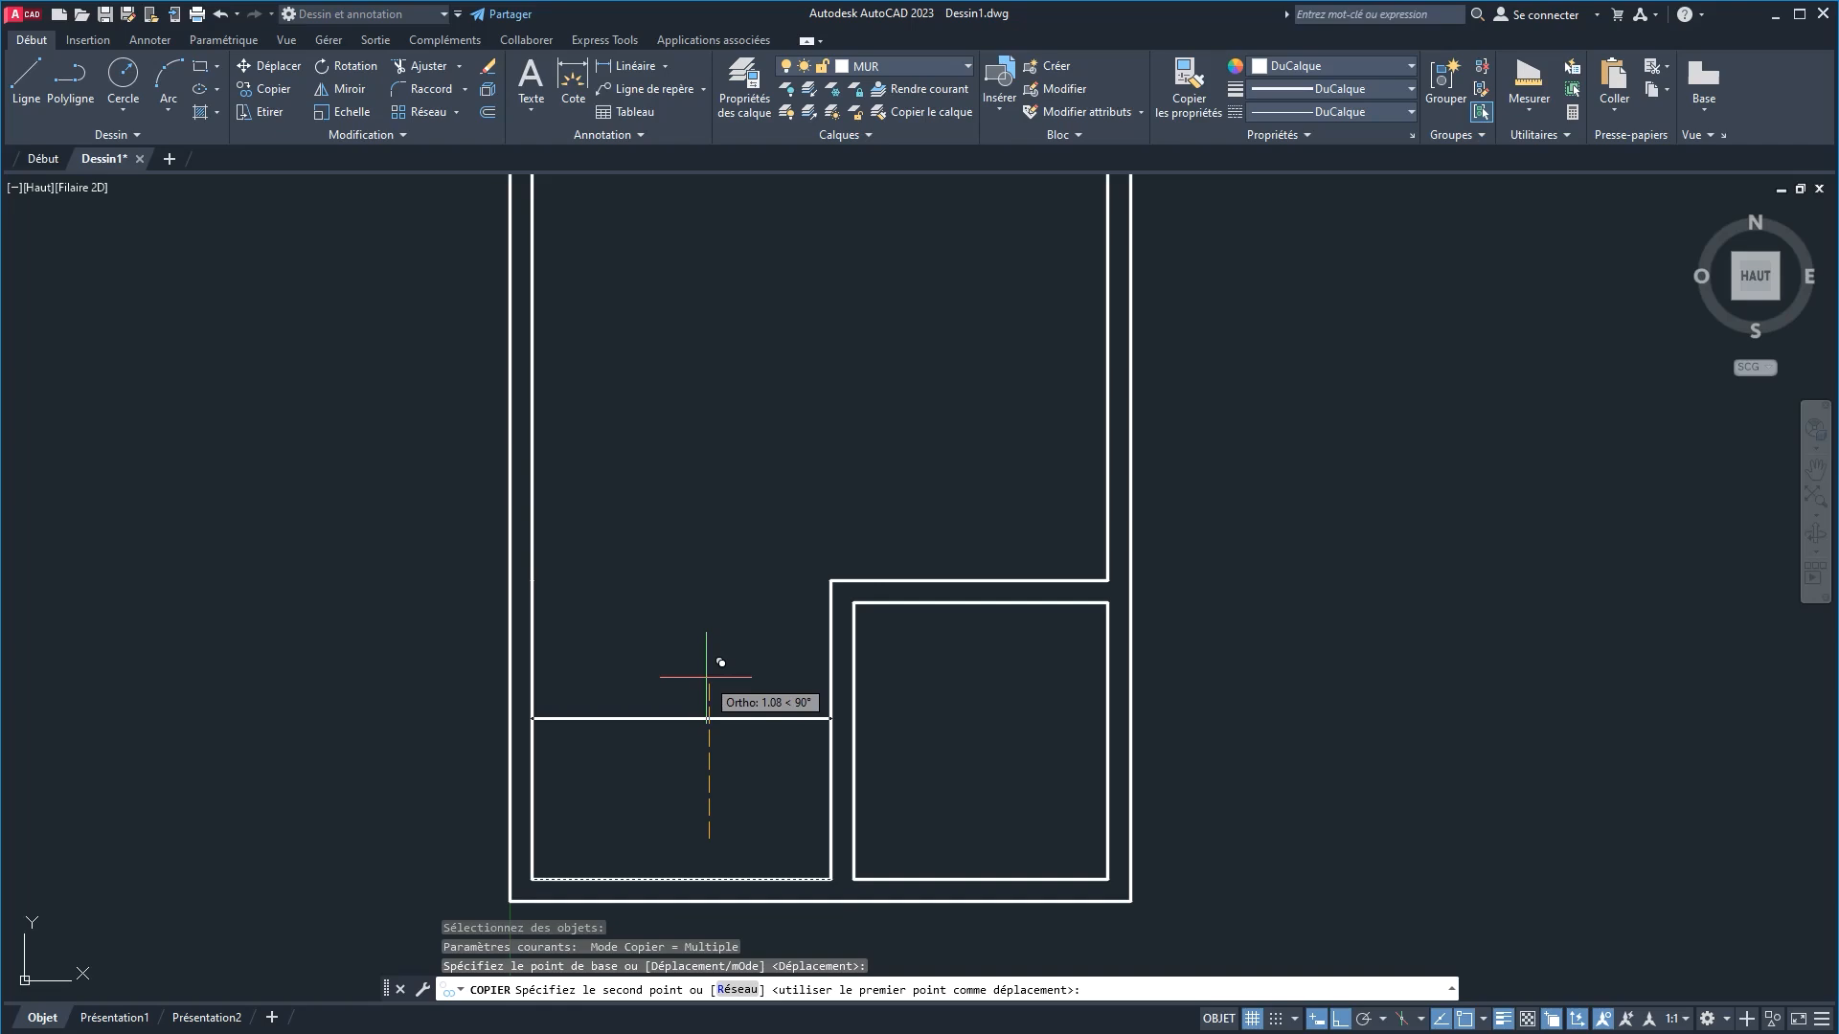
text(1.5)
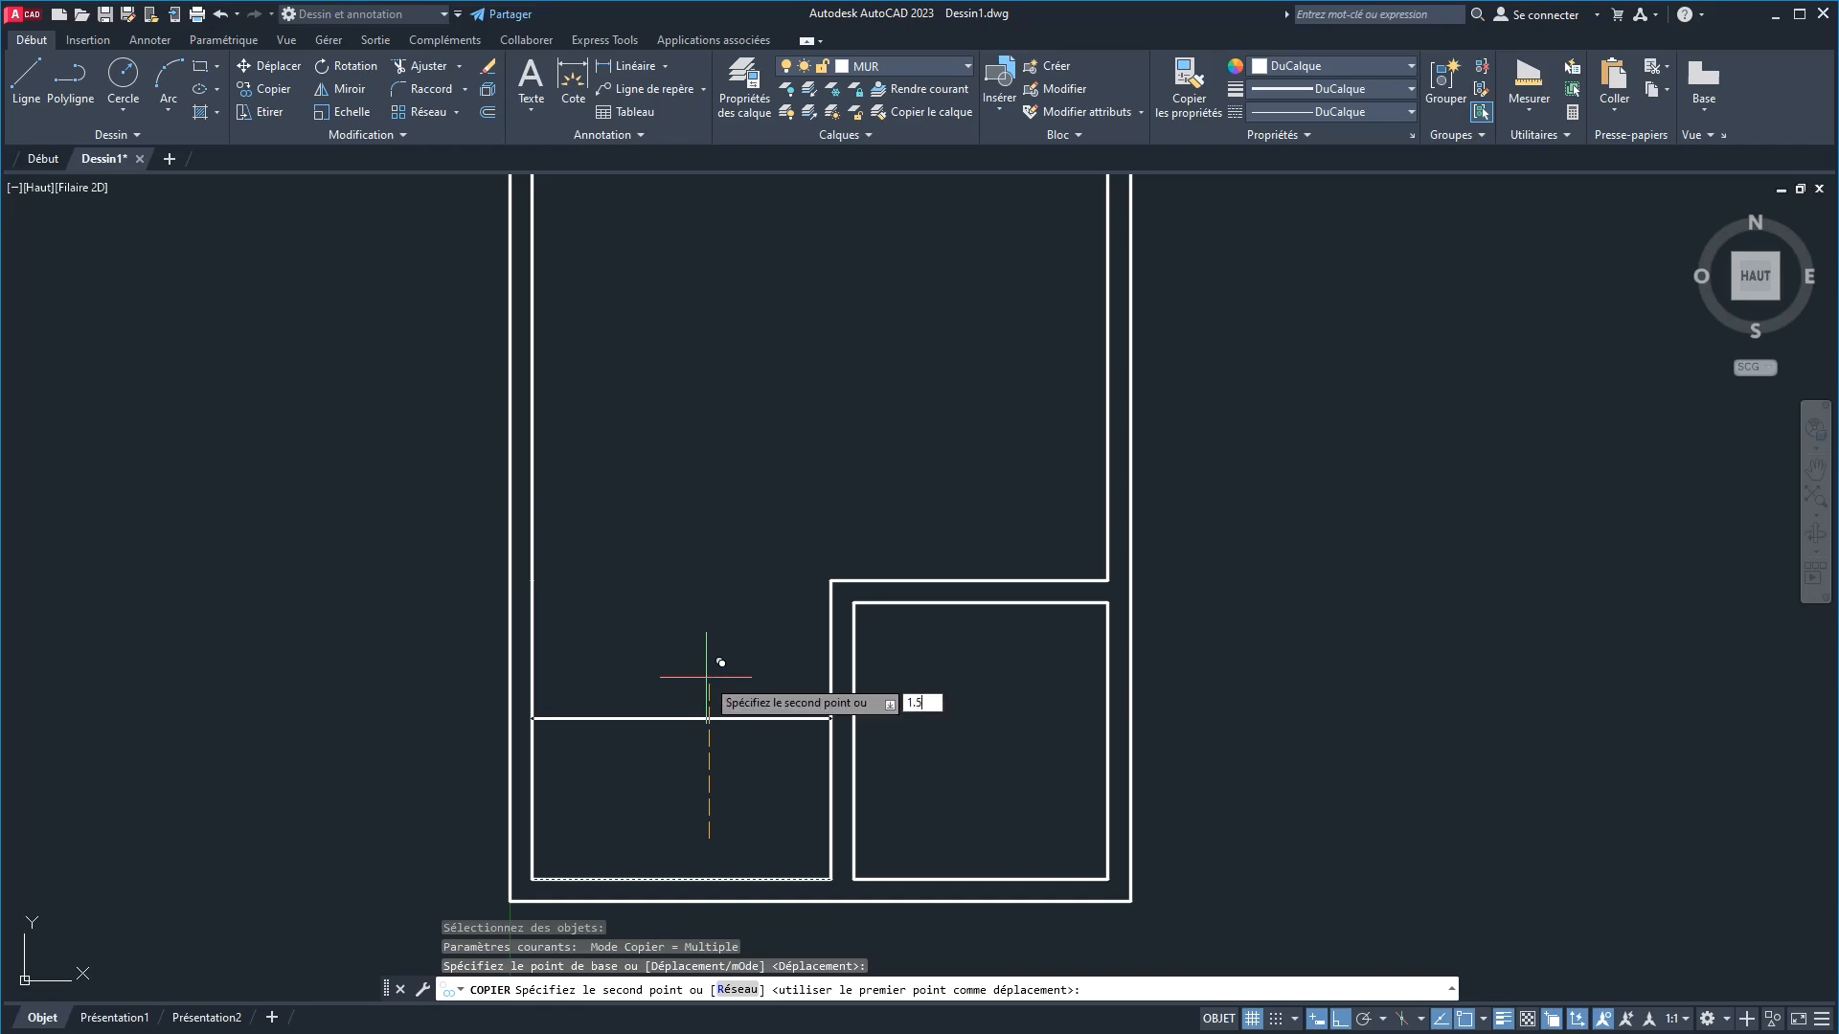
key(Return)
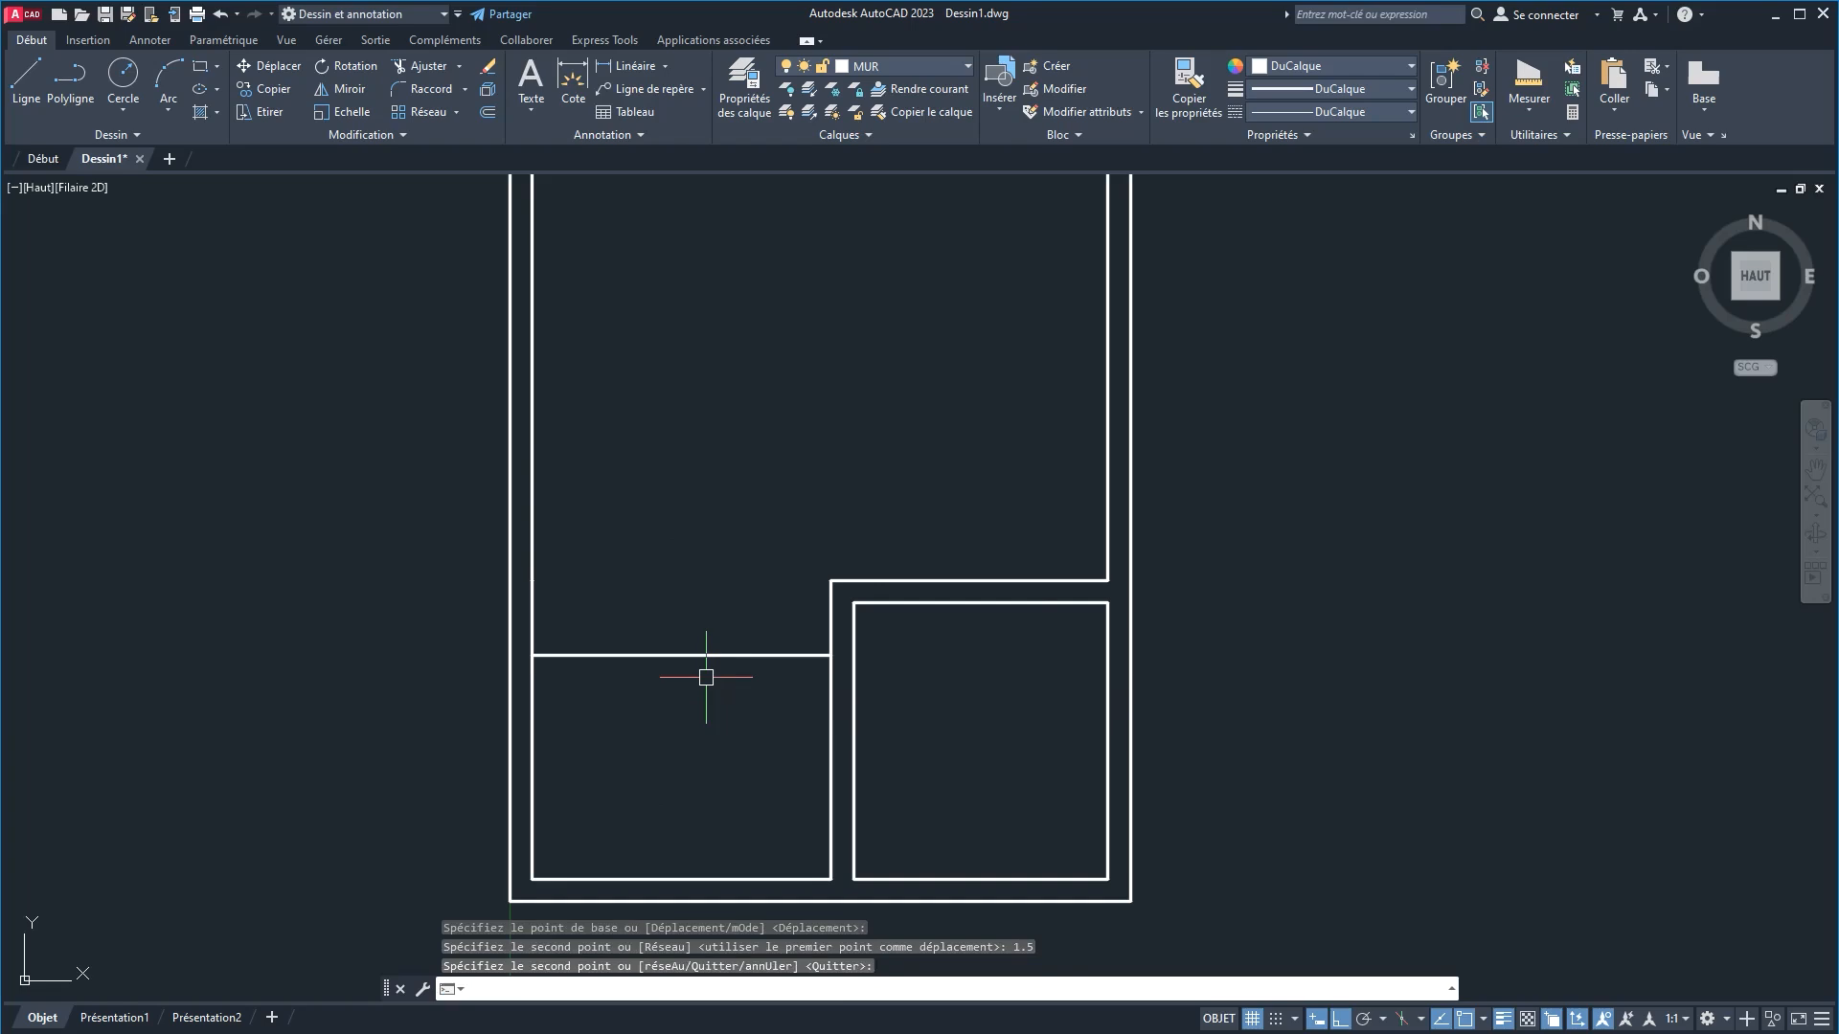
key(Return)
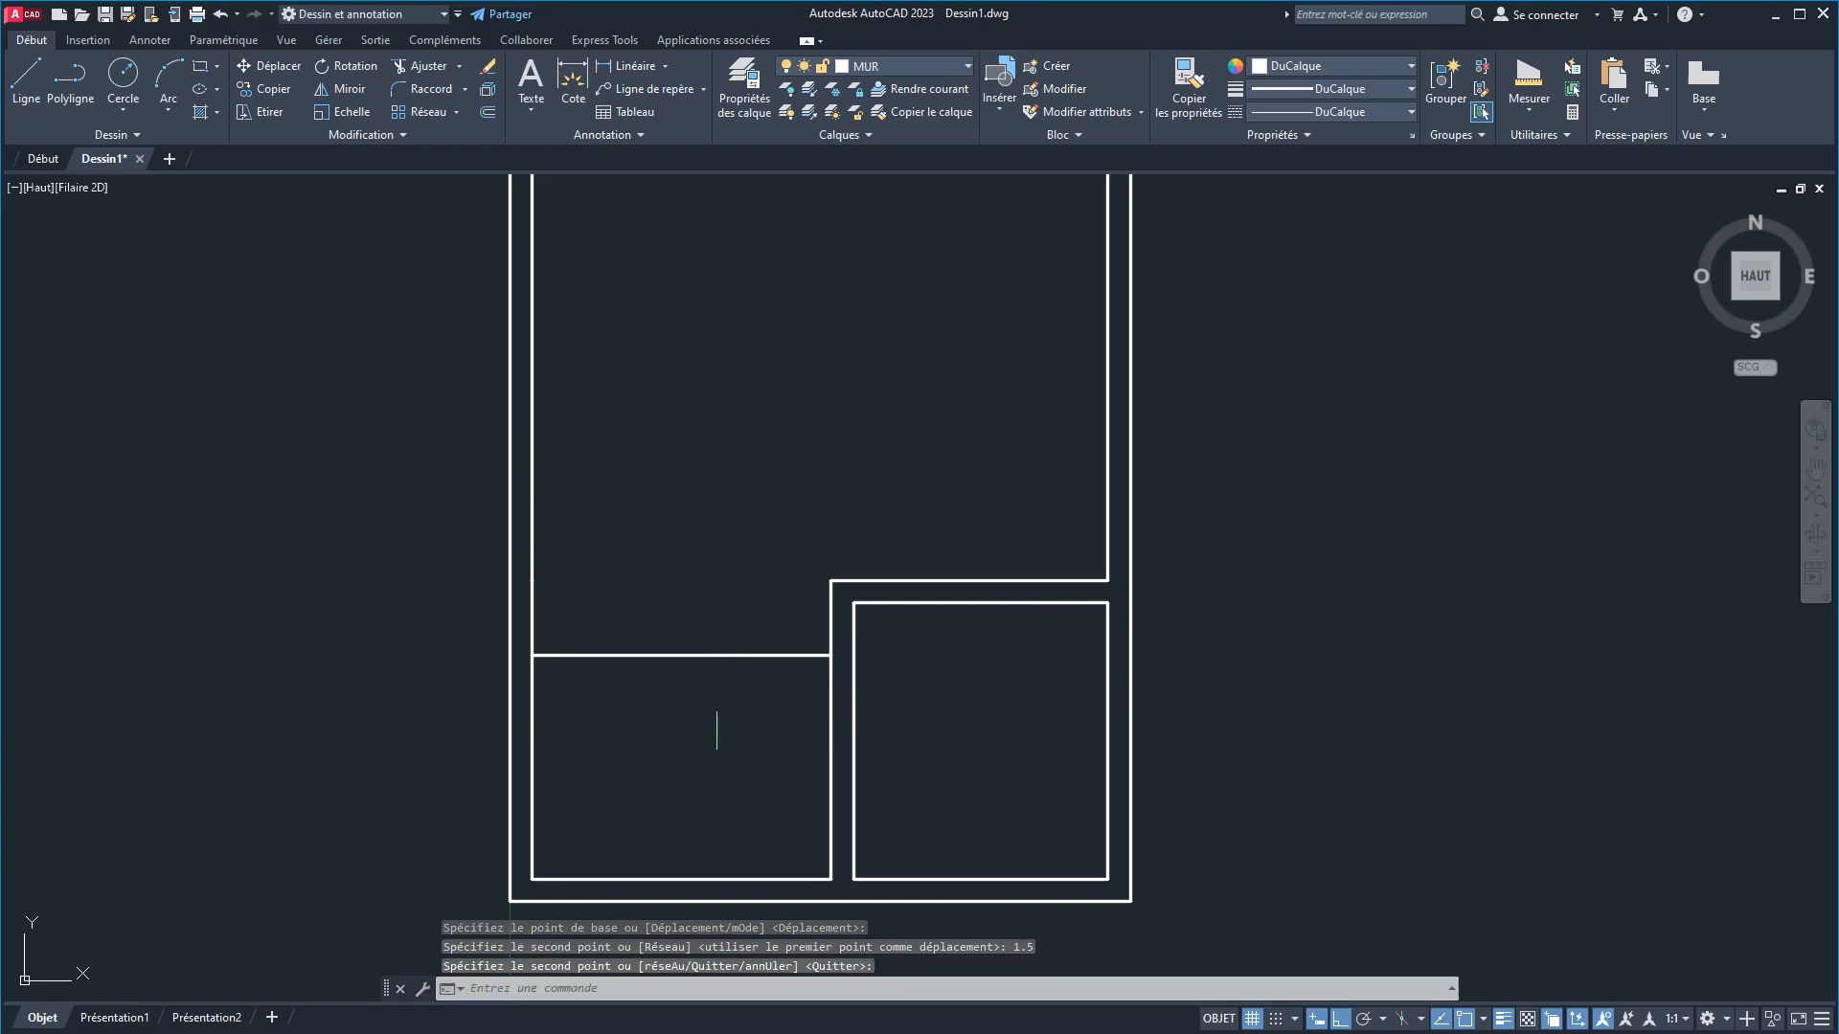
key(ctrl+z)
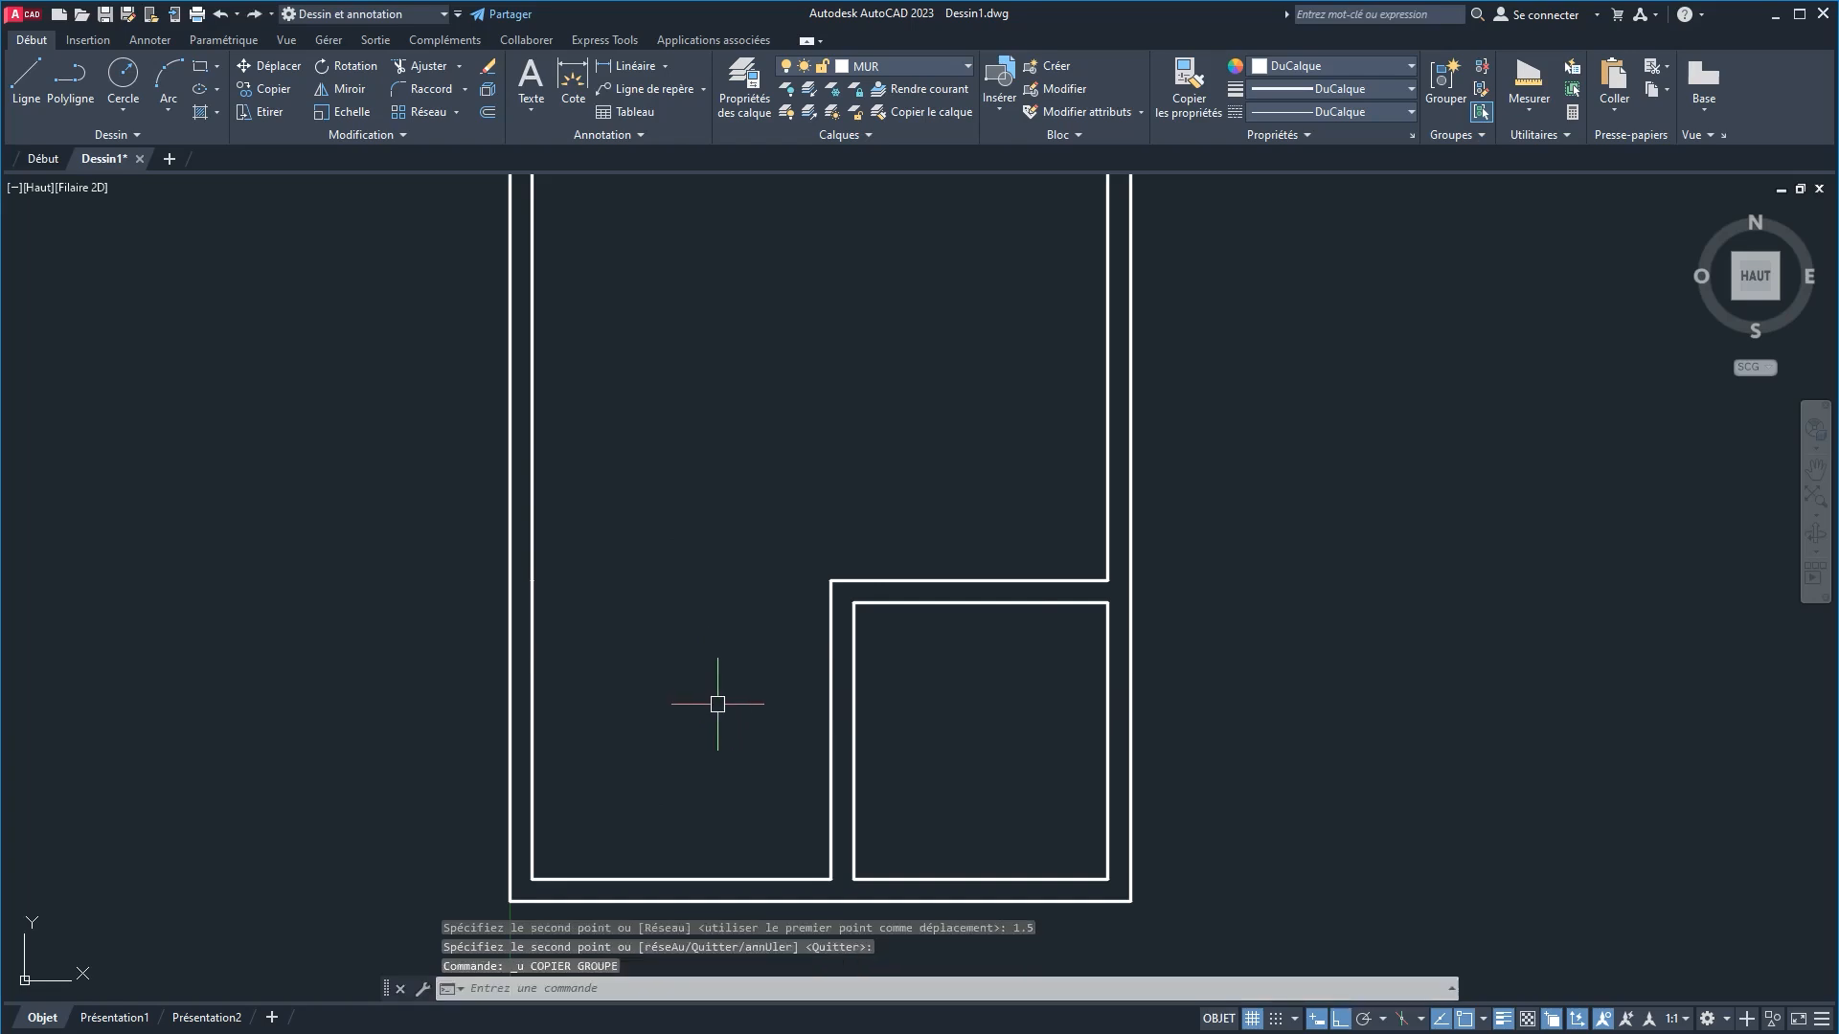
Step: Copy the bottom inner wall line left of the vertical partition 1 m upward
click(260, 88)
click(689, 873)
key(Return)
click(693, 813)
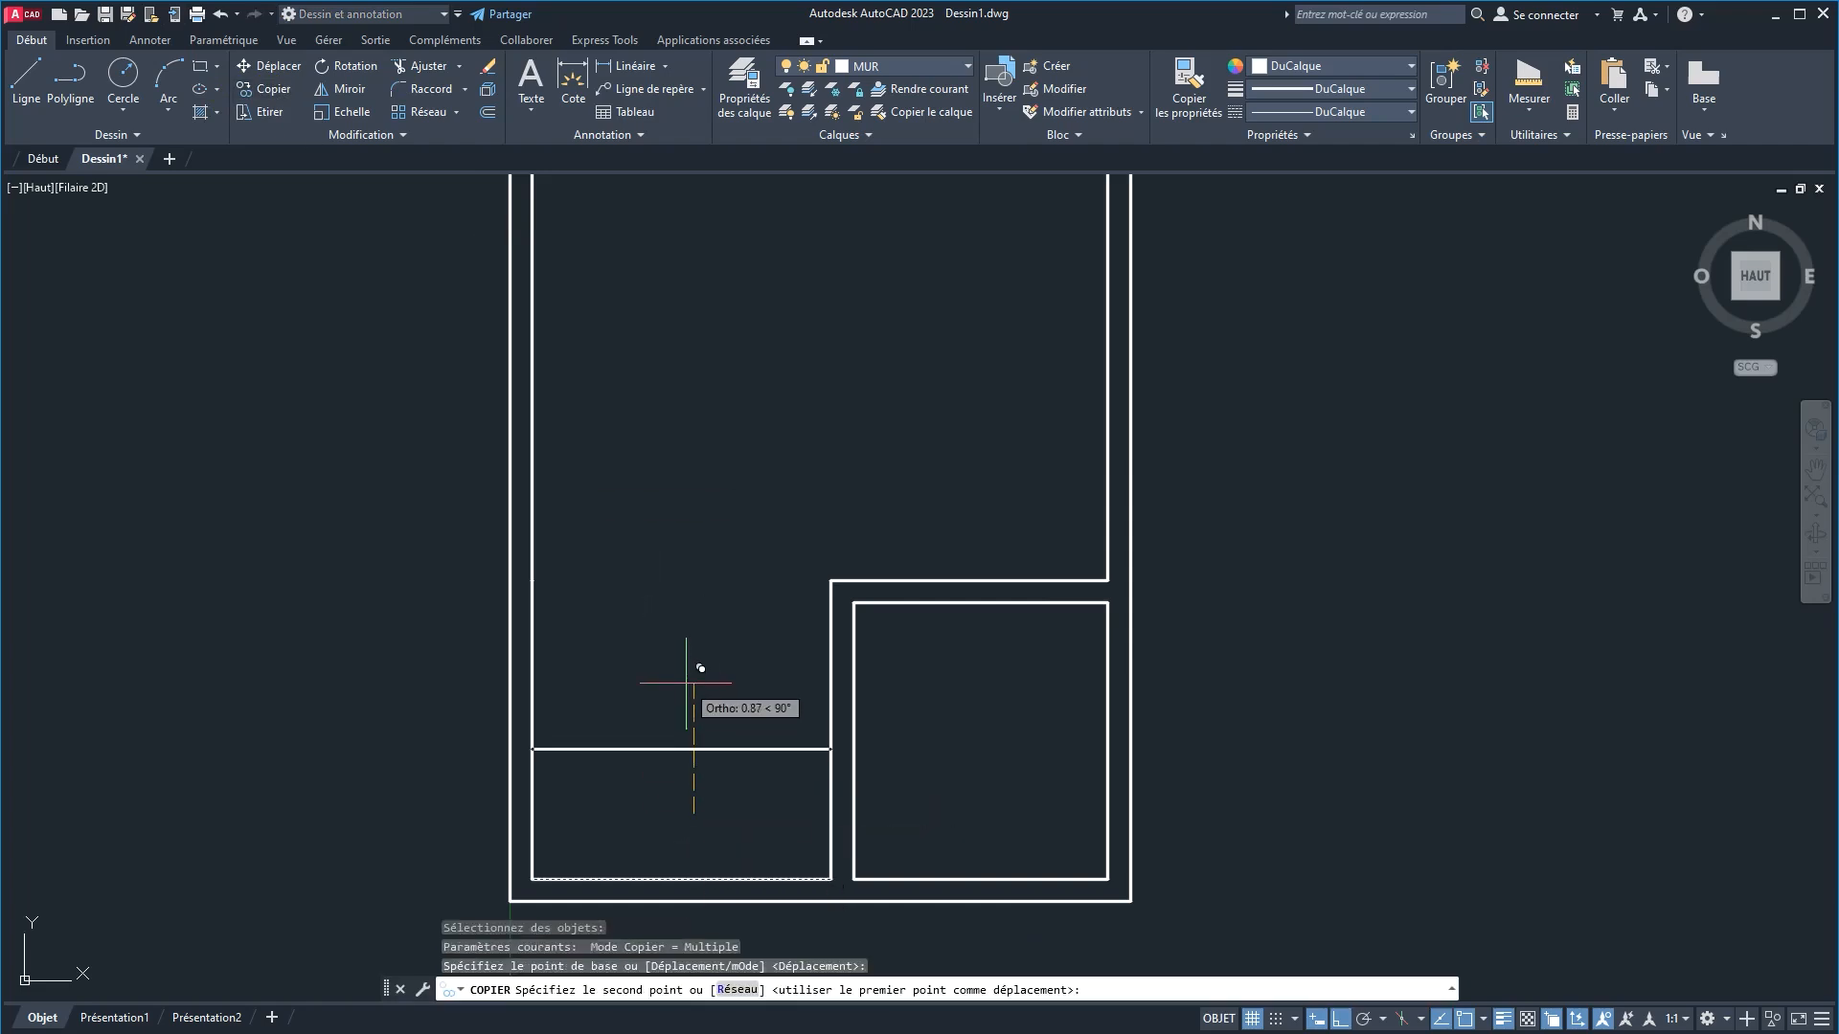
text(1)
key(Return)
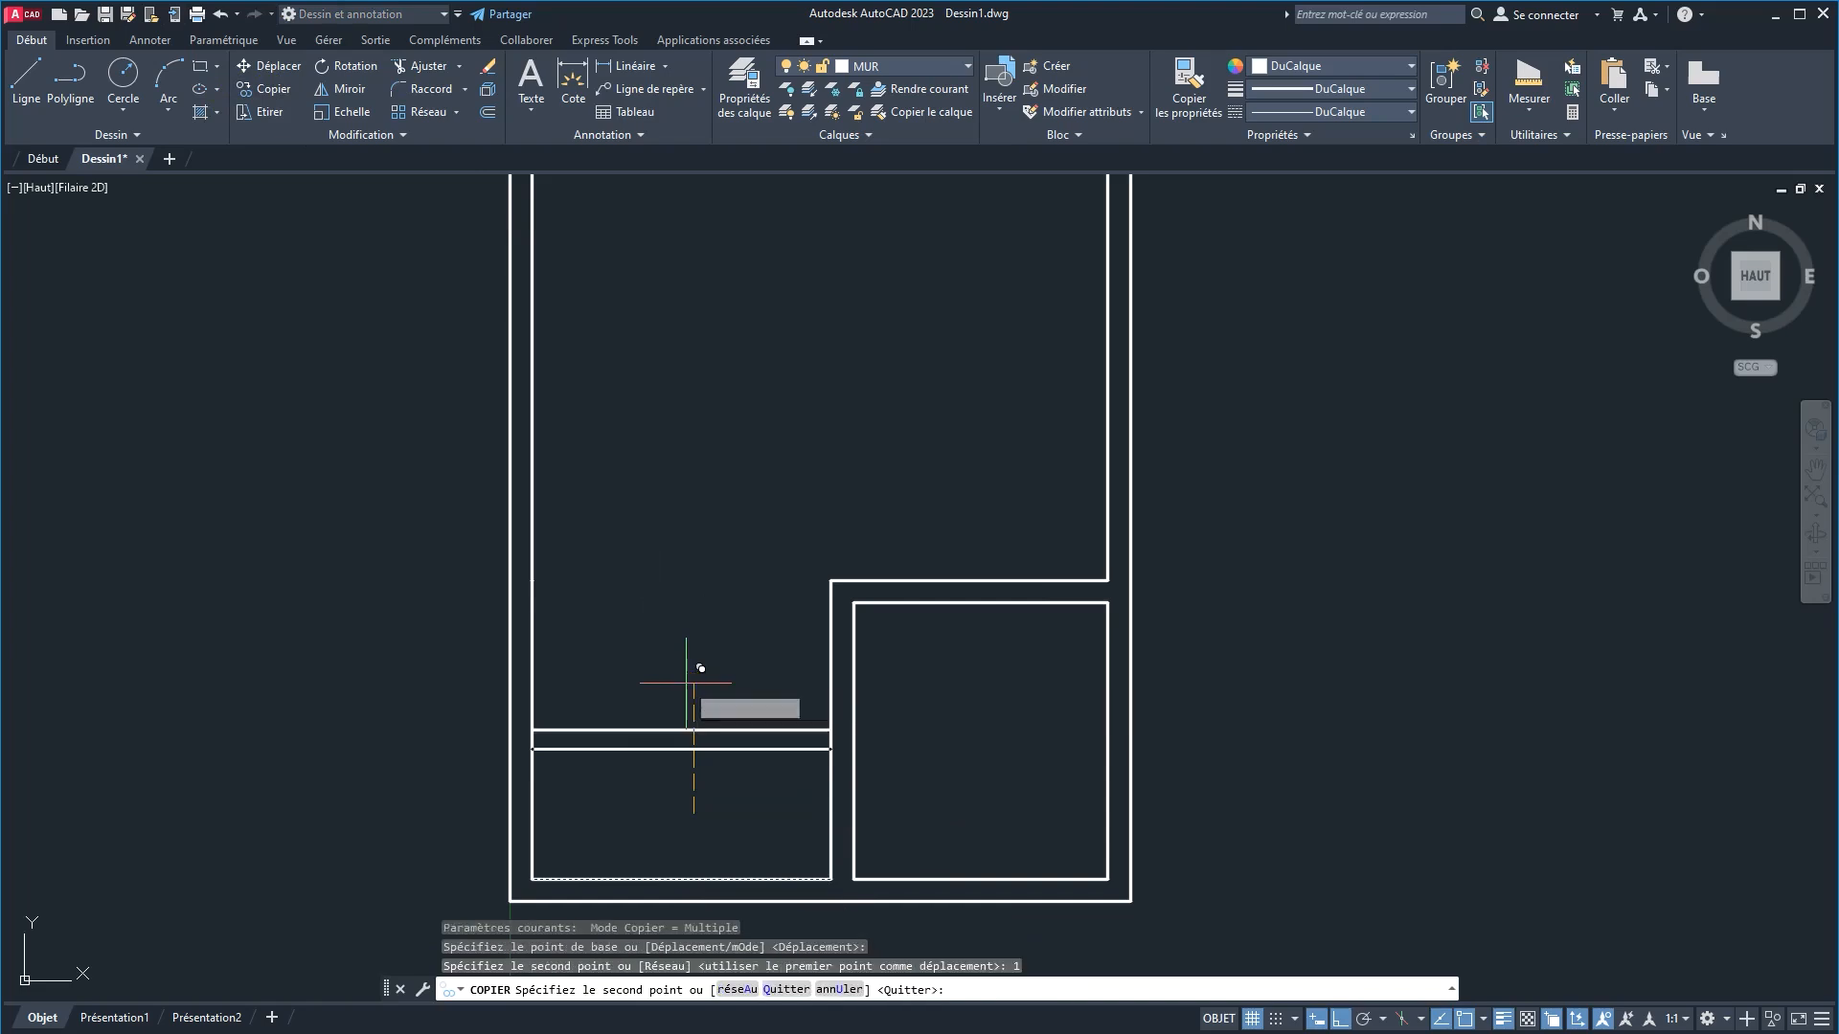
key(Return)
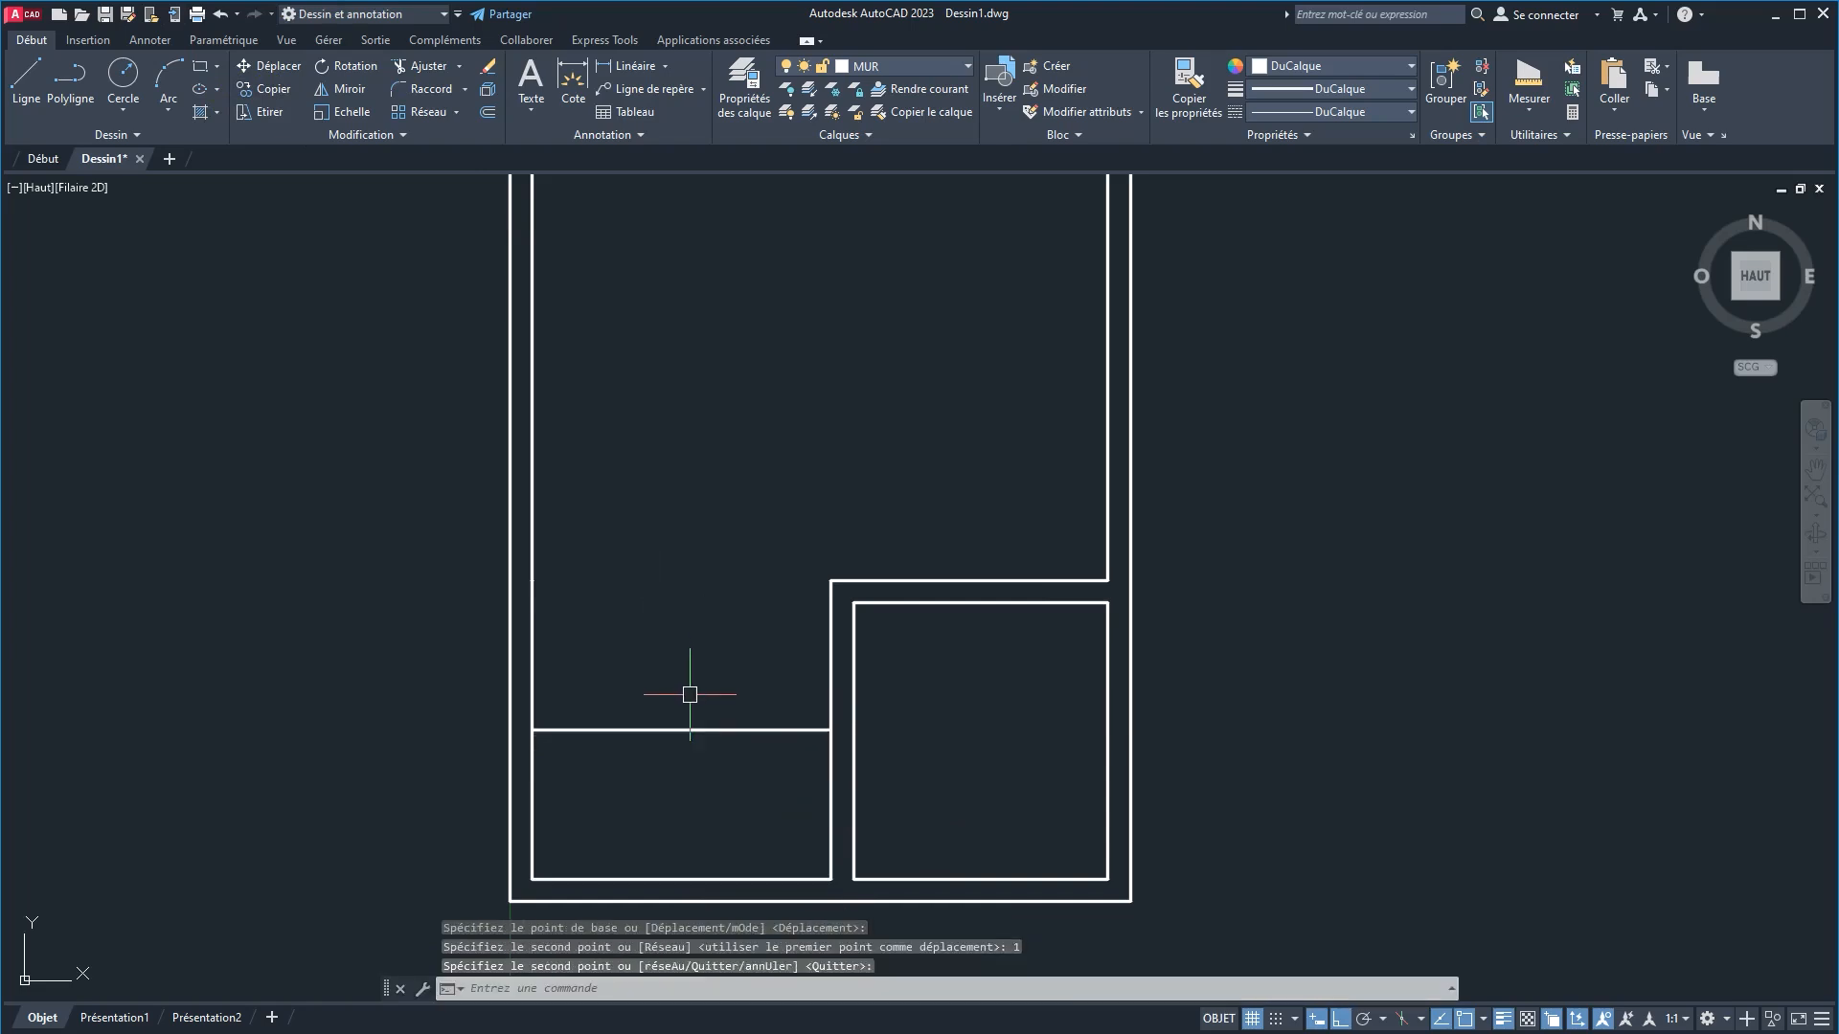
Step: Copy the new horizontal line 0.15 m upward to form the other face of the wall
key(Return)
click(684, 731)
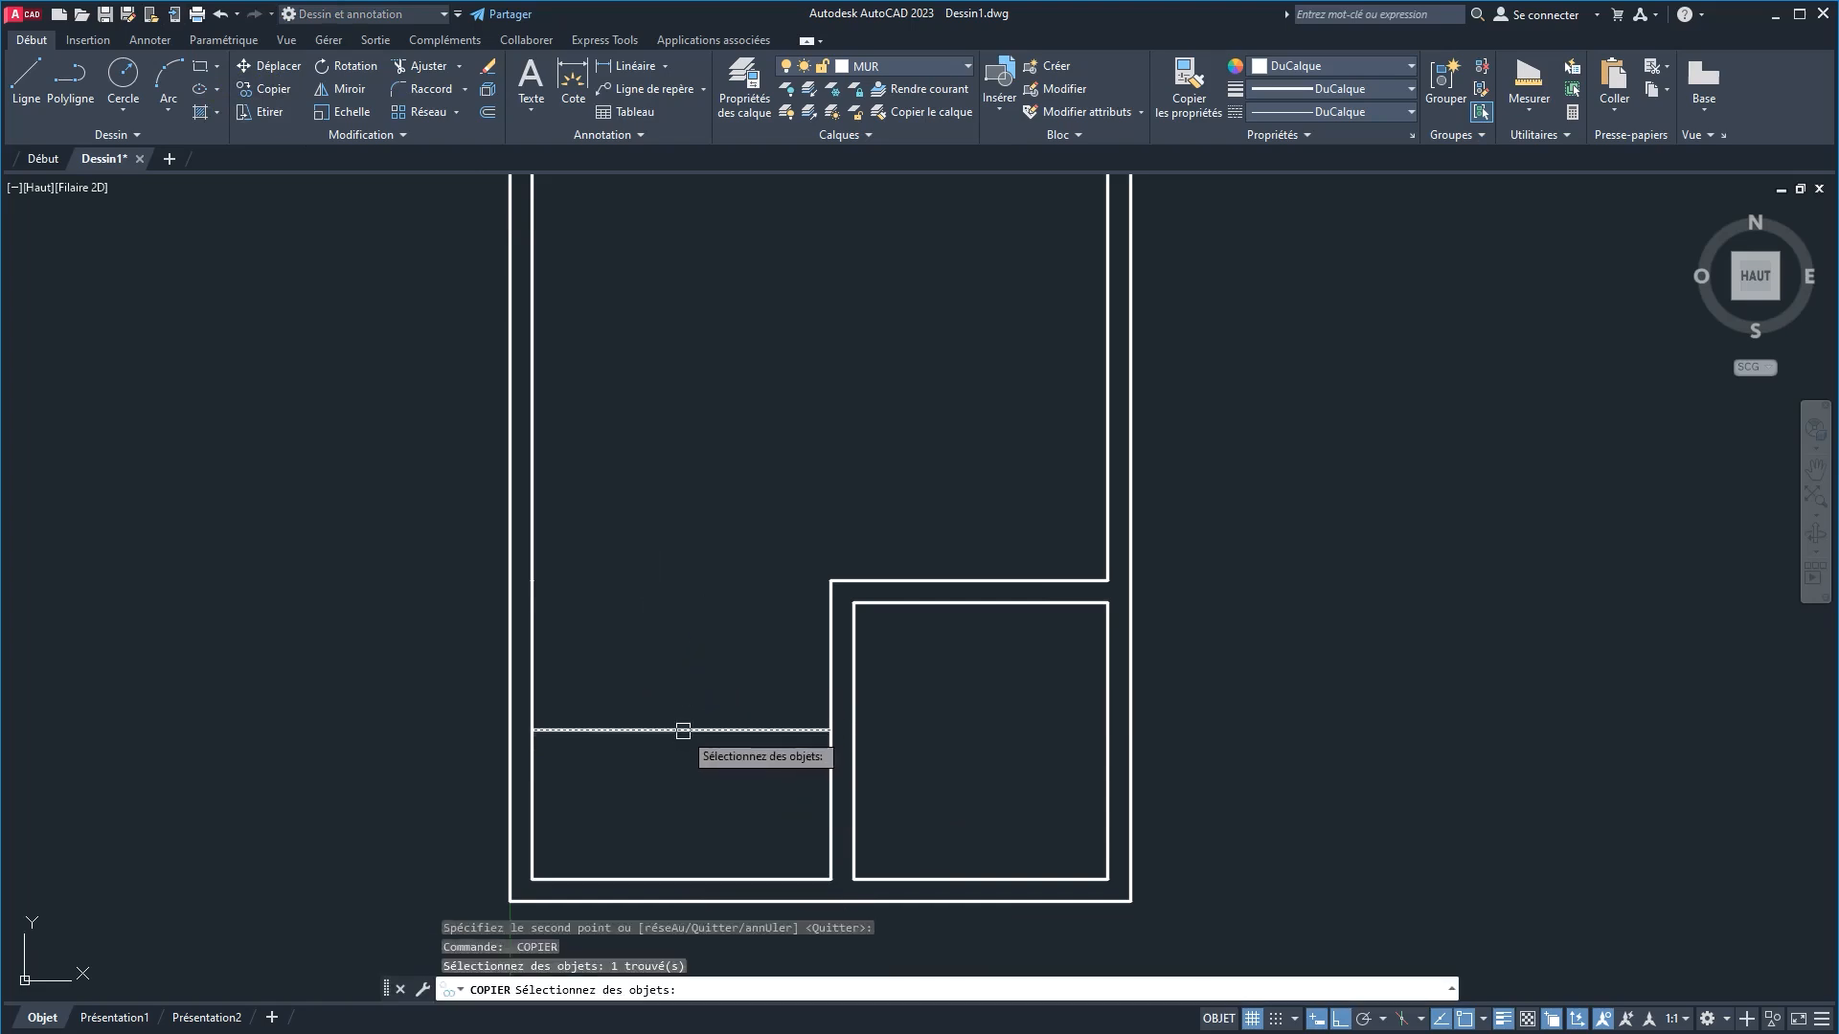
key(Return)
click(700, 665)
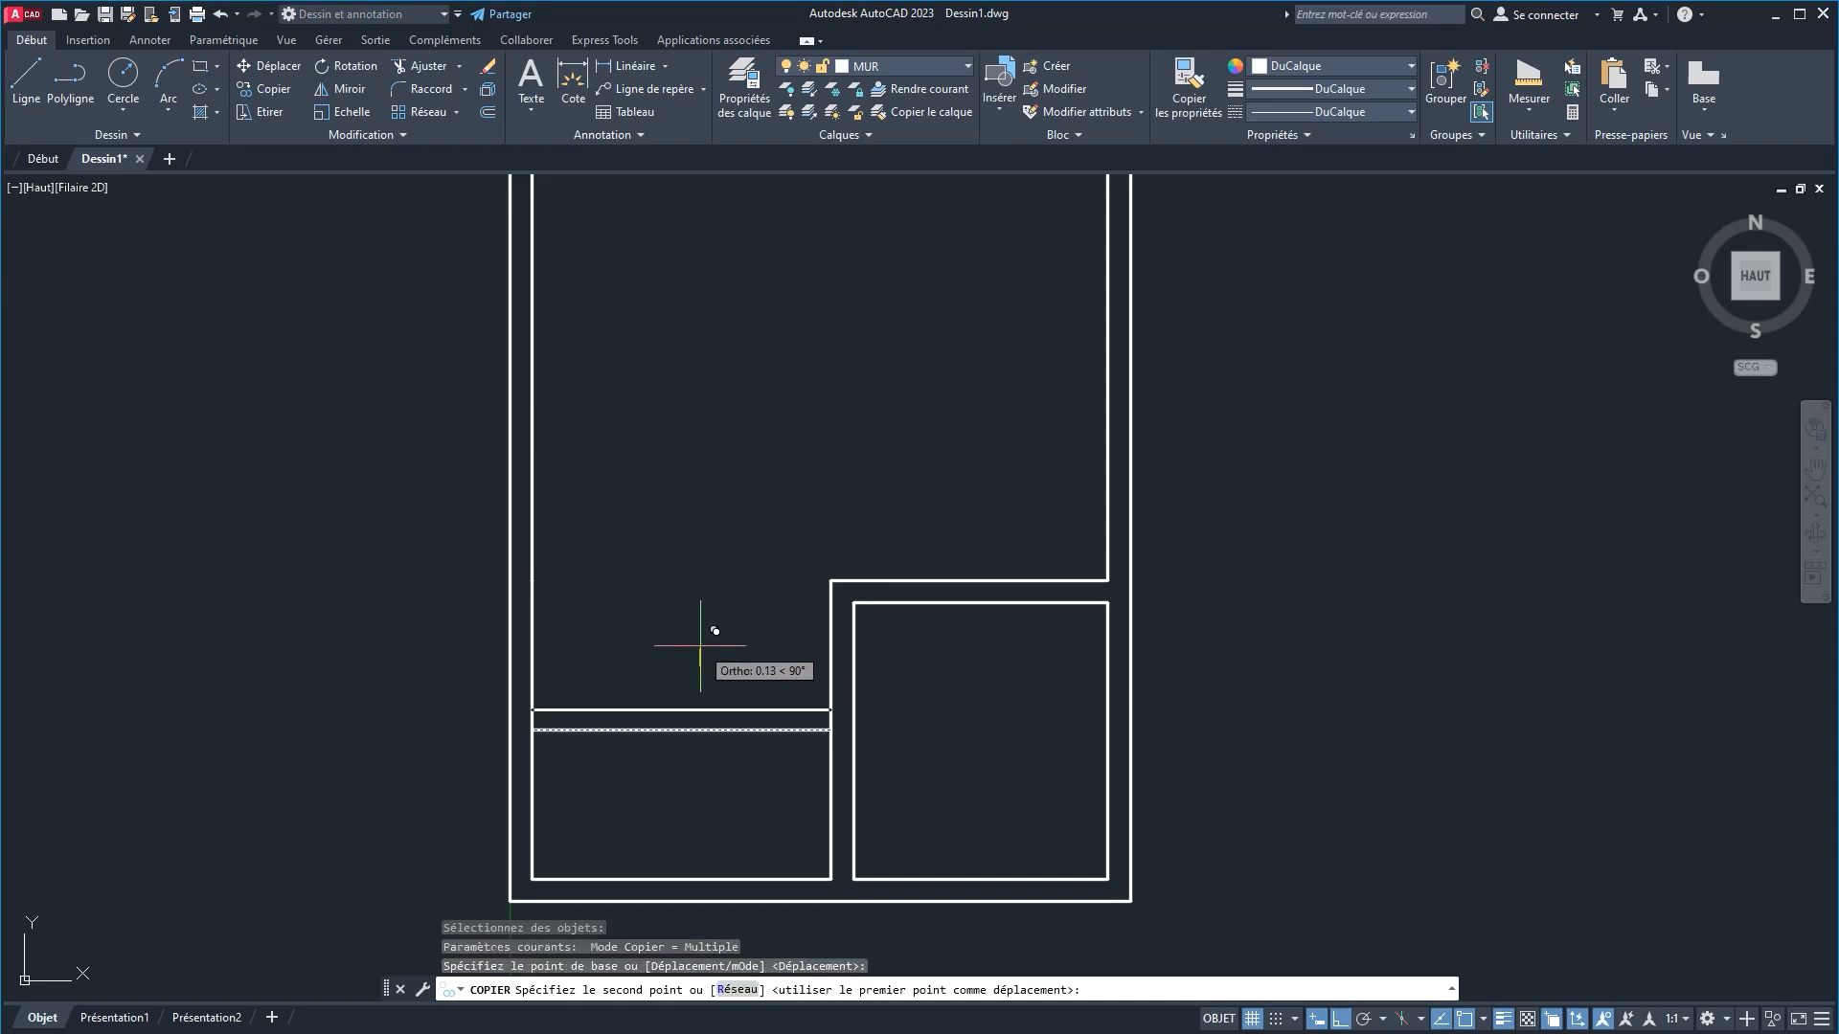
text(.15)
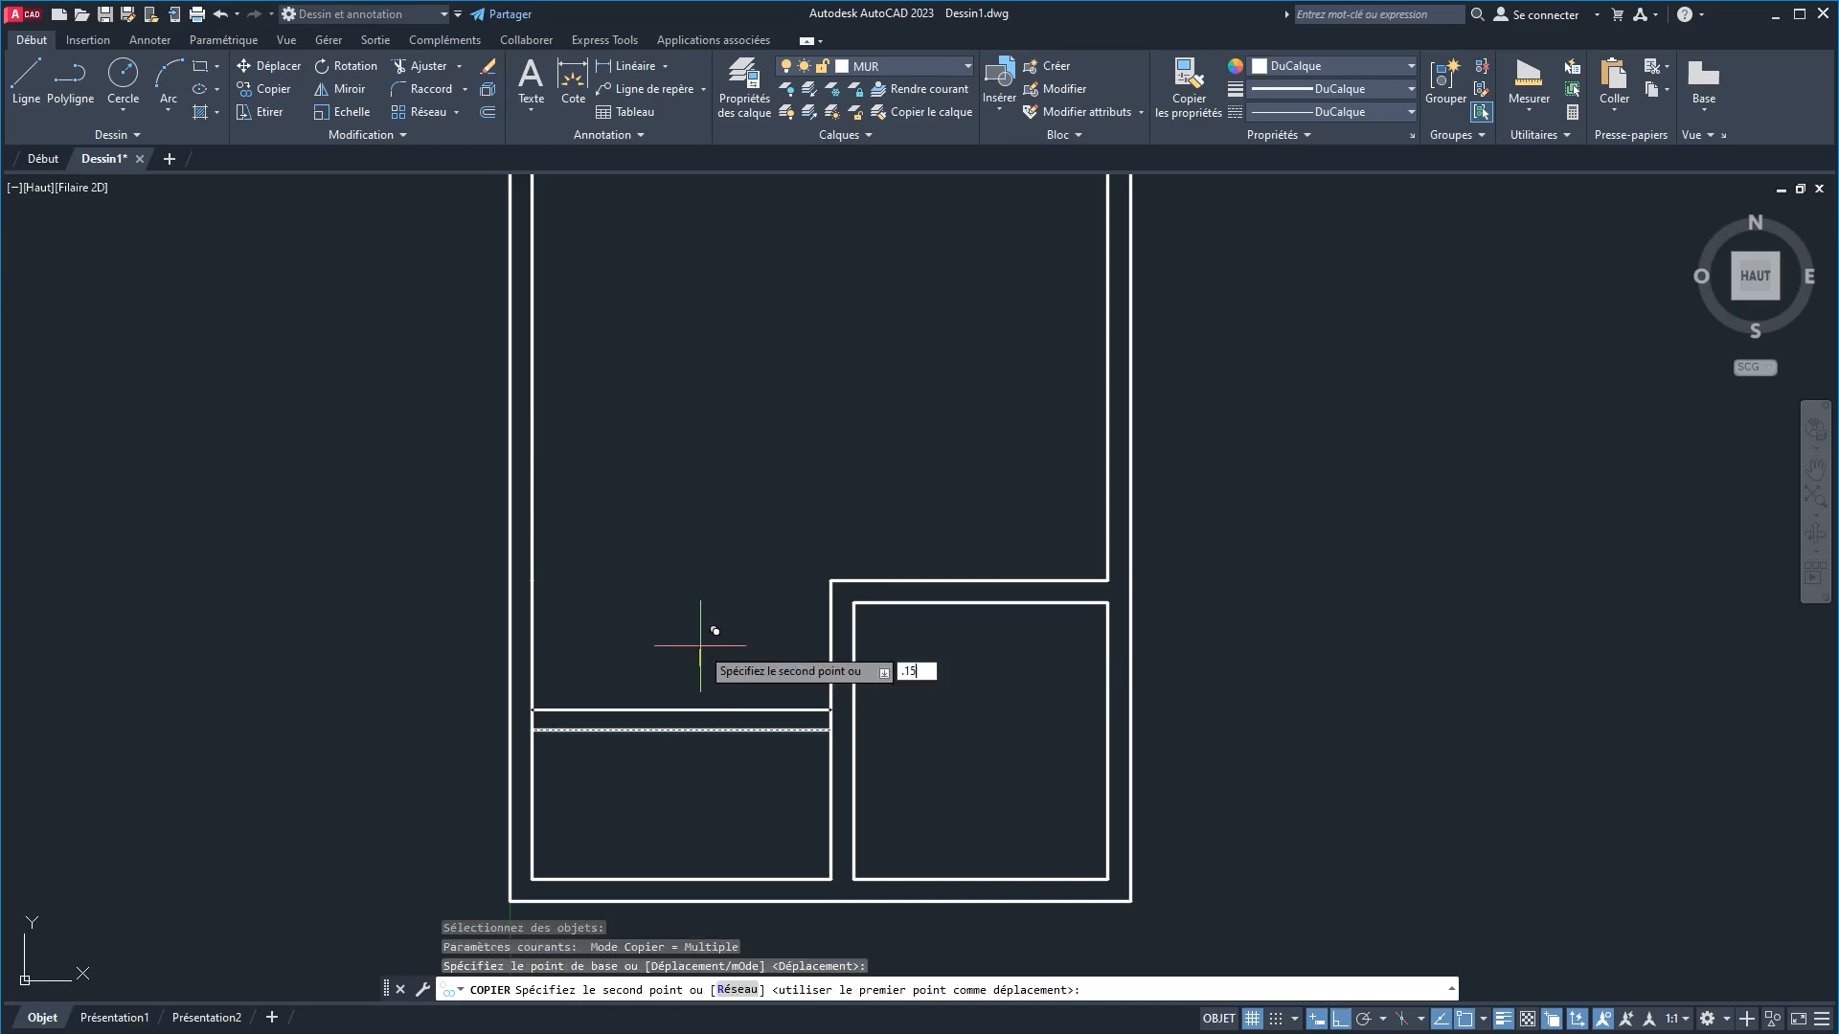
key(Return)
key(Return)
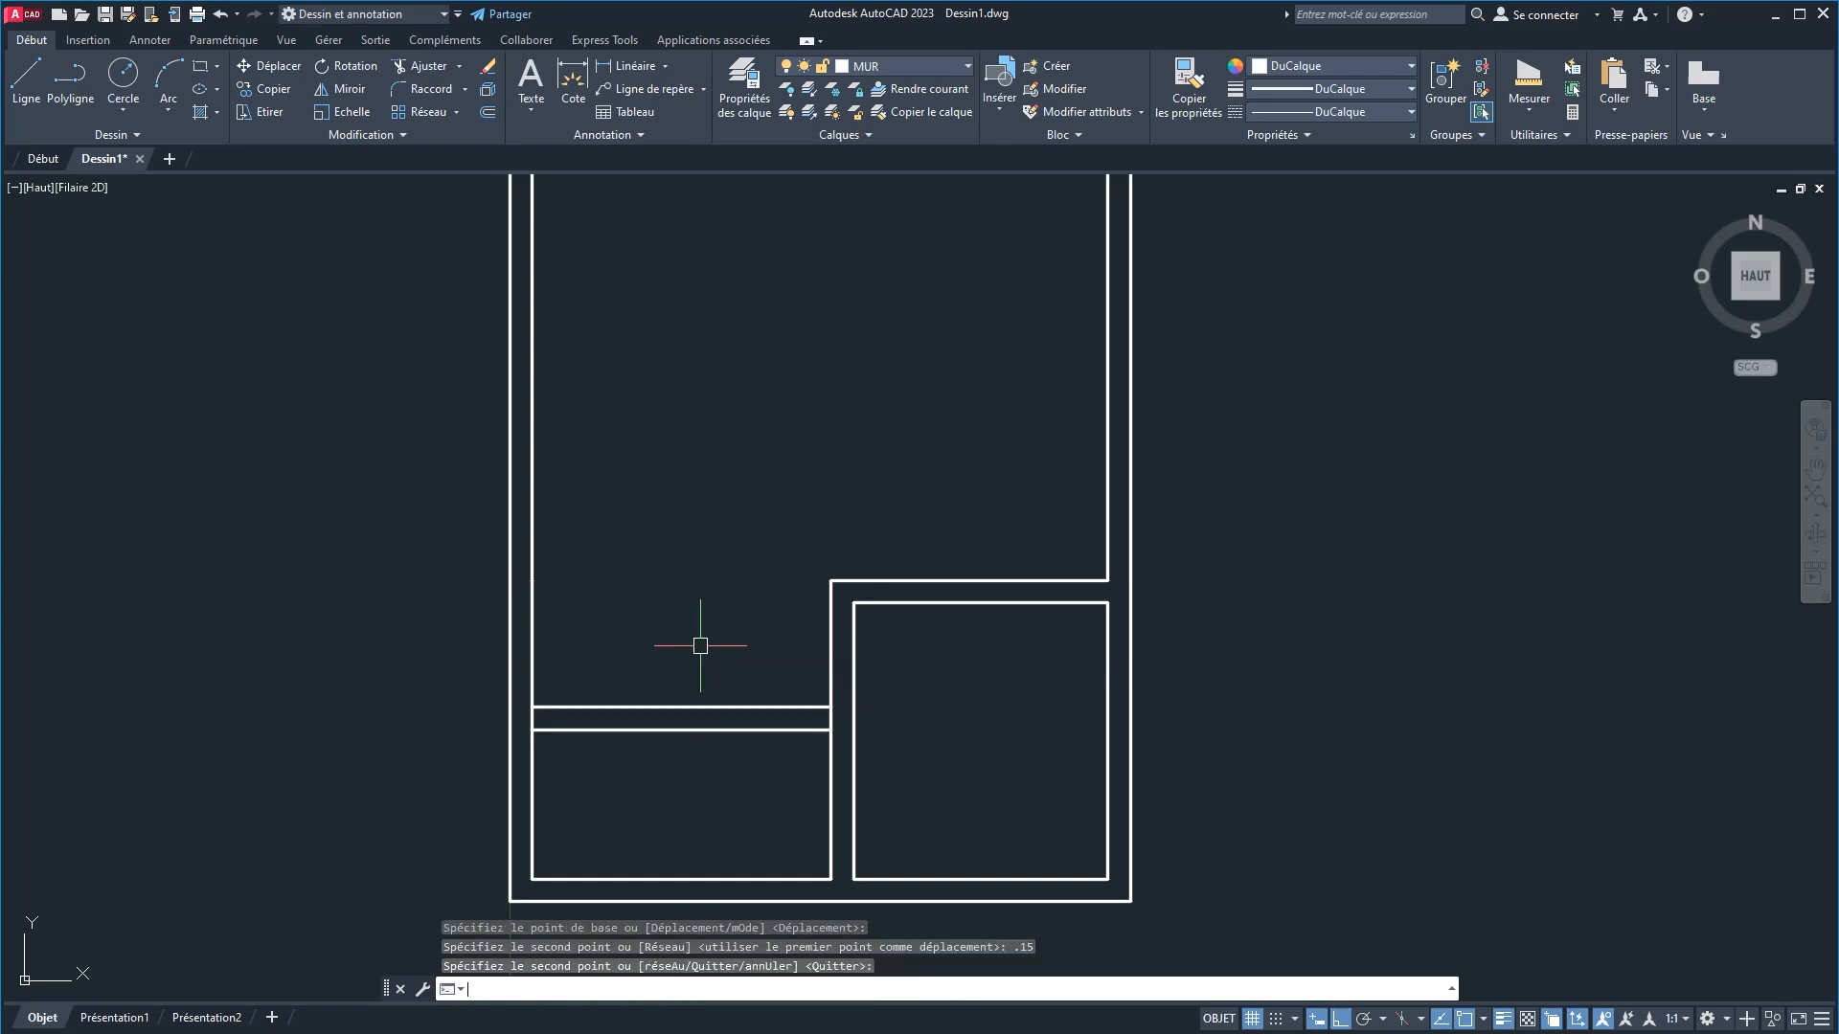
Step: Trim the line pieces inside the junctions at both ends of the new horizontal wall, and end the Trim command
click(413, 67)
scroll(846, 722, up, 6)
drag(835, 711, 682, 710)
scroll(575, 663, down, 6)
click(329, 680)
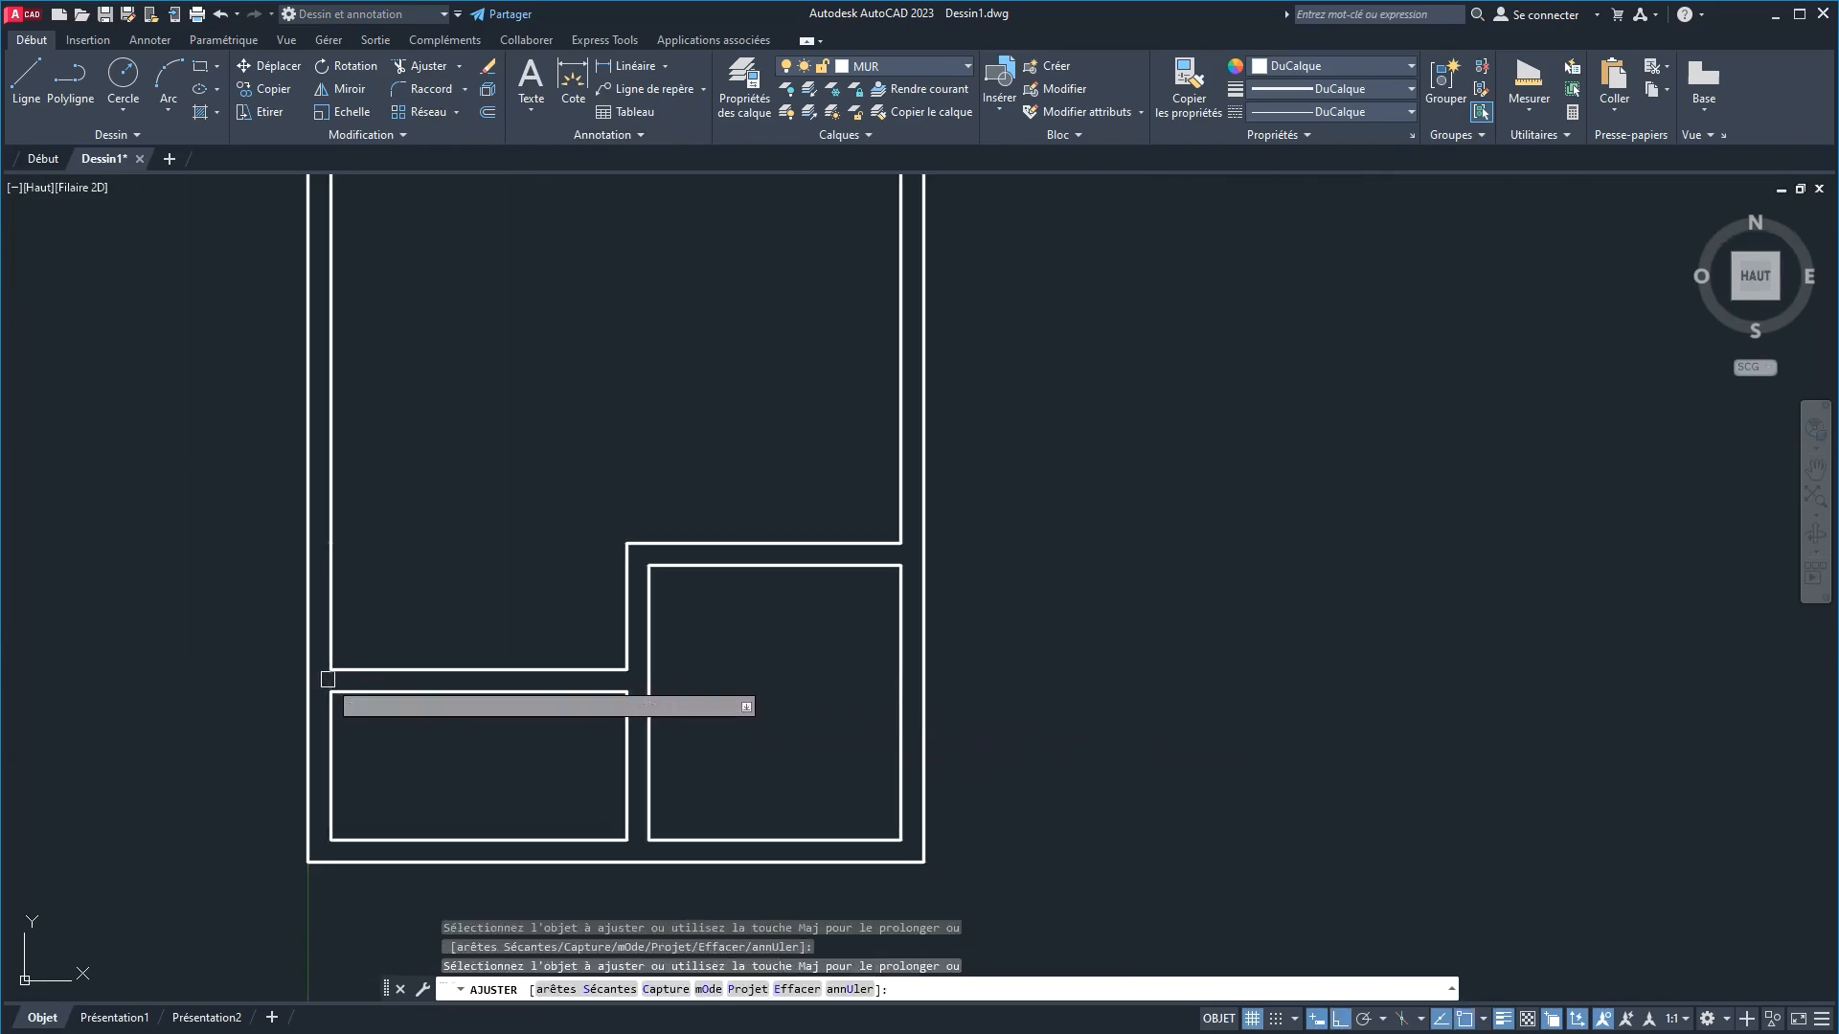
middle_drag(632, 829, 600, 700)
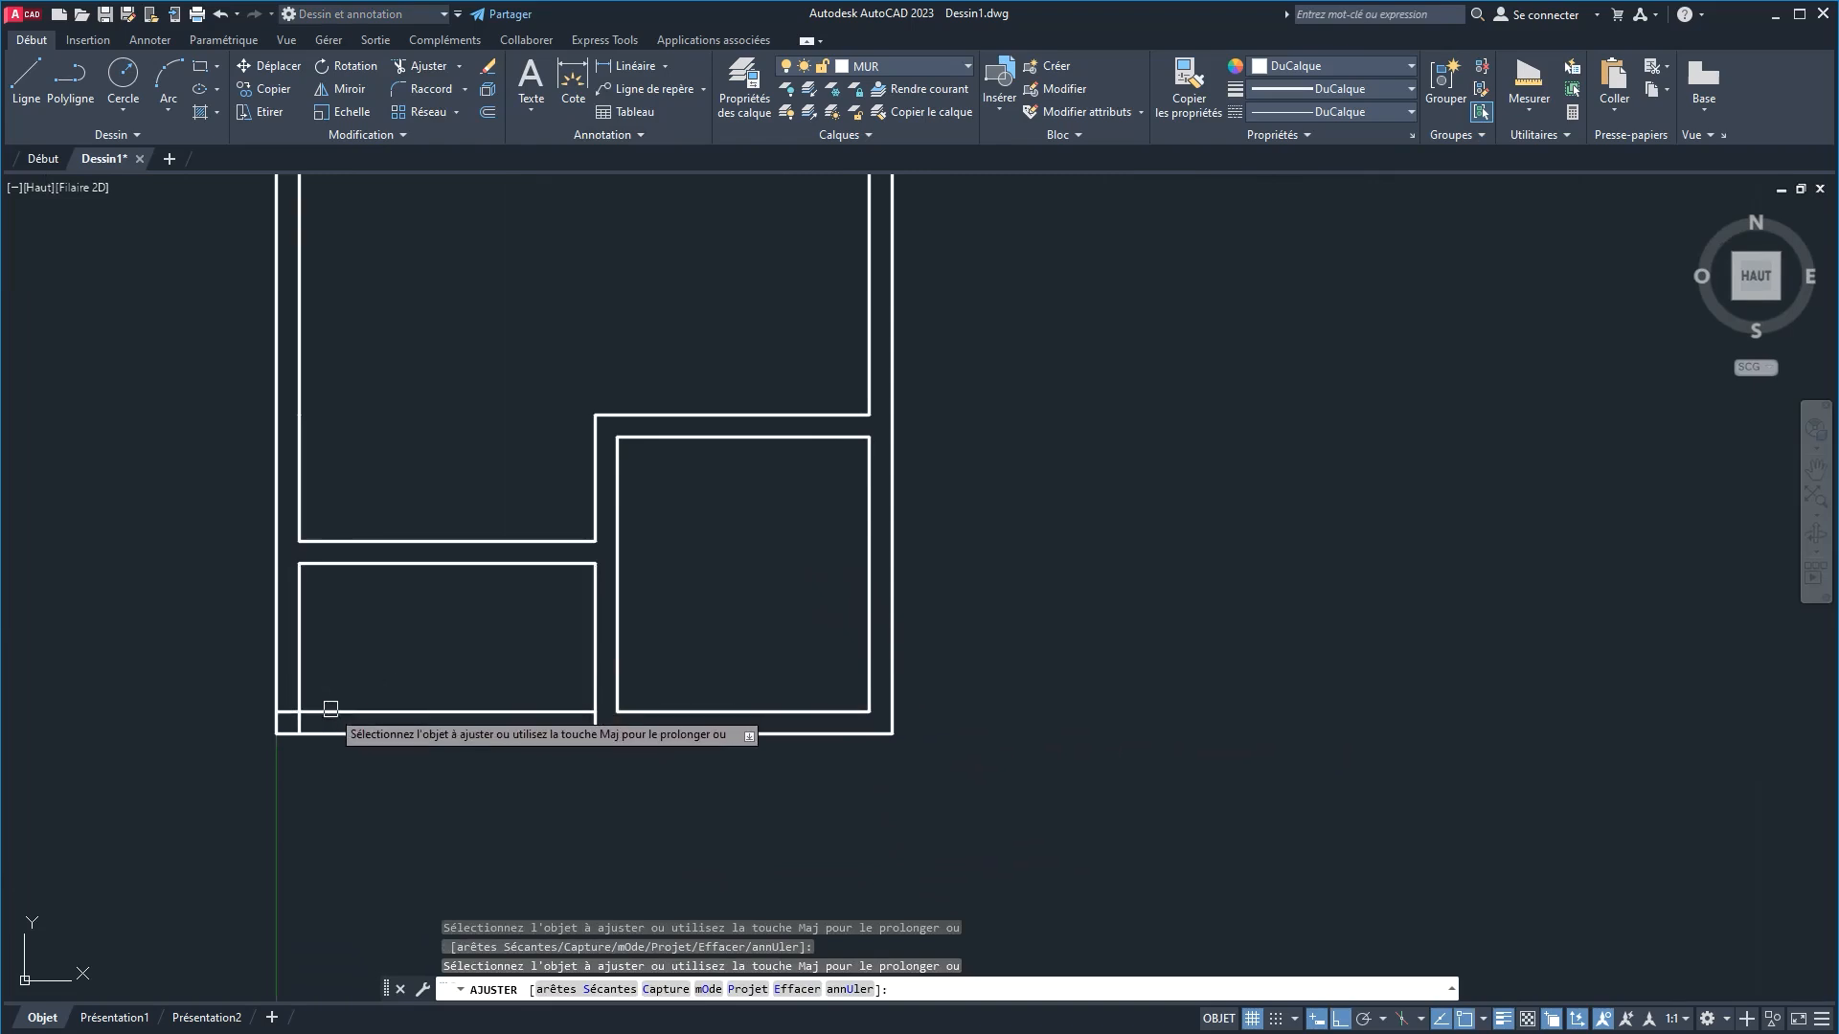
right_click(497, 807)
click(541, 812)
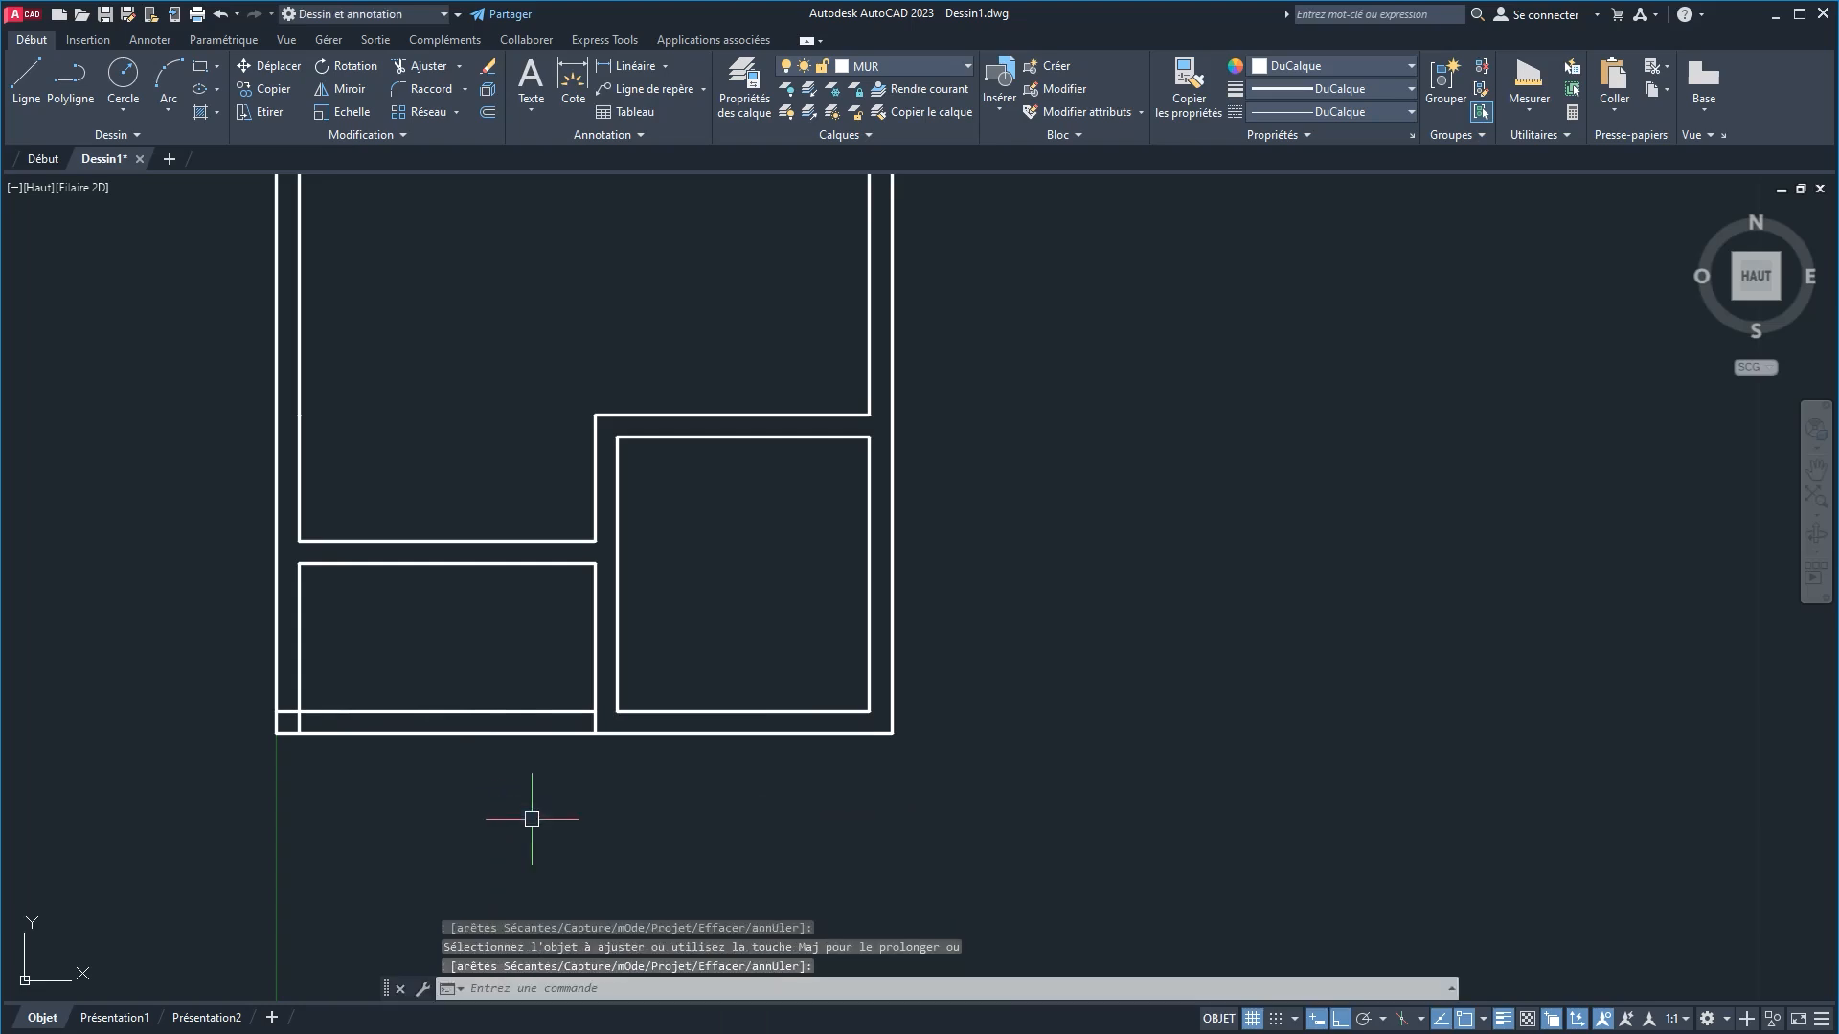
Step: Trim away both bottom wall lines between the left wall and the vertical partition, including the leftover piece inside the left wall
click(422, 66)
click(484, 830)
click(452, 704)
key(Return)
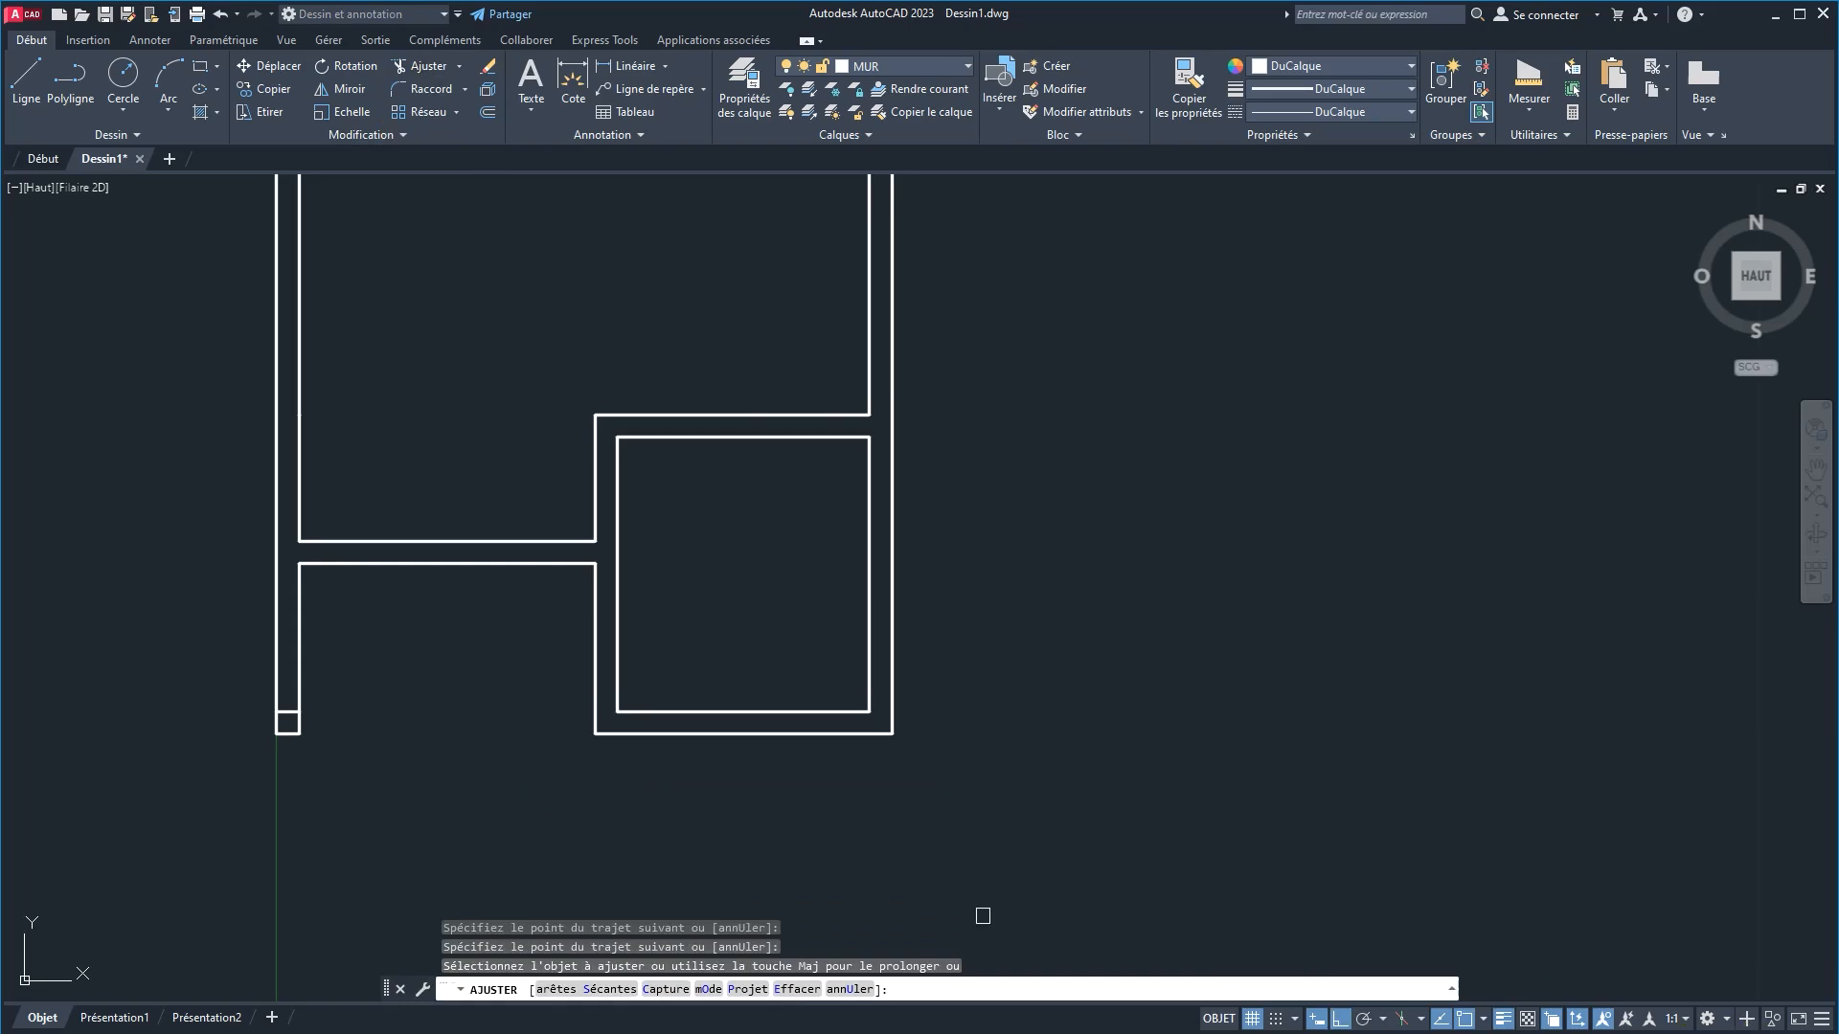
click(286, 710)
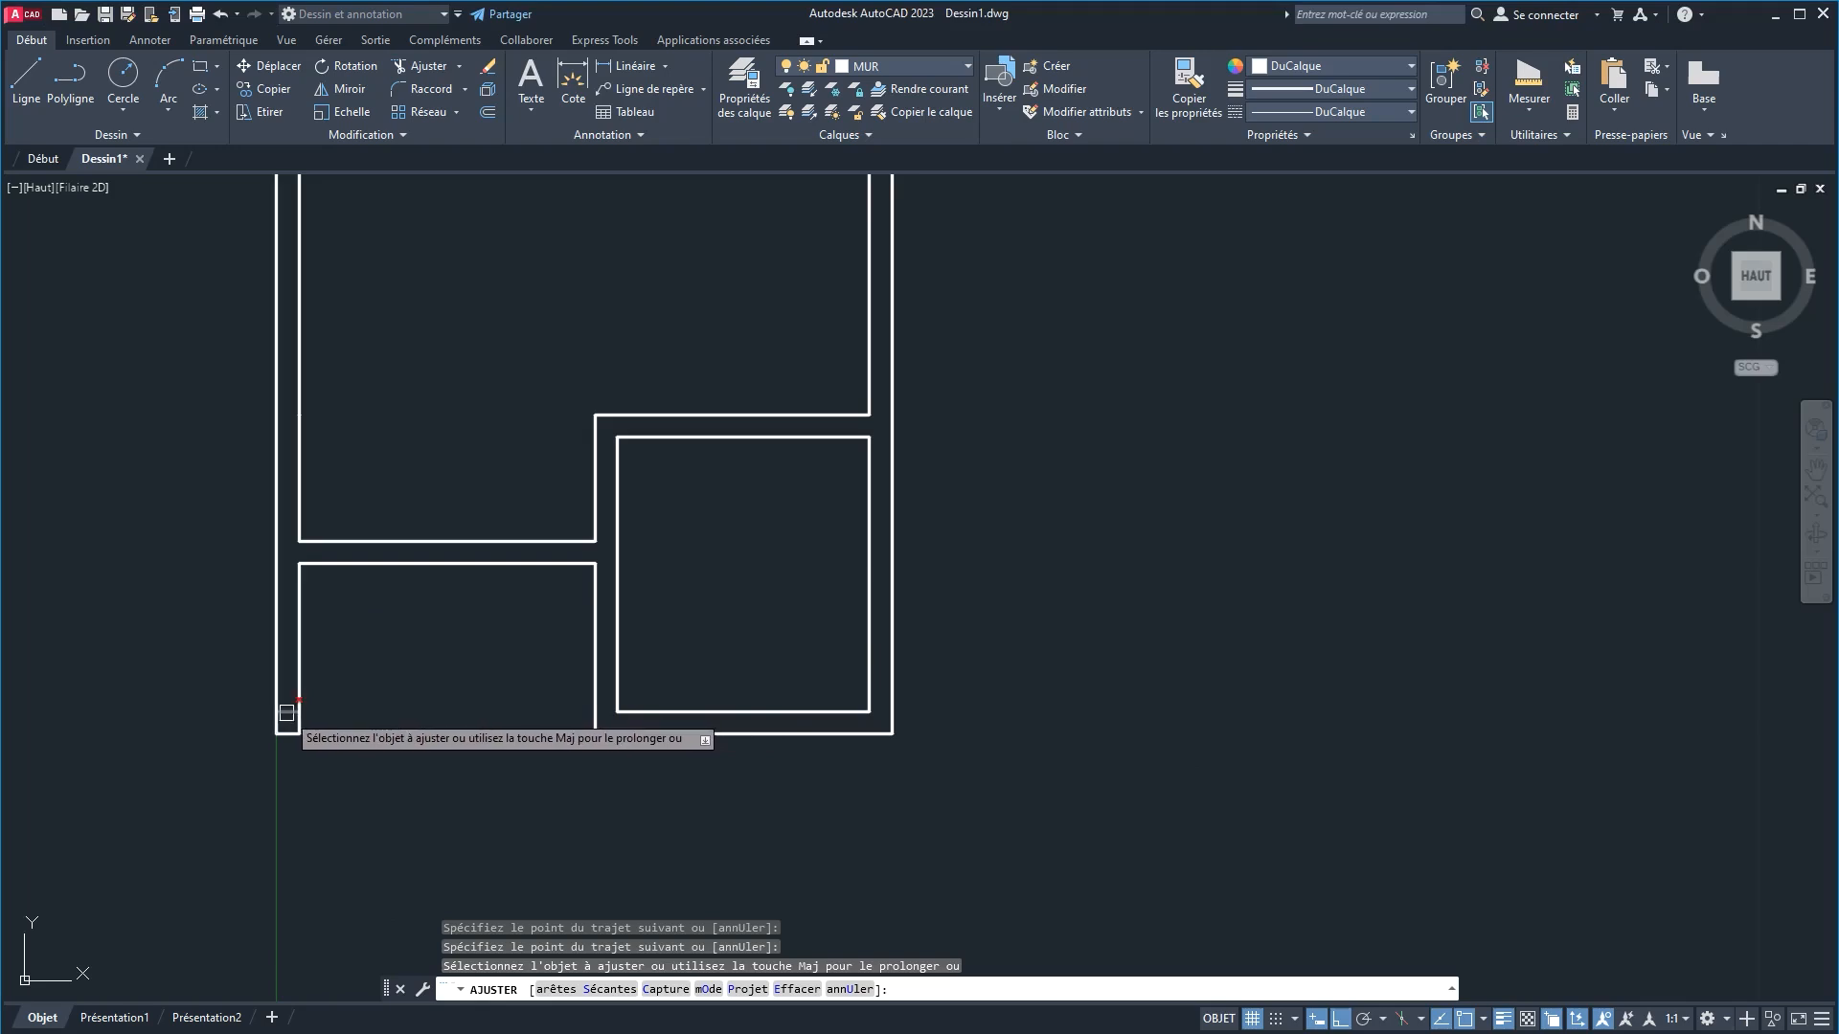
right_click(422, 698)
click(506, 696)
Step: Inspect the wall layout and junctions across the whole floor plan, from the bottom recess up to the top rooms
scroll(605, 718, down, 3)
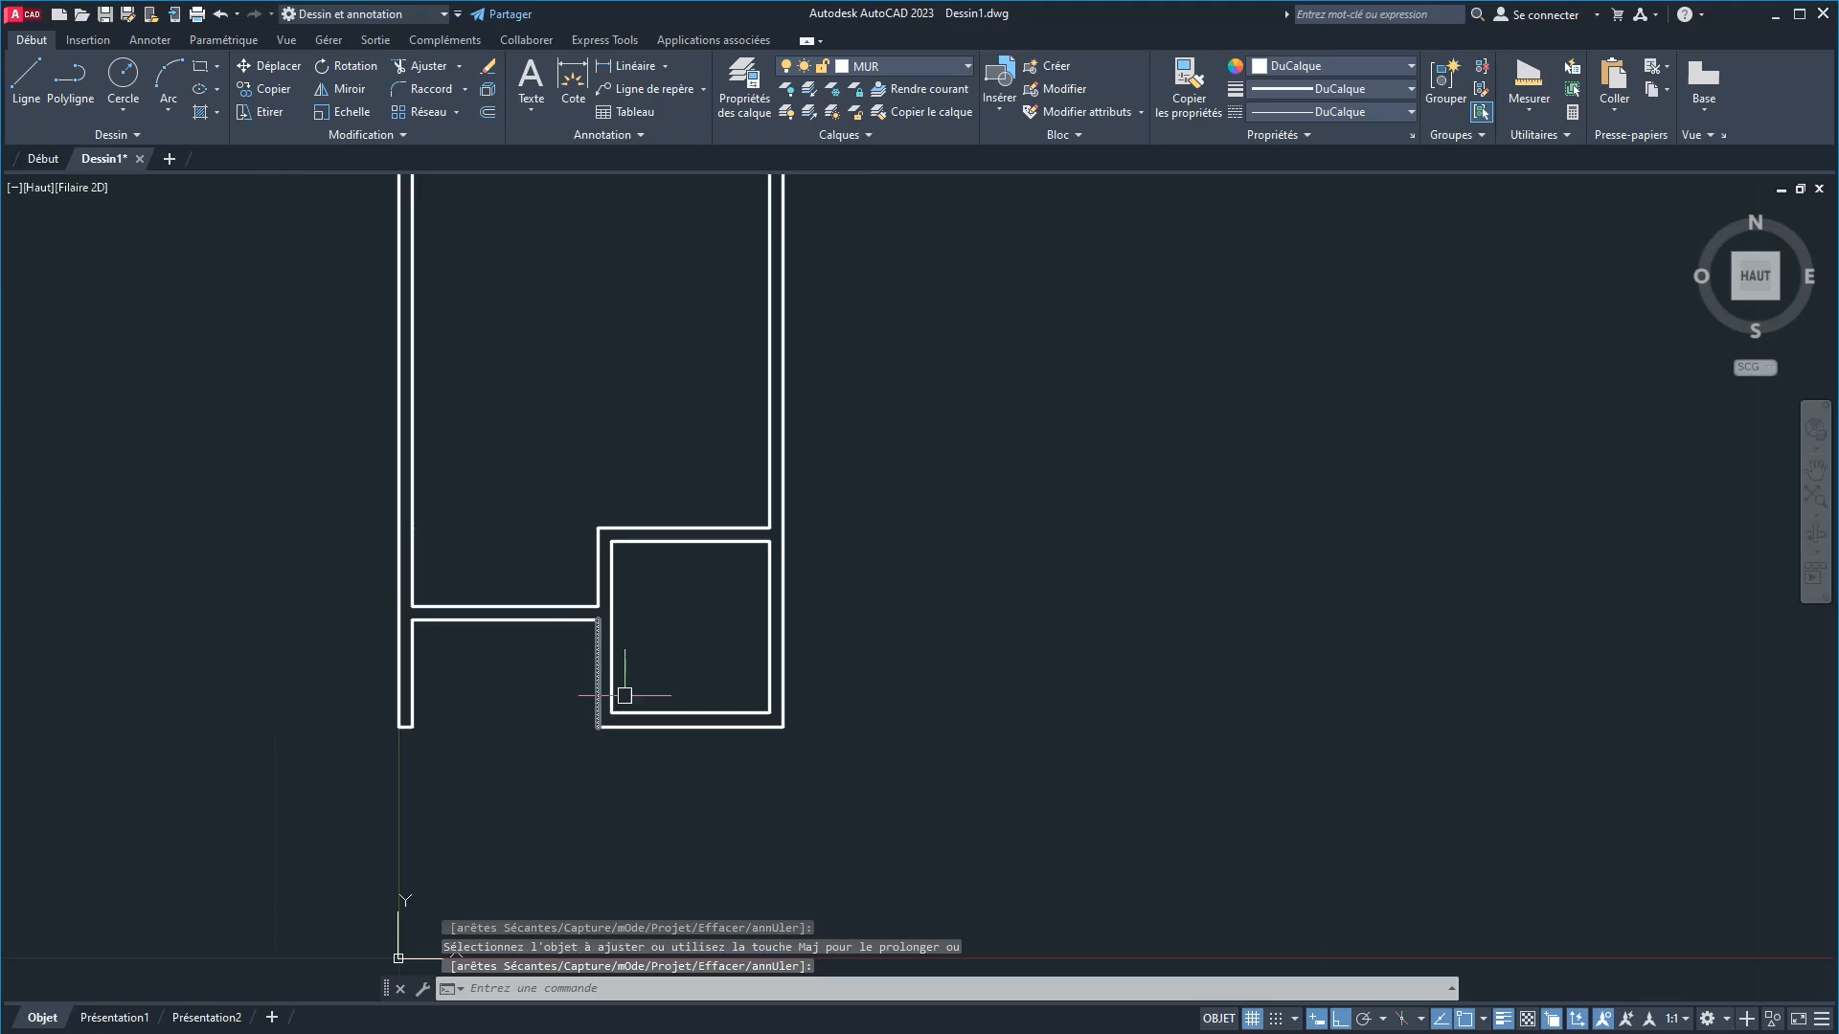
scroll(622, 540, down, 4)
scroll(618, 532, up, 4)
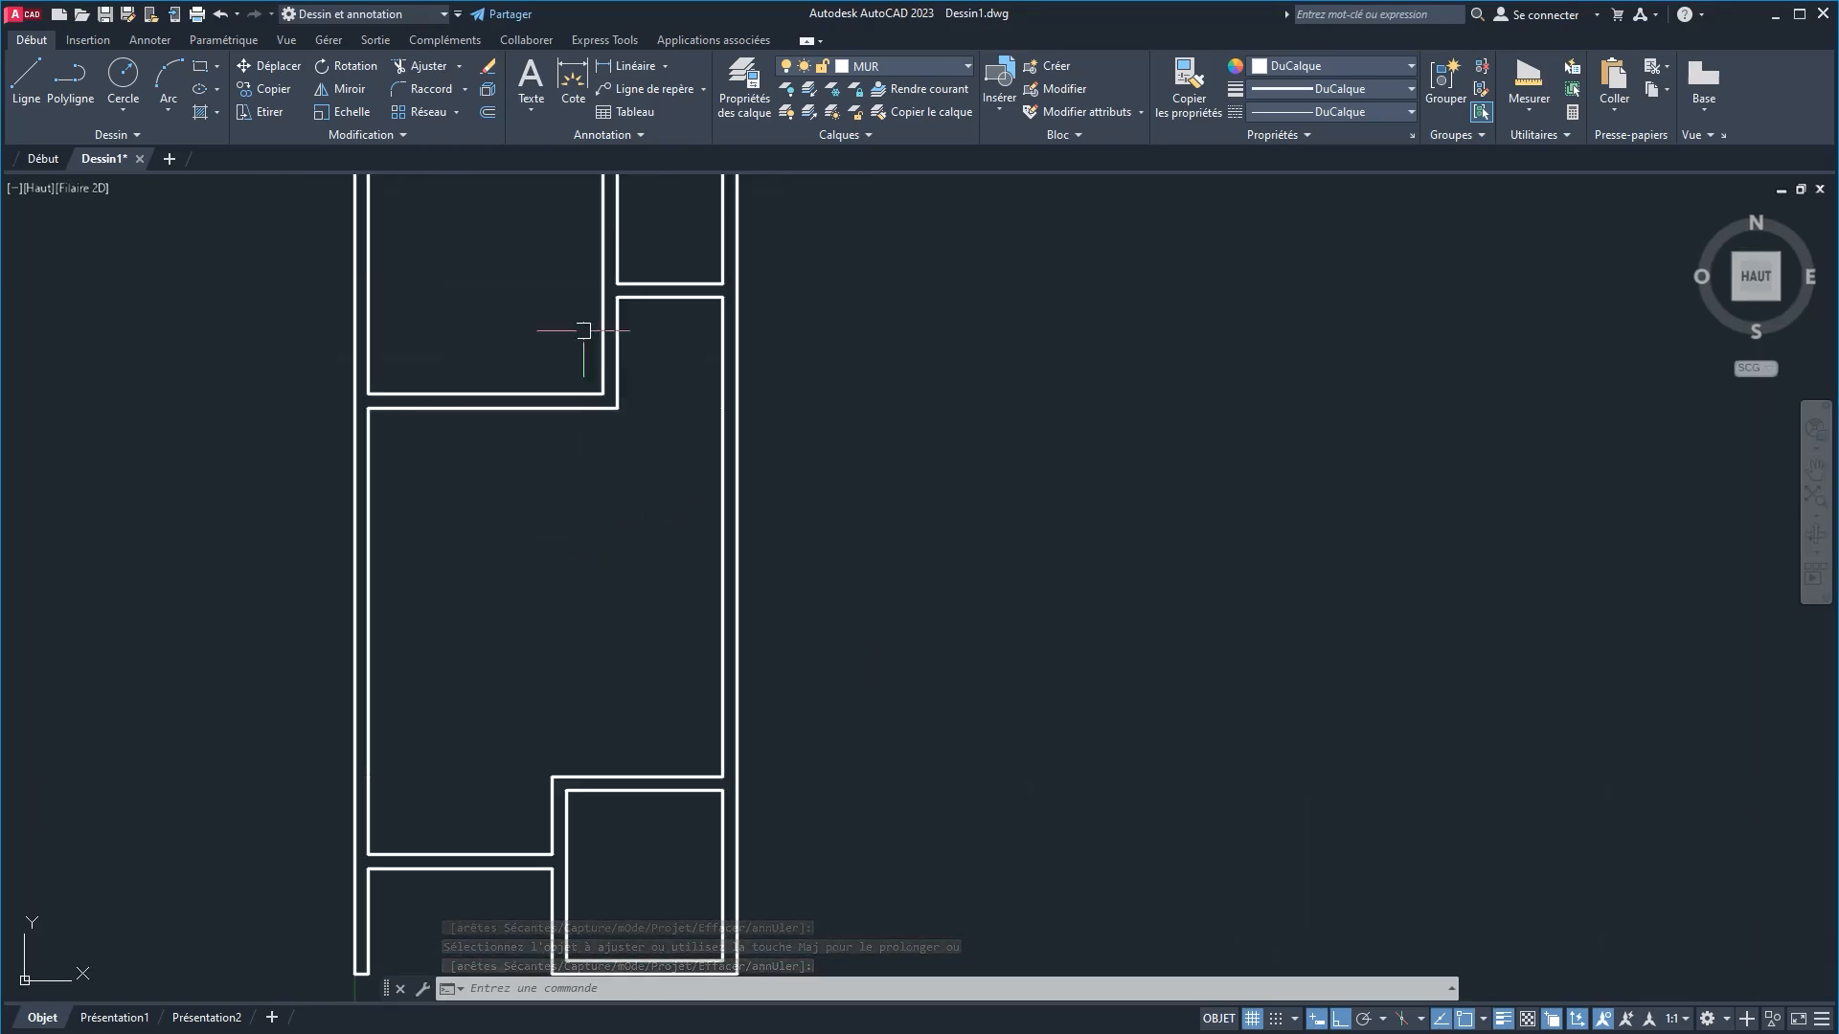
middle_drag(615, 542, 581, 431)
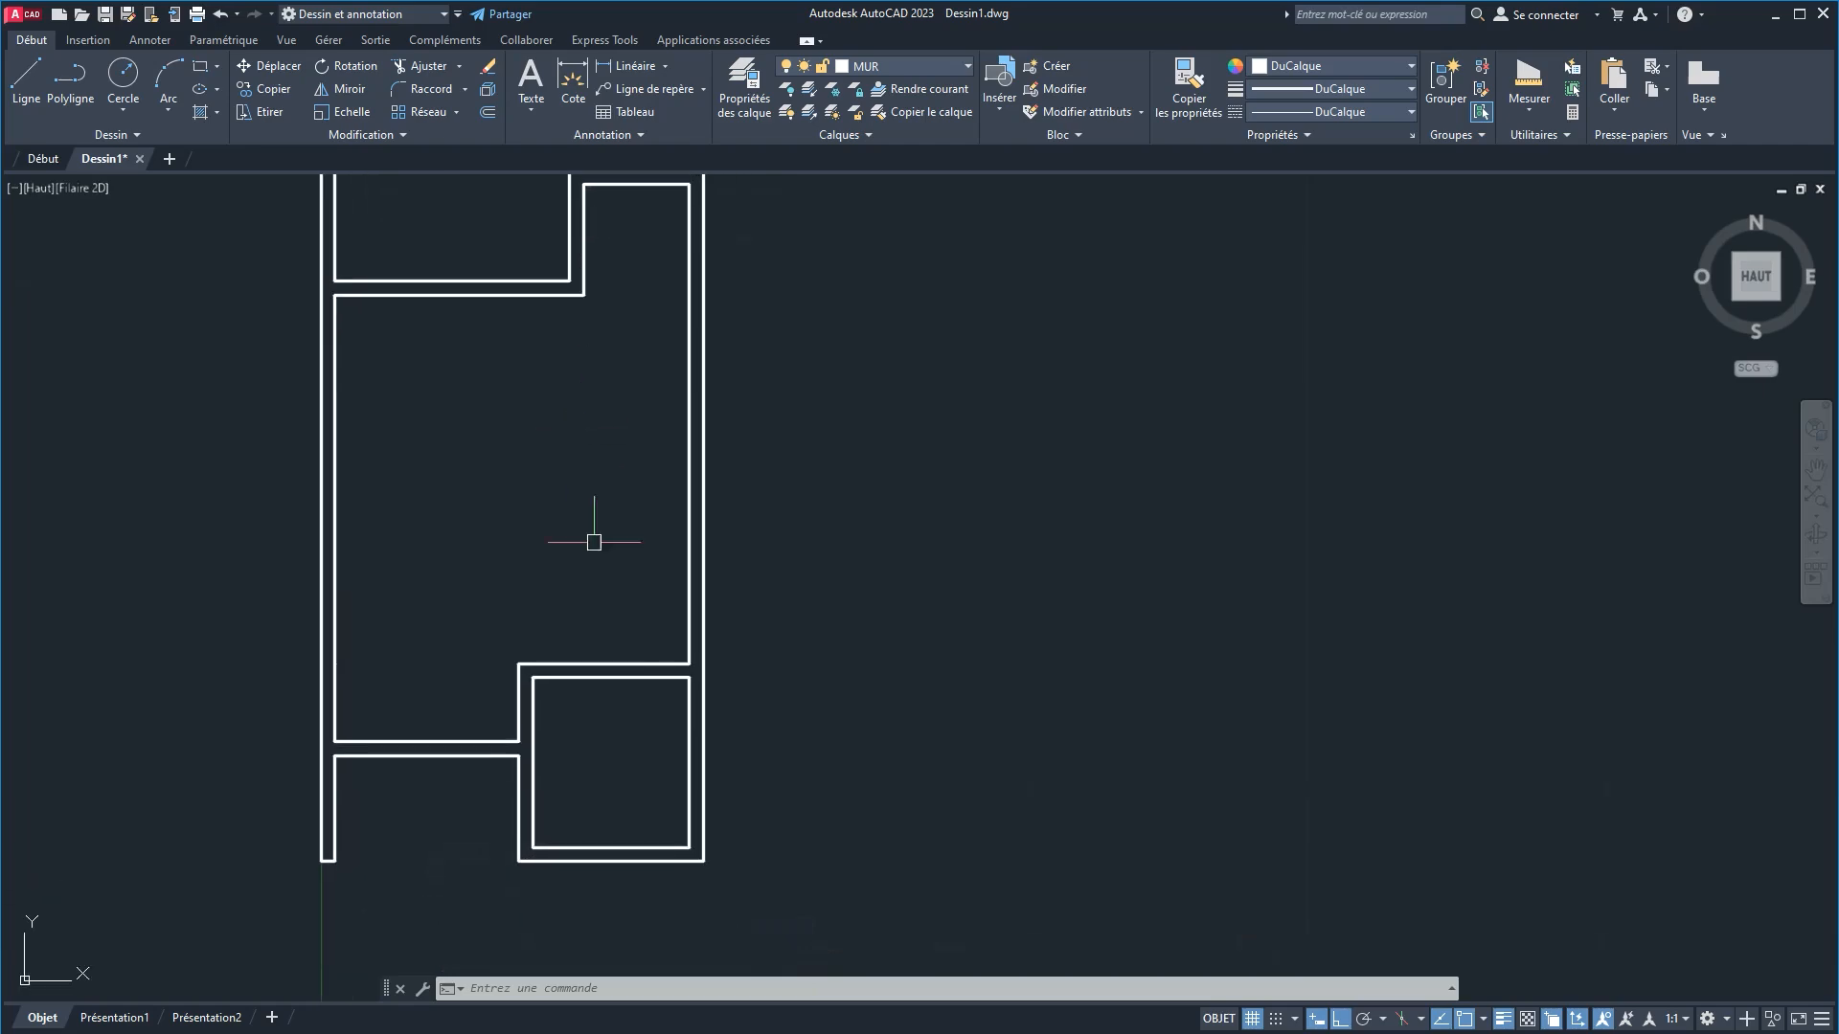
middle_drag(562, 575, 554, 608)
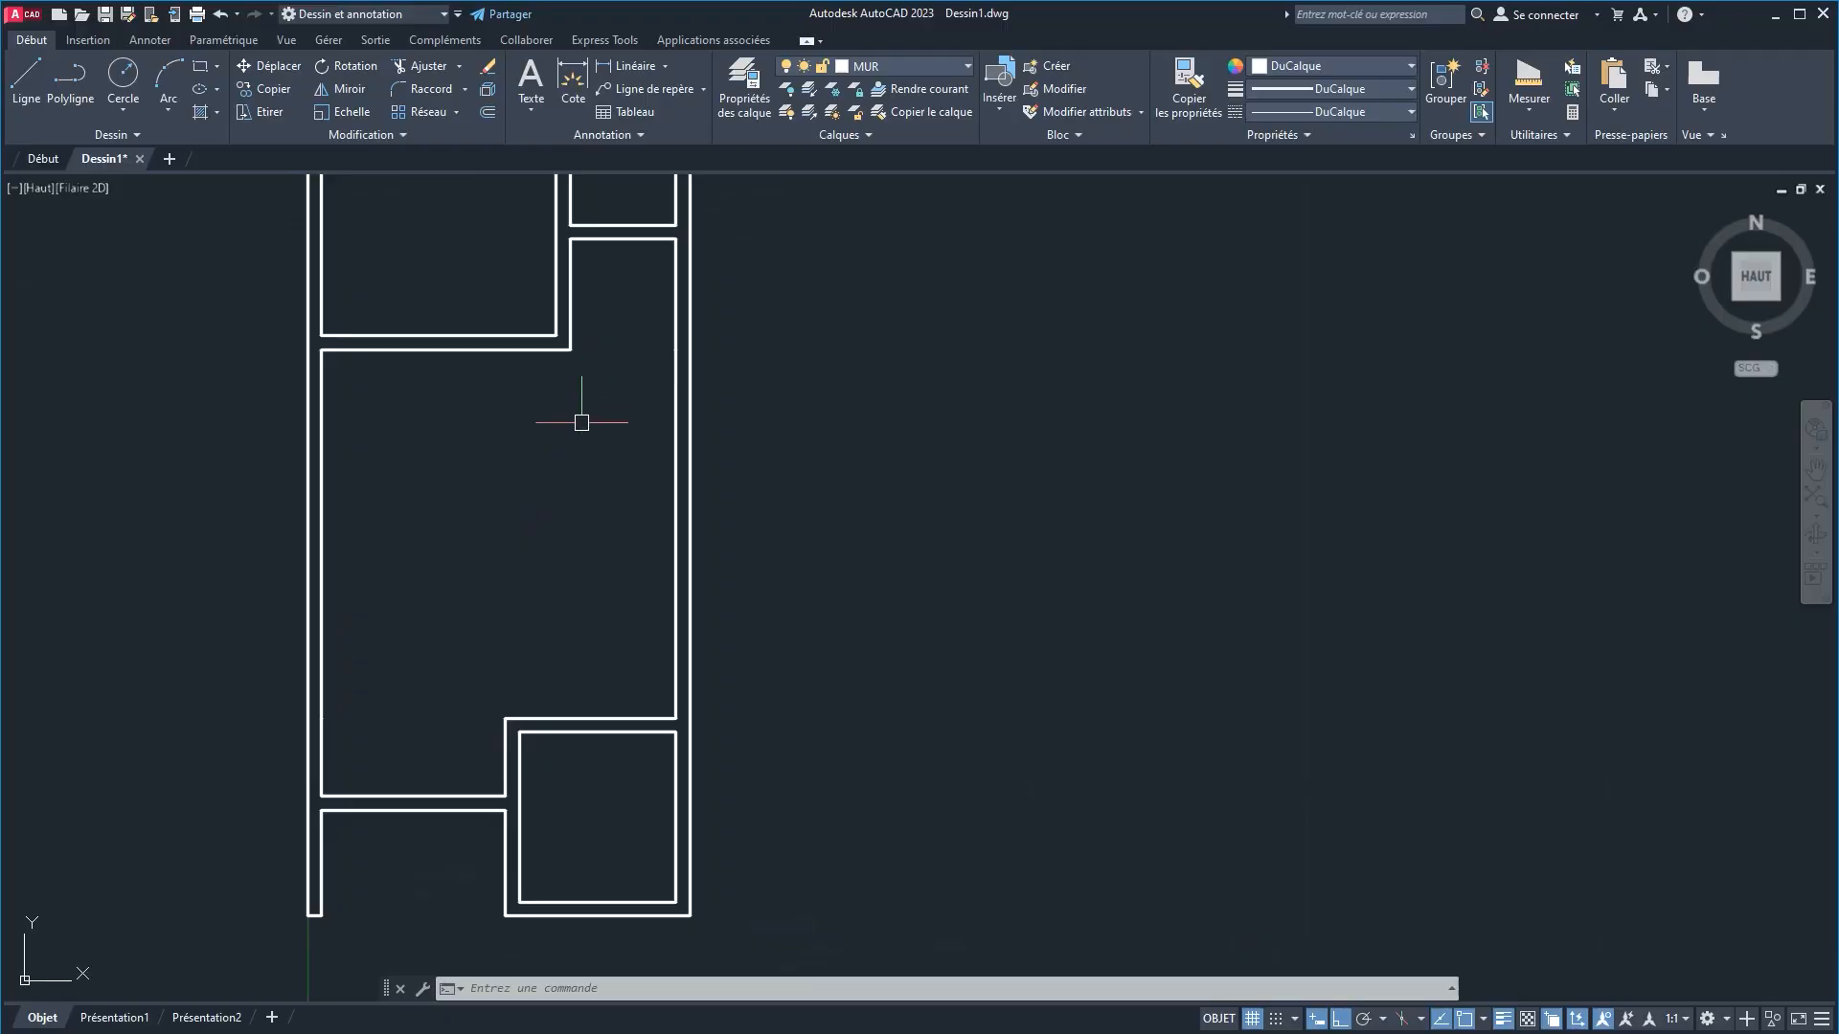
scroll(581, 422, down, 2)
middle_drag(581, 423, 559, 524)
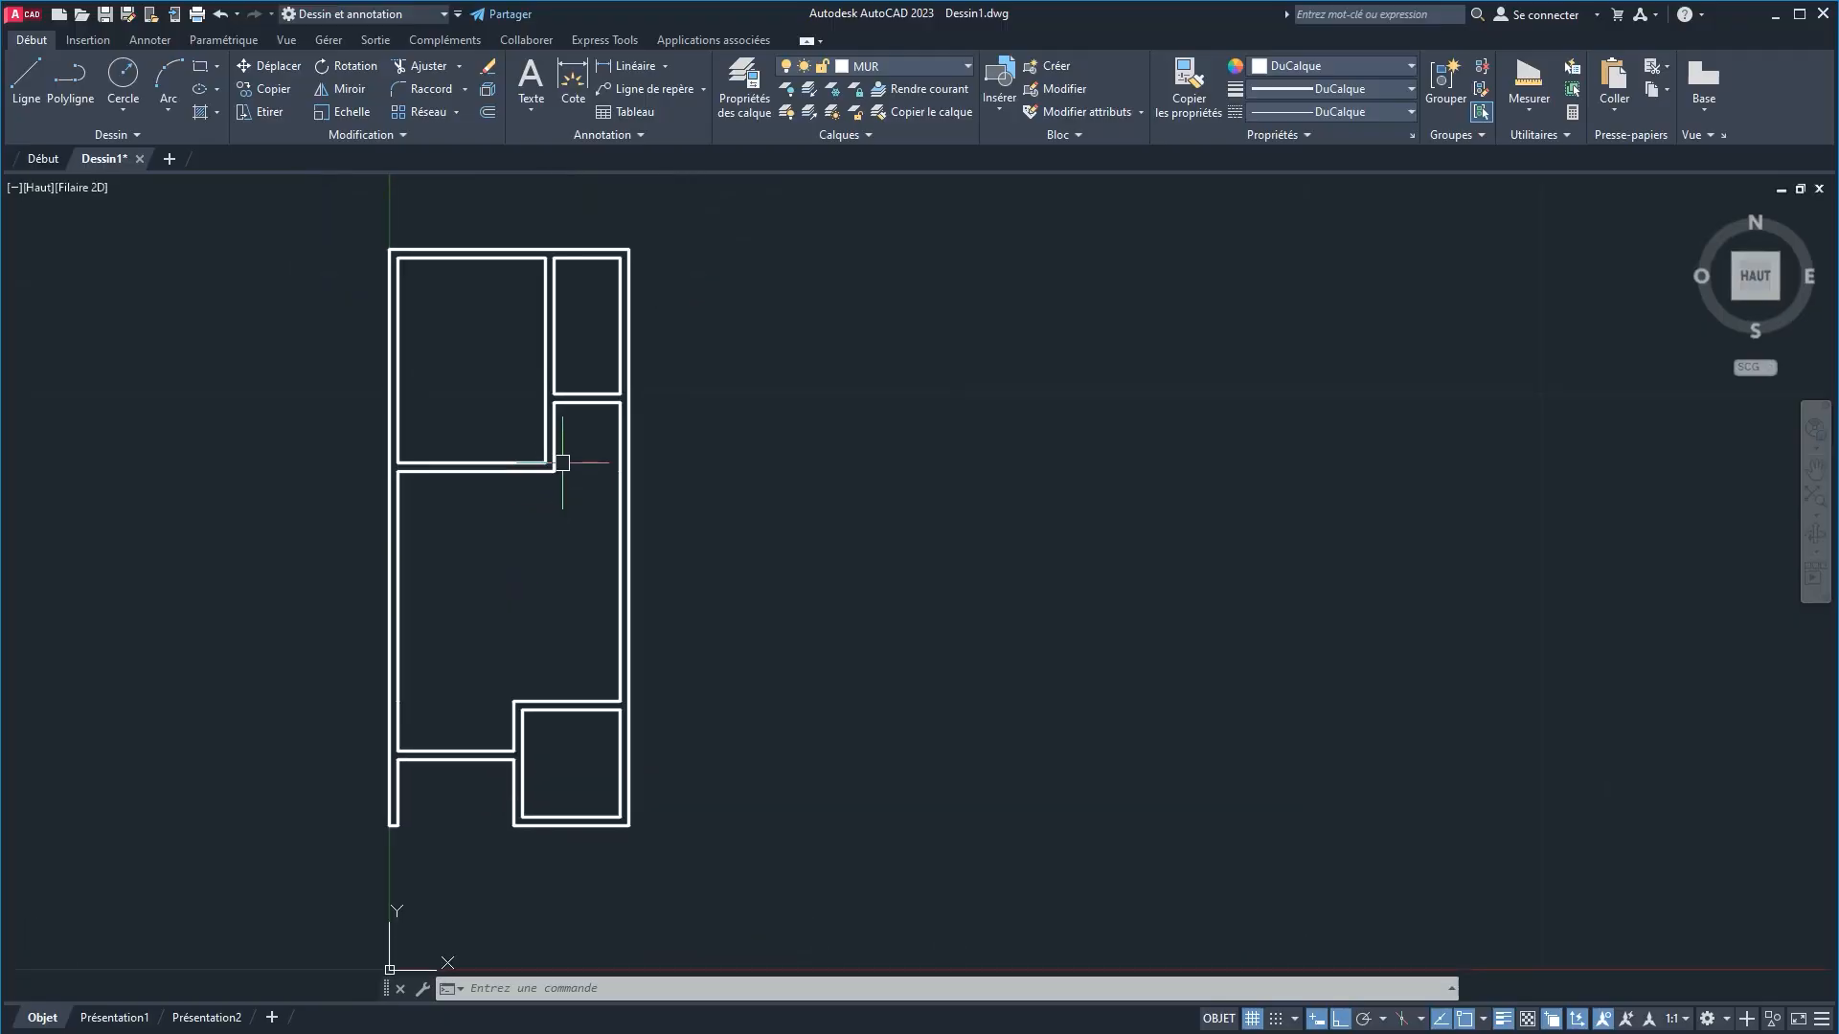
scroll(562, 462, up, 2)
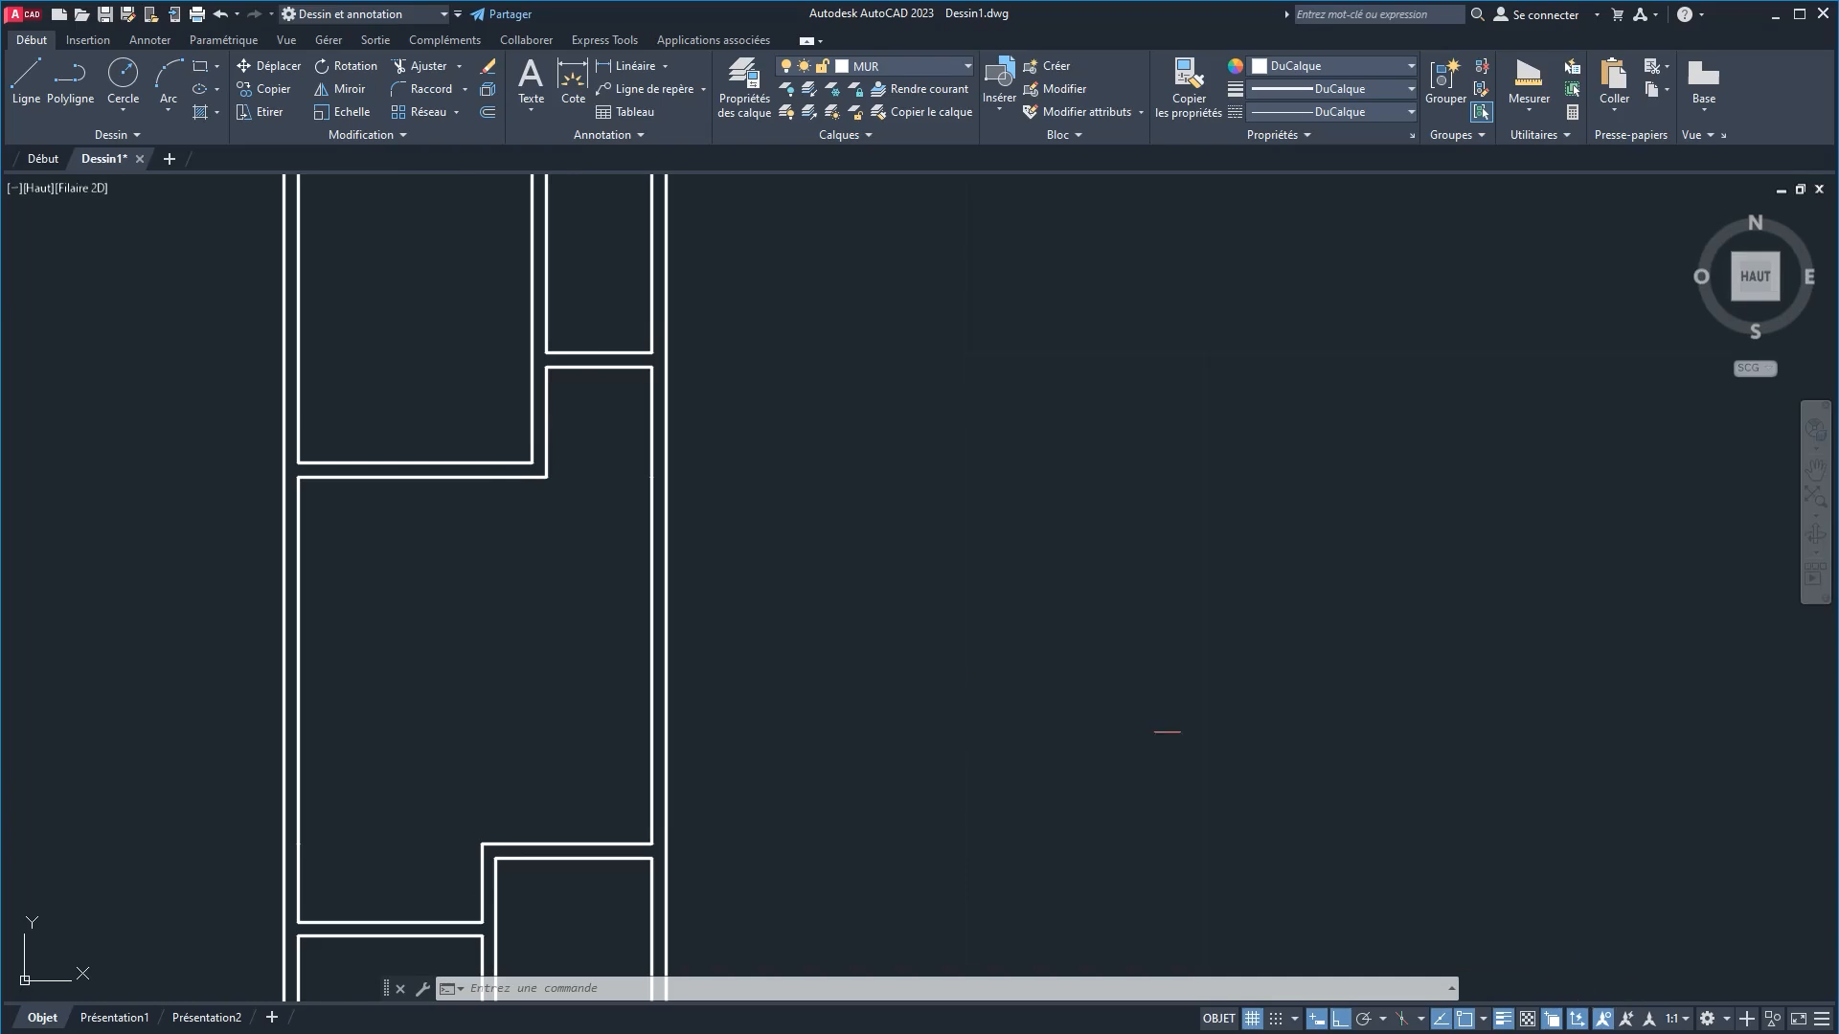
Step: Open the tool palettes with the architectural blocks and bring the whole floor plan into view
click(838, 602)
click(831, 539)
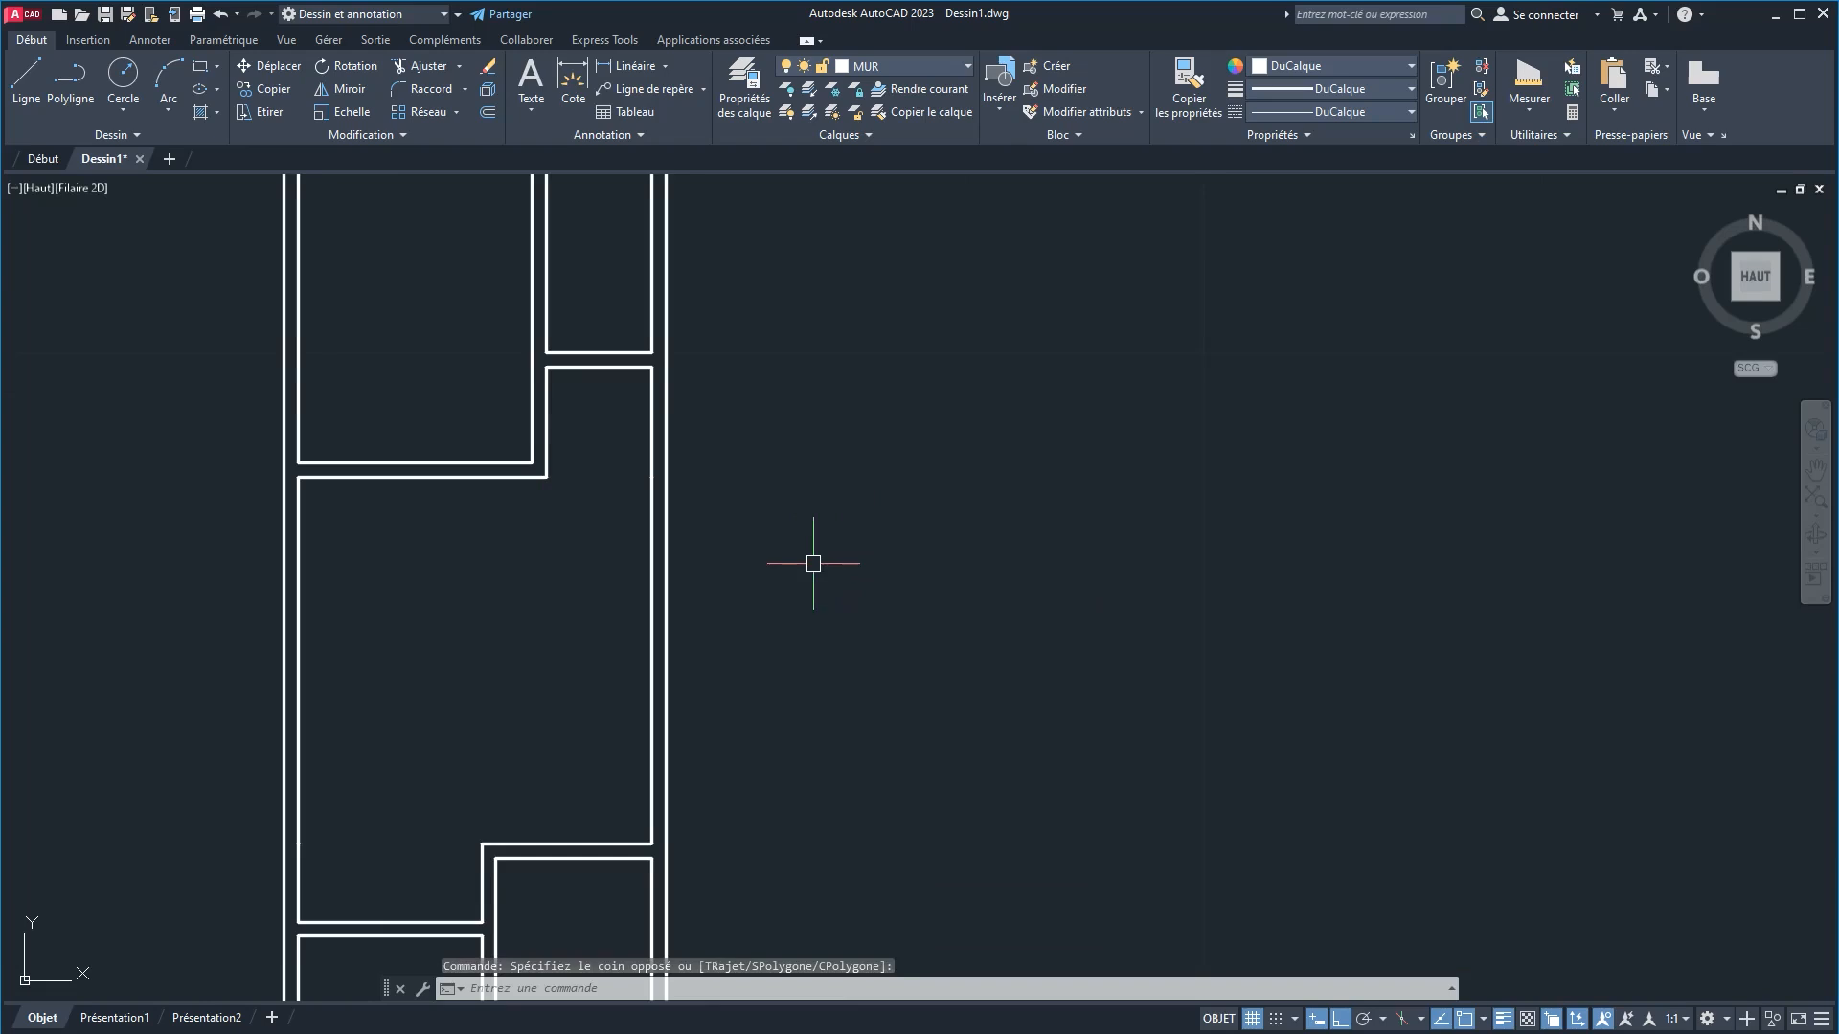
key(ctrl+3)
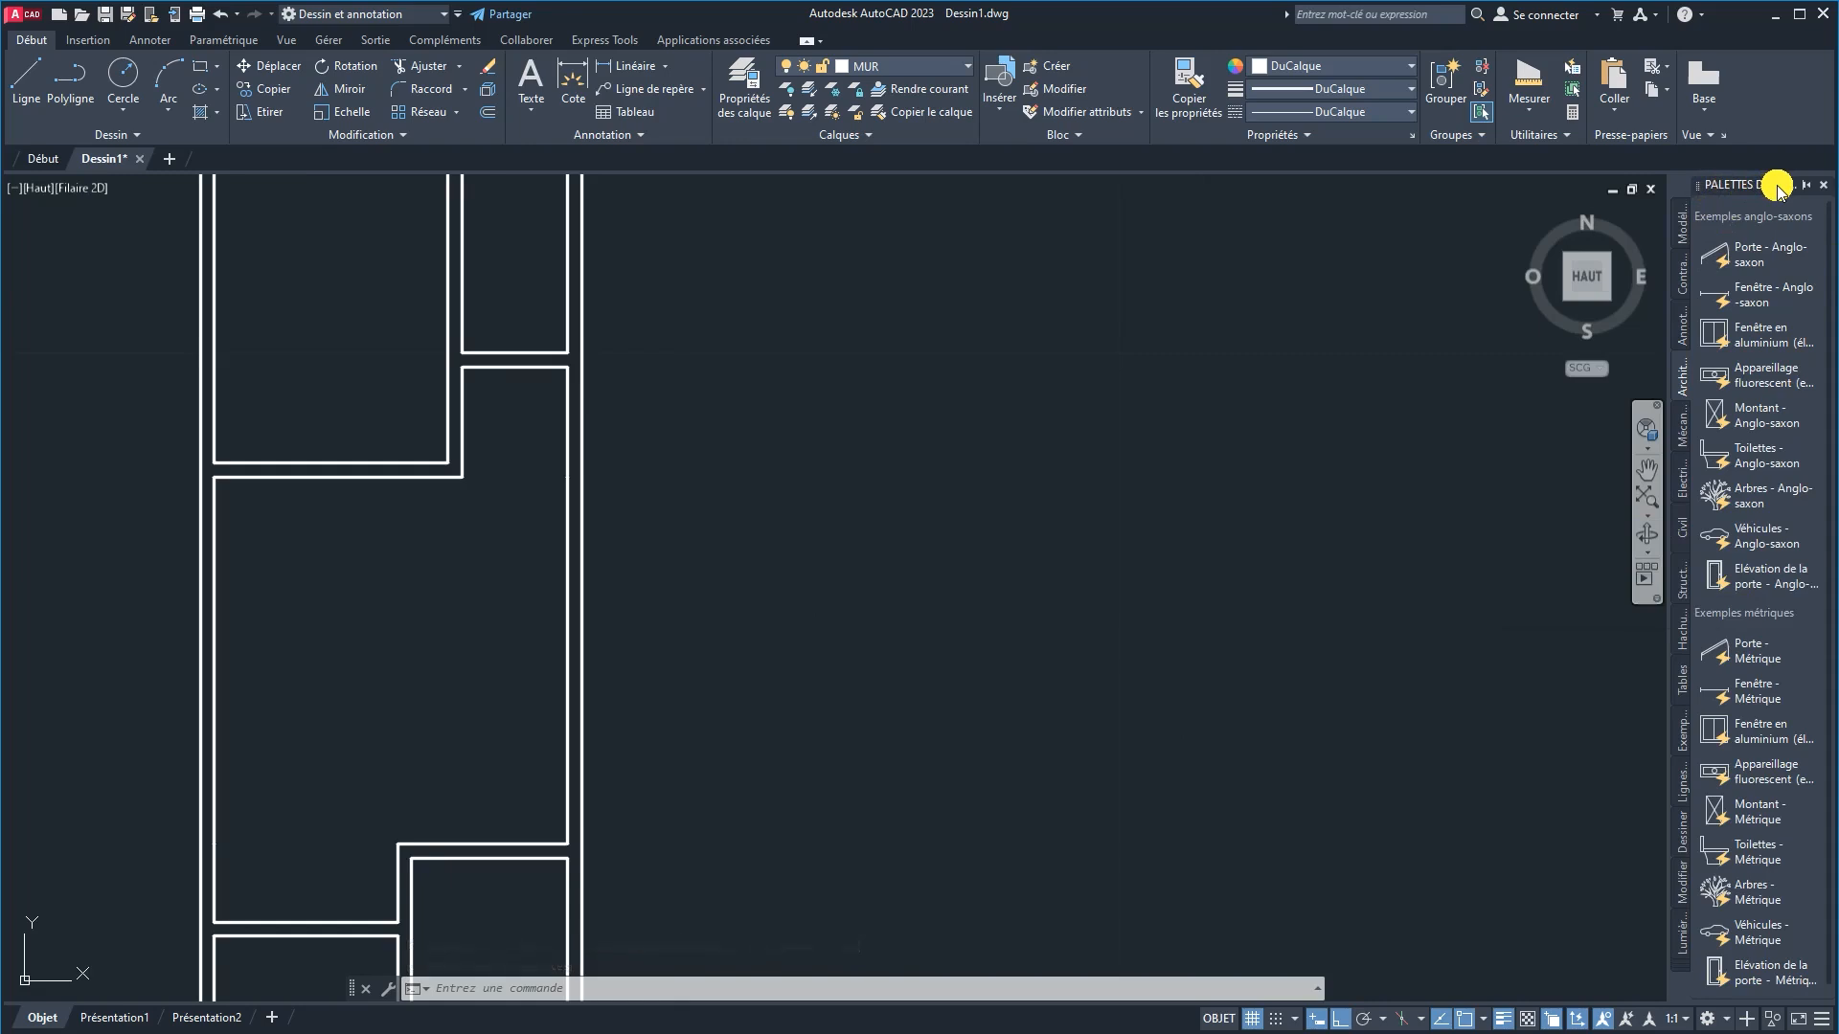
scroll(907, 529, down, 2)
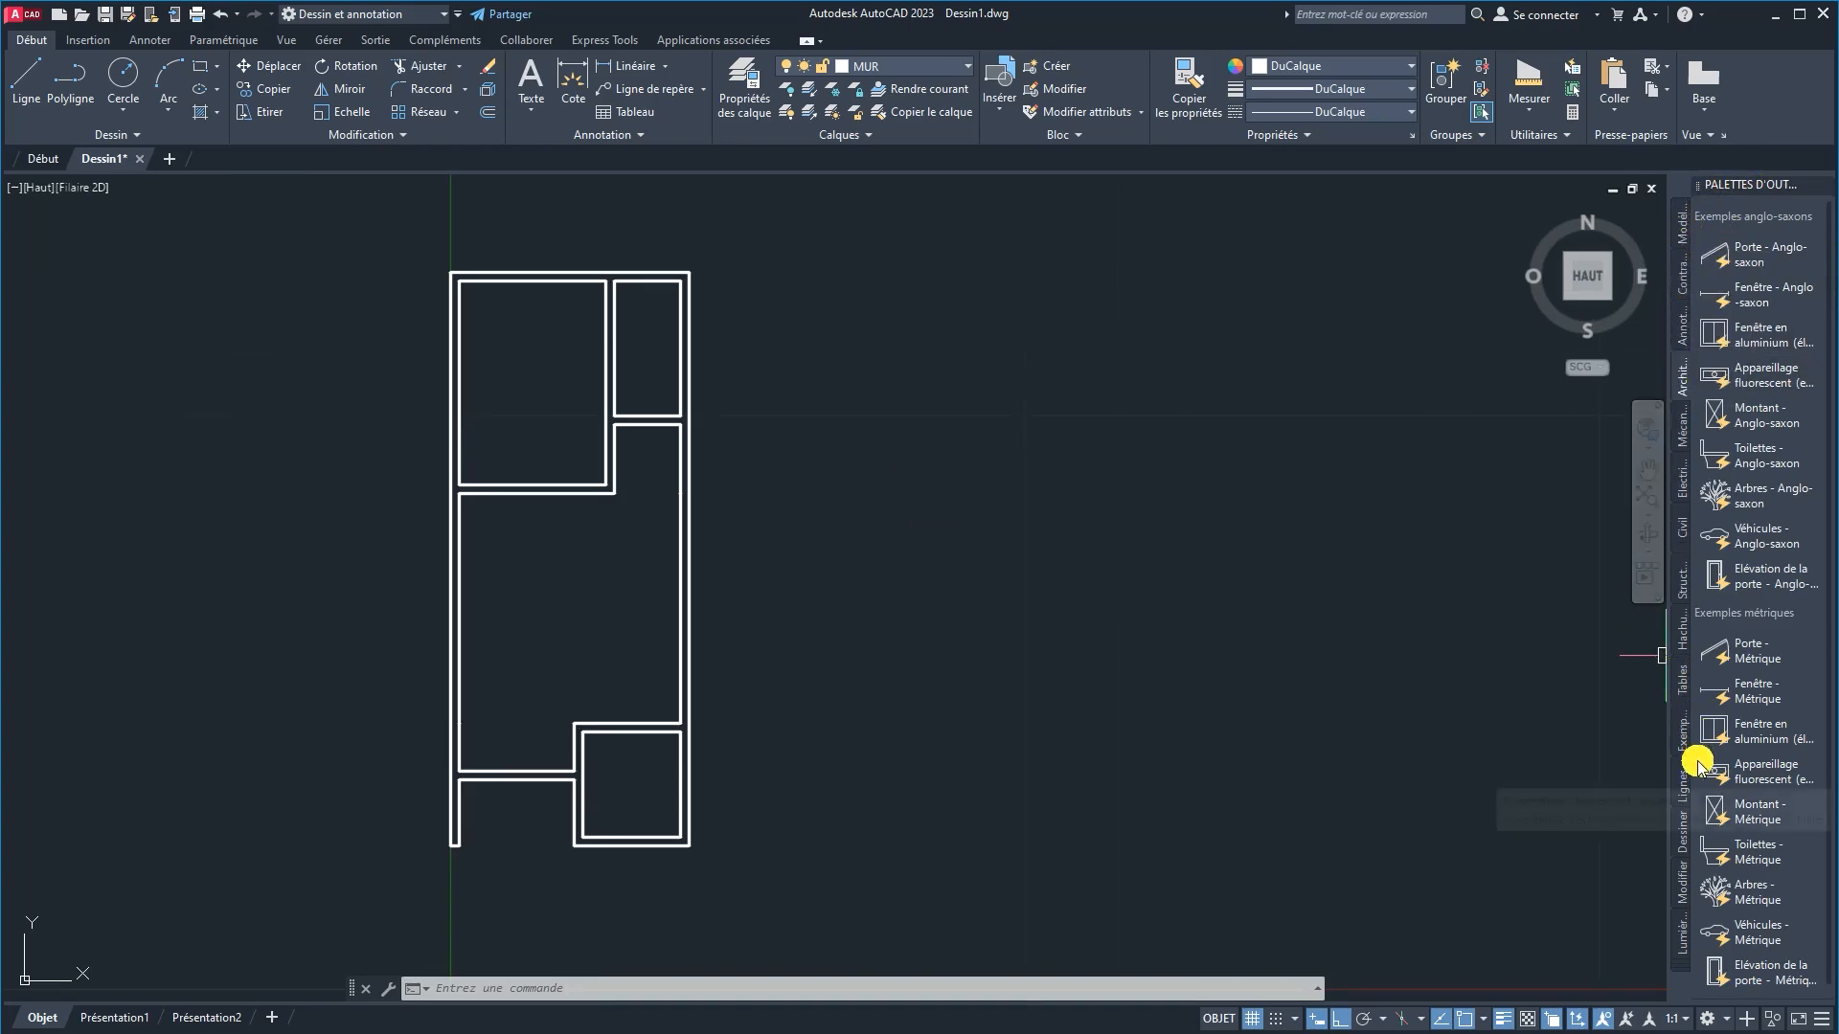
click(1682, 226)
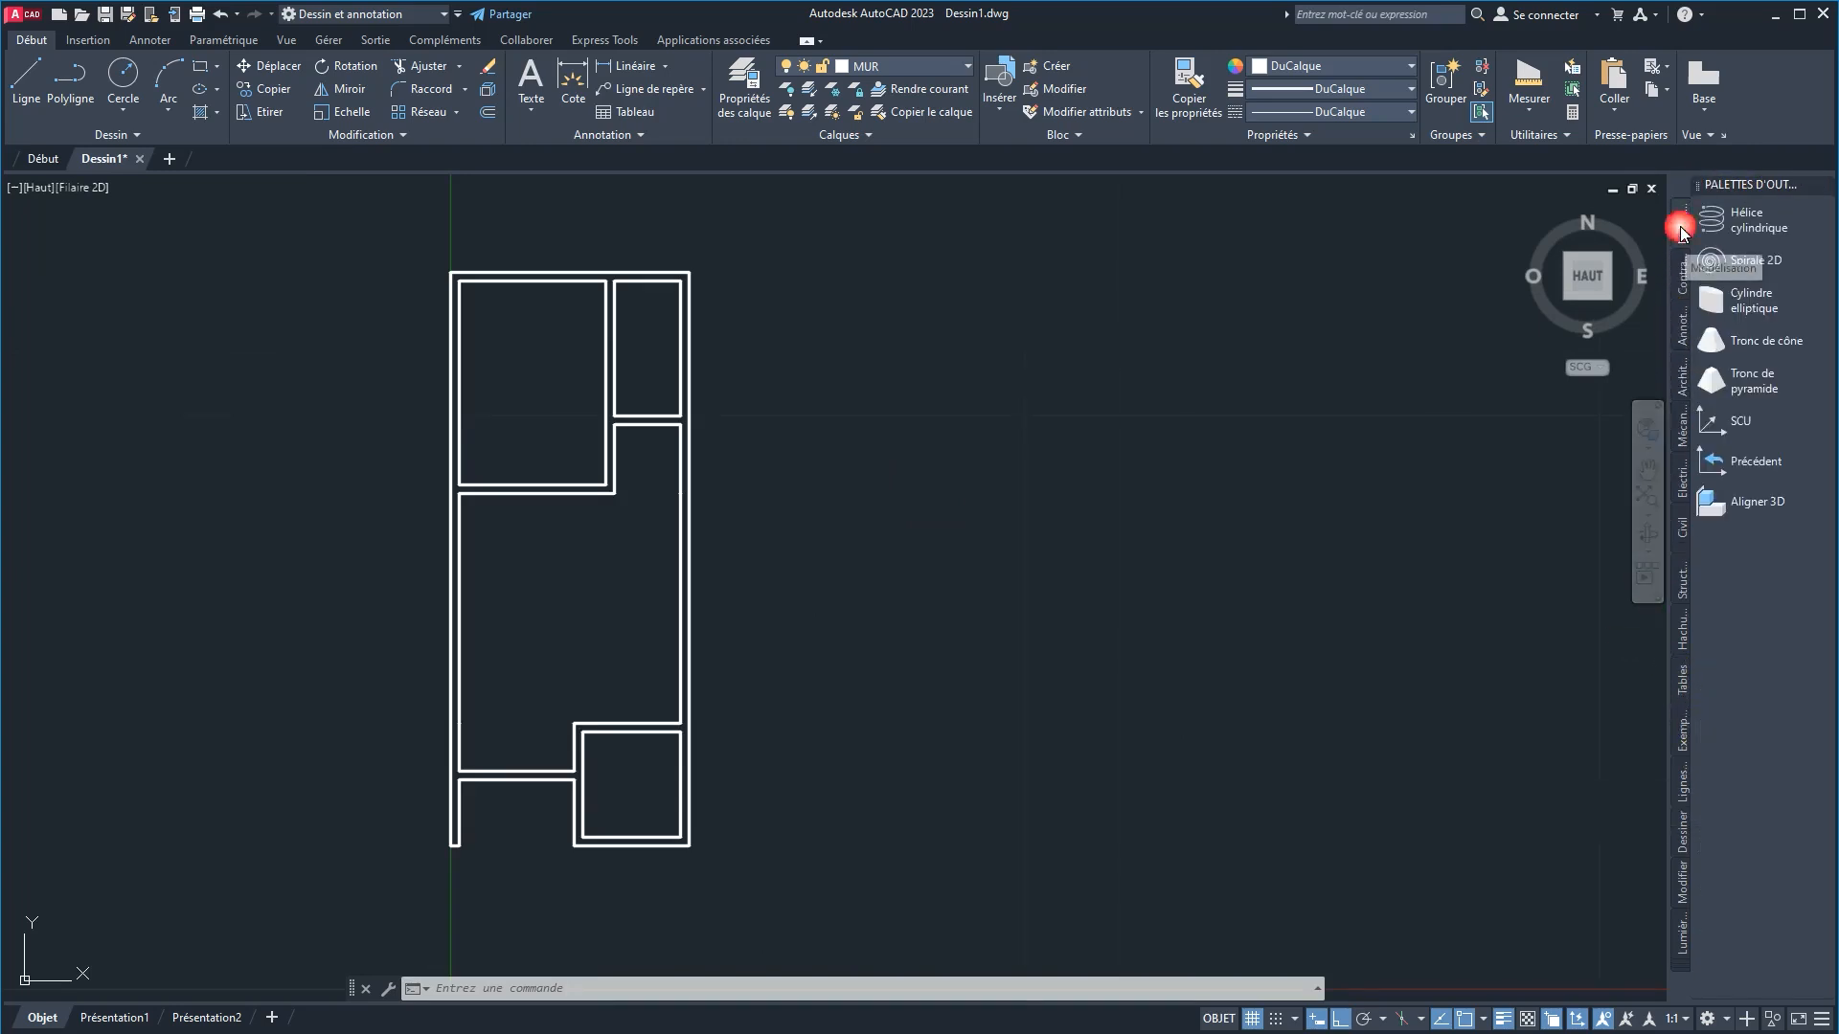
click(1682, 279)
click(1682, 323)
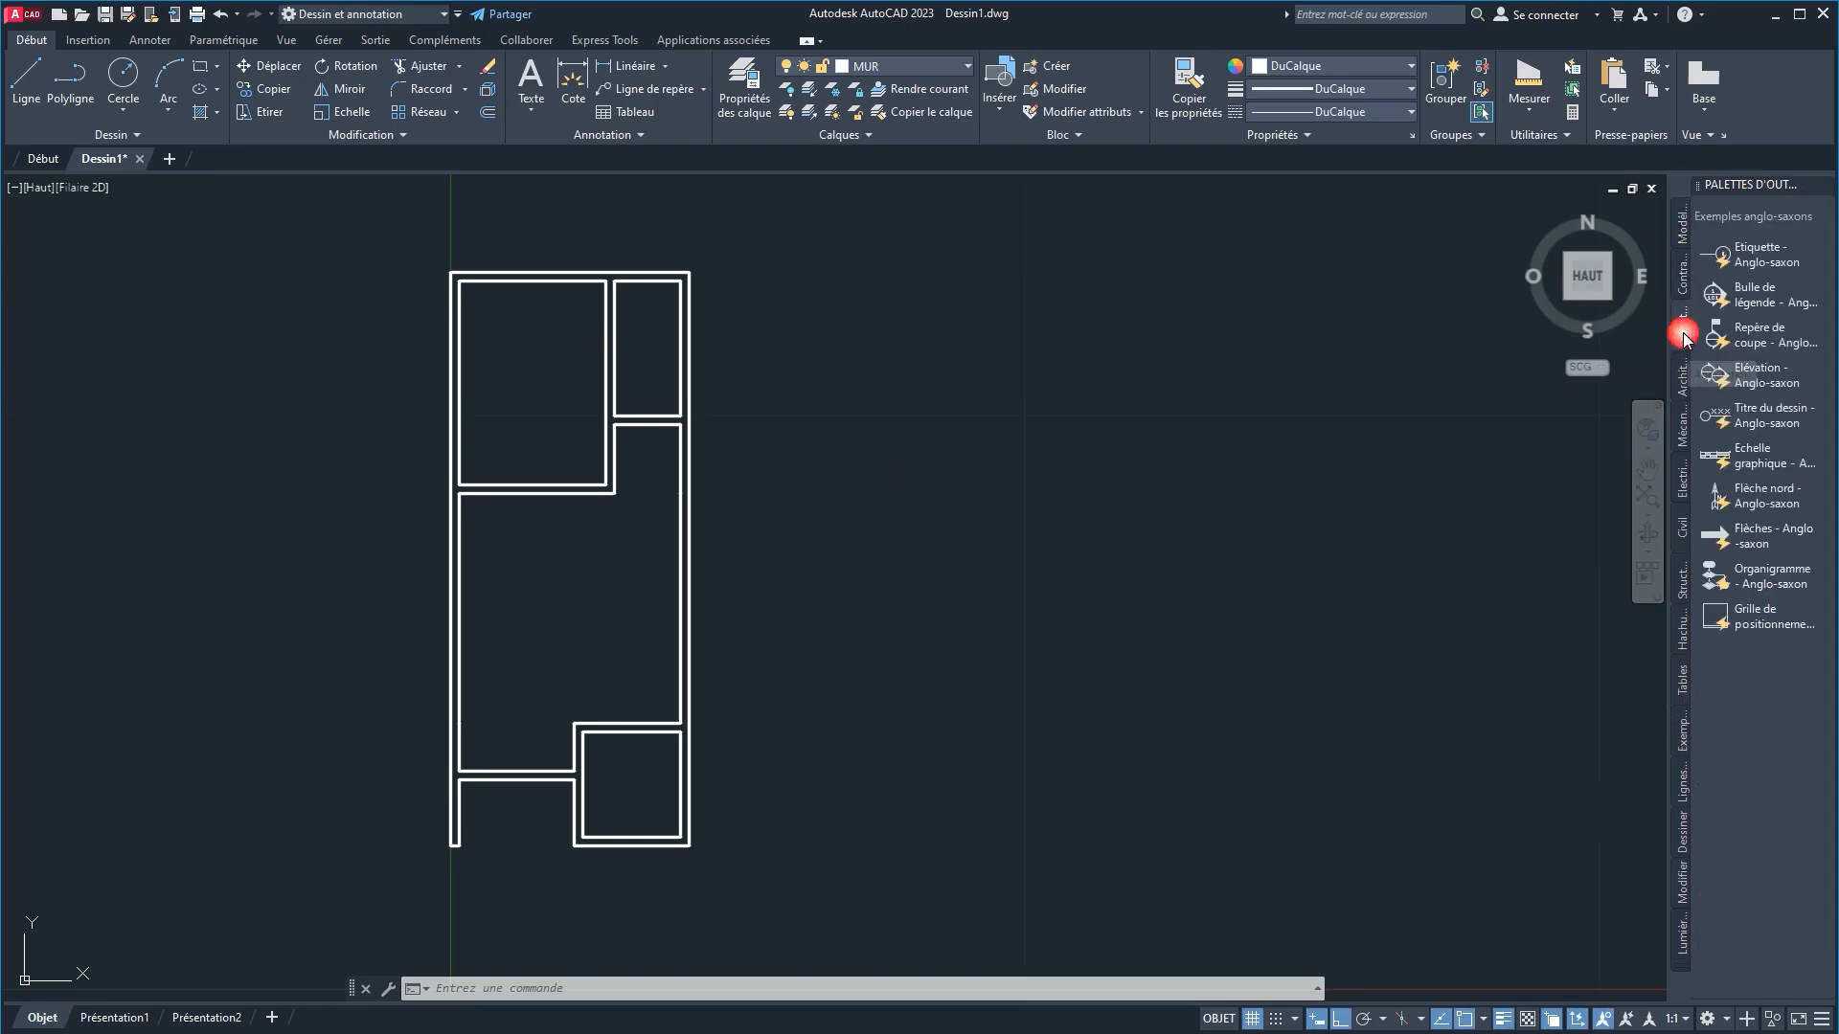
click(1680, 392)
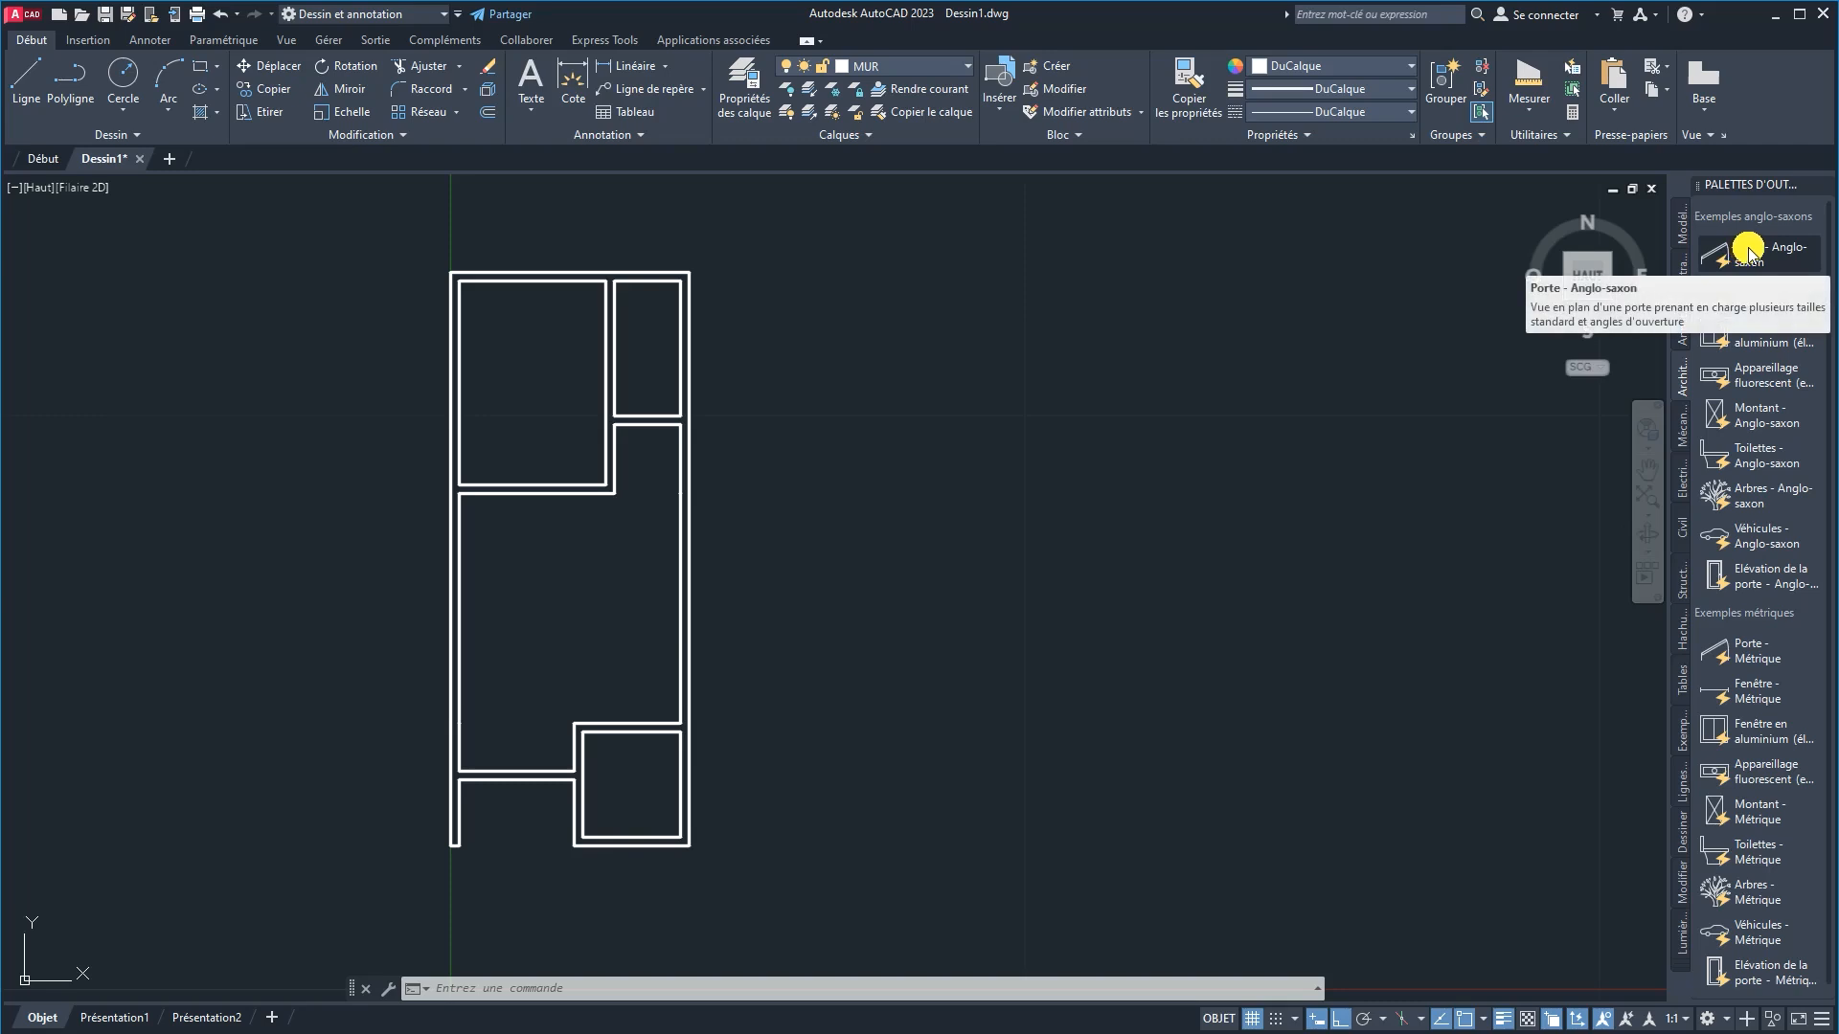
Step: Insert the metric door block (Porte - Métrique) inside the large middle room
click(1749, 661)
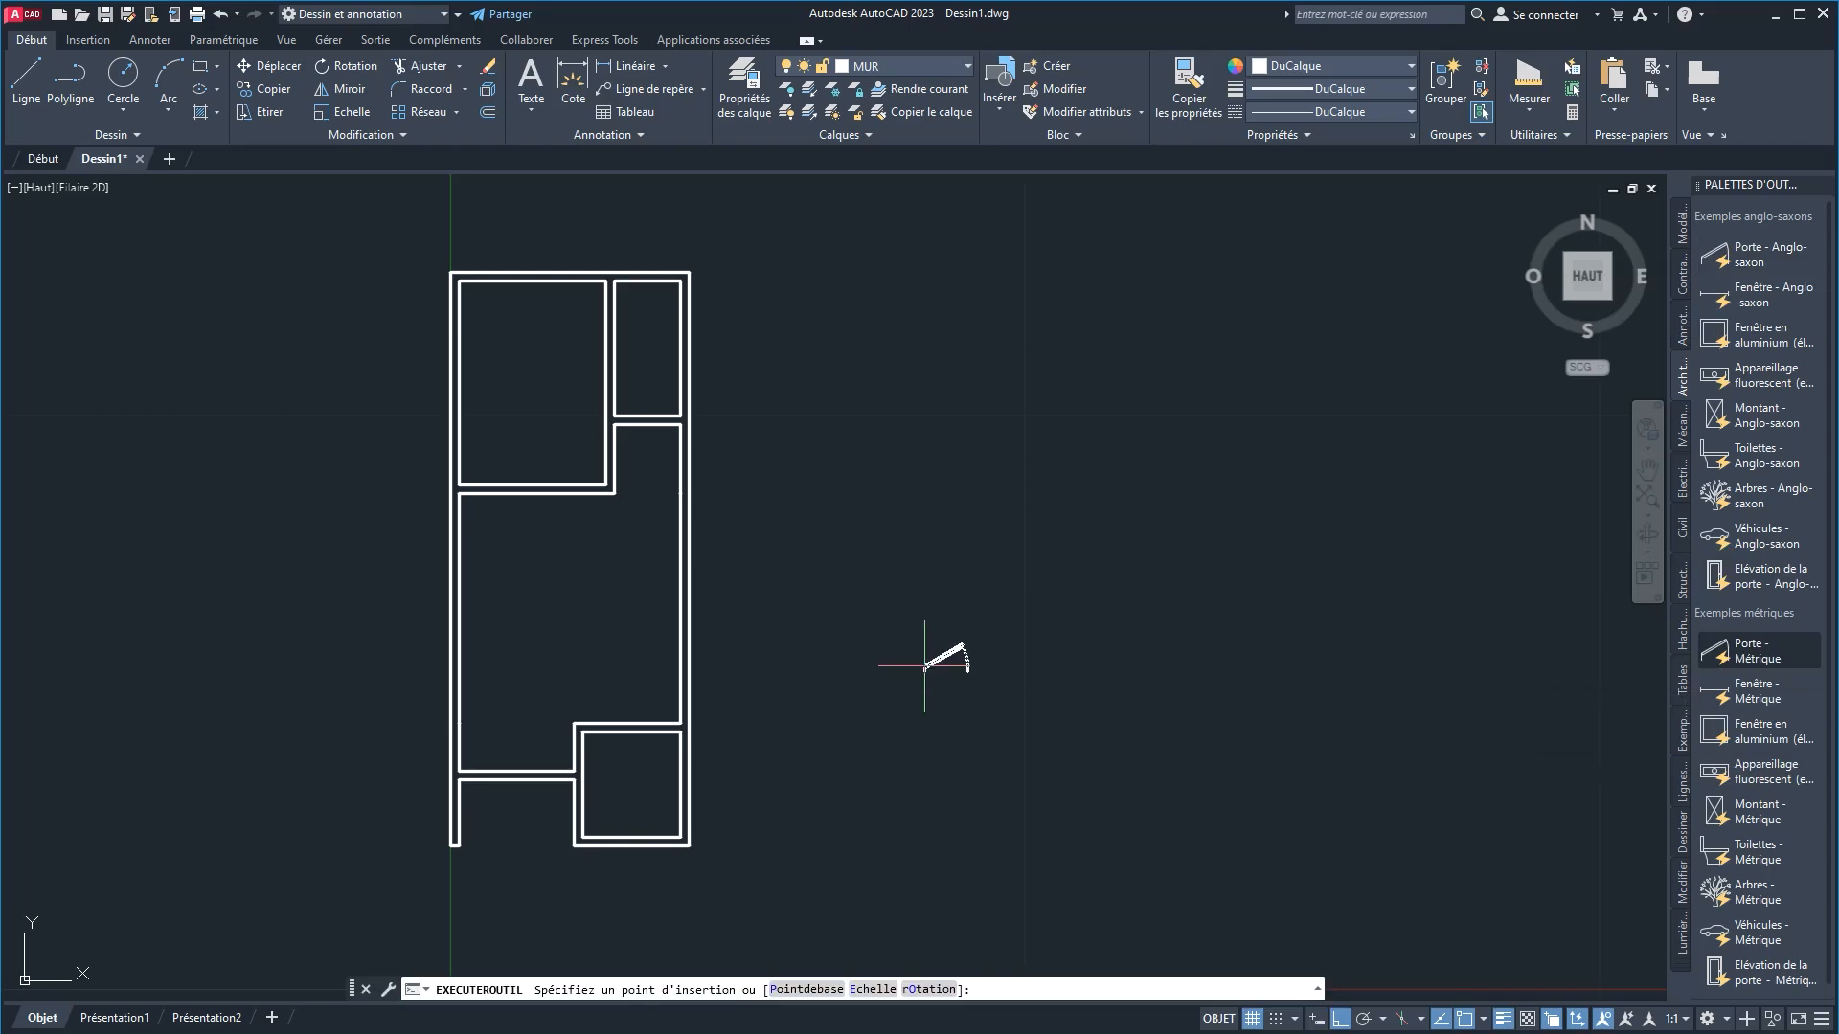
click(567, 623)
scroll(584, 589, up, 4)
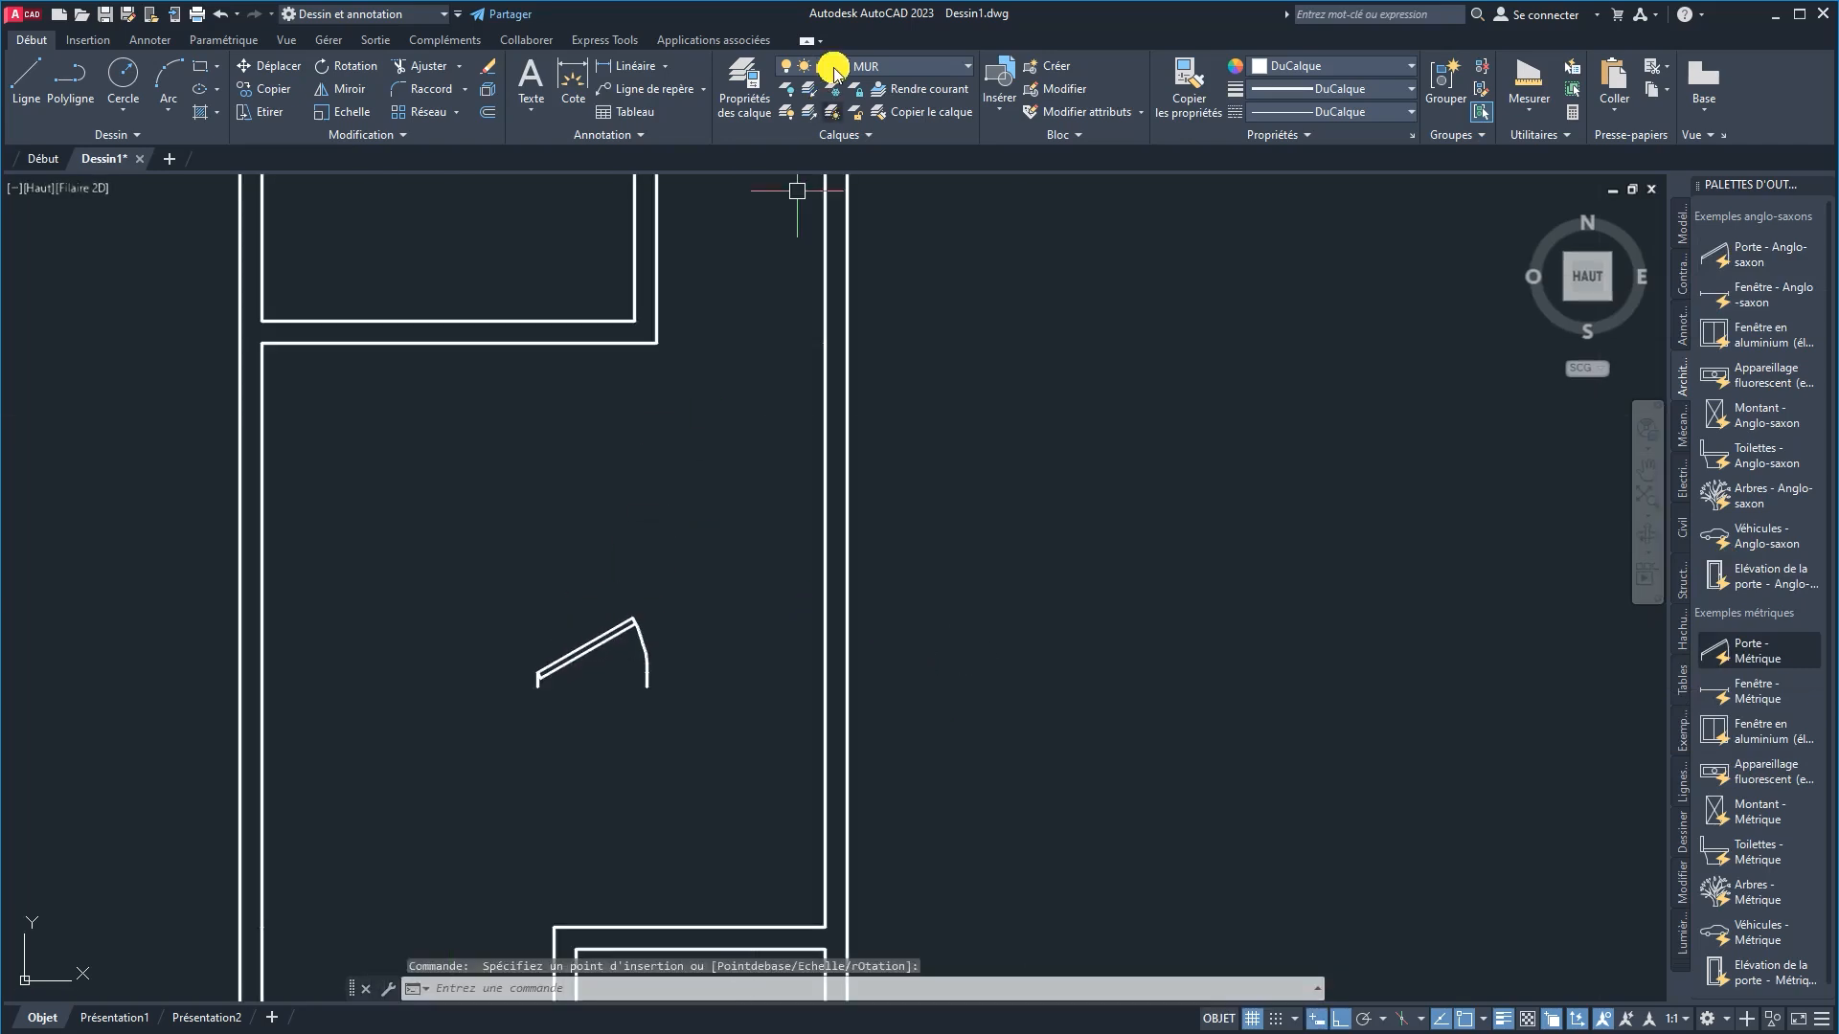
Step: Make OUVERTURES the current layer and assign the inserted door block to that layer
click(874, 67)
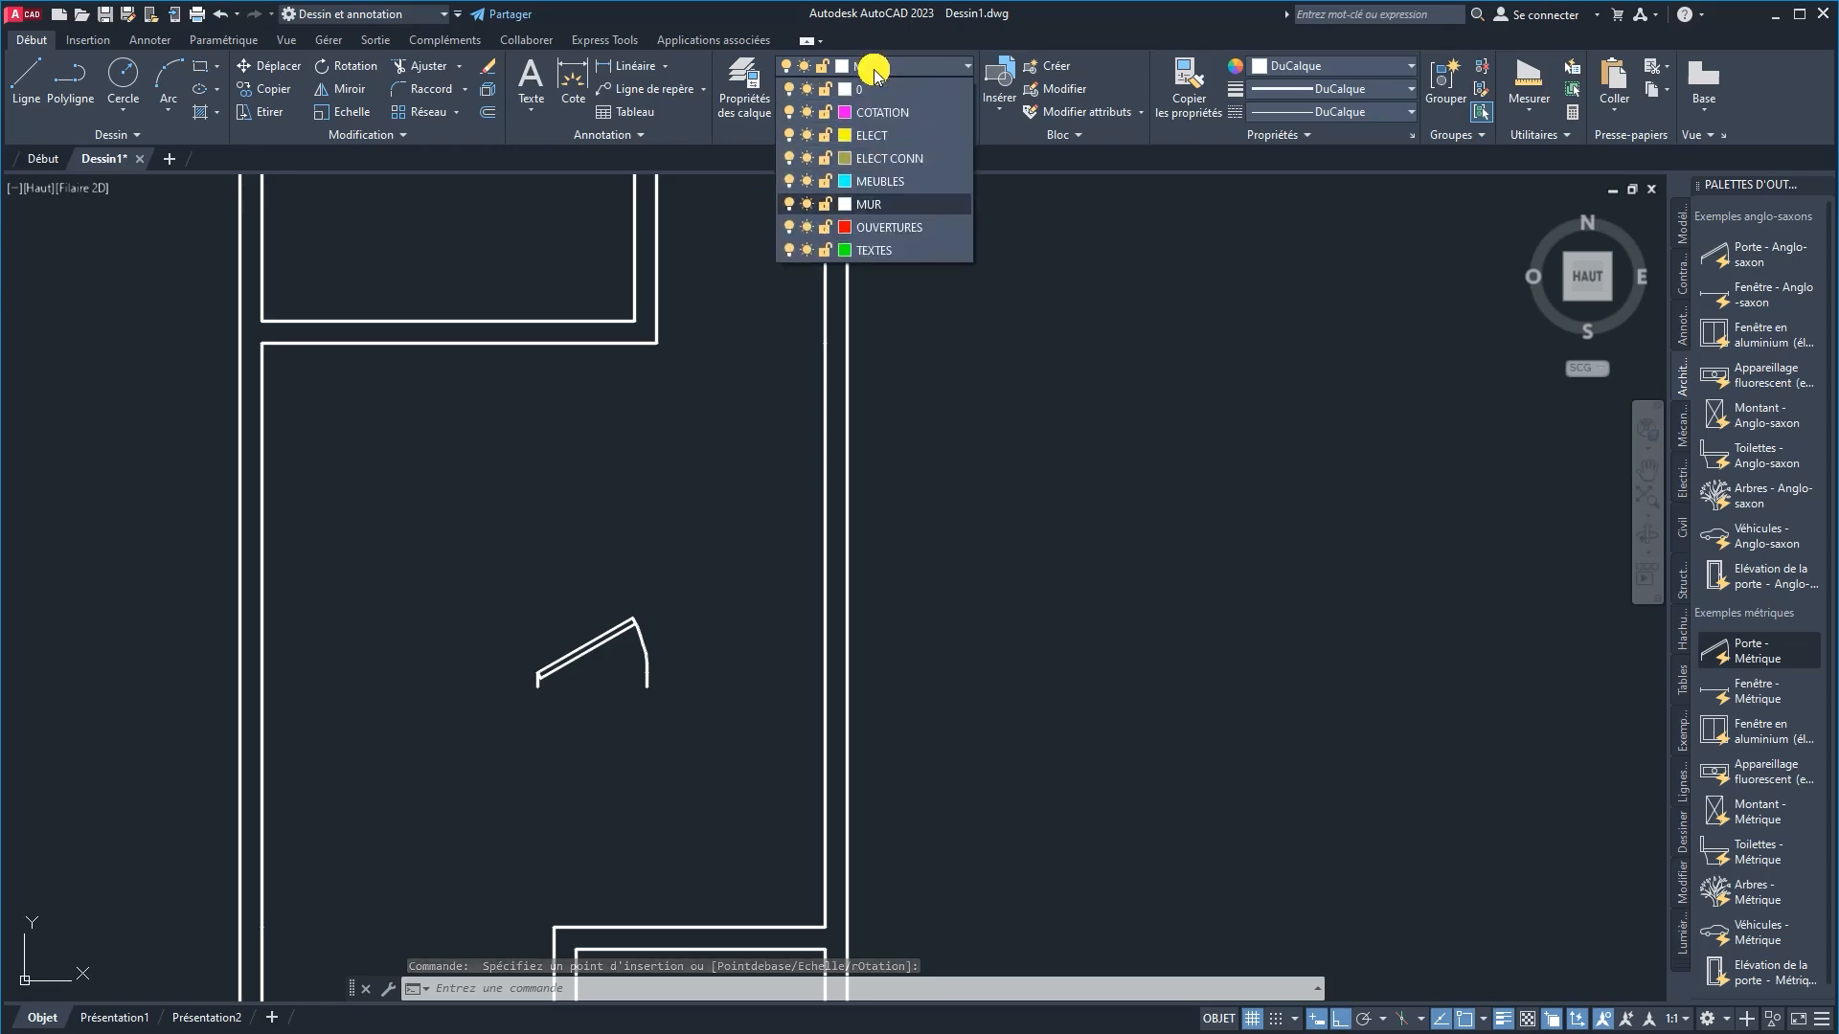
click(876, 230)
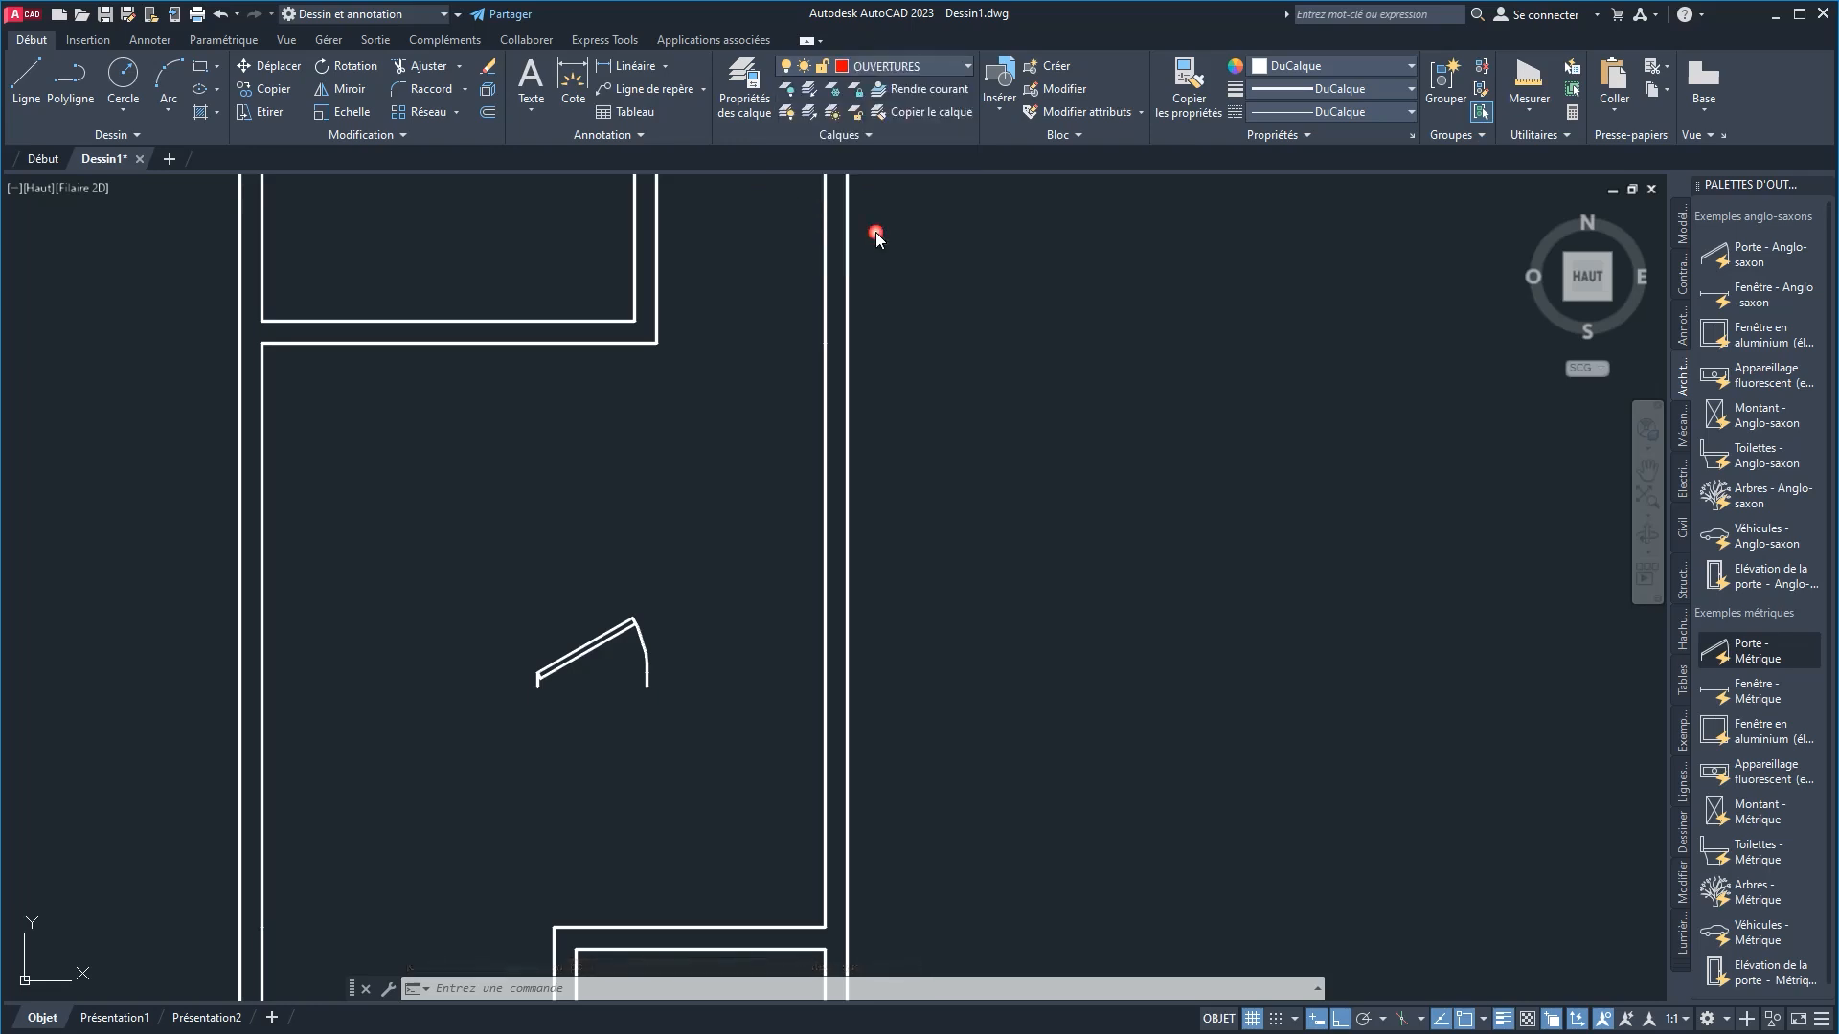
click(644, 662)
click(885, 66)
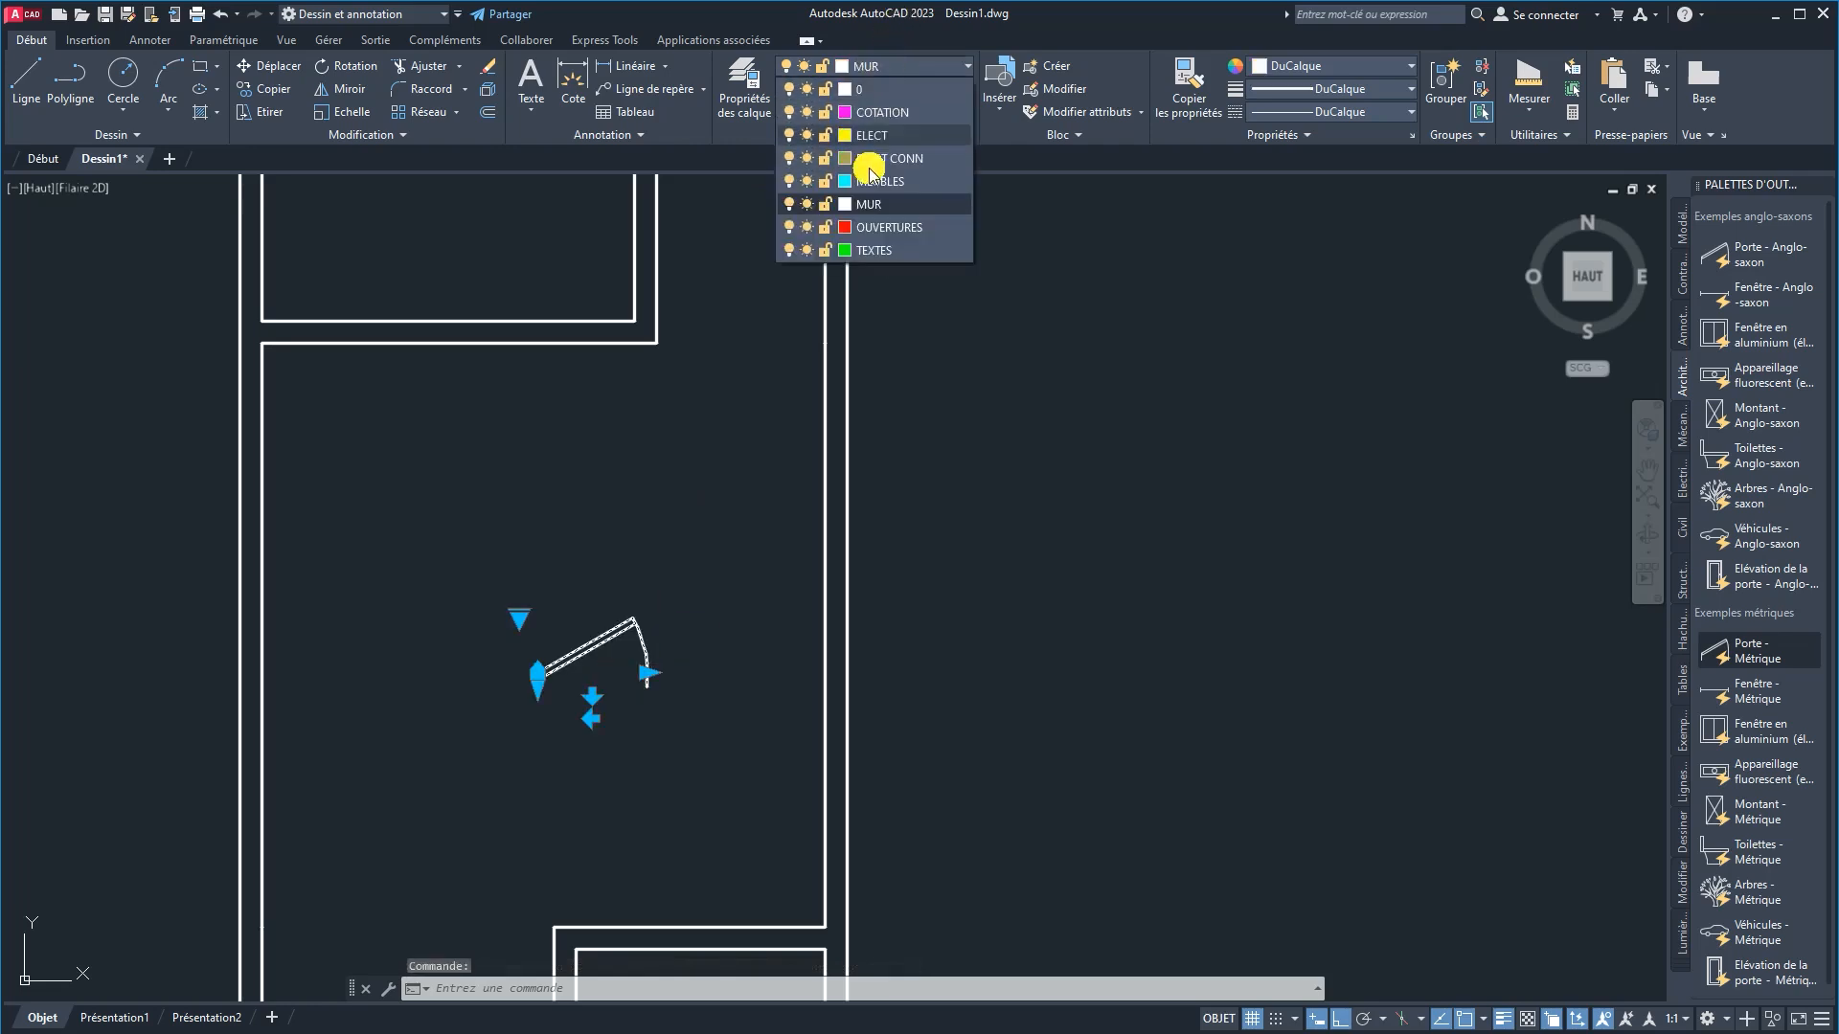
click(873, 230)
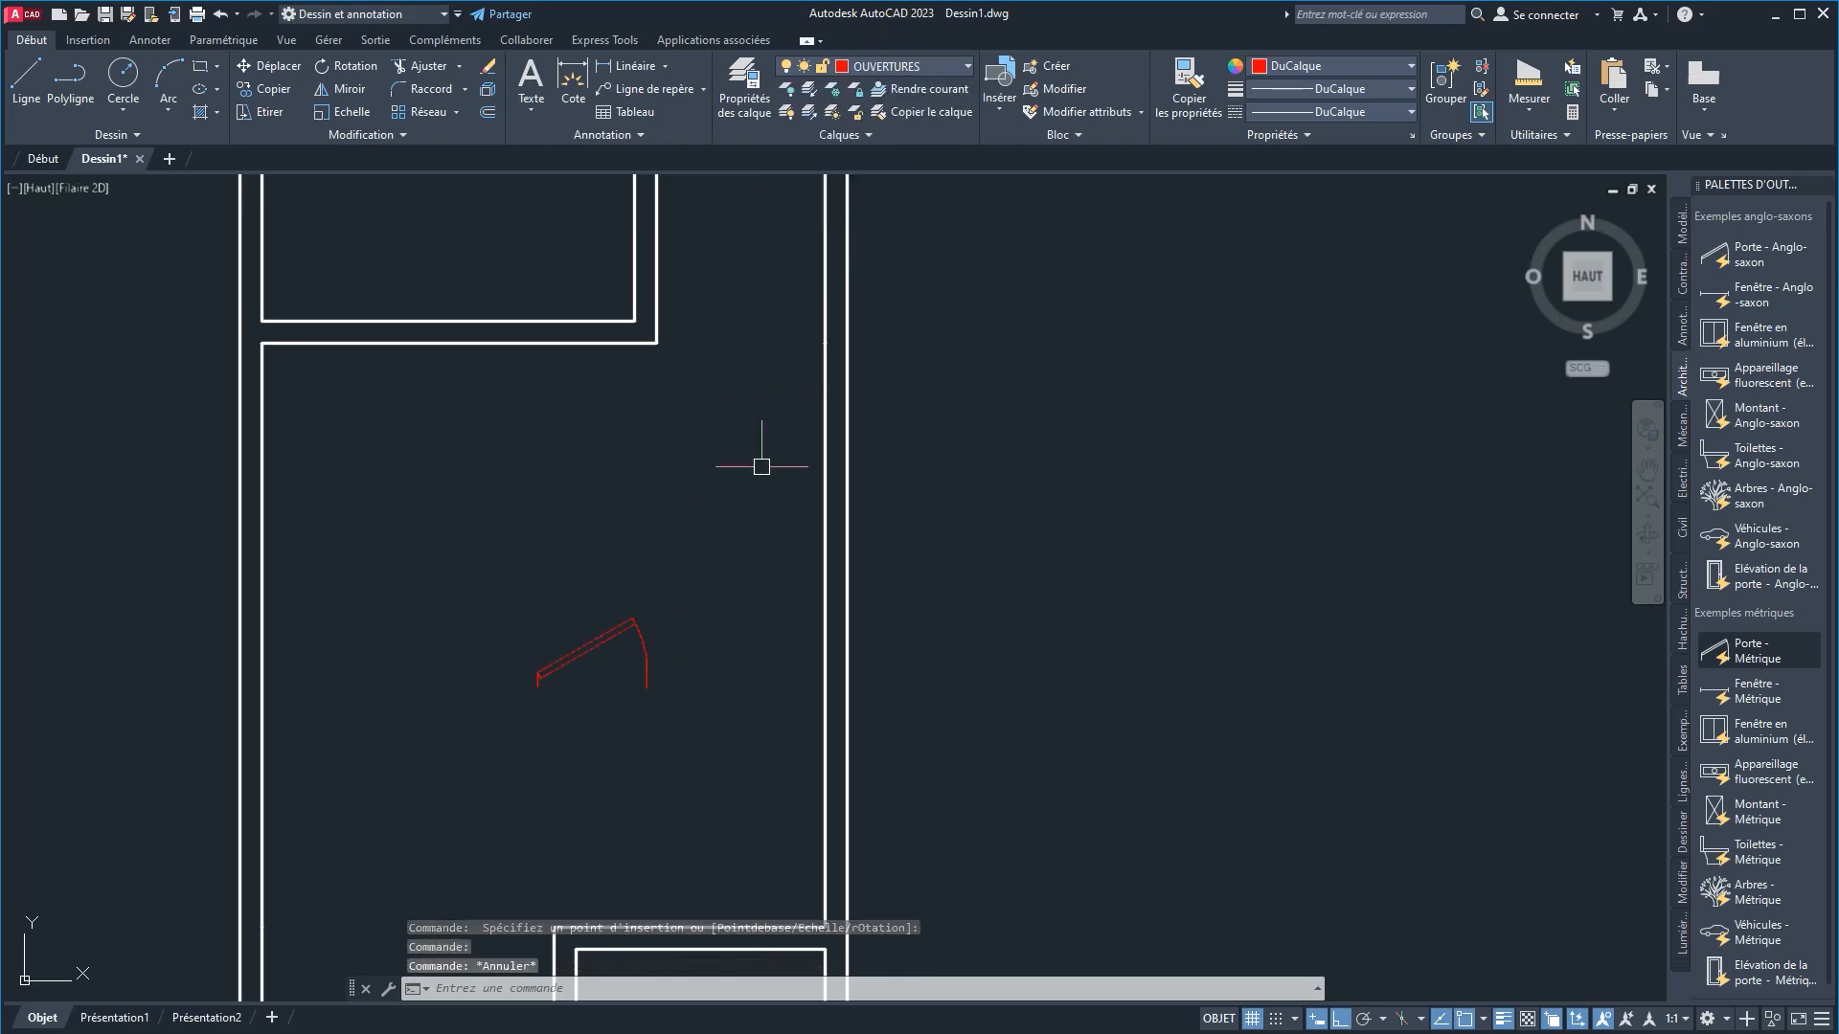
Step: Try the door block's 45°, 60° and 90° opening angles, ending on 60°
scroll(609, 633, up, 4)
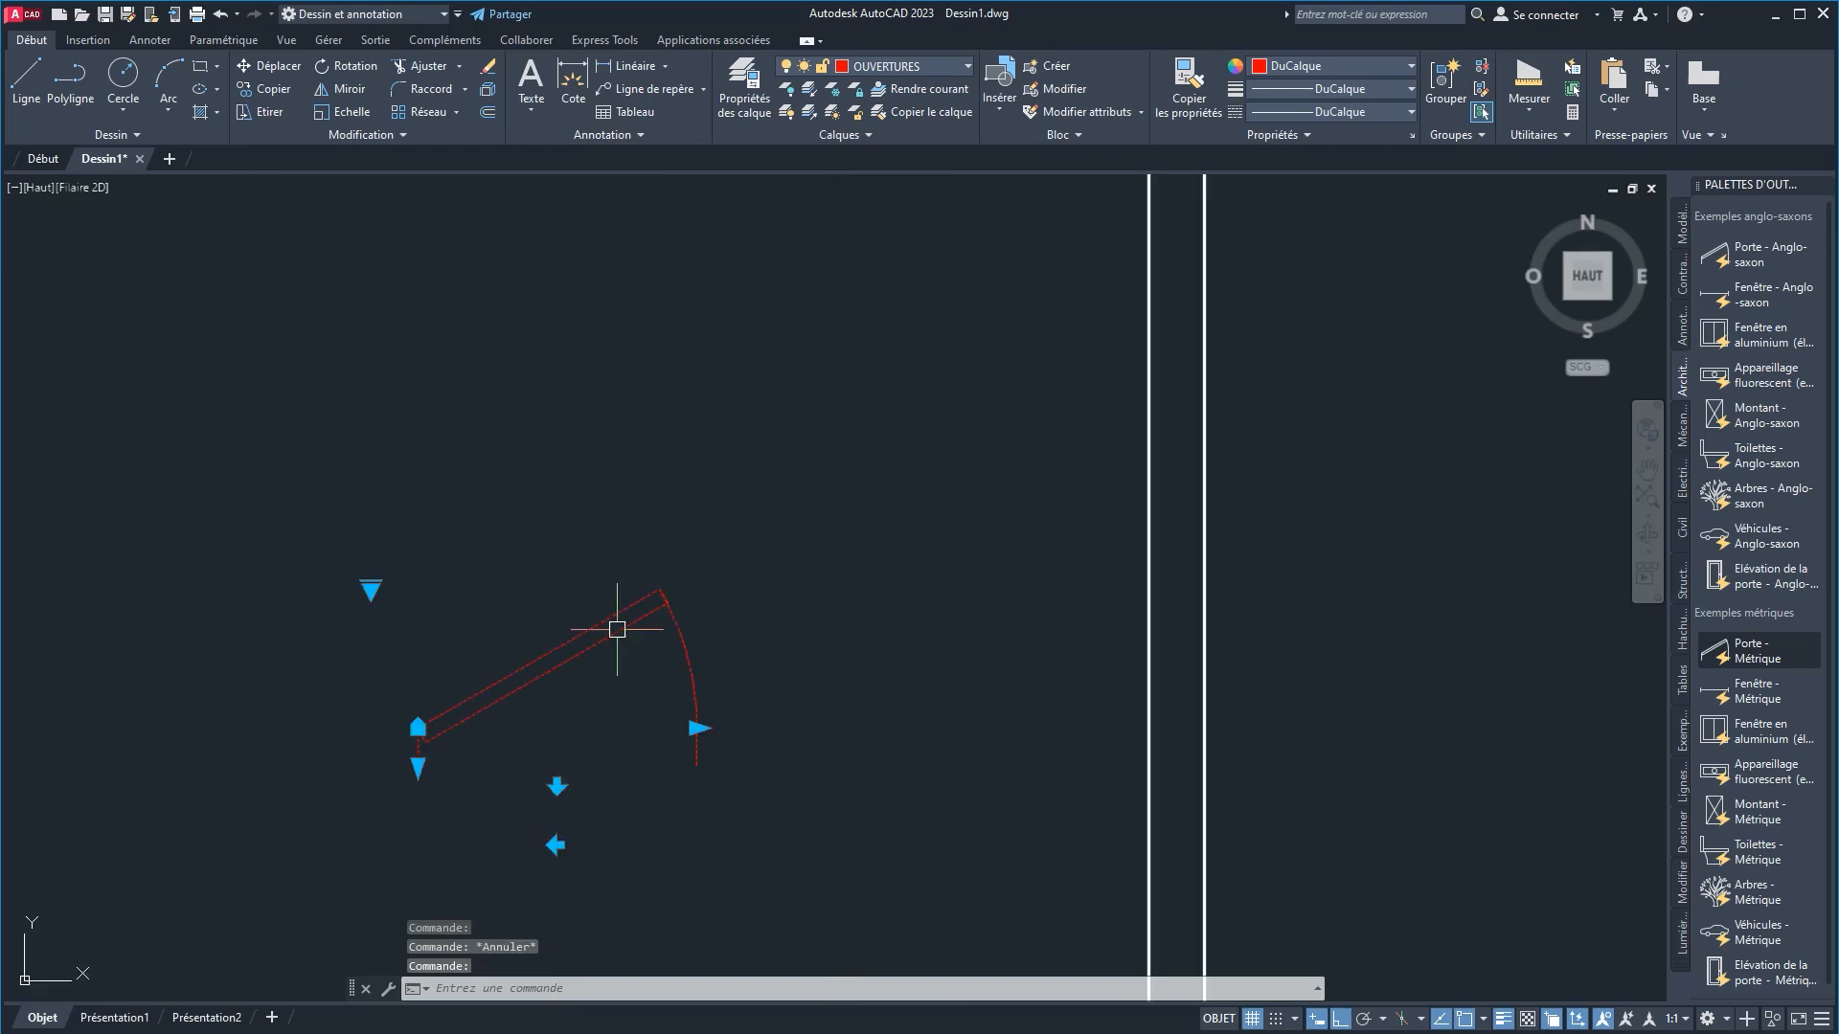
middle_drag(668, 722, 661, 480)
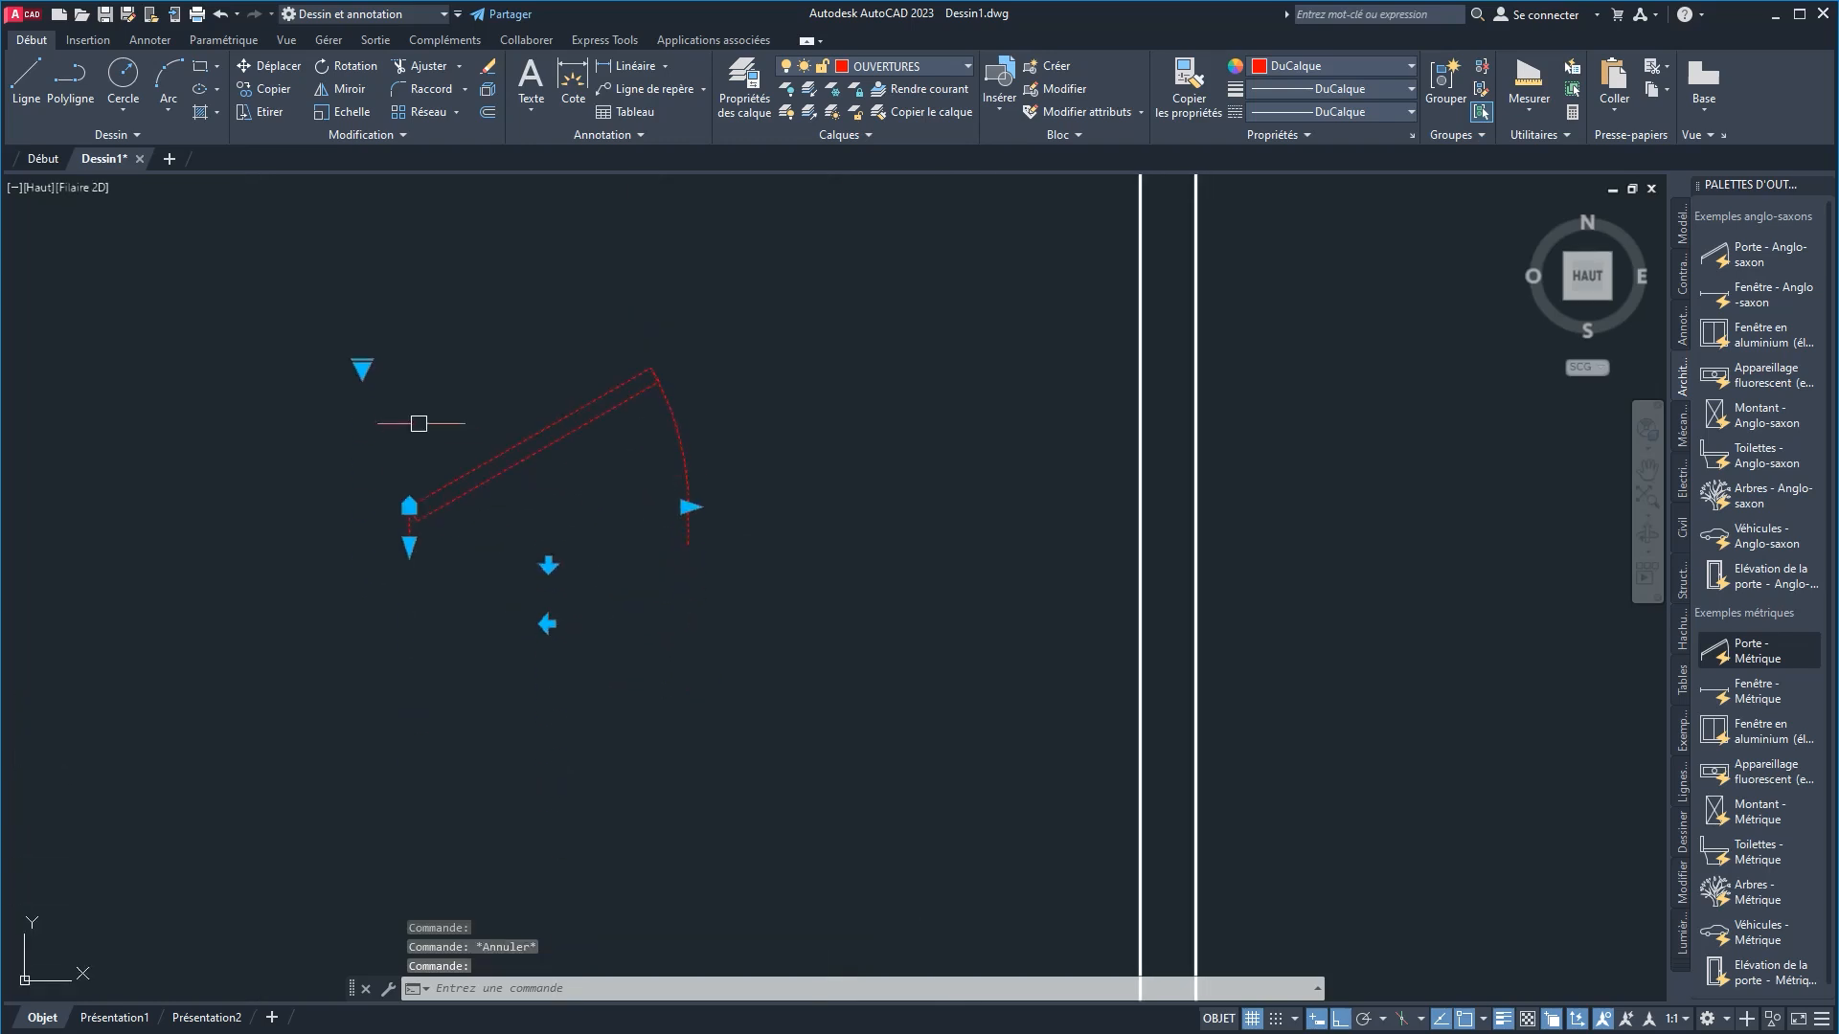
click(362, 369)
click(392, 398)
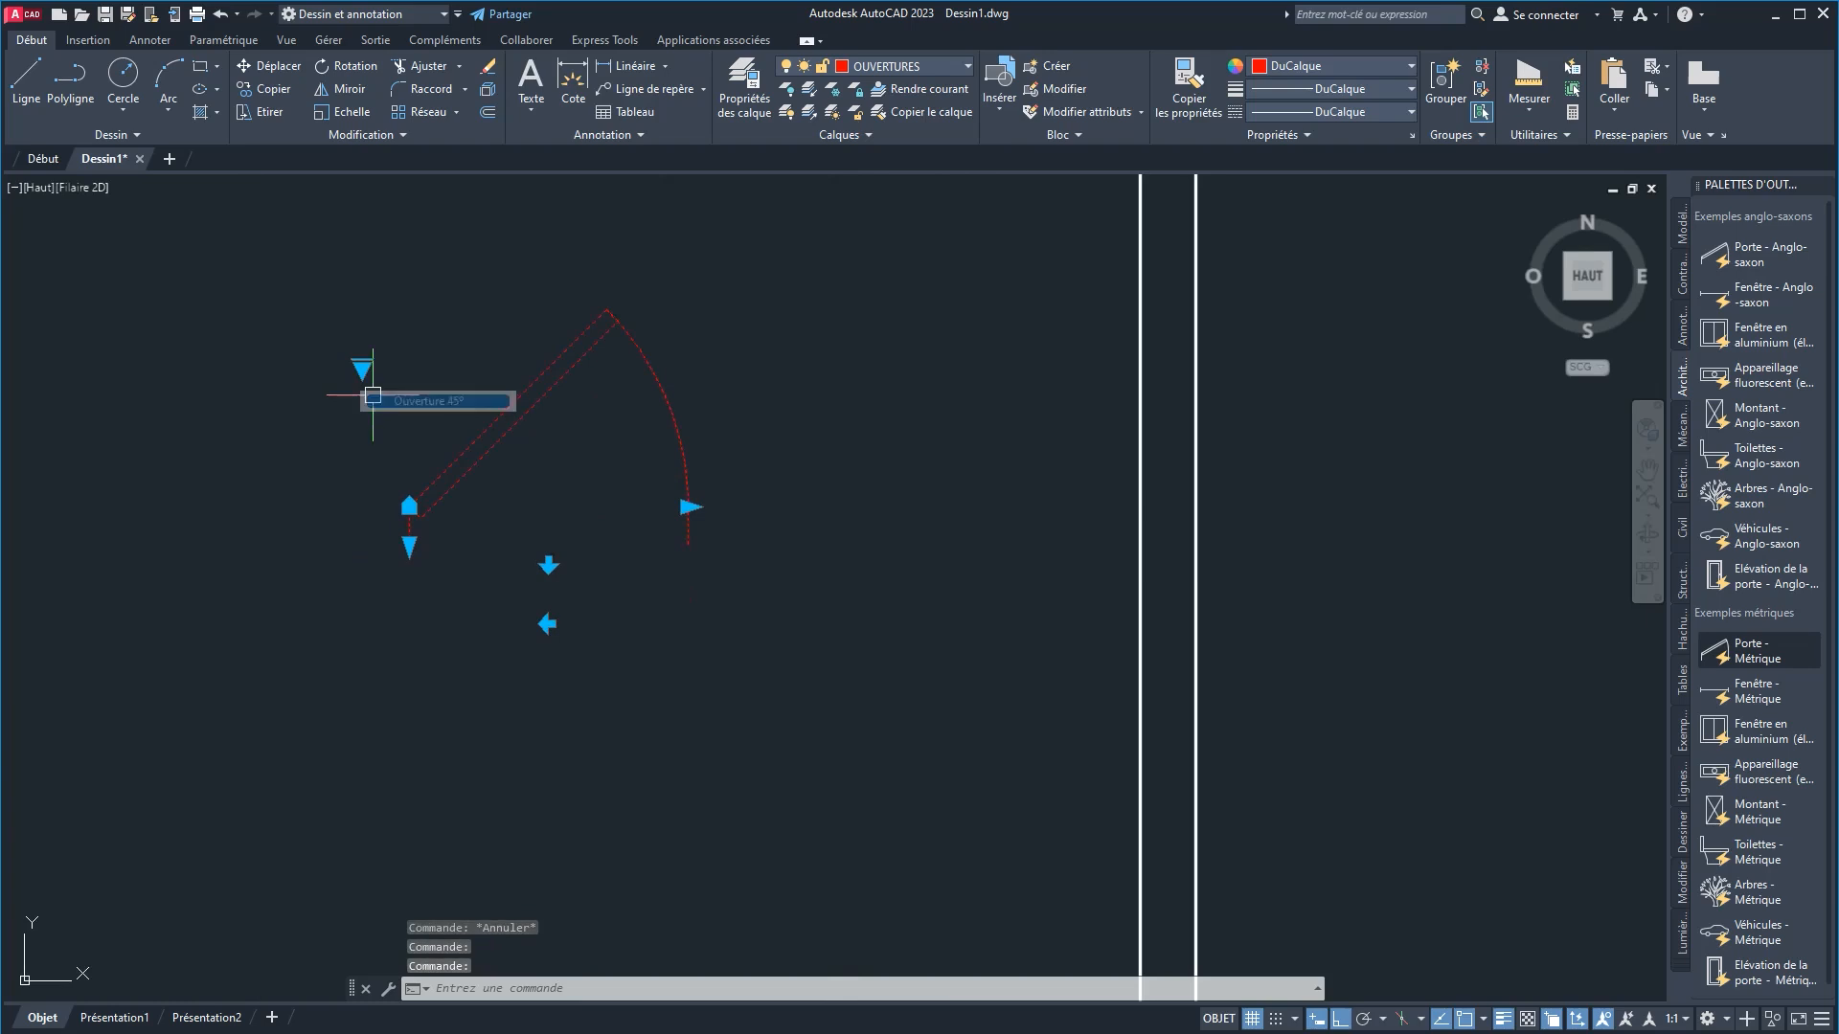
click(362, 369)
click(421, 418)
click(353, 395)
click(421, 439)
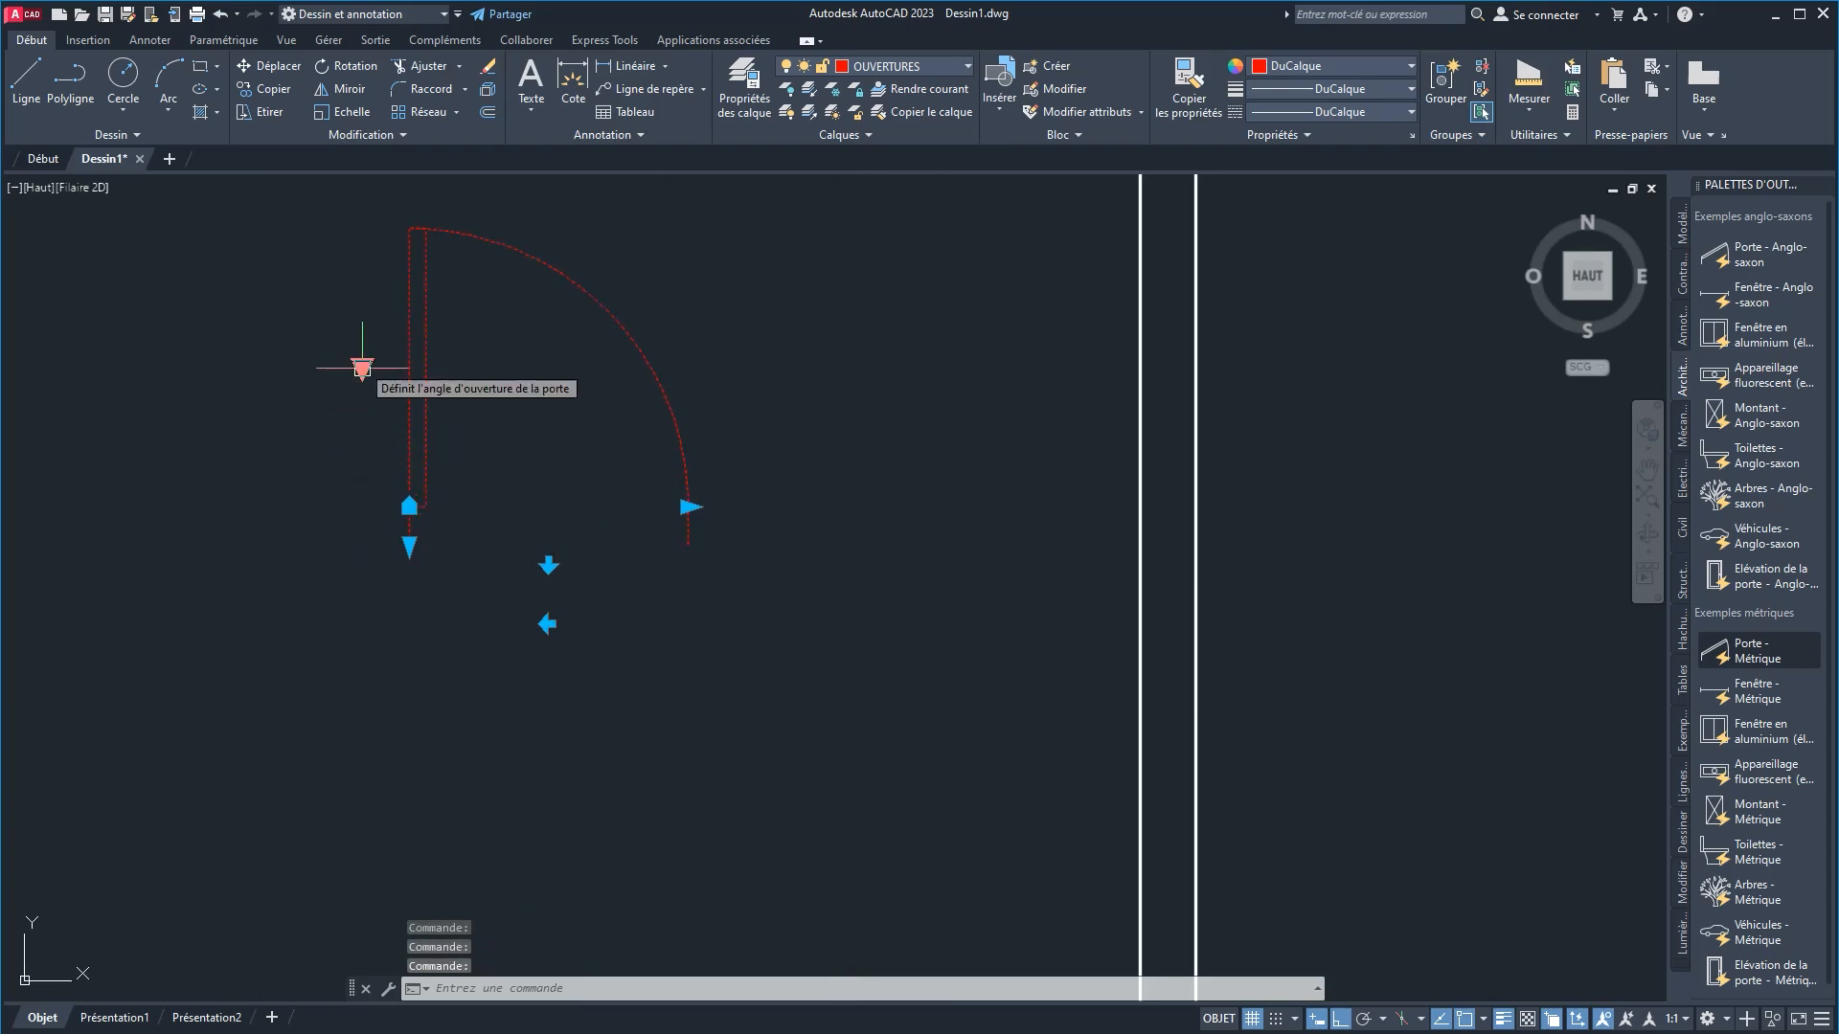
click(362, 369)
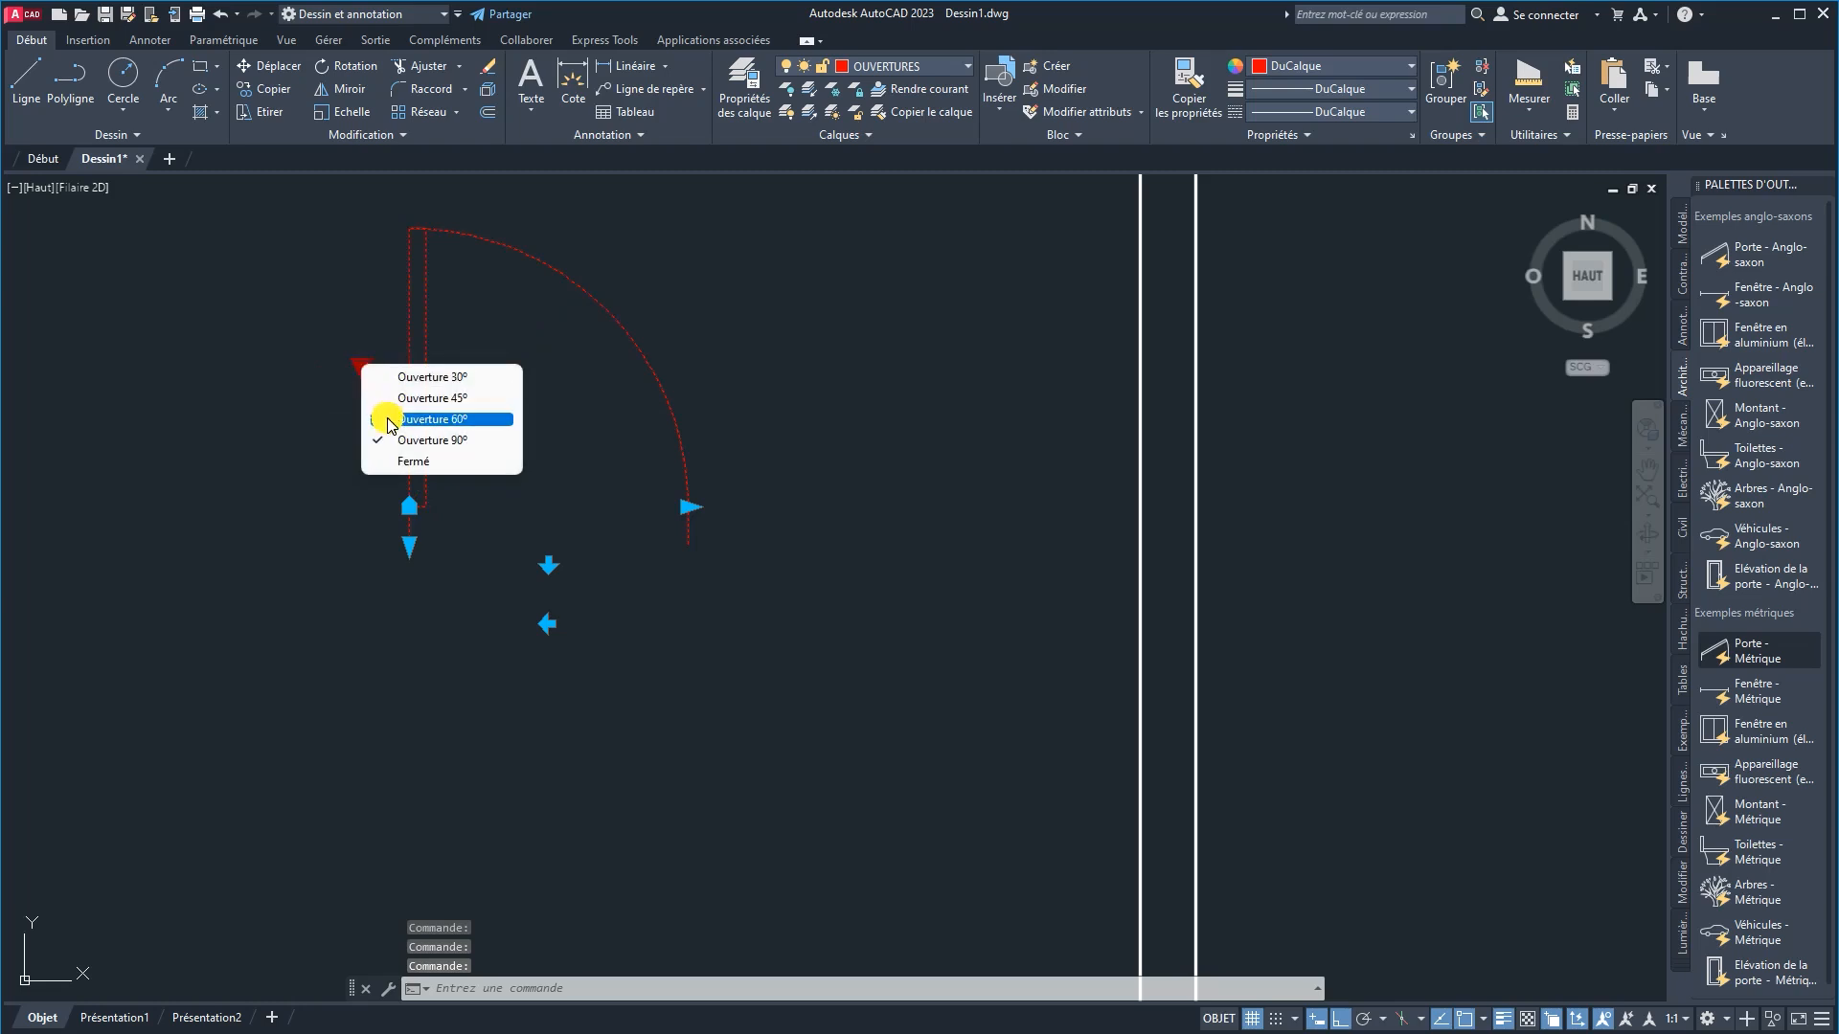
click(387, 417)
key(Escape)
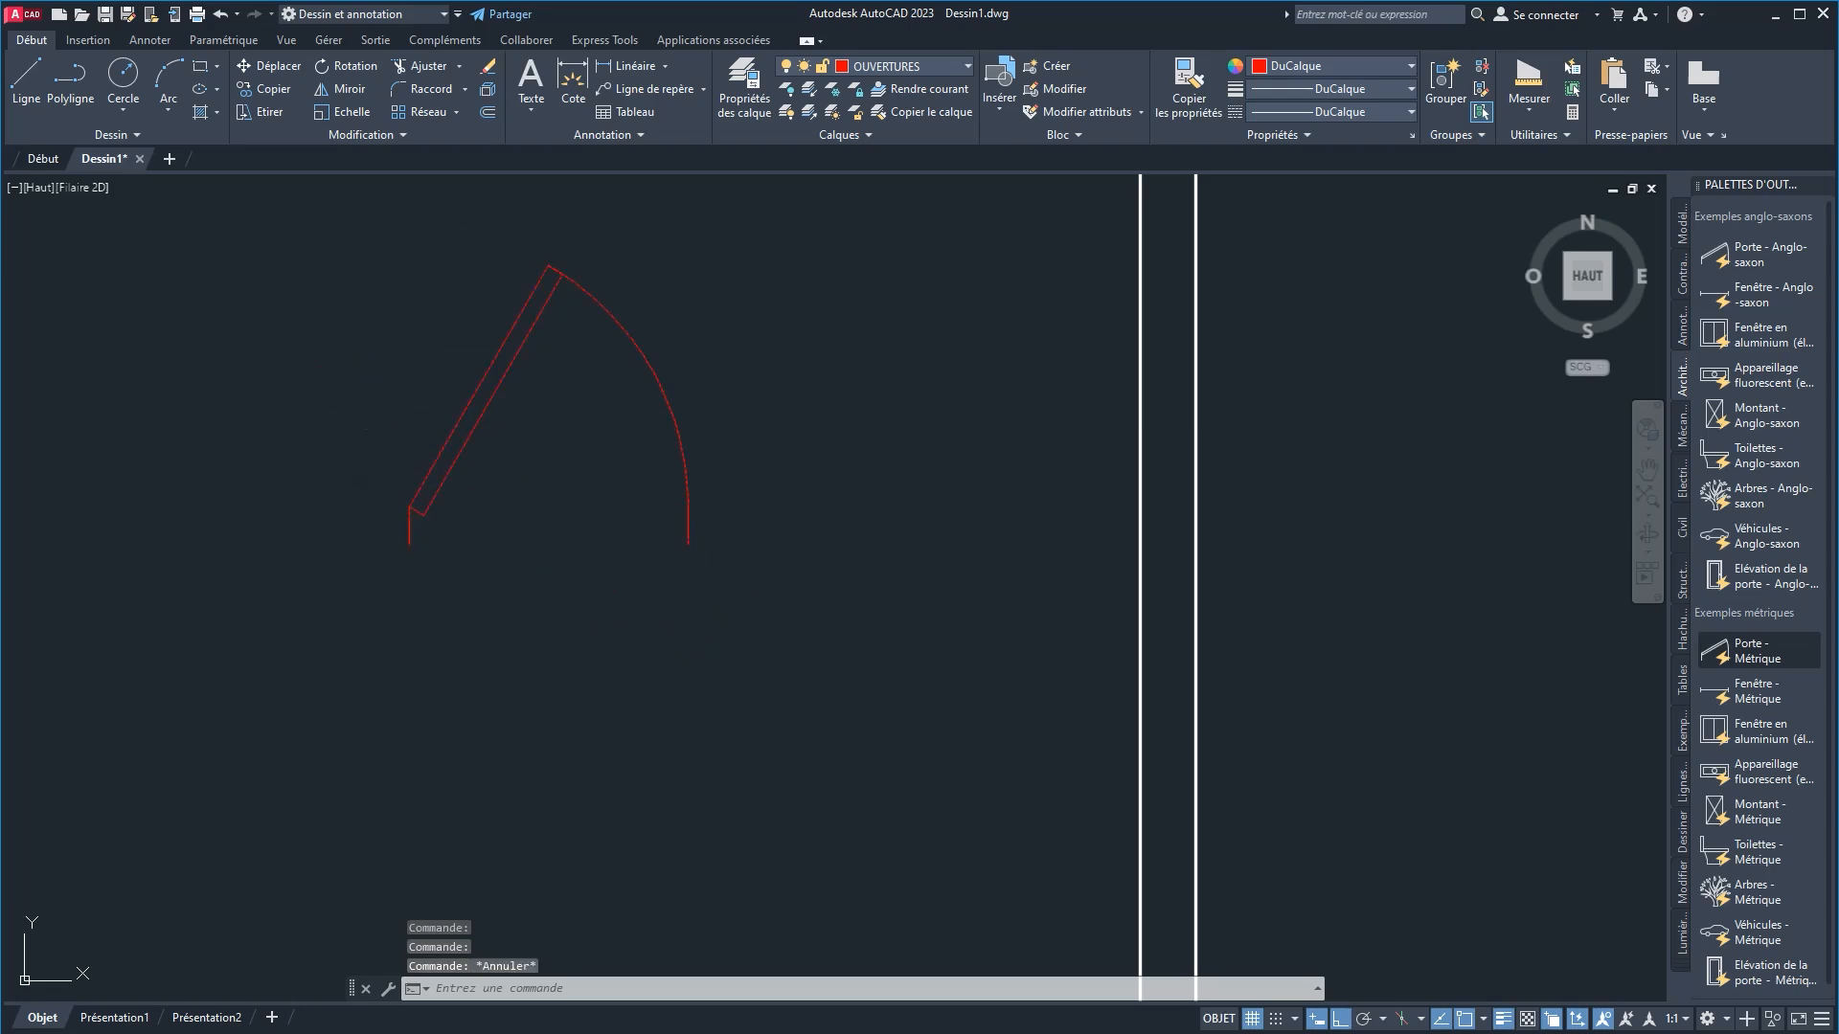
Step: Flip the door block vertically to the opposite side of its opening and flip it back
click(675, 518)
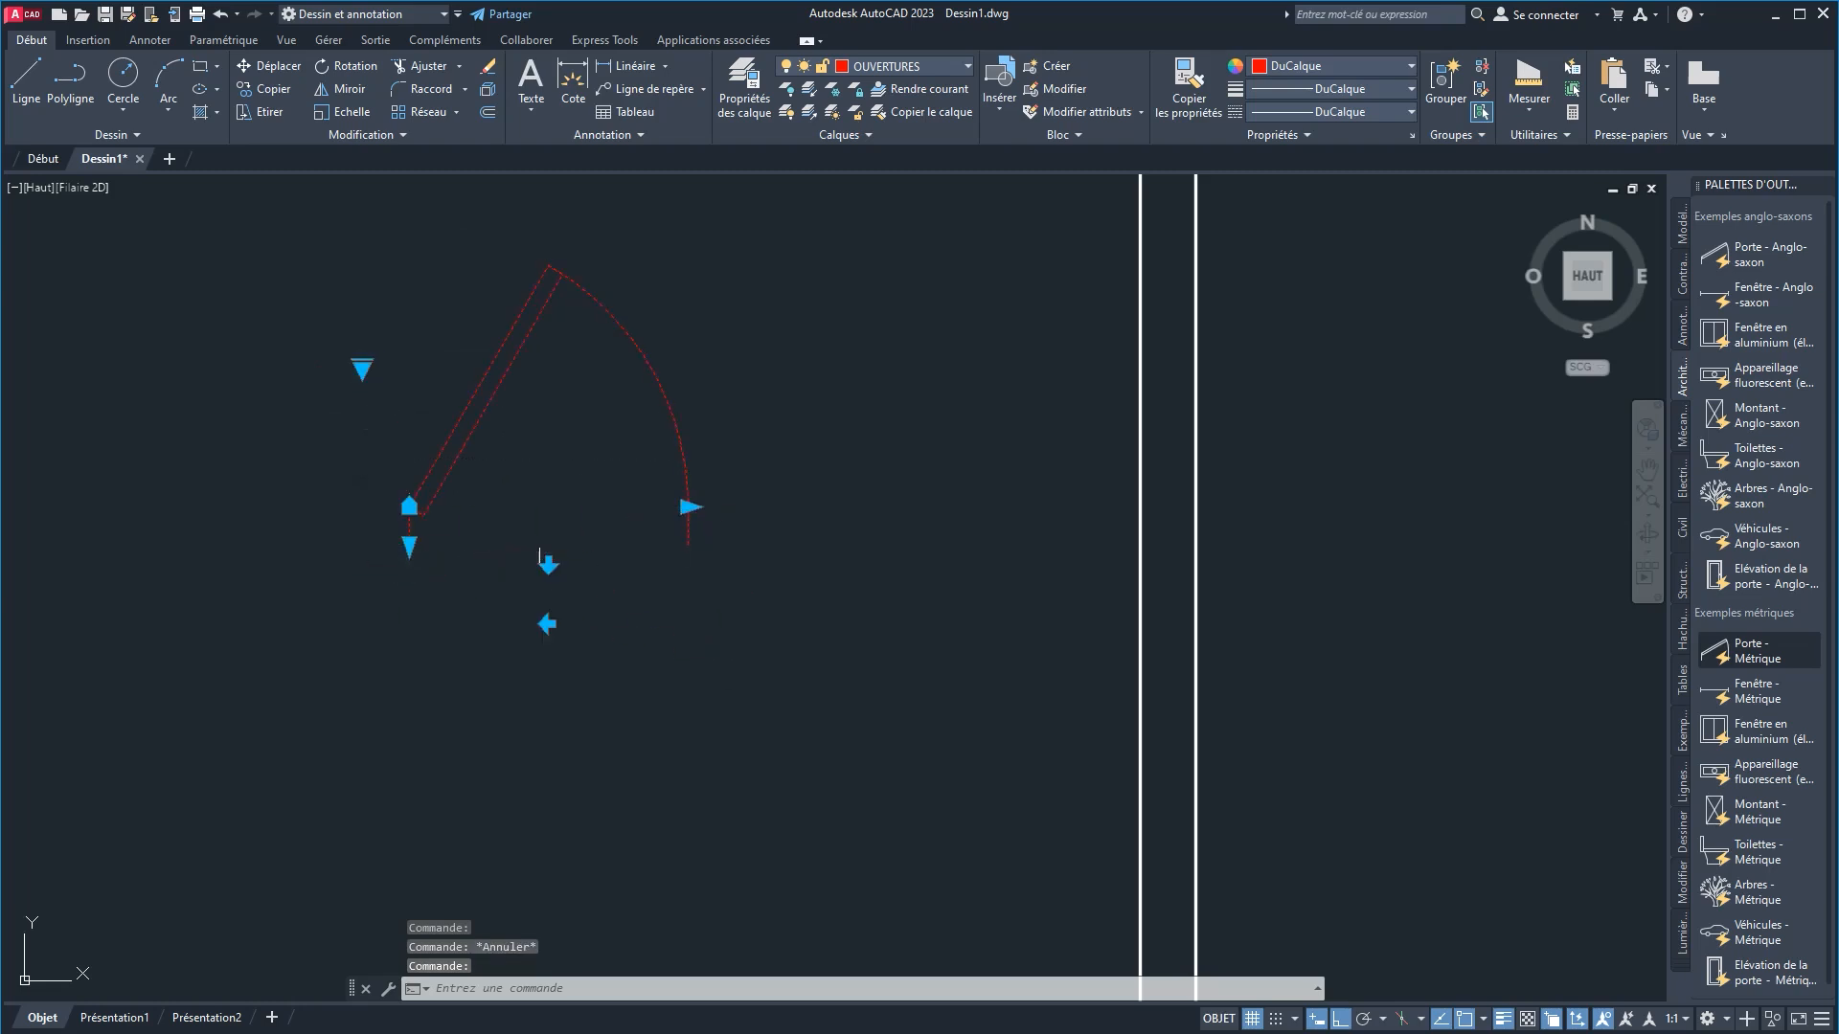
click(547, 561)
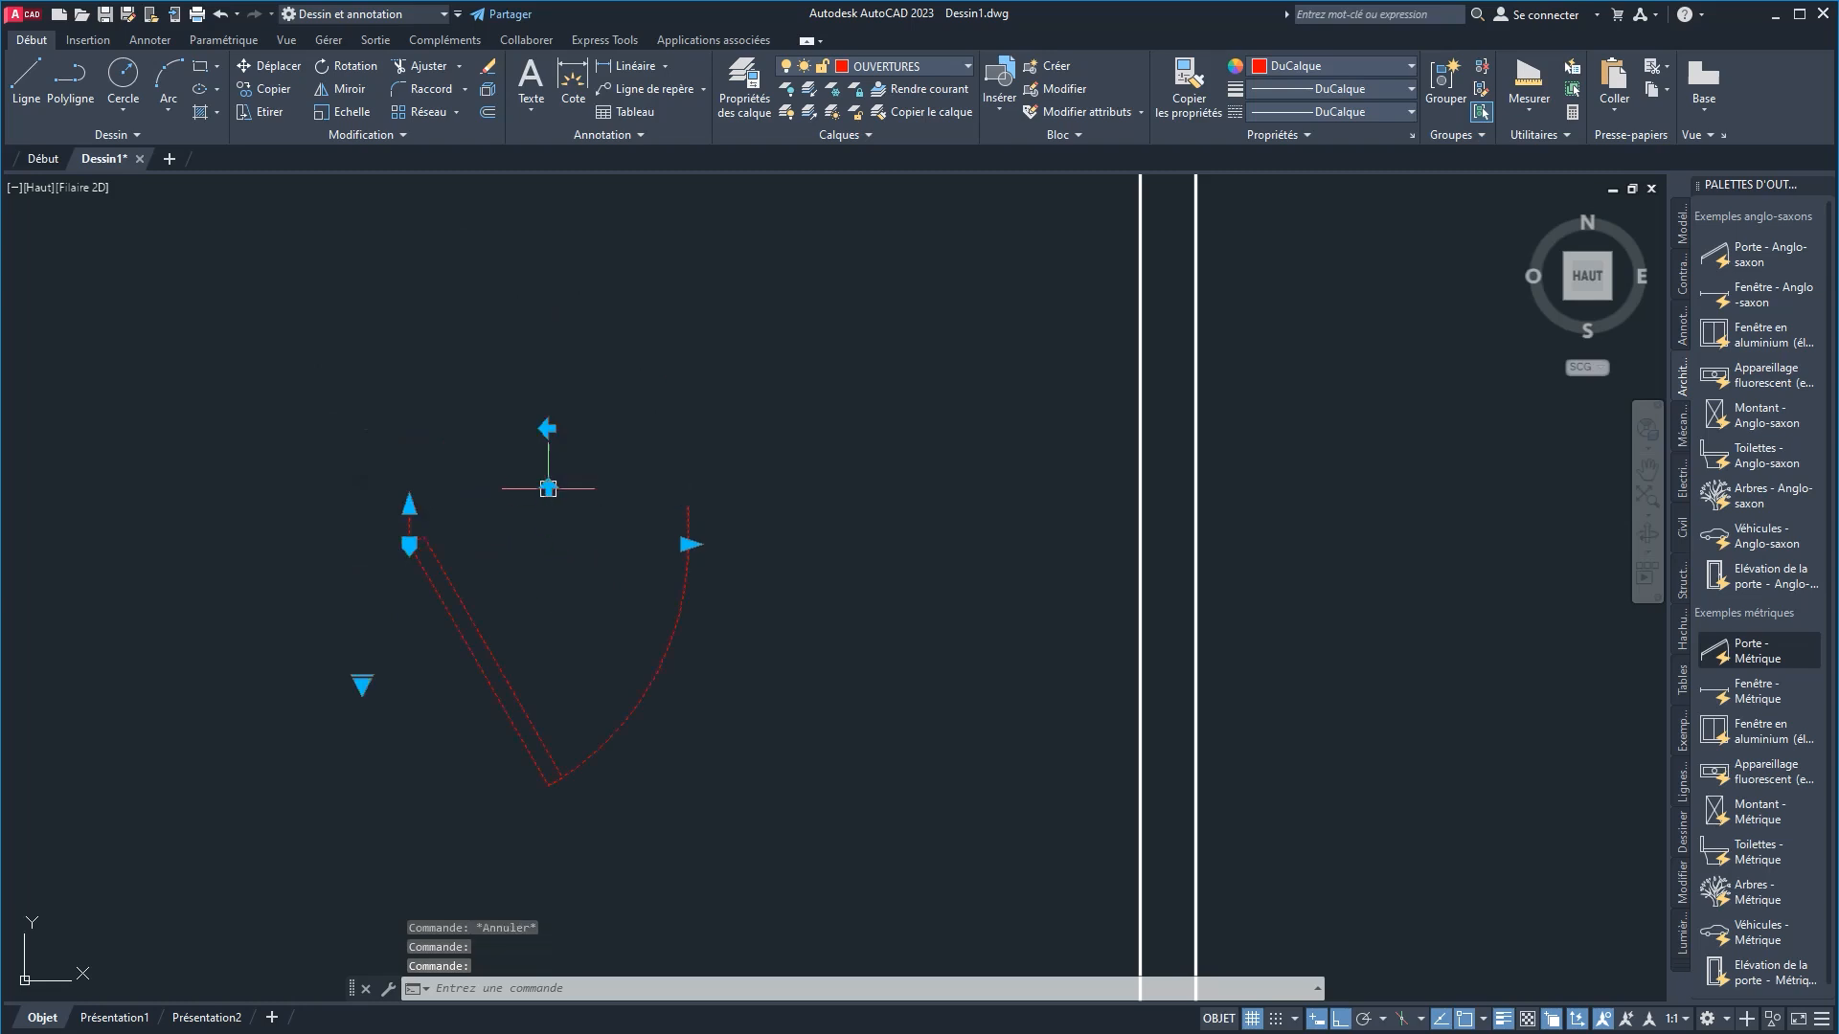
click(548, 488)
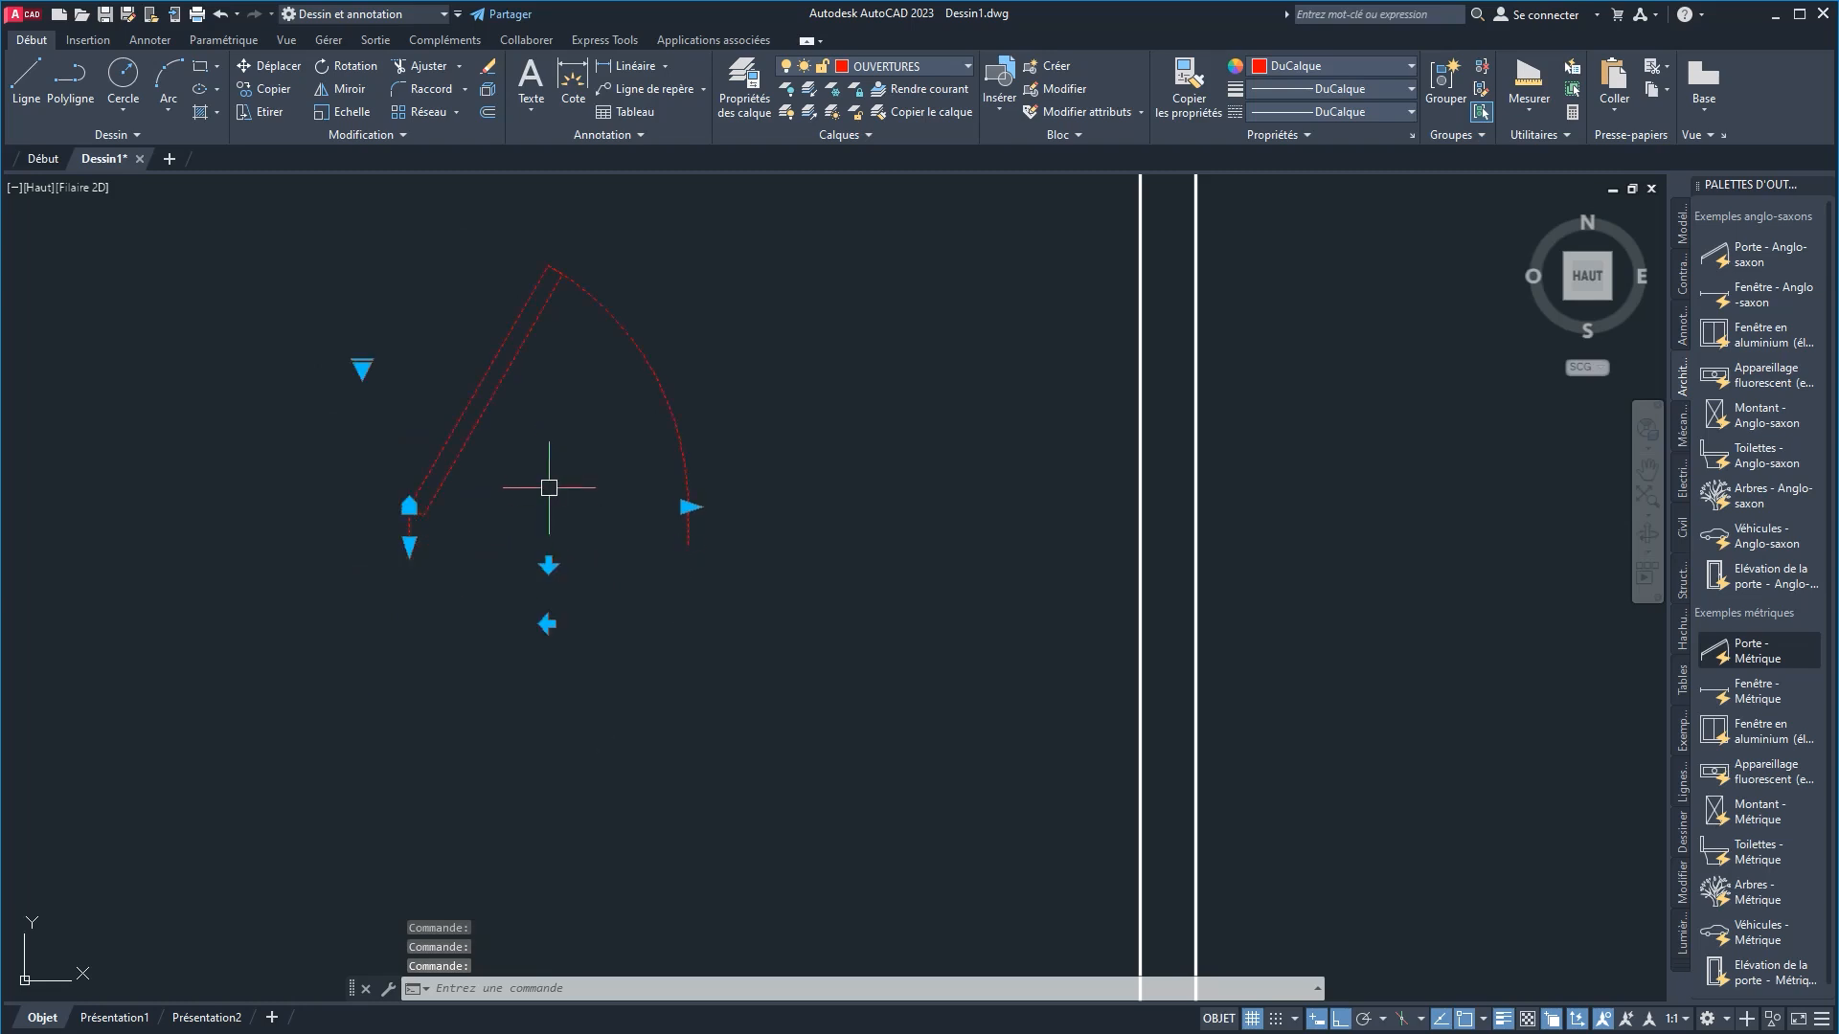
Step: Stretch the door block to a larger opening width and try a 0.15 m wall thickness for its jambs
click(688, 506)
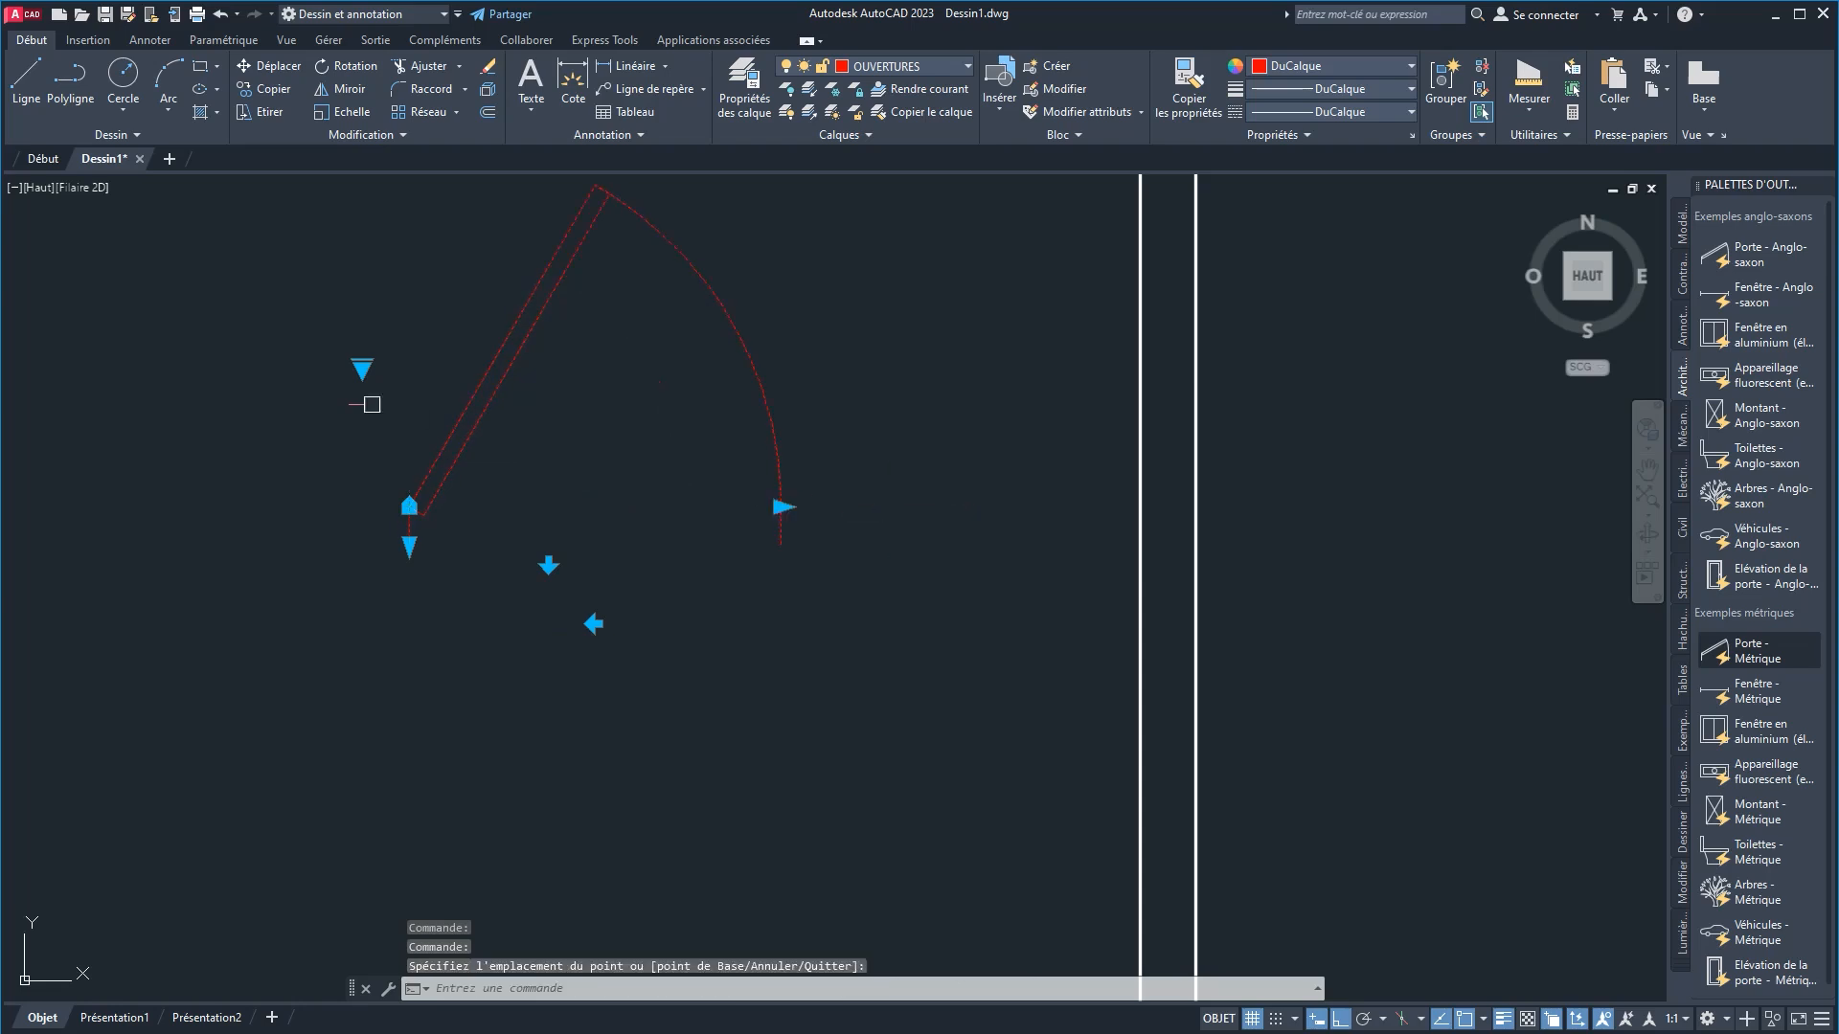
click(409, 545)
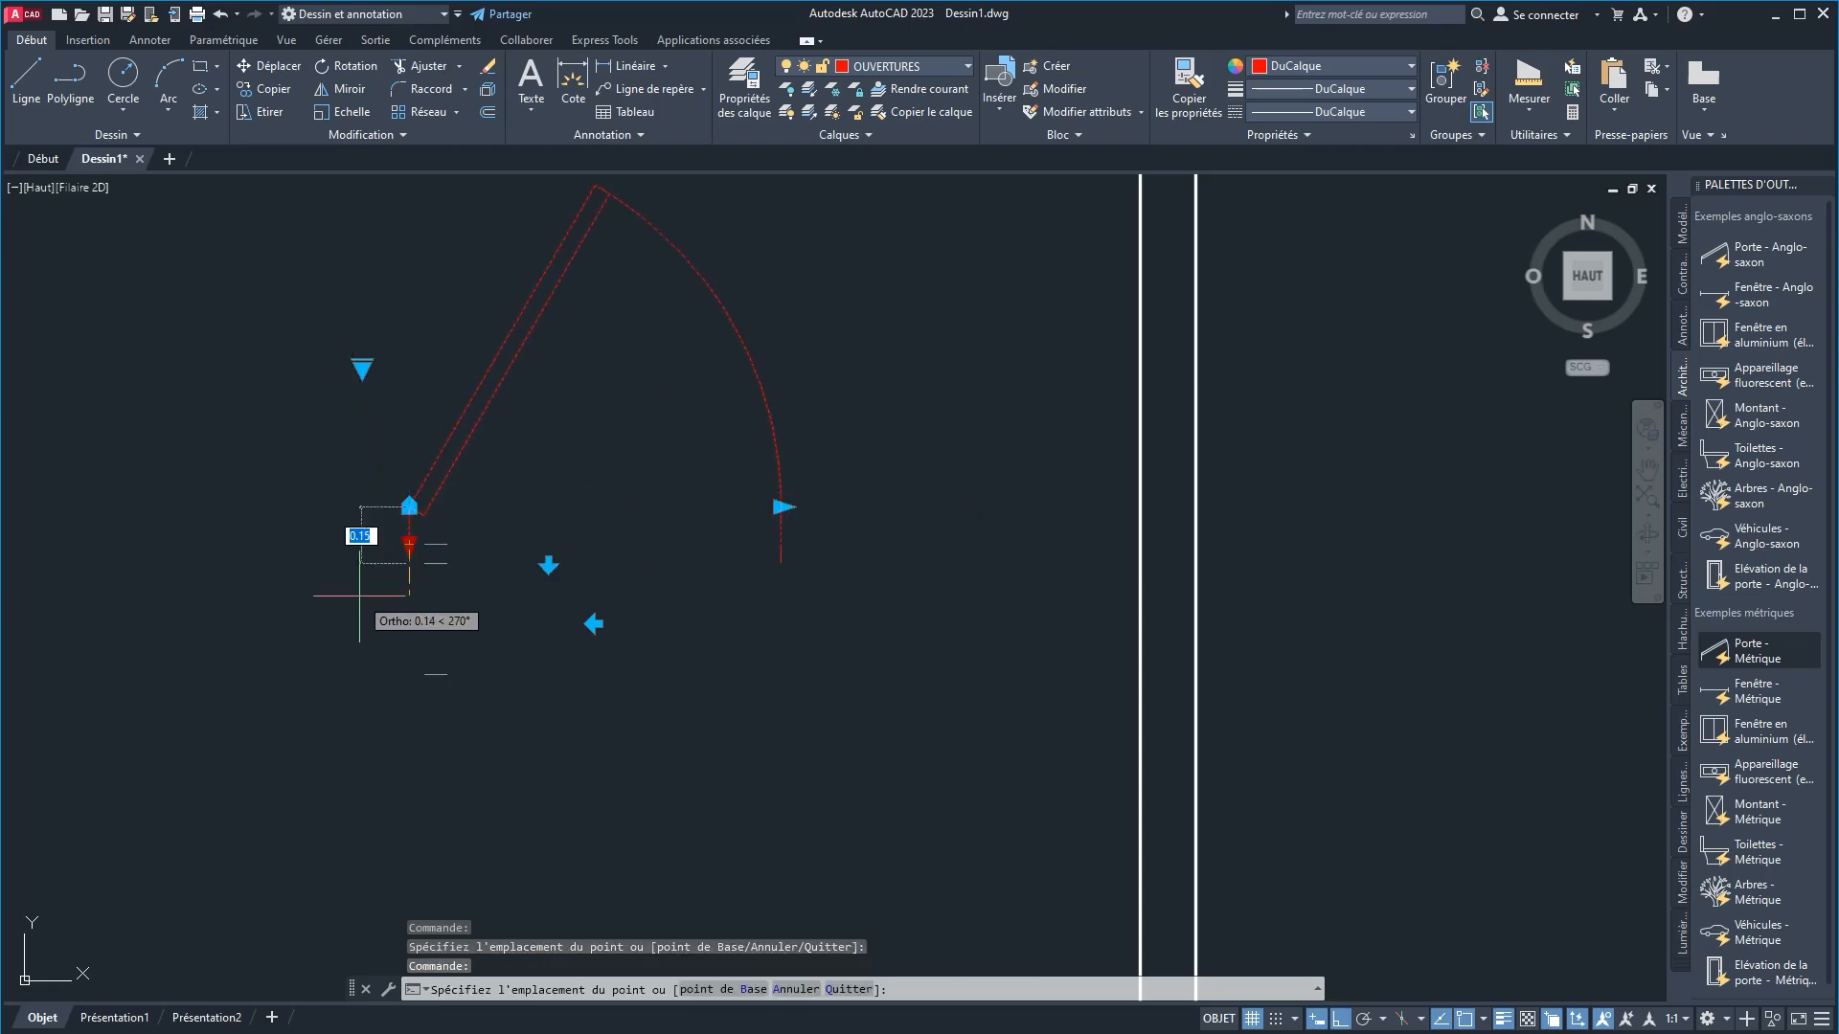
click(360, 595)
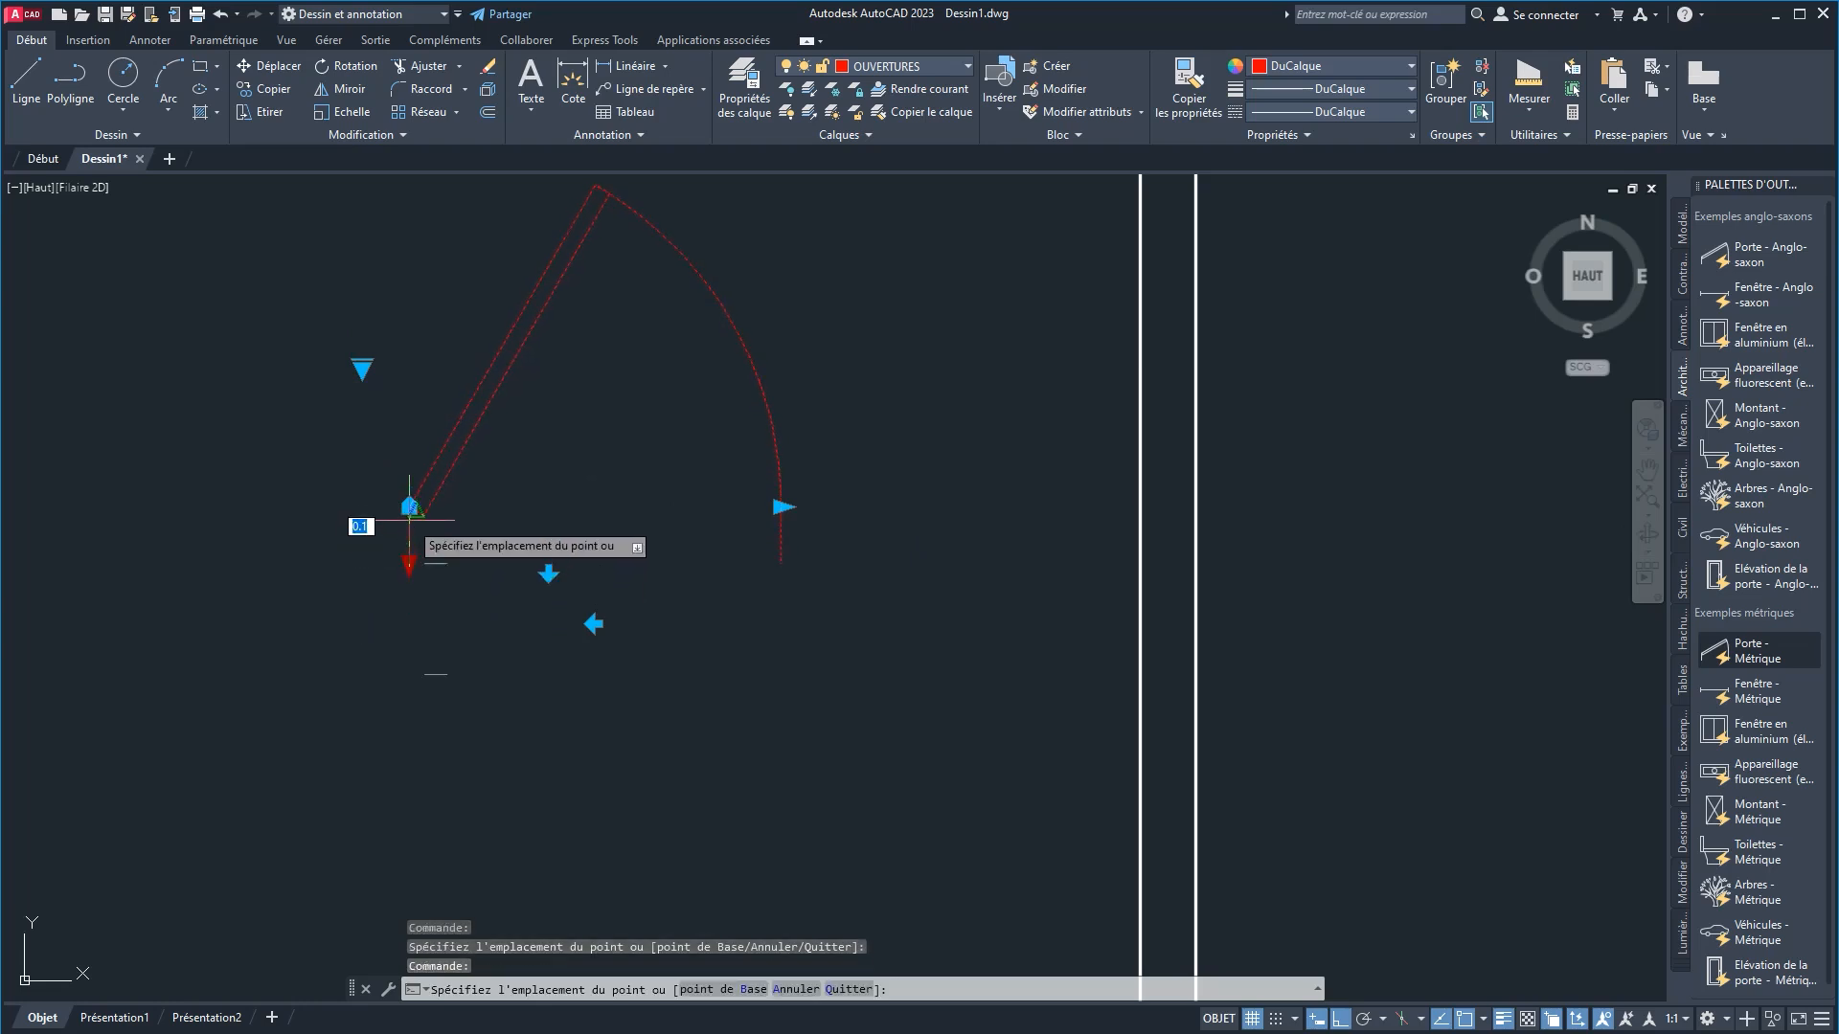
Step: Set the door block's opening angle to 90° and deselect it
click(360, 368)
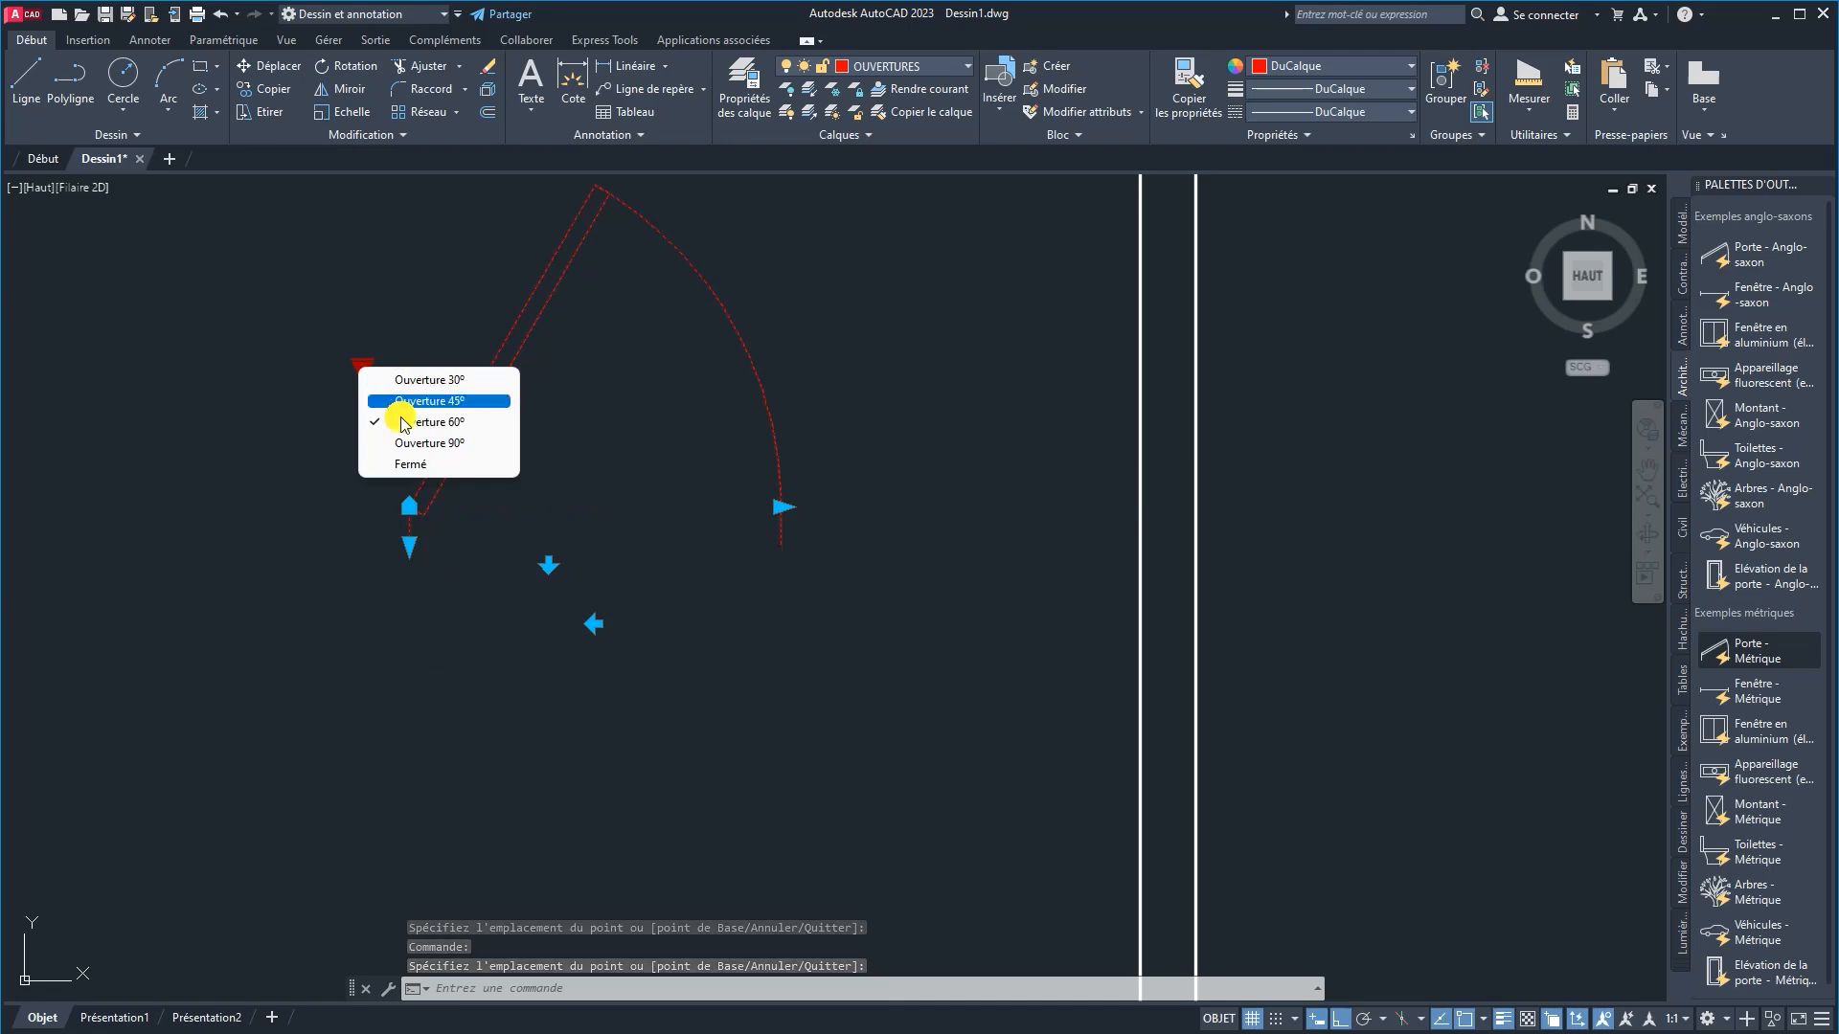
click(403, 444)
scroll(437, 584, down, 2)
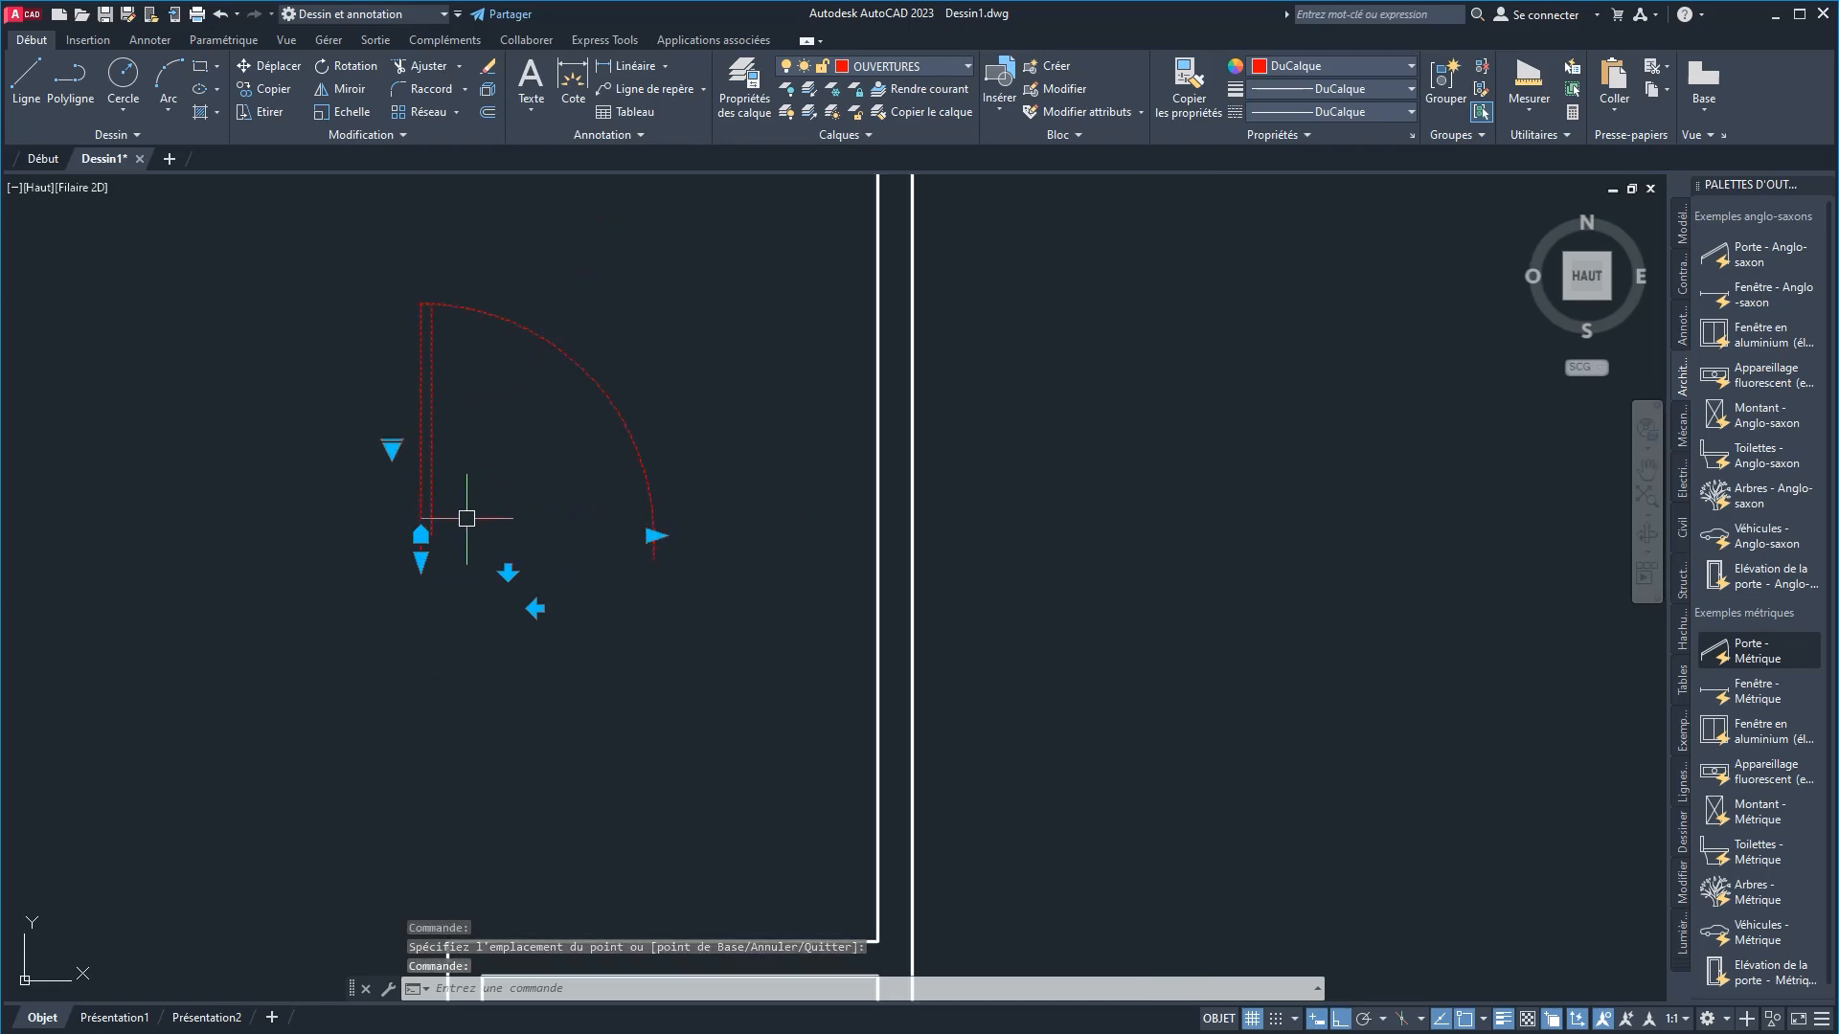
middle_drag(467, 515, 458, 581)
key(Escape)
scroll(559, 636, down, 4)
middle_drag(562, 559, 505, 565)
scroll(486, 557, up, 2)
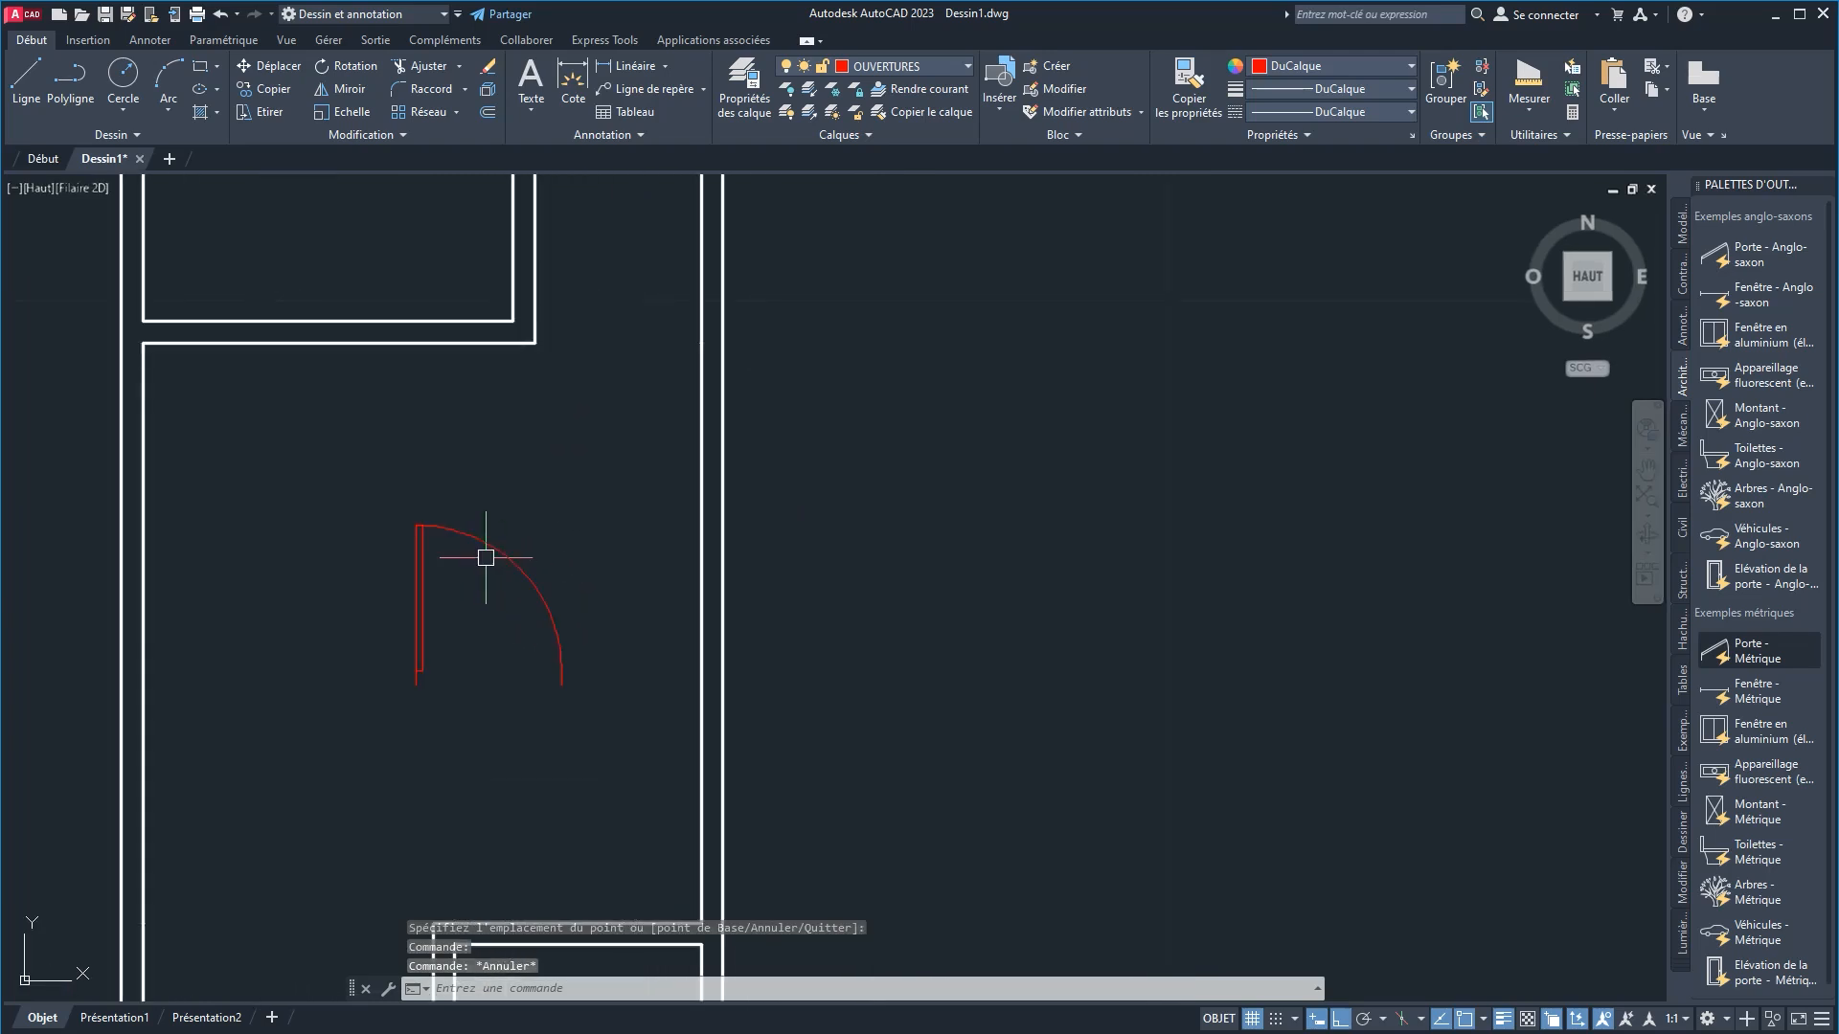
scroll(493, 505, down, 2)
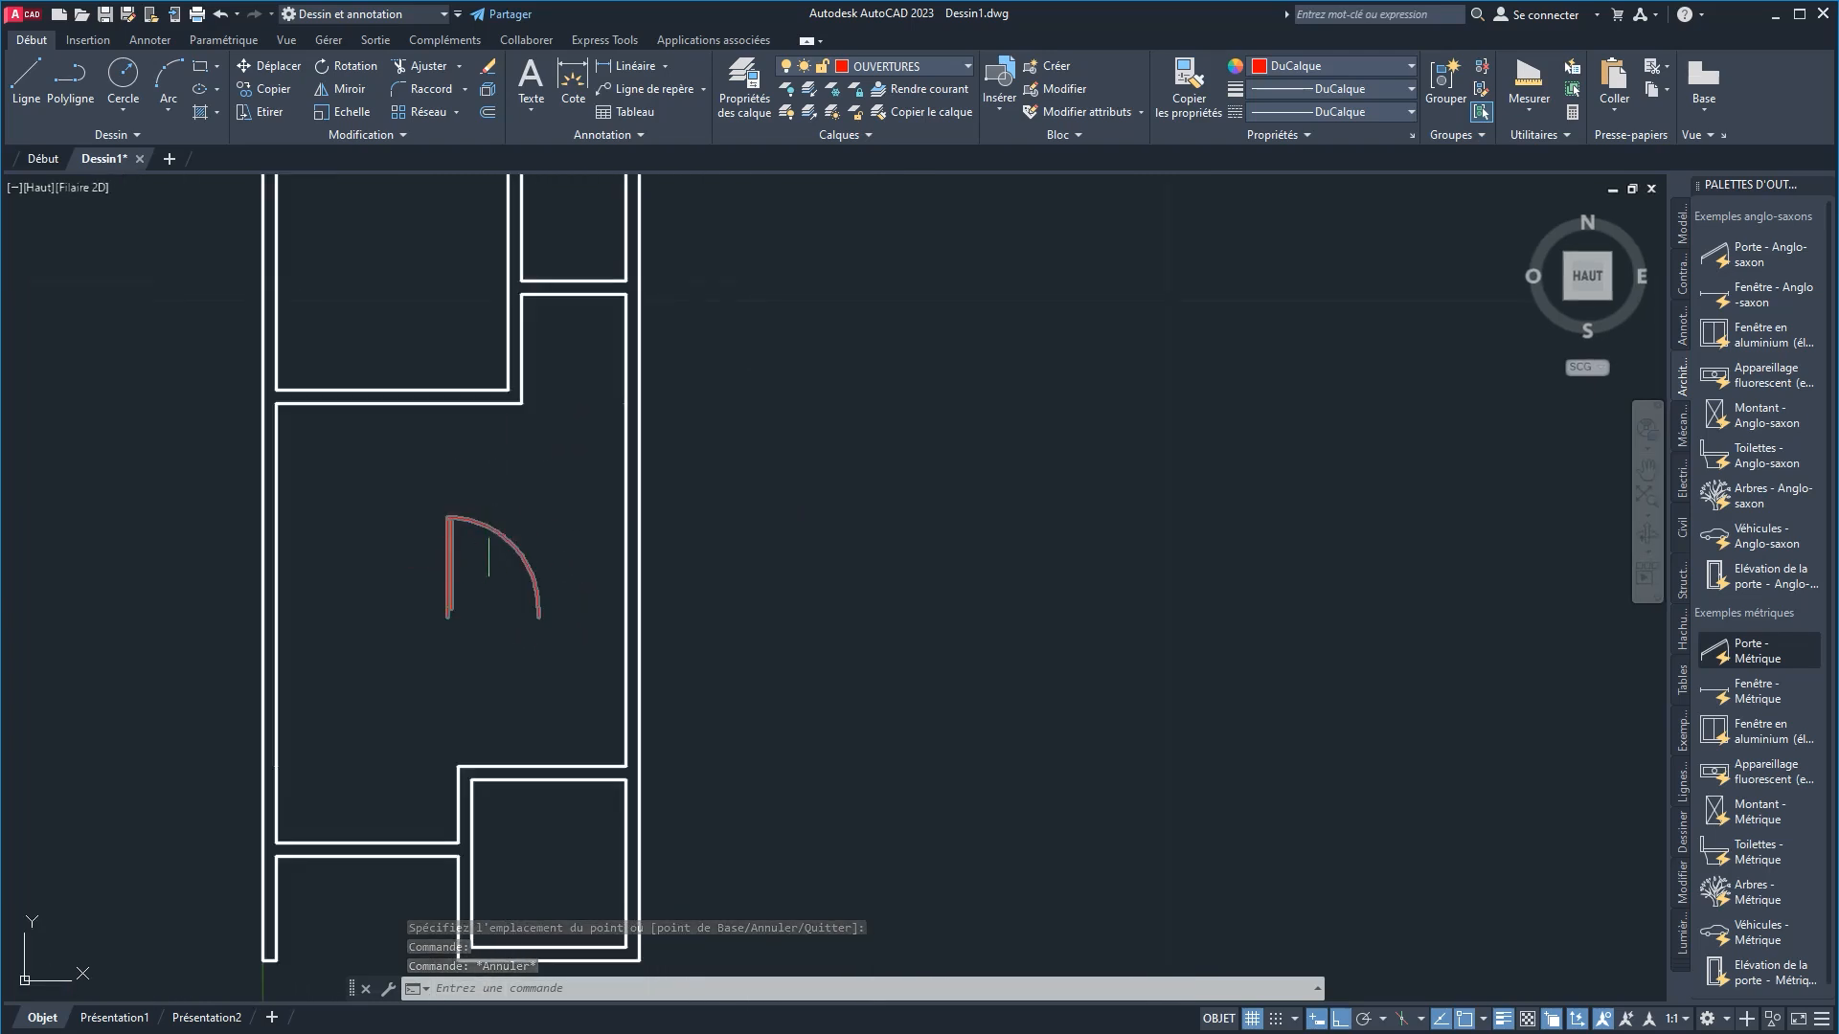
Step: Rotate a copy of the door 90° counterclockwise about the lower end of its hinge-side jamb, keeping the original
click(491, 528)
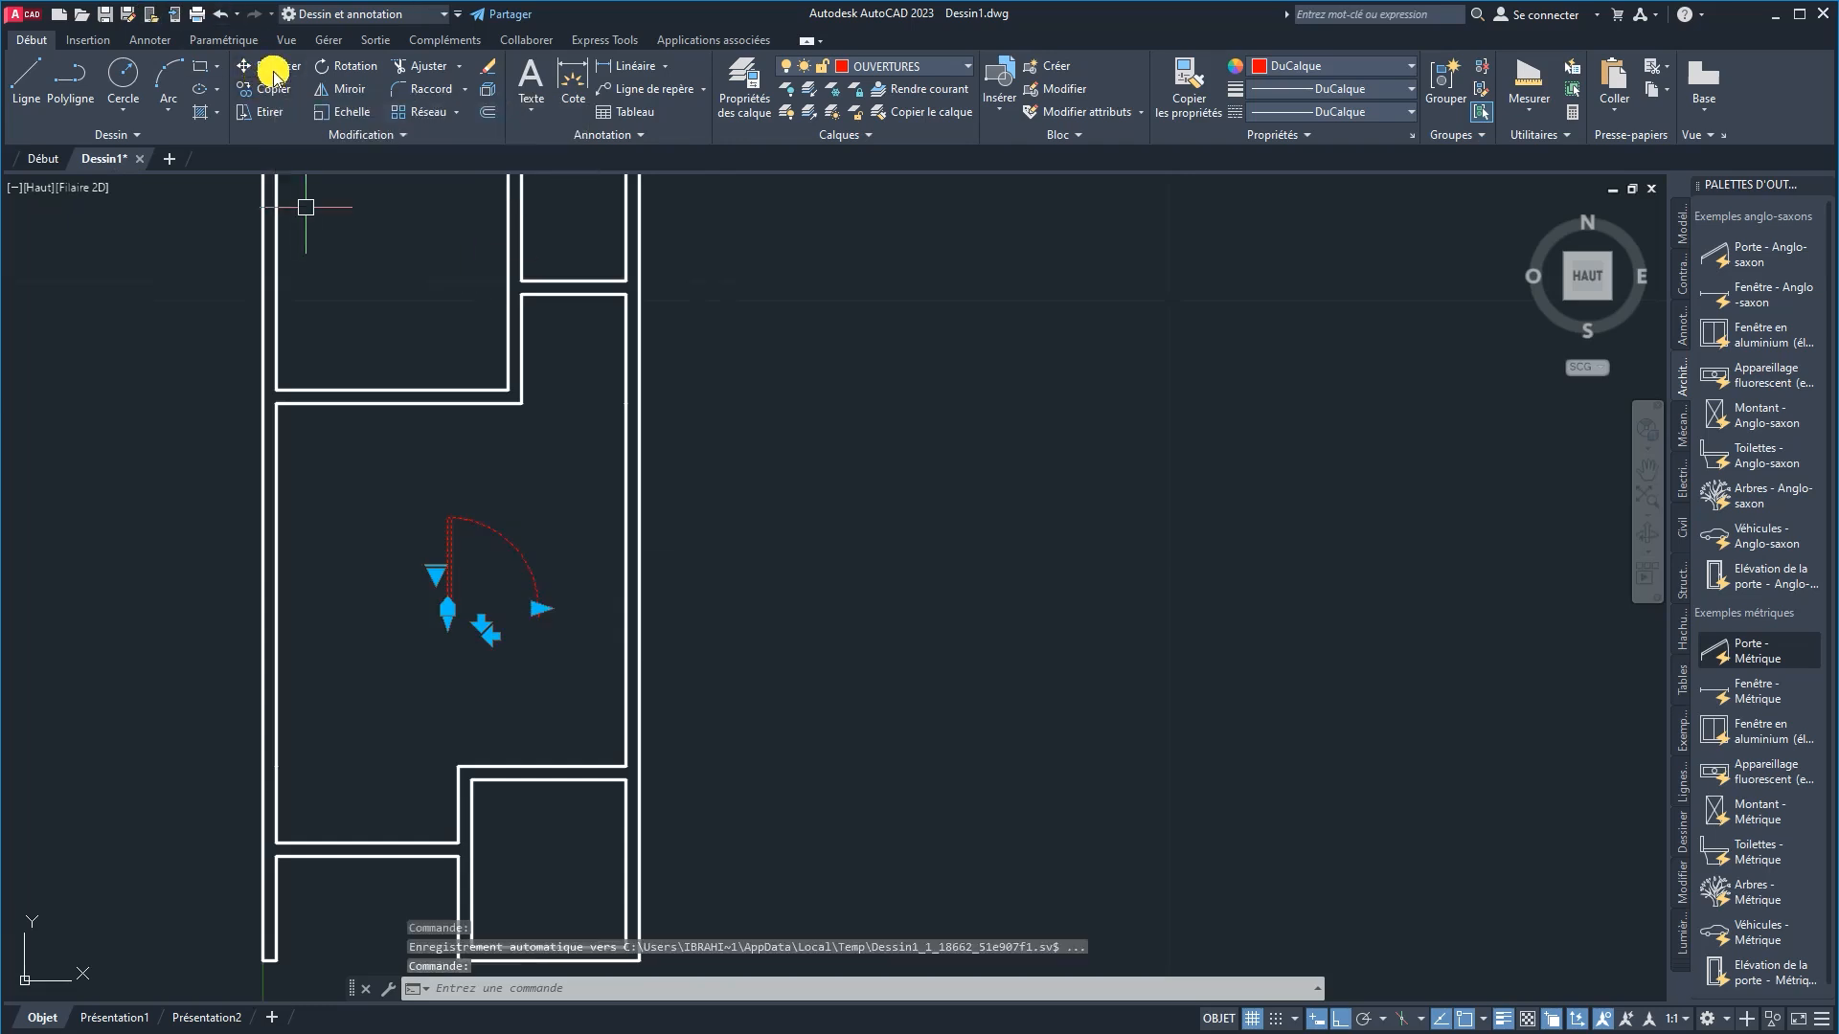
click(344, 74)
scroll(453, 623, up, 4)
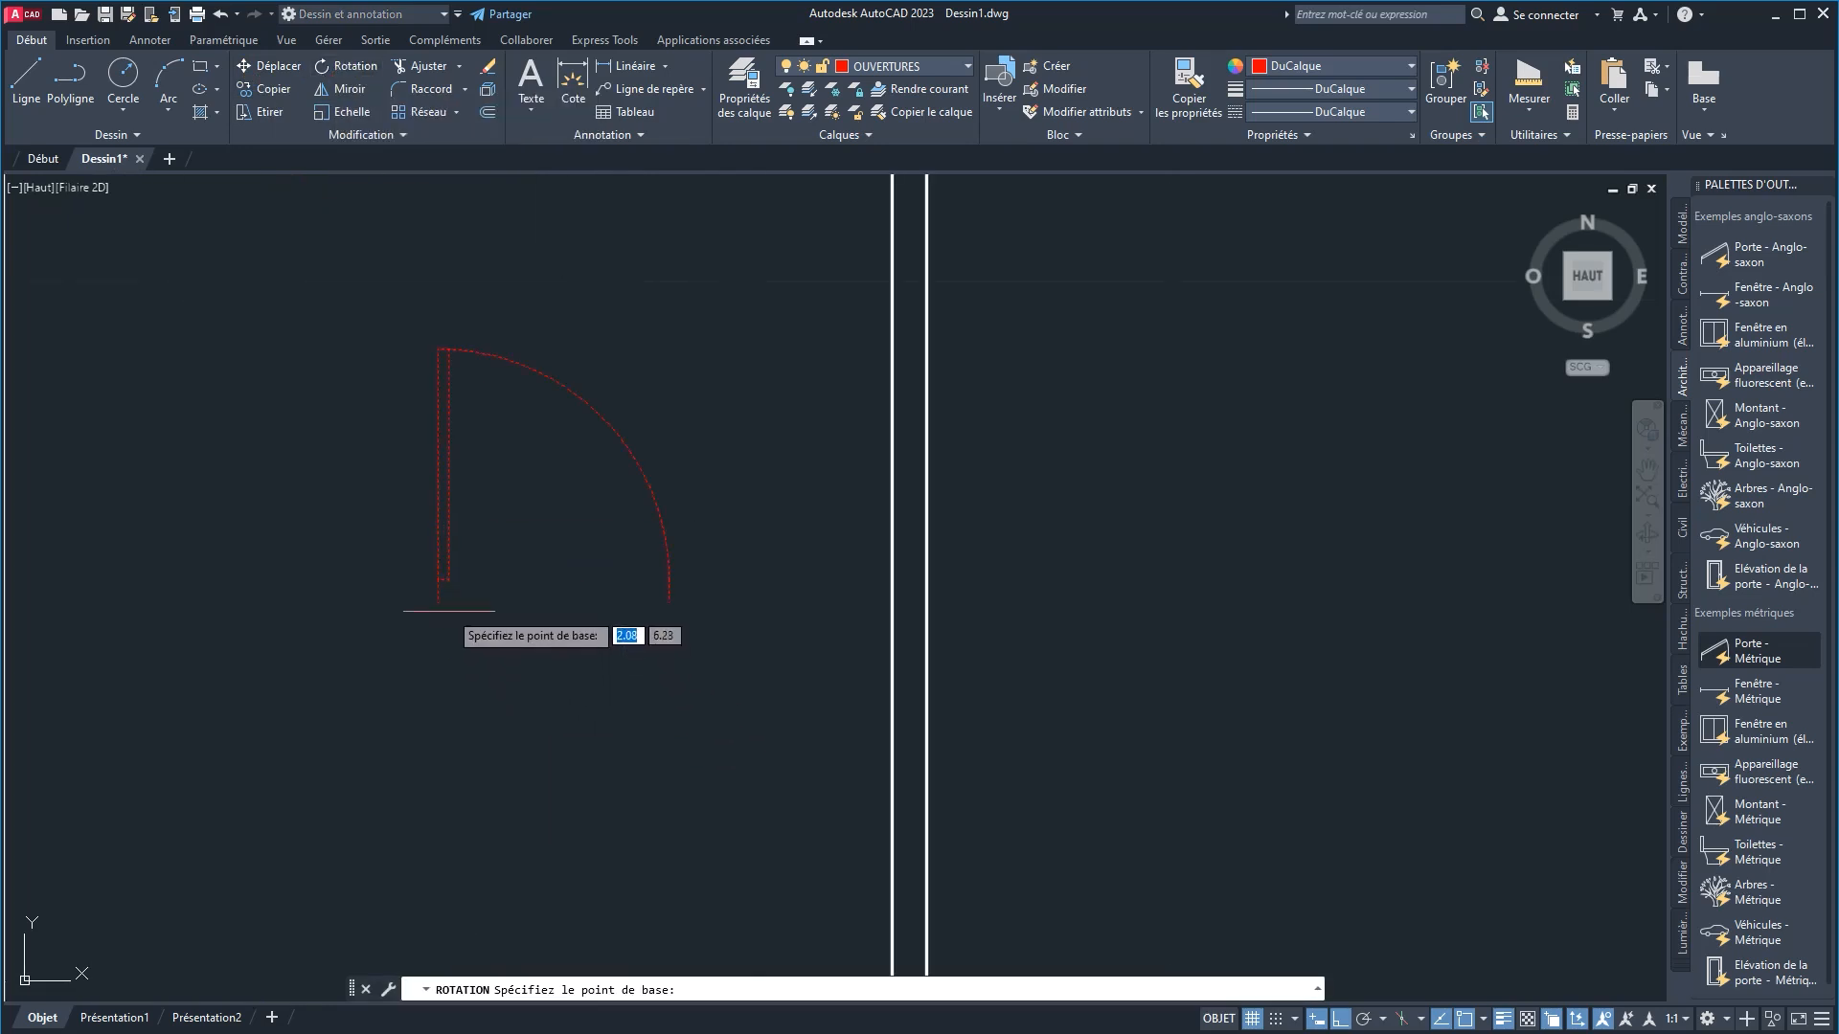
click(438, 604)
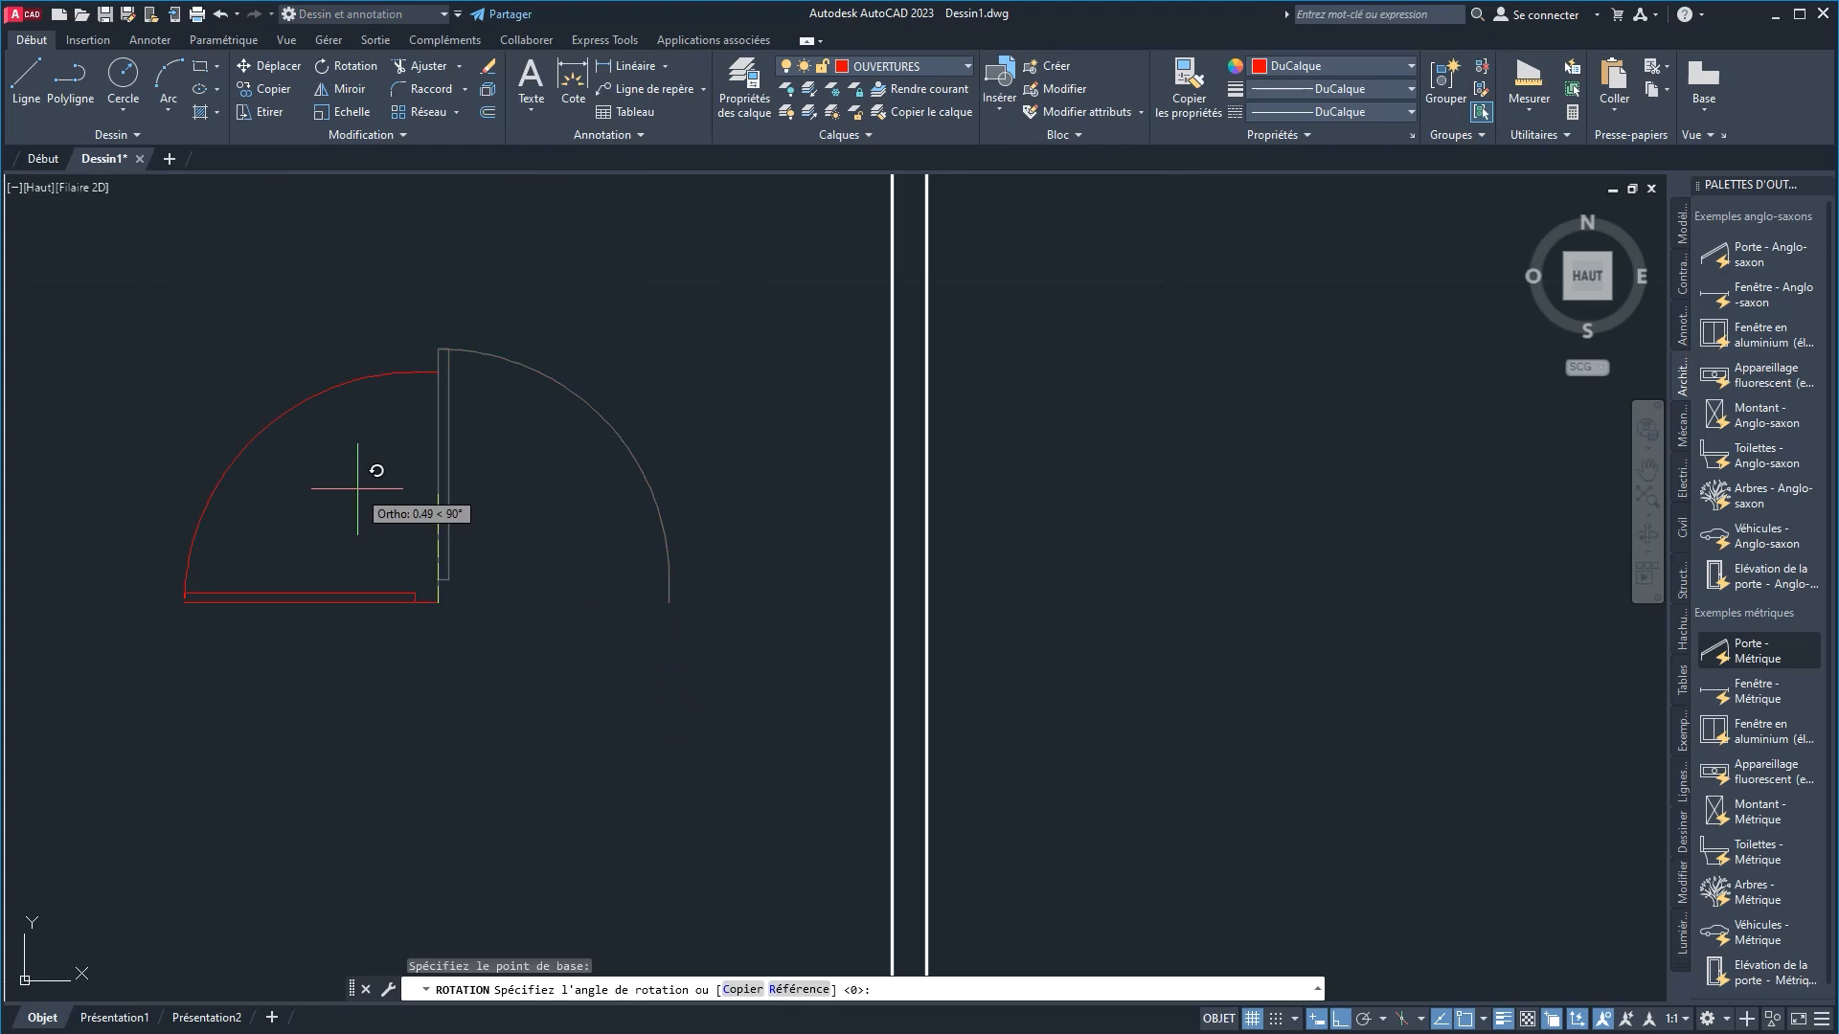
click(742, 989)
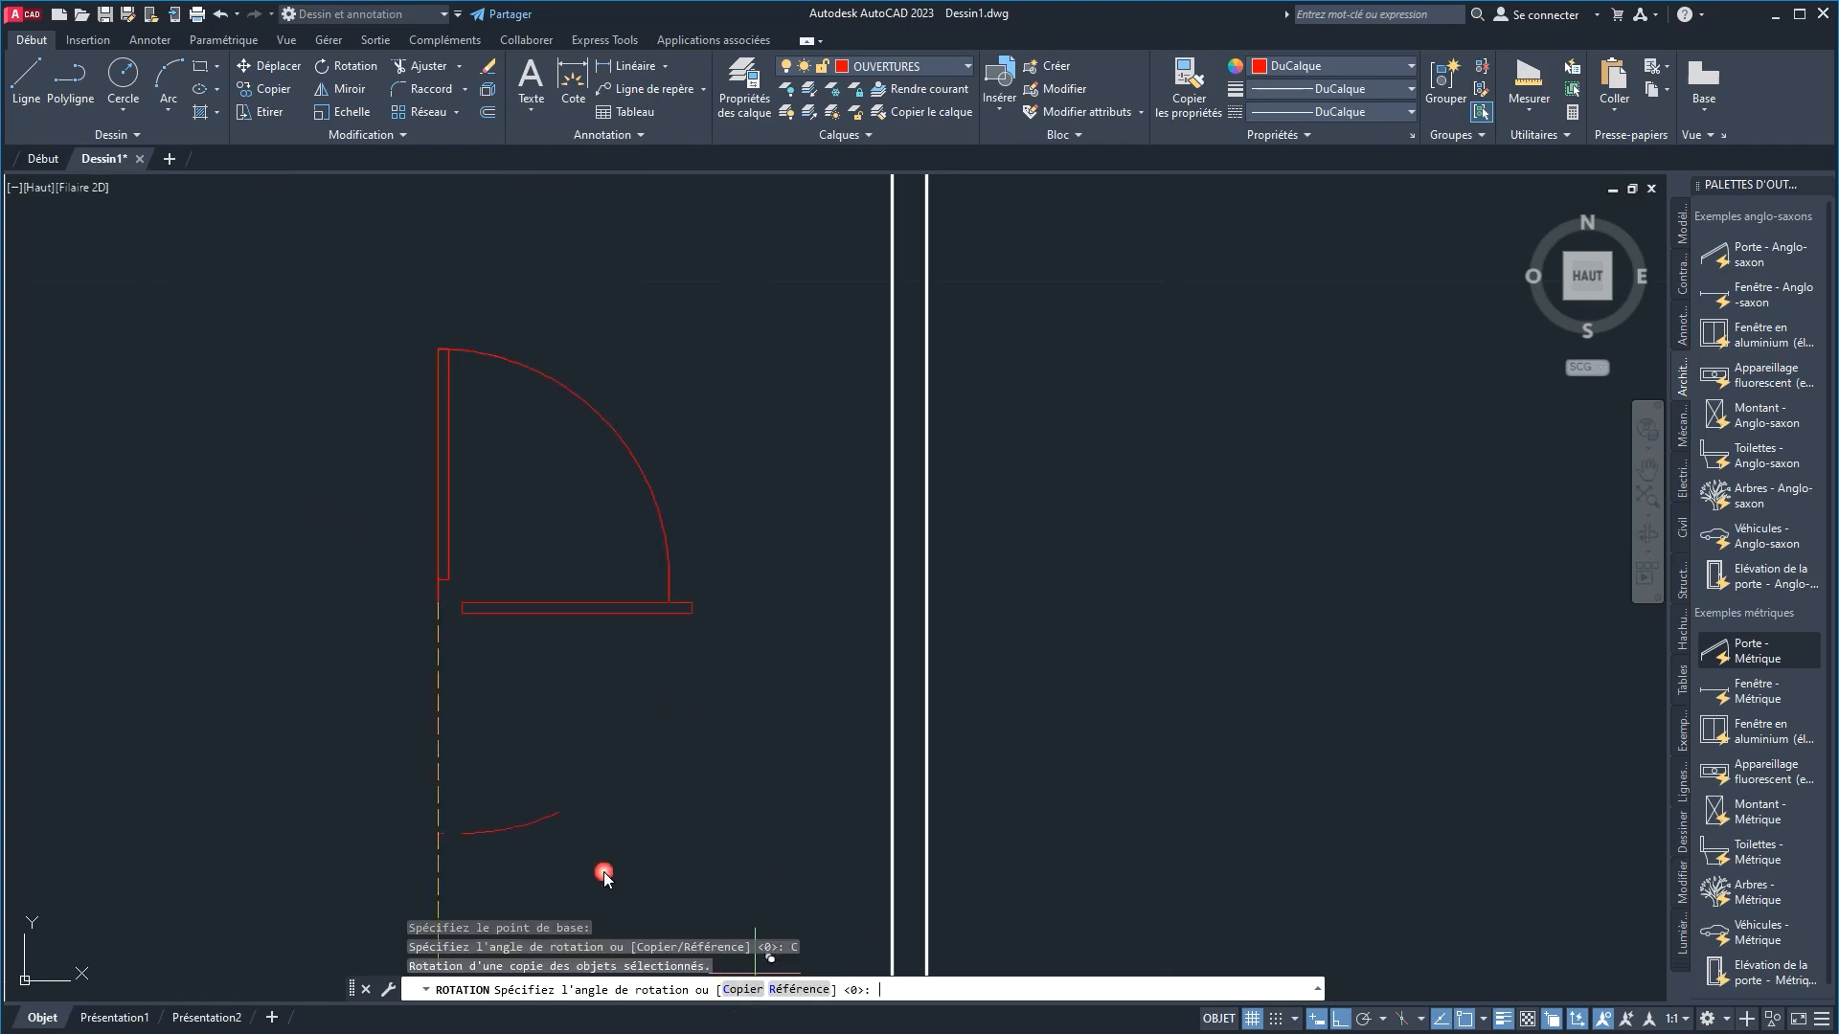
click(304, 375)
scroll(362, 618, down, 3)
scroll(355, 622, up, 3)
Step: Copy the rotated door from its lower hinge-side corner to the outer bottom-right wall corner of the upper-left room
click(310, 662)
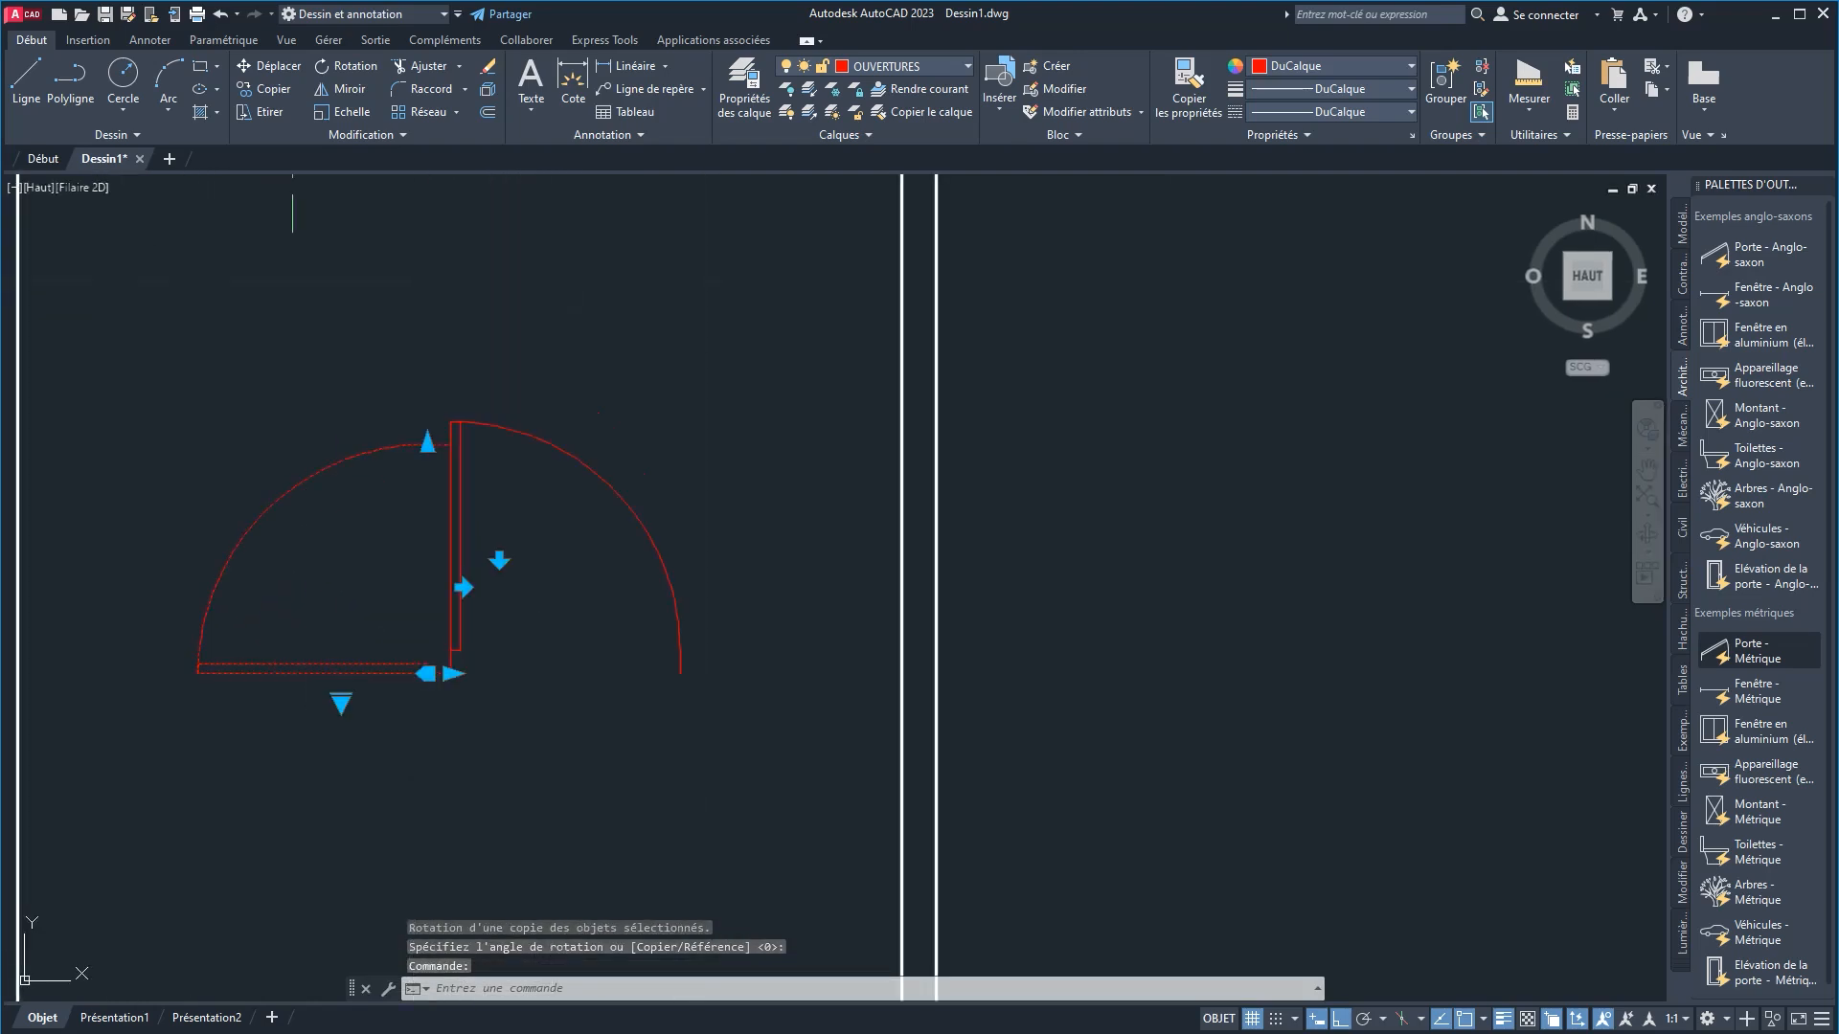
click(269, 88)
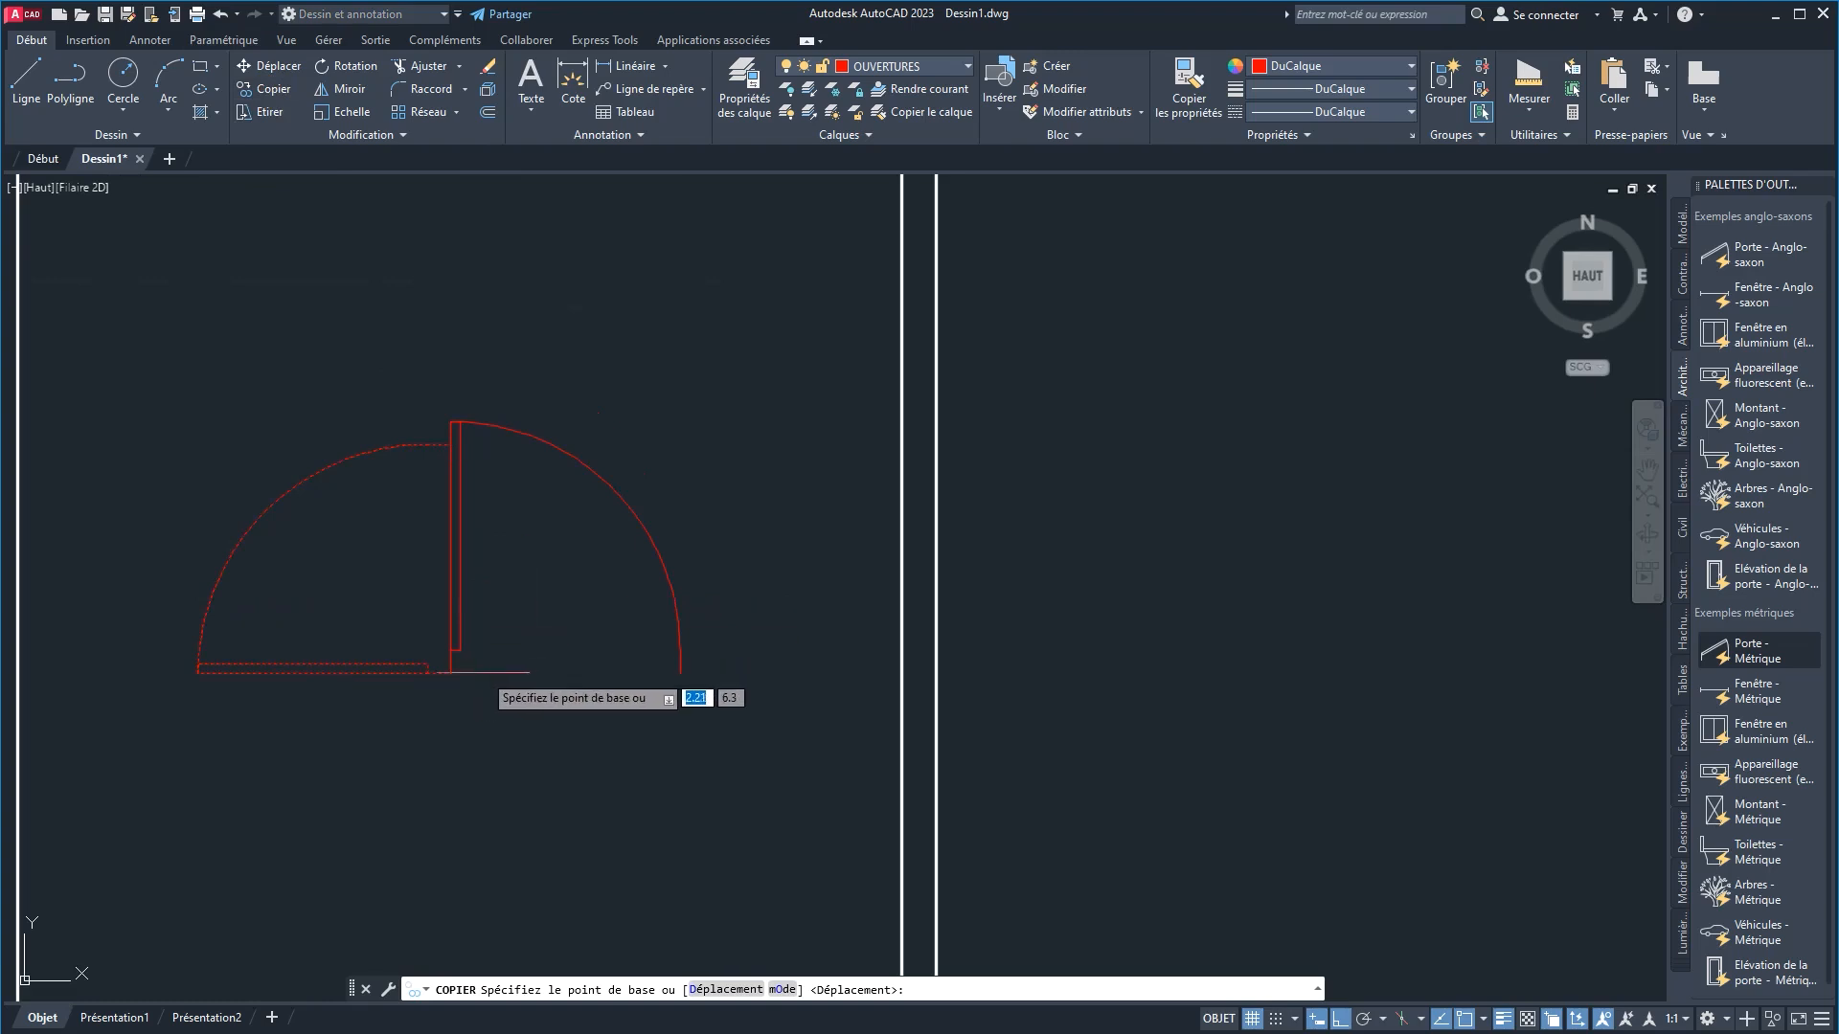
scroll(449, 676, up, 5)
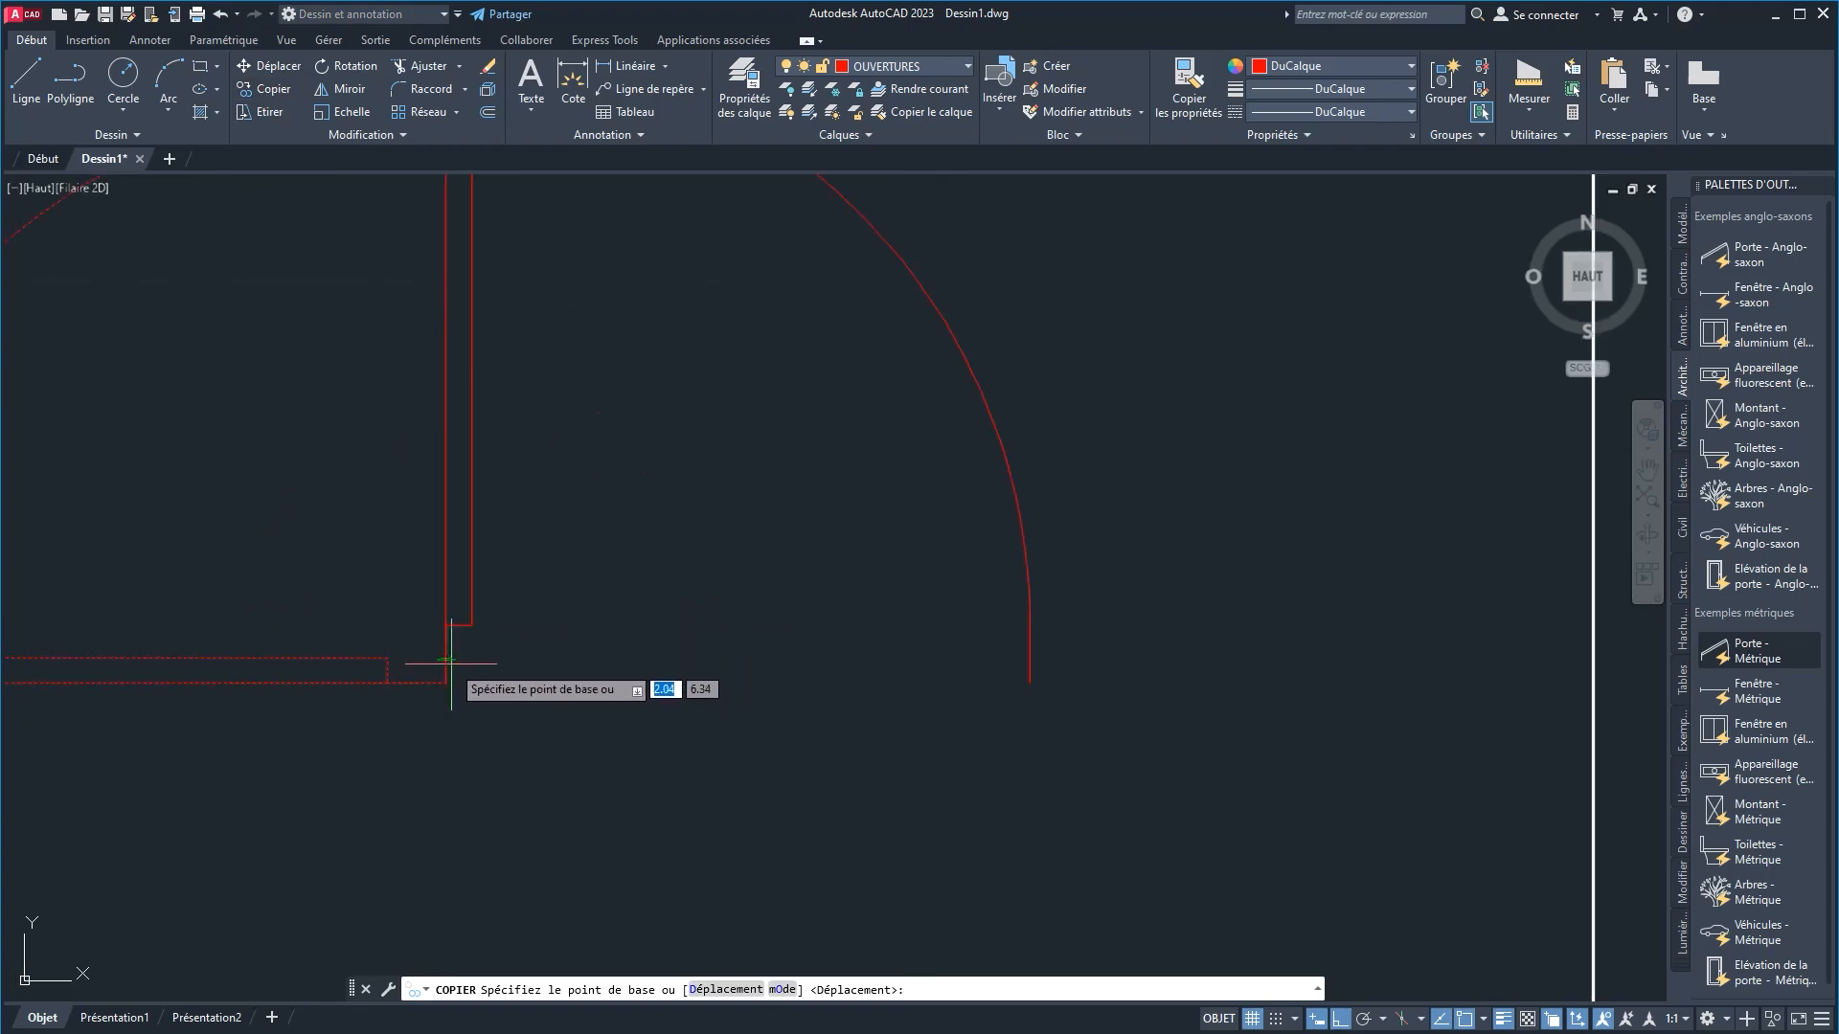
click(445, 683)
scroll(604, 552, down, 5)
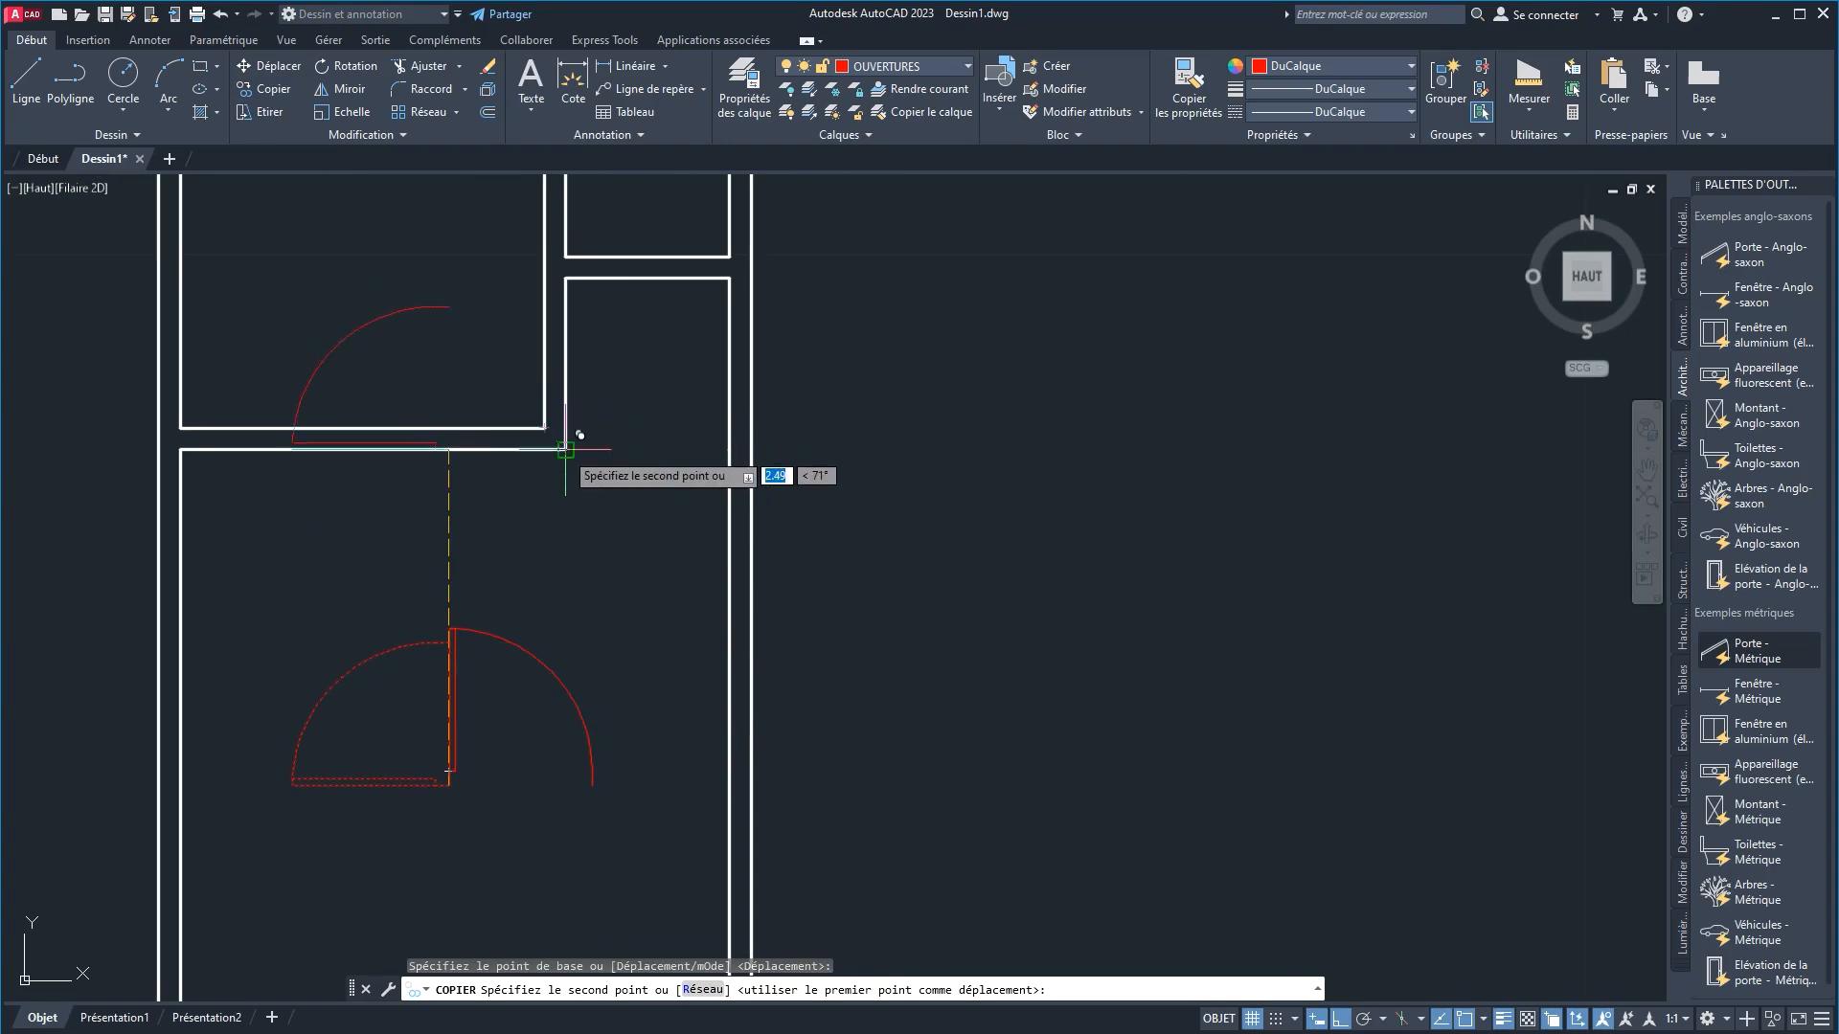
scroll(566, 421, up, 4)
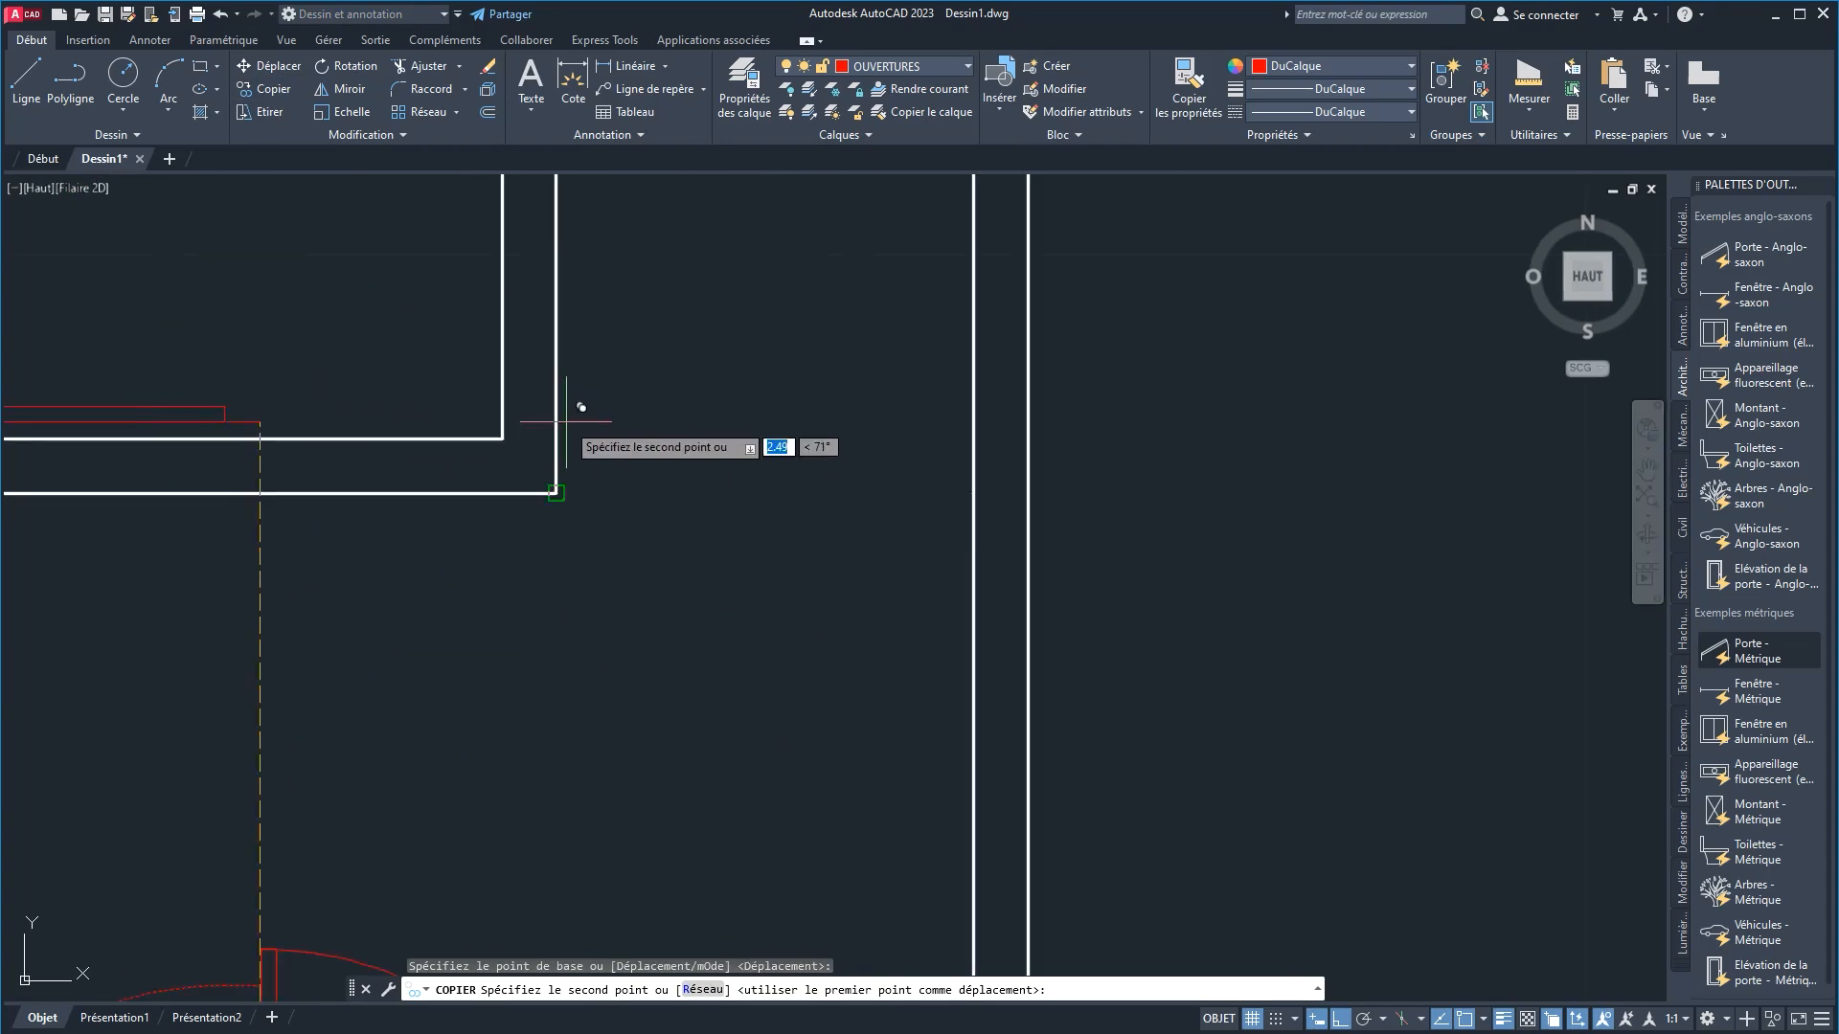
click(556, 494)
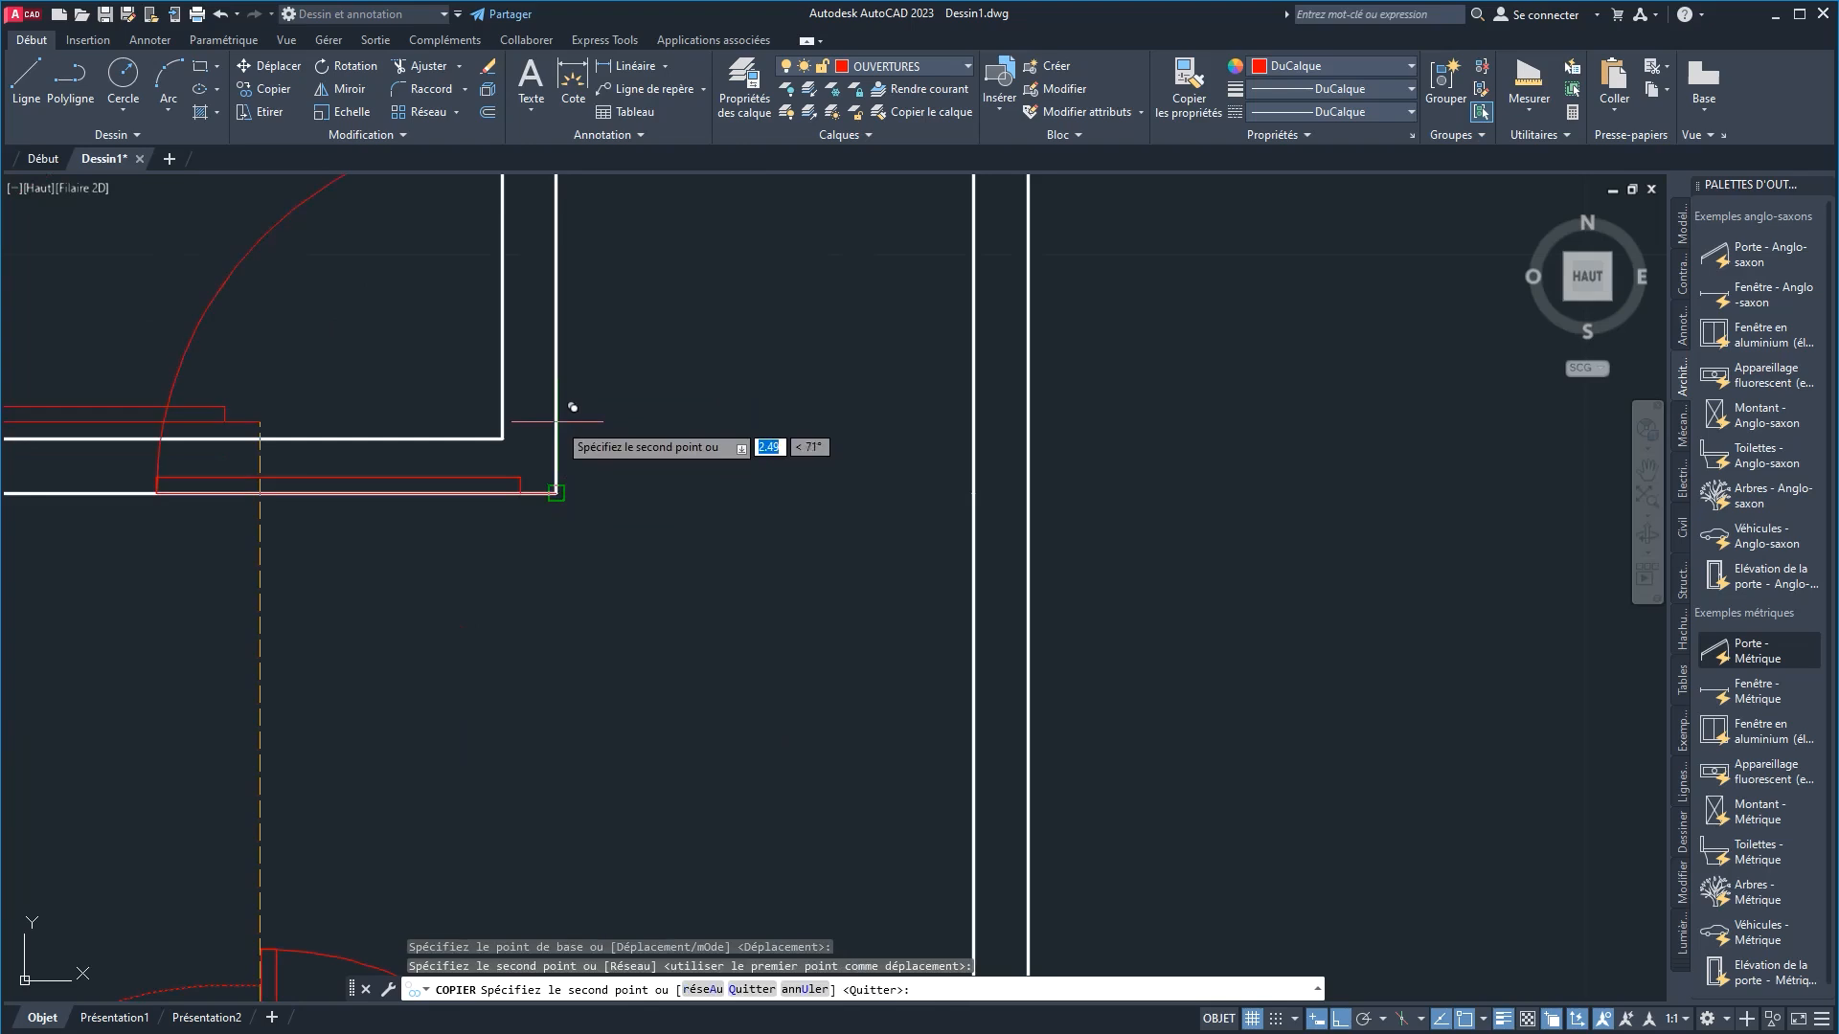
Step: Finish copying the door and nudge the copy up the vertical wall until its leaf sits just above the upper-left room's bottom wall
right_click(675, 489)
click(691, 497)
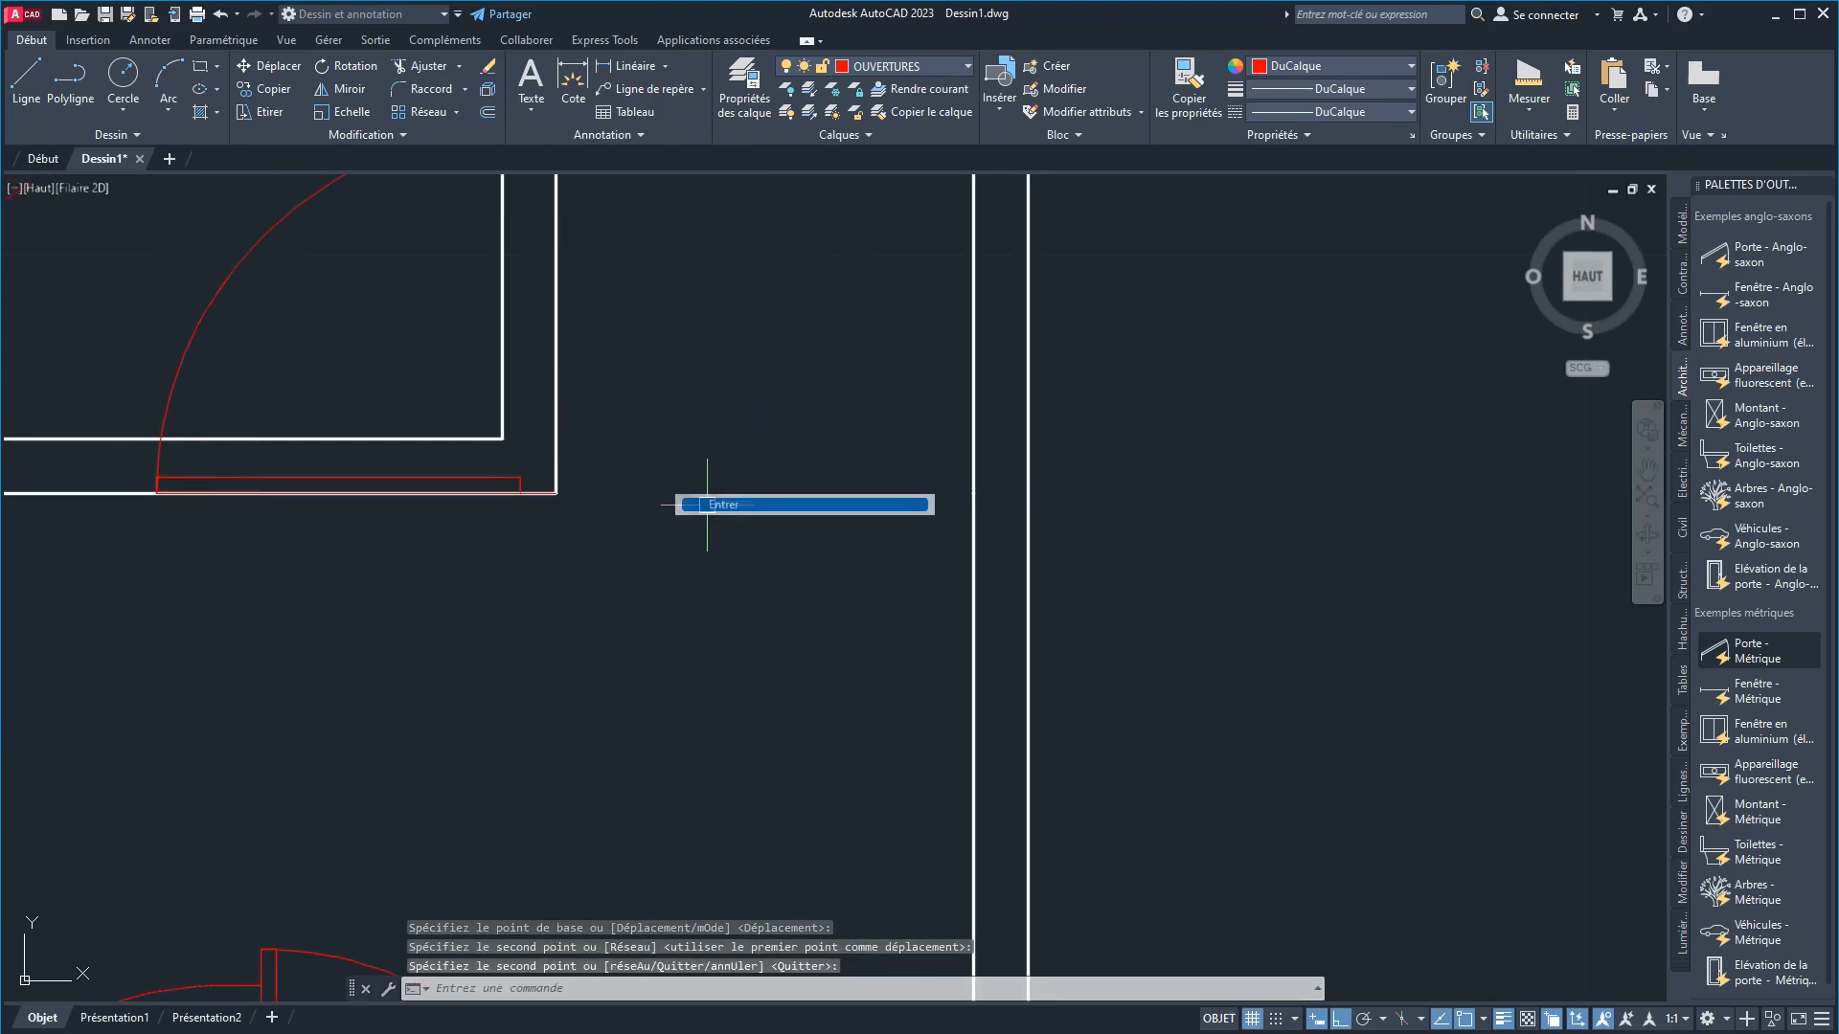
click(525, 479)
scroll(632, 488, down, 2)
middle_drag(632, 488, 499, 655)
scroll(458, 458, up, 2)
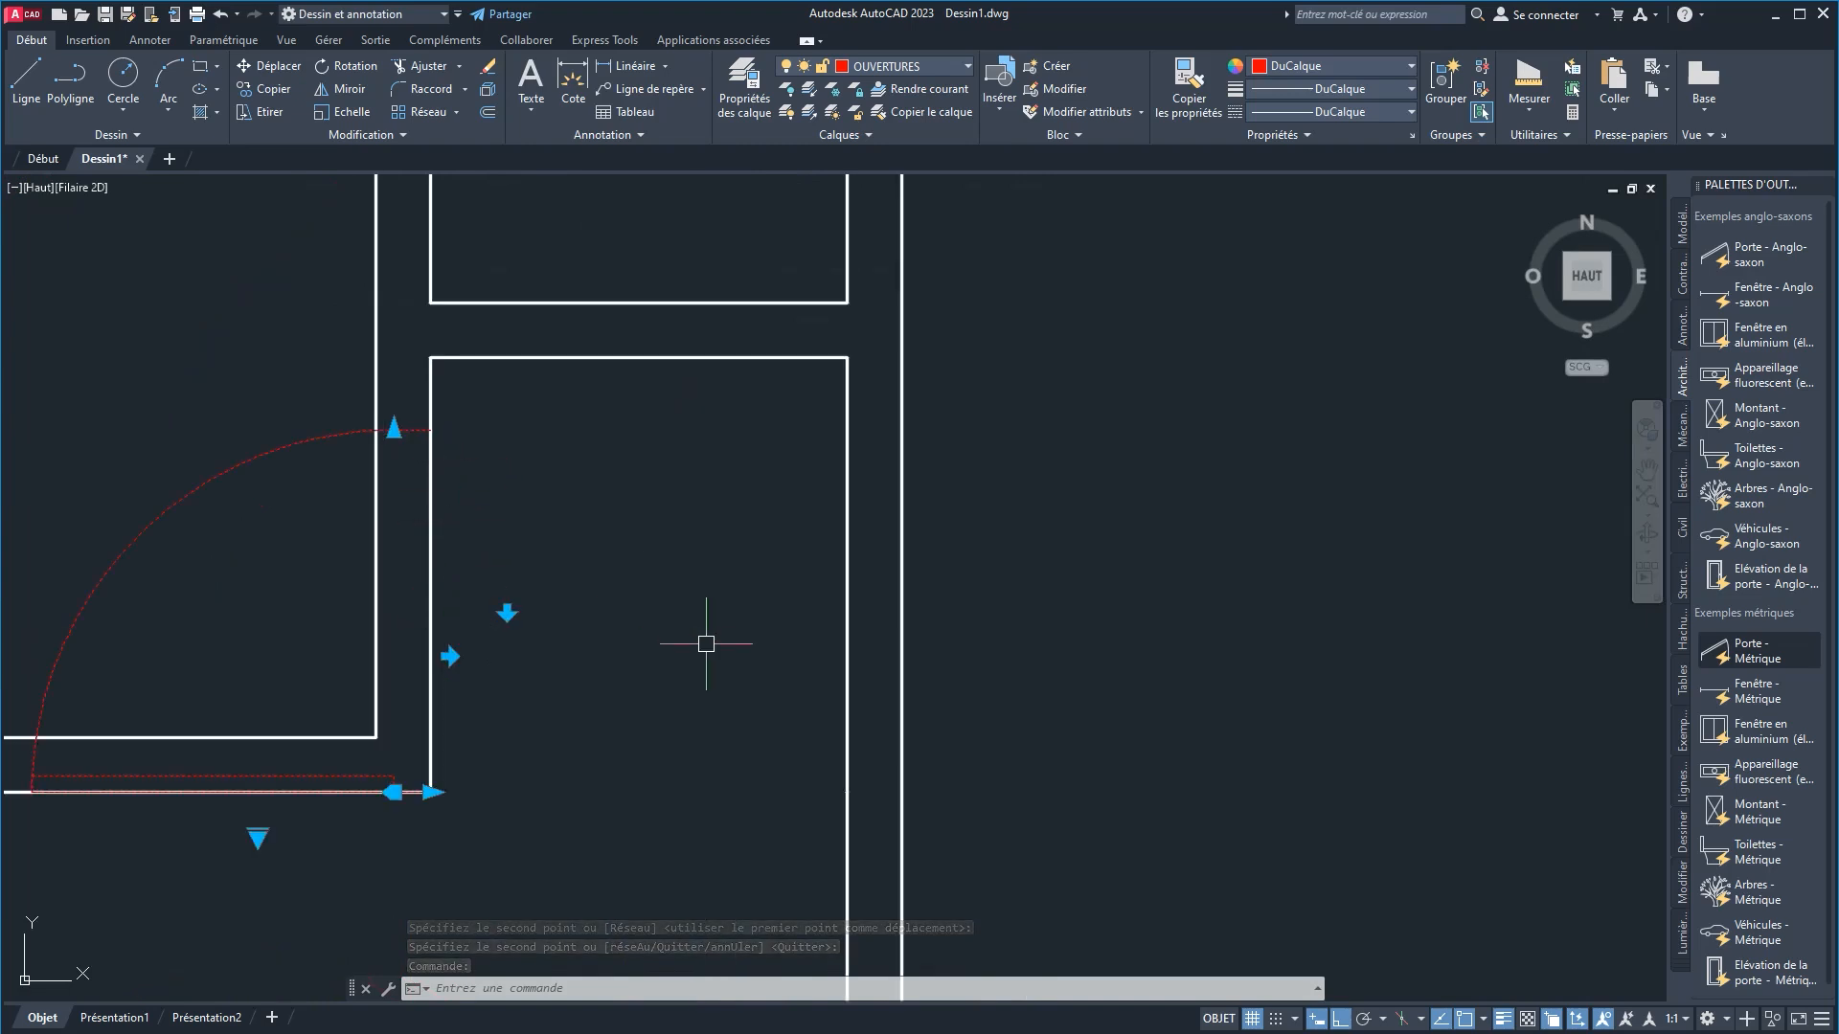
key(ctrl+Up)
key(ctrl+Up)
key(ctrl+Up)
key(ctrl+Up)
key(ctrl+Up)
key(ctrl+Up)
key(ctrl+Up)
key(ctrl+Up)
key(ctrl+Up)
key(ctrl+Up)
key(ctrl+Up)
key(ctrl+Up)
key(ctrl+Up)
key(ctrl+Up)
key(ctrl+Up)
key(ctrl+Up)
key(ctrl+Up)
key(ctrl+Up)
key(ctrl+Up)
key(ctrl+Up)
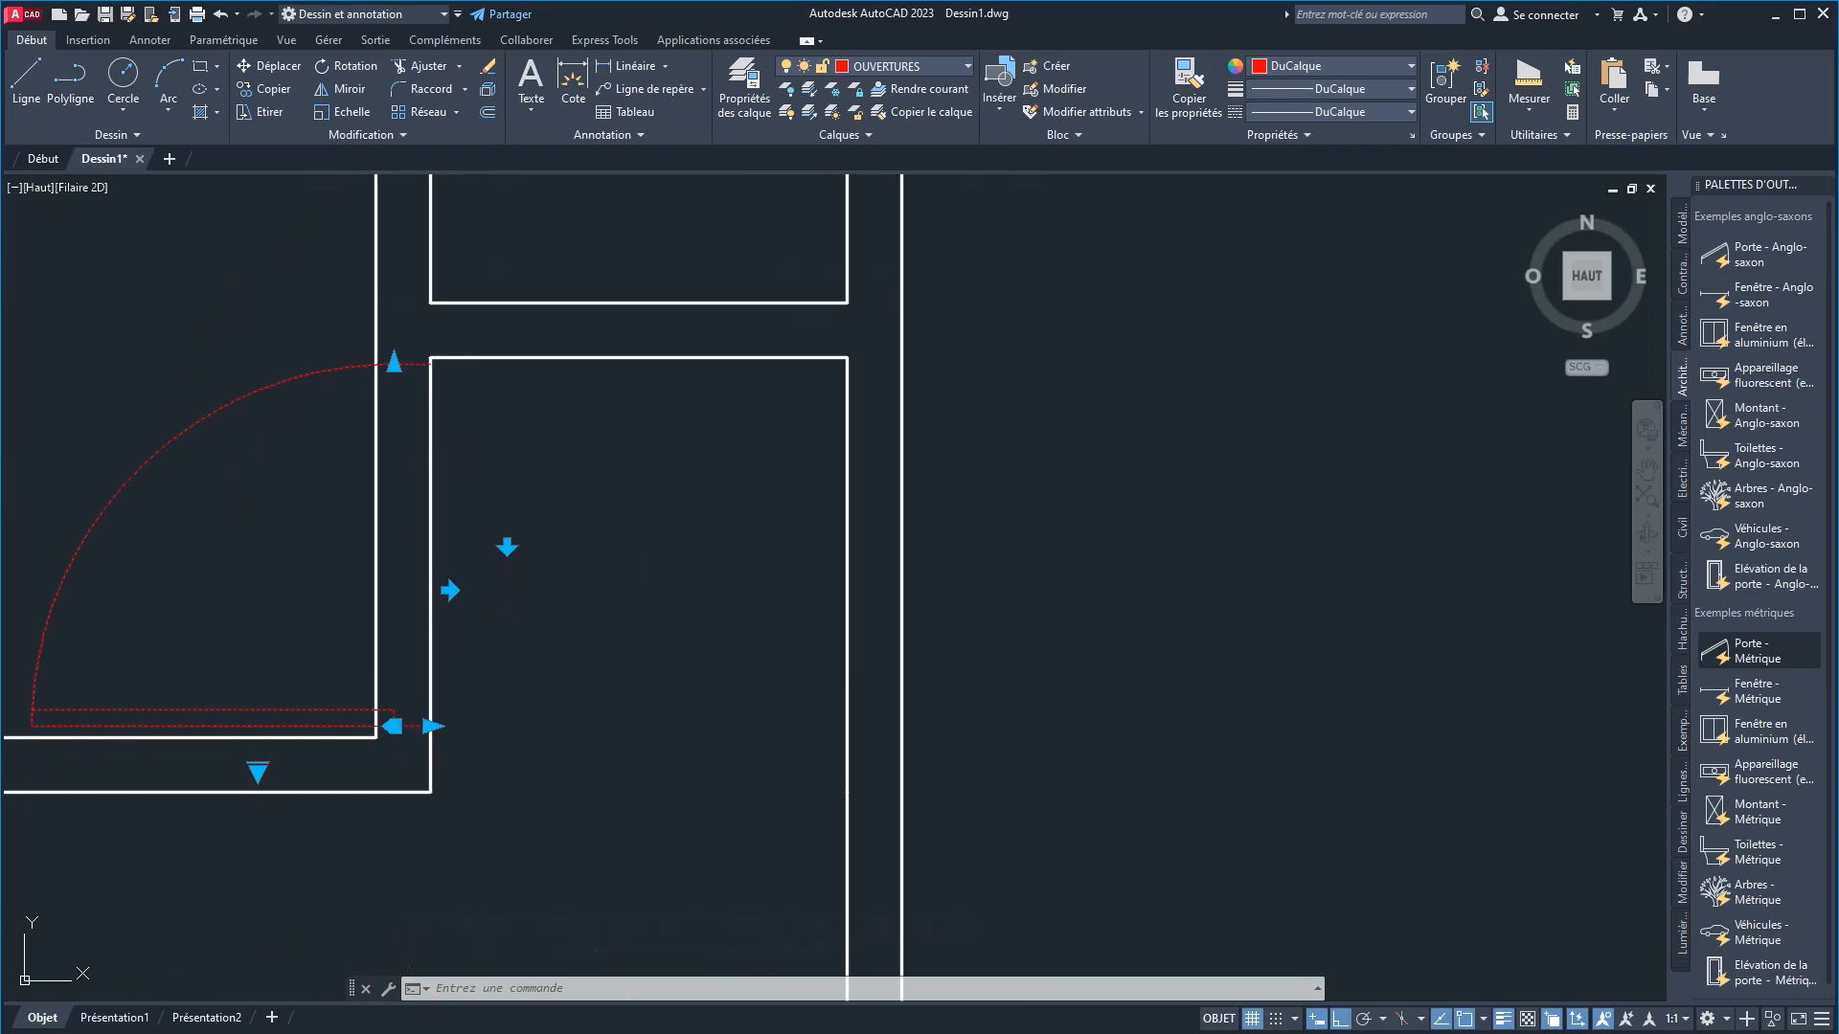
key(ctrl+Down)
key(ctrl+Down)
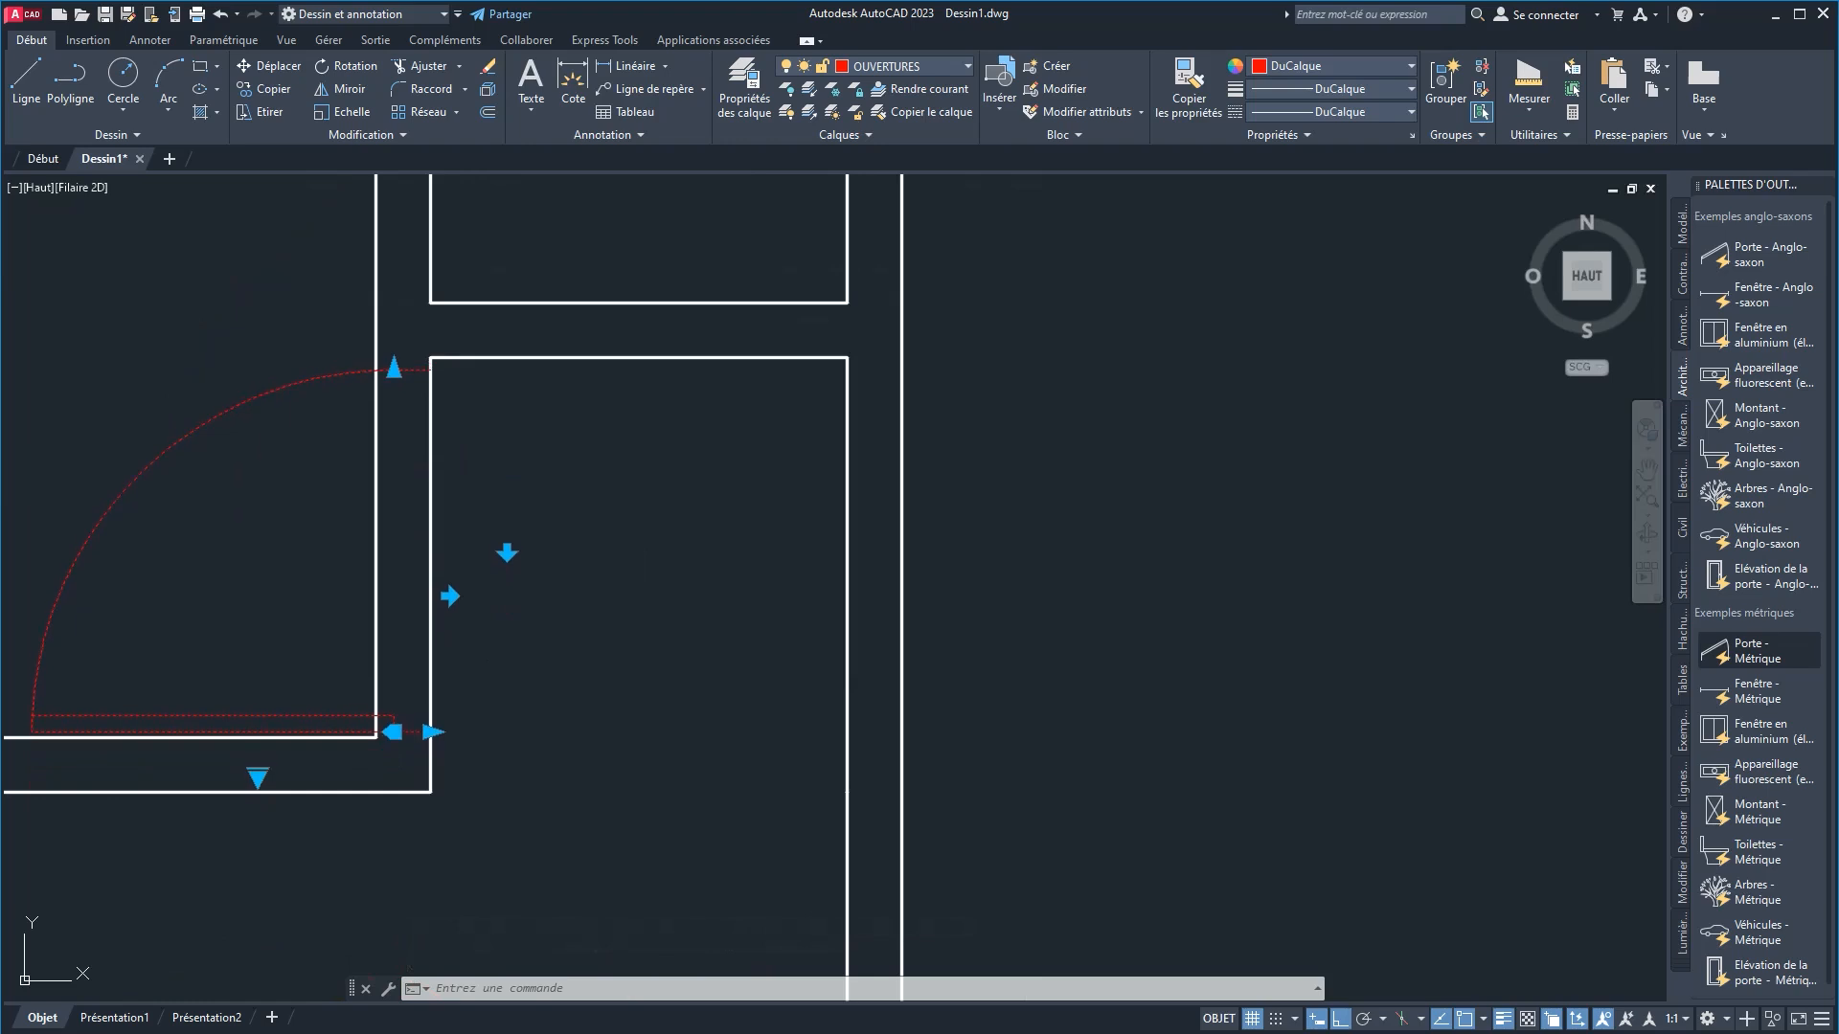
key(Escape)
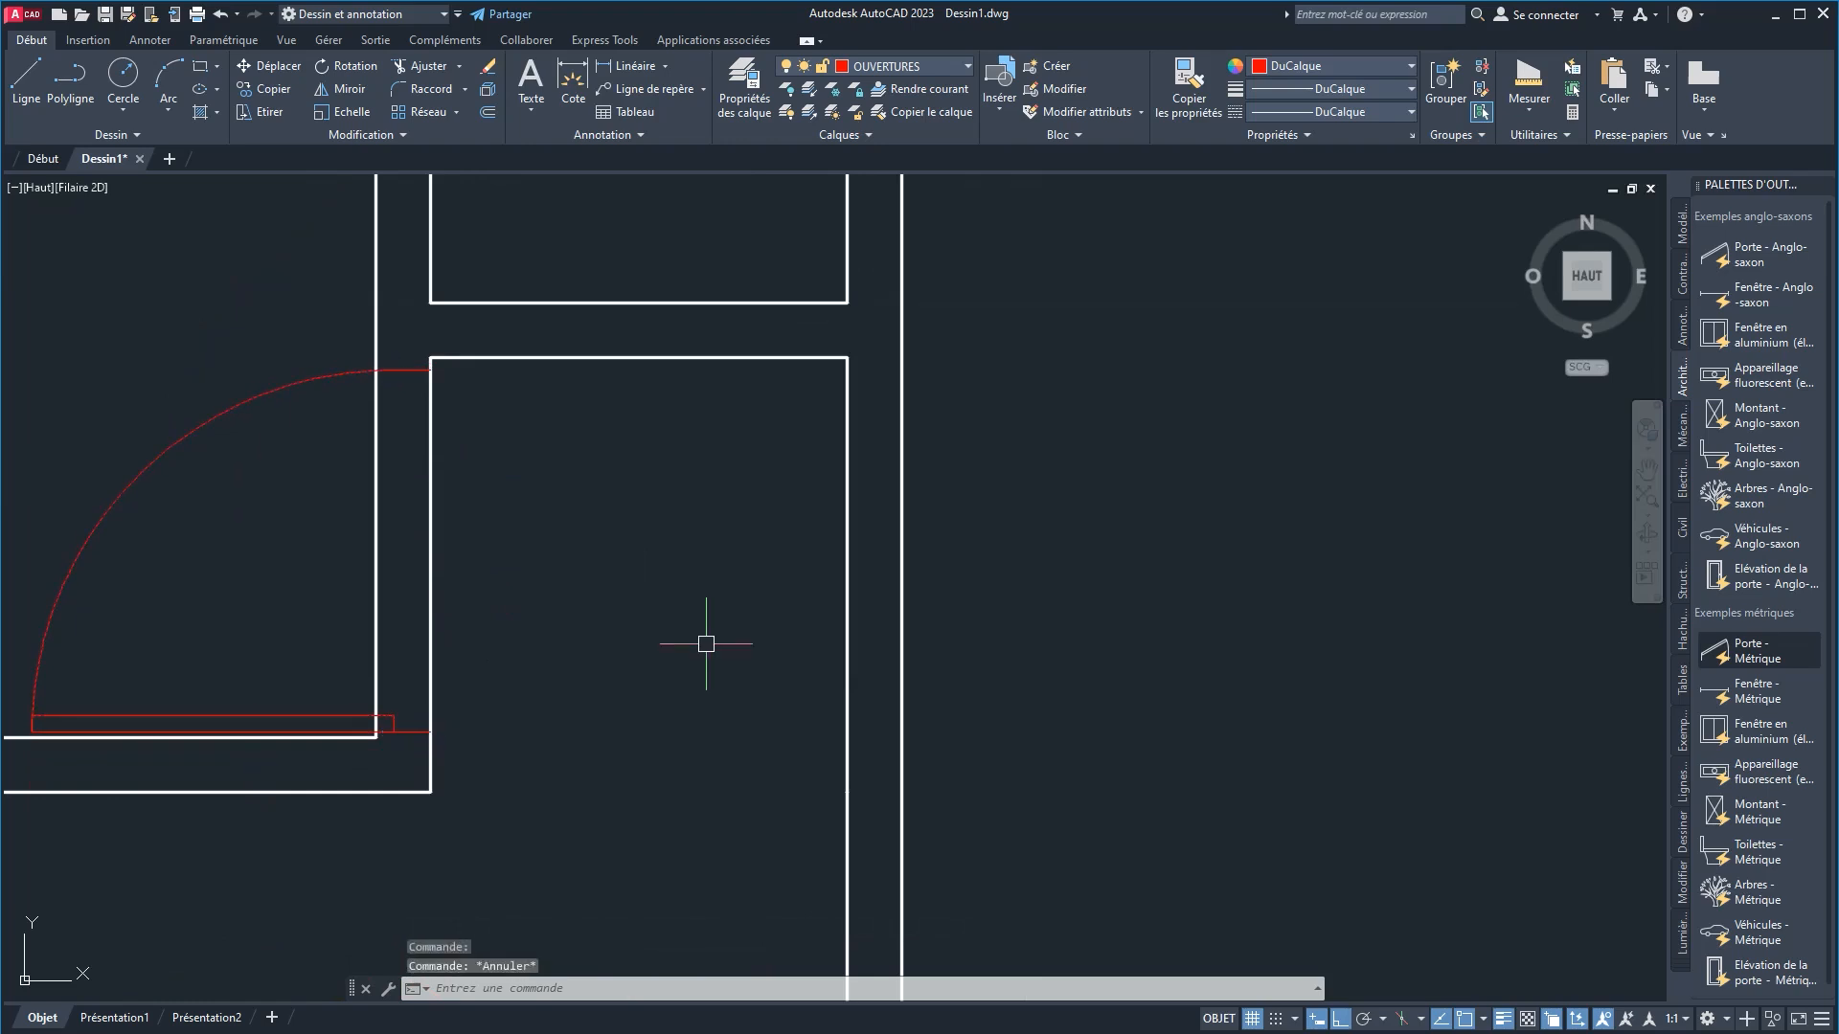
Step: Shrink the opening width of the door on the upper-left room's wall to the next smaller preset size and deselect it
click(402, 376)
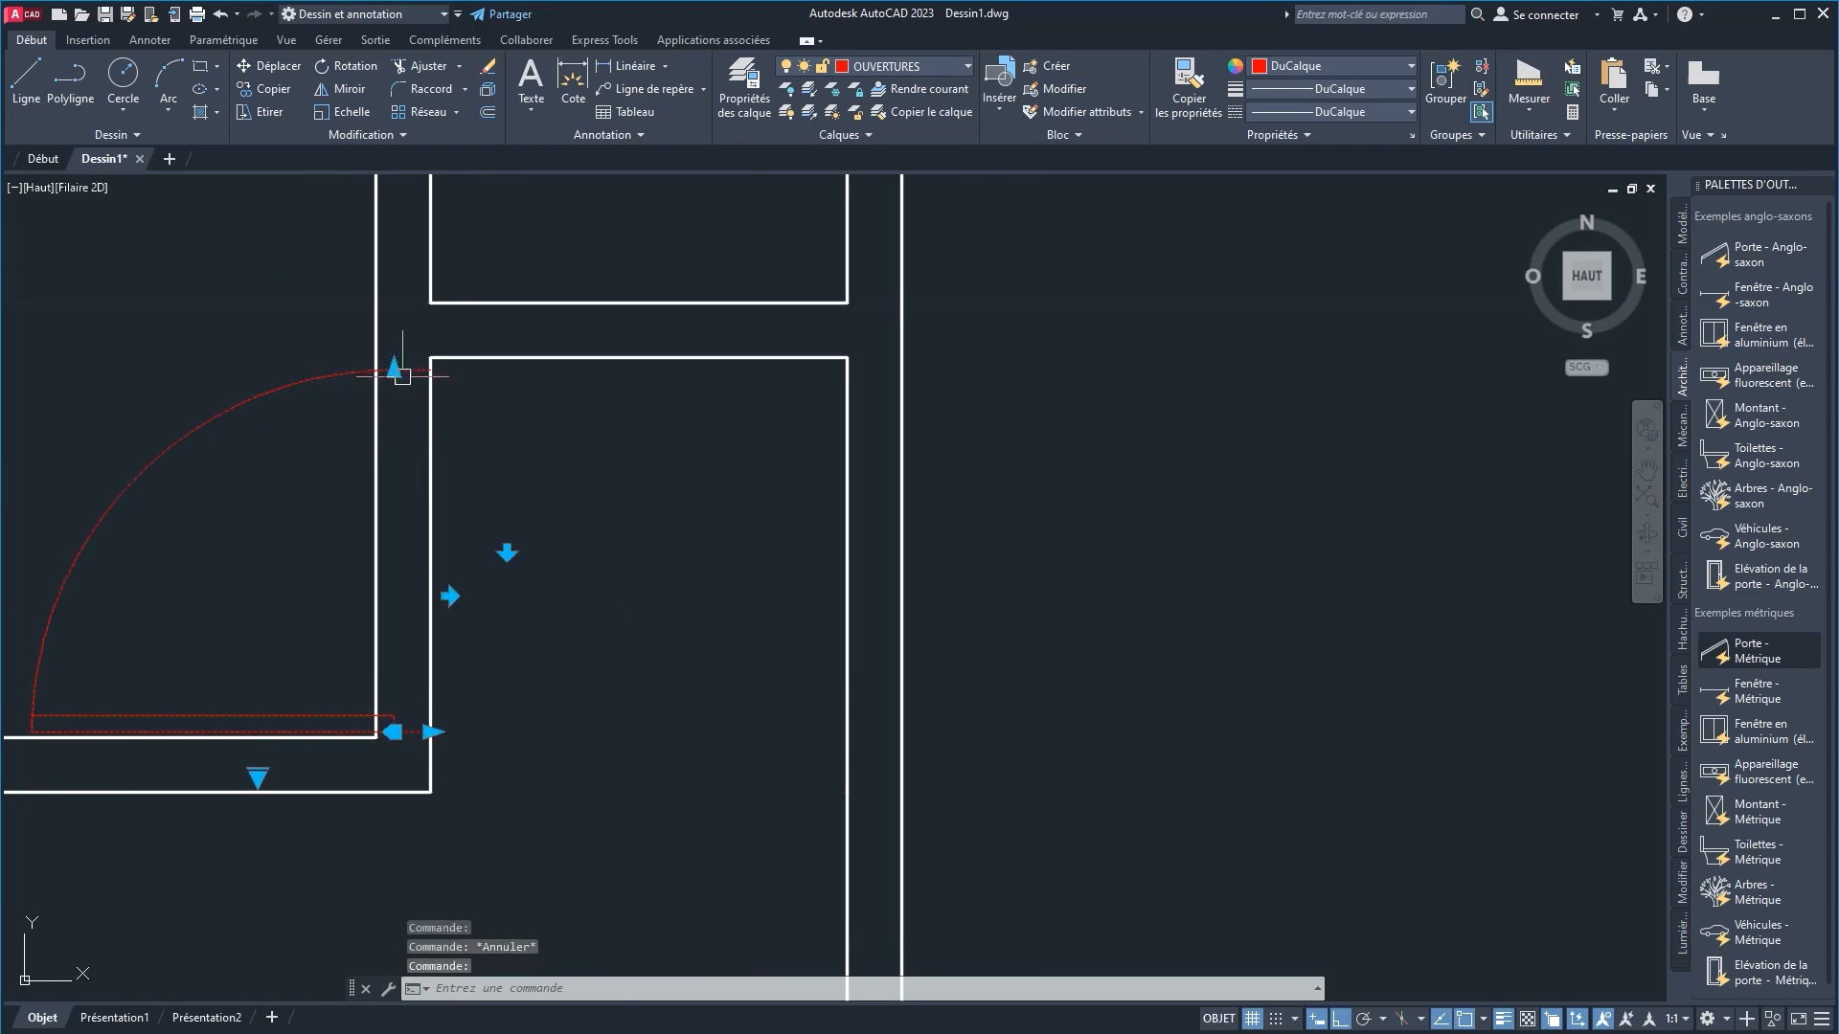
click(394, 370)
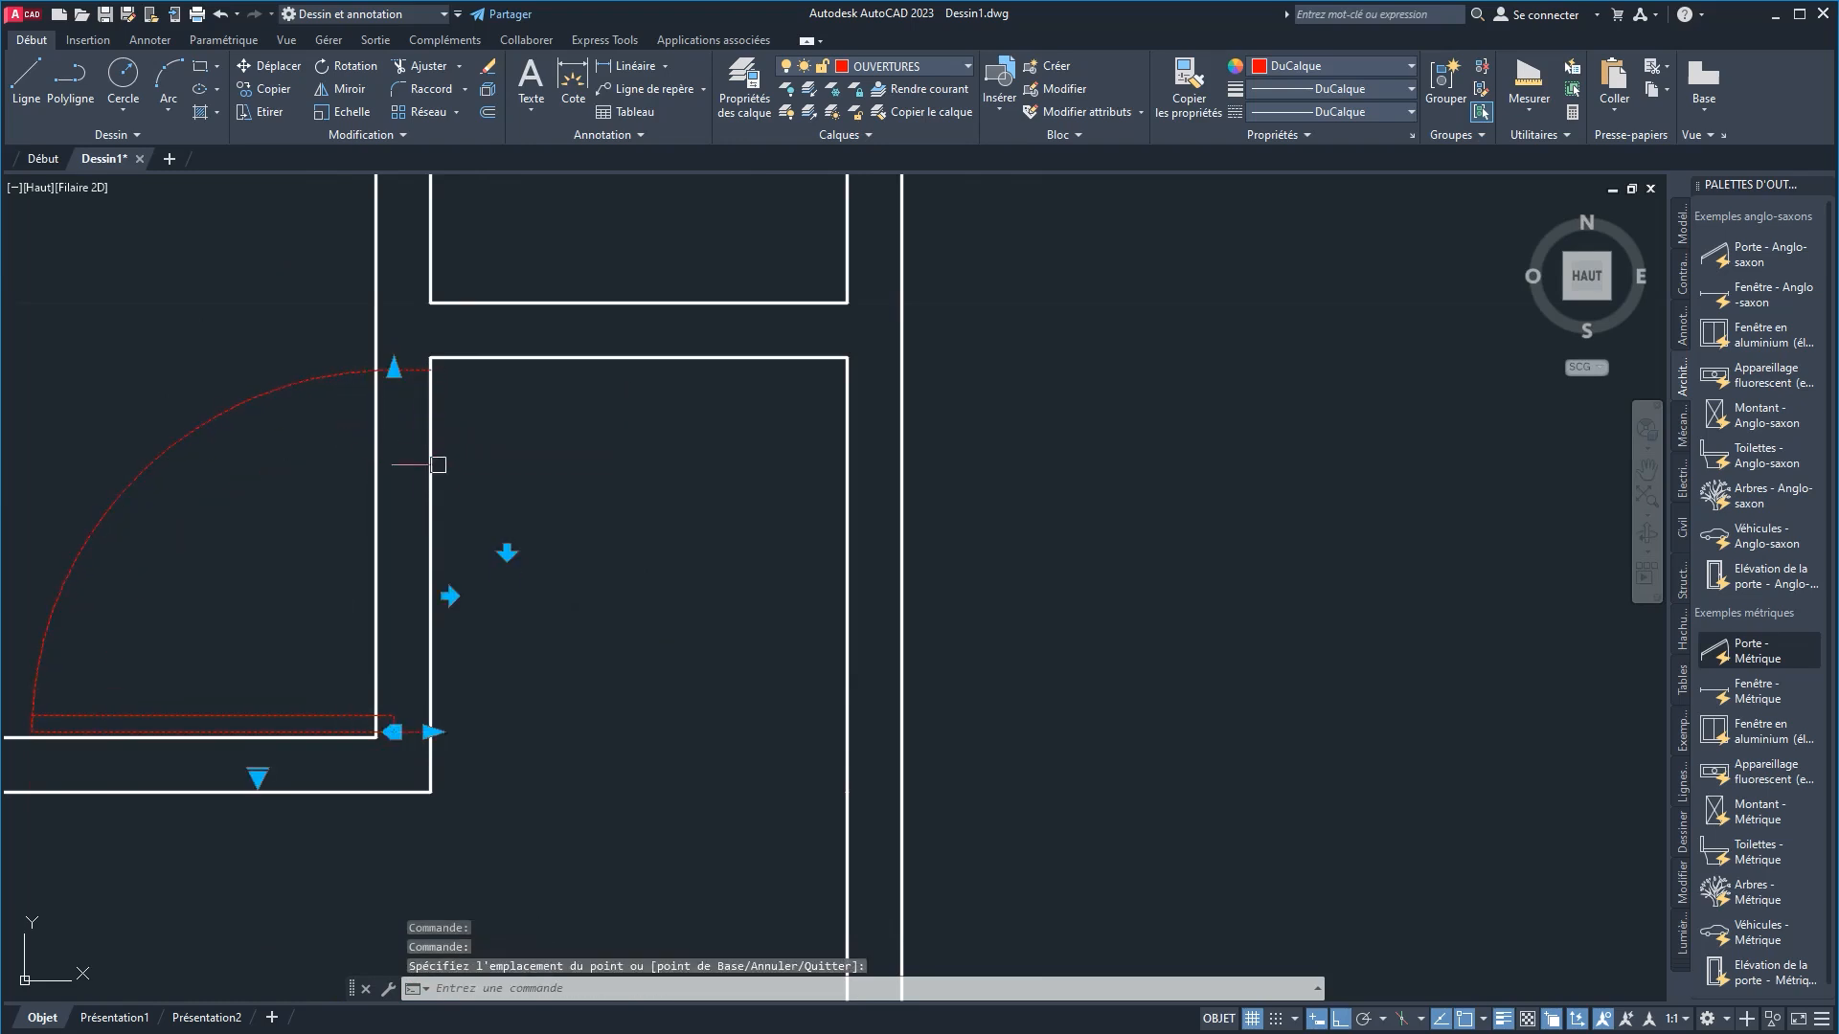
click(394, 370)
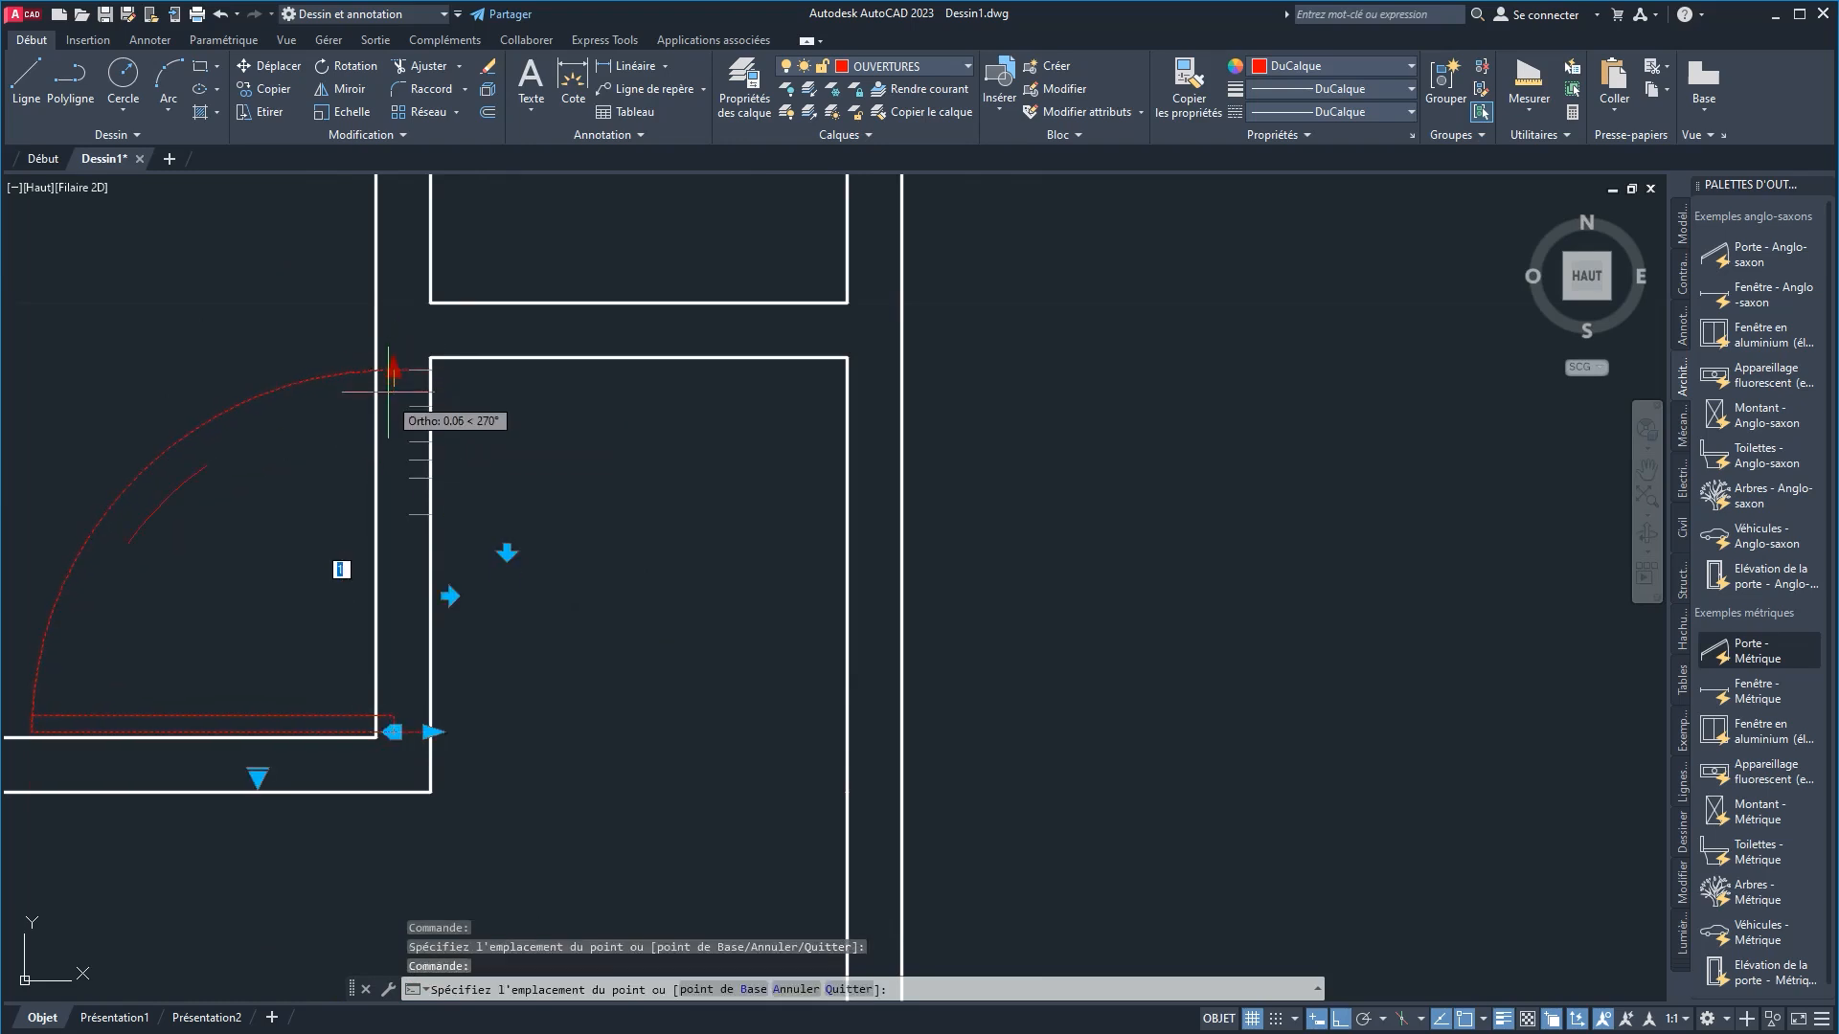
click(391, 412)
key(Escape)
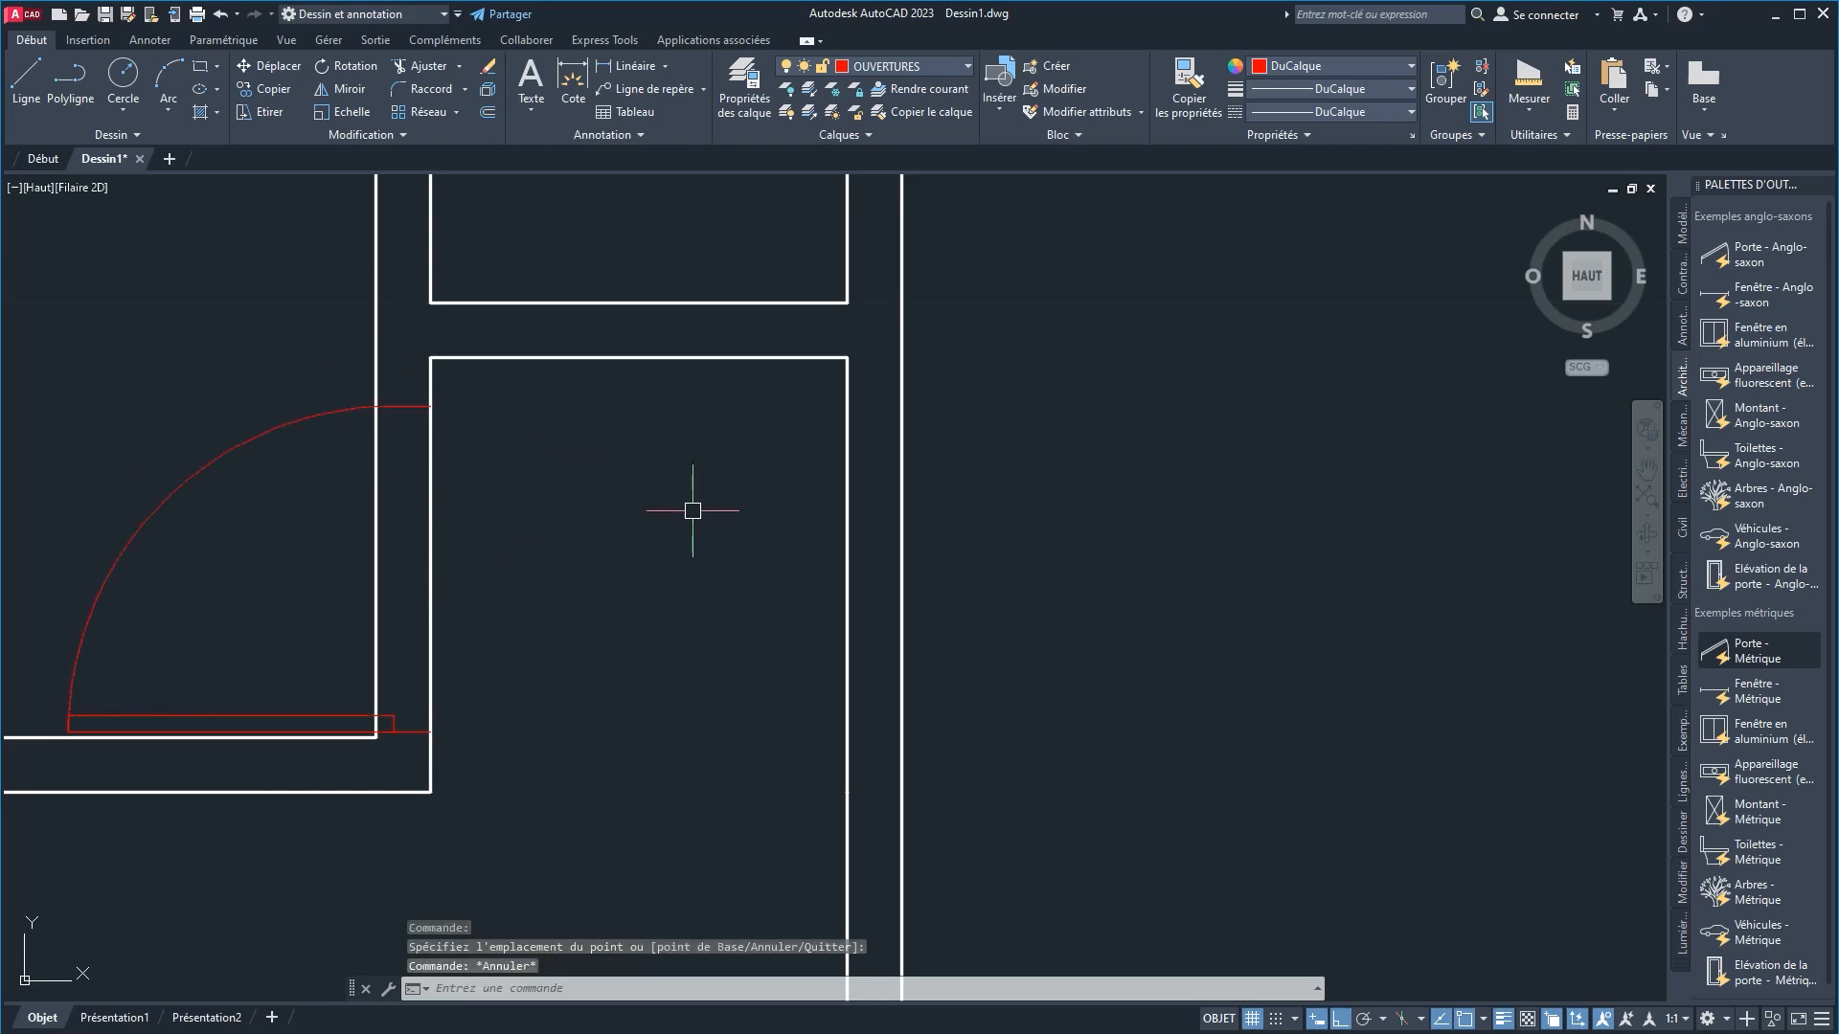
Step: Nudge the resized door slightly further up the wall, leaving a larger gap above the room's bottom wall, and deselect it
scroll(381, 722, up, 2)
click(383, 727)
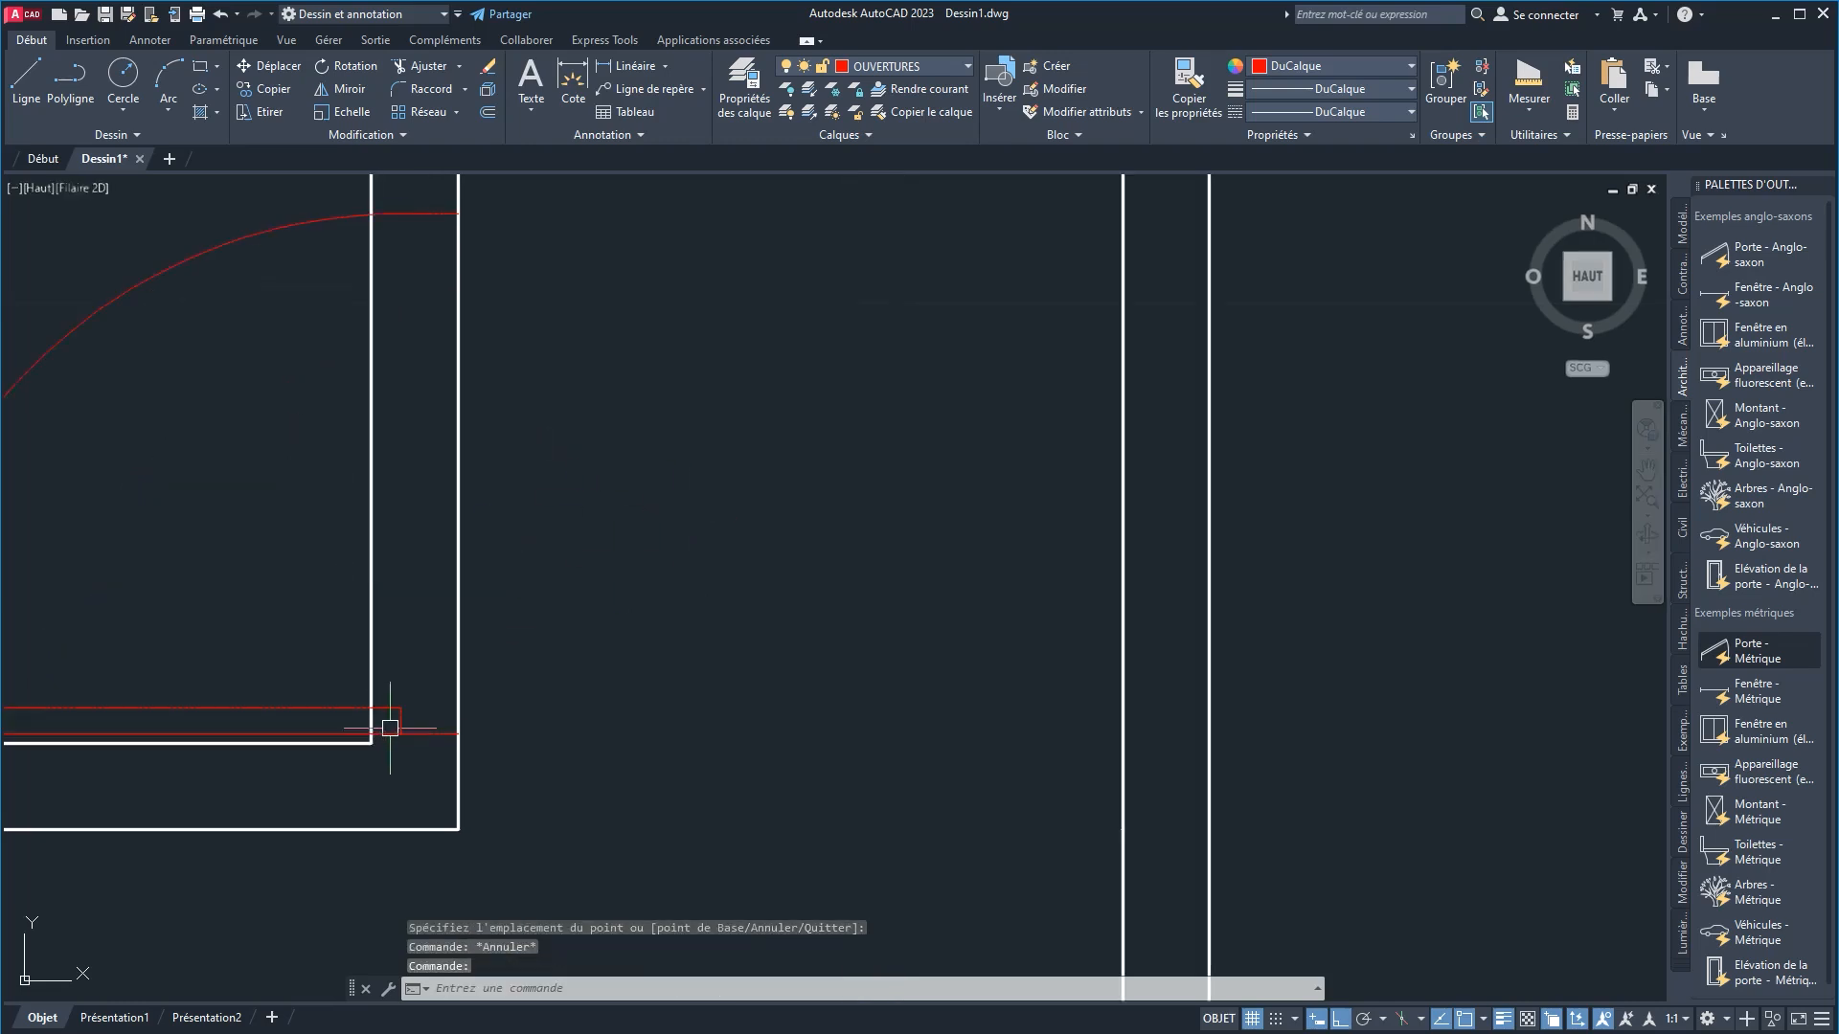
key(ctrl+Up)
key(ctrl+Up)
key(ctrl+Up)
key(ctrl+Up)
key(ctrl+Up)
key(ctrl+Up)
key(ctrl+Up)
key(ctrl+Up)
key(ctrl+Up)
key(ctrl+Up)
key(ctrl+Up)
key(ctrl+Up)
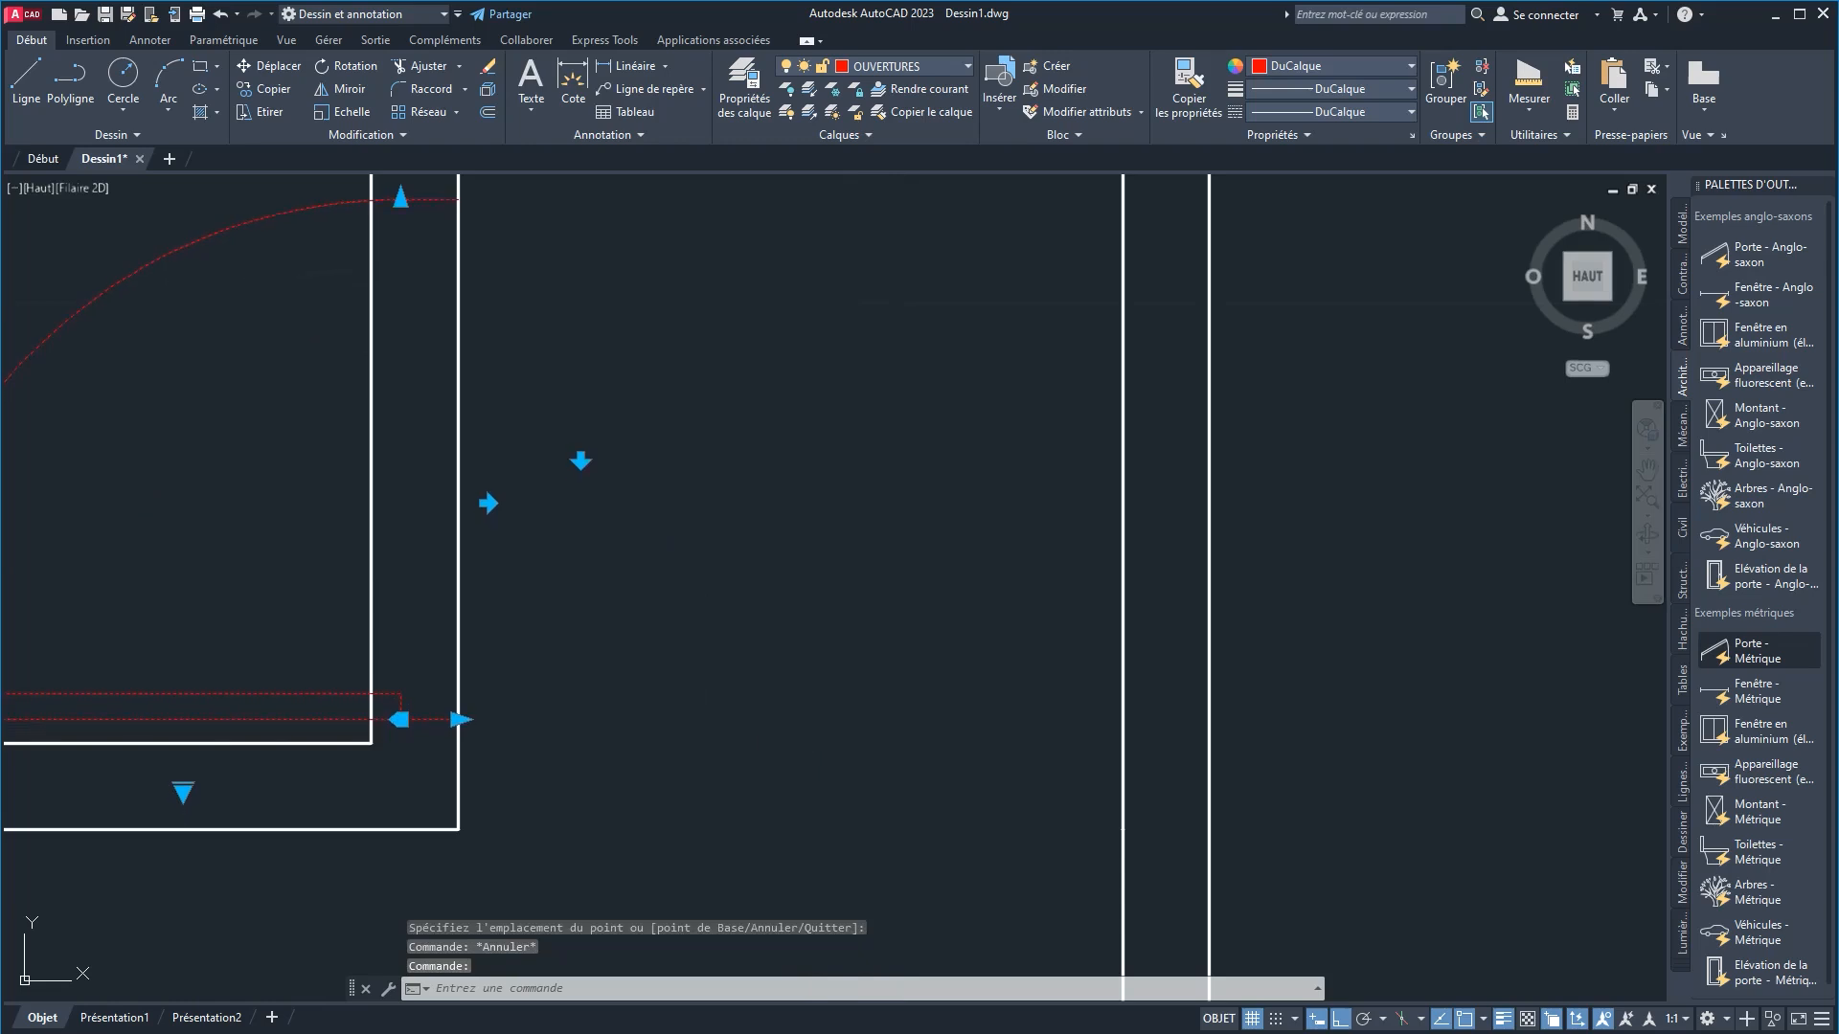
key(Escape)
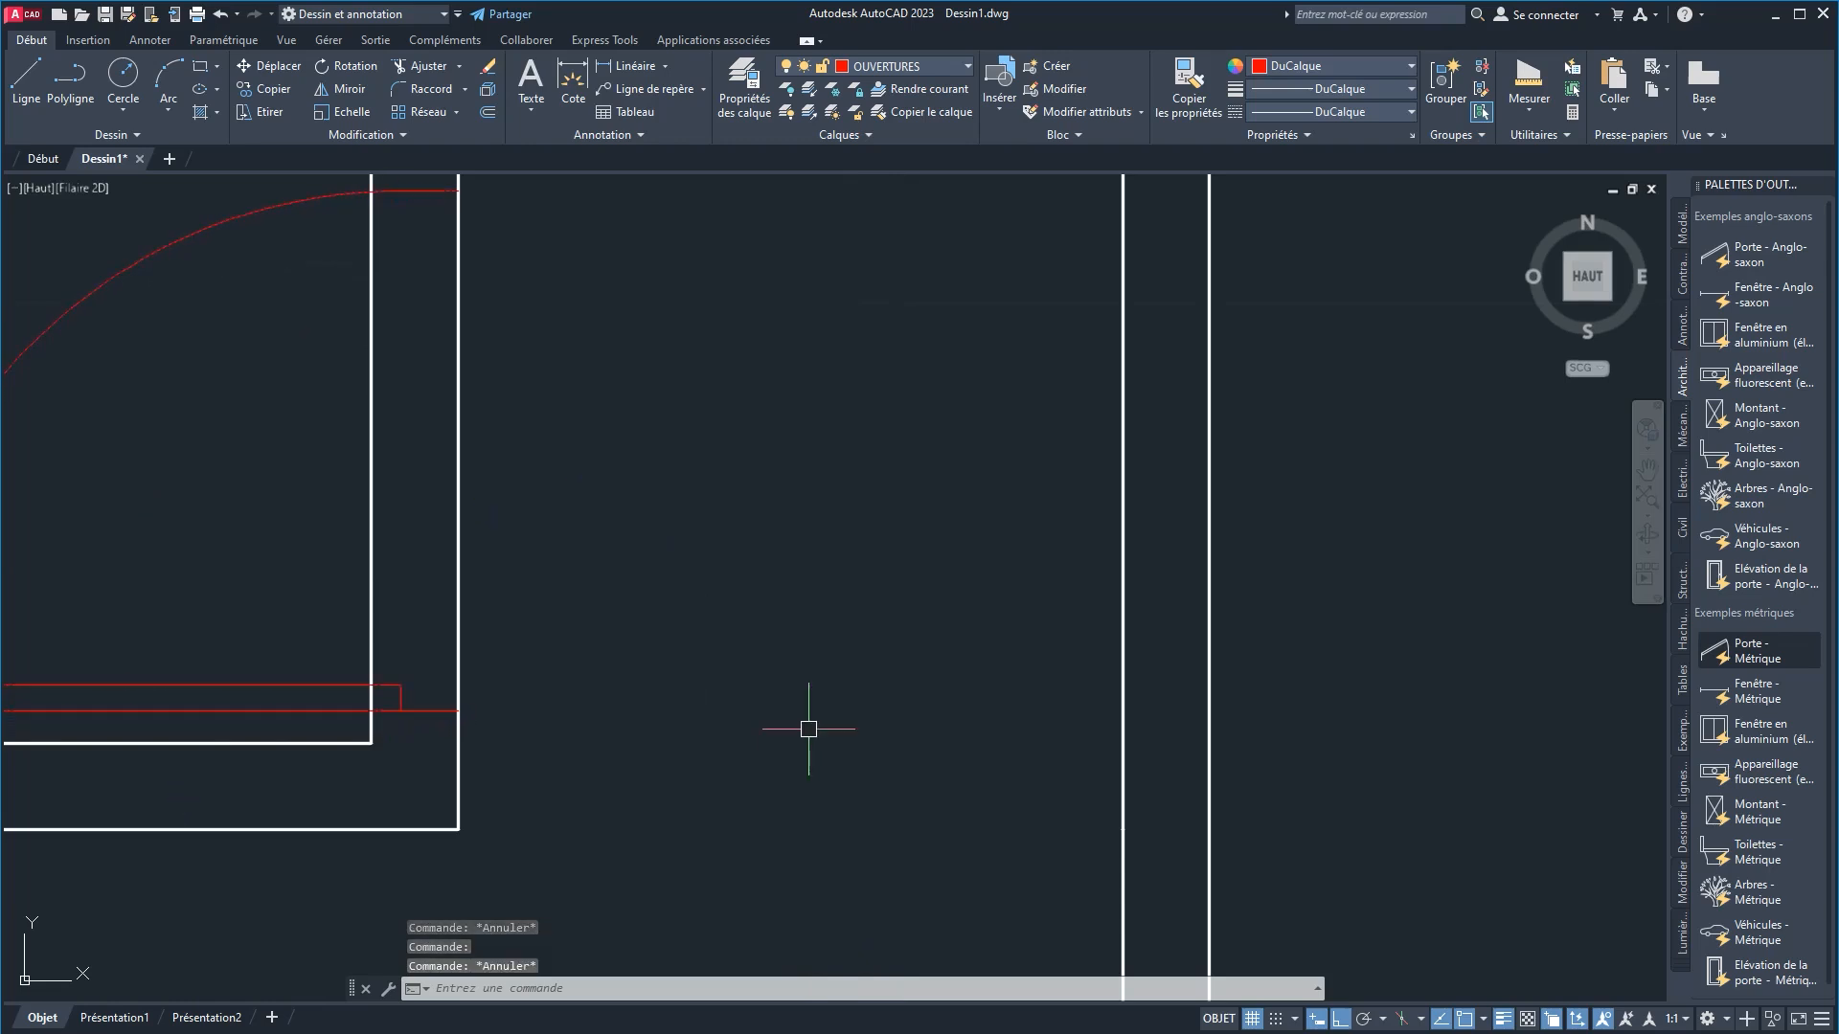
scroll(687, 670, down, 2)
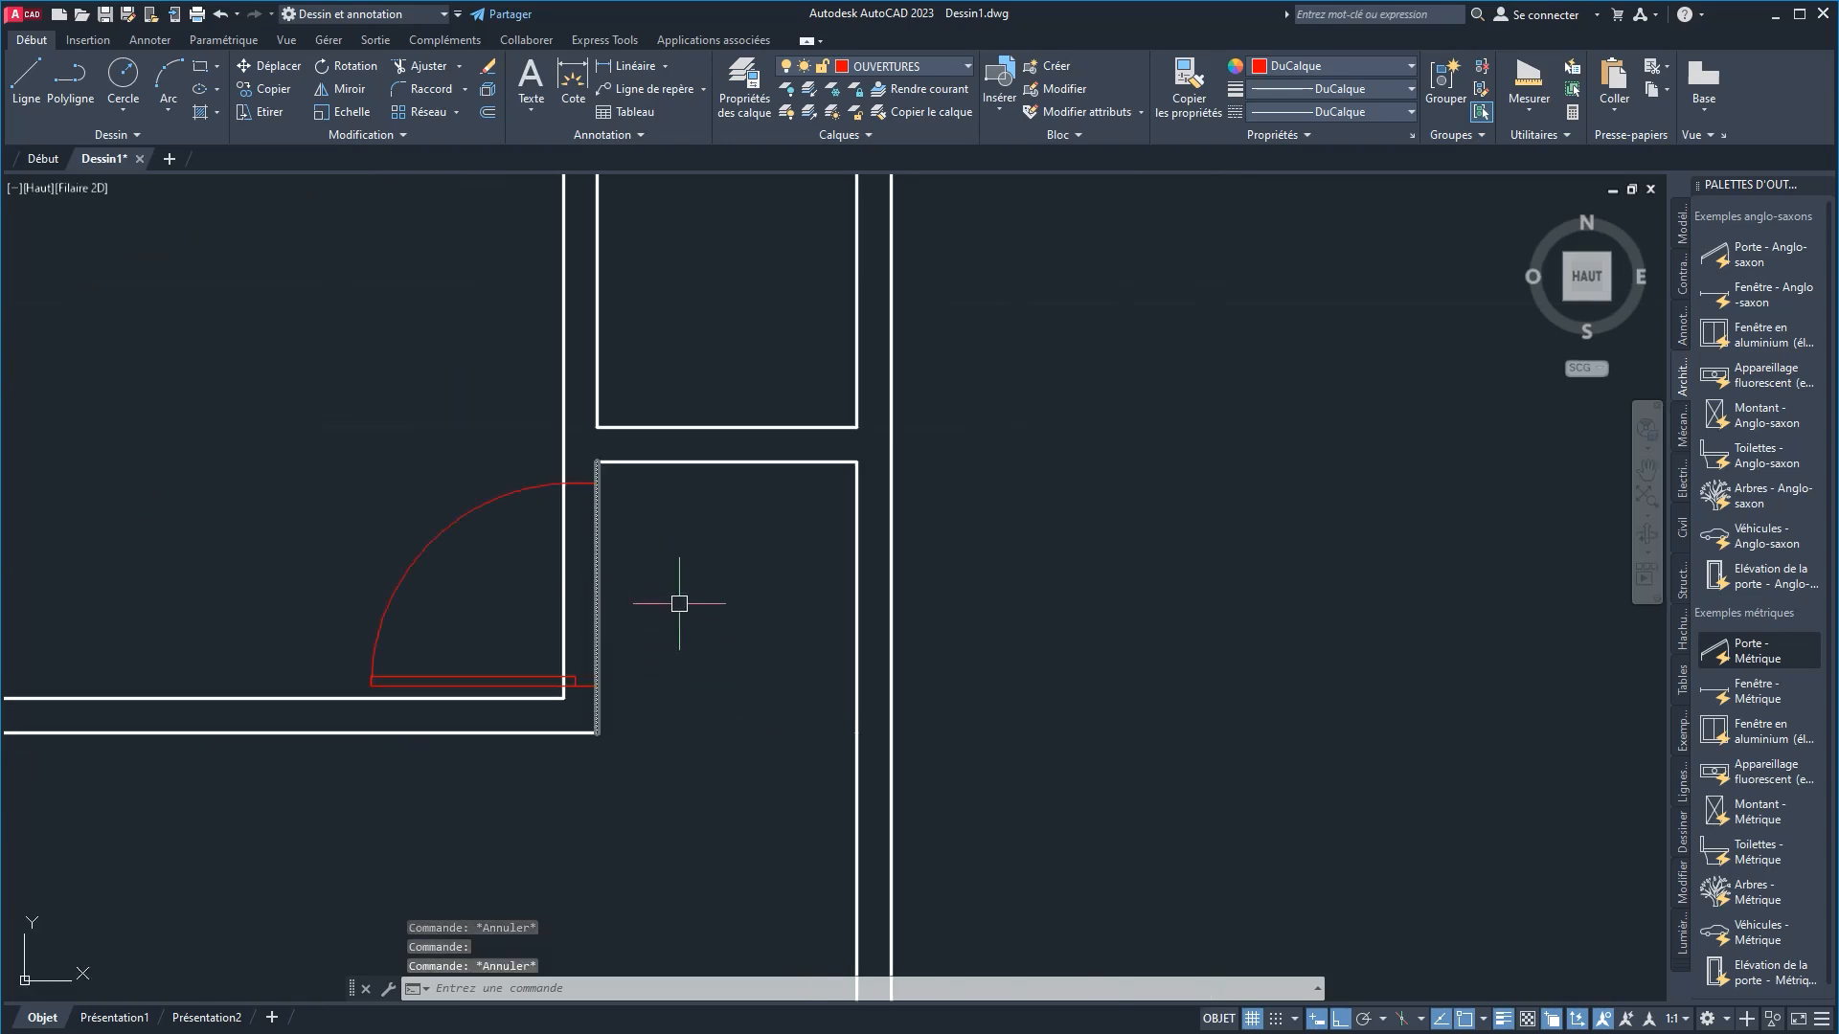
middle_drag(679, 603, 625, 553)
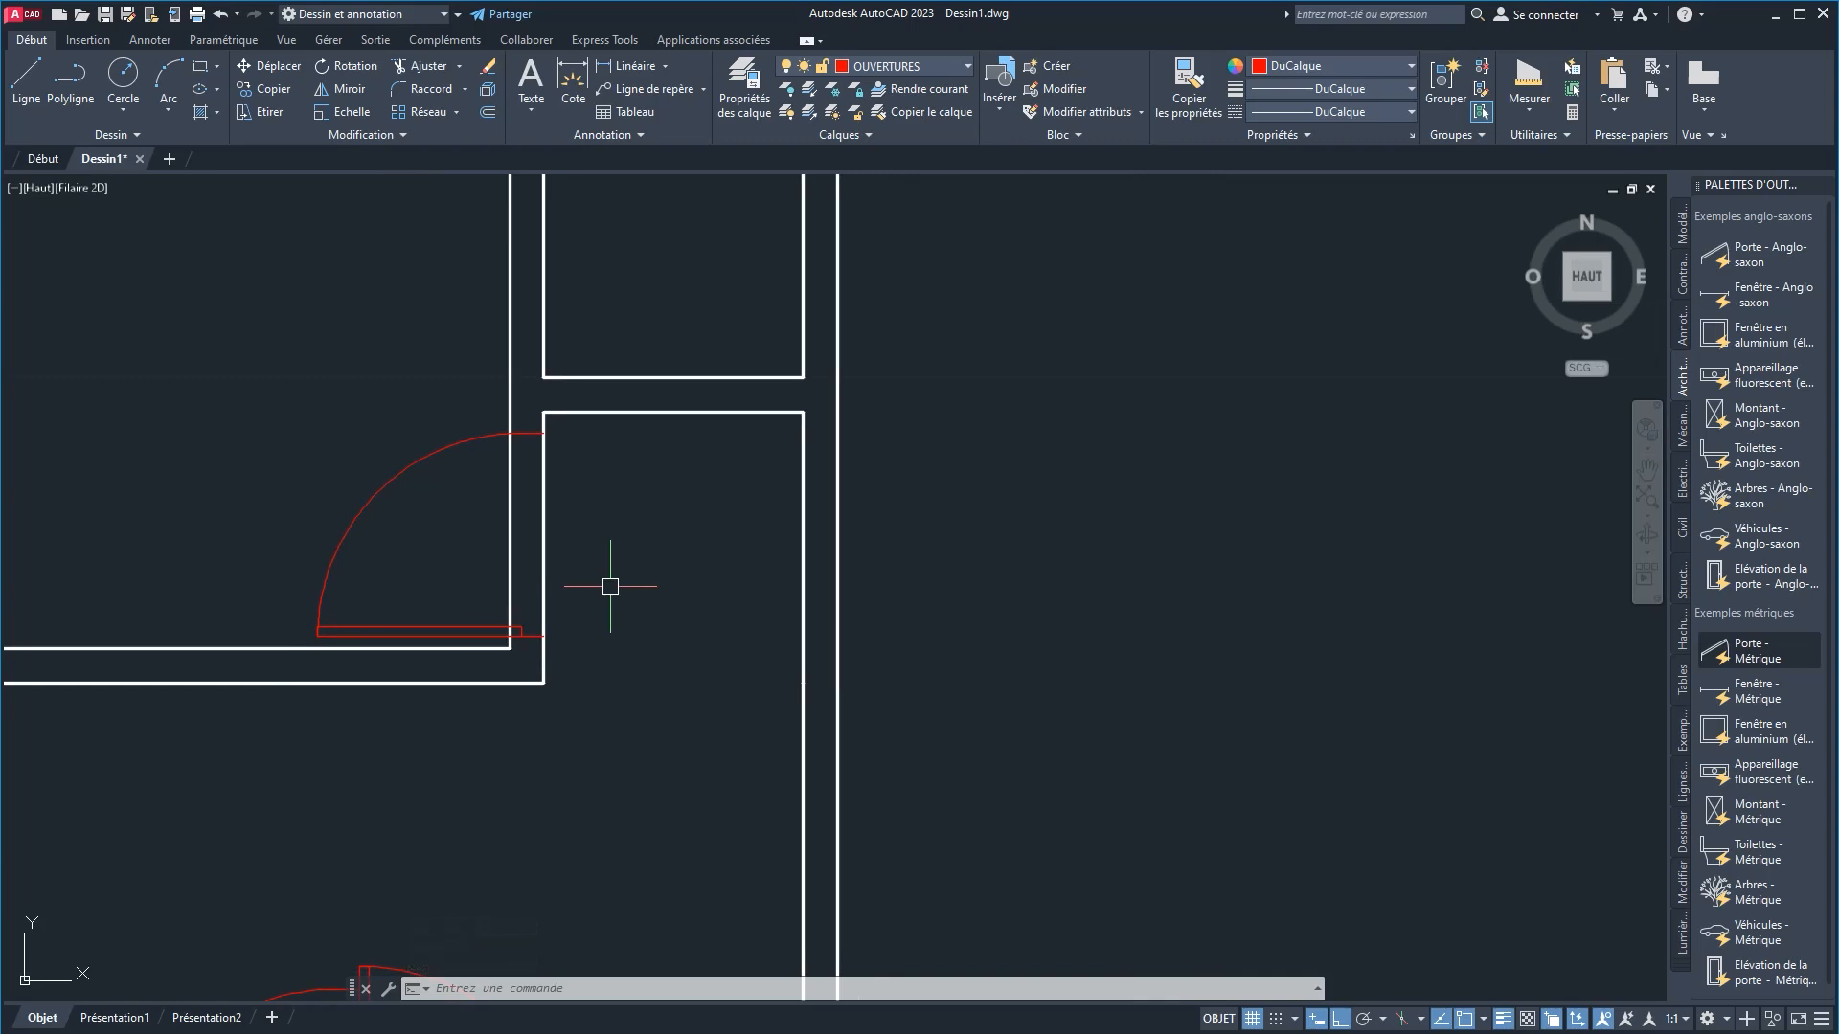
Step: Make MUR the current layer and draw a line across the wall thickness at the upper side of the door opening
scroll(588, 583, up, 2)
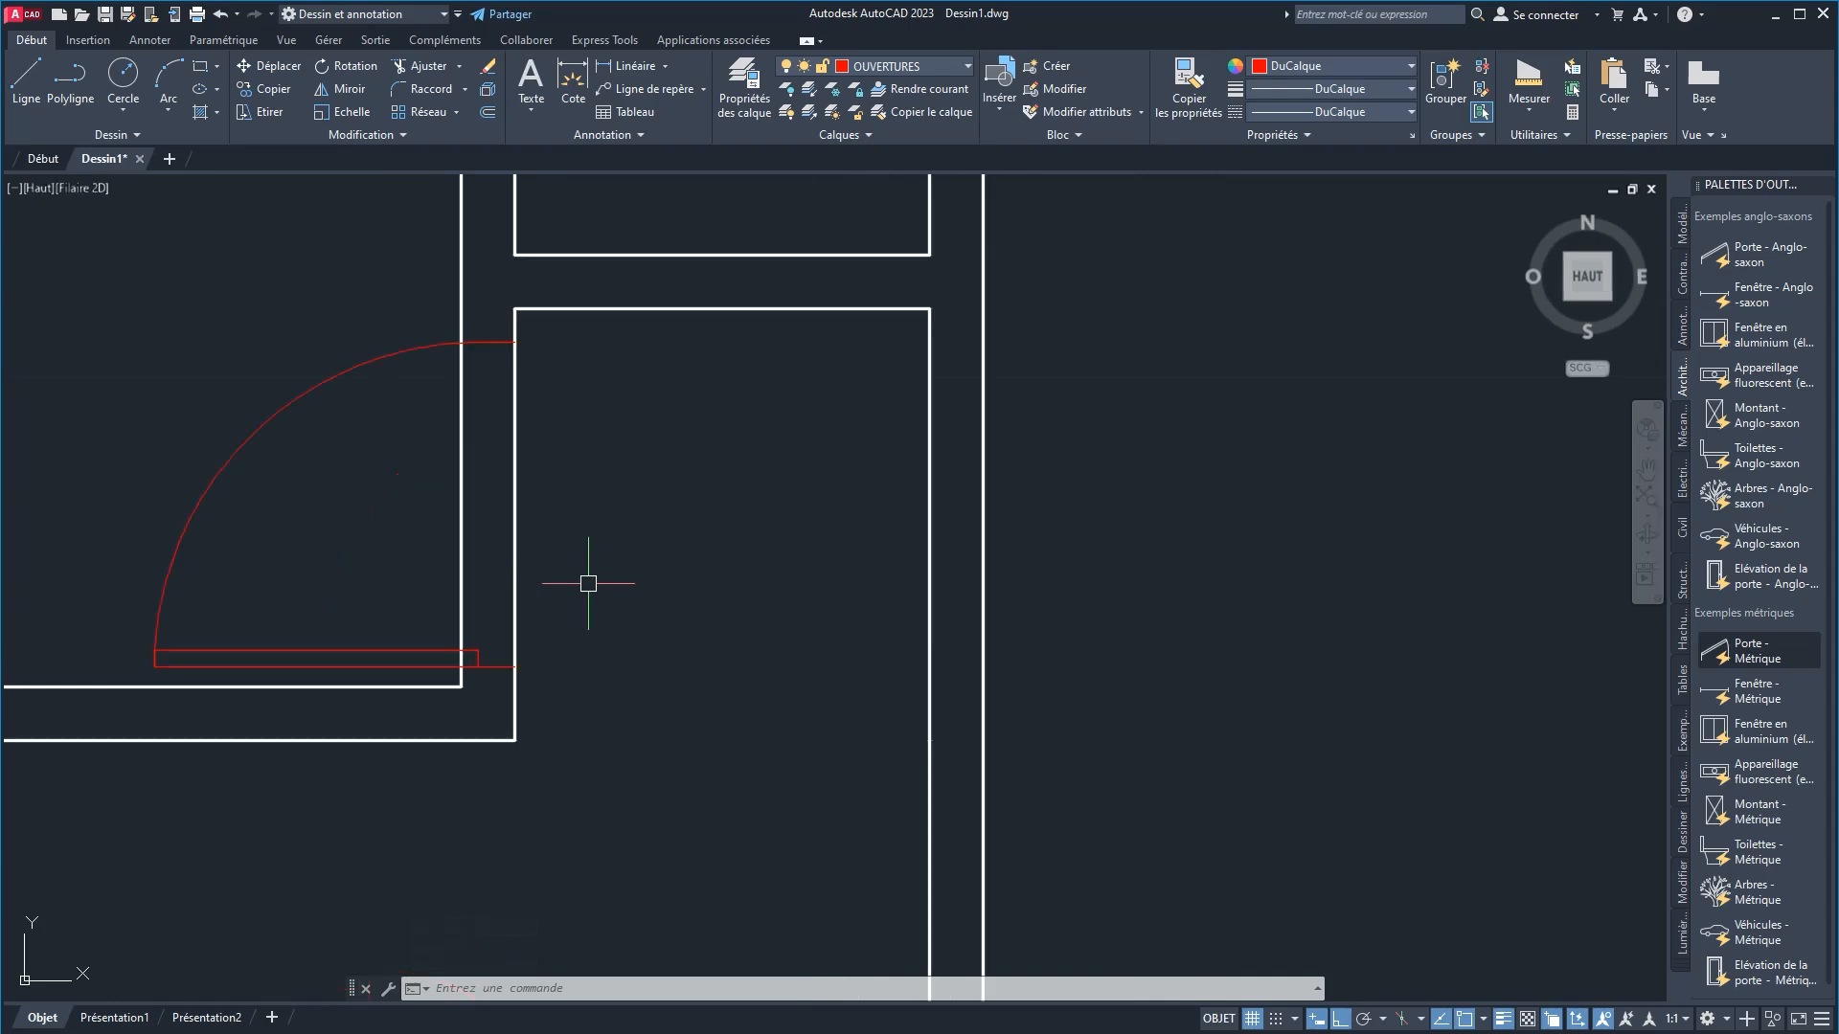
click(900, 66)
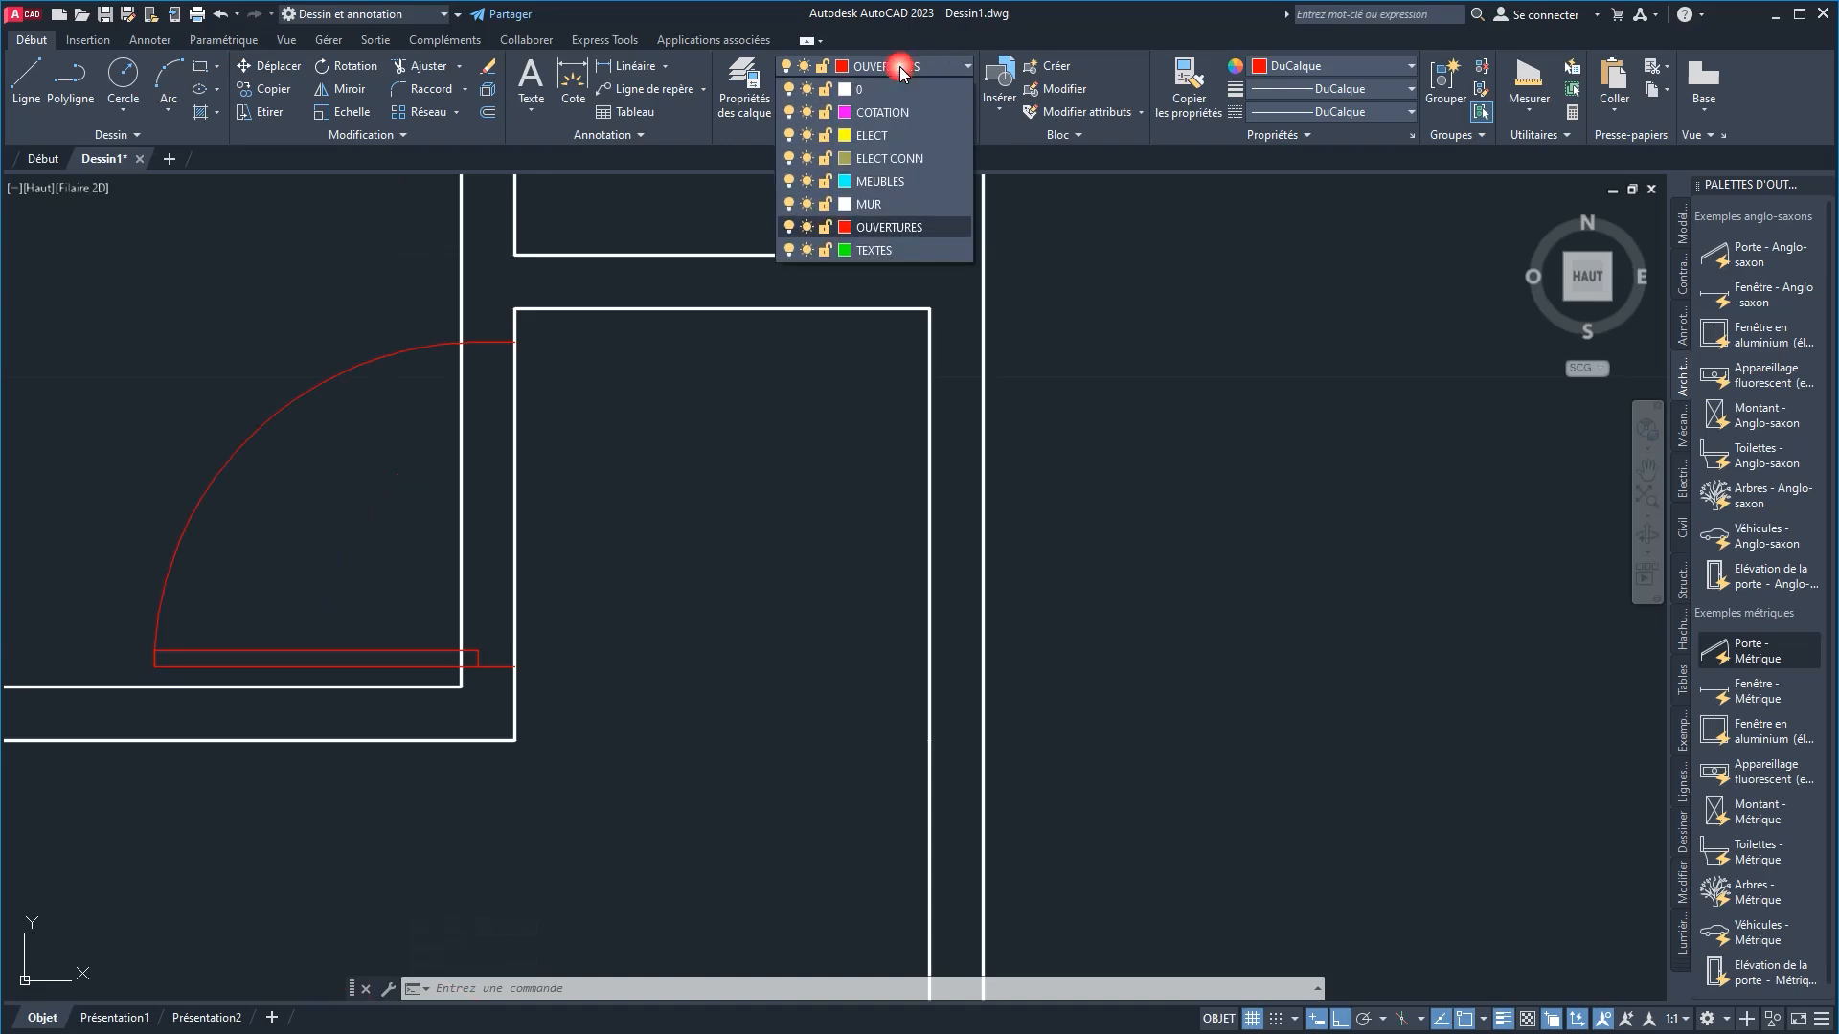
click(878, 206)
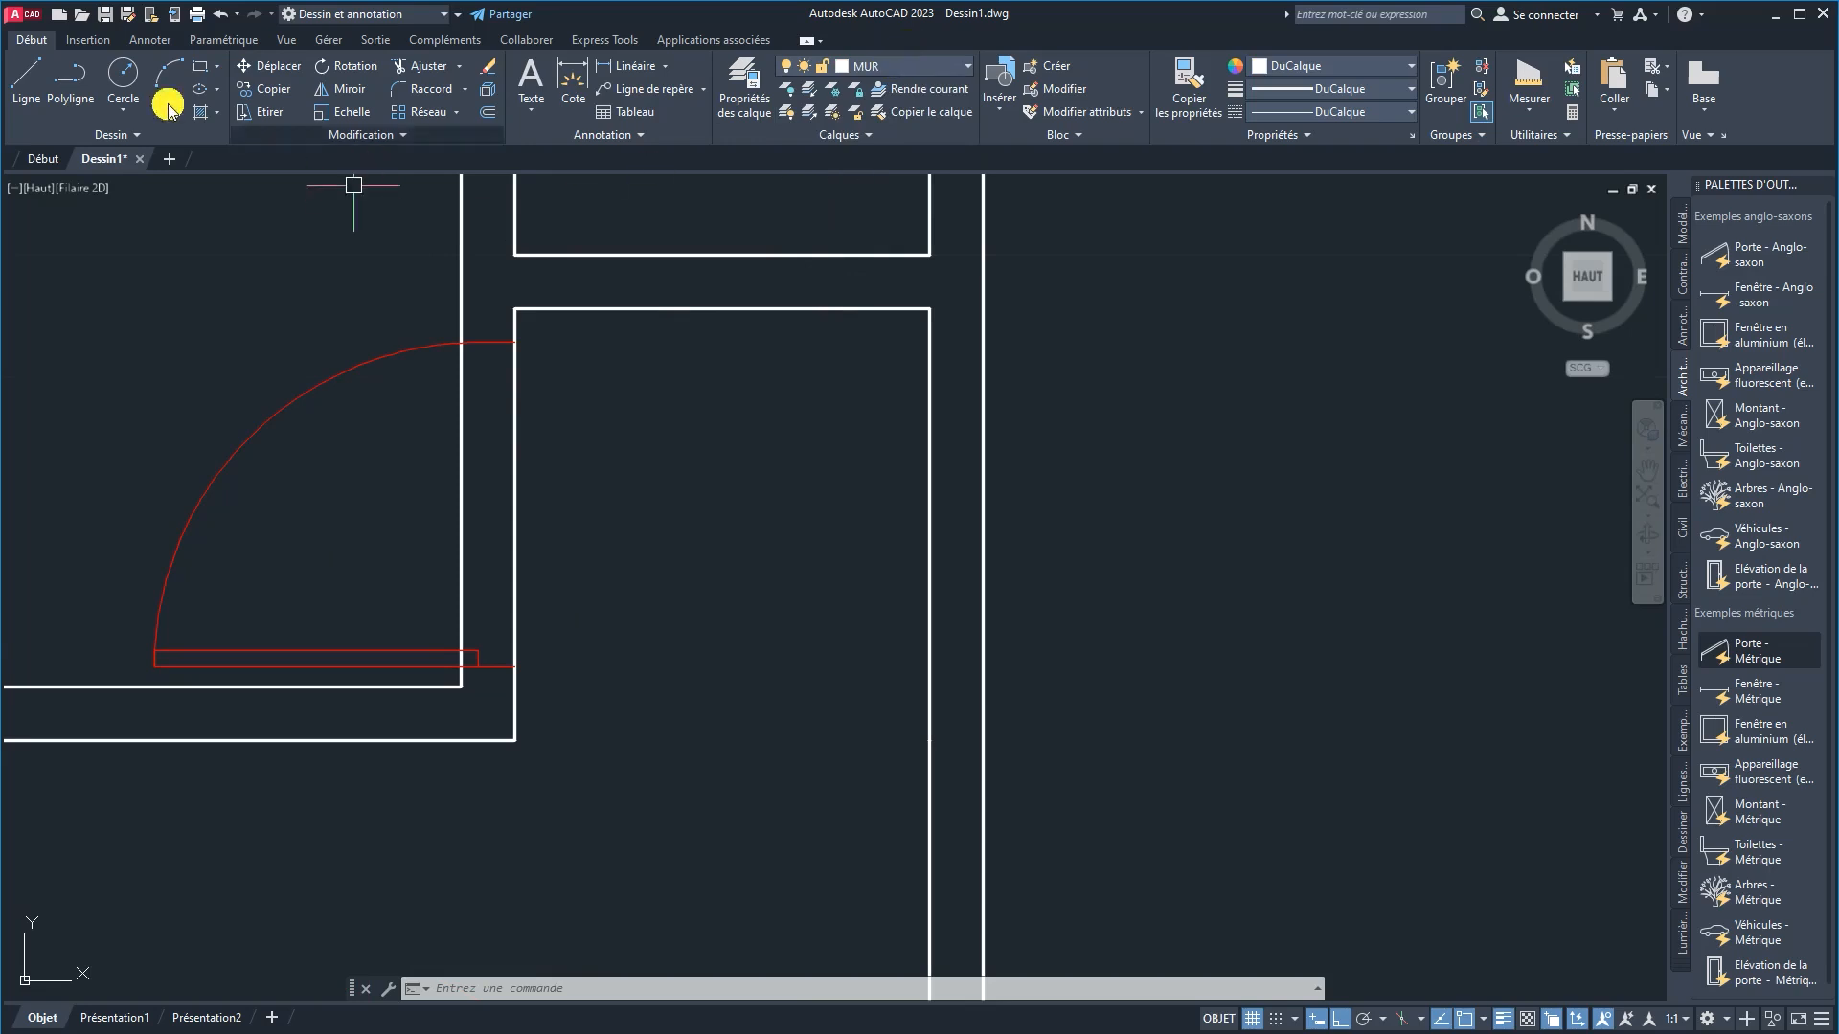
click(27, 77)
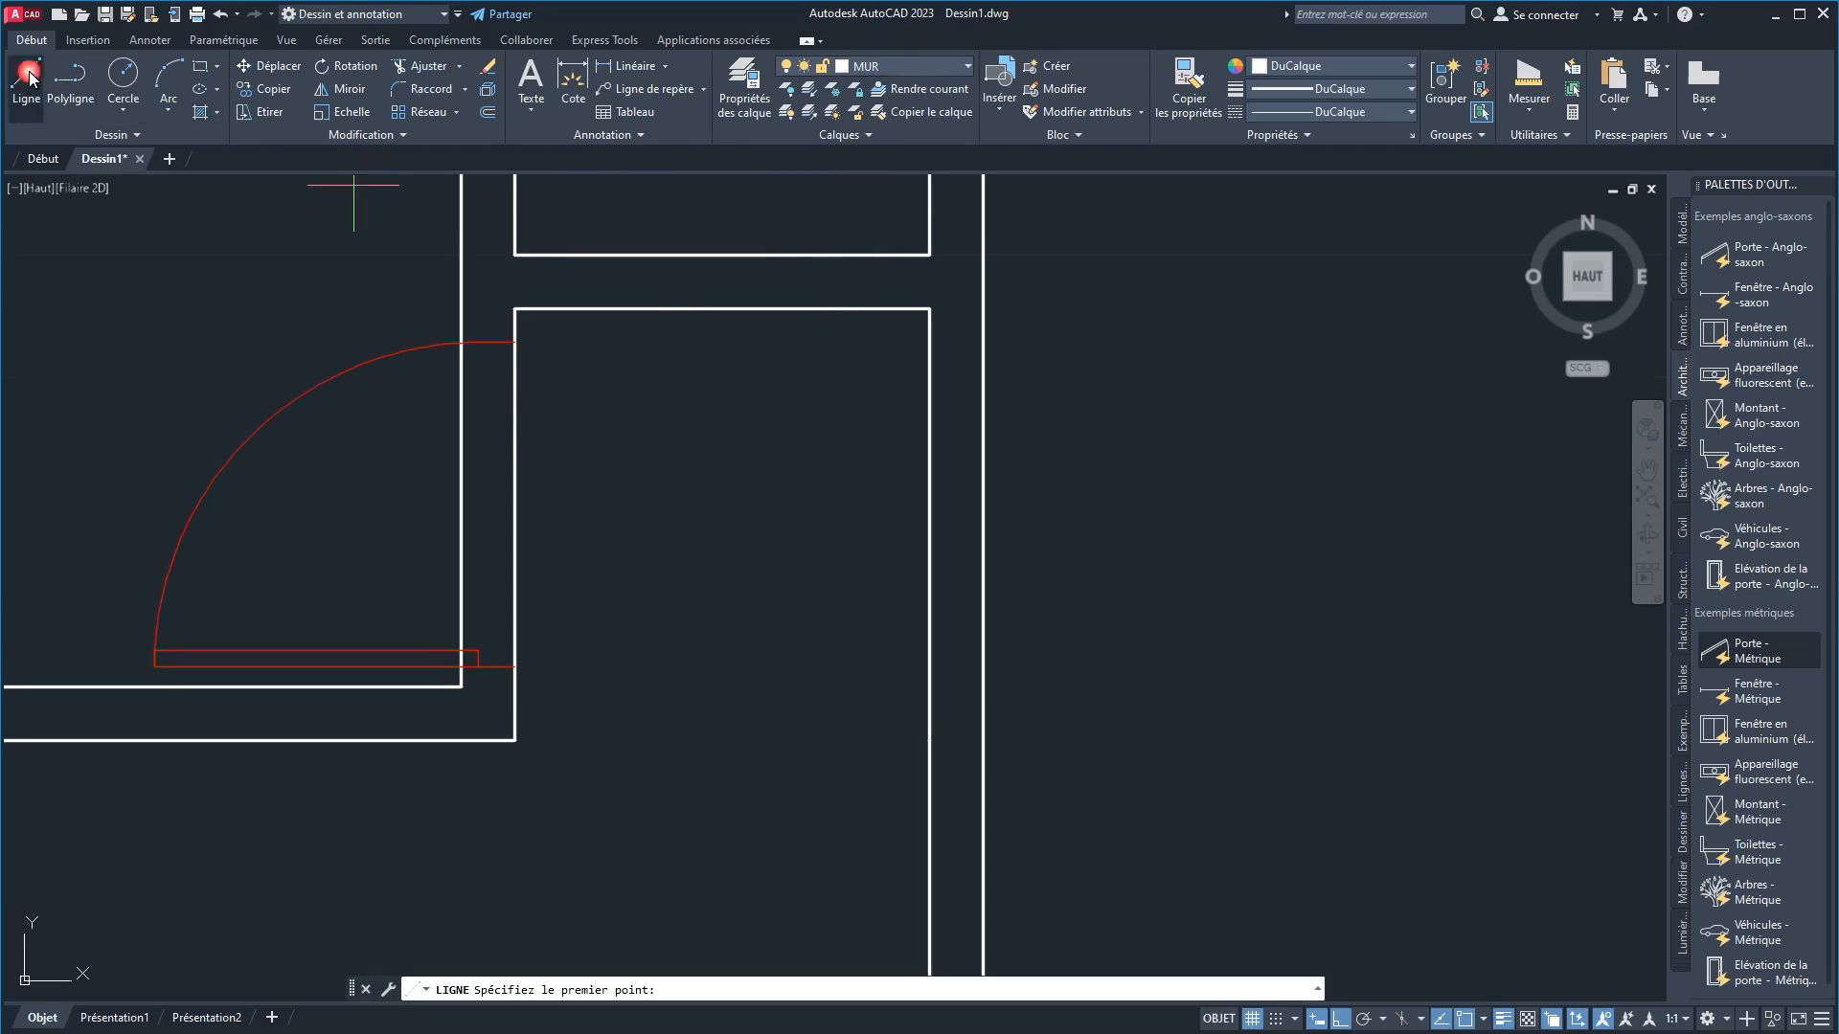
click(461, 342)
click(461, 342)
right_click(627, 450)
click(630, 462)
Step: Draw a second line across the wall thickness at the lower, hinge side of the door opening
right_click(630, 462)
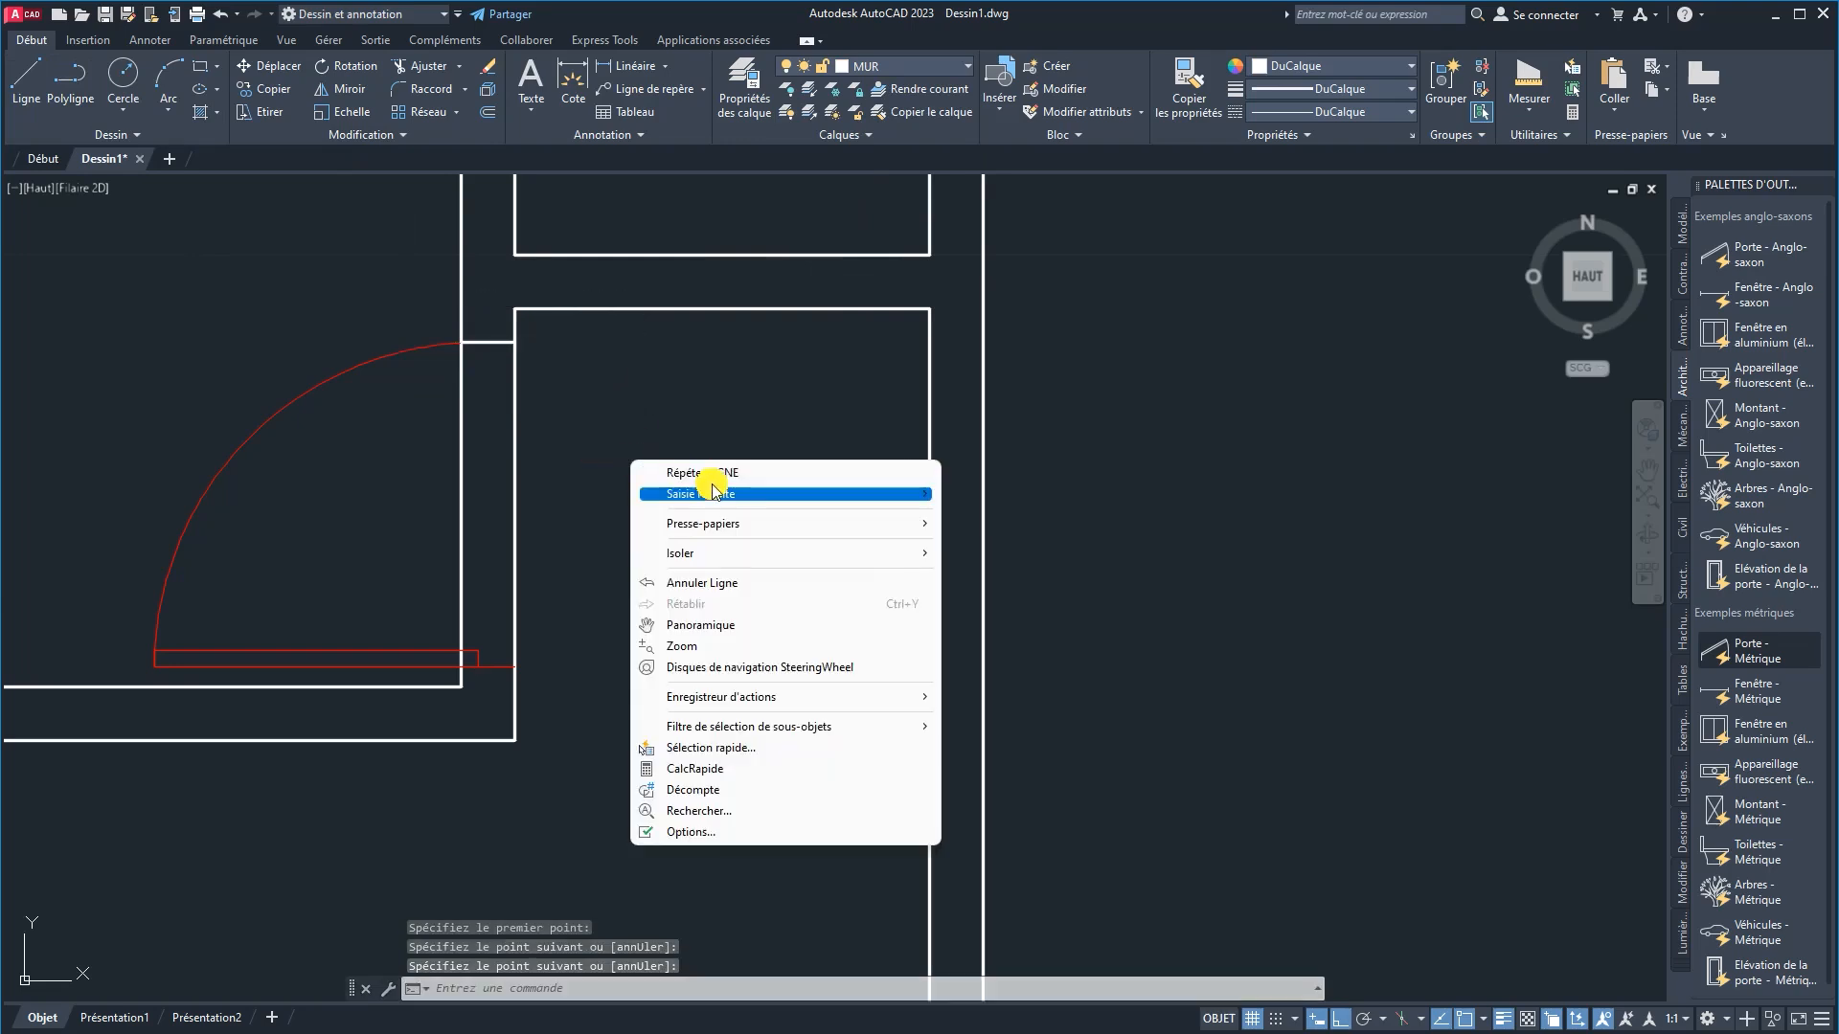
click(713, 472)
scroll(507, 652, up, 4)
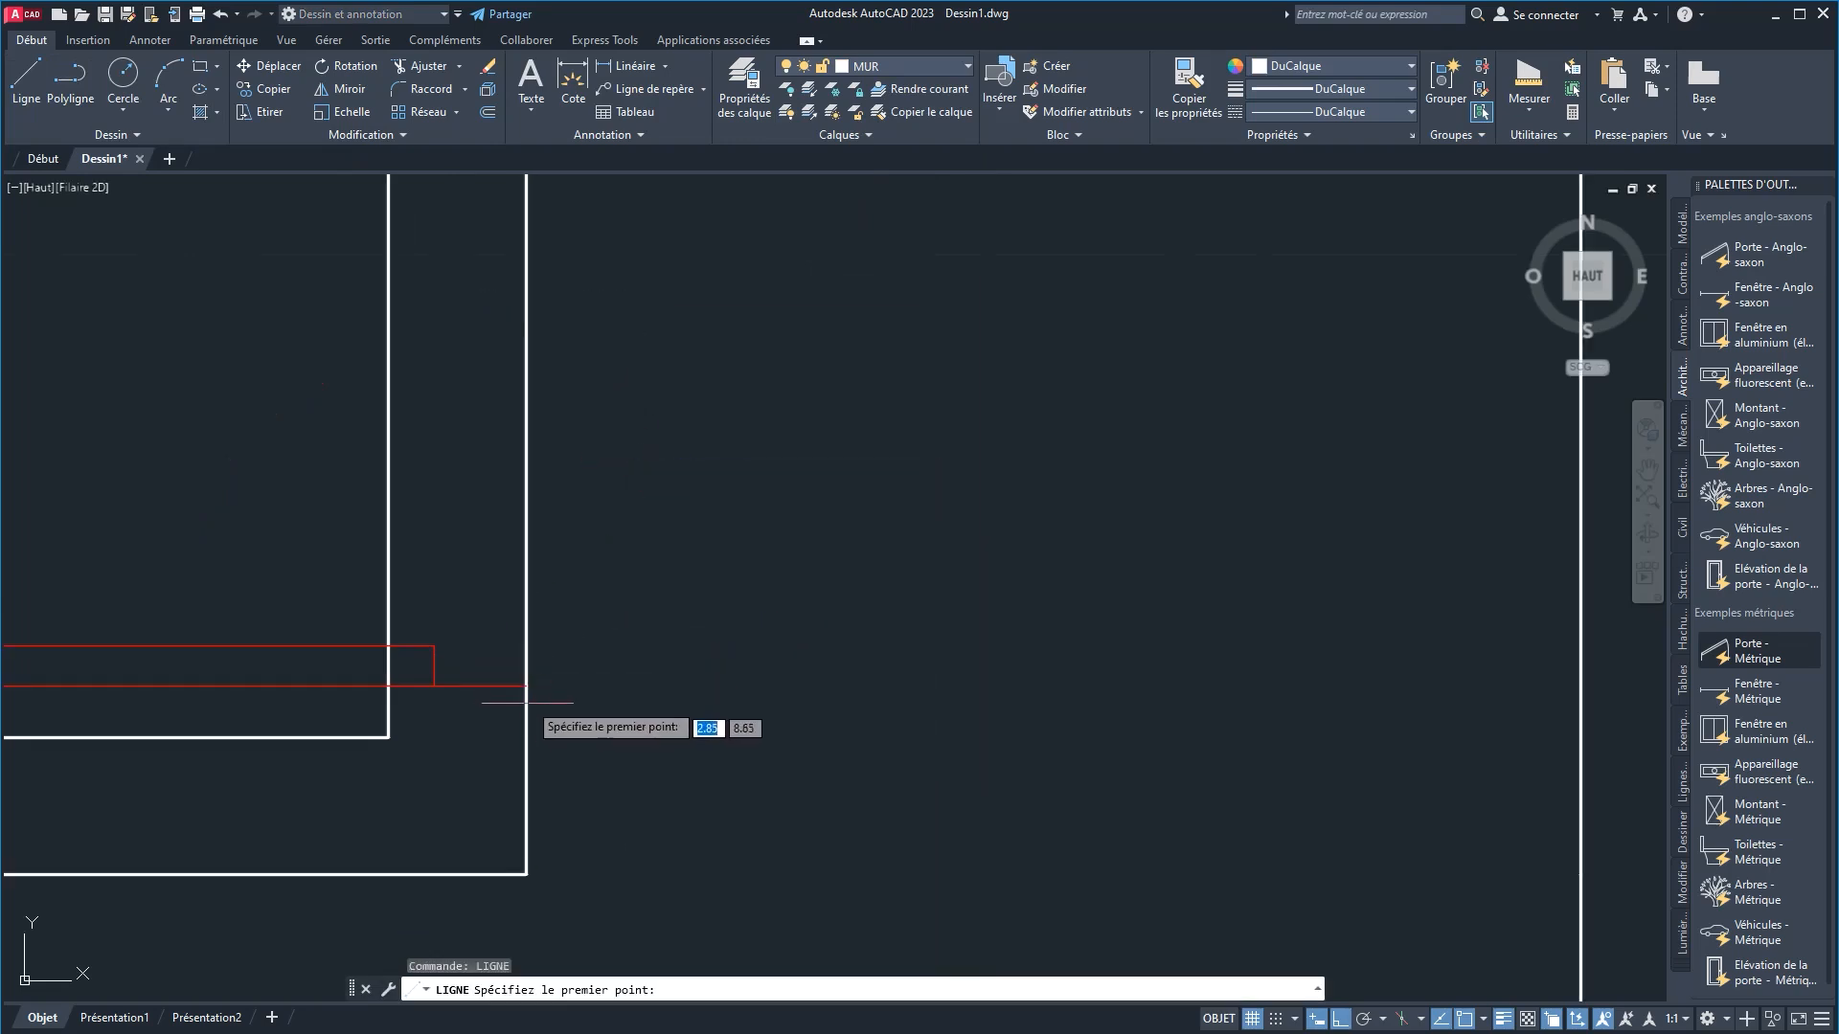
click(526, 686)
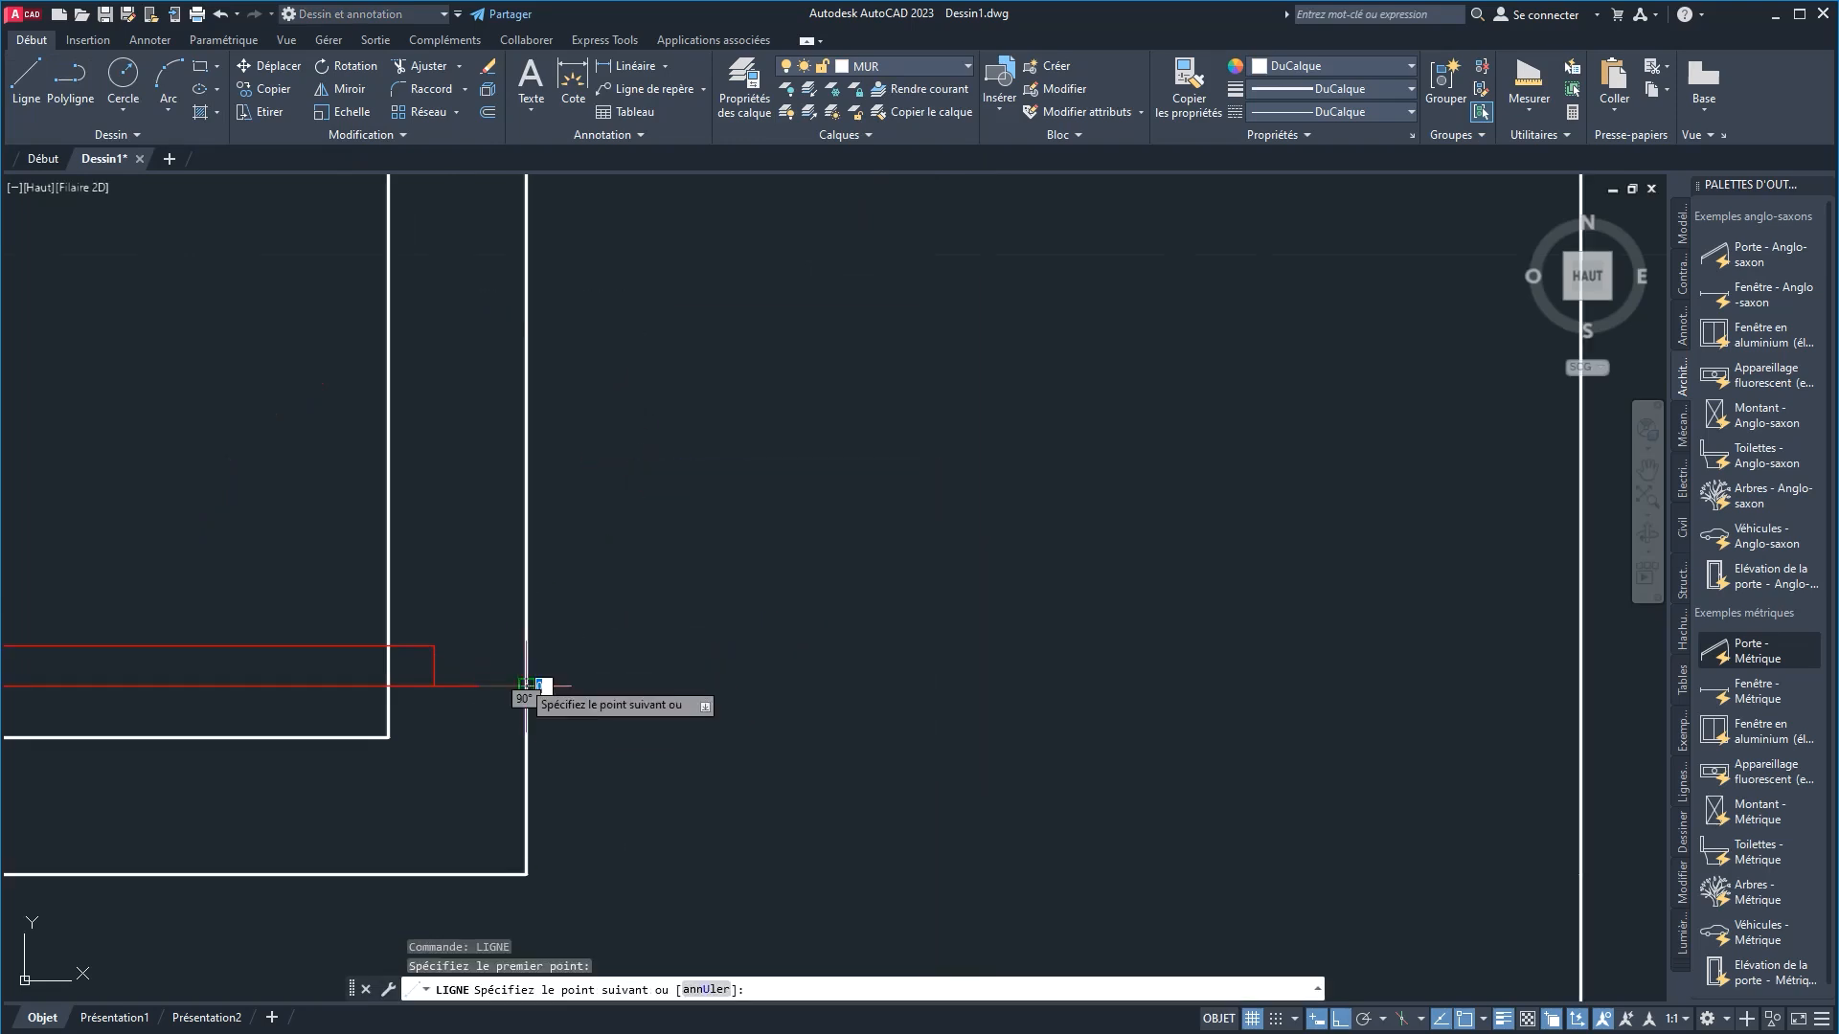
click(388, 686)
right_click(787, 581)
click(837, 595)
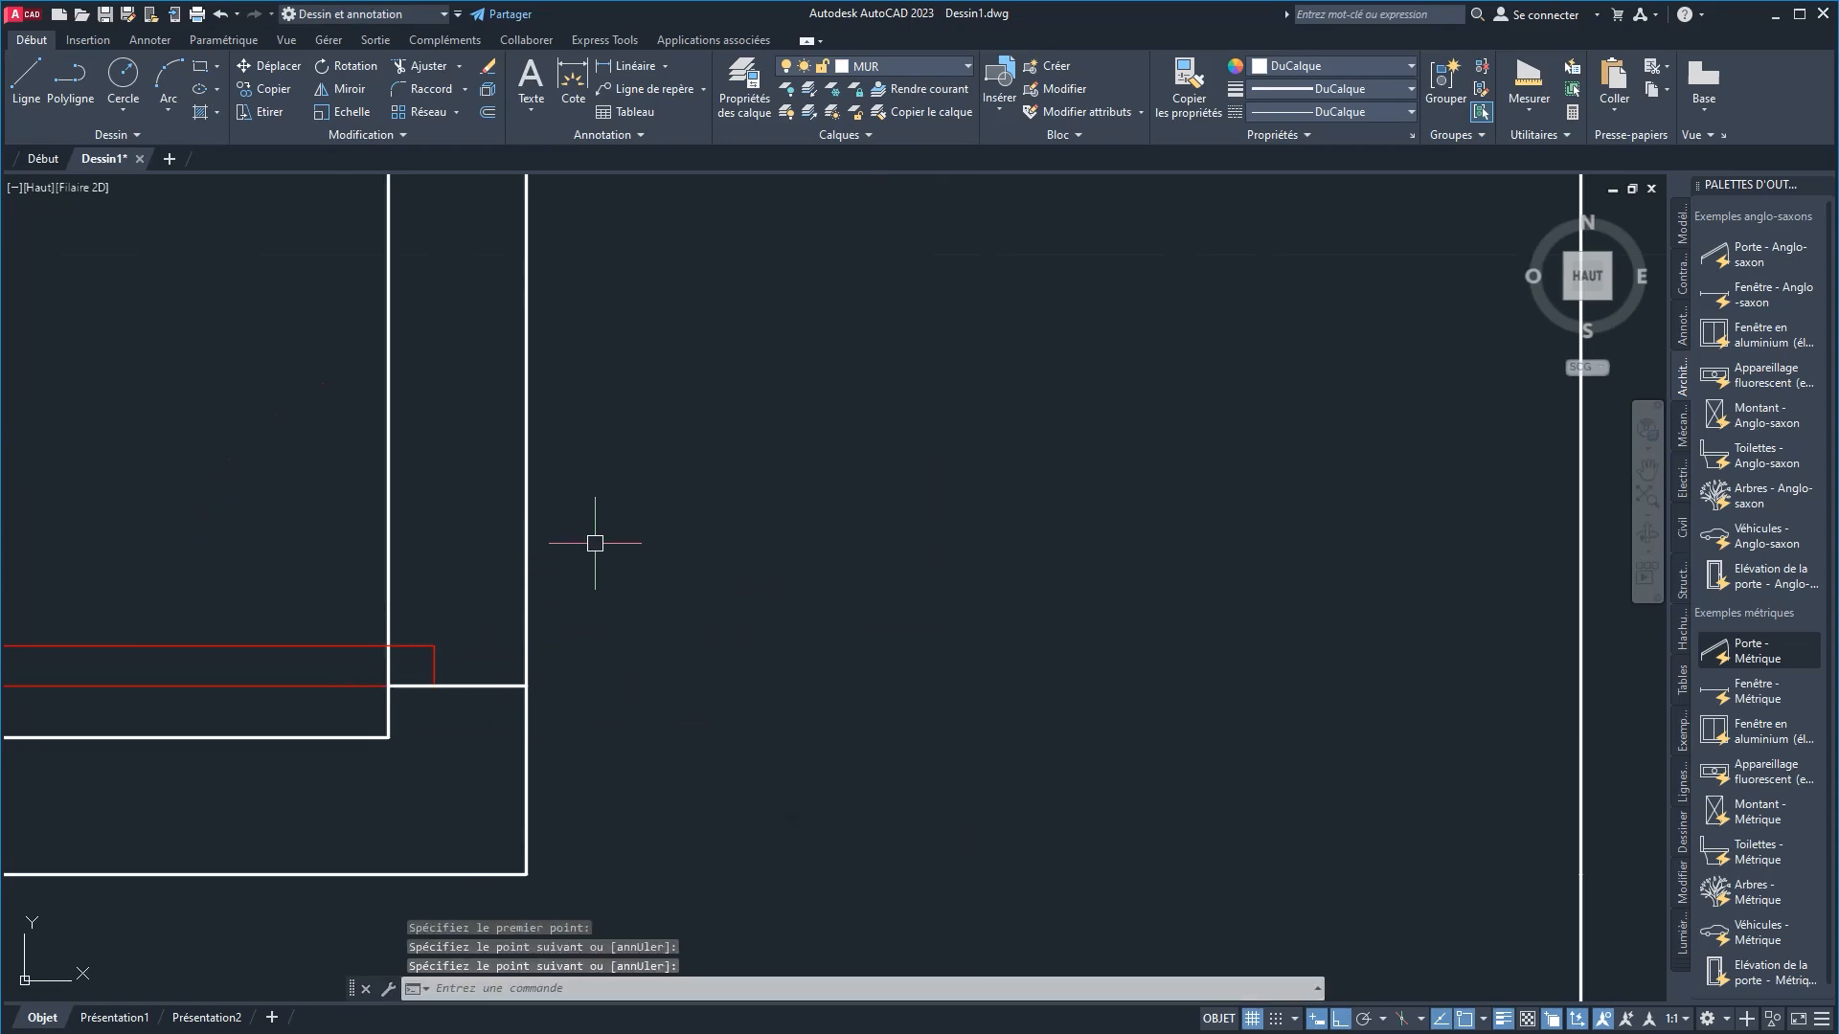
scroll(594, 537, down, 4)
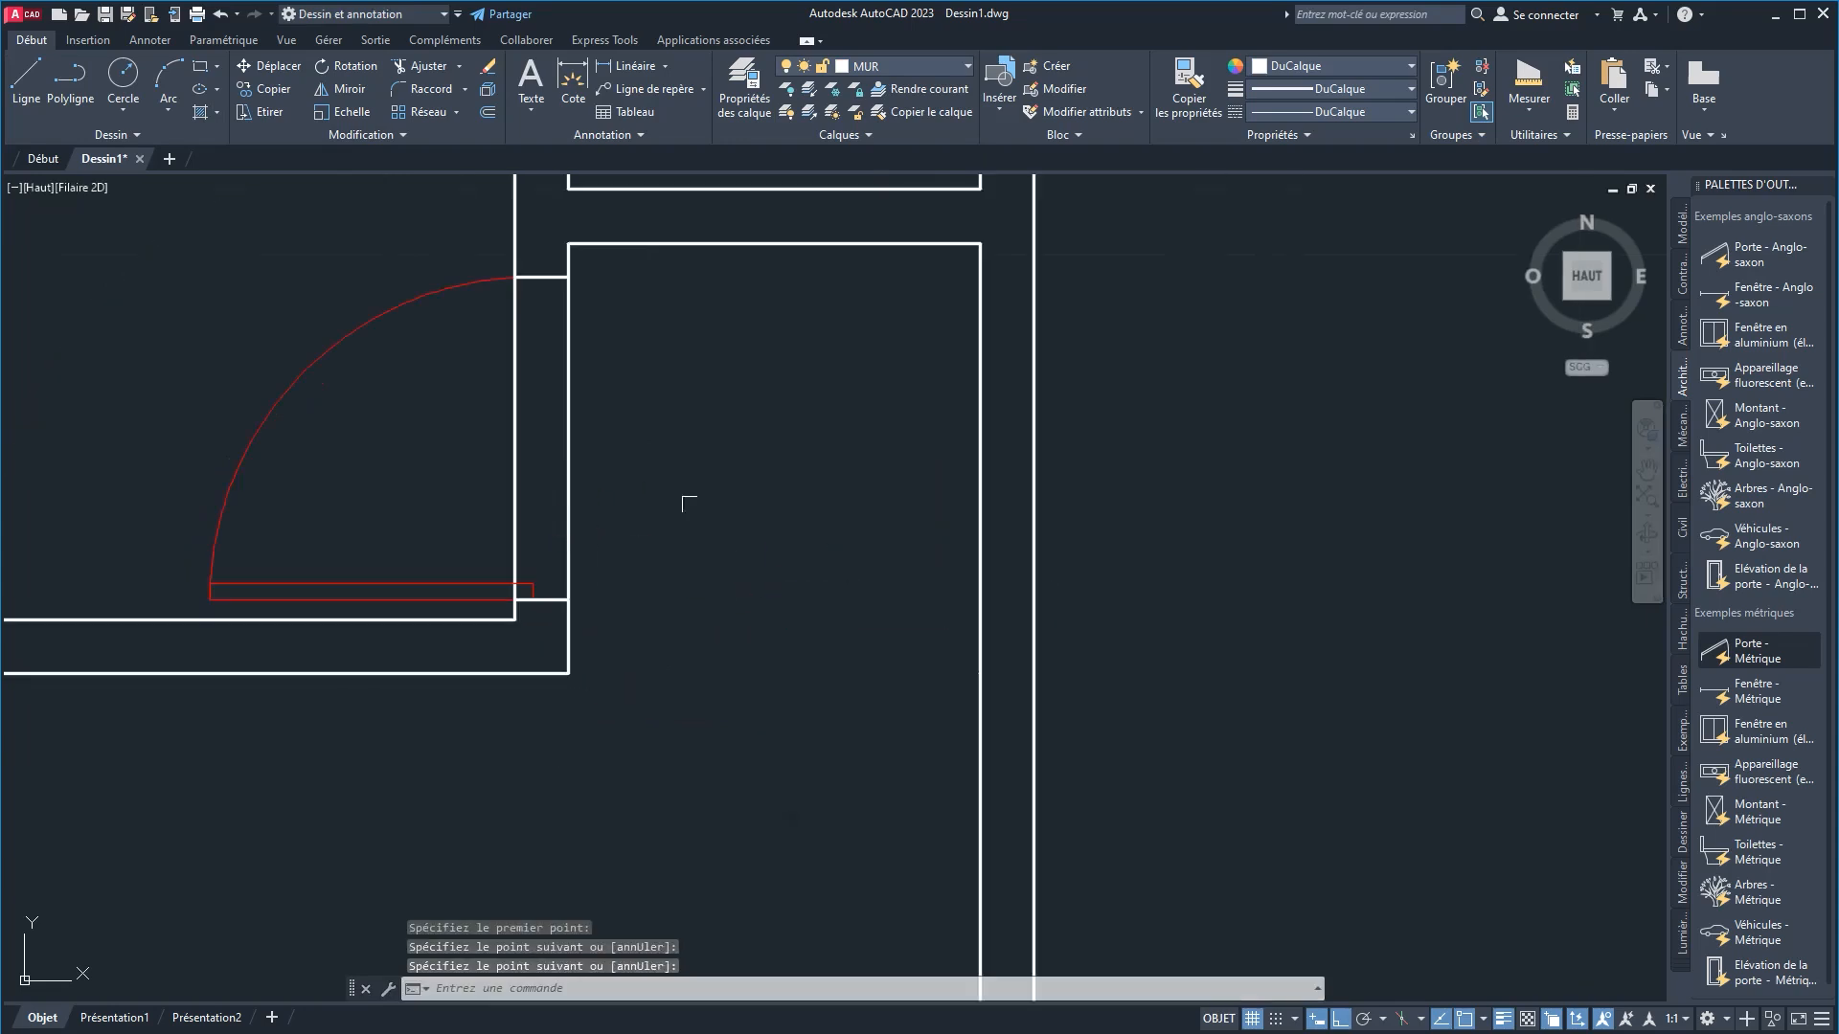
Step: Trim both vertical wall lines between the two closing lines to clear the door opening
click(409, 69)
click(727, 451)
click(372, 411)
right_click(730, 457)
click(774, 469)
Step: Reduce the opening width of the original unrotated door in the middle room to a smaller preset size, keeping it selected
scroll(700, 512, down, 4)
middle_drag(700, 513, 498, 419)
scroll(501, 423, down, 2)
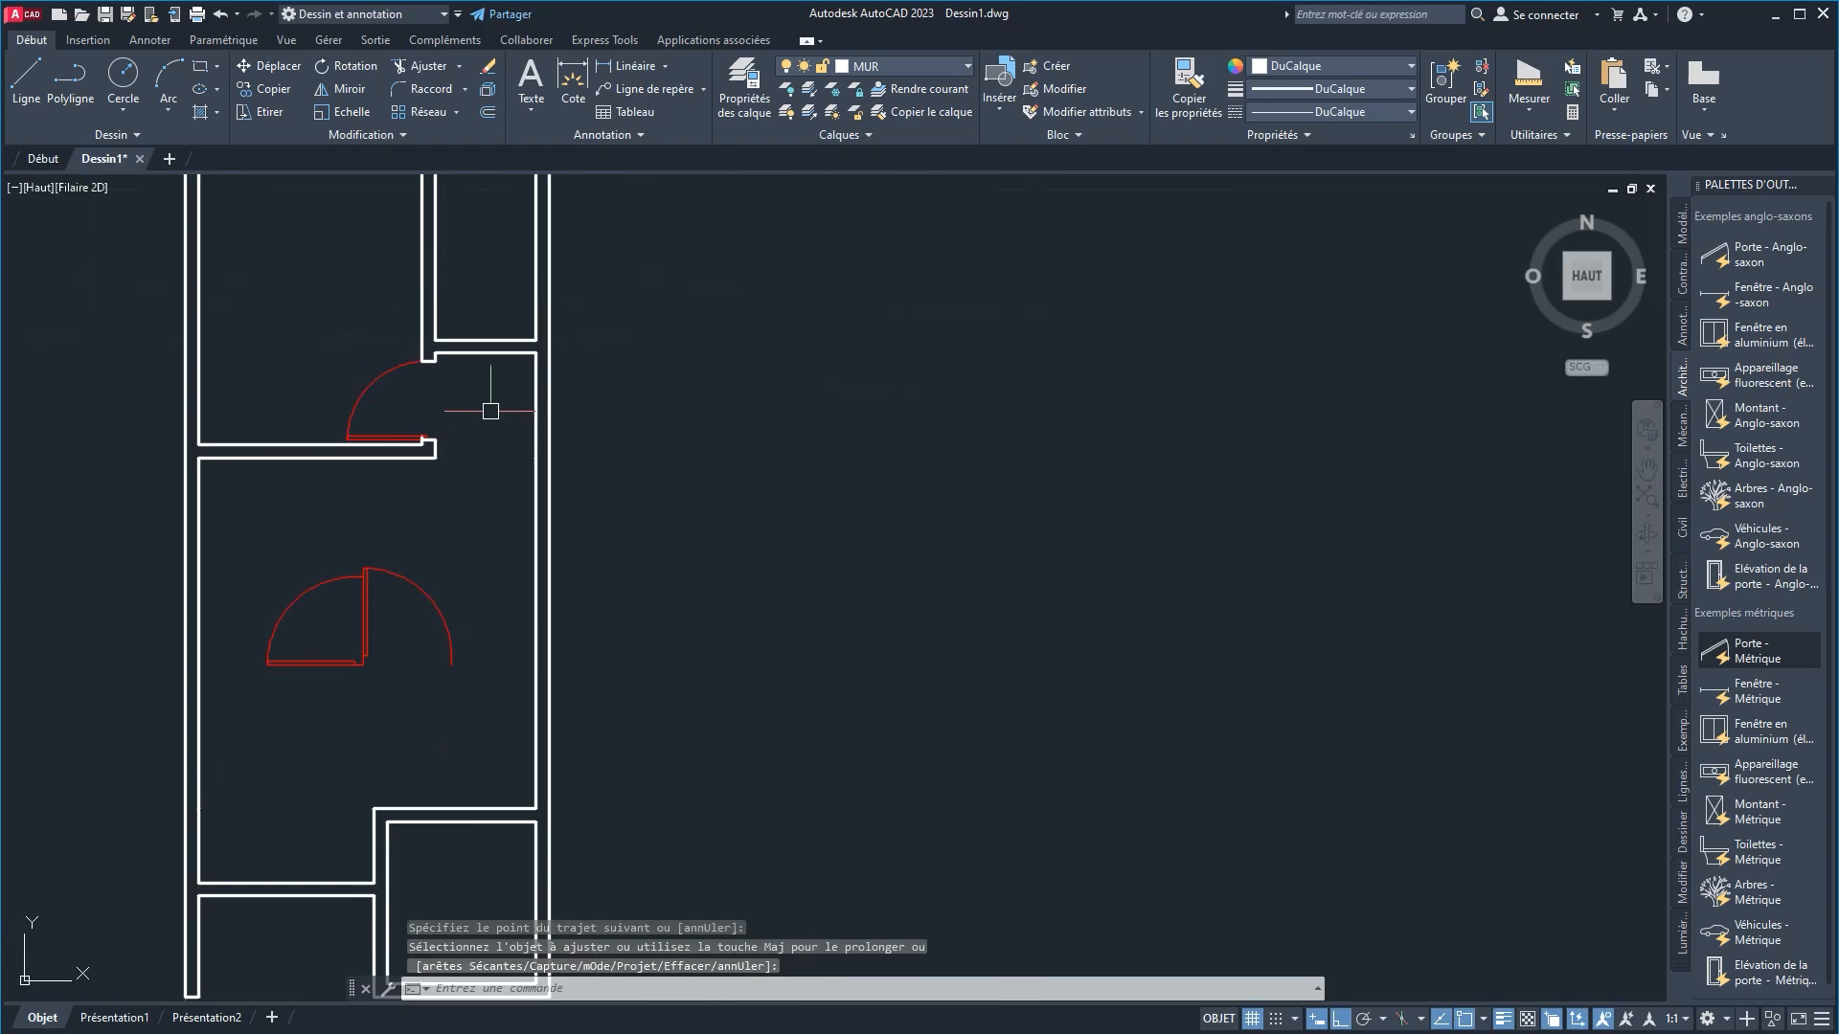
click(408, 582)
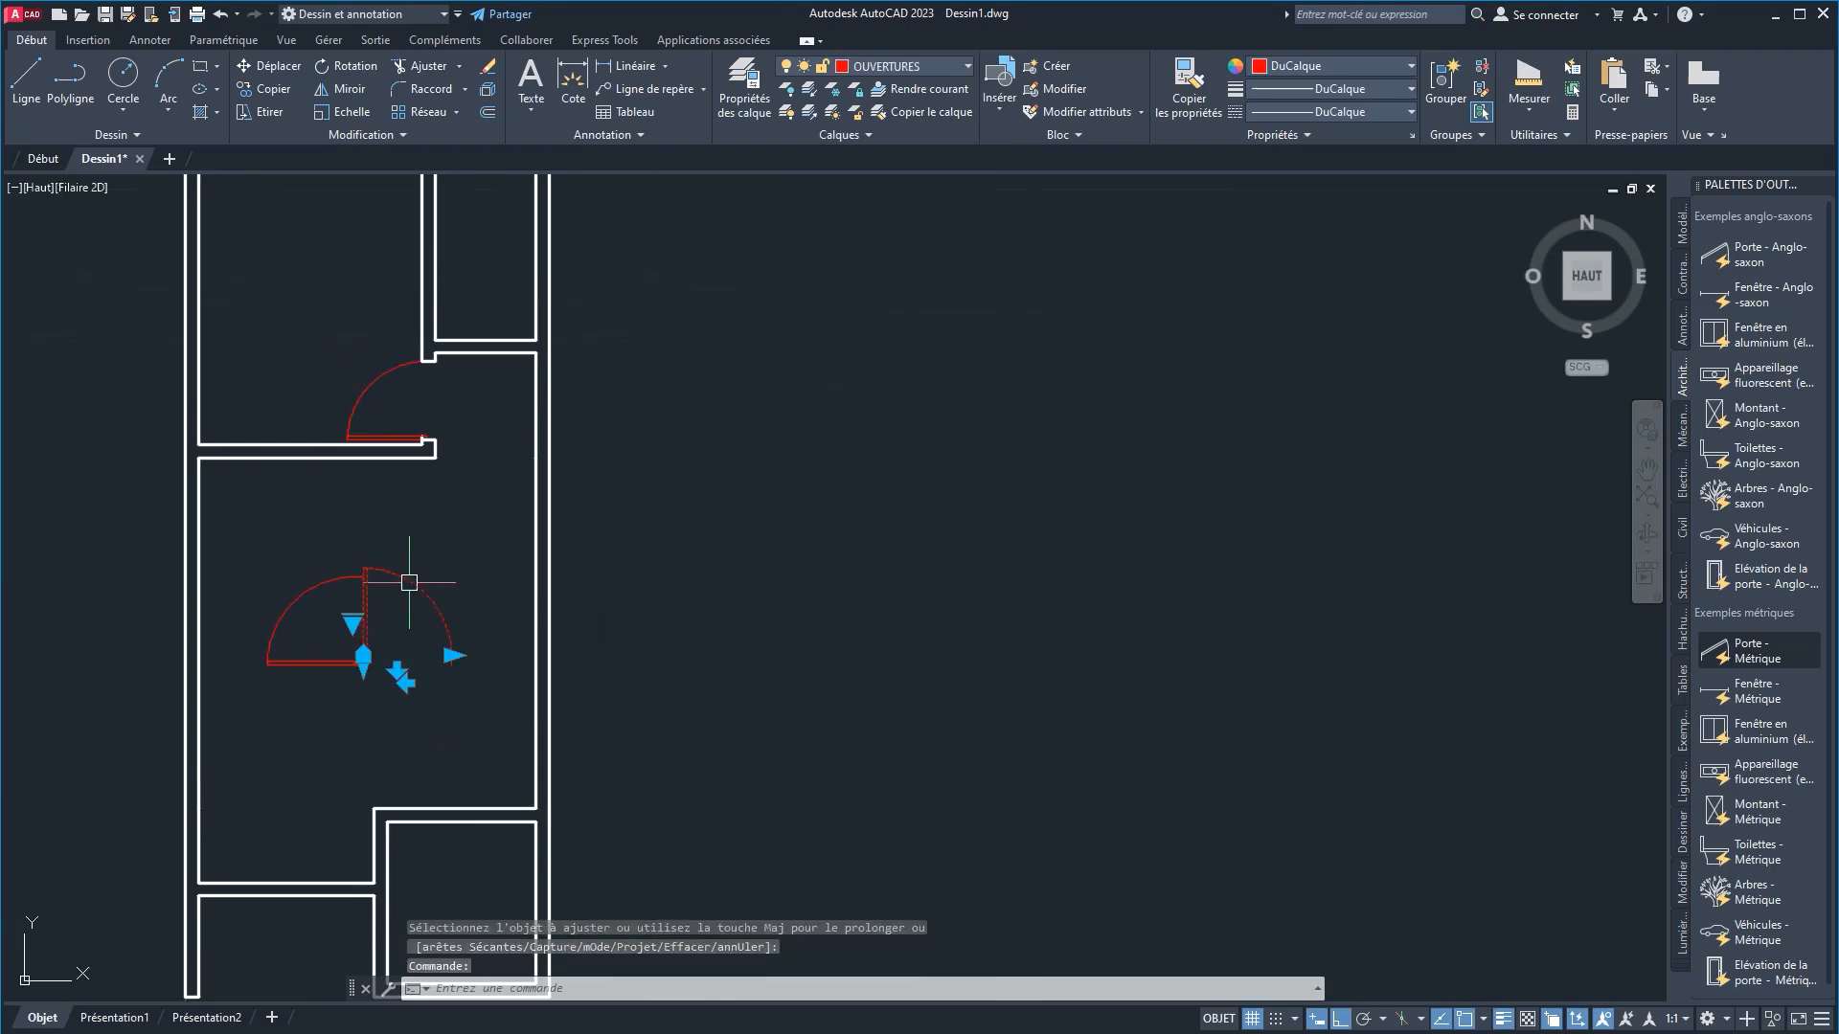
middle_drag(448, 543, 343, 623)
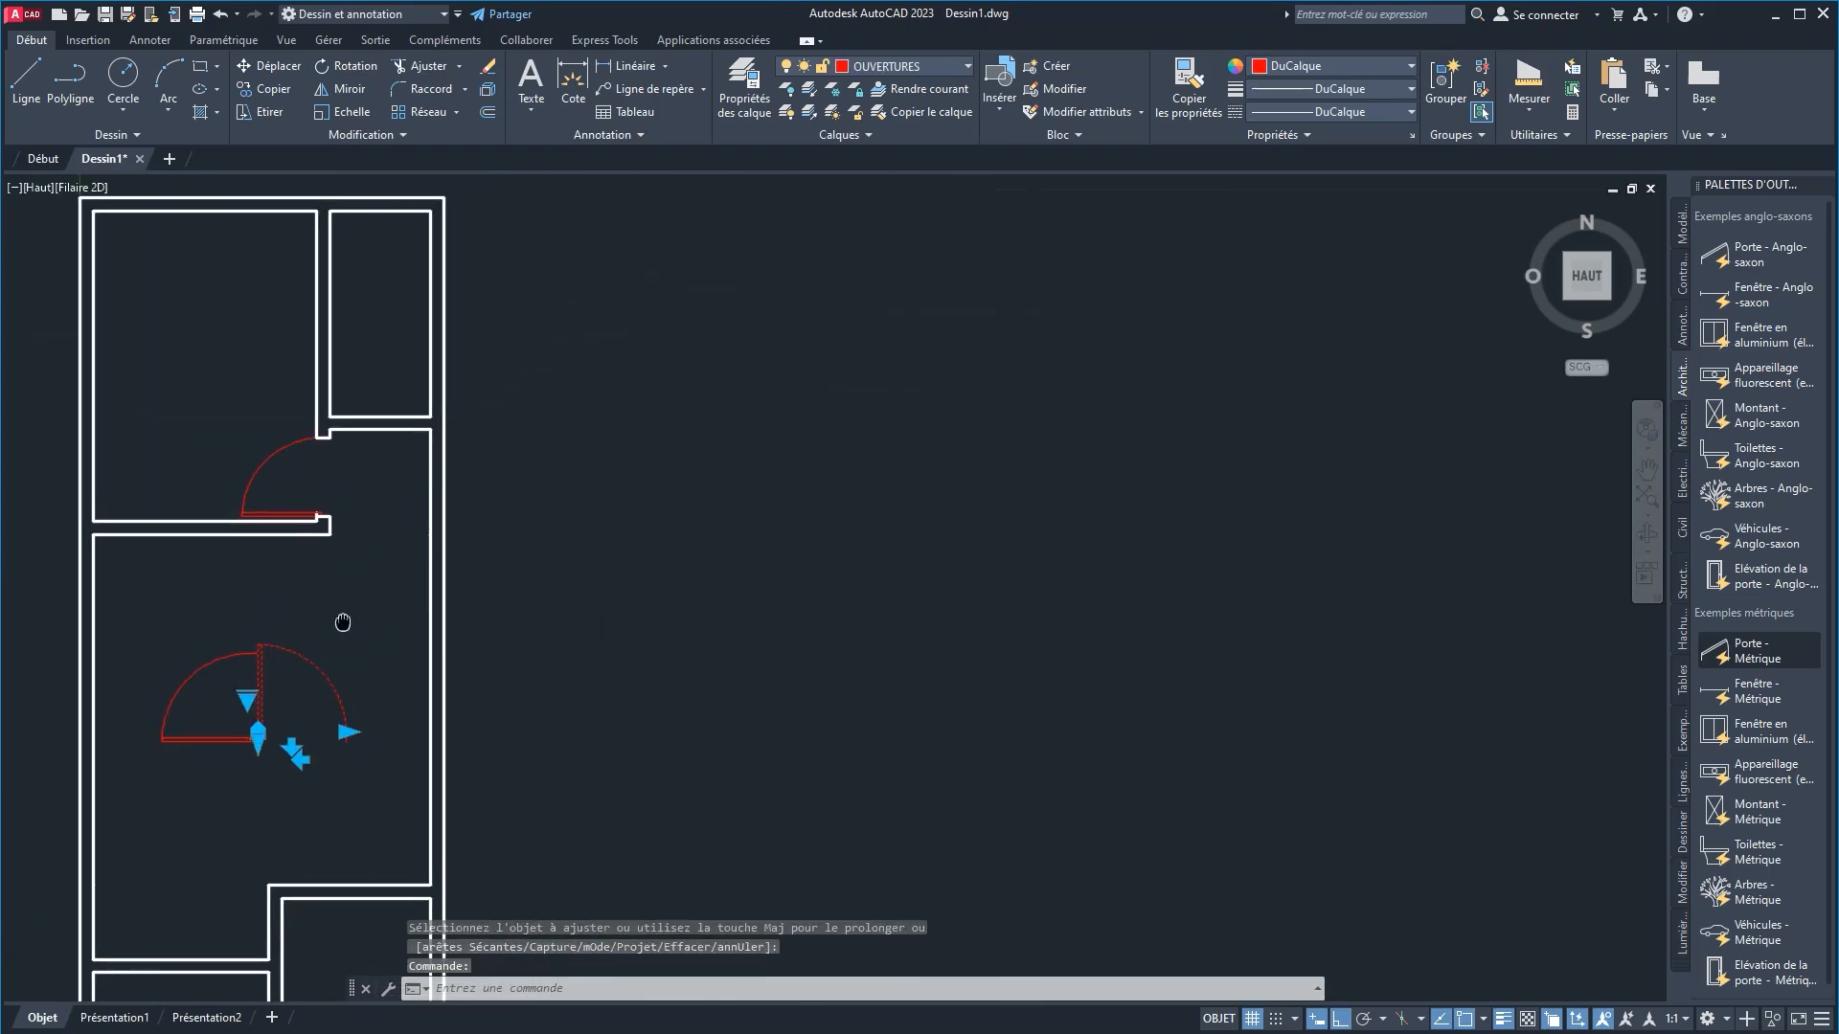
scroll(340, 716, up, 2)
click(349, 742)
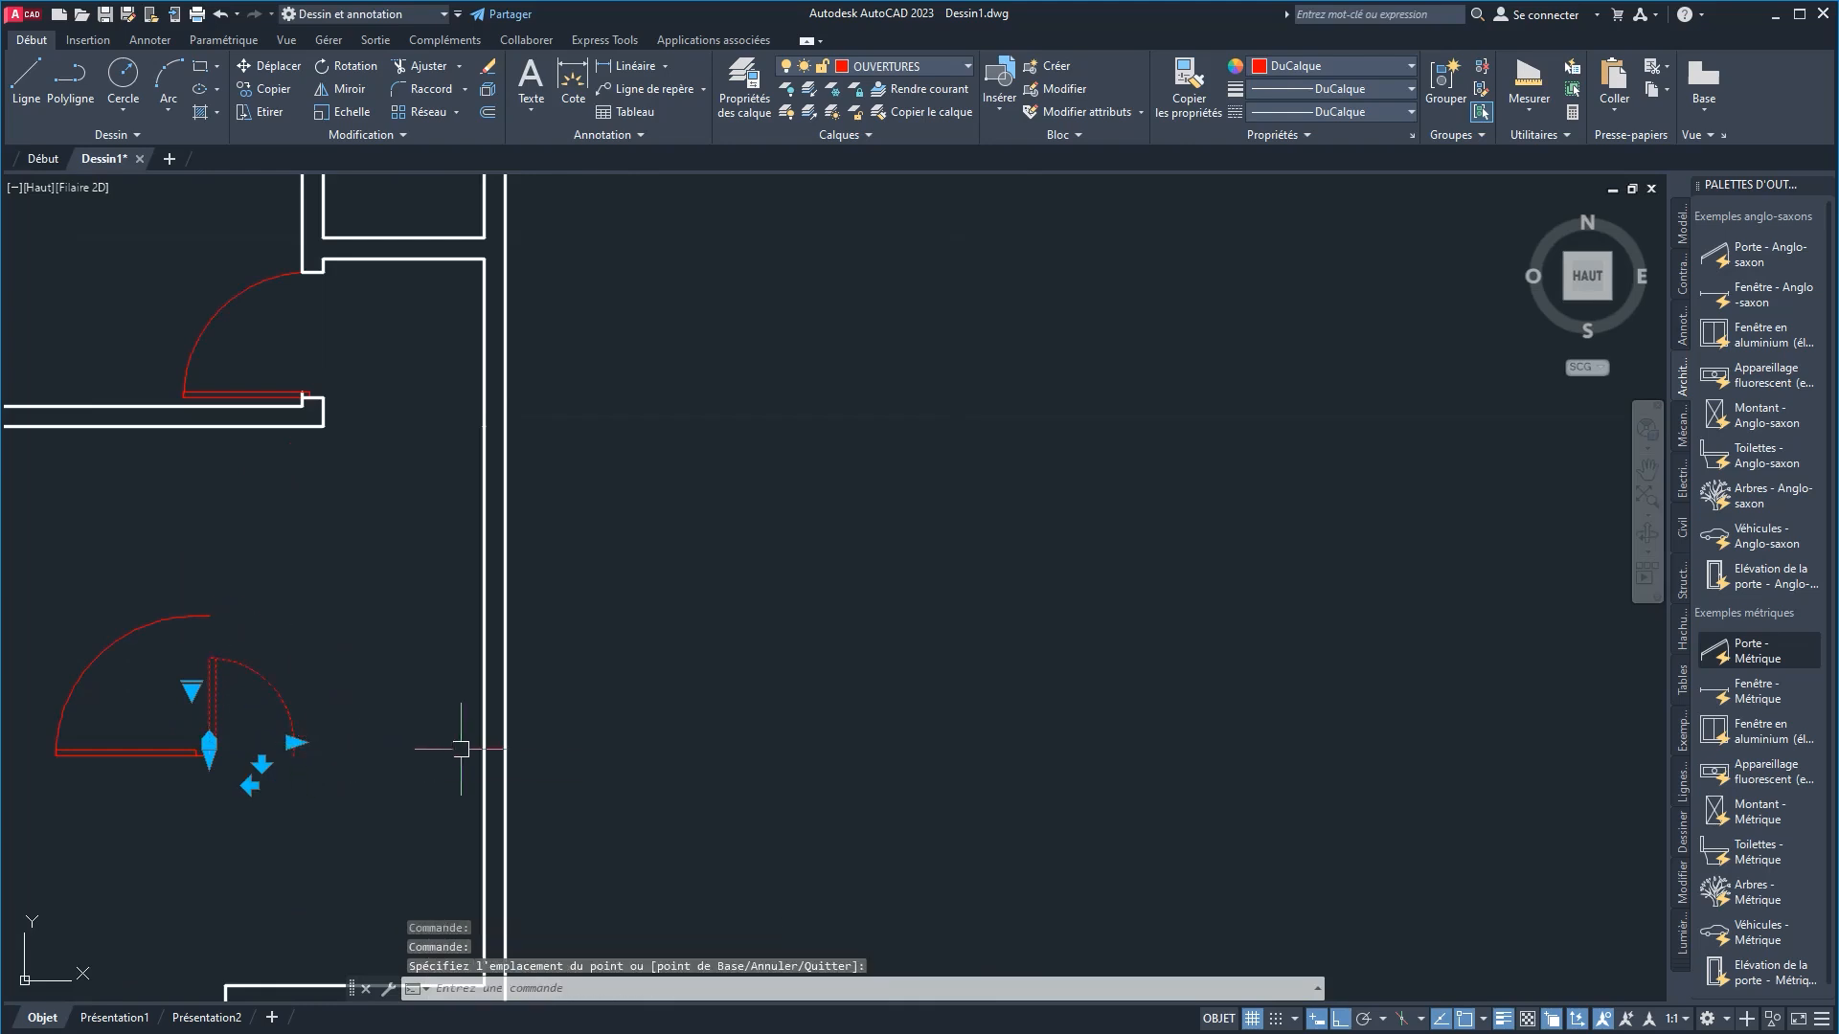
click(250, 670)
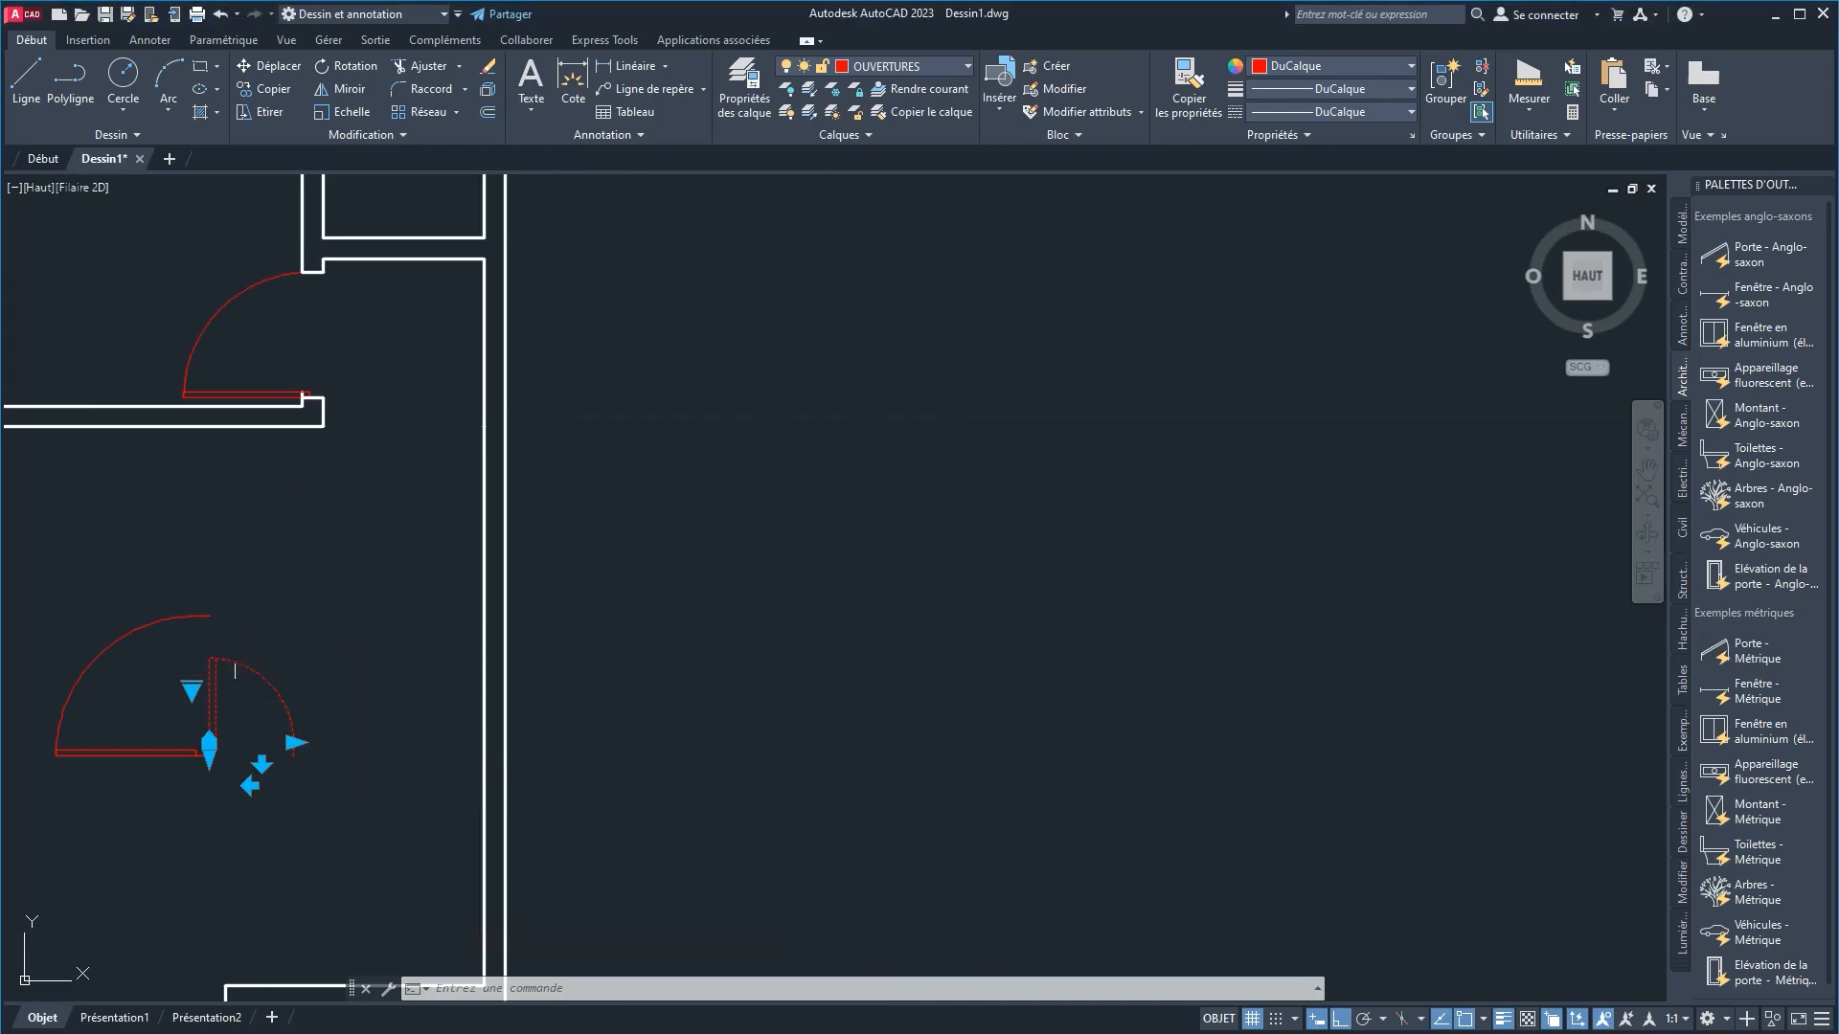
Step: With Ortho off, move the smaller door from its hinge-side jamb midpoint to the lower-left corner of the partition below the upper-right room
click(268, 66)
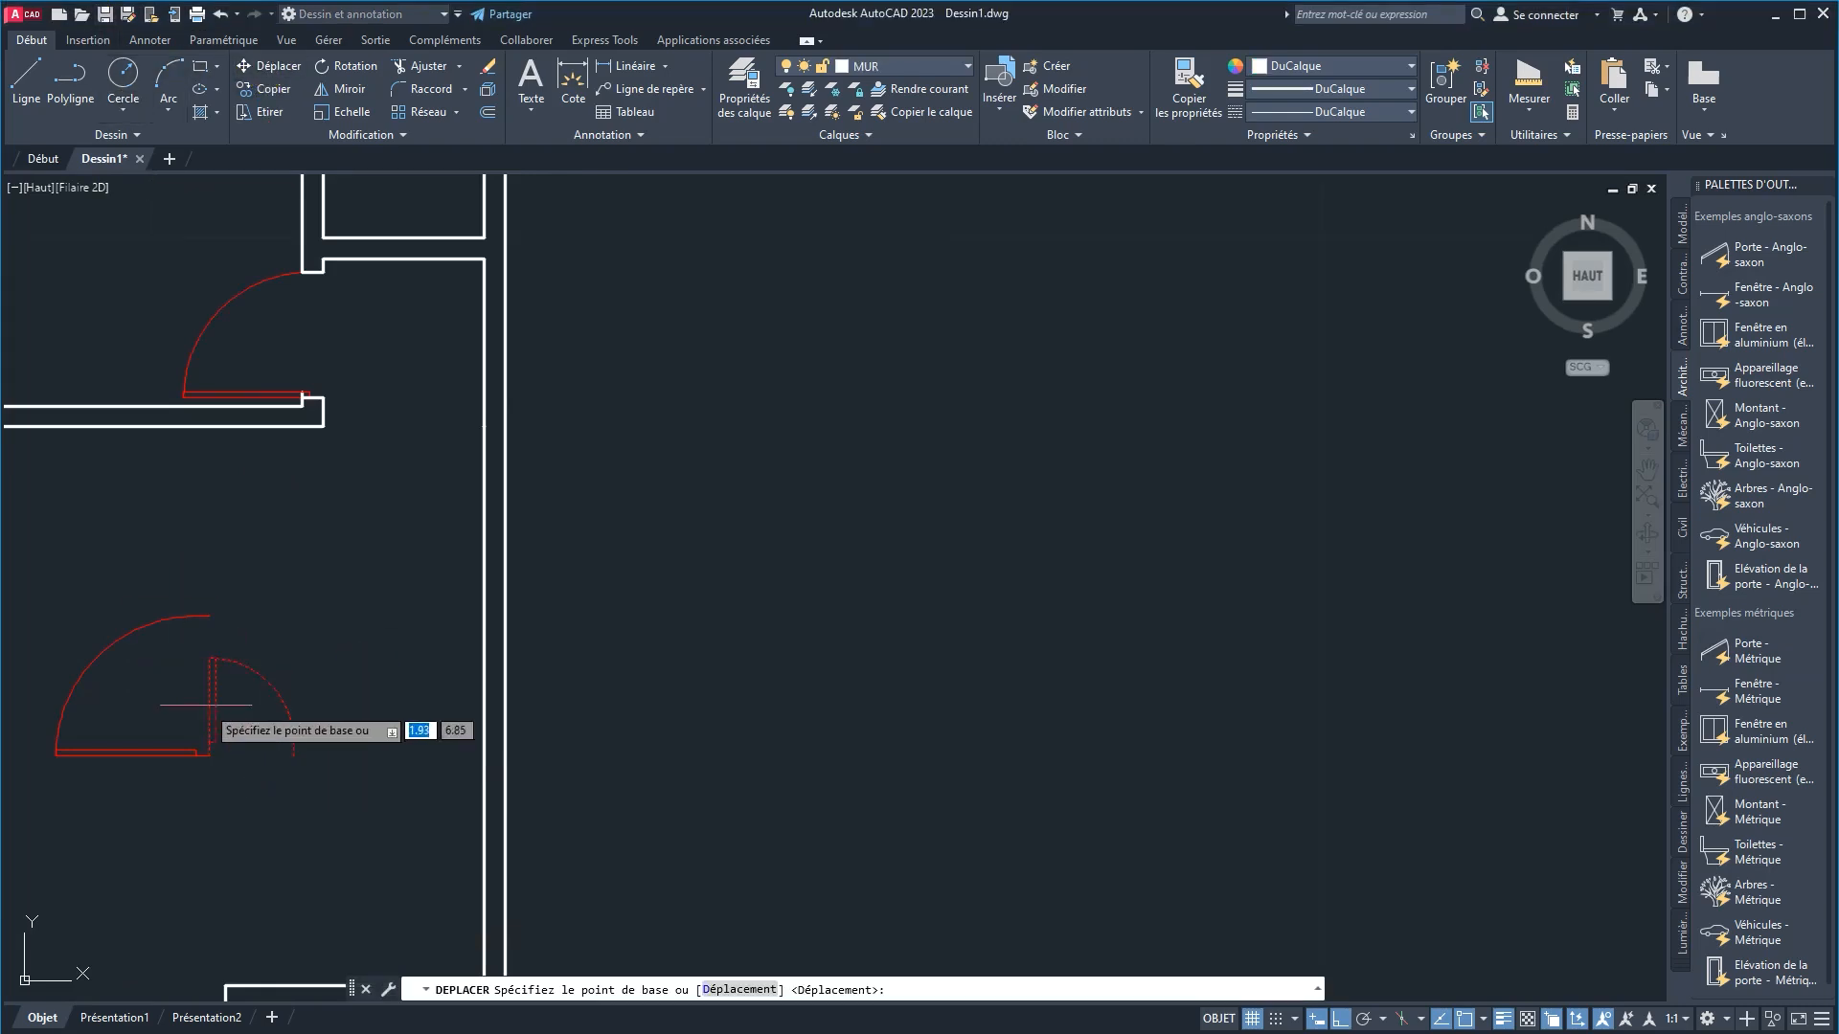
click(209, 753)
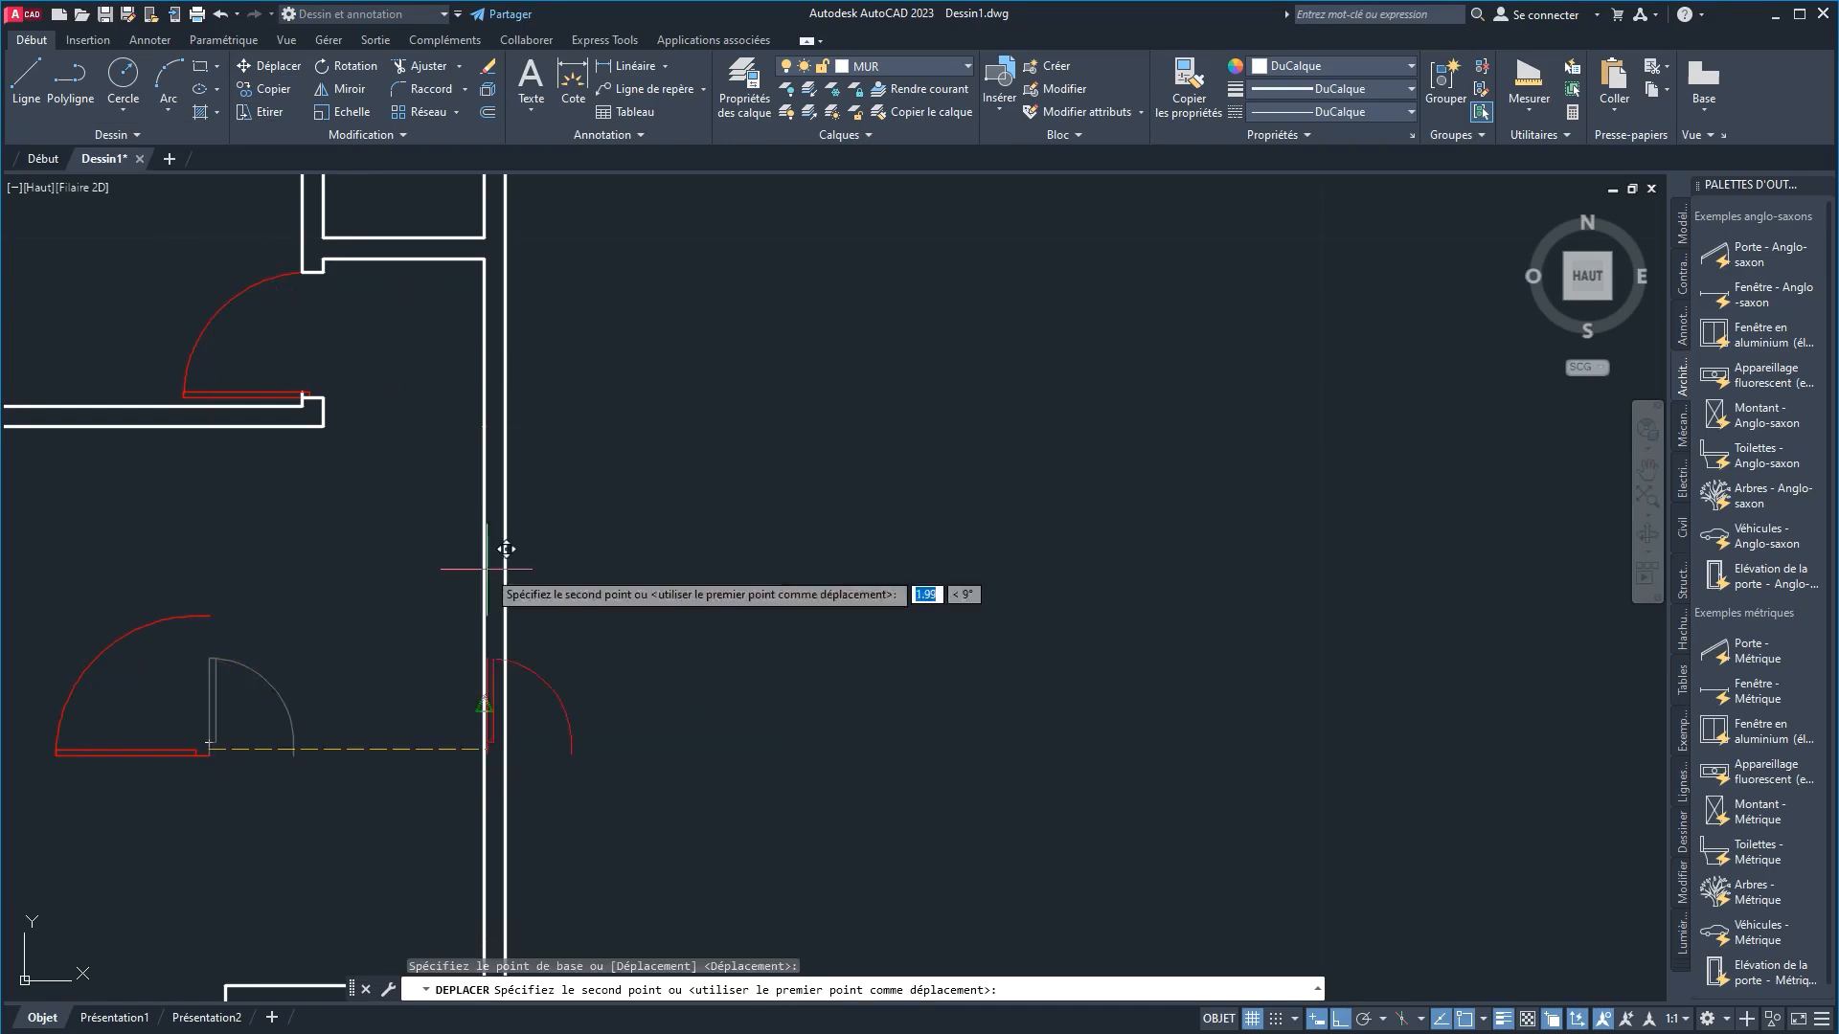
click(1340, 1019)
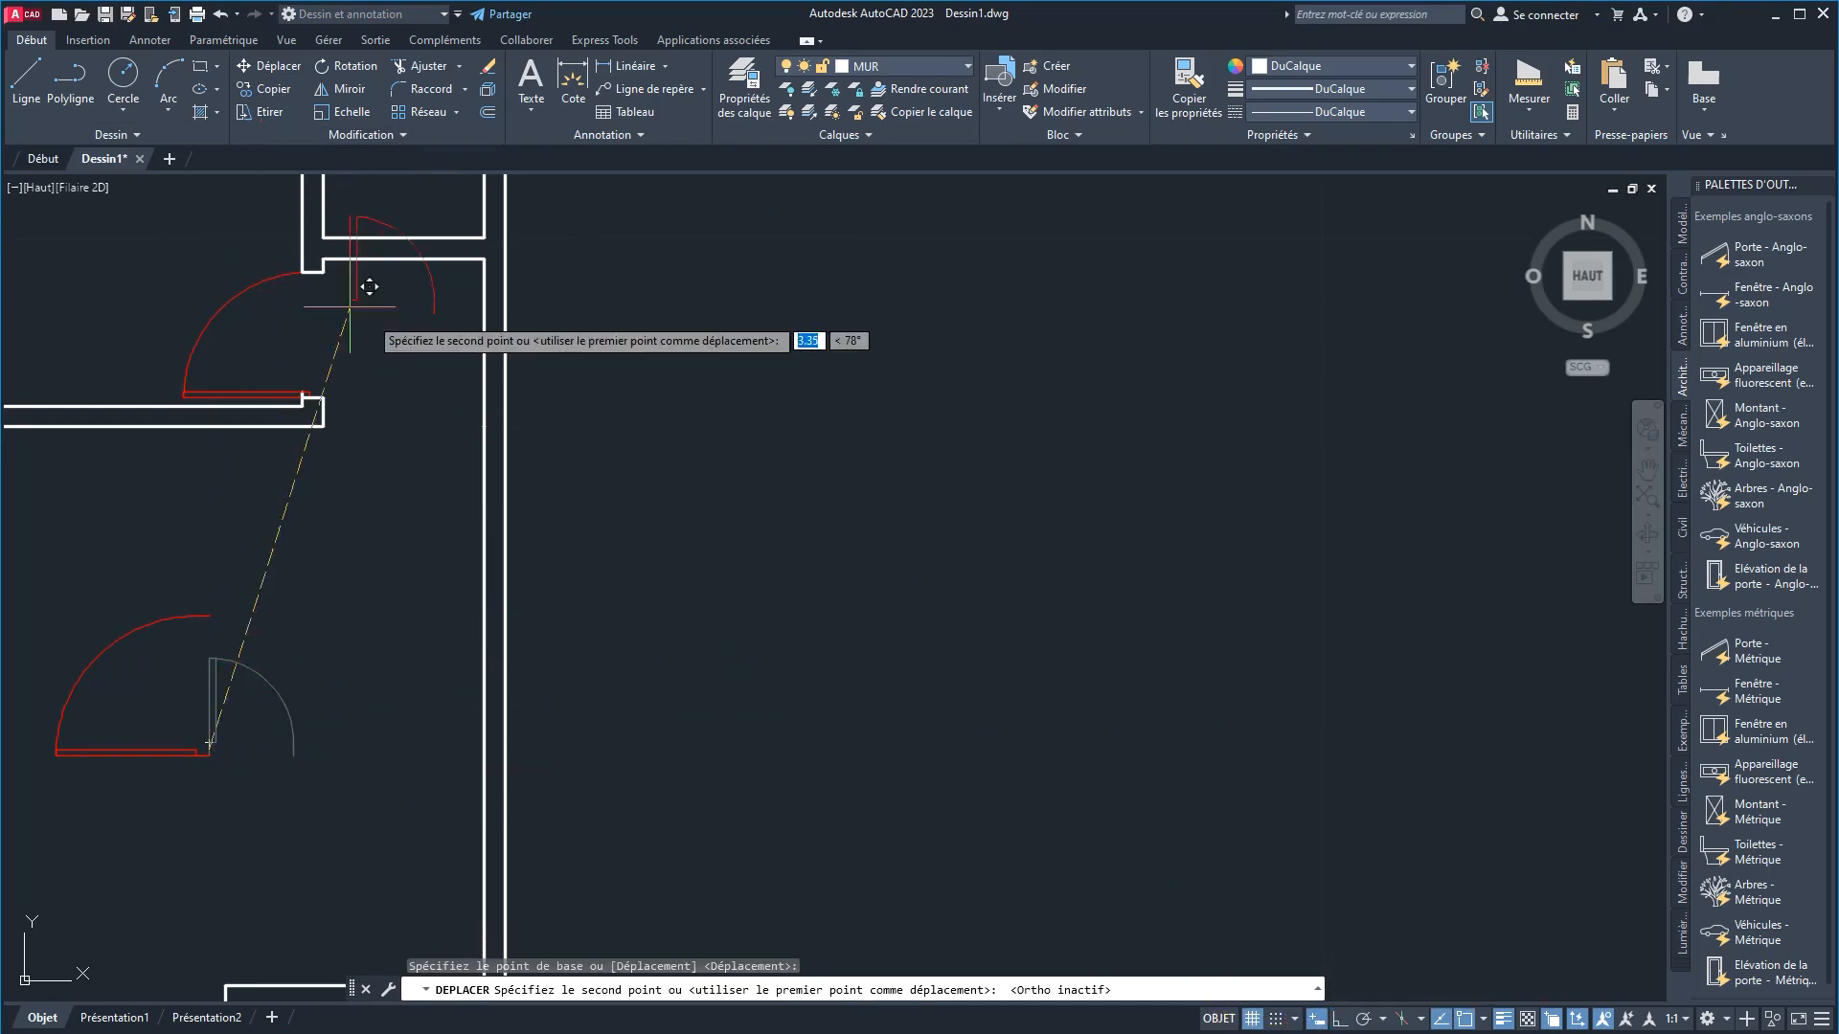
middle_drag(410, 277, 276, 416)
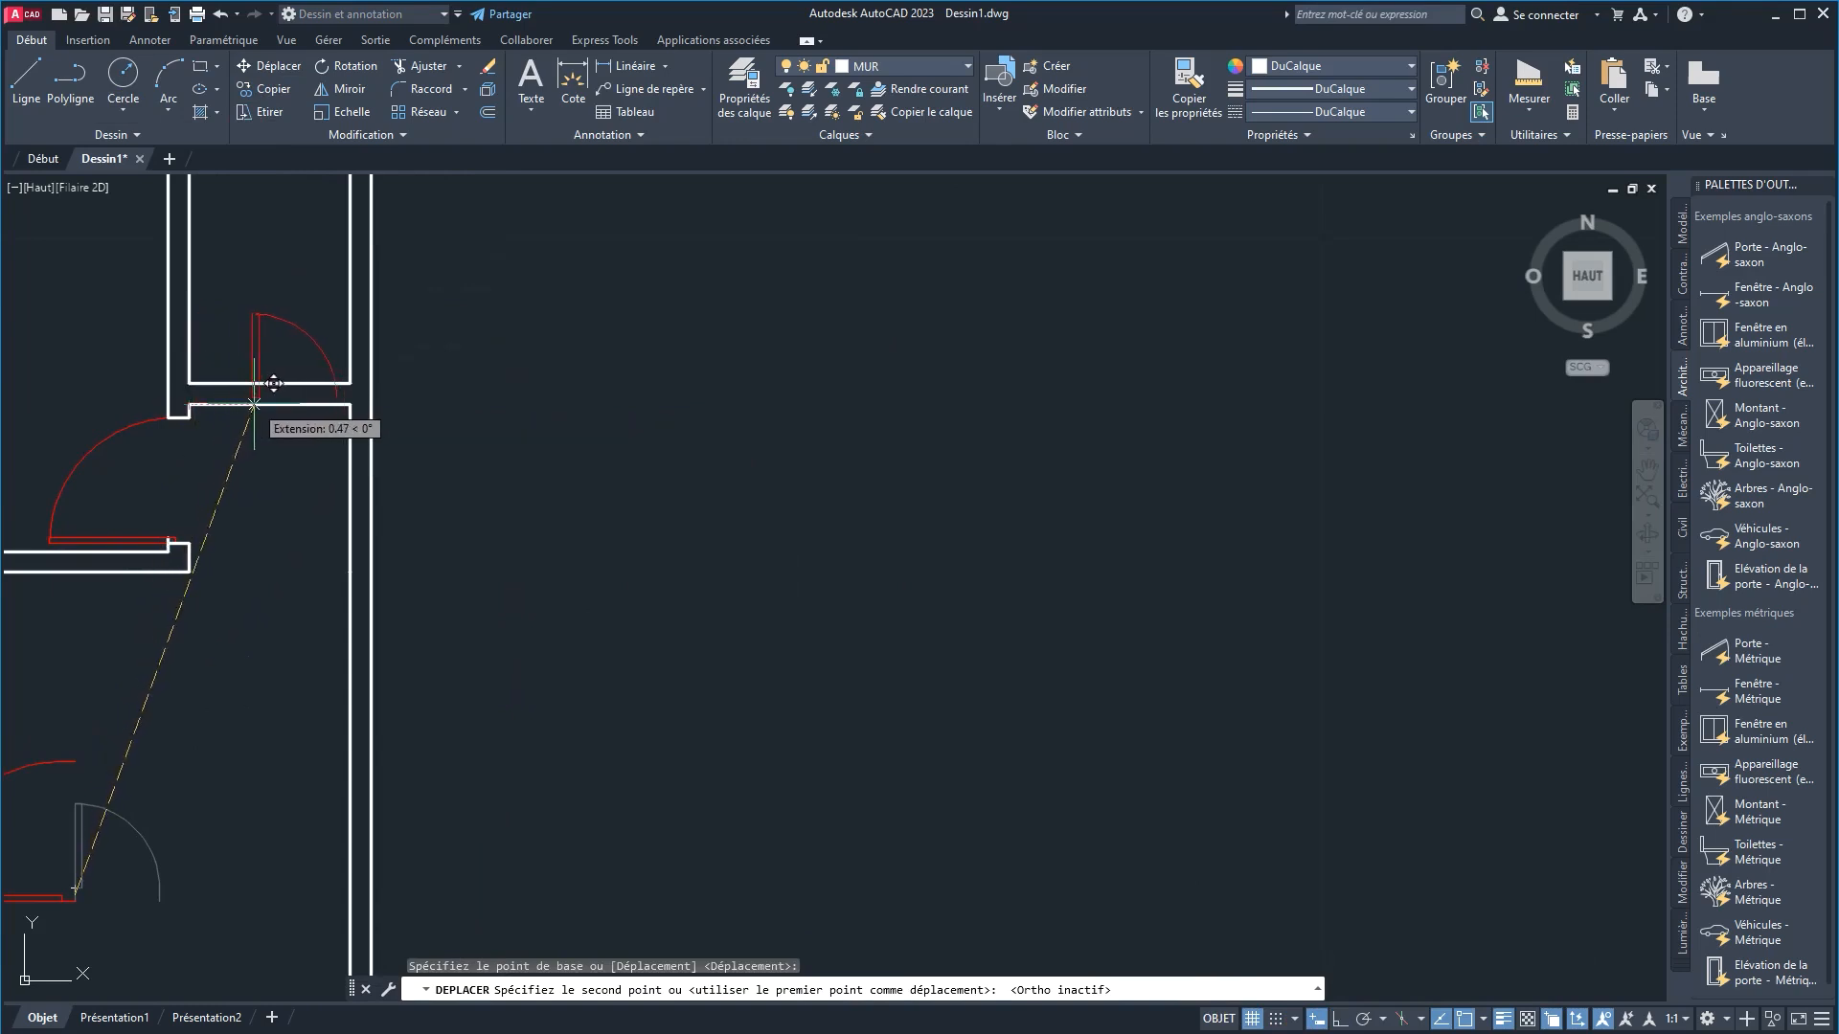
click(189, 406)
scroll(271, 402, up, 2)
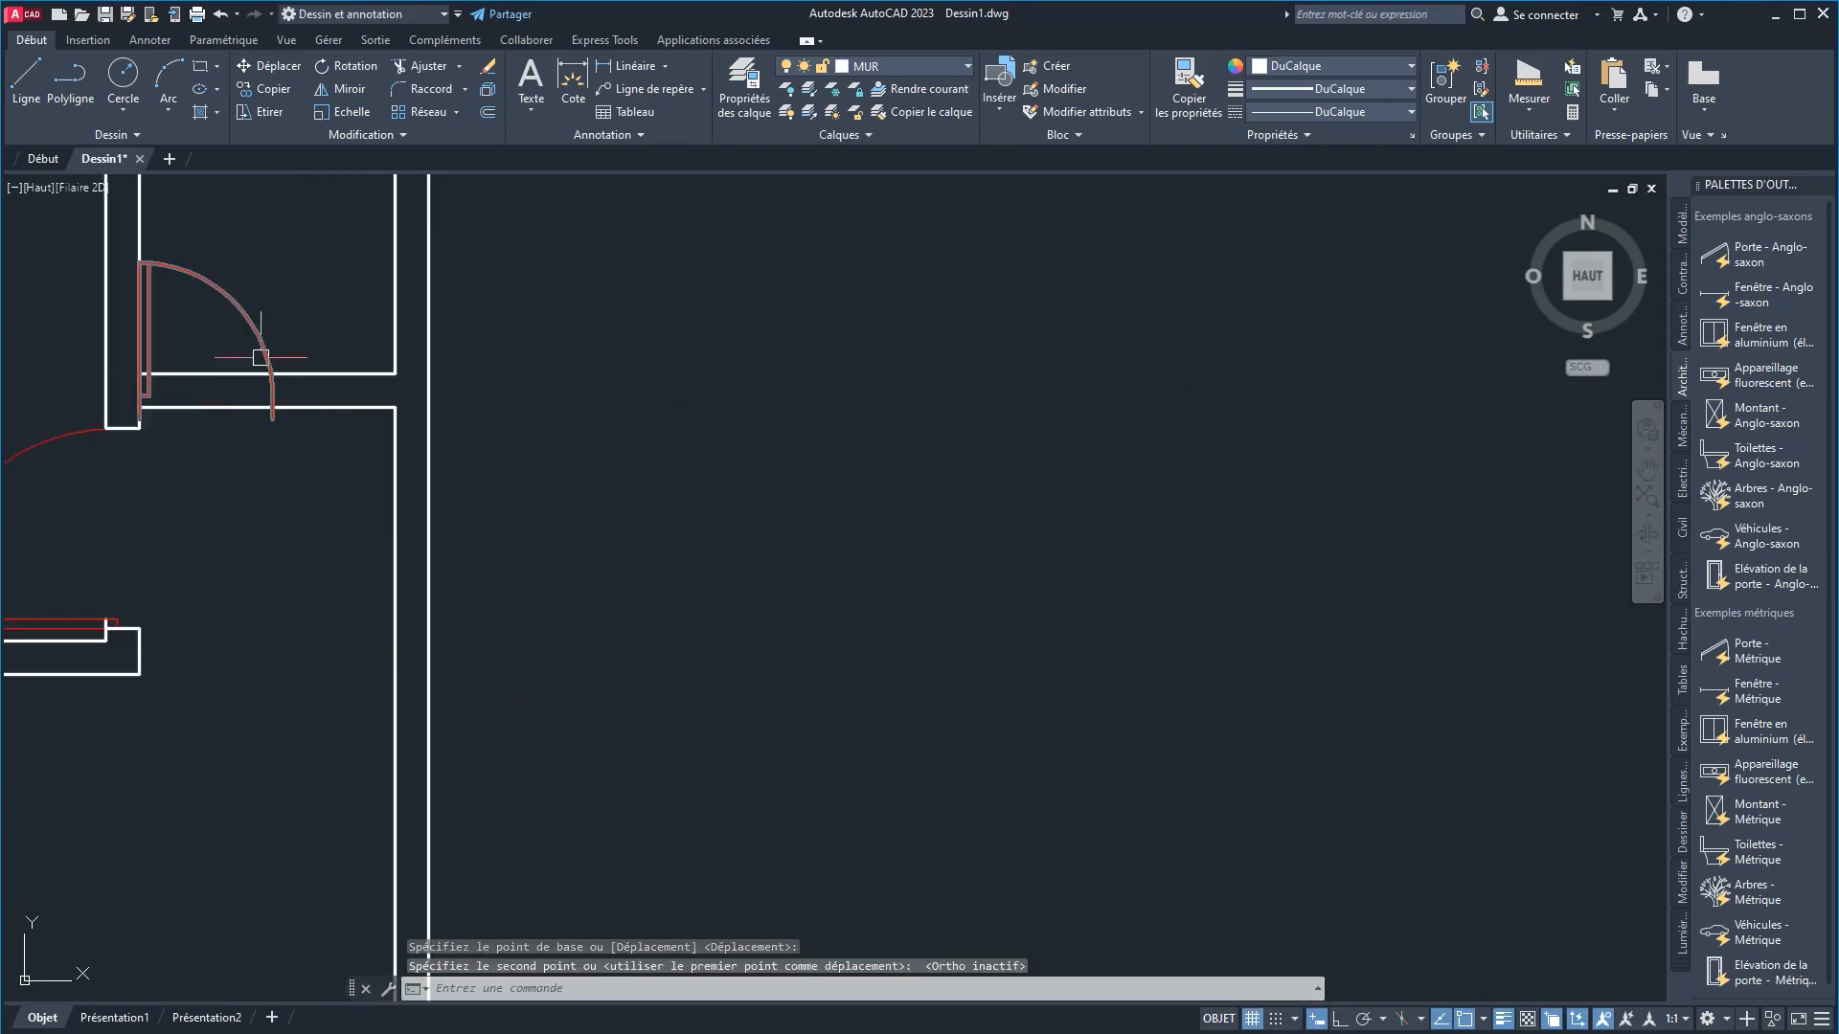
Step: Mirror the smaller door about a vertical line through its free-side jamb, below the upper-right room, erasing the source door
click(266, 351)
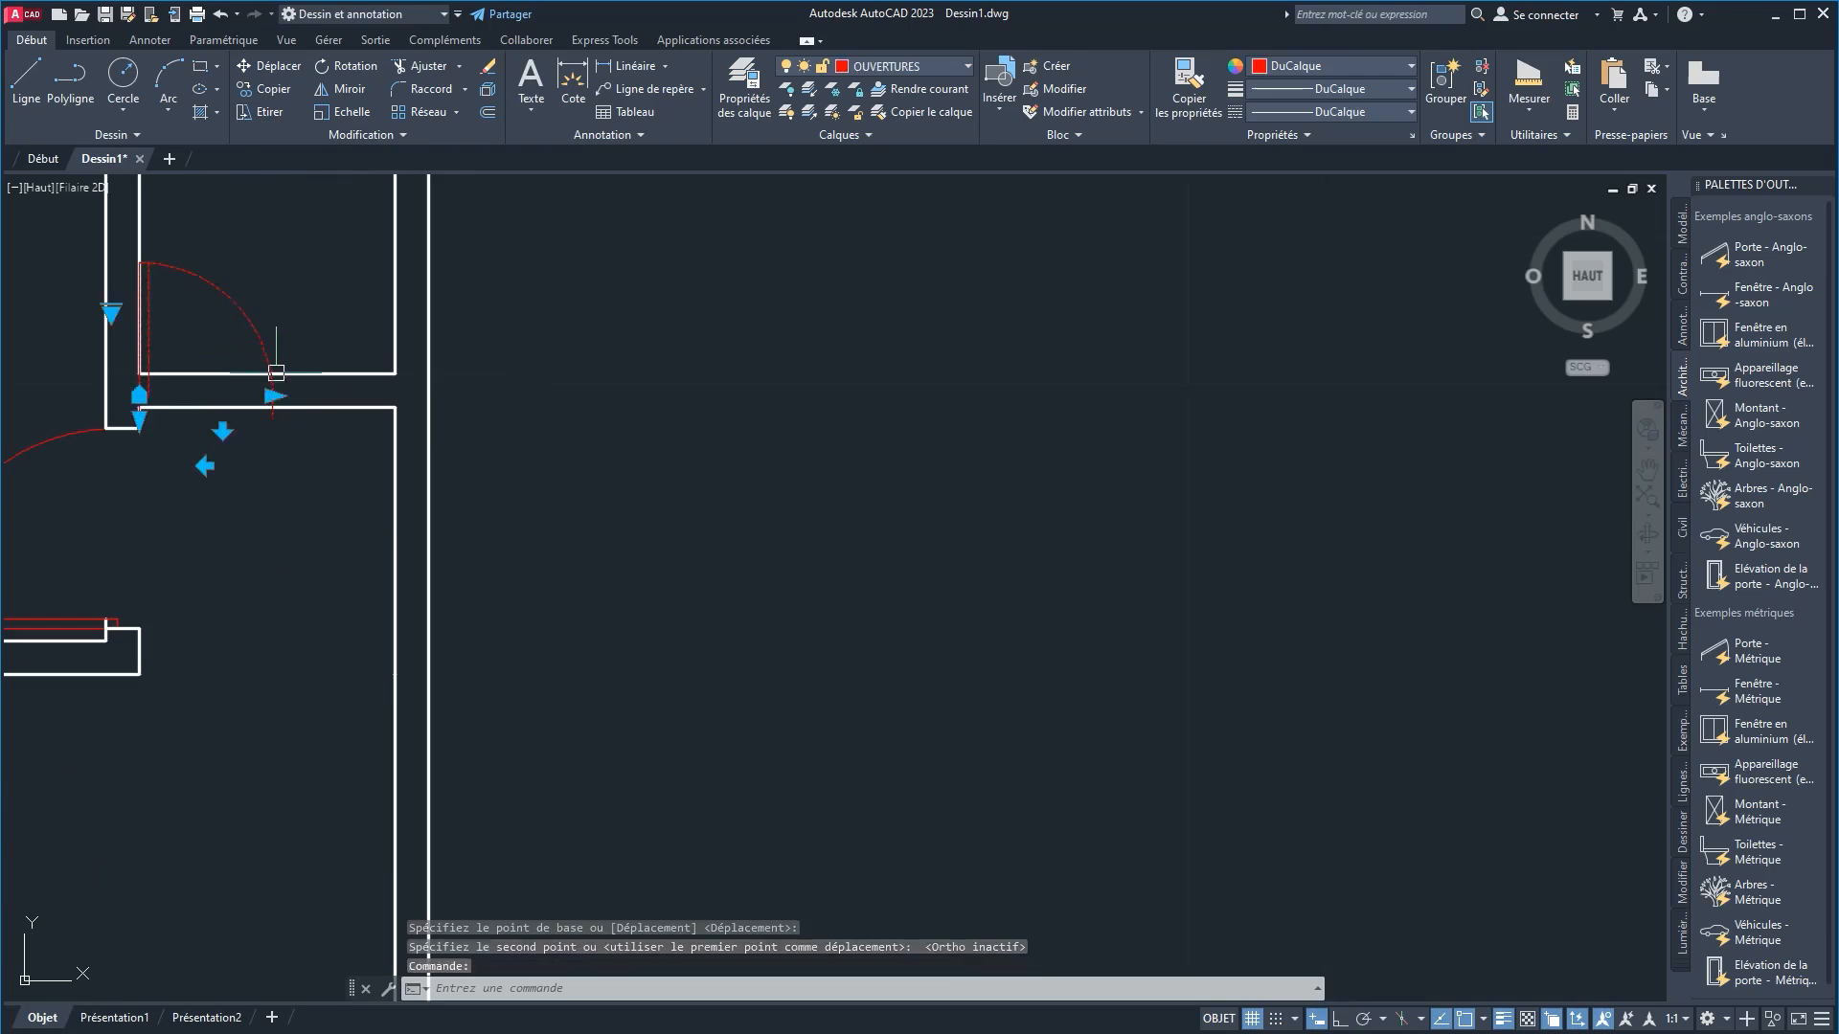
scroll(271, 393, up, 5)
middle_drag(275, 398, 852, 460)
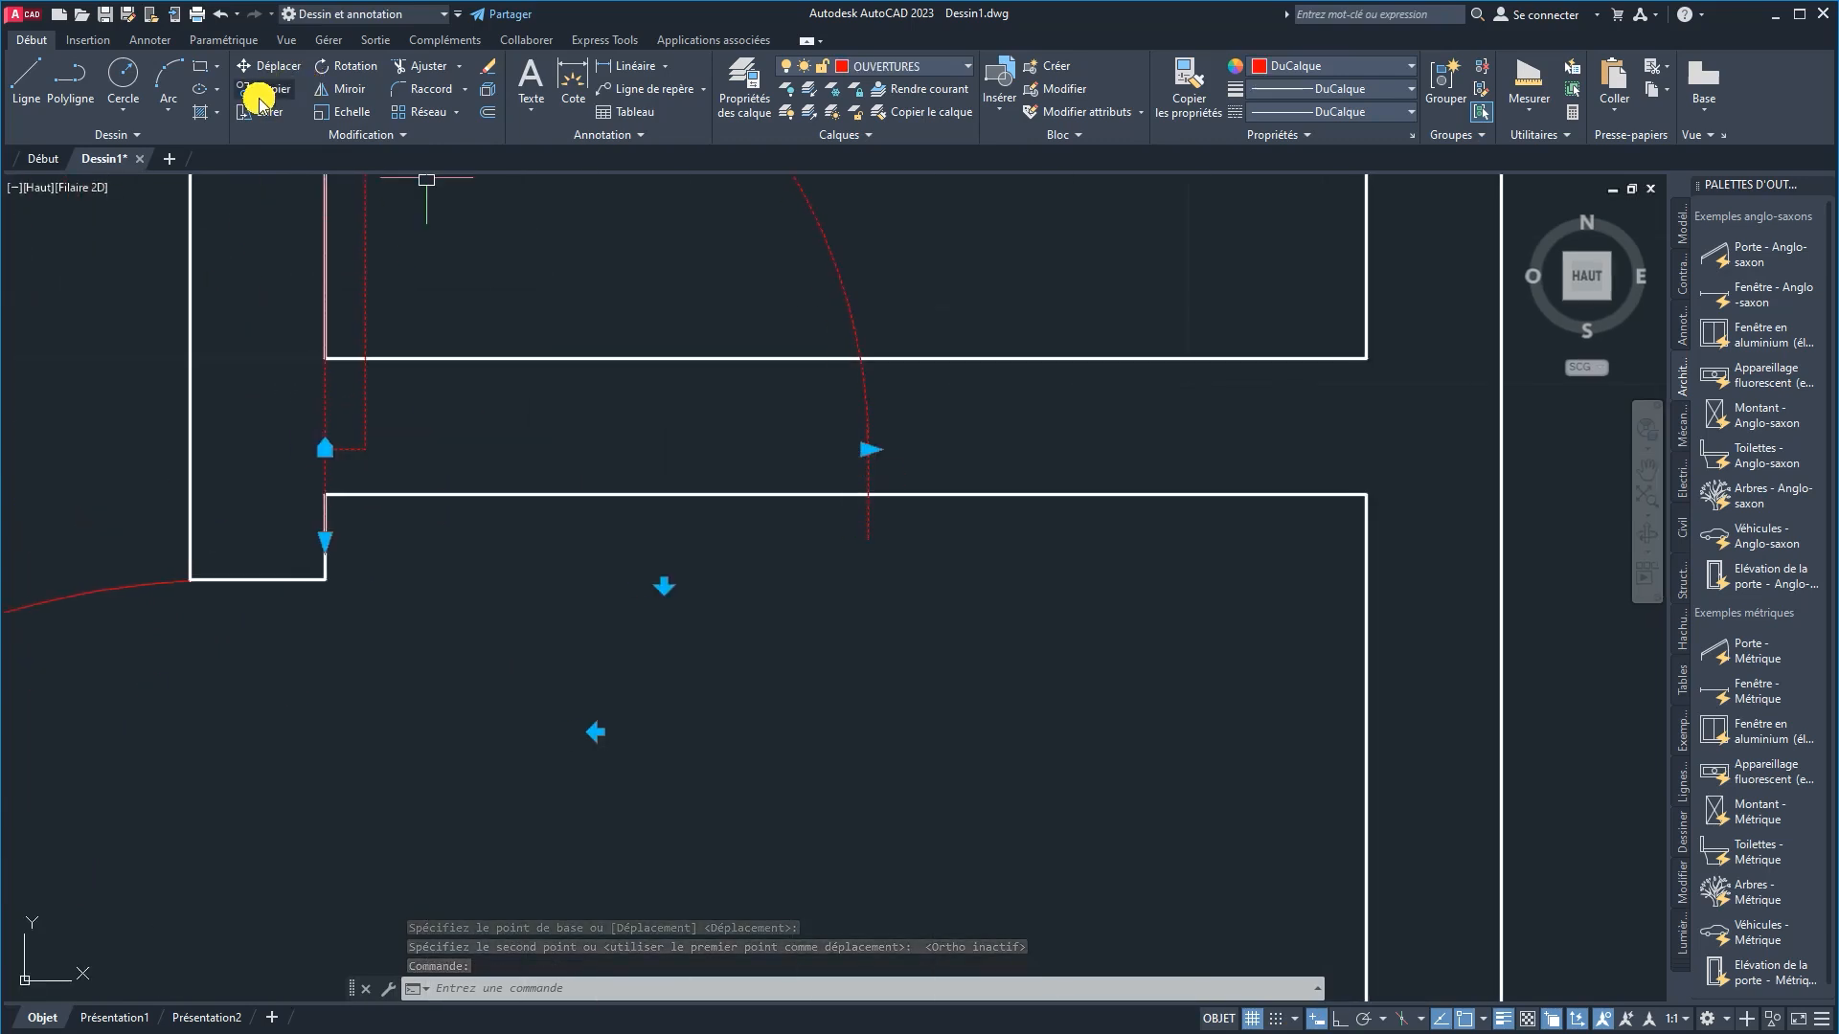
click(343, 88)
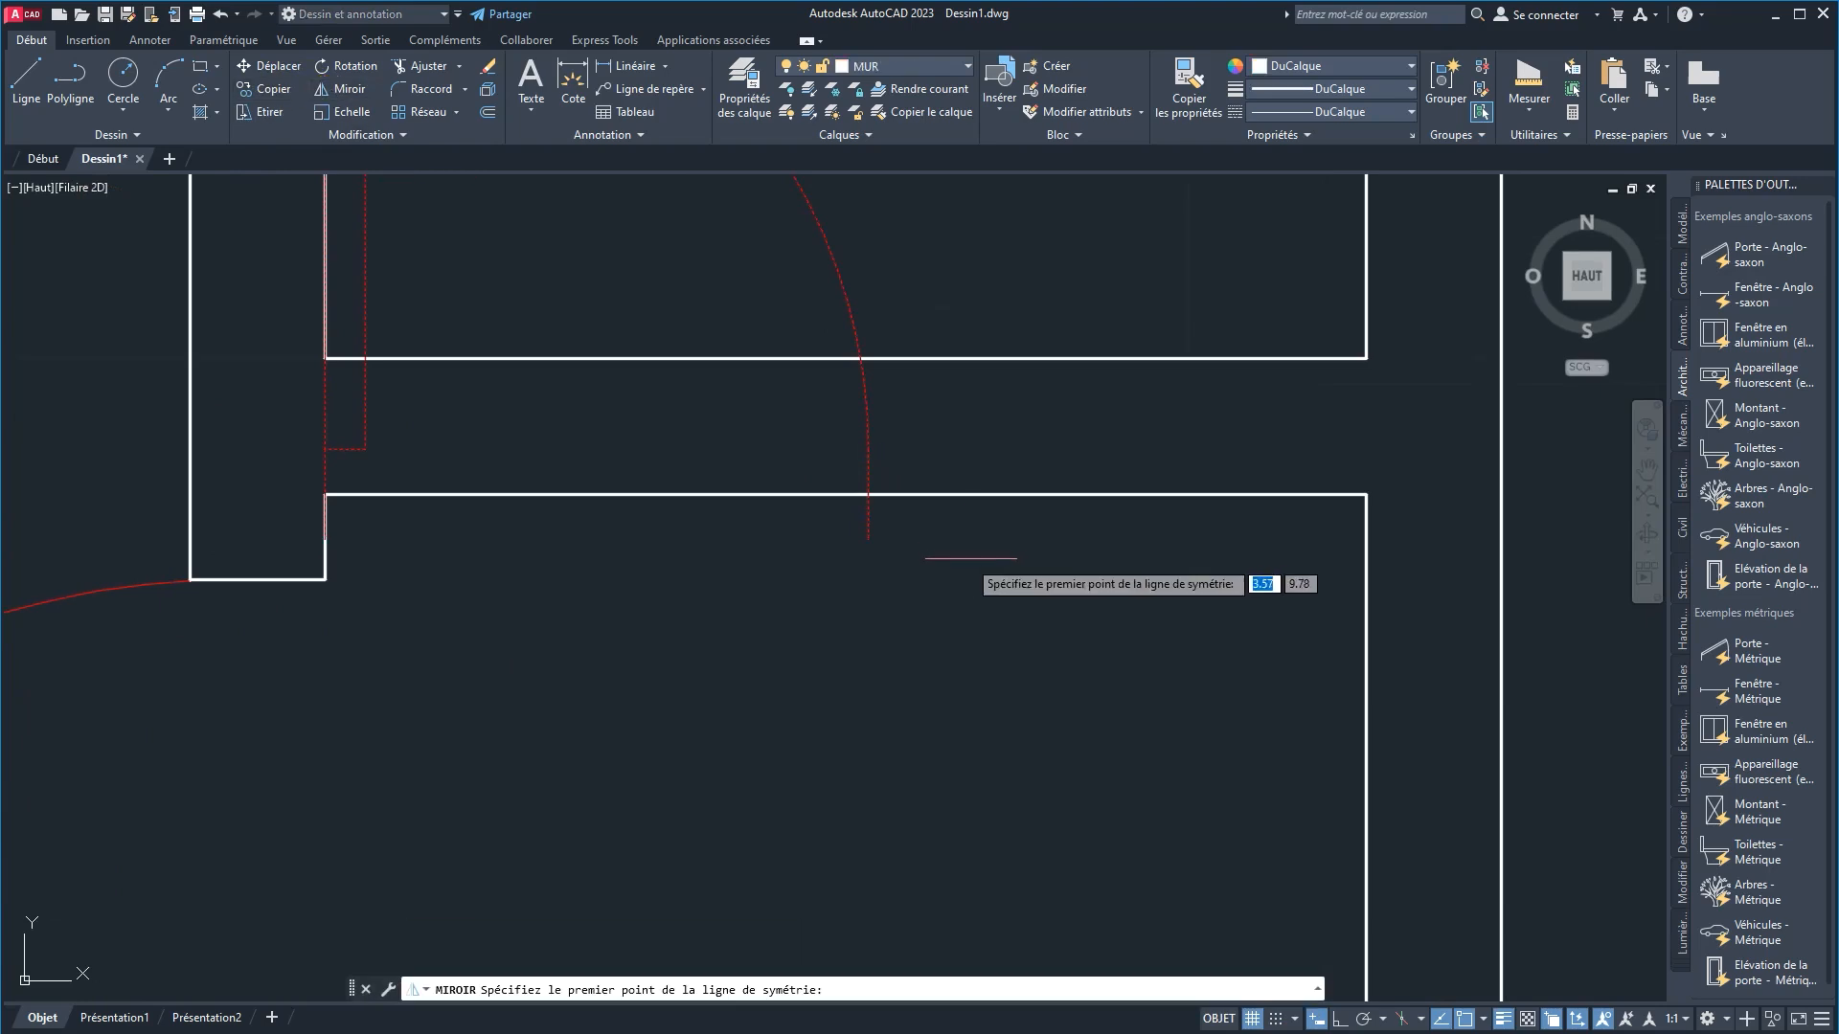
click(868, 539)
click(868, 360)
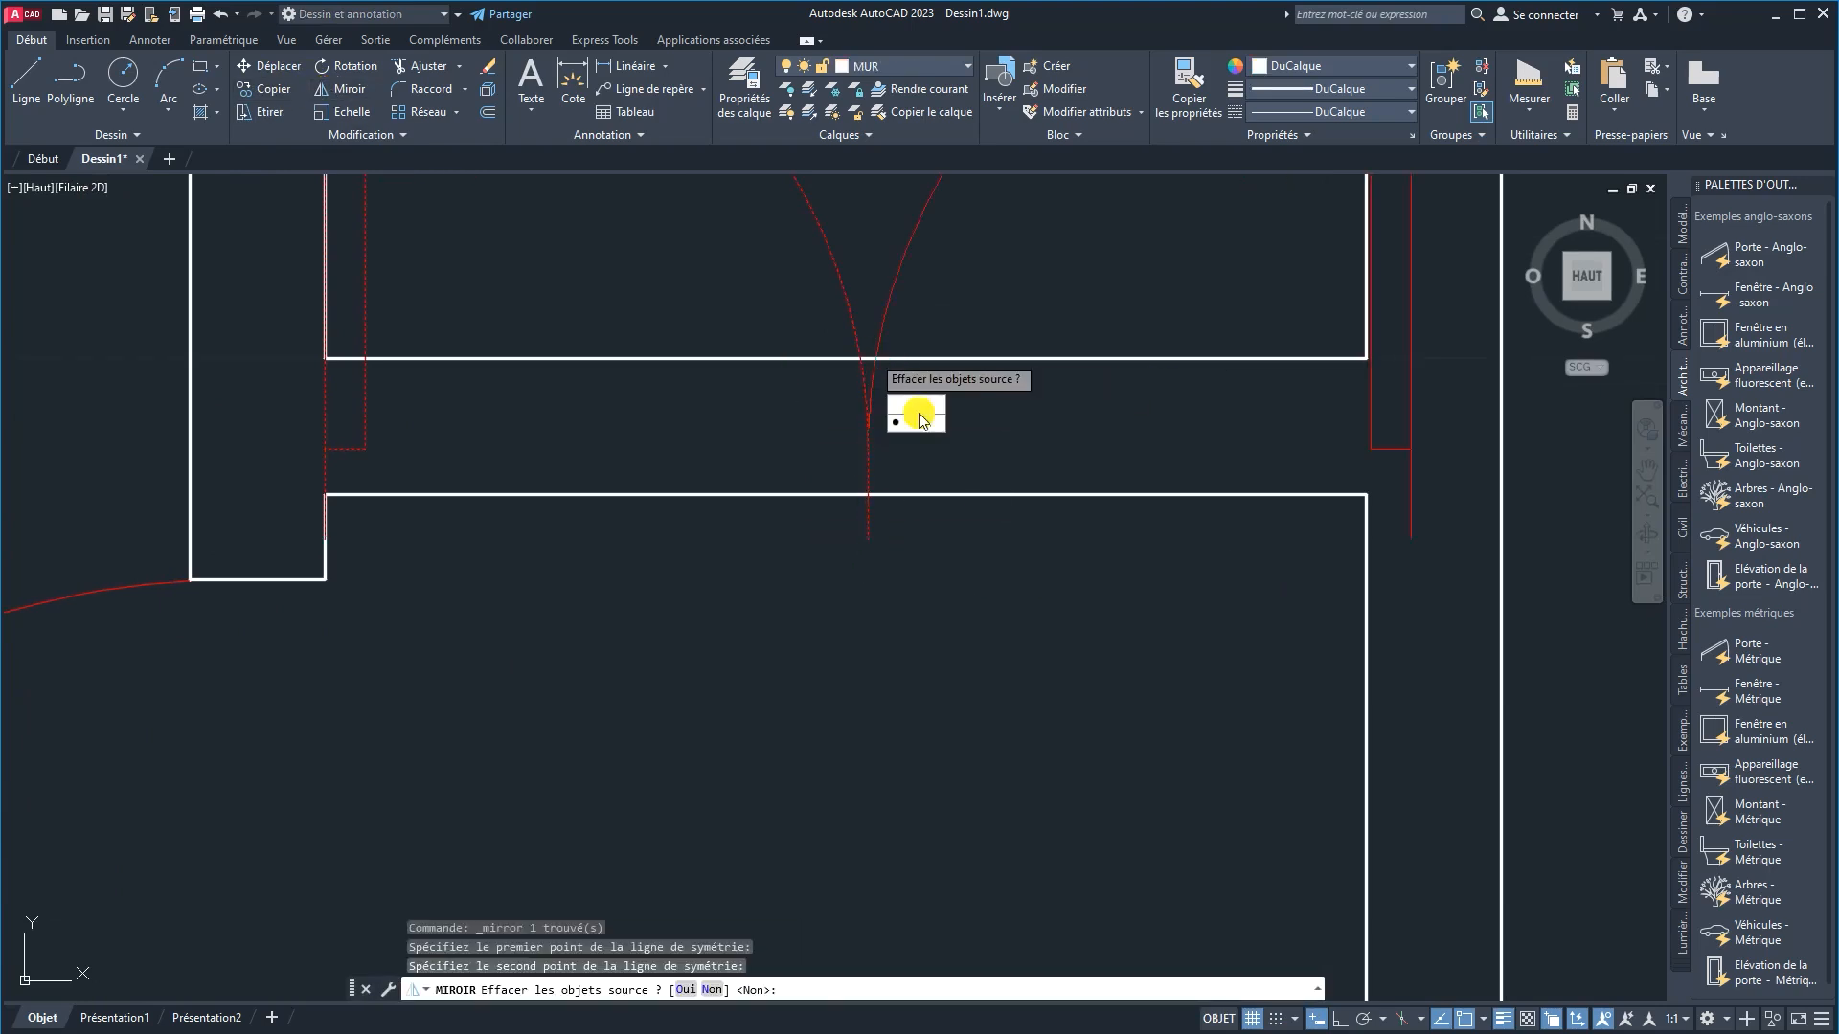
click(916, 405)
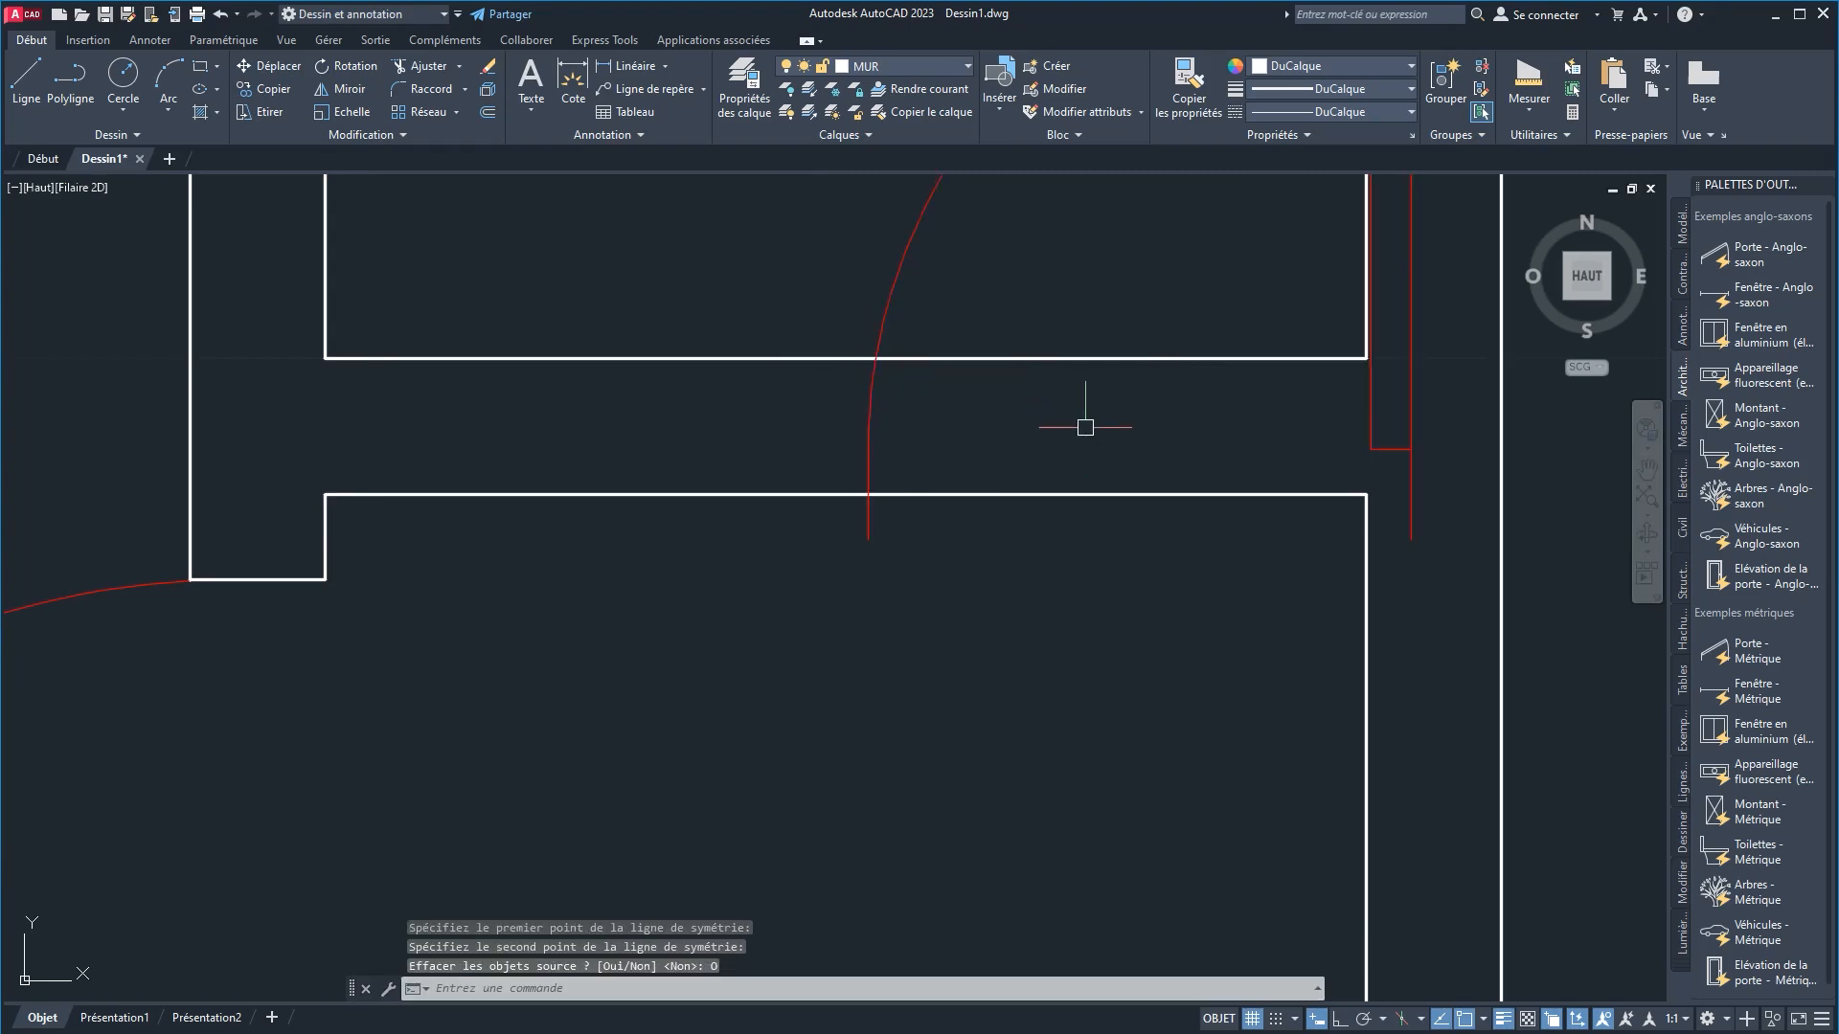
Step: Move the mirrored door by its hinge-side jamb end onto the partition's lower line, just short of the right exterior wall
scroll(977, 427, down, 2)
middle_drag(977, 427, 753, 433)
click(944, 438)
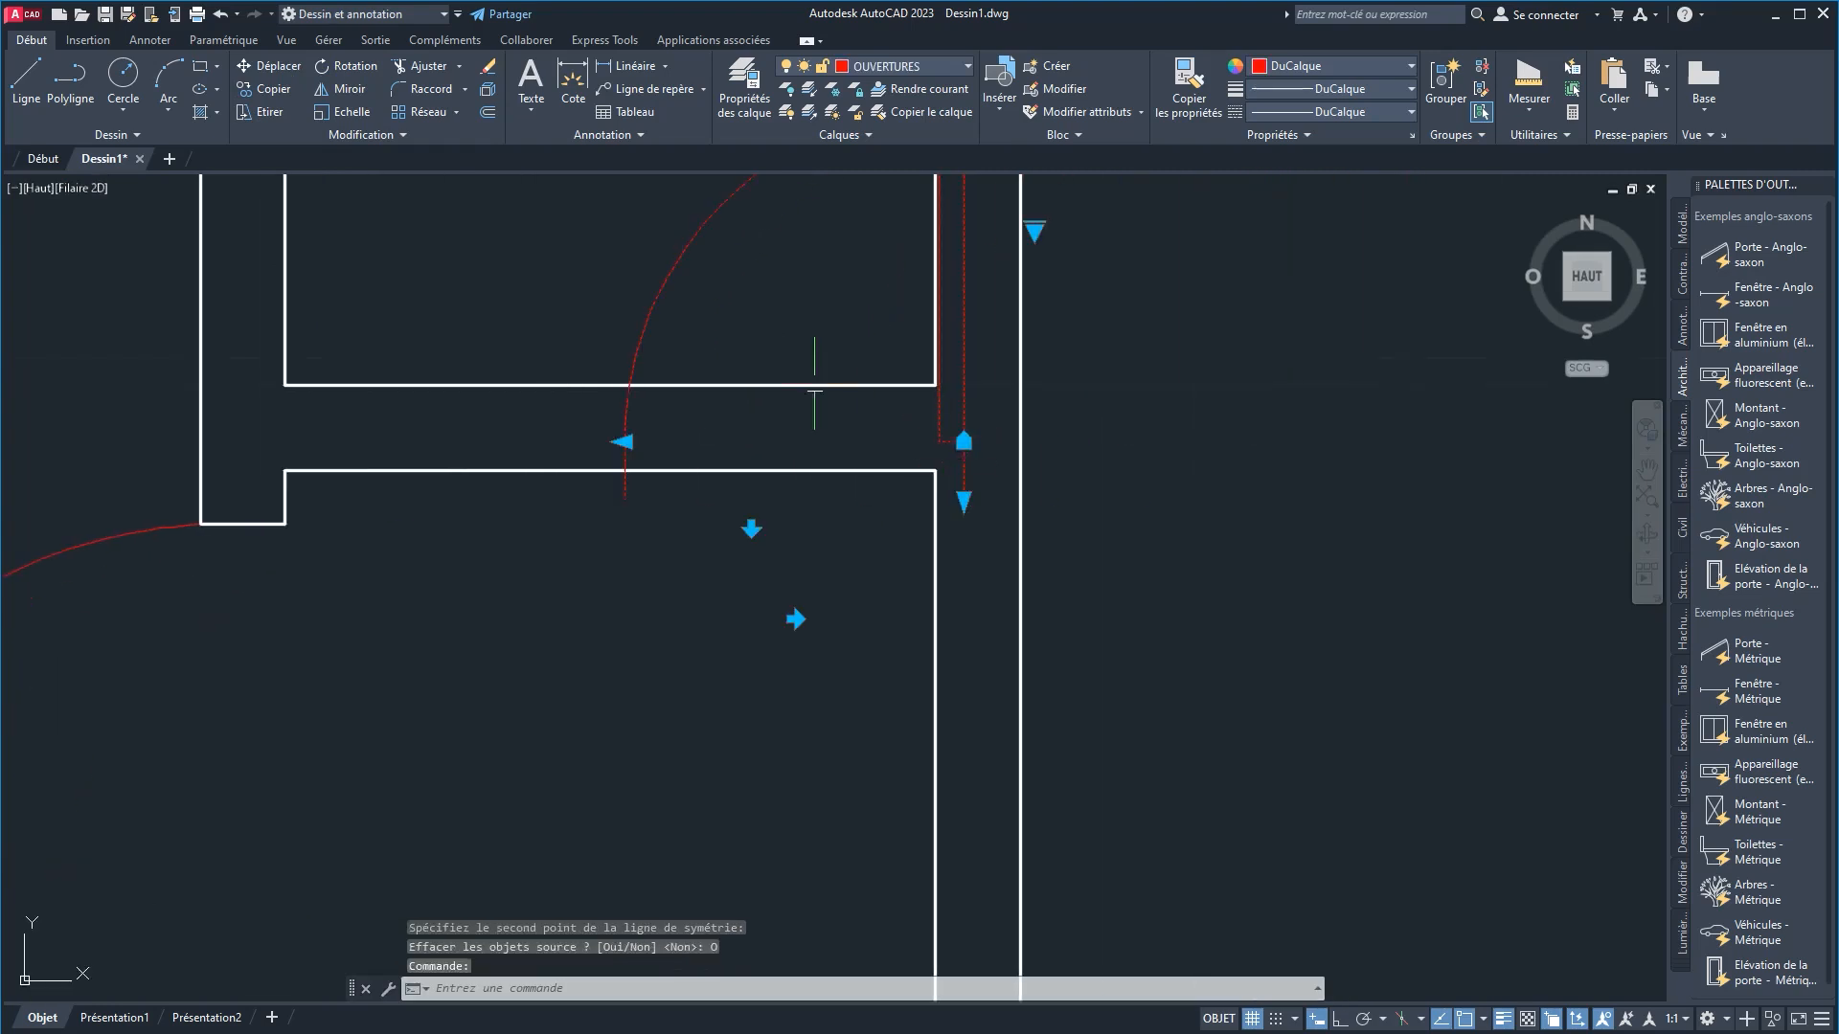
click(268, 72)
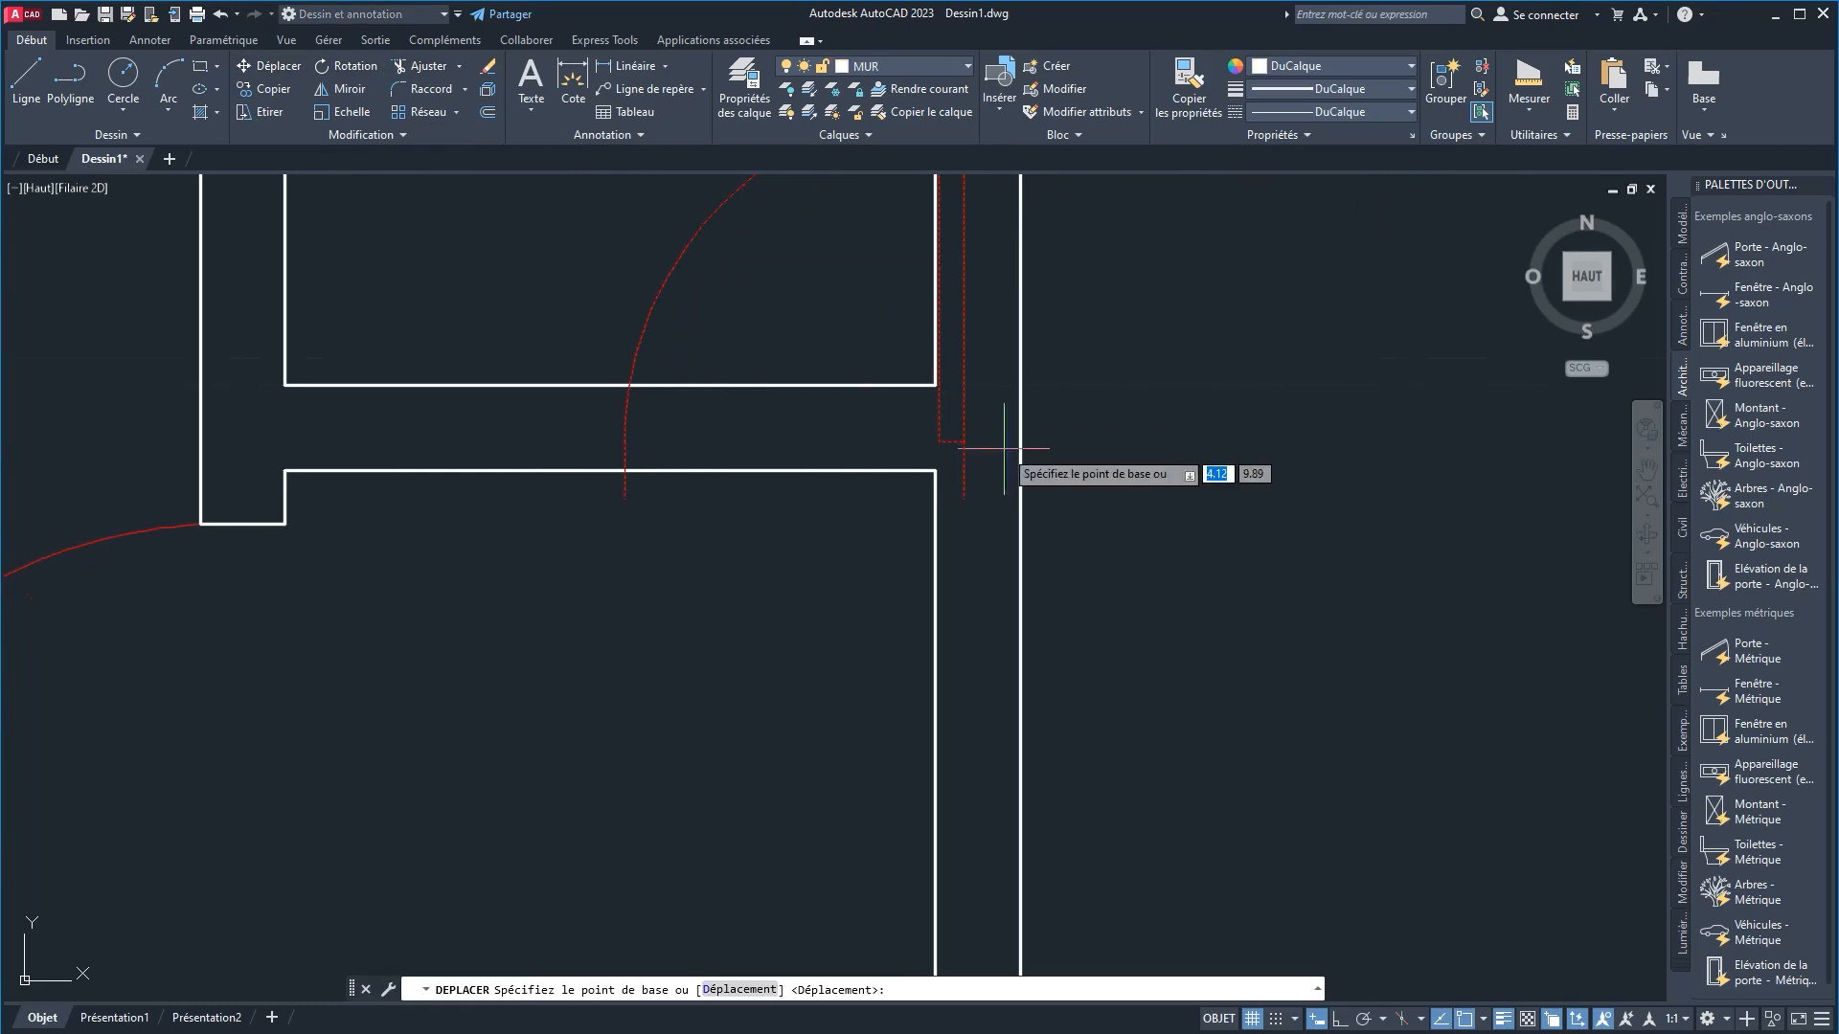
click(963, 499)
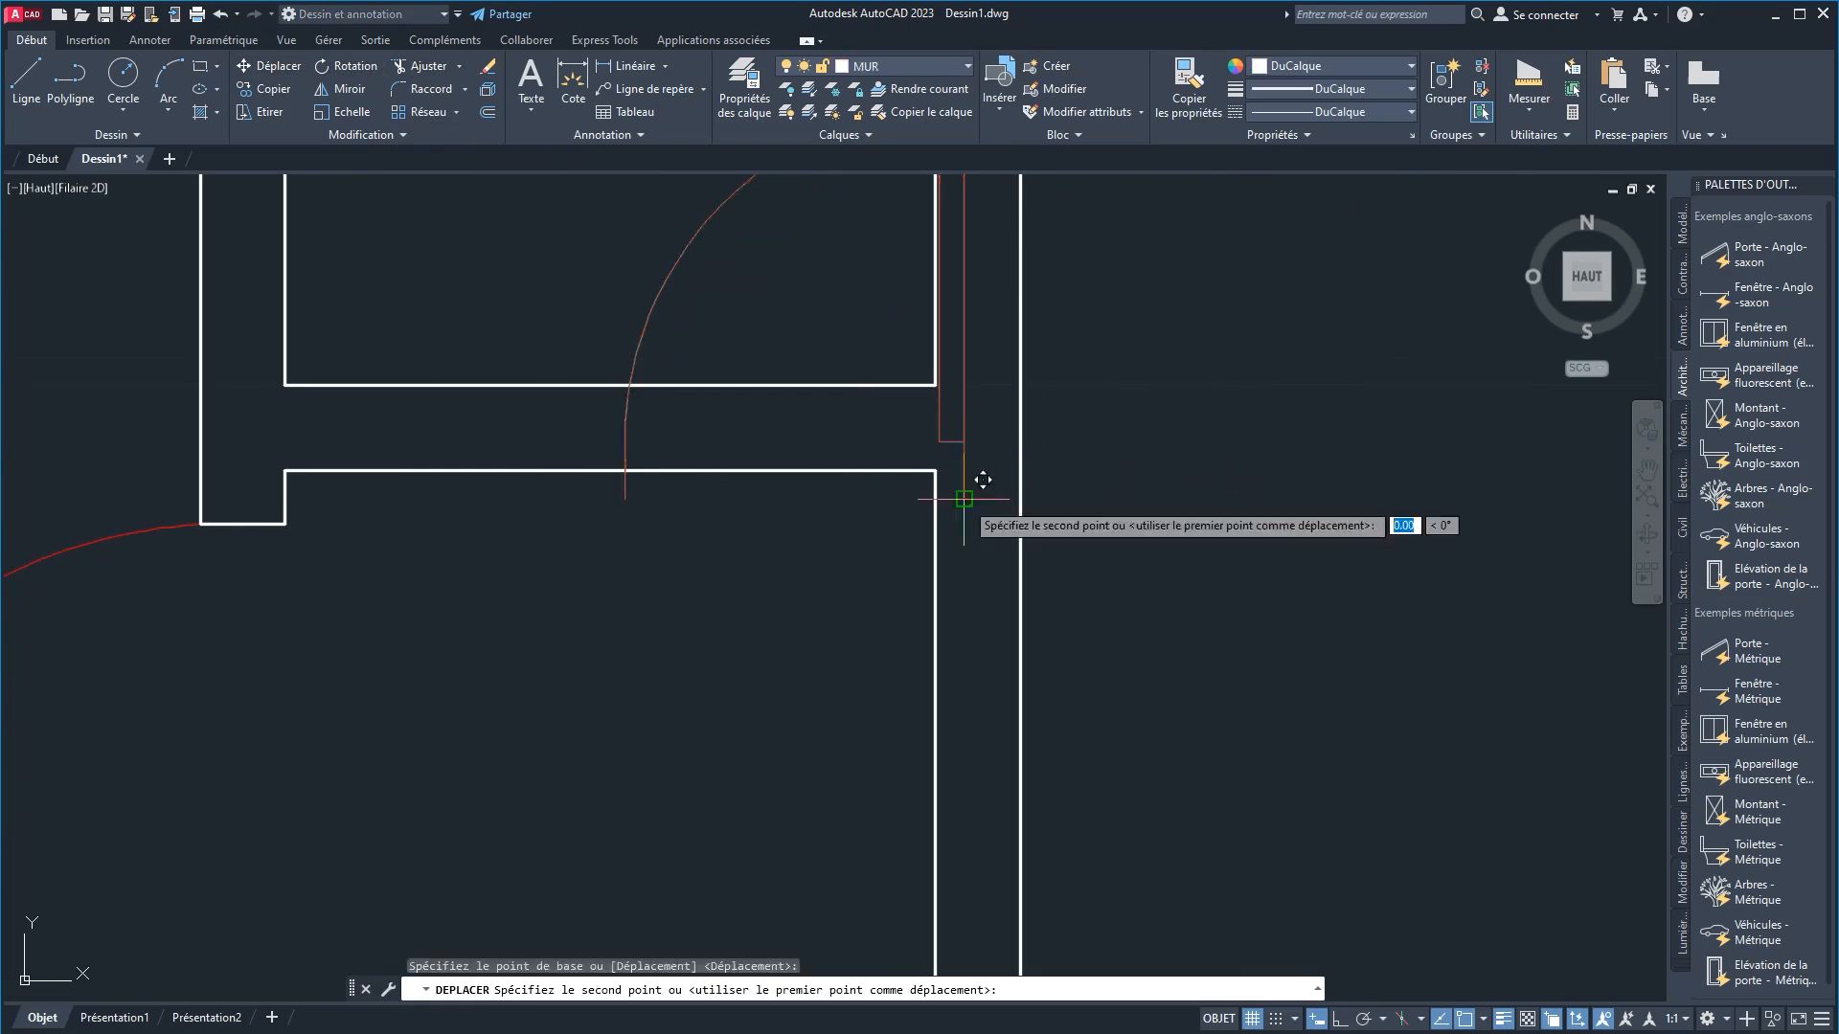
click(885, 470)
scroll(895, 518, down, 3)
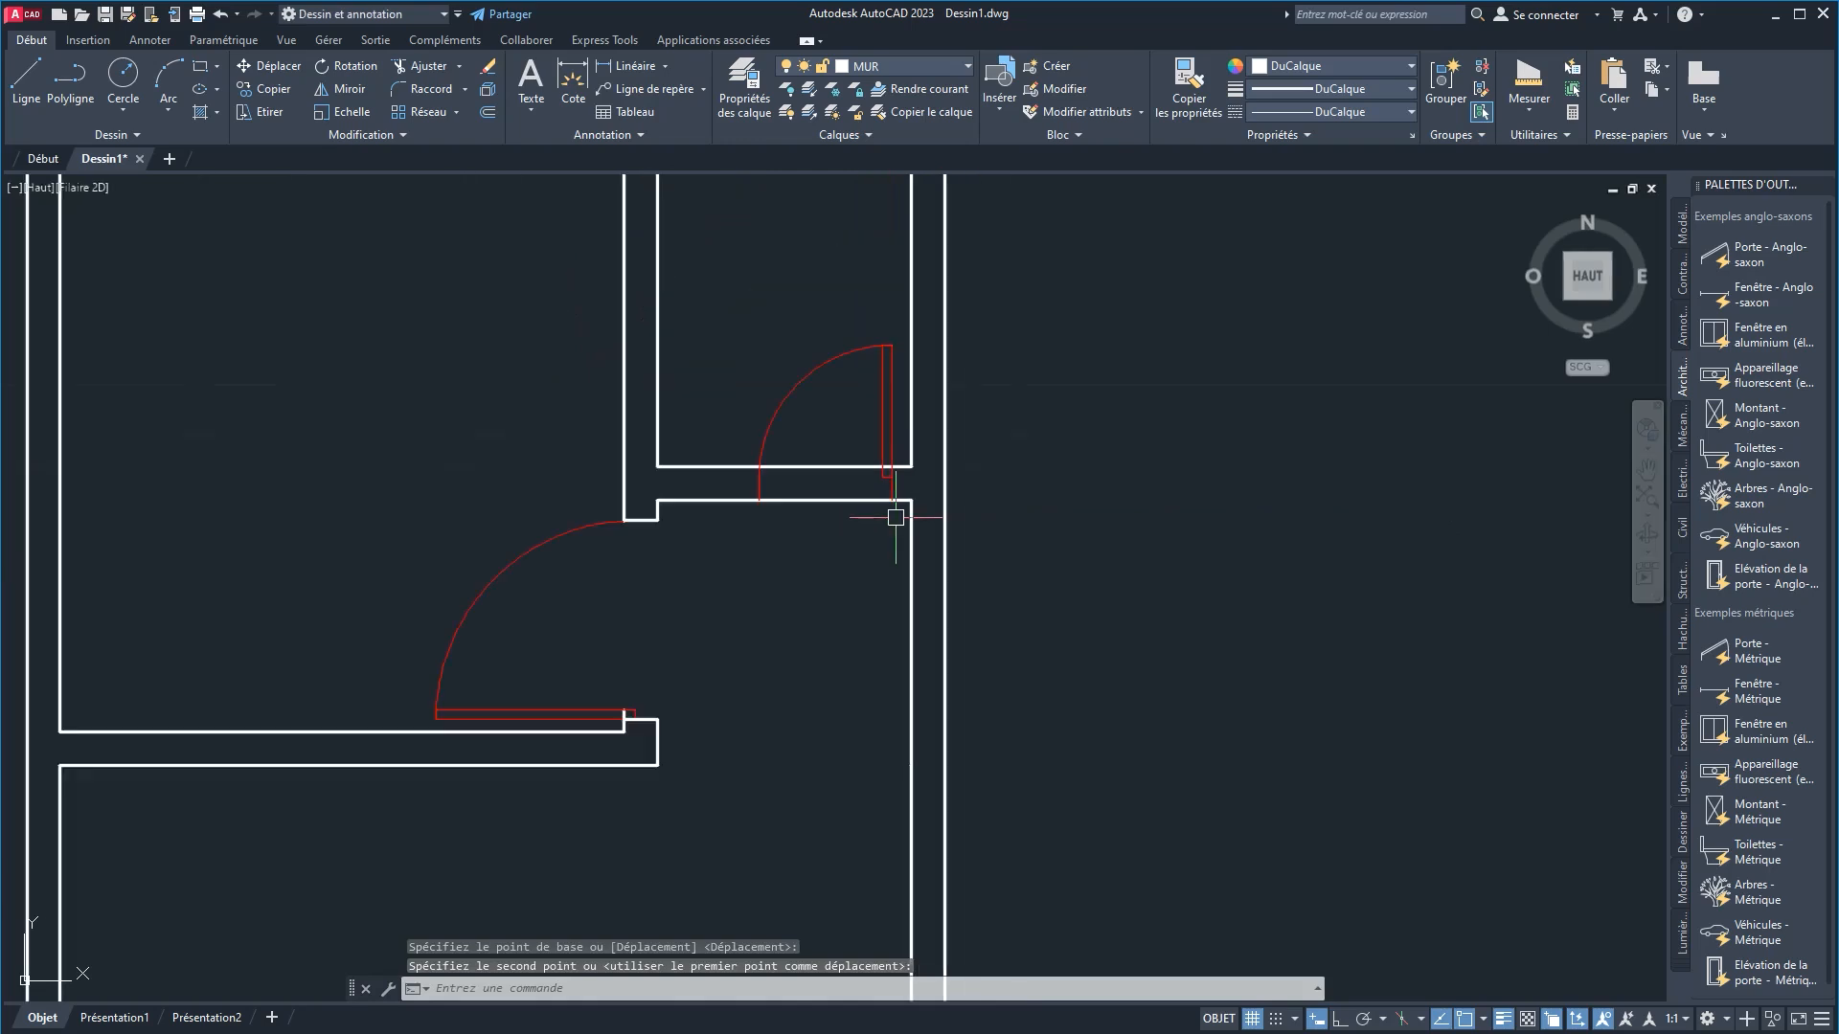
middle_drag(834, 522, 780, 522)
Step: Draw a line across the partition thickness at the hinge side of the smaller door
scroll(797, 488, up, 2)
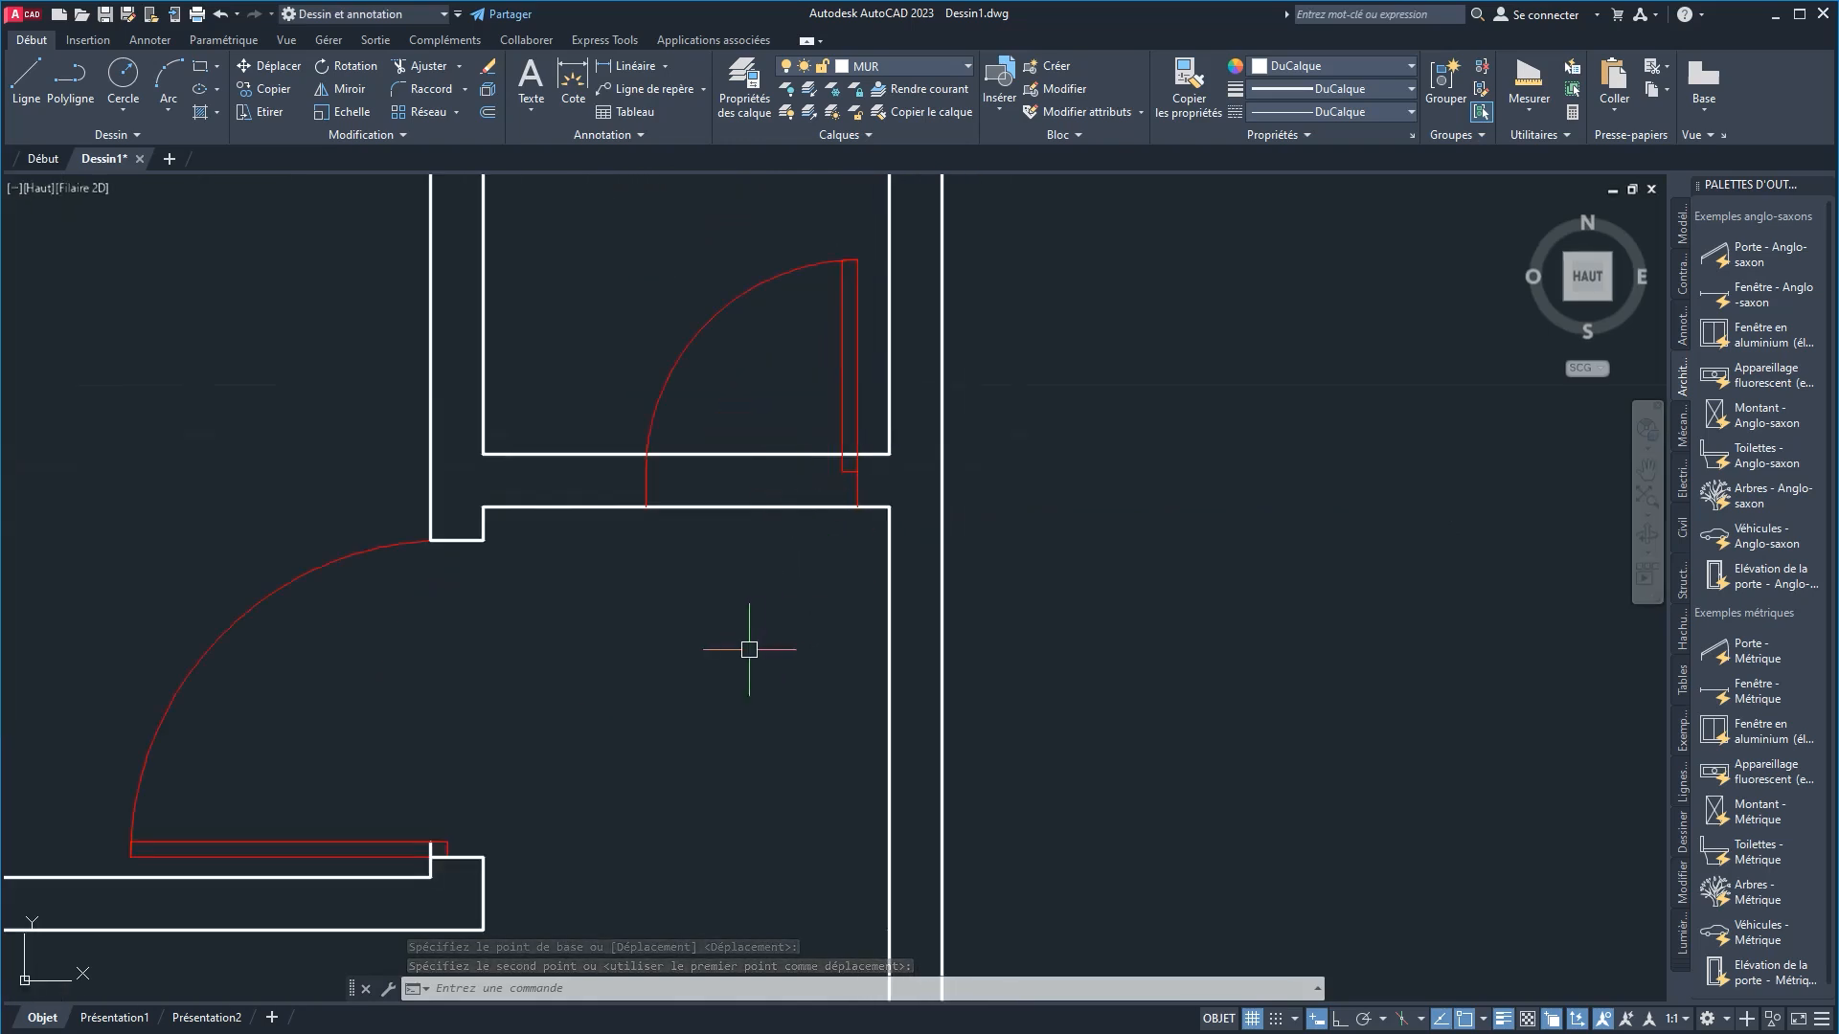
click(21, 83)
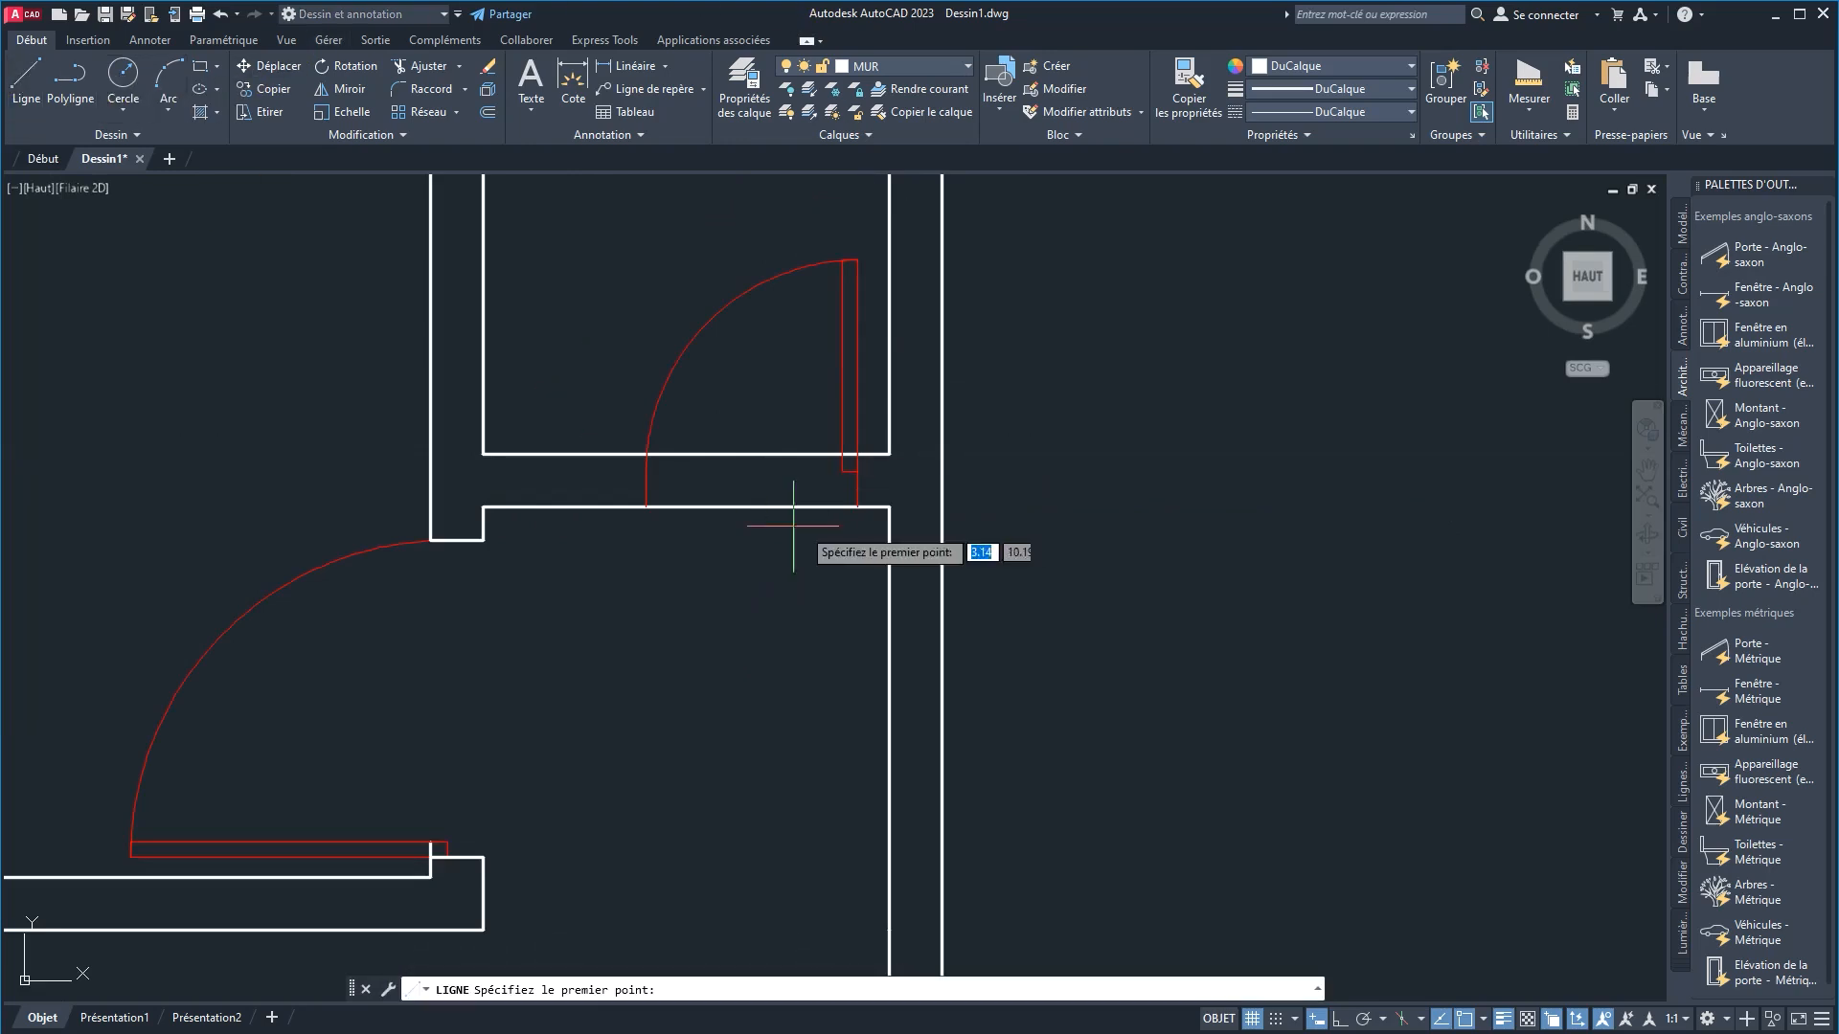
scroll(830, 529, up, 4)
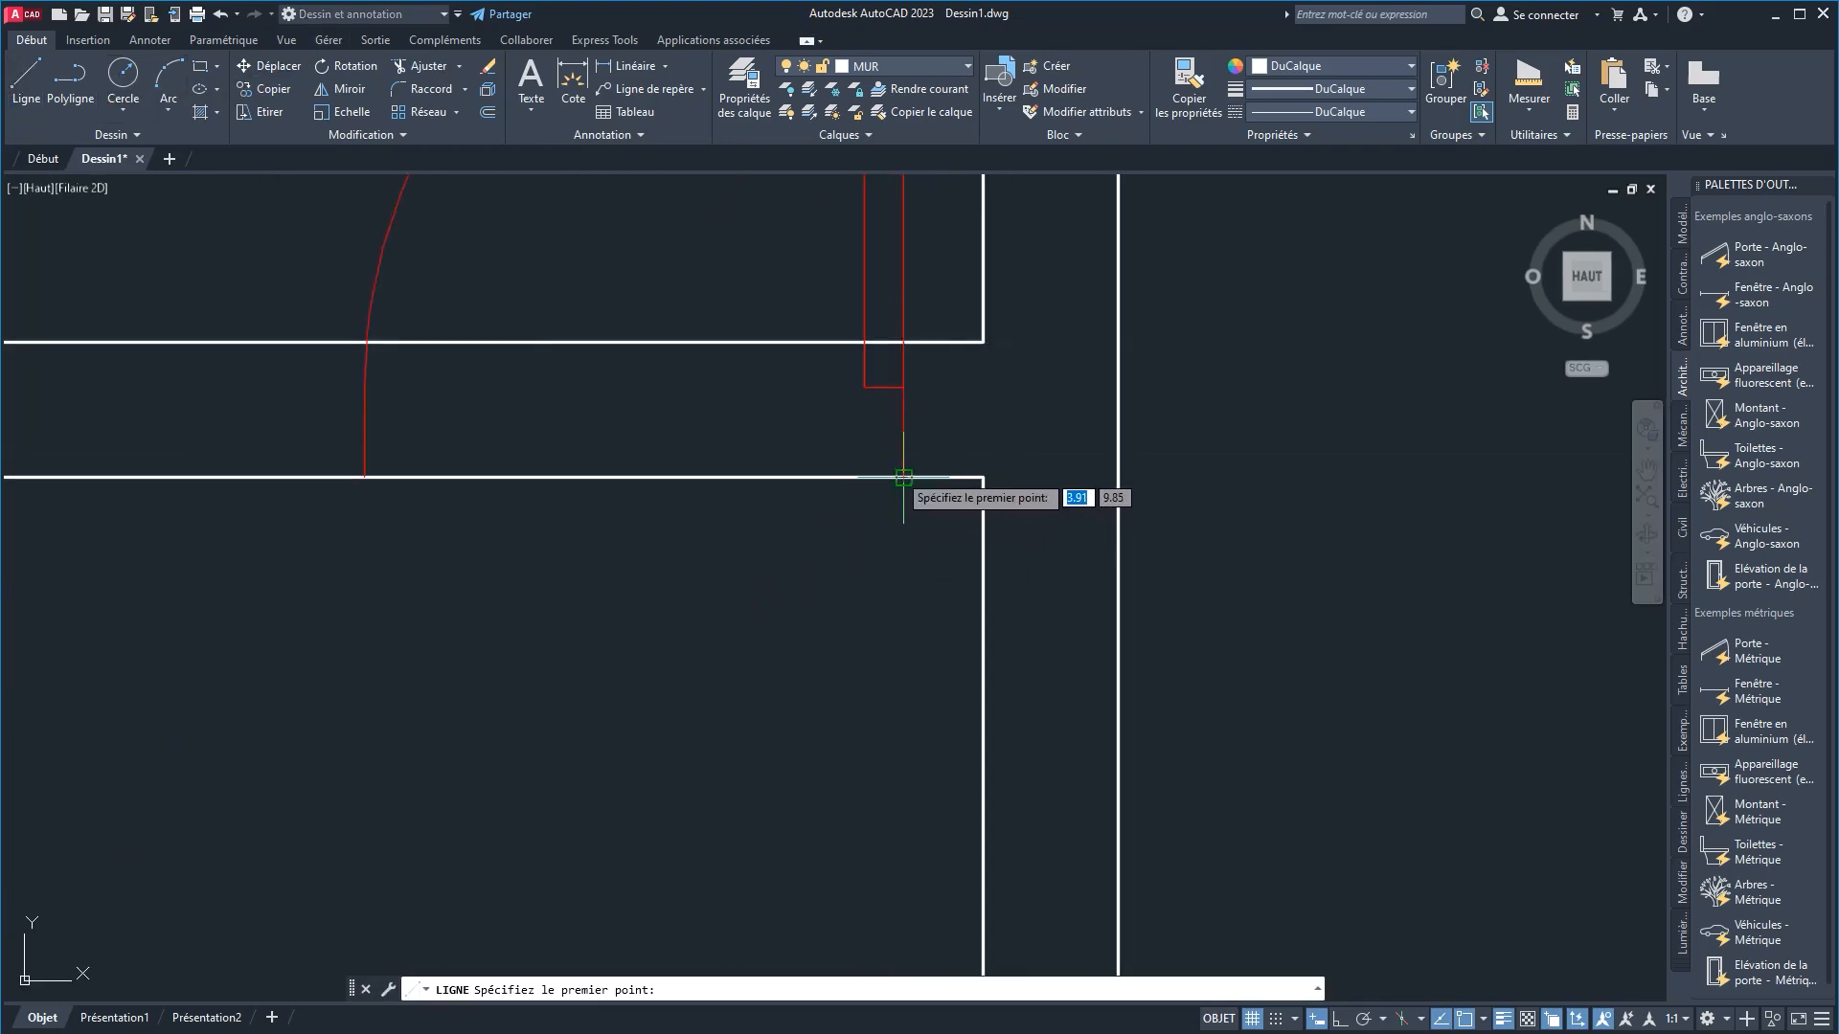
click(903, 477)
click(903, 342)
right_click(784, 278)
click(809, 294)
Step: Draw a second line across the partition thickness at the free side of the smaller door
right_click(678, 308)
click(710, 317)
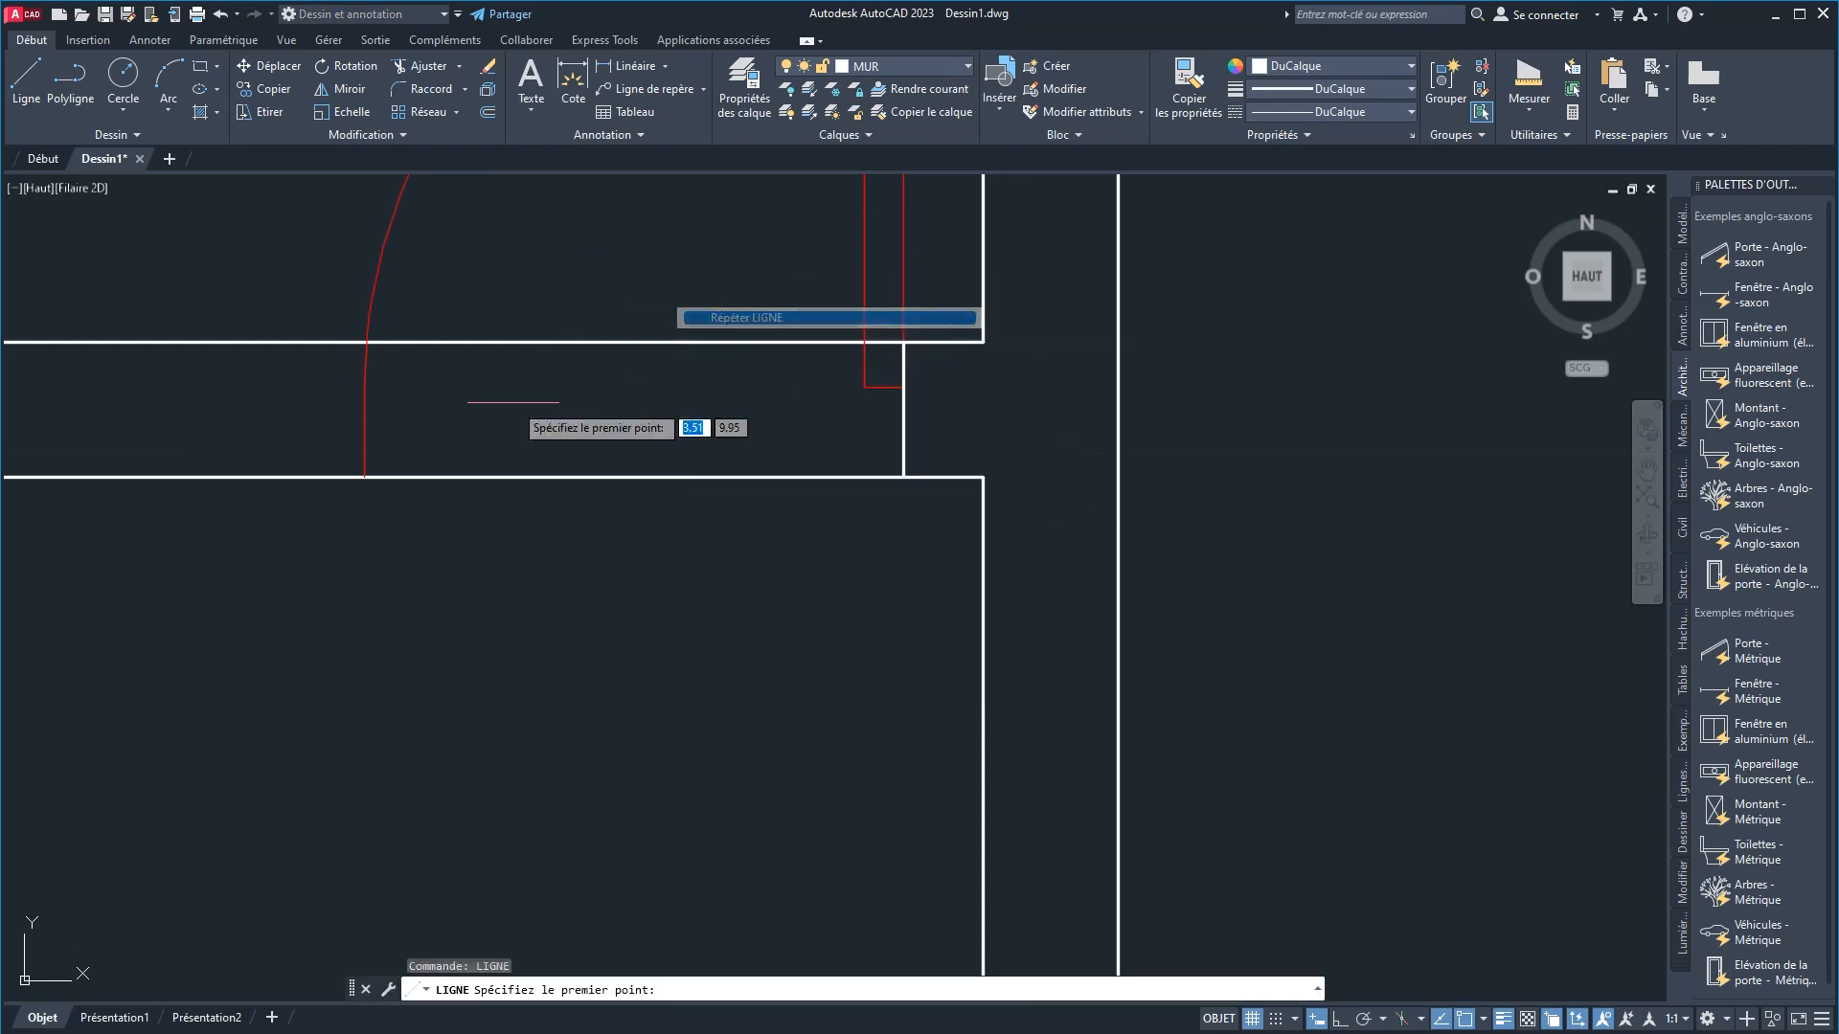
click(365, 476)
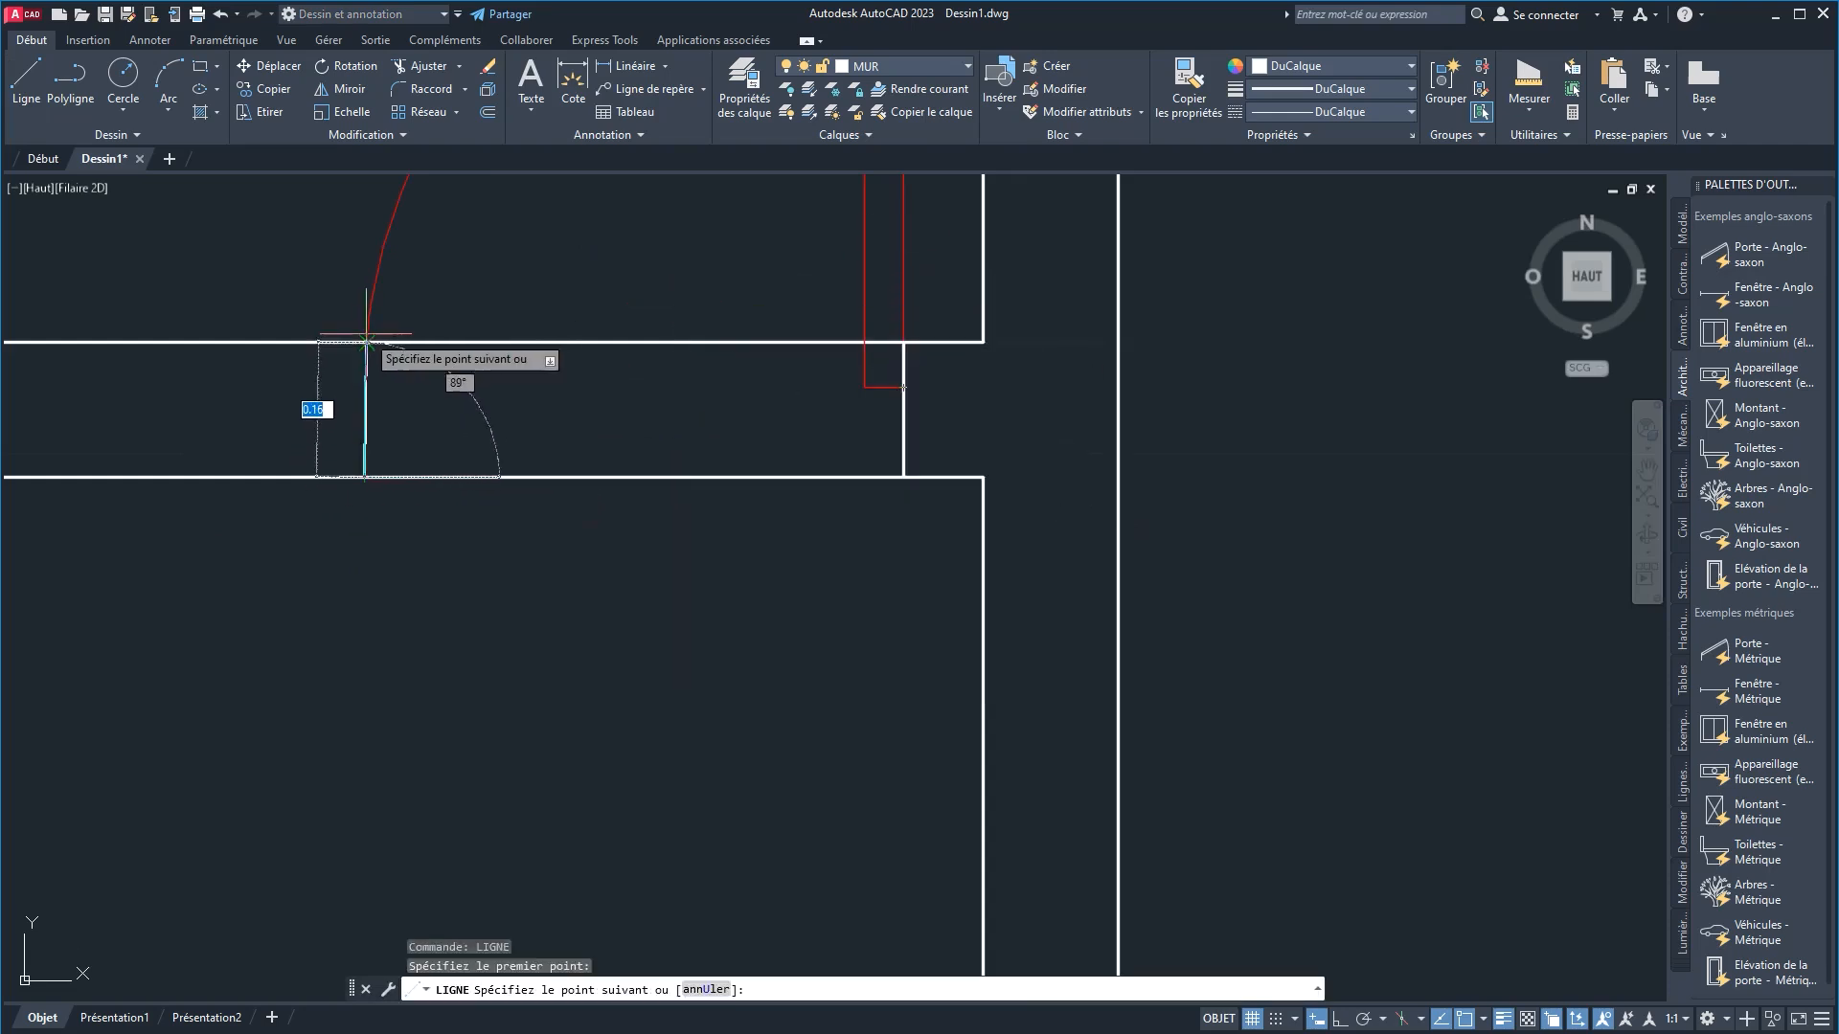
click(365, 342)
right_click(484, 298)
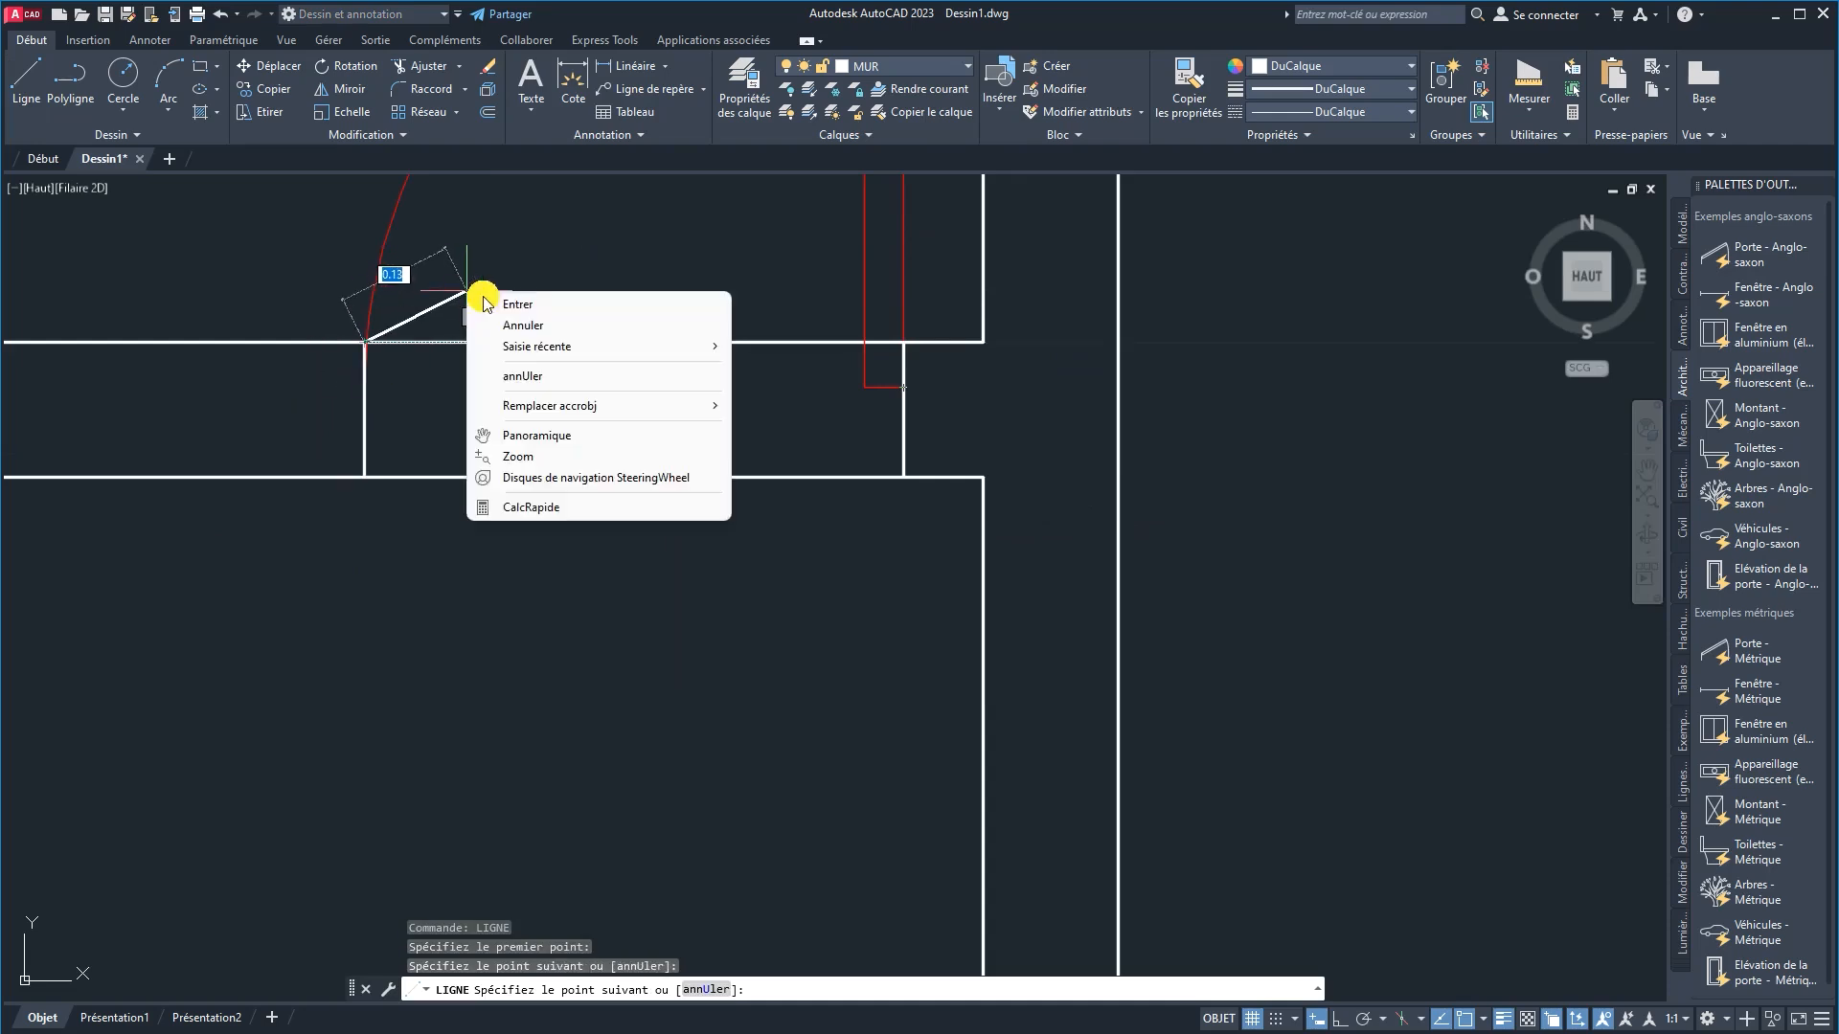
click(517, 305)
Step: Trim both horizontal partition lines between the two closing lines to clear the smaller door's opening
scroll(591, 468, down, 5)
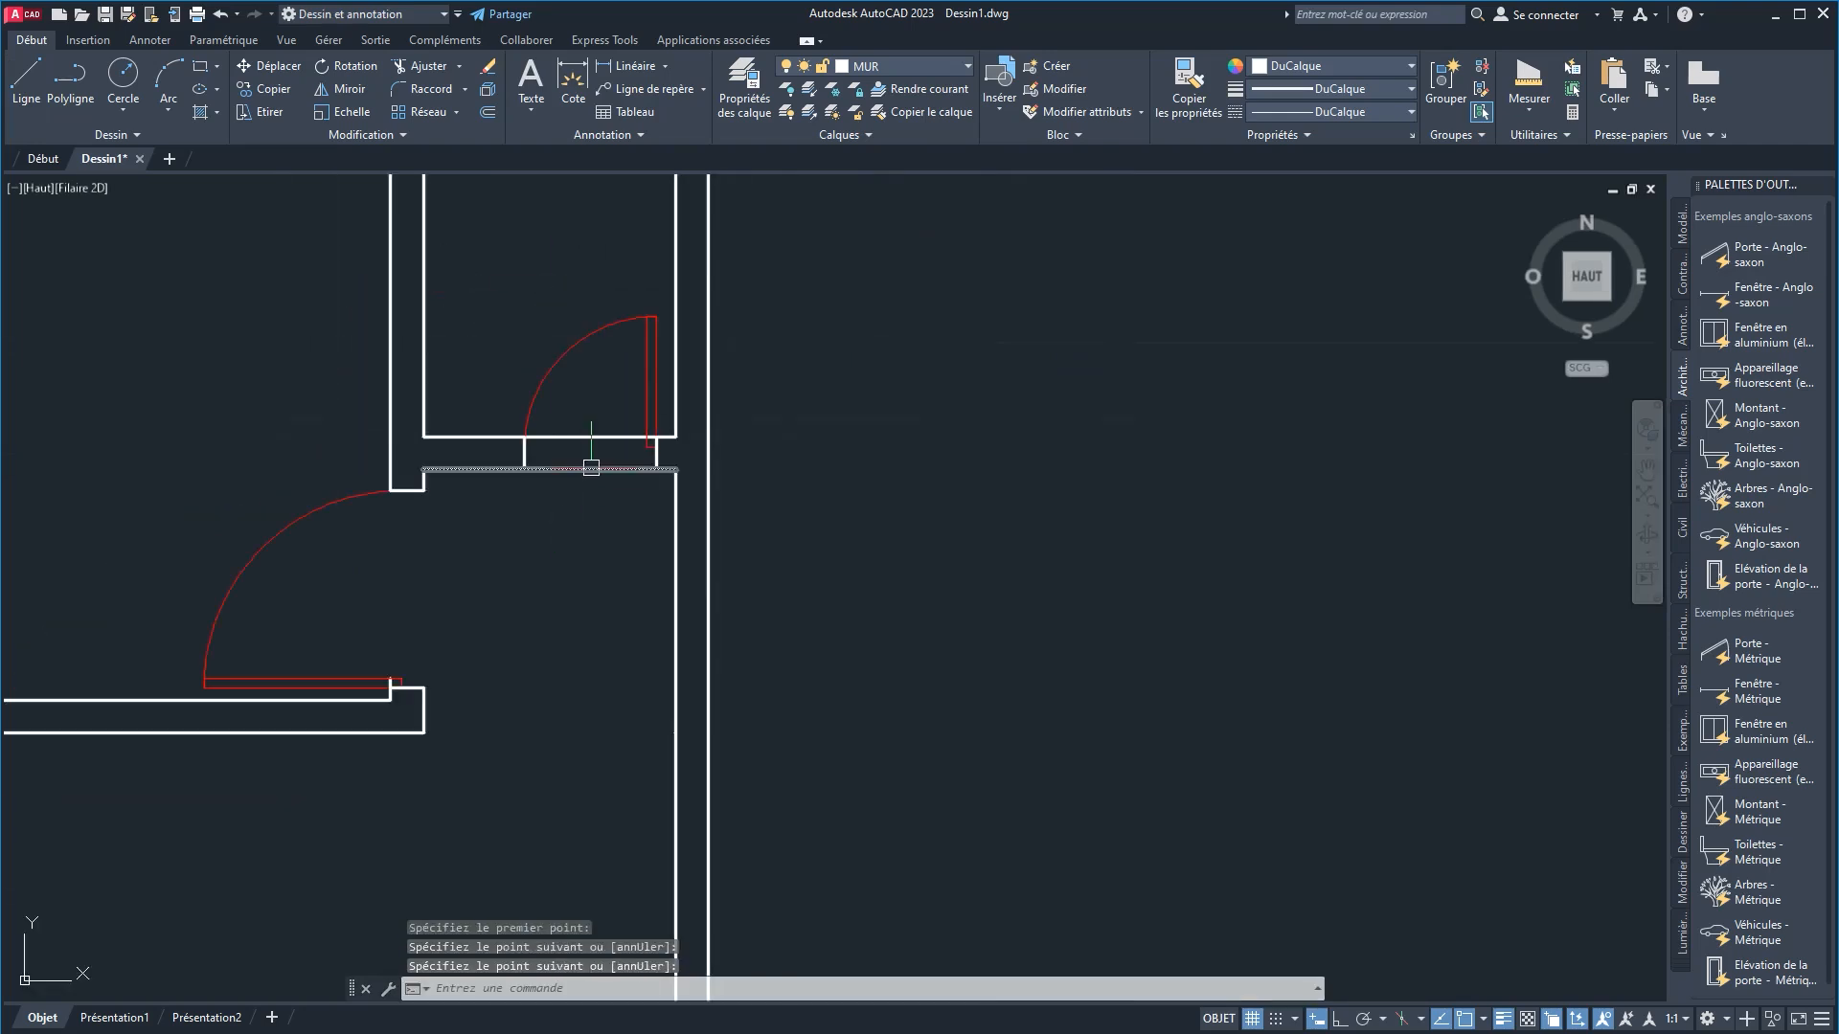
click(411, 73)
click(599, 525)
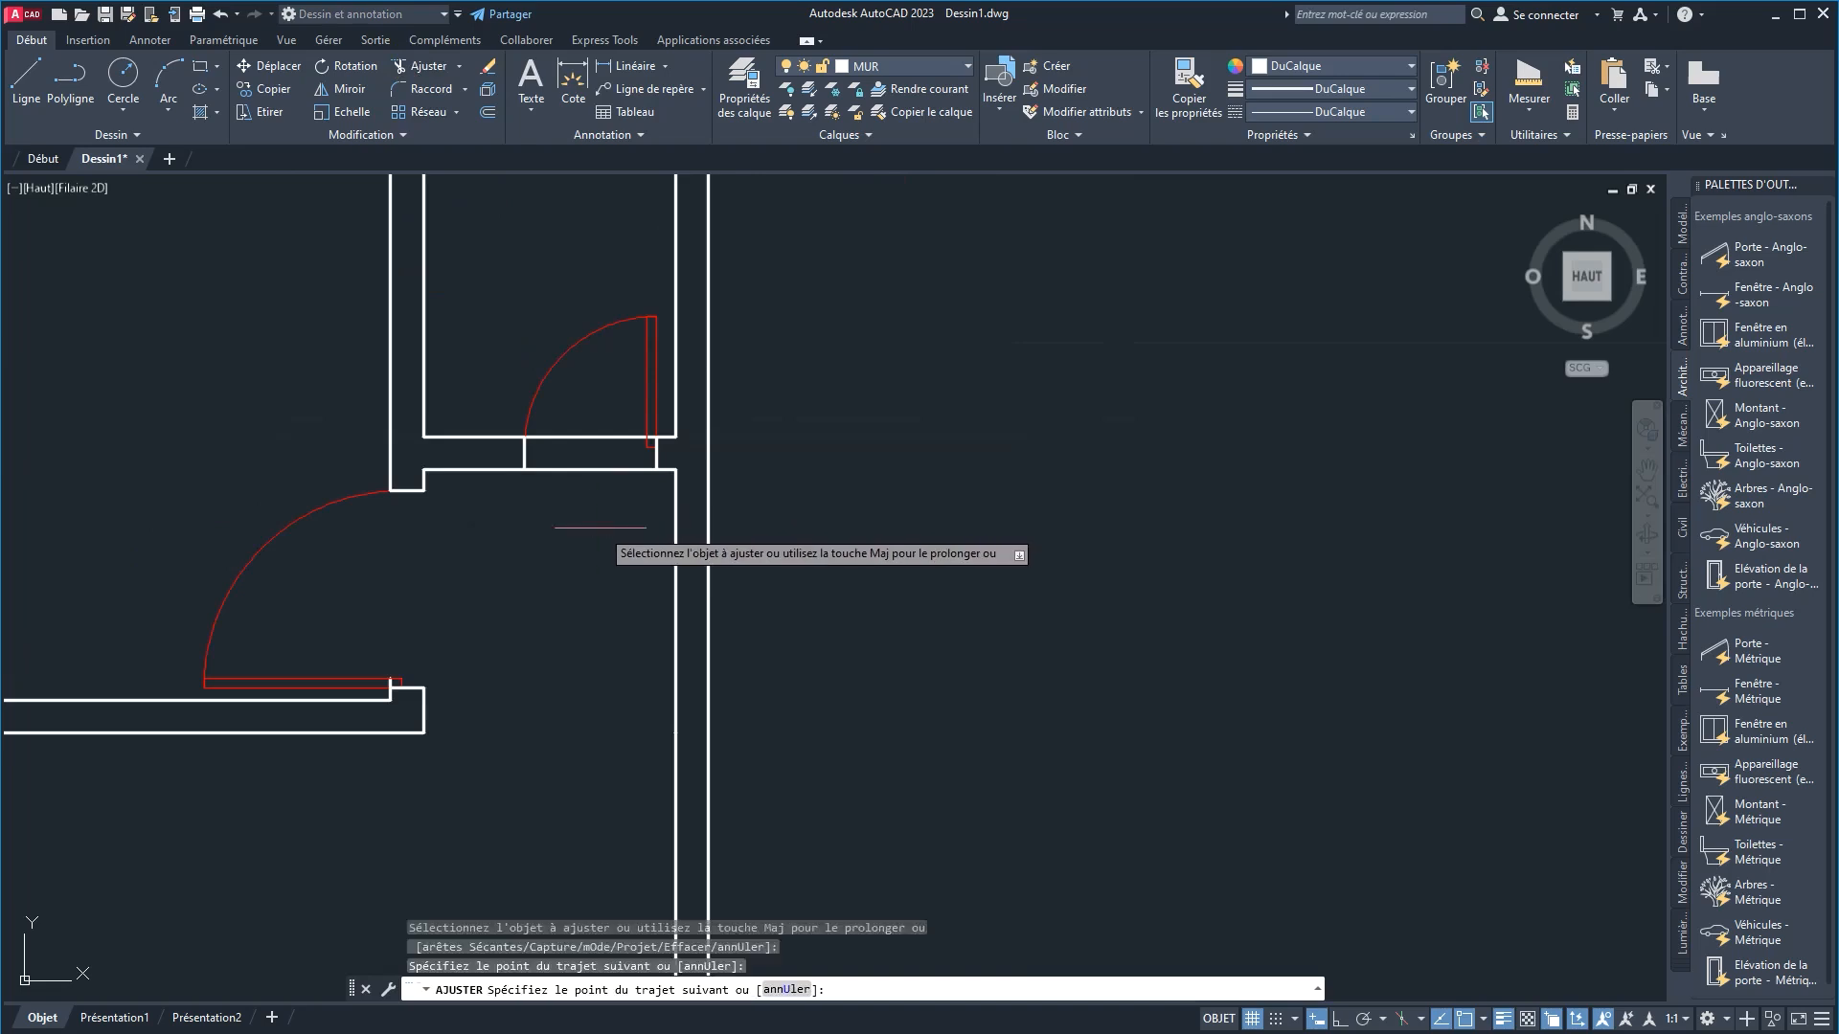
click(583, 396)
right_click(571, 572)
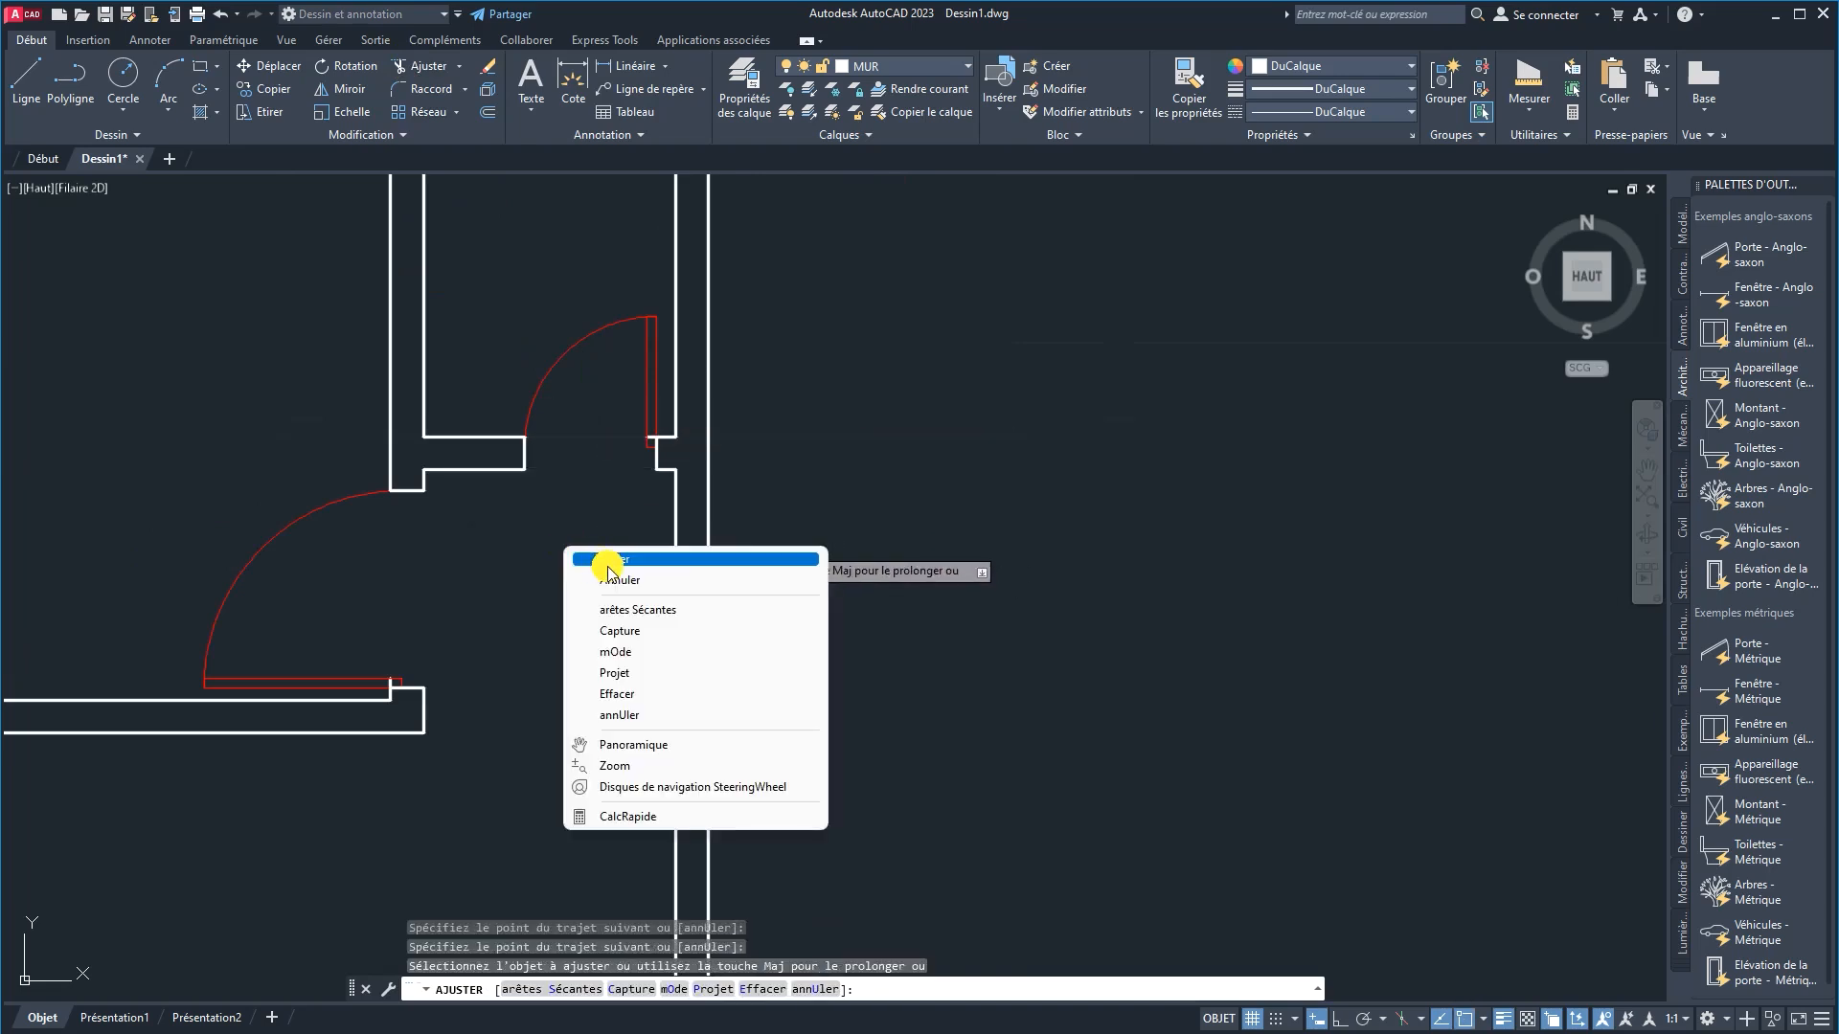
click(603, 565)
scroll(531, 580, down, 4)
mouse_move(542, 583)
middle_down()
mouse_move(568, 404)
mouse_move(615, 357)
middle_up()
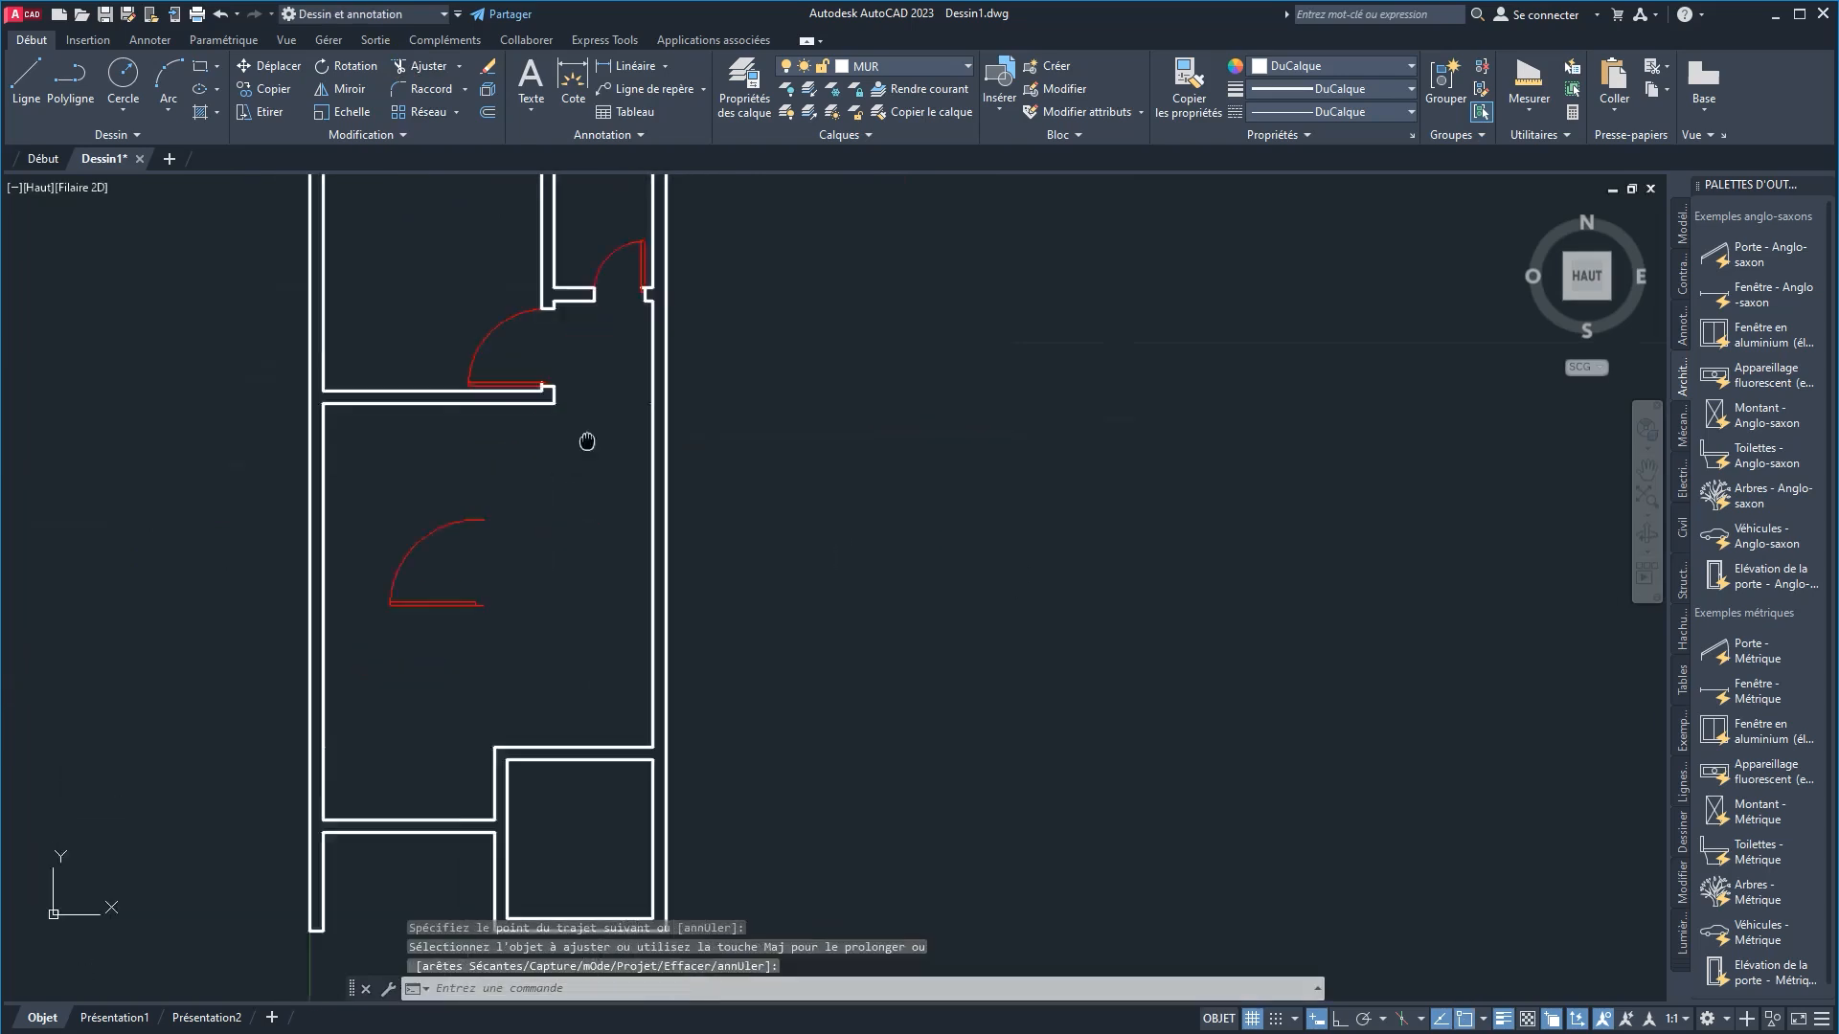
mouse_move(540, 669)
middle_down()
mouse_move(518, 648)
mouse_move(515, 574)
middle_up()
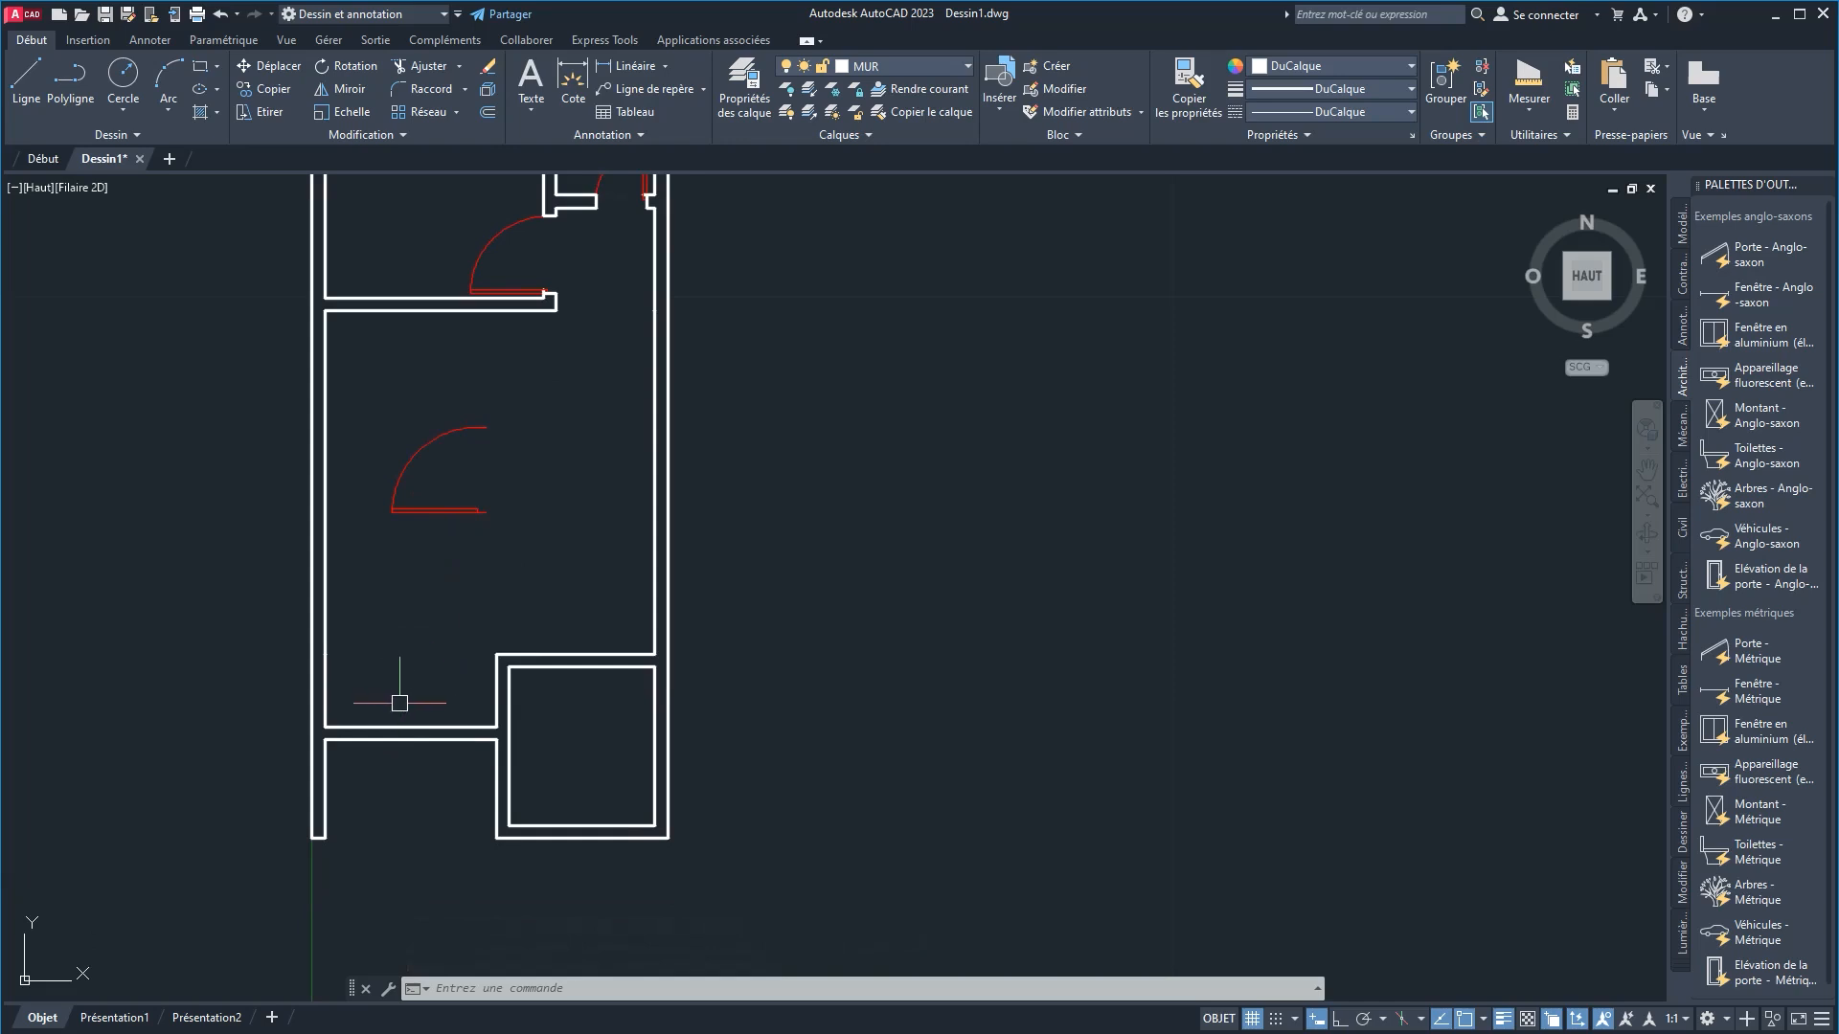
click(457, 510)
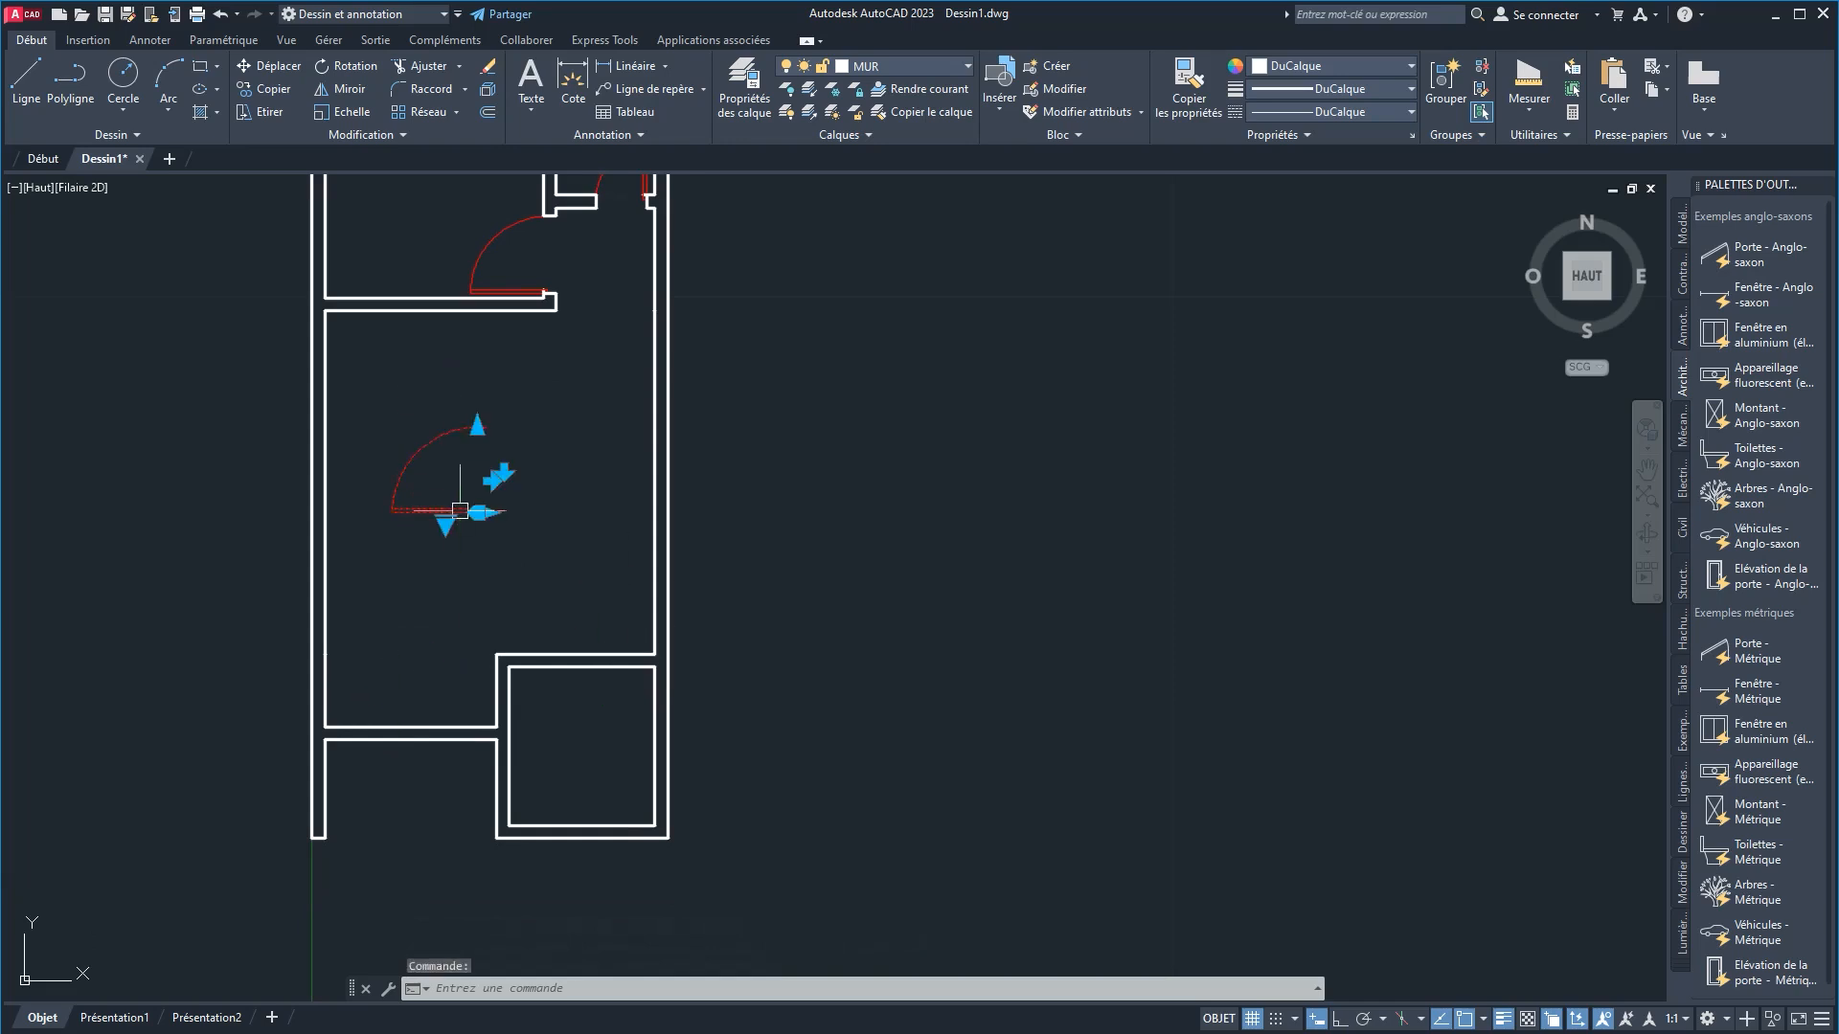
middle_drag(535, 535, 402, 651)
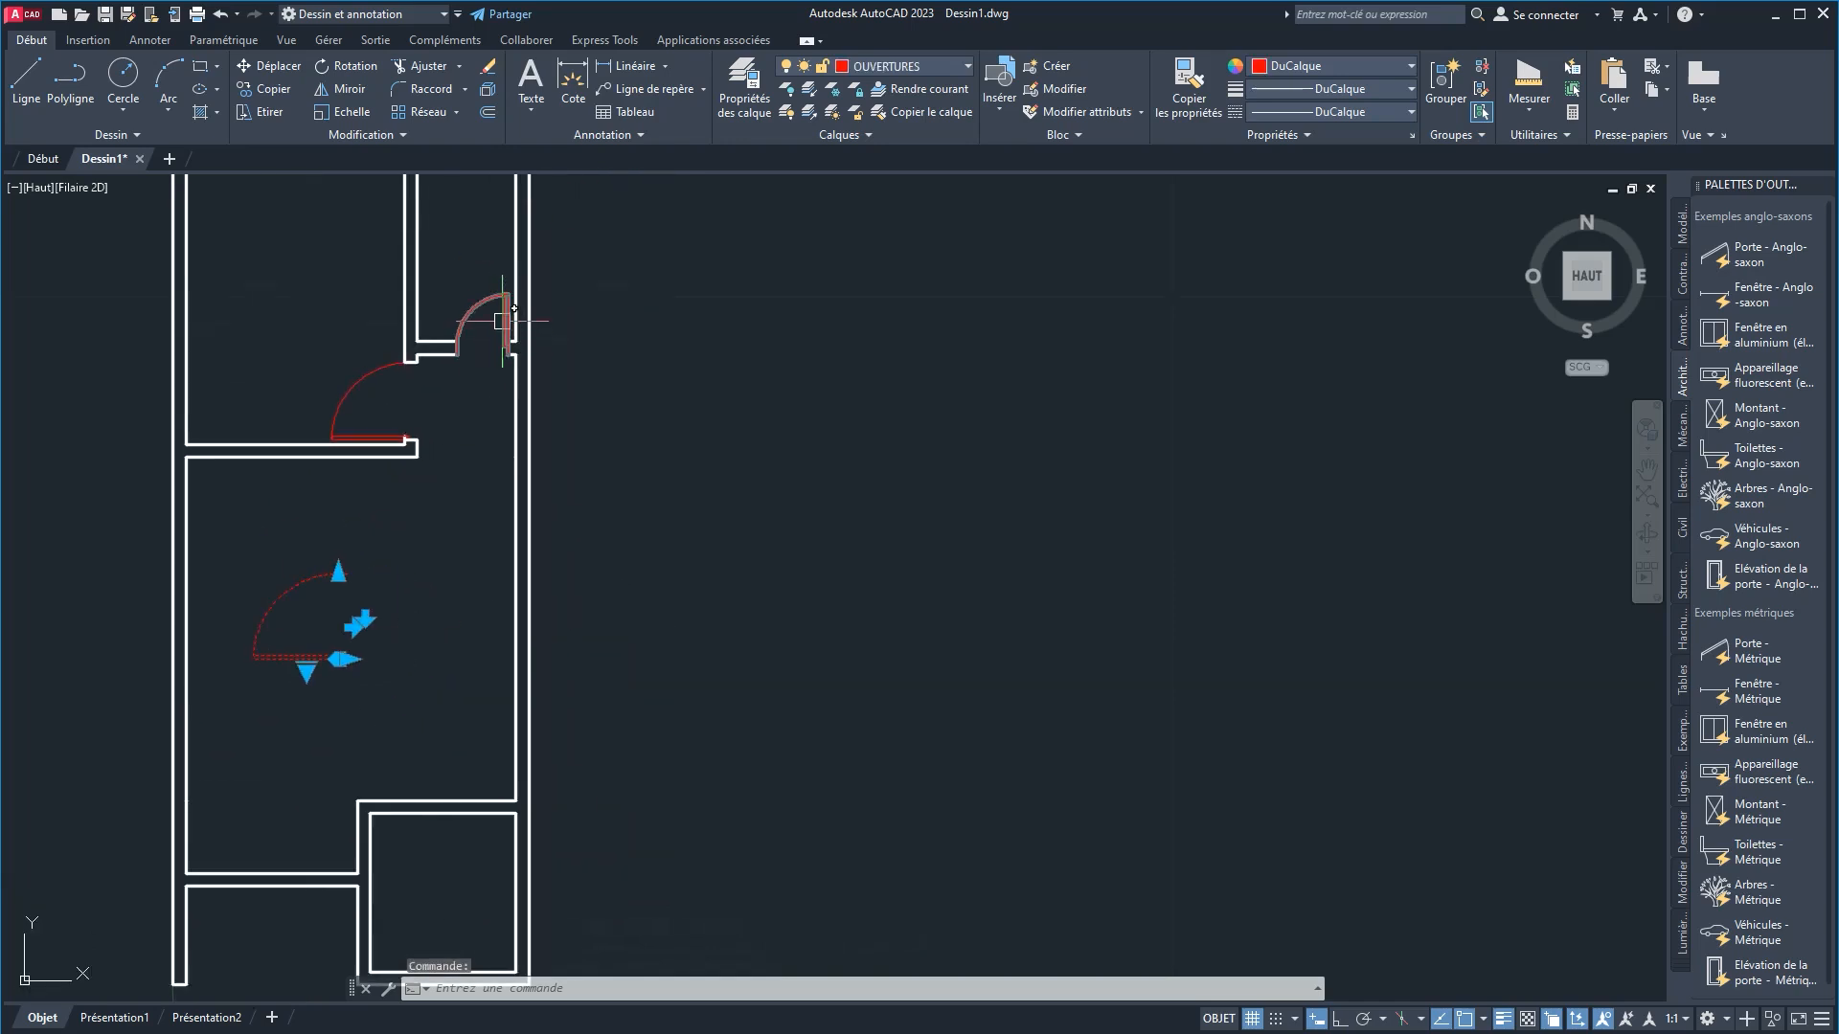
key(Escape)
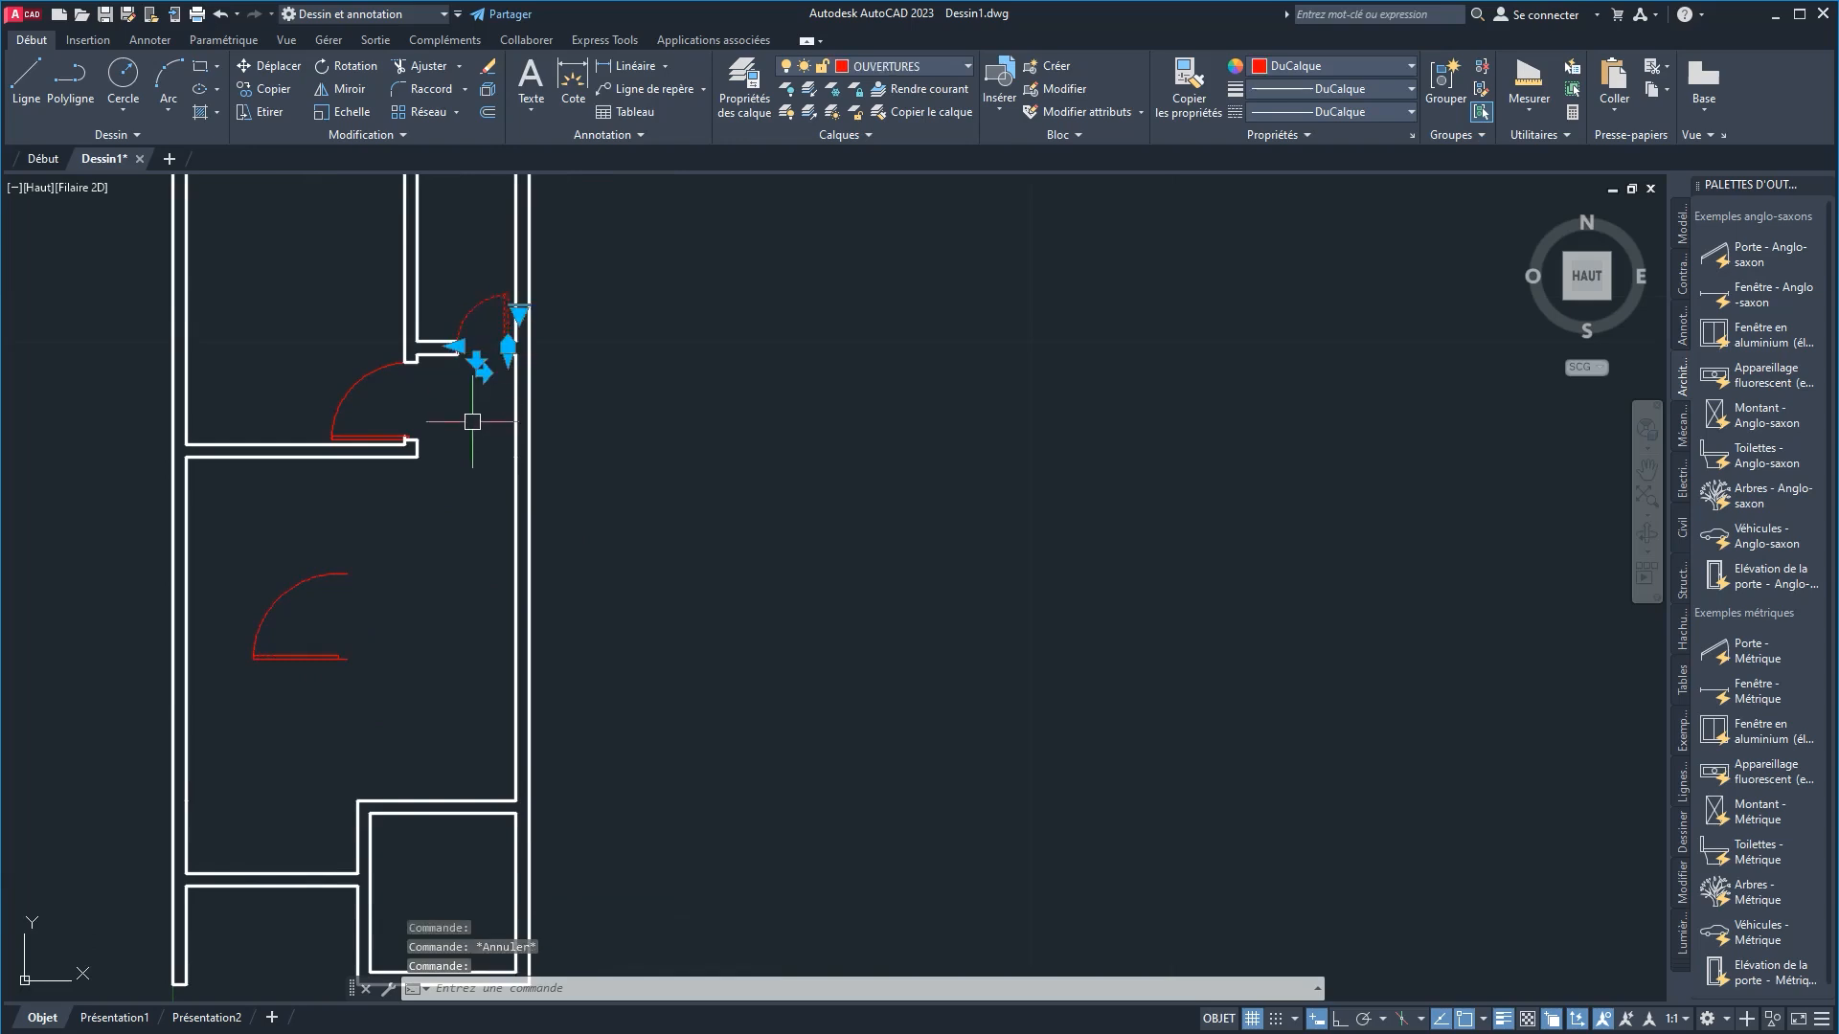
key(Escape)
Step: Start mirroring the smaller door in the partition below the upper-right room
middle_drag(444, 715, 460, 596)
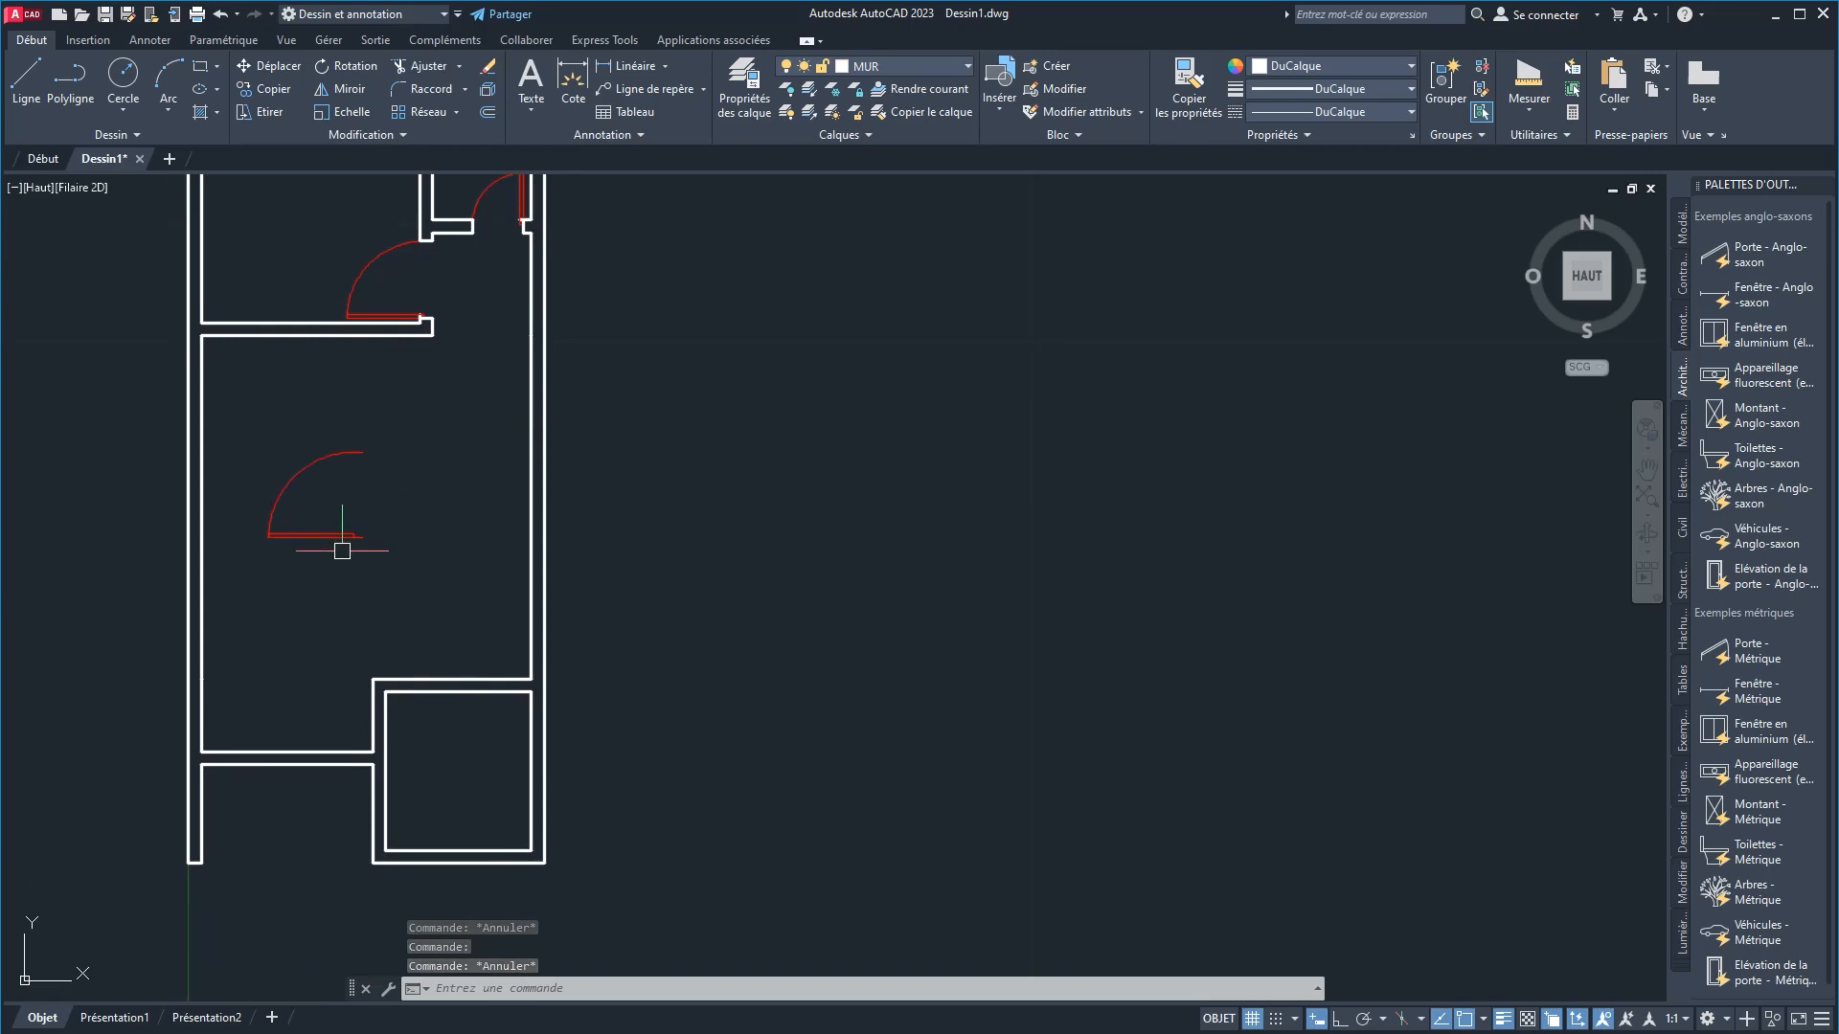
middle_drag(410, 506, 362, 624)
click(471, 313)
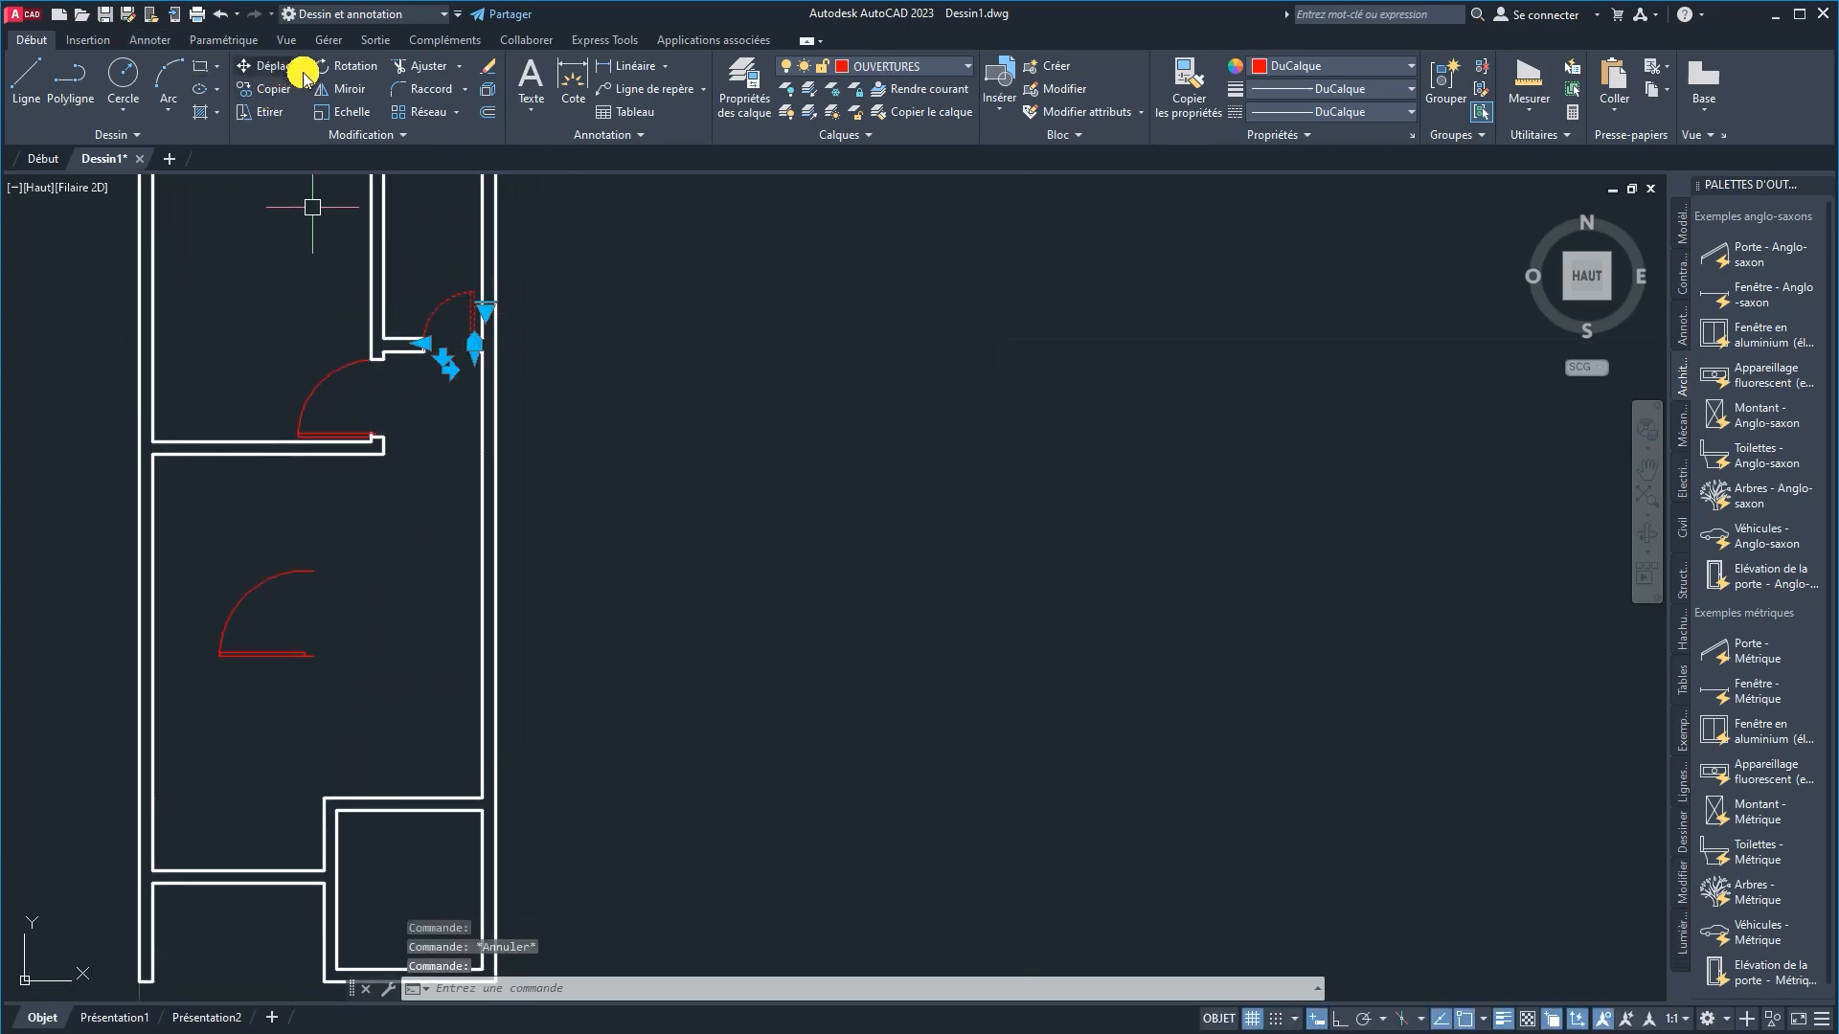
click(342, 97)
scroll(471, 302, up, 4)
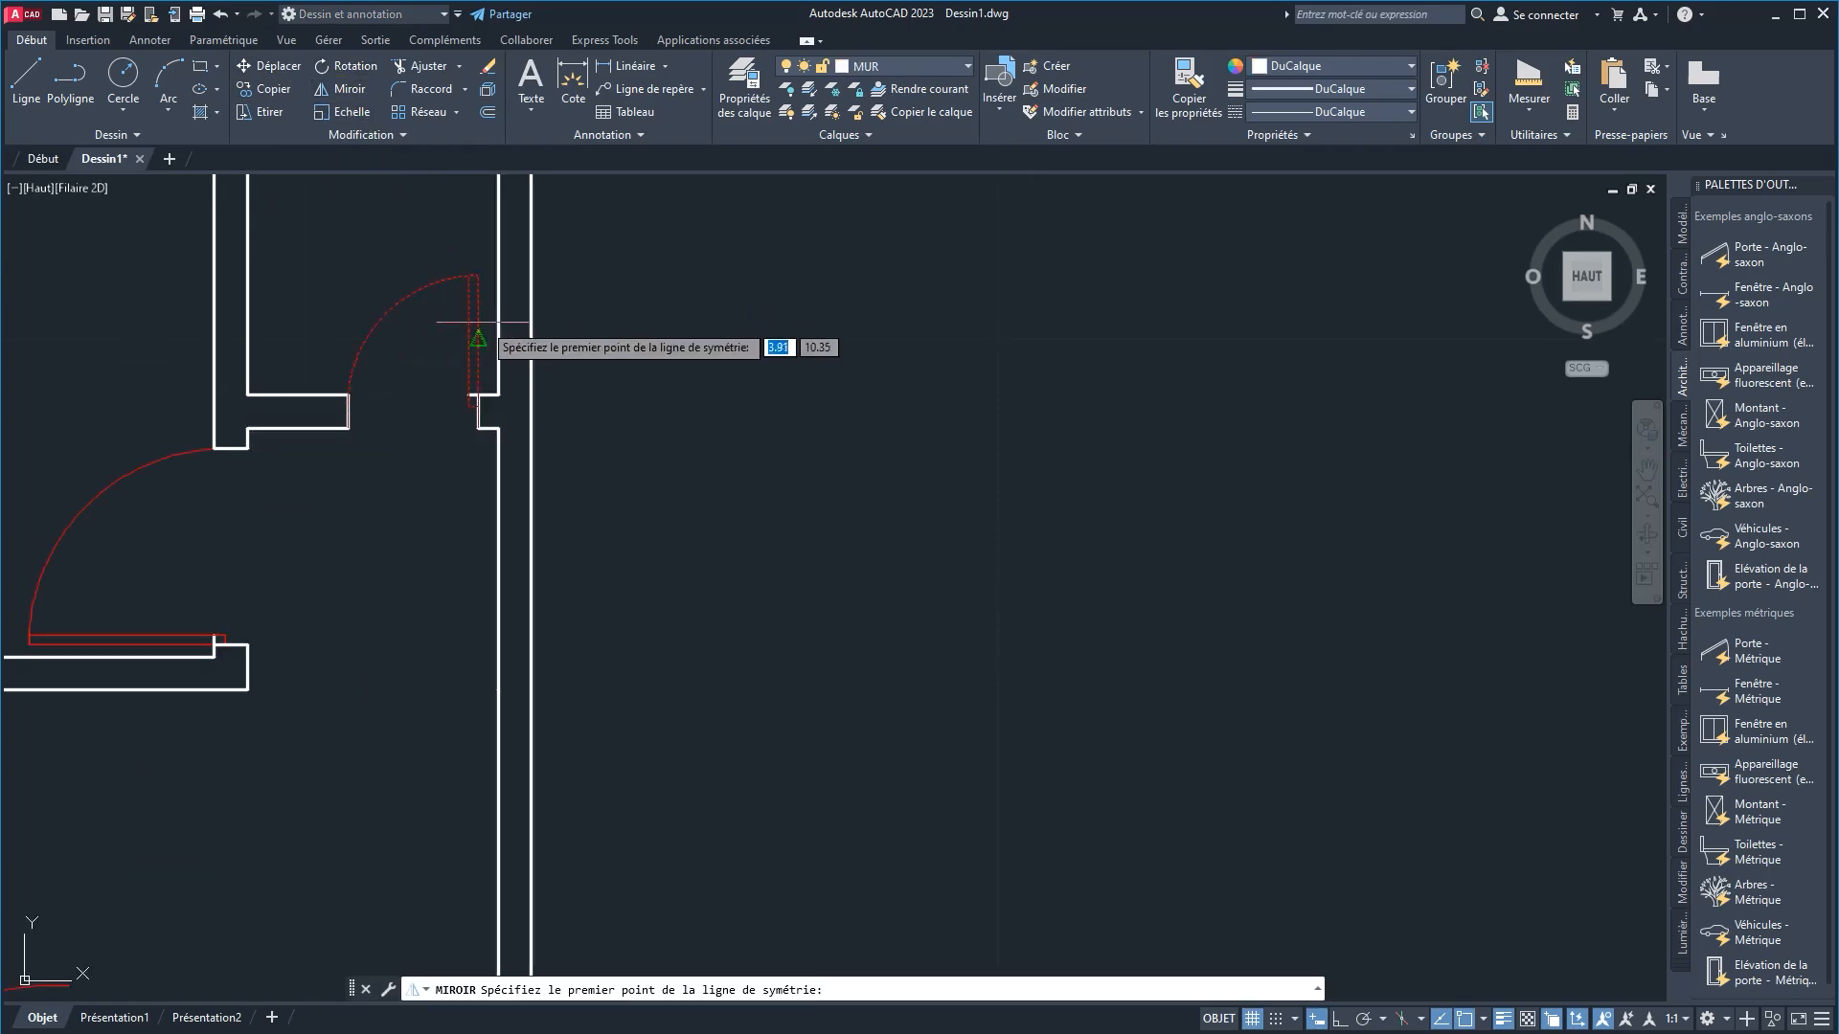
Step: Mirror the upper-right door about a horizontal axis through the middle of its wall, keeping the original
scroll(469, 410, up, 3)
click(458, 417)
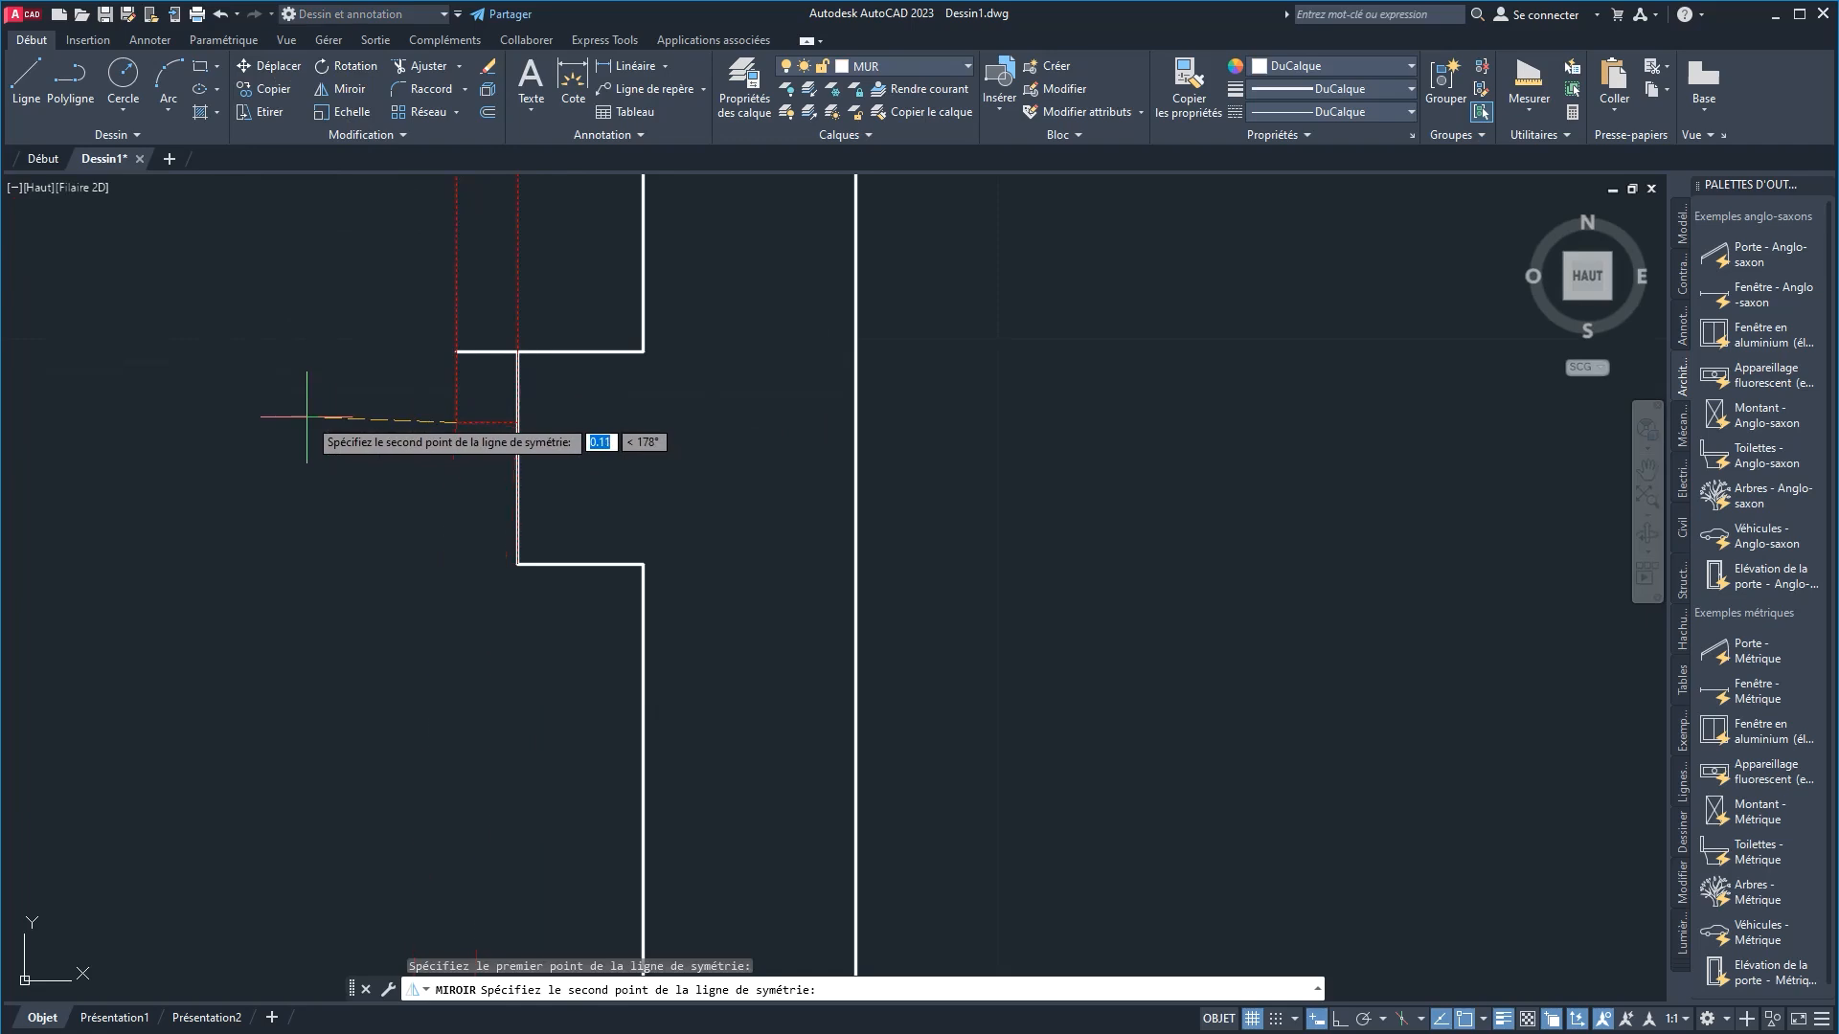
scroll(306, 417, down, 5)
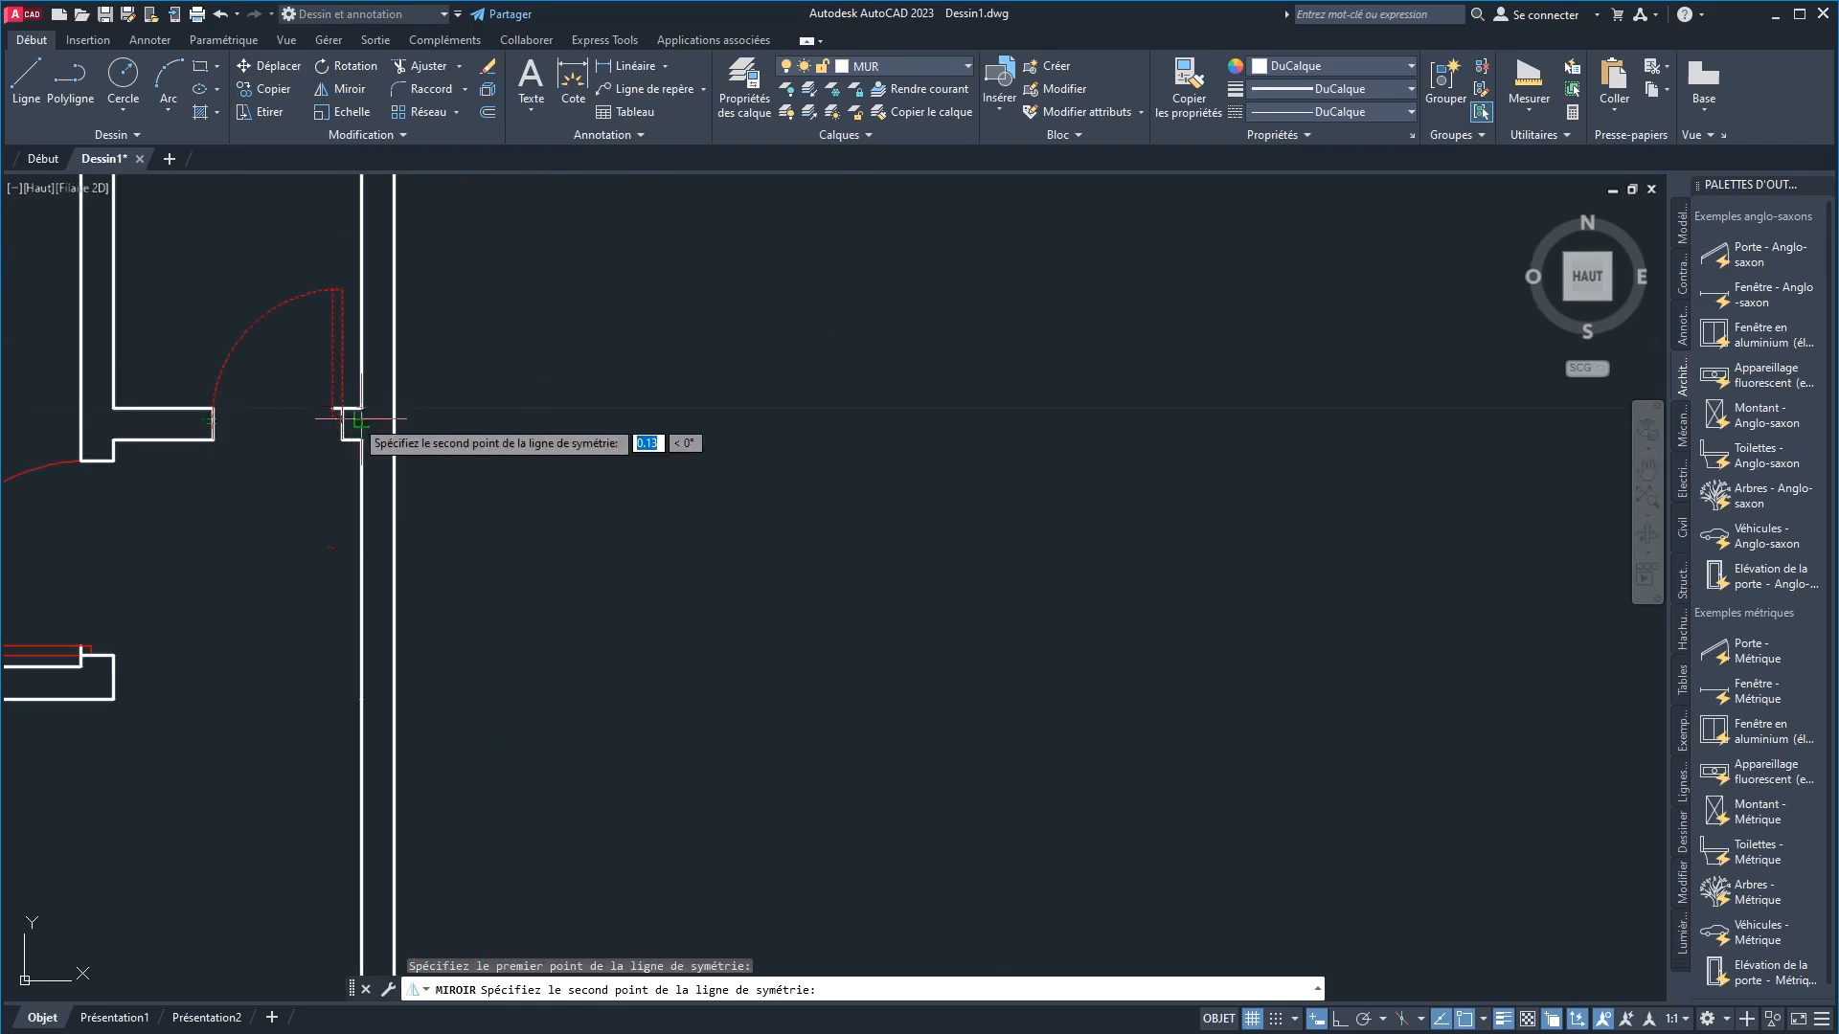
scroll(356, 418, up, 5)
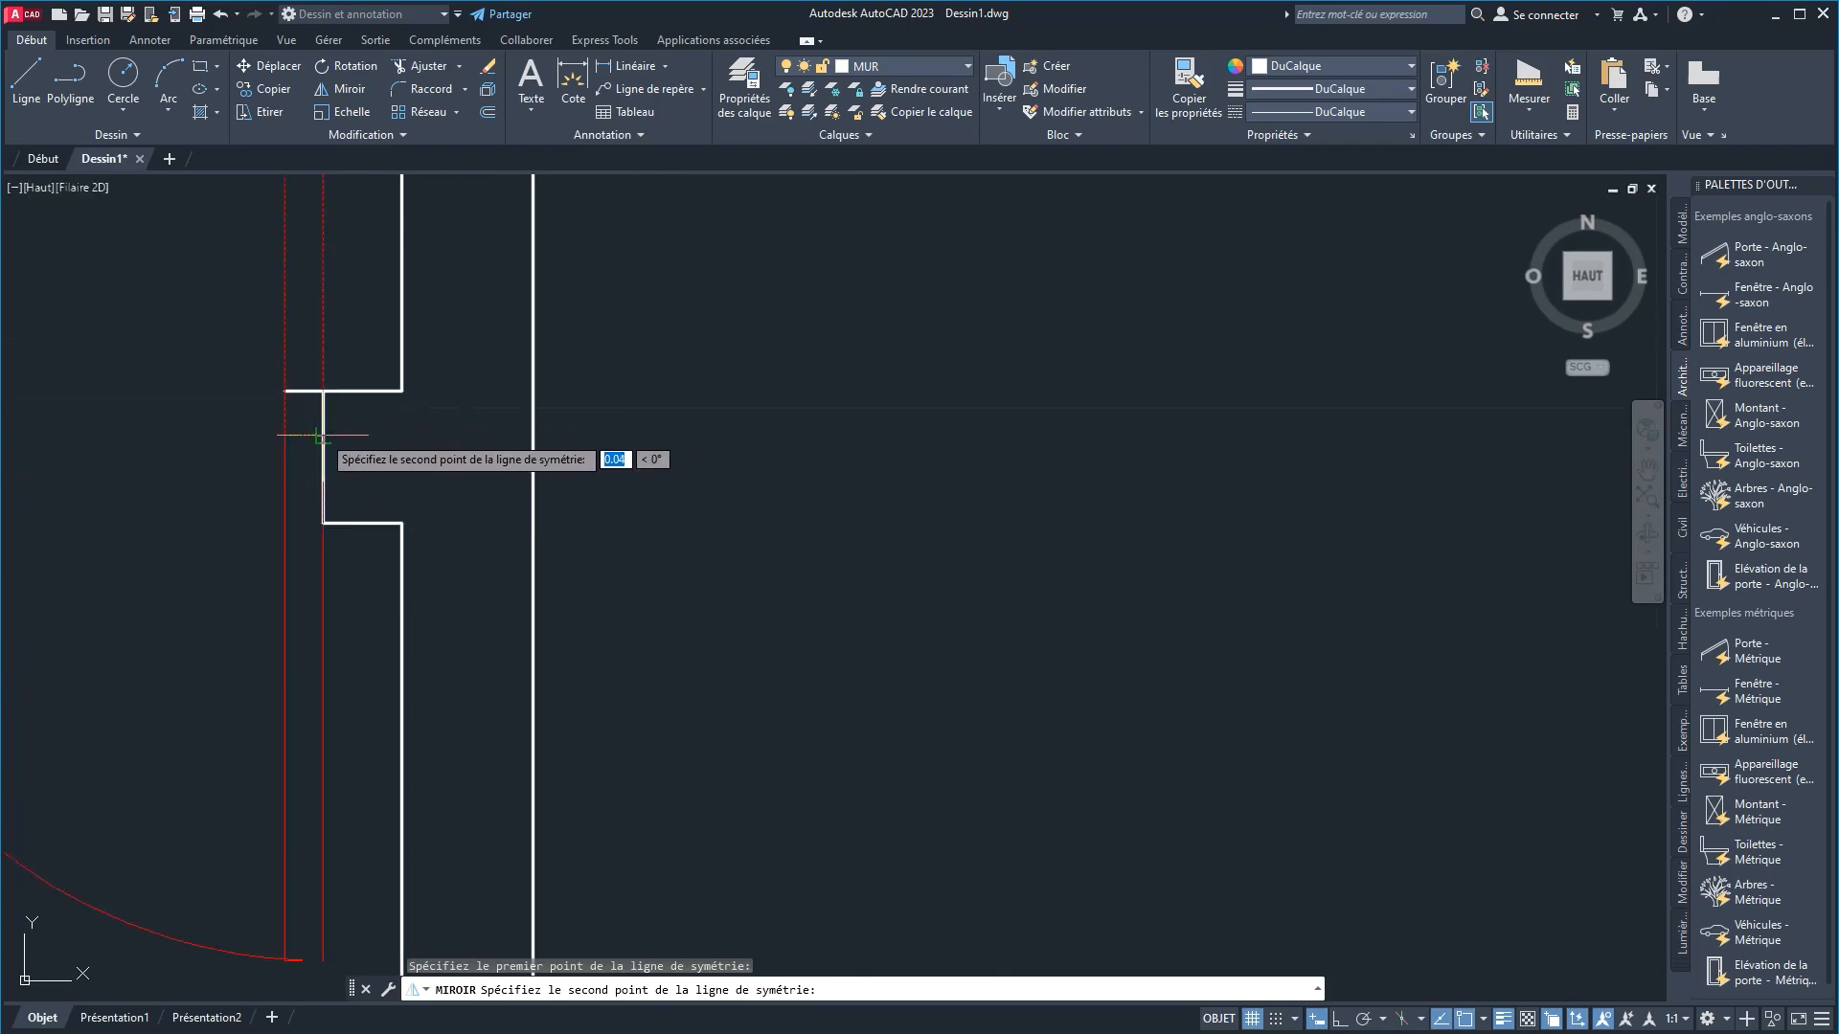
click(323, 440)
click(376, 505)
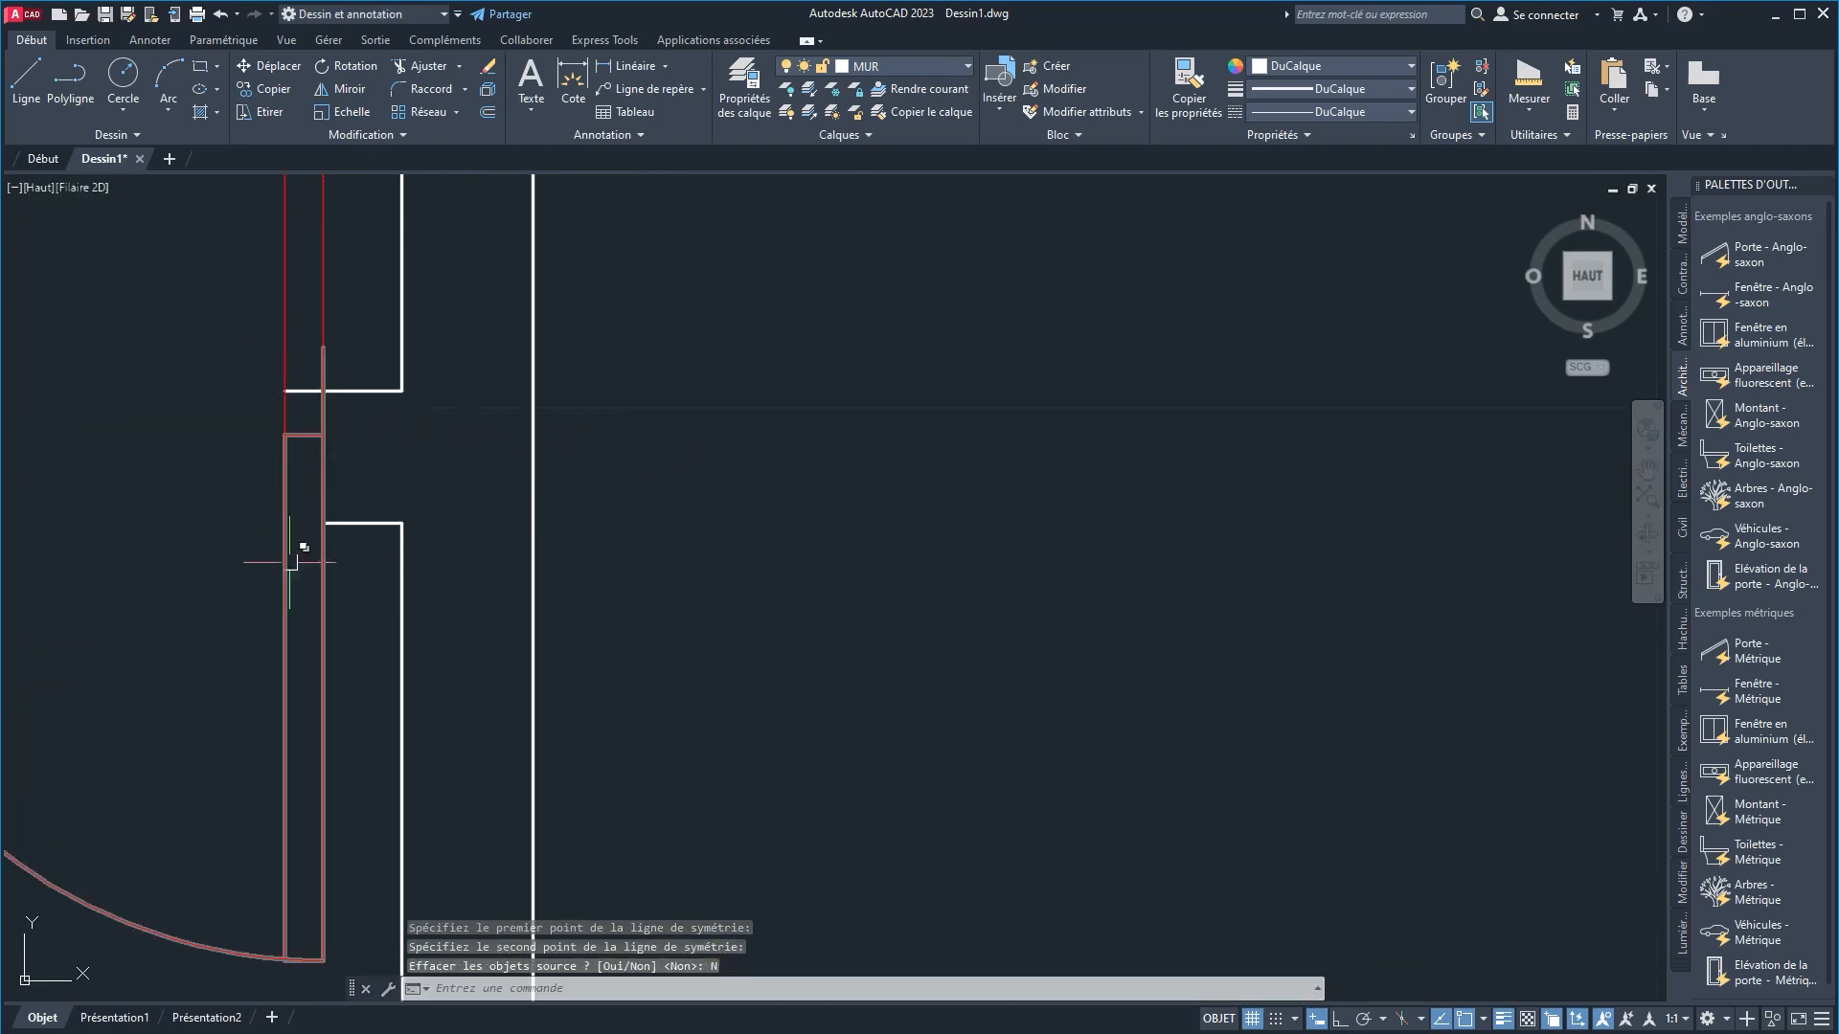
Step: Move the mirrored door down to the upper wall of the small bottom-right room, near its right corner
click(323, 623)
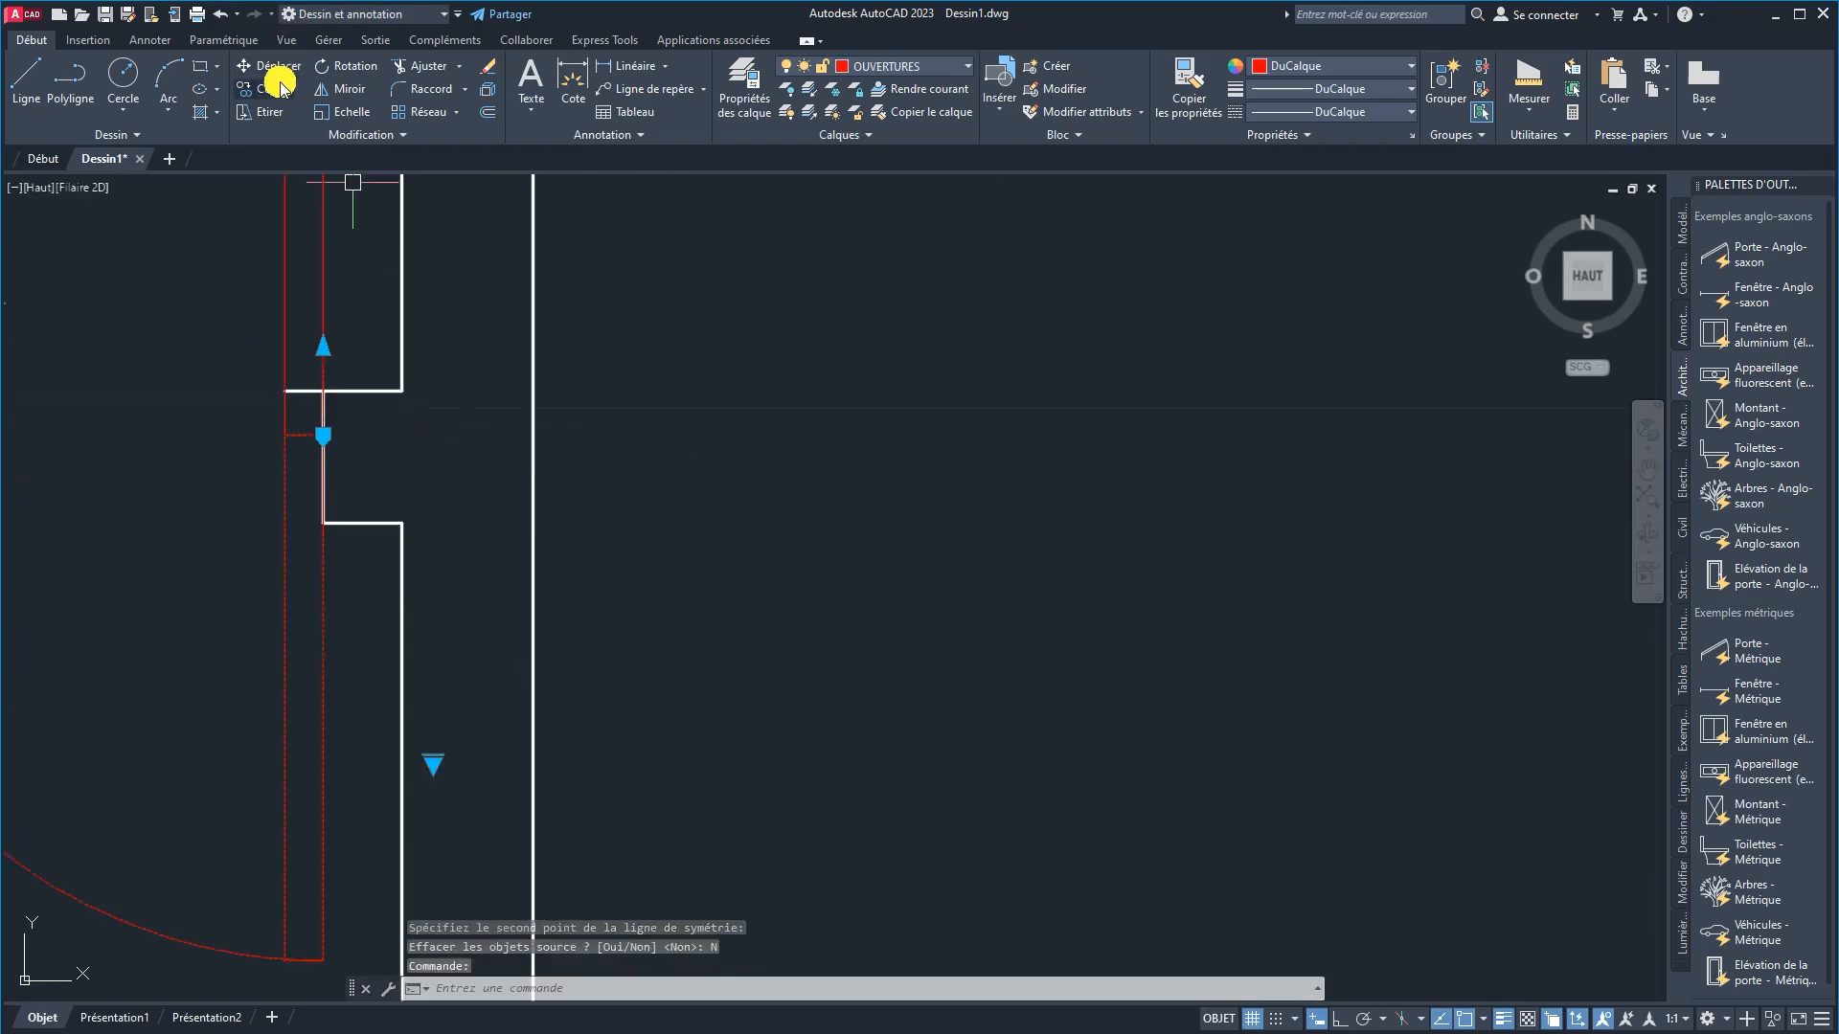
text(DE)
key(Return)
click(322, 391)
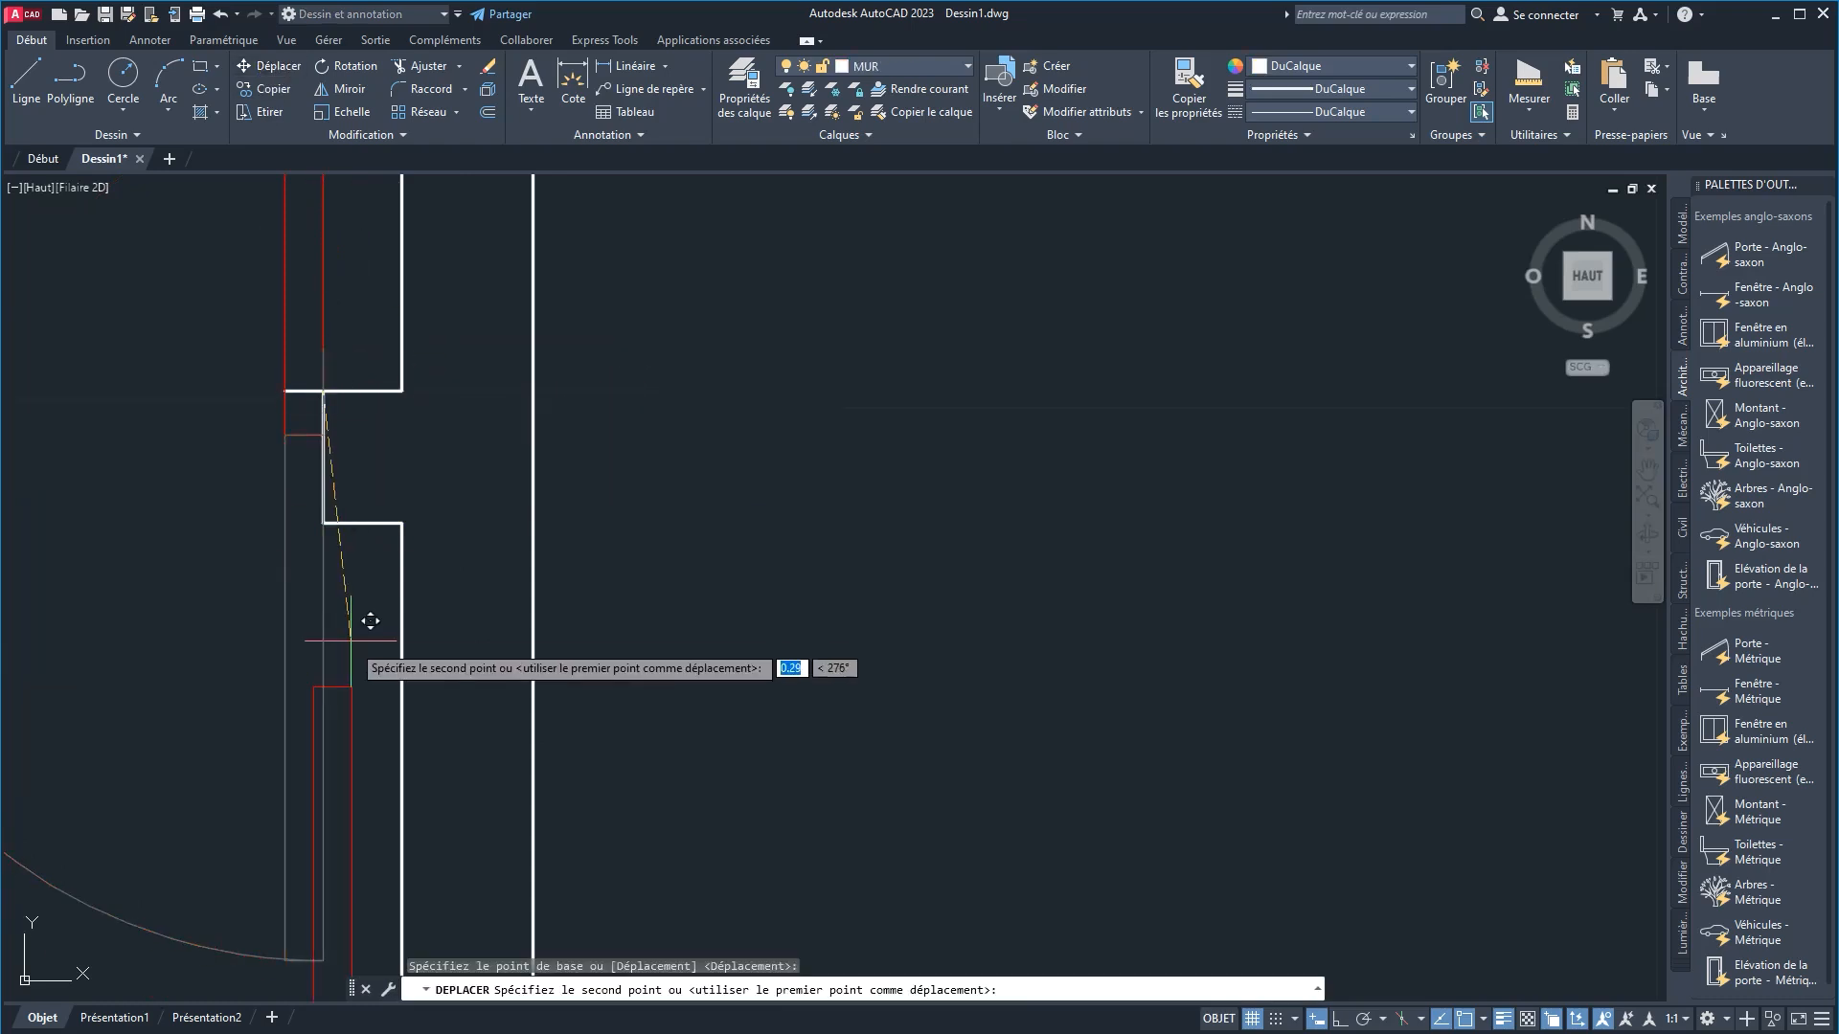
scroll(677, 184, down, 5)
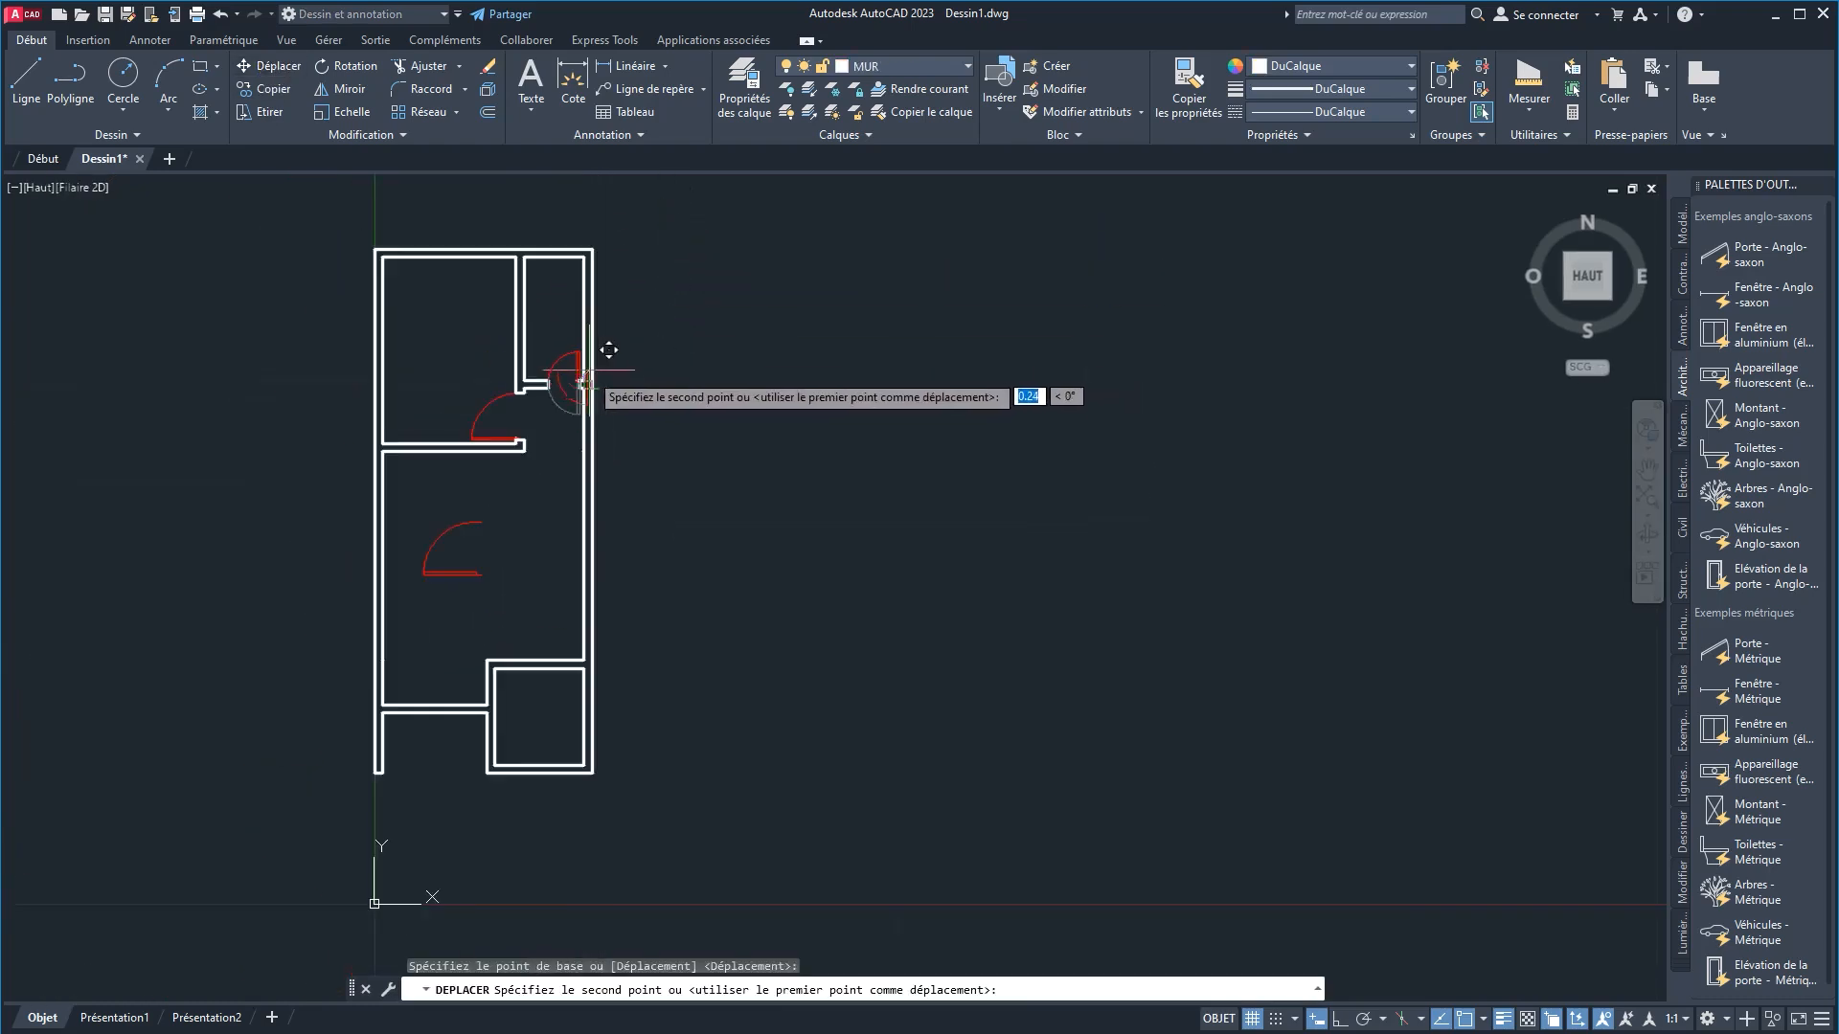
scroll(536, 507, up, 5)
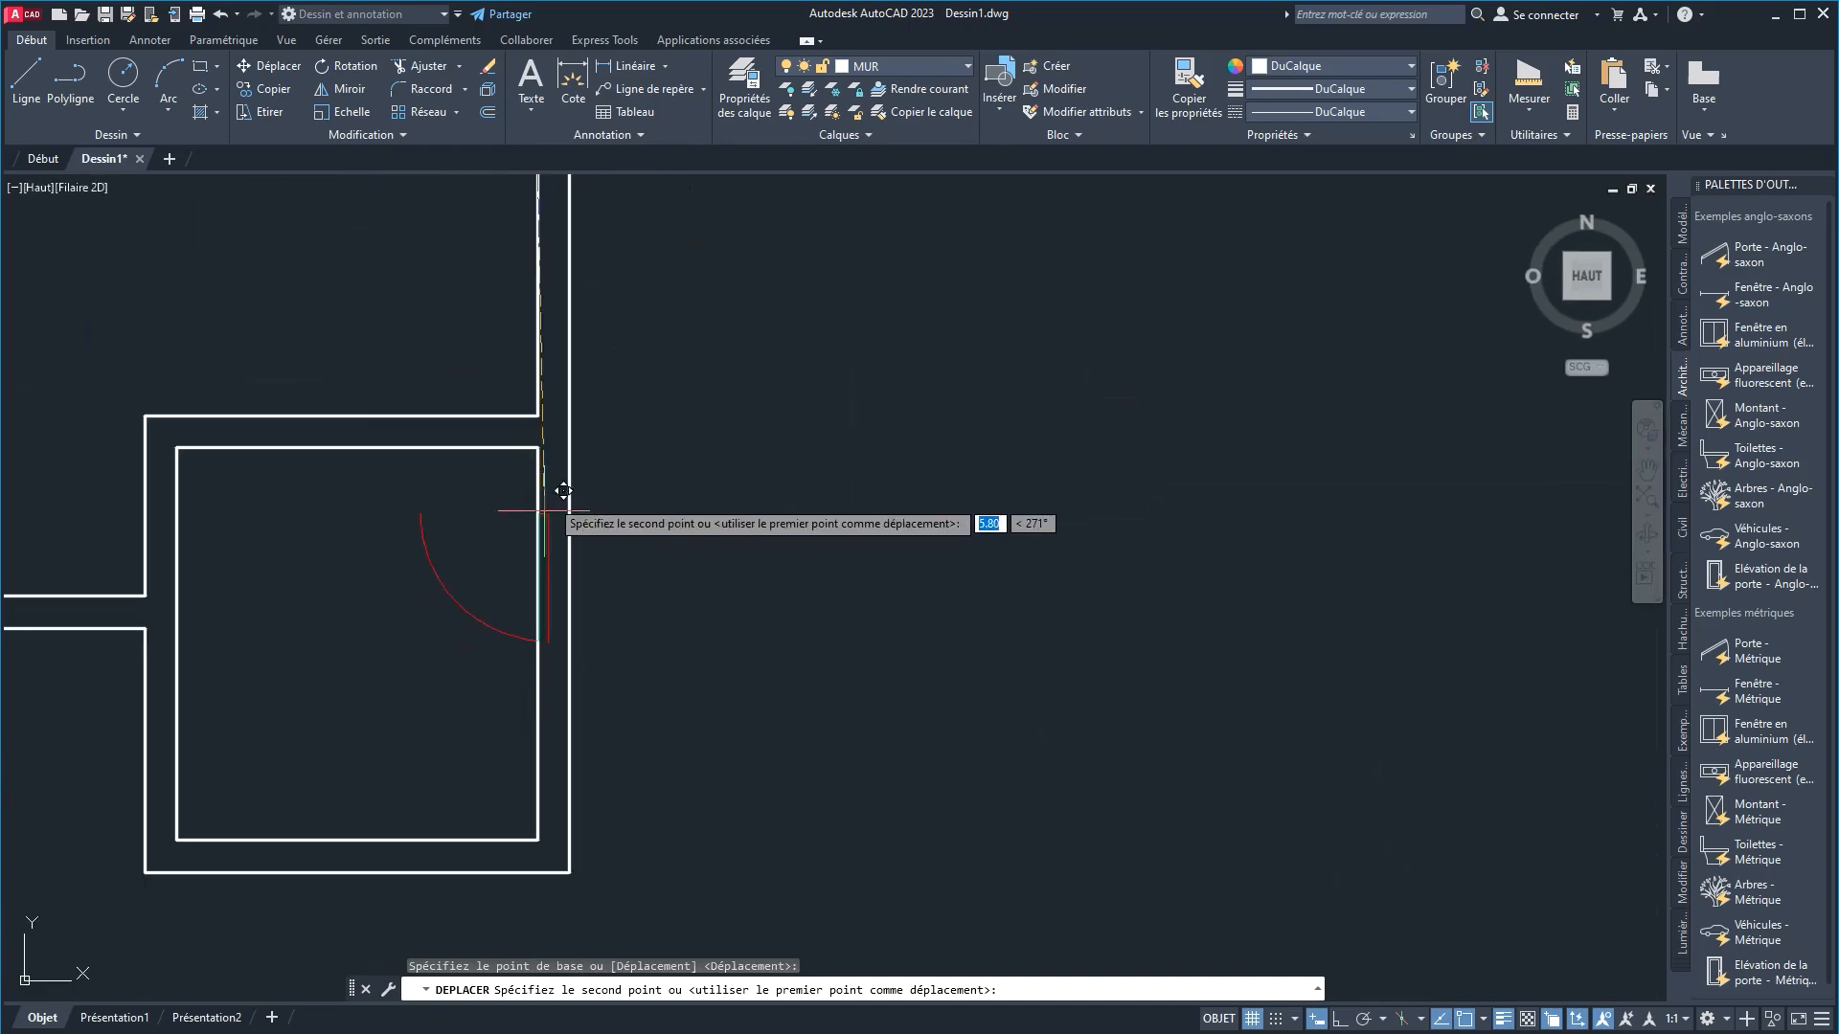
click(538, 417)
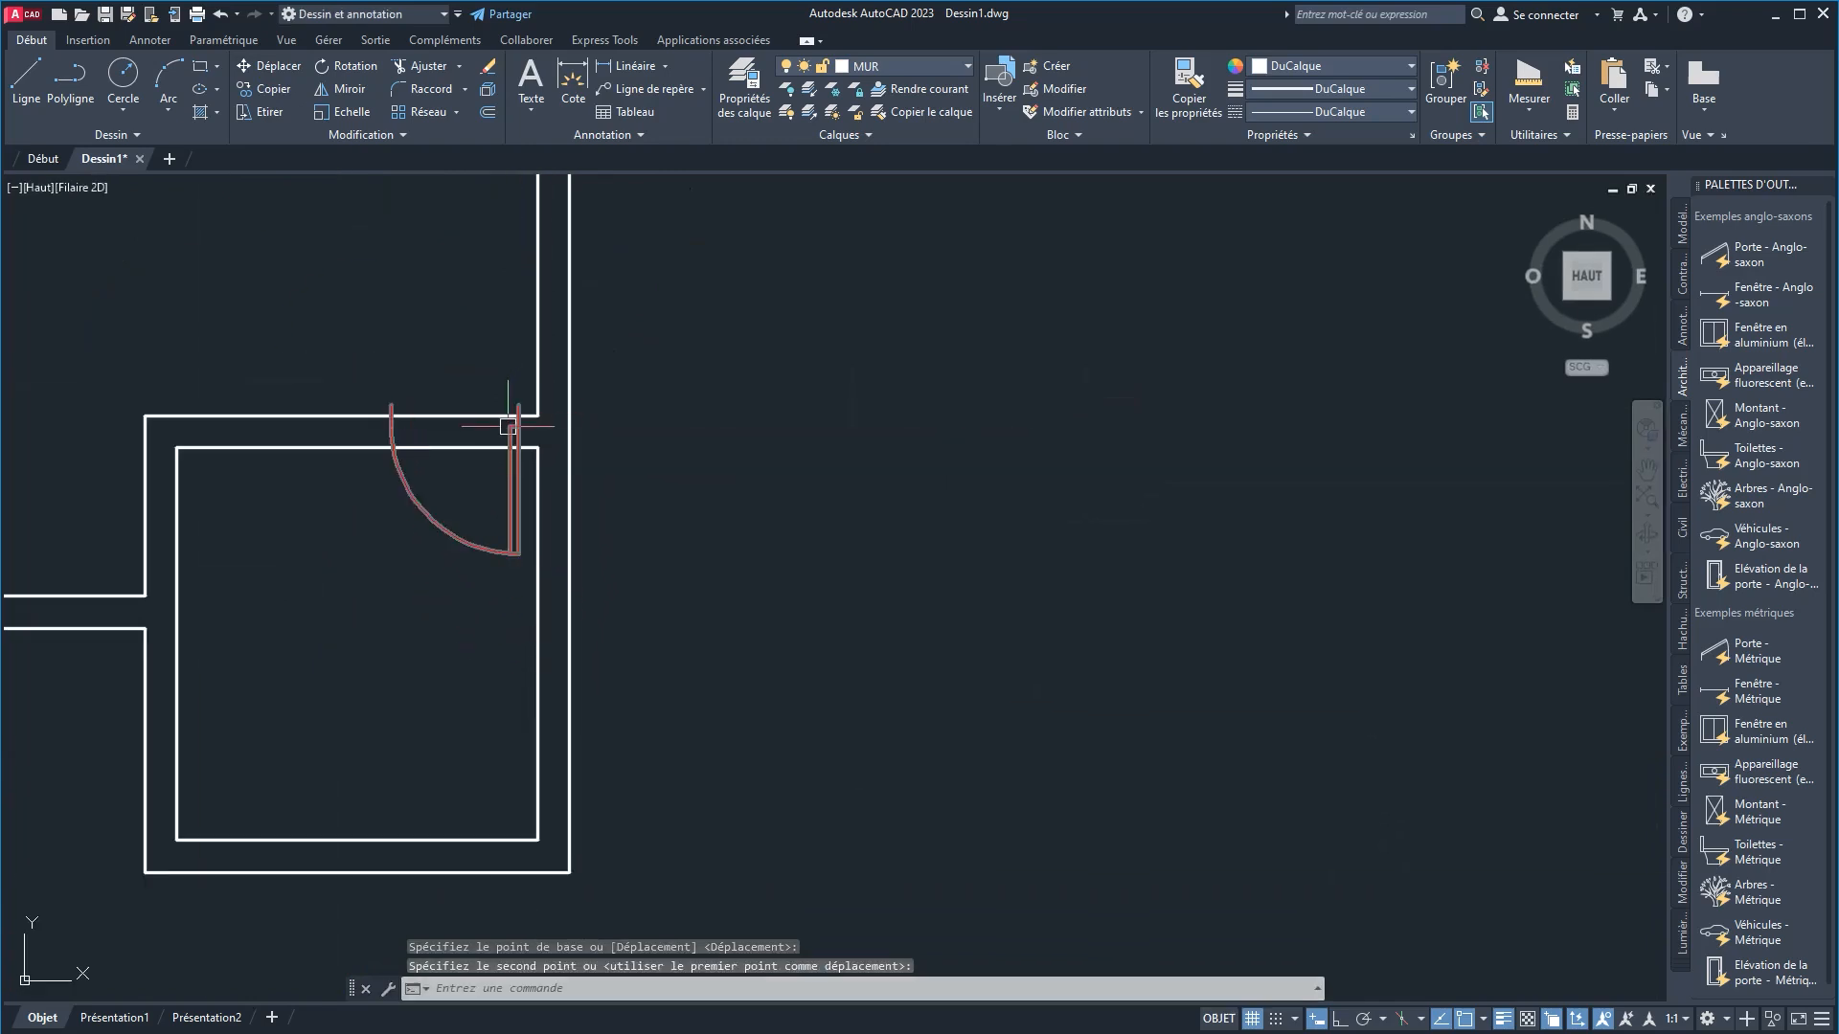
Step: Move the door again so its frame end aligns with the wall's upper line, just left of the corner
scroll(506, 427, up, 6)
click(535, 425)
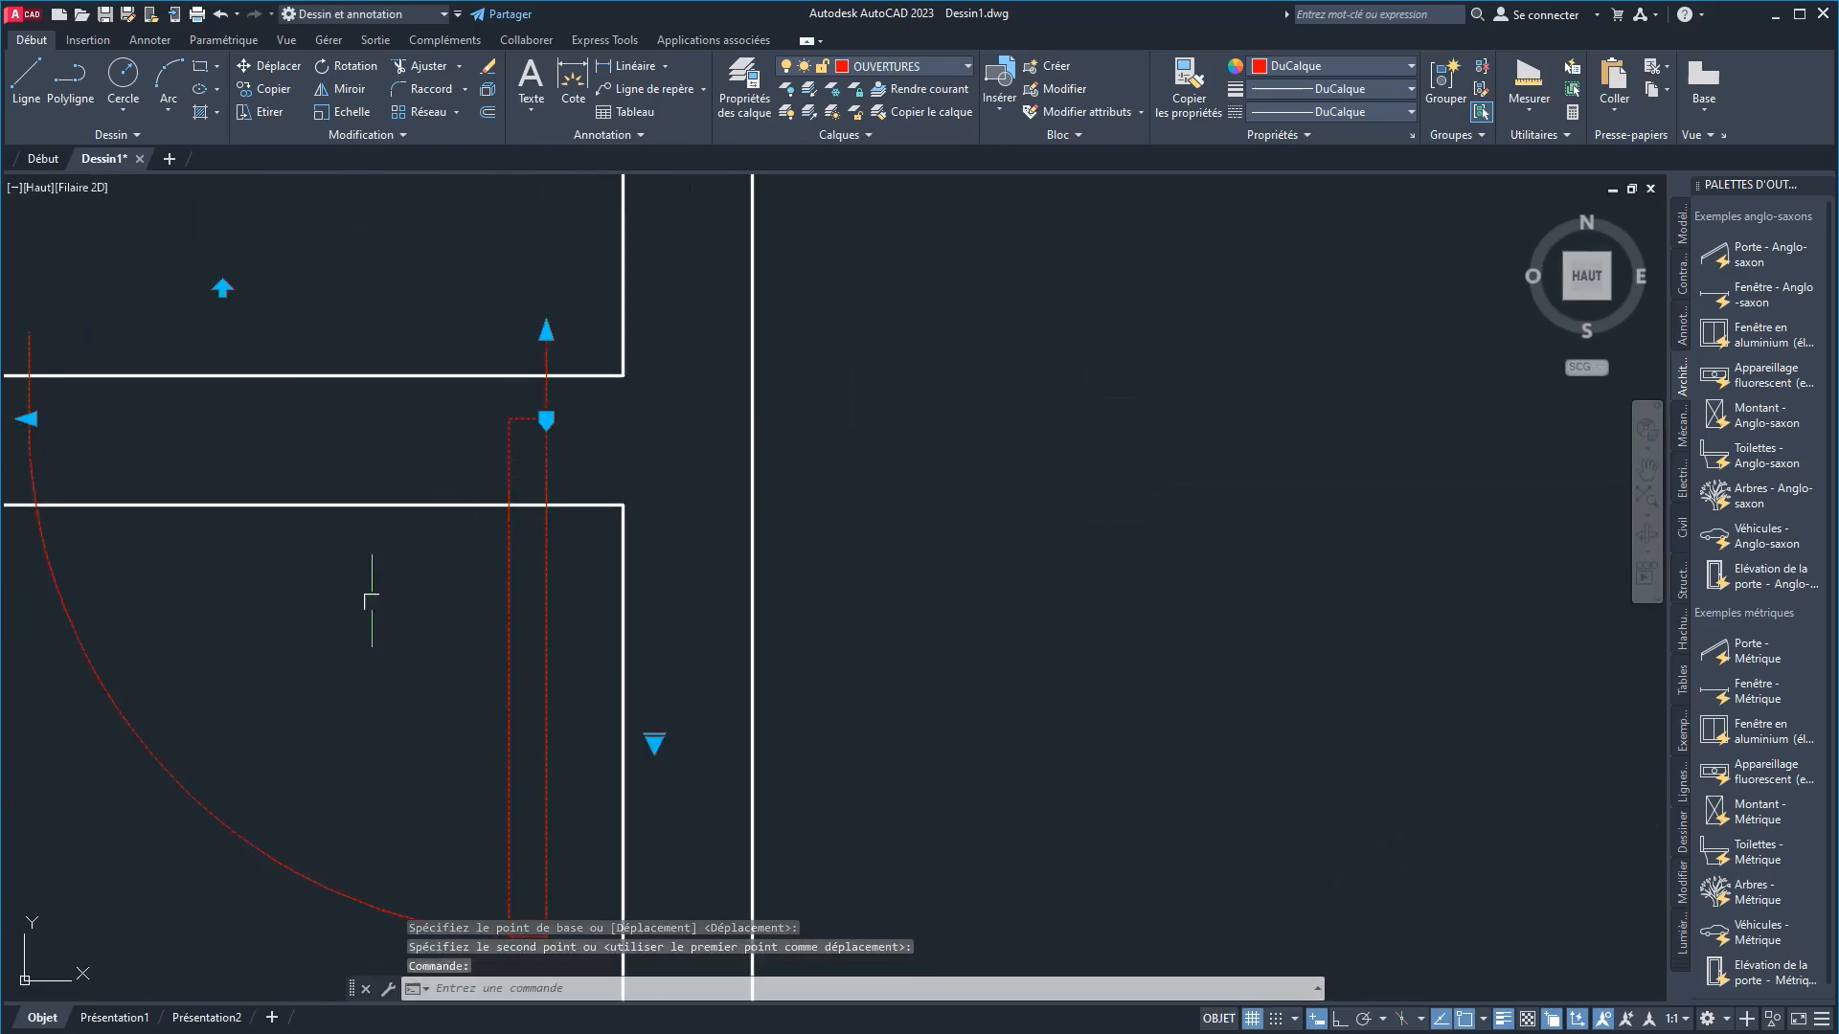
key(space)
click(546, 331)
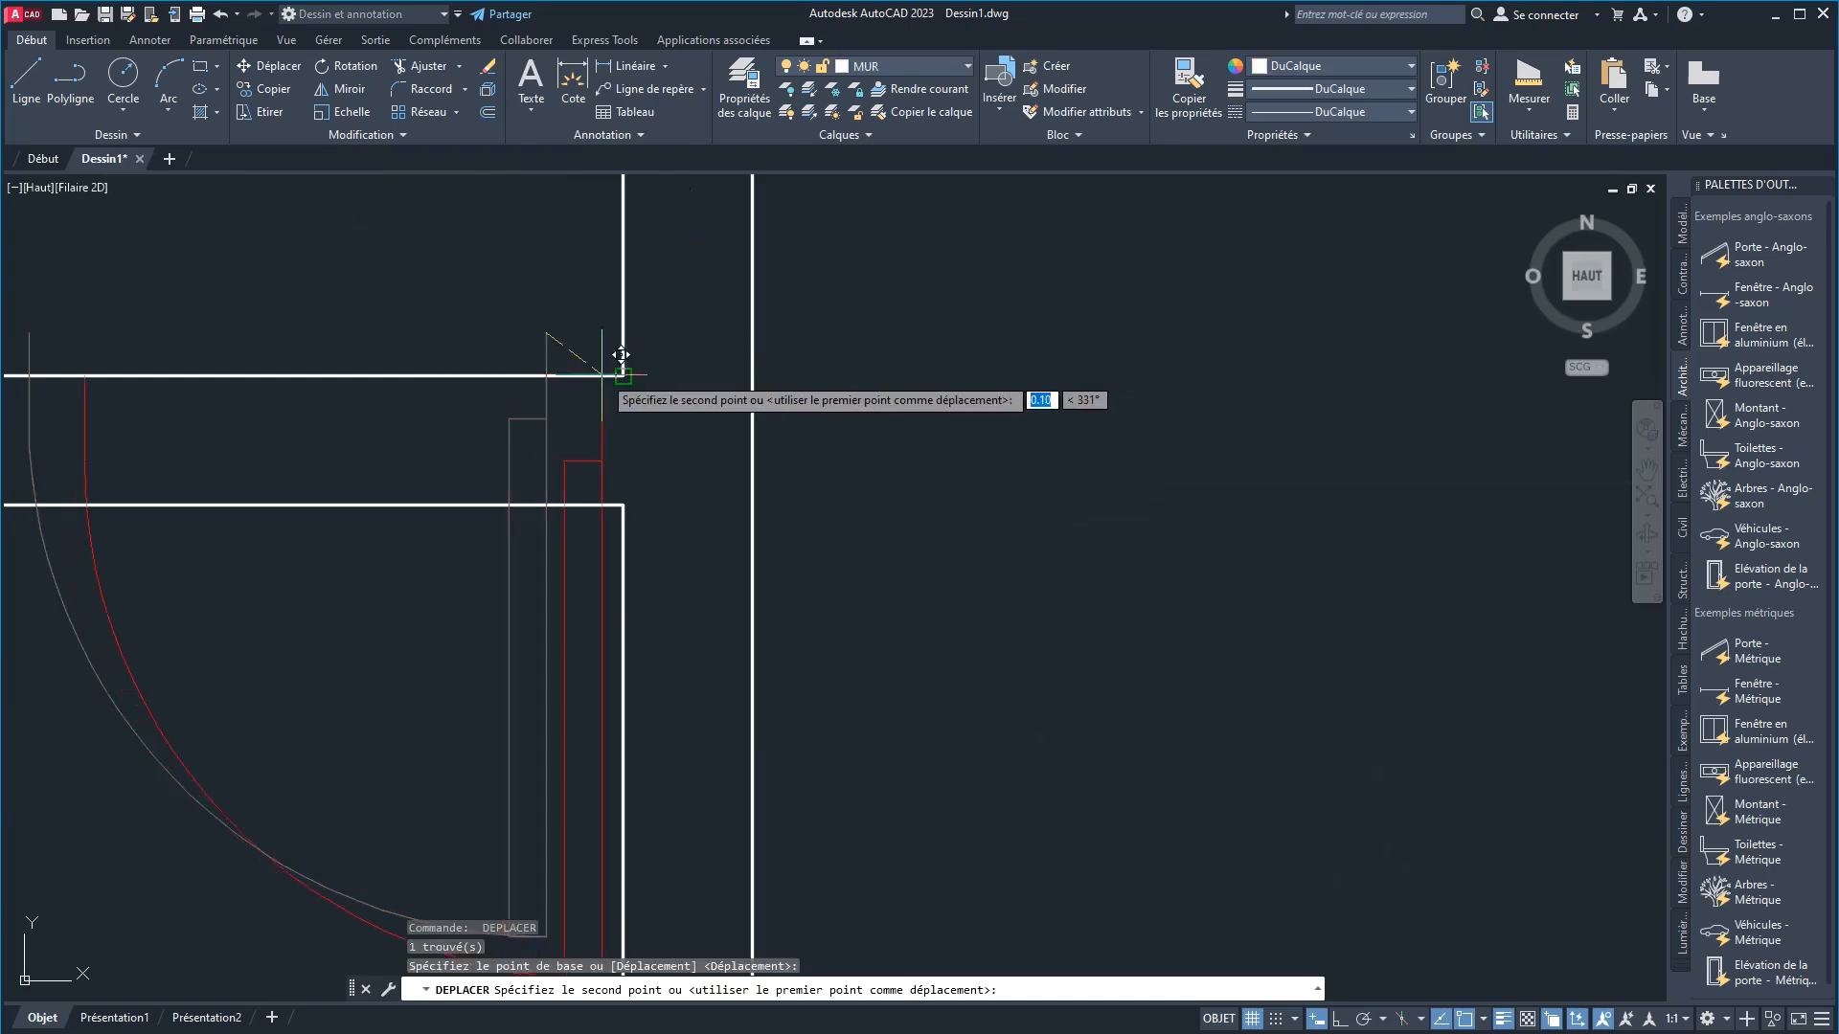
click(543, 379)
scroll(587, 479, down, 5)
middle_drag(578, 487, 608, 405)
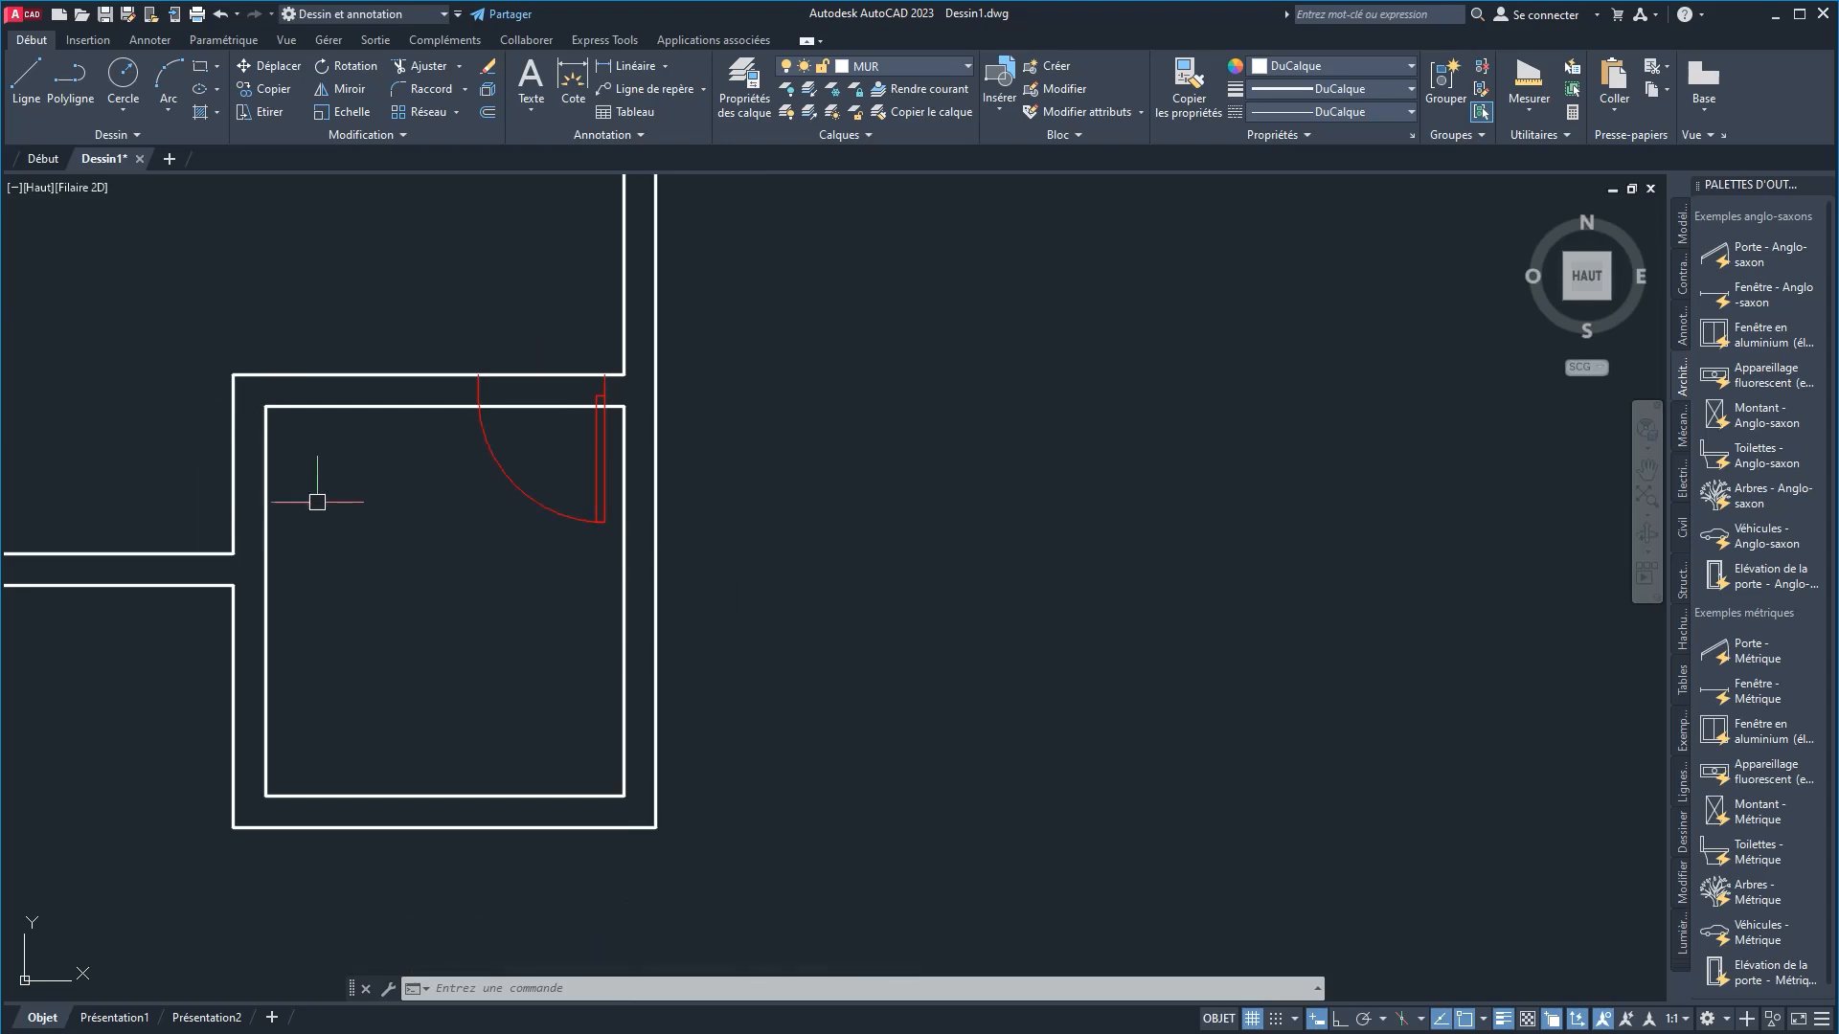
Step: Draw the right jamb line across the small room's upper wall at the door's hinge side
scroll(346, 505, down, 5)
middle_drag(379, 501, 356, 600)
scroll(354, 626, up, 6)
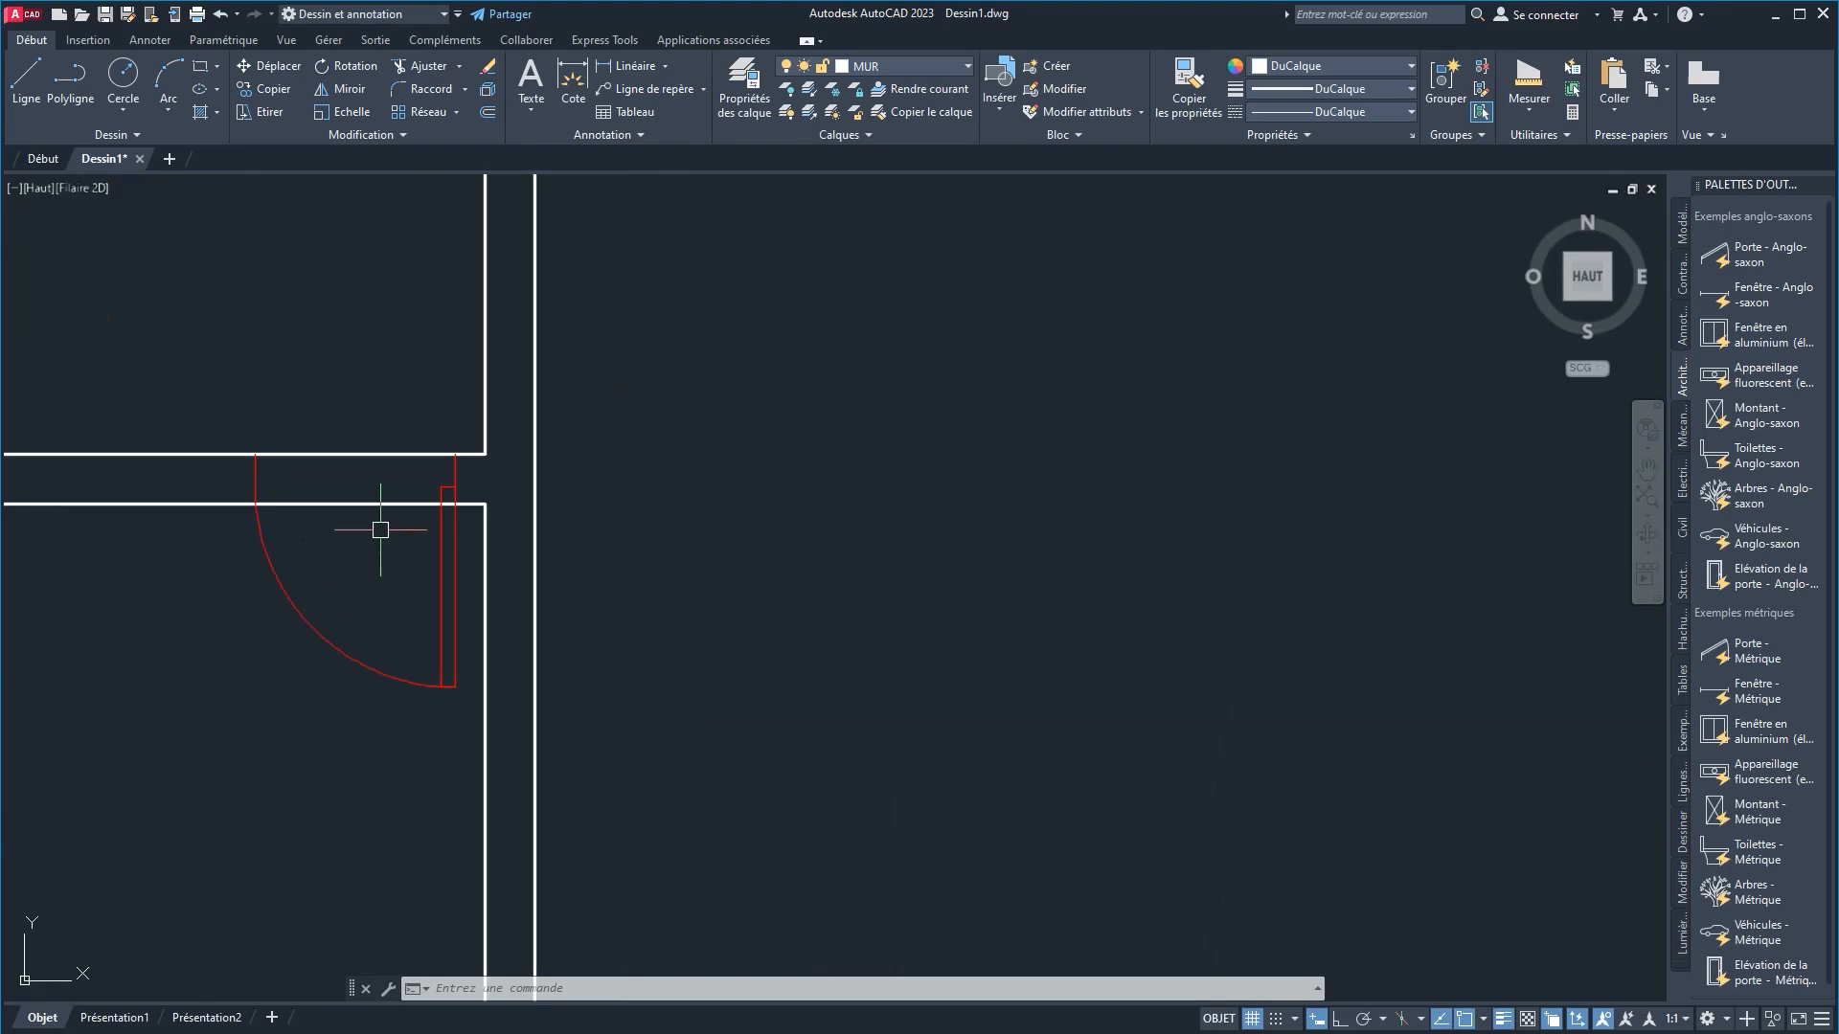
scroll(380, 529, up, 2)
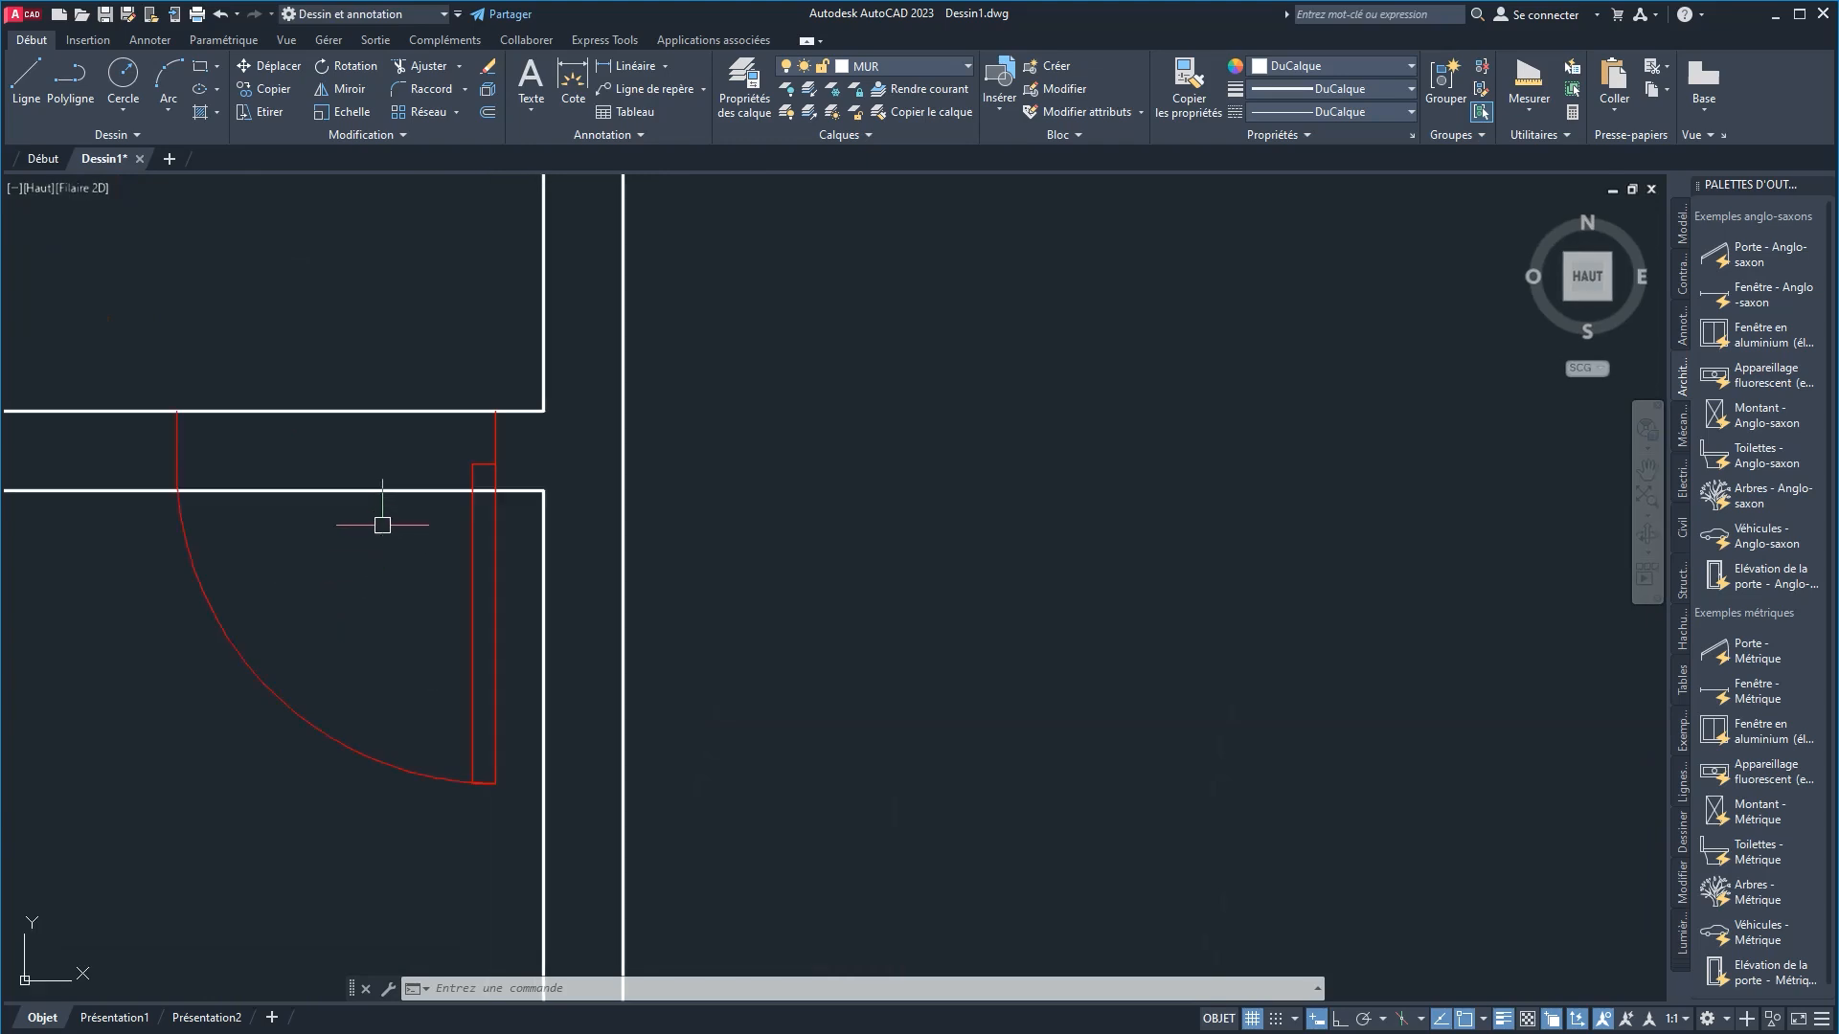
click(31, 65)
scroll(469, 465, up, 4)
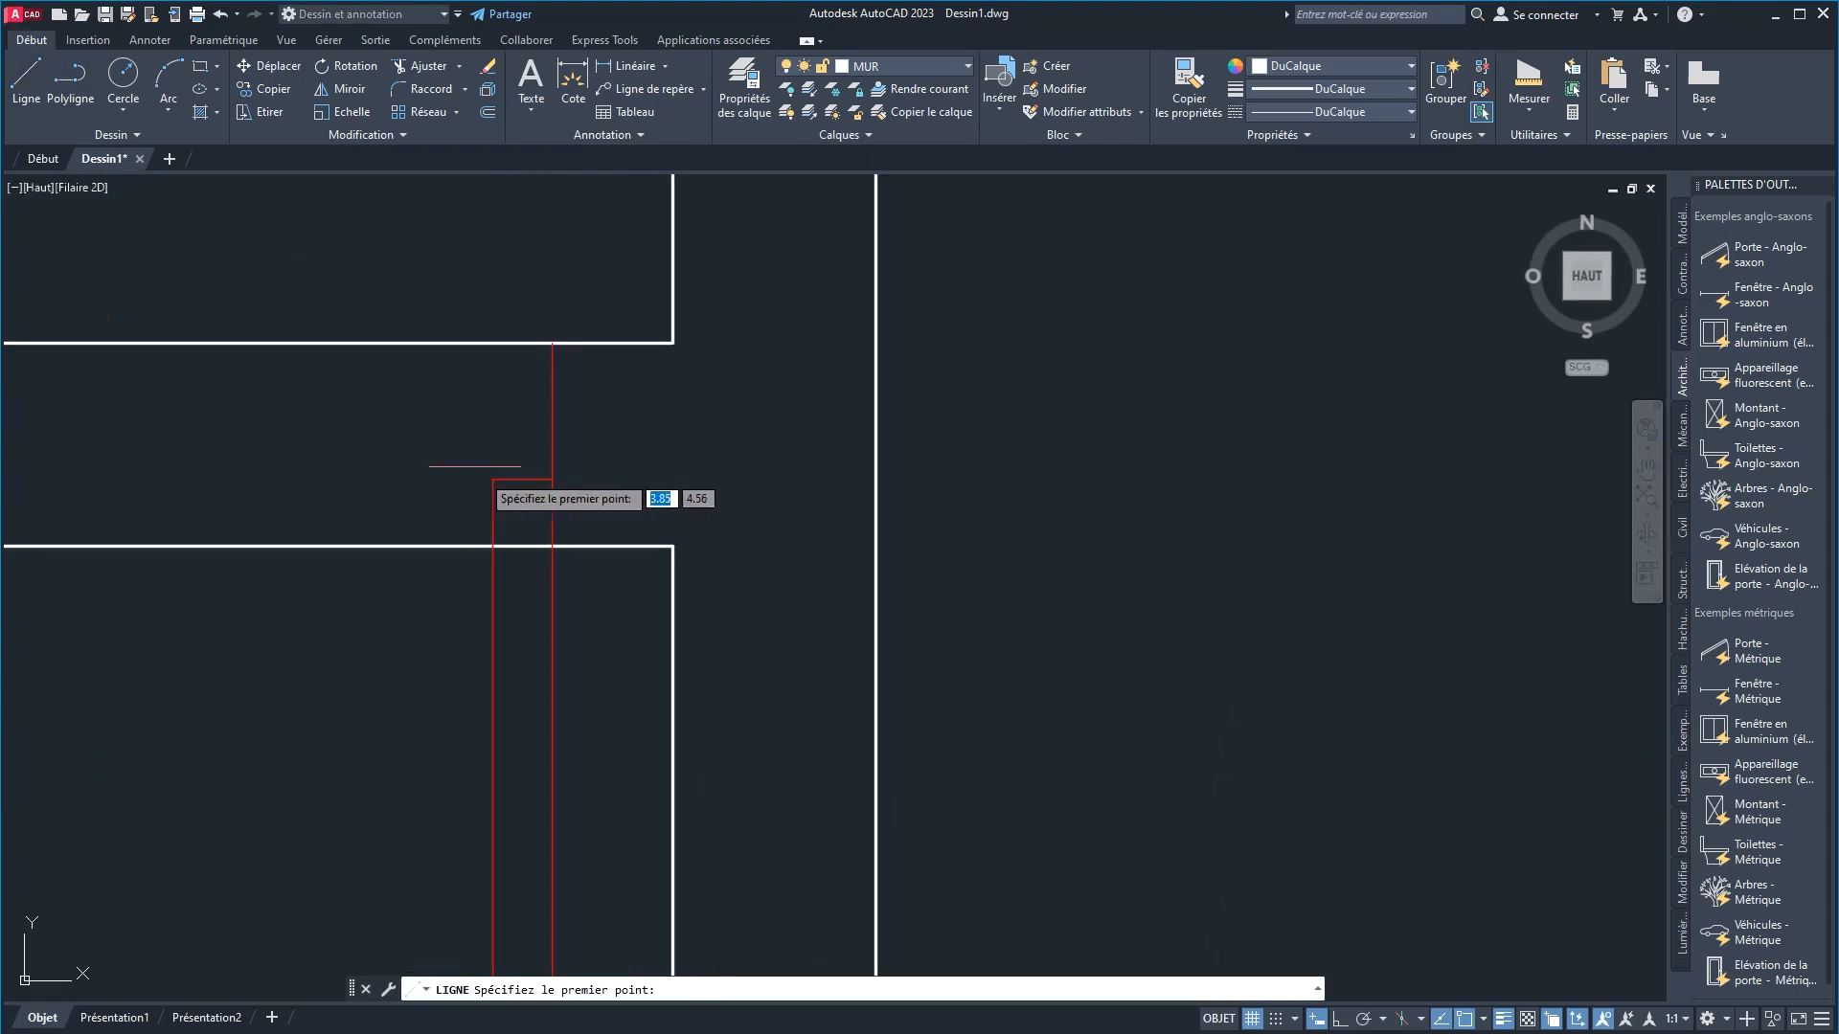
click(552, 546)
click(552, 343)
right_click(536, 253)
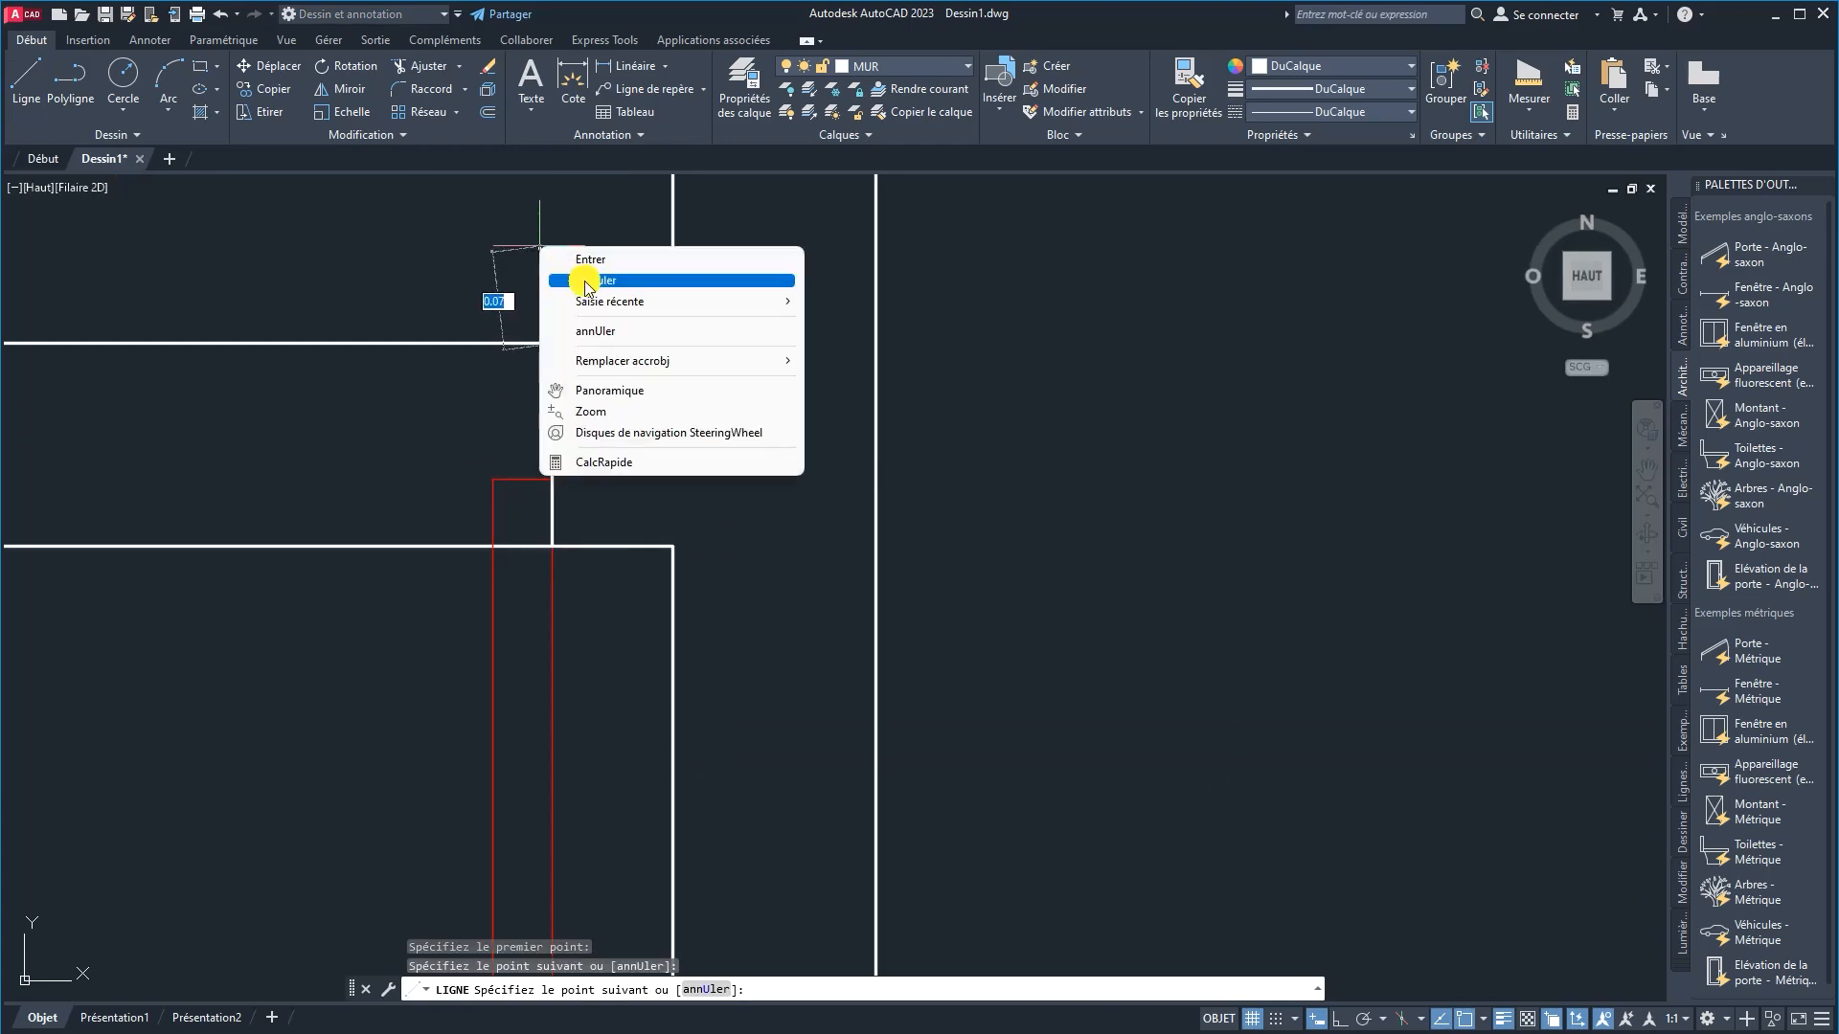
click(555, 254)
Step: Draw the left jamb line across the same wall where the door's swing arc ends
right_click(282, 429)
click(316, 435)
scroll(234, 454, down, 4)
middle_drag(114, 534, 488, 583)
scroll(451, 585, up, 2)
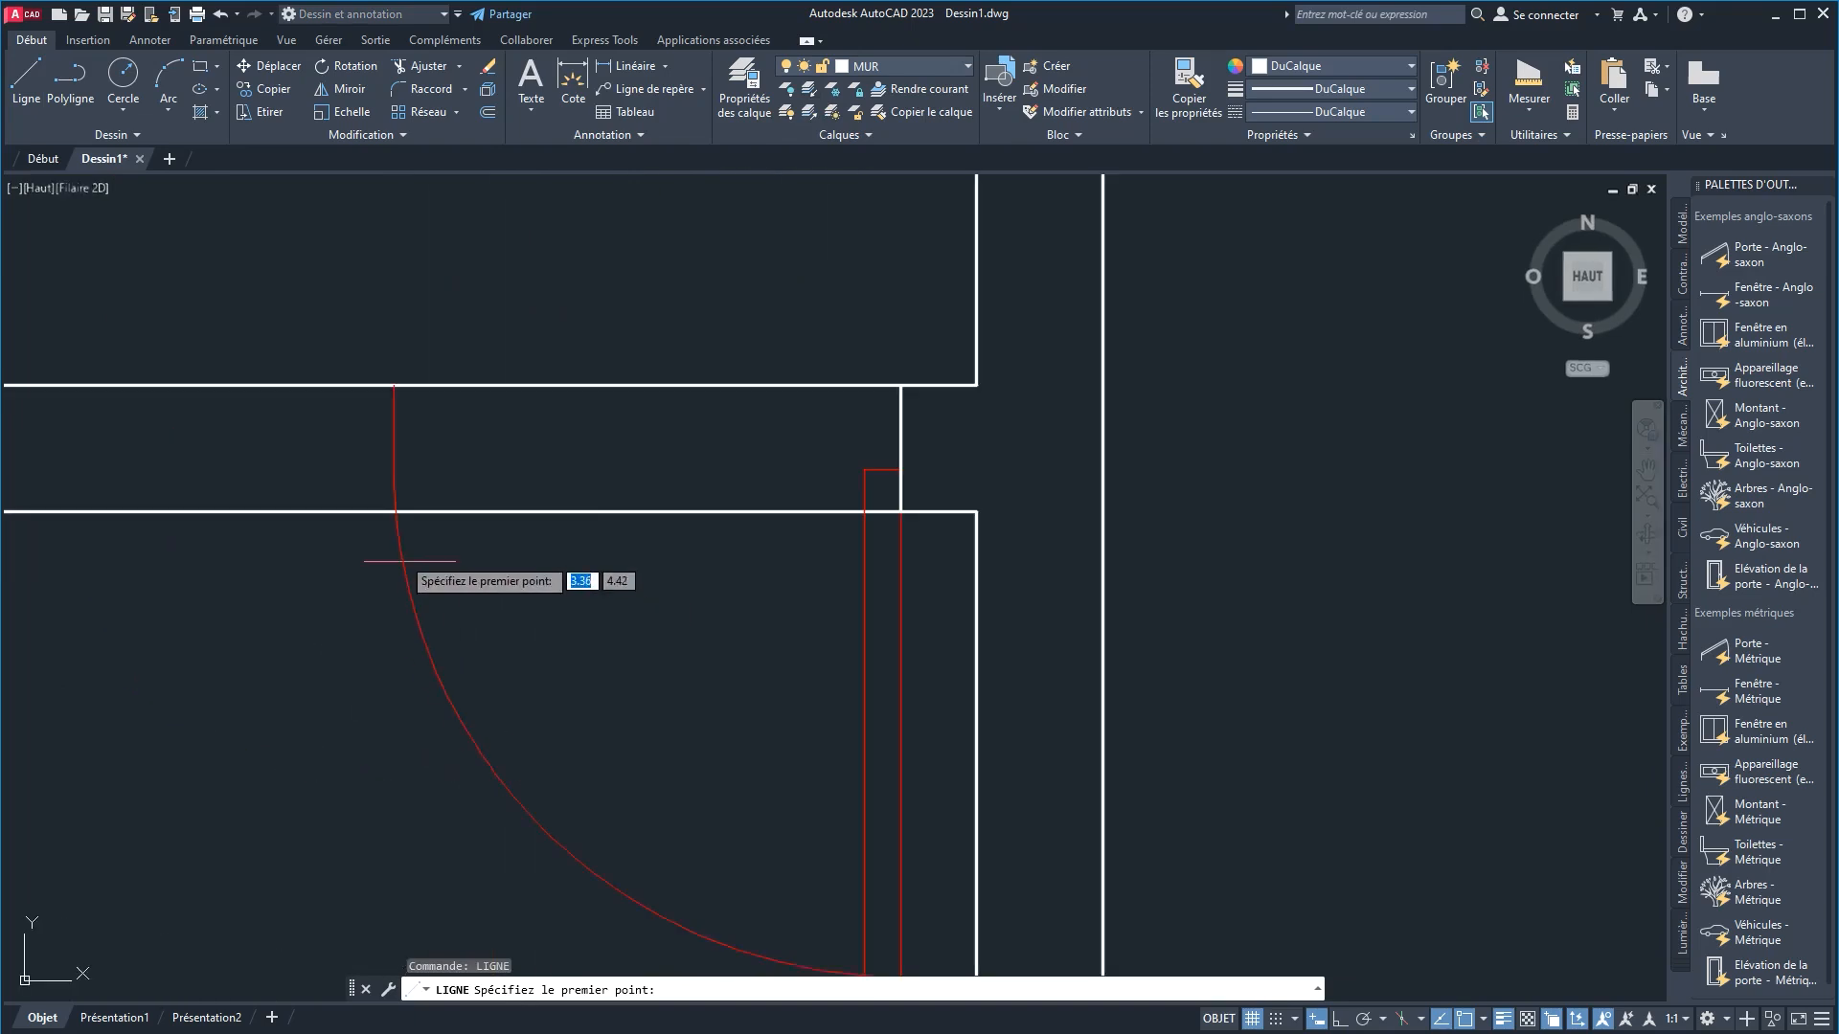
click(394, 385)
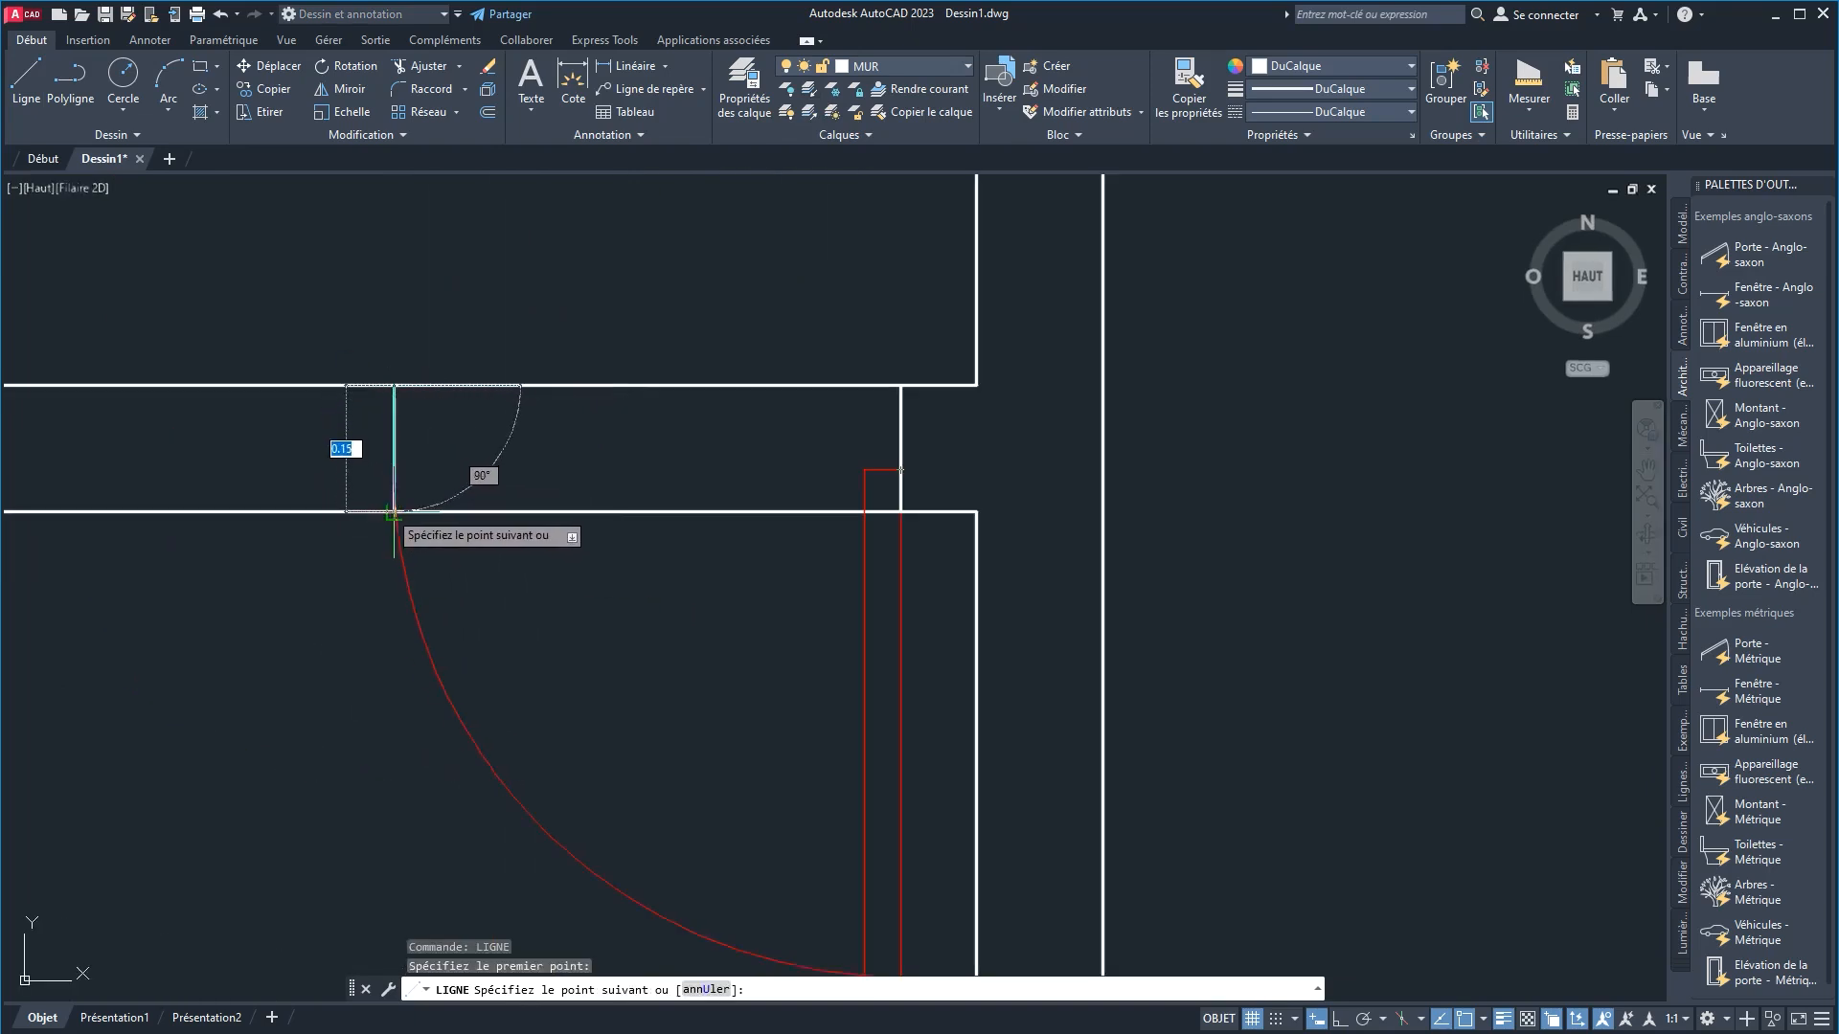
click(394, 511)
right_click(505, 562)
click(556, 573)
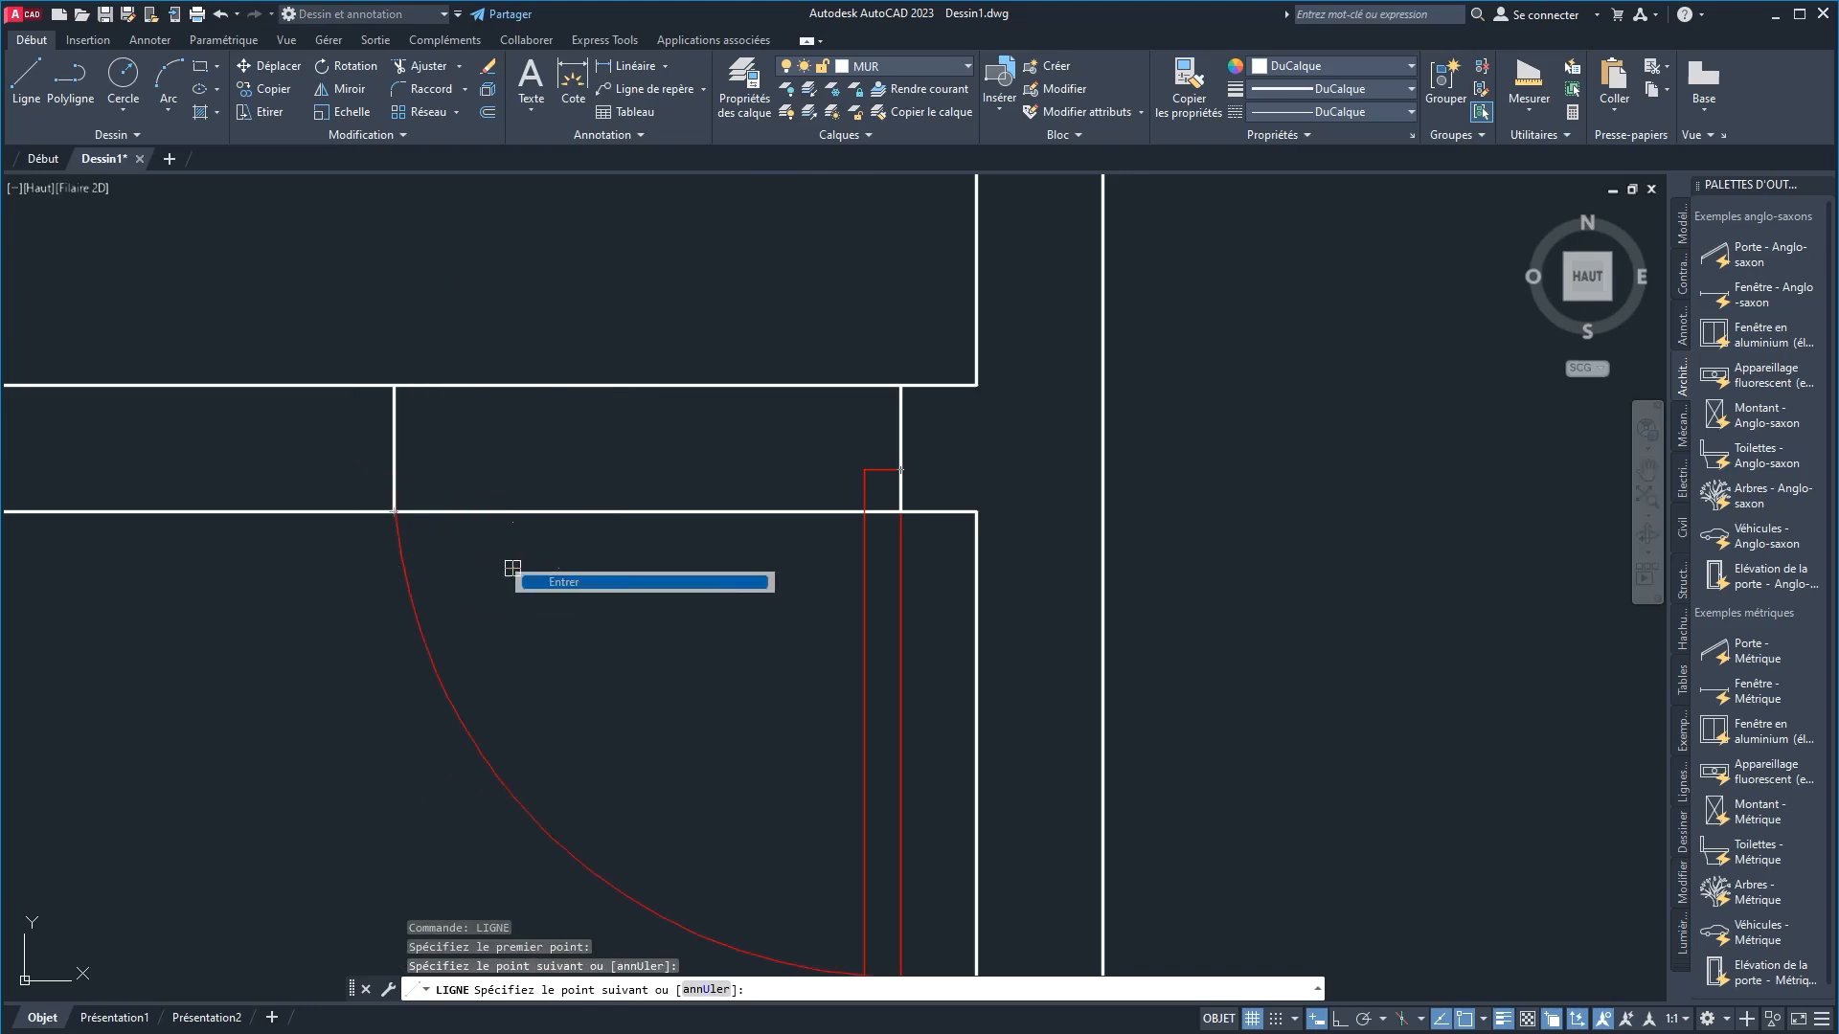
Step: Trim both wall lines between the two jambs to open the small room's doorway
click(418, 72)
drag(607, 595, 538, 336)
right_click(625, 361)
click(625, 361)
scroll(542, 505, down, 5)
scroll(549, 473, down, 4)
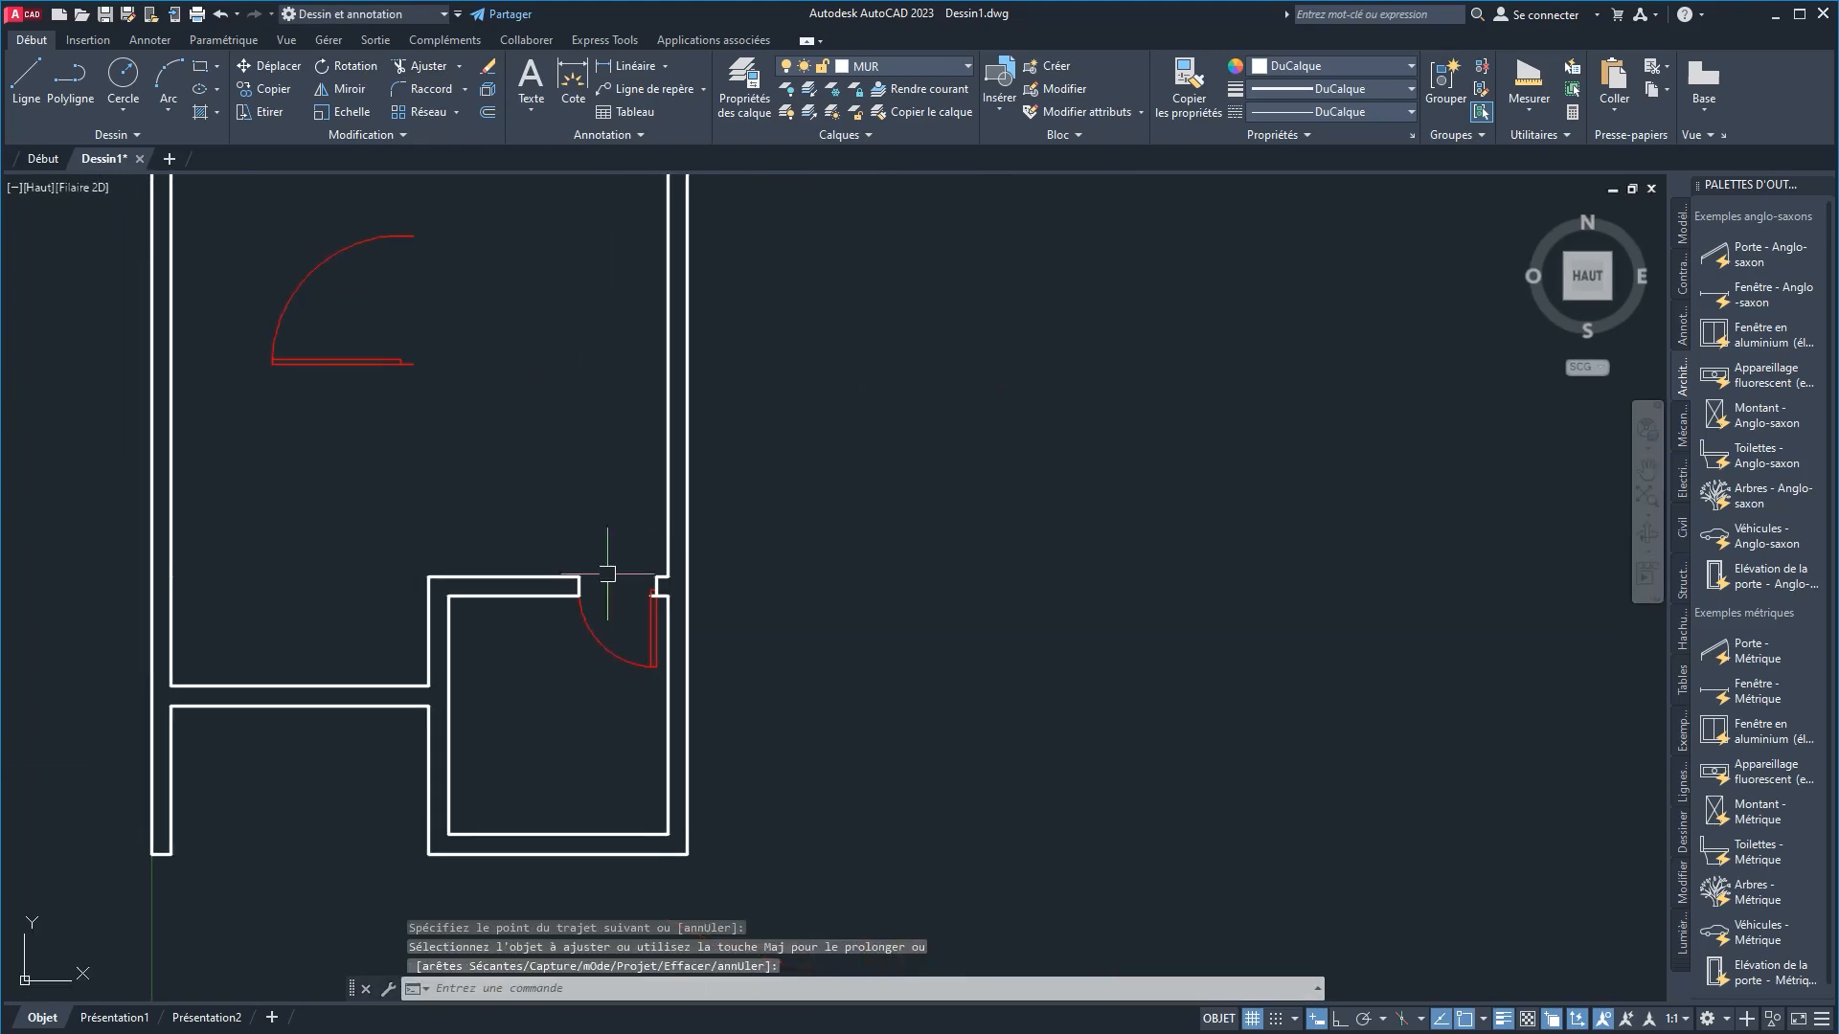
Step: Turn the OUVERTURES layer off to inspect the wall openings, and turn it back on
click(899, 71)
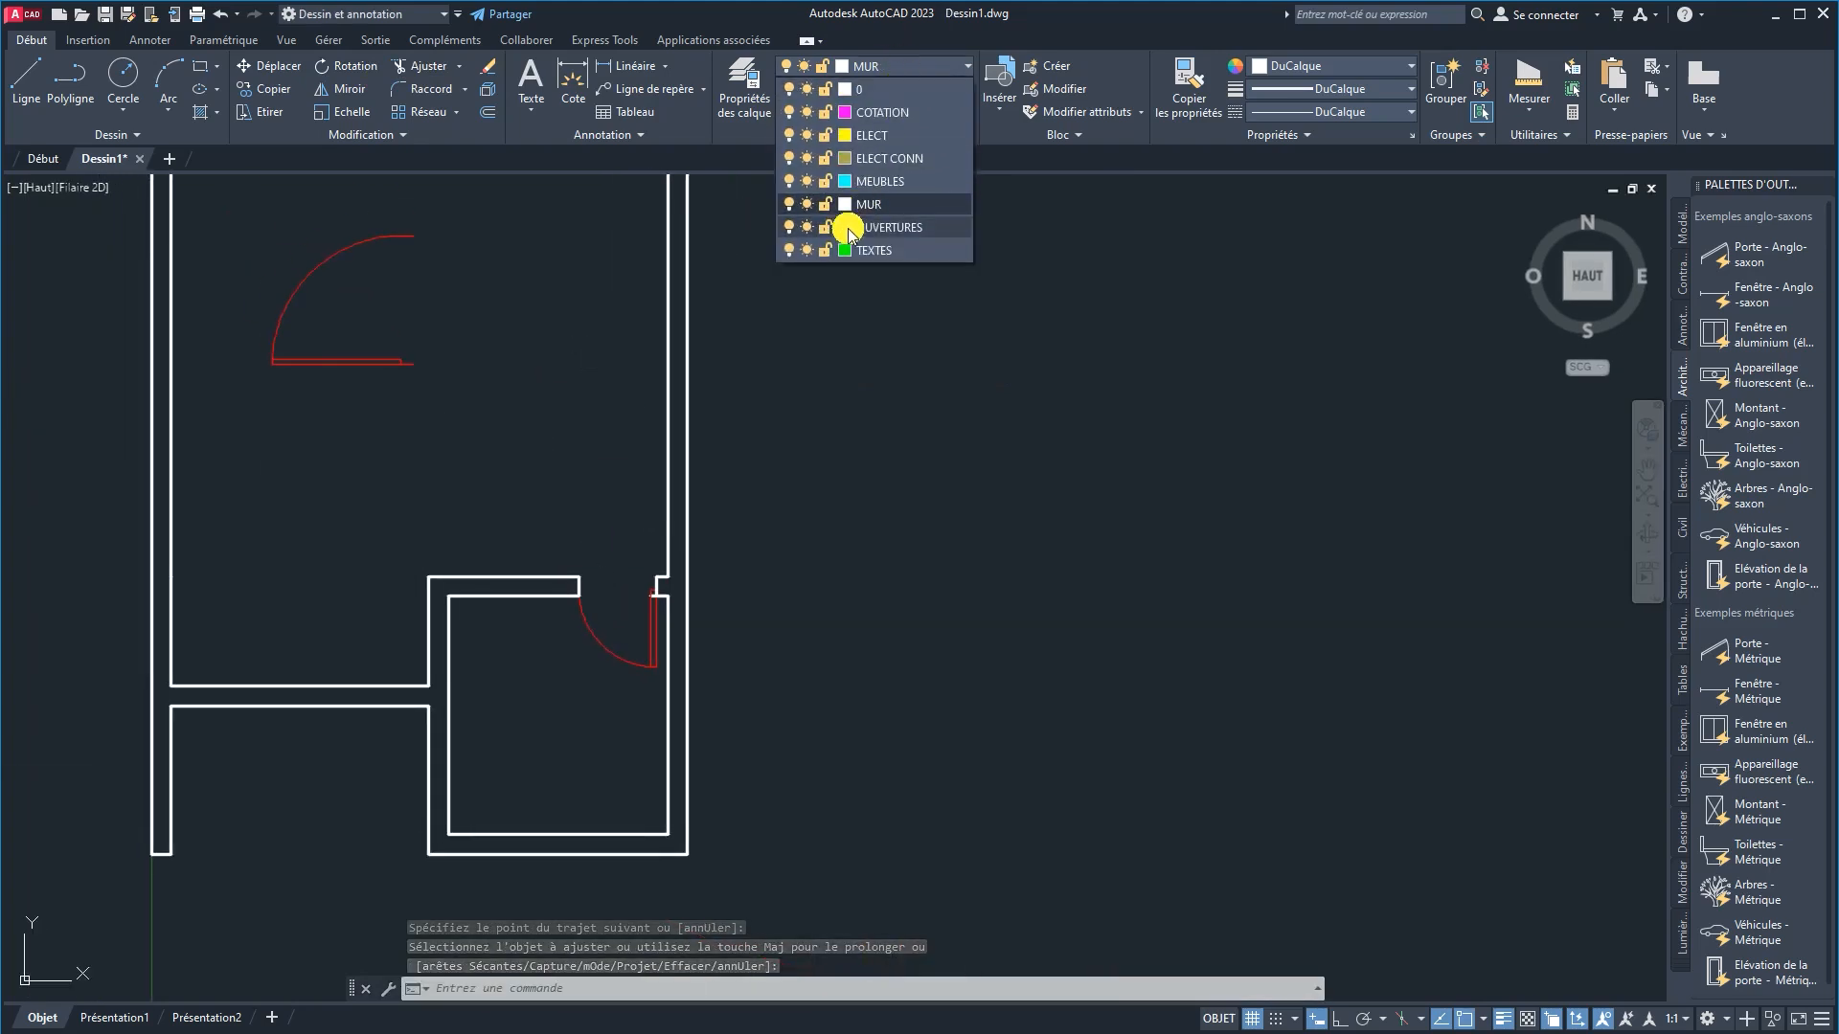
click(789, 228)
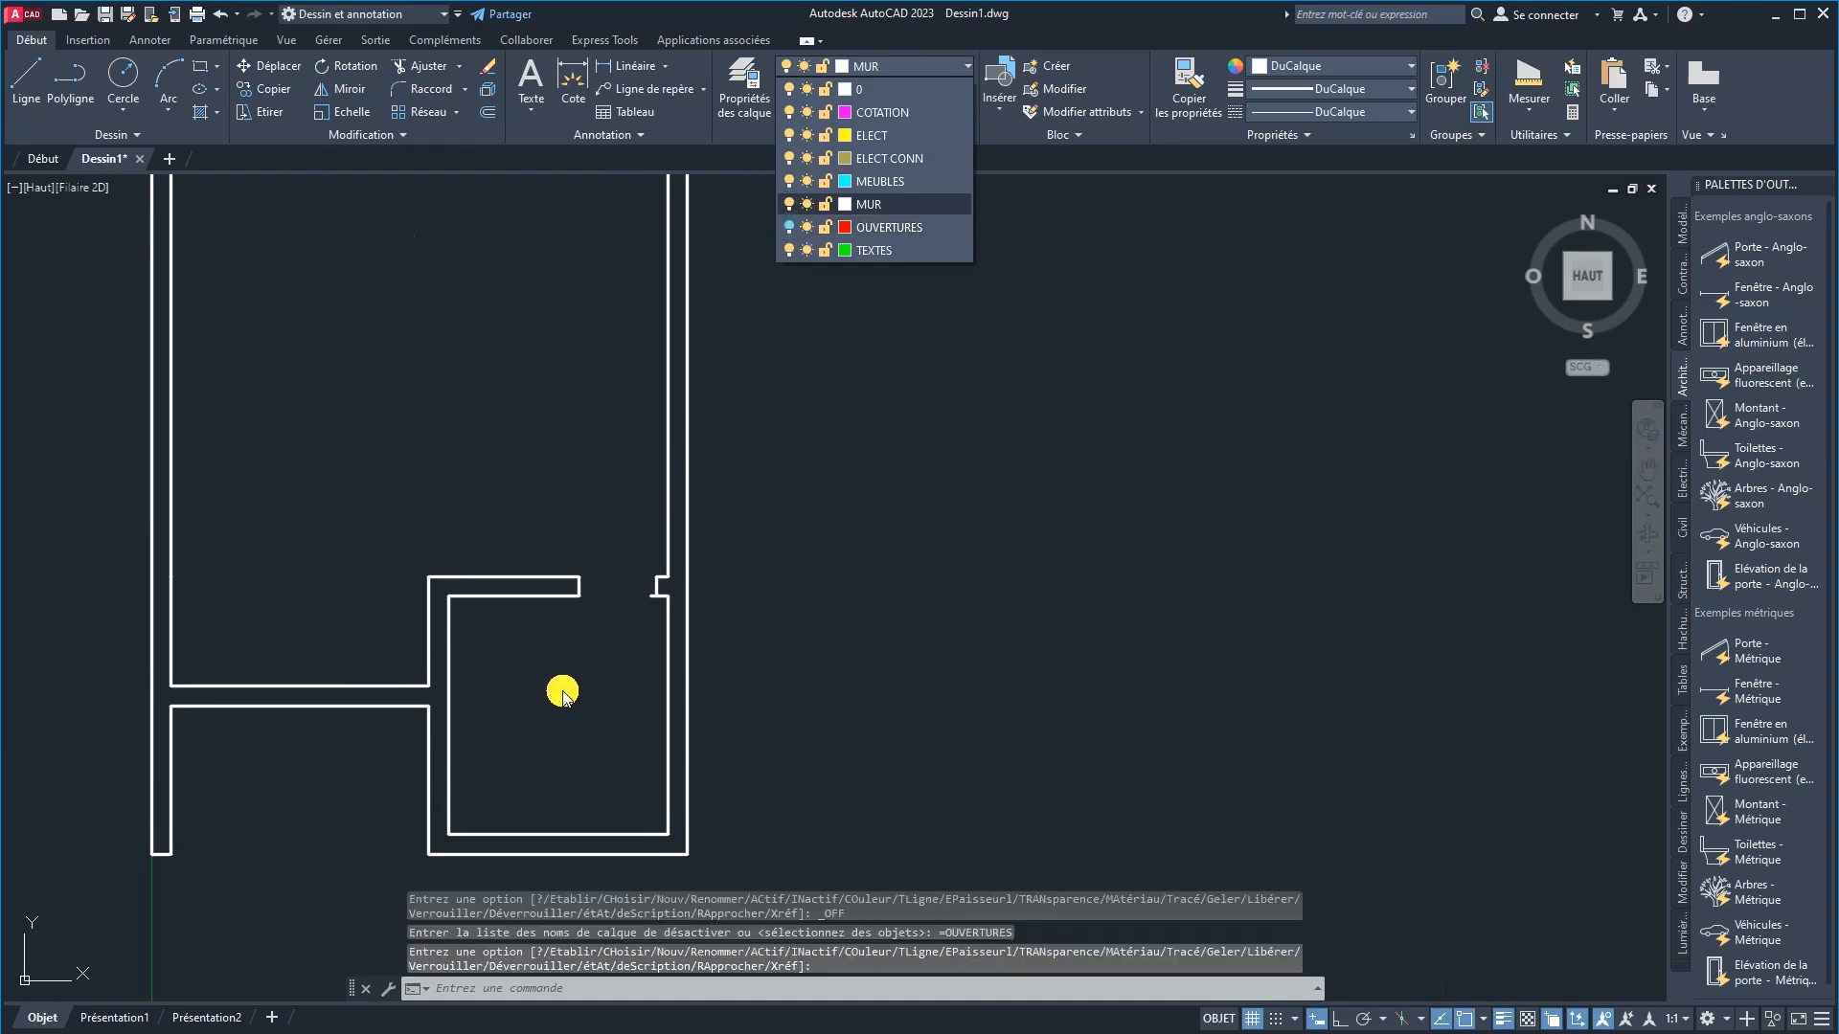
scroll(563, 691, down, 4)
scroll(573, 416, up, 2)
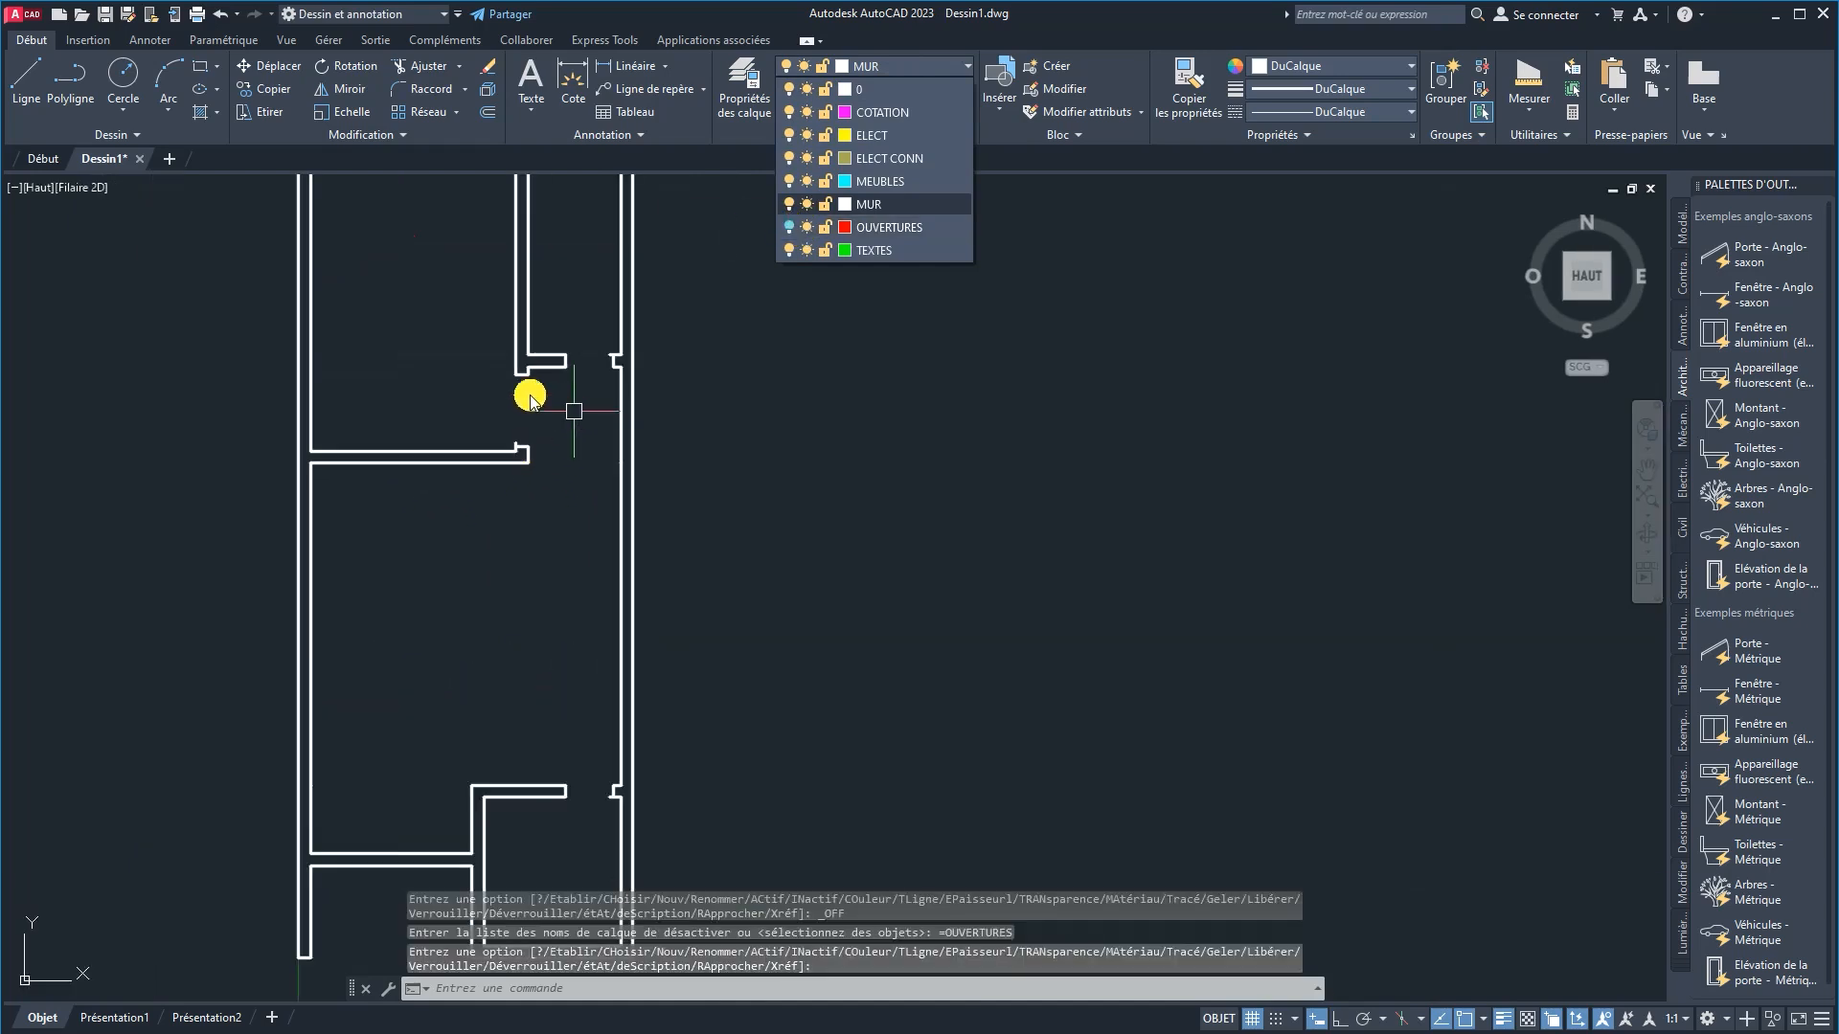
click(789, 228)
click(477, 598)
scroll(436, 575, up, 3)
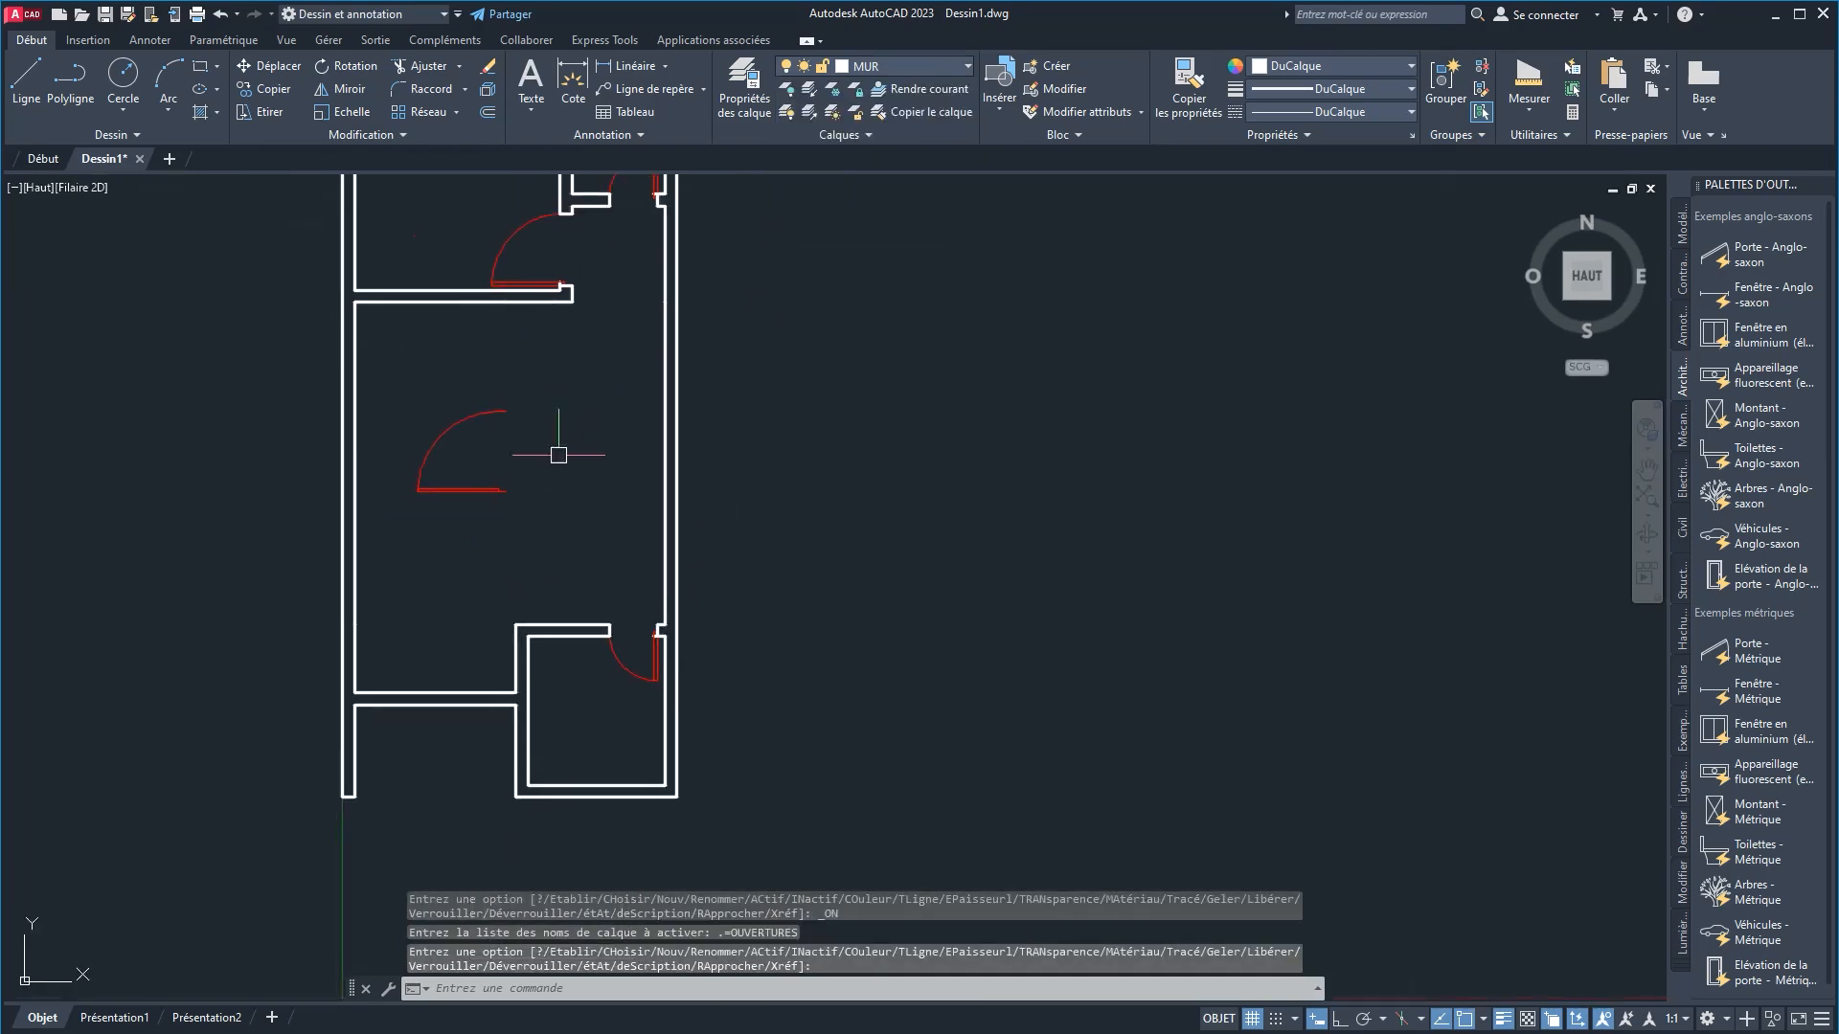
Step: Flip the spare door in the large room vertically so it swings downward
click(555, 481)
click(439, 330)
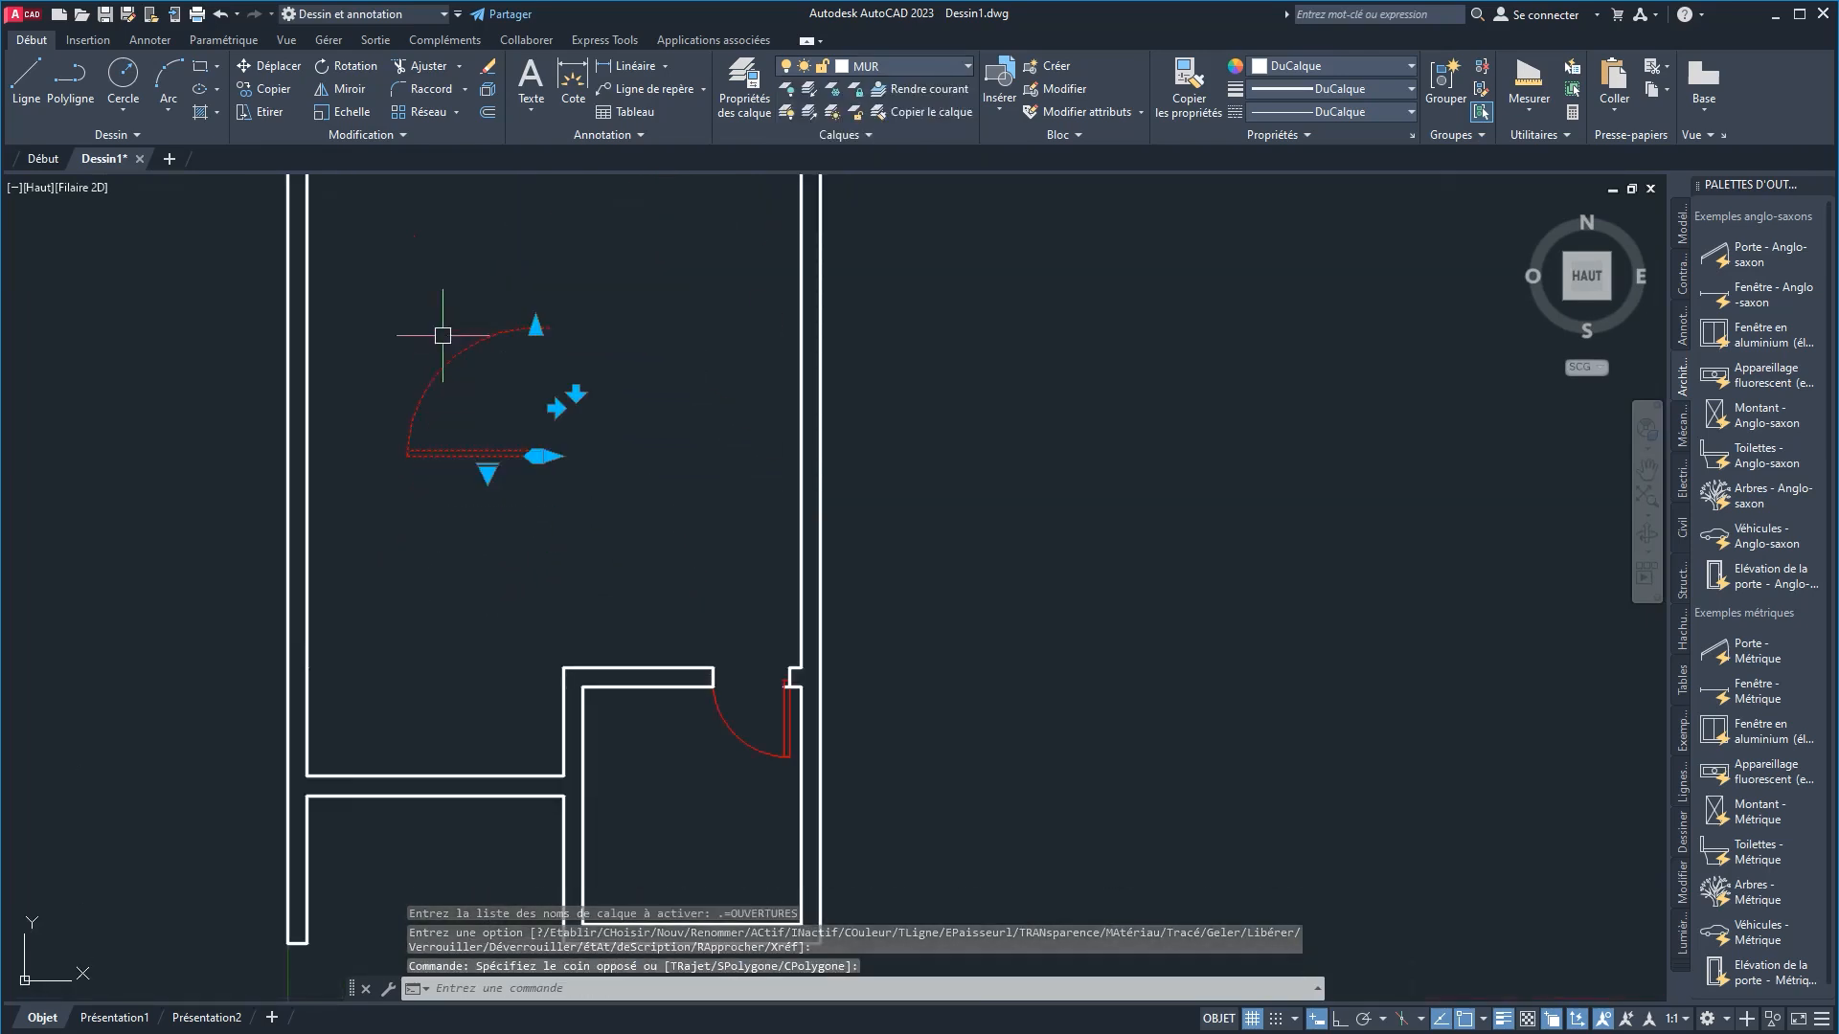
click(576, 392)
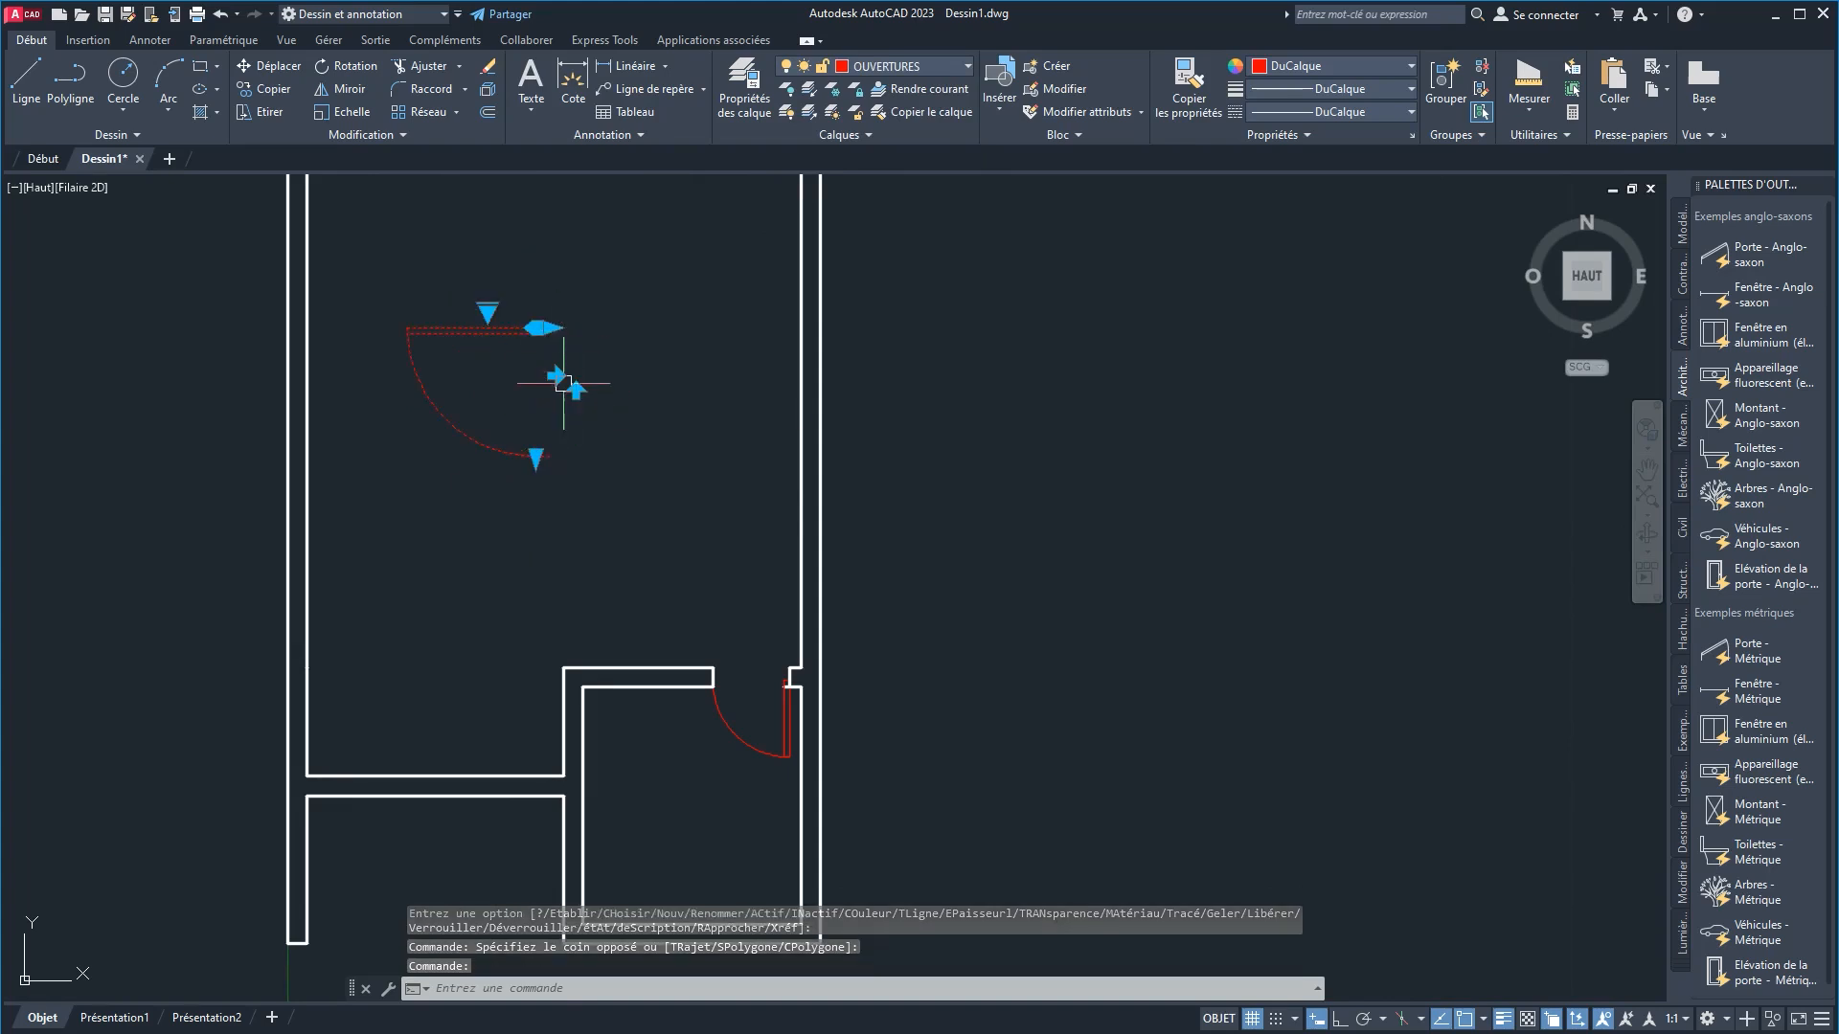
click(576, 392)
click(575, 393)
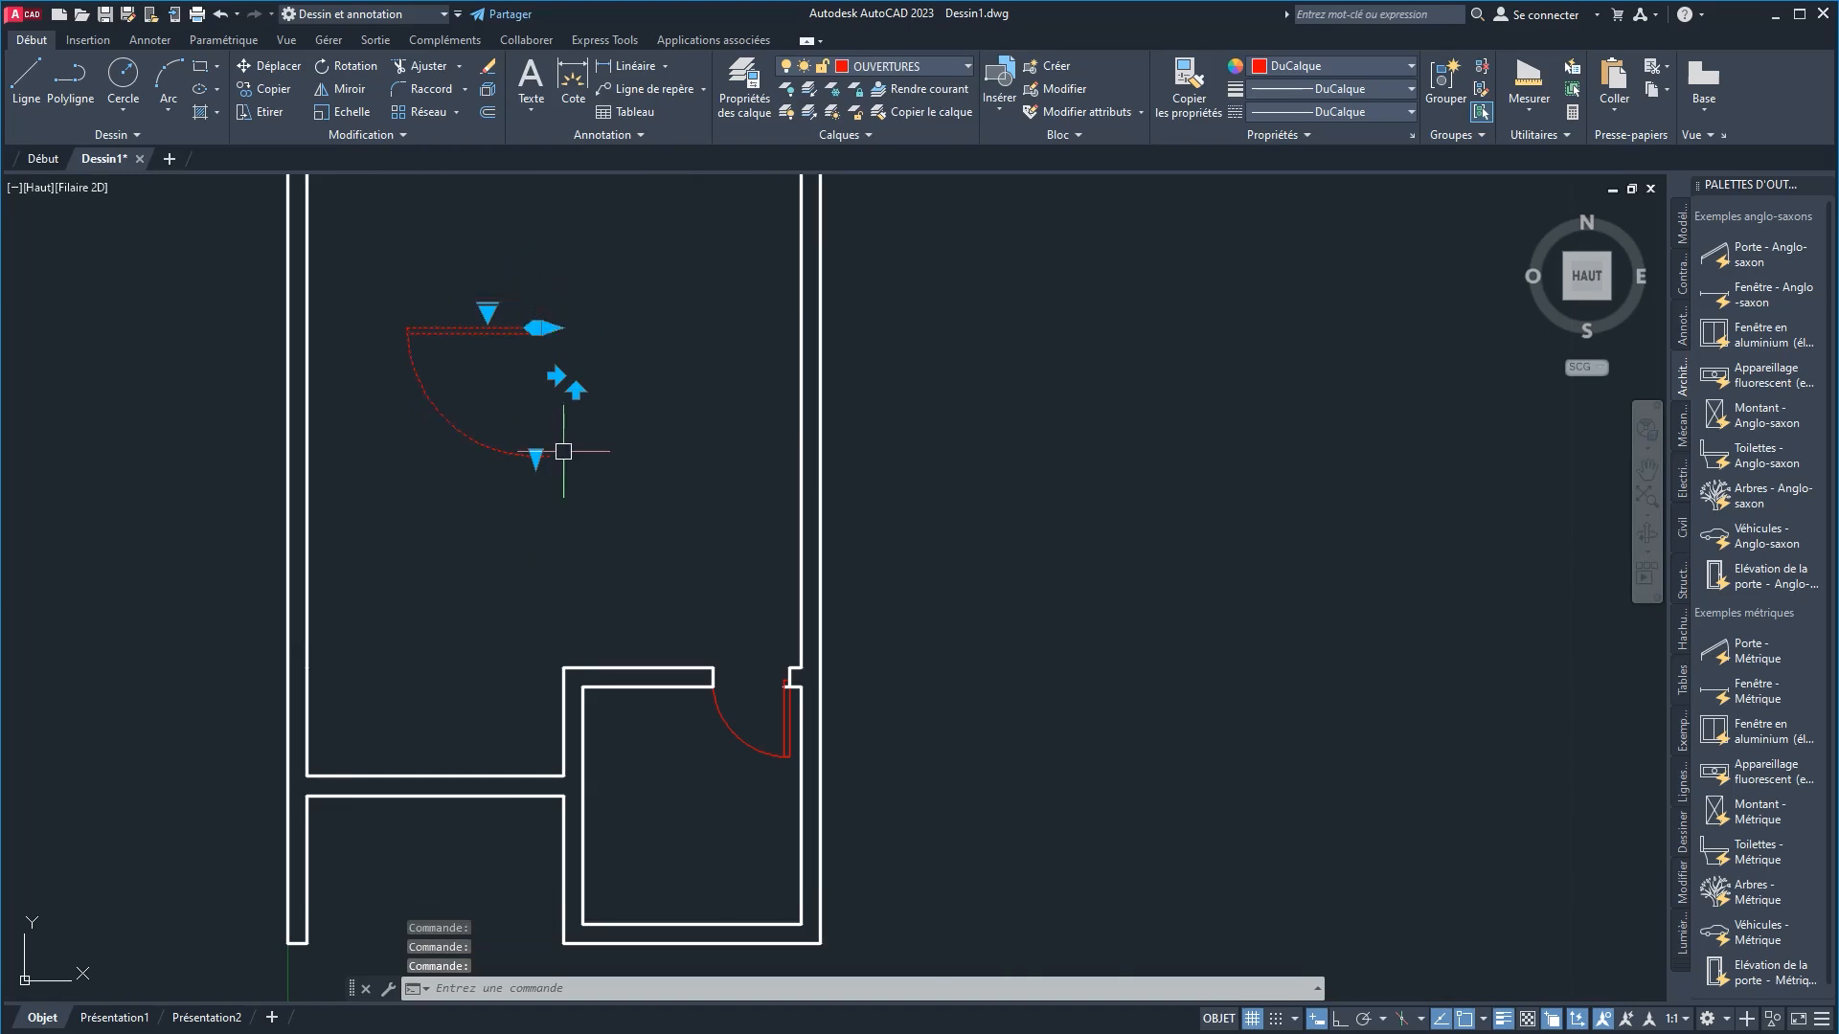
Step: Flip the spare door horizontally so its leaf extends to the right, keeping the downward swing
scroll(543, 328, up, 4)
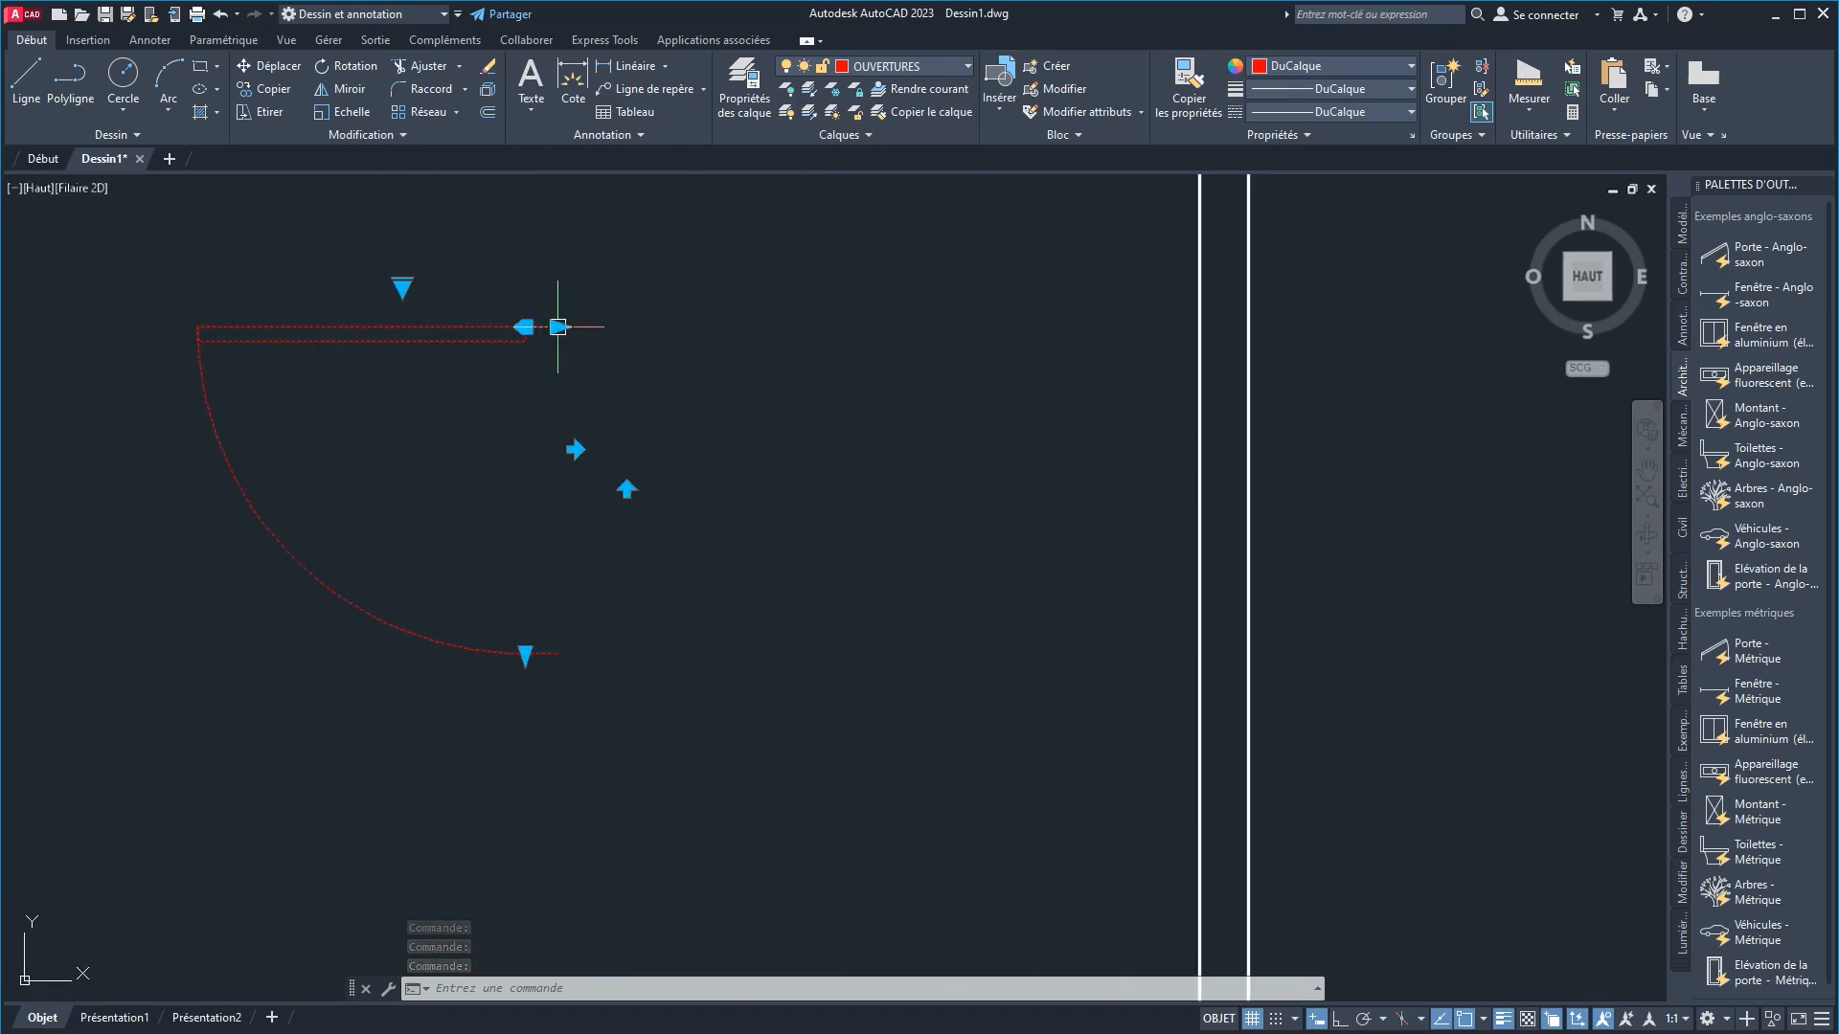
click(574, 449)
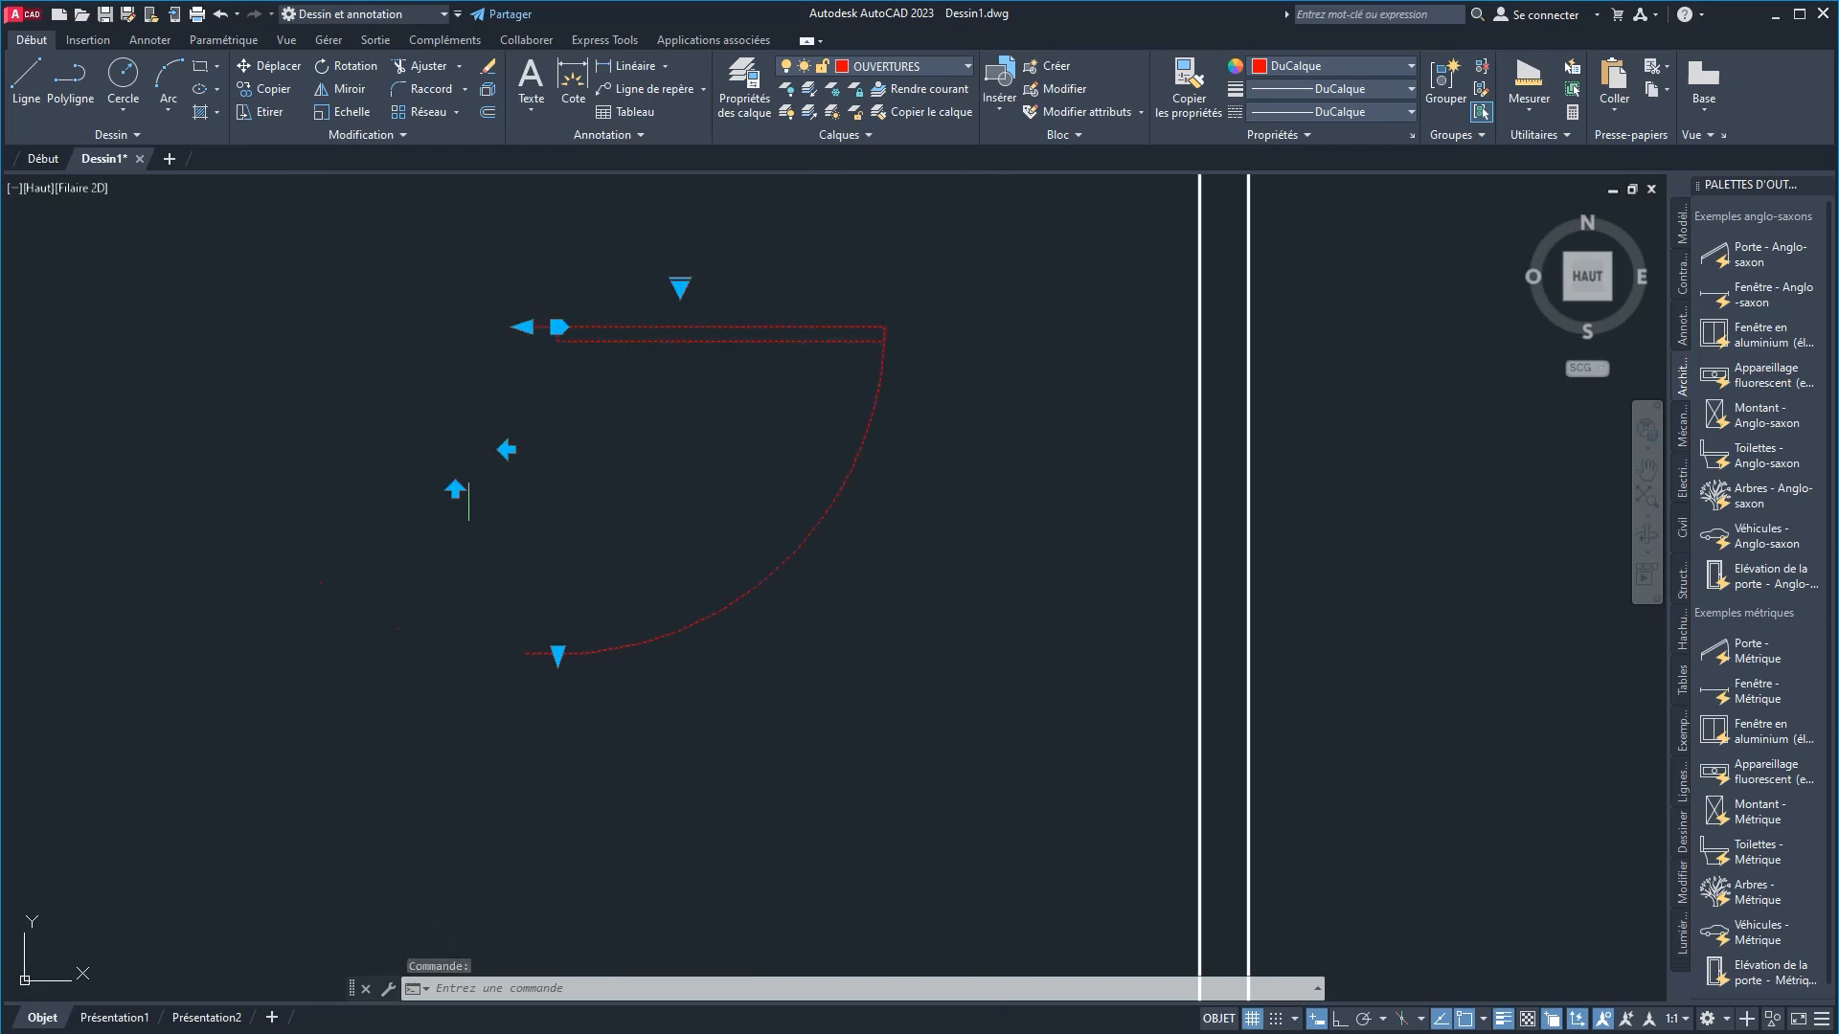
click(454, 490)
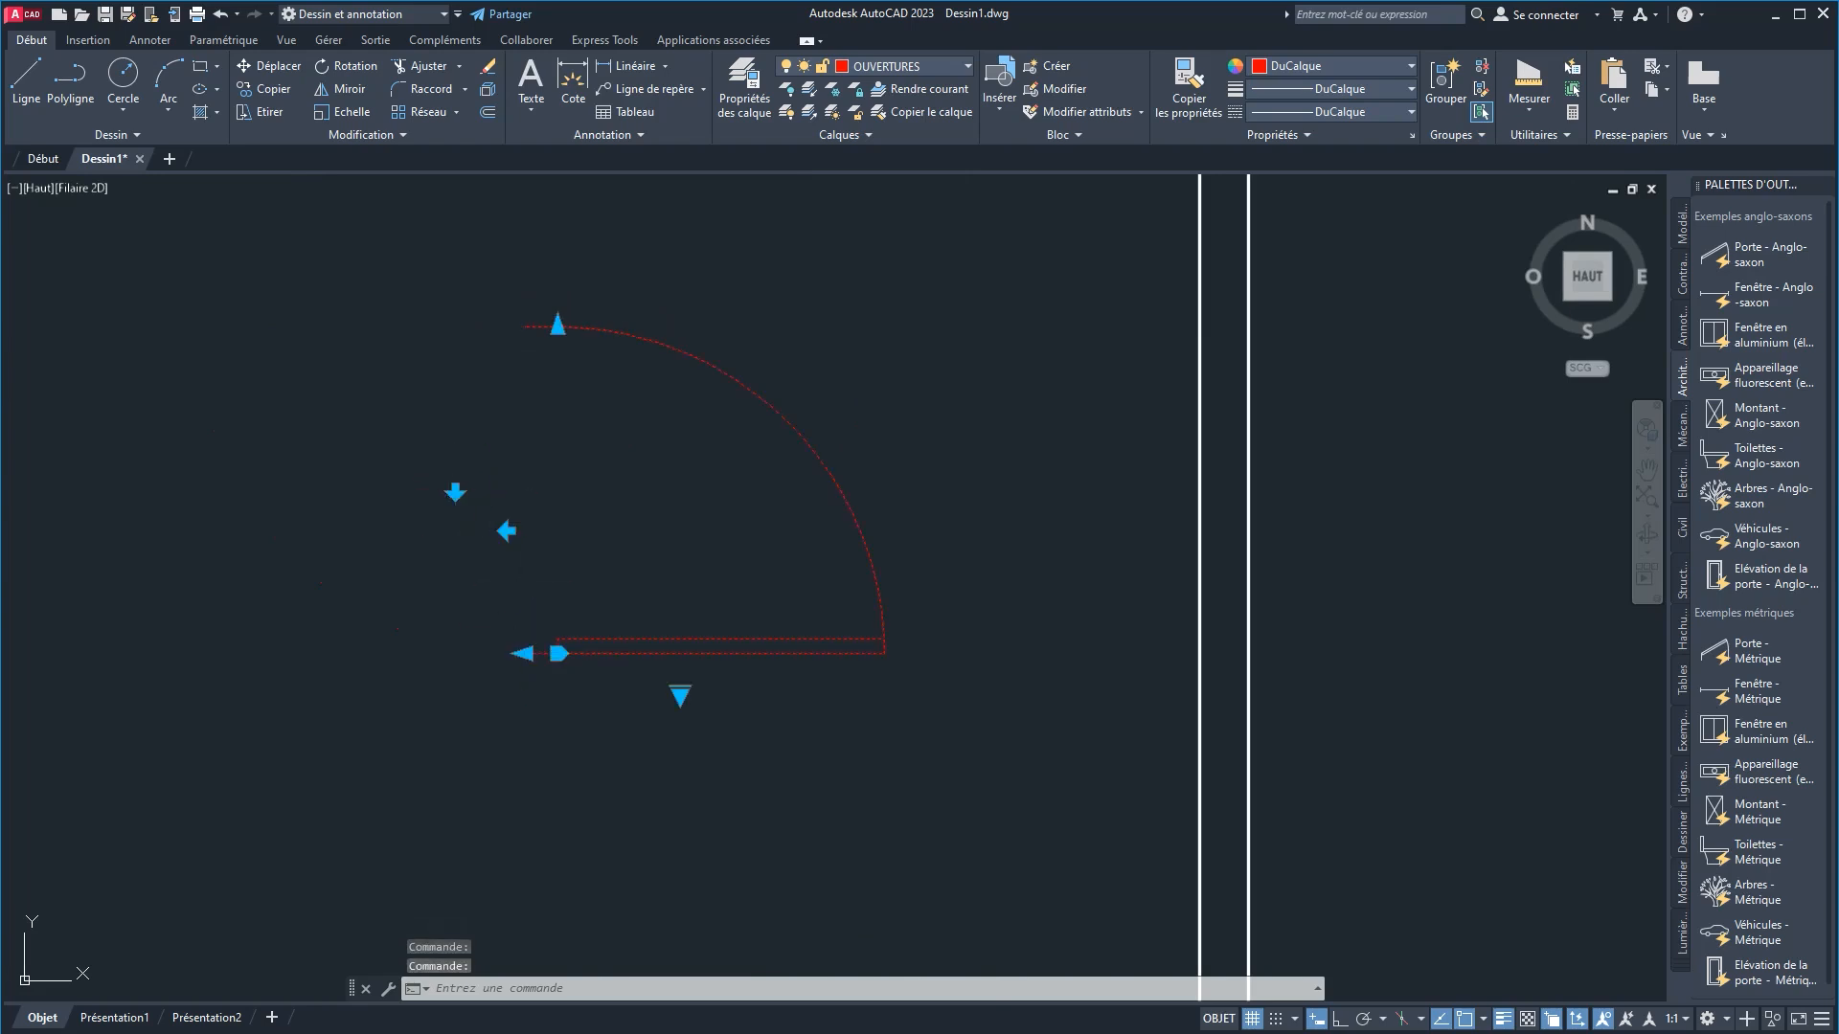
click(455, 491)
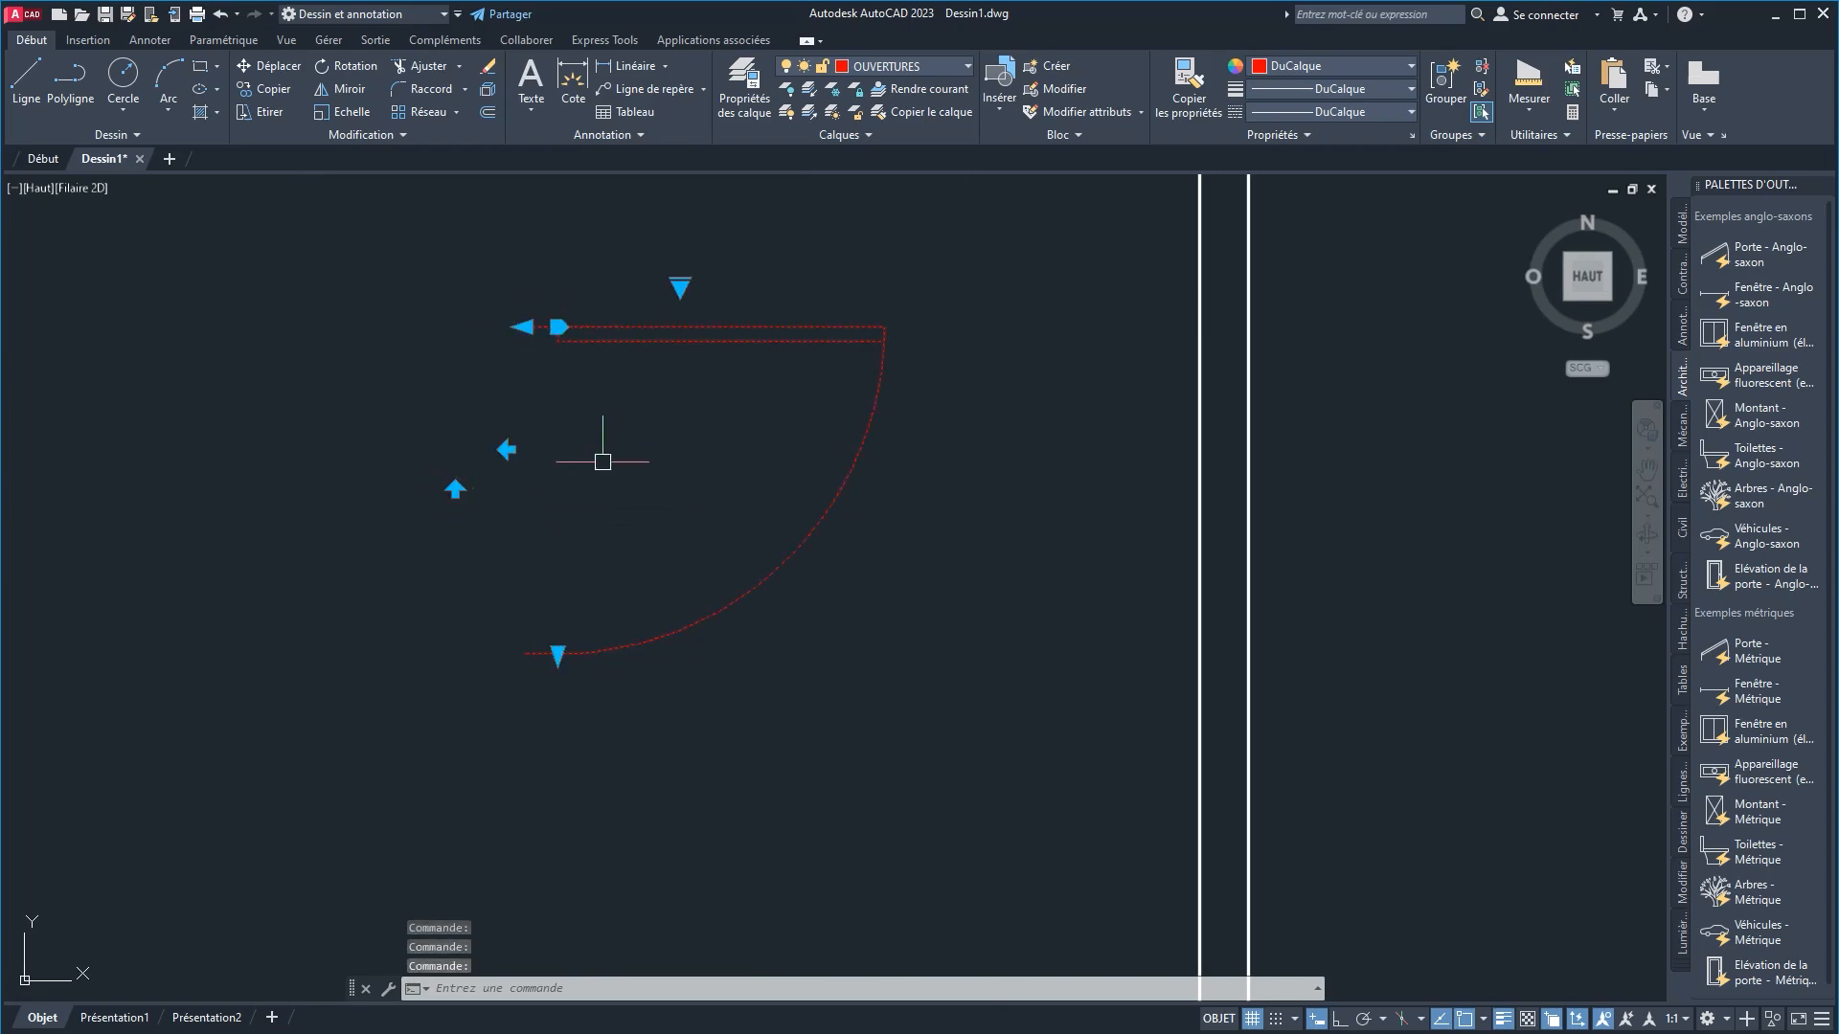
Step: Rotate the spare door 90° counterclockwise about the frame end where its swing arc finishes
scroll(603, 479, down, 5)
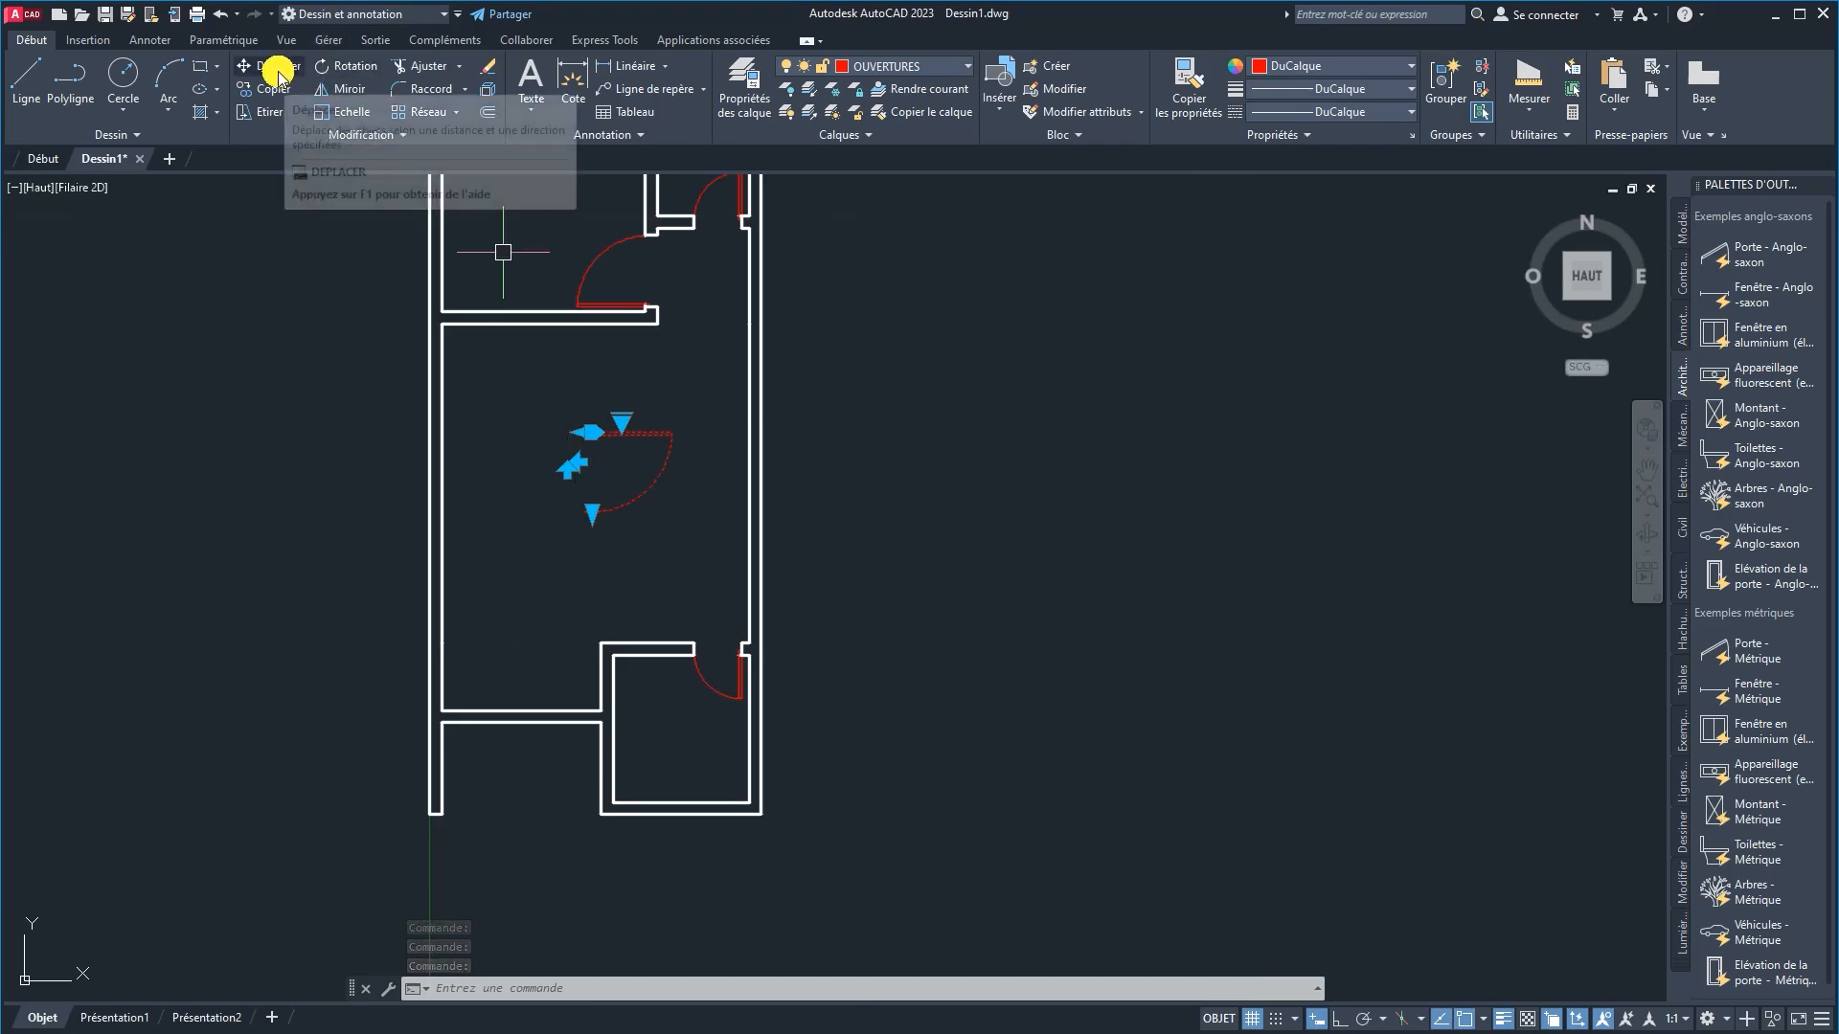
click(325, 67)
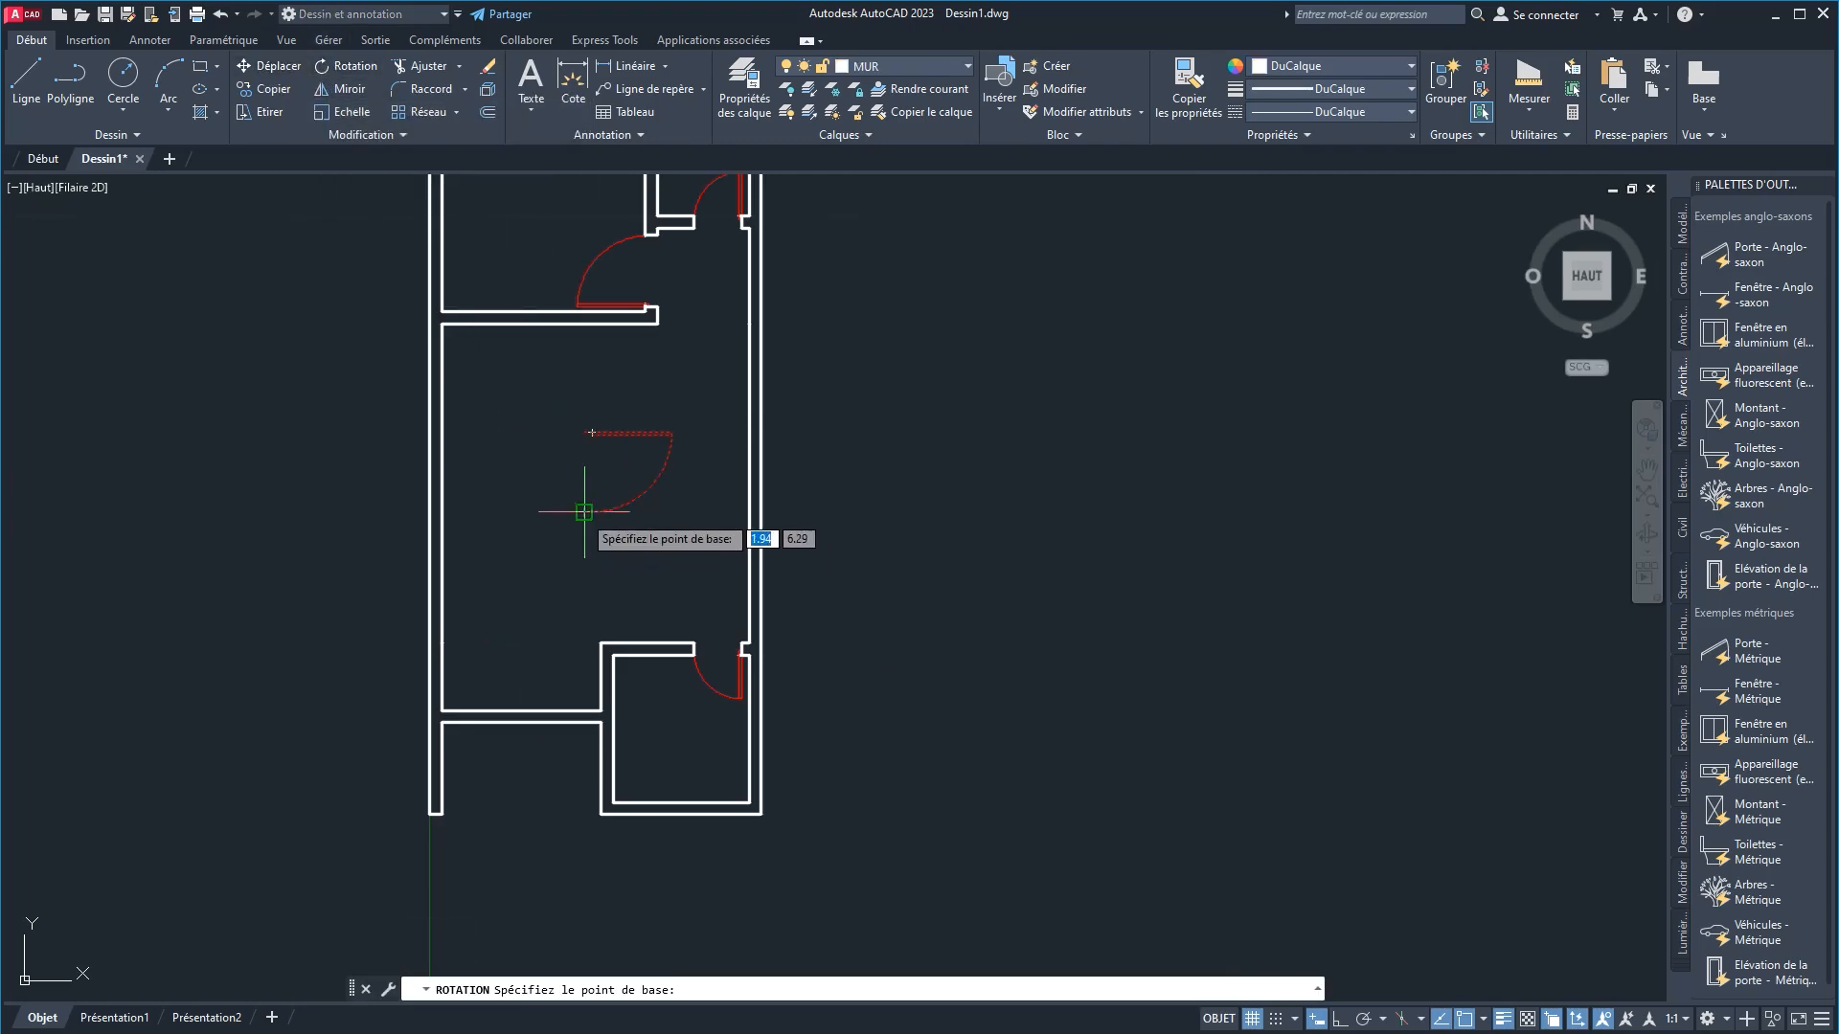
click(586, 433)
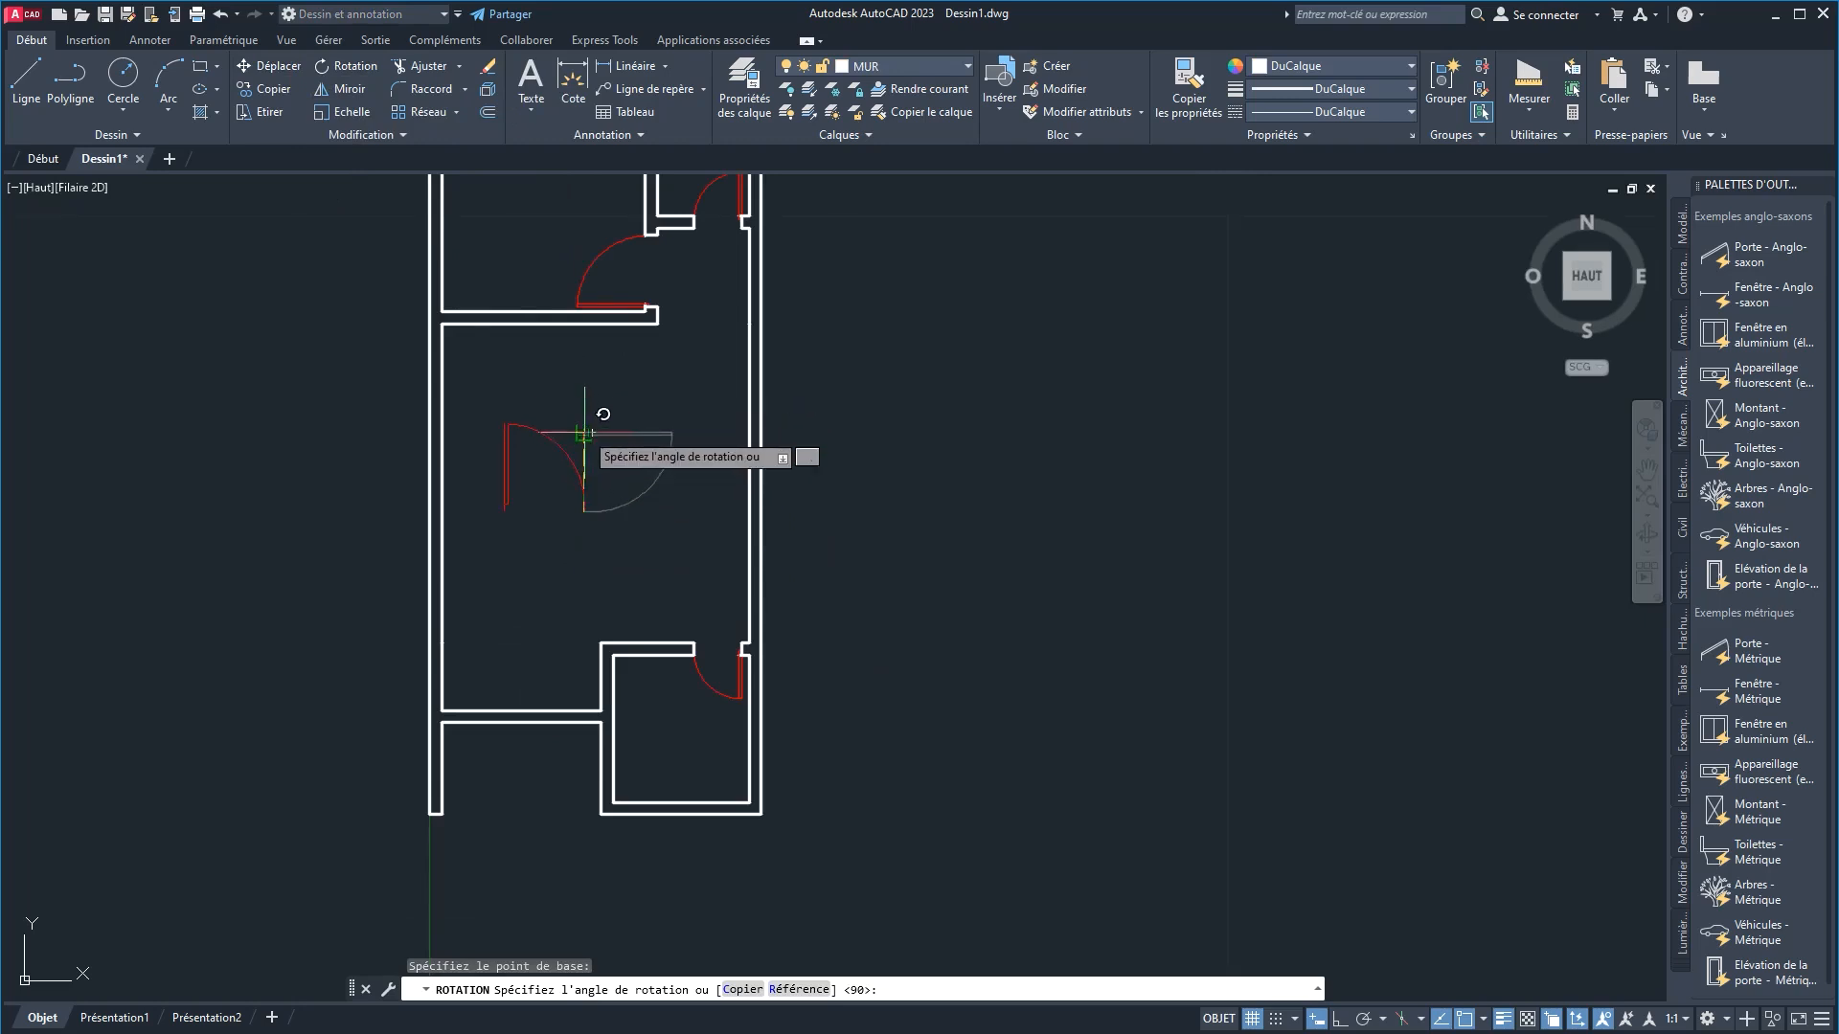
click(584, 435)
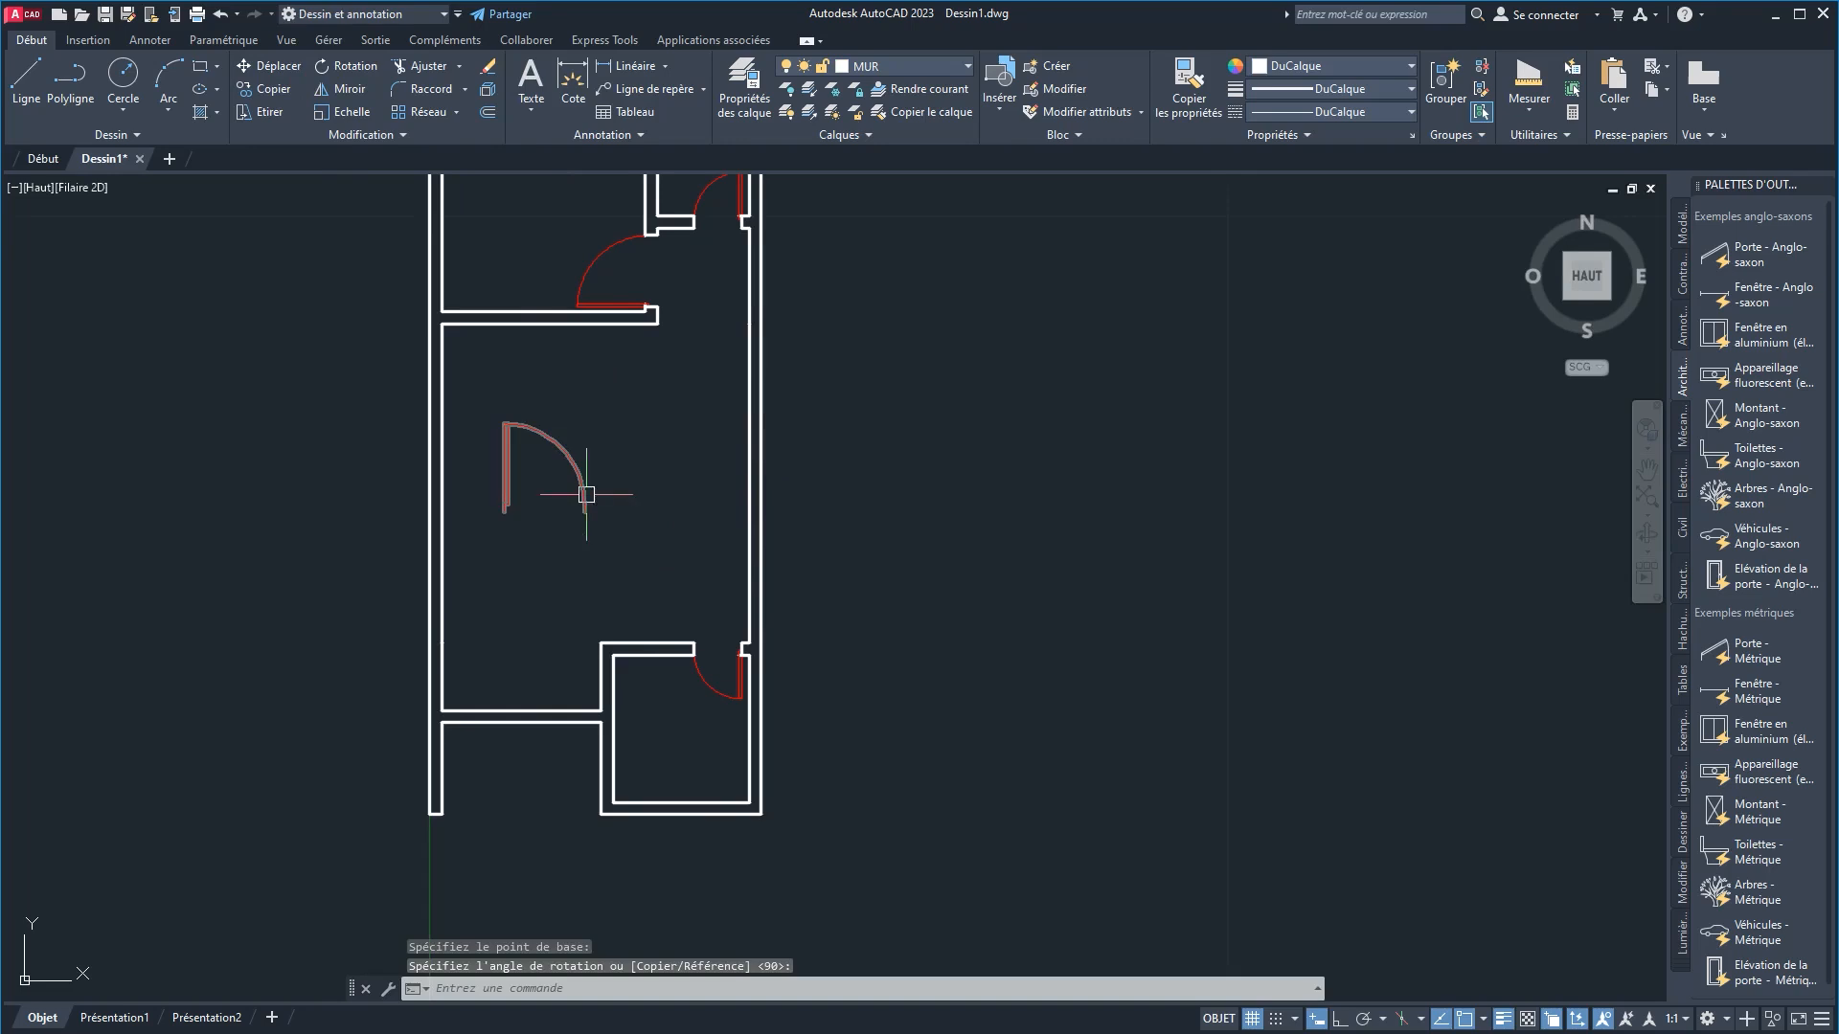
Step: Move the spare door by its hinge-side frame end onto the large room's lower wall, slightly right of the left outer wall
click(586, 494)
scroll(585, 498, up, 2)
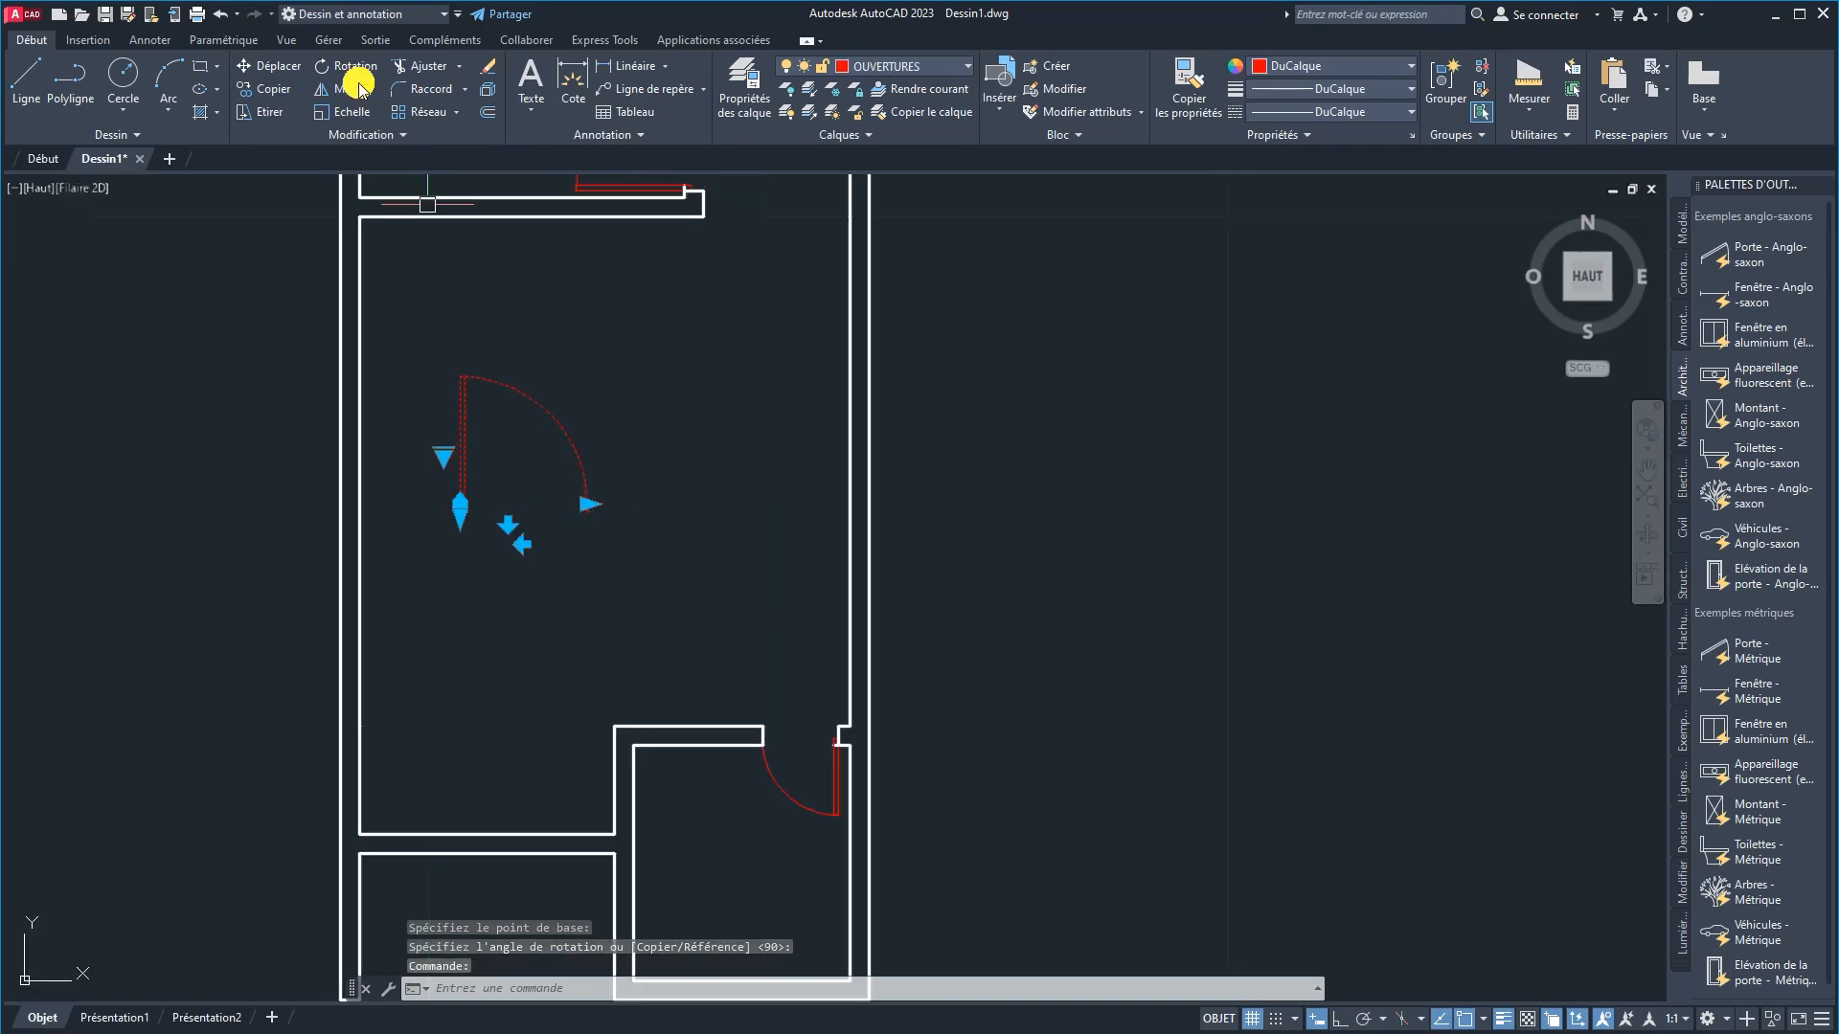
click(272, 76)
scroll(466, 475, up, 4)
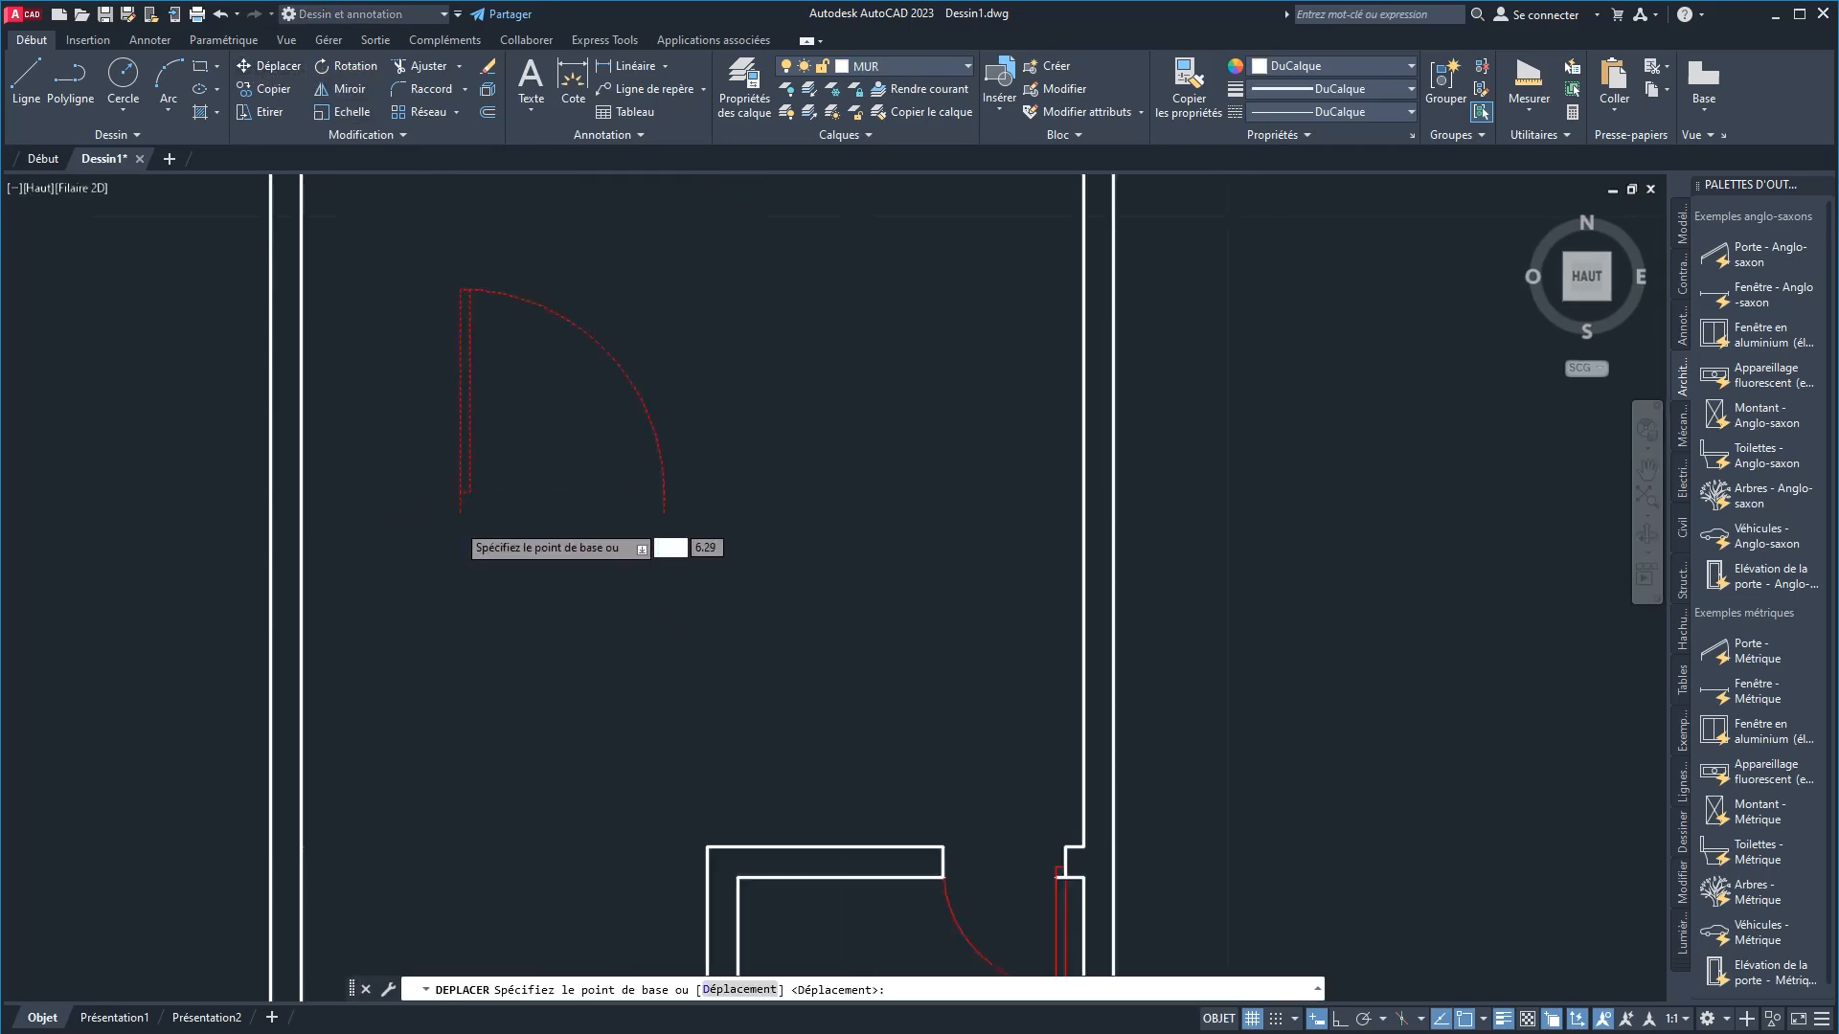
click(466, 475)
scroll(383, 651, down, 5)
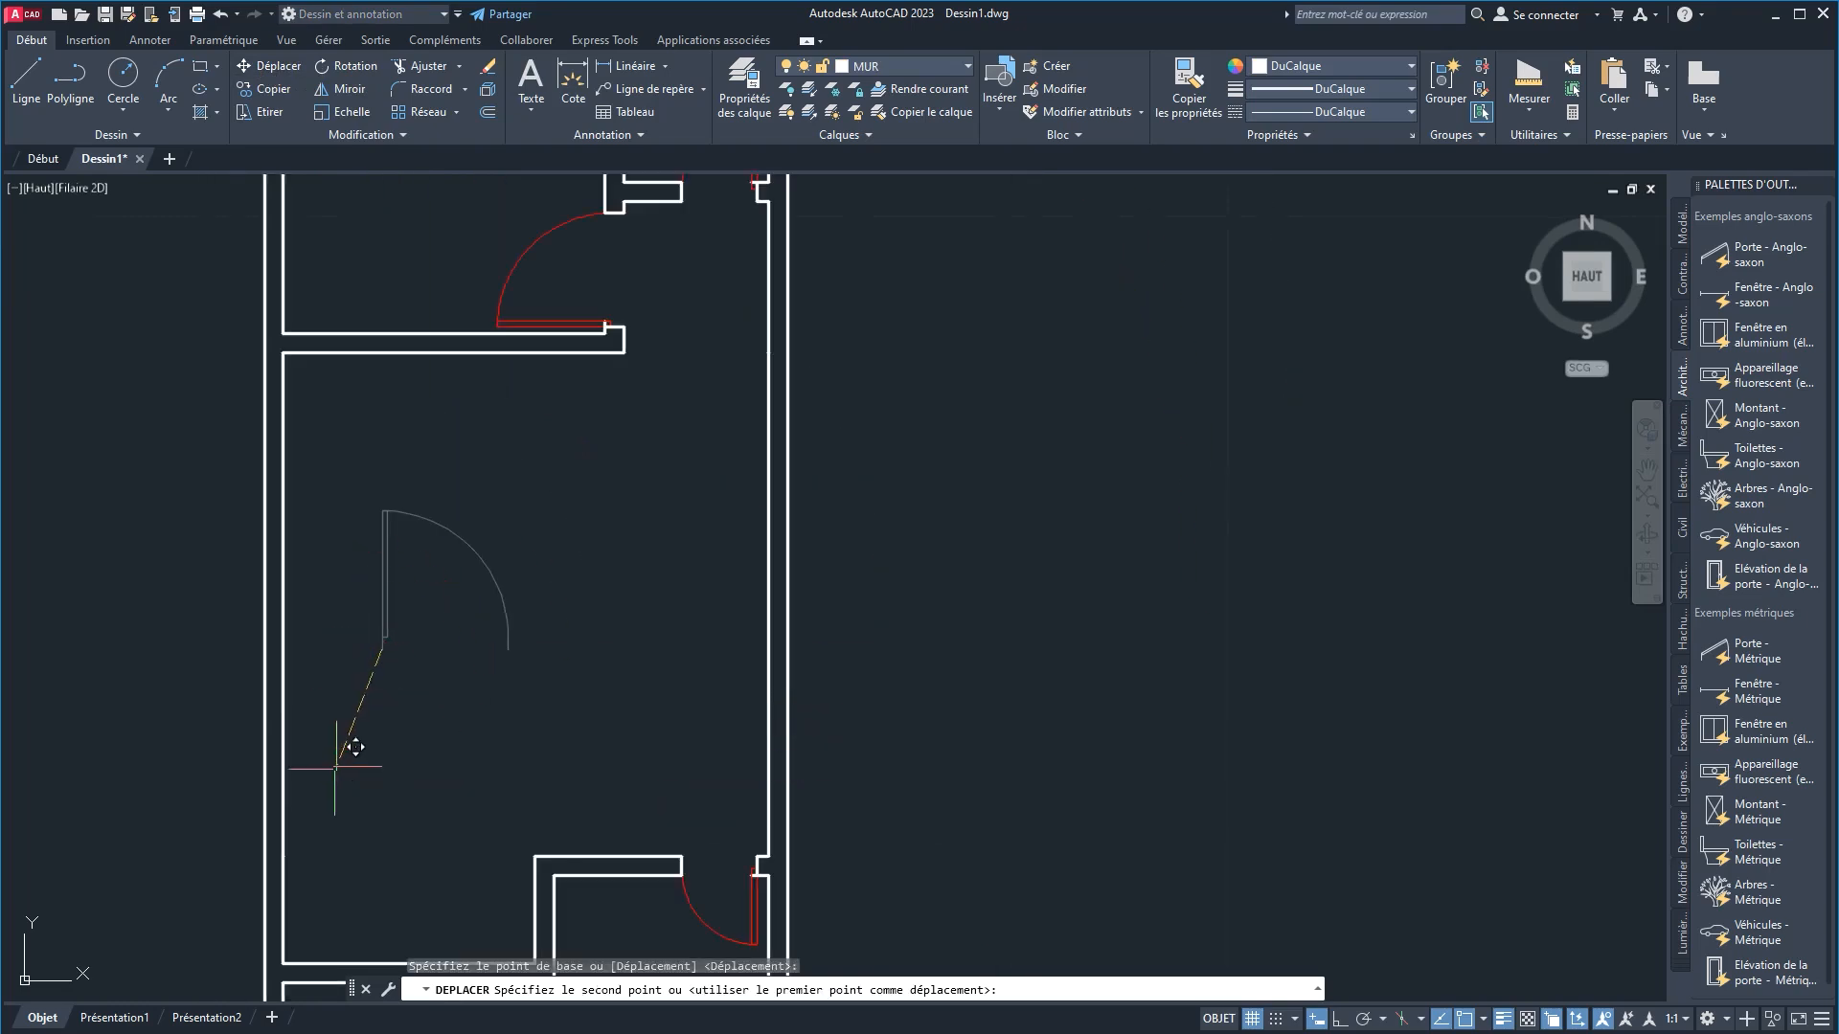
scroll(464, 589, up, 6)
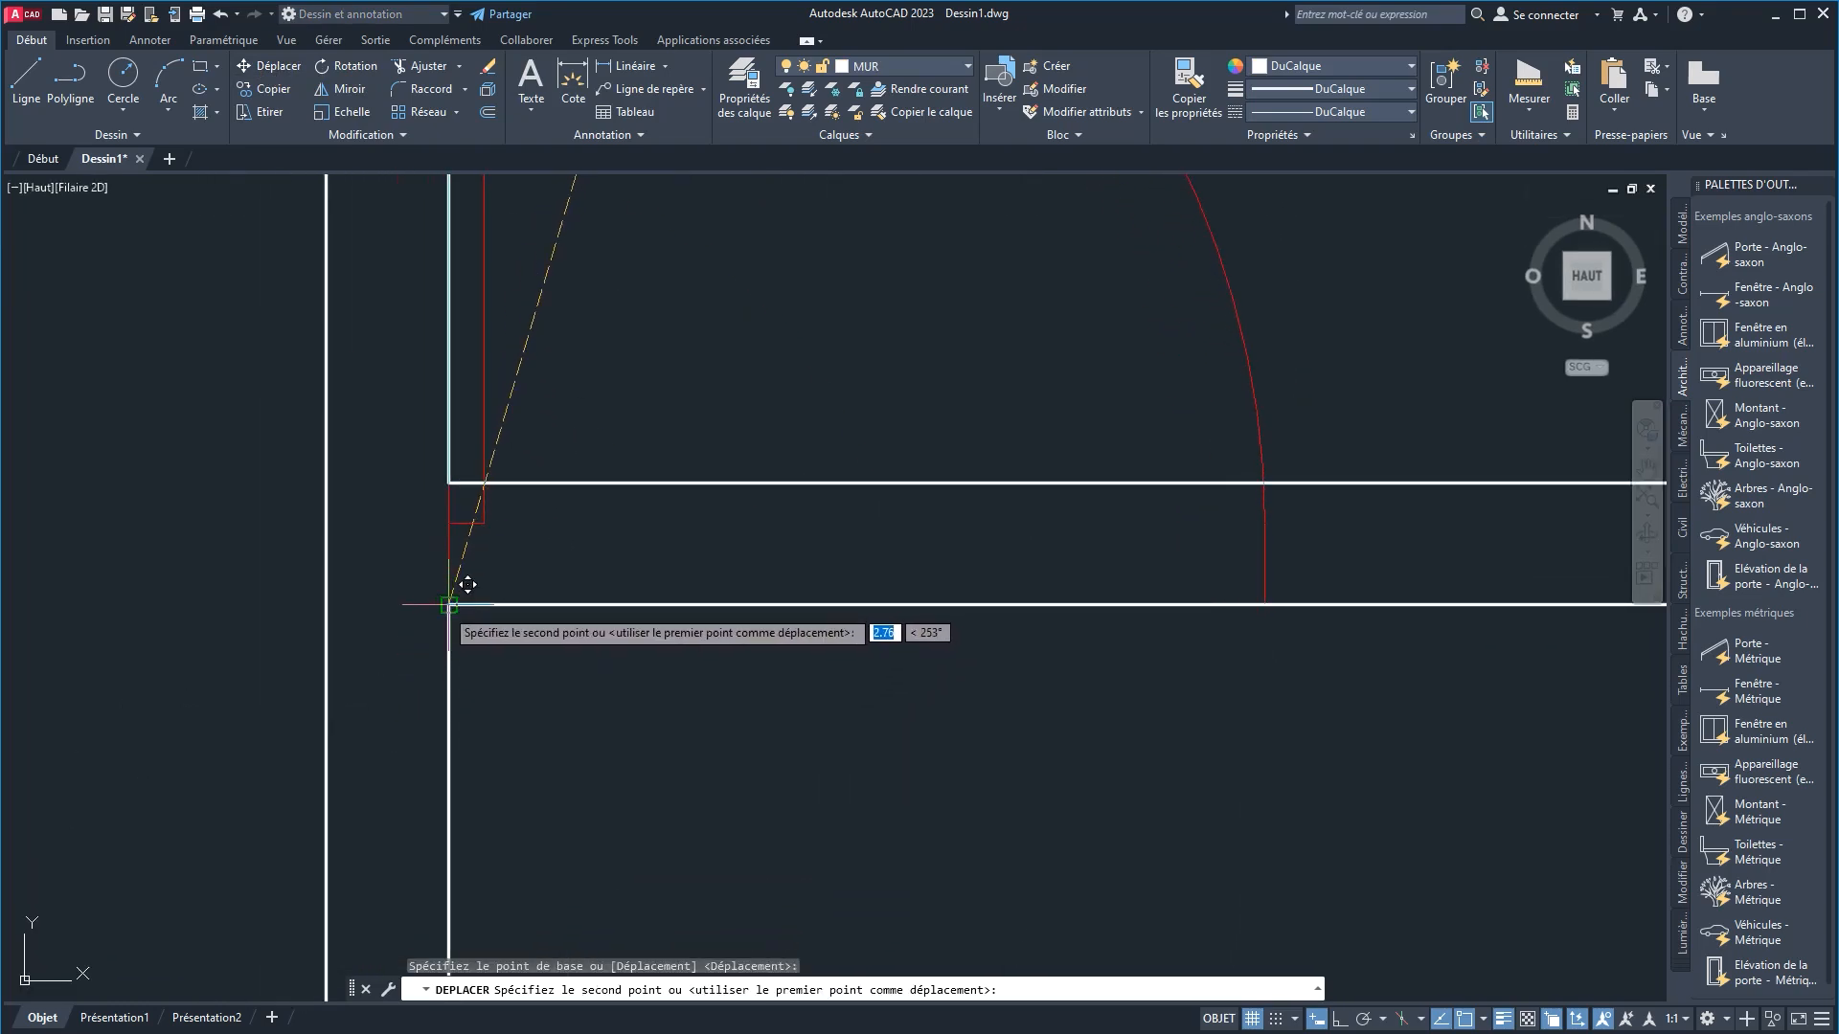
click(519, 582)
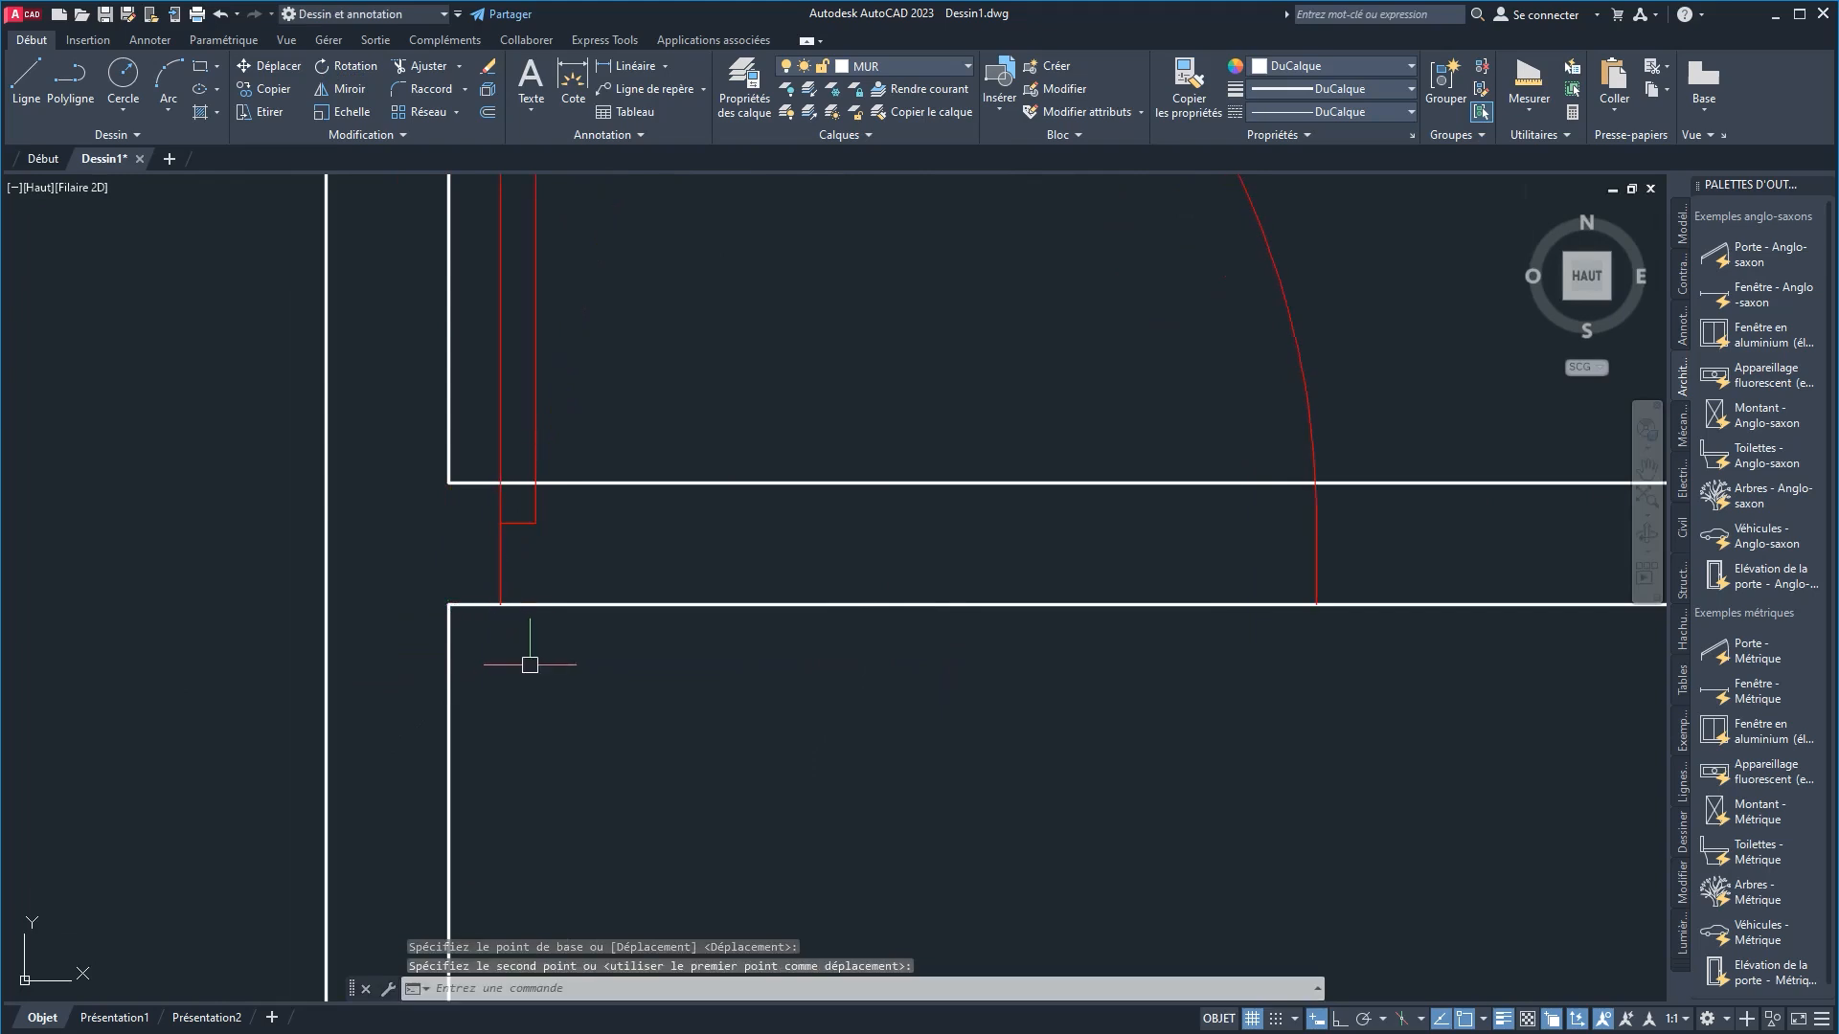
Step: Reduce the width of the door in the lower wall to the next smaller size
scroll(525, 658, down, 3)
middle_drag(545, 665, 428, 670)
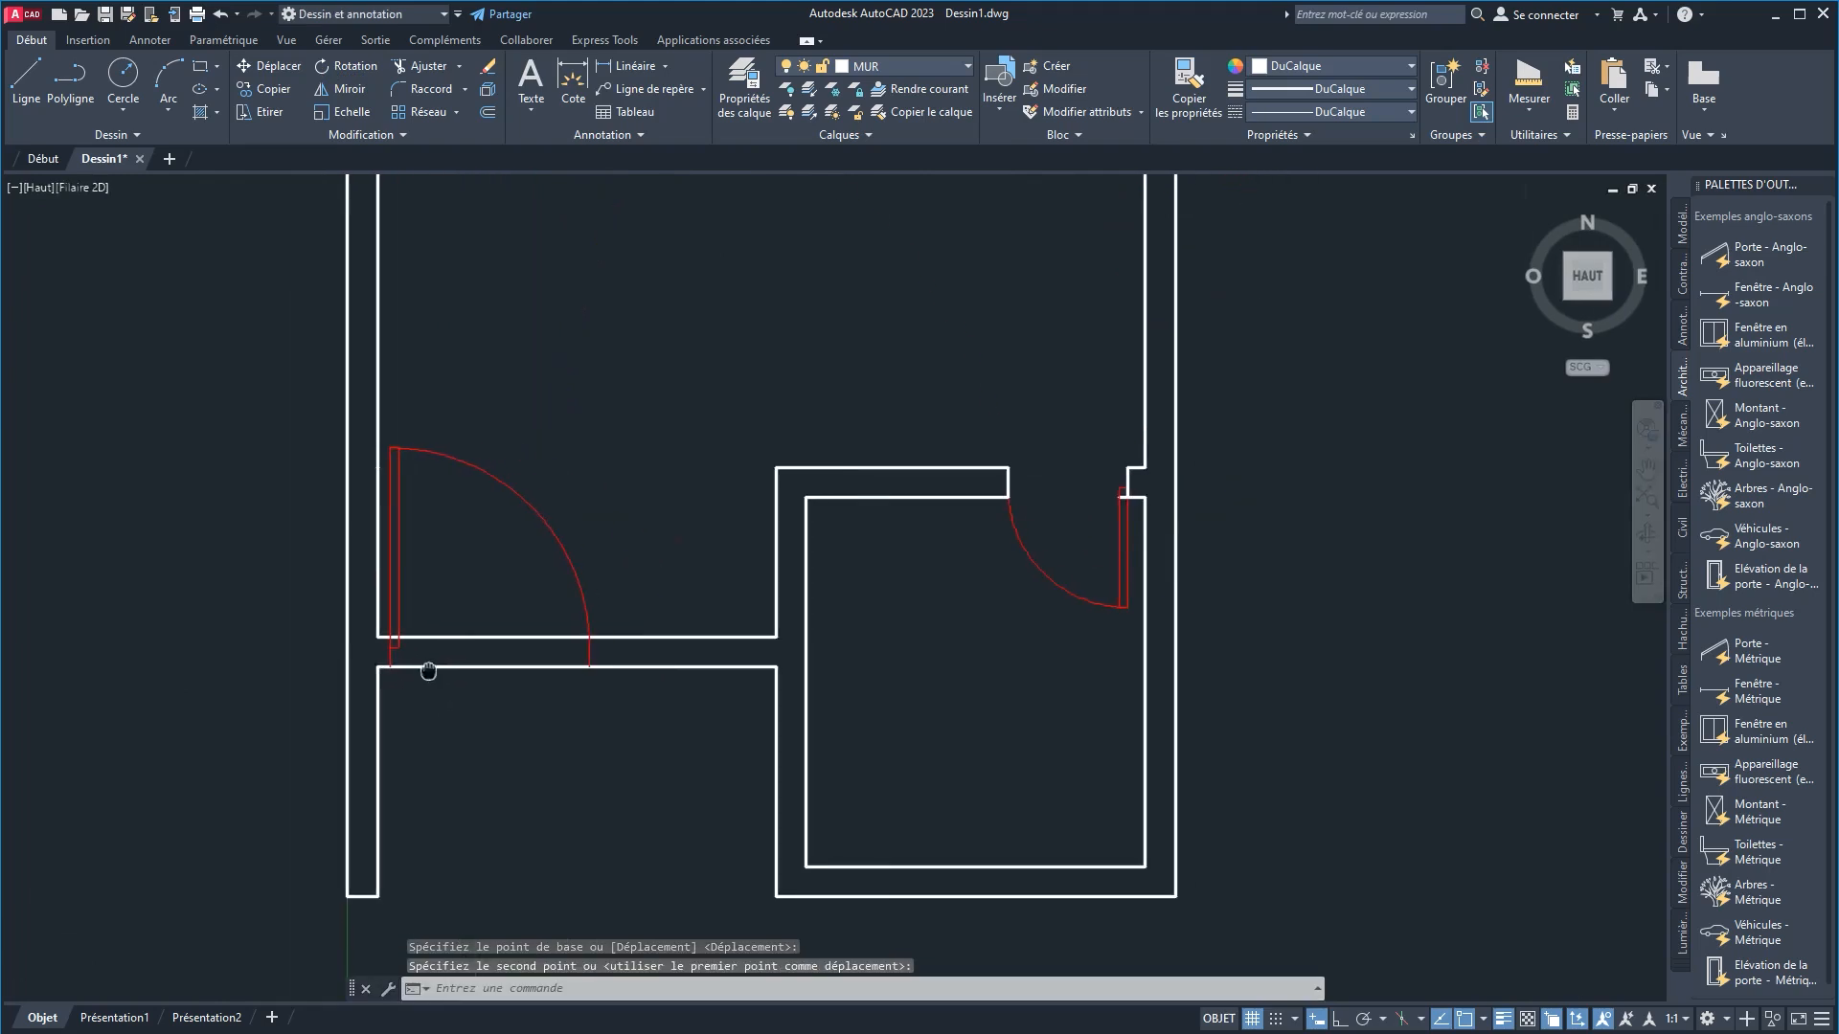
click(588, 646)
scroll(578, 643, up, 4)
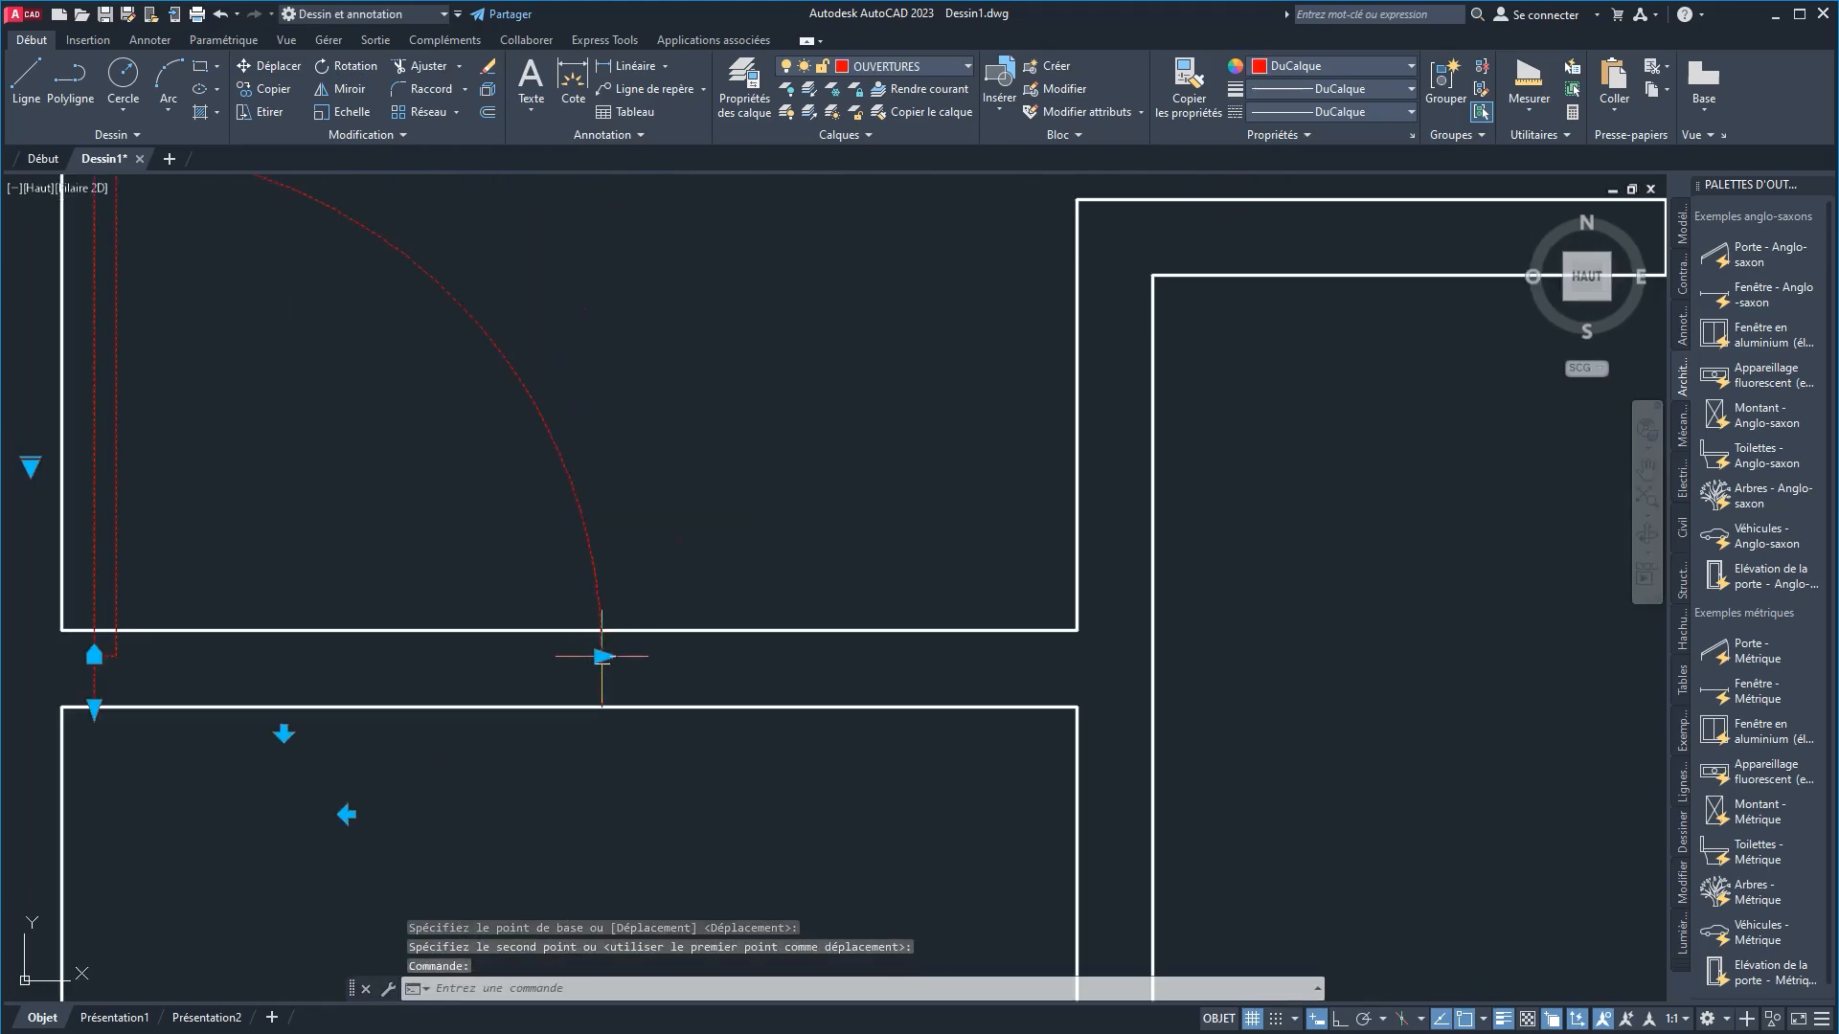
click(590, 648)
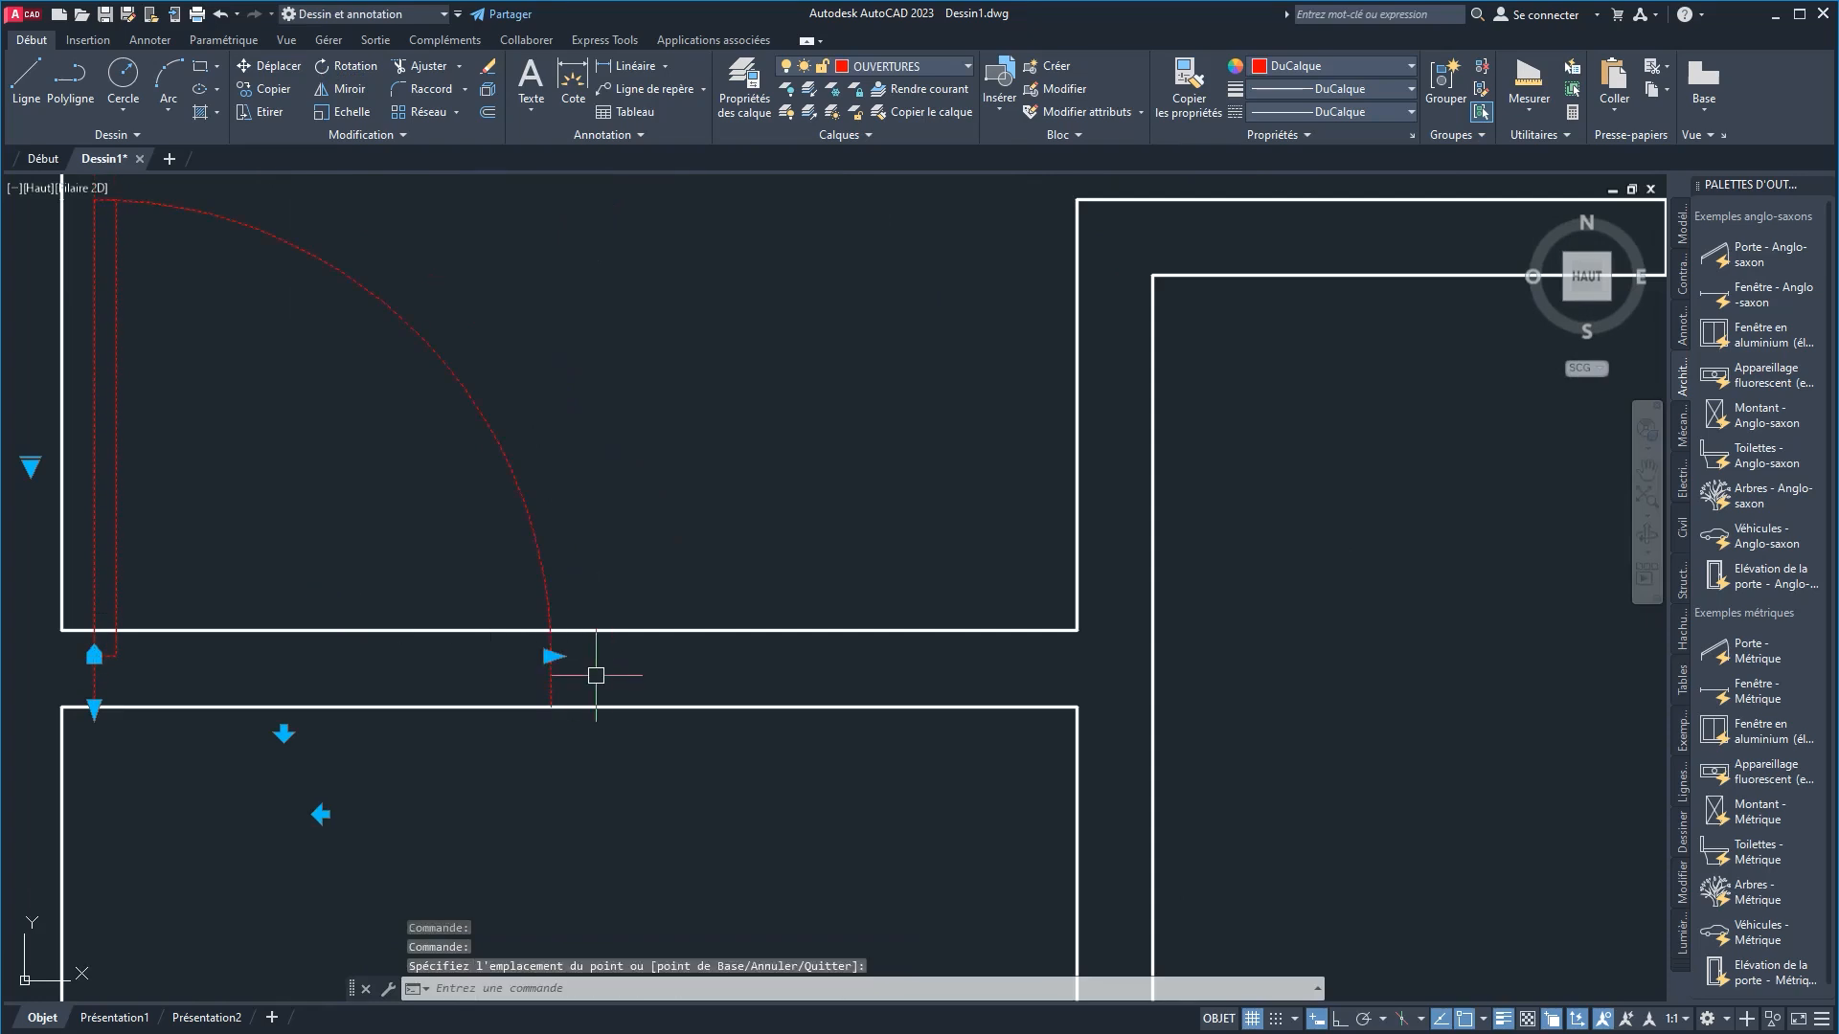
key(Escape)
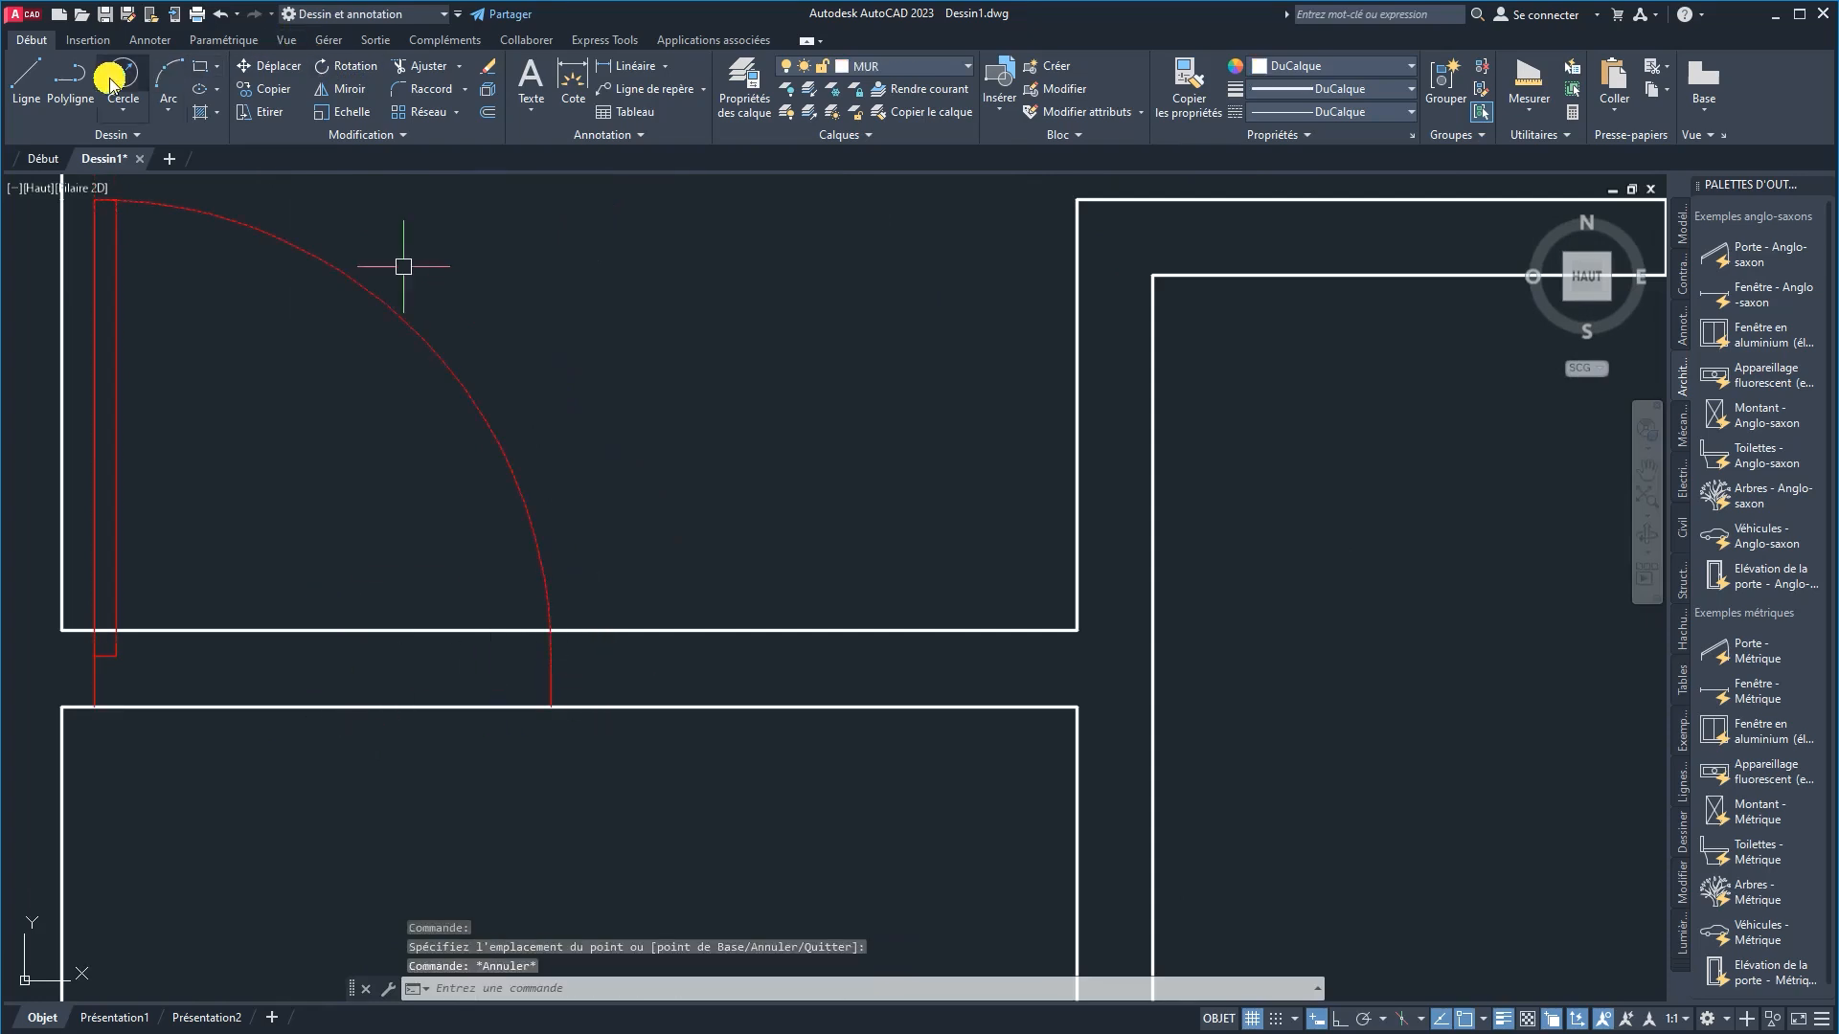
Step: Draw a line across the lower wall at the door's latch side, where the swing arc ends
click(26, 75)
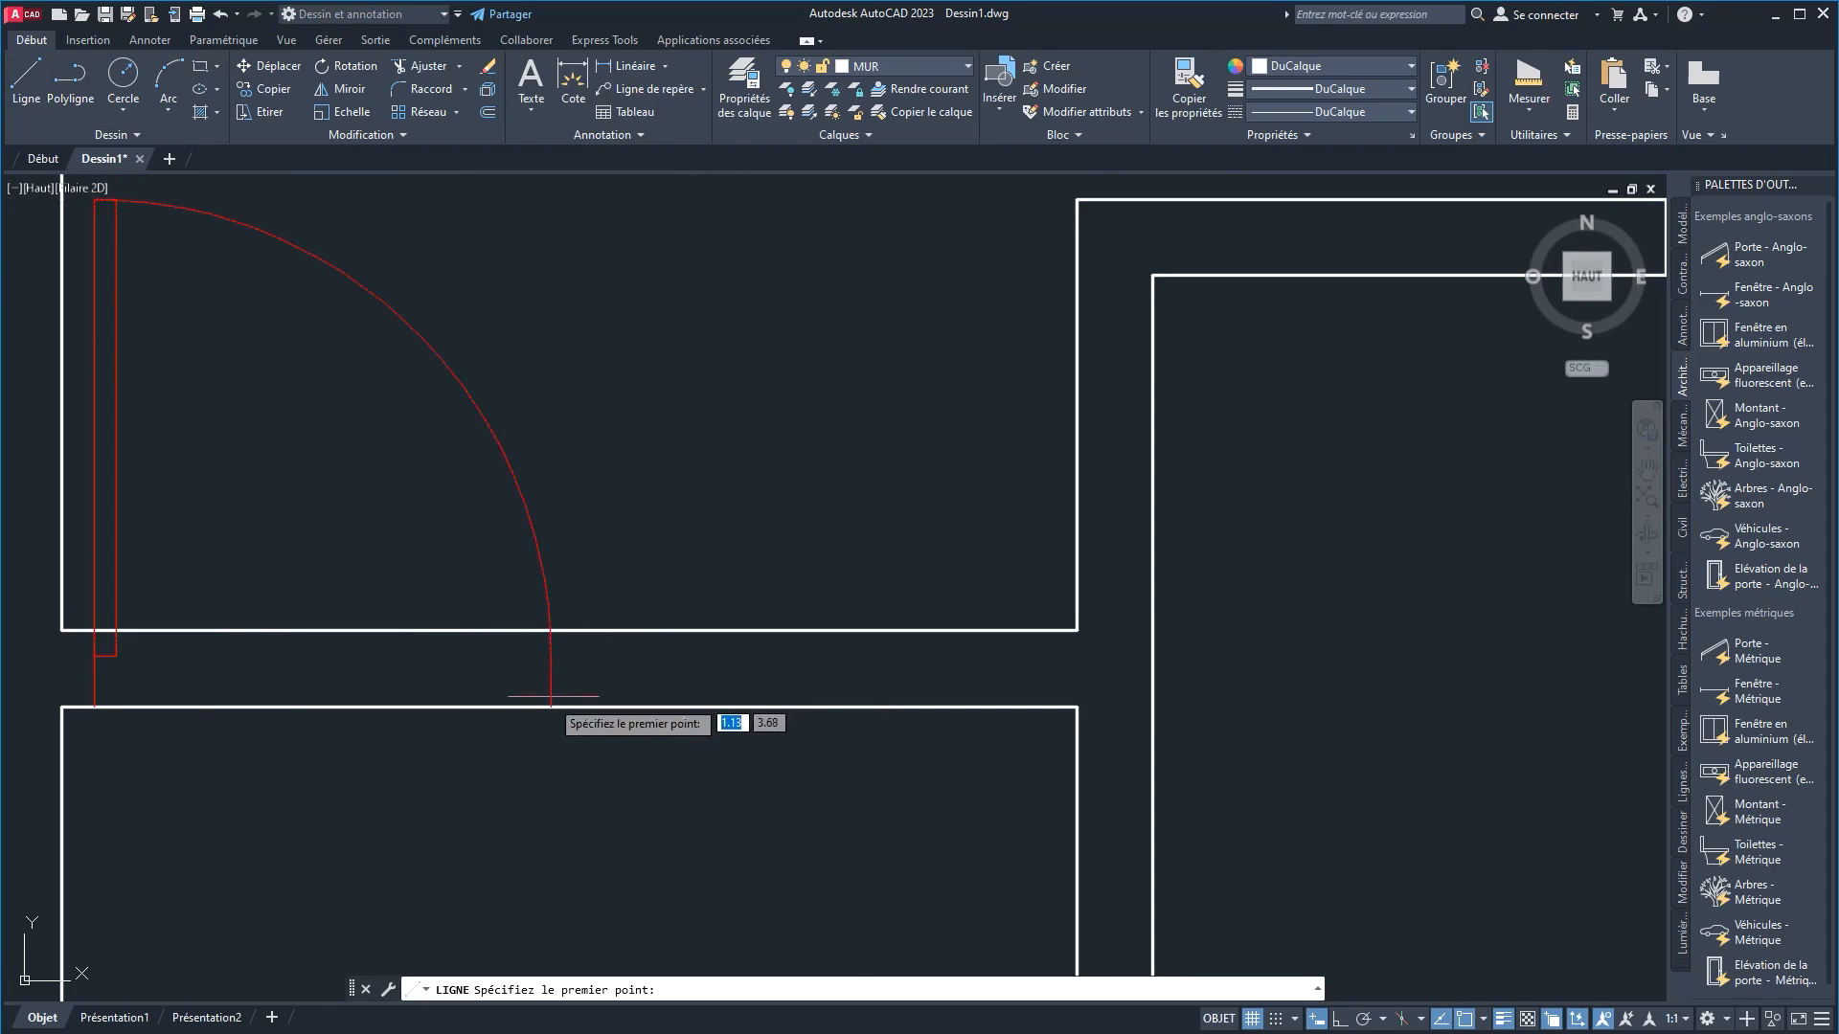
click(550, 707)
scroll(551, 631, up, 5)
click(532, 628)
right_click(643, 563)
click(661, 575)
Step: Draw a second line across the lower wall at the door's hinge side
right_click(636, 562)
click(683, 575)
scroll(536, 670, down, 3)
scroll(518, 632, up, 5)
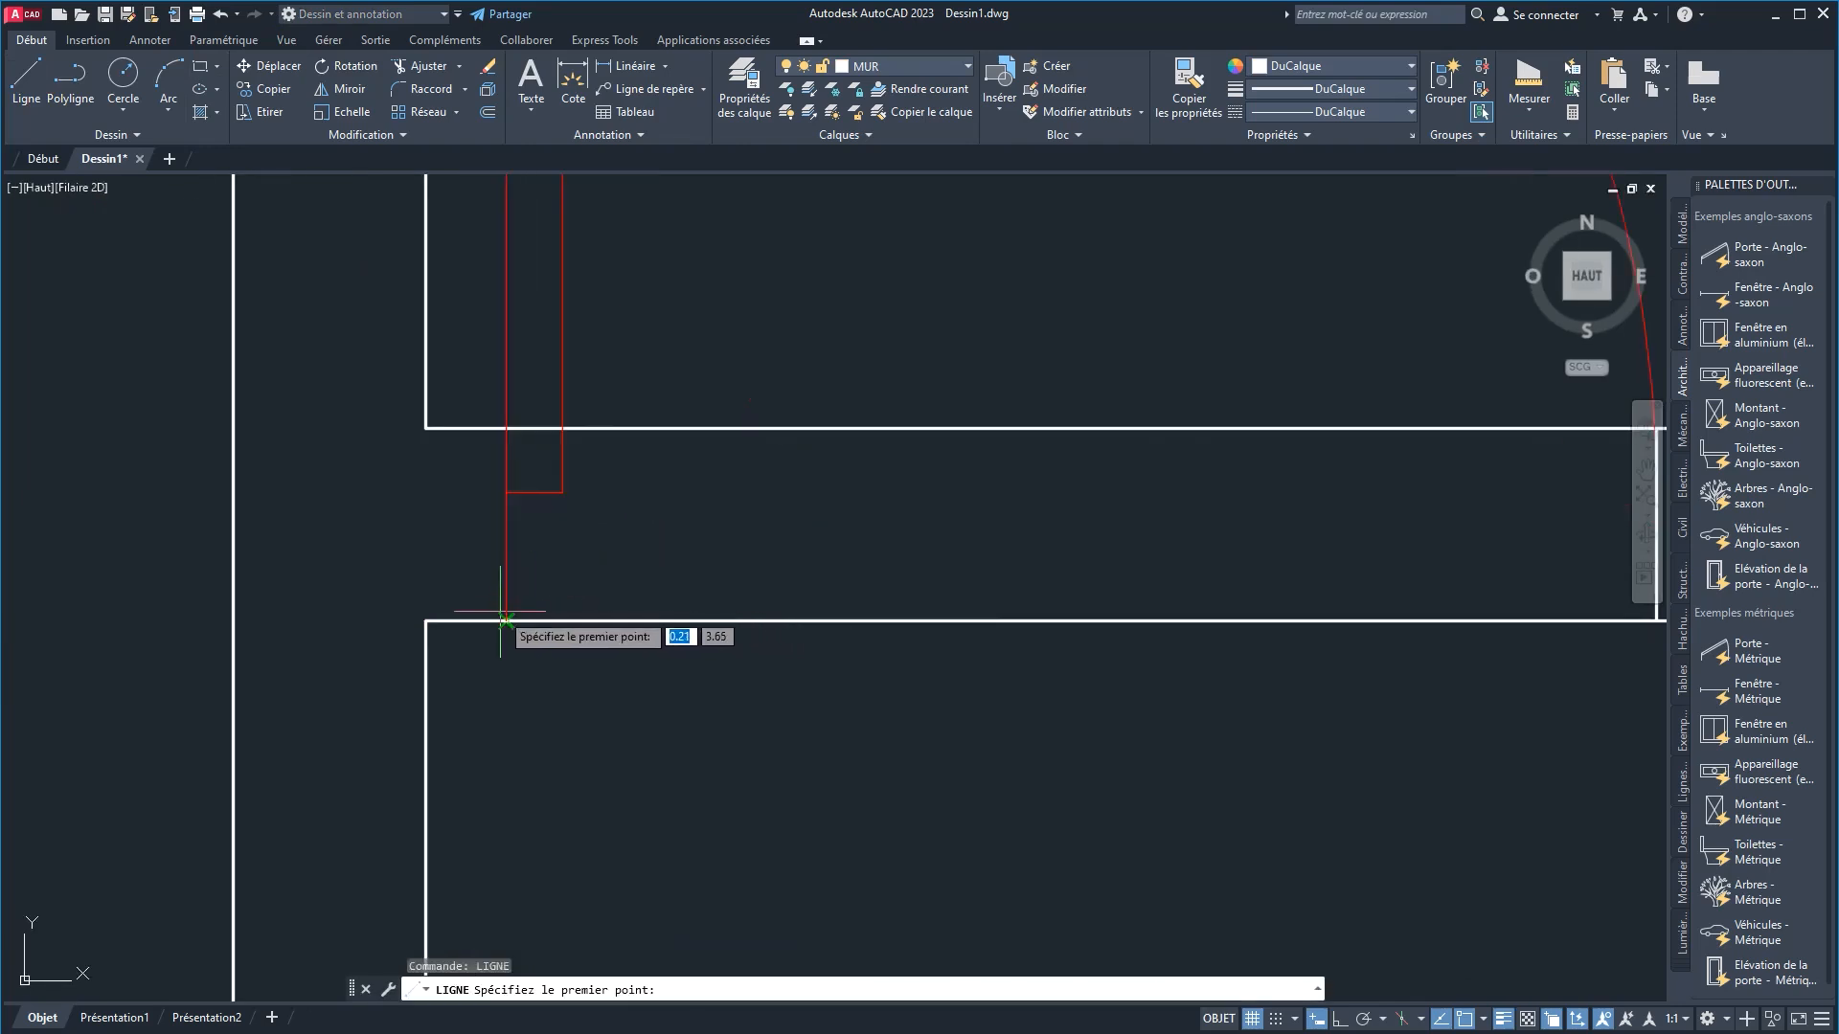
click(507, 621)
click(507, 430)
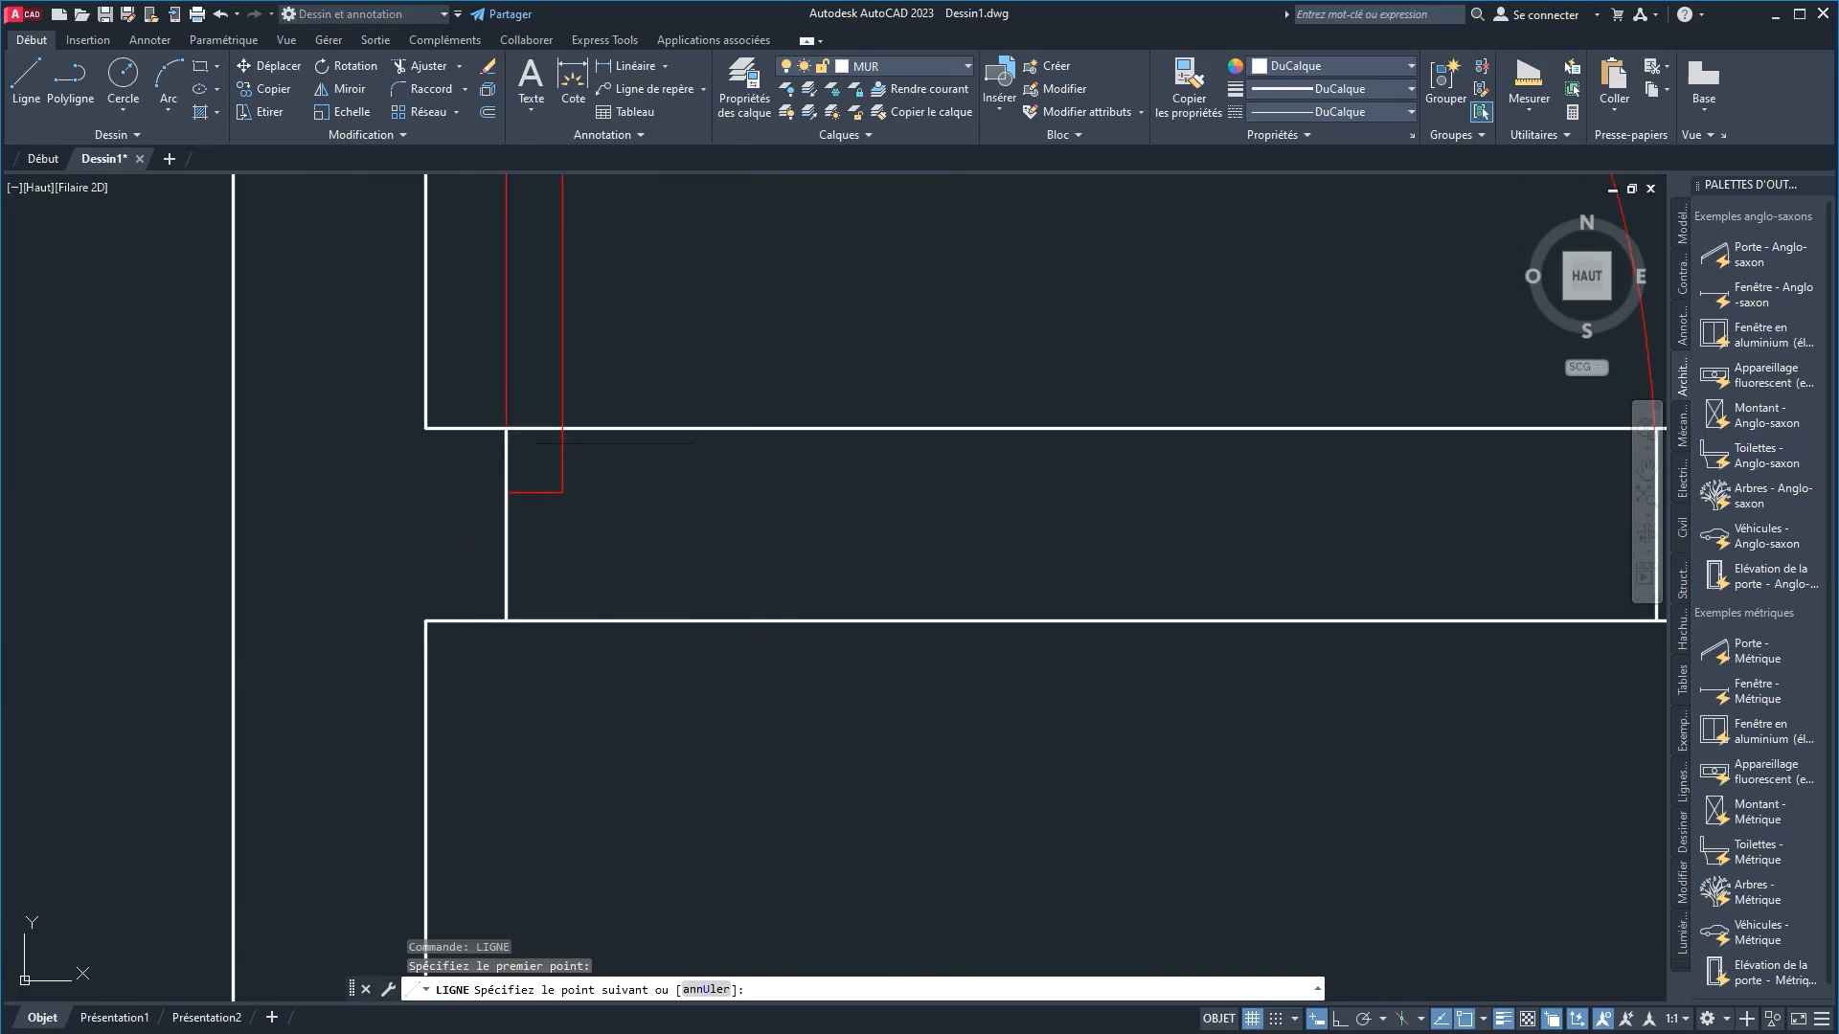
right_click(433, 350)
click(450, 357)
Step: Trim both wall lines between the two jamb lines to open the doorway in the lower wall
scroll(542, 529, down, 4)
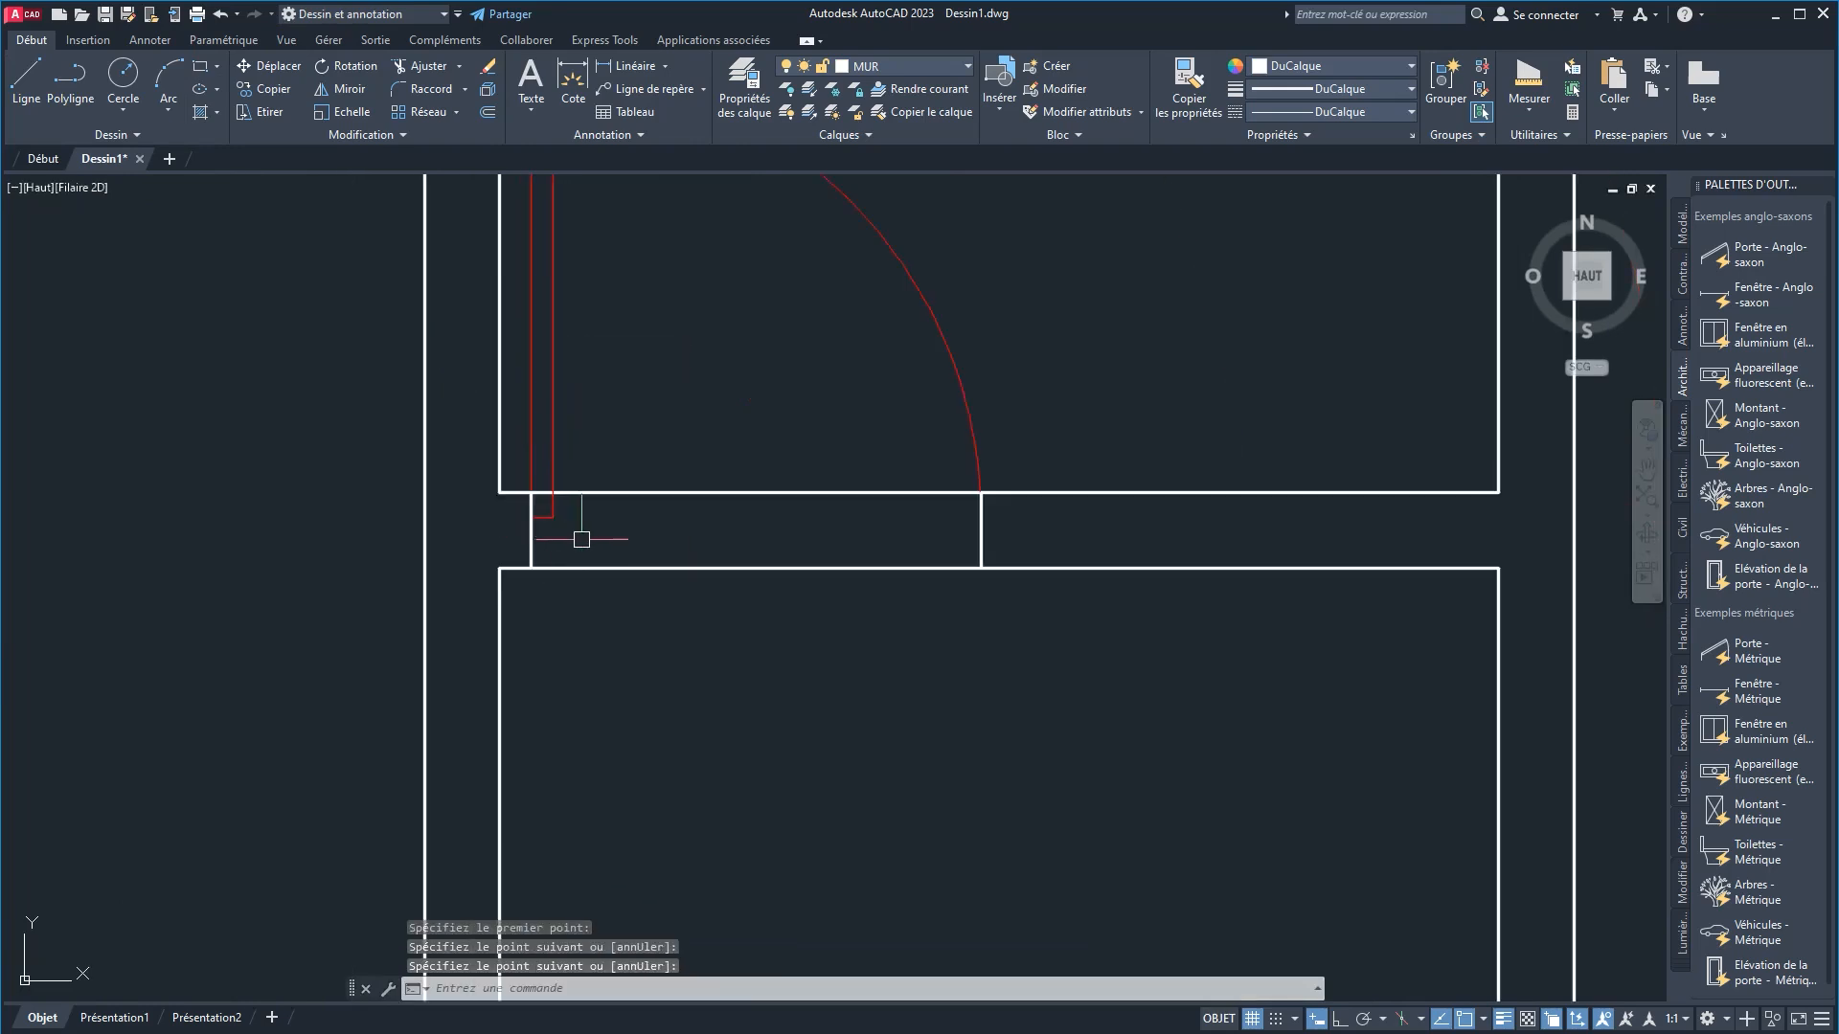
click(422, 65)
click(843, 642)
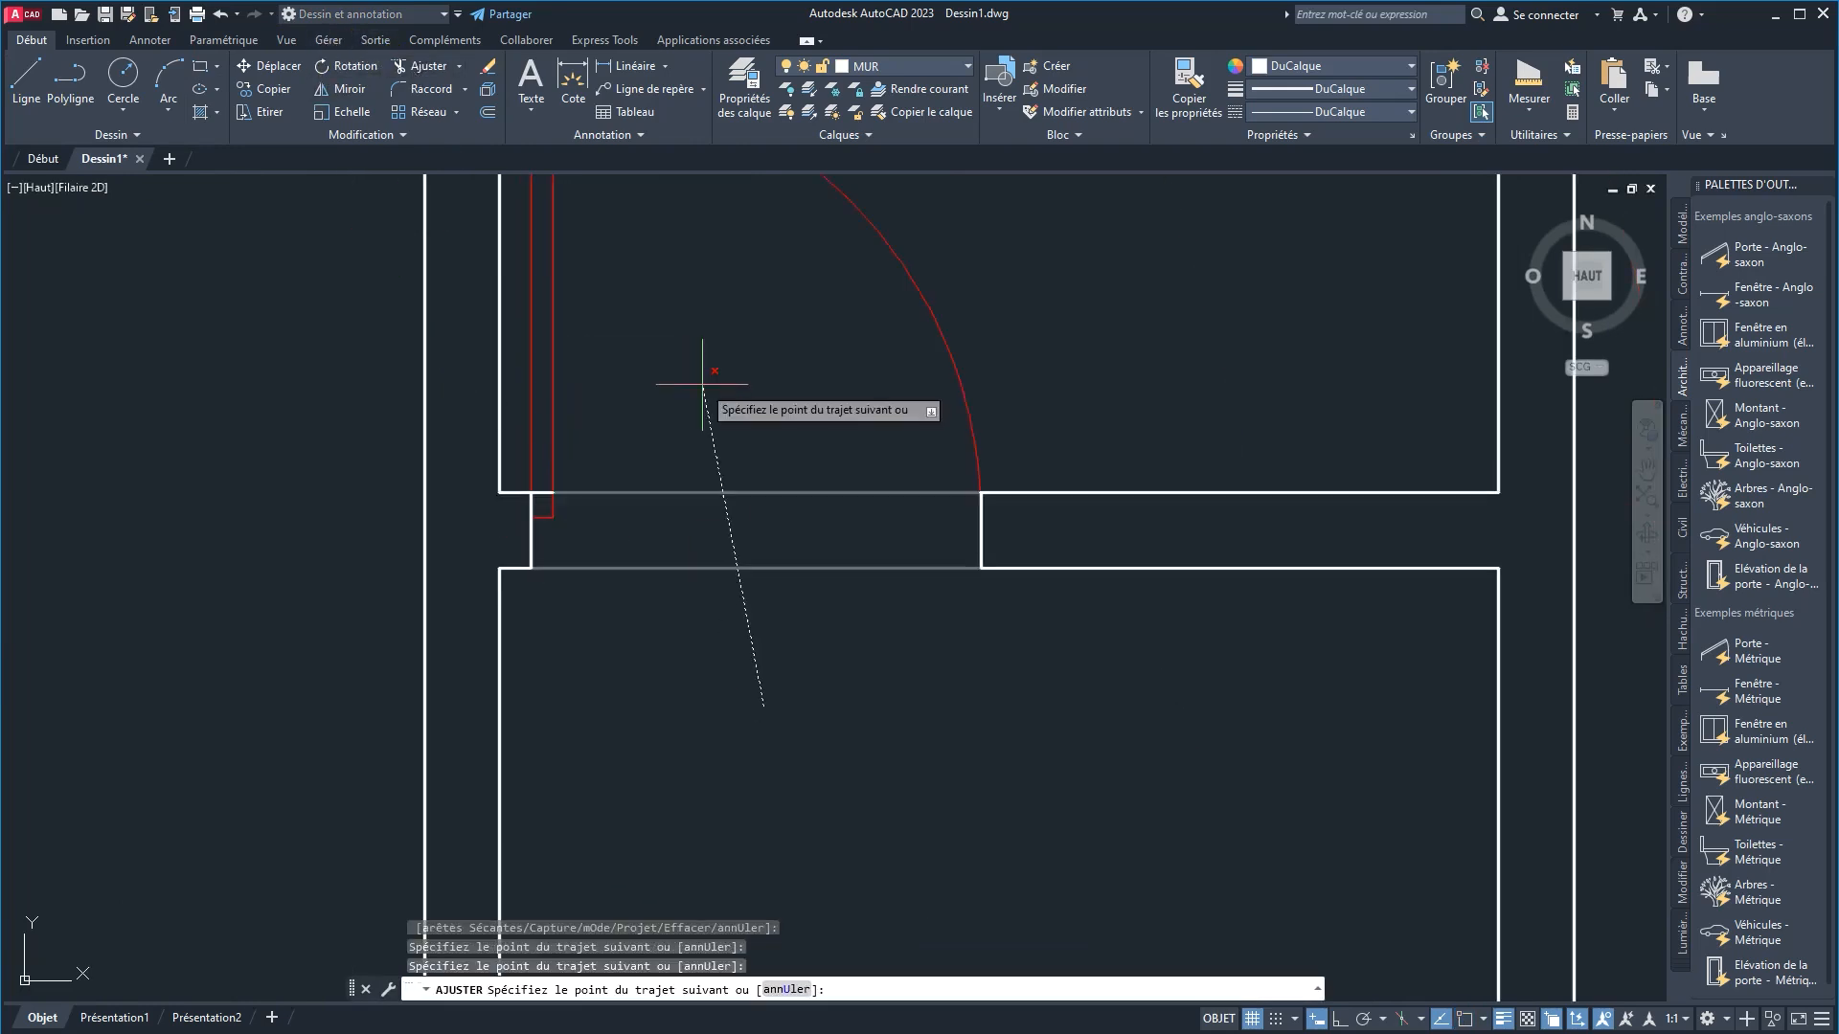
click(720, 376)
right_click(755, 454)
click(801, 464)
Step: Examine the door openings throughout the floor plan, from the entrance up to the upper rooms
scroll(756, 512, down, 3)
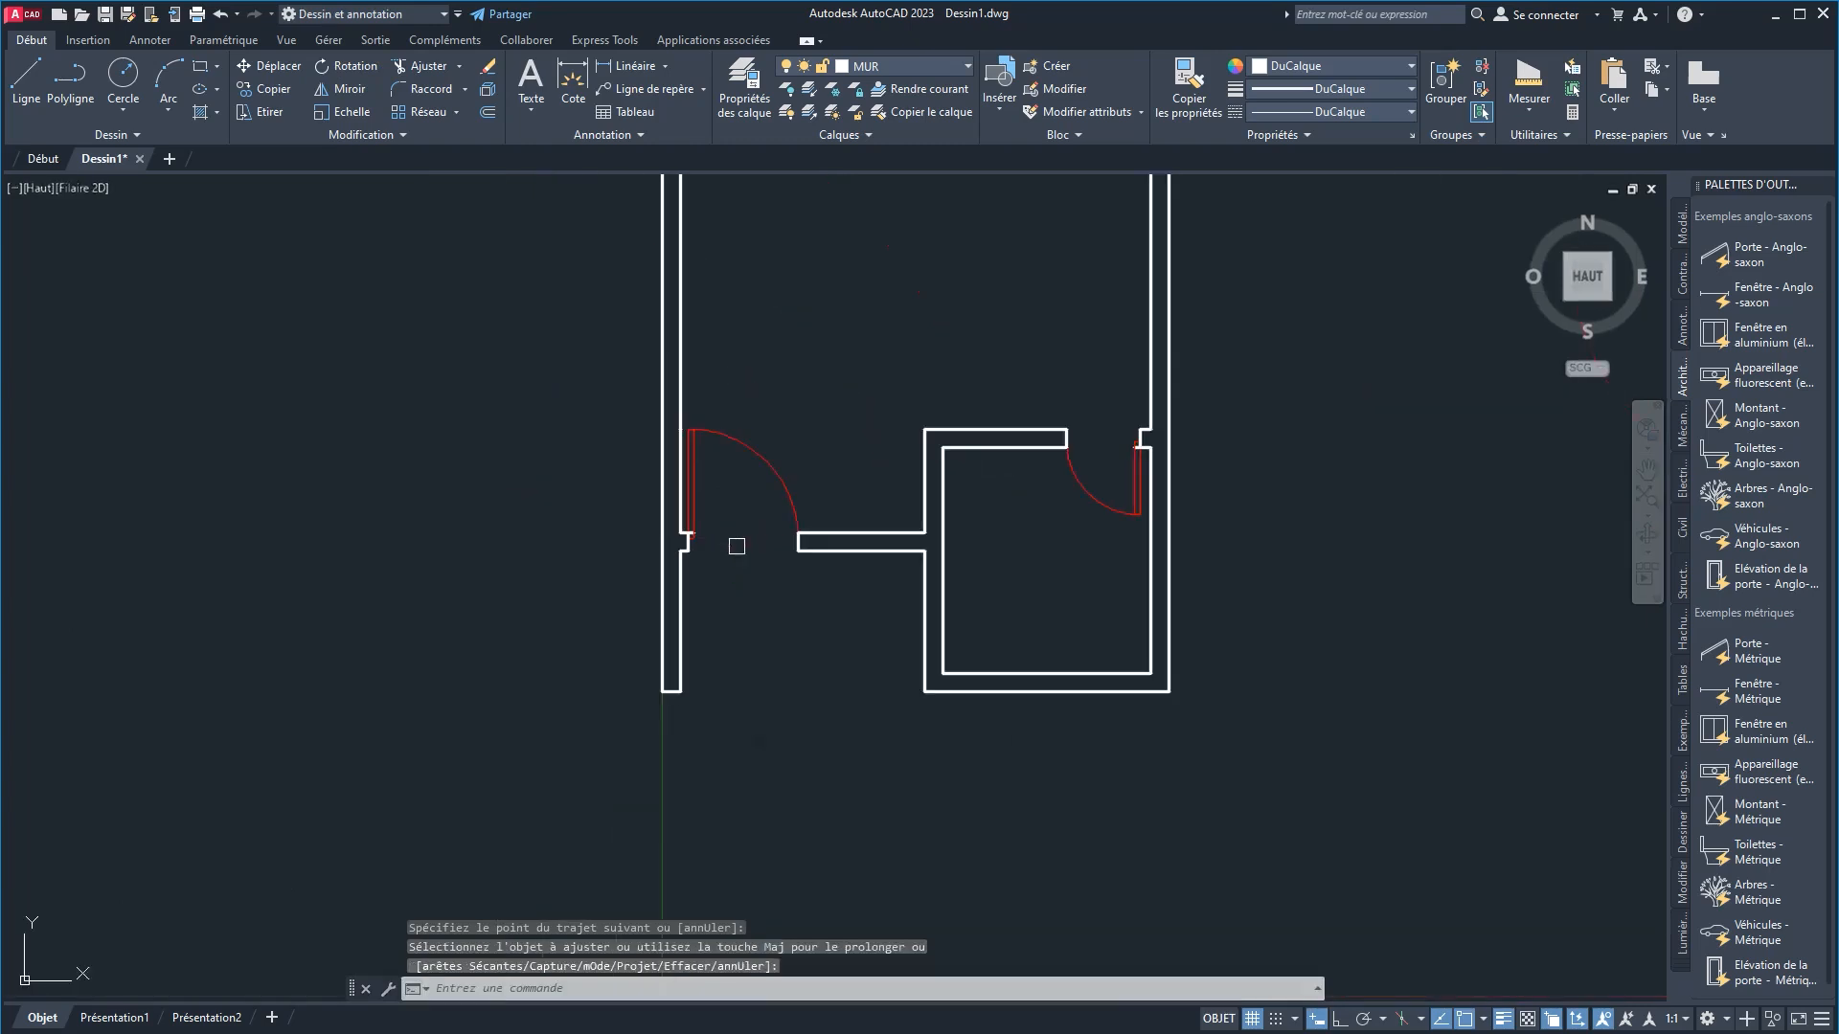
middle_drag(855, 545, 605, 573)
scroll(605, 573, down, 3)
middle_drag(571, 447, 526, 526)
scroll(501, 451, up, 4)
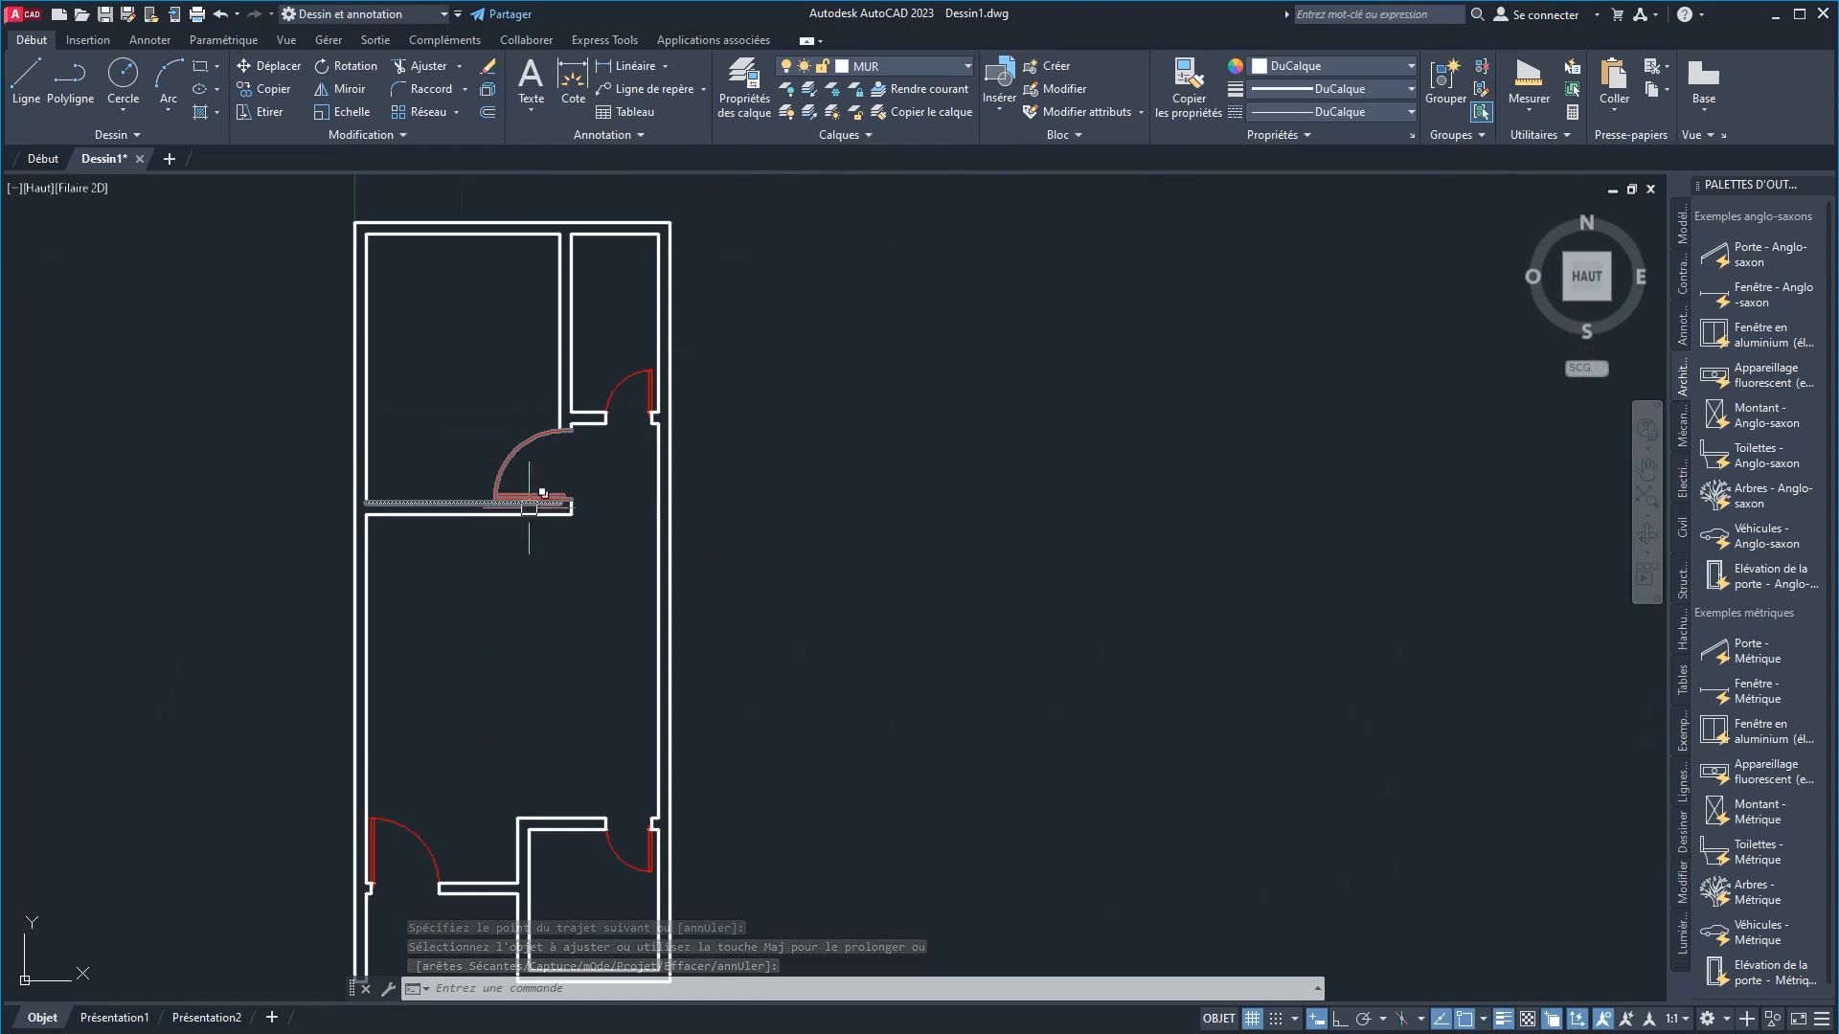
middle_drag(513, 458, 481, 374)
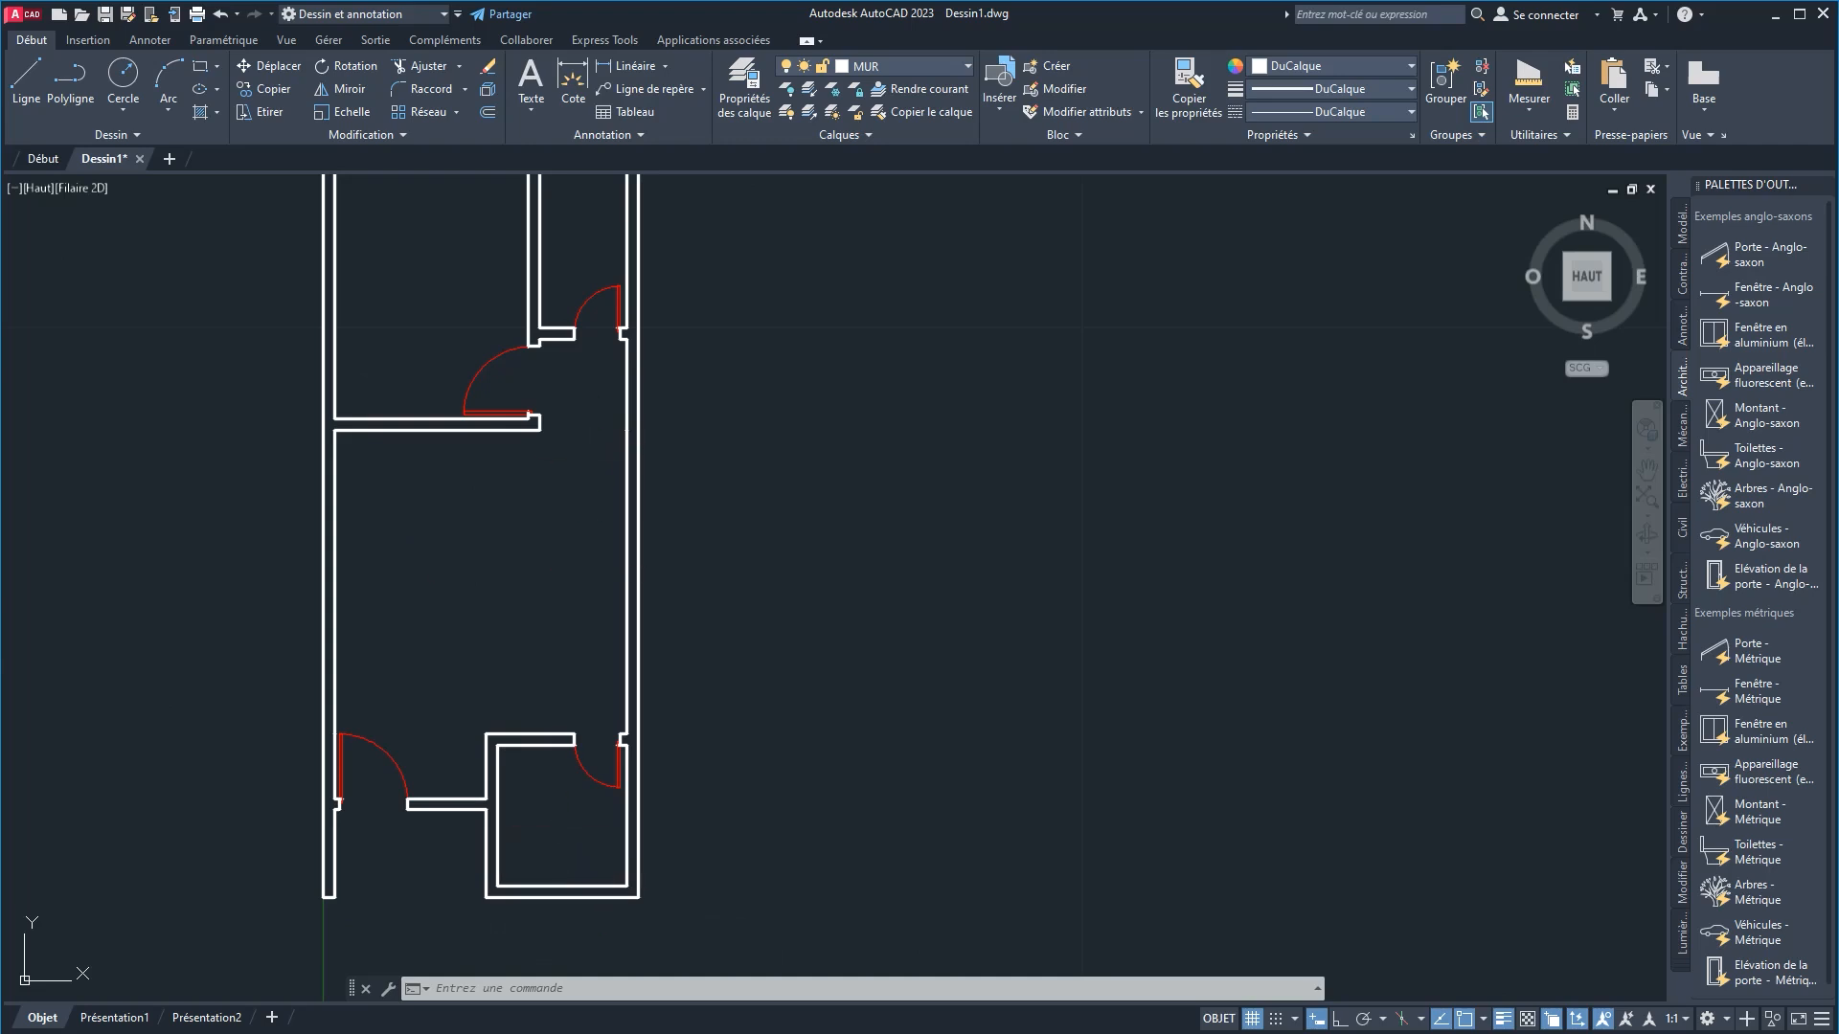
middle_drag(579, 464, 572, 542)
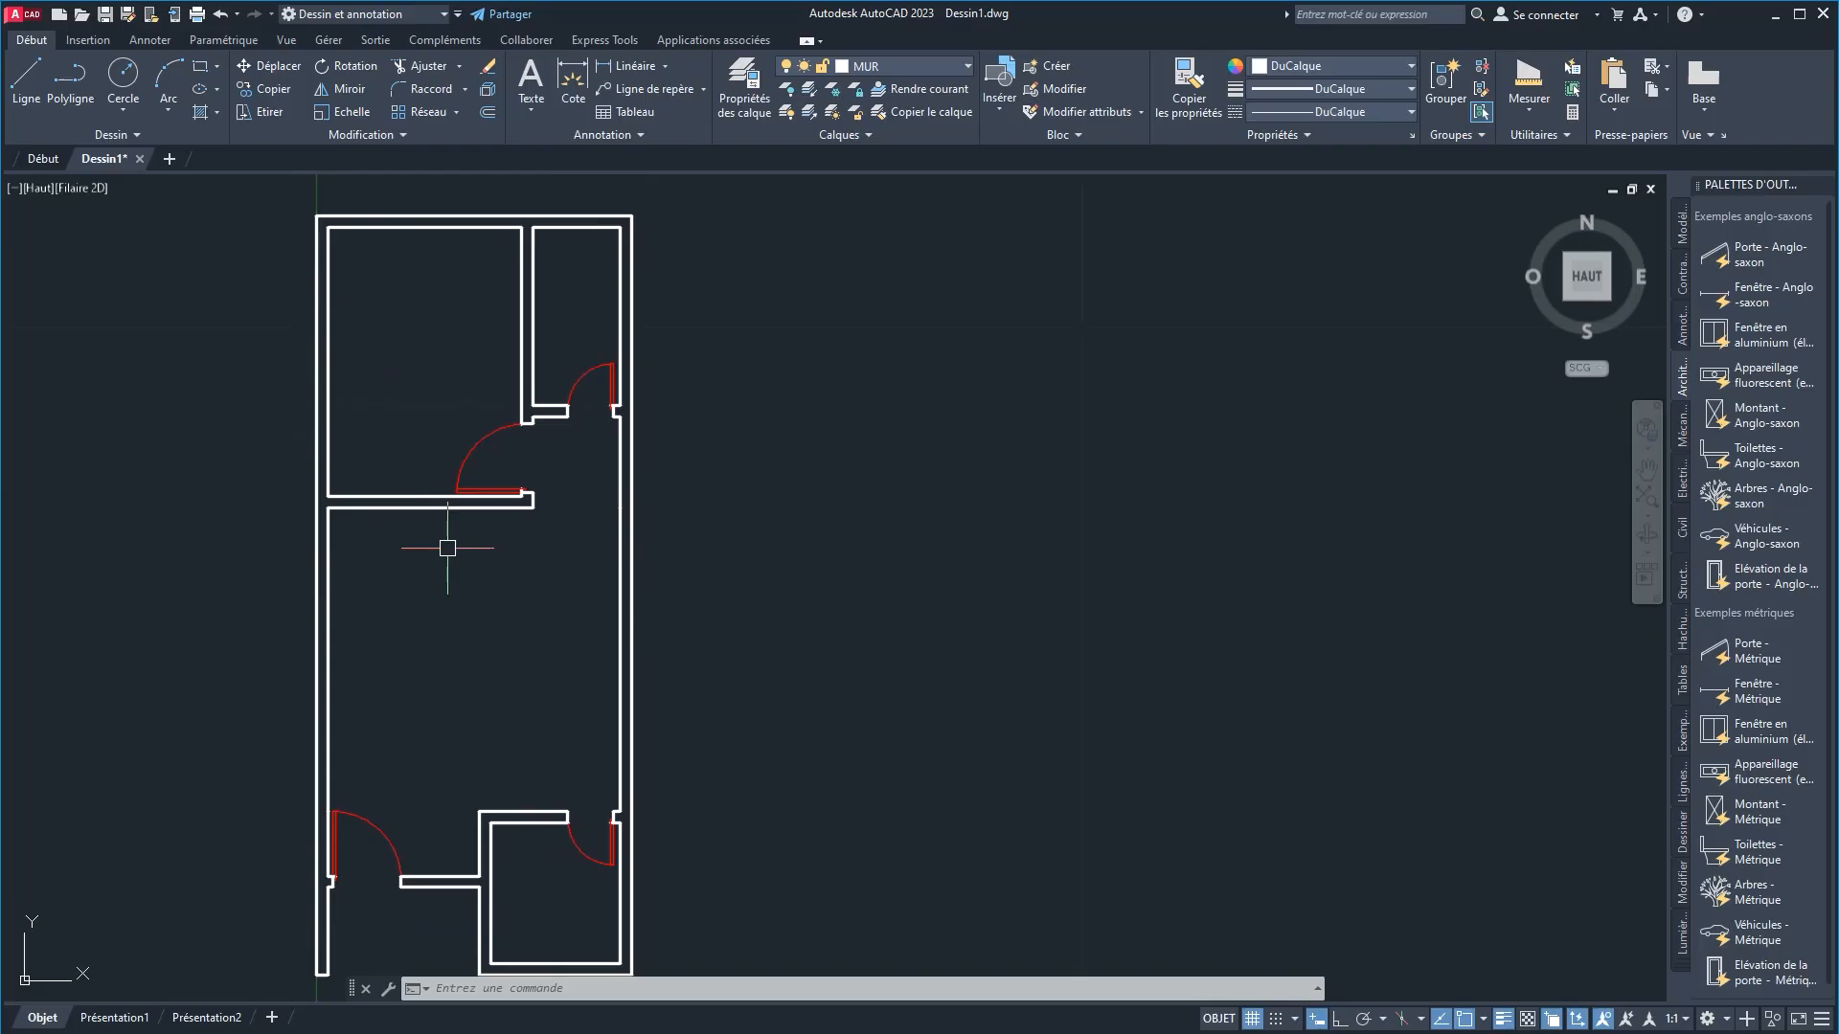
middle_drag(425, 353, 411, 462)
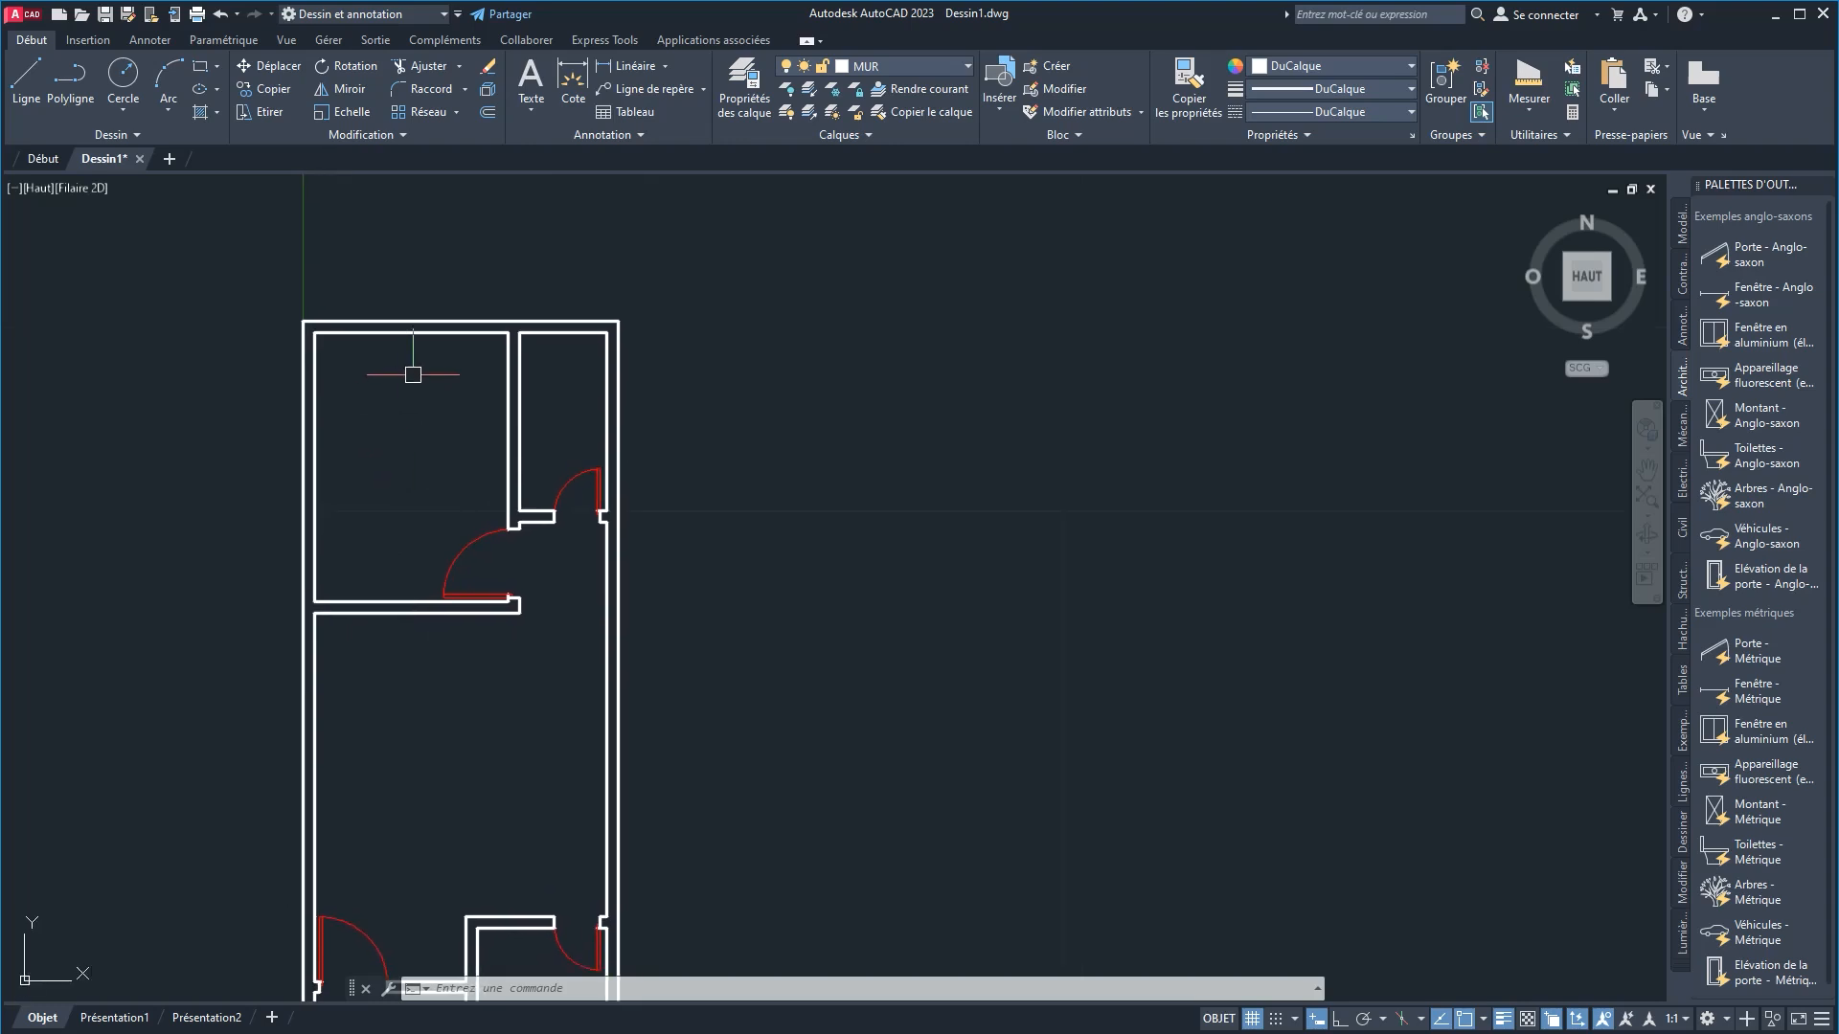
Step: Insert a Fenêtre - Métrique block inside the upper-left room, just below its top wall
scroll(413, 375, up, 2)
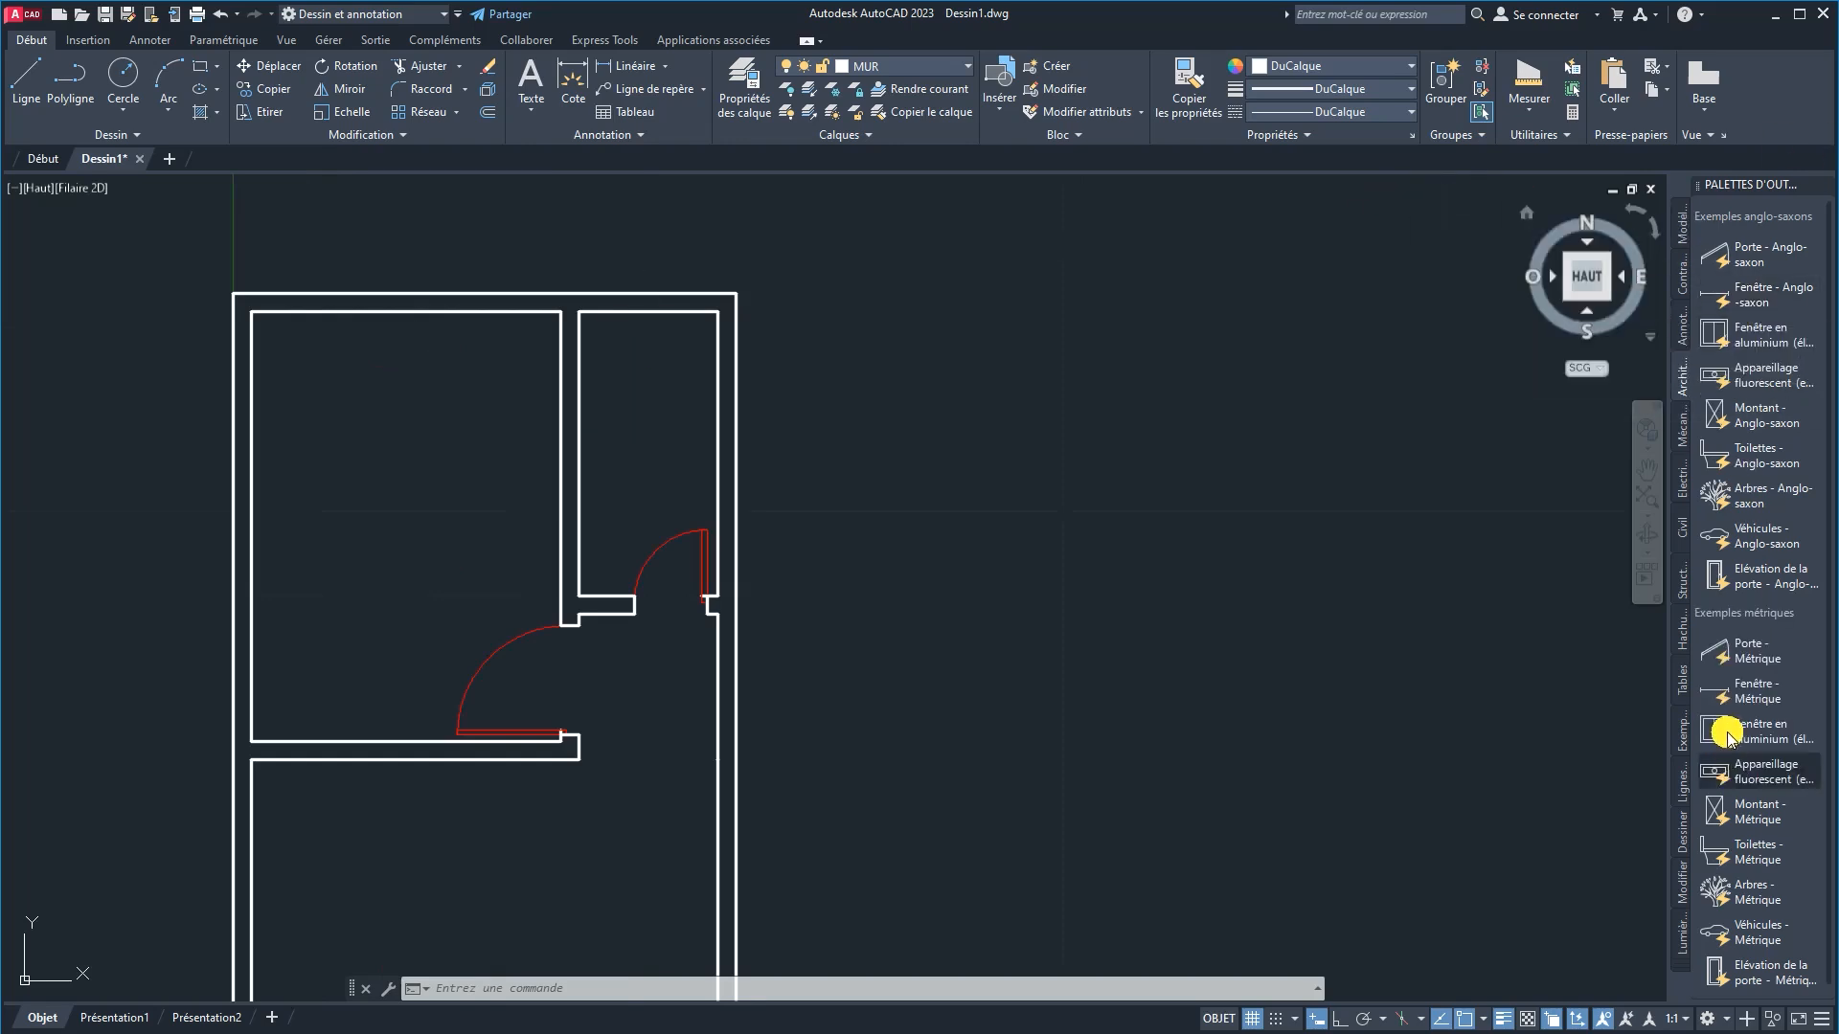
click(1757, 690)
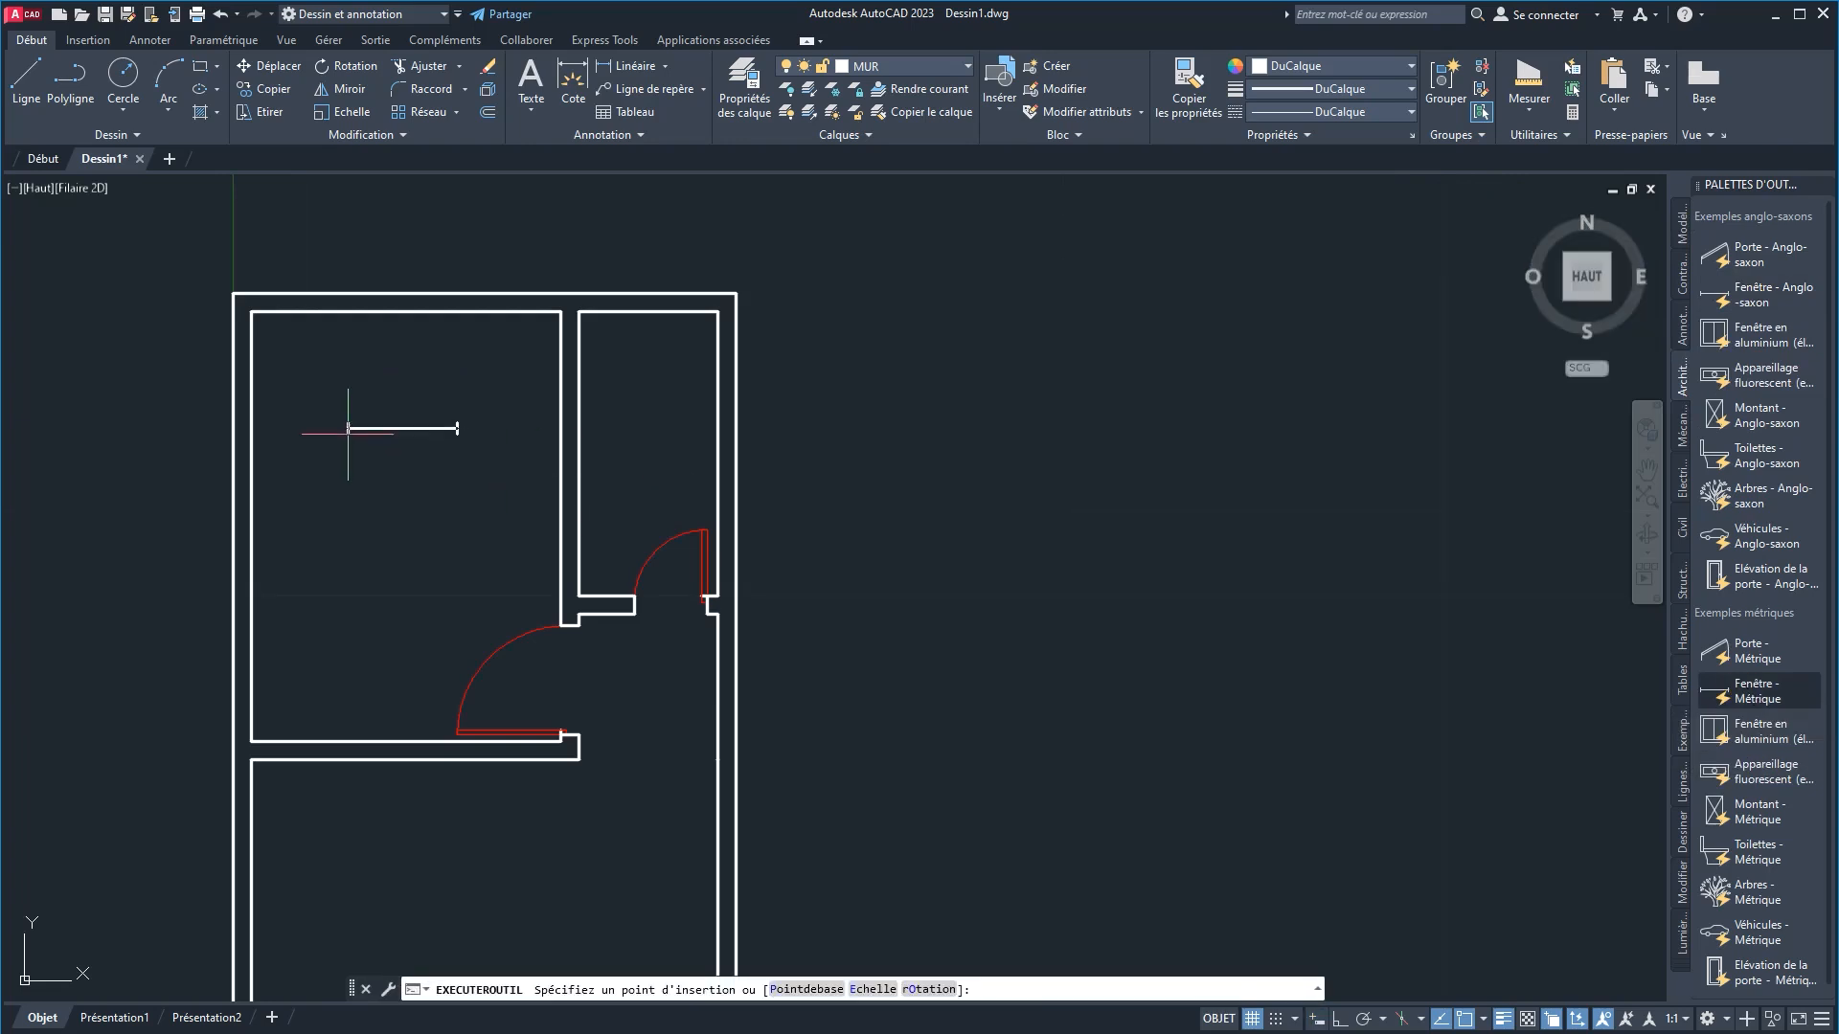
click(357, 345)
Step: Assign the window block to the OUVERTURES layer
click(505, 426)
click(336, 338)
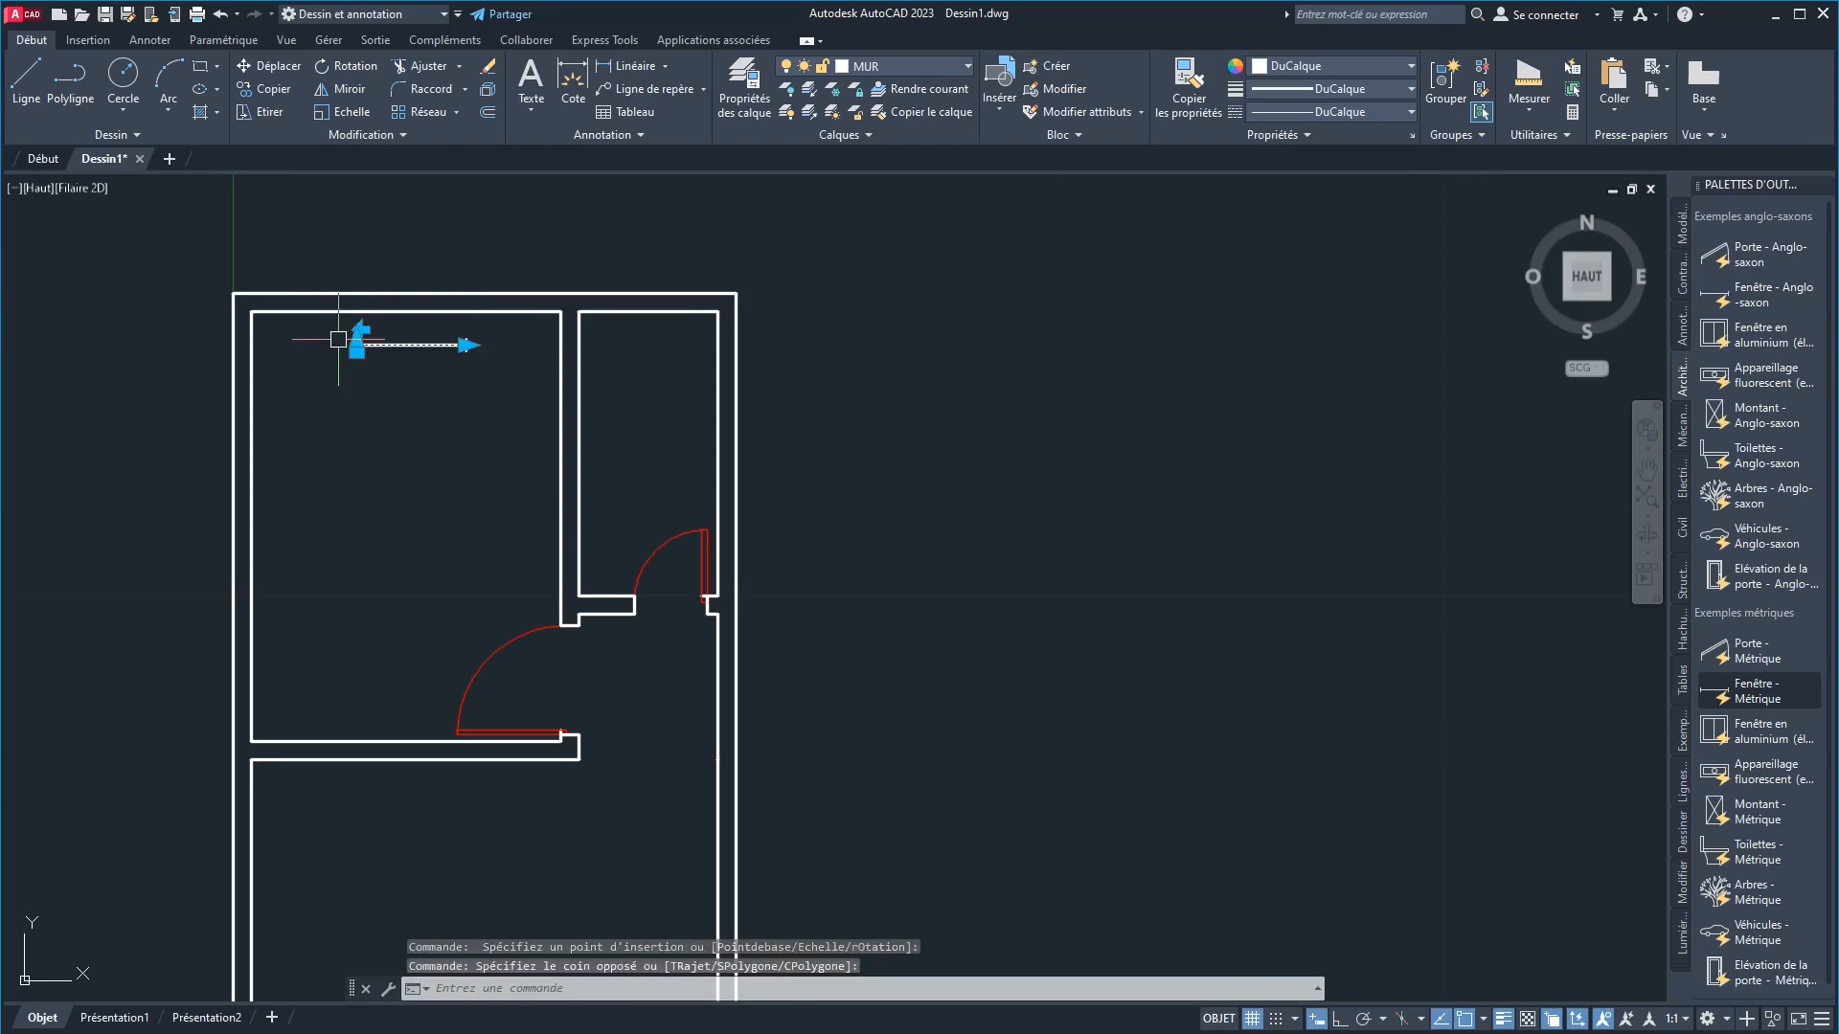
click(855, 63)
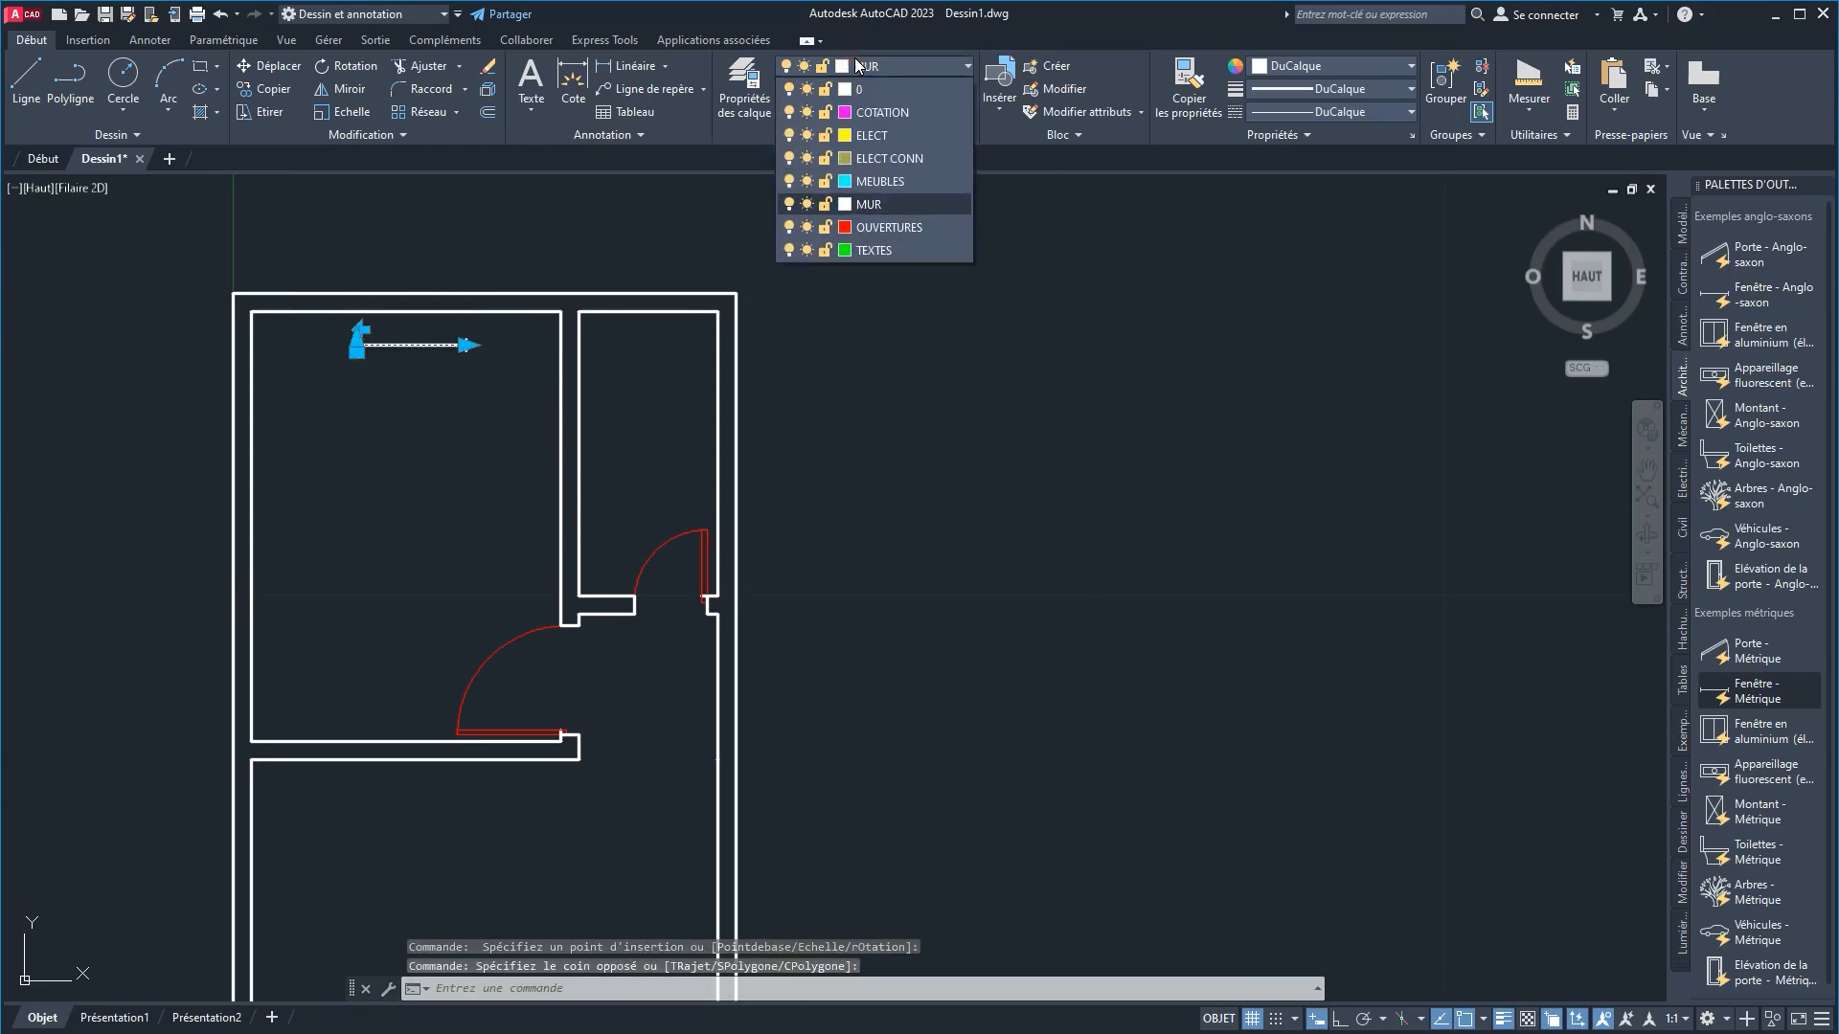
click(860, 229)
key(Escape)
Step: Increase the window block's wall thickness to match the drawn wall
scroll(395, 348, up, 5)
middle_drag(367, 348, 400, 473)
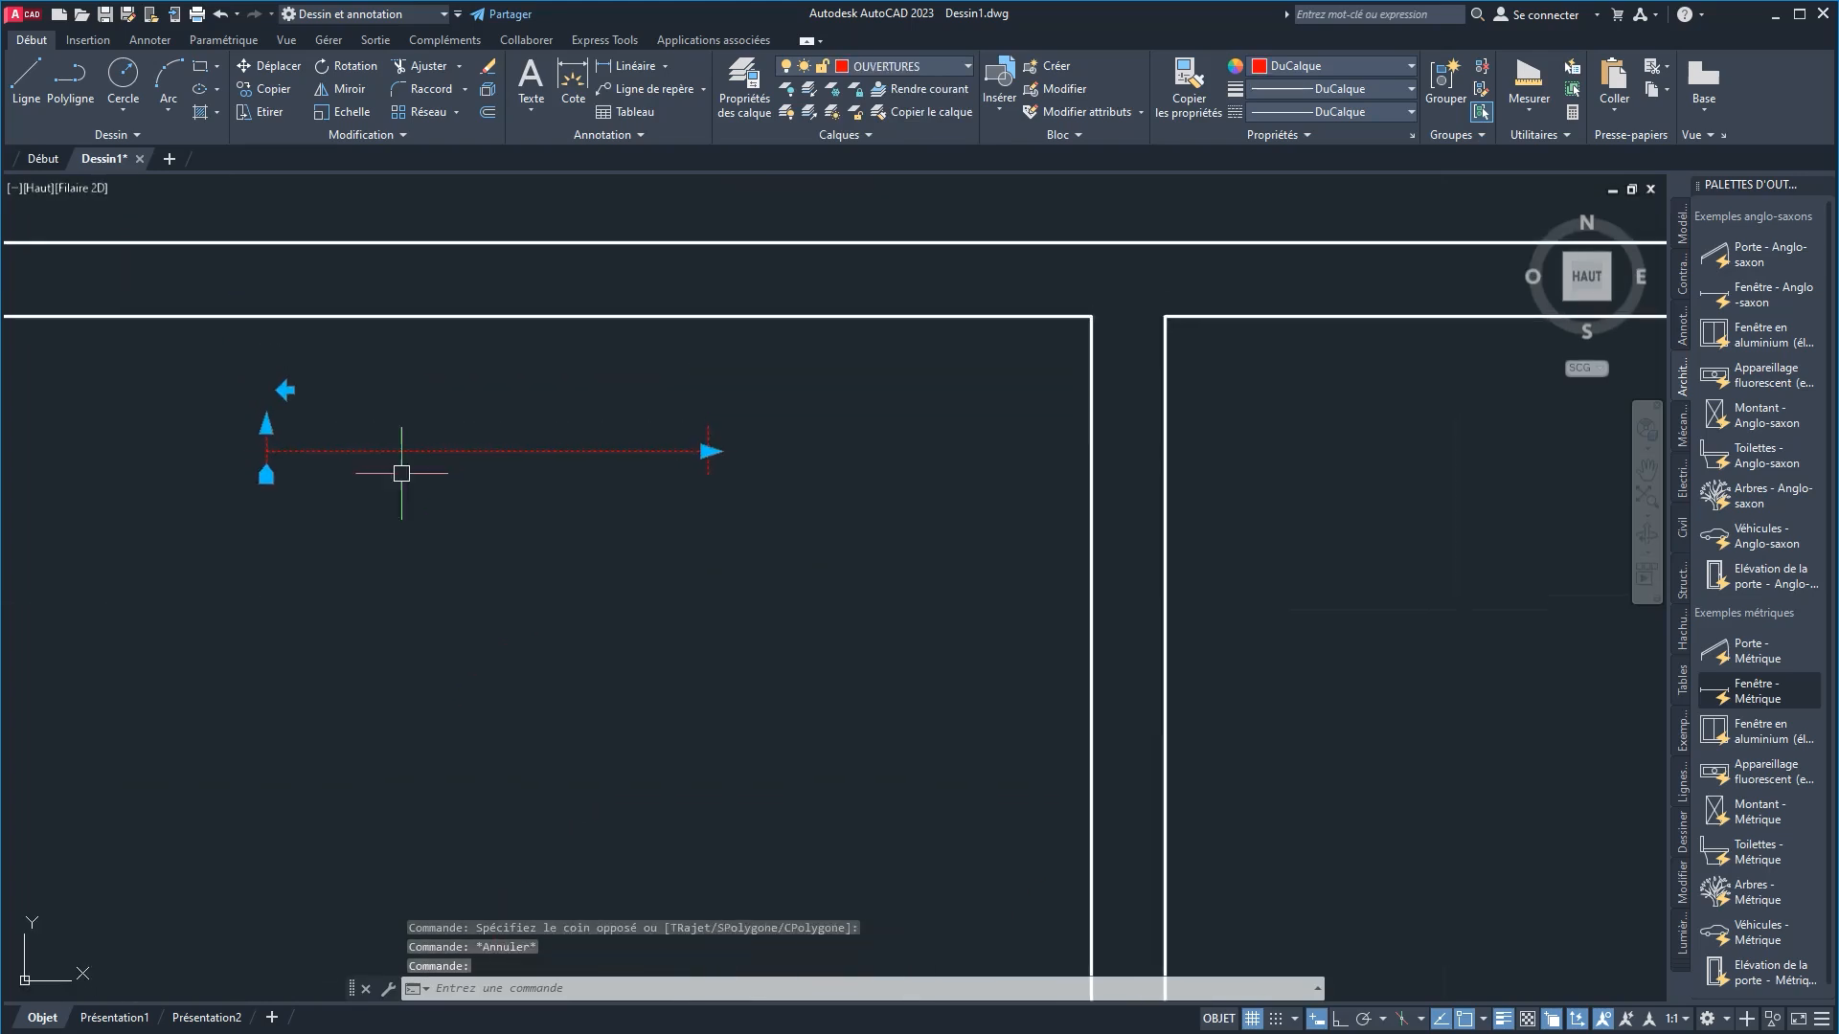
click(267, 425)
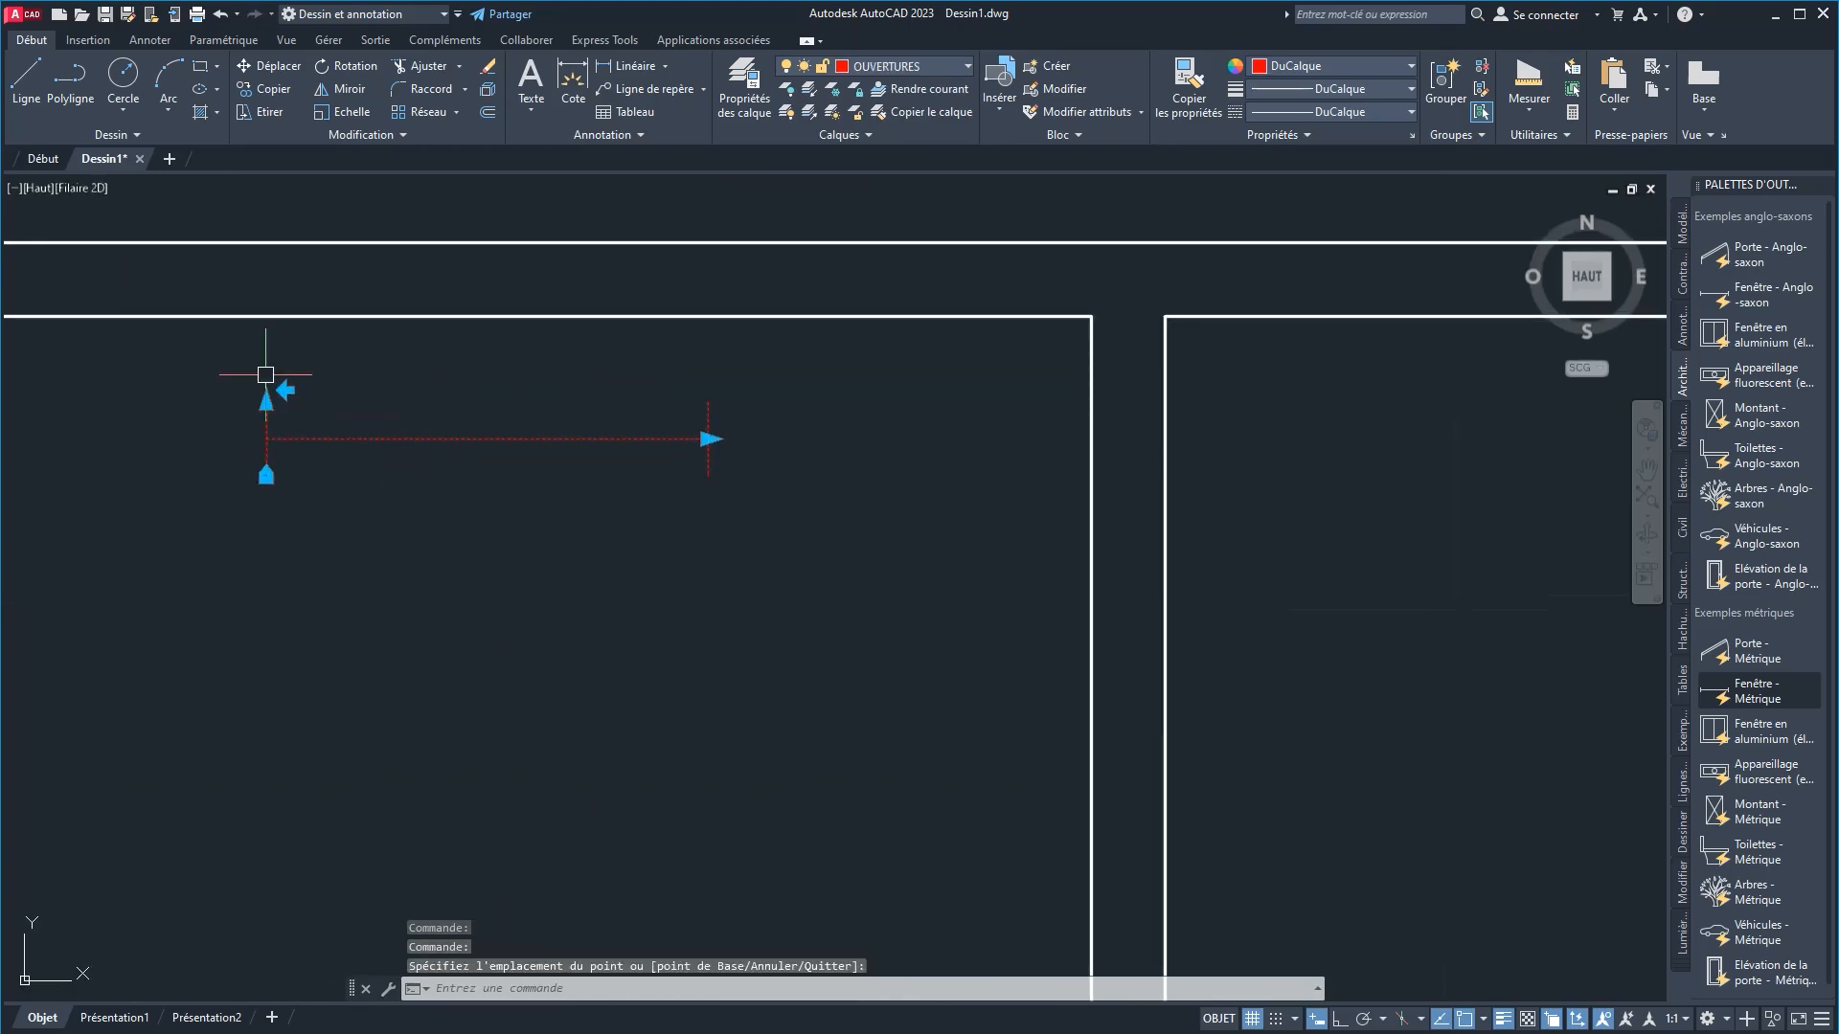
Step: Try shorter and longer widths on the window block
click(708, 439)
click(537, 440)
click(564, 439)
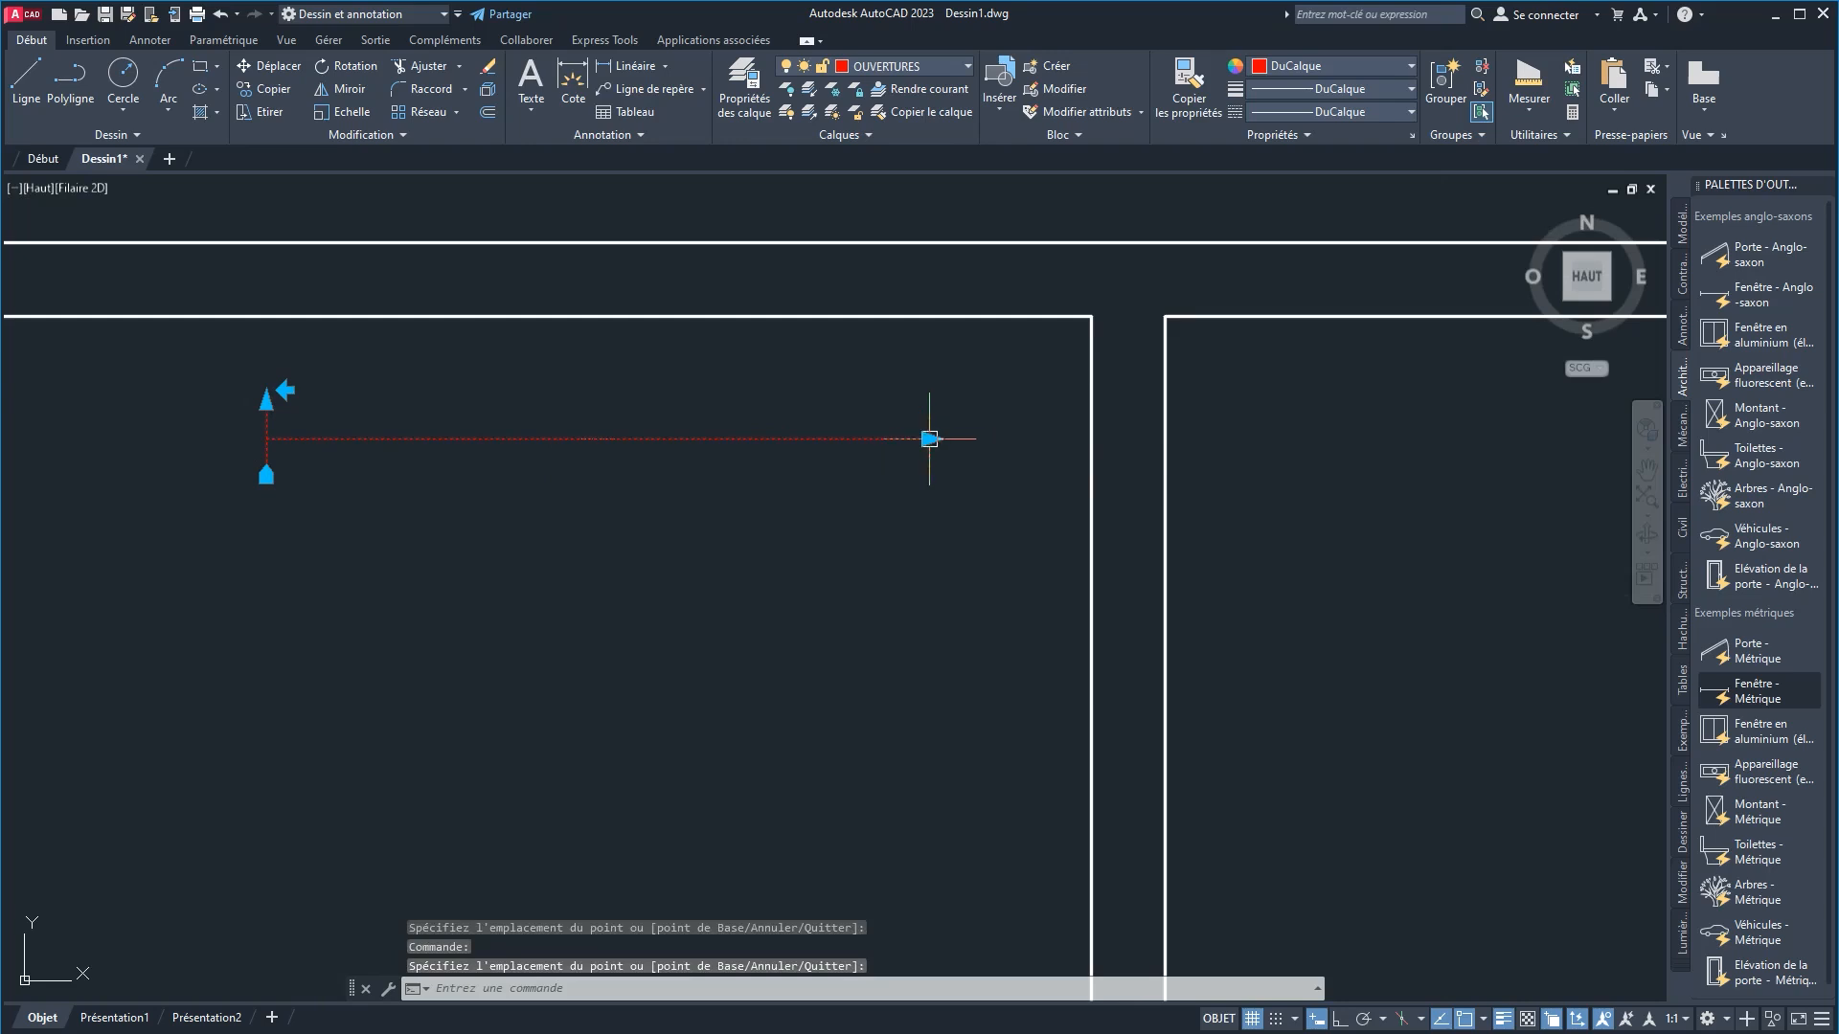
click(708, 439)
key(Escape)
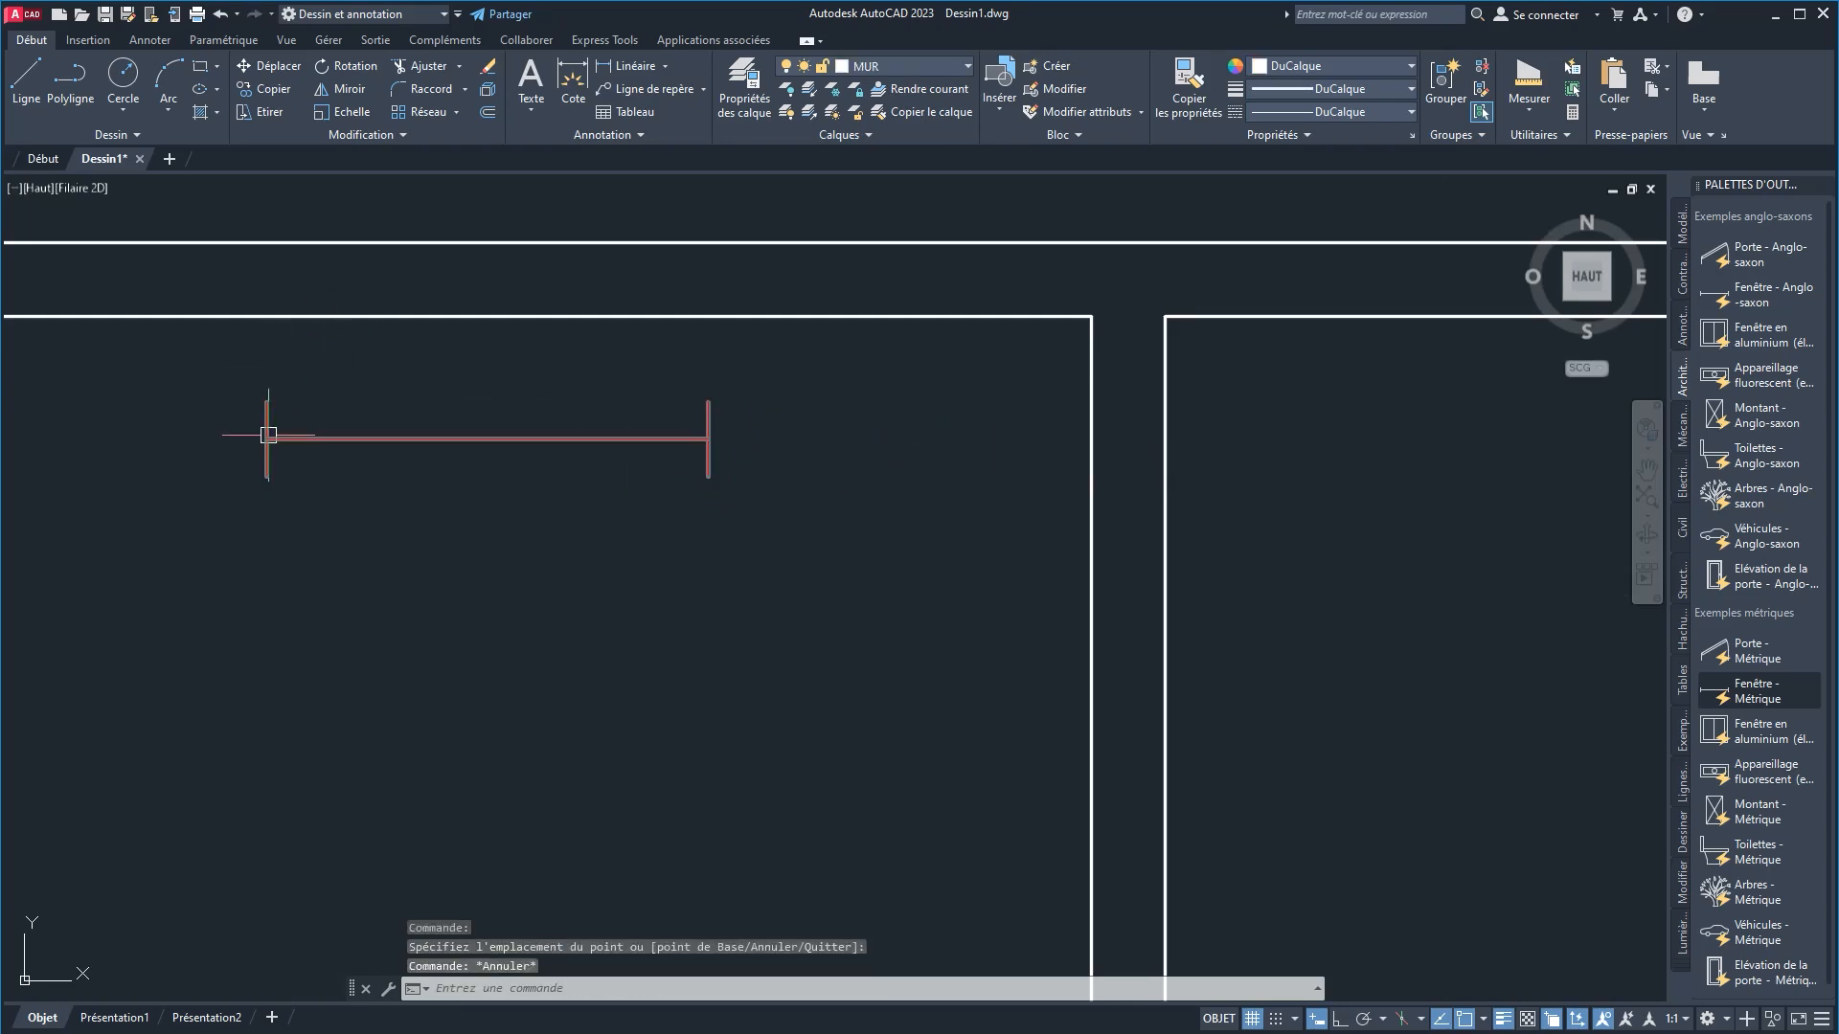
Step: Move the window by the midpoint of its lower side to the middle of the upper-left room's top wall, on the inner face
click(362, 441)
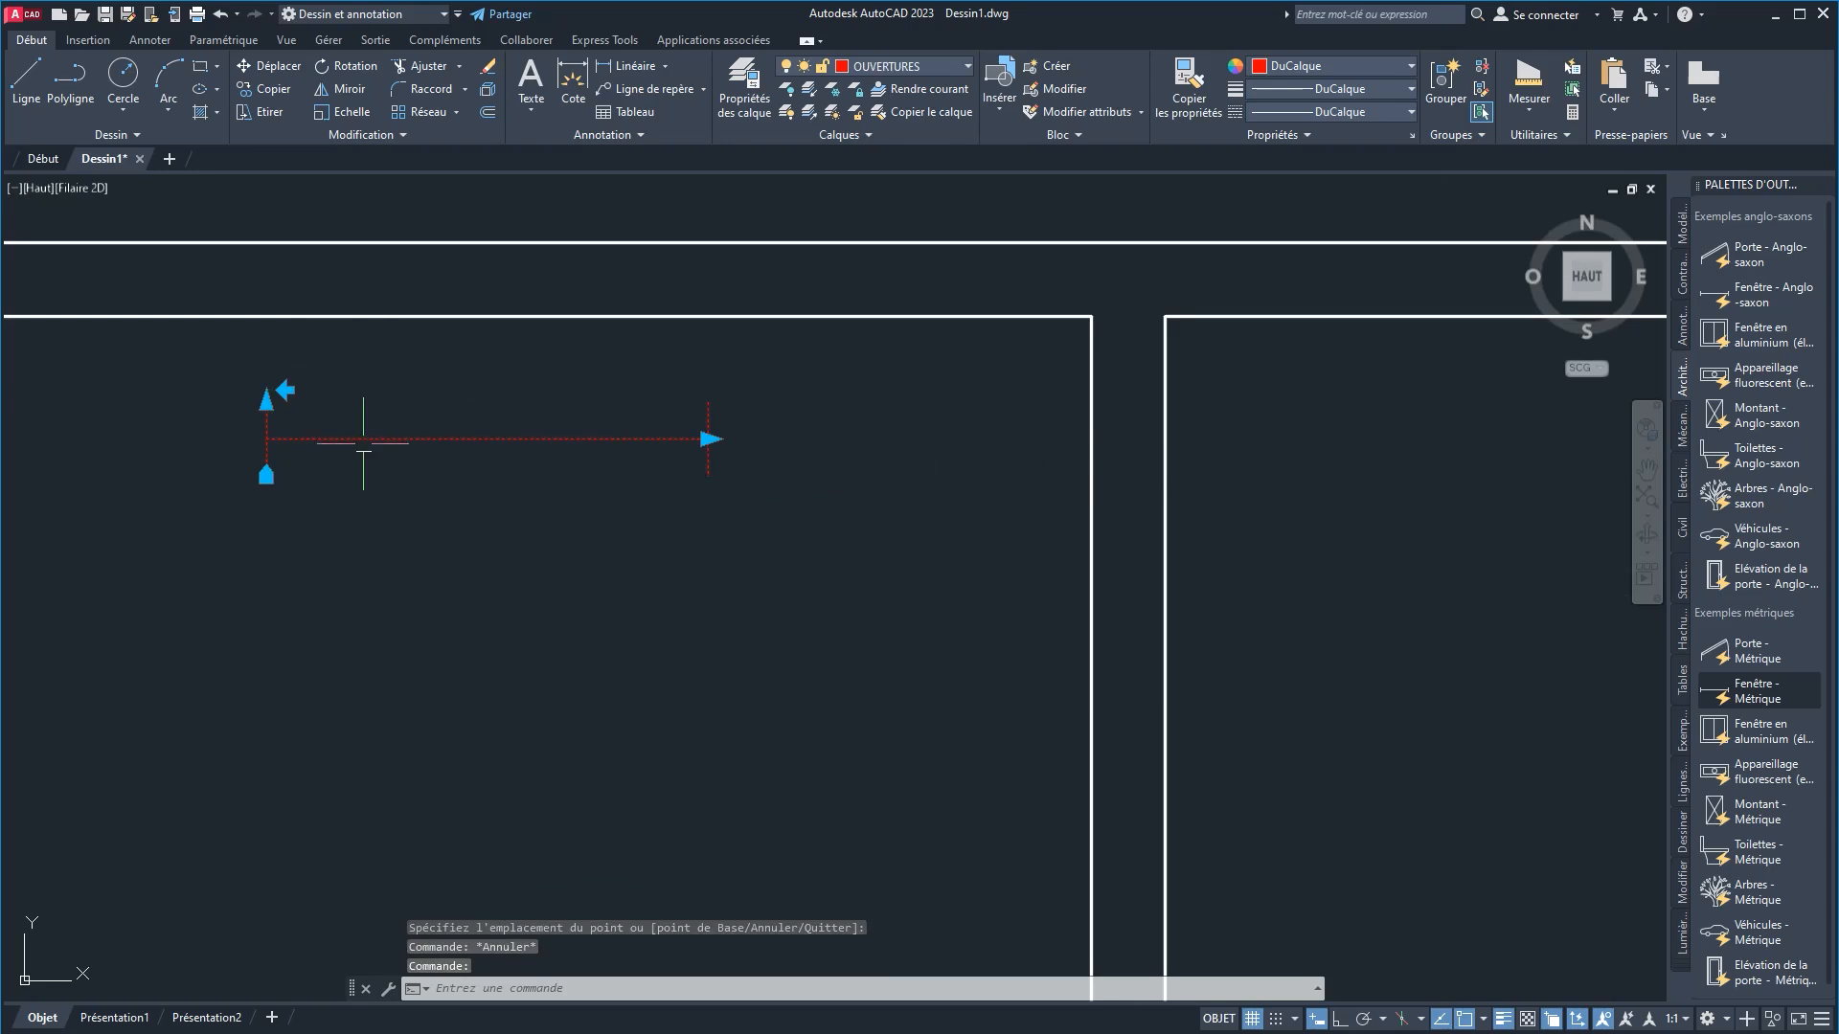
click(281, 74)
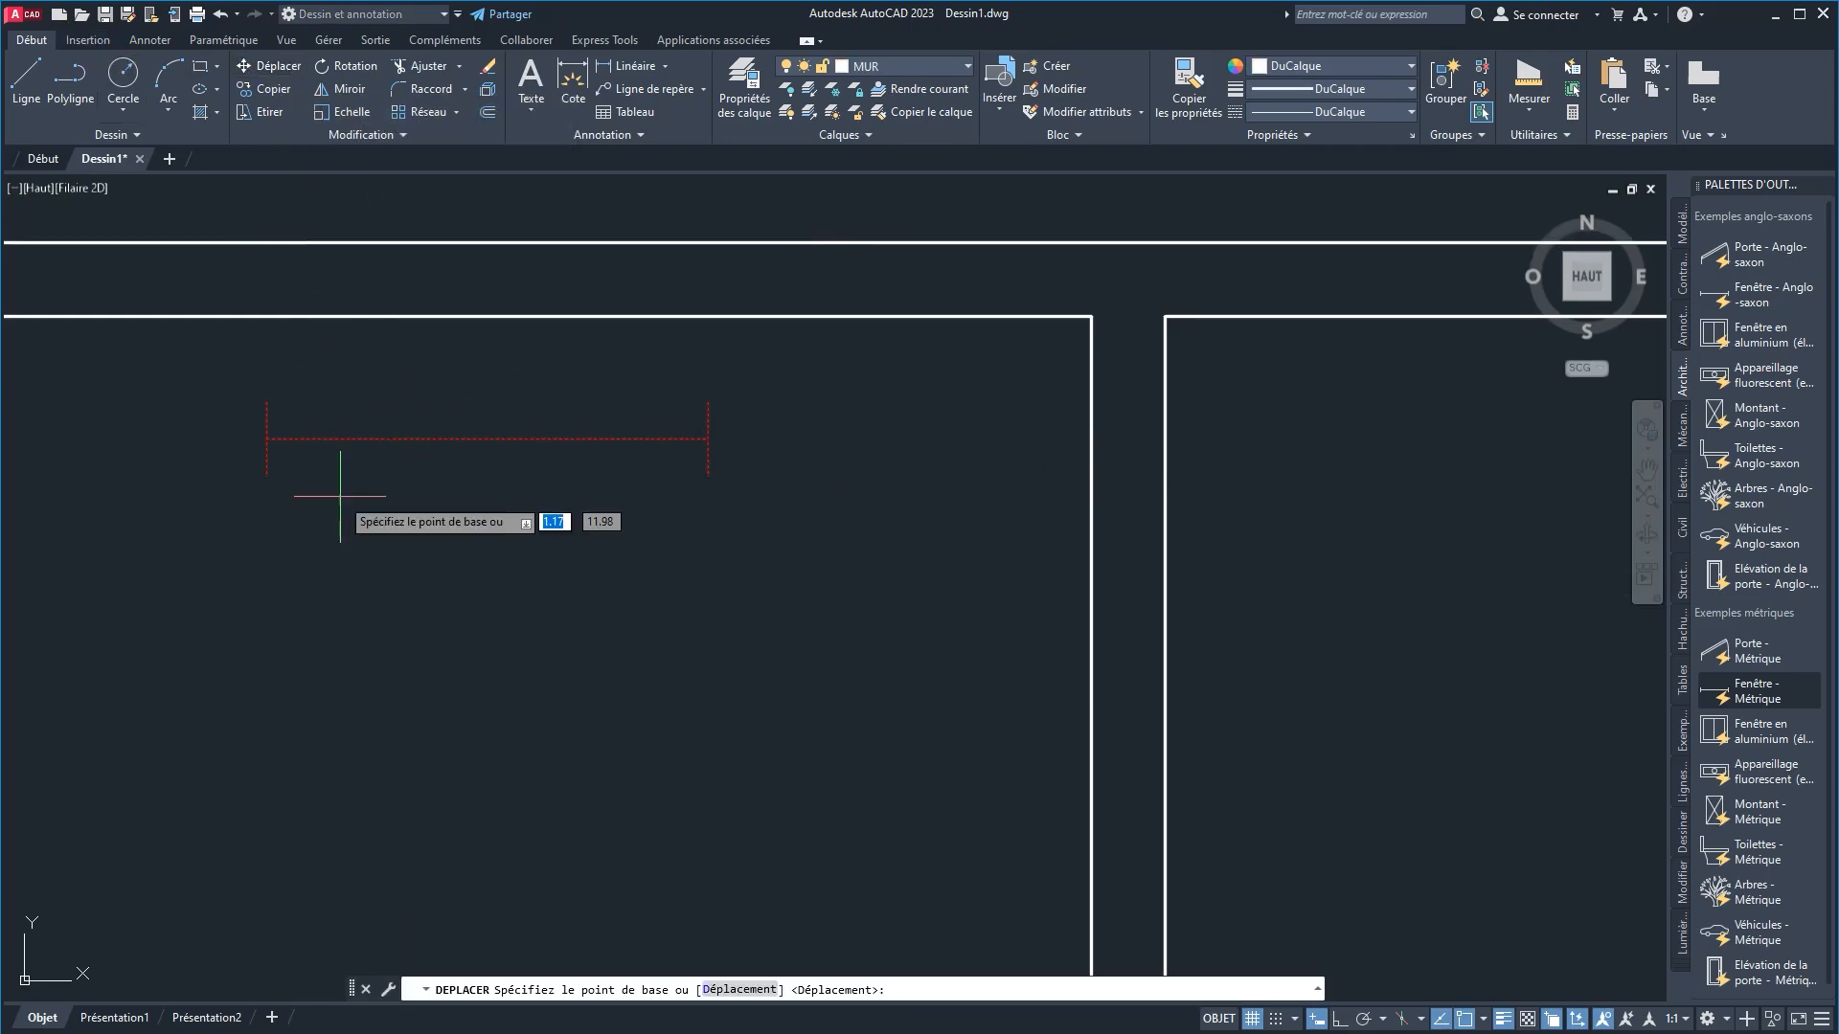
click(488, 474)
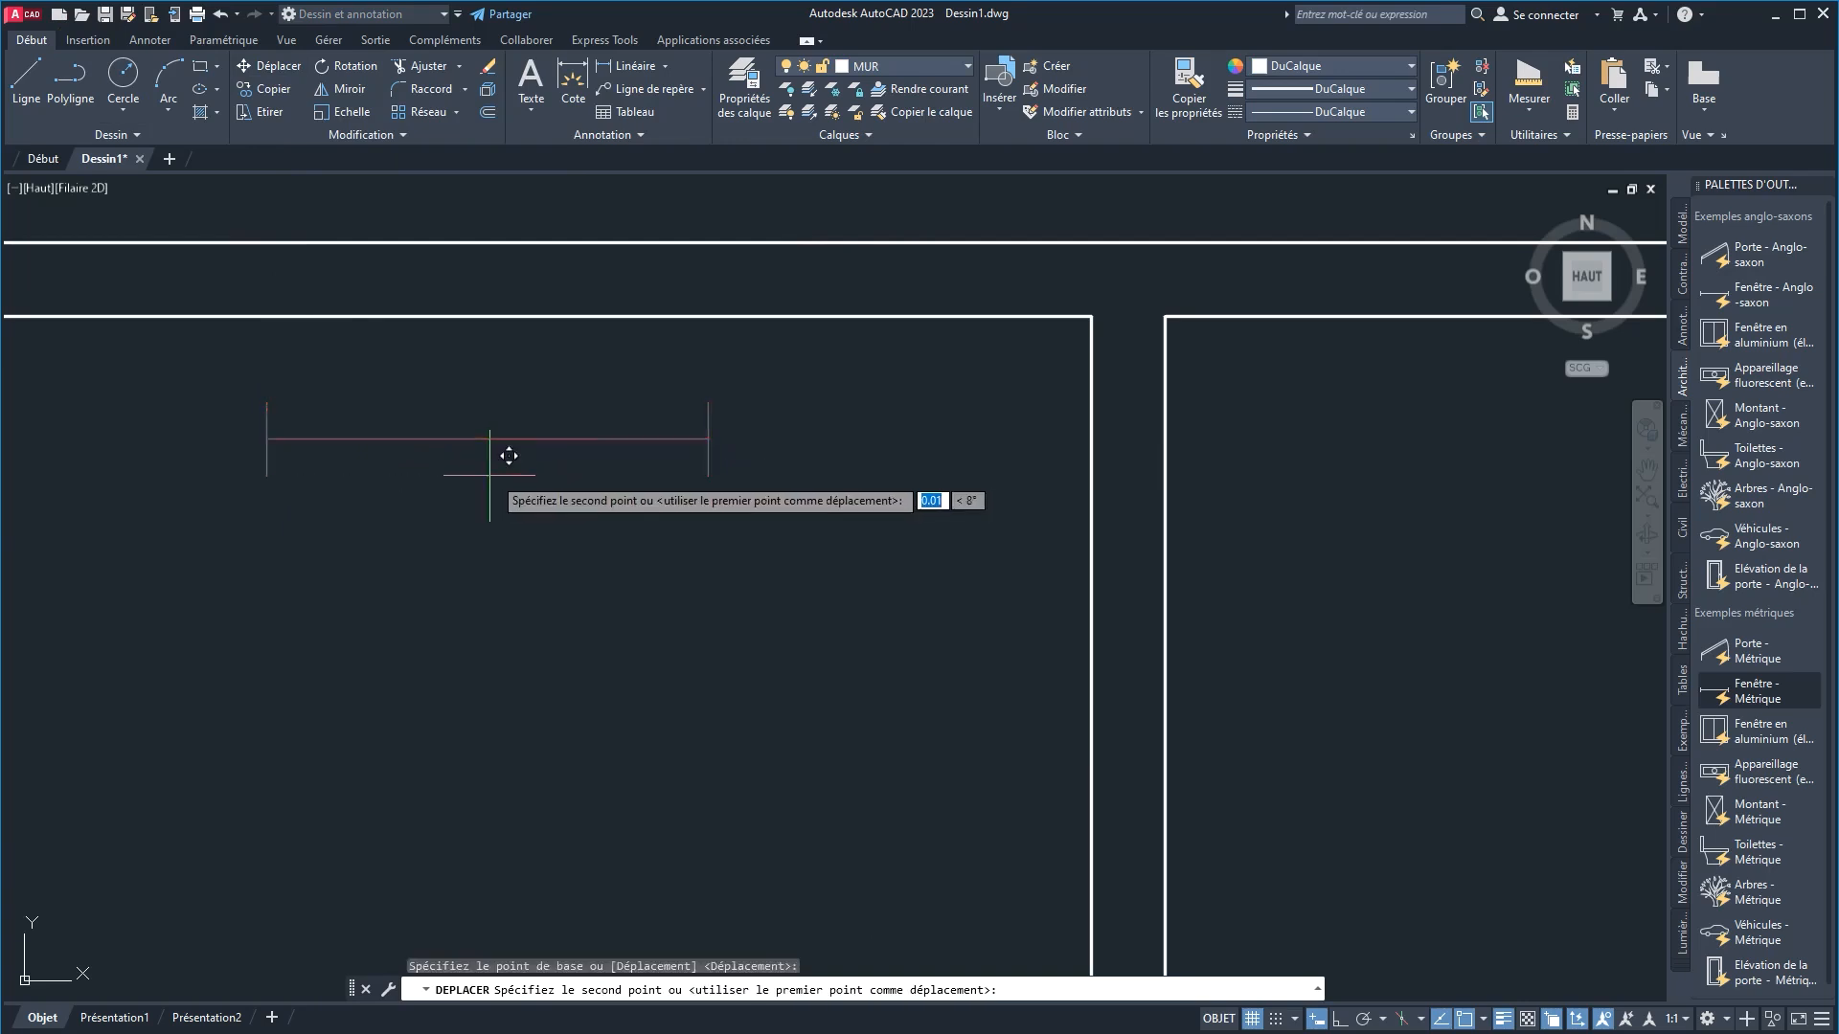
click(465, 313)
scroll(485, 430, down, 4)
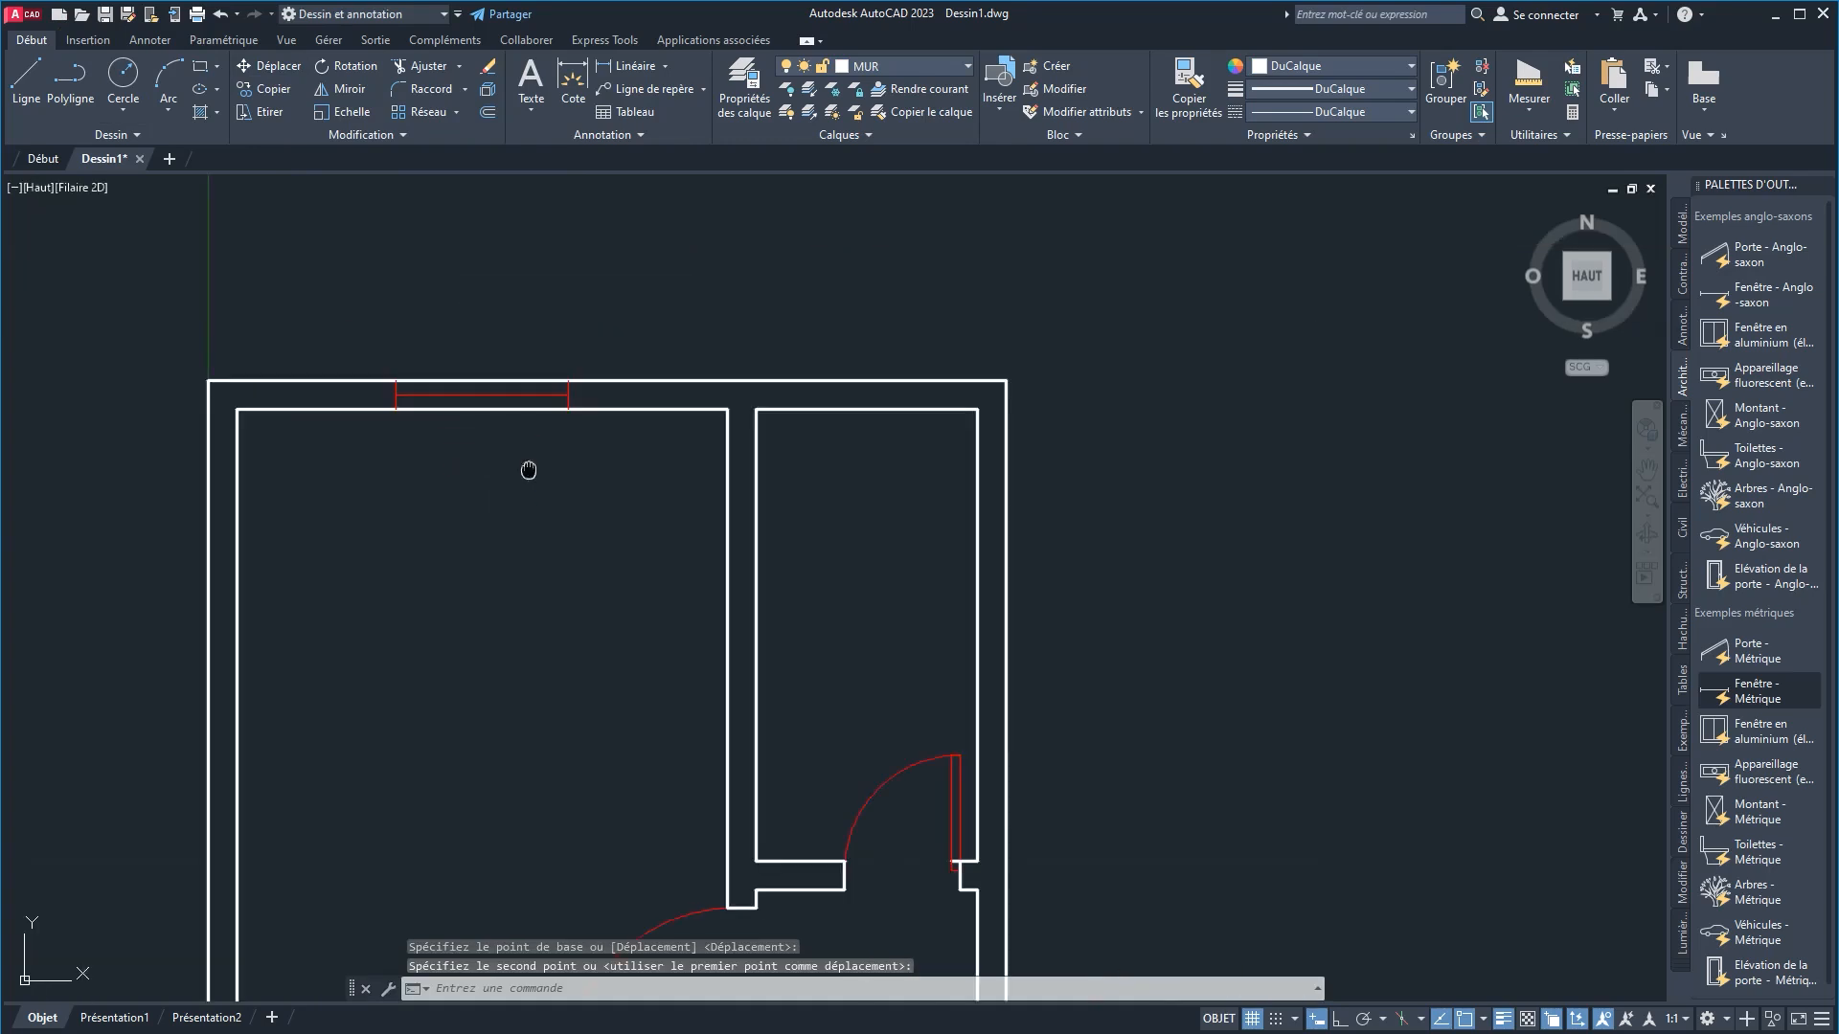
Step: Draw a jamb line across the wall thickness along the window's left end
scroll(483, 428, down, 2)
middle_drag(477, 346, 476, 489)
scroll(455, 435, up, 4)
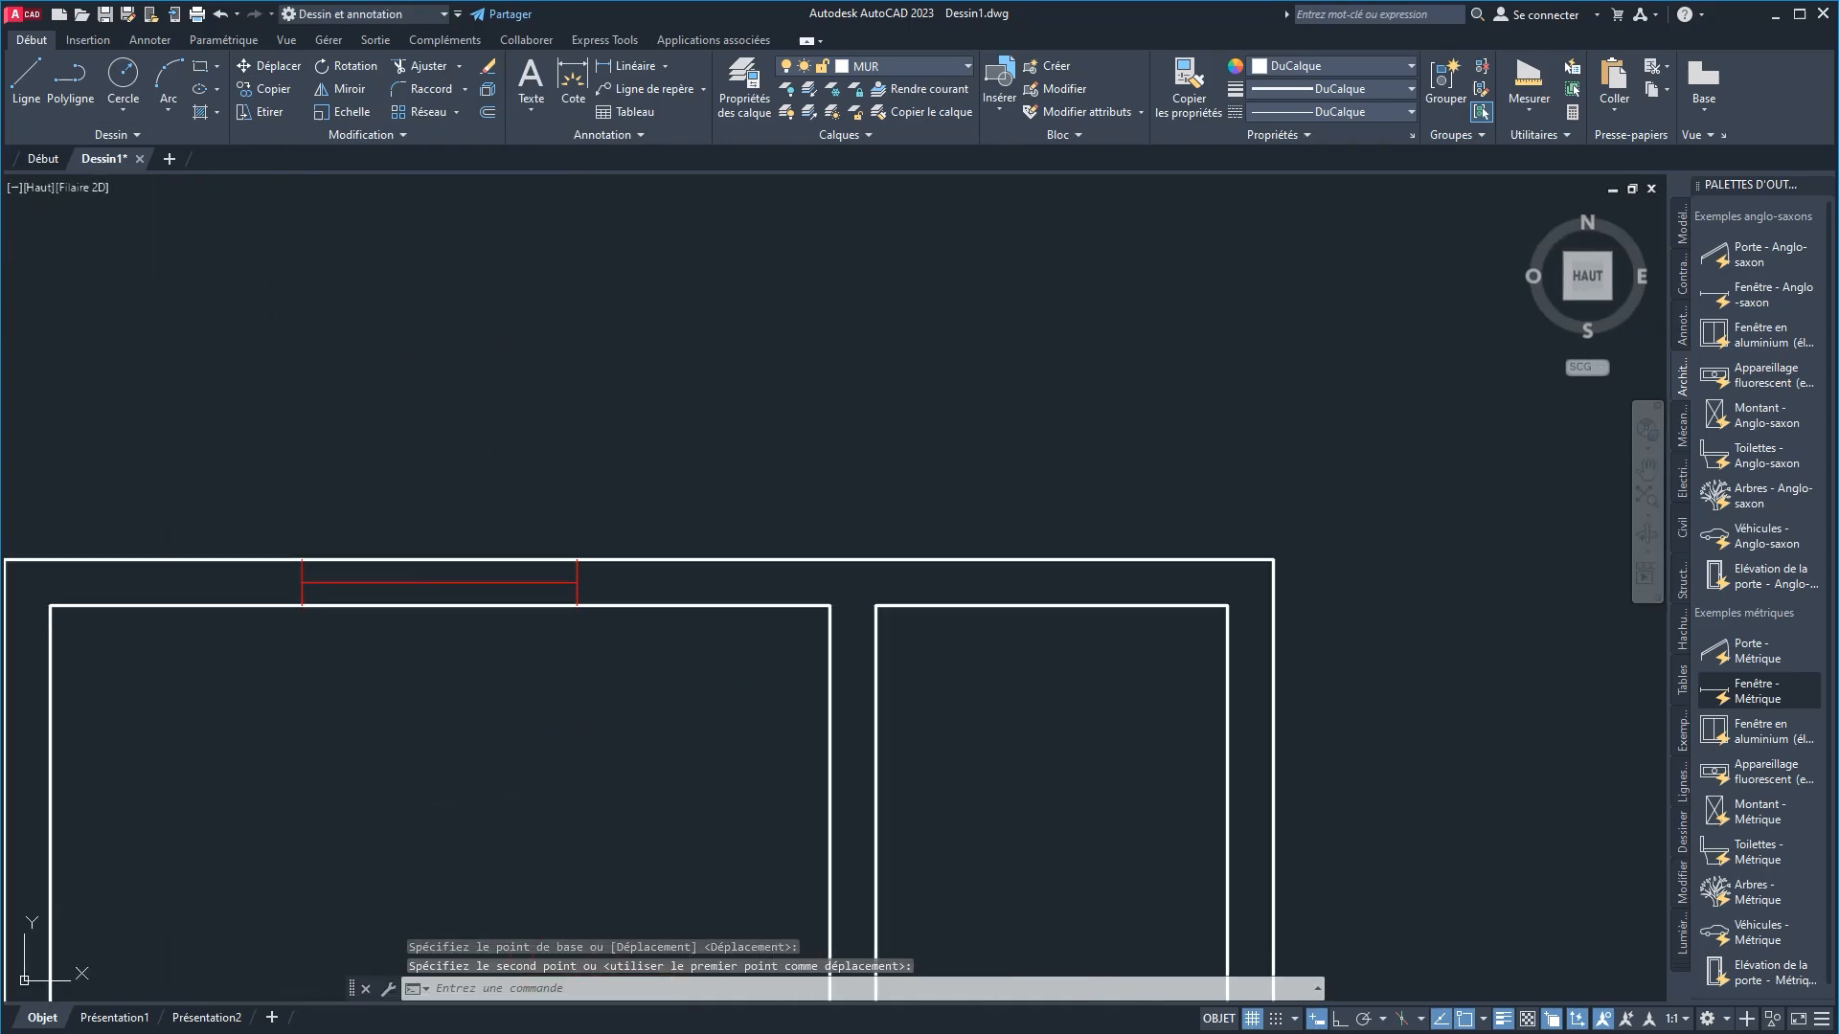
middle_drag(420, 590, 431, 473)
scroll(431, 456, up, 6)
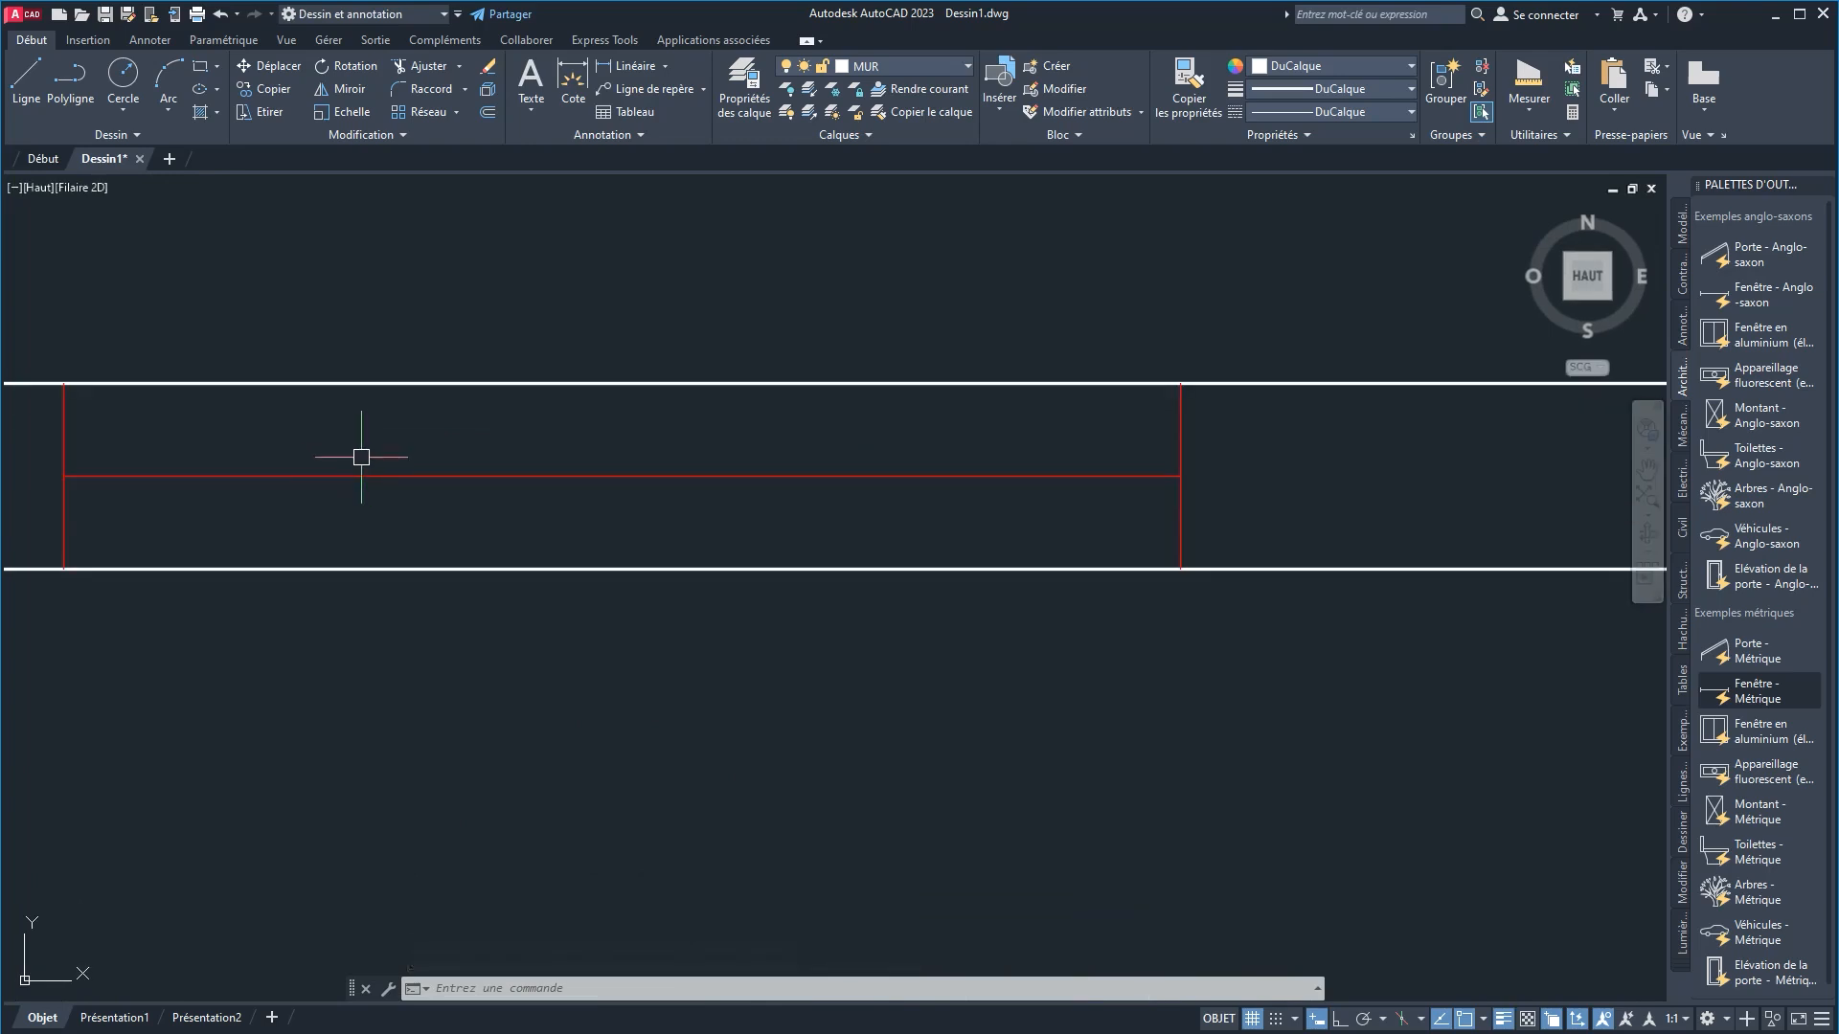
click(26, 74)
click(64, 383)
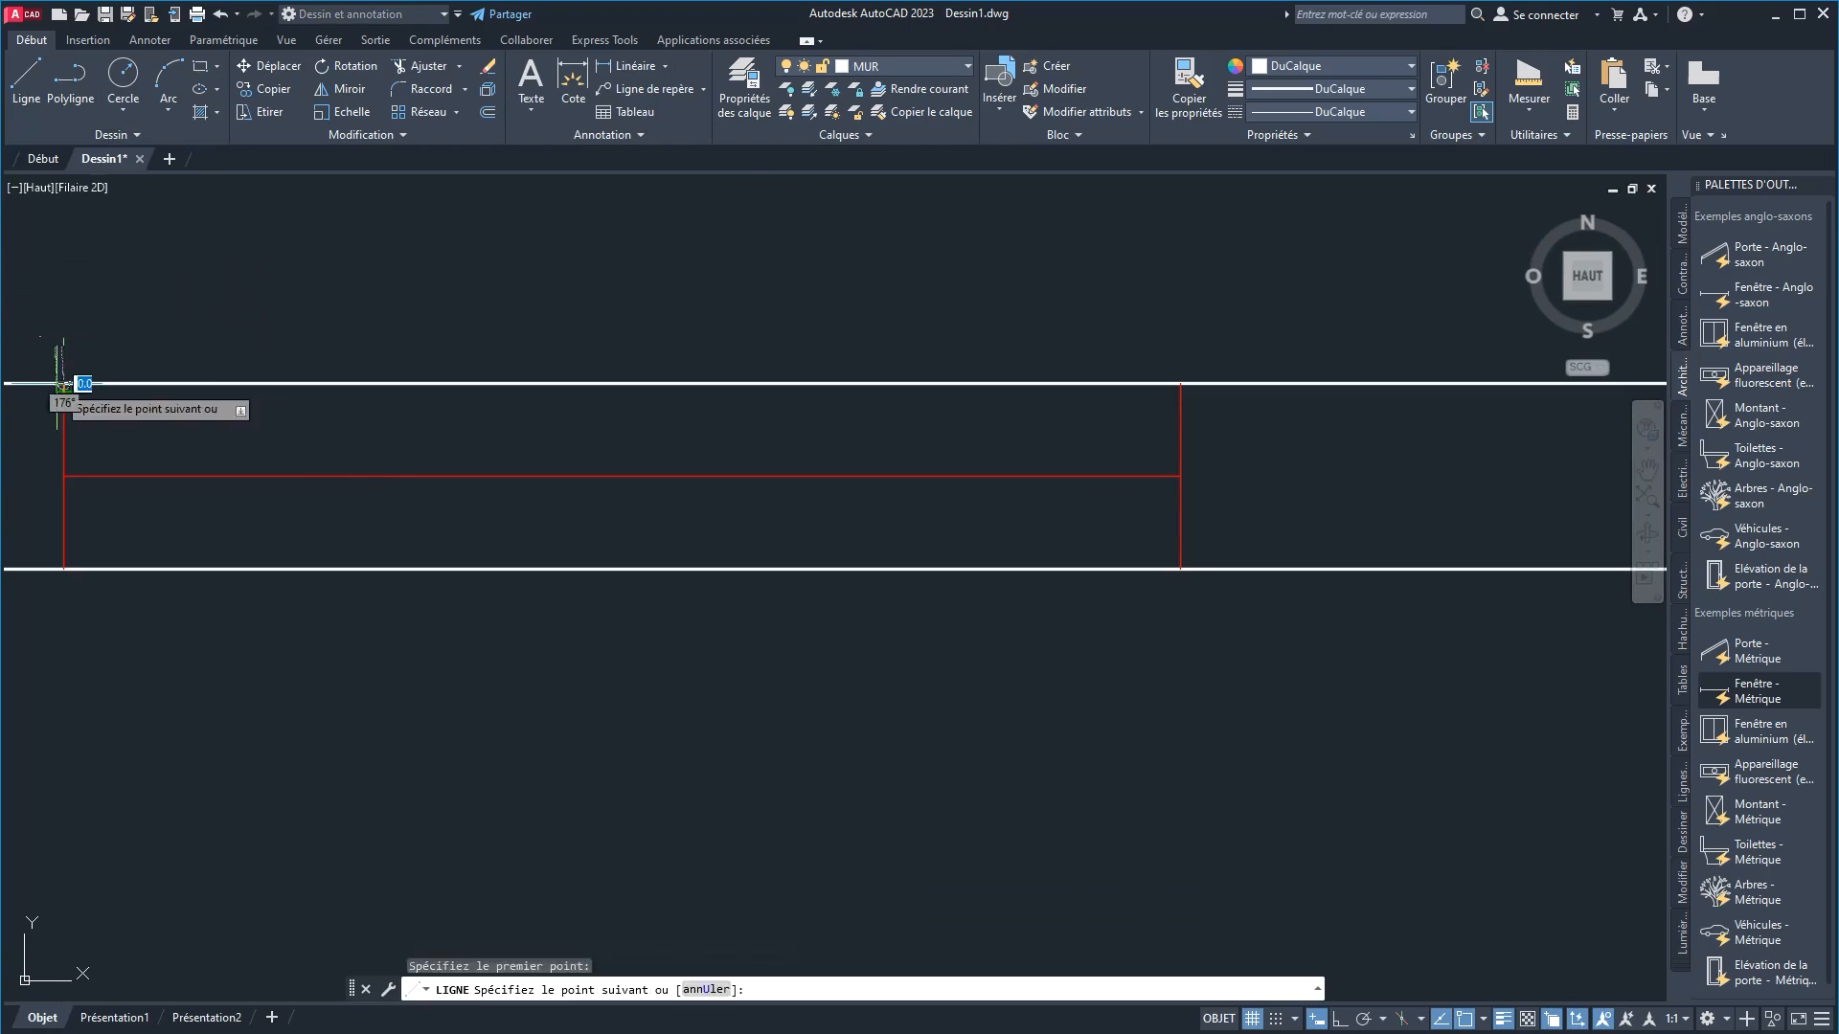
click(63, 569)
right_click(348, 648)
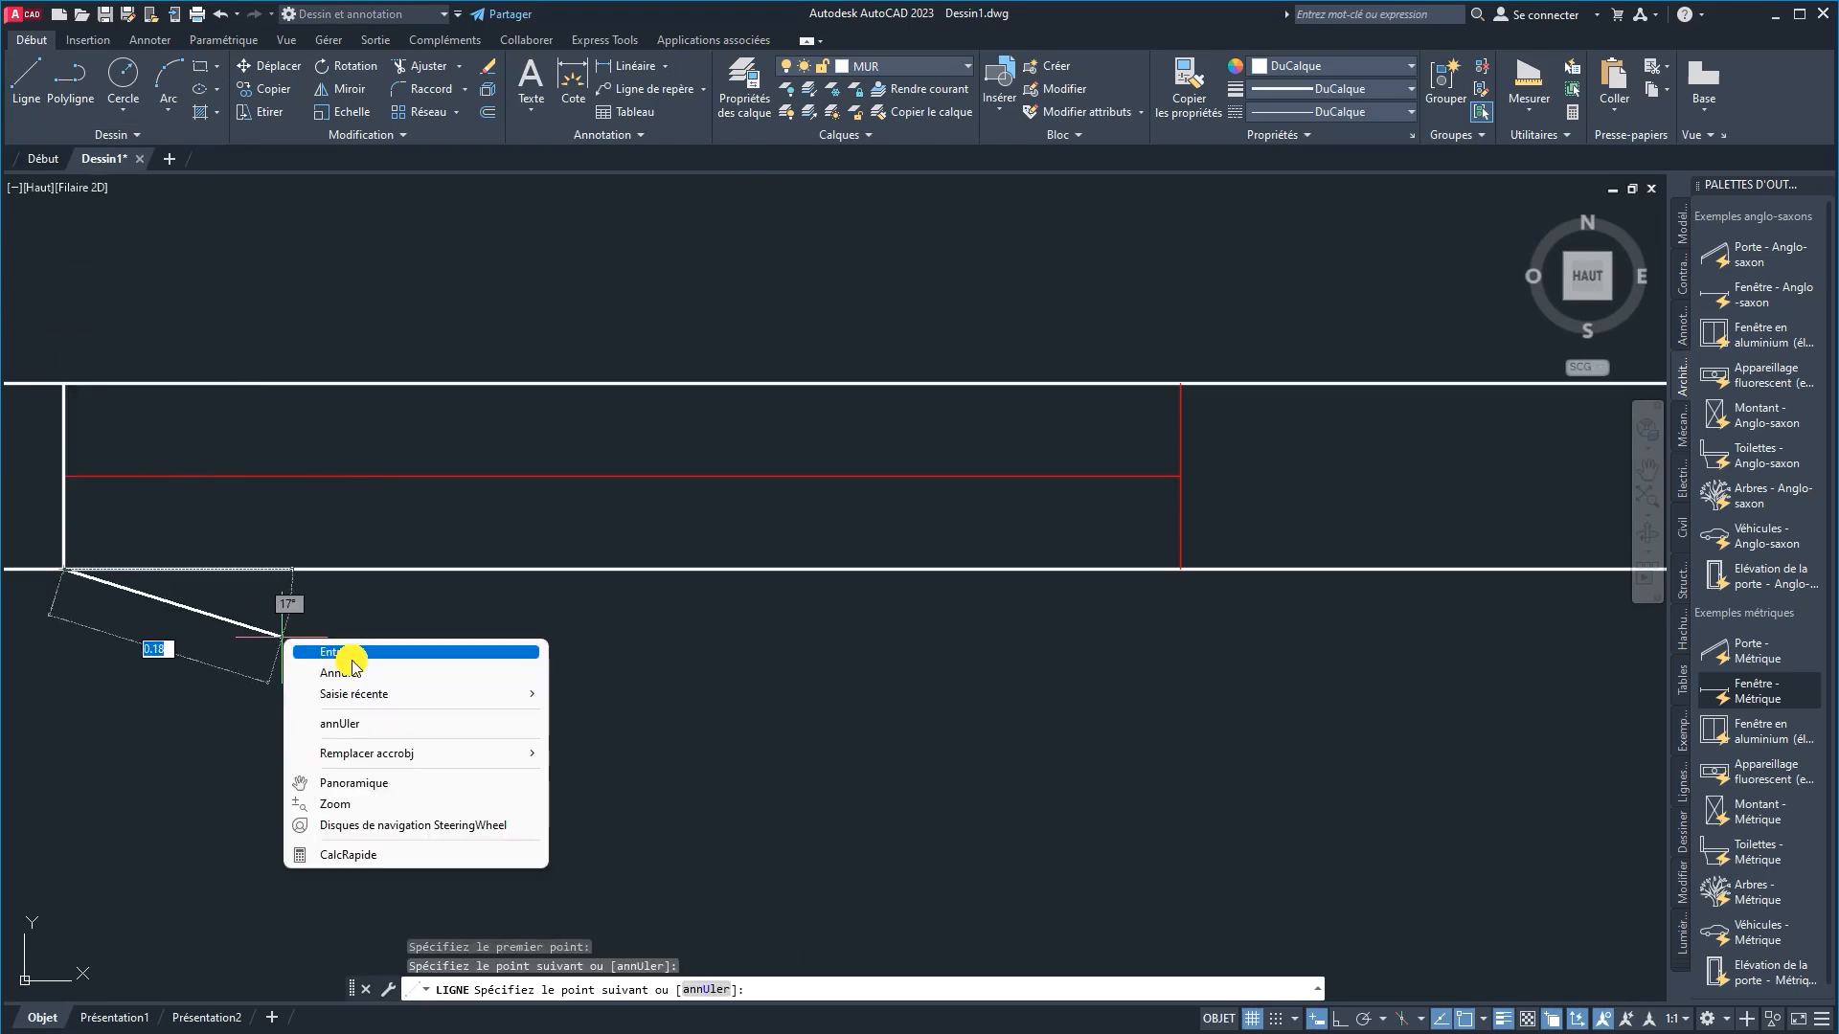
click(353, 652)
Step: Draw a second jamb line across the wall thickness along the window's right end
right_click(560, 674)
click(561, 670)
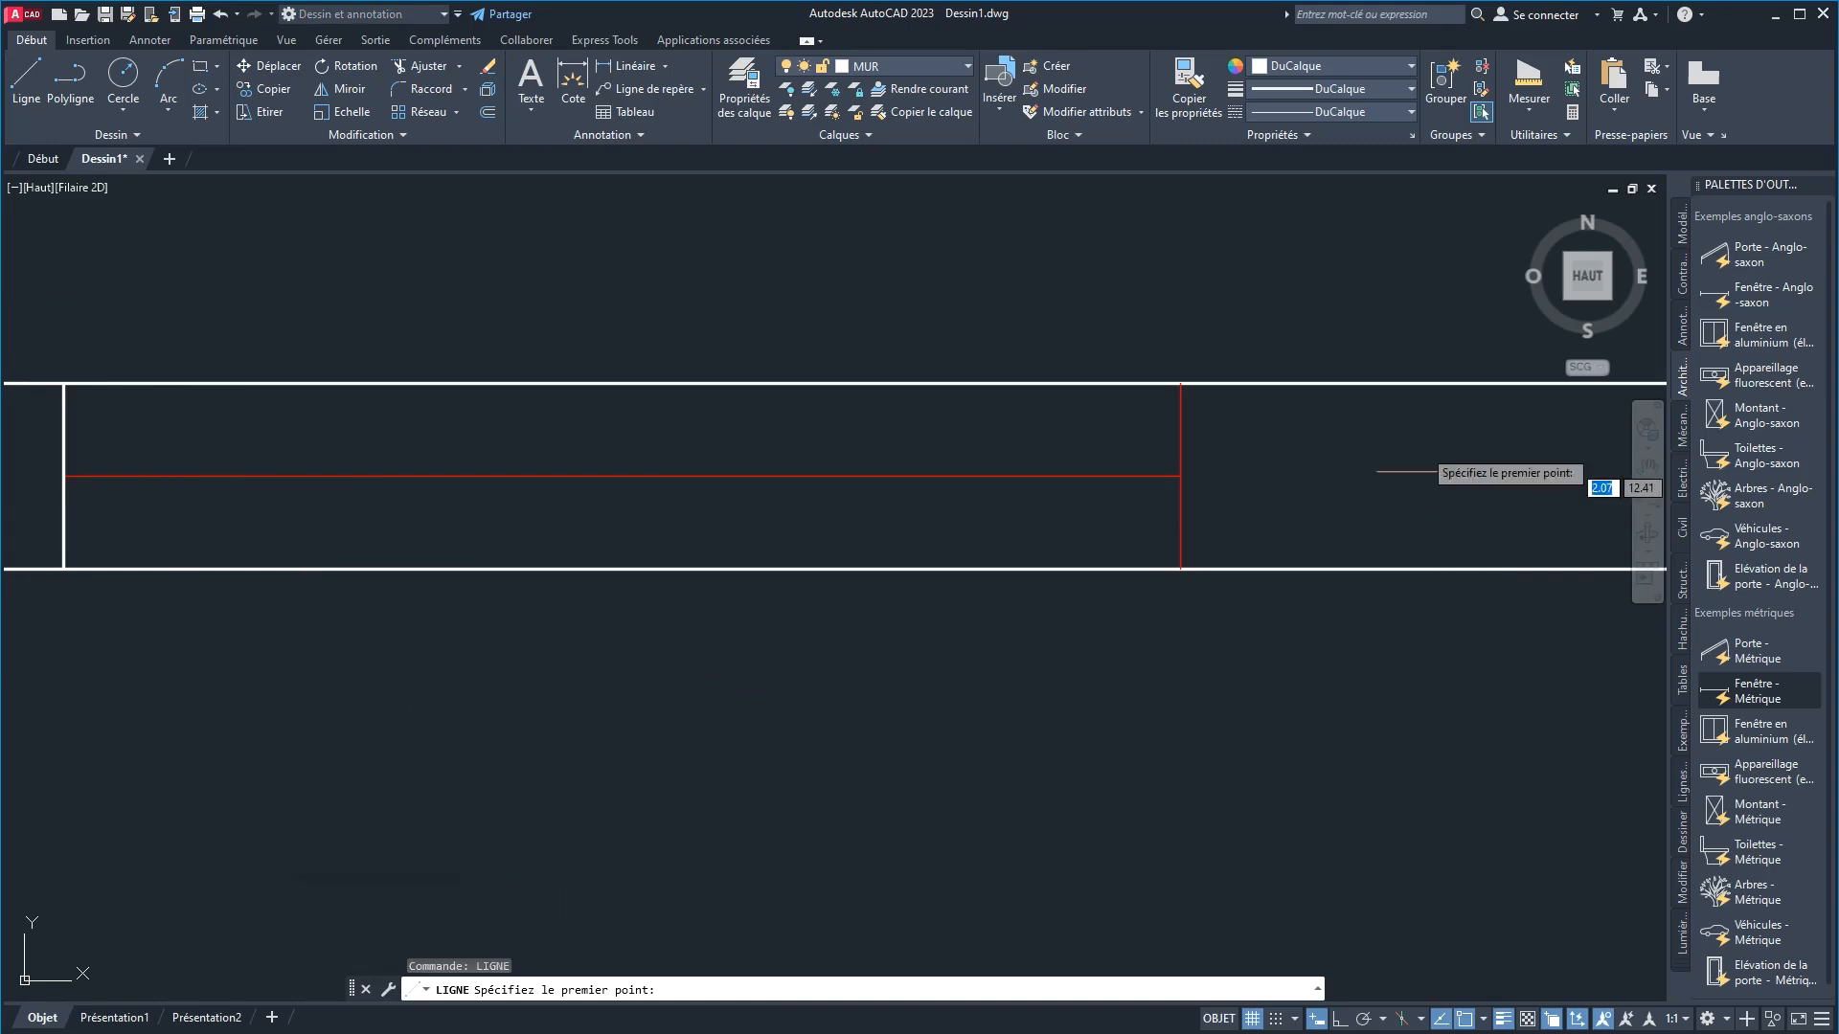
click(1180, 383)
click(1180, 569)
right_click(1250, 689)
click(1250, 689)
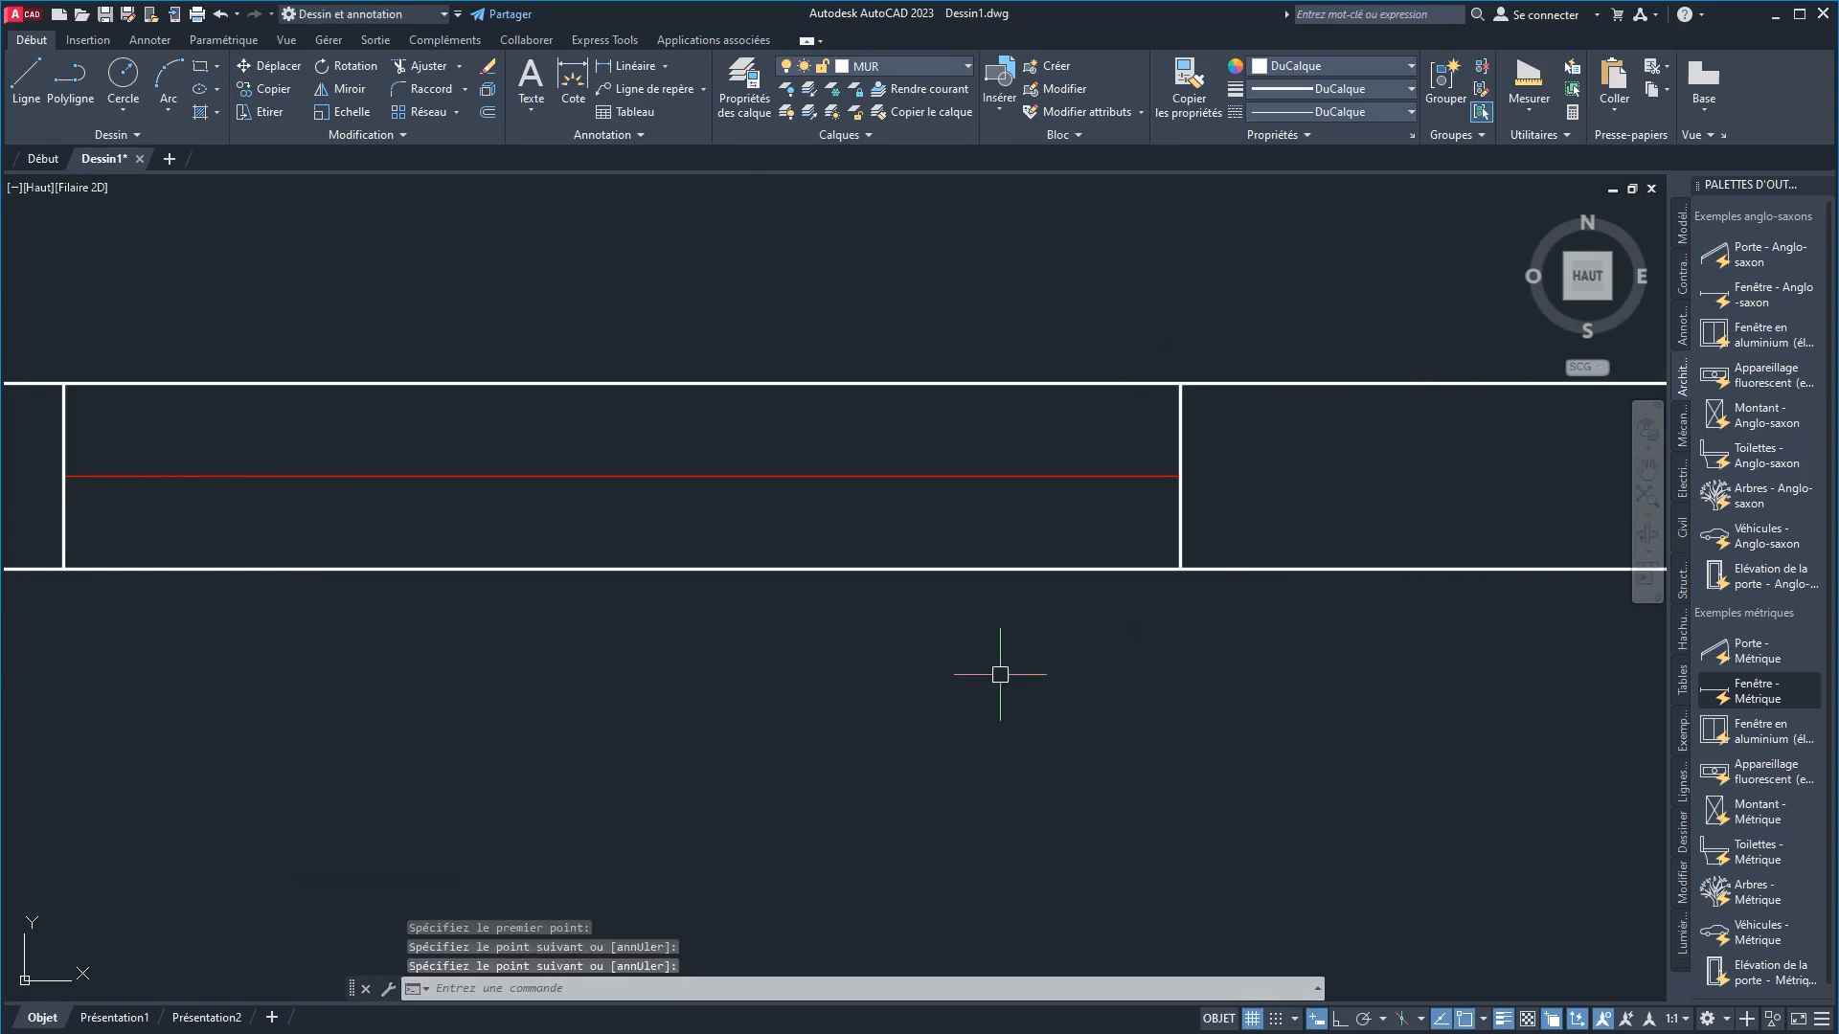
Step: Trim both wall lines between the two window jambs to open the upper-left room's top wall
click(428, 65)
click(522, 739)
click(358, 305)
right_click(480, 317)
click(522, 327)
scroll(552, 491, down, 4)
scroll(552, 491, down, 2)
middle_drag(607, 537, 553, 493)
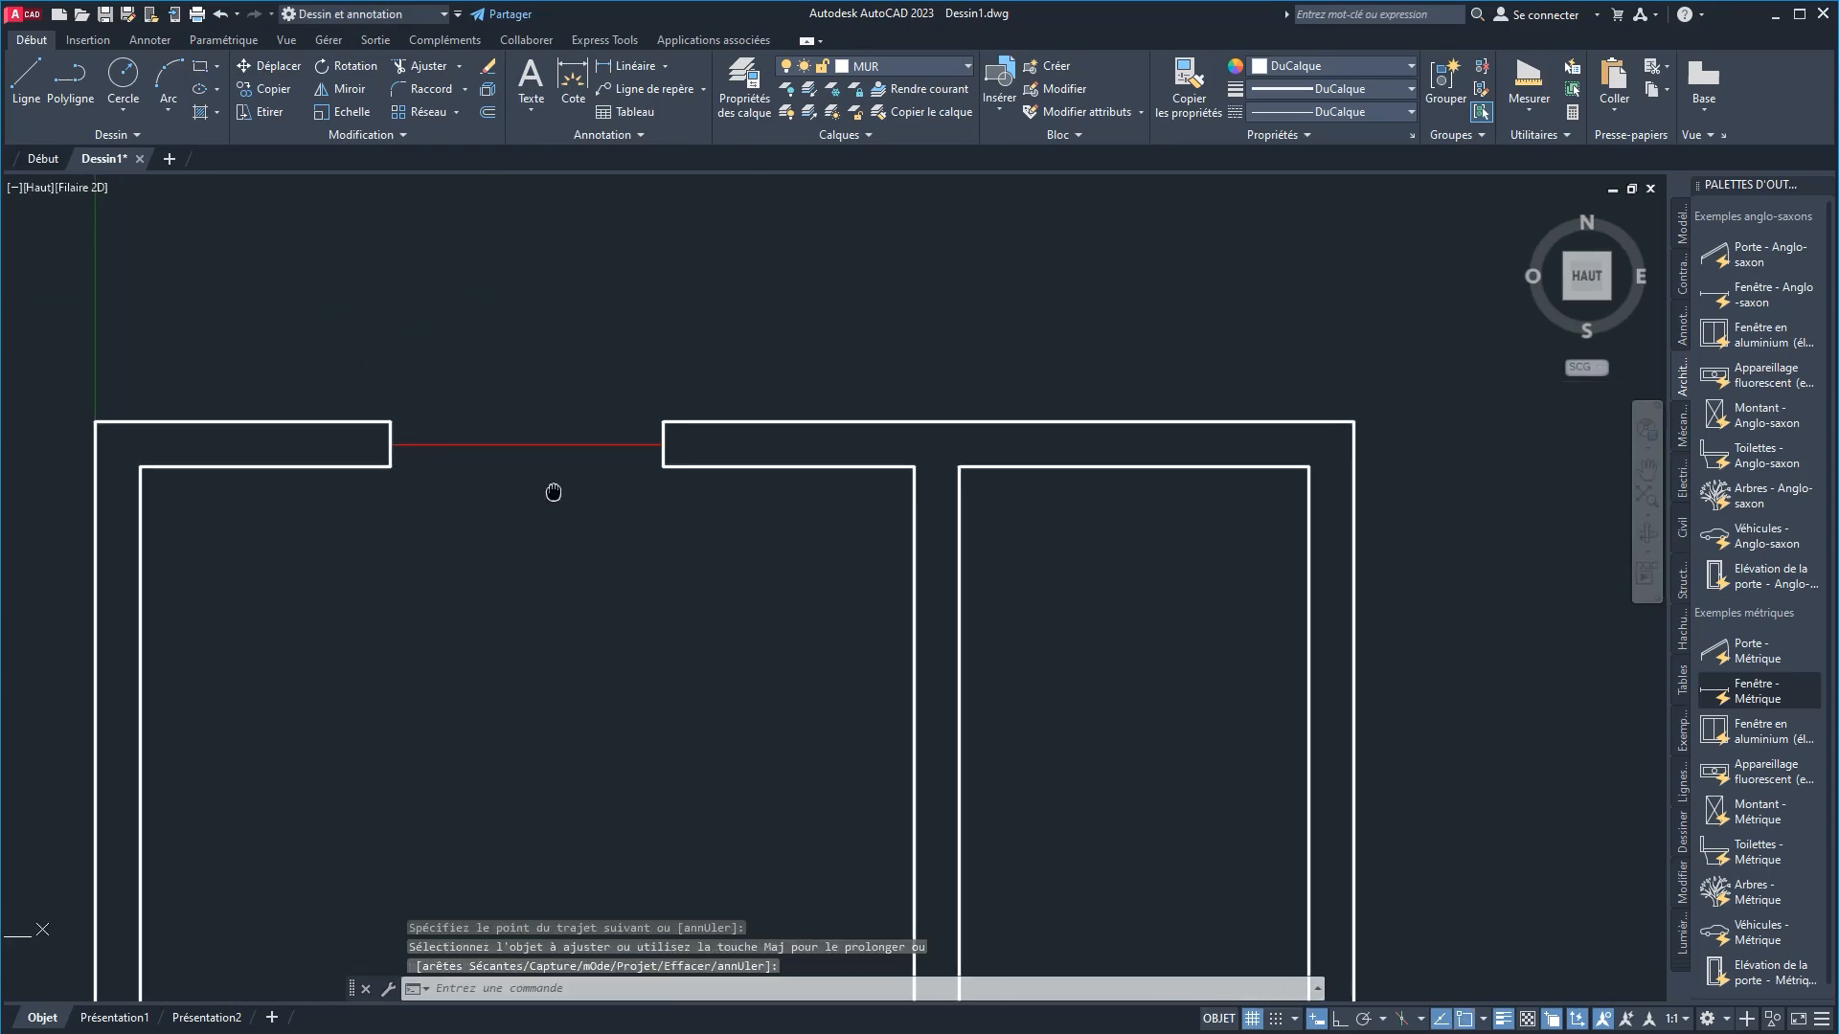
key(Escape)
click(481, 443)
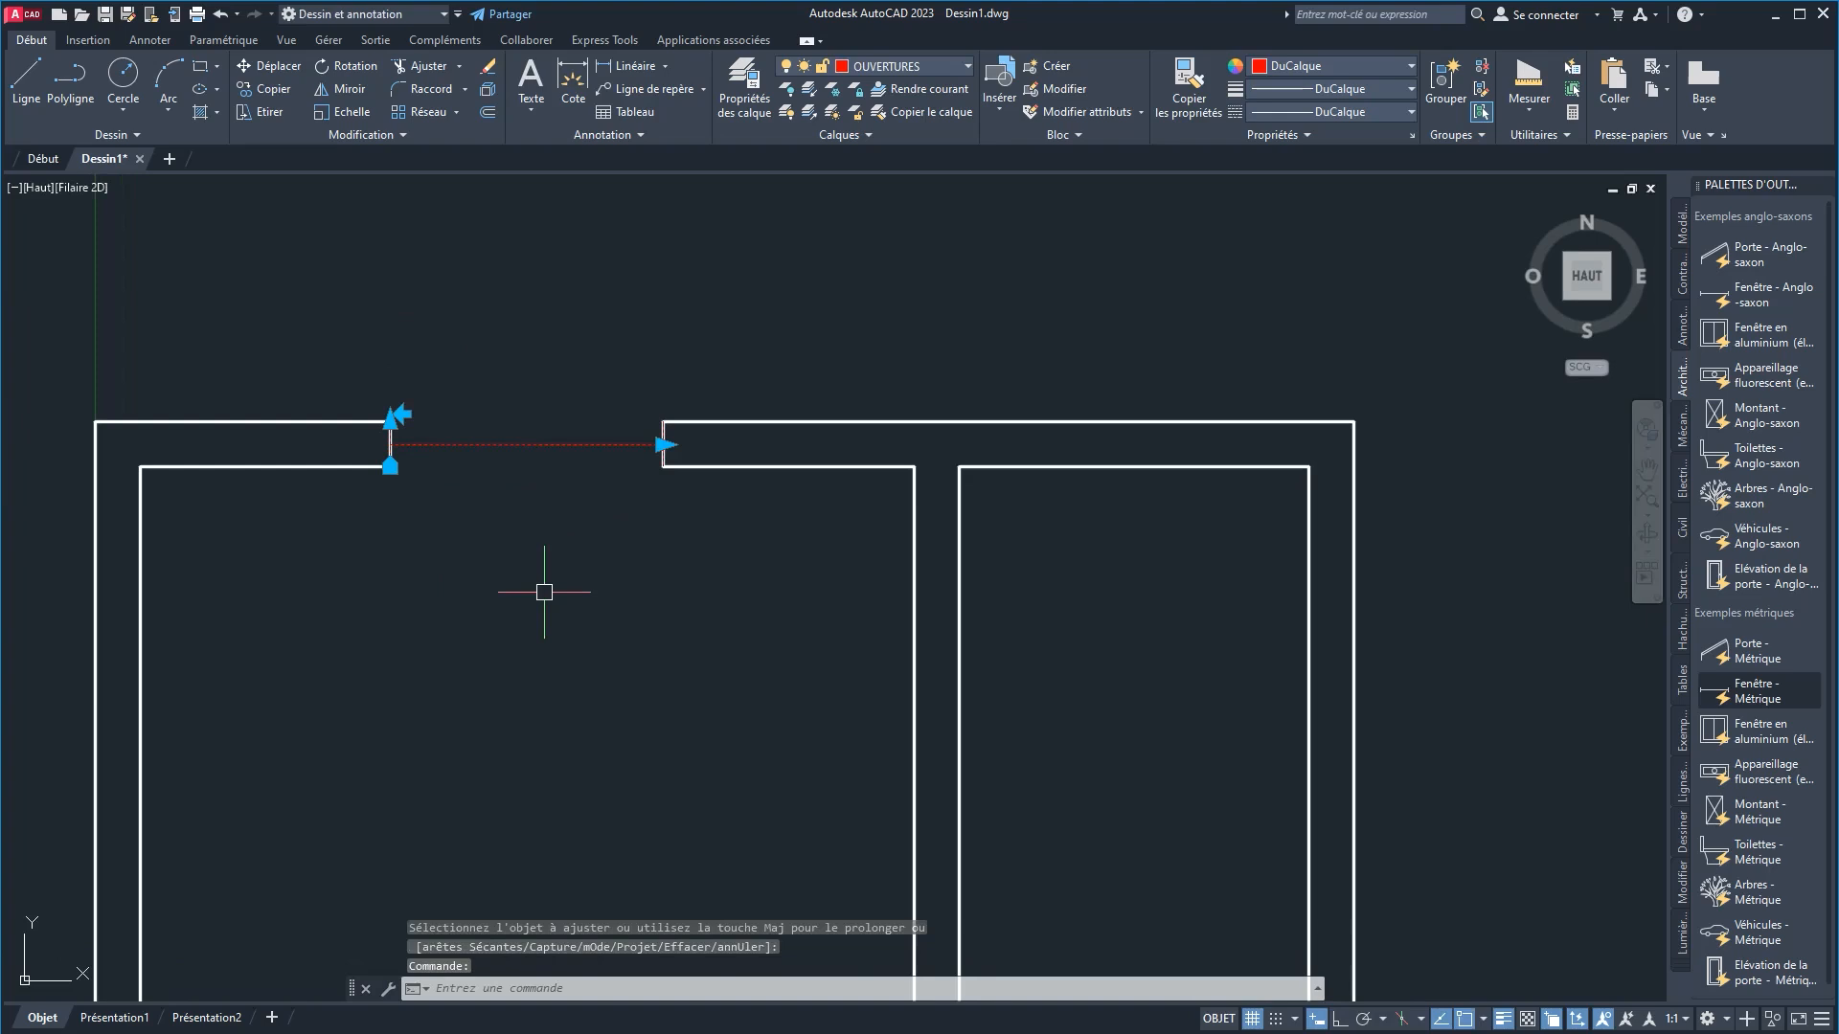
key(Delete)
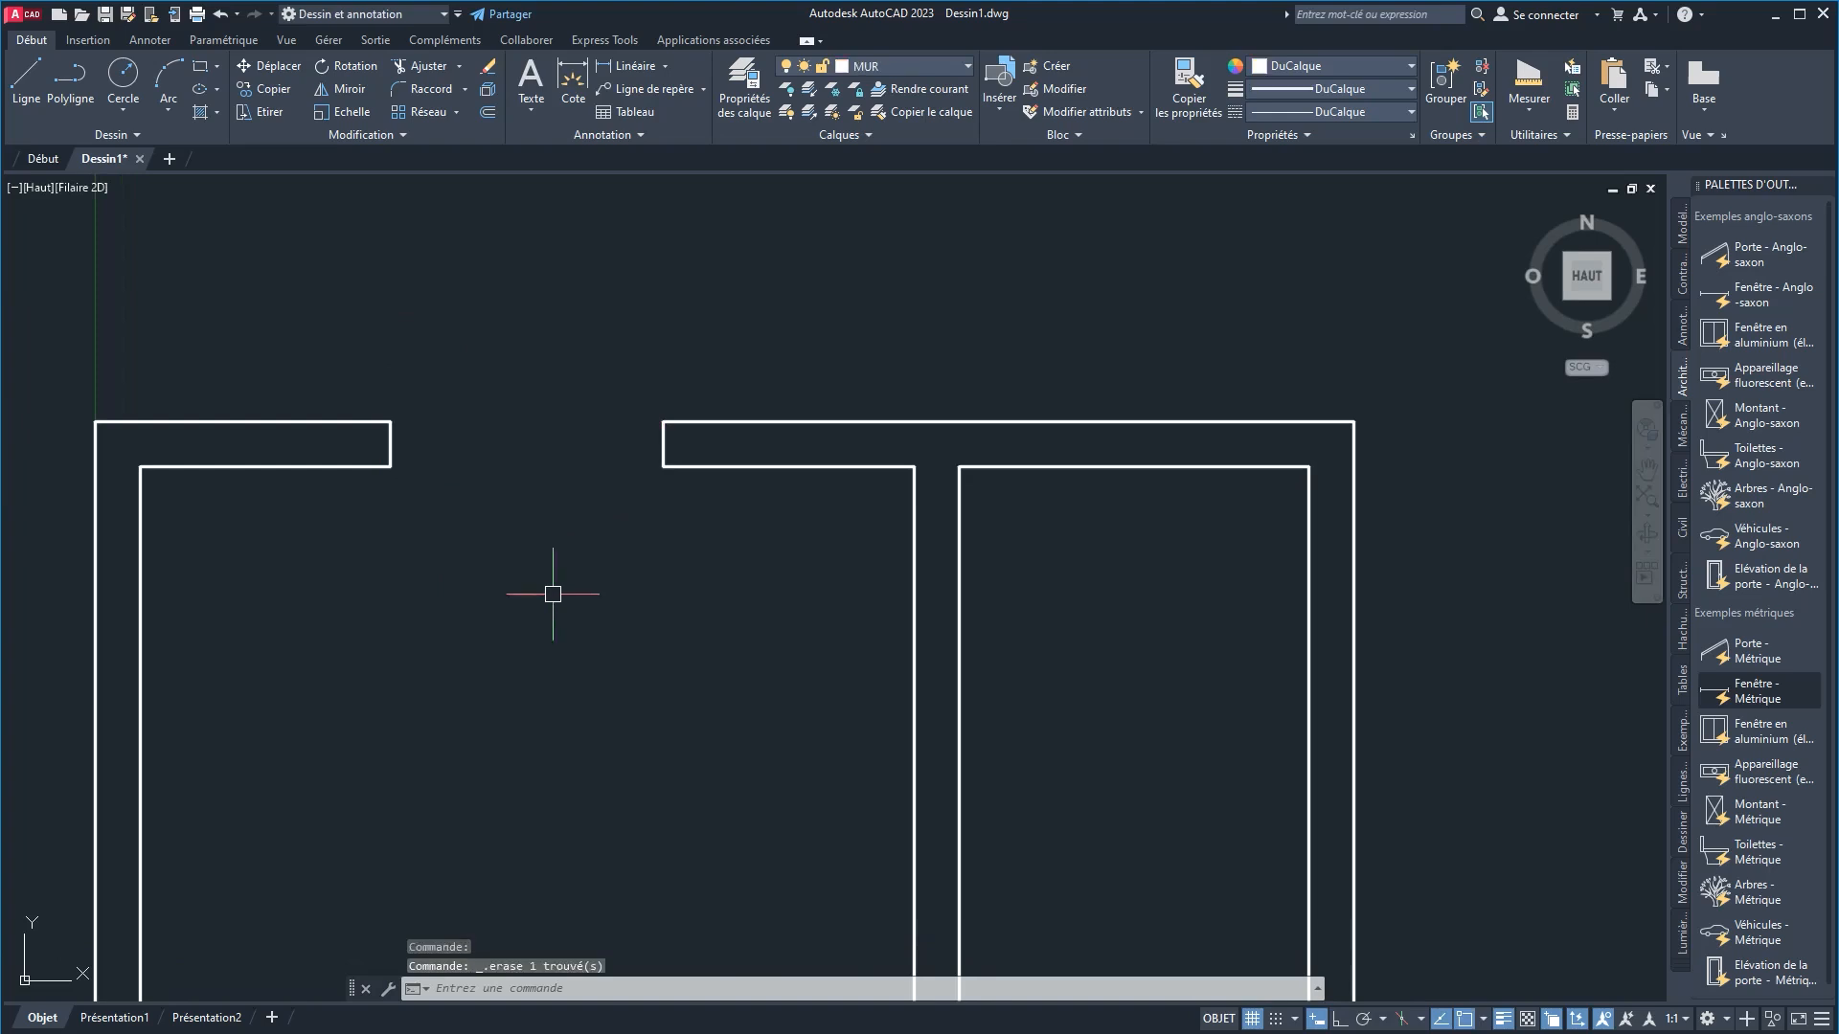
click(1758, 690)
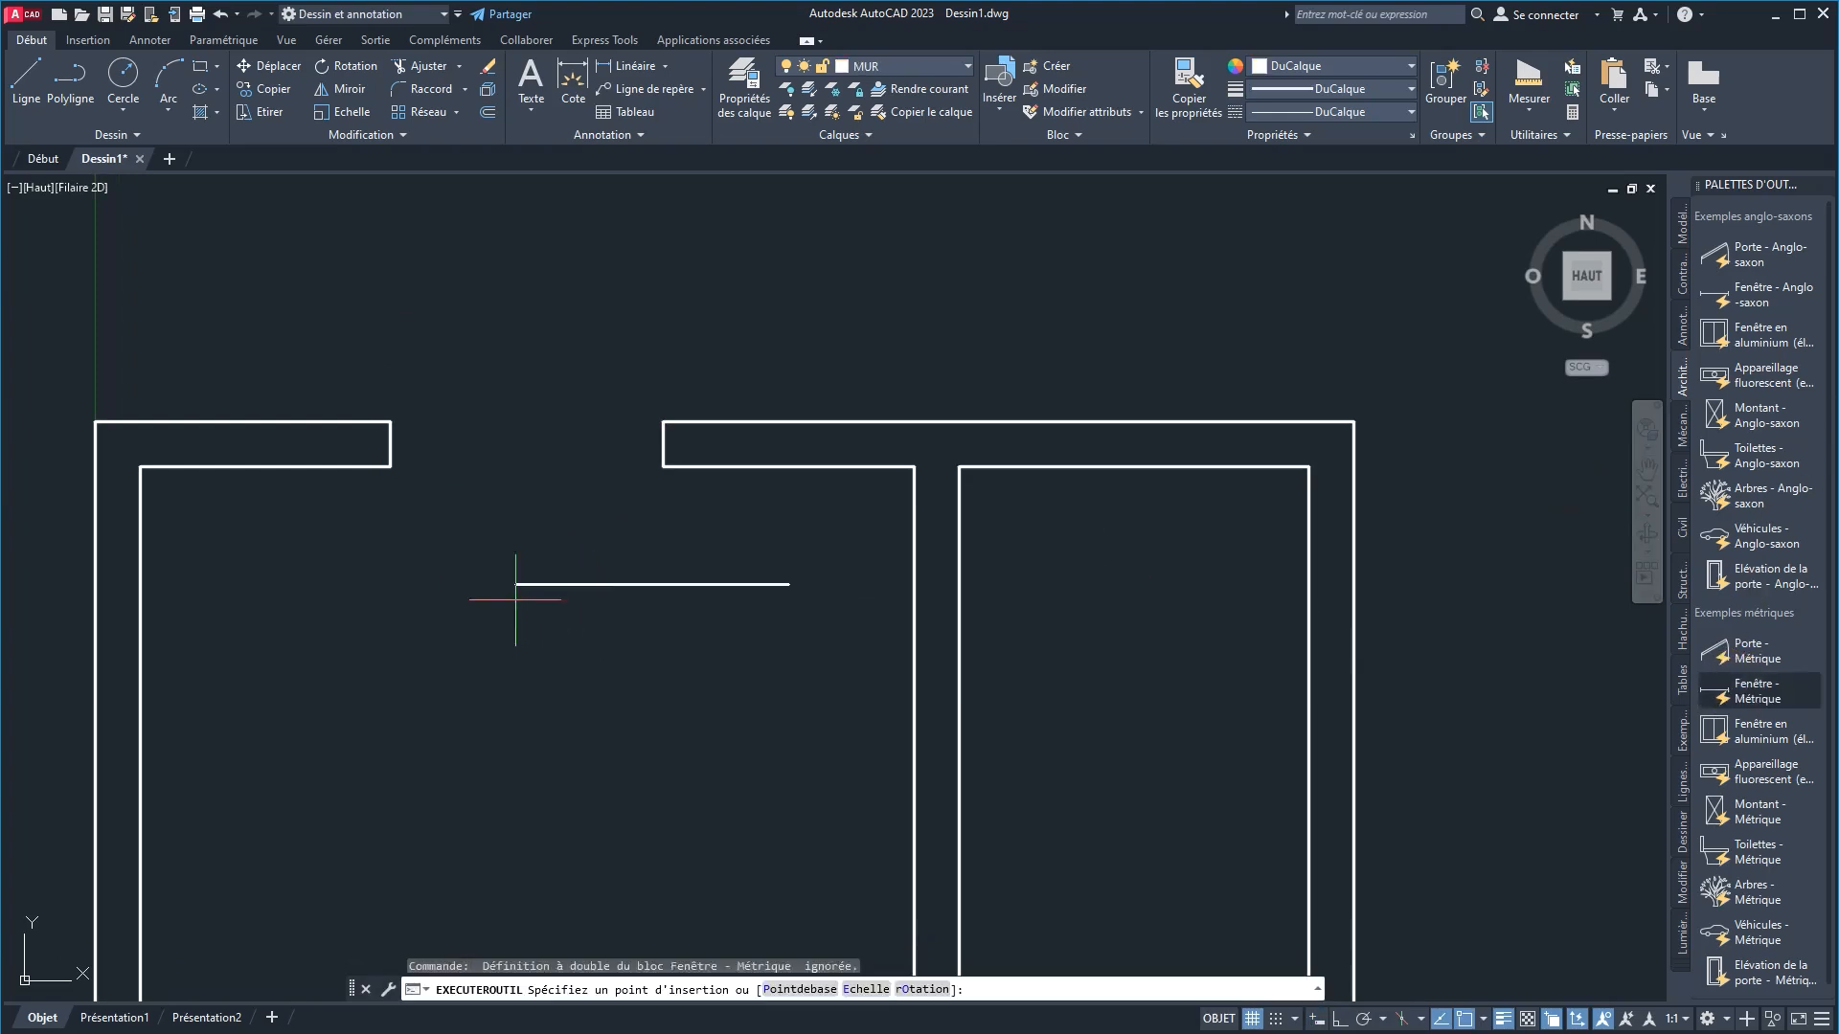
key(Escape)
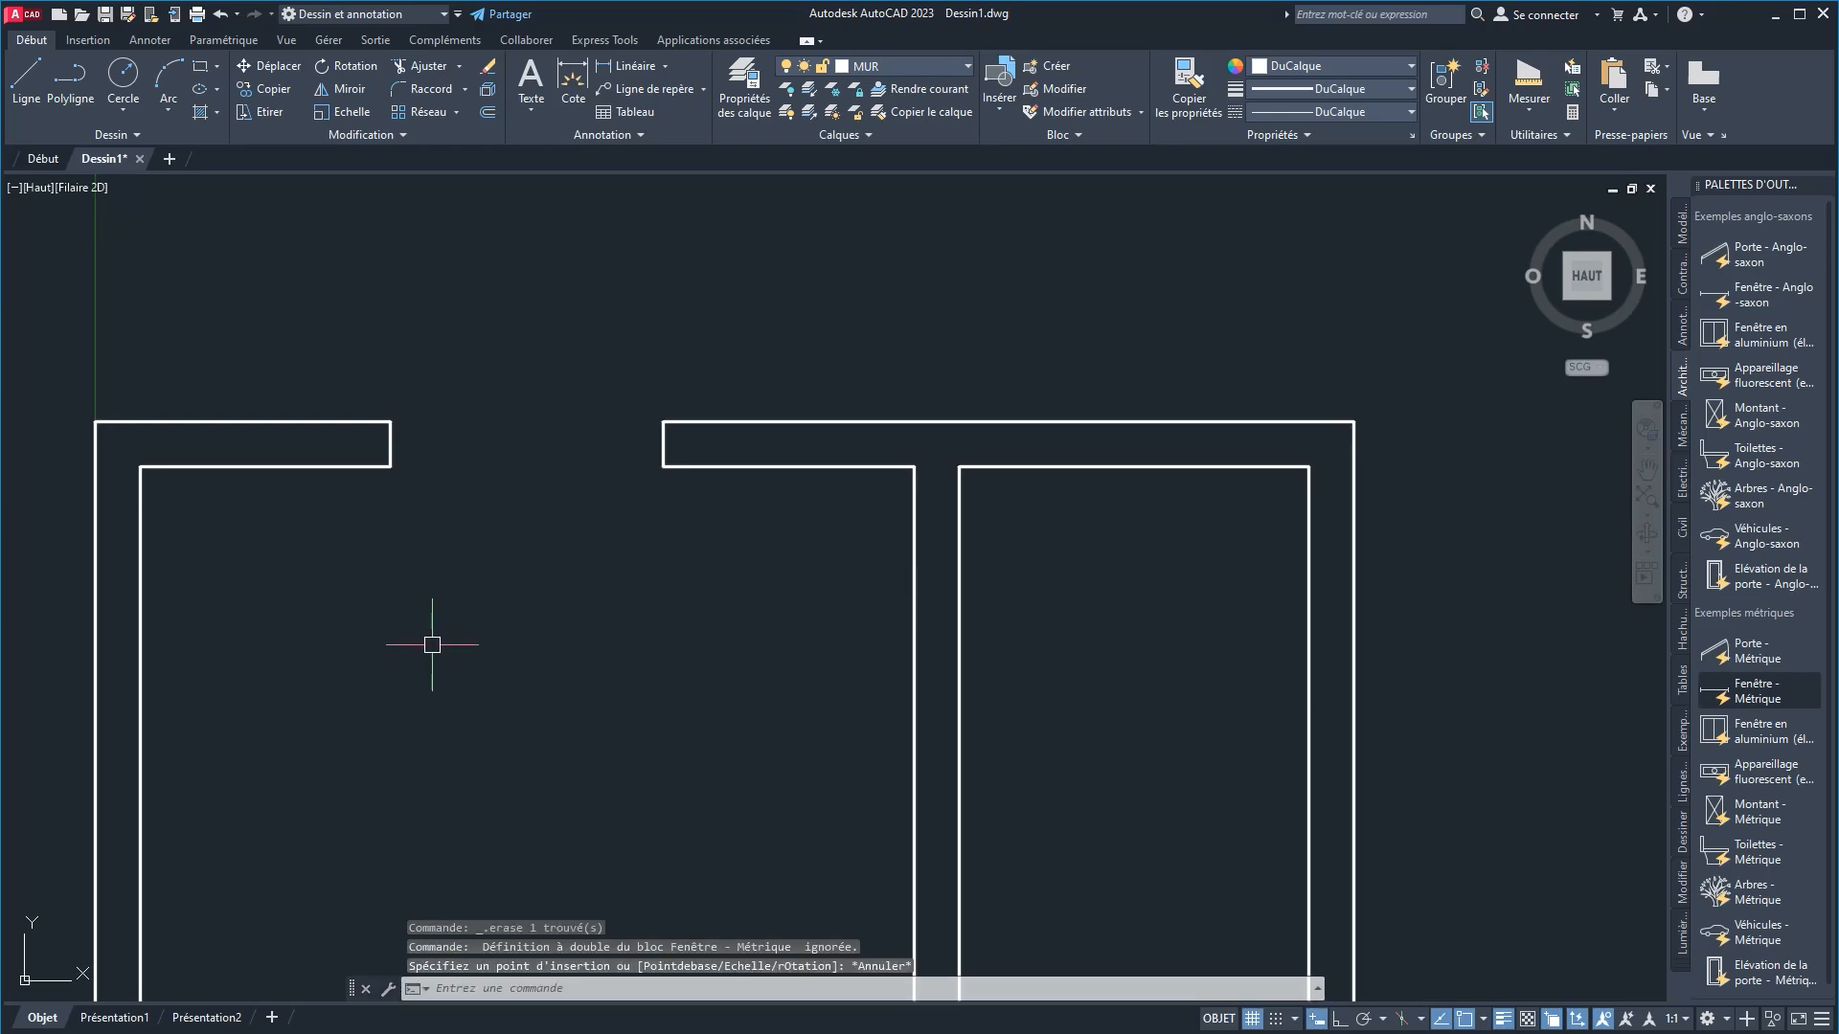
key(ctrl+z)
key(ctrl+z)
Step: Copy the window block from the wall opening to a free spot inside the room below
click(495, 444)
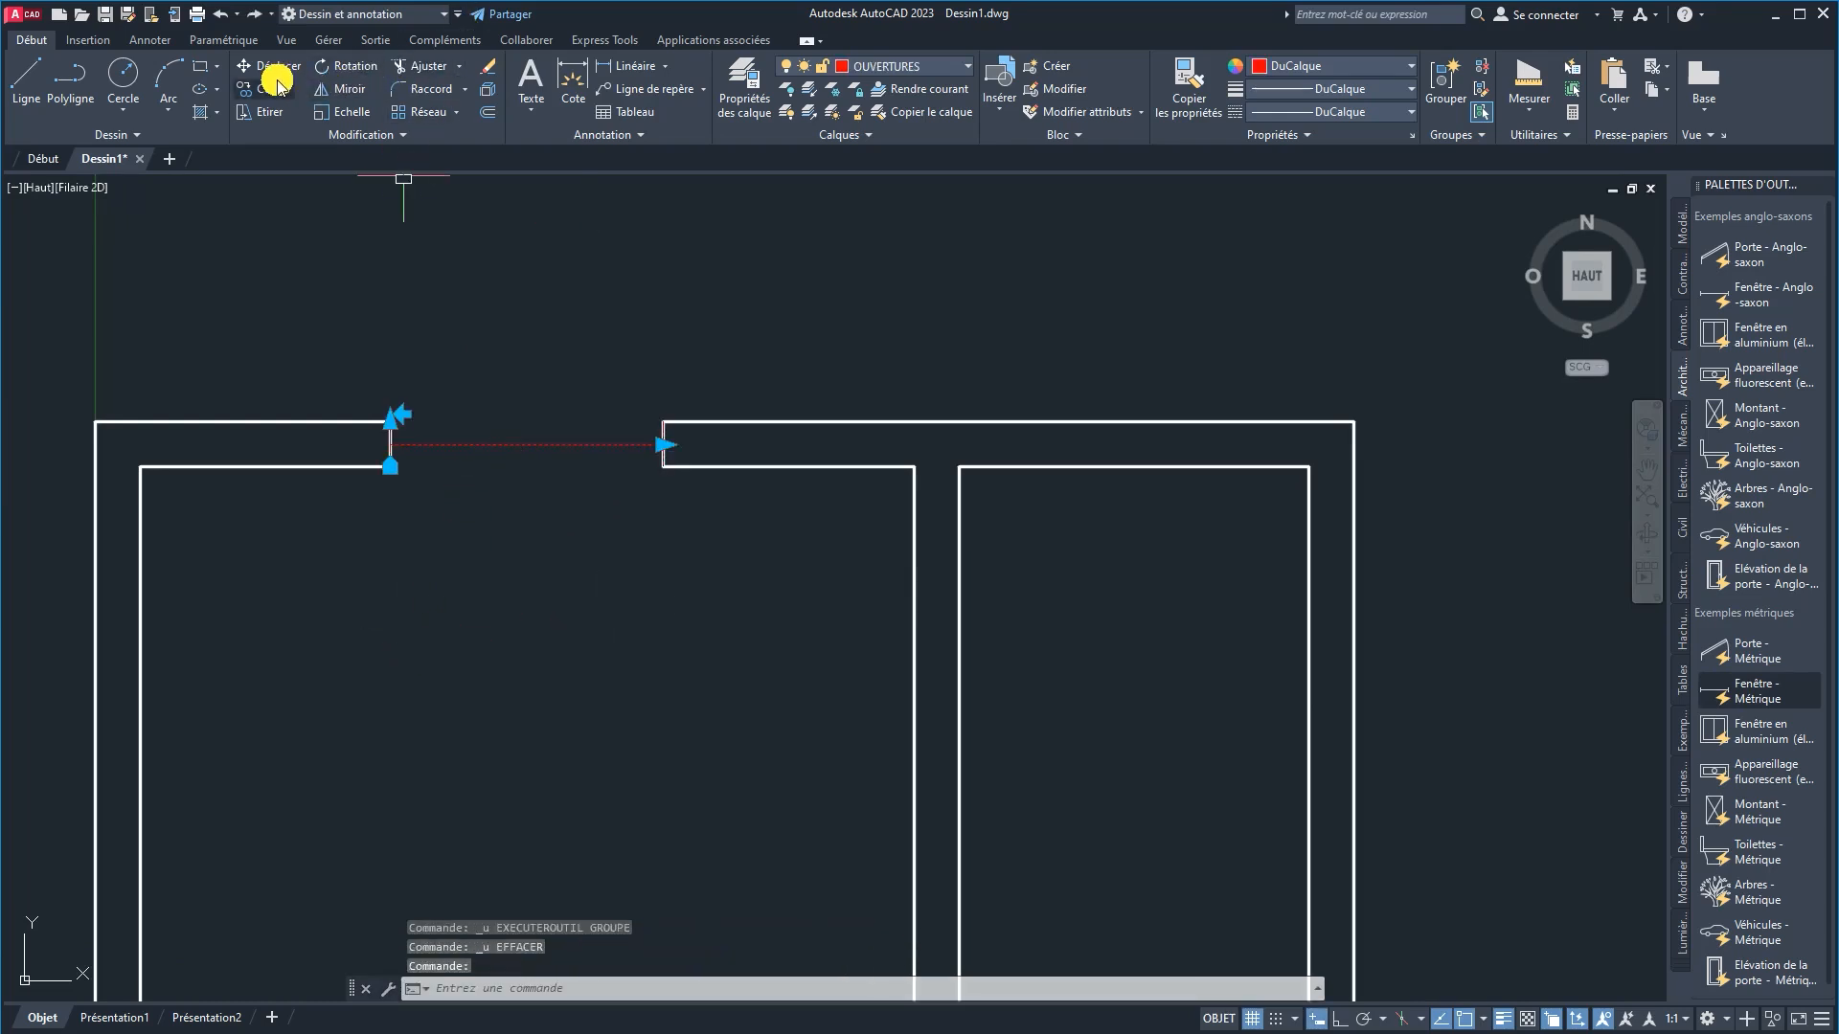
click(557, 533)
click(542, 827)
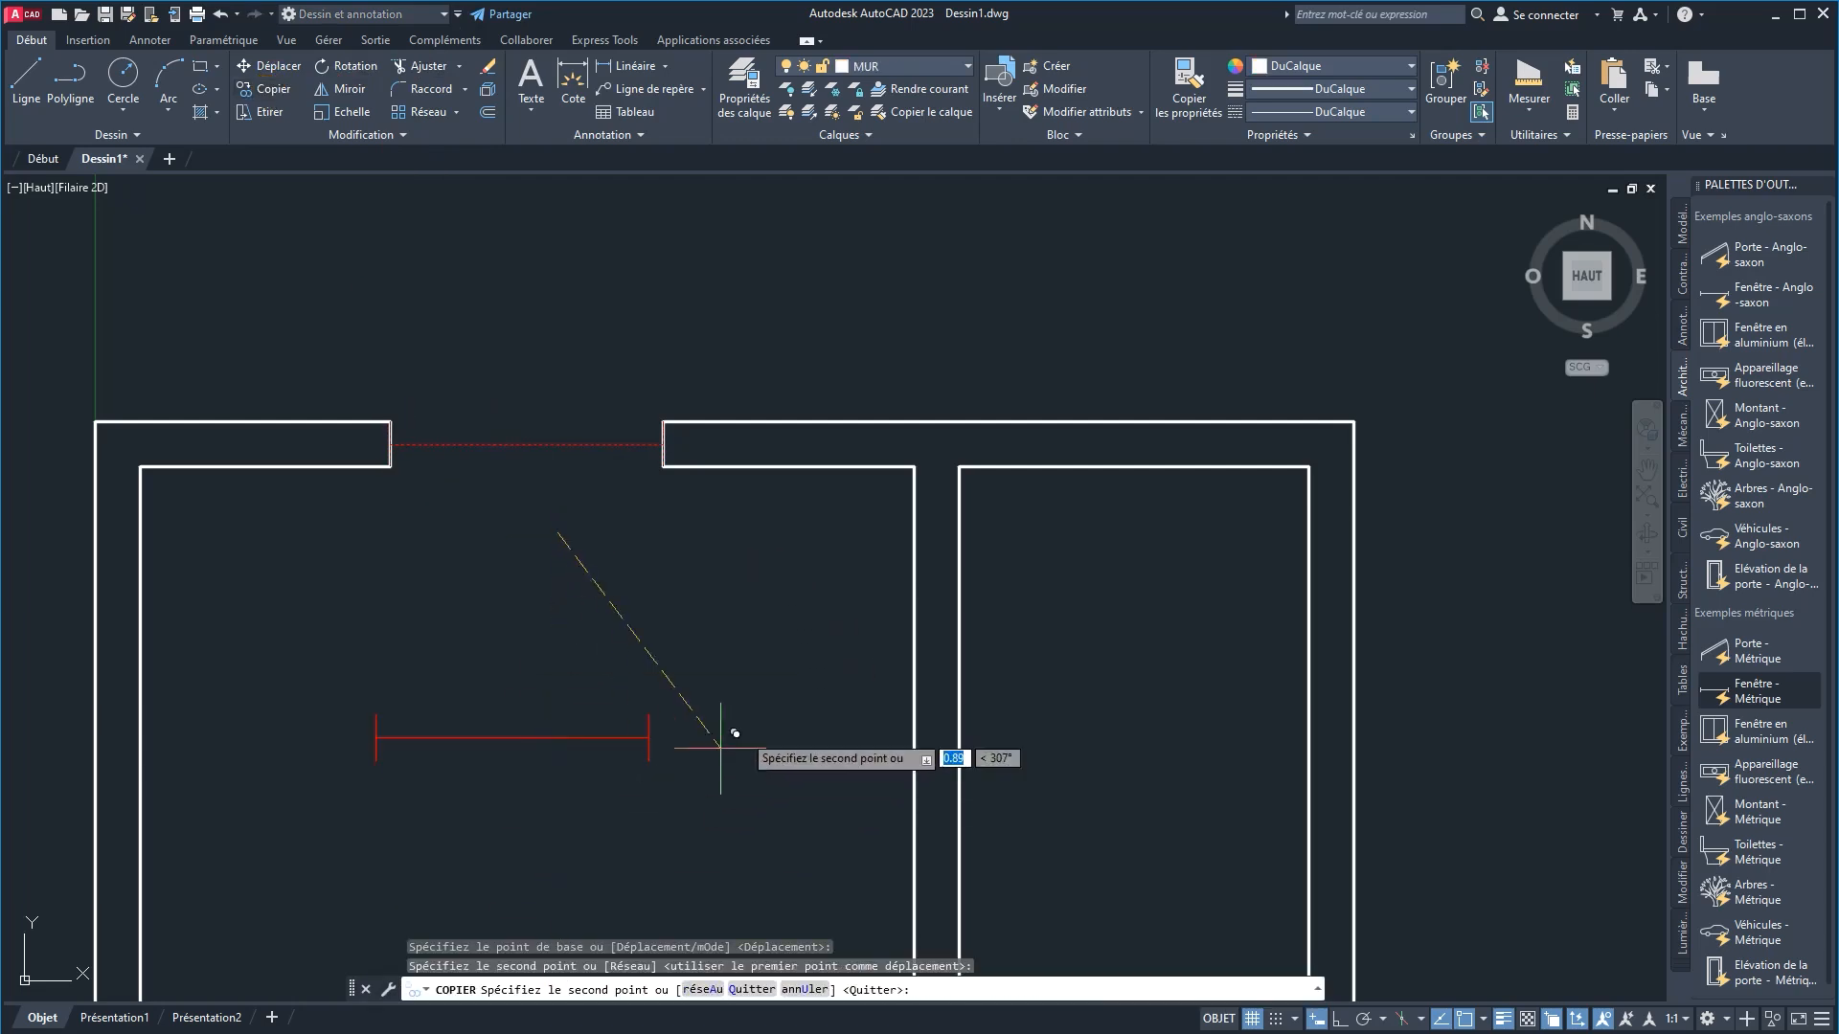
right_click(793, 721)
click(814, 754)
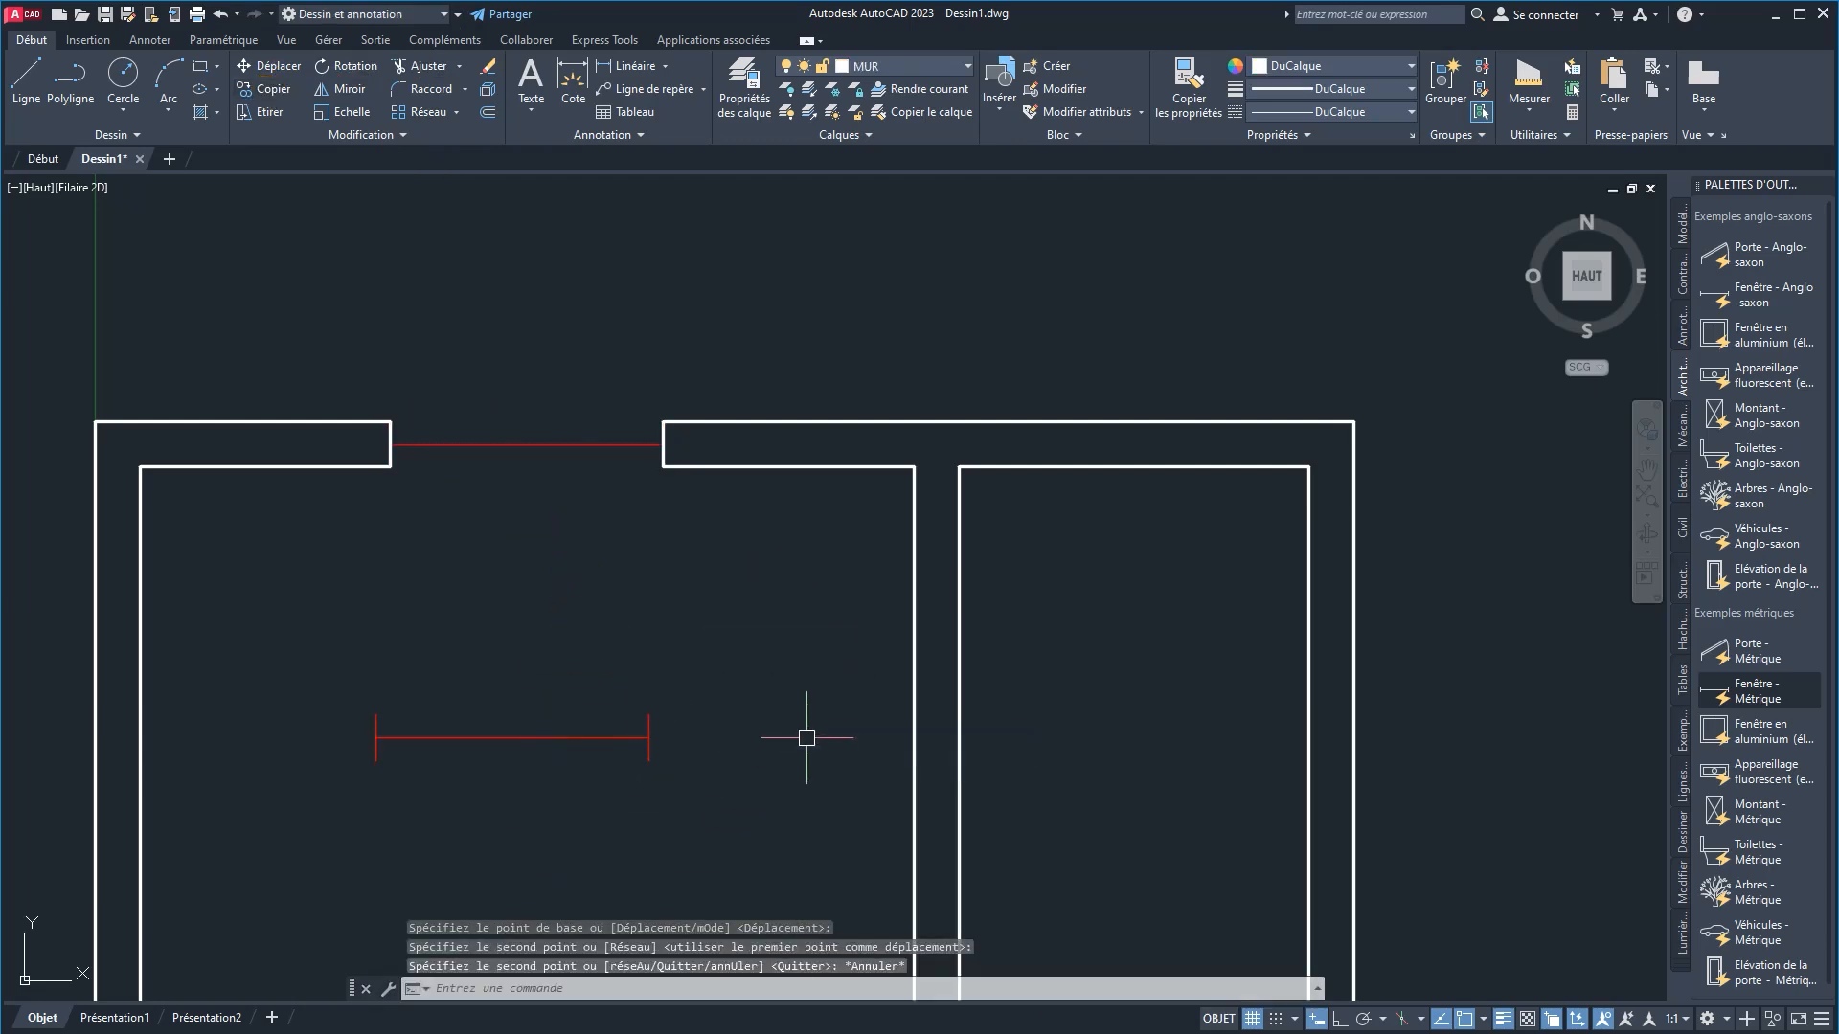
Step: Delete the original window block from the wall opening
click(562, 566)
click(465, 368)
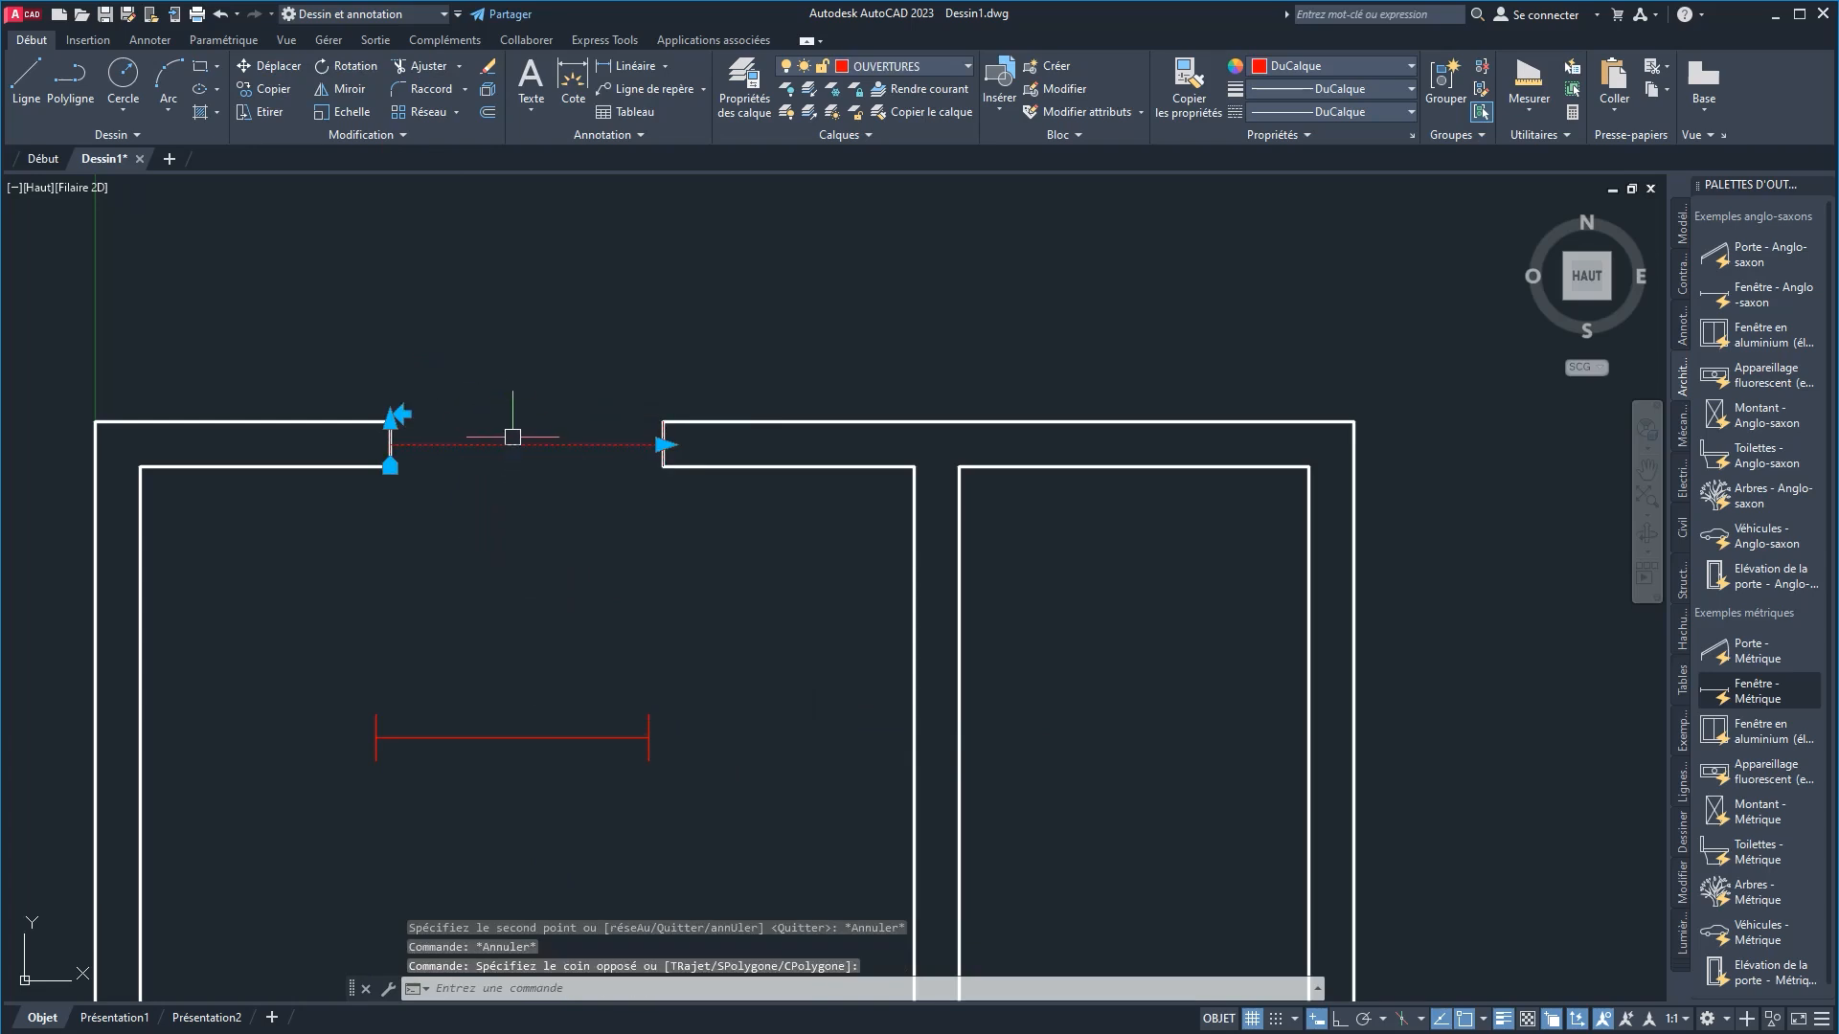
key(Delete)
Step: Move the copied window by the midpoint of its left end to the midpoint of the opening's left jamb
scroll(440, 422, up, 2)
mouse_move(473, 905)
middle_down()
mouse_move(494, 613)
mouse_move(478, 742)
middle_up()
scroll(512, 659, down, 2)
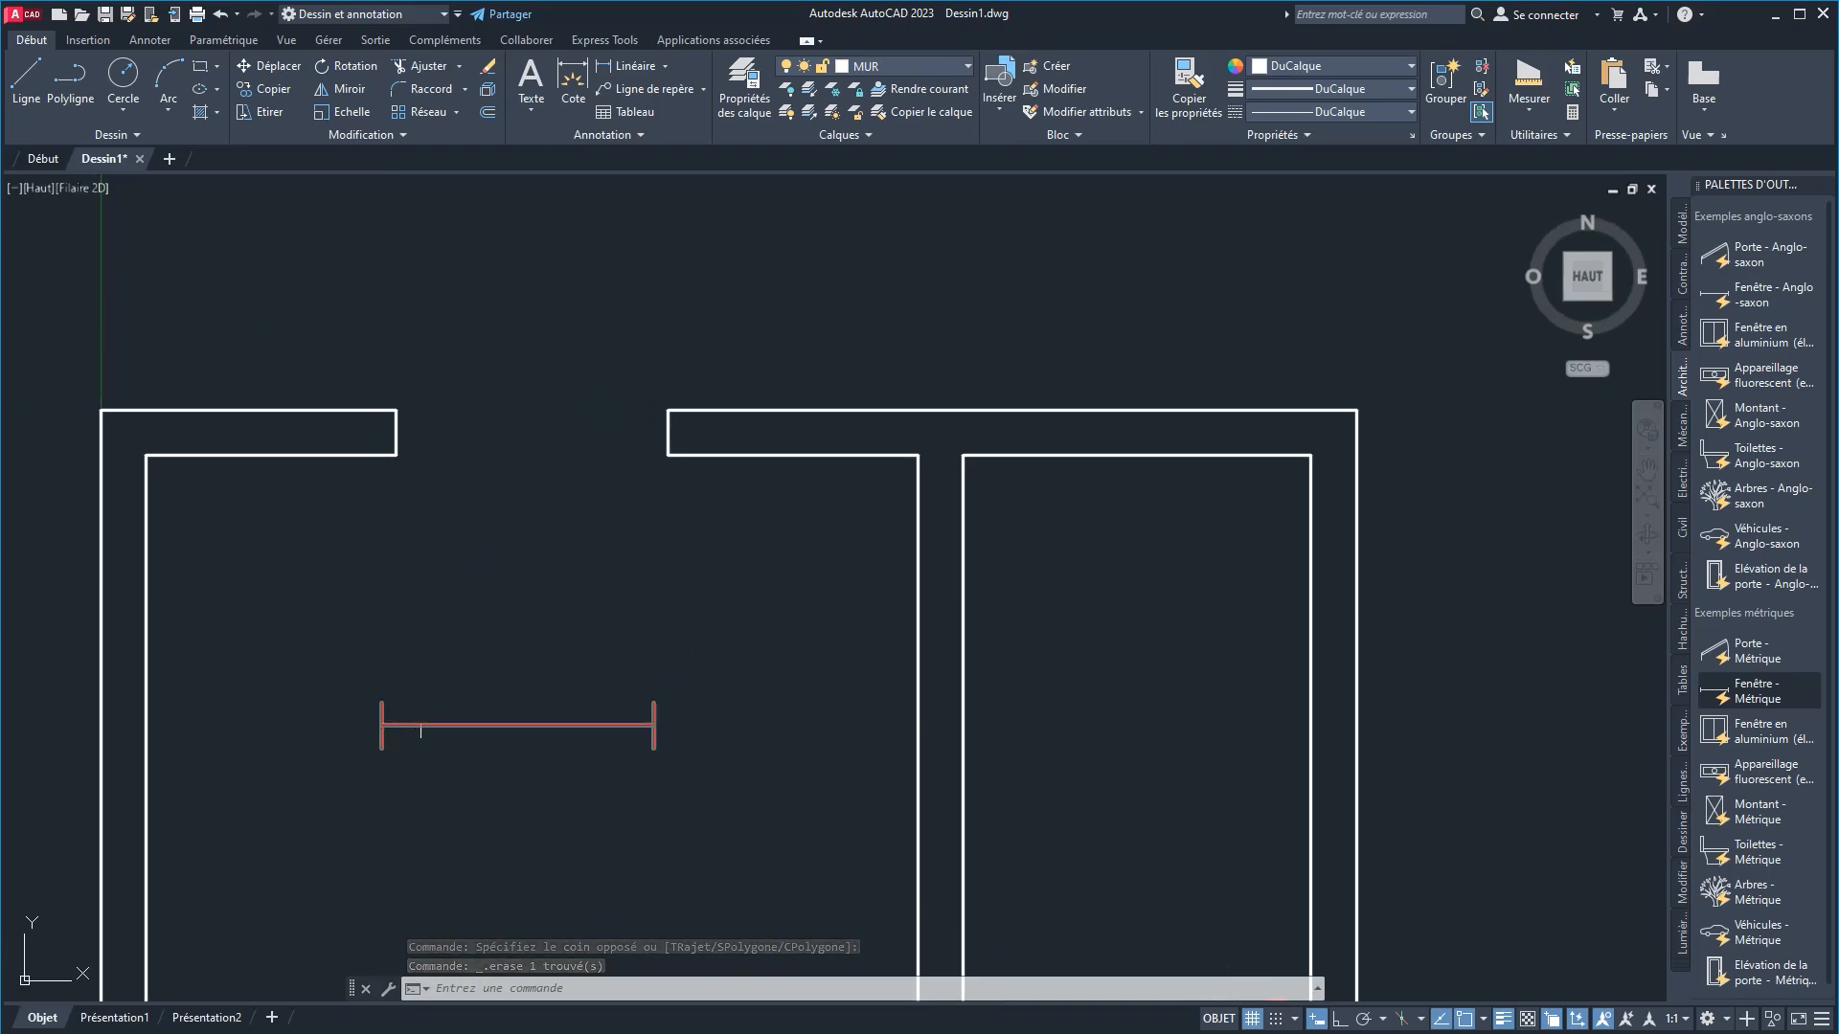
click(423, 728)
click(272, 73)
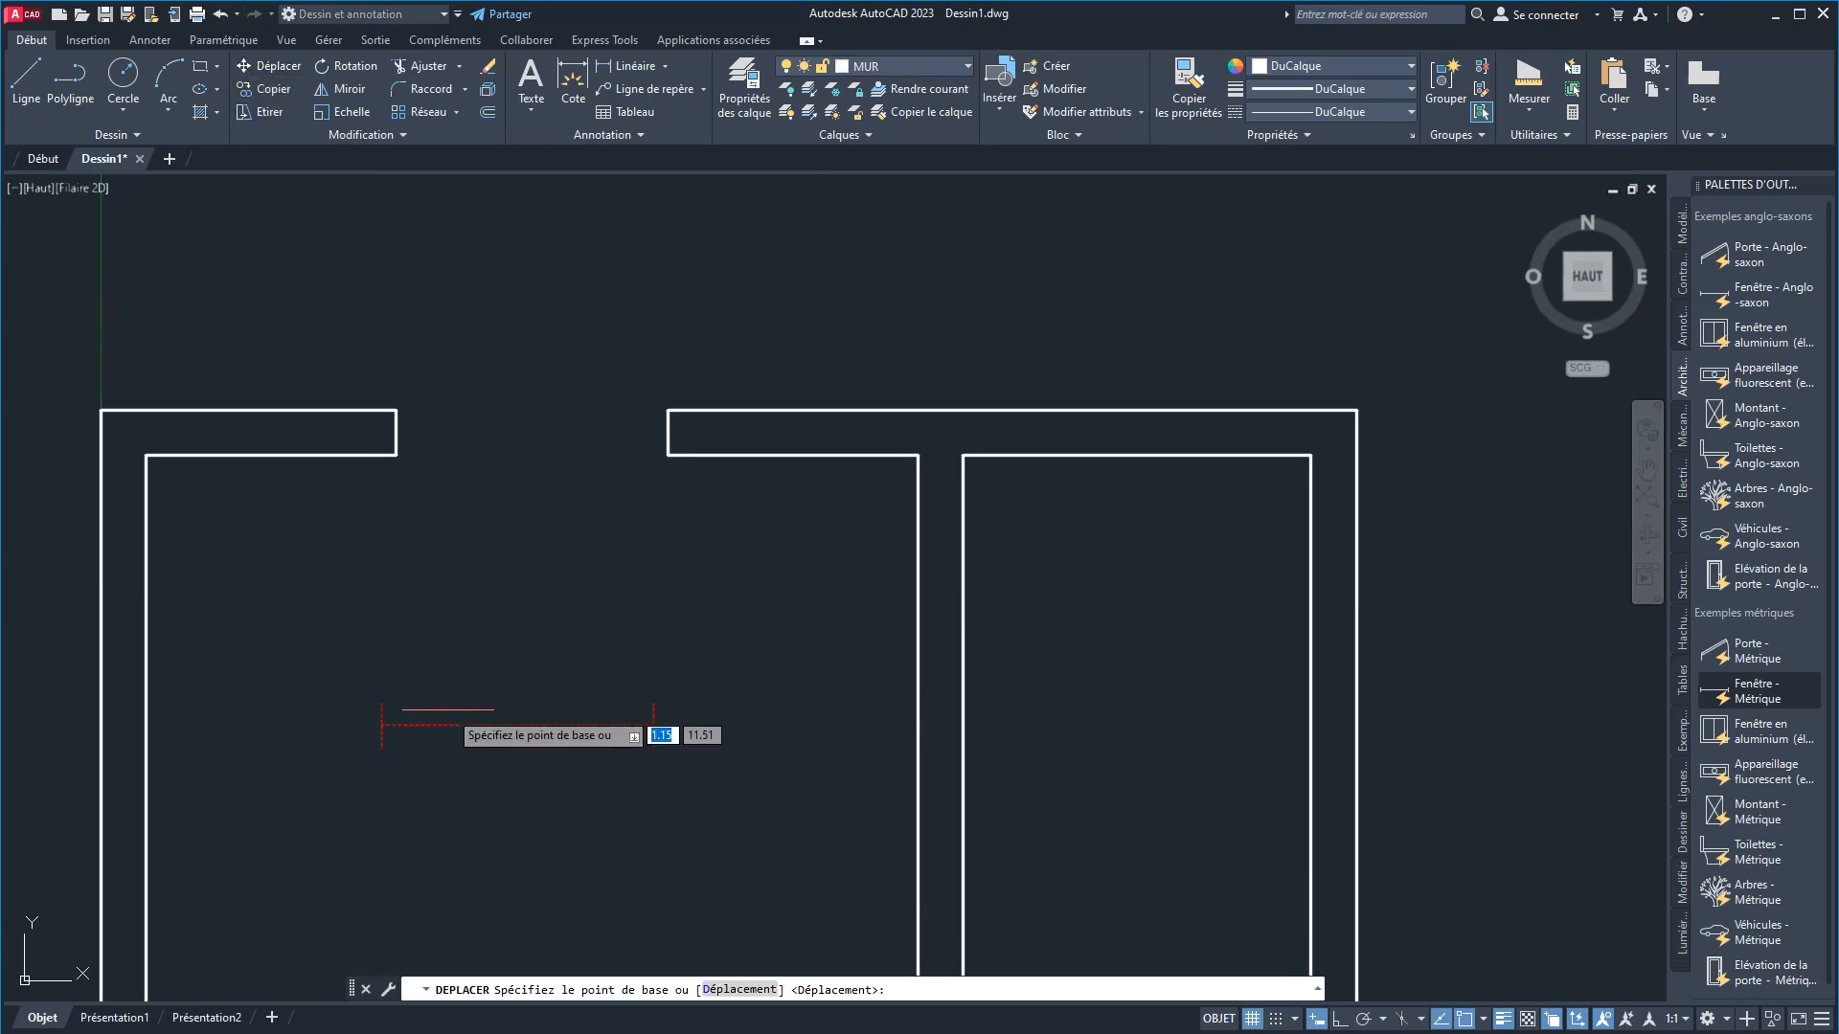
scroll(426, 765, up, 2)
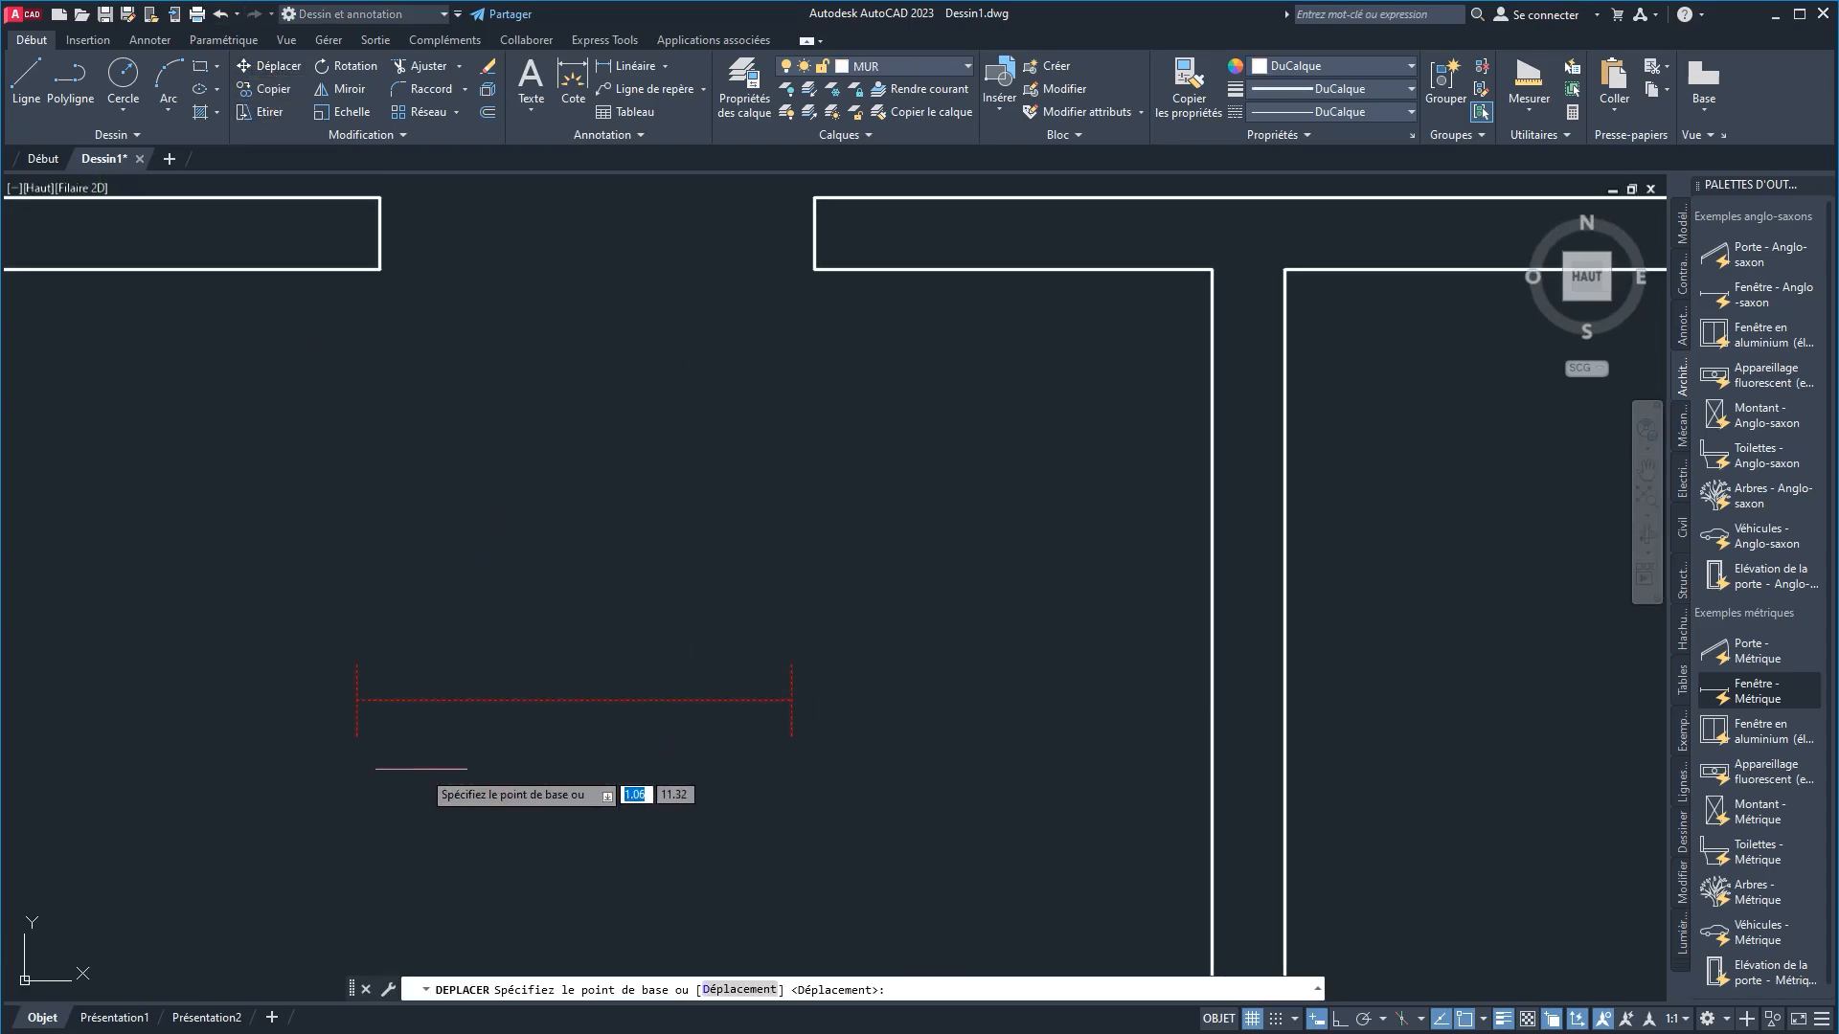
click(356, 700)
click(379, 233)
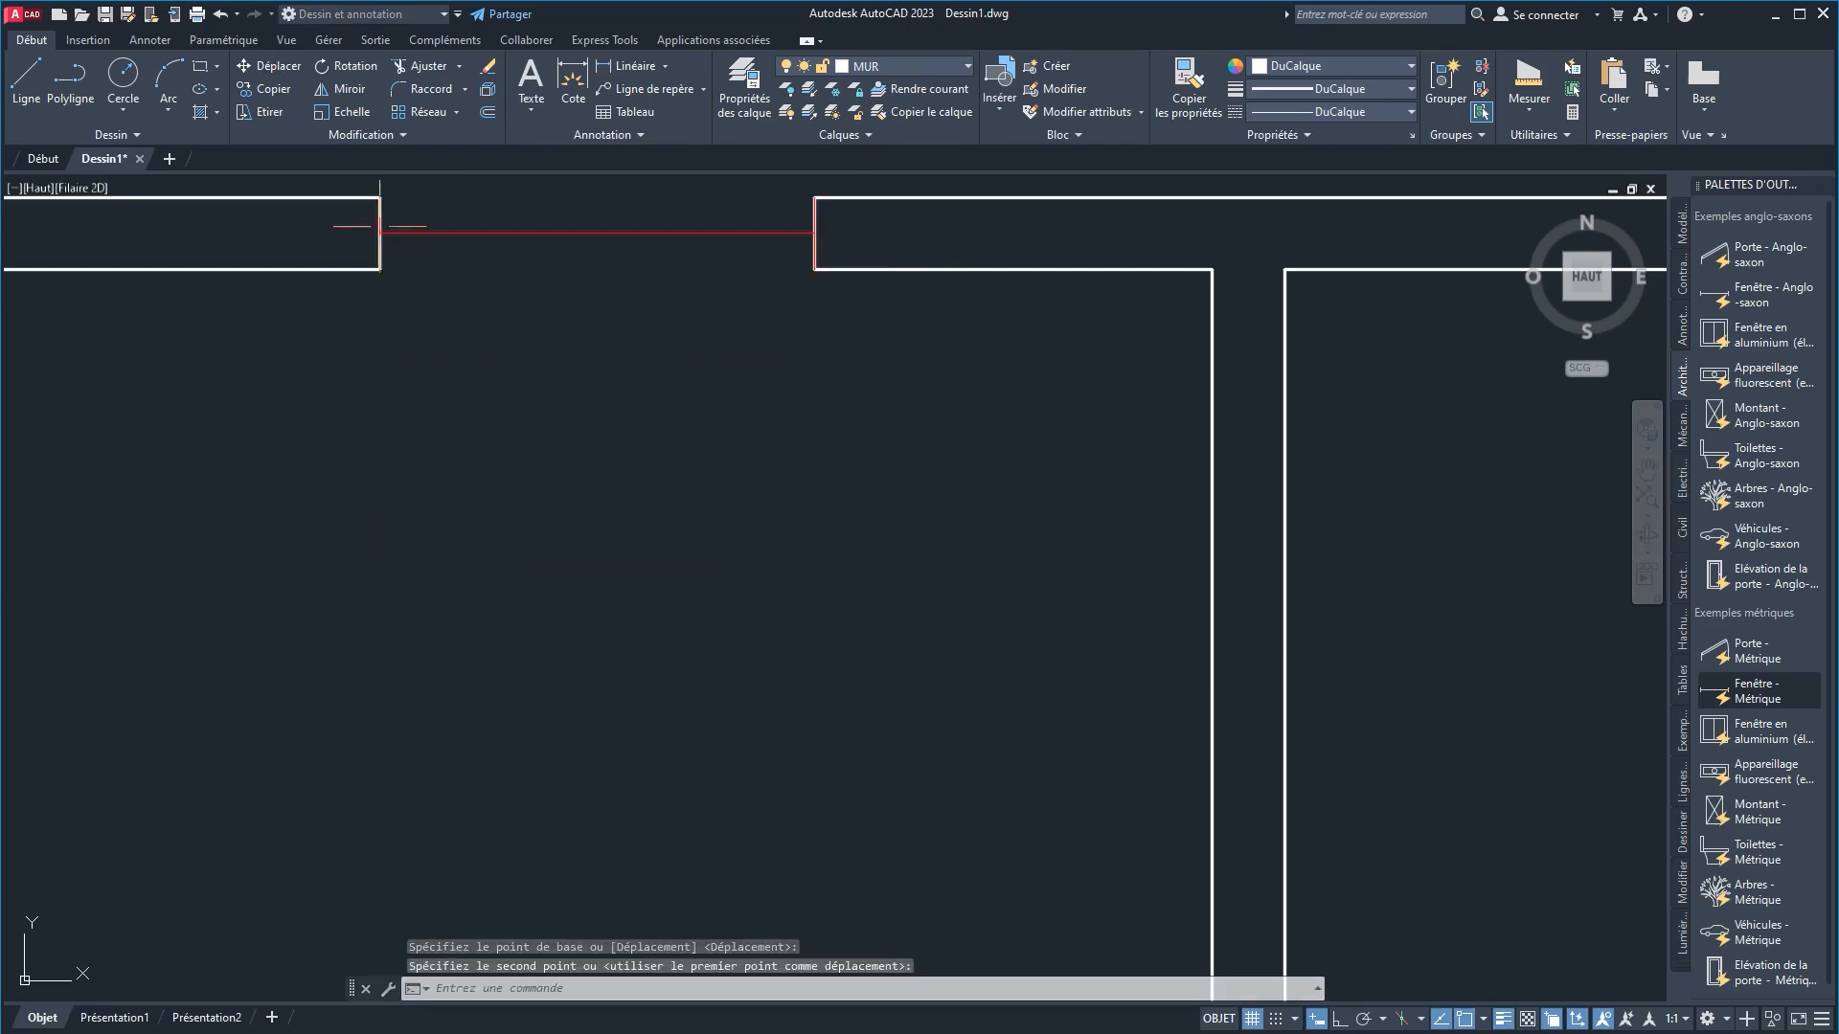
key(Escape)
Step: Make OUVERTURES the current layer for drawing around the window
scroll(760, 440, down, 3)
middle_drag(781, 427, 546, 567)
scroll(567, 436, up, 4)
middle_drag(474, 448, 743, 507)
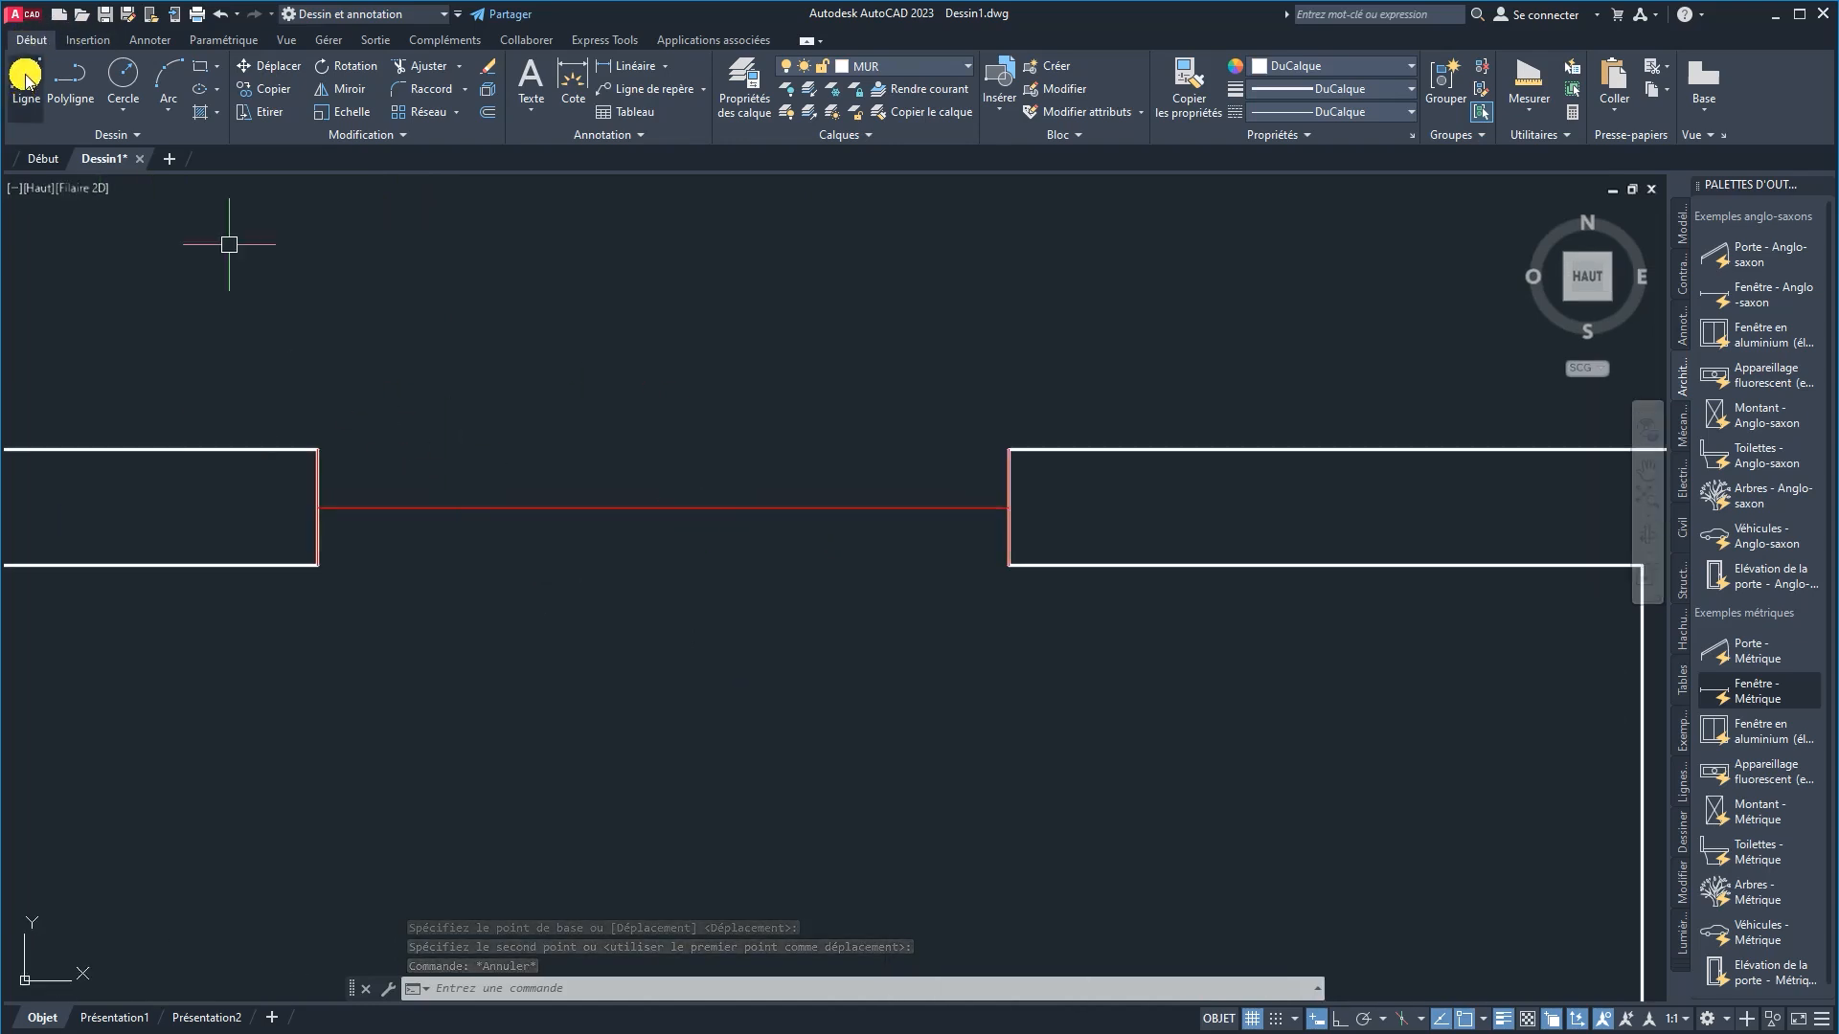
click(884, 68)
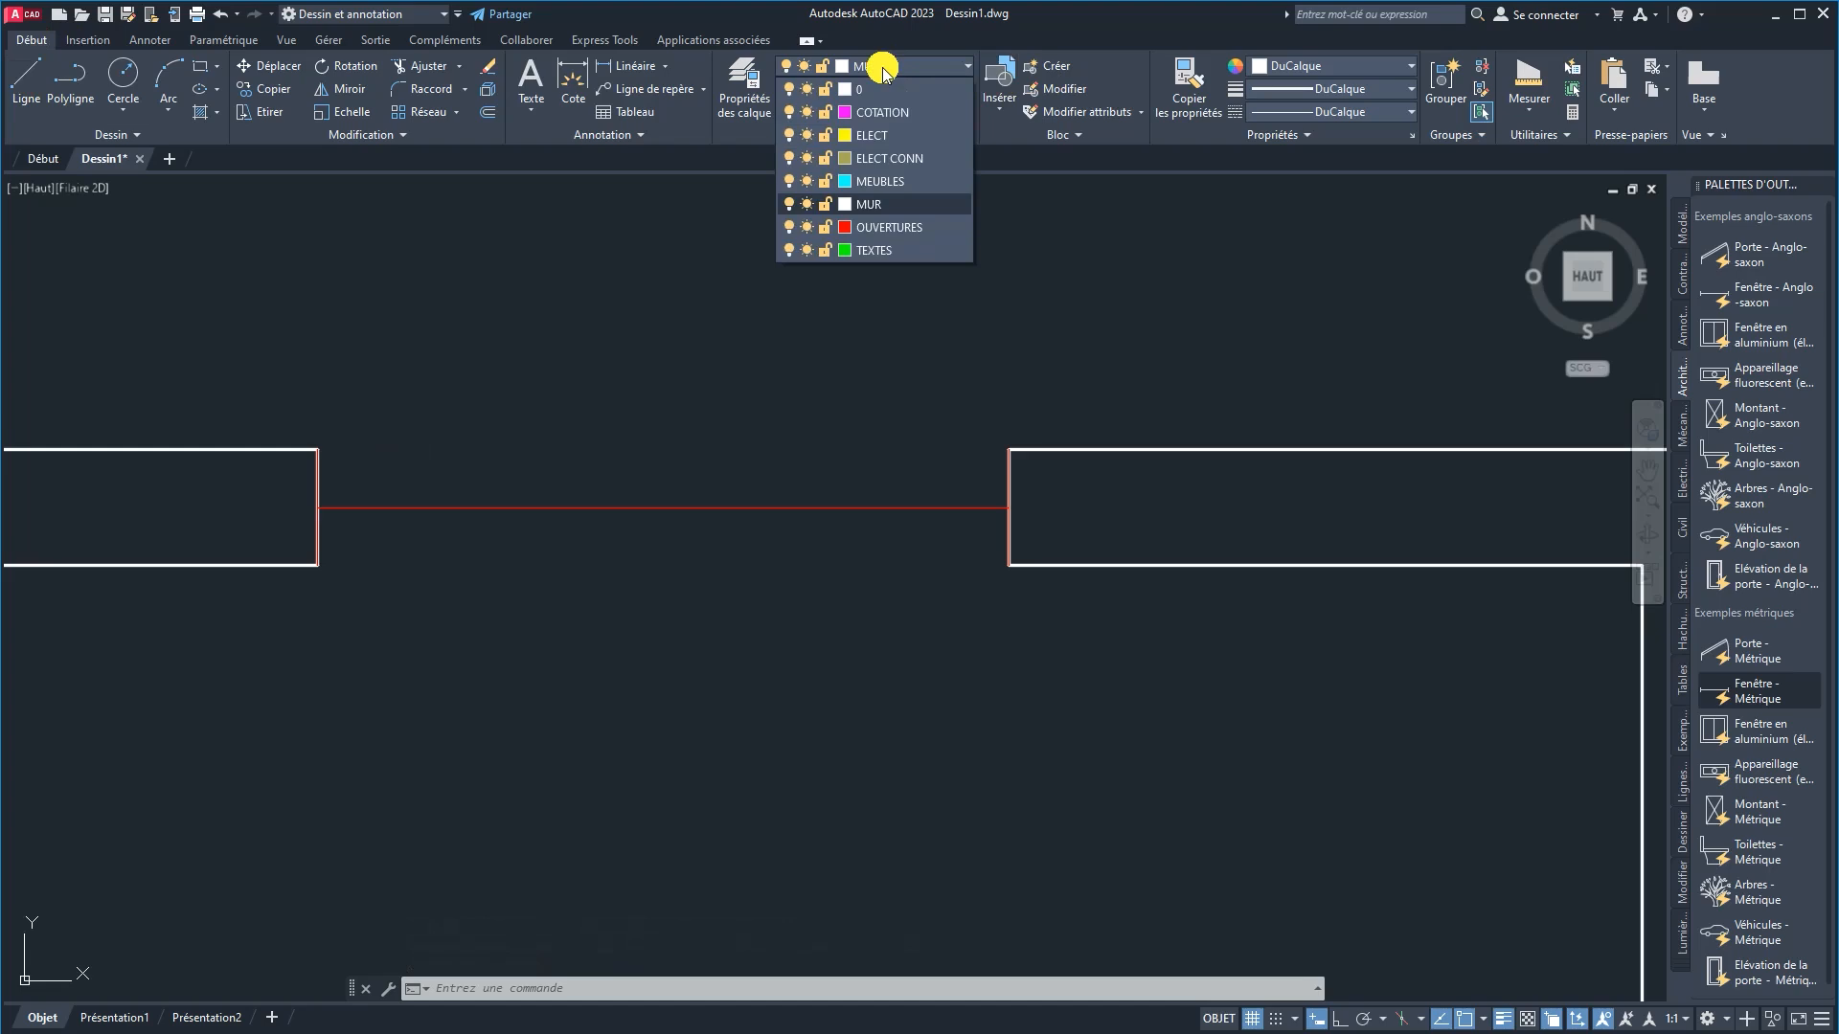
click(872, 227)
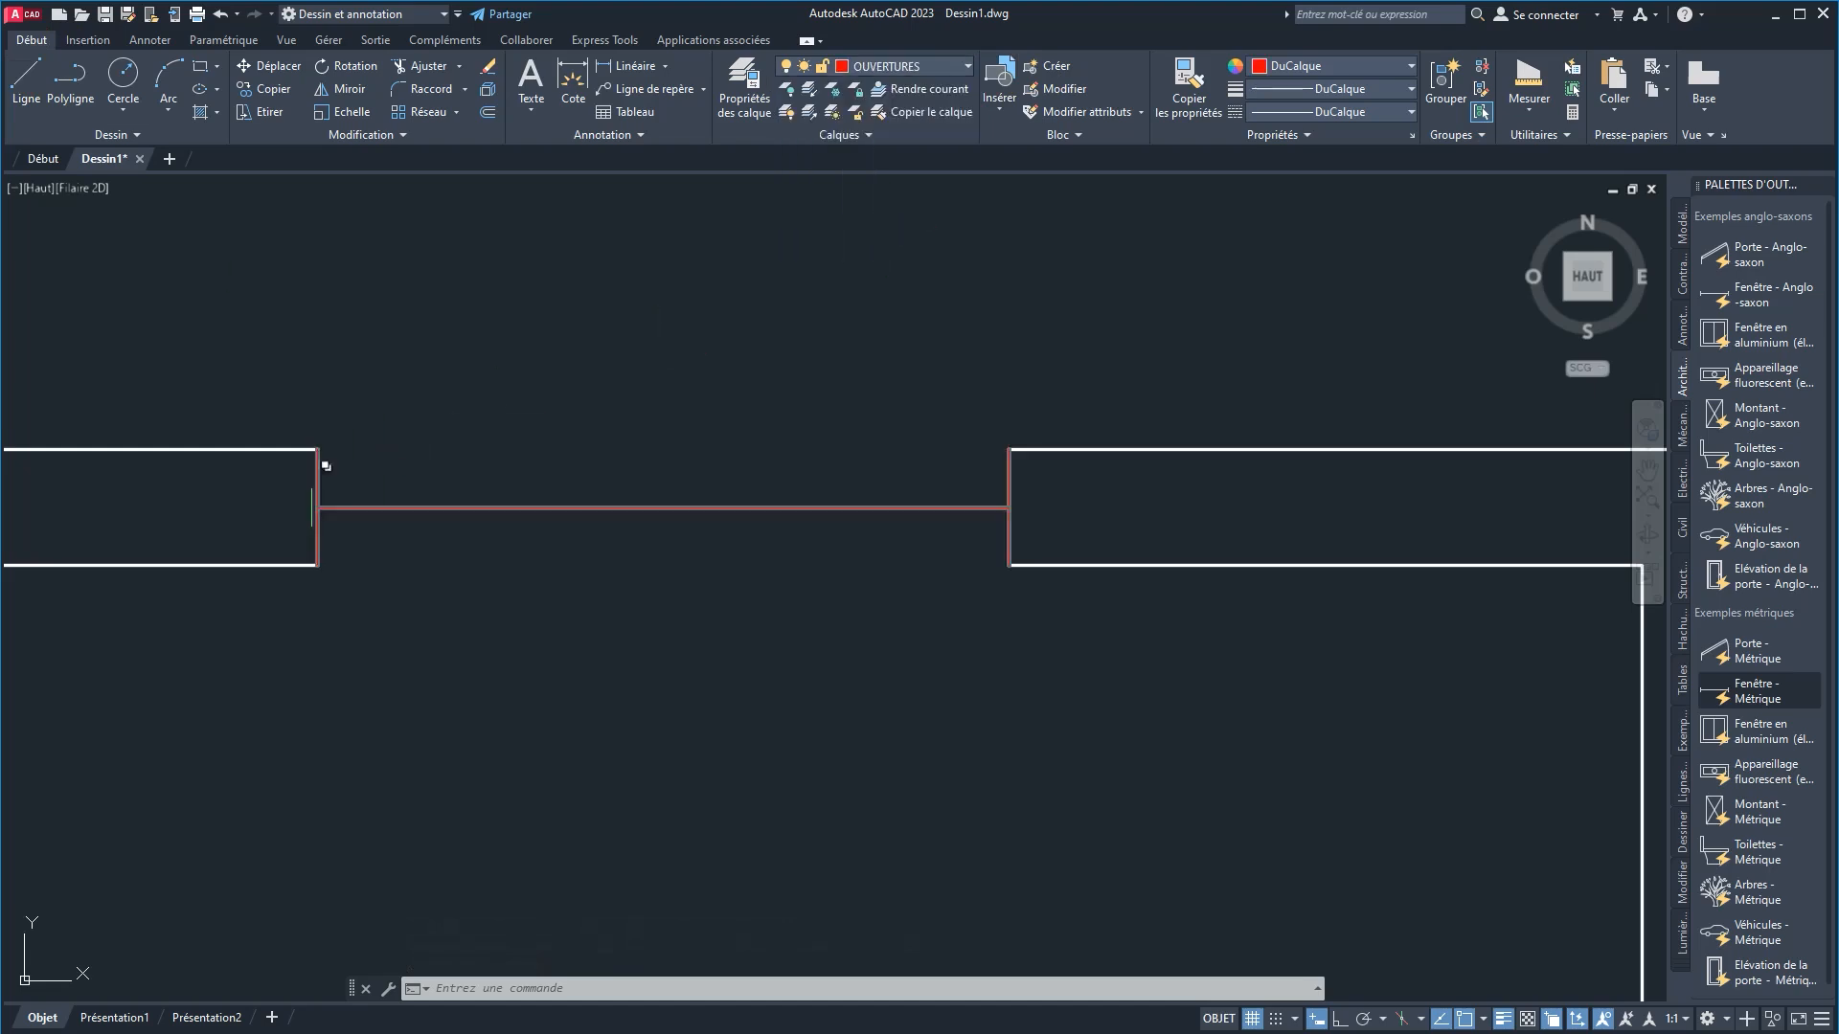
Step: With Ortho on, draw lines from the opening's upper-left corner: 0.15 left, 0.15 up, and across to above the right jamb
click(26, 74)
click(317, 449)
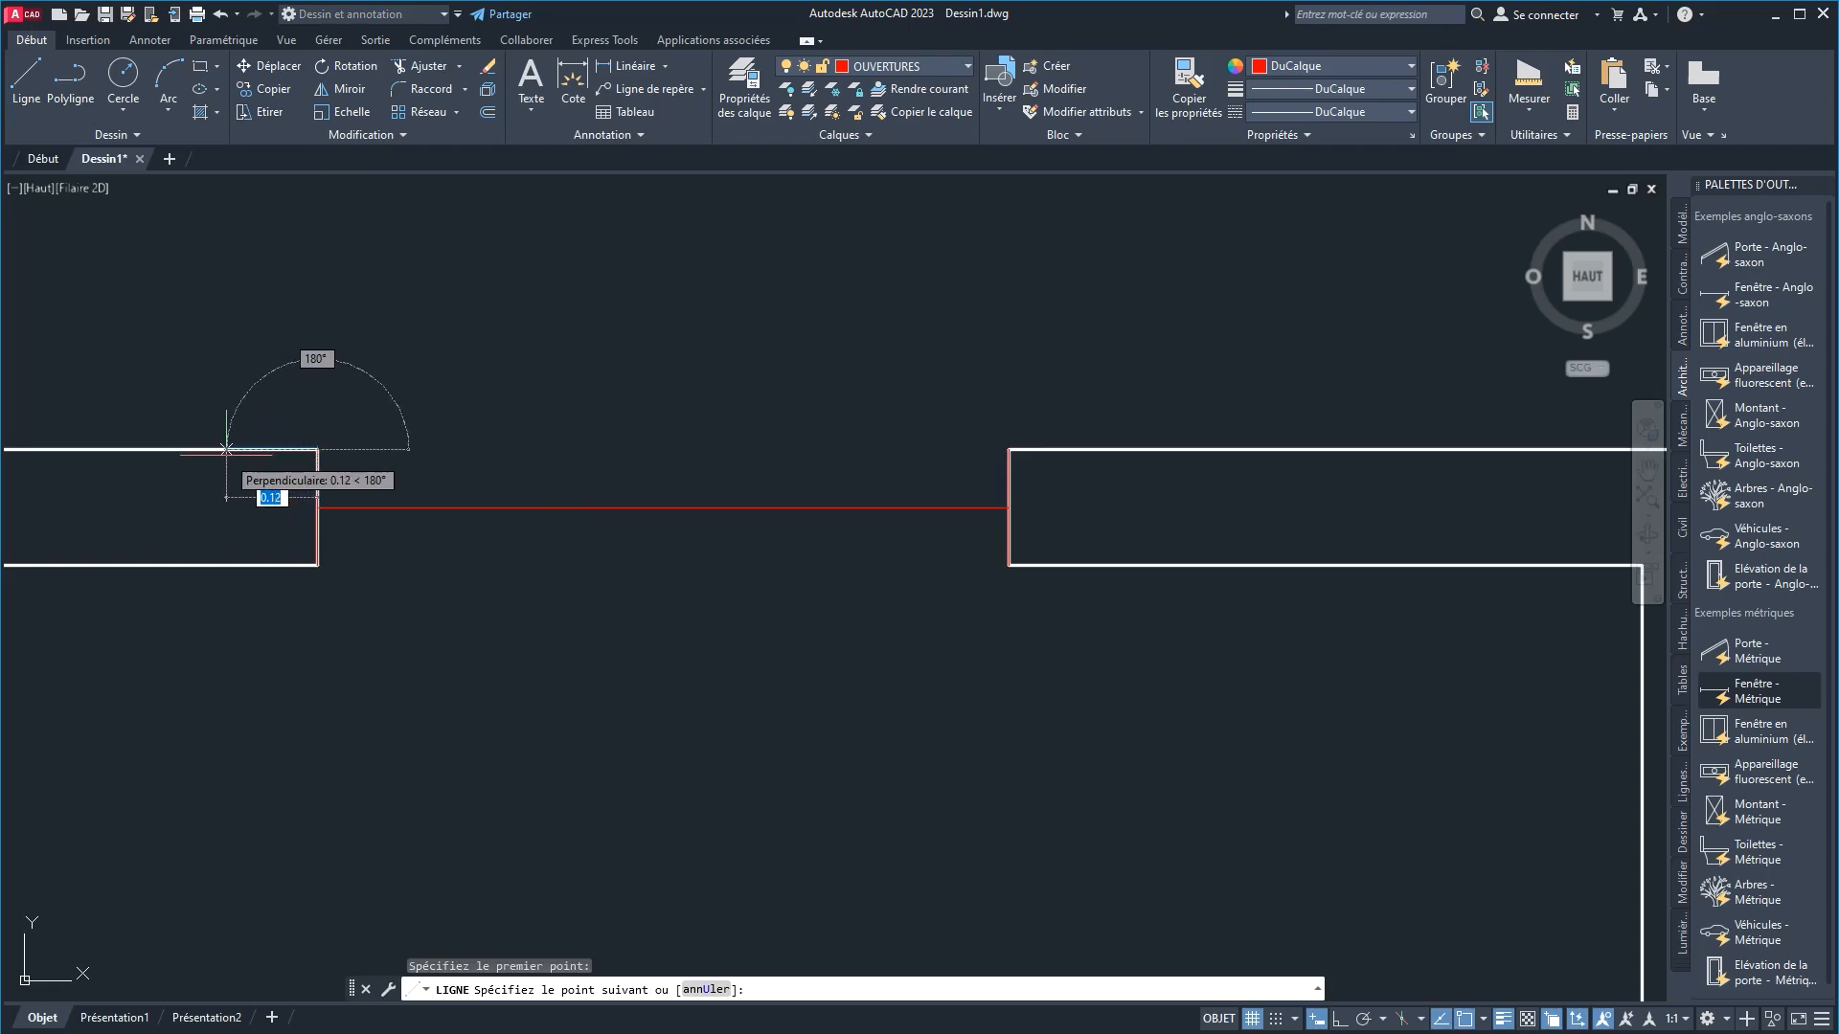
text(0)
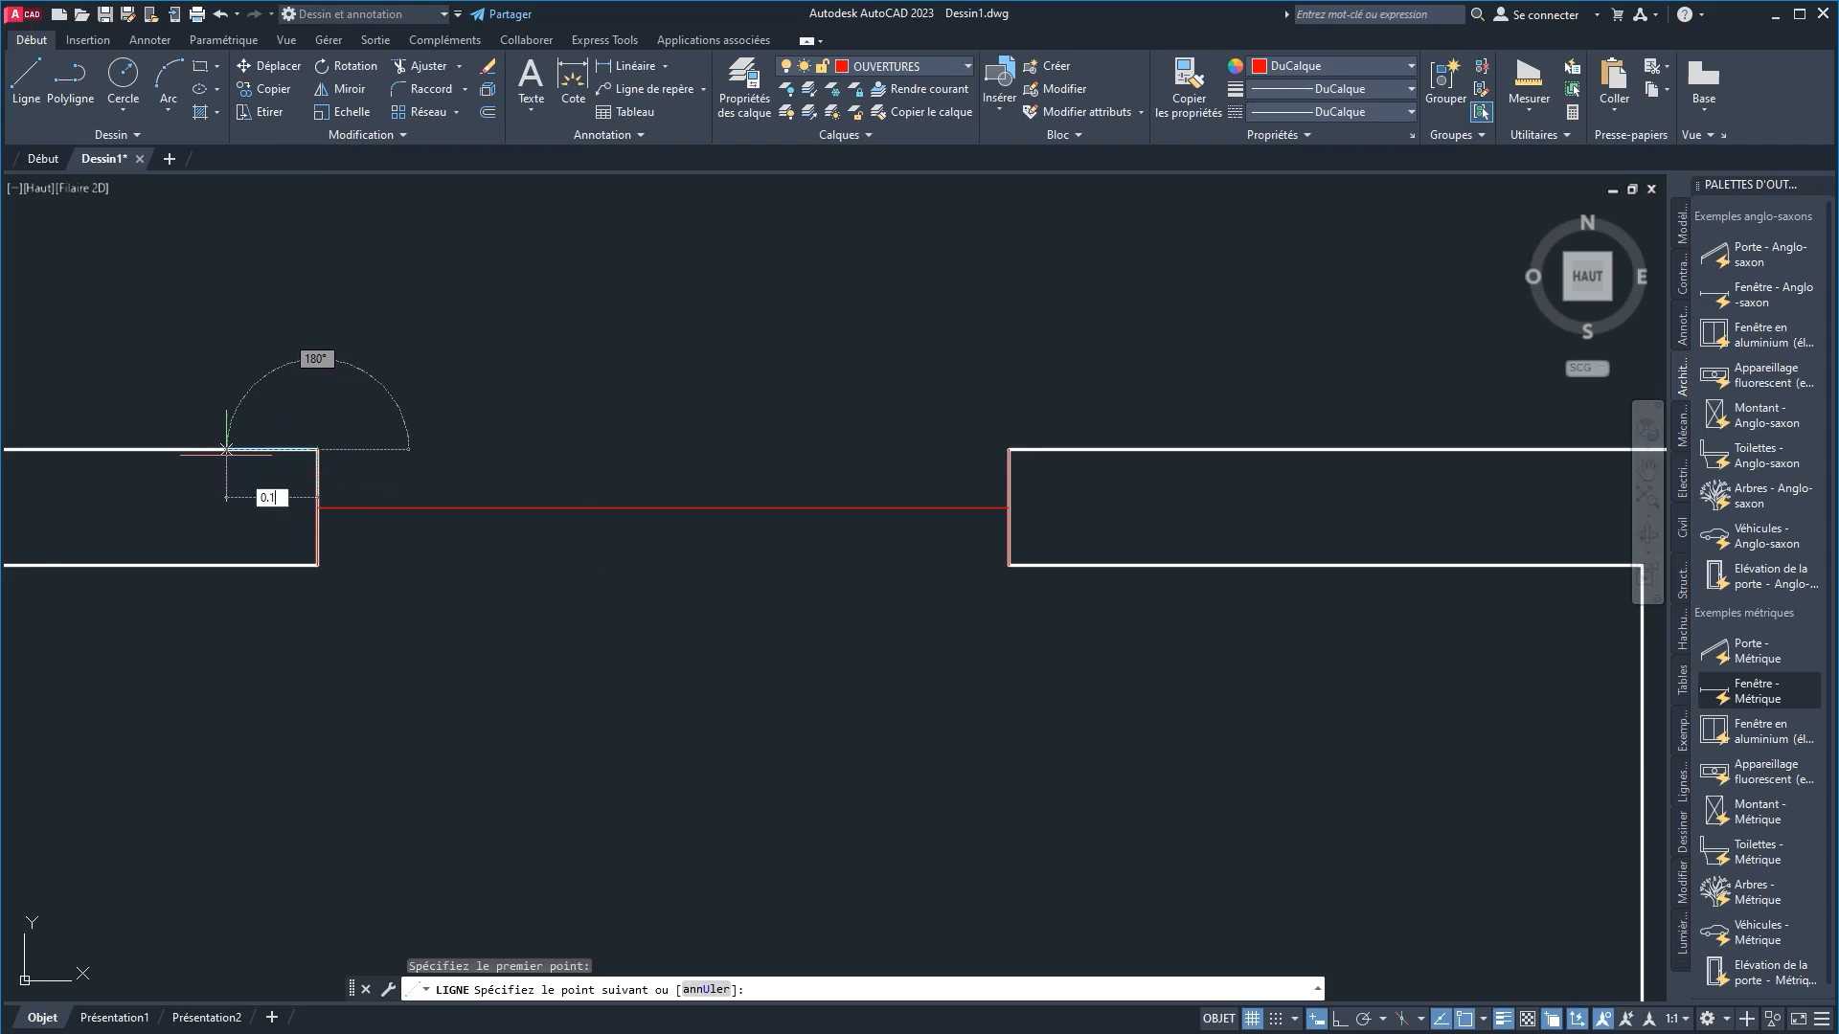
key(Return)
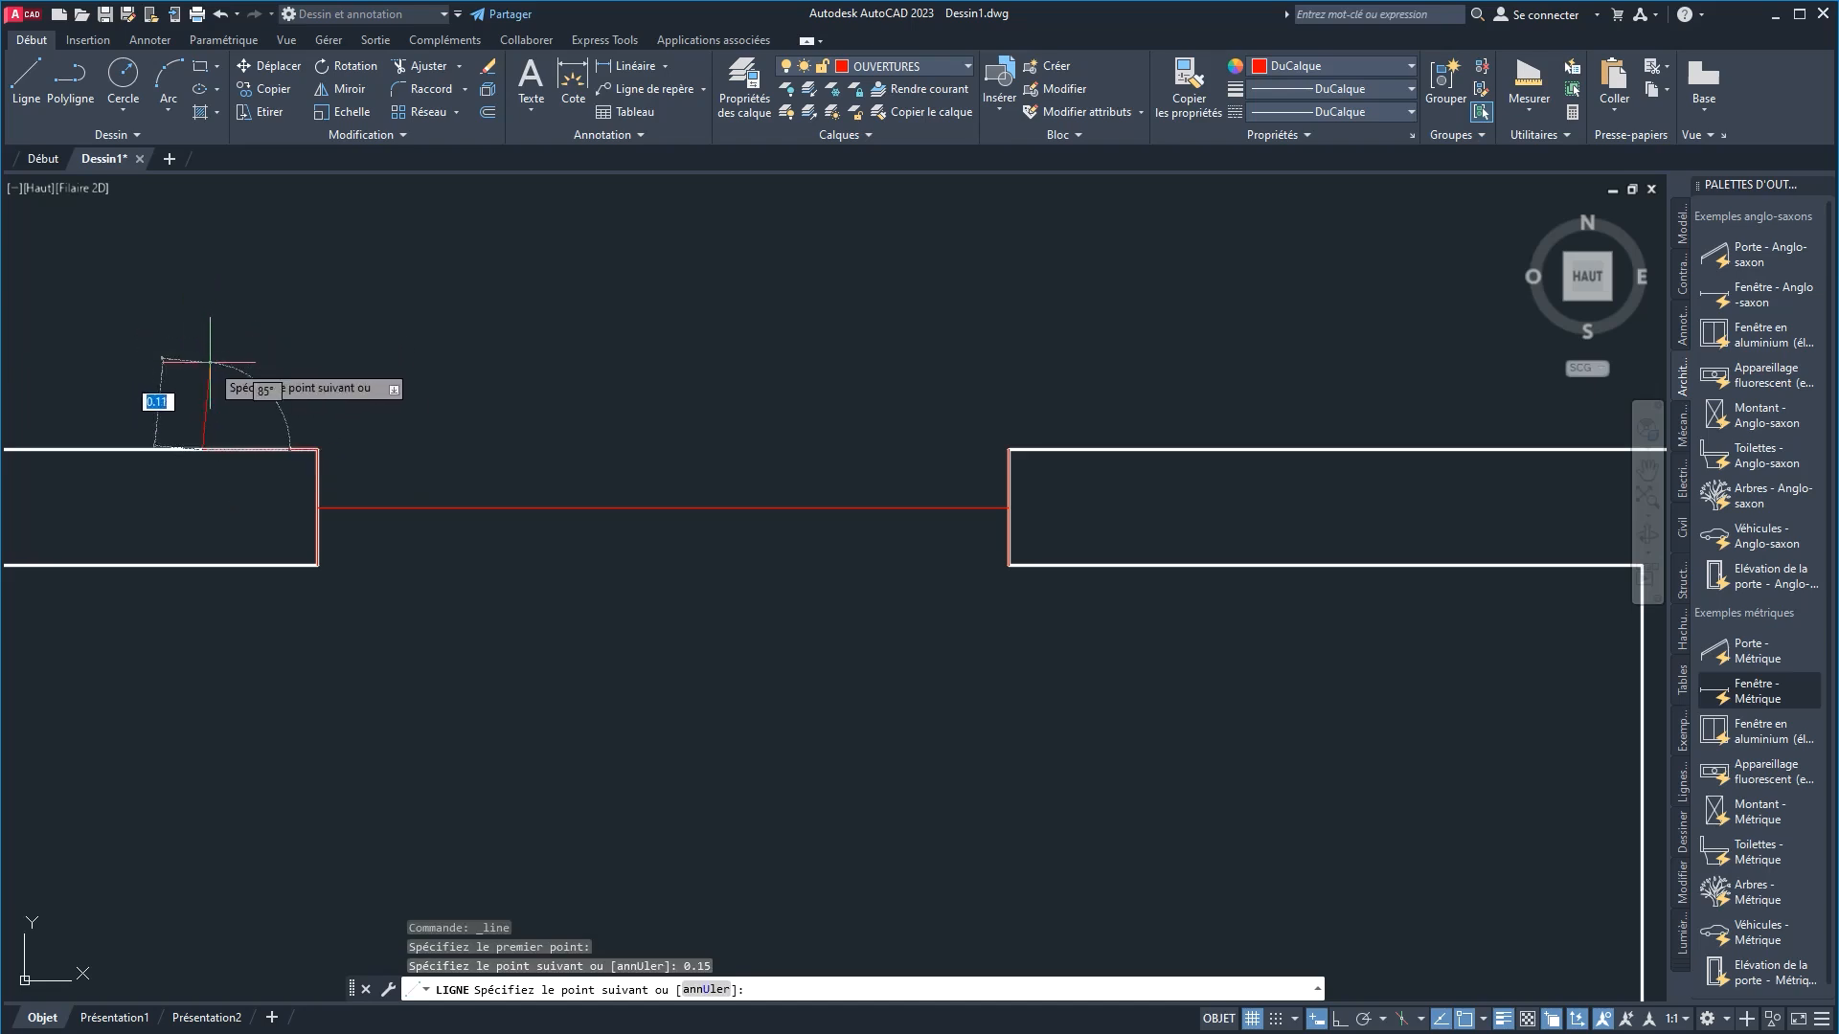
click(1341, 1021)
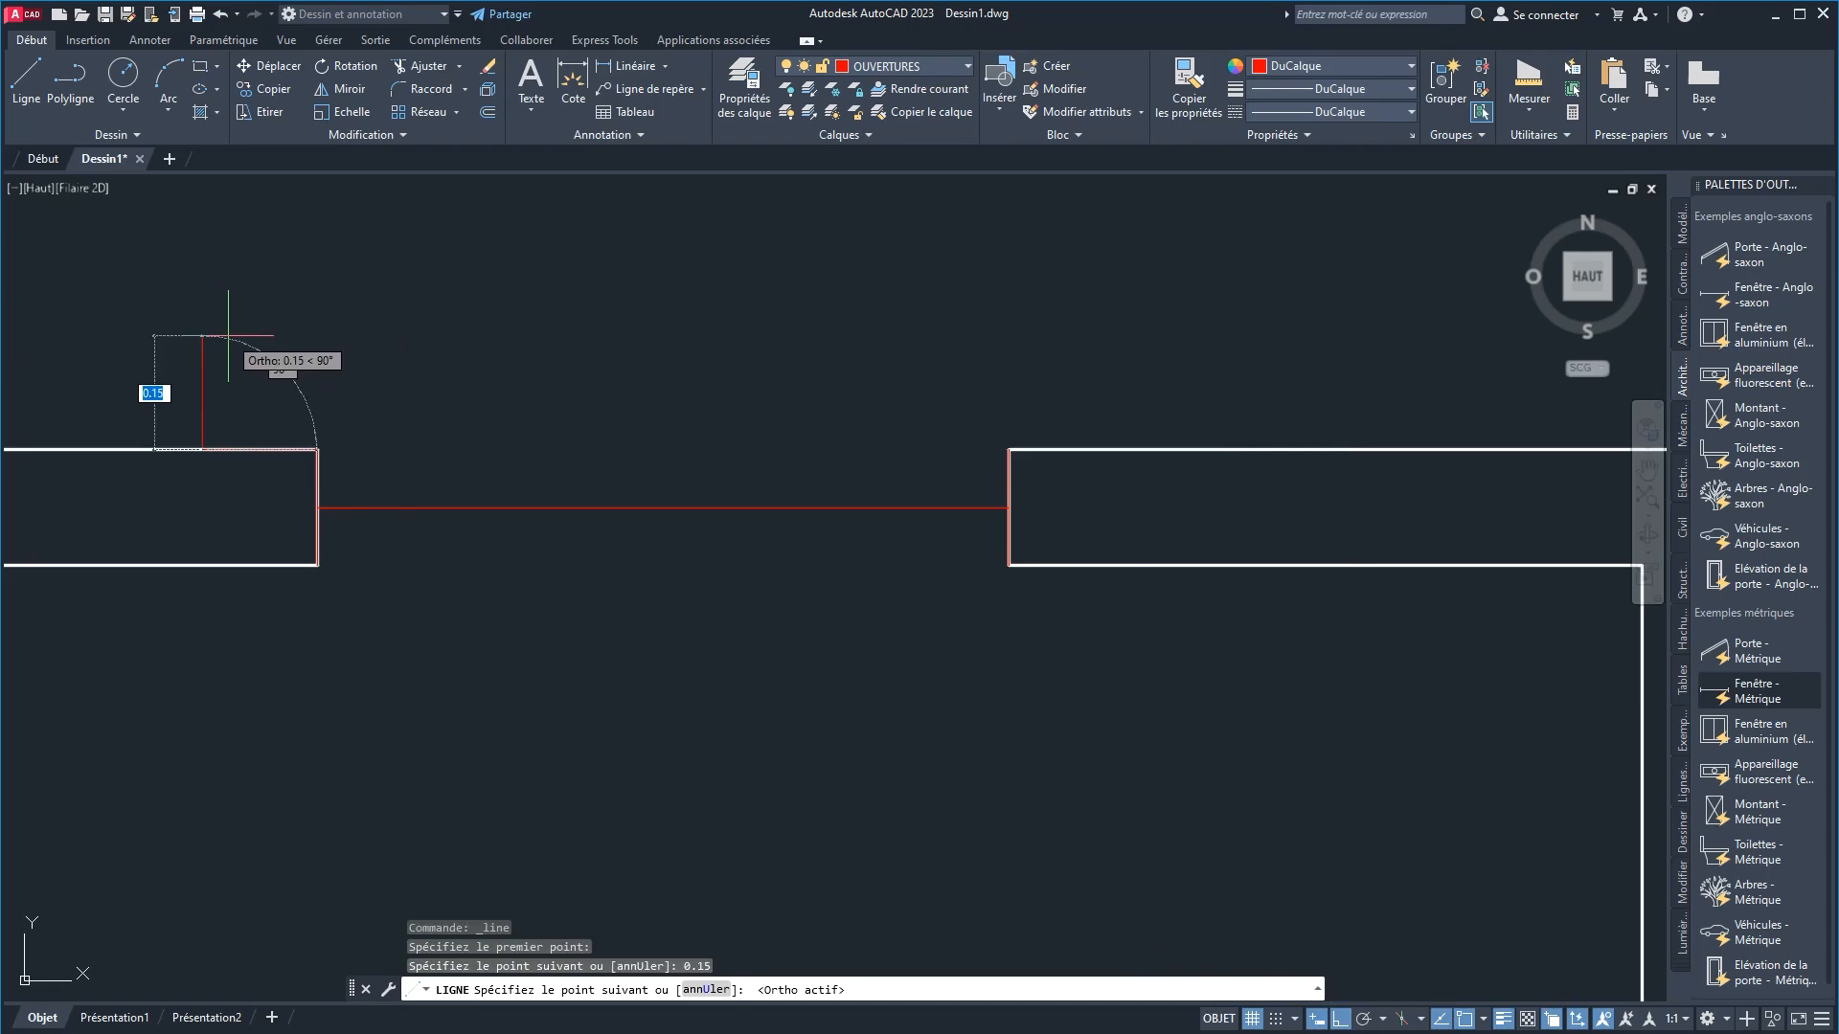
text(0.)
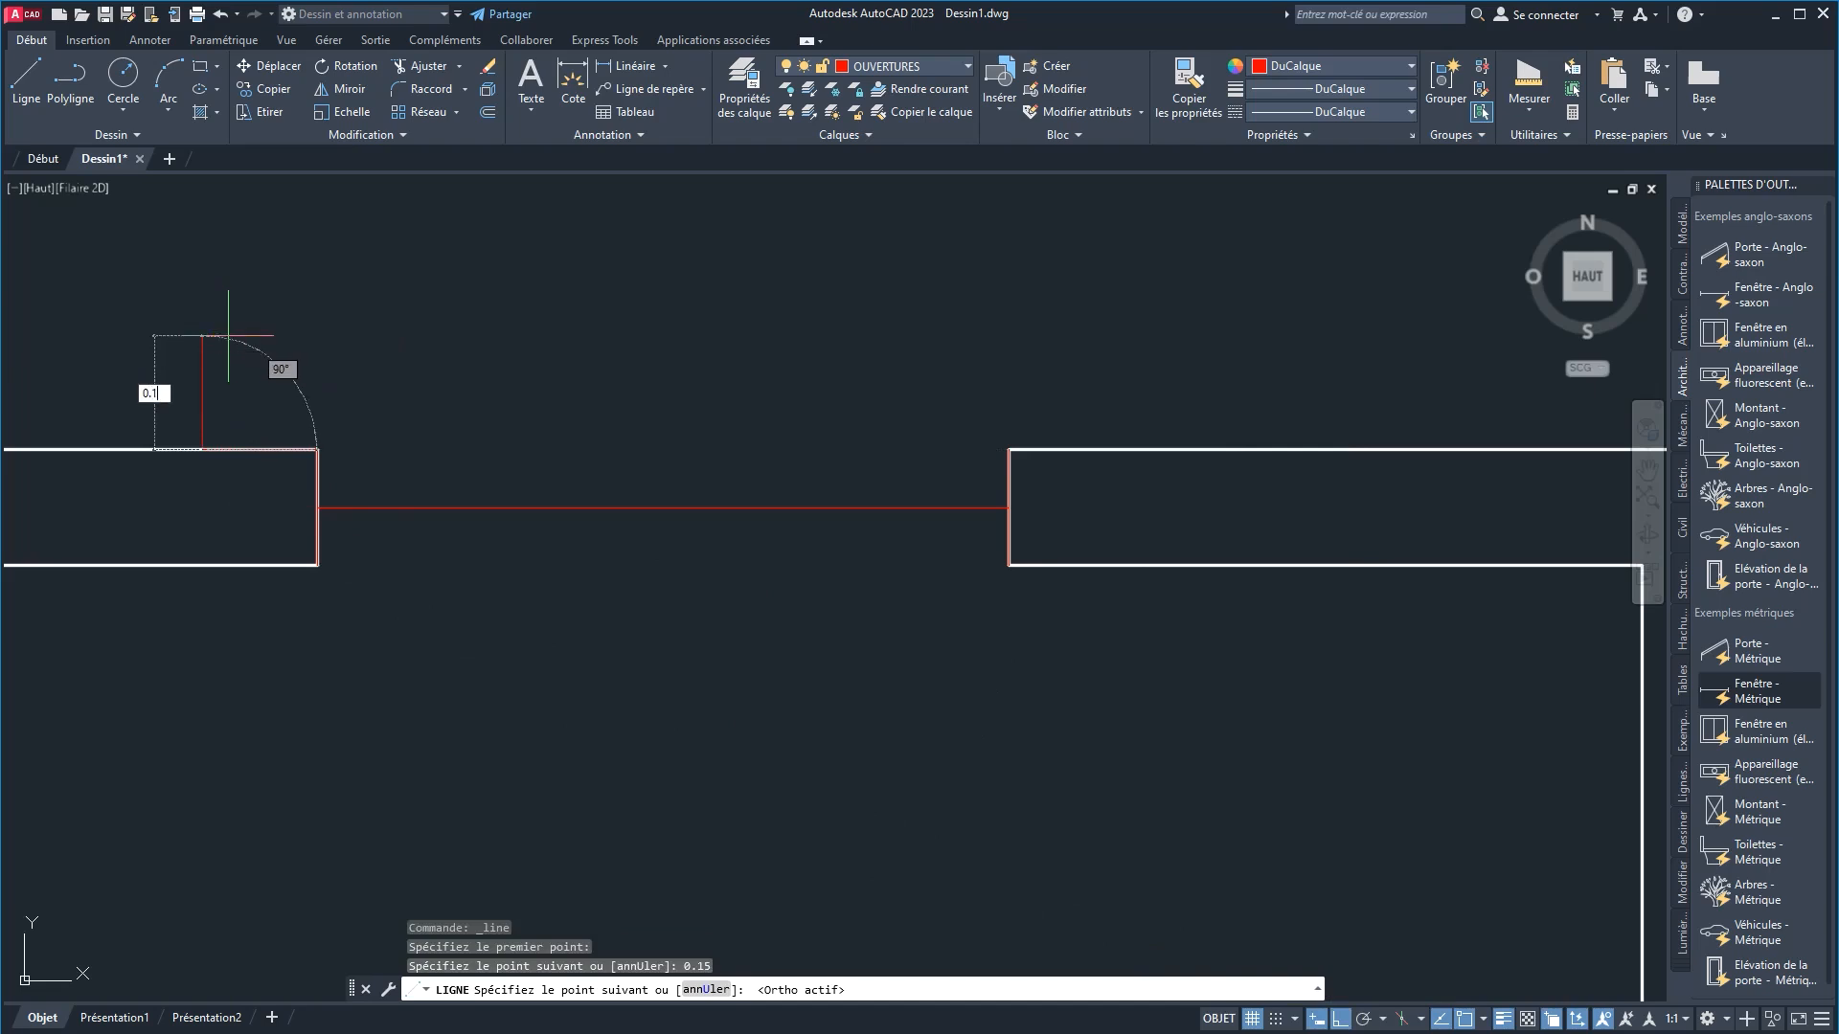
text(15)
key(Return)
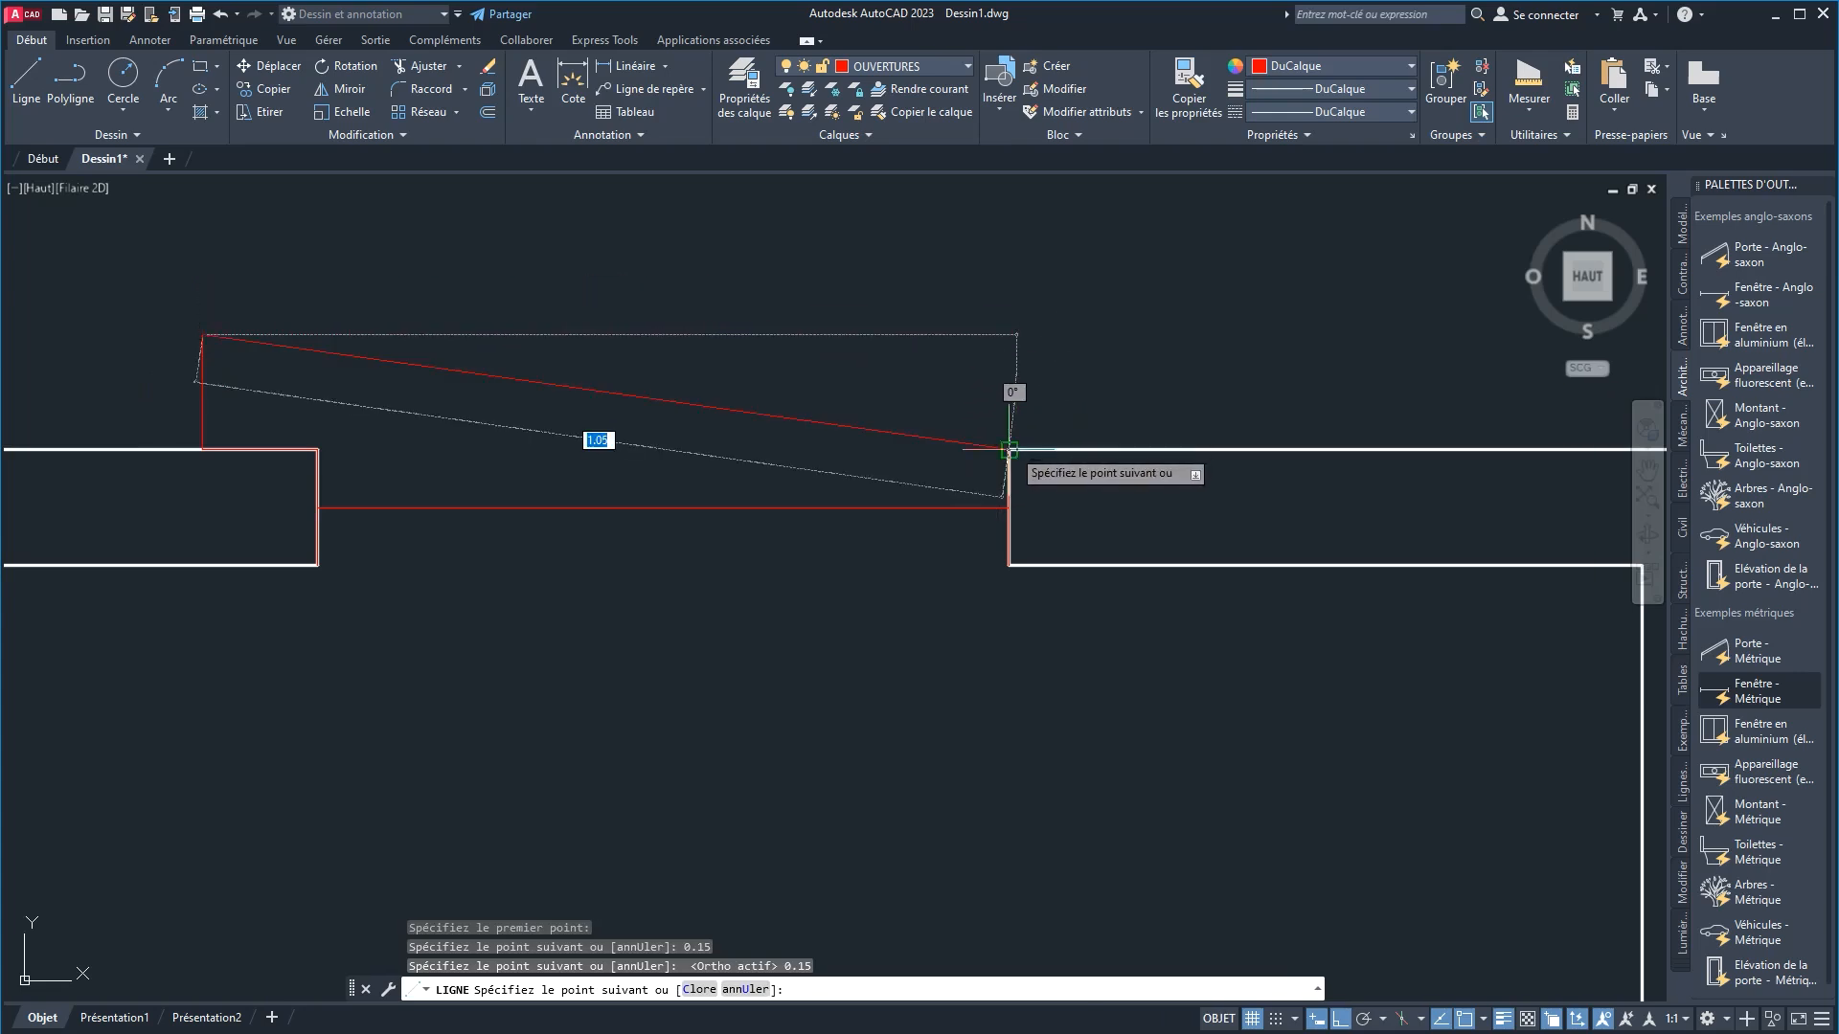
click(1009, 334)
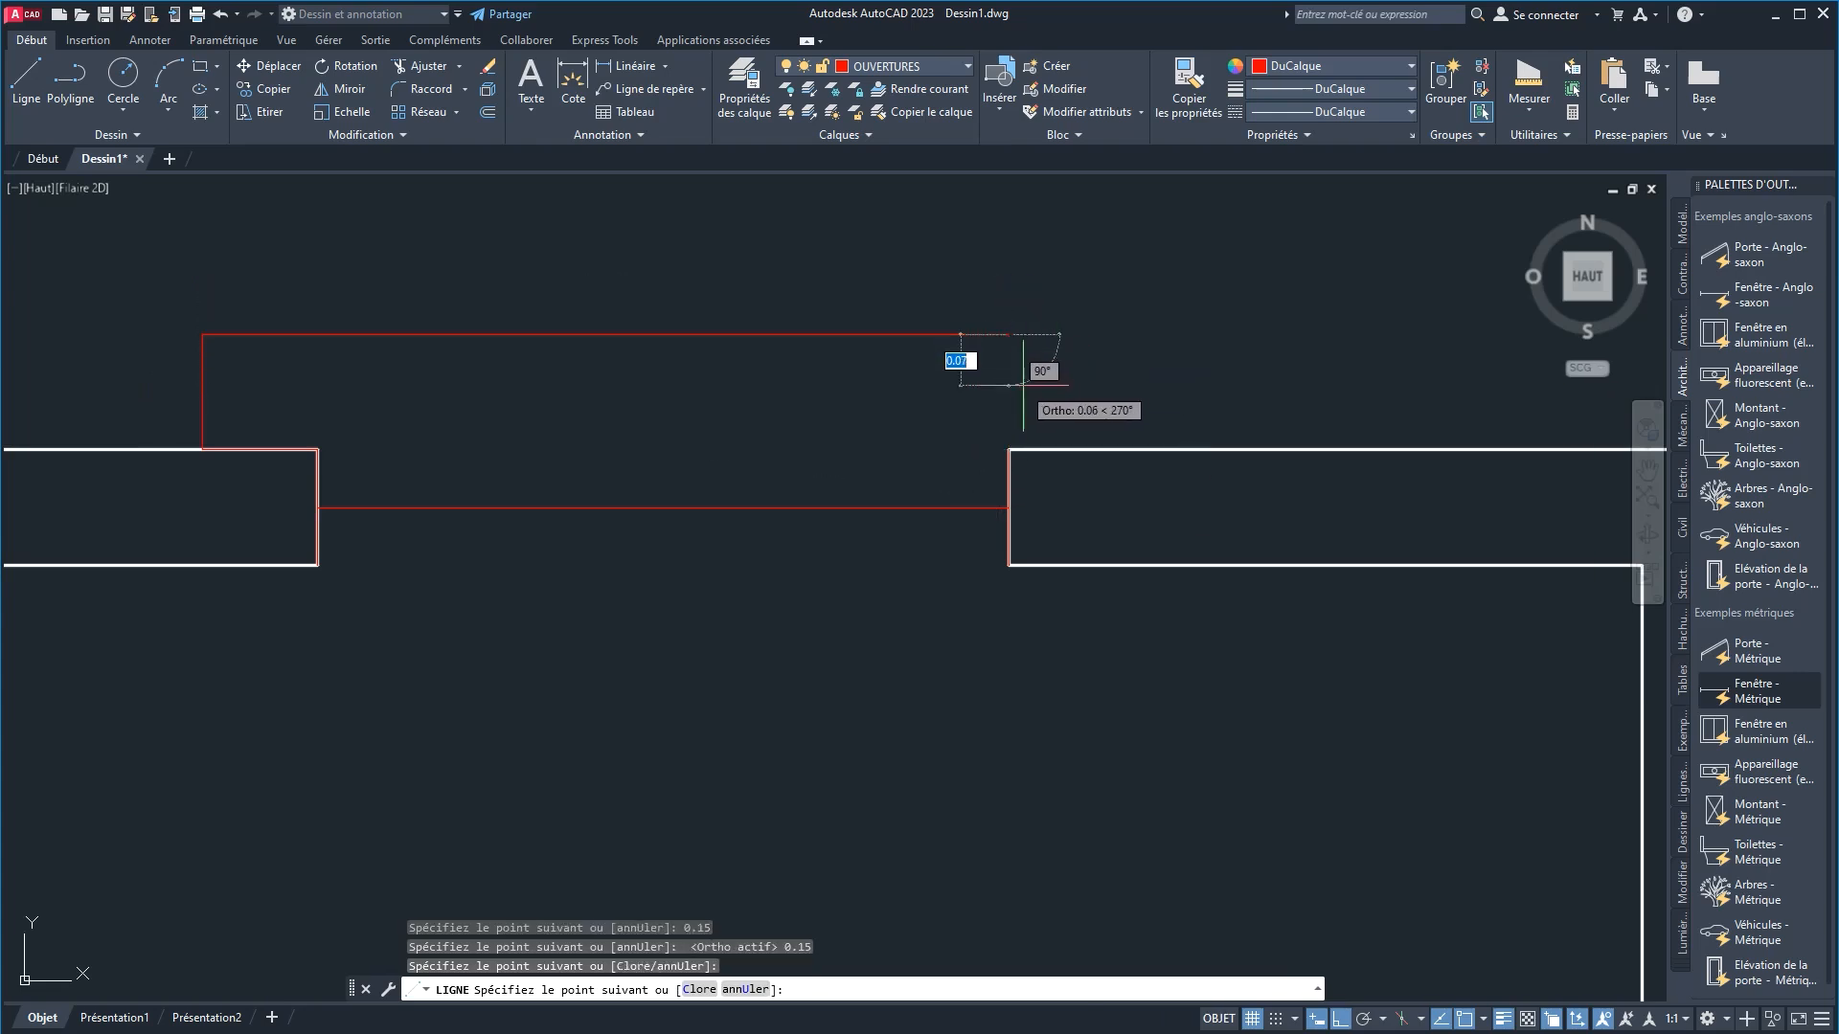
right_click(1053, 375)
click(1081, 389)
Step: Draw lines from the opening's upper-right corner: 0.15 right, up level with the long horizontal line, and back to its end
right_click(1080, 399)
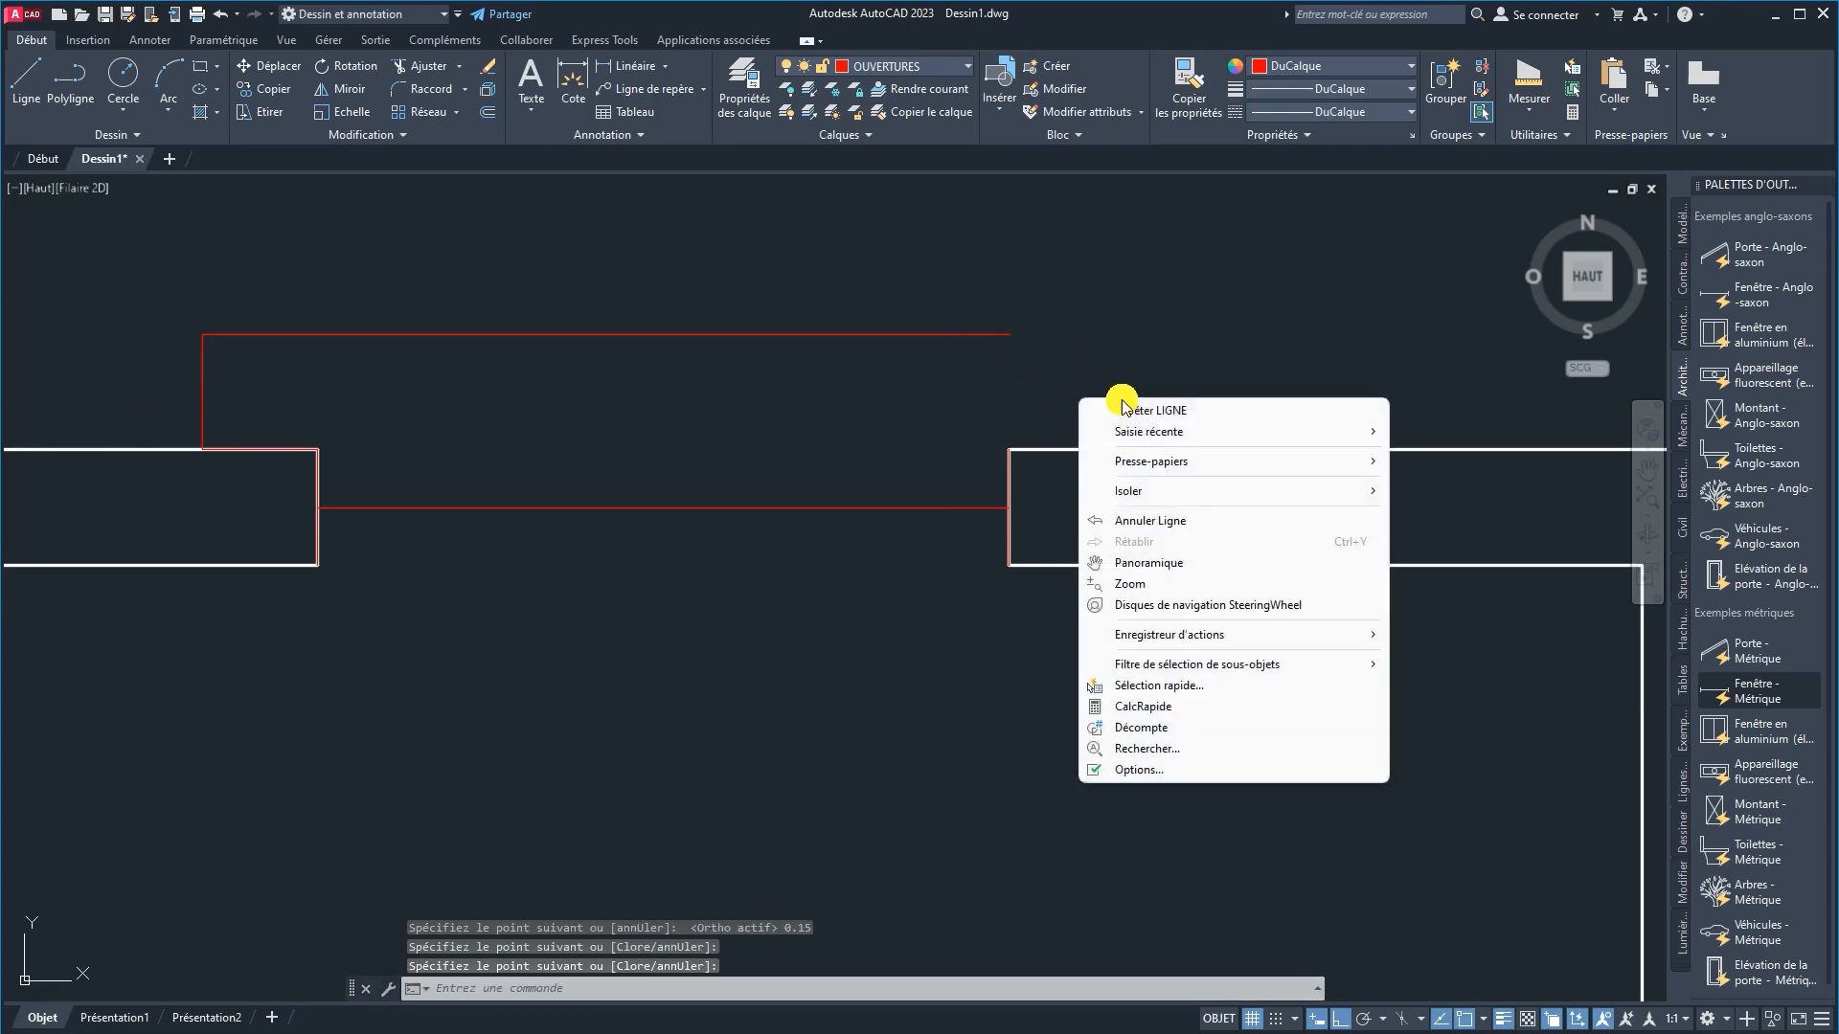
click(1133, 411)
click(1009, 450)
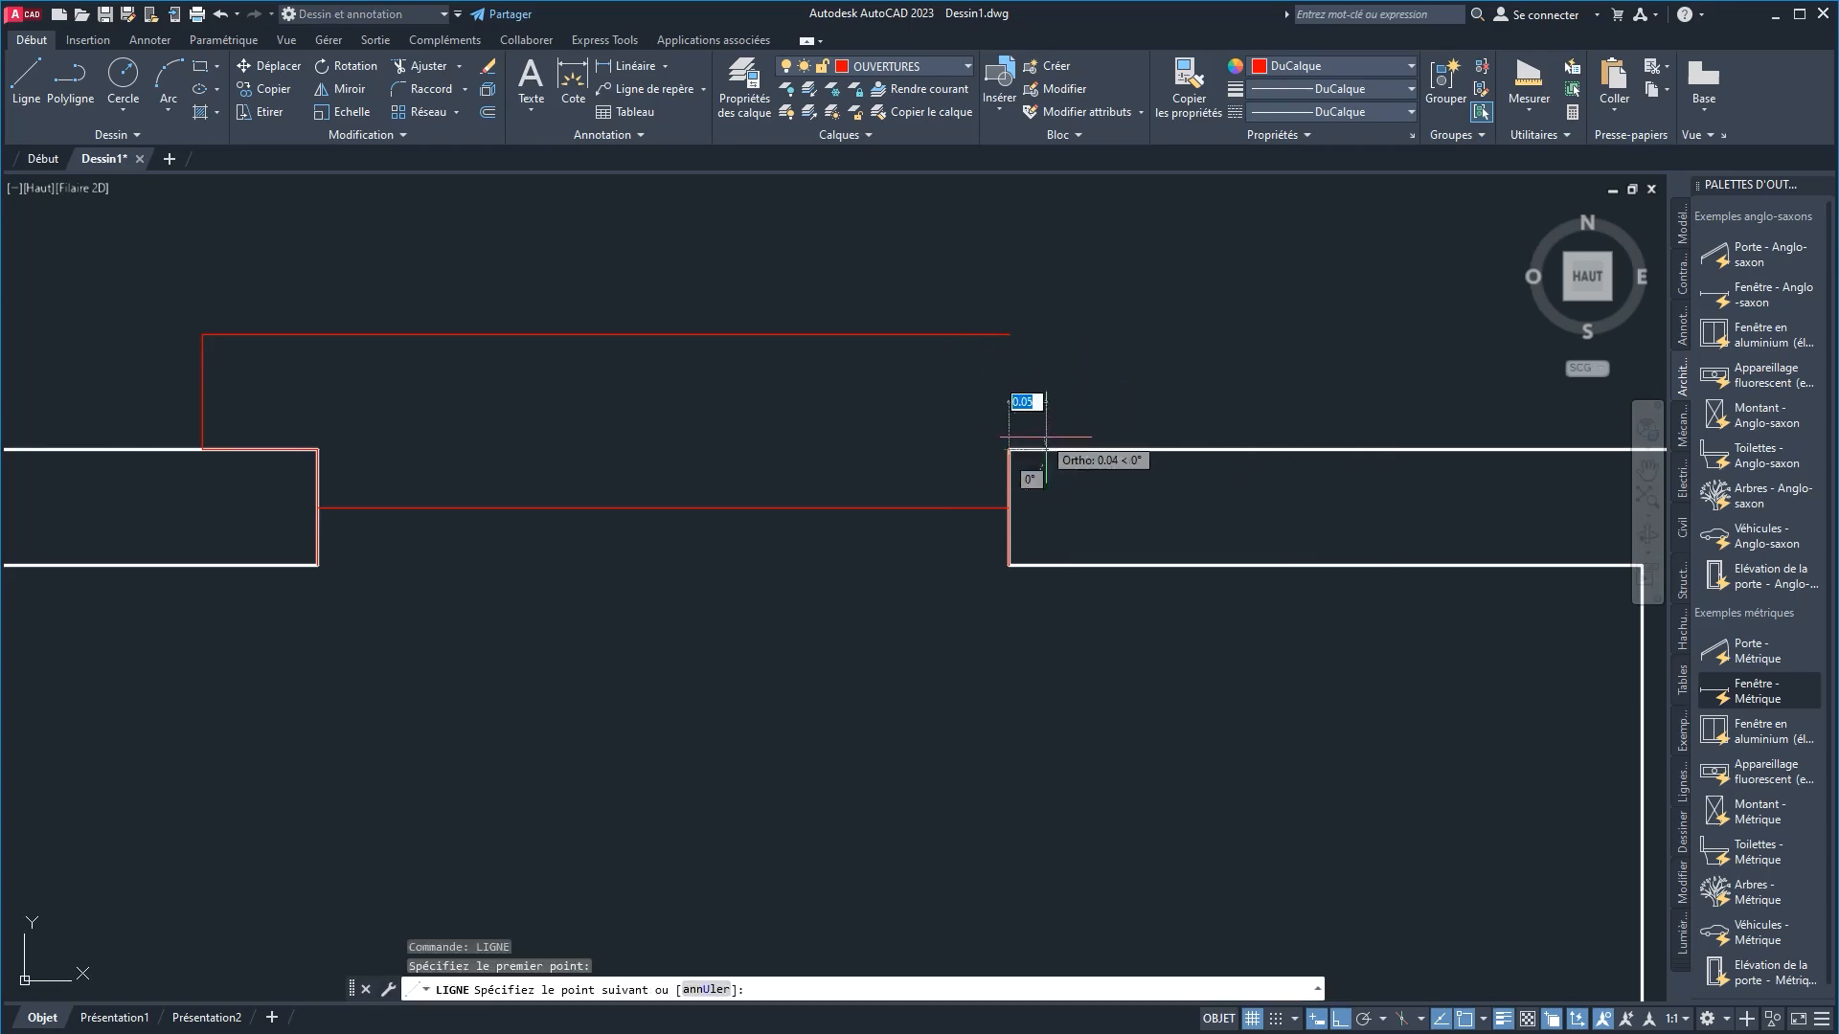
click(1091, 444)
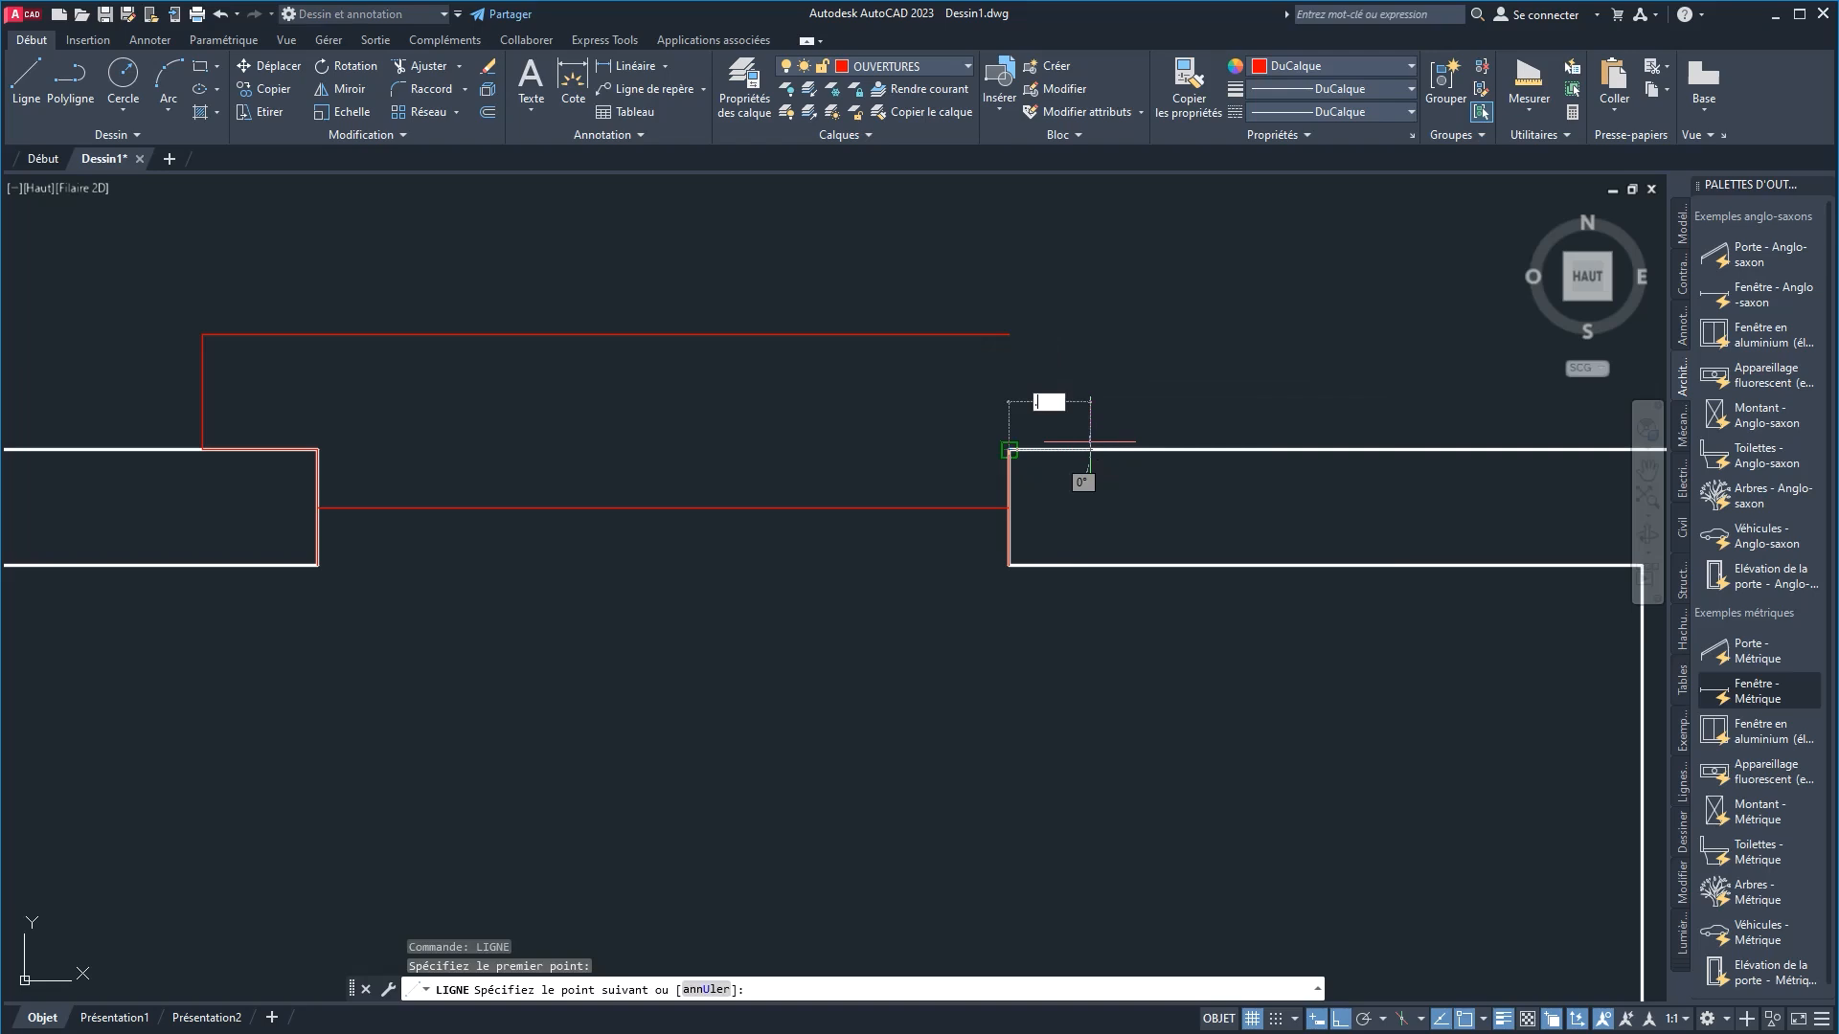
text(.15)
key(Return)
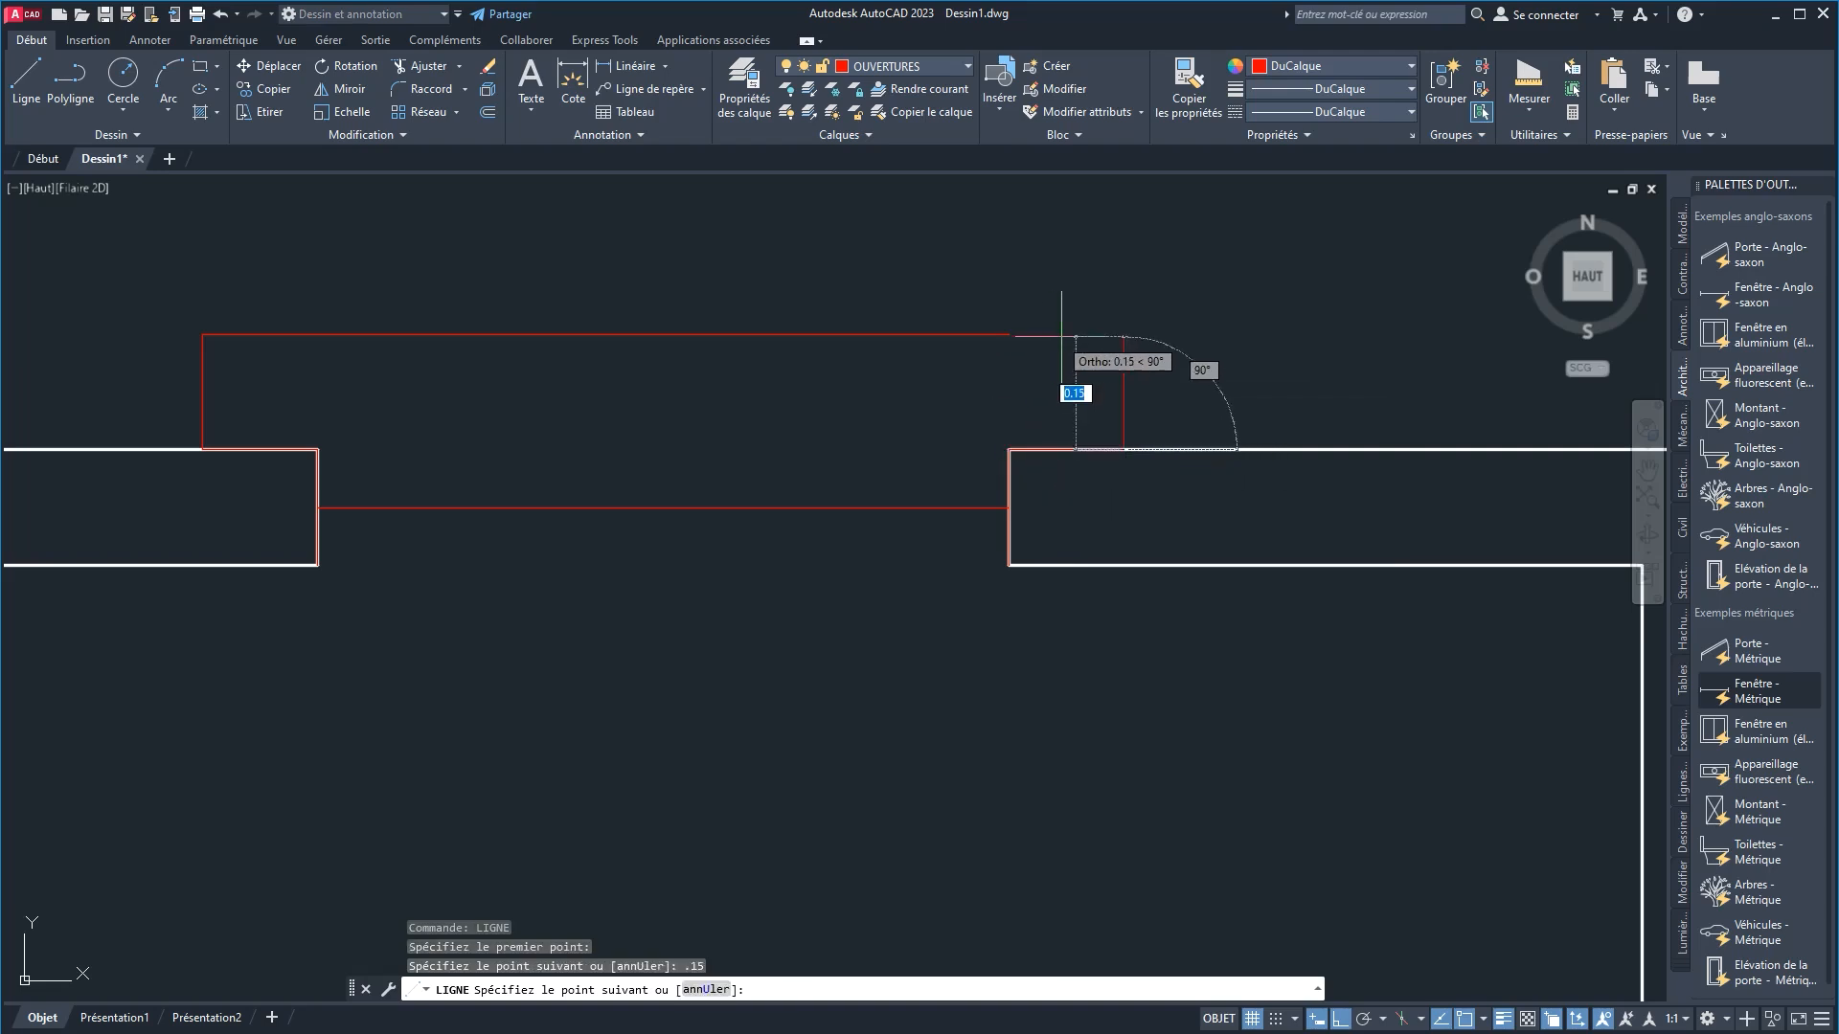
click(1124, 334)
right_click(1005, 281)
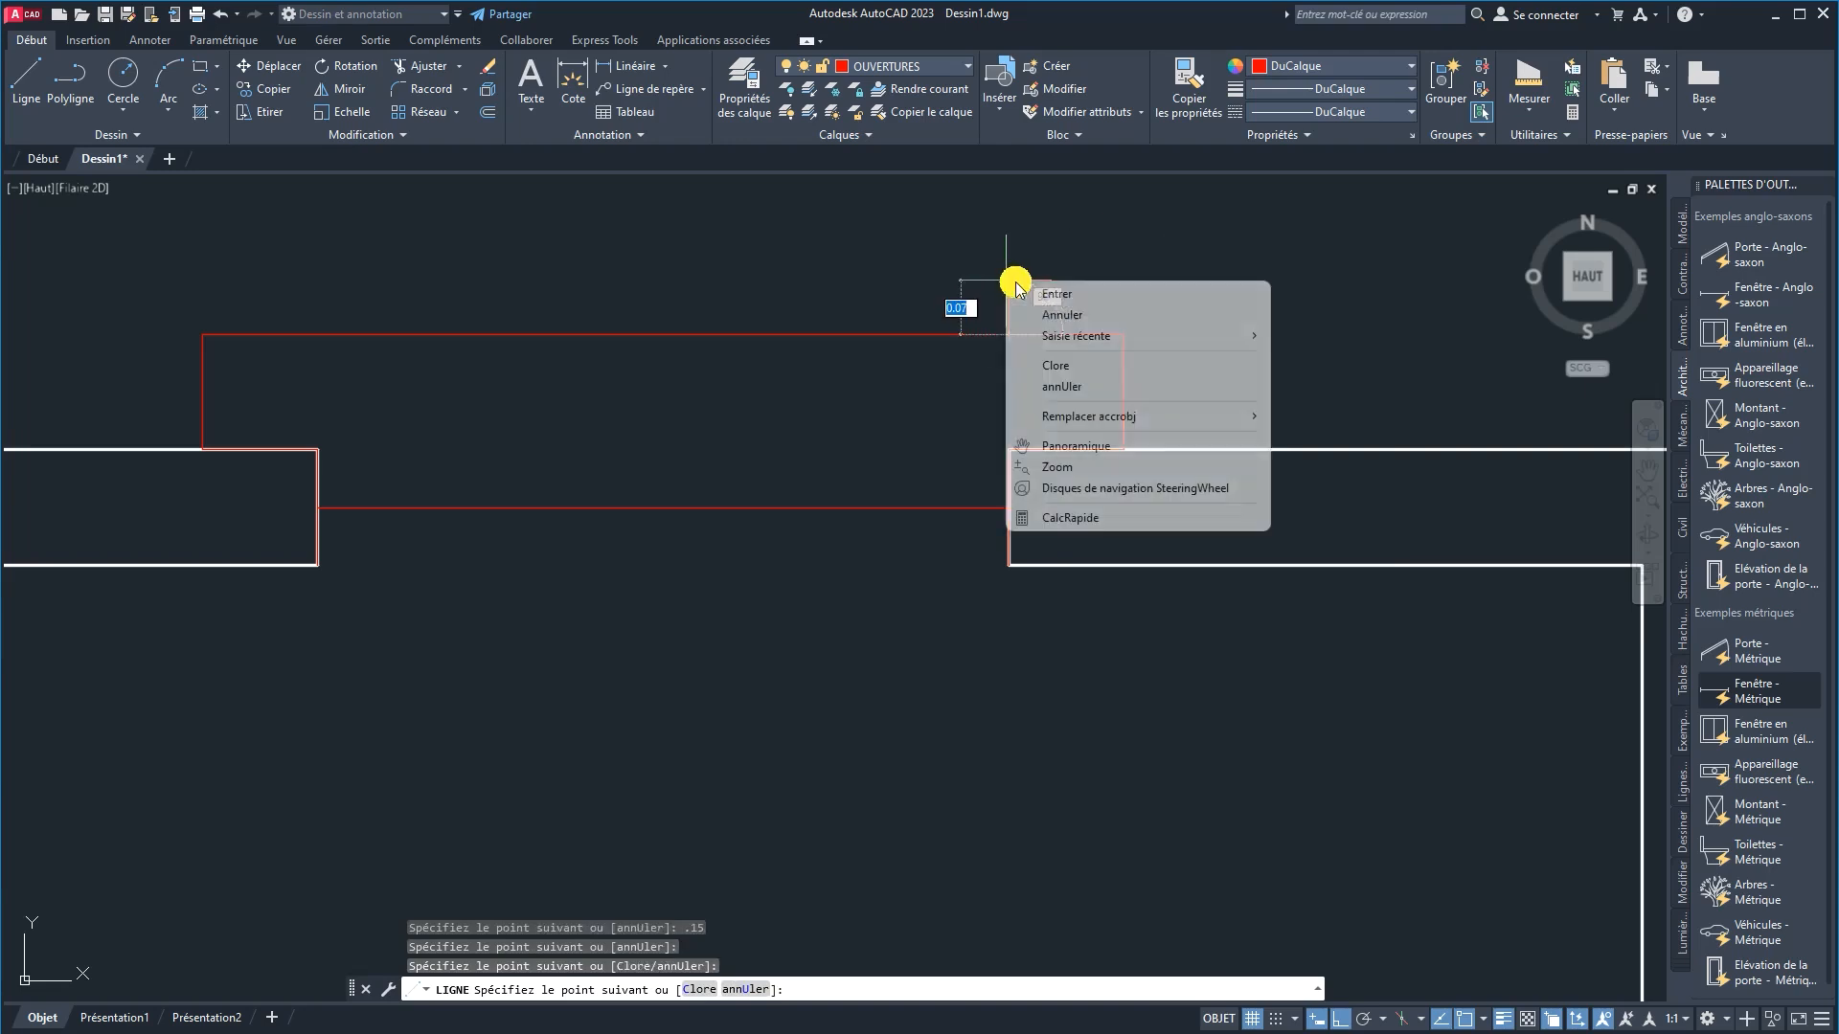
click(1046, 295)
Step: Join the six outline lines on the window's outer side into a single polyline
click(1189, 369)
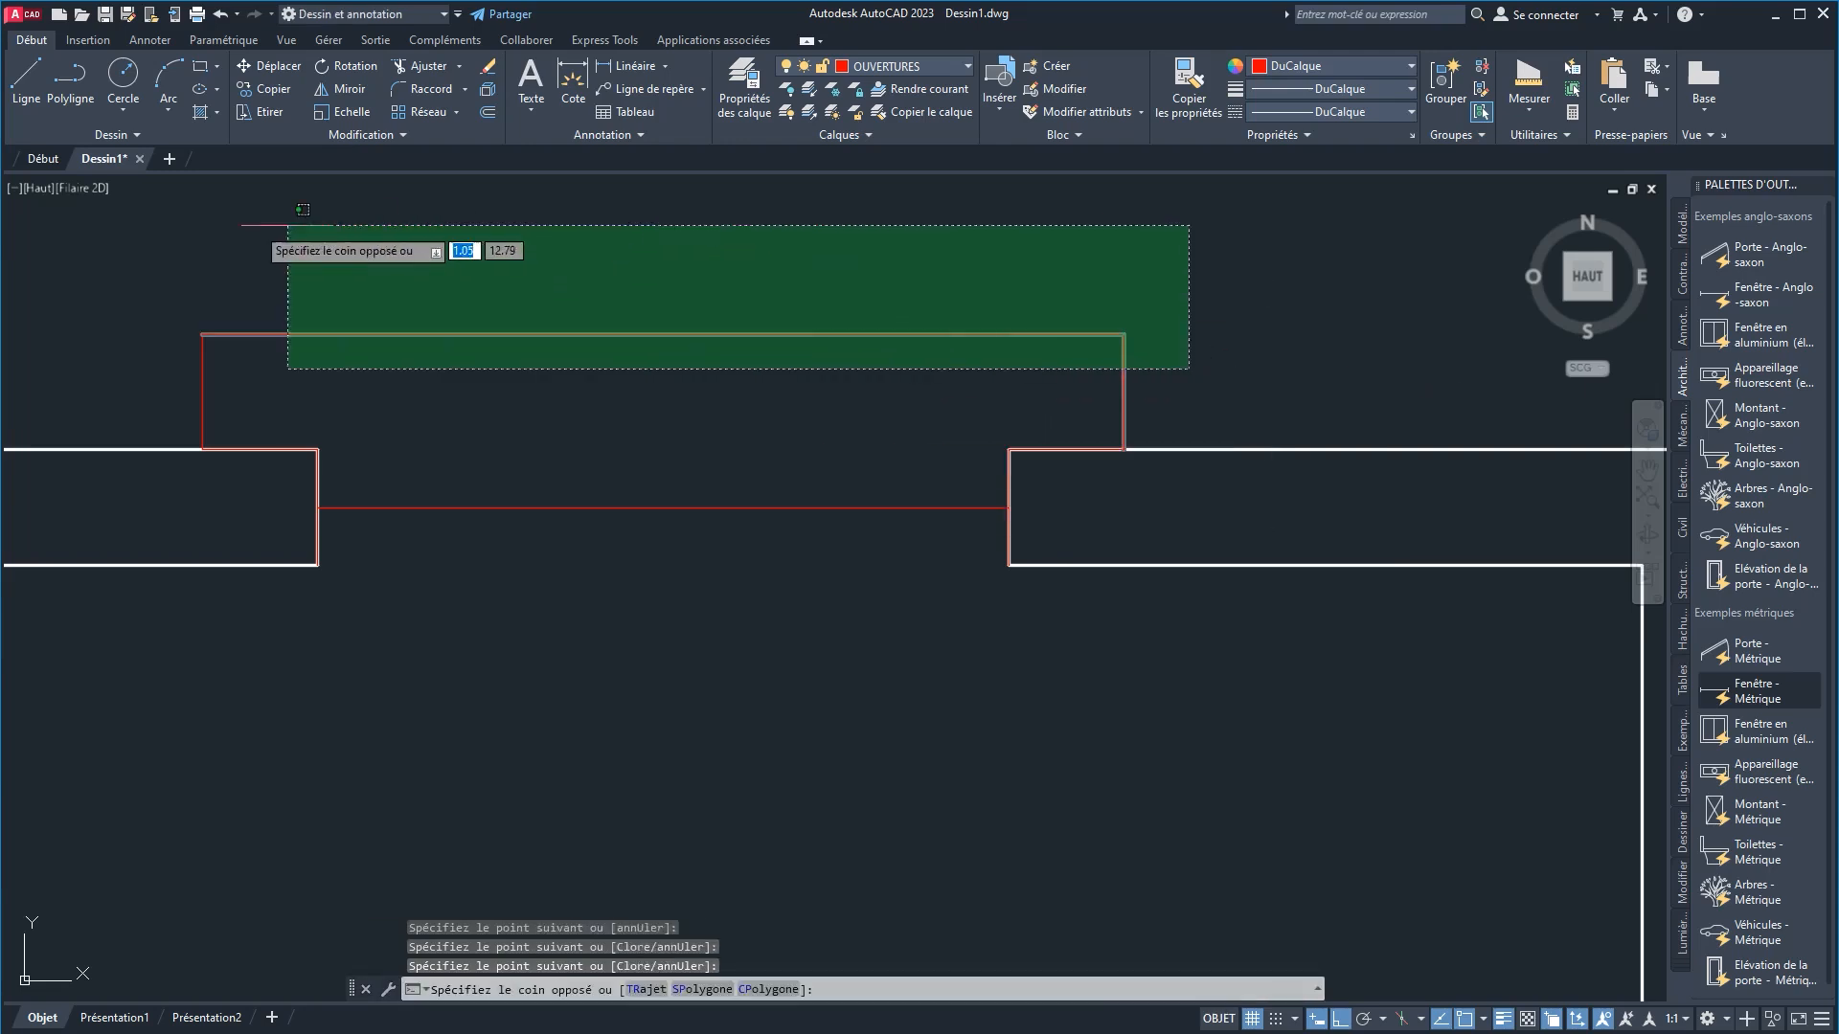
click(77, 230)
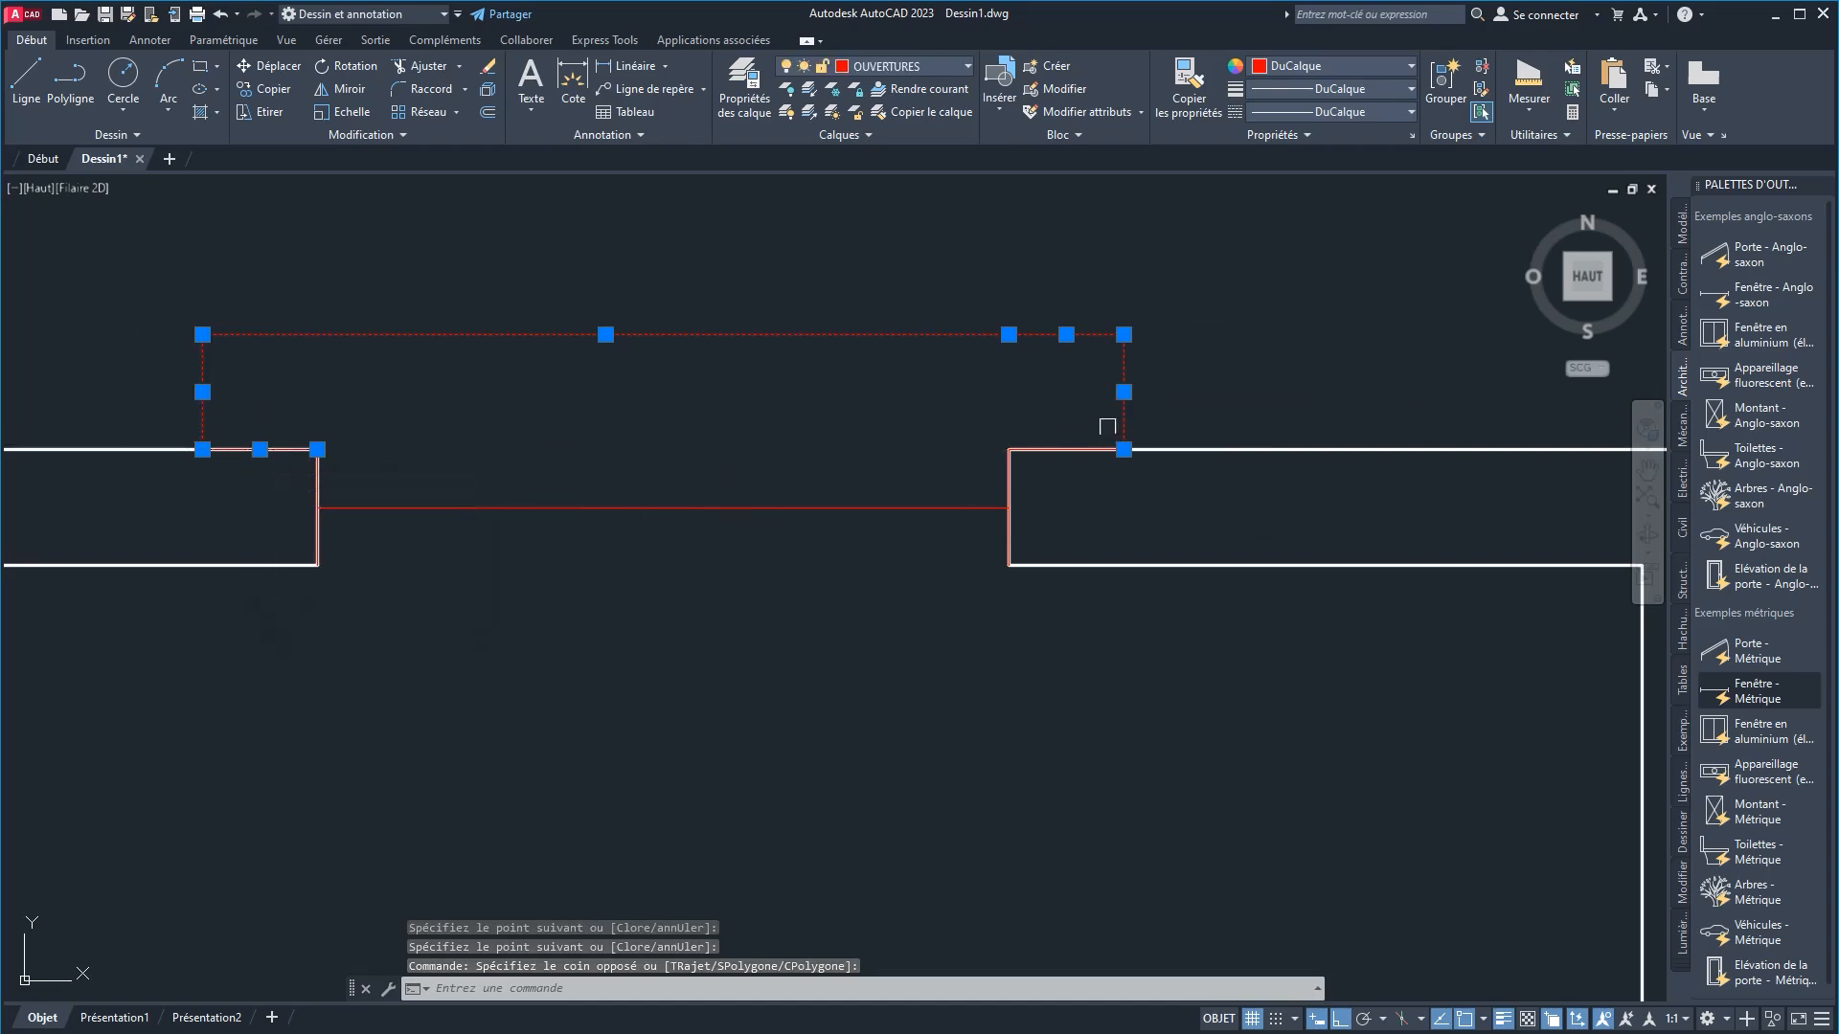
click(1082, 449)
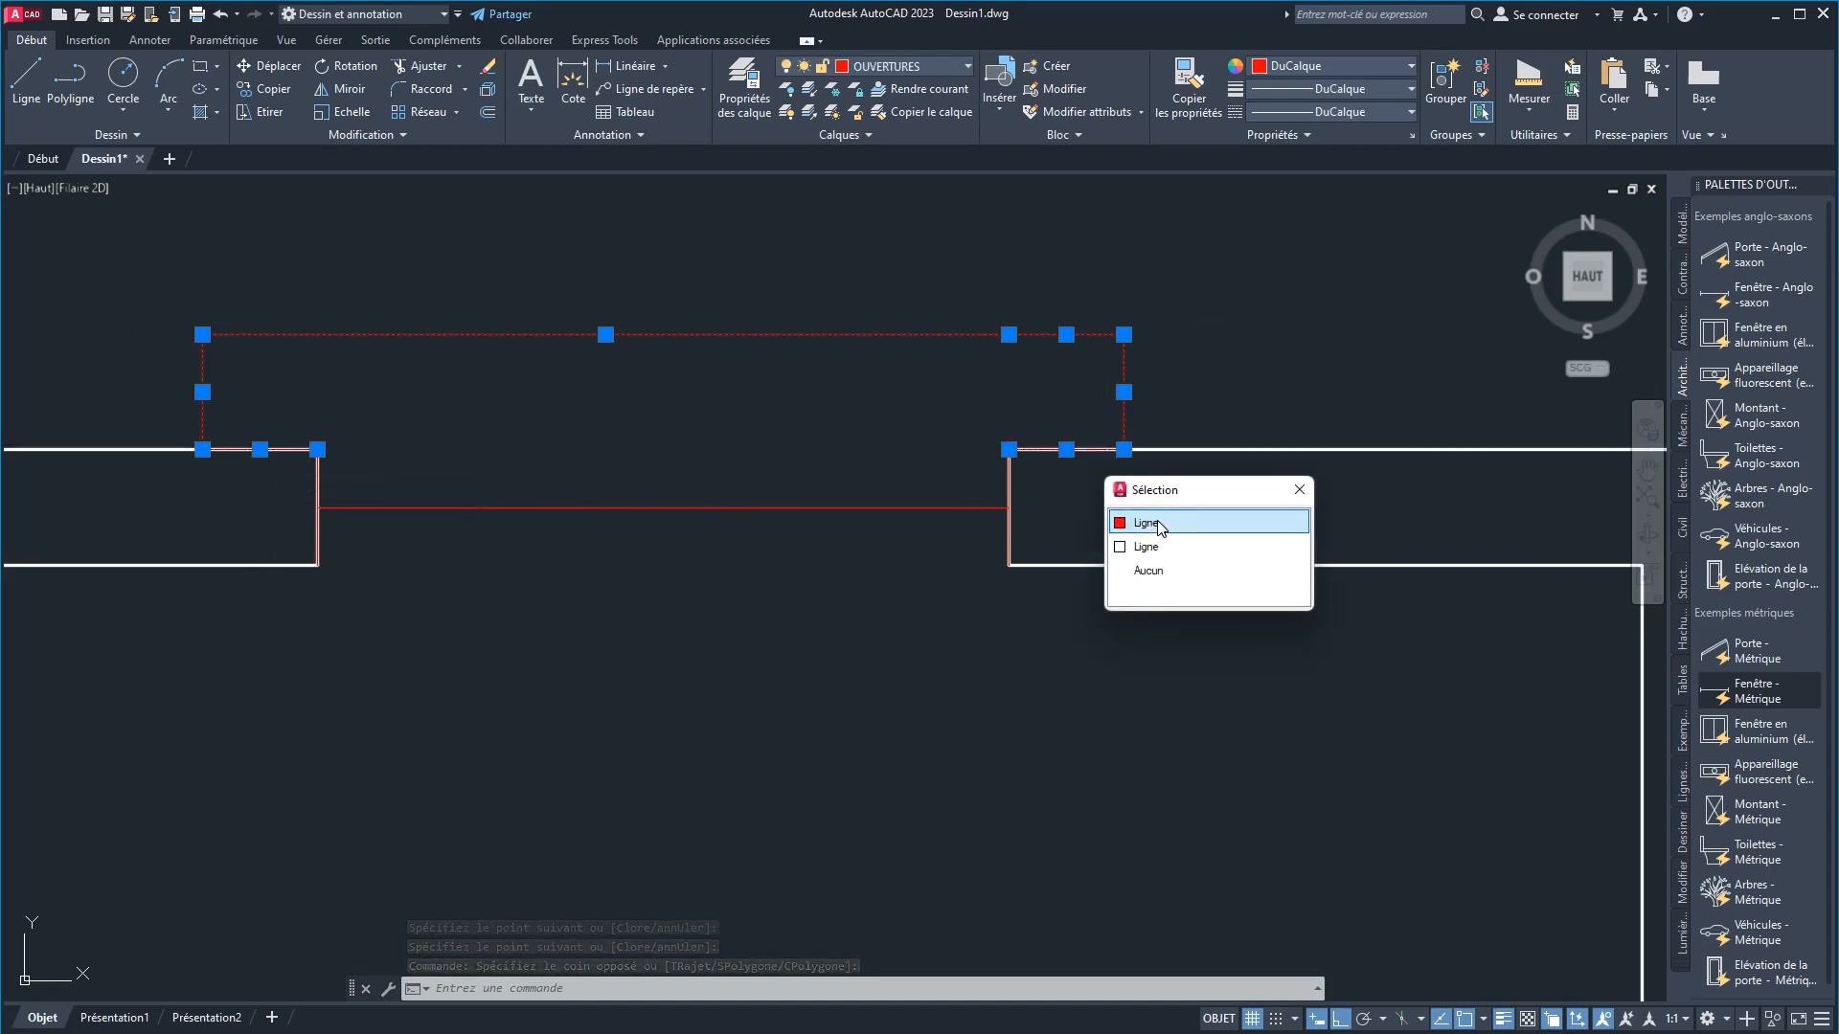
click(1154, 523)
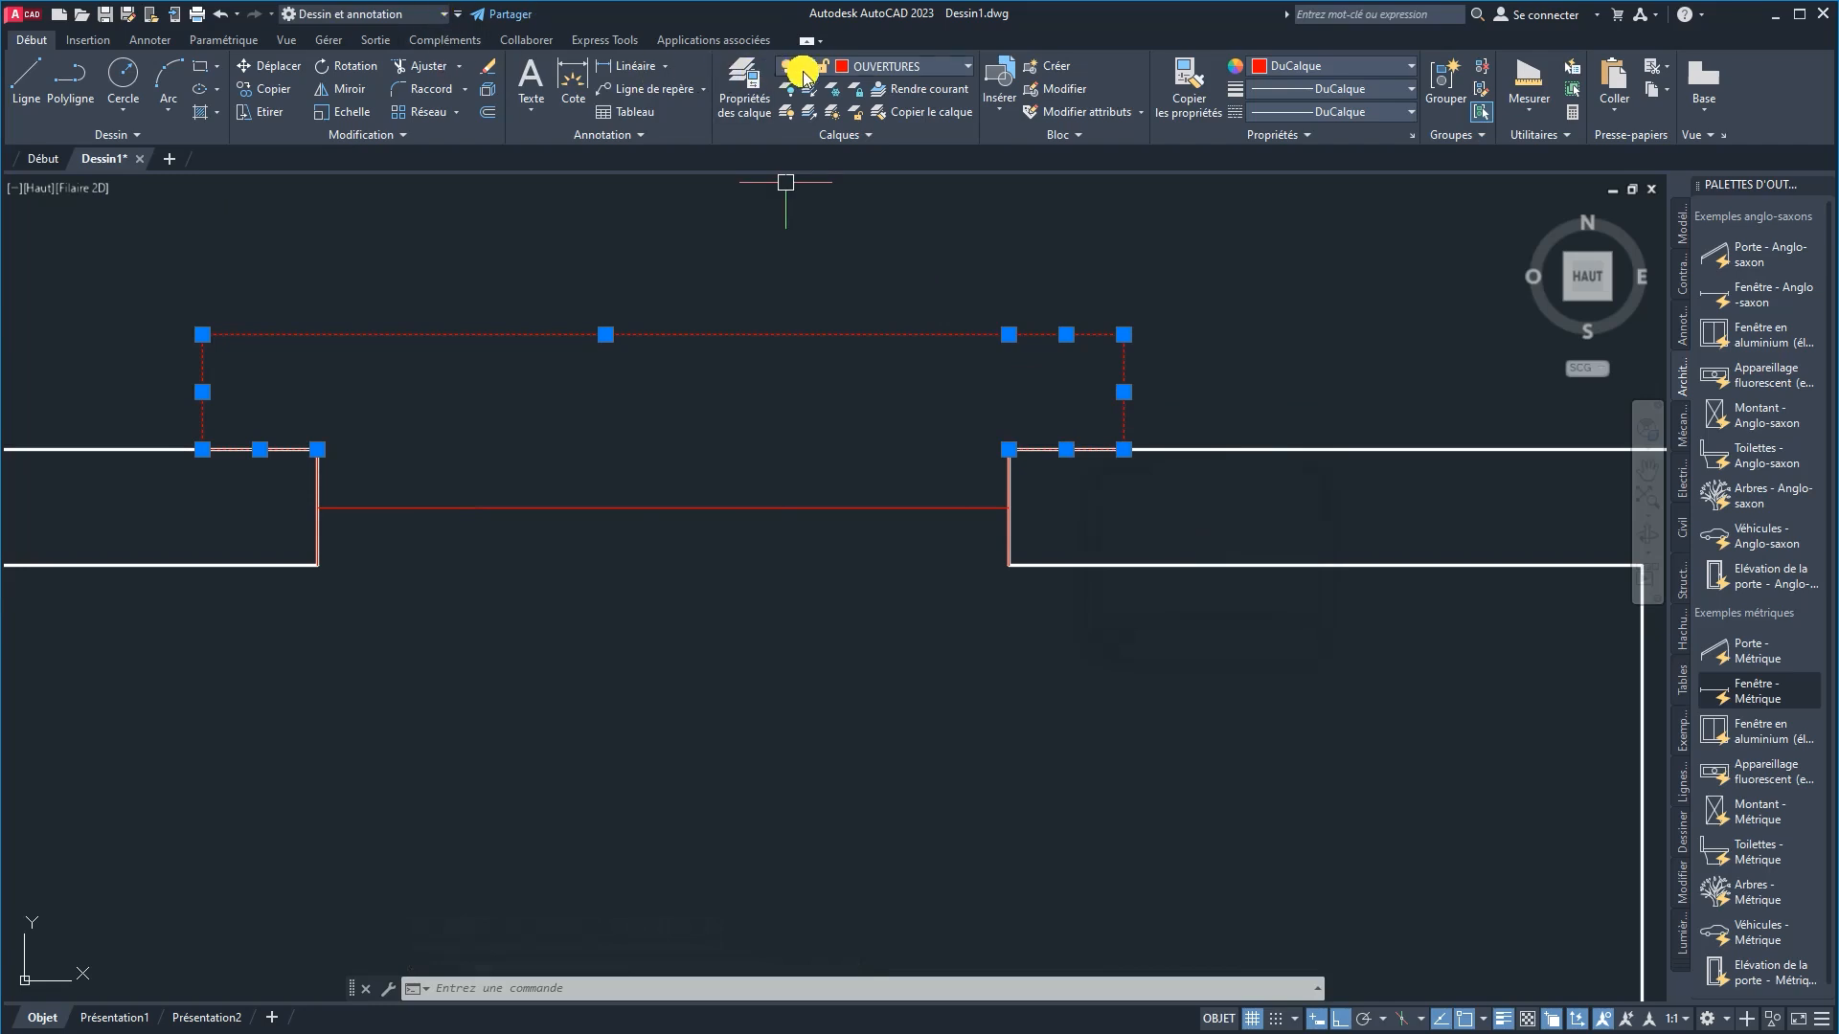
text(j)
key(Return)
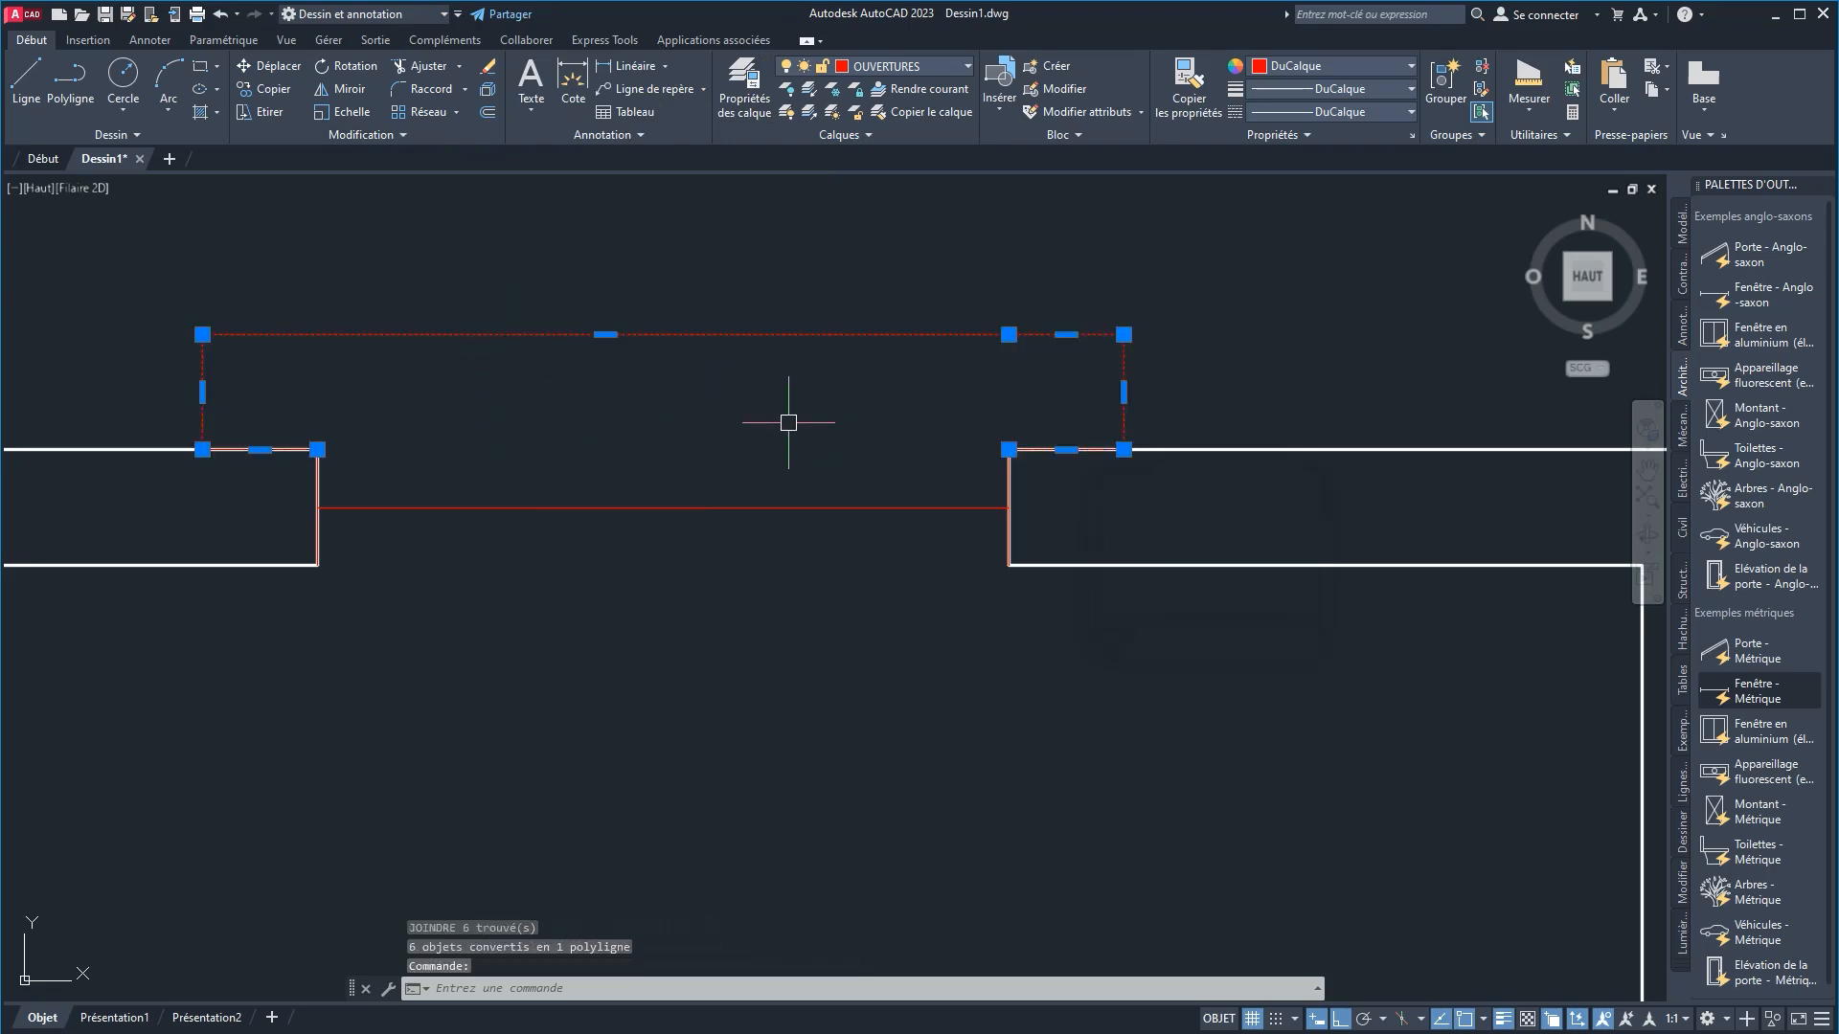
key(Escape)
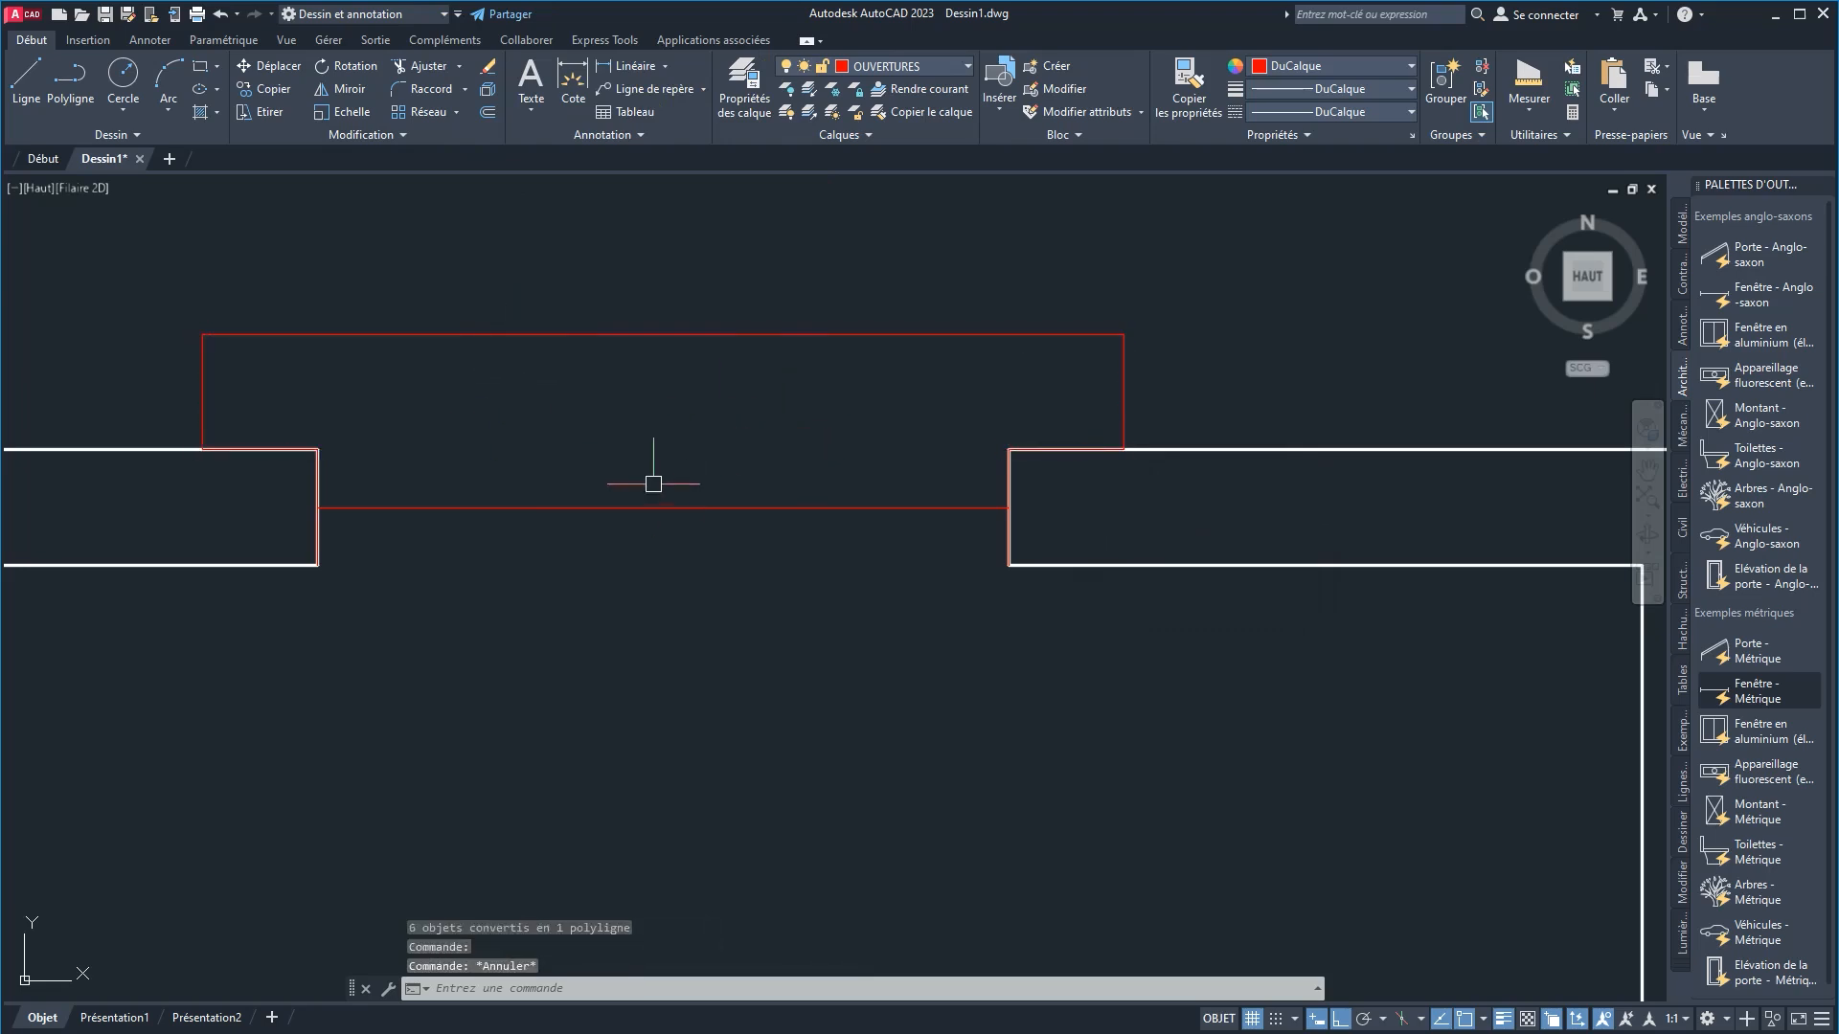
Step: Create a layer named OVEN with the colour magenta
click(741, 113)
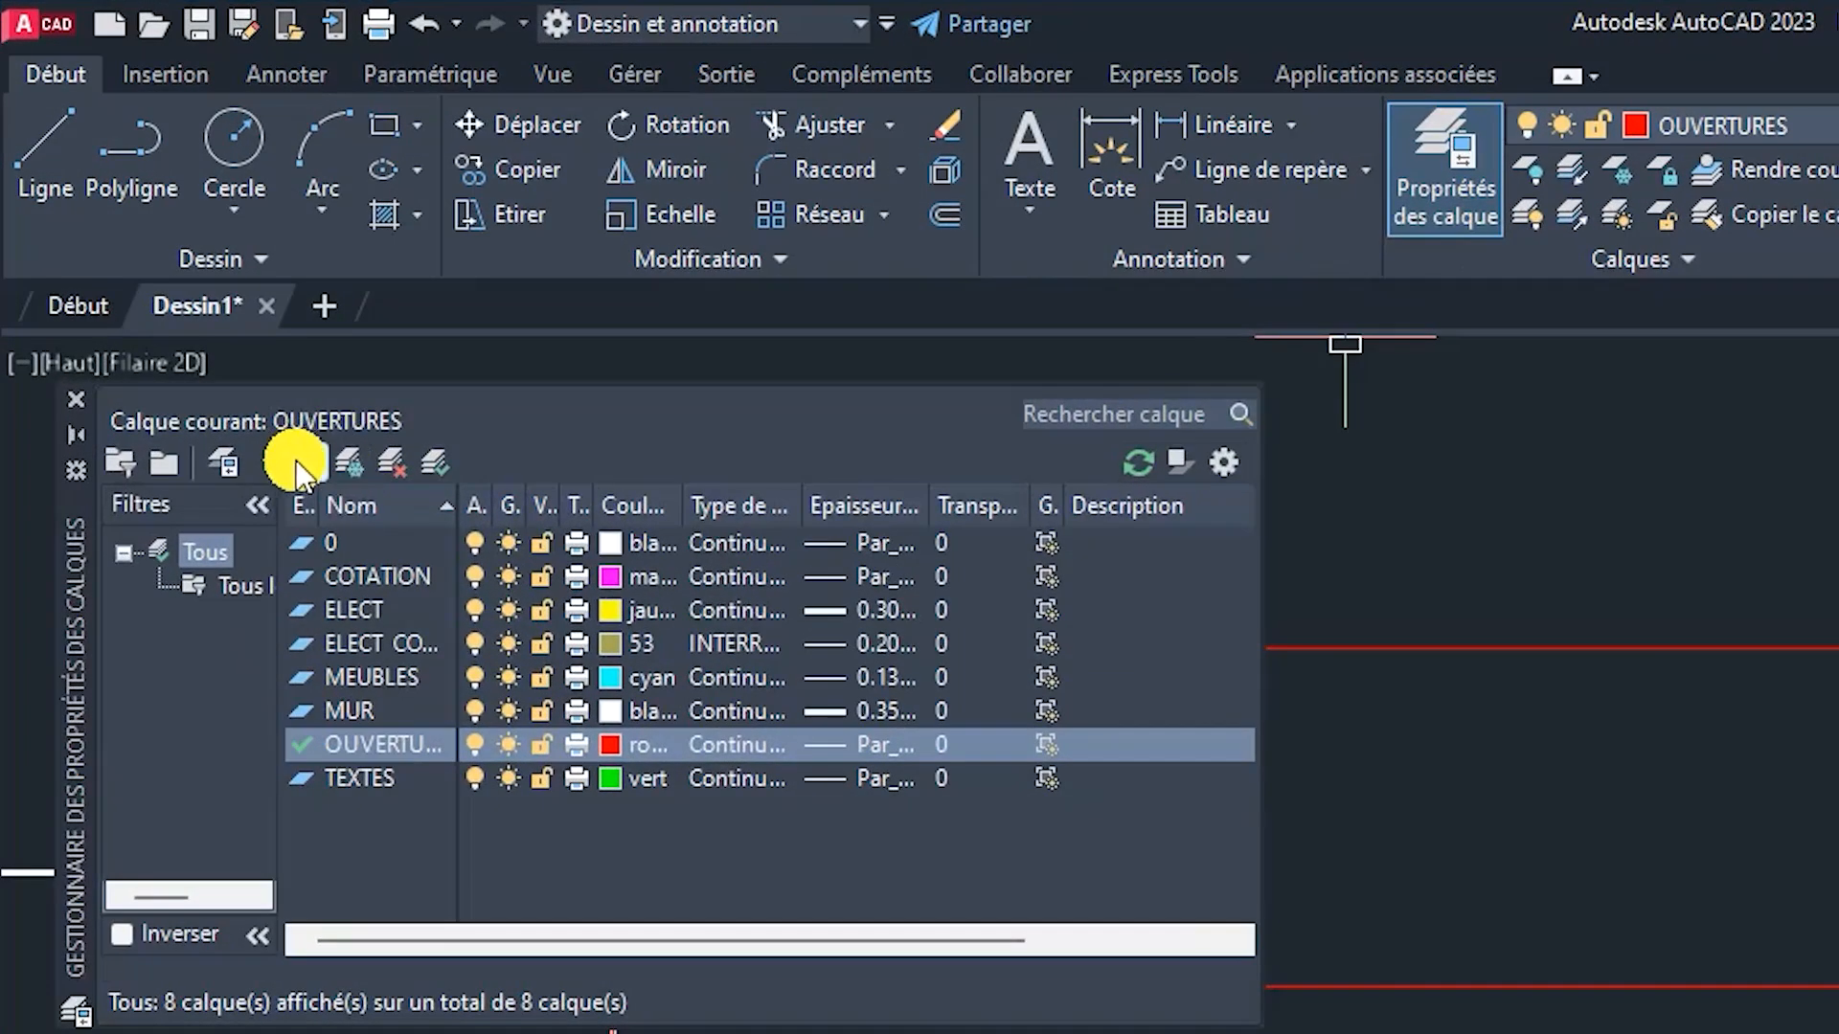
click(299, 463)
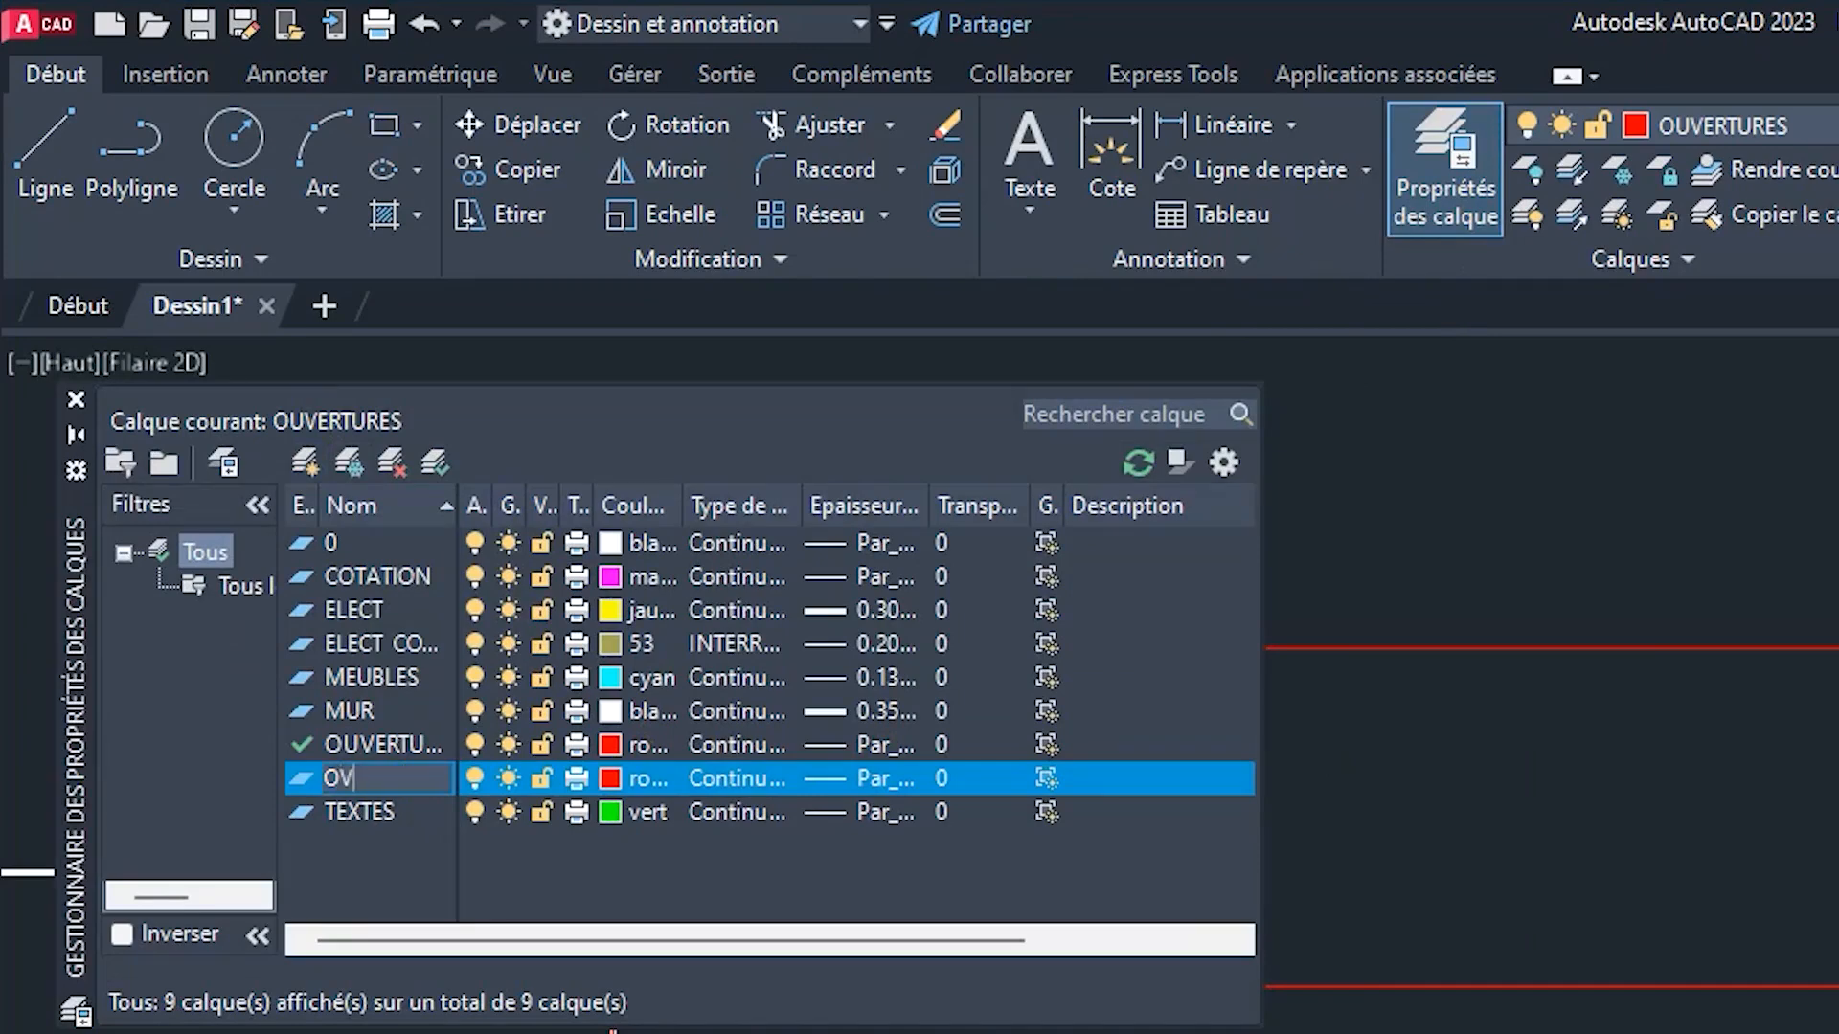
click(611, 777)
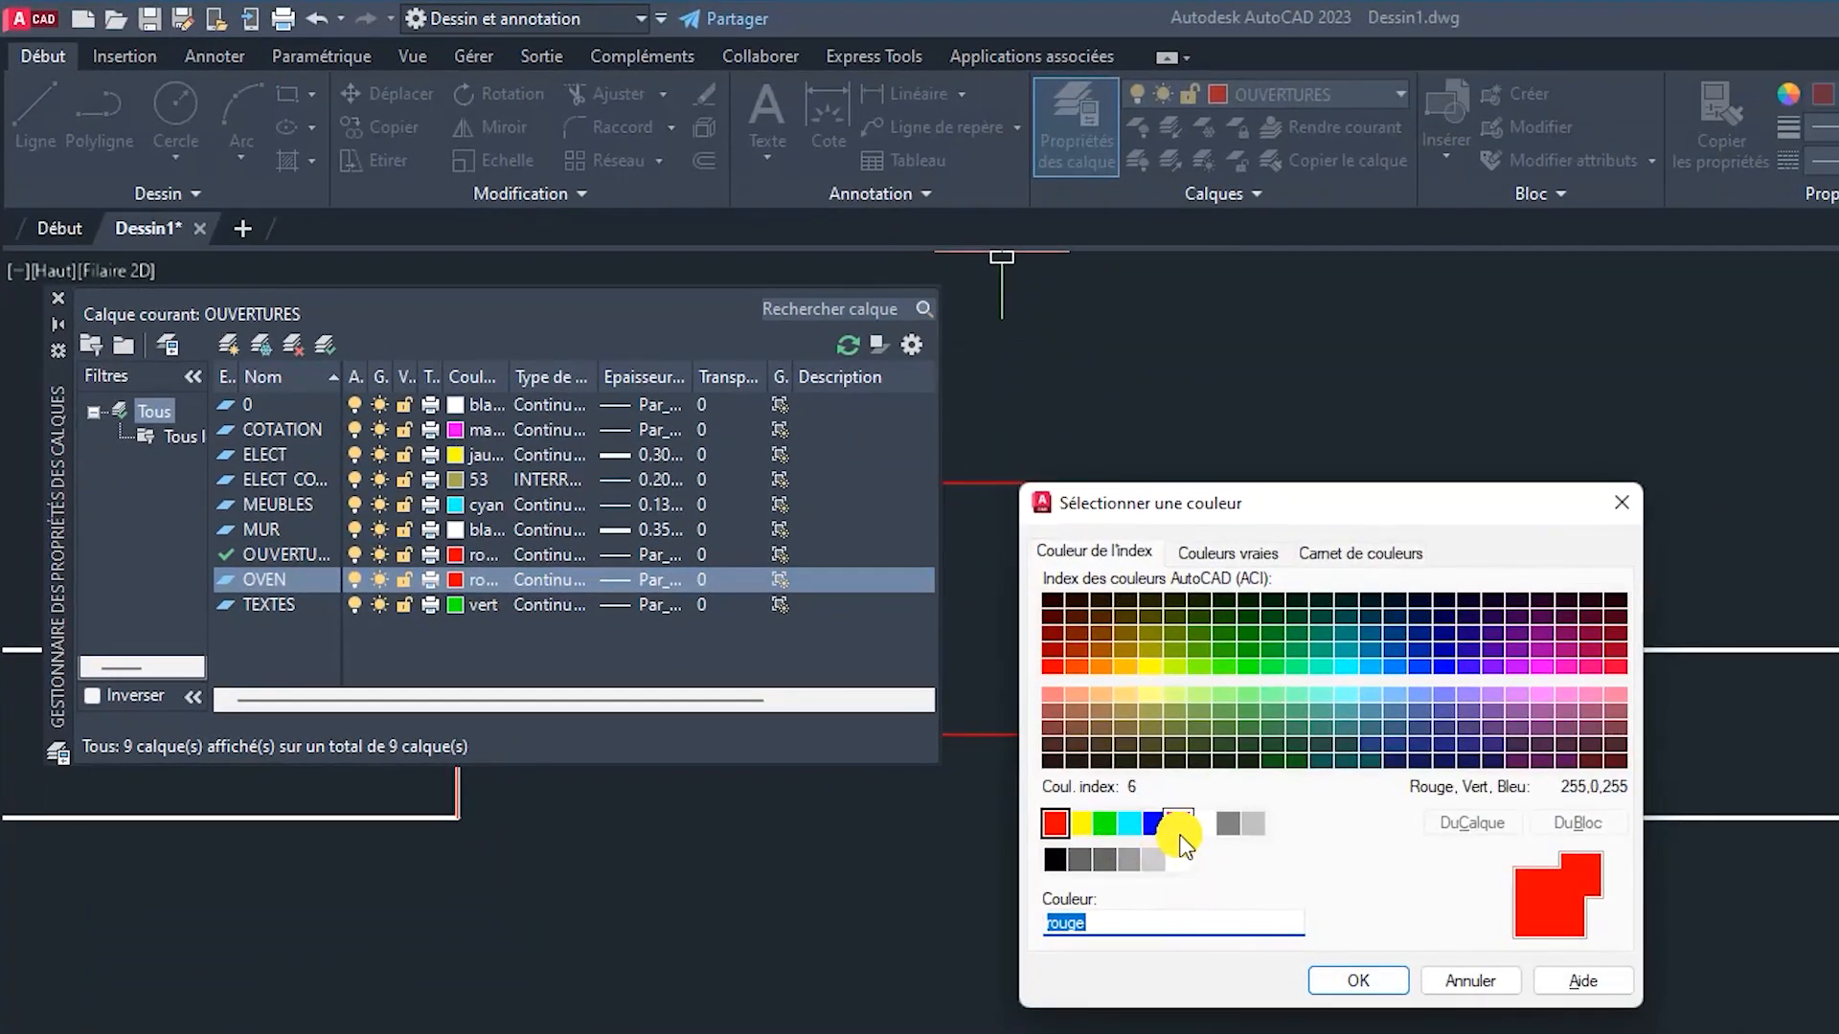
click(1179, 829)
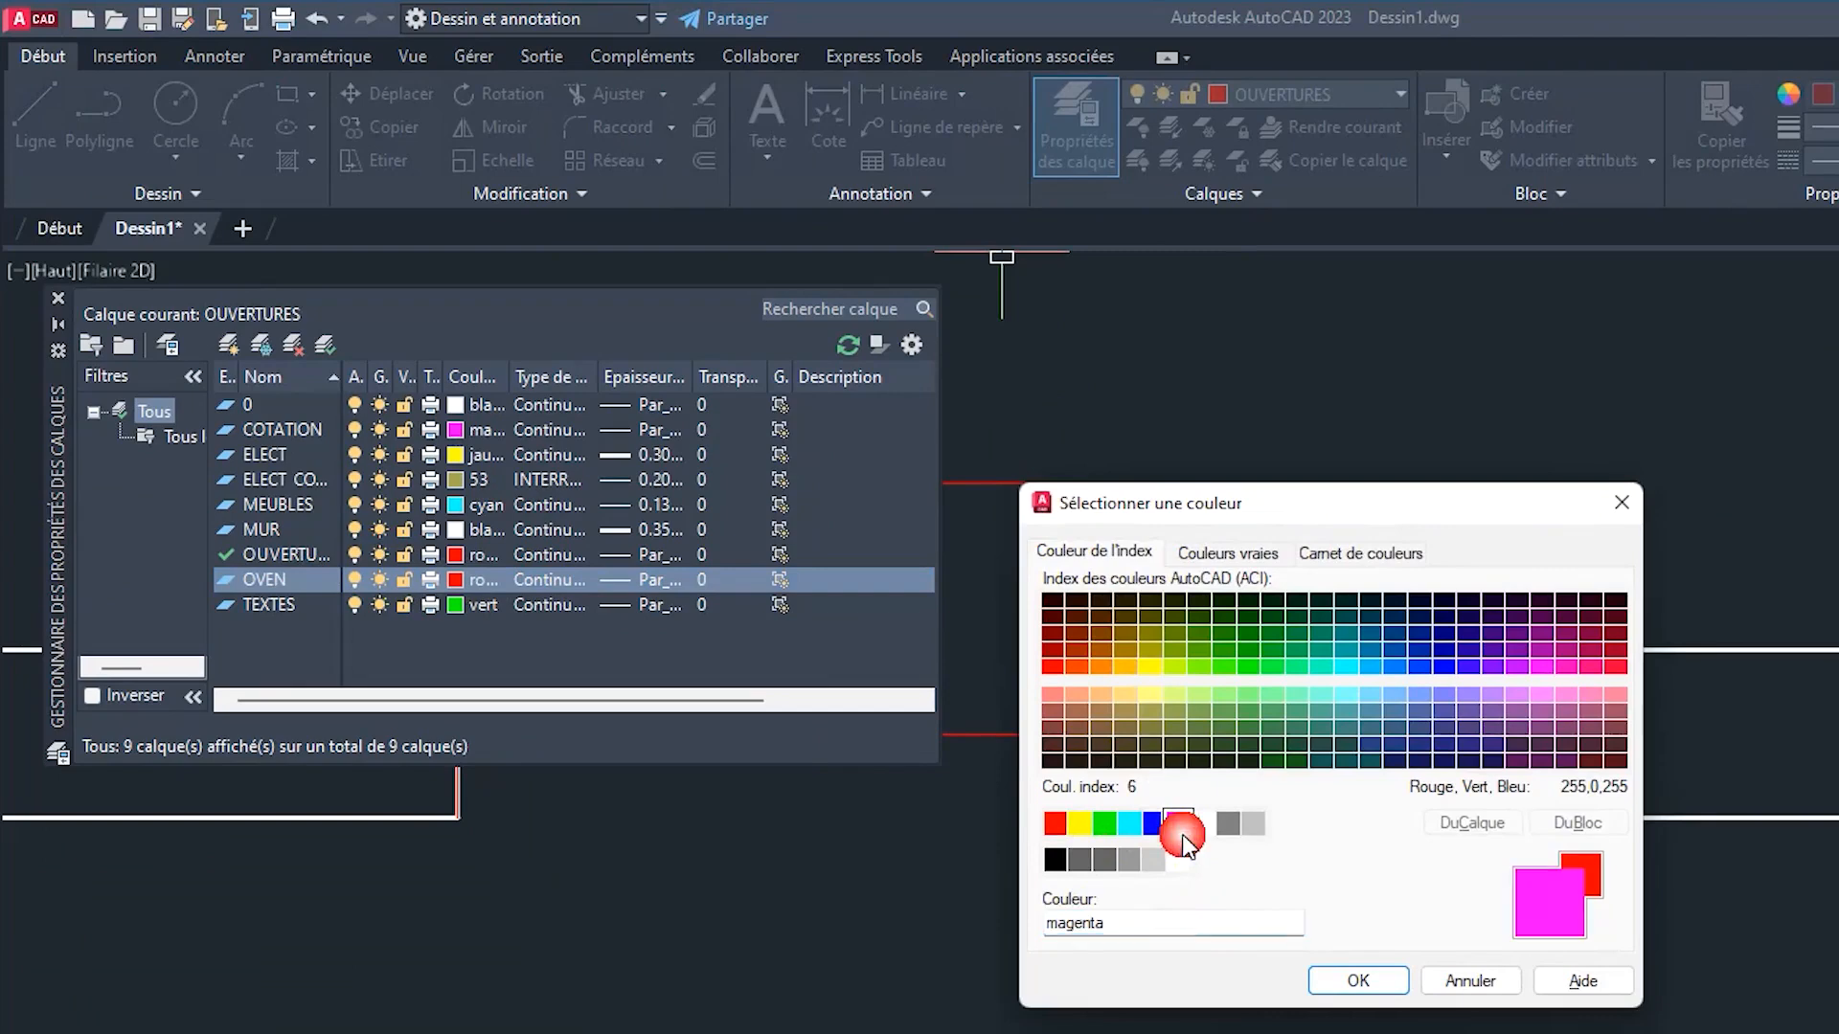
click(1352, 980)
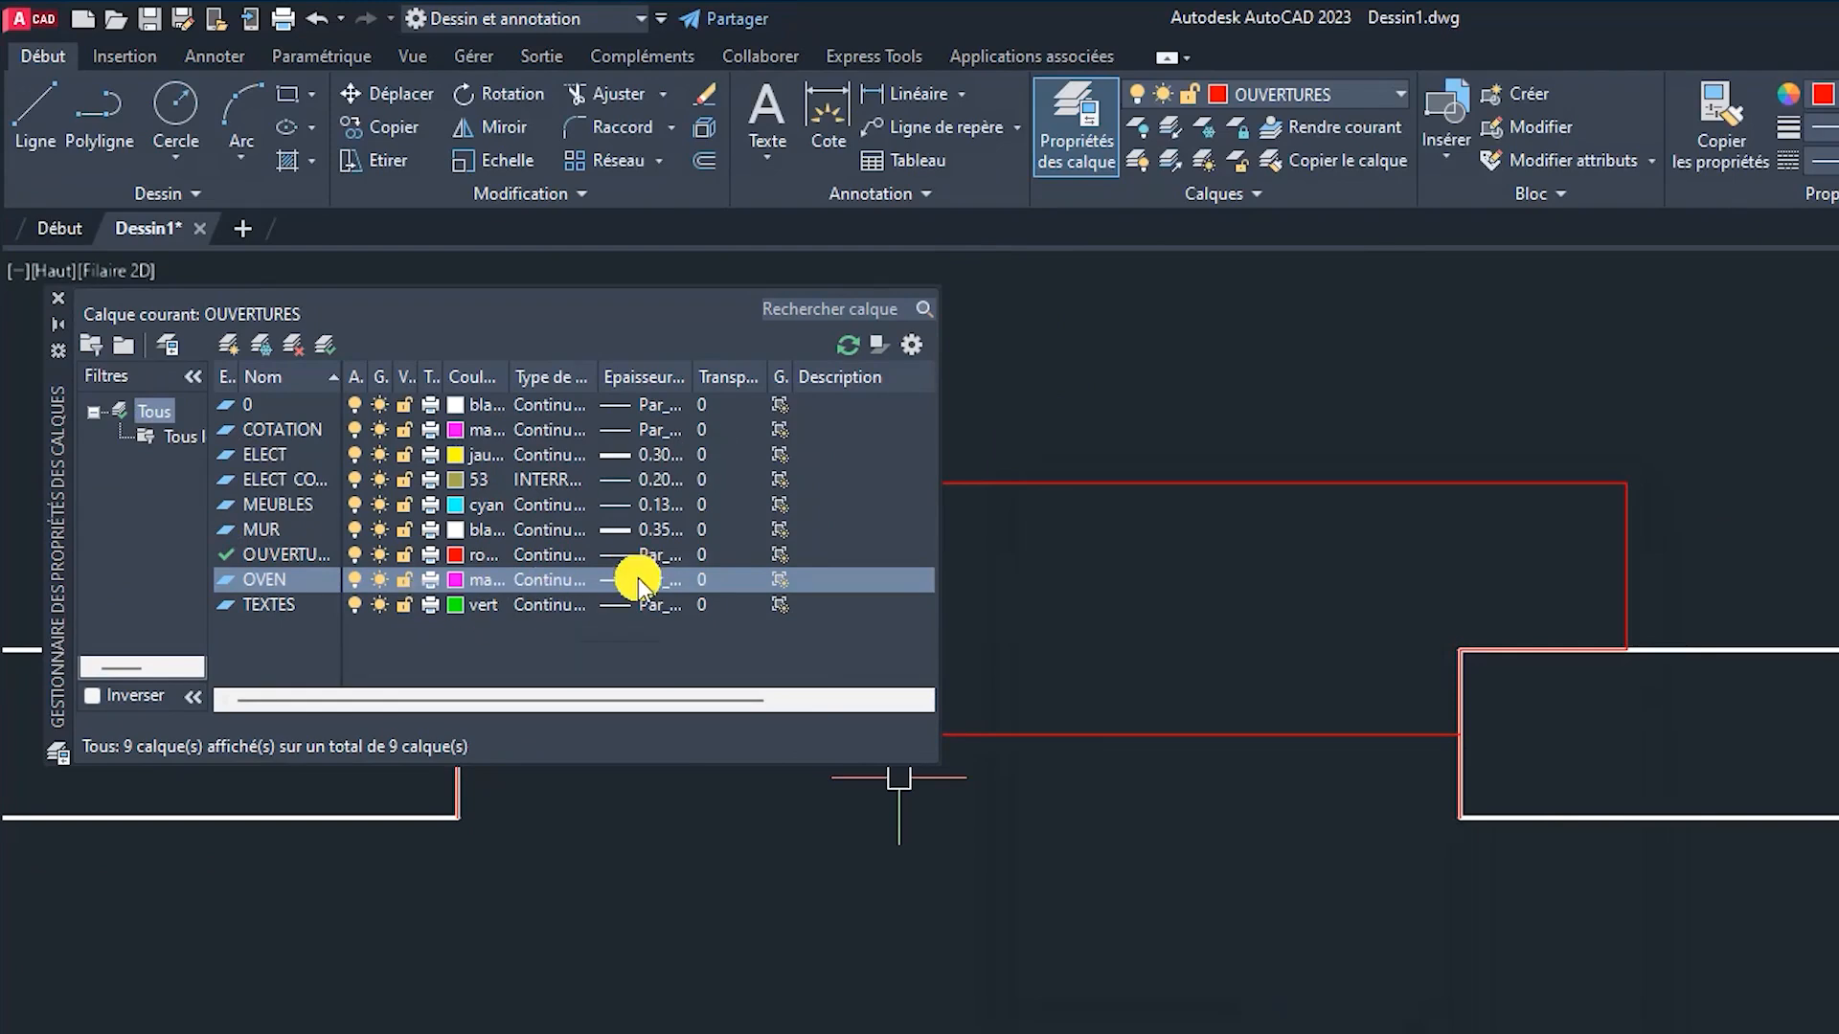
click(65, 289)
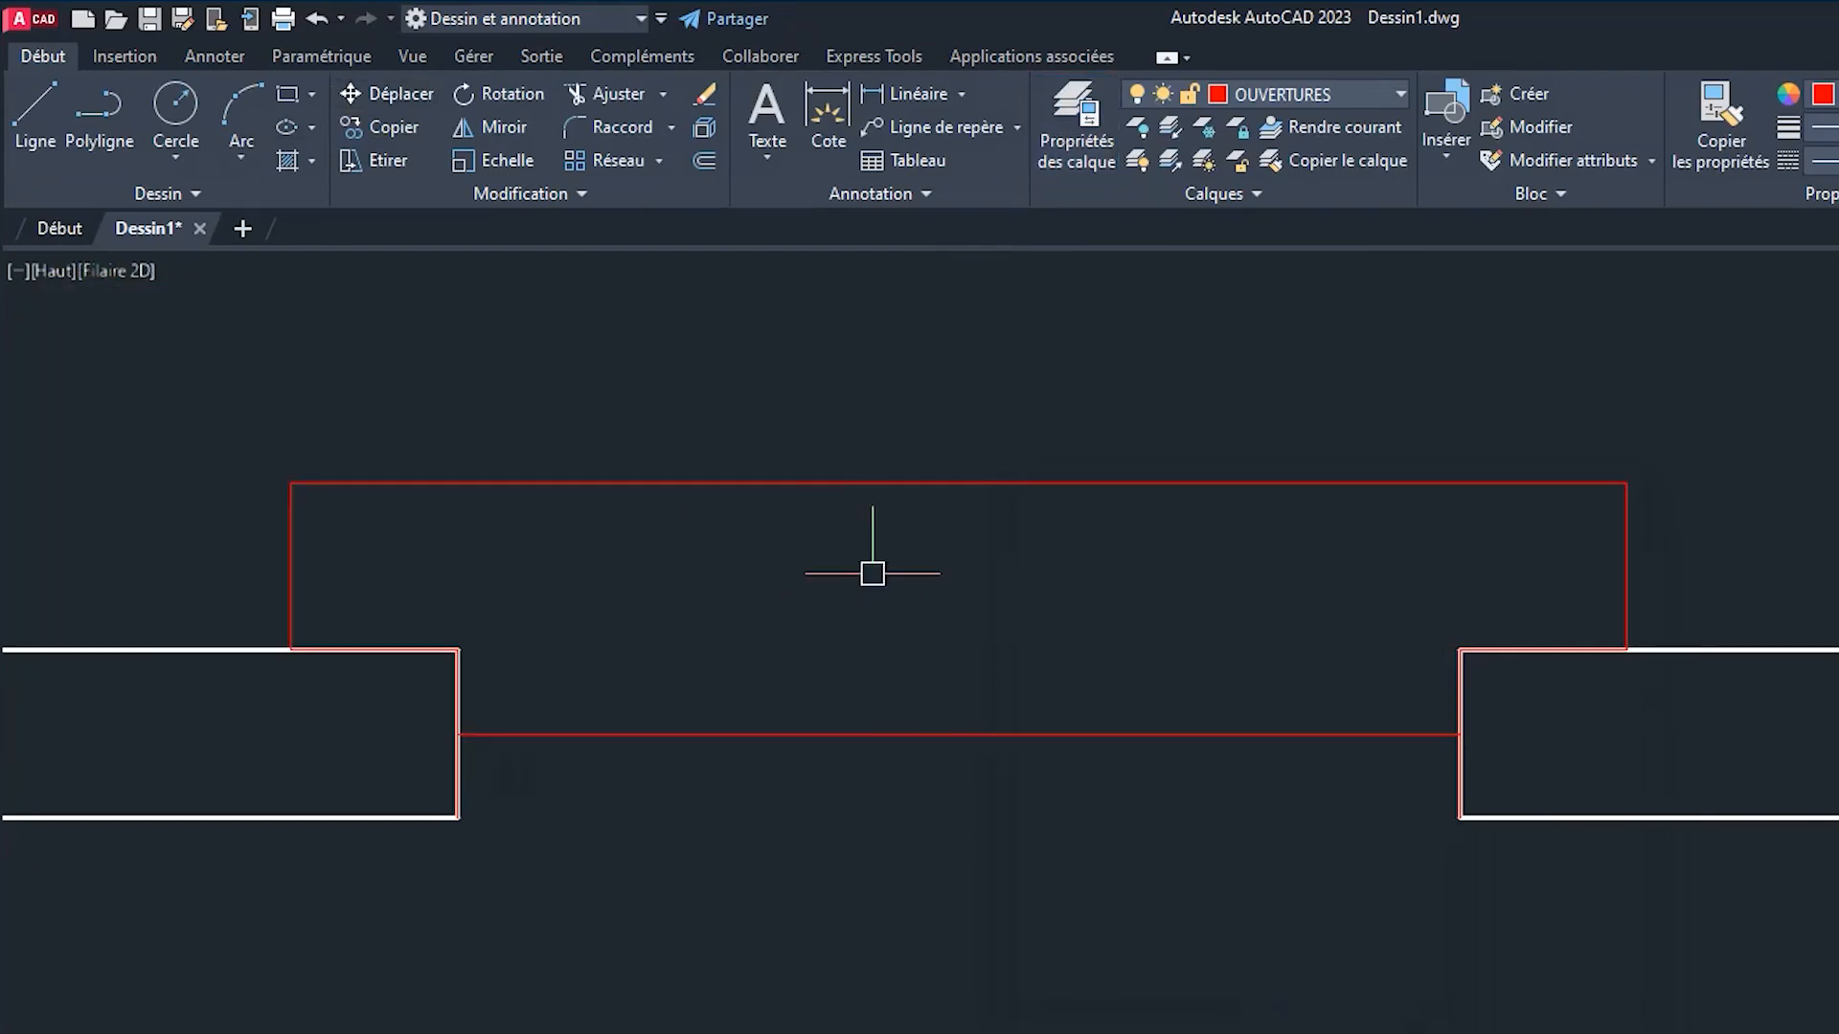
Step: Assign the joined outline polyline to the OVEN layer
click(862, 596)
click(572, 419)
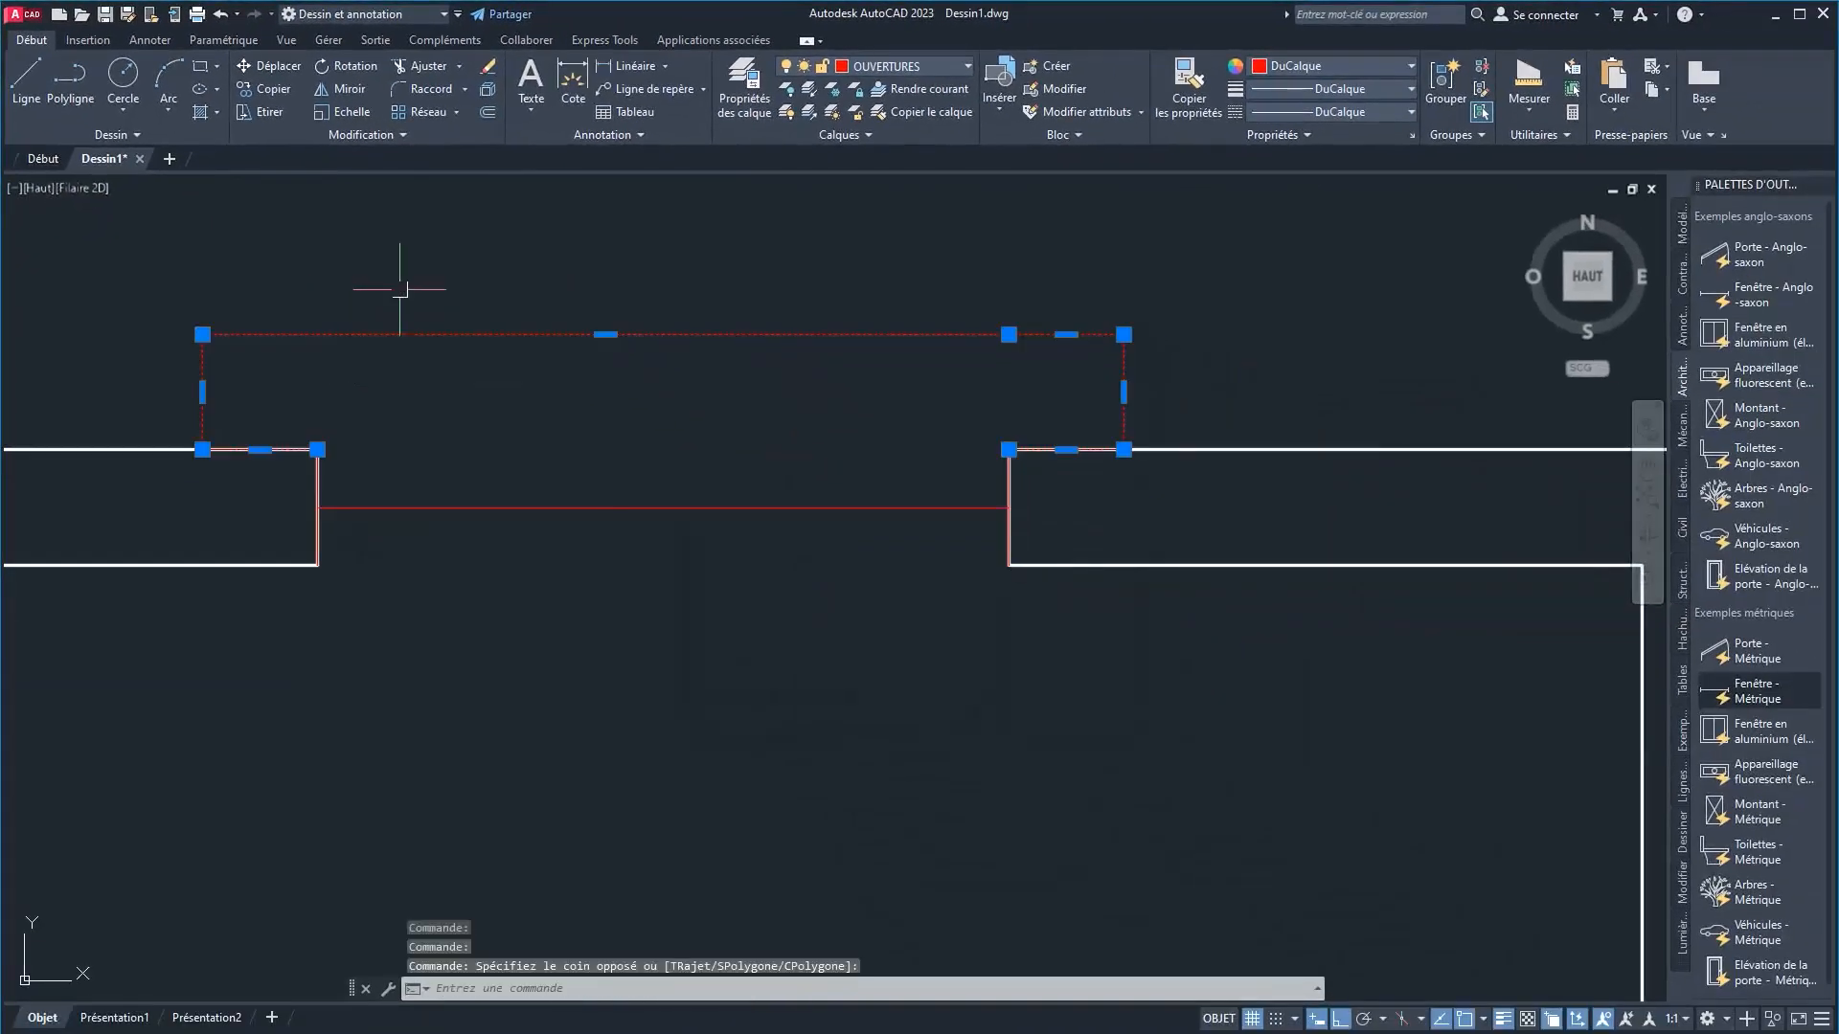
click(948, 66)
click(862, 251)
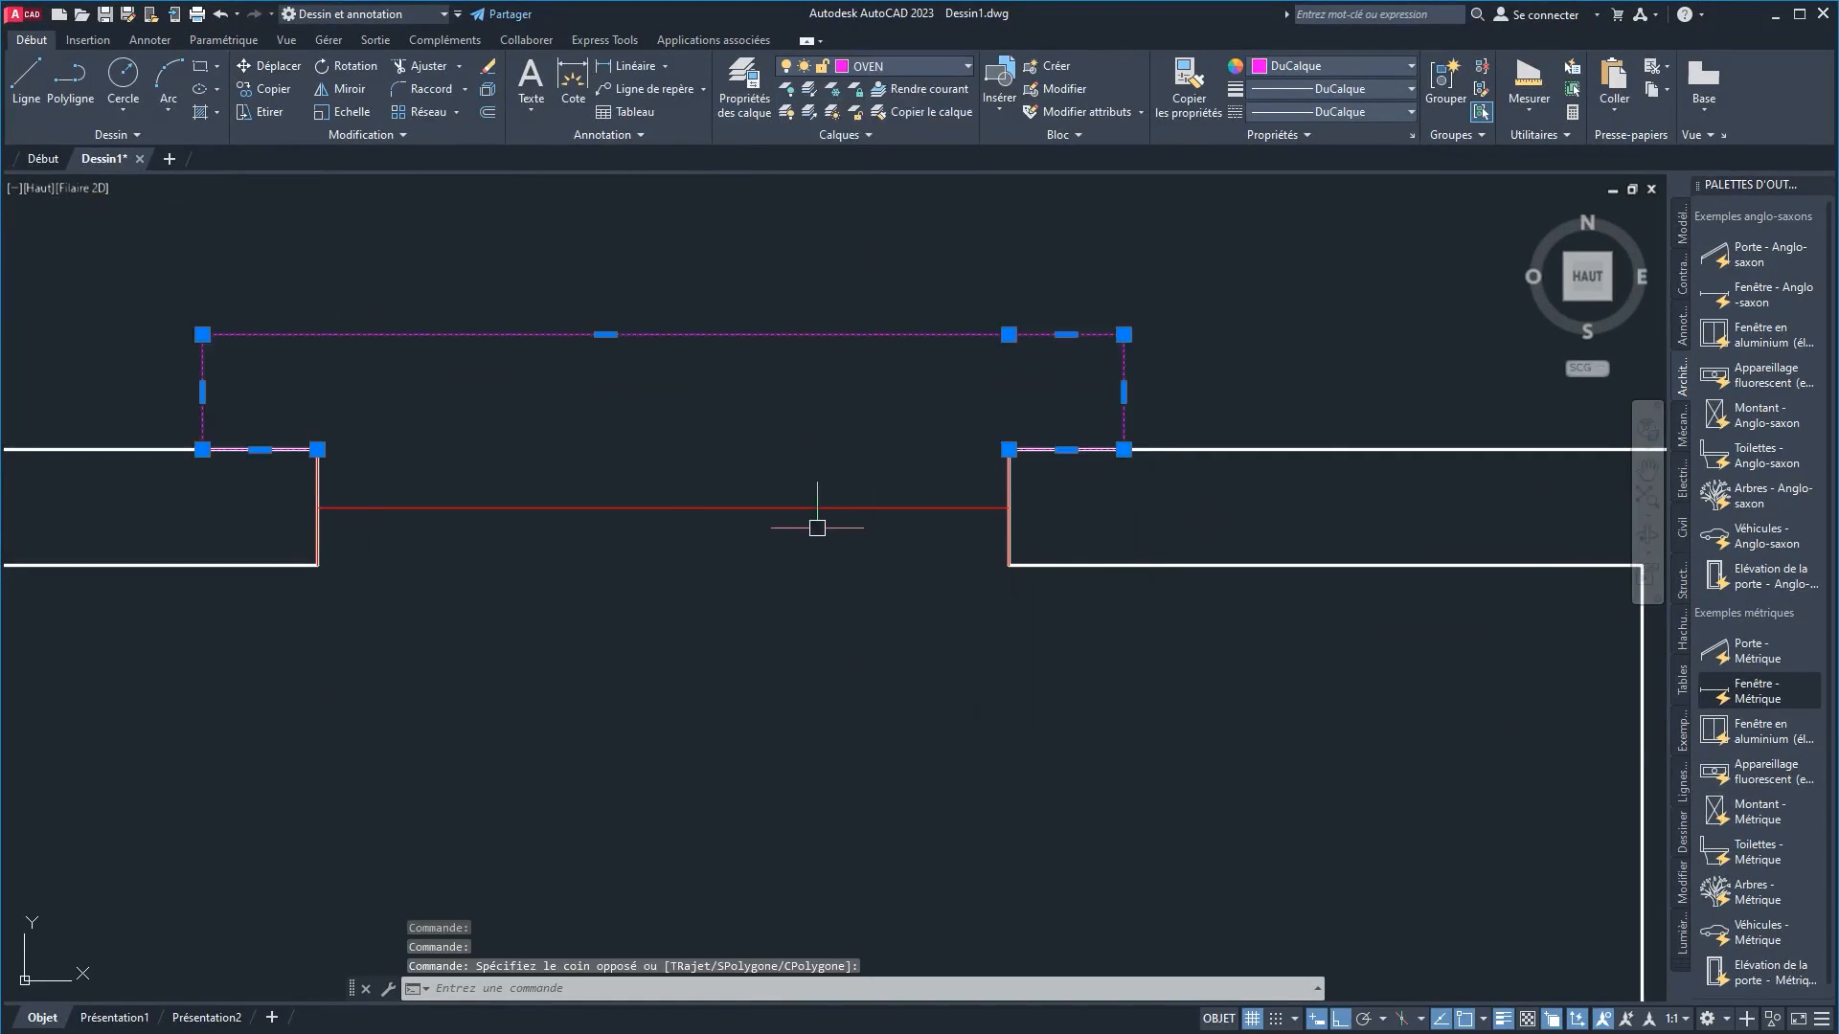
key(Escape)
scroll(745, 452, down, 4)
click(759, 533)
click(677, 366)
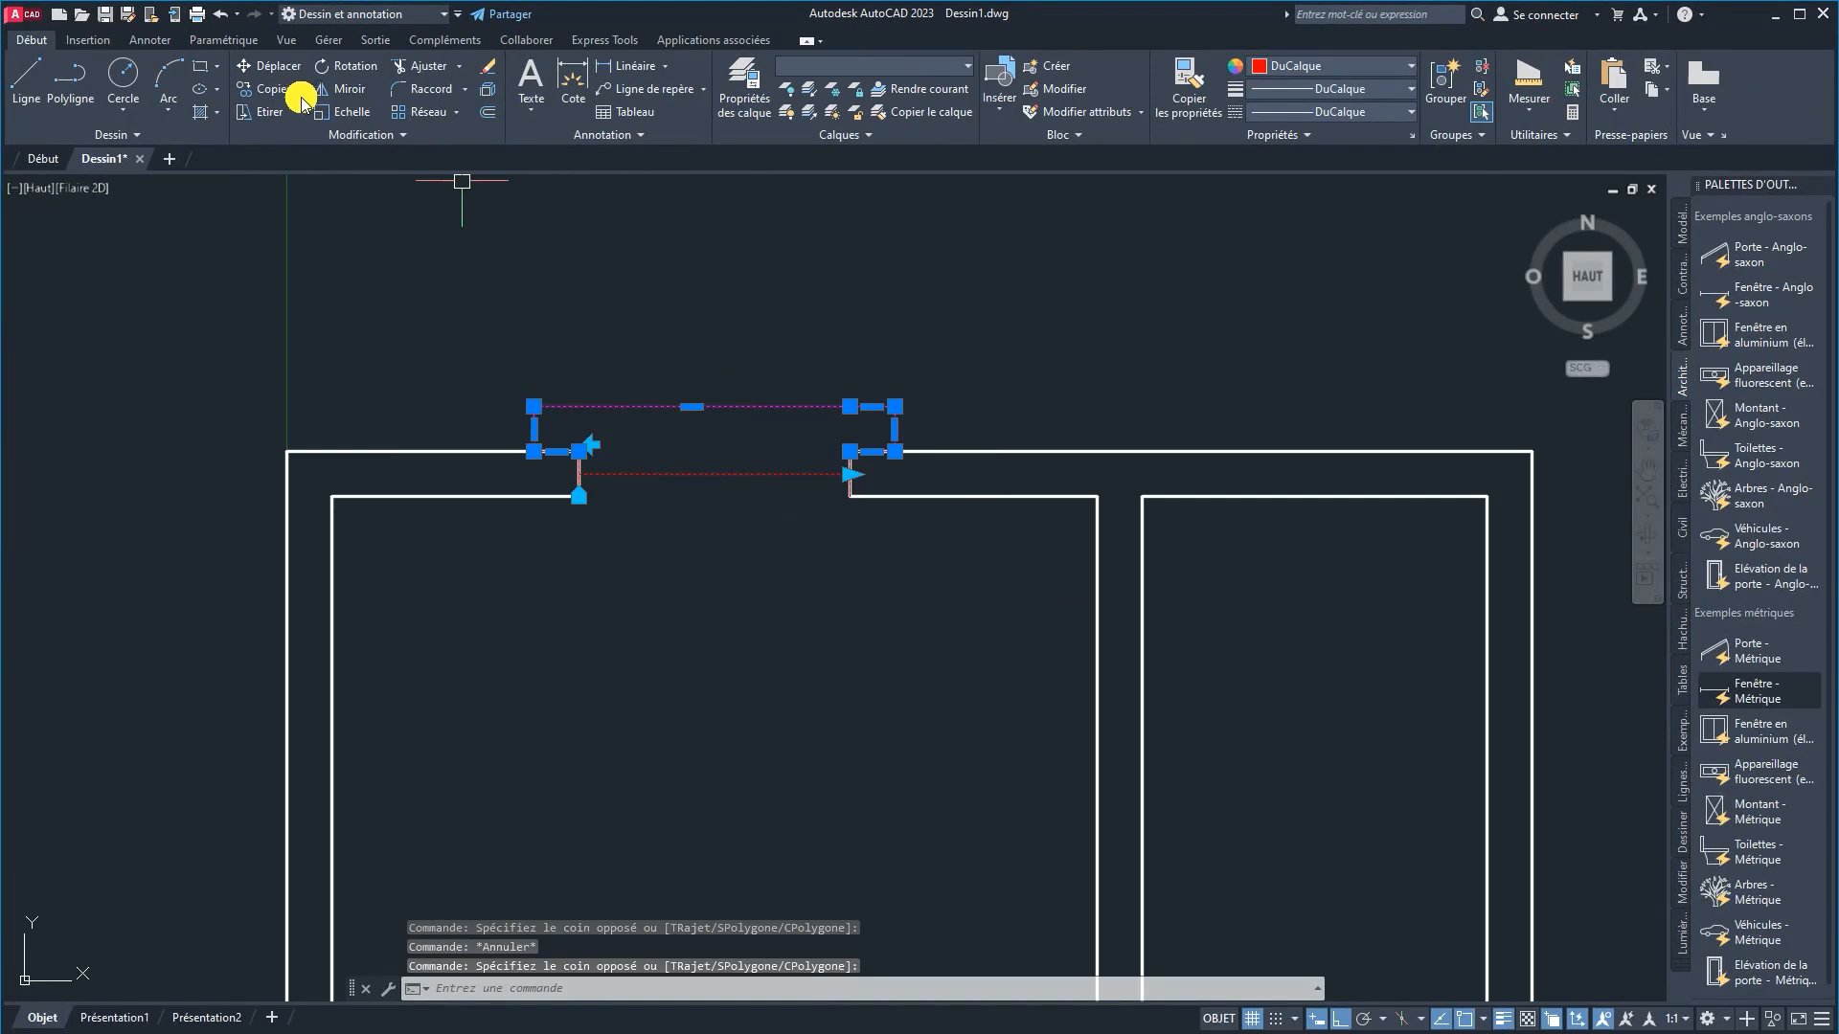
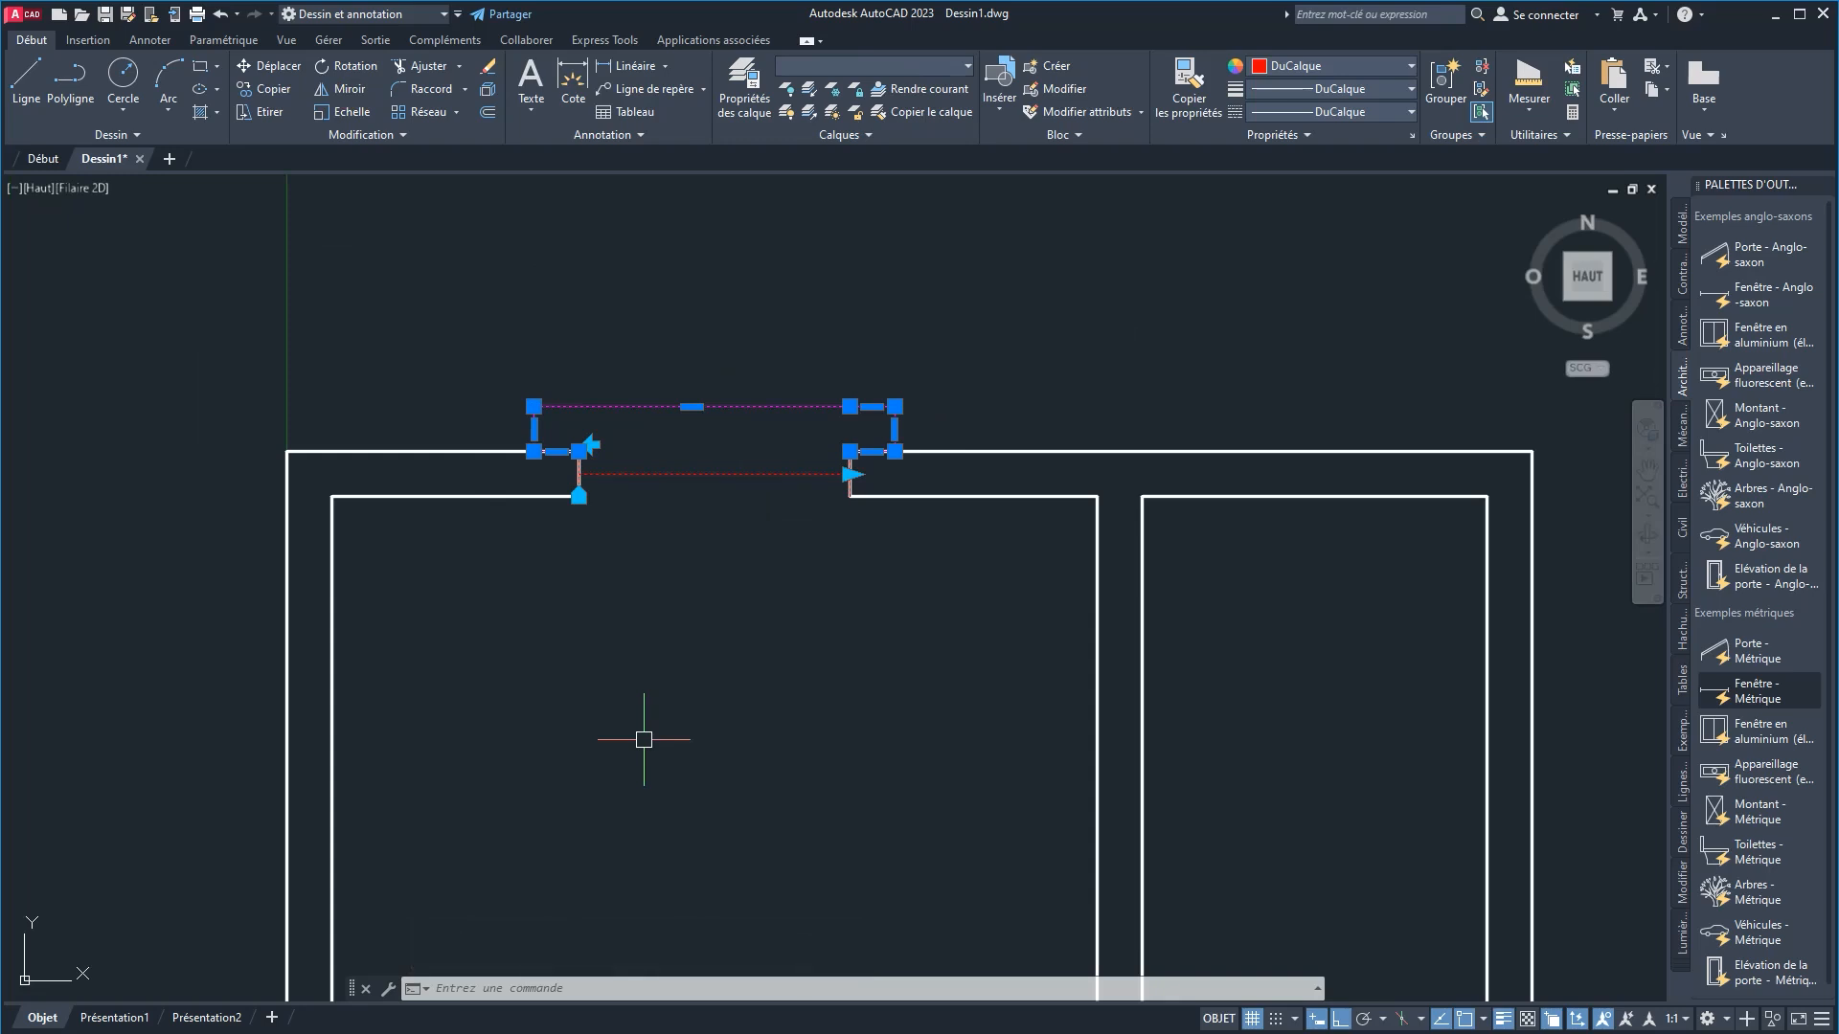
key(Escape)
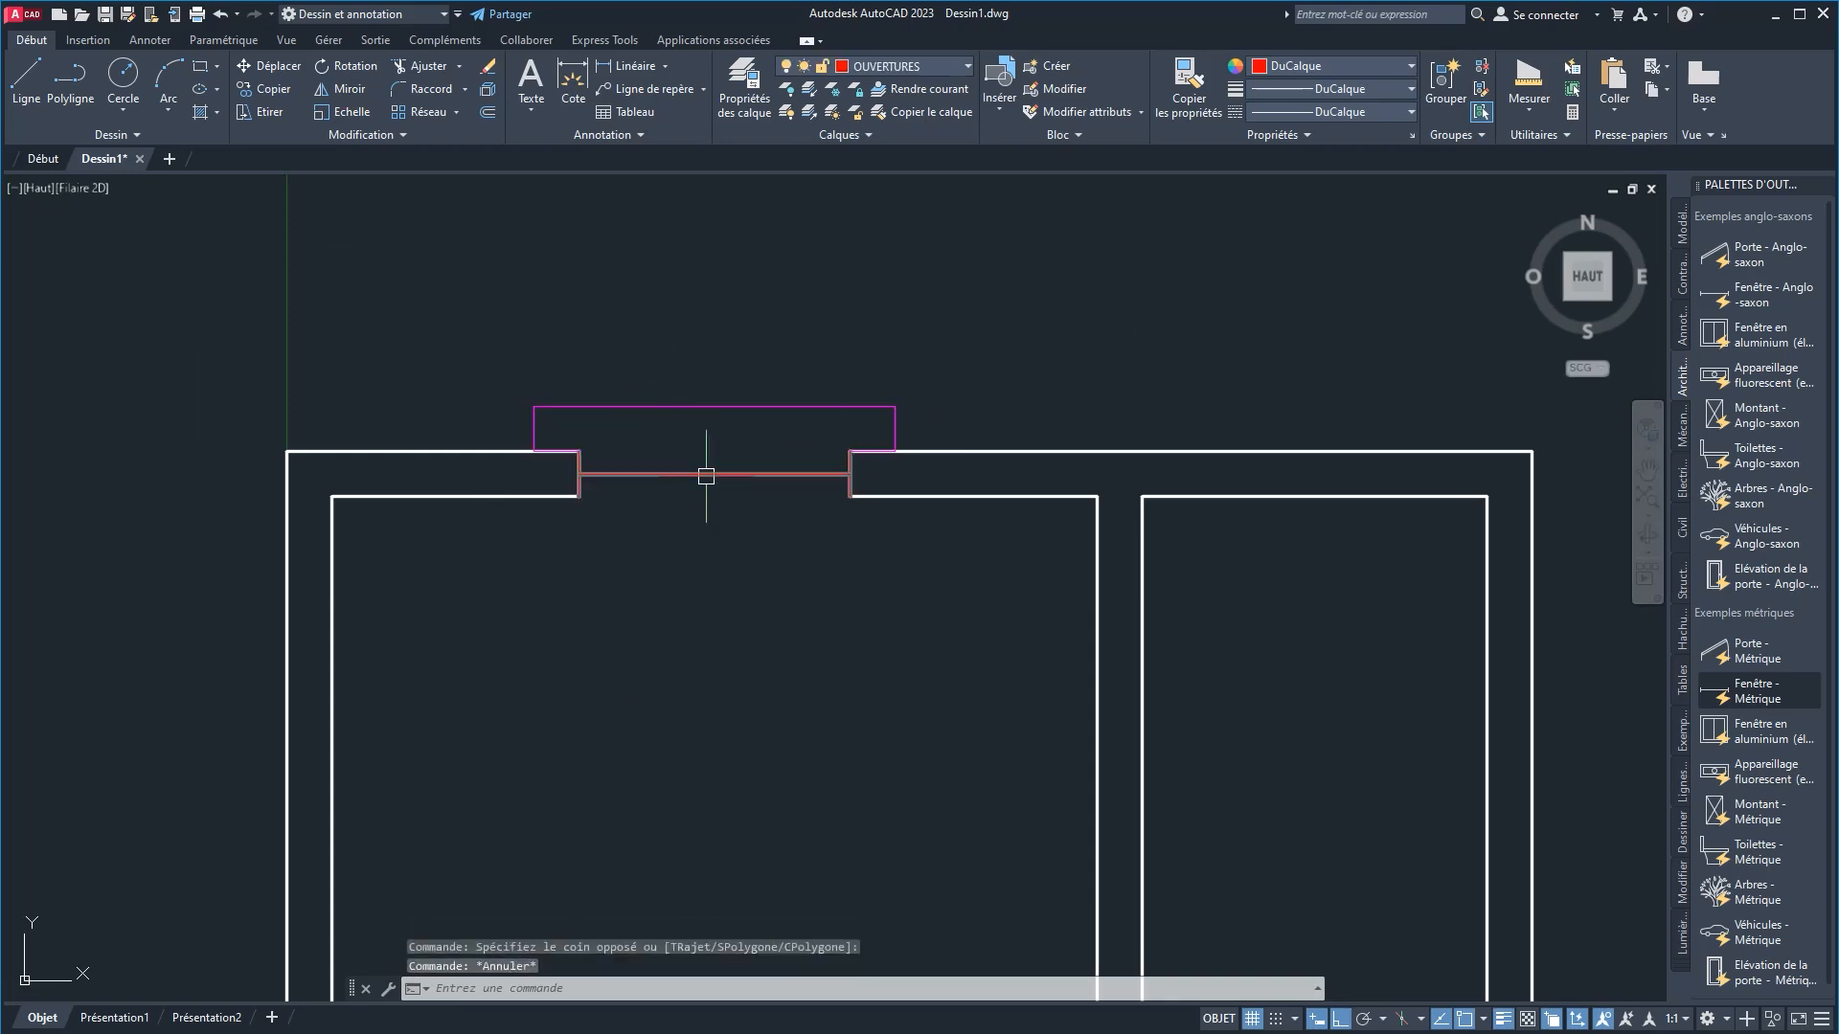
Step: On the OUVERTURES layer, draw a horizontal line between the upper-left and upper-right corners of the window opening
scroll(706, 476, up, 4)
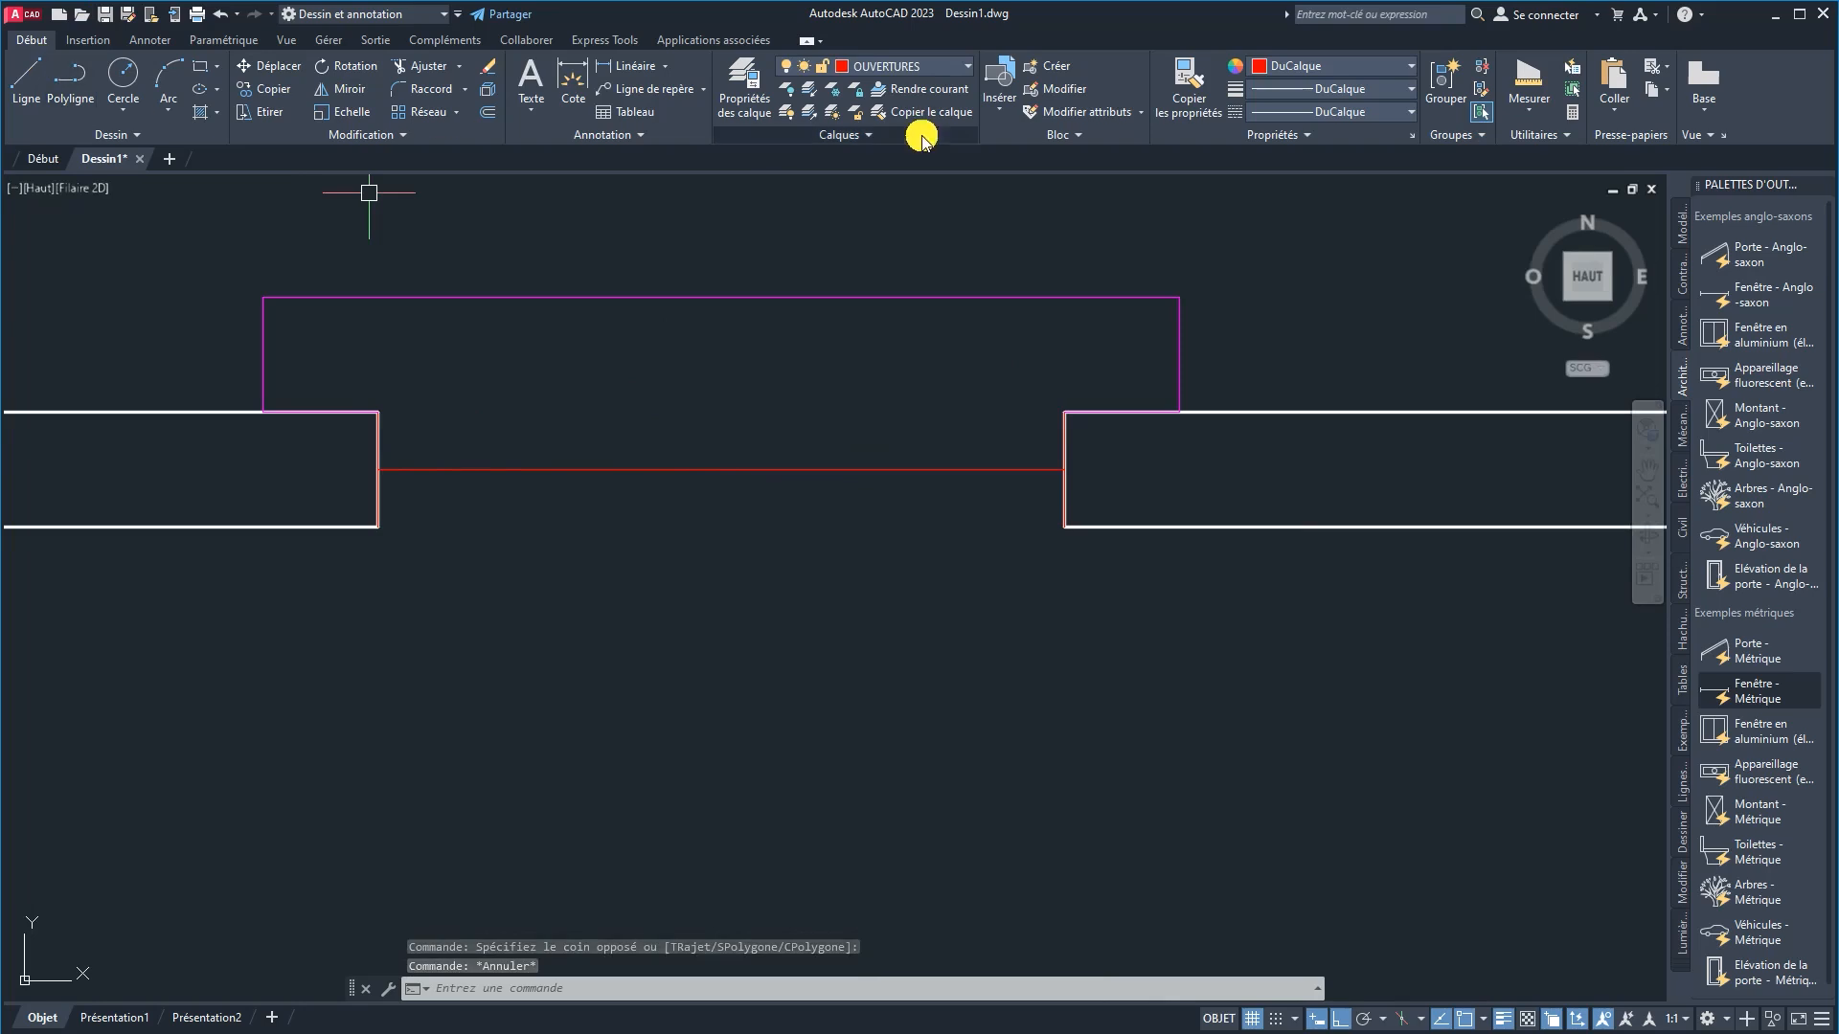
click(32, 82)
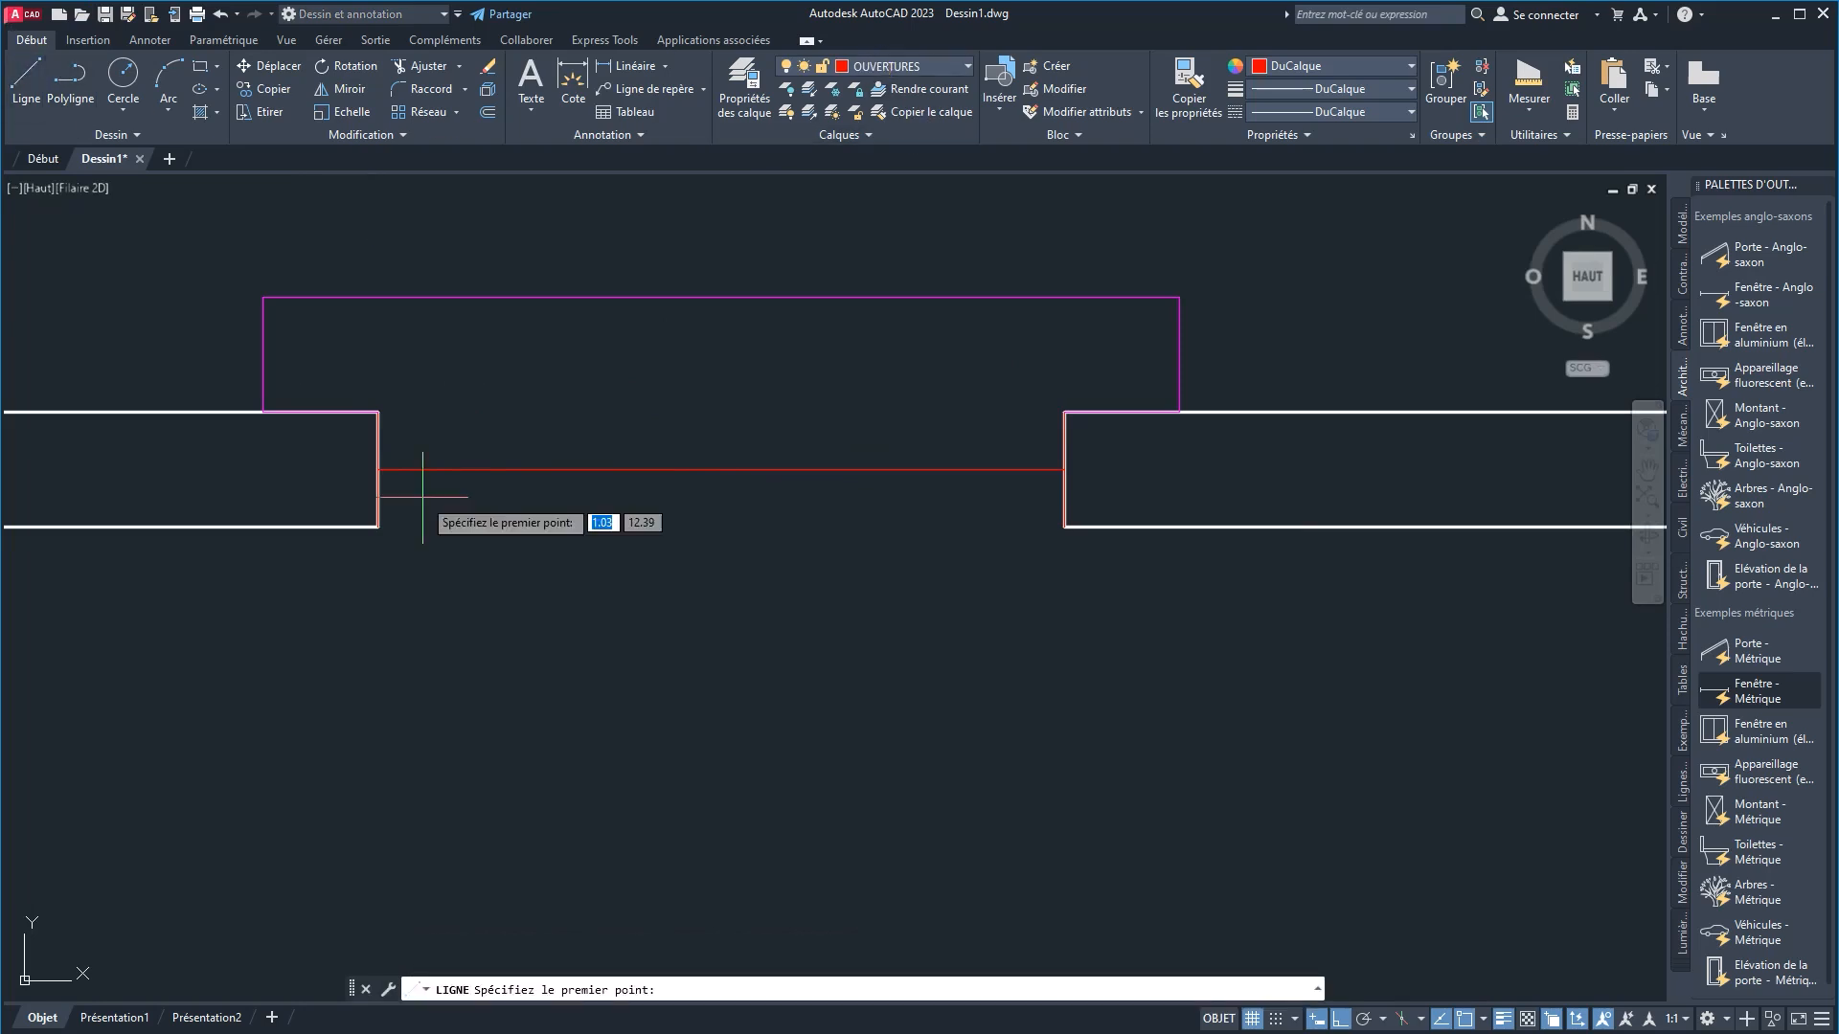
click(377, 412)
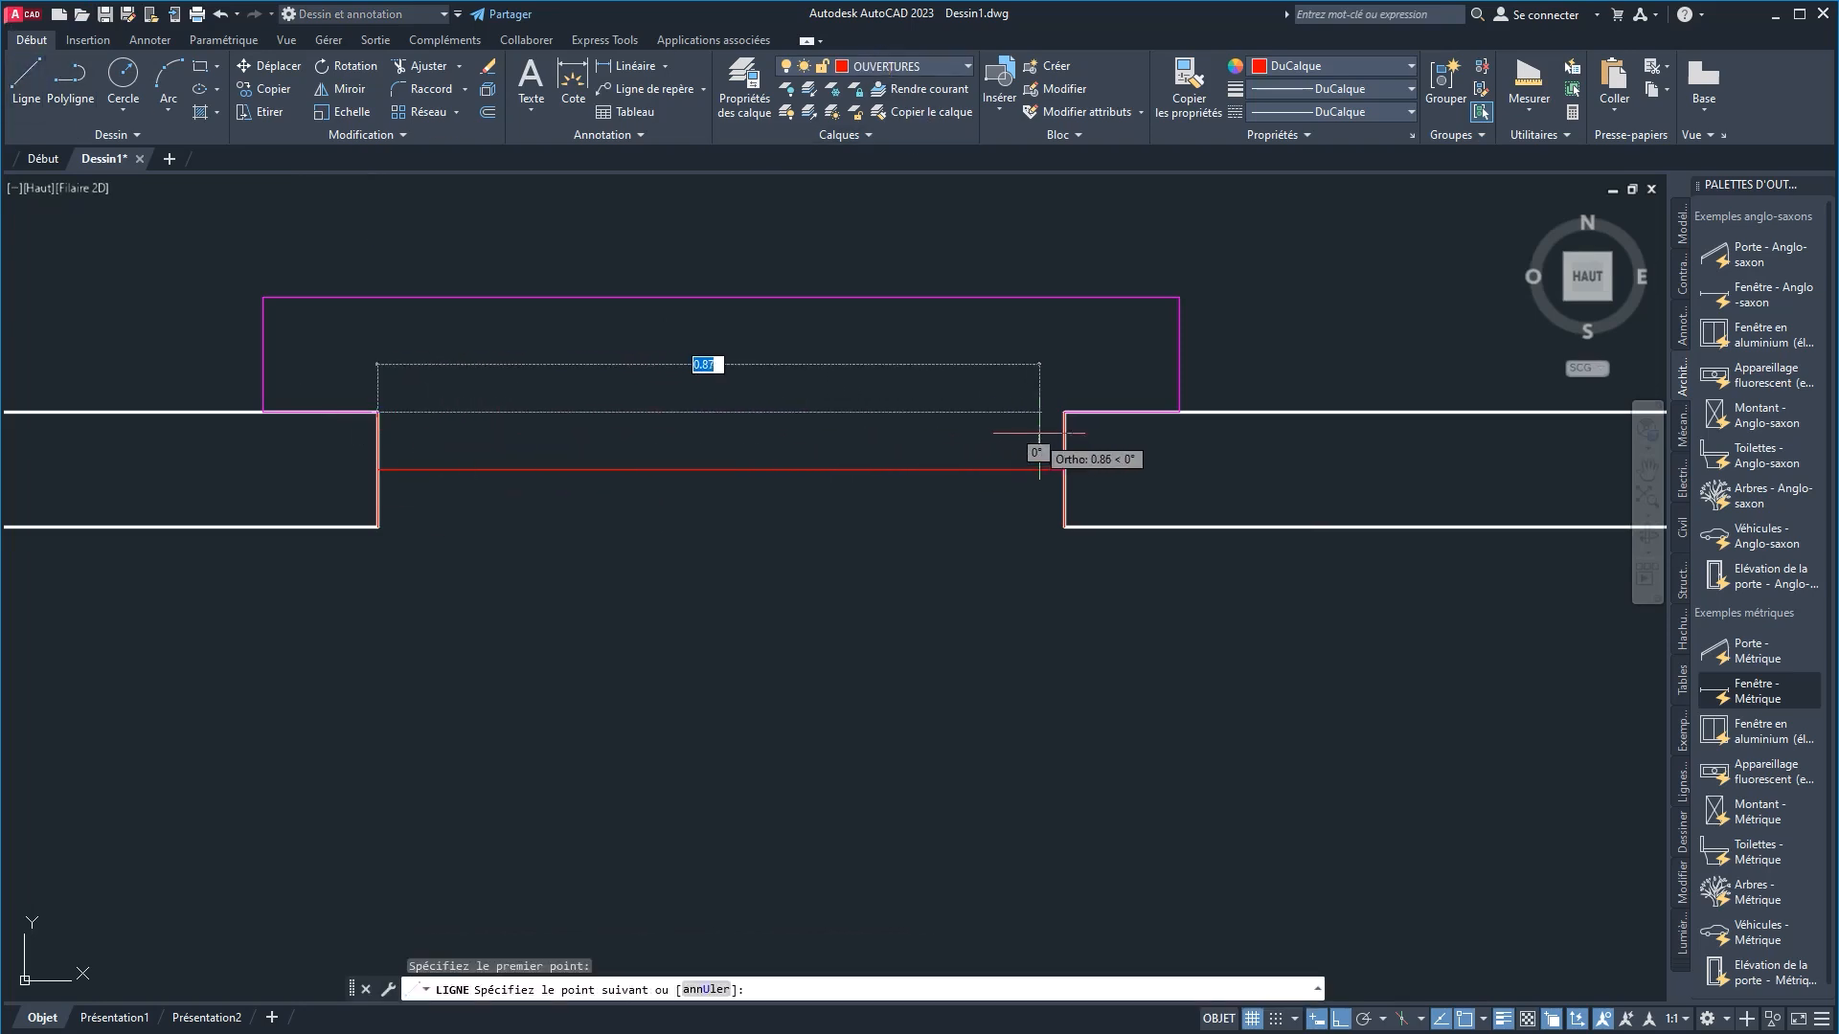
click(1065, 411)
right_click(1085, 370)
click(1087, 369)
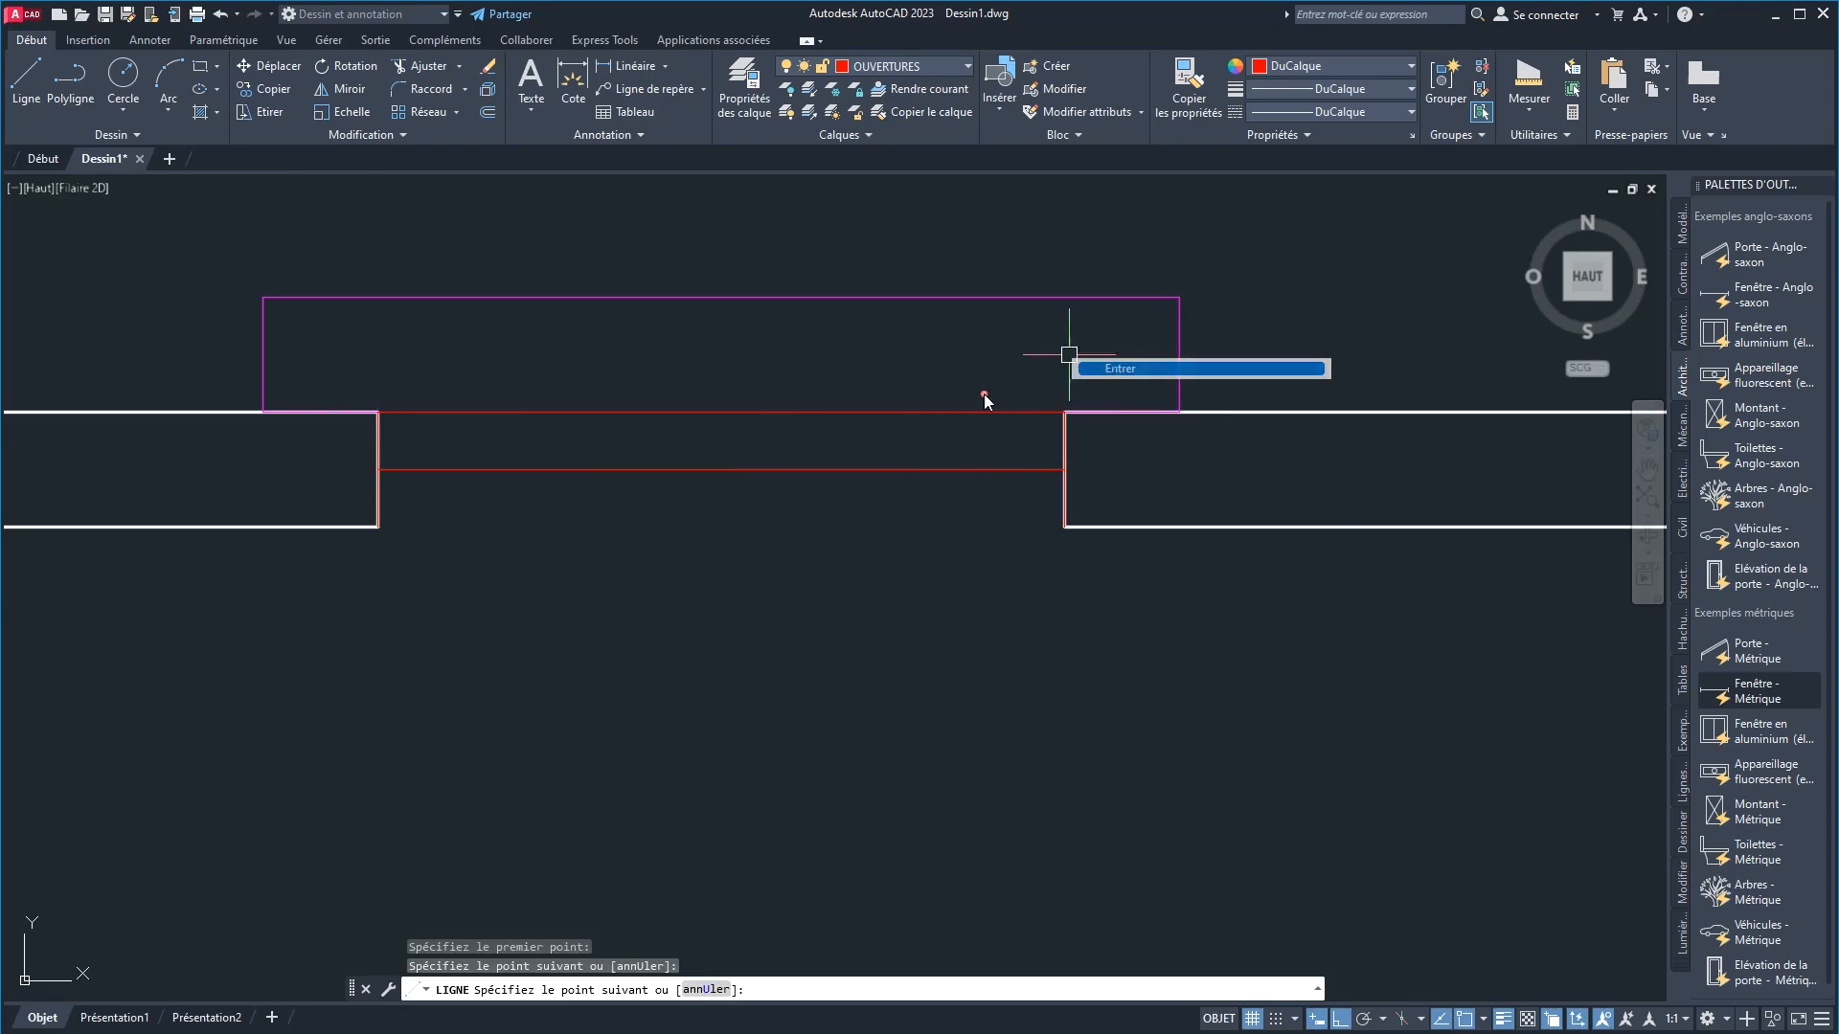
Step: Define the window, outline and closing line as block Fenetre, based at the opening's centre on the inner wall face, without opening the block editor
click(690, 216)
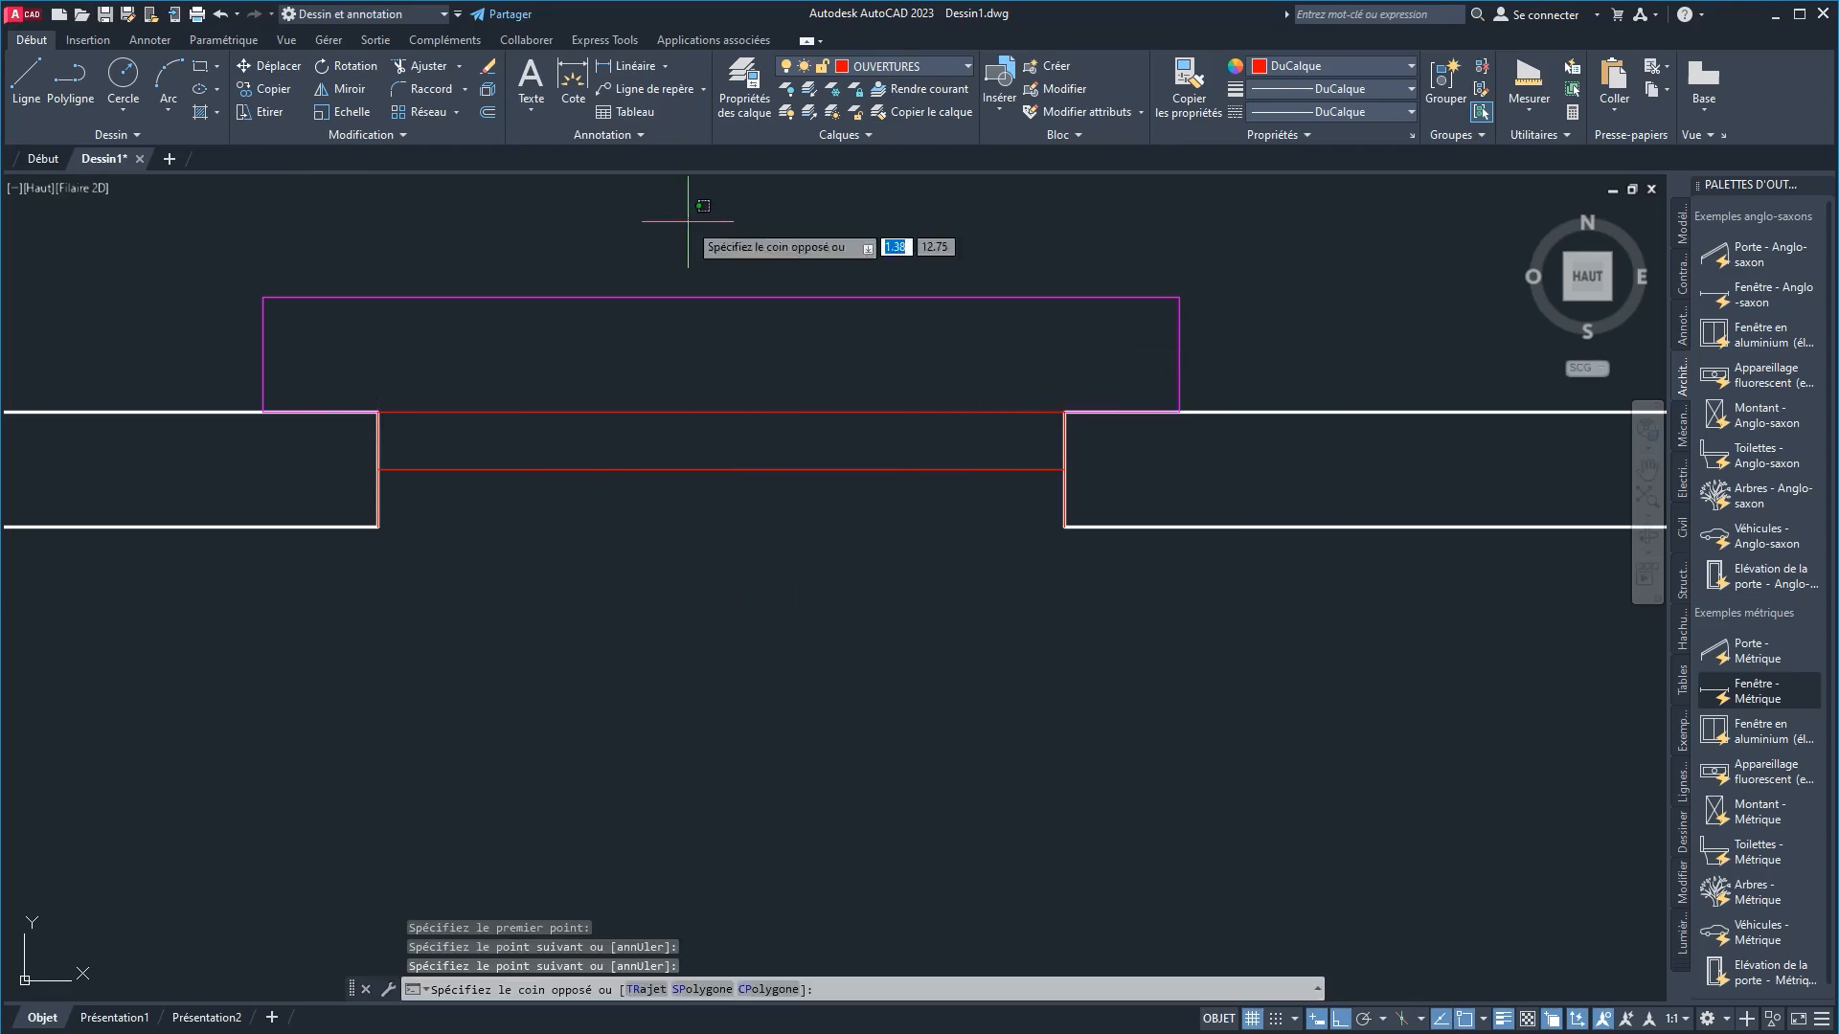
click(629, 566)
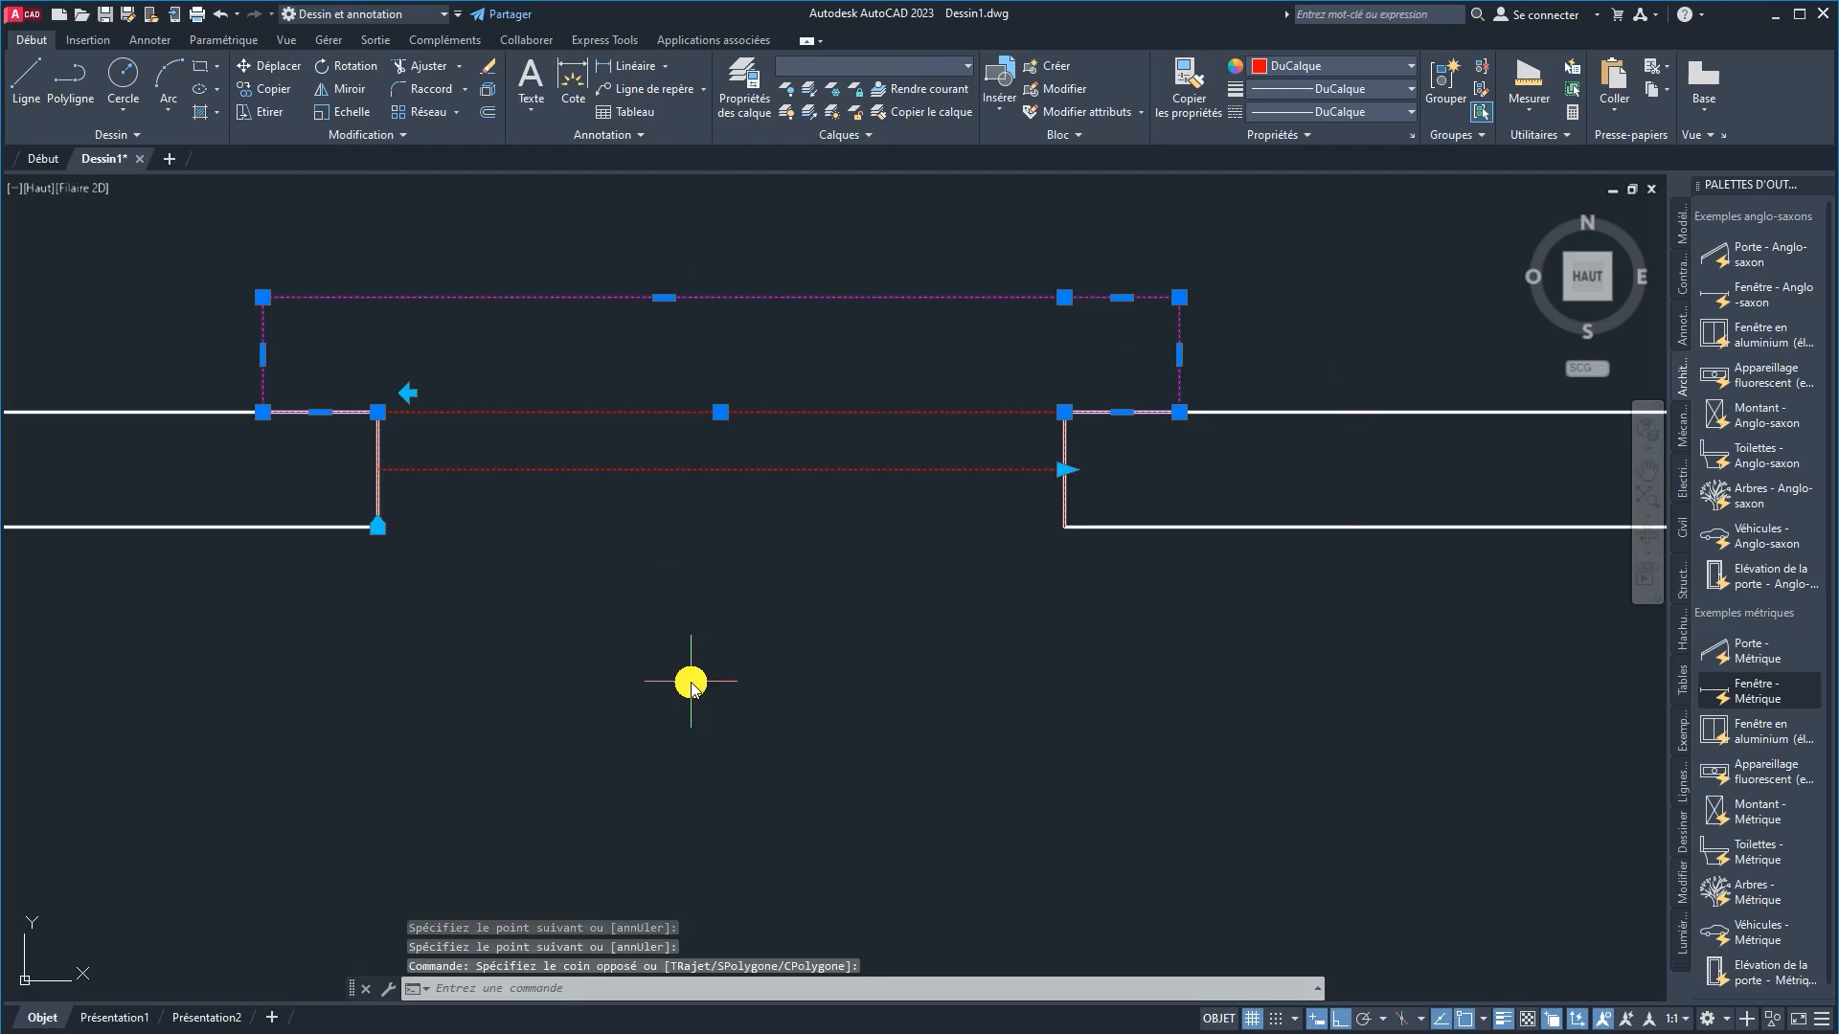
text(B)
key(Return)
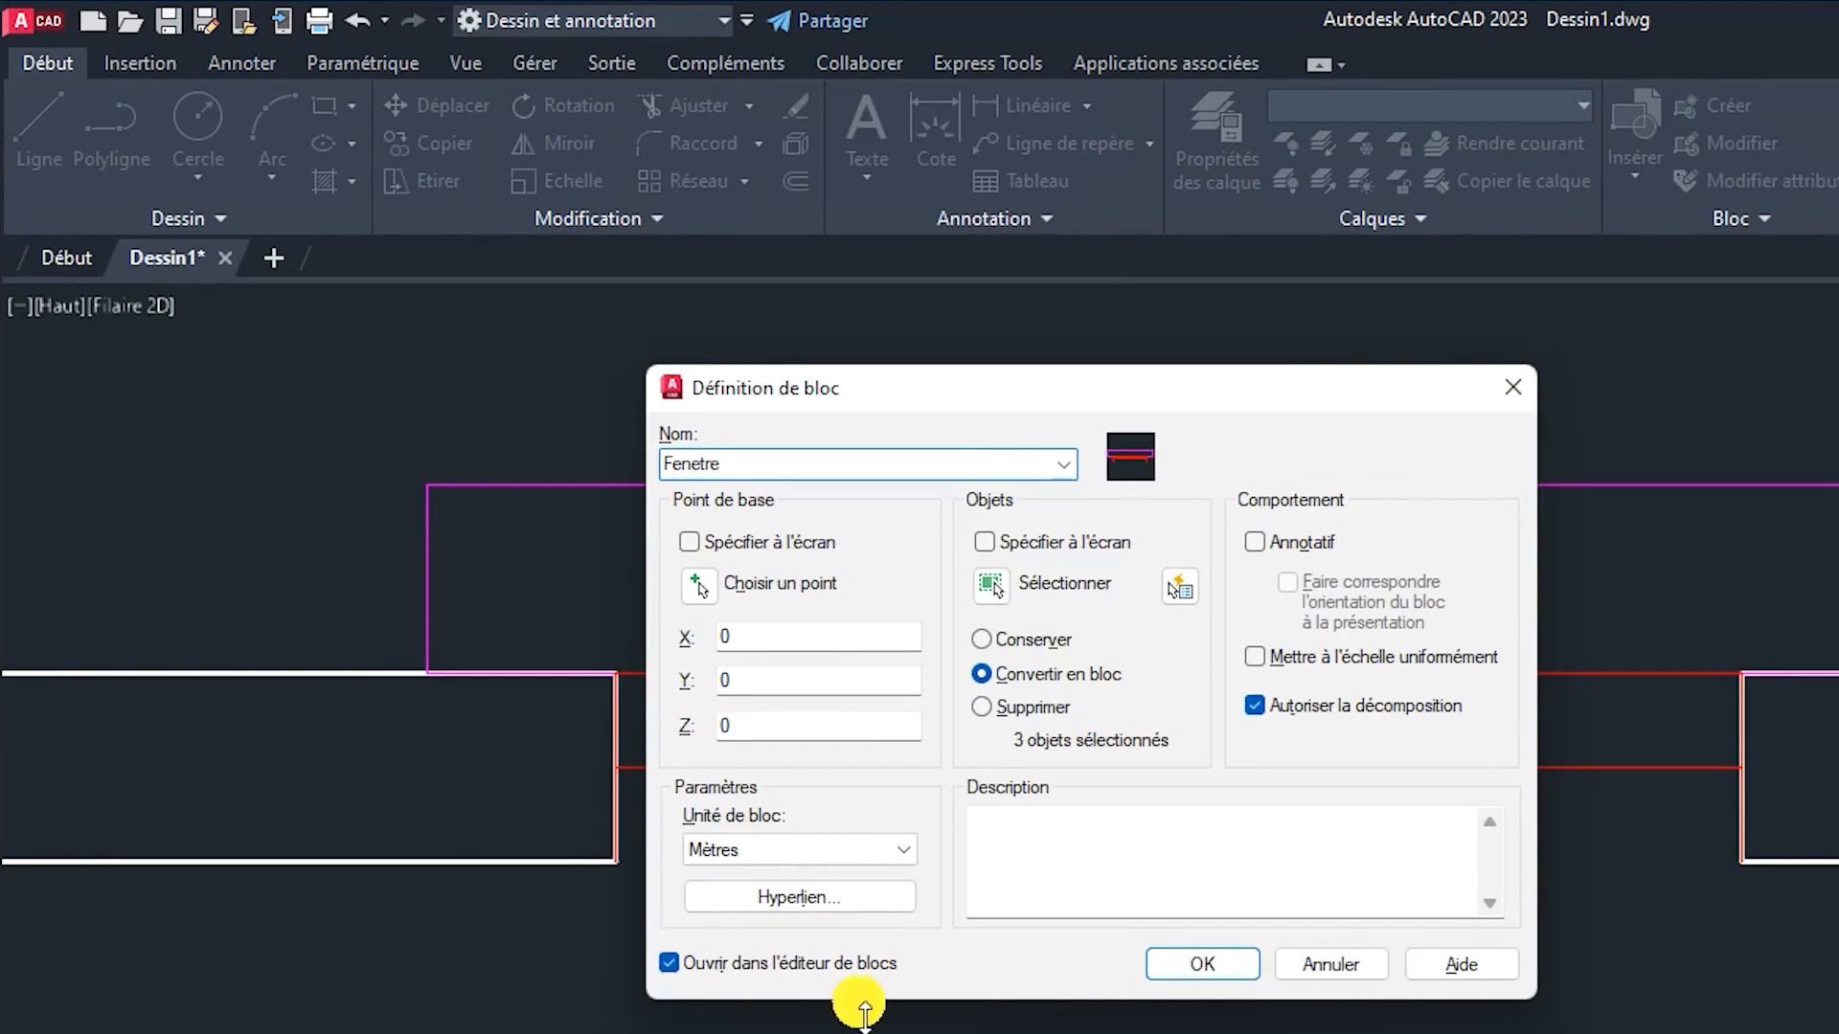
click(702, 592)
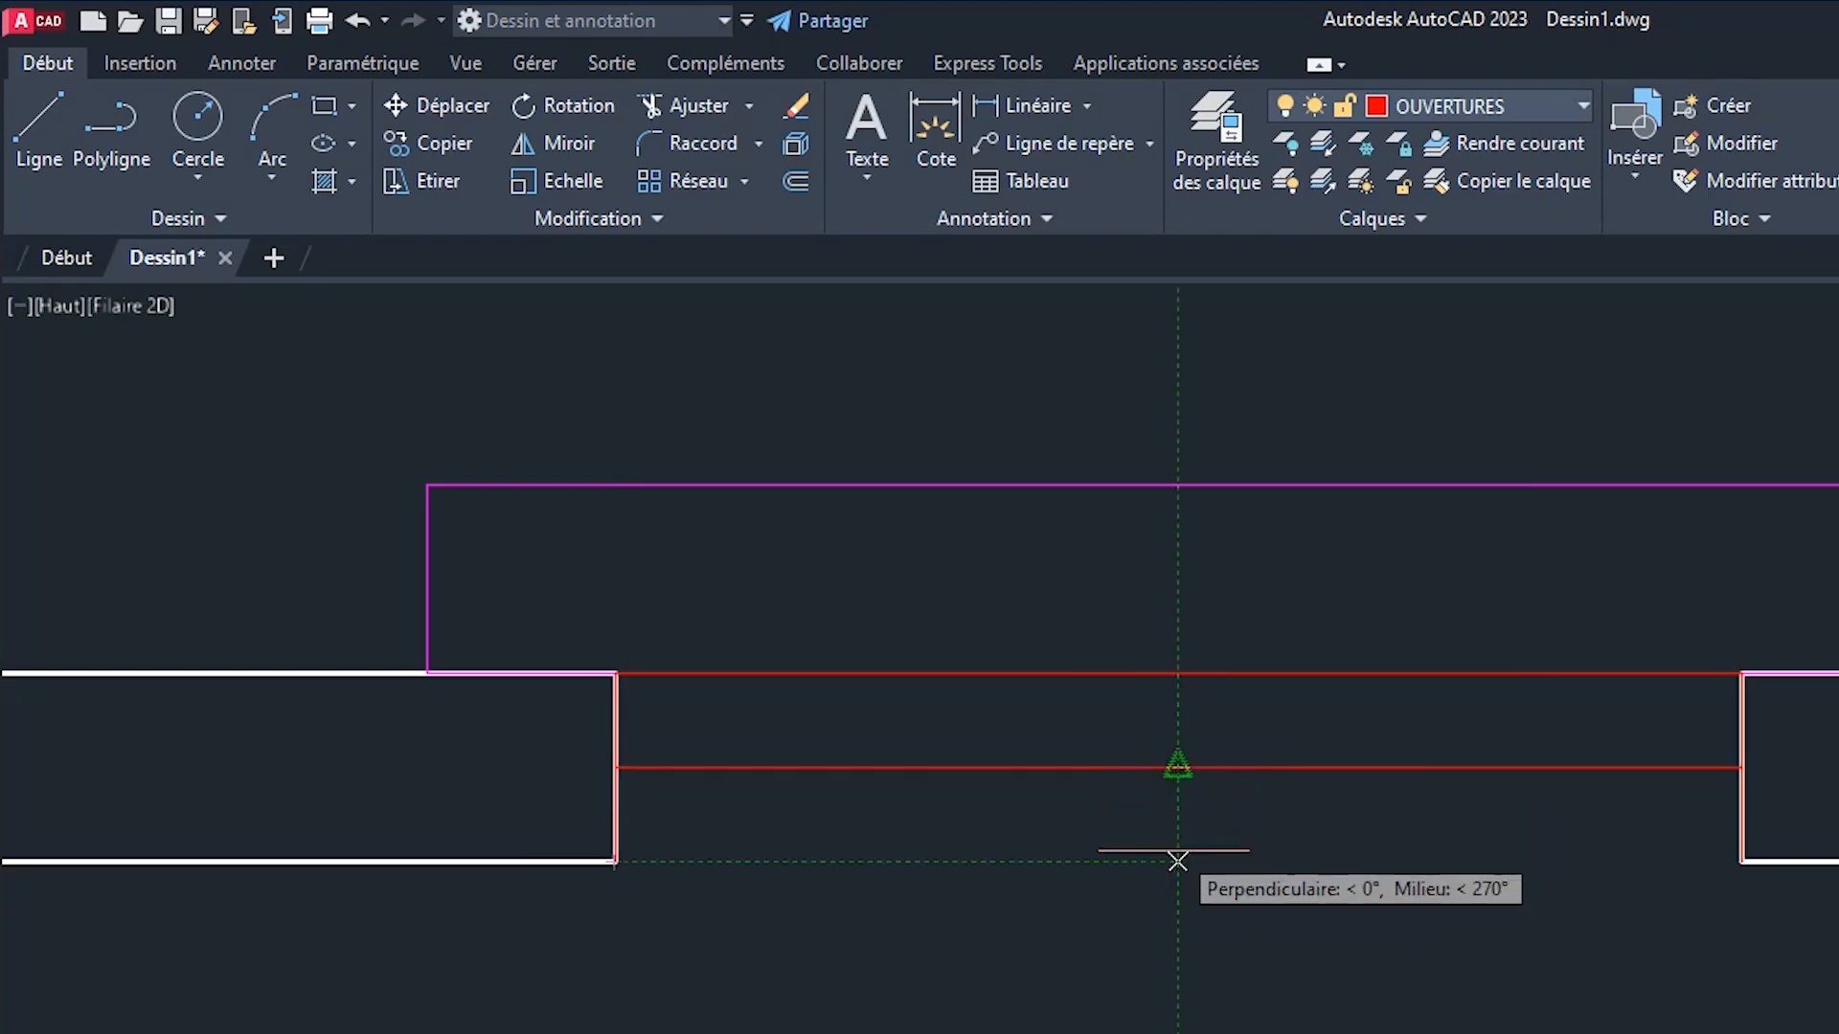
click(1178, 854)
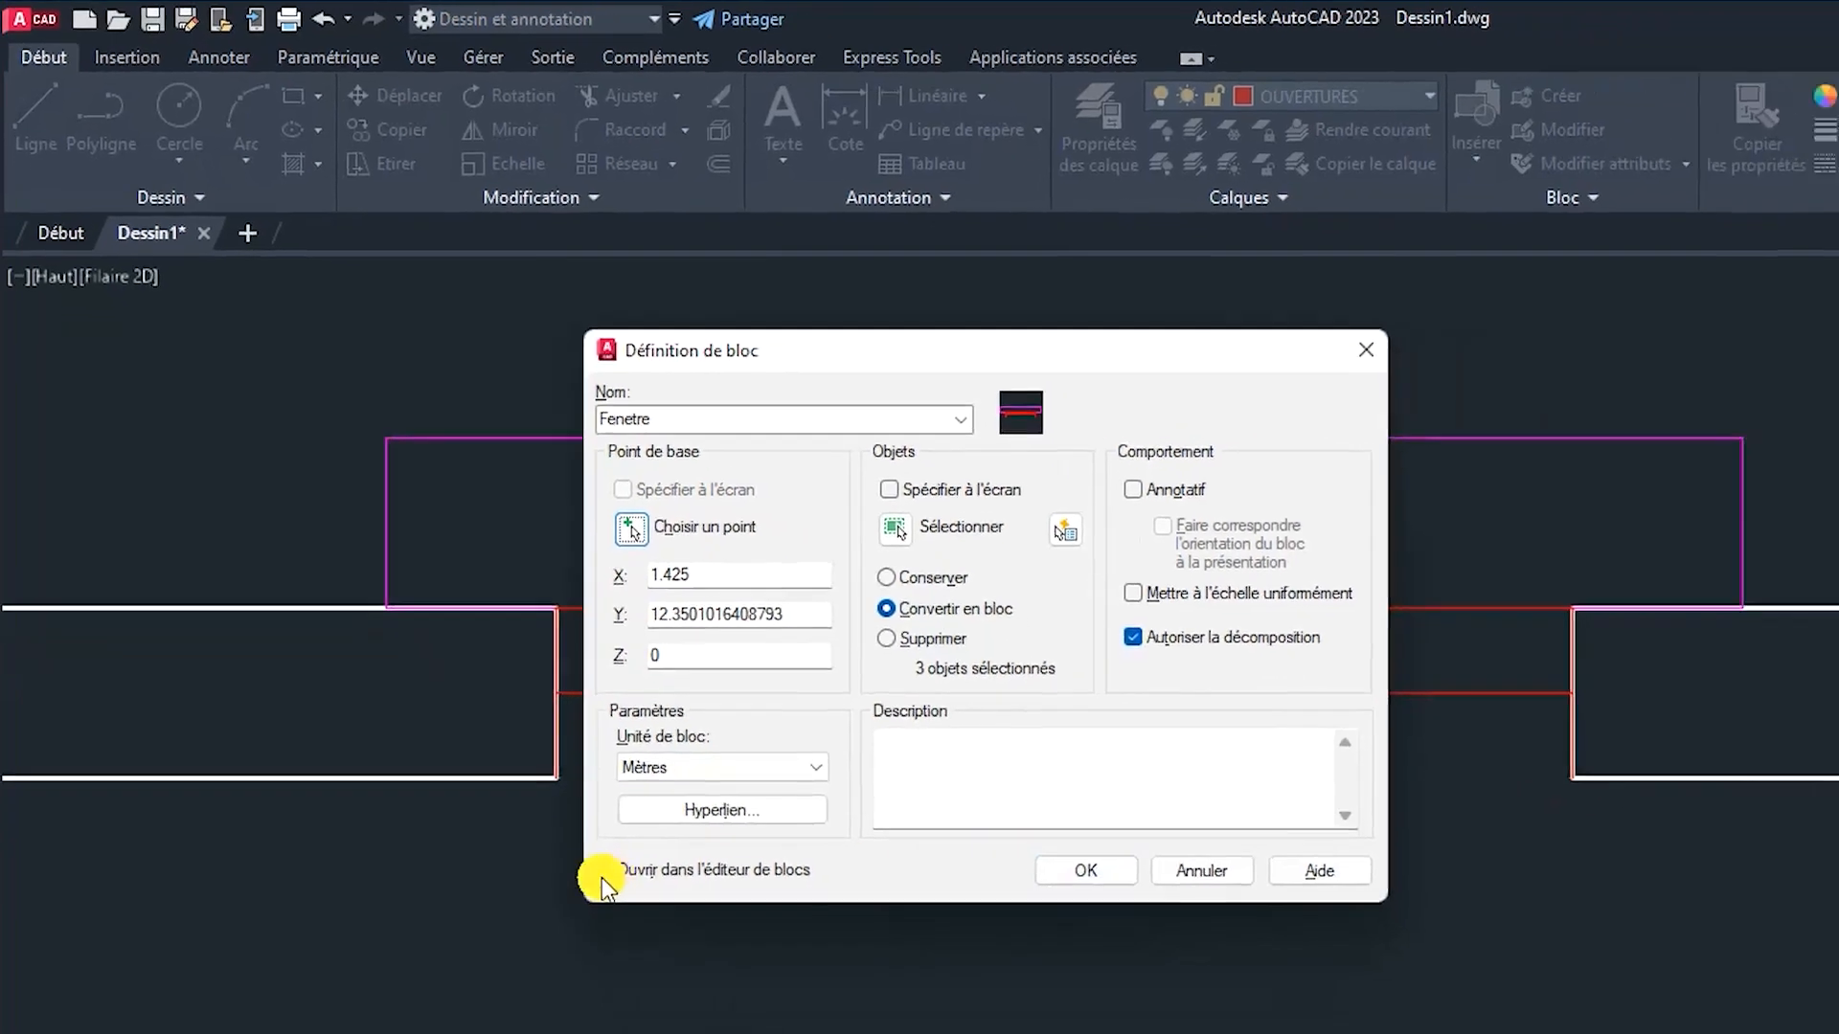
click(669, 963)
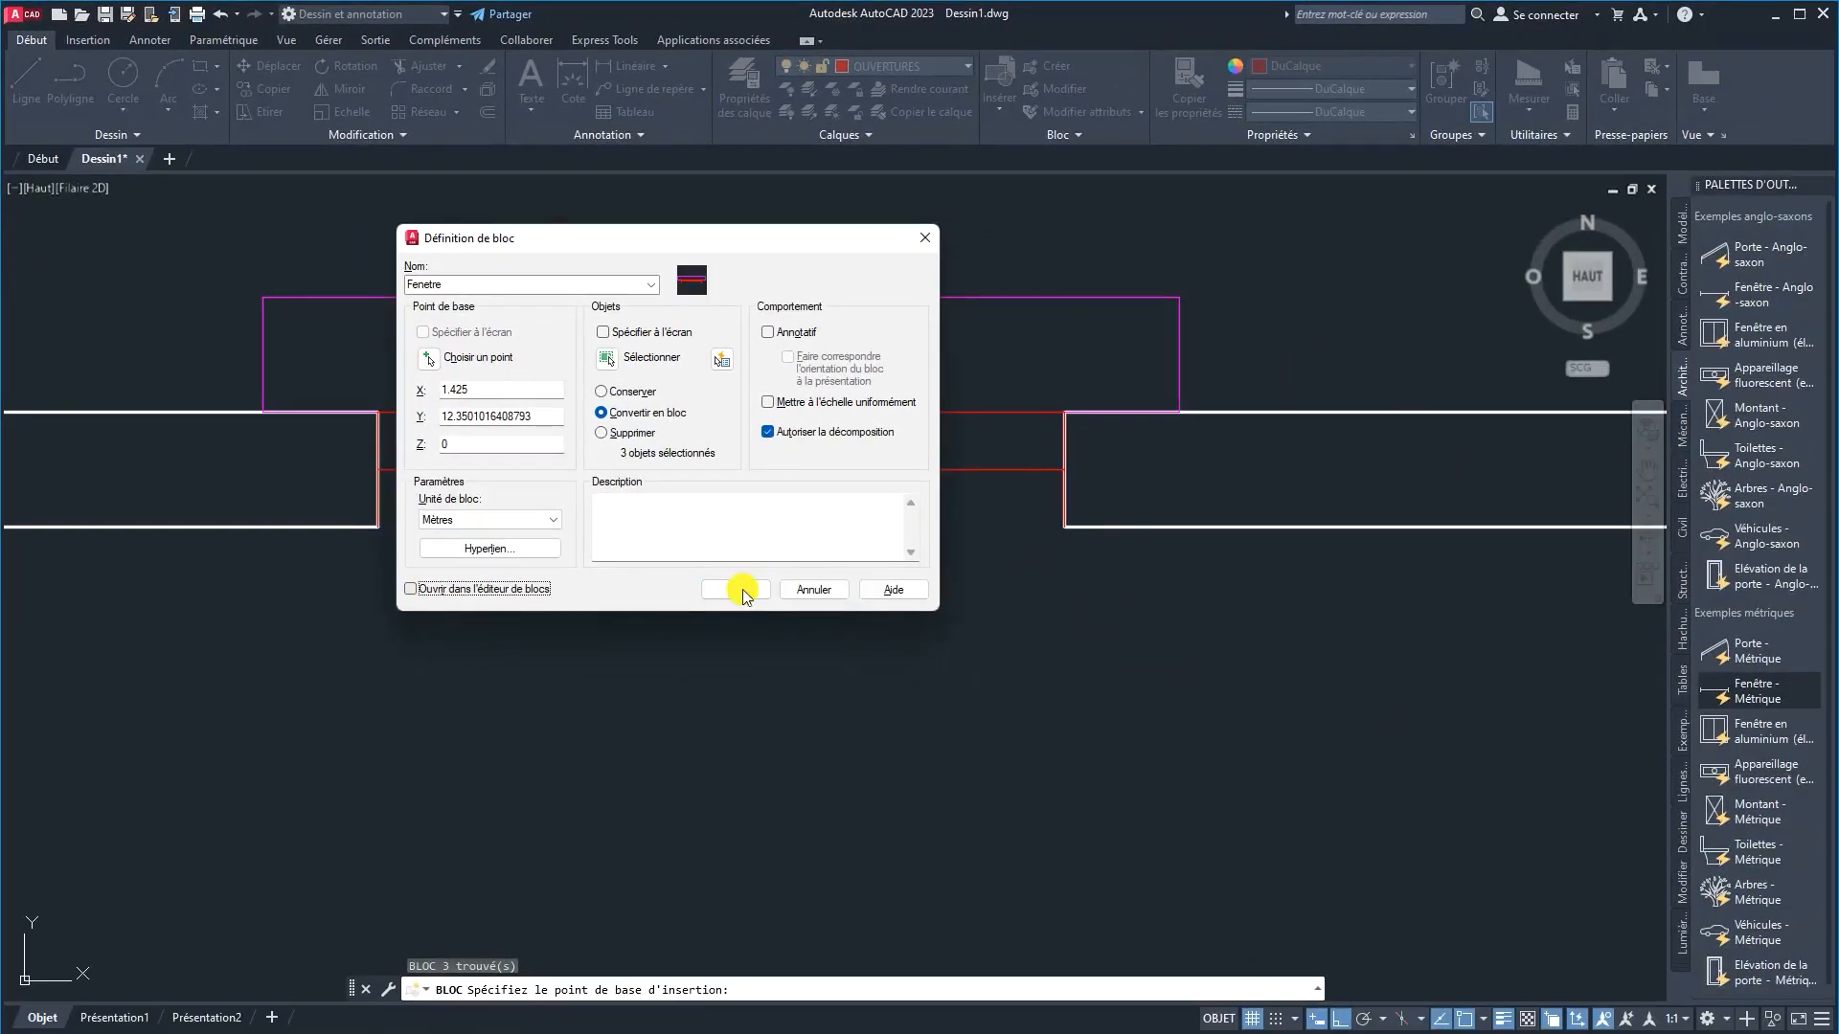
click(748, 594)
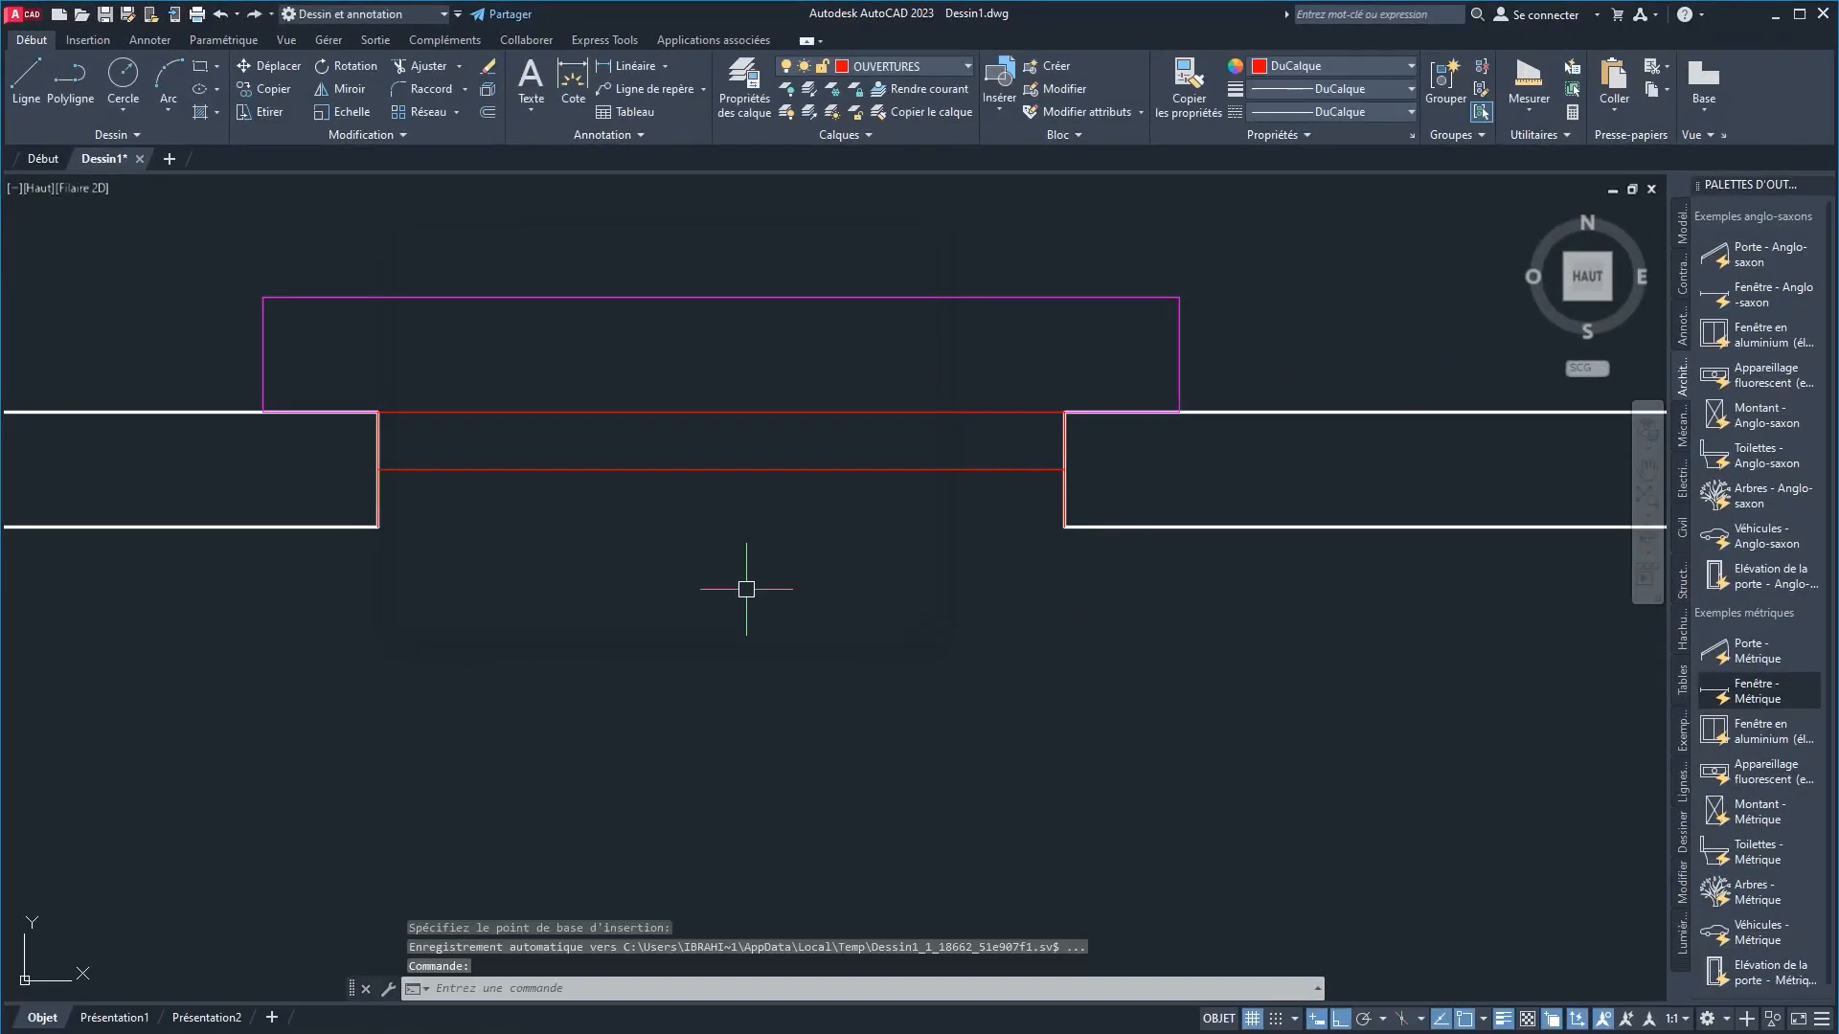
Step: Copy the Fenetre block straight down from the wall opening into the empty space of the room below
click(680, 463)
scroll(760, 631, down, 2)
scroll(760, 631, down, 2)
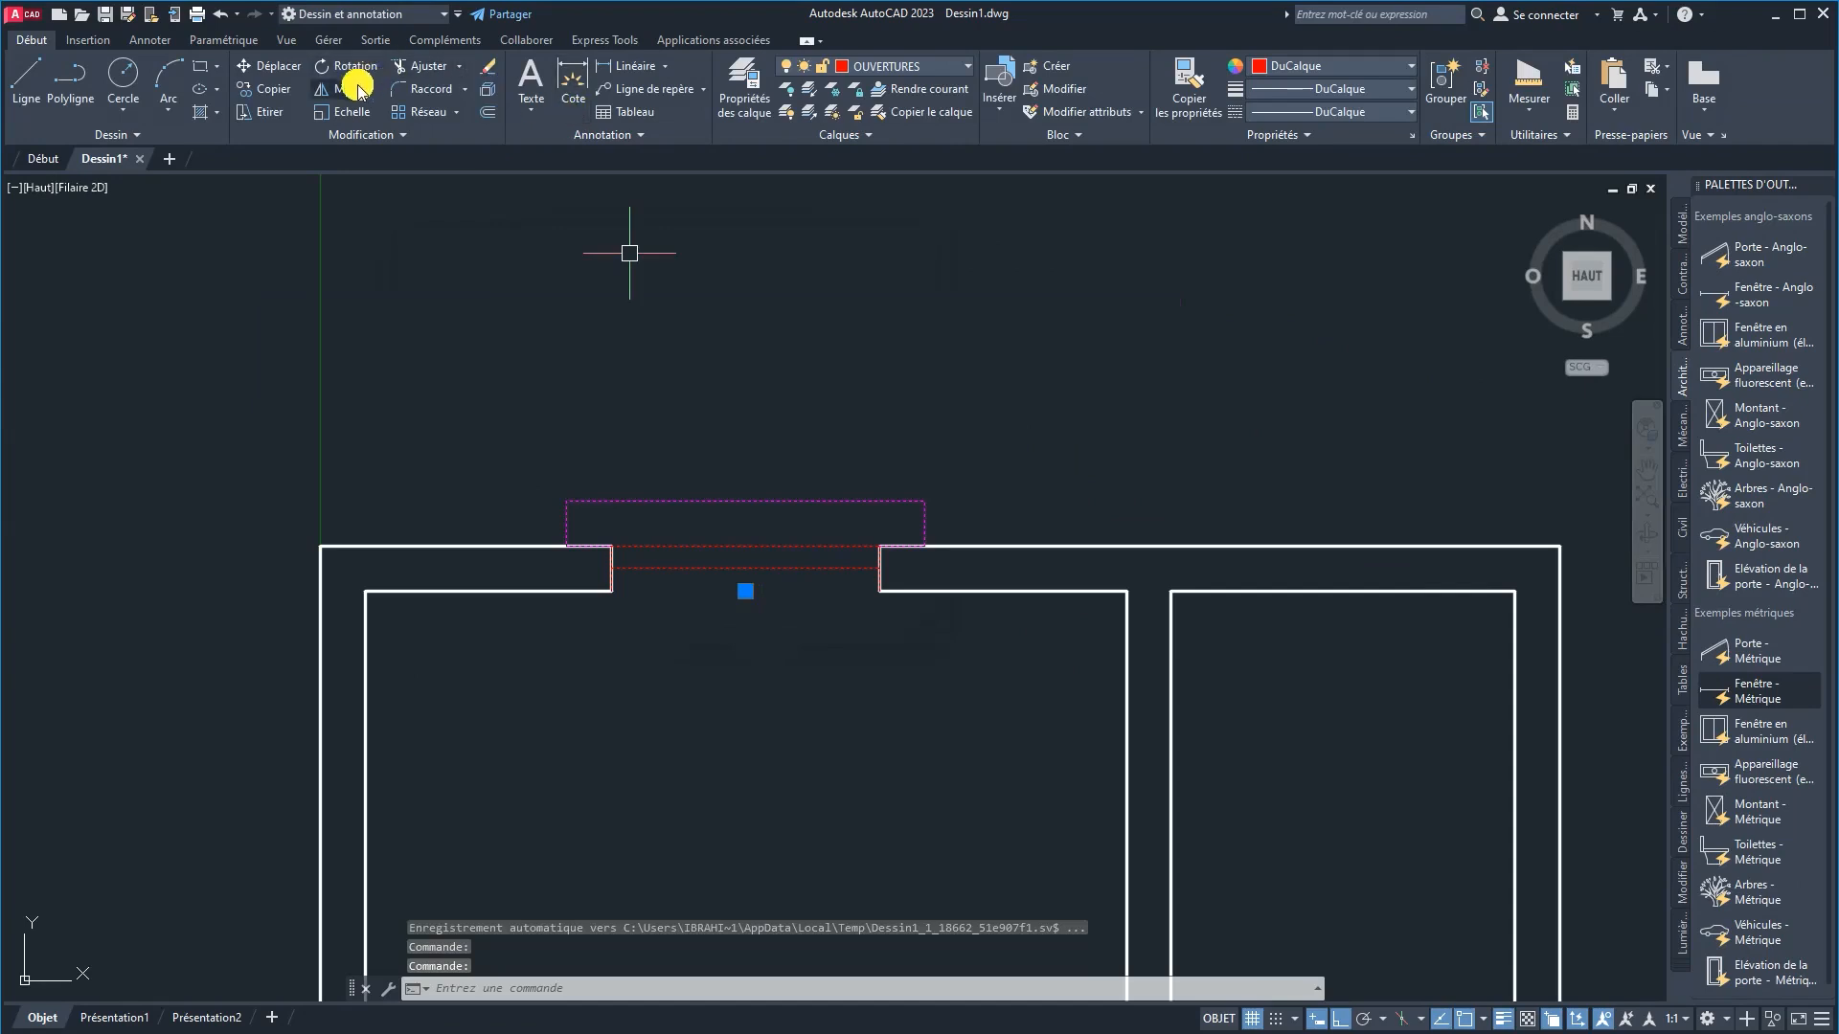
click(743, 619)
middle_drag(757, 830, 717, 585)
click(733, 690)
right_click(879, 675)
click(915, 683)
Step: Mirror the copied window block across a horizontal line through its jambs' lower ends, keeping the source block
scroll(766, 693, down, 4)
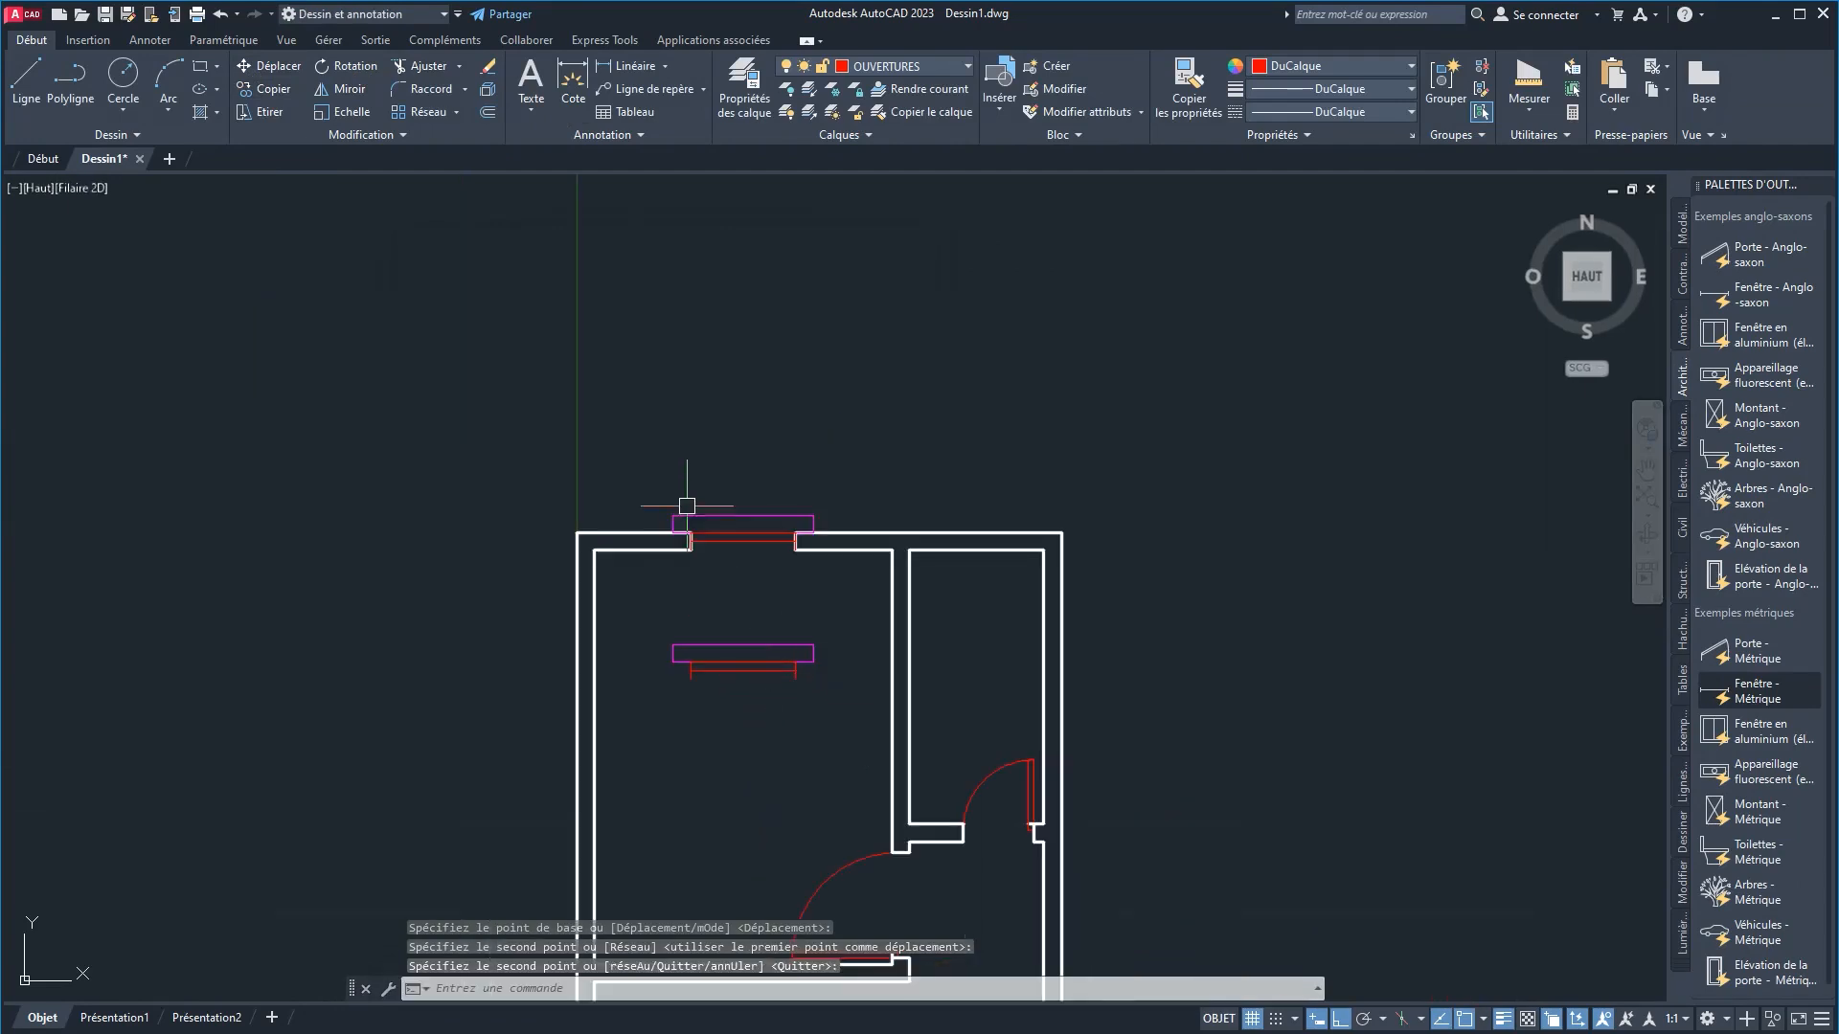
middle_drag(747, 706, 638, 467)
scroll(633, 514, down, 3)
middle_drag(629, 533, 591, 350)
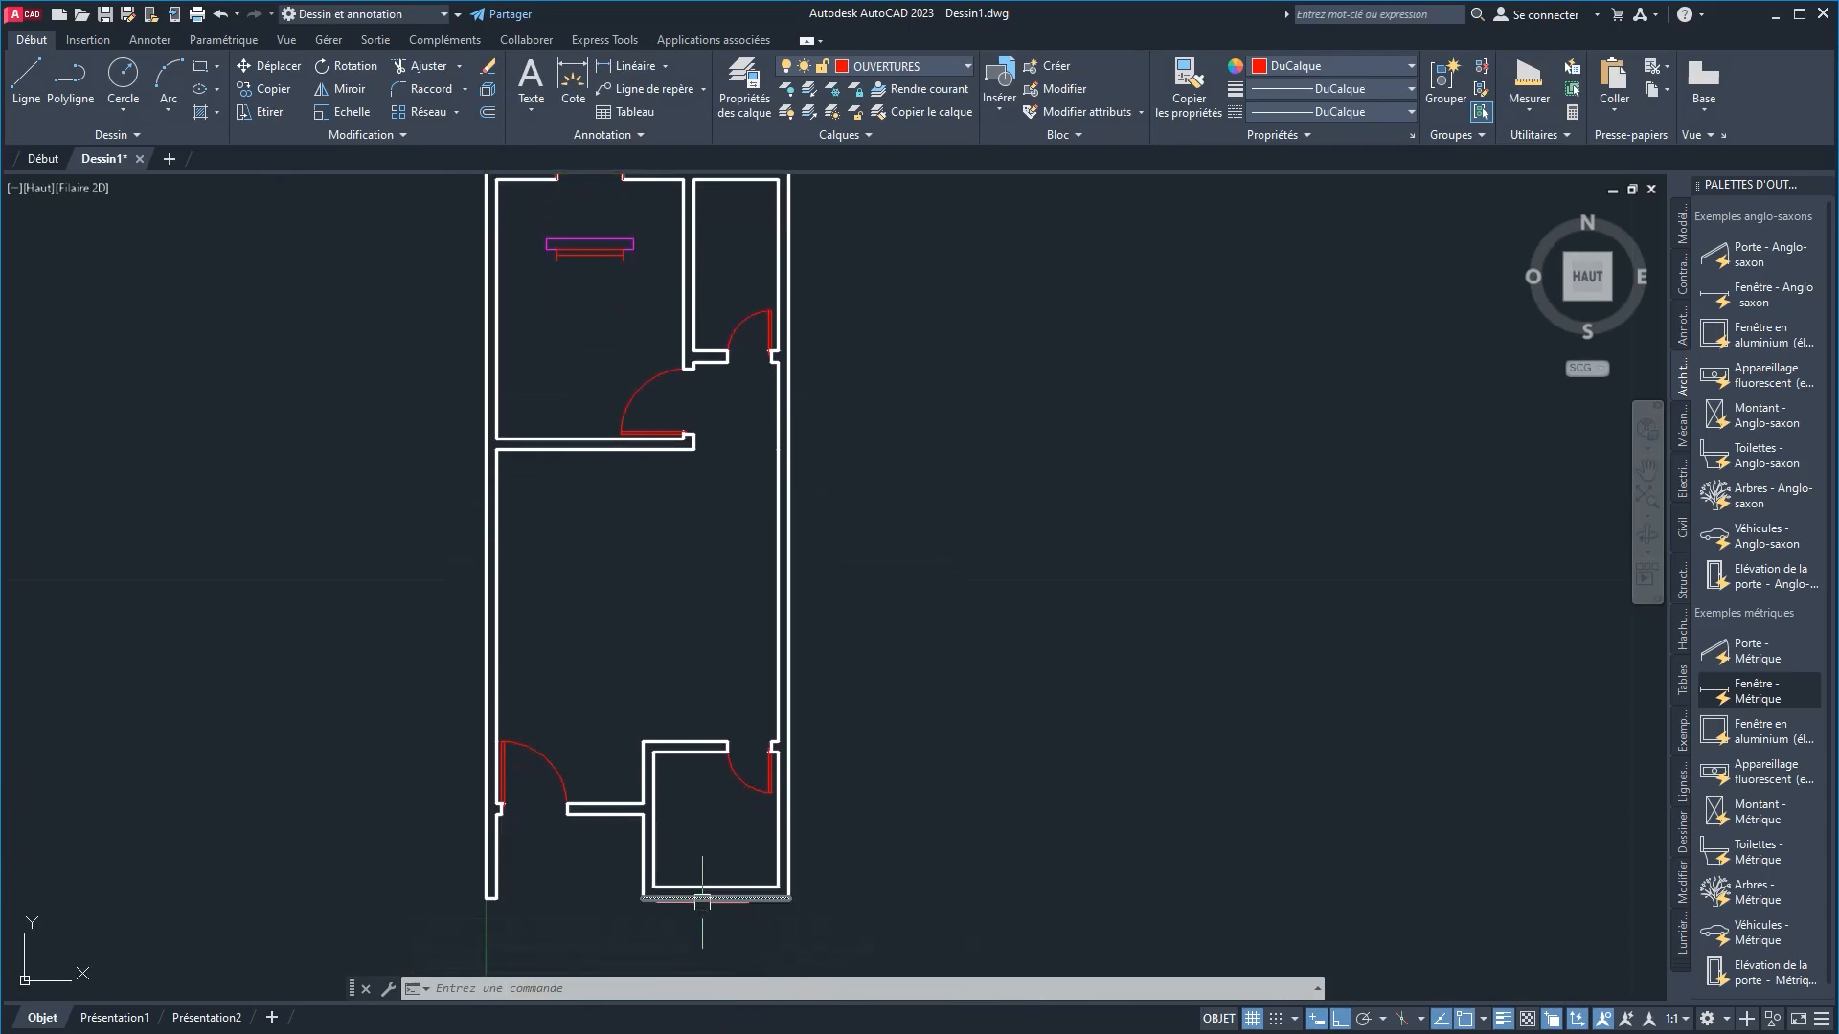
click(639, 284)
click(532, 225)
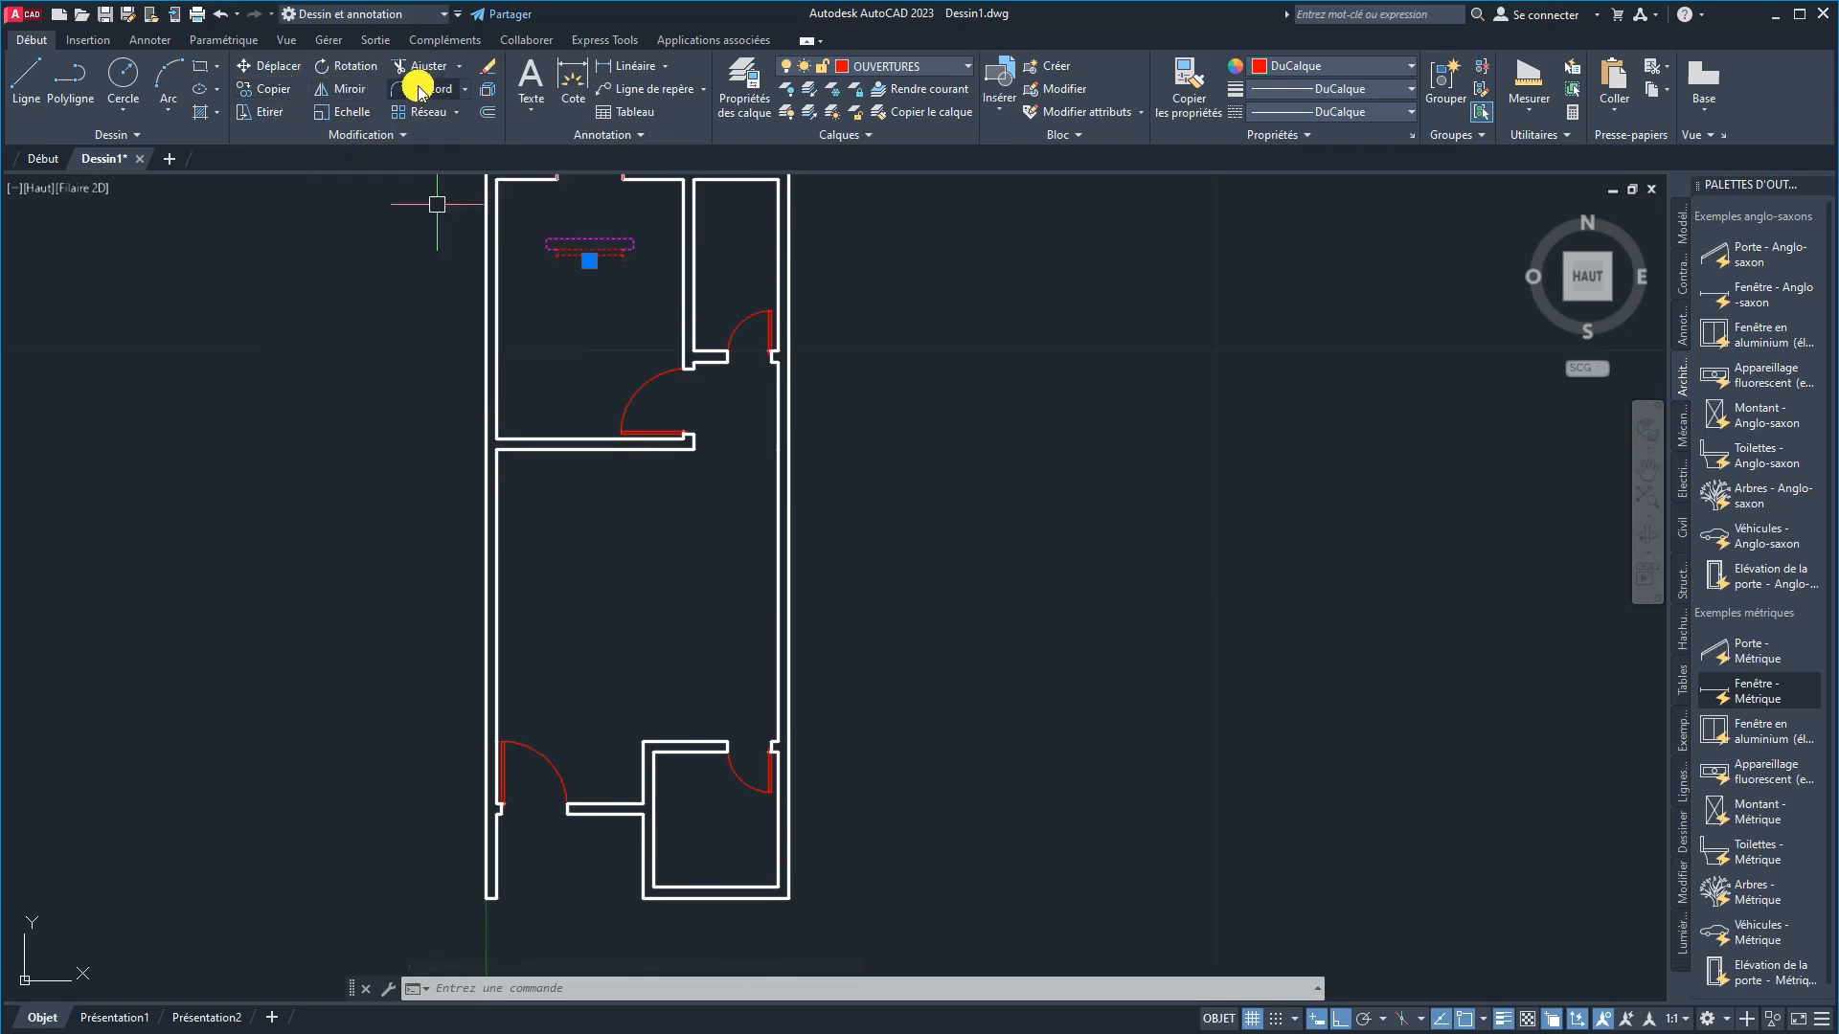
click(341, 88)
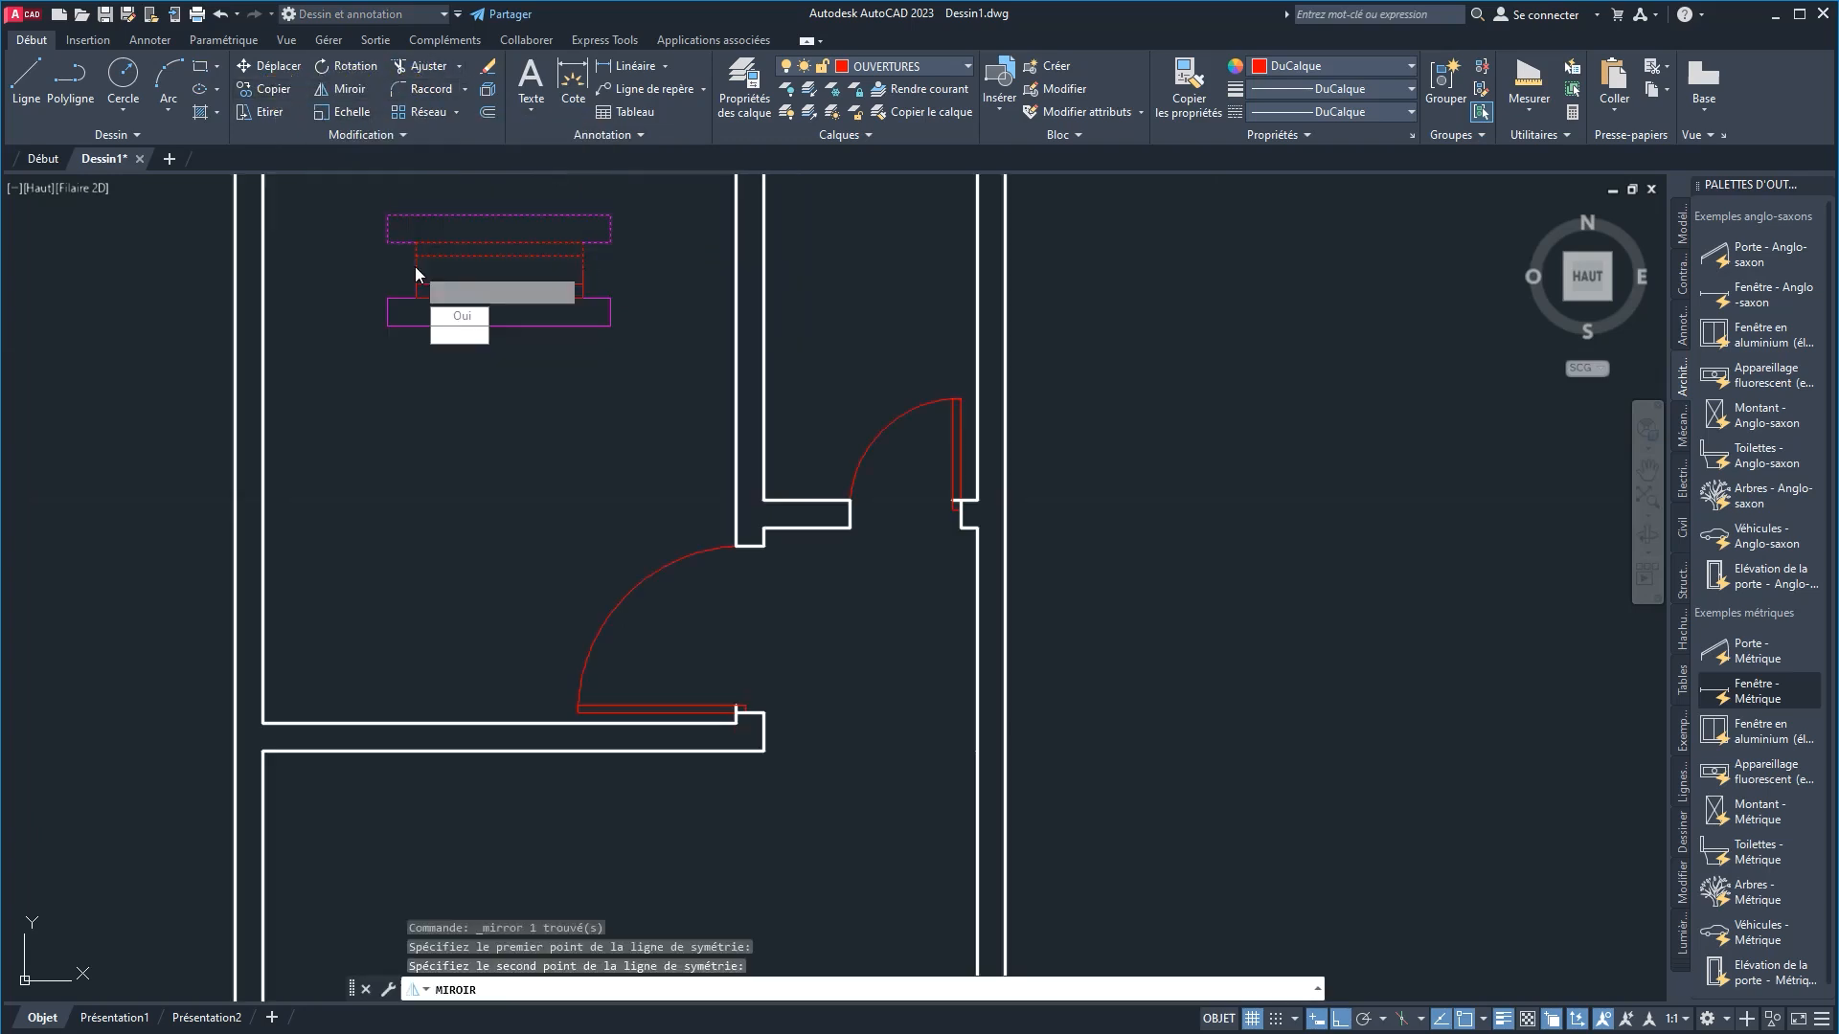
click(415, 266)
click(449, 334)
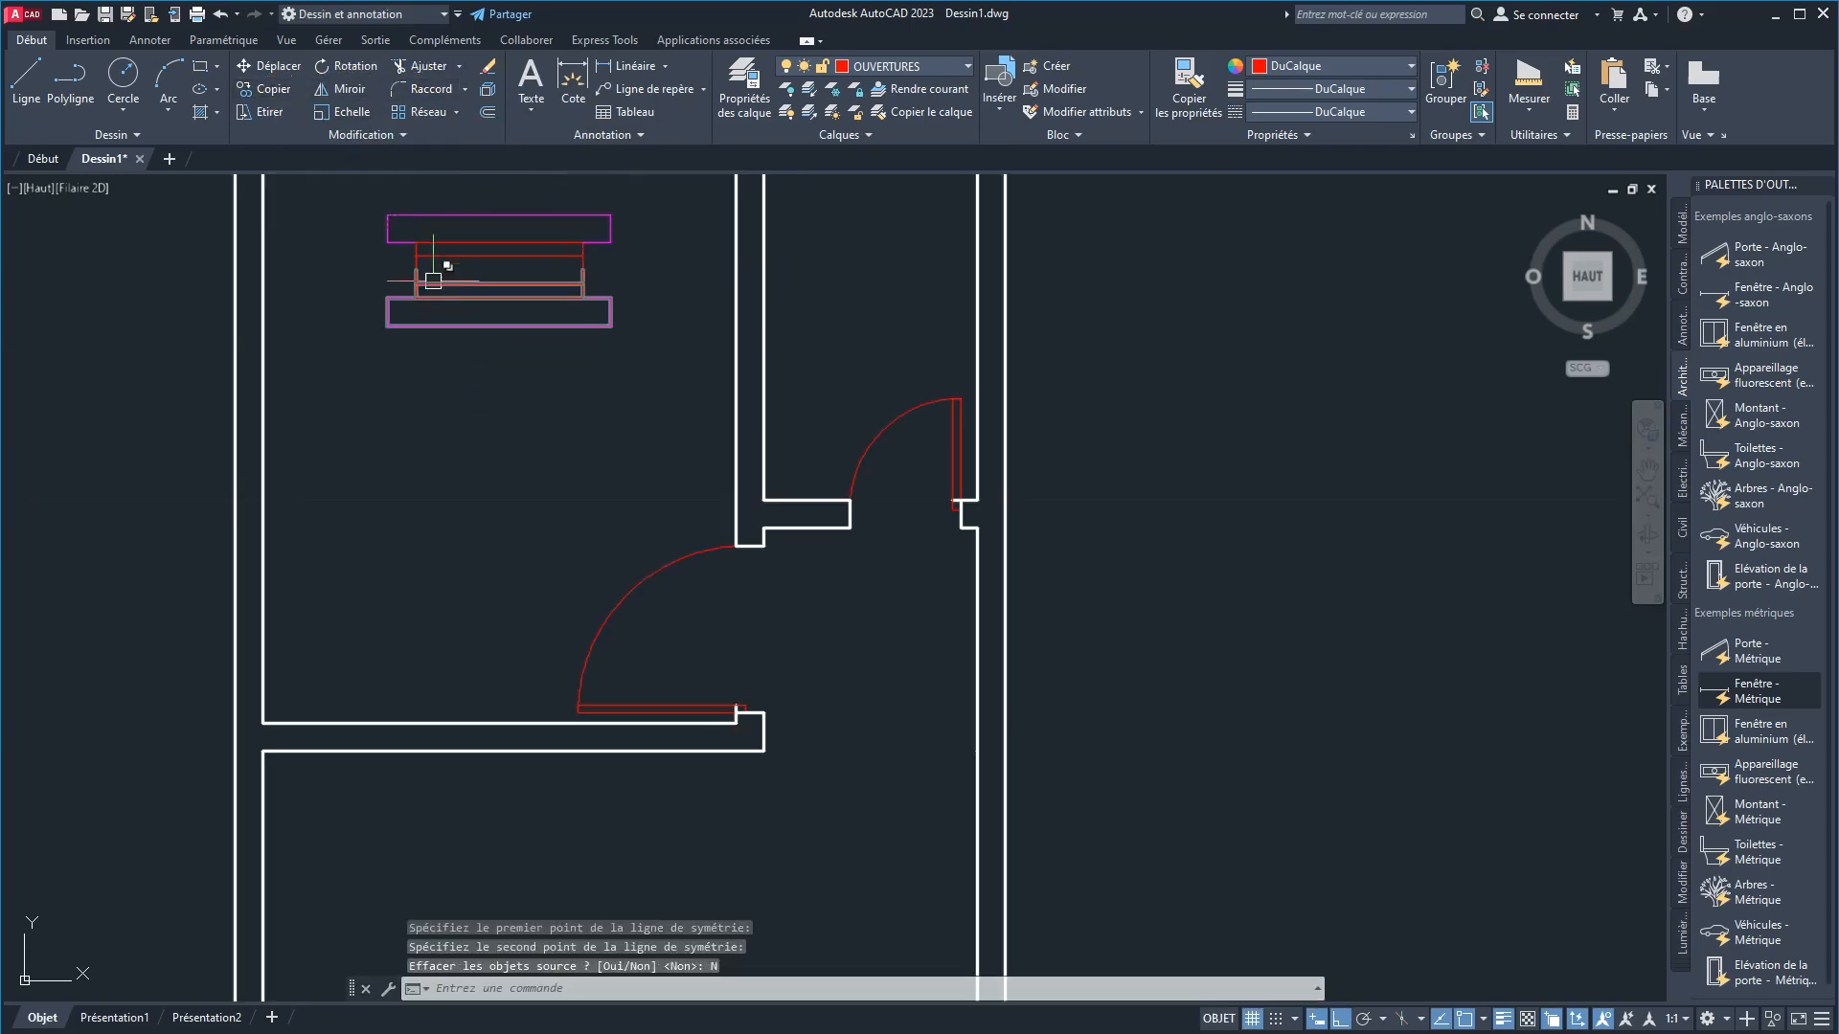
Step: Copy the mirrored window block down to the midpoint of the inner face of the small lower-right room's bottom wall
click(273, 89)
click(498, 272)
scroll(458, 292, down, 6)
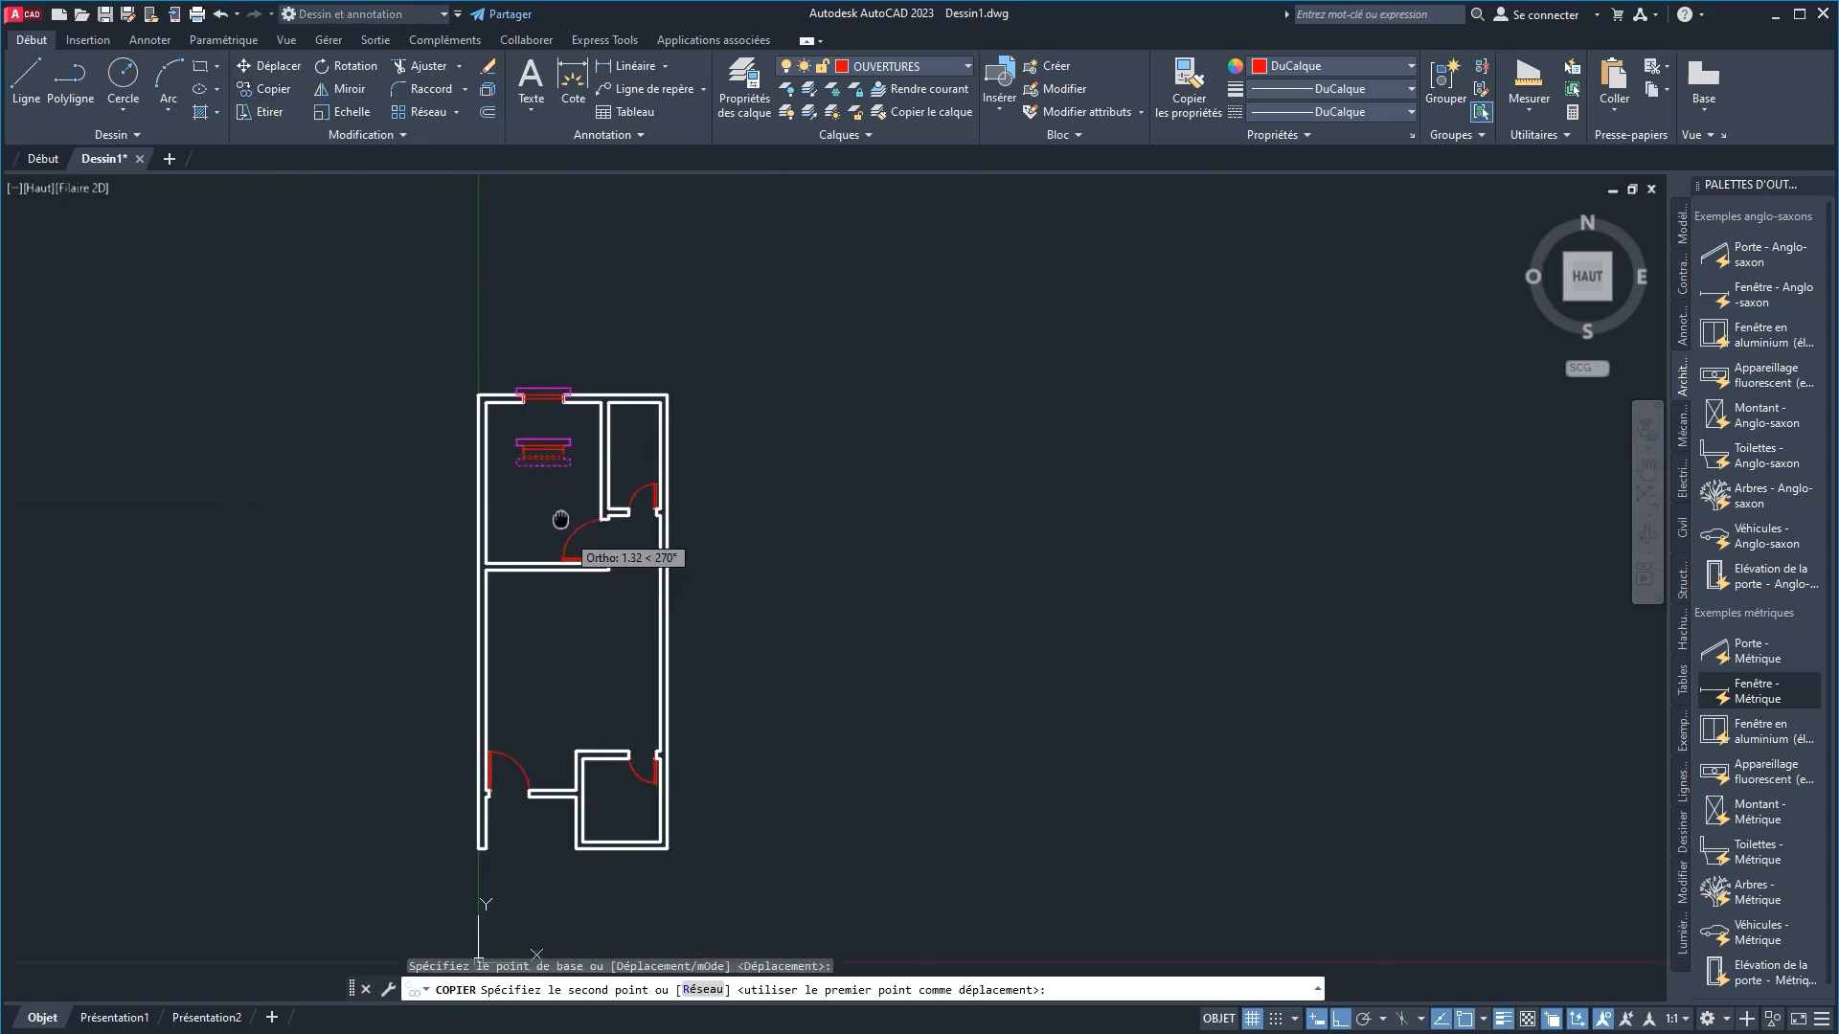
scroll(594, 684, up, 4)
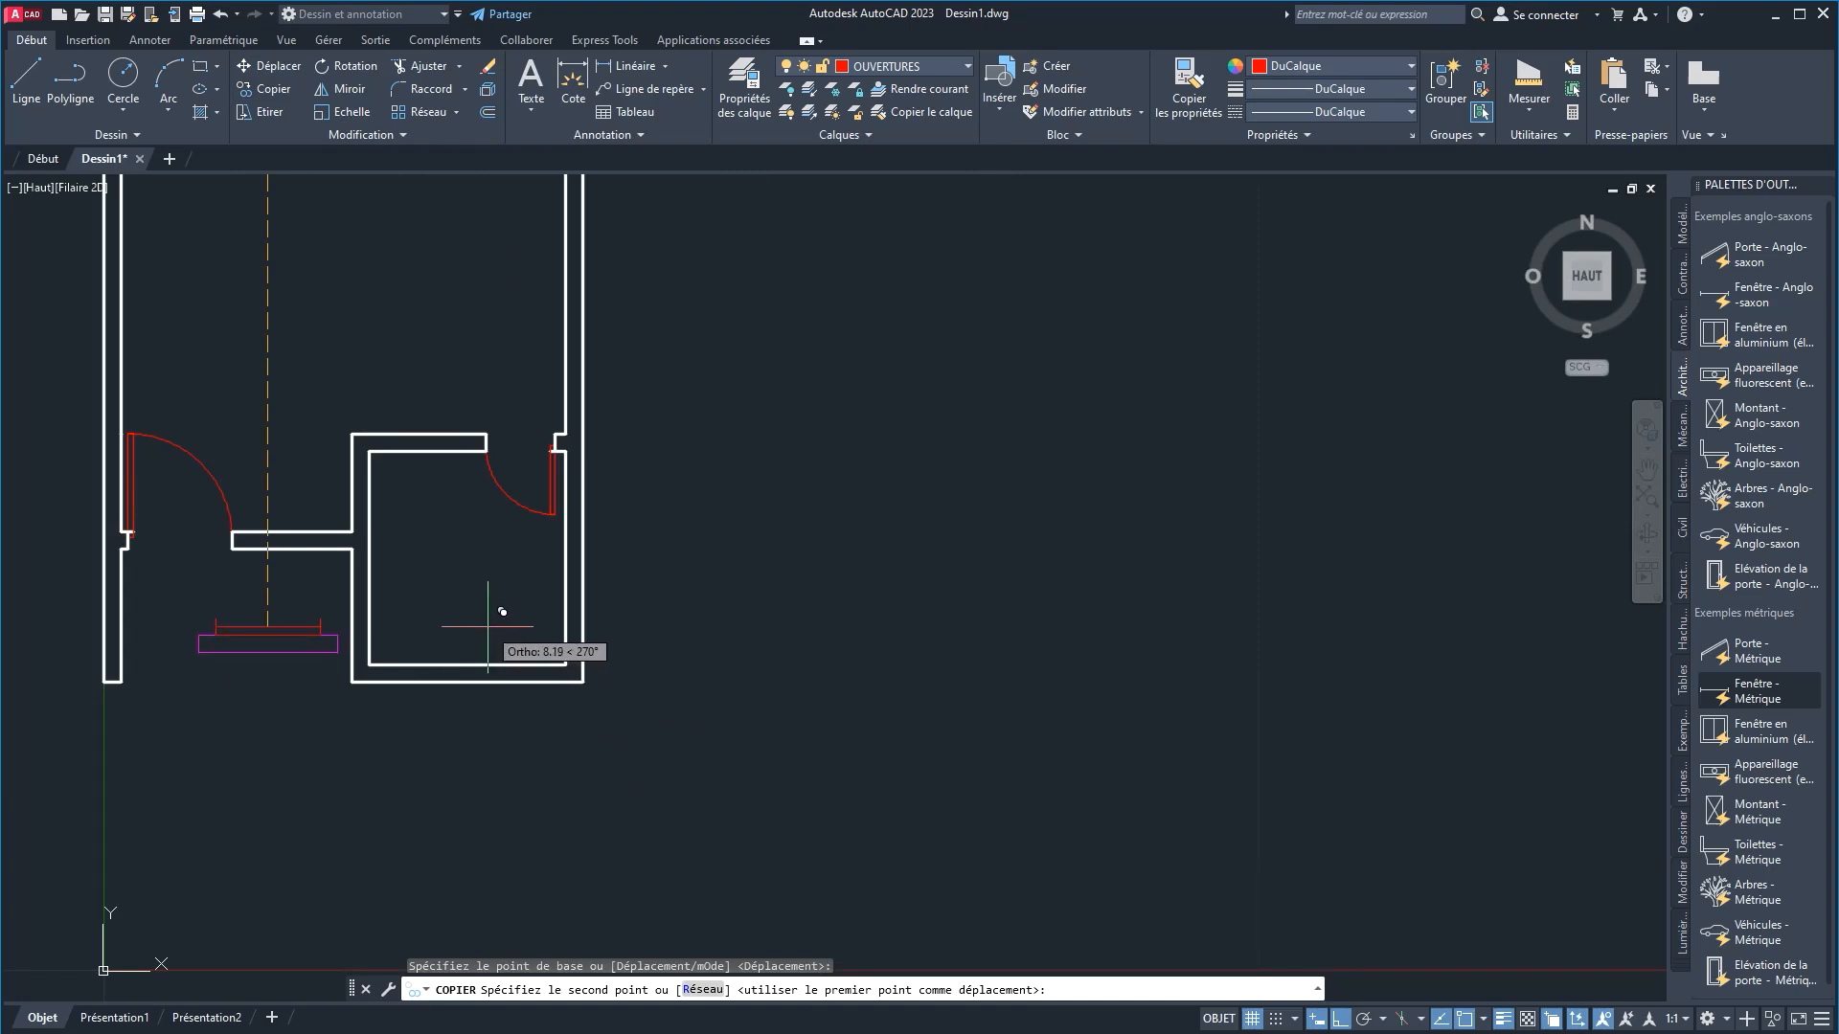
click(467, 664)
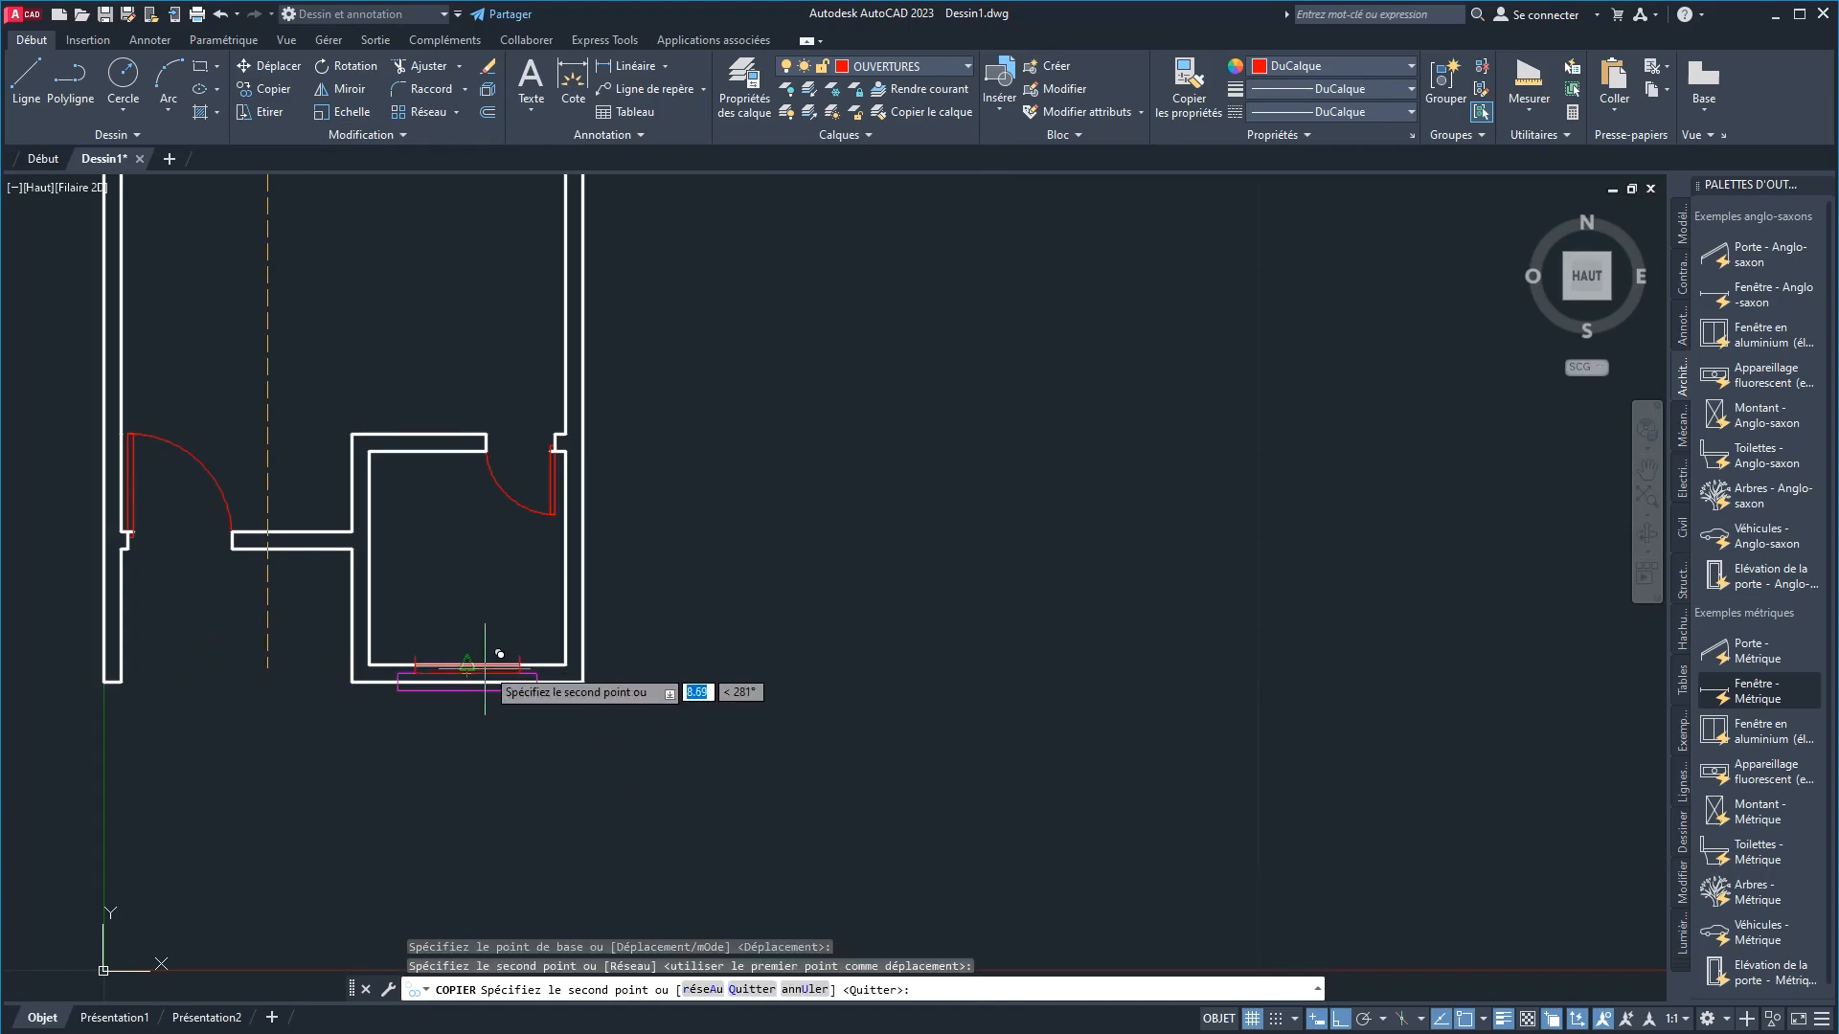
scroll(508, 637, up, 6)
right_click(513, 617)
click(553, 630)
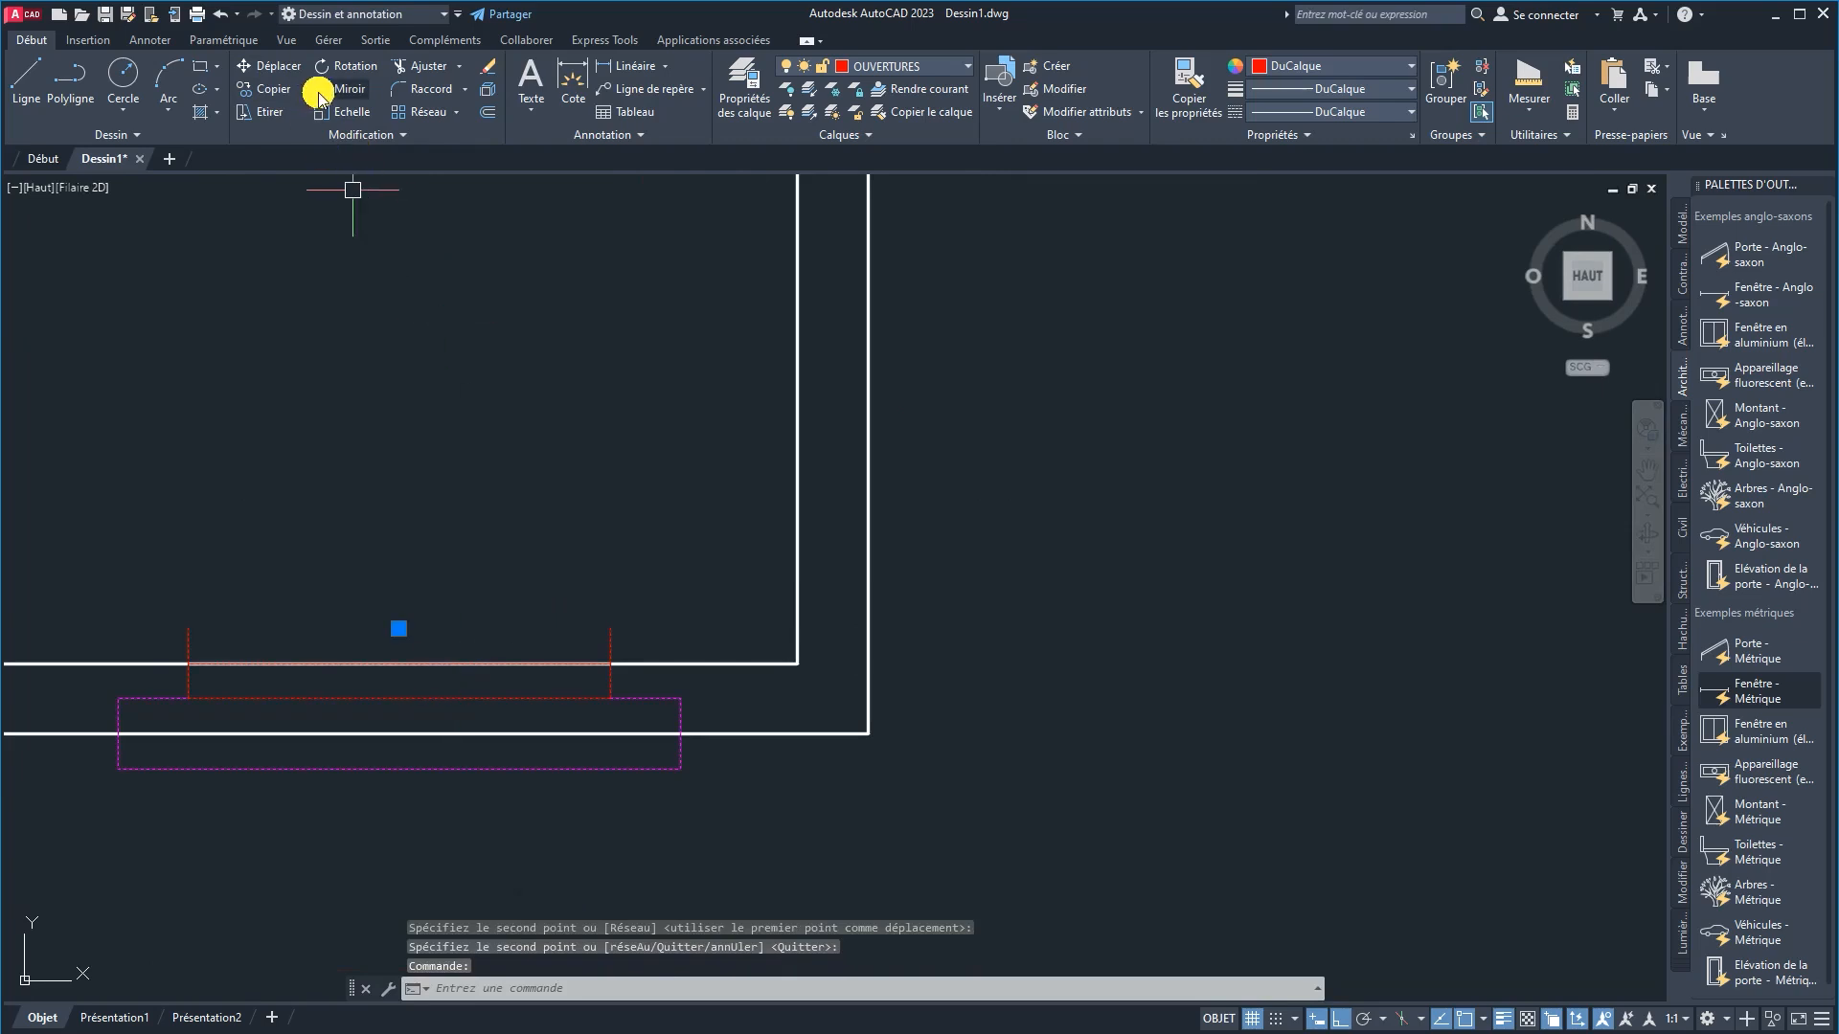
Step: Move the copied window block by its insertion point straight down to the inner face of the bottom wall
click(271, 70)
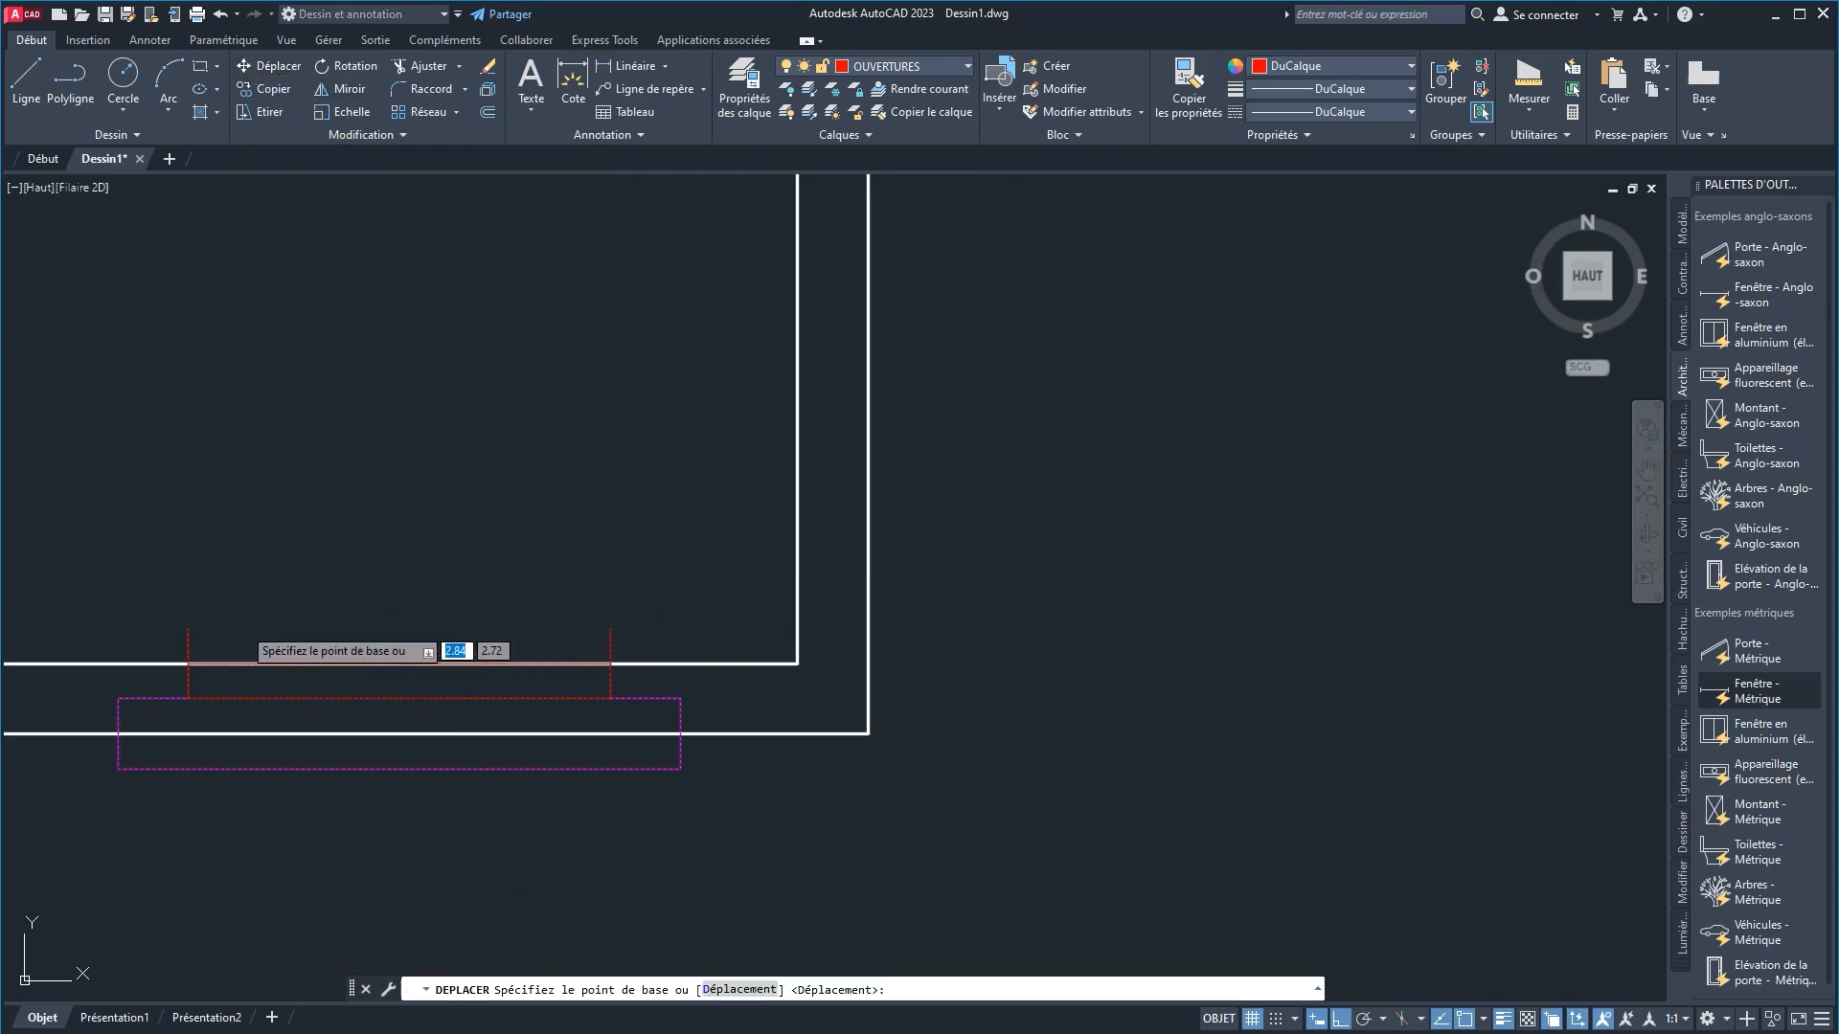
click(398, 628)
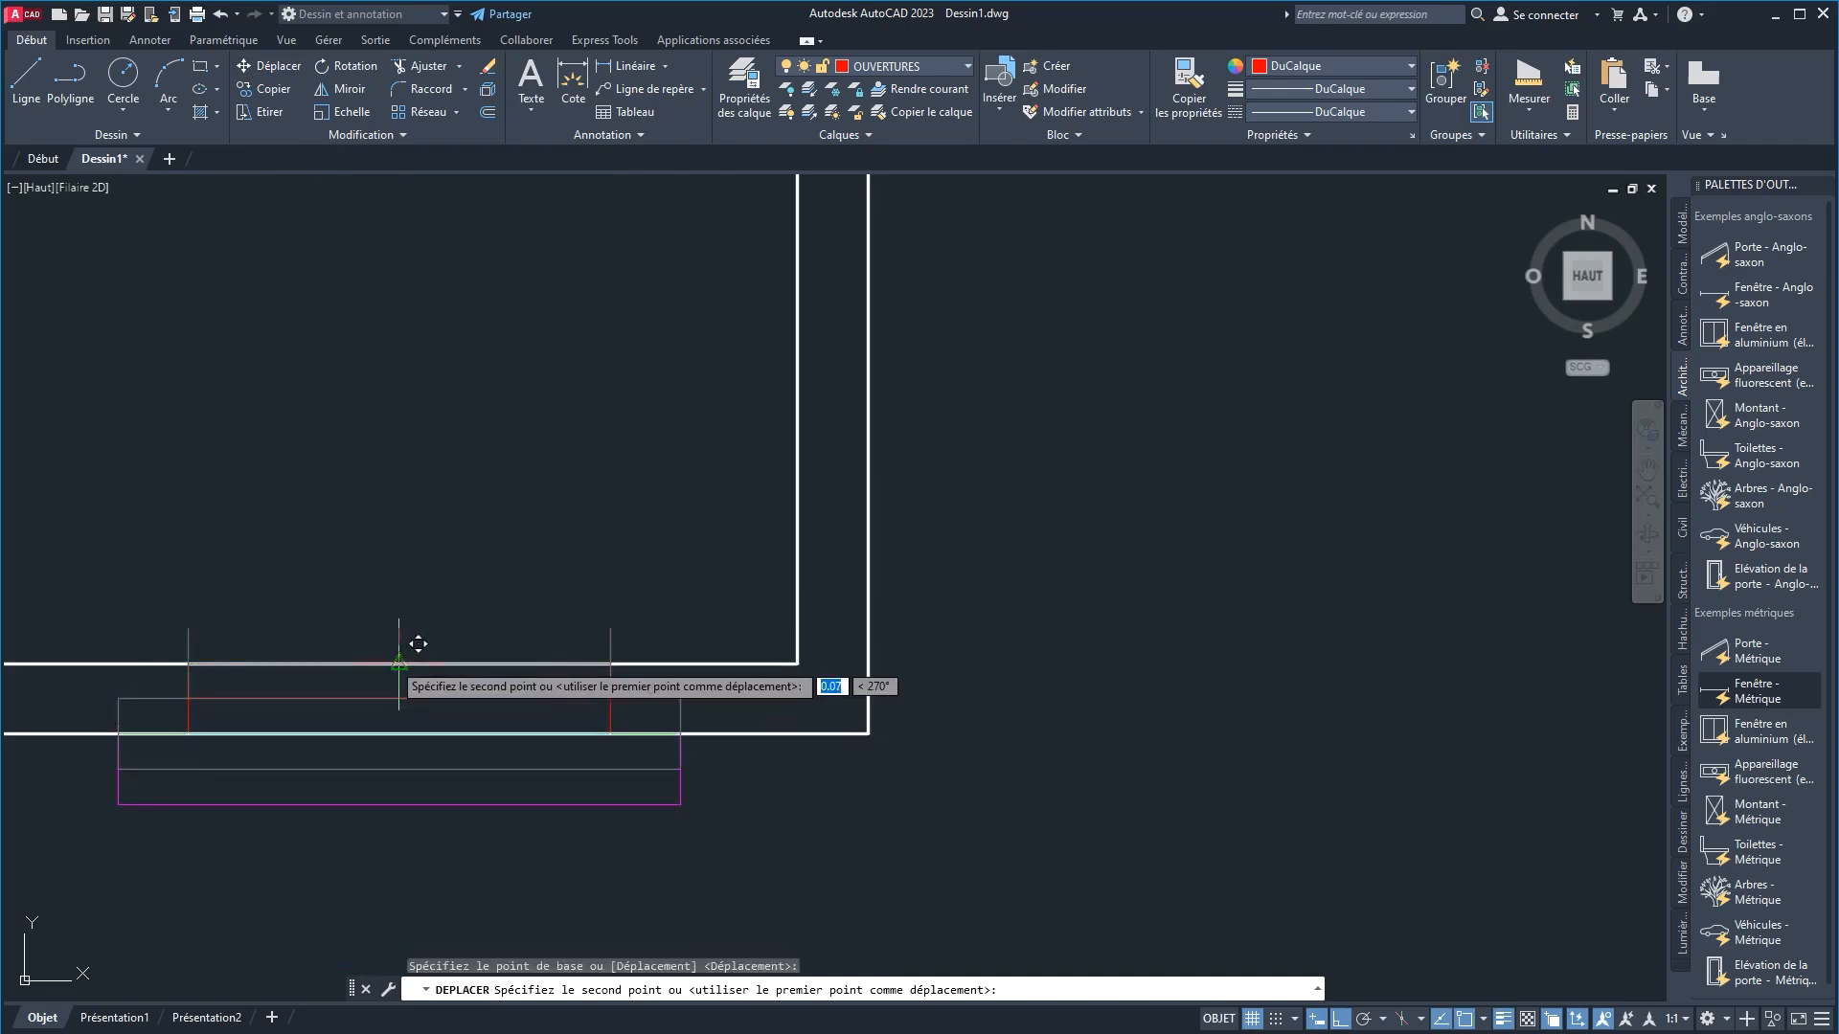
click(398, 661)
scroll(553, 579, down, 3)
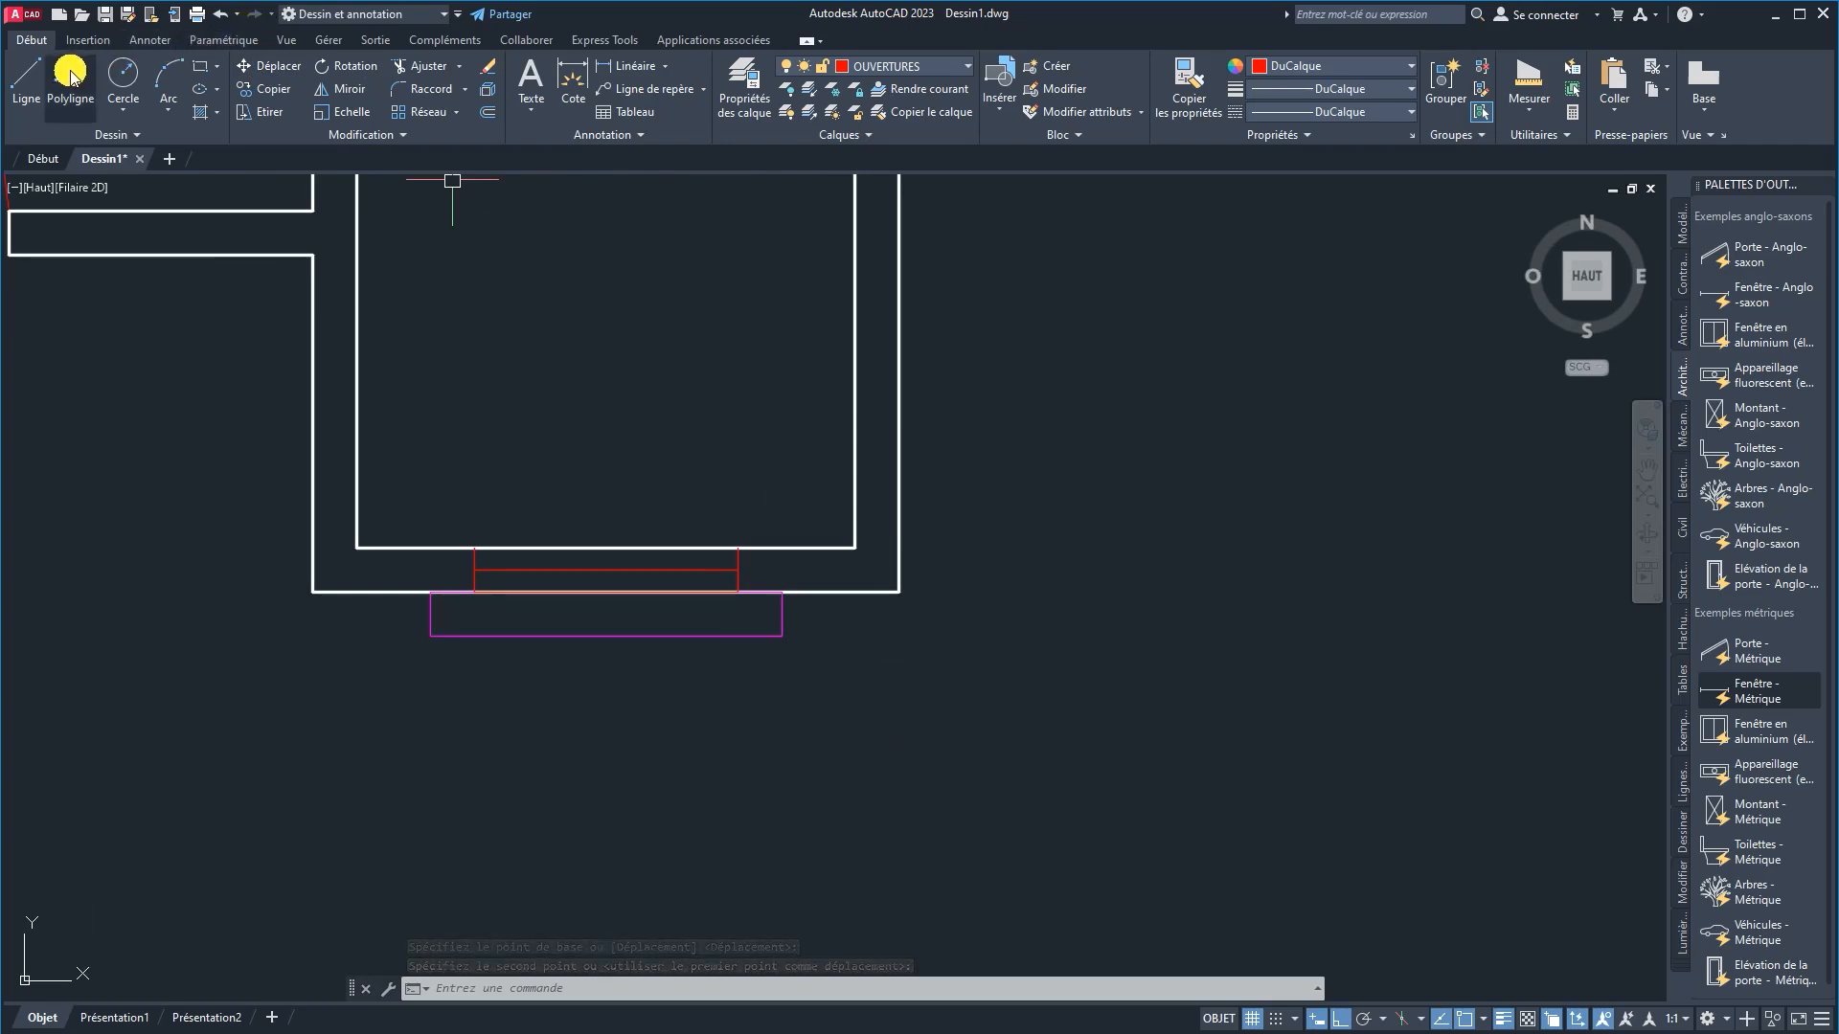
Step: Trim both bottom-wall lines between the window's jambs to cut the window opening
click(428, 76)
drag(604, 466, 599, 610)
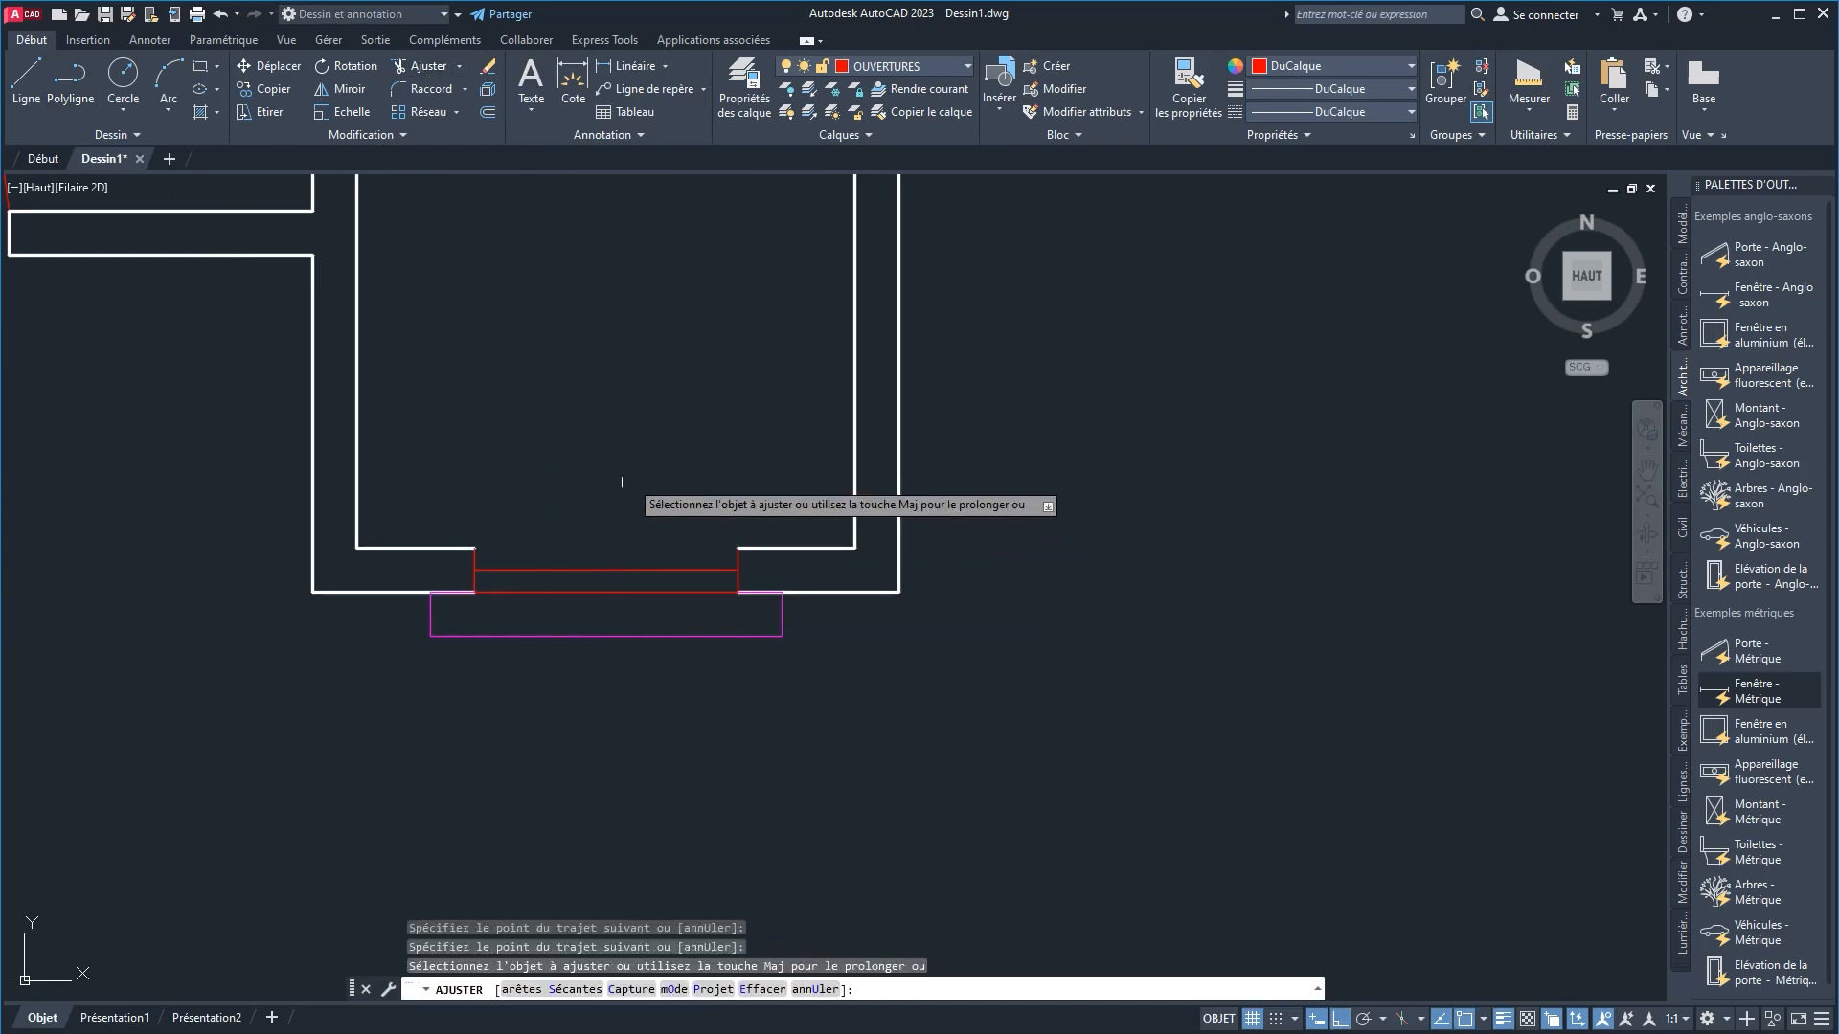
right_click(636, 399)
click(681, 404)
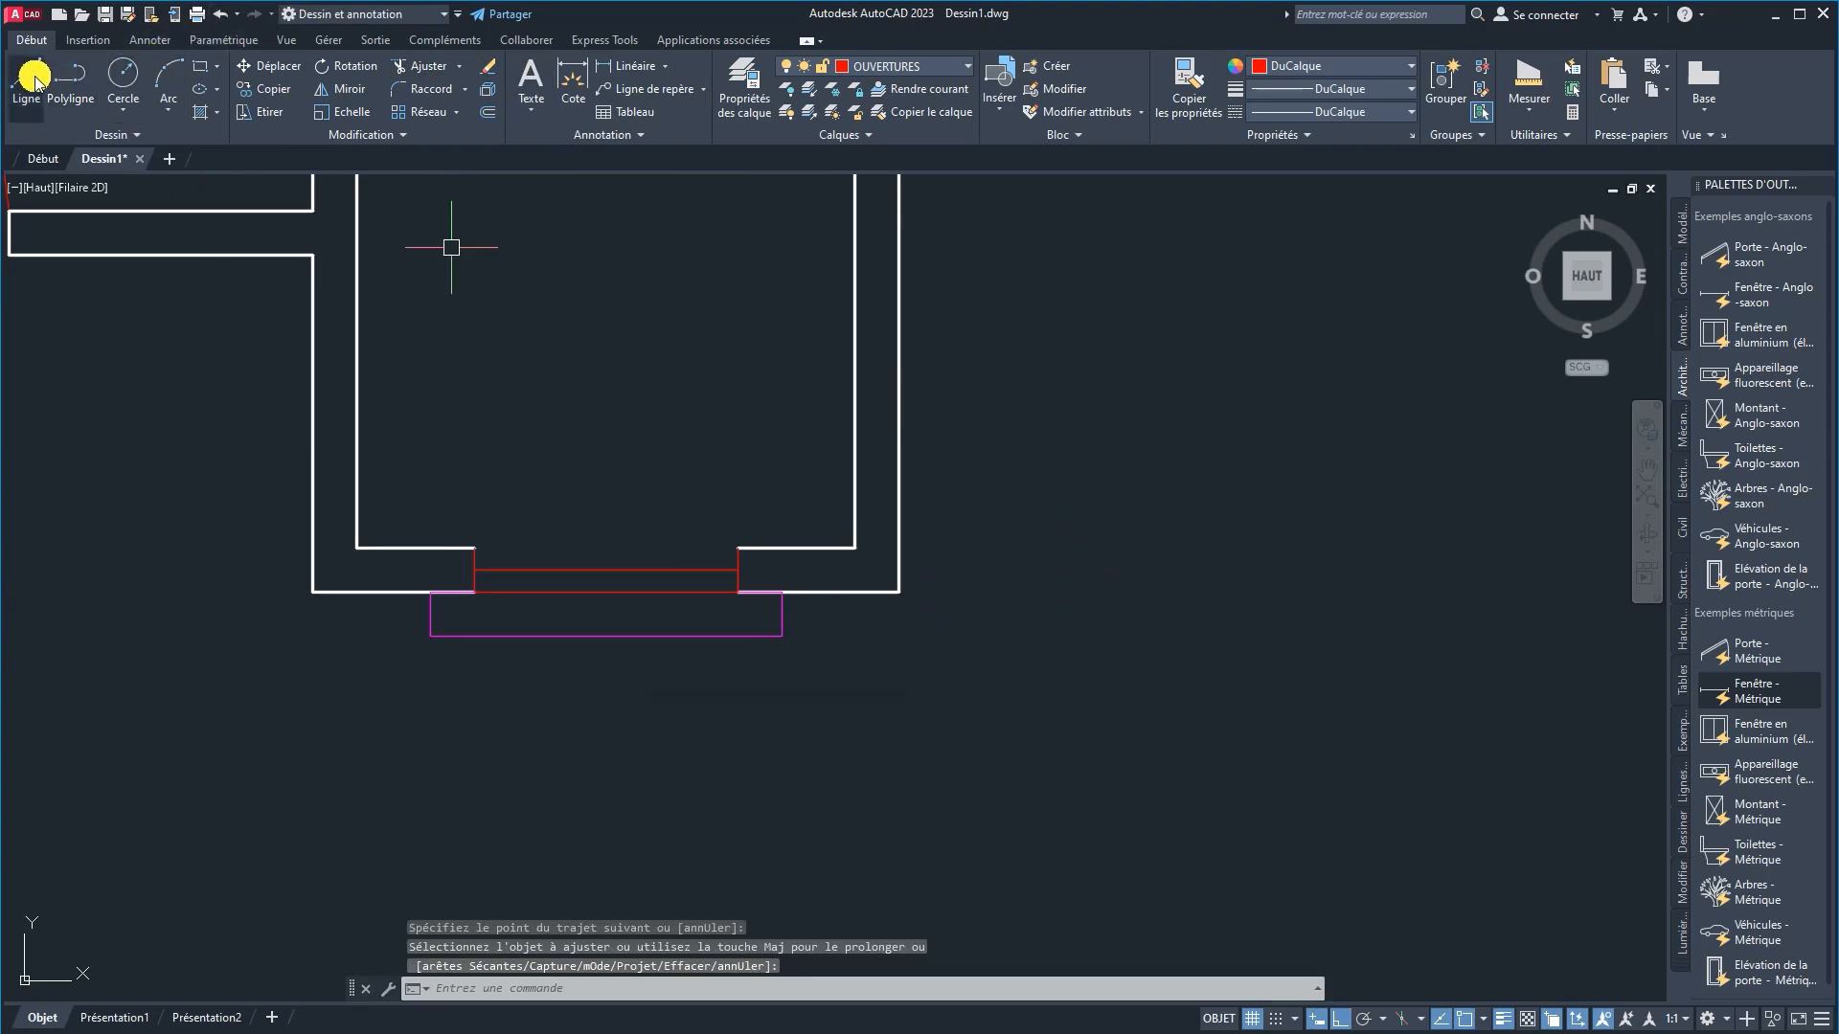
Step: Make MUR the current layer and draw a vertical line closing the wall end at the left side of the window opening
click(892, 66)
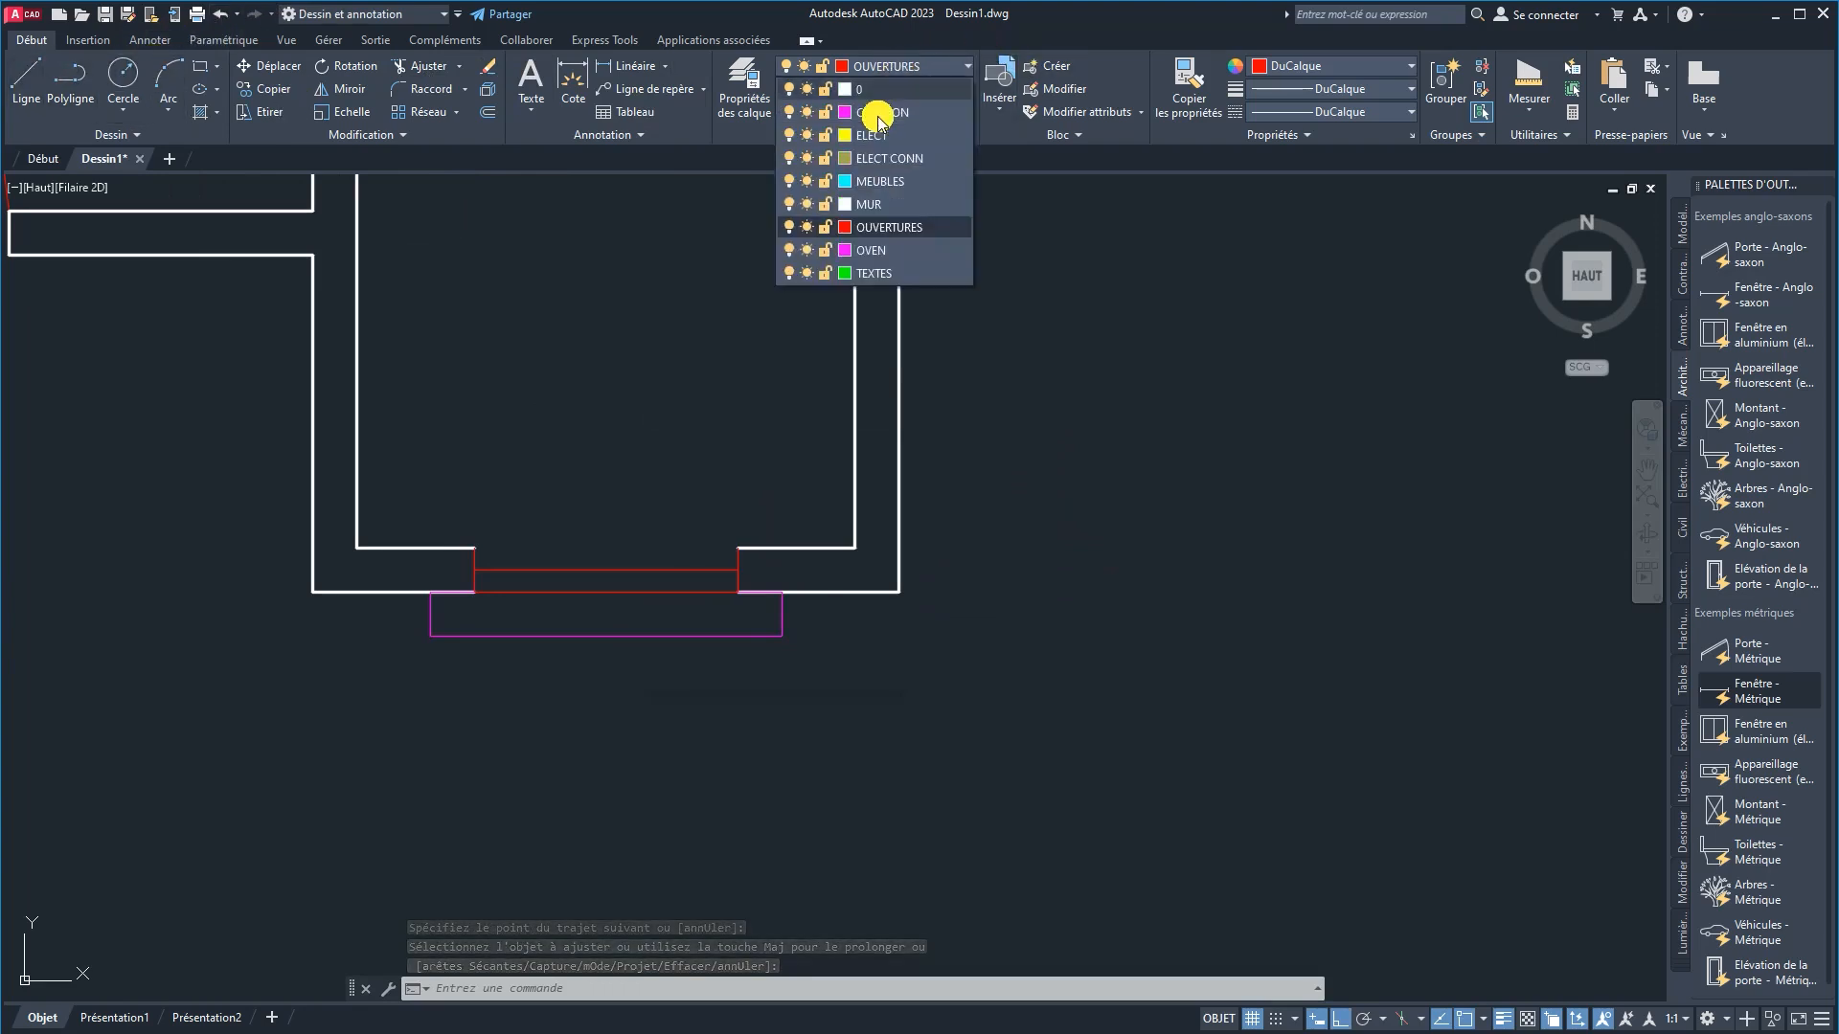
click(874, 201)
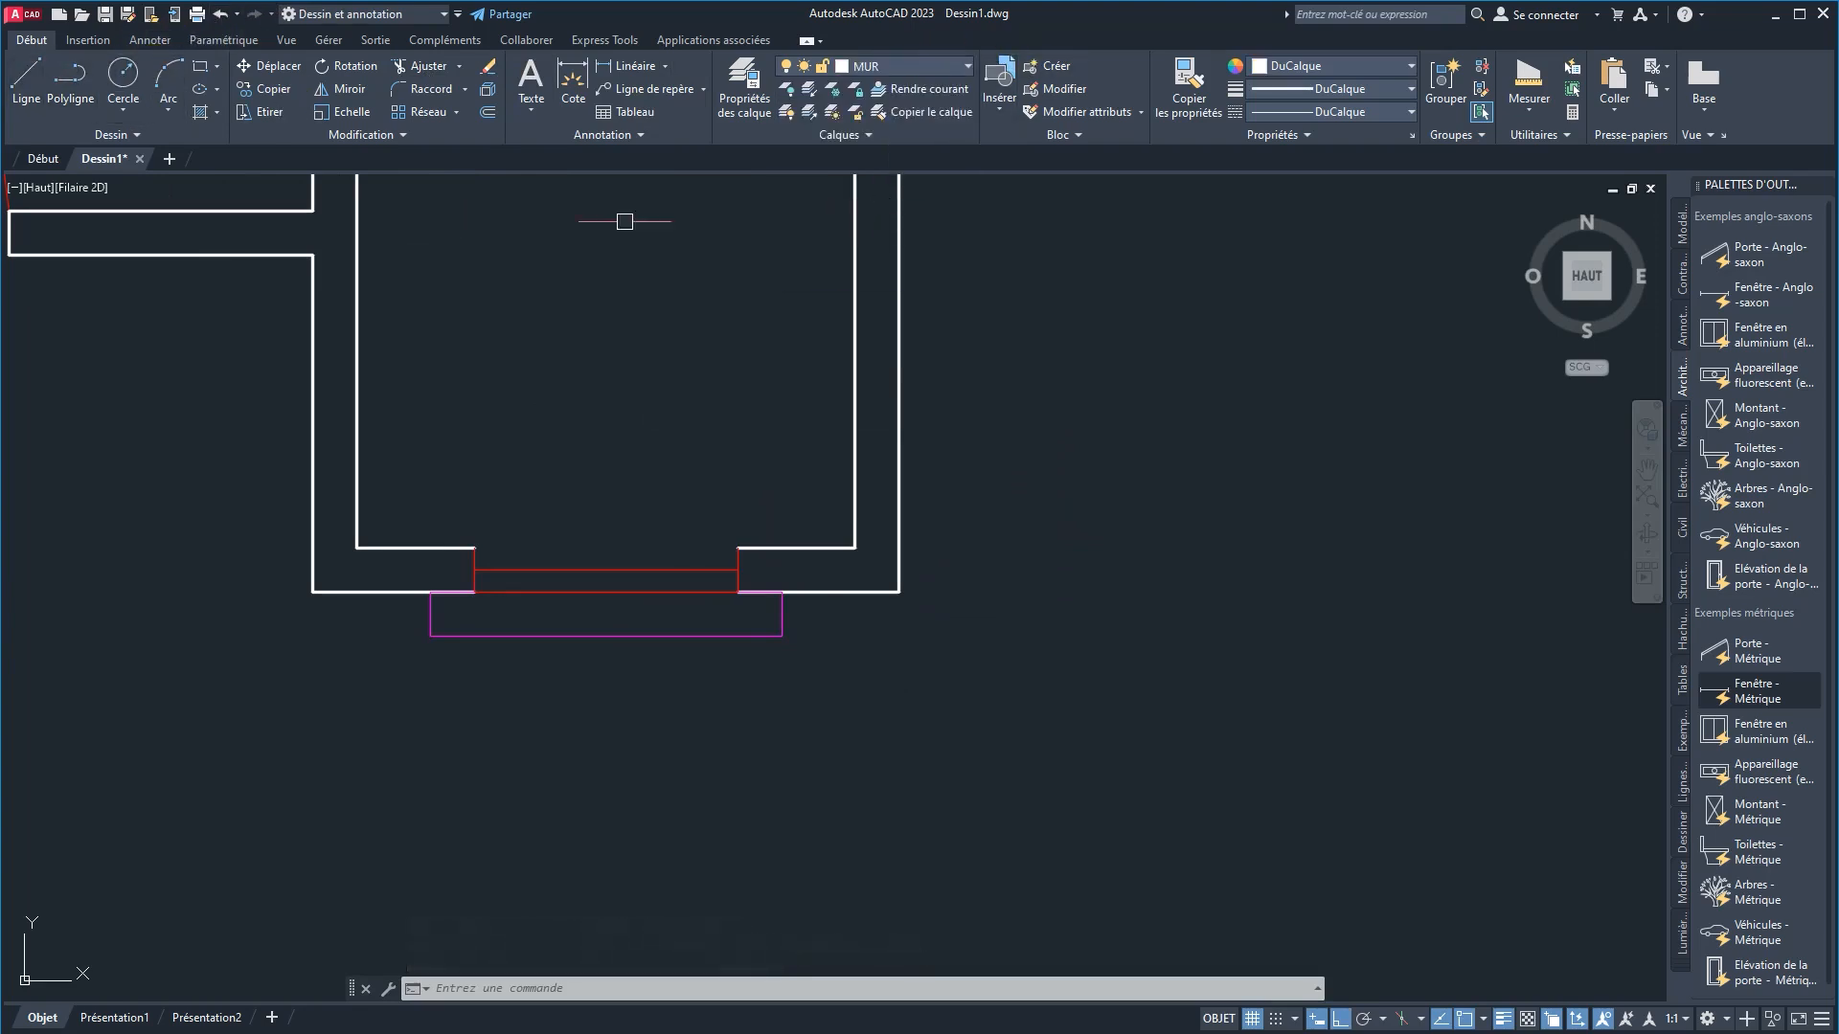
click(40, 87)
click(474, 548)
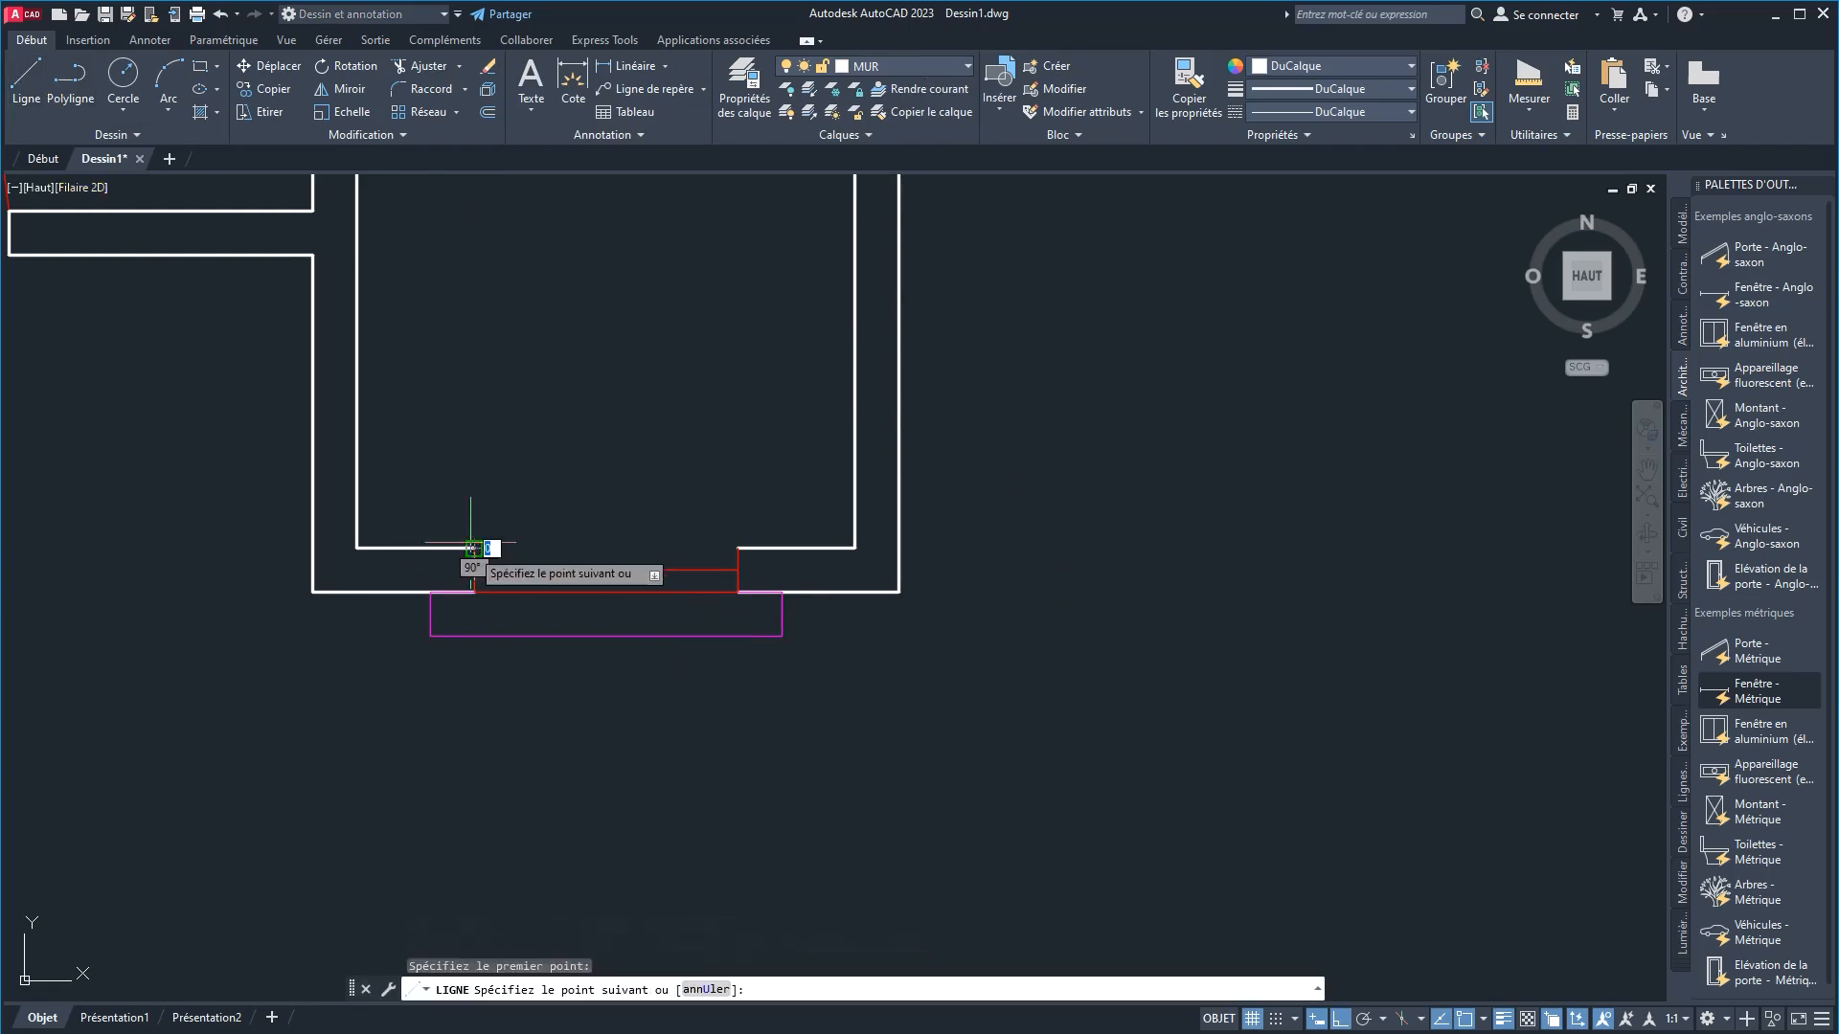
click(474, 590)
right_click(538, 448)
click(565, 463)
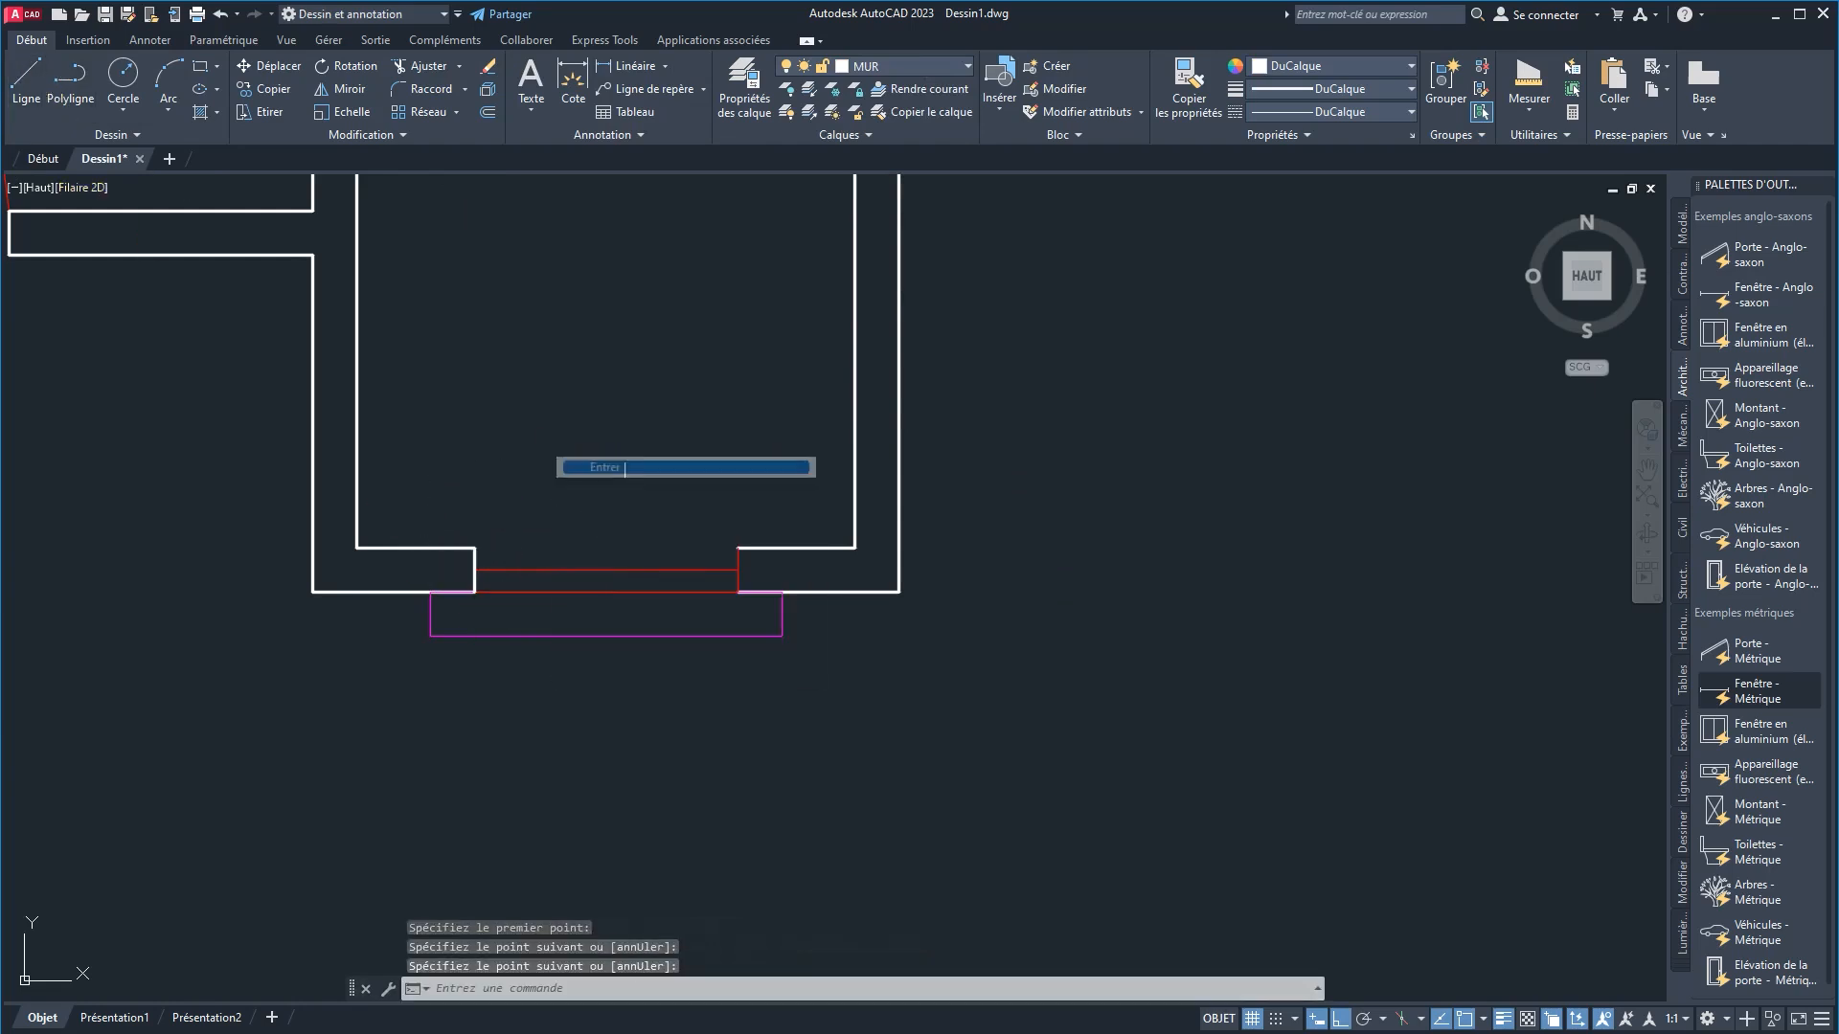
Step: Draw a vertical line closing the wall end at the right side of the bottom window opening
right_click(674, 449)
click(766, 460)
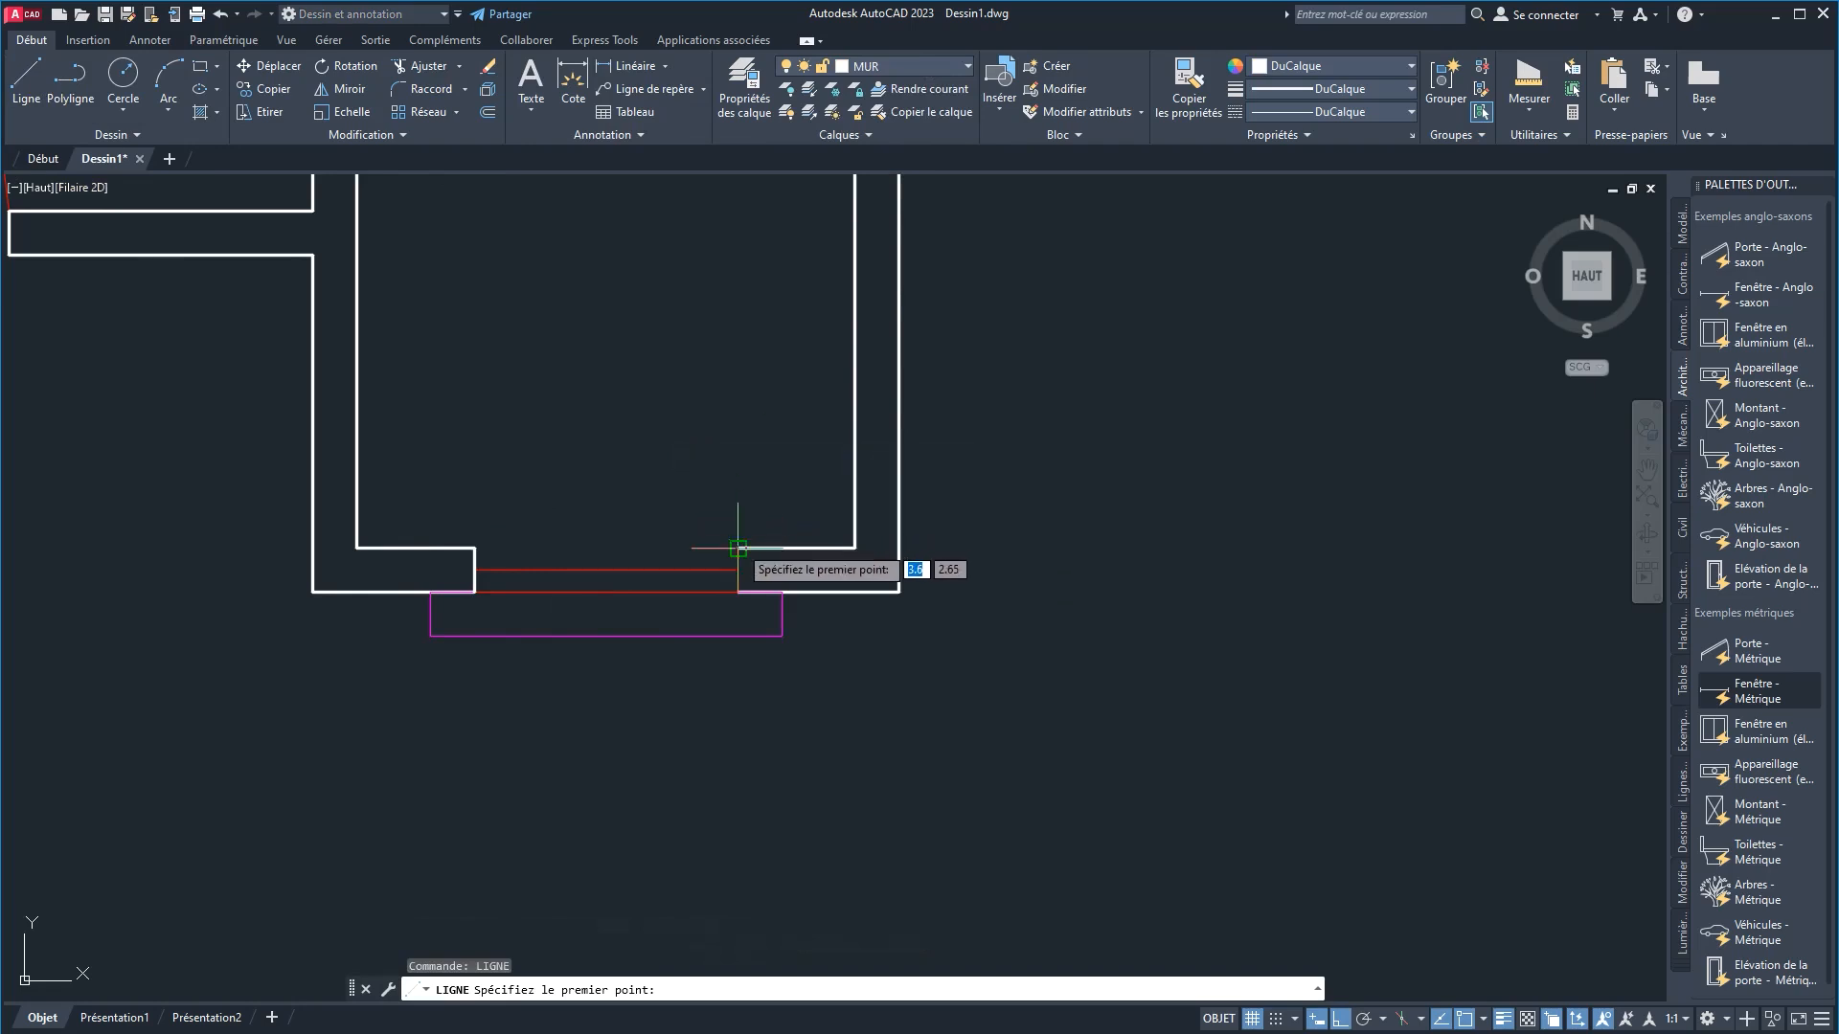
click(737, 548)
click(738, 593)
right_click(716, 478)
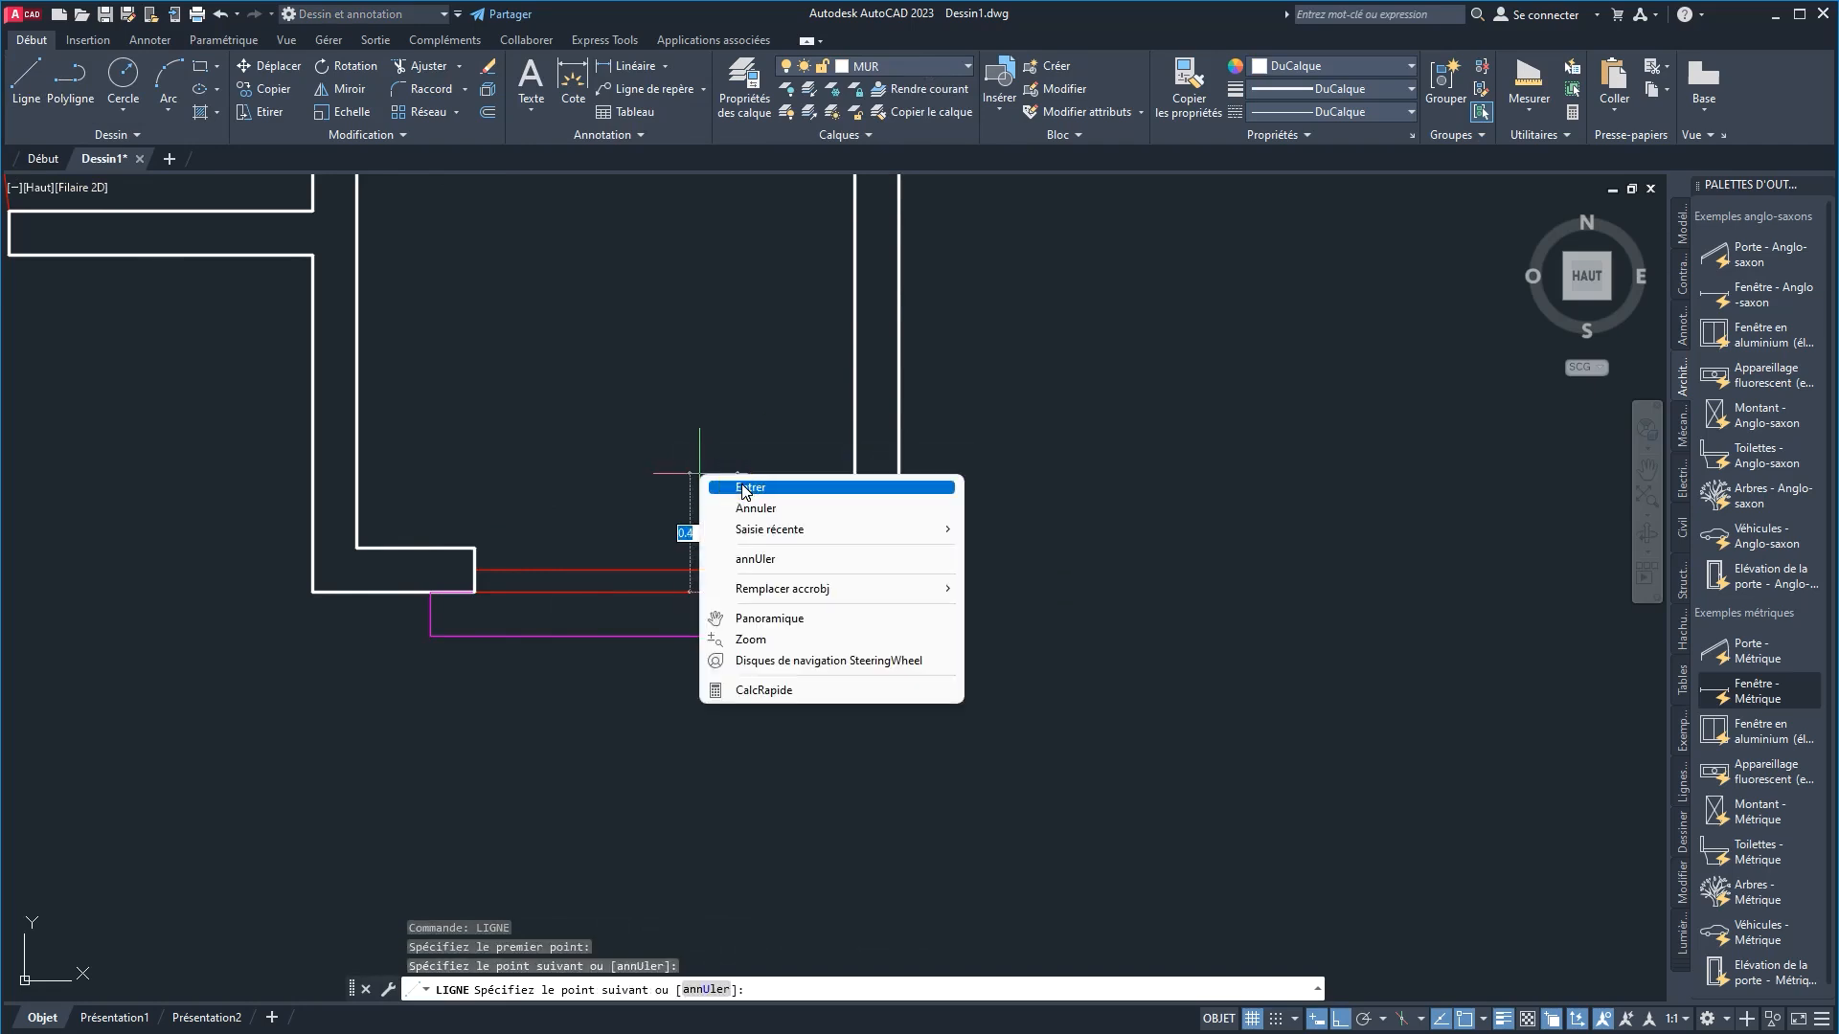
click(757, 485)
Step: Move the window block by its grip straight up out of the bottom-wall opening into the room's empty space
click(642, 595)
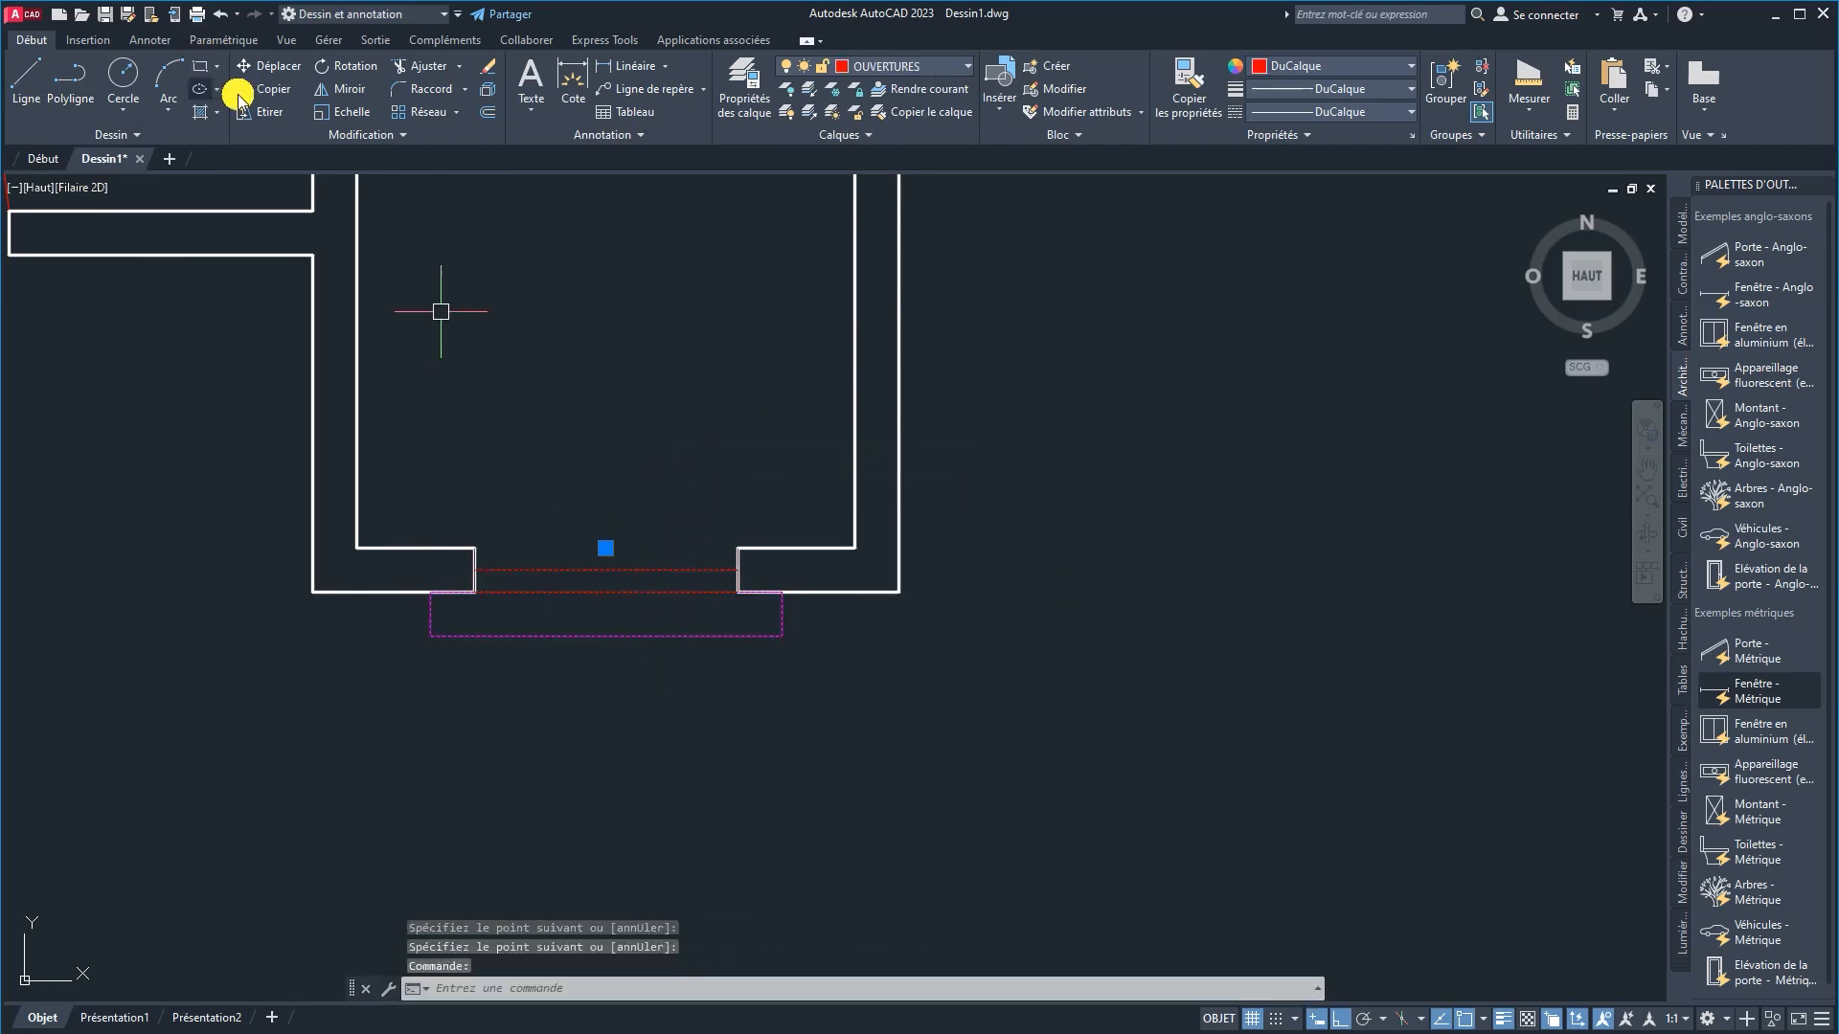
click(606, 548)
click(605, 370)
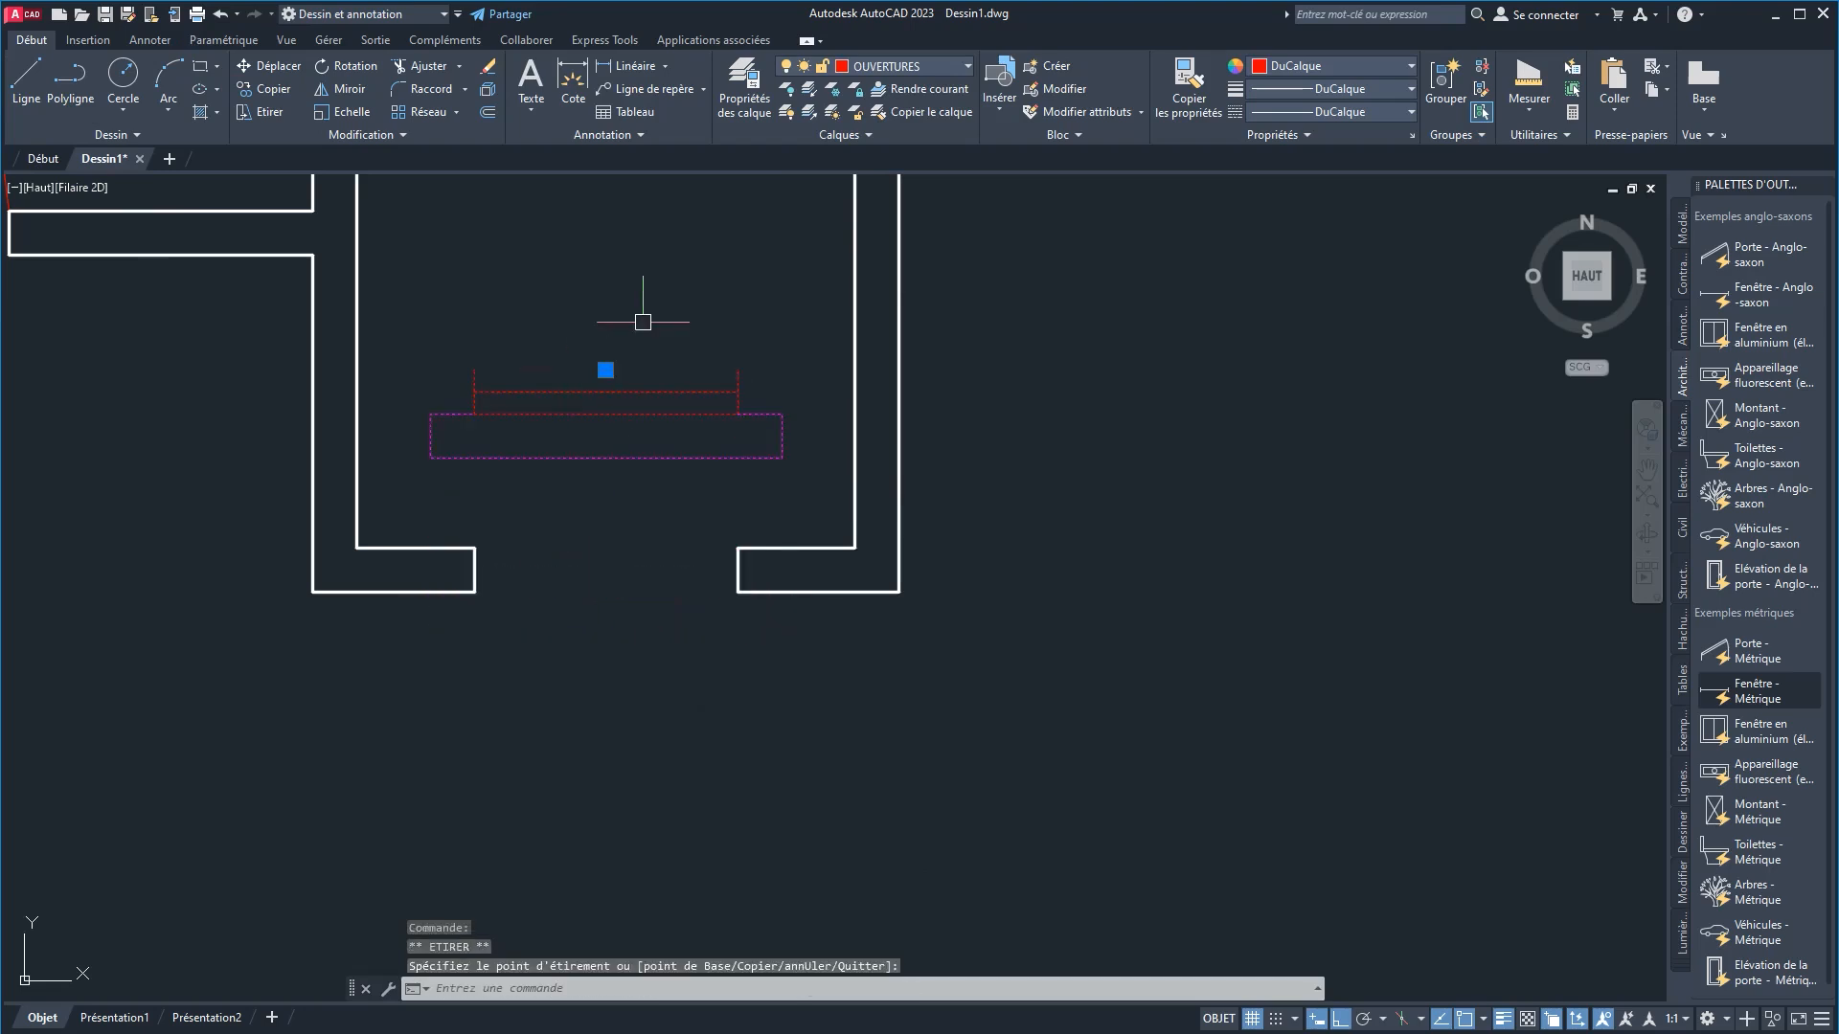
right_click(657, 302)
click(700, 314)
Step: Copy the window block from its upper-left jamb end to the upper-left corner of the bottom-wall opening
click(271, 88)
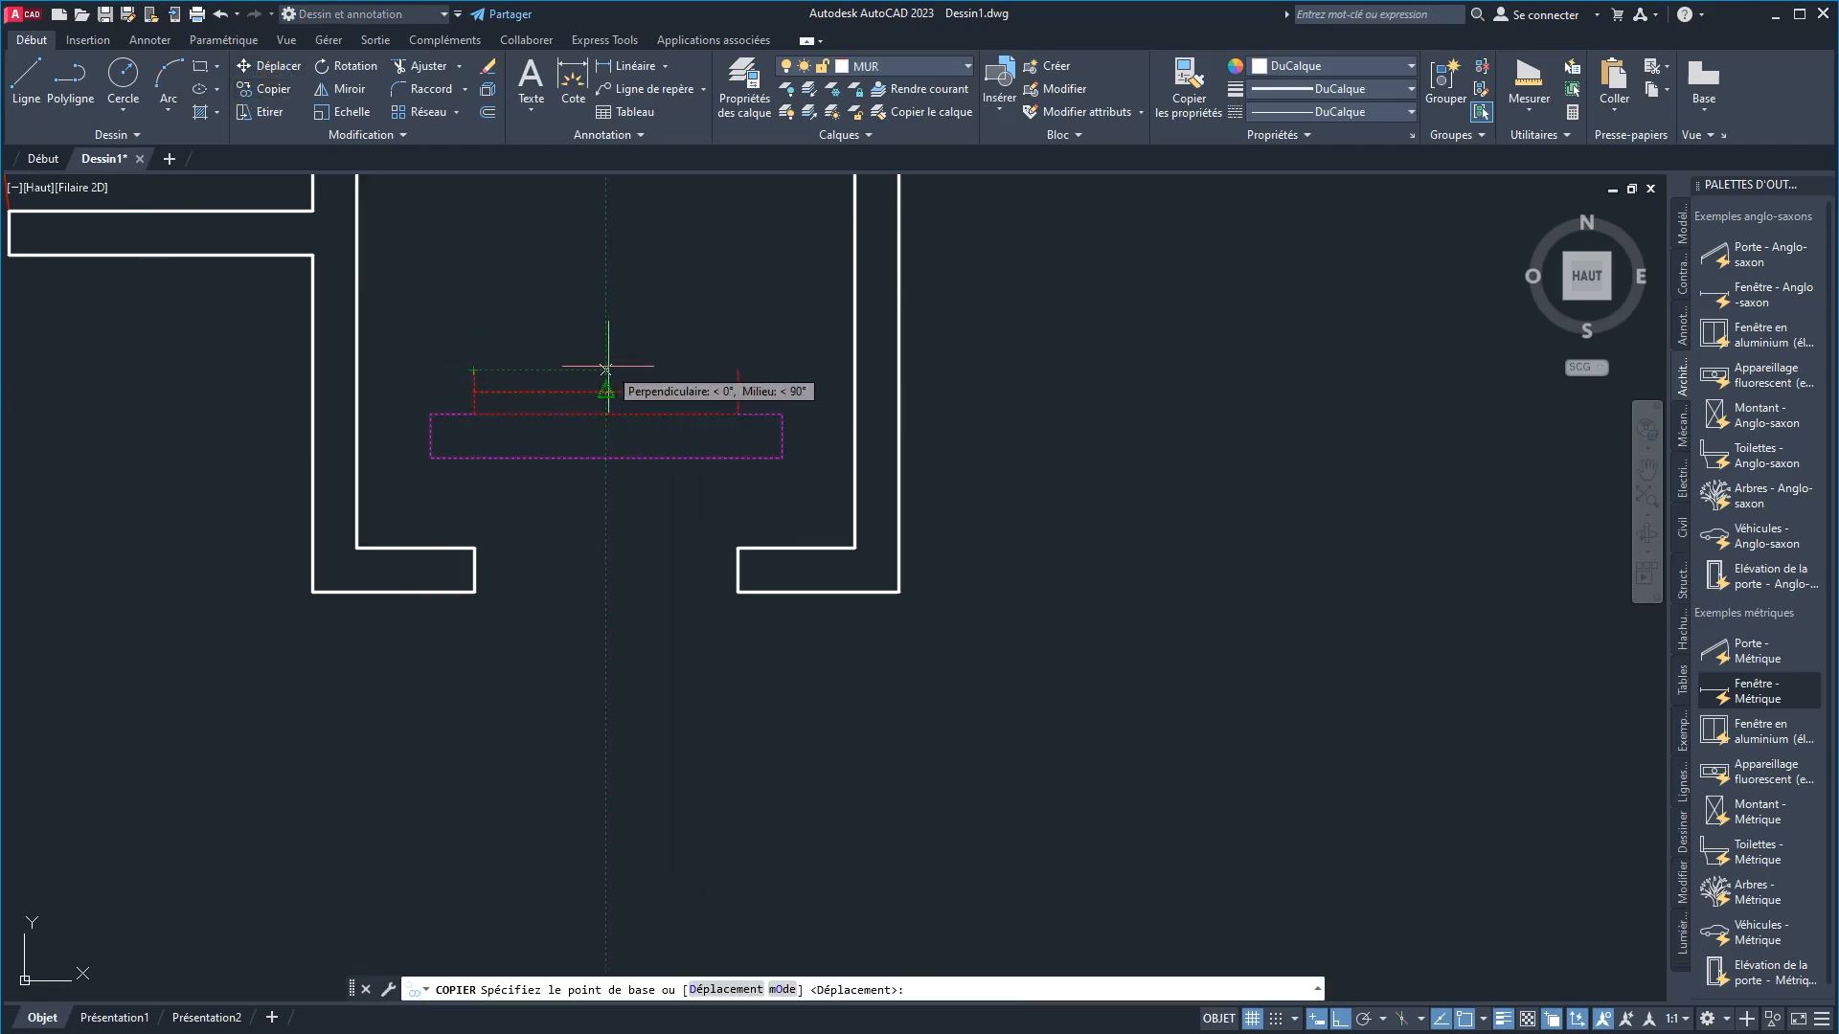
key(Escape)
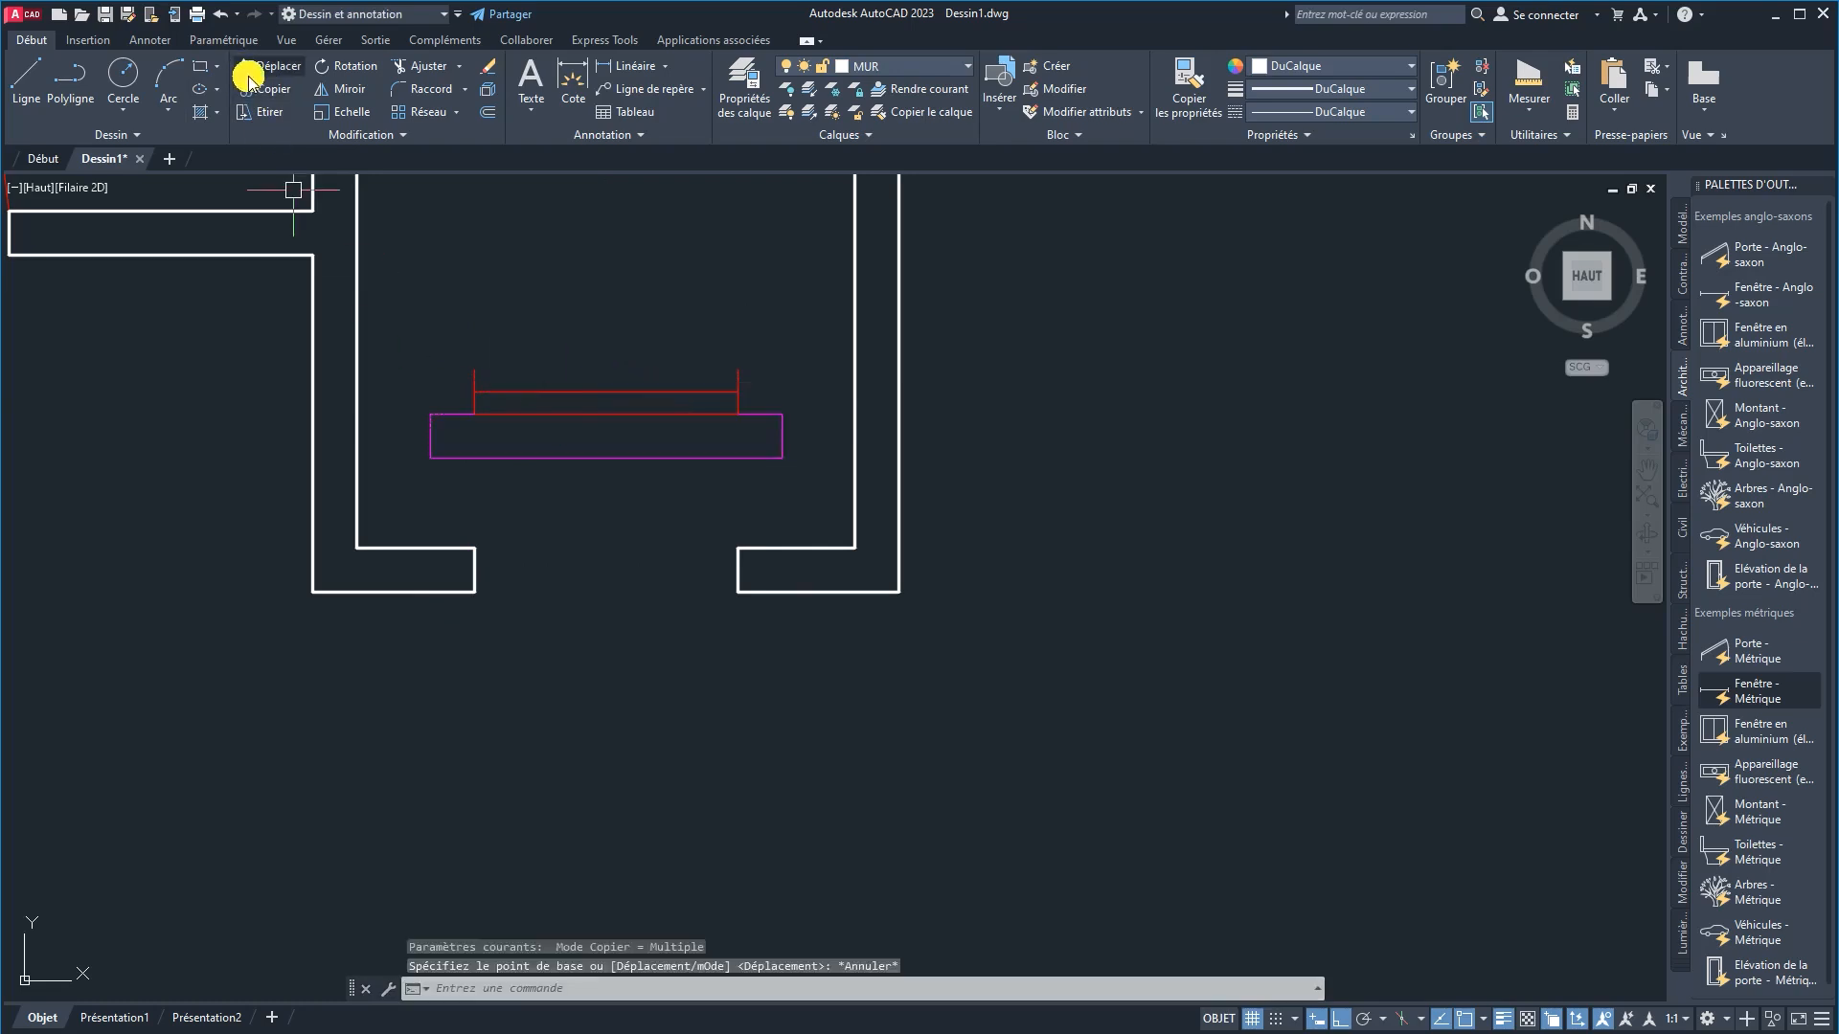
click(272, 91)
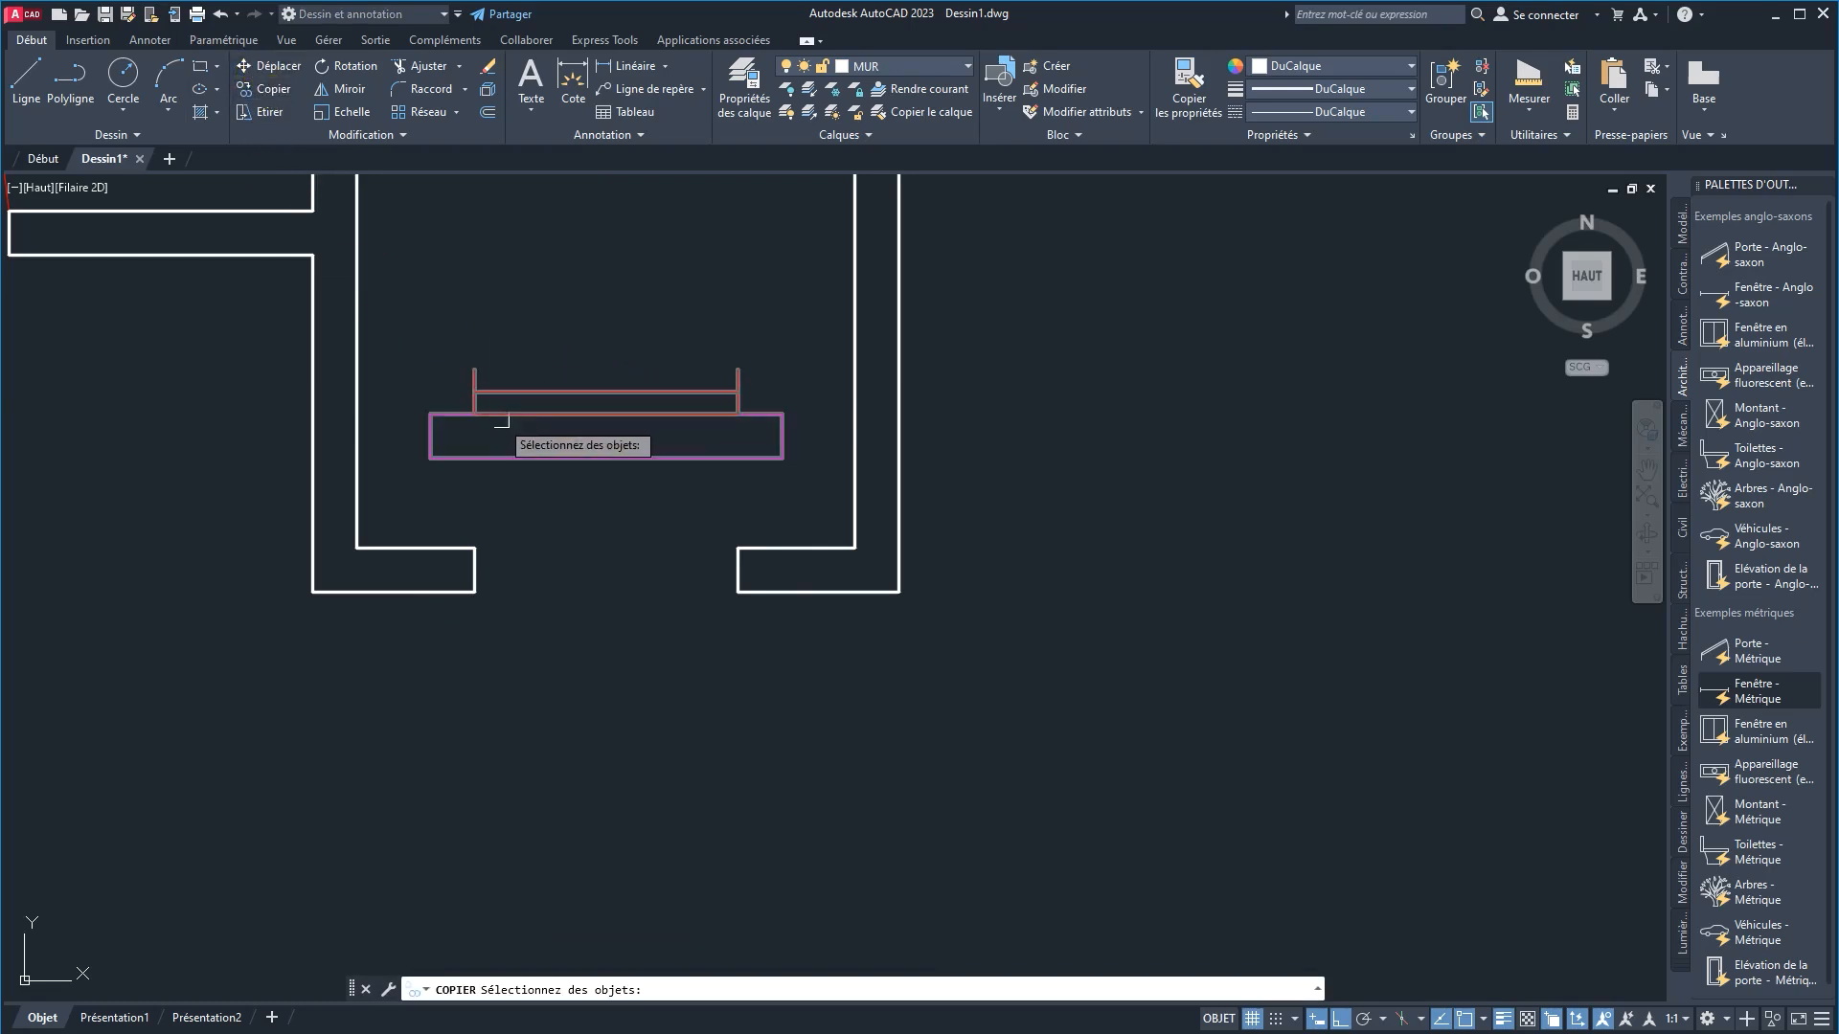
click(477, 371)
key(Return)
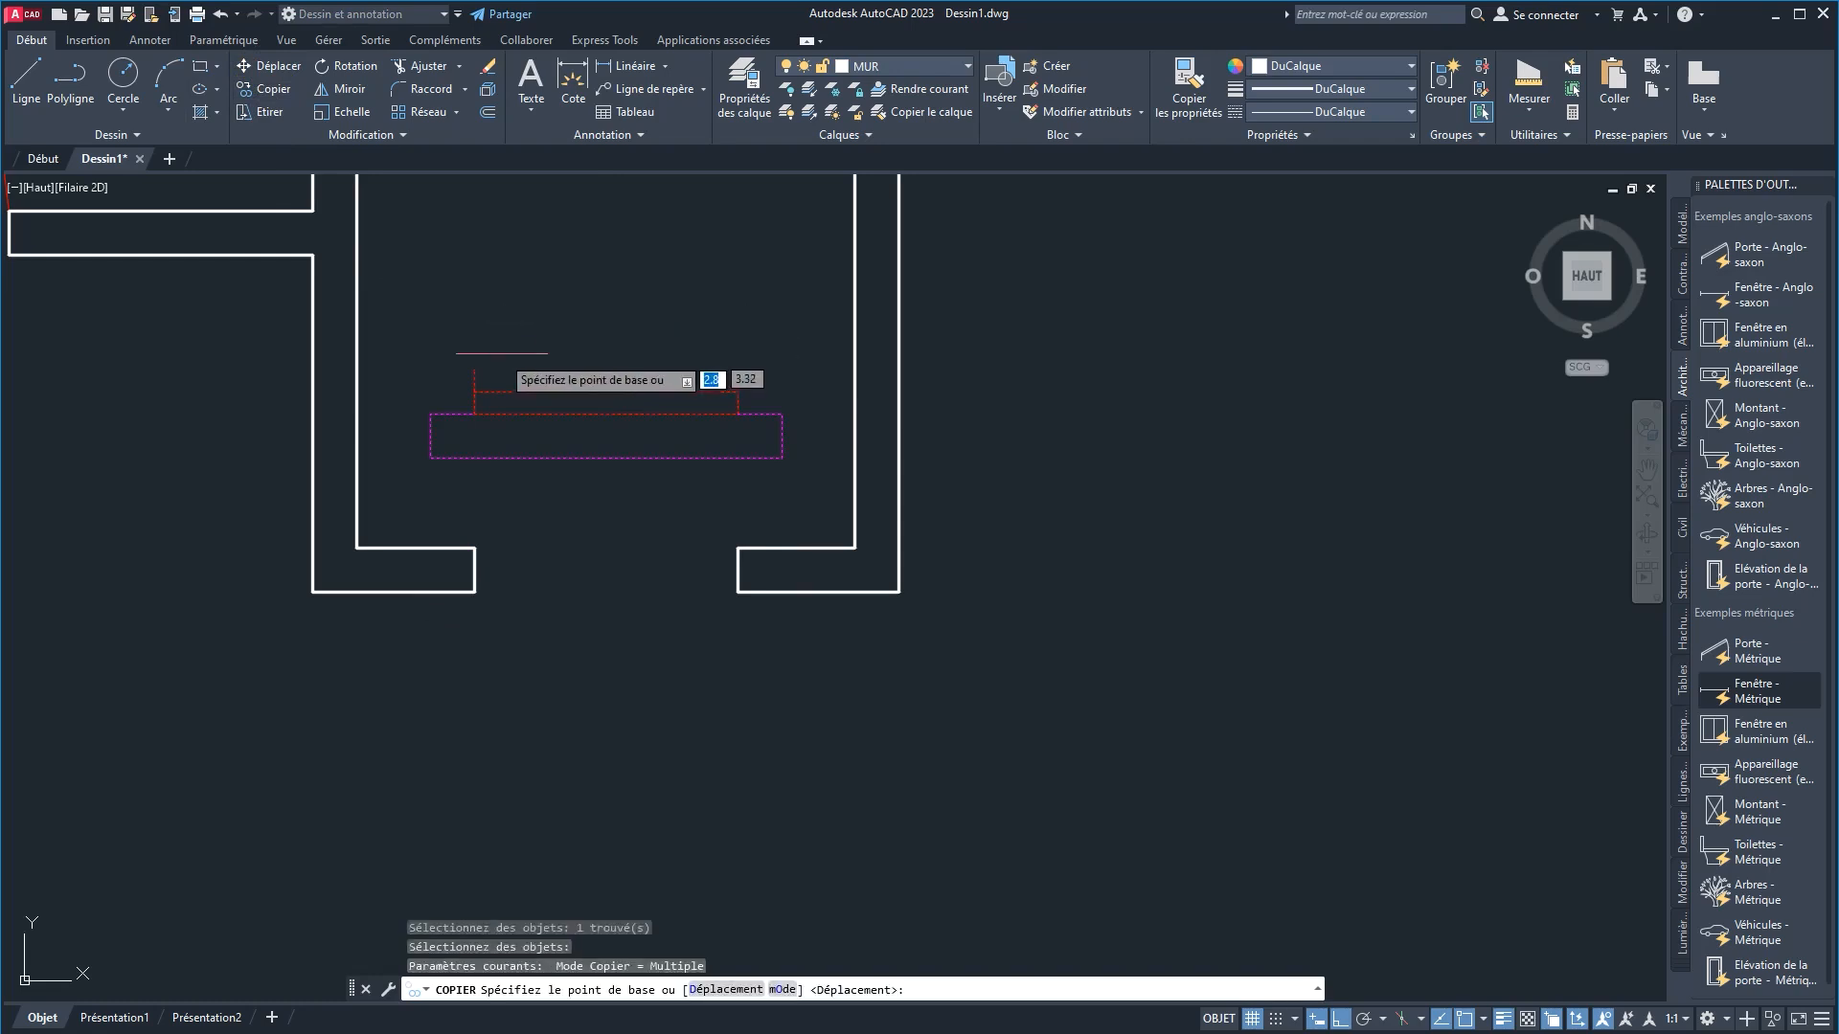
click(476, 370)
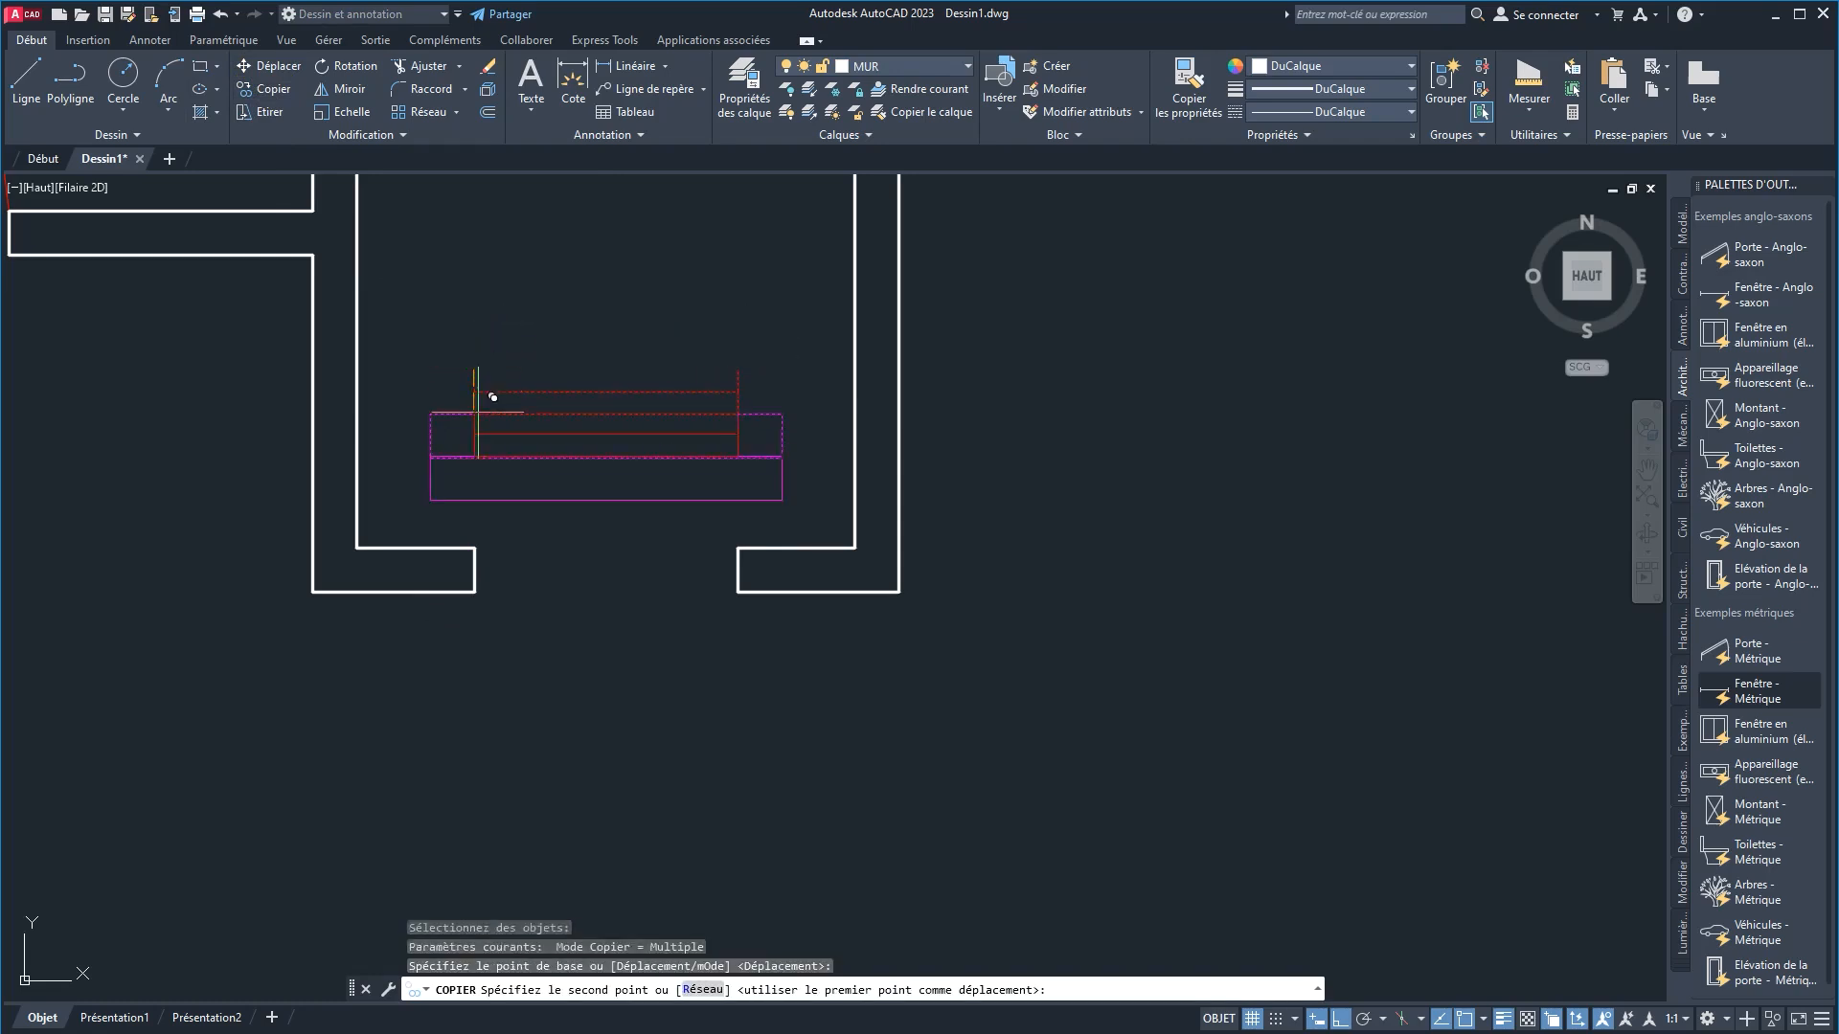
click(486, 525)
right_click(593, 303)
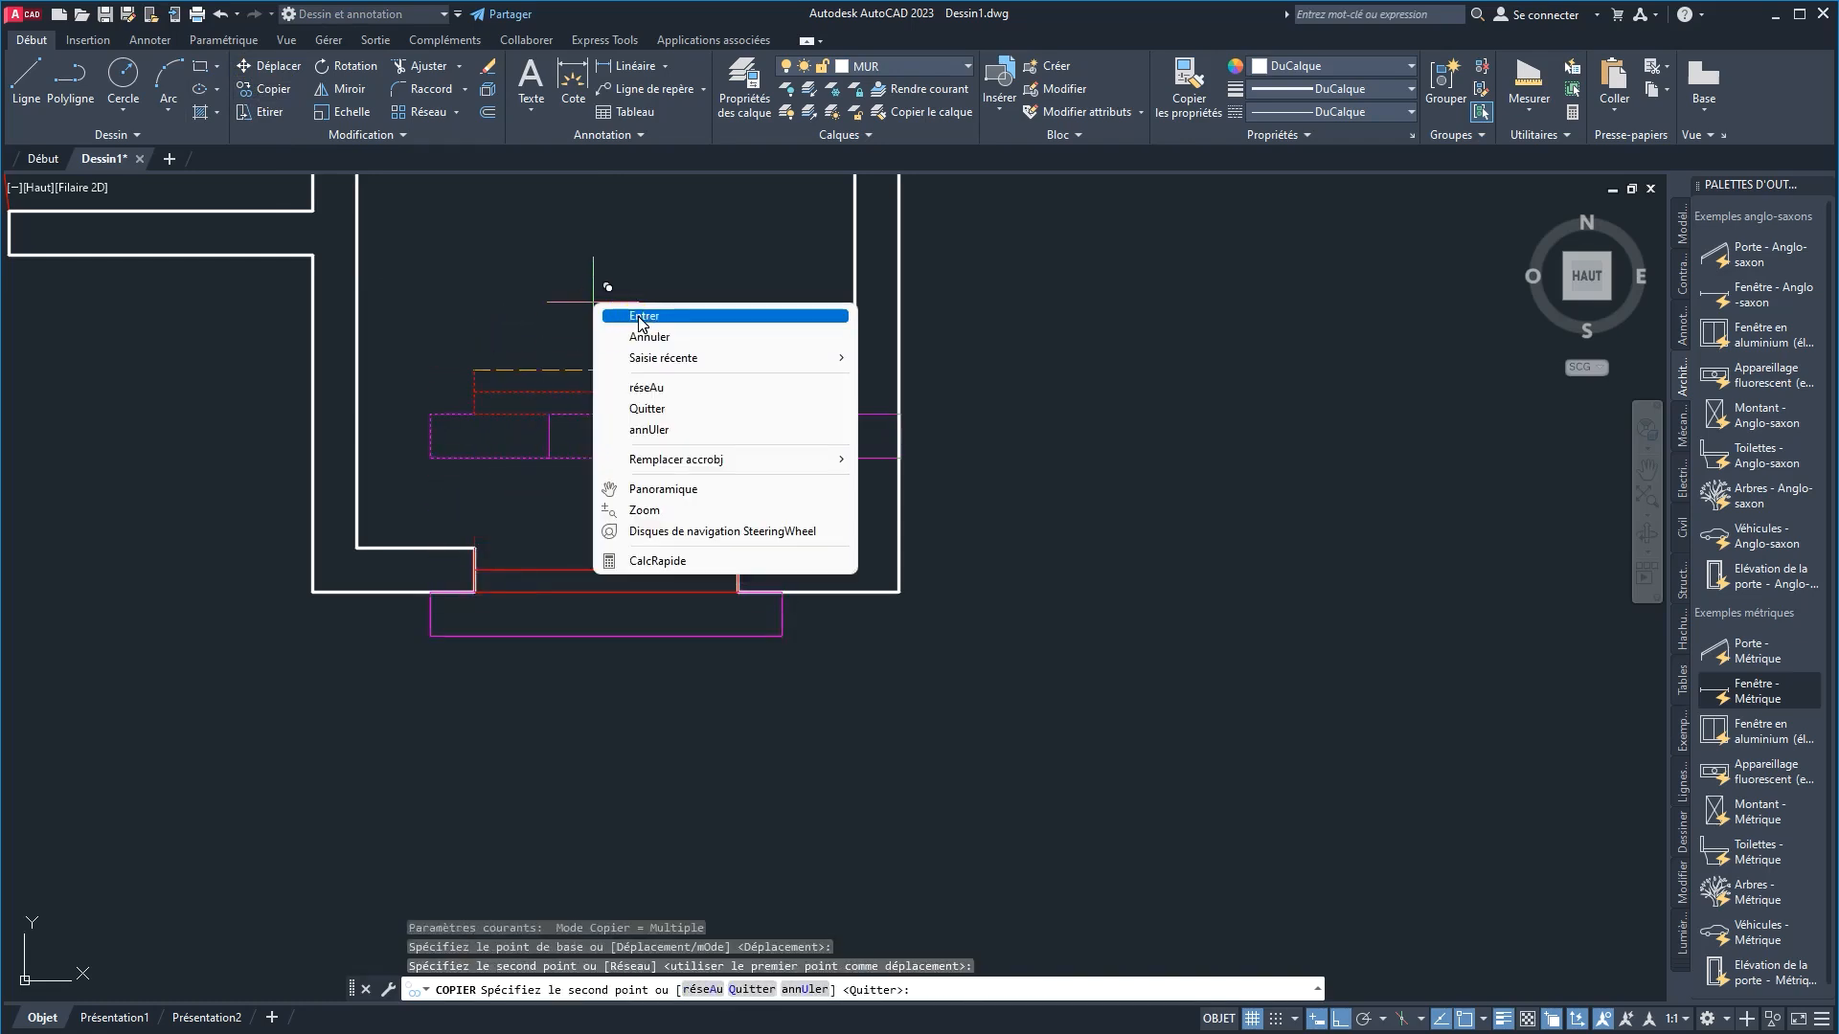
click(640, 316)
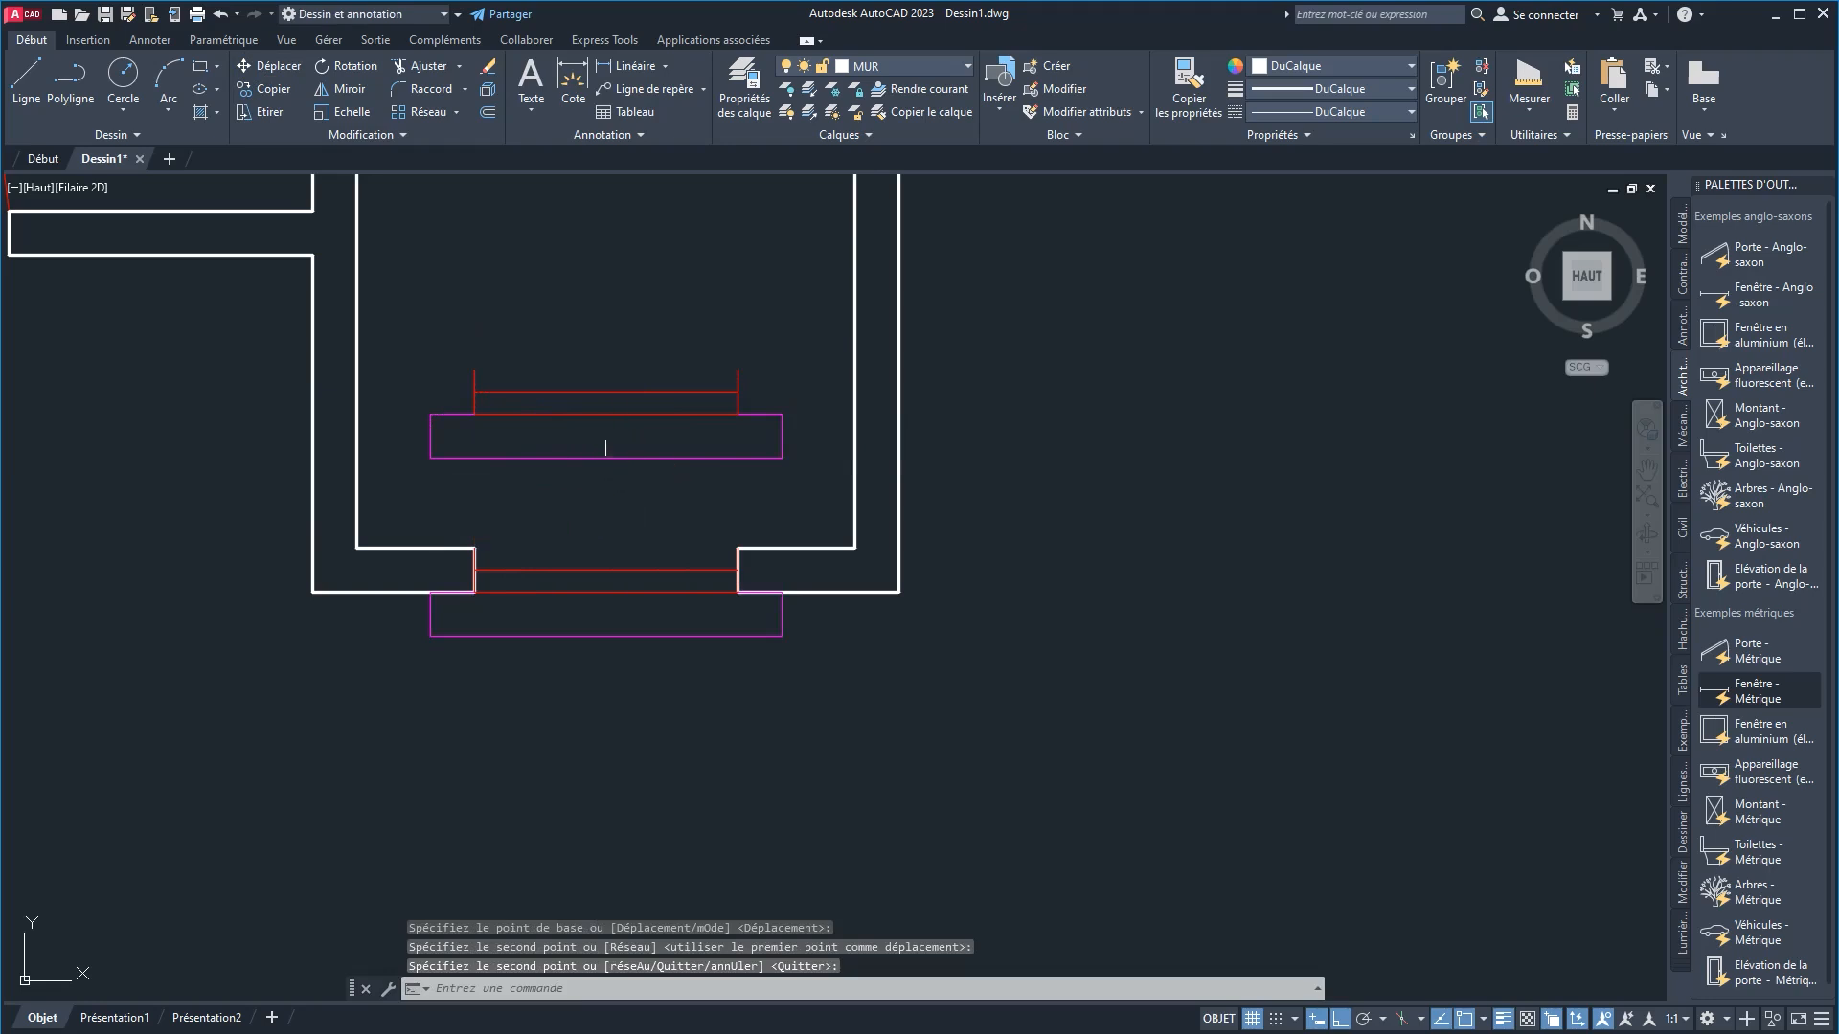
click(804, 471)
click(560, 345)
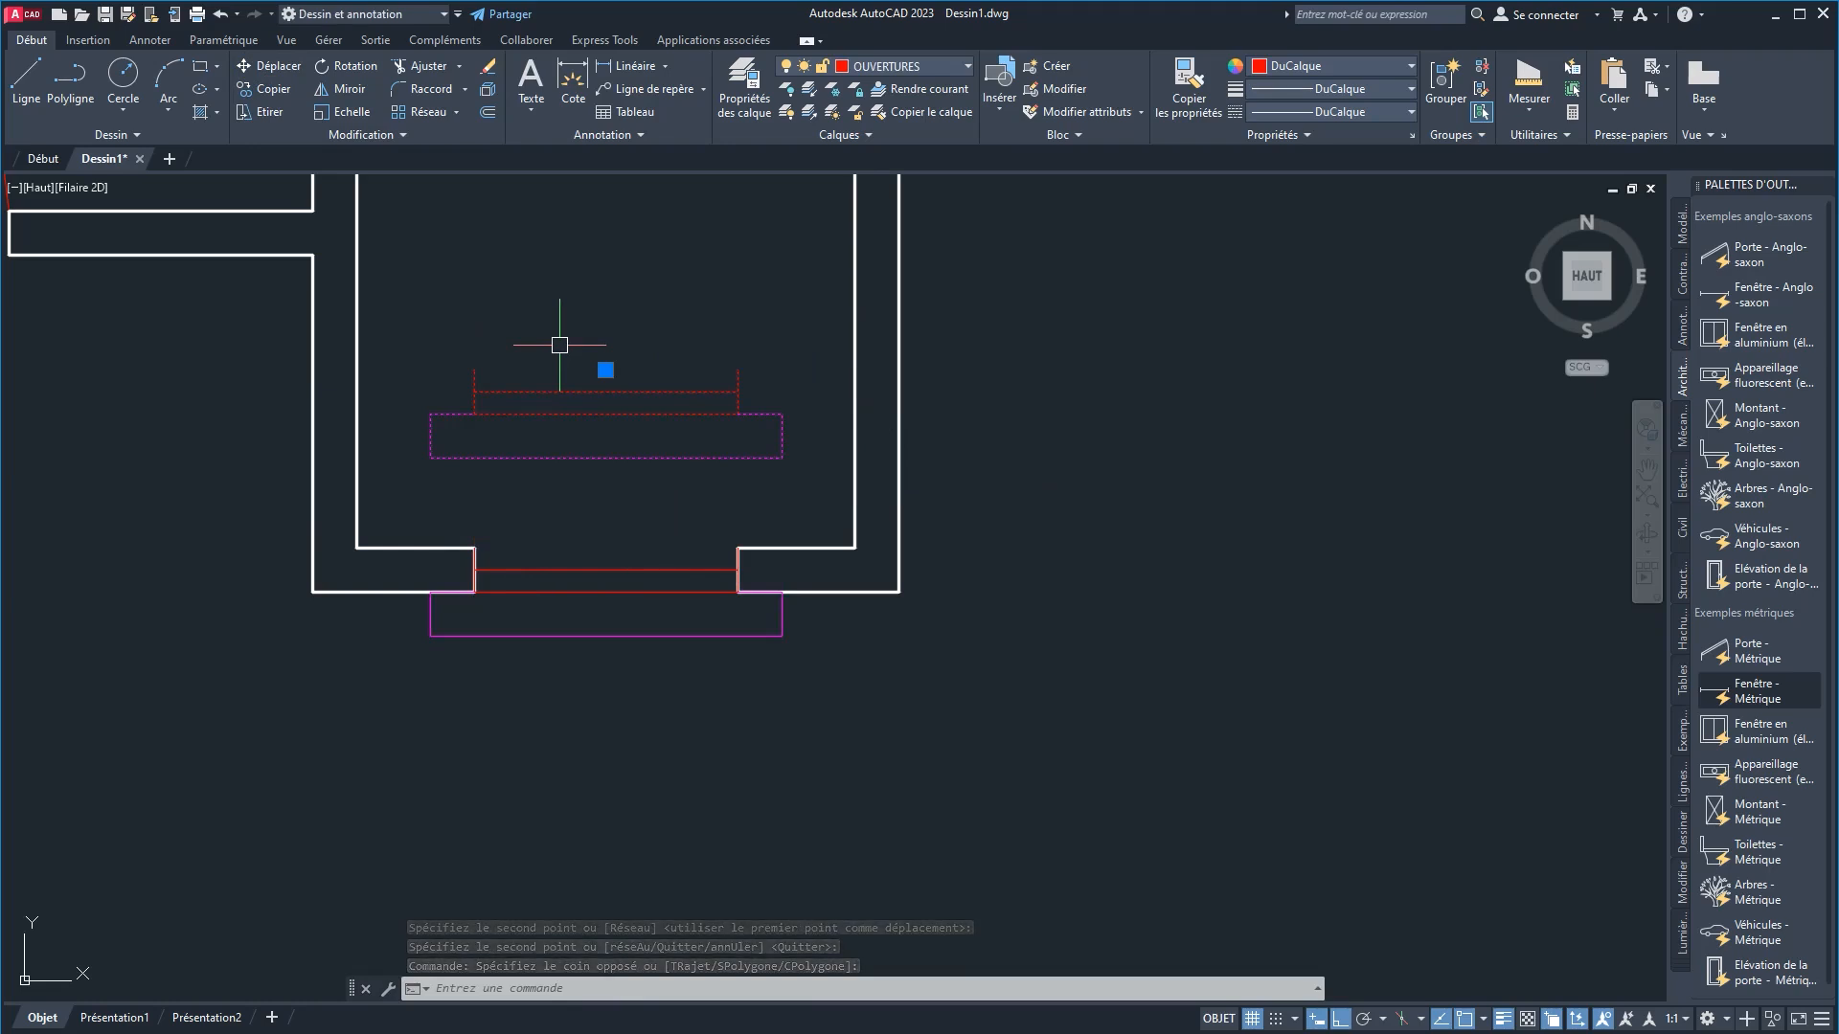
click(253, 112)
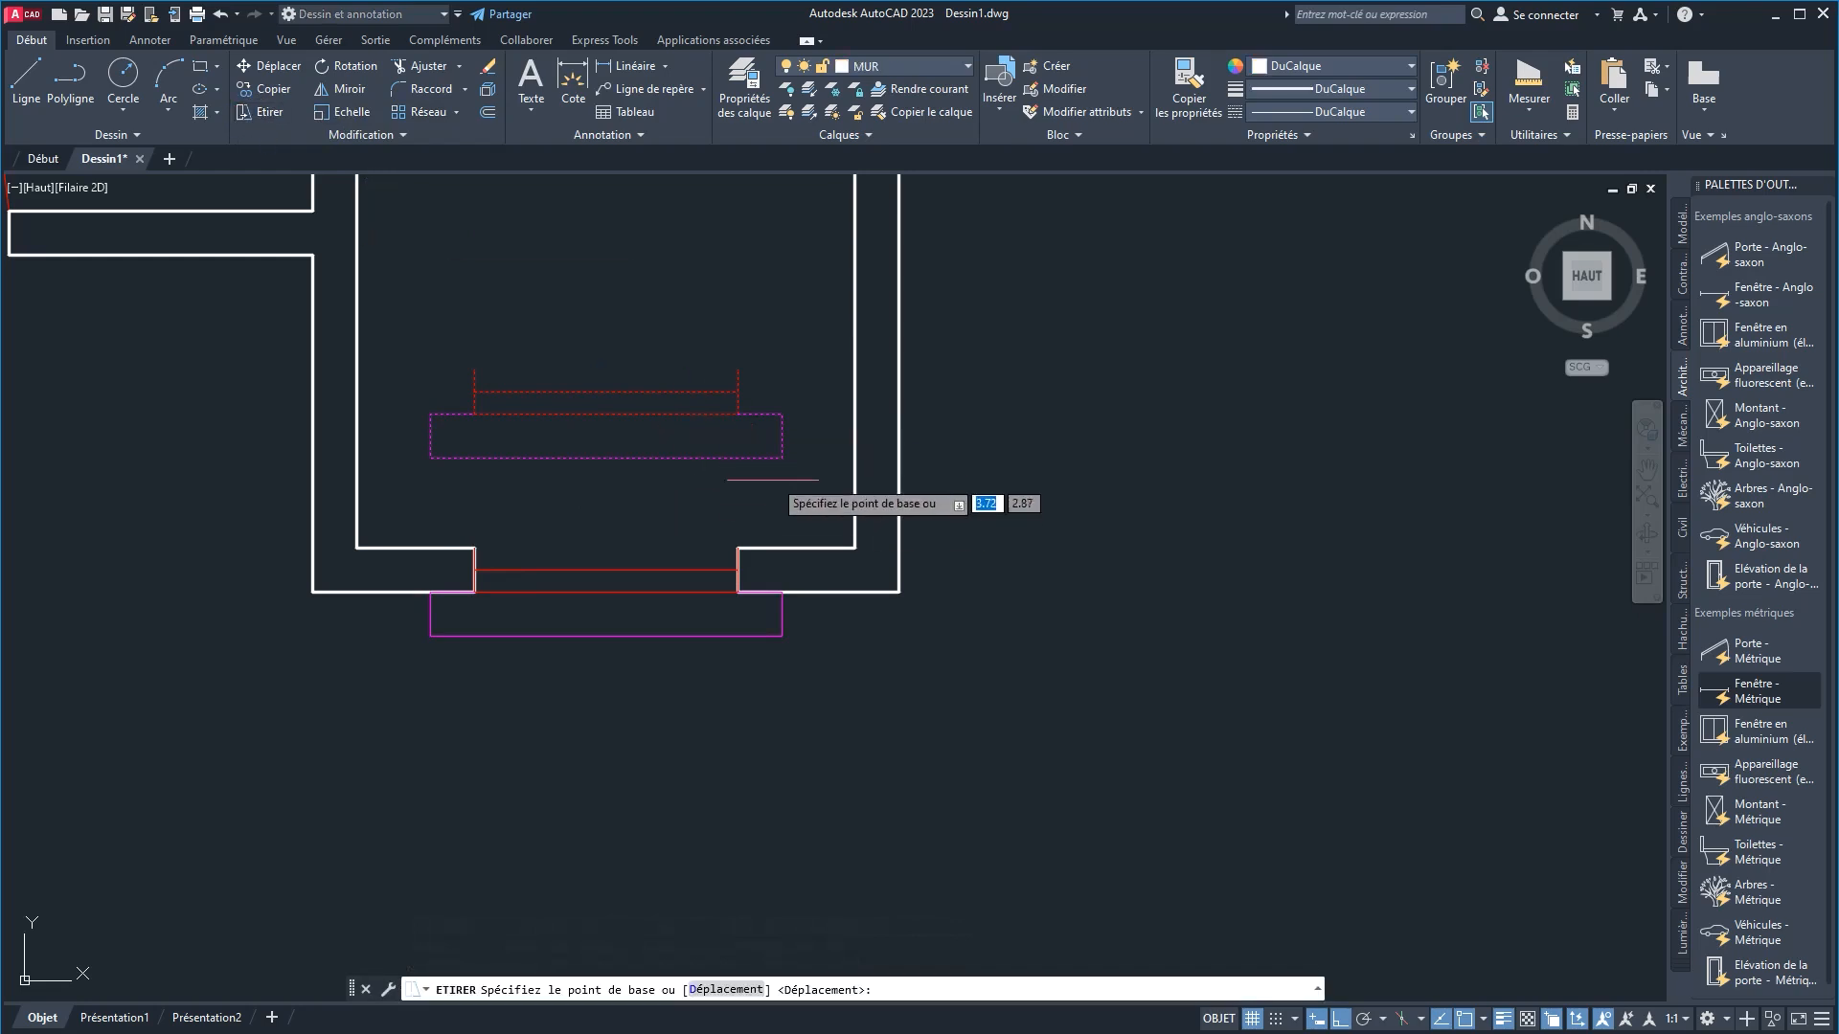
click(782, 458)
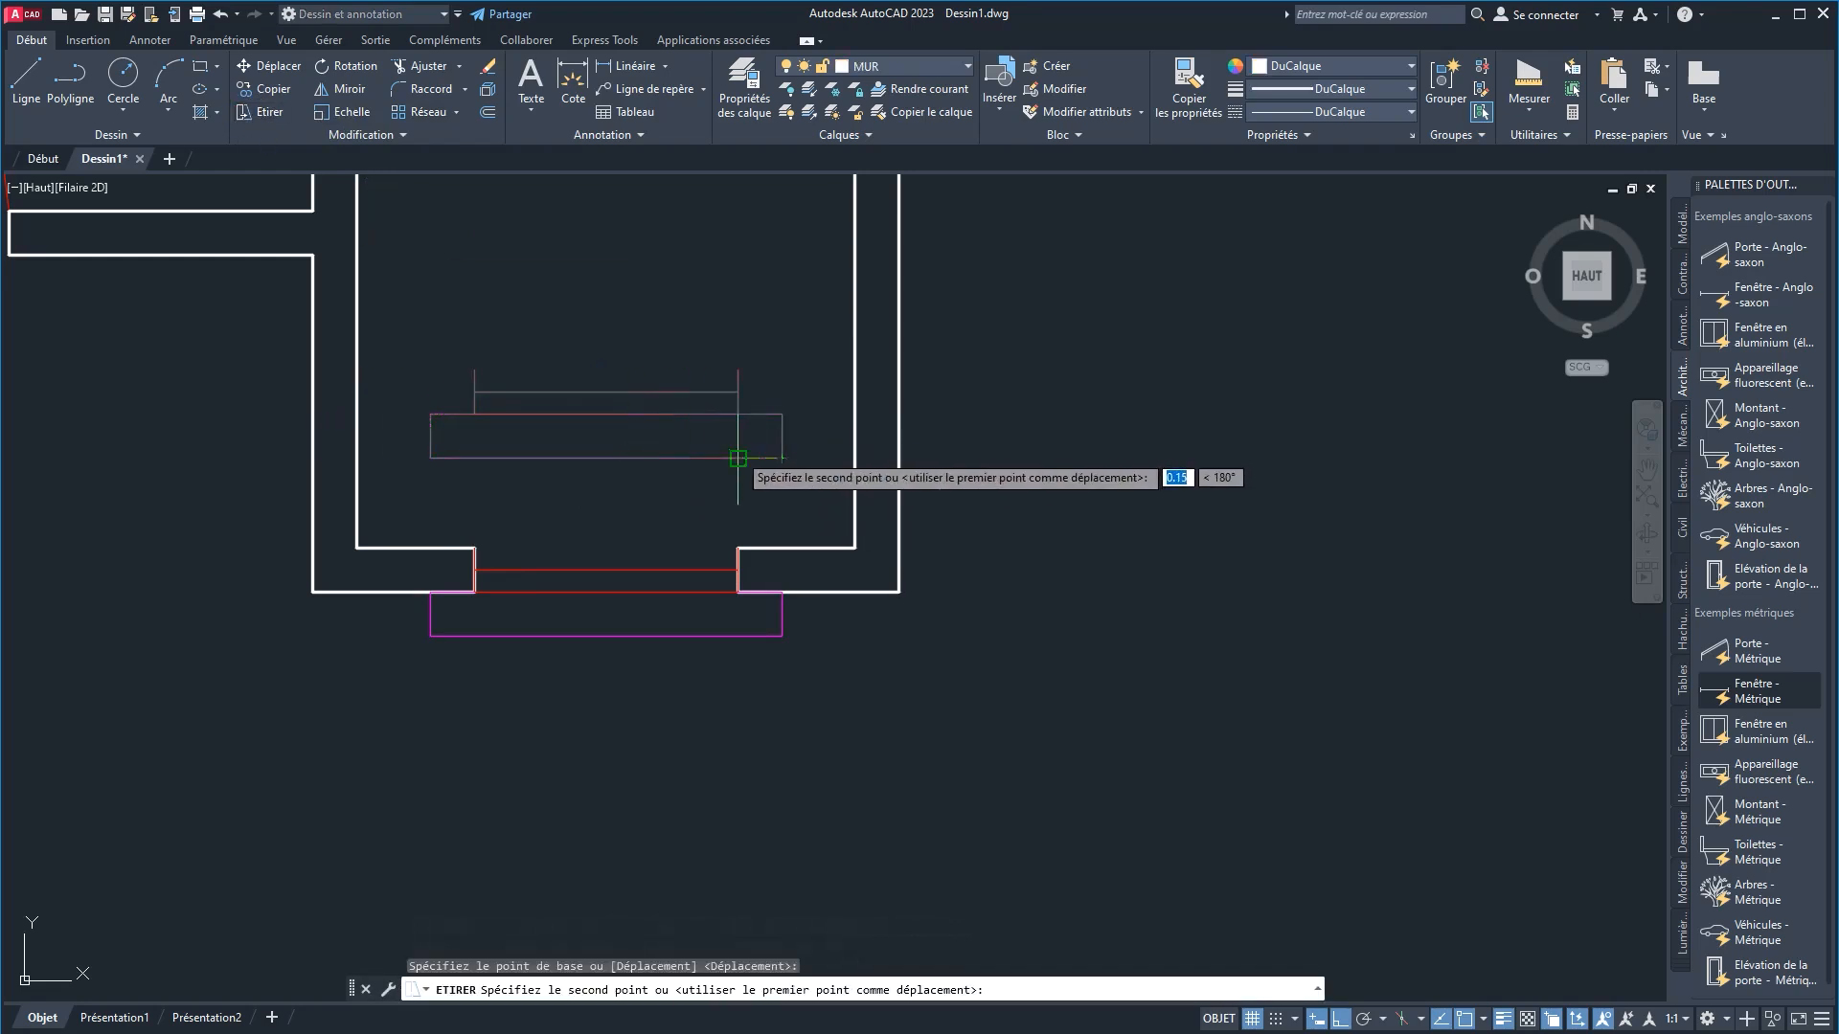
key(Escape)
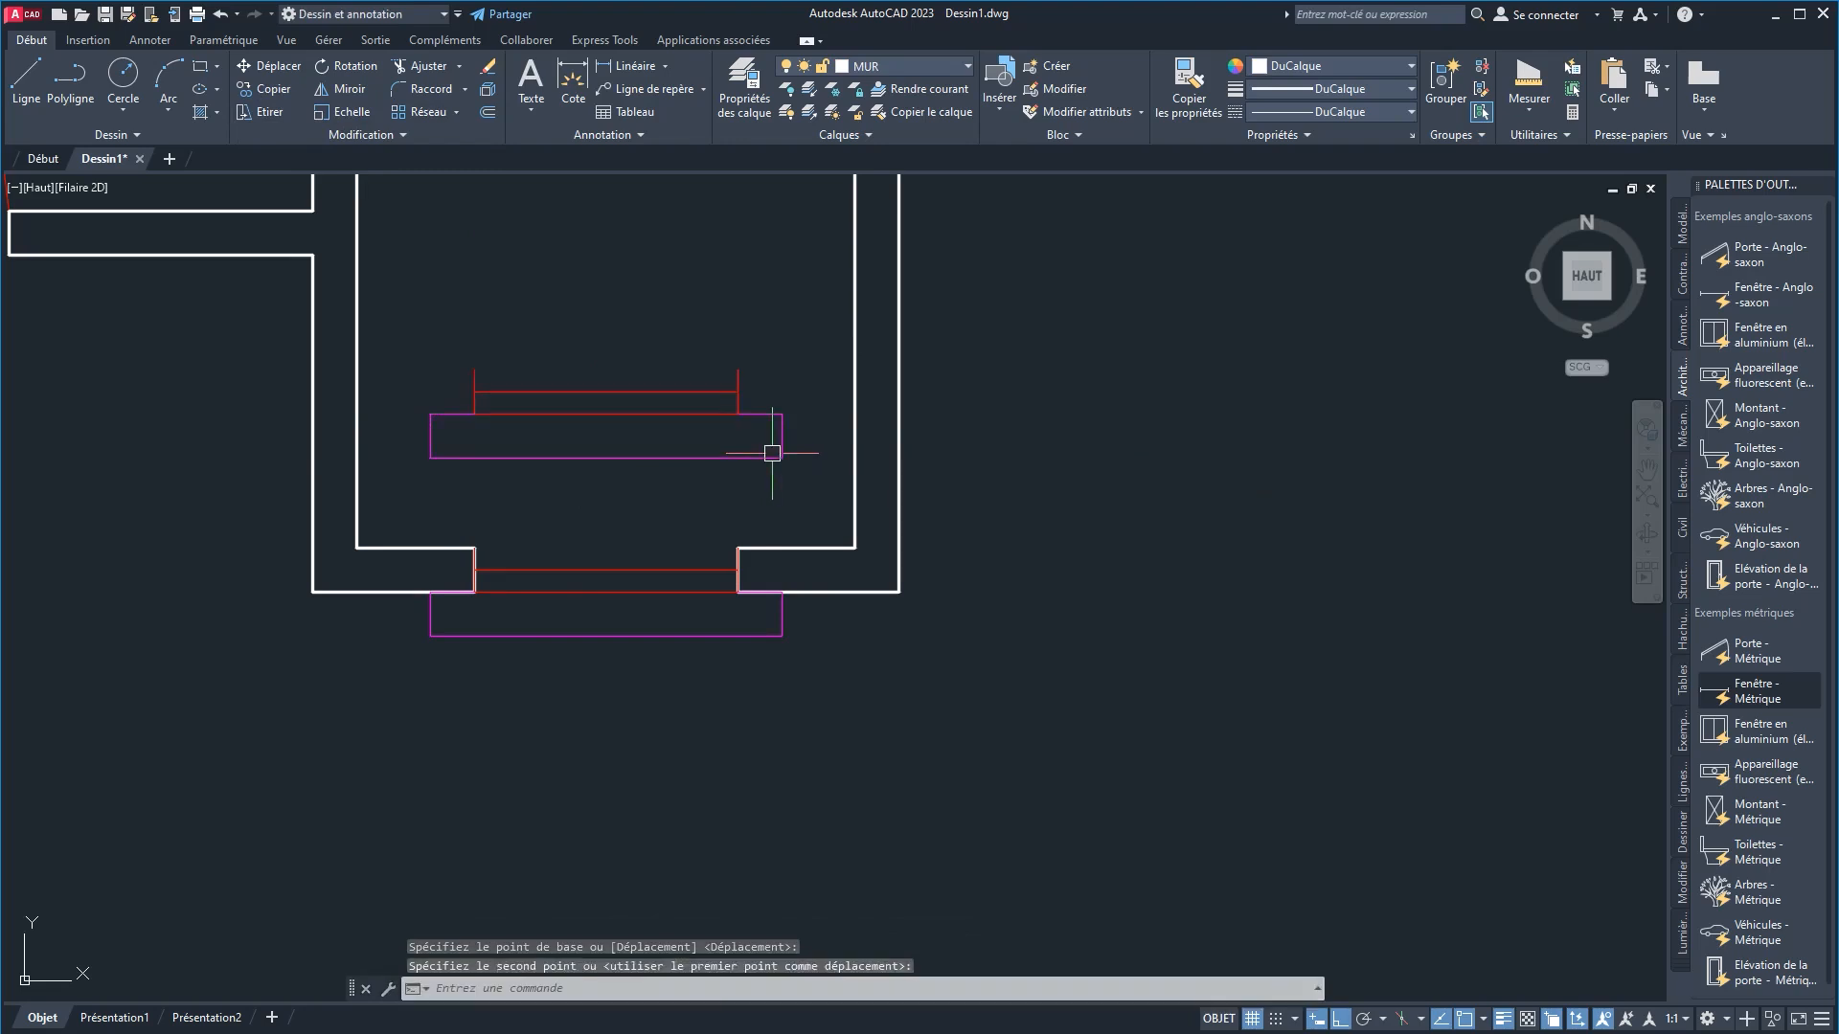
Step: Move the spare window block by its insertion point to the midpoint of the upper face of the short wall beside the entrance door
scroll(612, 440, down, 2)
middle_drag(612, 441, 682, 613)
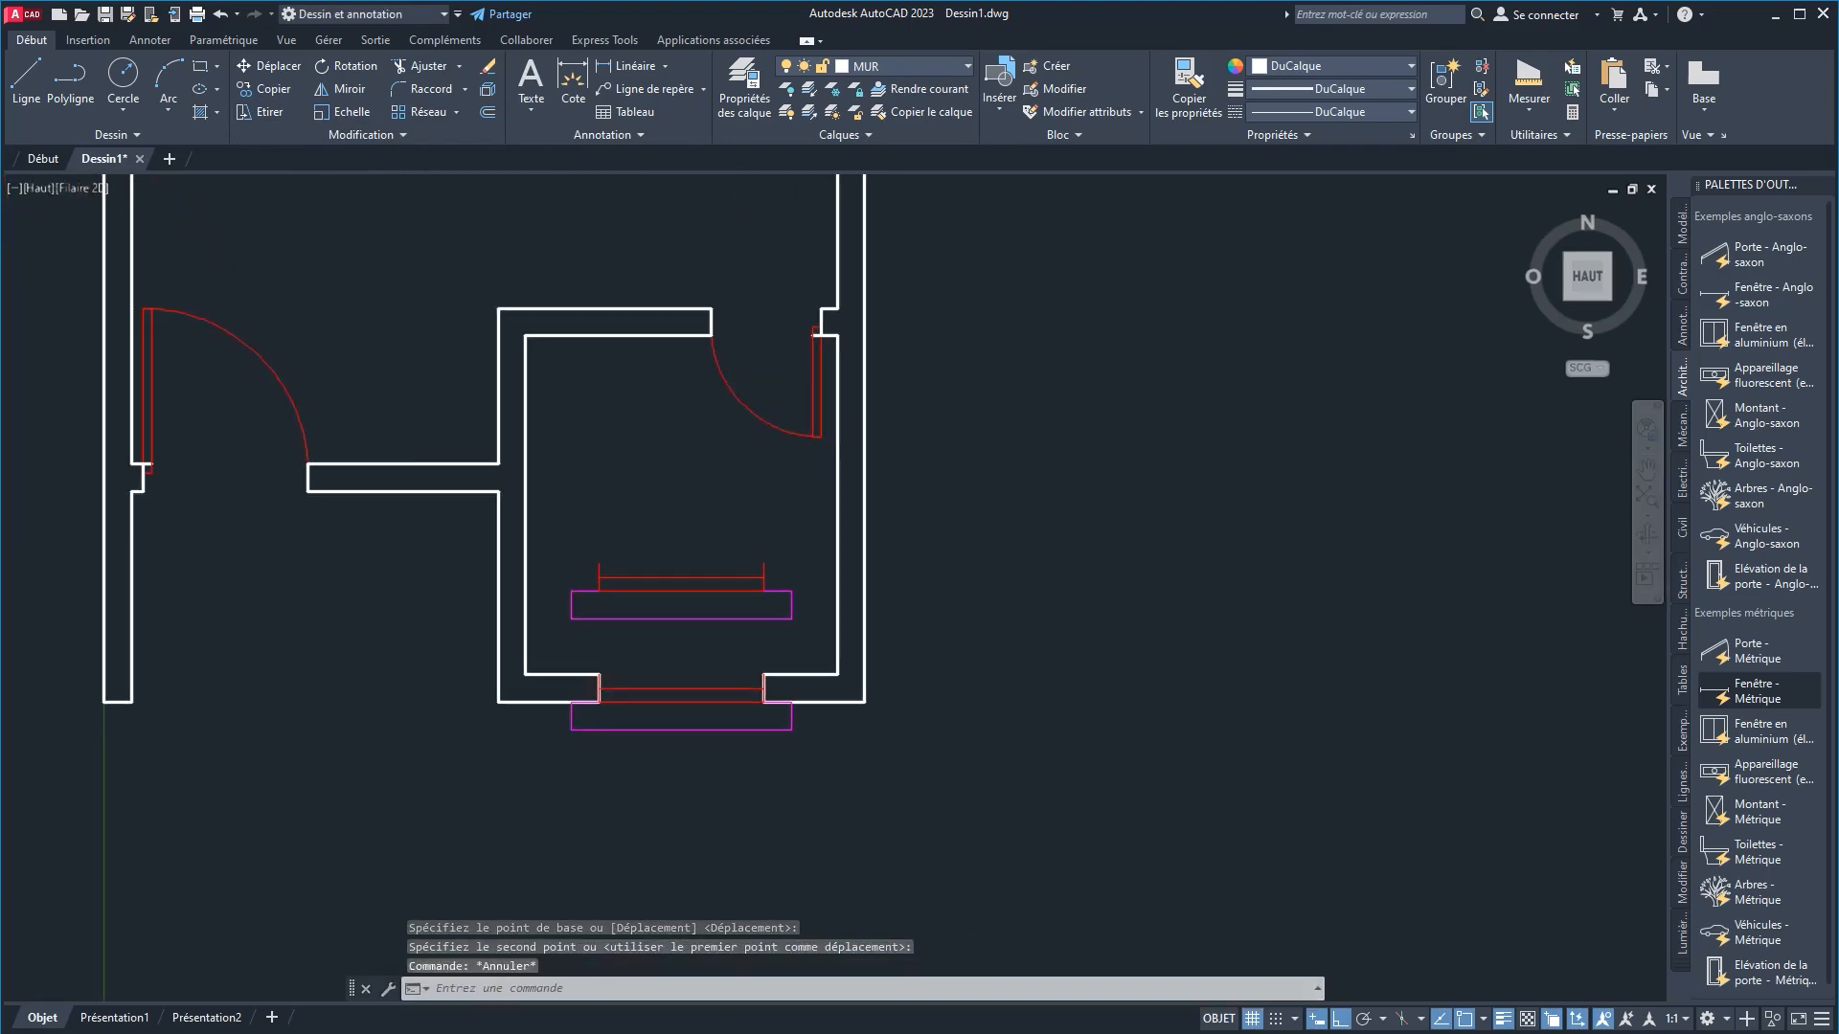
click(715, 593)
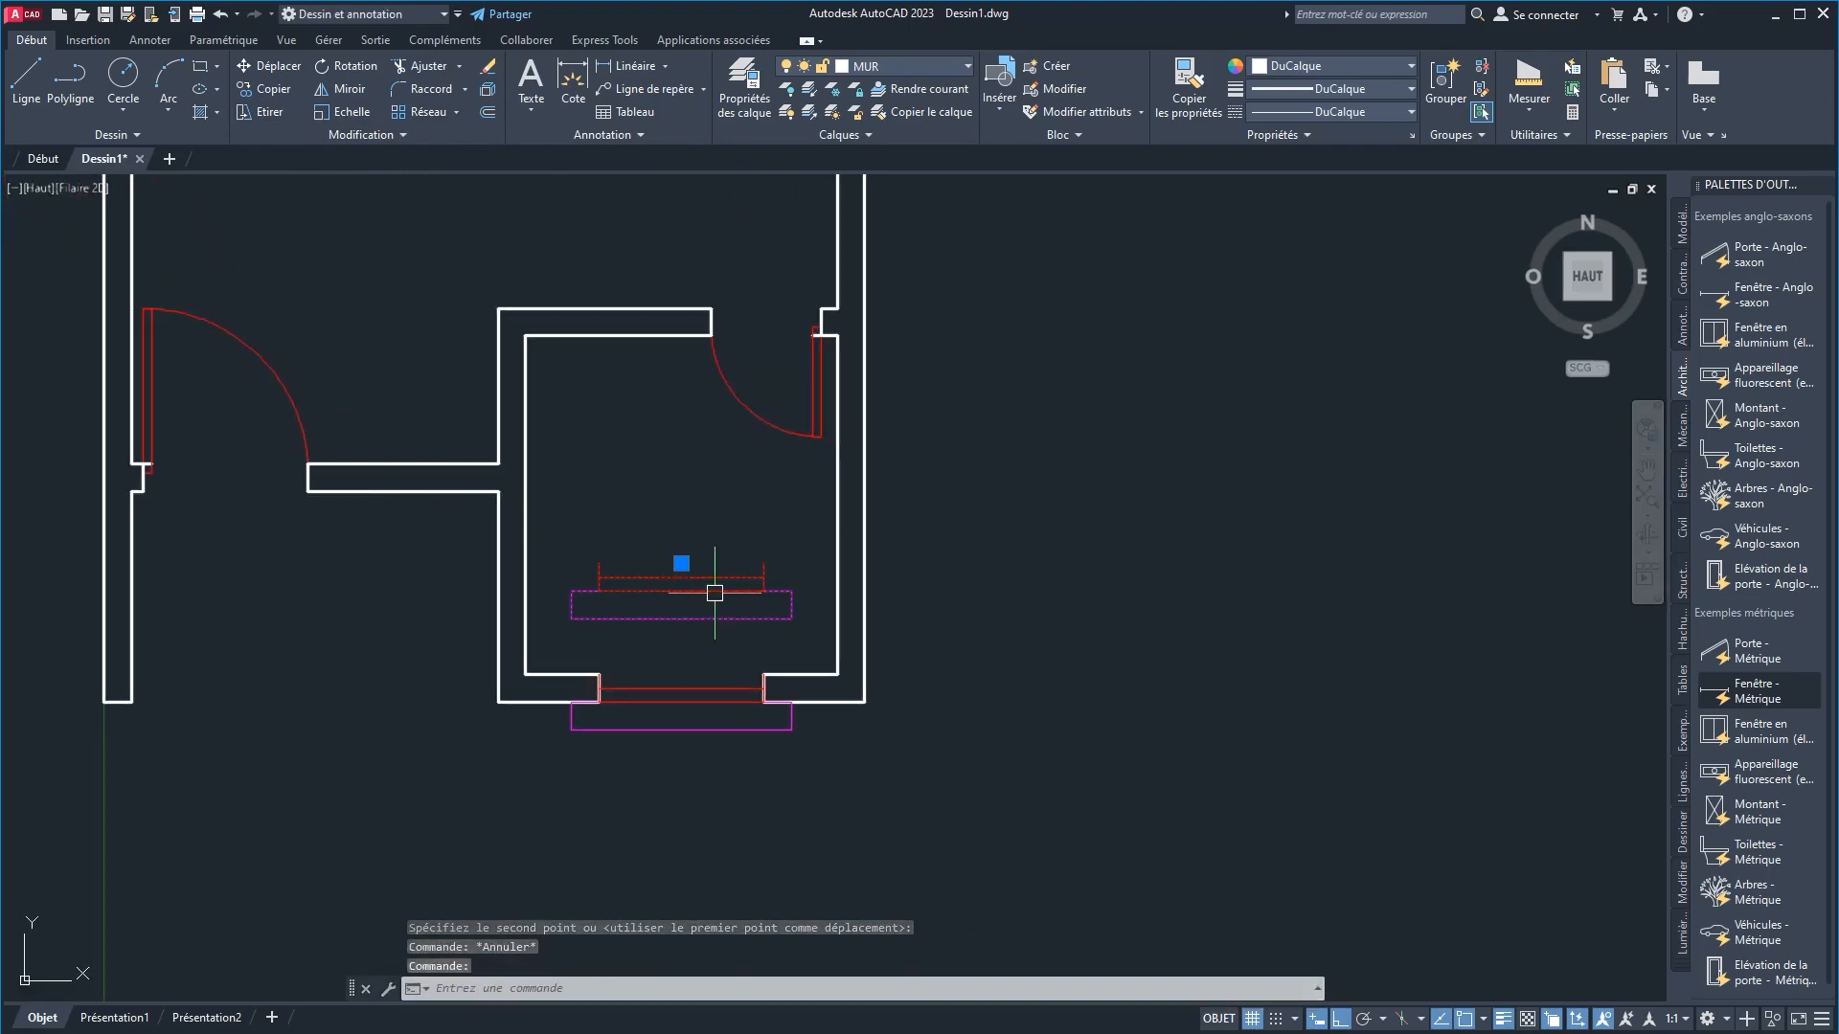
click(268, 69)
click(681, 564)
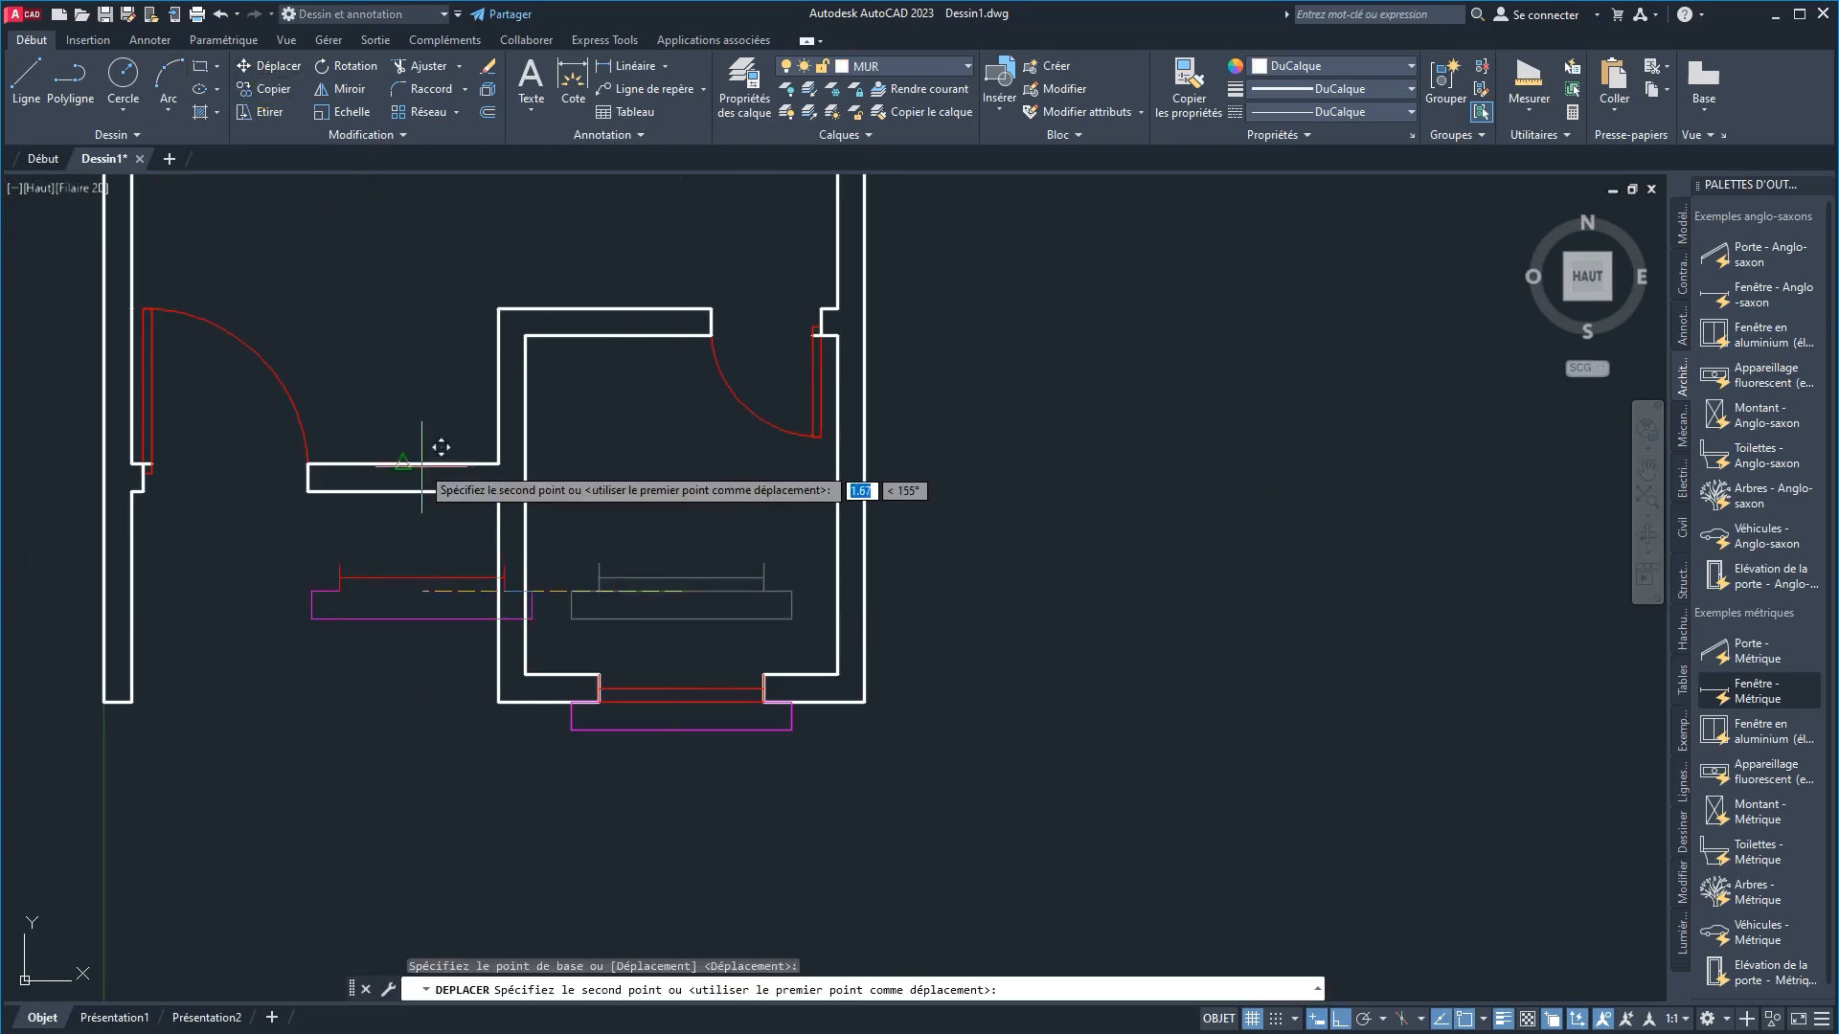
click(410, 482)
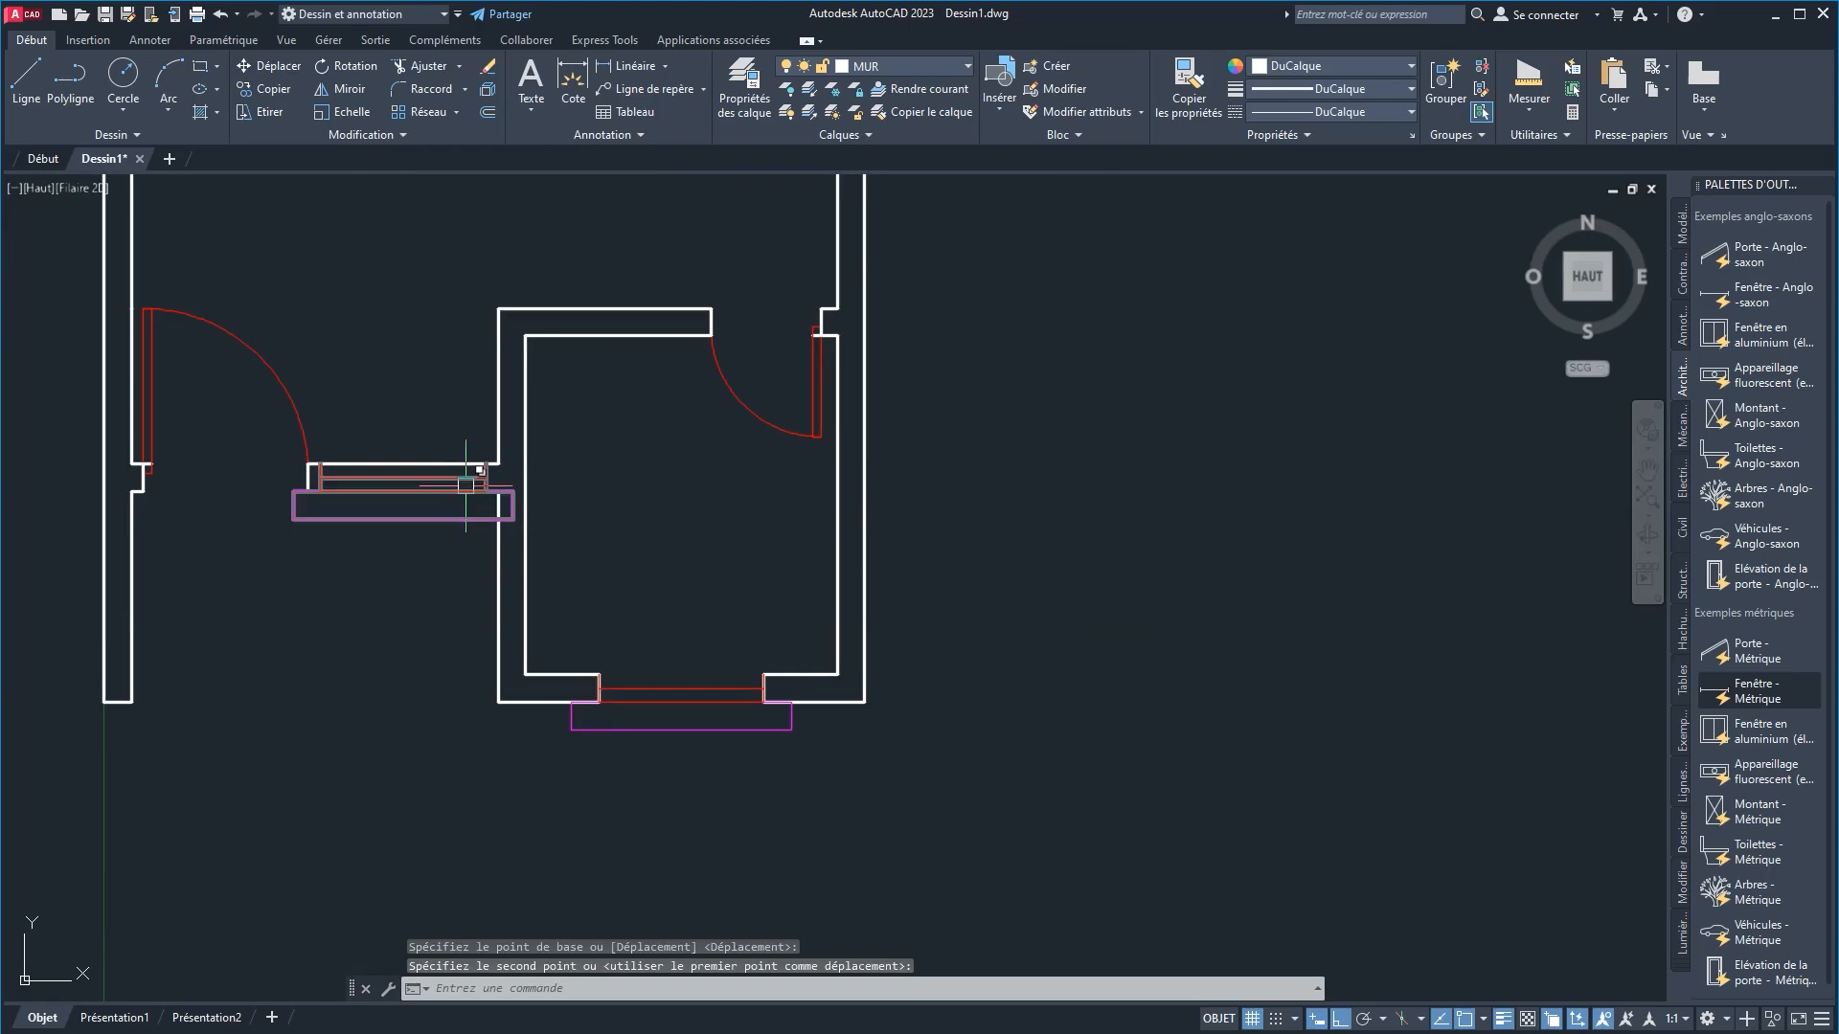
scroll(465, 486, up, 4)
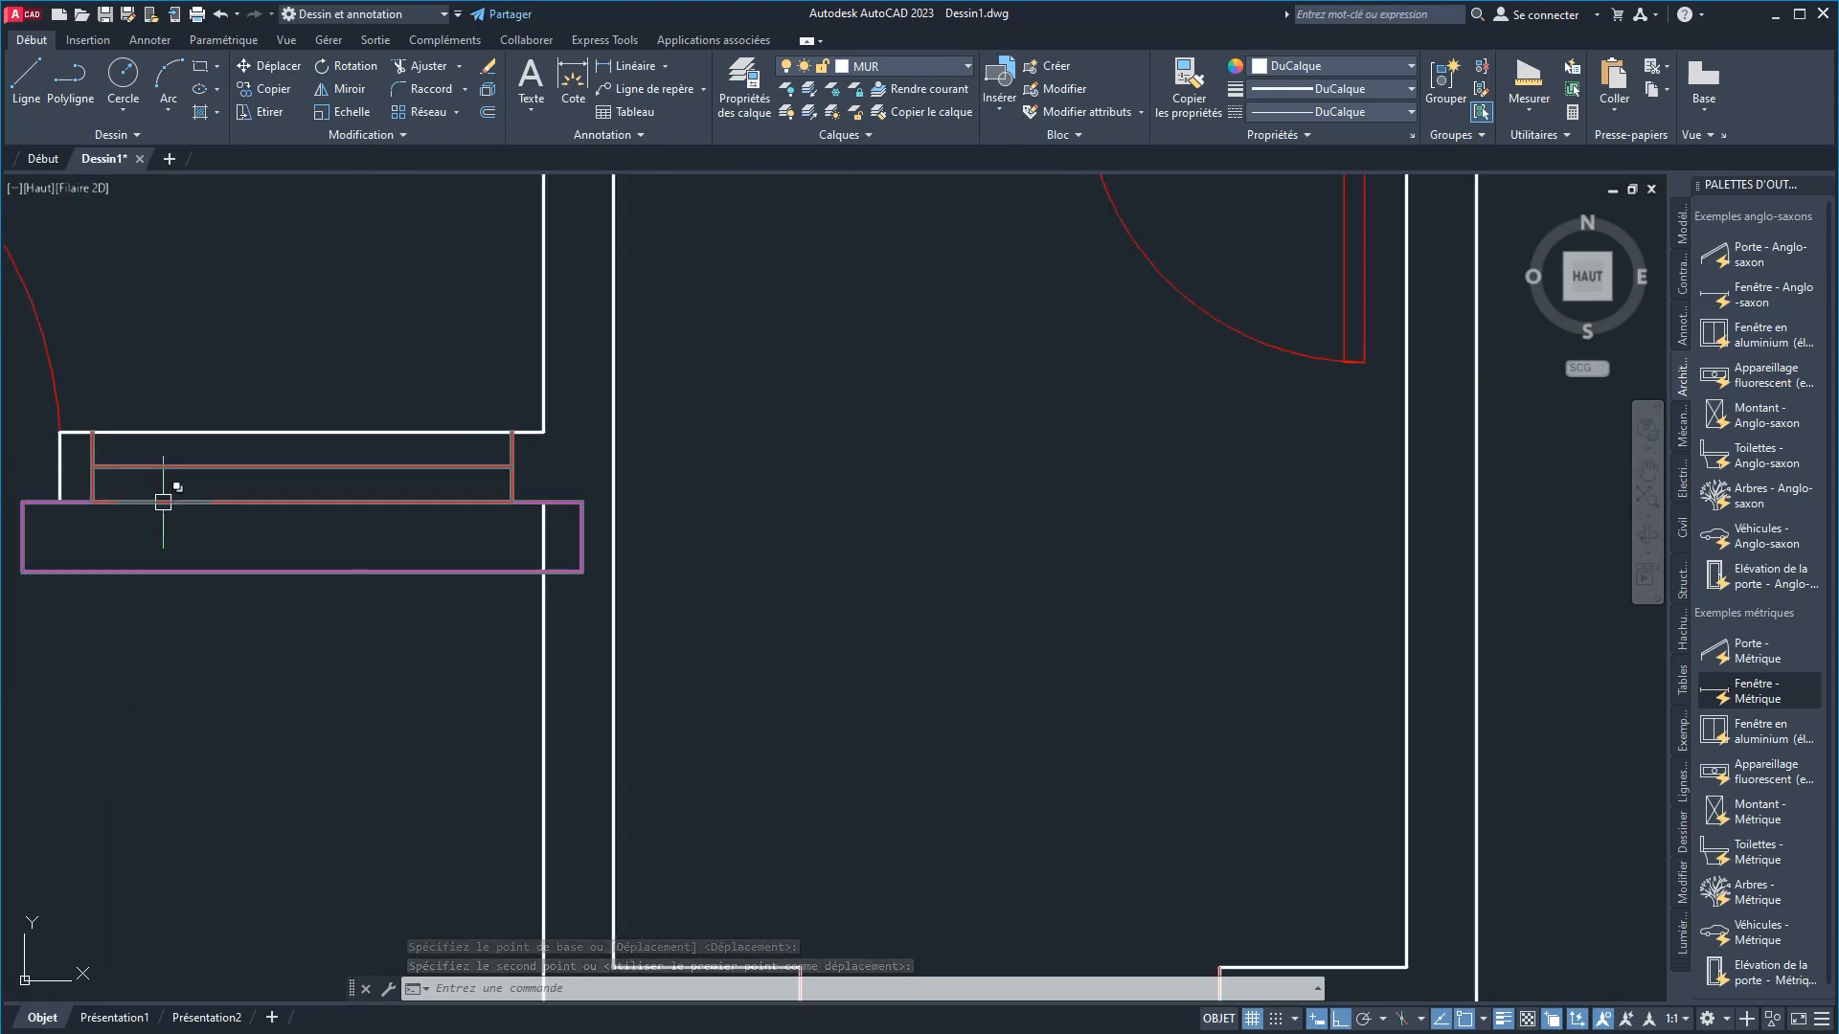
key(Escape)
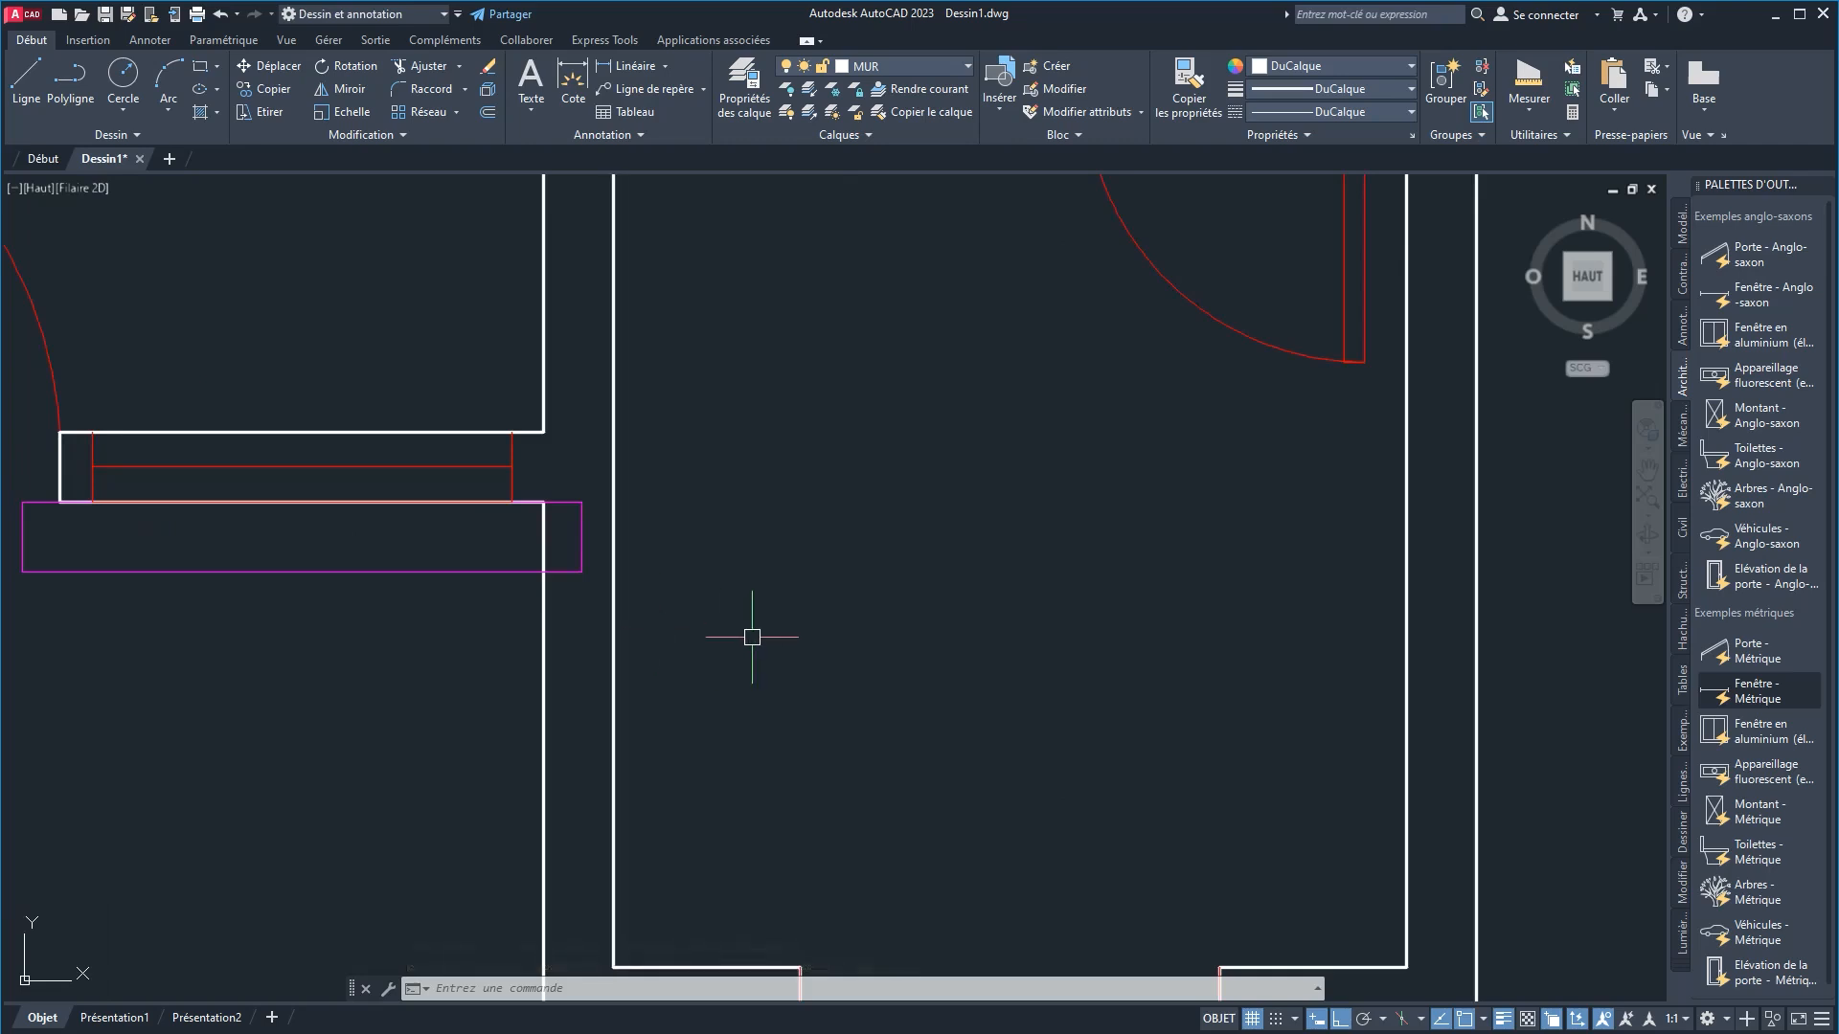
key(ctrl+z)
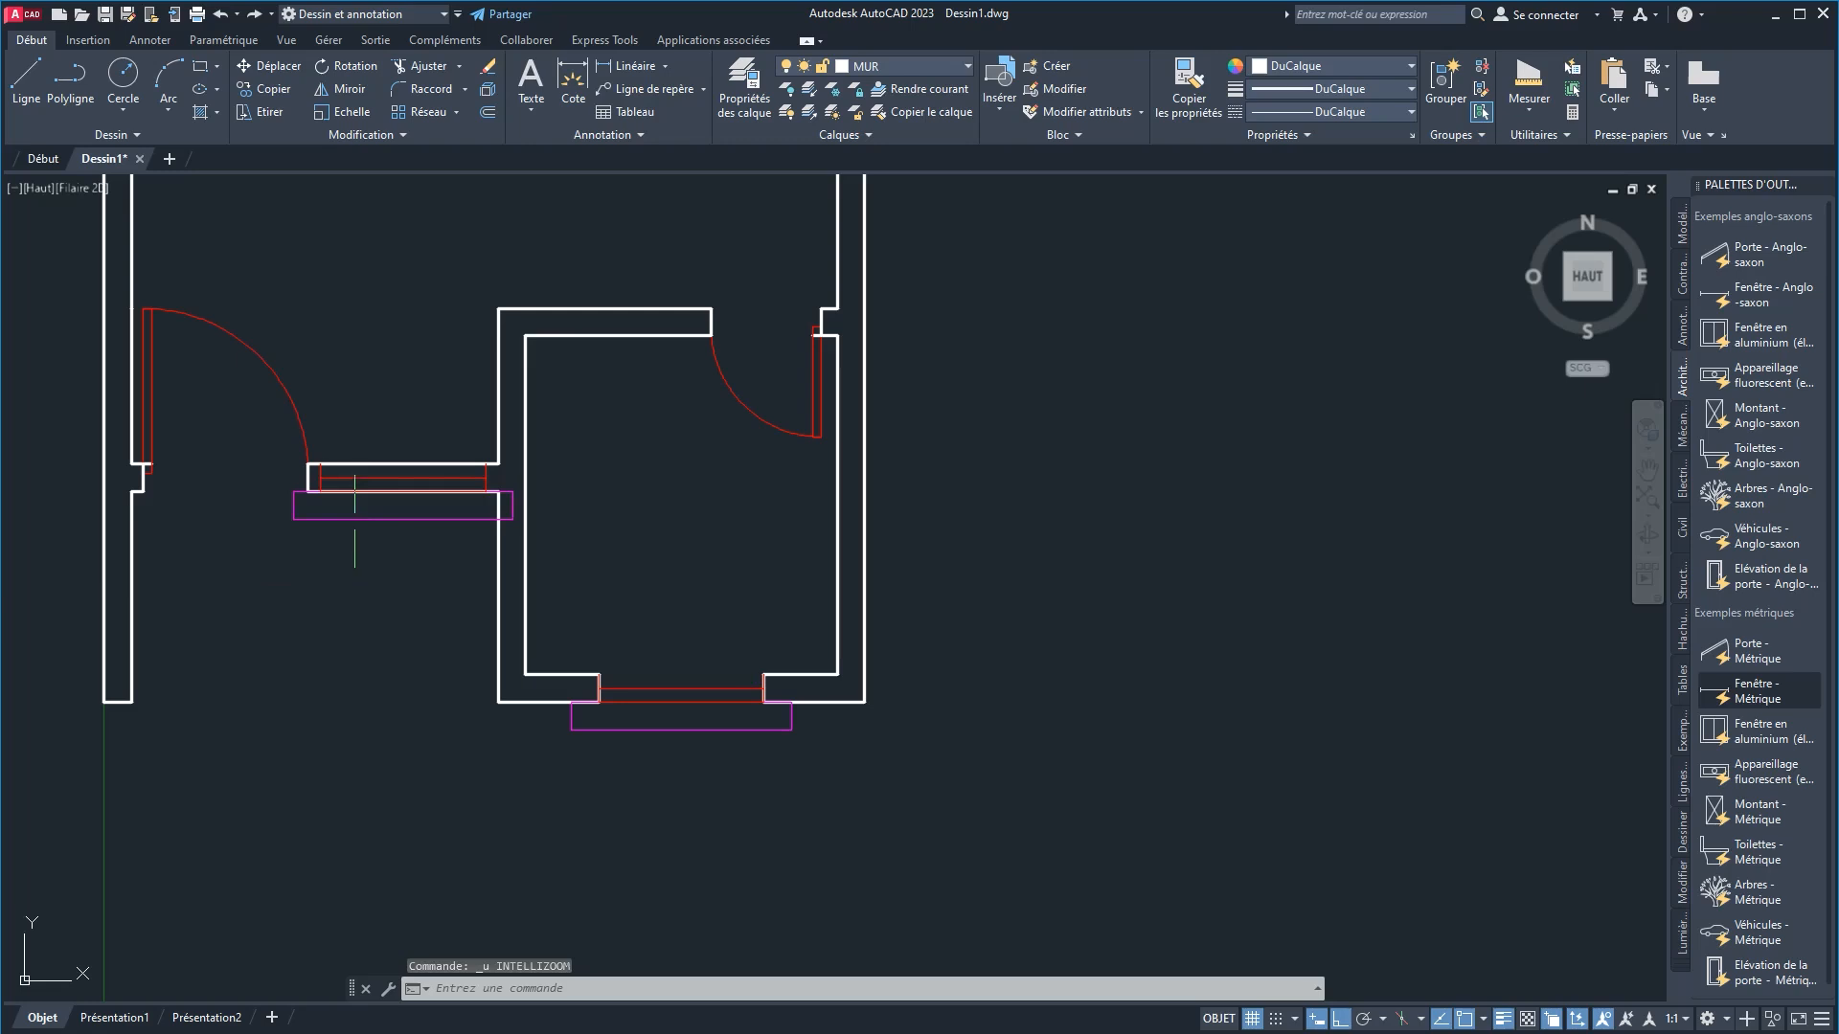
Step: Erase the window block from the short wall and insert a Fenêtre - Métrique block just below that wall
click(354, 519)
key(Delete)
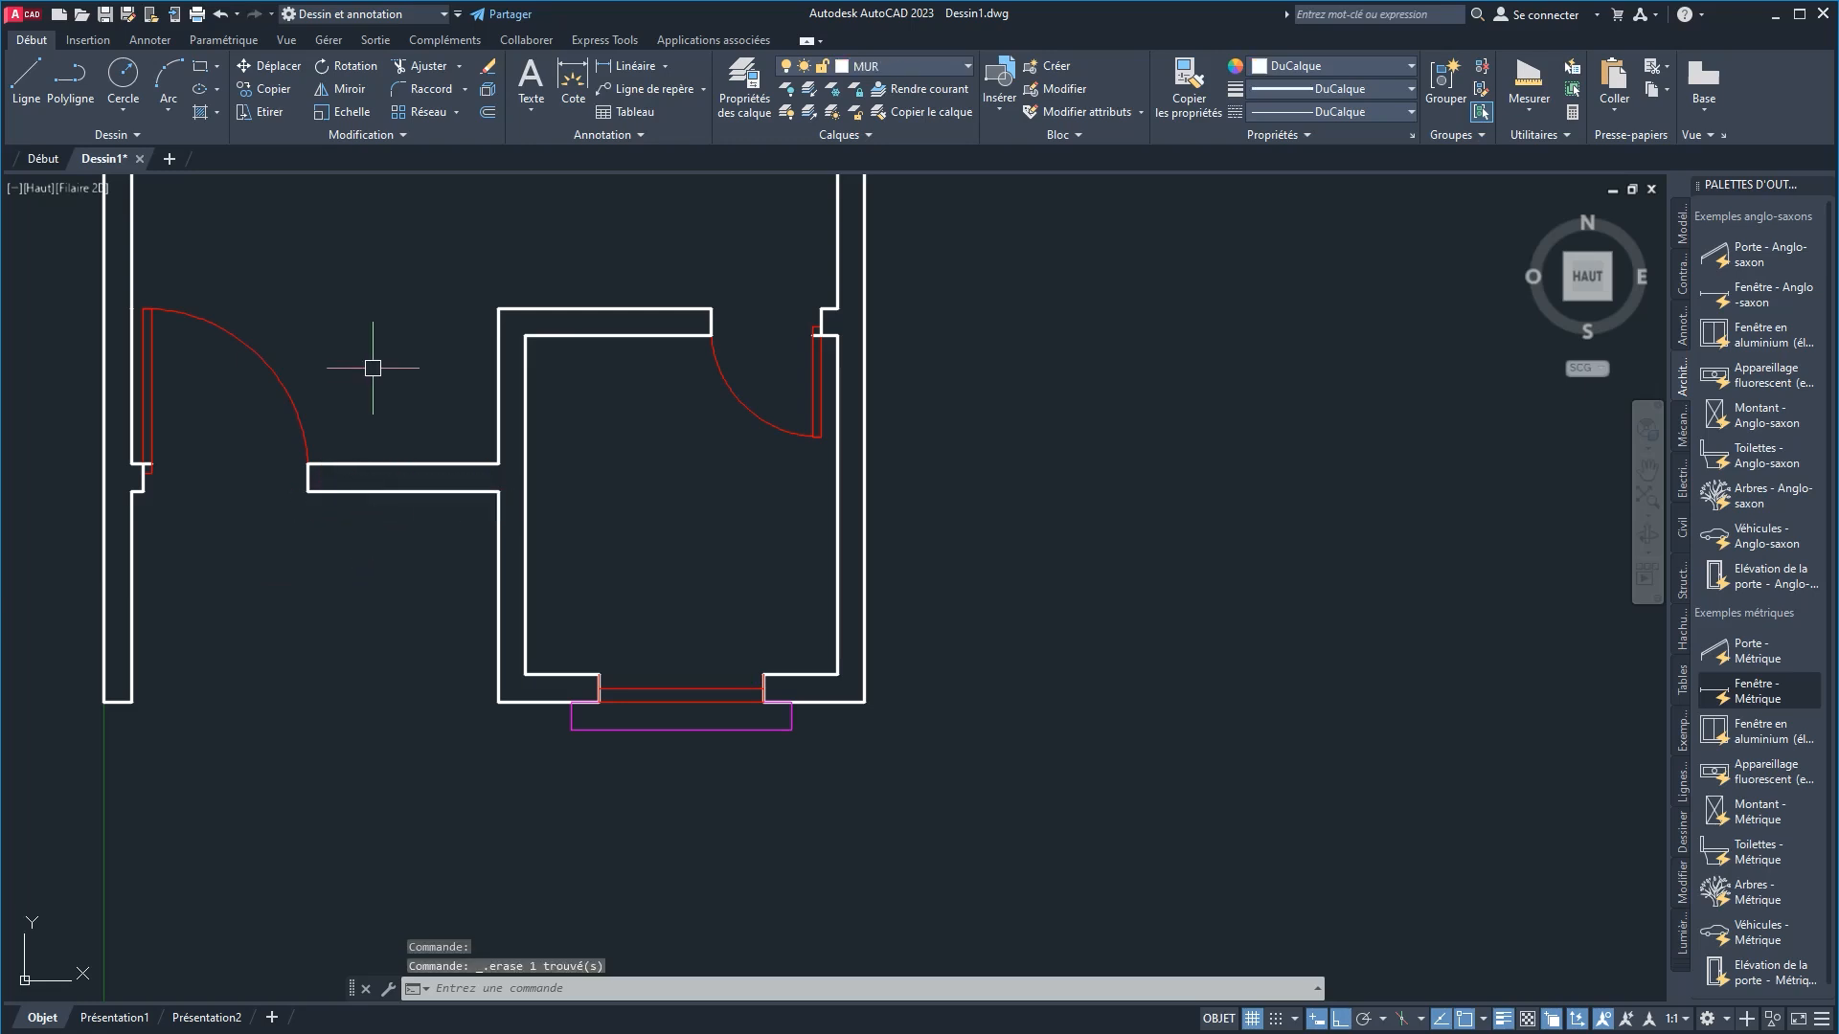
click(1742, 694)
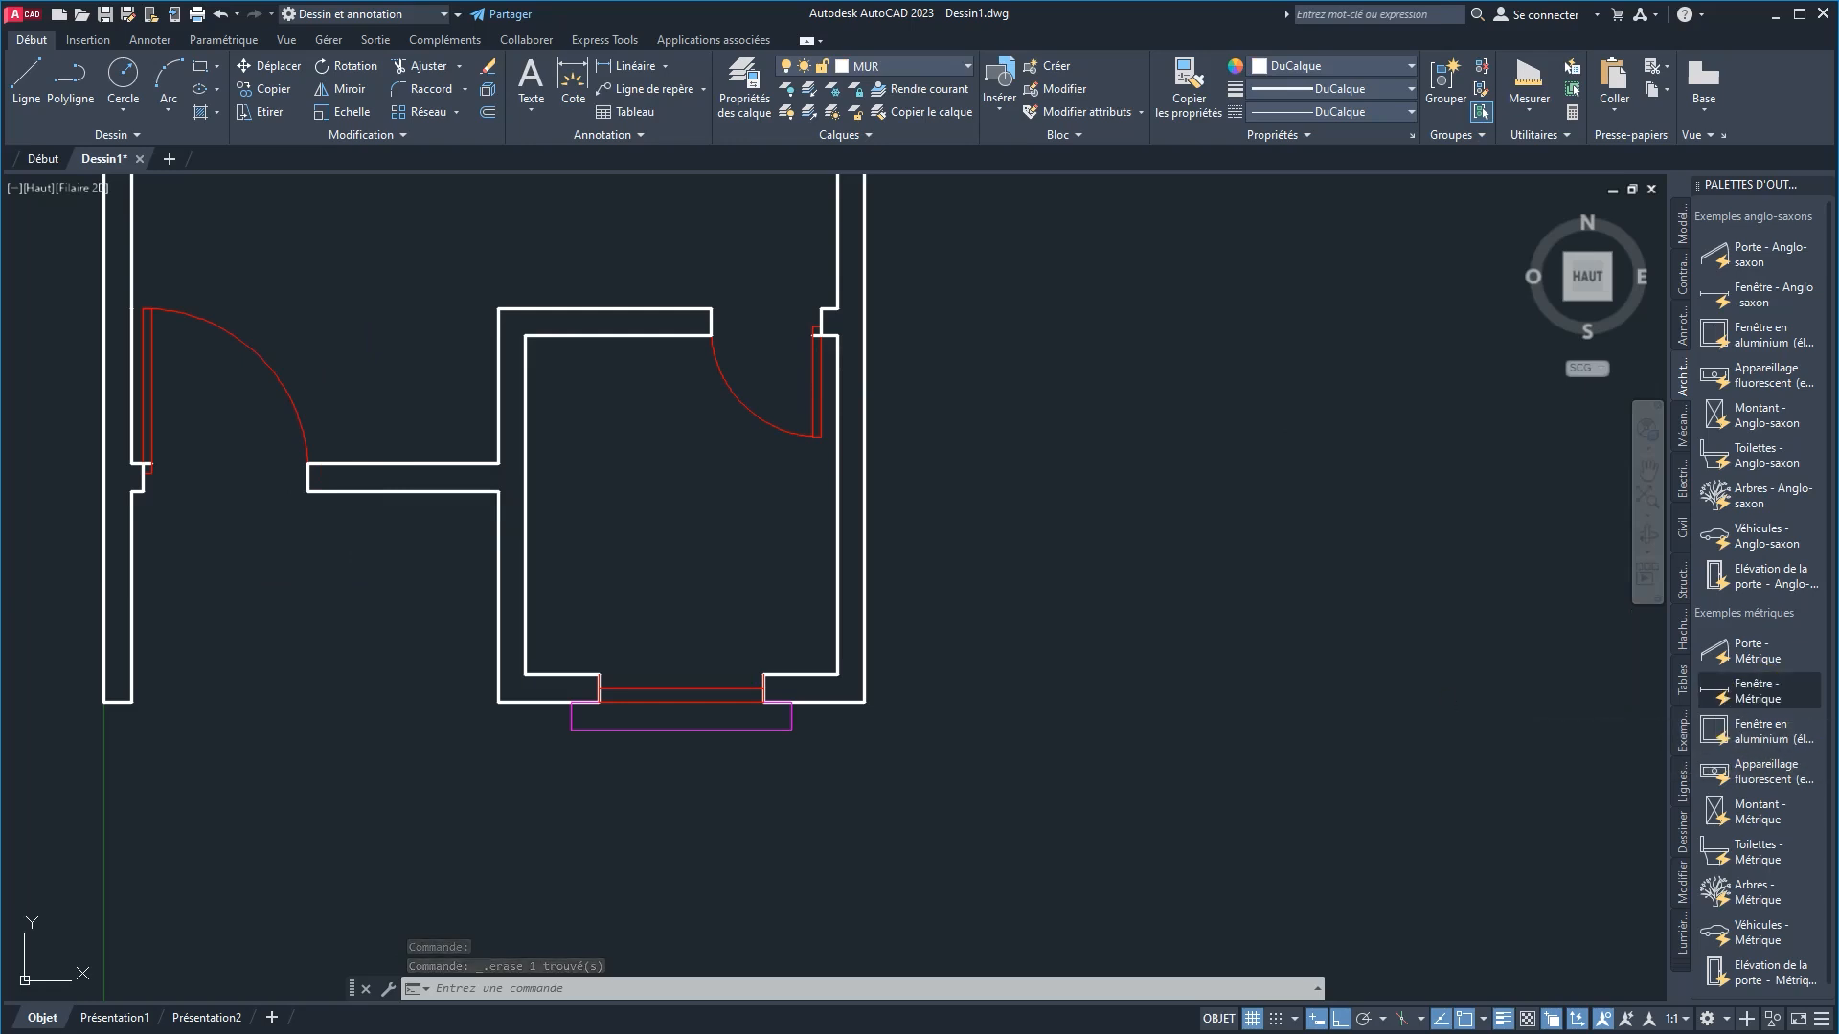
click(313, 530)
scroll(373, 524, up, 2)
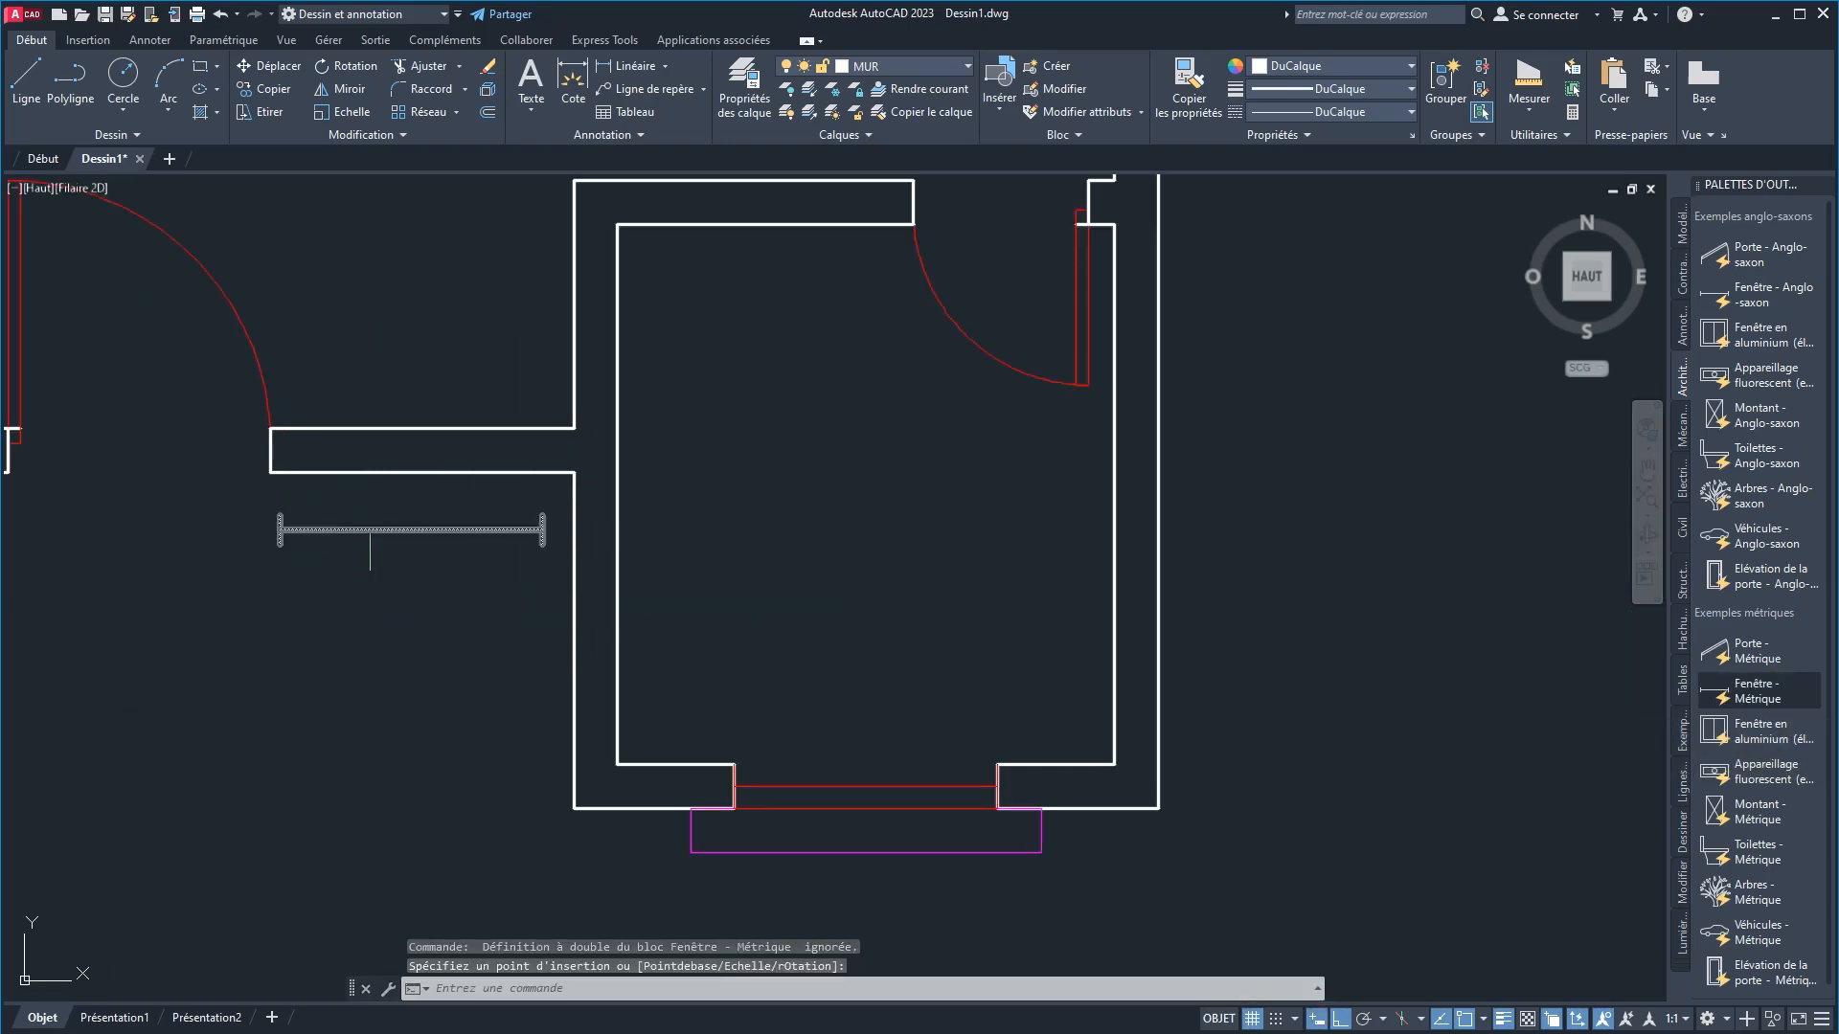
Step: Shorten the new window block by its width grip to the 0.6 increment
click(383, 525)
scroll(489, 534, up, 5)
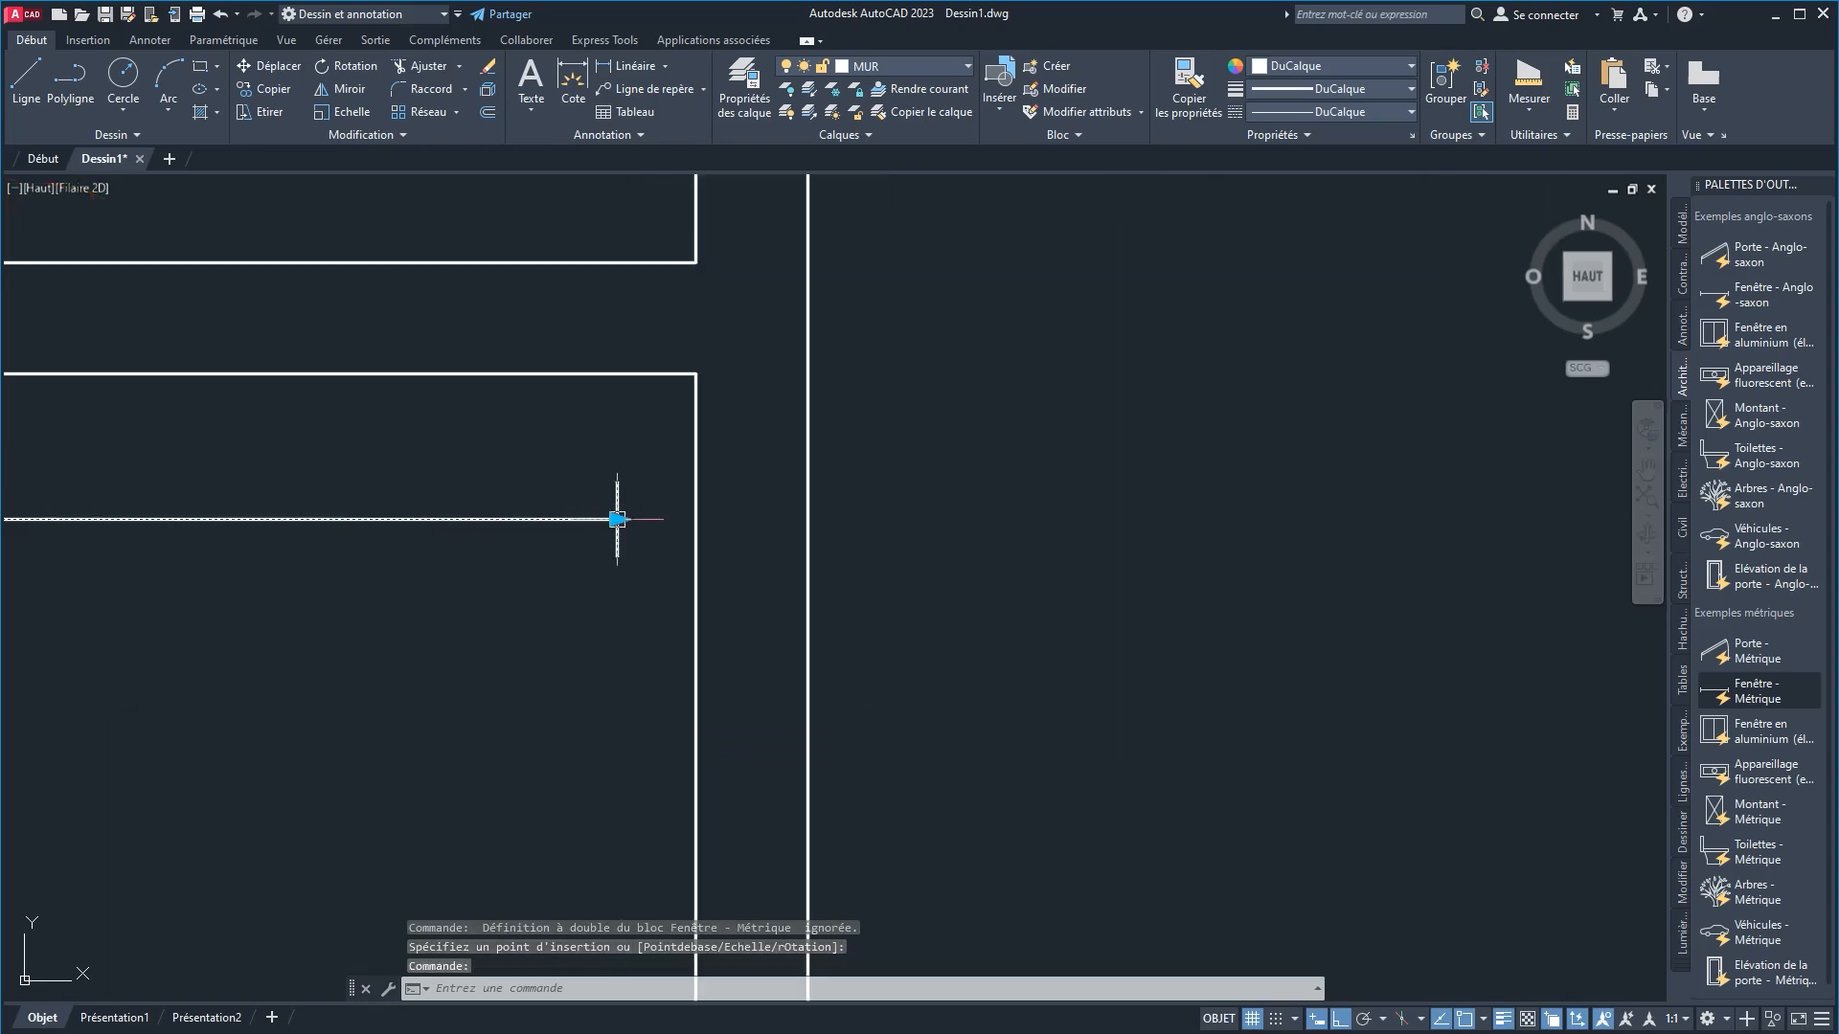
click(617, 520)
scroll(509, 525, down, 4)
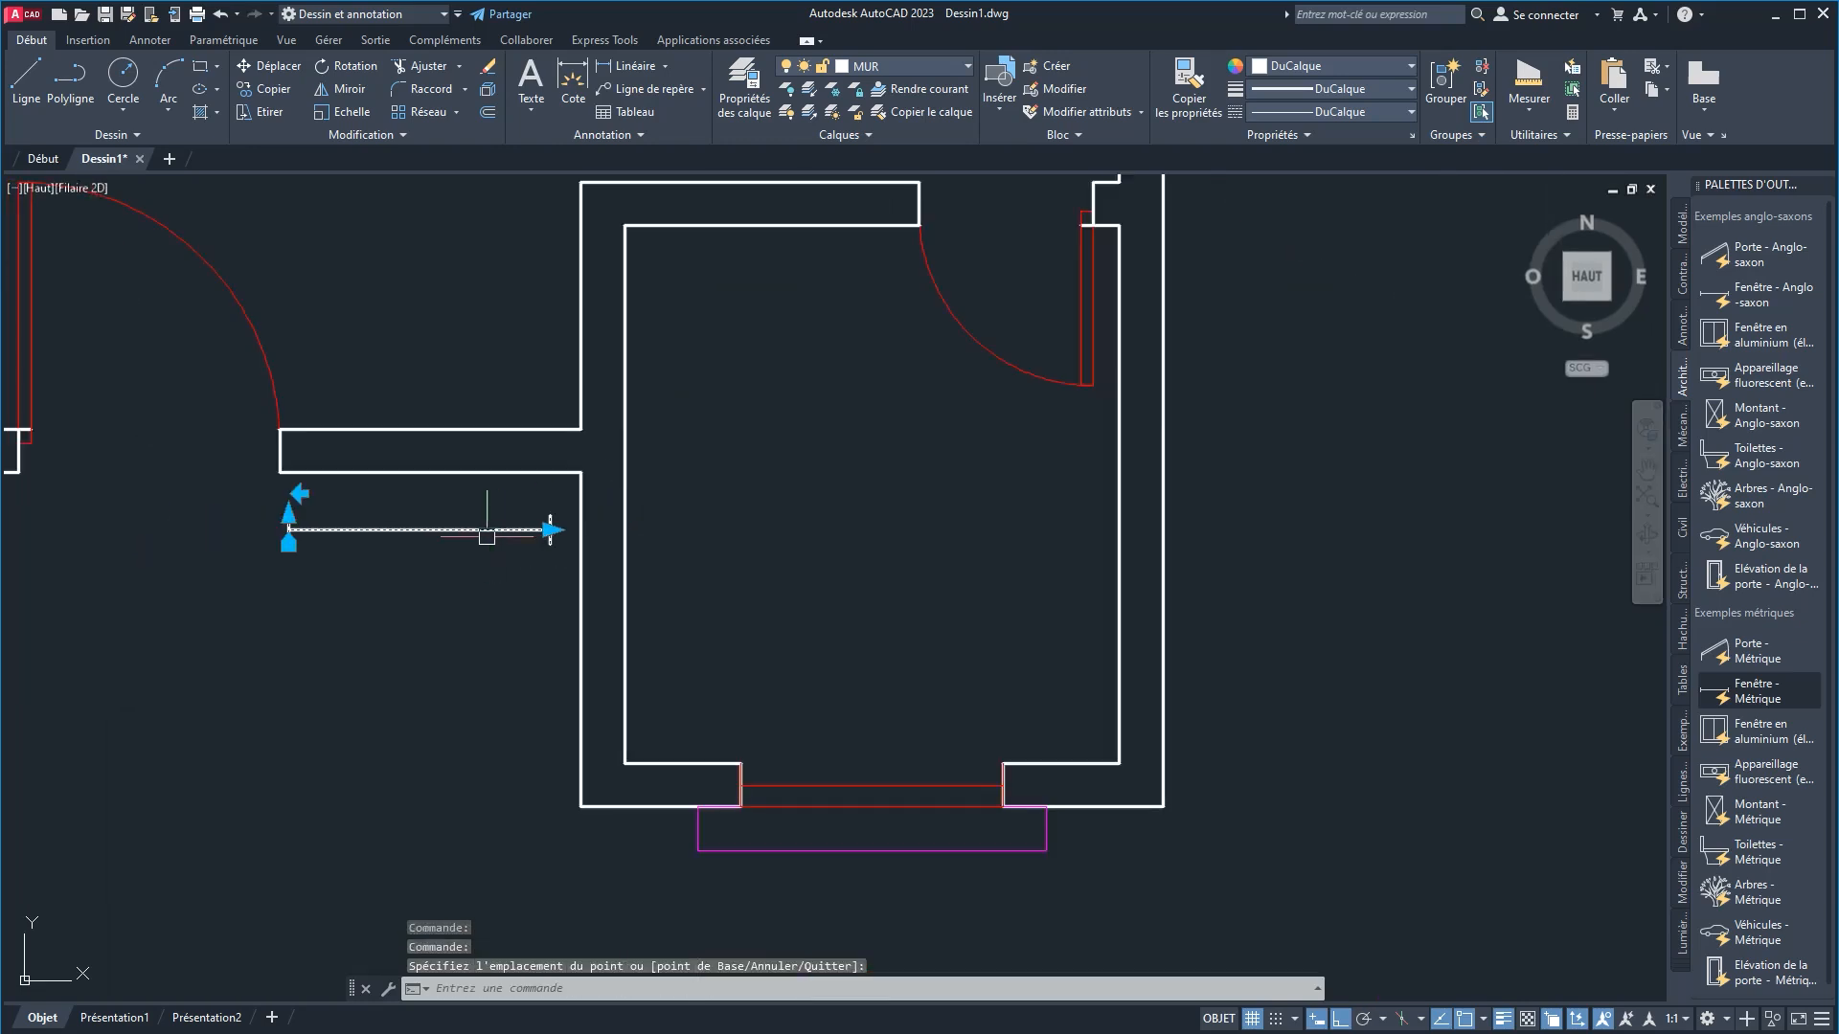
scroll(542, 524, up, 2)
click(557, 528)
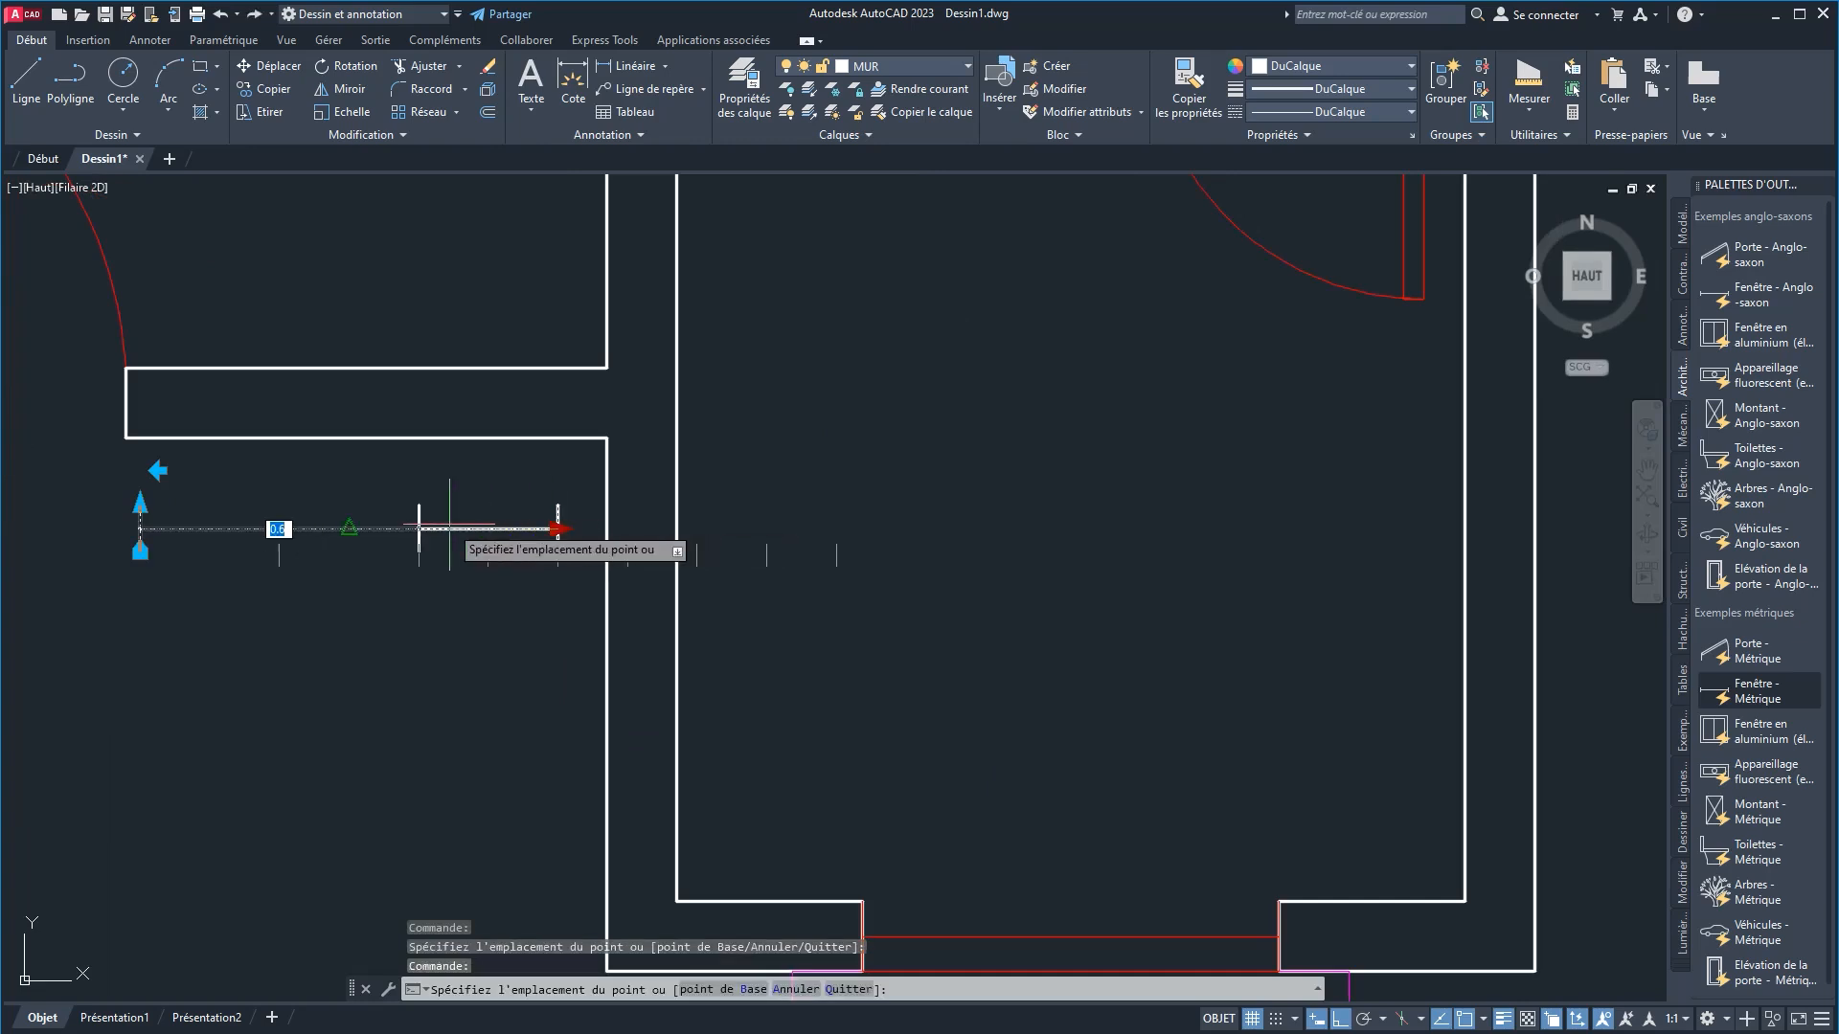
click(557, 528)
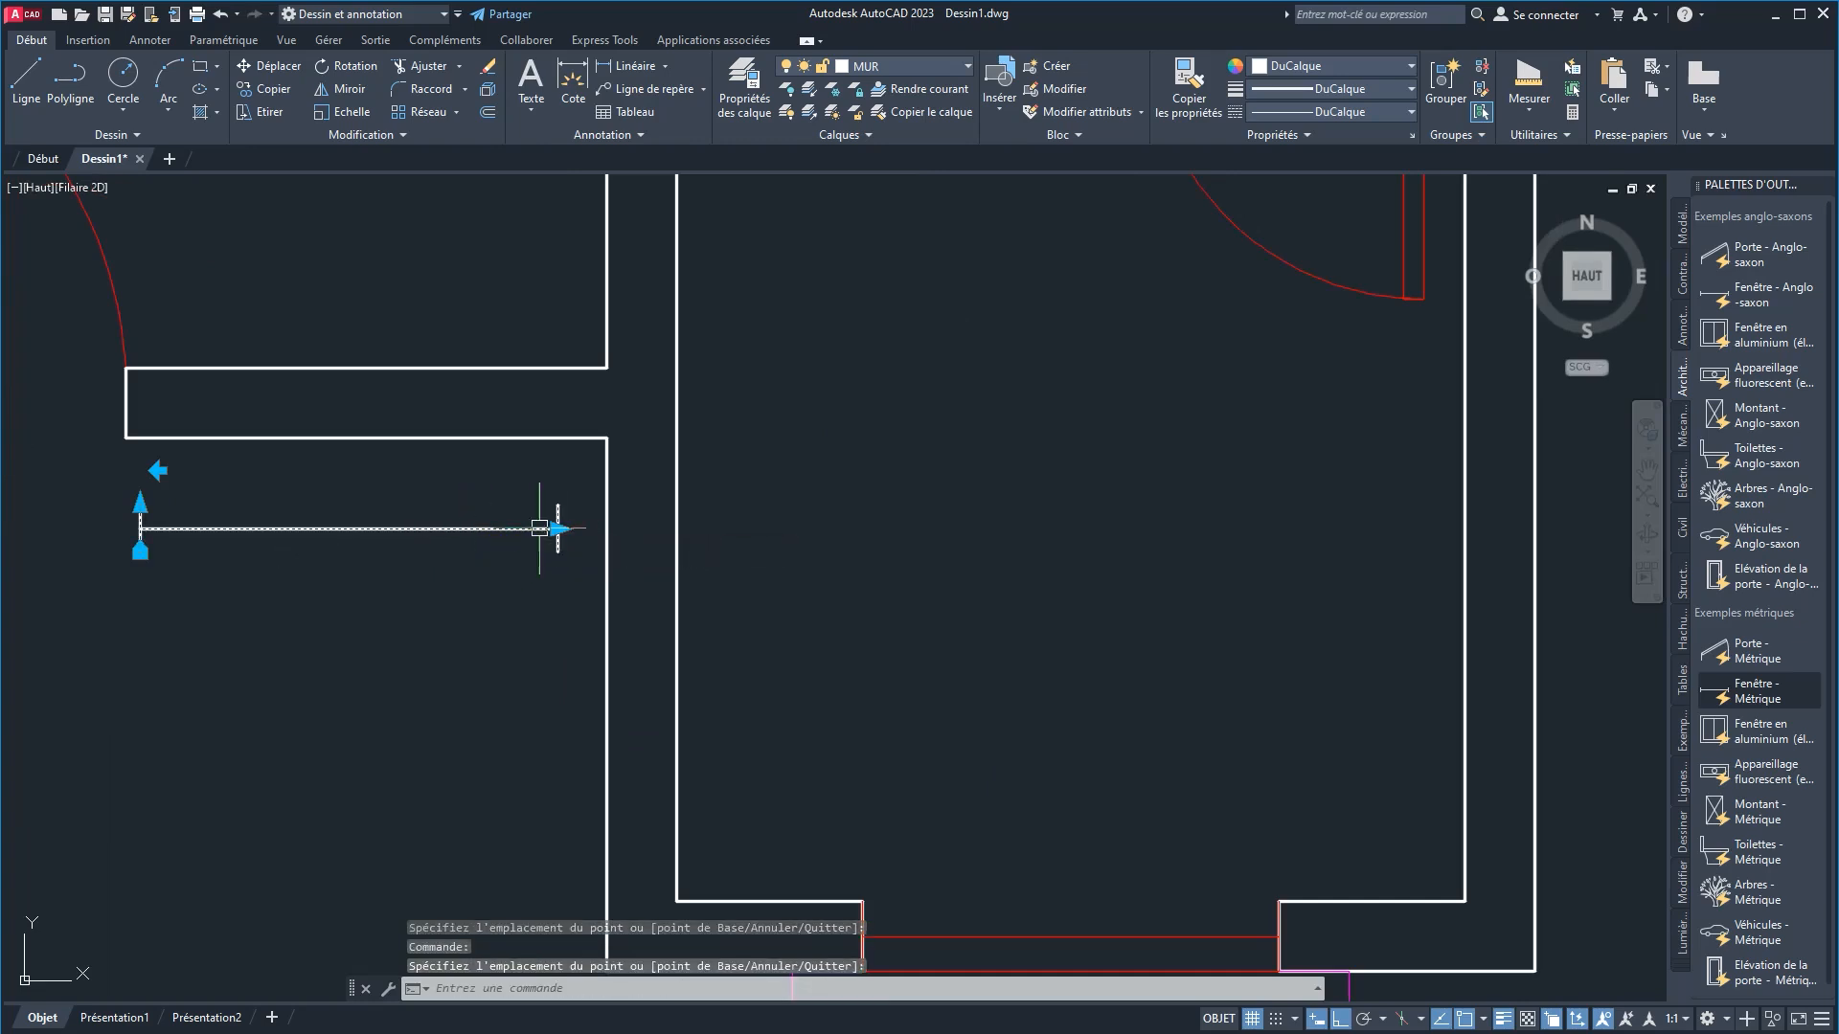
click(558, 529)
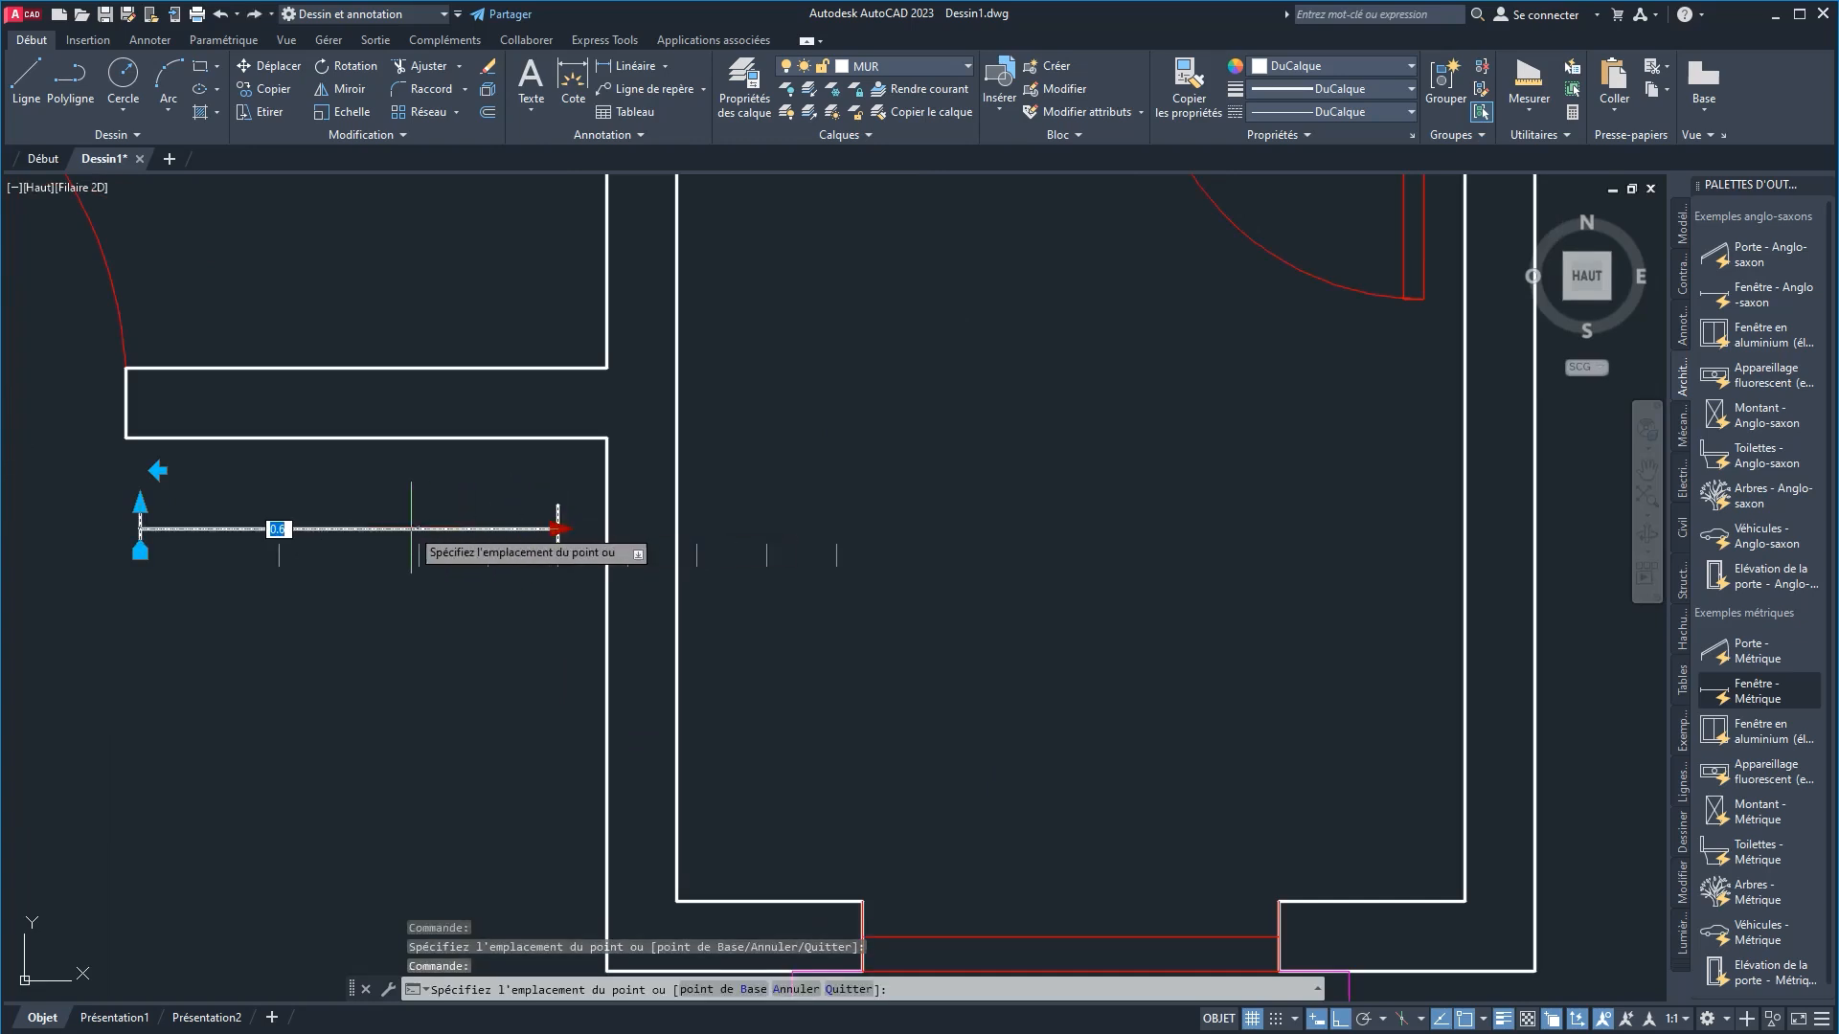
click(419, 529)
key(Escape)
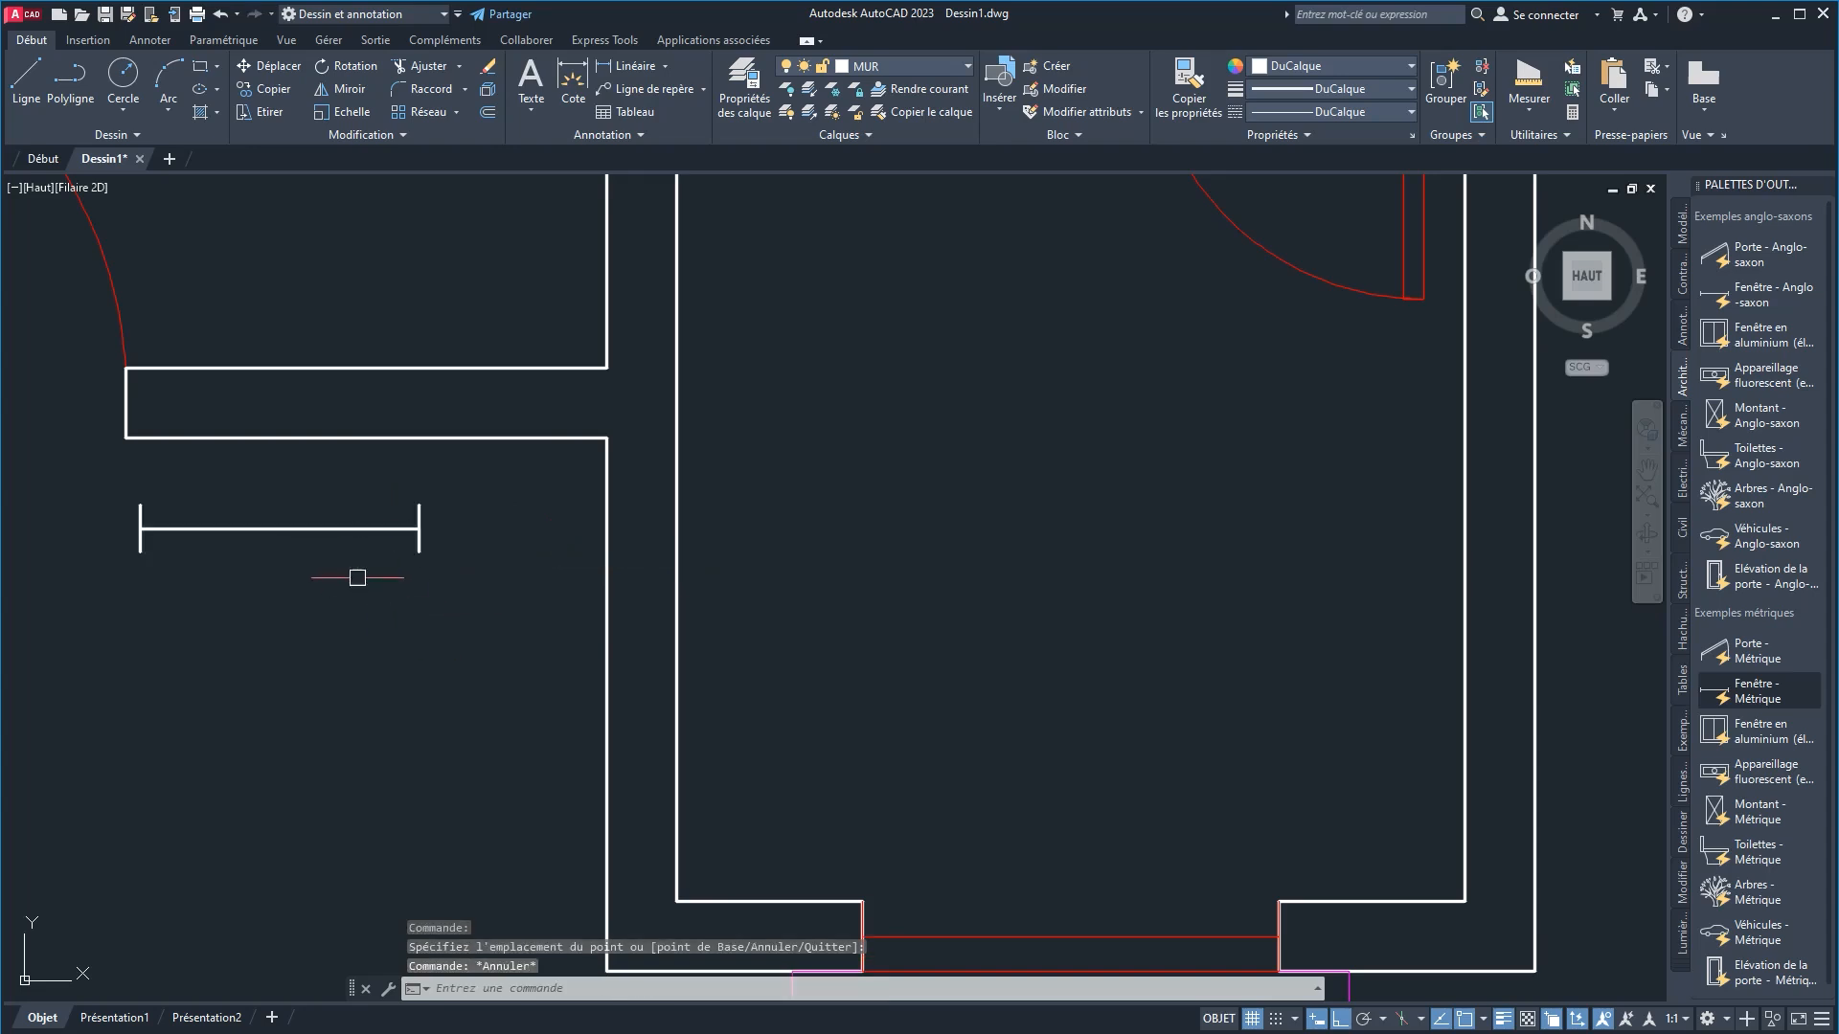
Step: Stretch the window block's depth upward by its grip to match the wall thickness
click(337, 529)
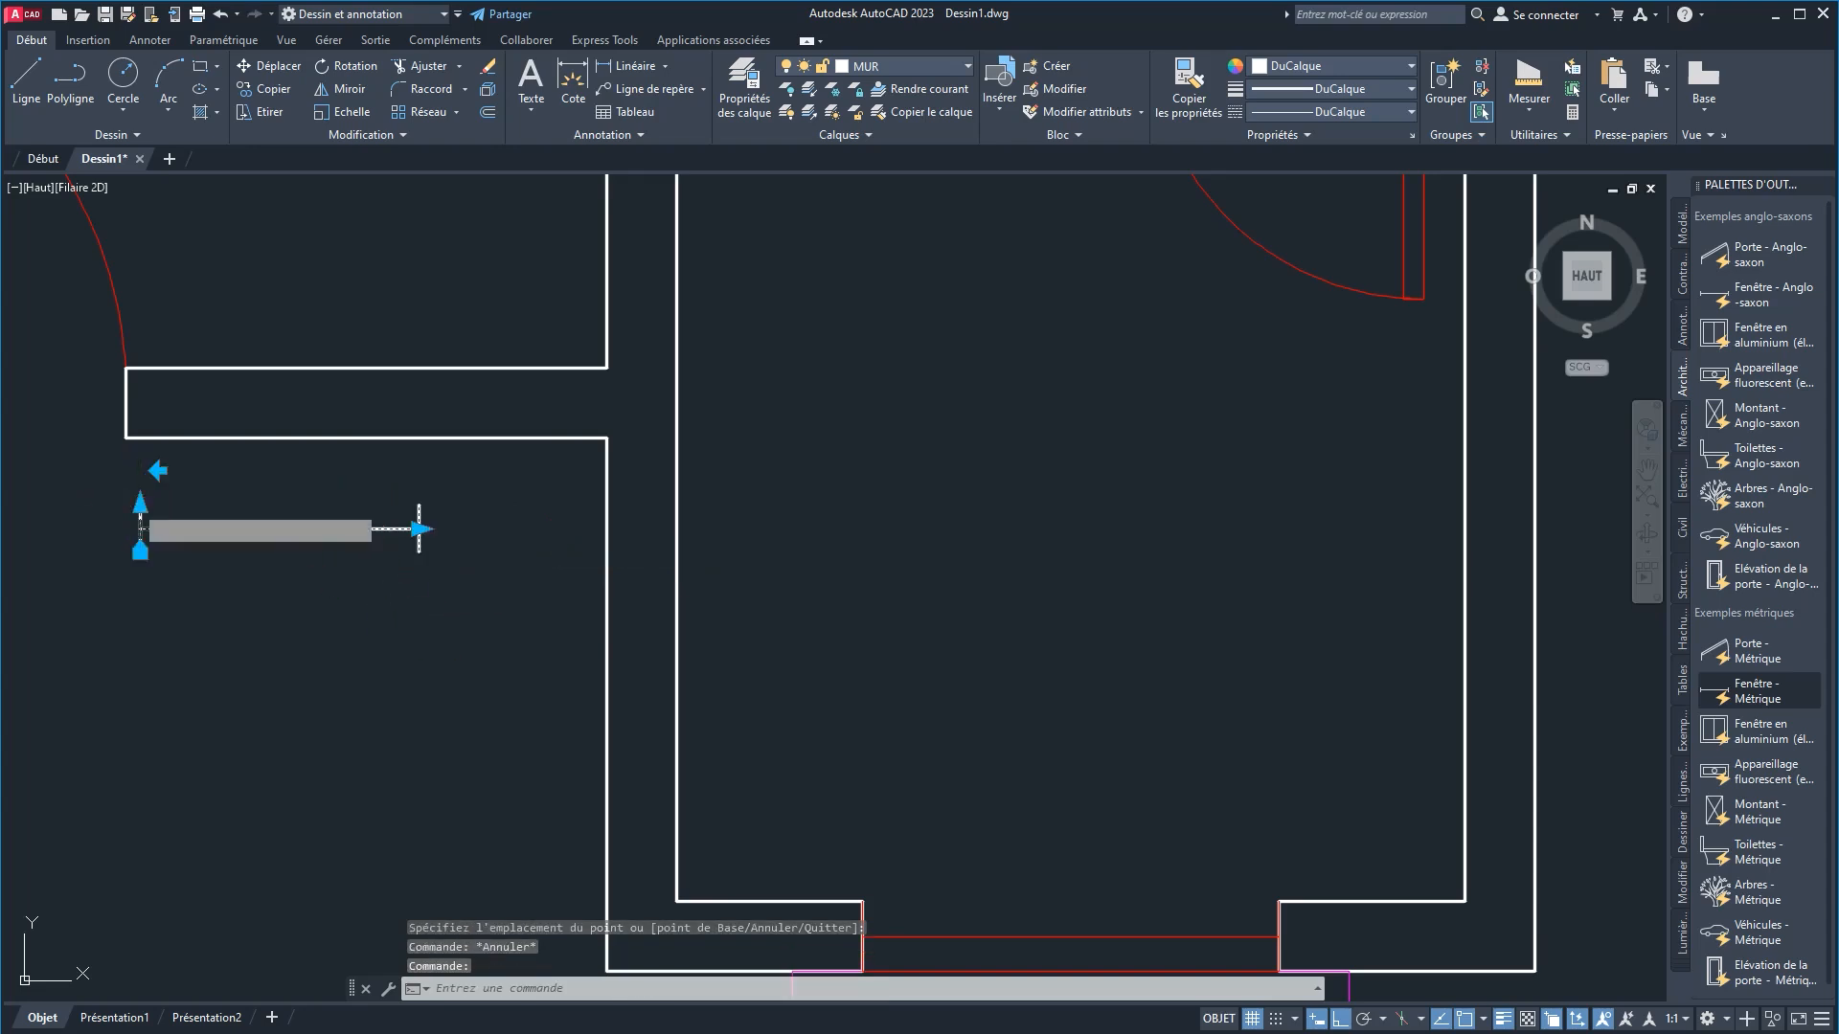
click(140, 503)
click(140, 478)
key(Escape)
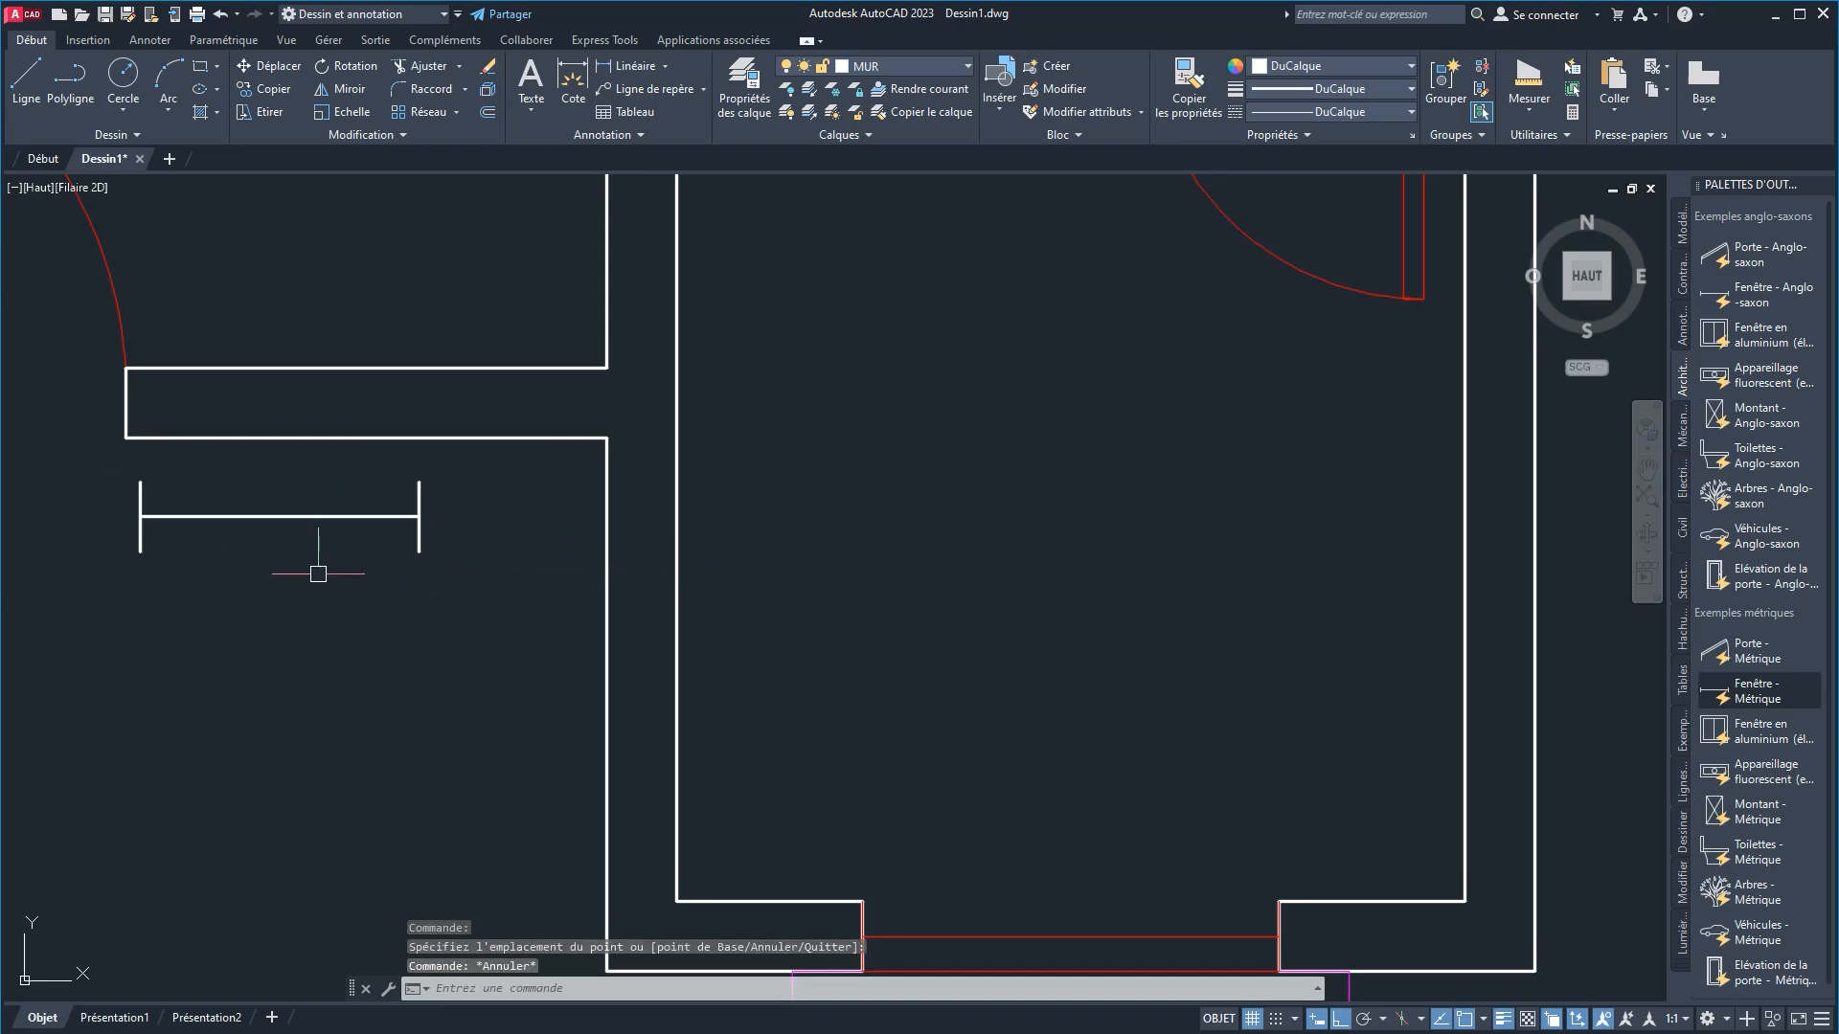
Step: Assign the new window block to the OUVERTURES layer
click(168, 492)
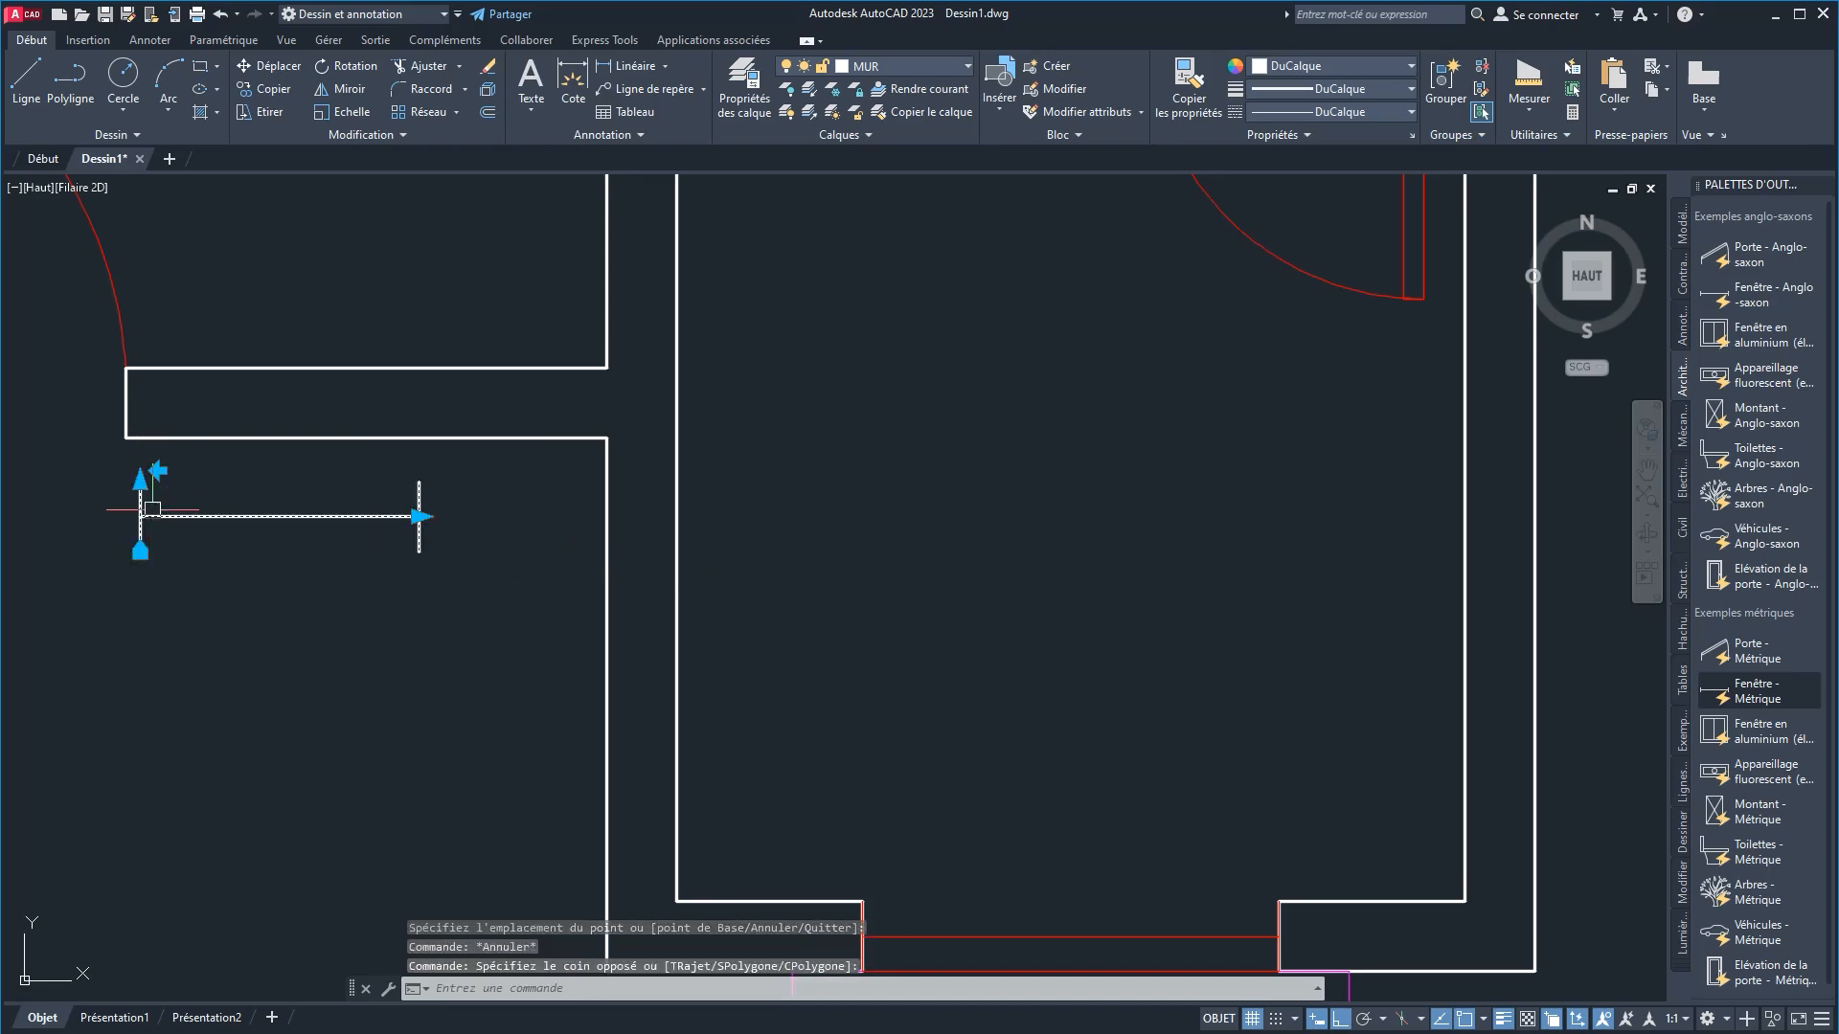
click(875, 66)
click(862, 230)
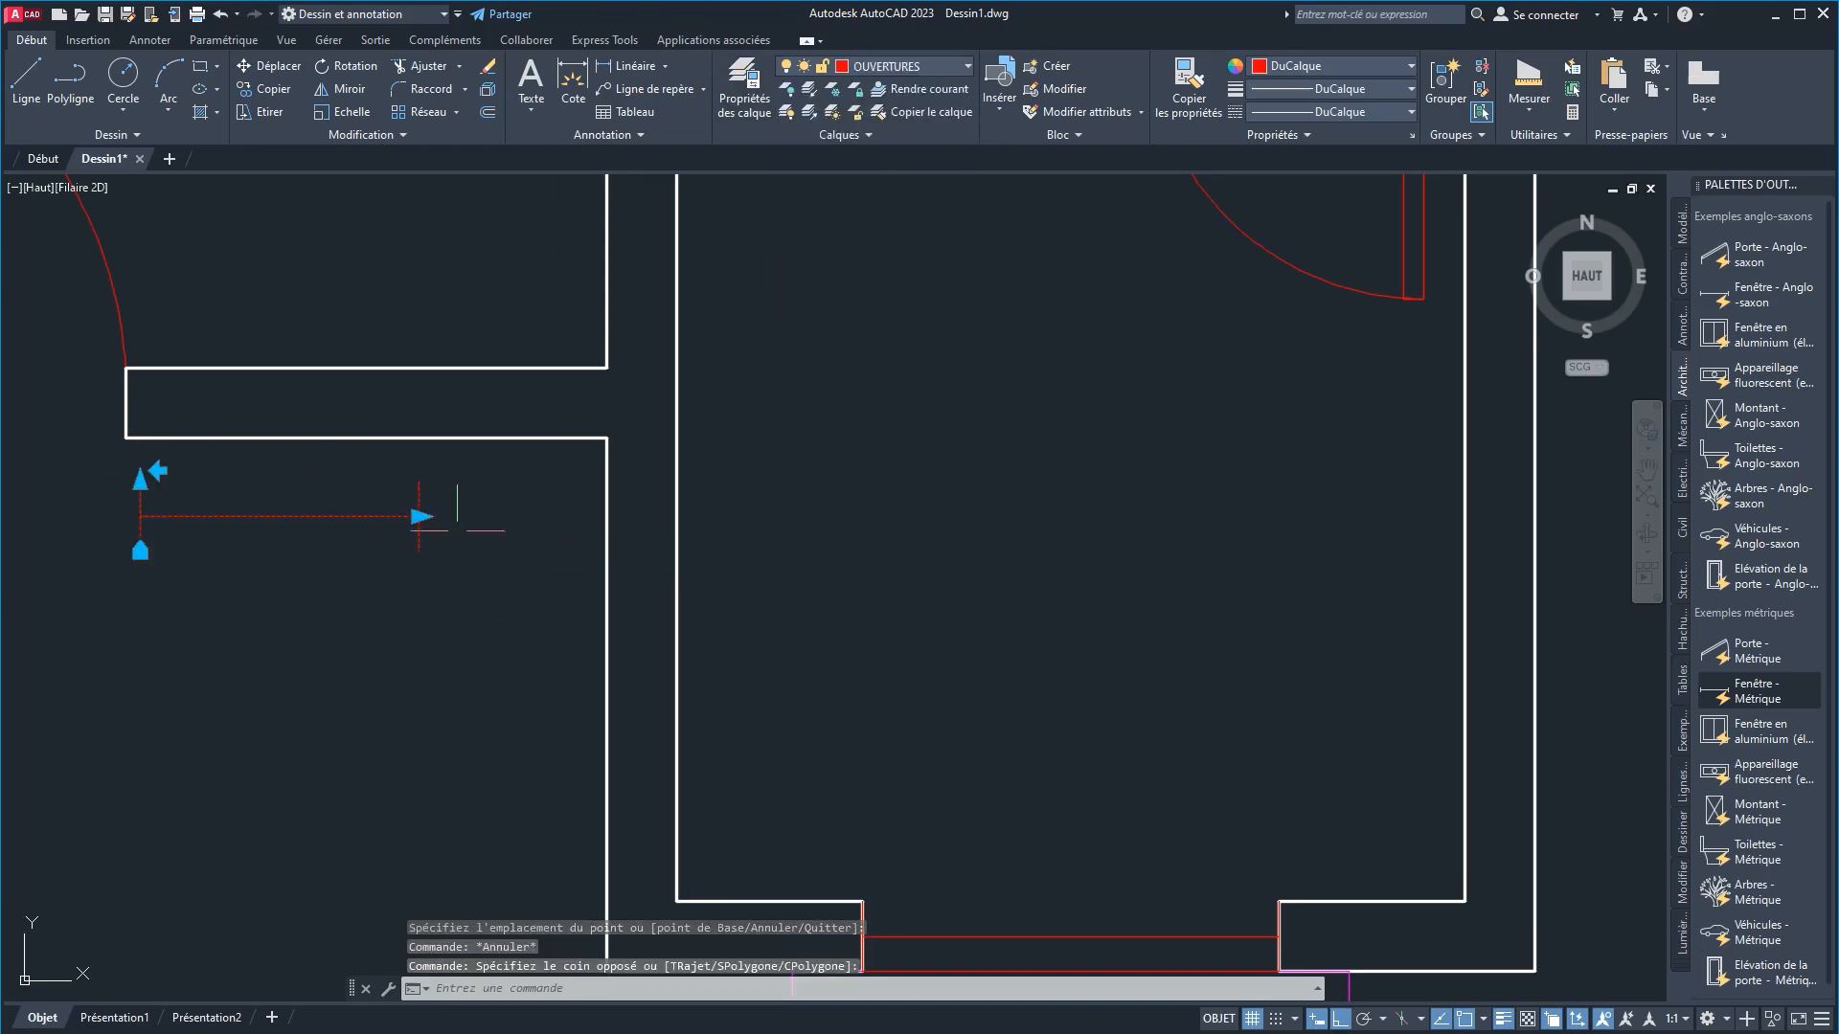
key(Escape)
Step: Move the window block from the midpoint of its upper edge to the midpoint of the short wall's upper face
click(267, 518)
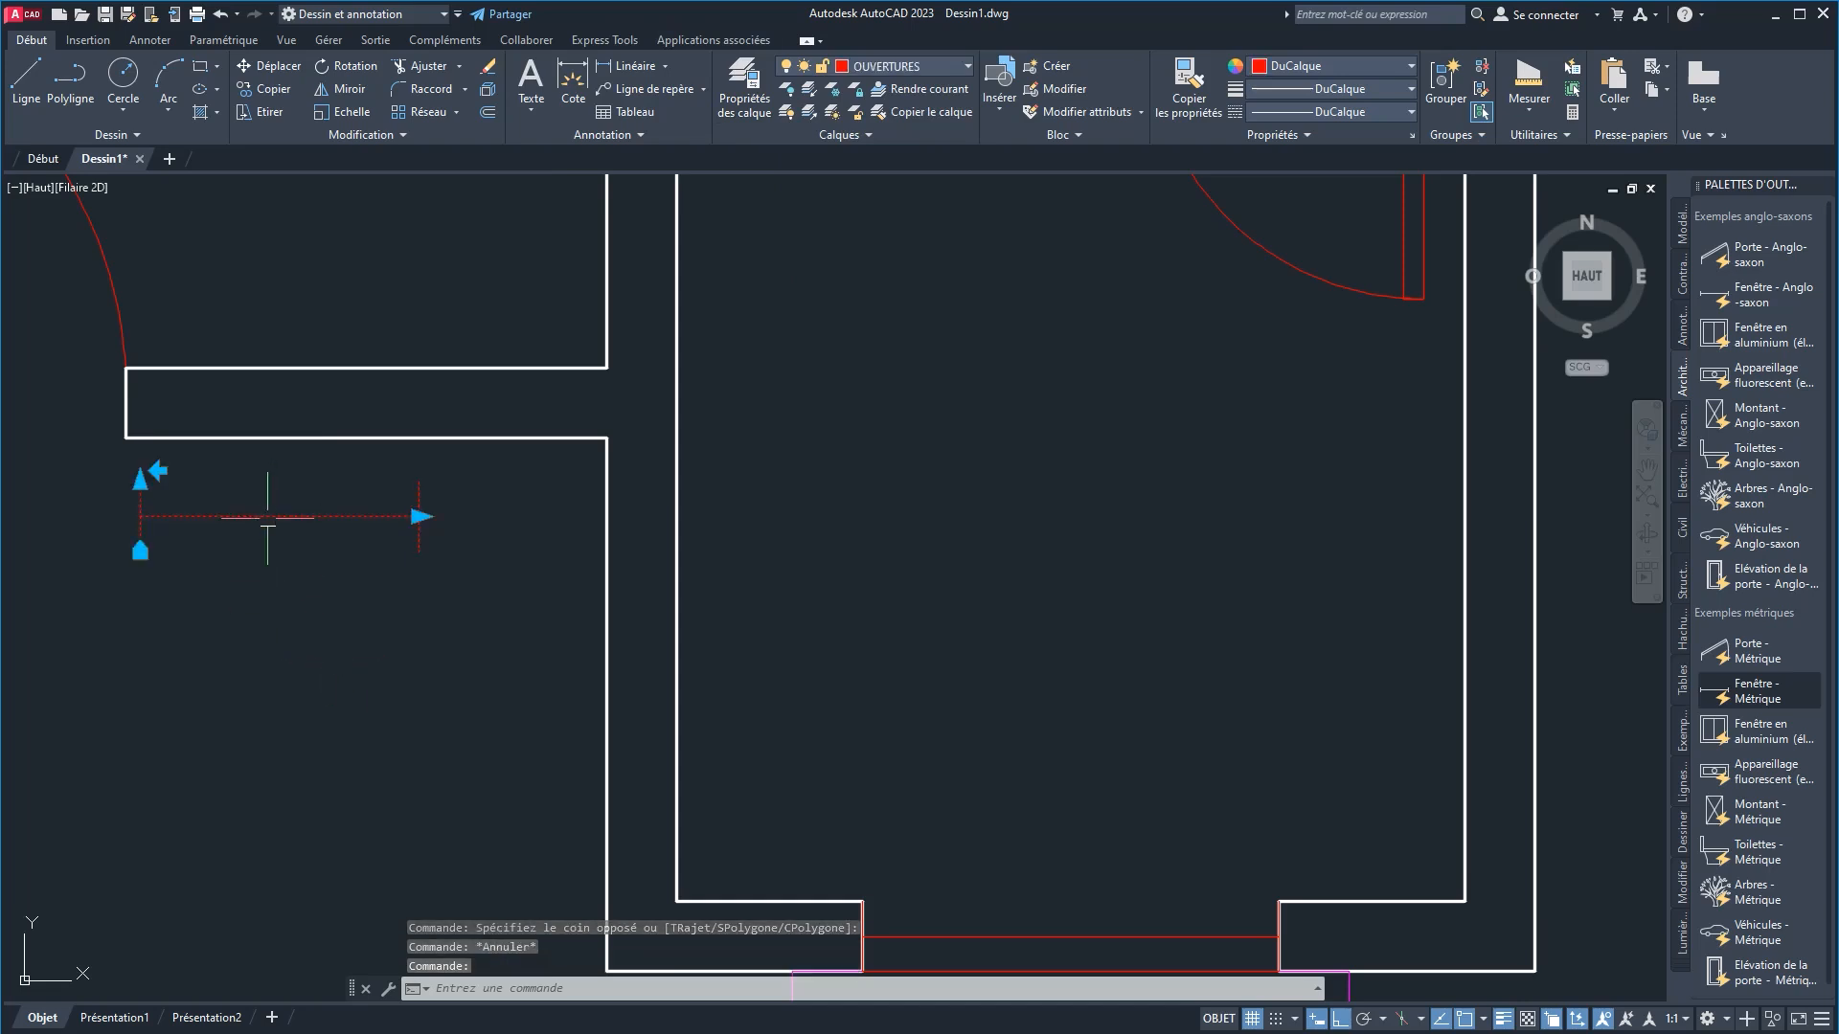
click(278, 67)
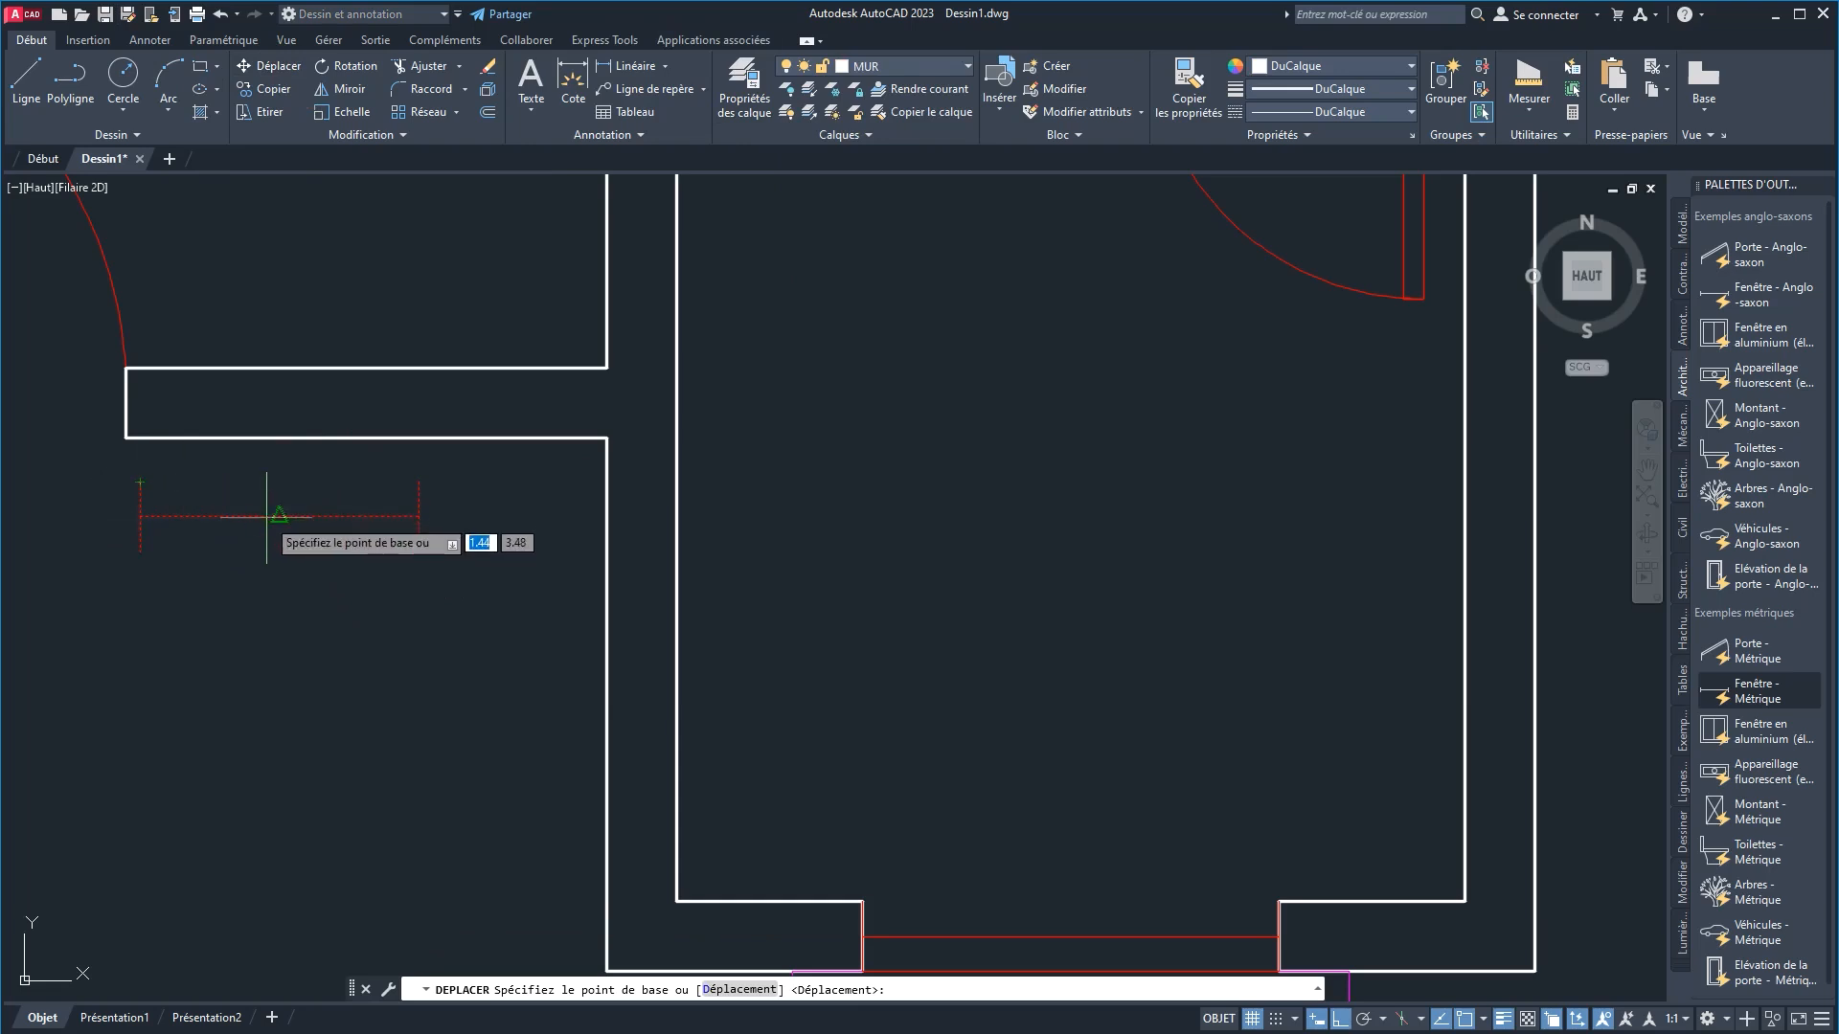
click(278, 482)
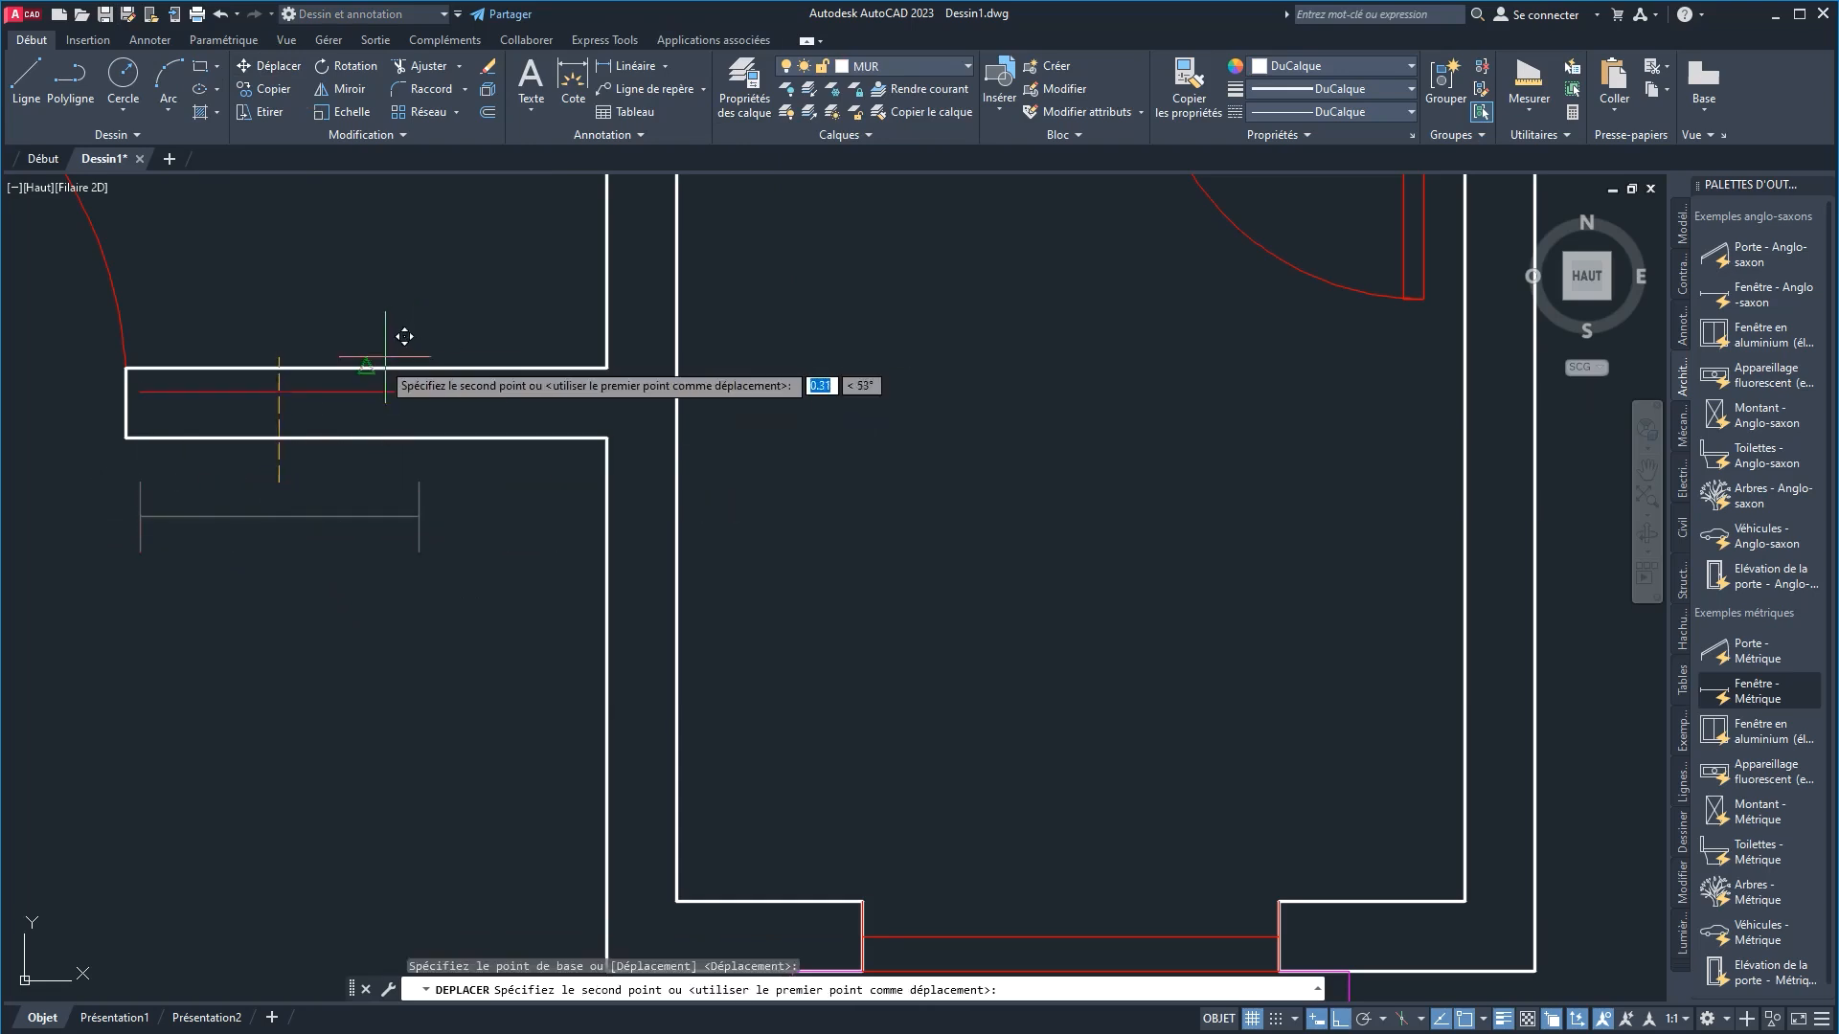
click(367, 370)
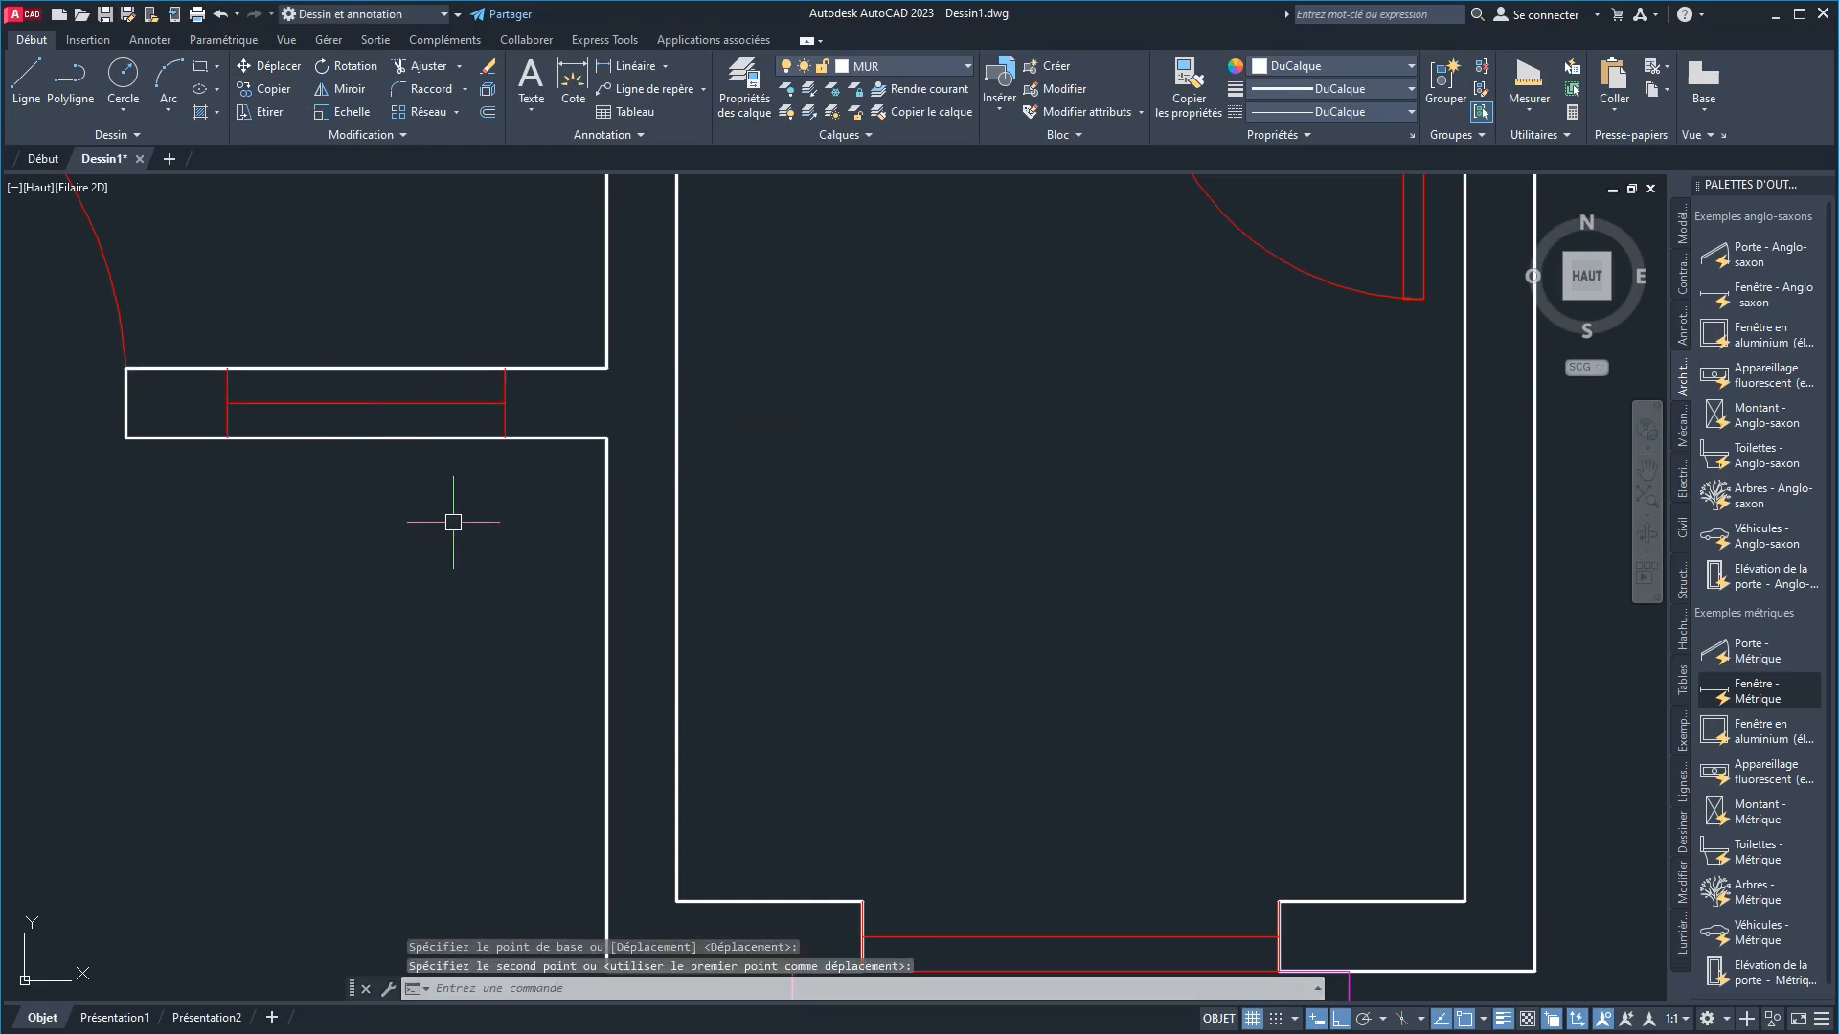
key(Escape)
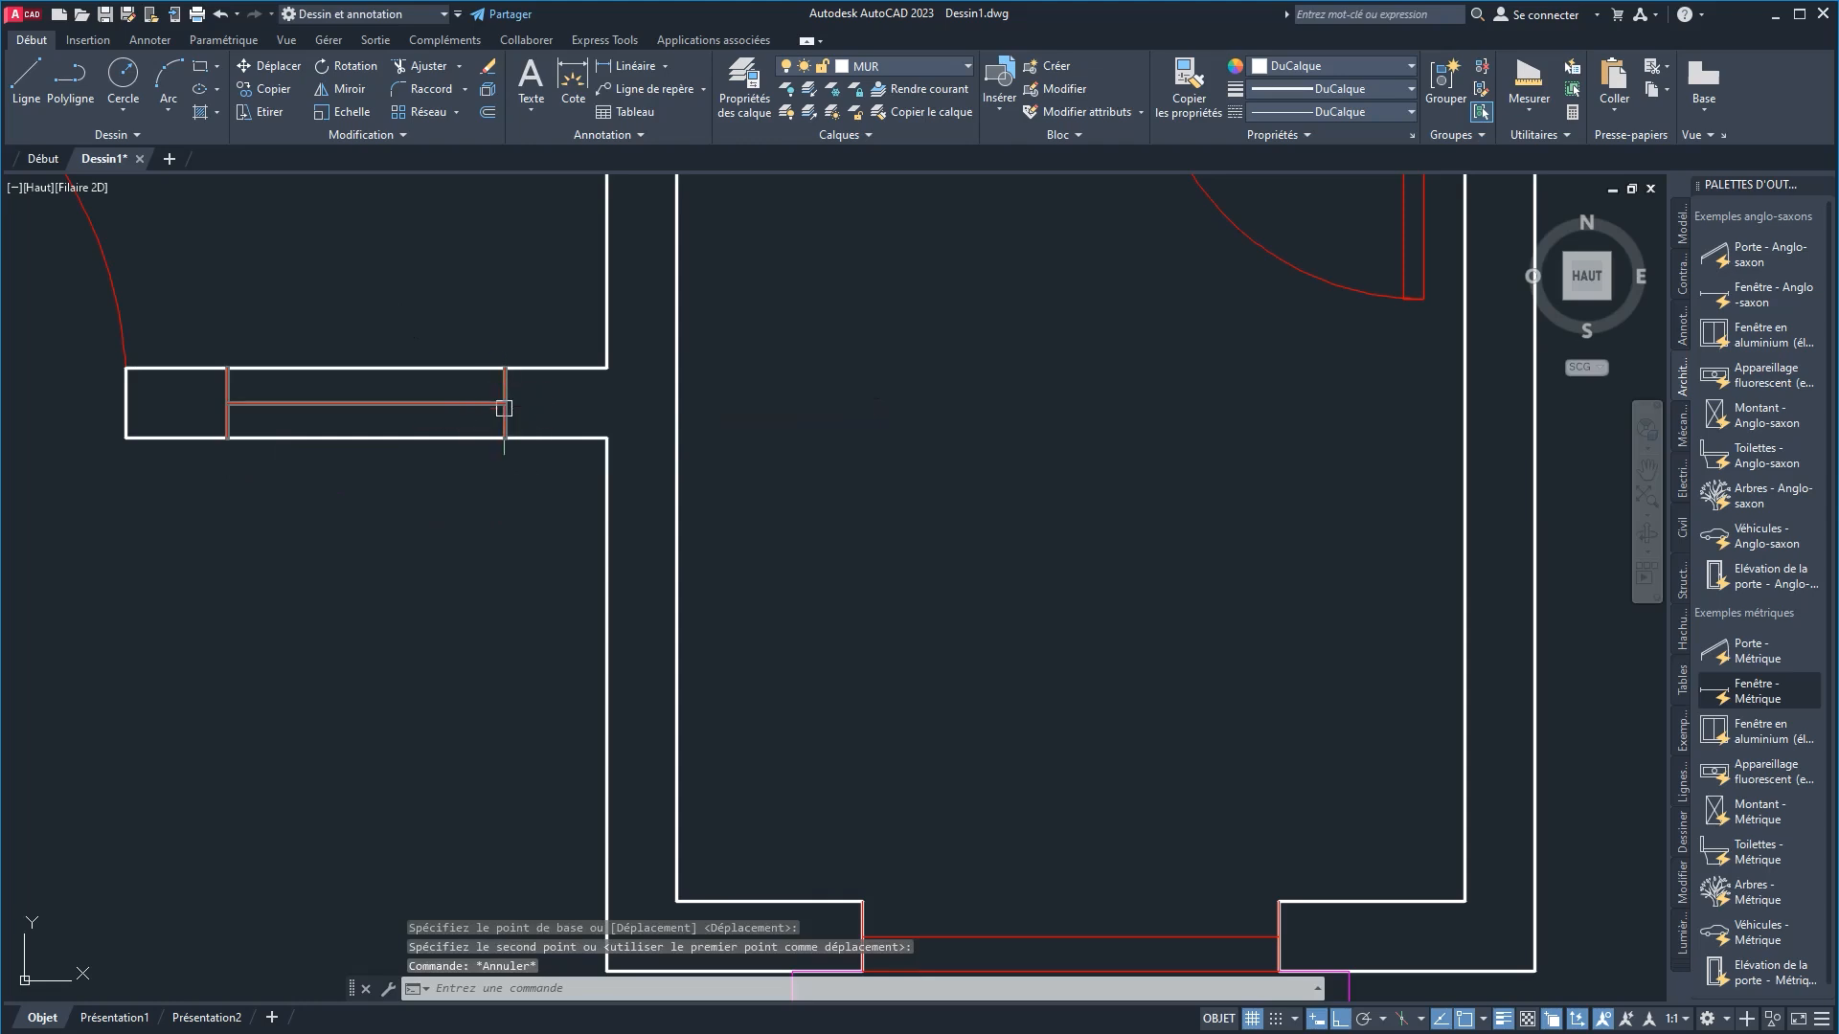
Step: Widen the window block in the short wall to the same width as the bottom-wall window
click(504, 408)
click(505, 403)
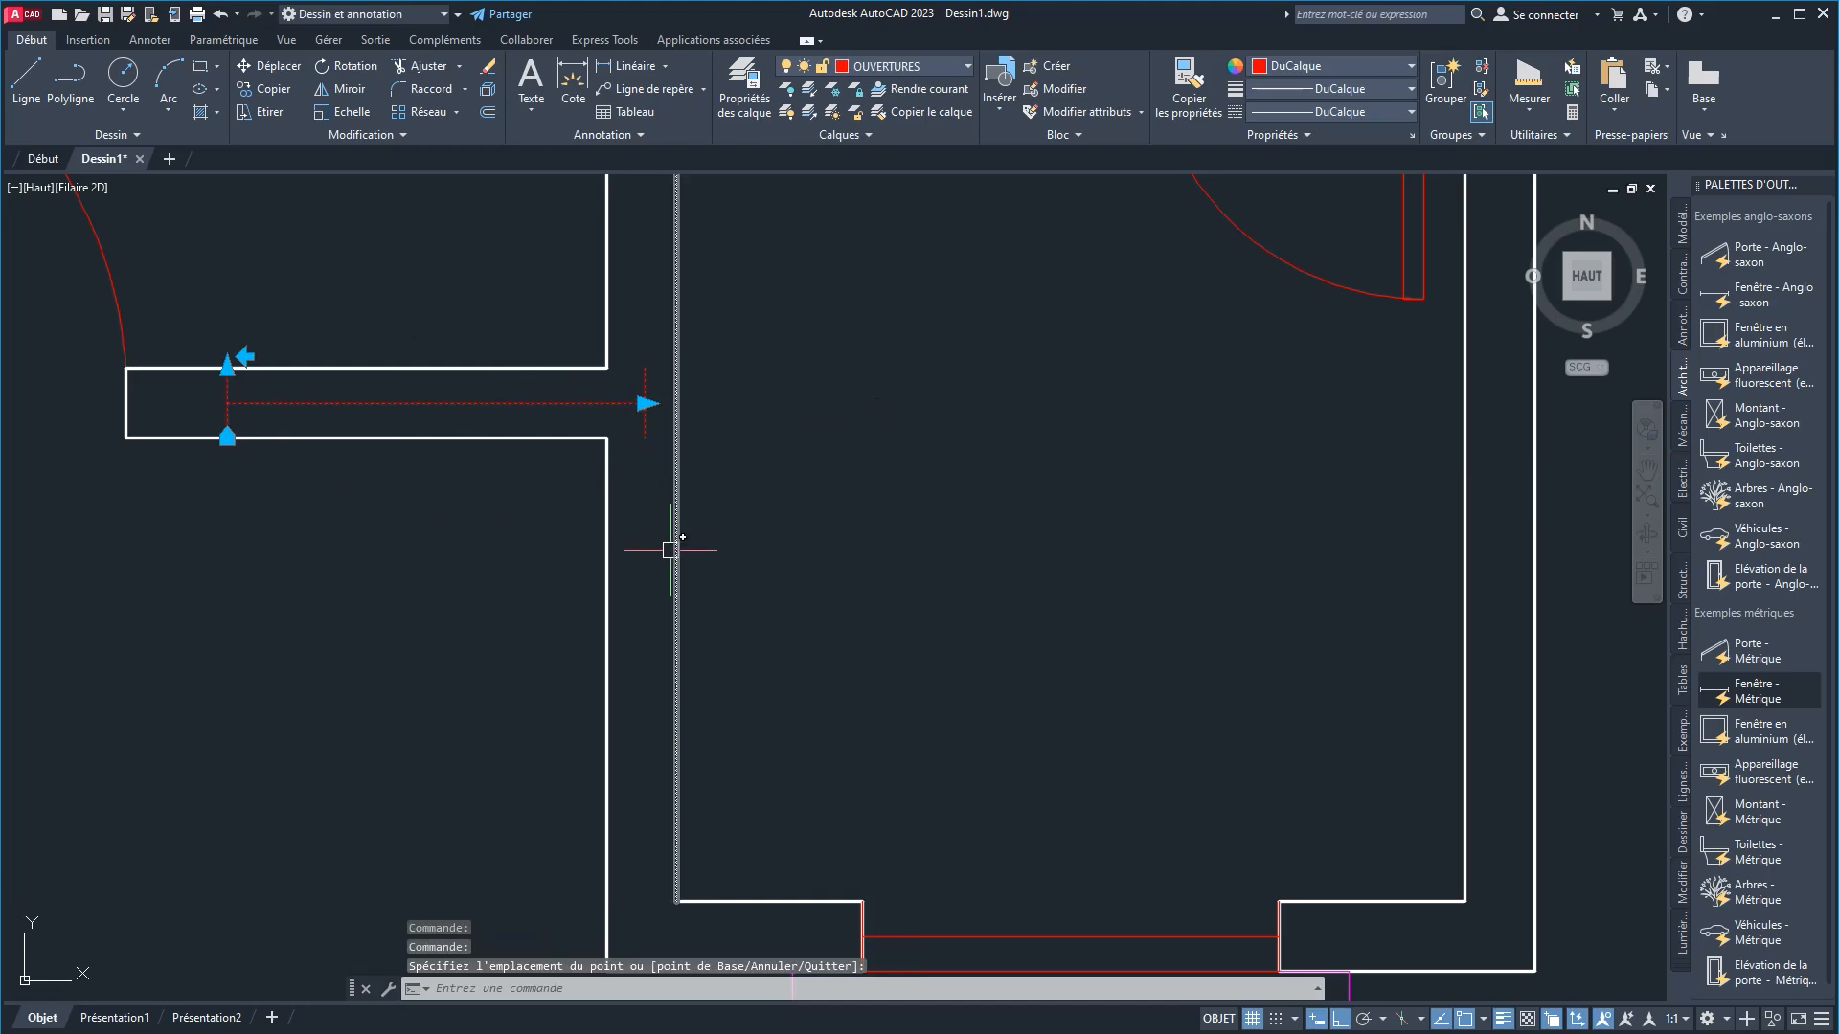
key(Escape)
Step: Recentre the widened window block by moving its upper-edge midpoint to the midpoint of the short wall's upper face
click(419, 403)
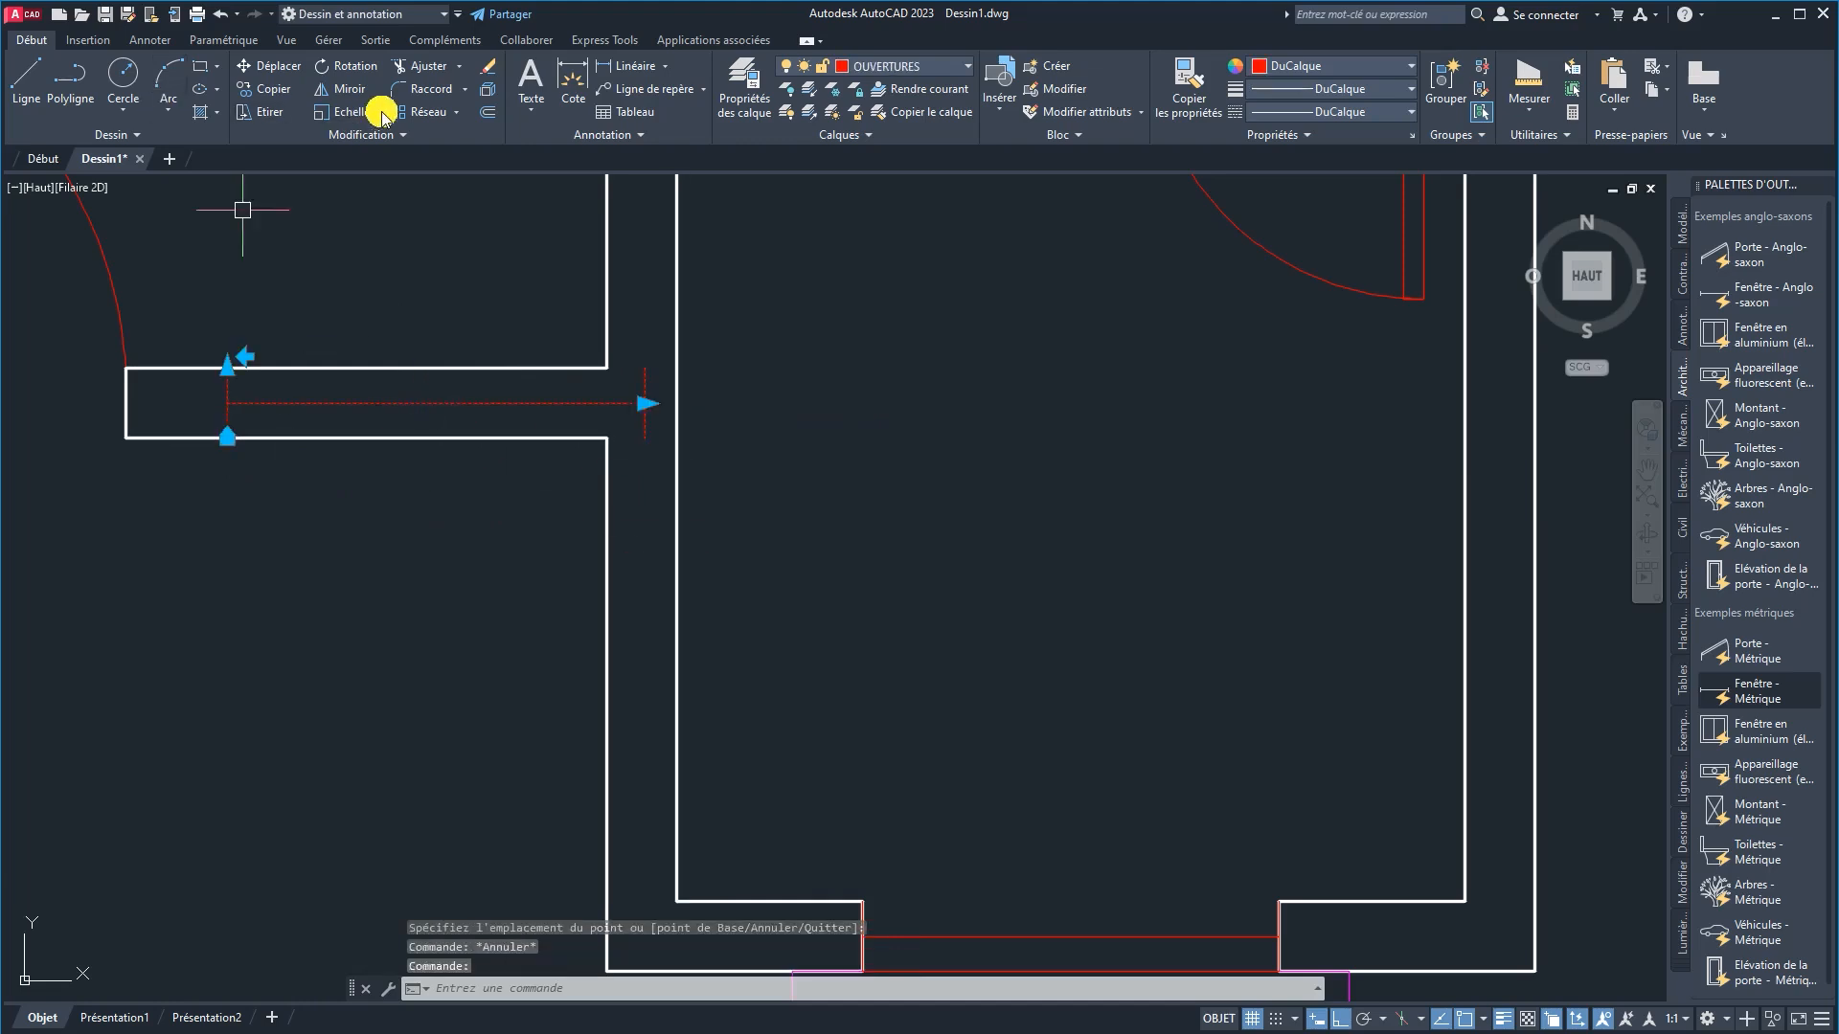
click(256, 65)
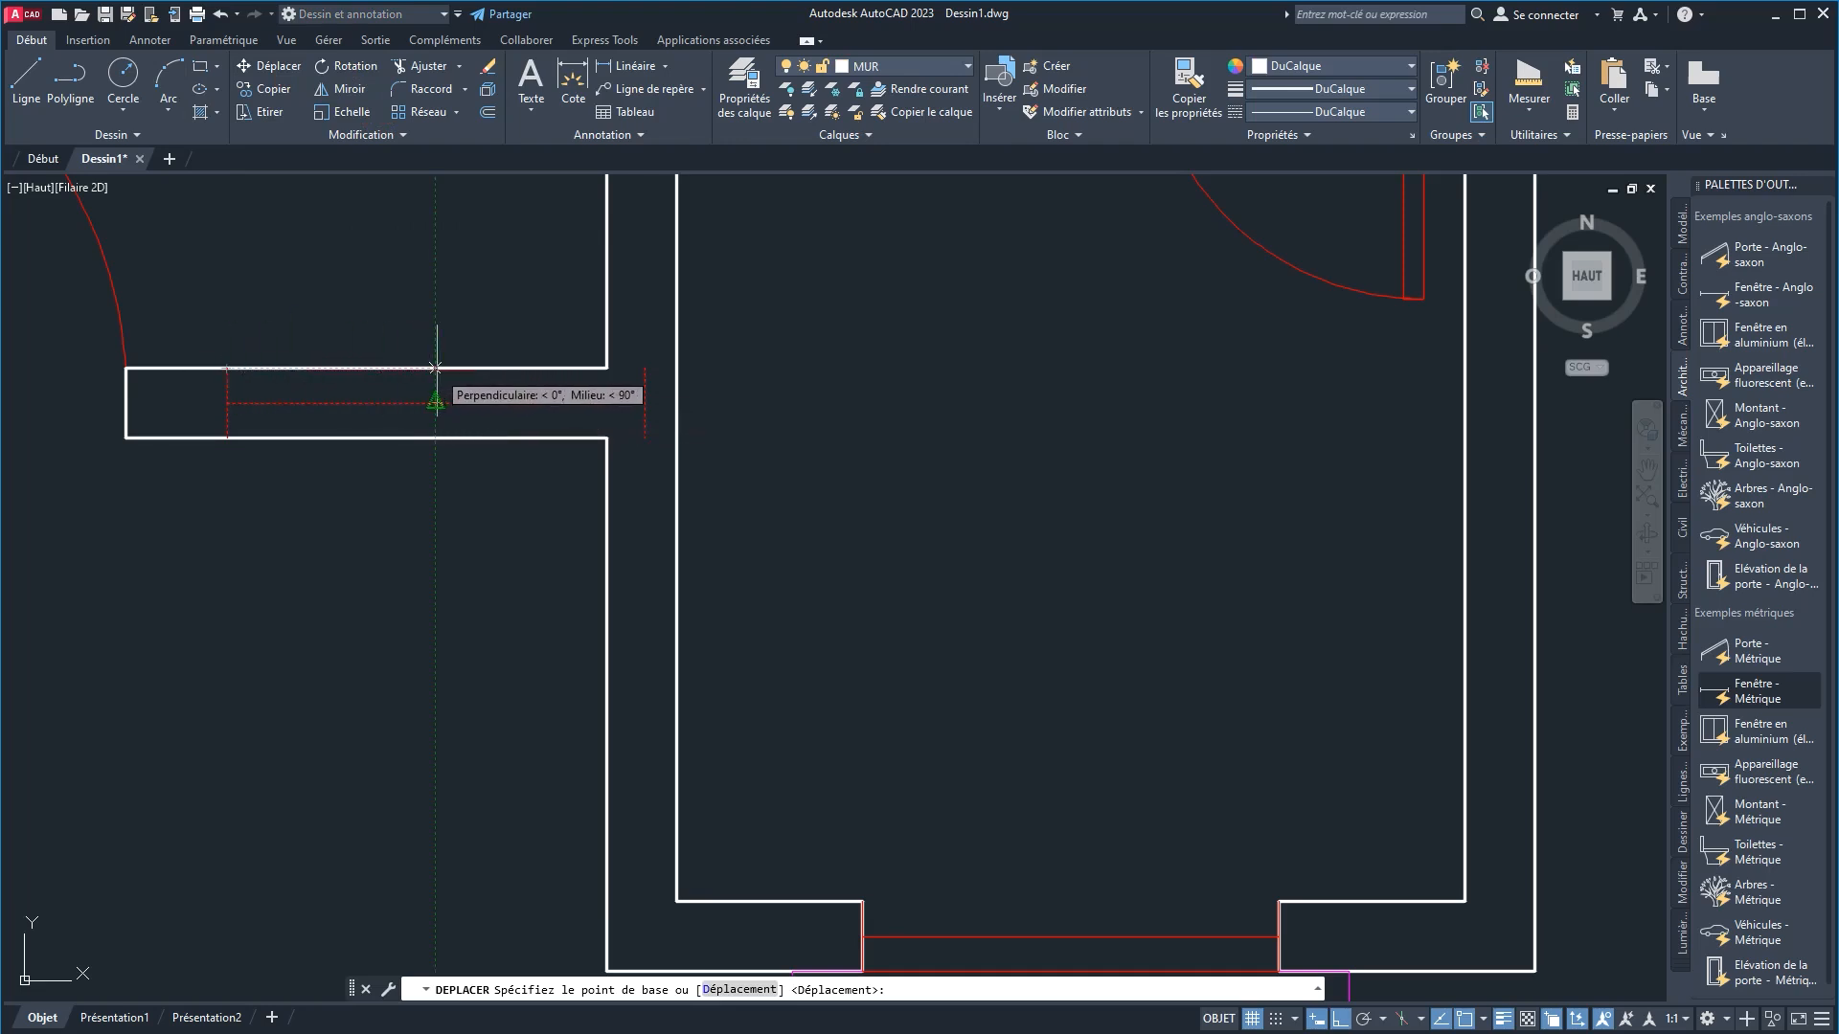
click(434, 396)
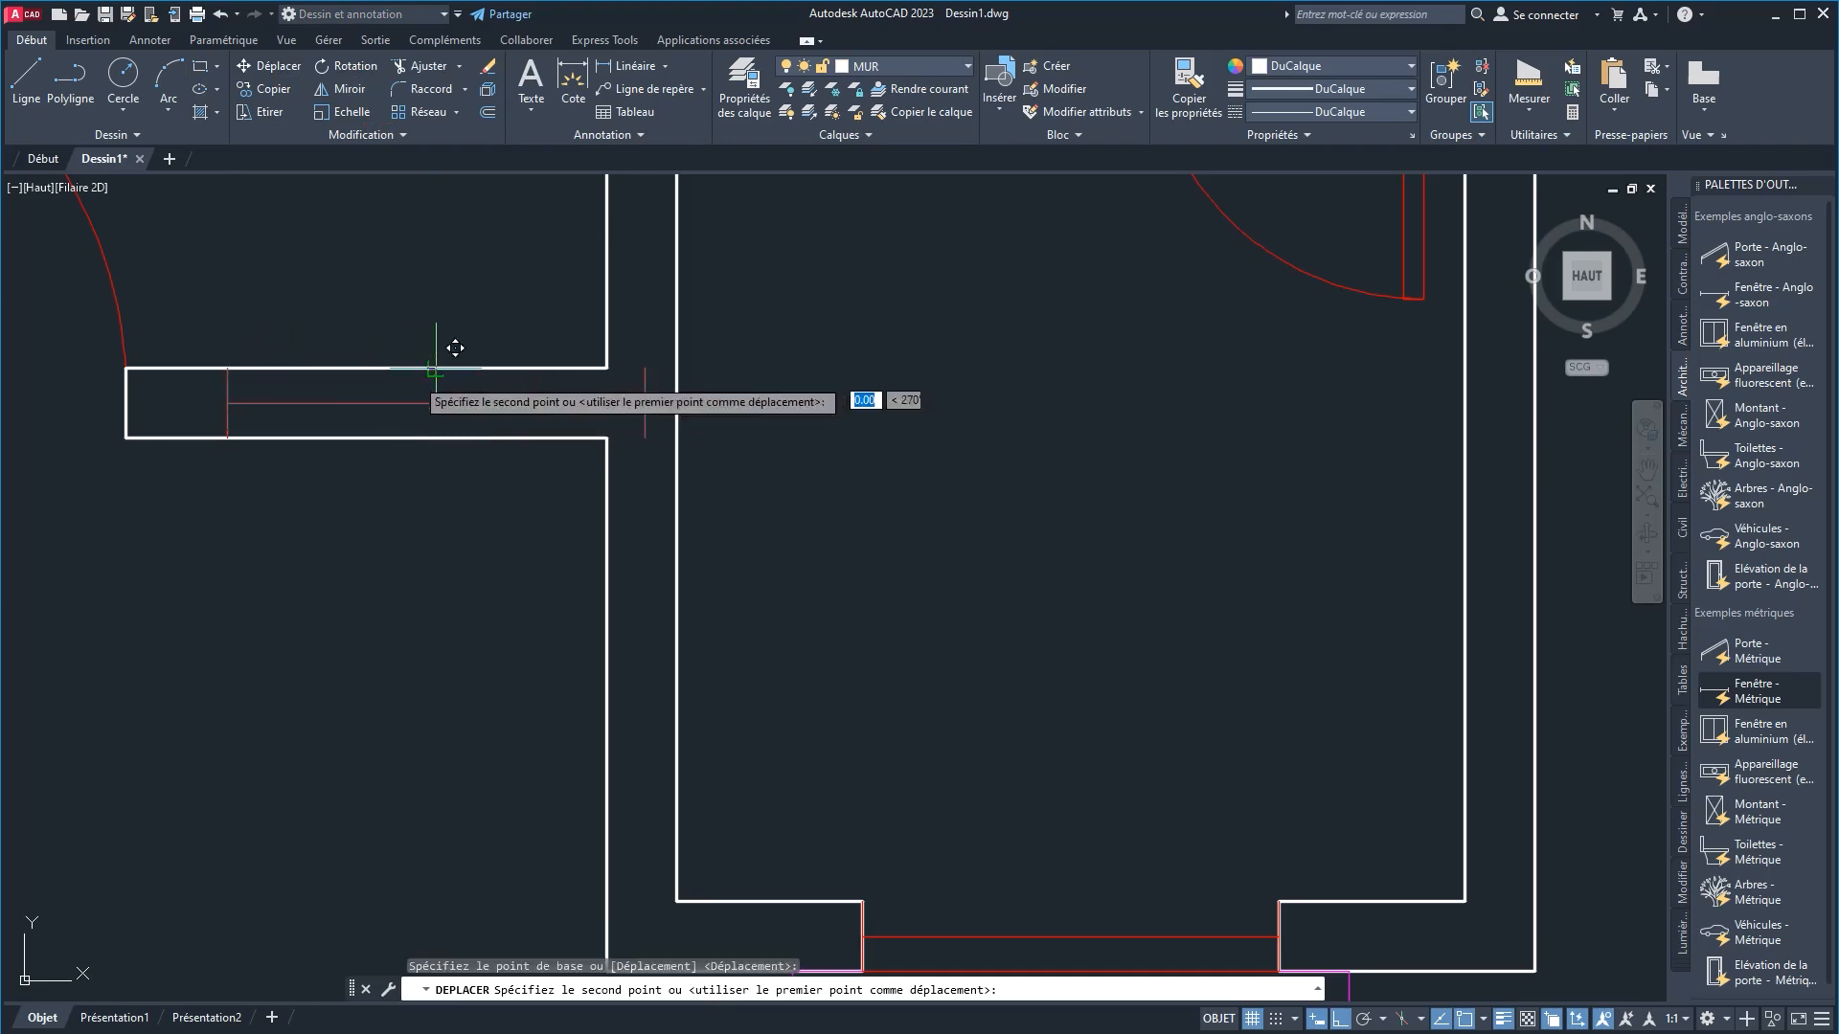
click(382, 360)
key(Escape)
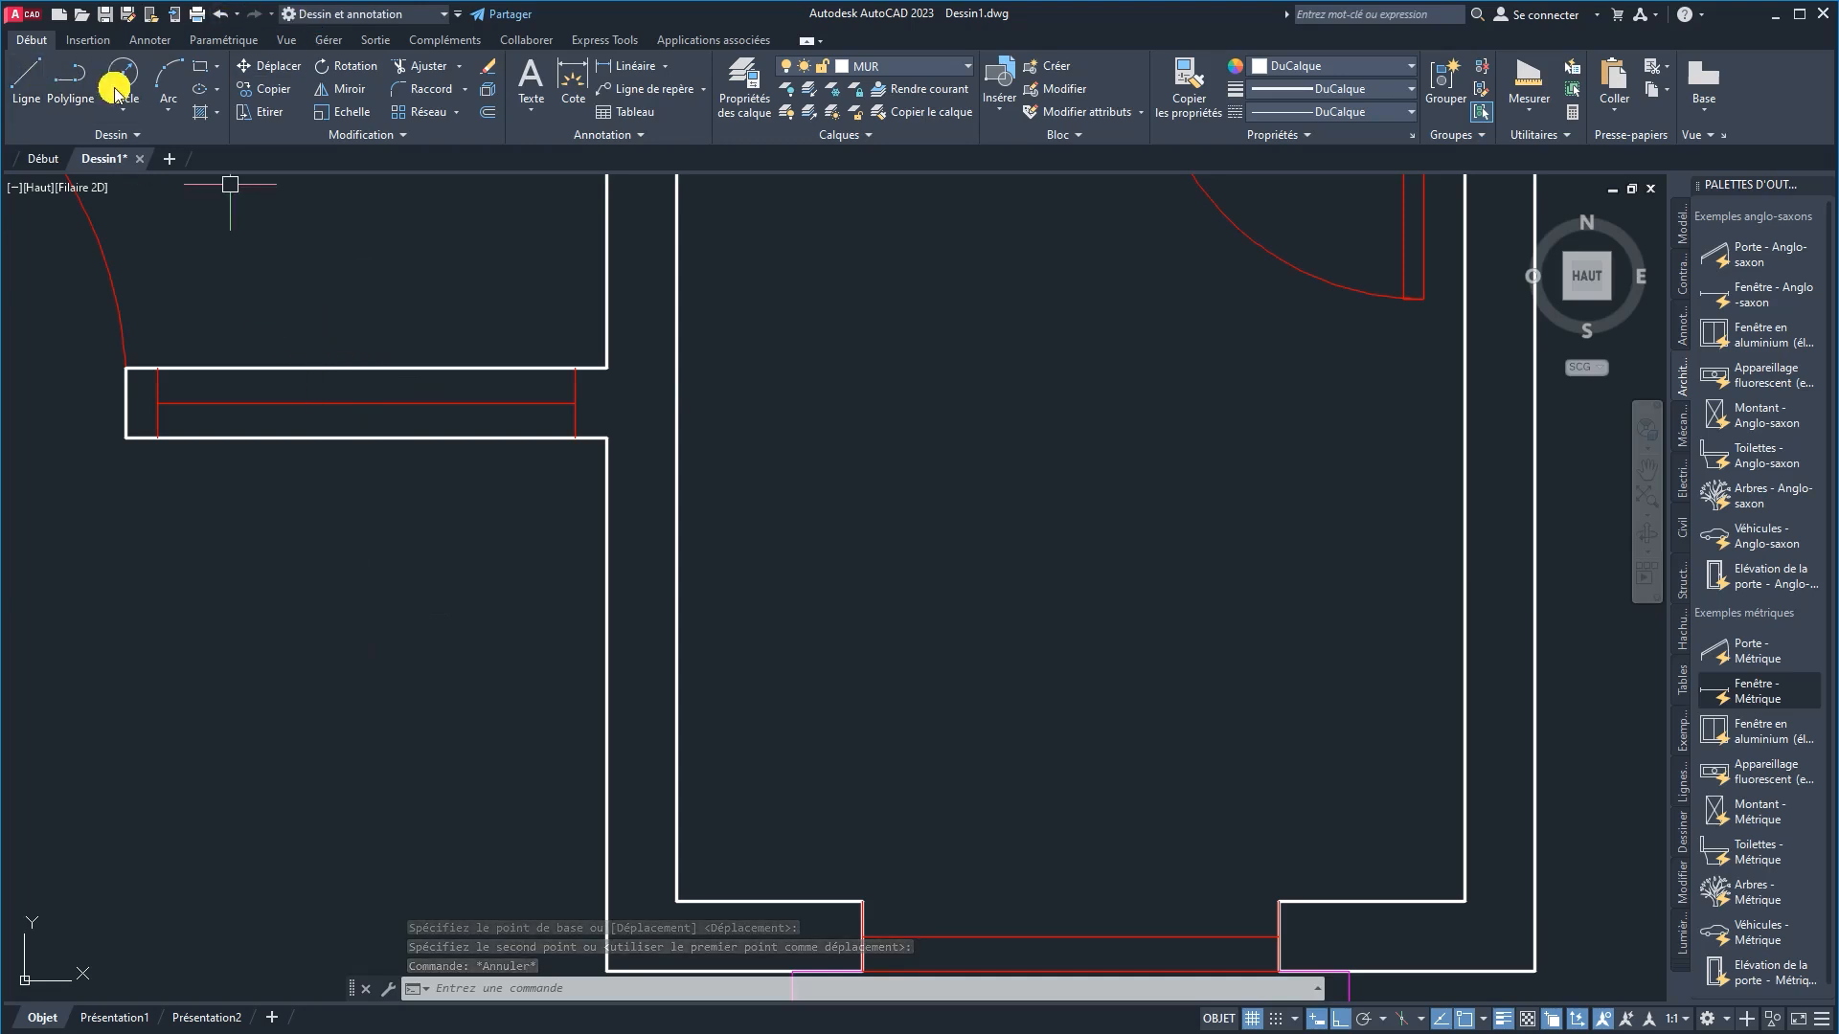
Step: Draw vertical lines across the short wall at both ends of the window block
click(29, 72)
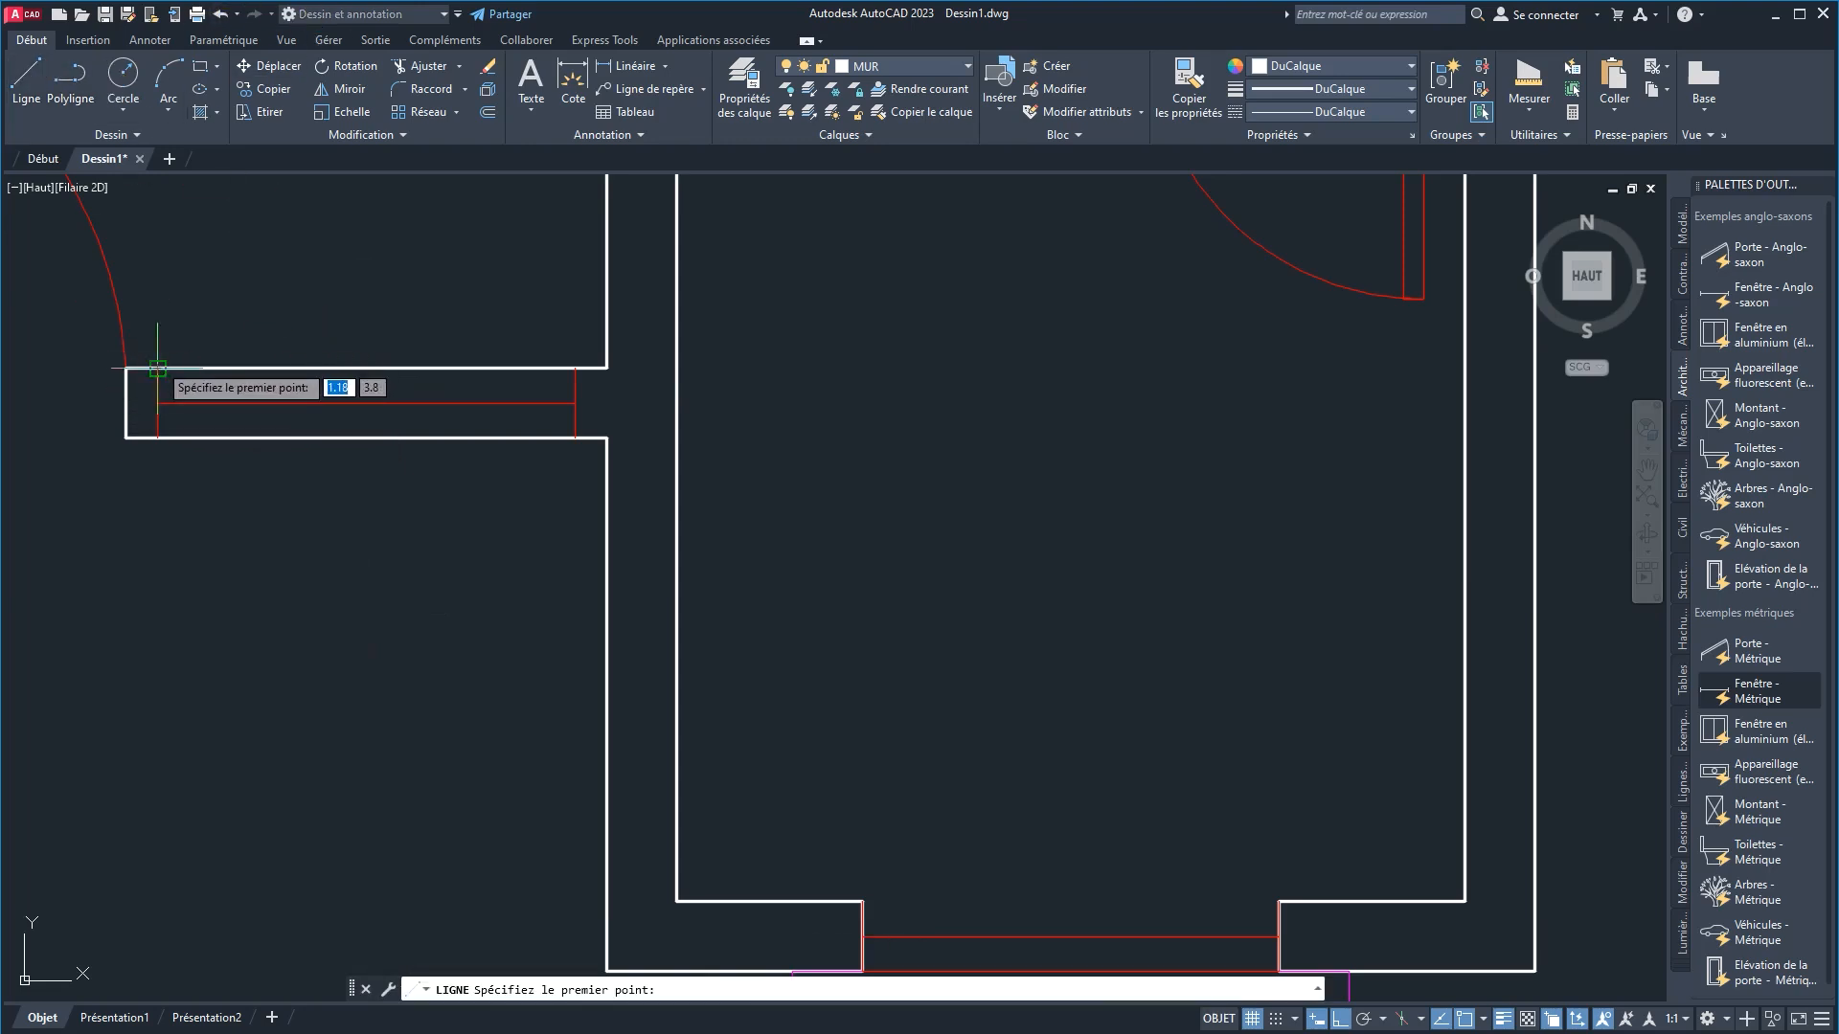
click(157, 438)
right_click(232, 575)
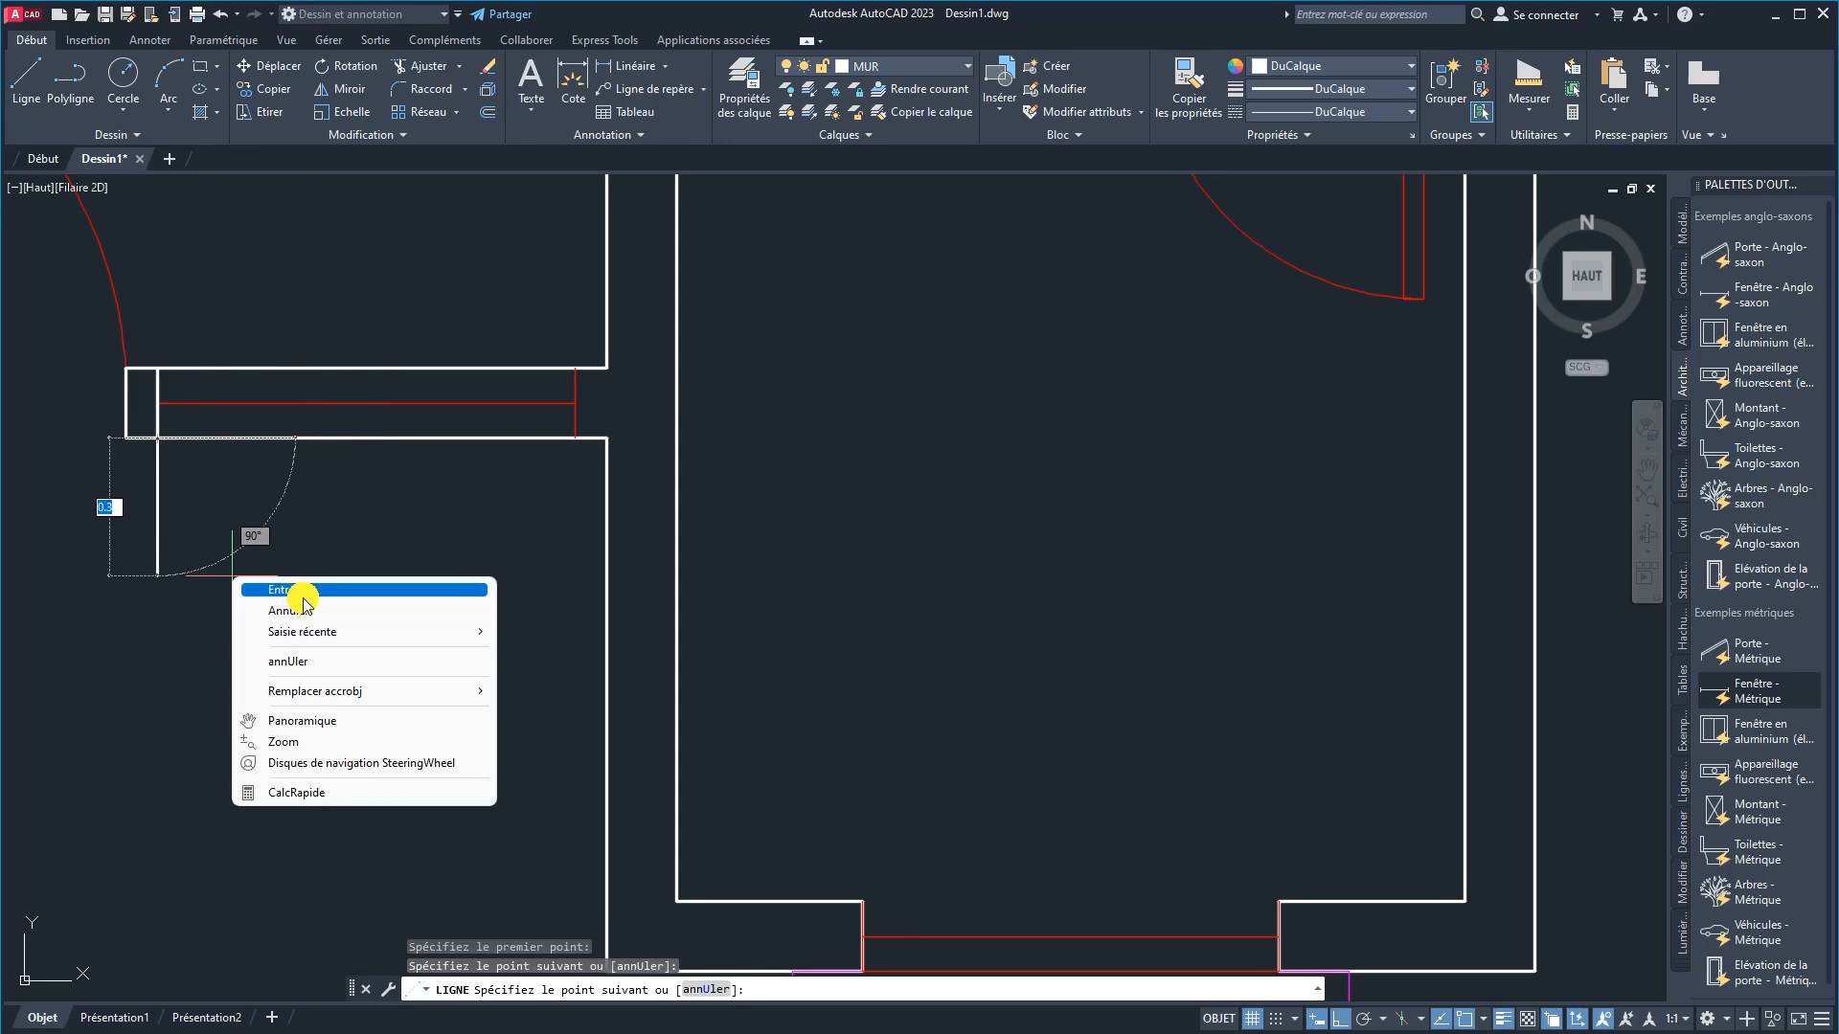
click(303, 590)
right_click(308, 586)
click(308, 597)
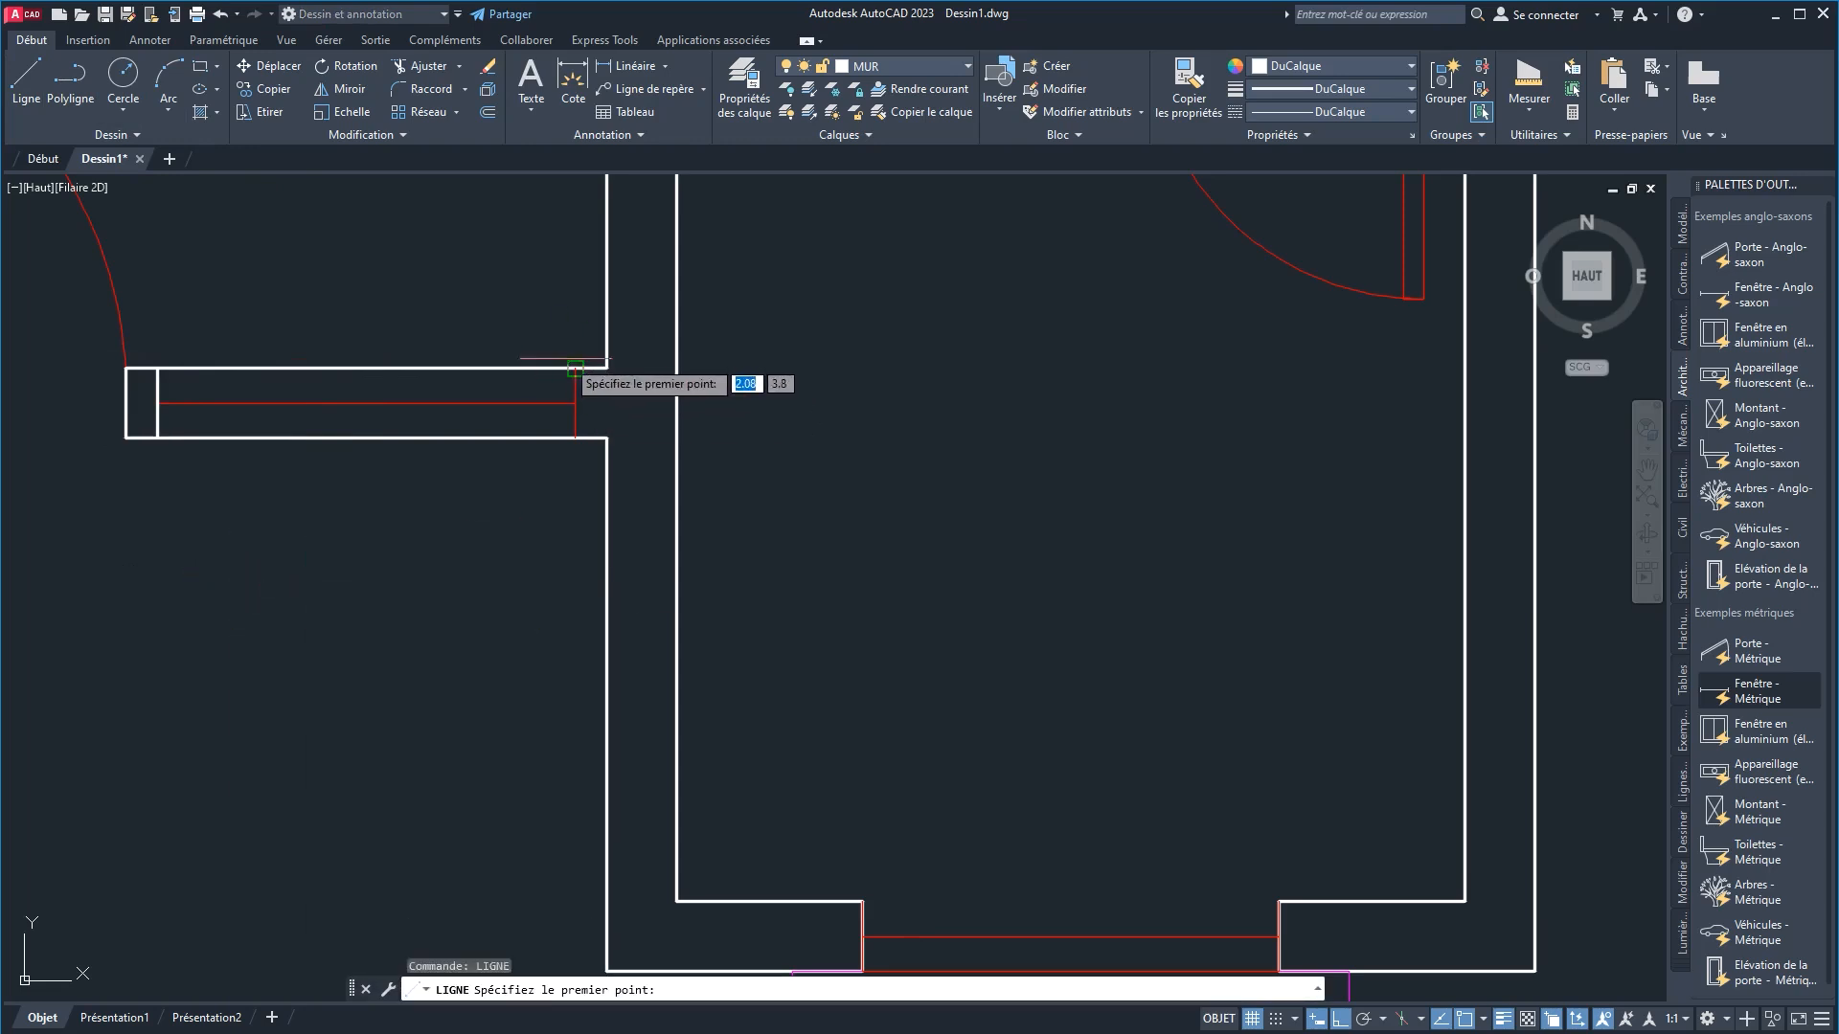
click(574, 437)
right_click(466, 519)
click(500, 531)
Step: Move the window block from the short wall straight down into the empty space below
click(411, 403)
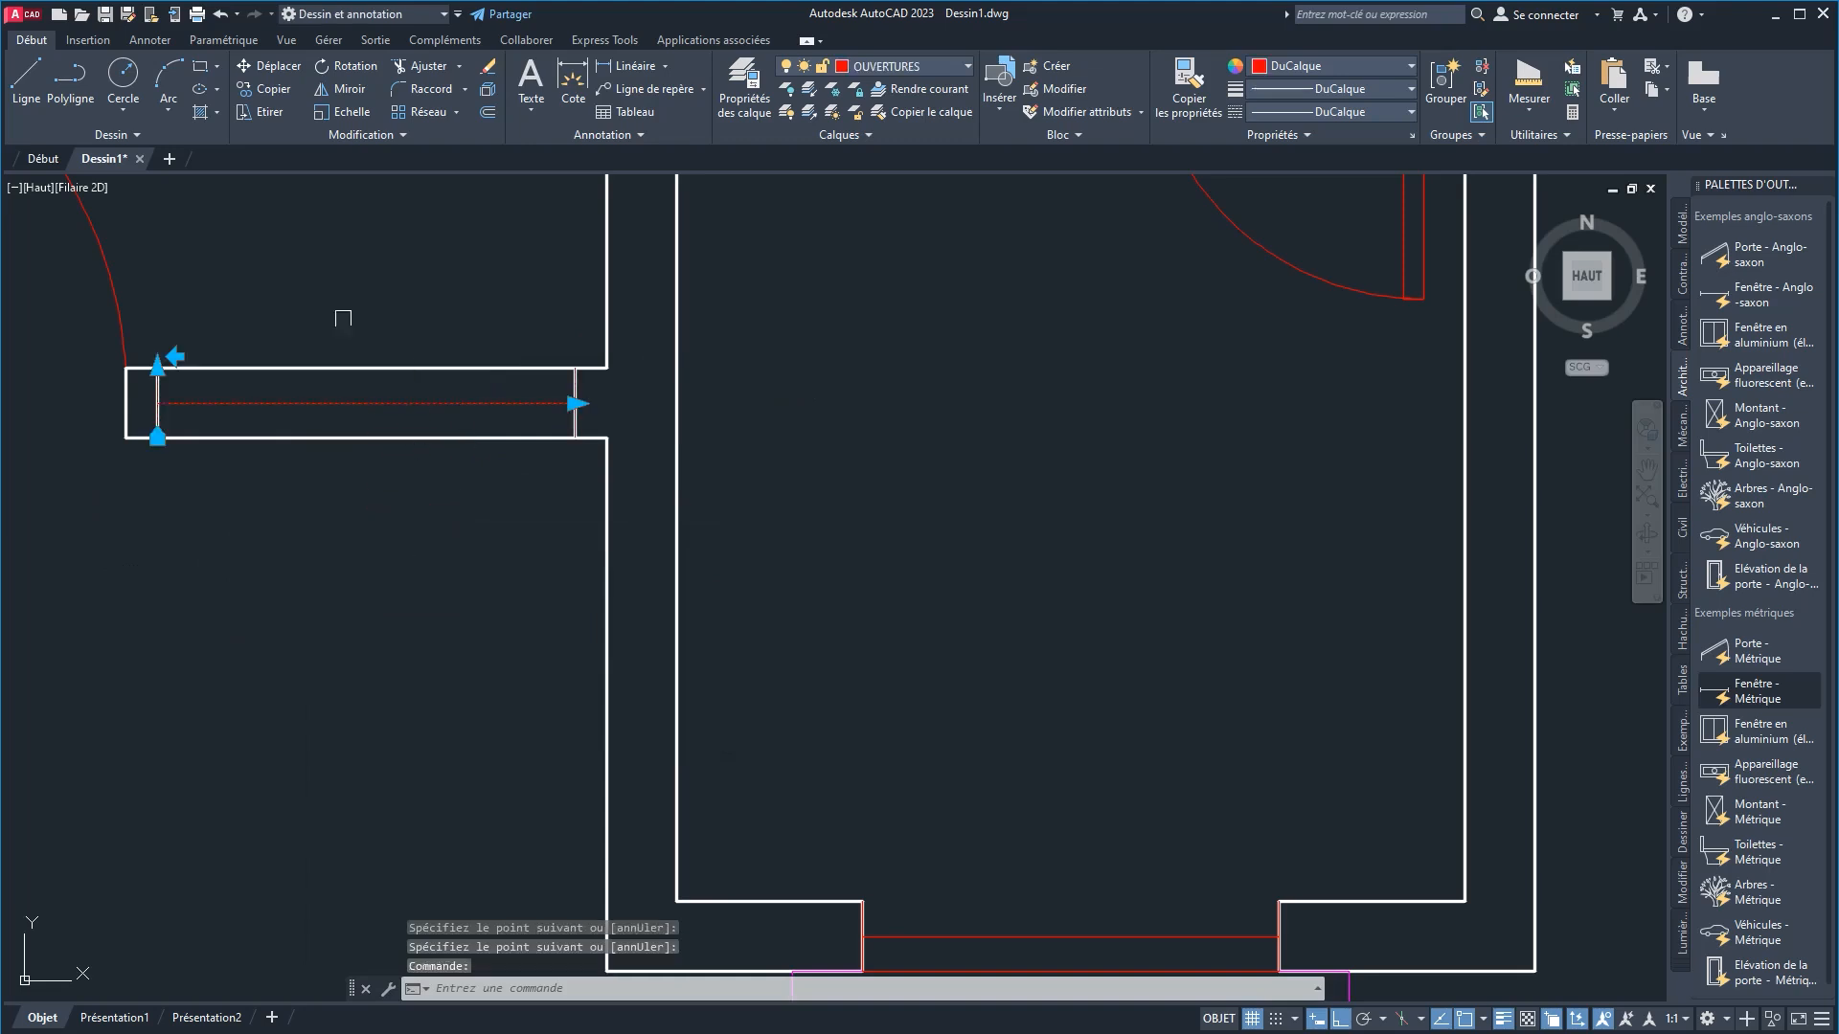
click(269, 65)
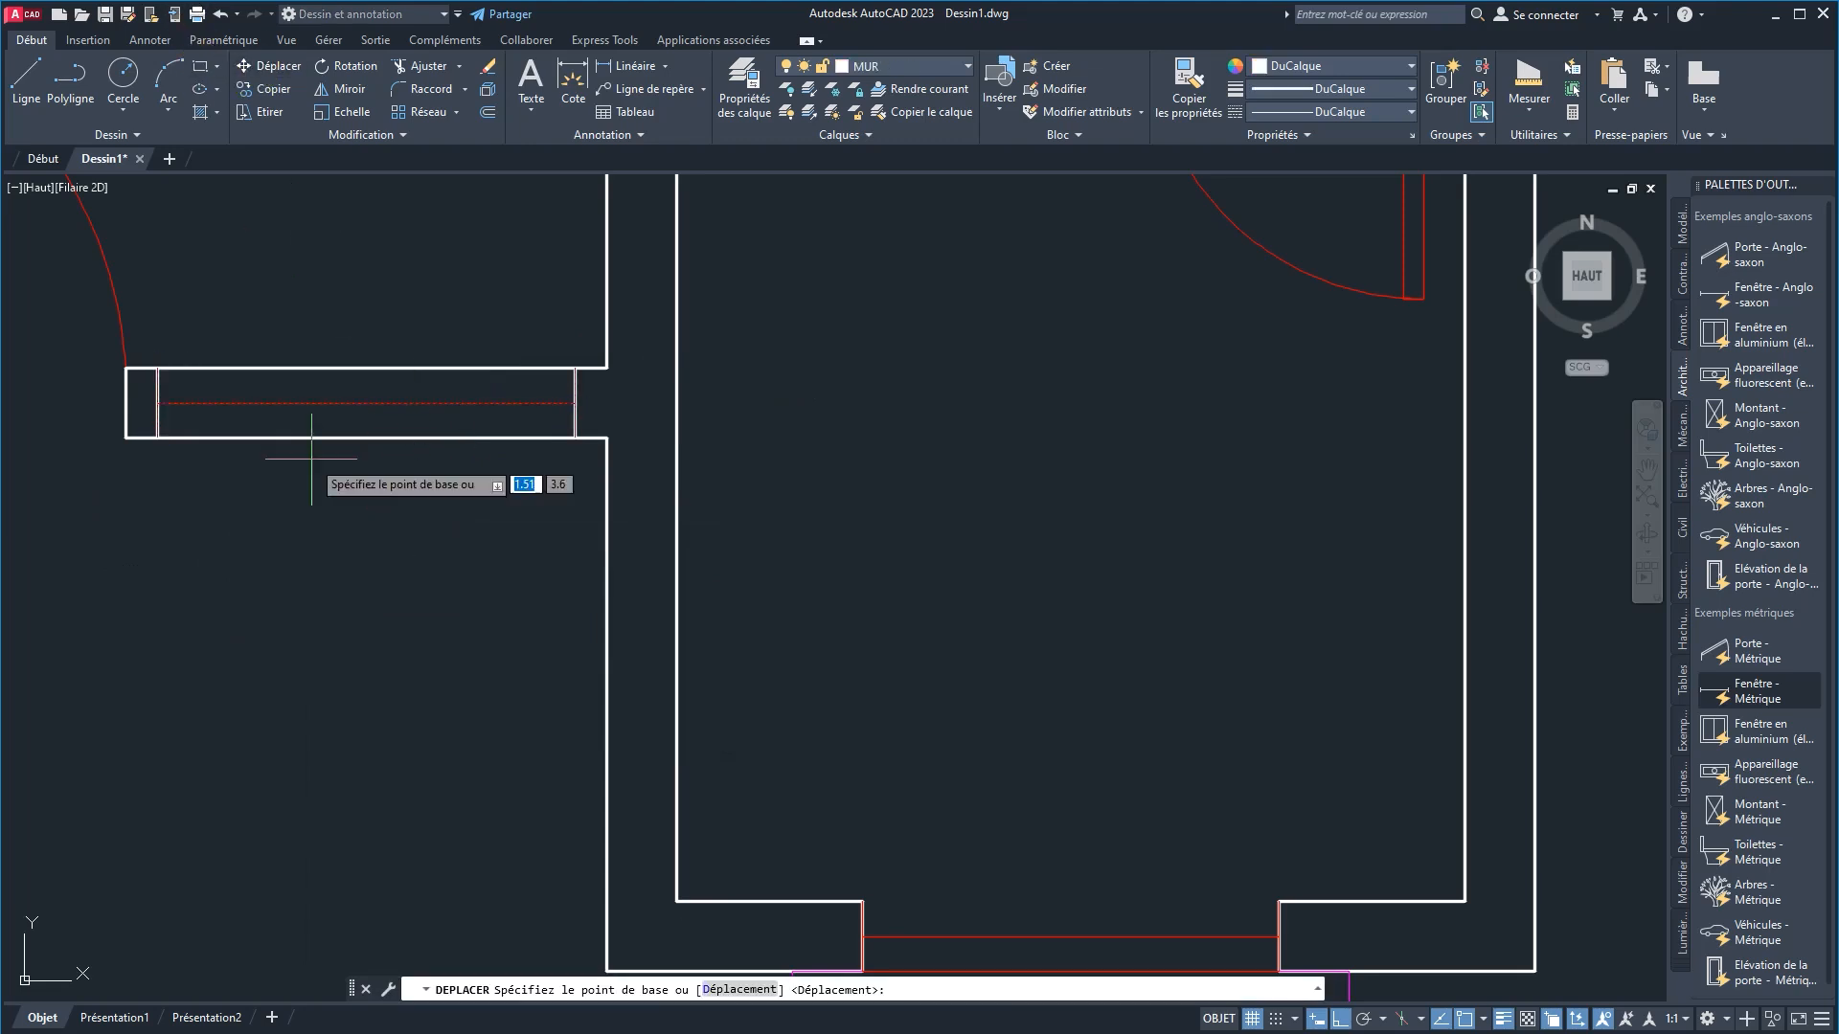
click(366, 403)
click(345, 570)
right_click(365, 509)
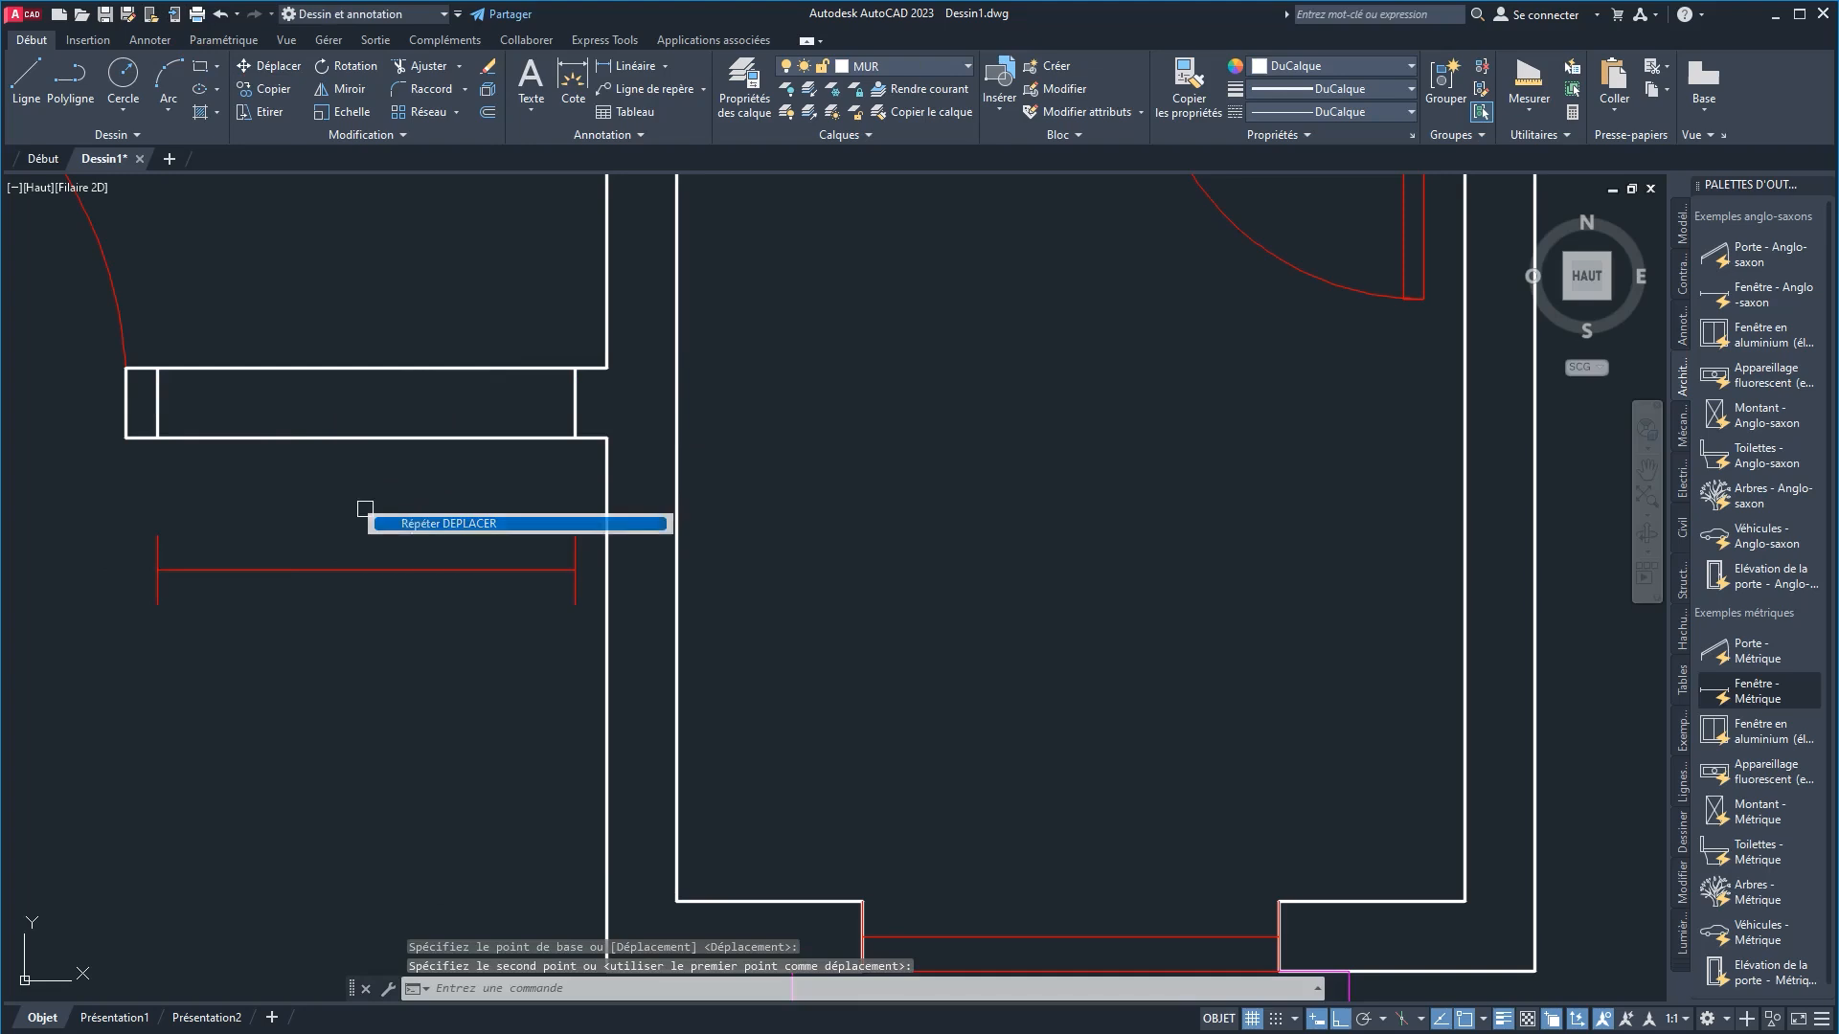
click(405, 525)
key(Escape)
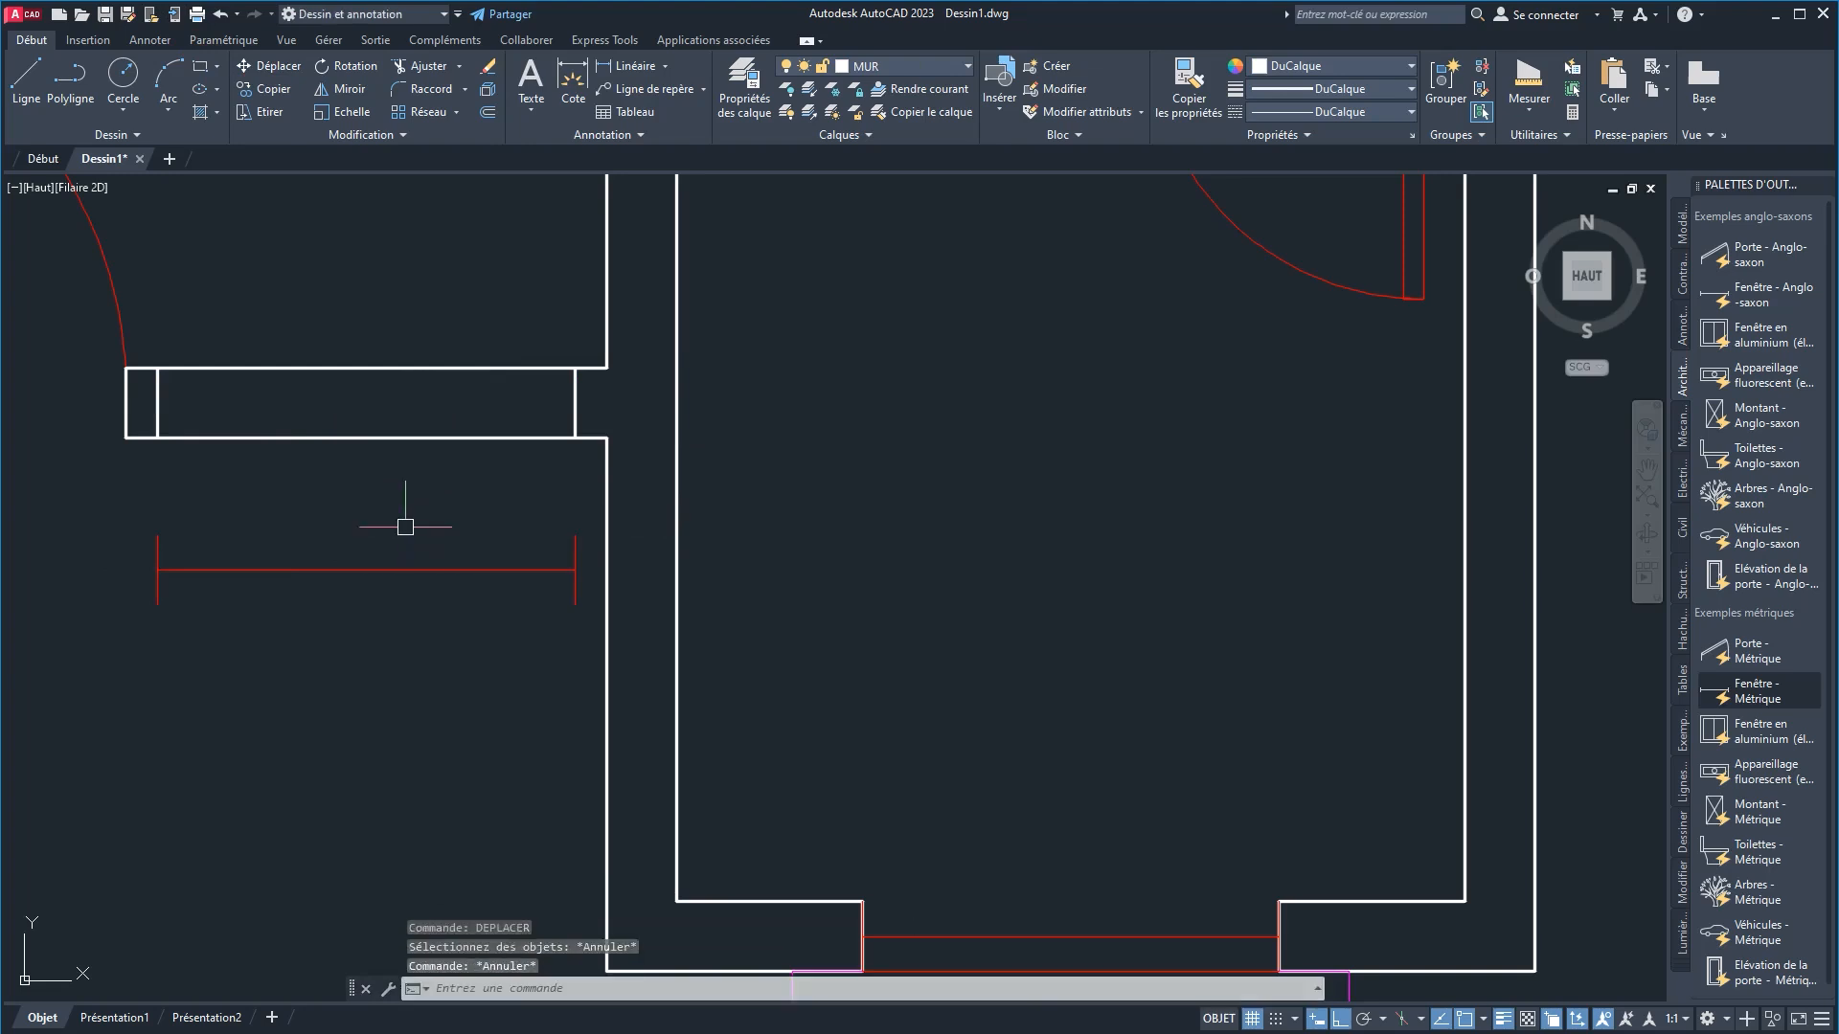
Step: Trim both faces of the short wall between the two vertical end lines to open the window gap
click(403, 67)
drag(388, 490, 380, 316)
right_click(412, 299)
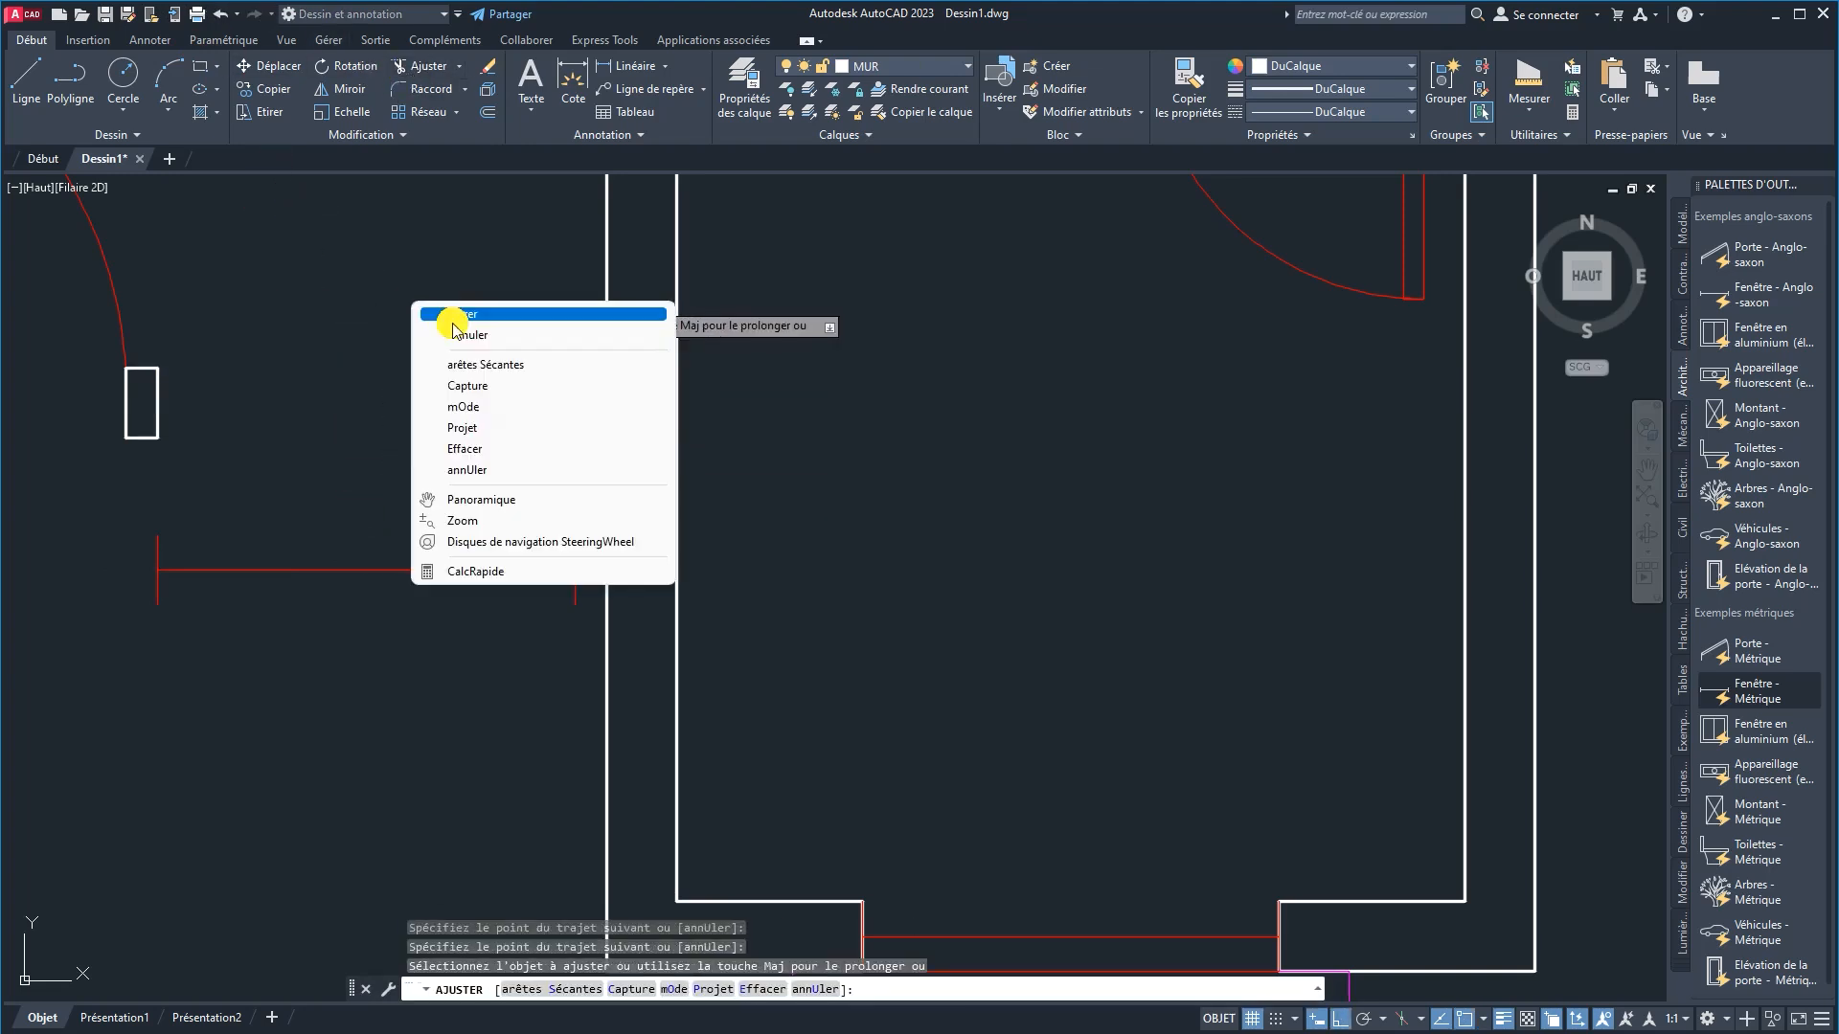
click(460, 308)
scroll(430, 359, down, 3)
middle_drag(430, 359, 312, 522)
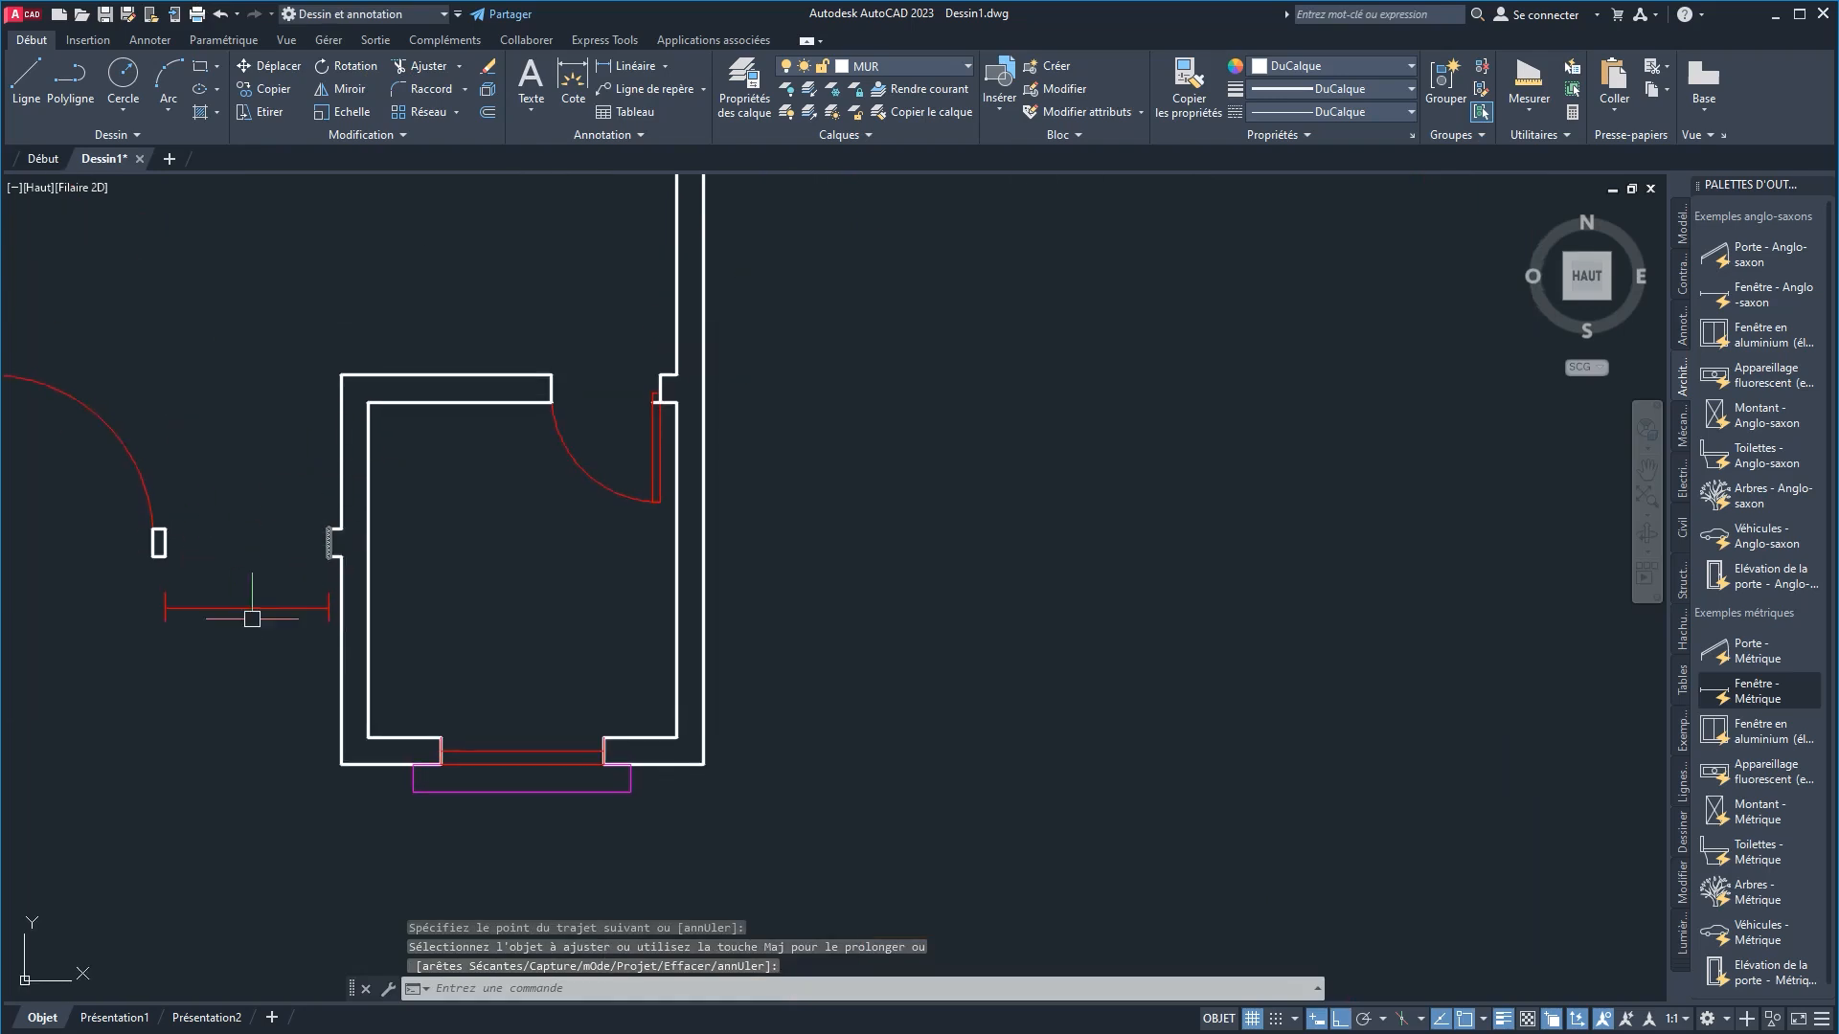
middle_drag(253, 627, 328, 526)
scroll(295, 525, up, 2)
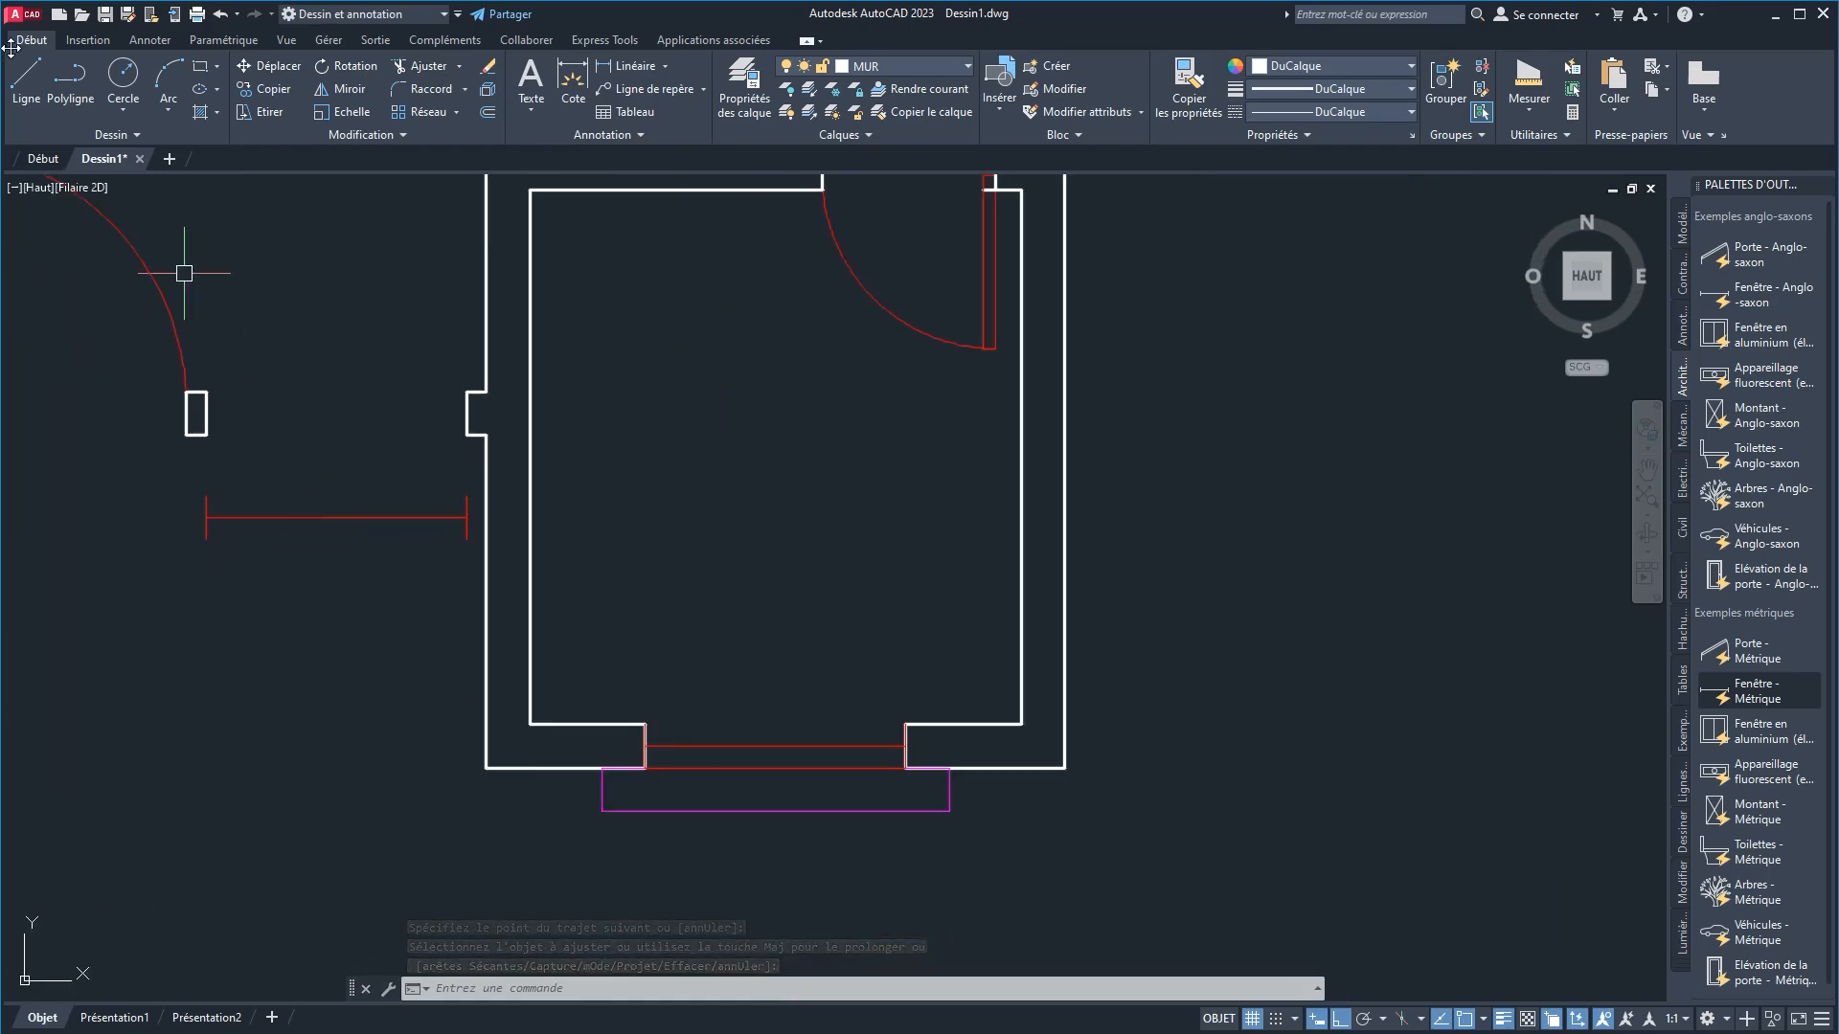
Step: On the OVEN layer, start the sill outline below the loose window: 0.15 left, 0.15 down, and across to align with the window's right end
click(894, 66)
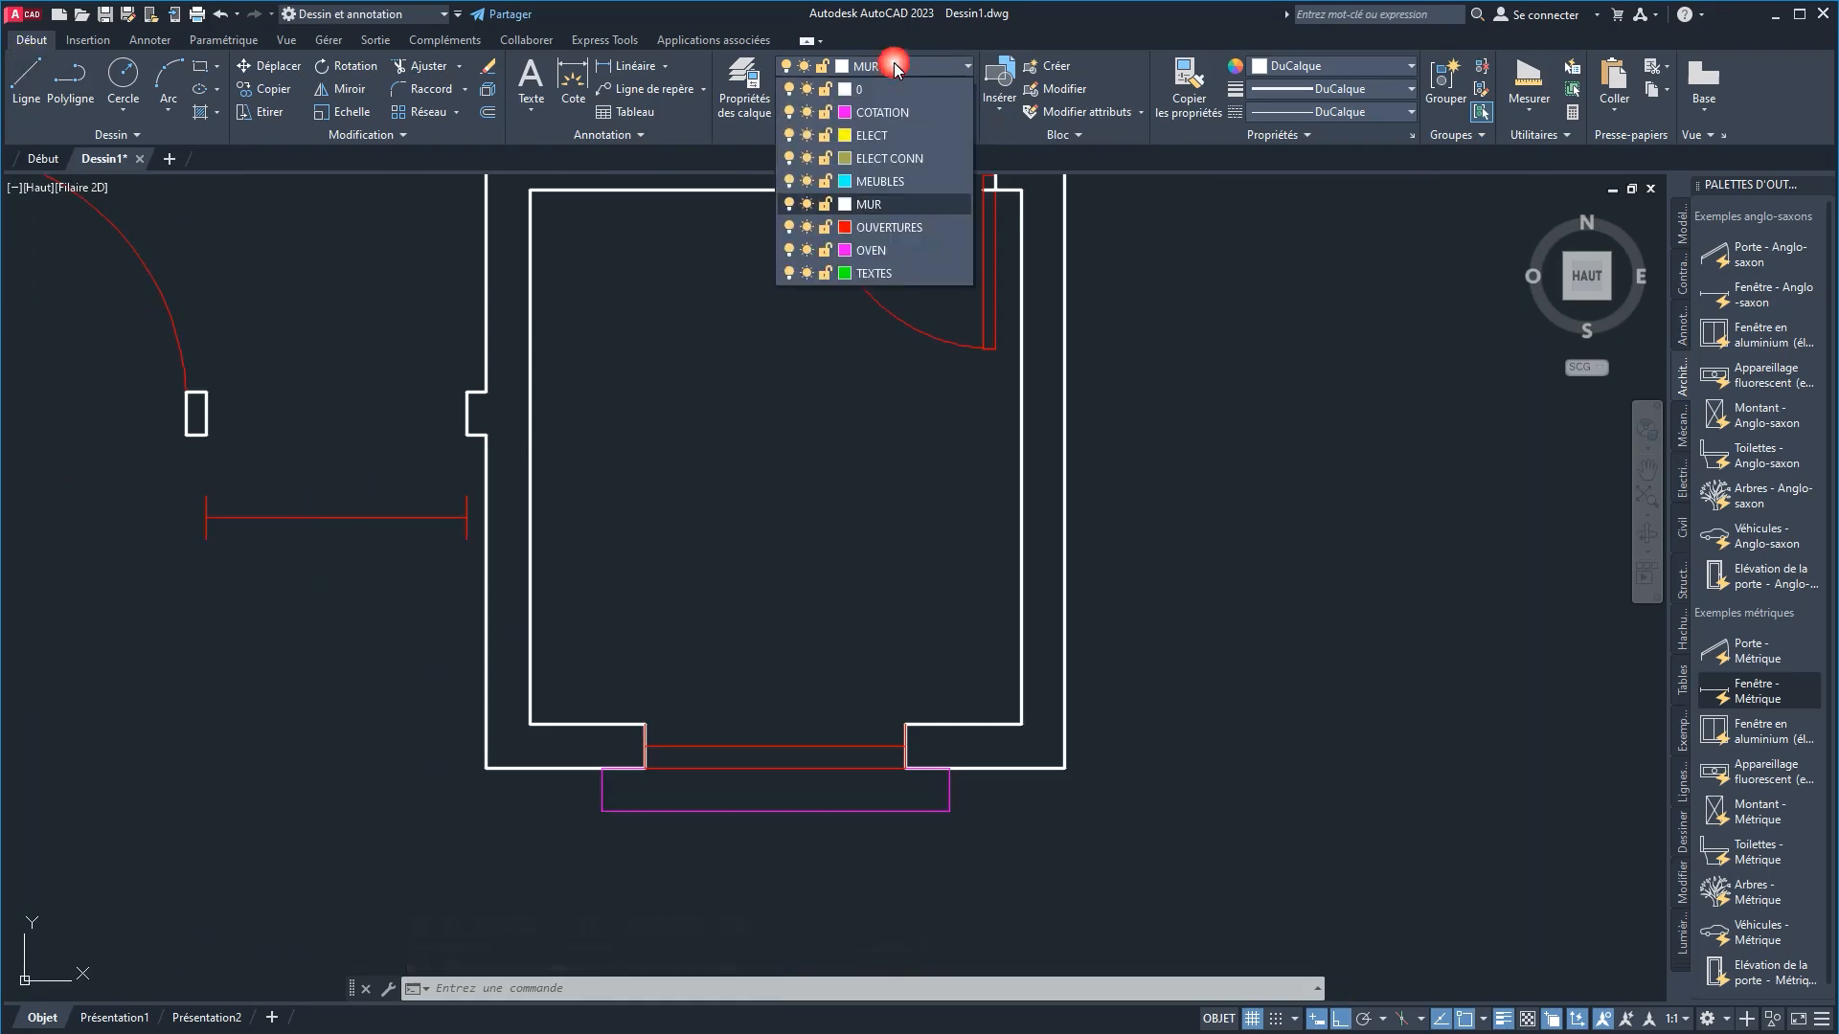
click(872, 251)
click(25, 78)
click(206, 540)
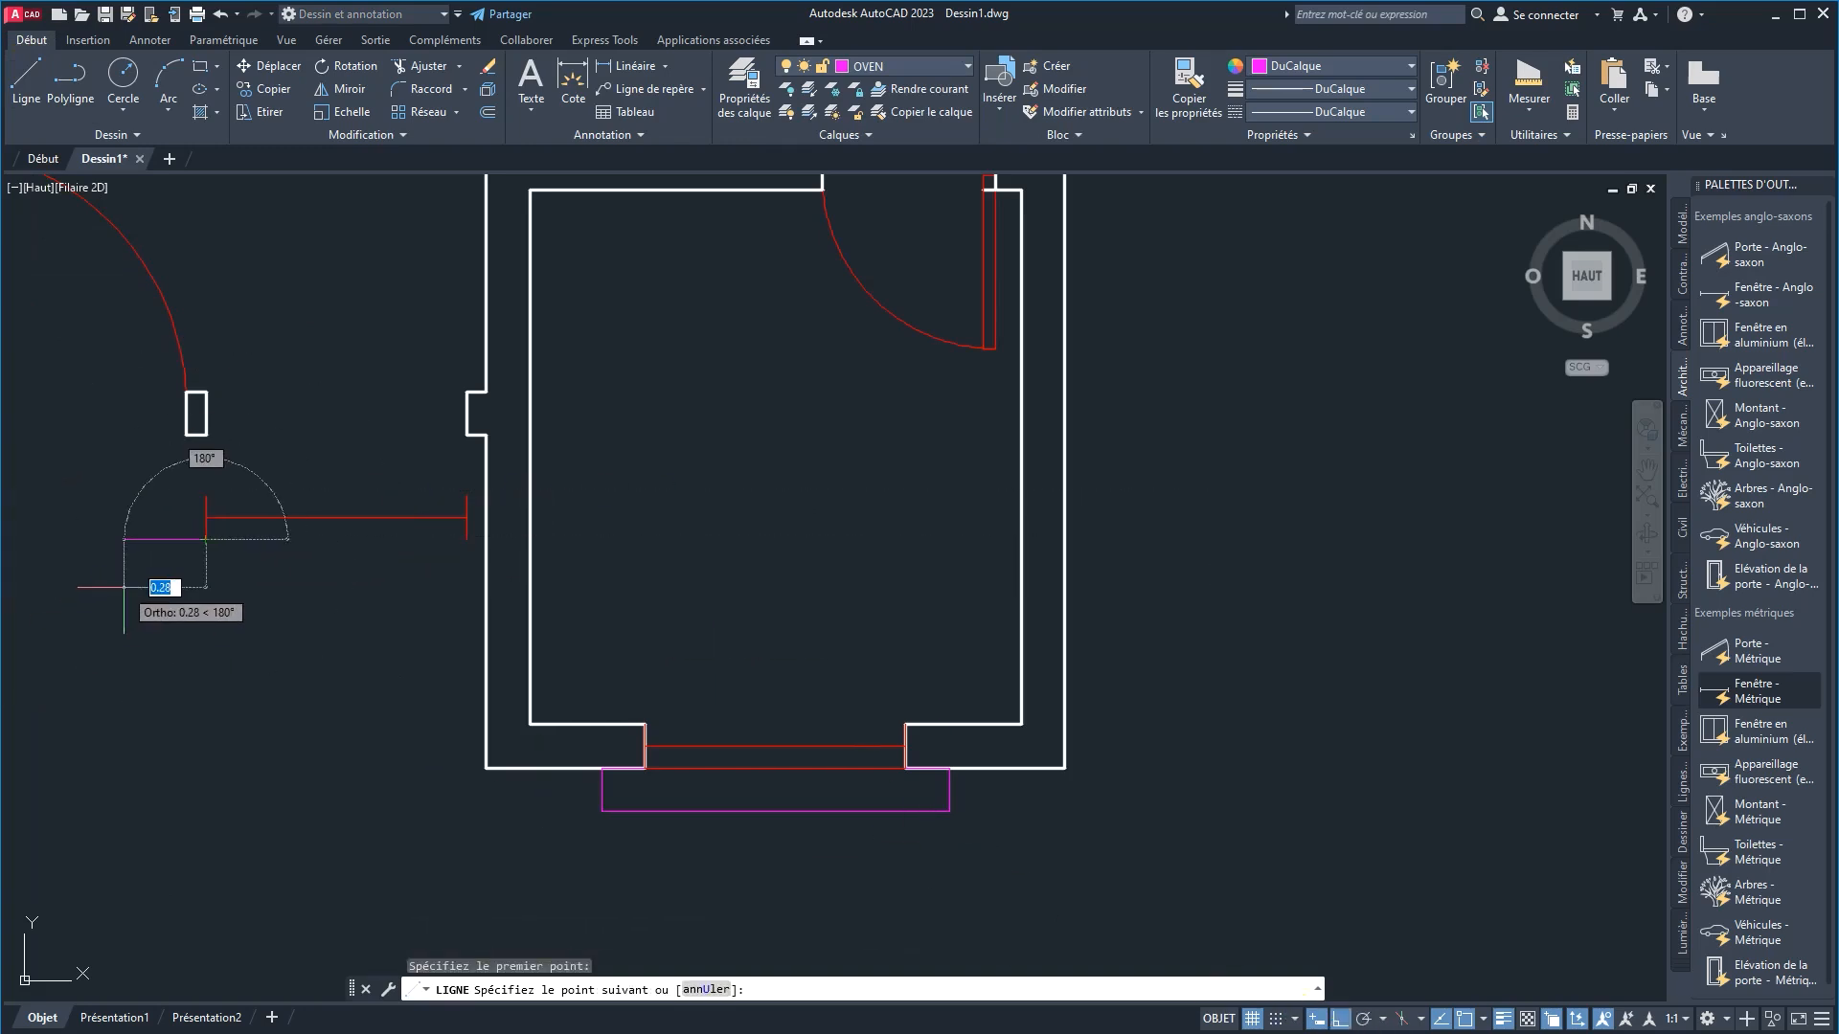
text(.15)
key(Return)
text(.)
key(Return)
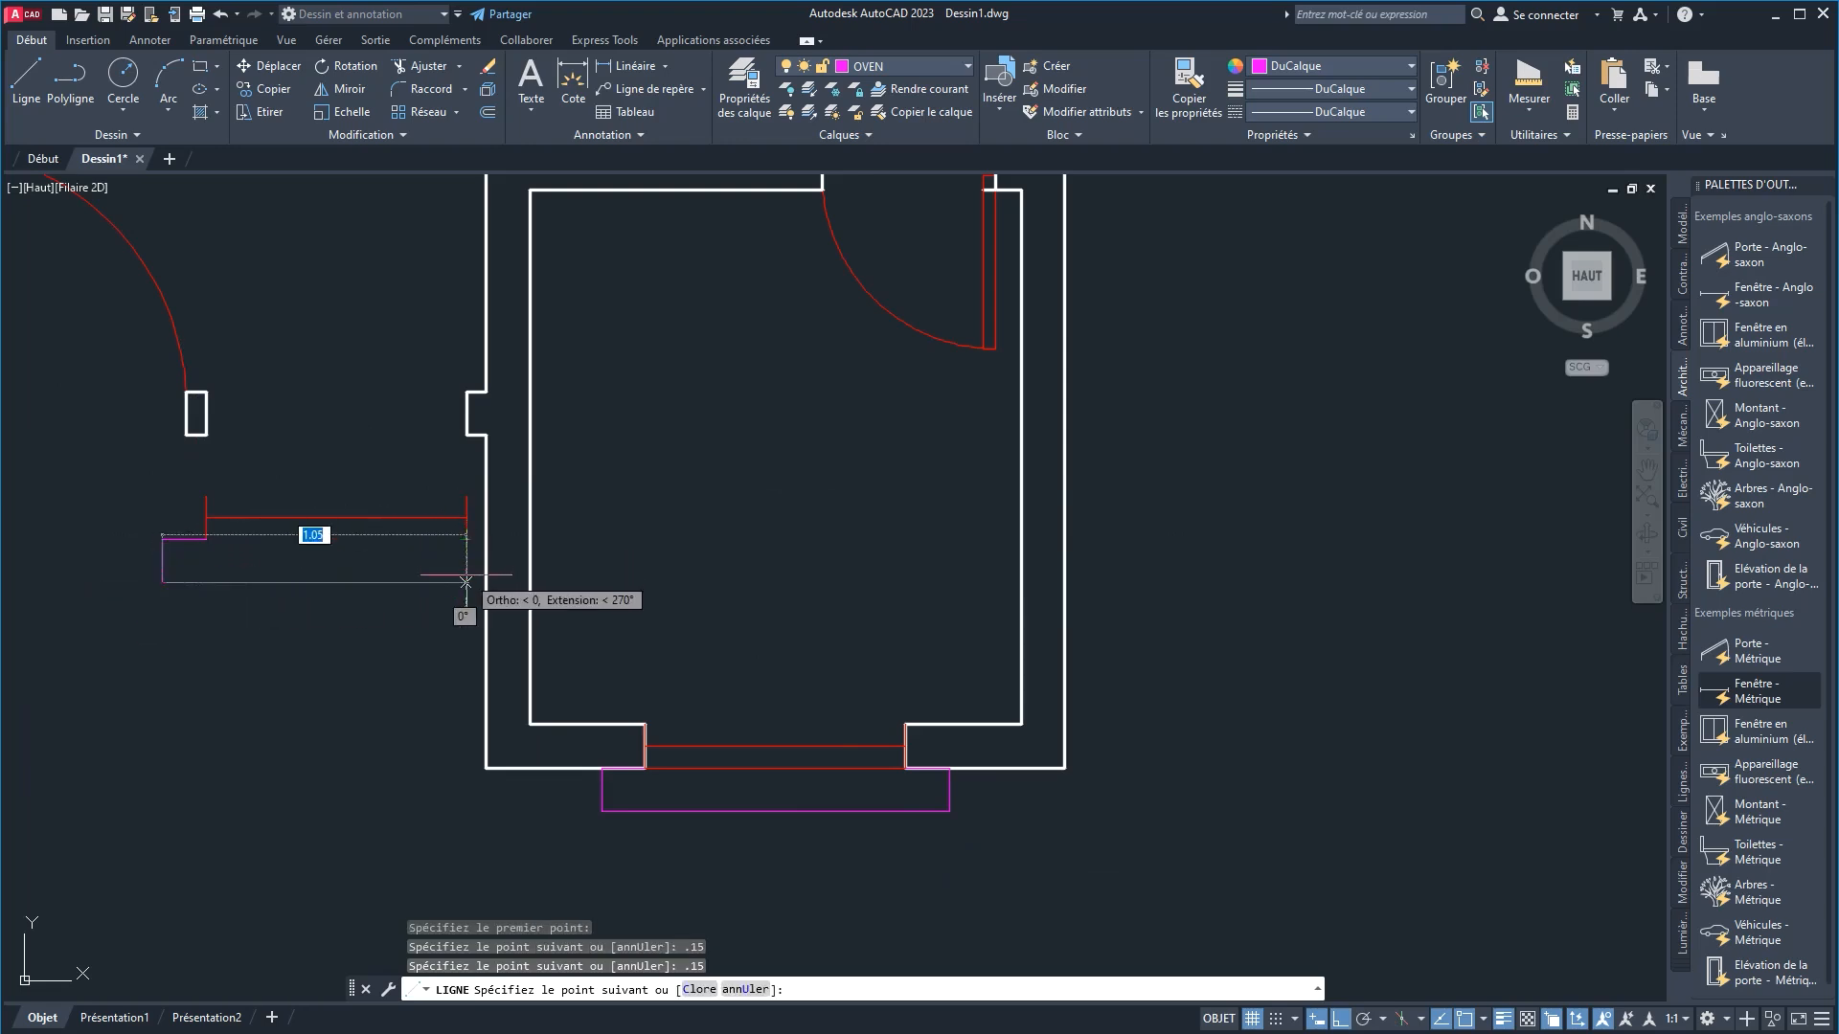
click(466, 539)
right_click(446, 682)
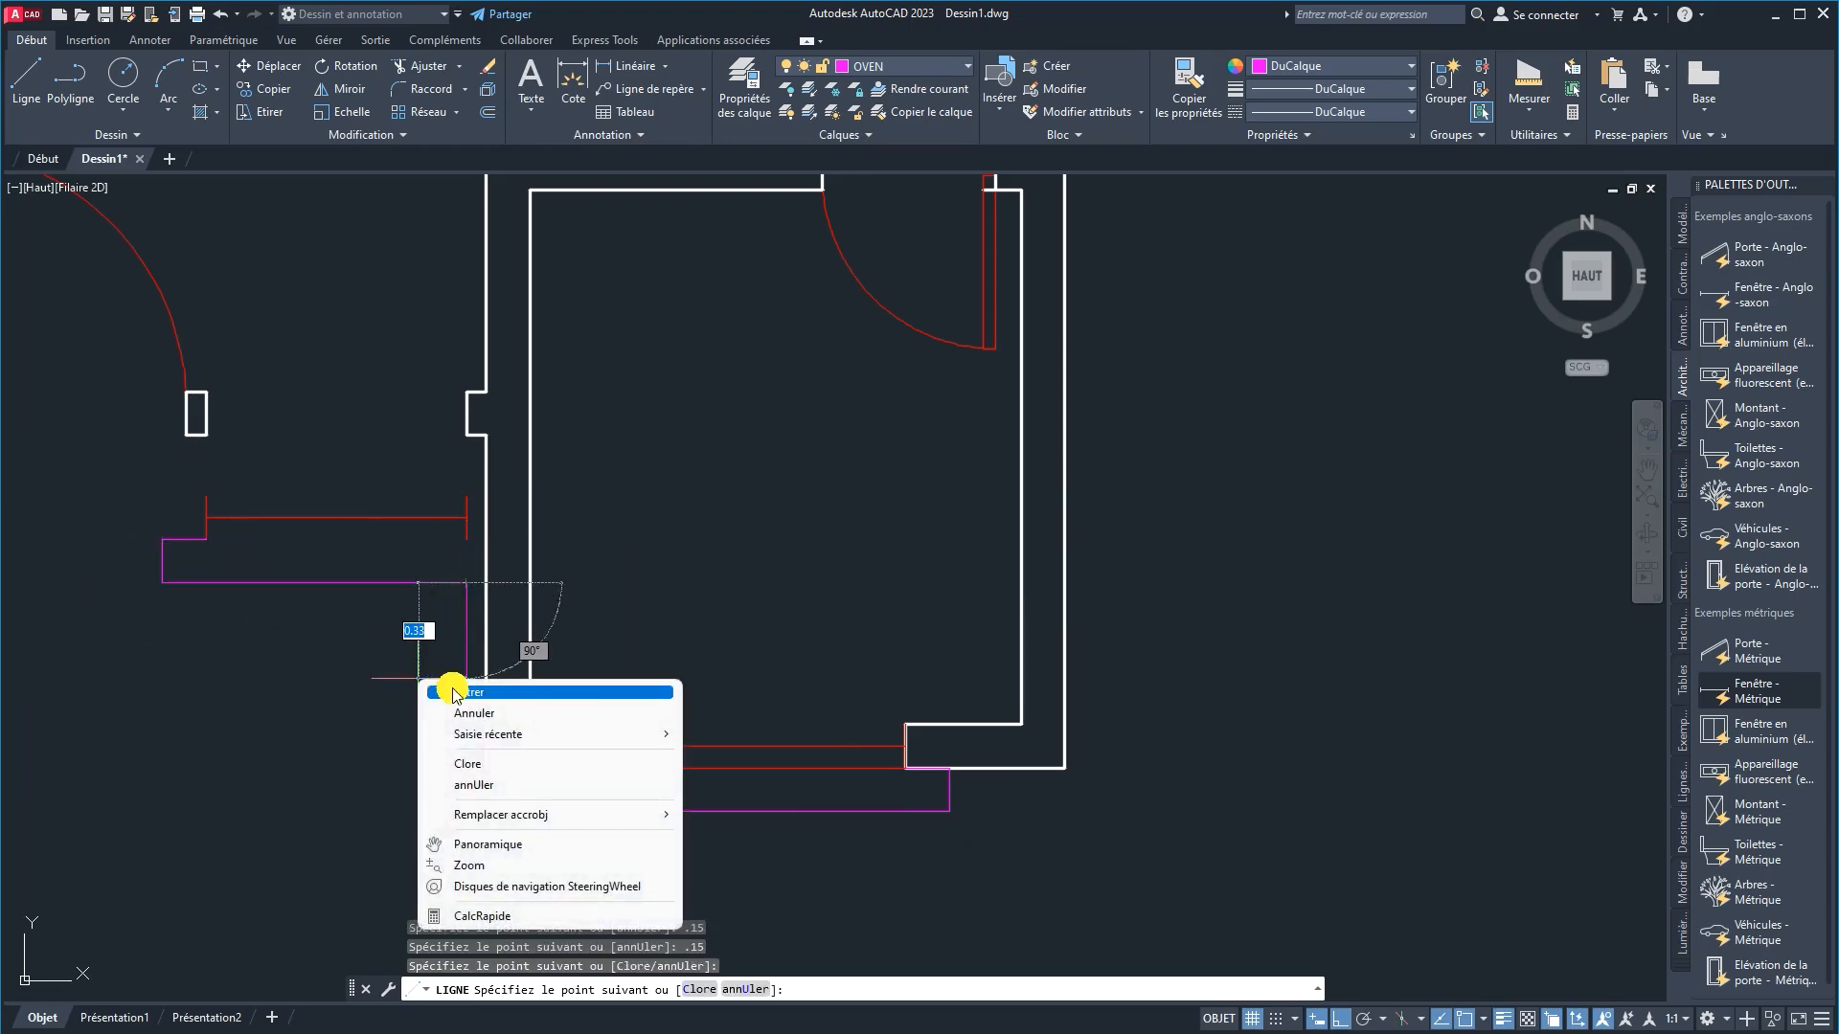
click(452, 689)
Step: Move the window block and its sill lines about 0.34 to the left, away from the room wall
middle_drag(468, 567, 449, 567)
click(83, 476)
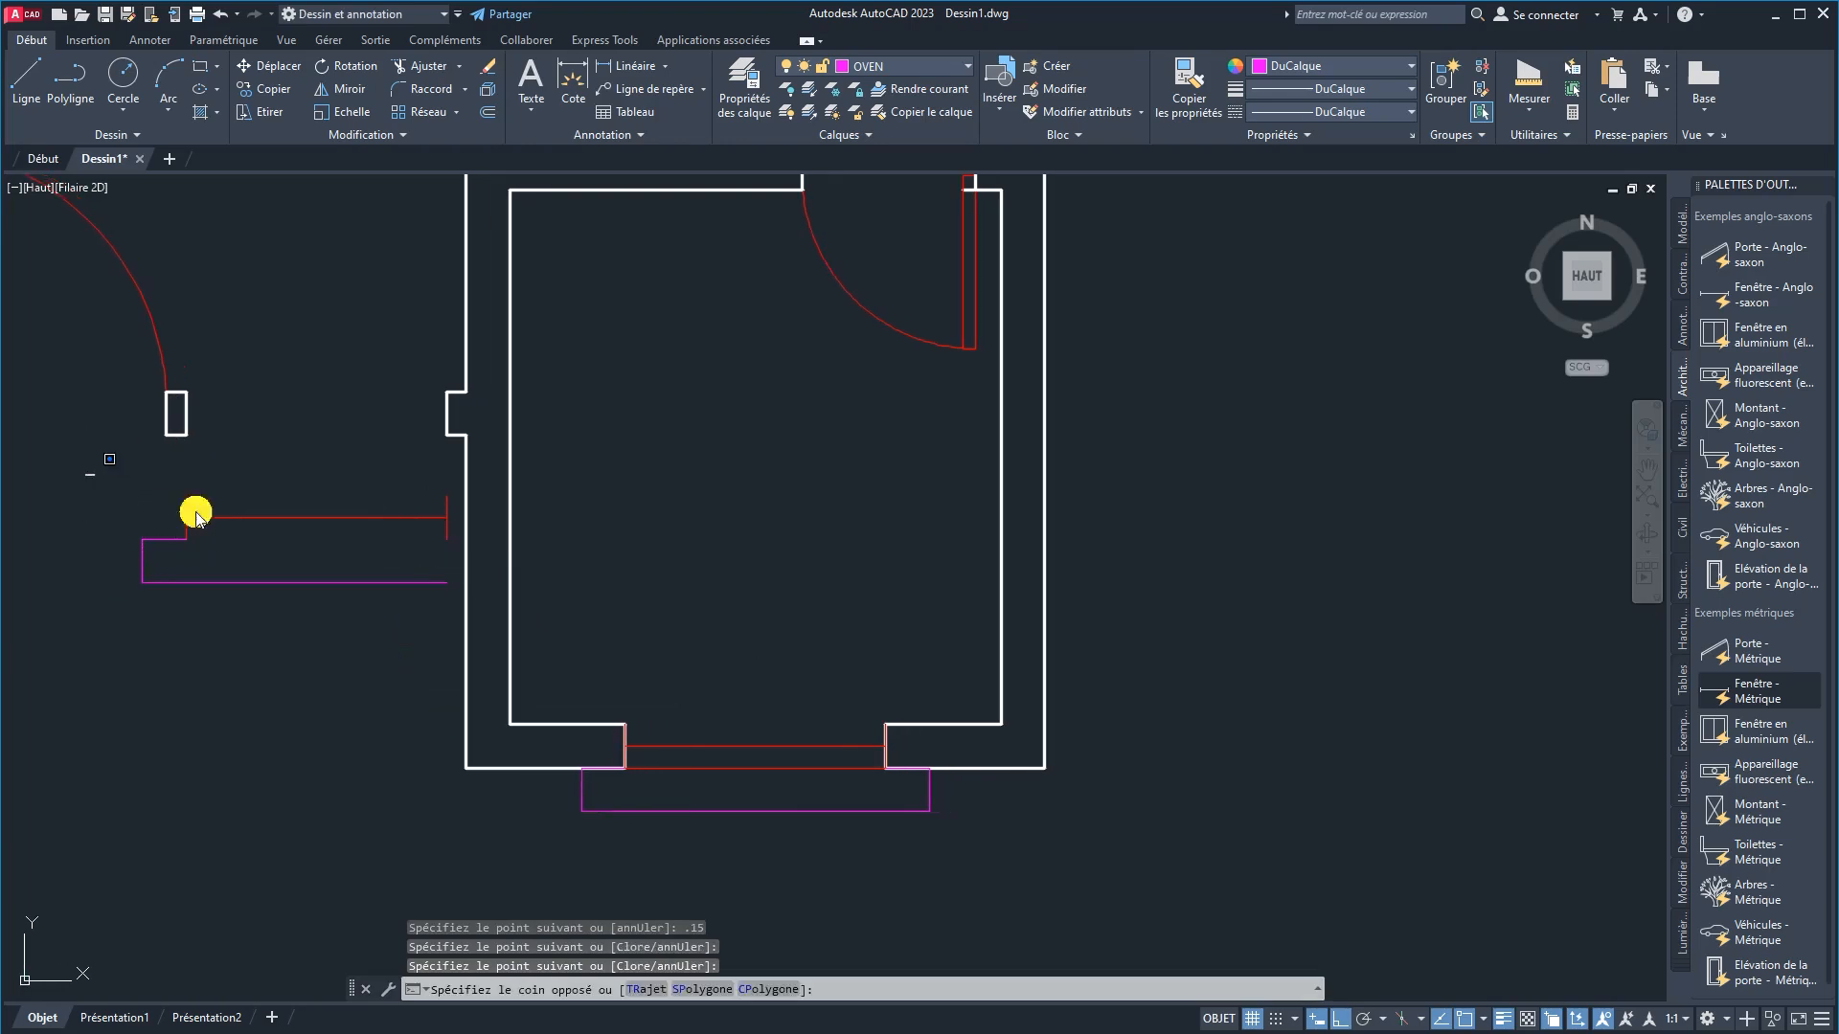
click(469, 599)
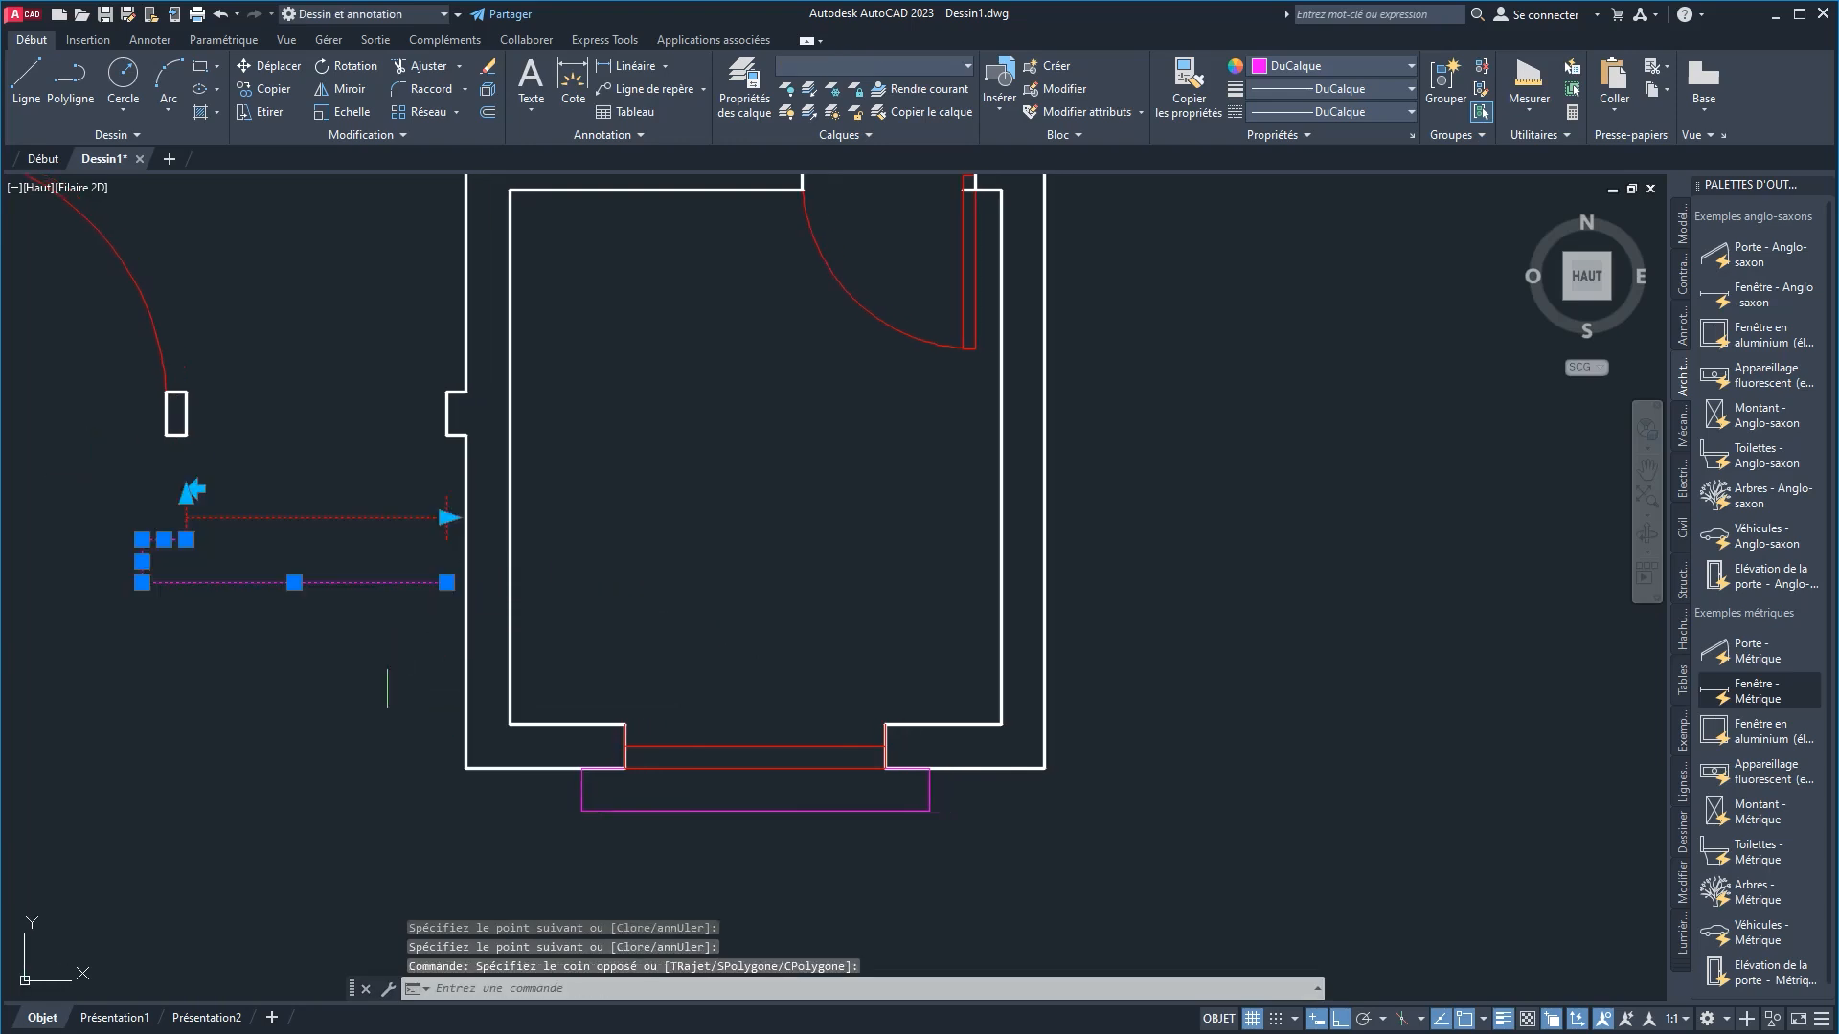
text(dp)
key(Return)
click(336, 678)
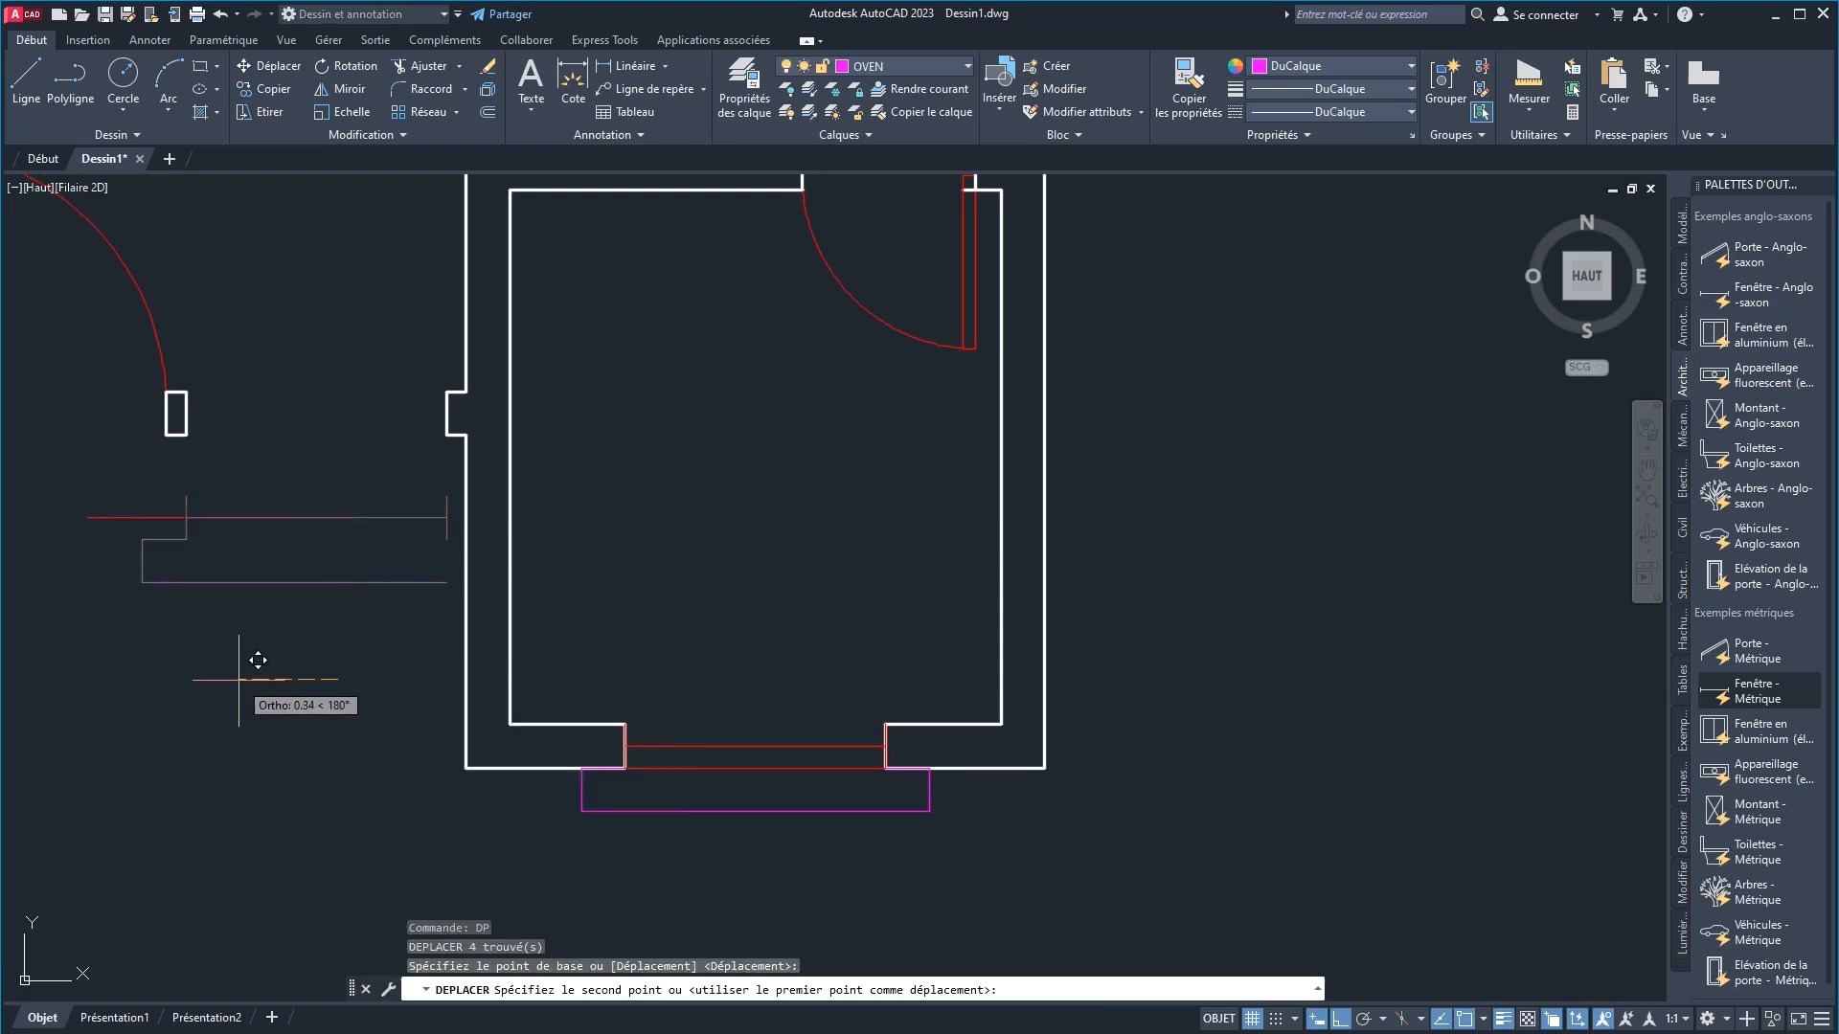
click(238, 680)
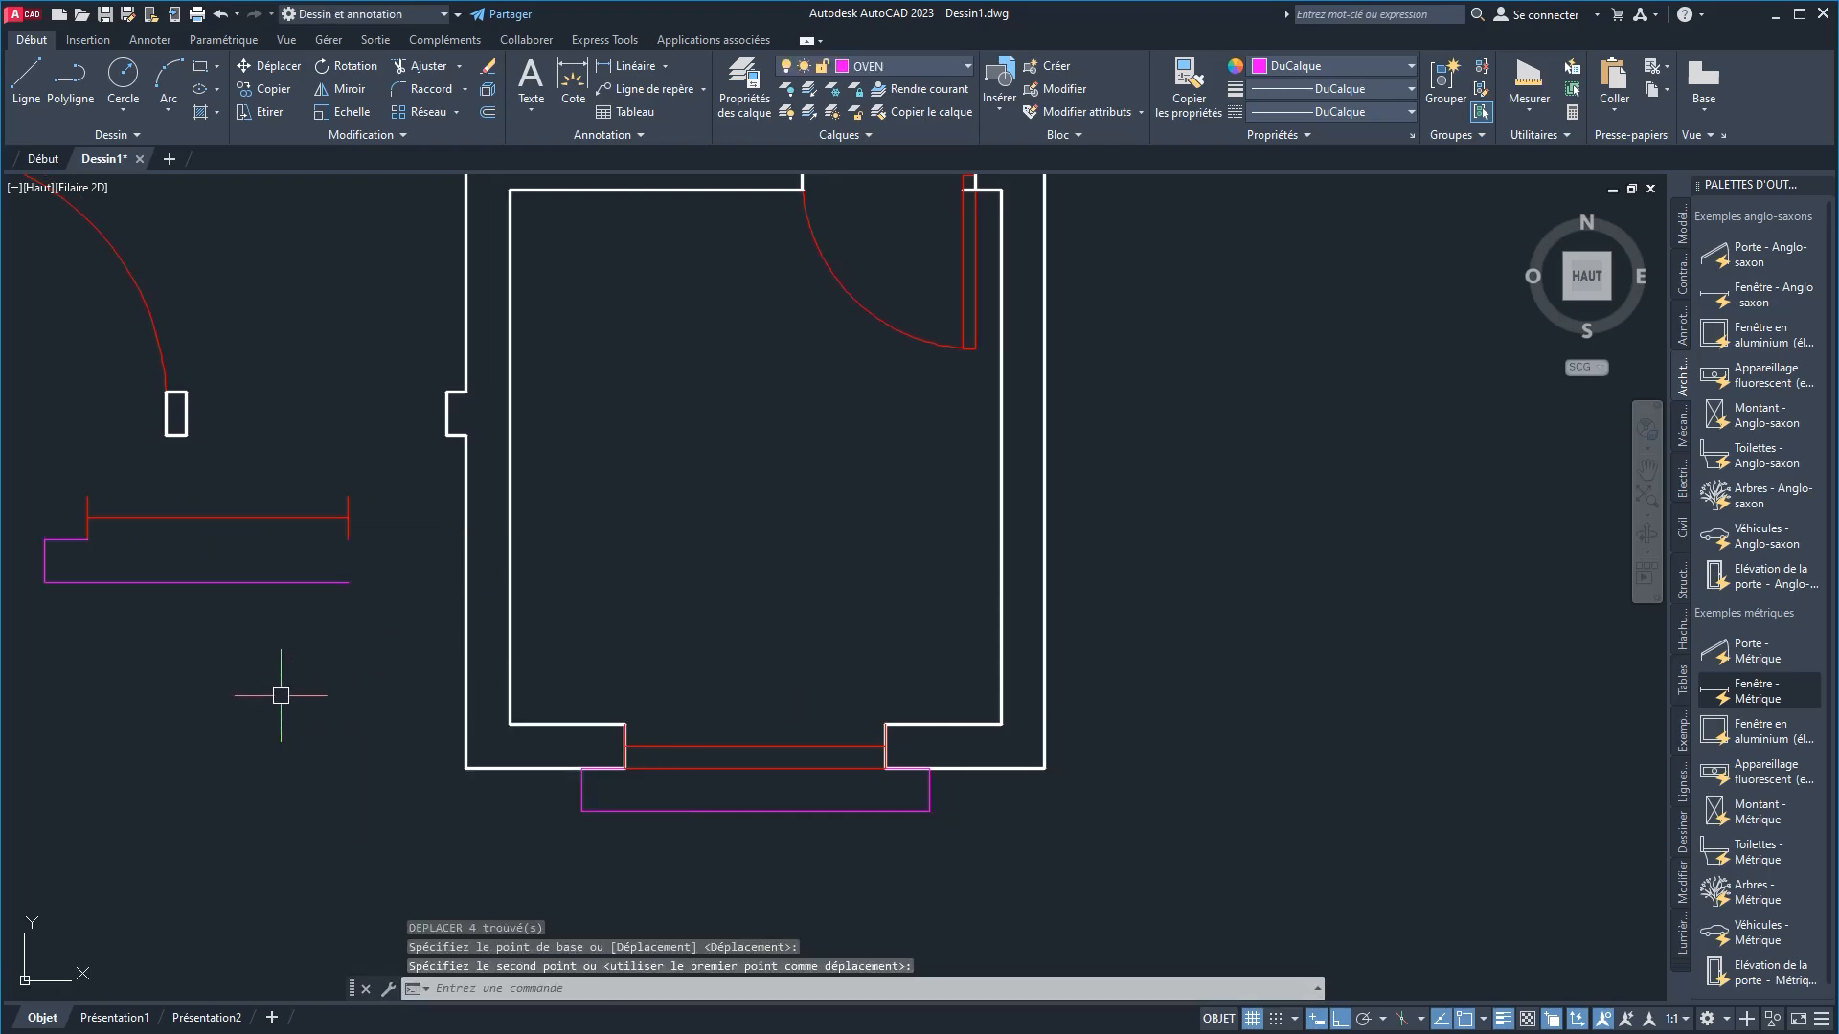
Step: Draw the sill's right end: 0.15 right from the window corner, down to the lower edge's level, and back to the end of that edge
key(Return)
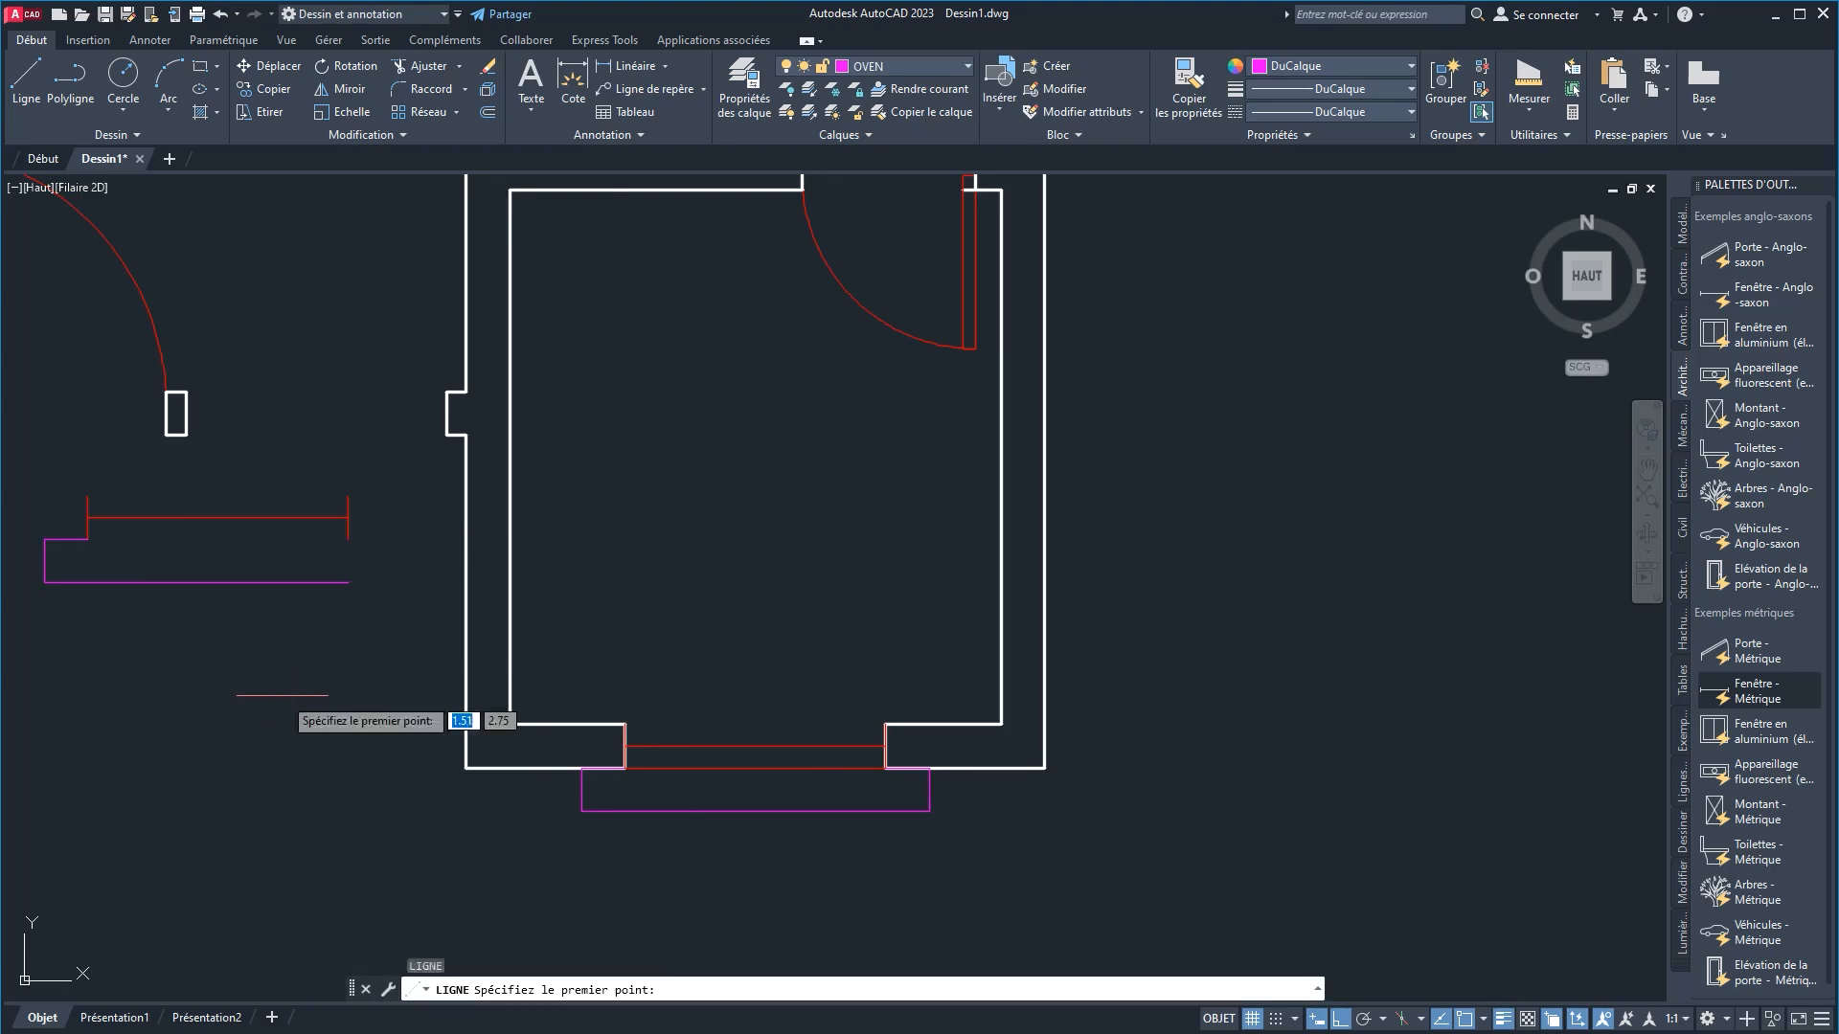
click(346, 539)
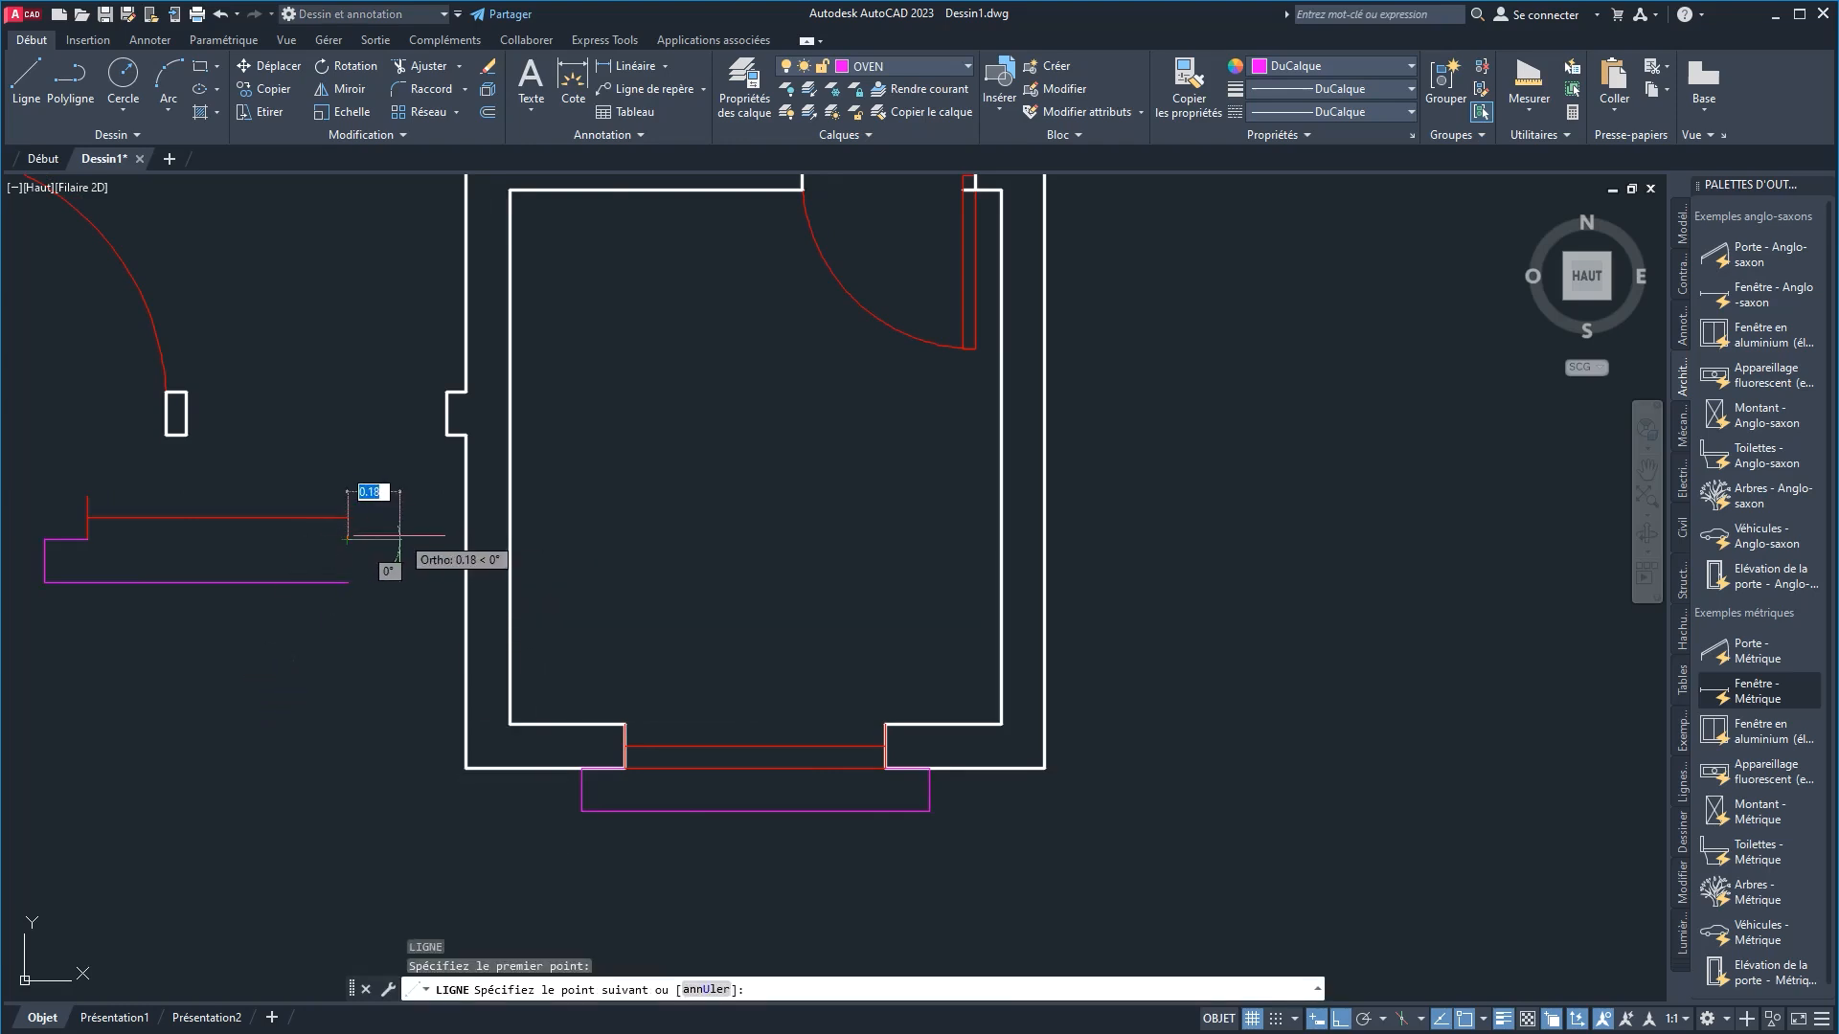
scroll(364, 538, up, 5)
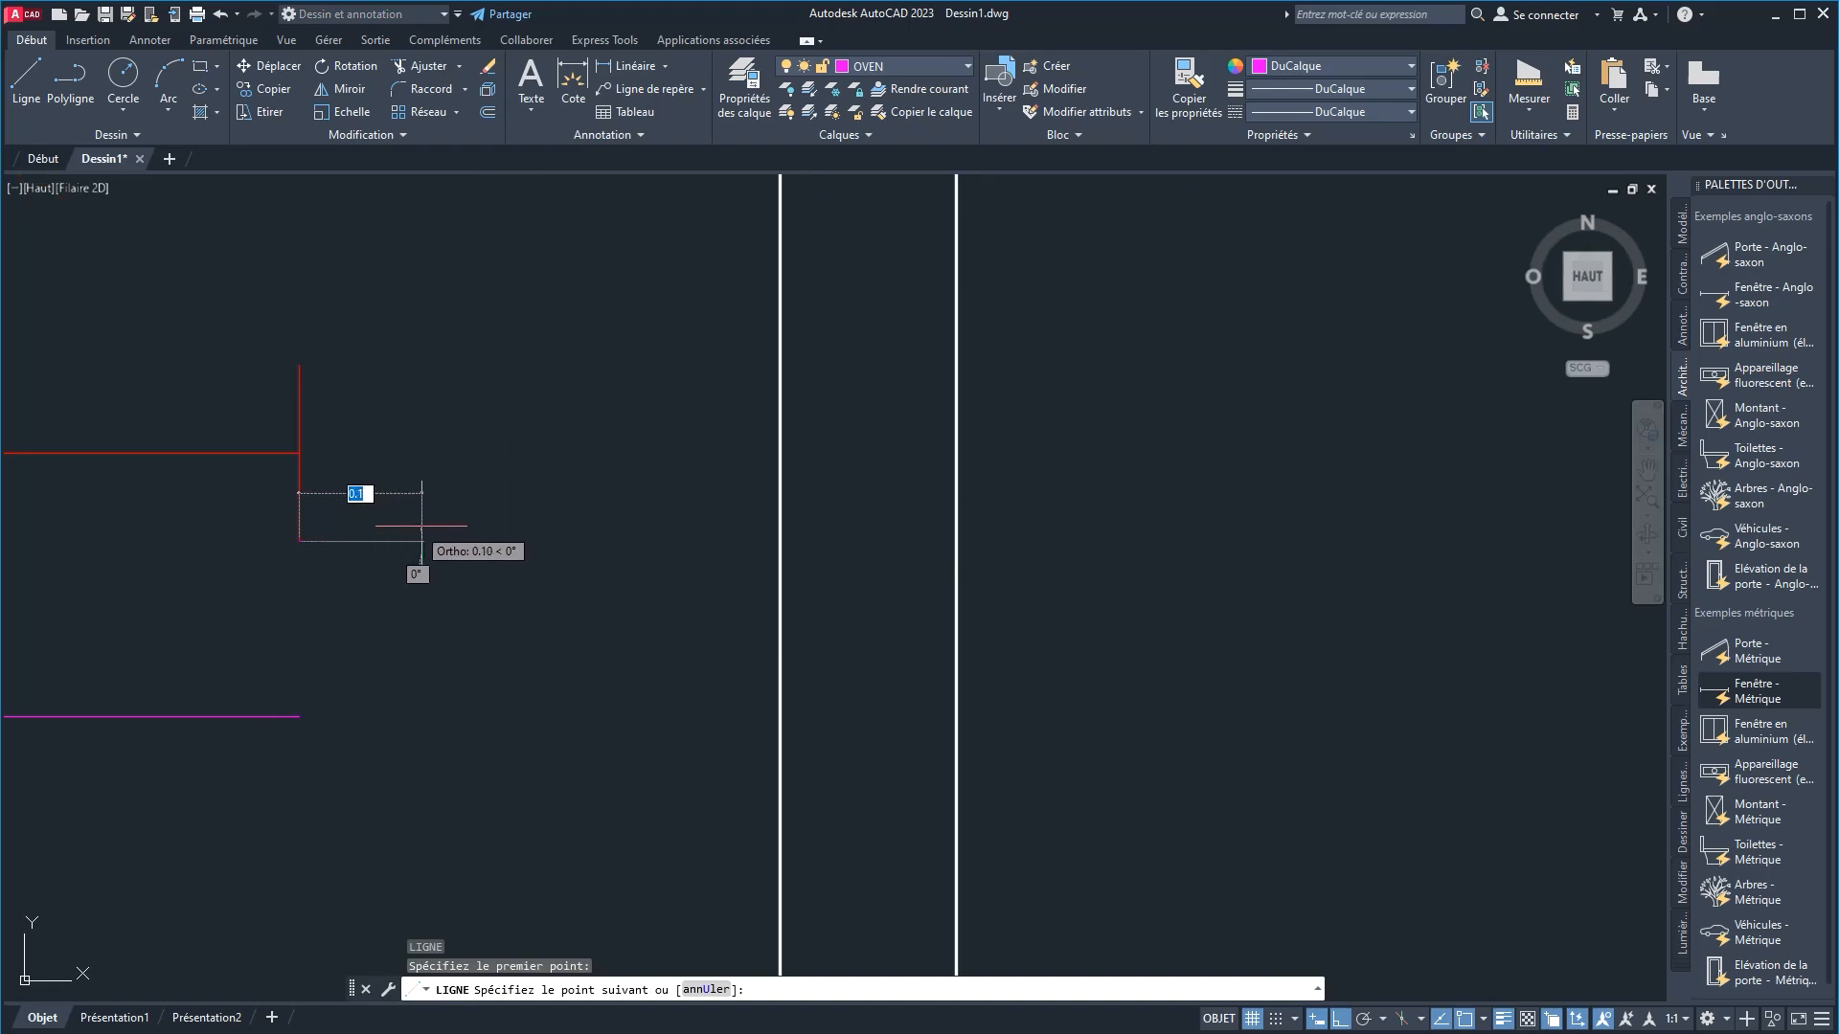
text(.)
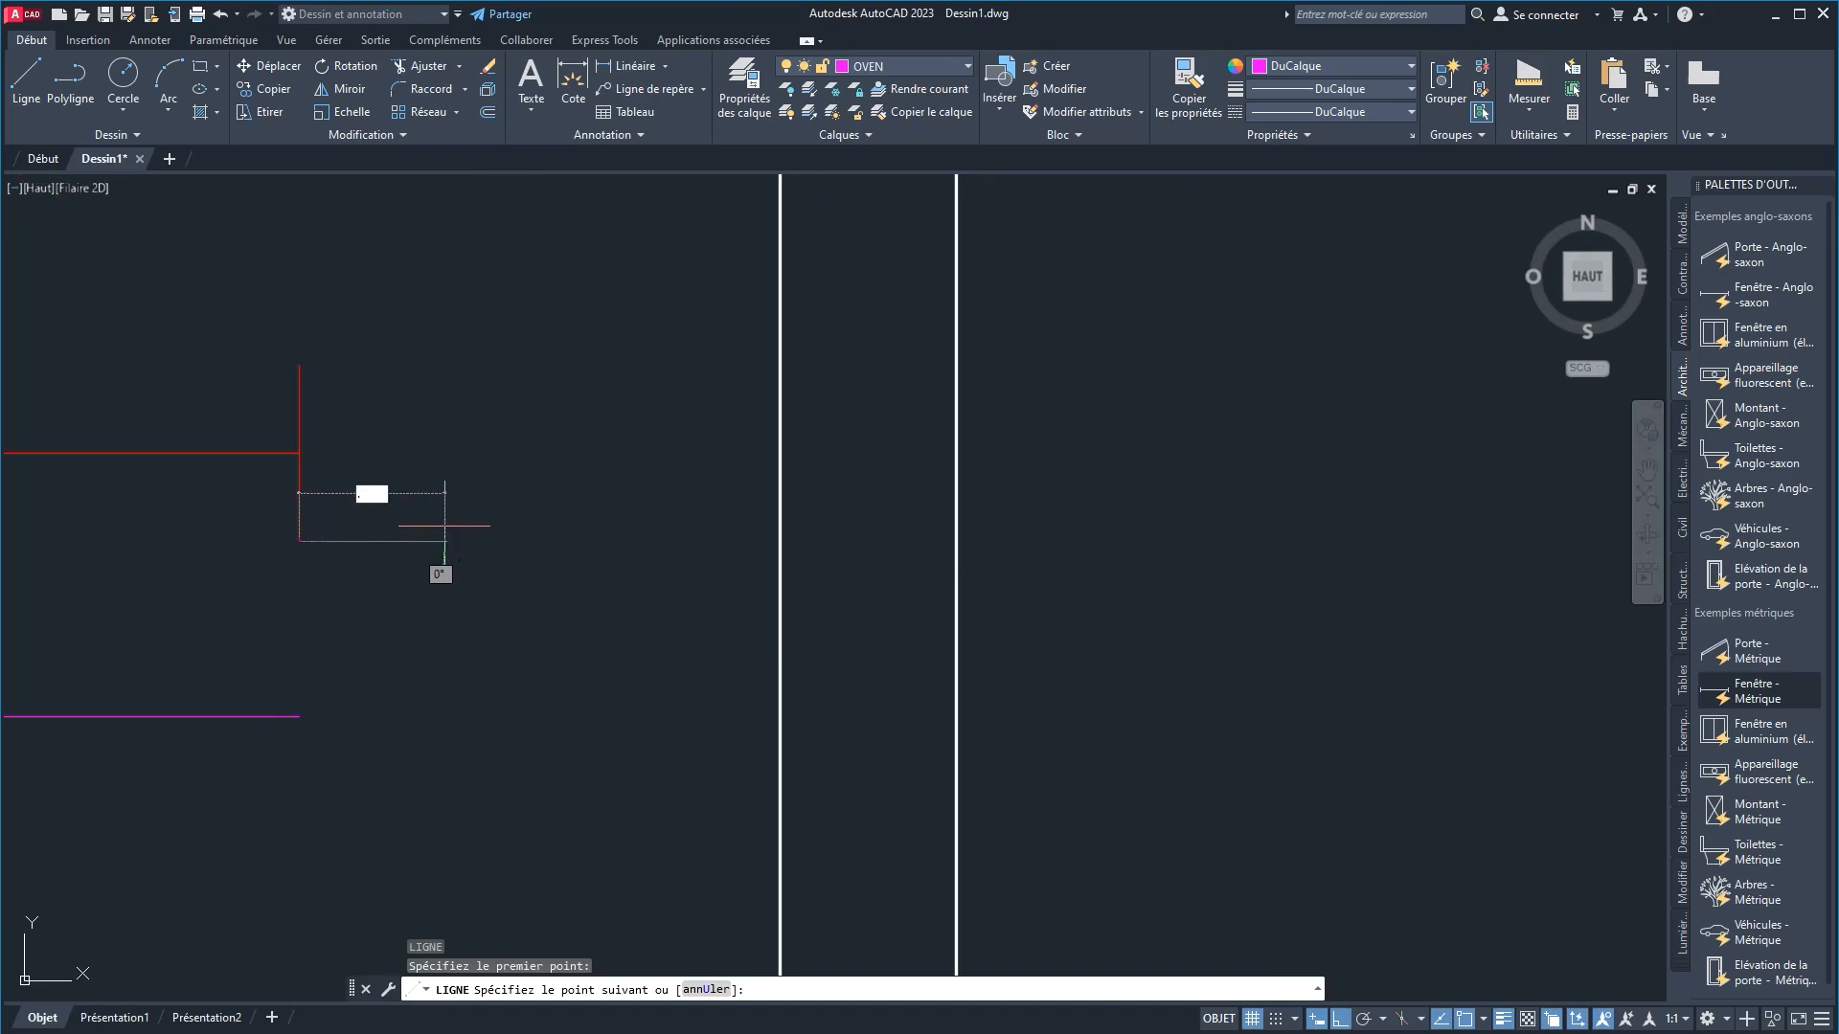
text(15)
key(Return)
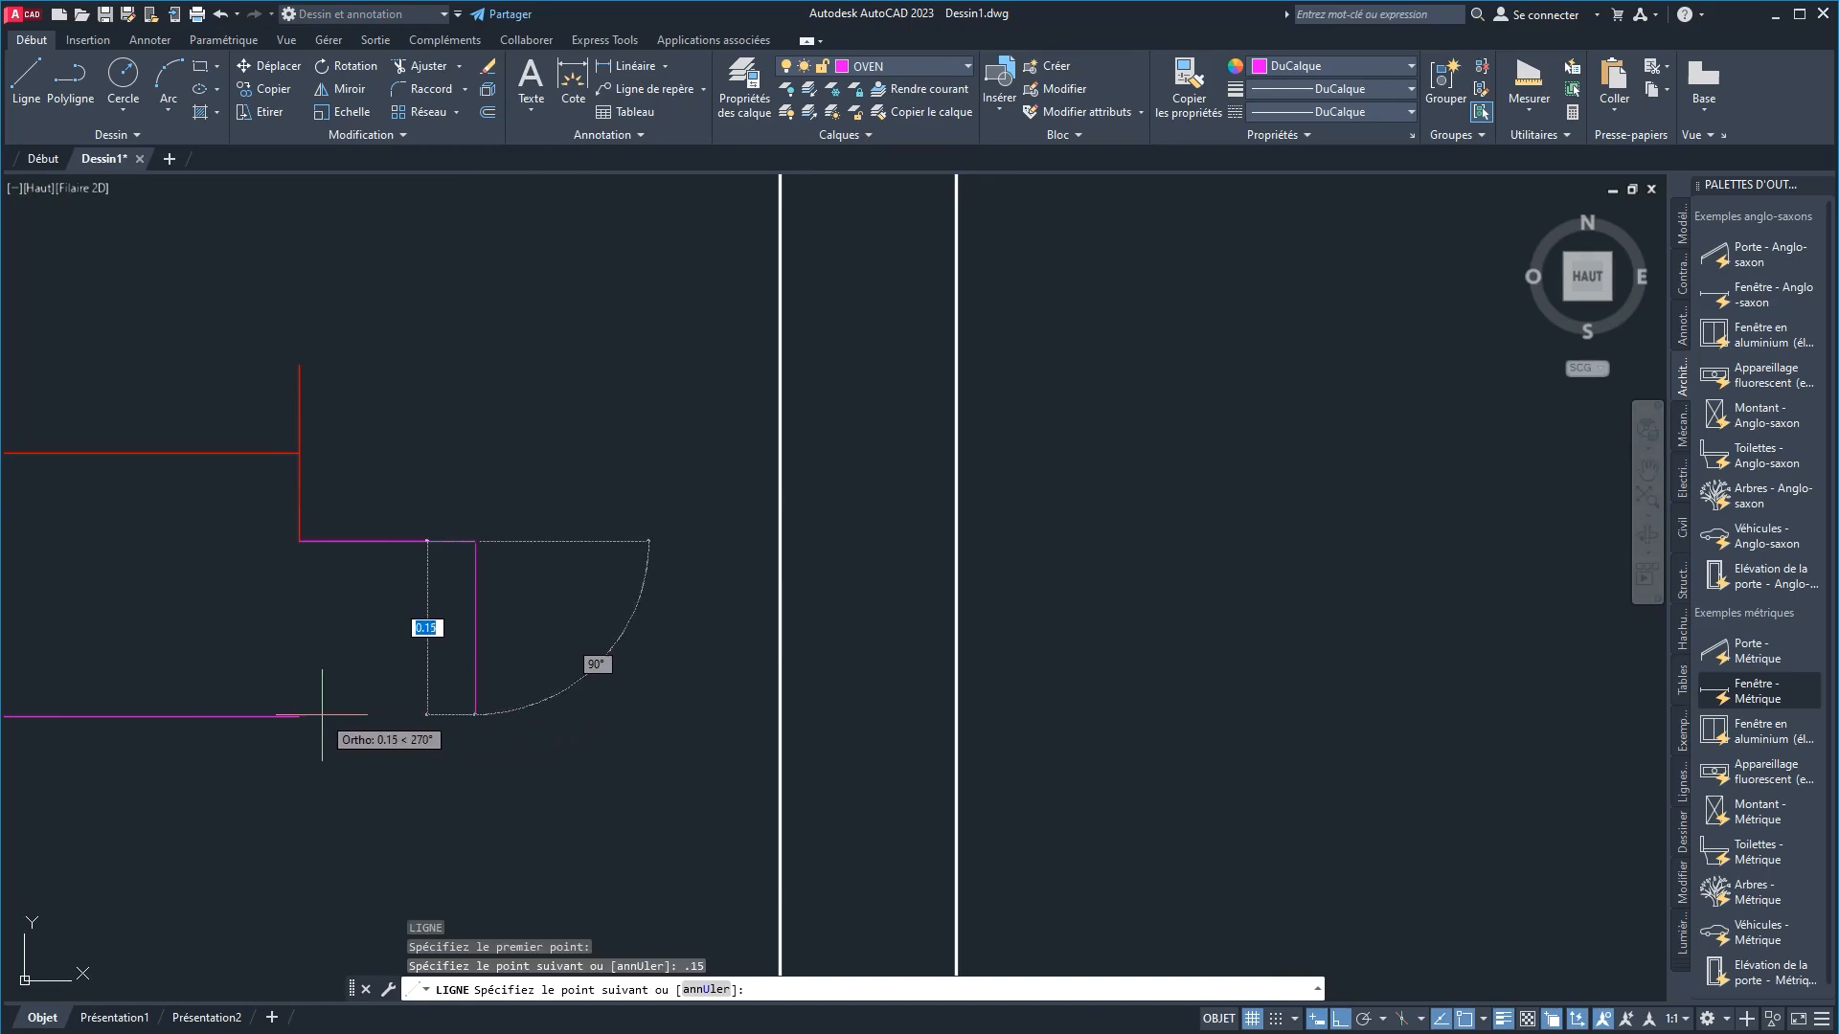
click(476, 717)
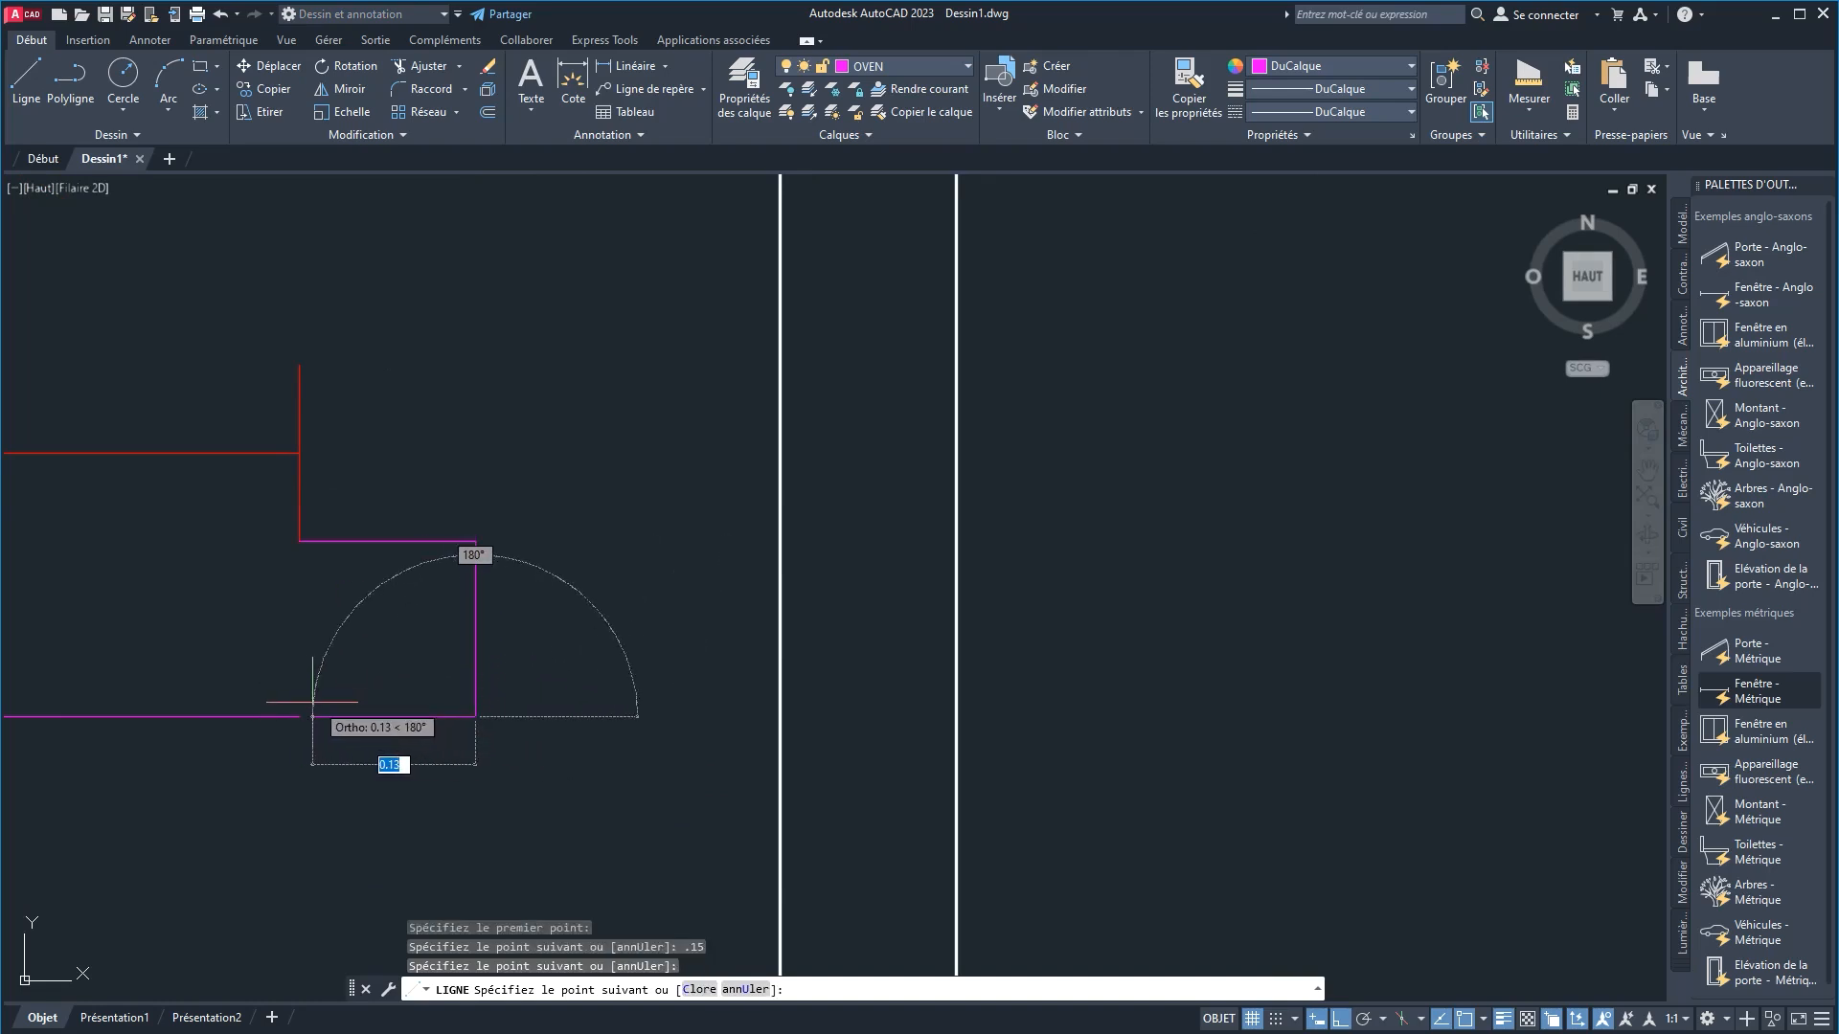
right_click(300, 636)
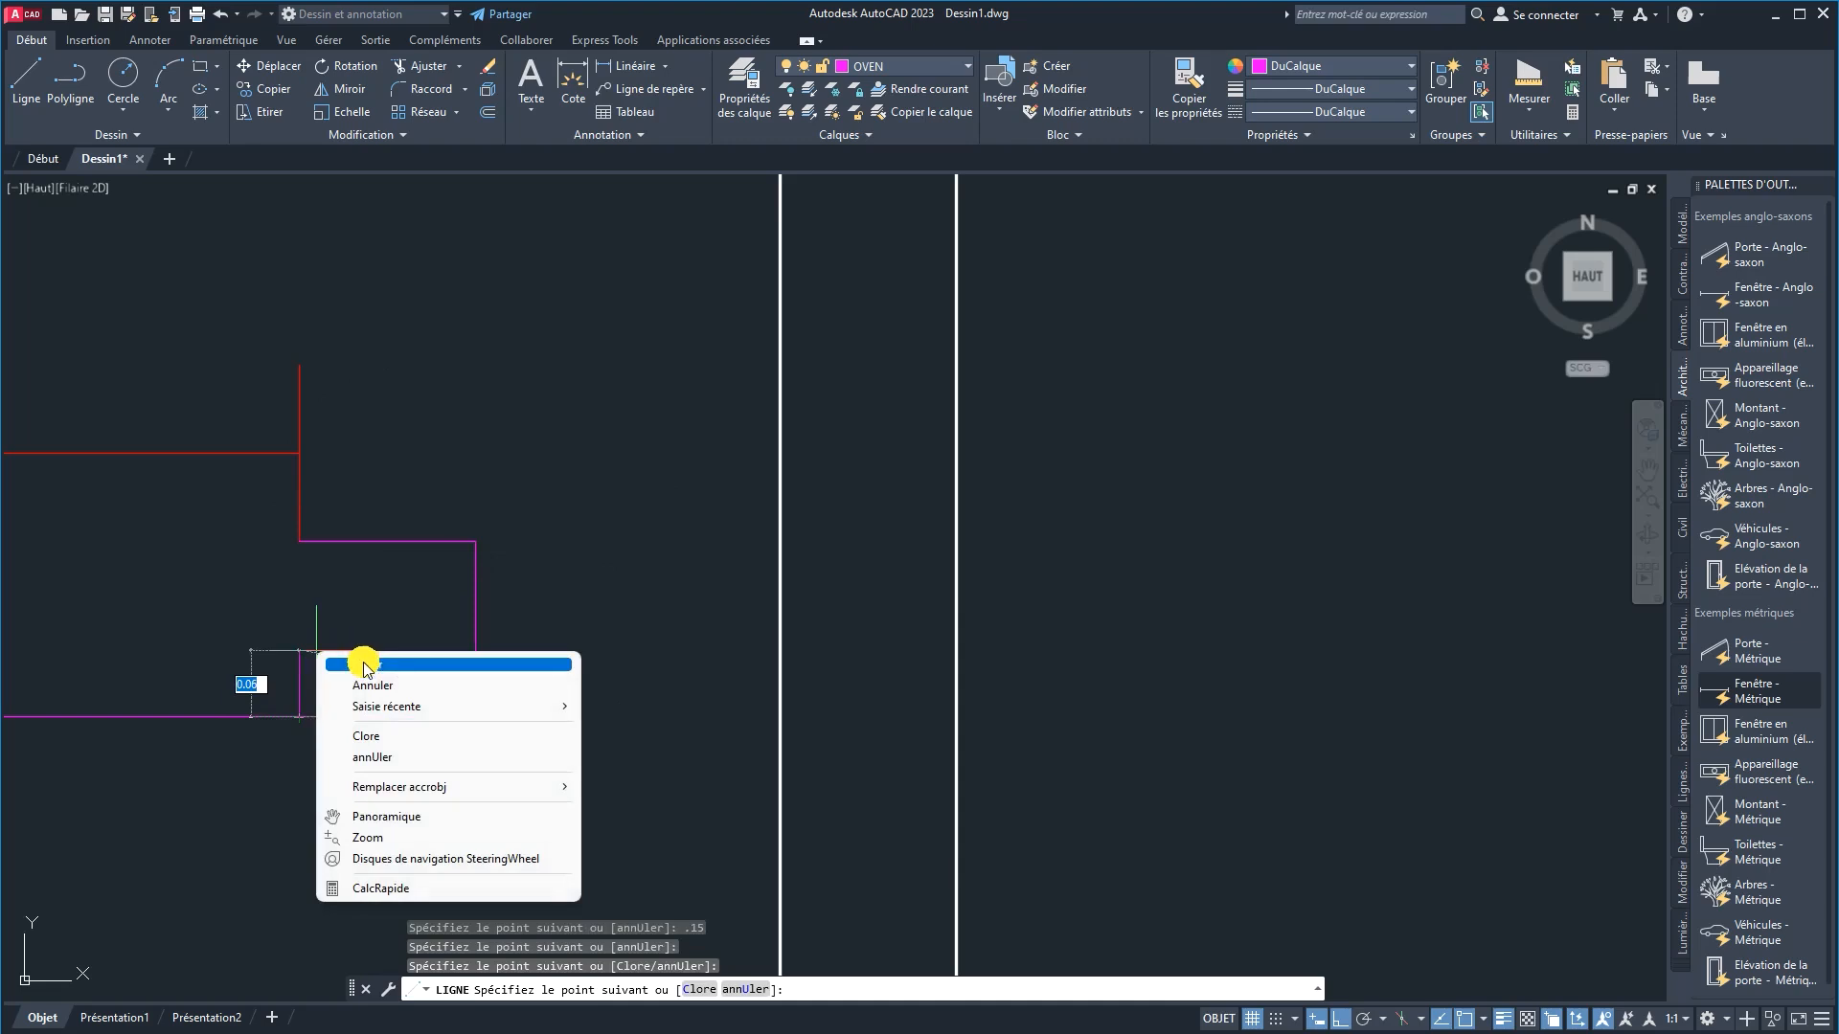
click(361, 657)
Step: Join all the sill lines below the loose window into one polyline
click(554, 861)
click(411, 505)
middle_drag(403, 560, 739, 479)
scroll(642, 603, down, 3)
click(122, 511)
click(194, 727)
click(216, 698)
click(101, 488)
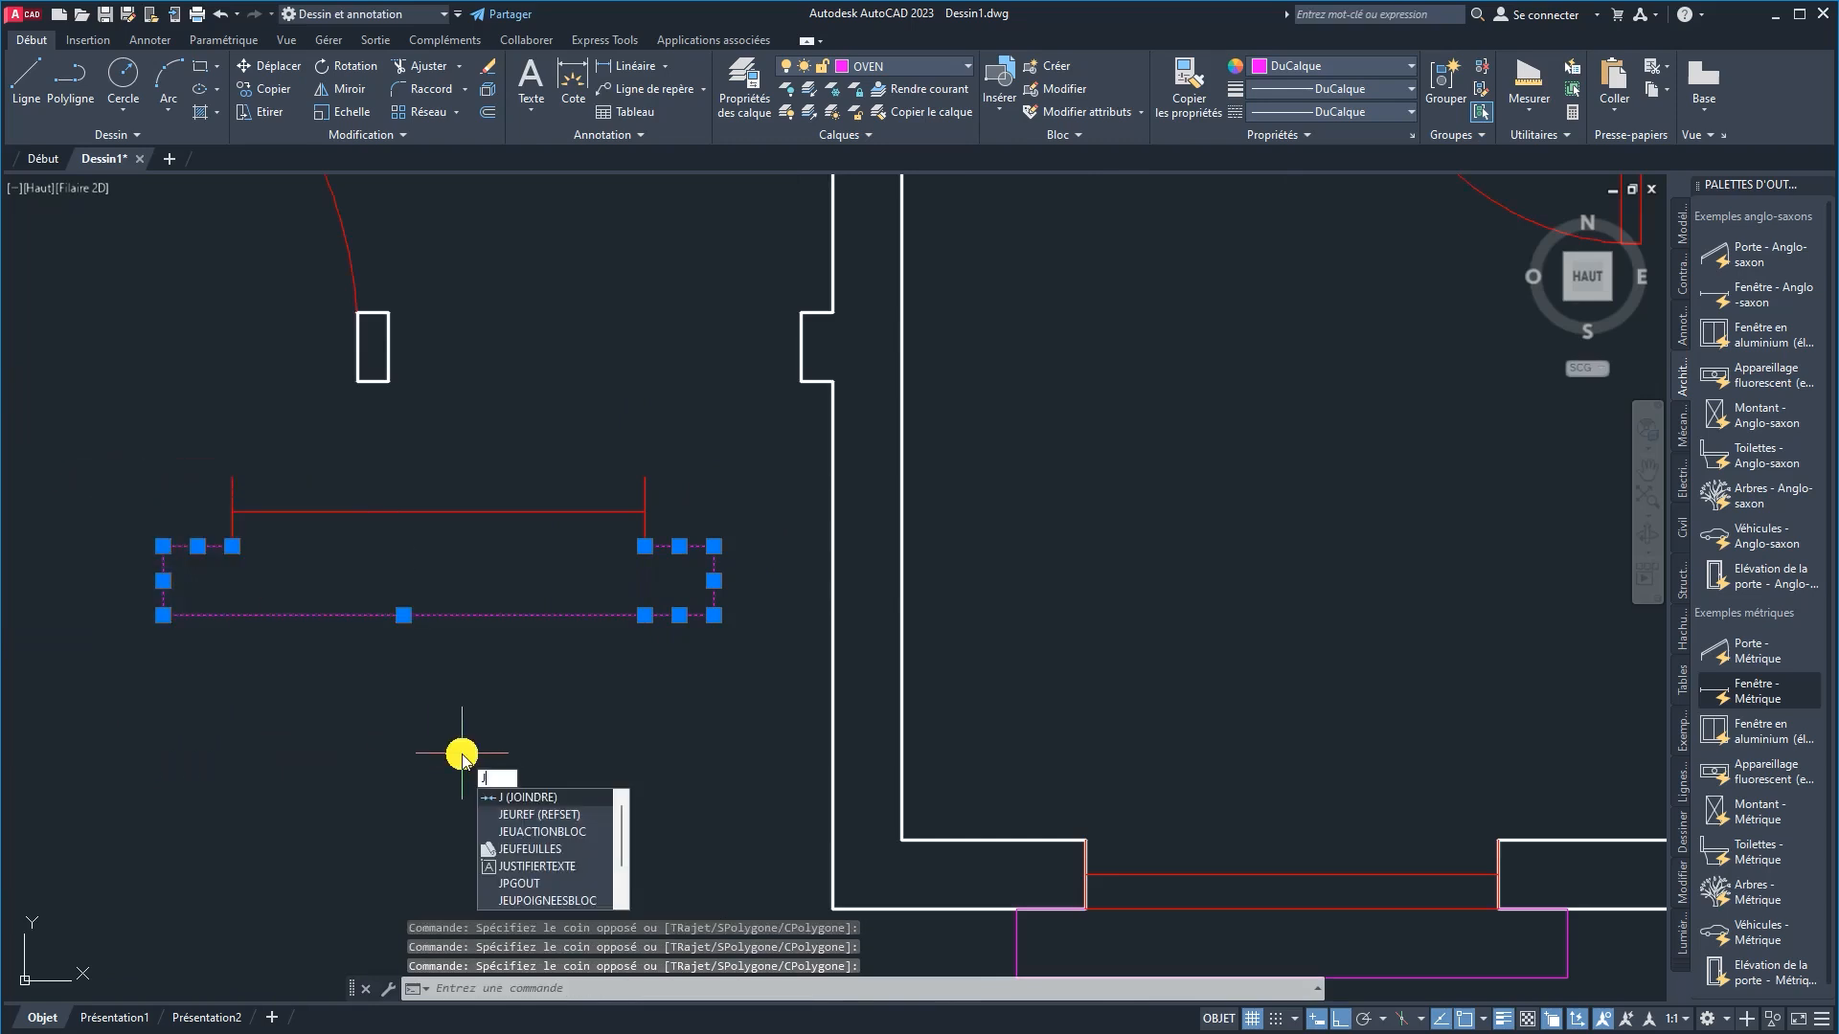
key(Return)
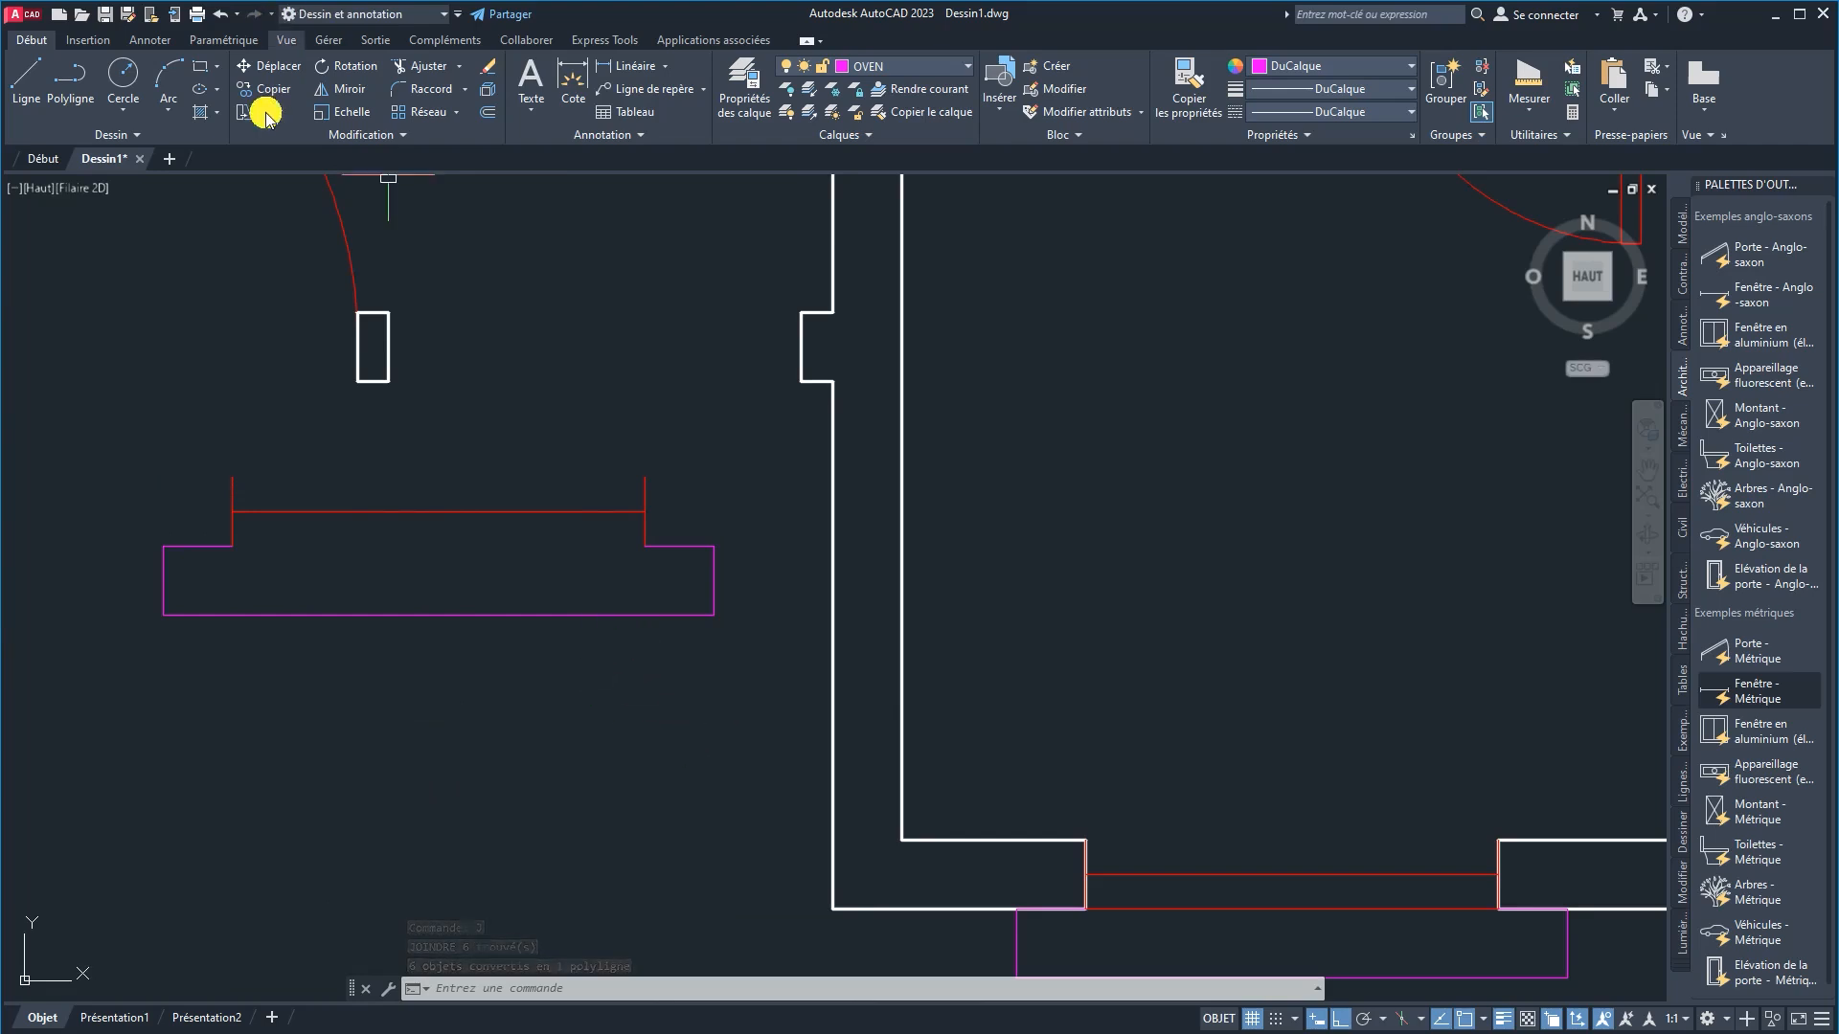
Step: On the OUVERTURES layer, draw a horizontal line joining the lower ends of the loose window's two end marks
click(910, 69)
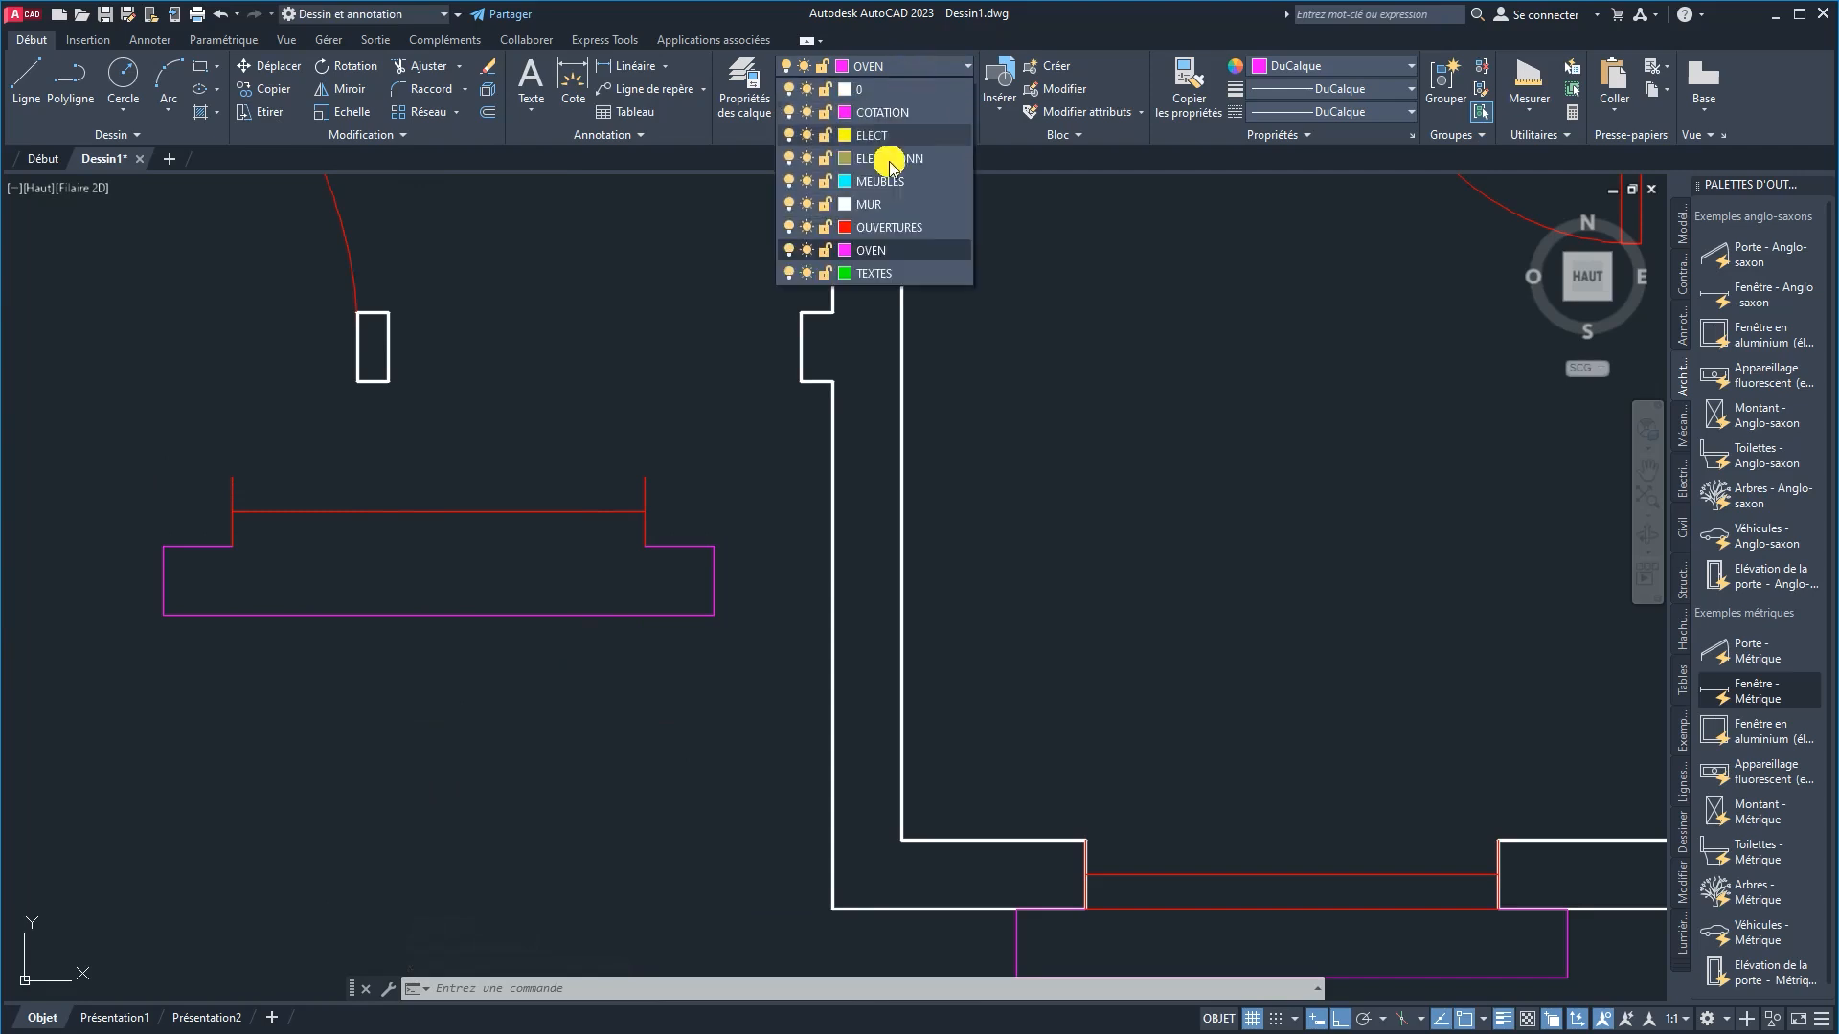
click(875, 228)
click(26, 77)
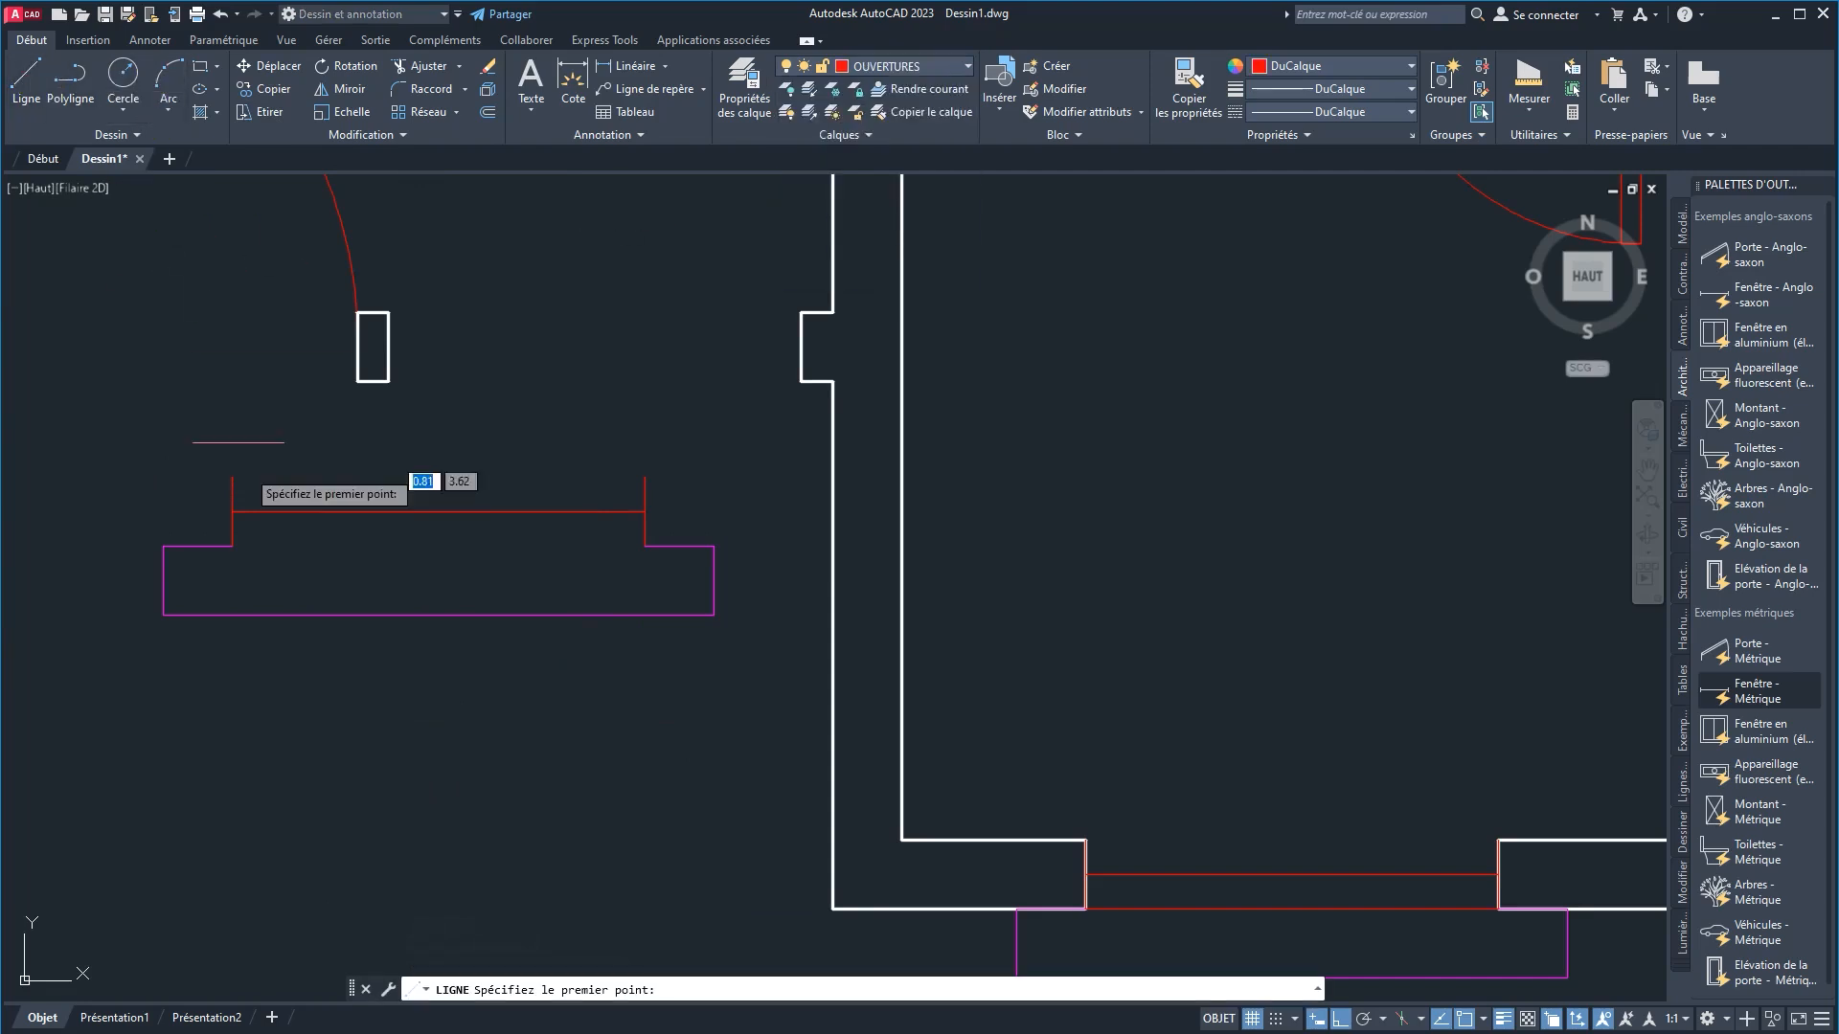
click(232, 546)
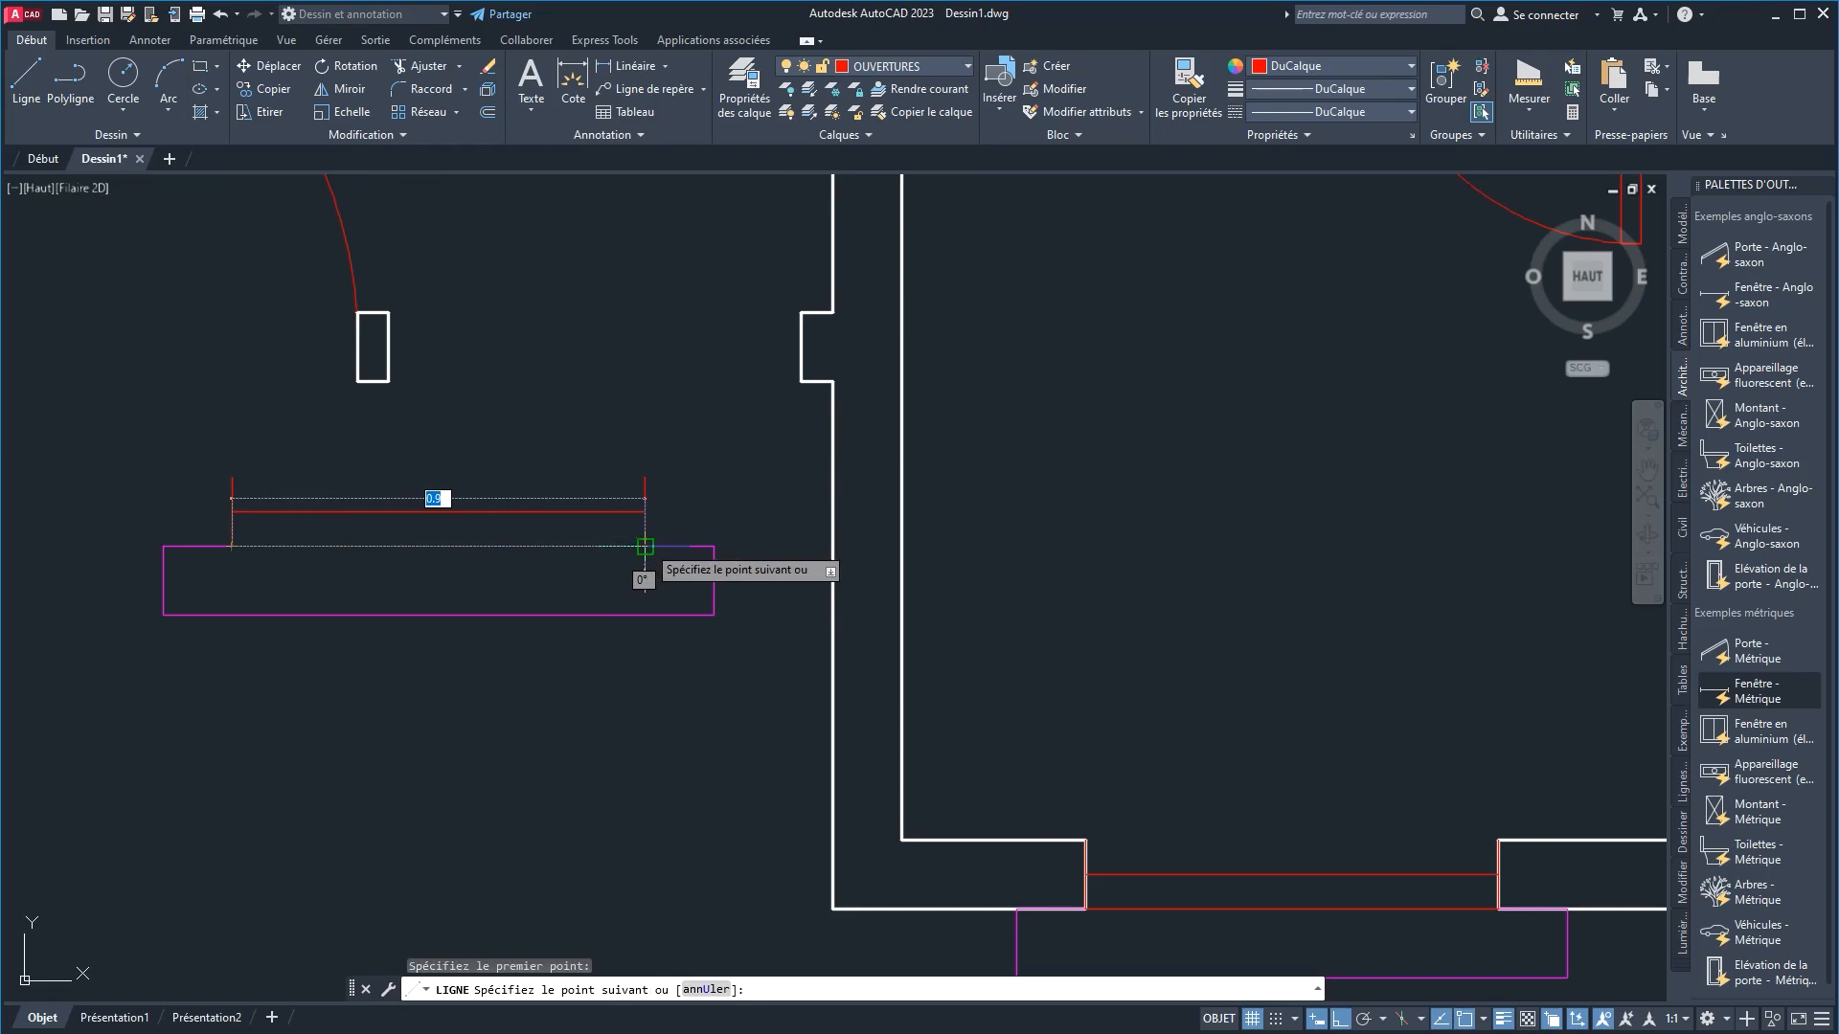
right_click(675, 340)
click(704, 354)
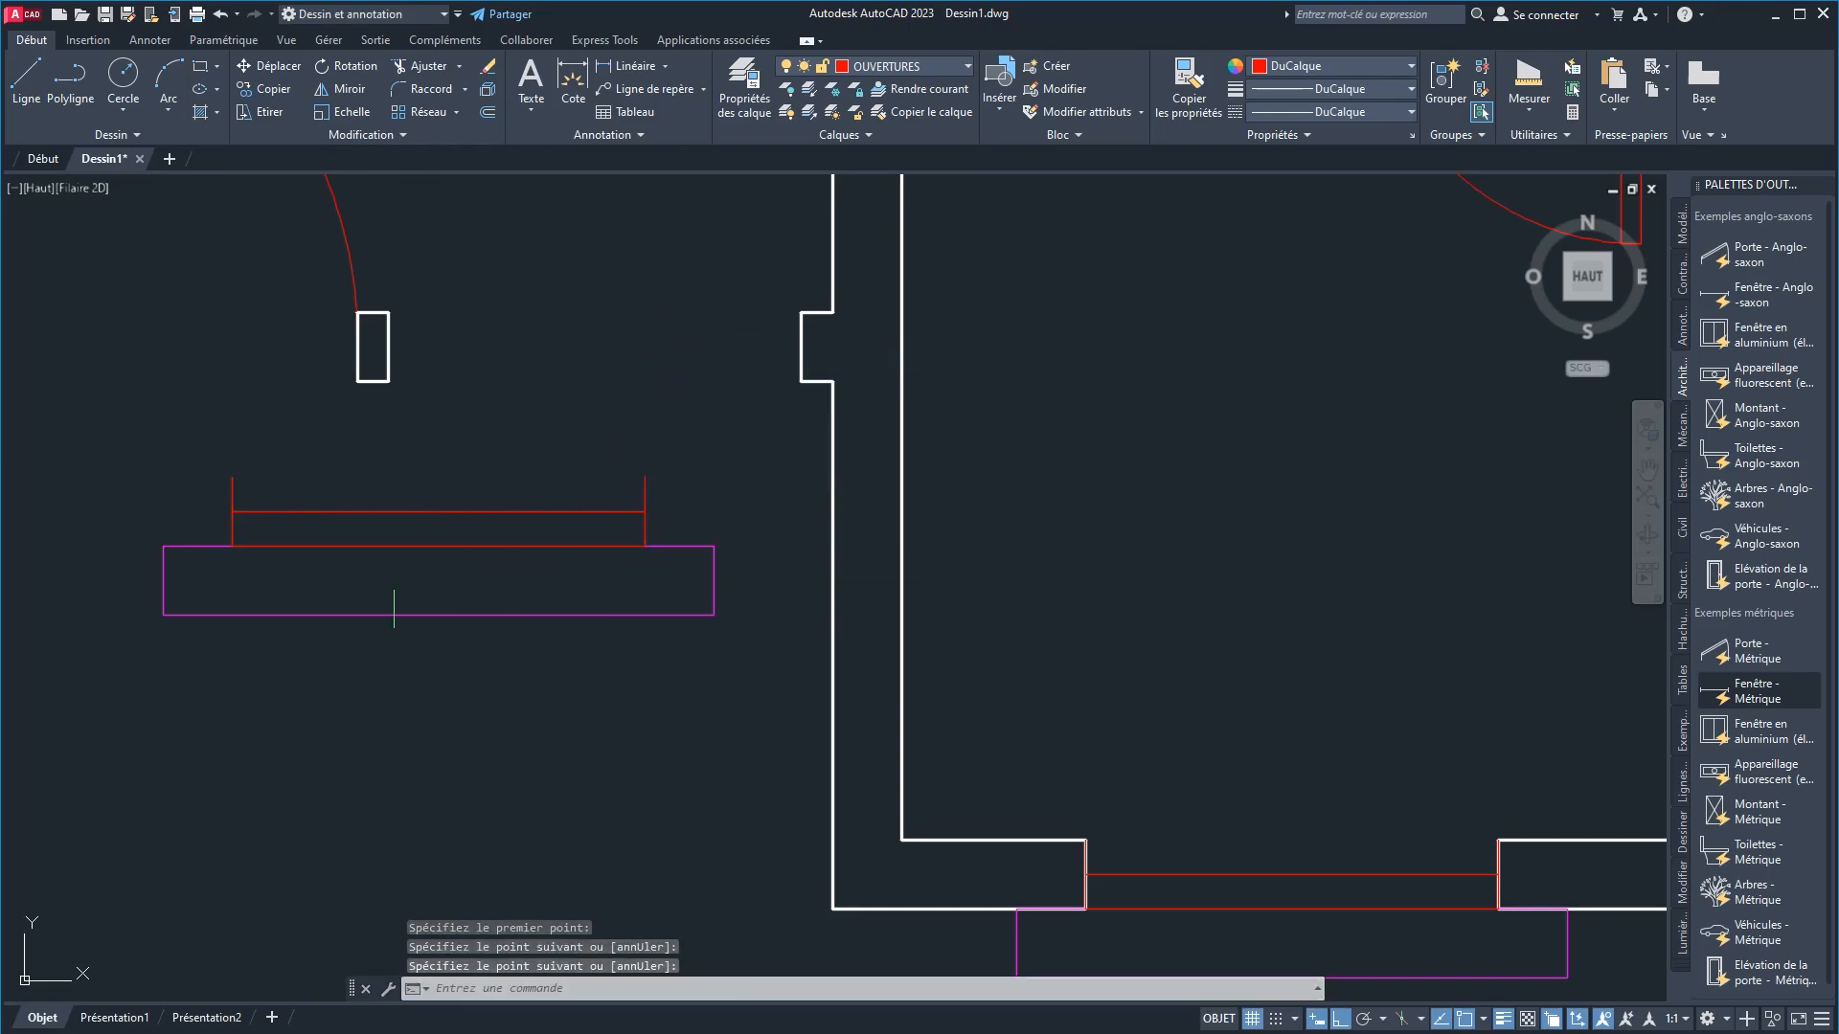
click(136, 425)
click(771, 697)
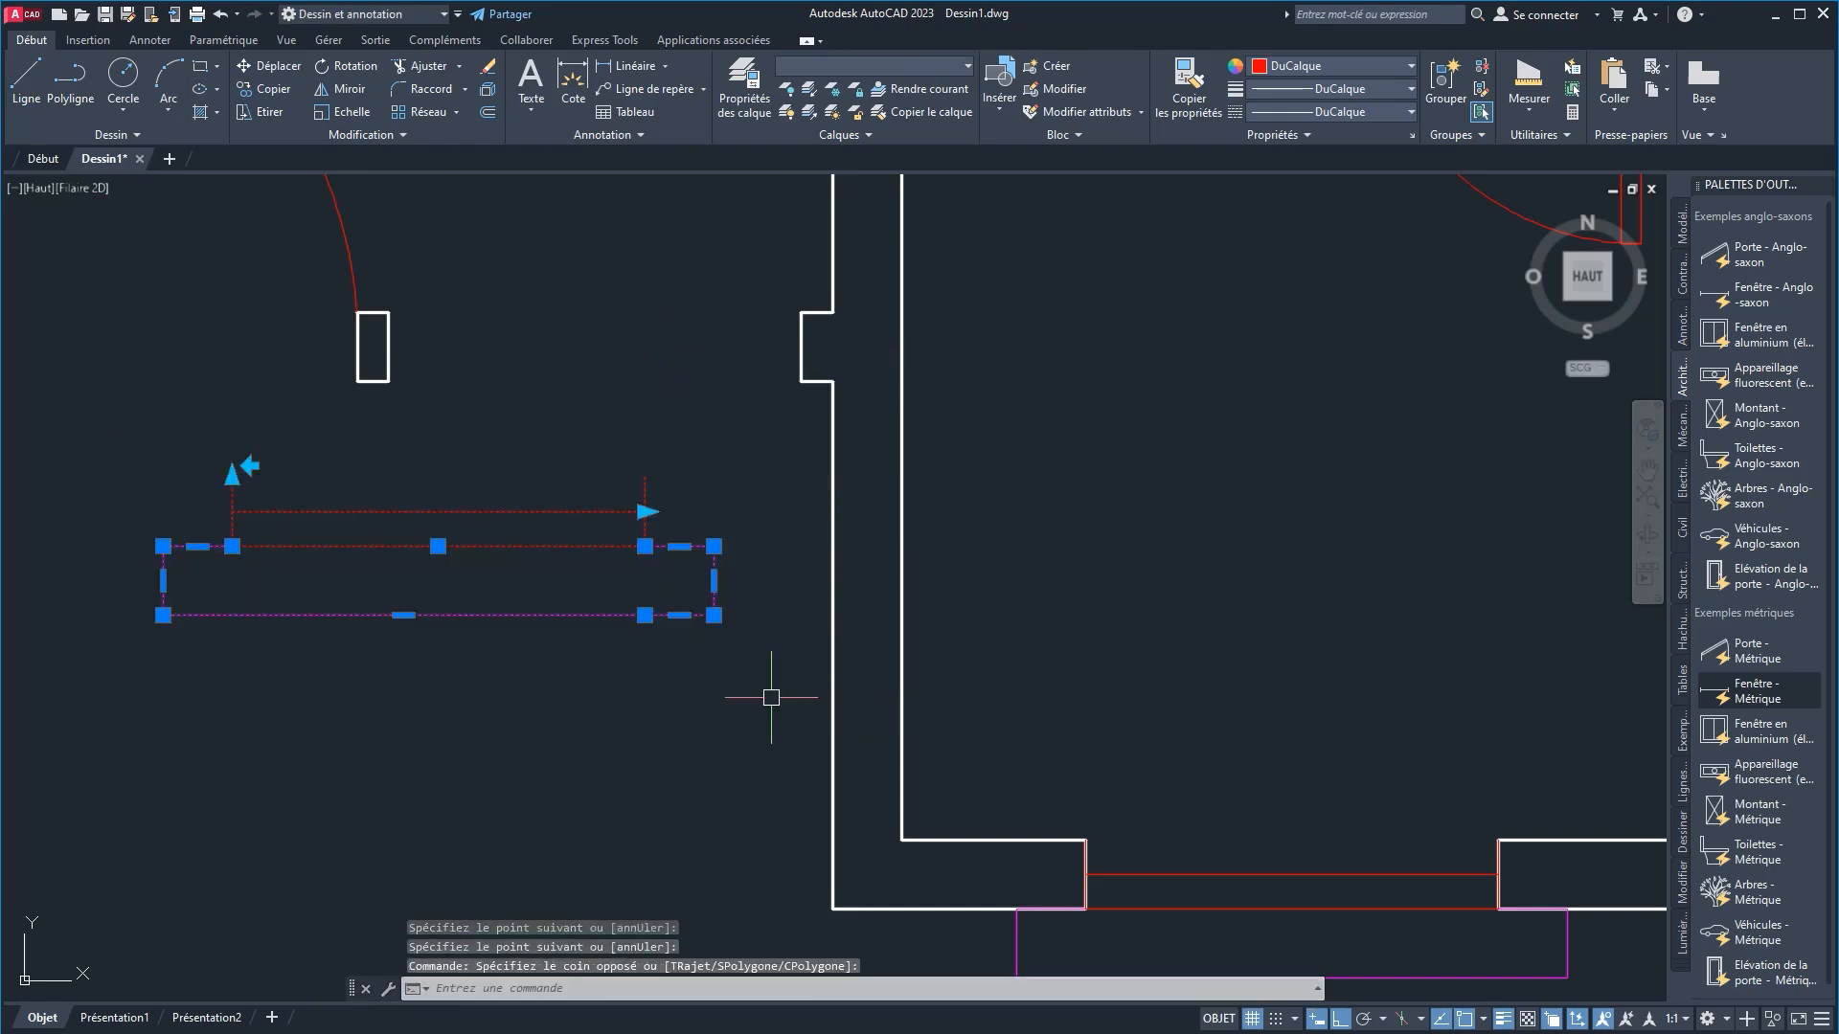
click(264, 65)
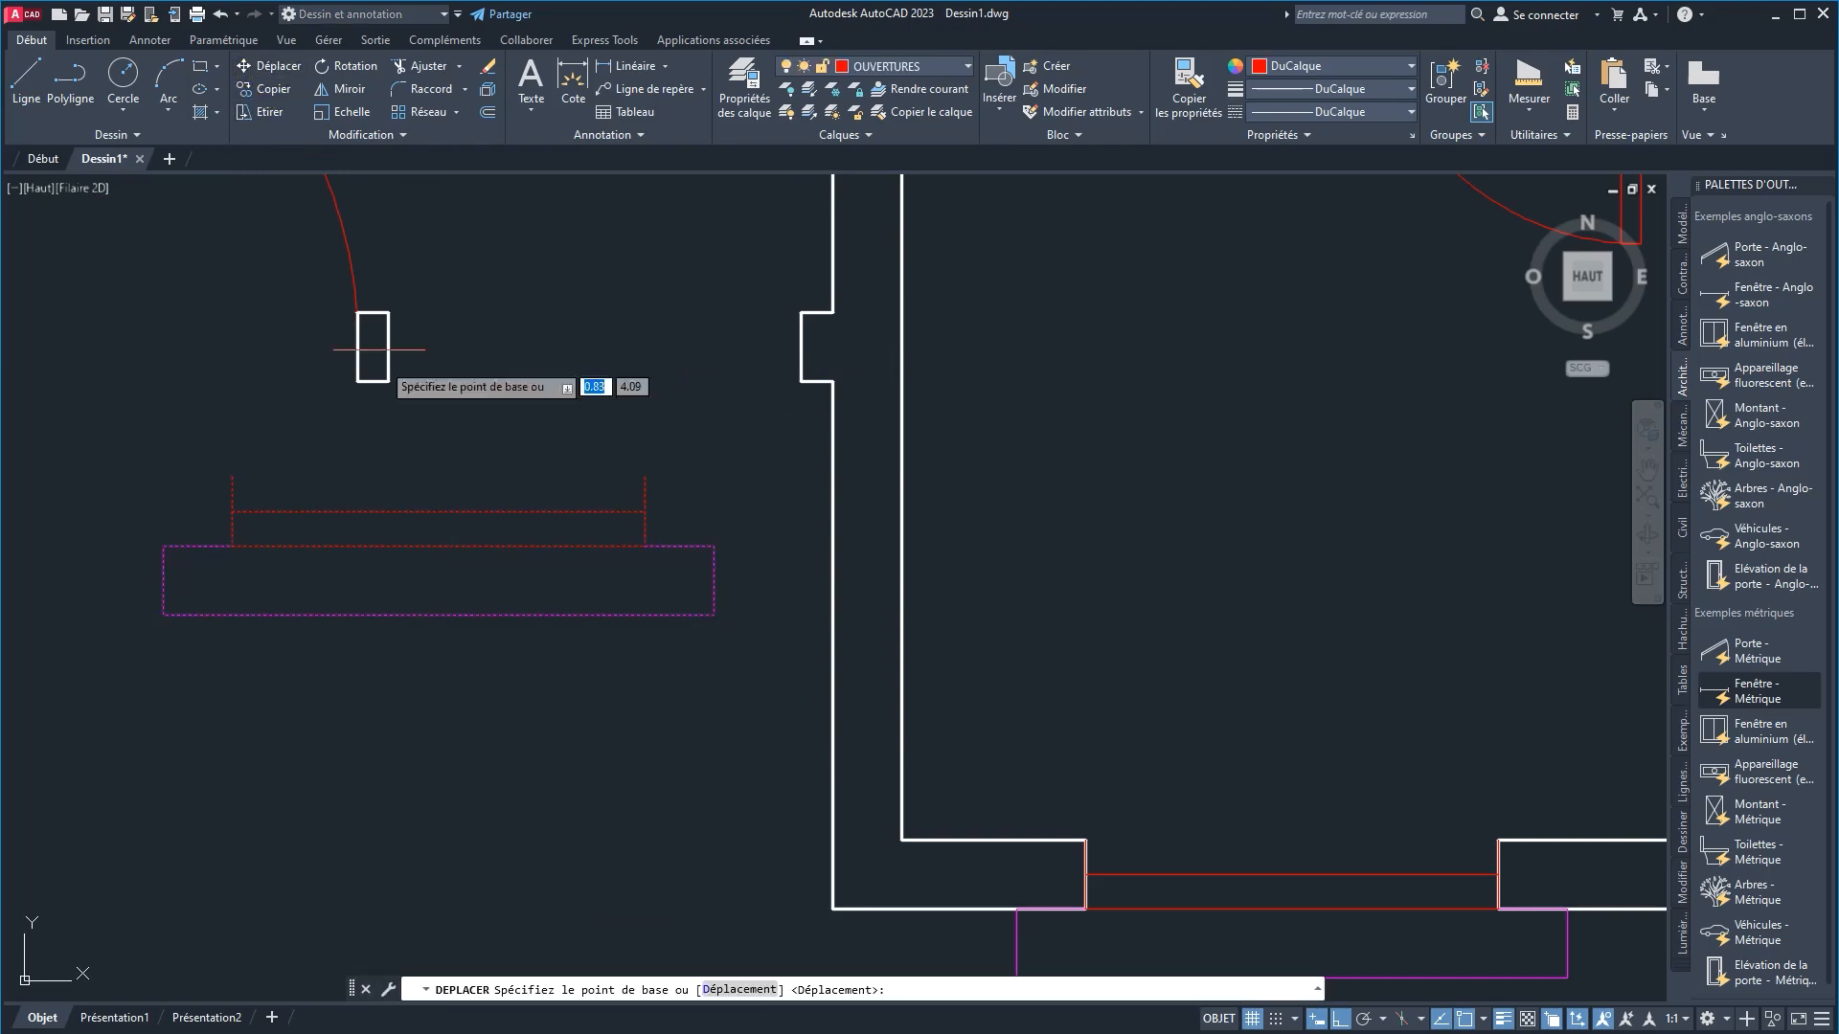
click(438, 546)
scroll(422, 698, down, 5)
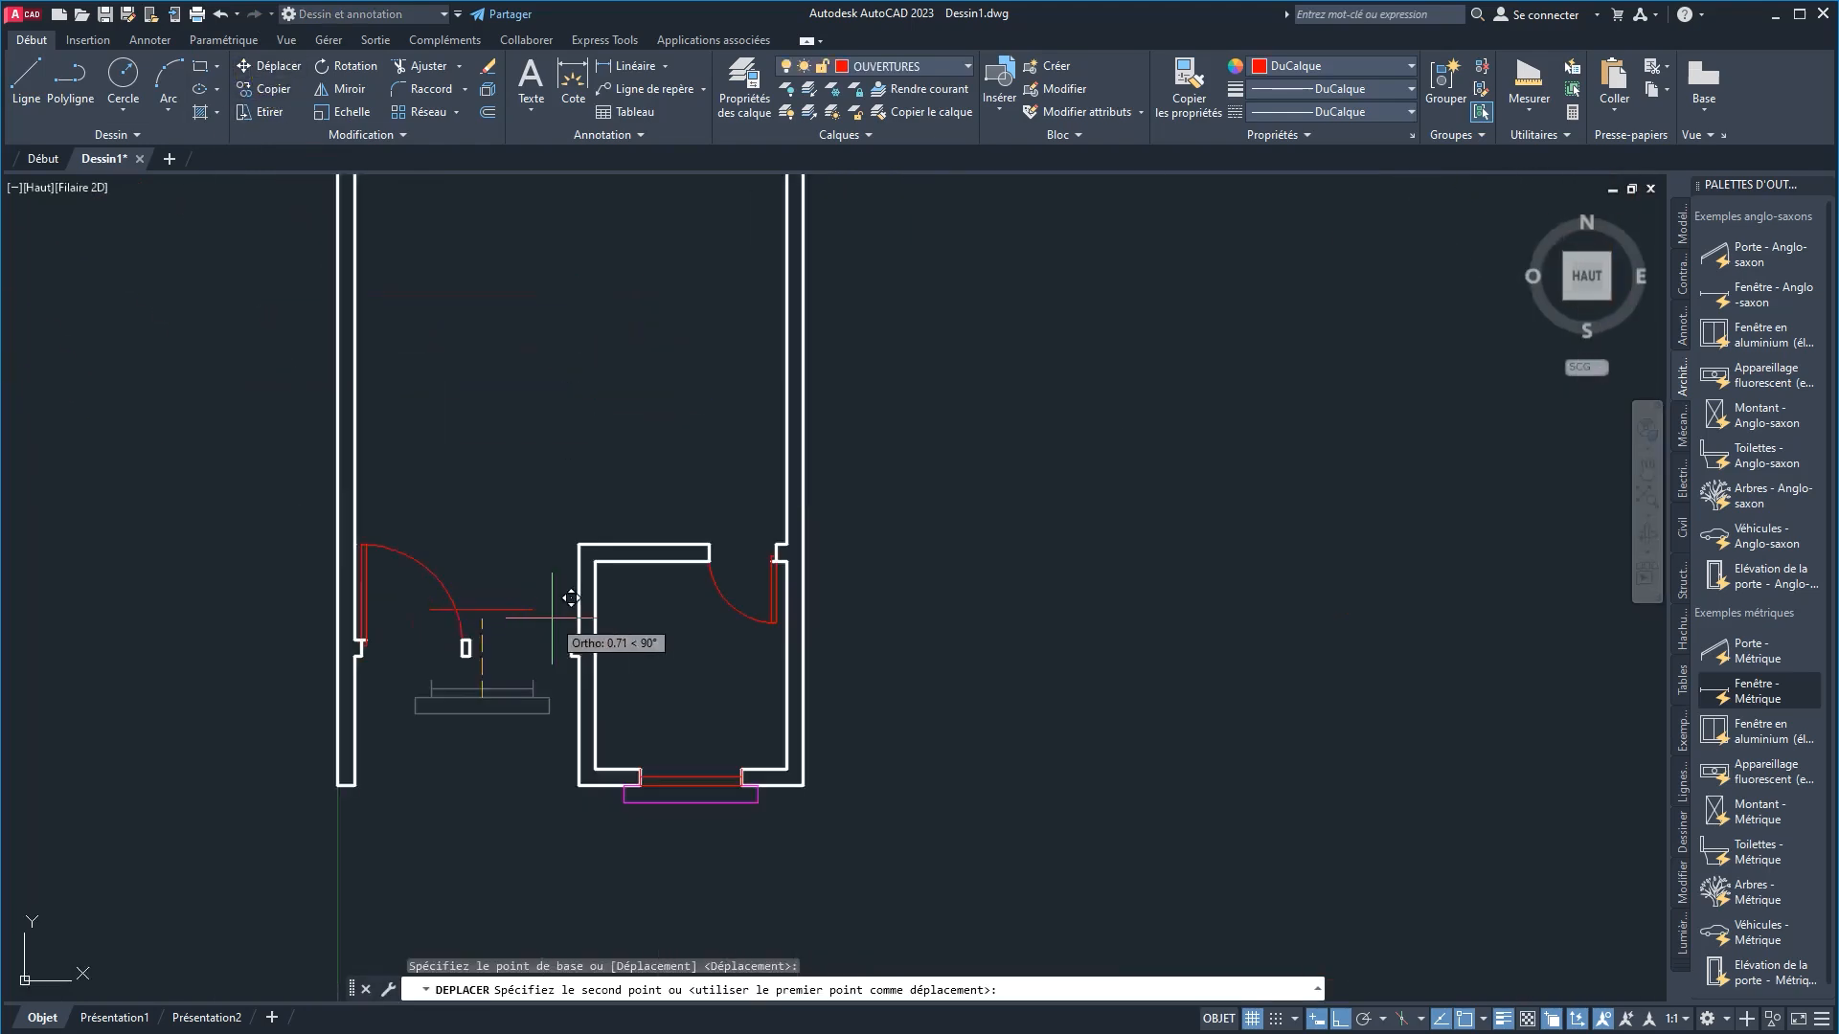
key(Escape)
scroll(497, 747, up, 5)
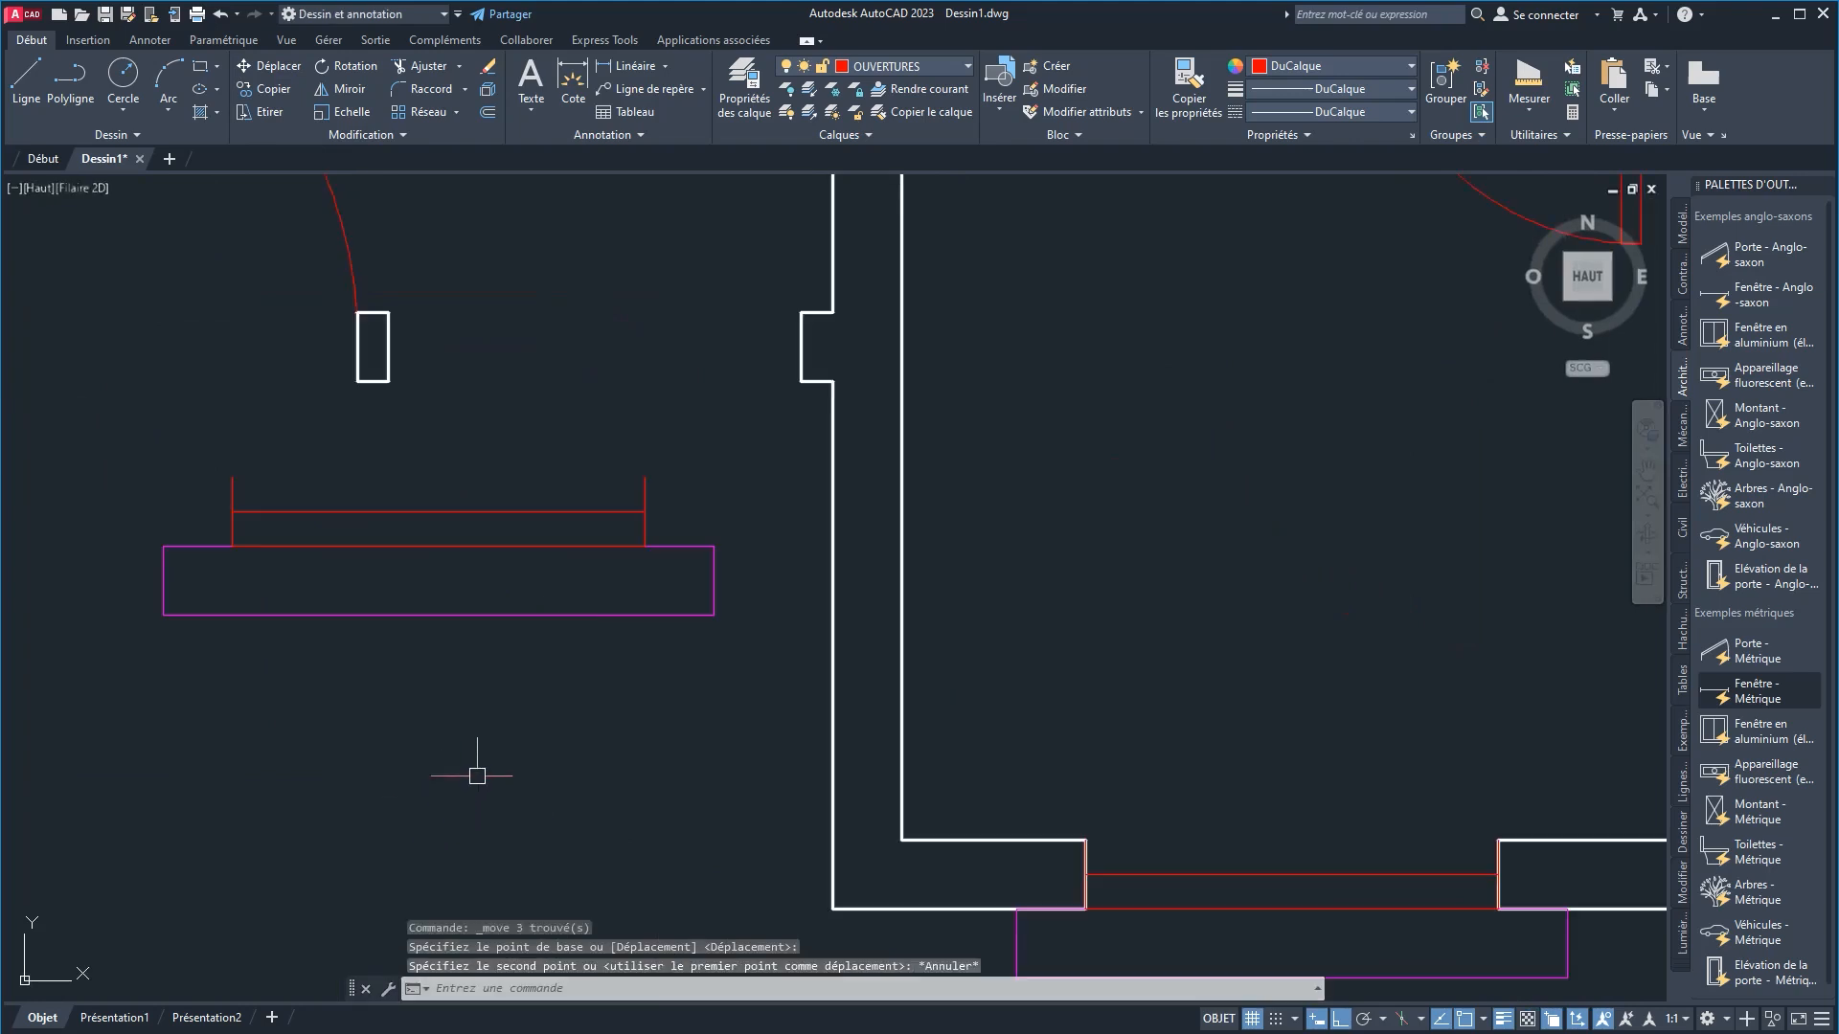
Step: Move the window, closing line and sill into the short wall's gap, placing the window's lower-right corner on the right wall stub's lower corner
click(778, 692)
click(96, 422)
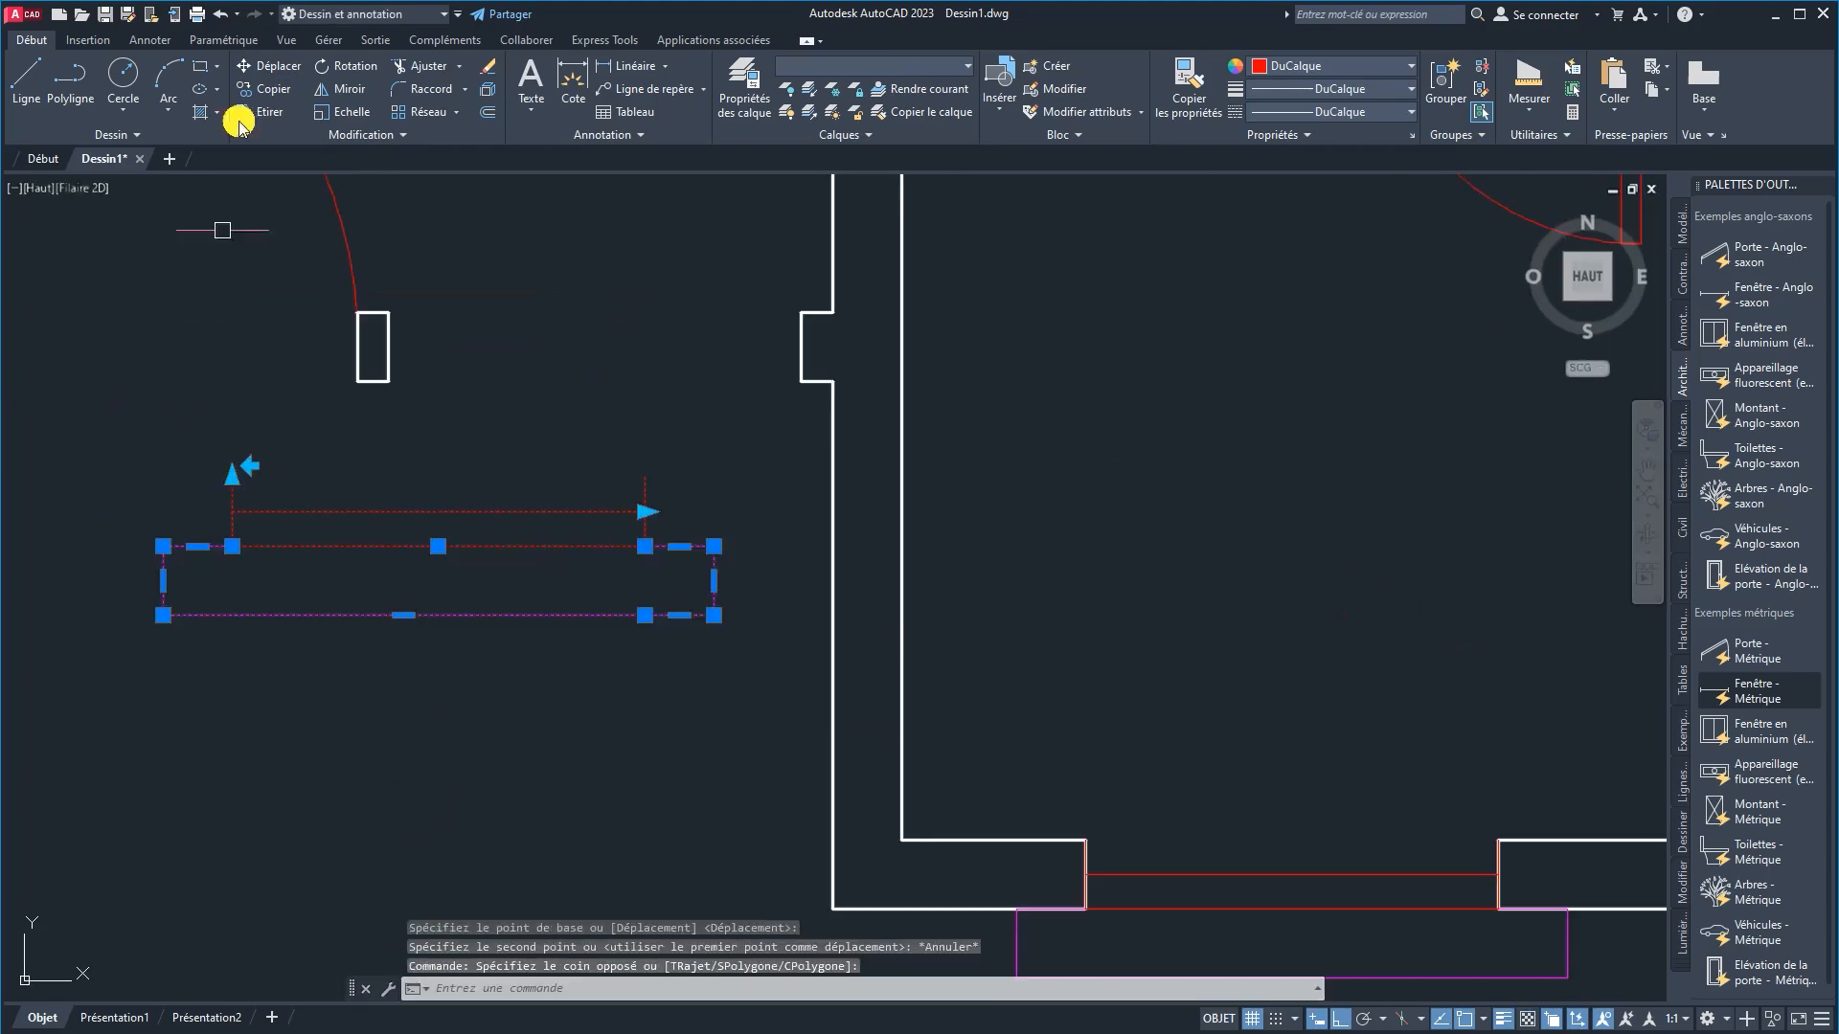
click(268, 66)
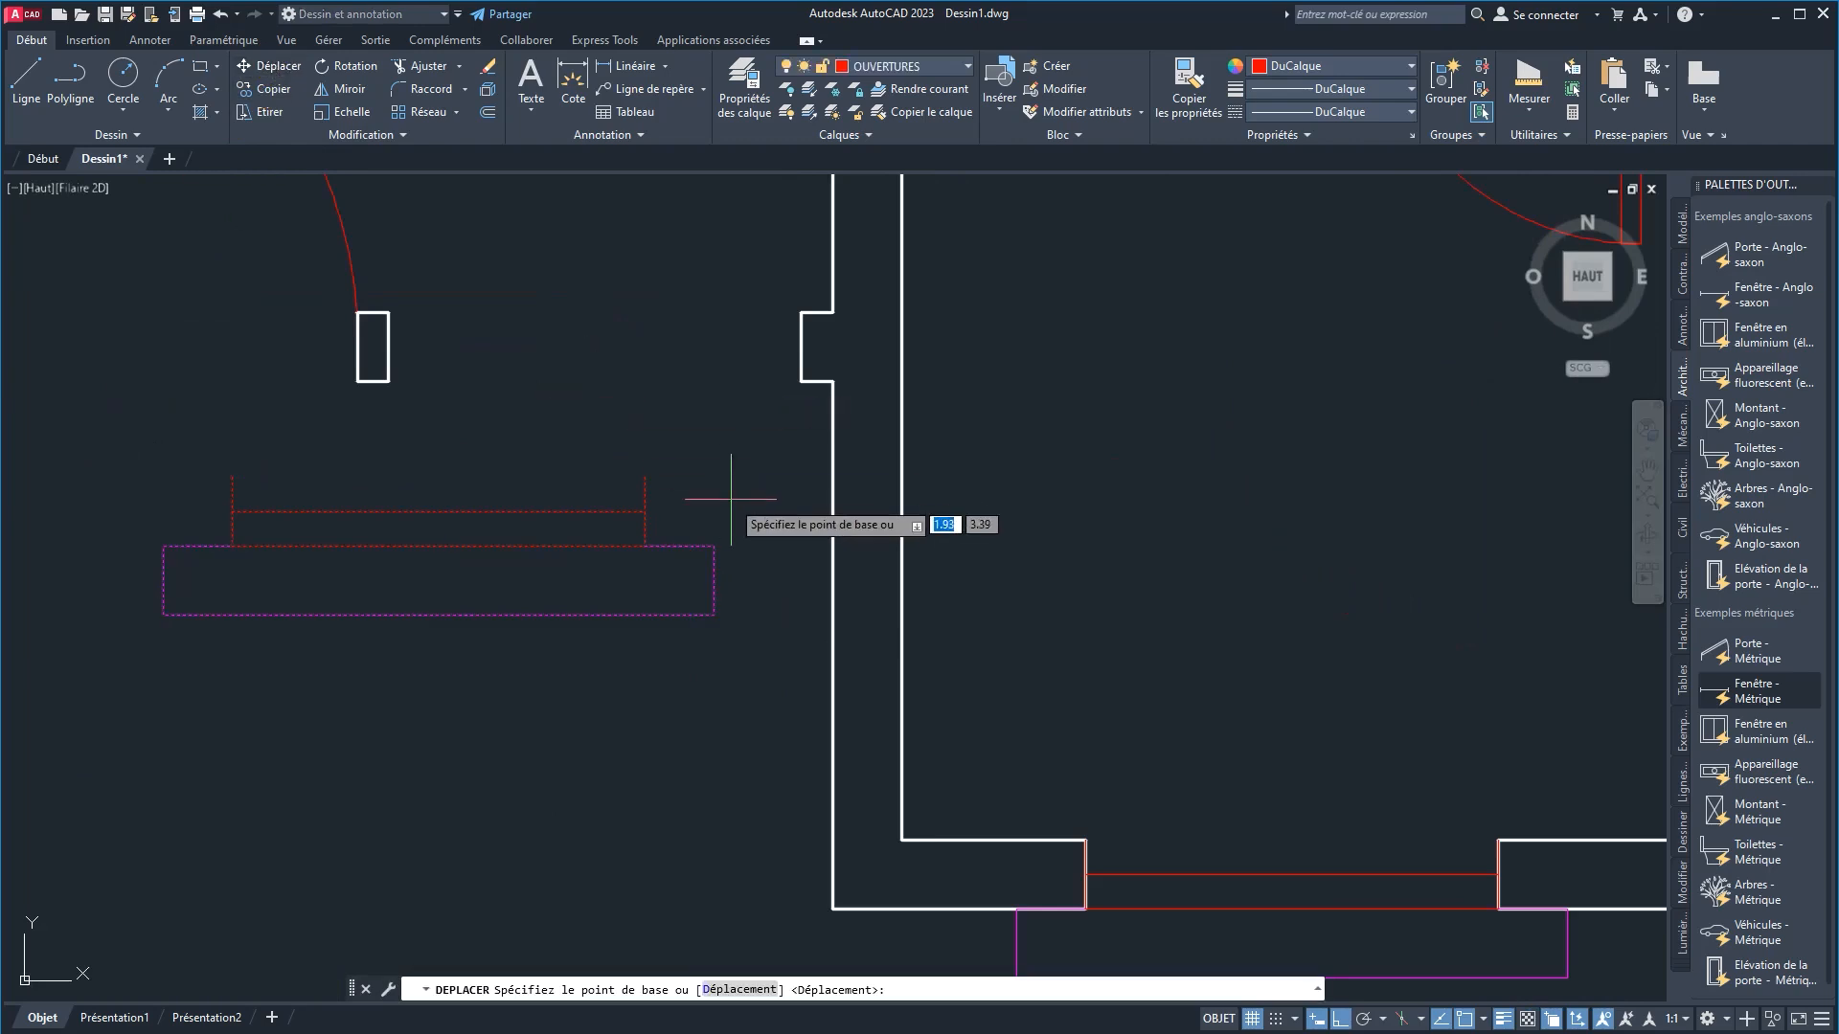
click(644, 547)
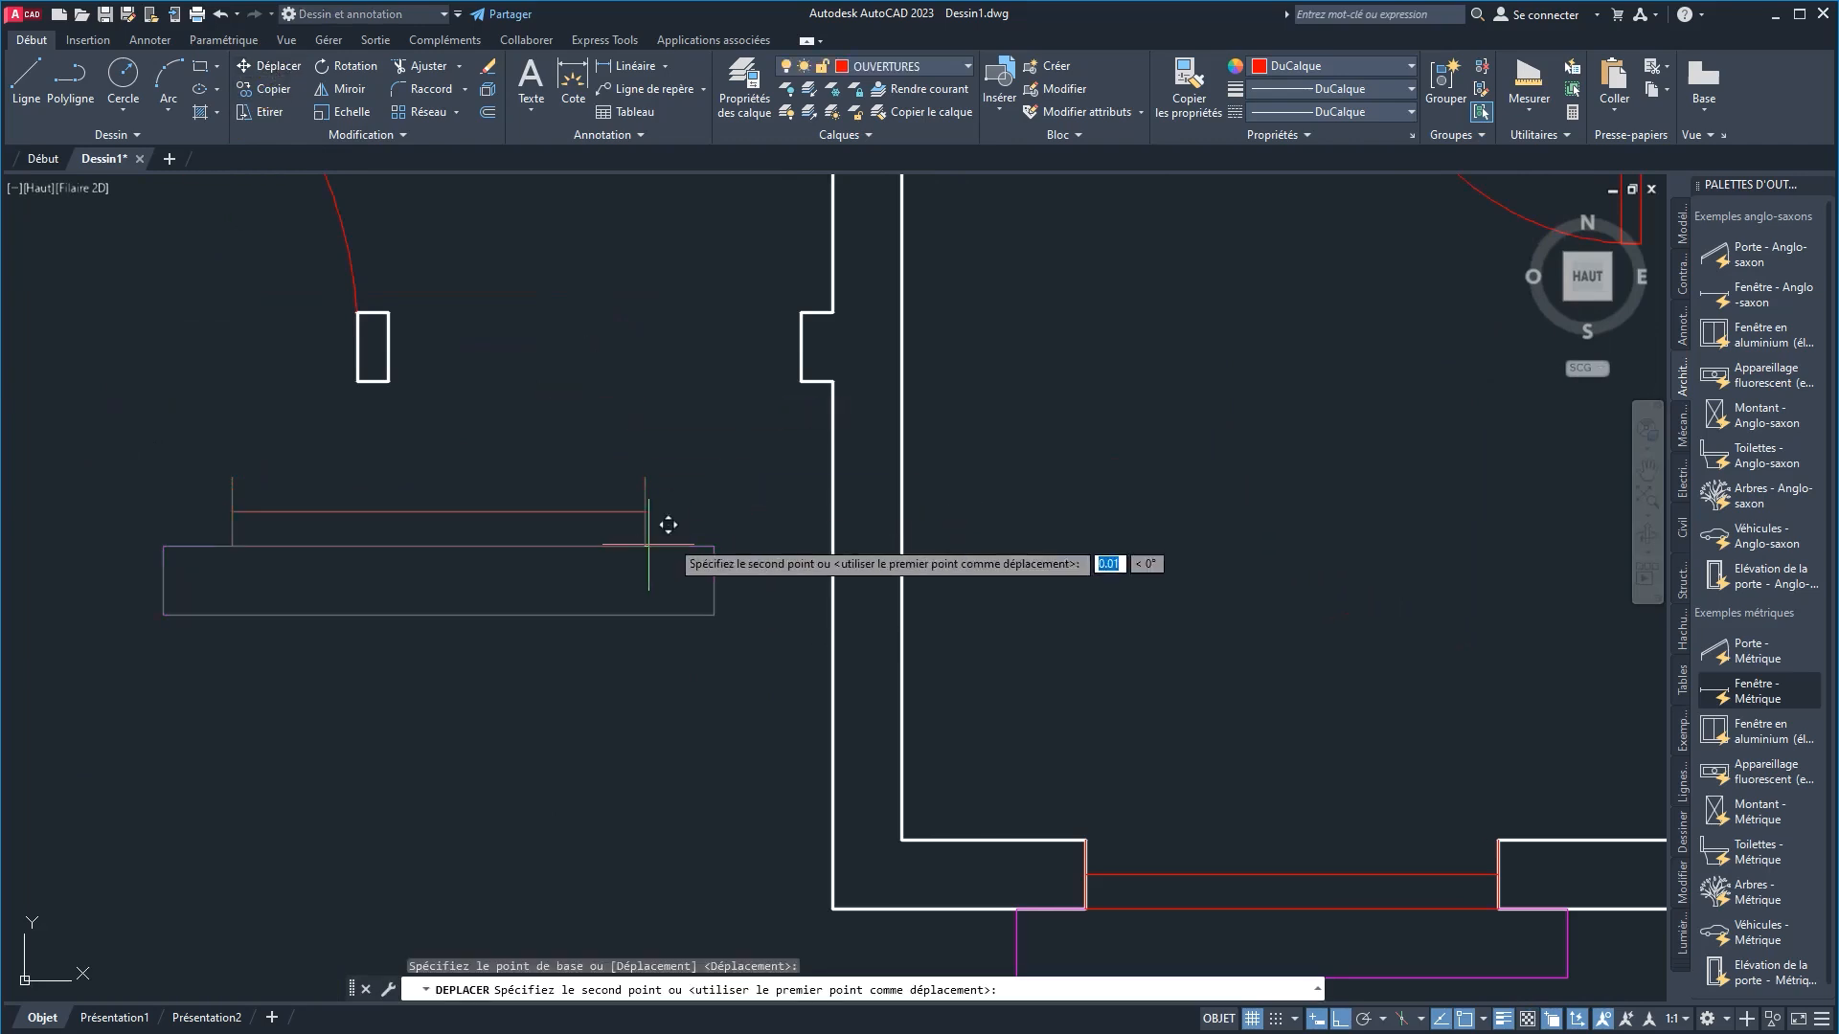
click(801, 381)
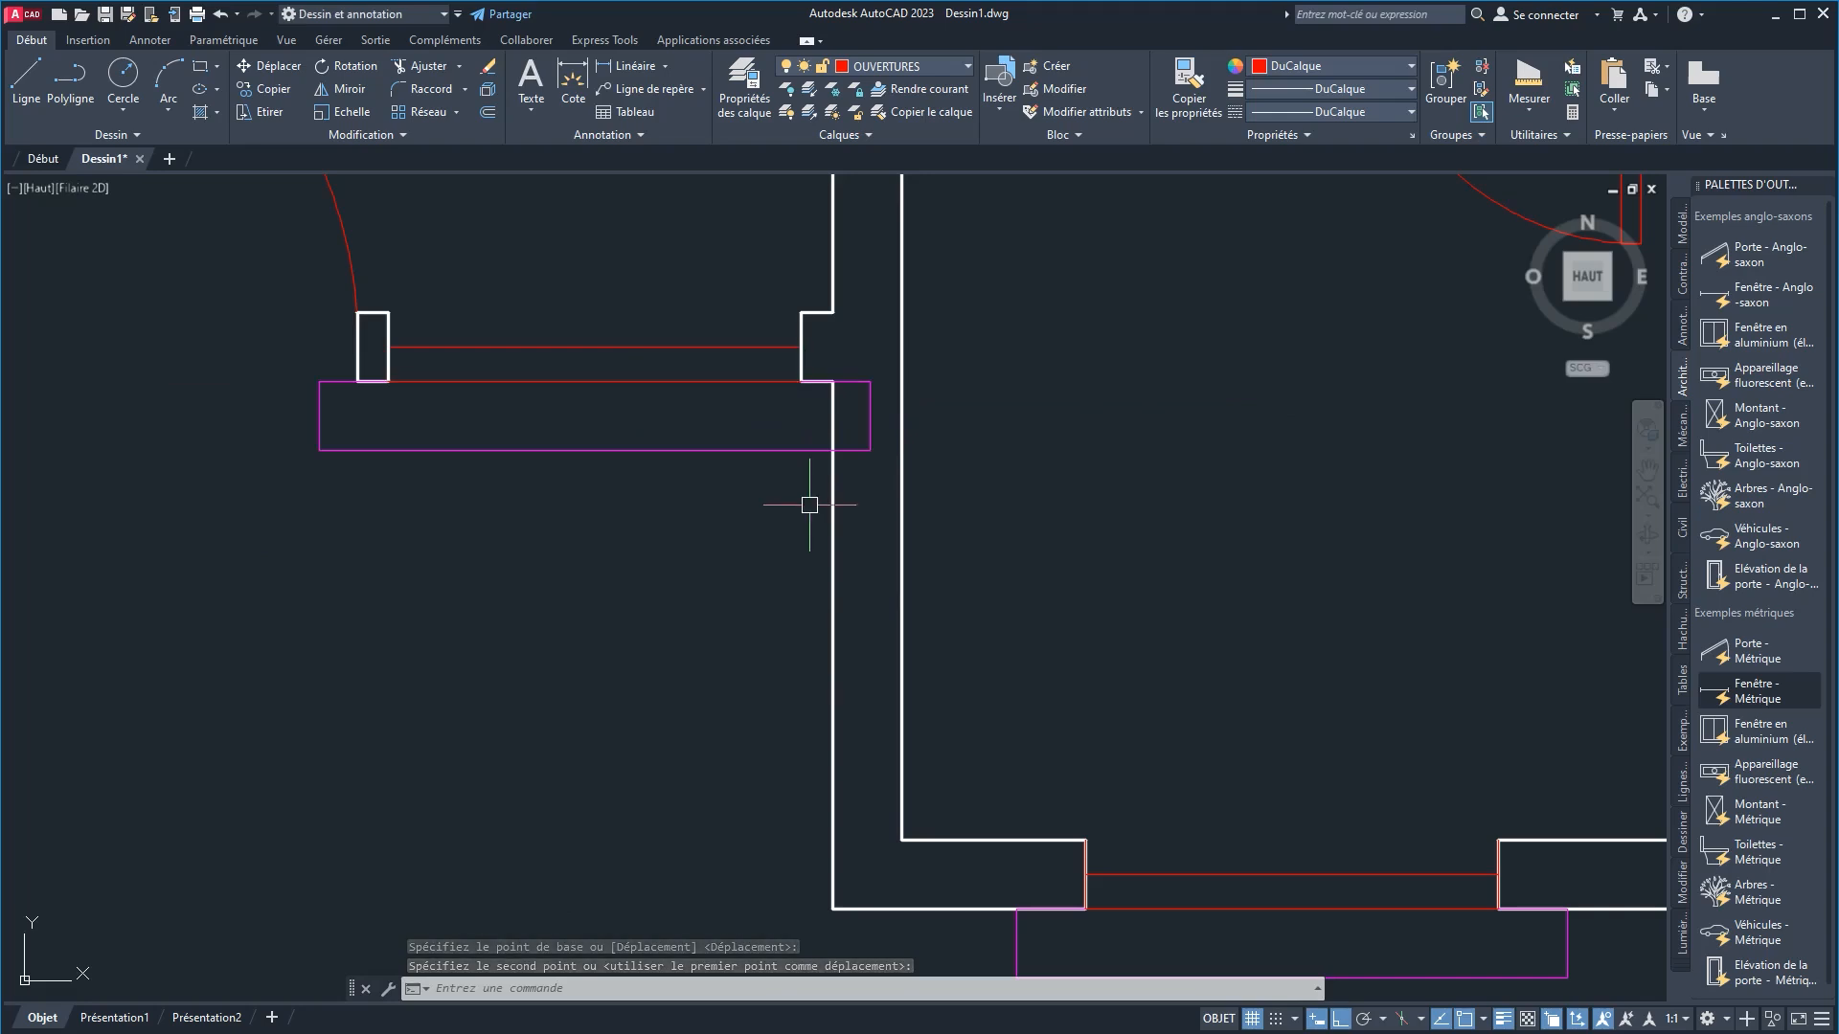
Step: Delete the sill outline below the window in the short wall
click(317, 417)
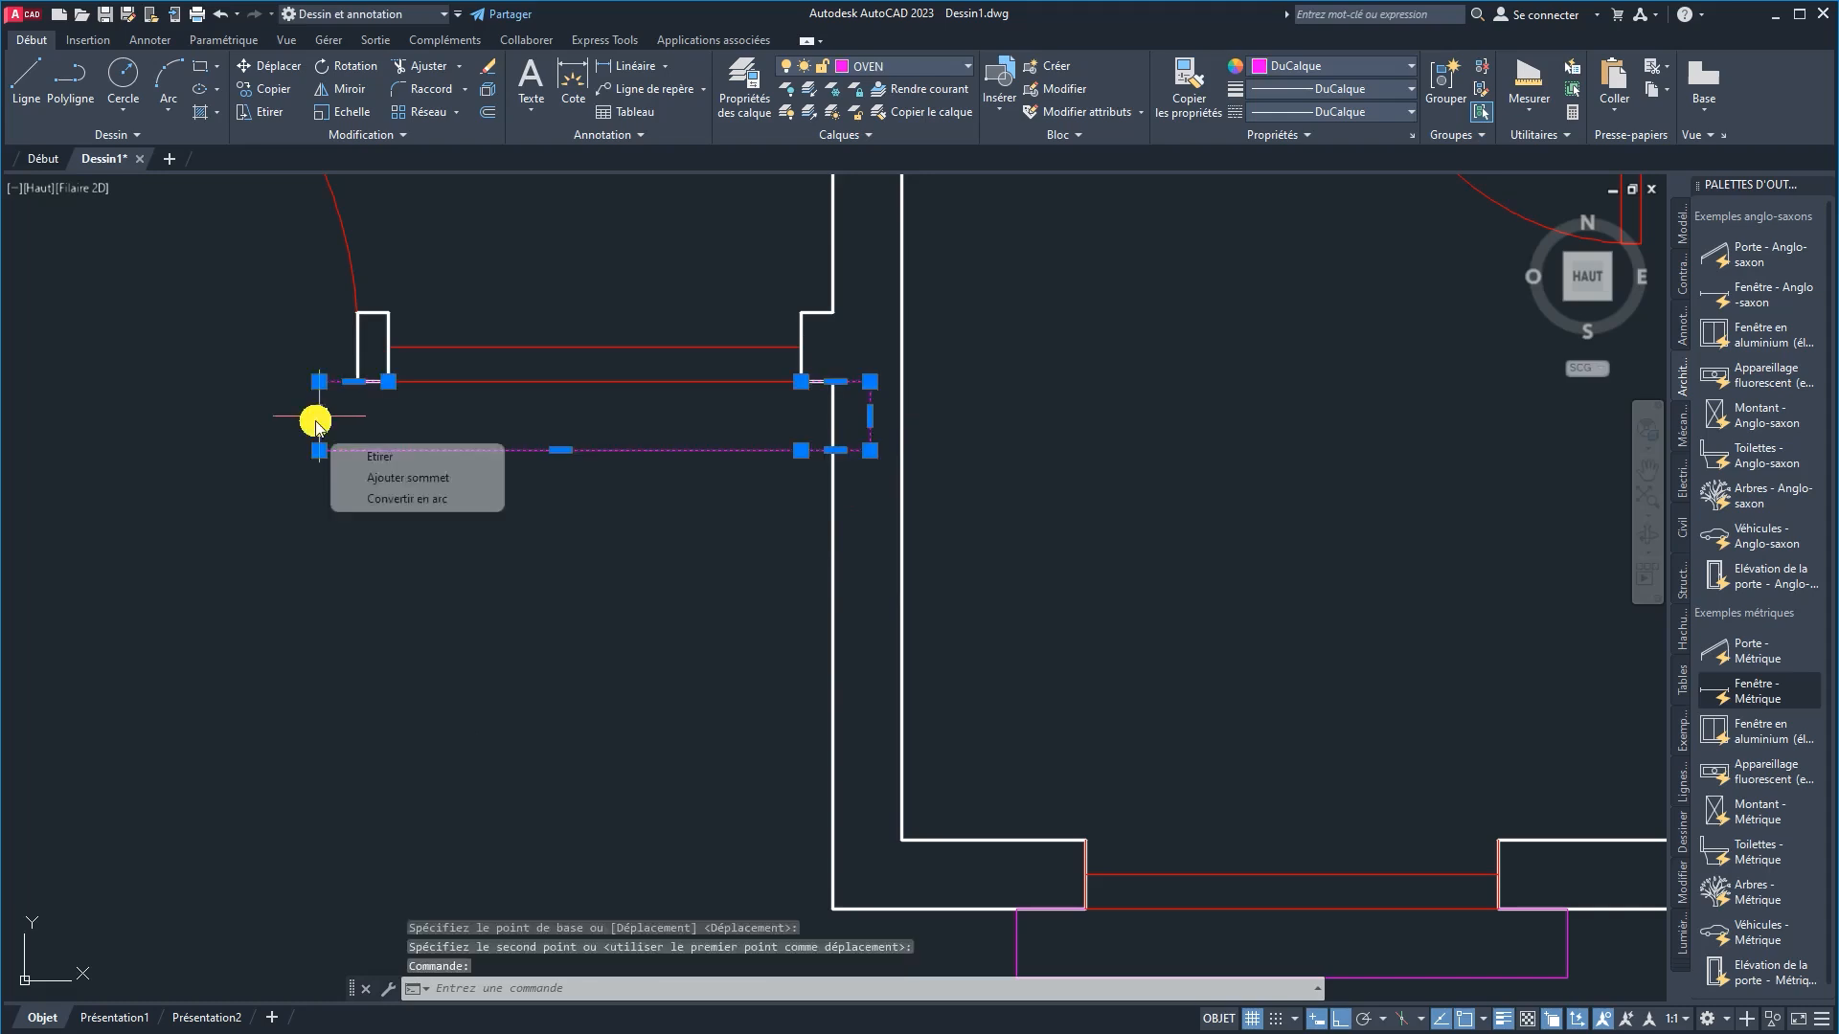
click(319, 416)
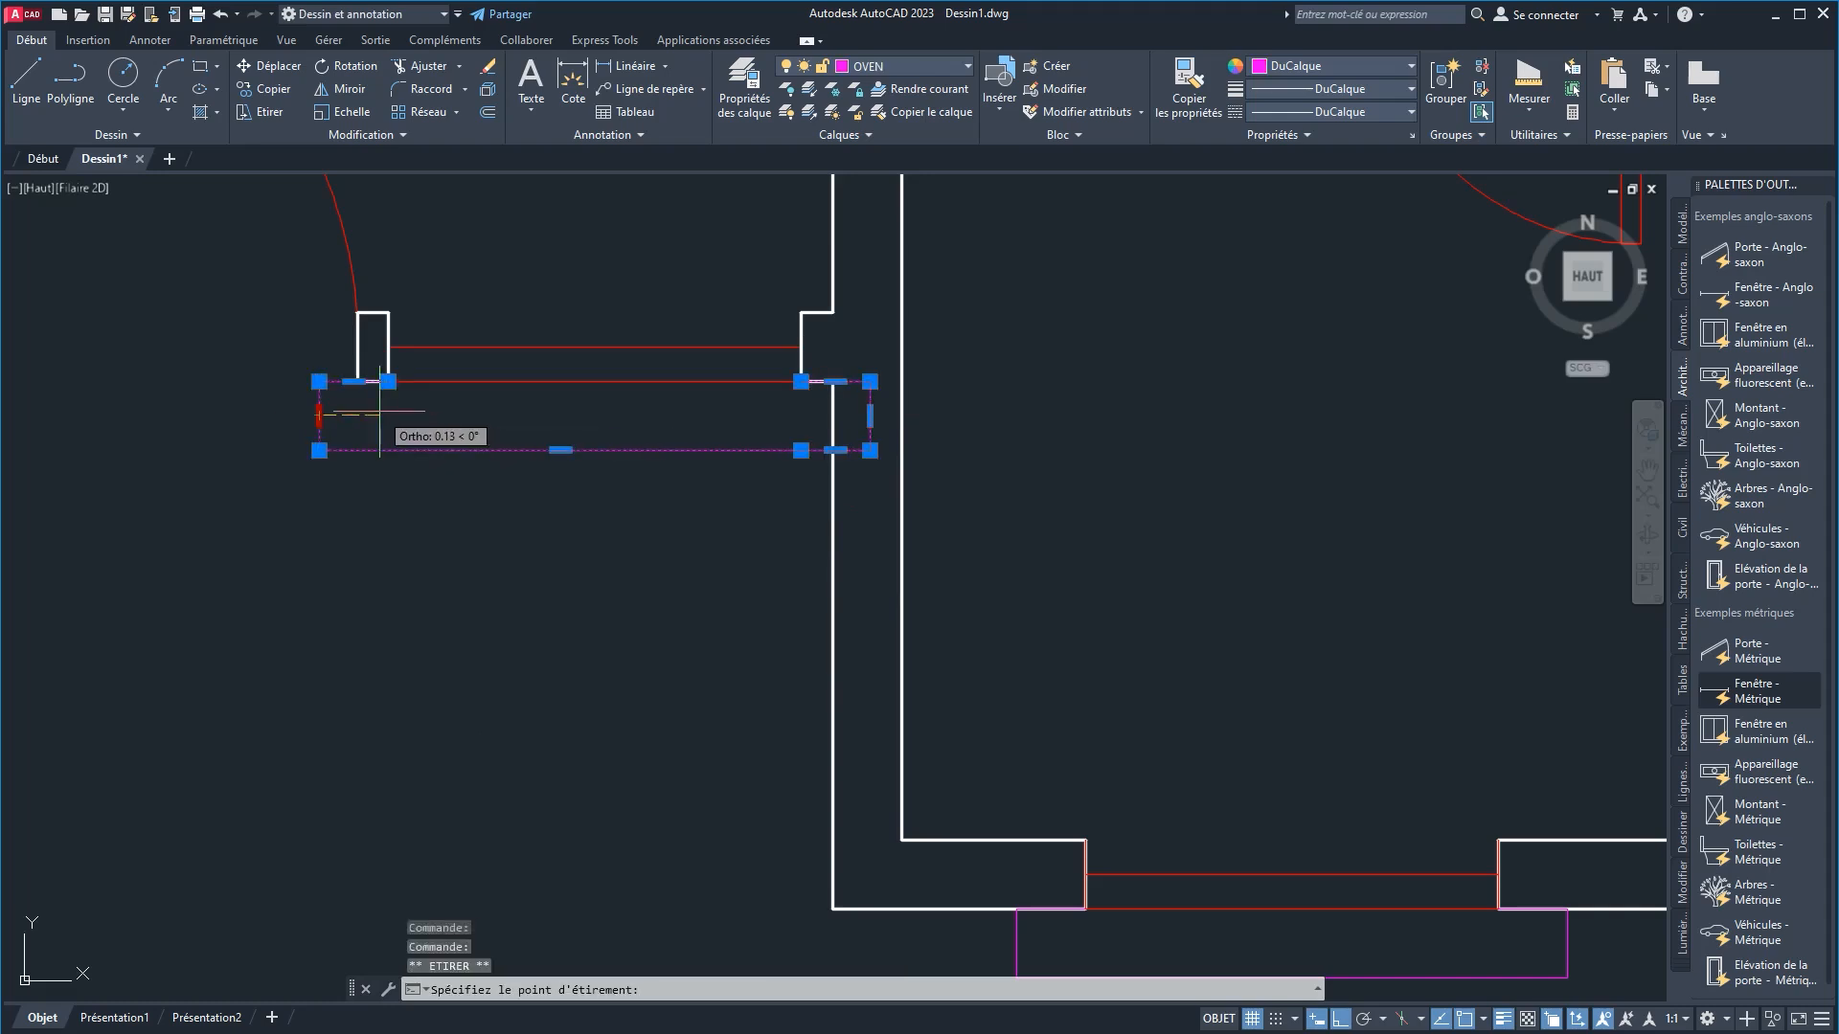
key(Escape)
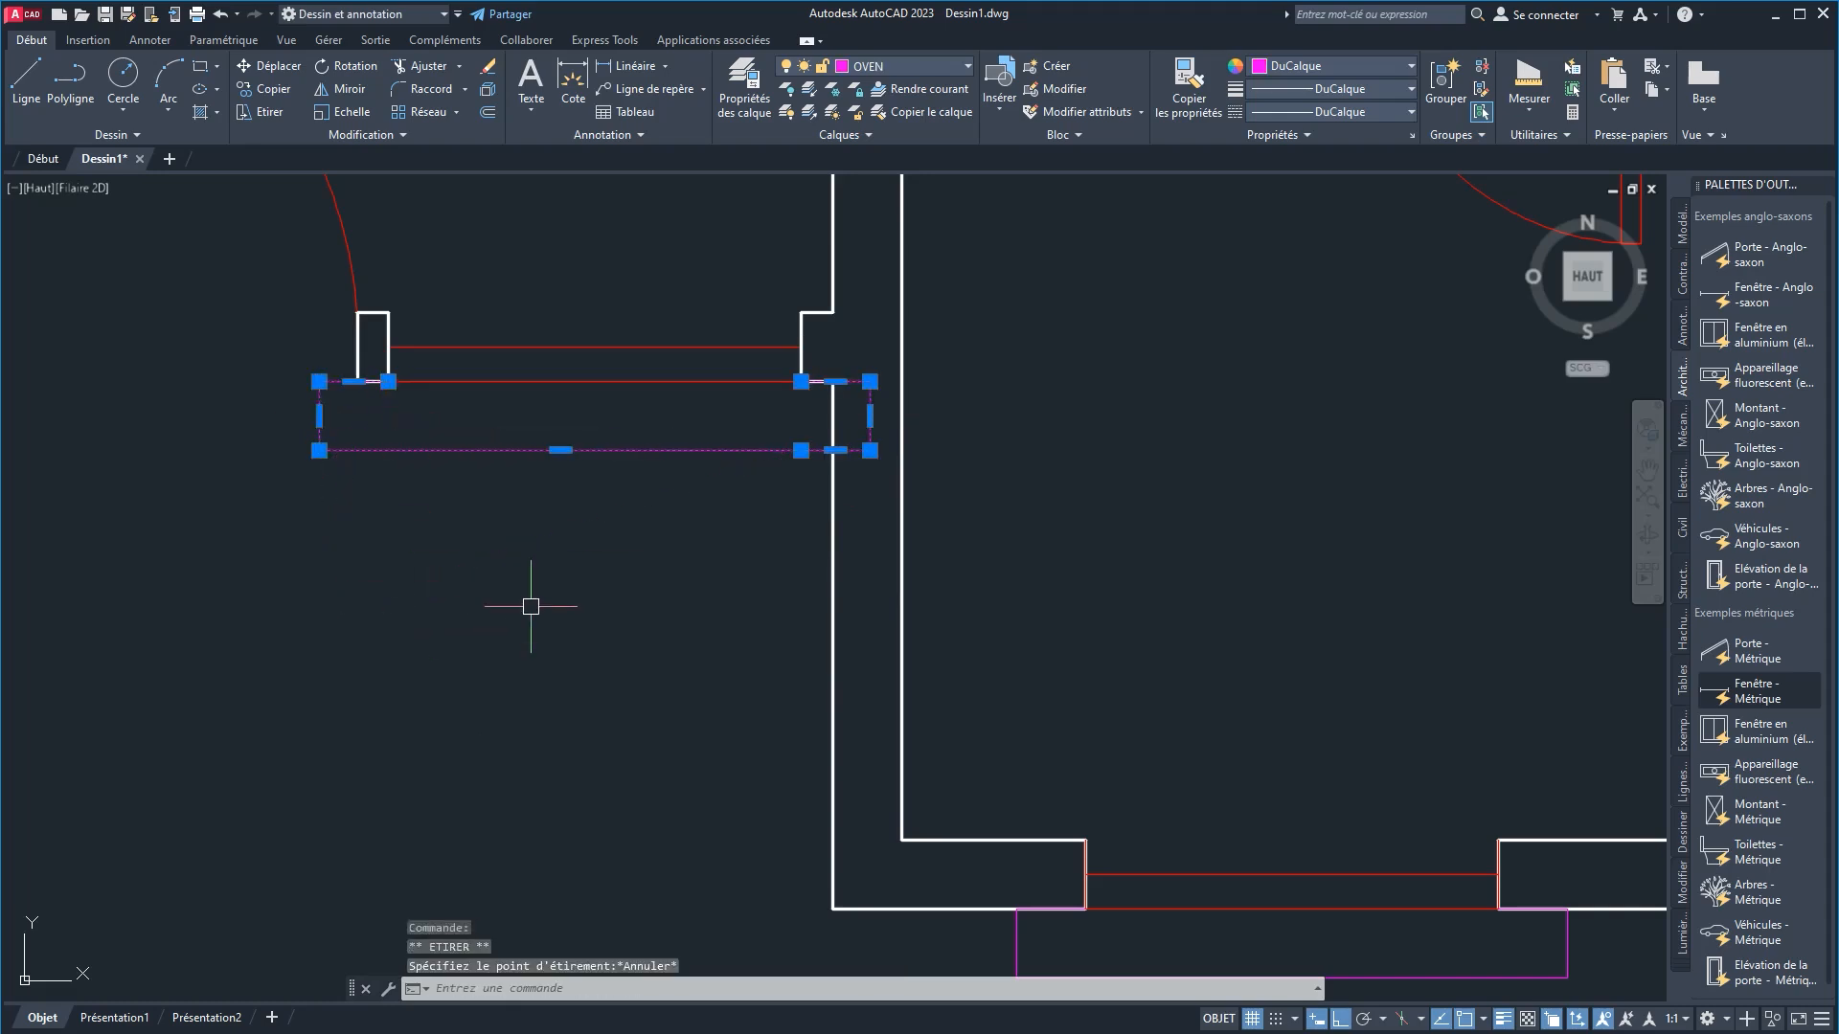
key(Delete)
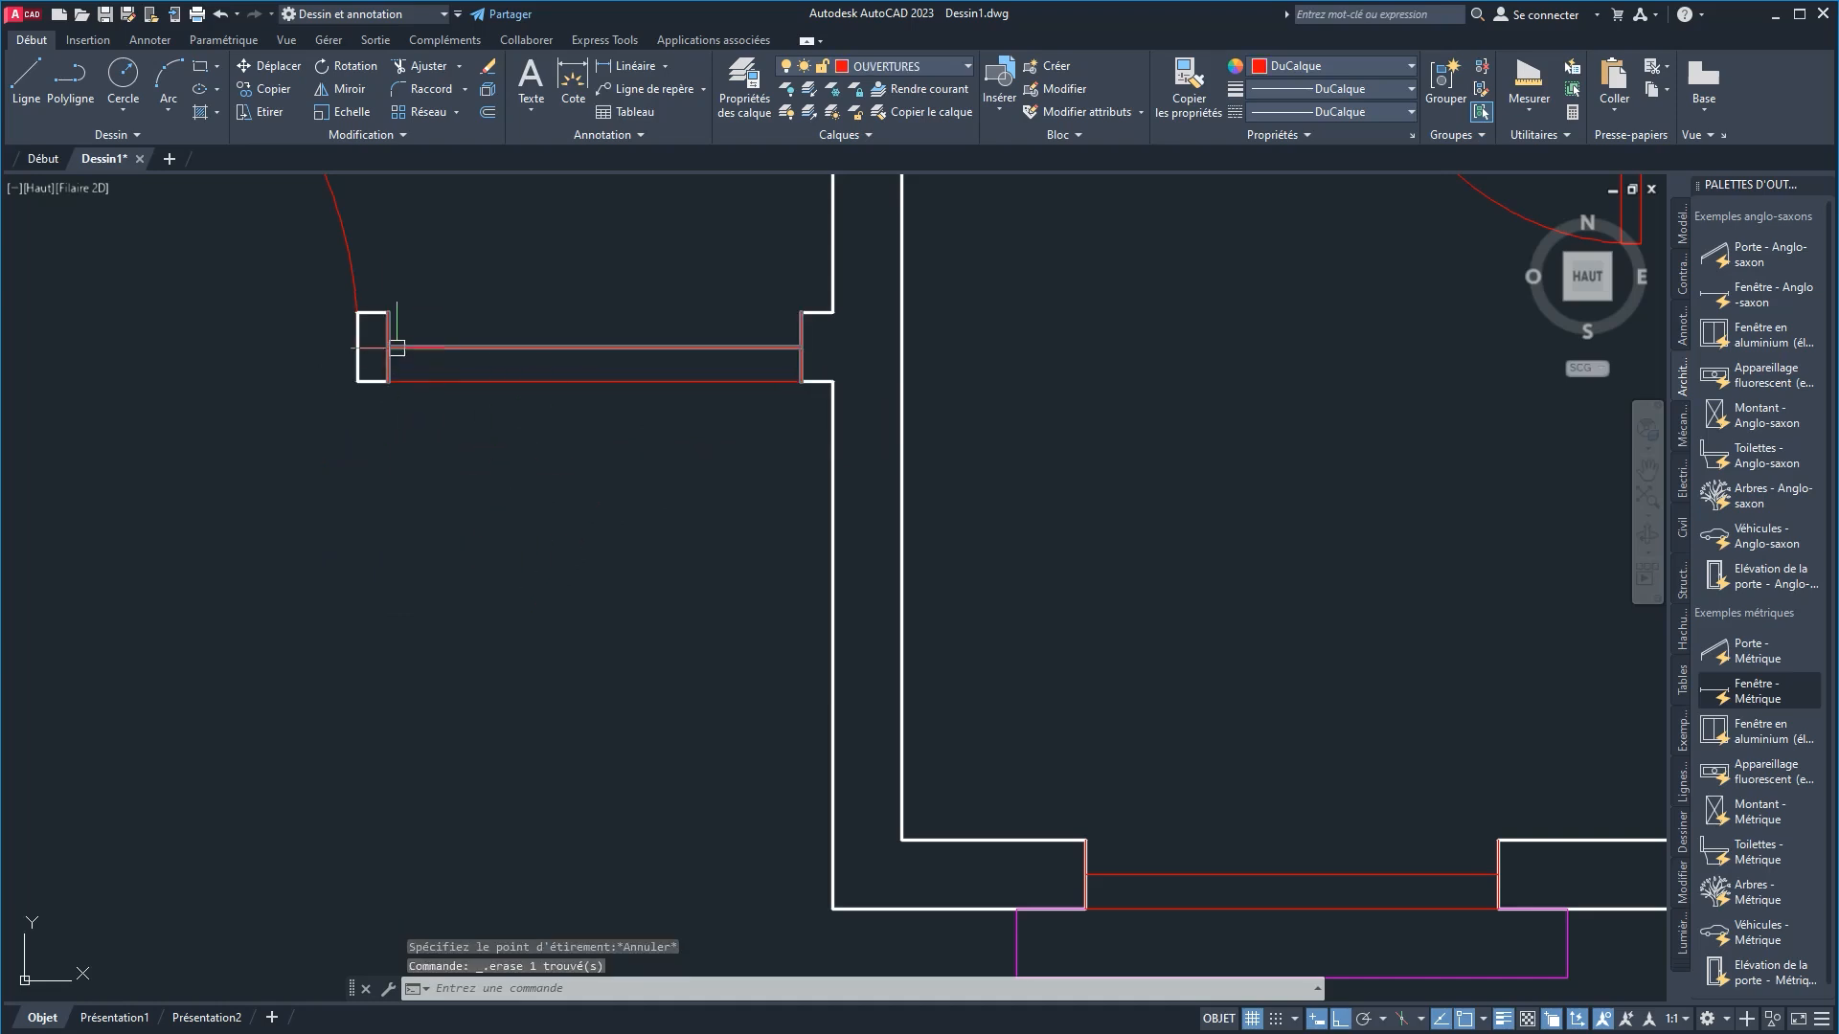
scroll(388, 347, up, 4)
scroll(804, 575, down, 5)
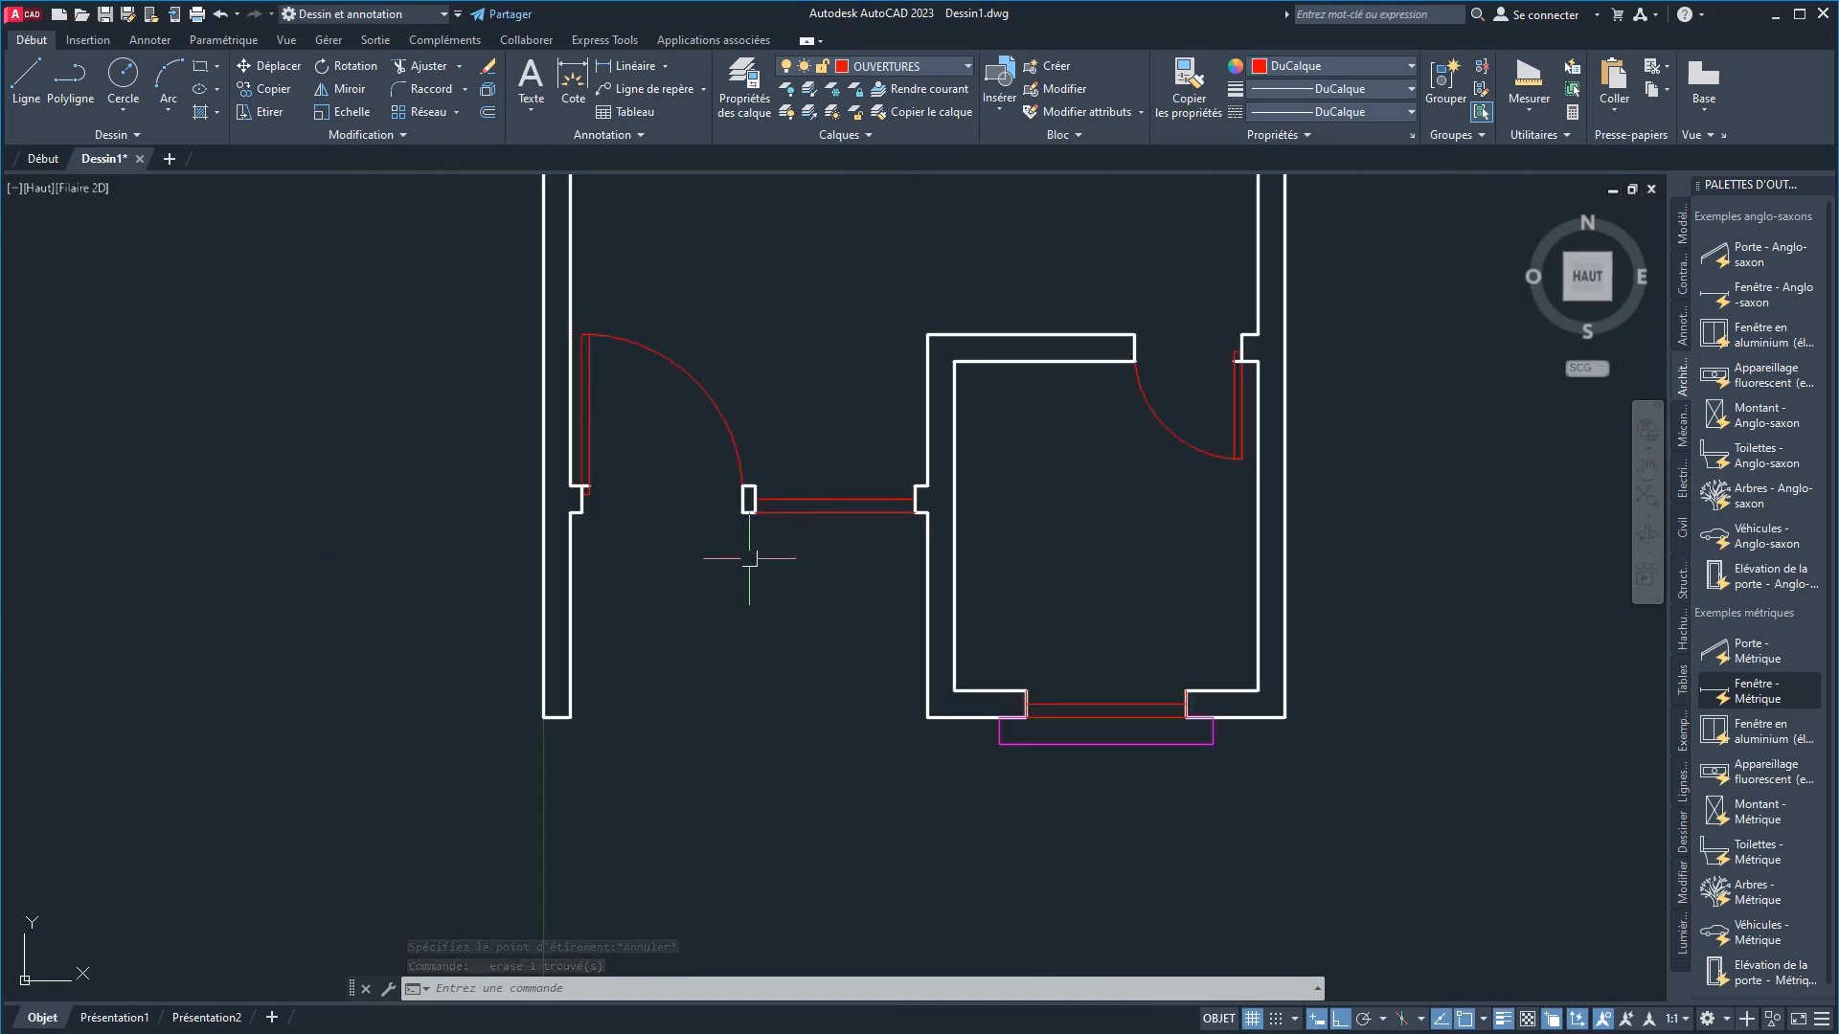
scroll(715, 573, down, 2)
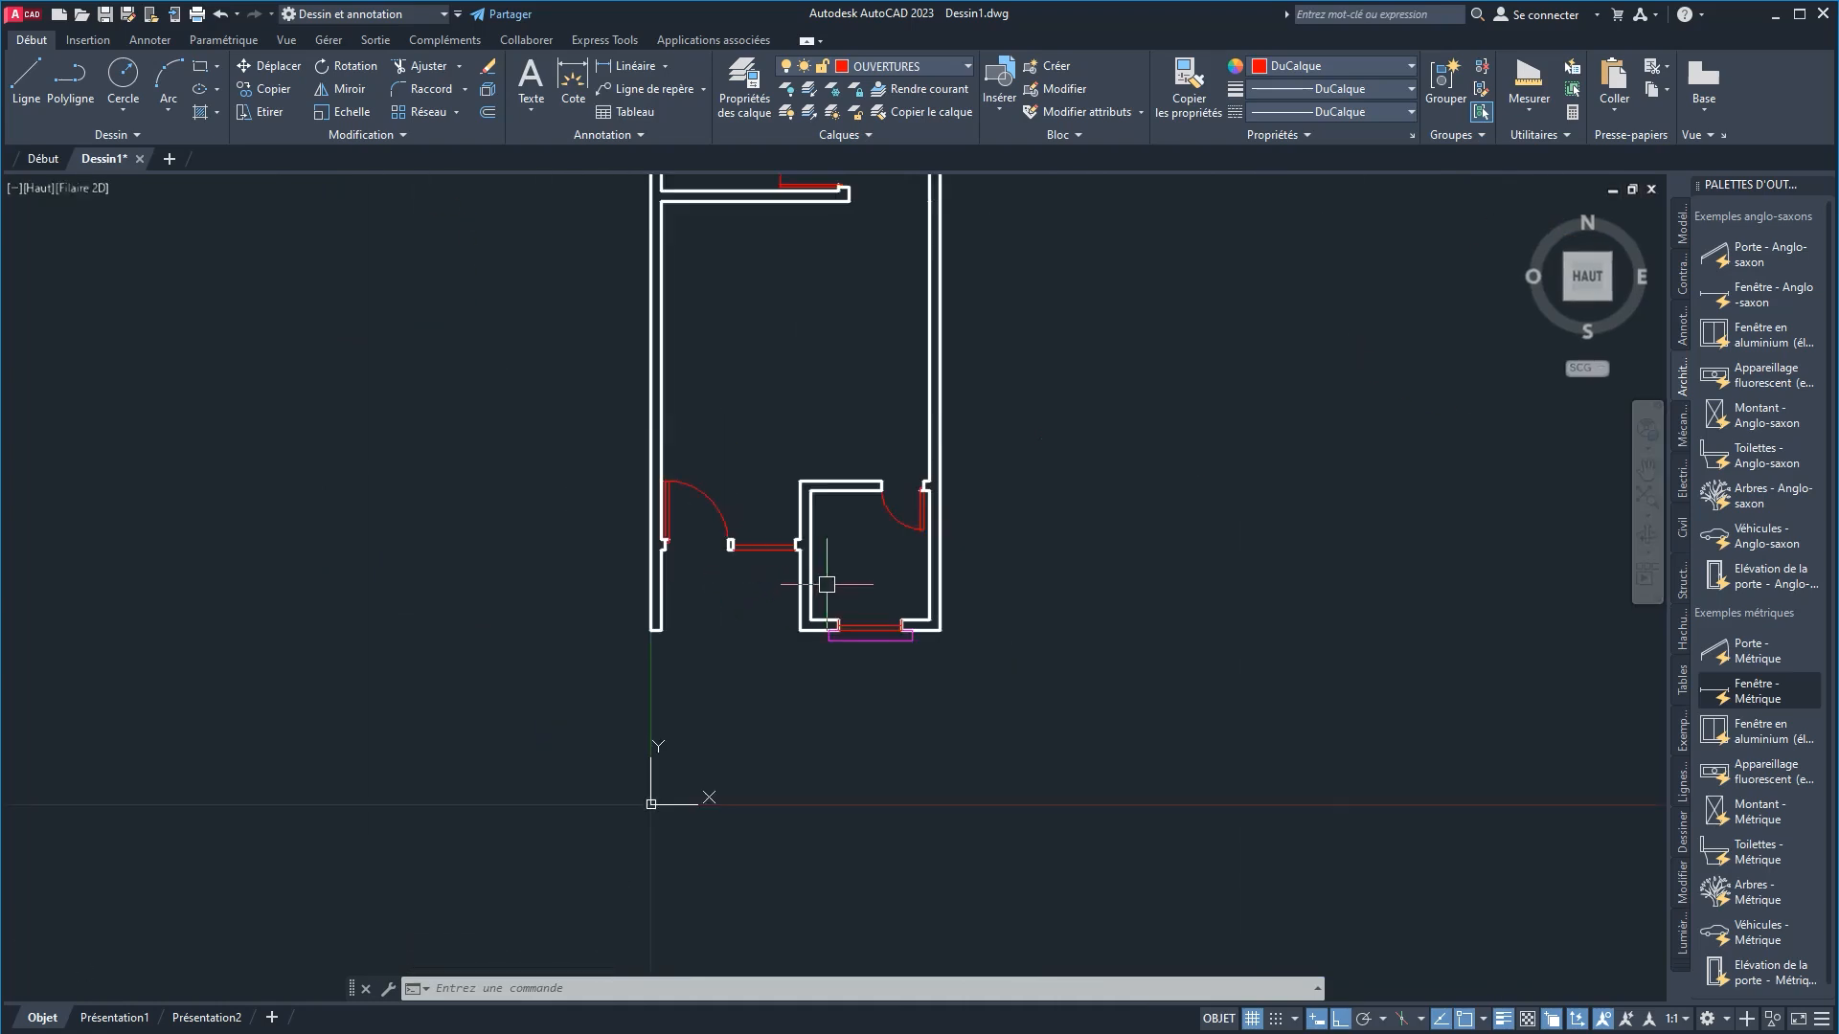
Step: Undo the deletion of the sill outline below the window in the short wall
middle_drag(826, 585, 612, 713)
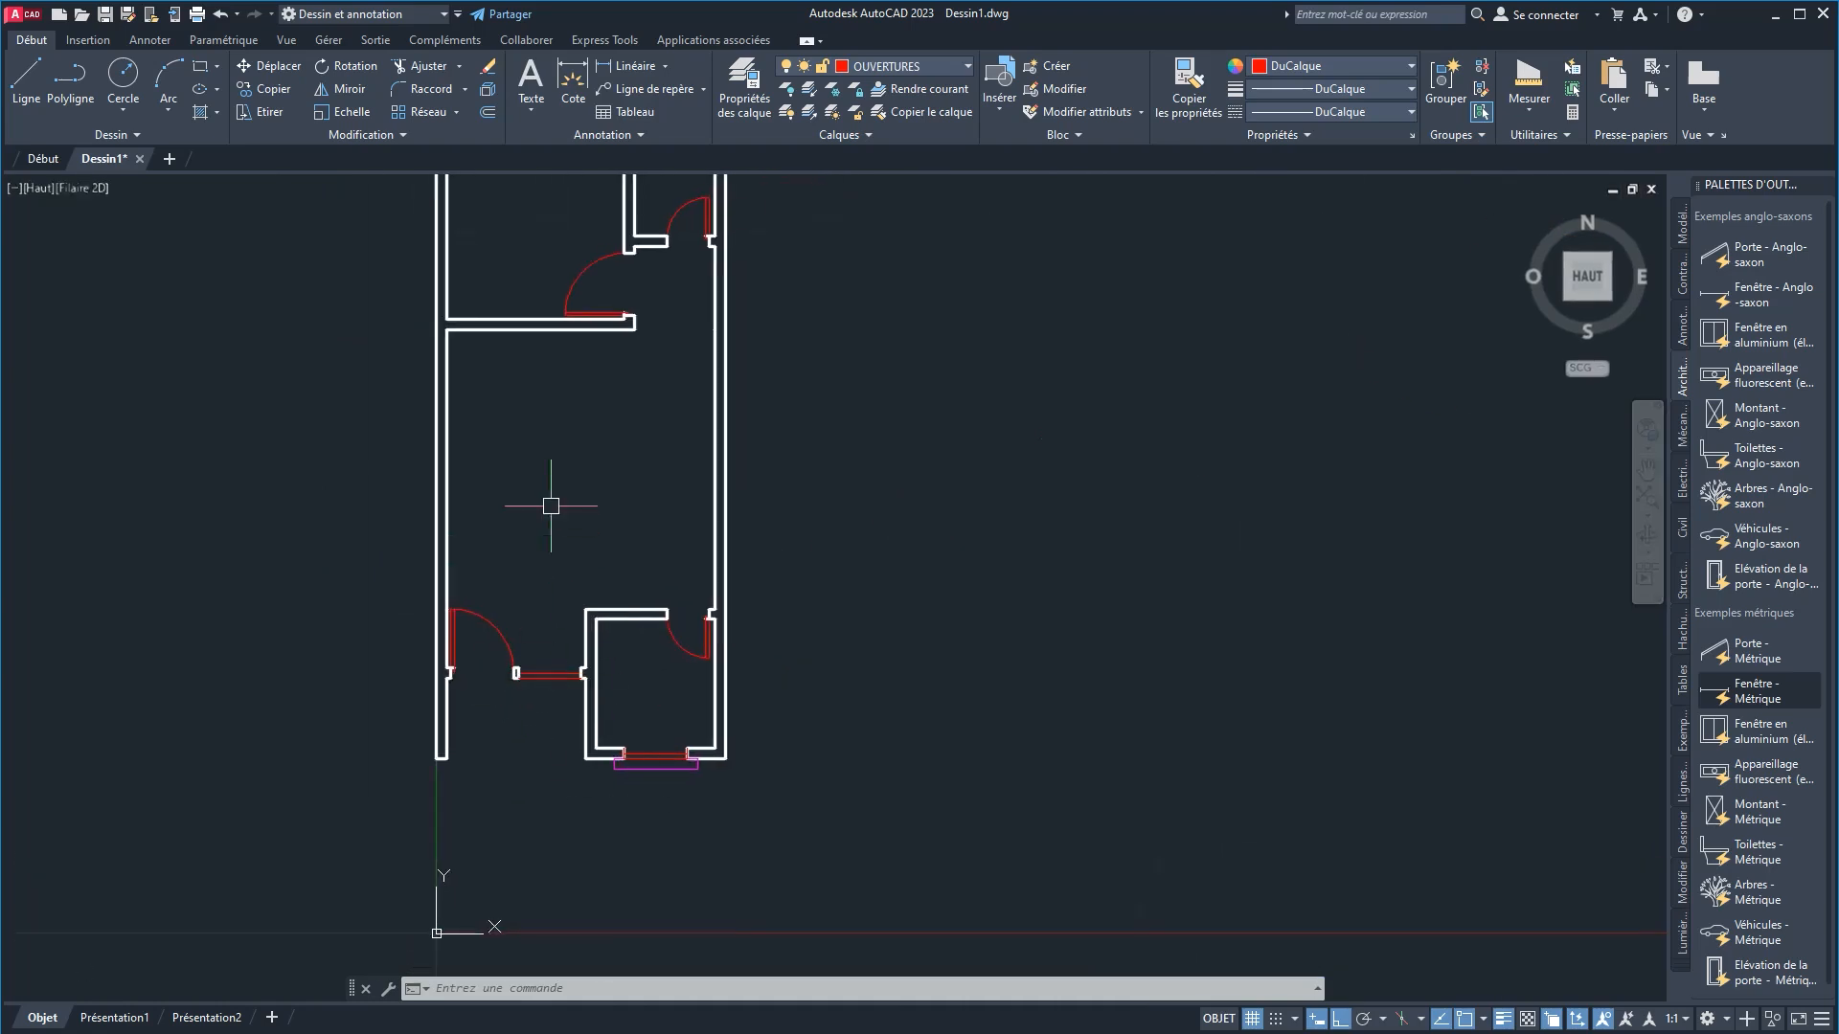
middle_drag(551, 506, 430, 739)
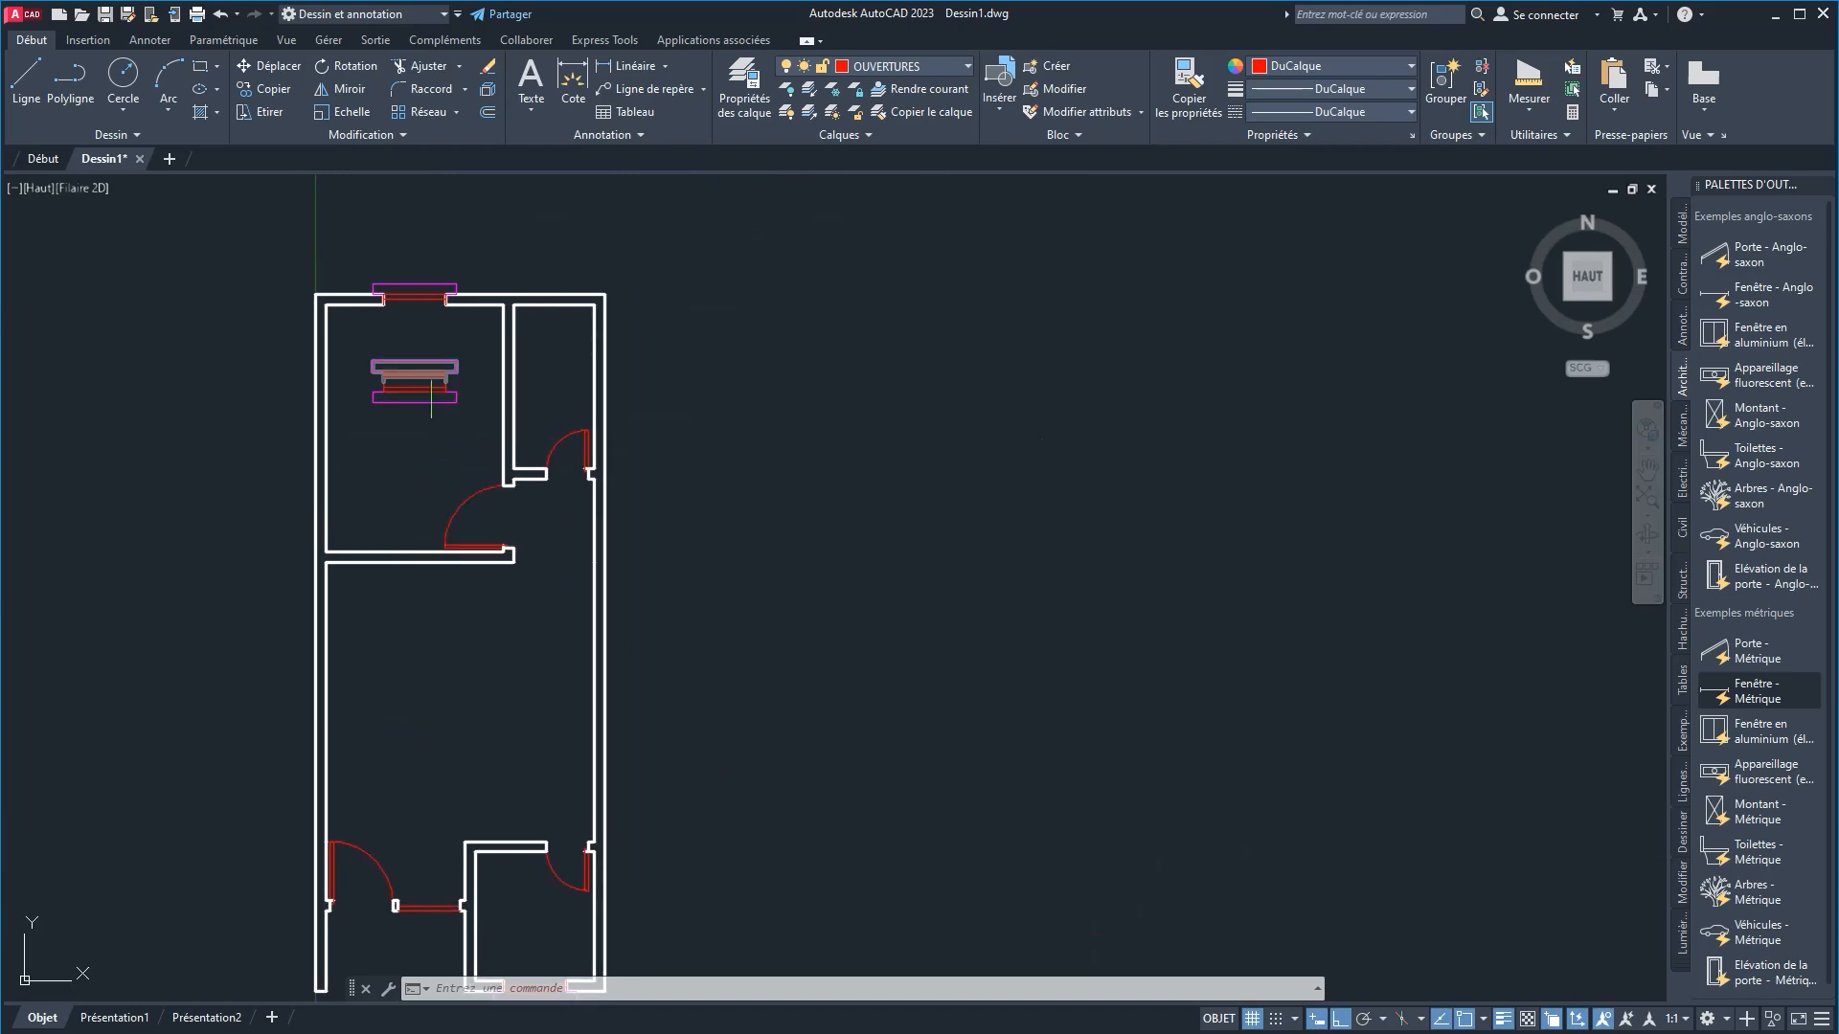
scroll(439, 364, up, 4)
scroll(456, 458, down, 6)
middle_drag(469, 562, 469, 363)
scroll(443, 660, up, 4)
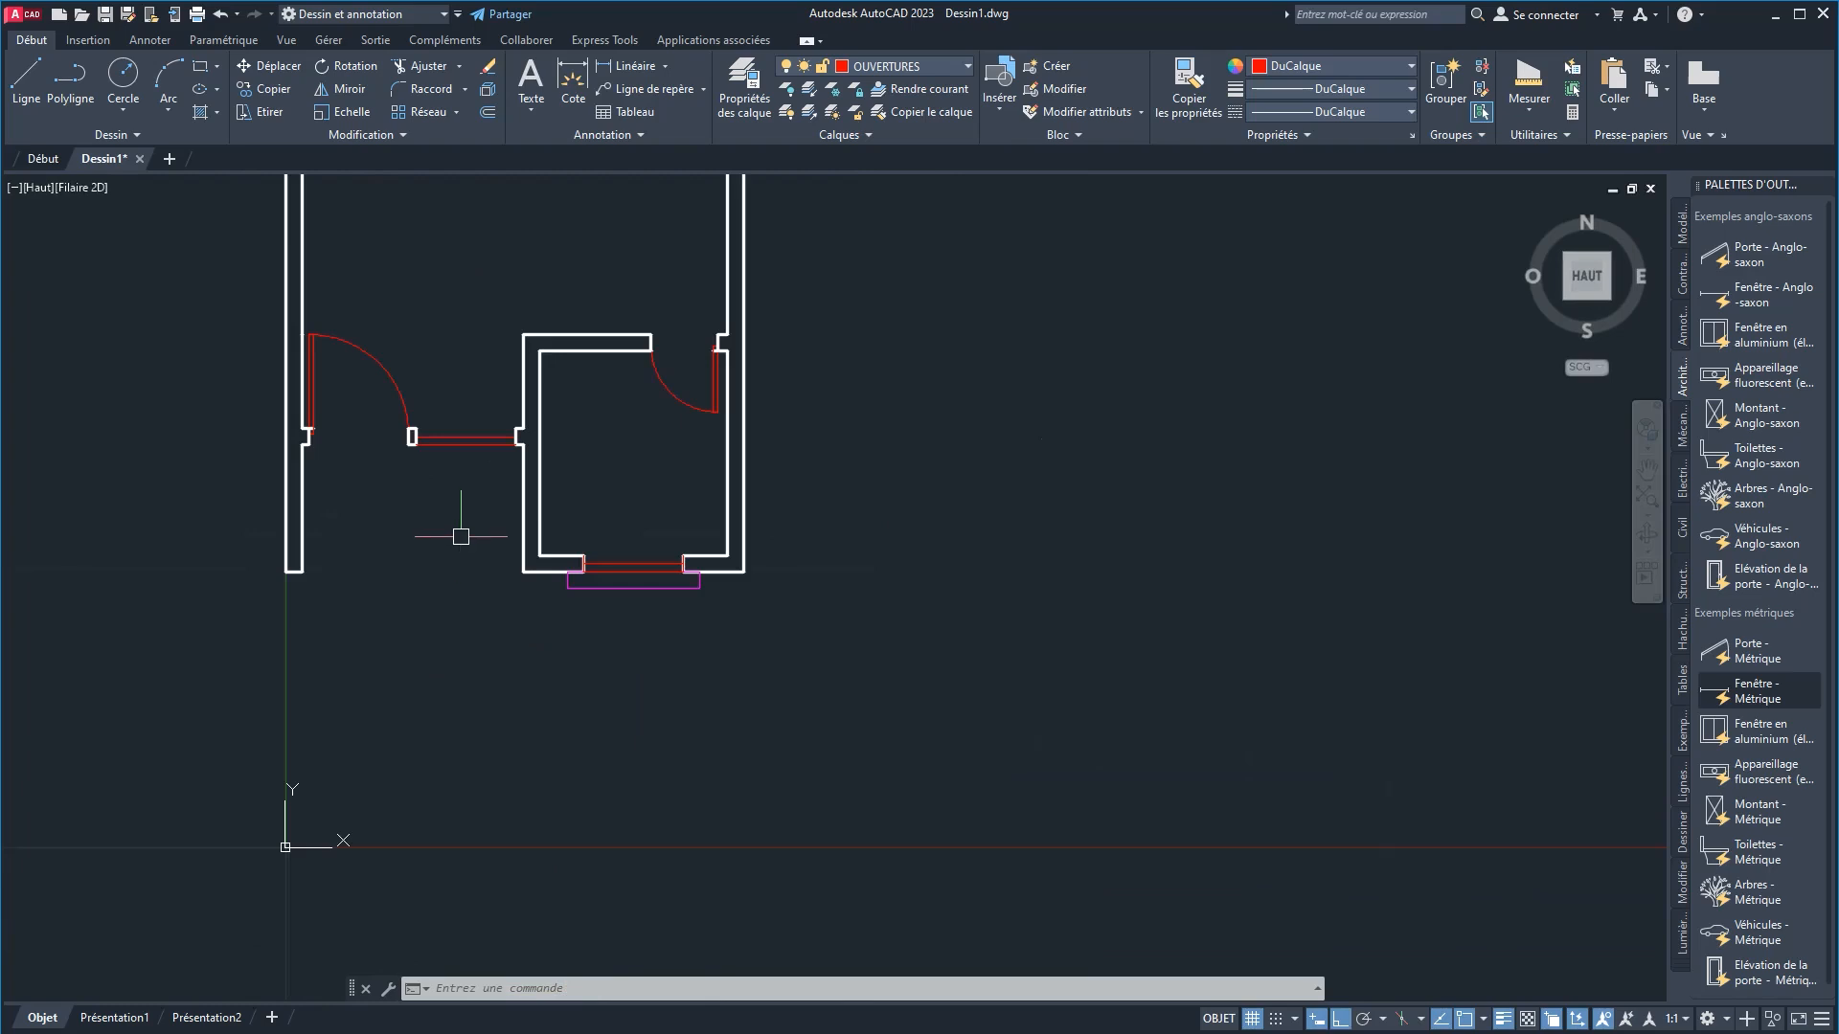
key(ctrl+z)
key(ctrl+z)
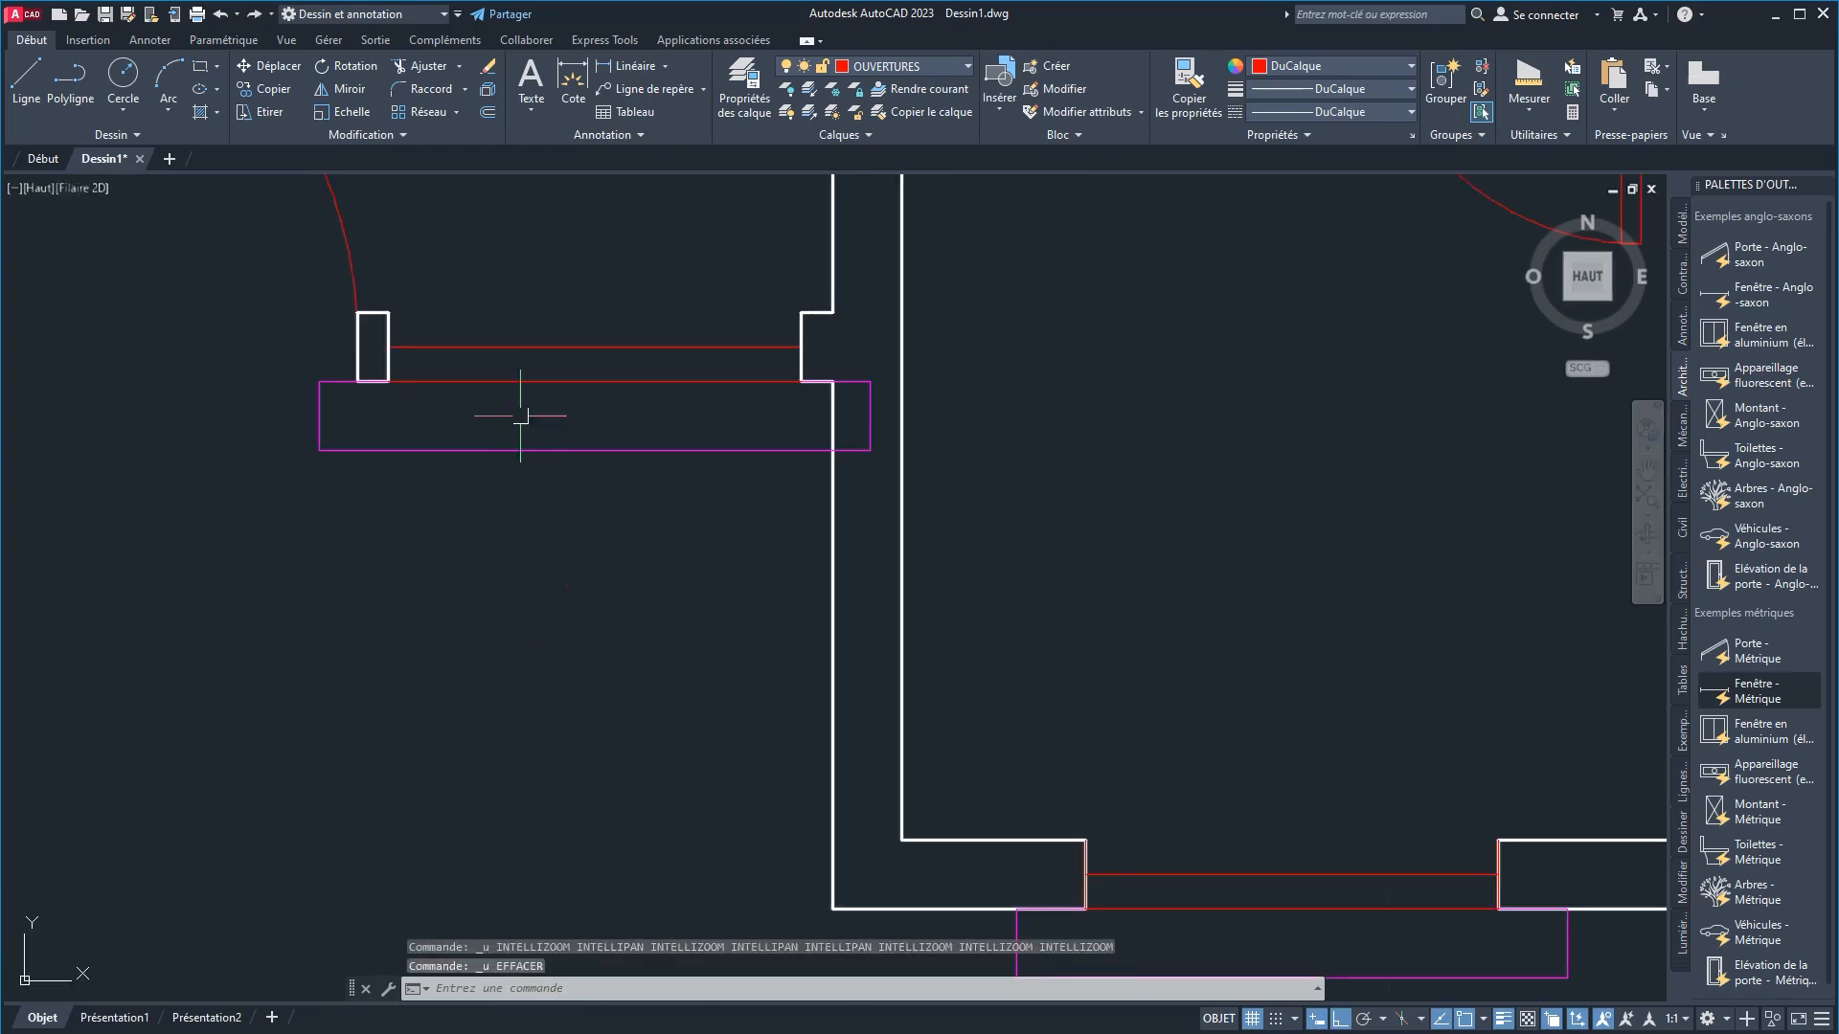
Step: Copy the short wall's window, closing line and sill straight up into the empty room above
click(595, 677)
click(466, 345)
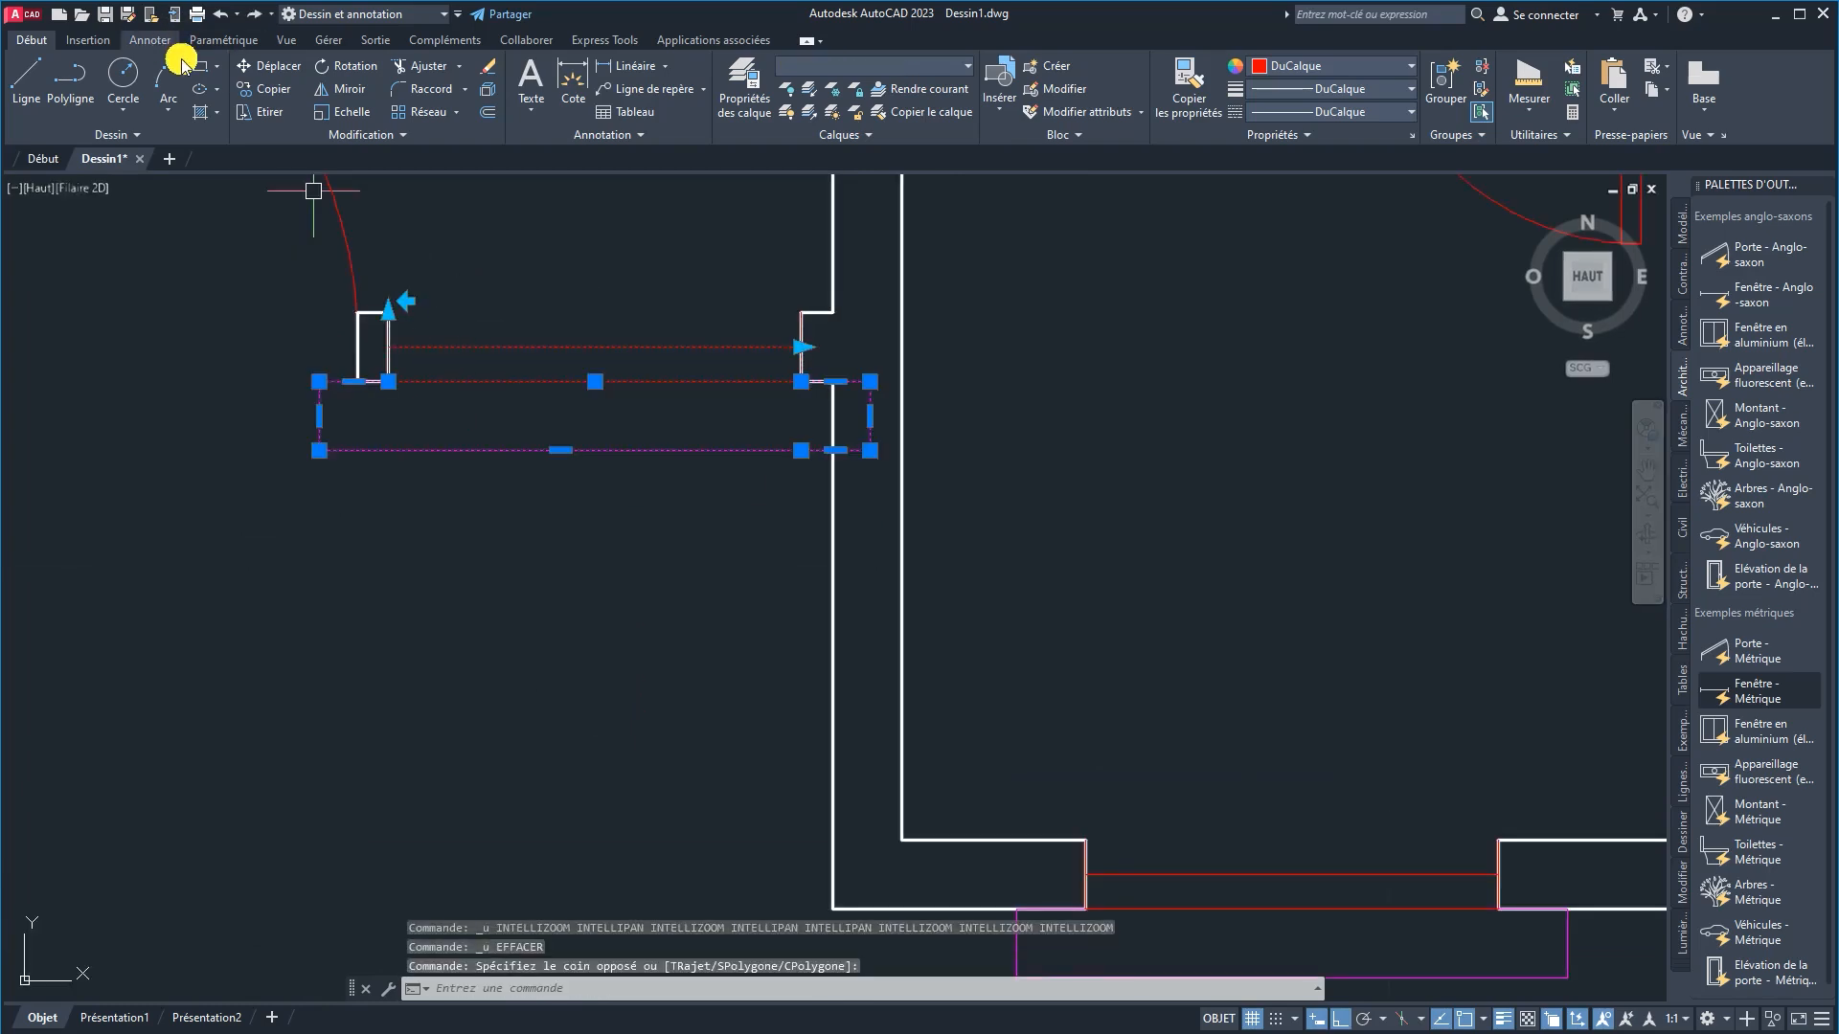
click(273, 88)
click(571, 426)
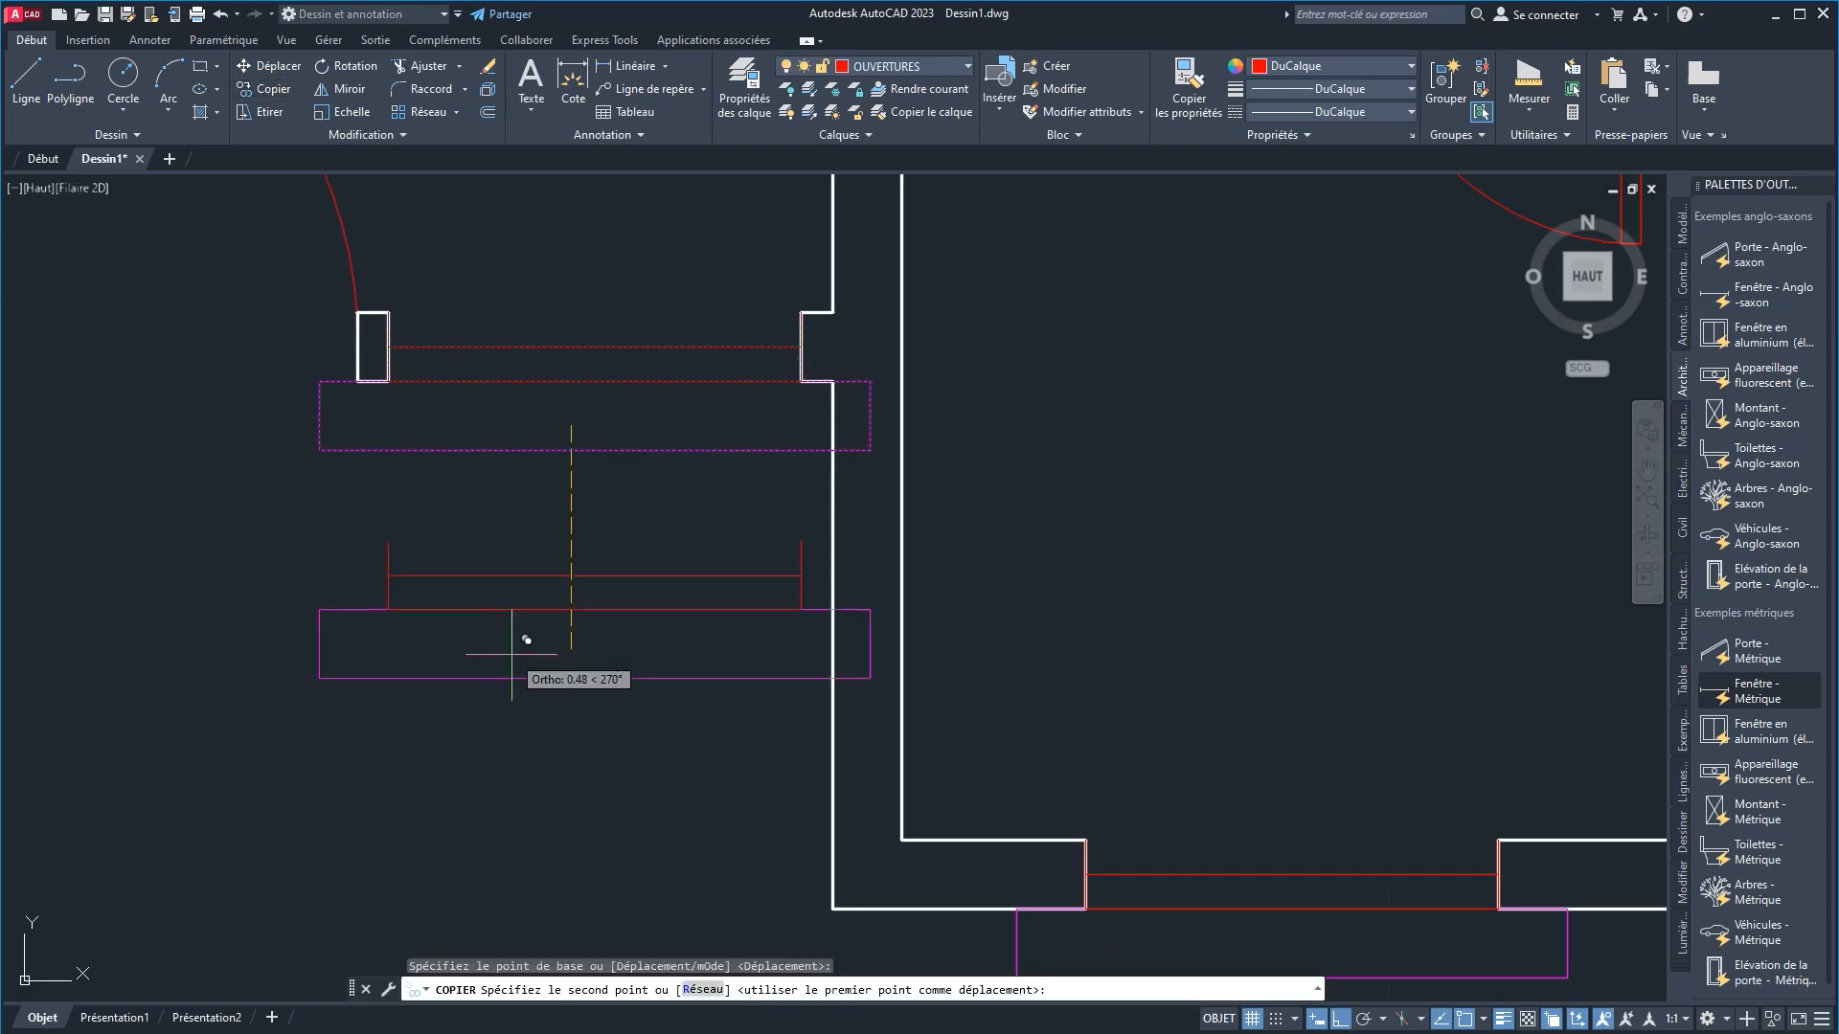
scroll(353, 730, down, 2)
middle_drag(608, 707, 336, 759)
click(388, 251)
right_click(369, 474)
click(402, 476)
Step: Delete the original sill outline below the short wall's window, keeping the window and its closing line
click(342, 661)
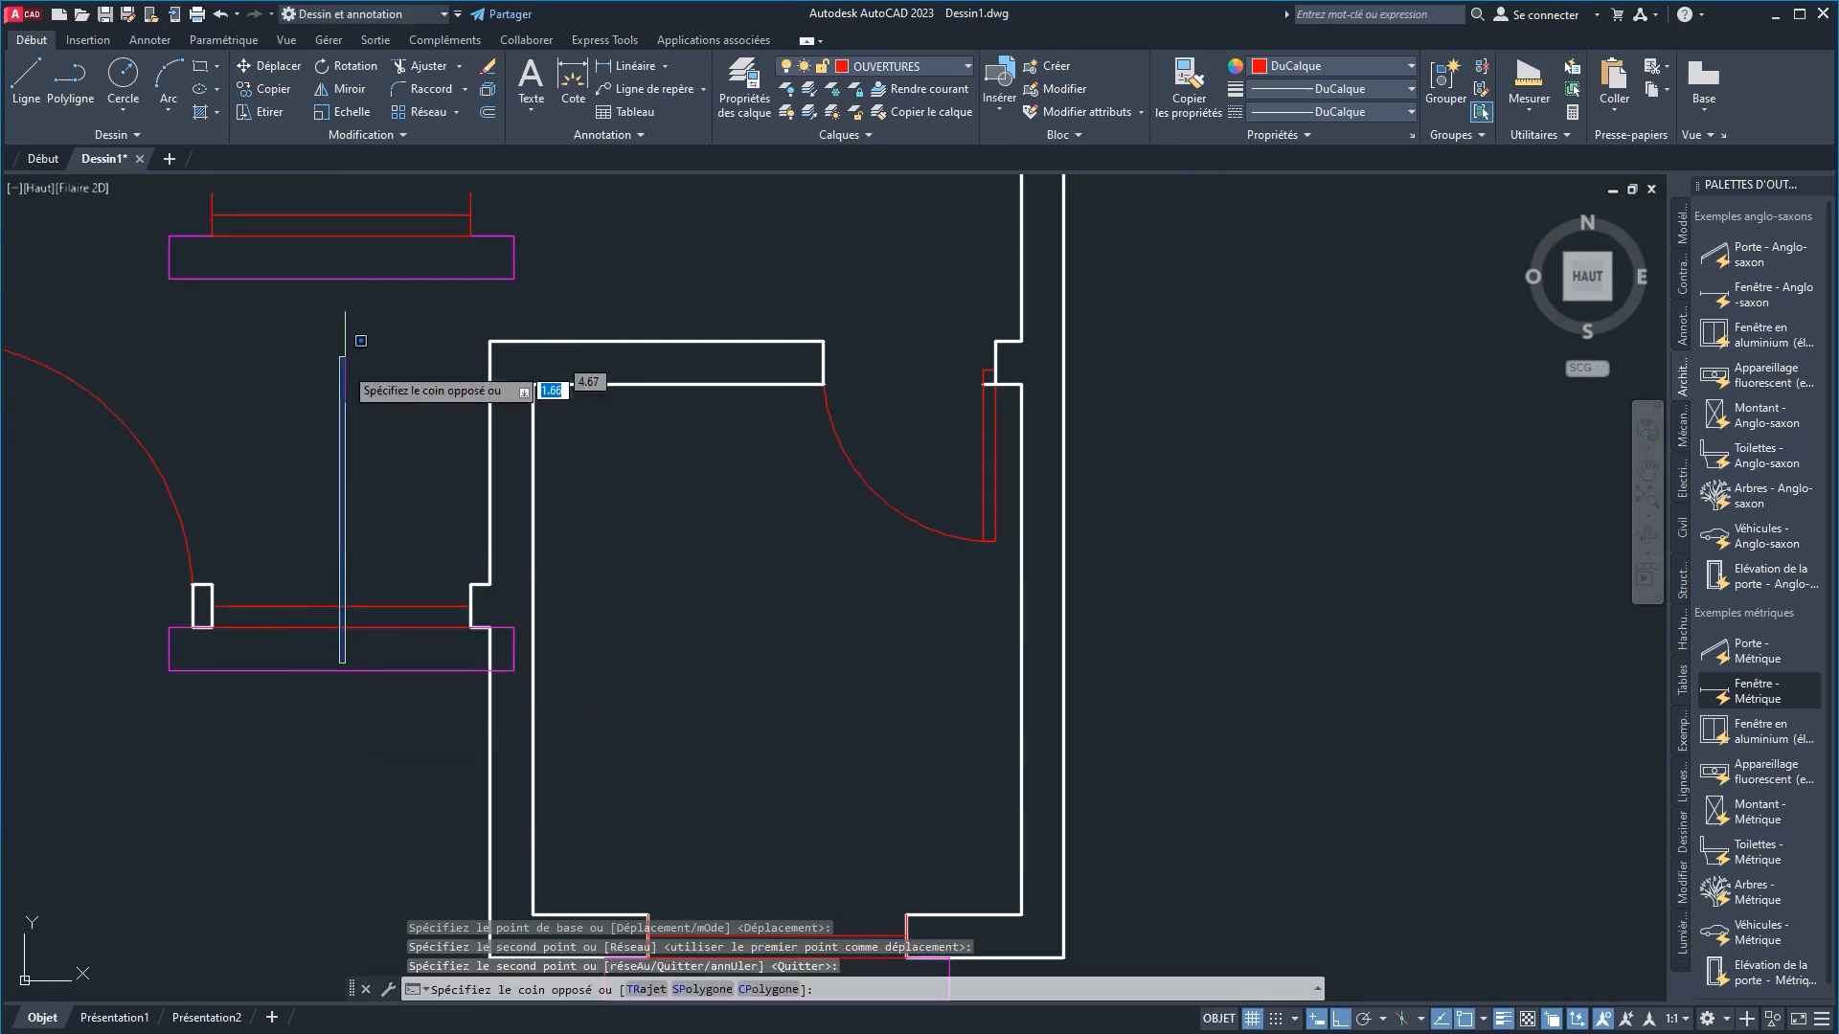
click(229, 699)
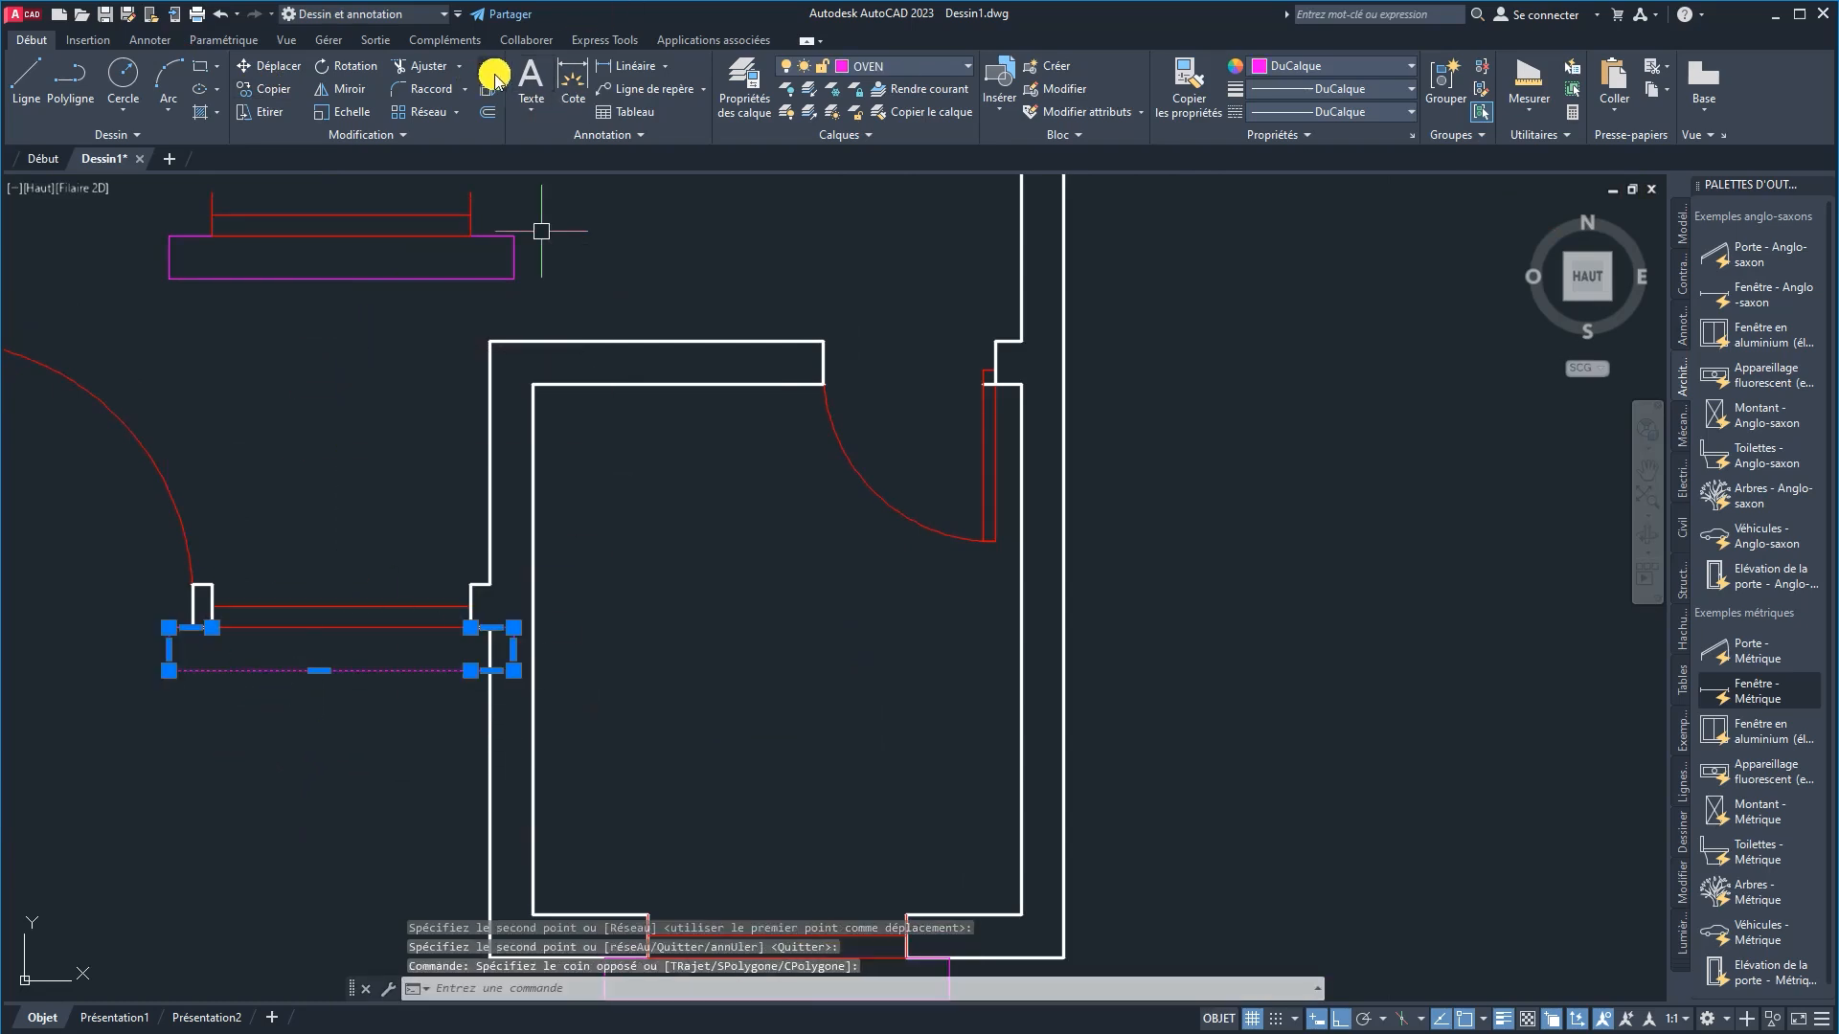
key(Delete)
Step: Mirror the loose window, closing line and sill across a horizontal axis through the window's upper ends, erasing the source objects
middle_drag(418, 358, 345, 578)
scroll(345, 575, down, 2)
scroll(462, 447, down, 4)
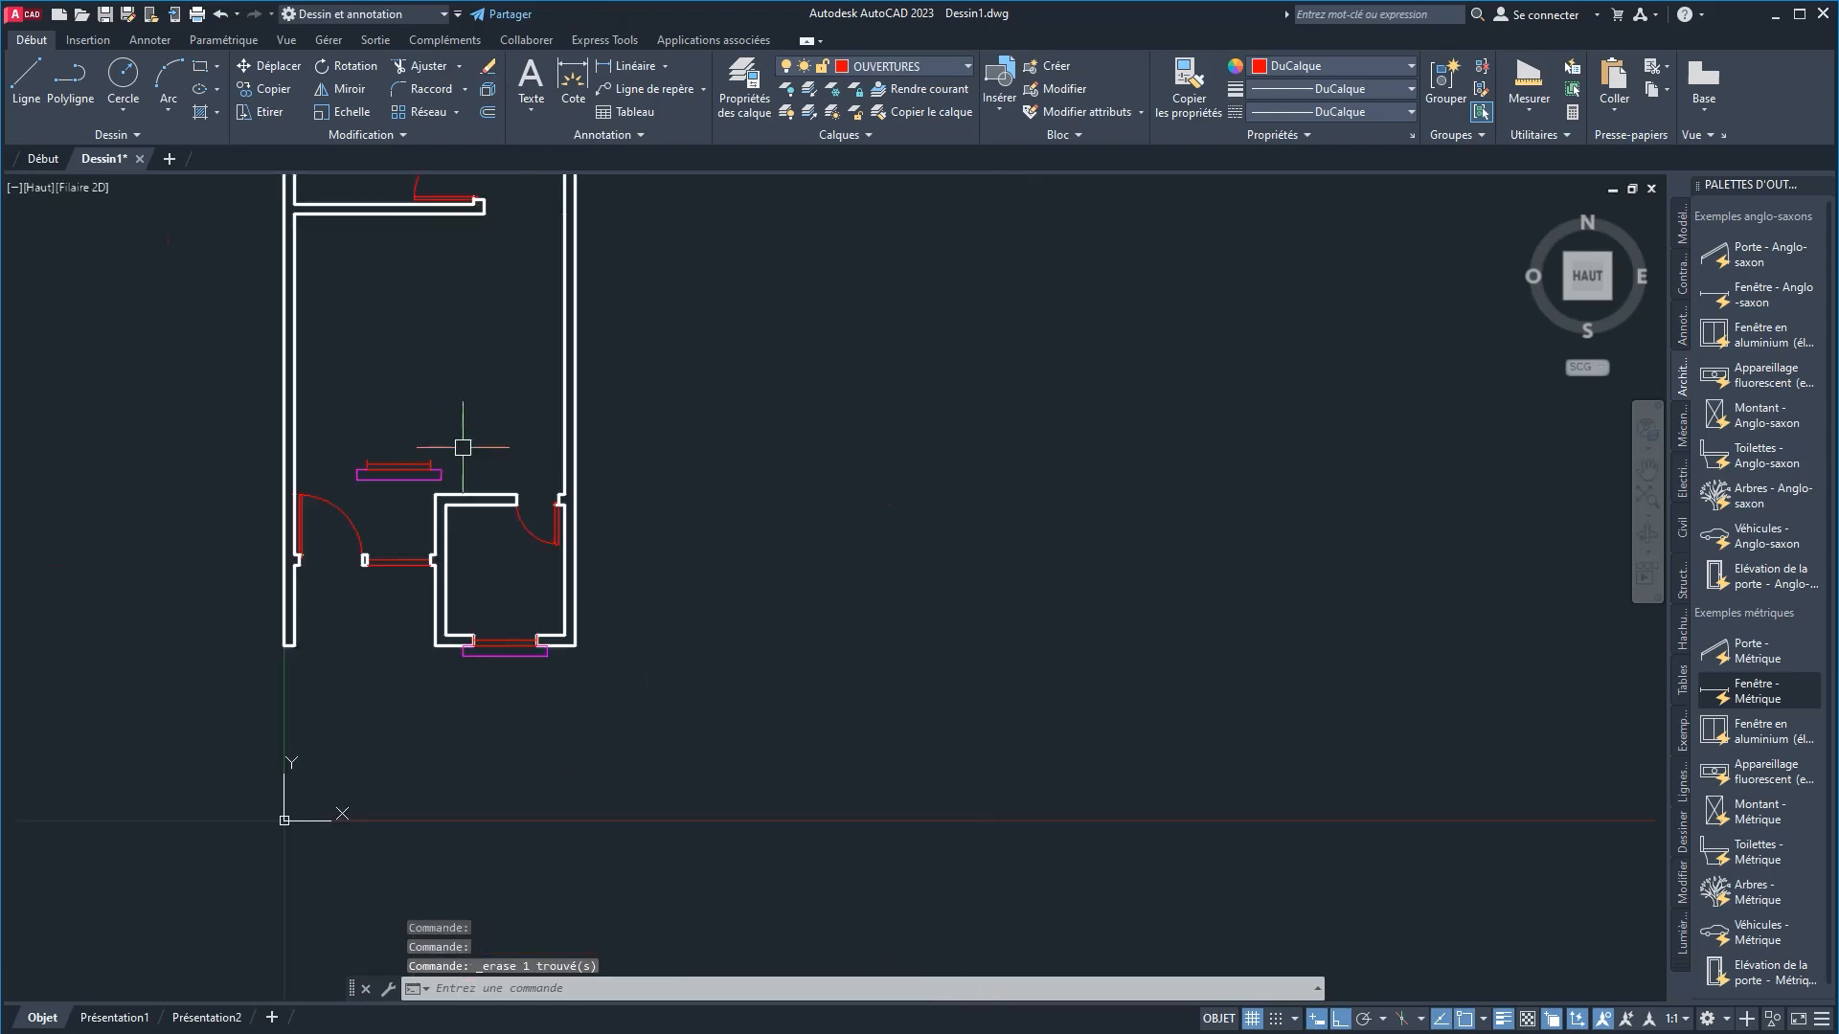
middle_drag(400, 475, 344, 553)
scroll(343, 554, up, 6)
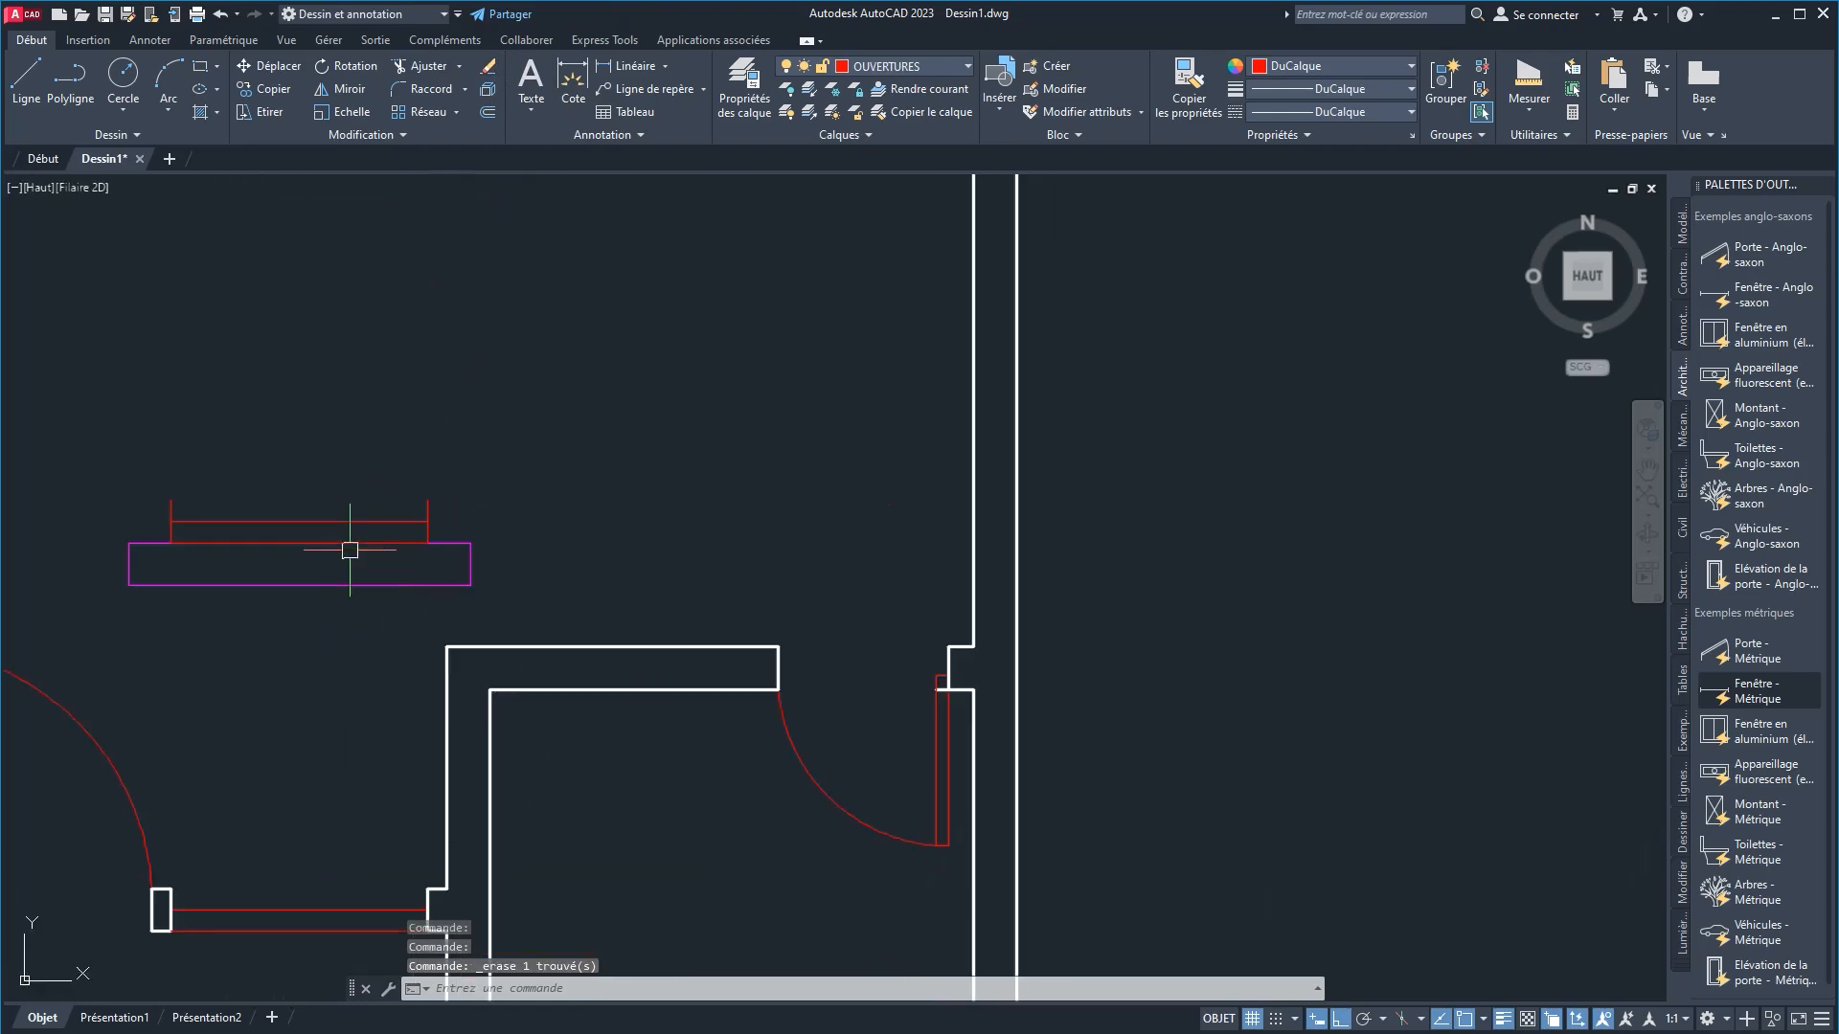
click(500, 584)
click(87, 474)
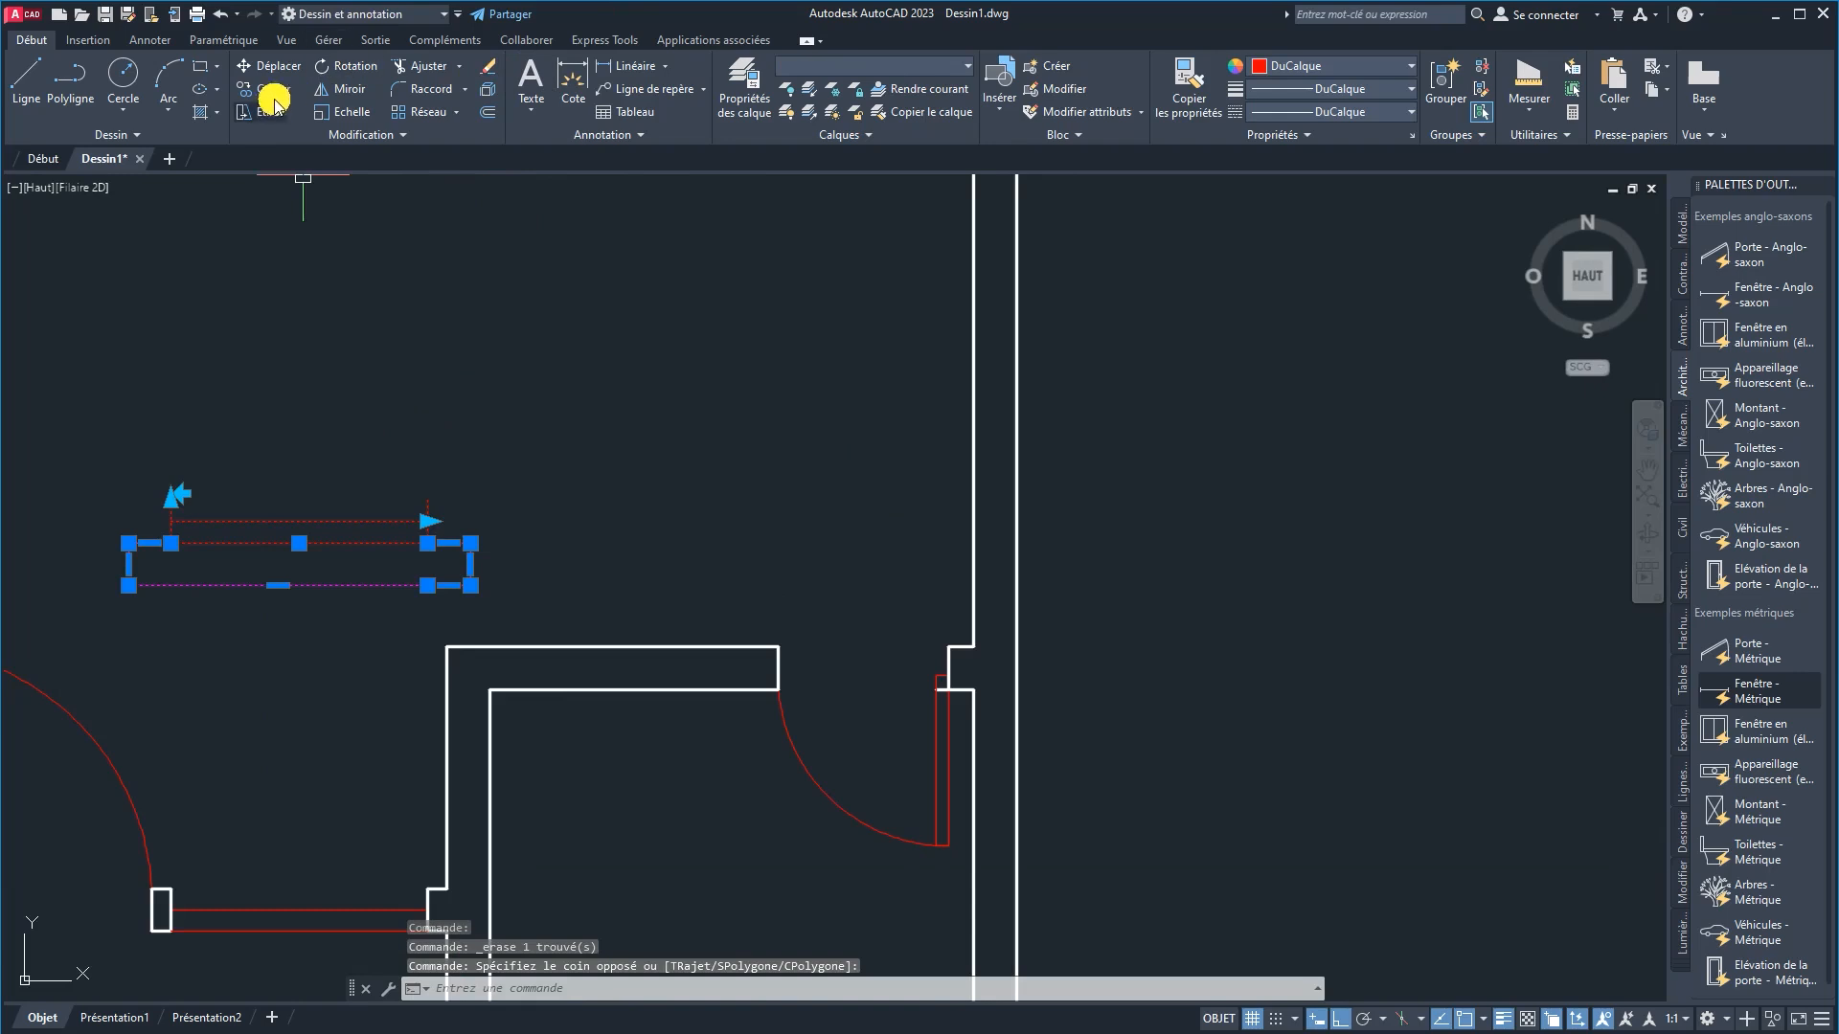
click(354, 89)
click(427, 500)
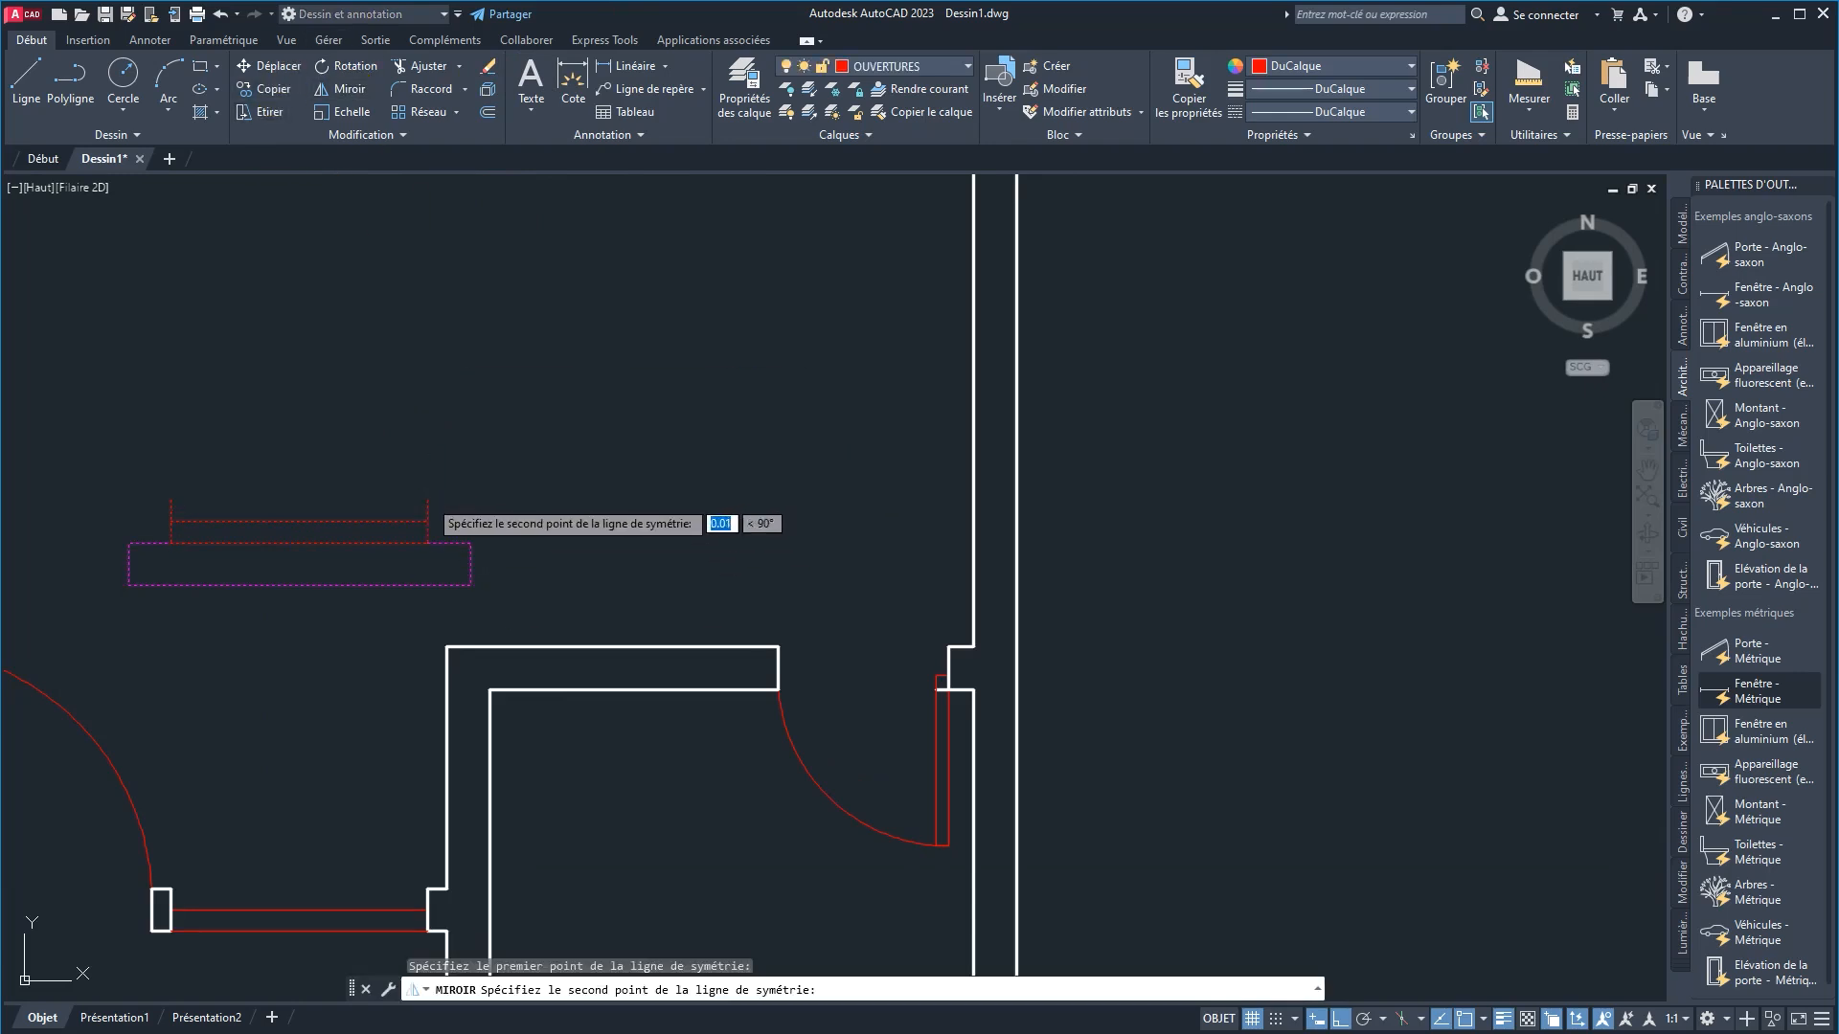
click(164, 501)
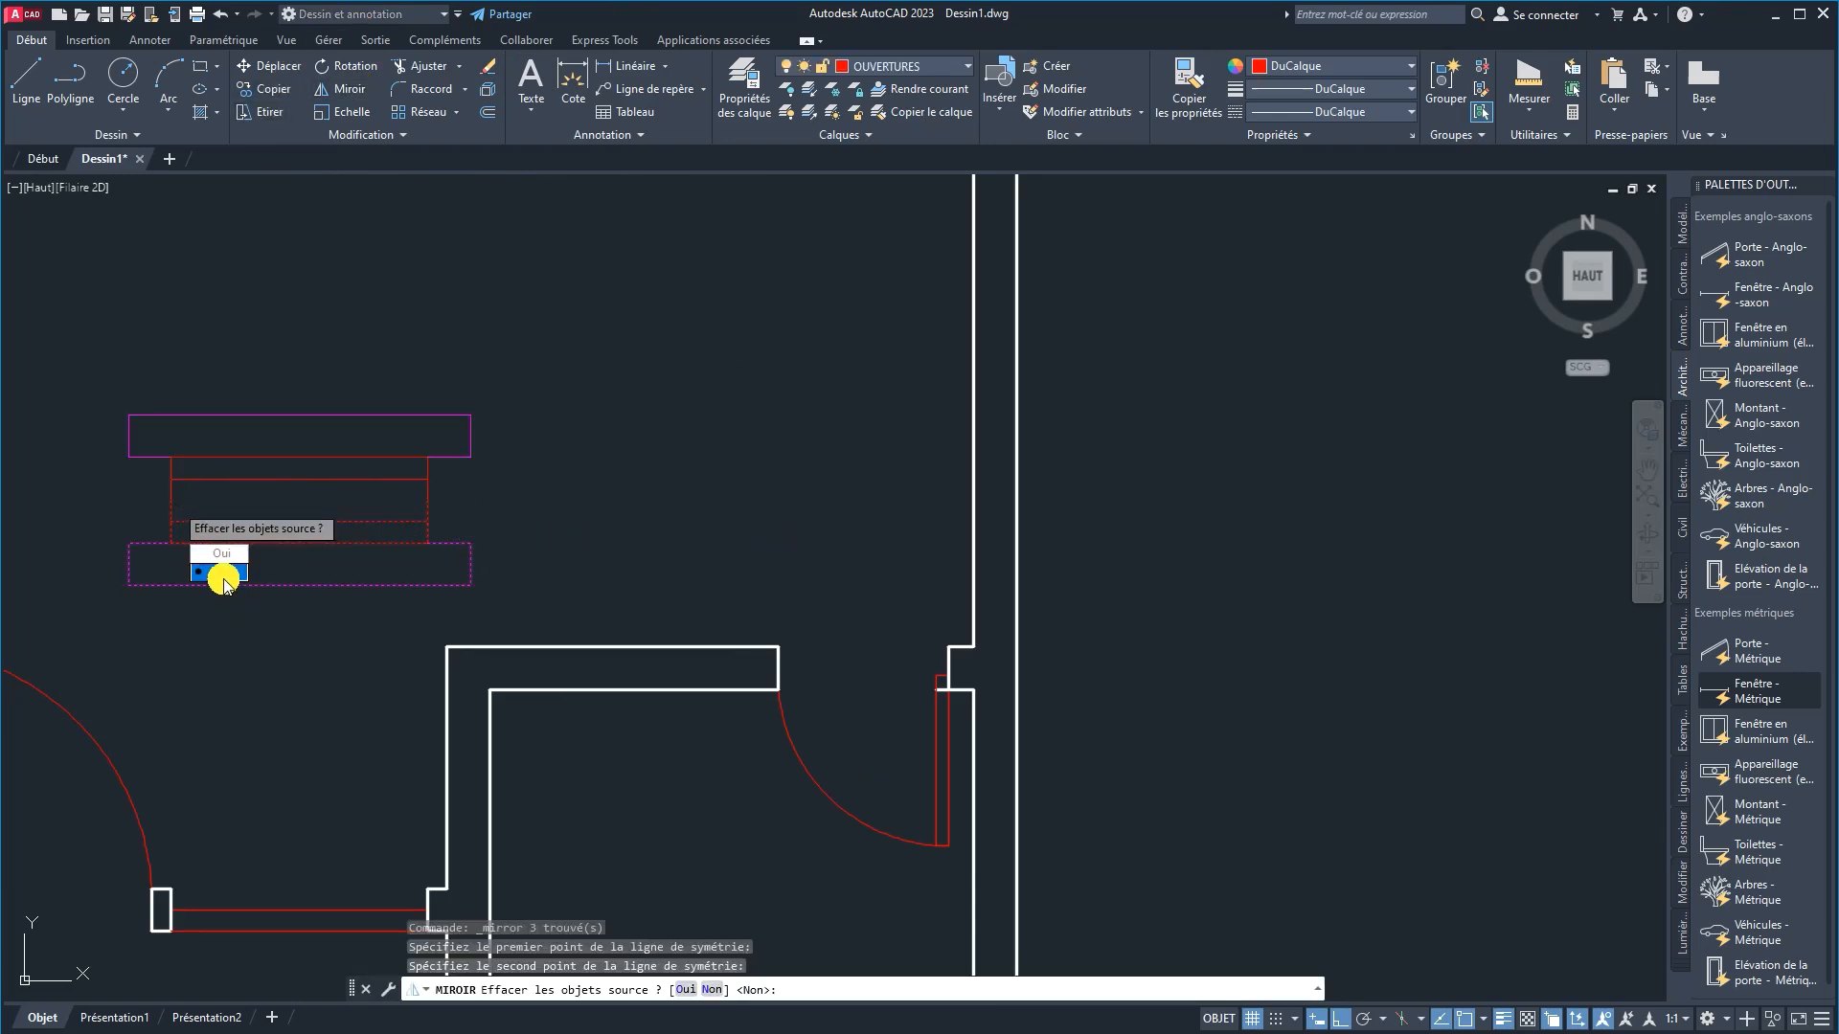
click(218, 554)
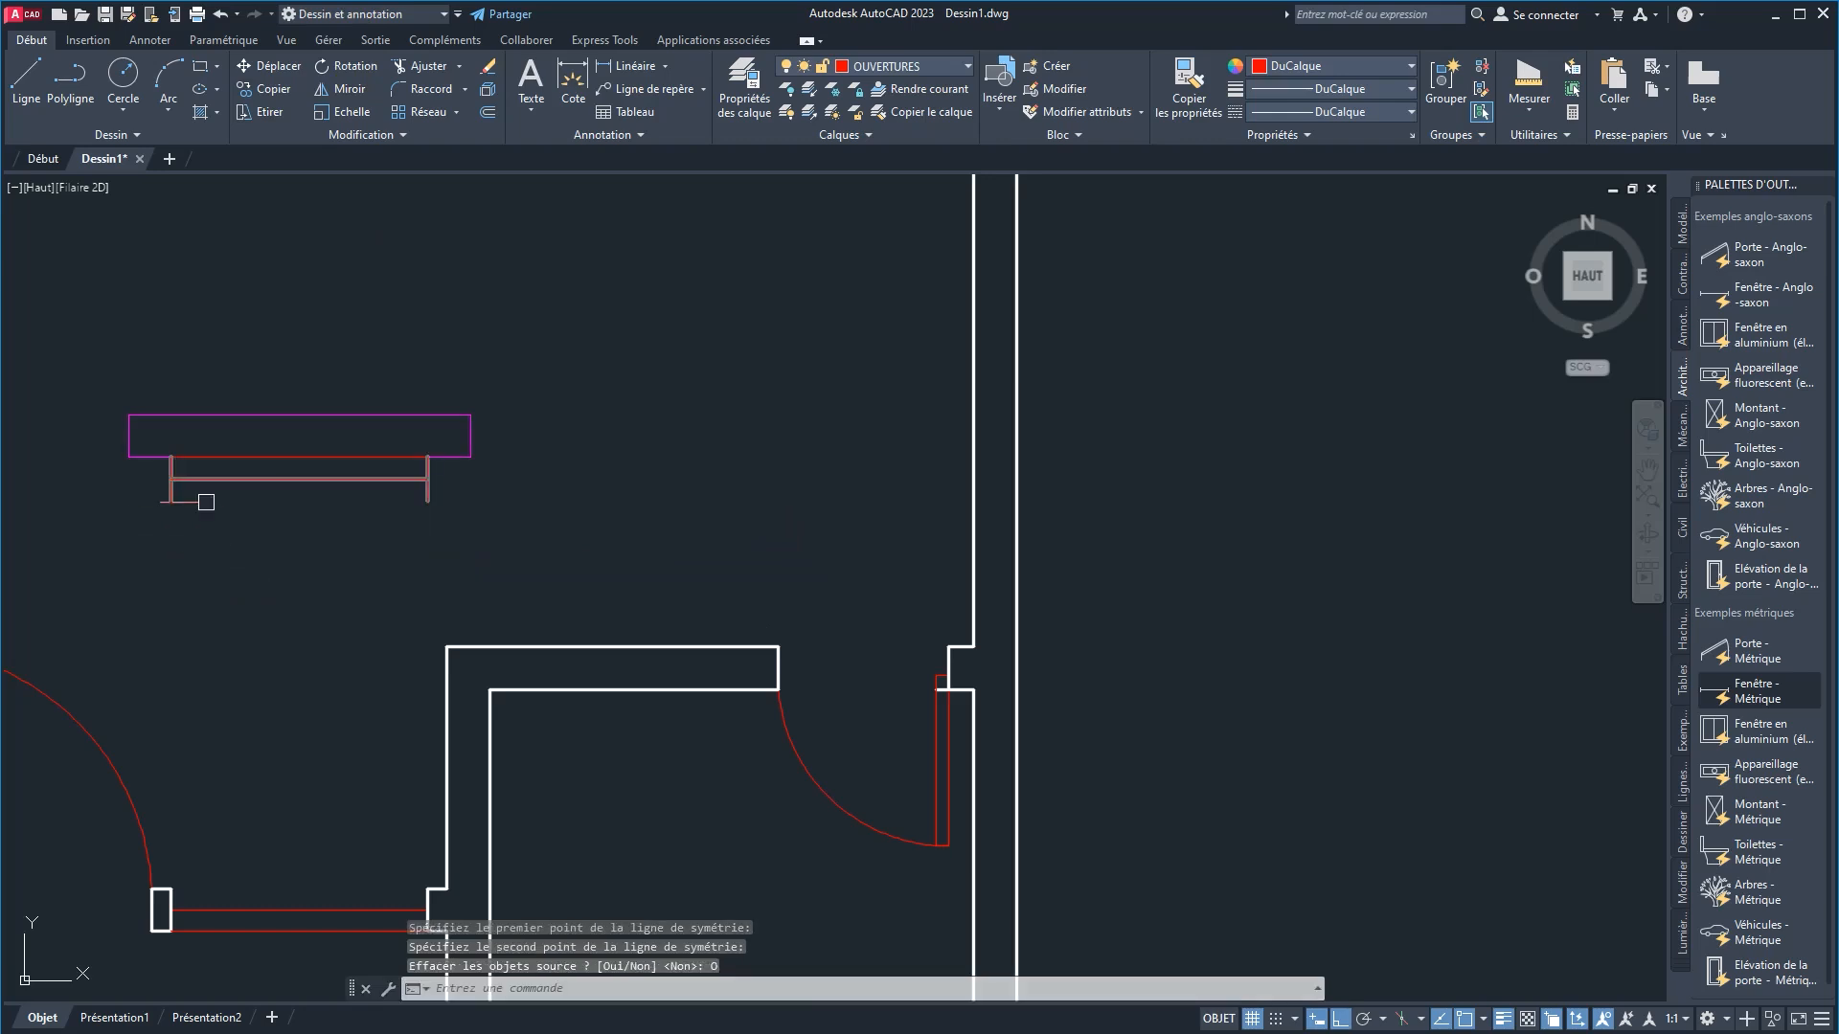
Step: Try to stretch the right end of the loose window's sill back to the window's right end mark
click(560, 503)
click(310, 325)
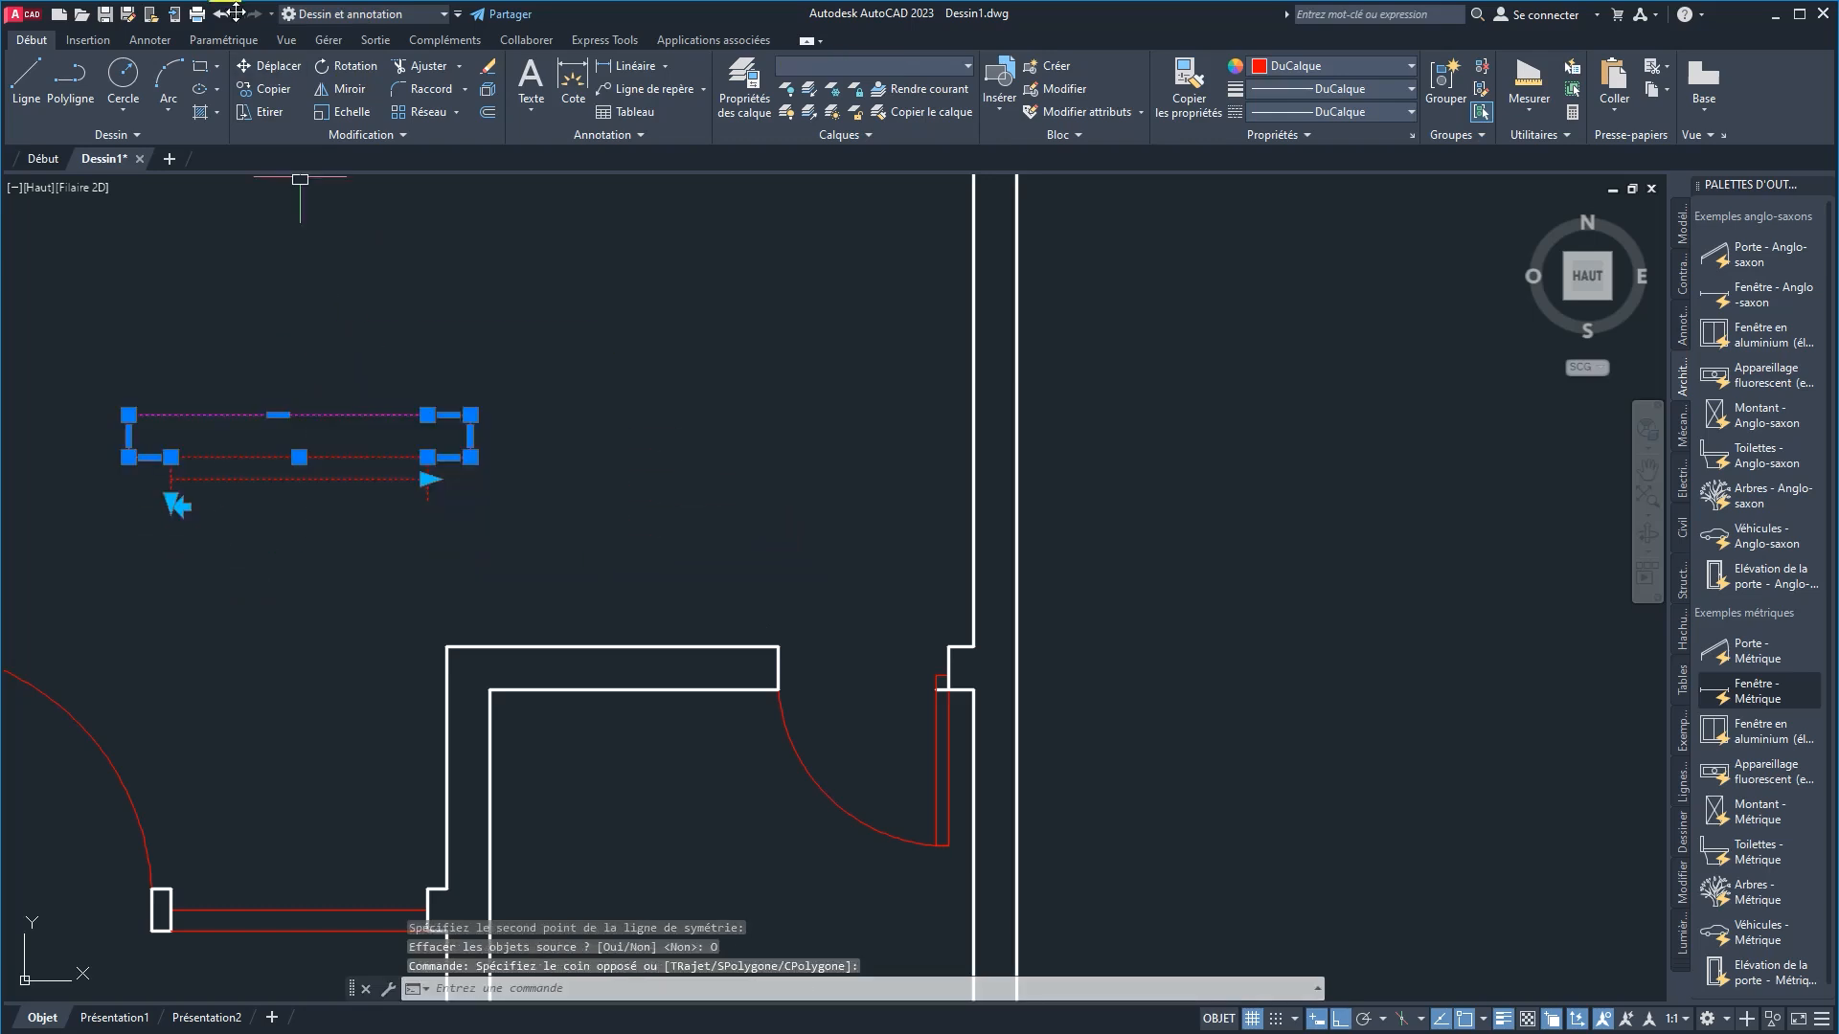
click(262, 111)
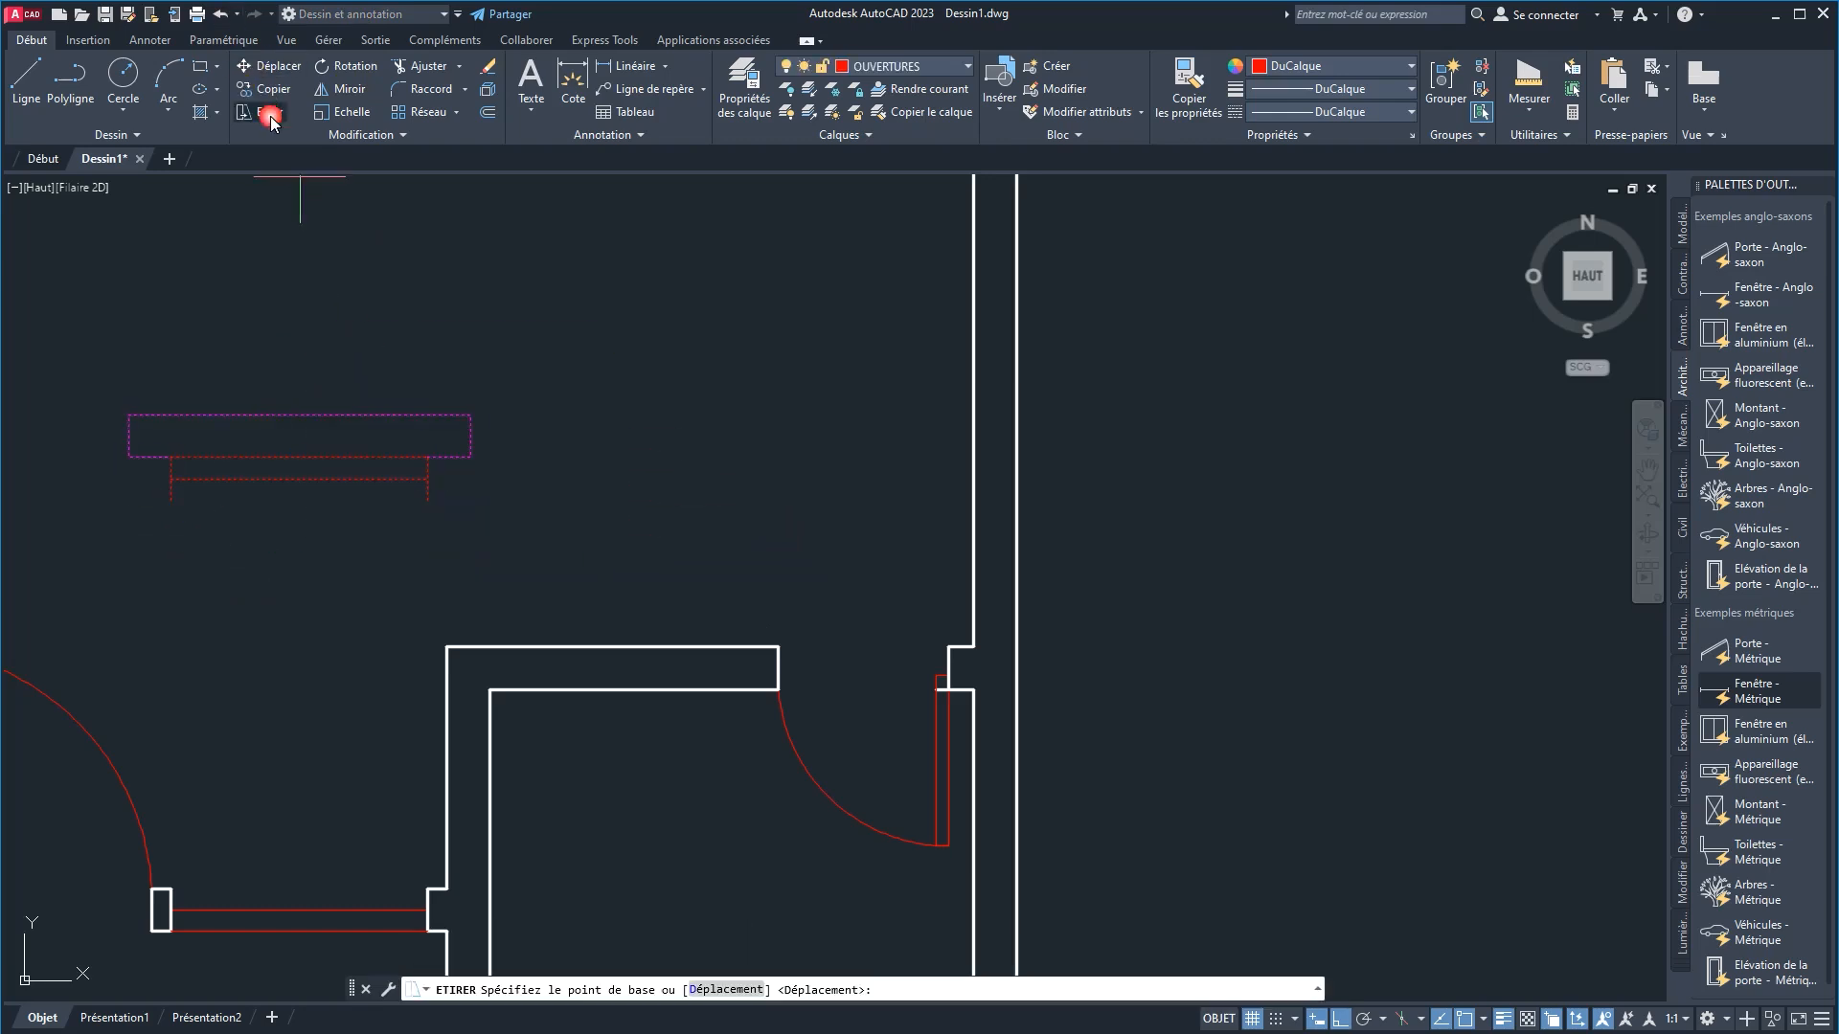
click(469, 457)
click(427, 457)
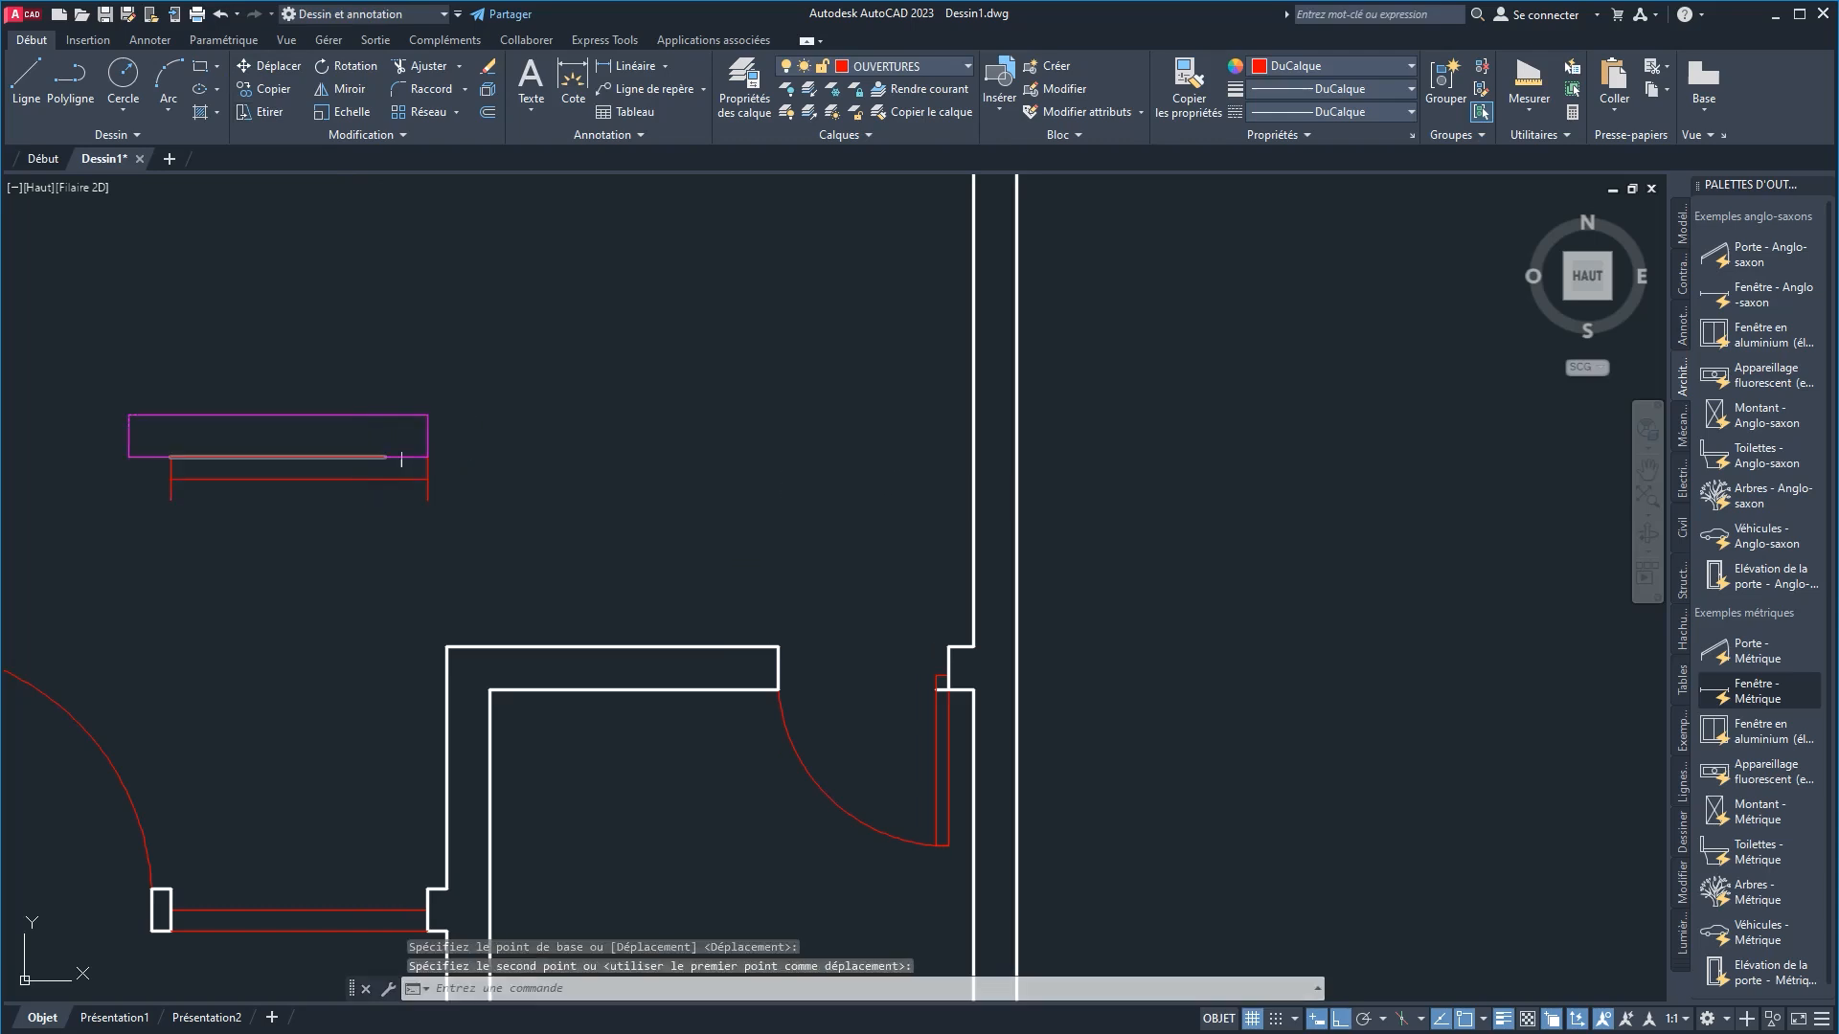
key(Escape)
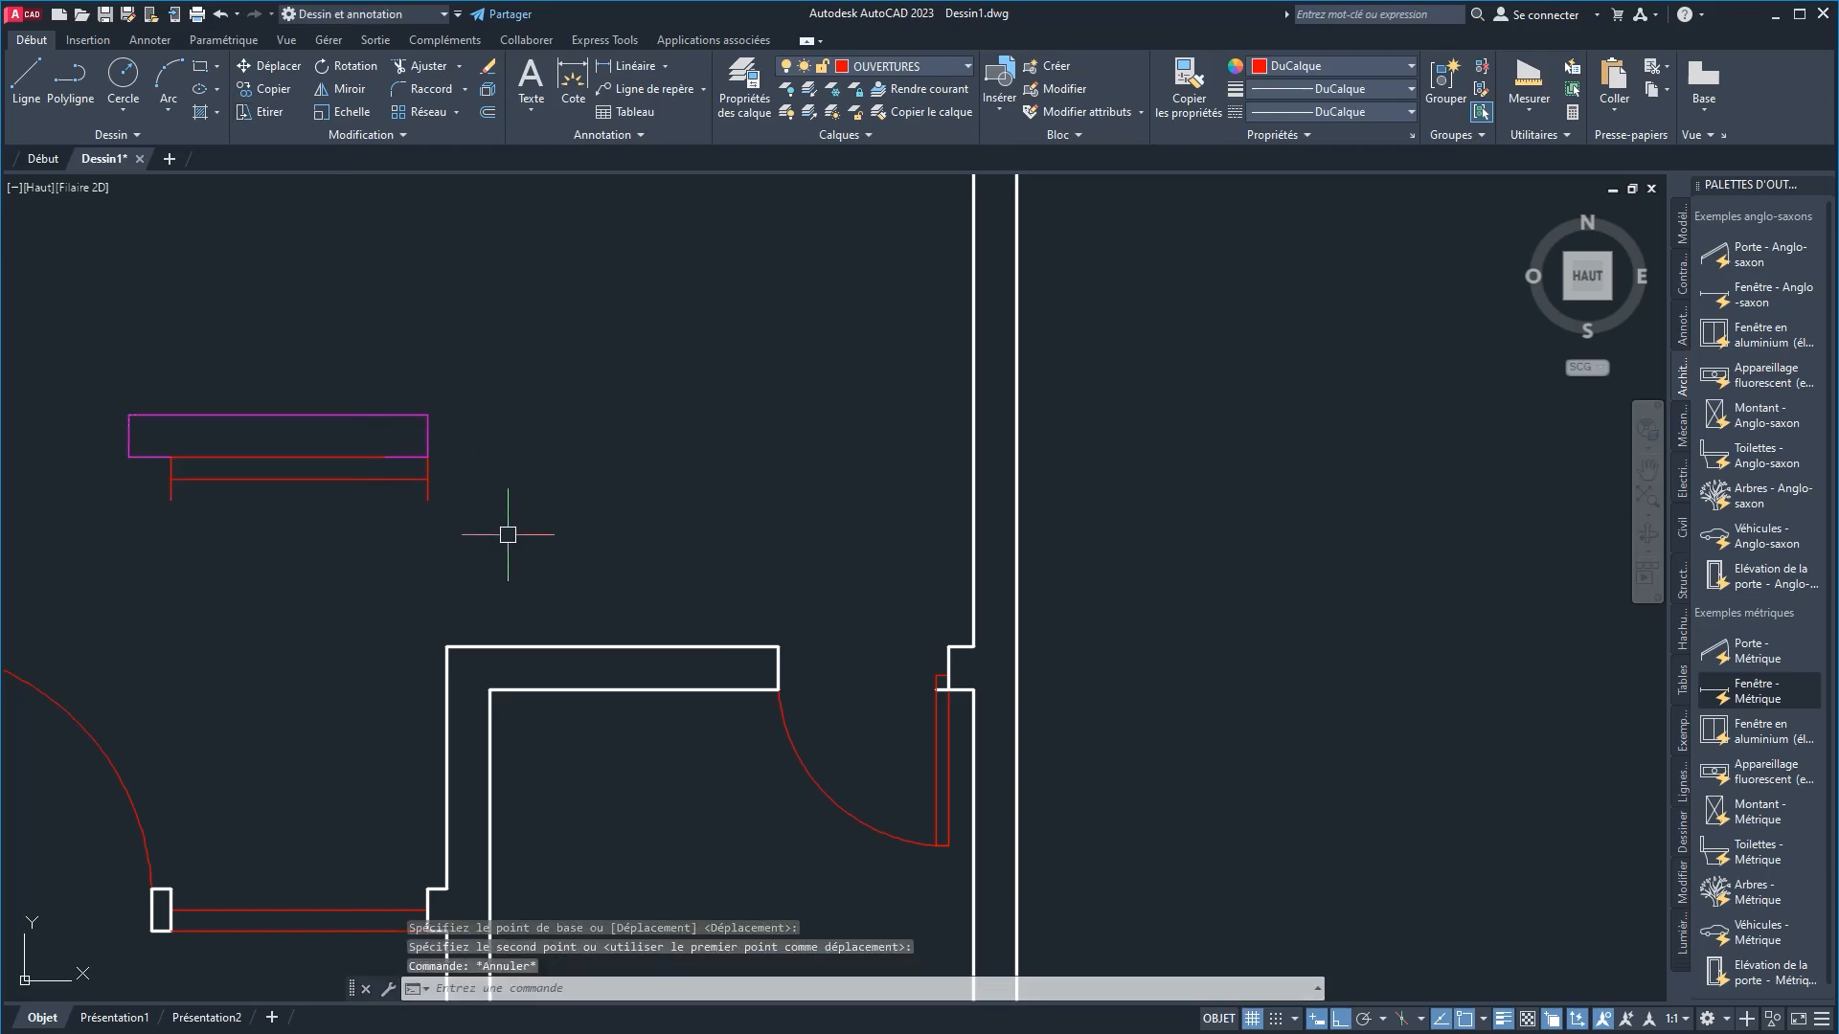
key(ctrl+z)
click(521, 550)
click(264, 339)
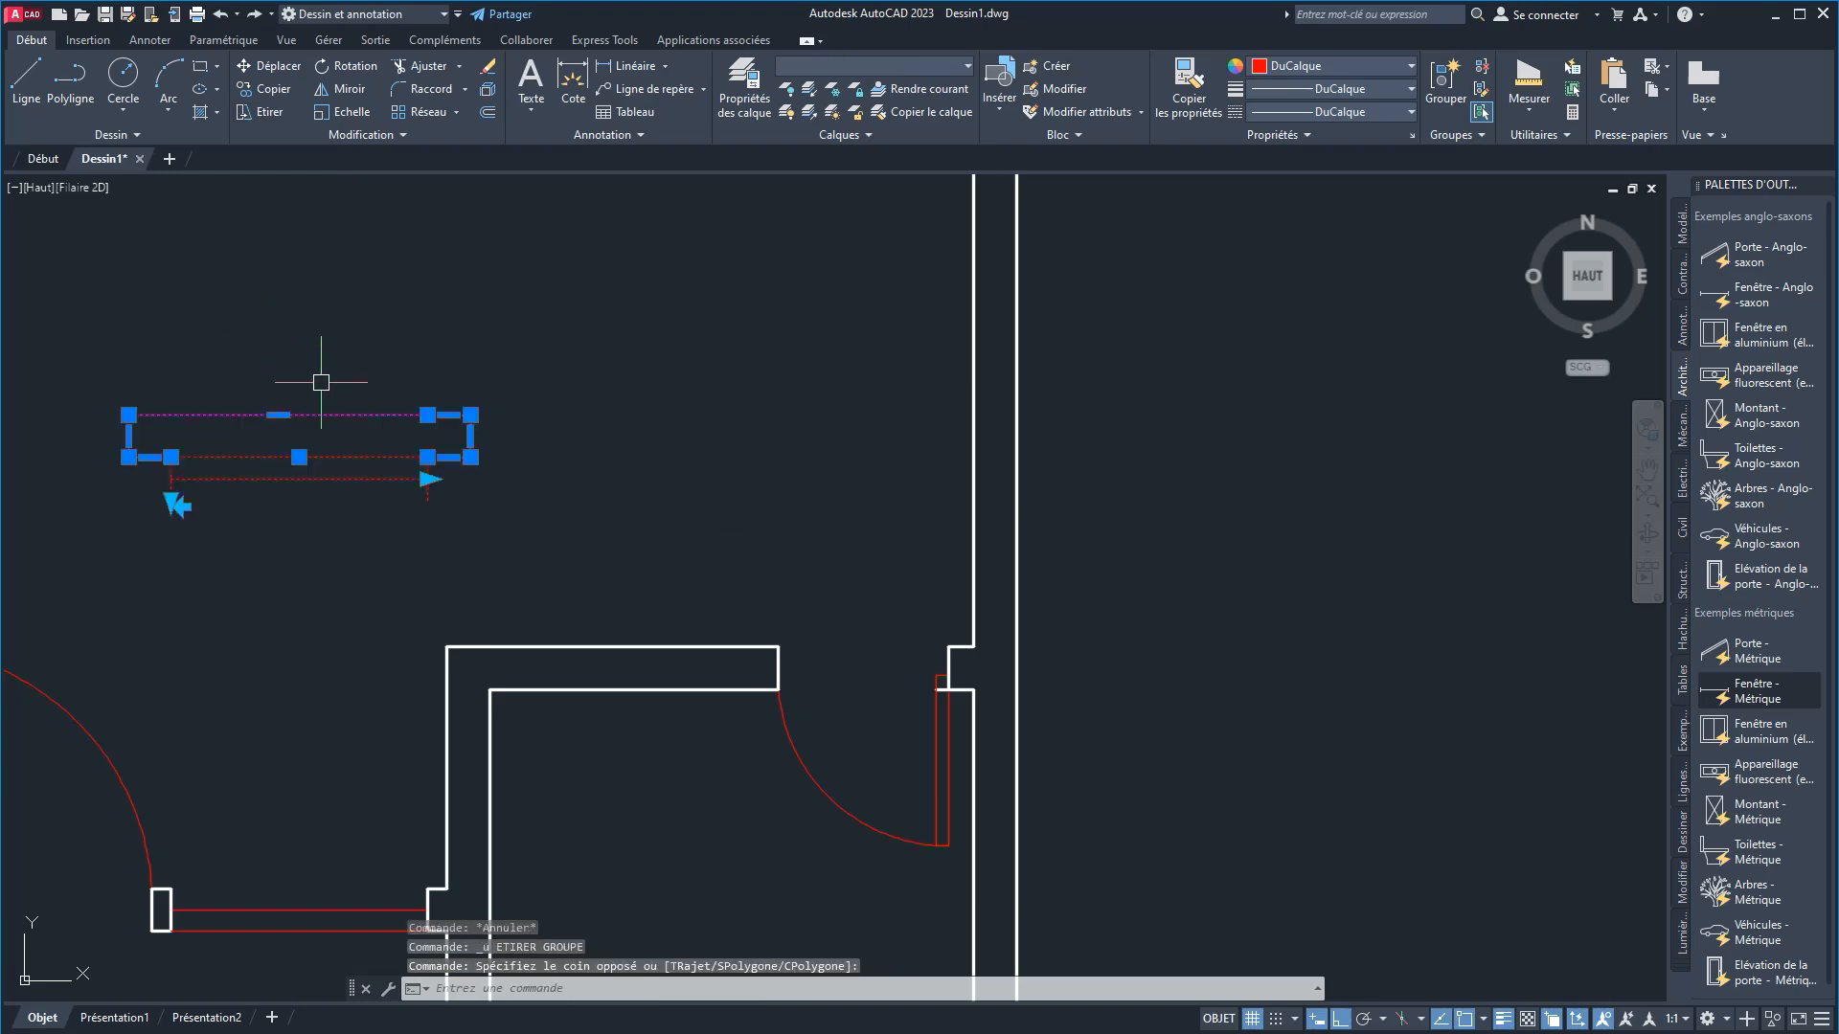
key(Escape)
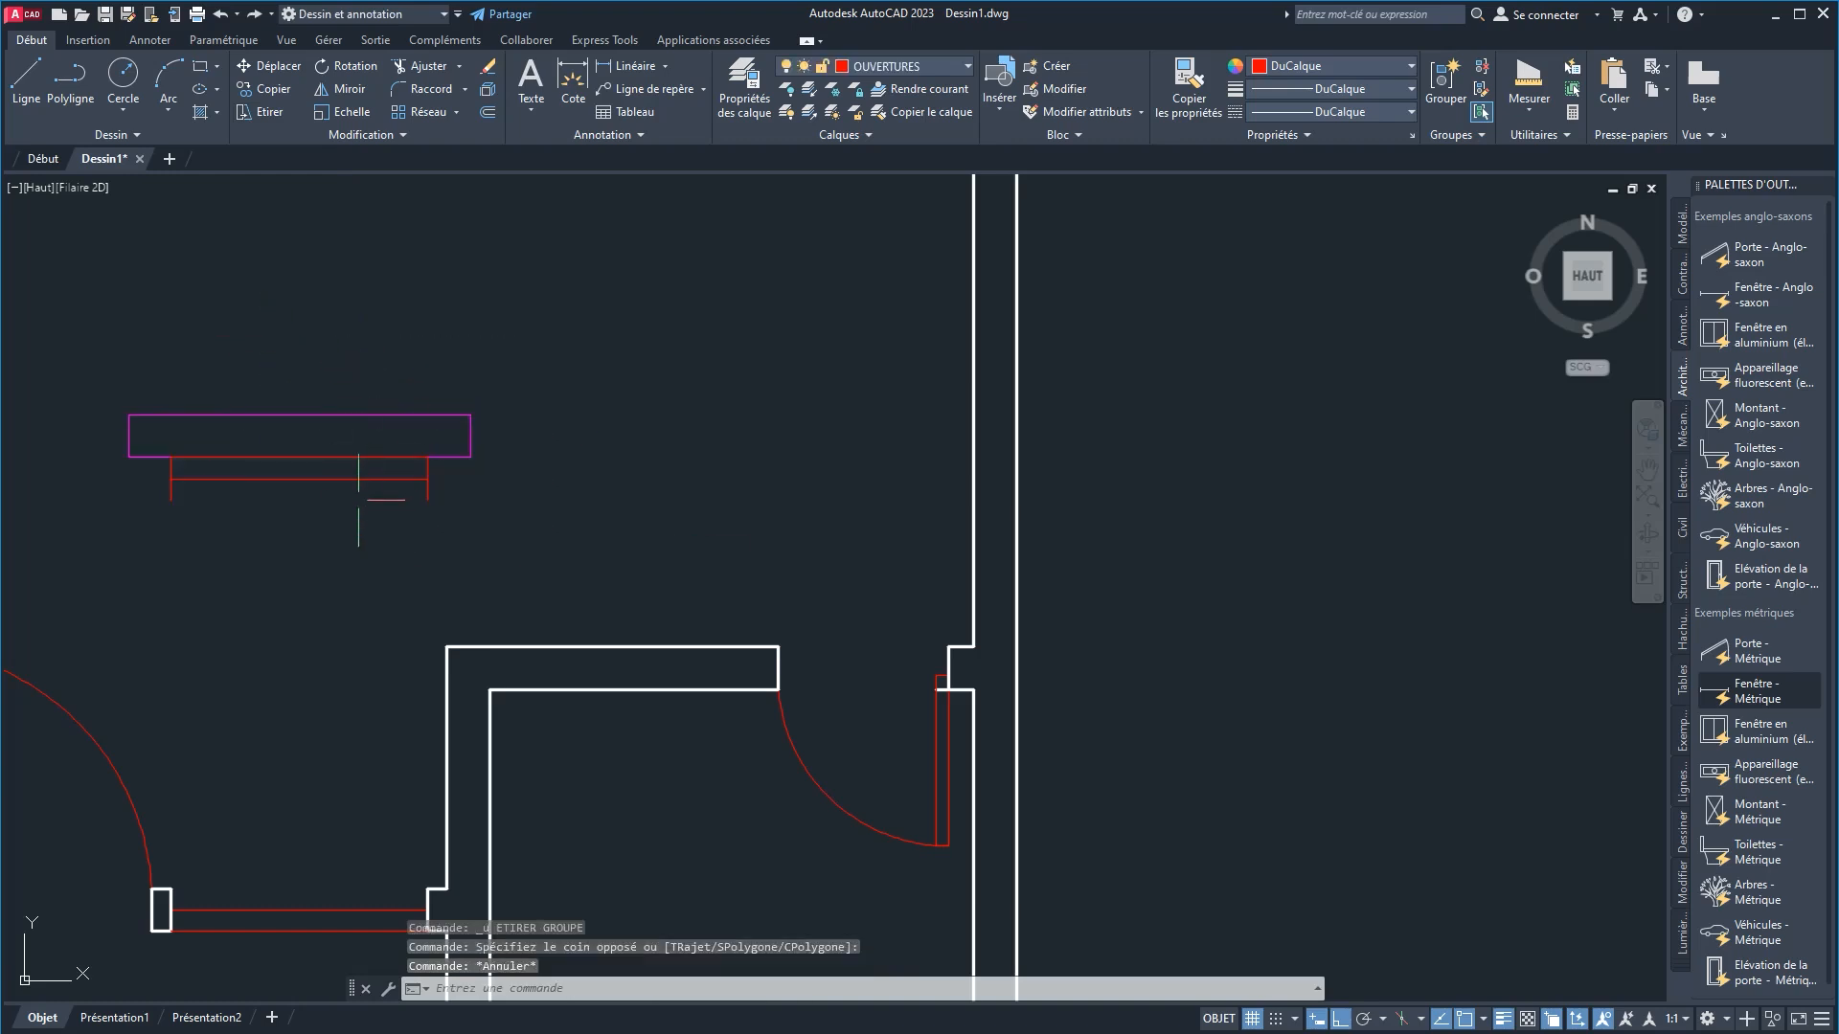
Step: Shorten the loose window block to a width of 0.6 by pulling in its right end
click(427, 486)
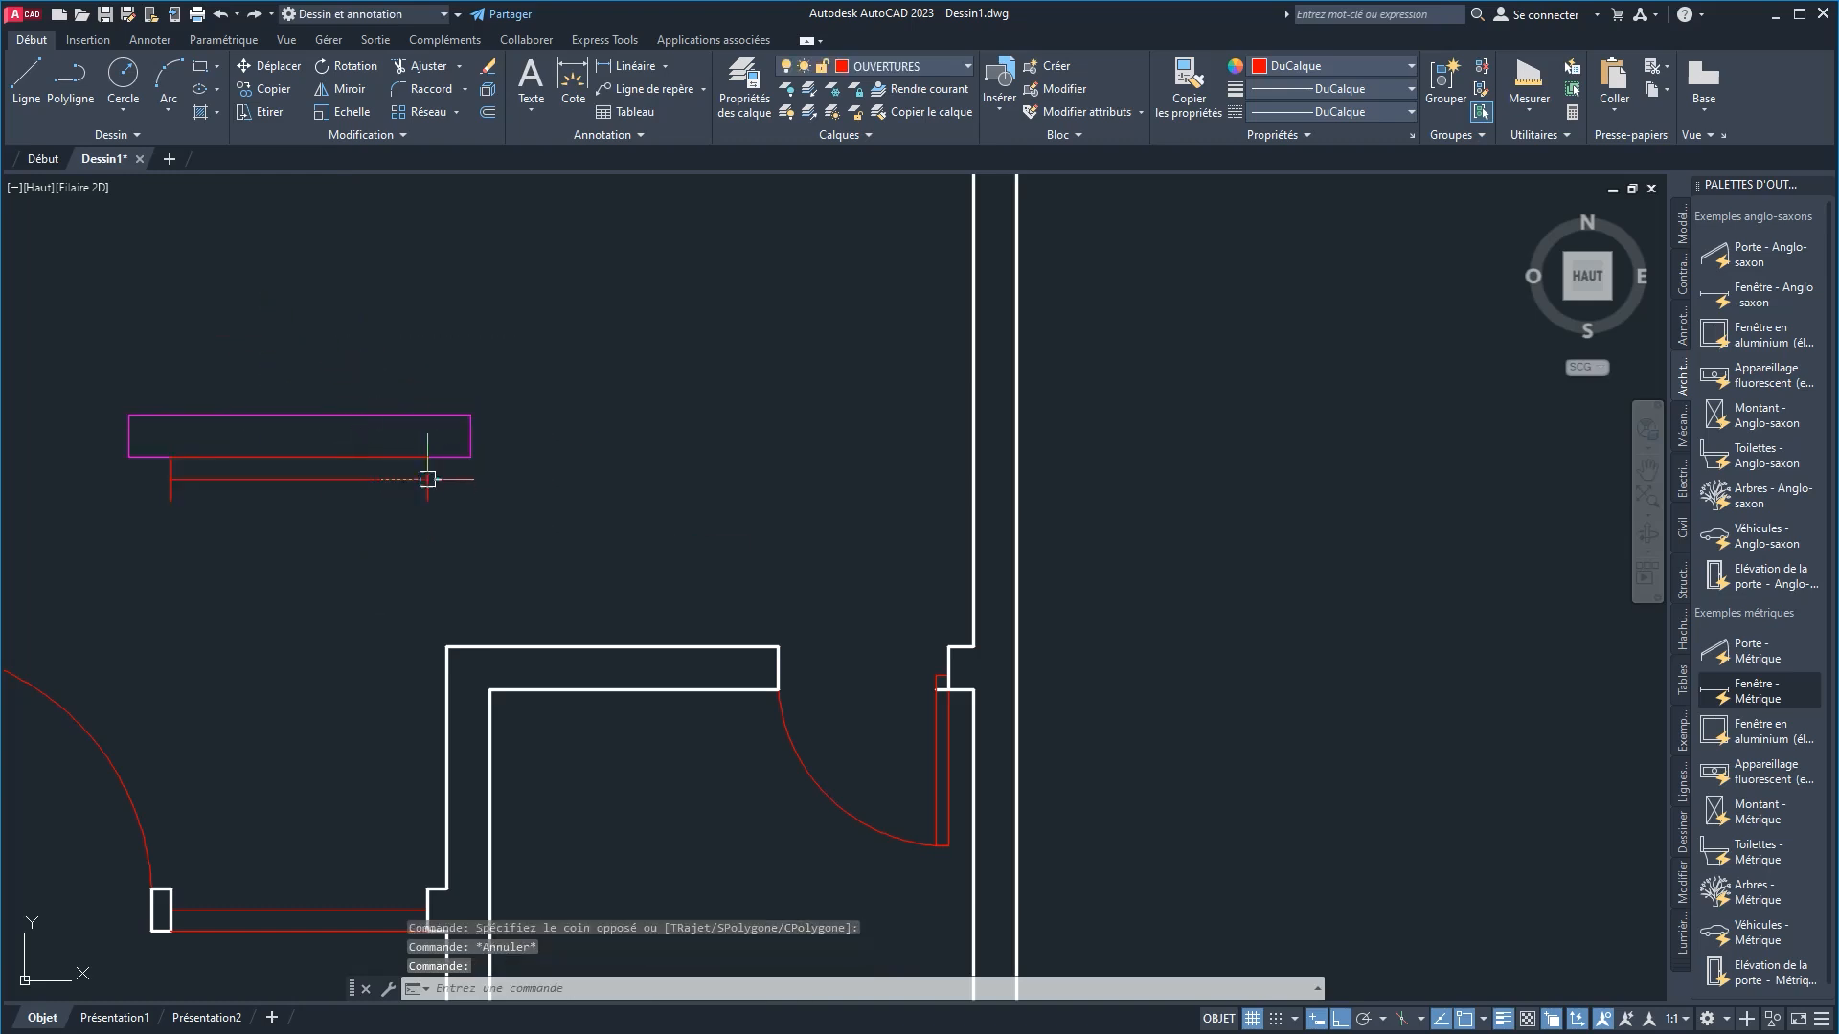
scroll(425, 480, up, 2)
click(426, 477)
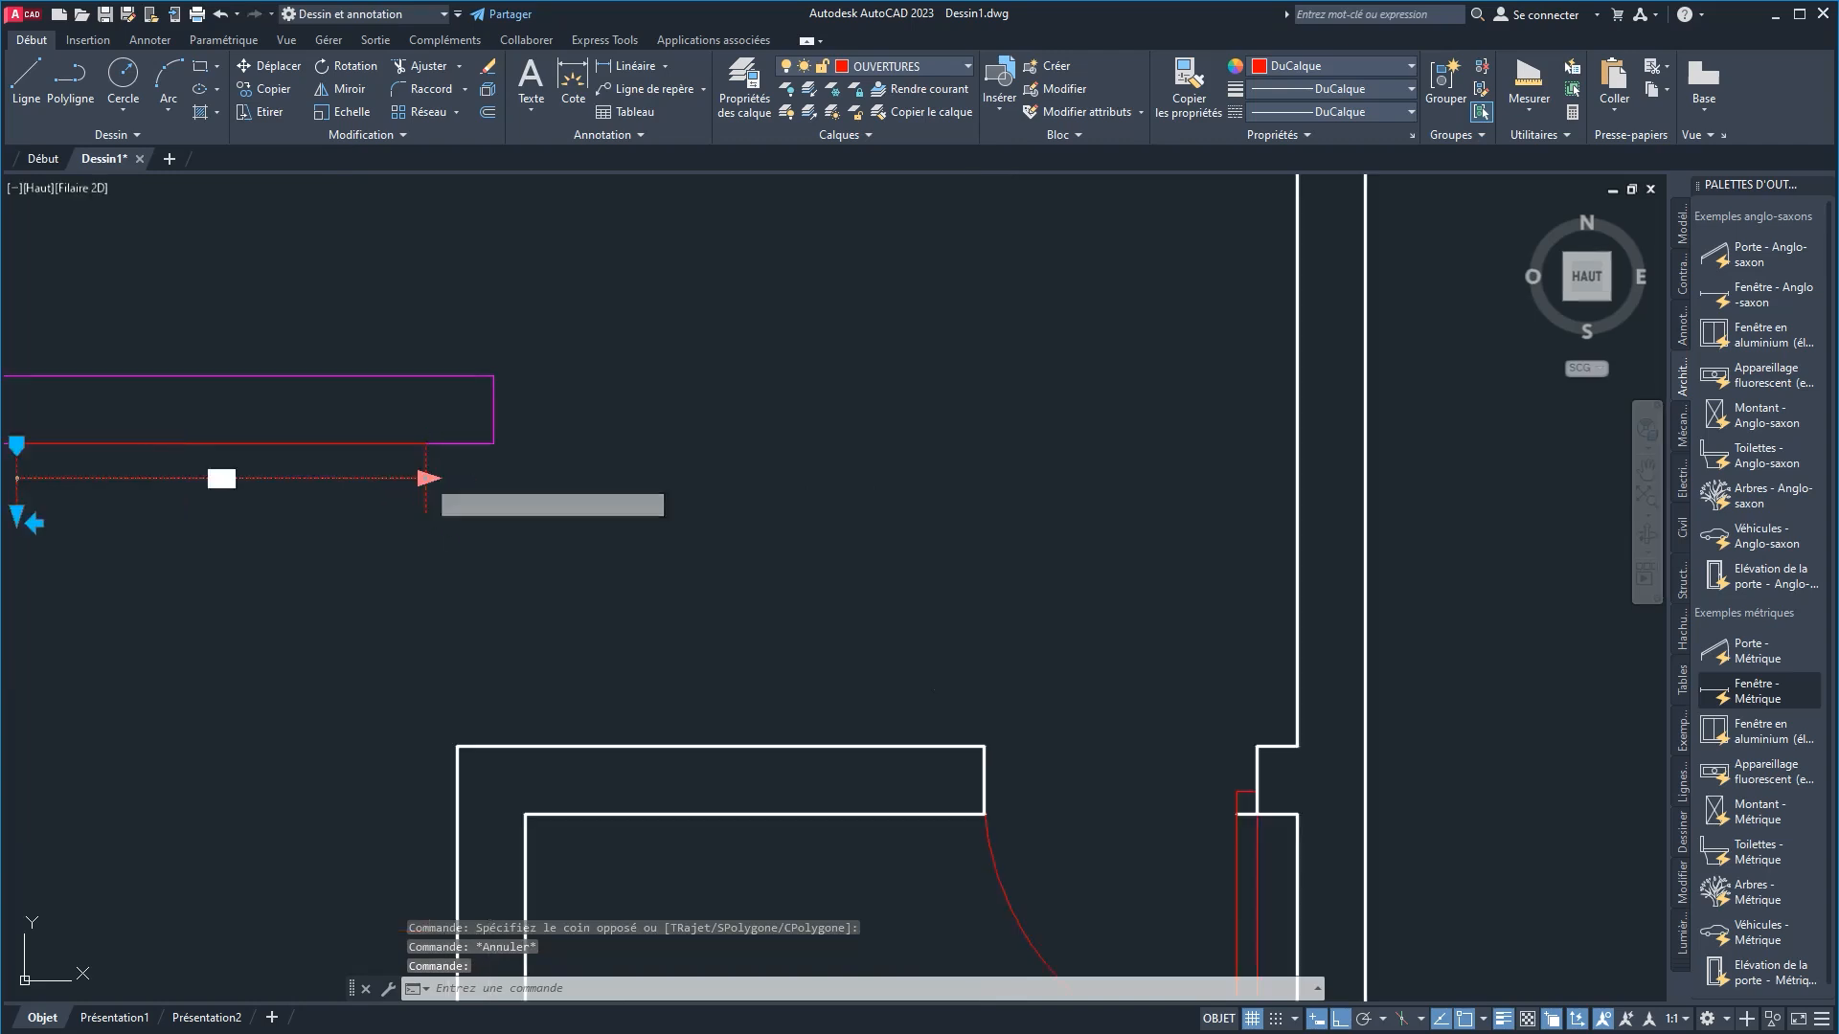
click(290, 477)
key(Escape)
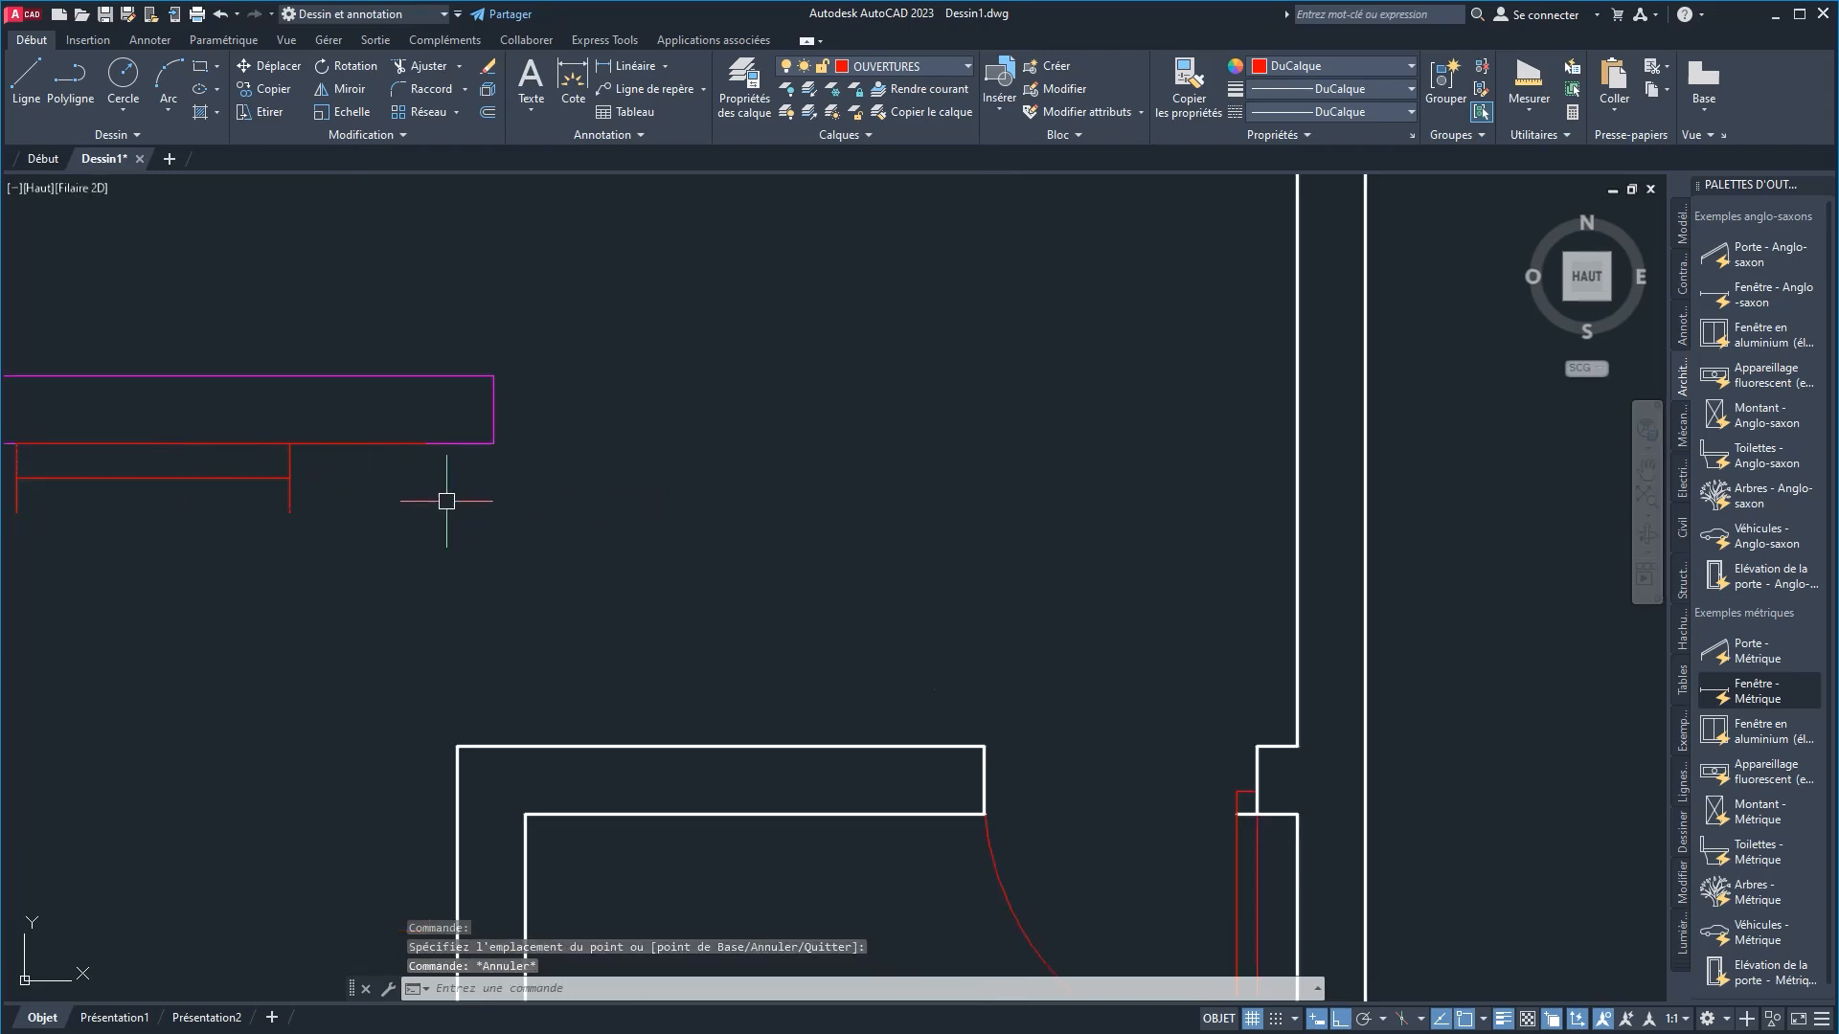
Step: Shorten the closing line of the loose window so that its right end meets the window's right end mark
scroll(442, 501, down, 2)
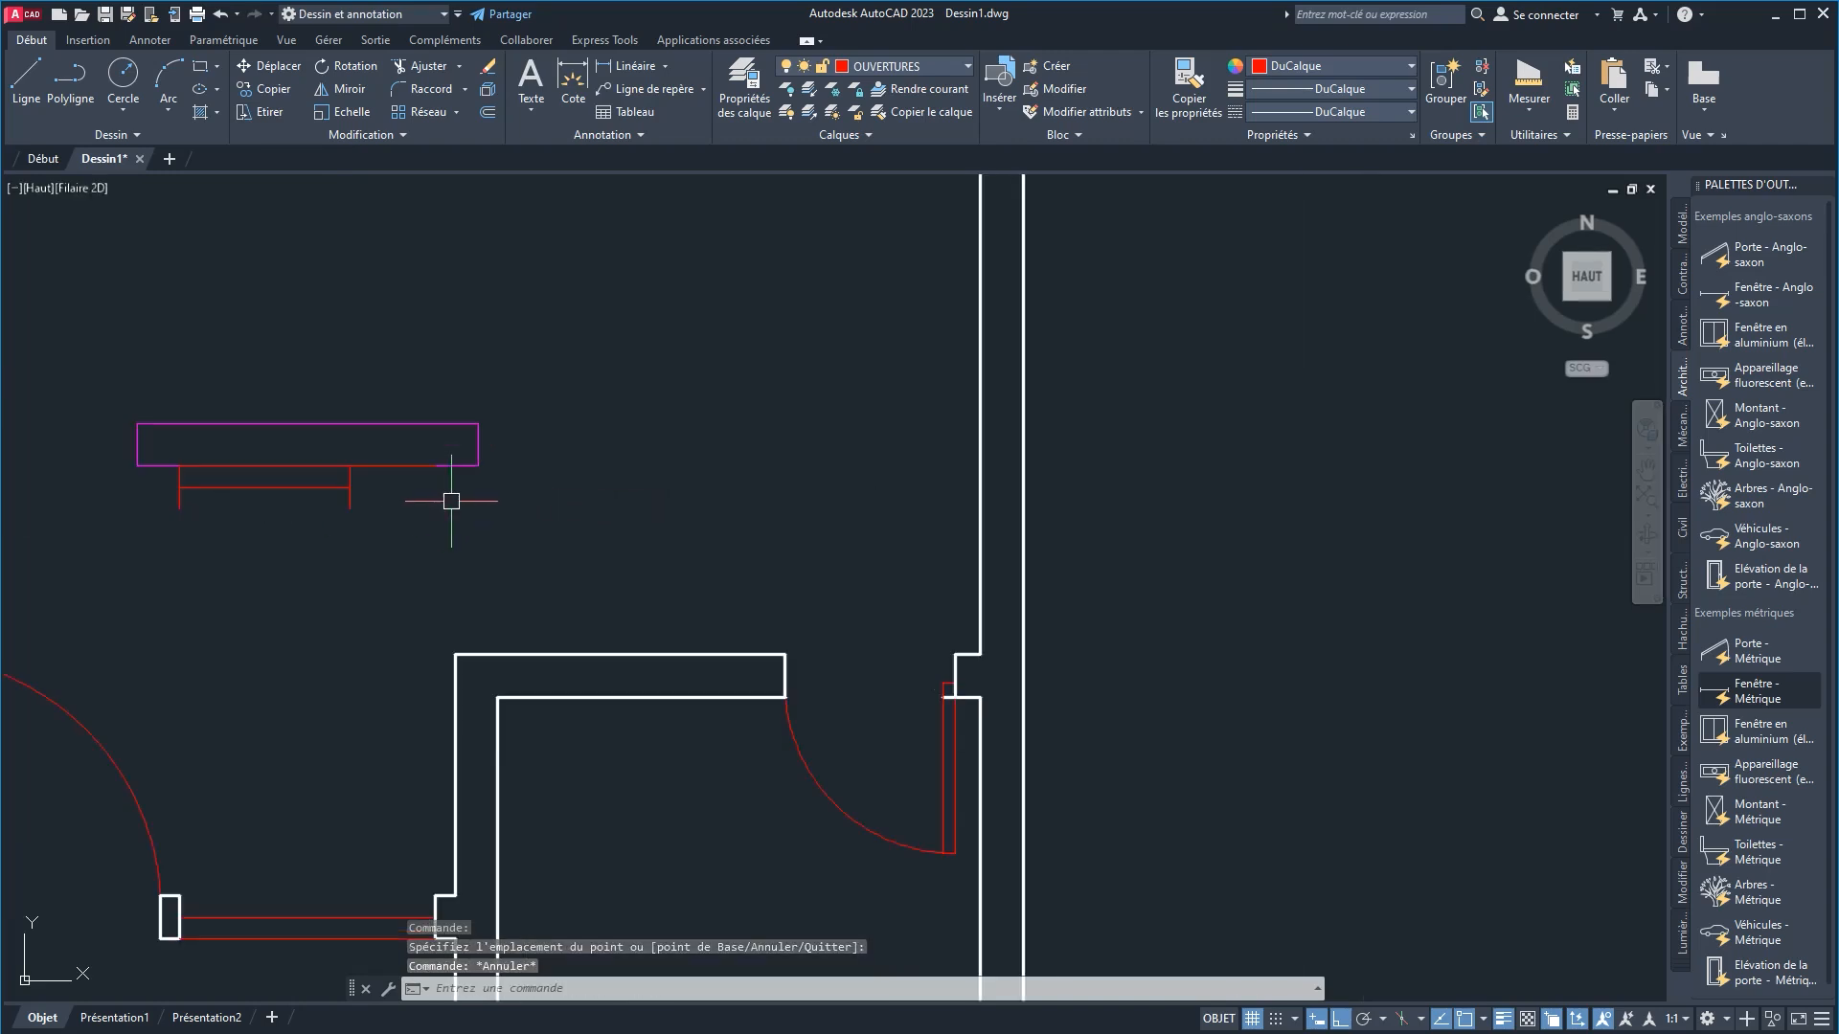
click(396, 464)
scroll(471, 460, up, 3)
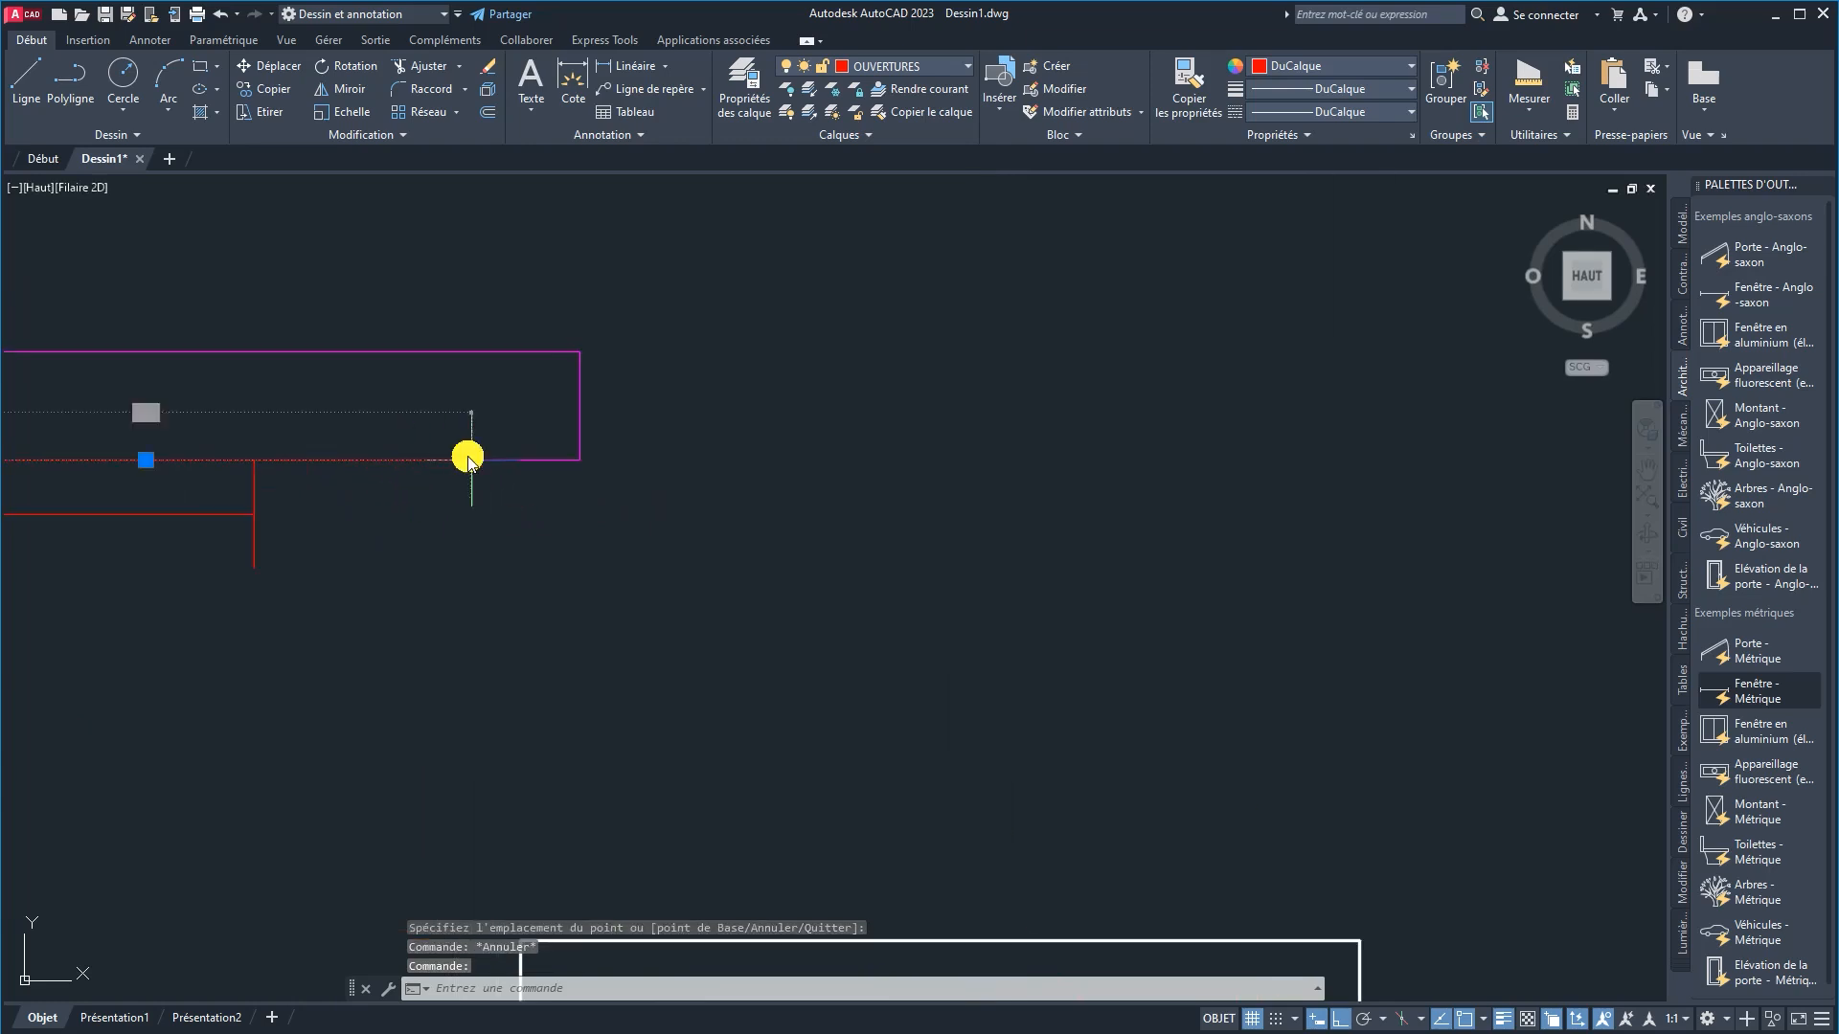
click(469, 461)
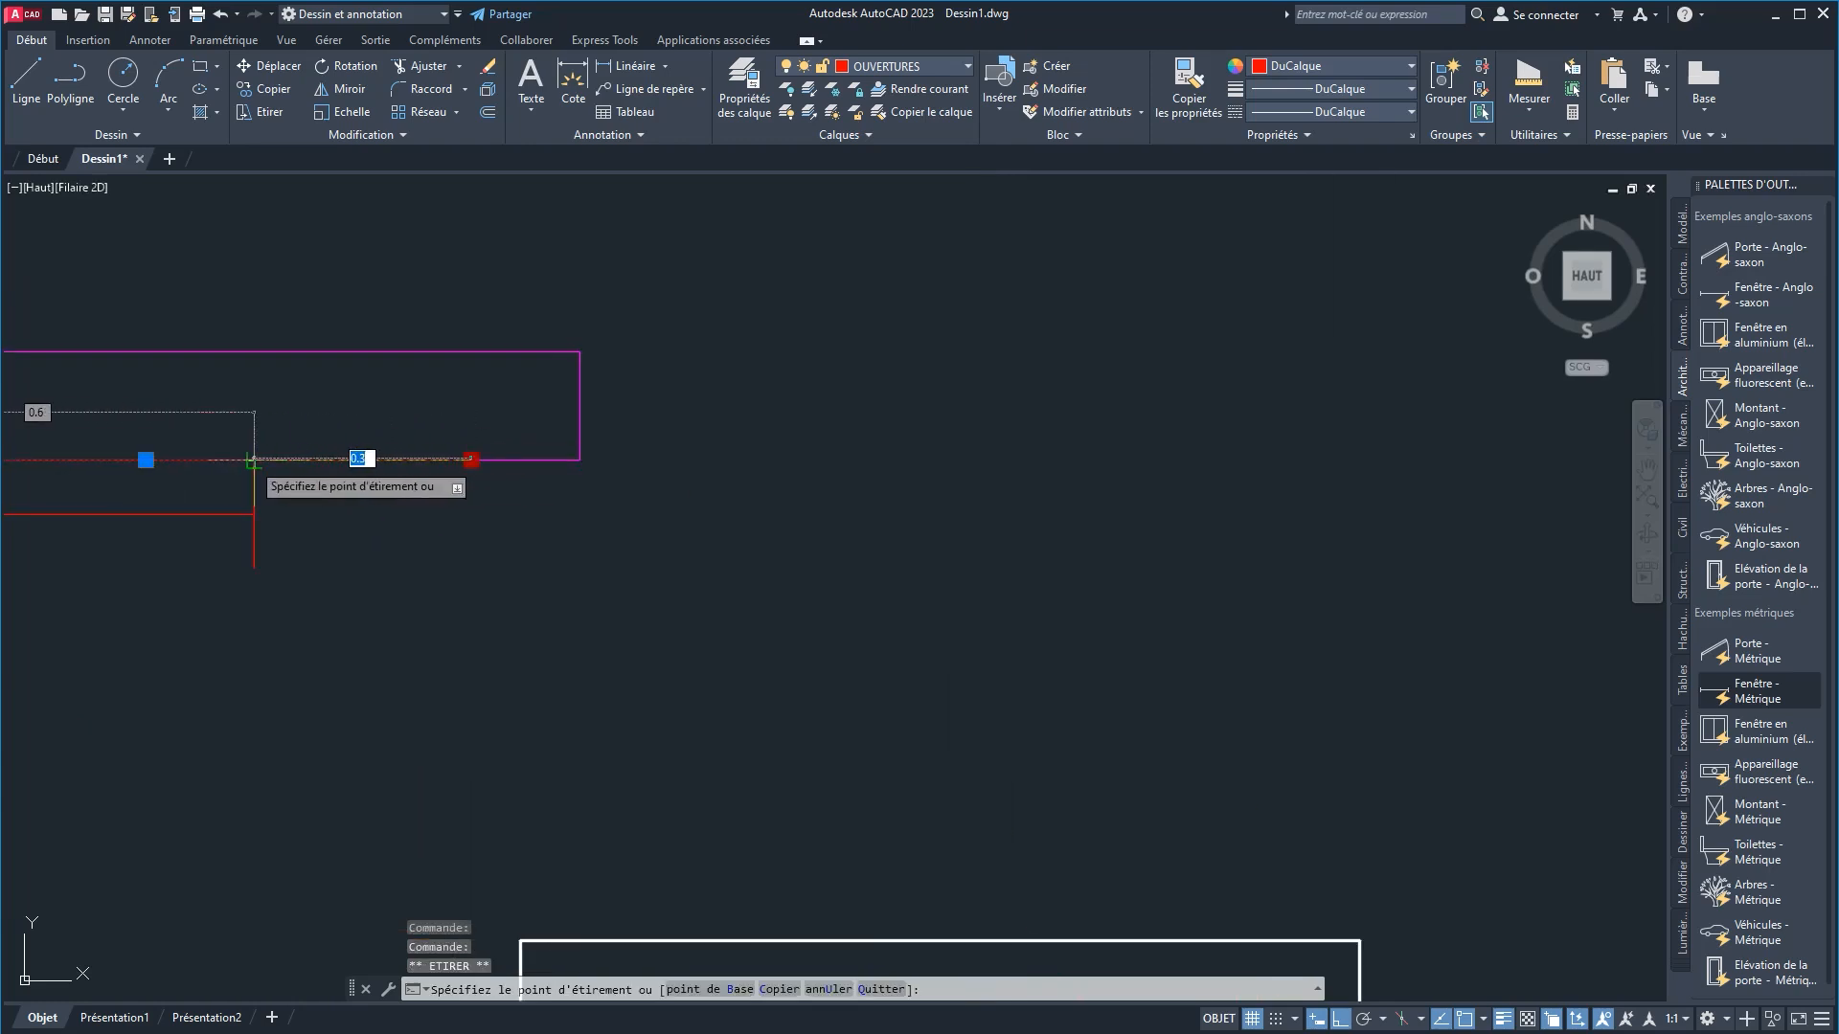
key(Escape)
Step: Stretch the sill's right end inward by 0.30, using the closing line's right end as the target point
click(661, 575)
click(412, 289)
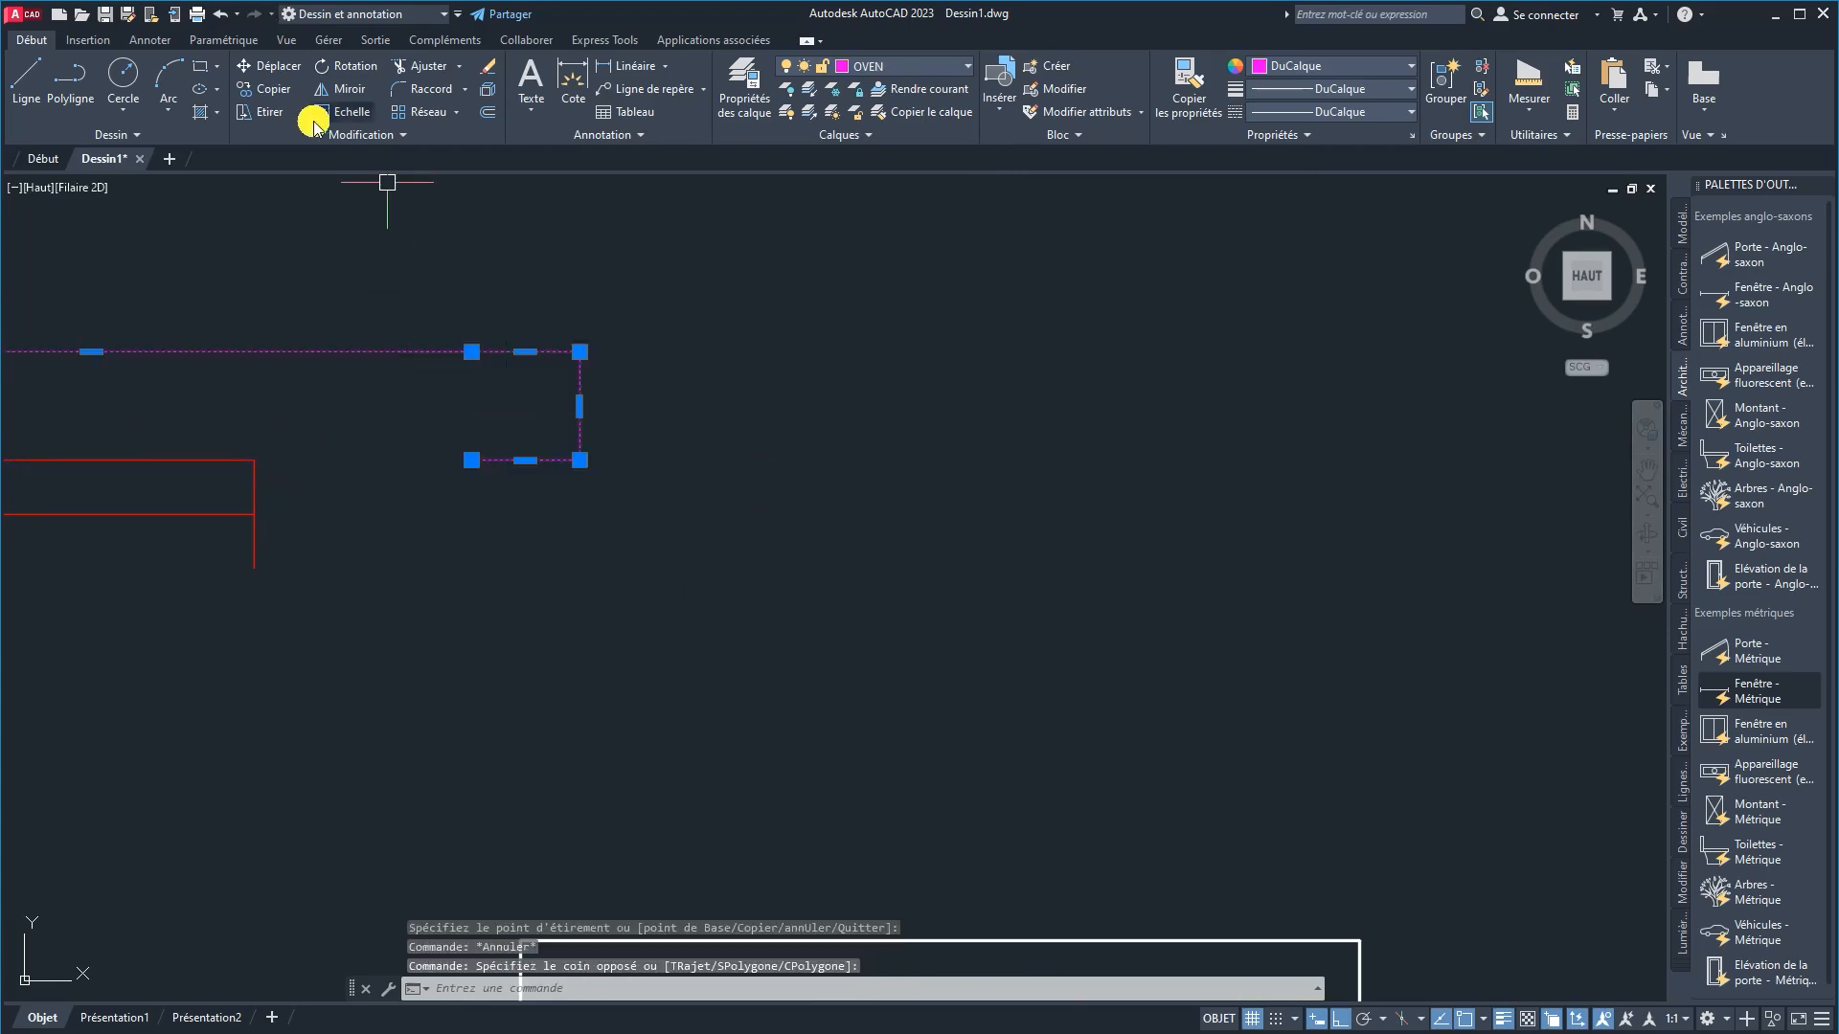
click(261, 111)
click(471, 458)
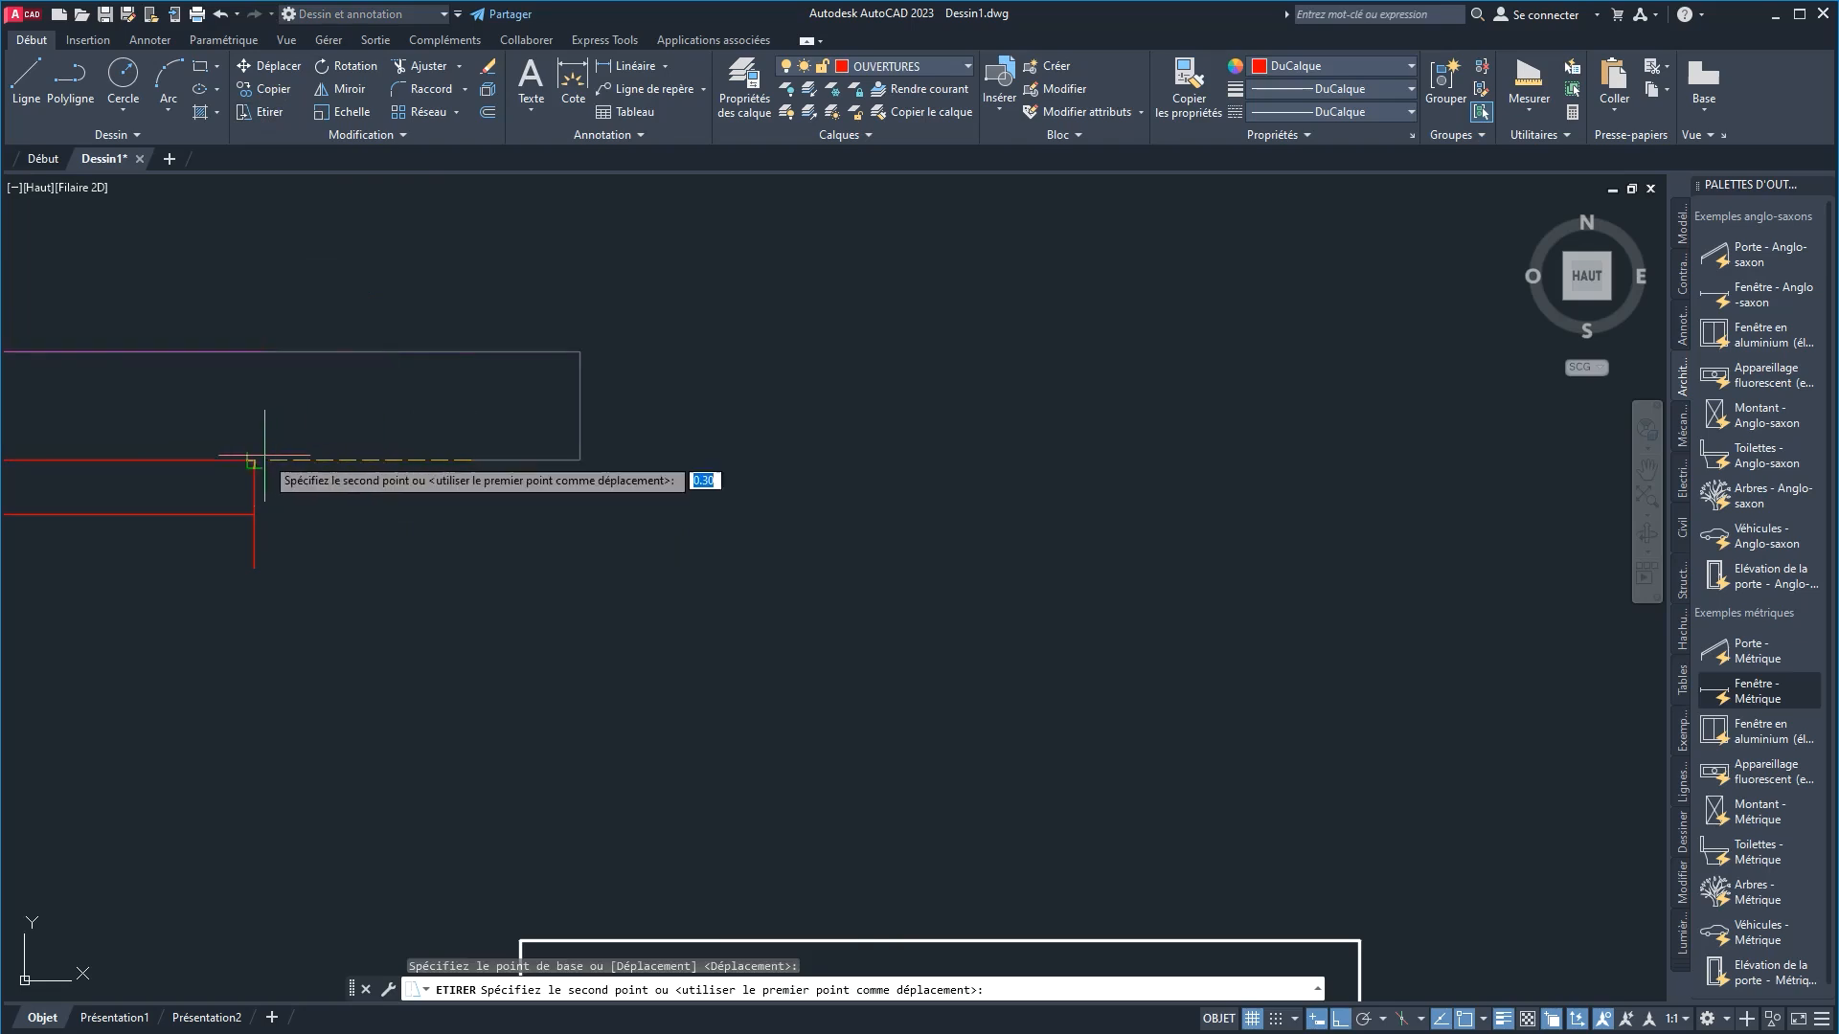
click(254, 460)
Step: Copy the shortened window, closing line and sill straight up to the free space above the plan's upper exterior wall
scroll(380, 495, down, 2)
scroll(449, 507, down, 4)
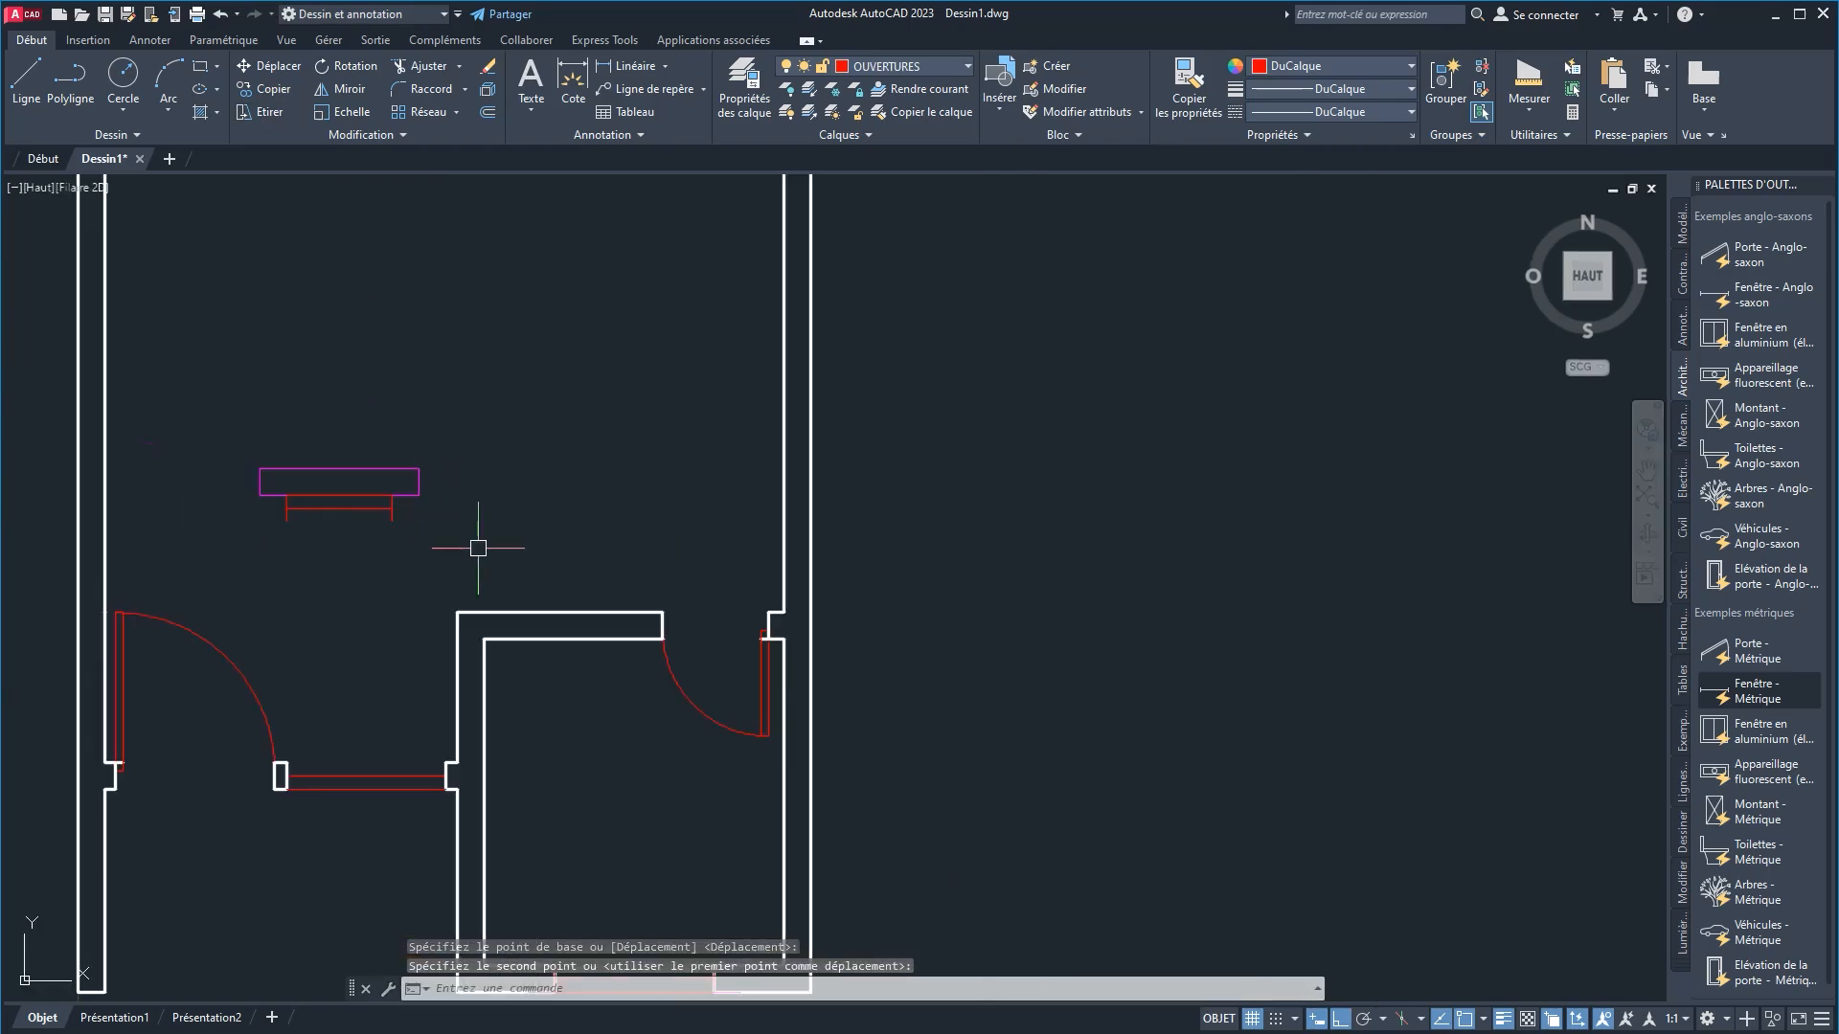
click(487, 544)
click(206, 407)
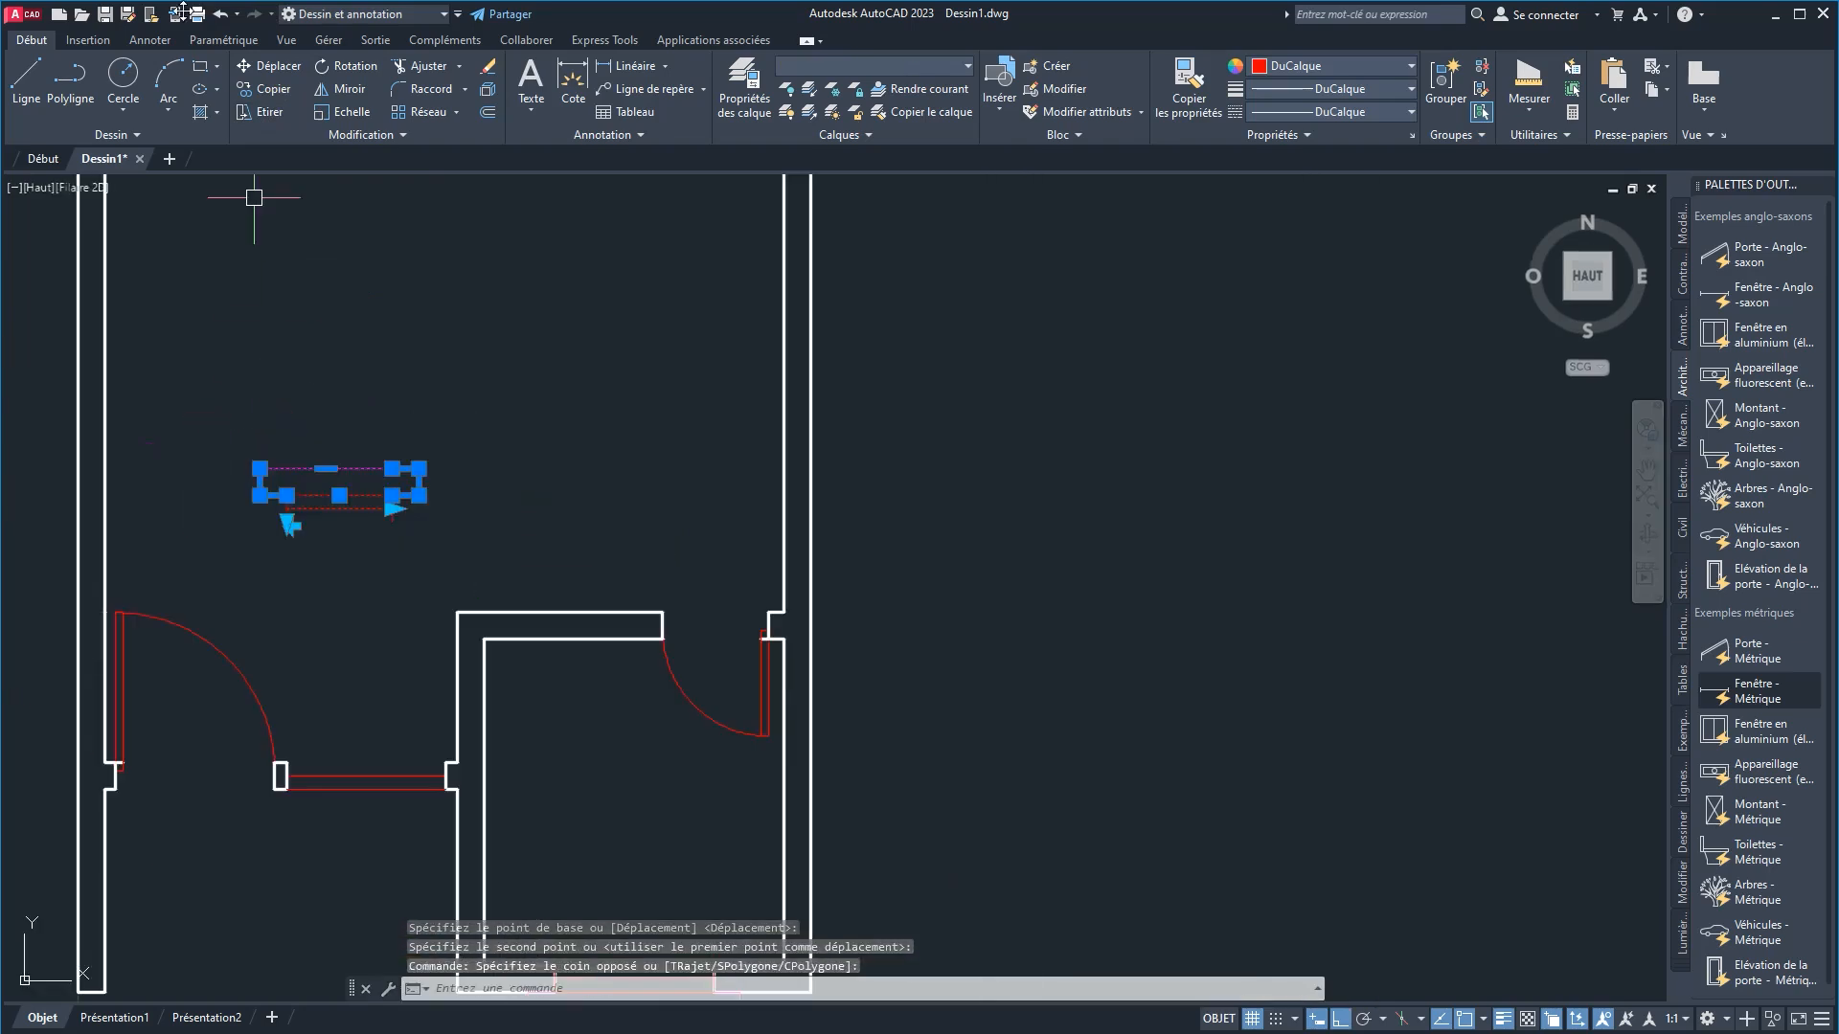
click(271, 91)
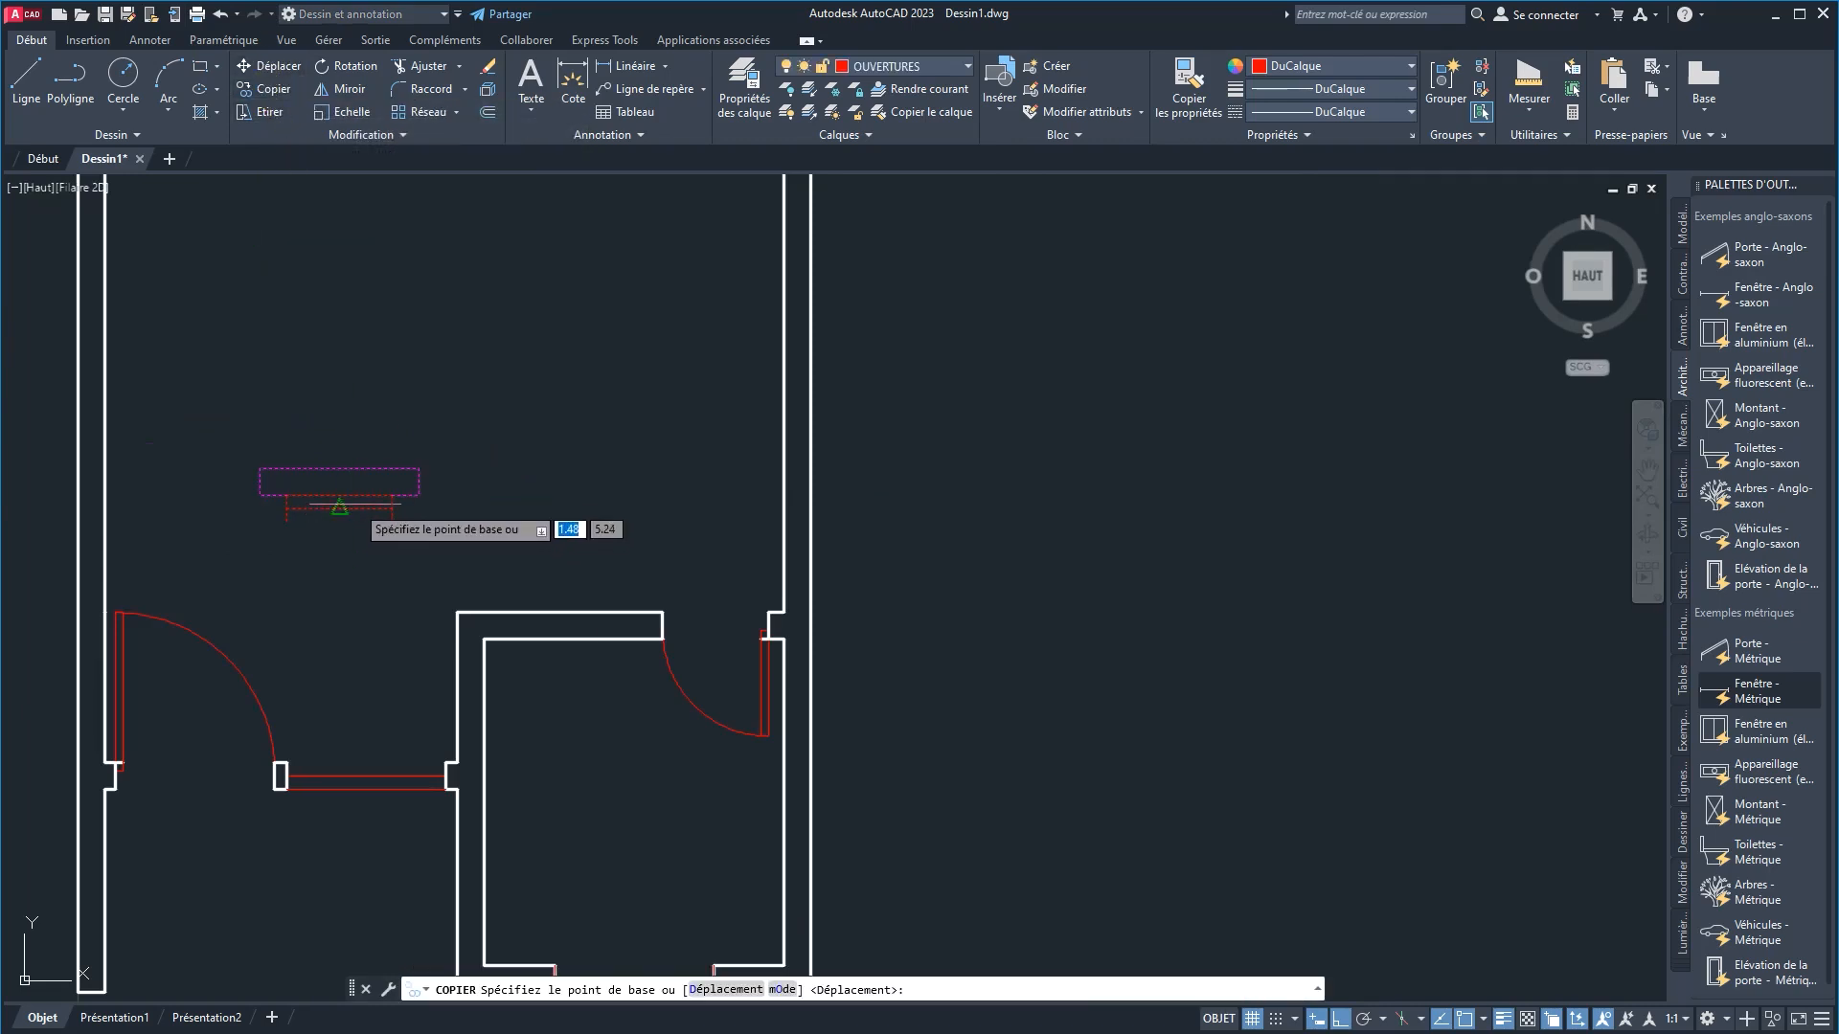
click(339, 495)
scroll(546, 412, down, 5)
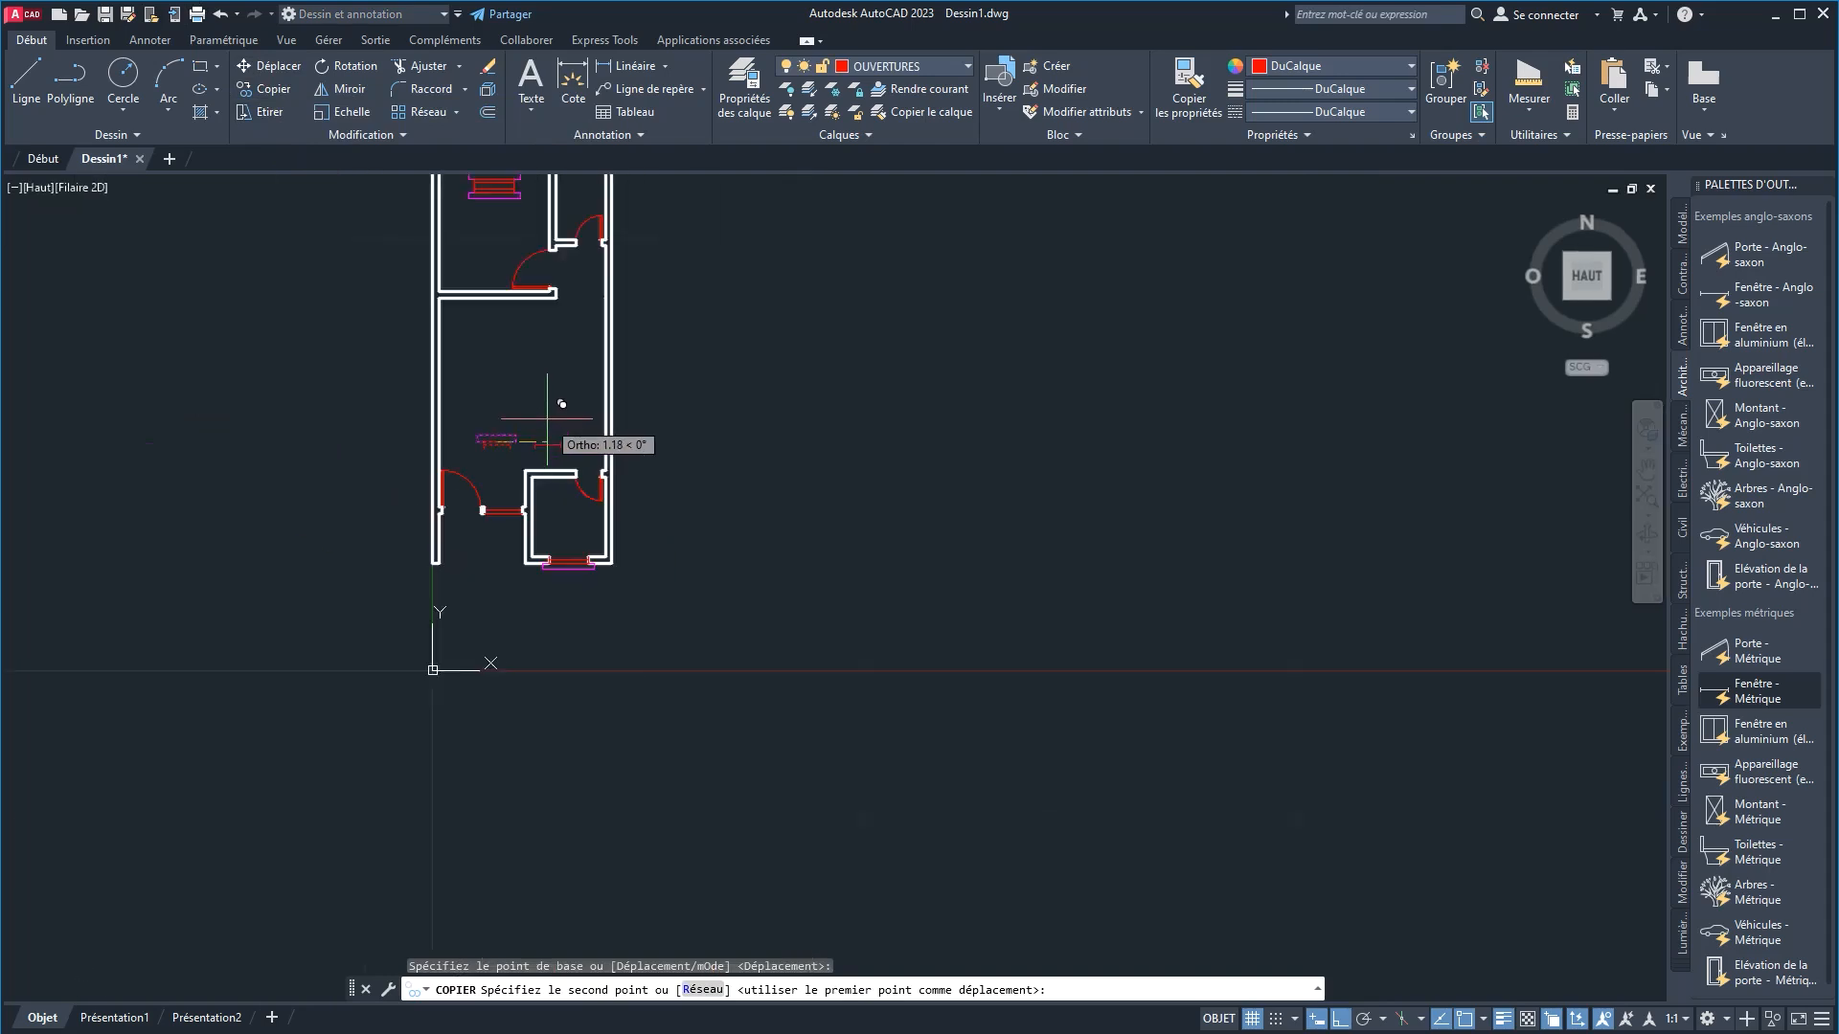
scroll(376, 443, up, 6)
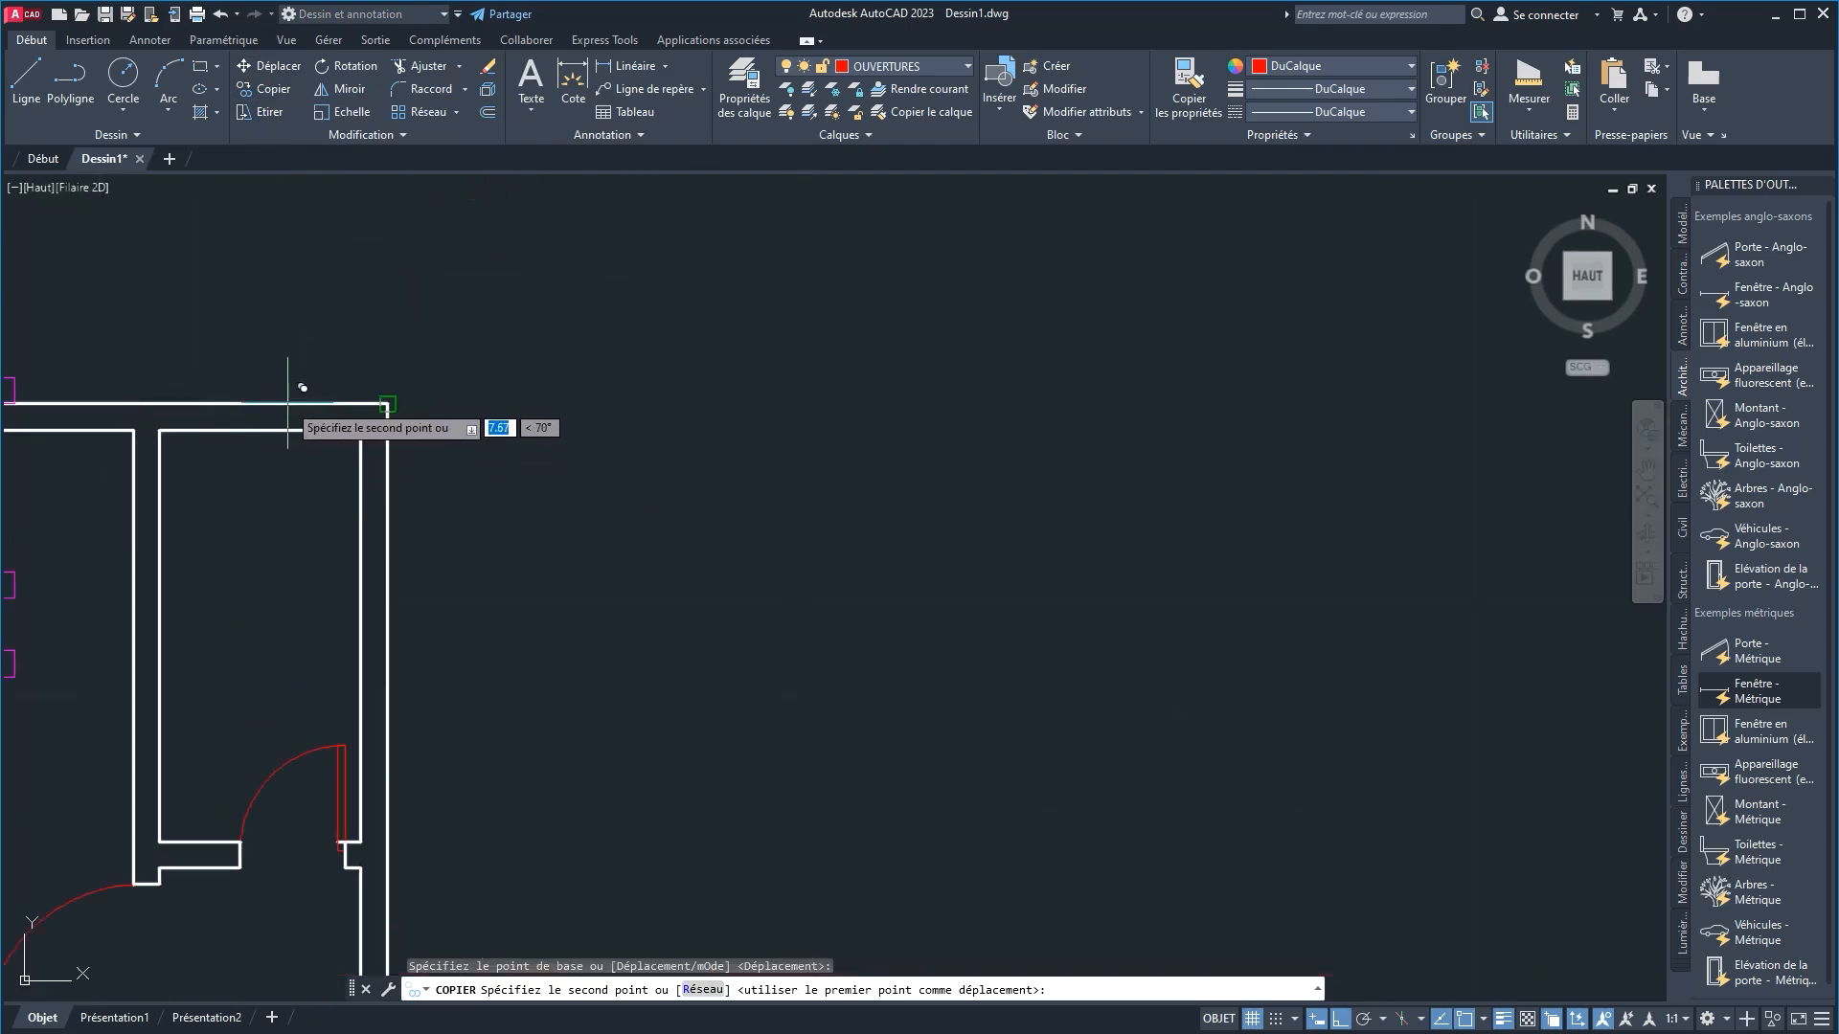
click(258, 330)
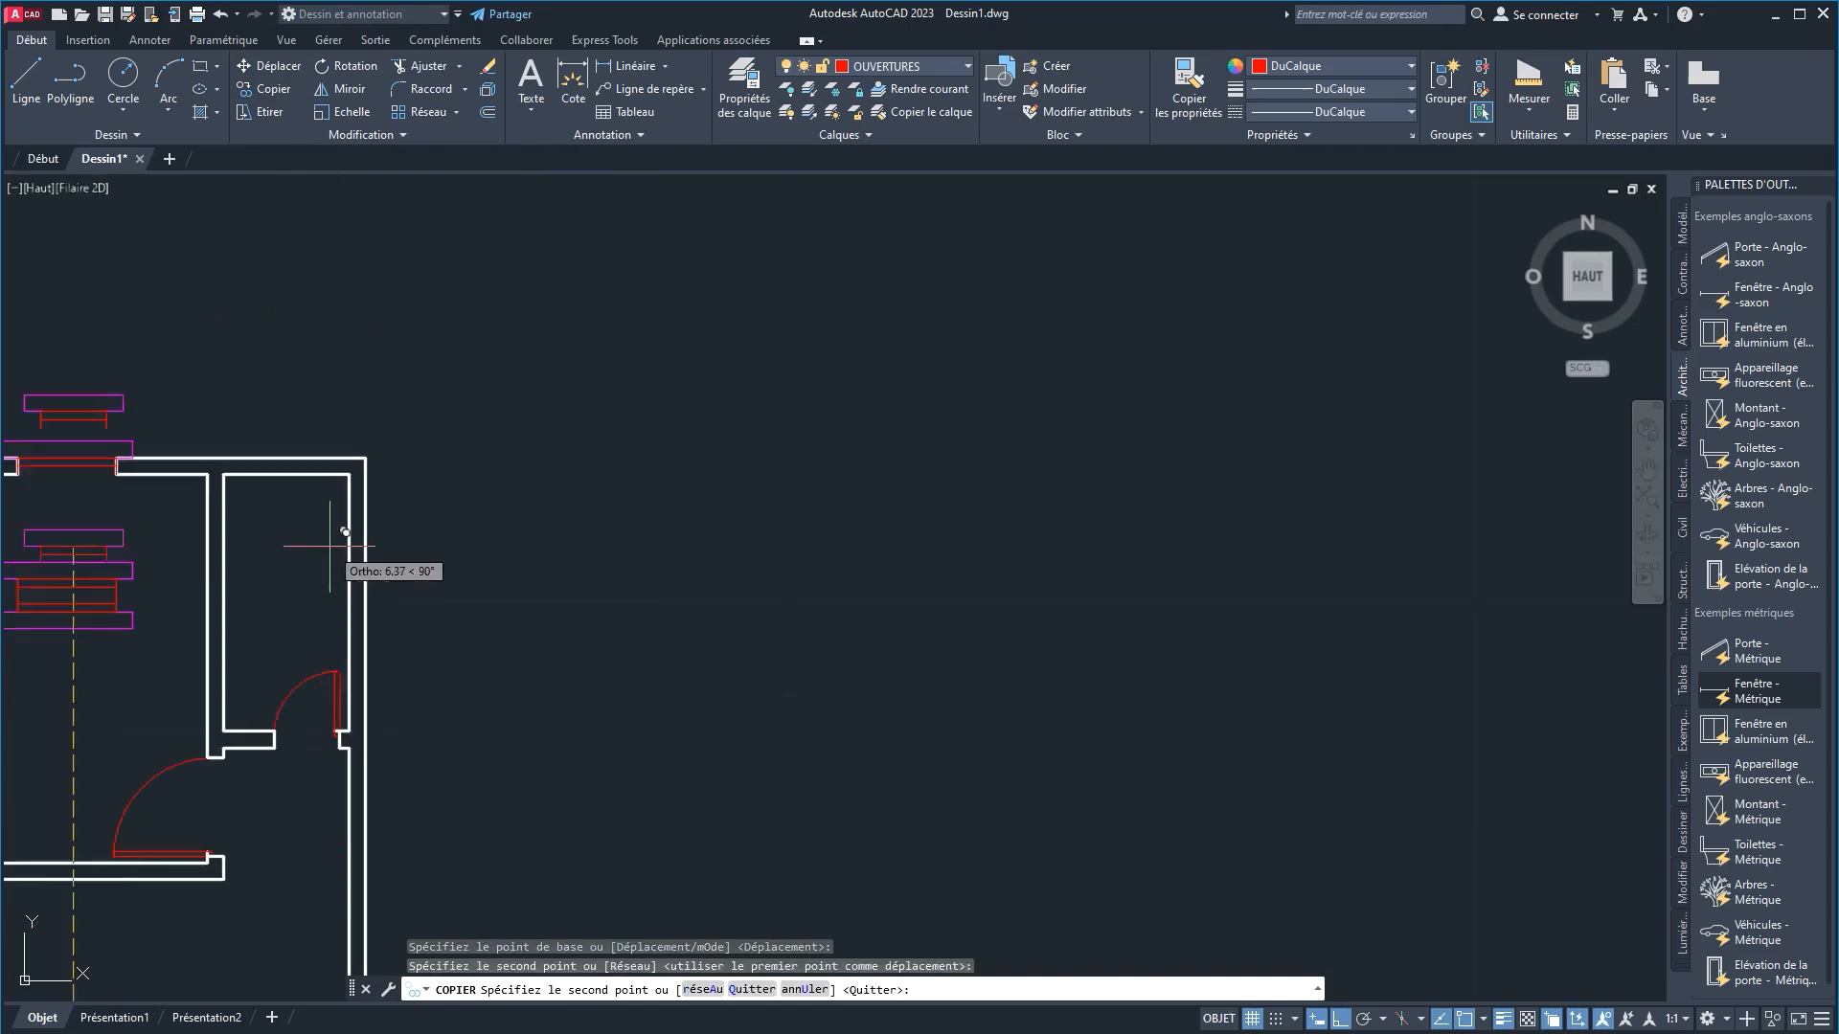
scroll(352, 541, down, 3)
right_click(321, 383)
click(400, 399)
scroll(158, 458, up, 5)
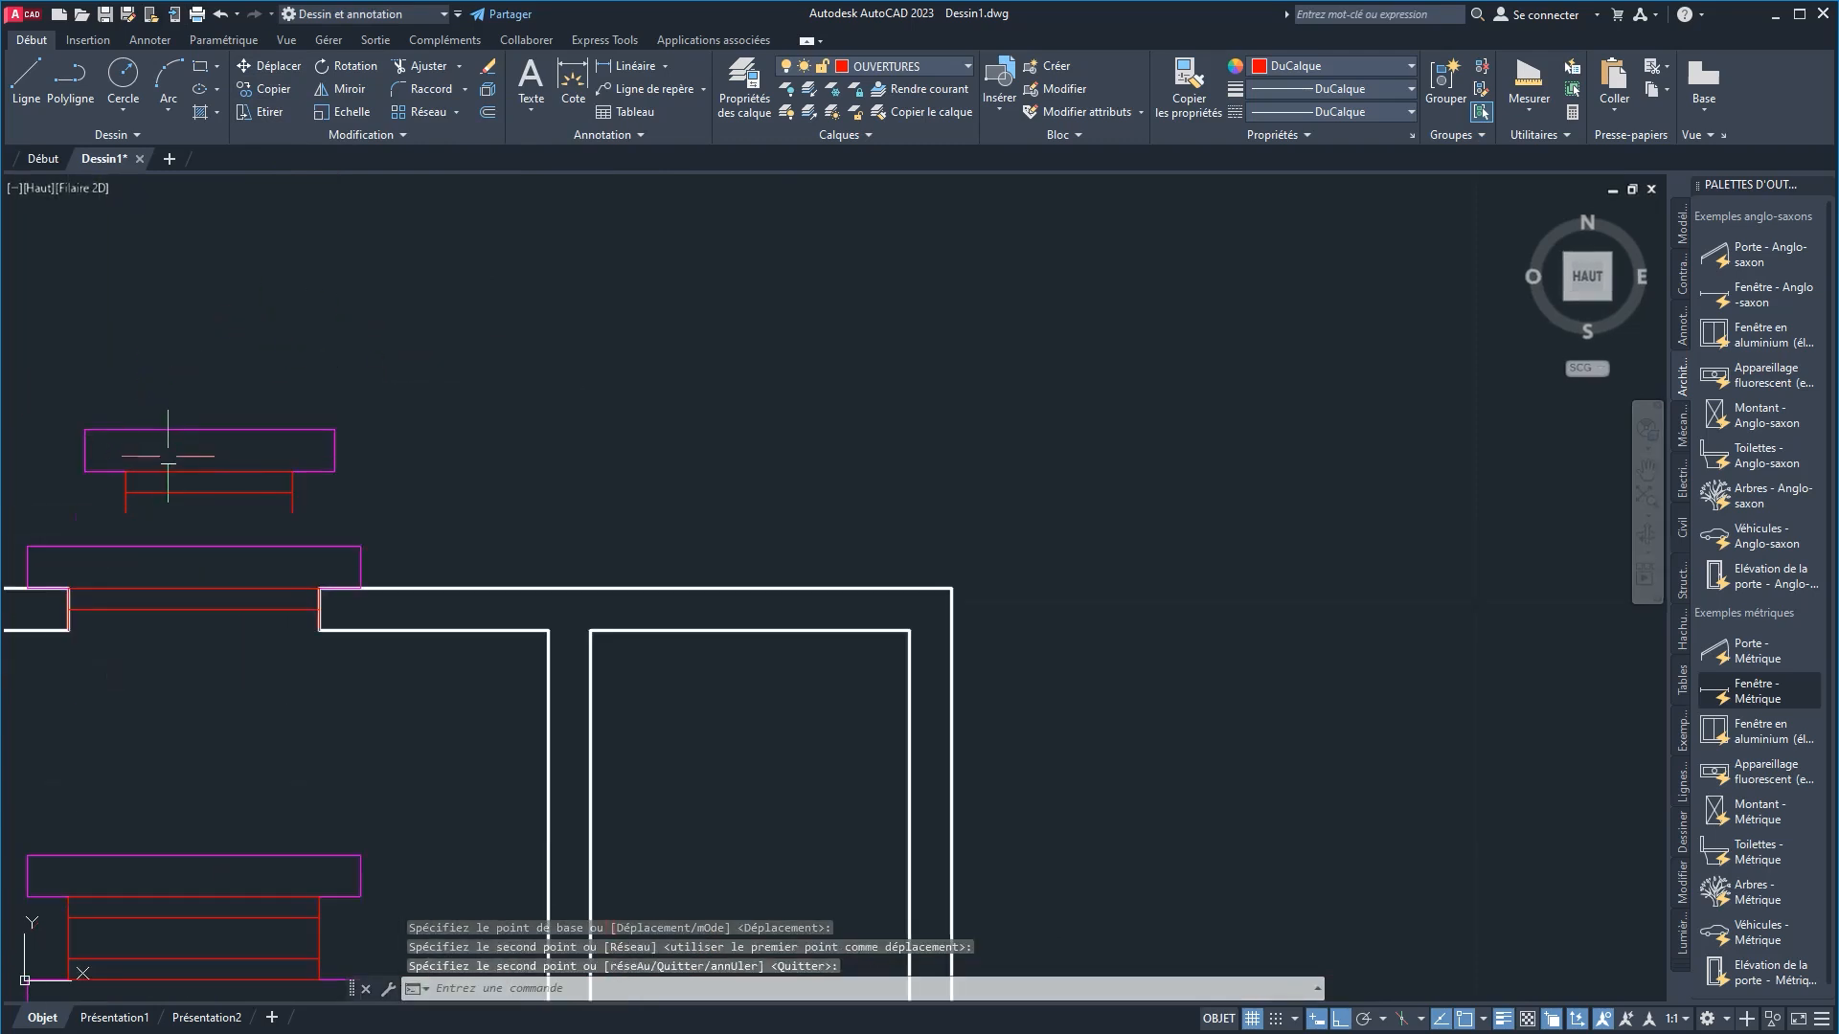
Step: Move the shortened window with its closing line and sill from its inner-edge midpoint to the midpoint of the narrow upper room's inner top wall line
click(390, 522)
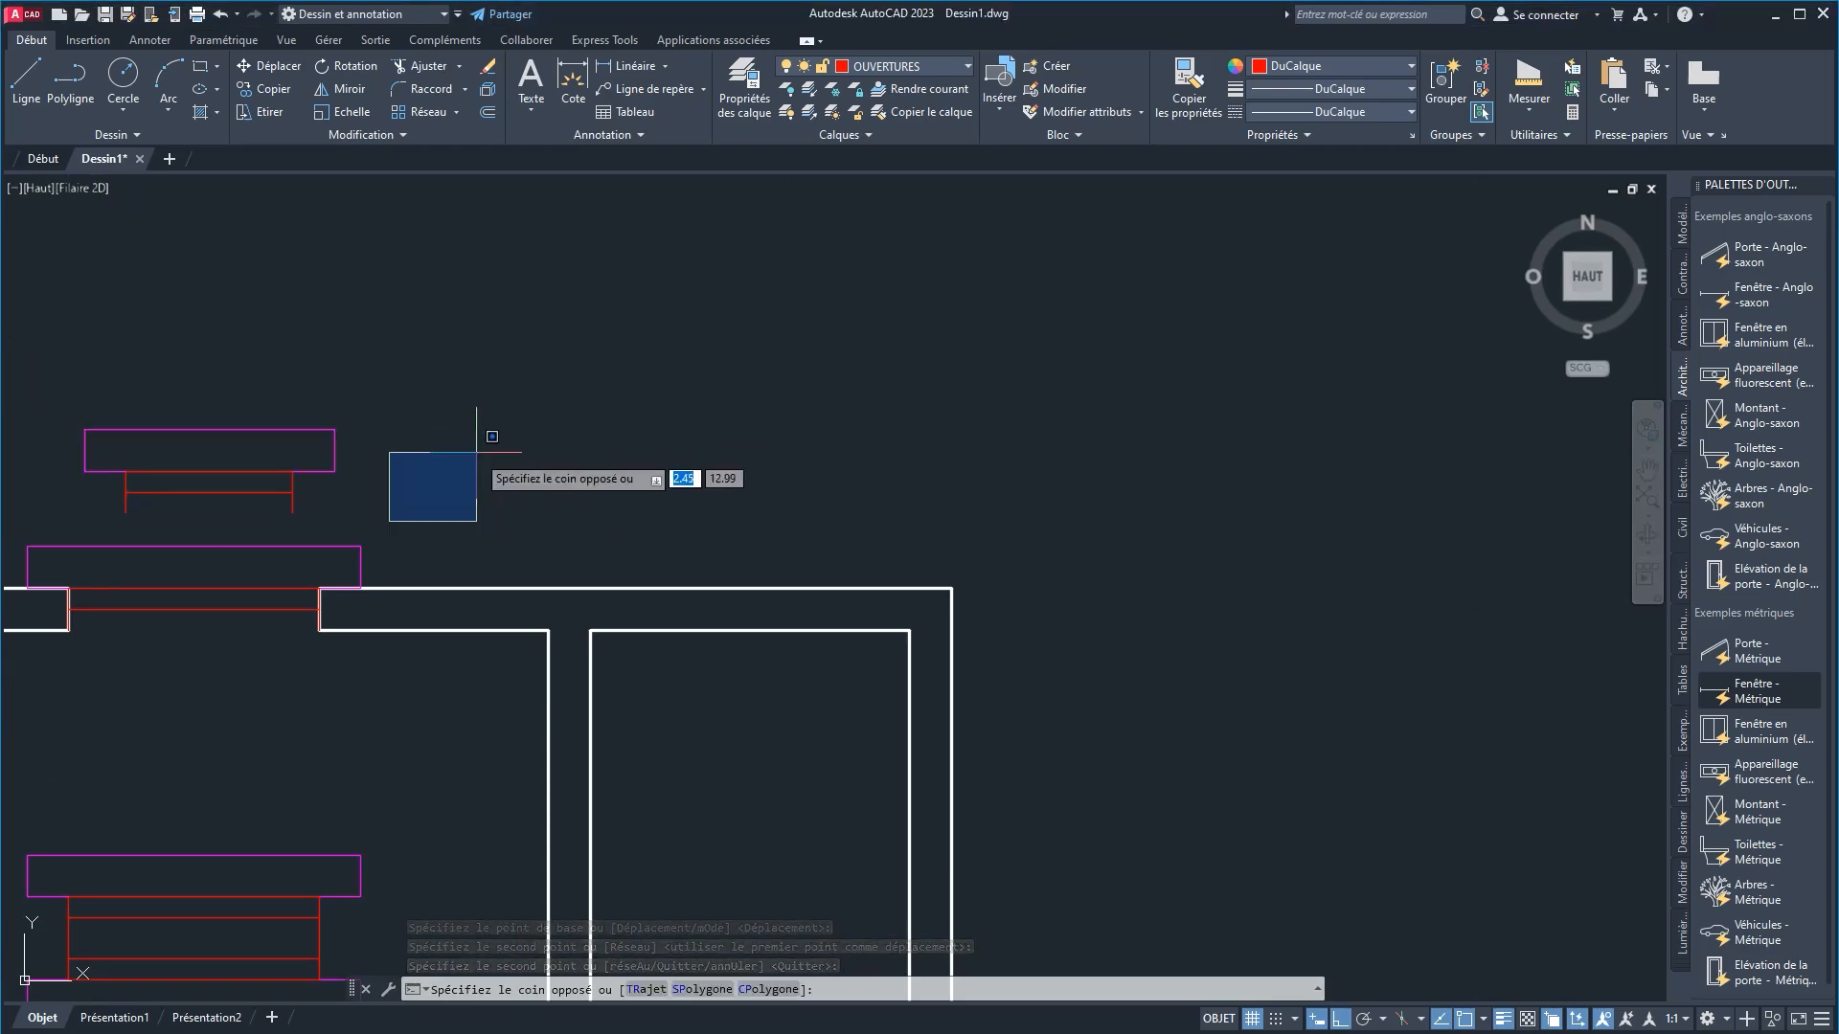
click(430, 517)
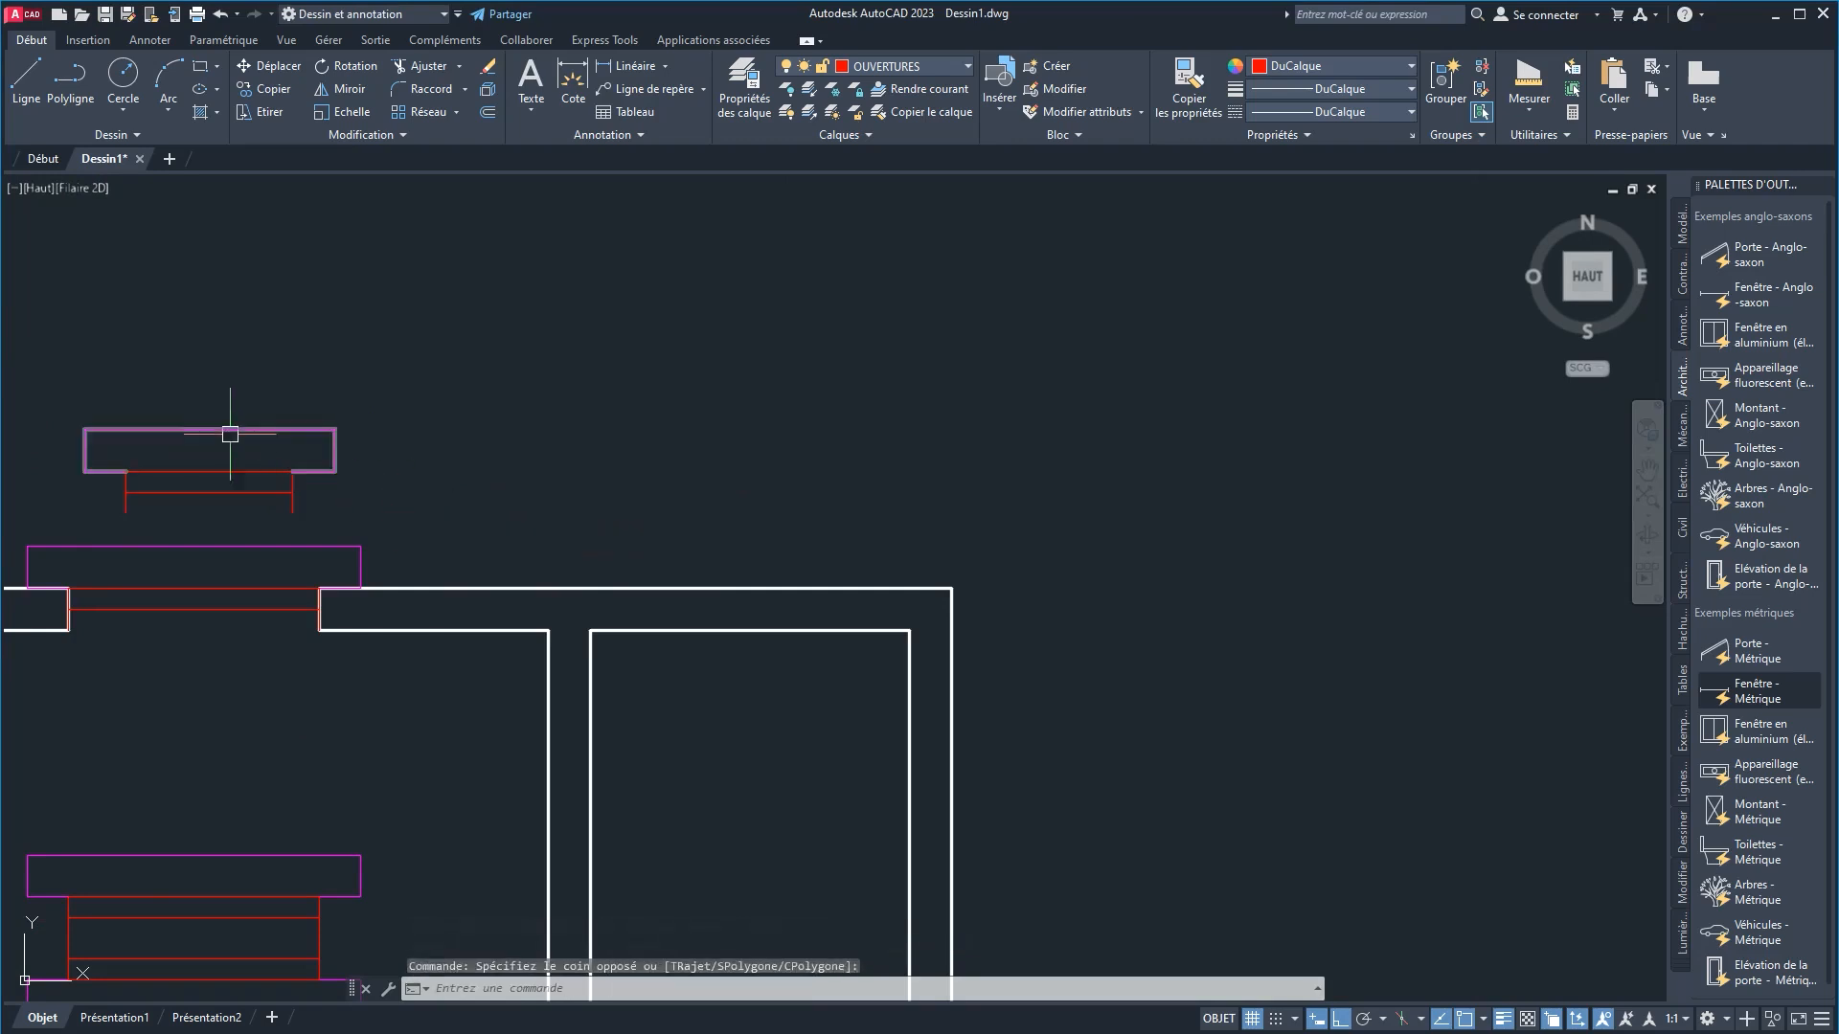
click(443, 520)
click(50, 380)
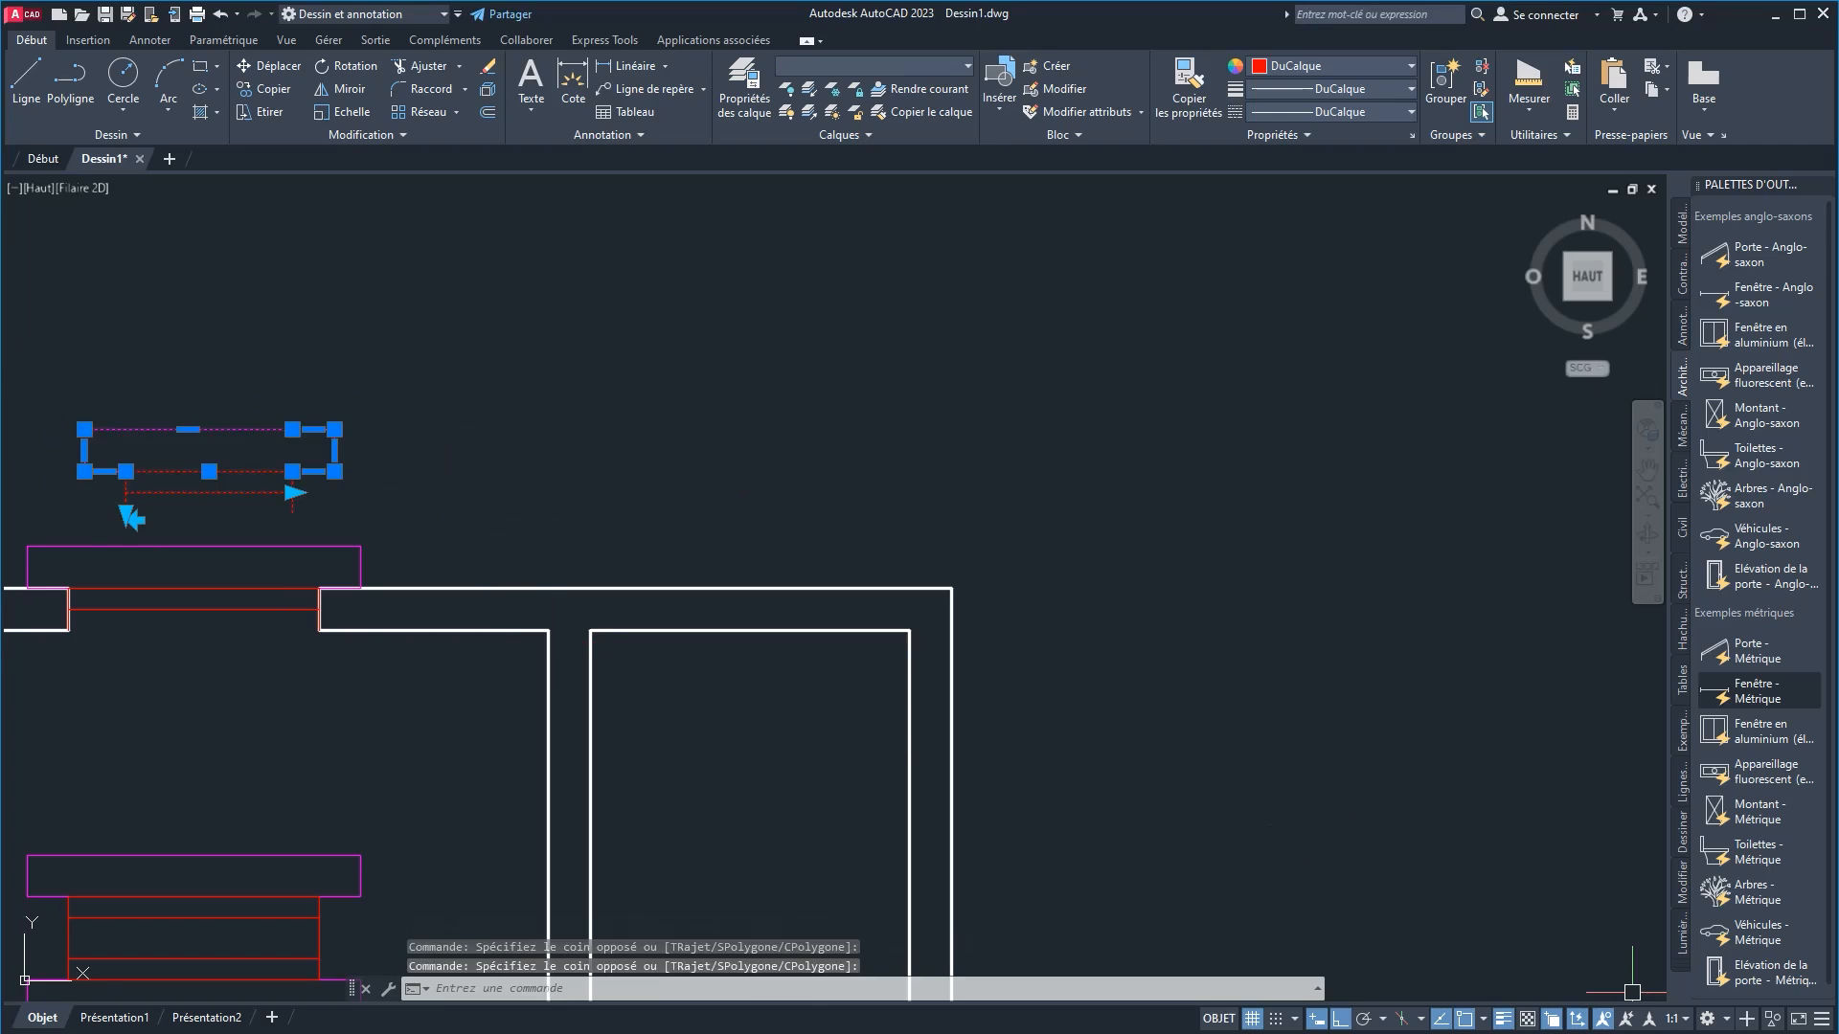
click(273, 77)
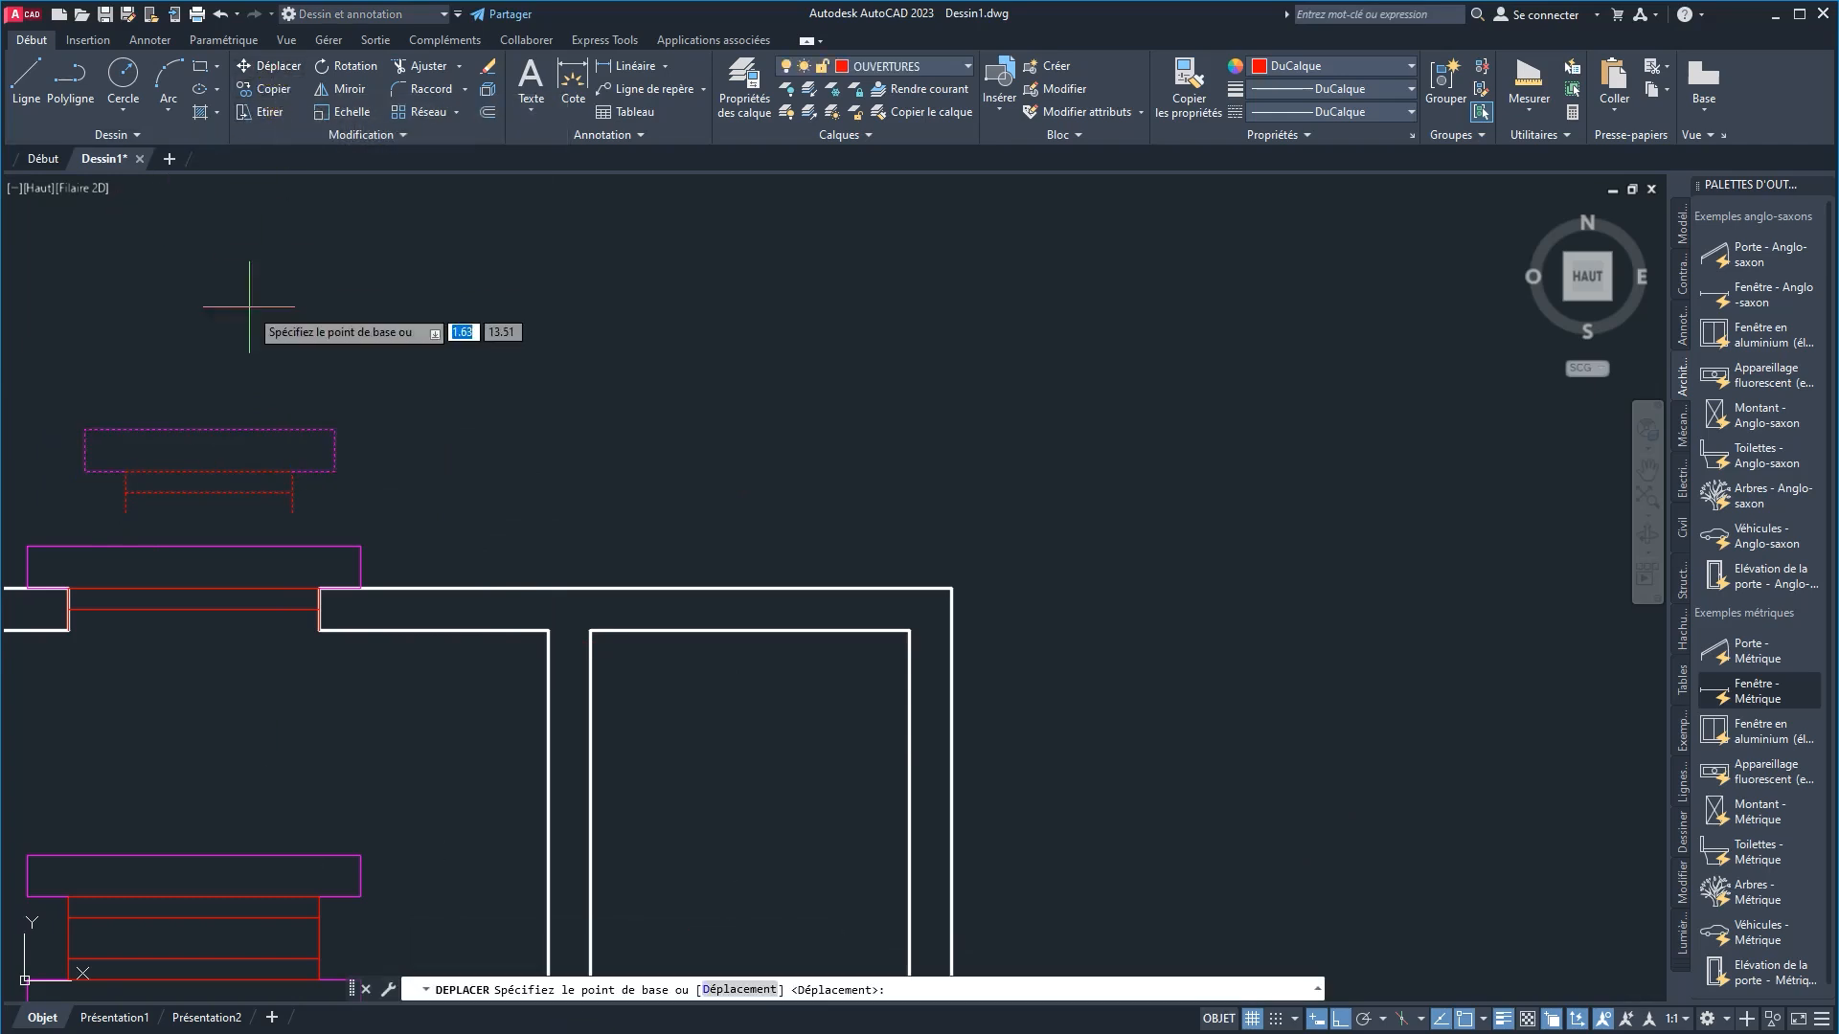
scroll(130, 517, up, 3)
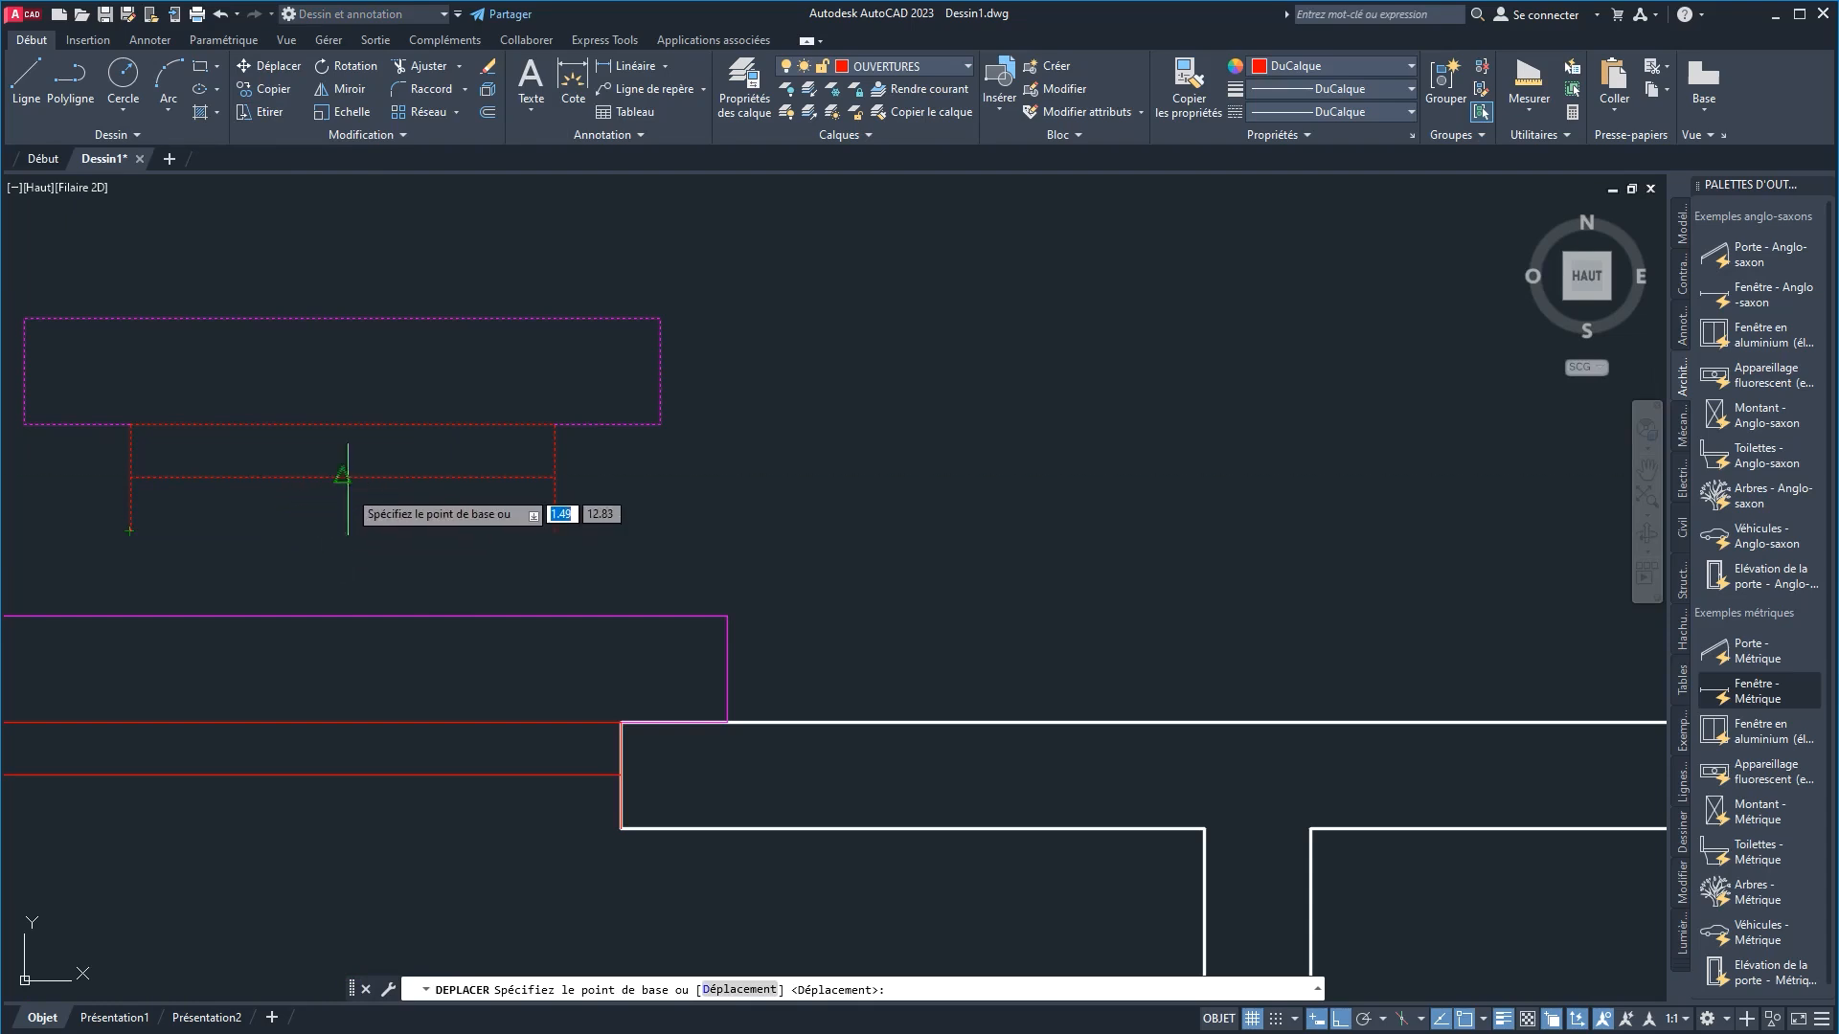
click(342, 530)
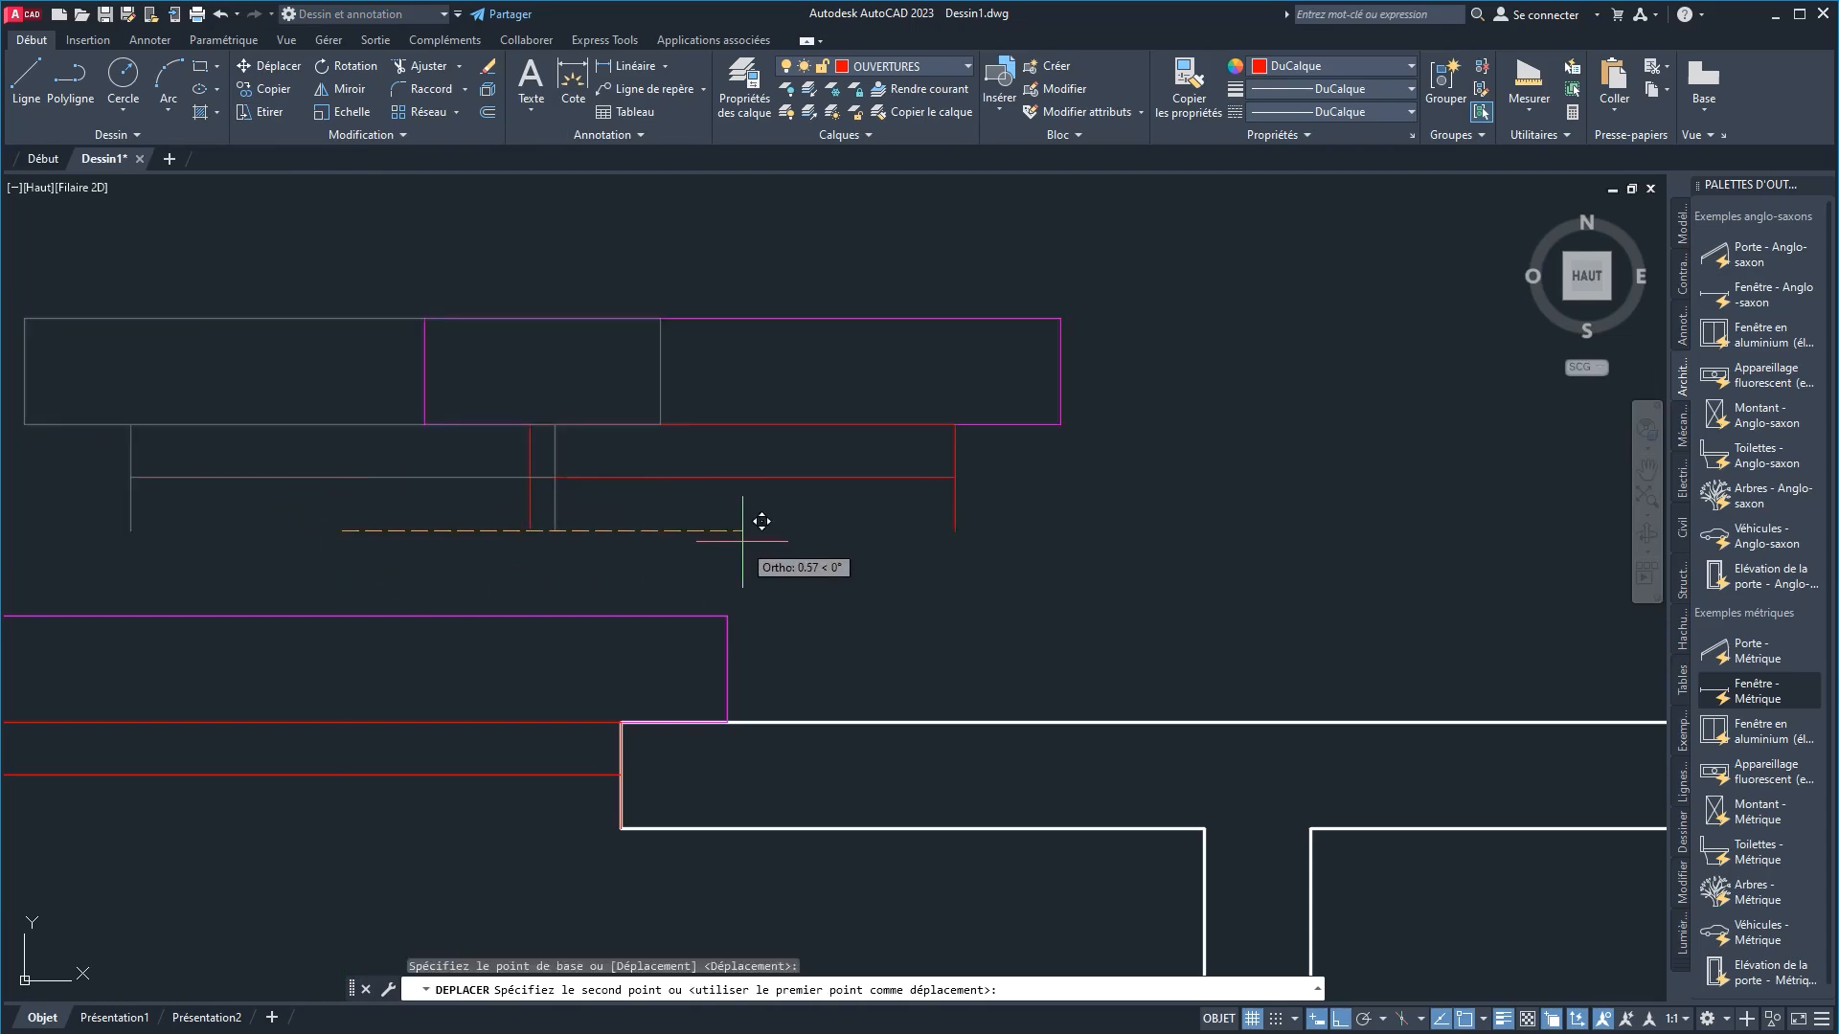
scroll(761, 522, down, 5)
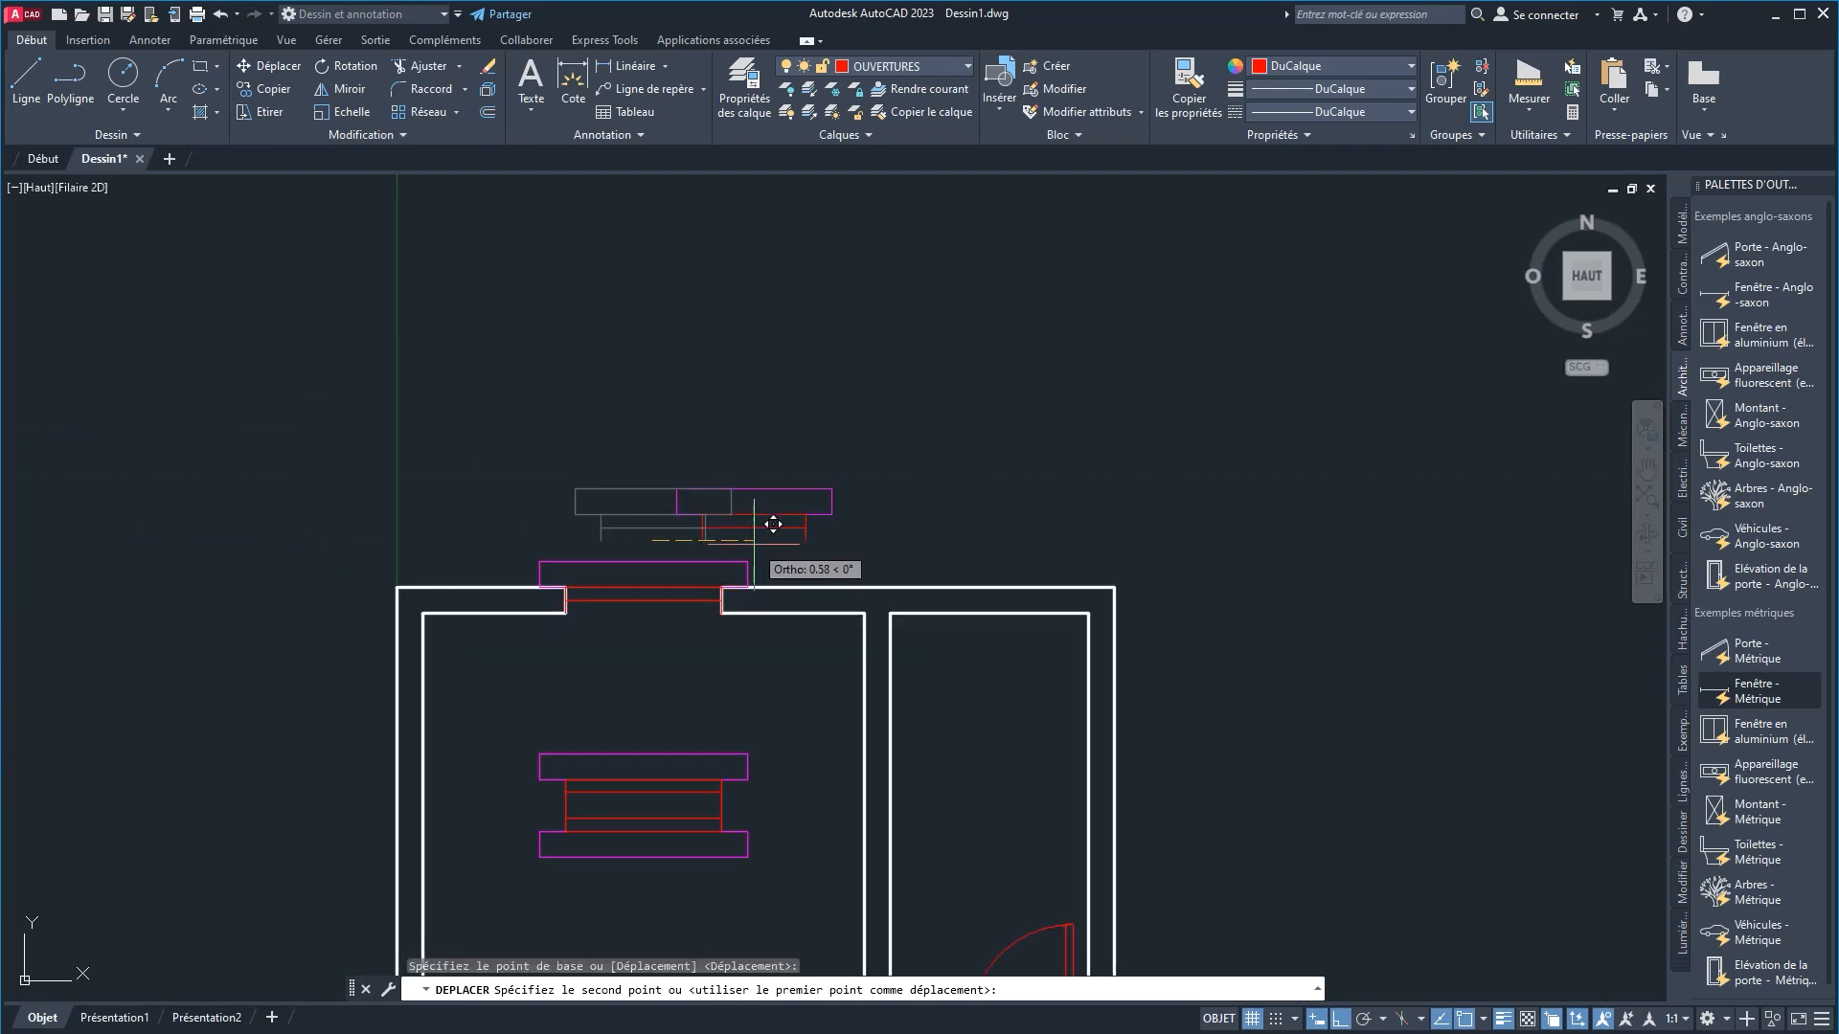
click(988, 612)
scroll(996, 622, up, 5)
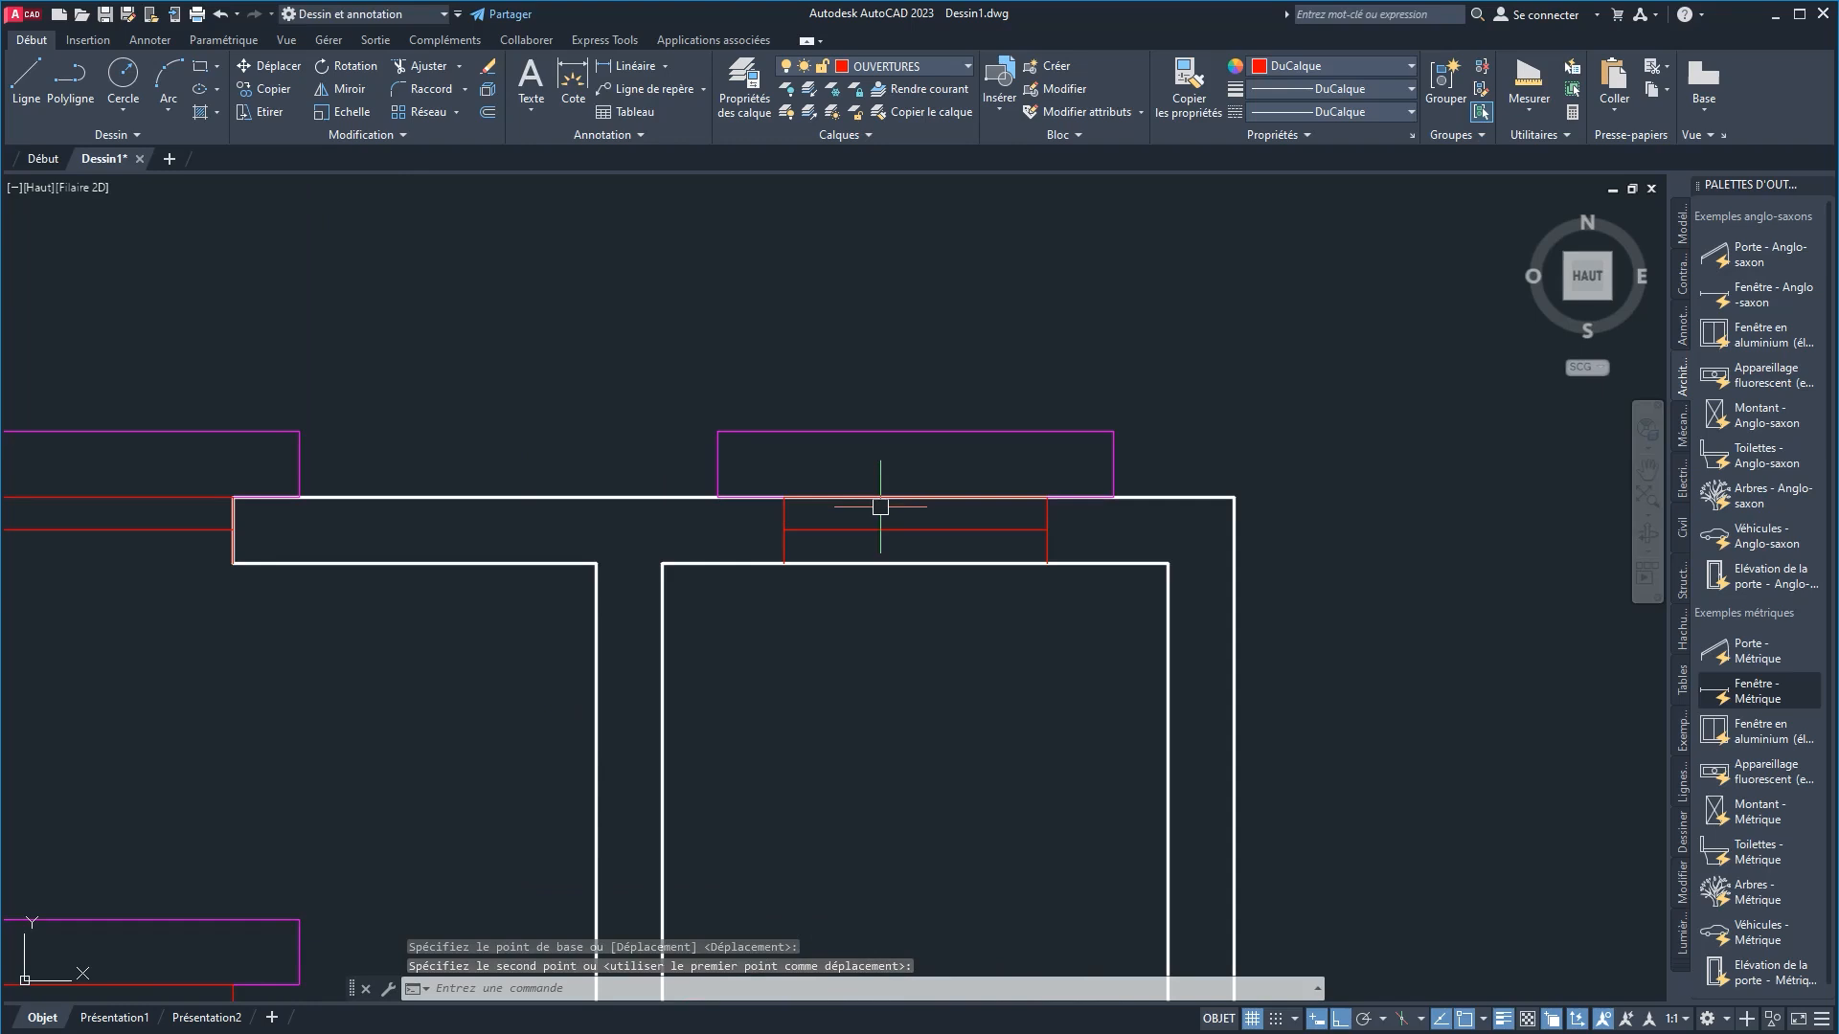
Step: On the MUR layer, draw a line across the wall thickness at each end of the newly placed small window
click(926, 74)
click(870, 246)
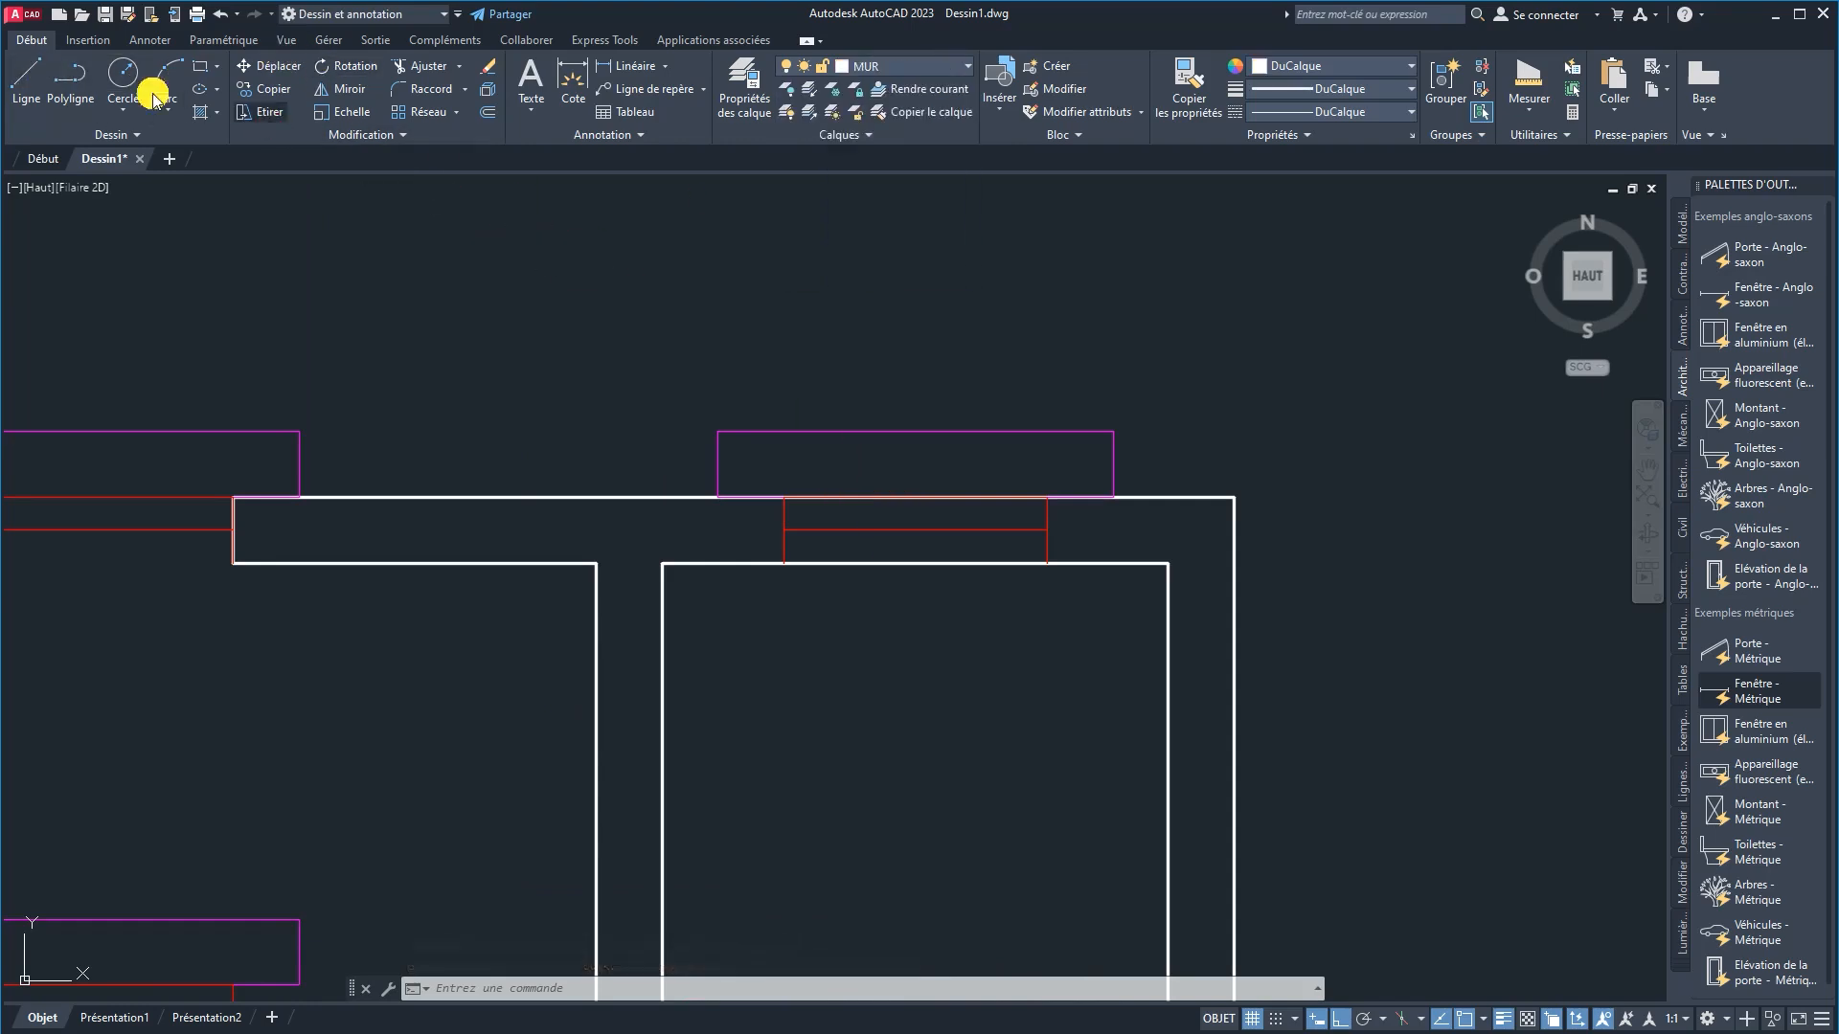
click(26, 74)
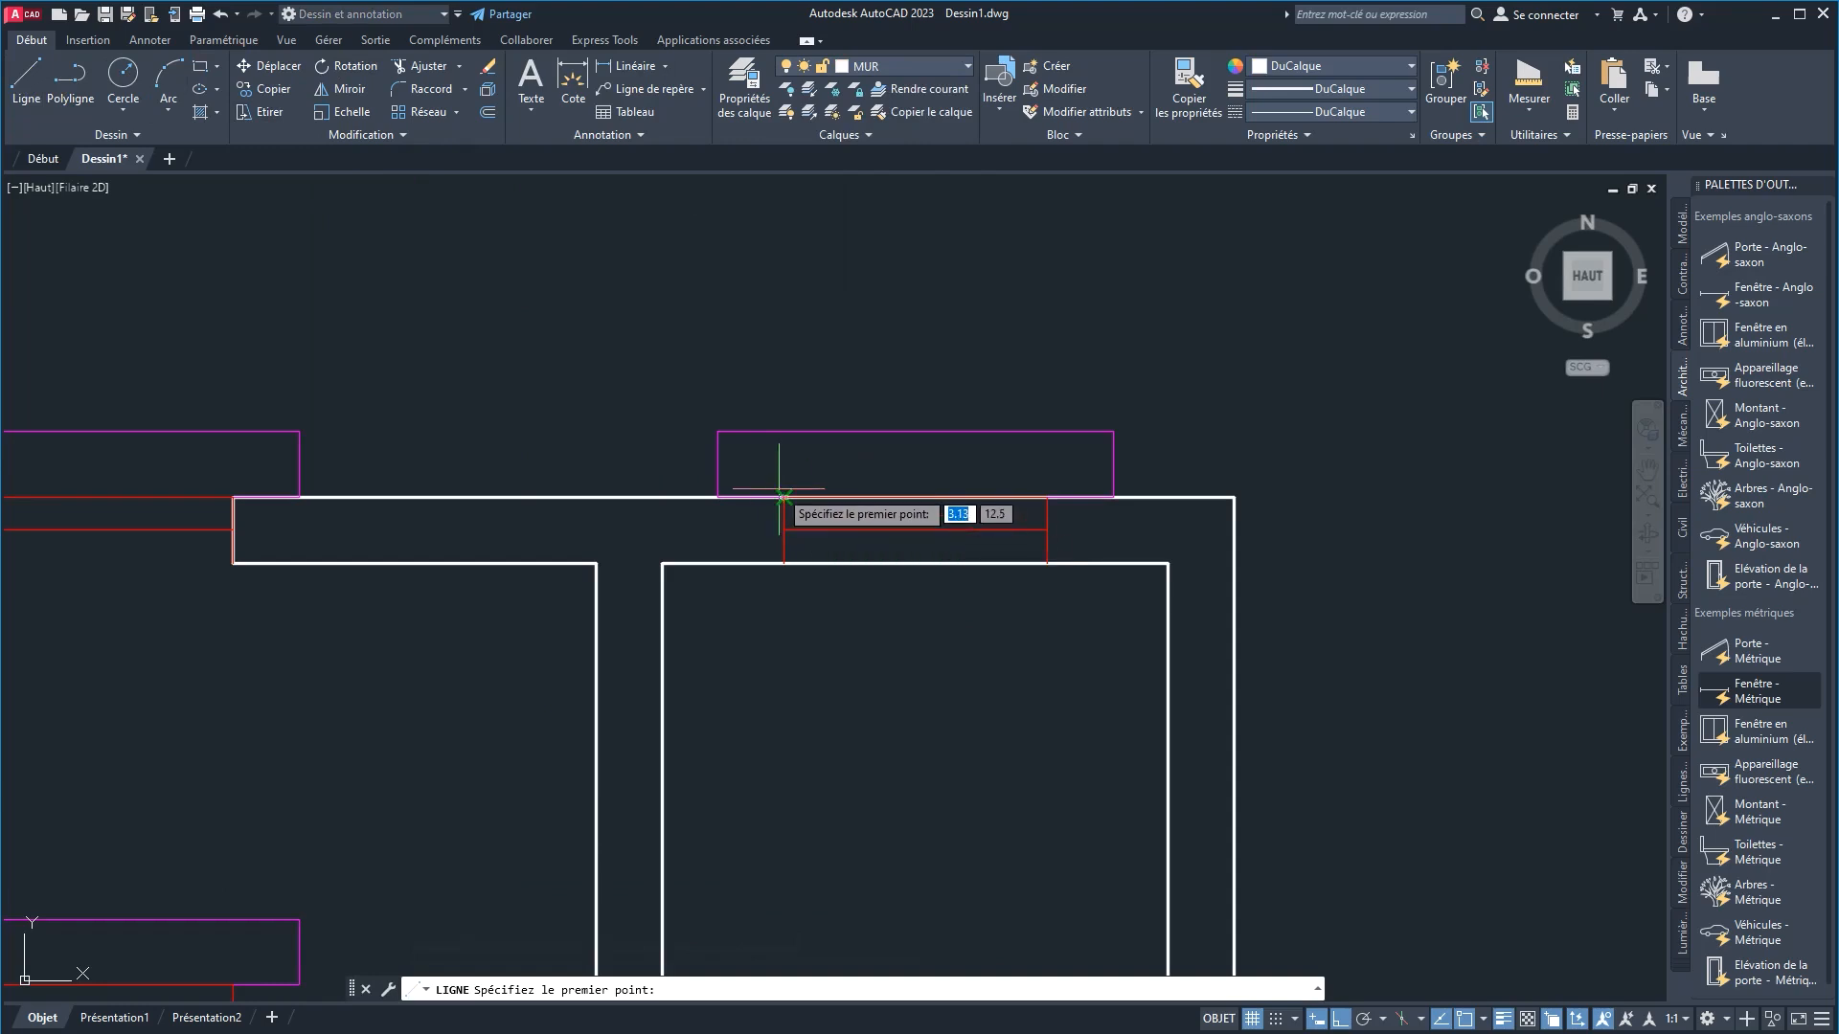
click(784, 497)
right_click(821, 685)
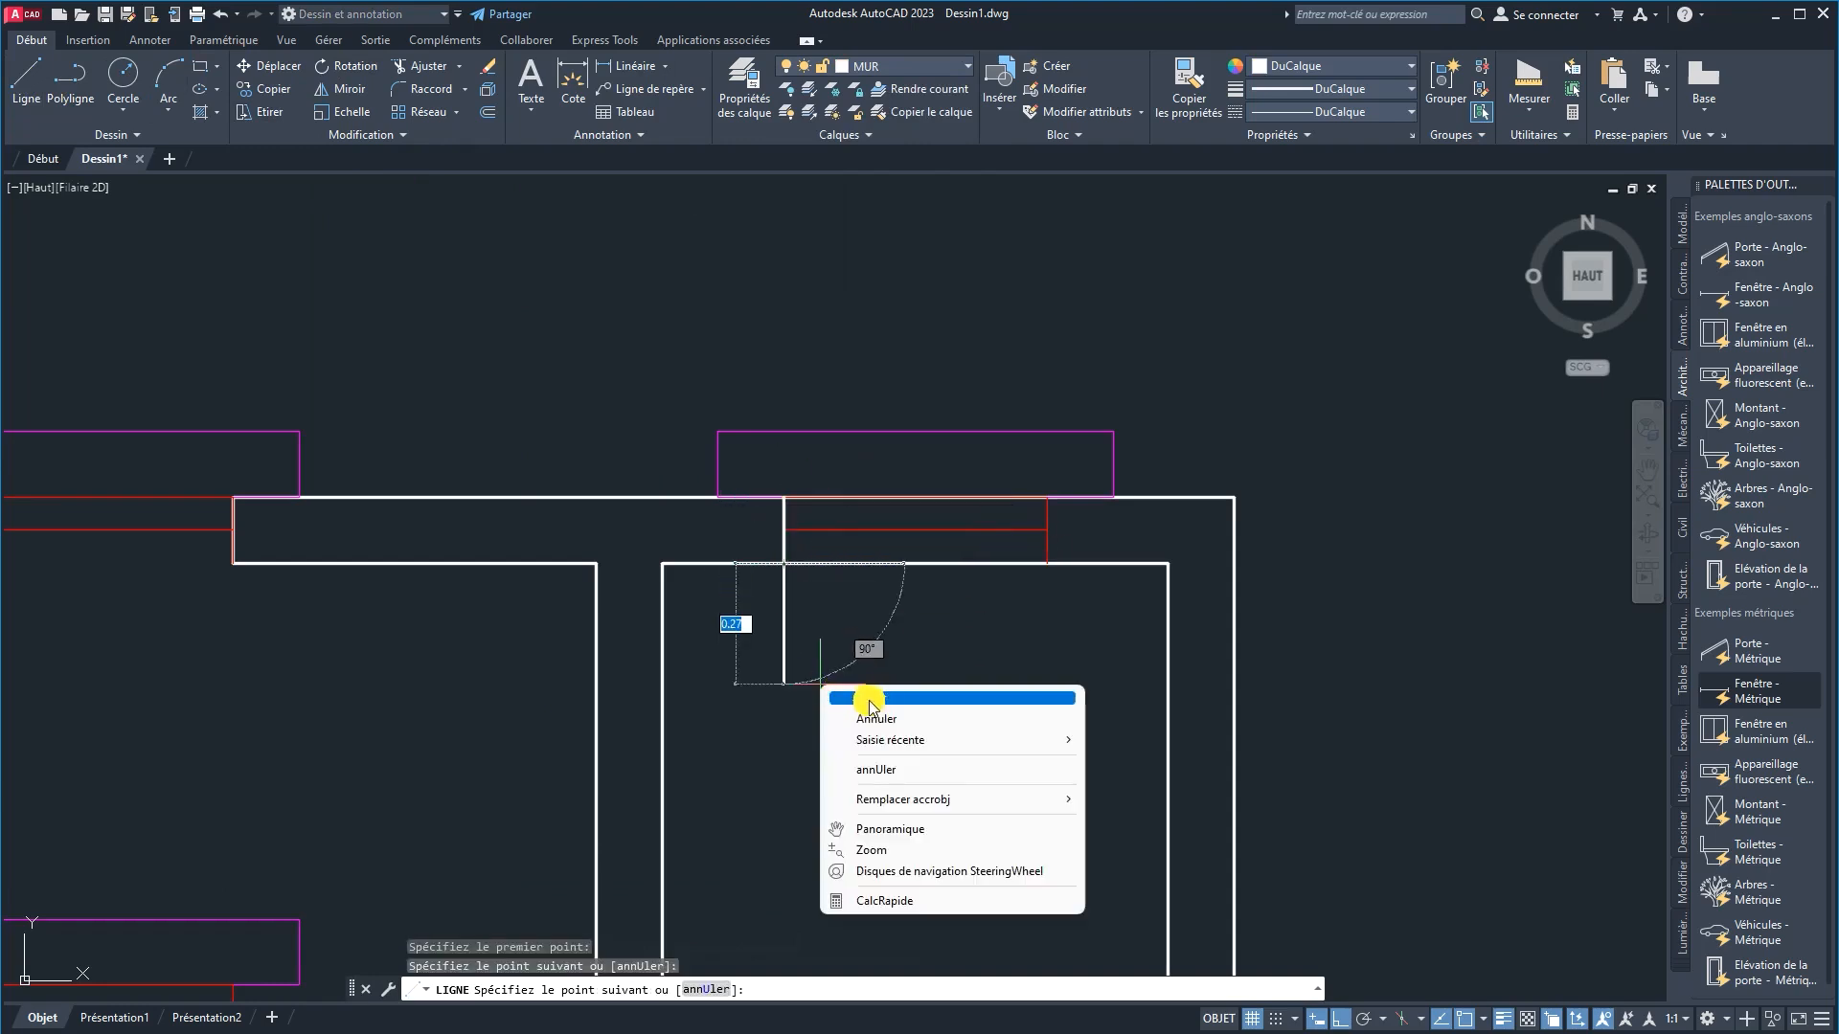
click(869, 700)
right_click(928, 683)
click(1003, 700)
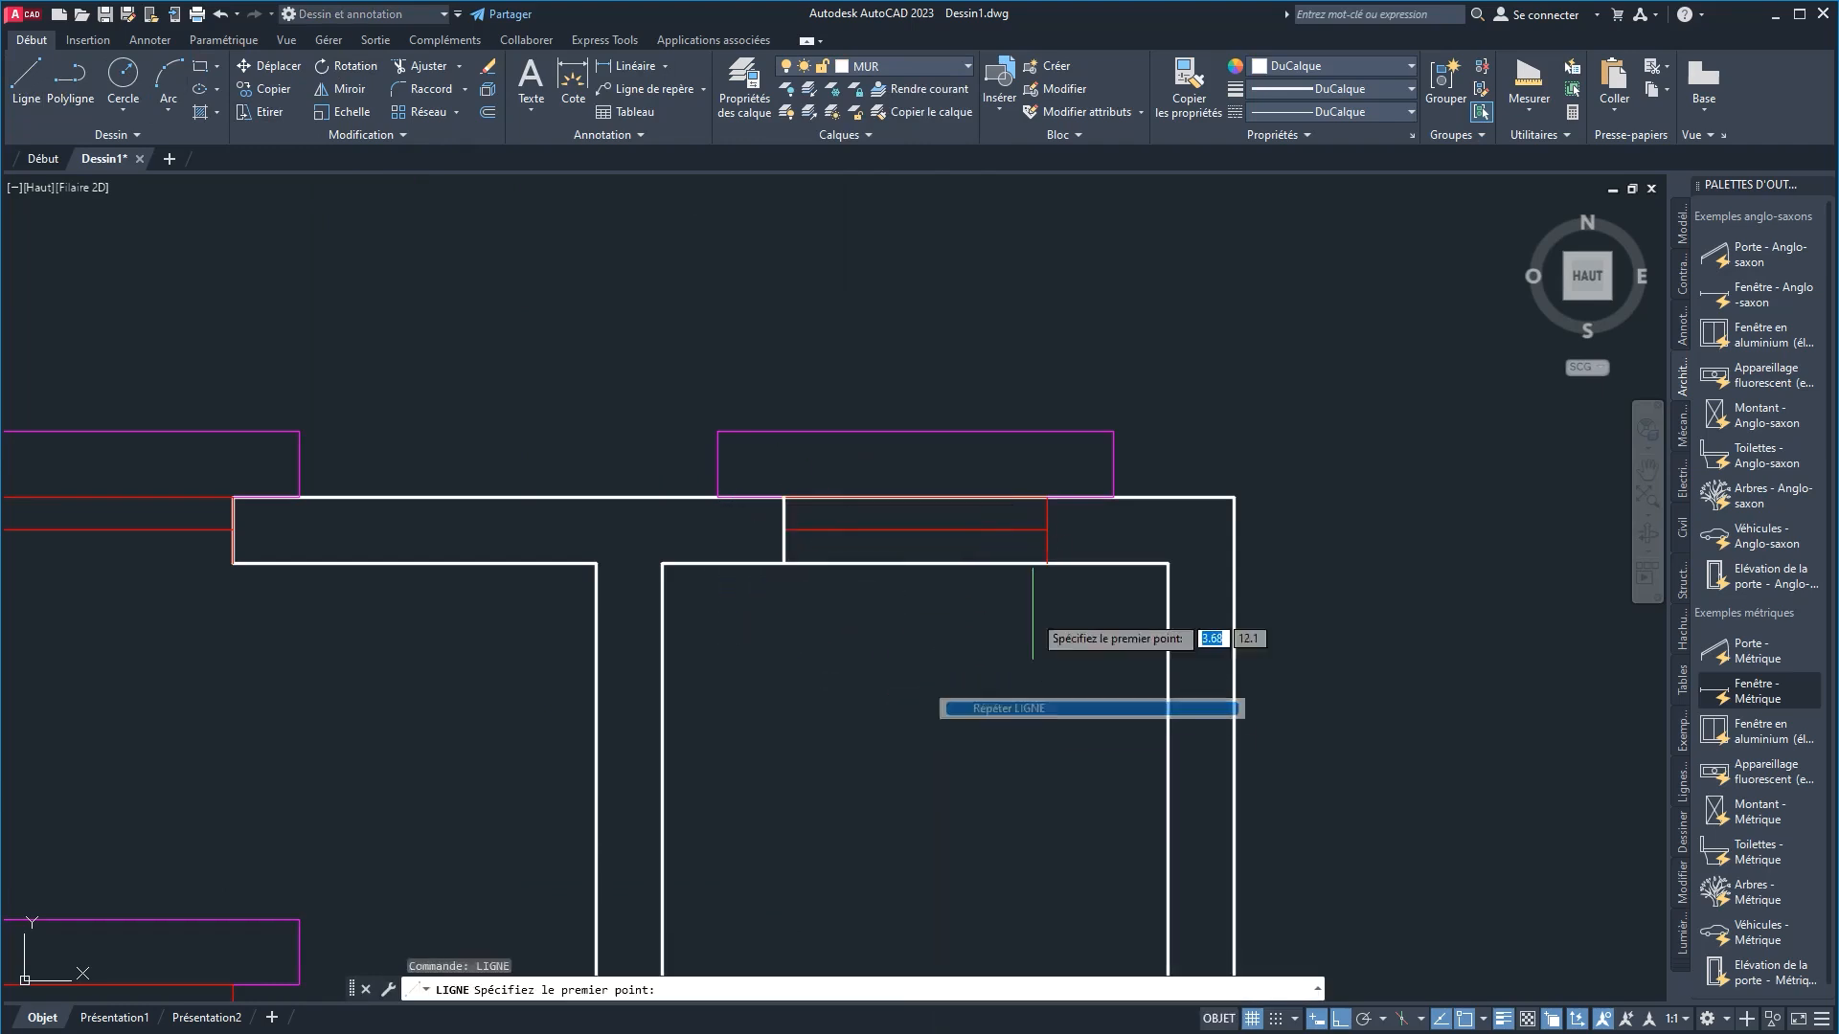
click(1047, 497)
right_click(1038, 644)
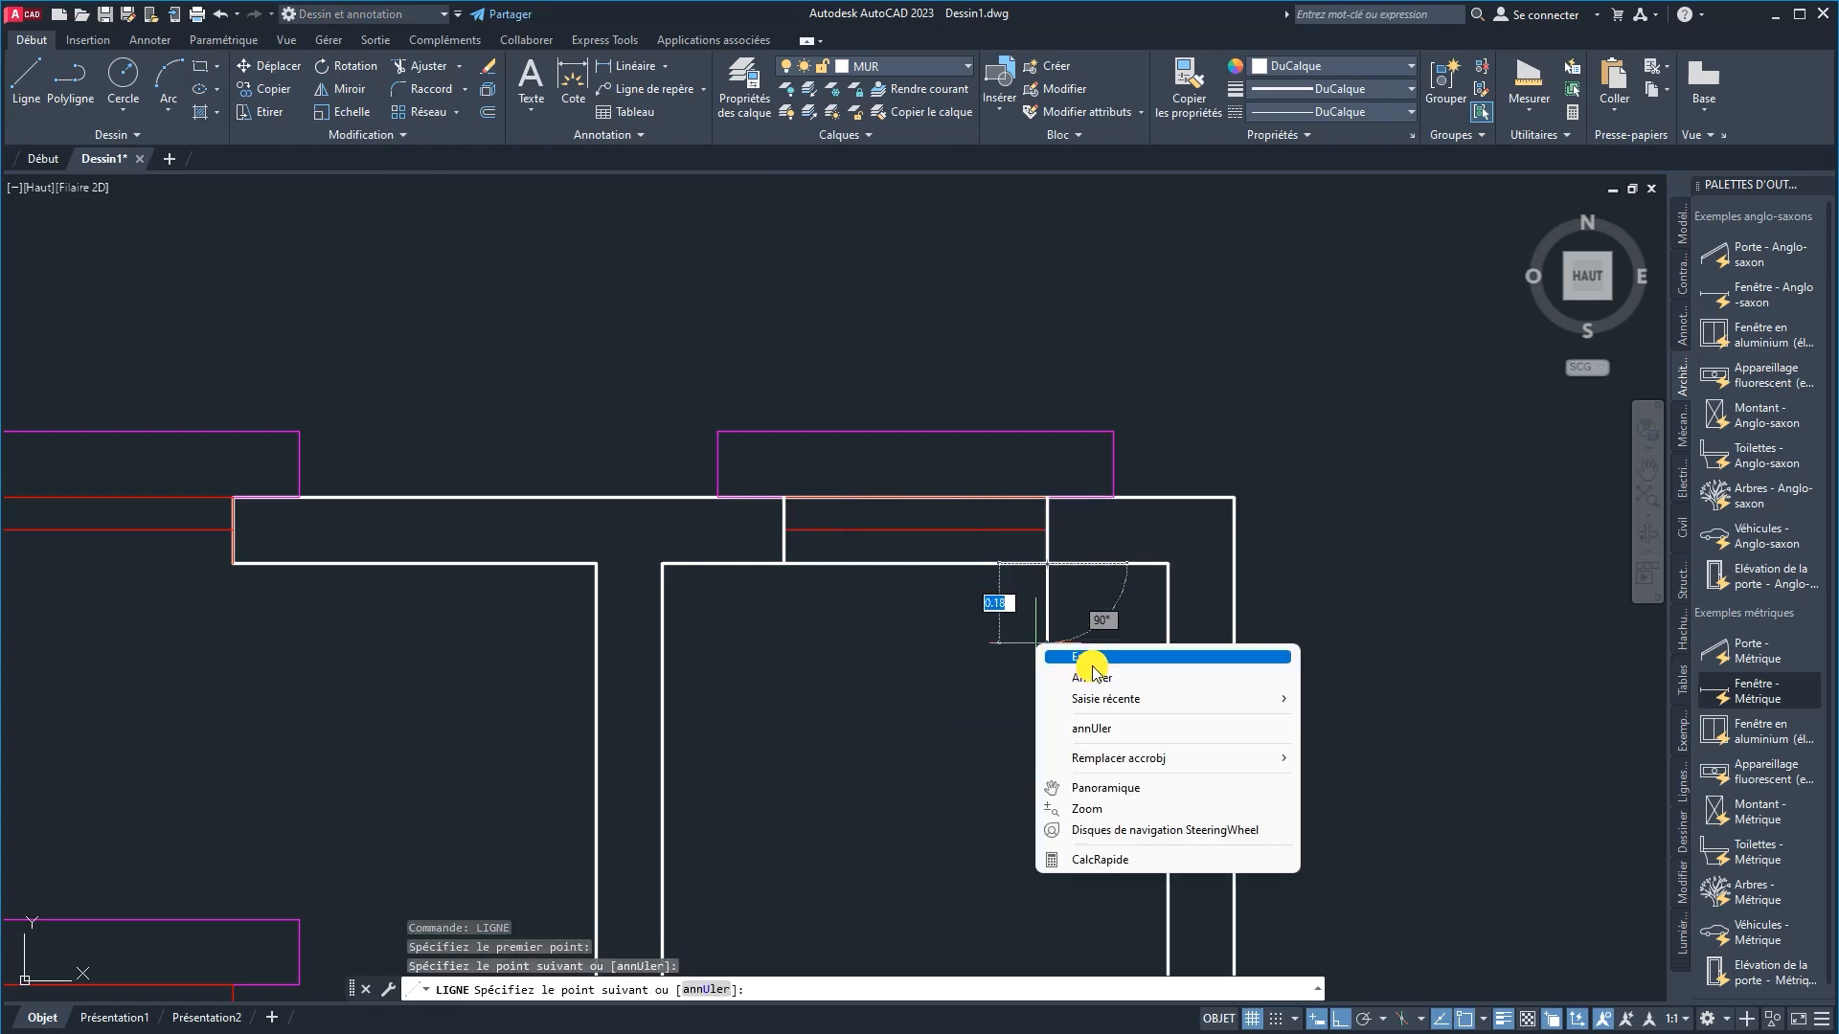
click(1091, 657)
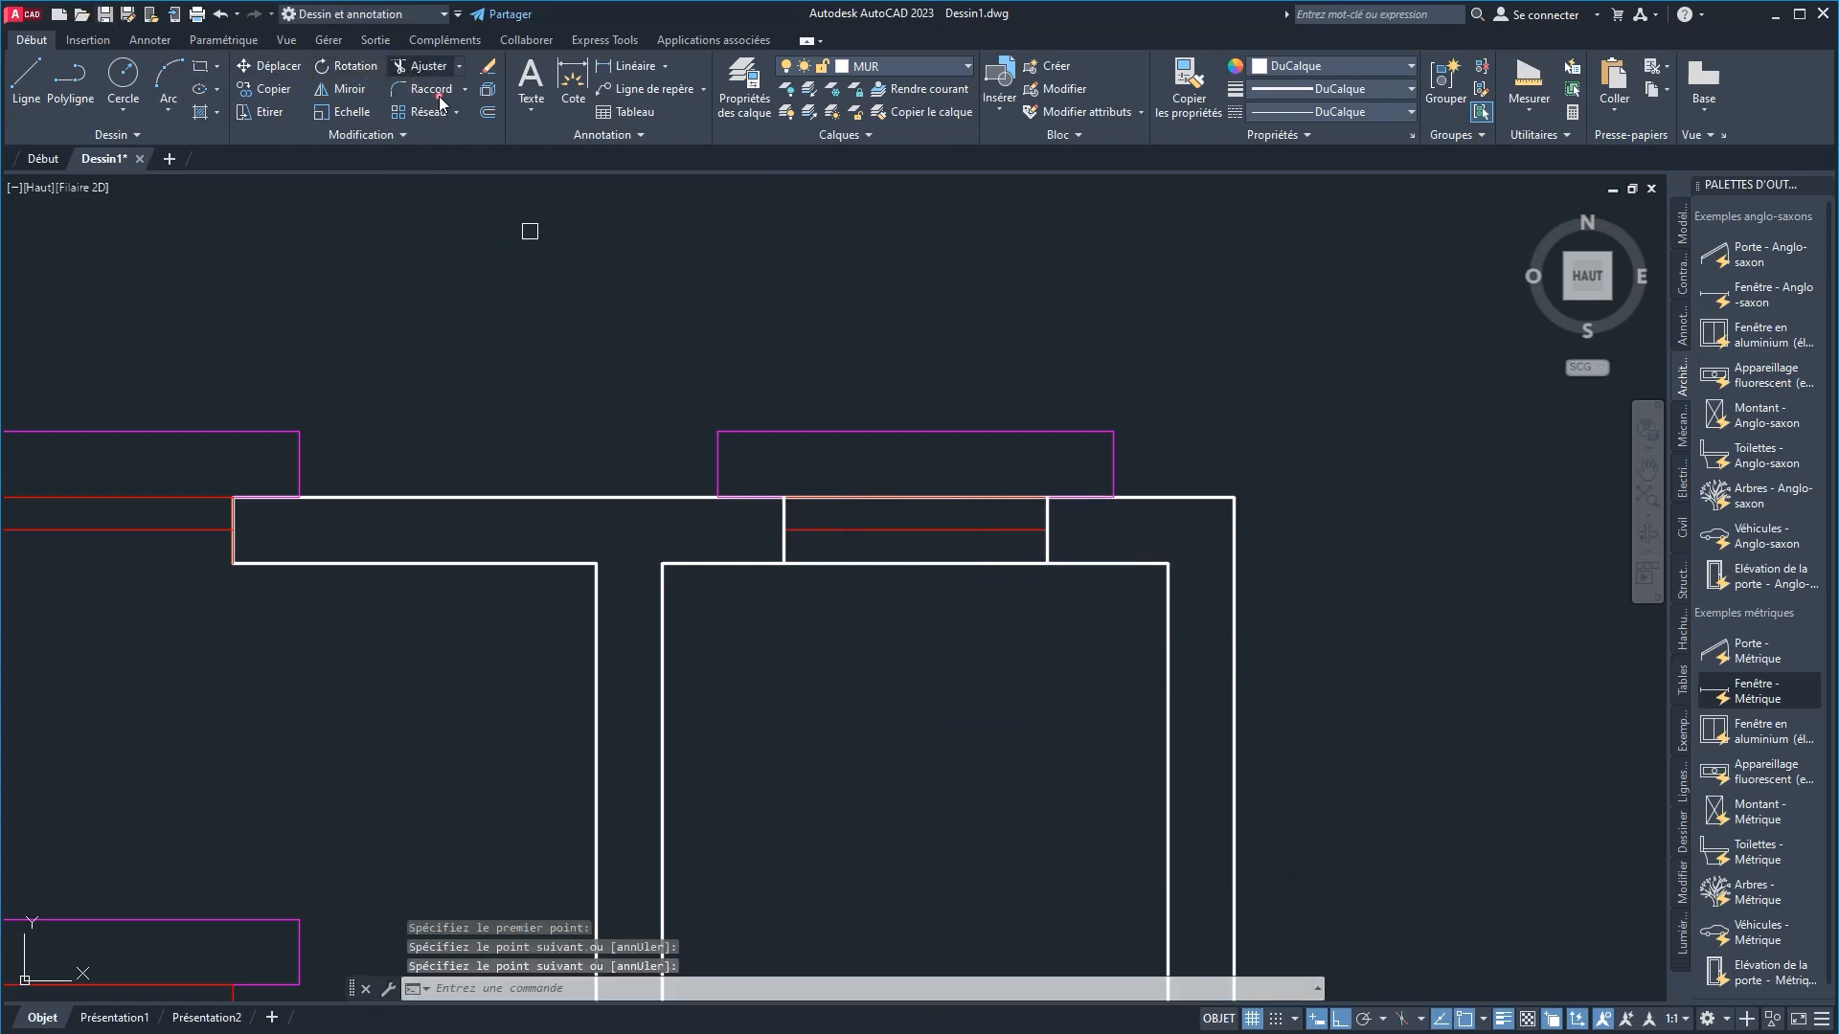
Step: Try trimming the wall lines across the small window opening from the outside inward, and undo the cut
click(422, 65)
click(934, 460)
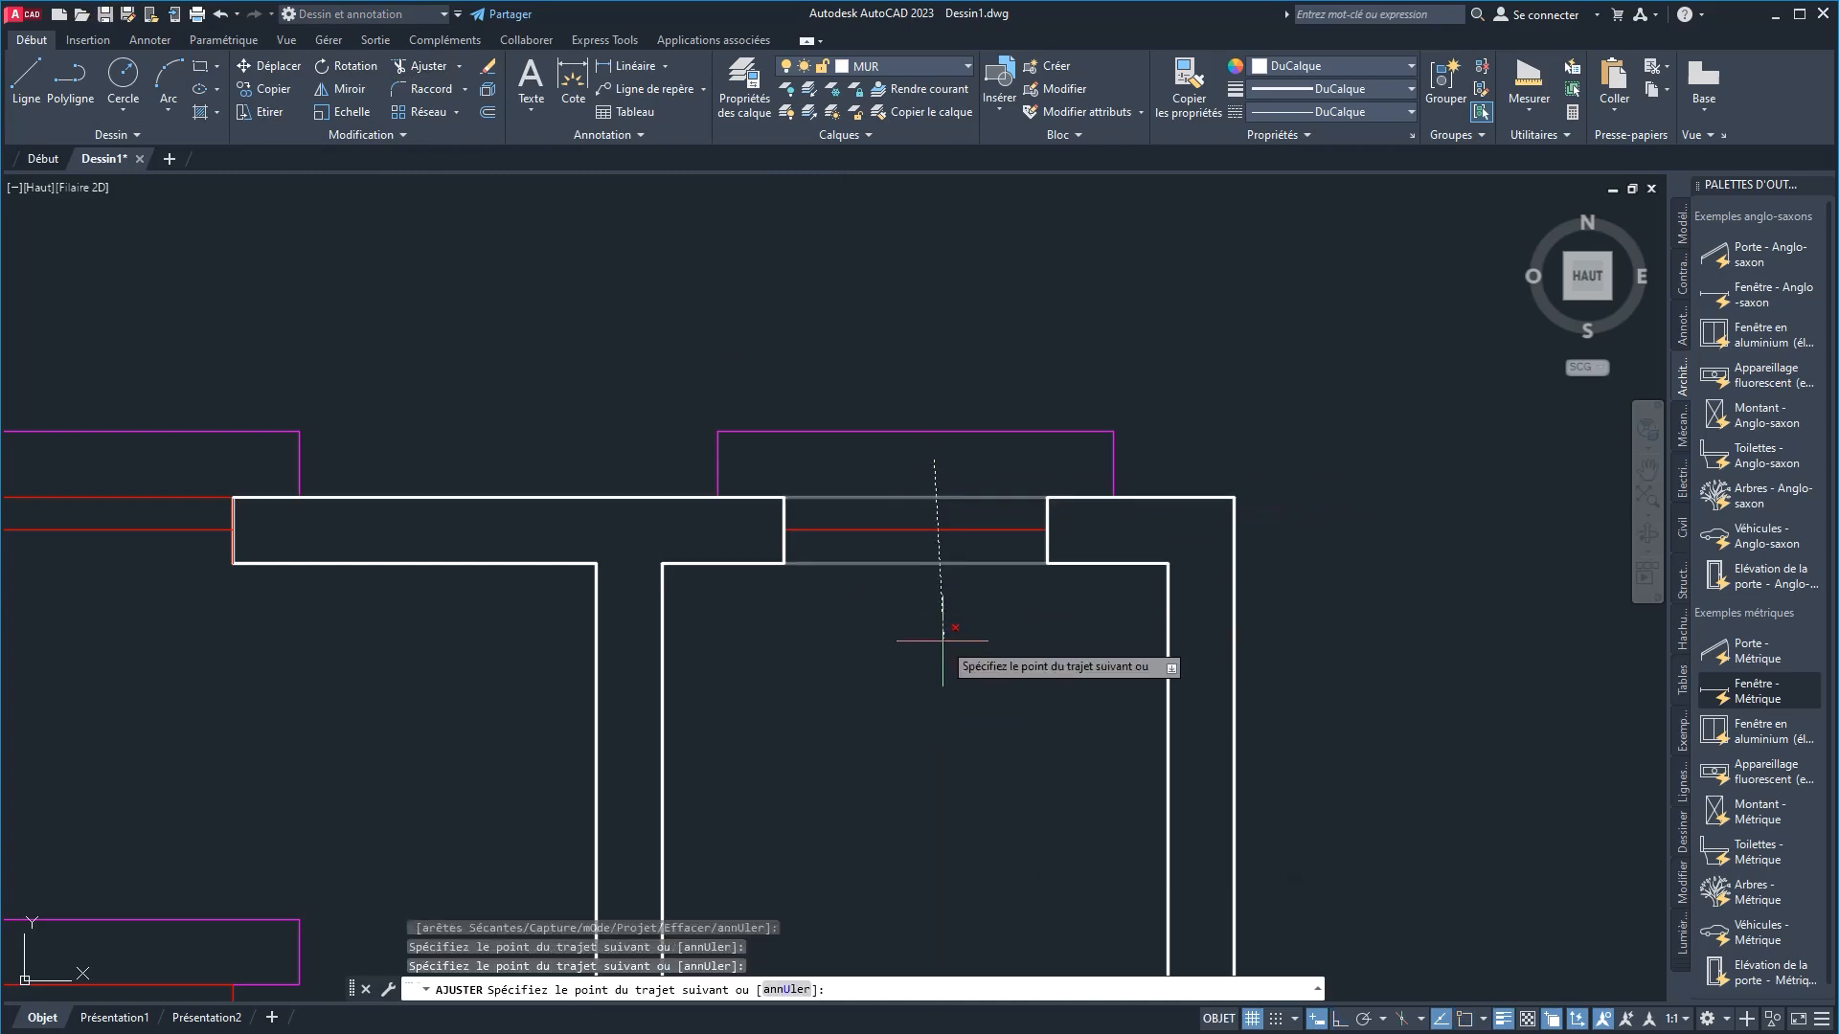
click(941, 646)
right_click(912, 729)
key(Escape)
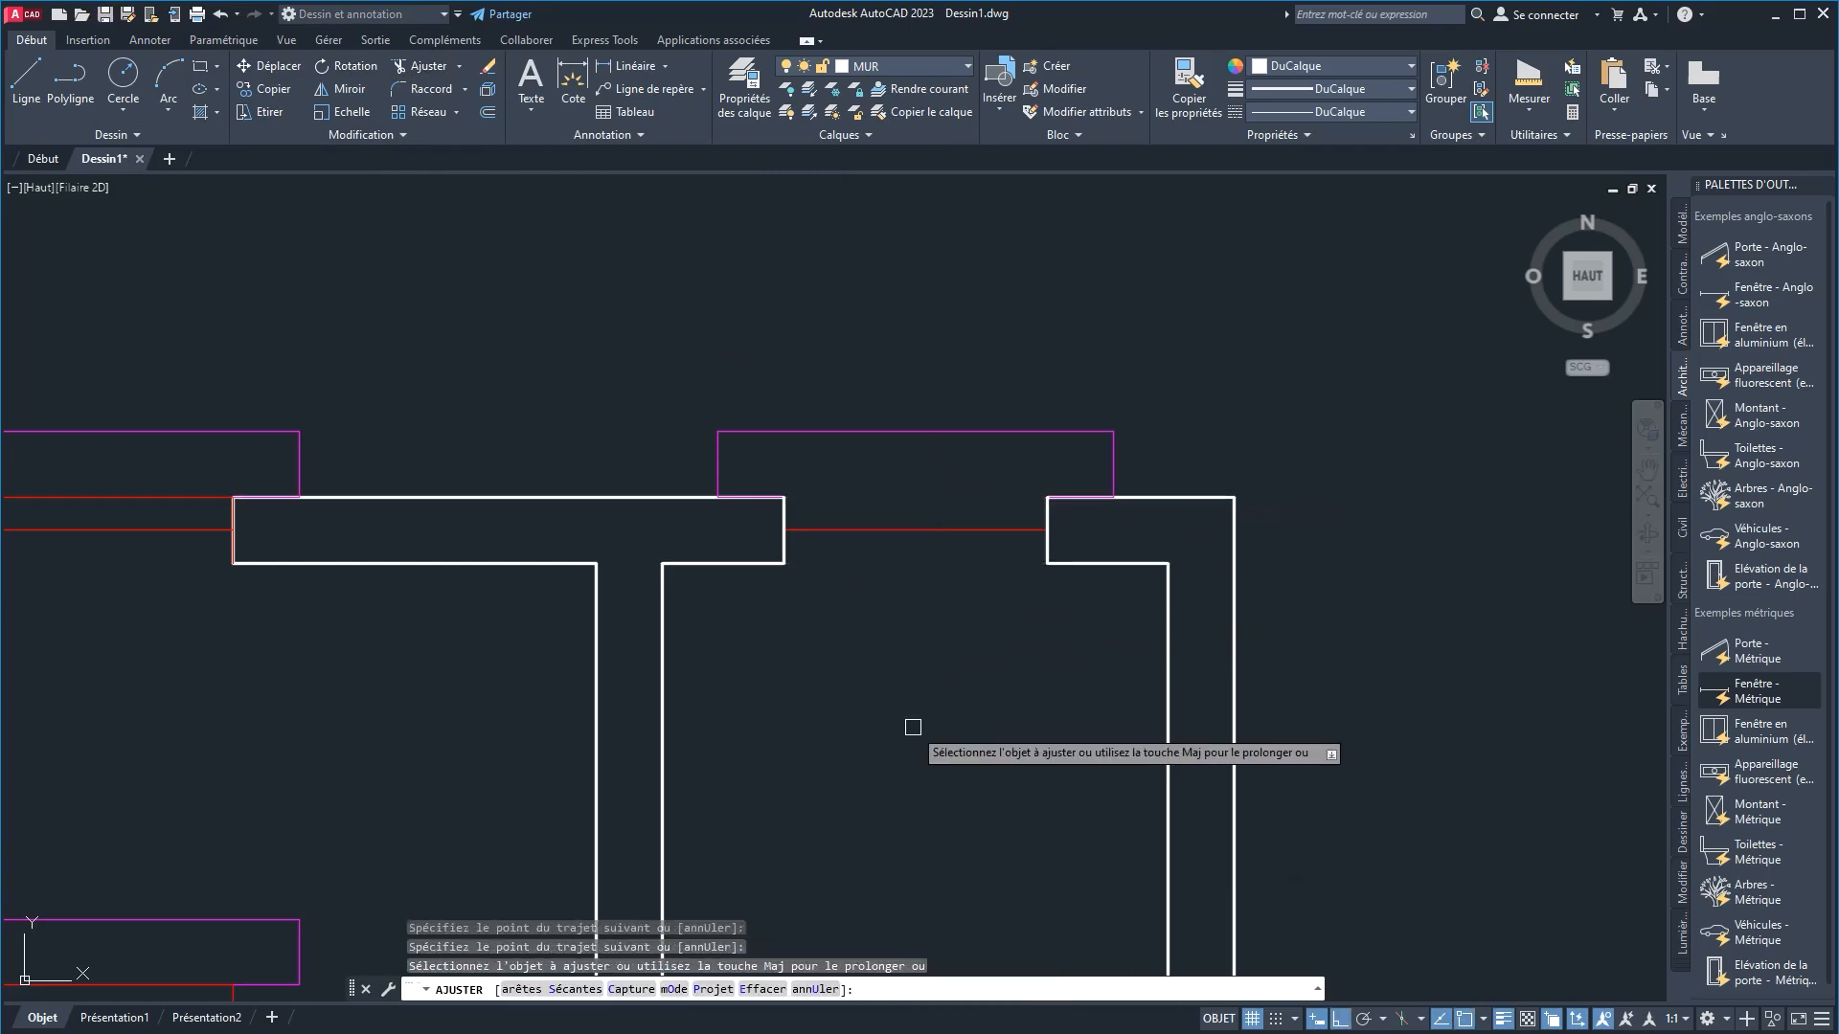
key(ctrl+z)
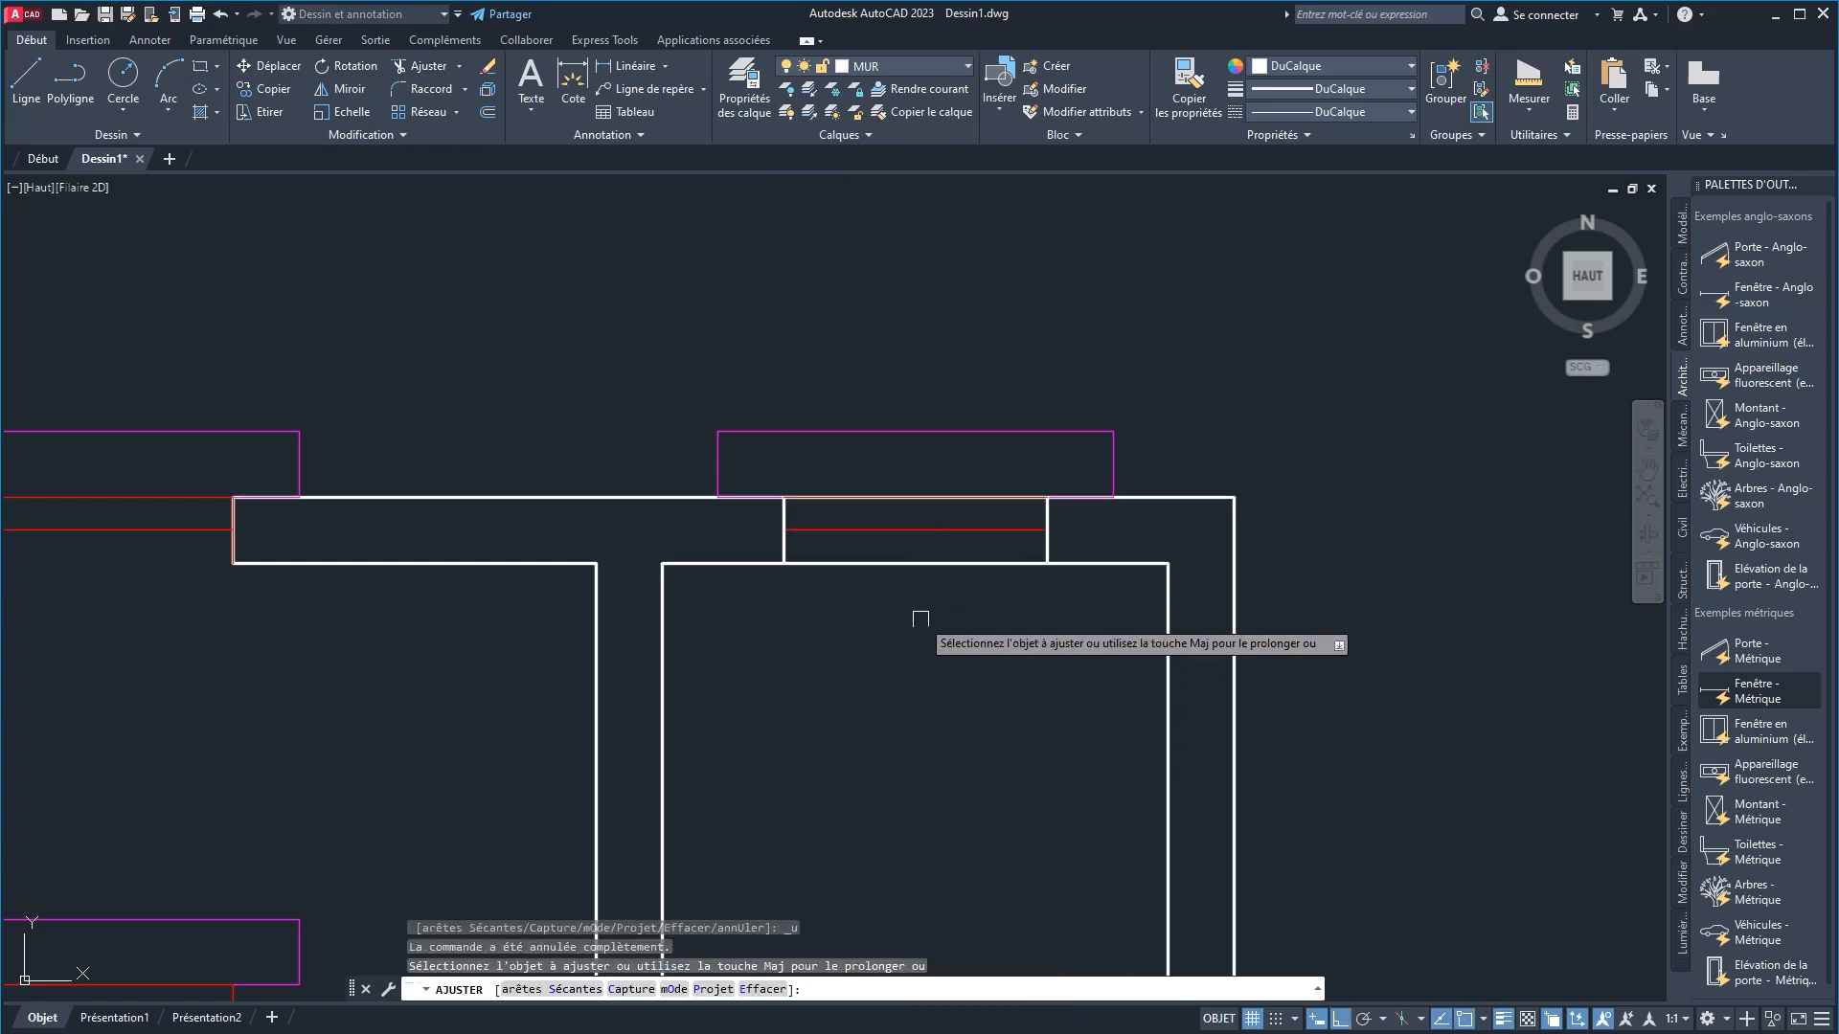
Step: Trim away both wall lines between the two jamb lines of the small window
click(936, 678)
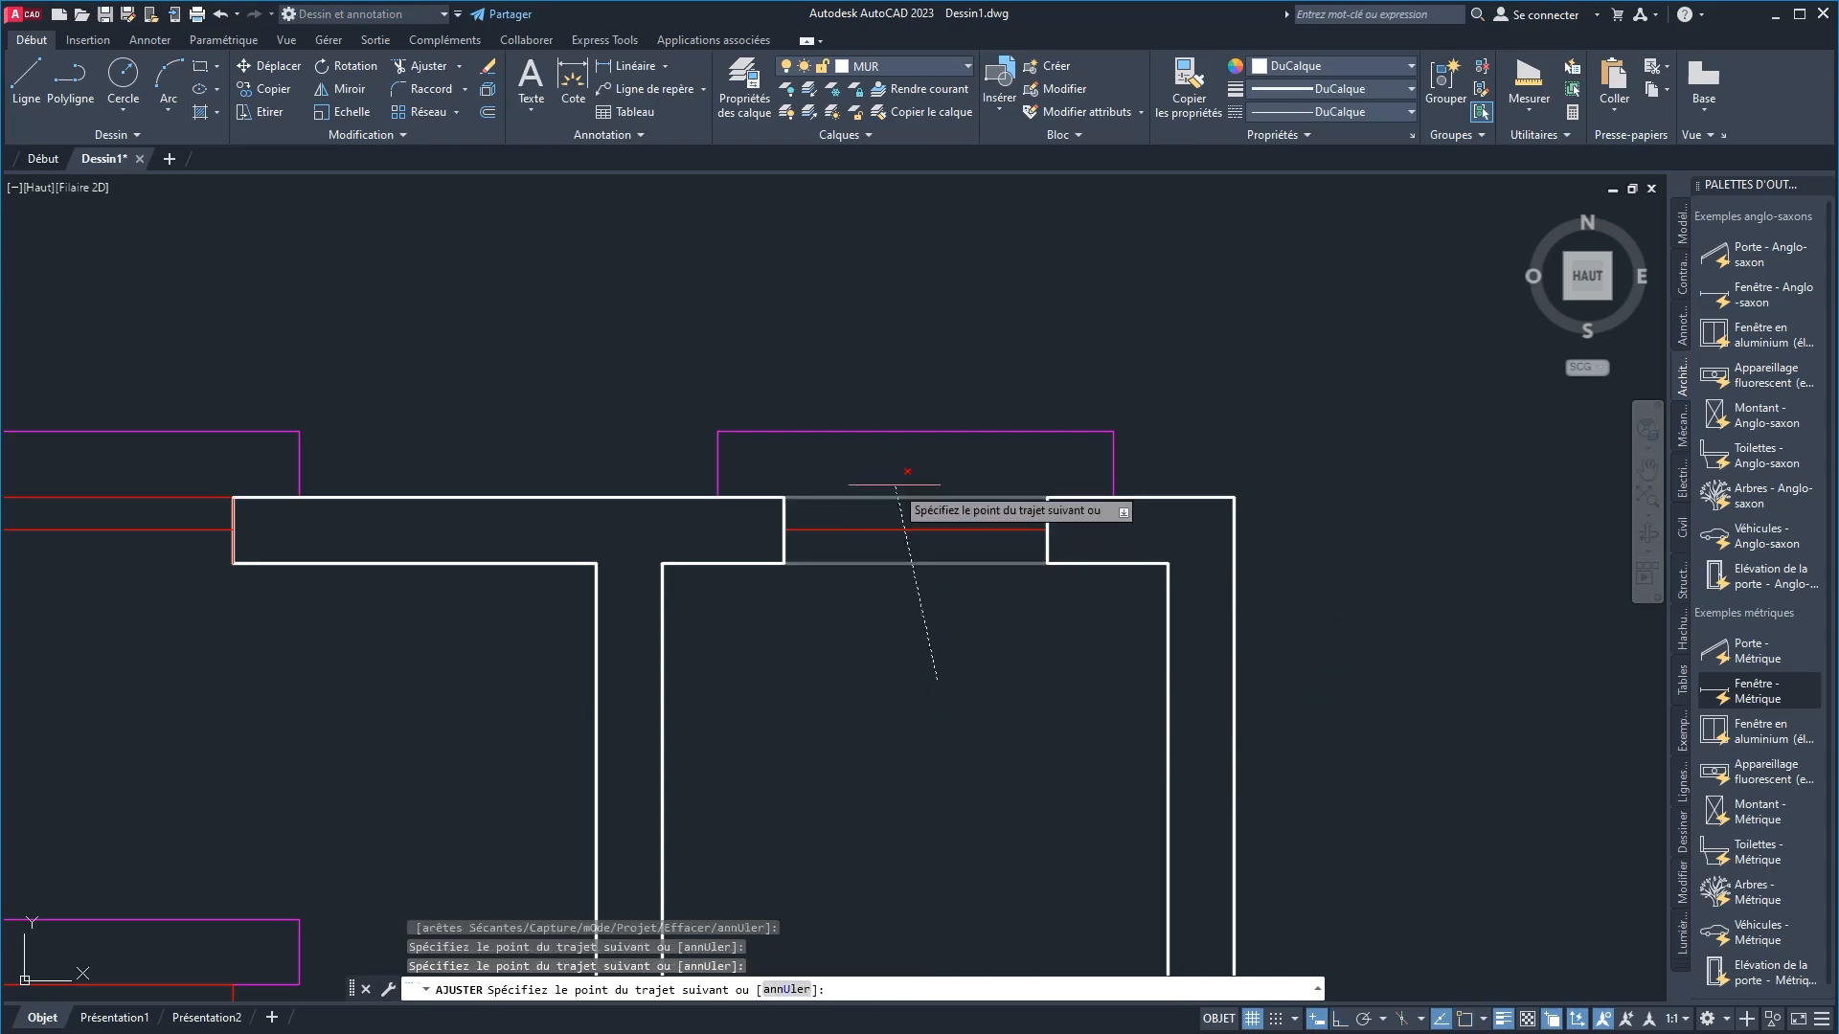
click(895, 486)
right_click(944, 690)
click(973, 705)
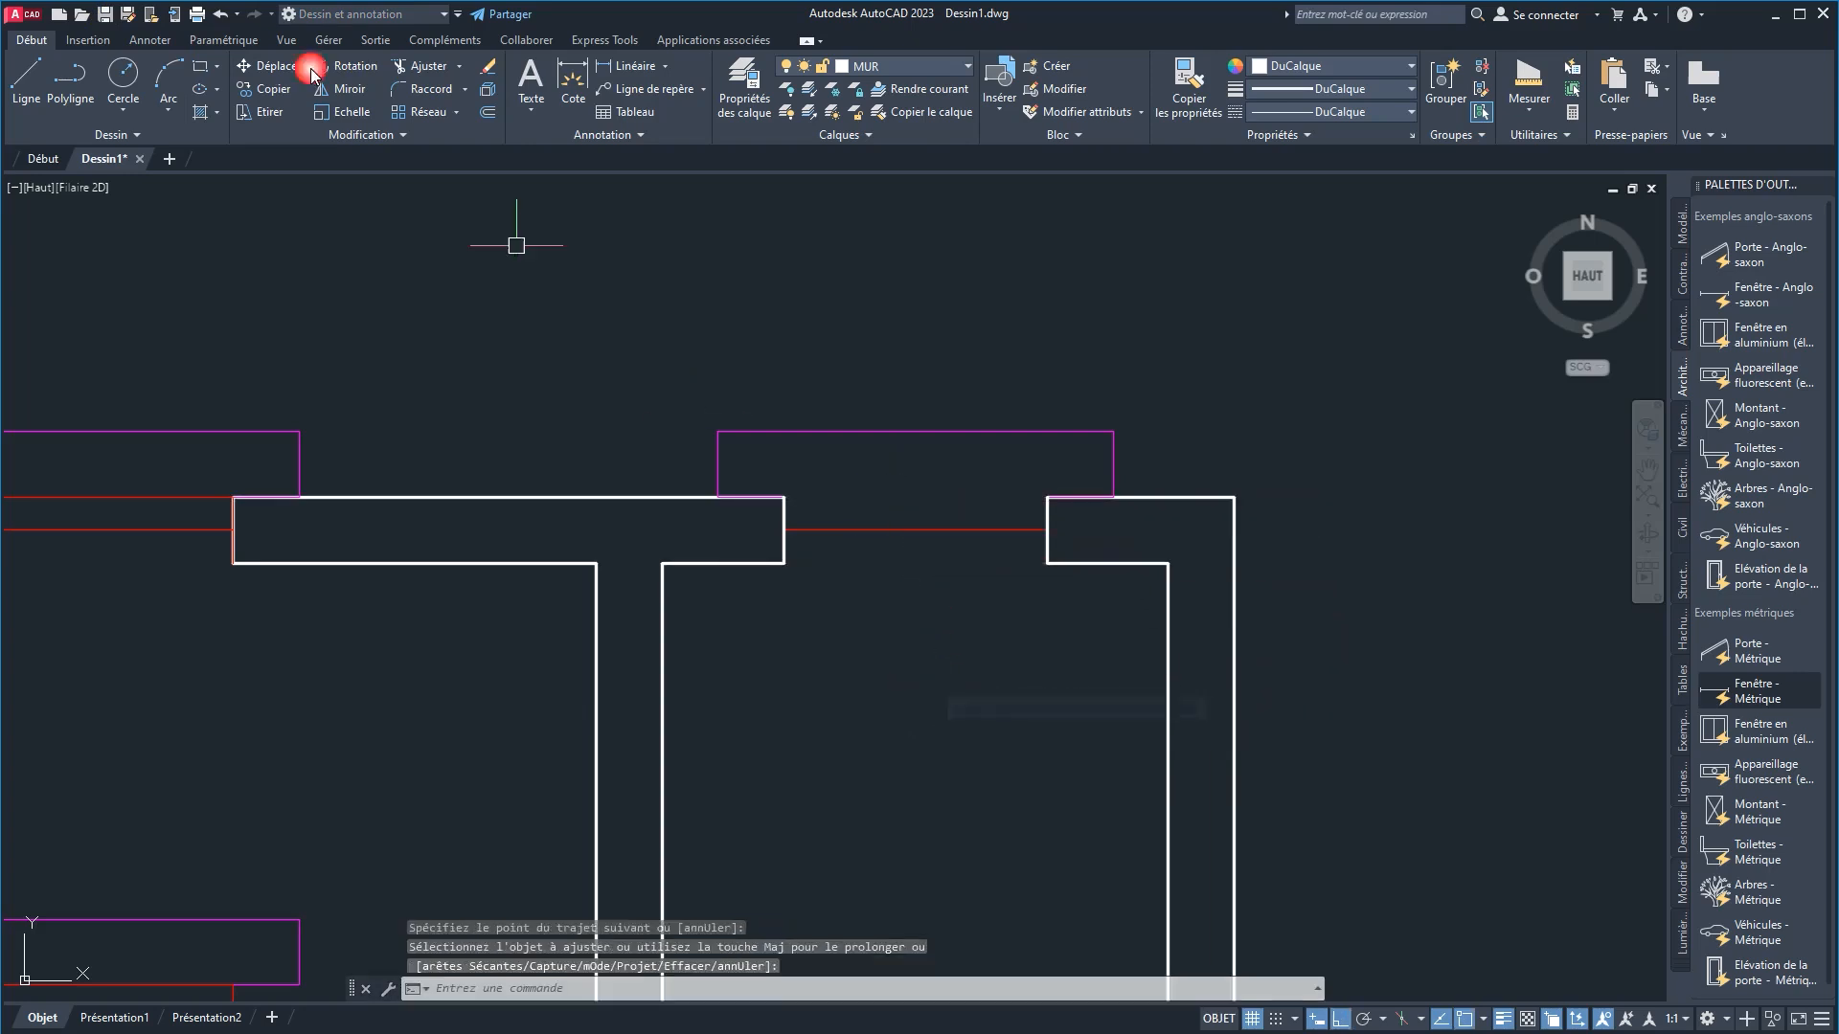
Step: On the OUVERTURES layer, draw the small window's closing line between the outer corners of its two jambs
click(843, 68)
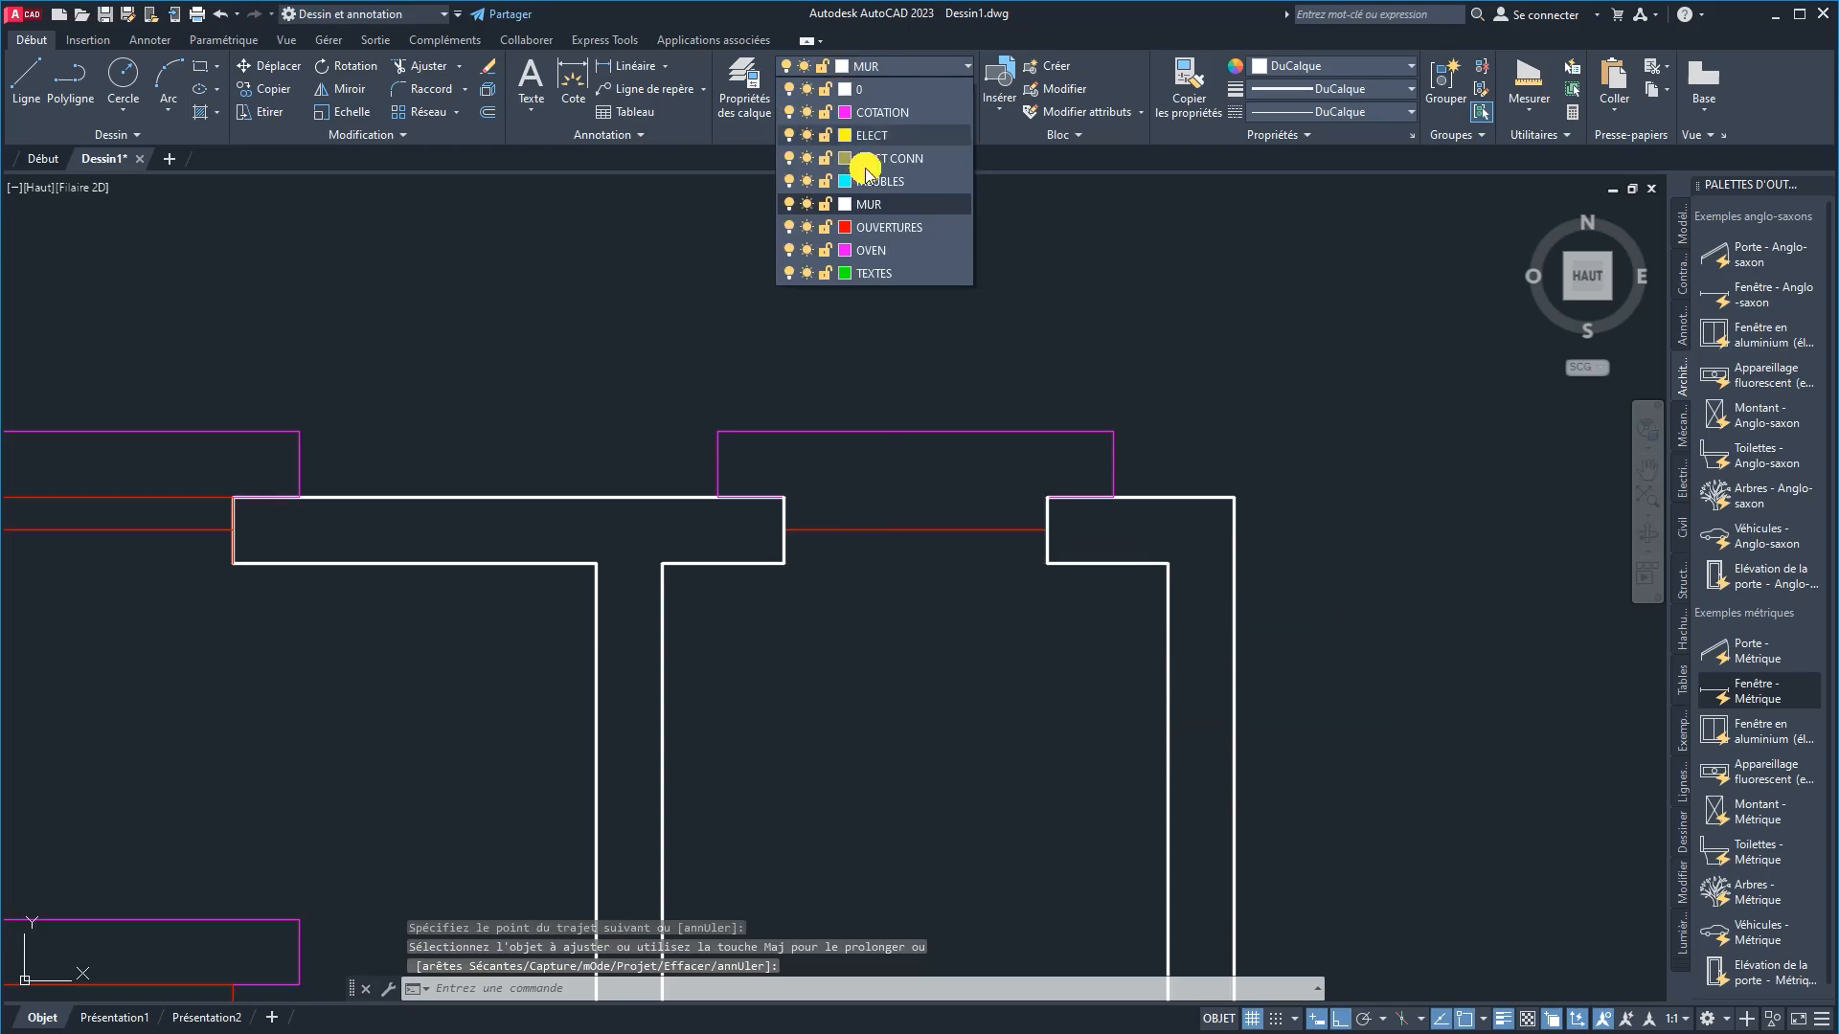
click(883, 230)
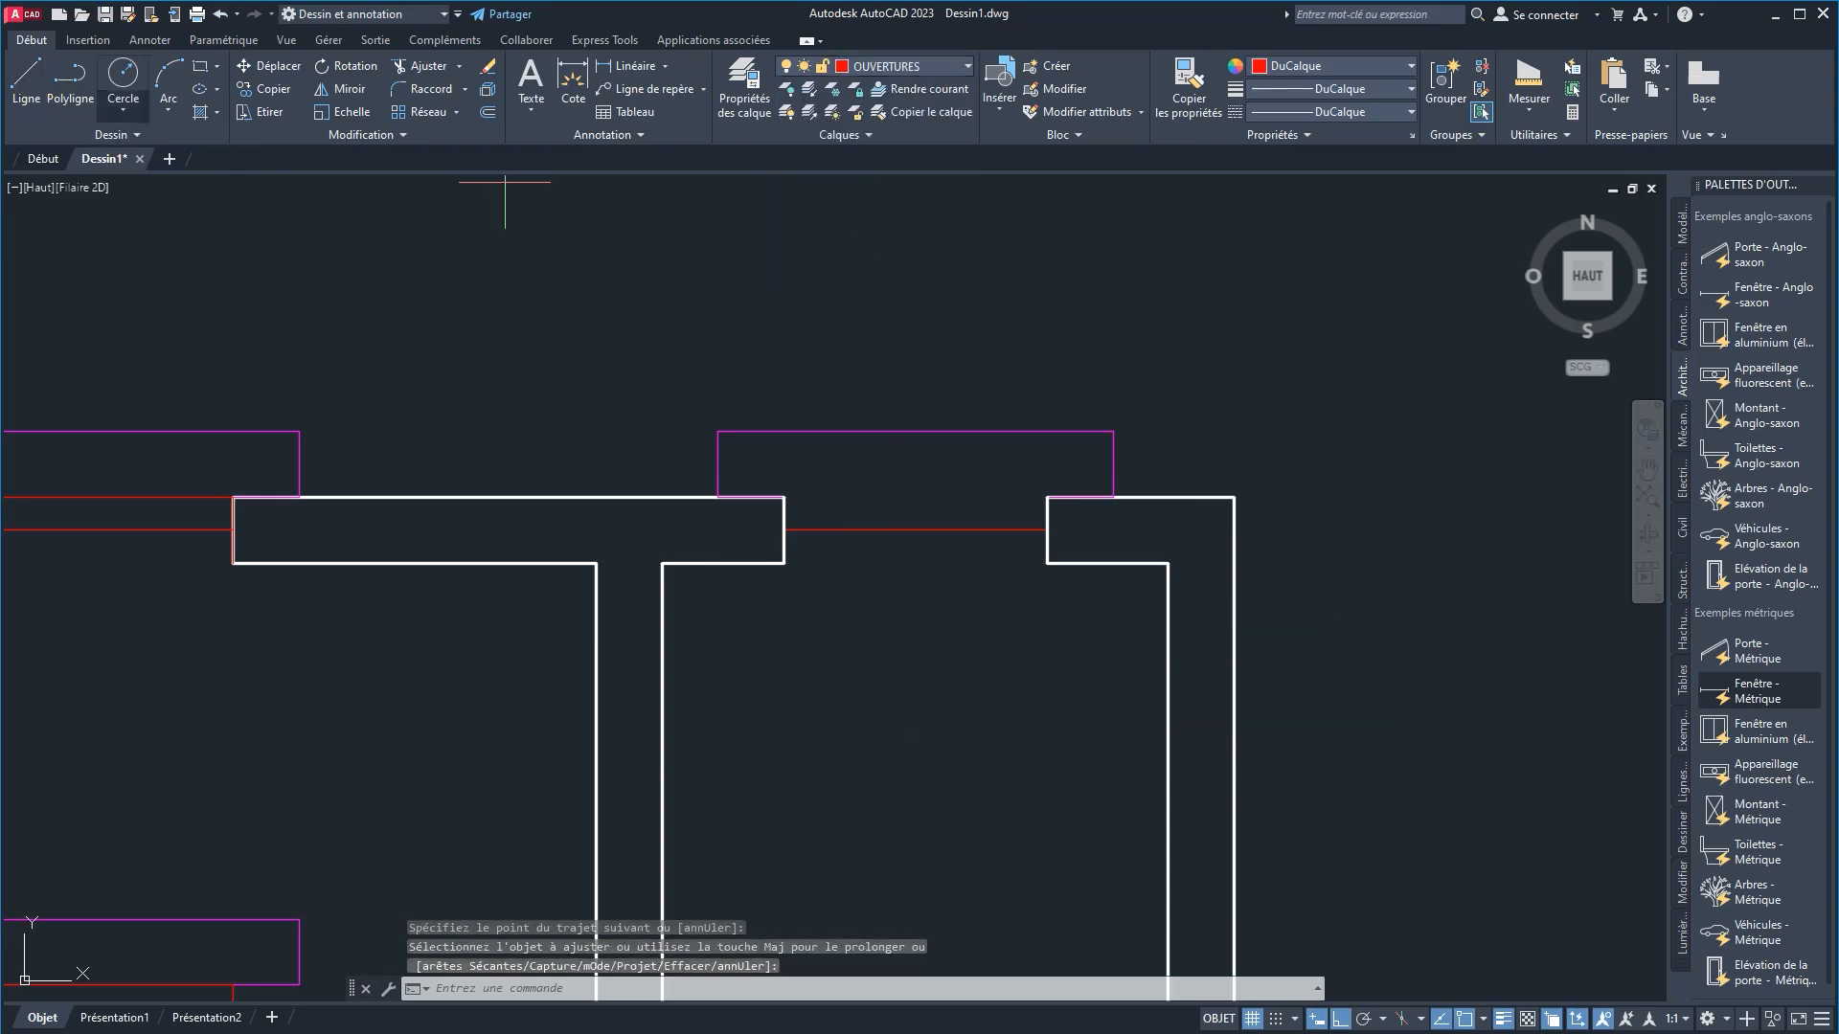
click(783, 497)
click(1045, 498)
right_click(980, 690)
click(1037, 706)
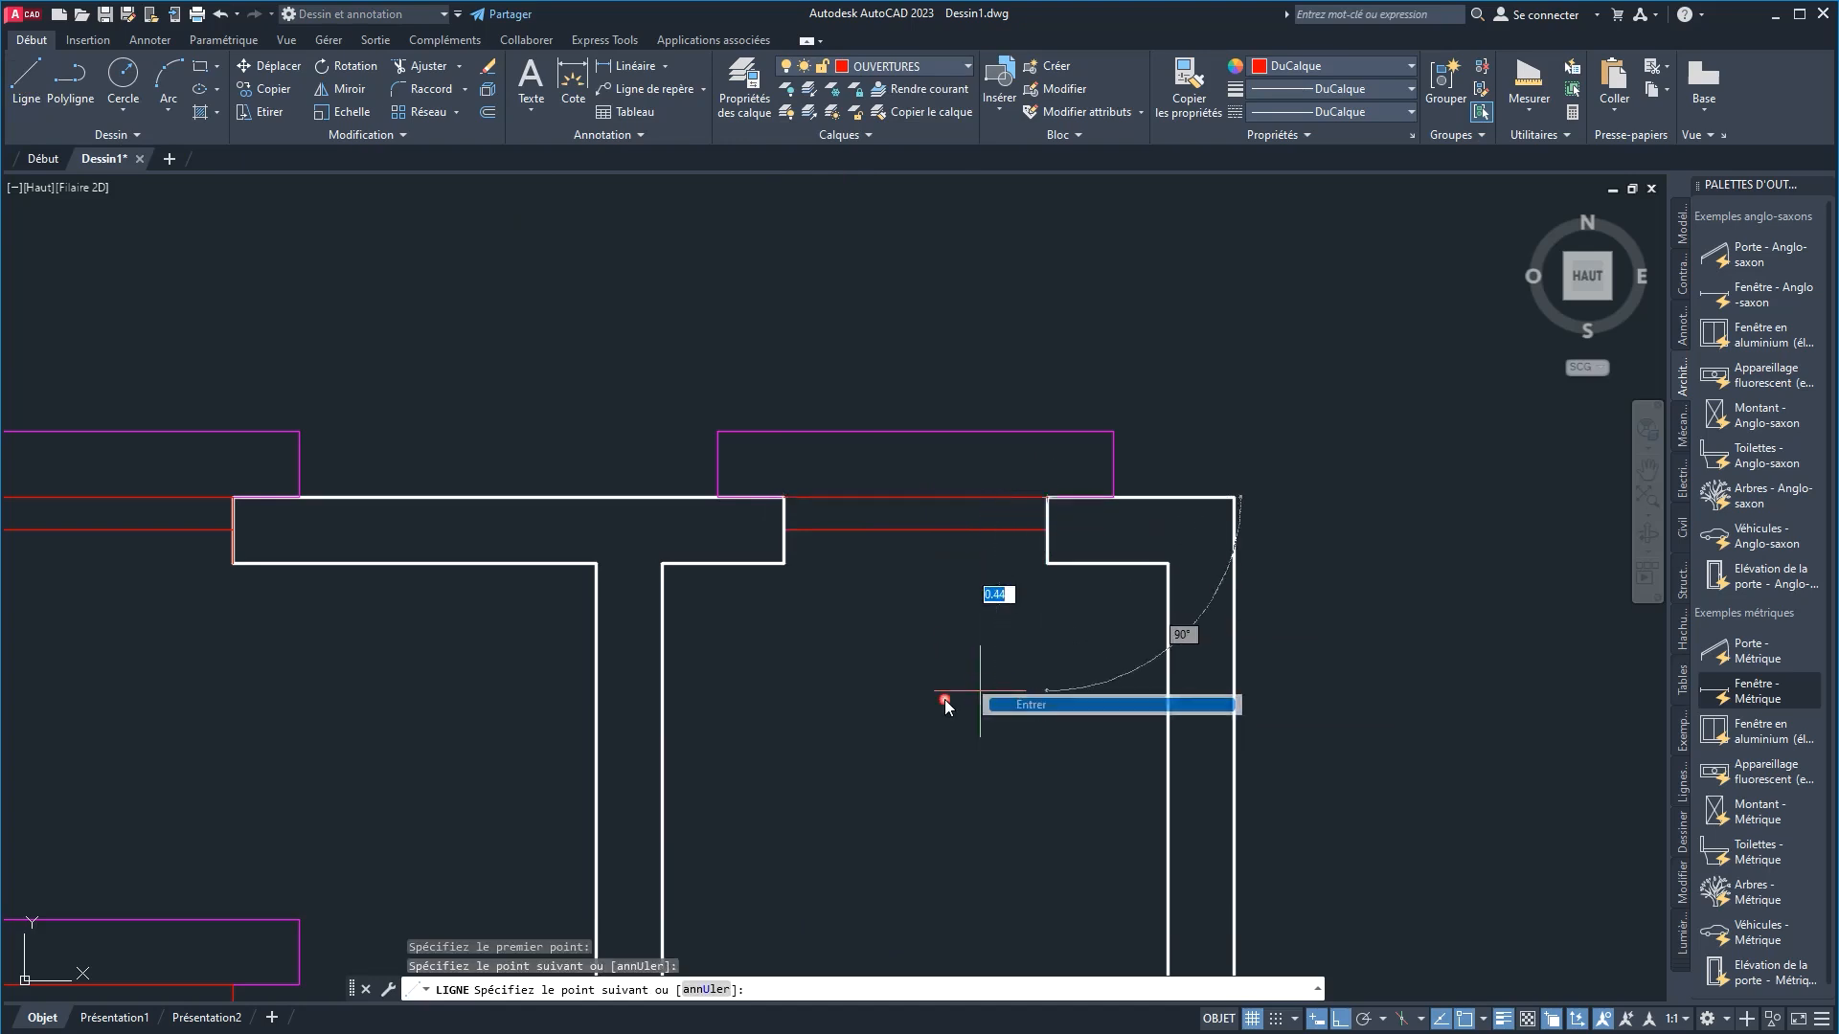
Step: Erase the loose window and sill copies lying inside the large upper room
scroll(778, 632, down, 5)
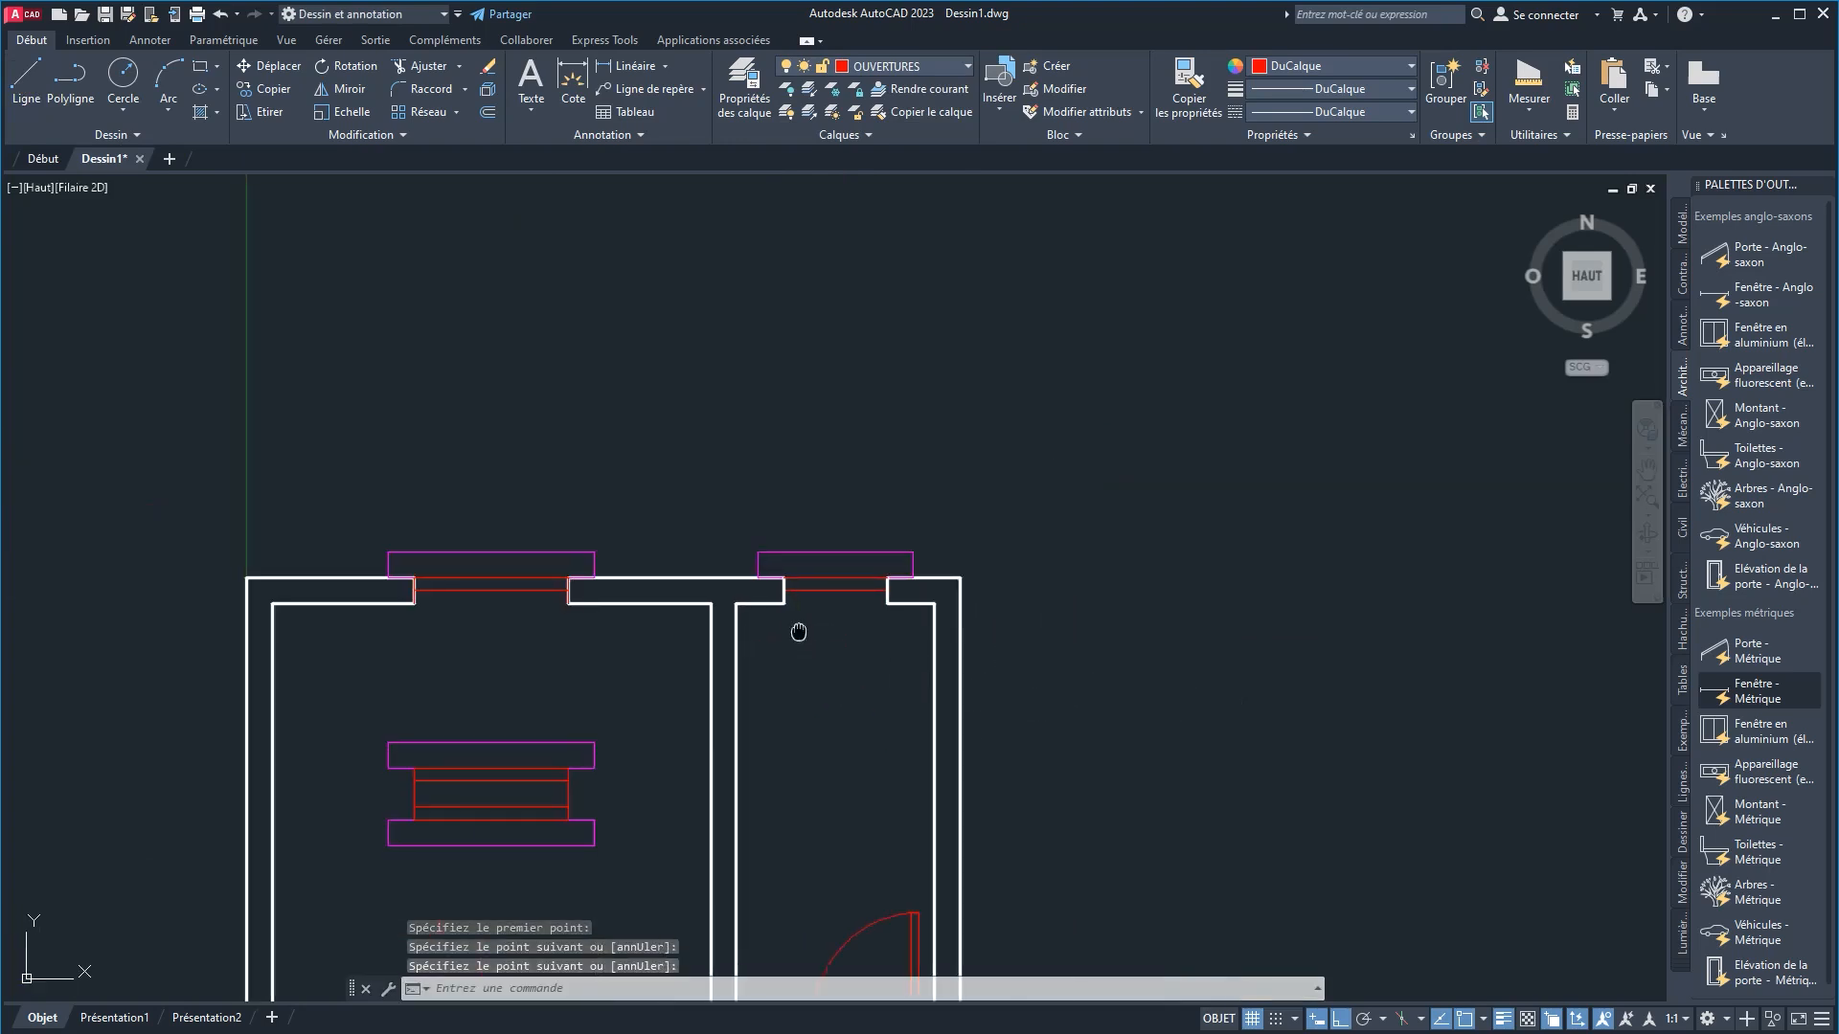
click(550, 440)
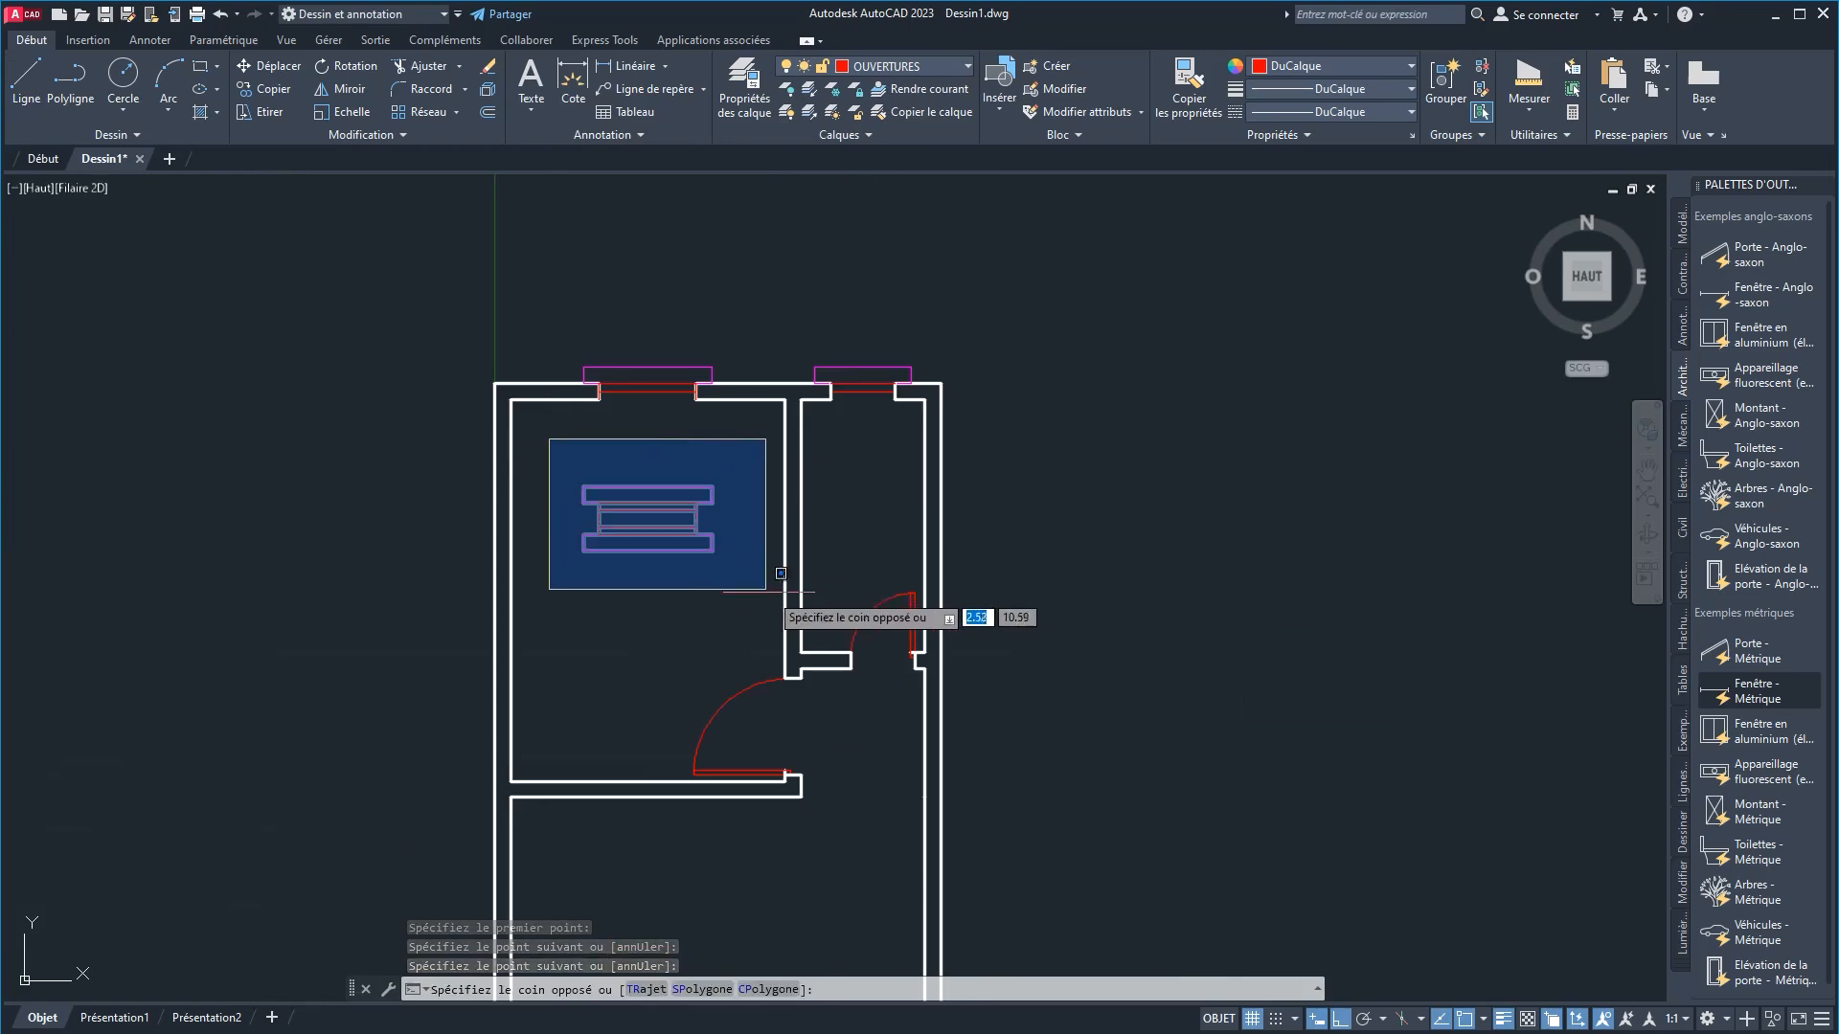
click(770, 639)
click(487, 65)
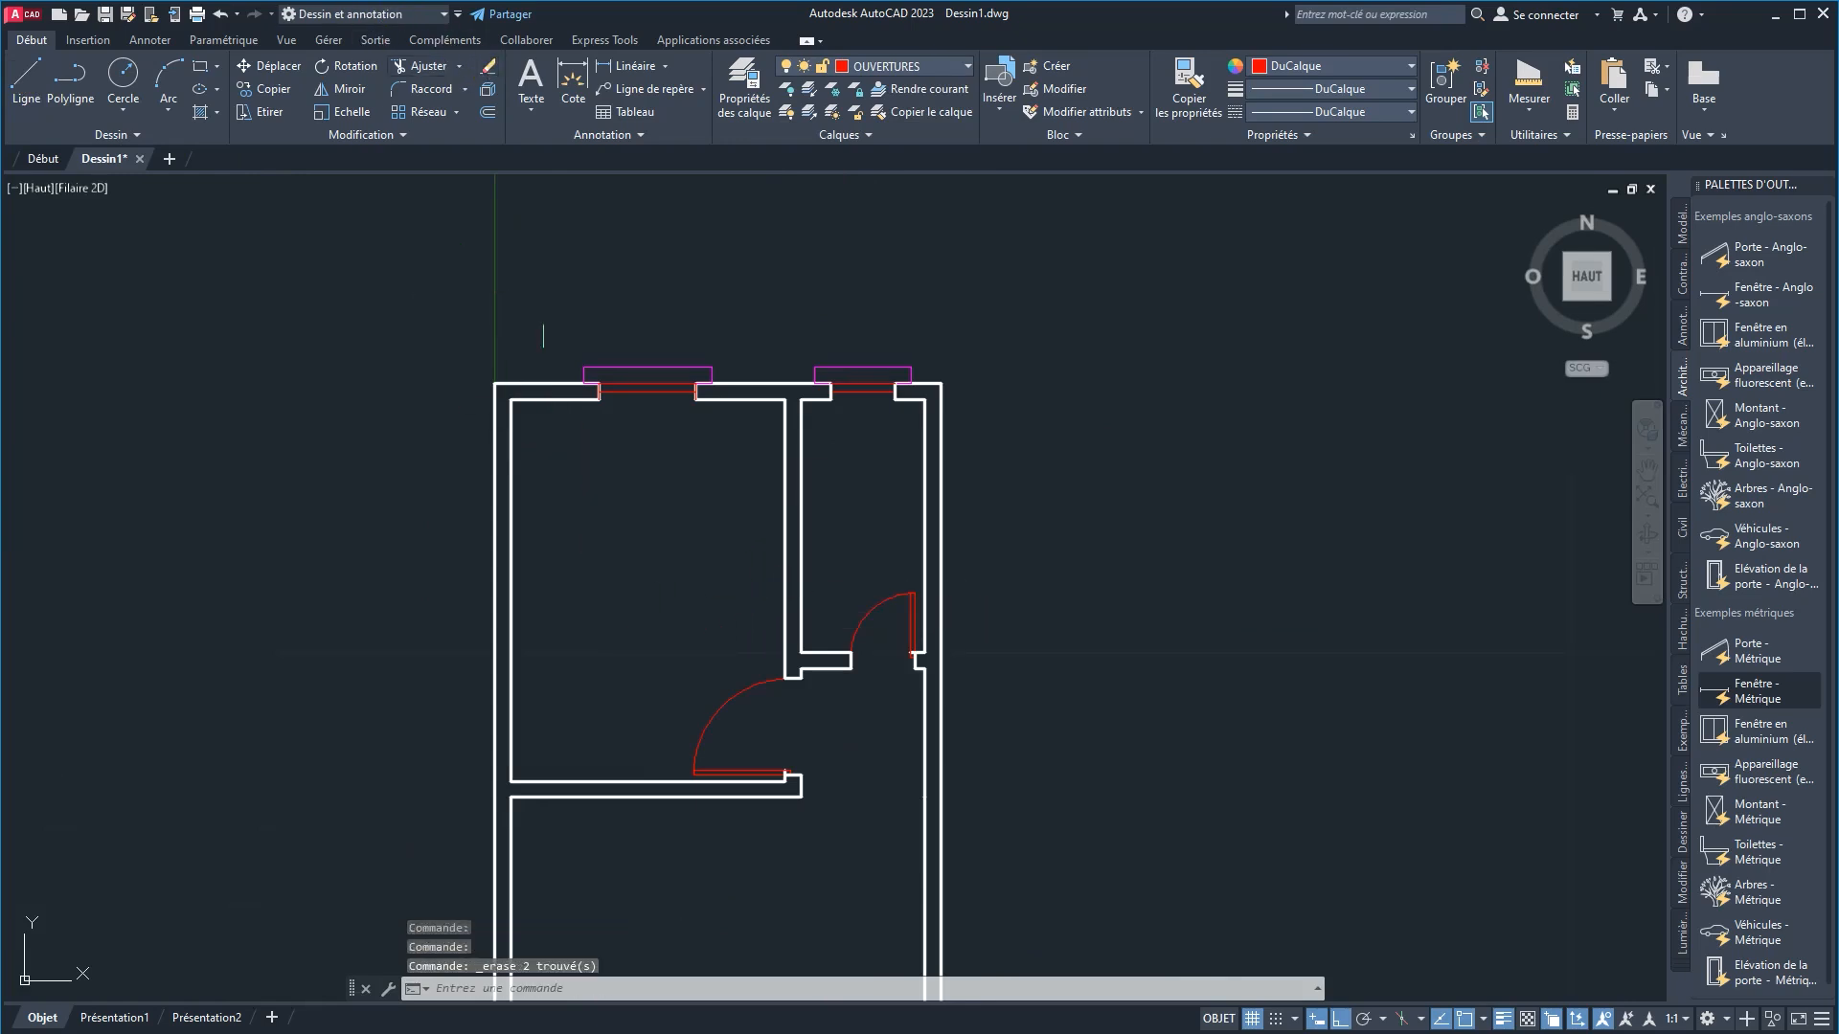
Step: Erase the loose window, closing line and sill left in the large central room
scroll(656, 526, down, 4)
middle_drag(656, 527, 570, 335)
scroll(590, 612, up, 4)
click(460, 474)
click(633, 589)
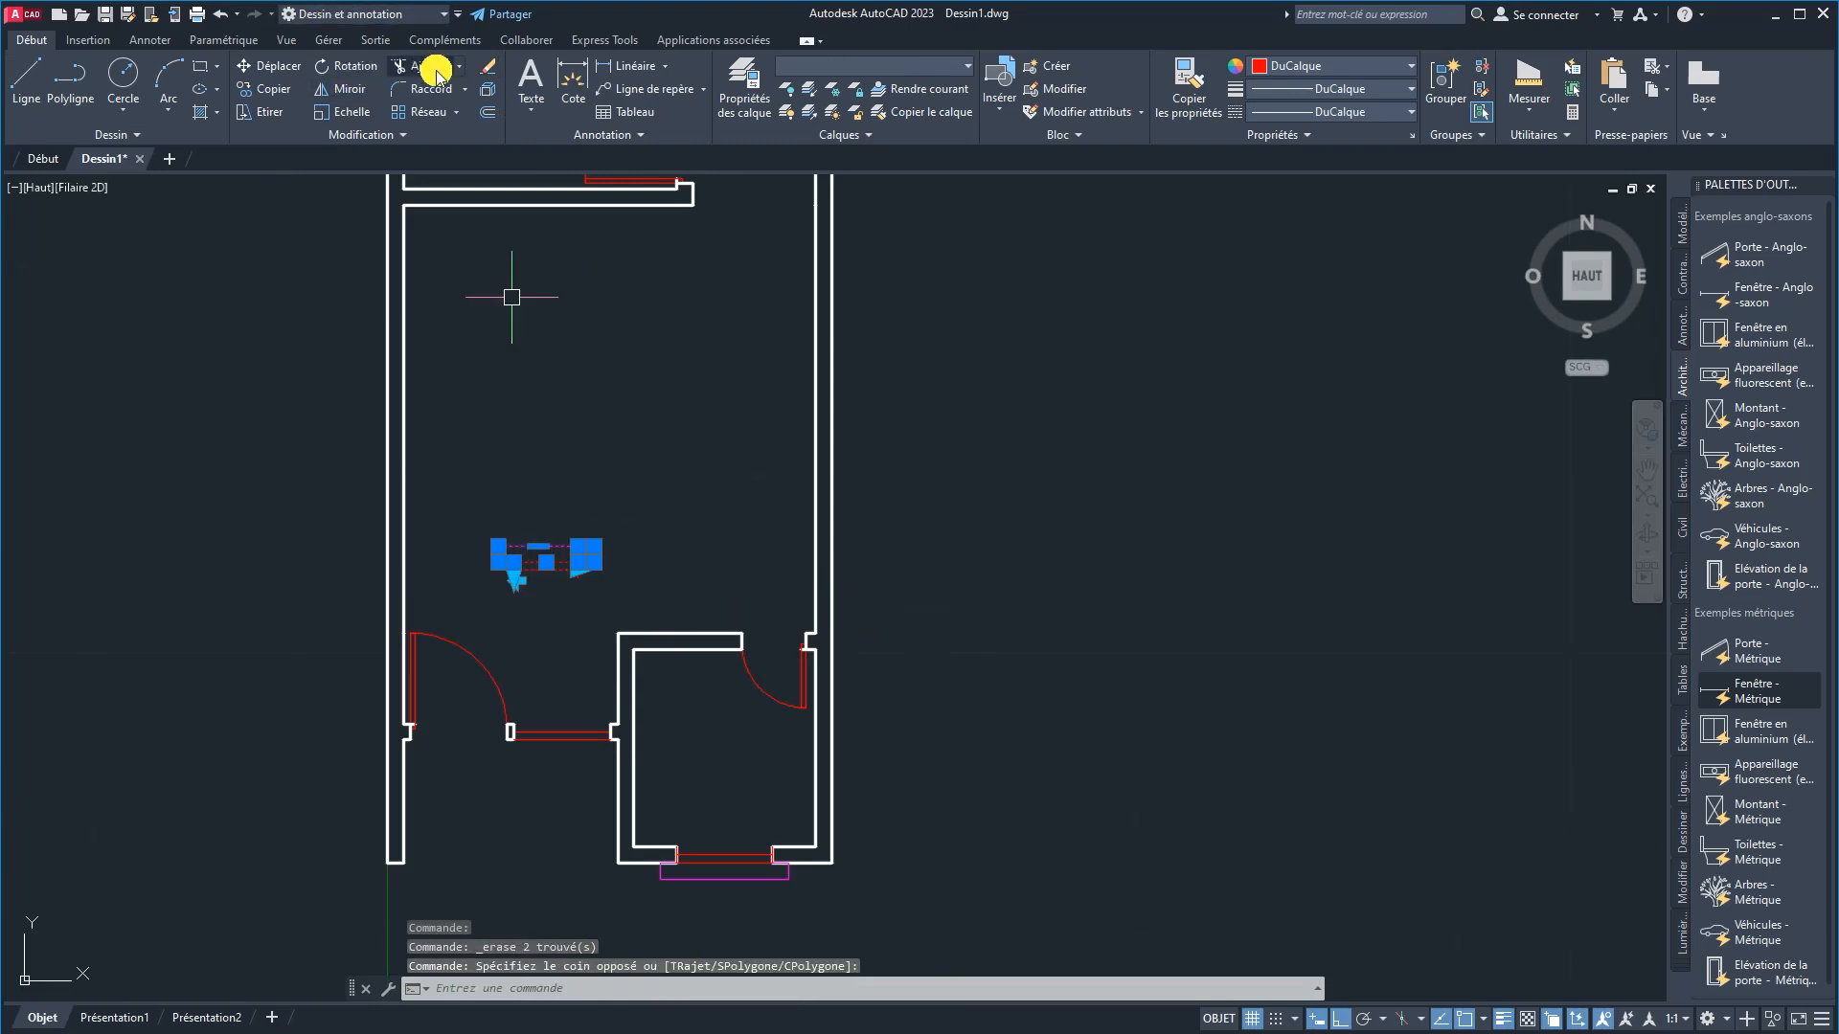
click(488, 65)
Step: Create a multiline text reading SALON in the large central room
scroll(525, 513, down, 4)
scroll(523, 500, up, 2)
scroll(546, 470, up, 2)
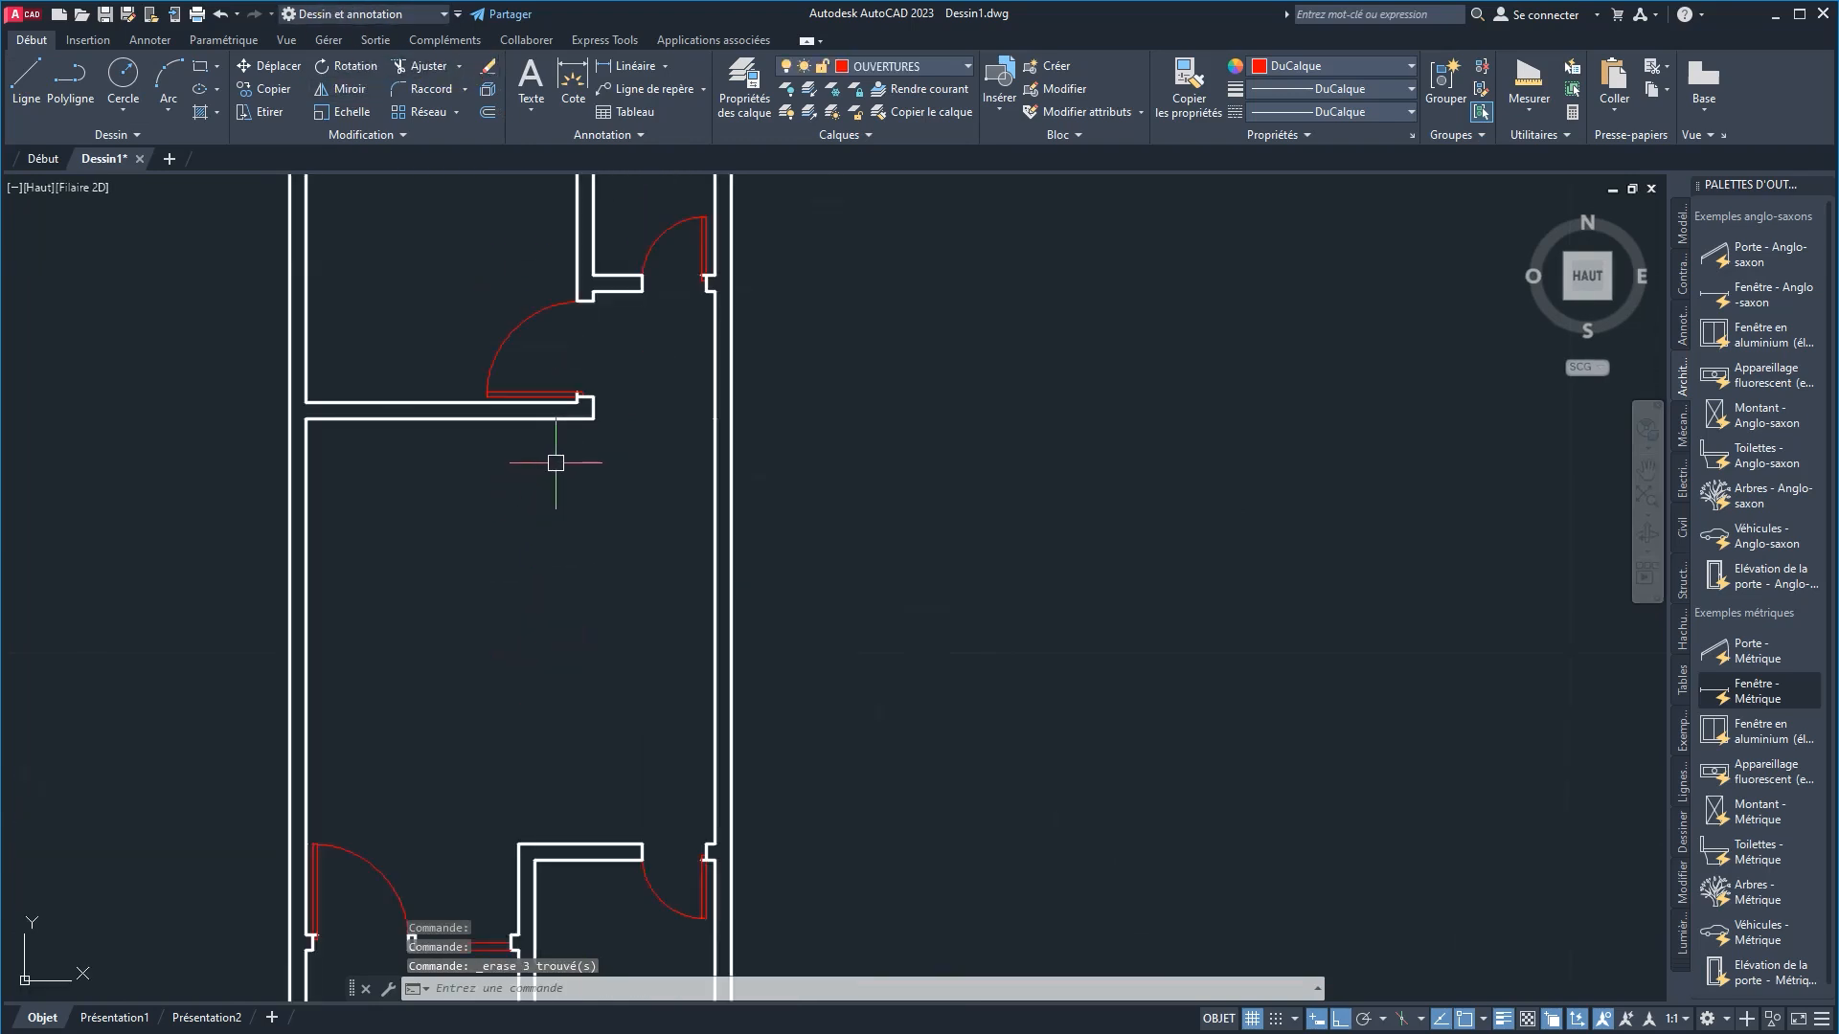
scroll(555, 463, down, 2)
middle_drag(563, 469, 544, 492)
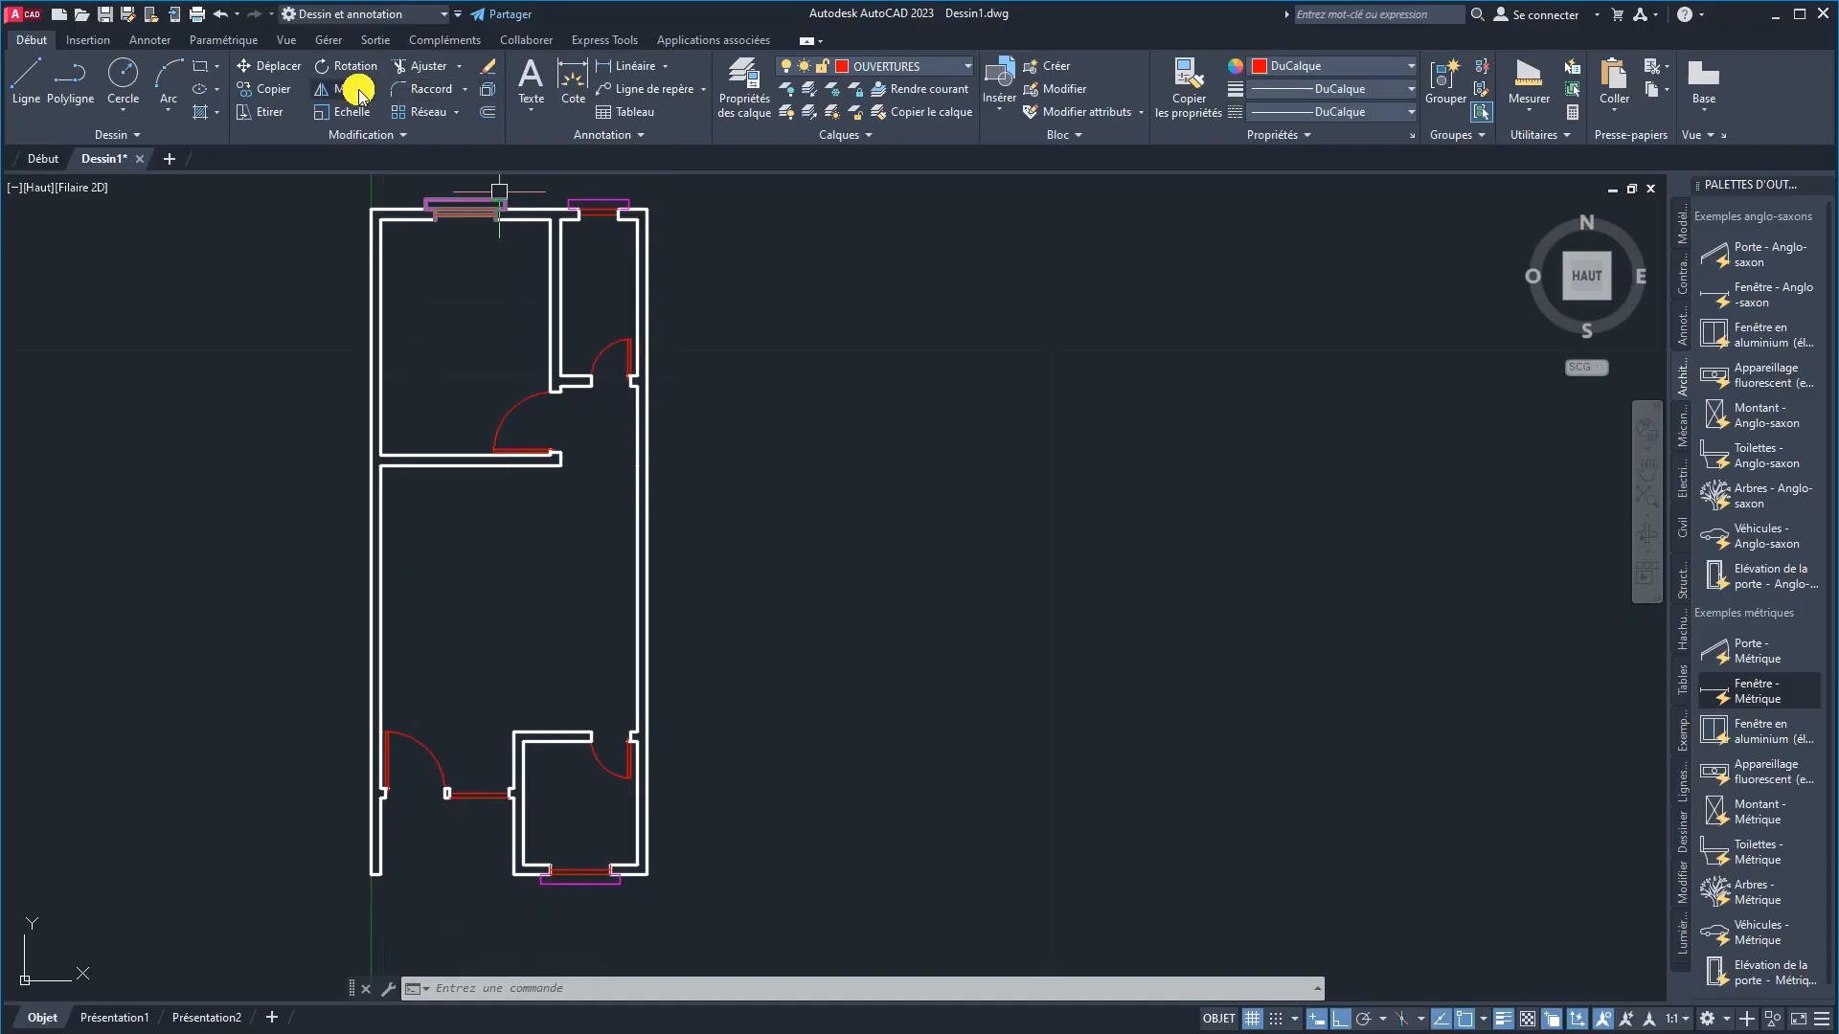
click(572, 93)
key(Escape)
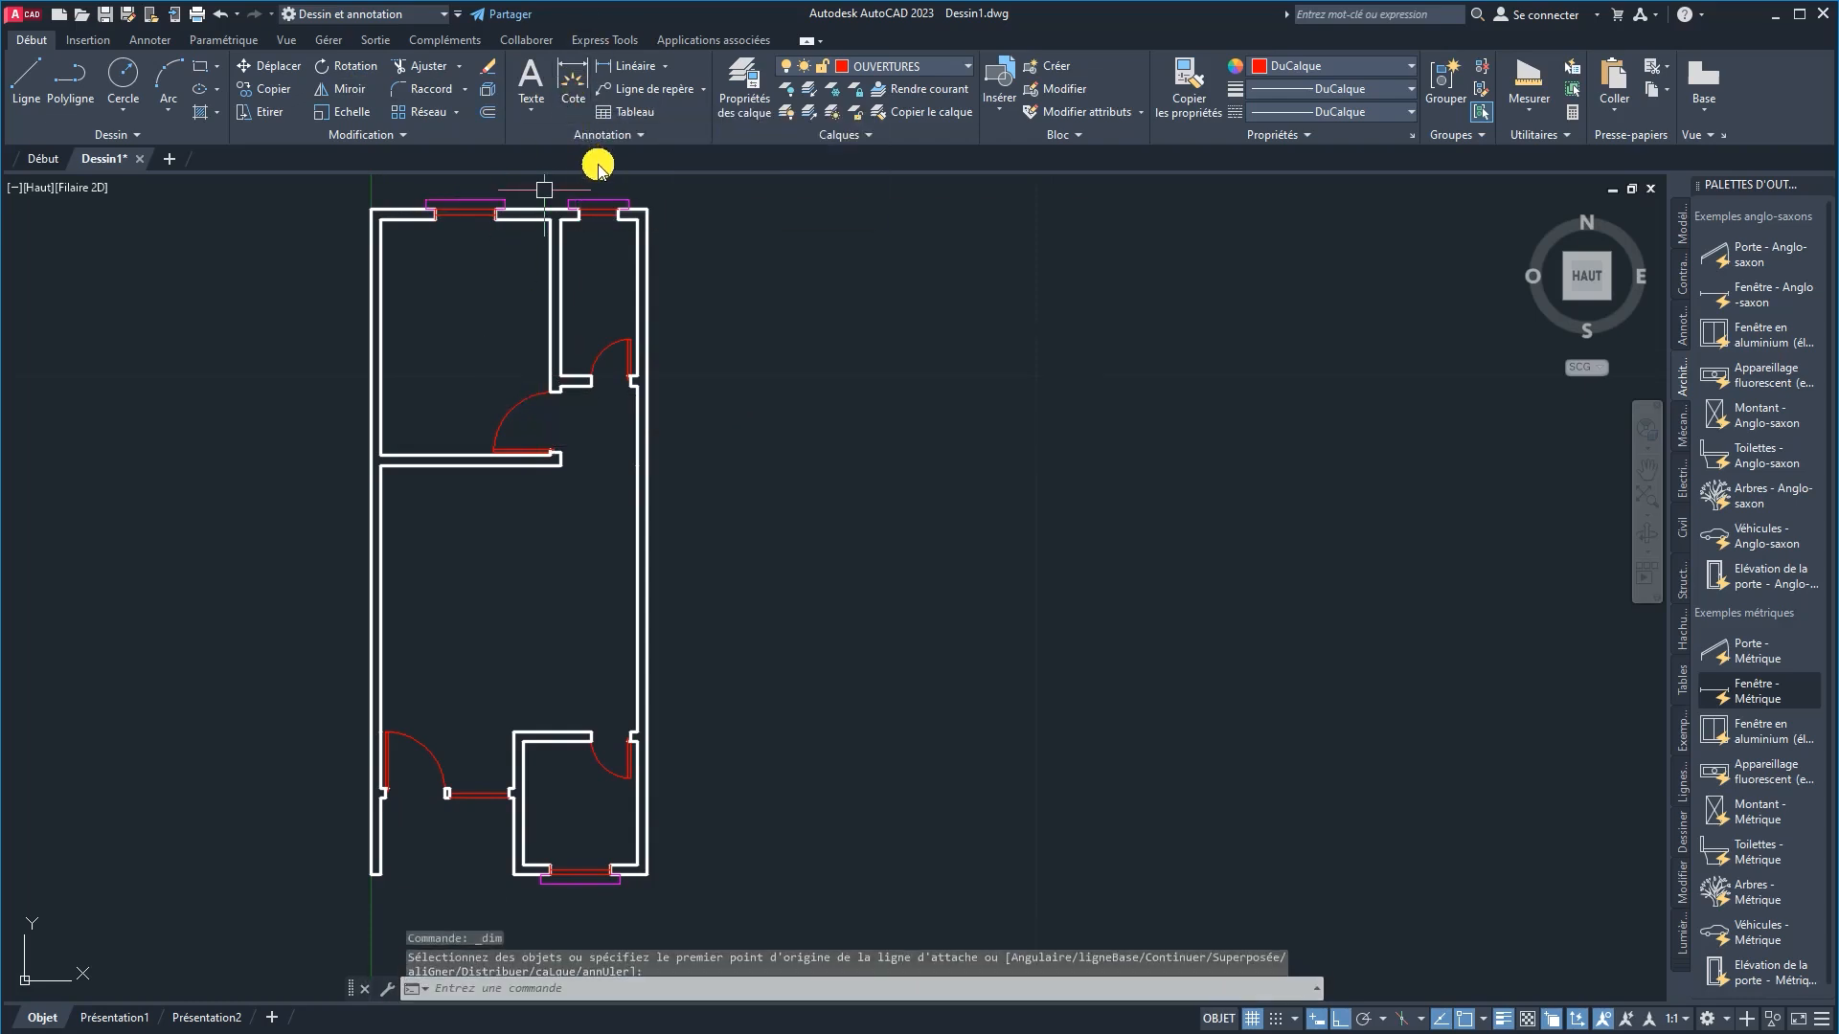
click(522, 126)
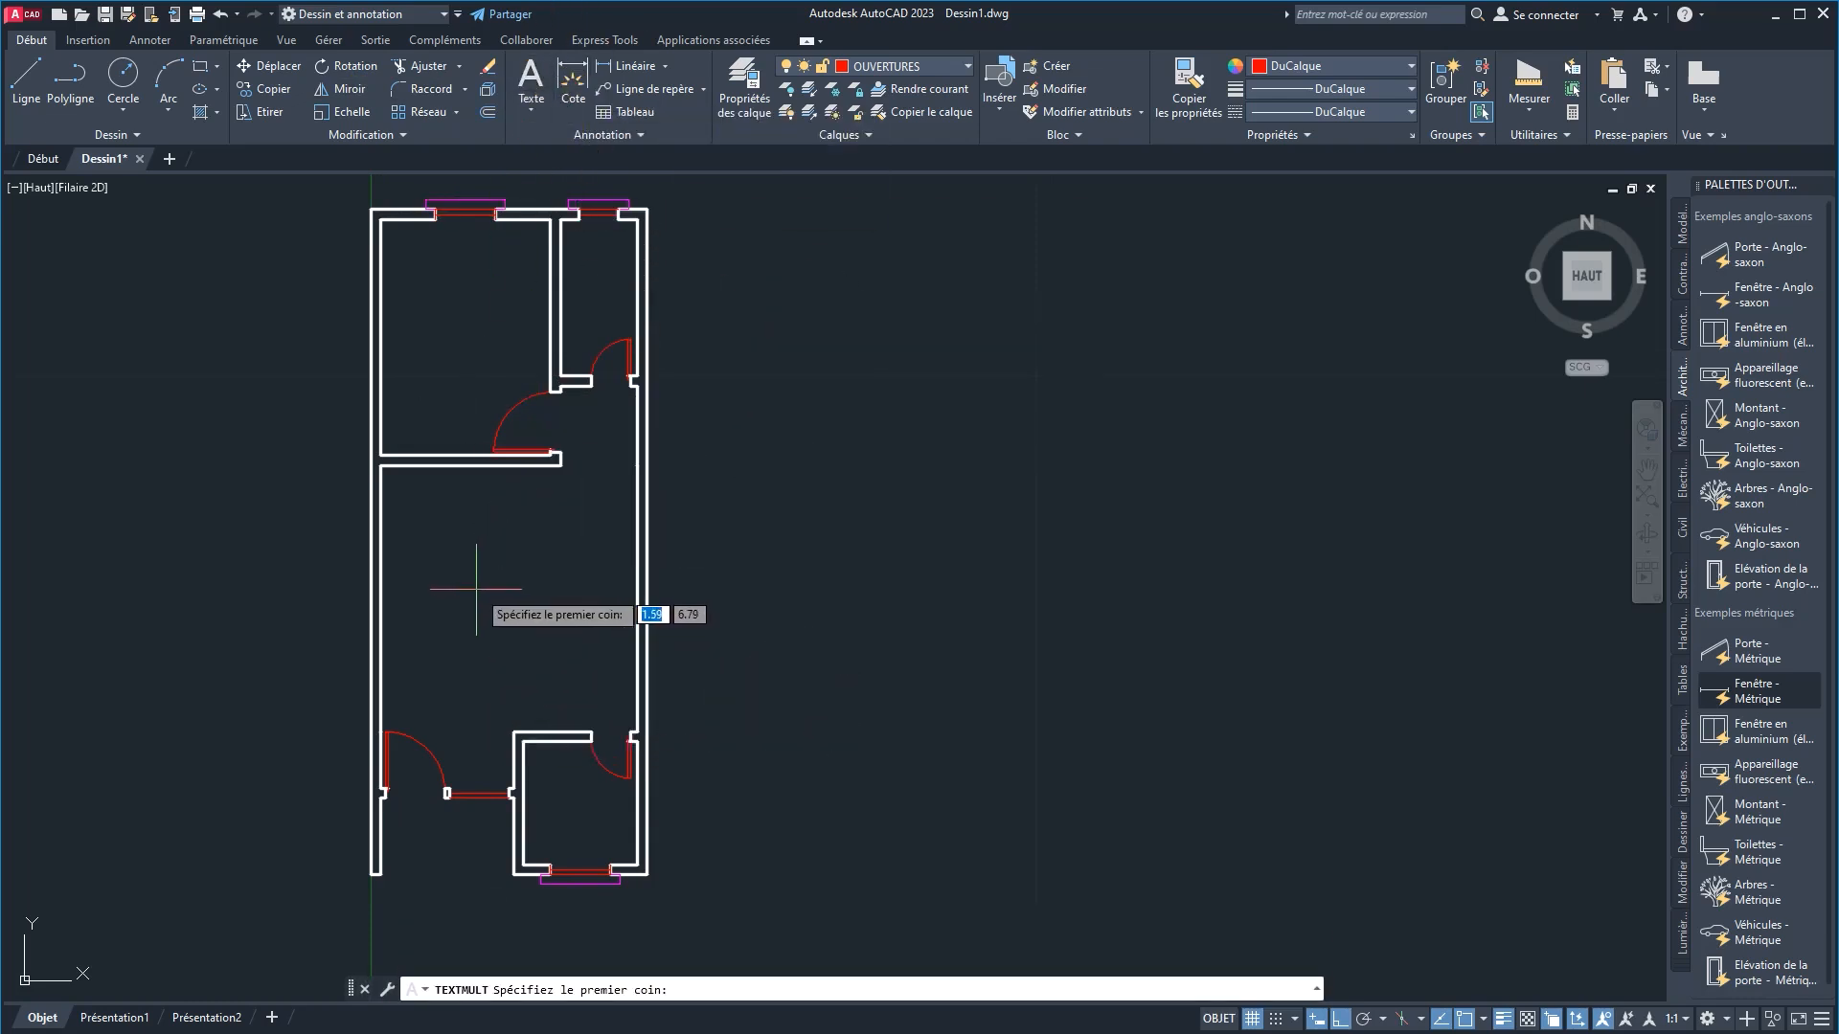
click(479, 562)
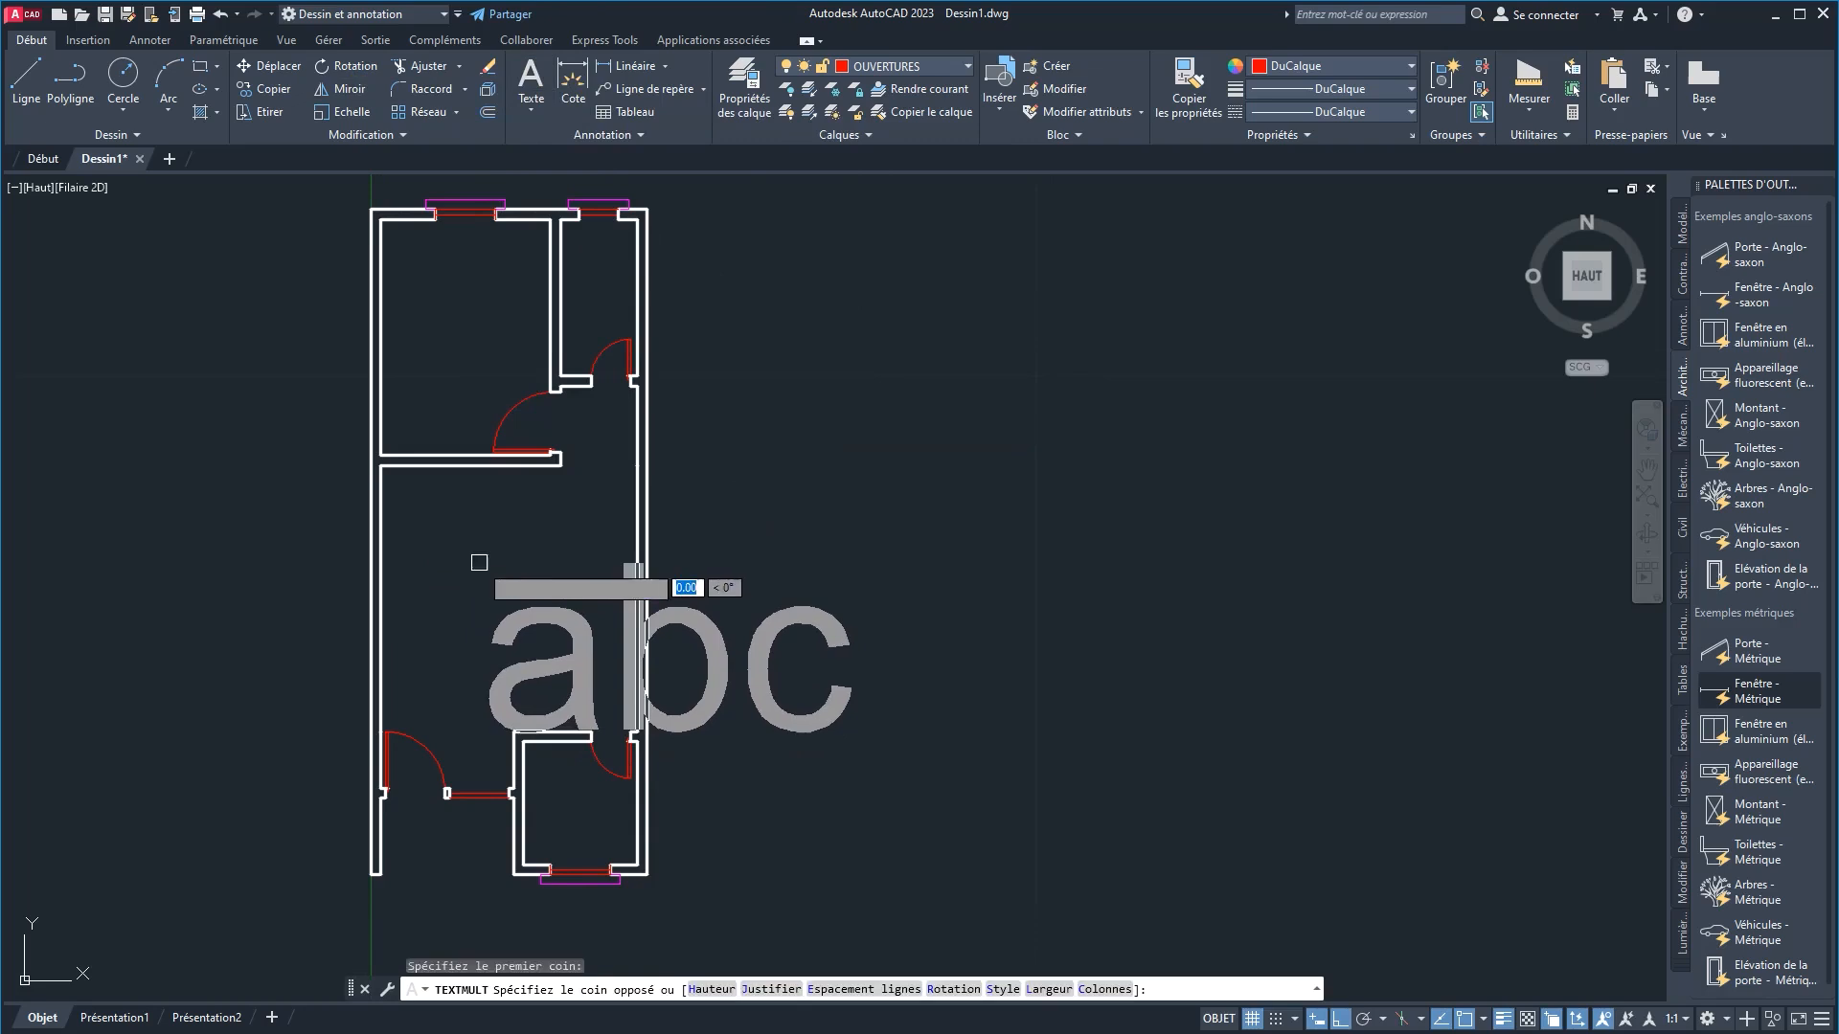
click(608, 638)
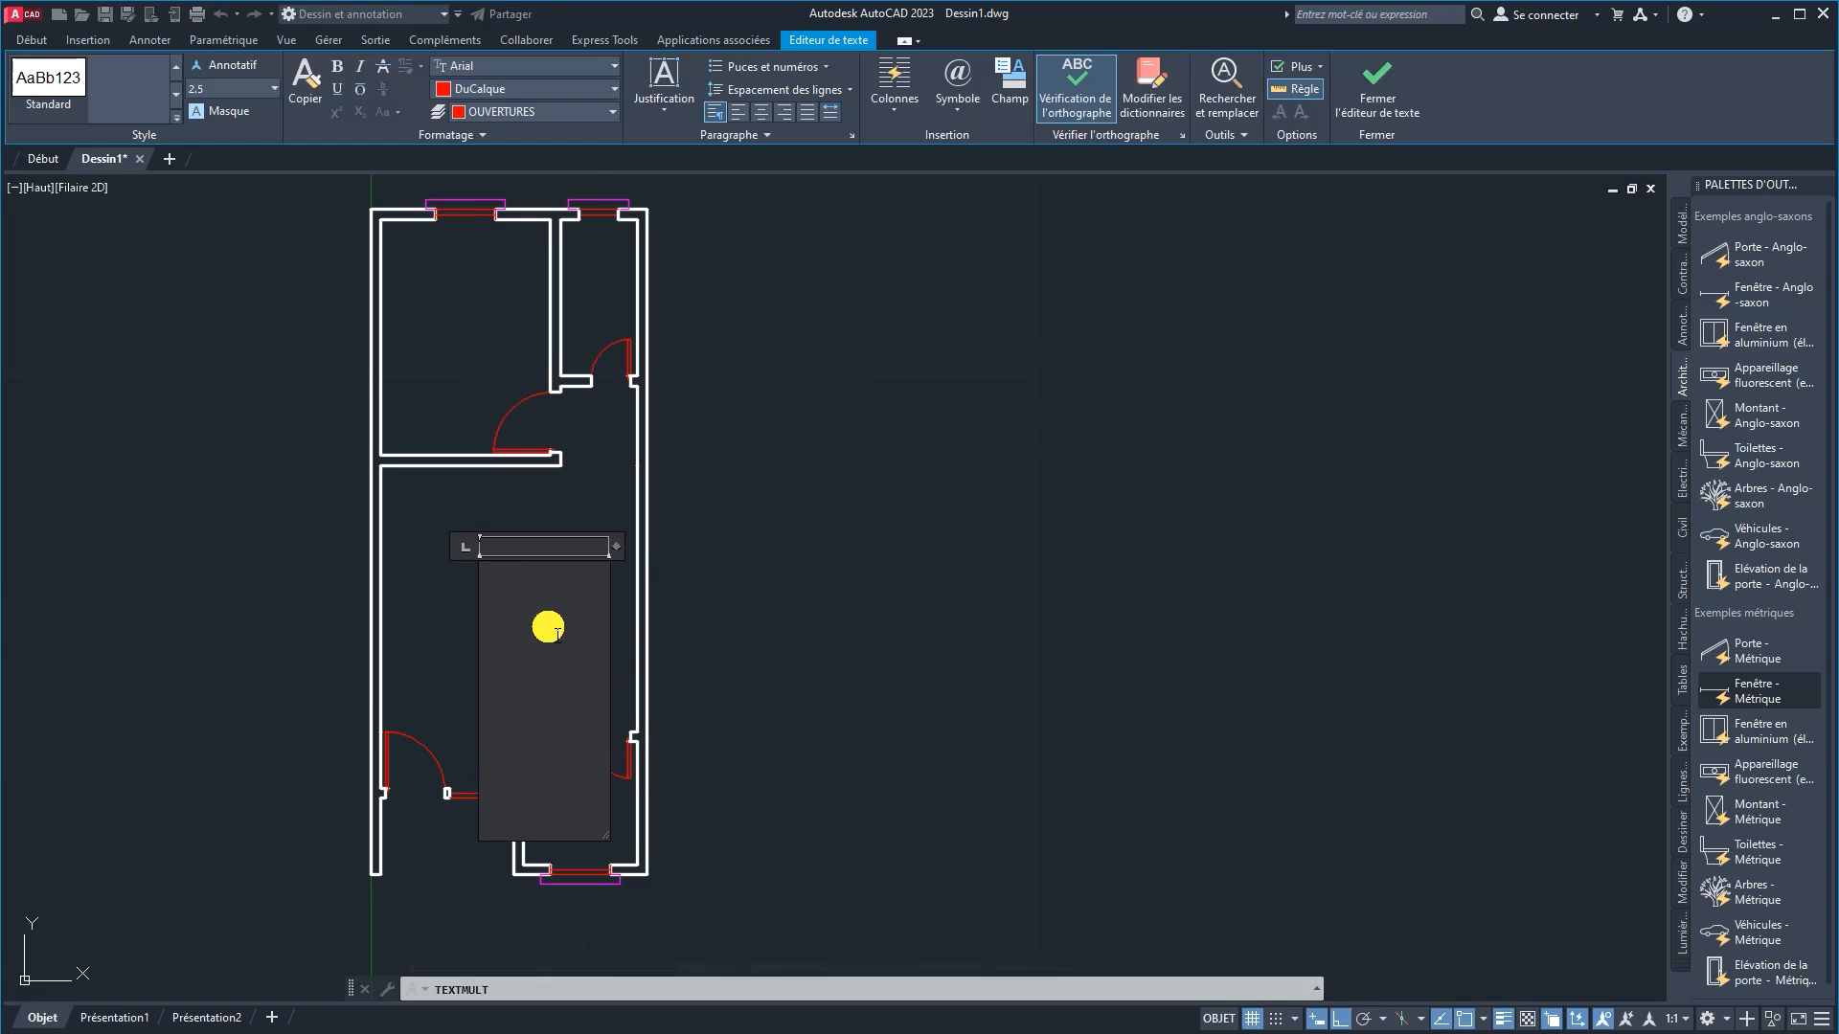
text(SALON)
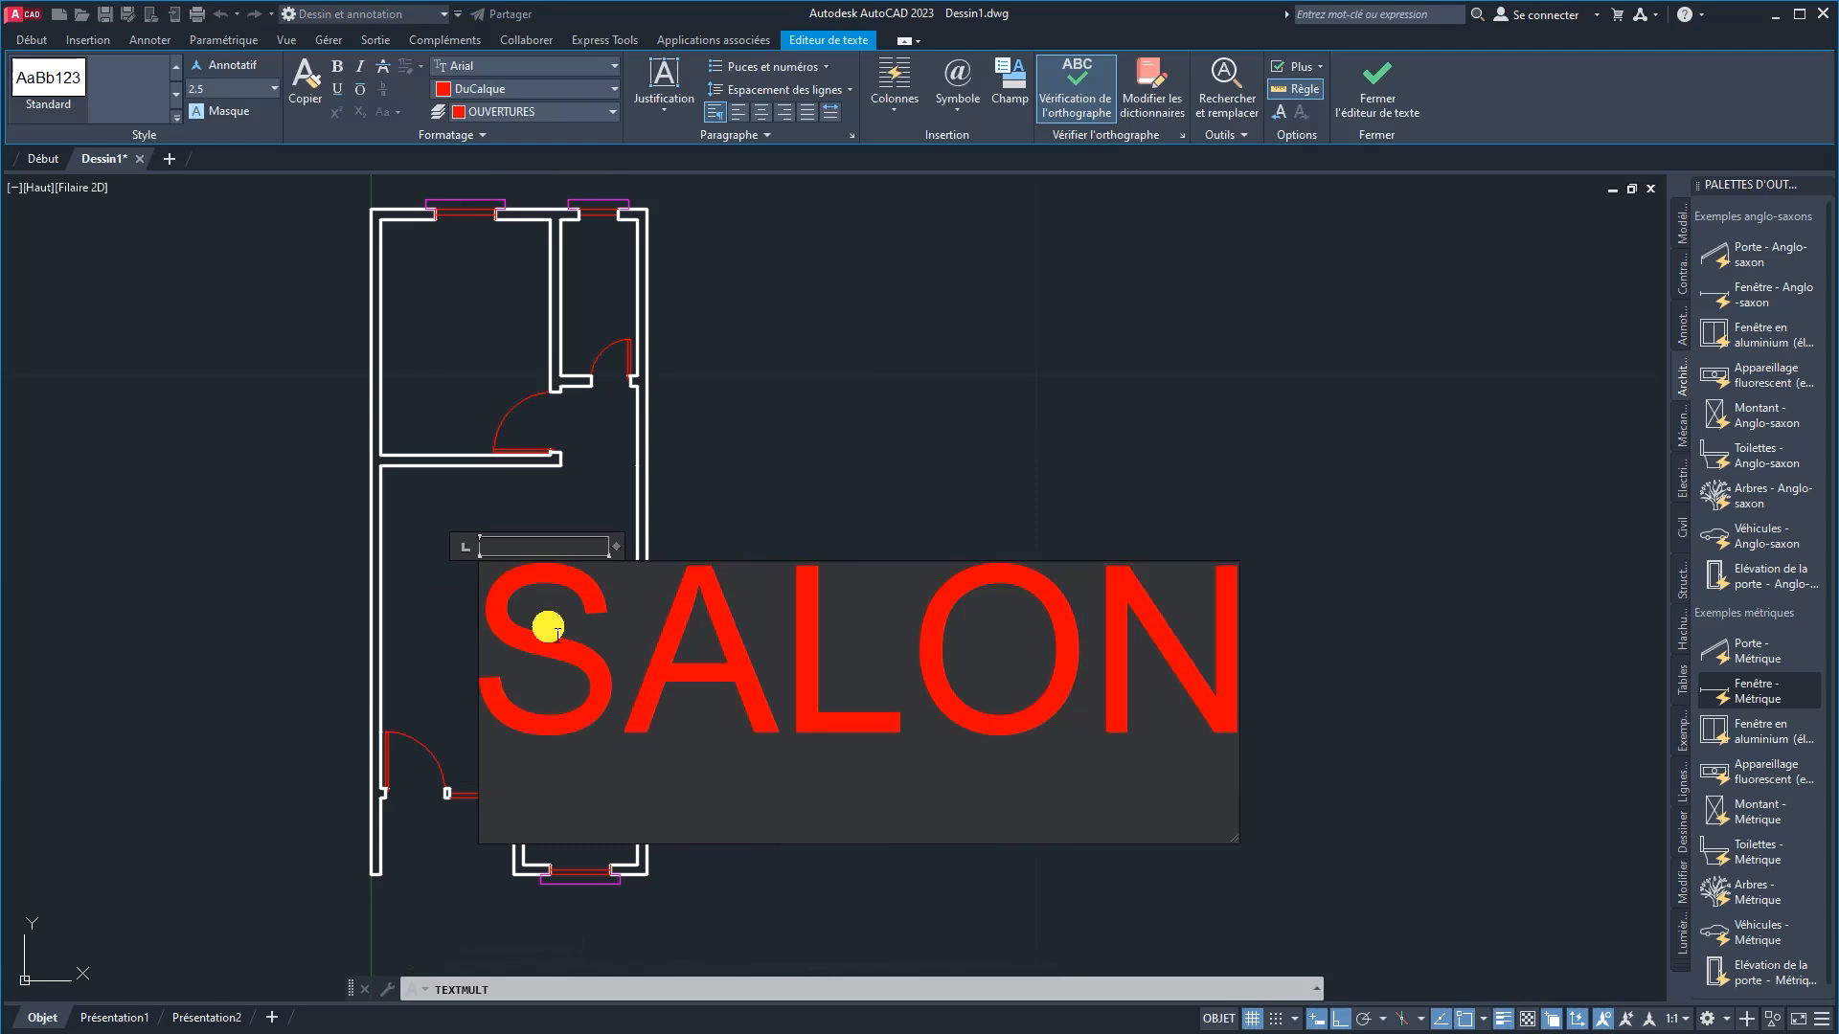
Step: Set the height of the SALON text to .20
double_click(672, 708)
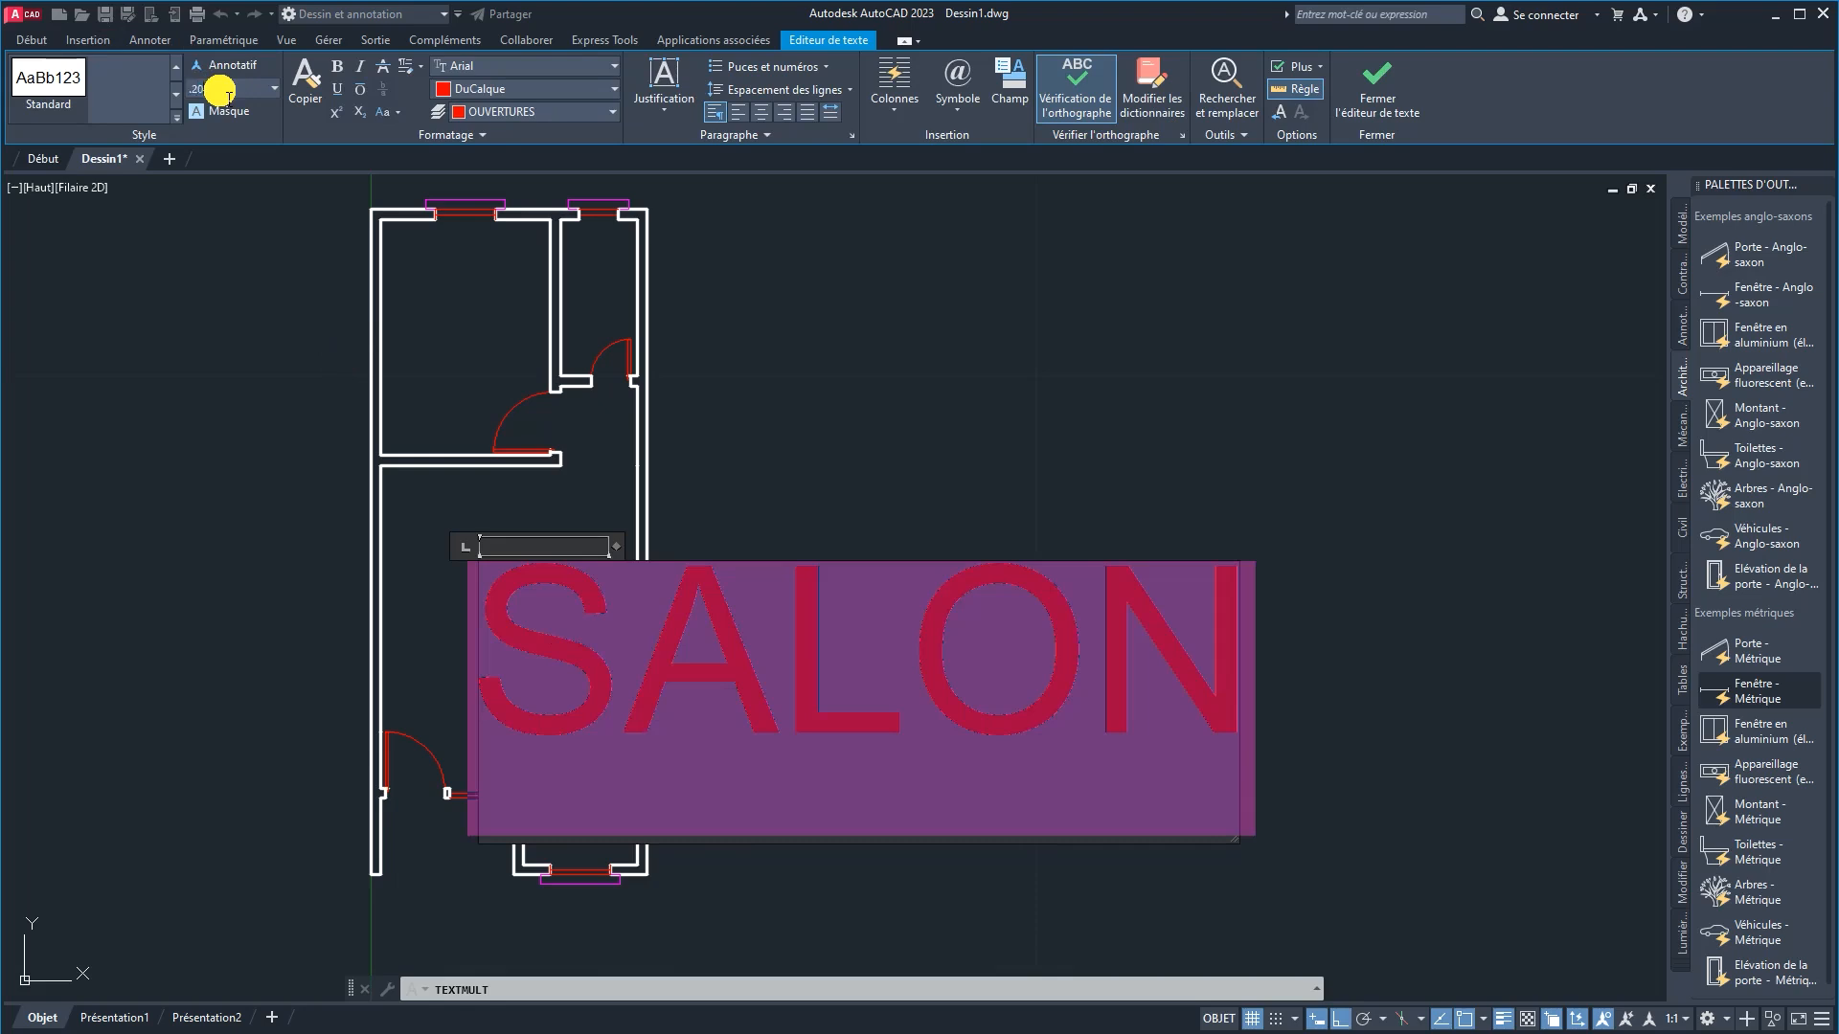
click(219, 91)
text(.20)
key(Return)
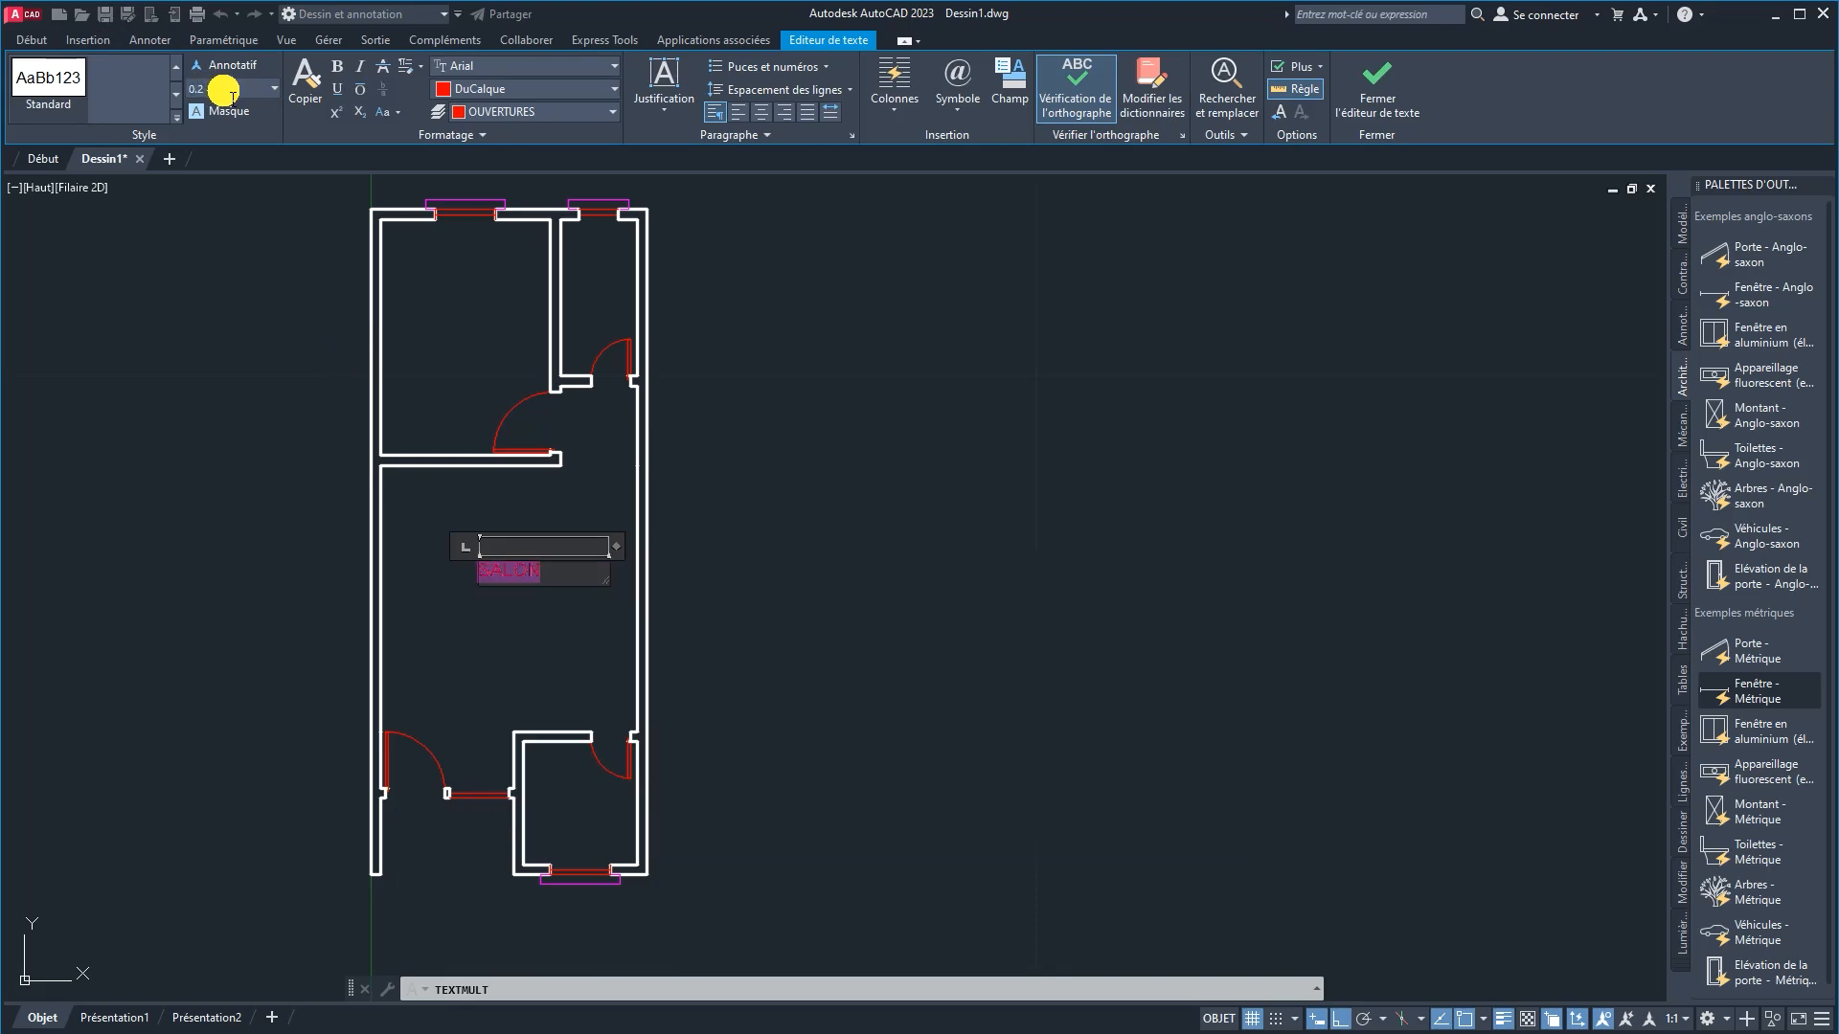
Step: Set the SALON text's font to simplex and centre its paragraph, then close the text editor
click(517, 88)
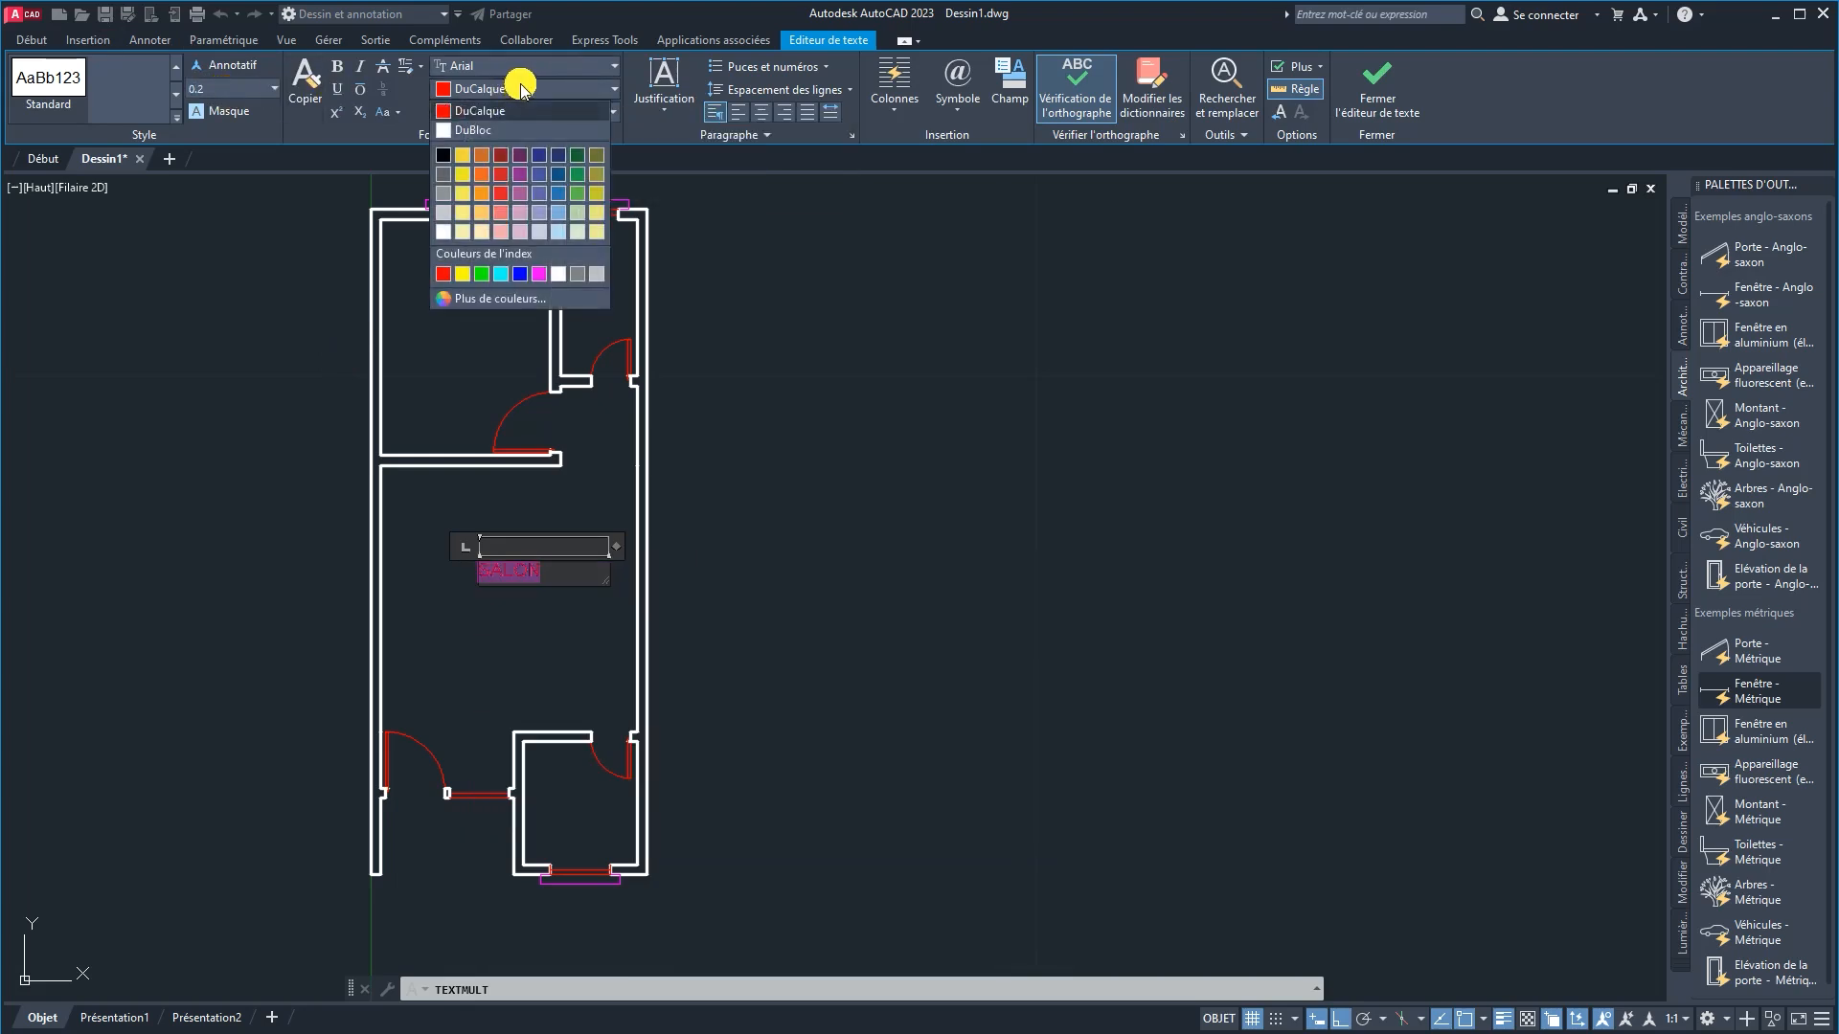
click(526, 70)
click(528, 69)
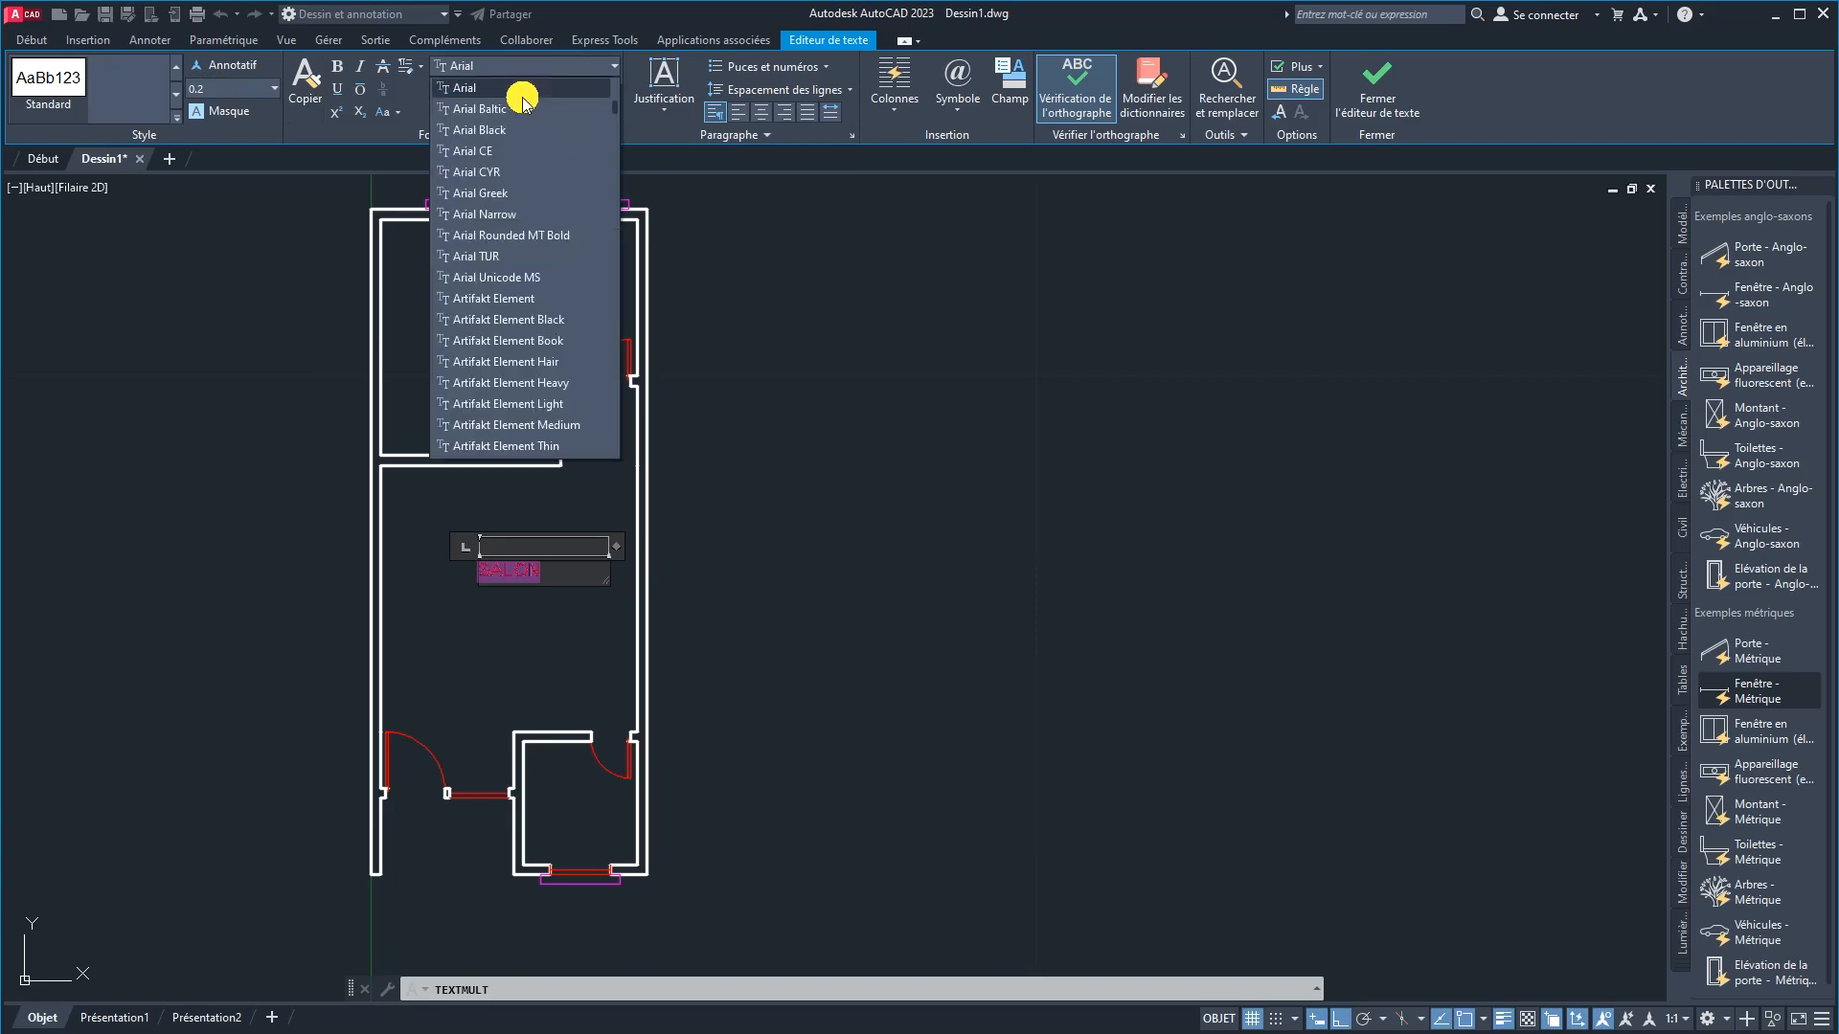
scroll(544, 261, down, 4)
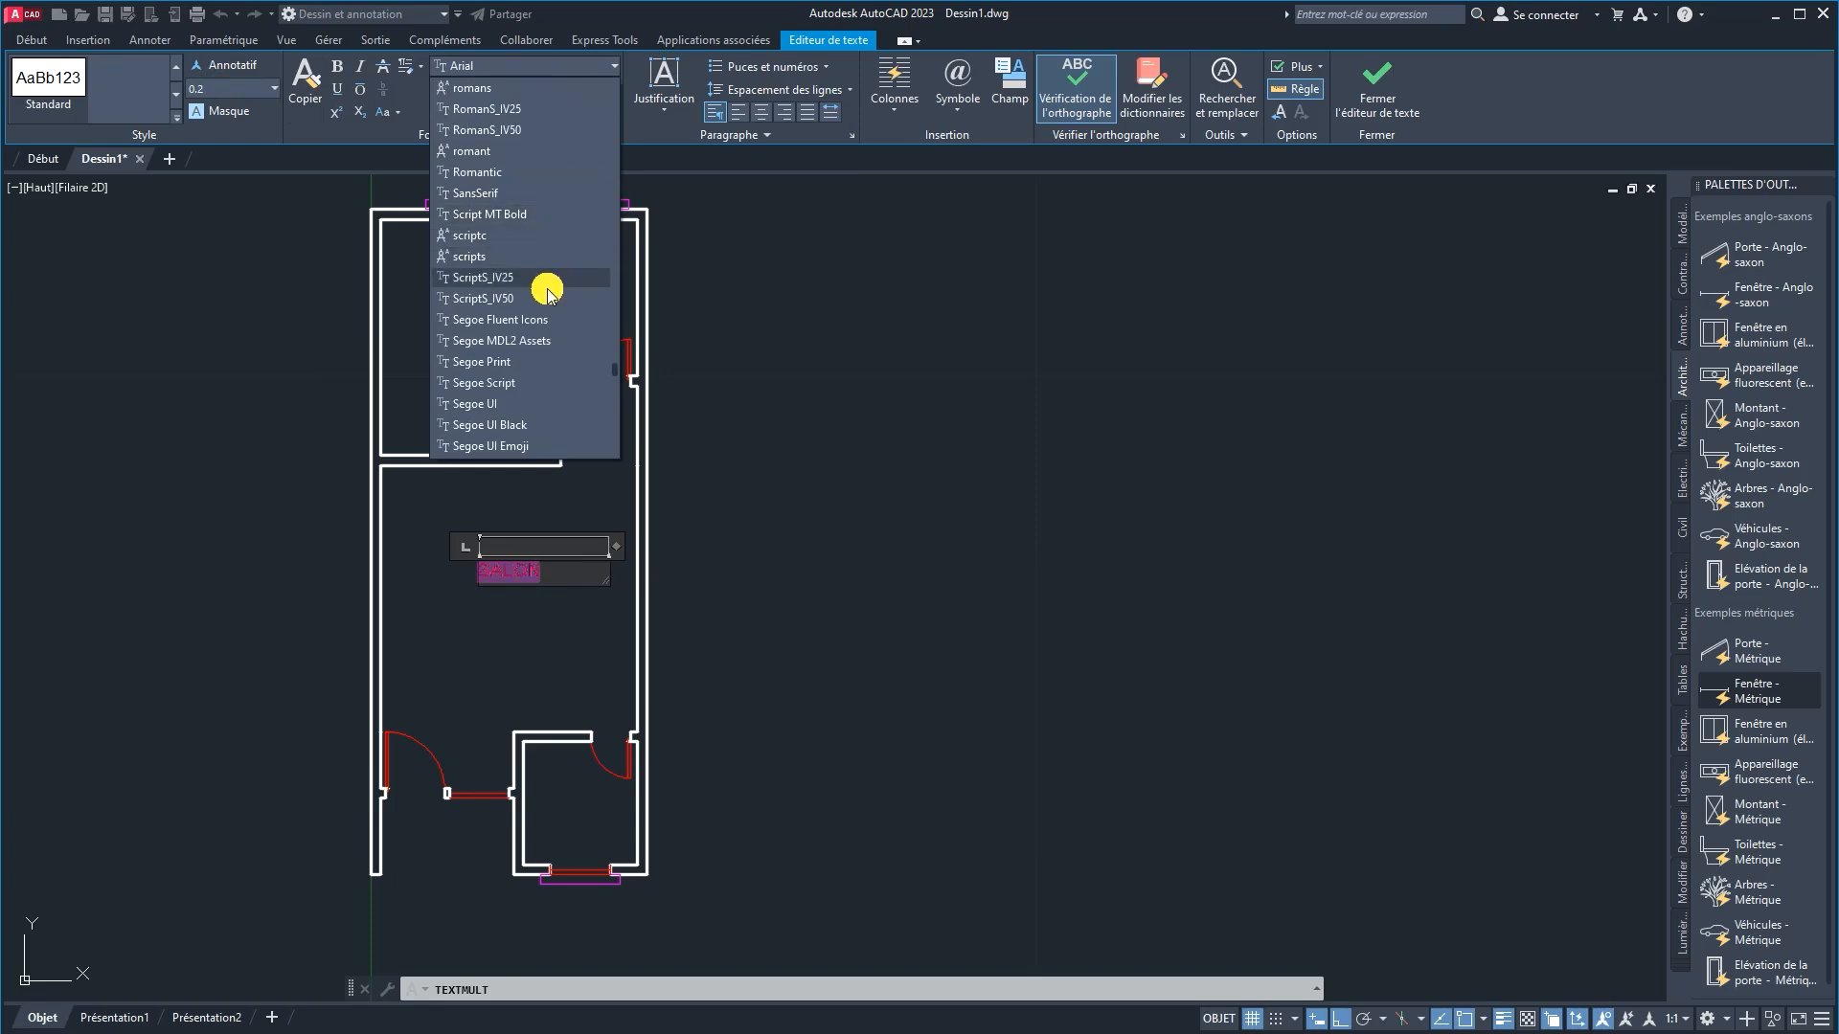
scroll(531, 364, down, 6)
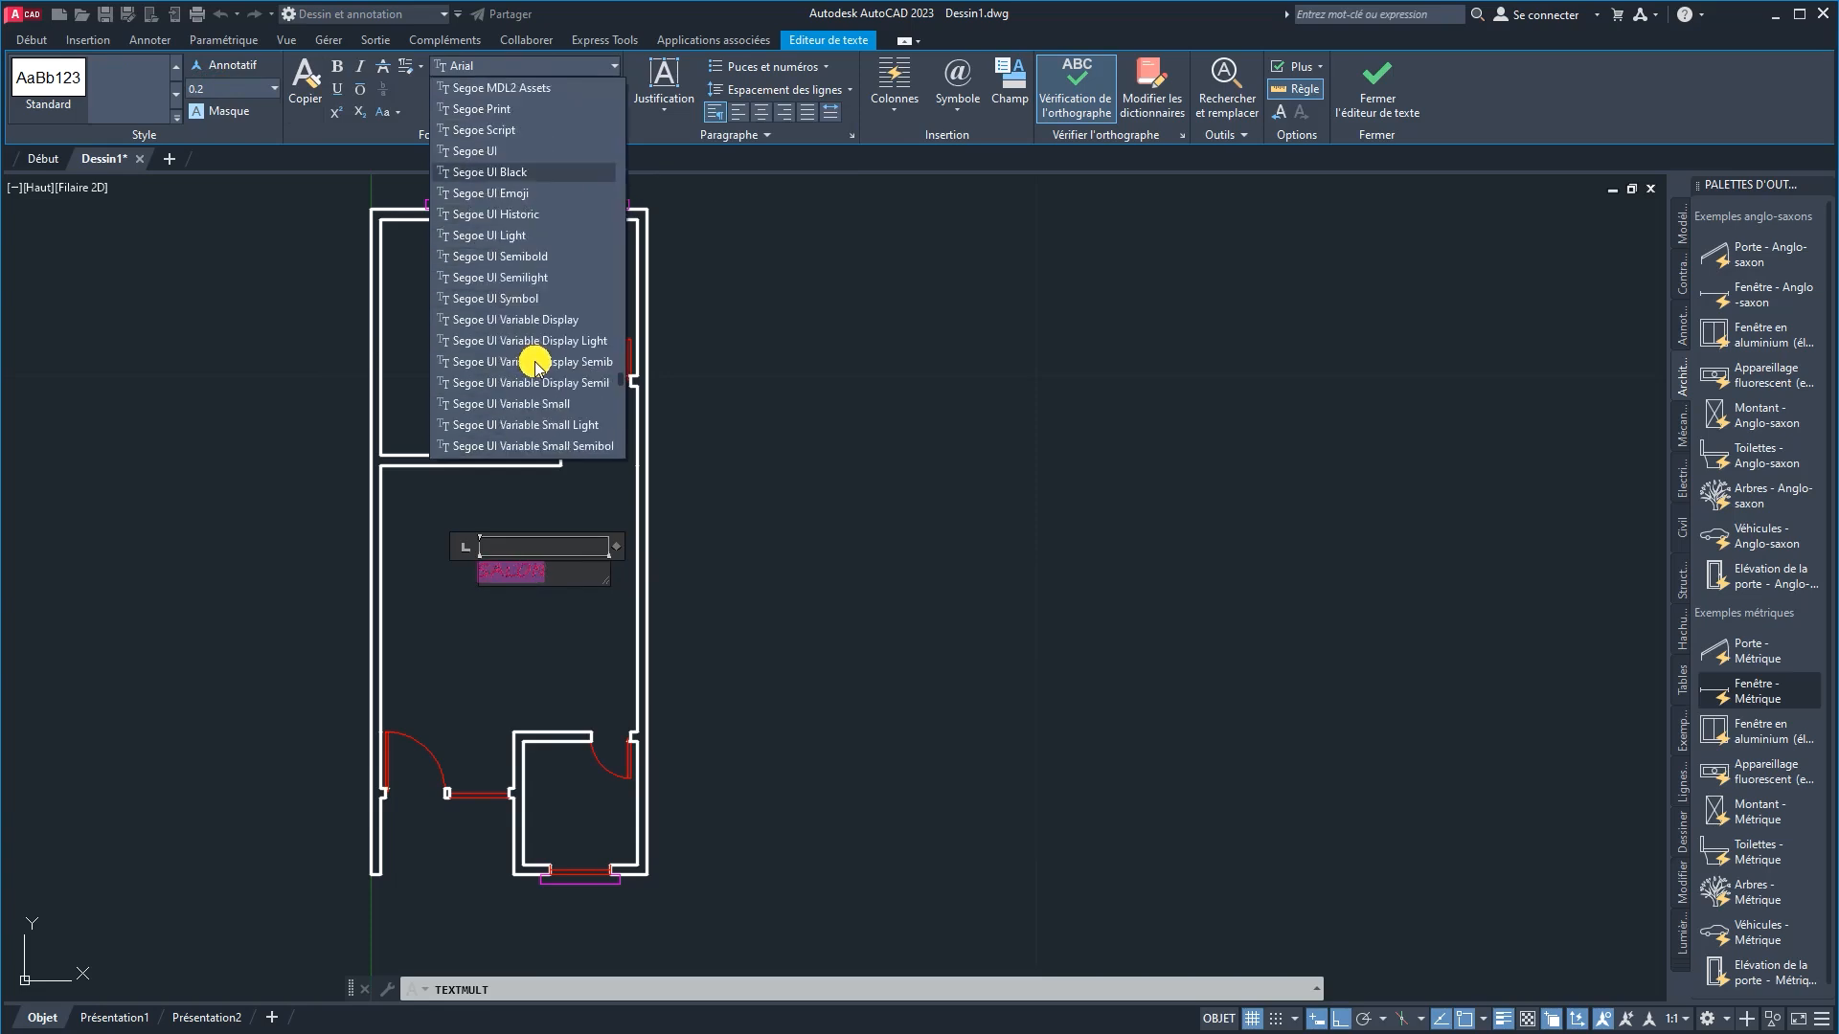
scroll(537, 364, down, 3)
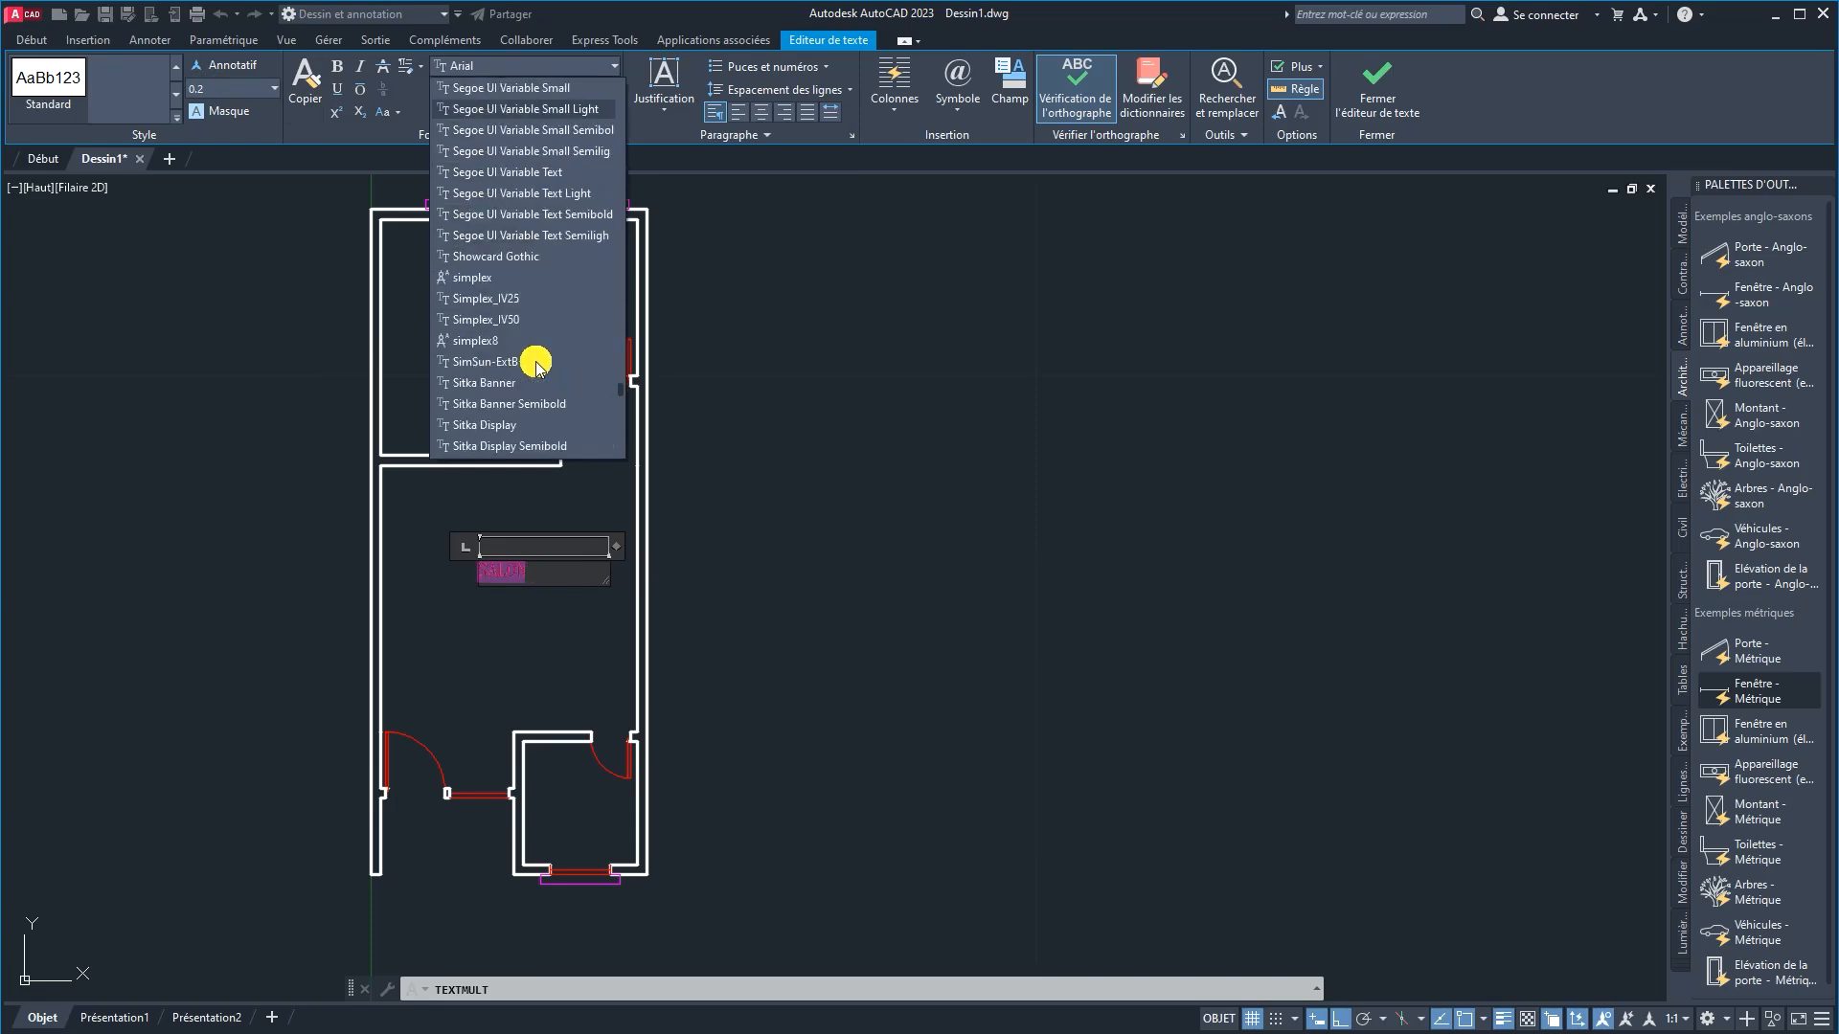
click(479, 277)
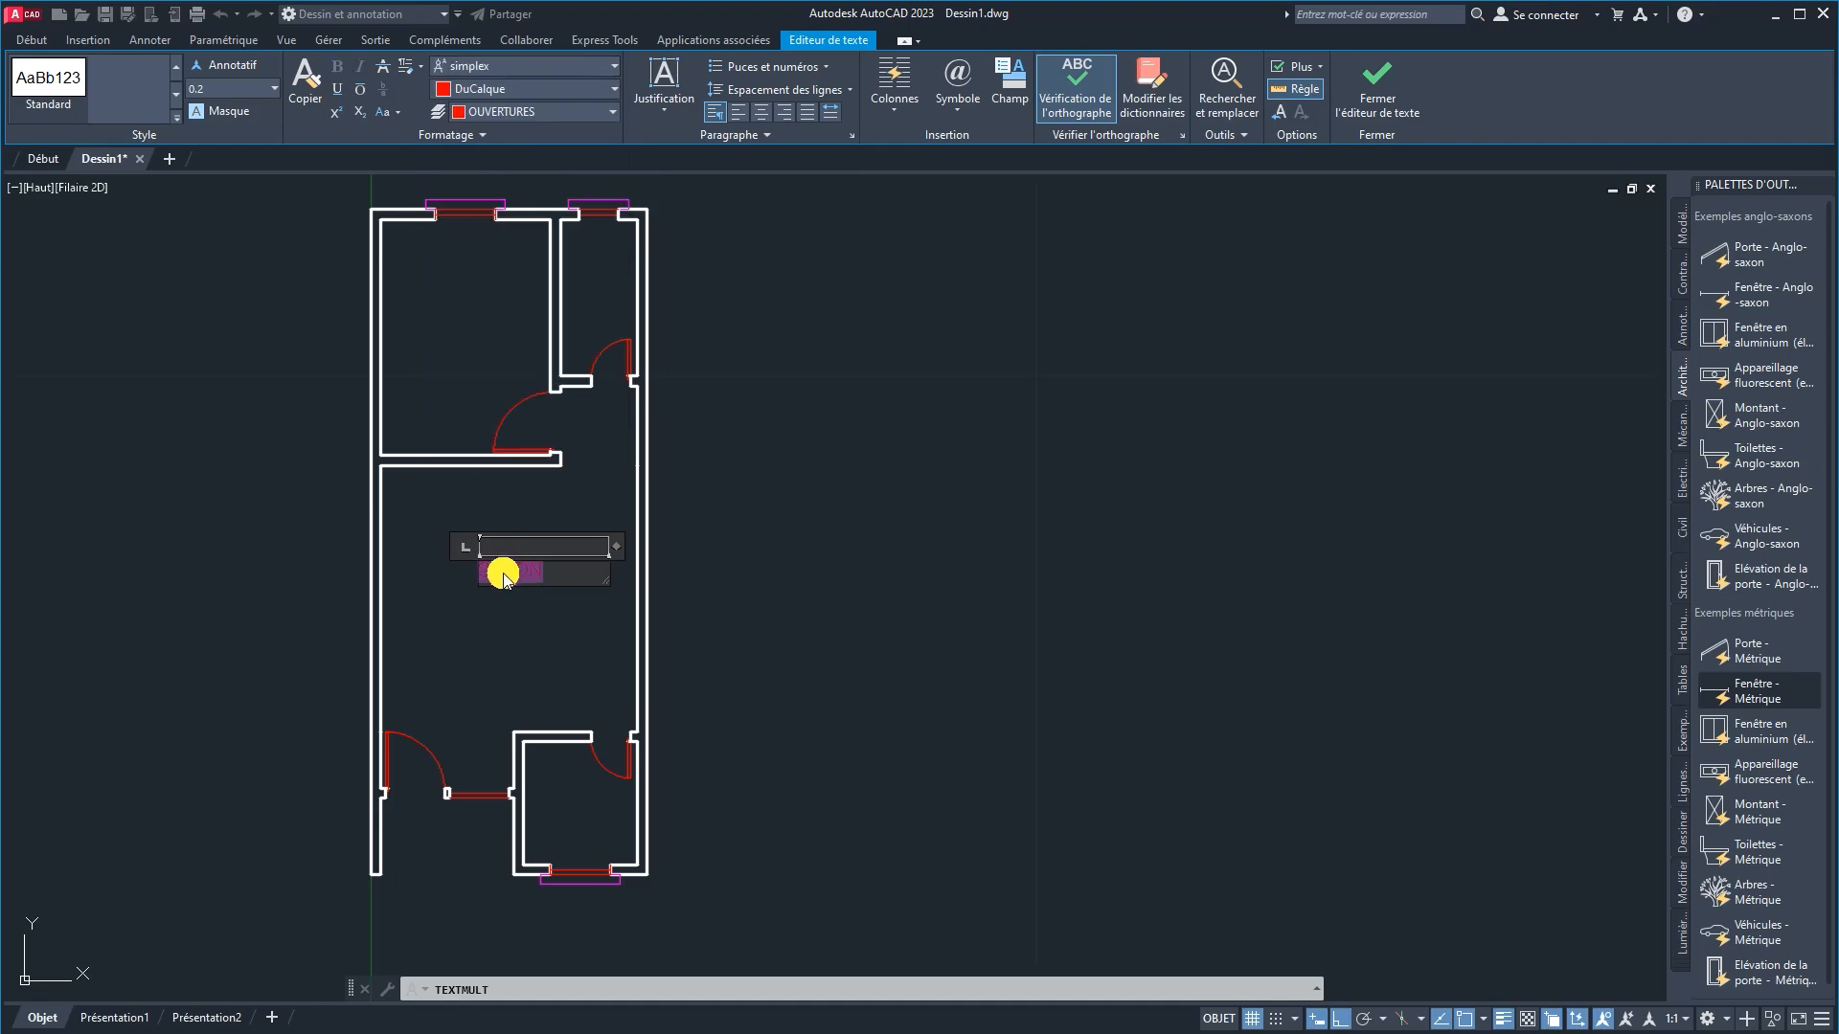
click(762, 112)
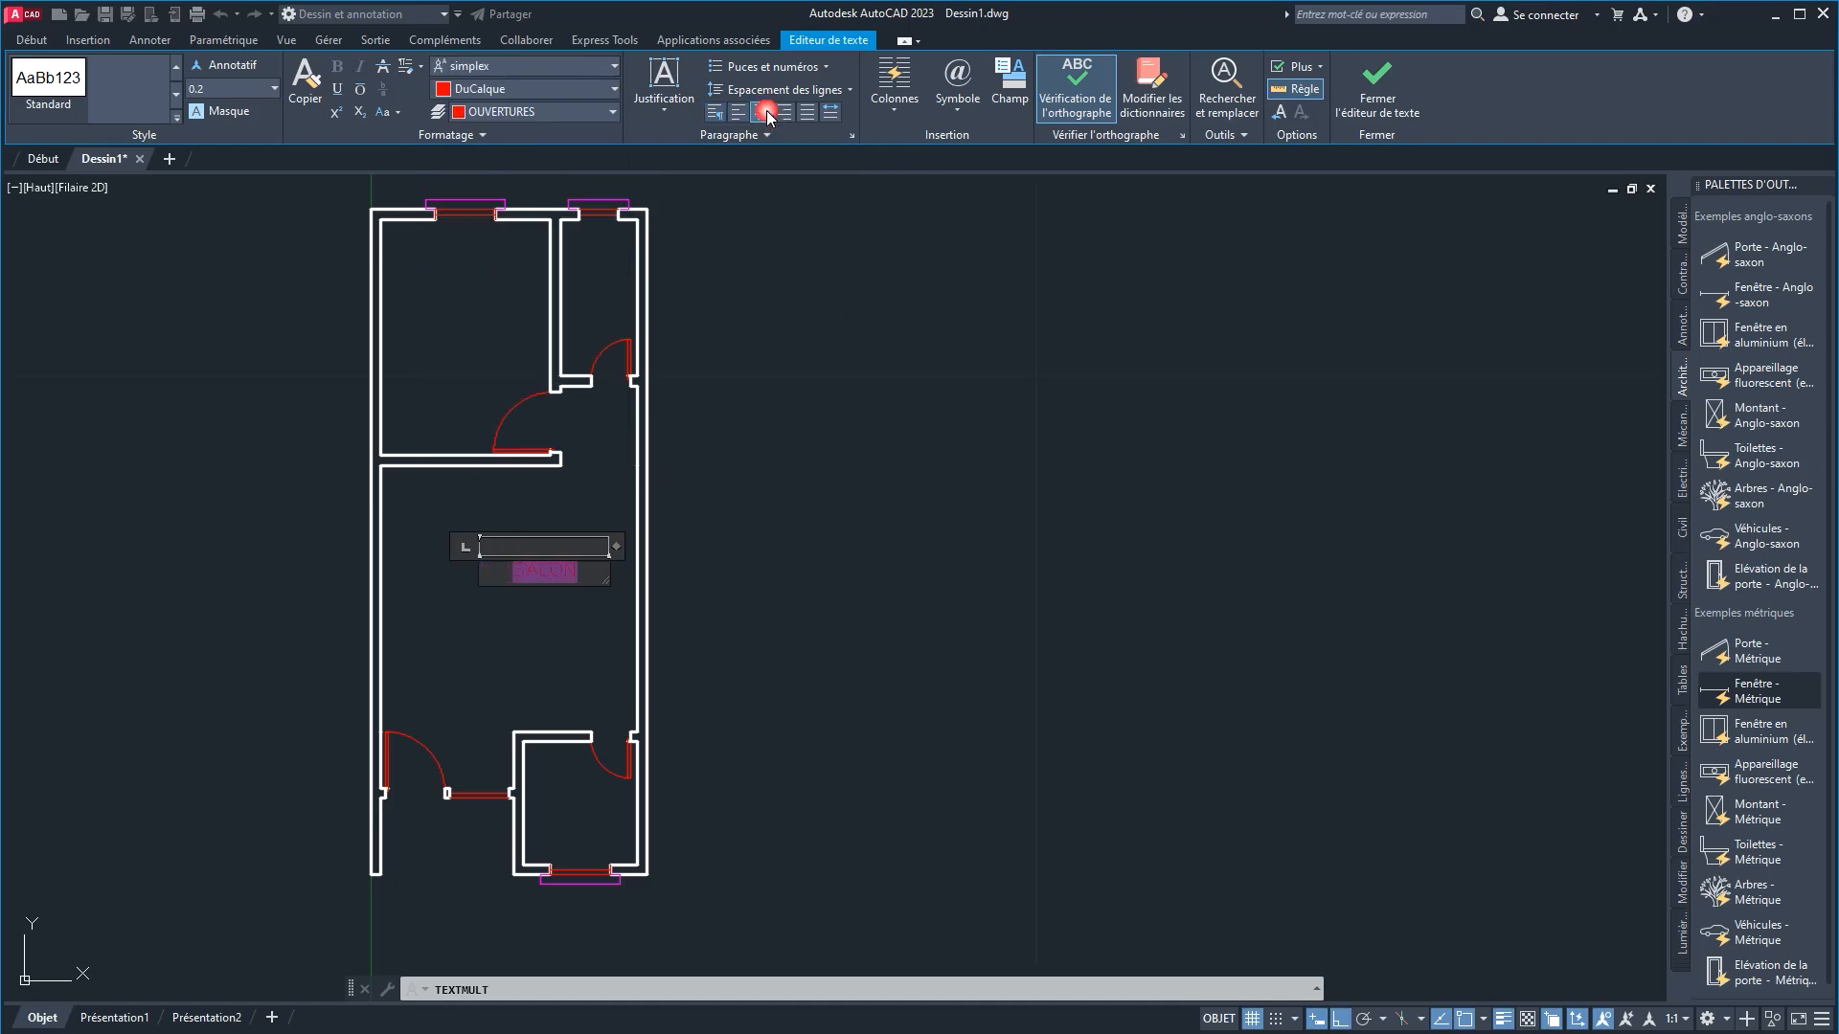
click(839, 612)
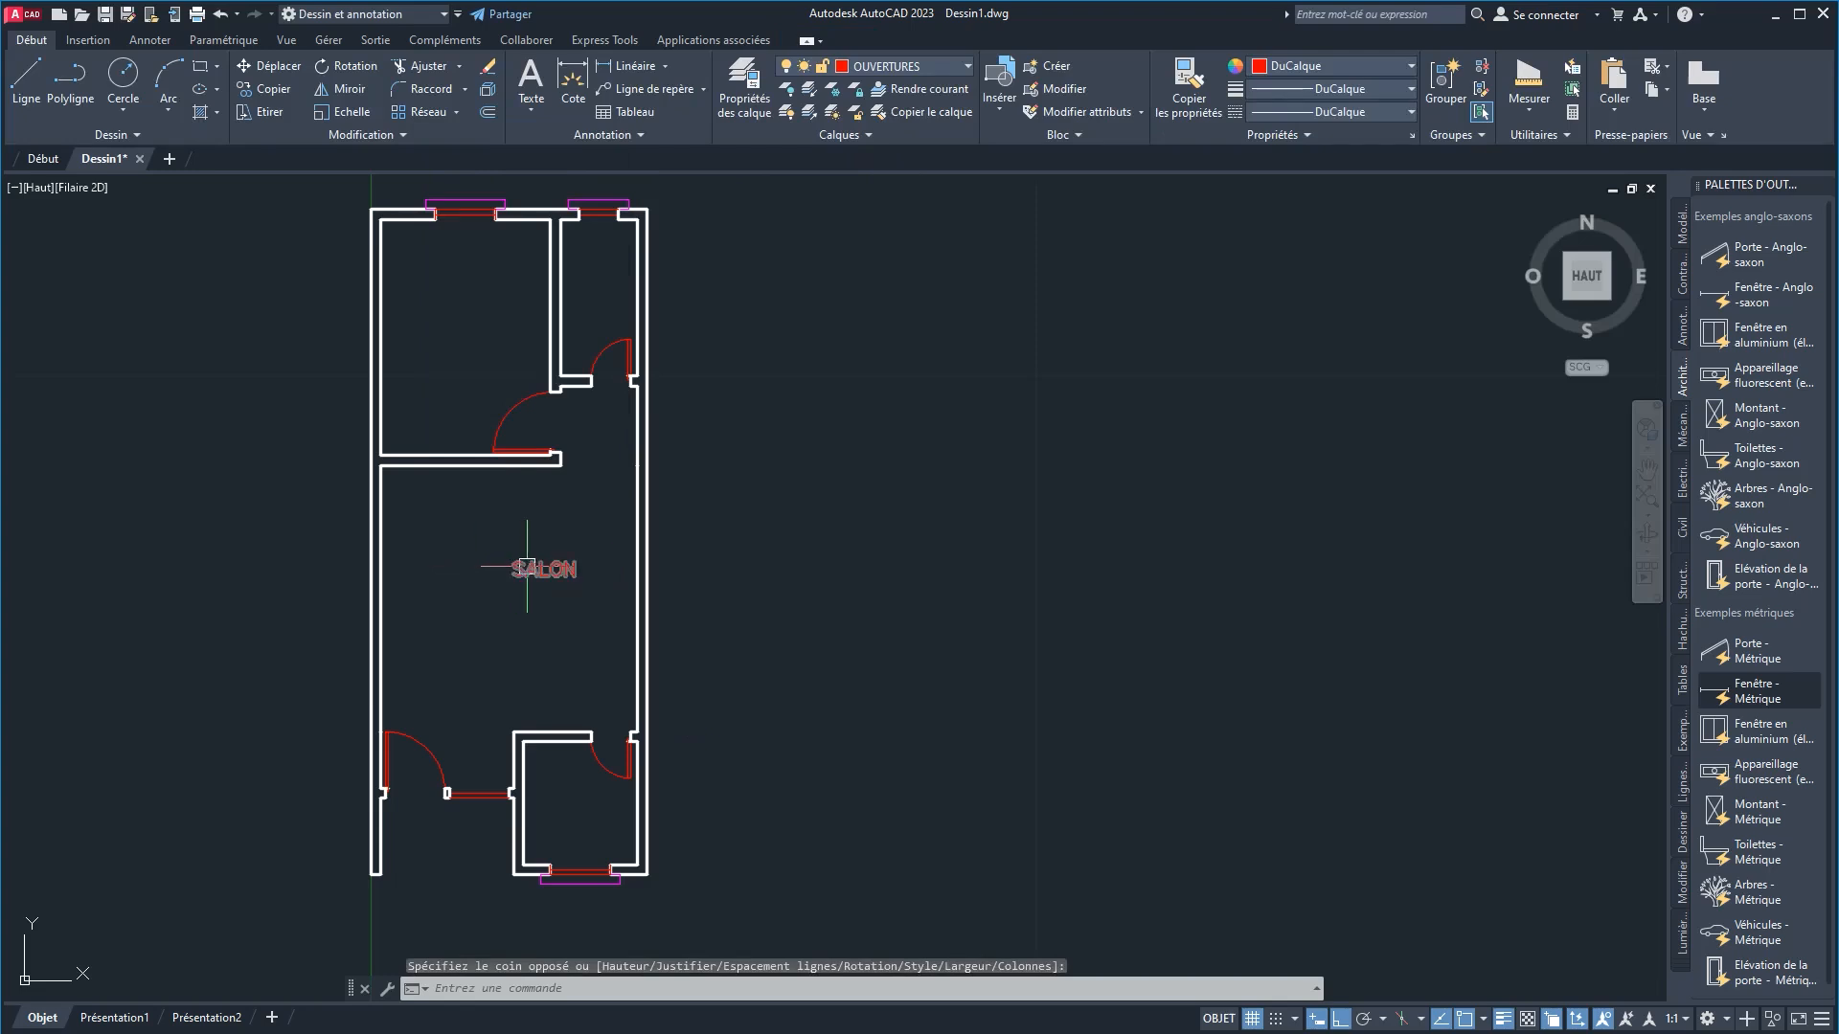
Step: Put the SALON text on the TEXTES layer
click(537, 587)
scroll(537, 587, up, 6)
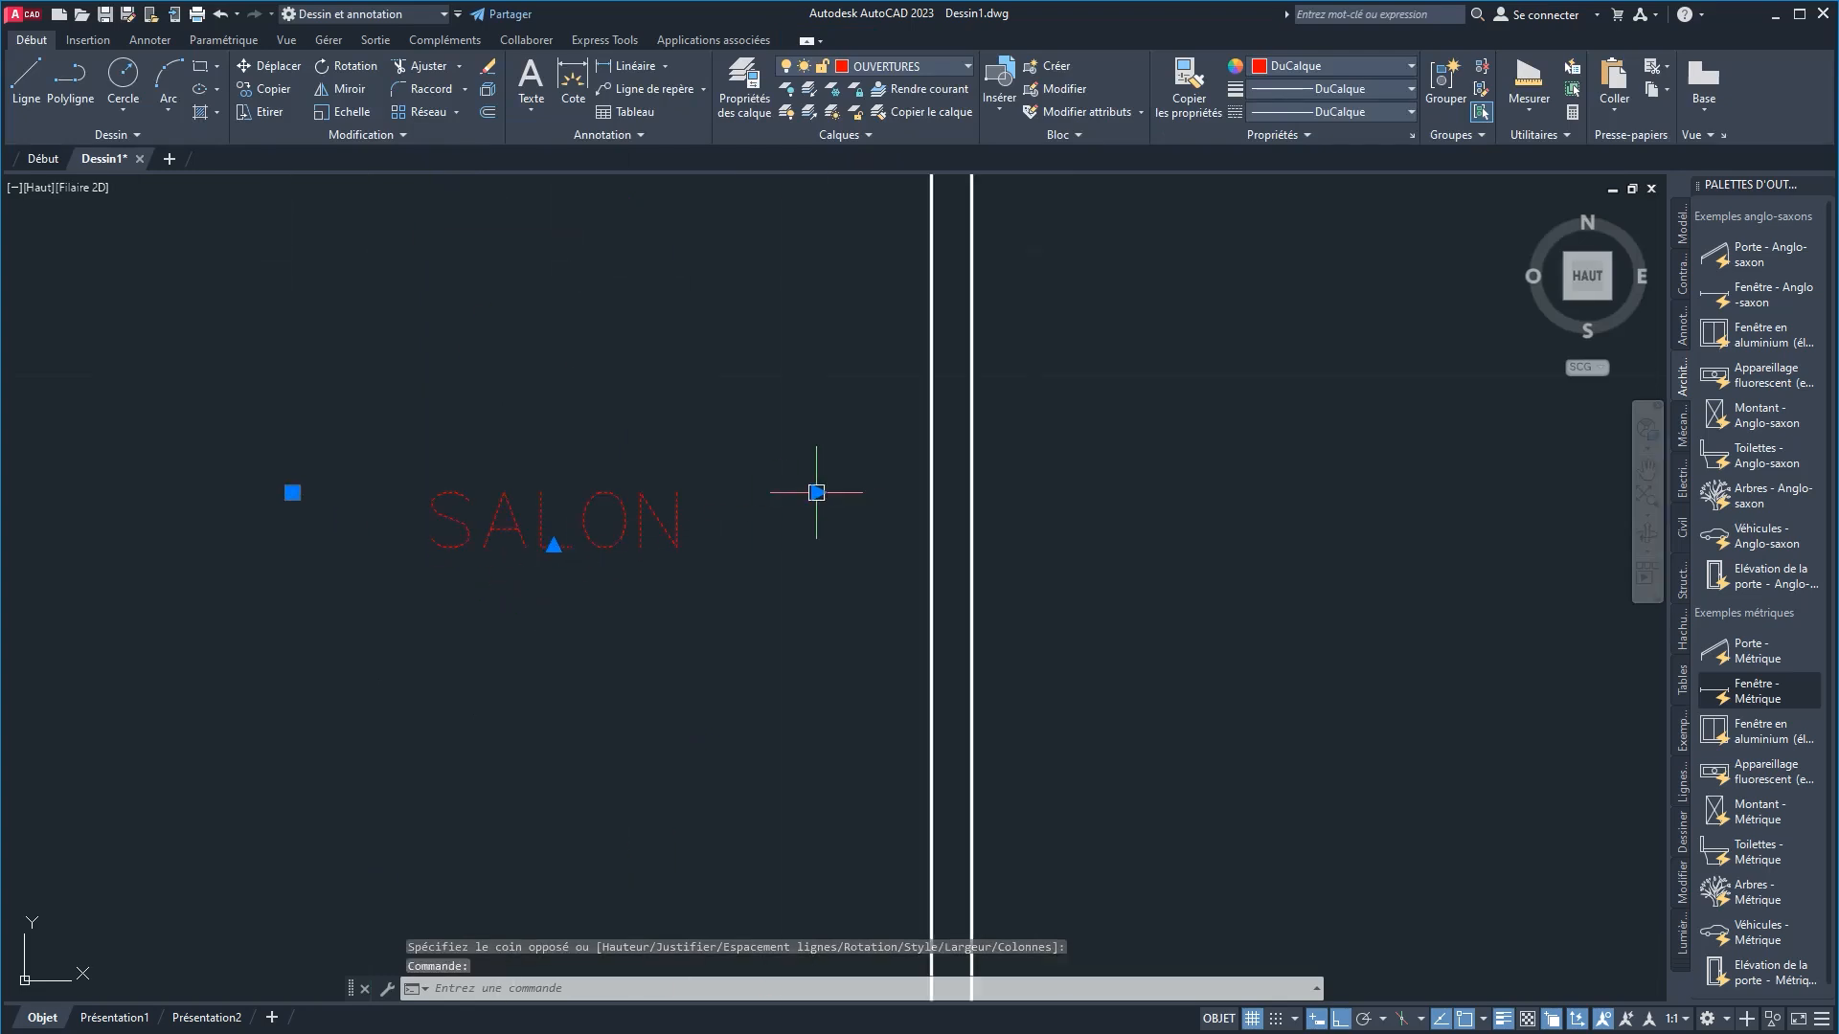
click(891, 67)
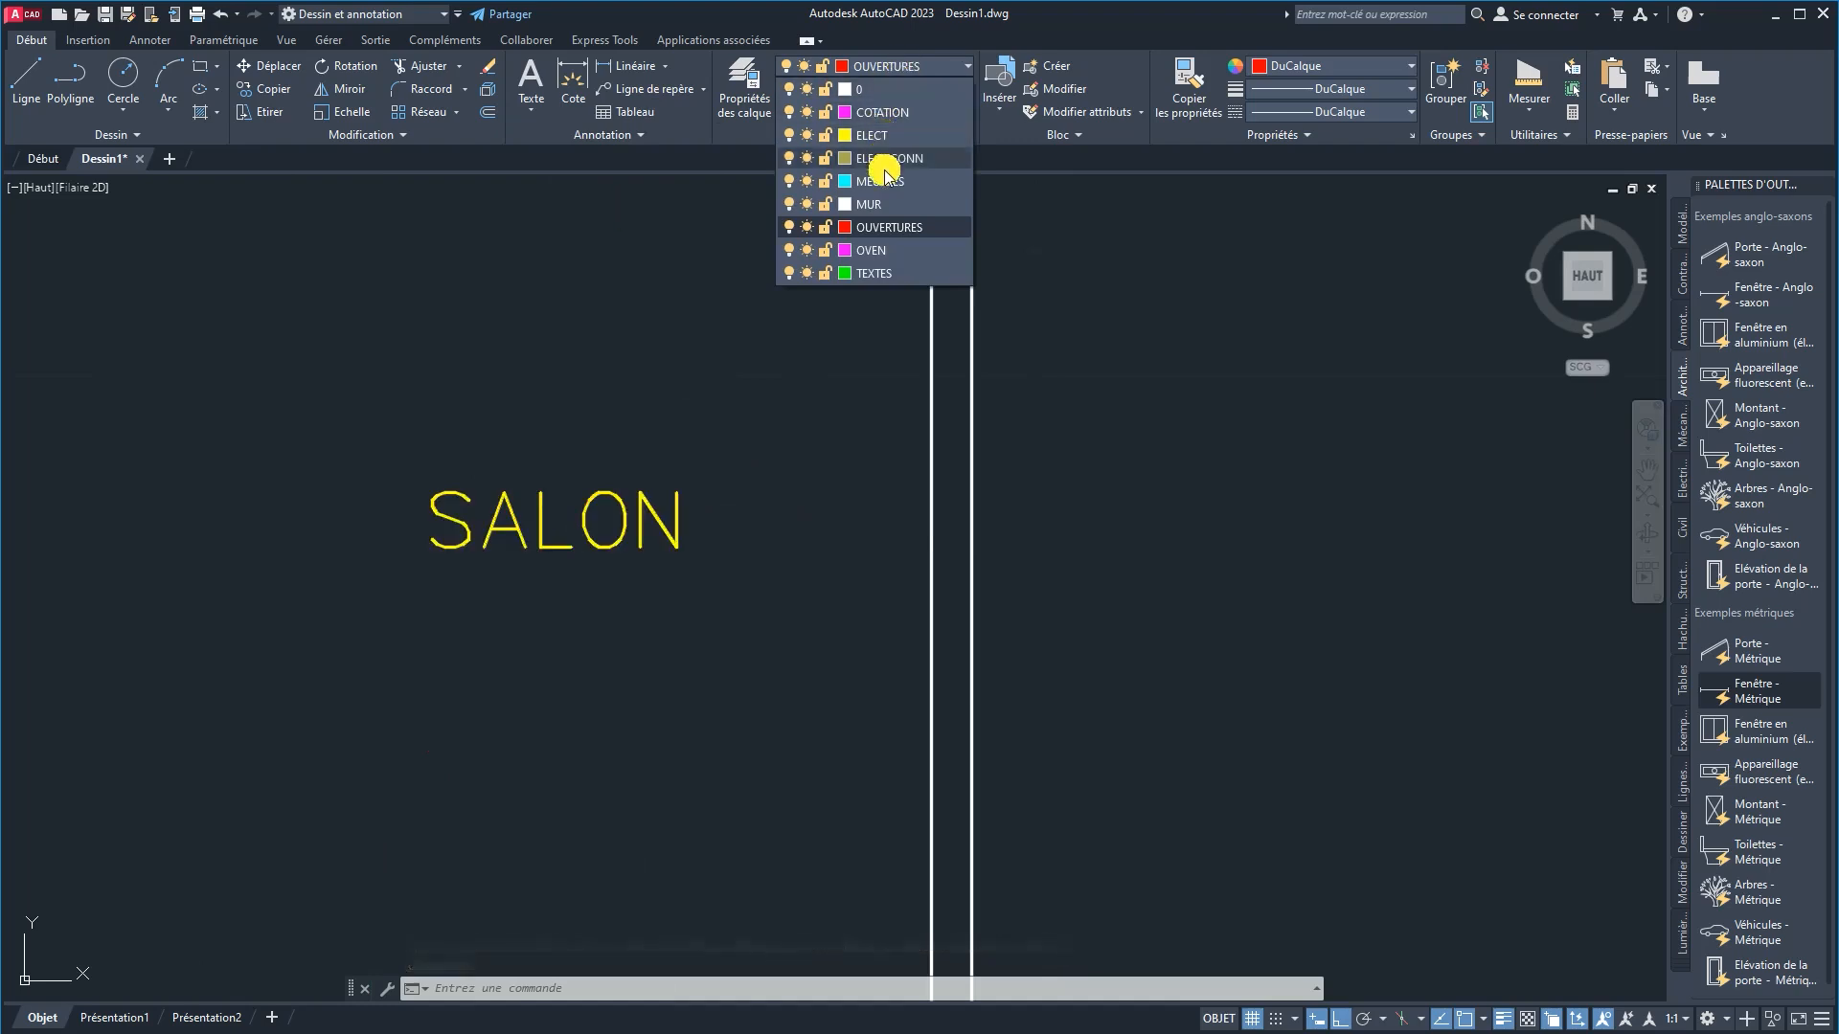
click(873, 273)
key(Escape)
click(536, 534)
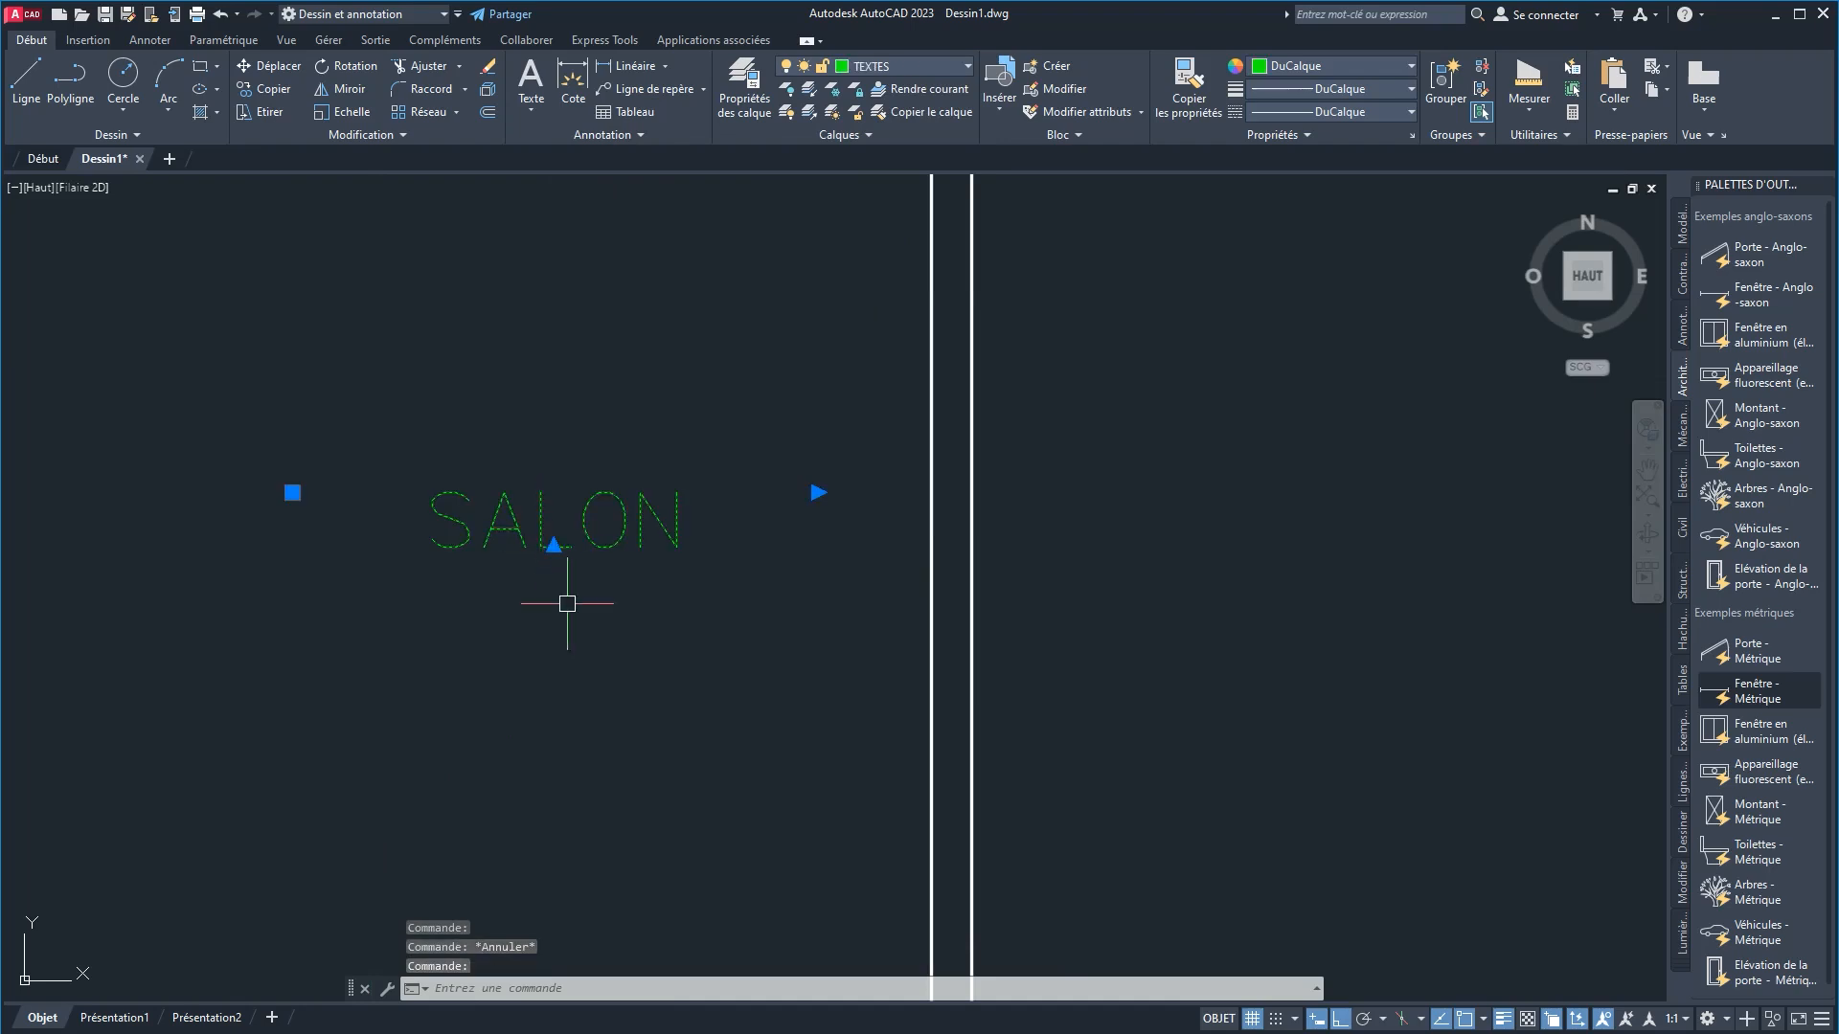
Step: Shift the SALON text sideways and down to the middle of the large central room
scroll(303, 517, down, 6)
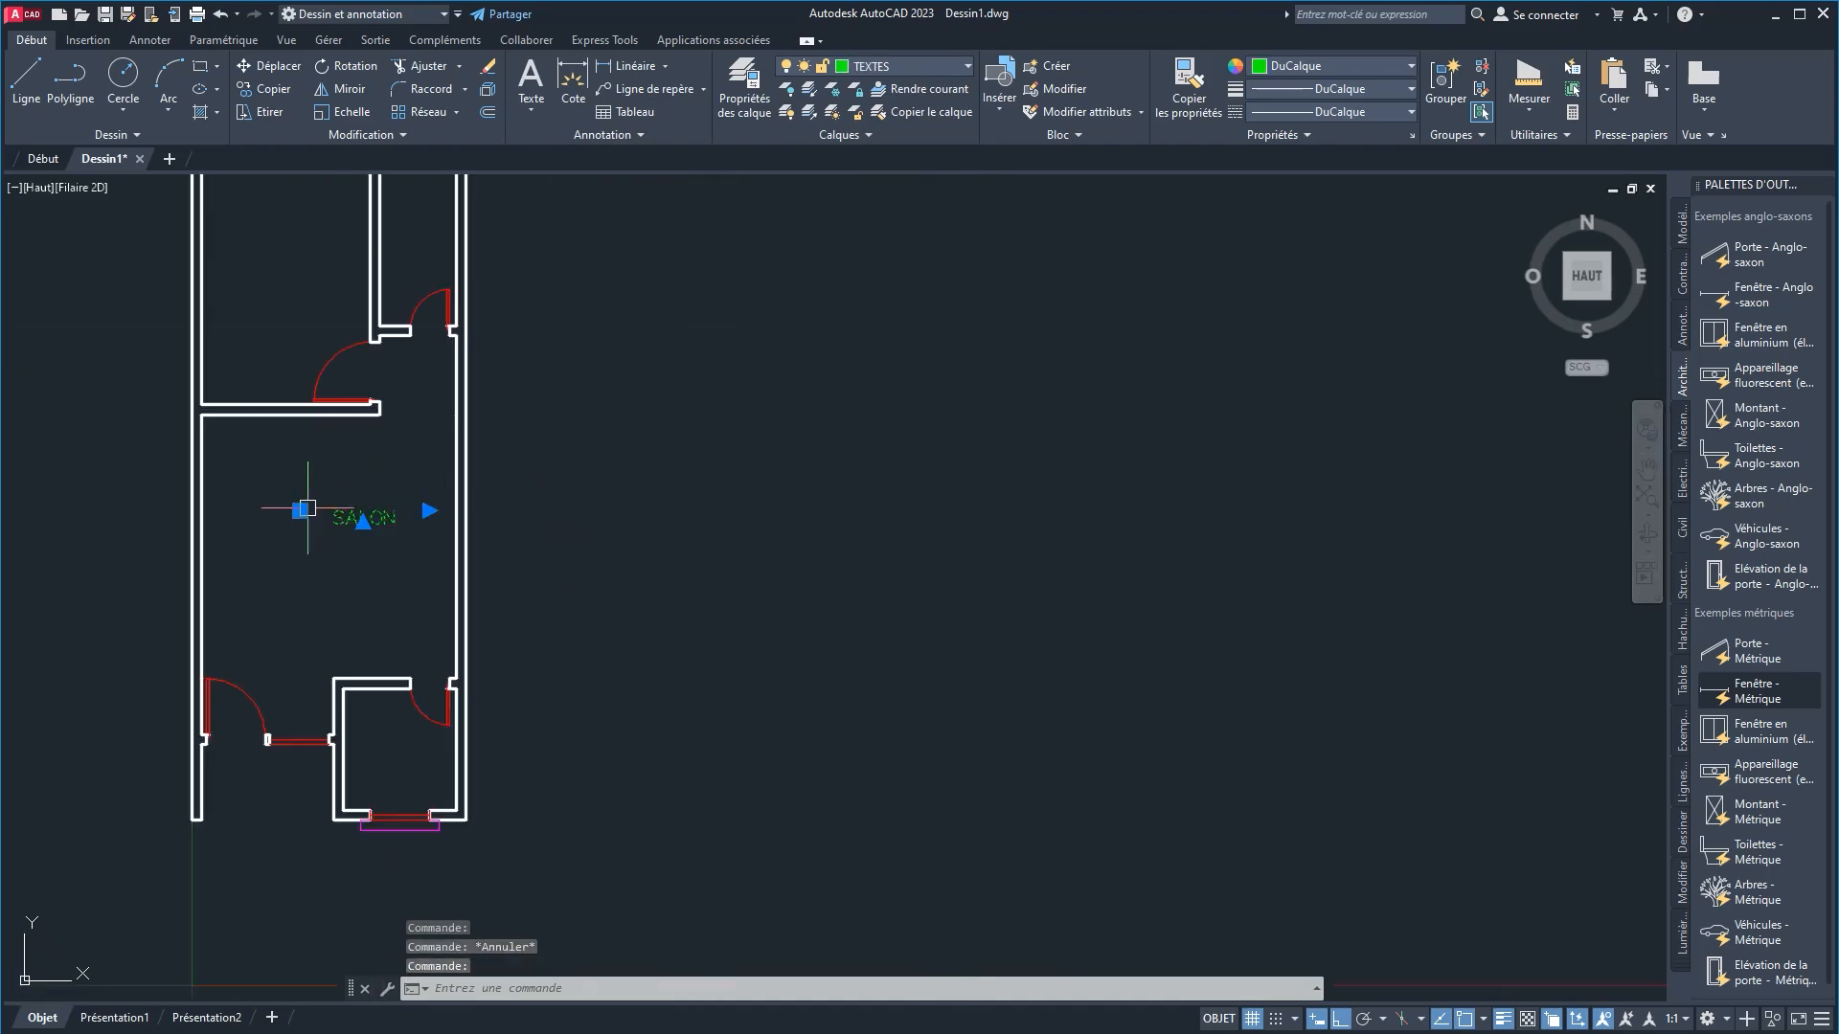
click(300, 511)
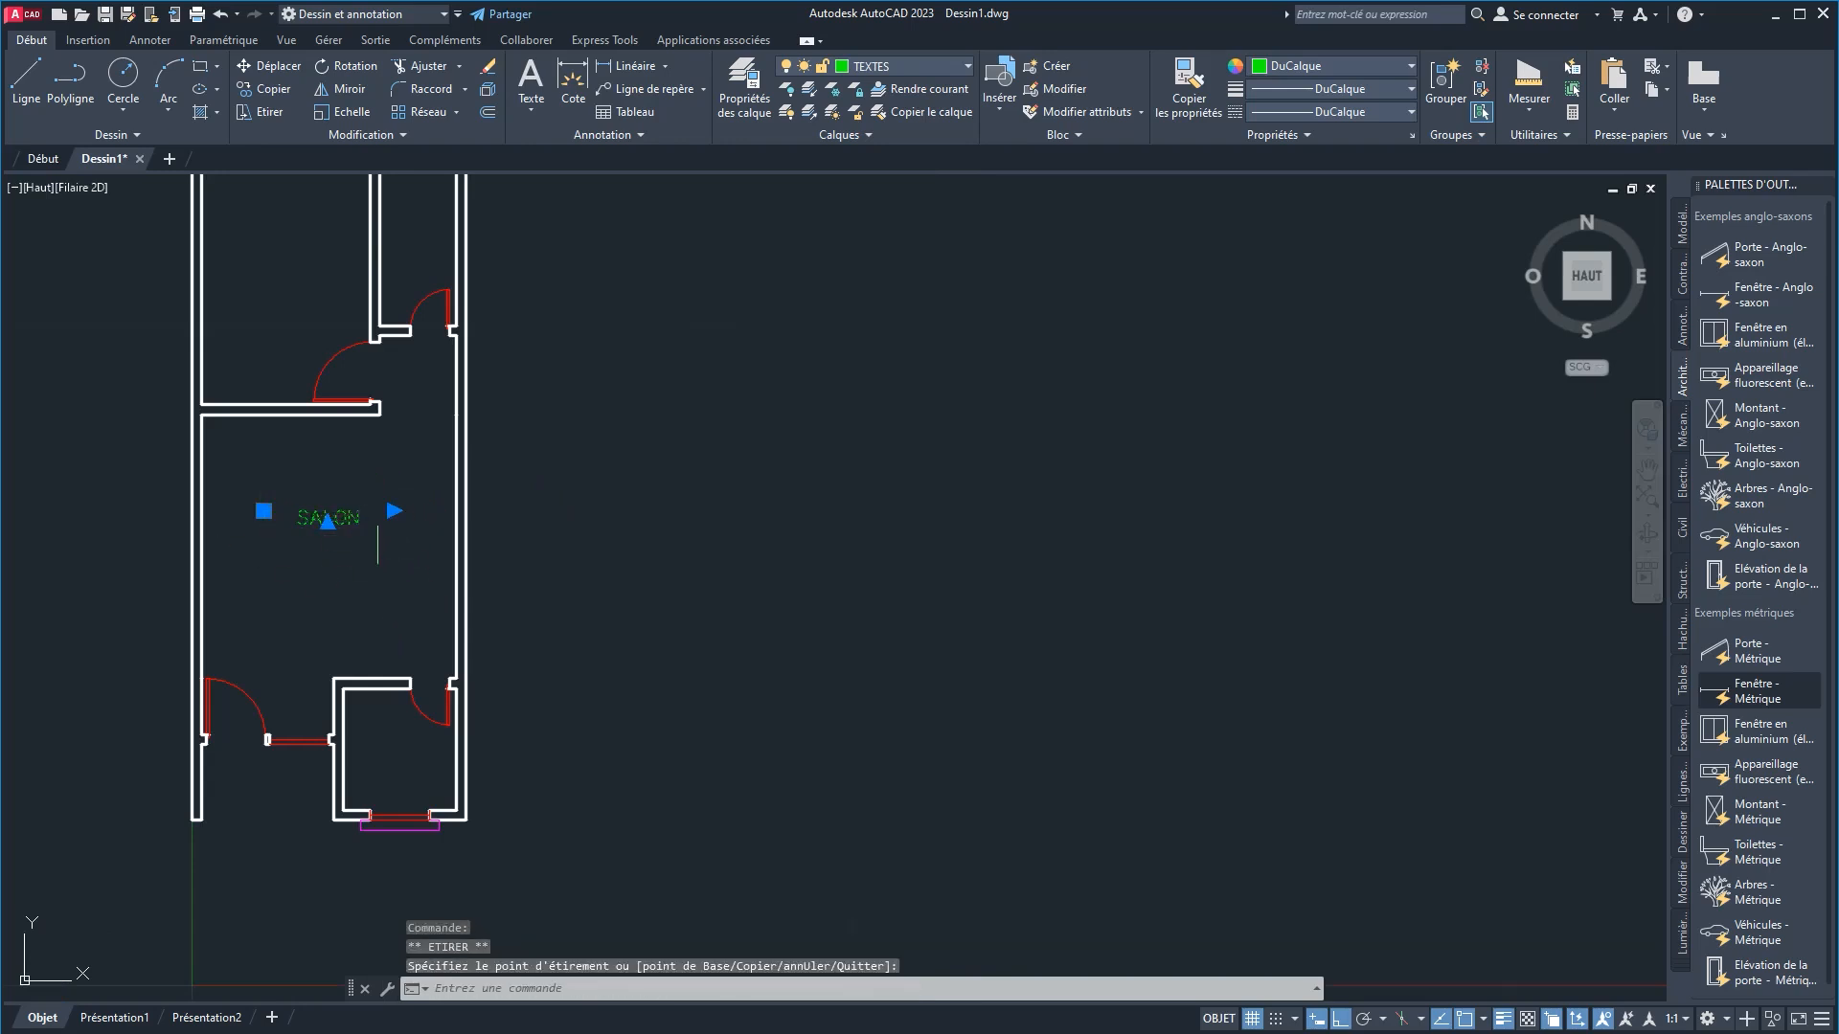
scroll(379, 515, up, 2)
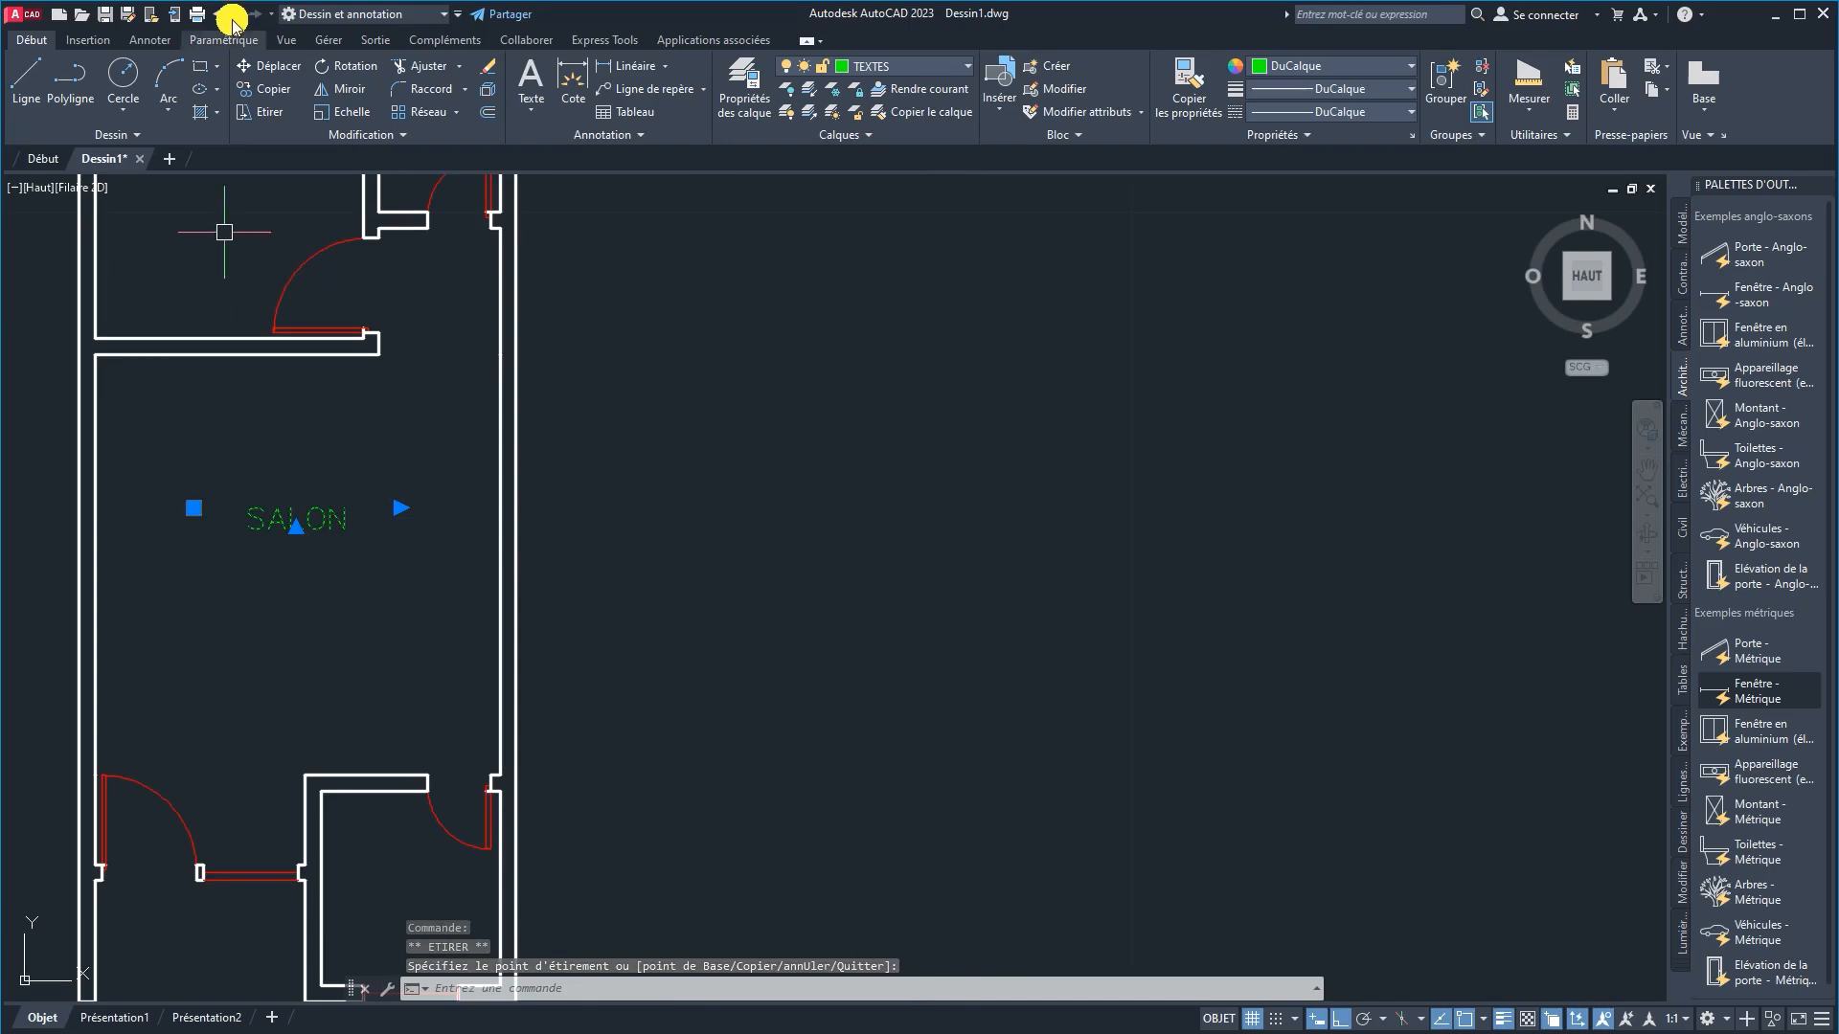
click(267, 65)
click(344, 615)
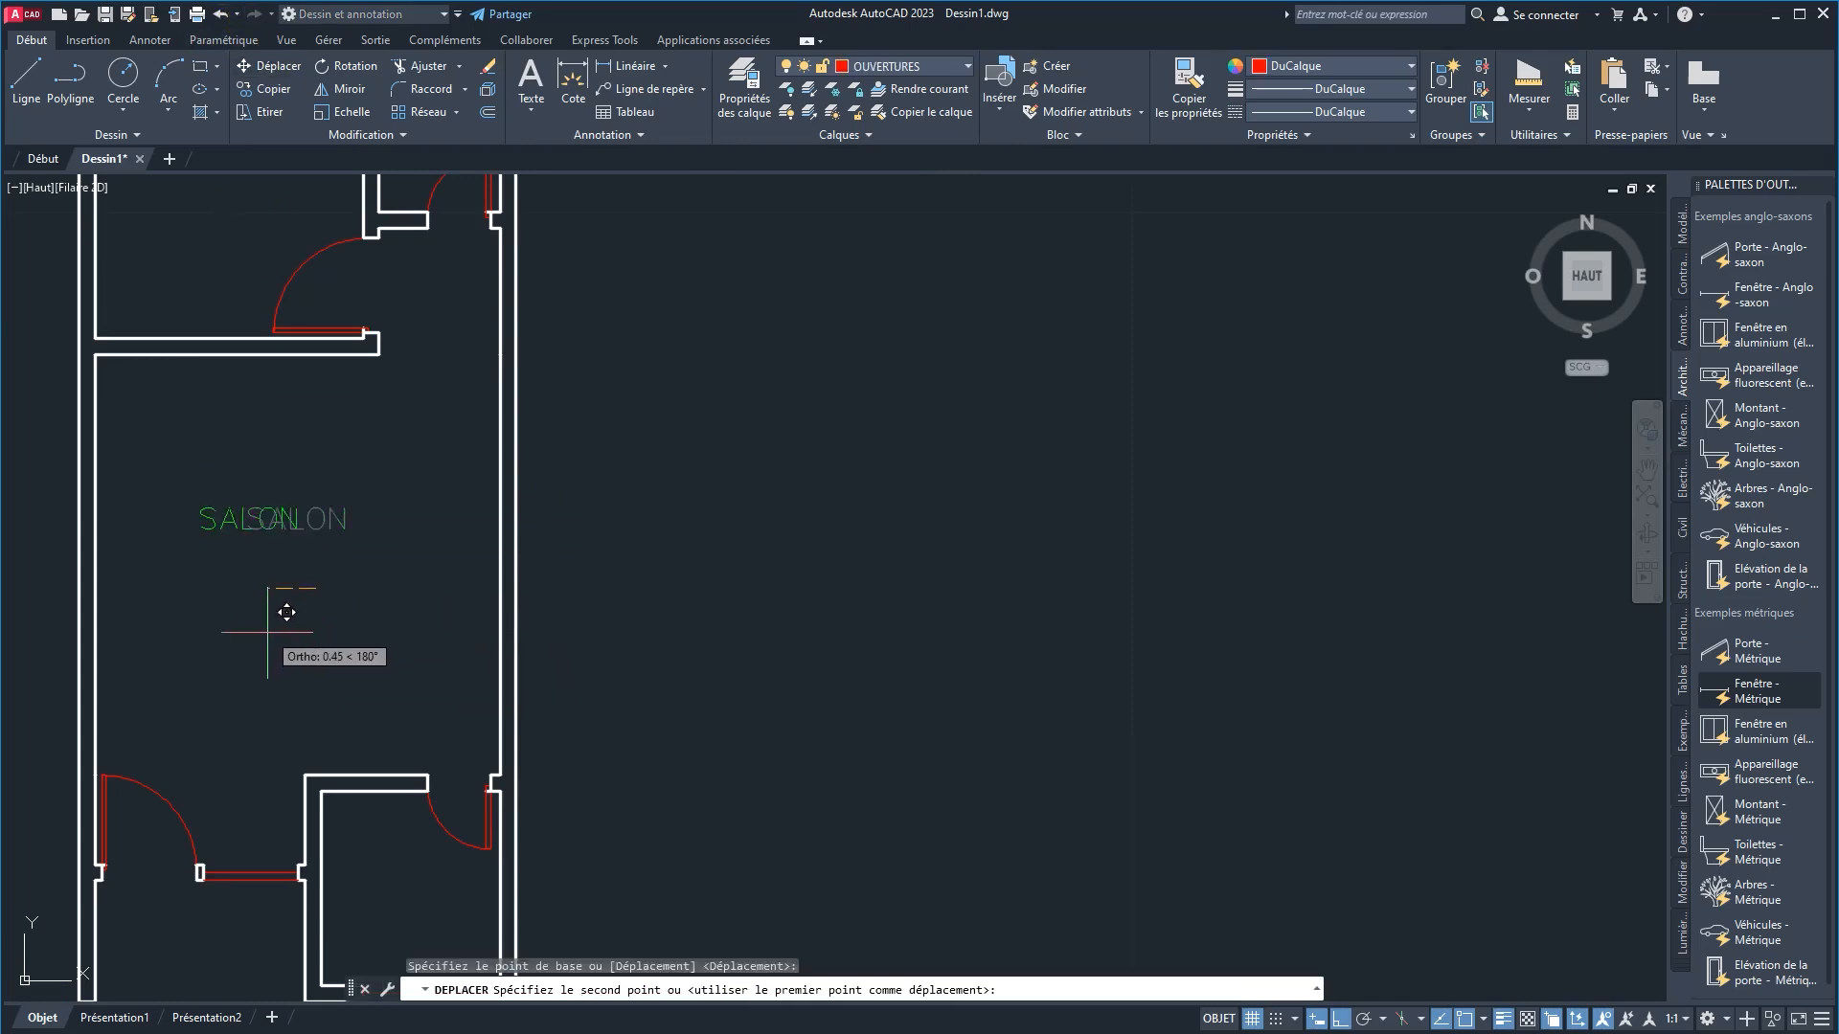
click(282, 665)
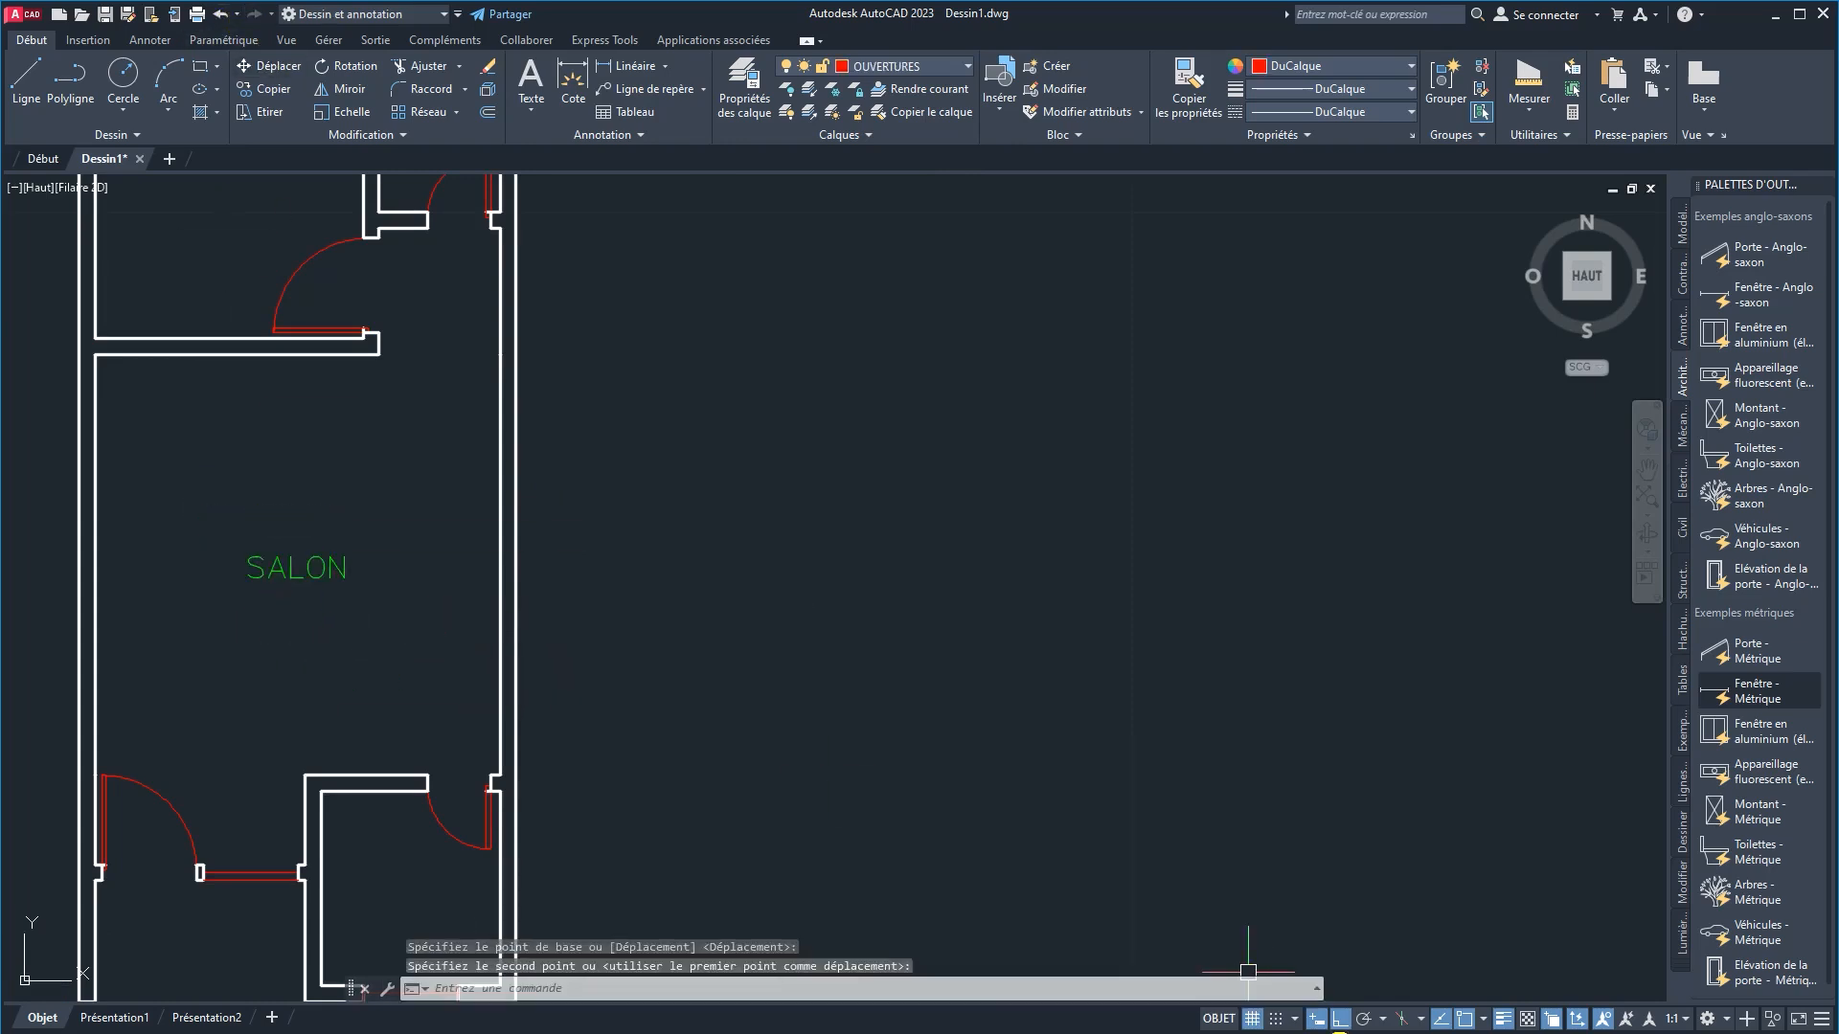
Step: Turn off ortho mode and leave the SALON text deselected
click(1341, 1019)
click(239, 565)
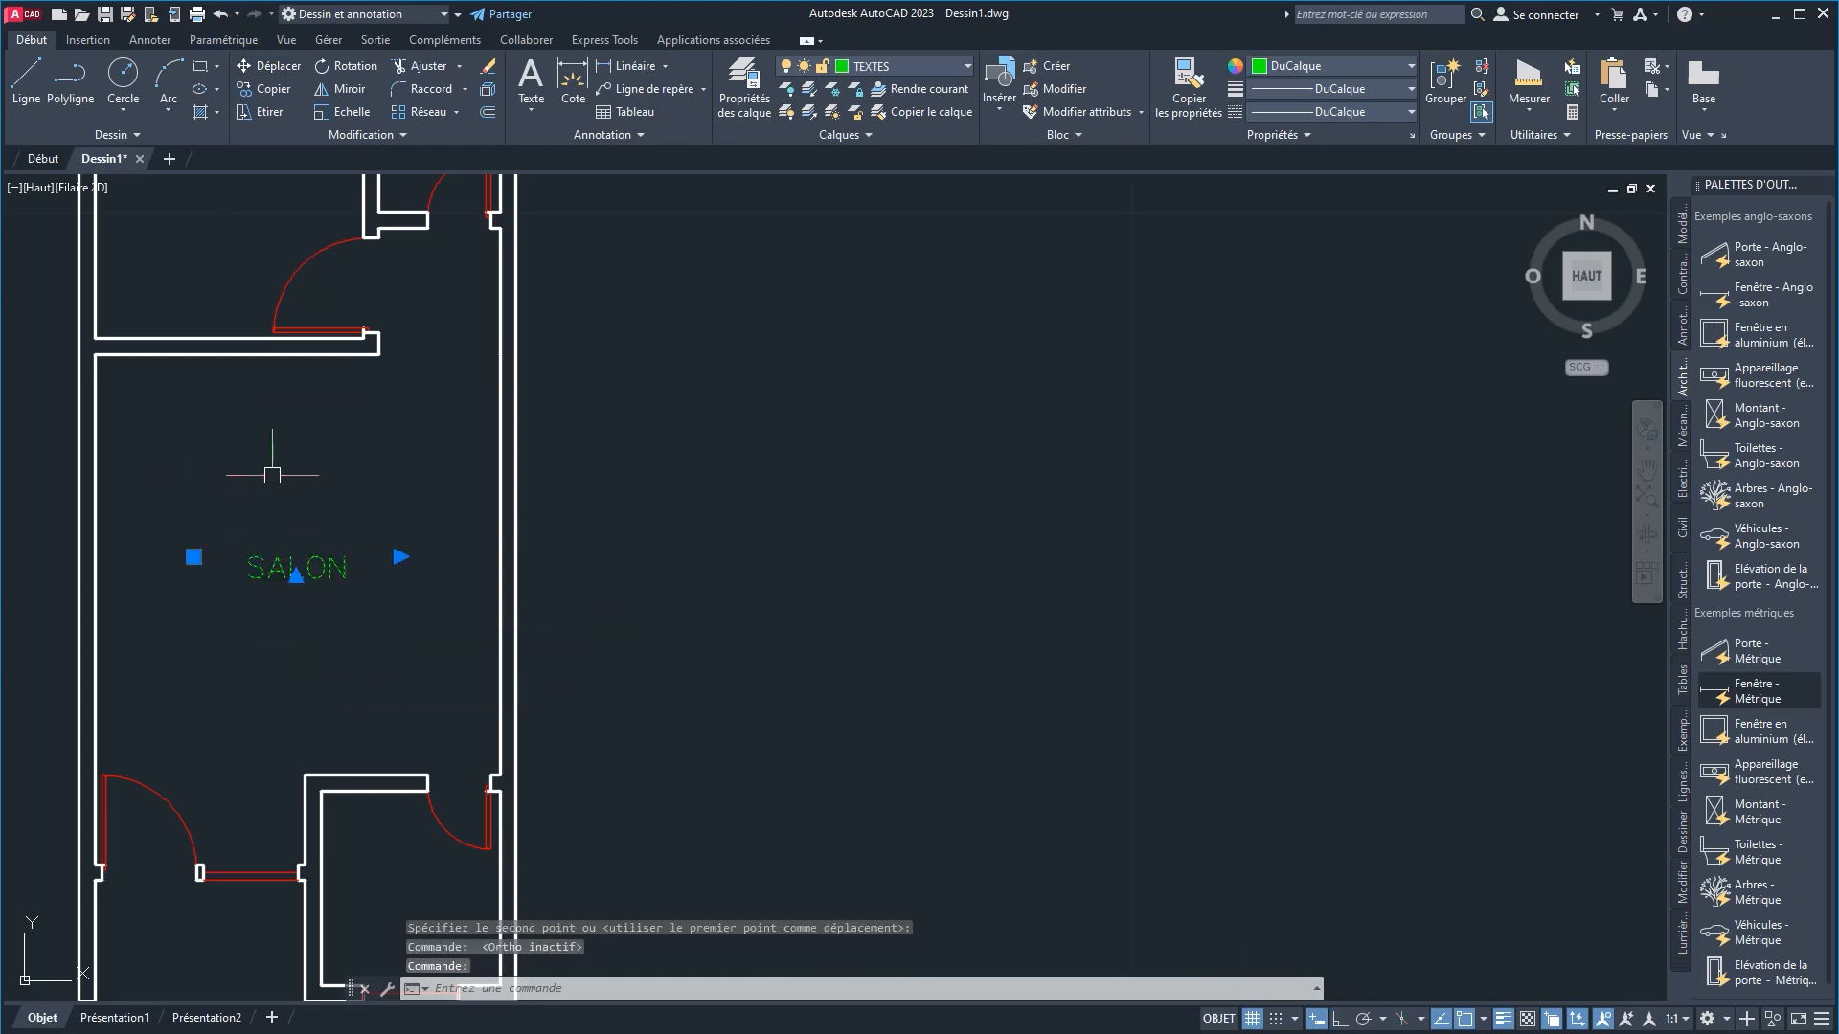
right_click(275, 459)
key(Escape)
key(Escape)
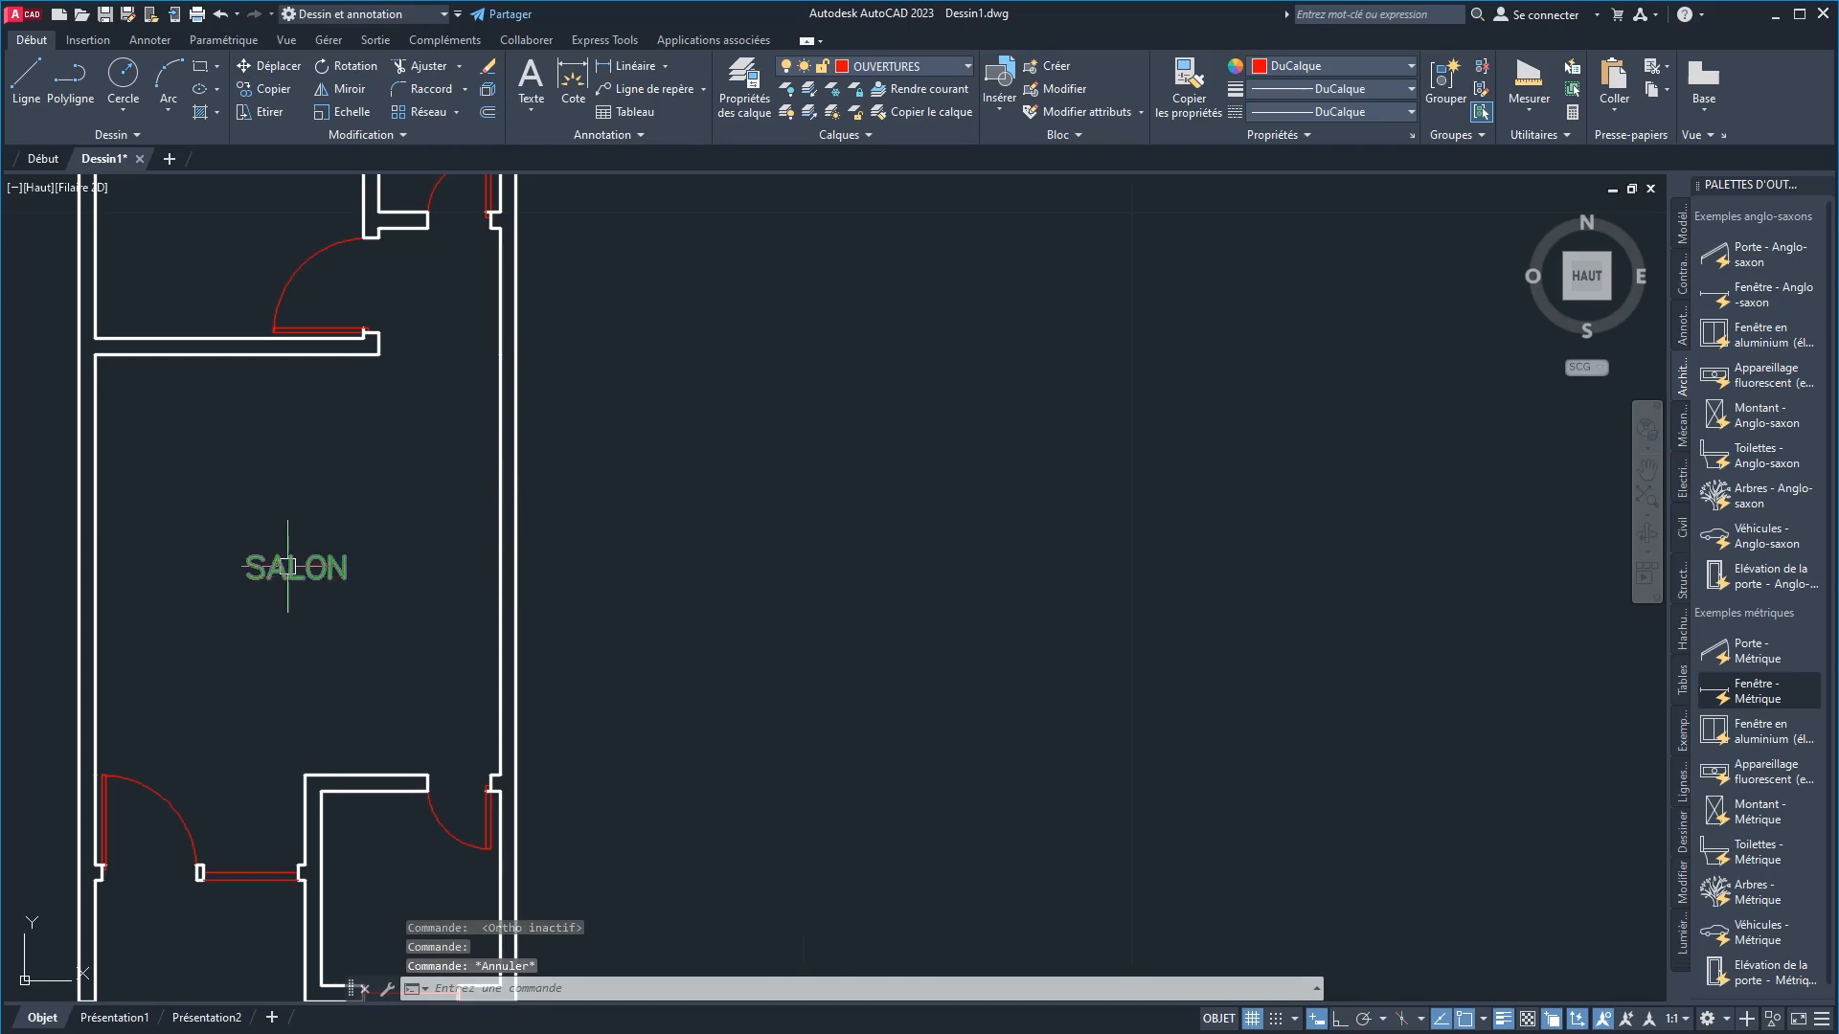
Step: Copy the SALON text into both upper rooms, the entrance area beside the lower small room, and the lower small room itself
click(287, 573)
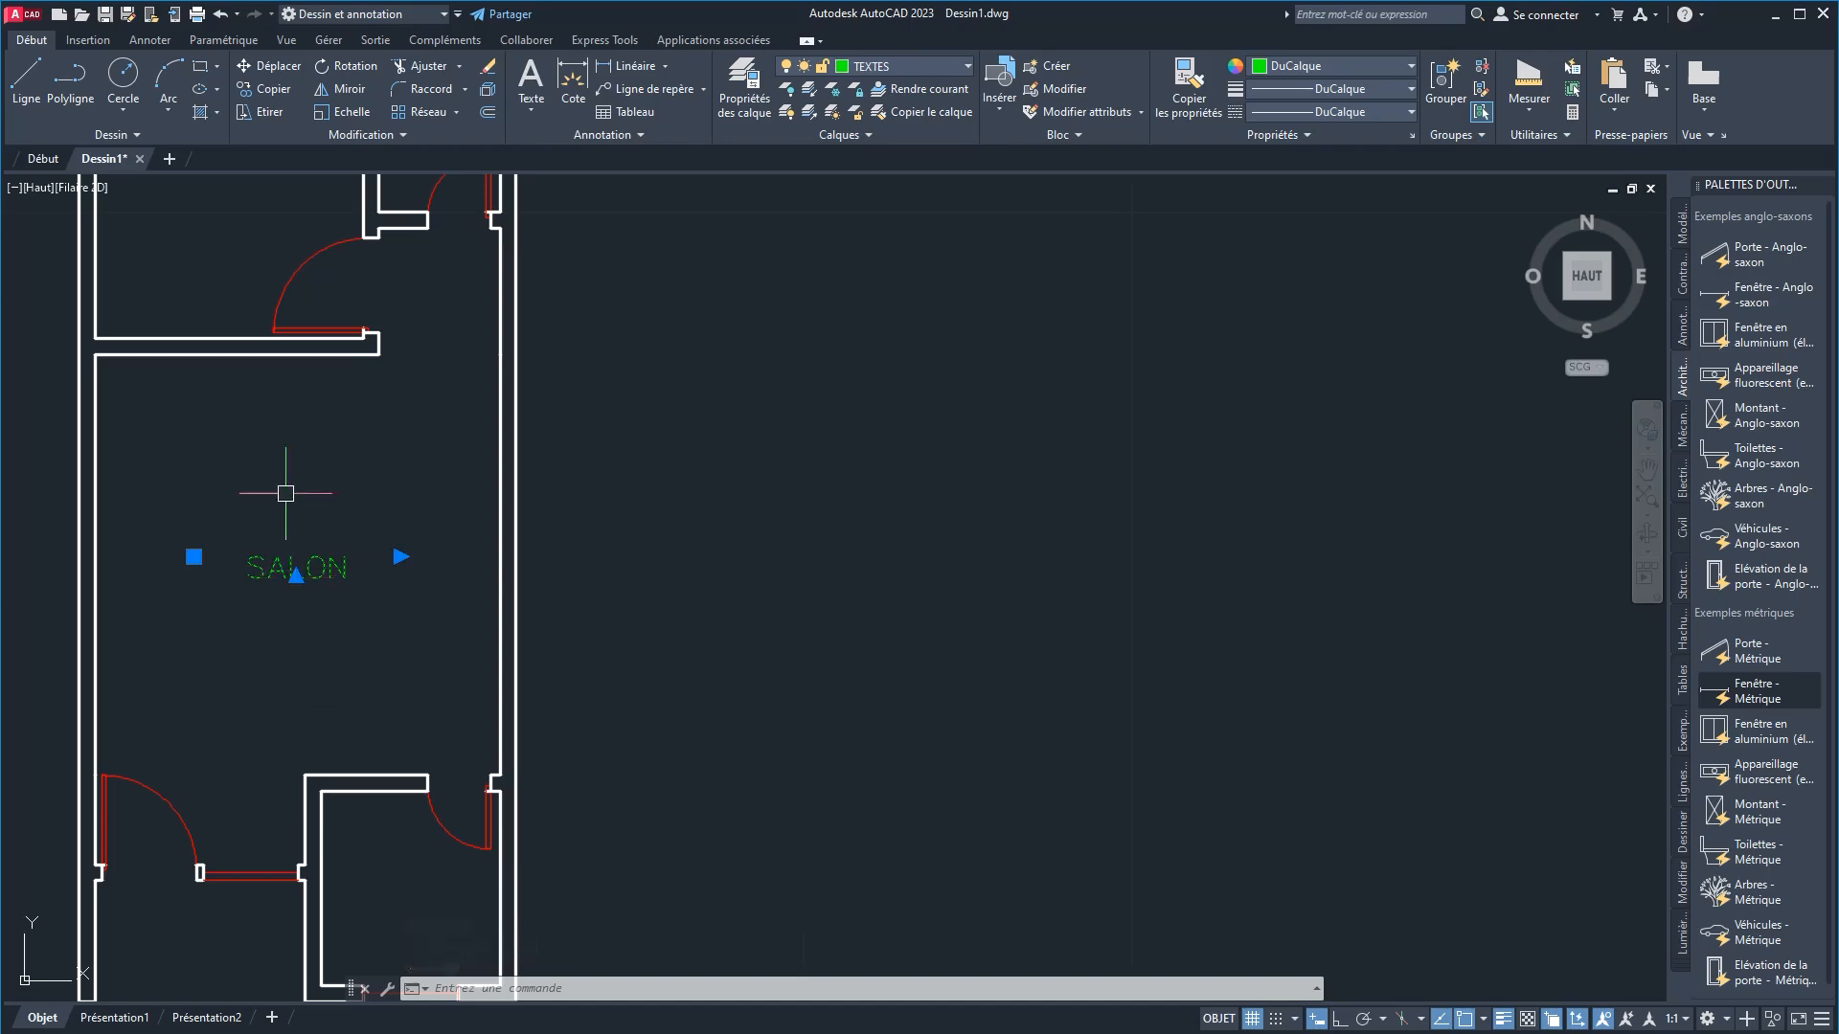
click(269, 88)
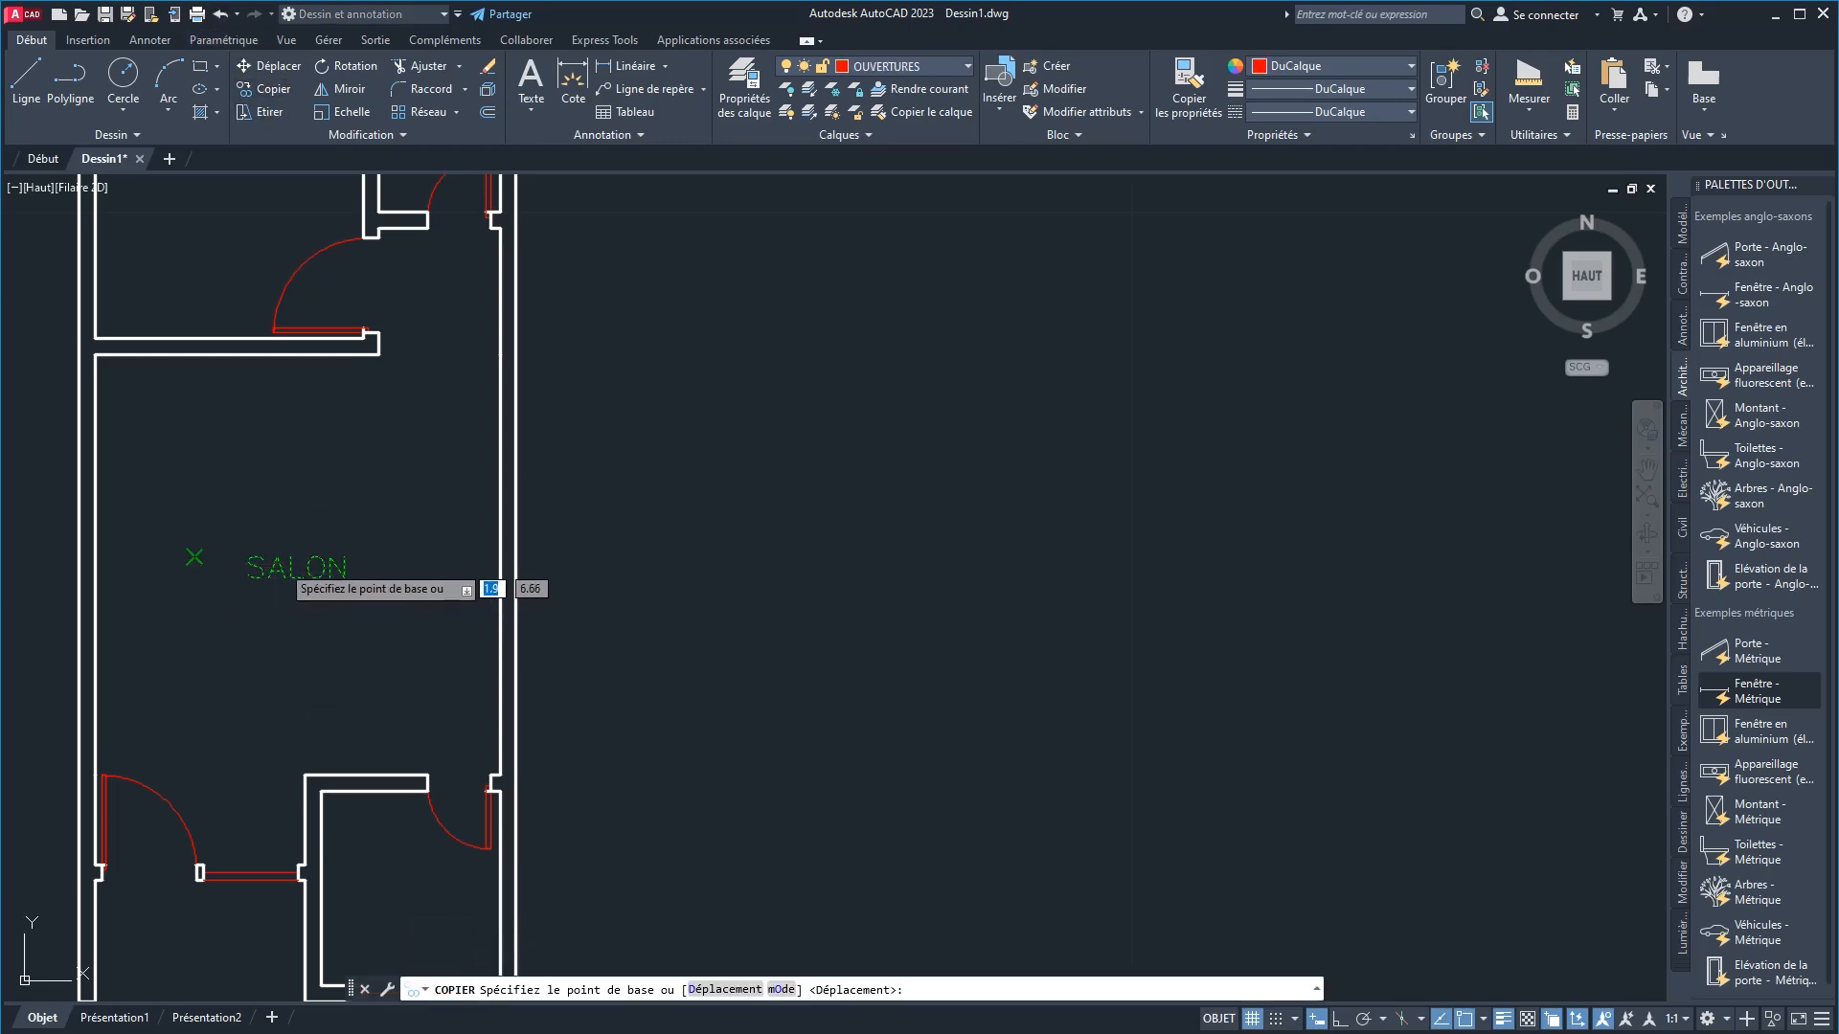
click(195, 556)
scroll(115, 304, down, 5)
middle_drag(119, 311, 307, 380)
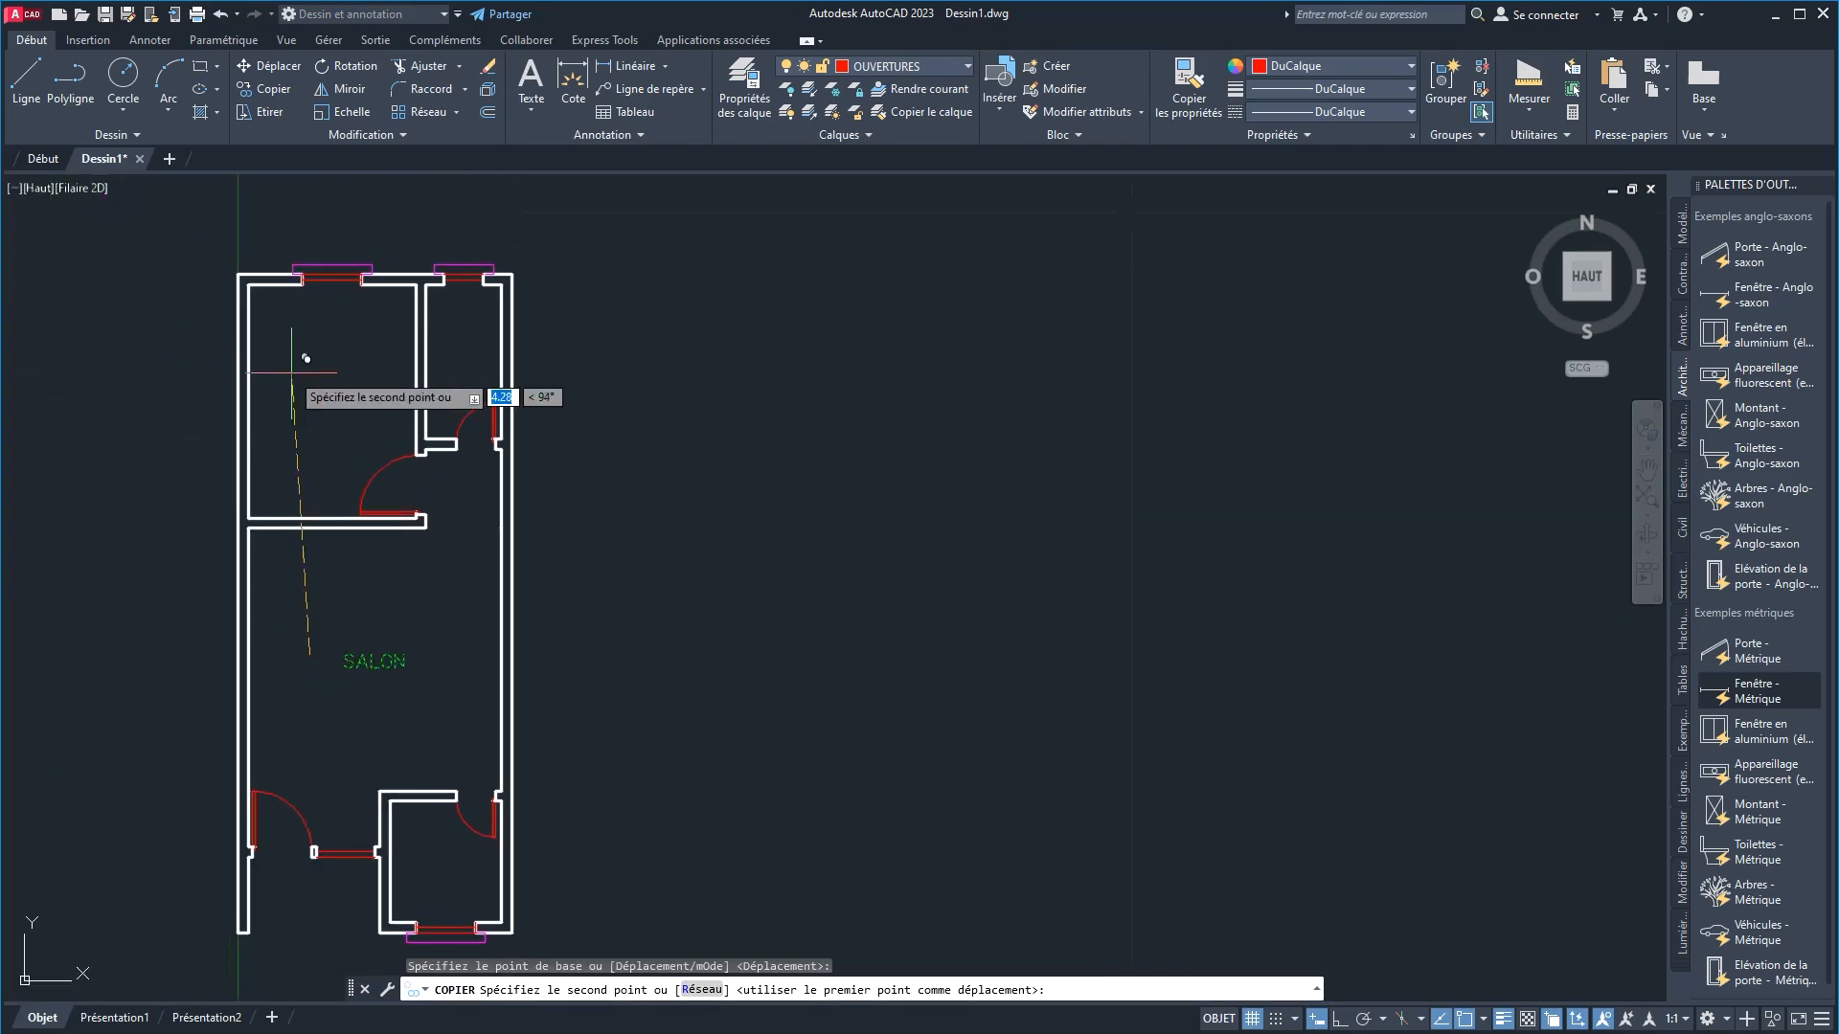
click(277, 377)
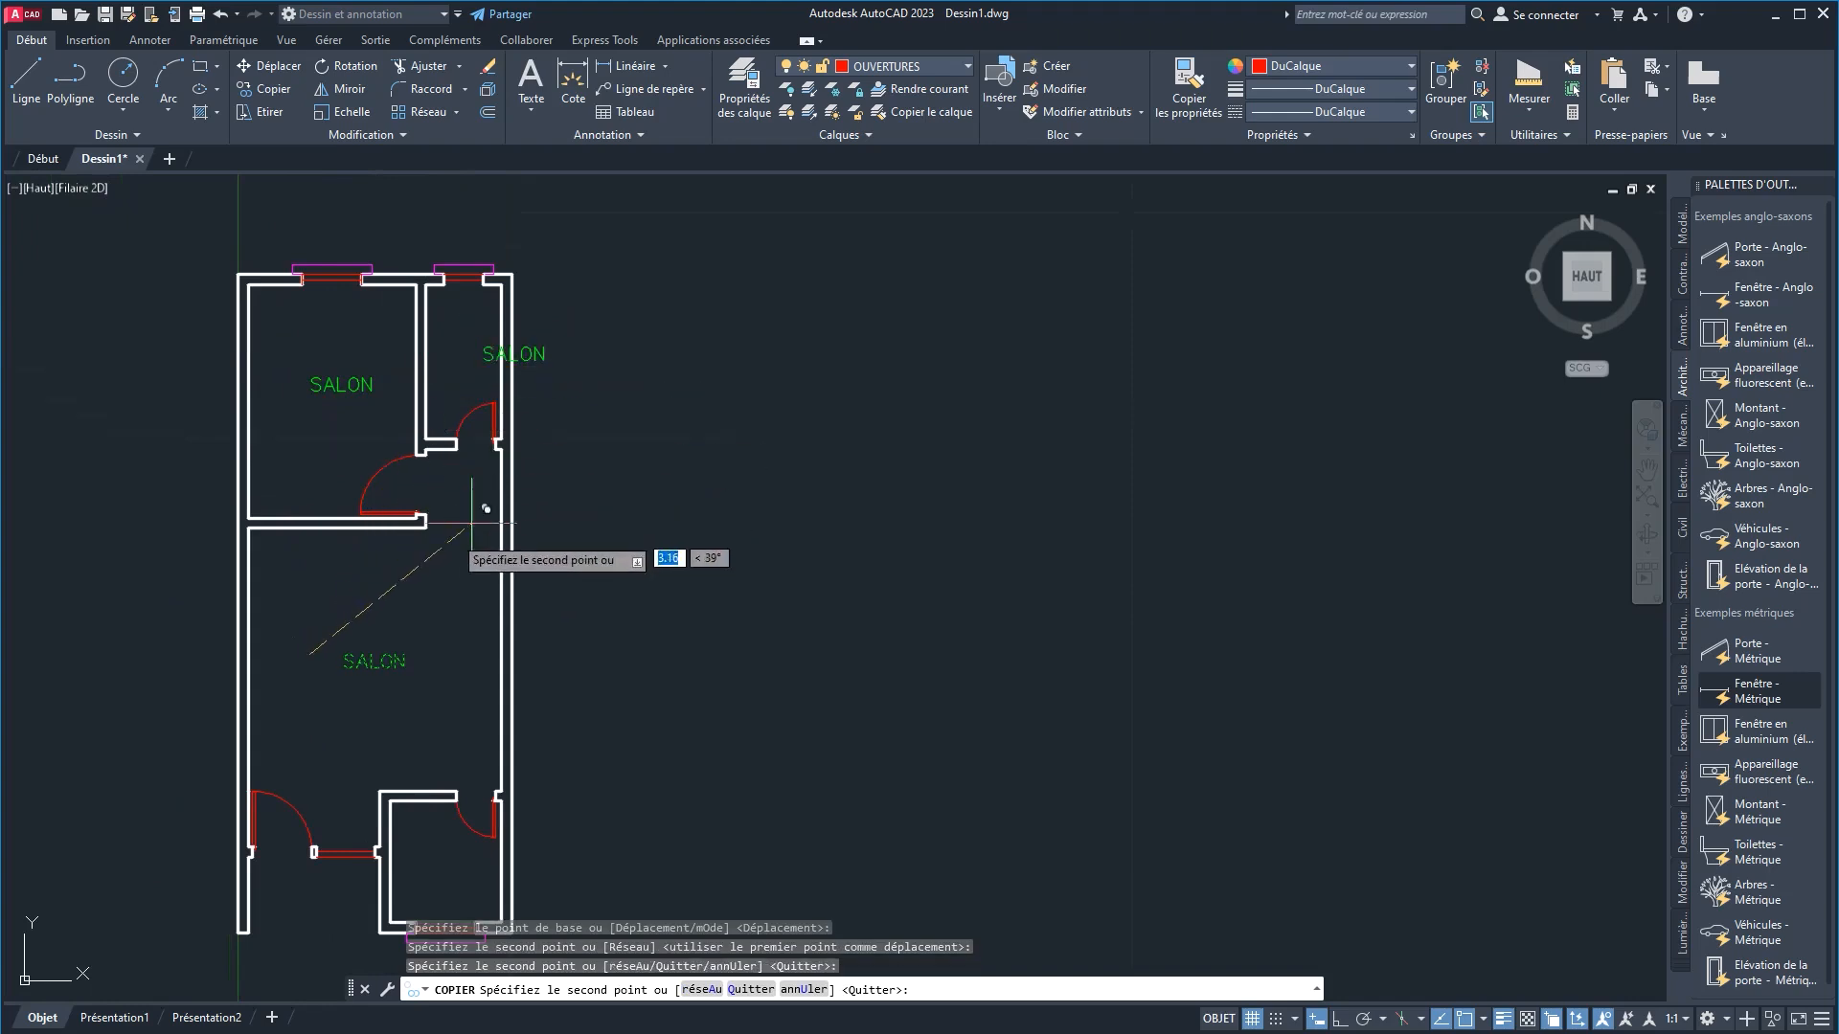
middle_drag(375, 691, 317, 429)
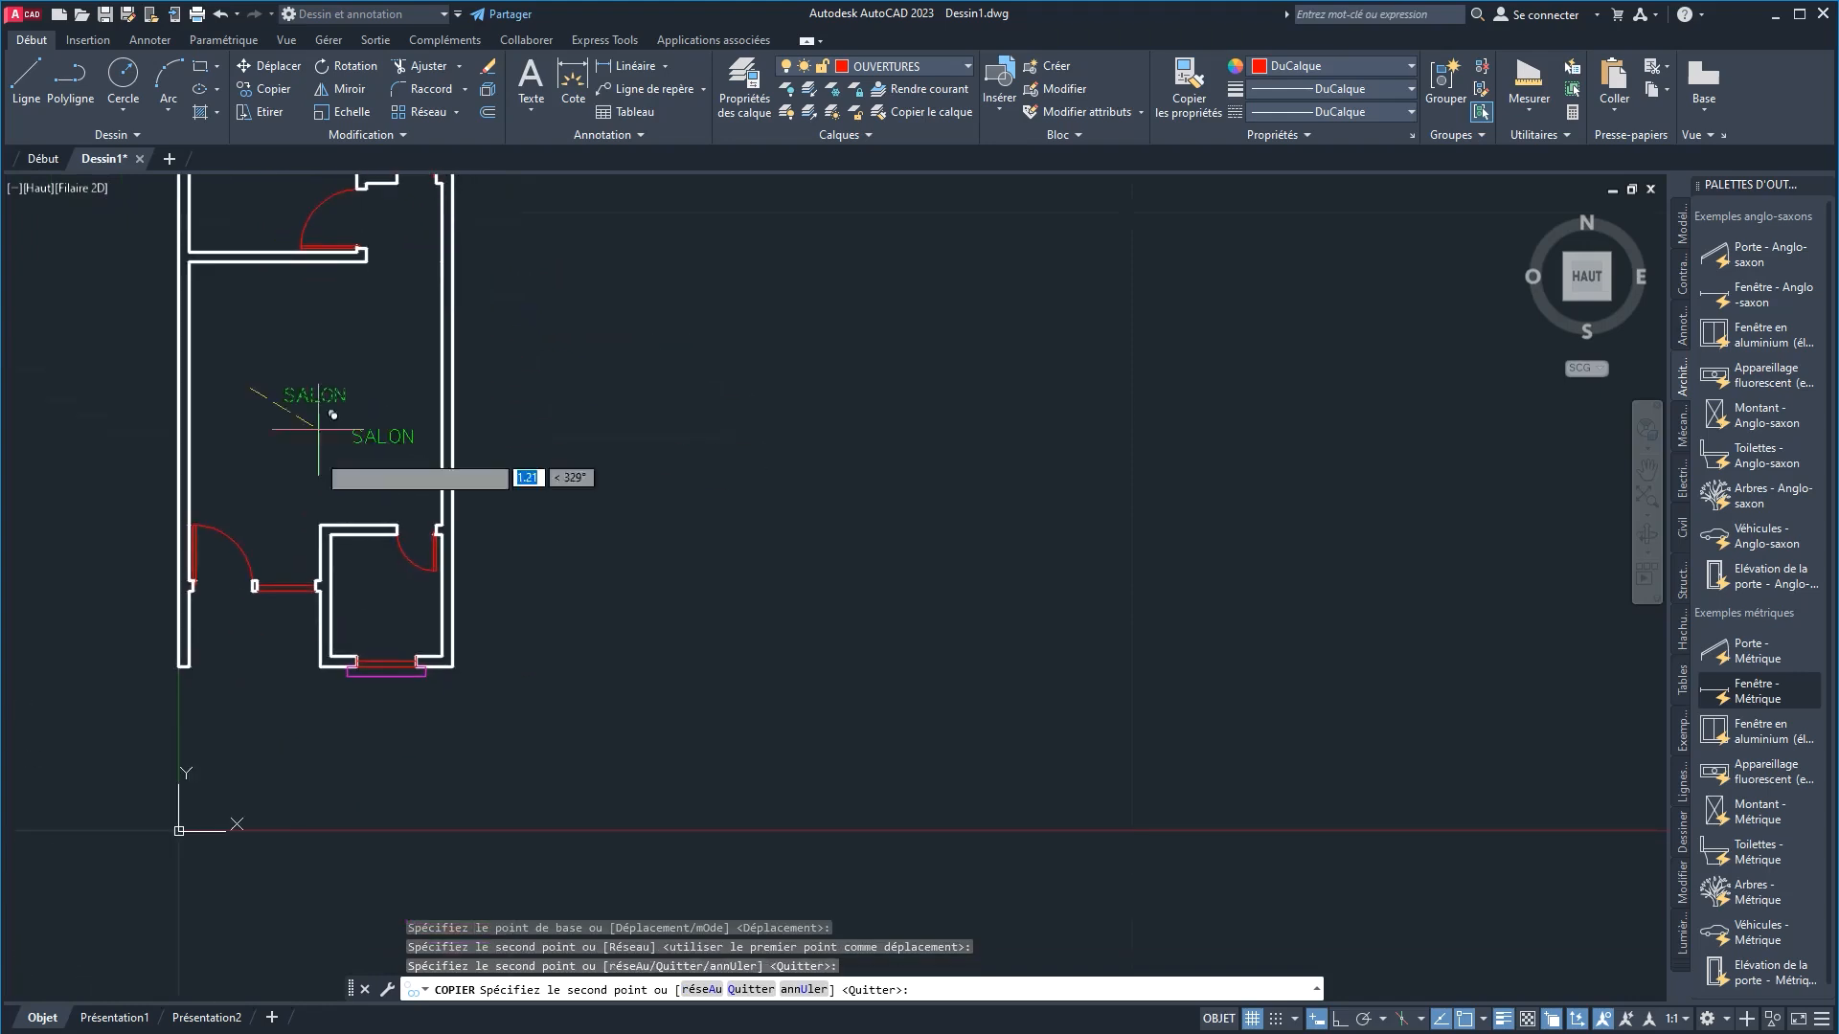
click(206, 624)
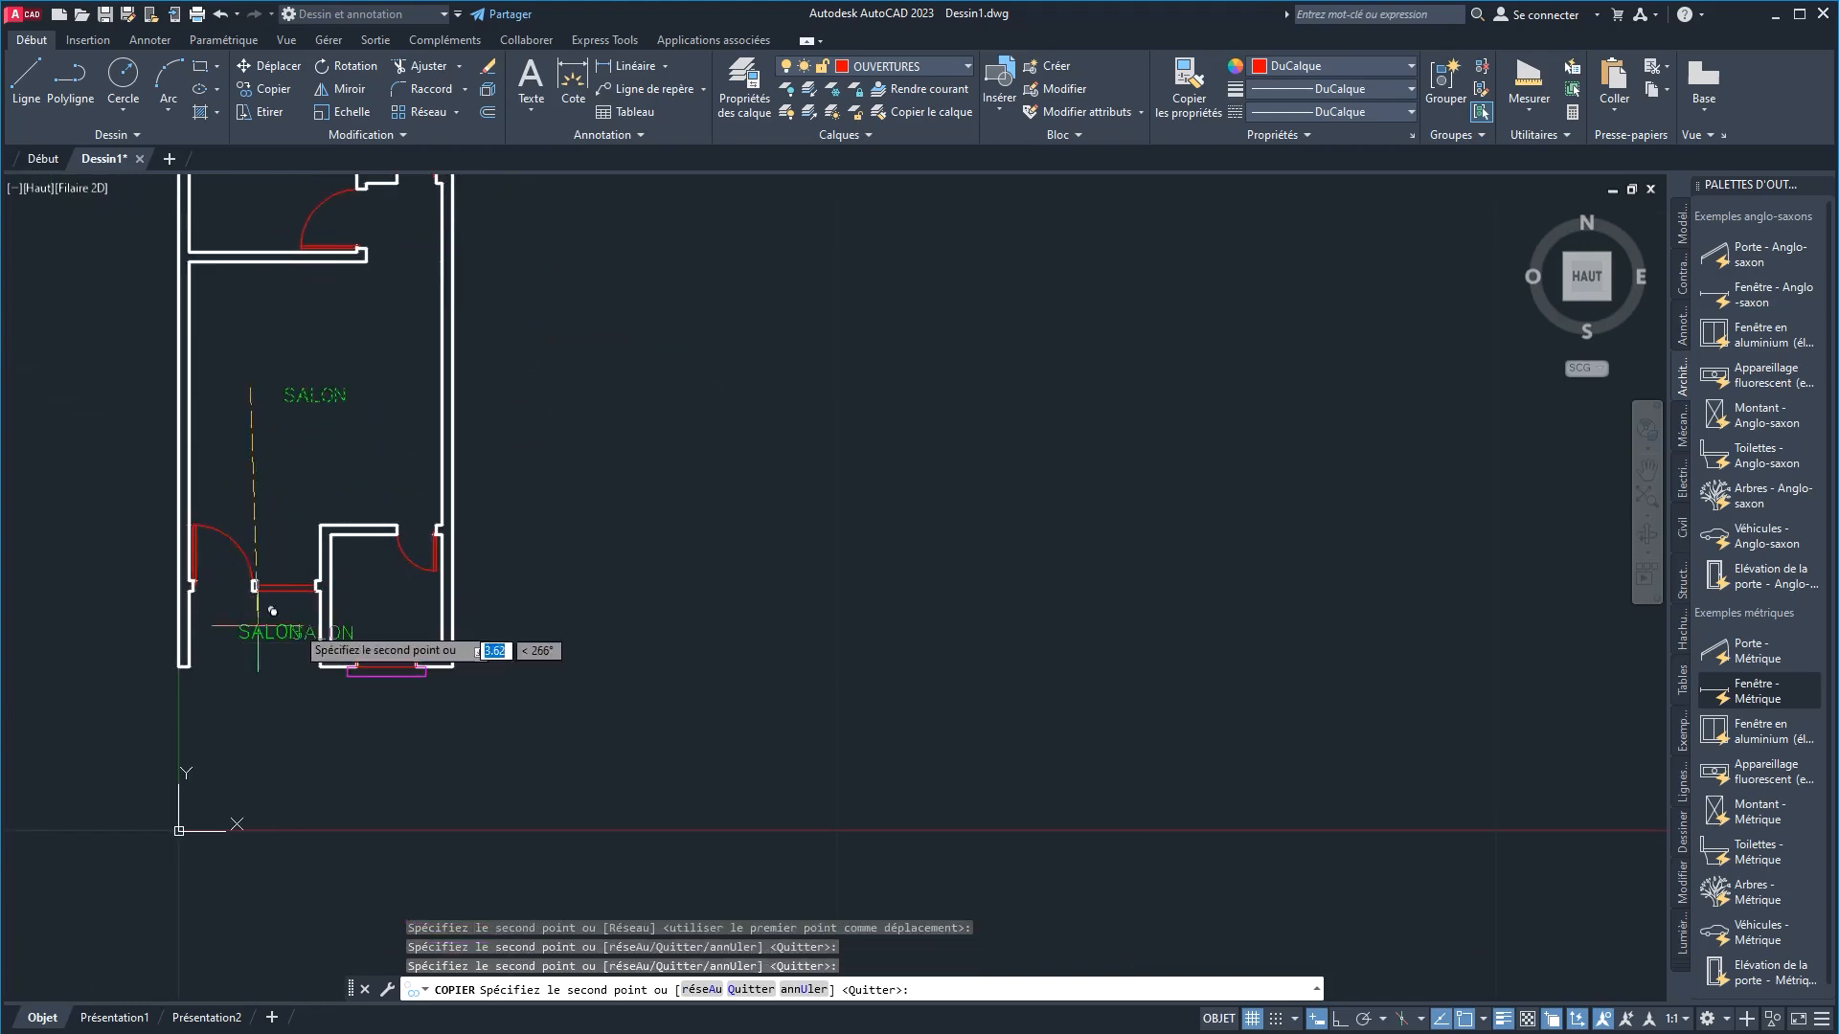
click(346, 581)
right_click(566, 555)
click(605, 569)
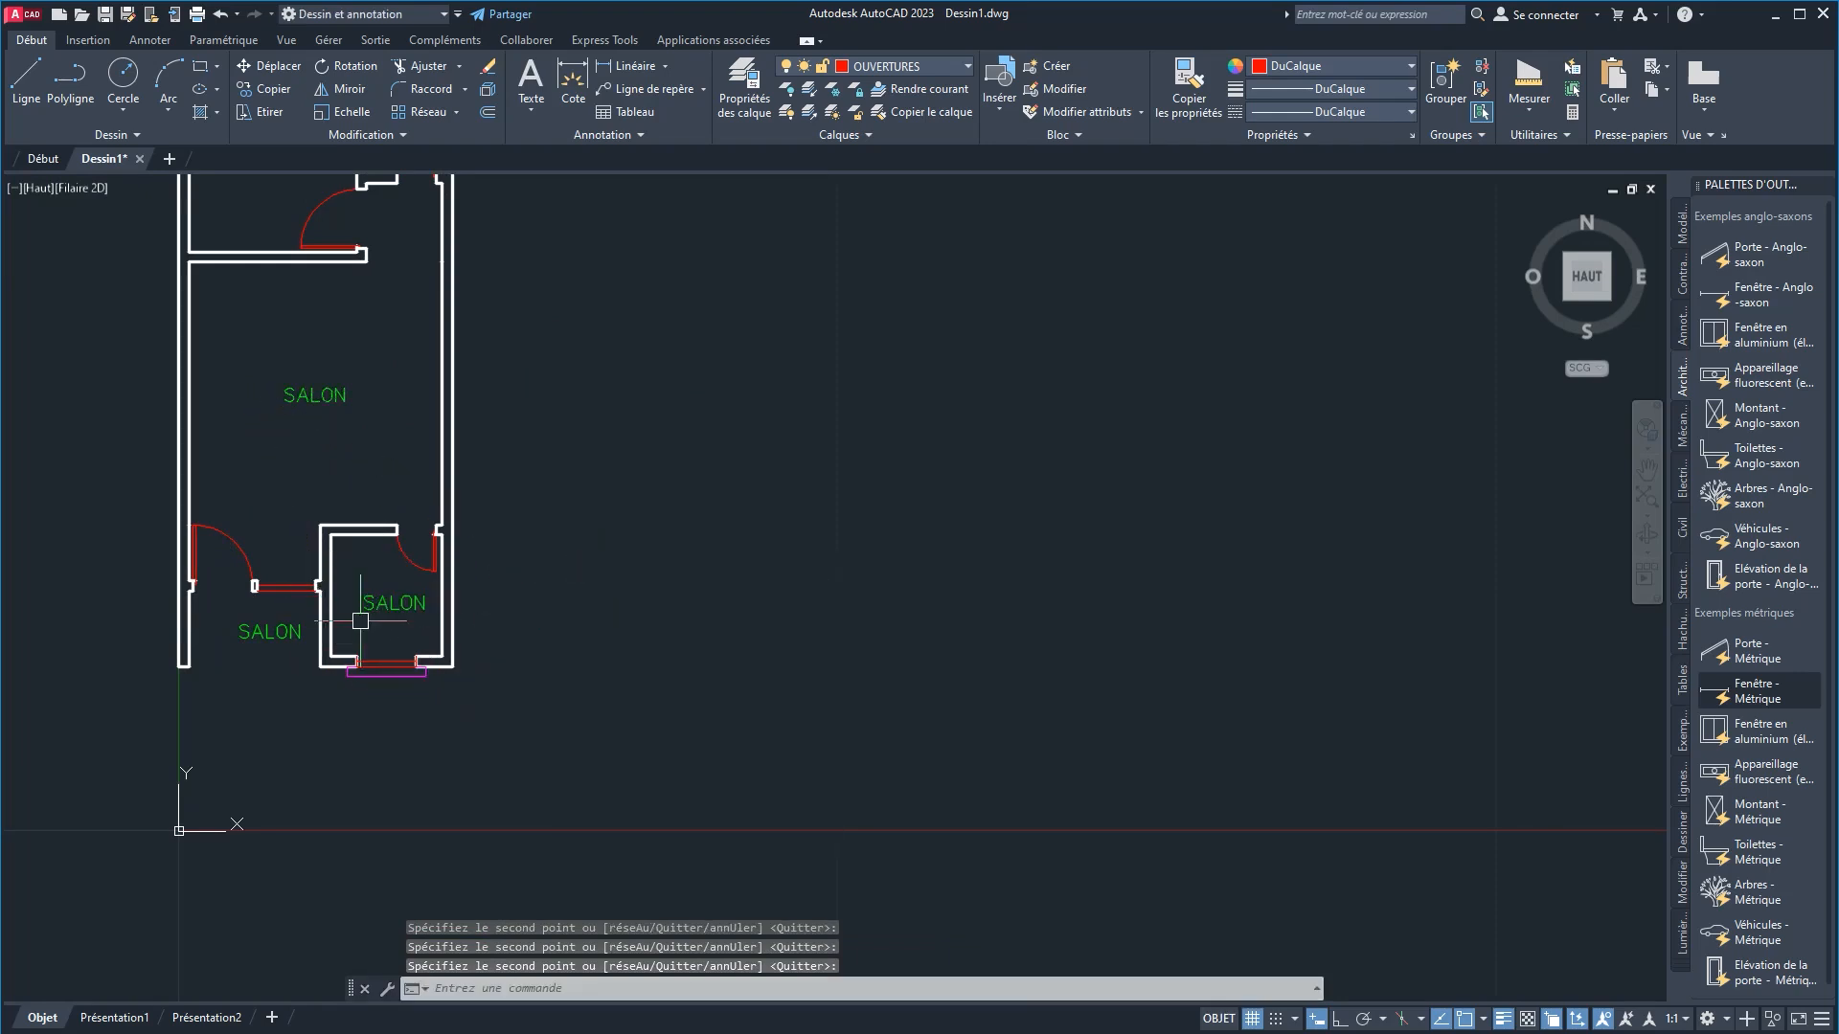
Step: Change the label copy in the lower small room to CUISINE
scroll(370, 608, up, 4)
double_click(386, 600)
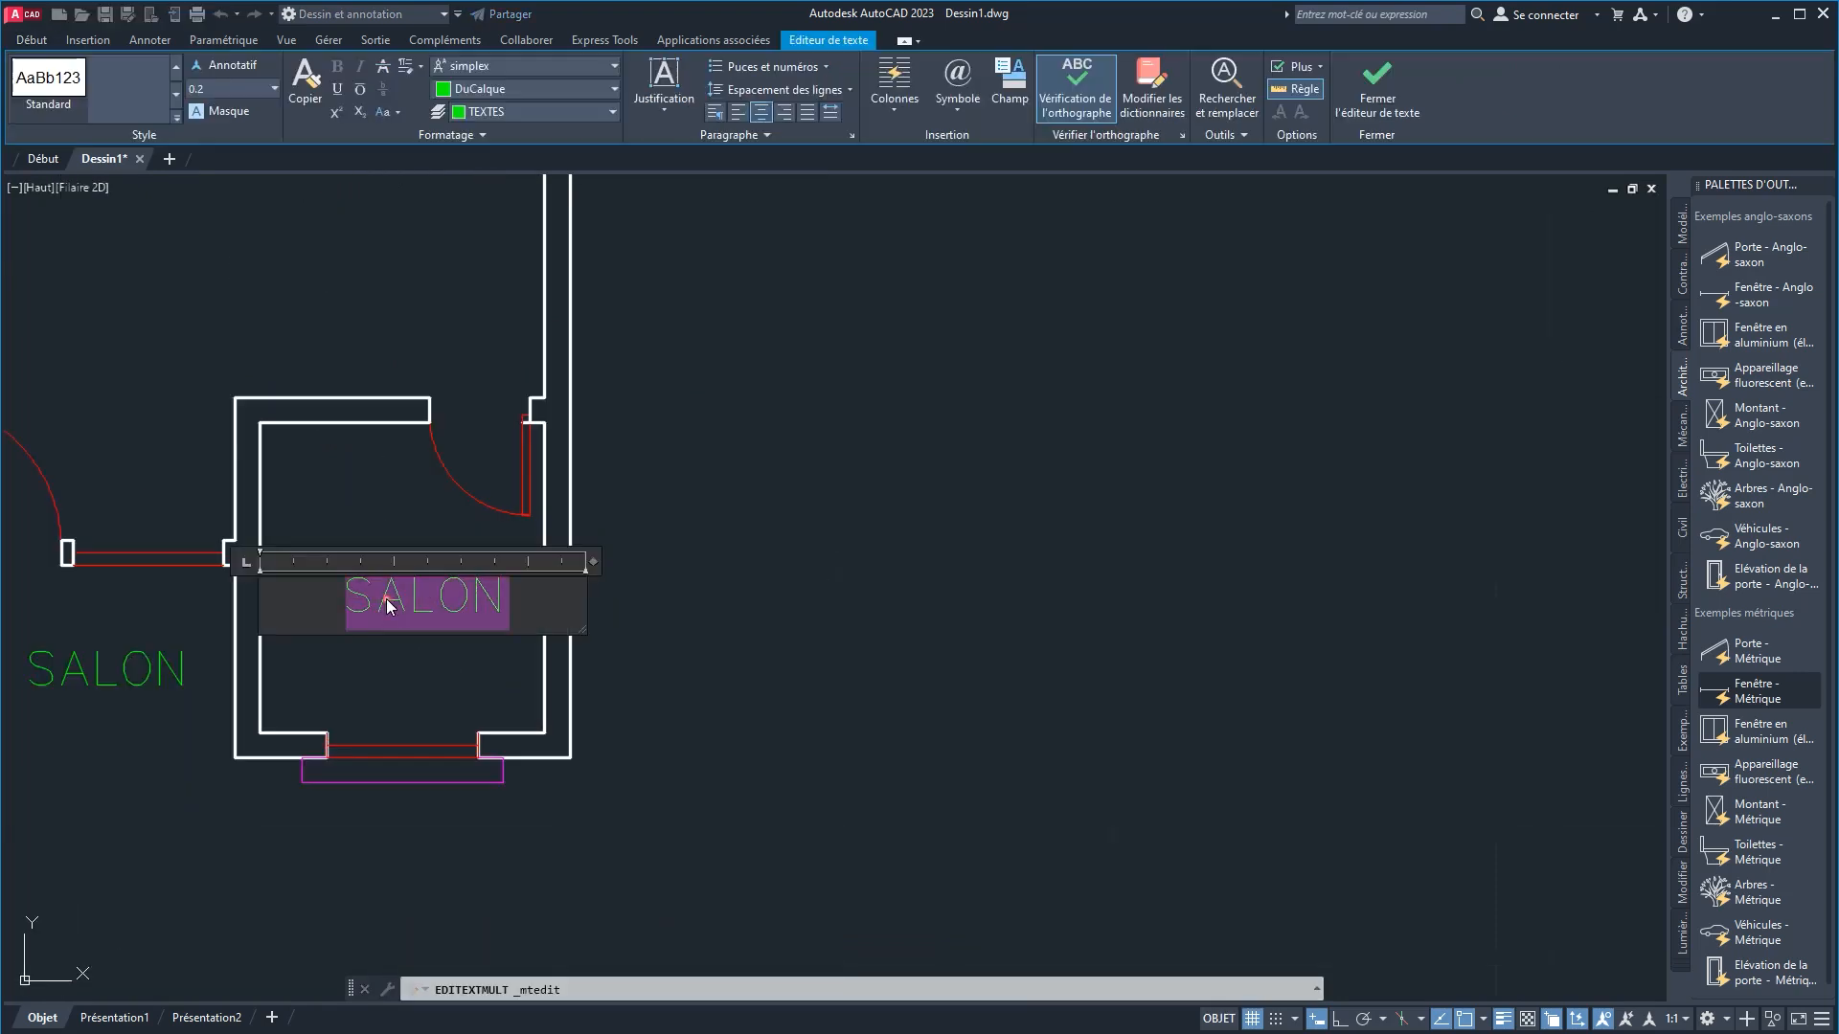
text(CUISINE)
click(776, 500)
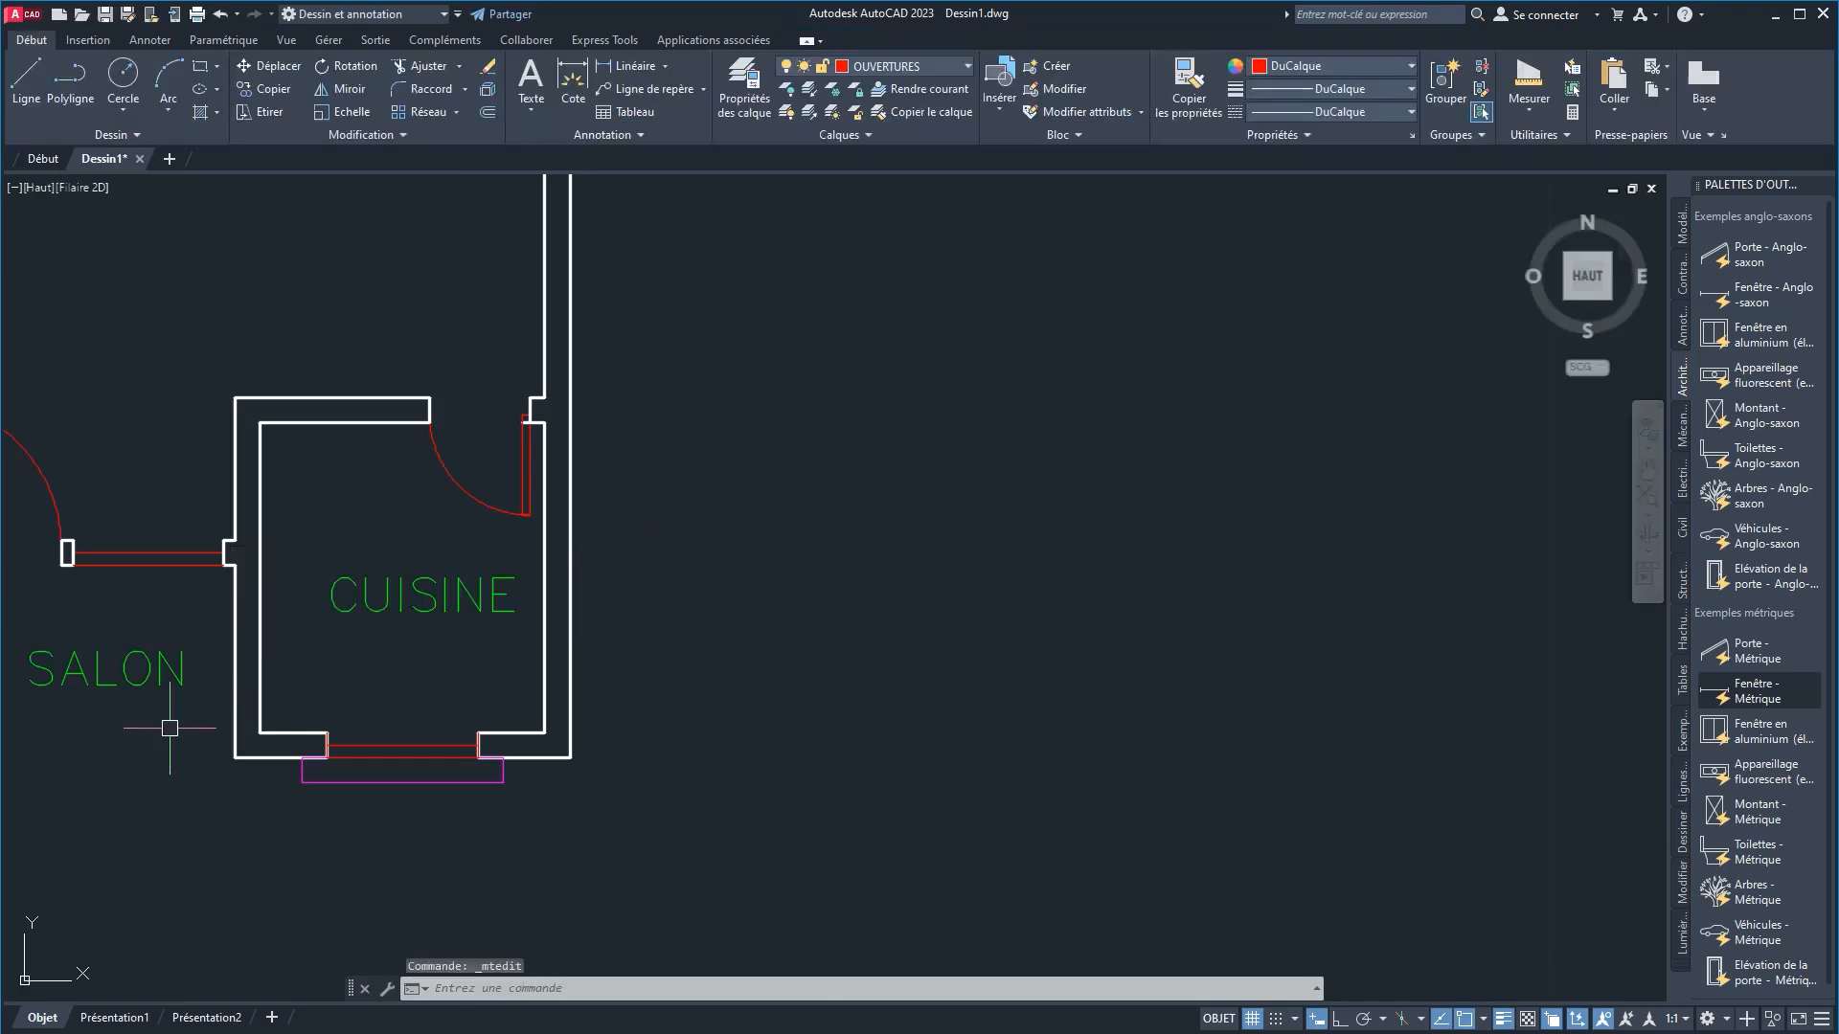
Step: Change the label copy in the open entrance area beside CUISINE to VERANDA
click(73, 681)
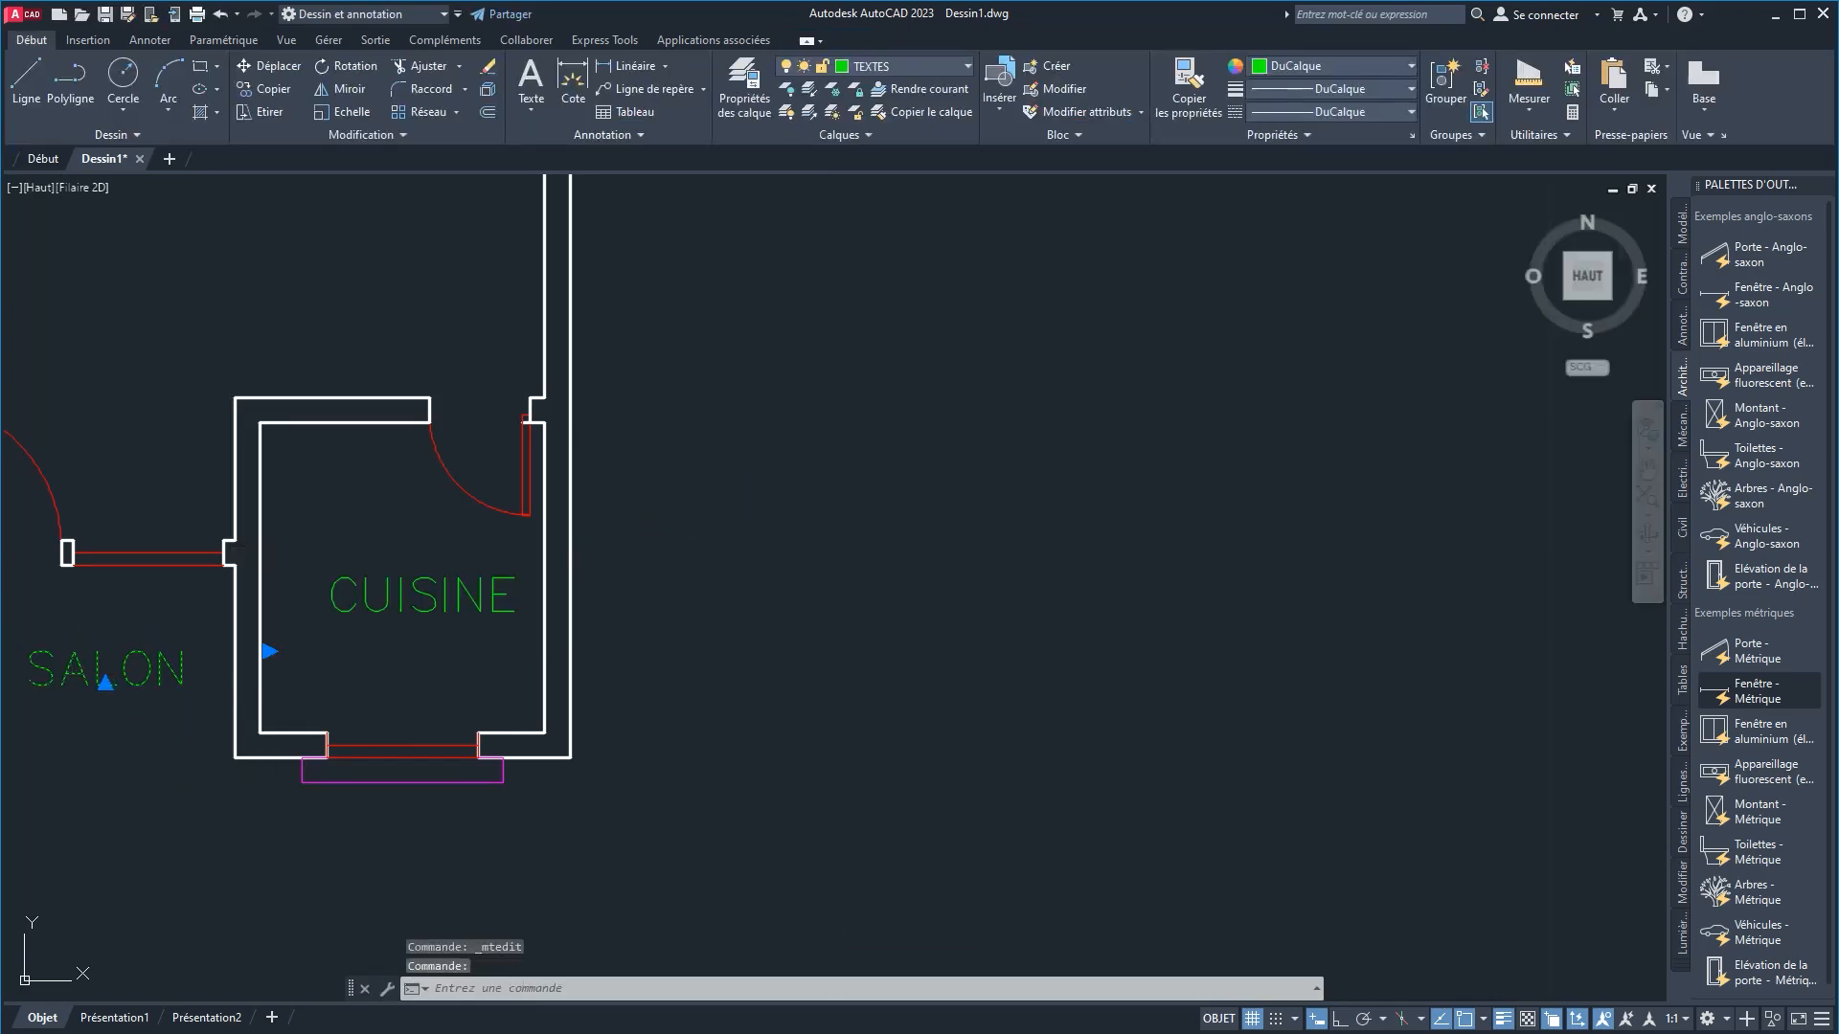
double_click(79, 681)
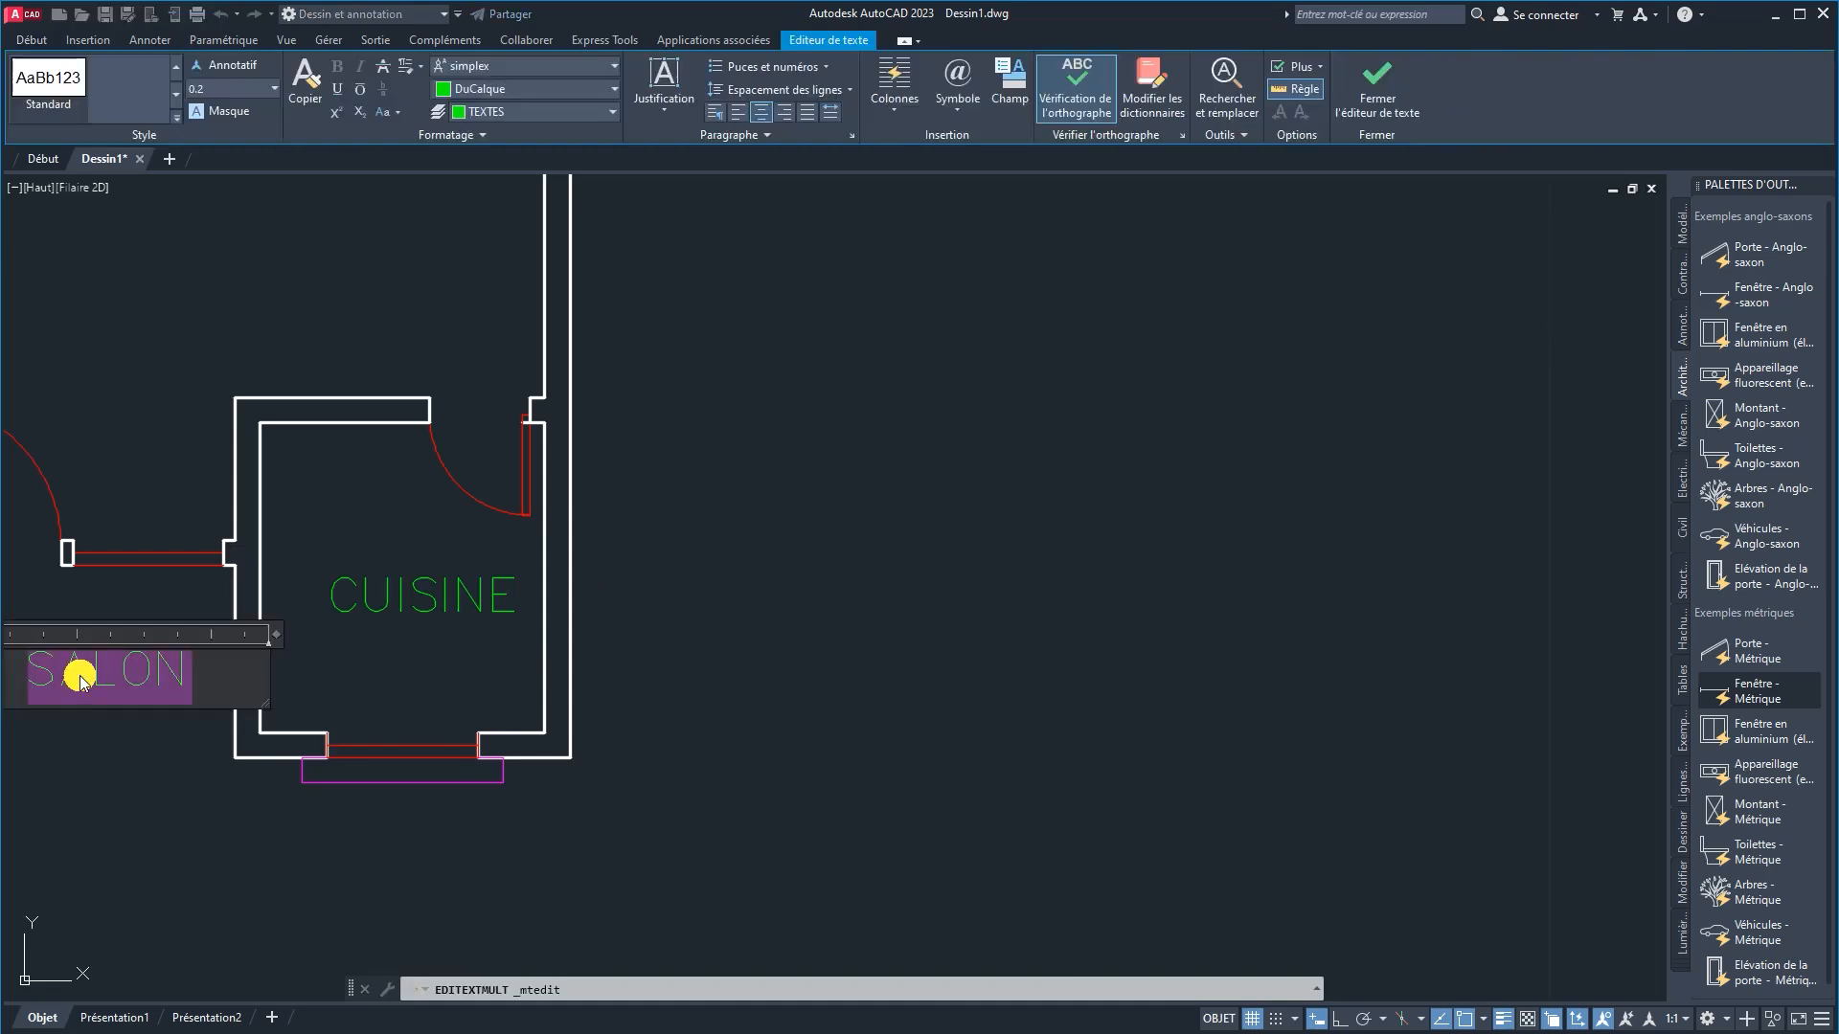
text(VERANDA)
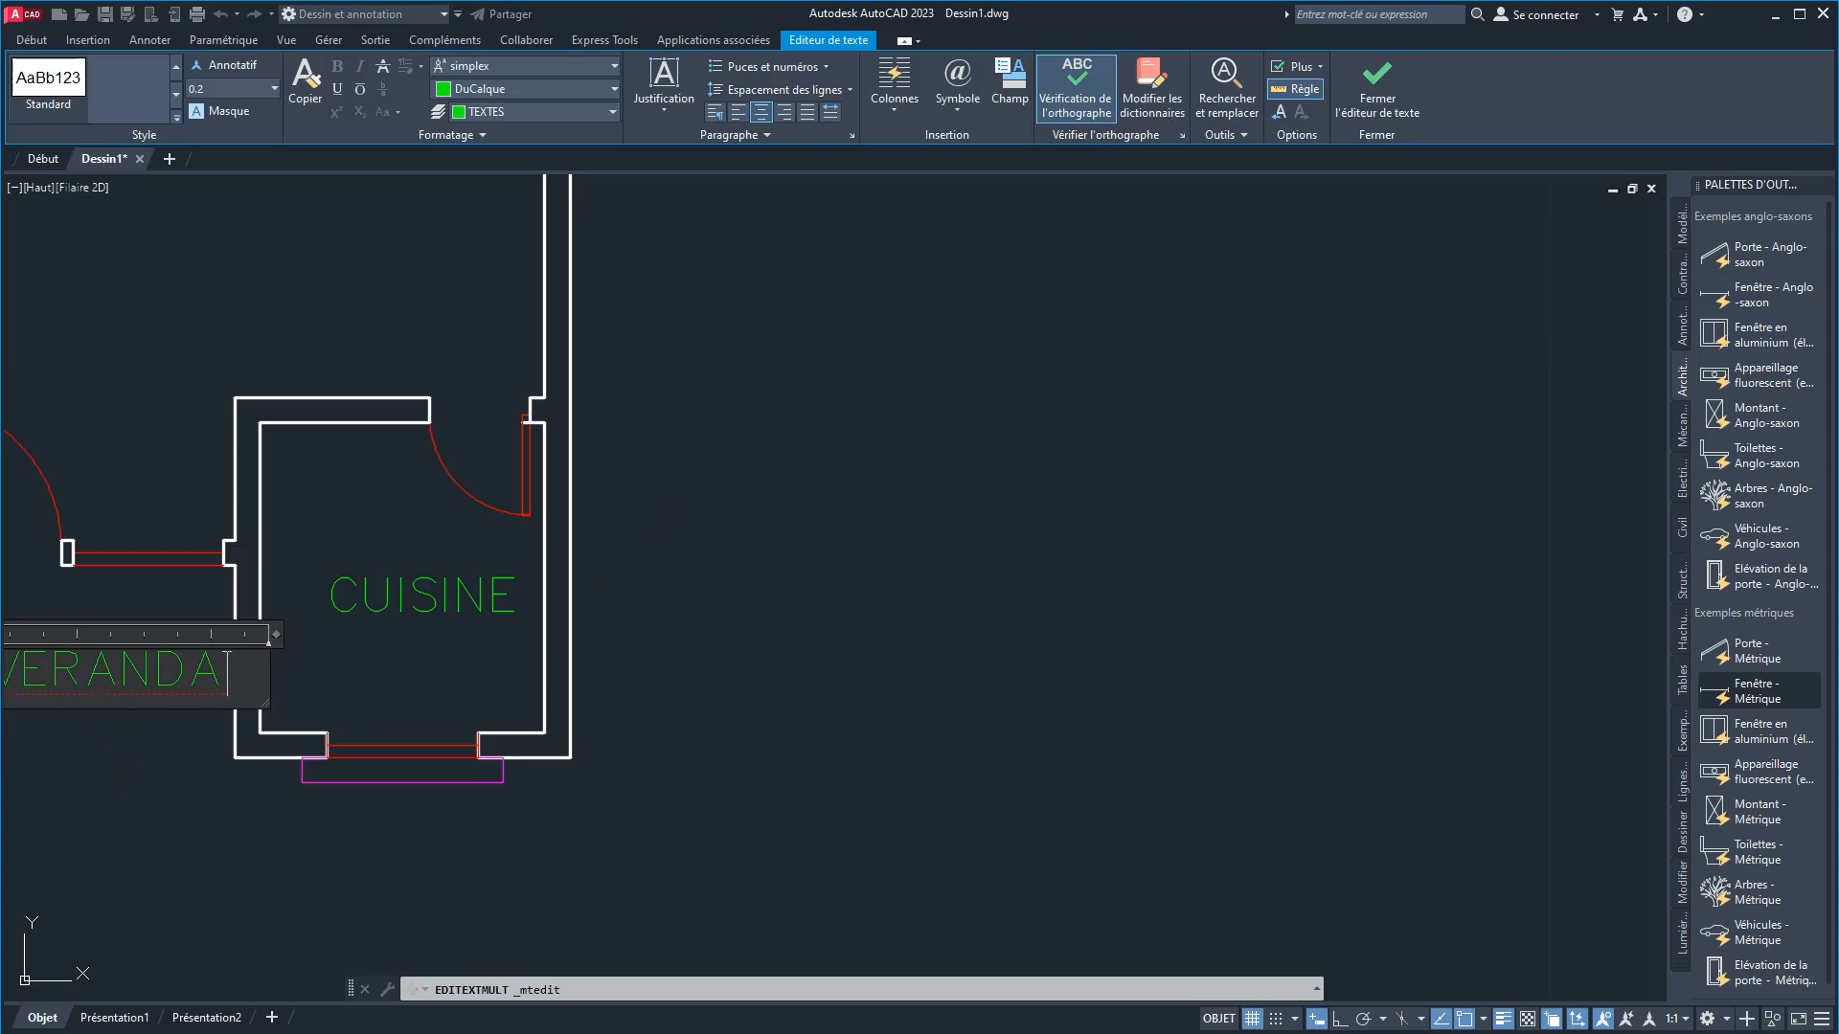
click(158, 833)
Step: Narrow the VERANDA and CUISINE text frames so each label is centred between its room's walls
scroll(176, 759, down, 2)
middle_drag(176, 758, 681, 567)
click(623, 522)
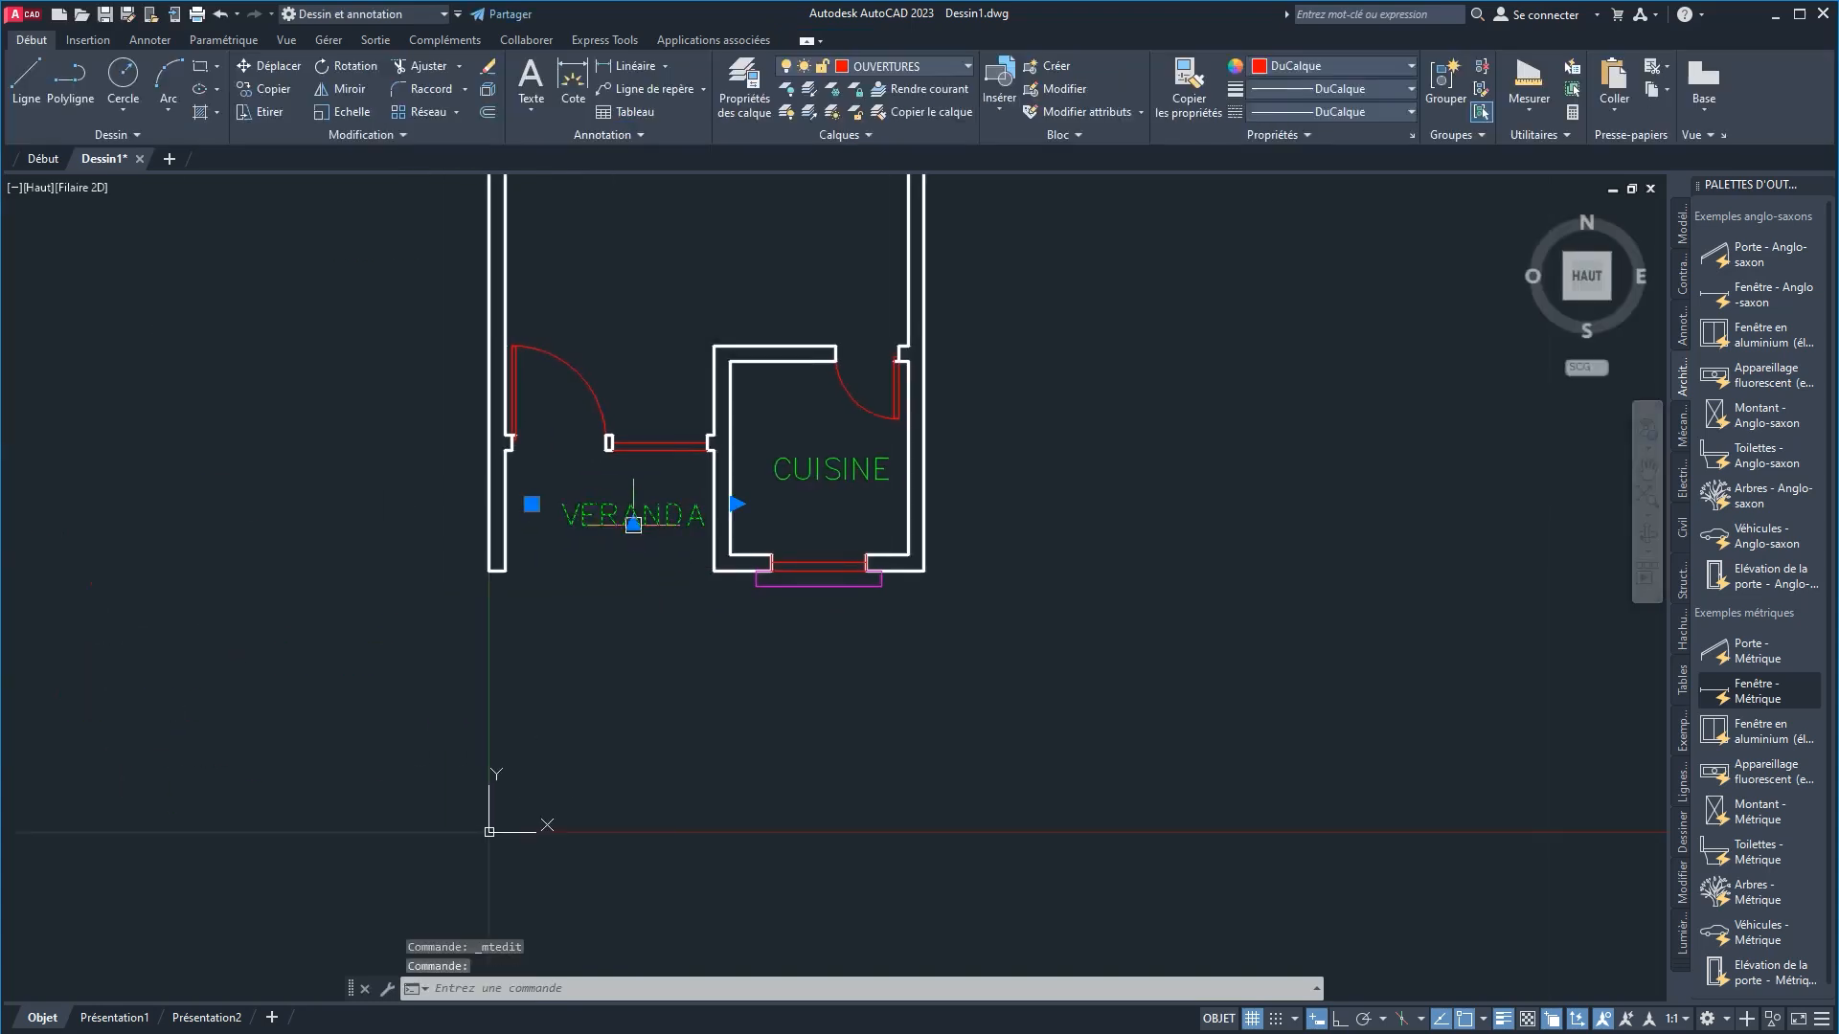
scroll(594, 517, up, 2)
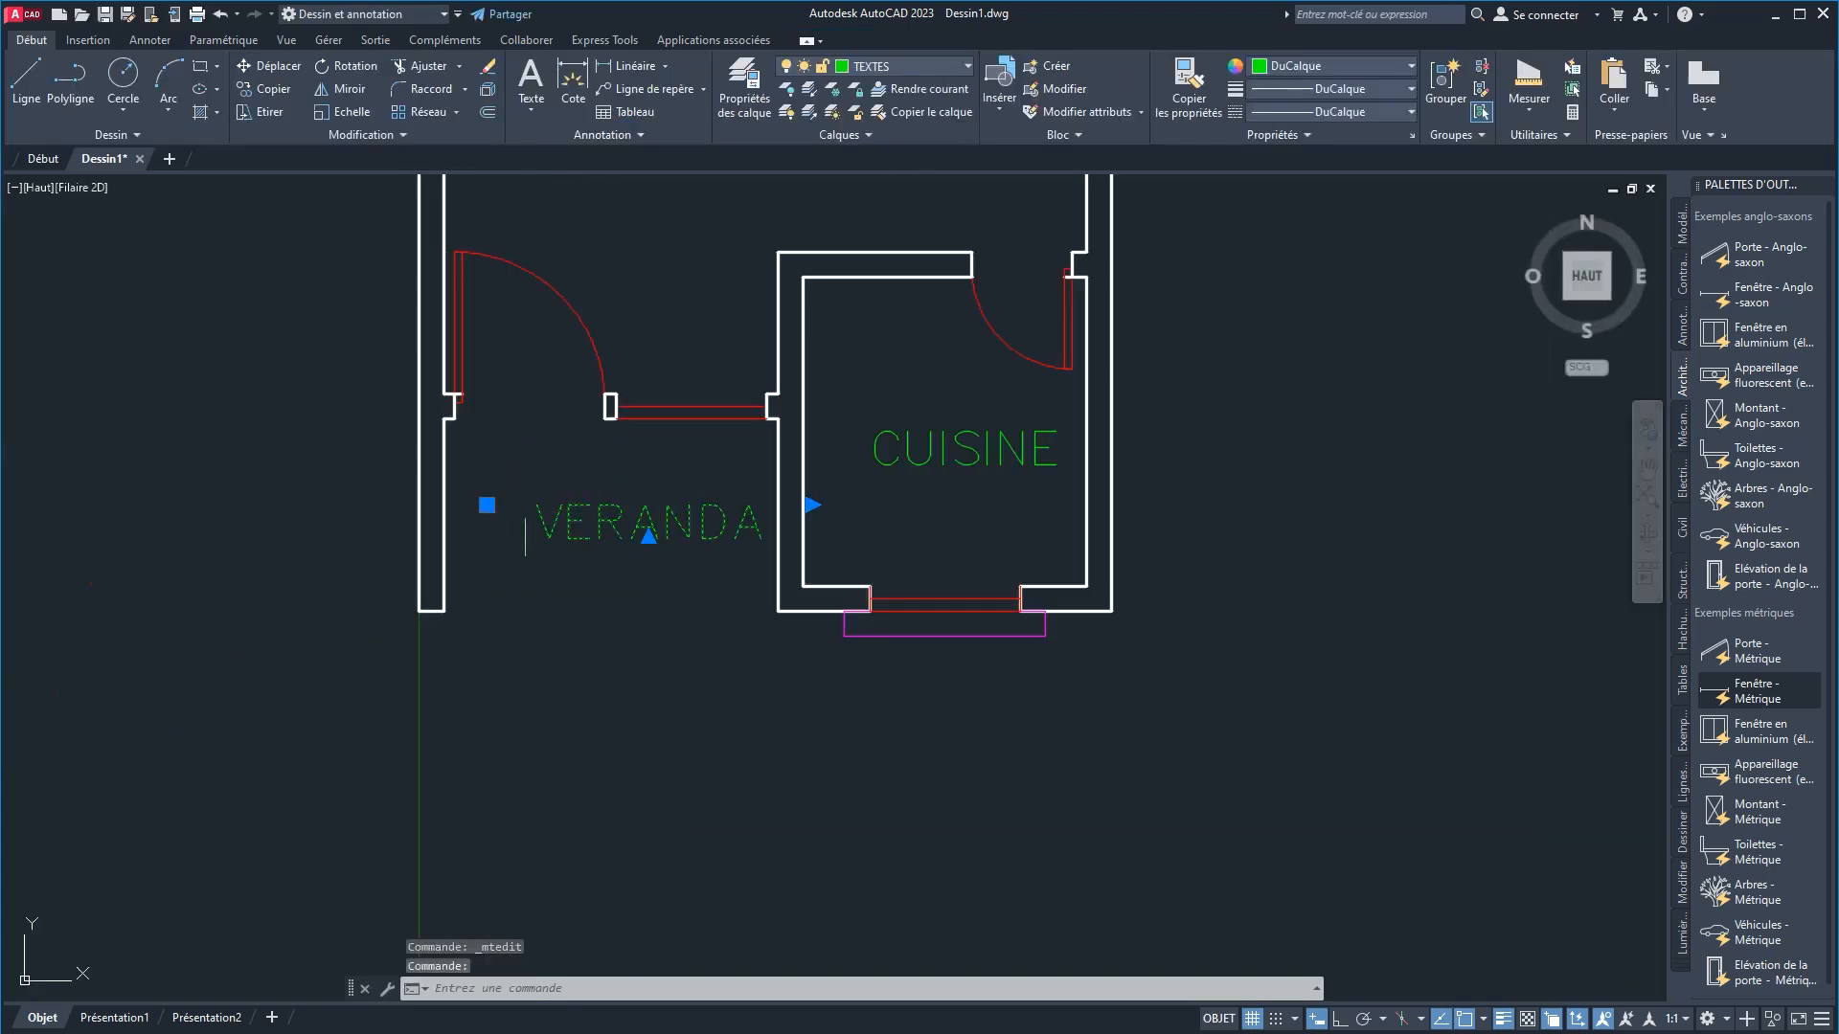
click(812, 505)
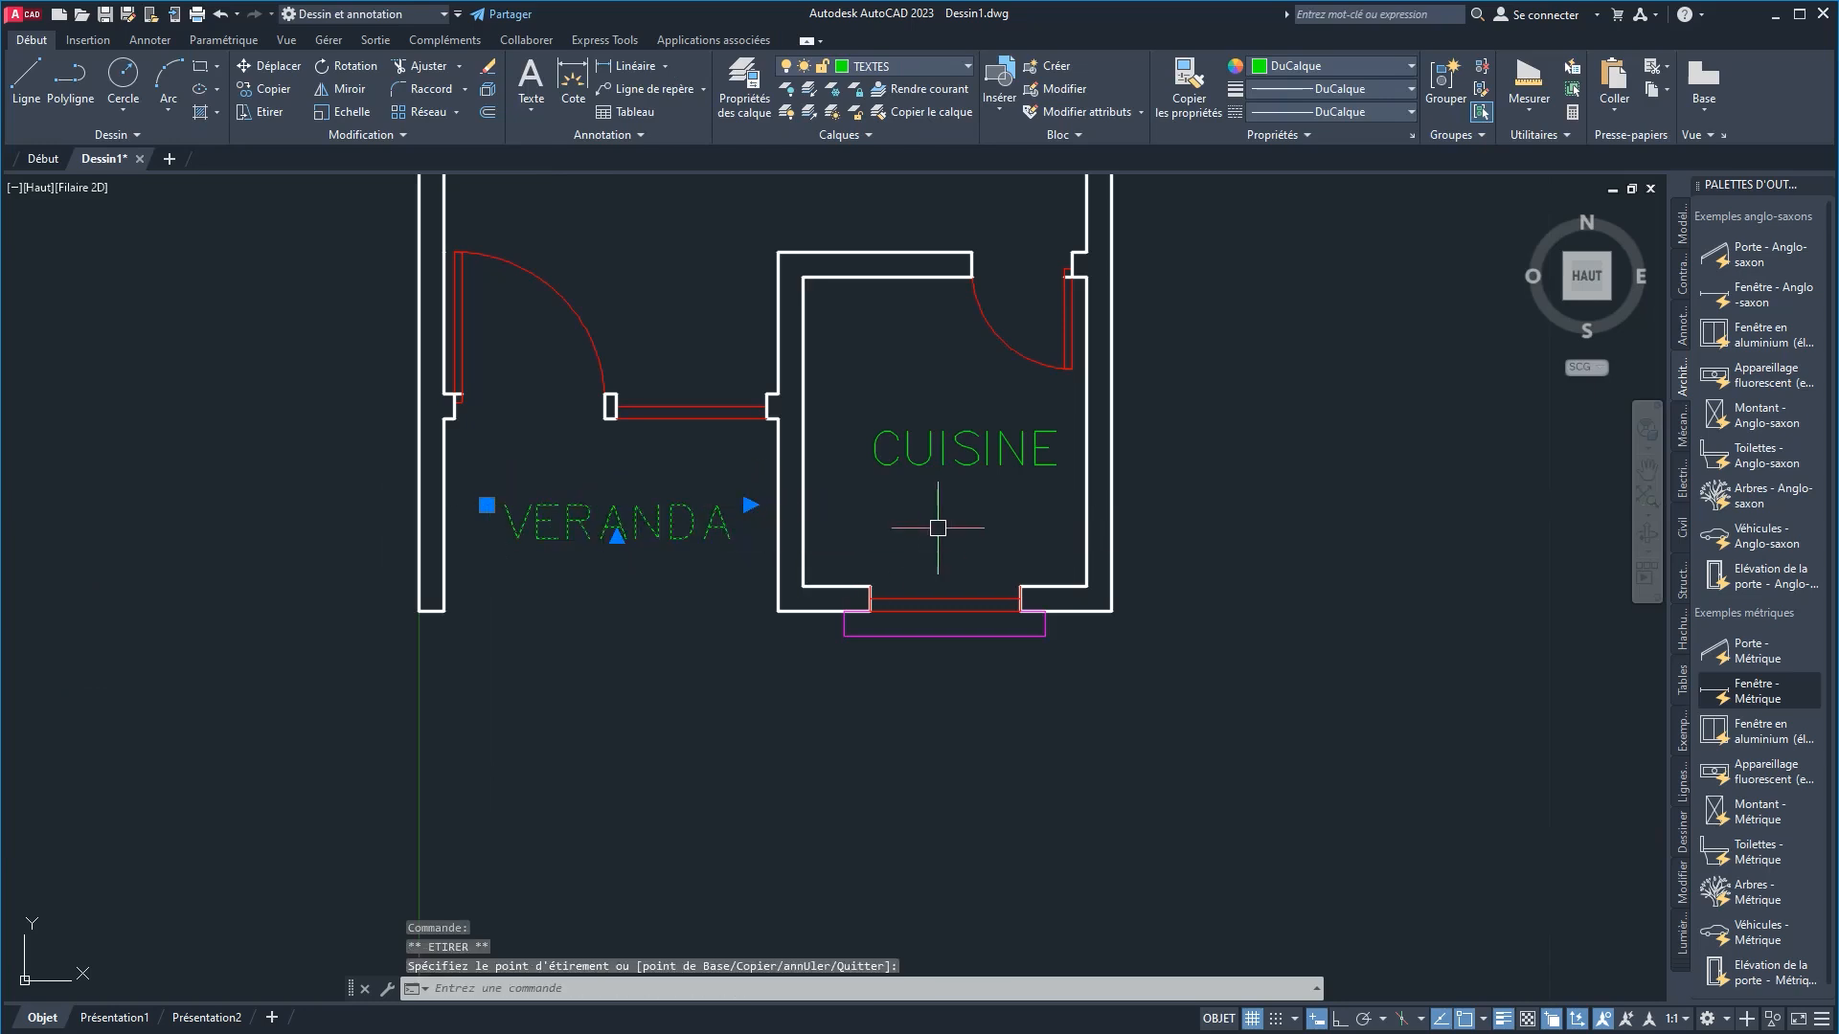
key(Escape)
click(937, 469)
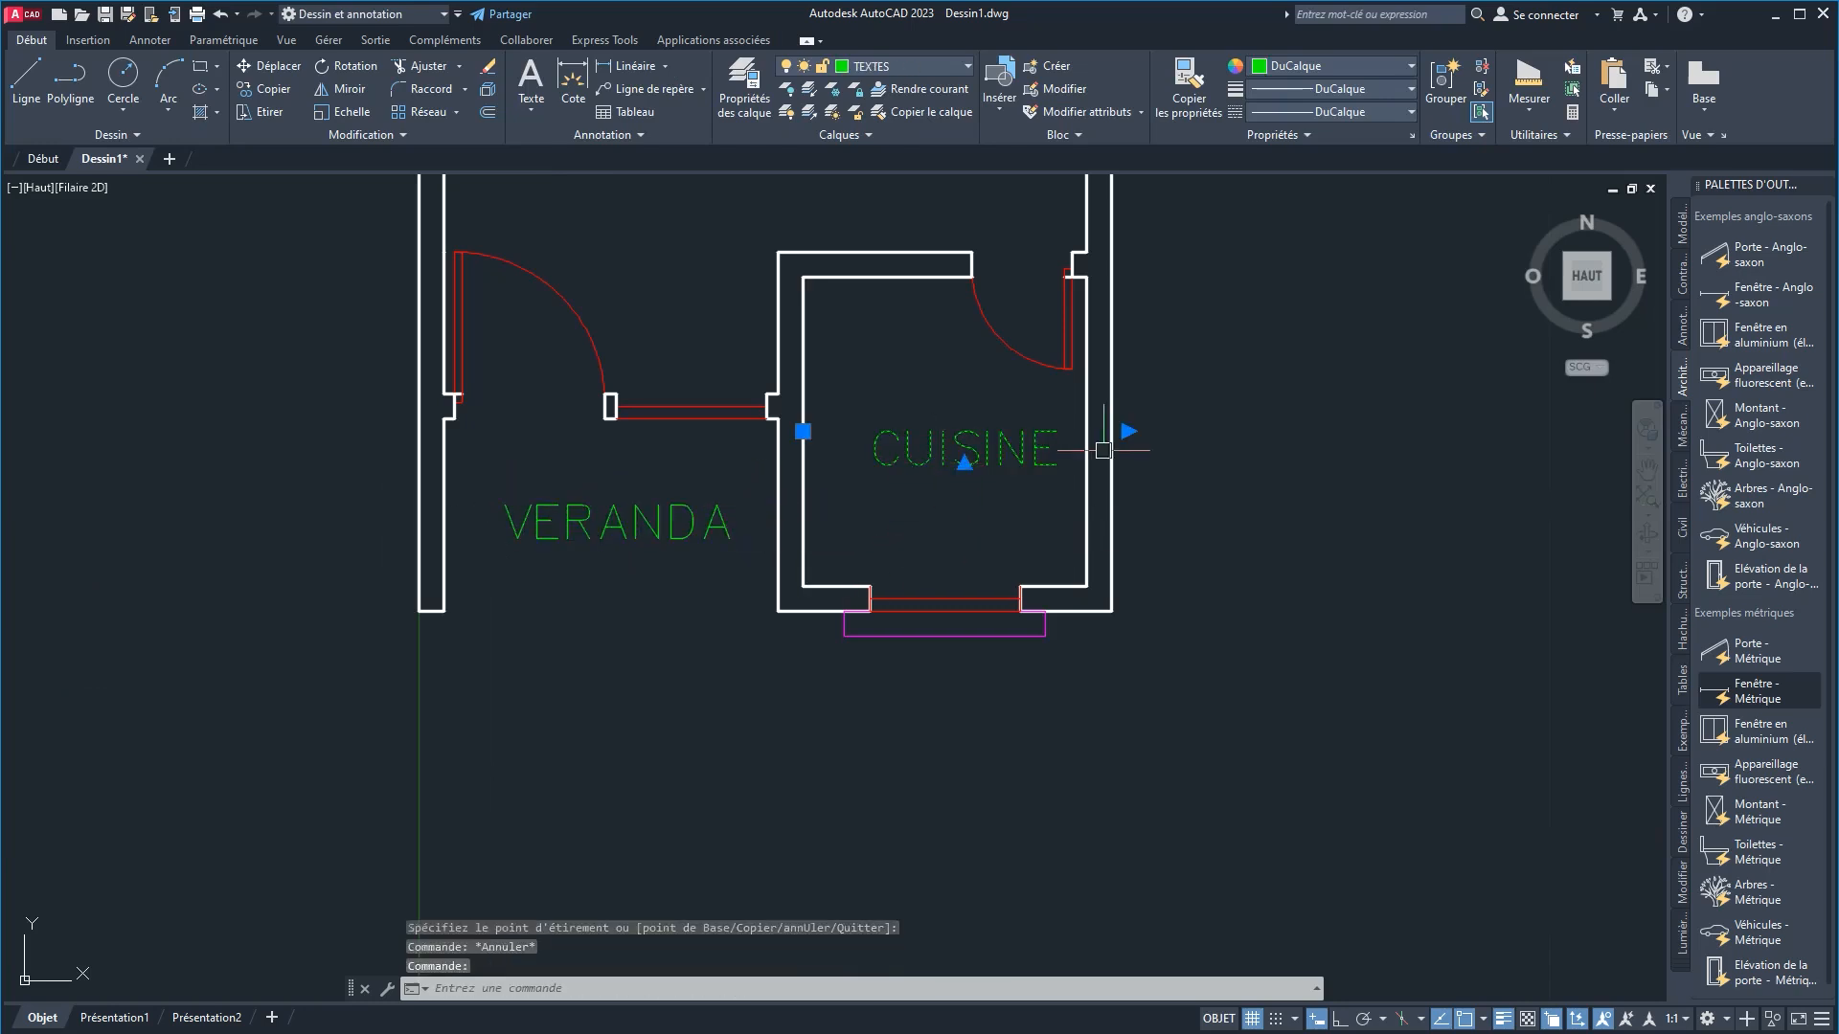
click(1129, 431)
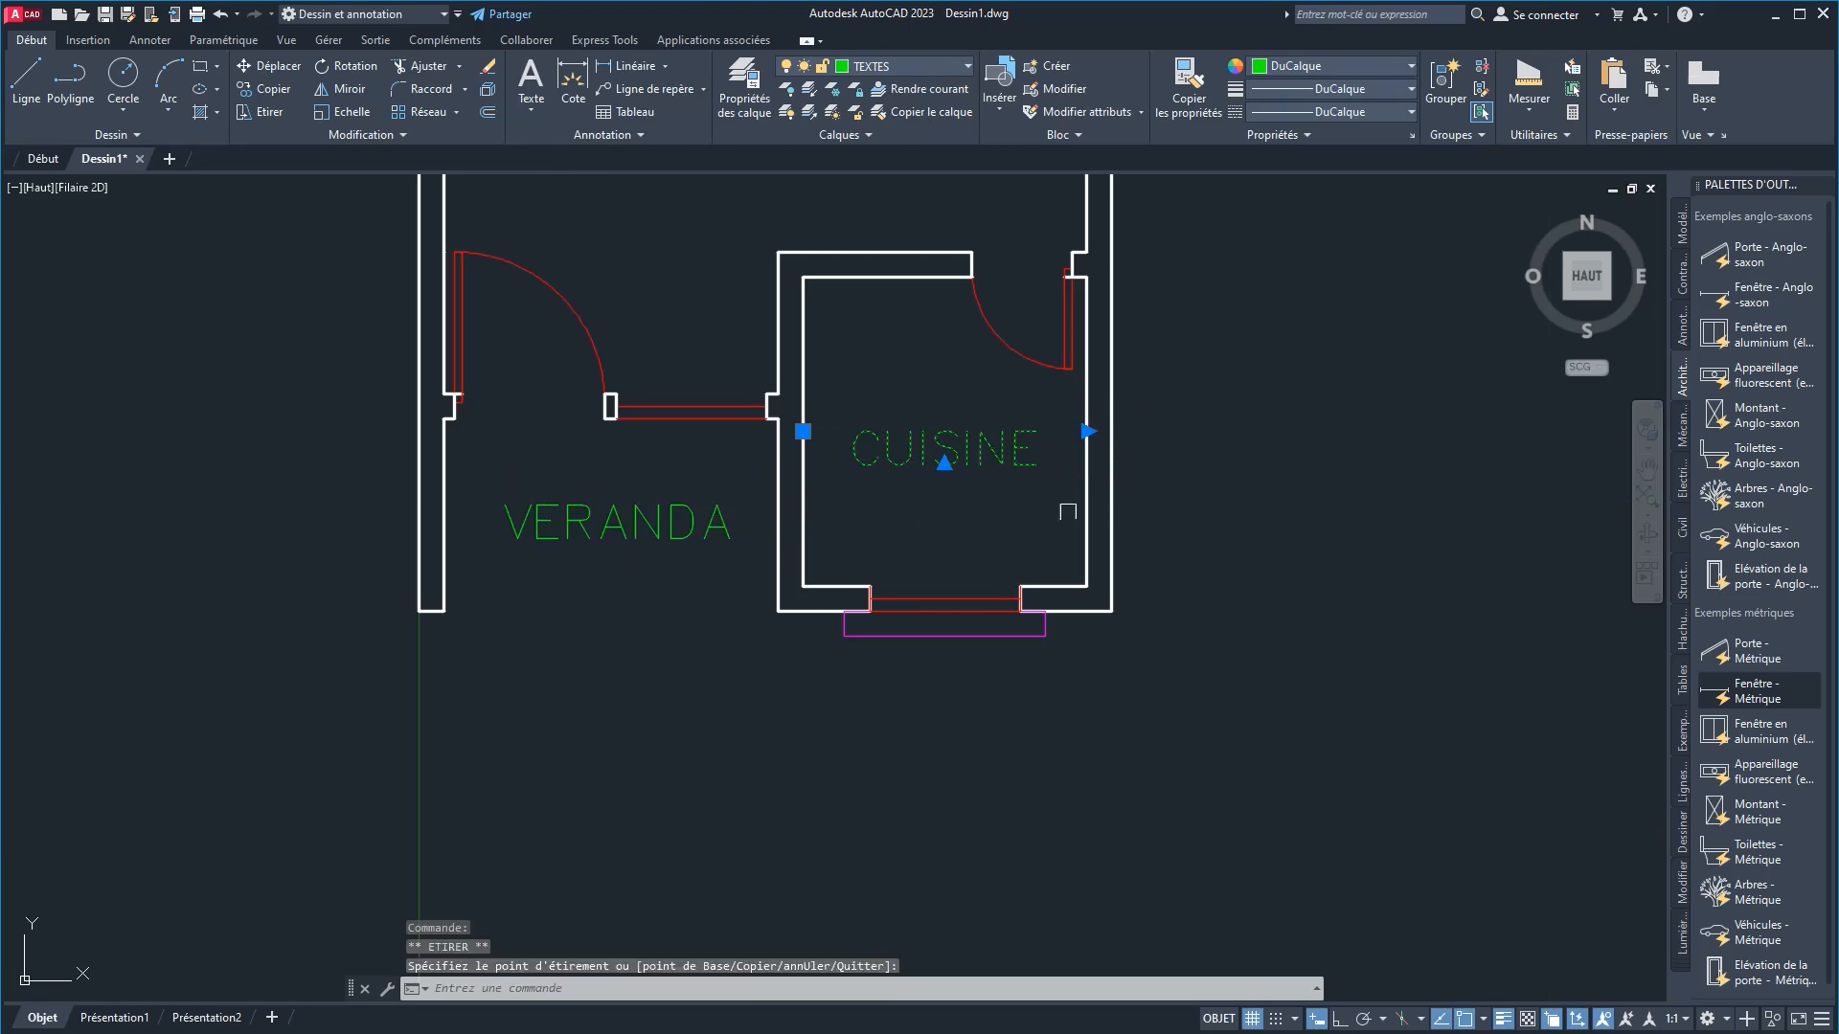
Step: Change the SALON label copy in the large upper room to CHAMBRE
key(Escape)
middle_drag(923, 525, 760, 781)
scroll(822, 555, down, 4)
middle_drag(822, 555, 616, 697)
scroll(533, 411, up, 4)
click(538, 429)
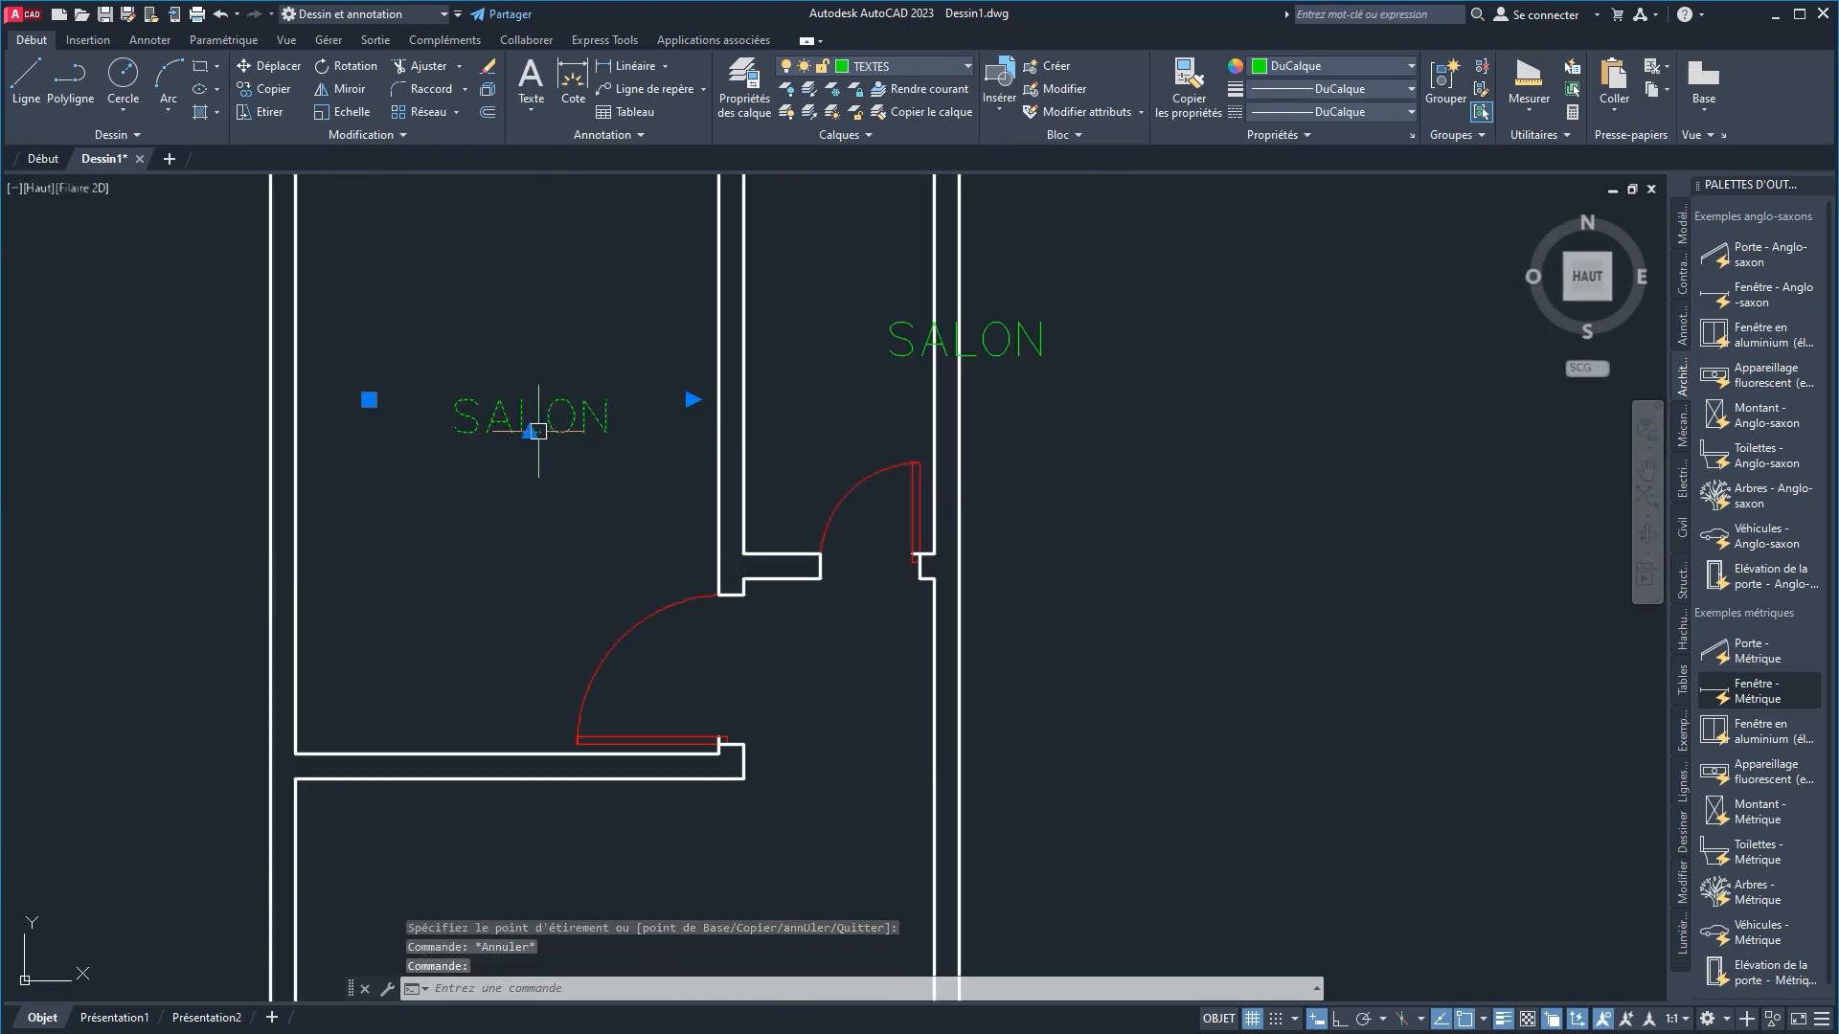
double_click(541, 428)
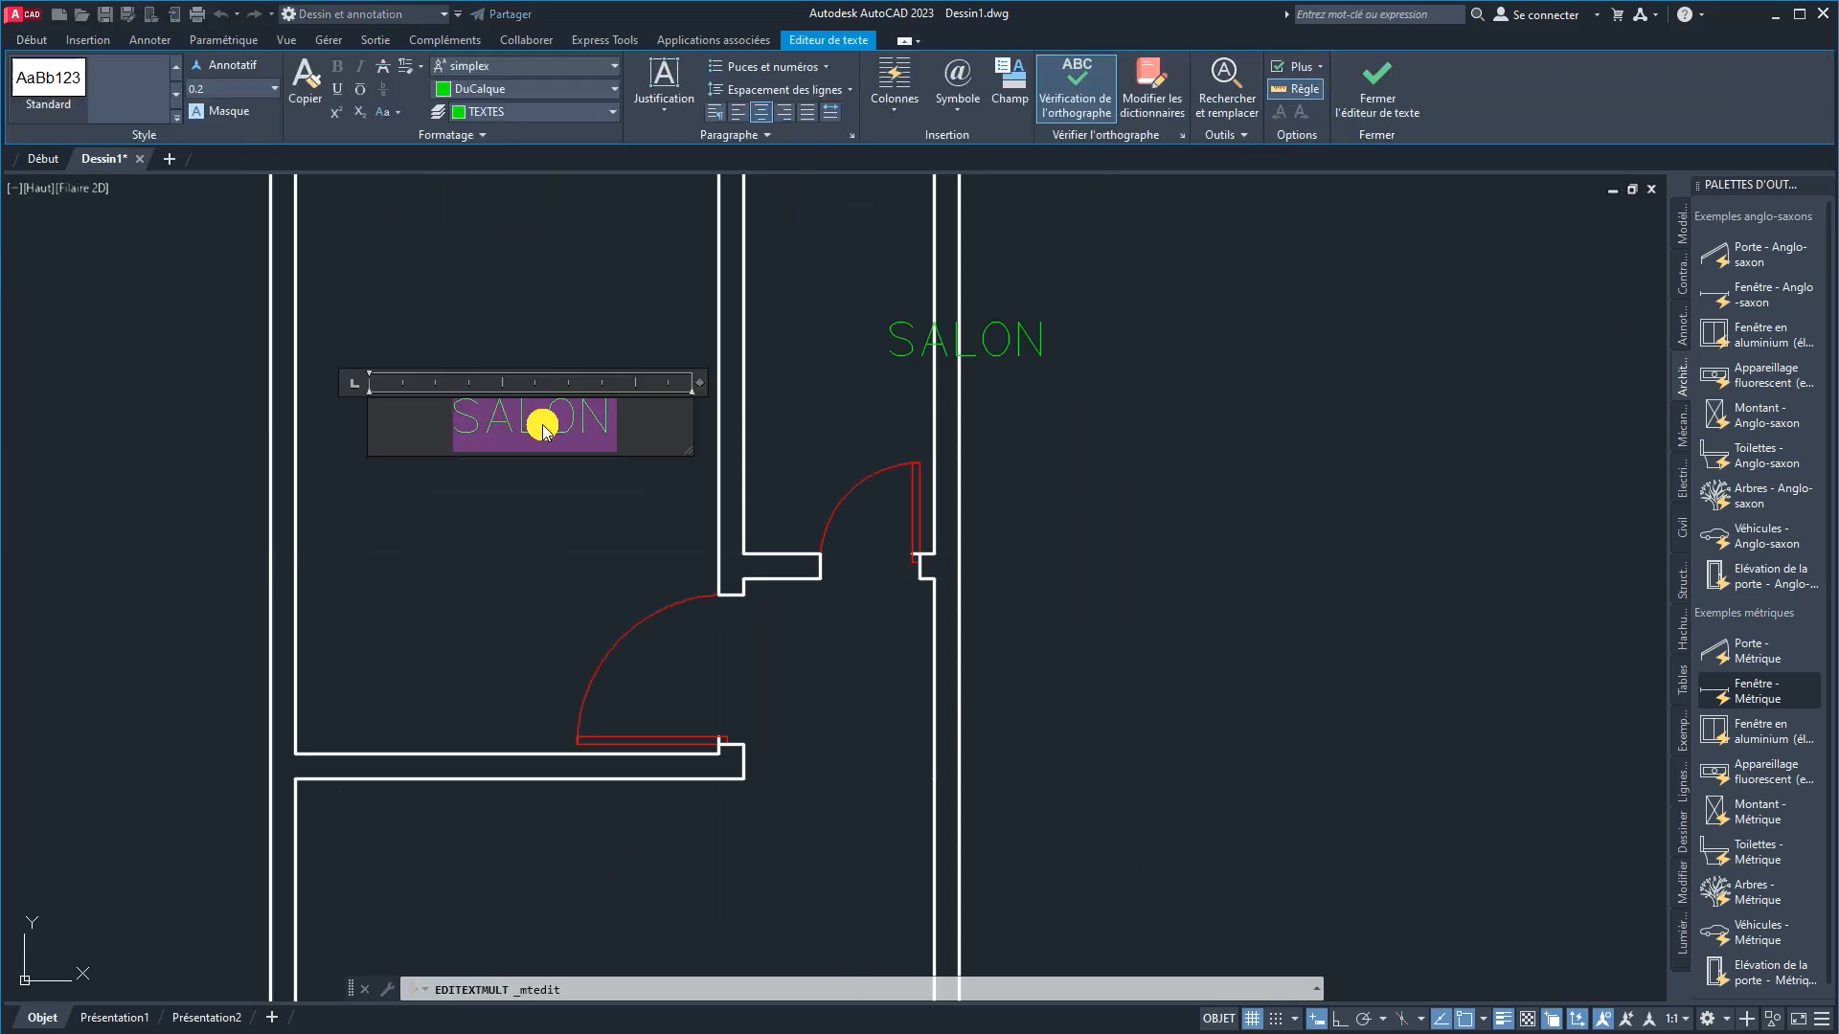
text(CHAMBRE)
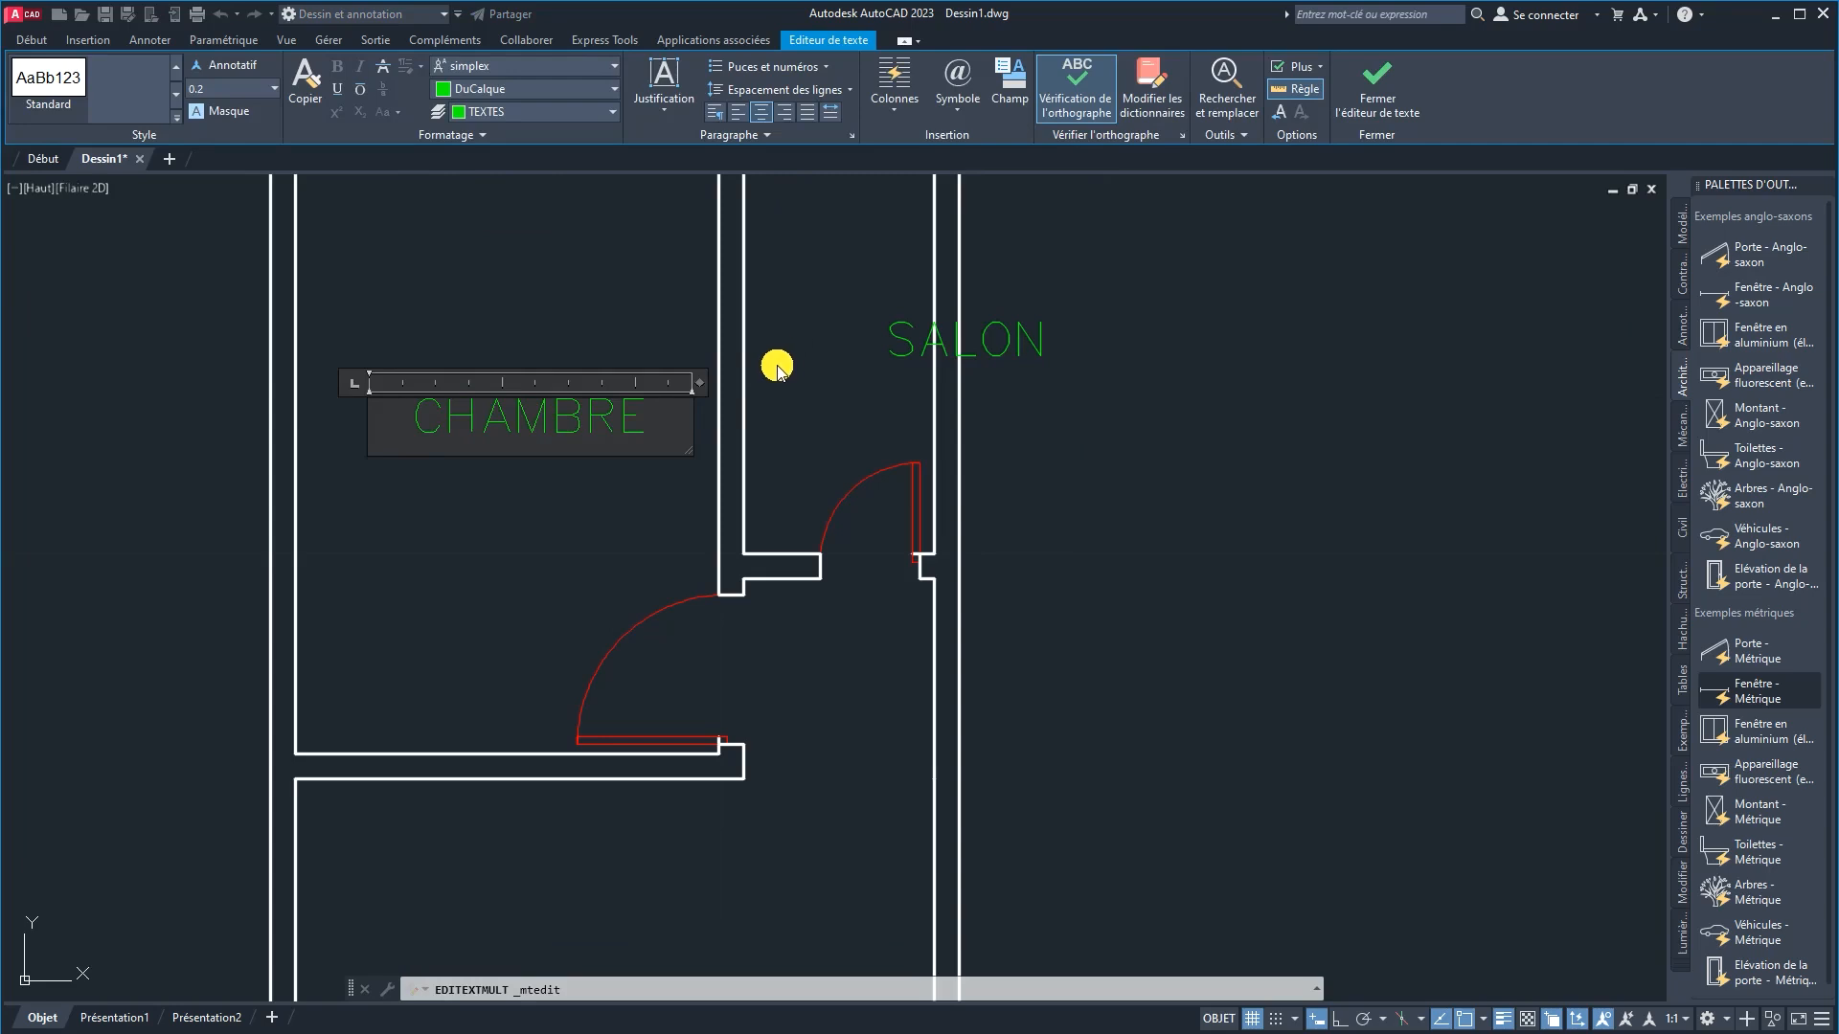
click(735, 408)
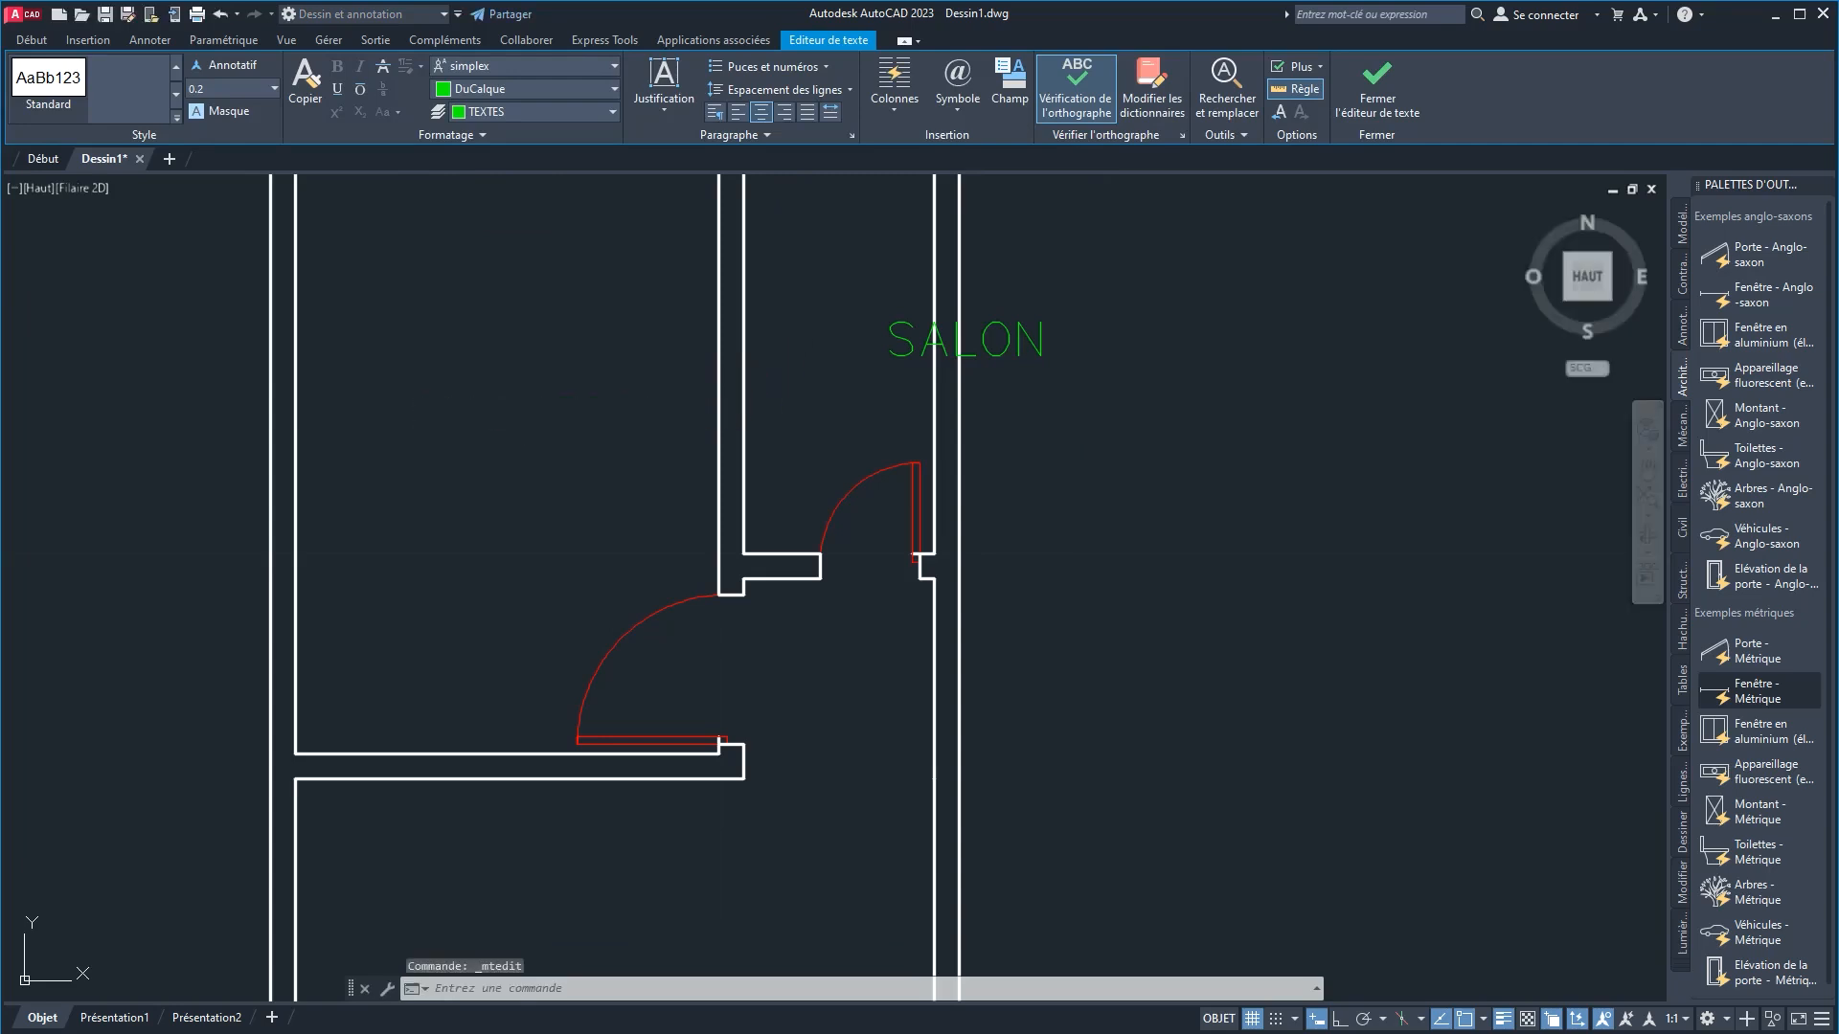
Step: Change the SALON label copy beside the narrow upper room to DOUCHE
double_click(897, 339)
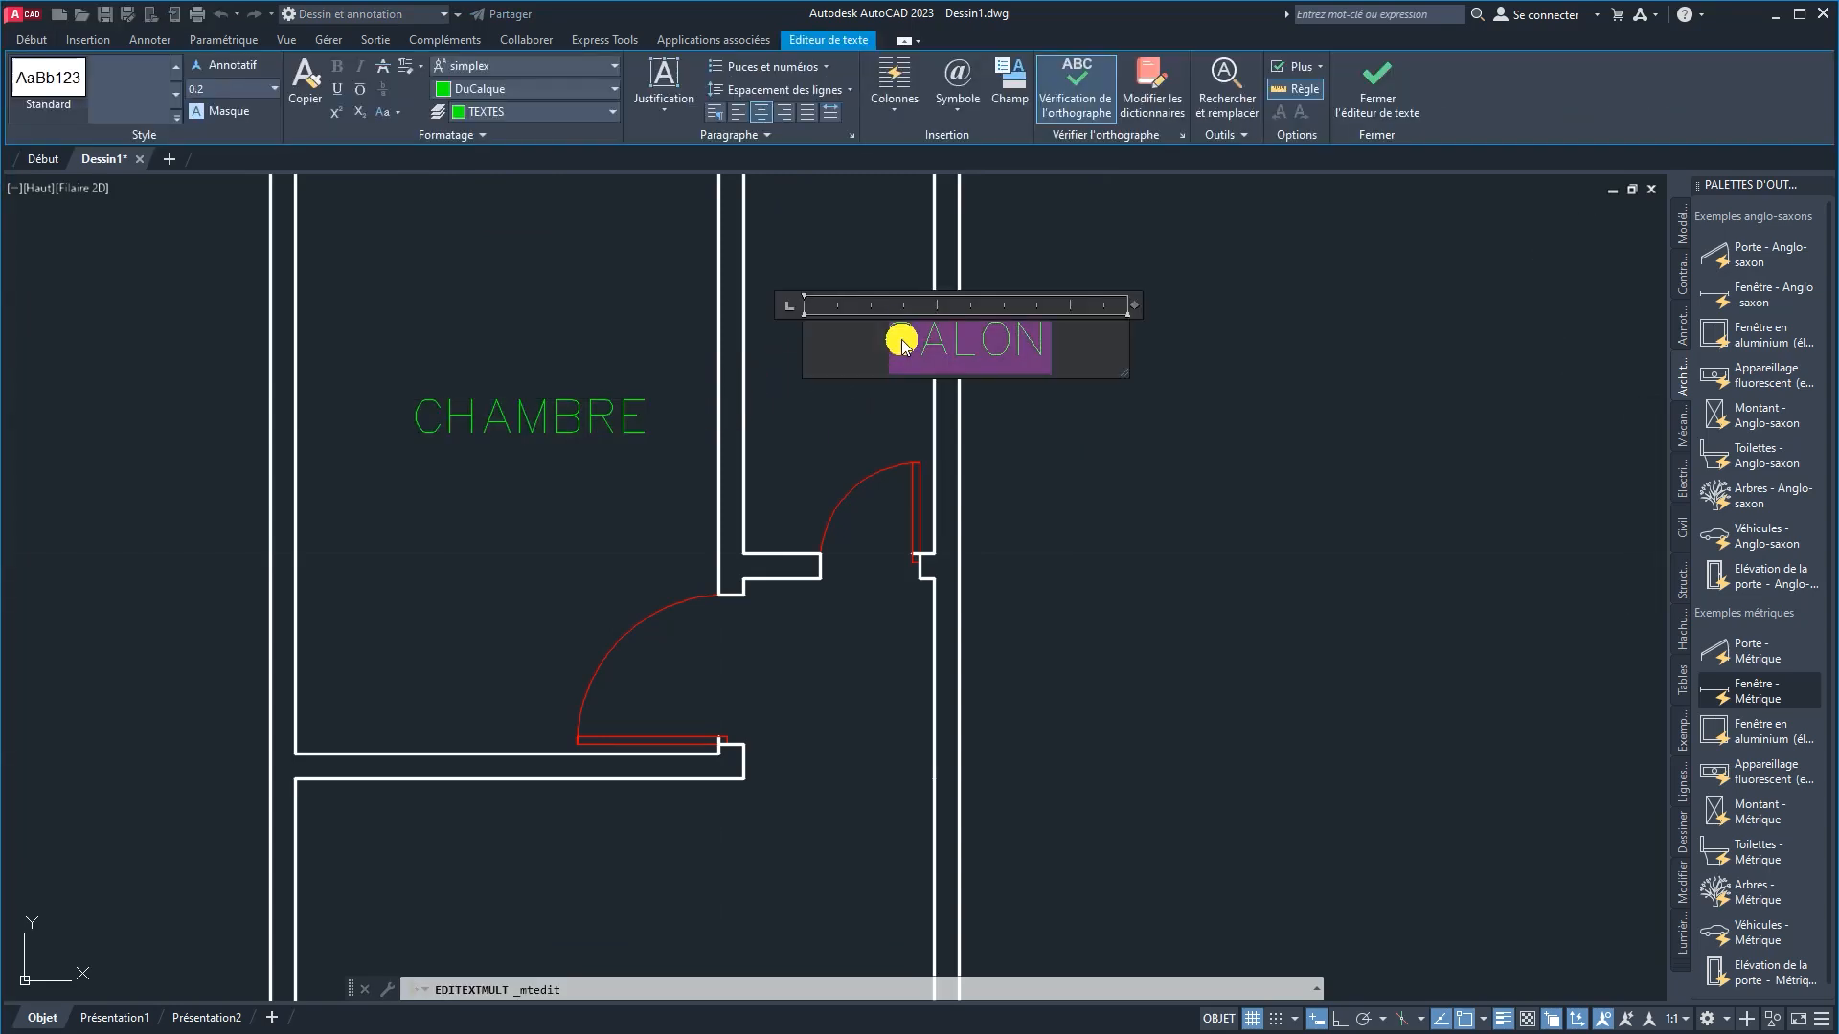
text(DOUCH)
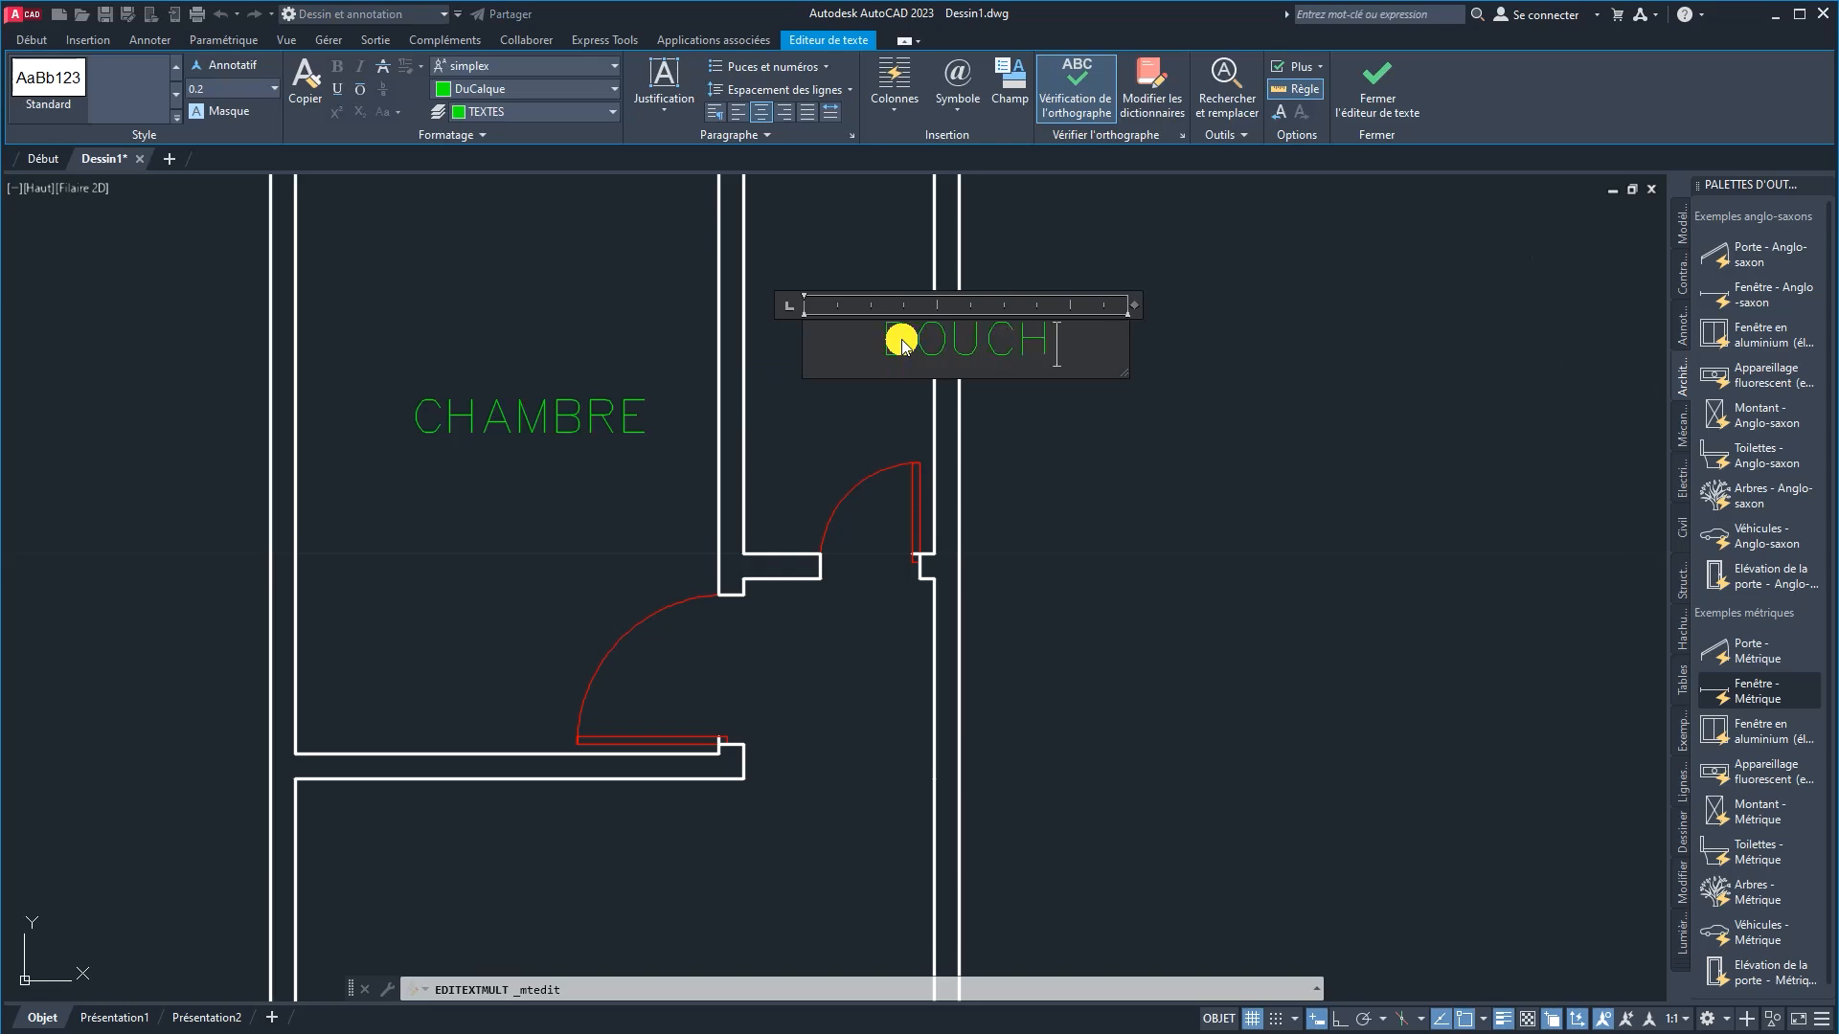
key(BackSpace)
text(HE)
click(1121, 472)
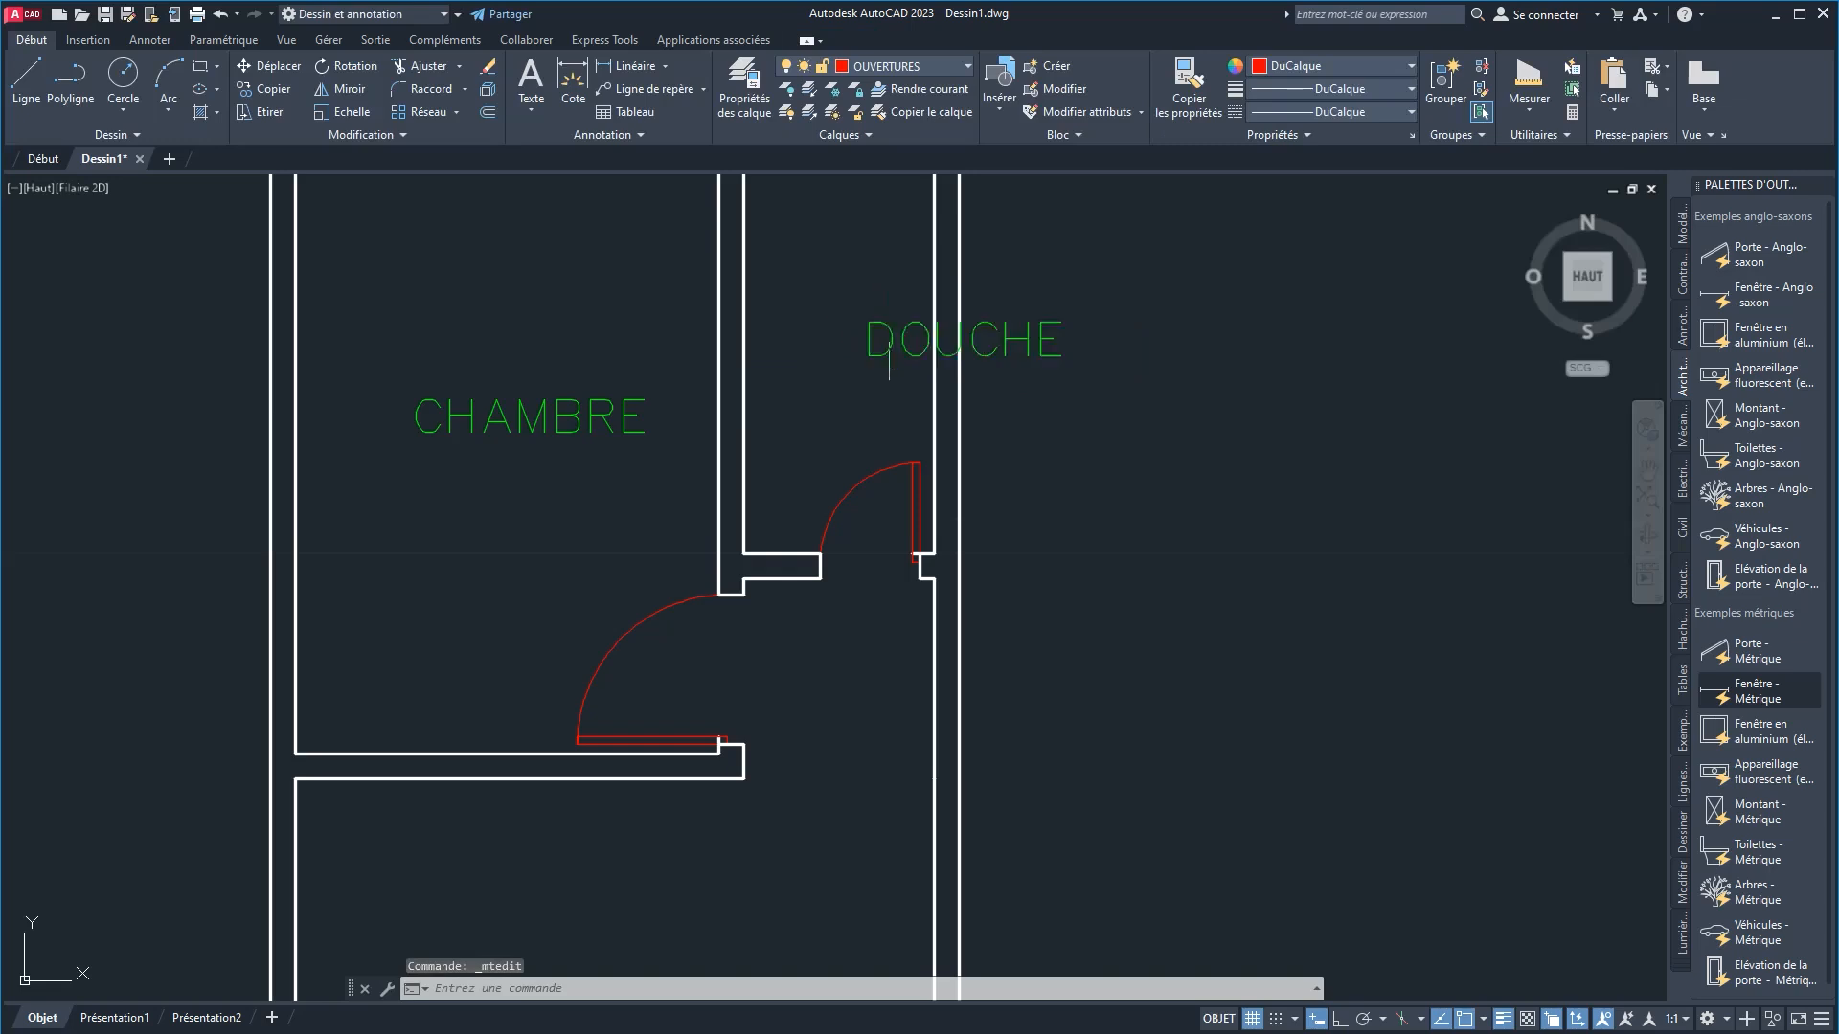
Step: Rotate the DOUCHE label 90° with Ortho on so it reads vertically
click(883, 336)
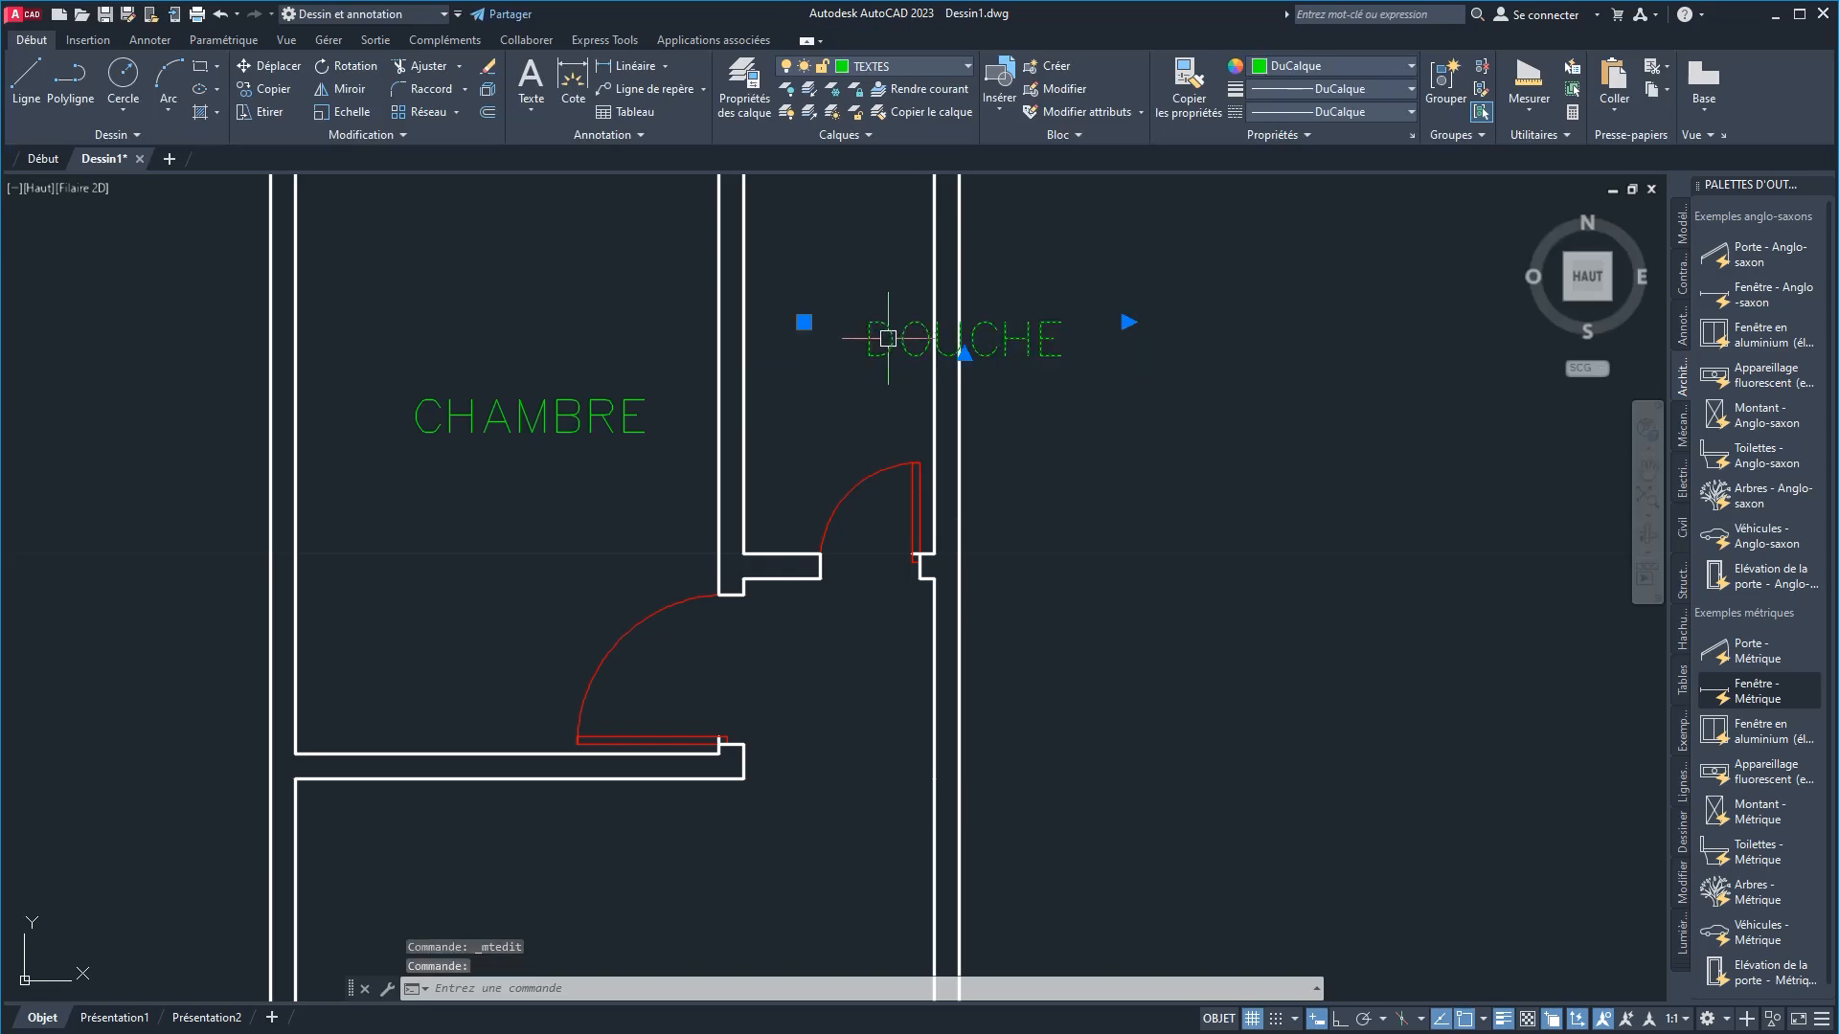
click(352, 66)
click(801, 403)
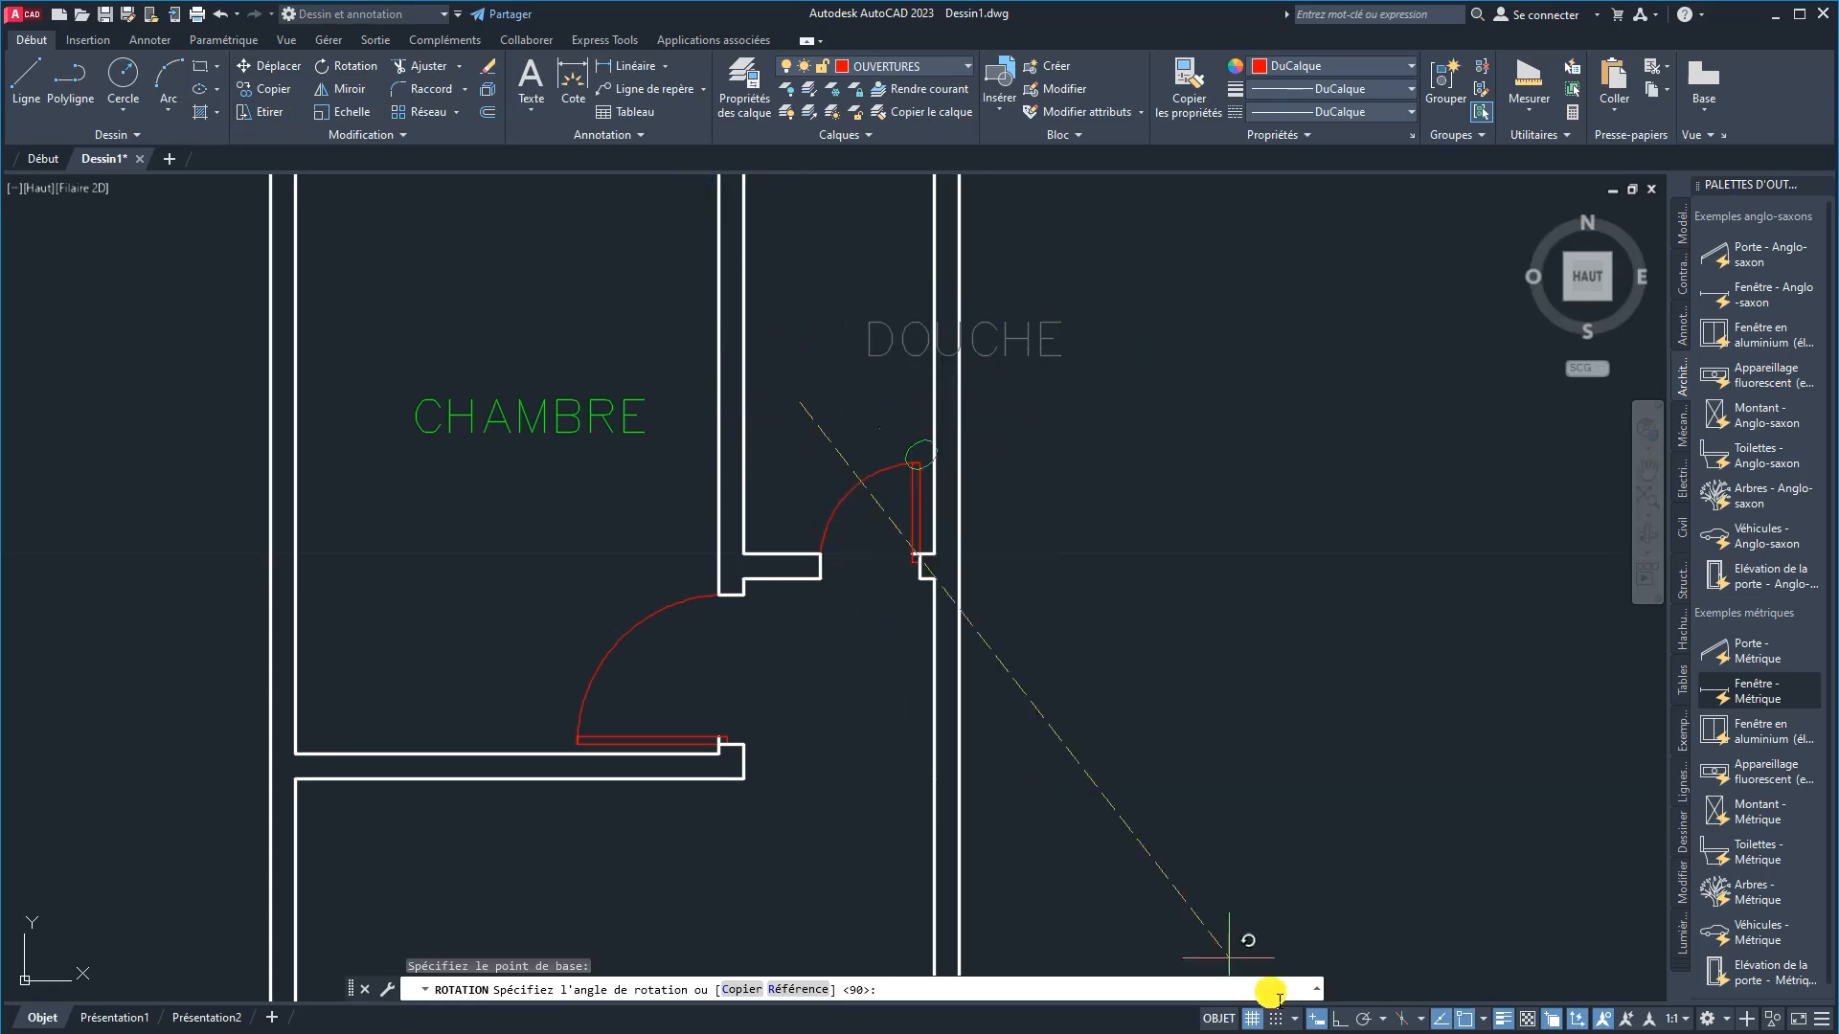
click(1338, 1020)
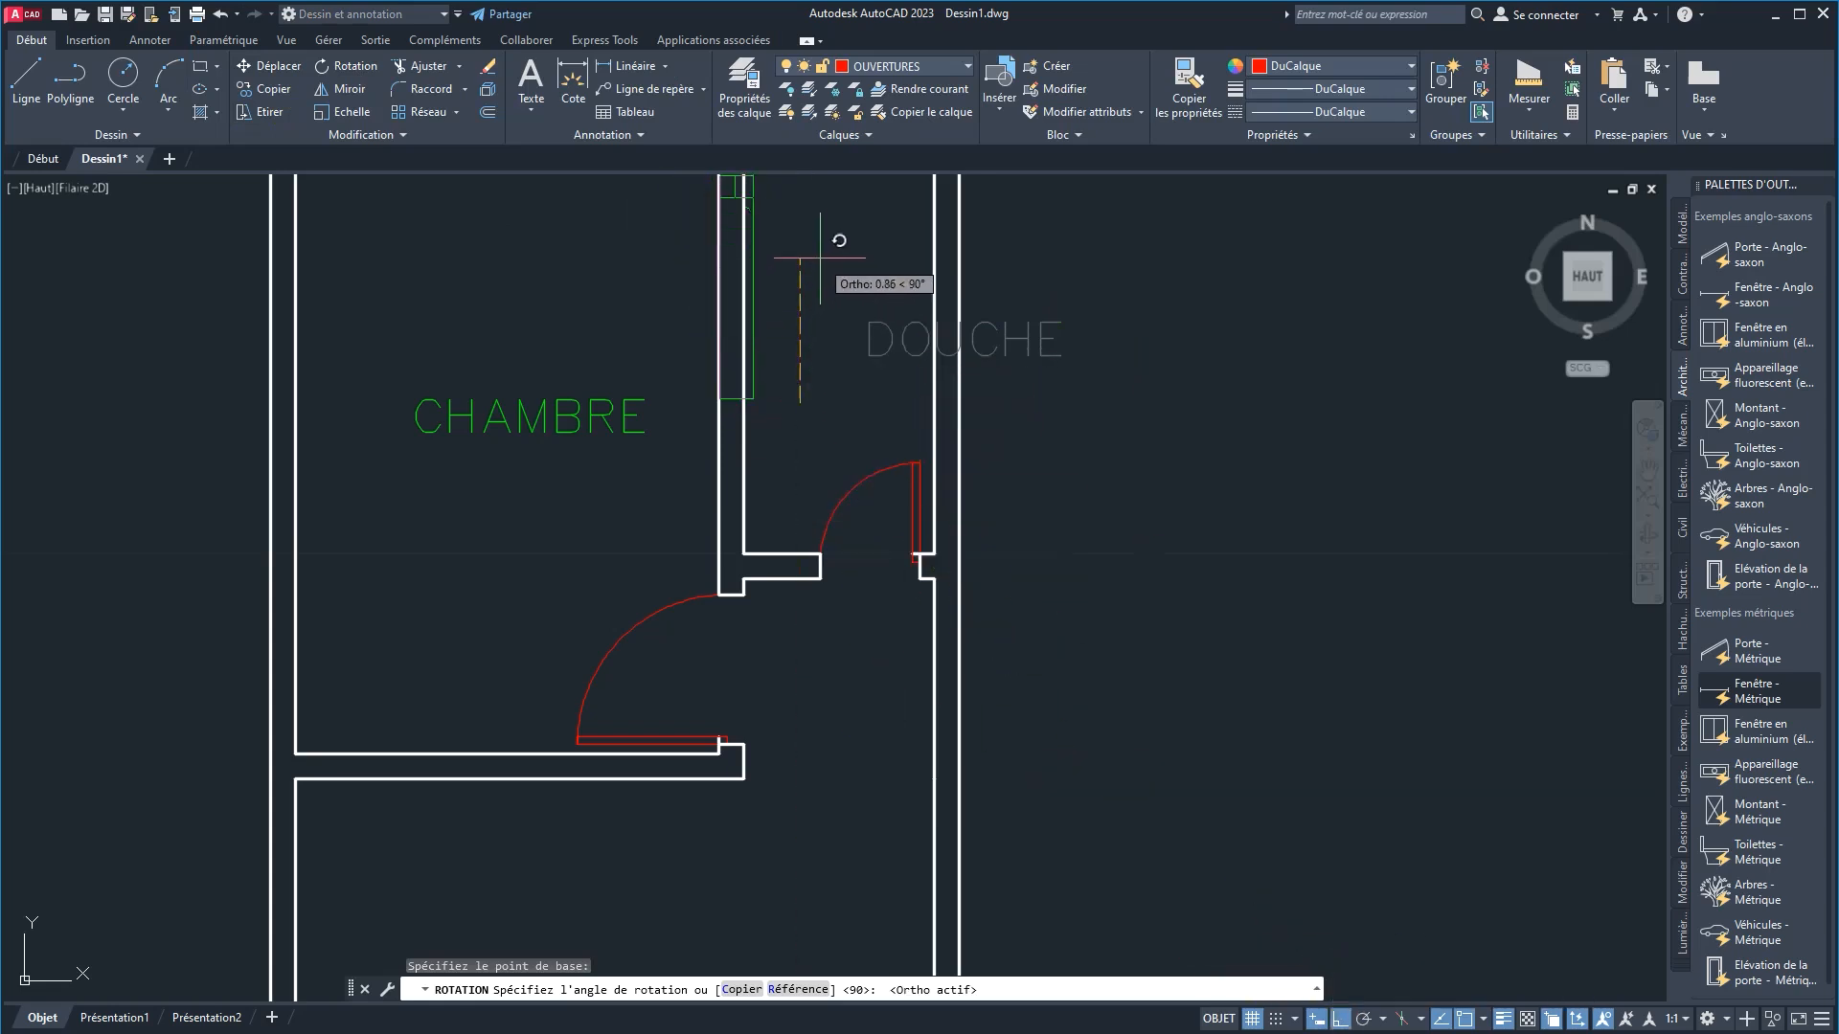
click(829, 273)
Step: Move the vertical DOUCHE label off the partition wall into the narrow room and lower it clear of the window, with Ortho off
click(747, 288)
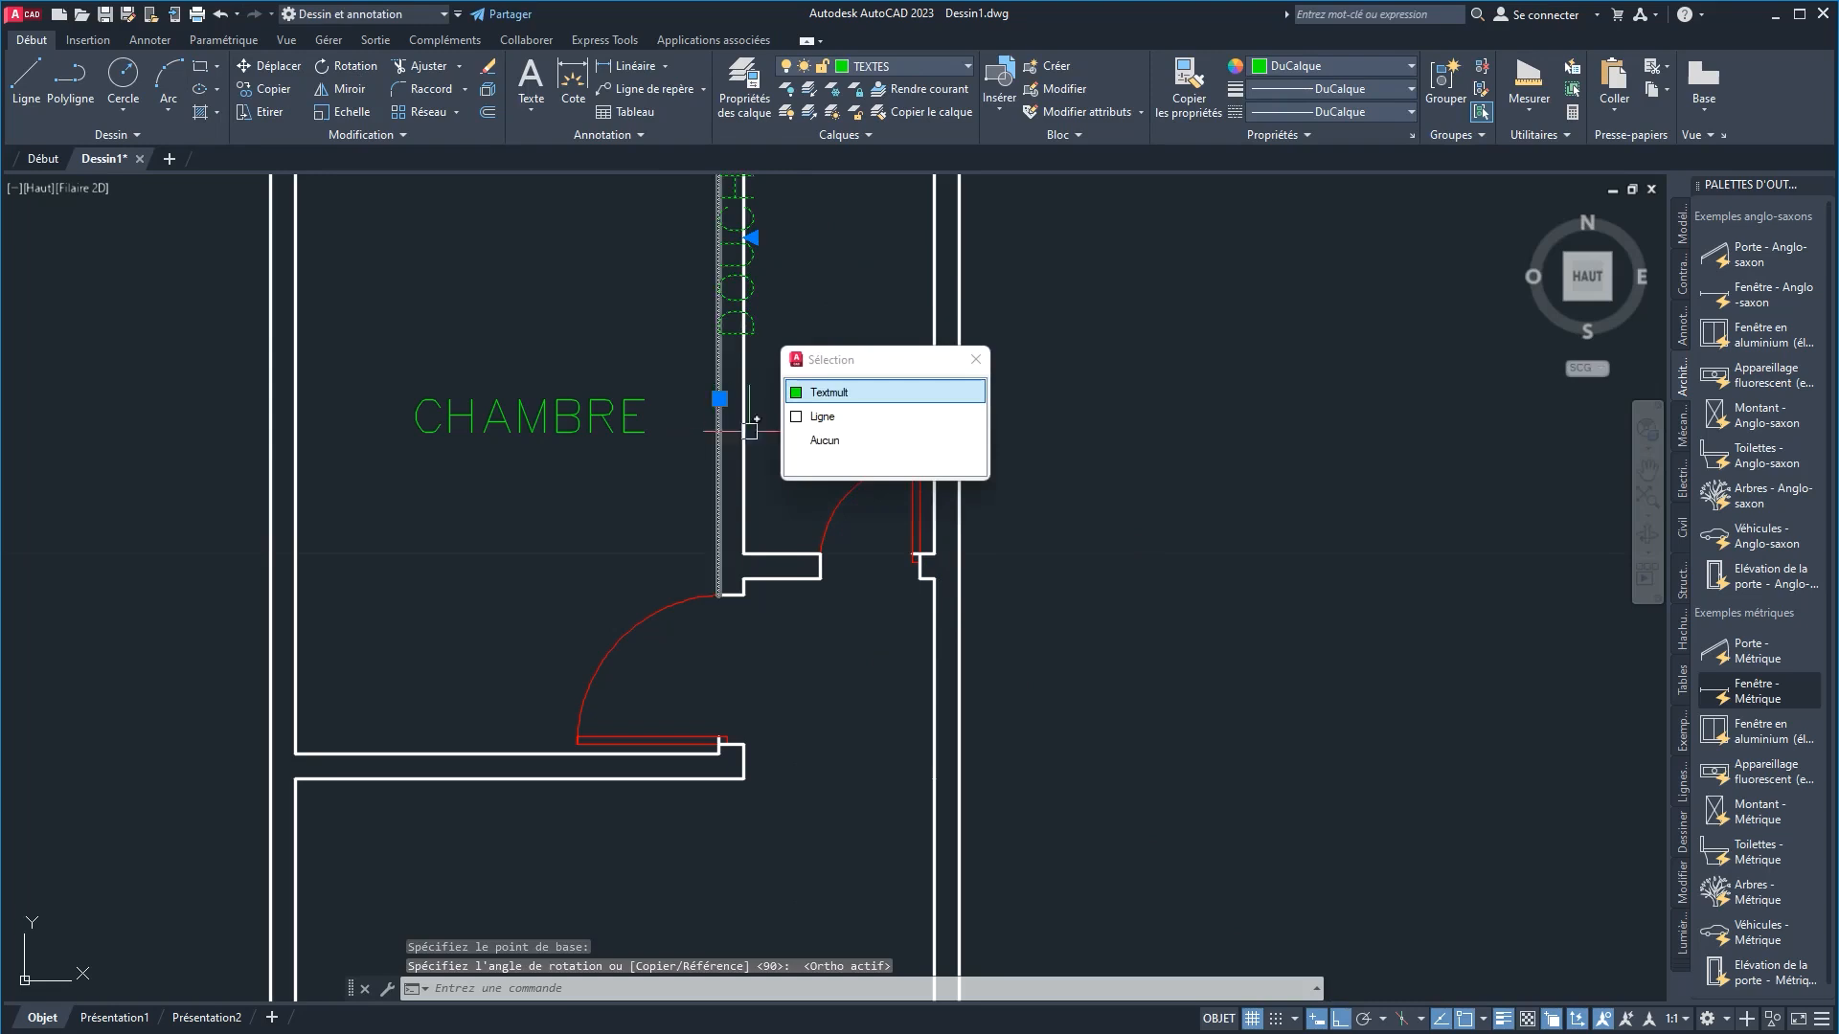
click(820, 393)
click(719, 398)
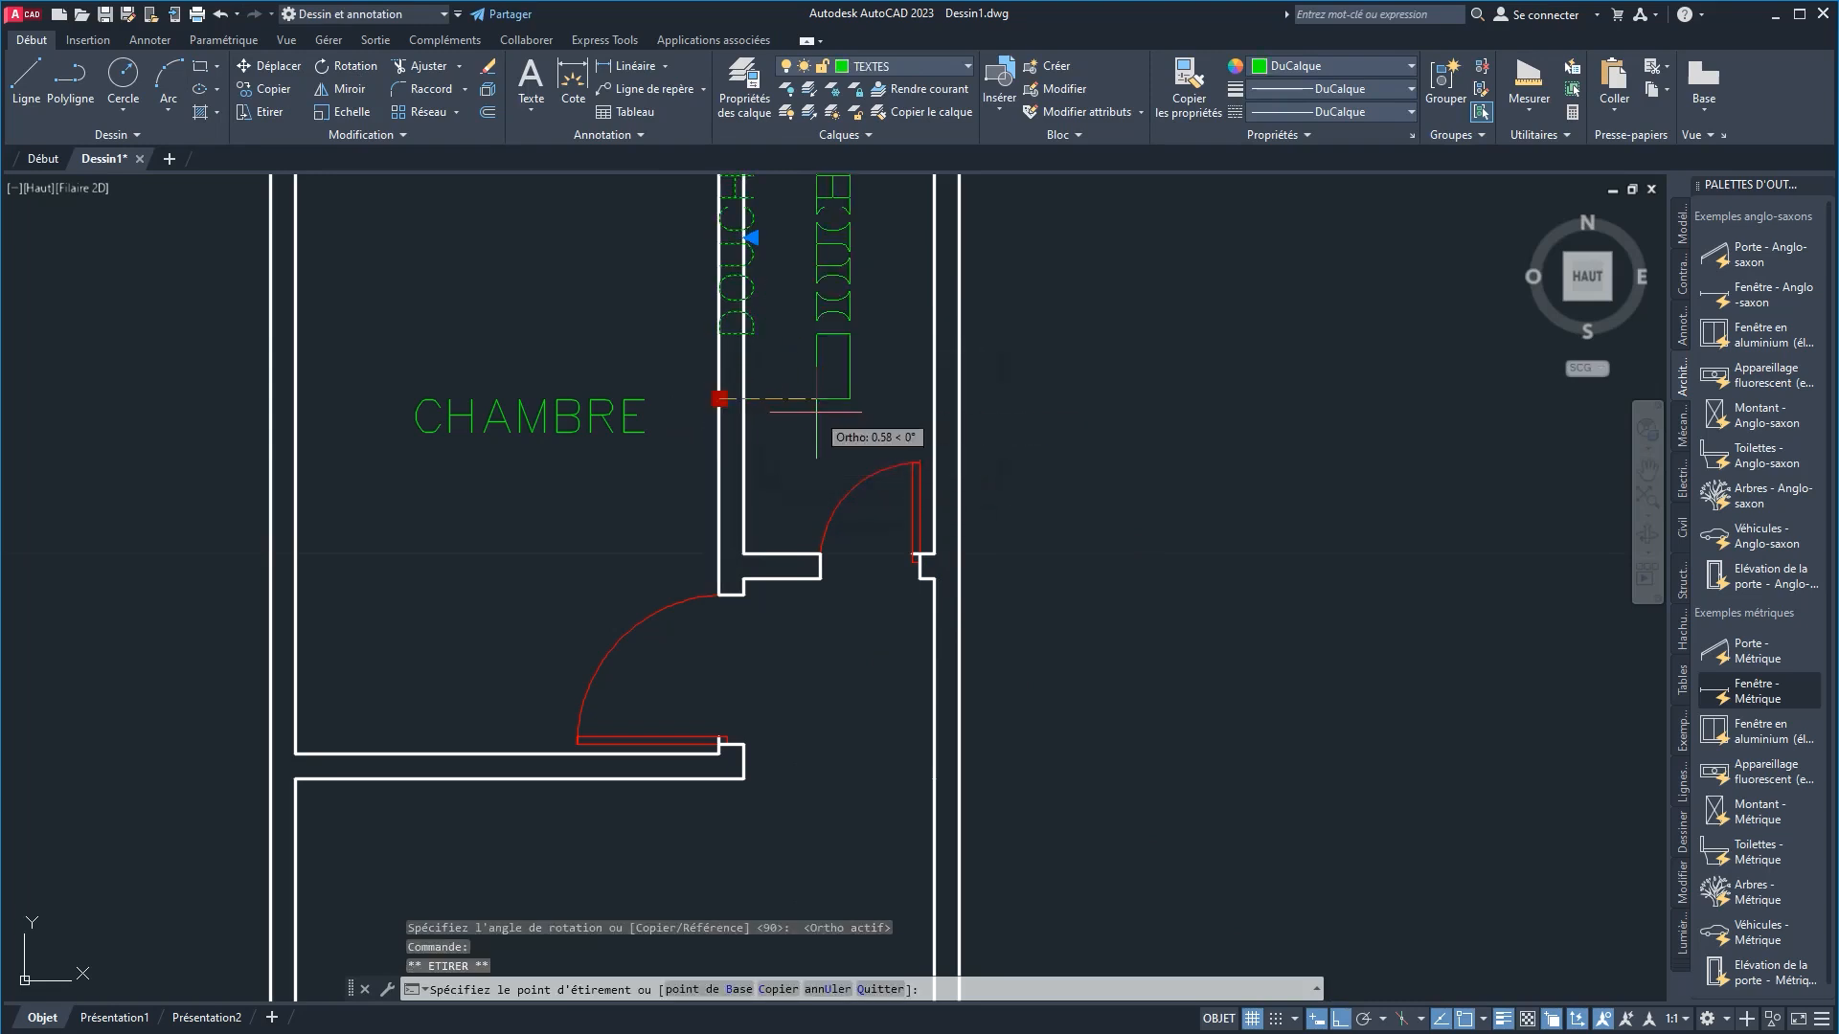
click(810, 473)
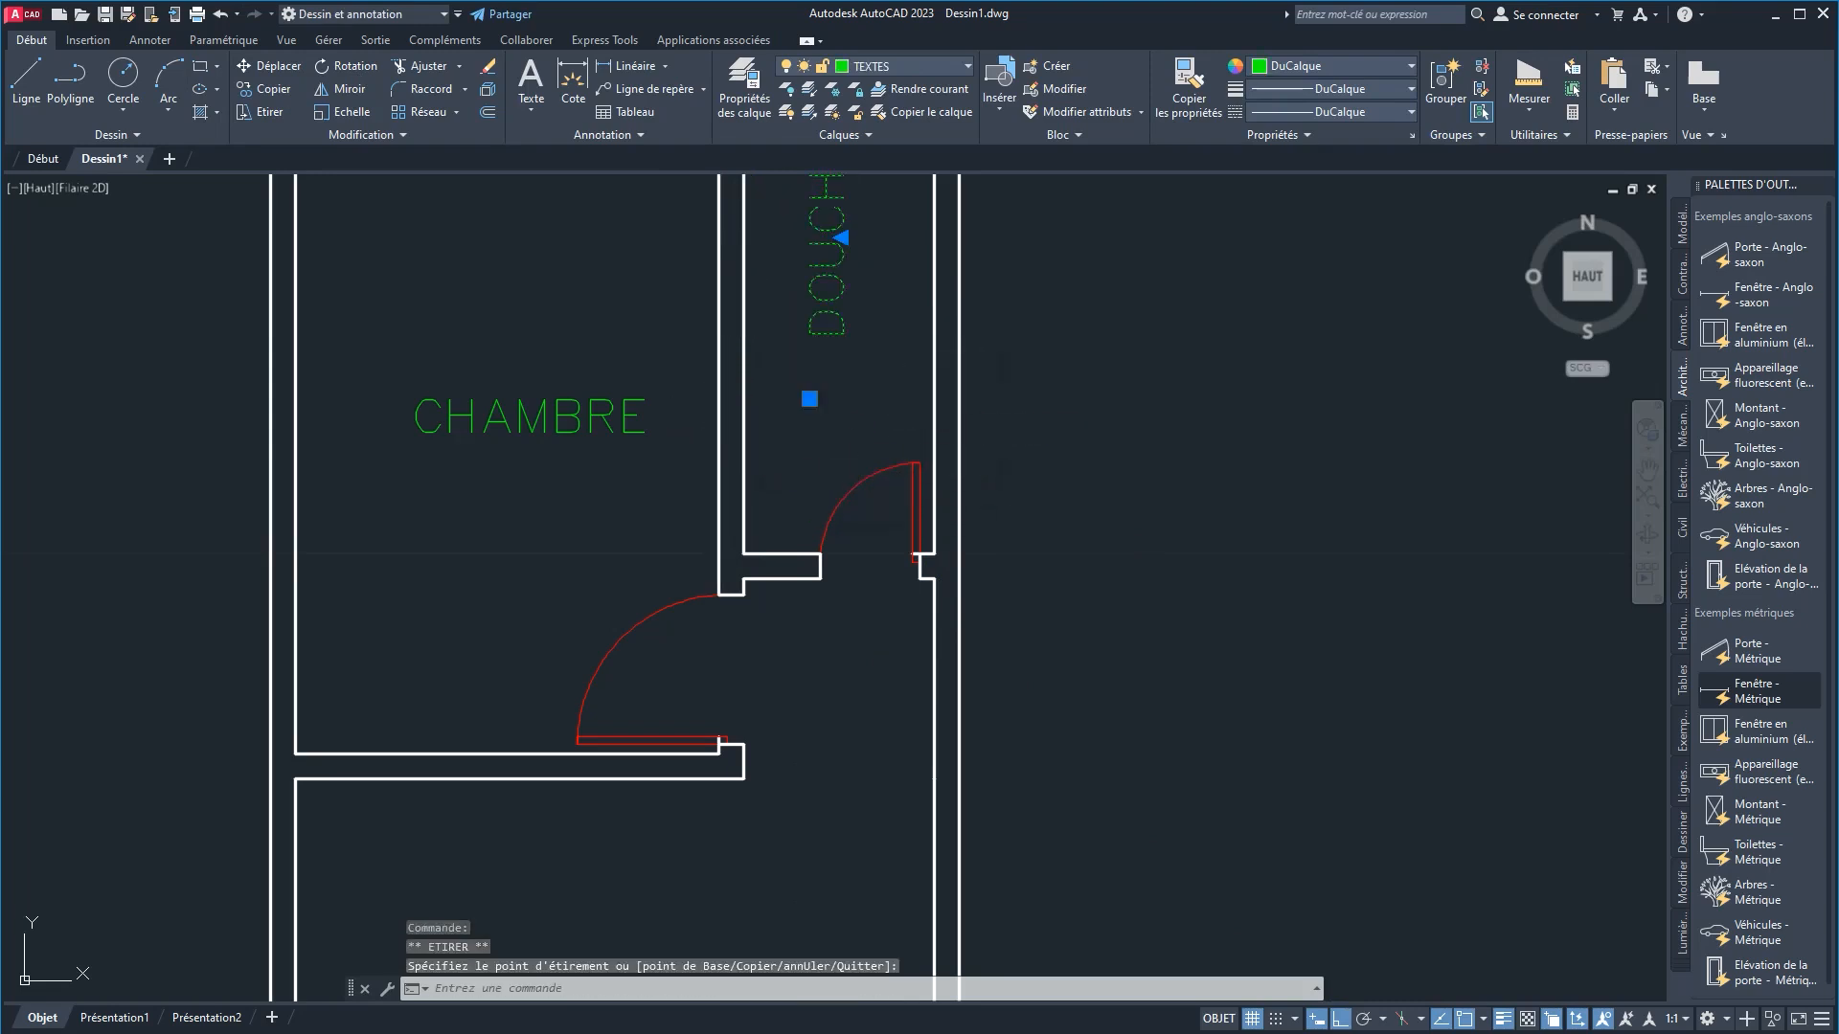
scroll(957, 536, down, 2)
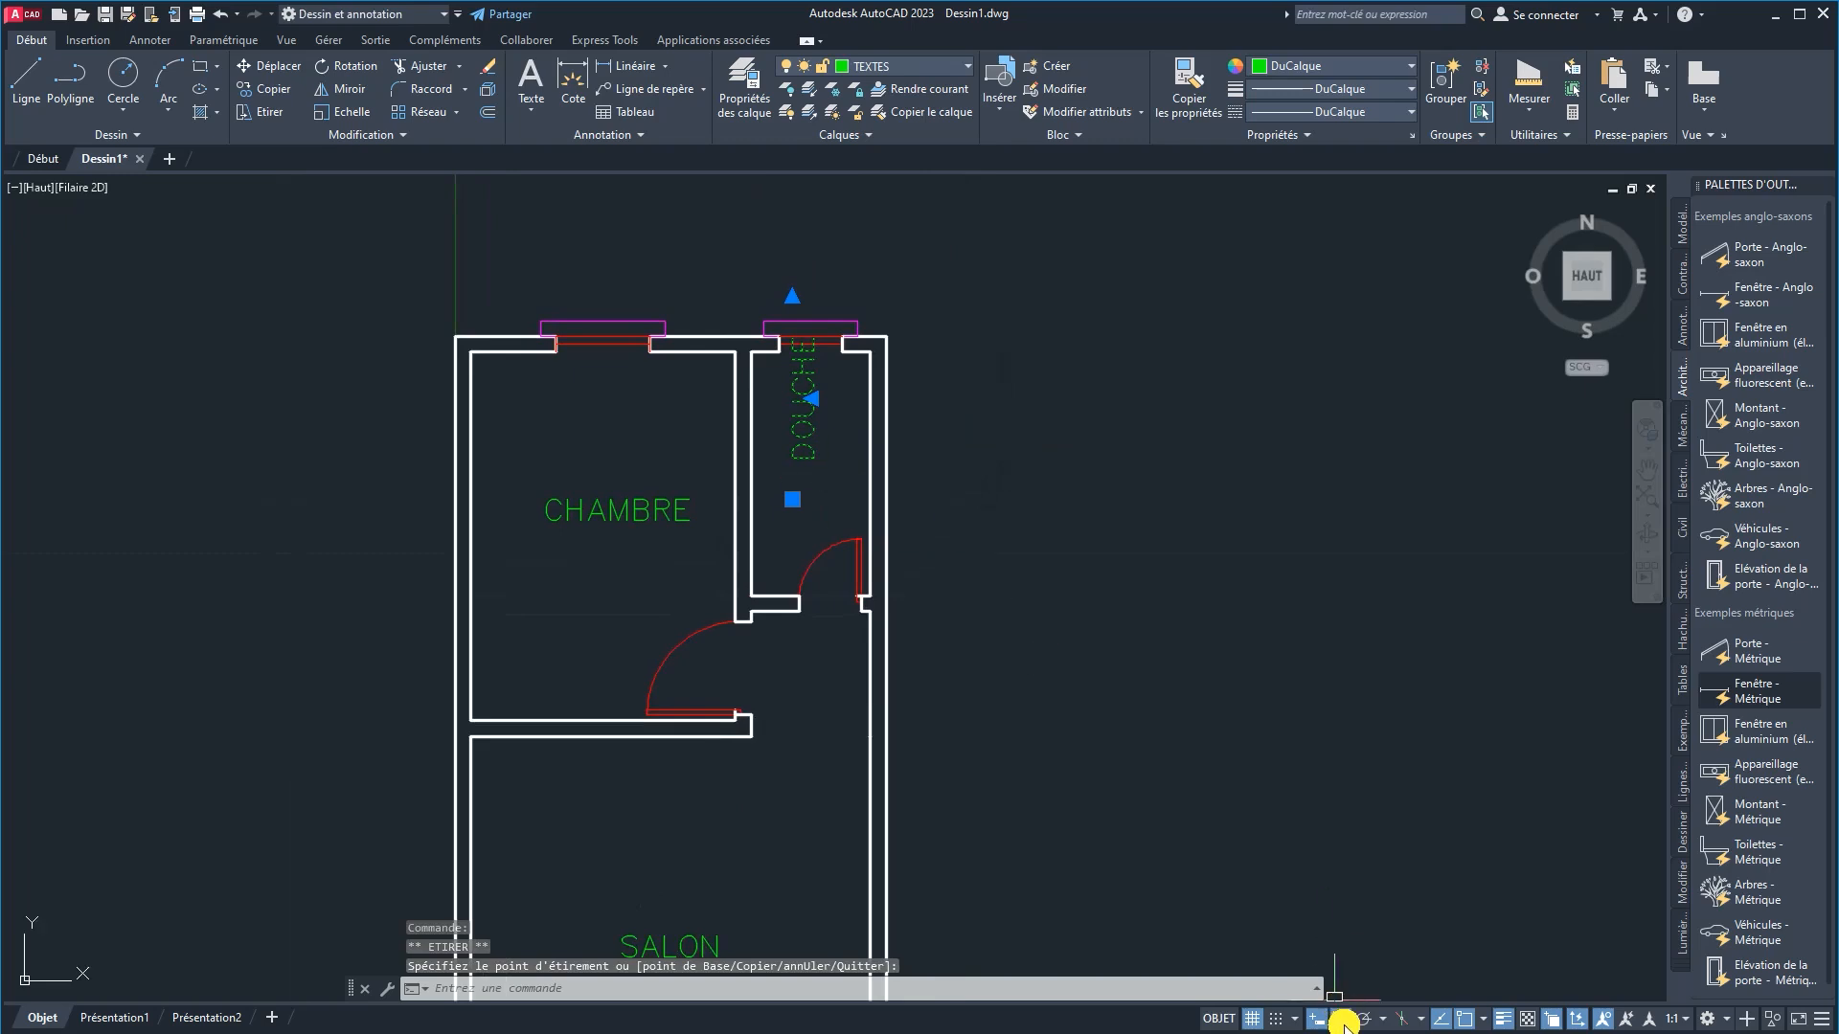
click(1342, 1020)
click(792, 499)
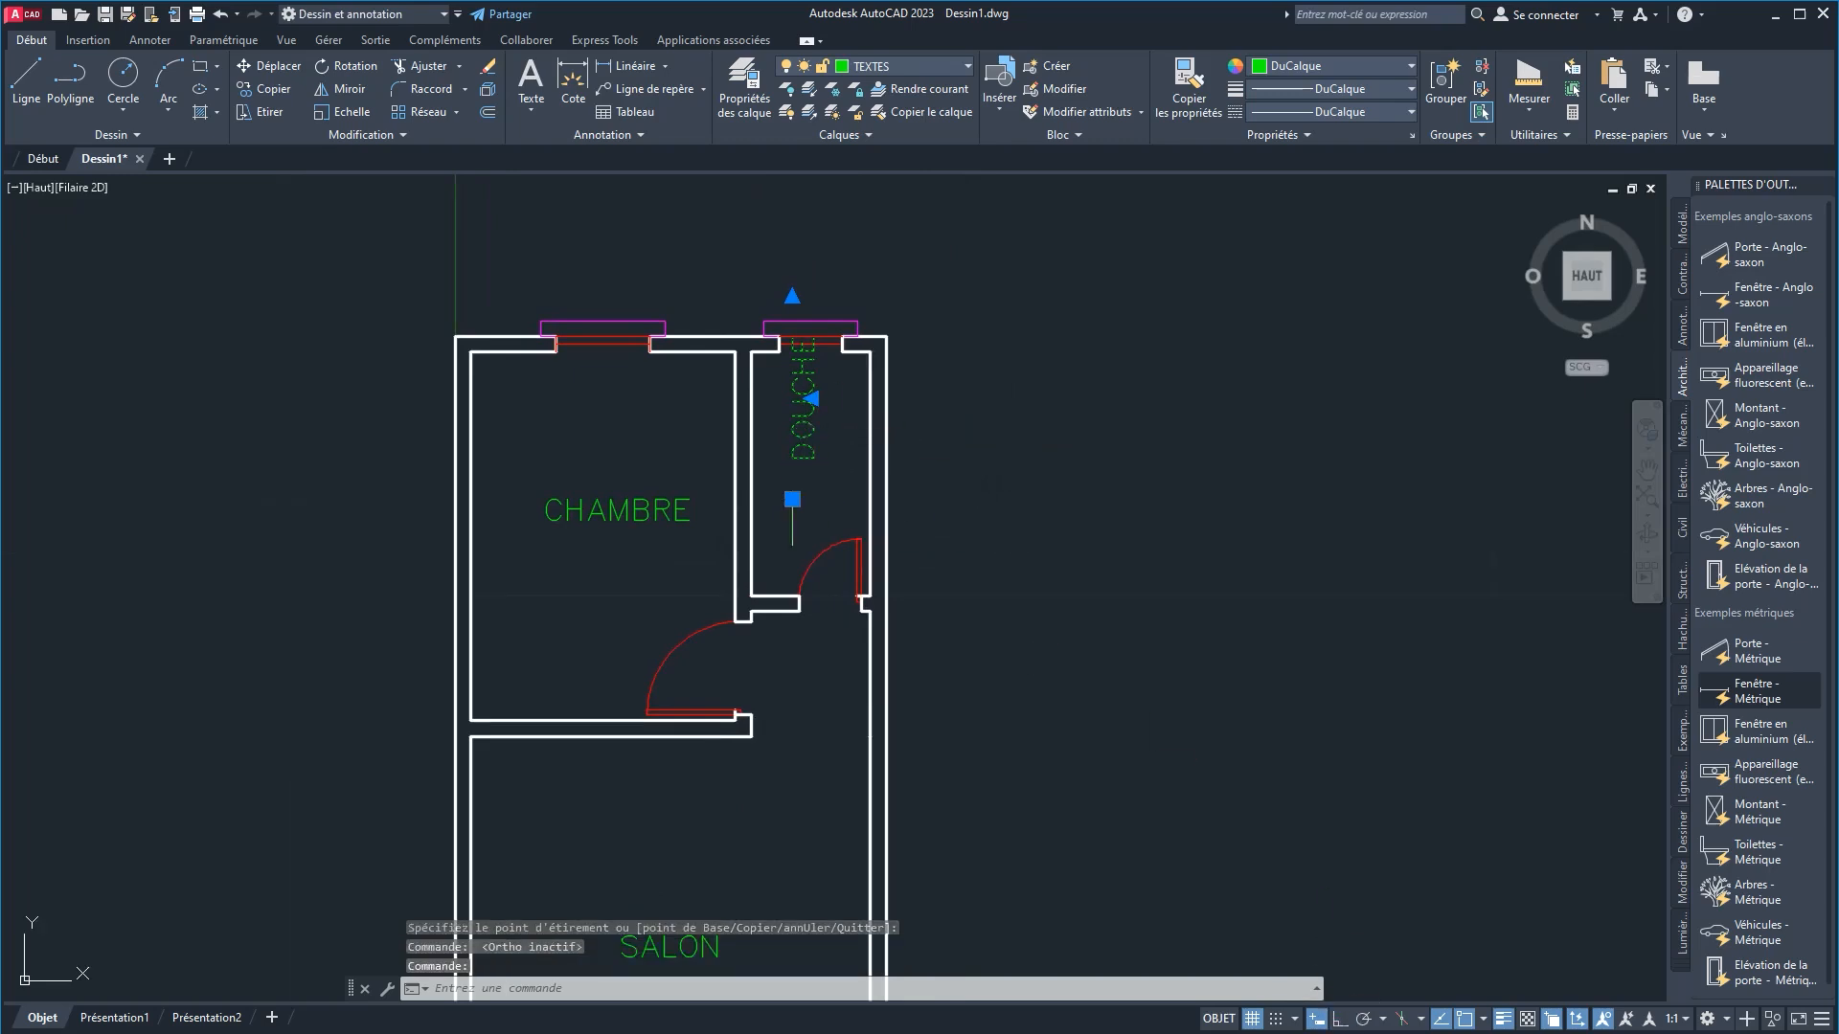
click(792, 499)
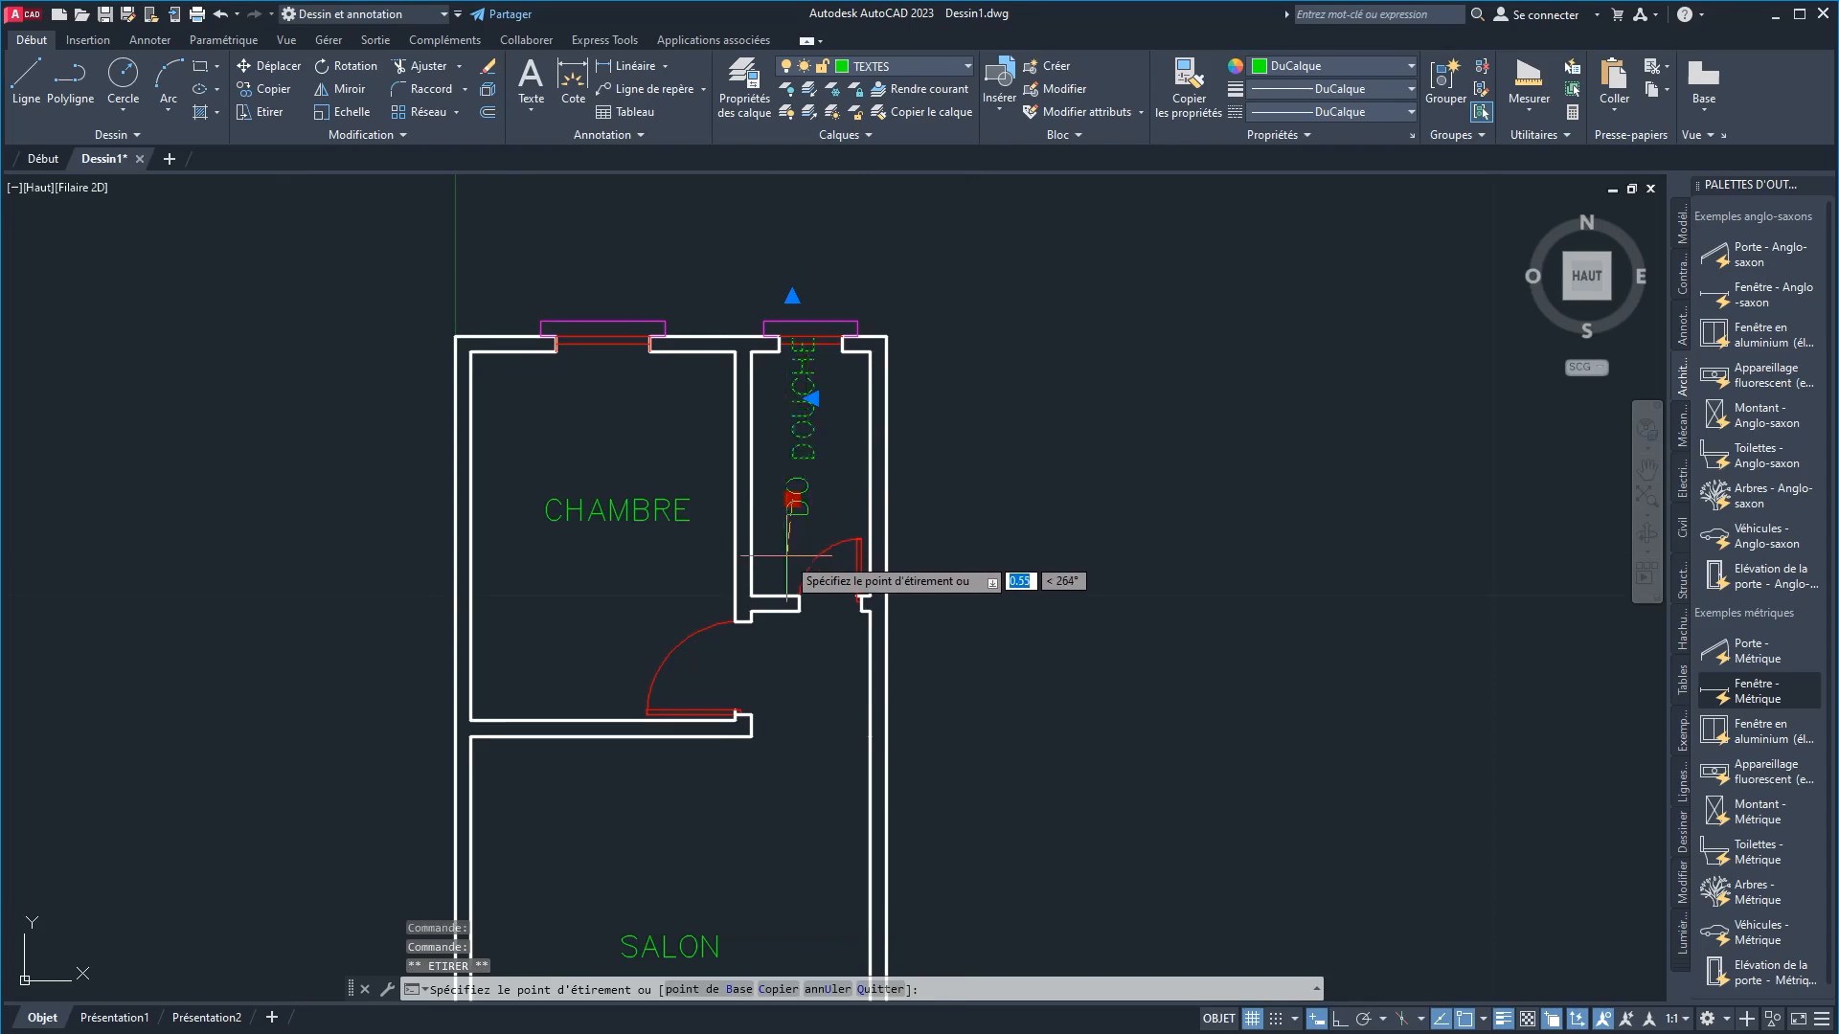
key(Escape)
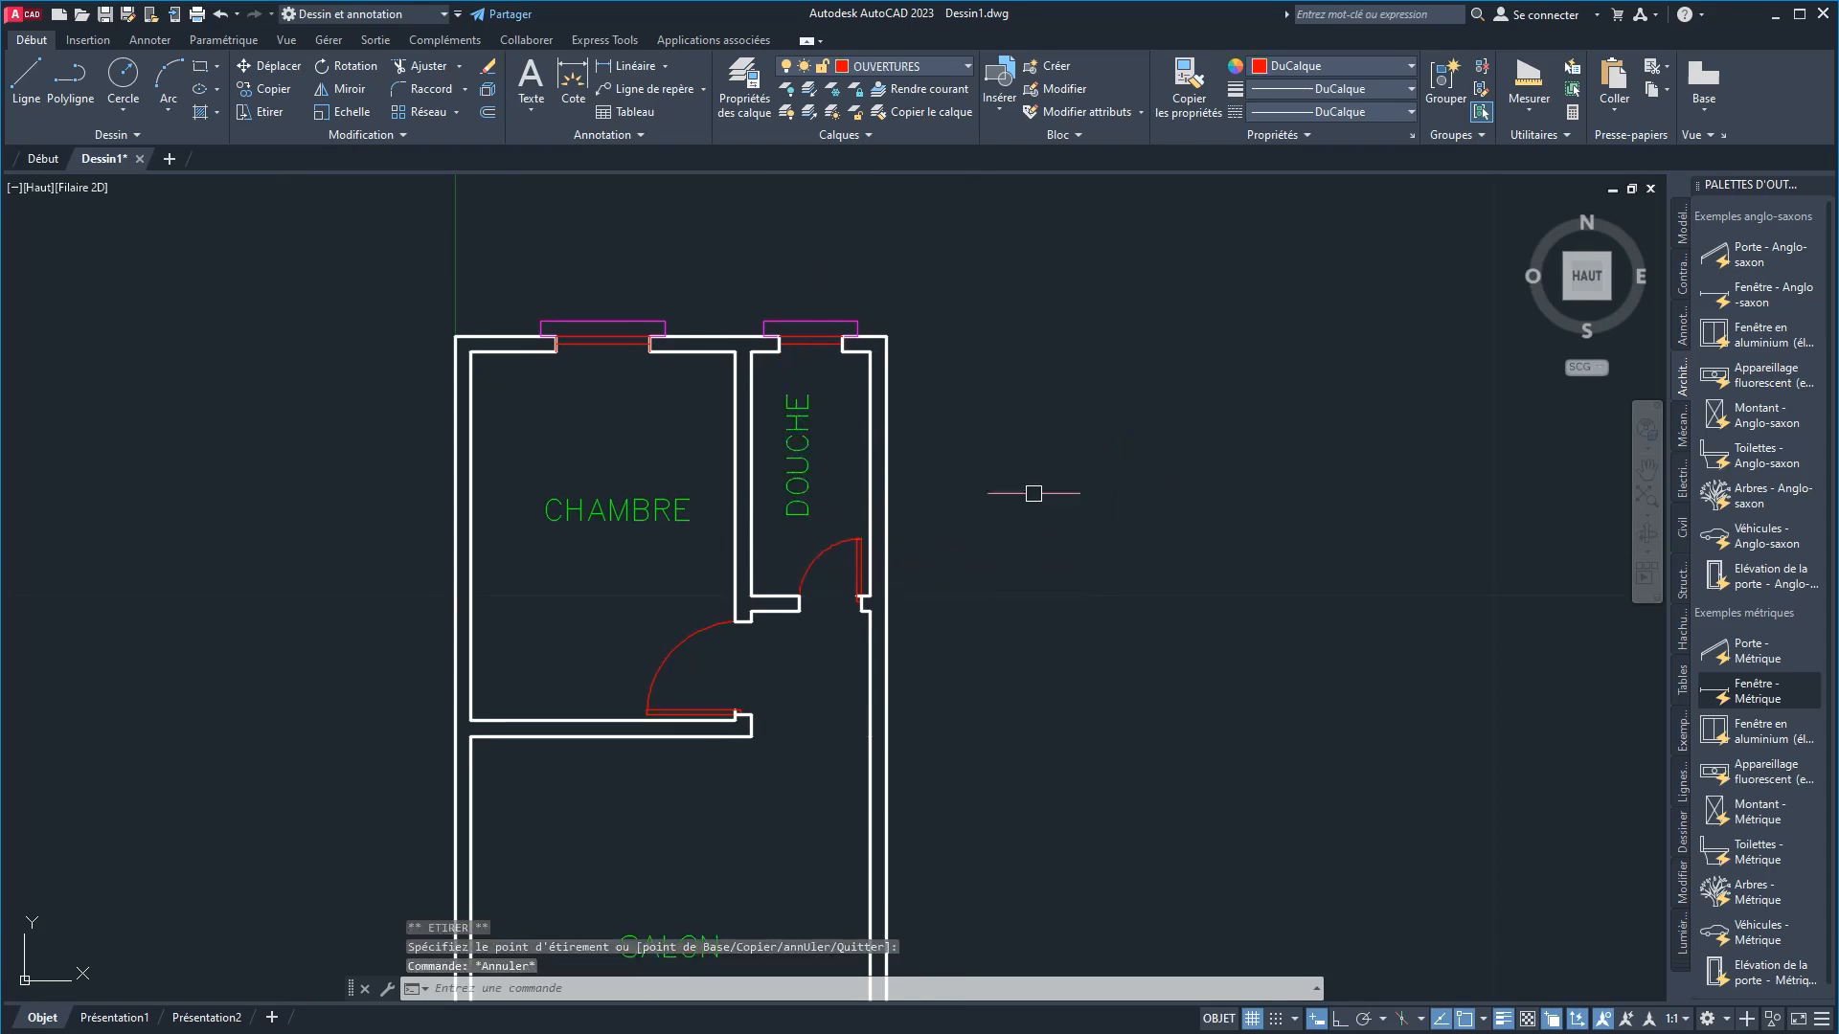
Step: Nudge the DOUCHE label slightly to the right, towards the middle of the narrow room
click(769, 462)
key(ctrl+Right)
key(ctrl+Right)
key(ctrl+Right)
key(Escape)
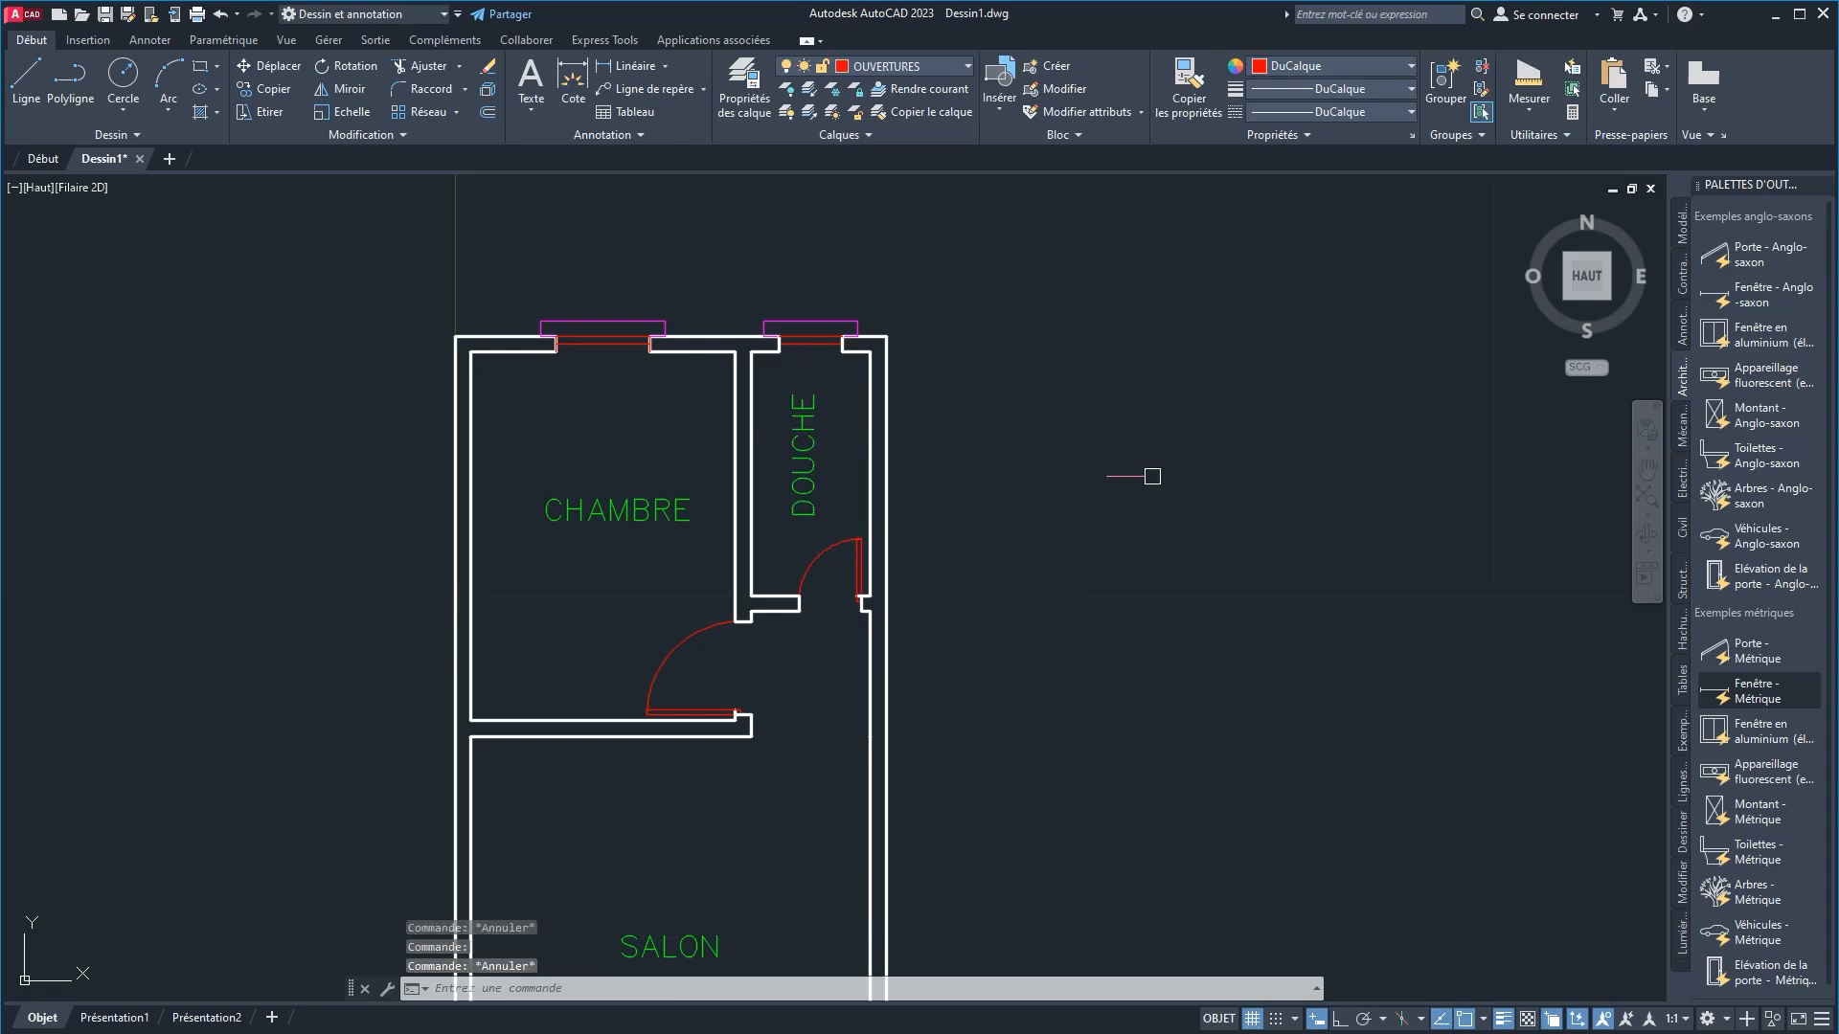
Step: Nudge the CHAMBRE label slightly to the left to centre it between the bedroom walls
click(585, 528)
key(ctrl+Left)
key(ctrl+Left)
key(ctrl+Left)
key(ctrl+Left)
key(ctrl+Left)
key(ctrl+Left)
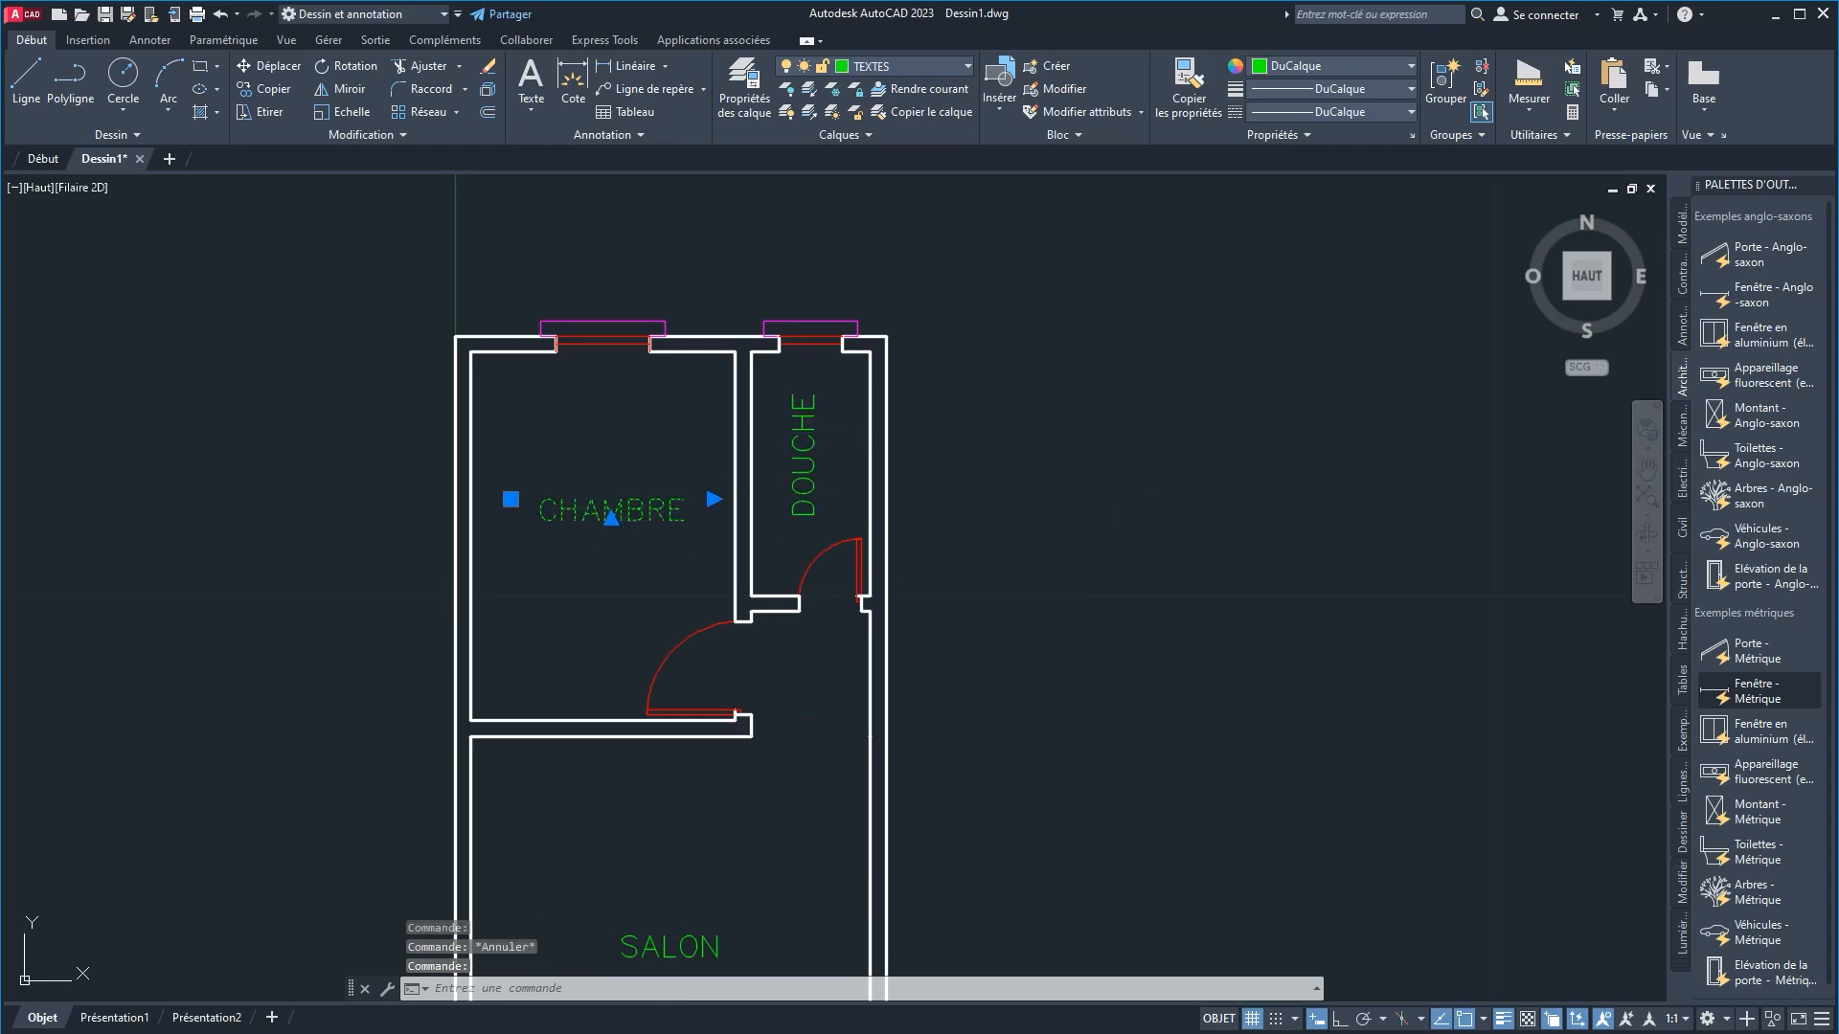
key(Escape)
scroll(760, 726, down, 4)
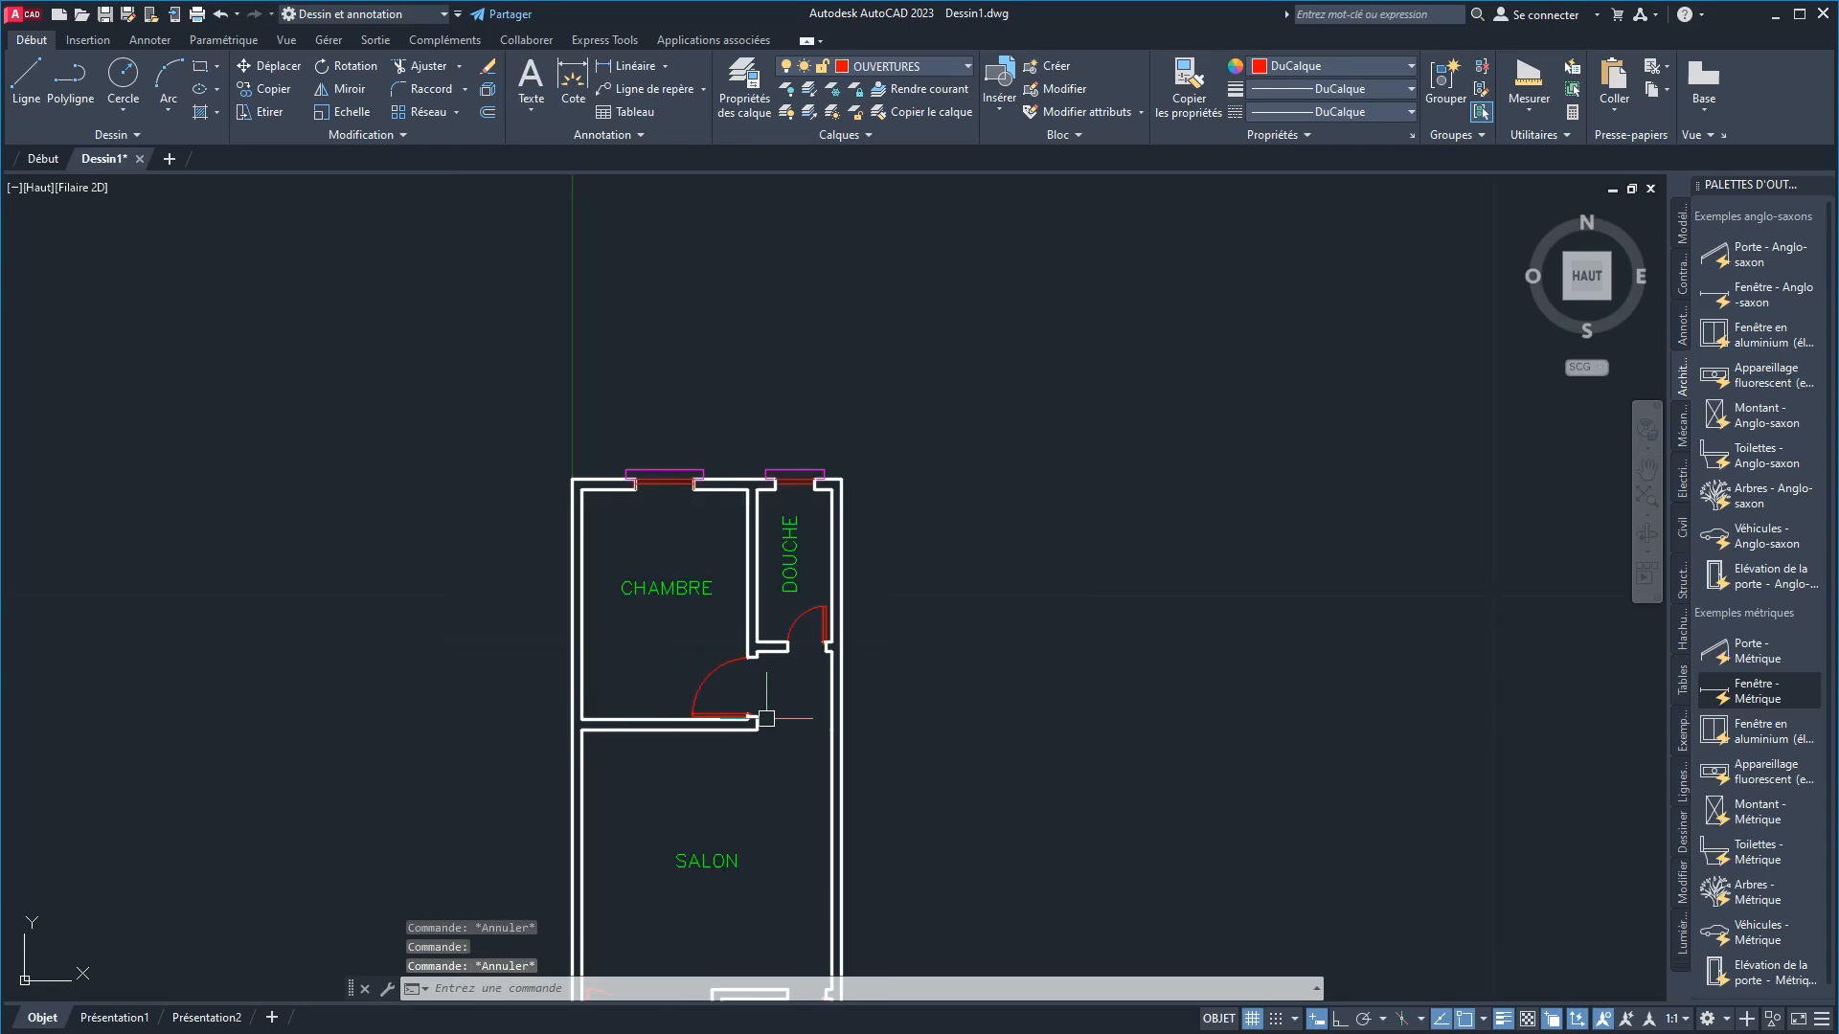
middle_drag(650, 567, 632, 524)
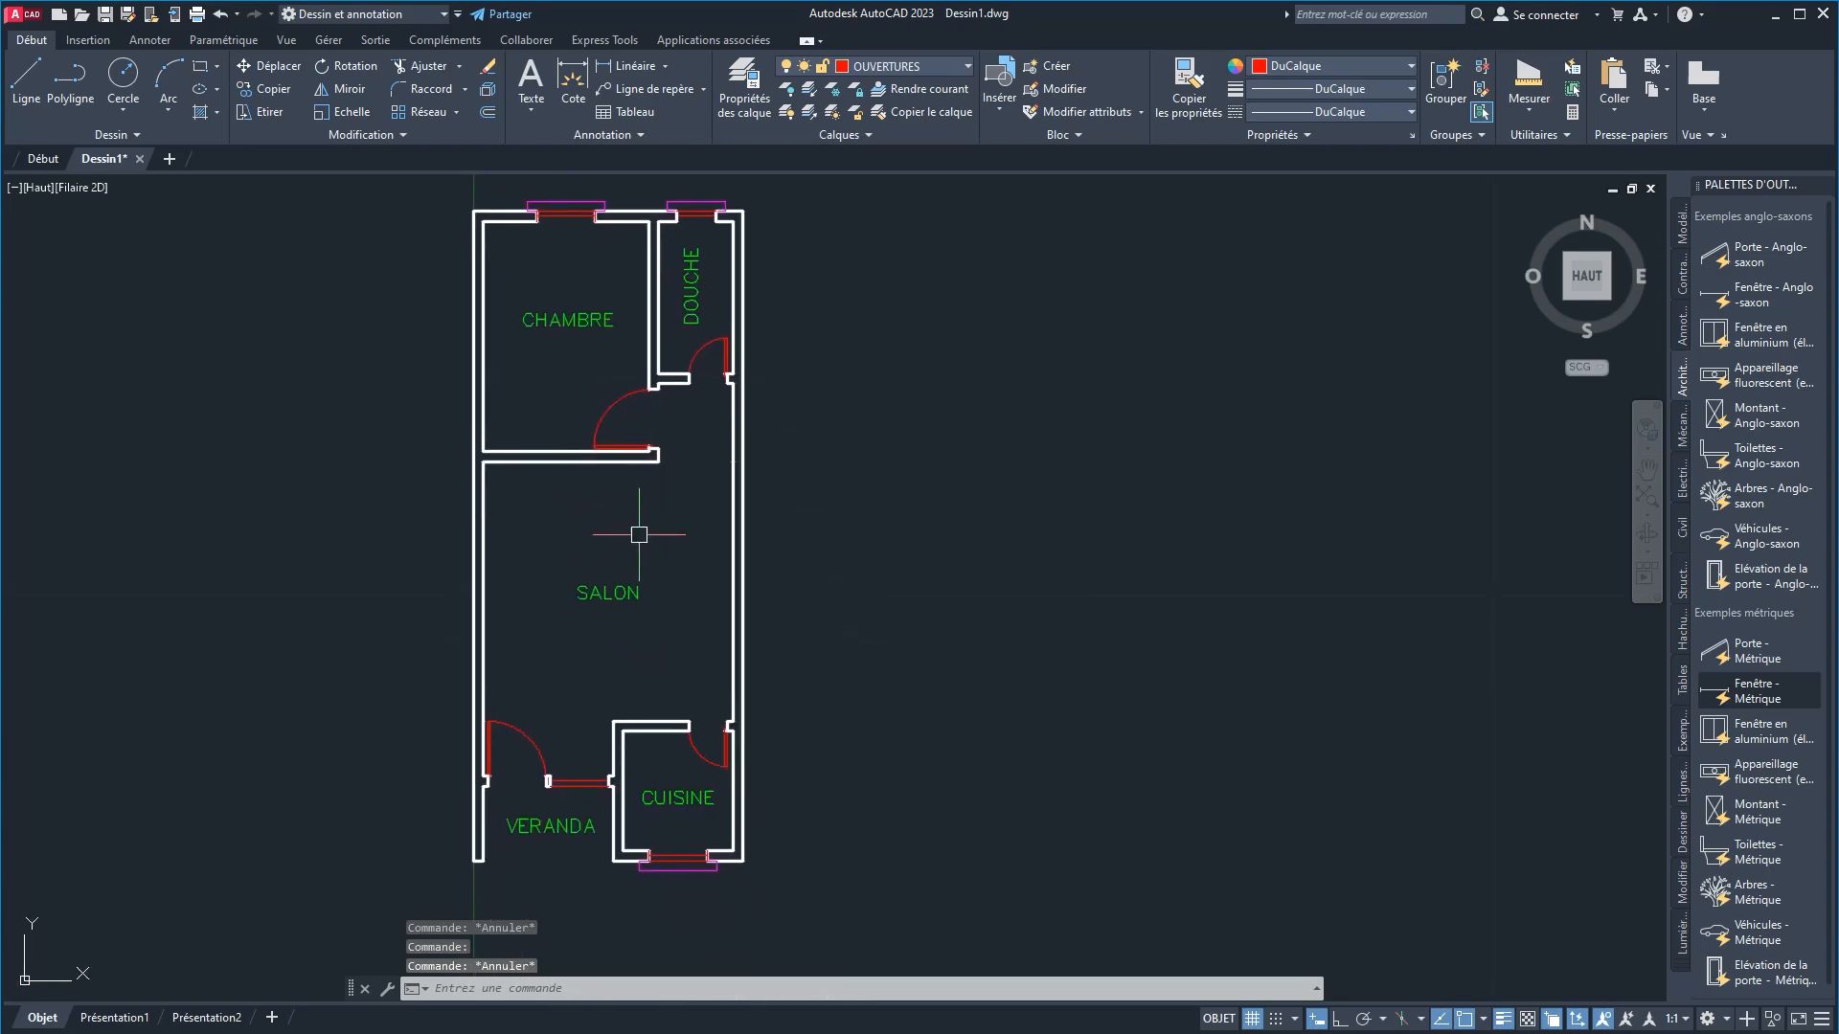
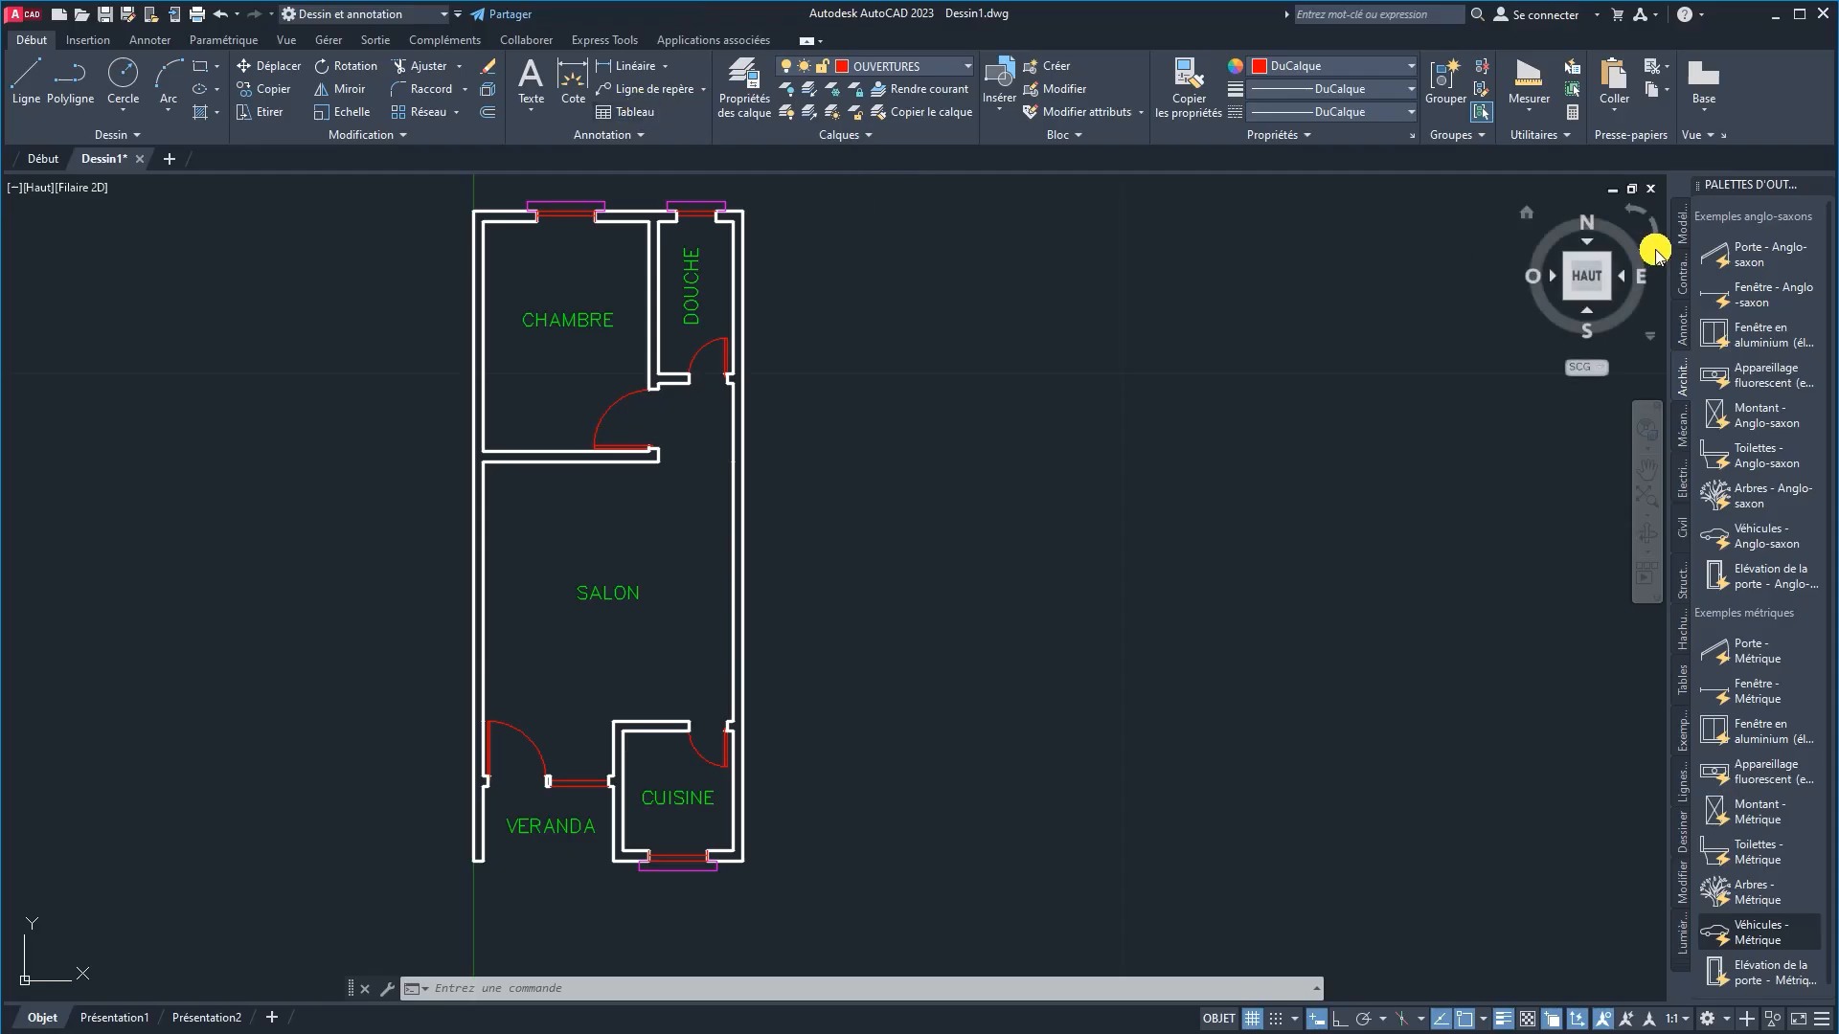
Step: Reopen the tool palettes, open DesignCenter, and place its window beside the floor plan without covering the rooms
click(1826, 186)
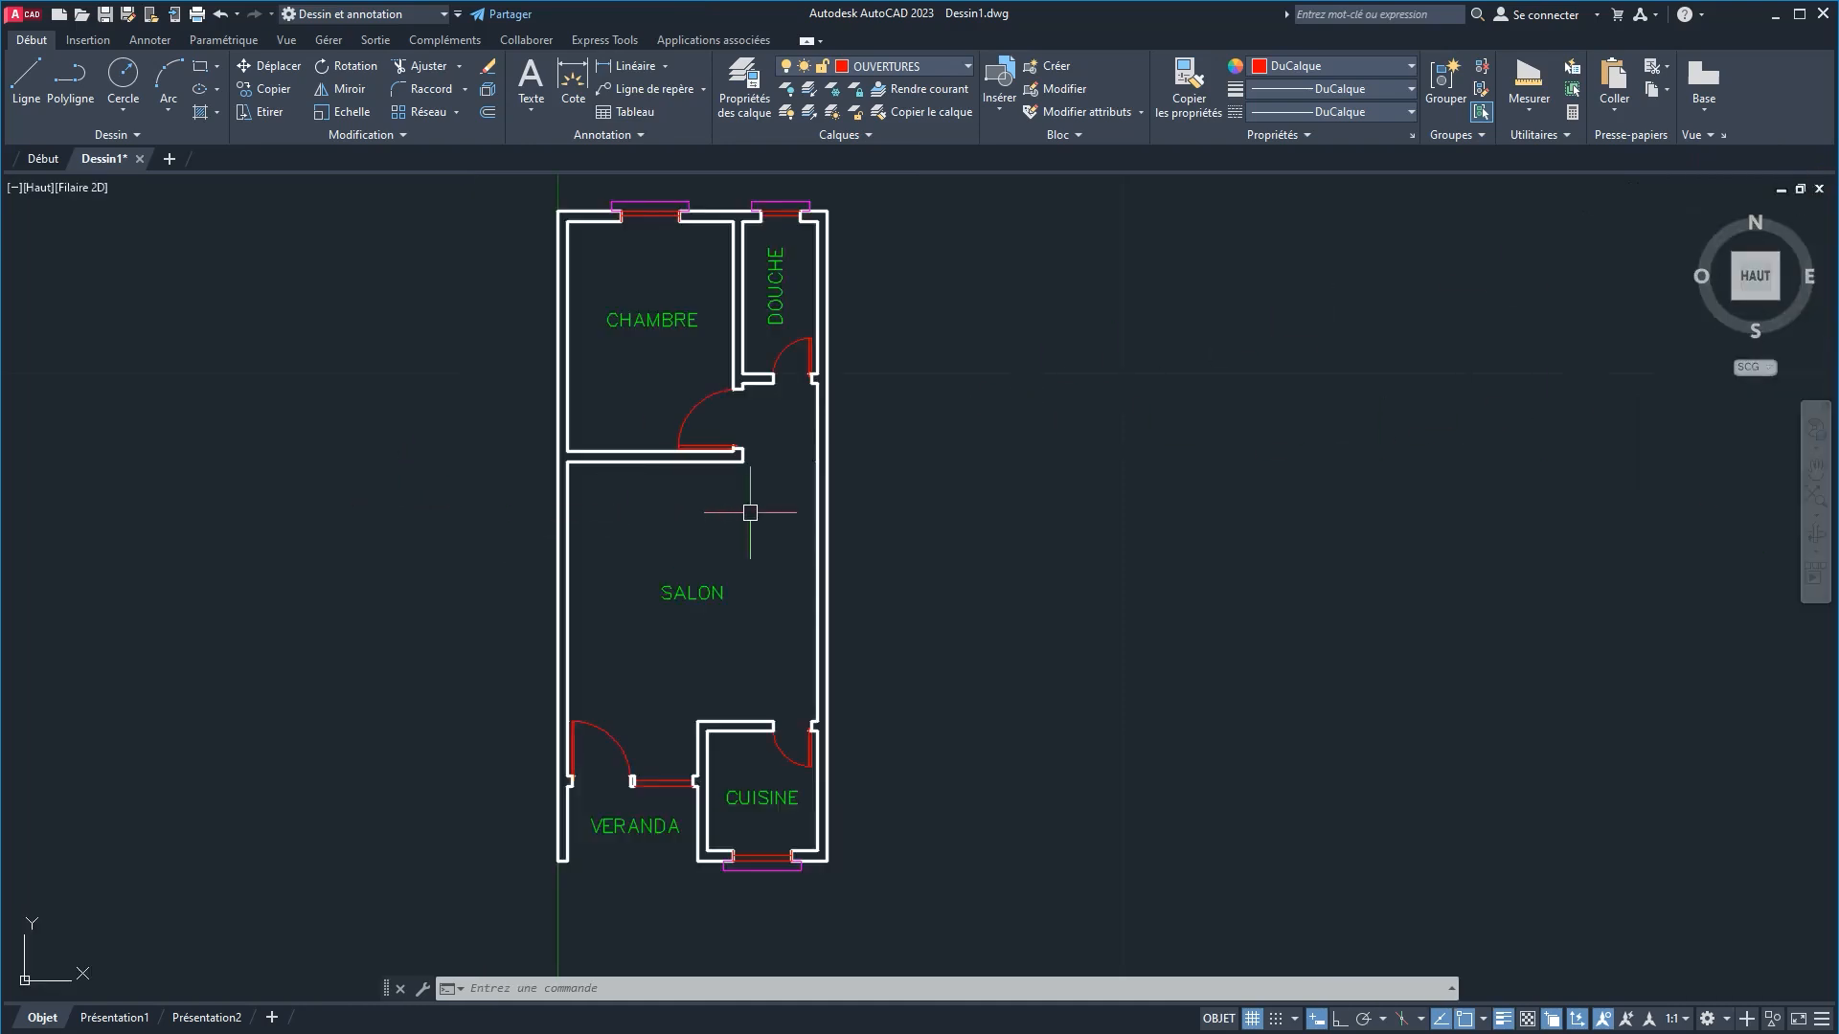
middle_drag(750, 512, 624, 514)
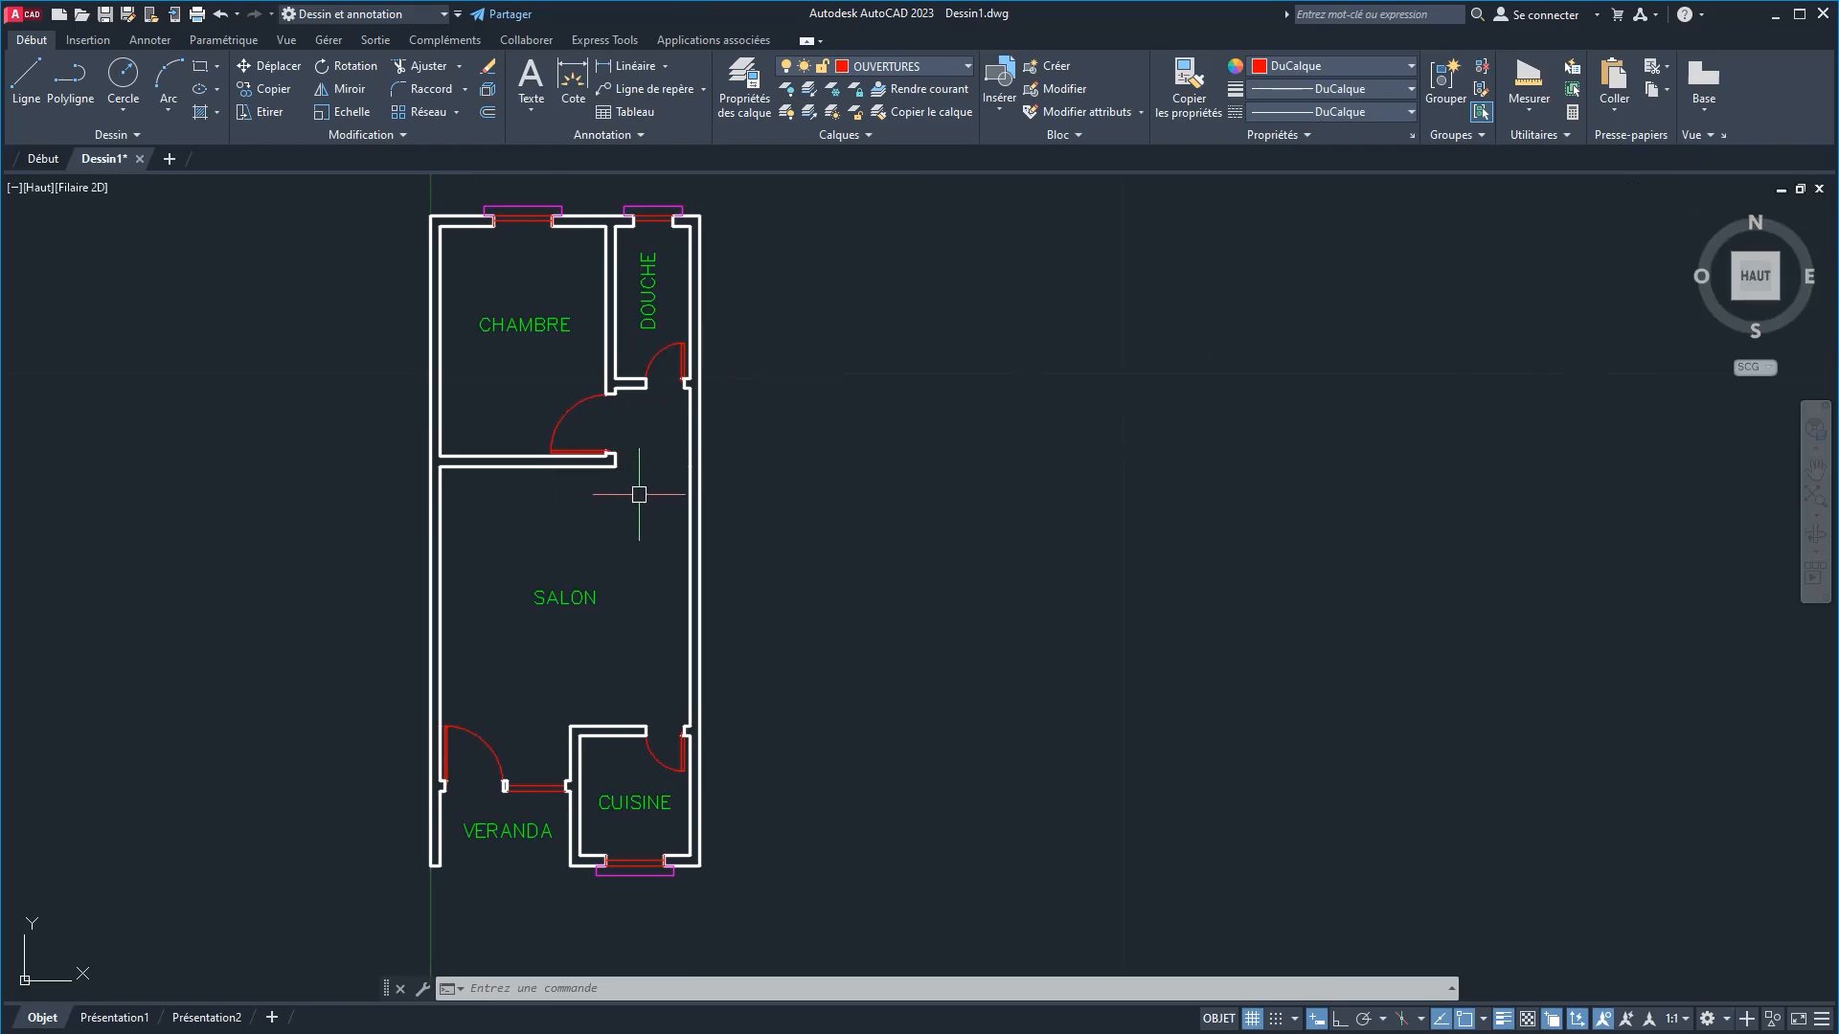
key(ctrl+3)
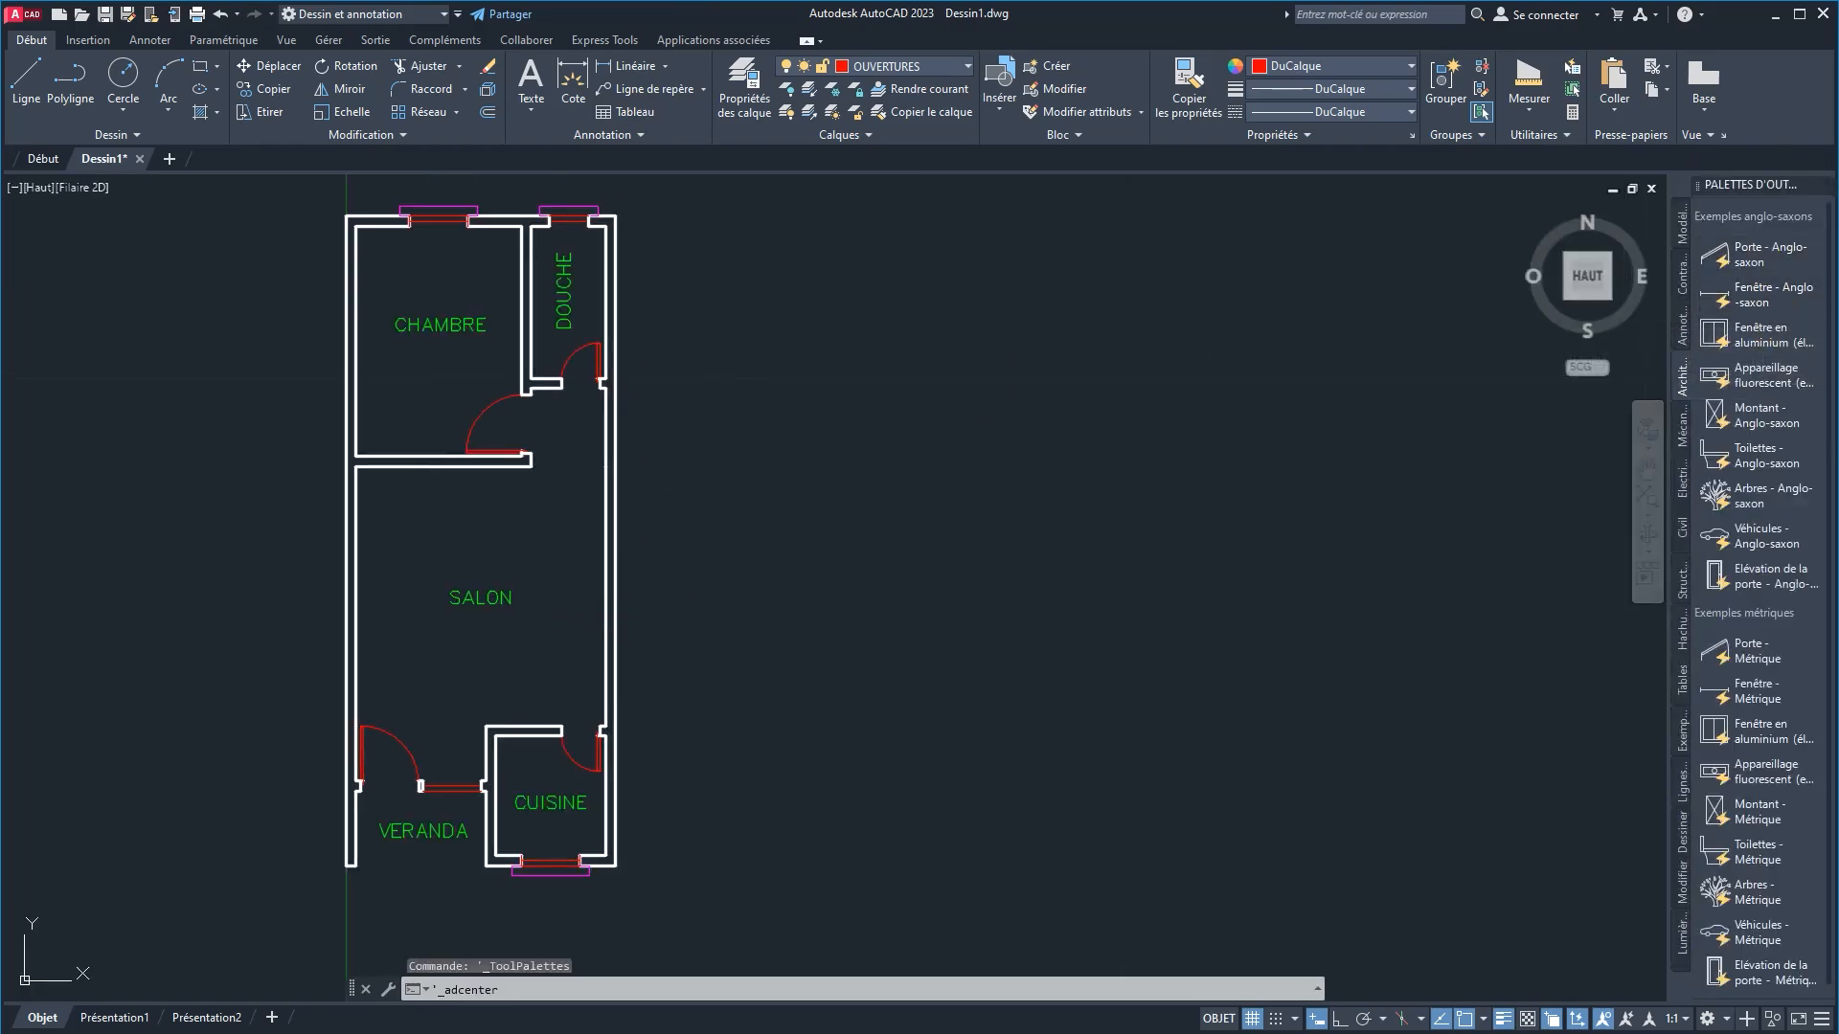
key(ctrl+2)
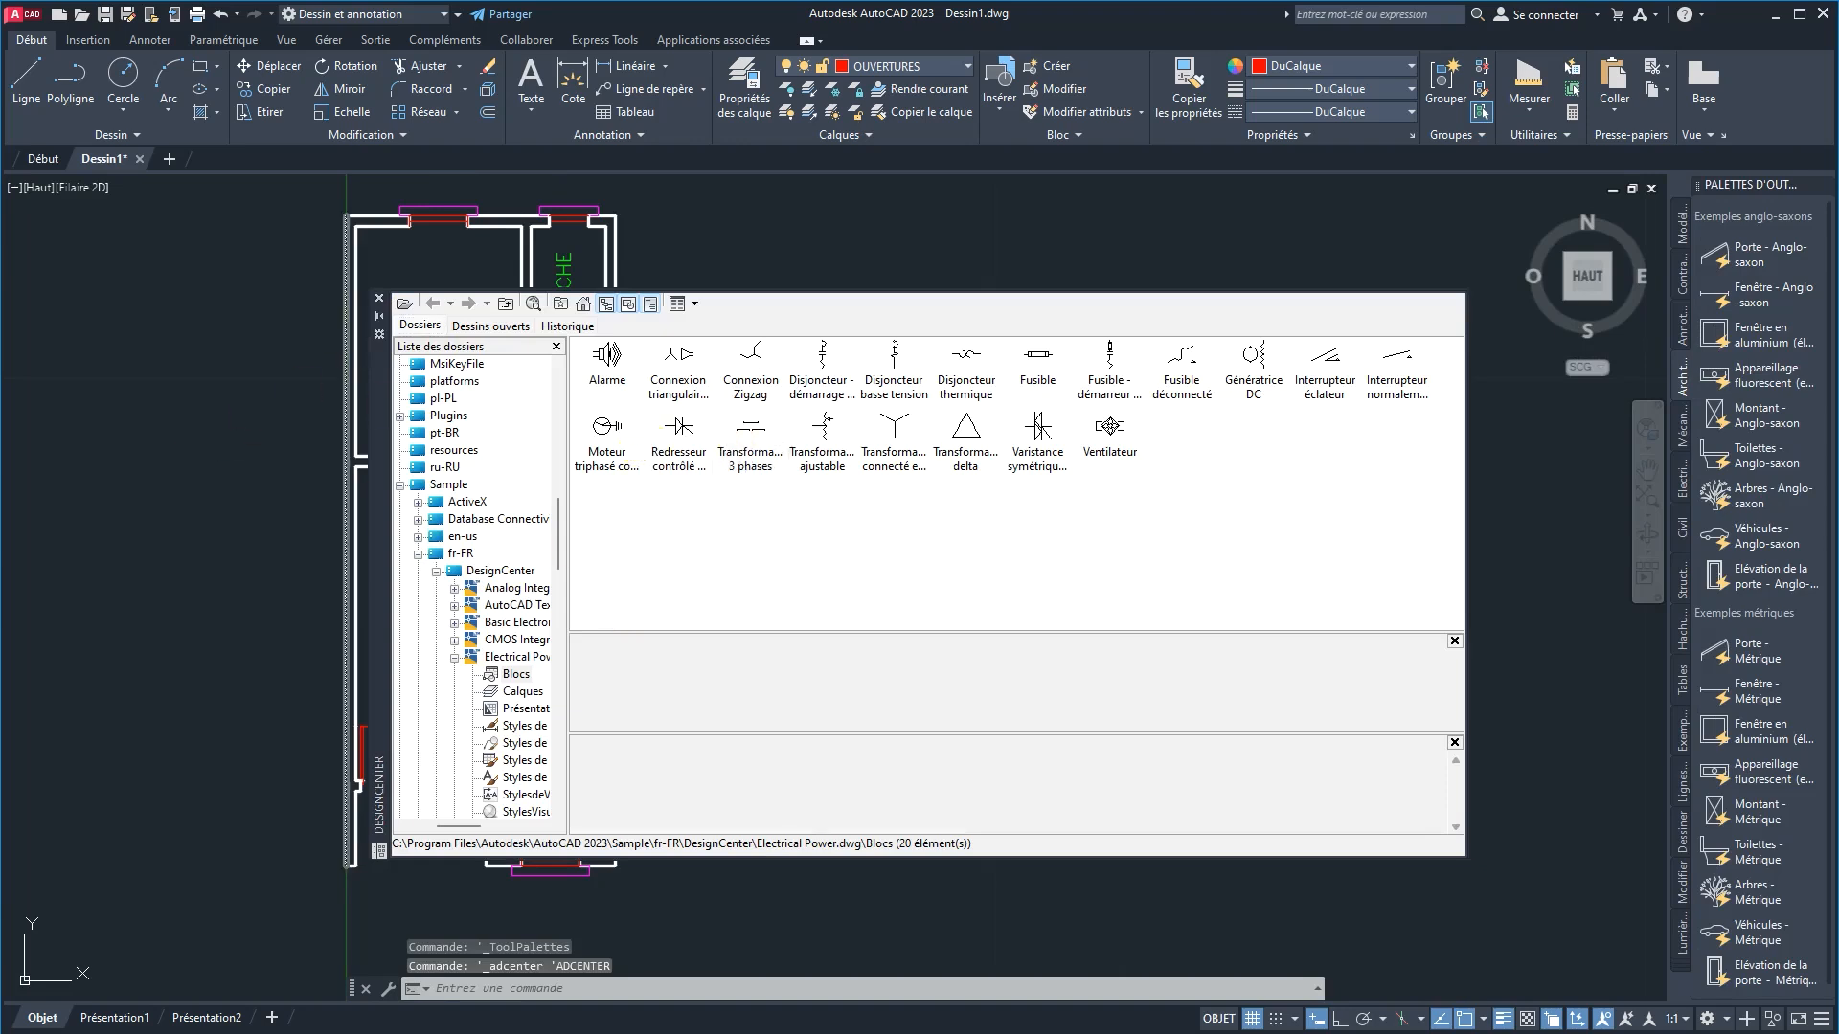
middle_drag(435, 276, 204, 305)
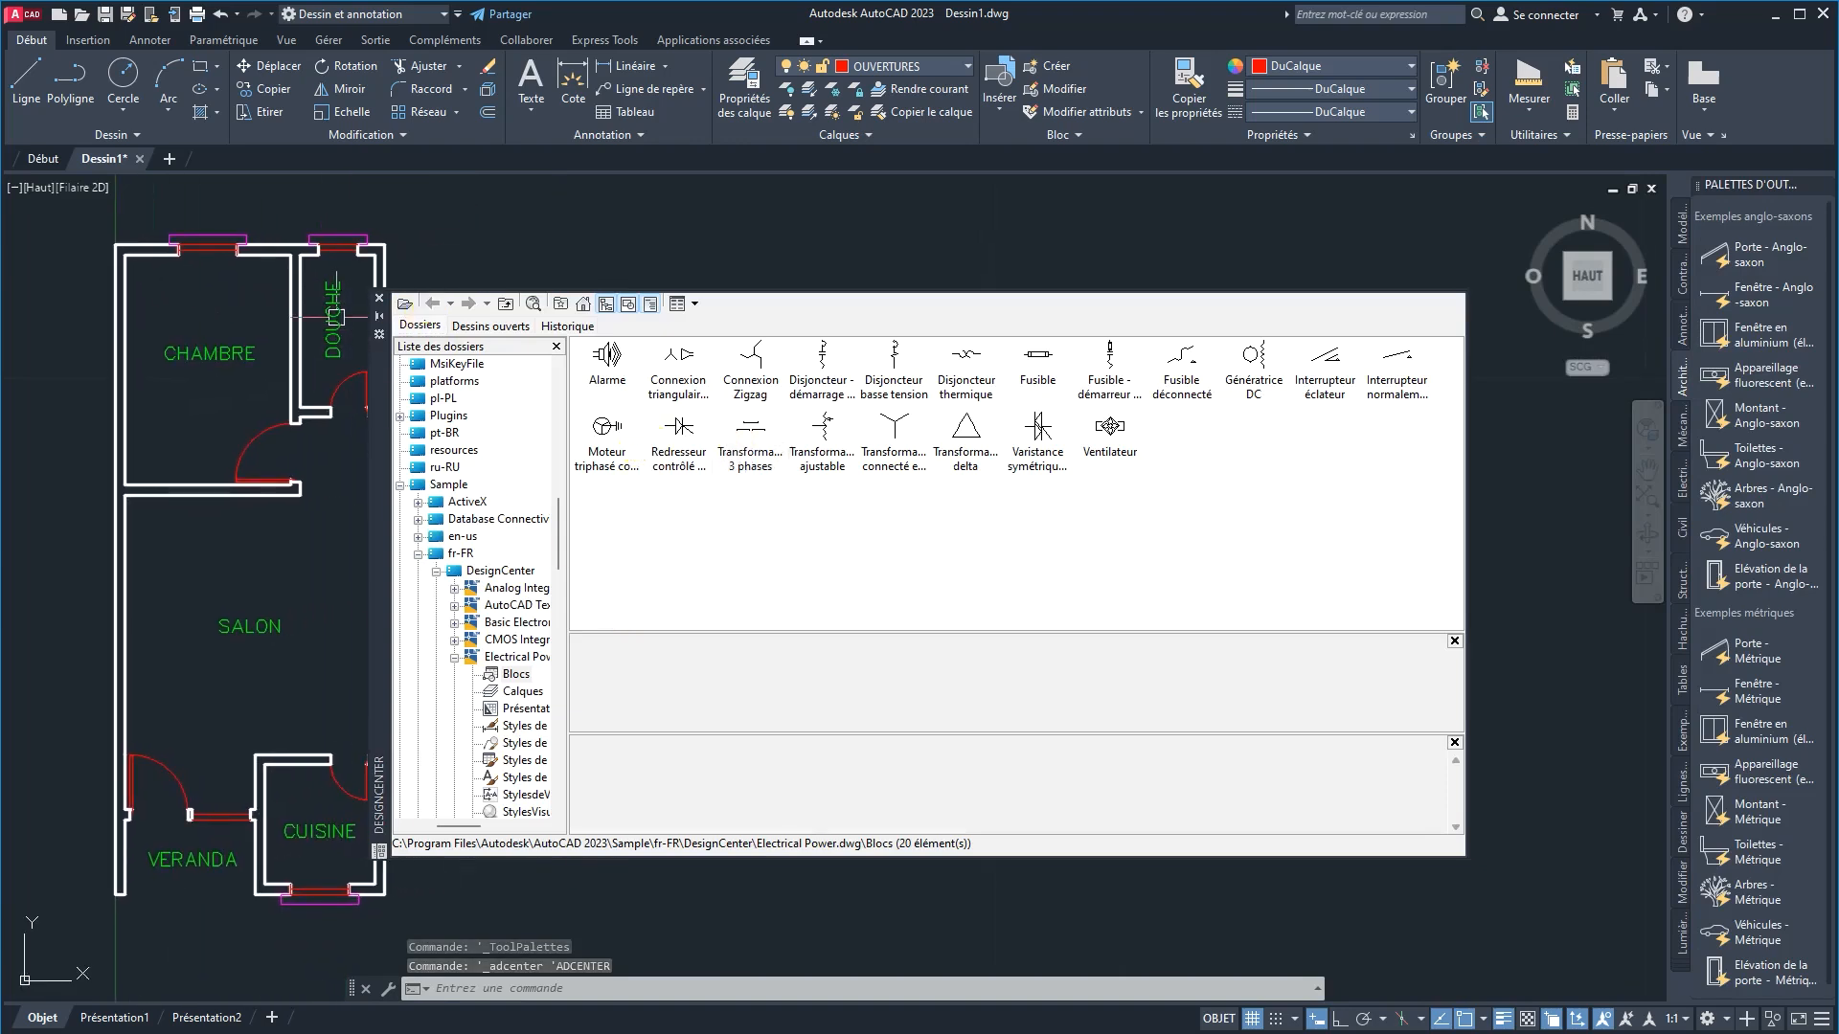
drag(385, 466, 461, 432)
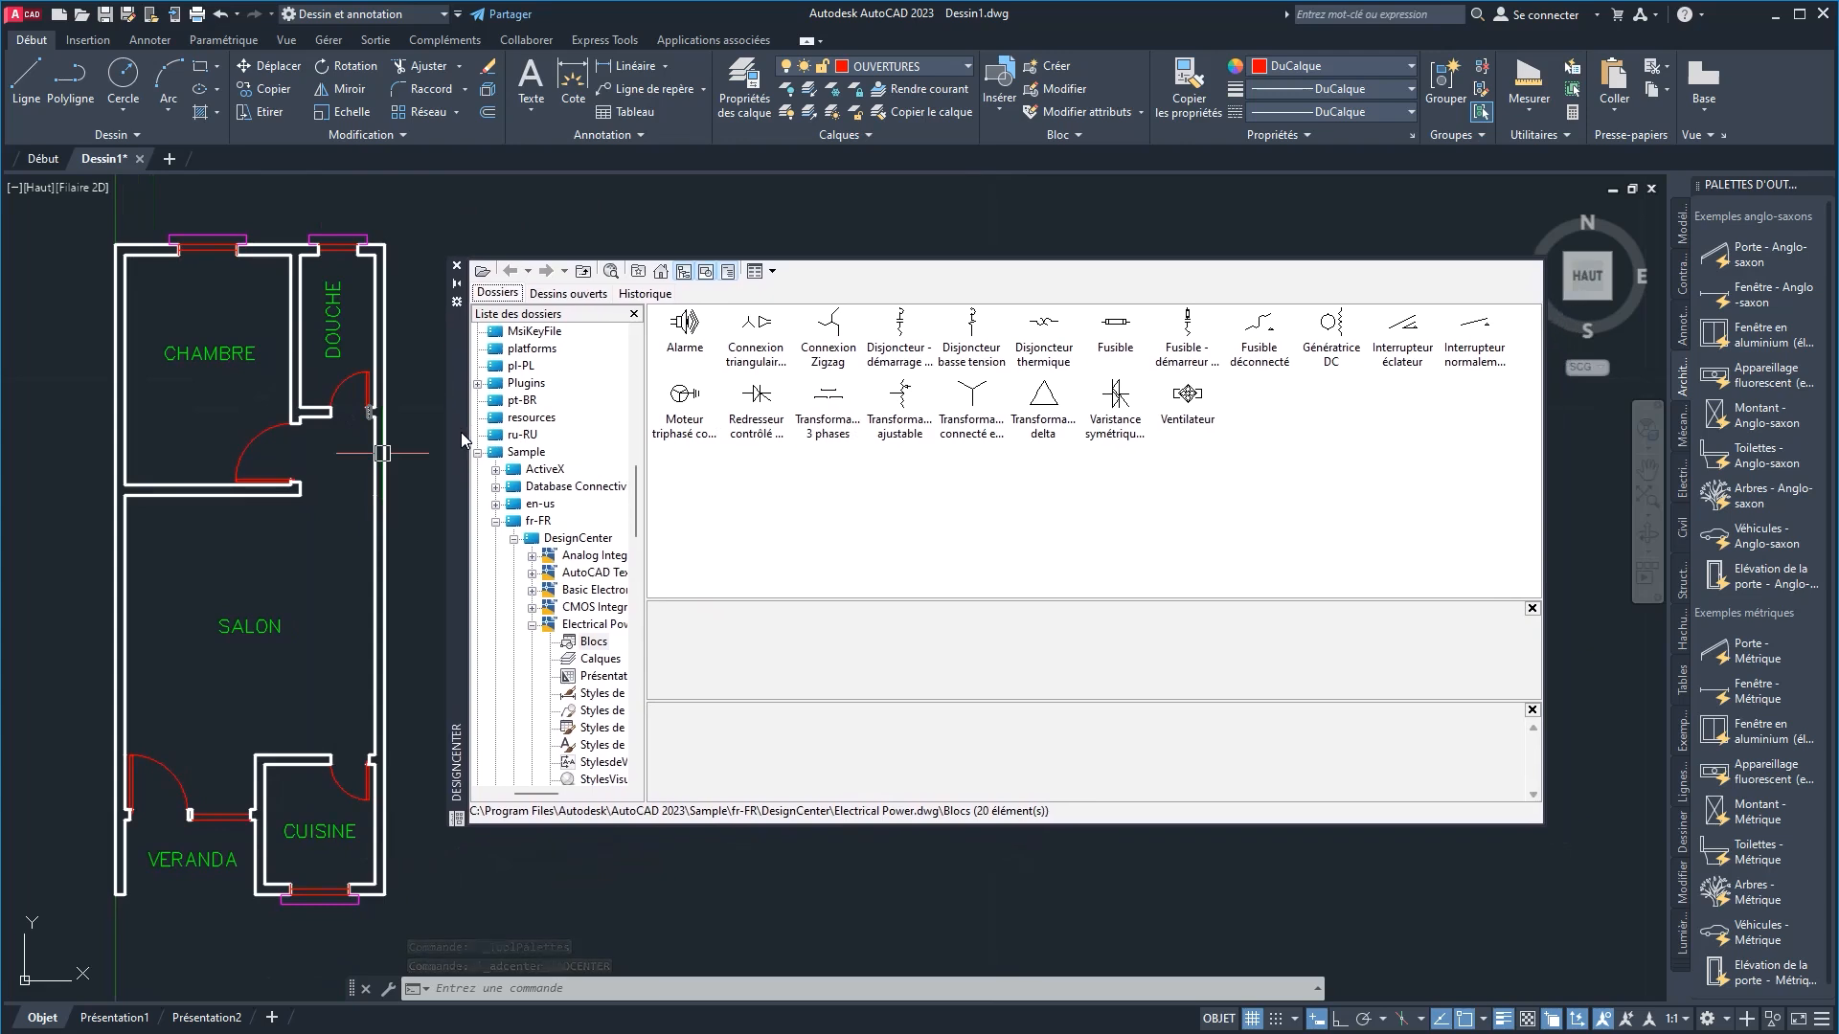
Step: Make MEUBLES the current layer and open the Blocs of Home - Space Planner.dwg from the fr-FR DesignCenter samples
click(895, 67)
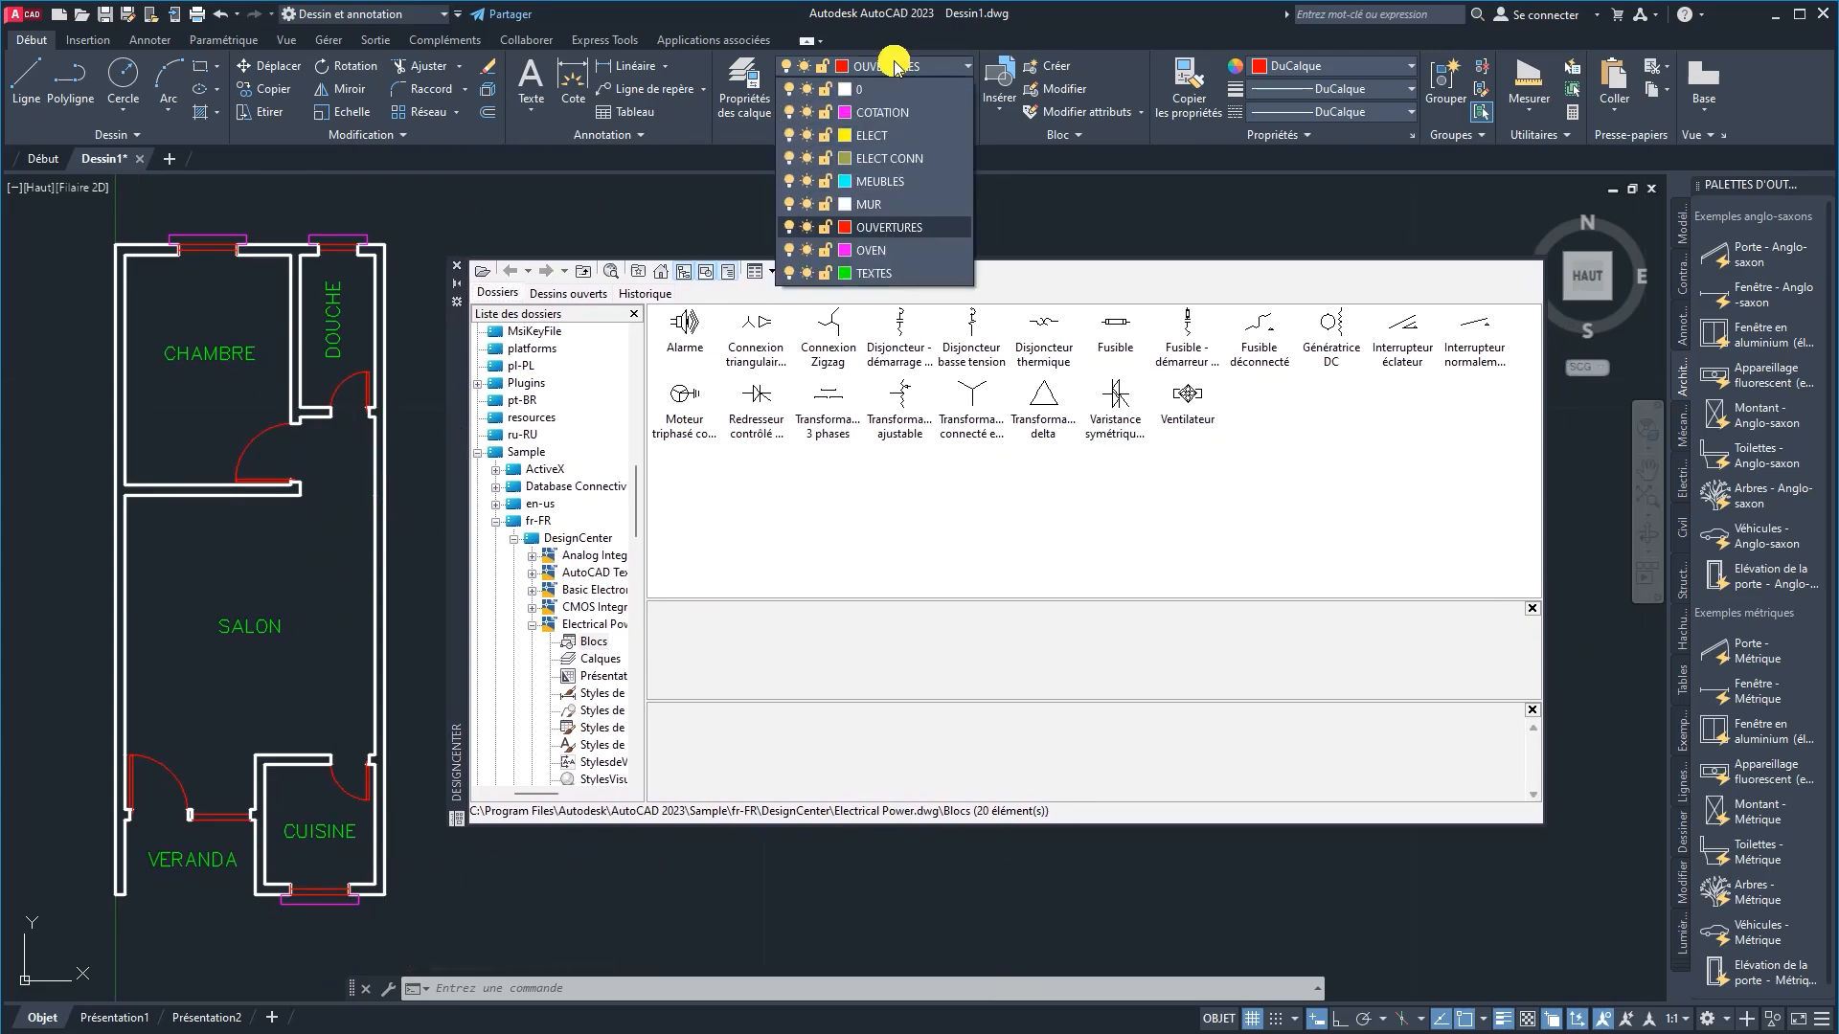
click(871, 181)
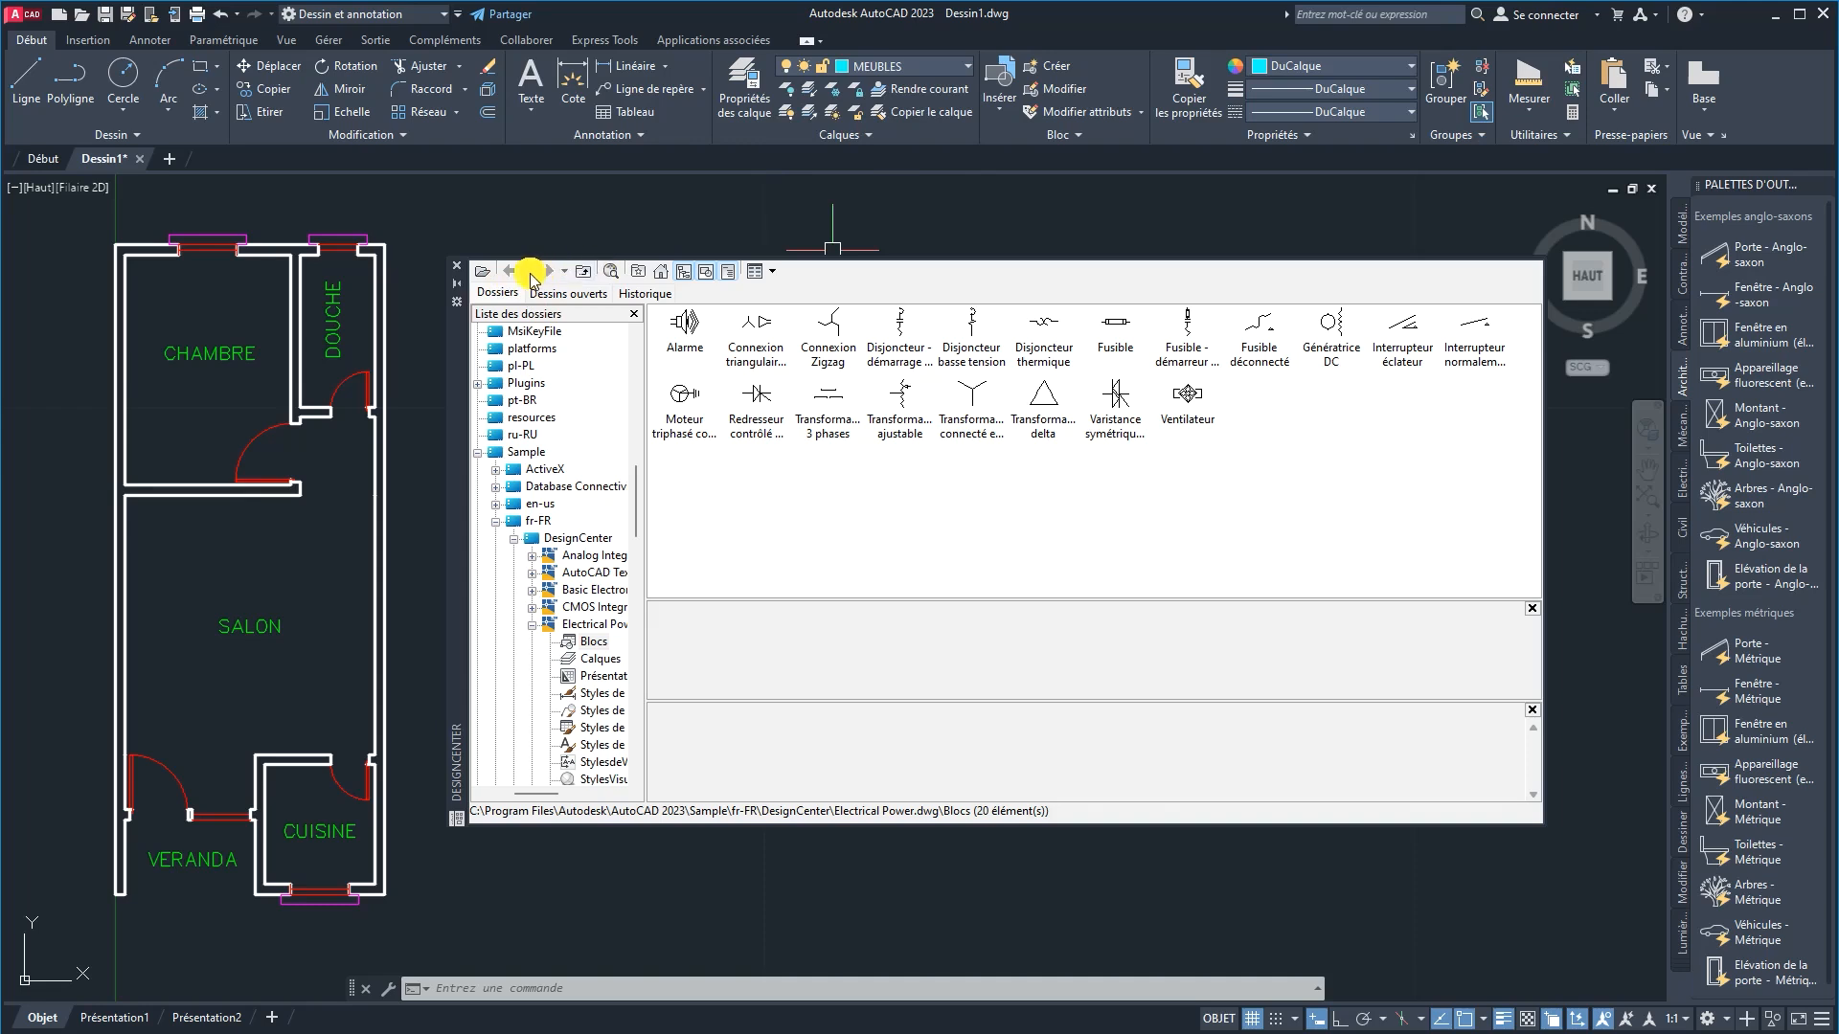
click(659, 275)
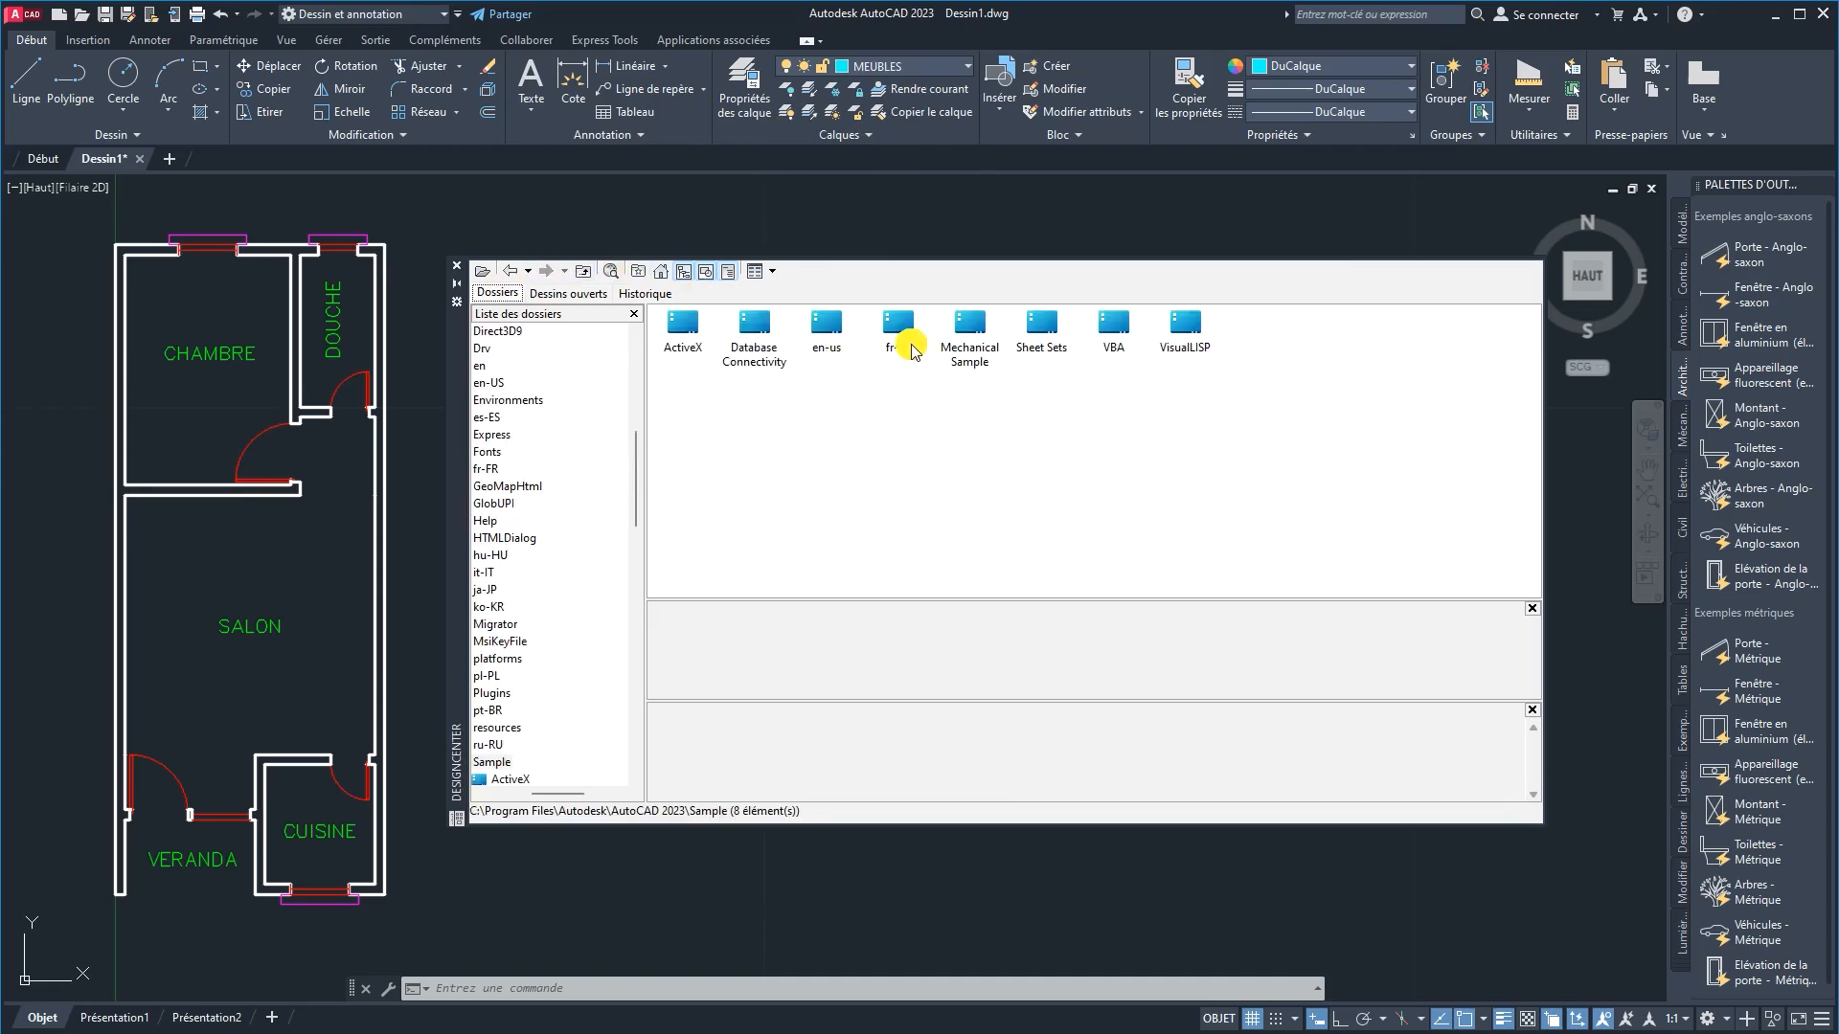
double_click(900, 331)
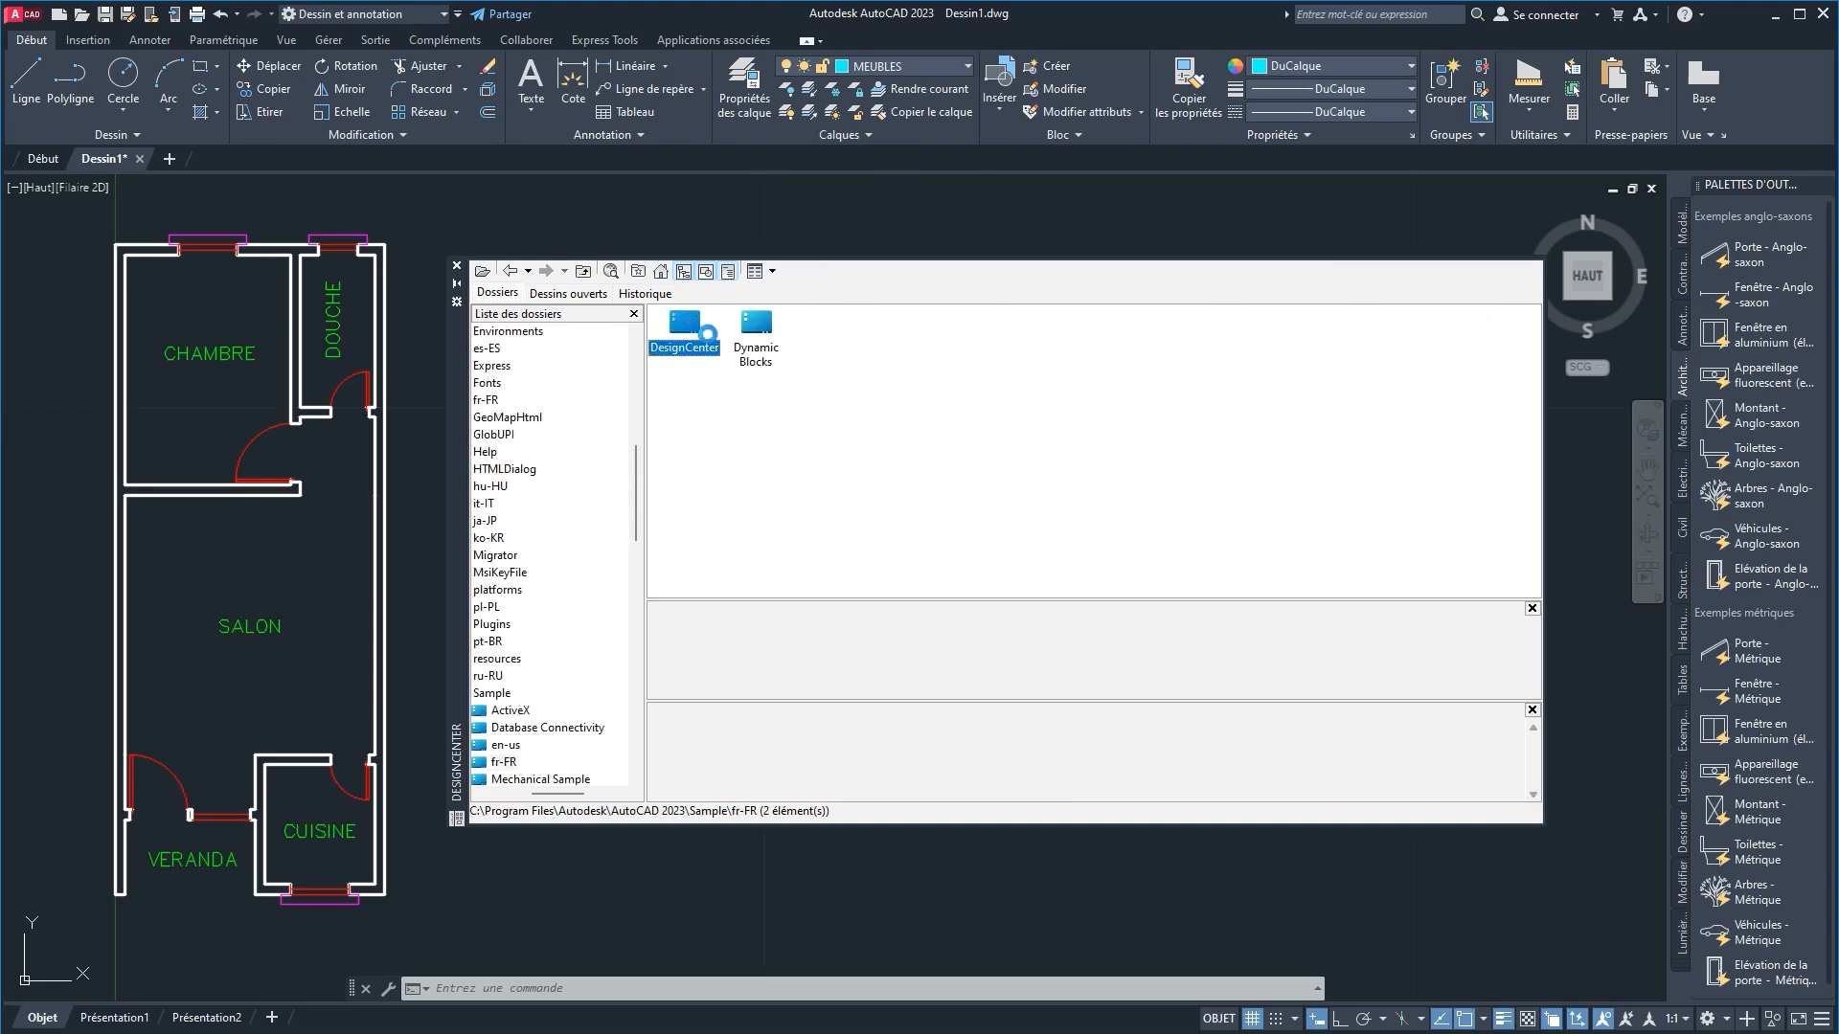
double_click(698, 326)
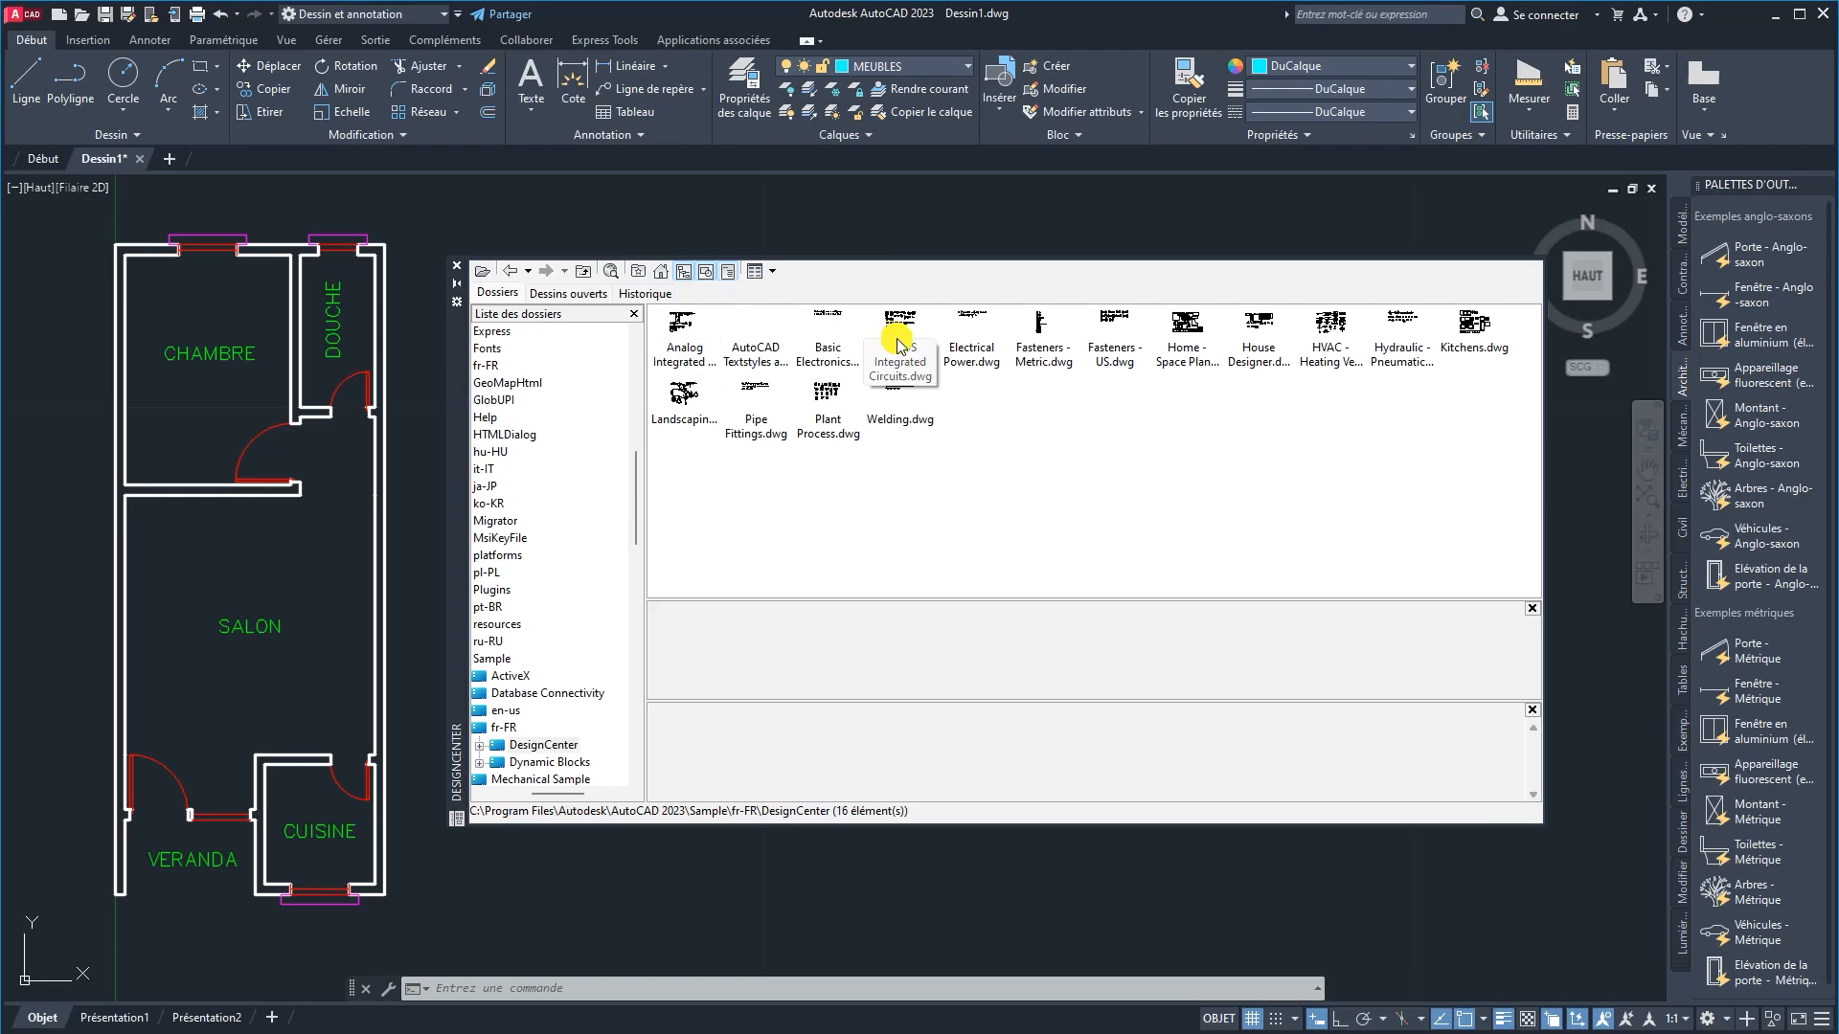
double_click(1188, 330)
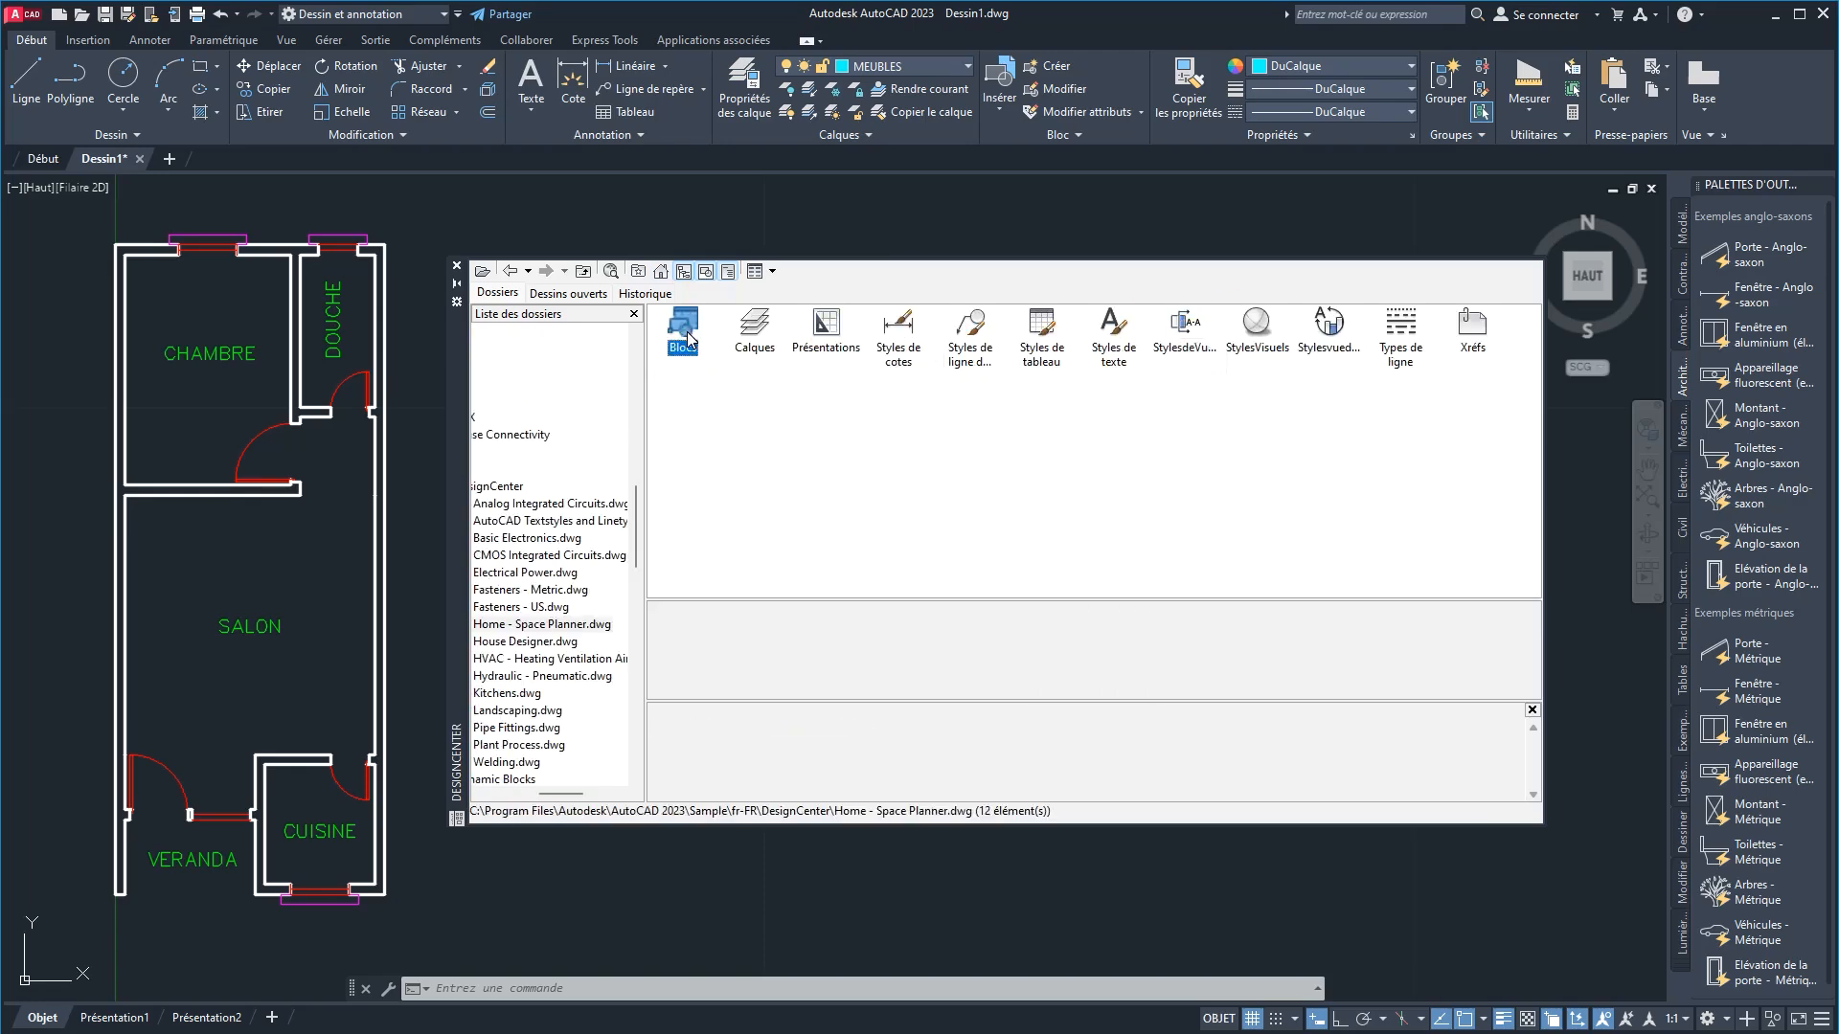
double_click(683, 330)
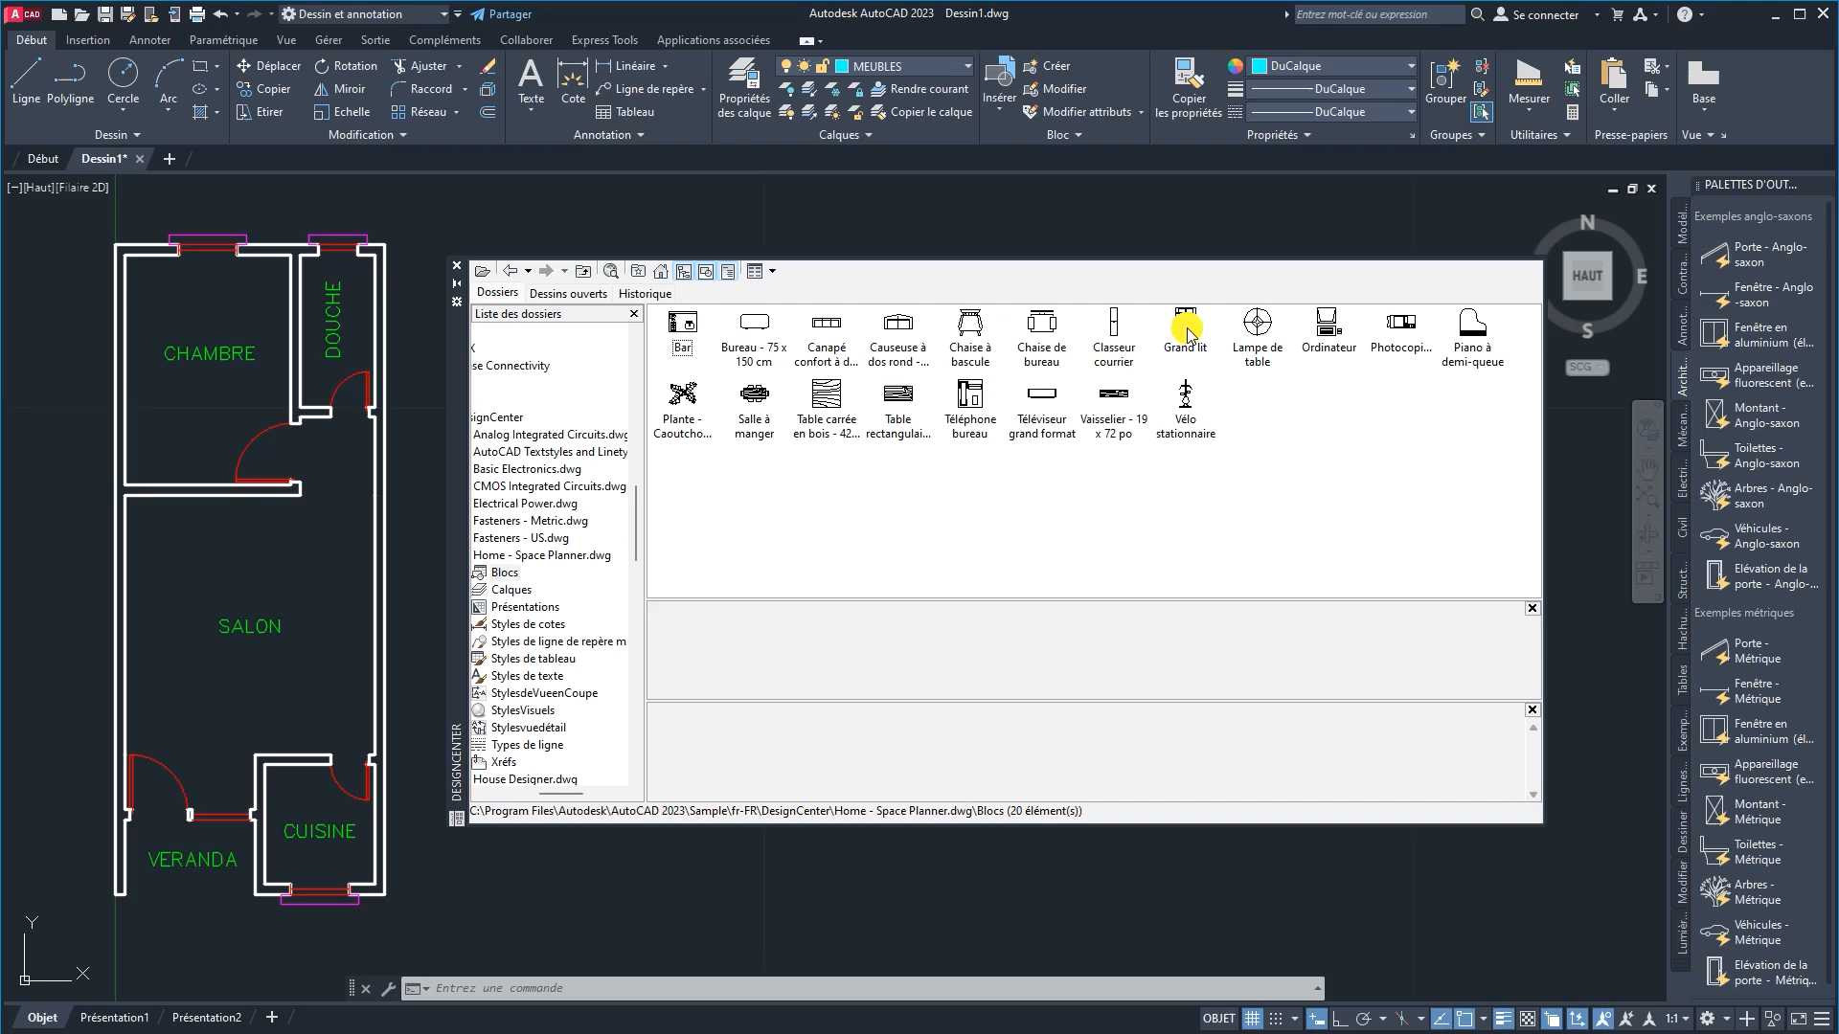
Step: Insert the Grand lit block in the CHAMBRE against its upper wall, with the Lampe de table block beside the bed's head
mouse_move(1187, 333)
mouse_down()
mouse_move(187, 375)
mouse_move(153, 277)
mouse_up()
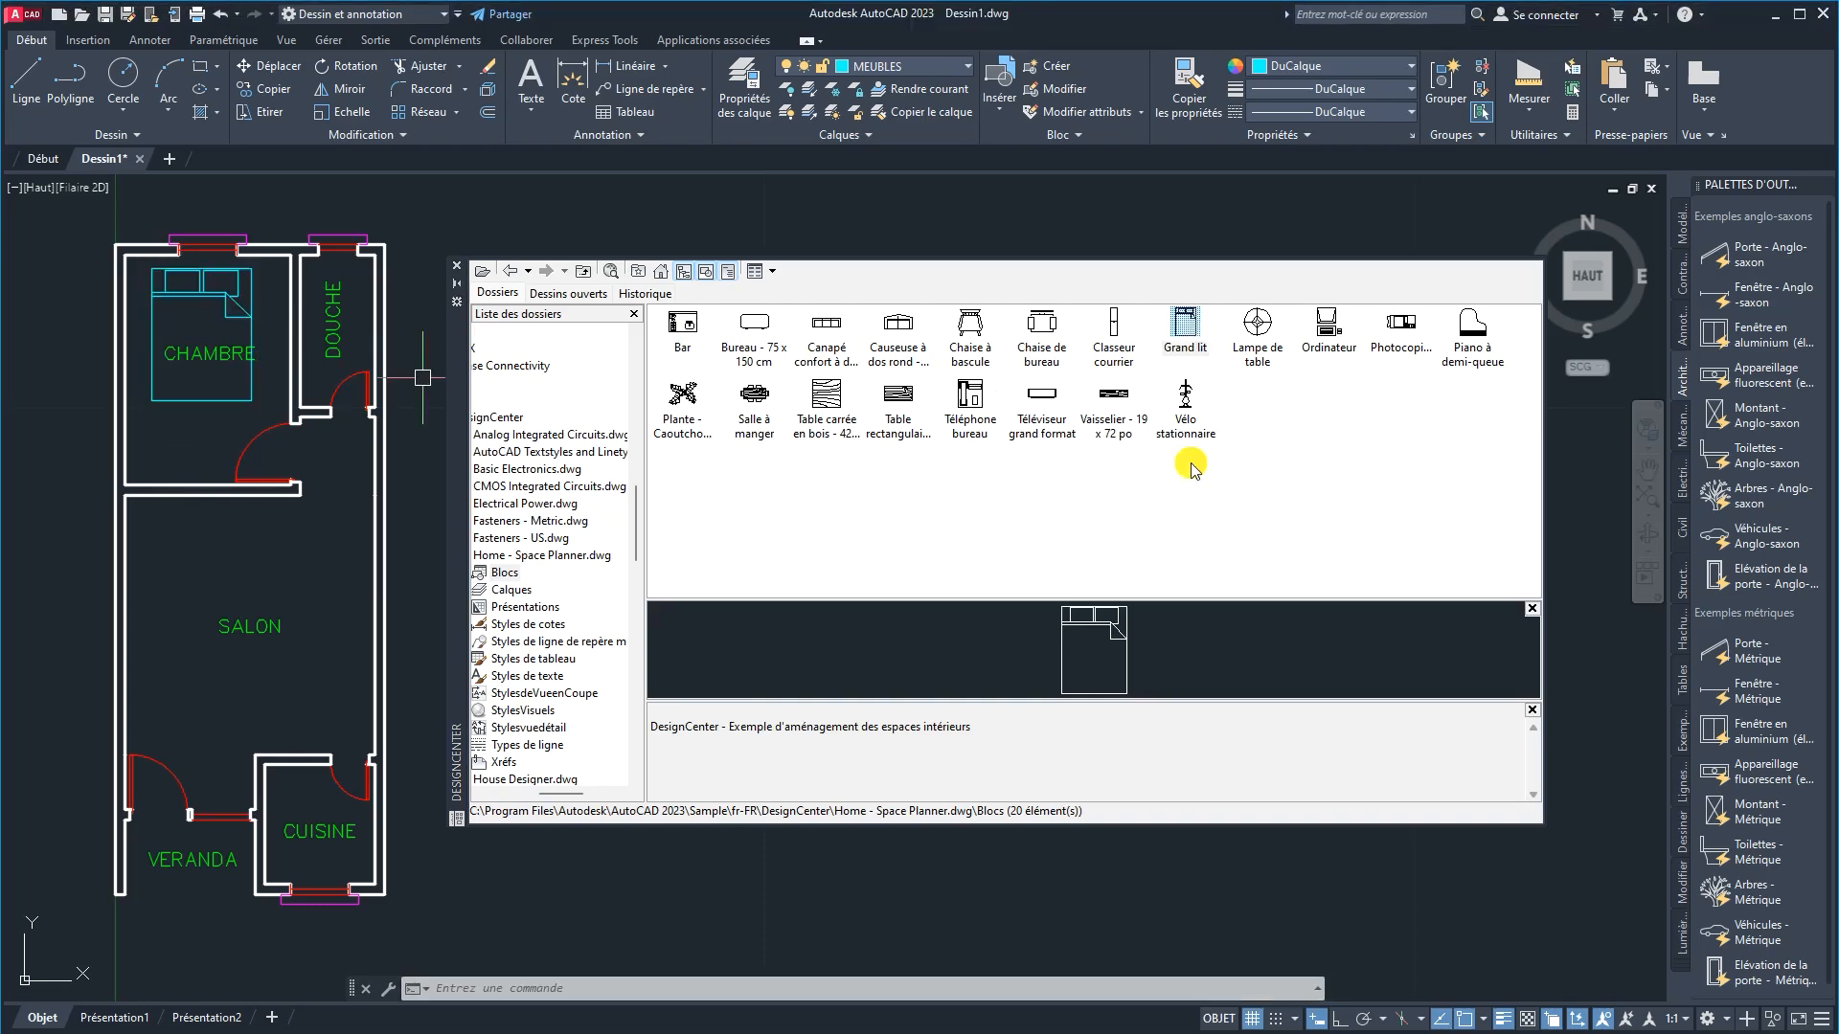
mouse_move(1261, 332)
mouse_down()
mouse_move(339, 371)
mouse_move(273, 280)
mouse_up()
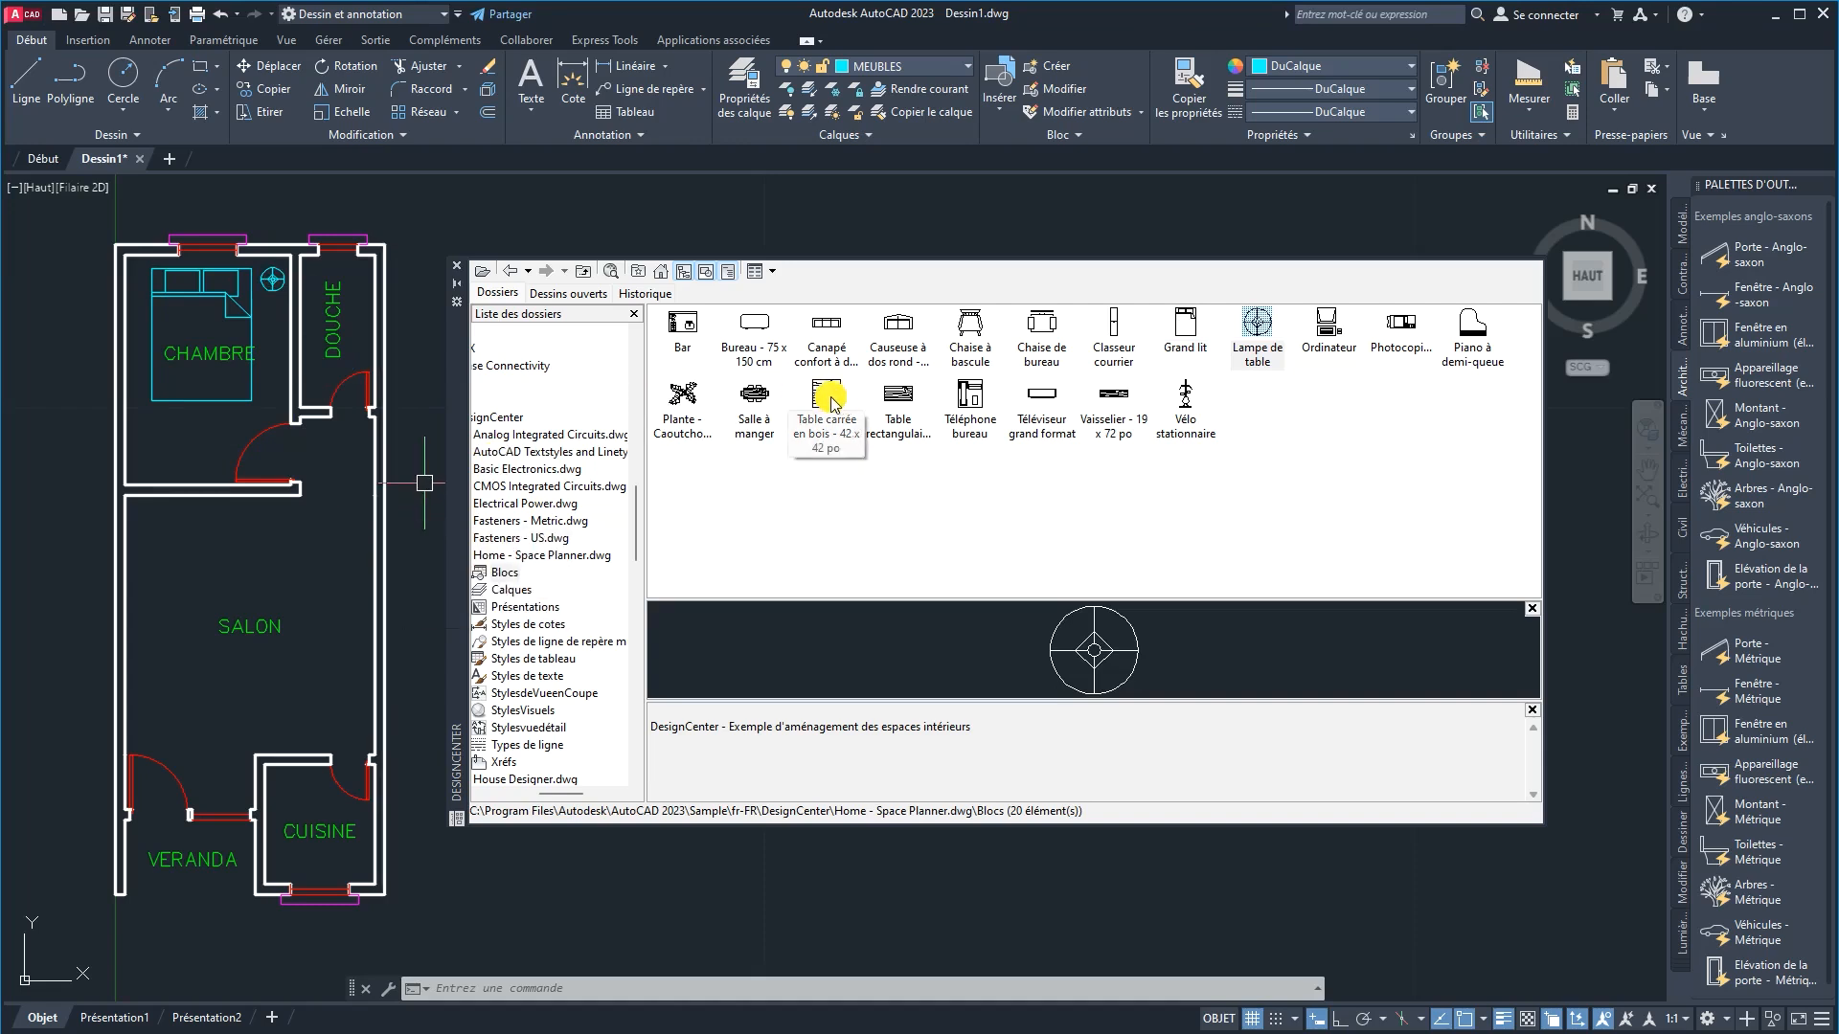
Step: Try the Table carrée en bois block below the SALON label and delete it
drag(830, 401, 339, 598)
drag(209, 652, 199, 647)
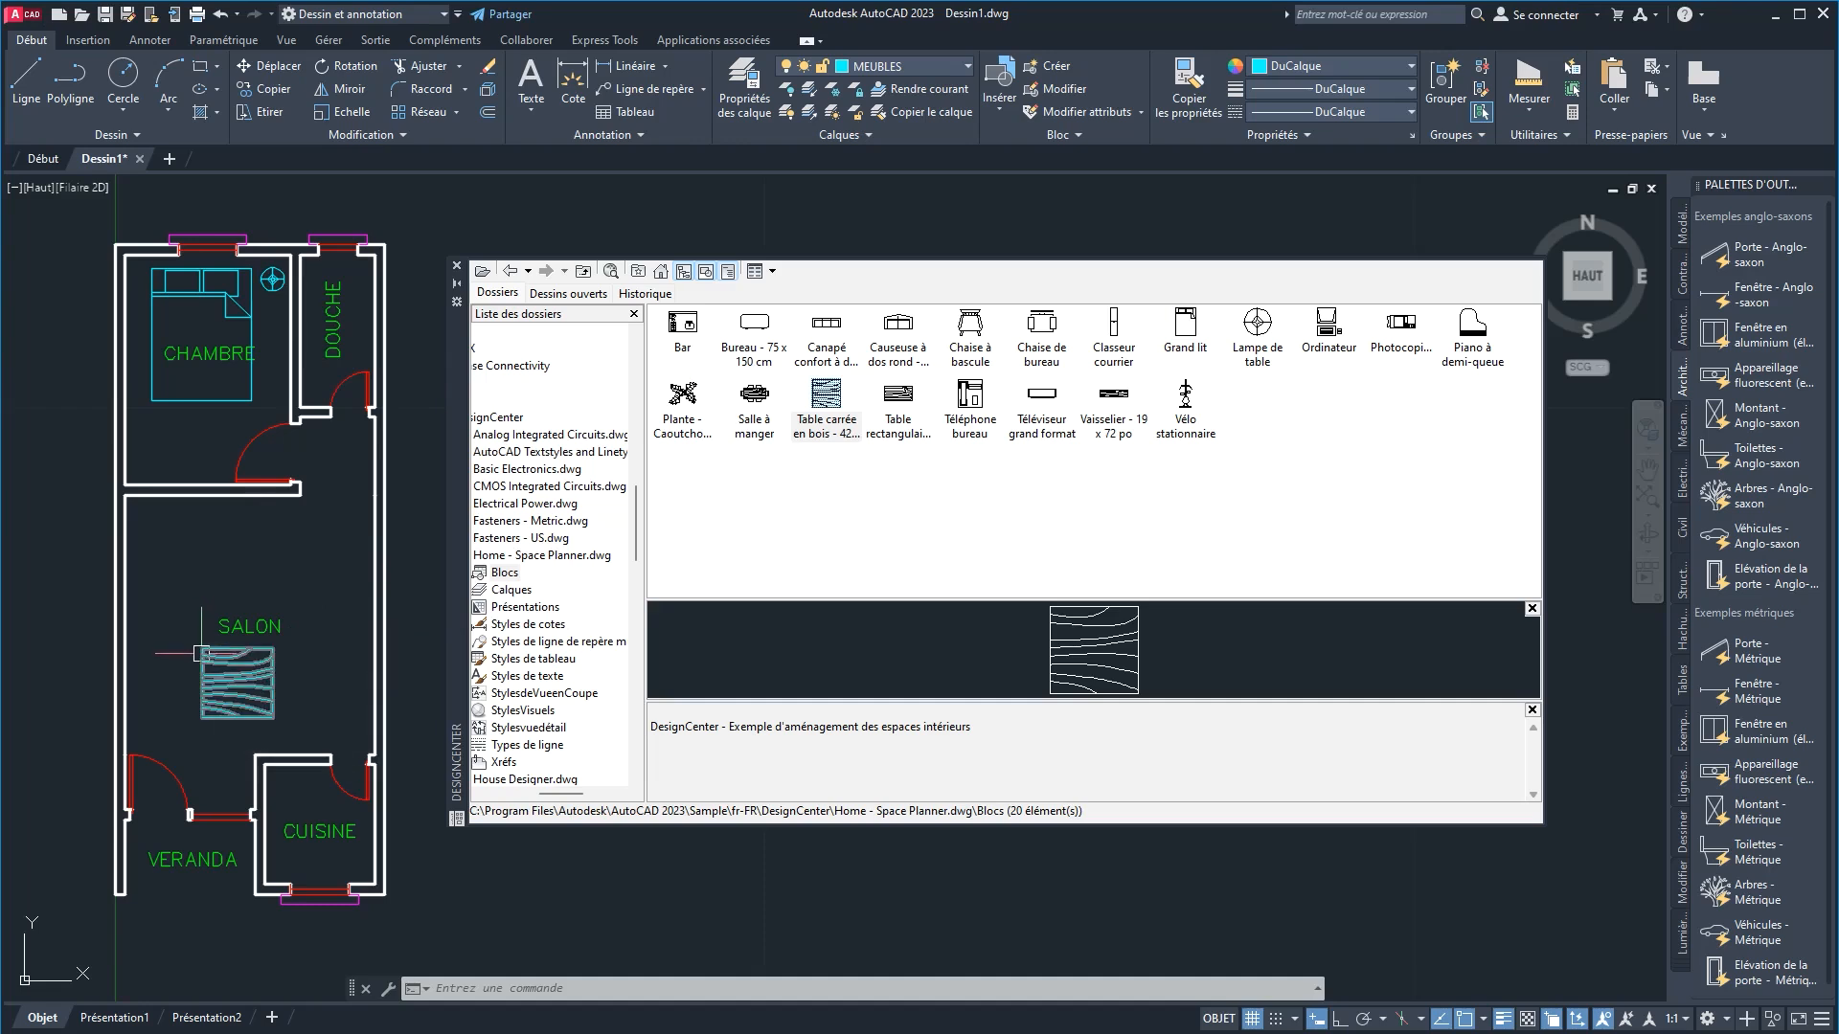
click(216, 662)
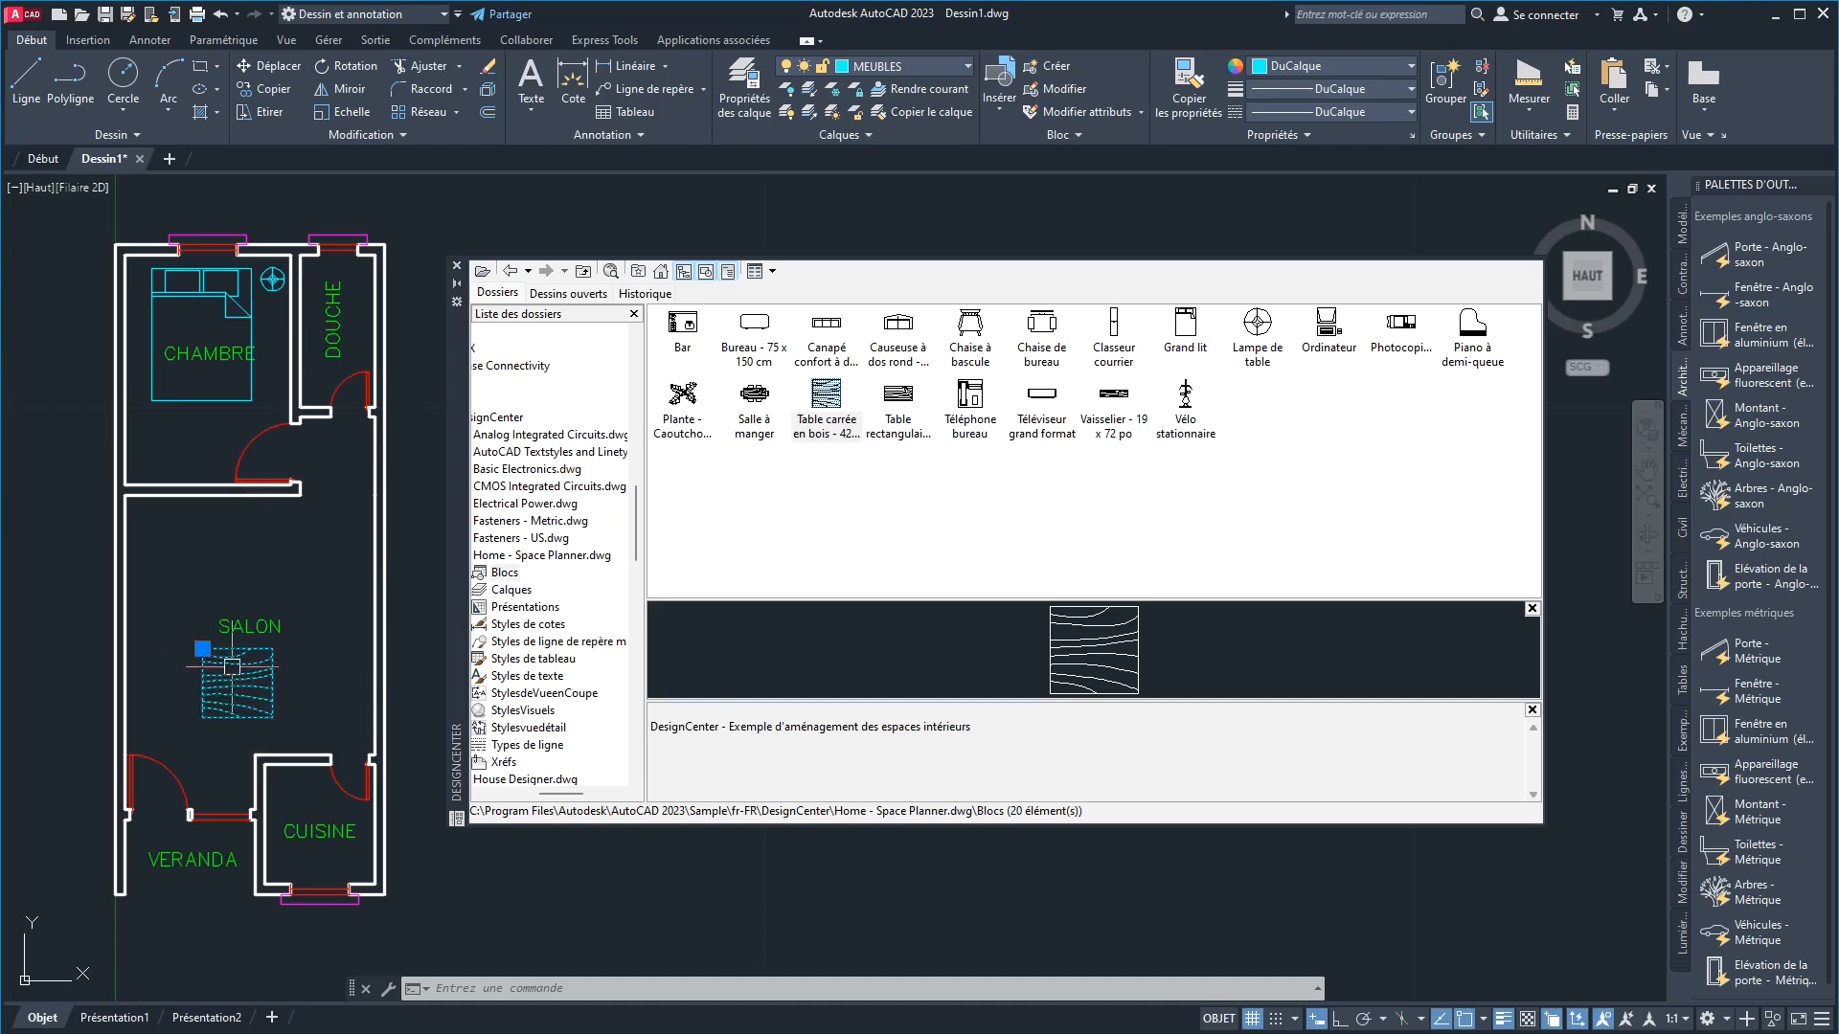
key(Delete)
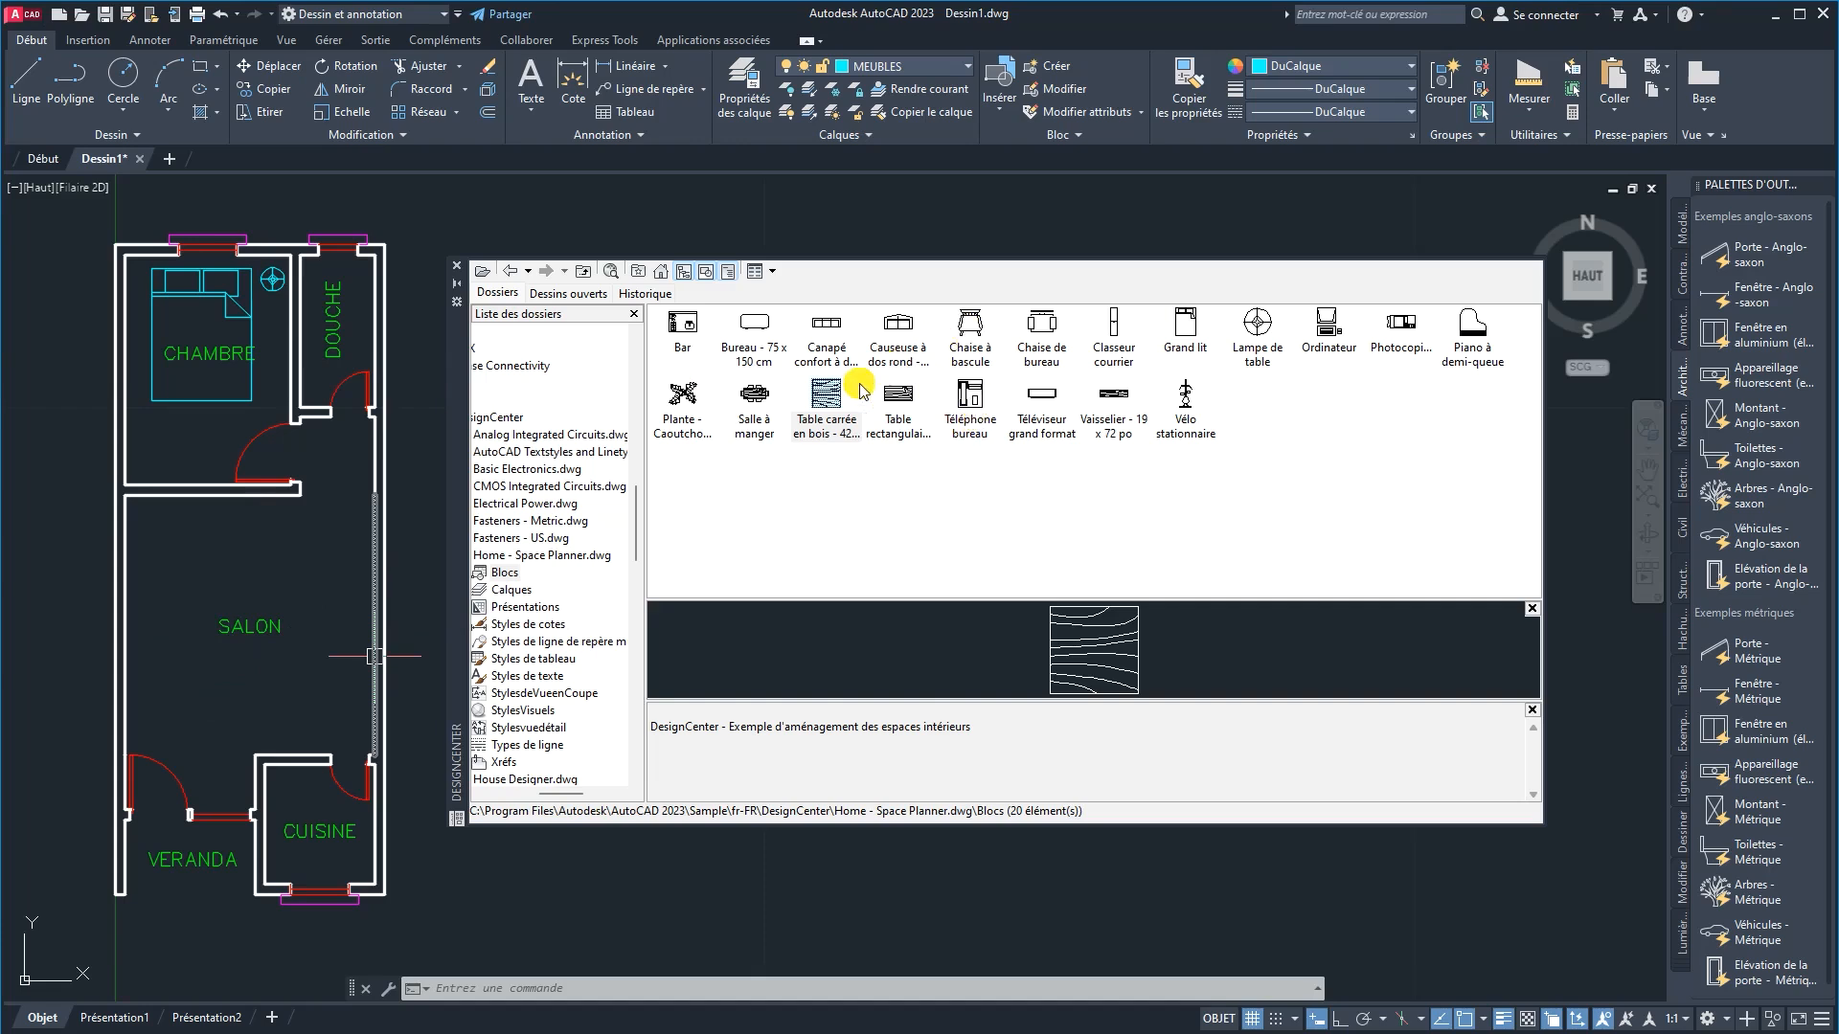
Step: Insert the Salle à manger block in the SALON and nudge it sideways until it is centred between the walls
click(754, 394)
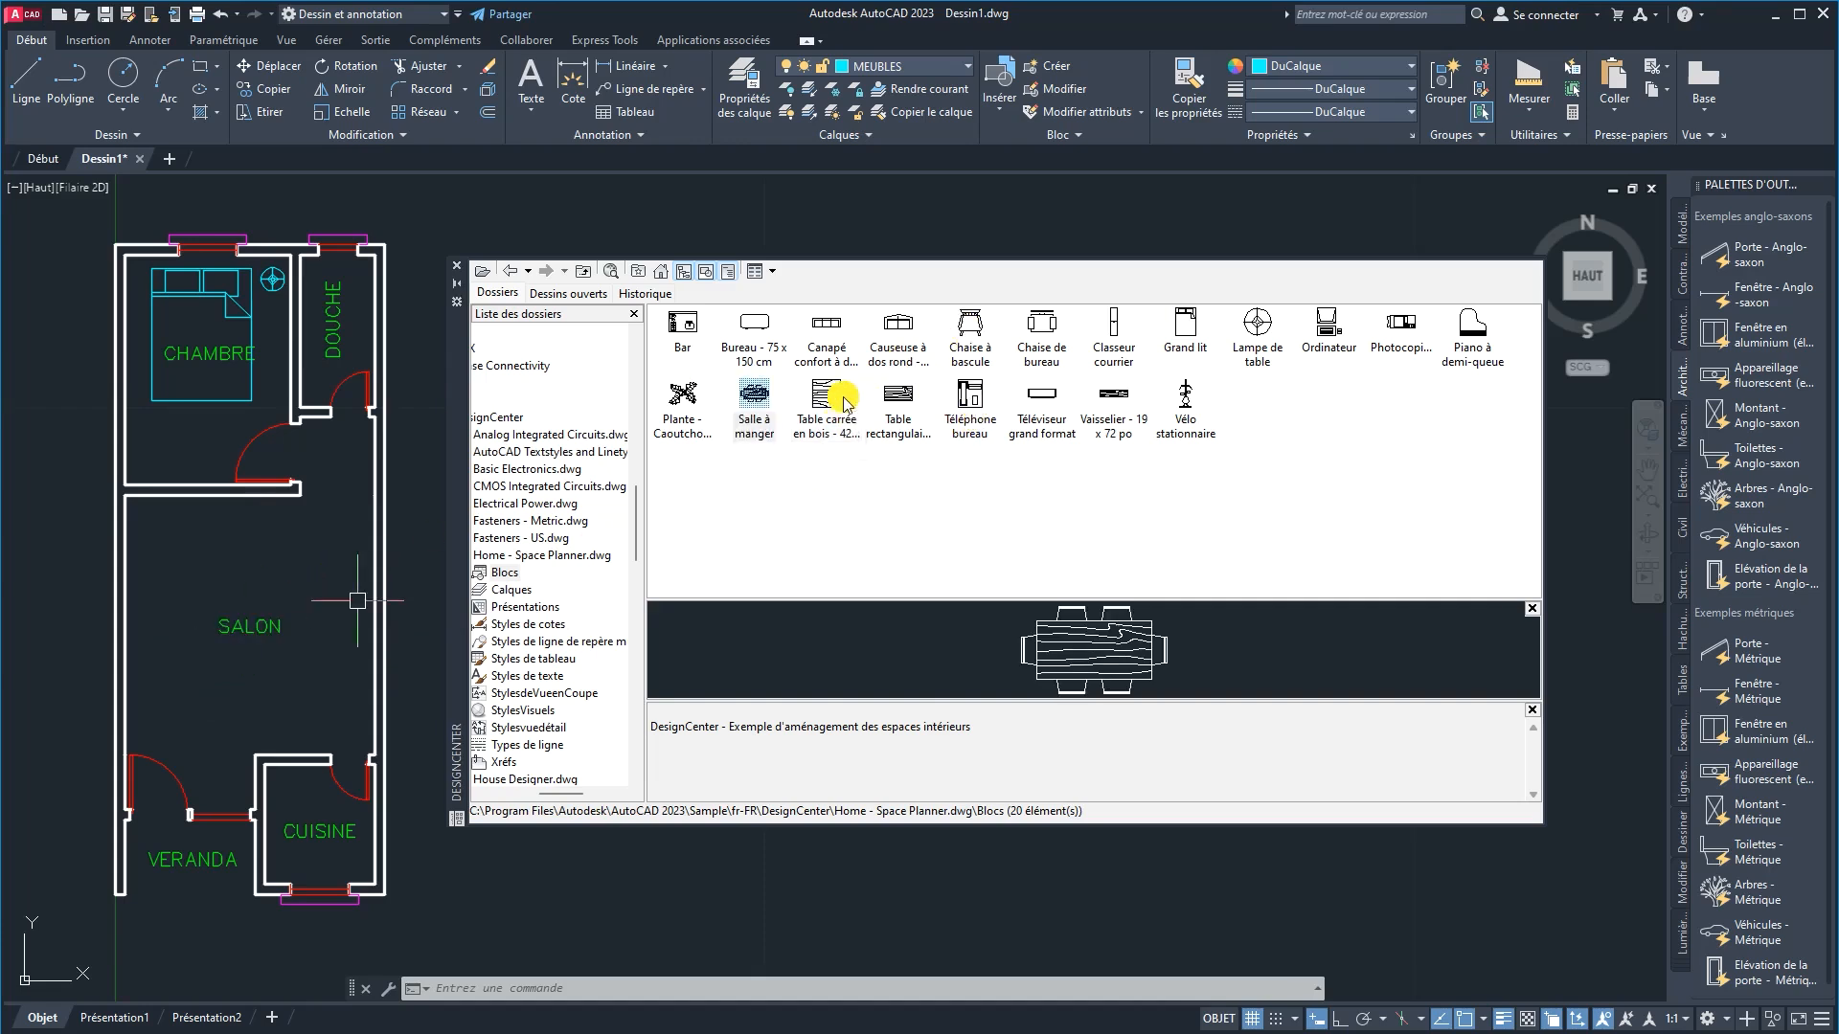
drag(754, 394, 251, 629)
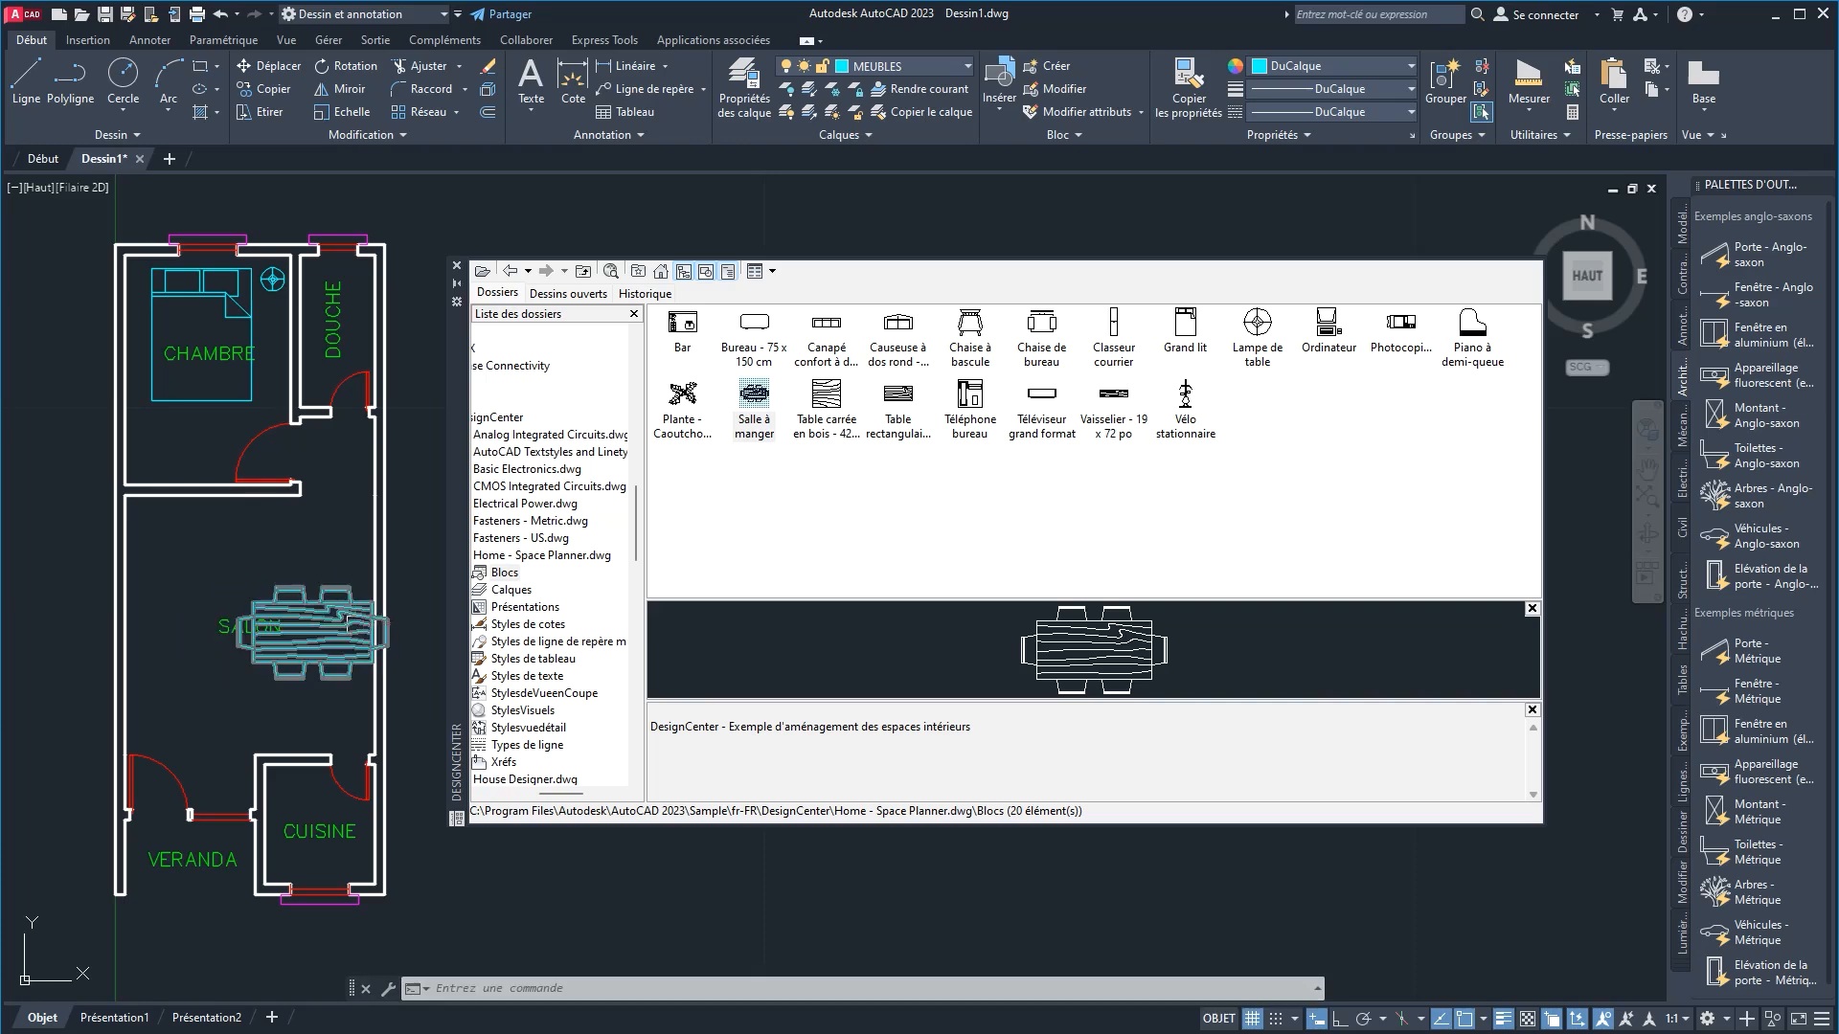
click(323, 591)
key(ctrl+Left)
key(ctrl+Left)
key(ctrl+Left)
key(ctrl+Left)
key(ctrl+Left)
key(ctrl+Left)
key(ctrl+Left)
key(ctrl+Left)
key(ctrl+Left)
key(ctrl+Left)
key(ctrl+Left)
key(ctrl+Left)
key(ctrl+Left)
key(ctrl+Left)
key(ctrl+Left)
key(ctrl+Left)
key(ctrl+Left)
key(ctrl+Left)
key(ctrl+Left)
key(ctrl+Left)
key(ctrl+Right)
key(ctrl+Right)
key(ctrl+Right)
key(Escape)
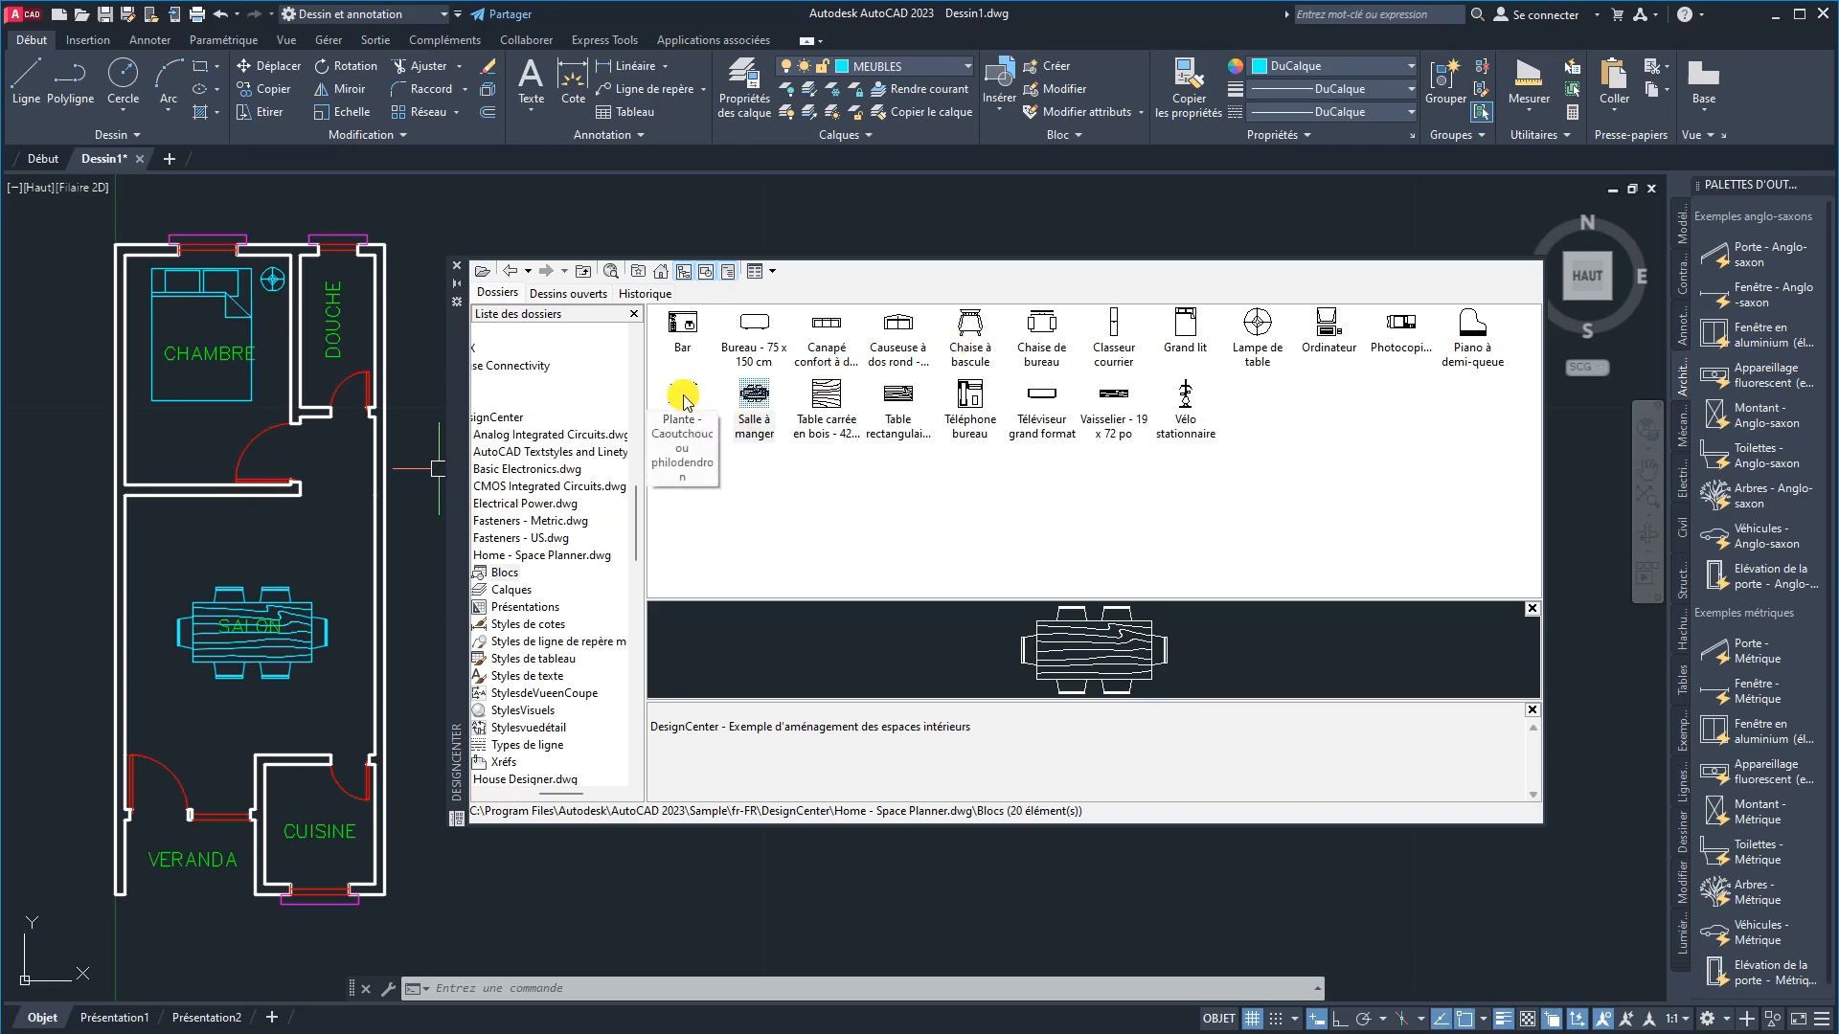
Step: Insert the Plante - Caoutchouc ou philodendron block in the upper-left corner of the SALON
drag(684, 402, 161, 533)
click(872, 632)
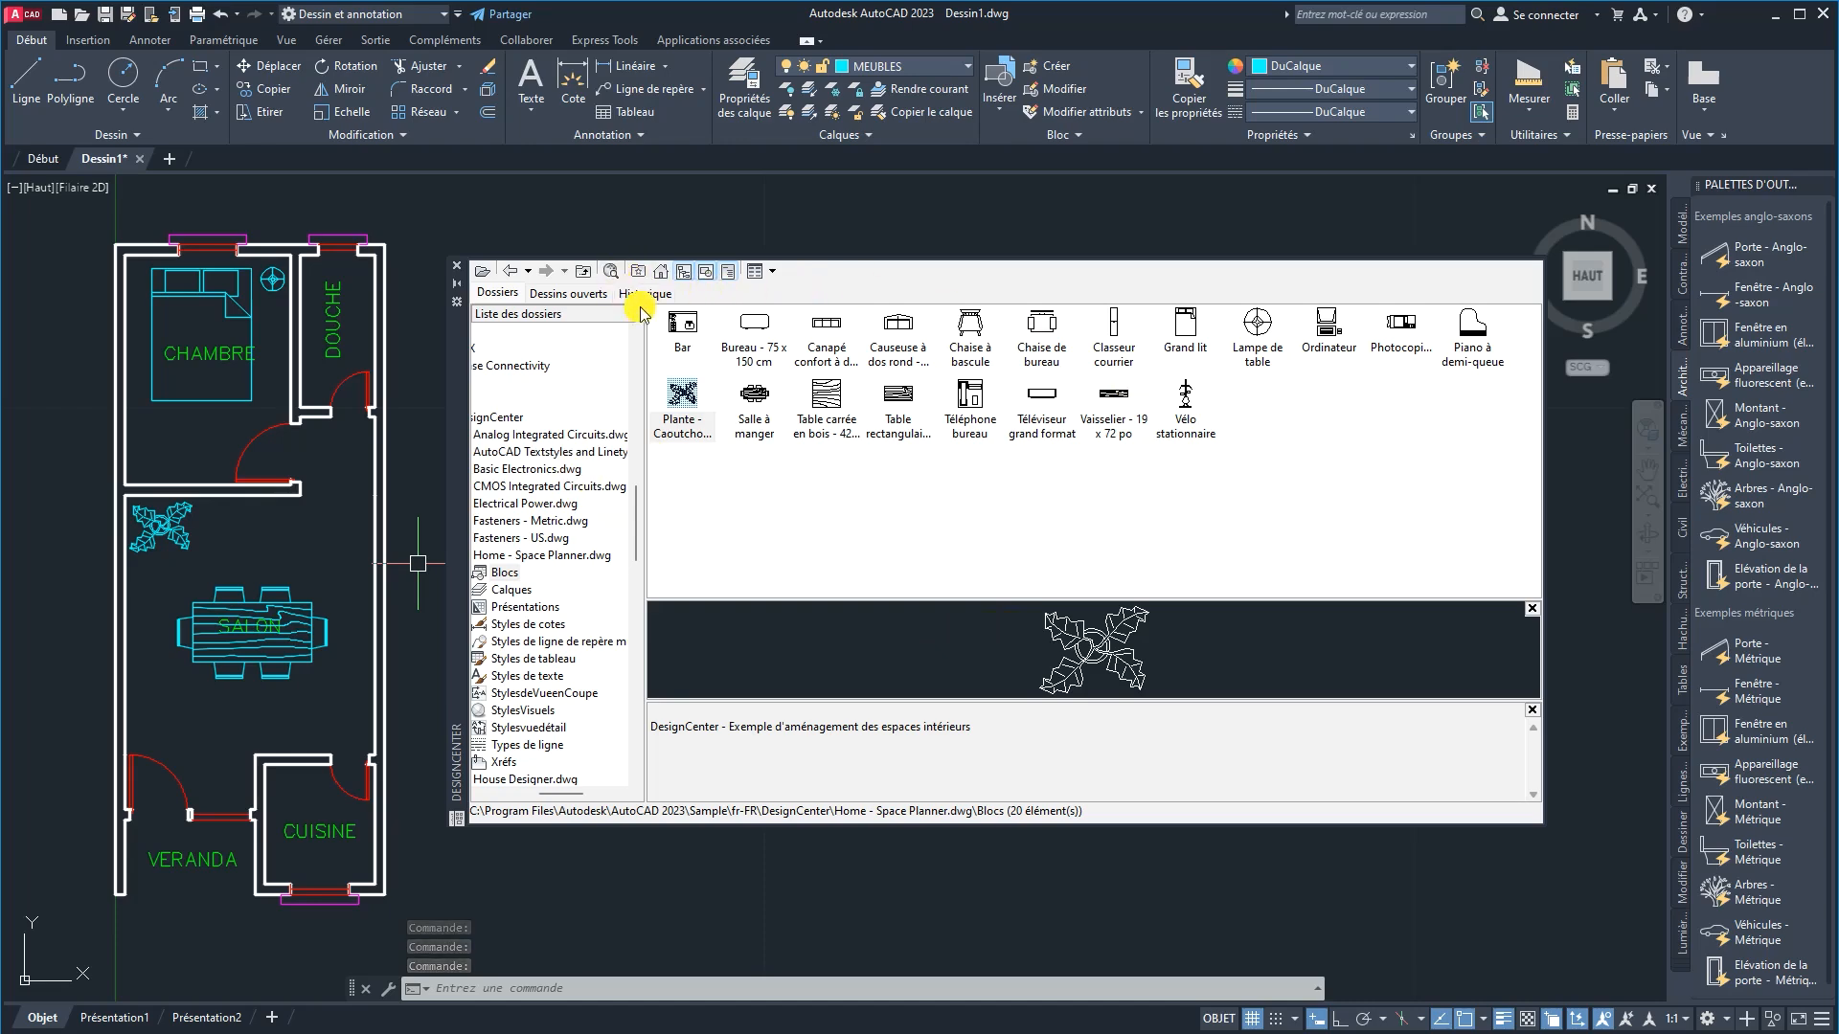
Step: Return to the DesignCenter sample drawings and open the Blocs of Kitchens.dwg
click(513, 271)
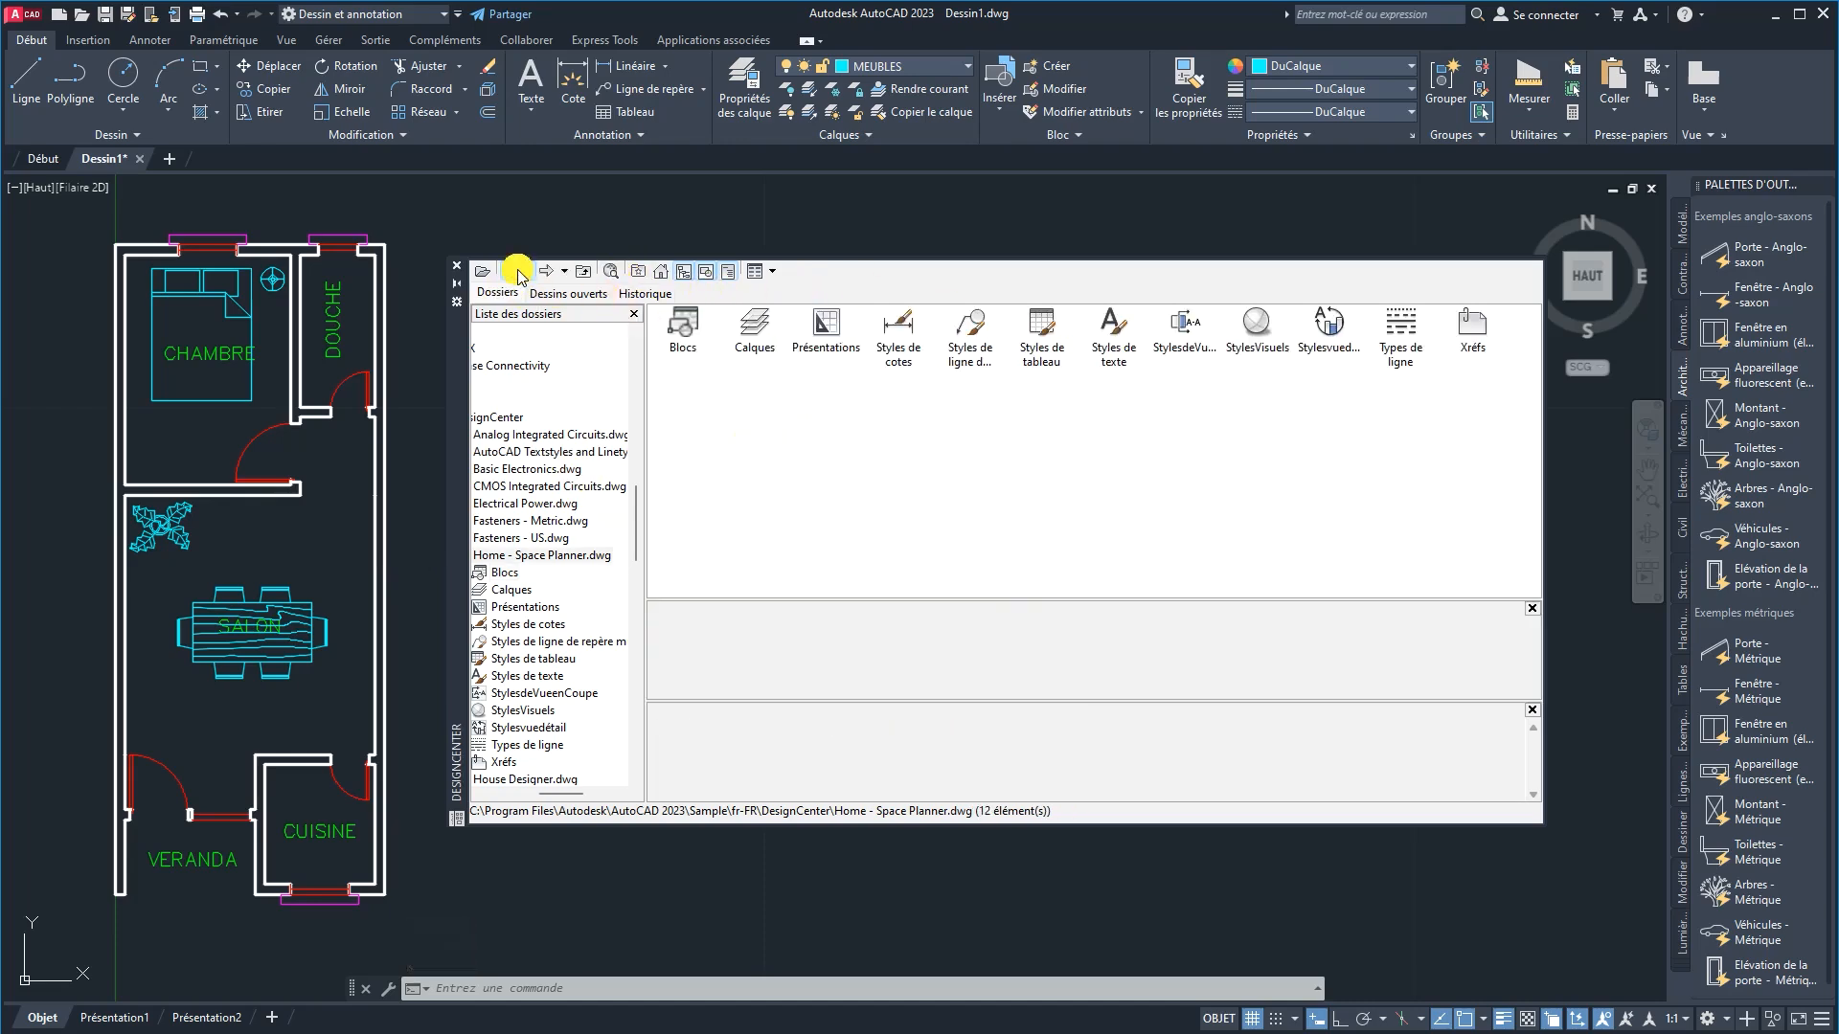
click(513, 272)
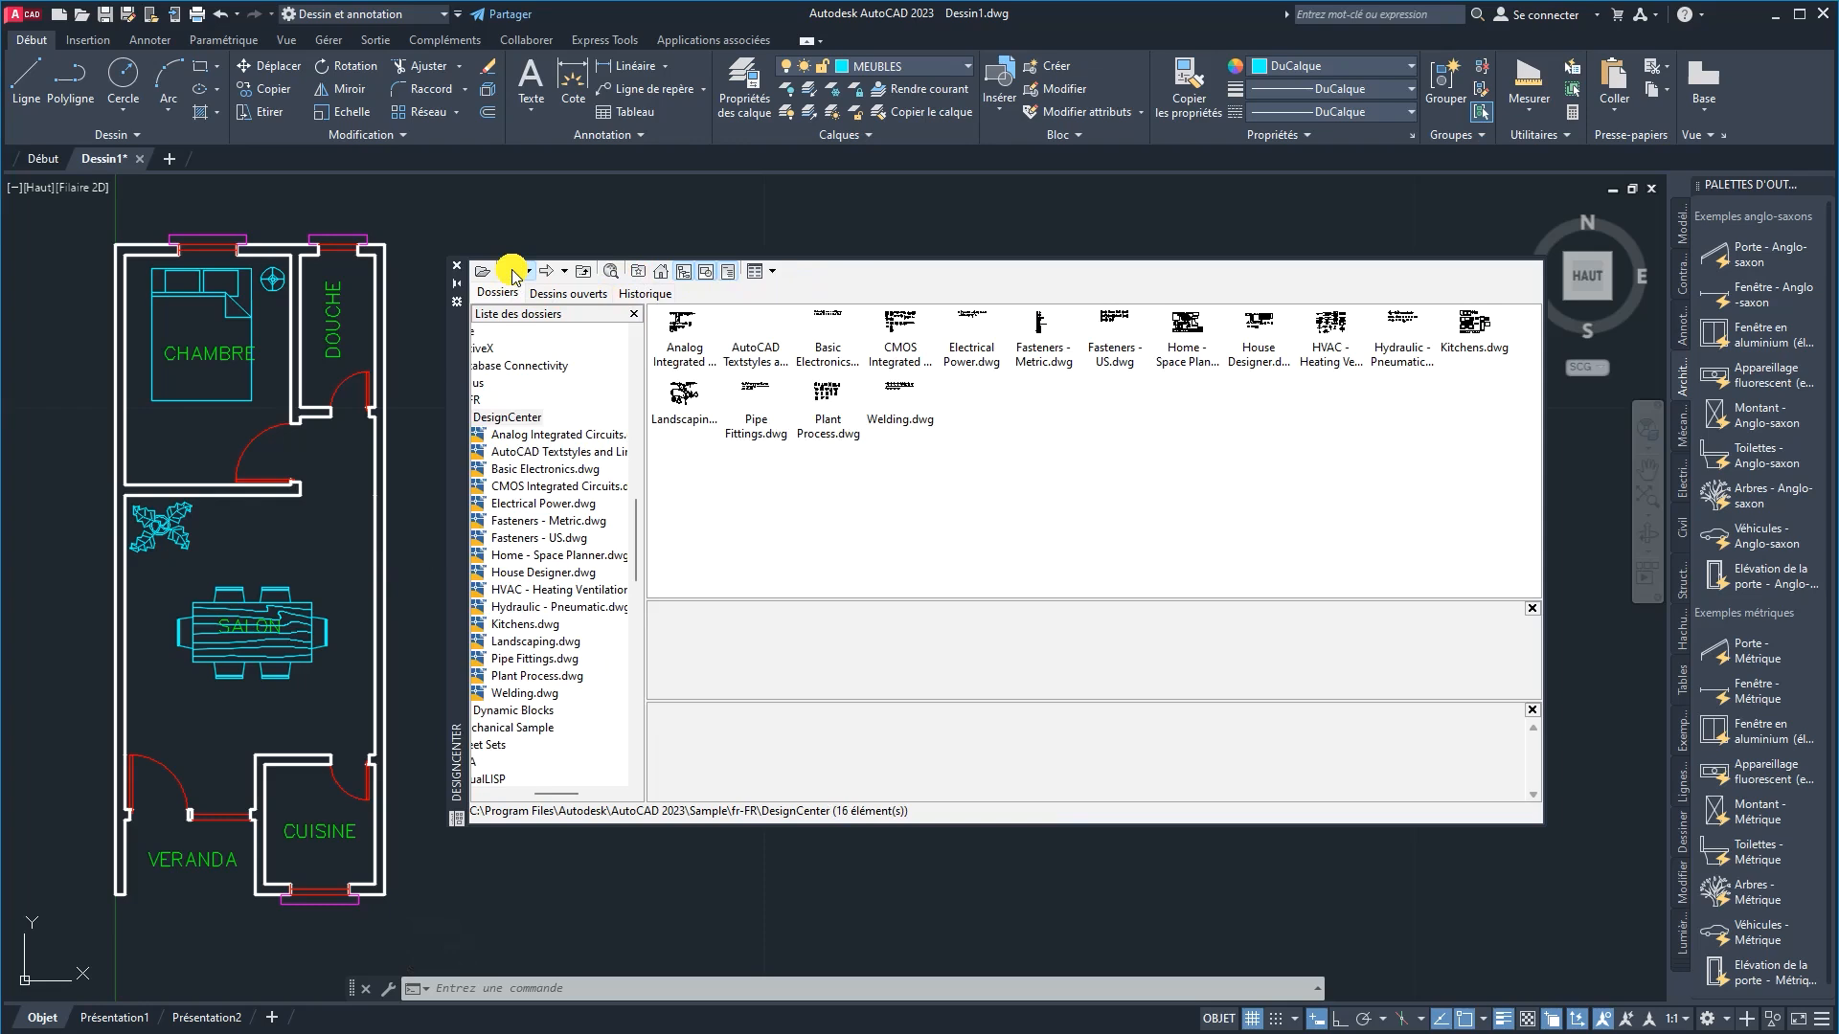
double_click(1475, 339)
double_click(683, 323)
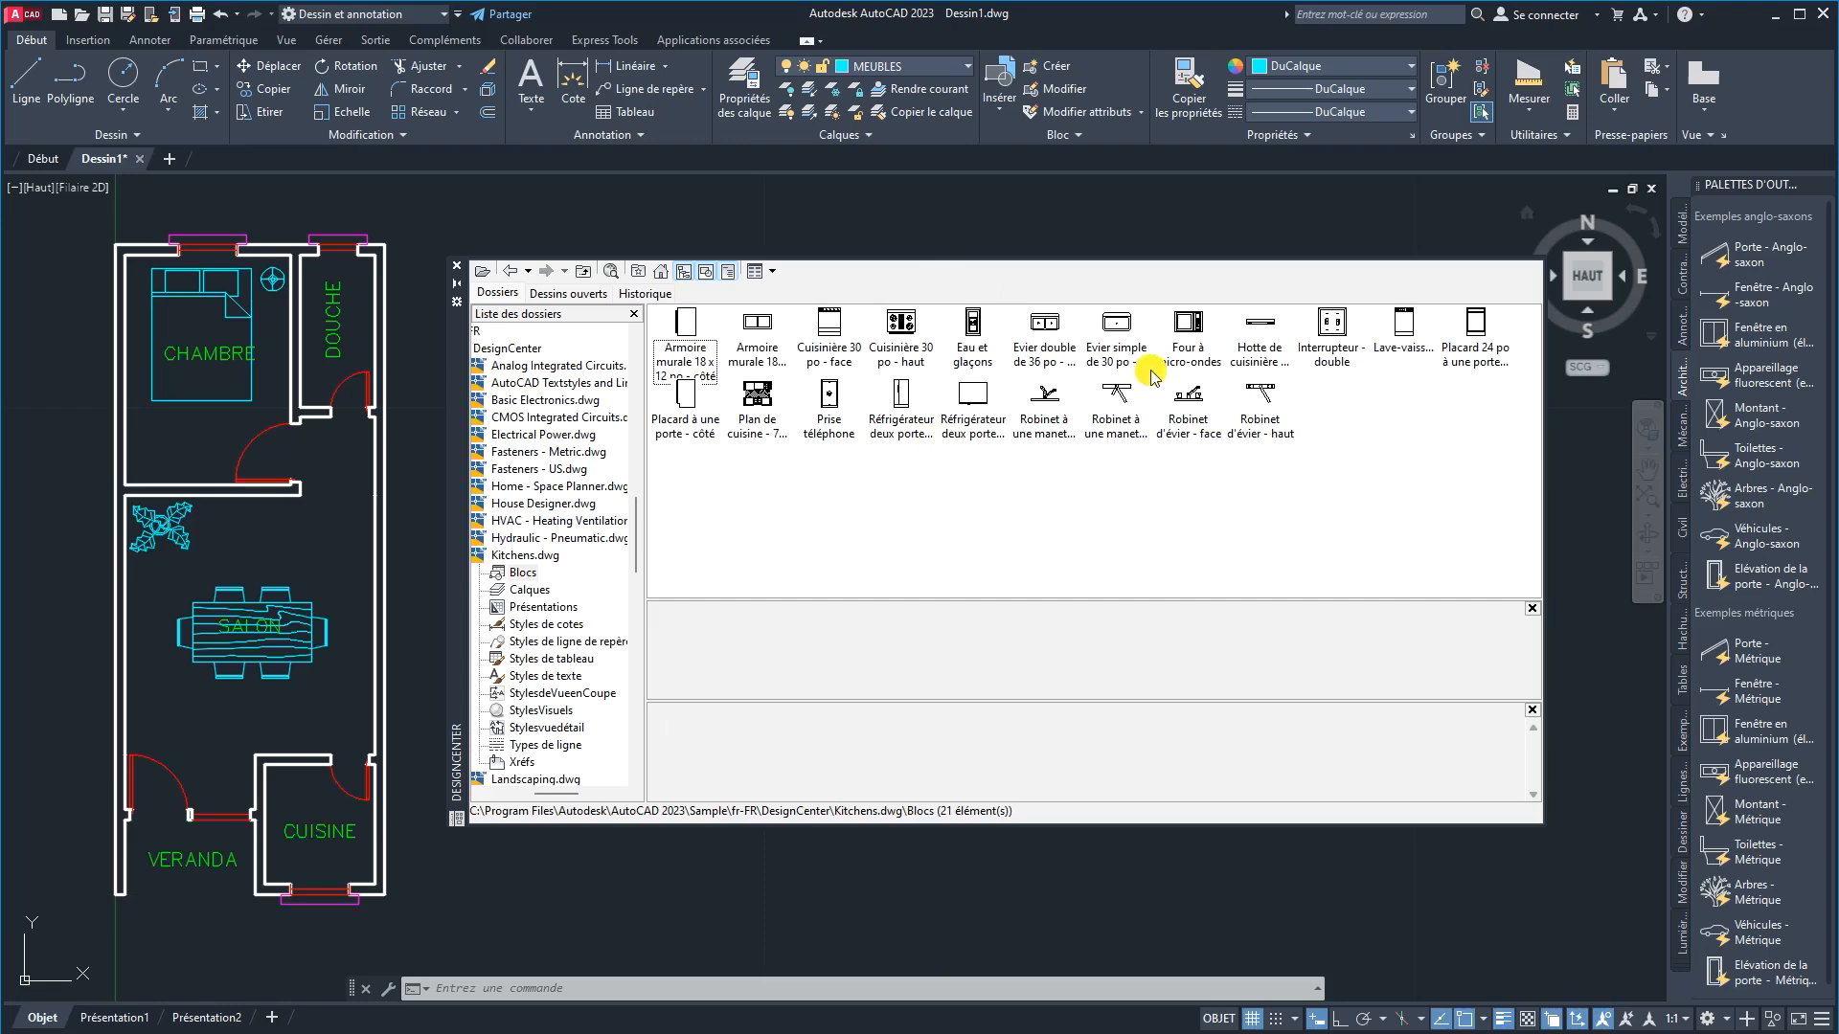
Step: Insert the Four à micro-ondes block in the upper-left corner of the CUISINE and the Cuisinière 30 po - face block in its lower-left corner
drag(1191, 333, 282, 810)
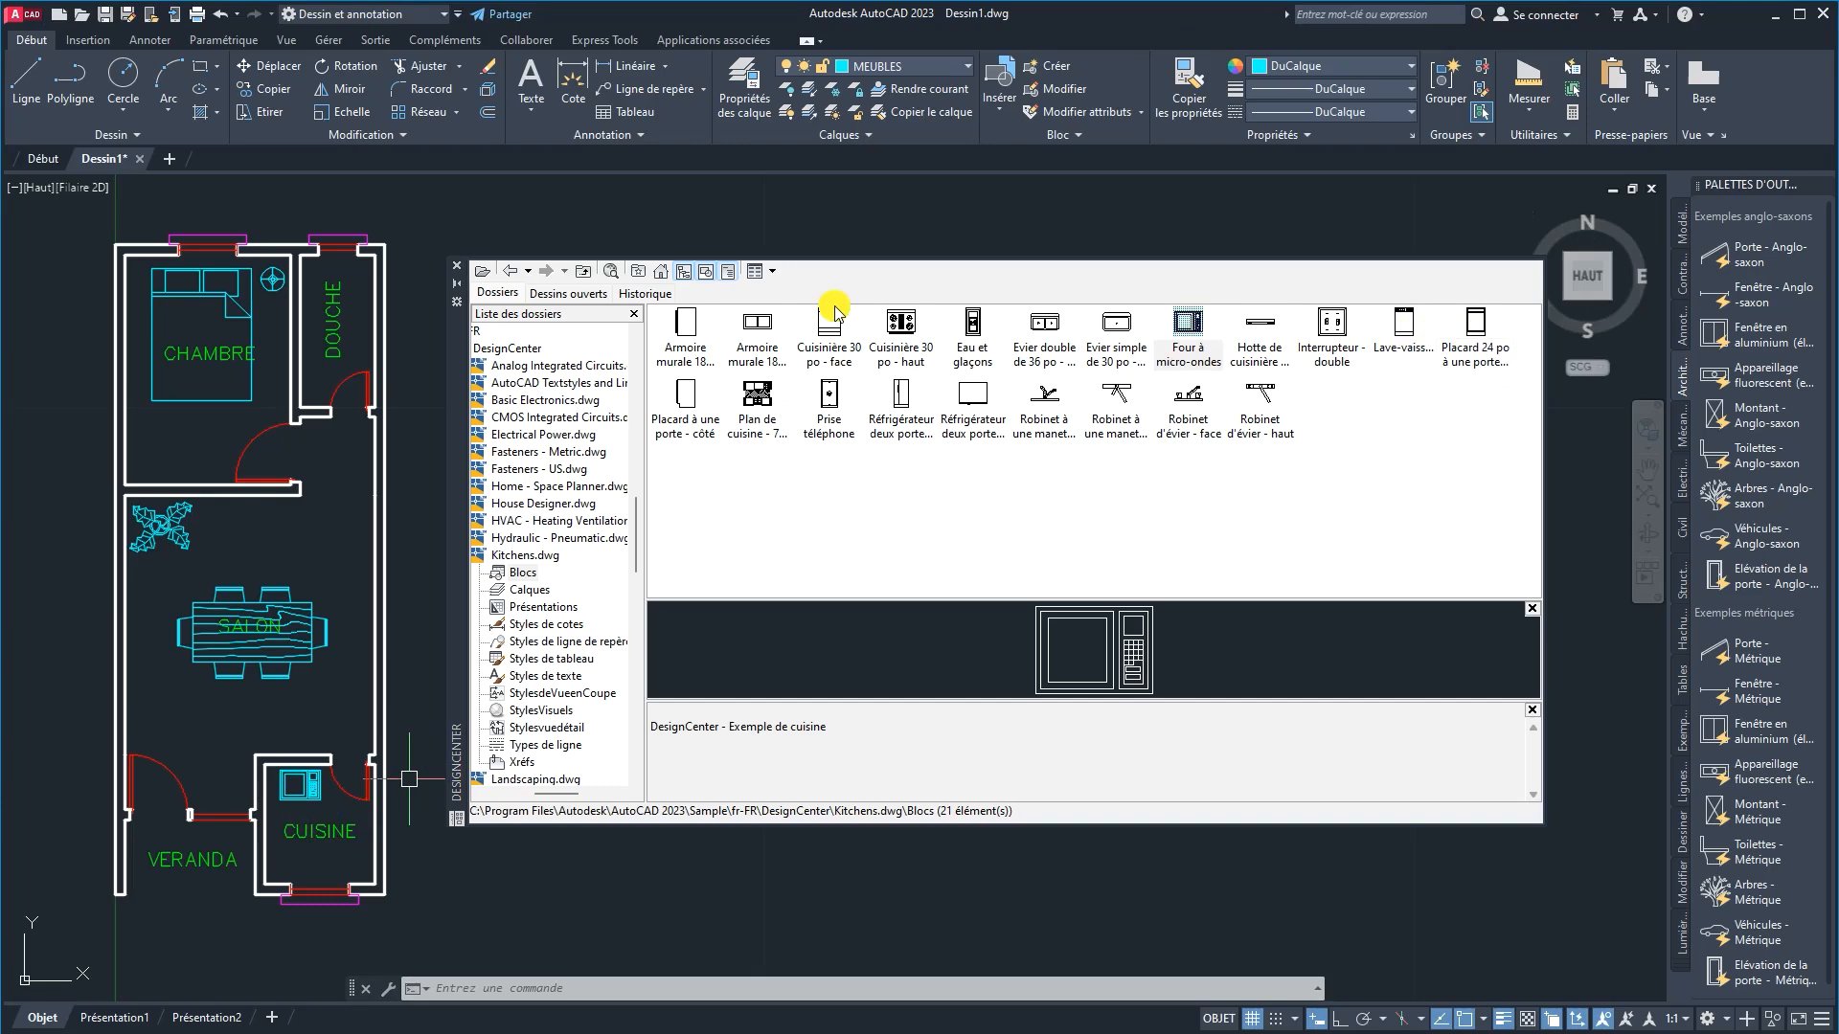
mouse_move(830, 321)
mouse_down()
mouse_move(467, 716)
mouse_move(271, 886)
mouse_up()
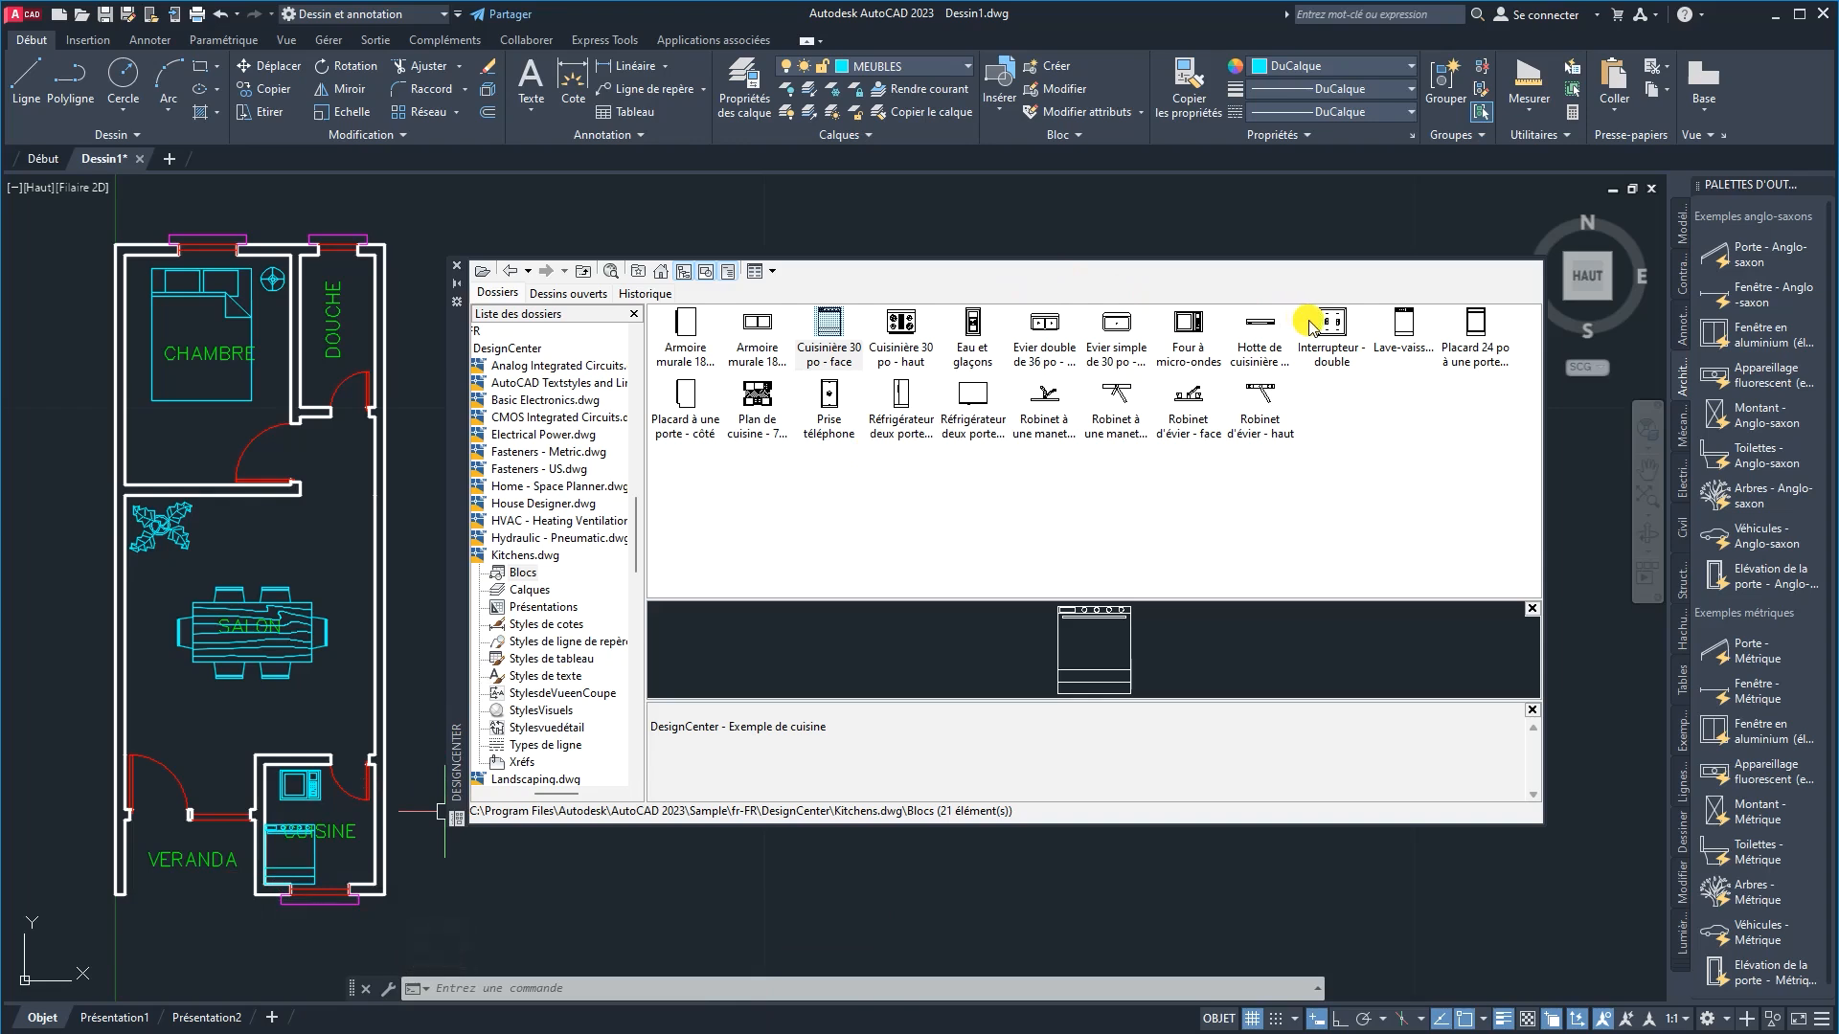
mouse_move(1312, 326)
mouse_down()
mouse_move(627, 419)
mouse_move(196, 555)
mouse_move(286, 518)
mouse_up()
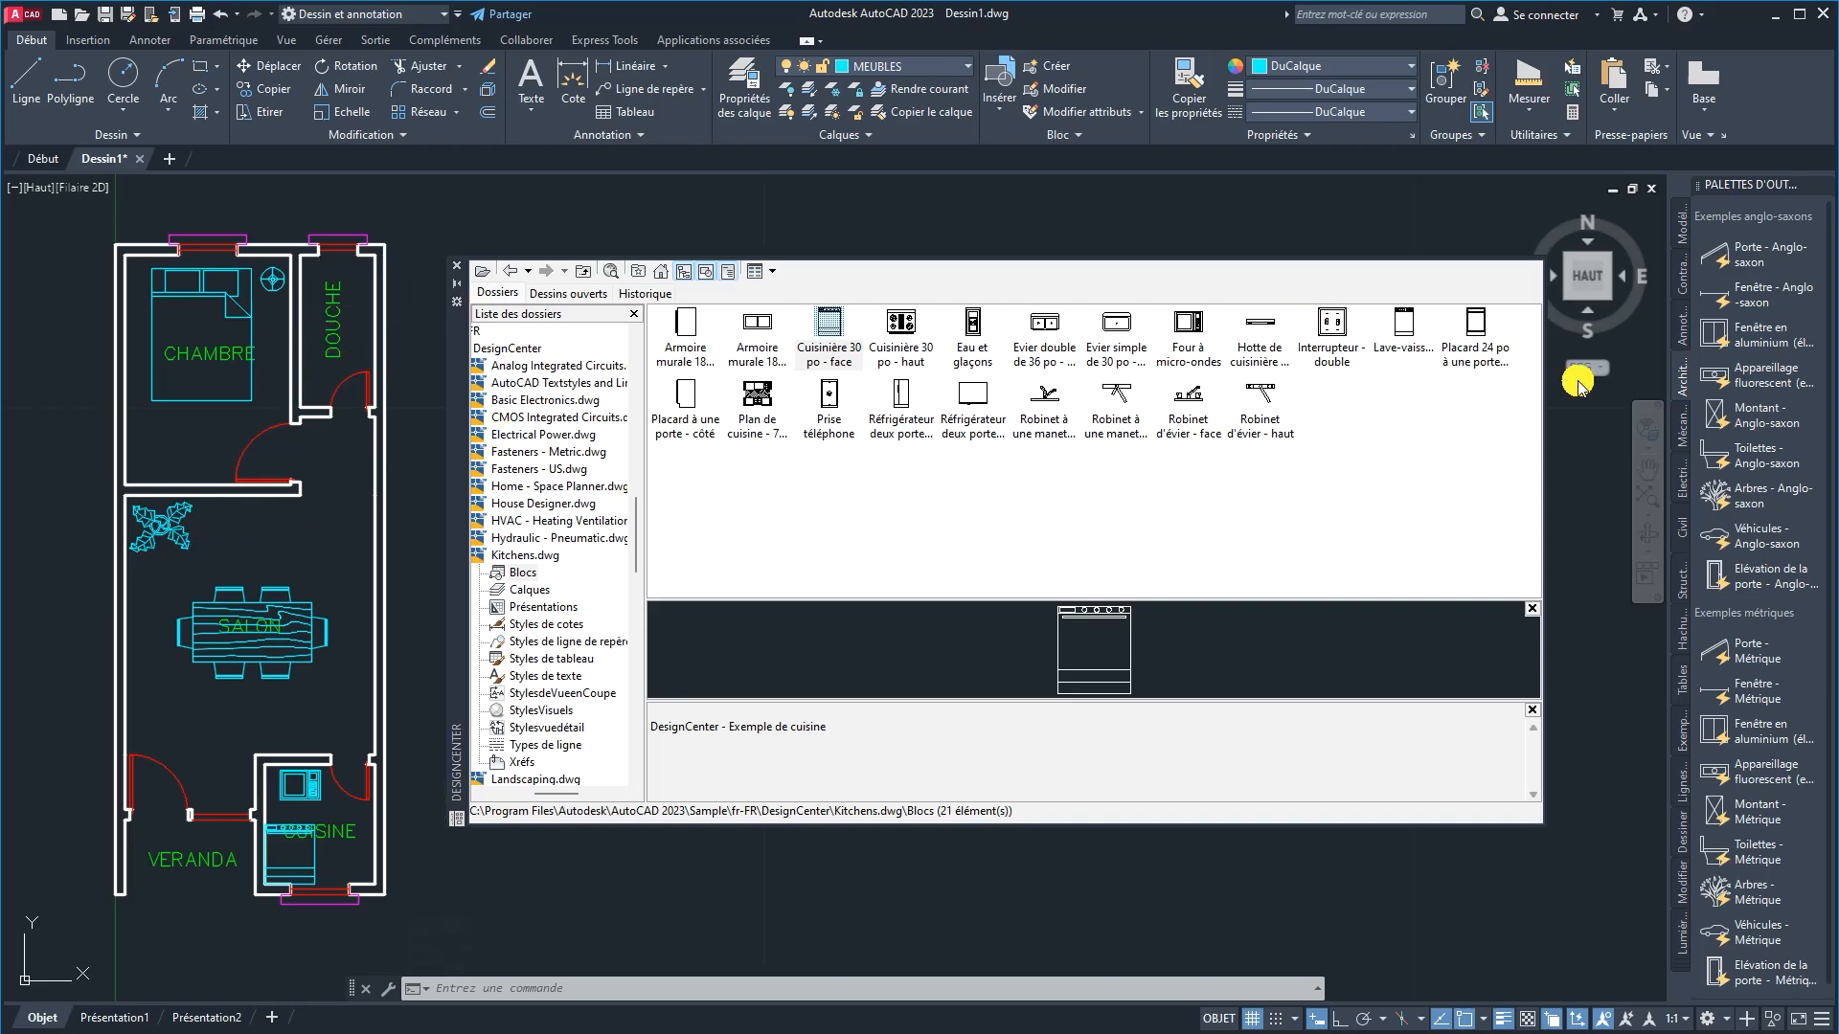
Step: Go back to the DesignCenter sample drawings and open the Blocs of House Designer.dwg
click(511, 272)
click(512, 273)
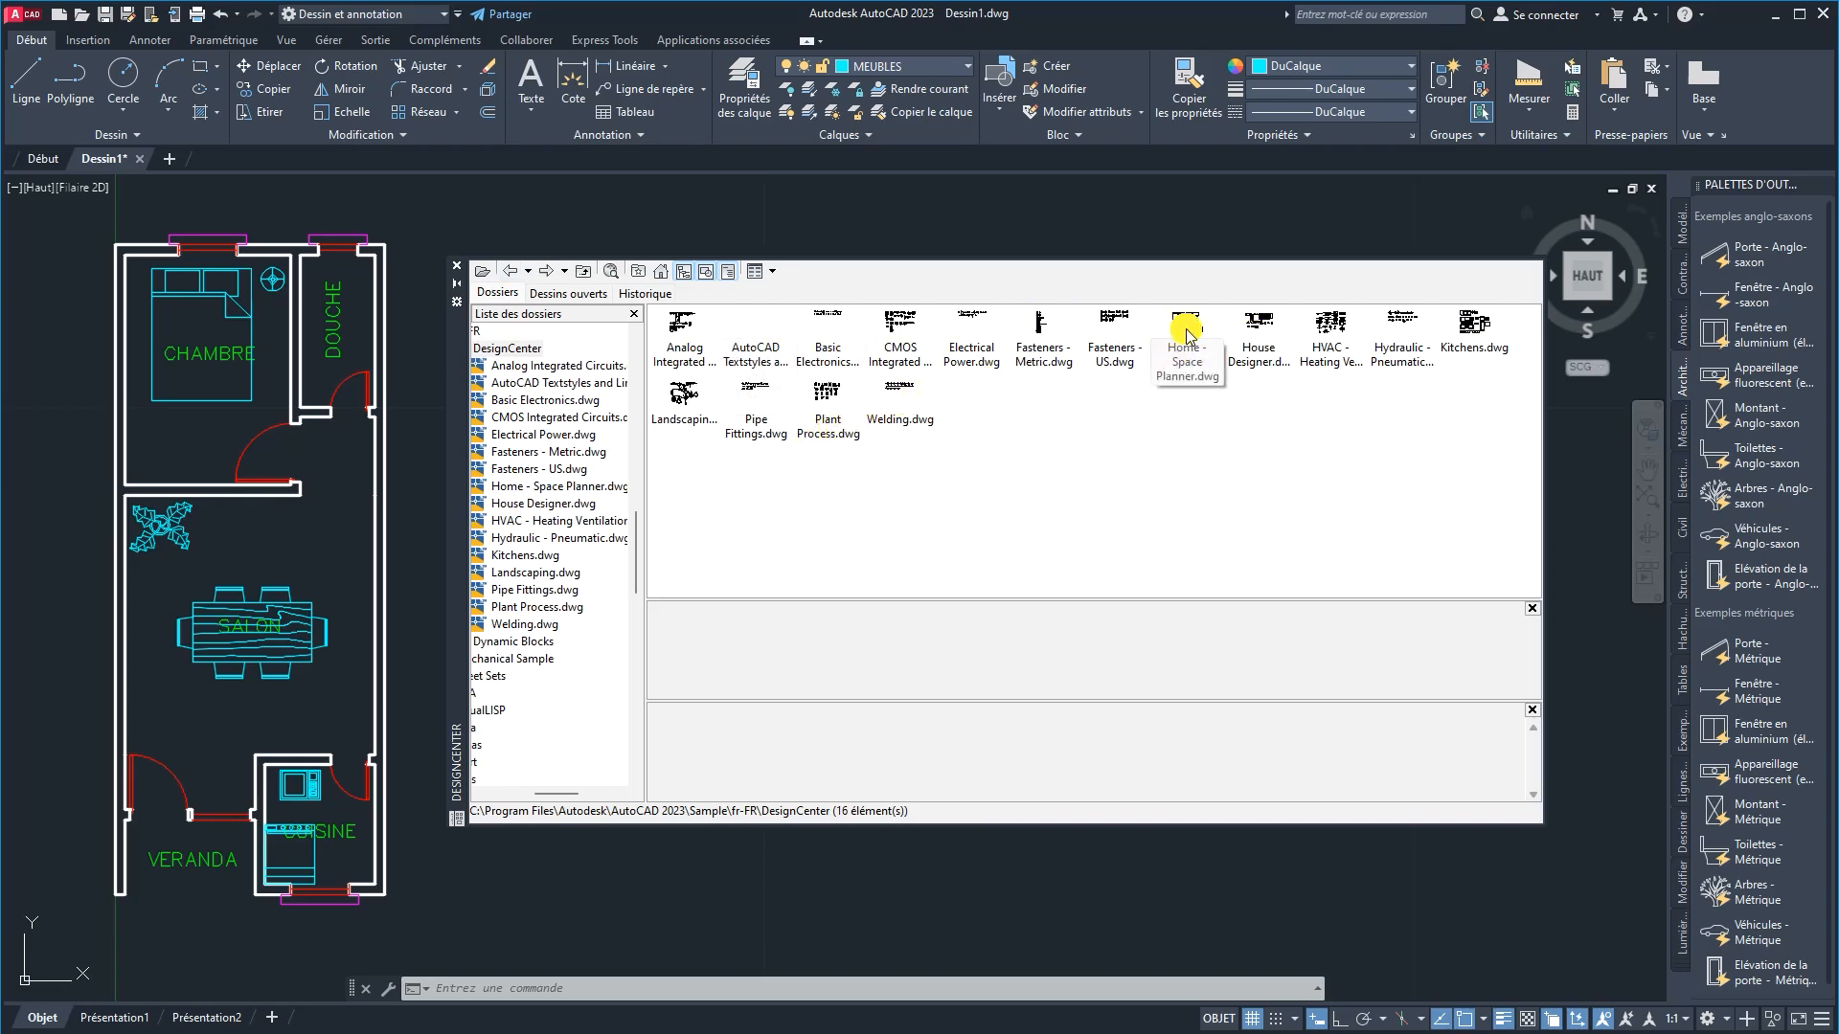
double_click(1257, 330)
double_click(685, 325)
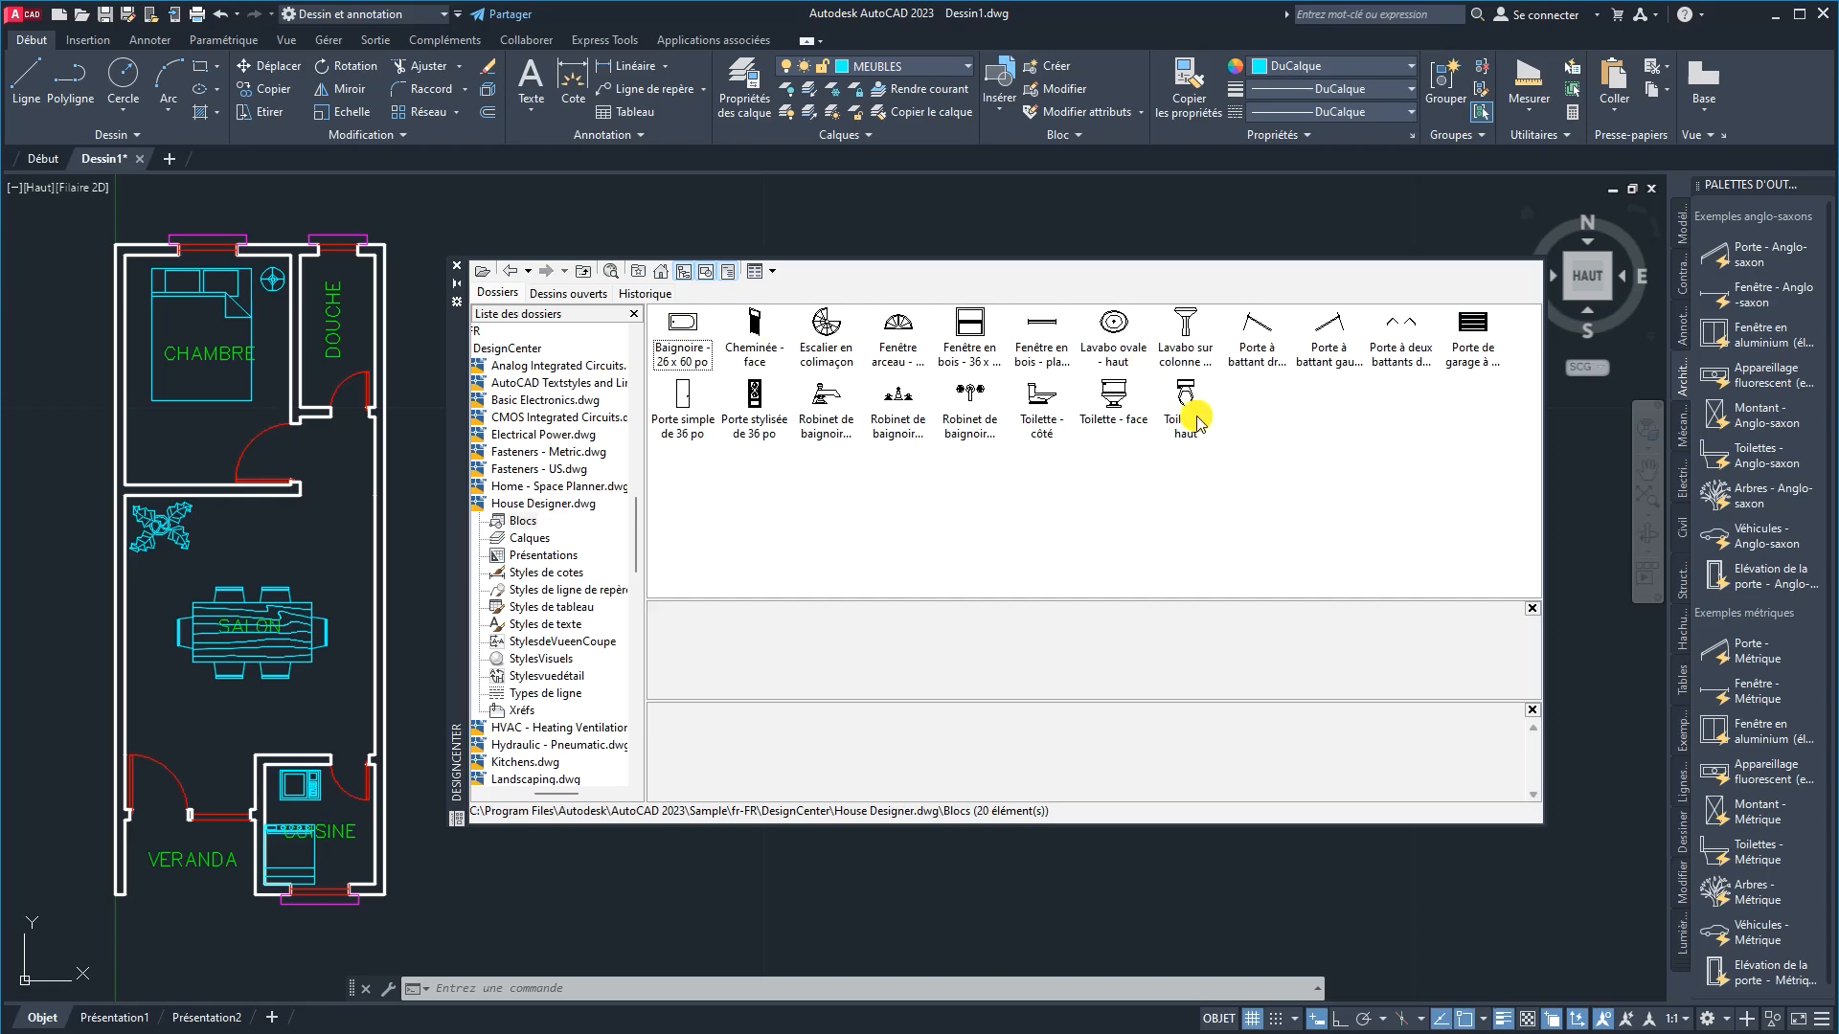
Step: Insert the Toilette - haut block under the DOUCHE window and the three-part Robinet de baignoire block near the room's door
drag(1186, 393, 923, 461)
drag(513, 493, 339, 270)
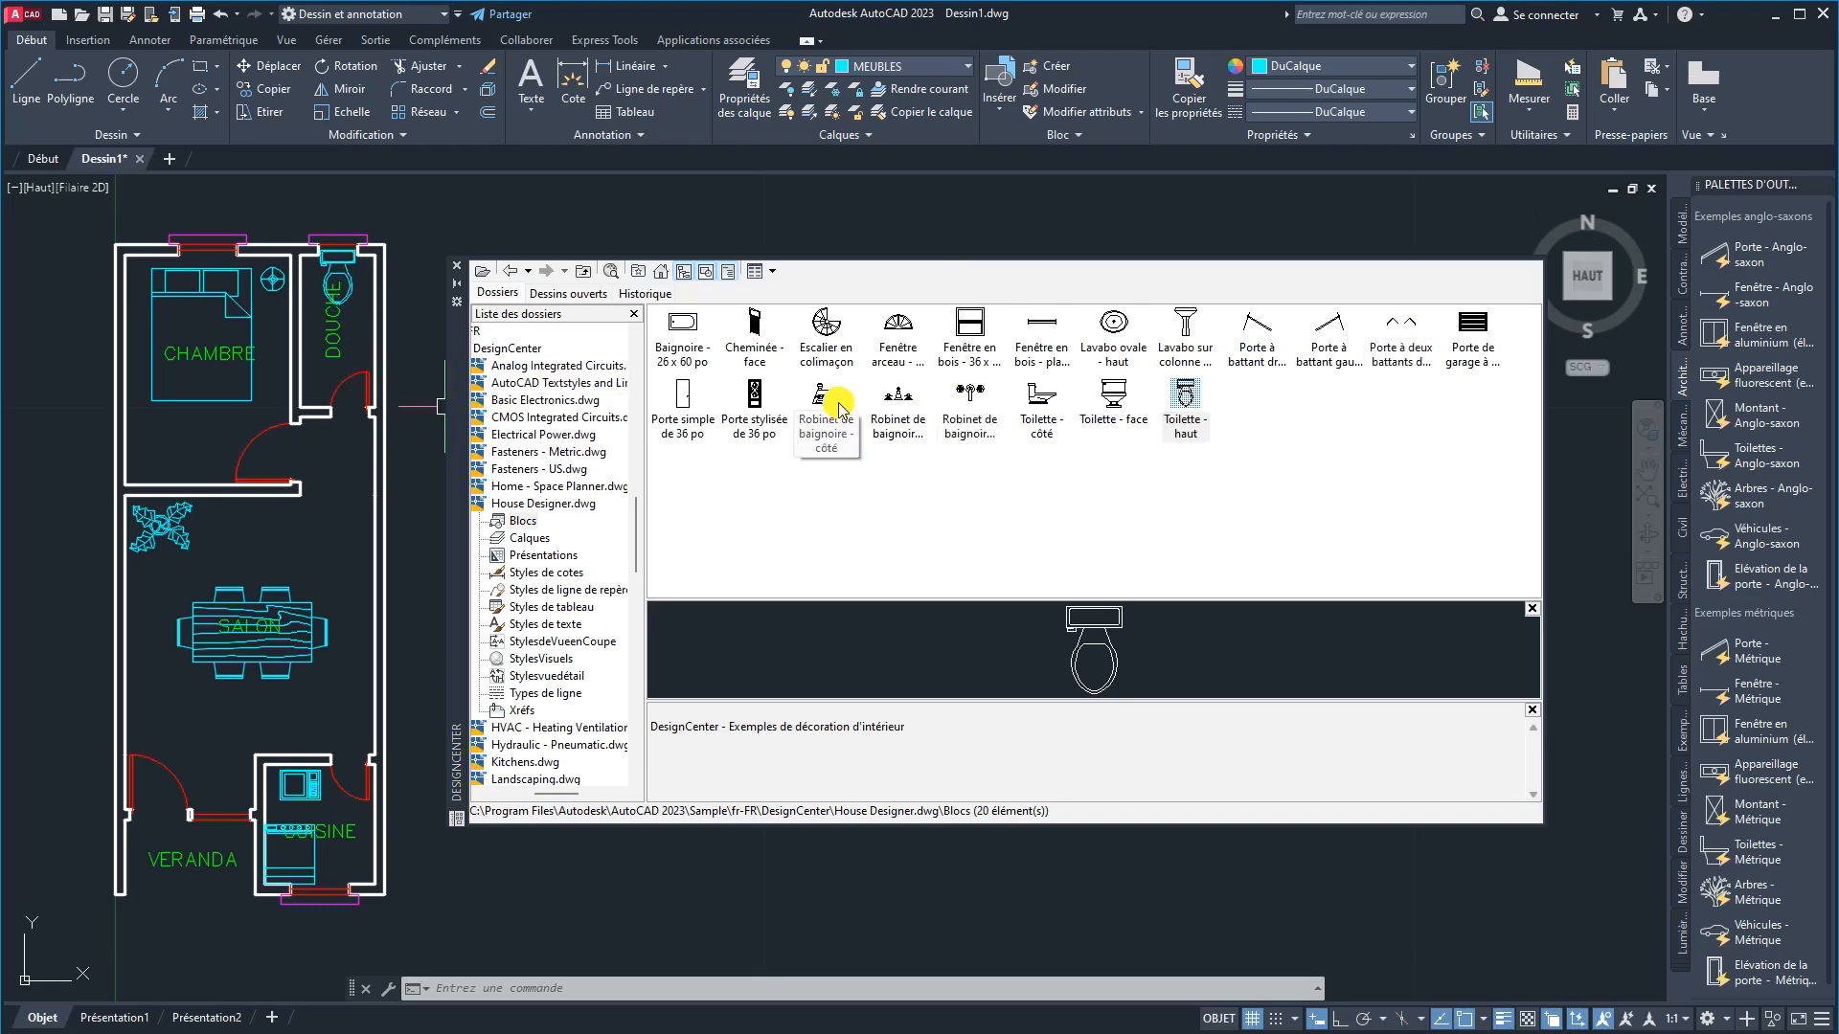
drag(969, 397, 326, 376)
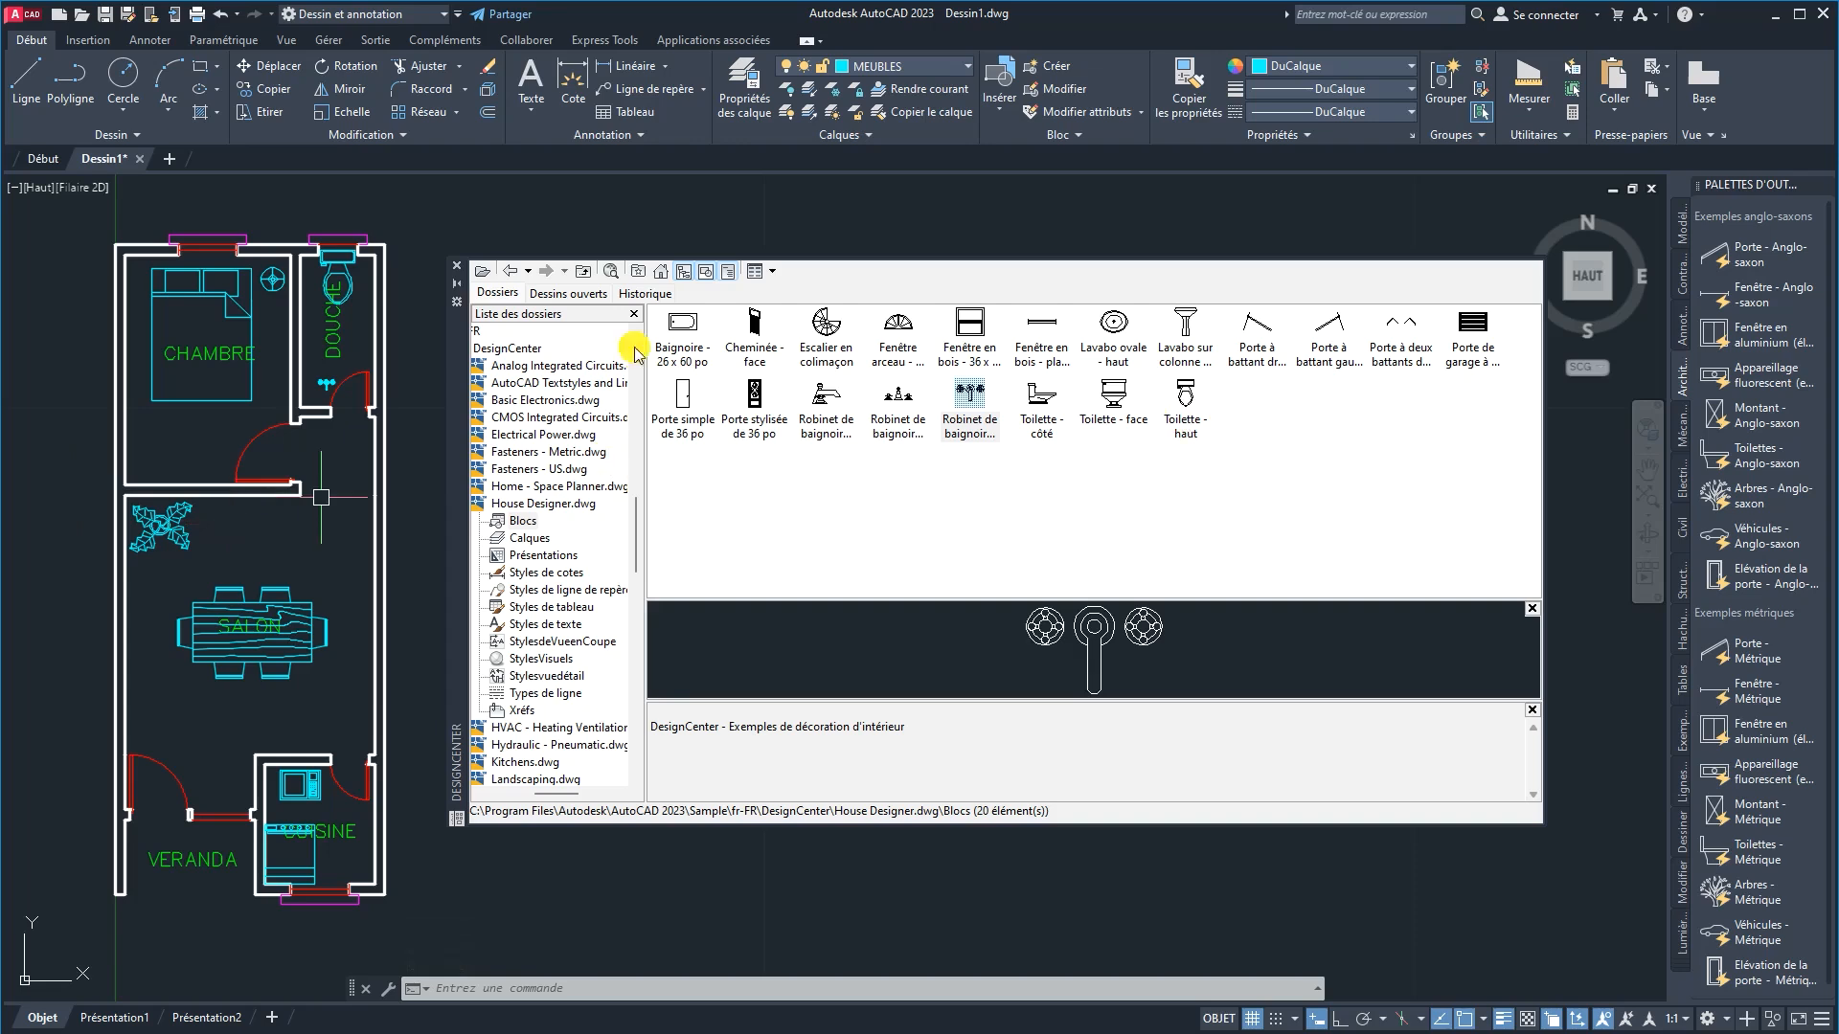
Step: Close DesignCenter and the tool palettes, and view the furnished SALON up close
click(458, 271)
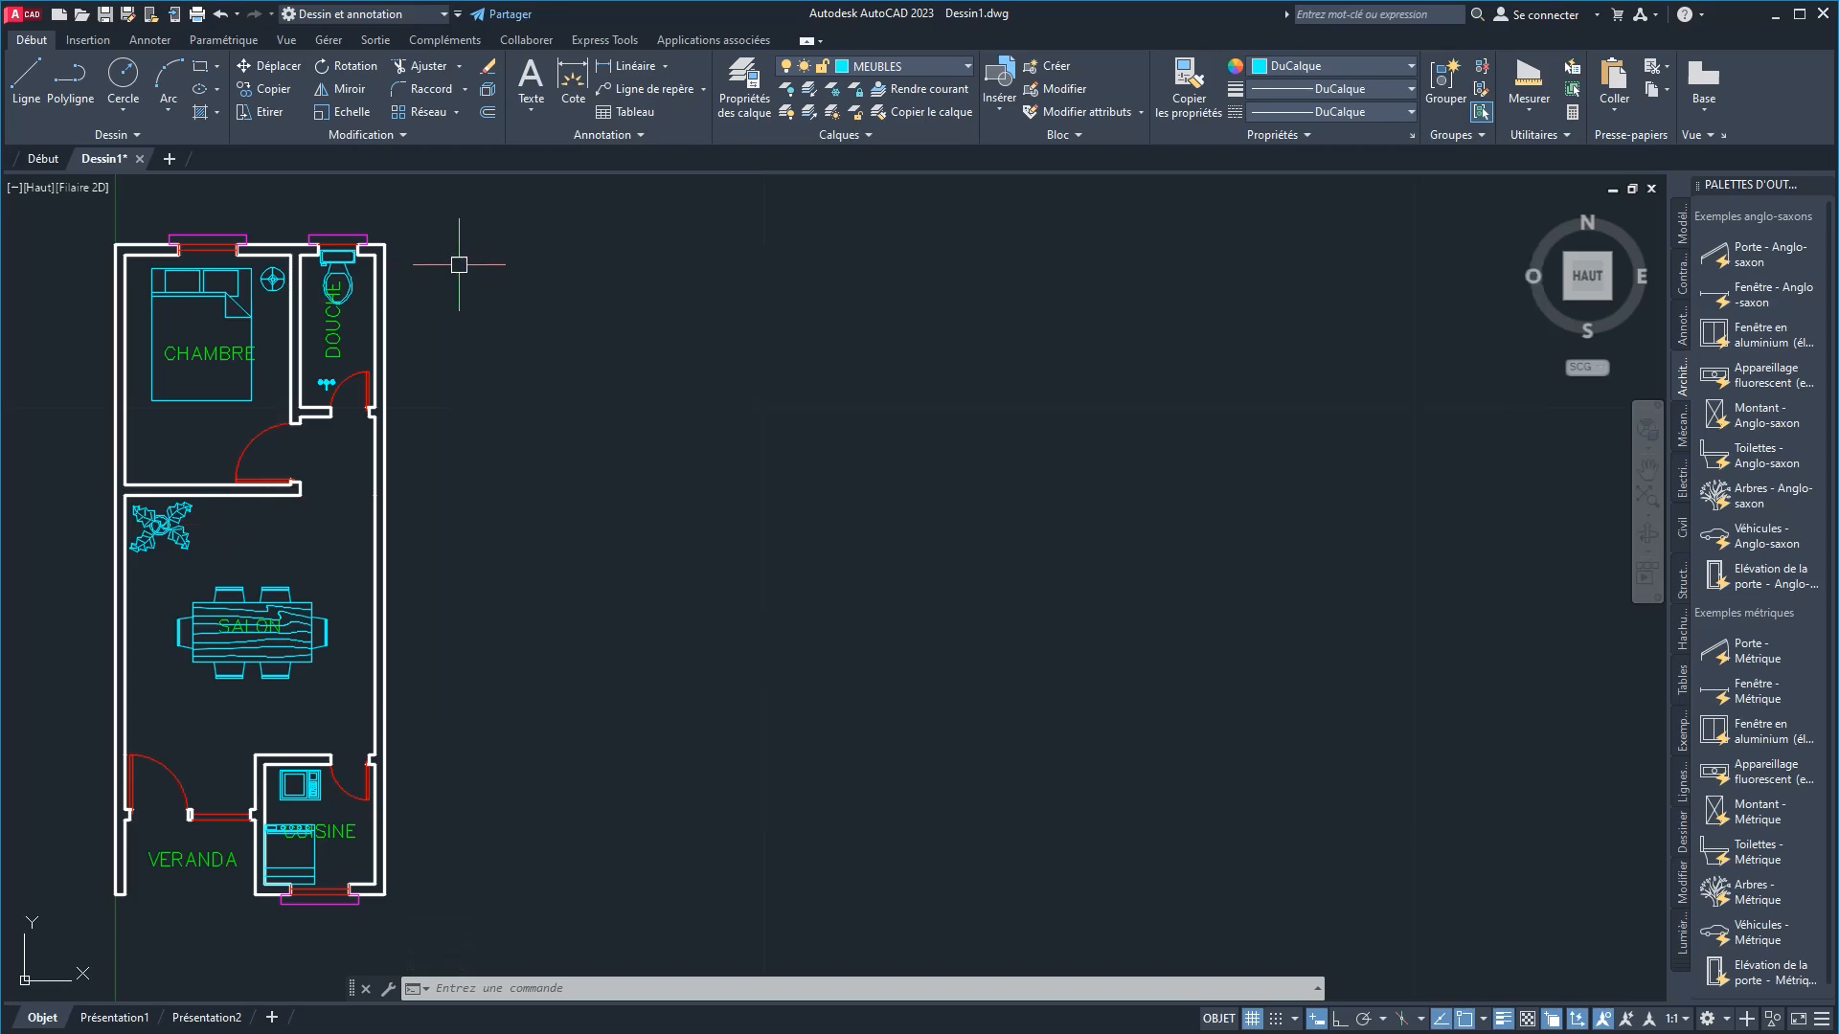
click(1824, 188)
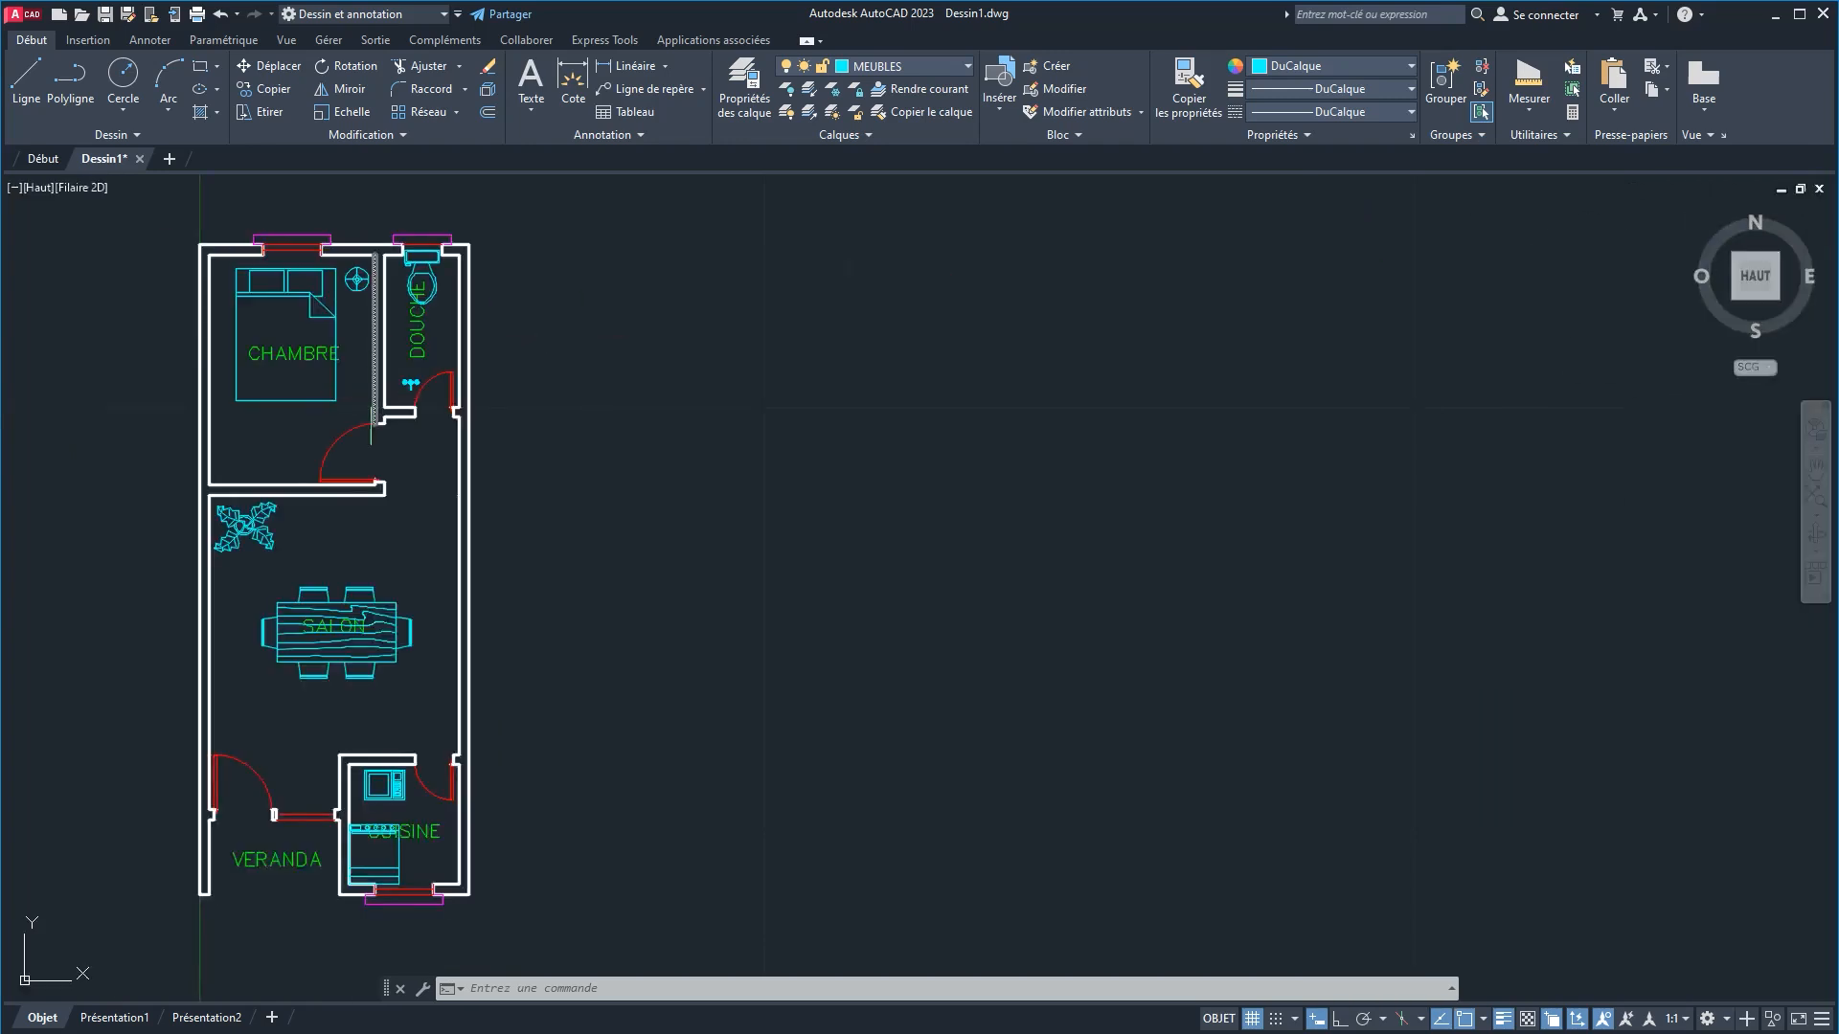
middle_drag(352, 435, 360, 367)
scroll(346, 541, up, 2)
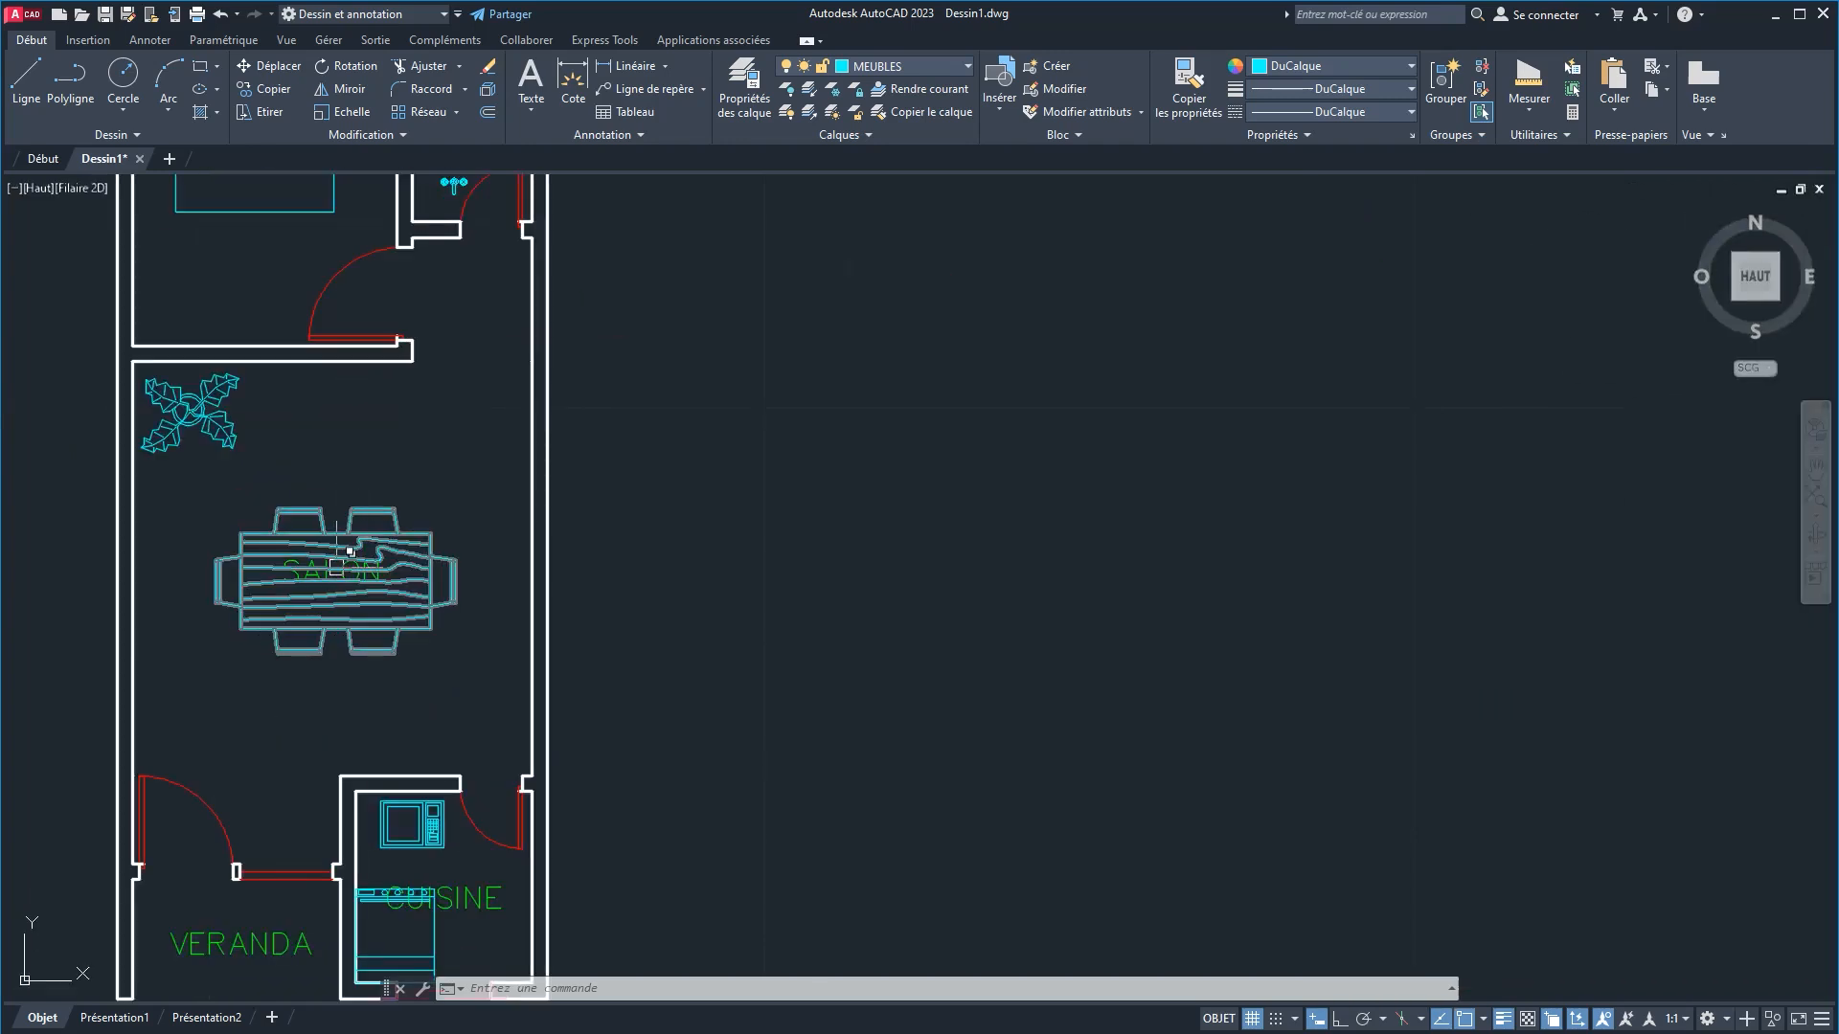
Step: Move the SALON label straight down to the clear space below the dining table
click(336, 568)
click(414, 660)
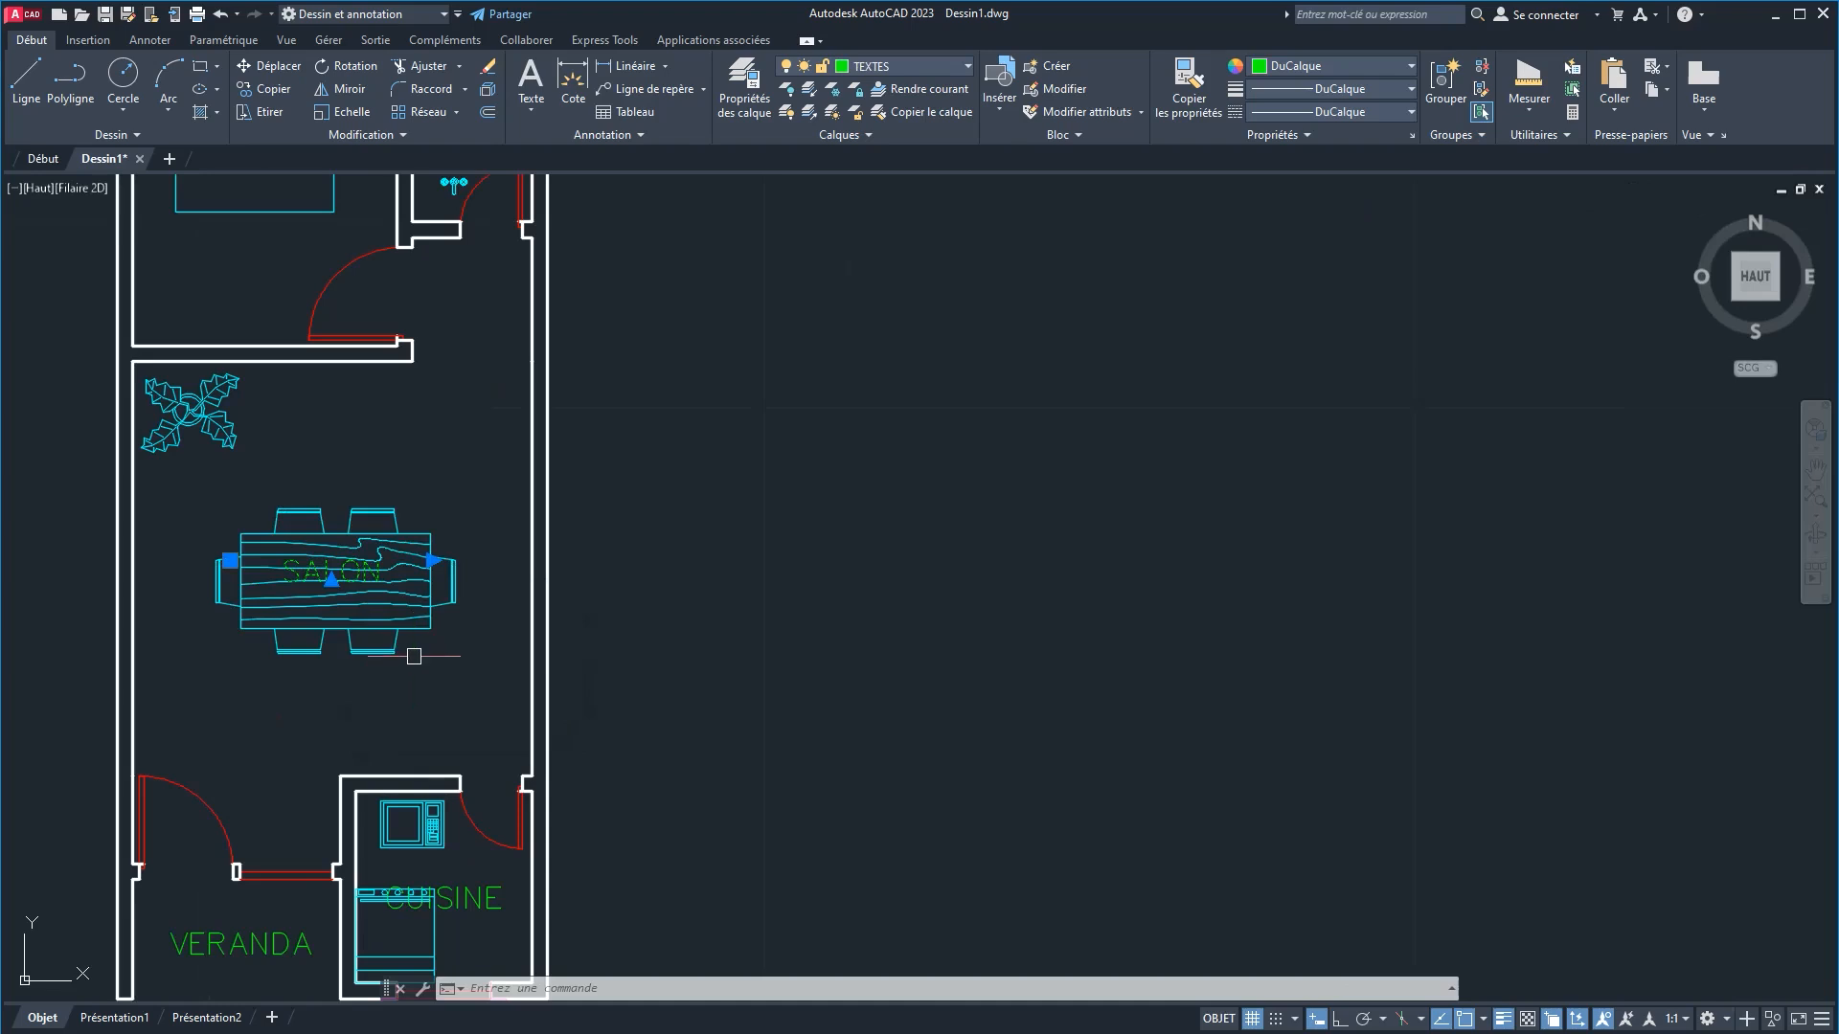
click(331, 580)
click(331, 683)
click(331, 711)
key(Escape)
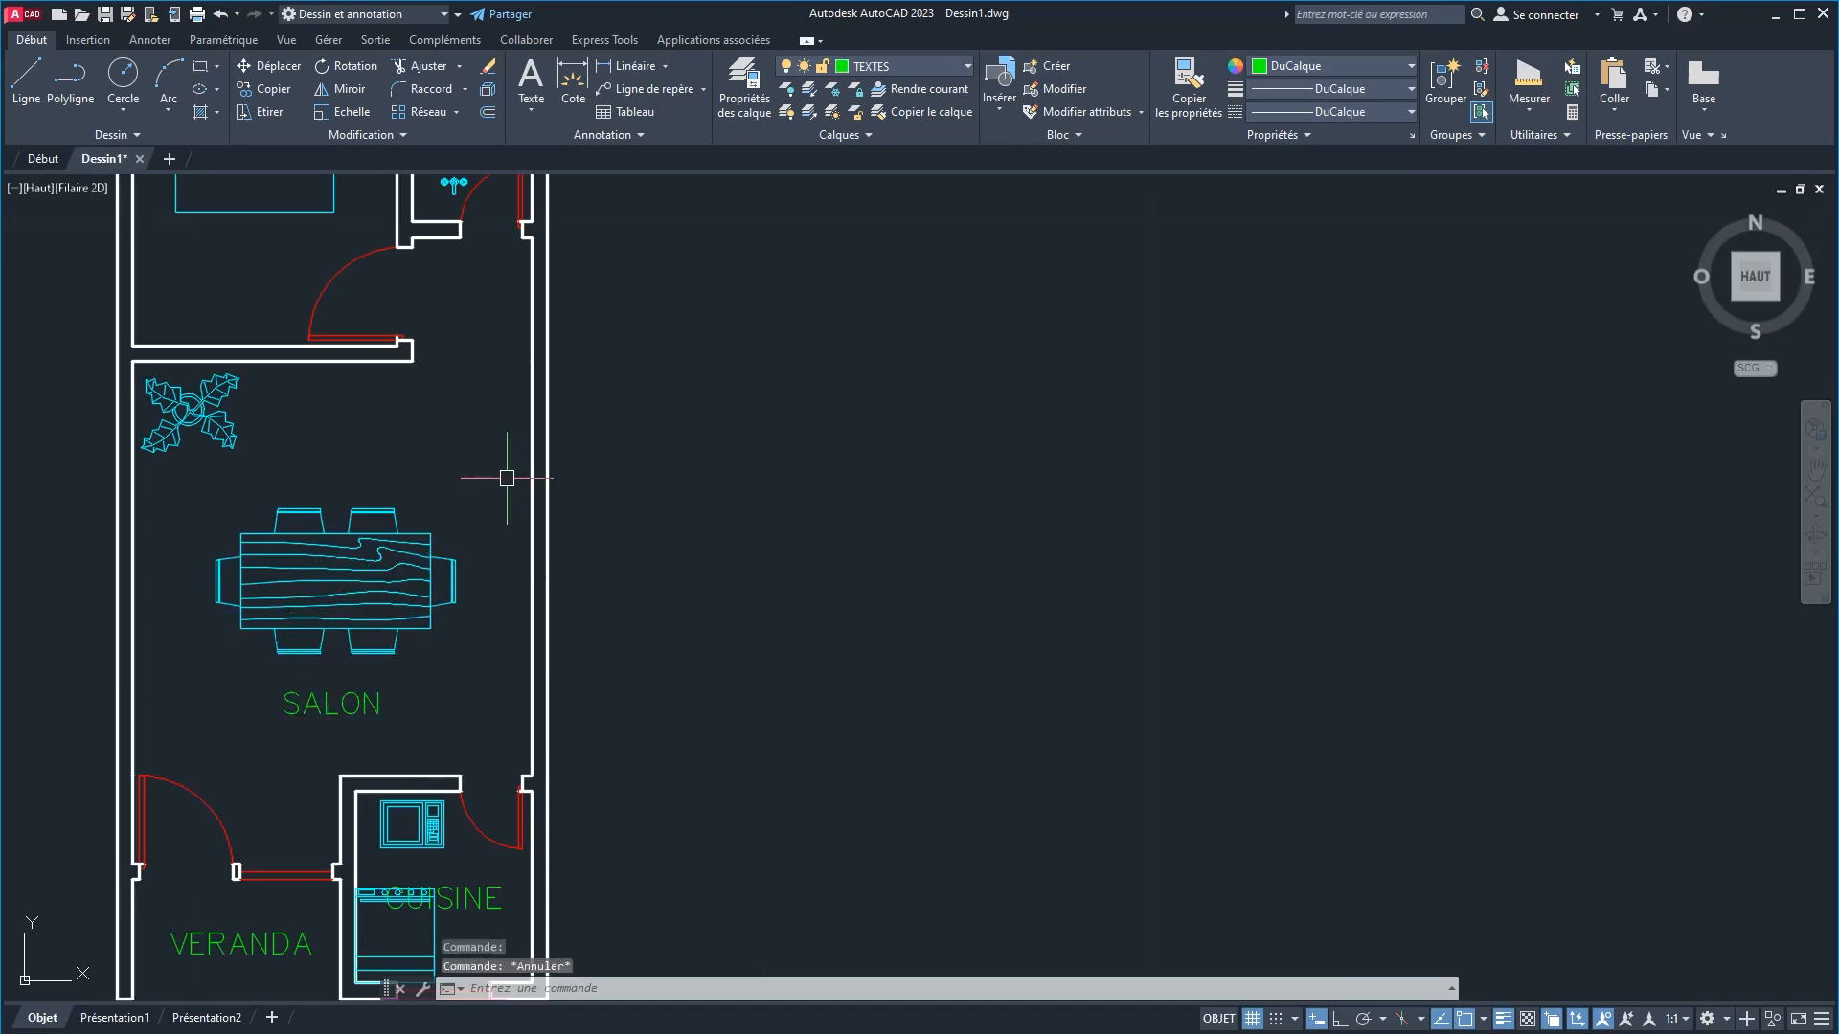
Step: Scale the plant block down about its centre and move it closer to the SALON's upper-left corner
click(188, 410)
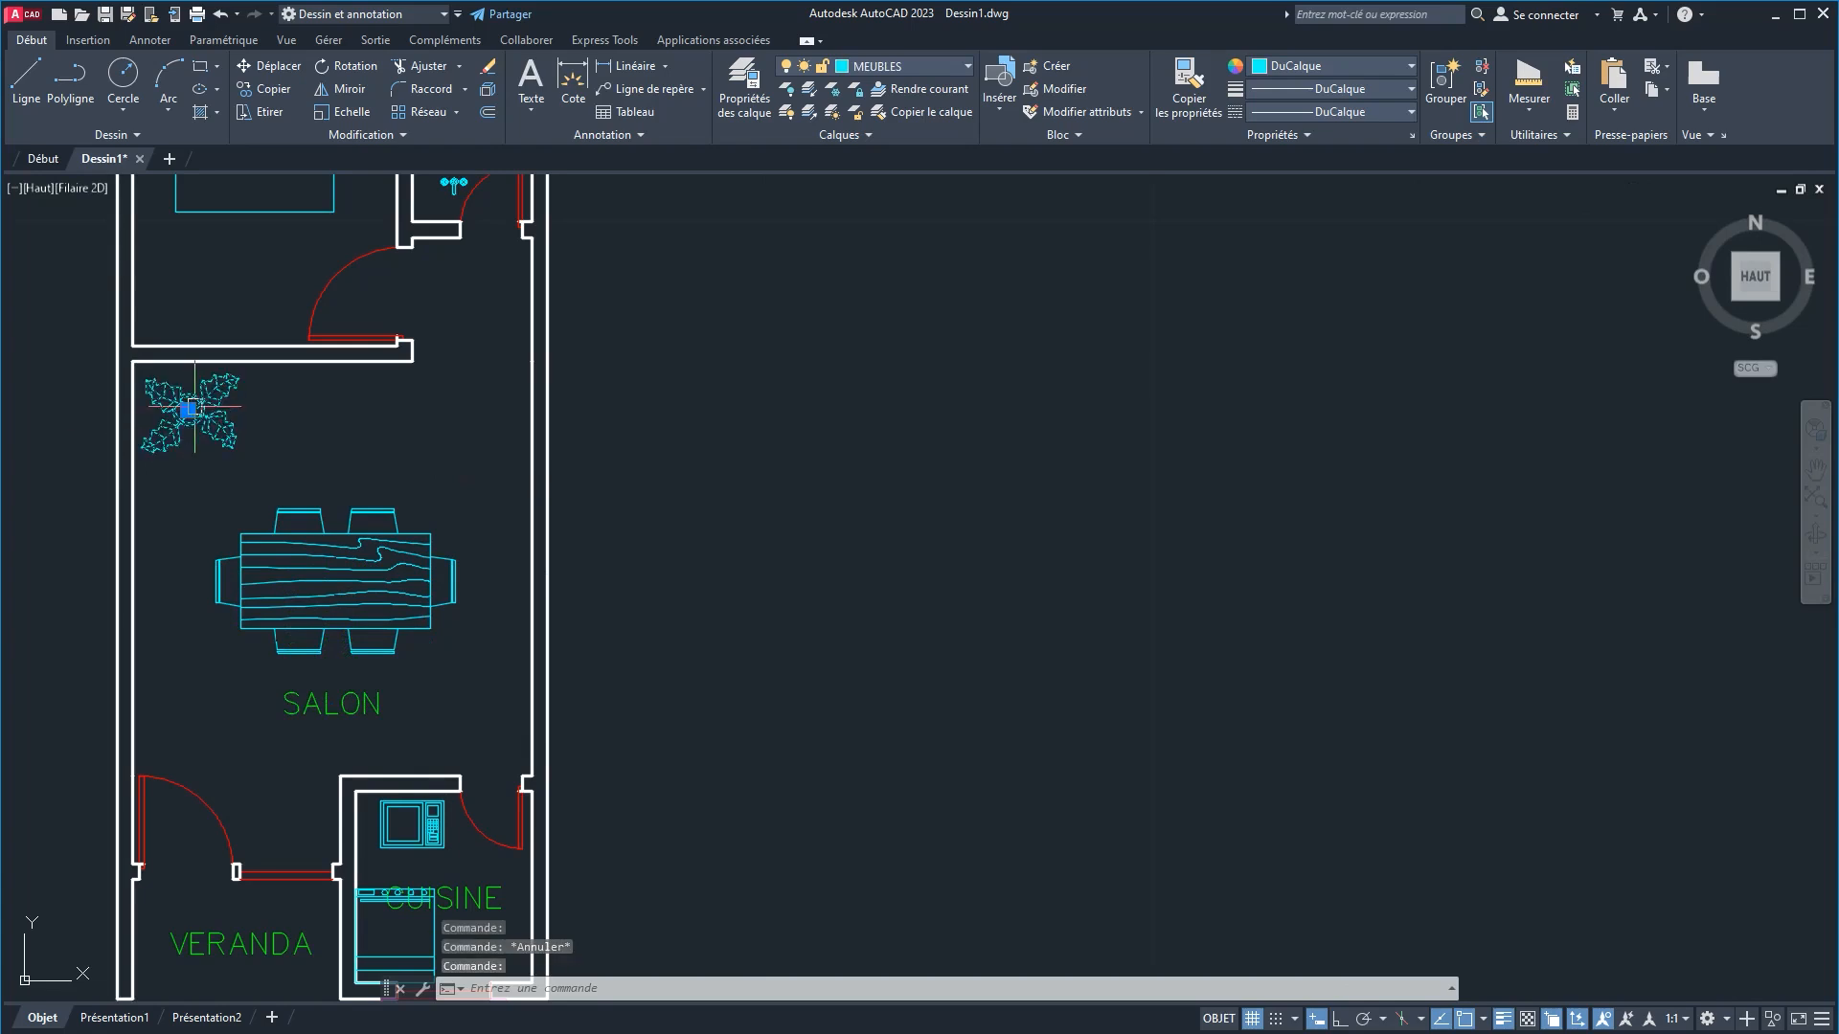
click(334, 113)
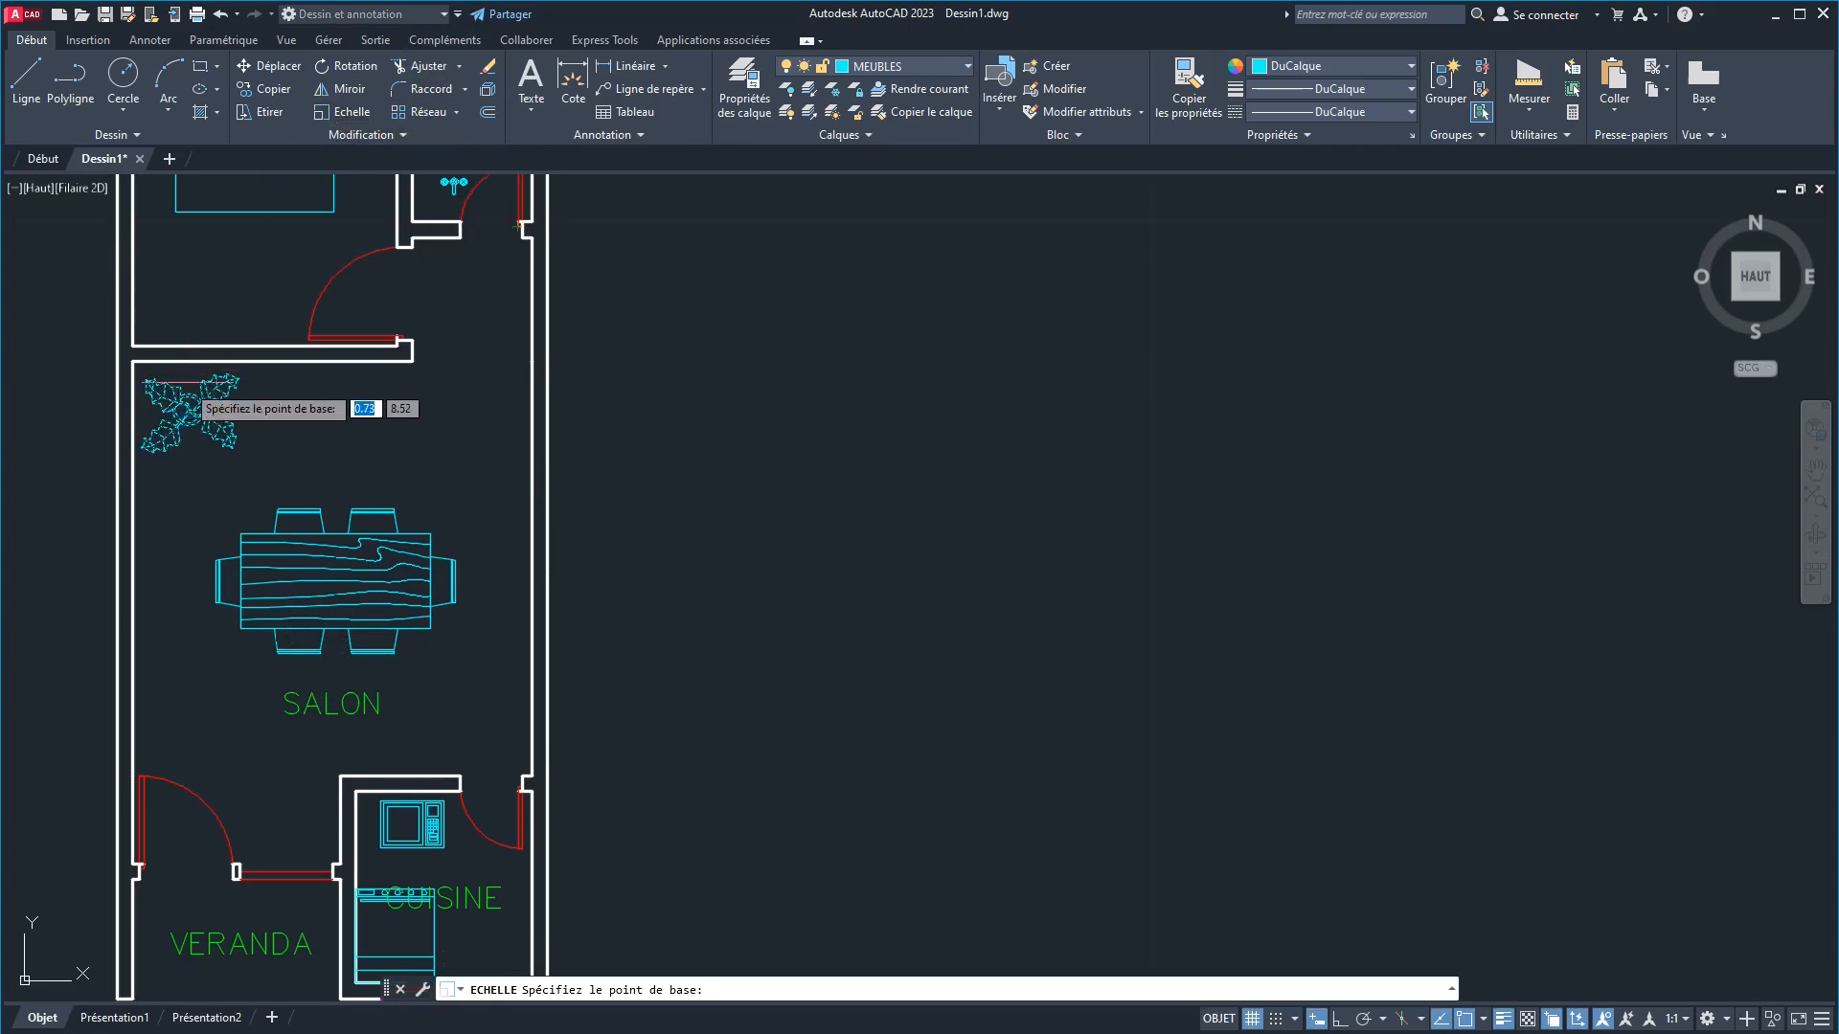
click(185, 407)
click(212, 404)
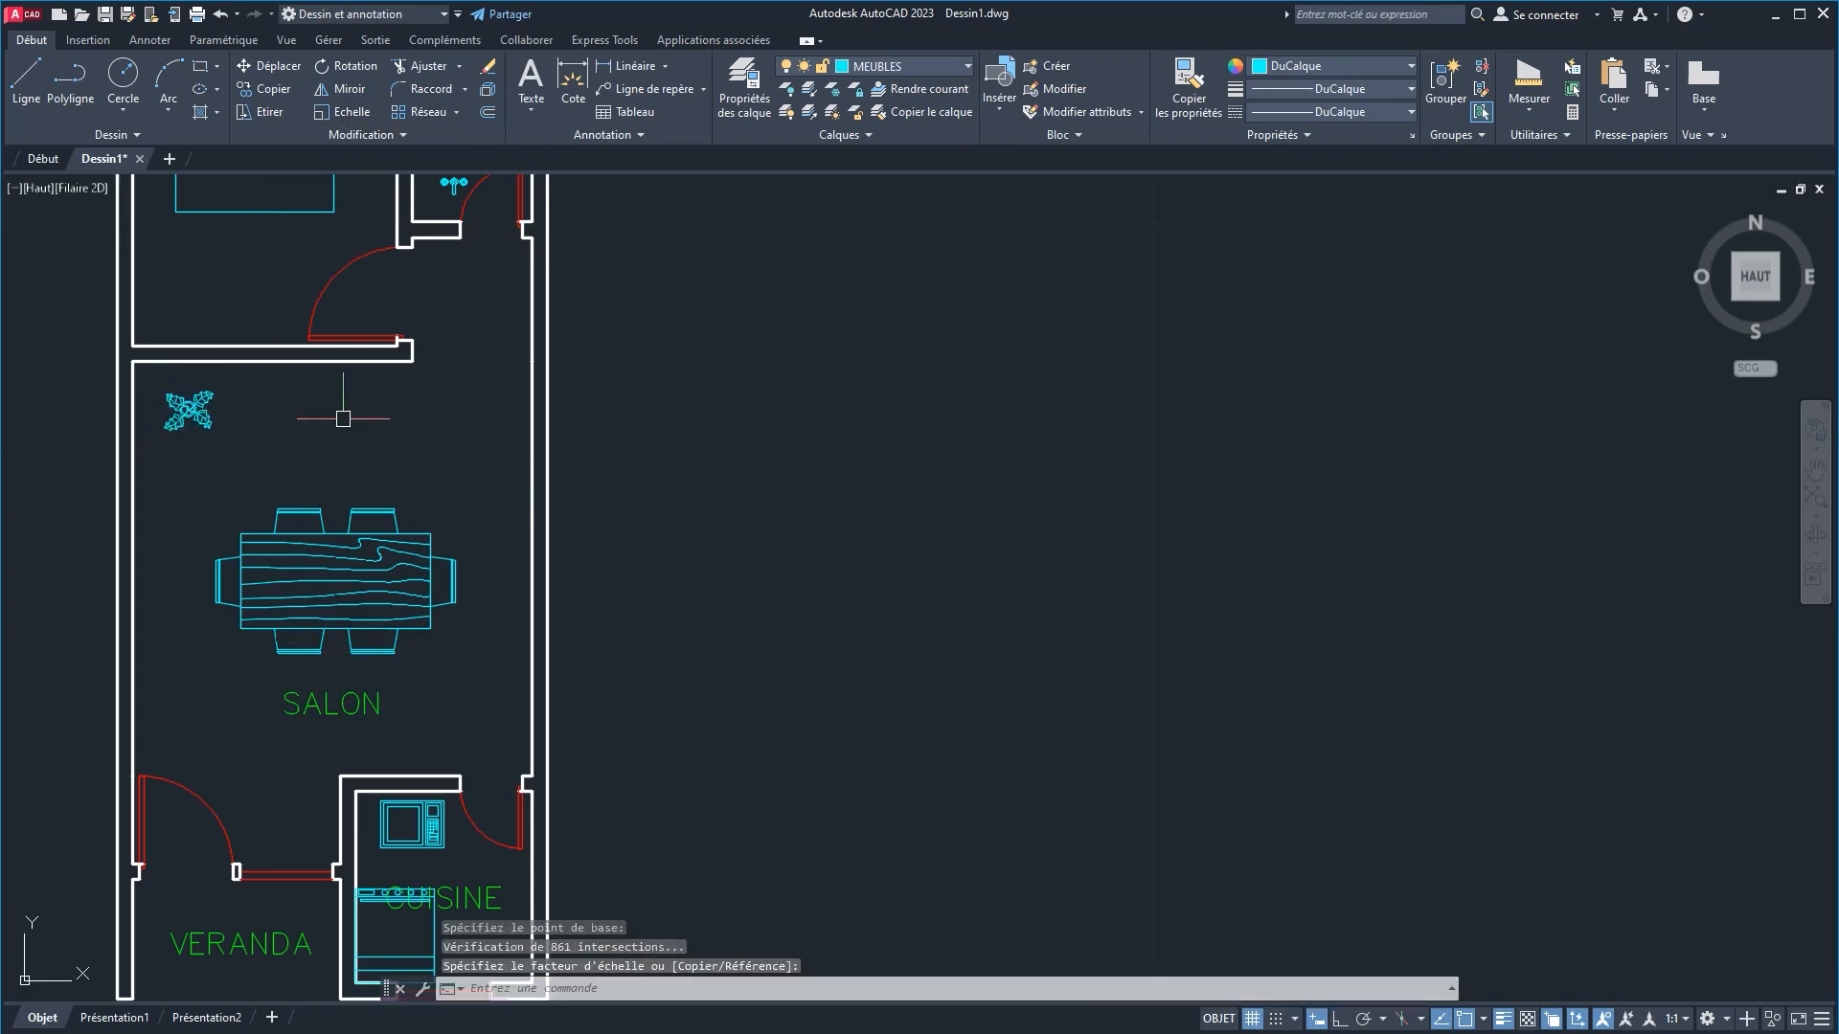
click(188, 410)
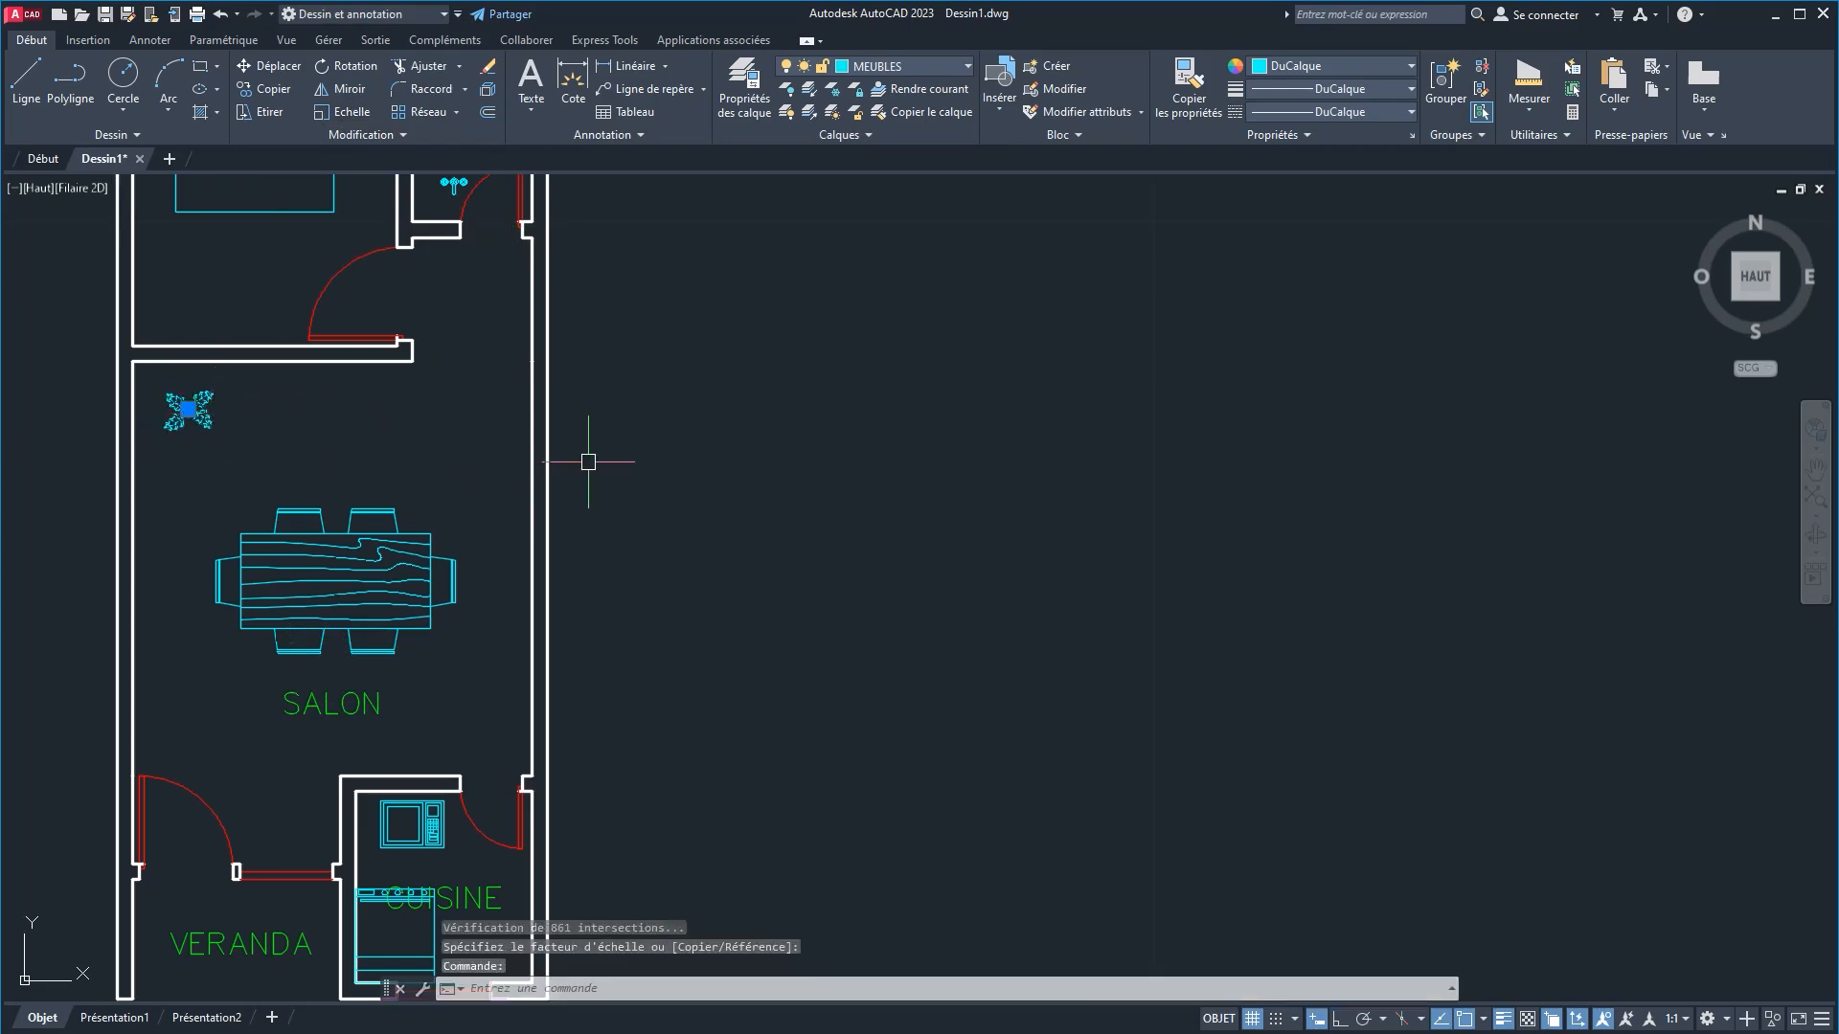
click(188, 410)
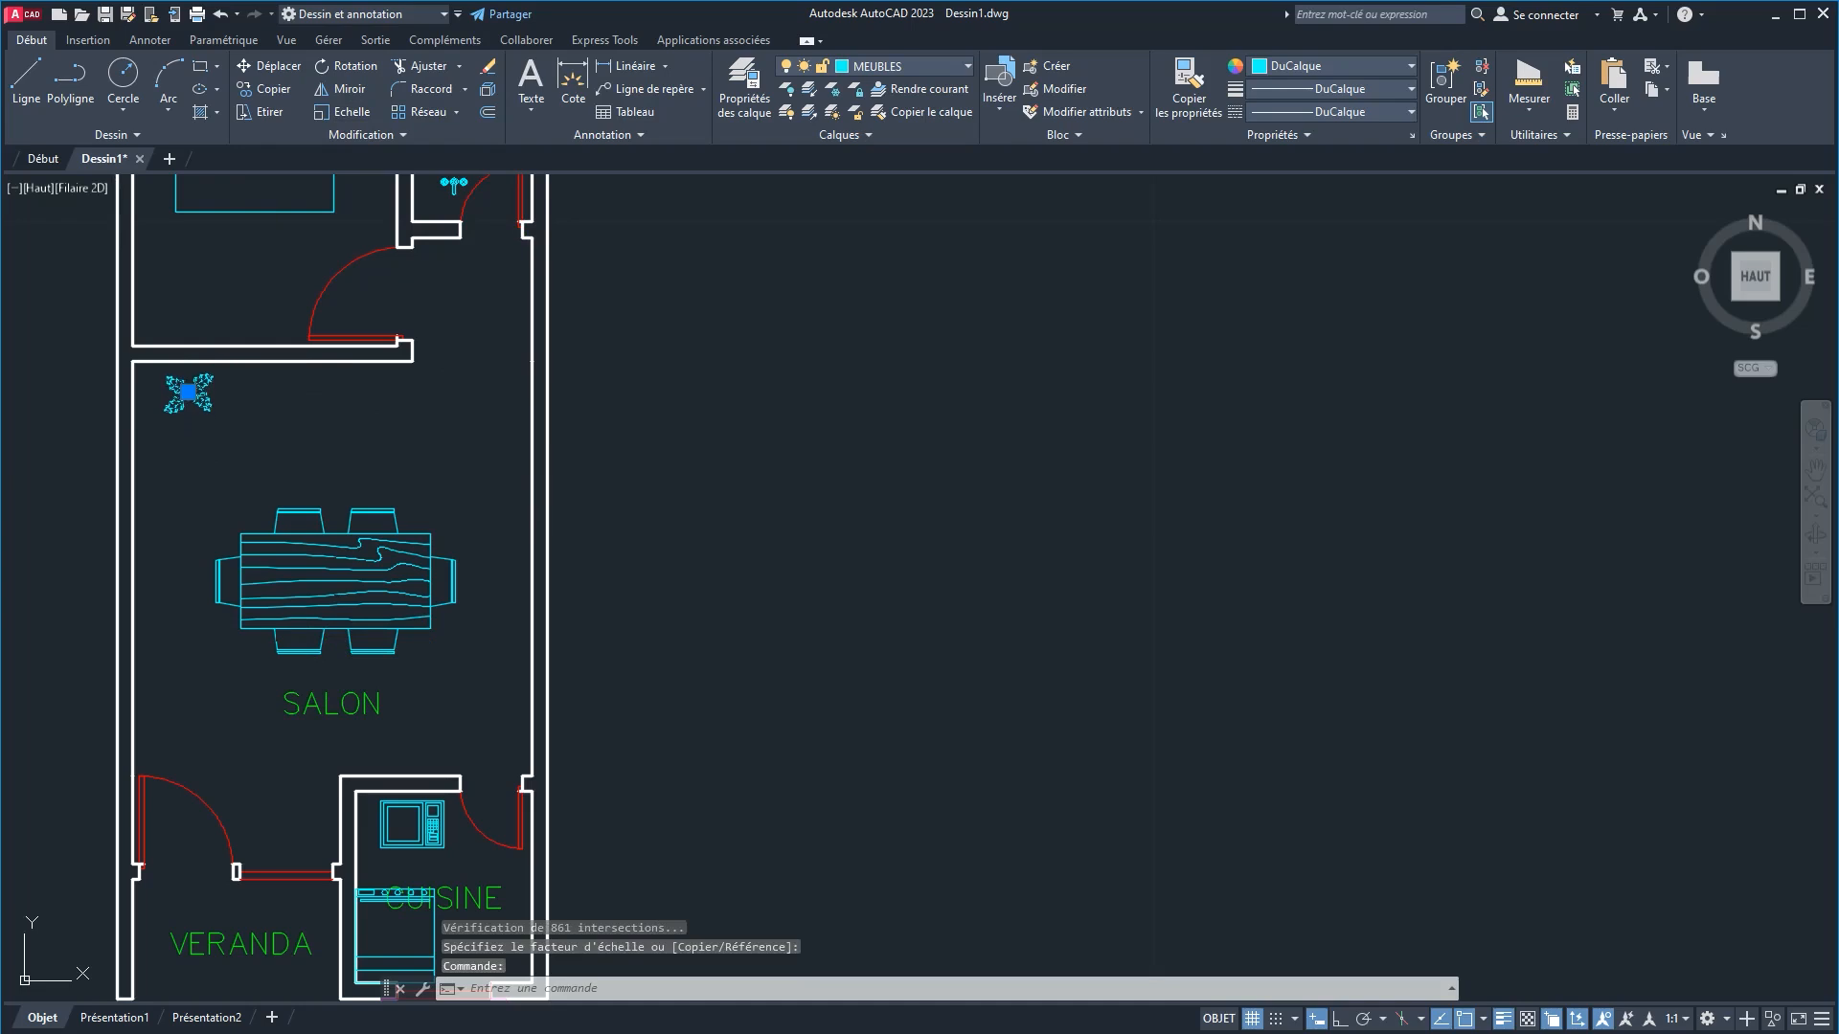
key(Escape)
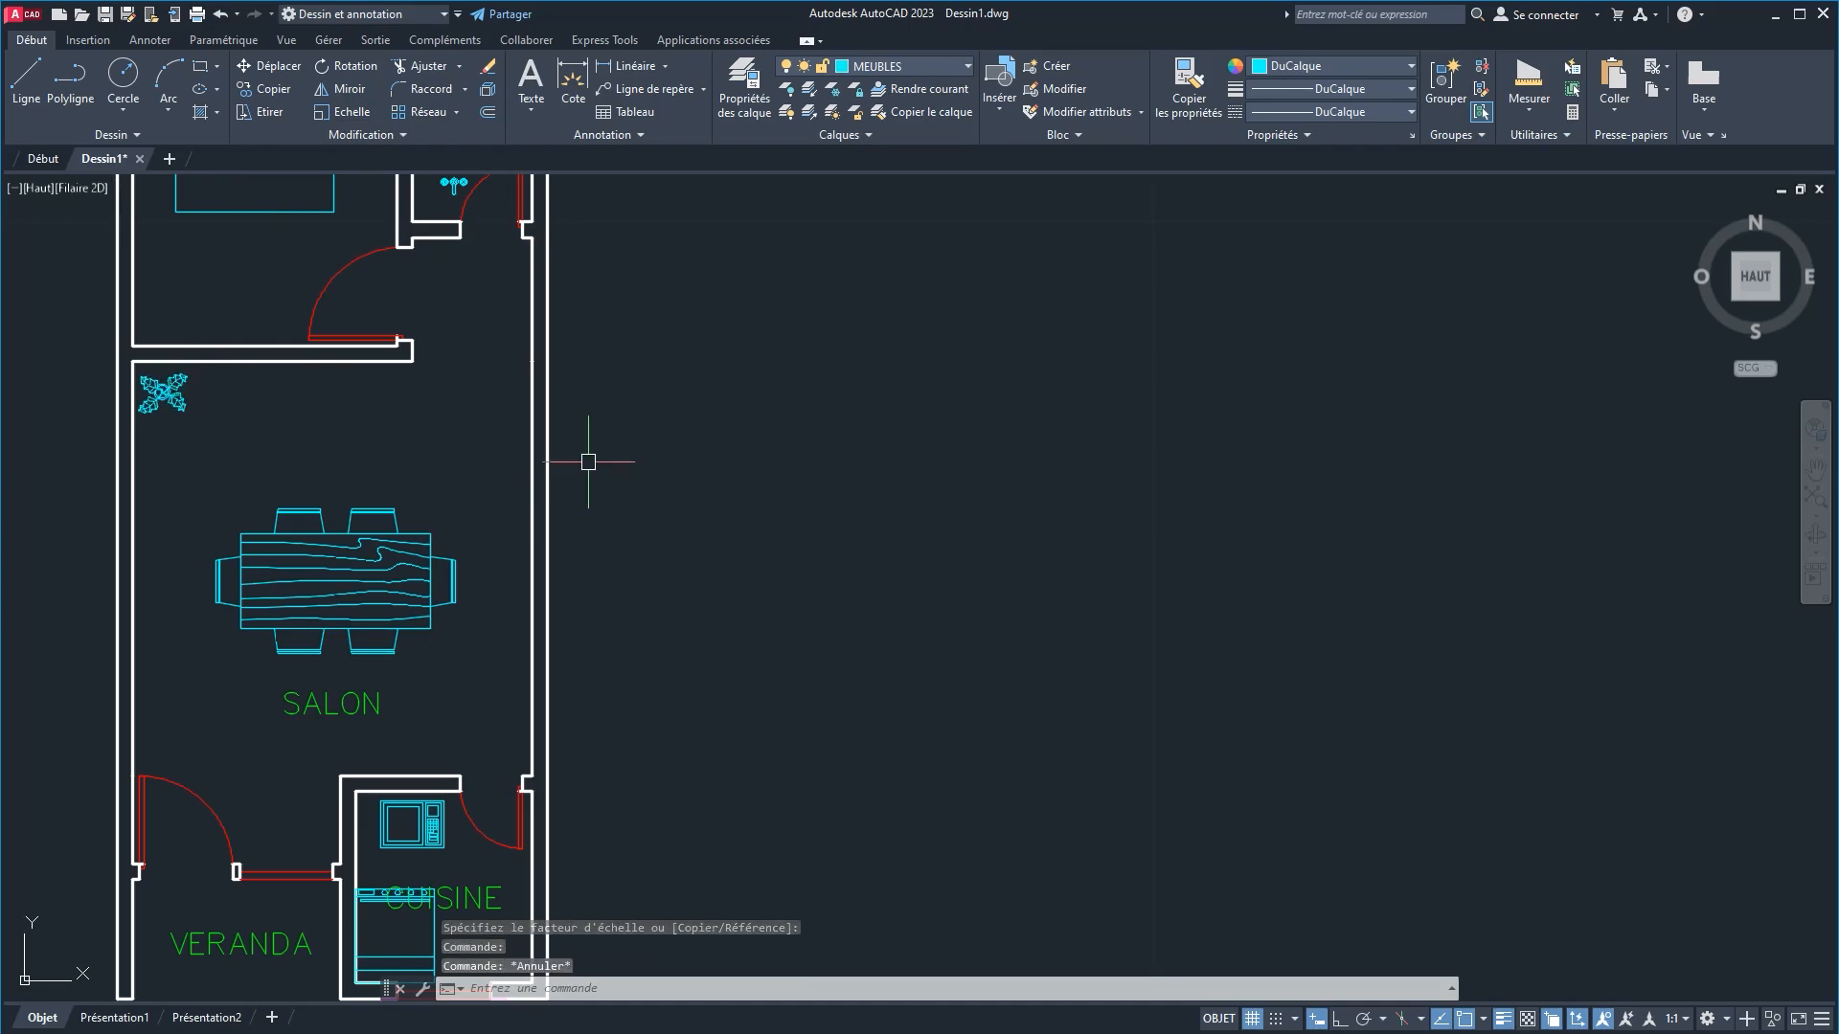
Step: Scale the cooker block in the CUISINE down about a base point inside it
middle_drag(475, 546, 463, 357)
middle_drag(412, 740, 424, 547)
click(436, 572)
scroll(438, 575, up, 4)
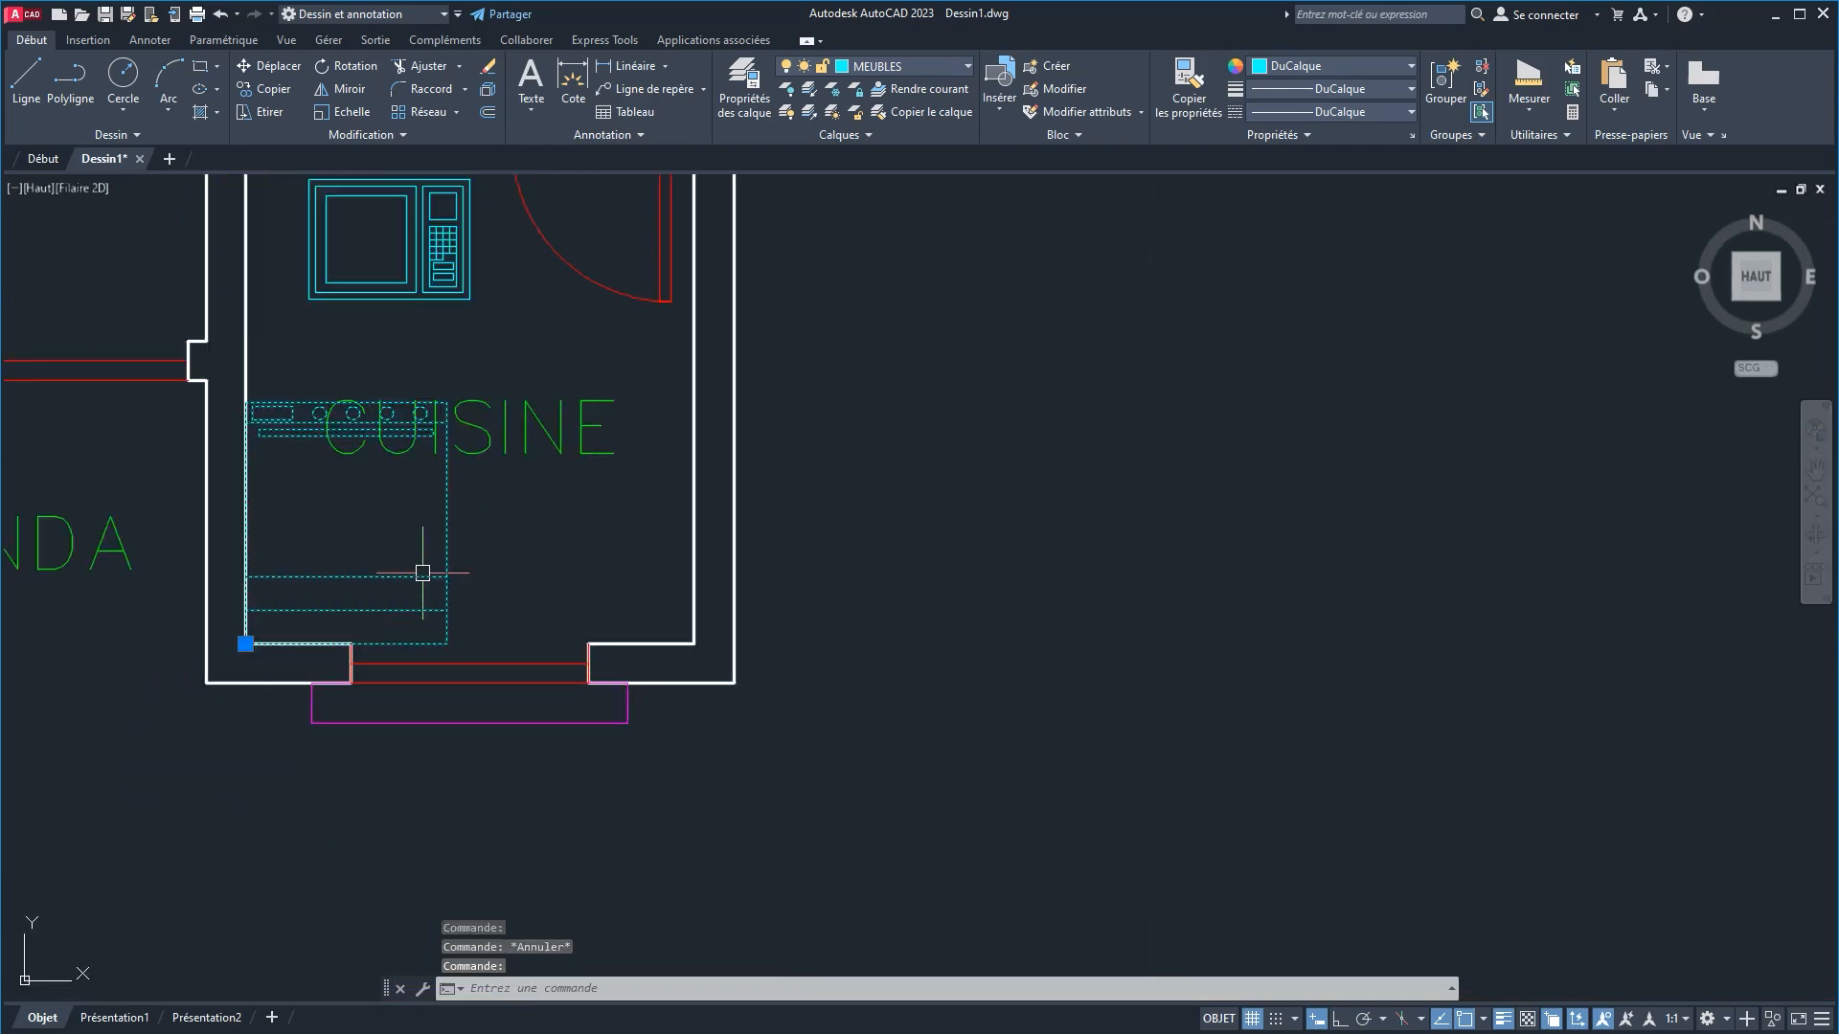
click(381, 122)
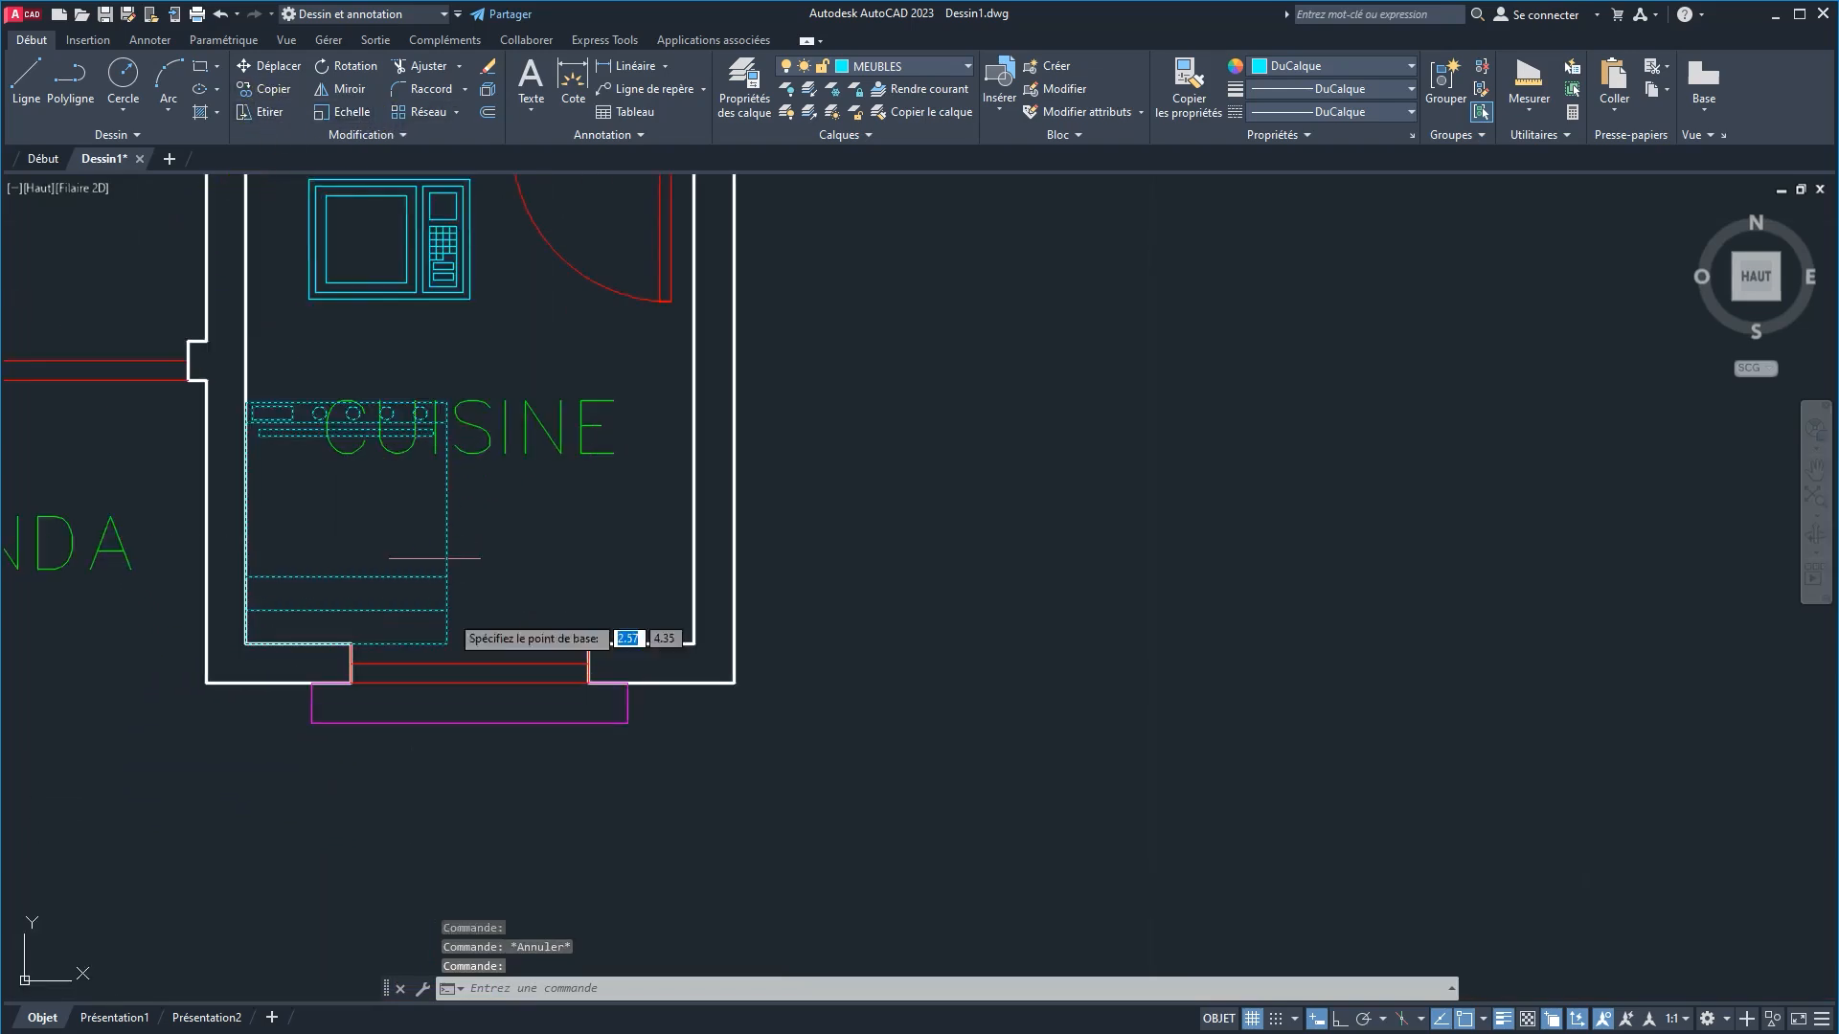
click(354, 539)
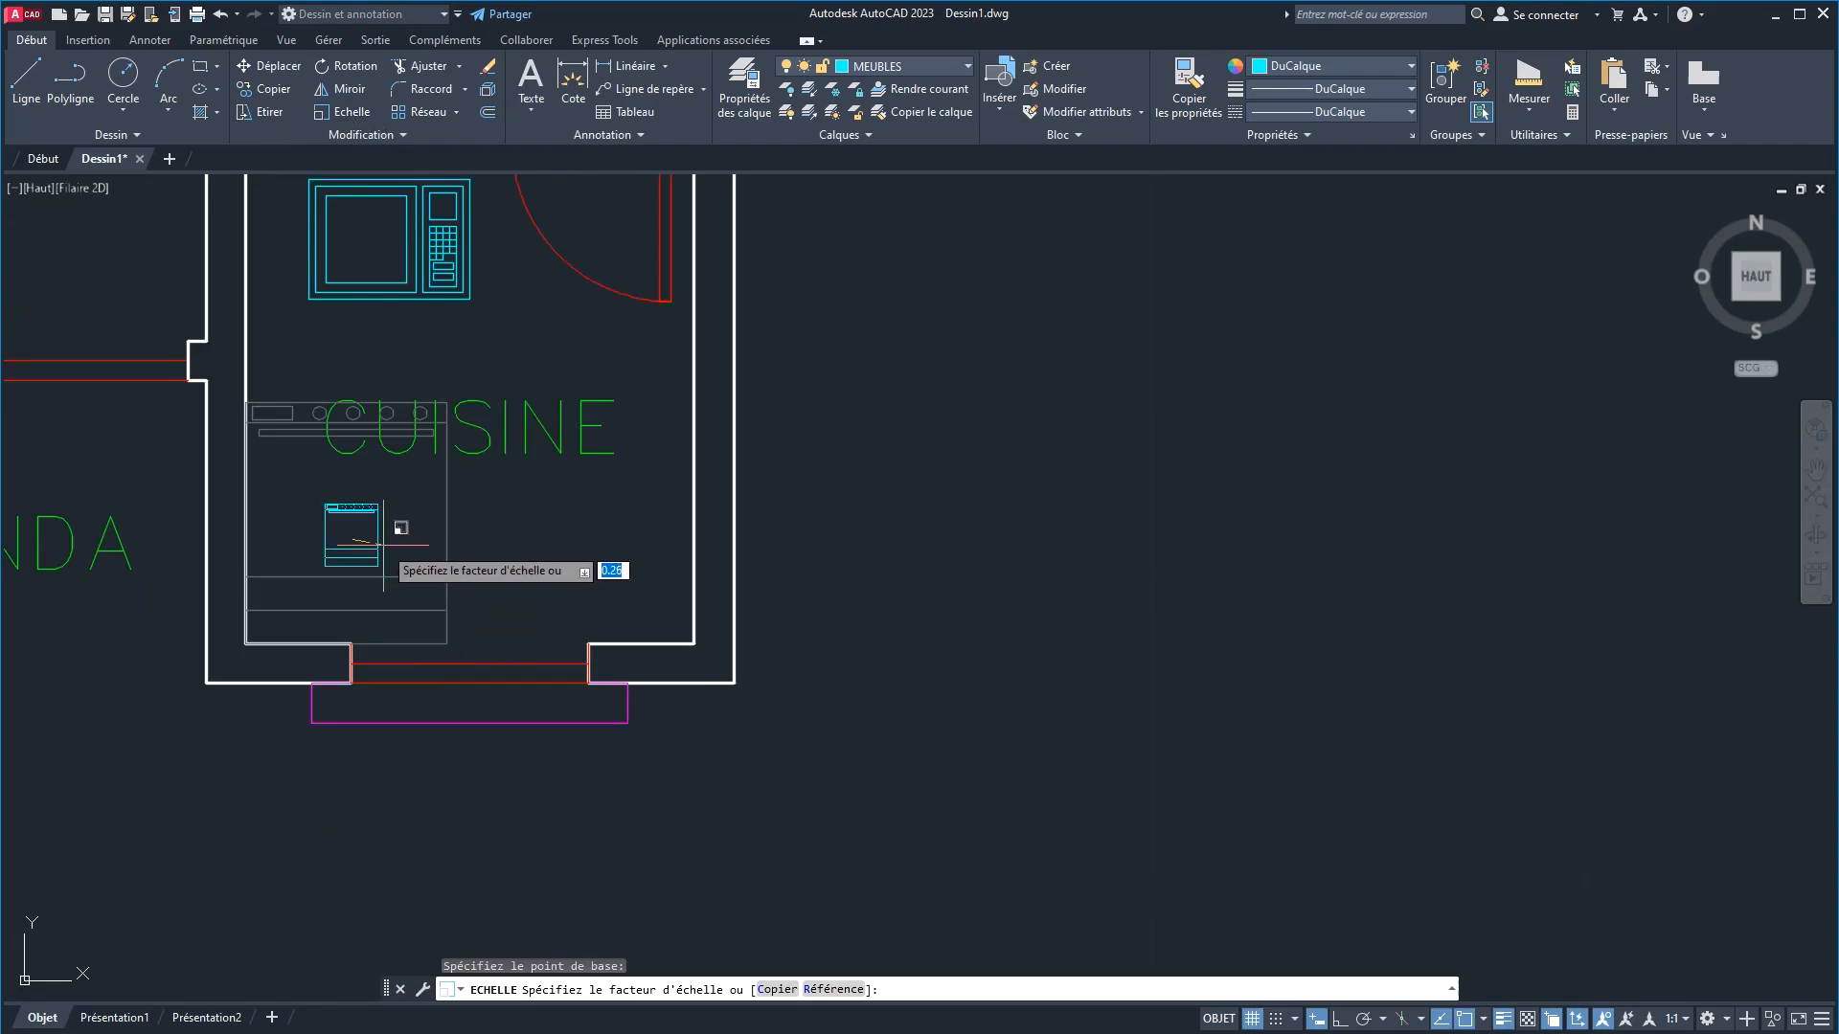
click(381, 537)
Step: Scale the microwave block down slightly about a base point inside it
click(414, 290)
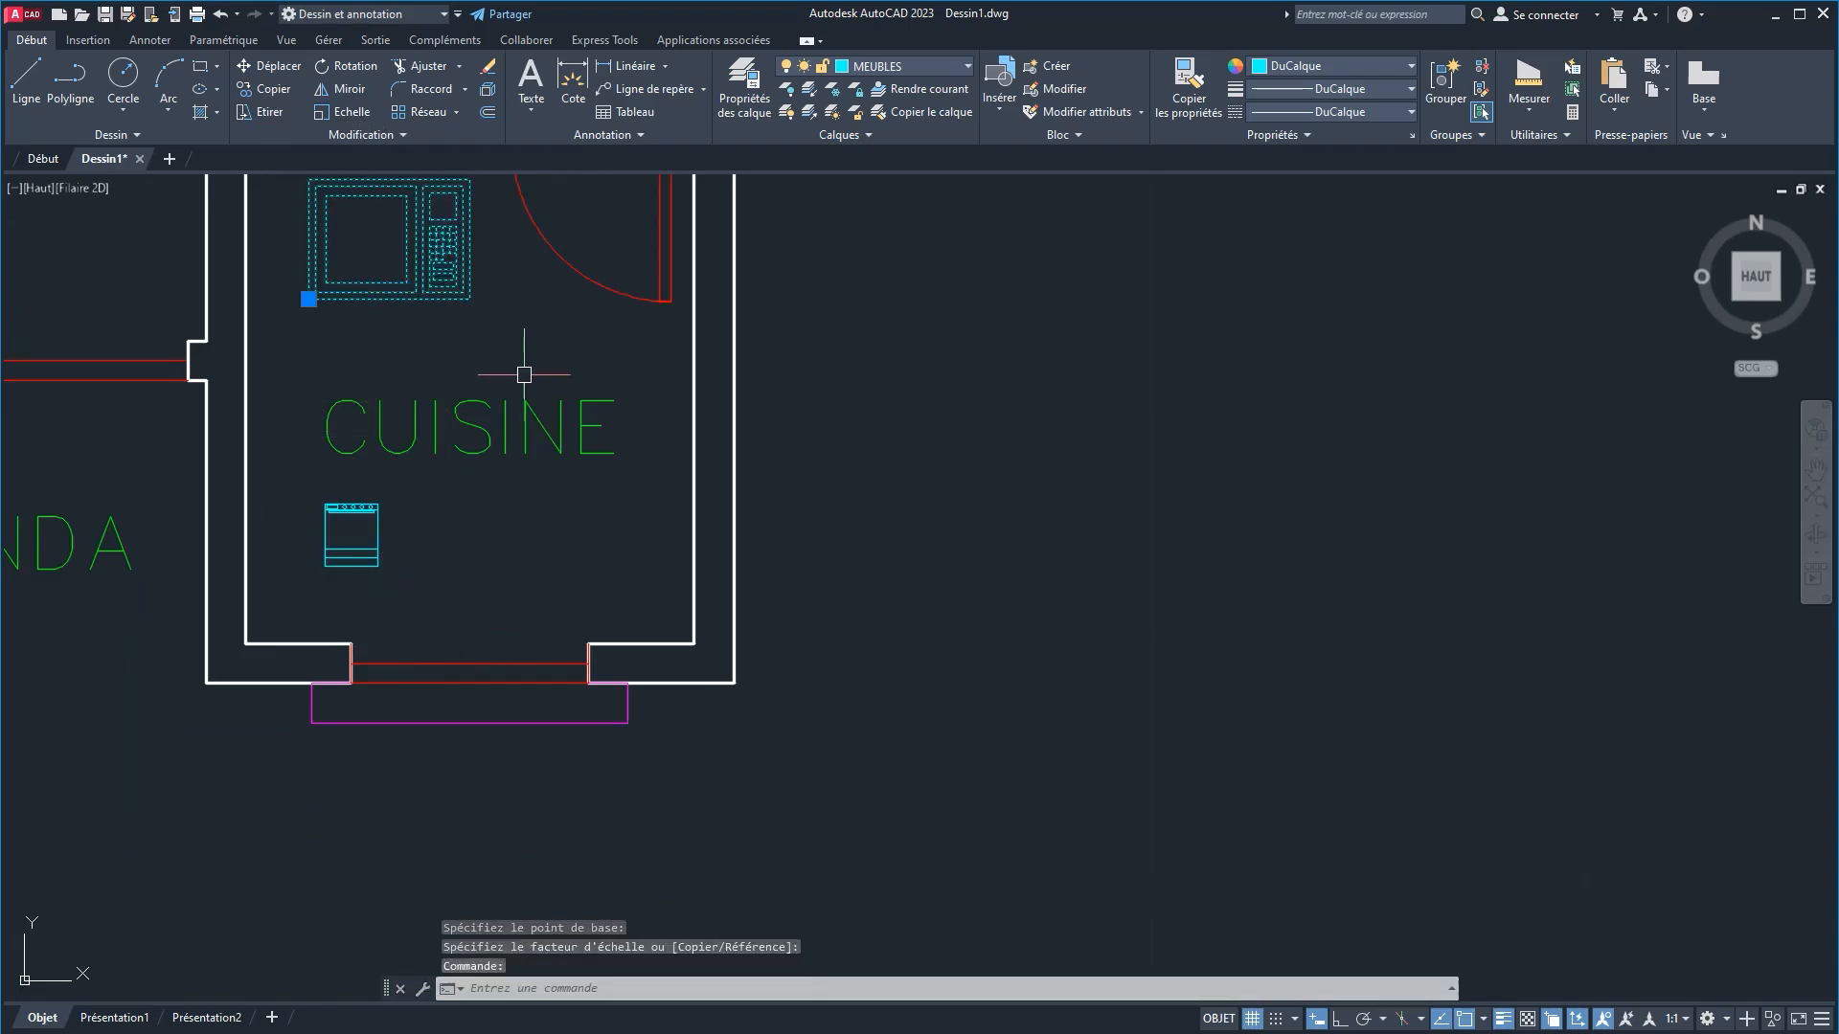
key(Return)
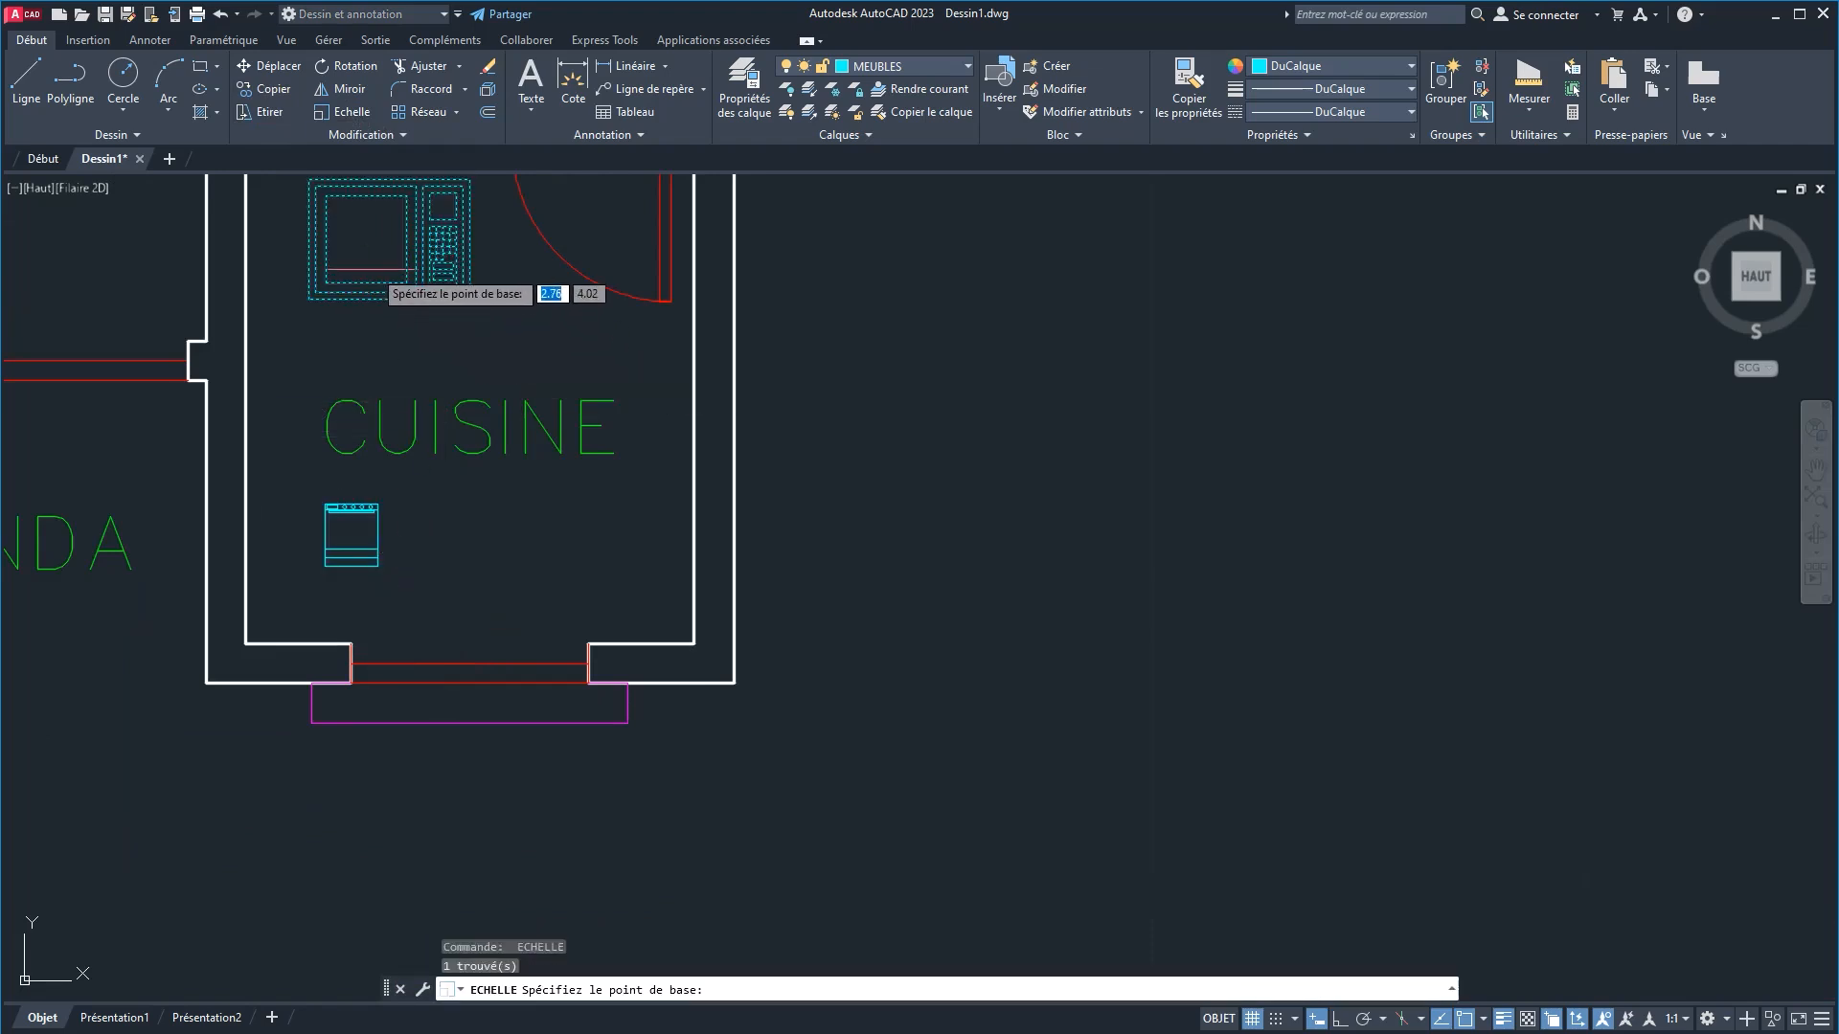
click(386, 258)
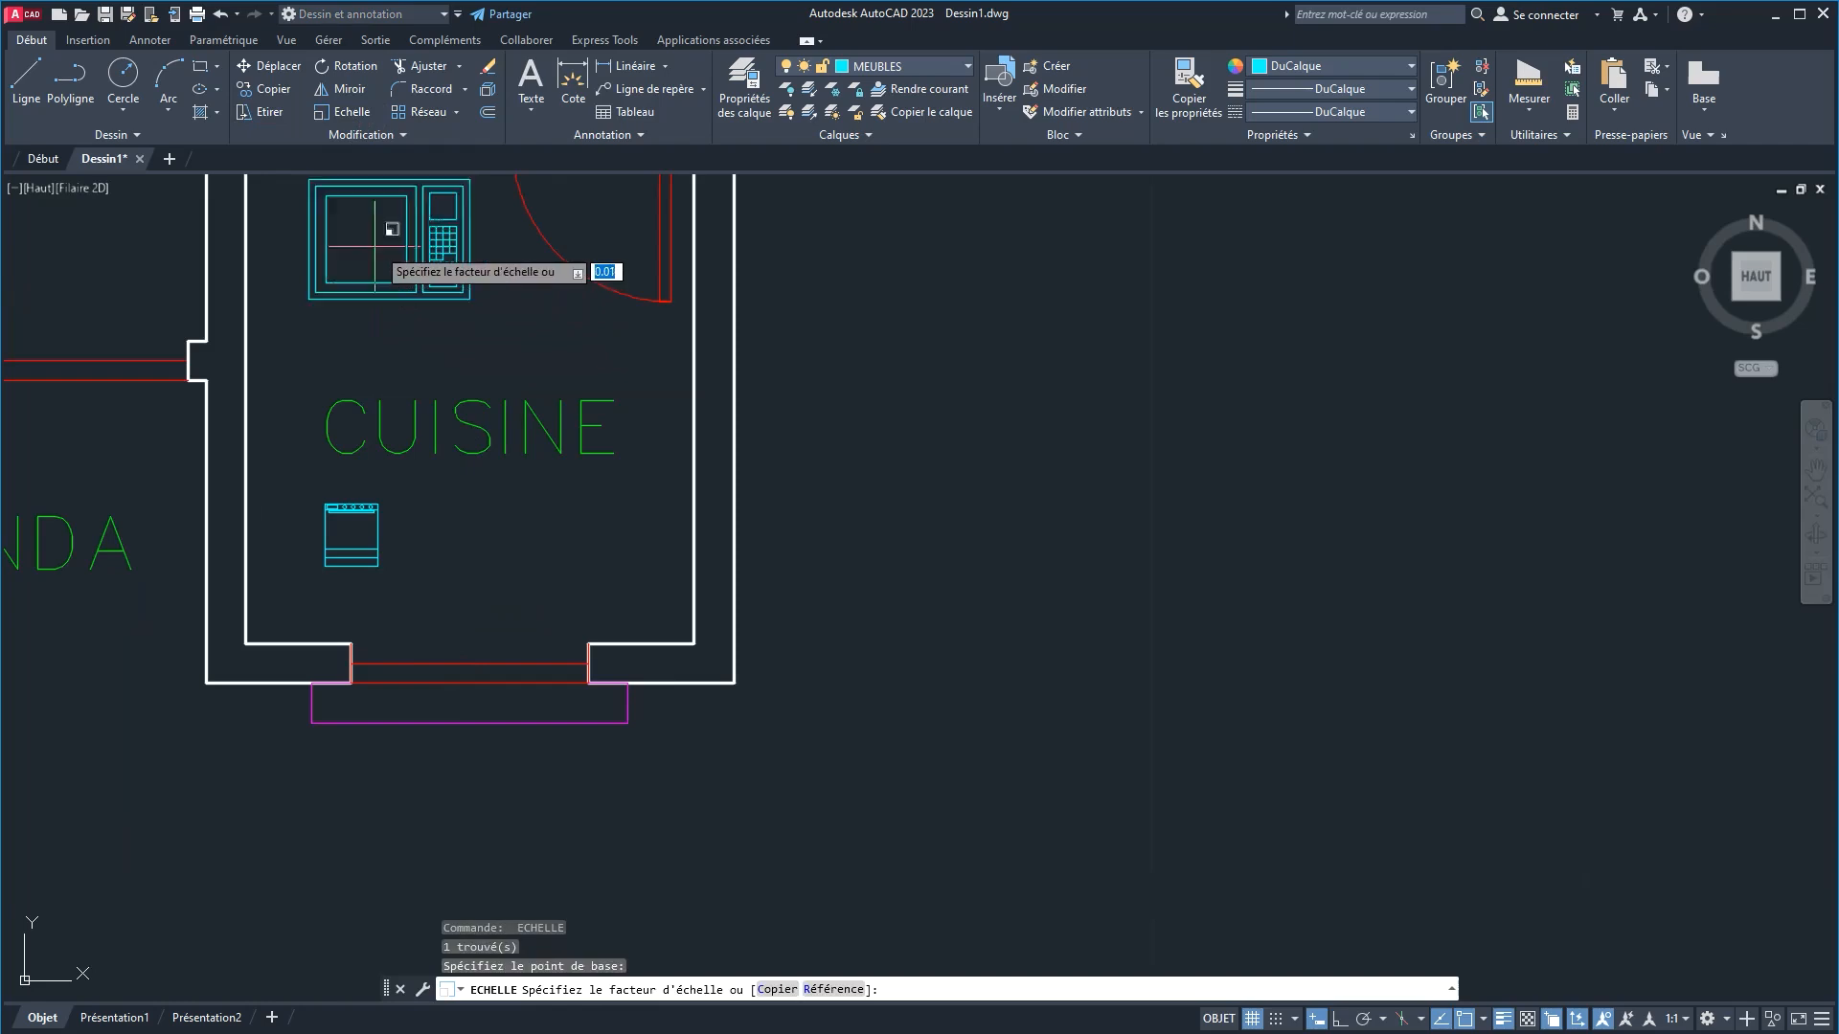
click(415, 289)
mouse_move(493, 350)
middle_down()
mouse_move(402, 411)
mouse_move(370, 464)
middle_up()
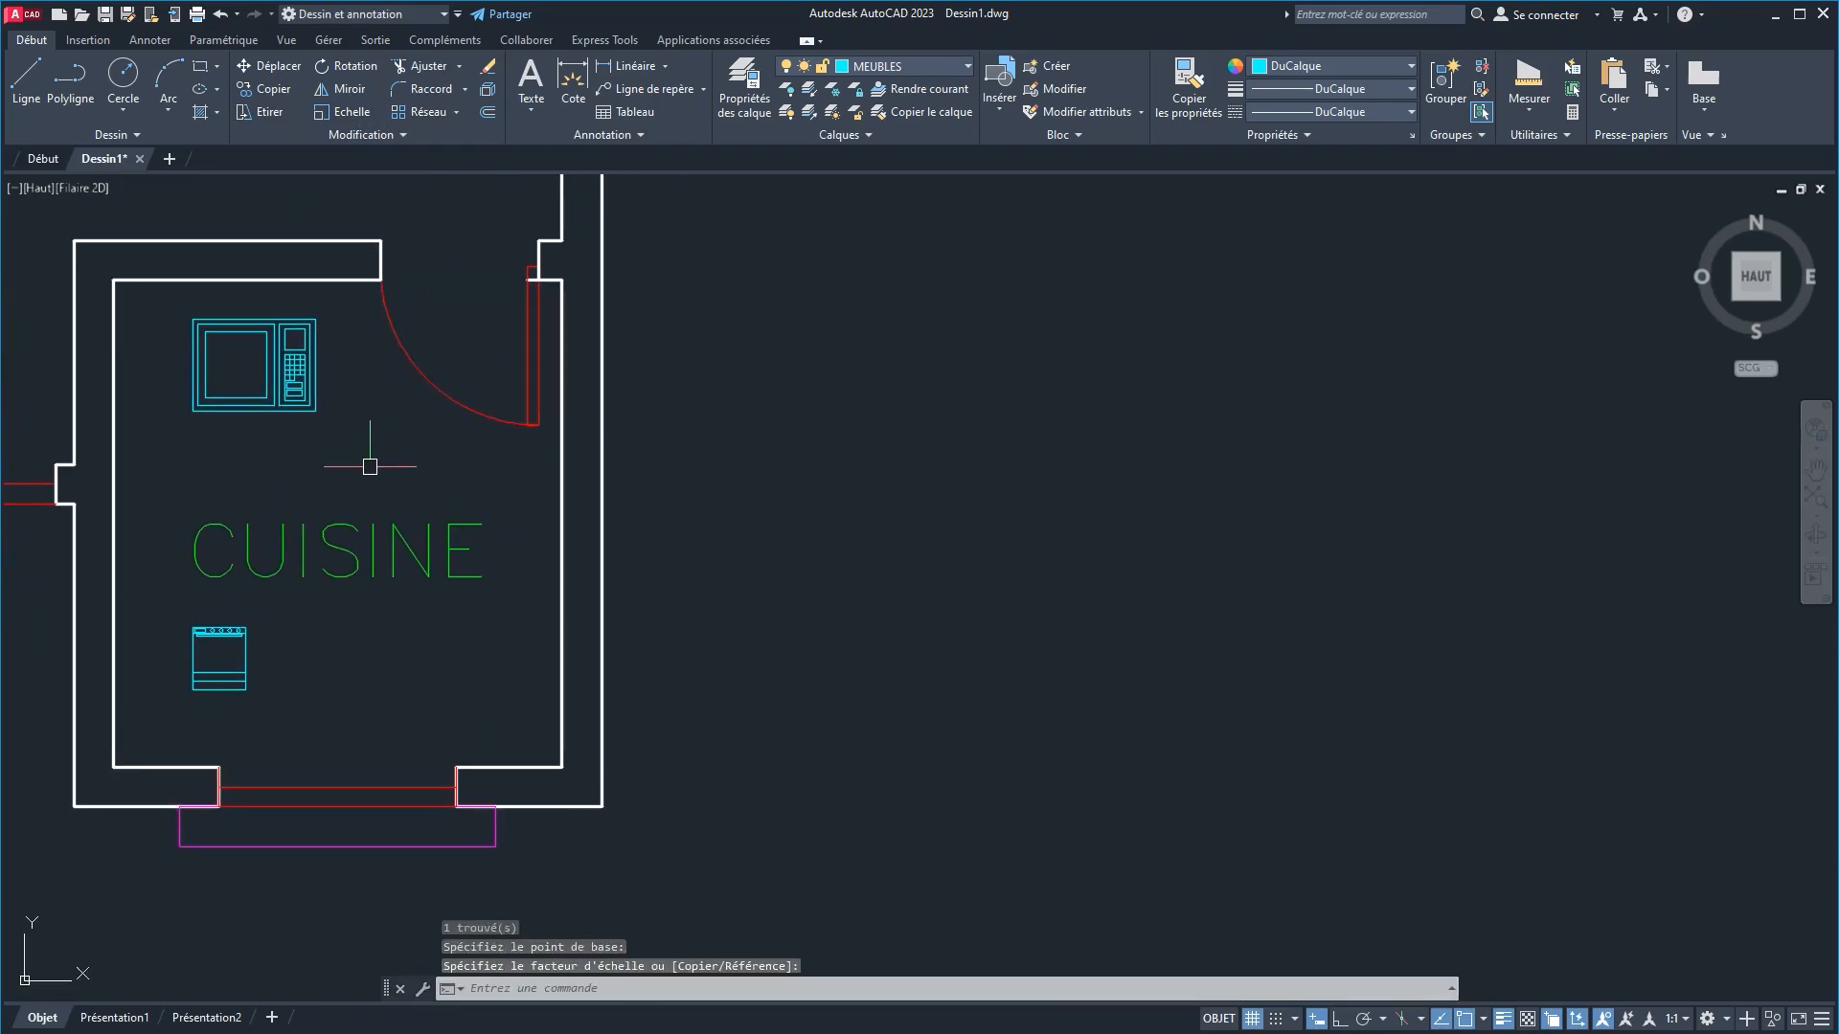
Step: Move the microwave by its lower-right corner to the lower-right inside corner of the CUISINE
click(256, 392)
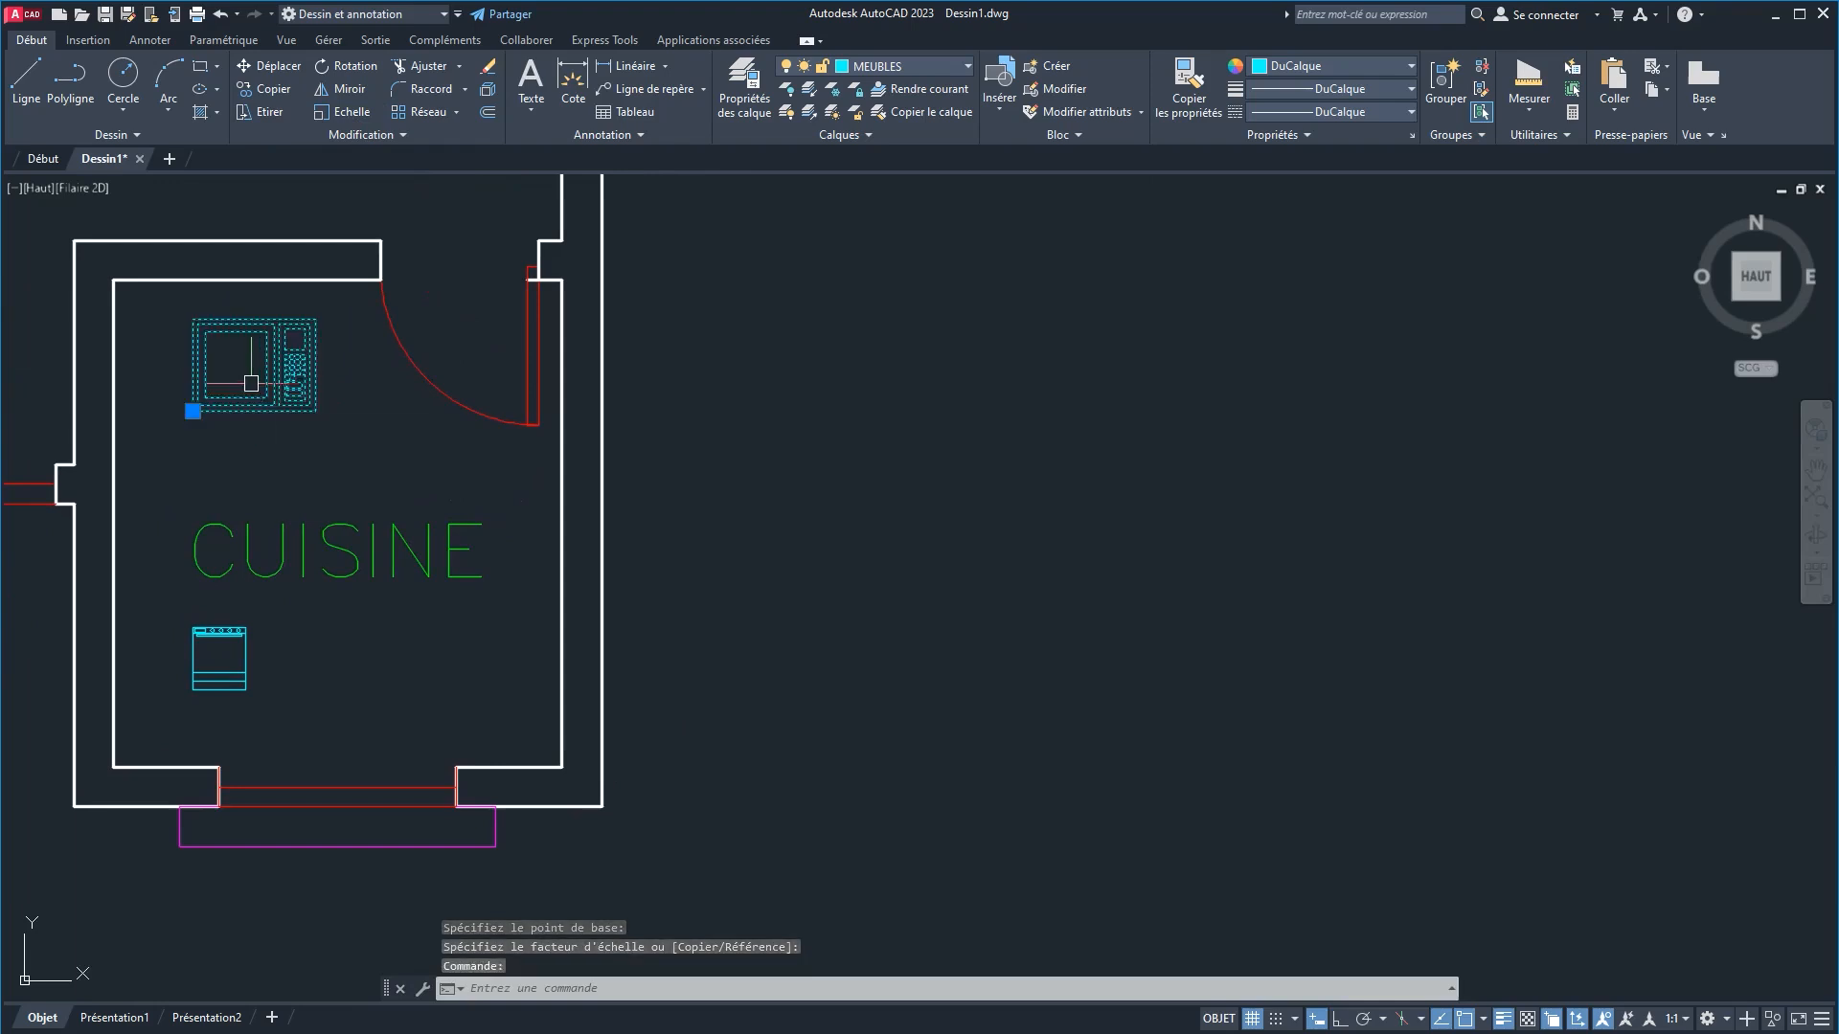
click(268, 65)
click(312, 409)
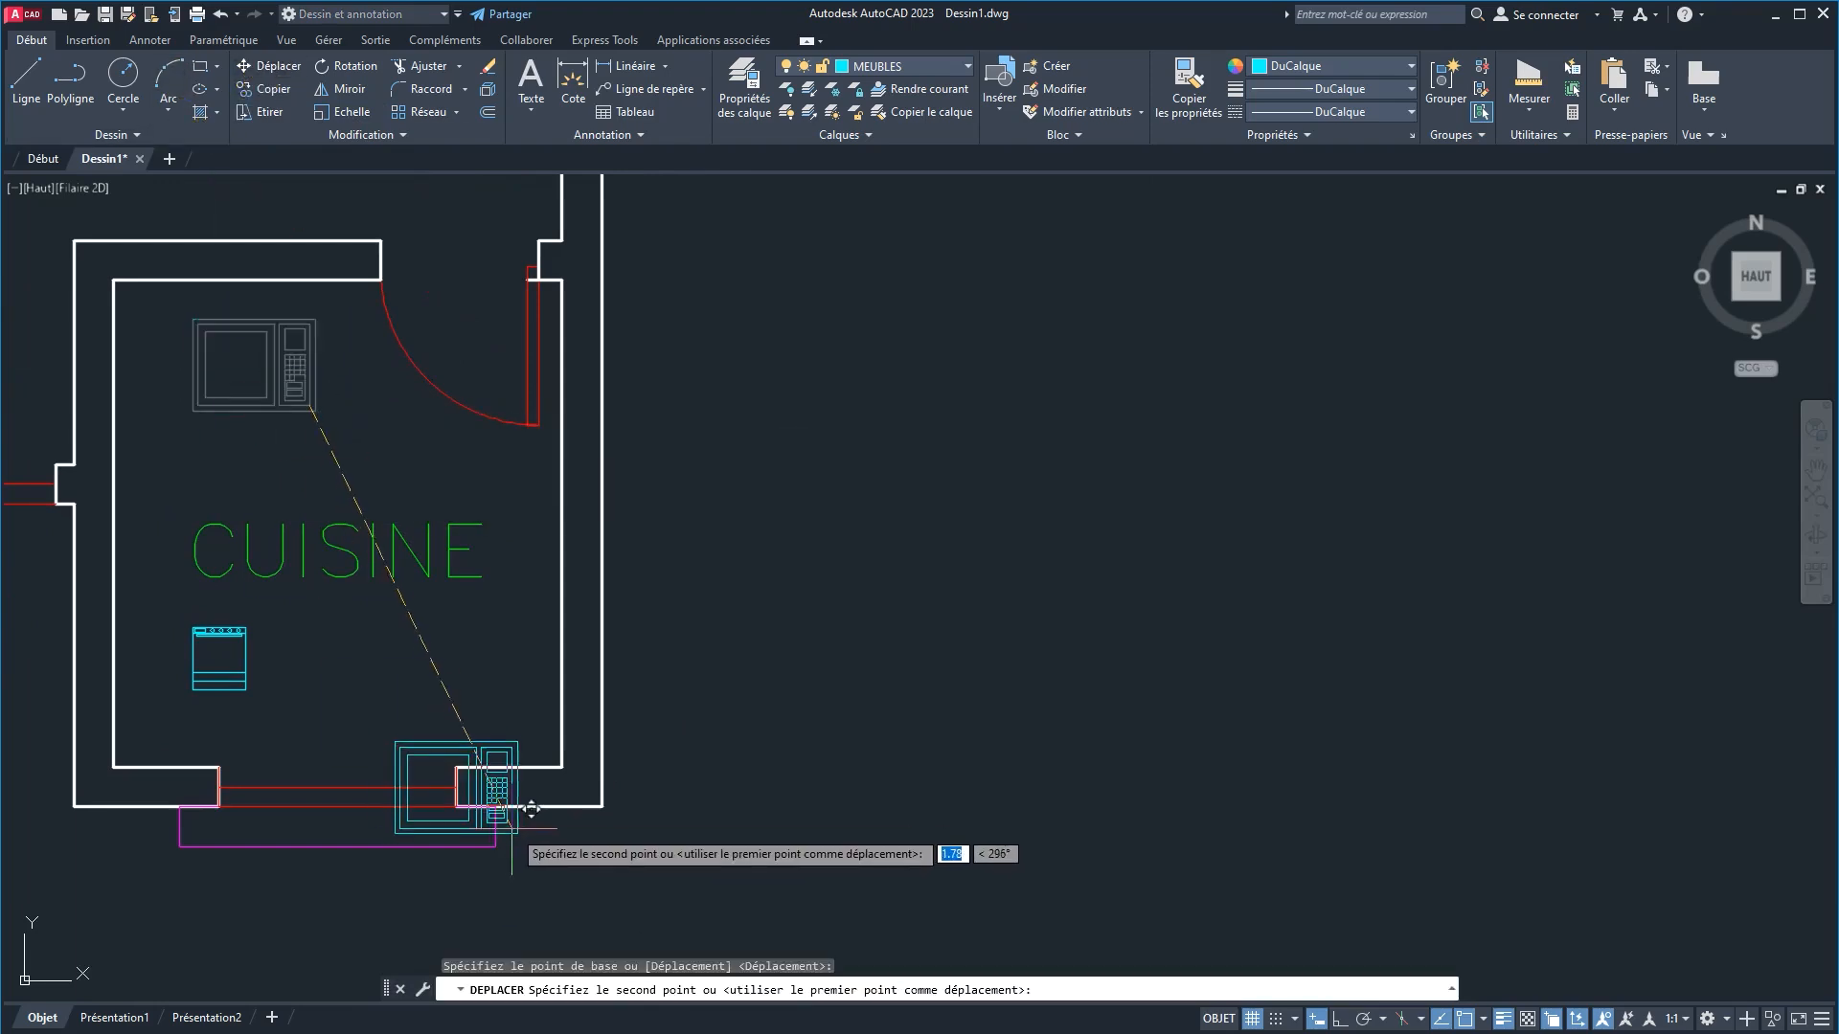
click(567, 772)
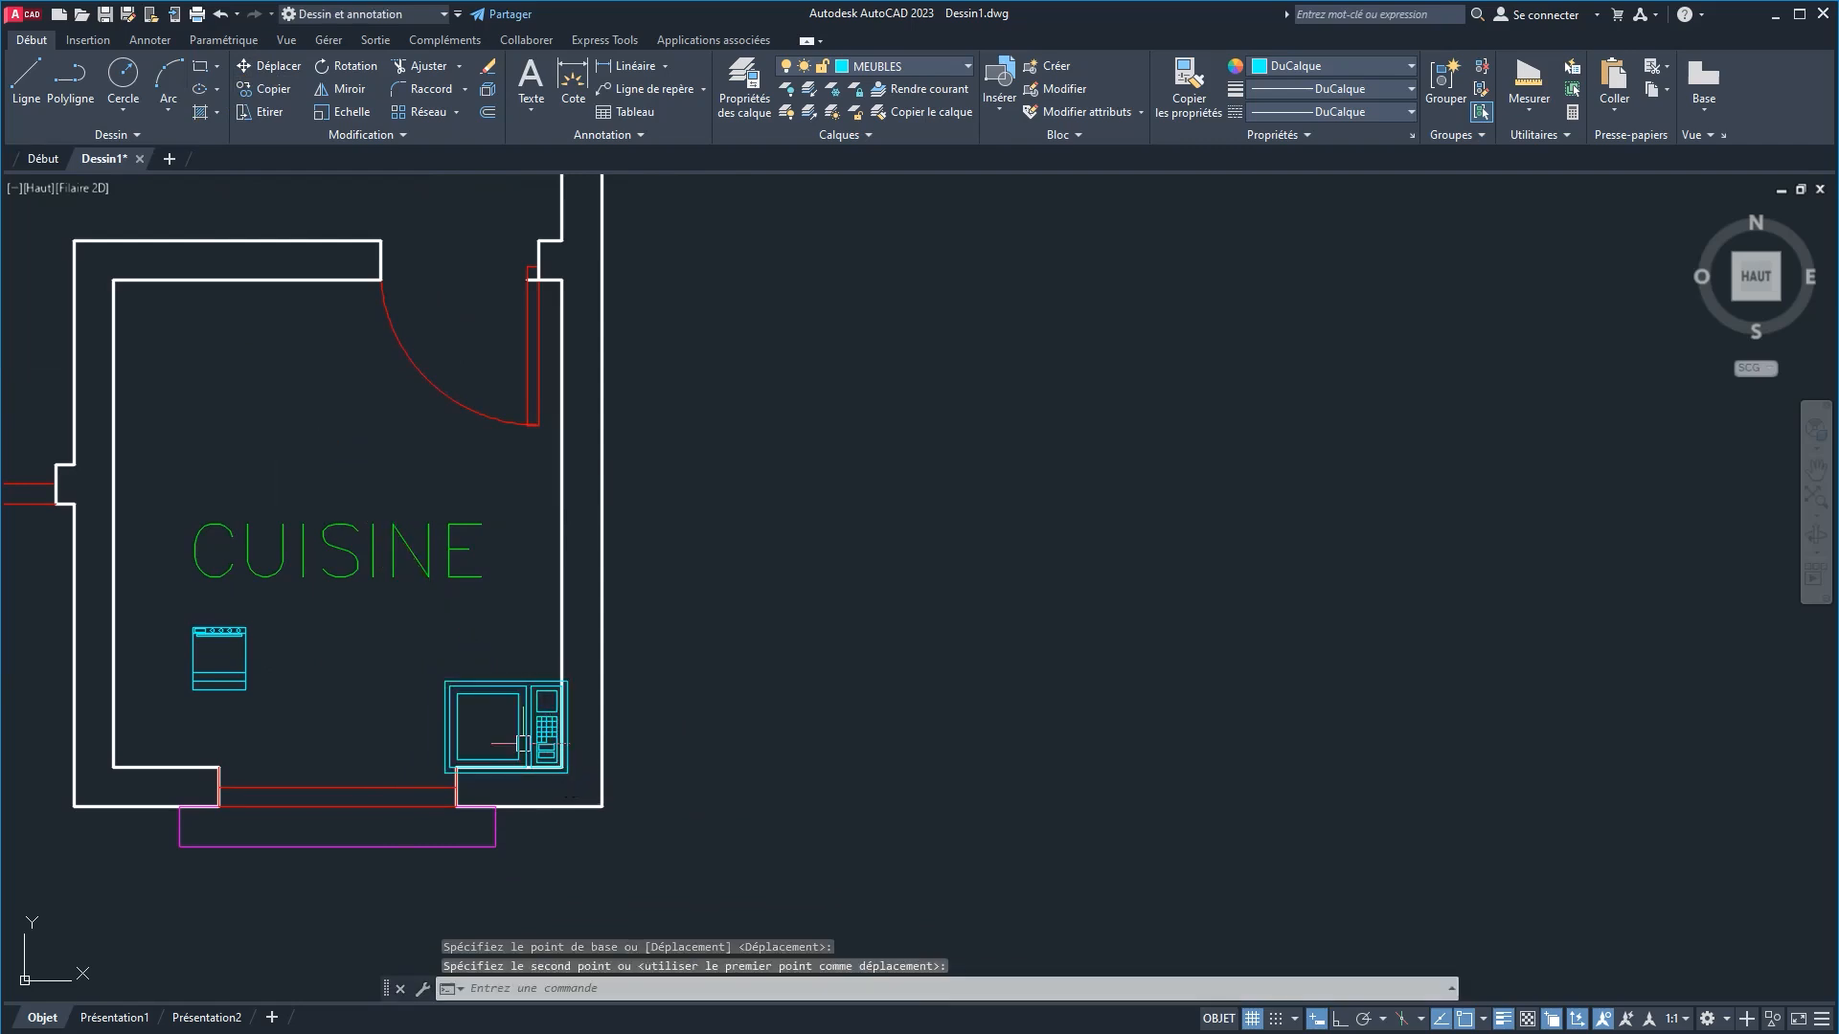
Step: Nudge the microwave up and to the left until it clears both CUISINE walls
scroll(502, 746, up, 2)
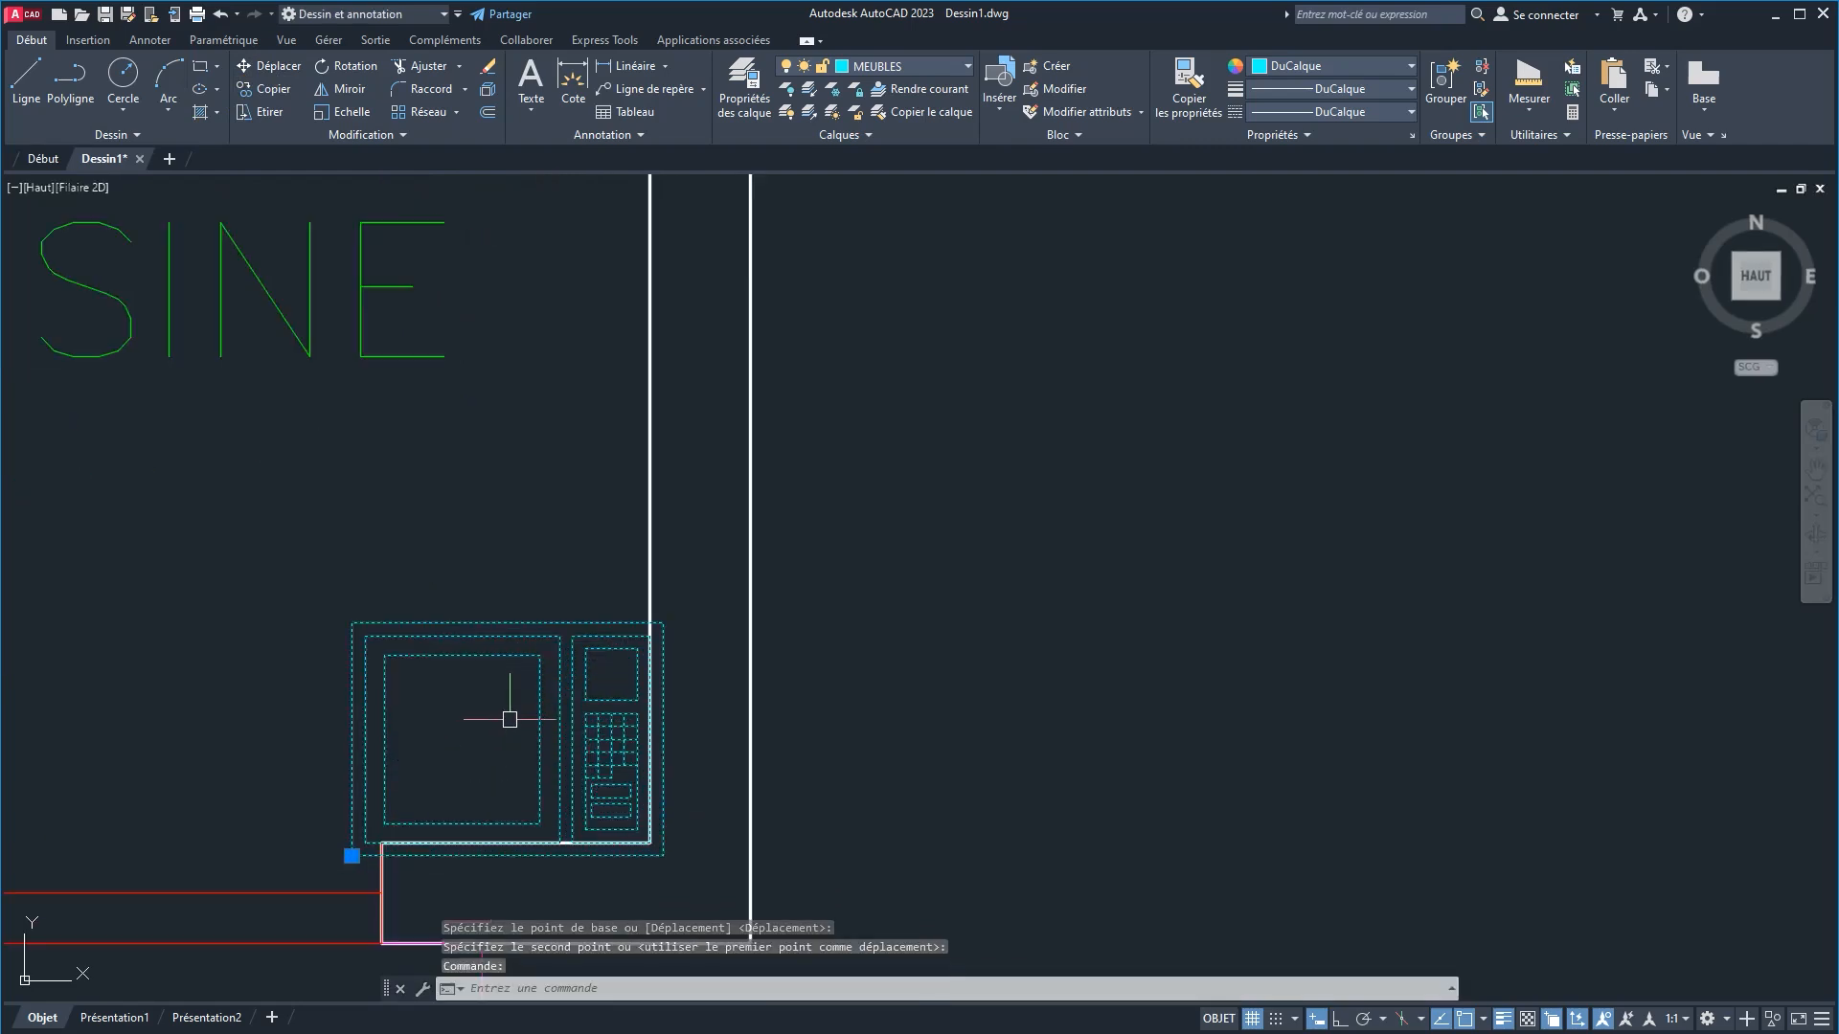
key(ctrl+Up)
key(ctrl+Up)
key(ctrl+Up)
key(ctrl+Up)
key(ctrl+Up)
key(ctrl+Up)
key(ctrl+Up)
key(ctrl+Up)
key(ctrl+Left)
key(ctrl+Left)
key(ctrl+Left)
key(ctrl+Left)
key(ctrl+Left)
key(ctrl+Left)
key(ctrl+Left)
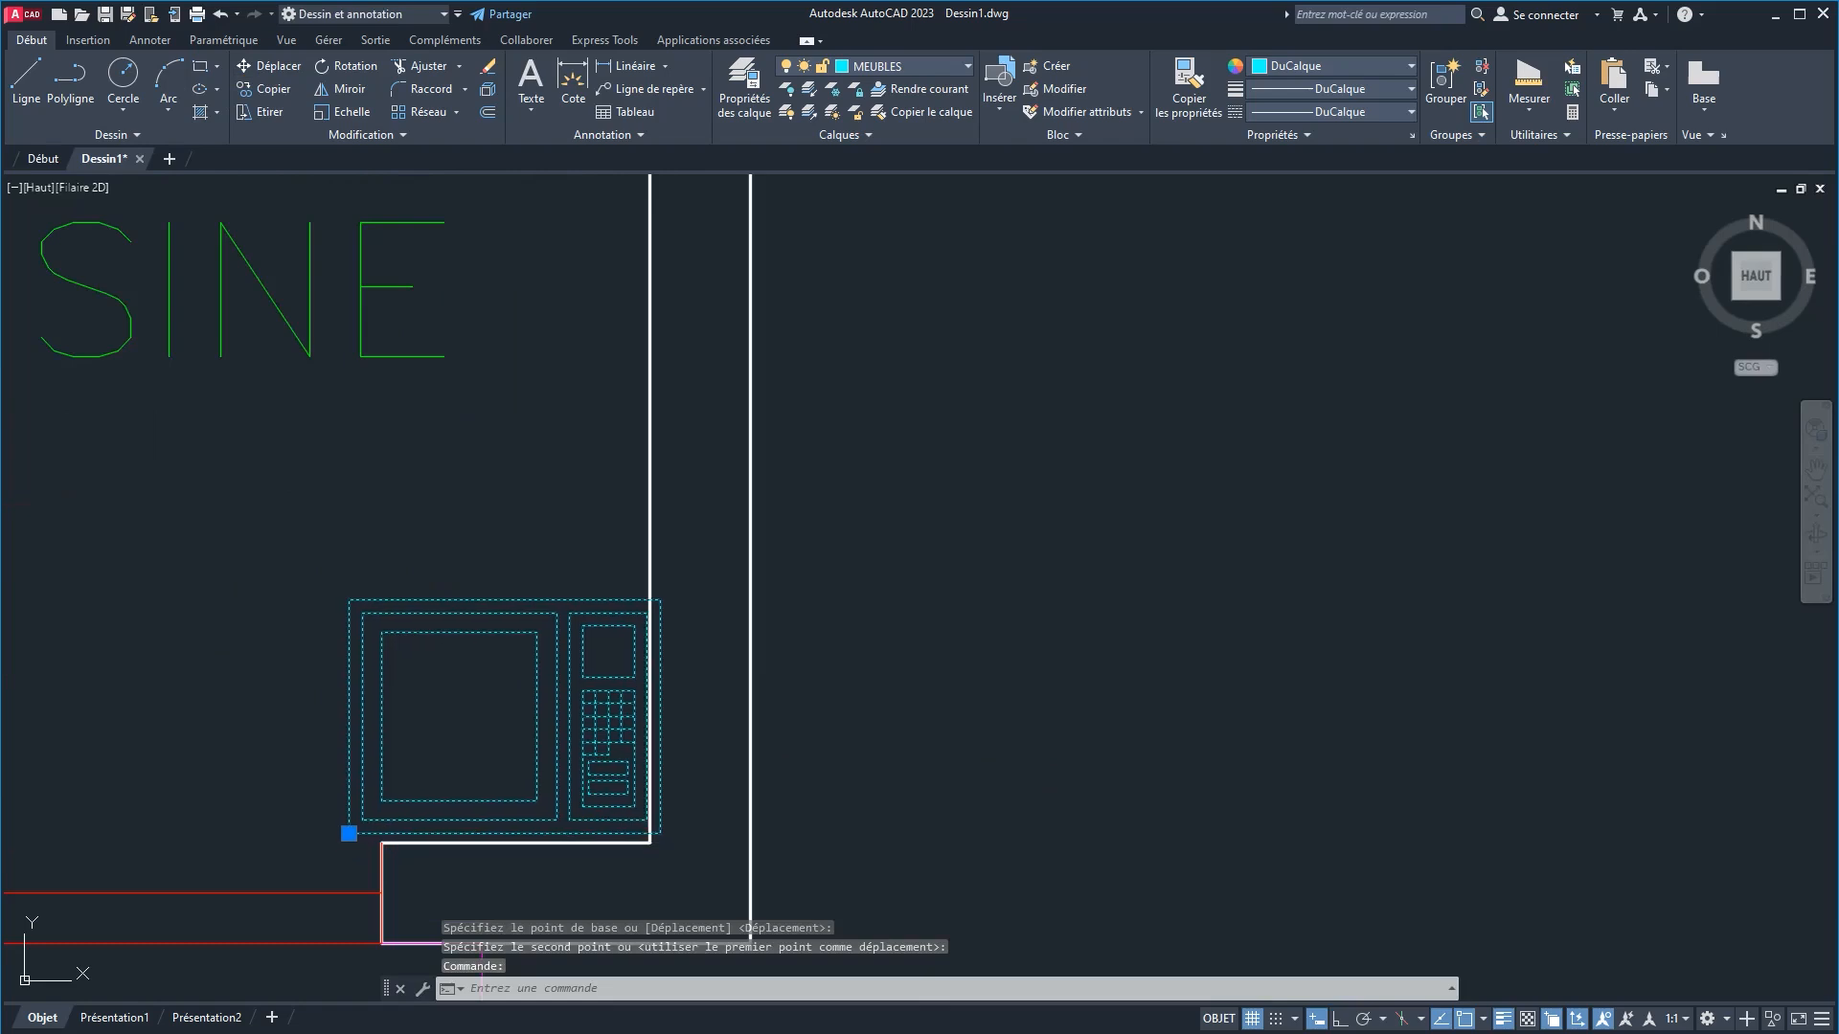
key(ctrl+Left)
key(Escape)
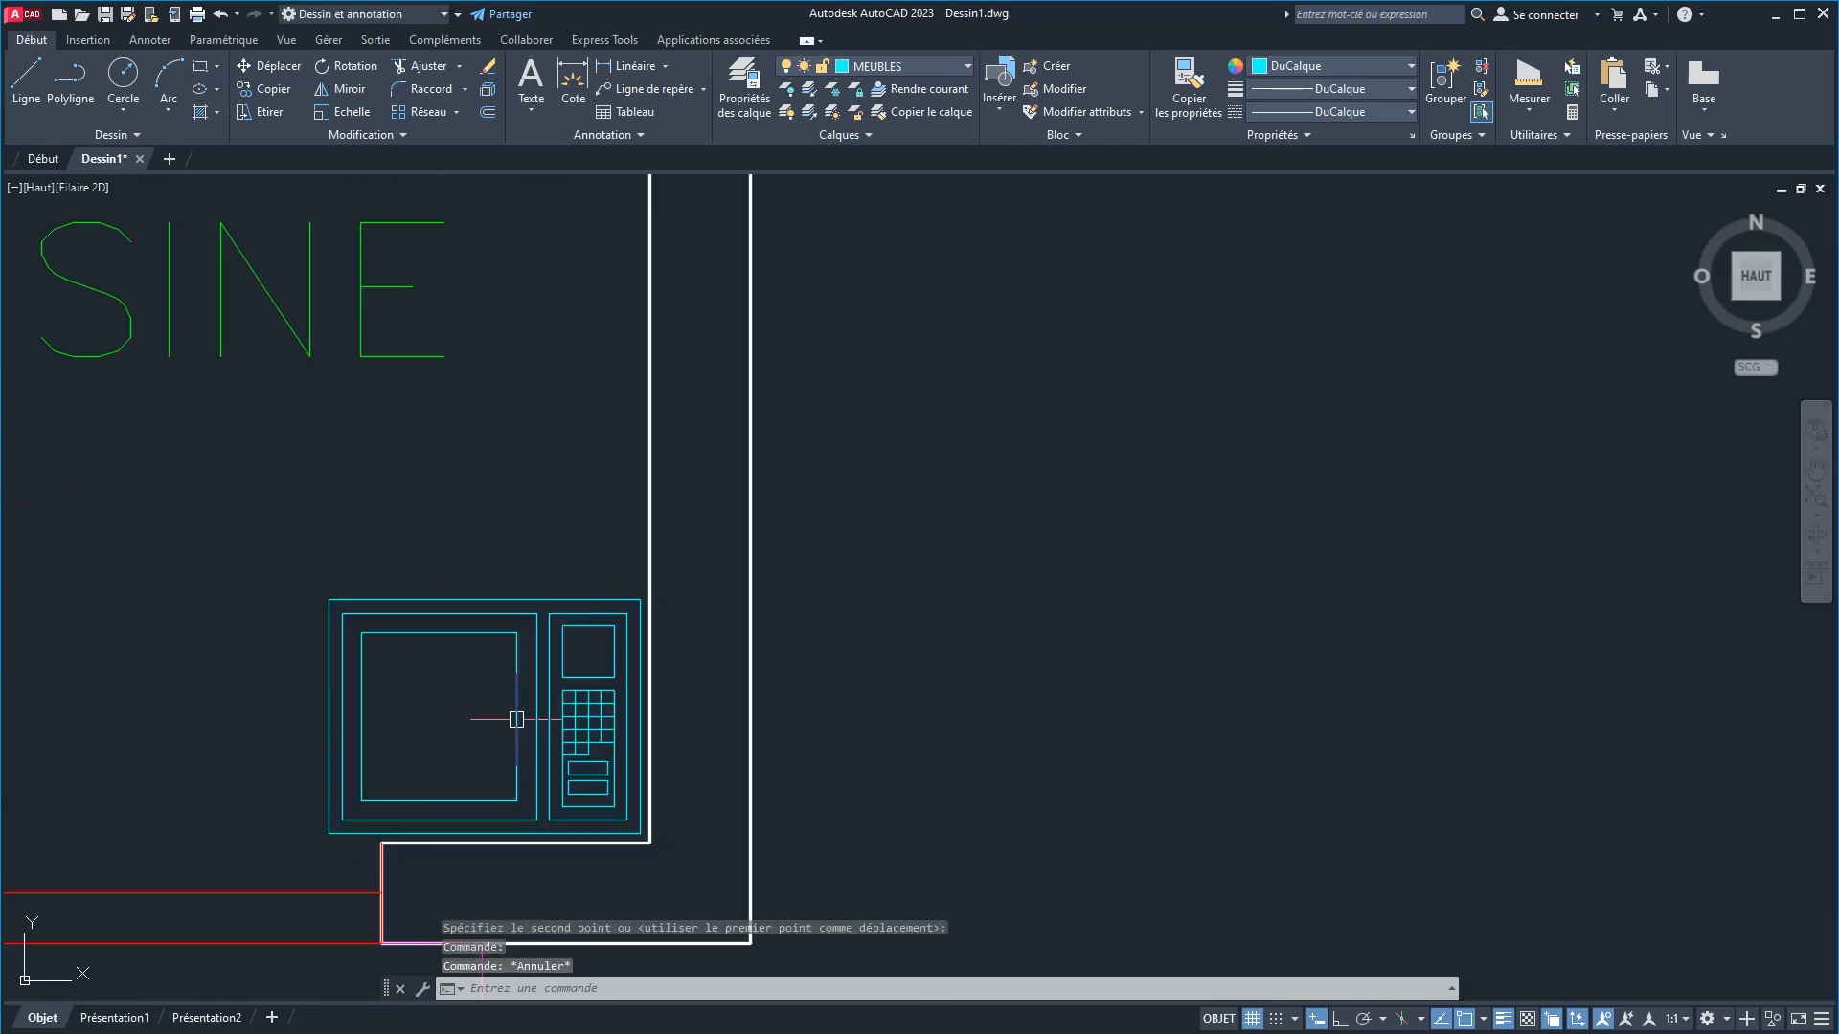
Step: Scale the cooker block up about its lower-left corner to a size matching the microwave's width
scroll(486, 702, down, 4)
middle_drag(453, 686, 574, 576)
click(351, 565)
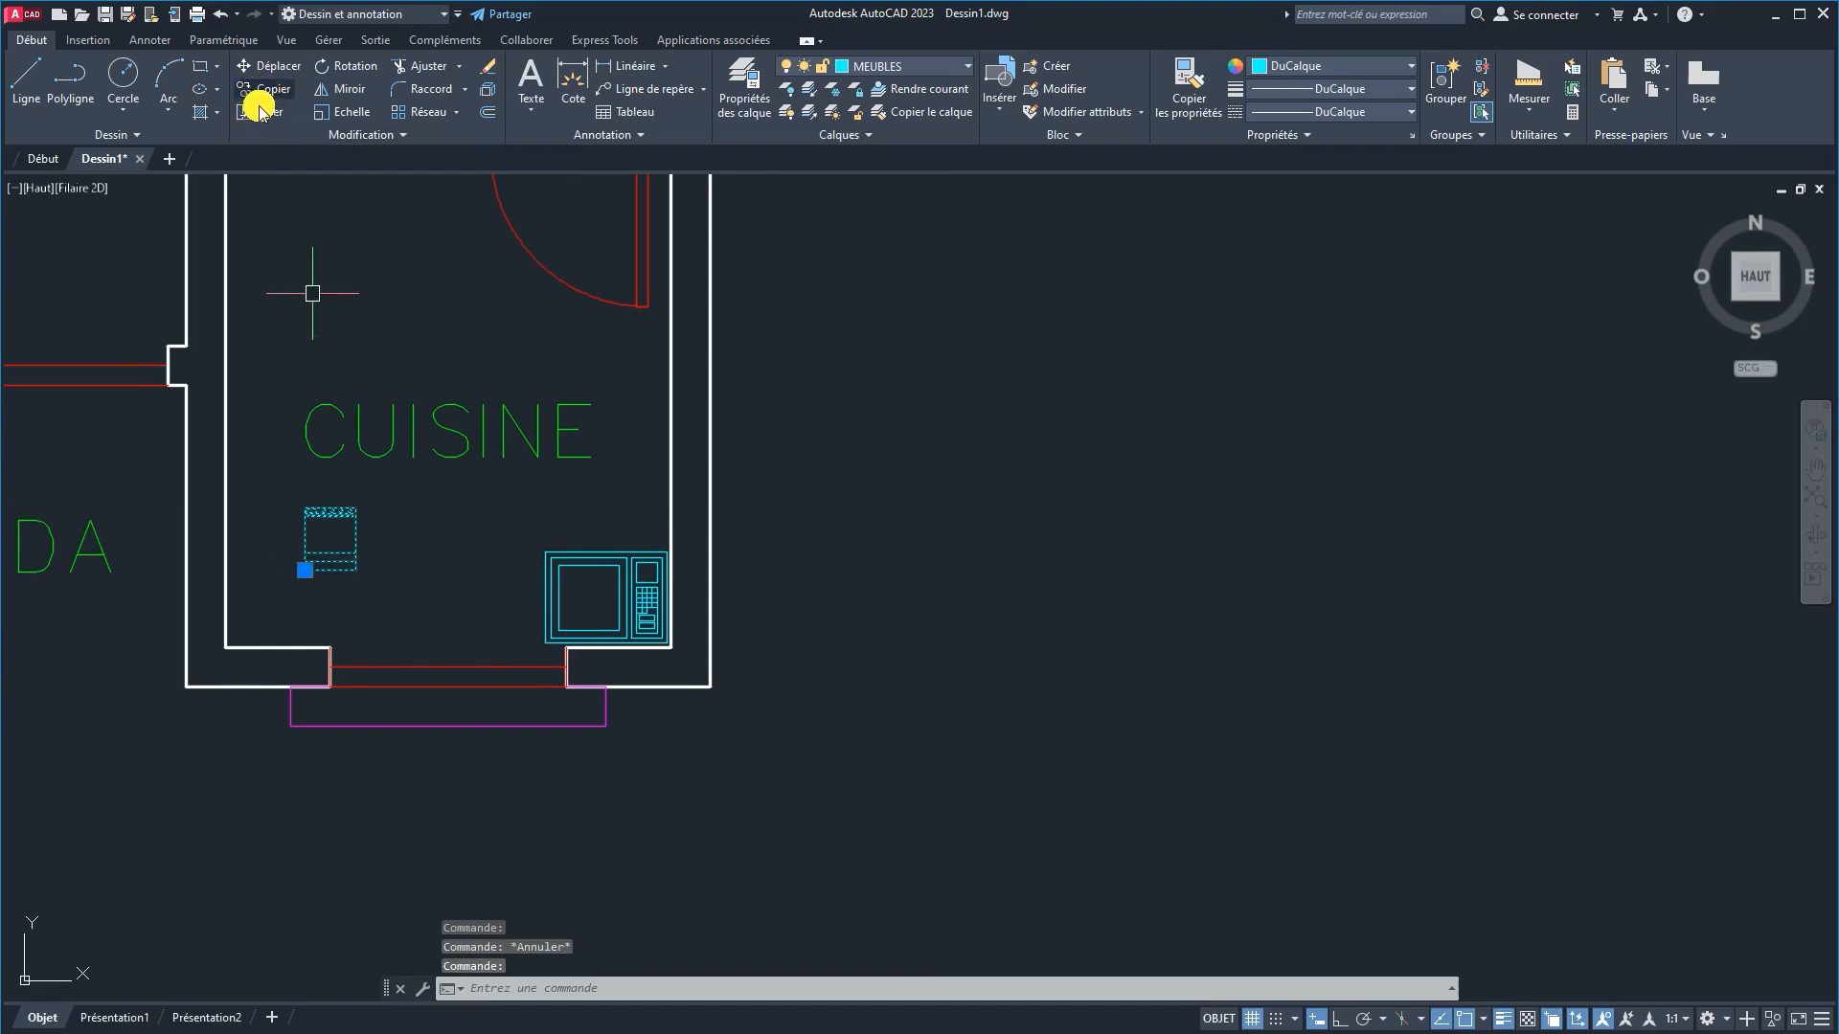
click(318, 114)
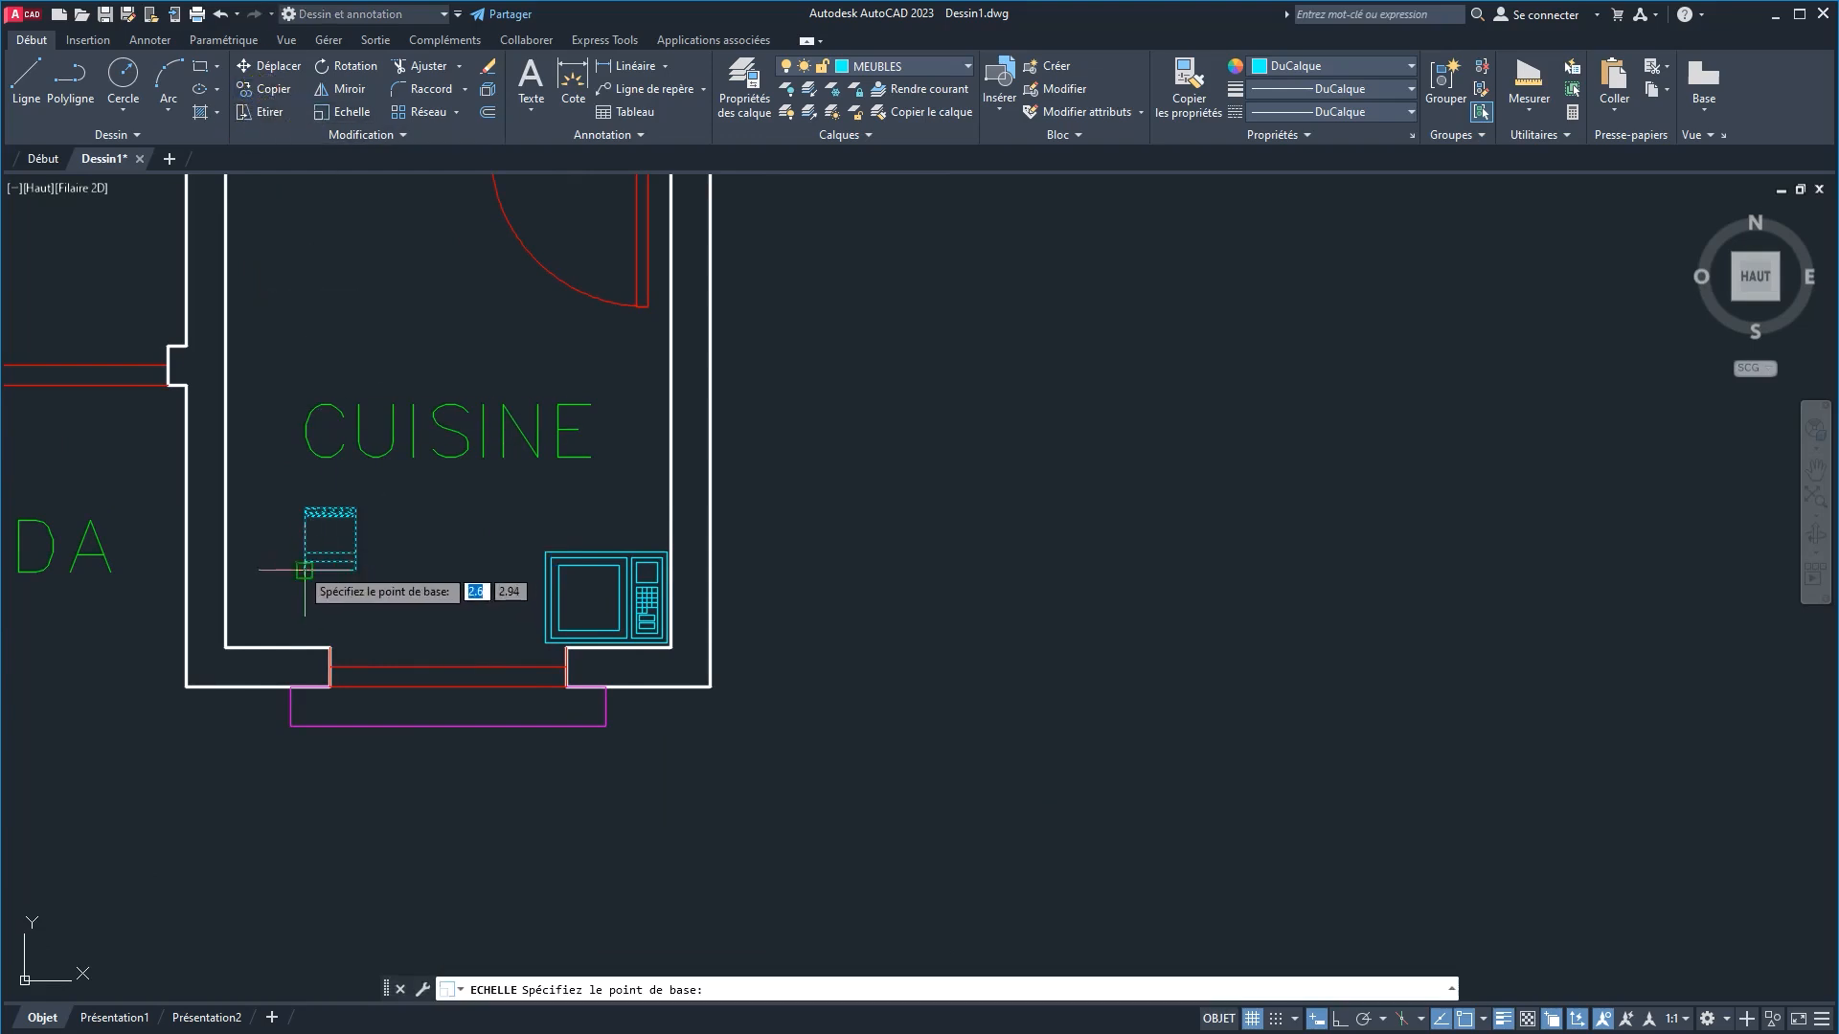
click(305, 570)
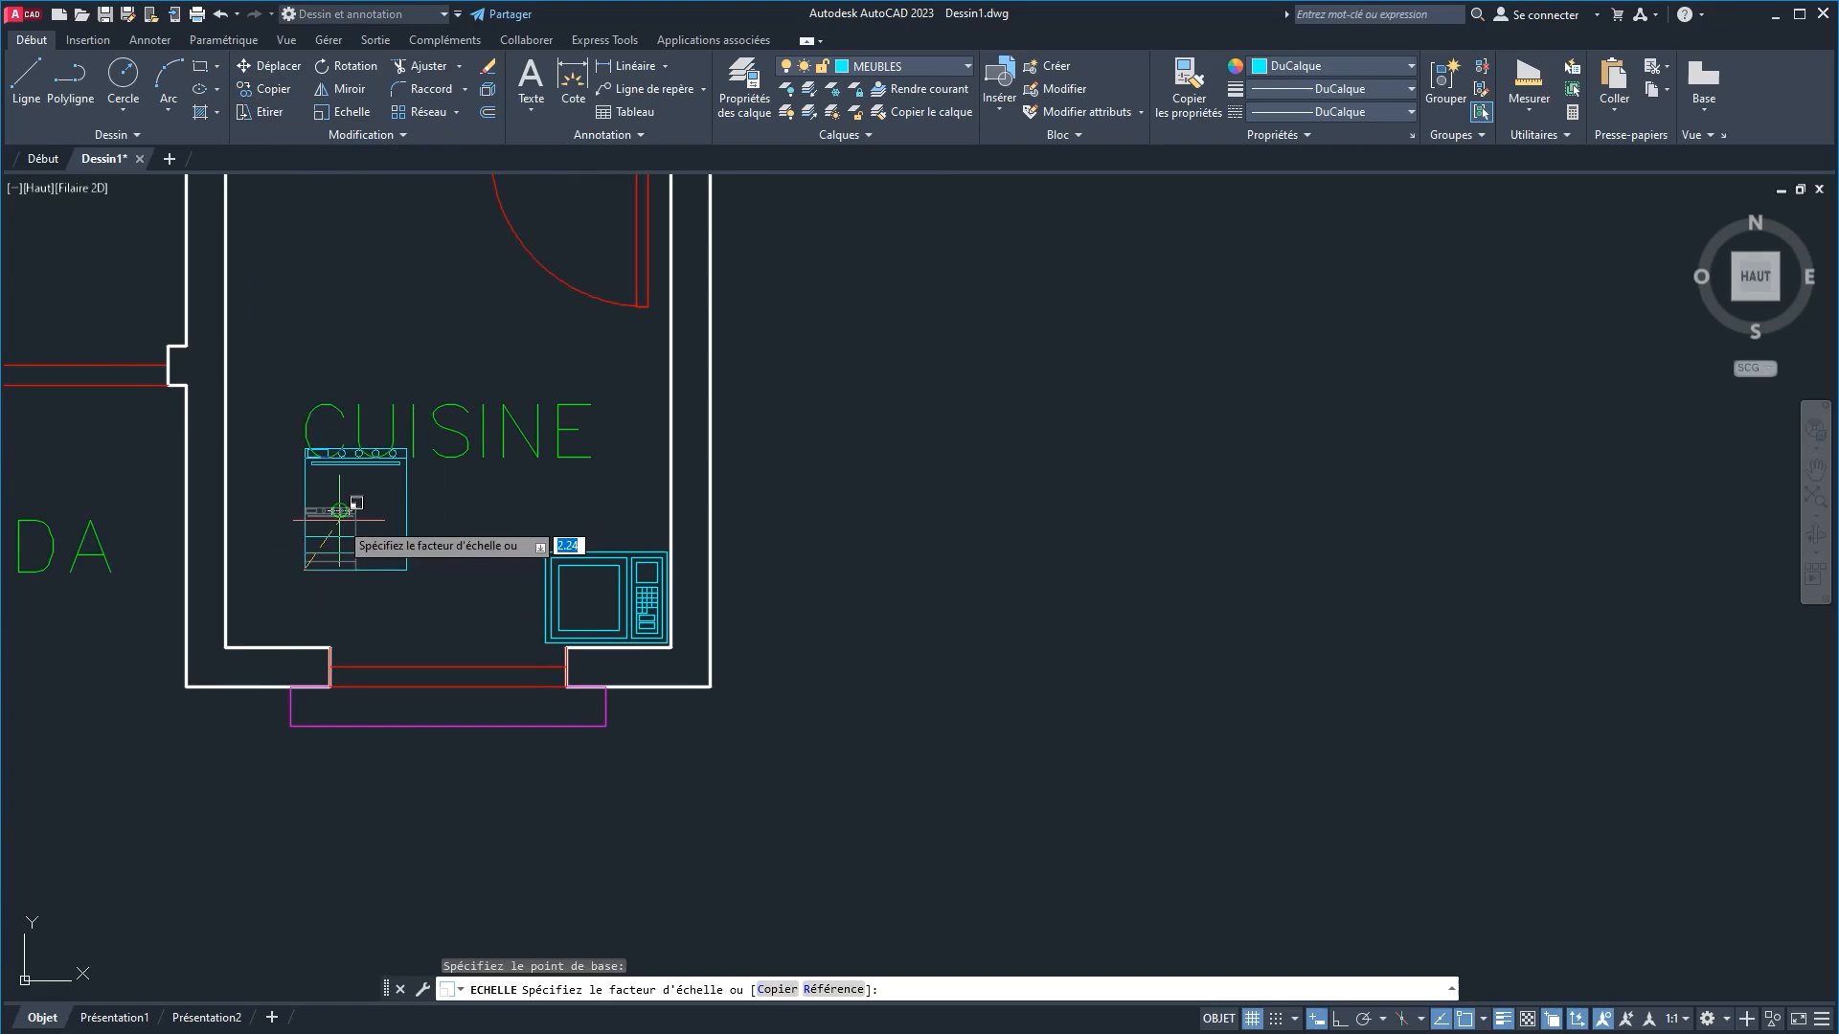
click(431, 524)
Step: Move the cooker into the lower-left corner of the CUISINE, just clear of the walls
click(431, 523)
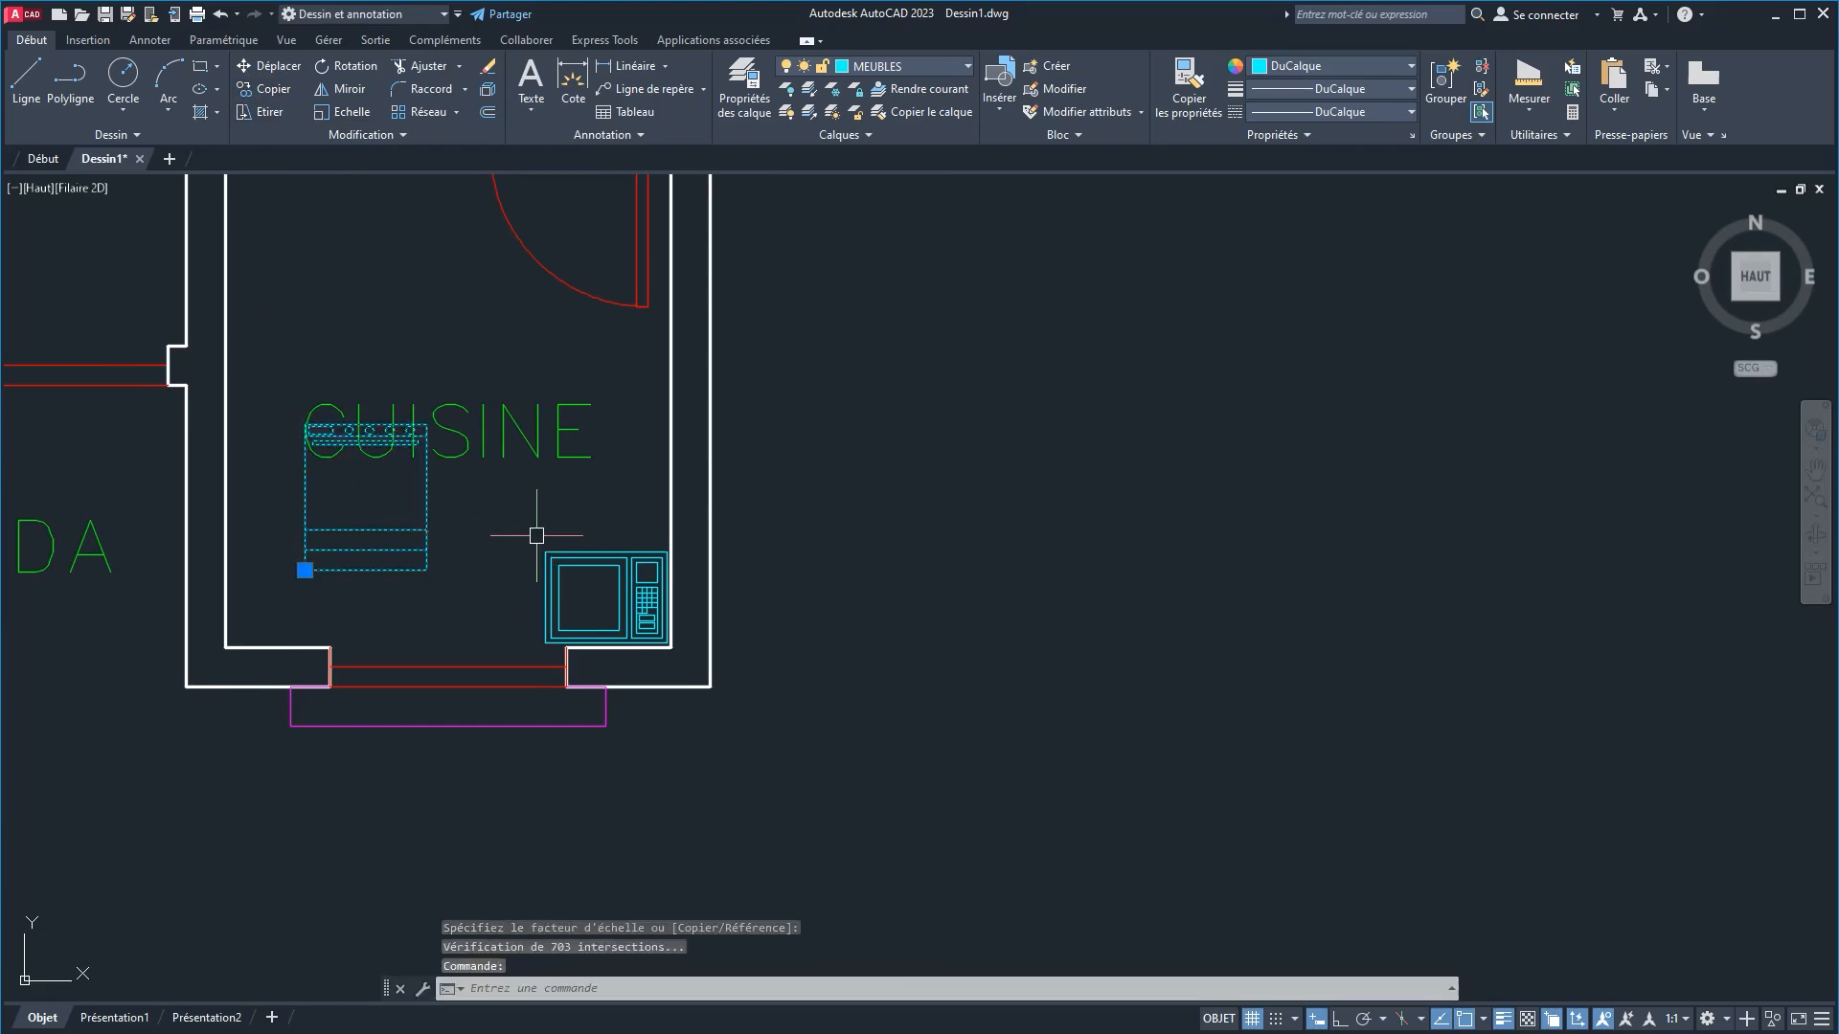
drag(305, 570, 236, 633)
key(Escape)
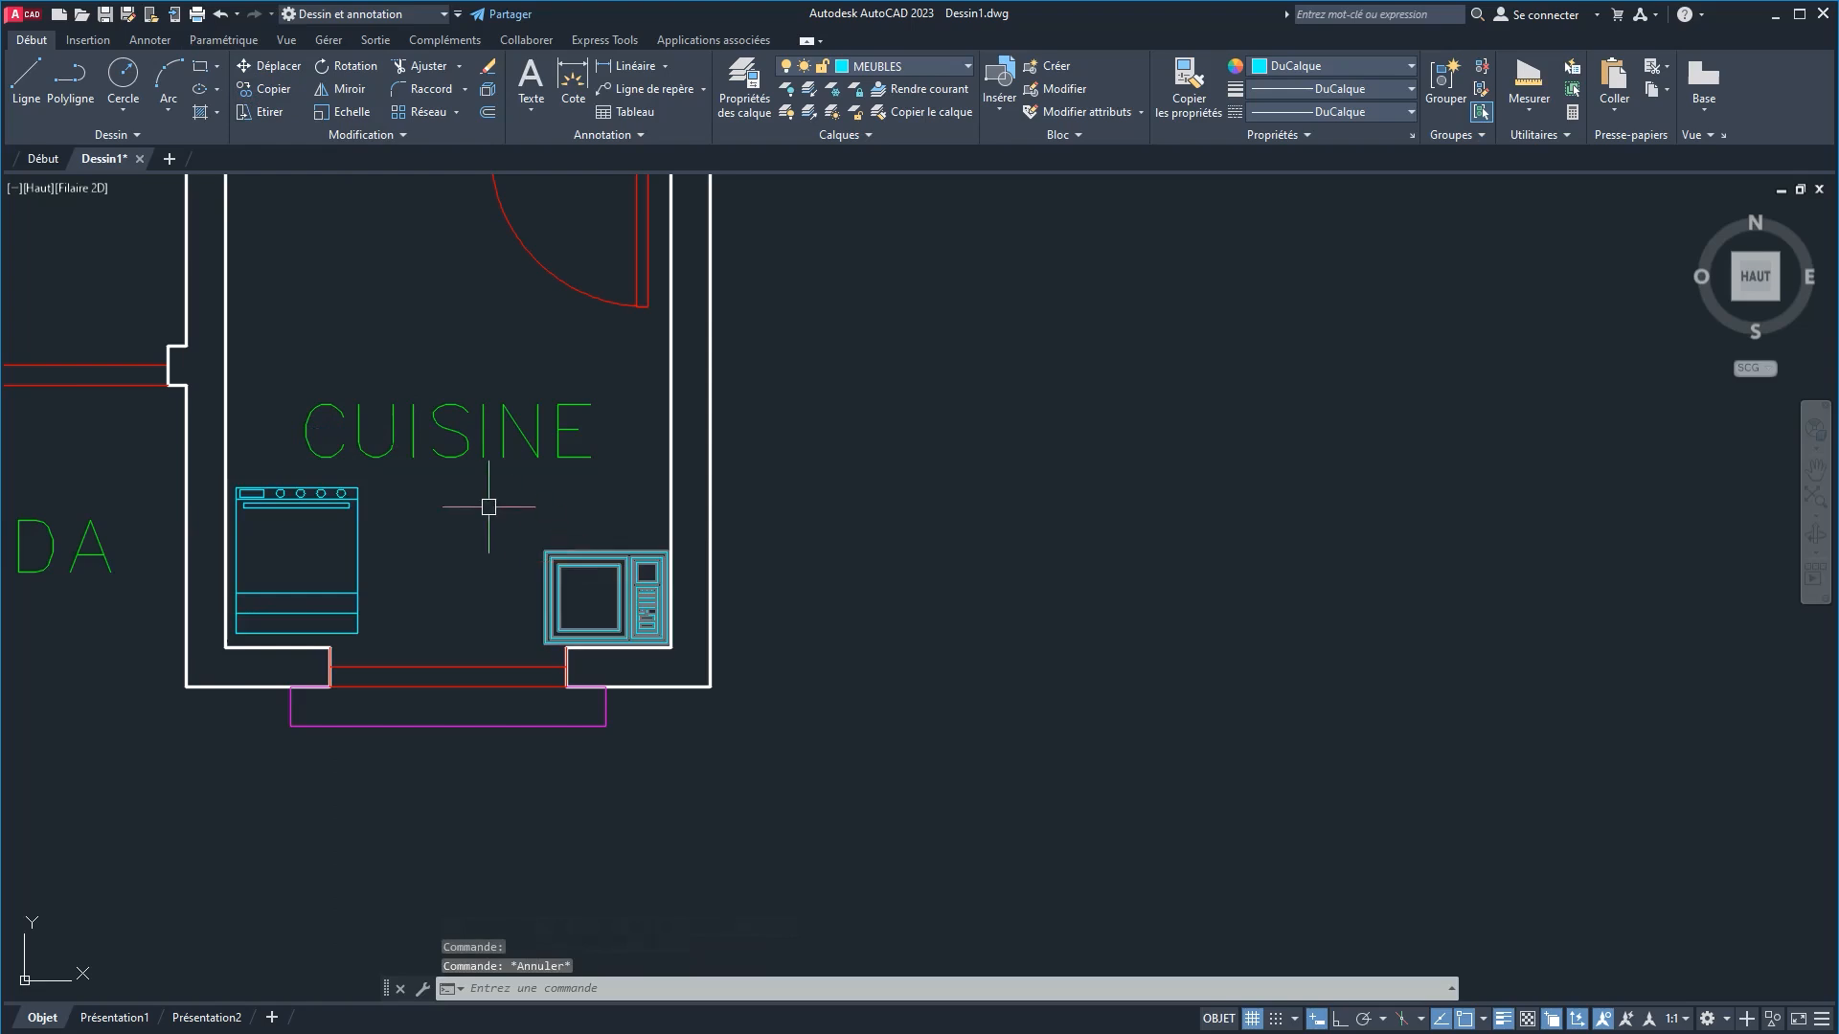
Step: Nudge the CUISINE label upward, away from the cooker and microwave
click(484, 433)
key(ctrl+Up)
key(ctrl+Up)
key(ctrl+Up)
key(ctrl+Up)
key(ctrl+Up)
key(ctrl+Up)
key(ctrl+Up)
key(ctrl+Up)
key(ctrl+Up)
key(ctrl+Up)
key(ctrl+Up)
key(ctrl+Up)
key(ctrl+Up)
key(ctrl+Up)
key(ctrl+Up)
key(ctrl+Up)
key(ctrl+Up)
key(ctrl+Up)
key(ctrl+Up)
key(ctrl+Up)
key(Escape)
scroll(630, 497, down, 2)
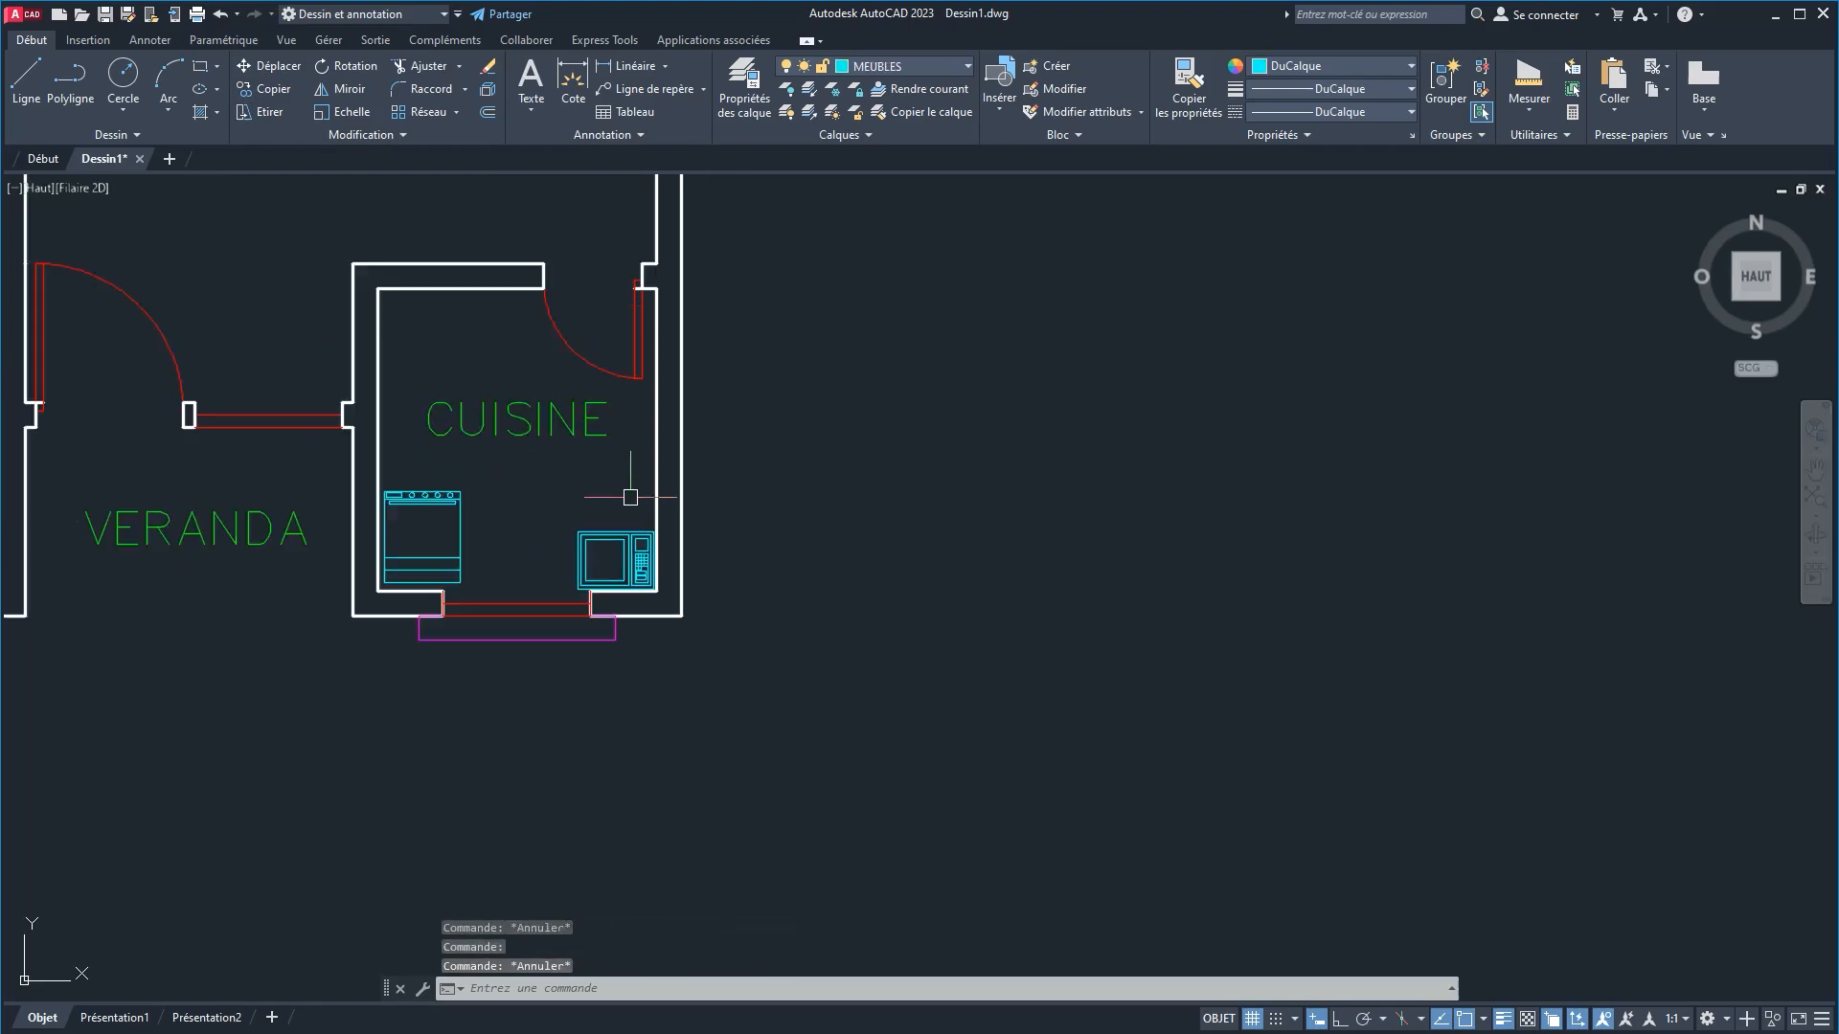
middle_drag(630, 497, 586, 627)
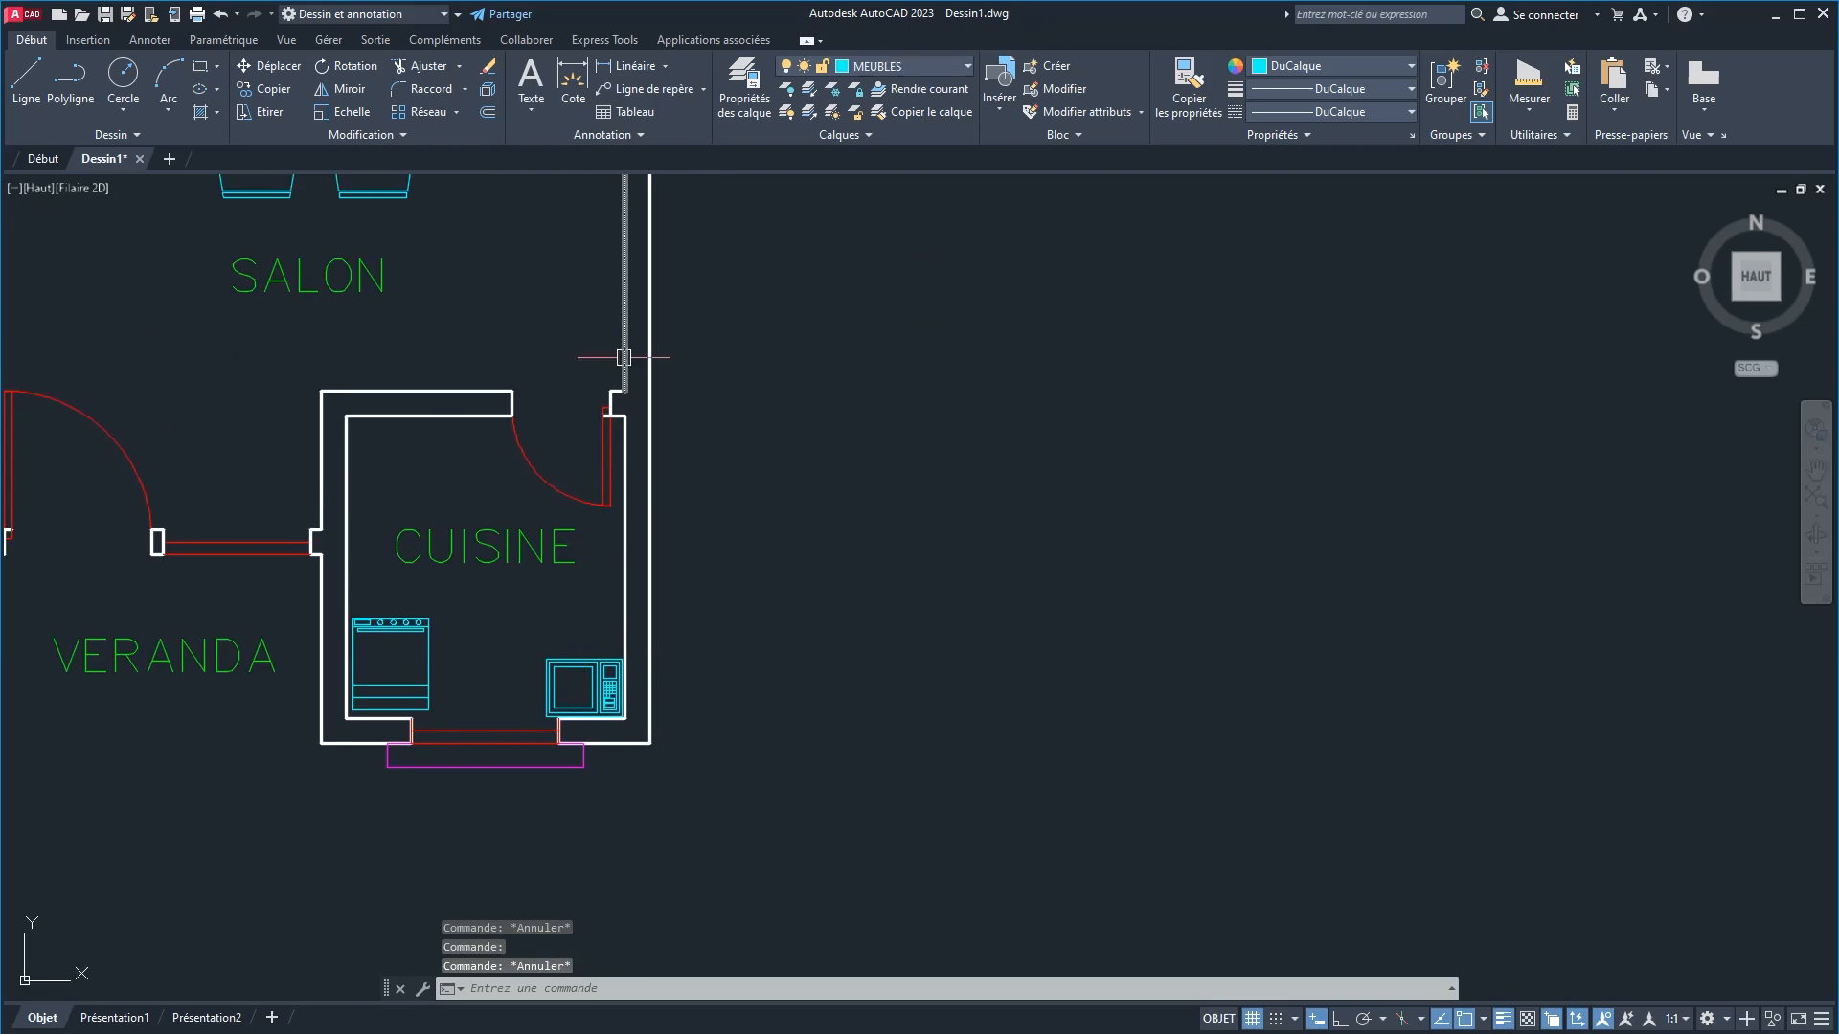
click(21, 76)
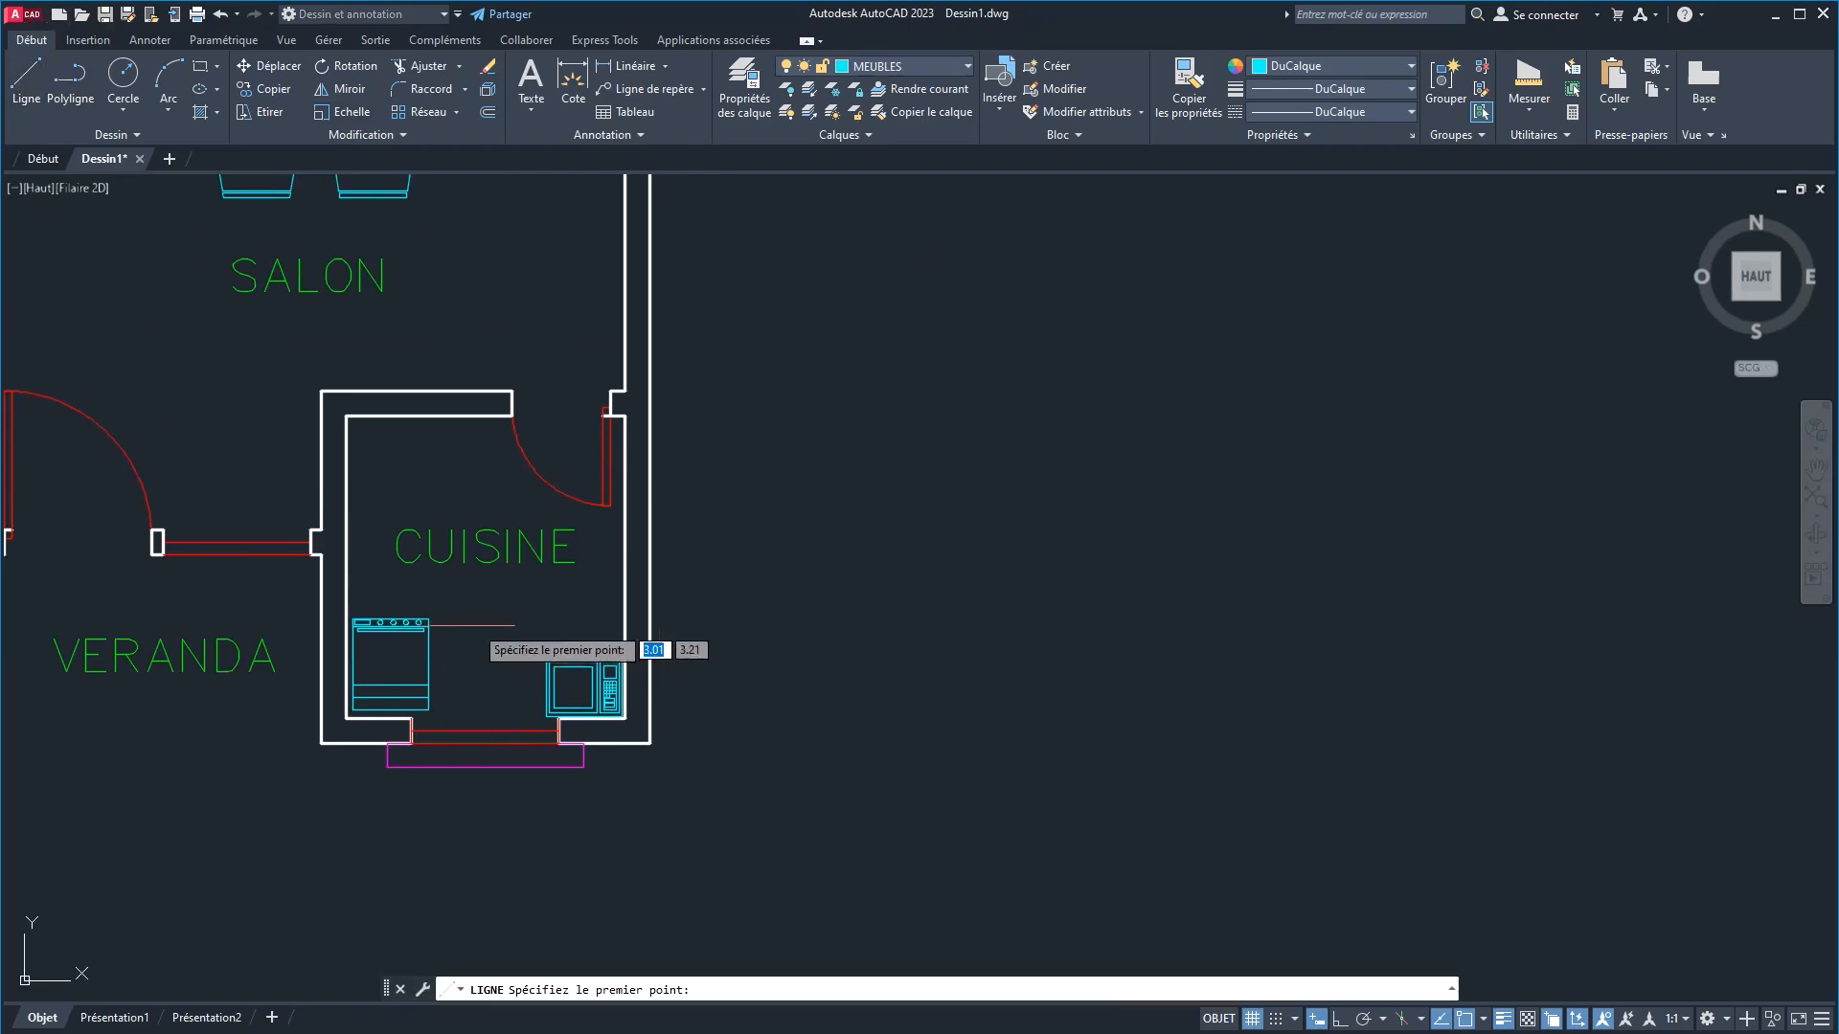
middle_drag(554, 636, 442, 658)
scroll(391, 632, up, 2)
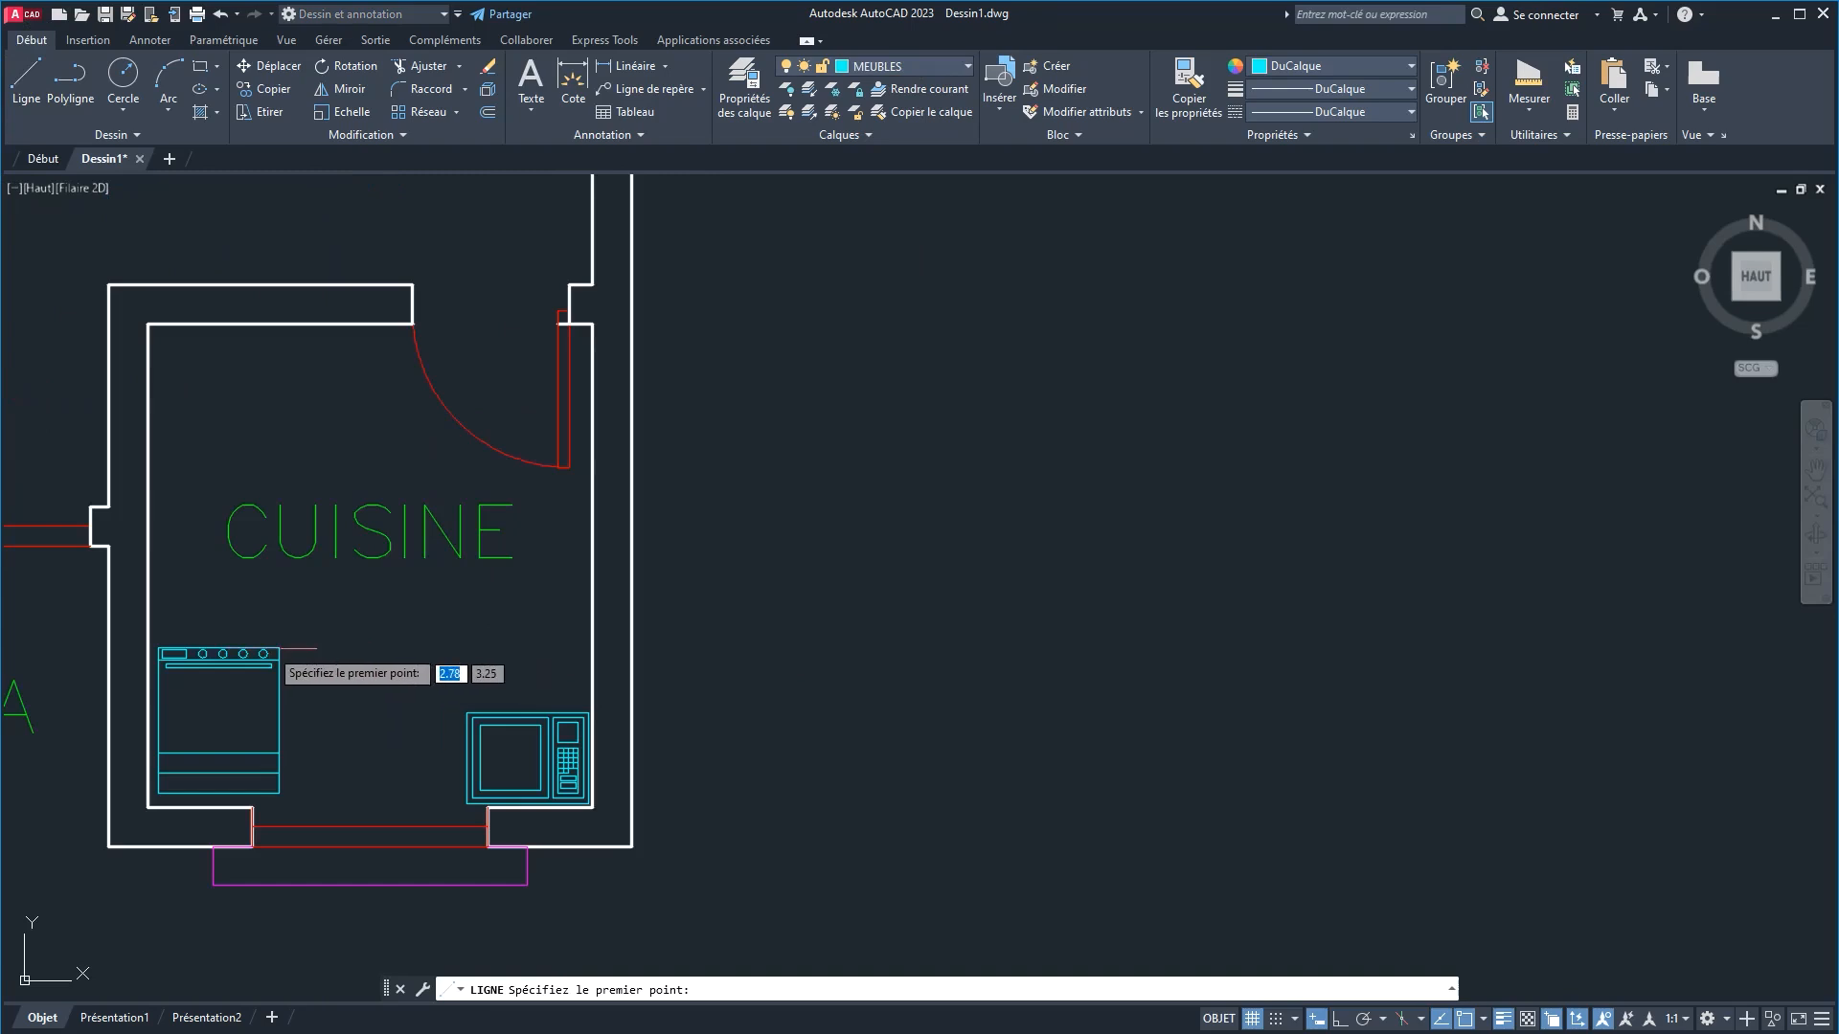
shift+right_click(592, 621)
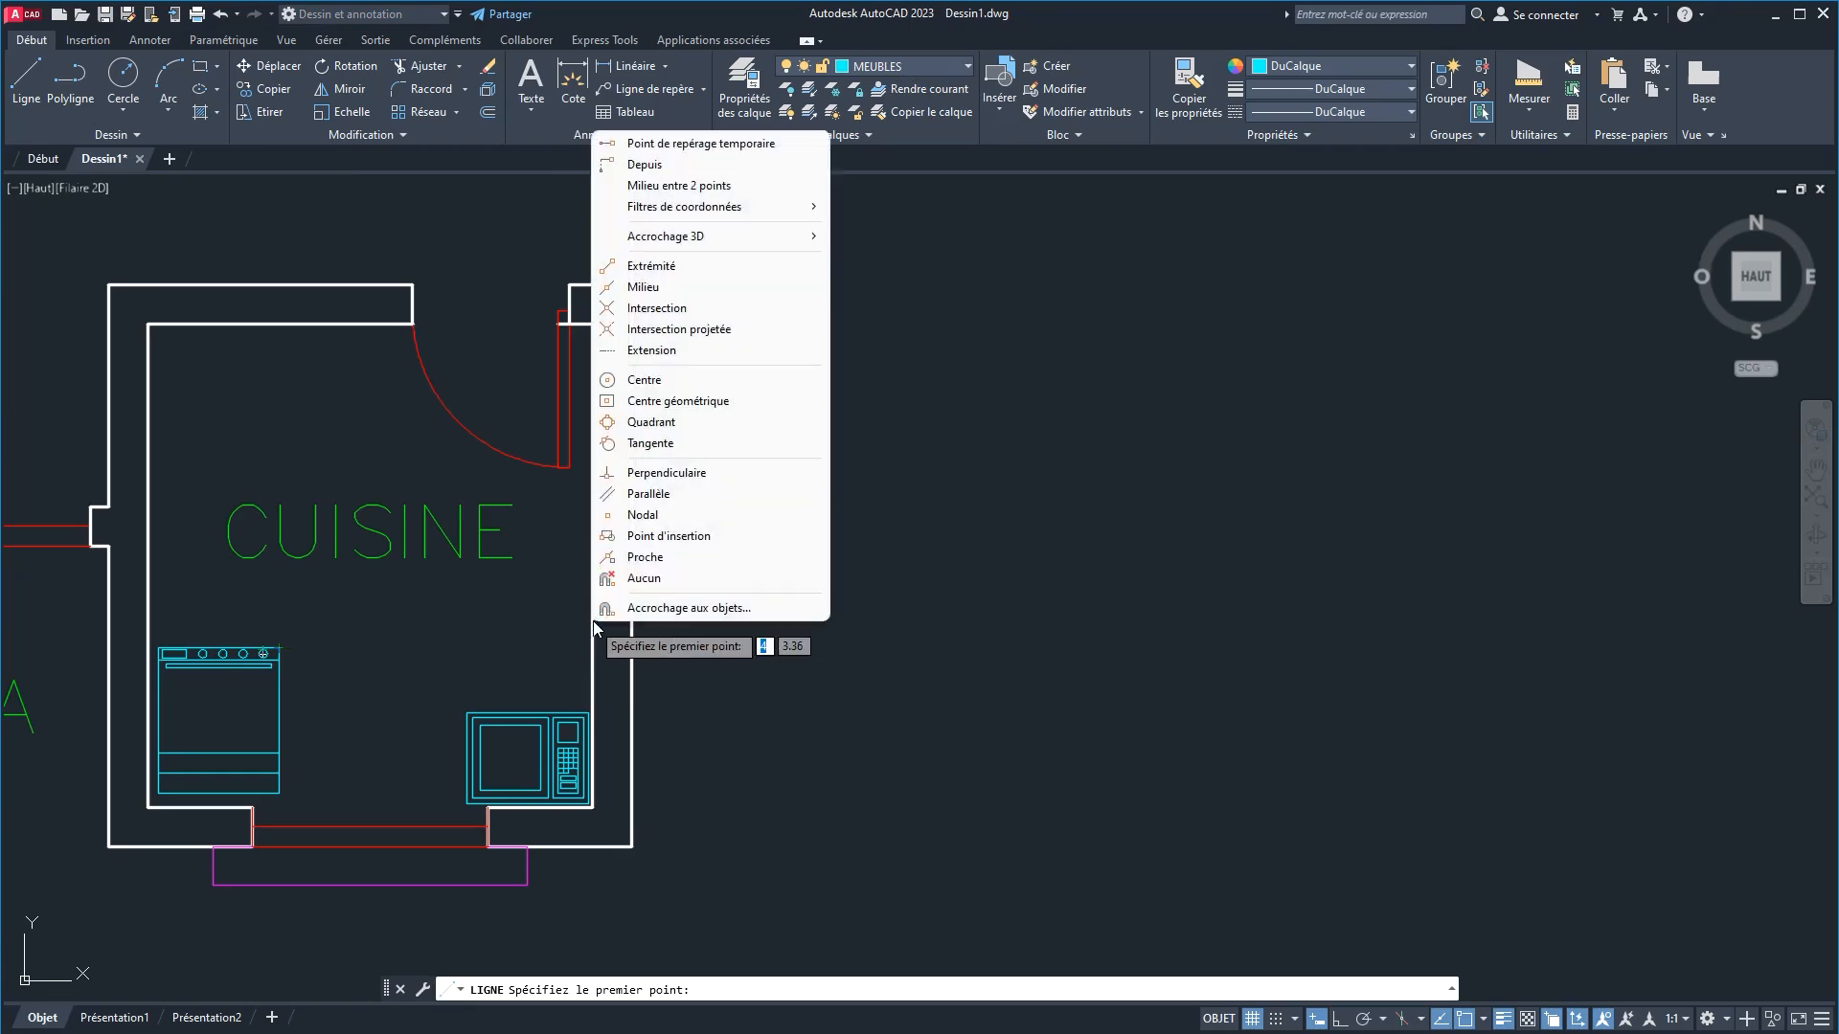
click(649, 557)
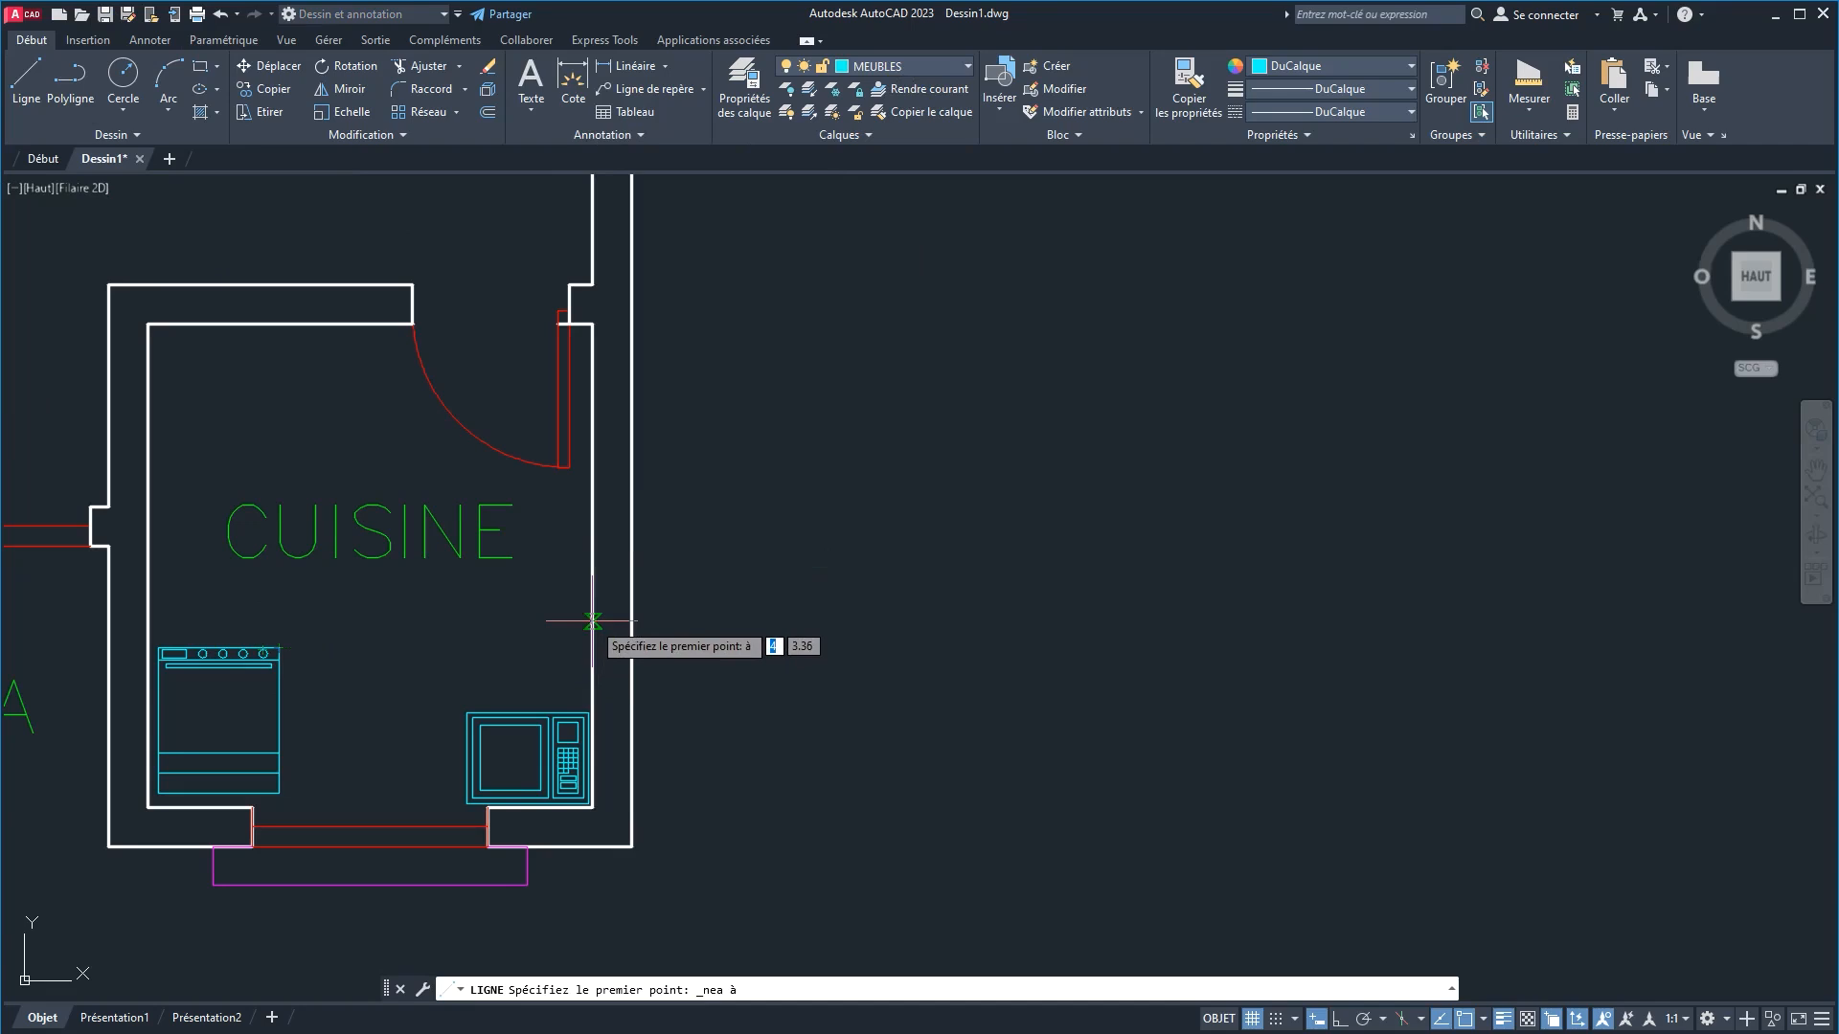
click(591, 629)
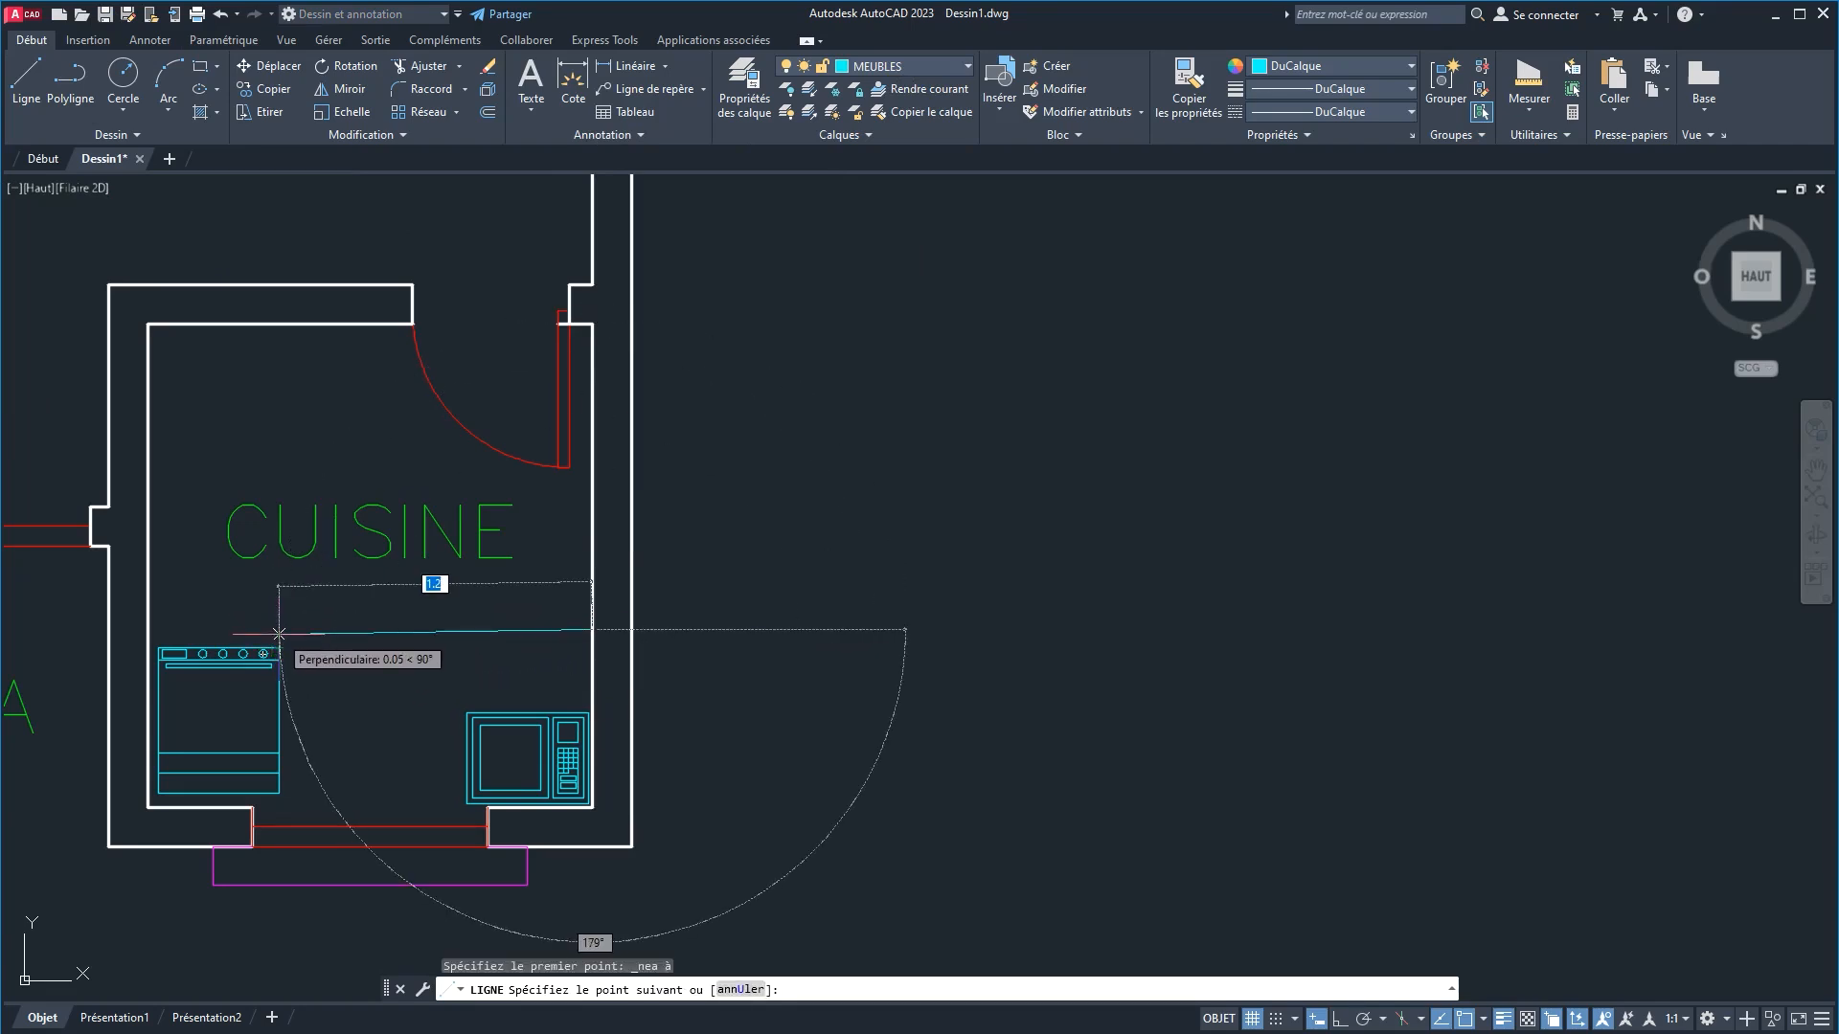
key(Escape)
Step: Draw the L-shaped counter in the CUISINE from the right wall along the cooker's top-edge level, turning up to the upper wall
right_click(339, 642)
click(402, 644)
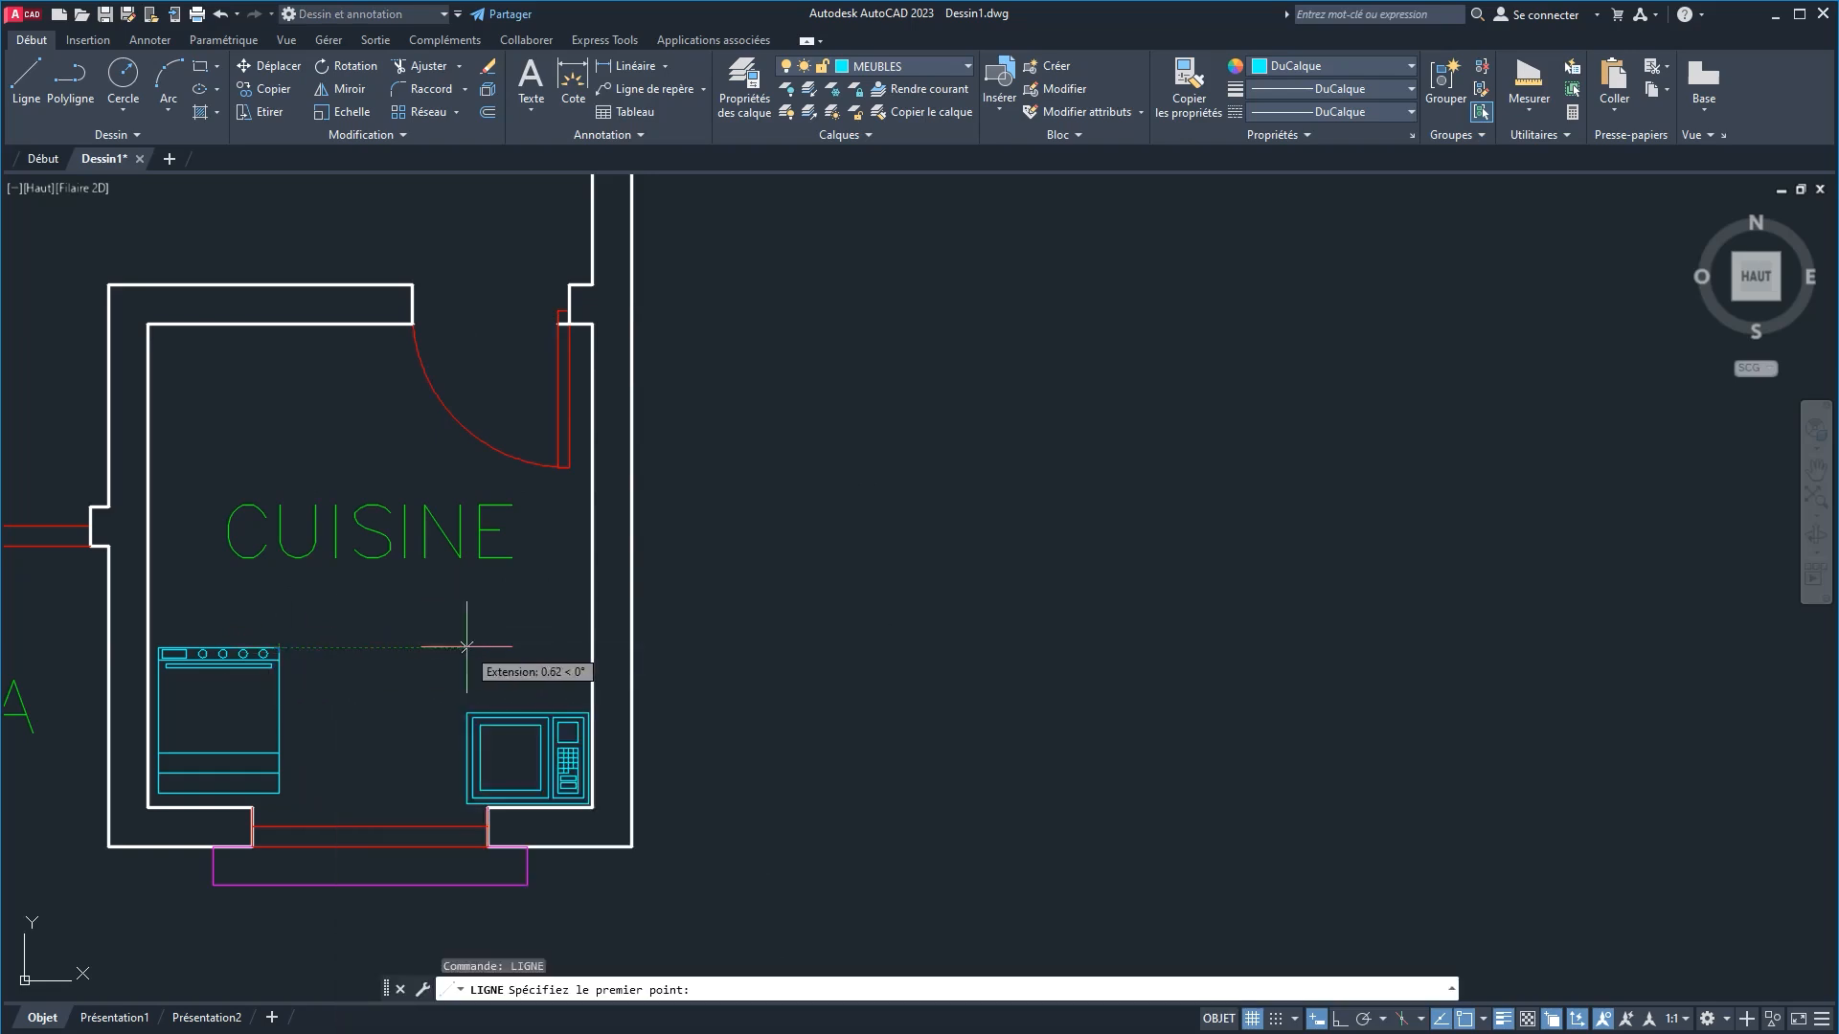
click(593, 648)
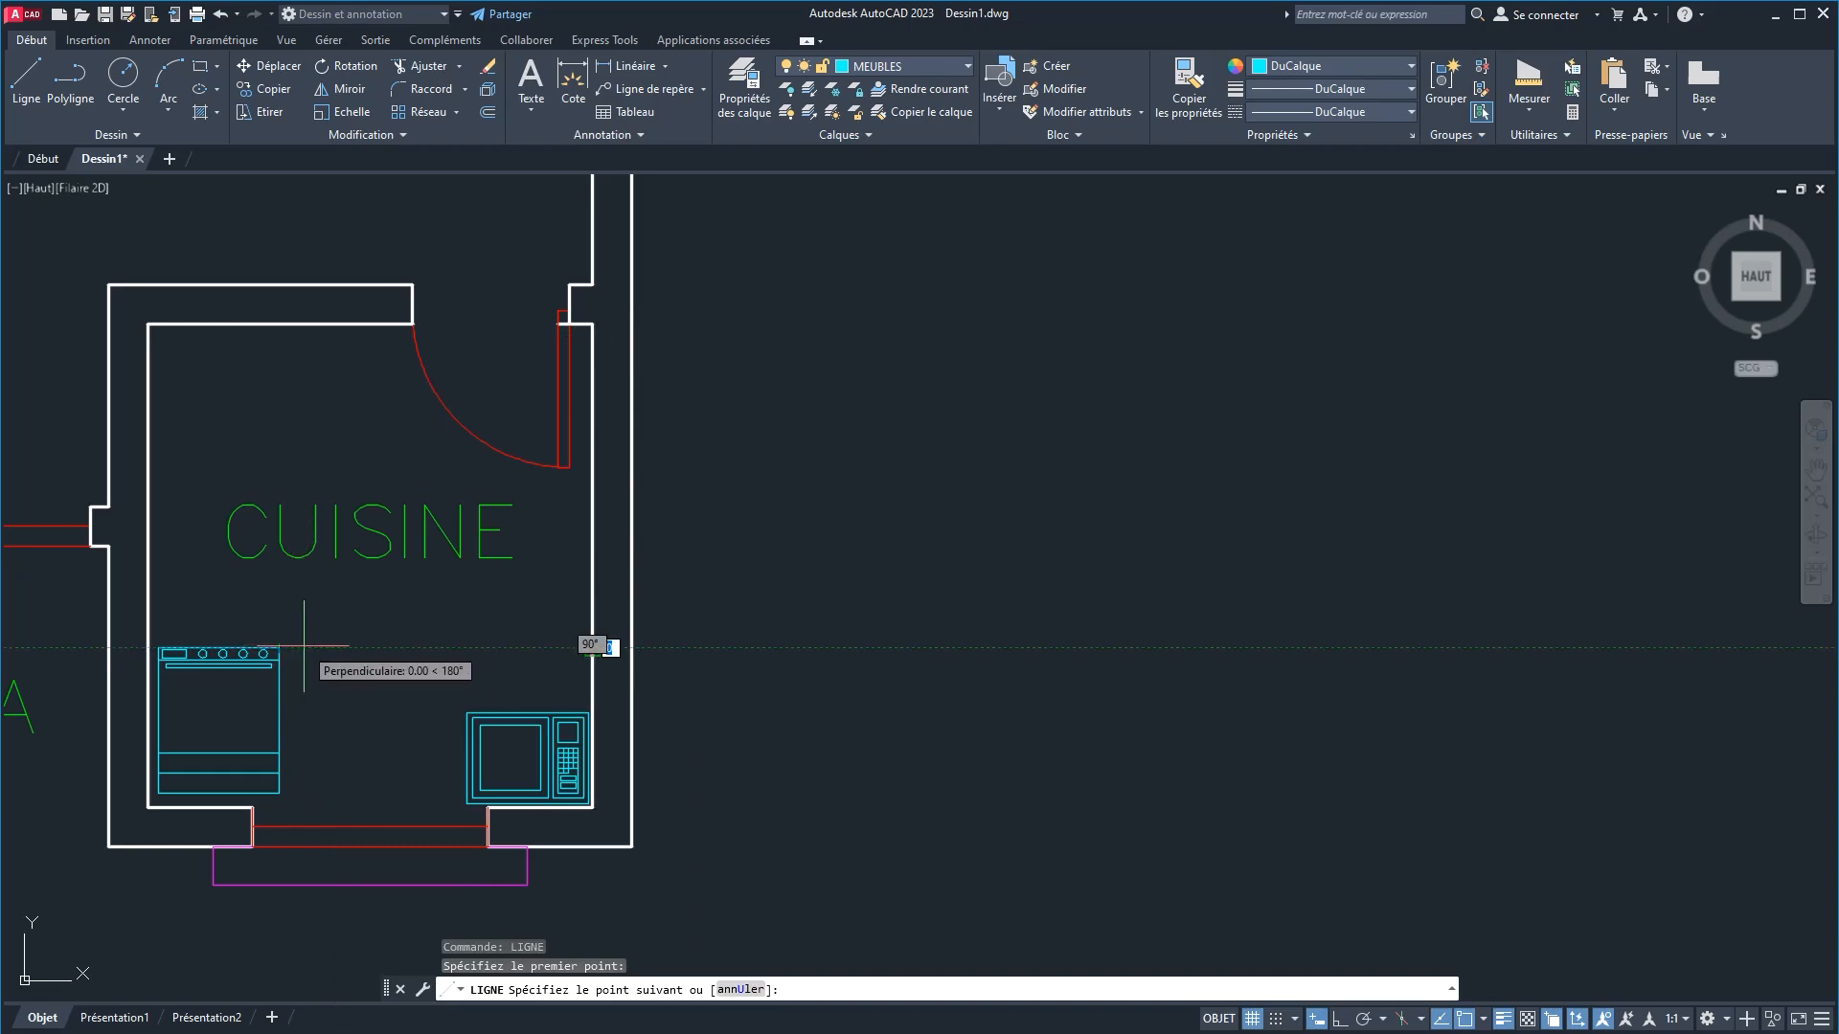
click(304, 647)
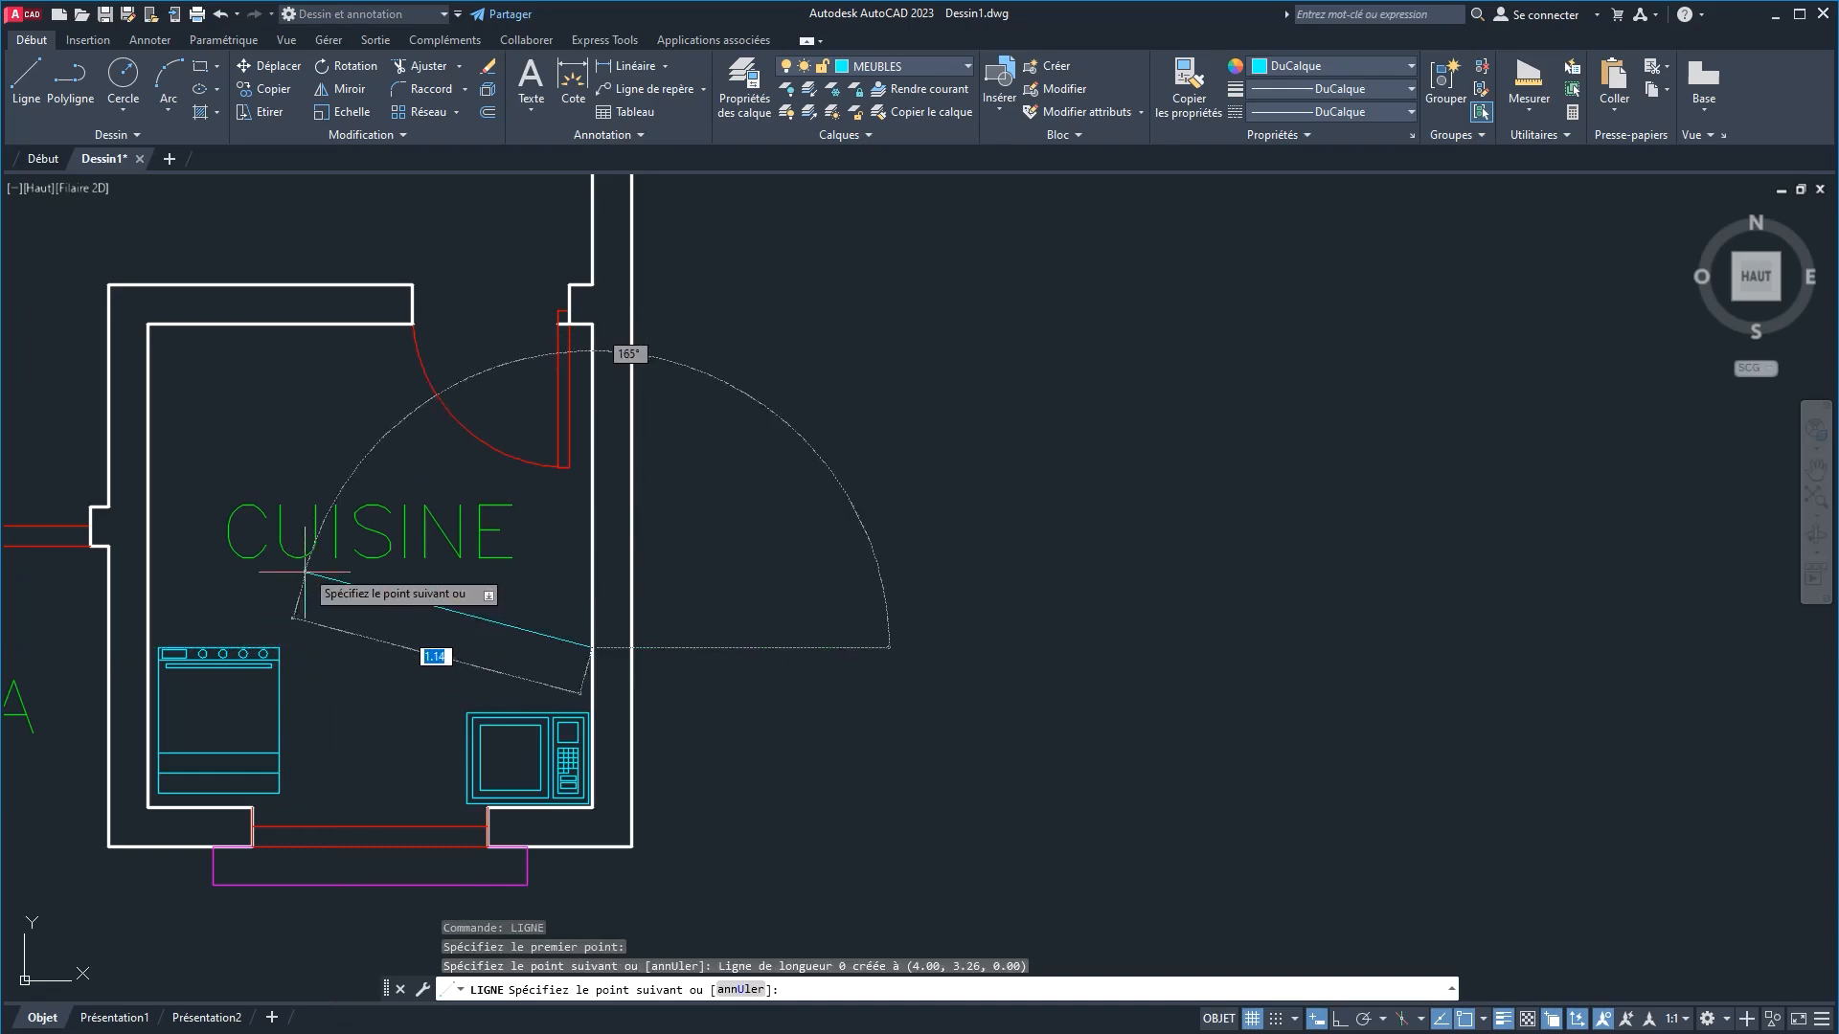
click(252, 647)
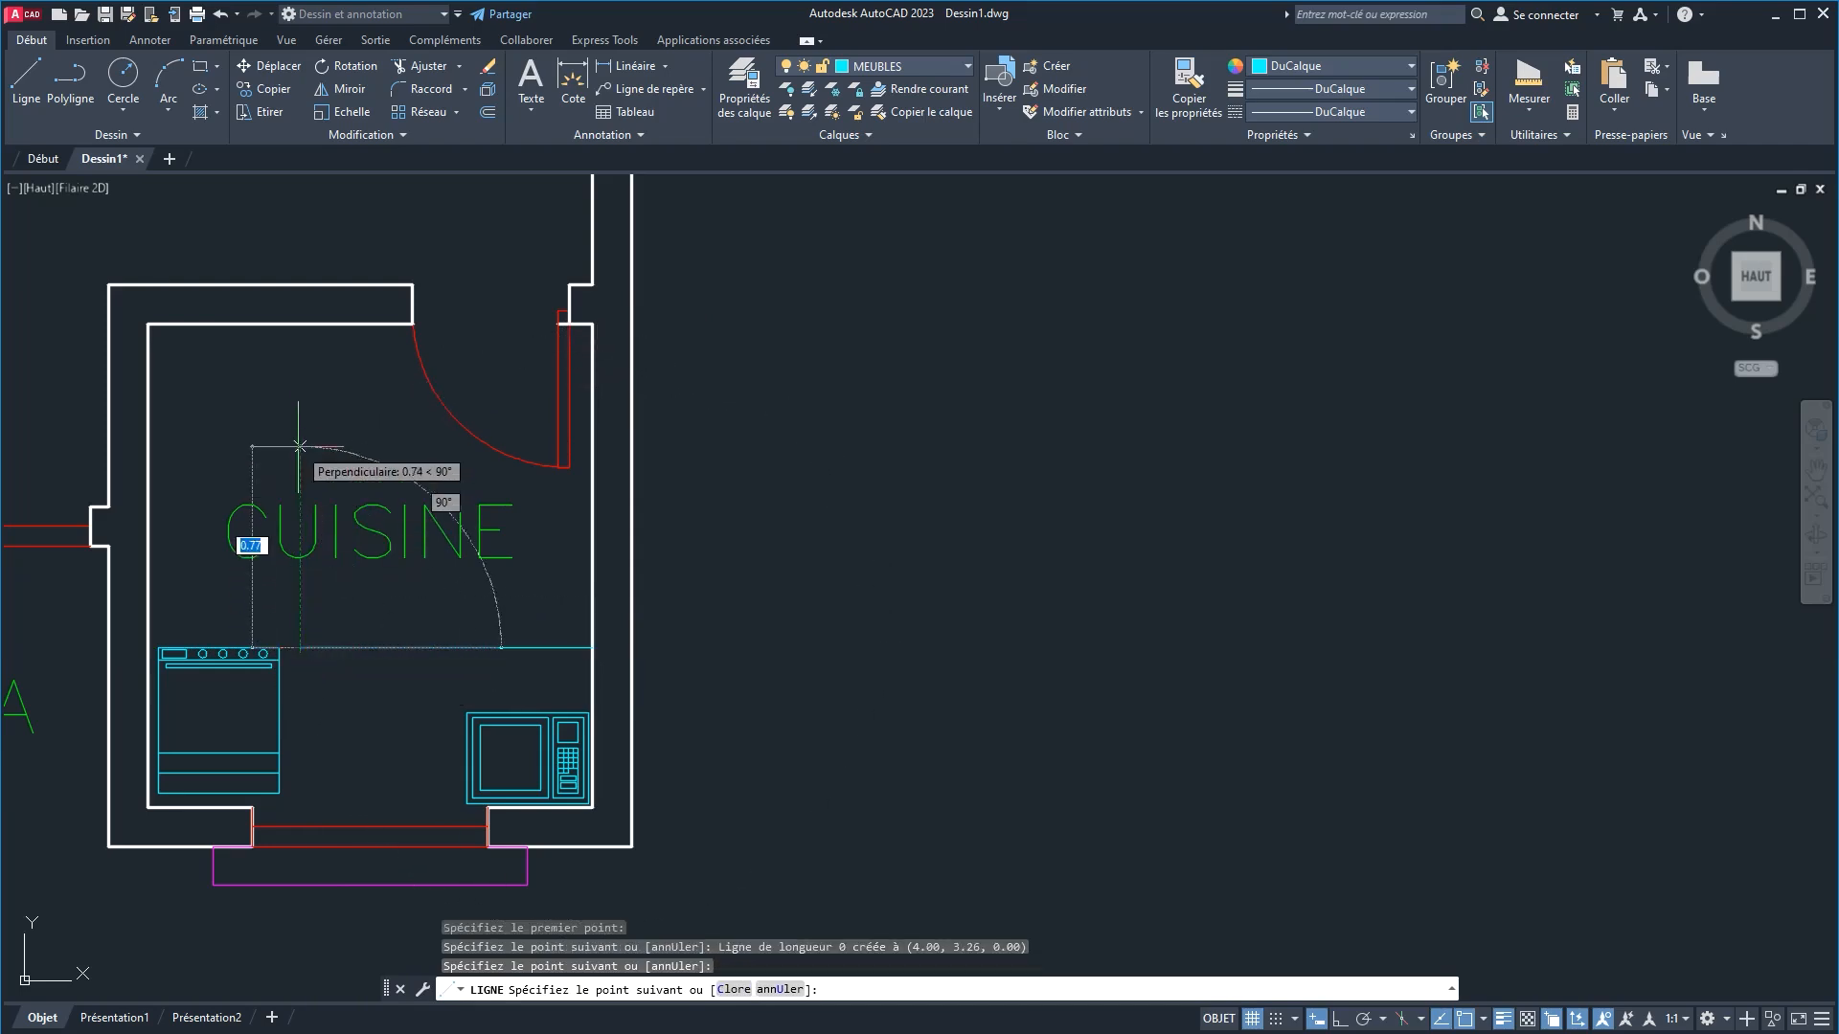
click(300, 323)
right_click(355, 402)
click(376, 414)
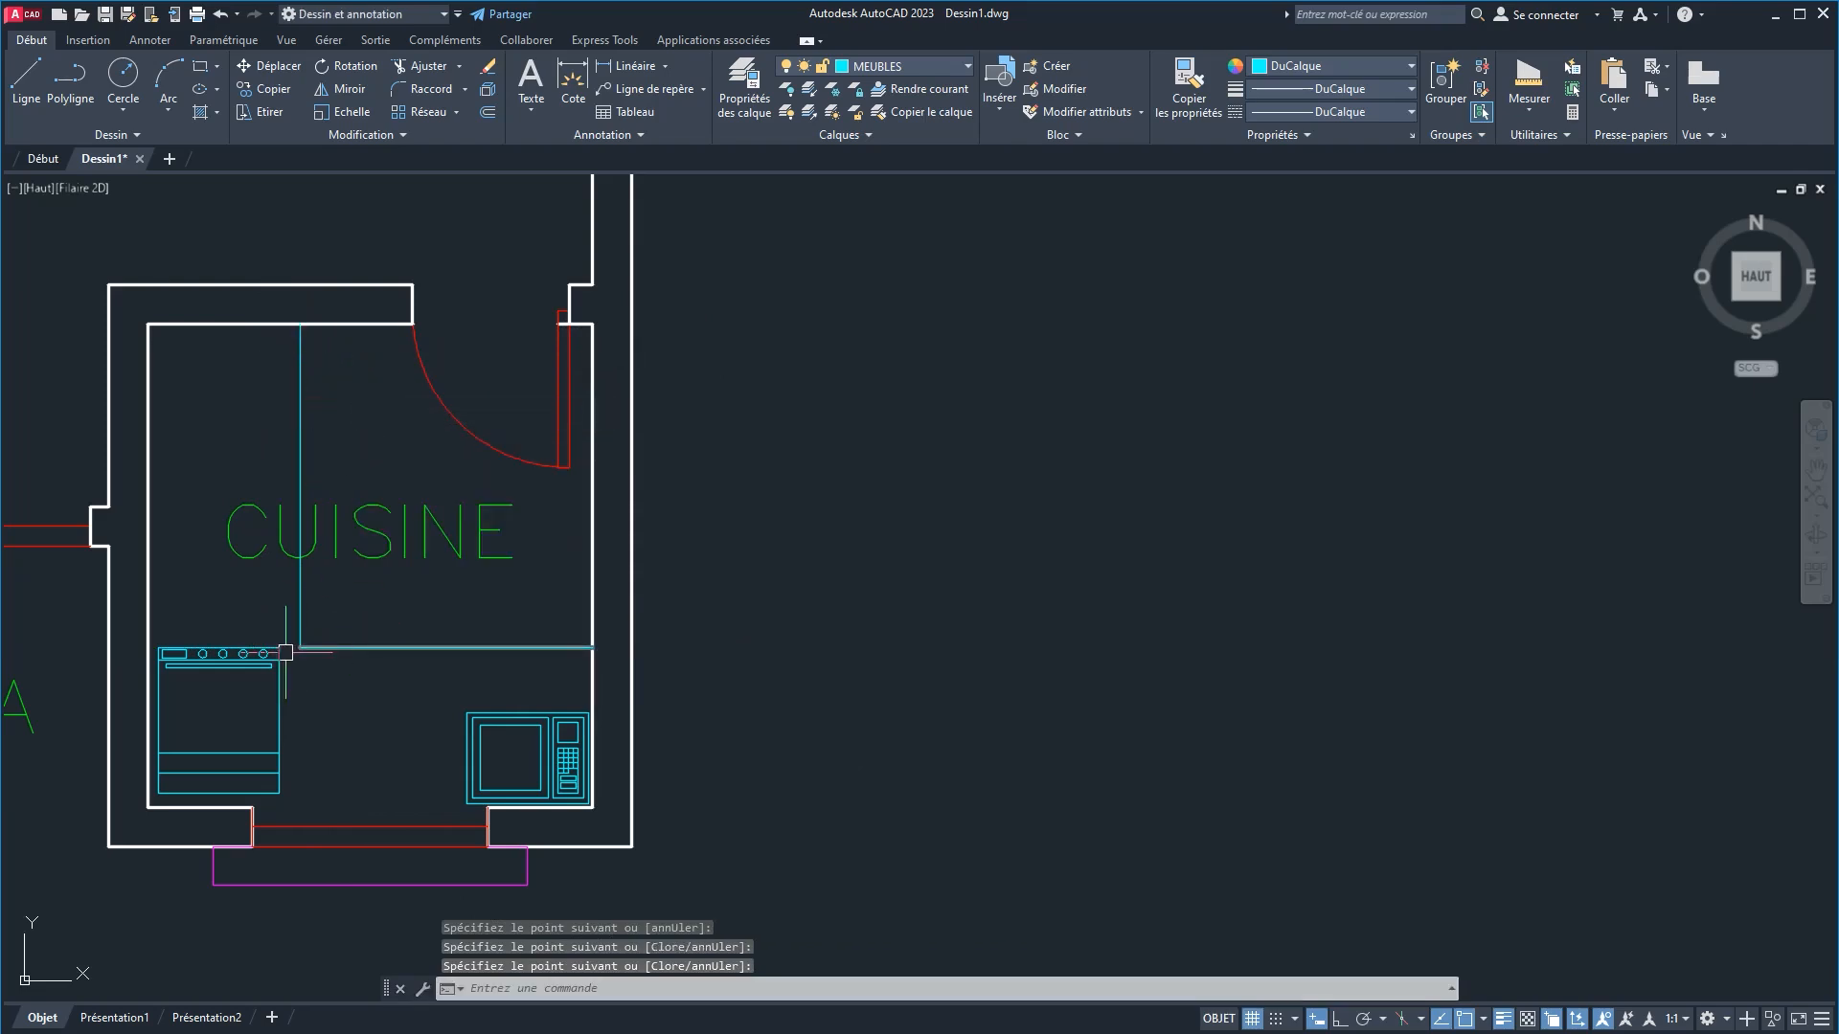
Step: Fillet the corner between the two counter lines with a radius of about 0.20 picked between two points
click(273, 97)
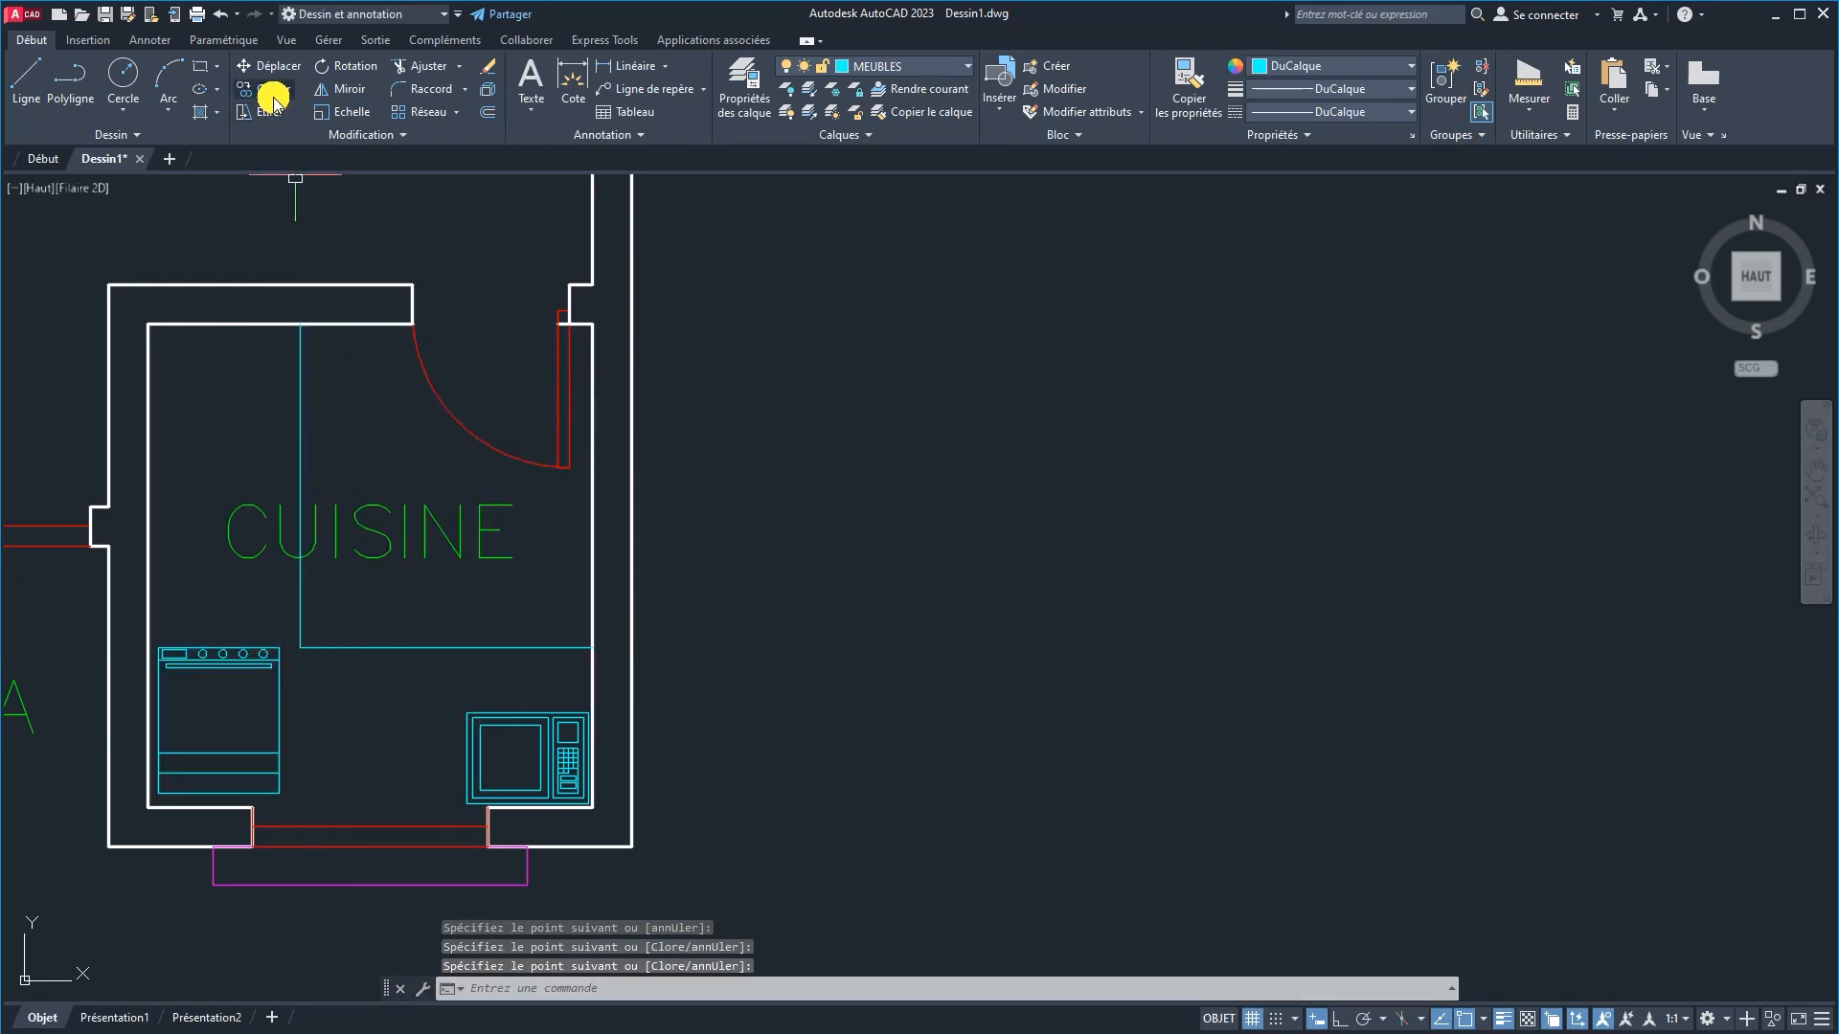
click(422, 88)
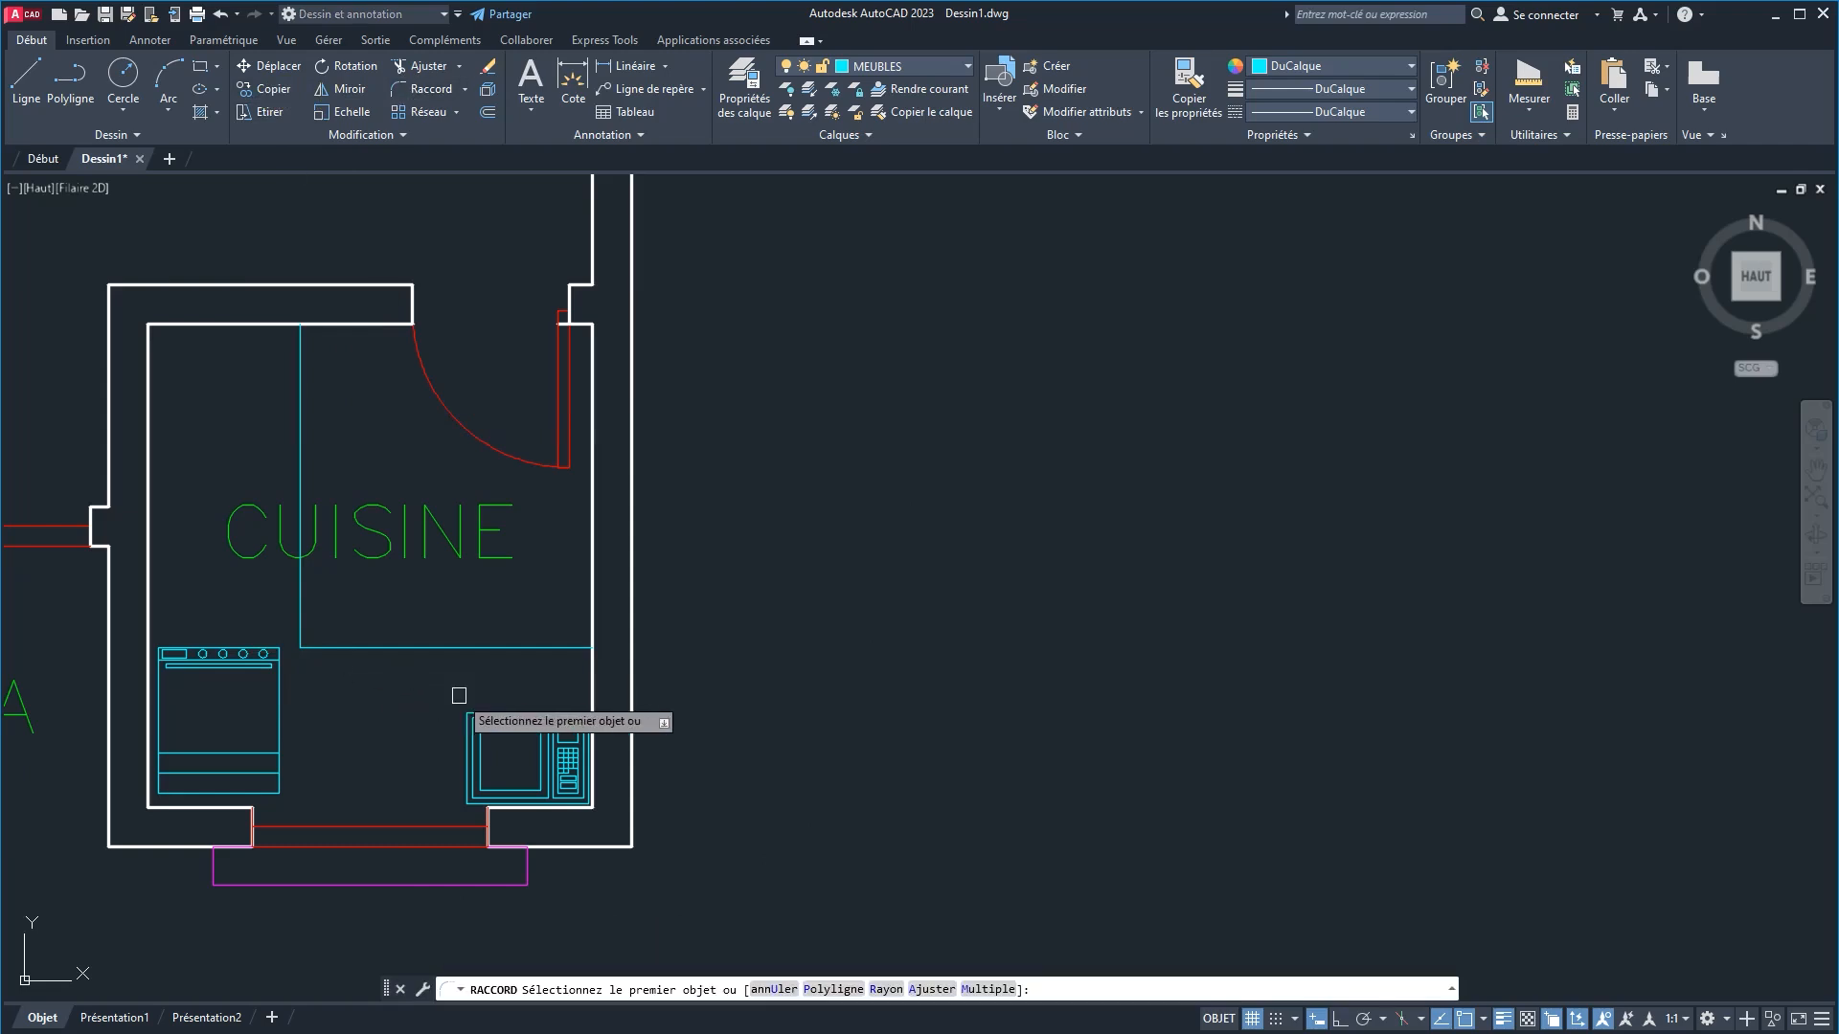
click(888, 989)
click(345, 706)
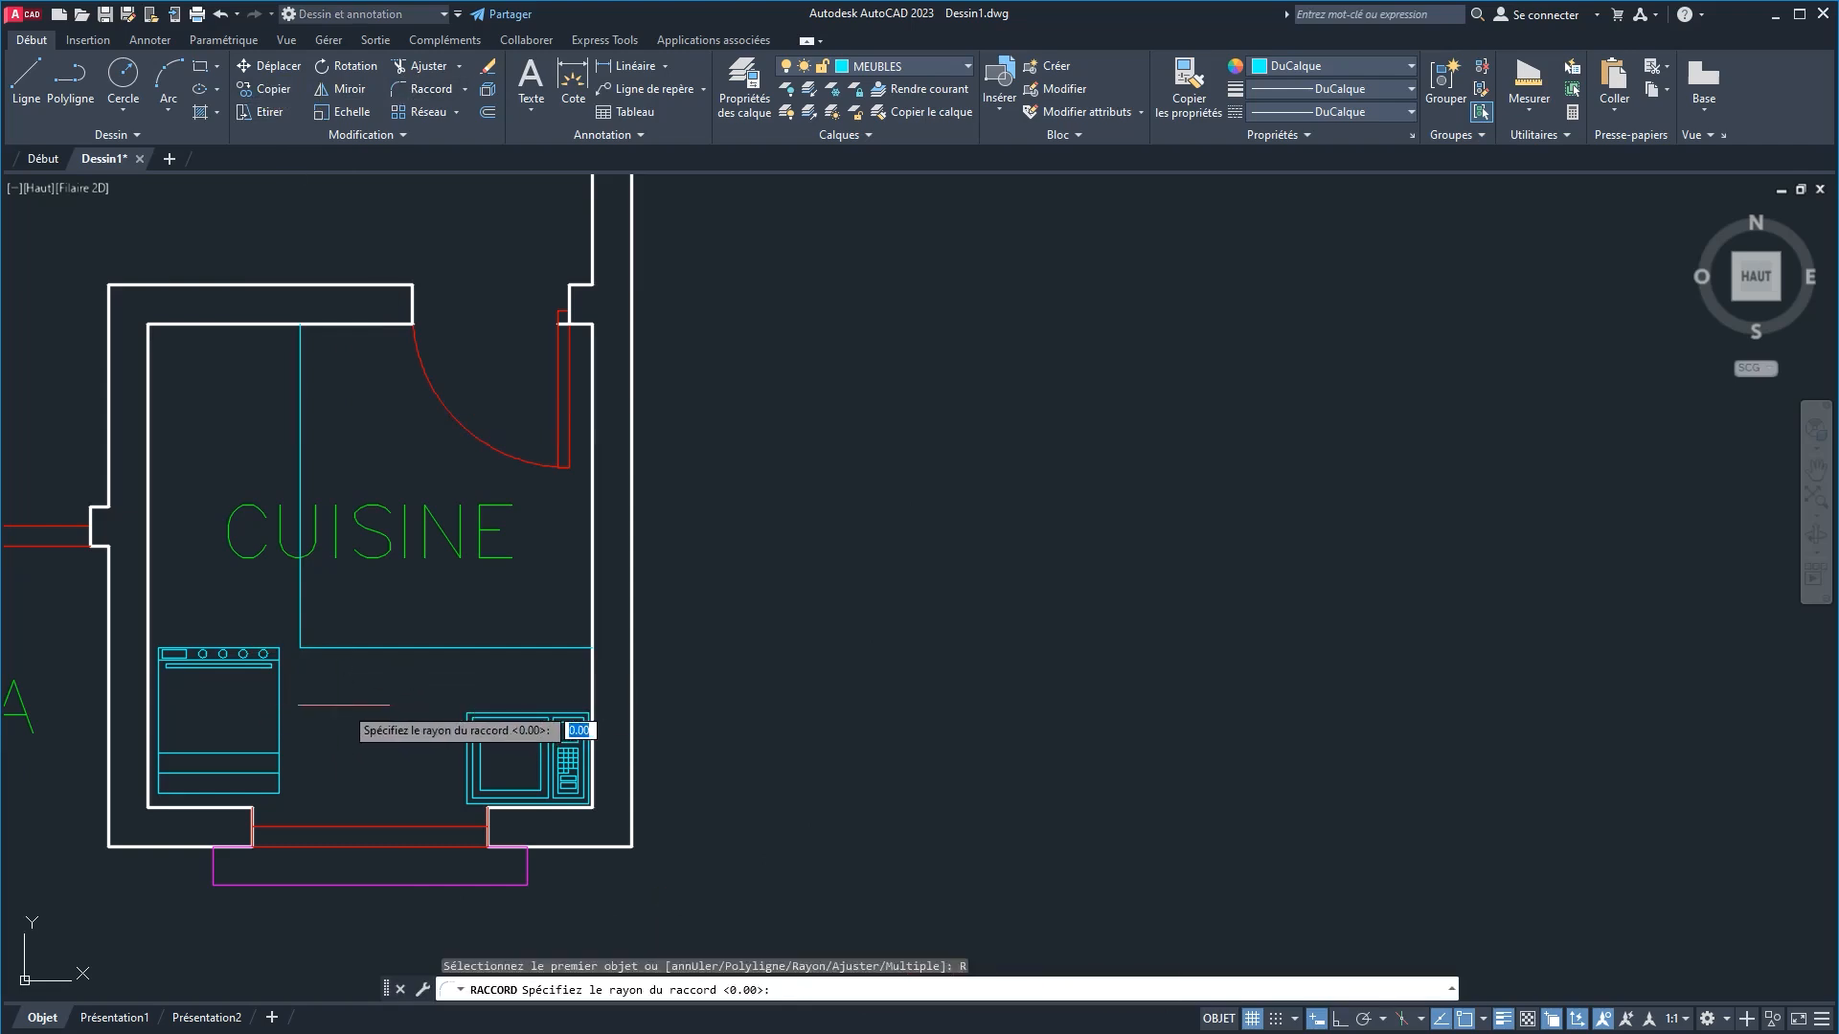
click(387, 706)
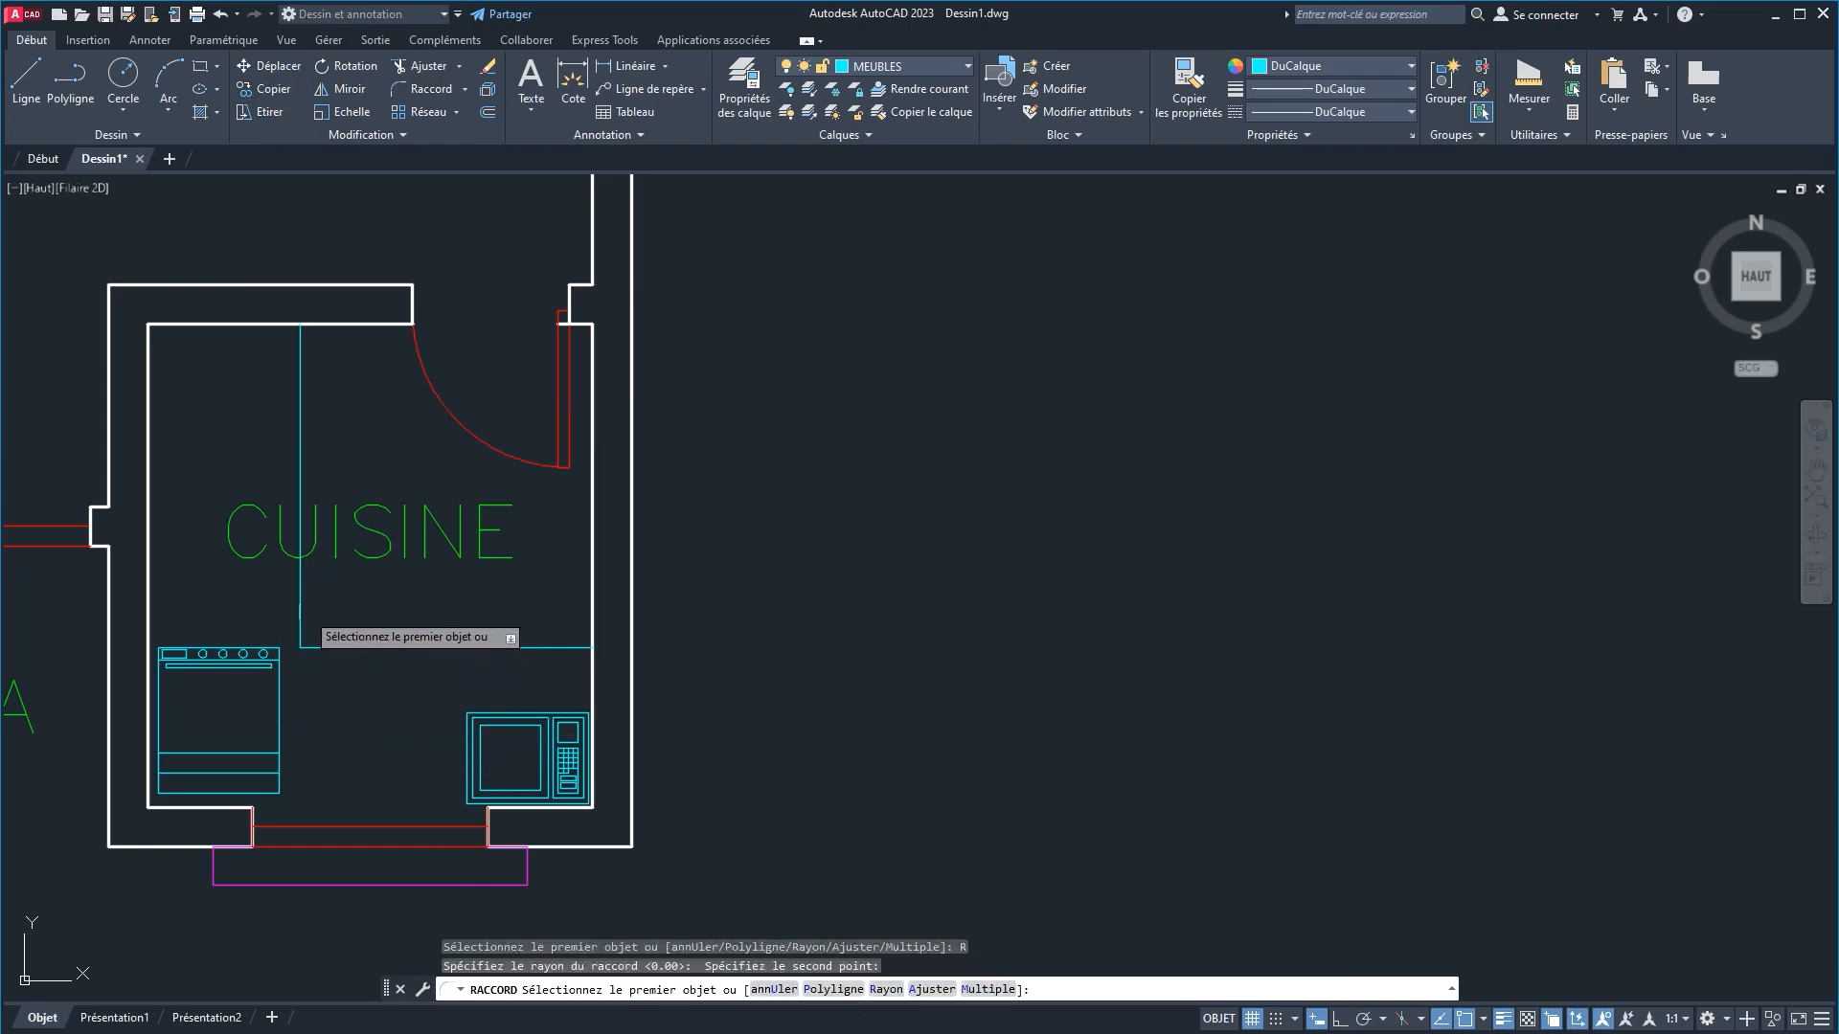
click(301, 609)
click(338, 648)
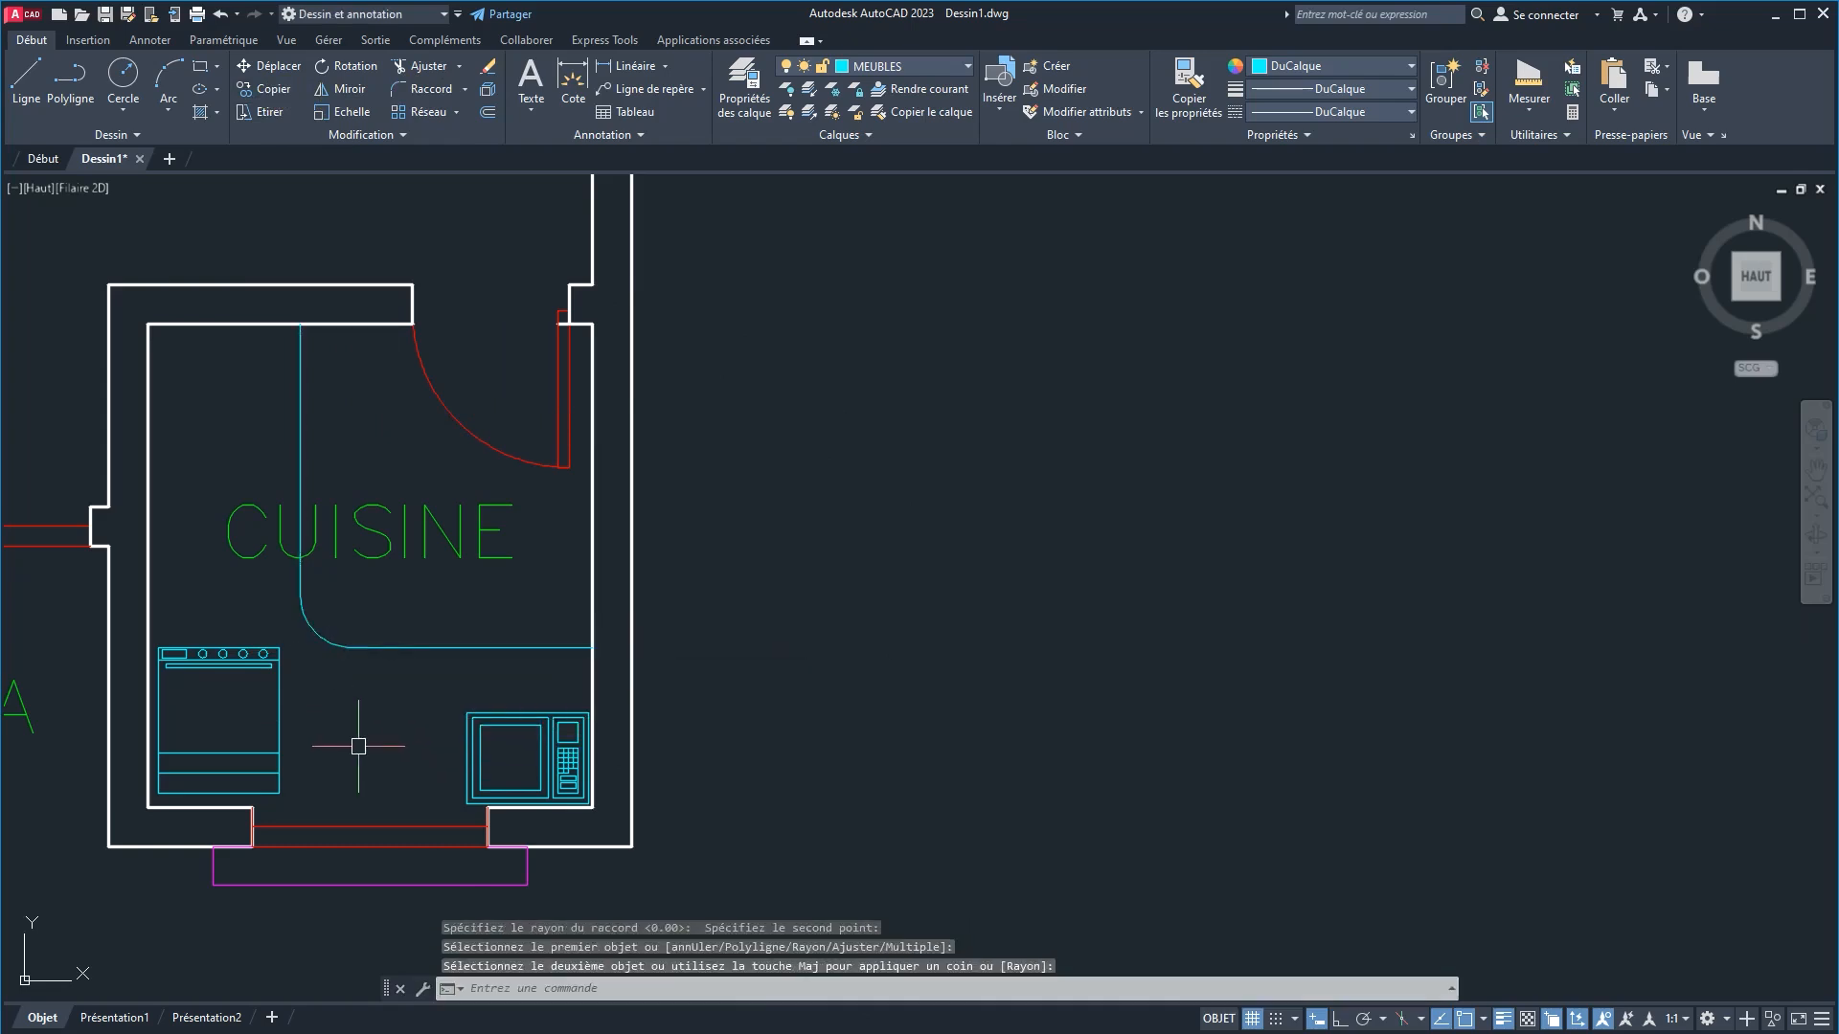
Step: Nudge the CUISINE label to the left within the kitchen
click(360, 542)
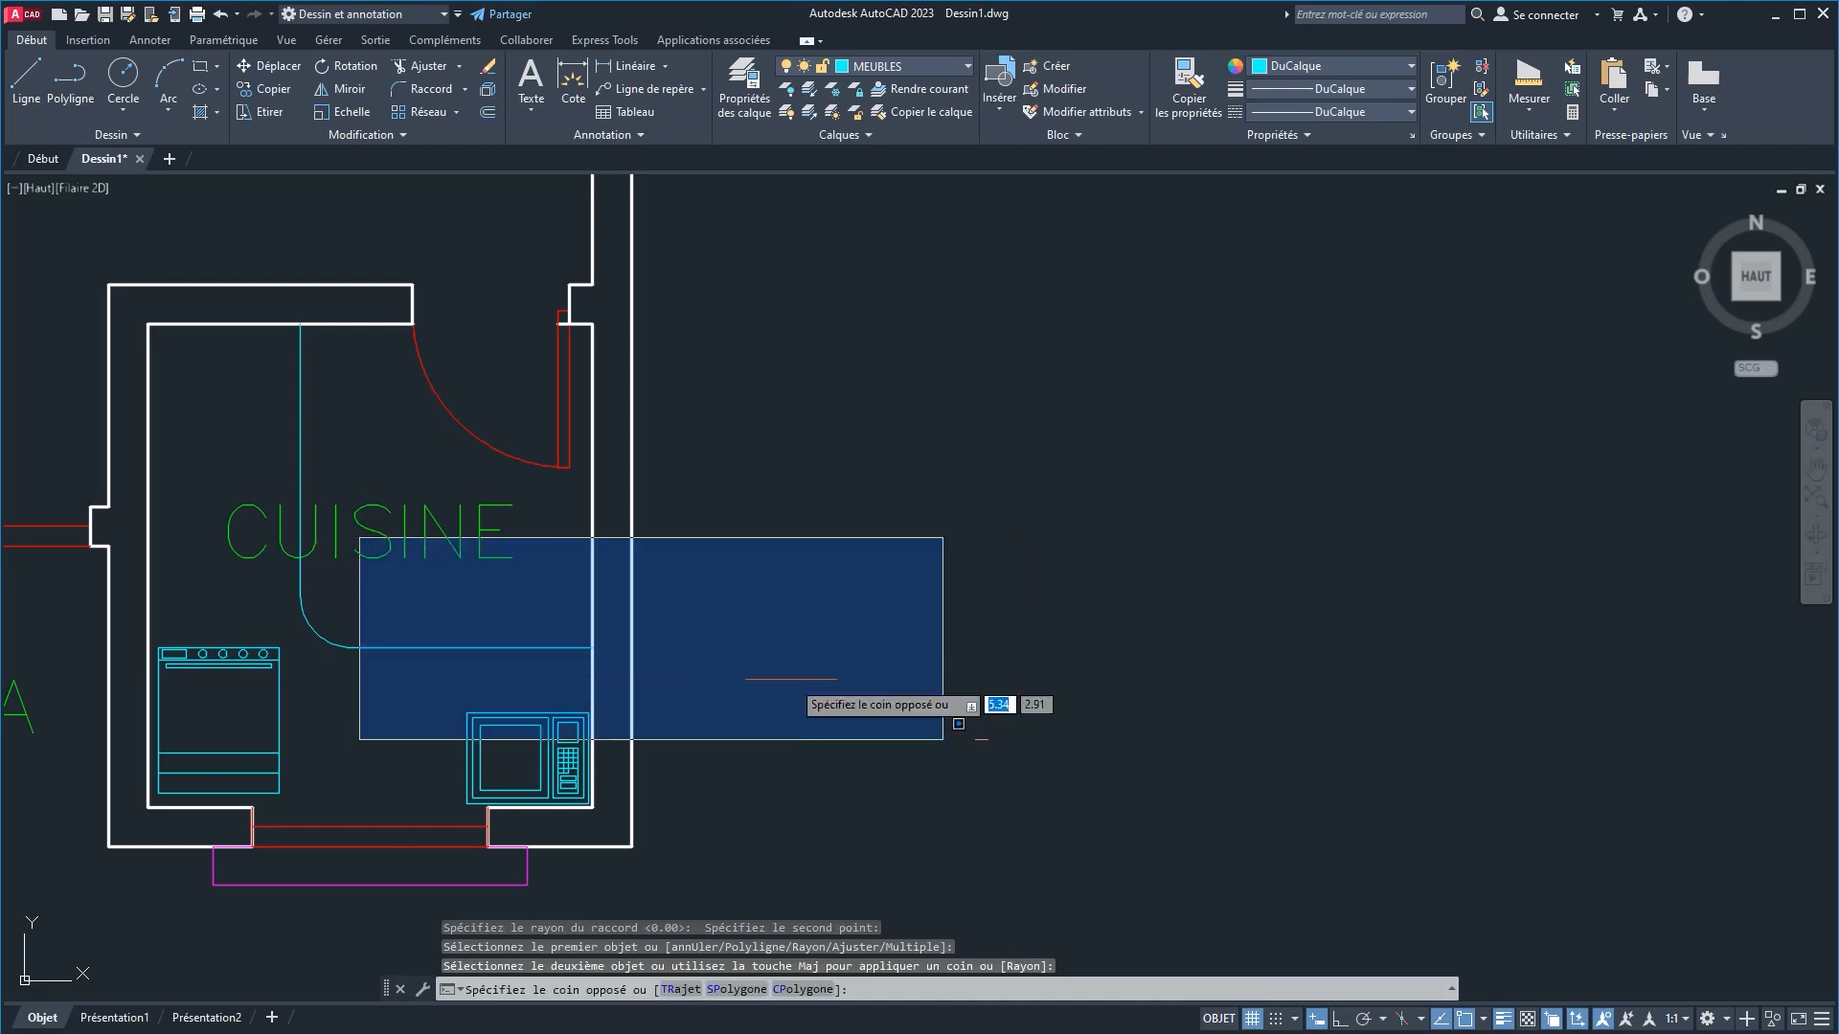
click(396, 533)
key(ctrl+Left)
key(ctrl+Left)
key(ctrl+Left)
key(ctrl+Left)
key(ctrl+Left)
key(ctrl+Left)
key(ctrl+Left)
key(ctrl+Left)
key(ctrl+Left)
key(ctrl+Left)
key(ctrl+Left)
key(ctrl+Left)
key(ctrl+Left)
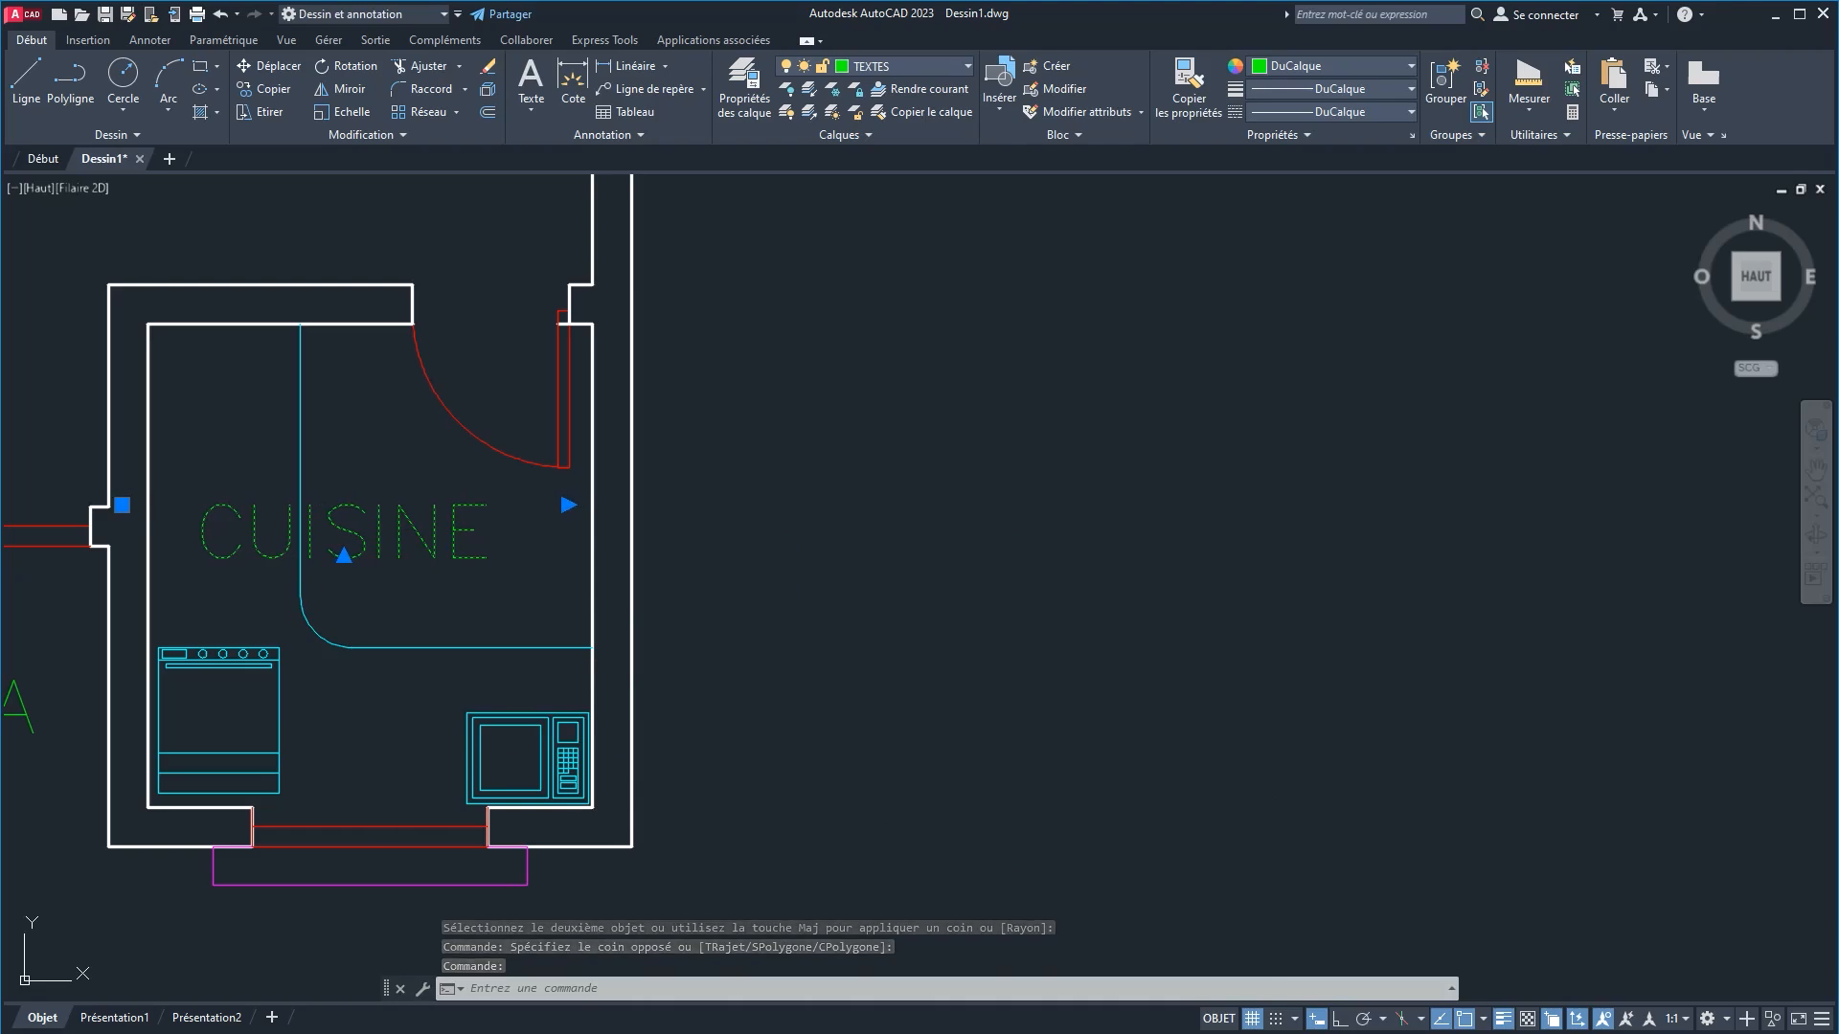
key(Escape)
Step: Nudge the CHAMBRE label to the left until it fits inside the bed outline
scroll(364, 757, down, 5)
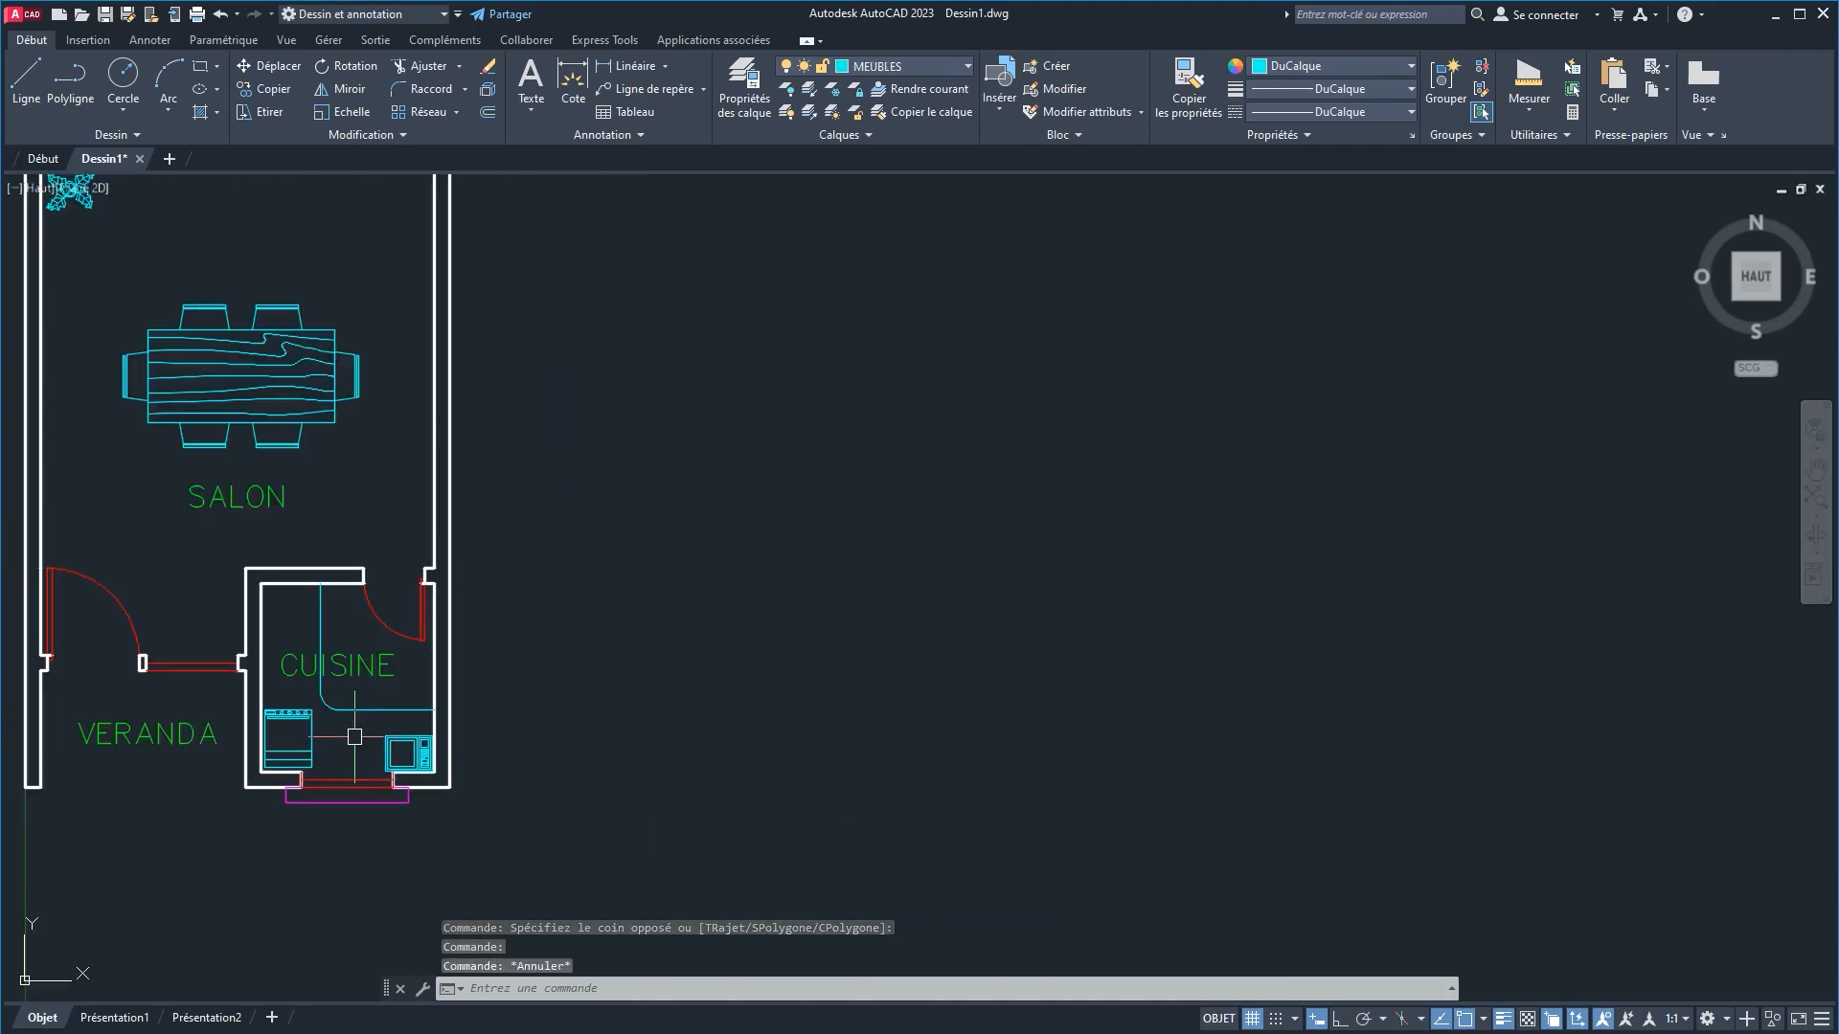
middle_drag(354, 747, 971, 747)
middle_drag(917, 514, 688, 745)
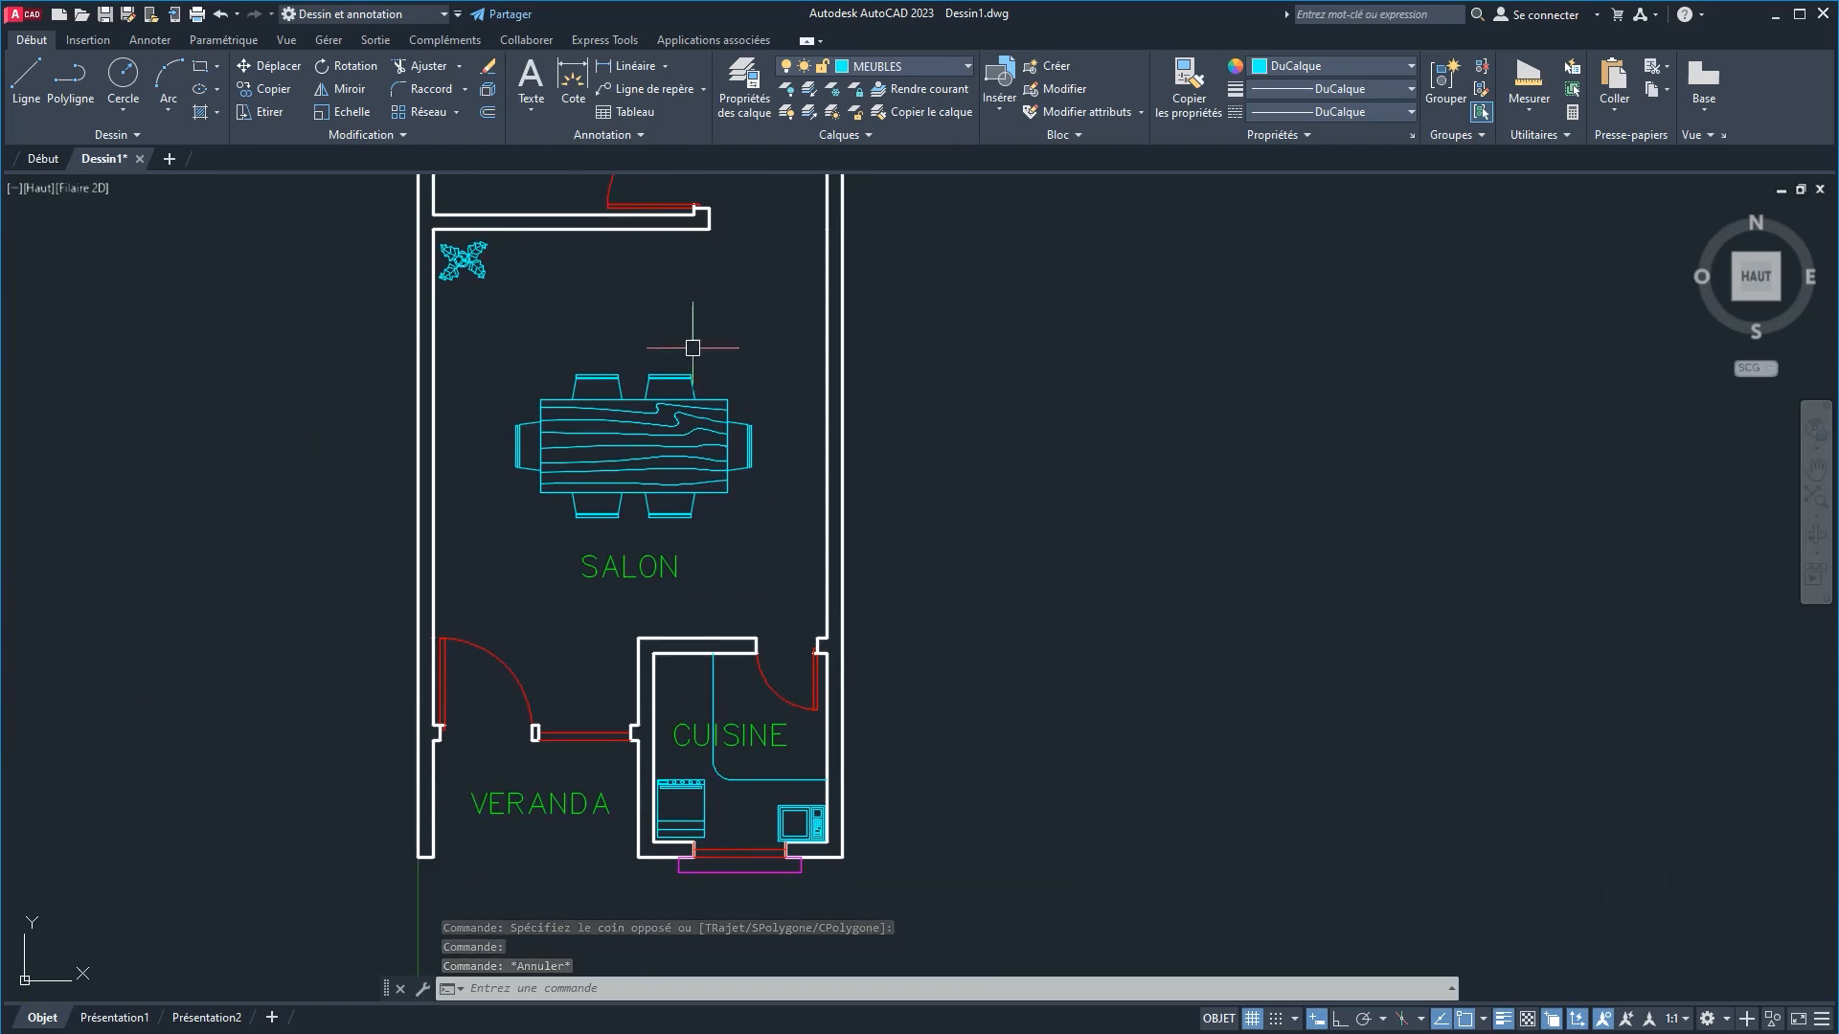
middle_drag(692, 348, 709, 498)
scroll(607, 570, down, 5)
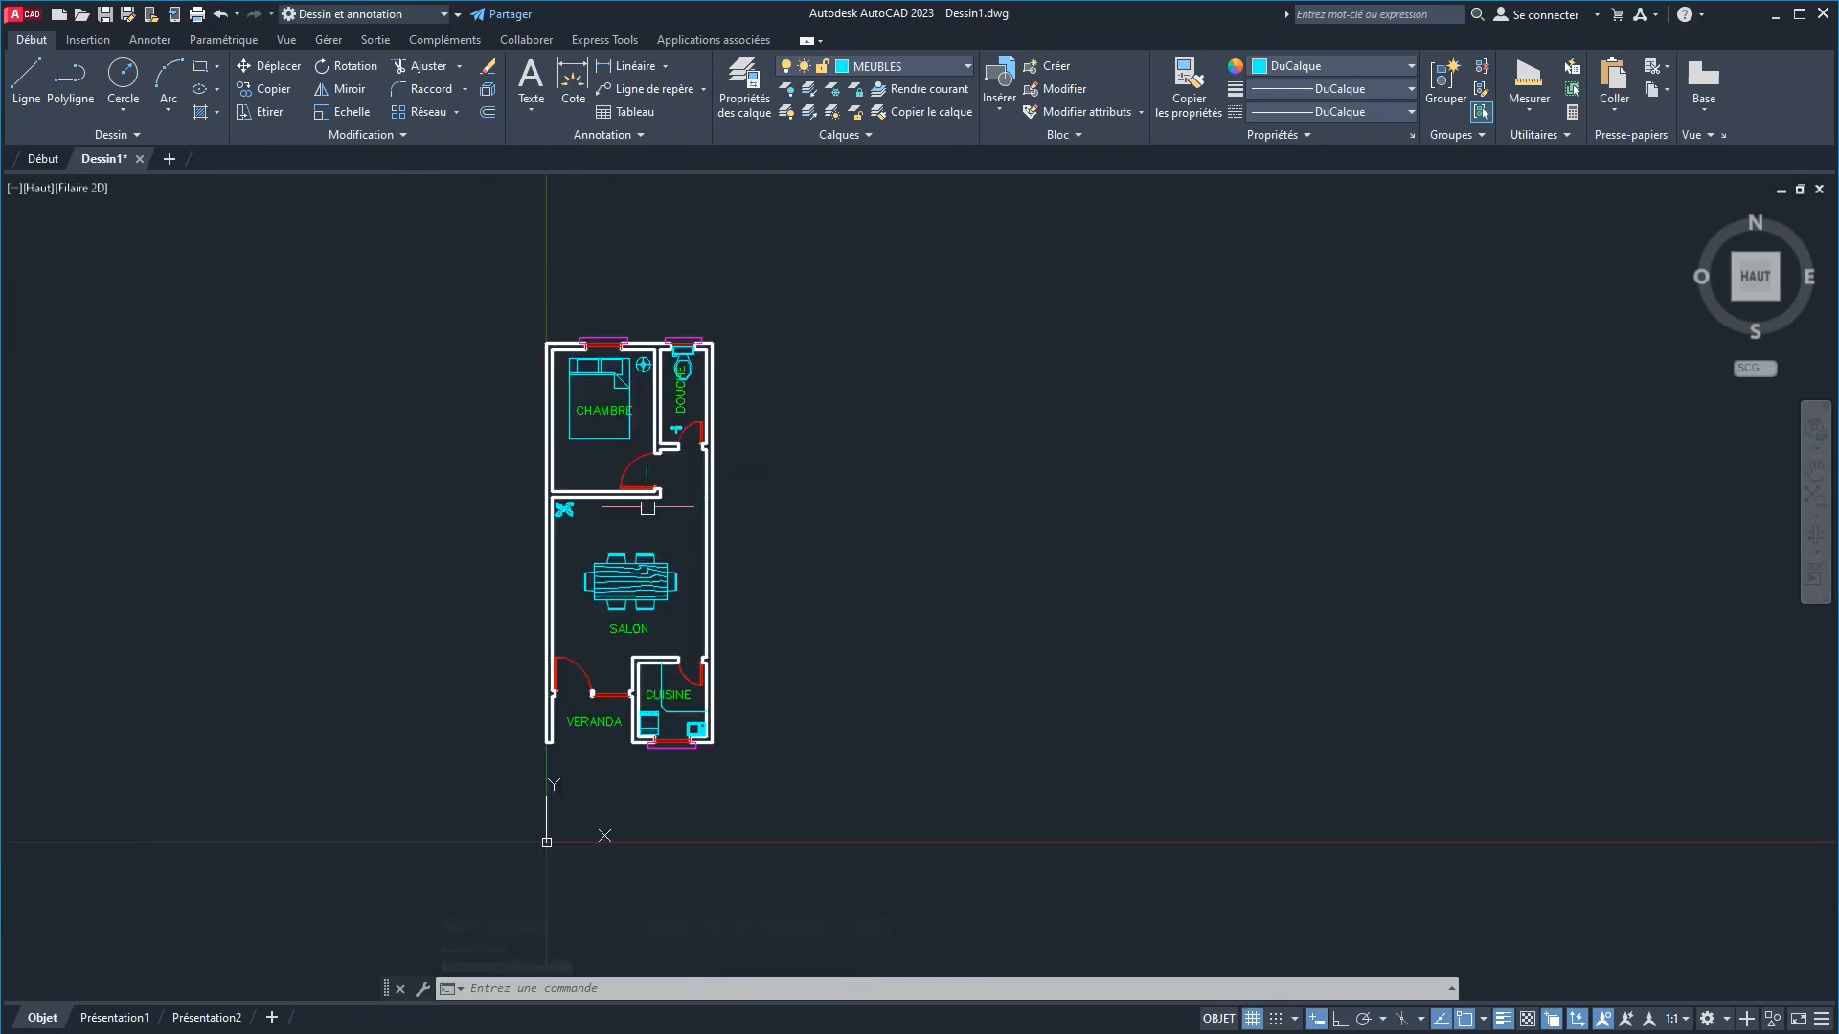
scroll(567, 437, up, 6)
click(571, 481)
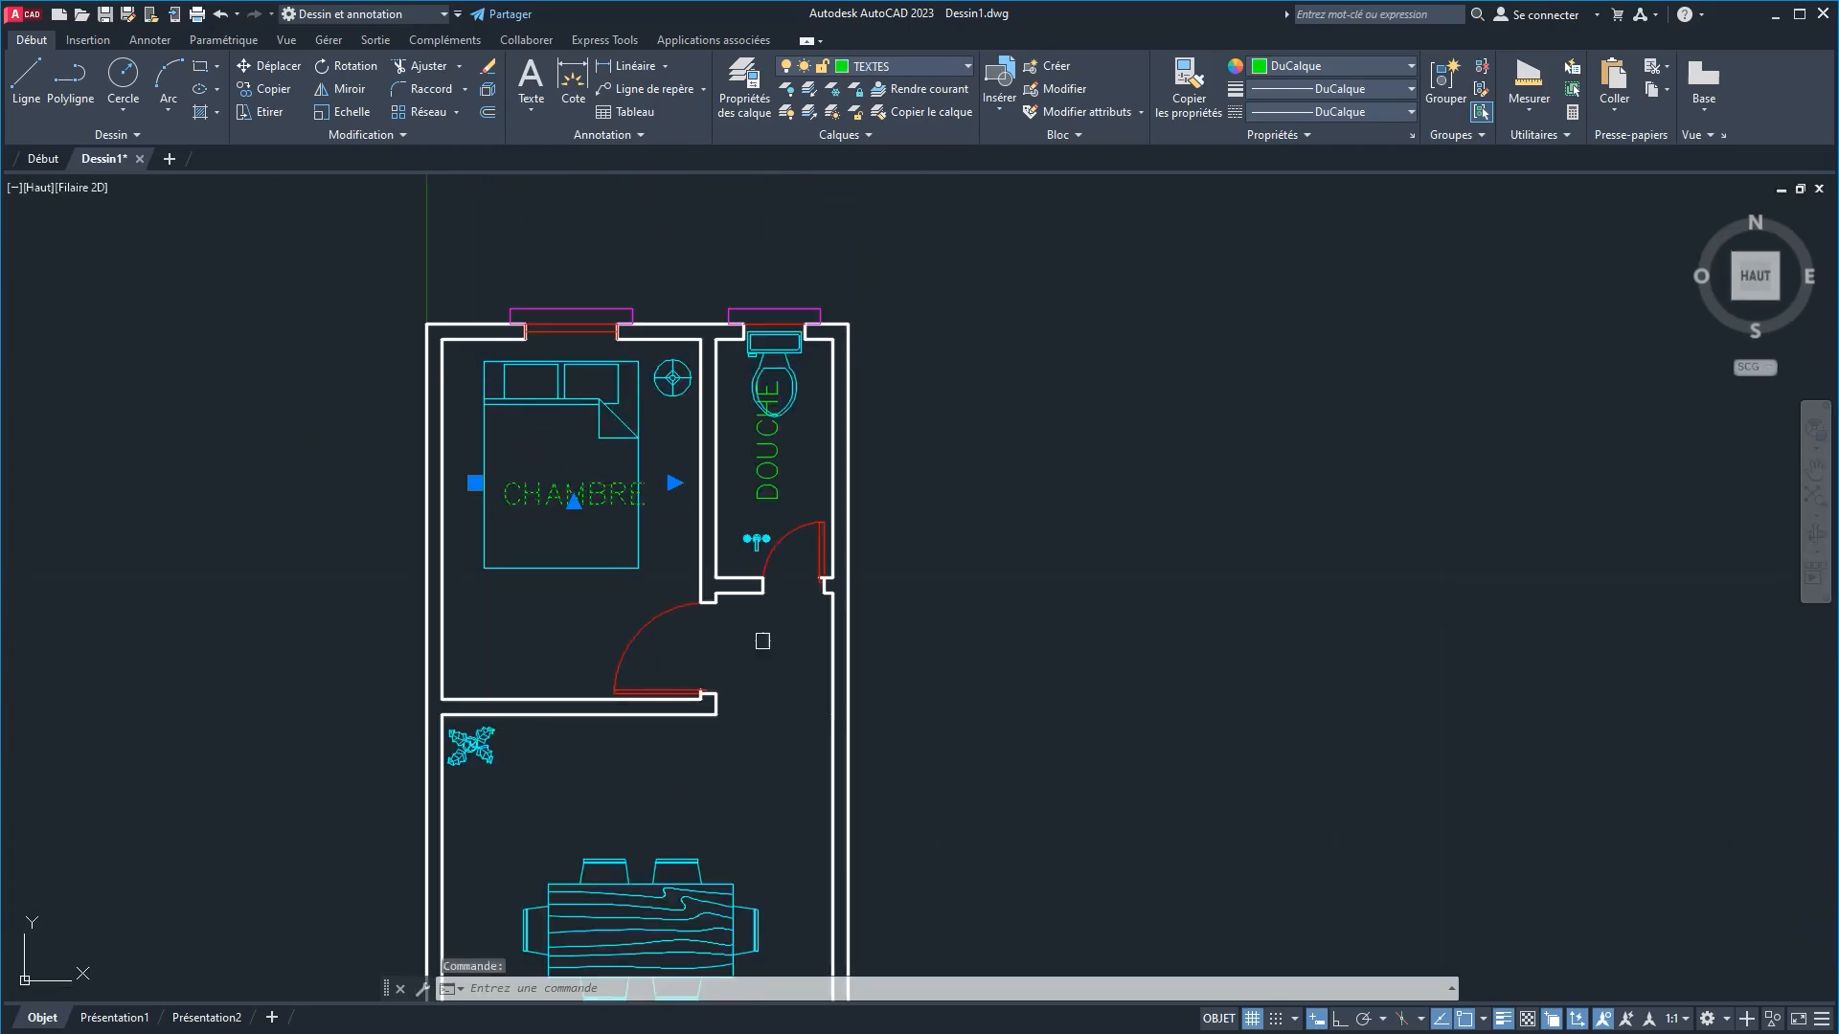
scroll(565, 478, up, 3)
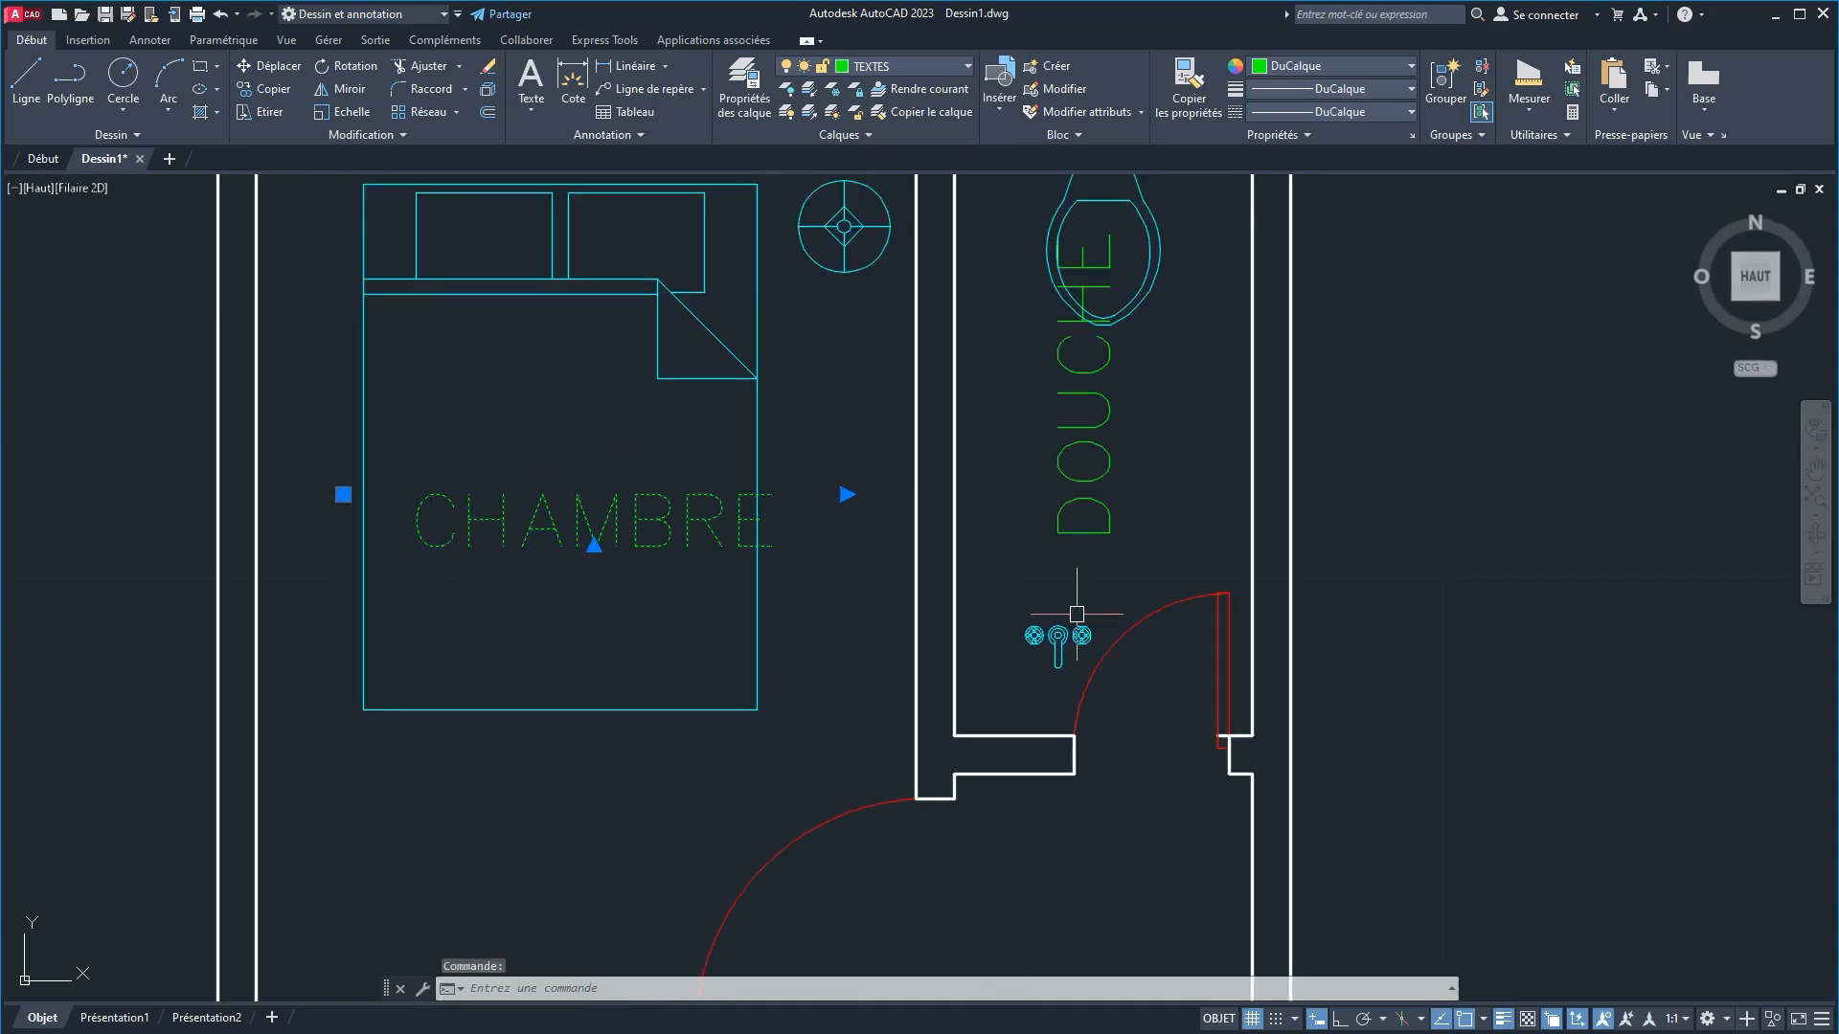
key(ctrl+Left)
key(ctrl+Left)
key(ctrl+Left)
key(ctrl+Left)
key(ctrl+Left)
key(ctrl+Left)
key(ctrl+Left)
key(ctrl+Left)
key(ctrl+Left)
key(ctrl+Left)
key(ctrl+Left)
key(ctrl+Left)
key(ctrl+Left)
key(ctrl+Left)
key(ctrl+Left)
key(ctrl+Left)
key(ctrl+Left)
key(ctrl+Left)
key(ctrl+Left)
key(ctrl+Left)
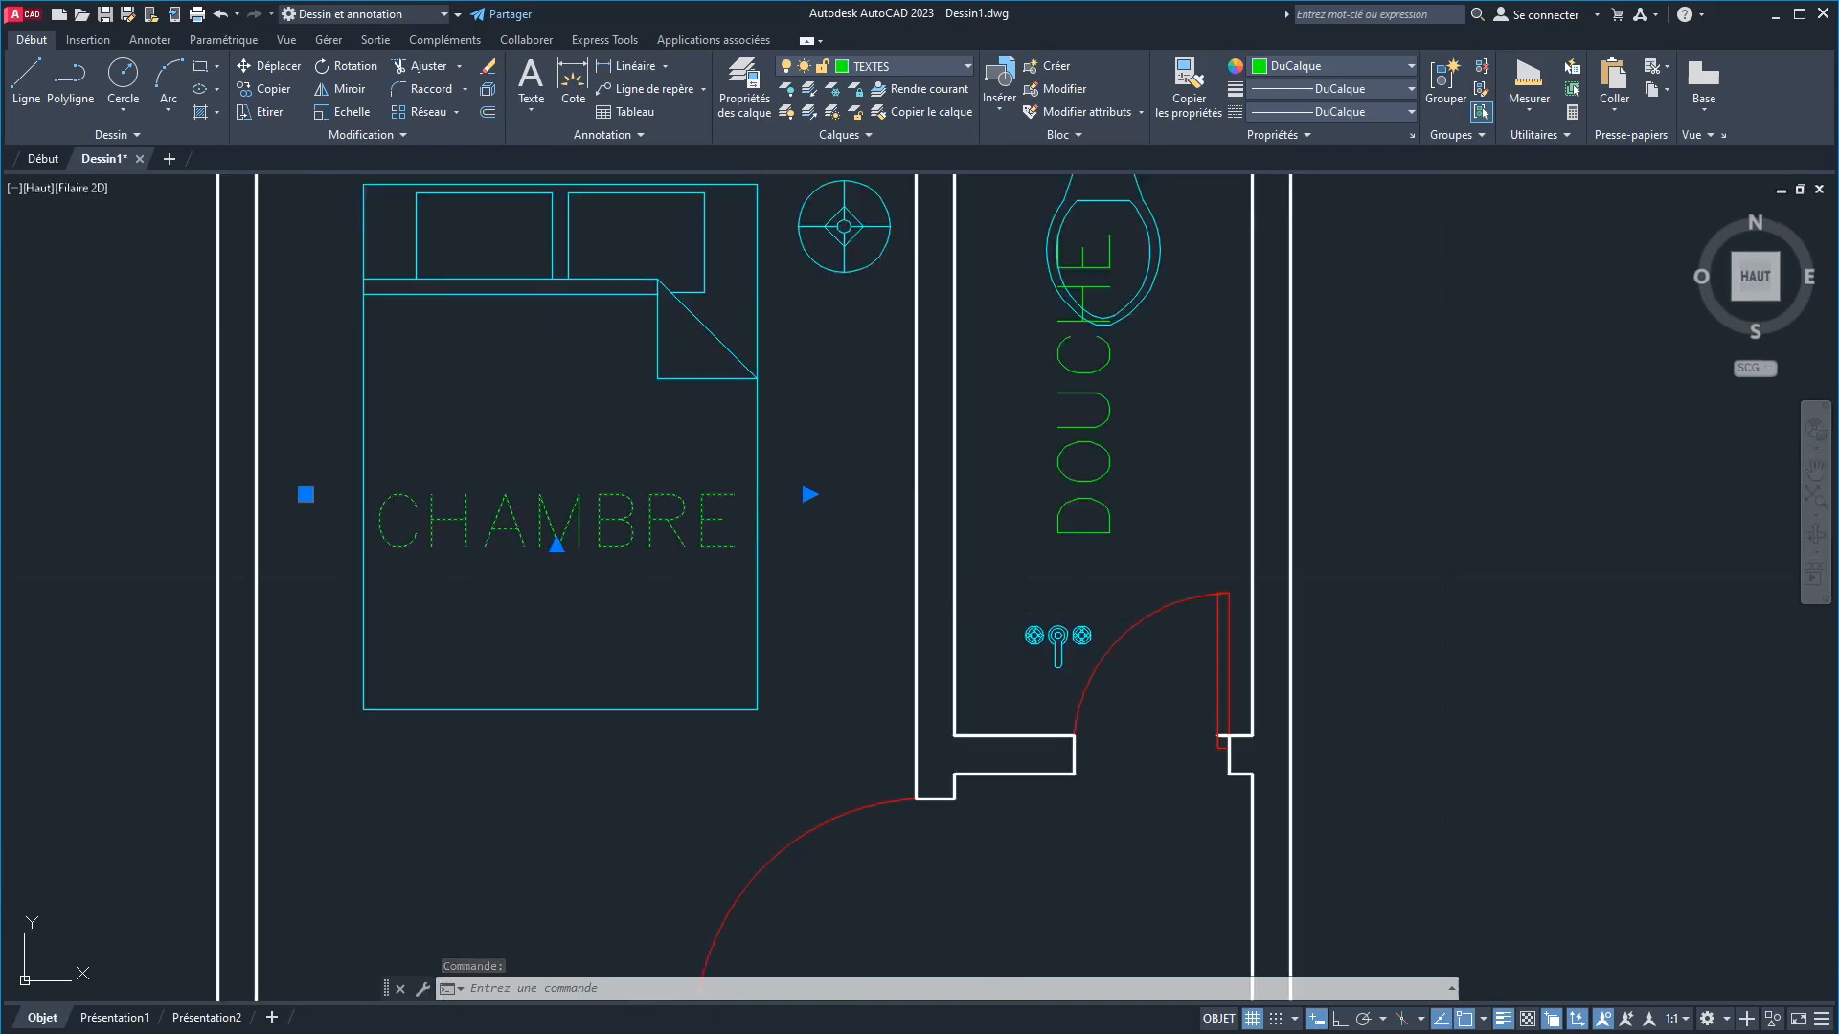
key(Escape)
Step: Try to draw a bedside table rectangle of about 0.51 by 1.22 around the lamp, flush with the CHAMBRE's right wall
scroll(778, 520, down, 2)
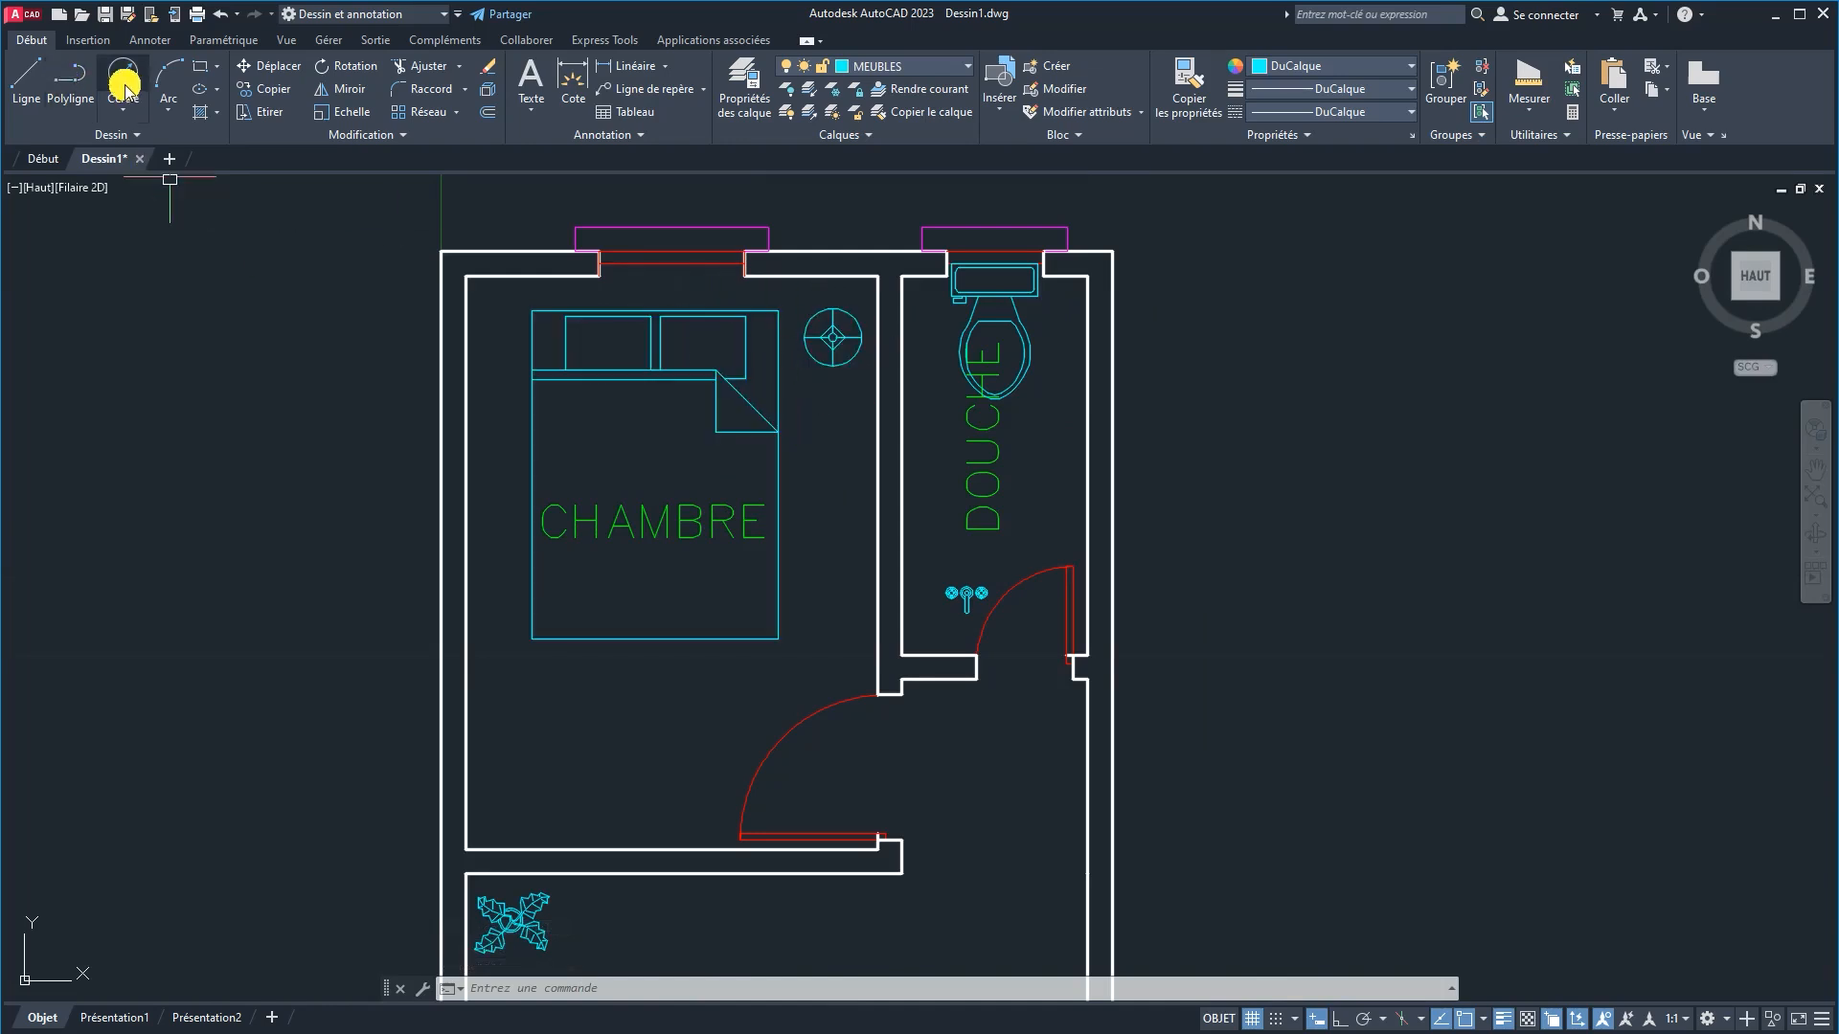
click(203, 77)
middle_drag(783, 314, 702, 284)
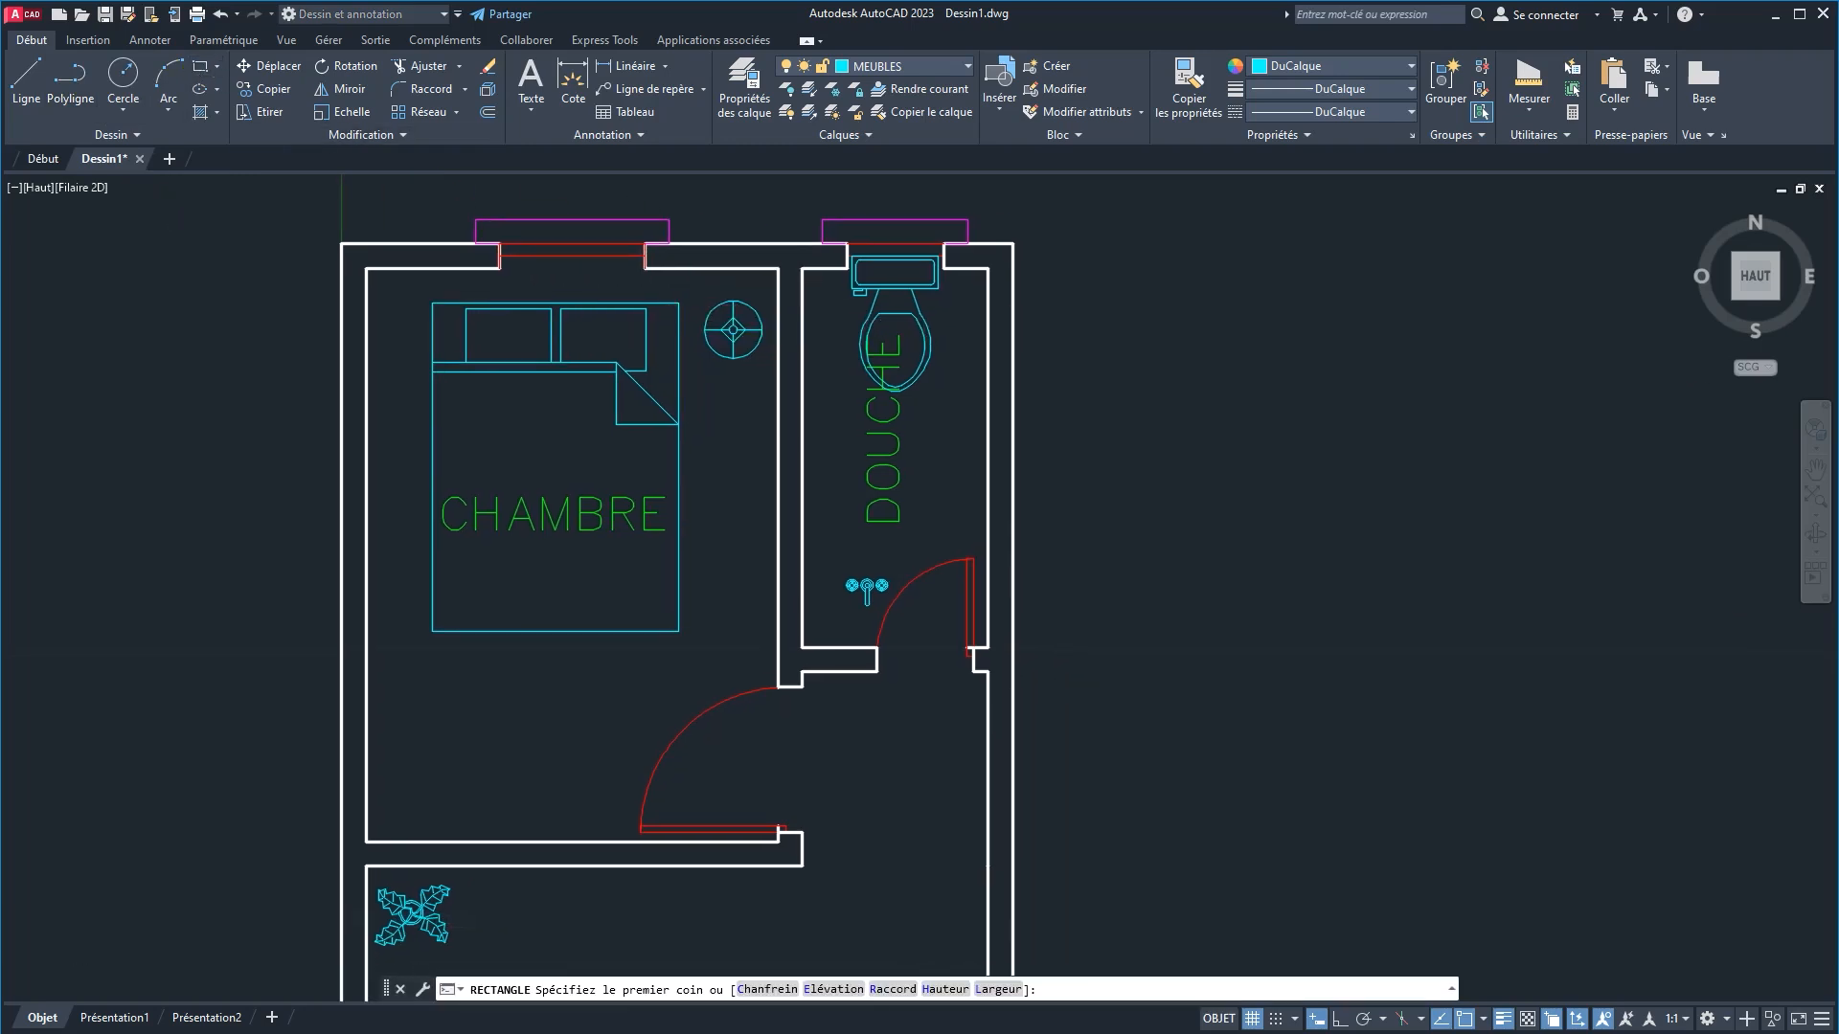
scroll(692, 284, up, 2)
click(695, 277)
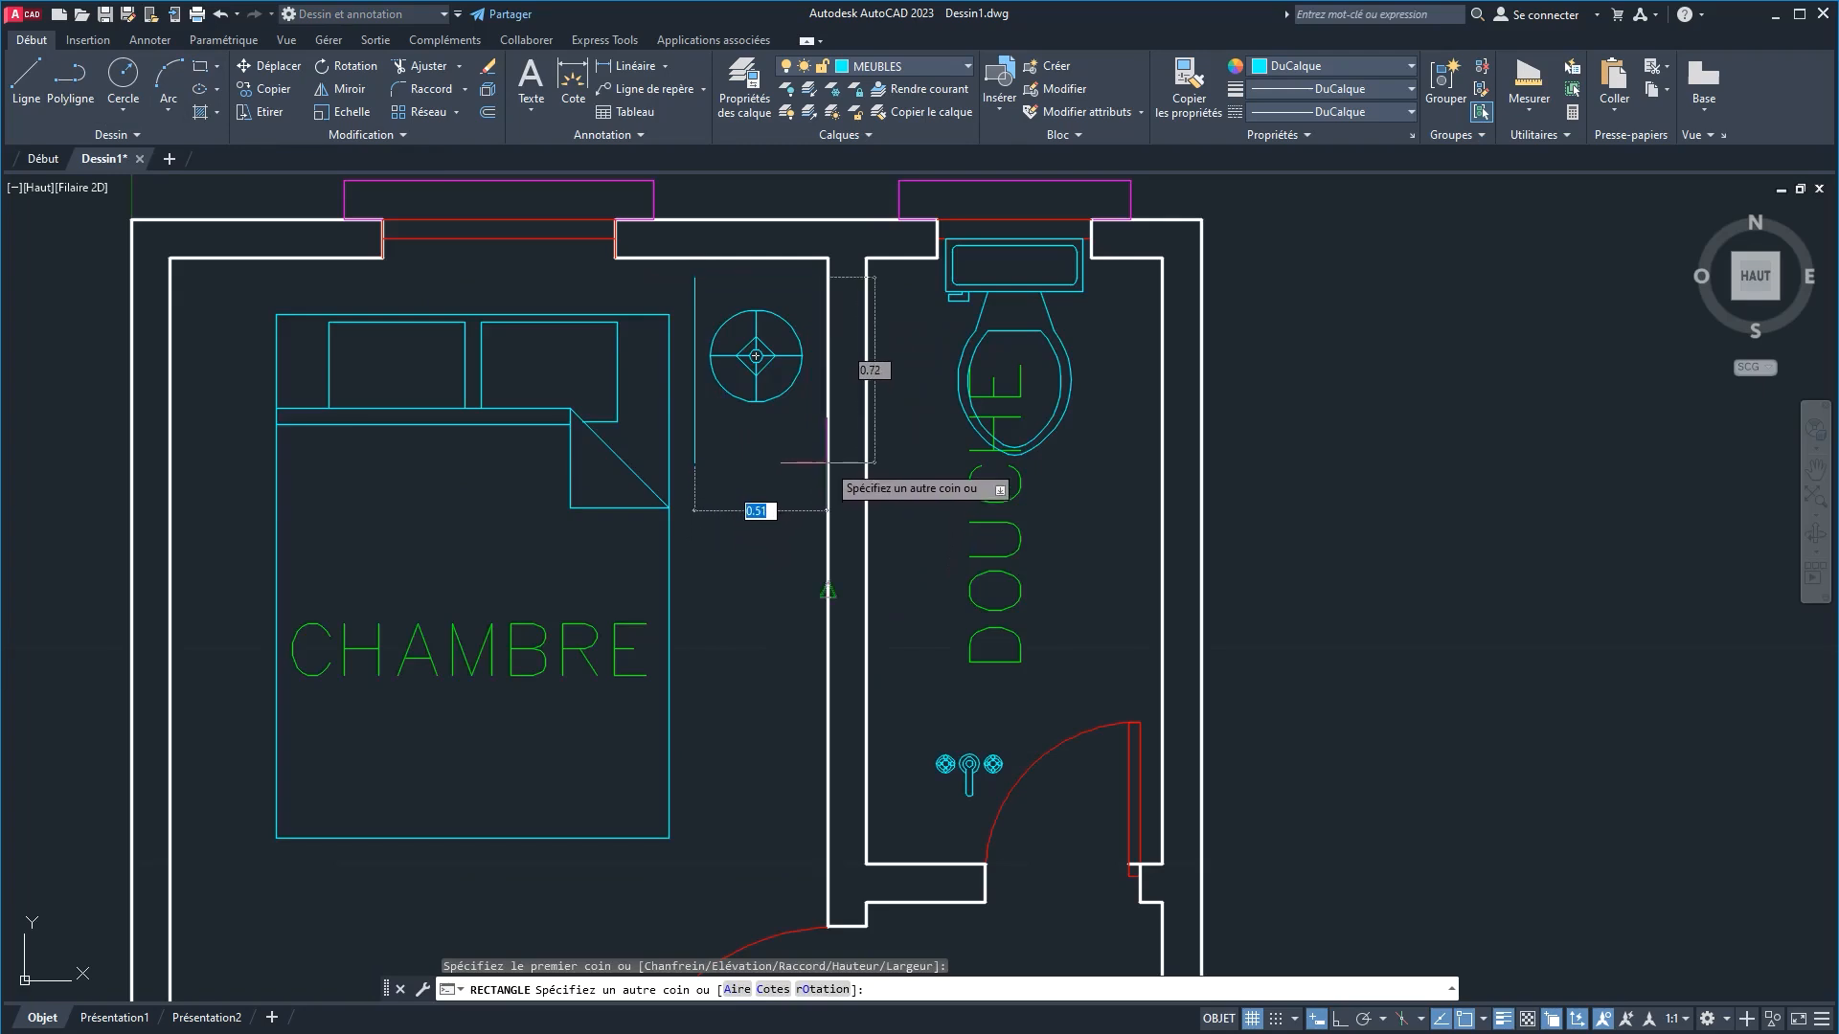
click(828, 591)
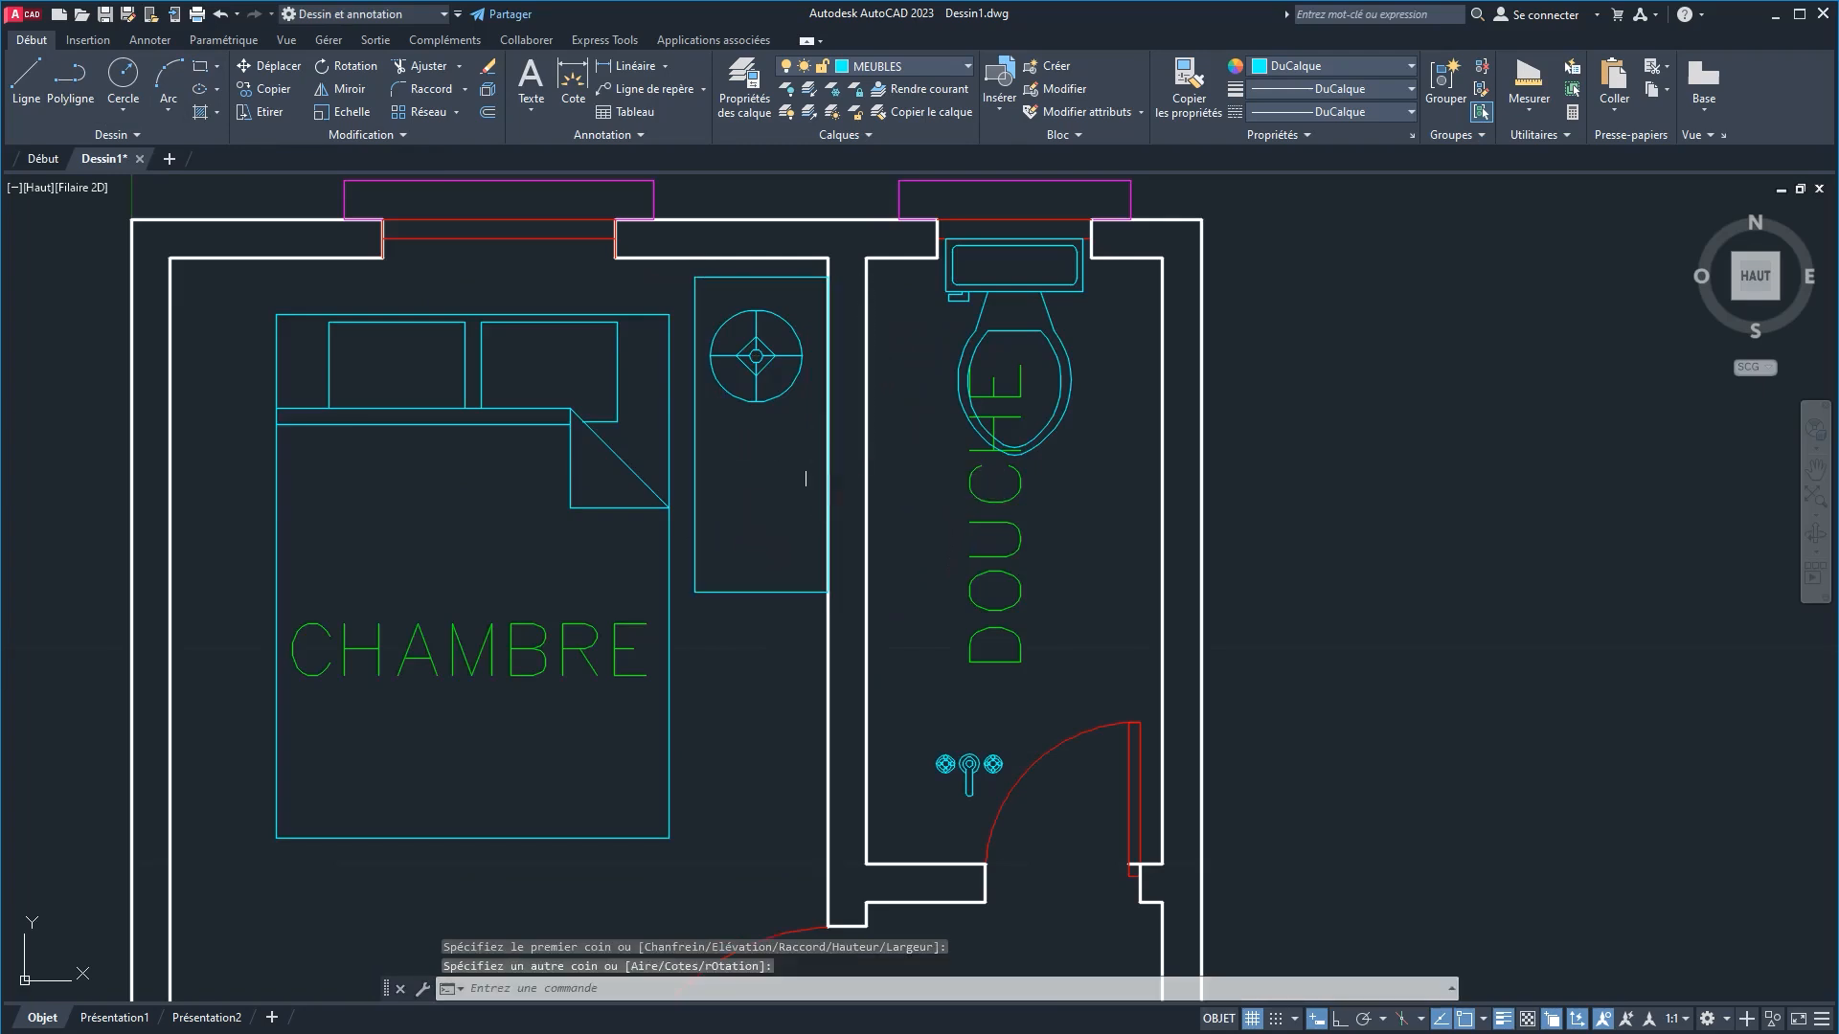
click(827, 567)
click(828, 592)
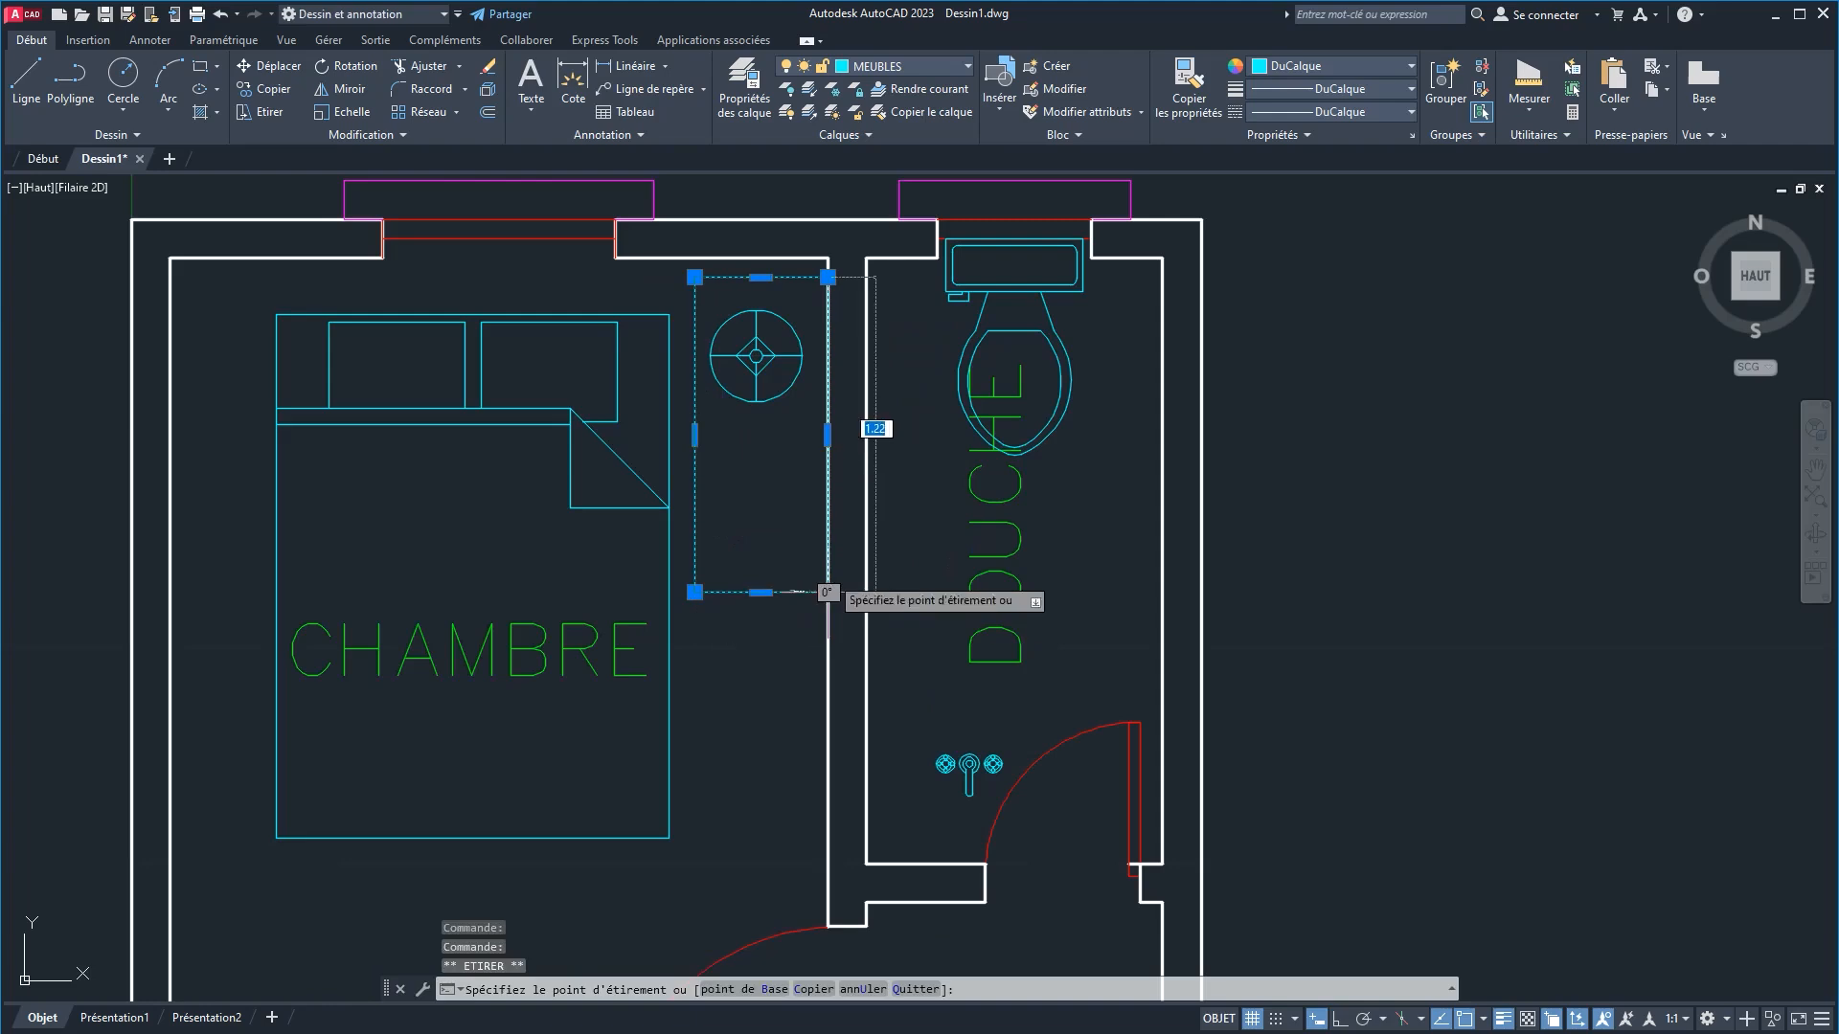
key(Escape)
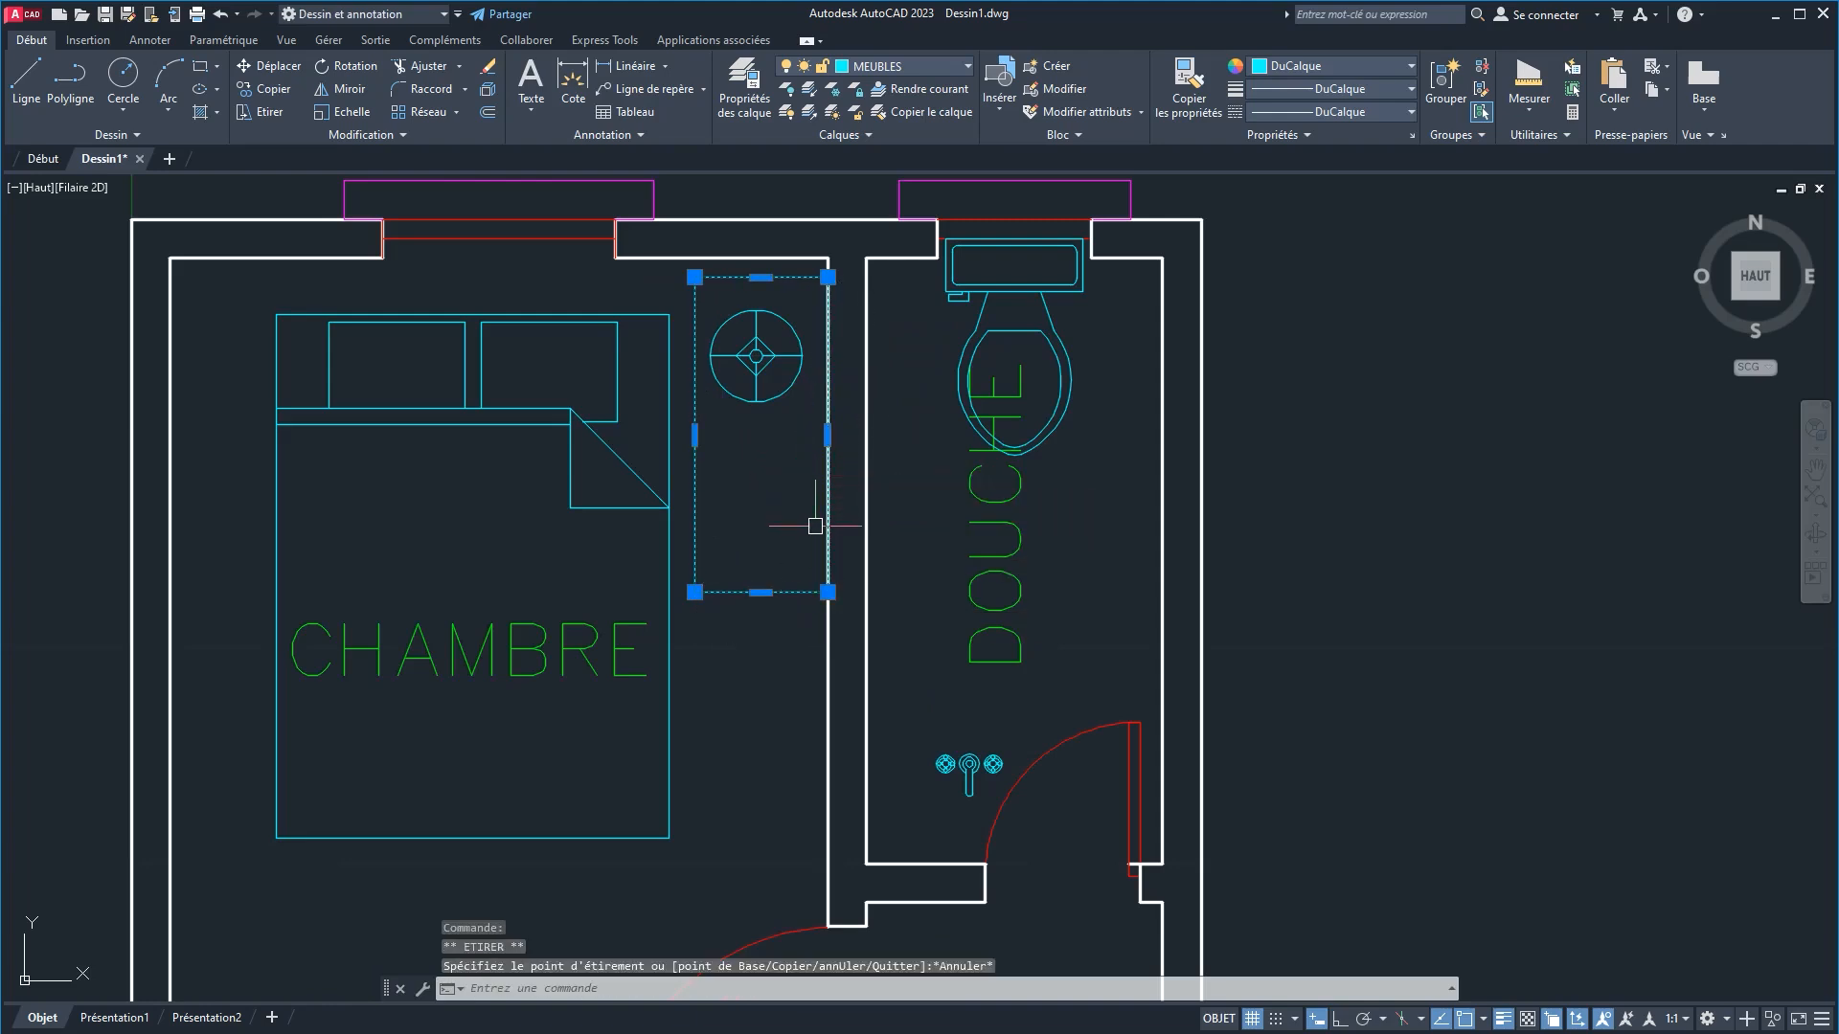
key(ctrl+z)
key(ctrl+z)
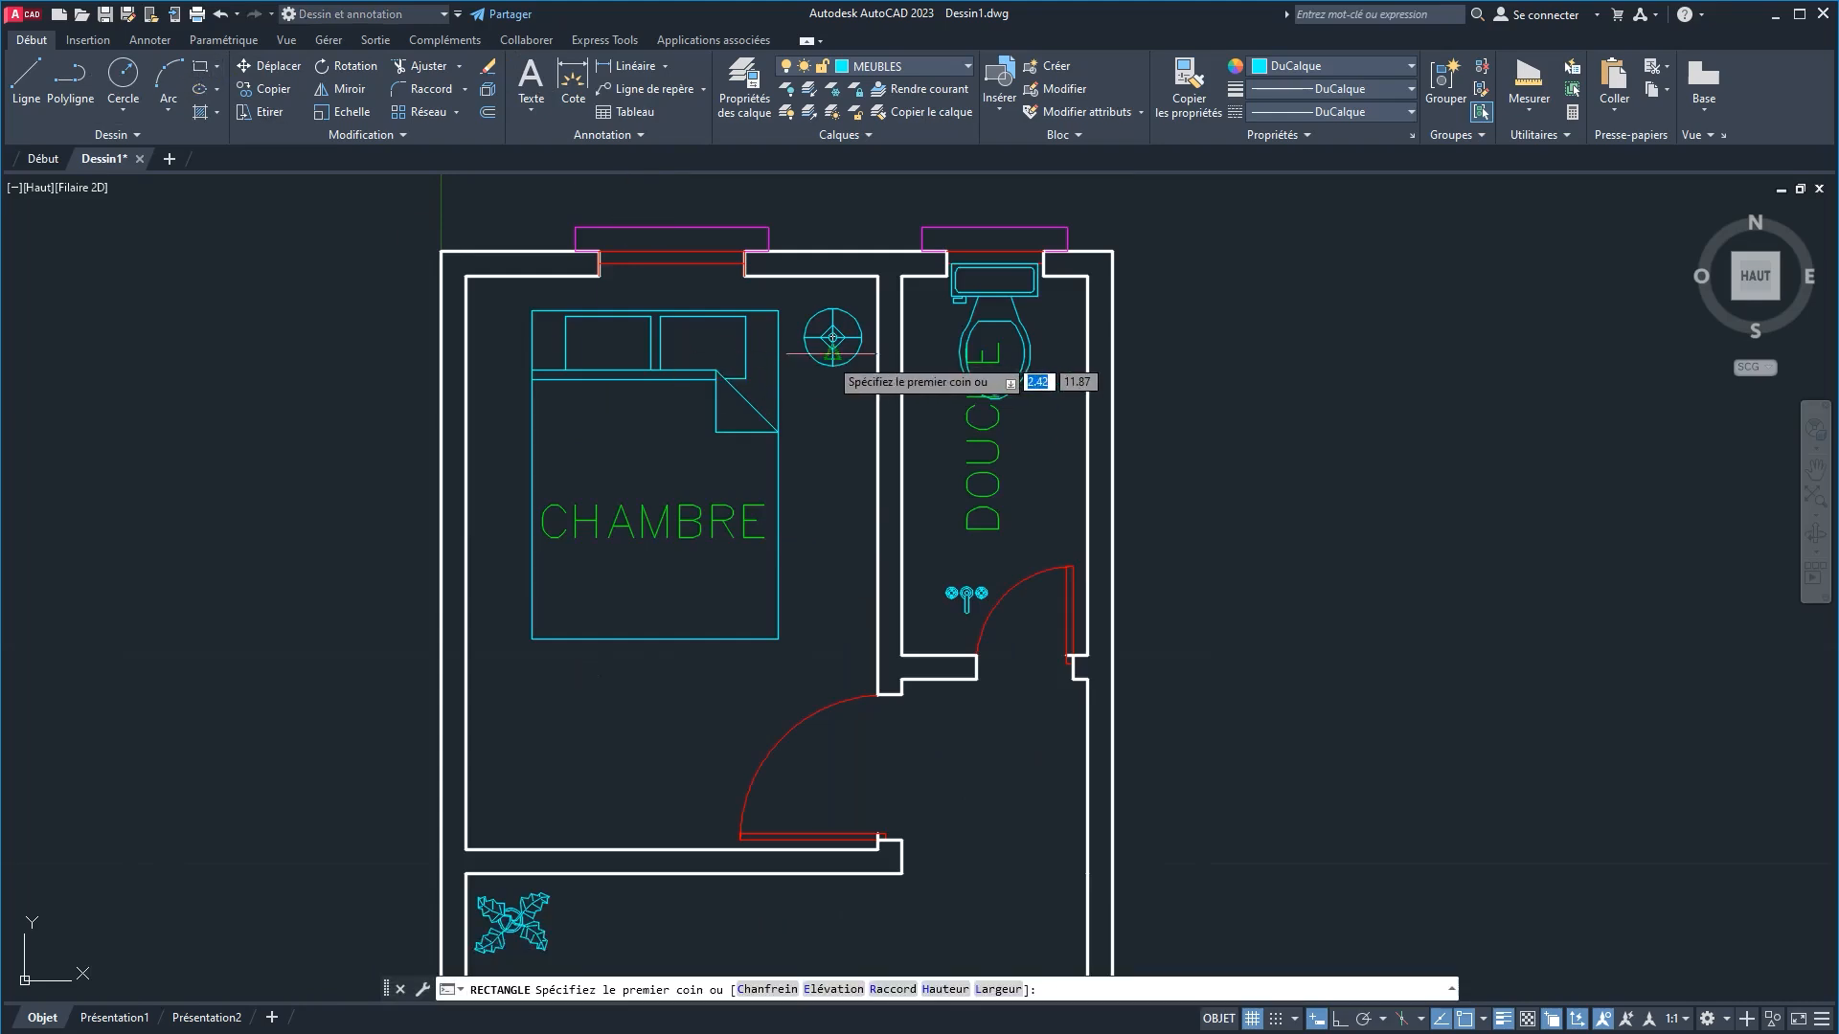
Step: Draw a bedside table rectangle around the lamp, between the bed and the CHAMBRE's right wall and clear of both
scroll(837, 355, up, 4)
middle_drag(822, 350, 652, 390)
click(559, 231)
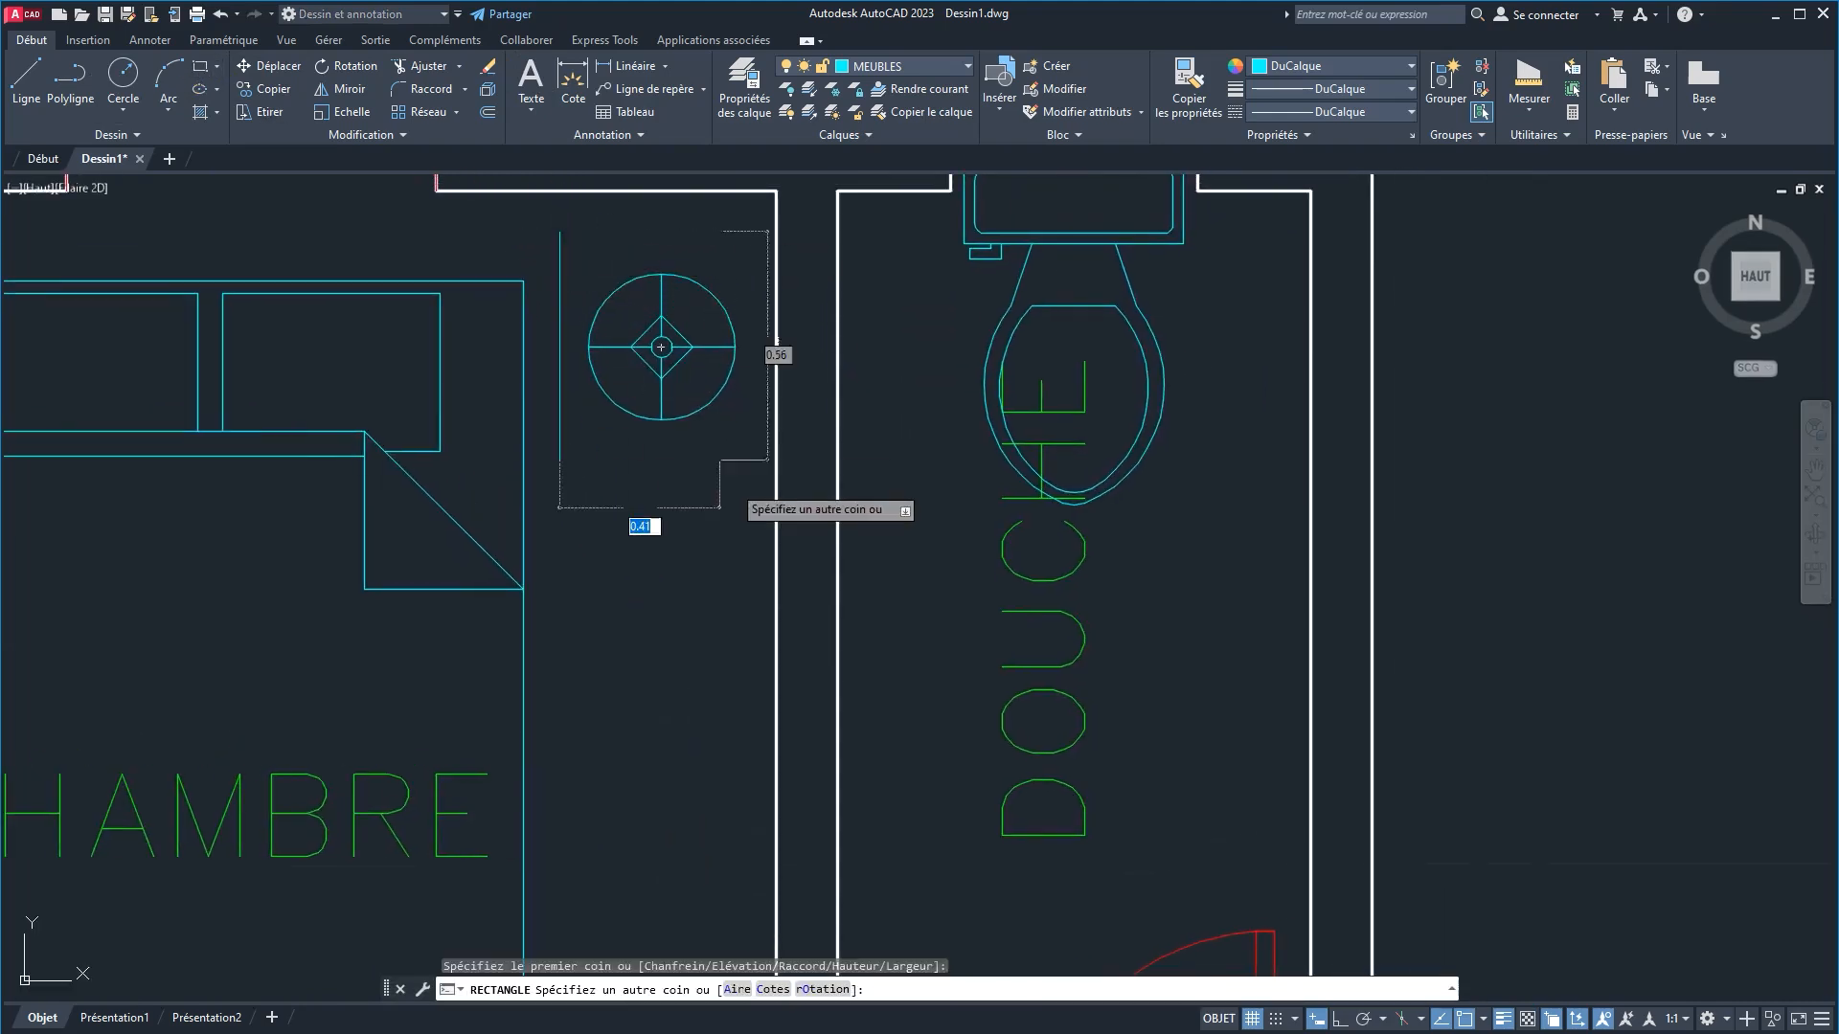
click(754, 576)
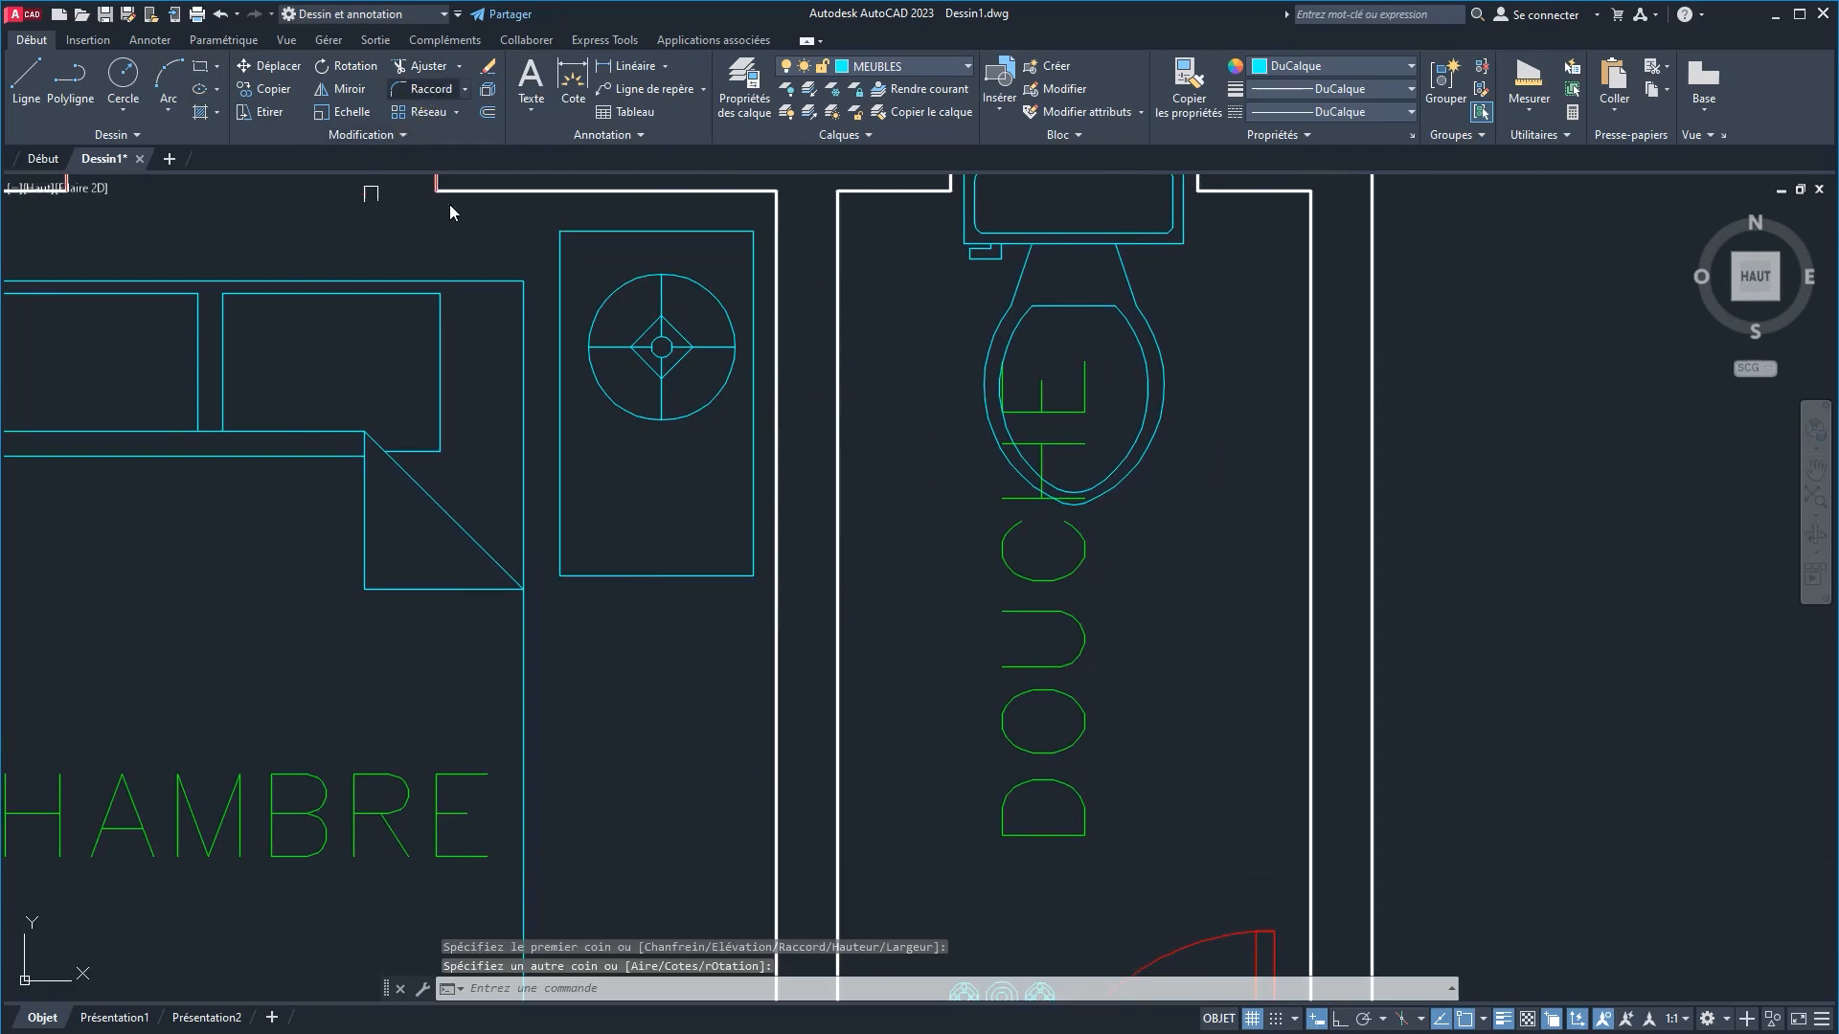
Step: Fillet all corners of the bedside table rectangle at once as a polyline, with a picked radius of about 0.06
click(890, 990)
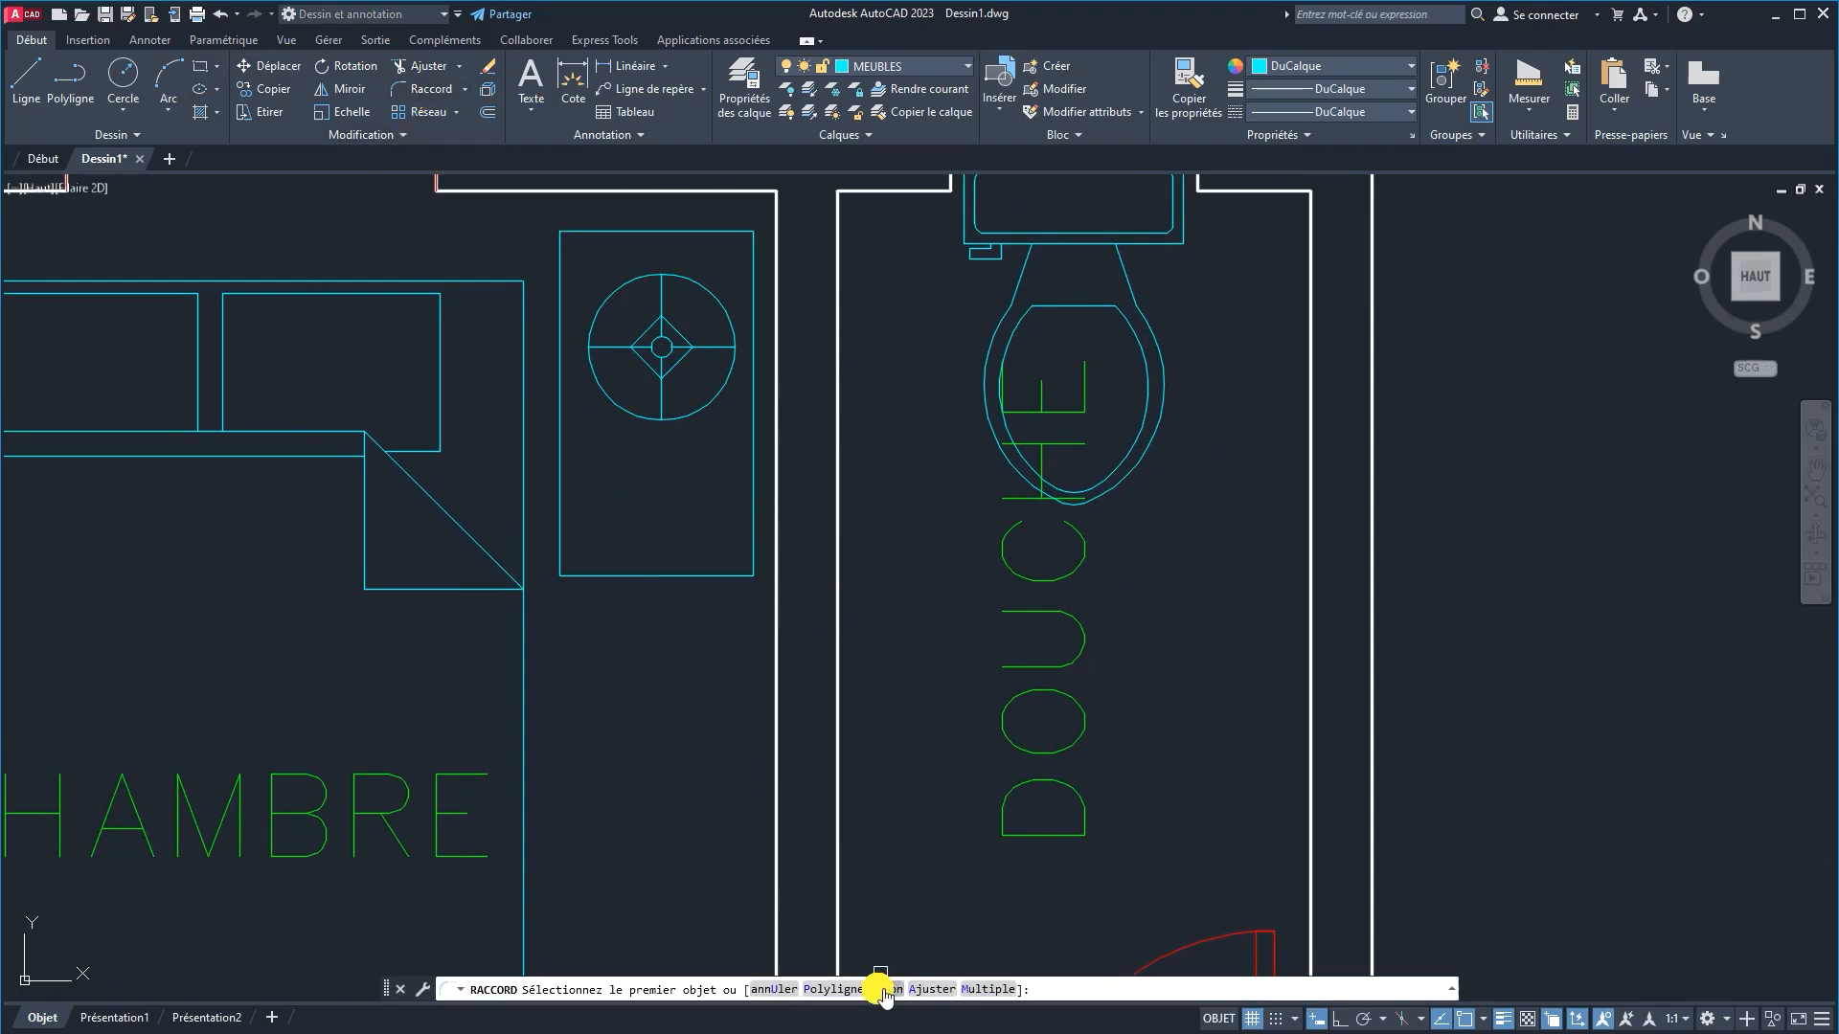
click(872, 990)
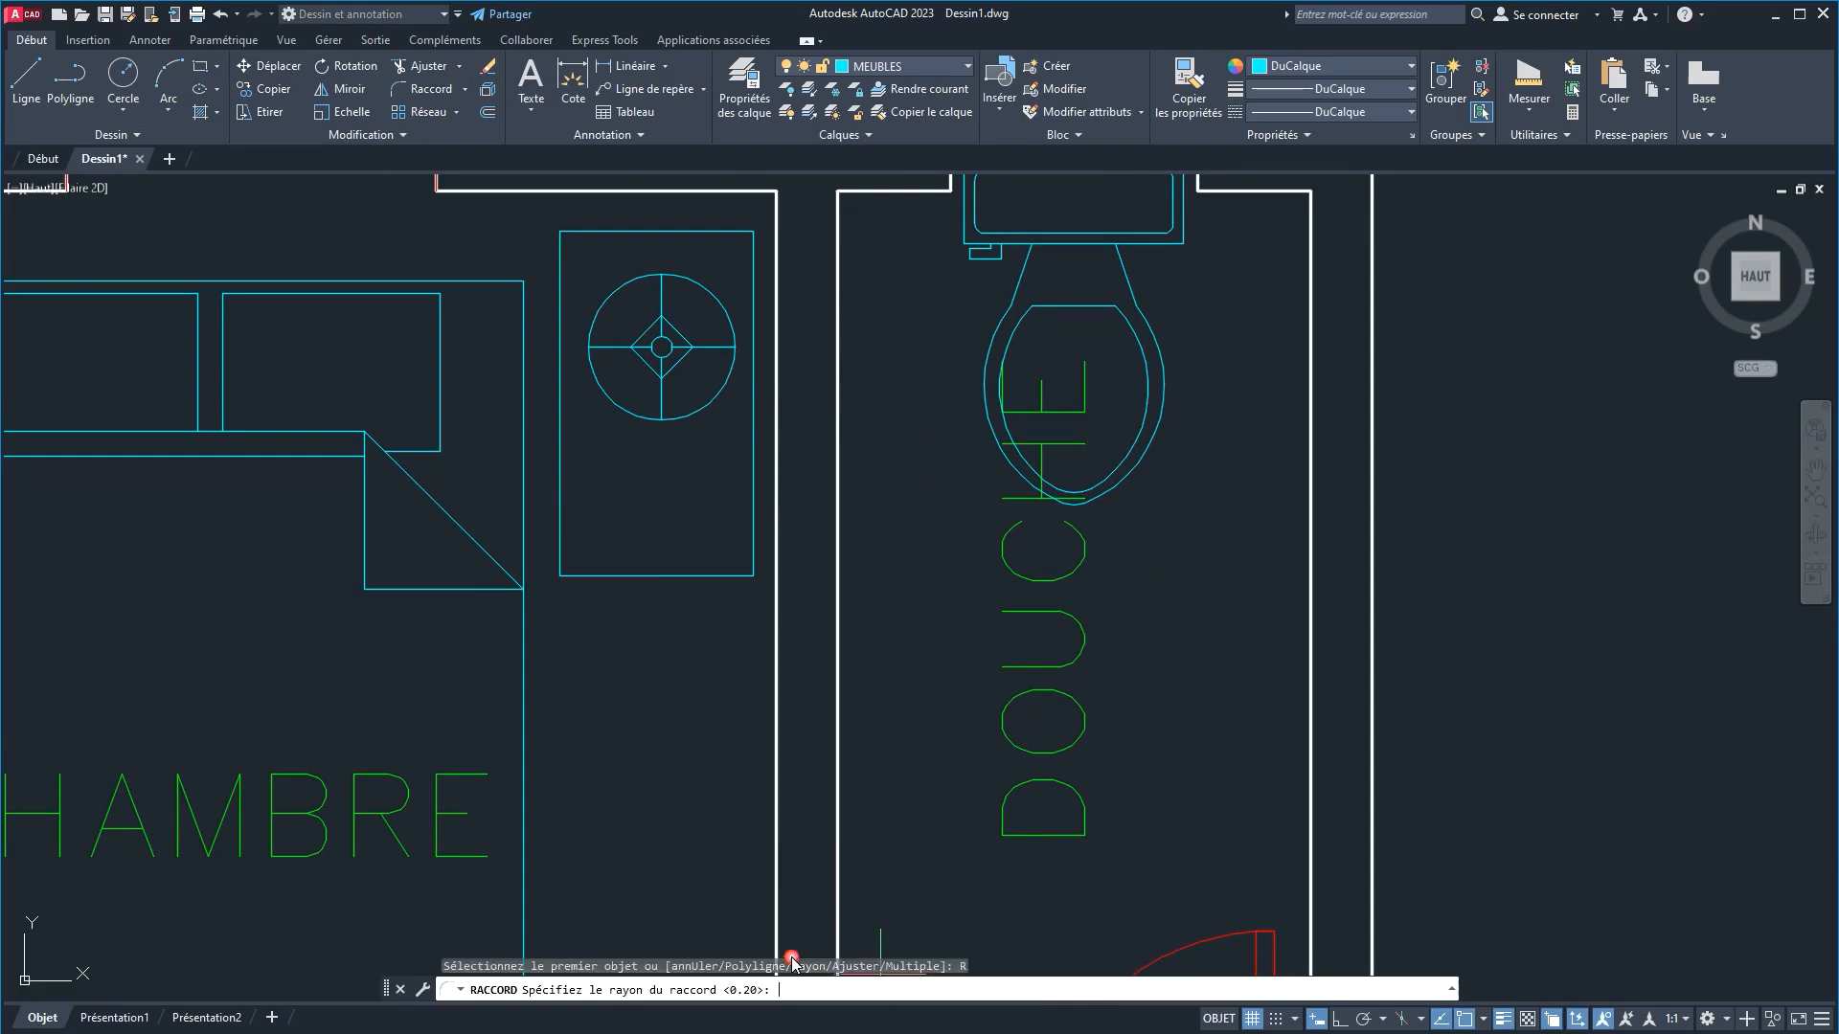
click(588, 767)
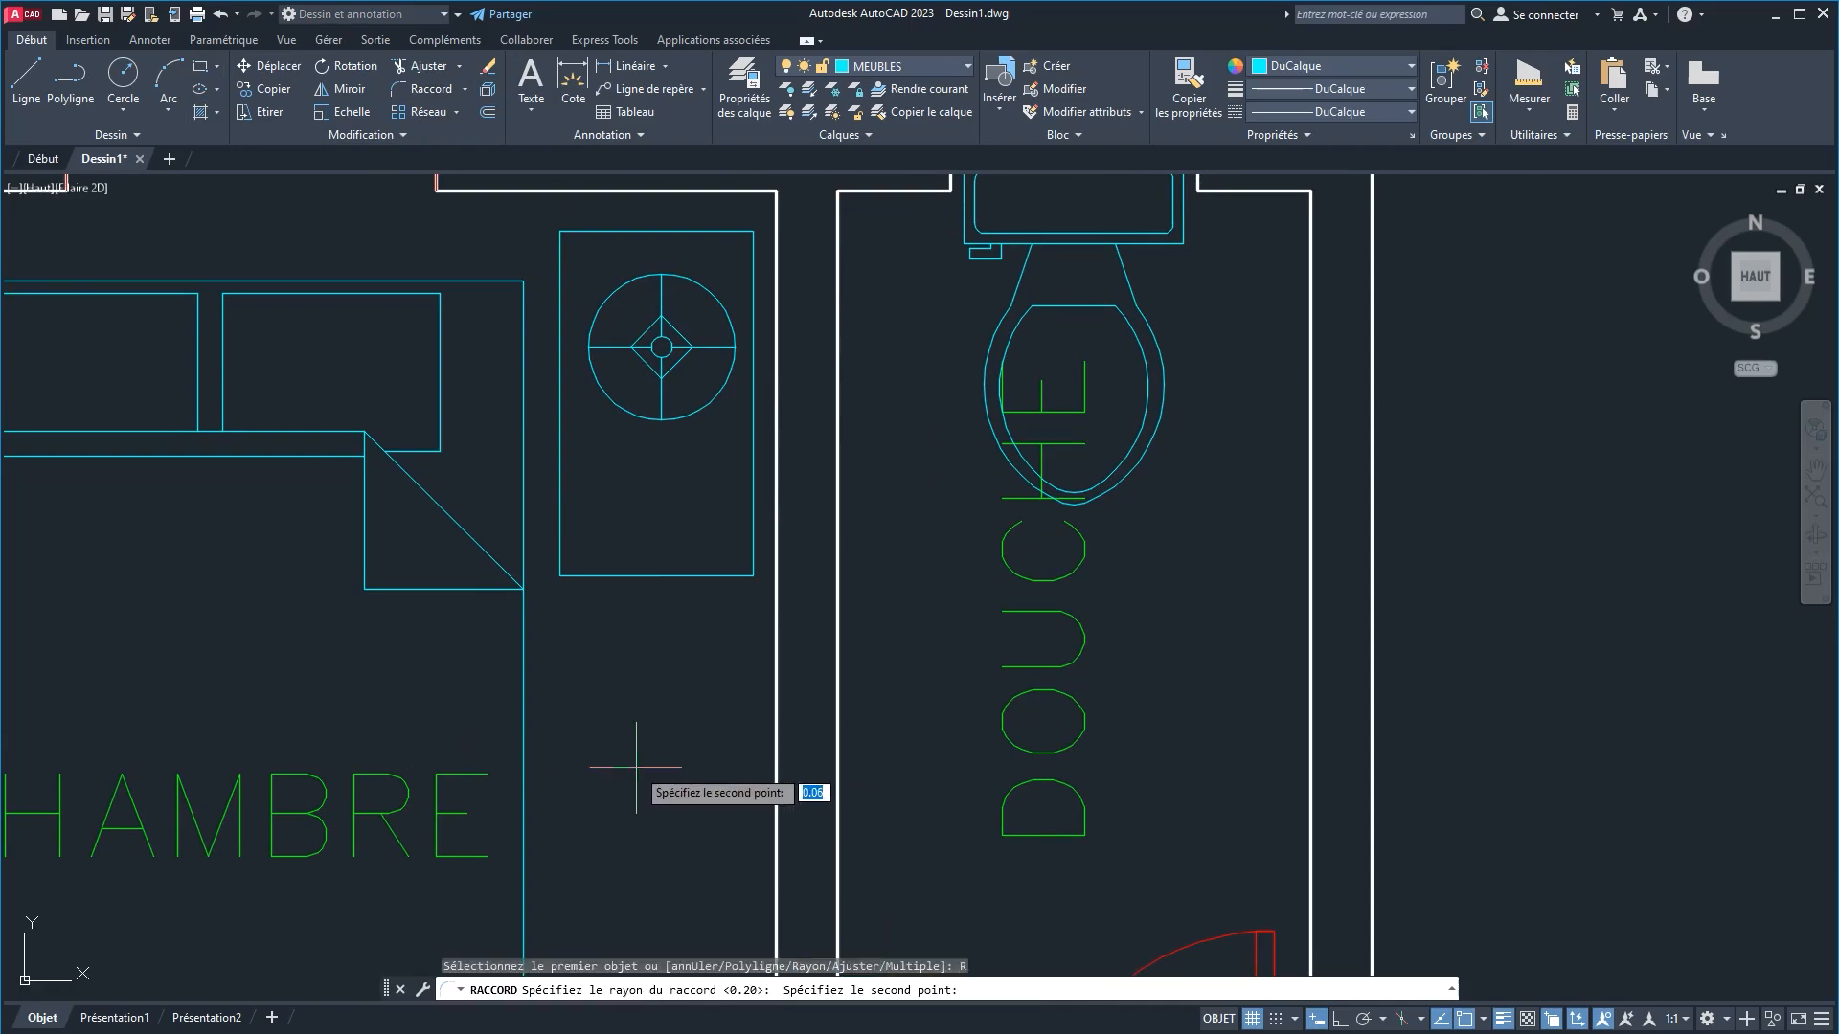
click(636, 767)
click(981, 990)
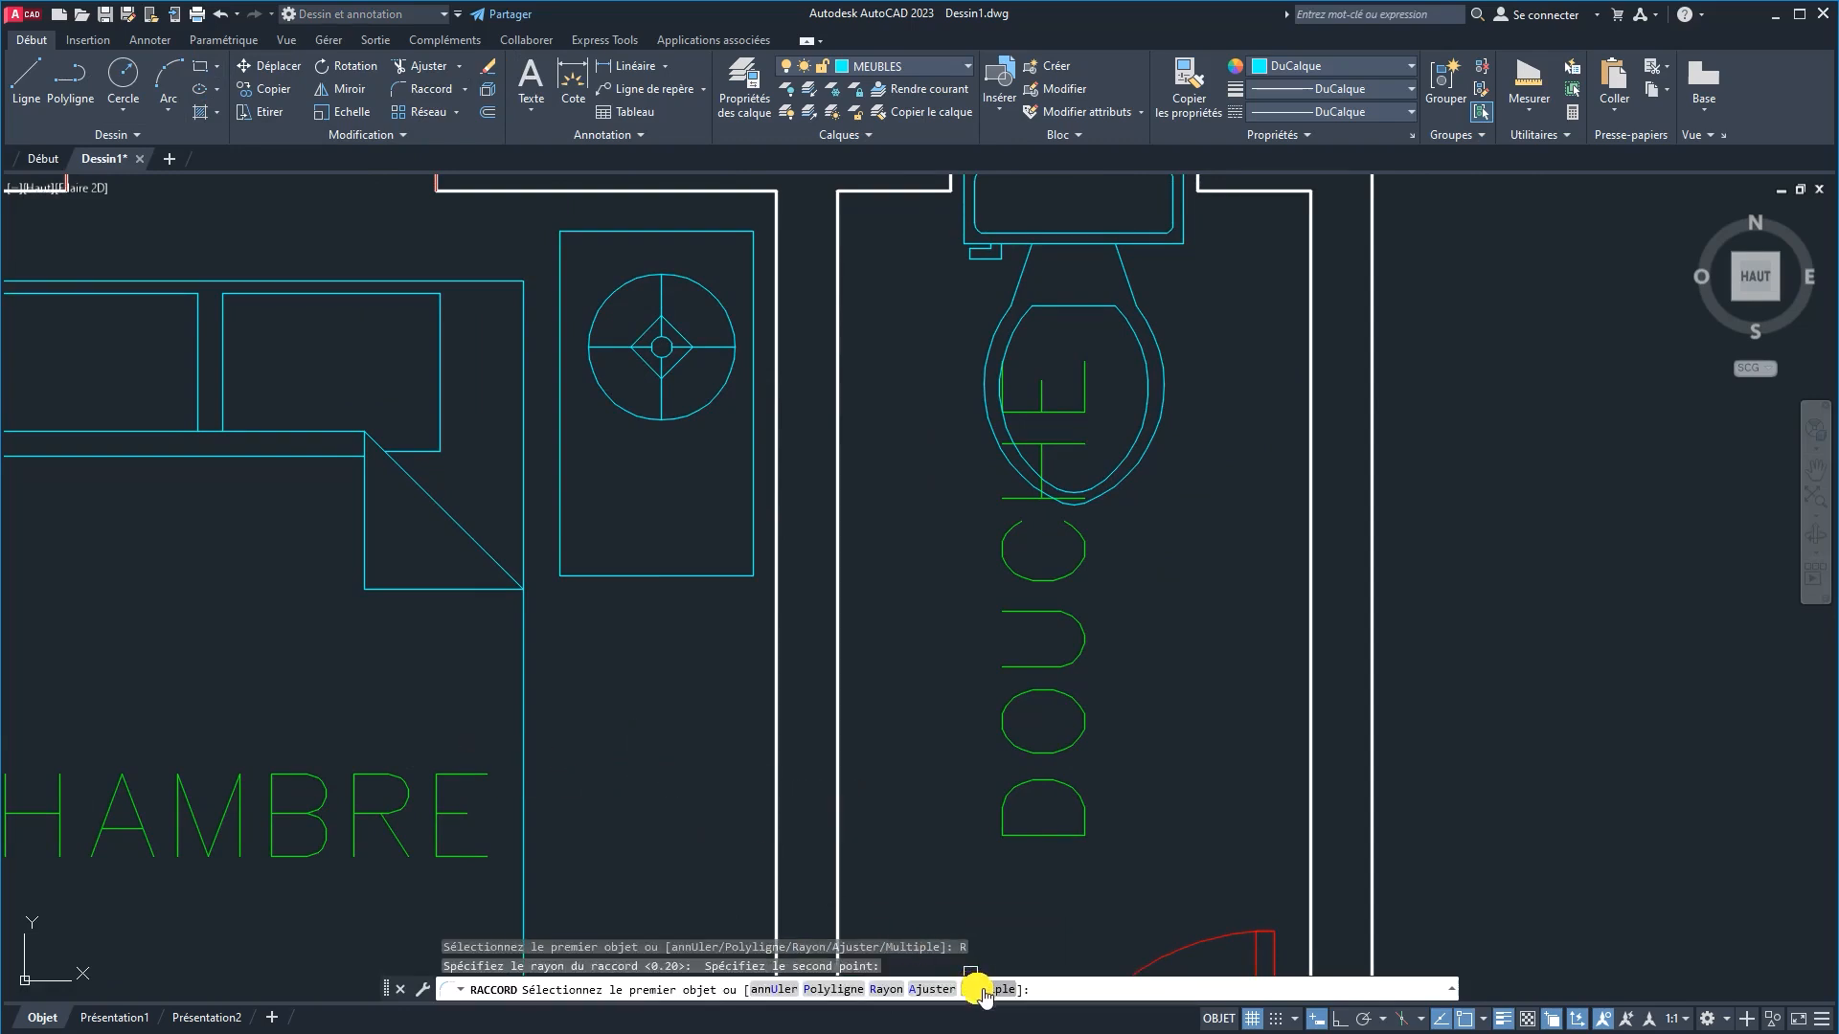
click(856, 991)
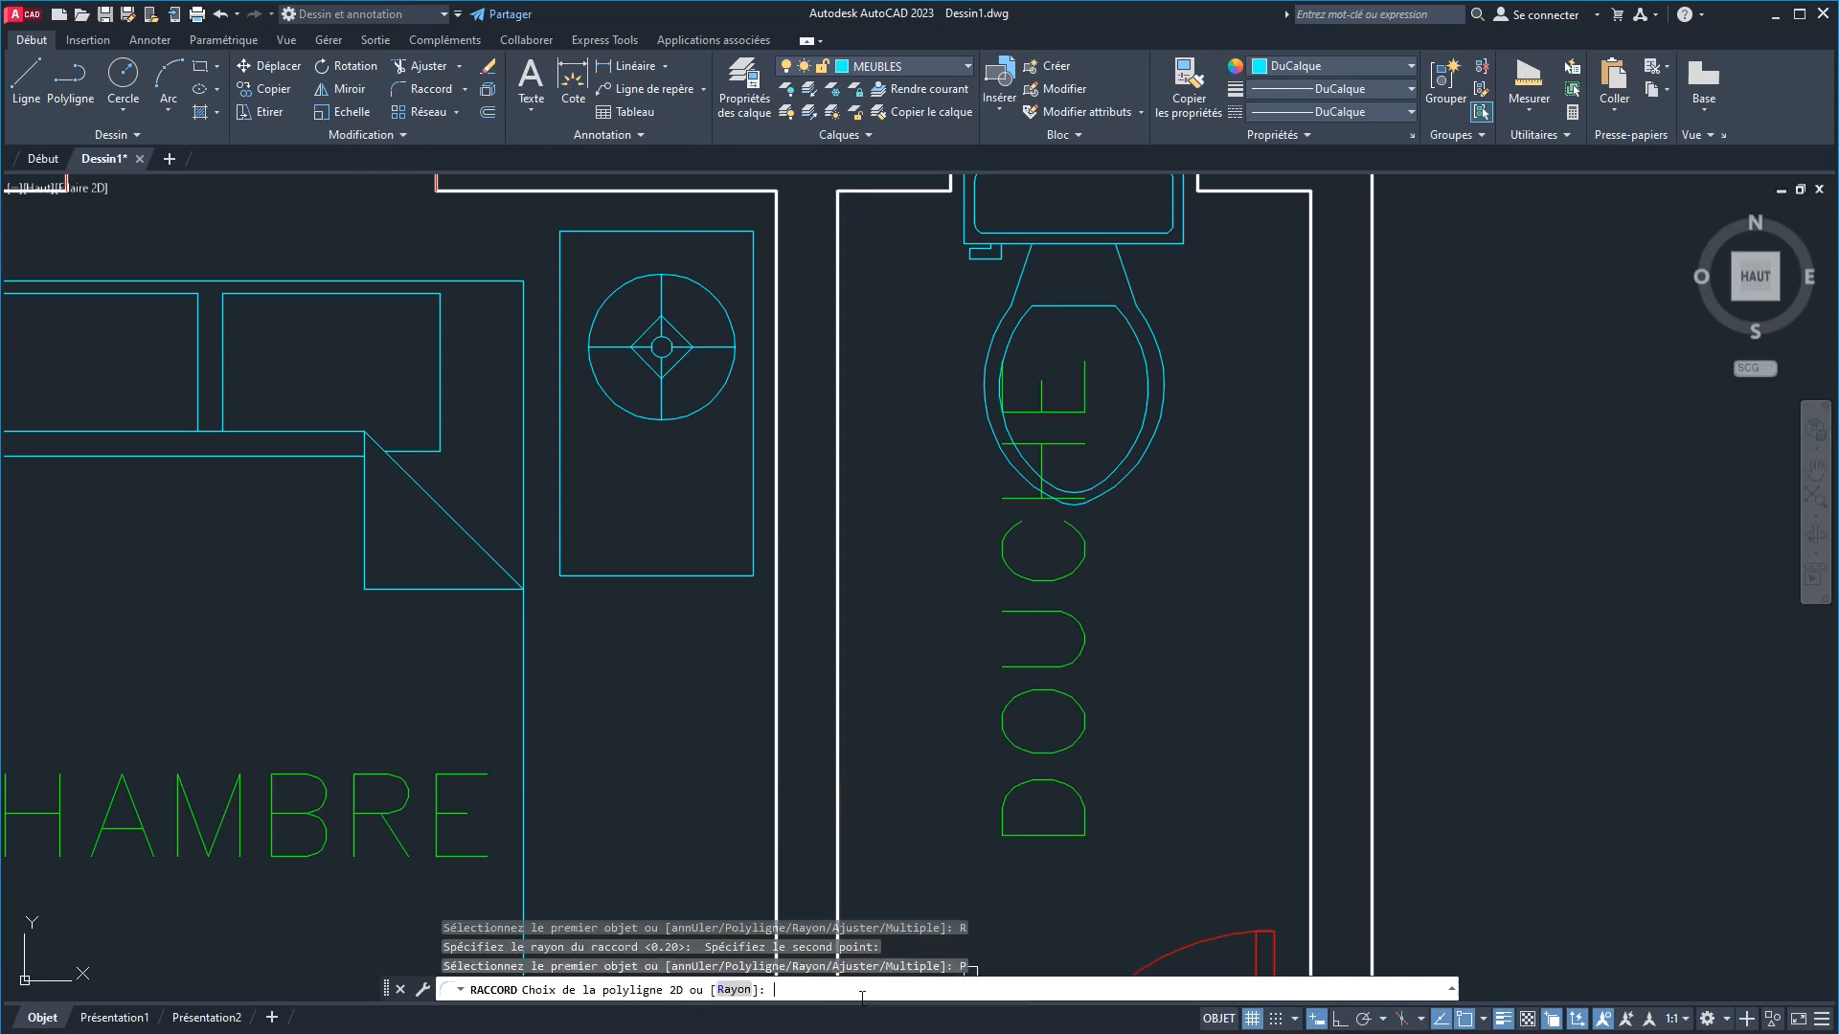
click(615, 580)
right_click(636, 718)
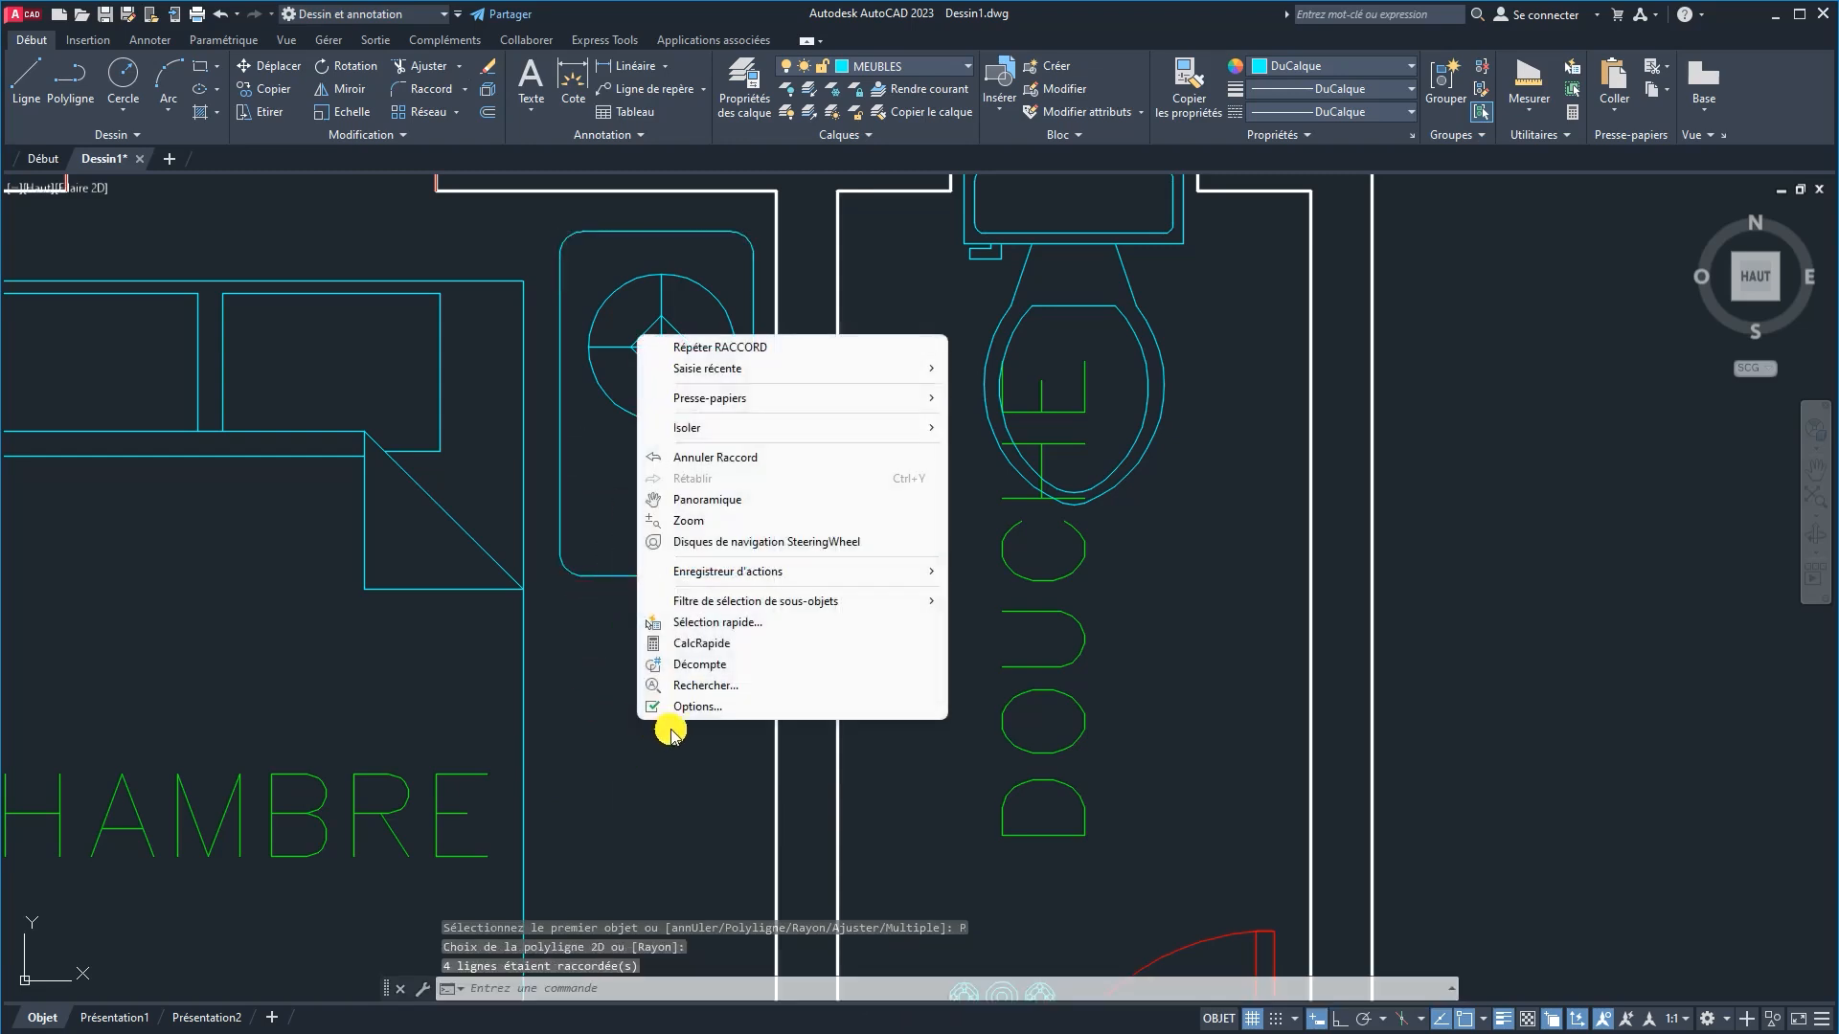
click(647, 326)
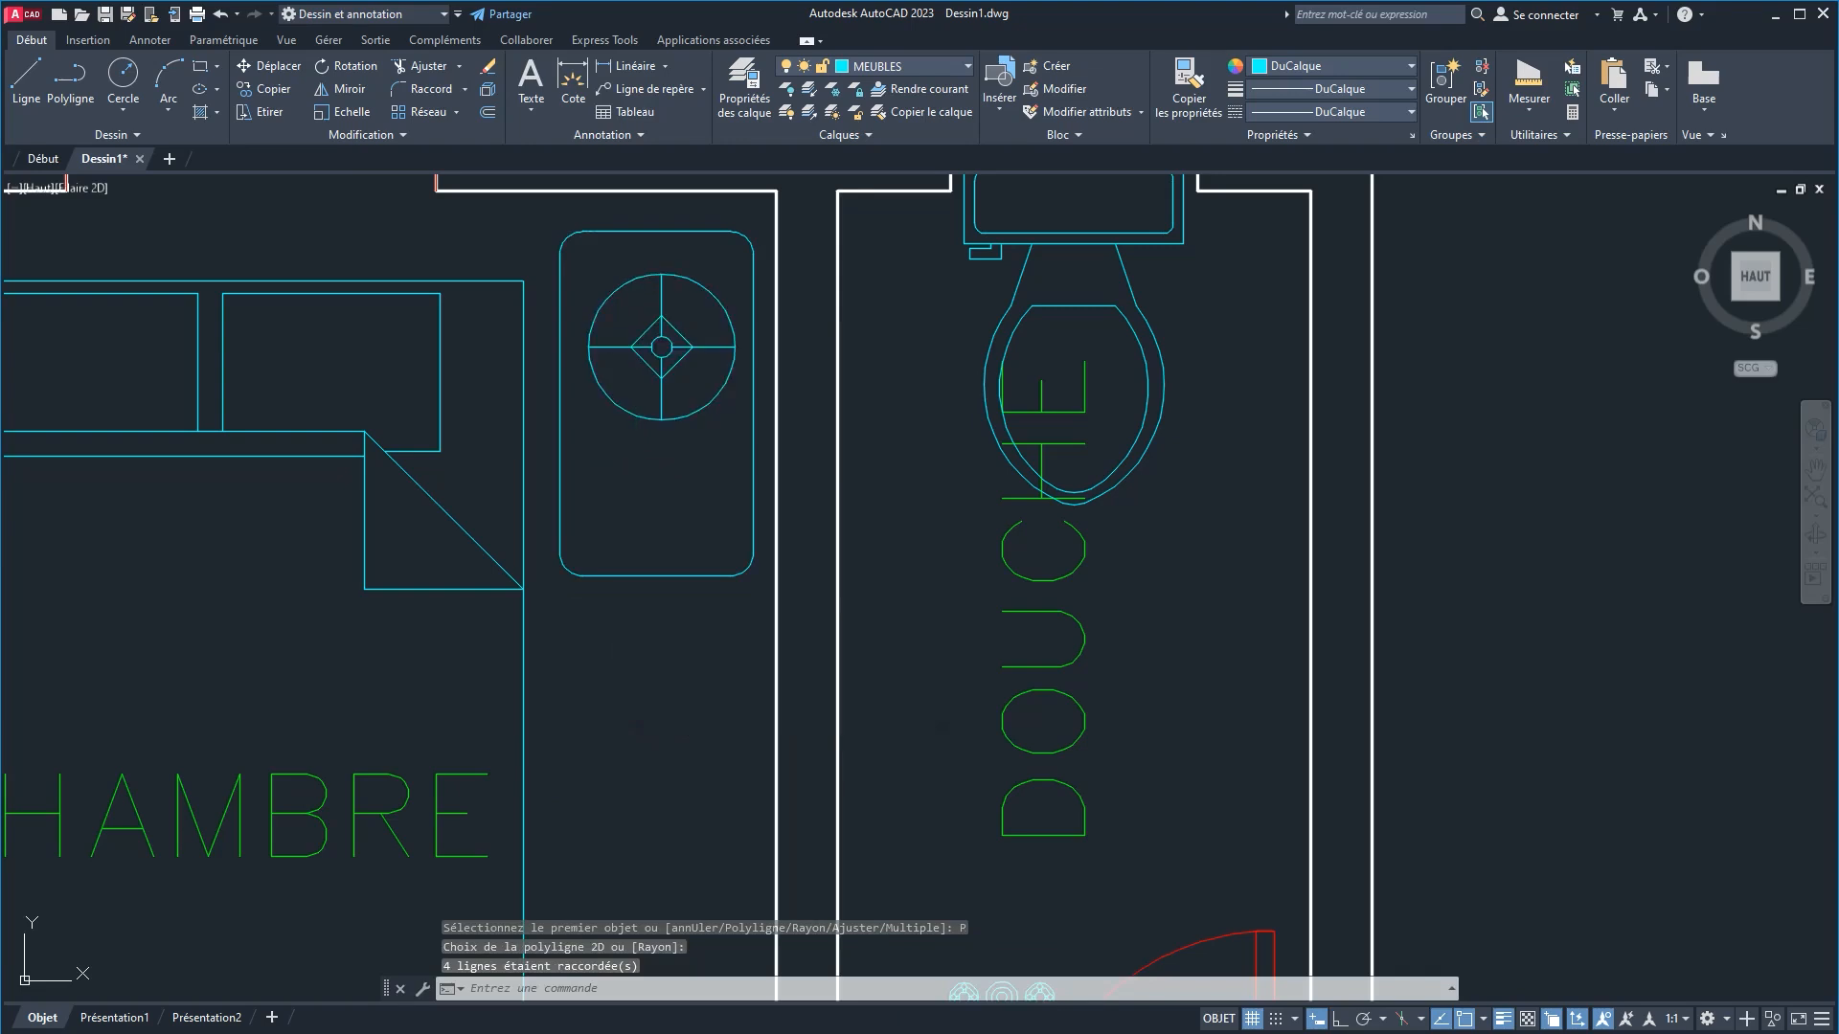
Step: Scale the bedside lamp down about its centre with a picked factor so it becomes a small fixture on the bedside table
click(661, 419)
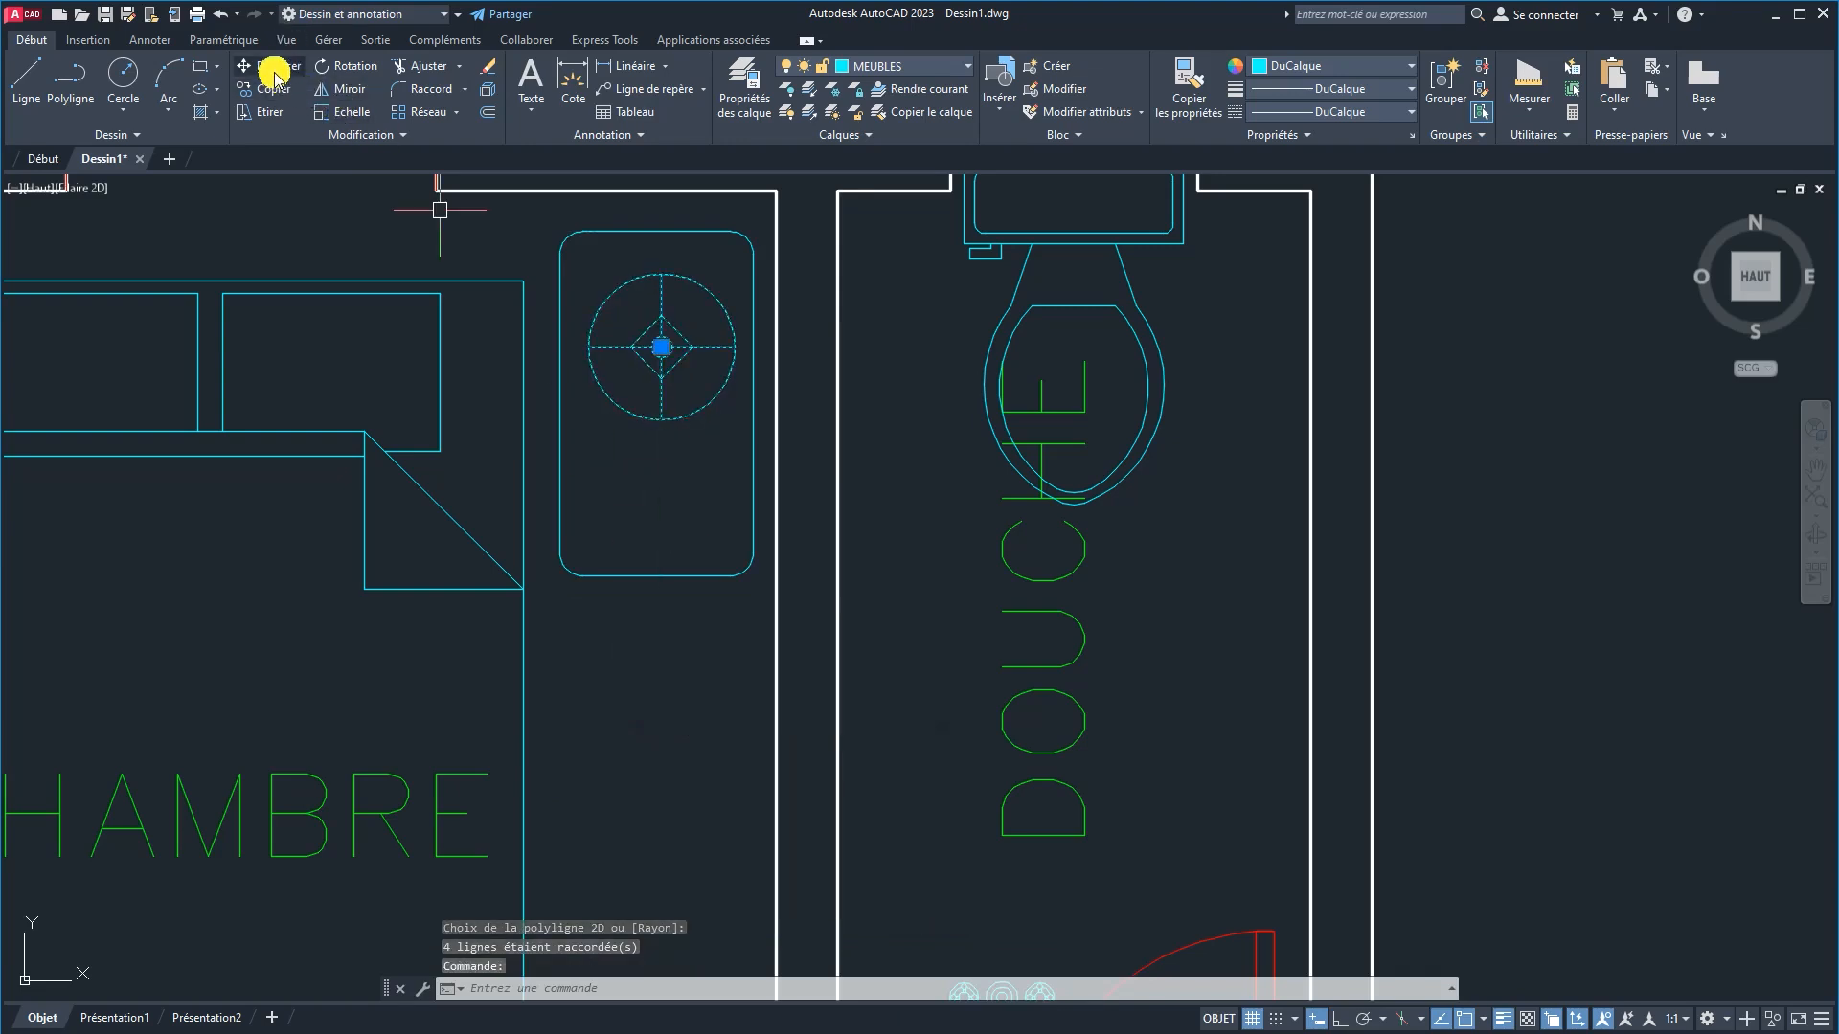
click(337, 112)
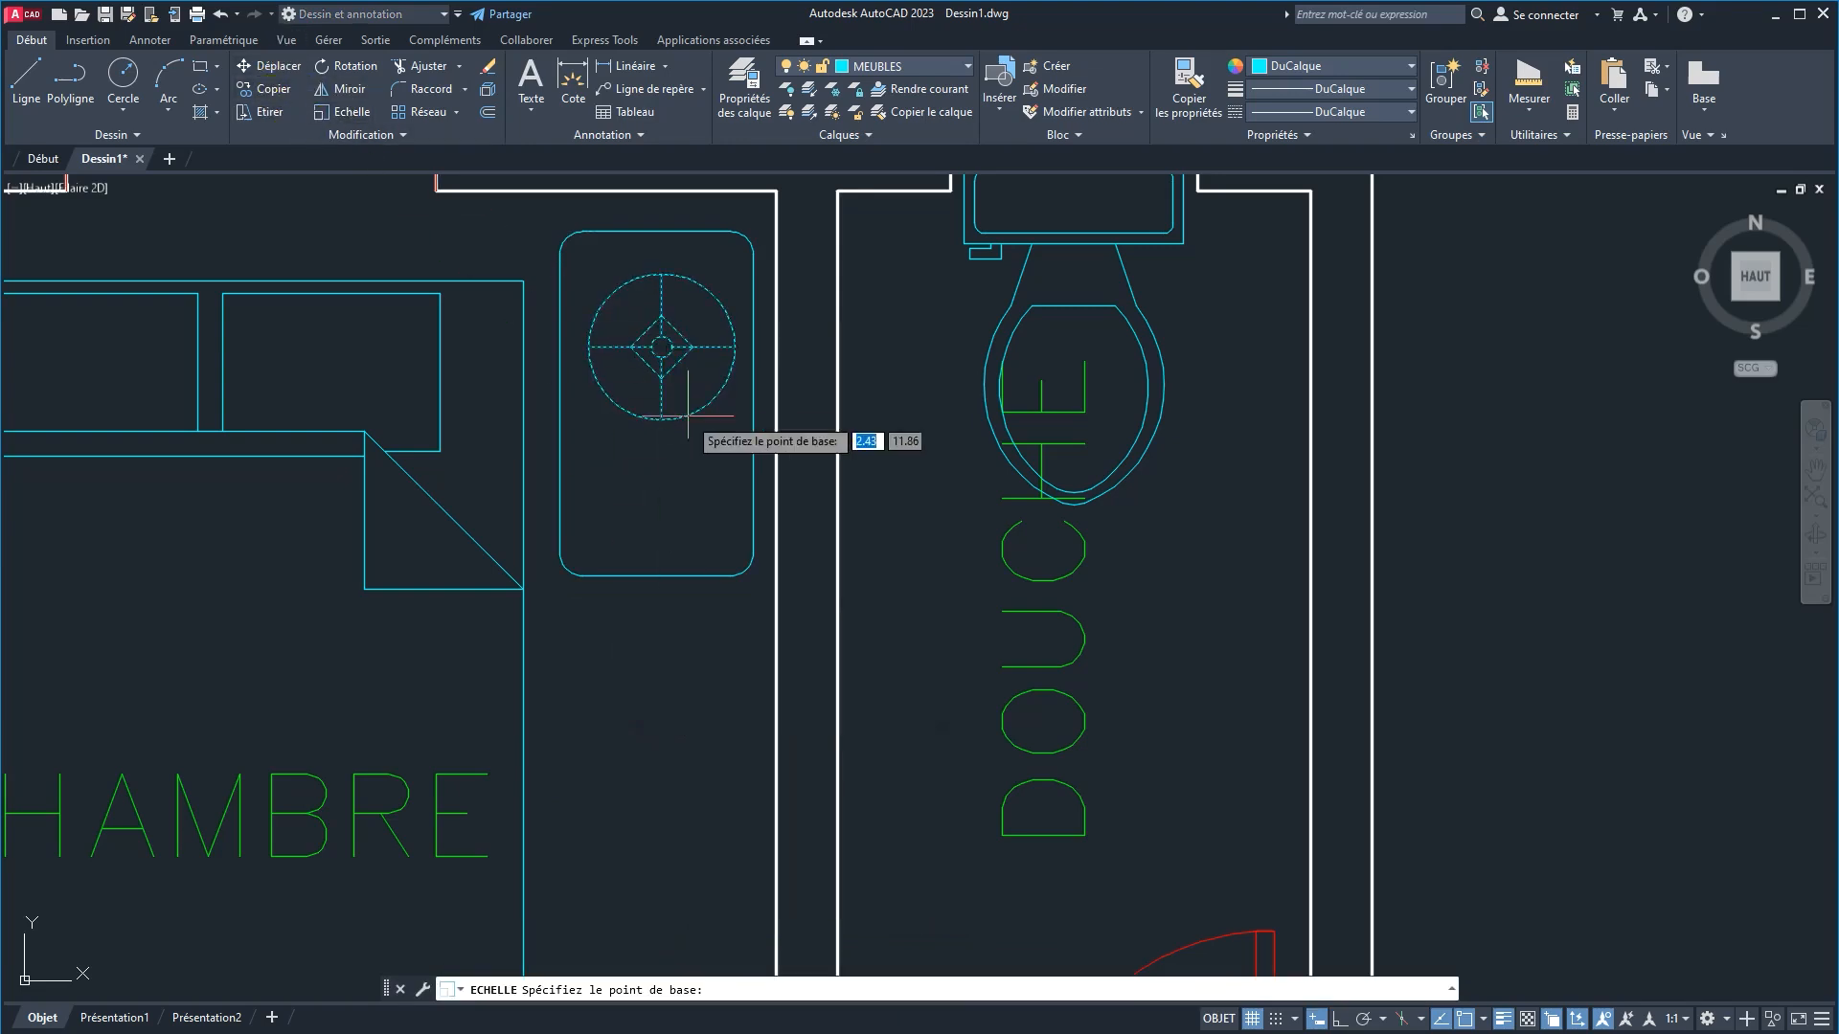
click(661, 347)
click(677, 330)
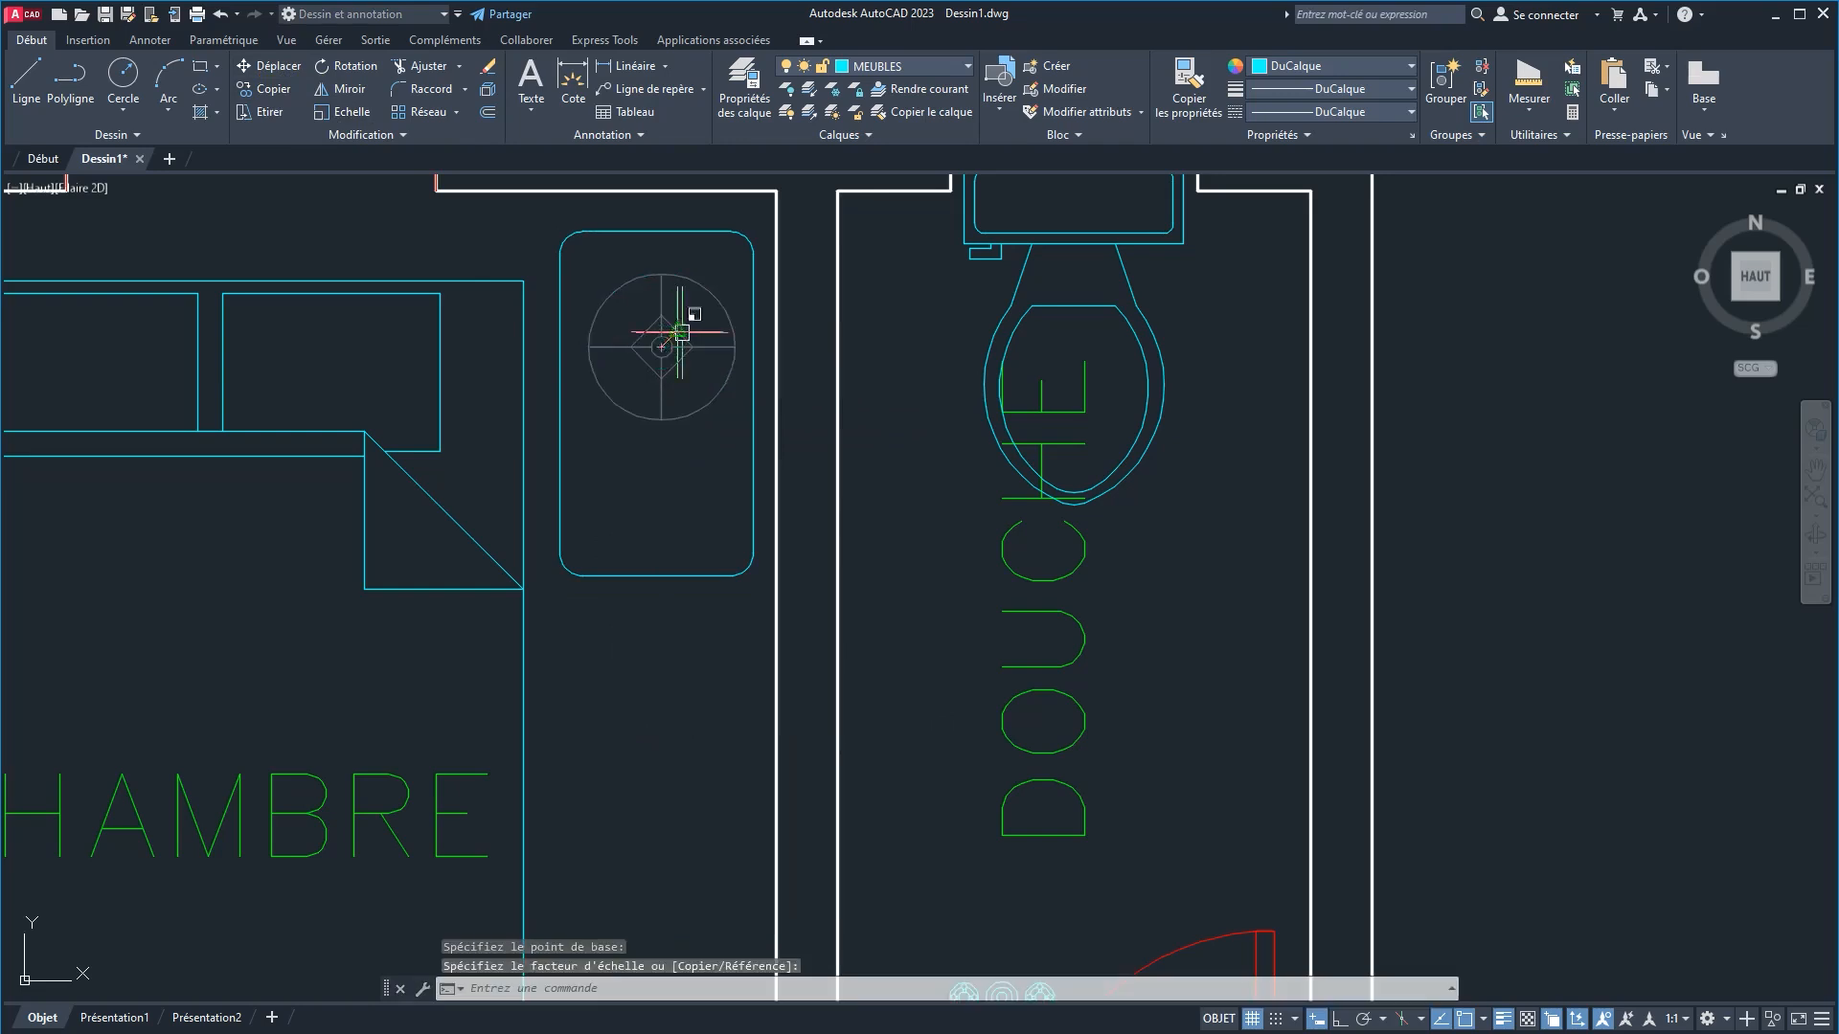
key(Escape)
scroll(696, 486, down, 4)
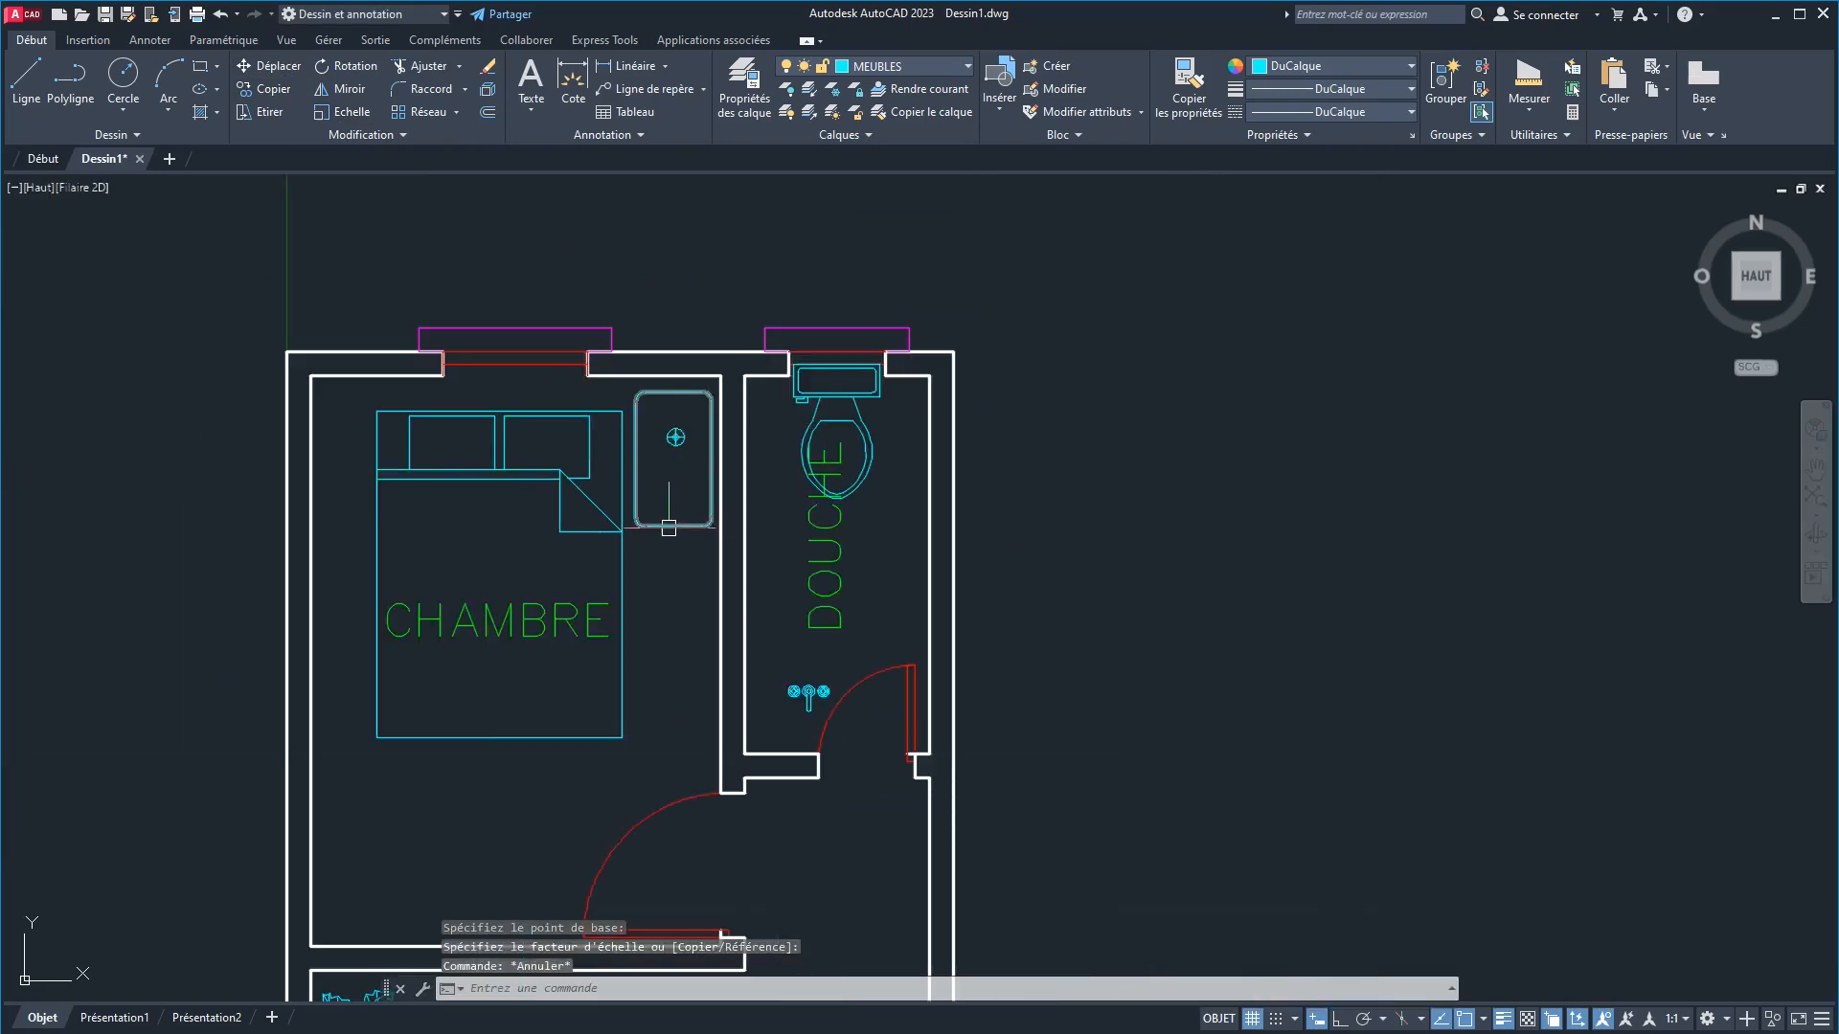
Step: Move the bed up until its headboard sits just below the CHAMBRE's upper wall
click(496, 339)
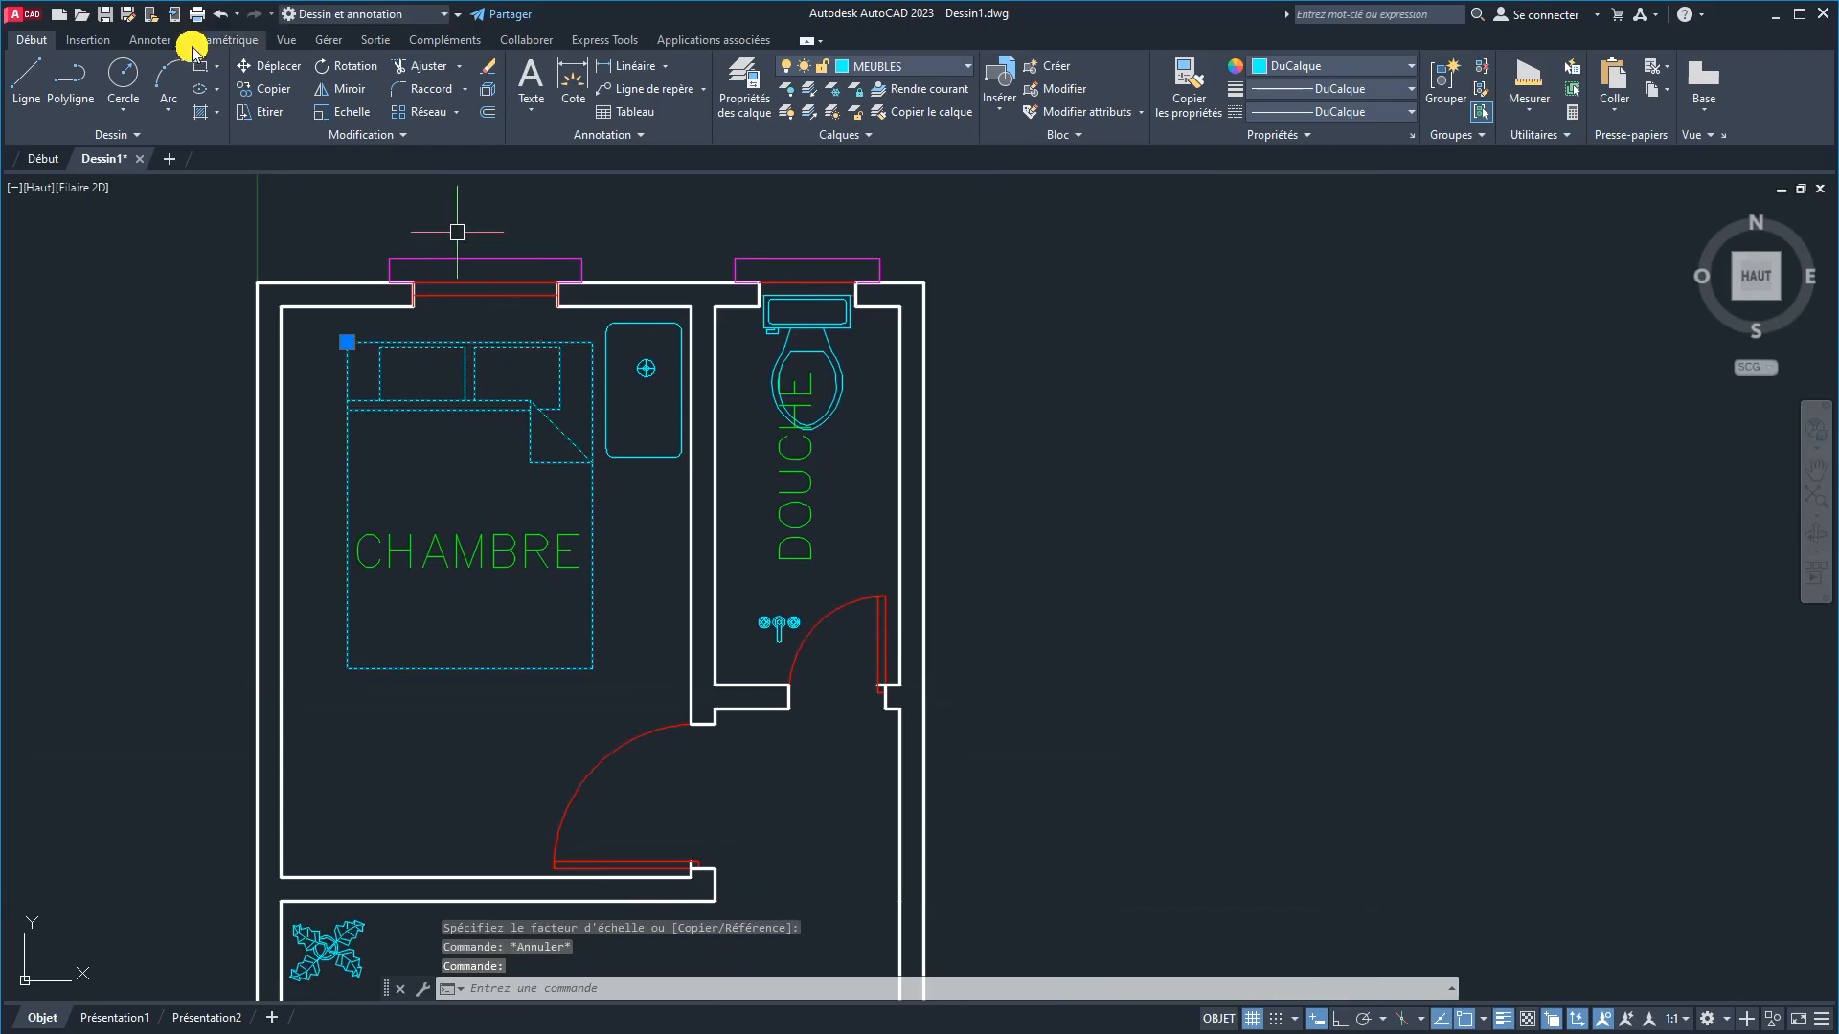
click(273, 71)
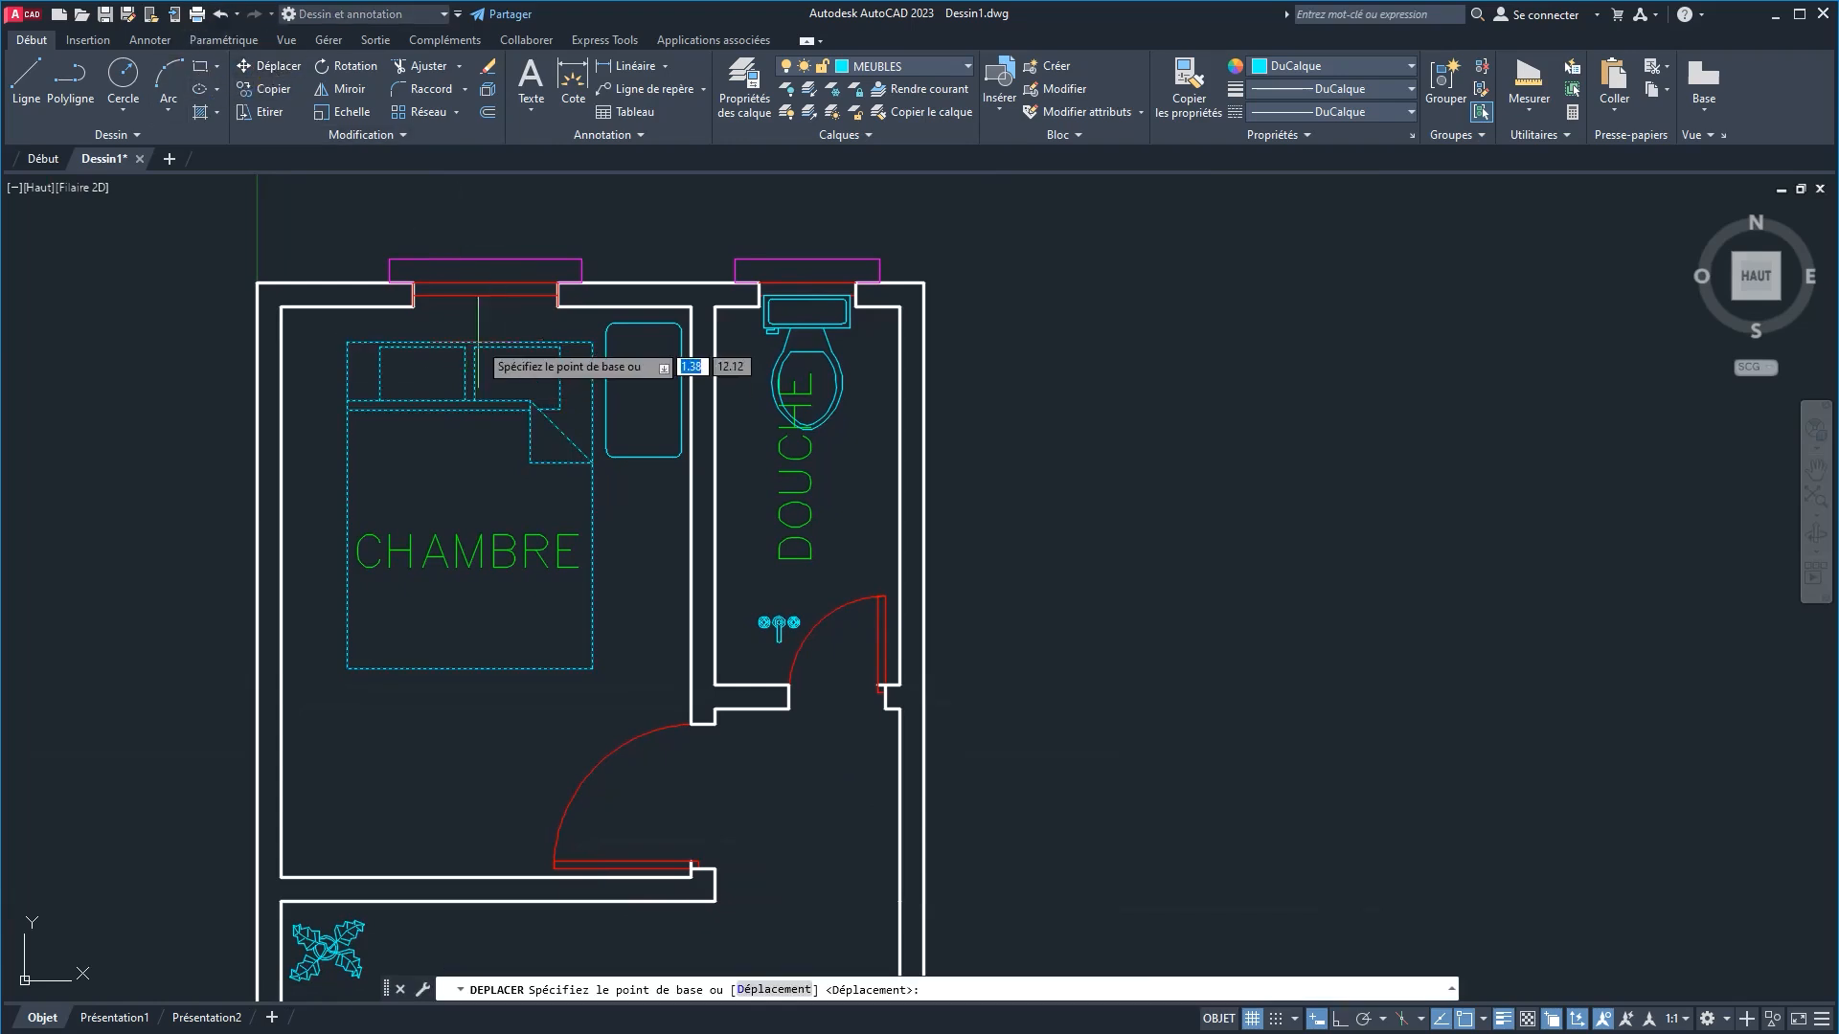
scroll(476, 328, up, 2)
click(465, 345)
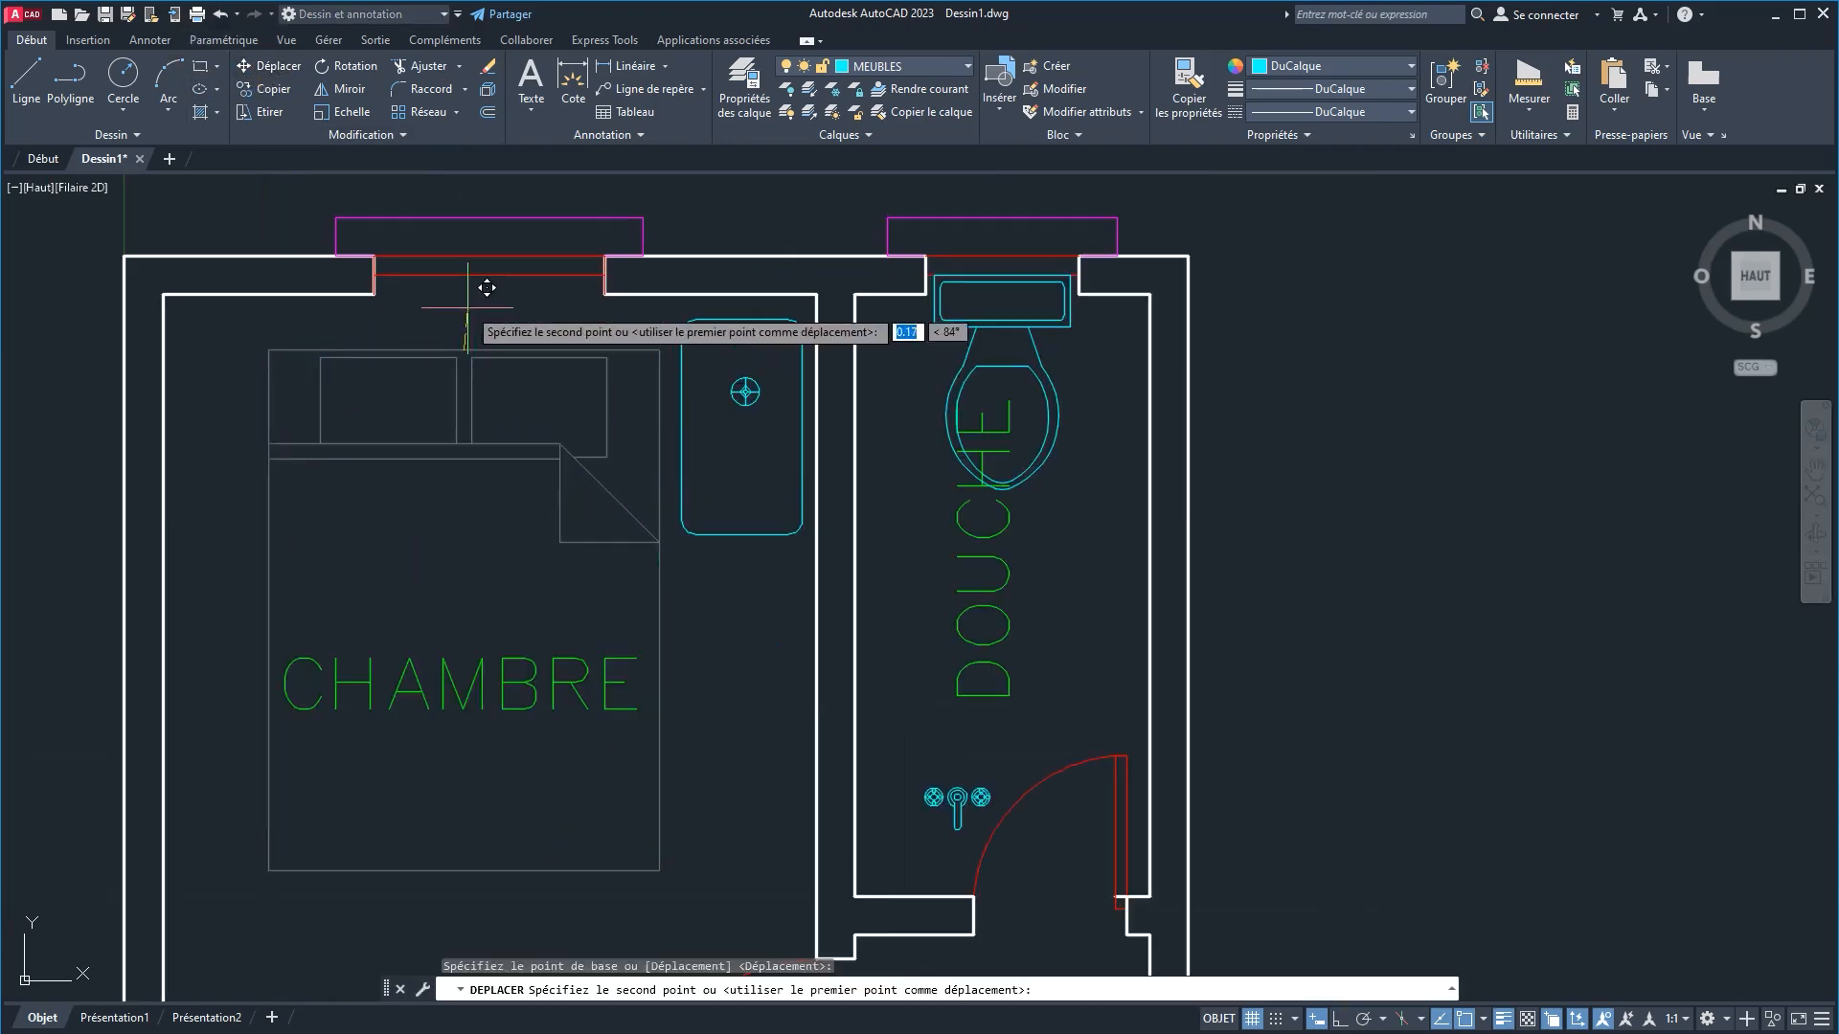
click(468, 299)
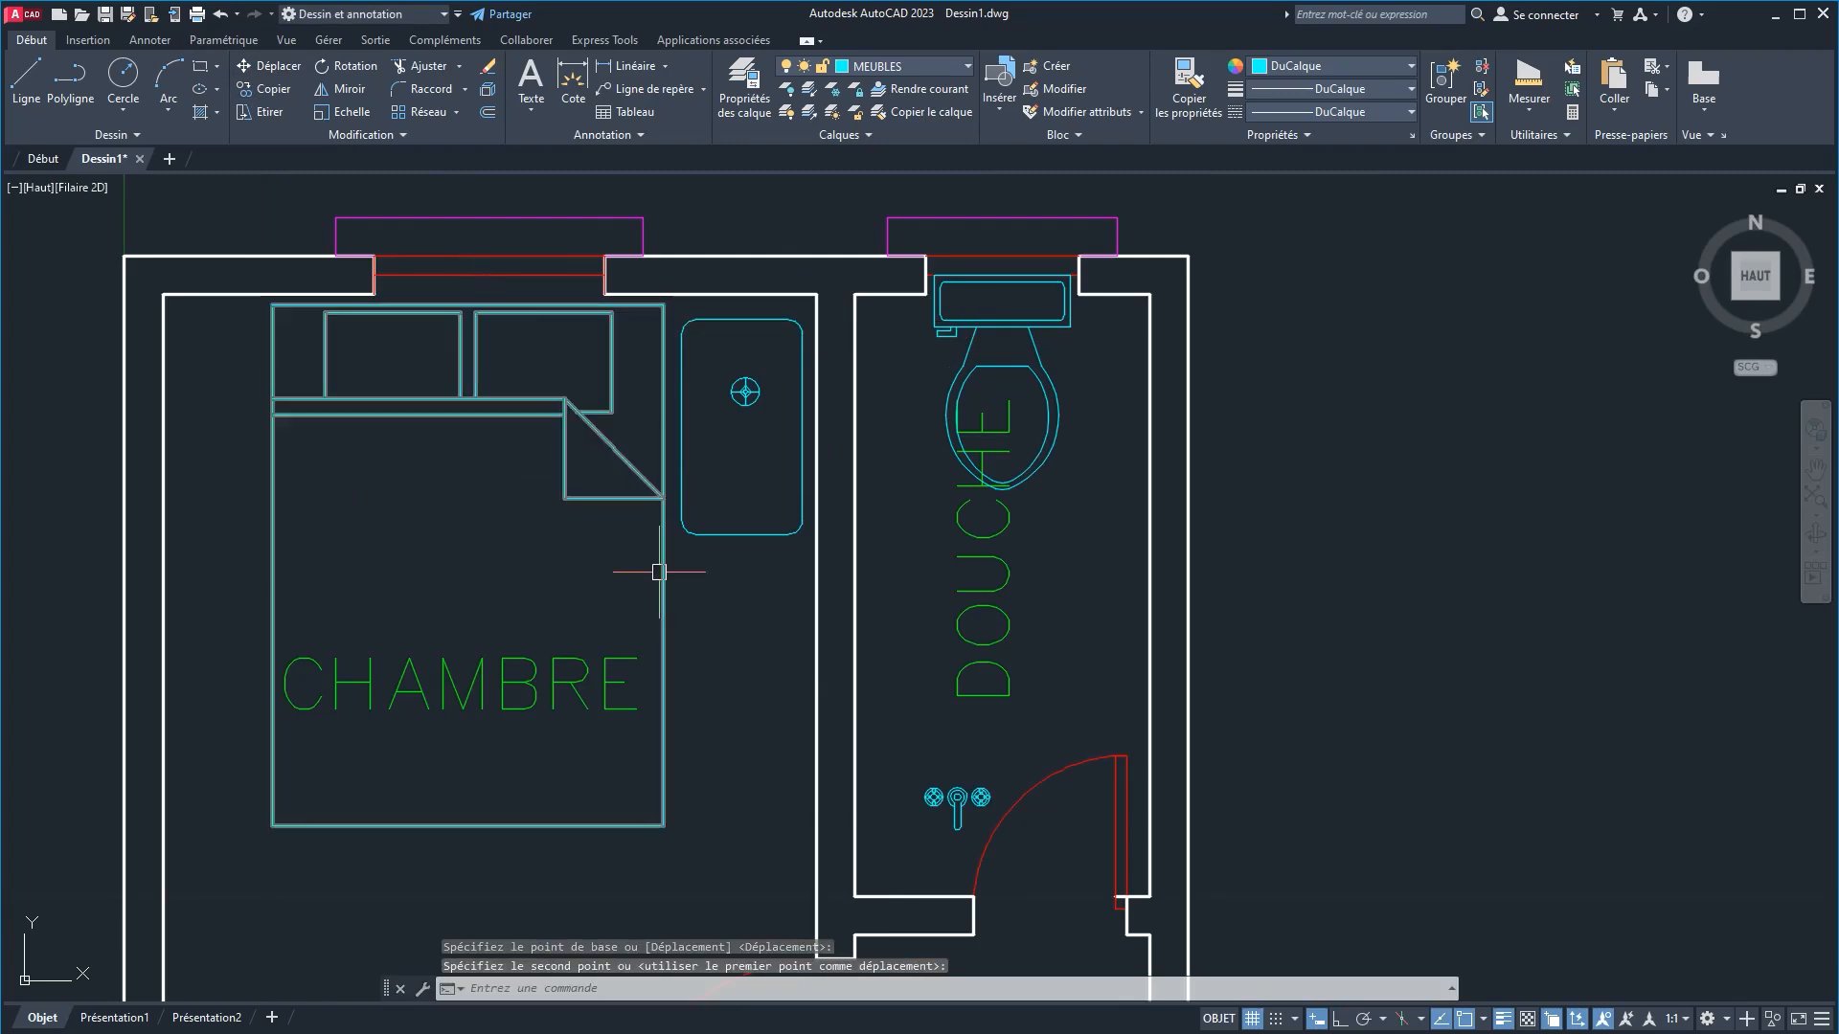
Step: Nudge the bedside table up and slightly right, level with the bed's headboard and close to the CHAMBRE's right wall
scroll(738, 344, up, 2)
click(732, 307)
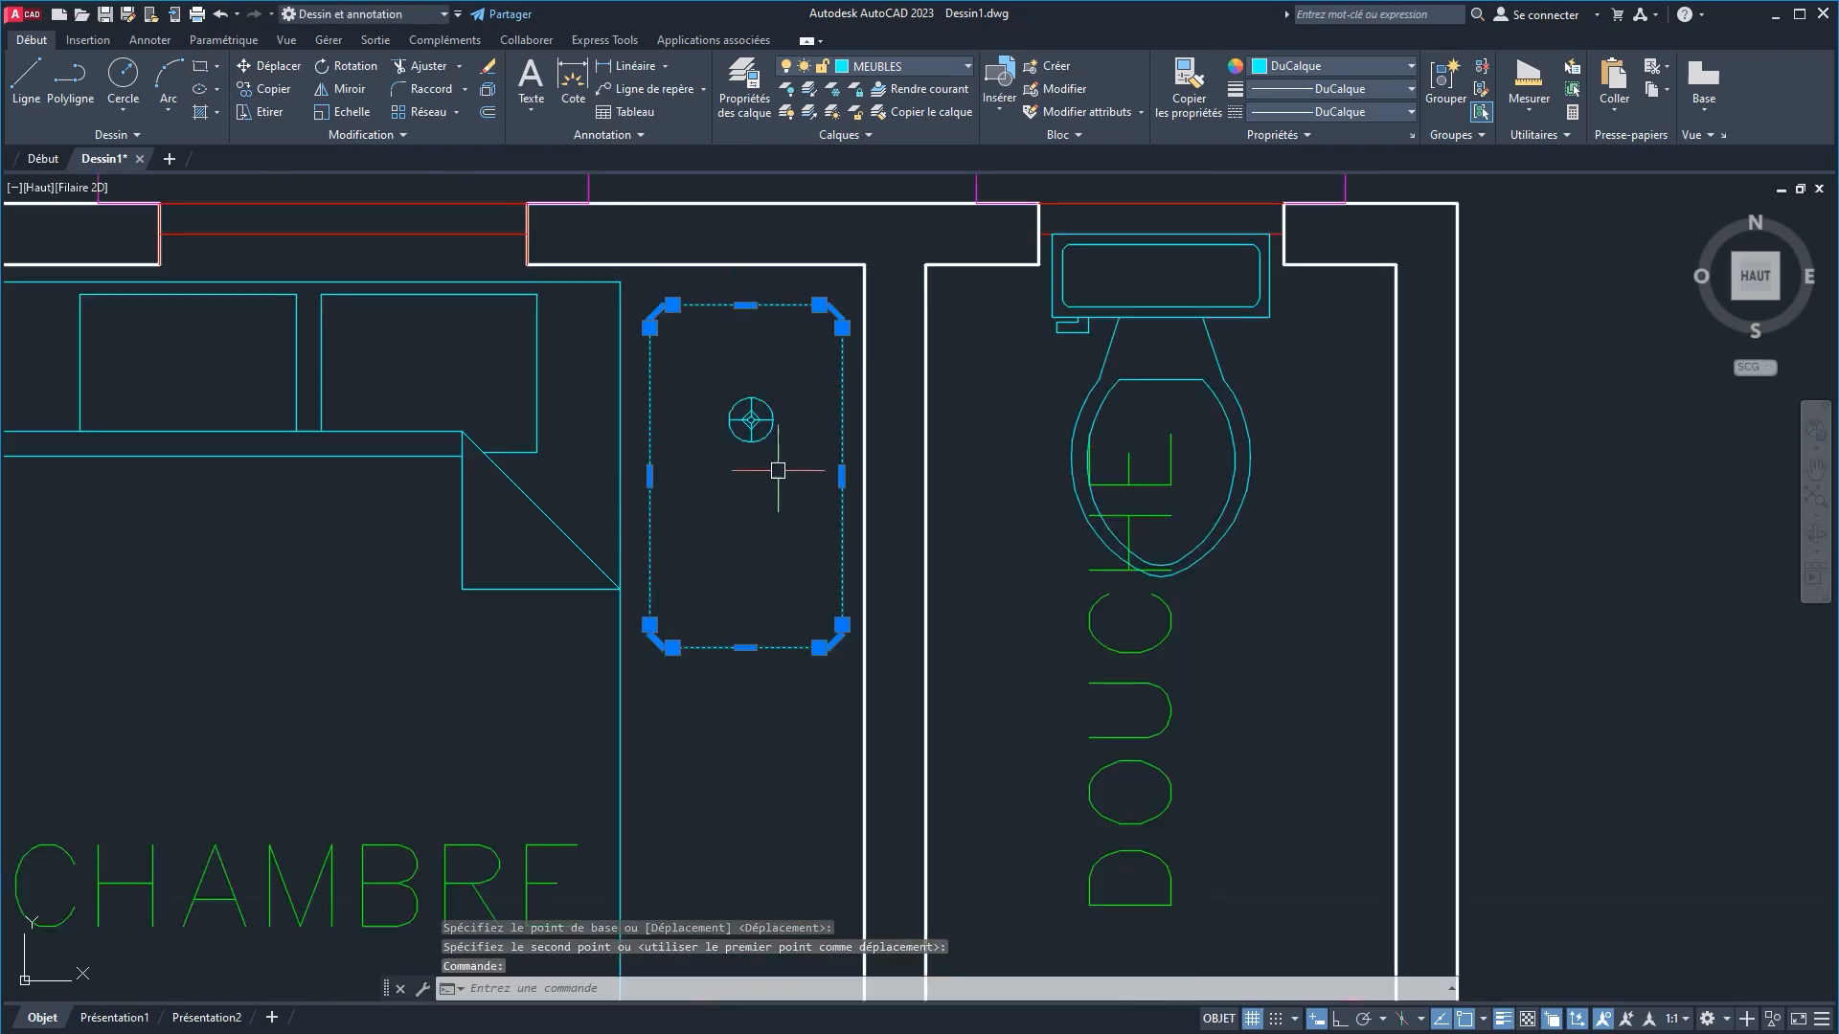
key(ctrl+Up)
key(ctrl+Up)
key(ctrl+Up)
key(ctrl+Up)
key(ctrl+Up)
key(ctrl+Up)
key(ctrl+Up)
key(ctrl+Up)
key(ctrl+Up)
key(ctrl+Up)
key(ctrl+Up)
key(ctrl+Up)
key(ctrl+Up)
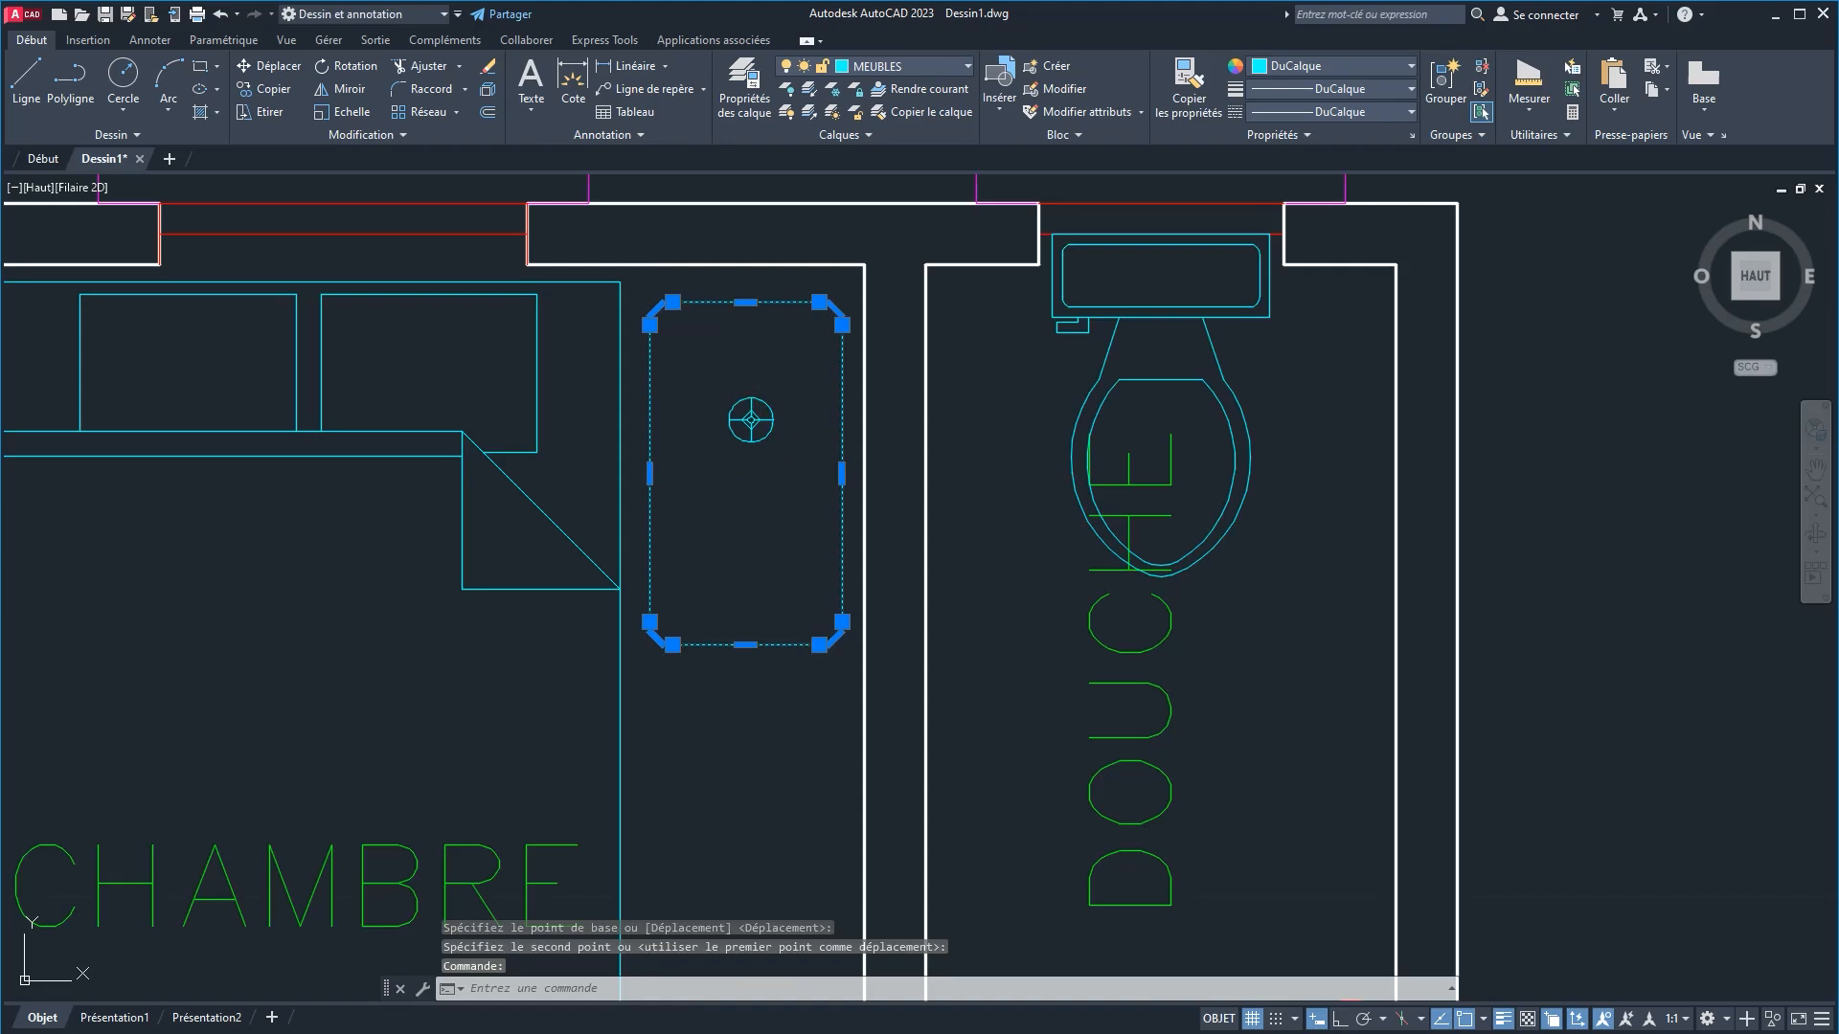
key(ctrl+Right)
key(ctrl+Right)
key(ctrl+Right)
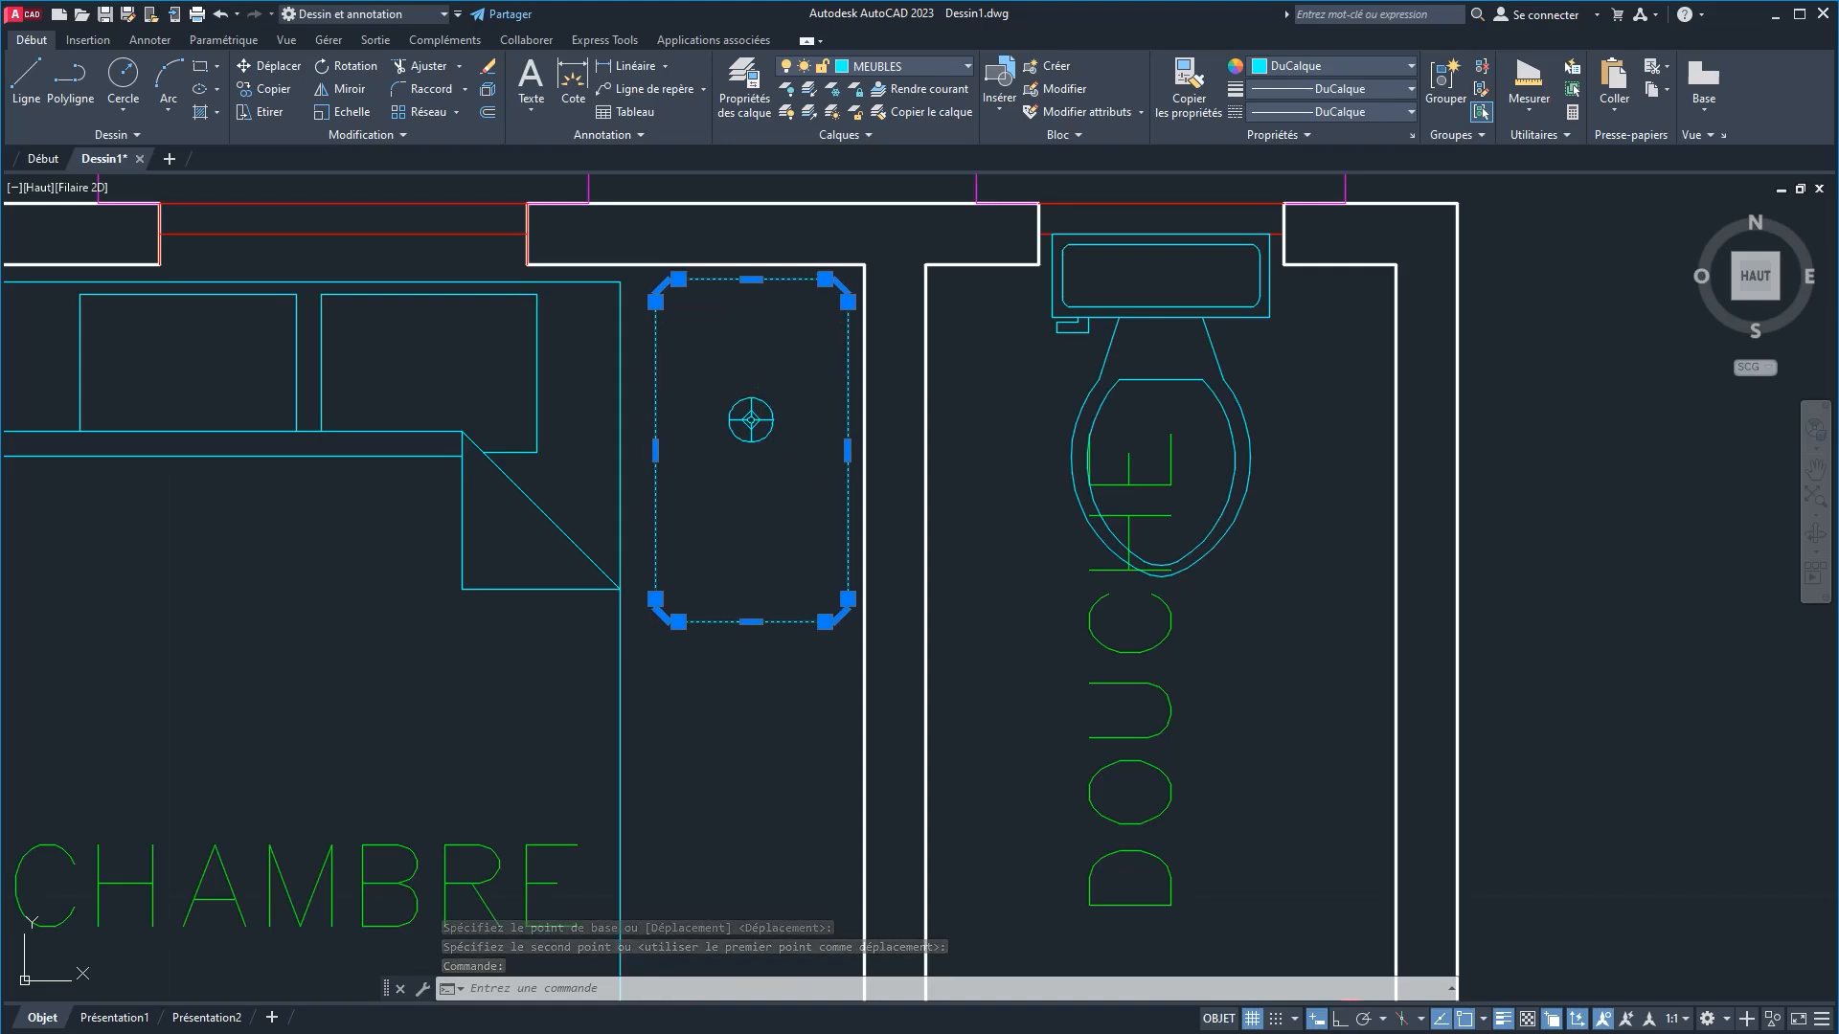
key(ctrl+z)
Step: Move the lamp to the upper-right corner of the bedside table
click(786, 491)
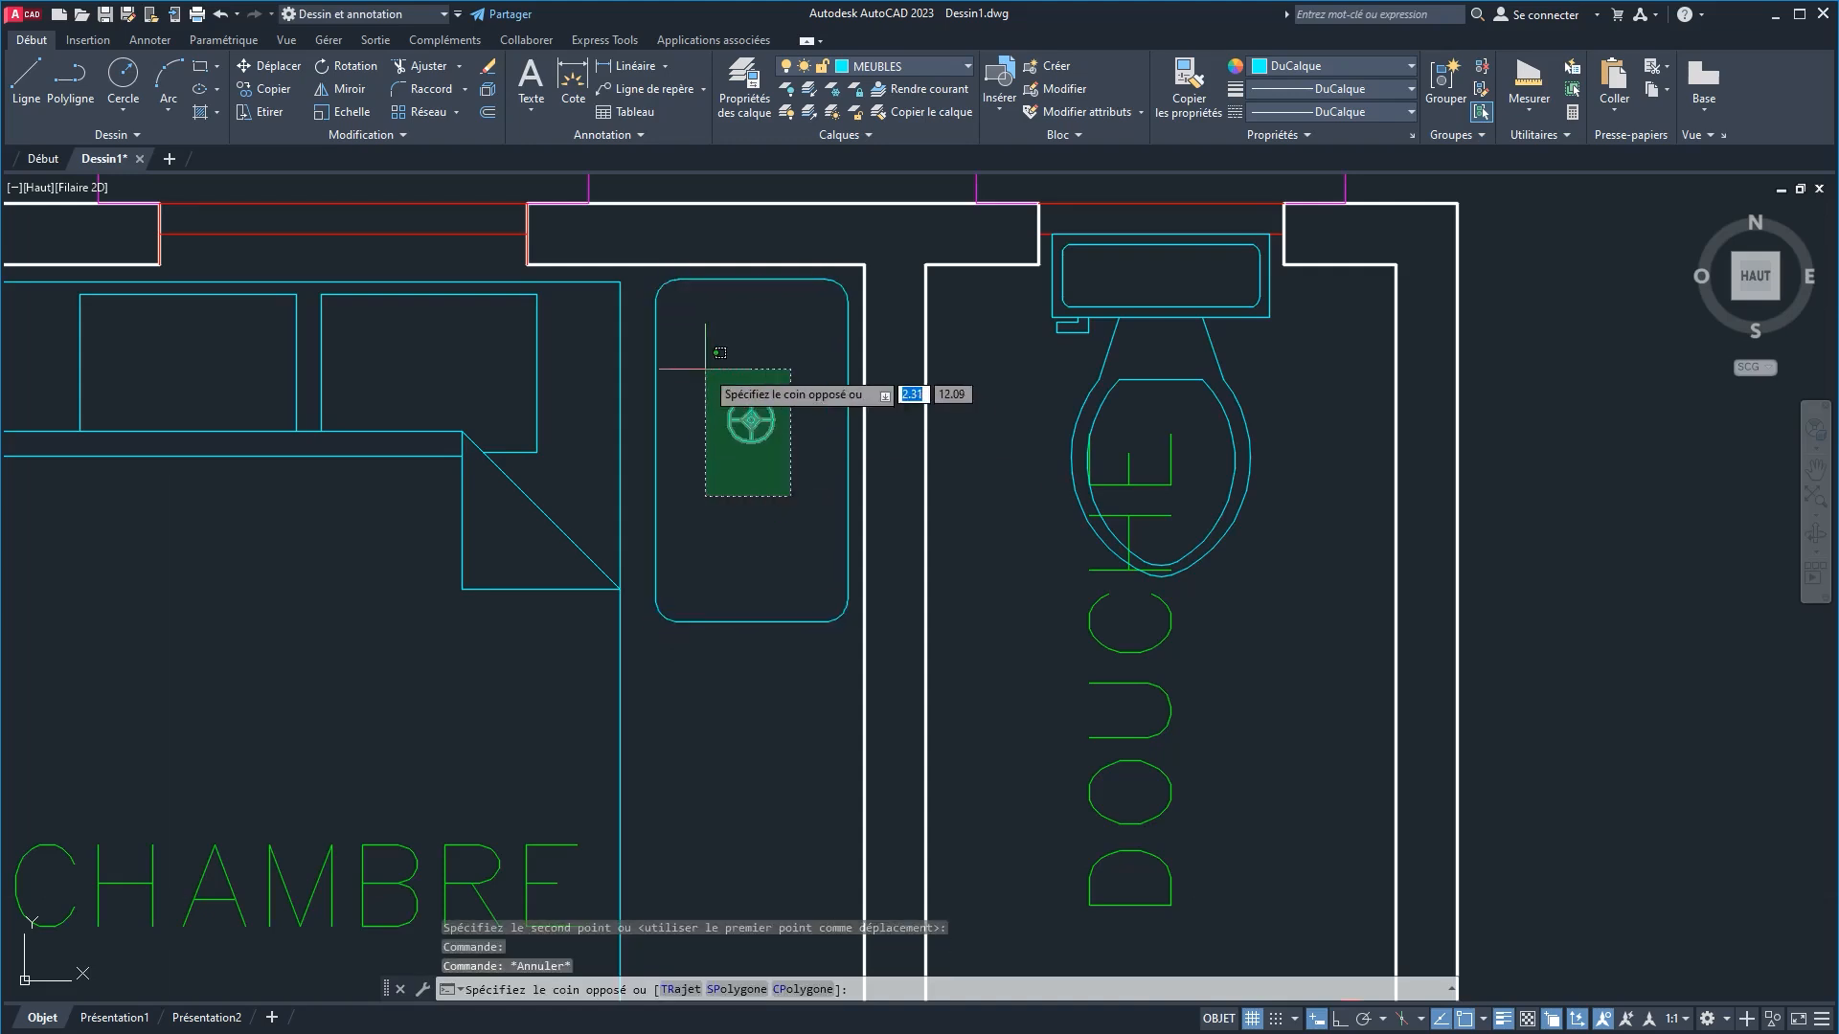
click(706, 389)
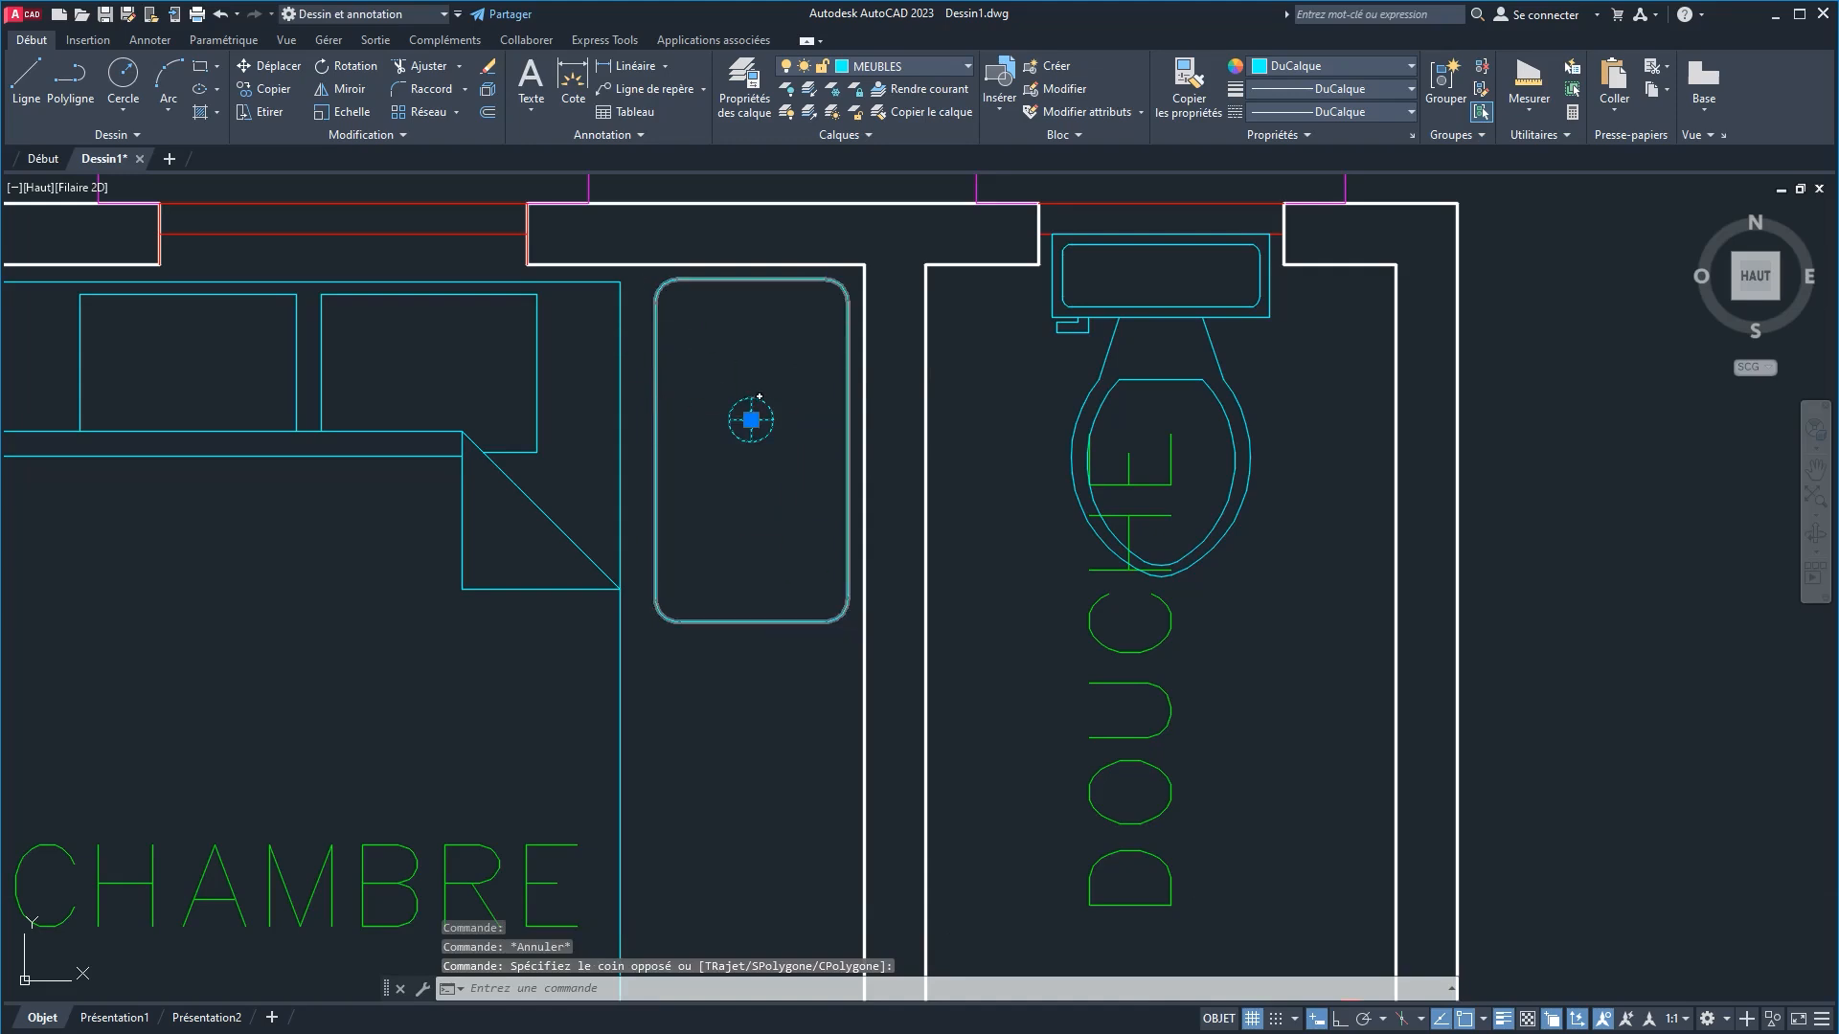
click(750, 420)
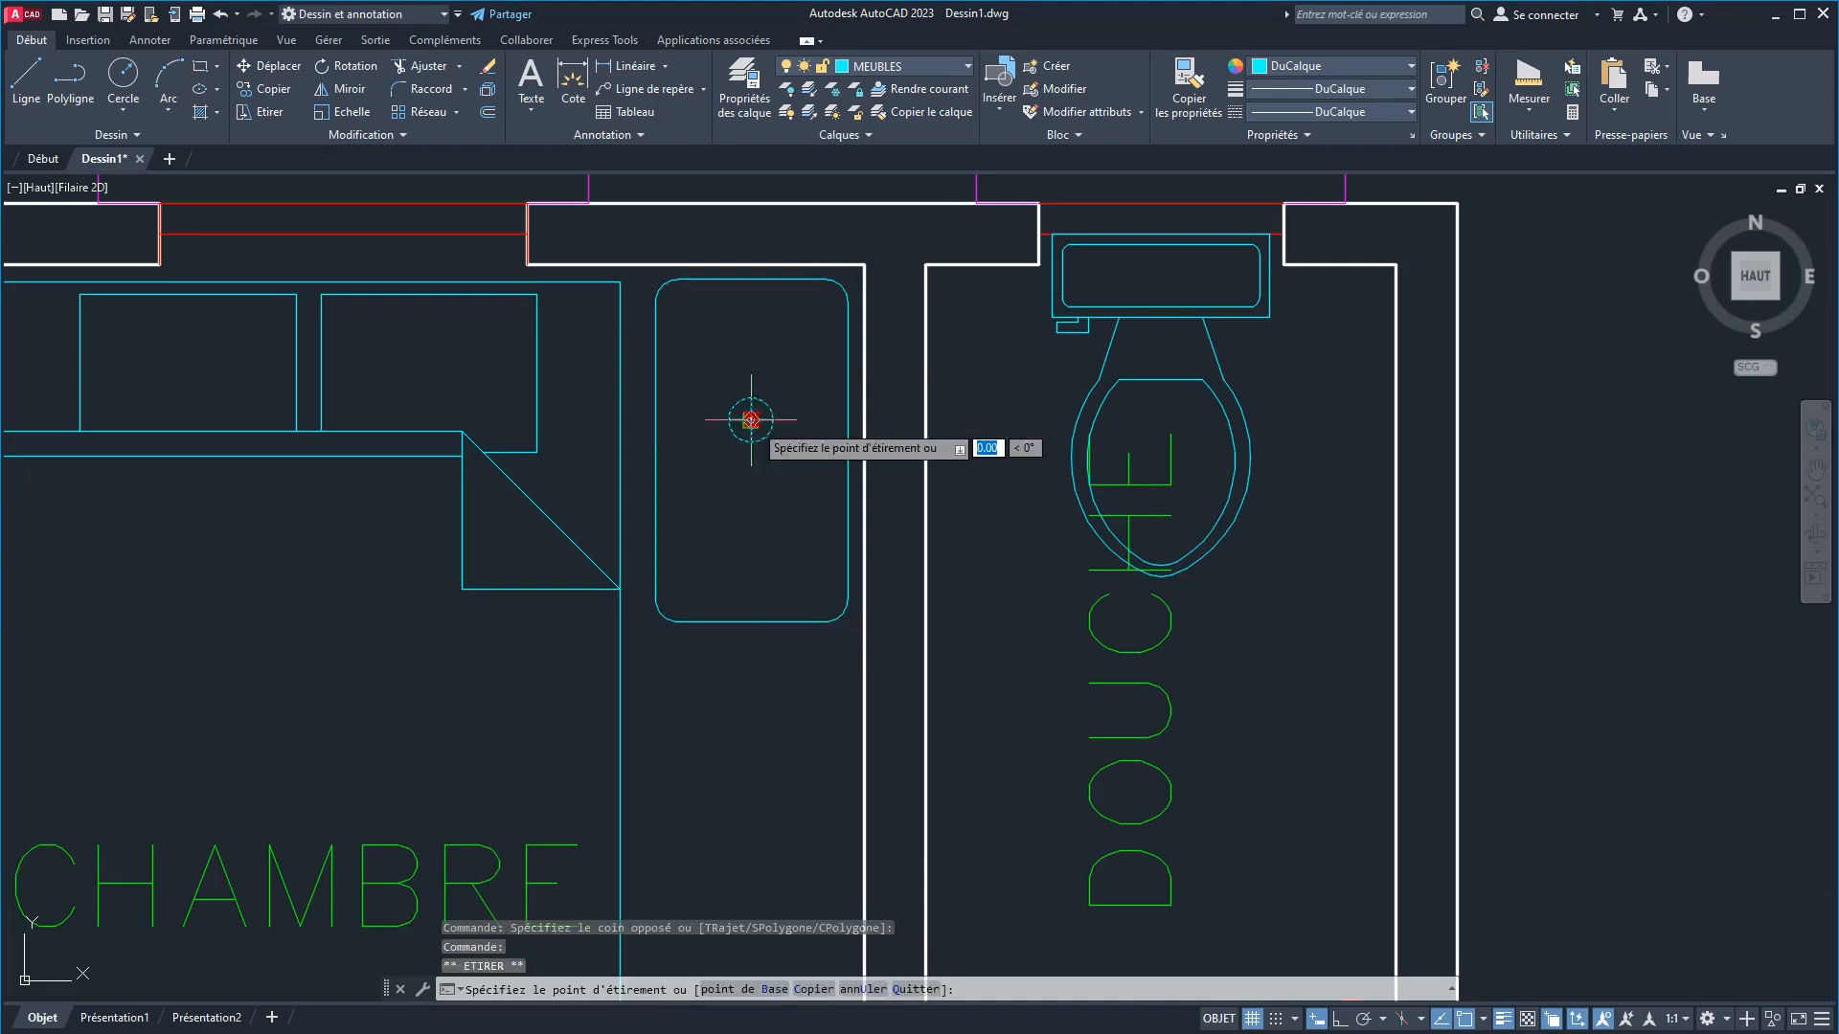
click(812, 315)
key(Escape)
scroll(686, 636, down, 5)
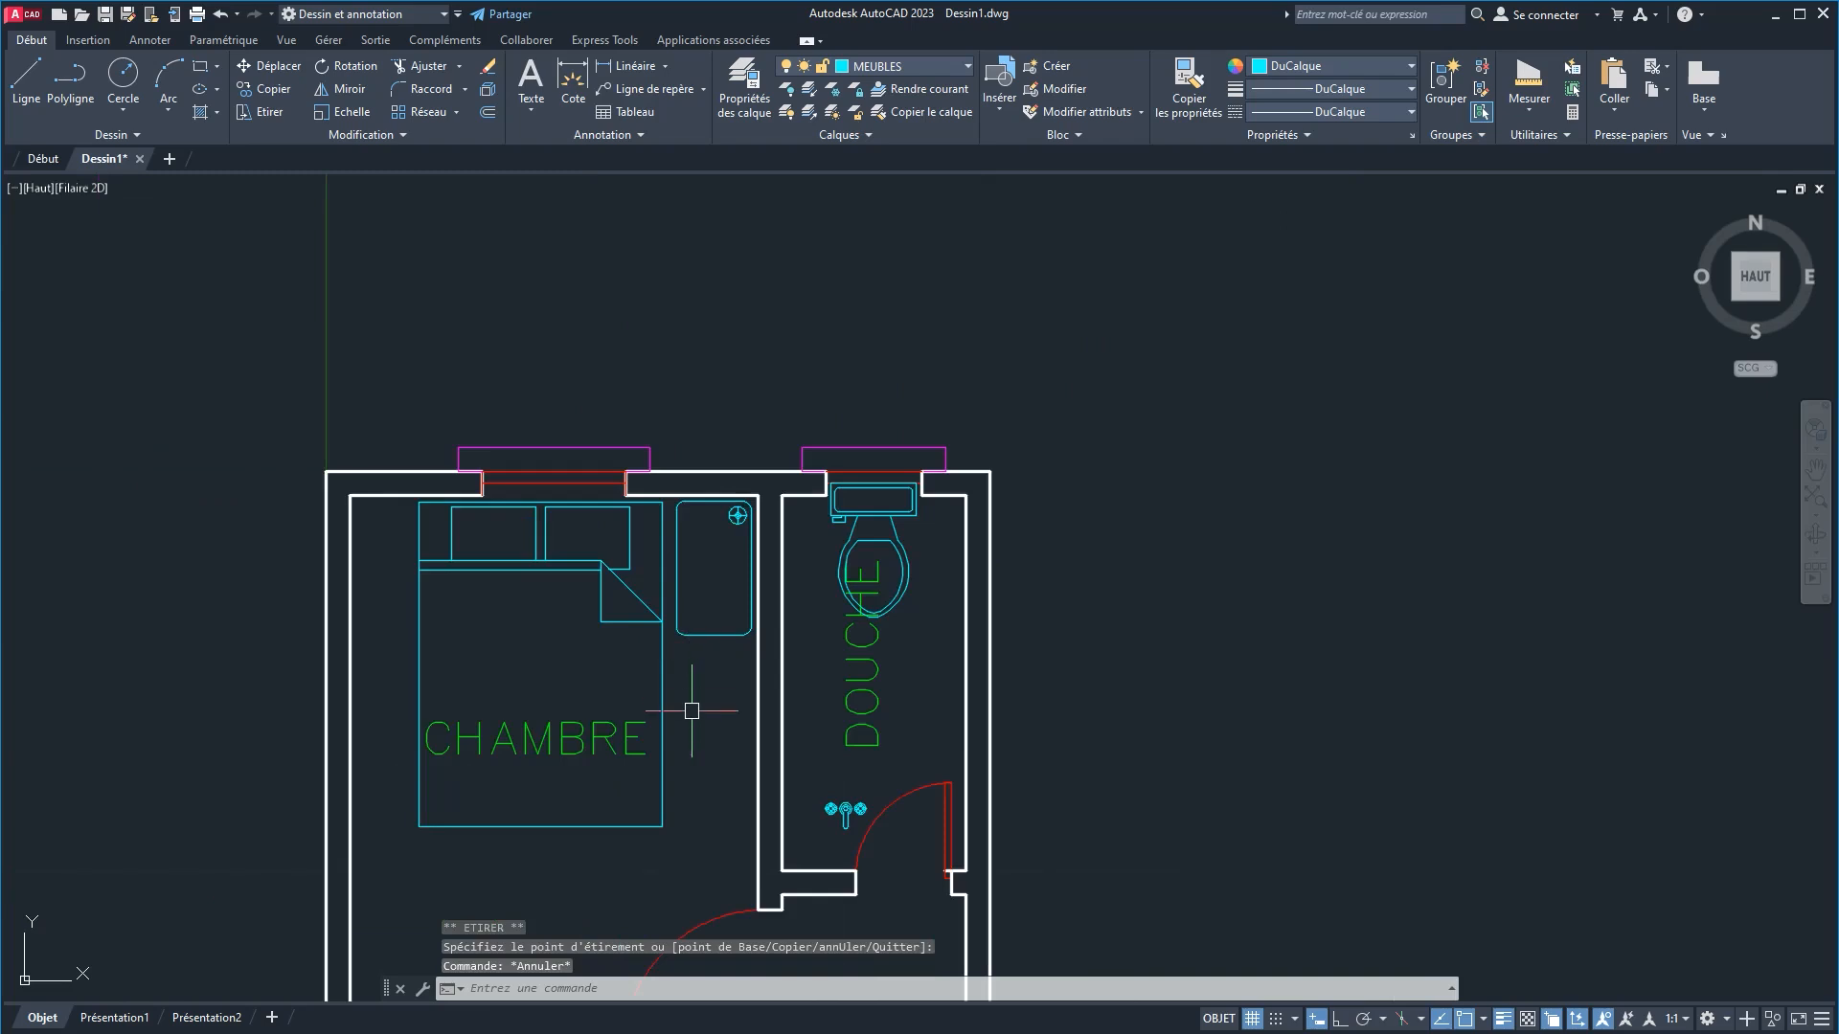
Step: Nudge the CHAMBRE label slightly to the right so it is centred across the bed's width
middle_drag(542, 798, 597, 622)
scroll(517, 705, down, 5)
middle_drag(623, 765, 585, 575)
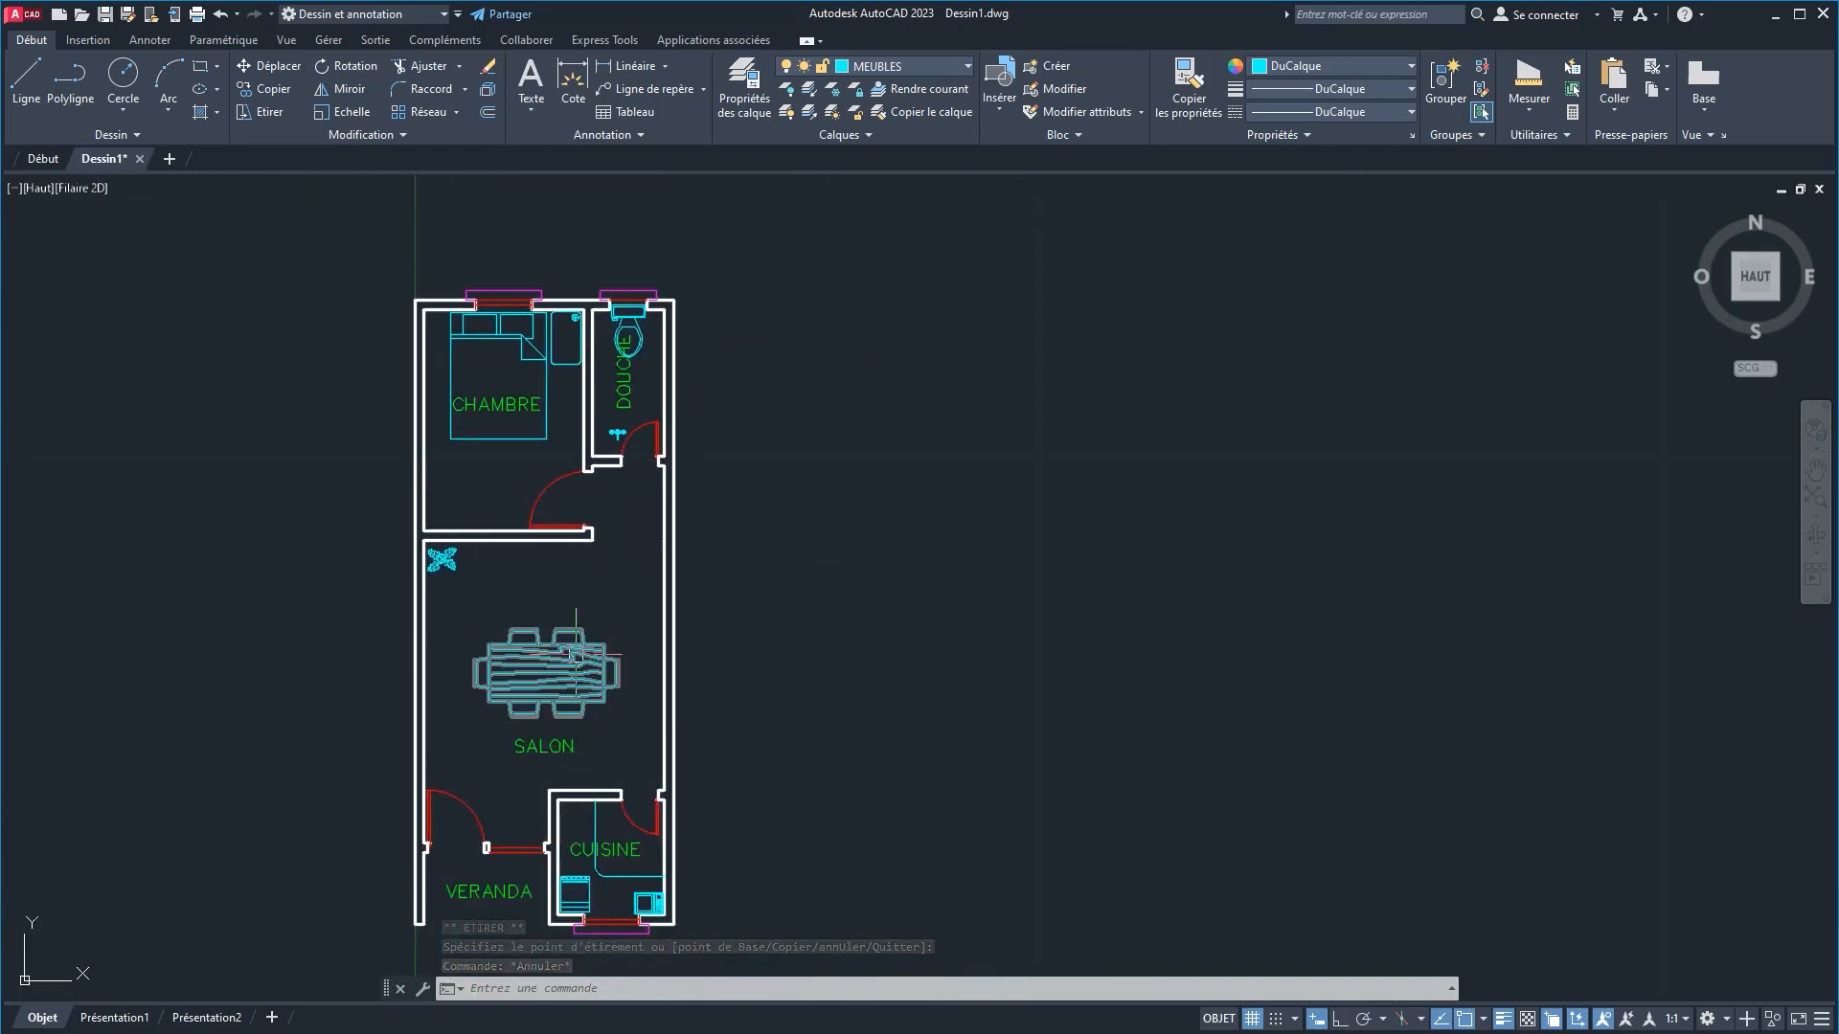
scroll(585, 574, up, 2)
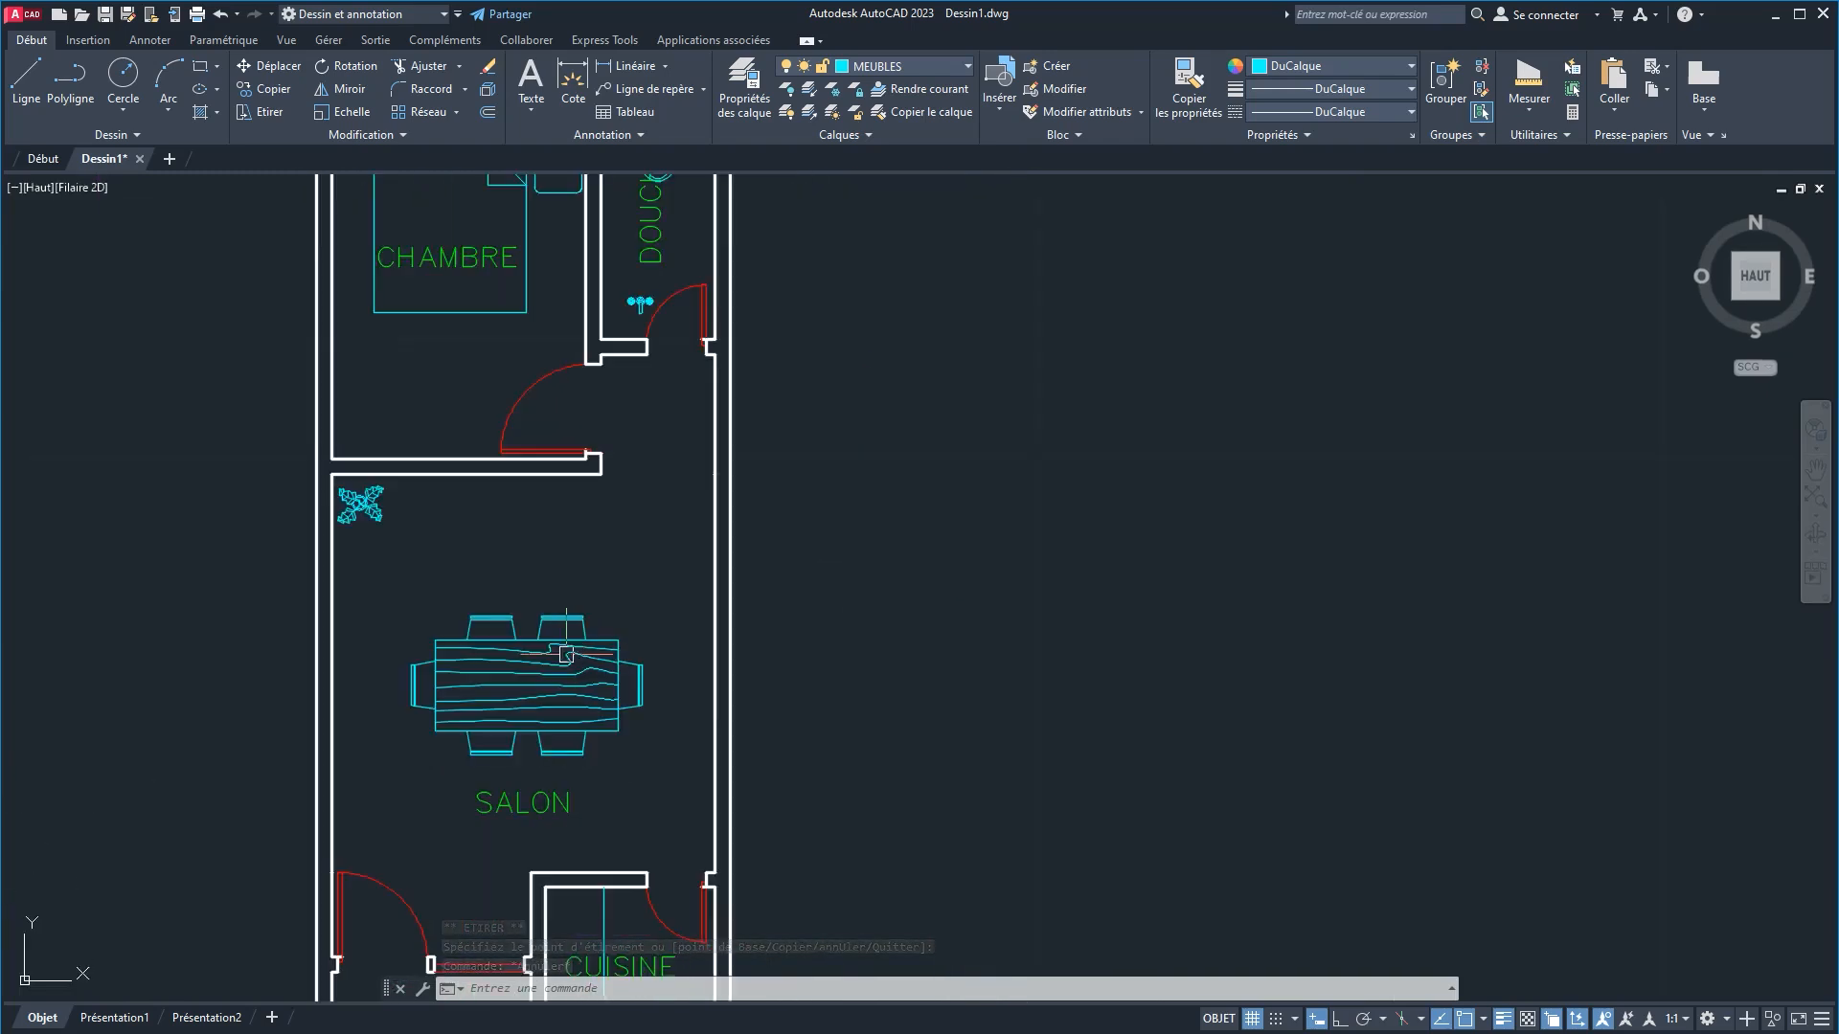
click(440, 254)
middle_drag(672, 376, 657, 648)
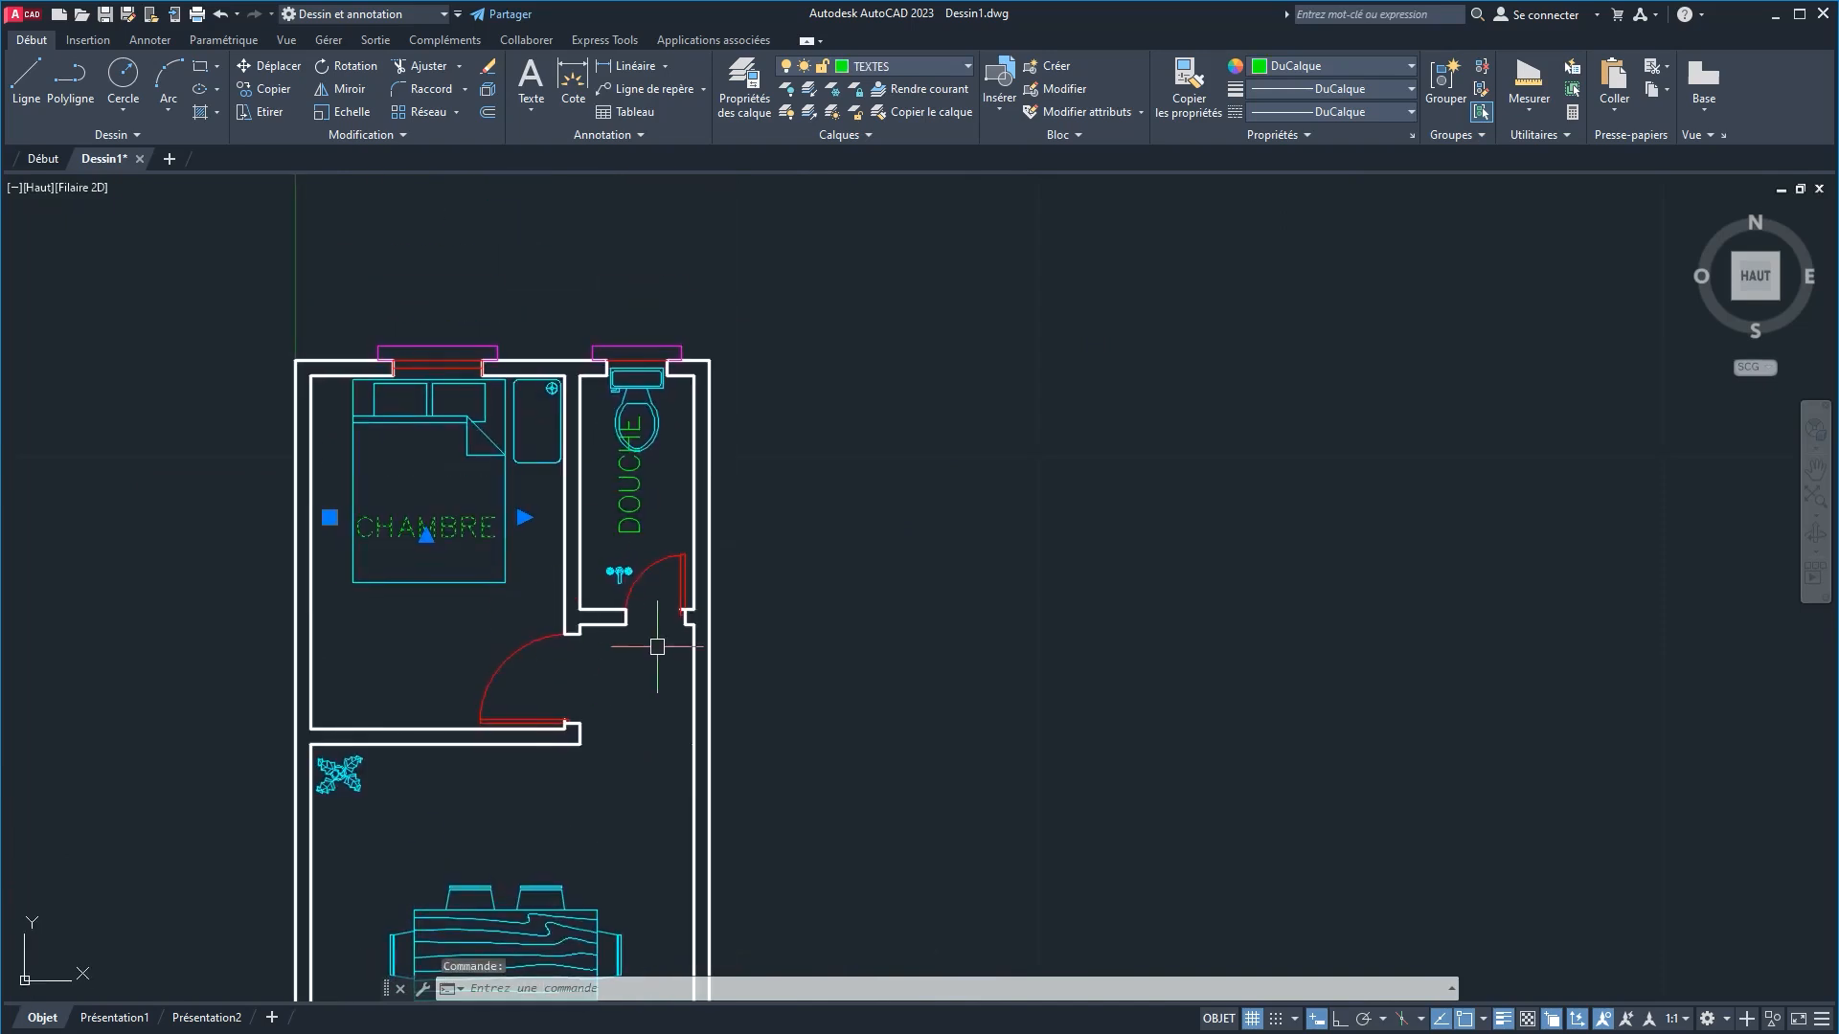
key(Escape)
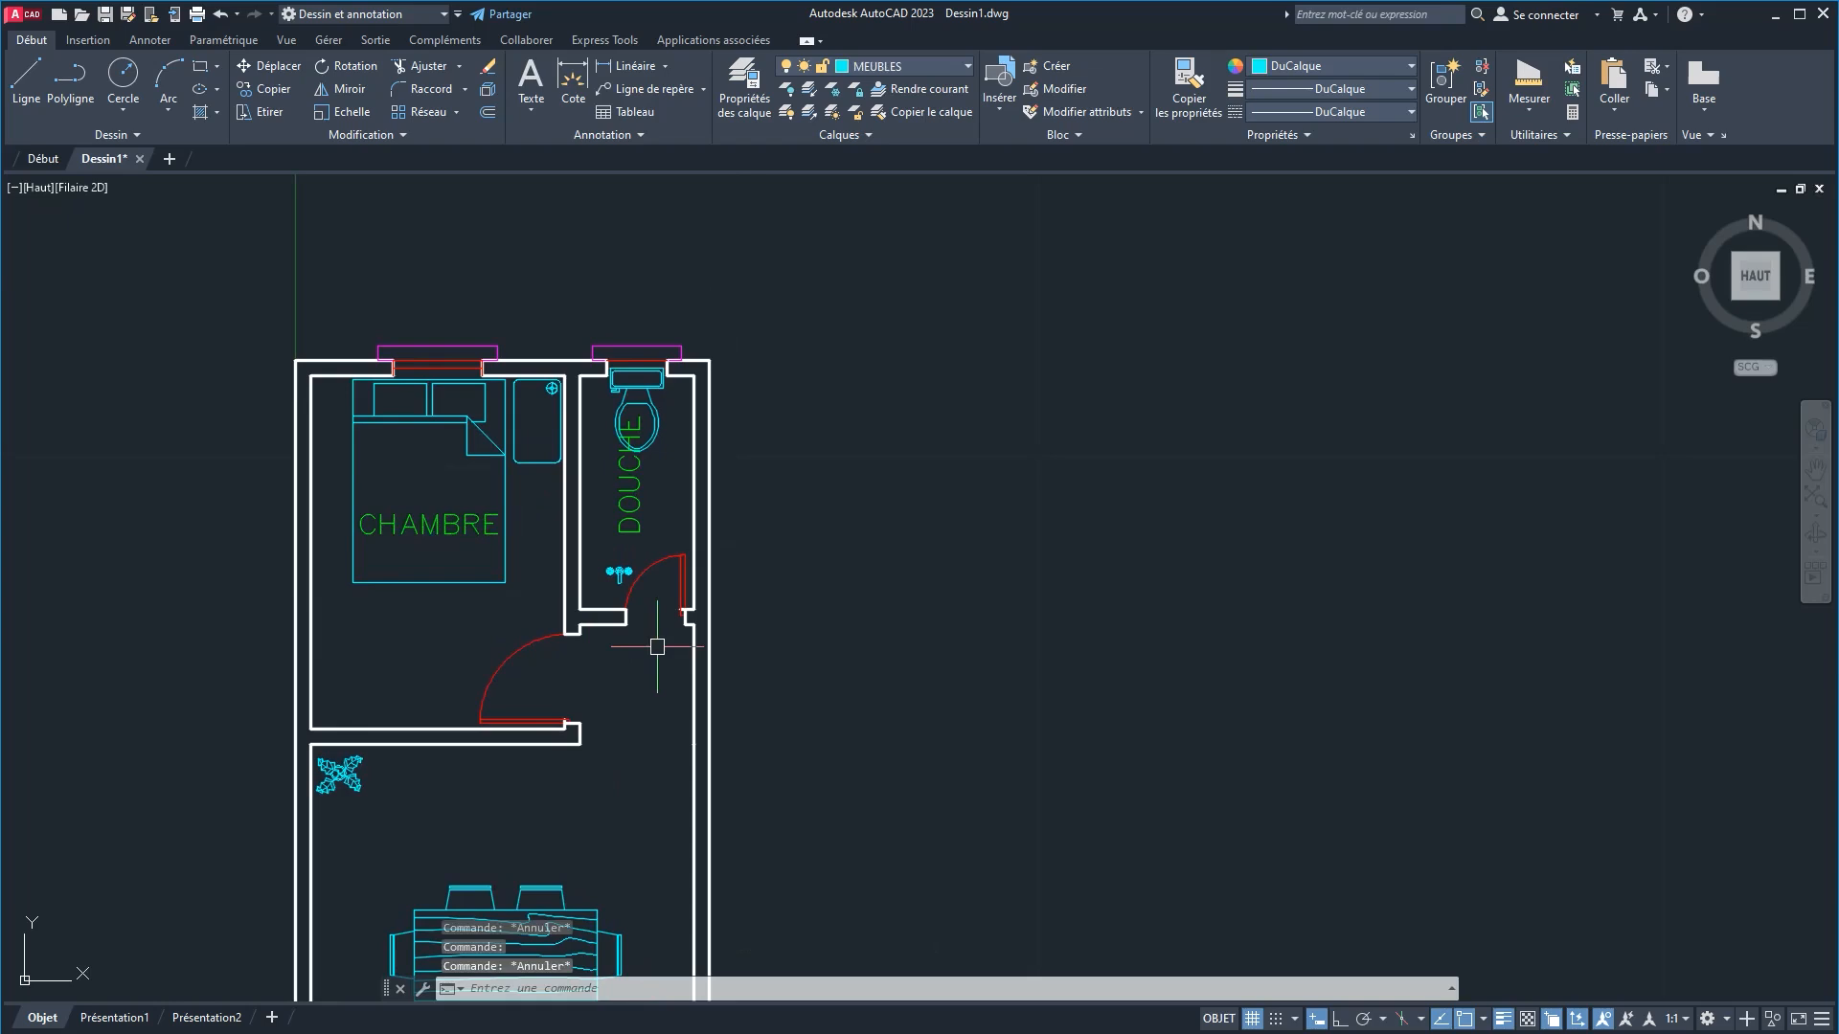
Step: Scale up the shower mixer block in the DOUCHE about its centre, with a picked factor
scroll(566, 719, down, 2)
scroll(601, 629, up, 5)
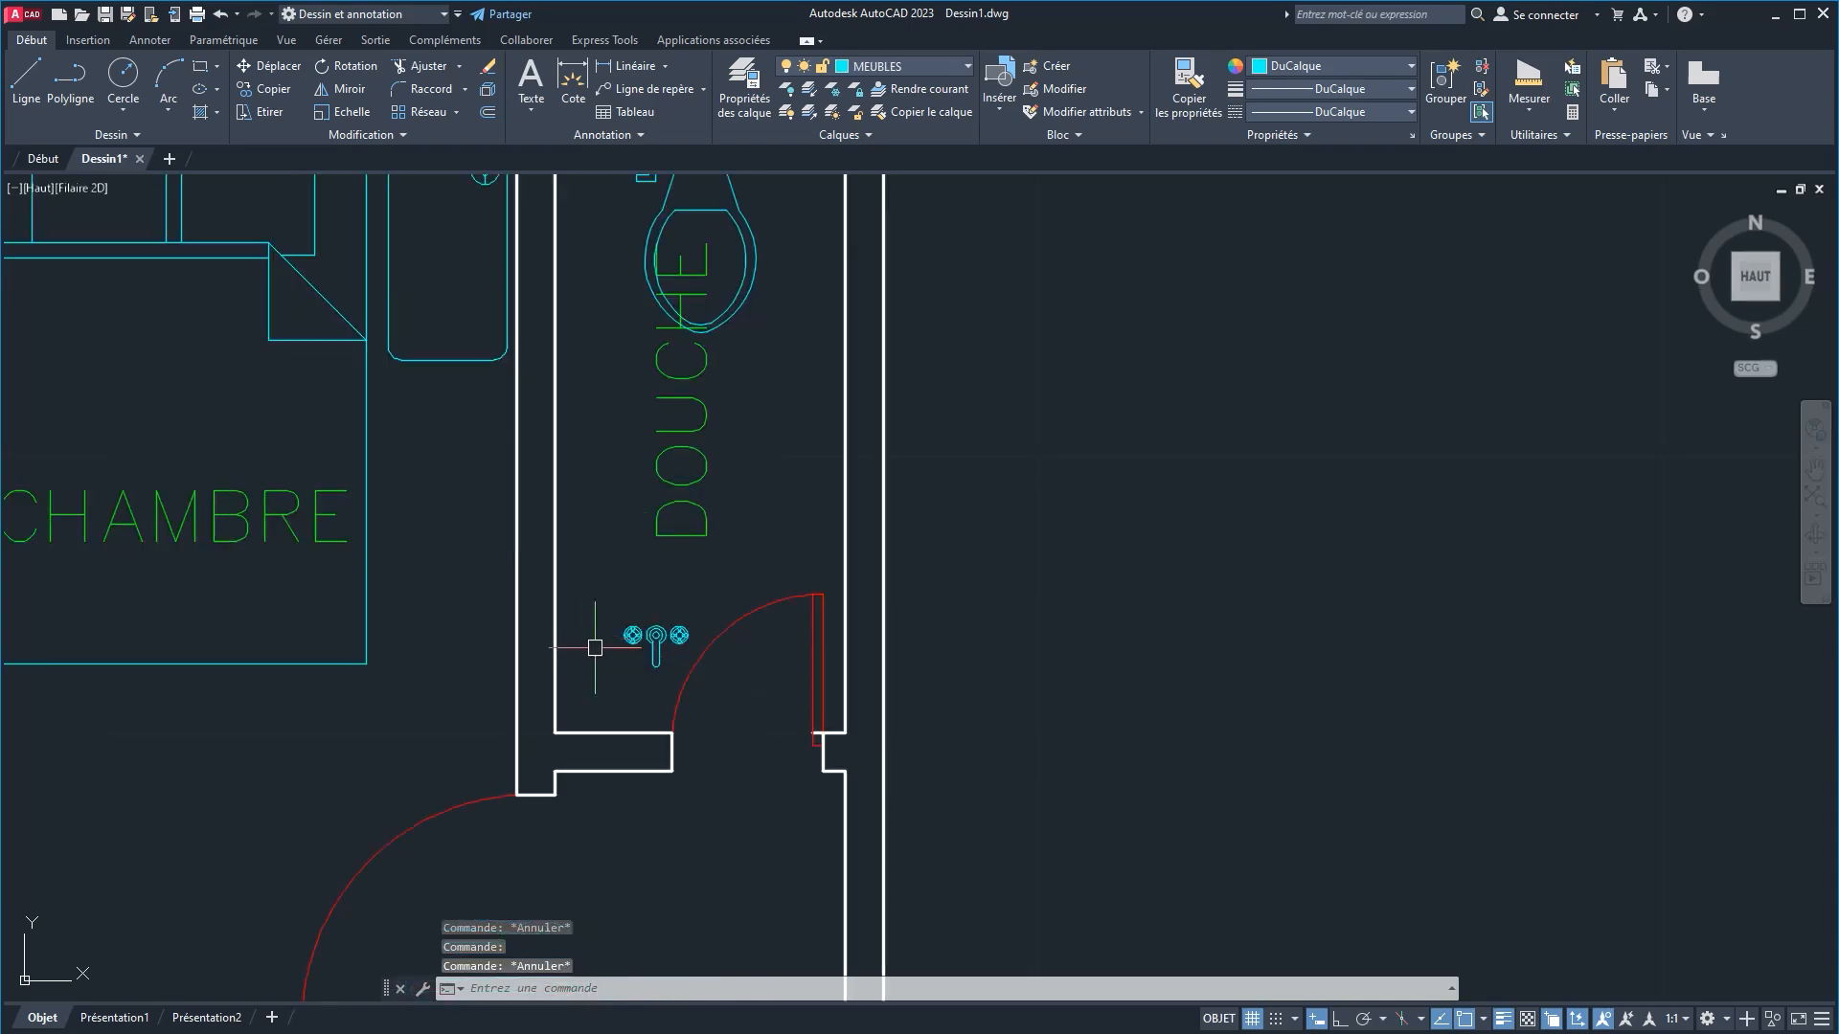
scroll(583, 517, up, 1)
click(583, 512)
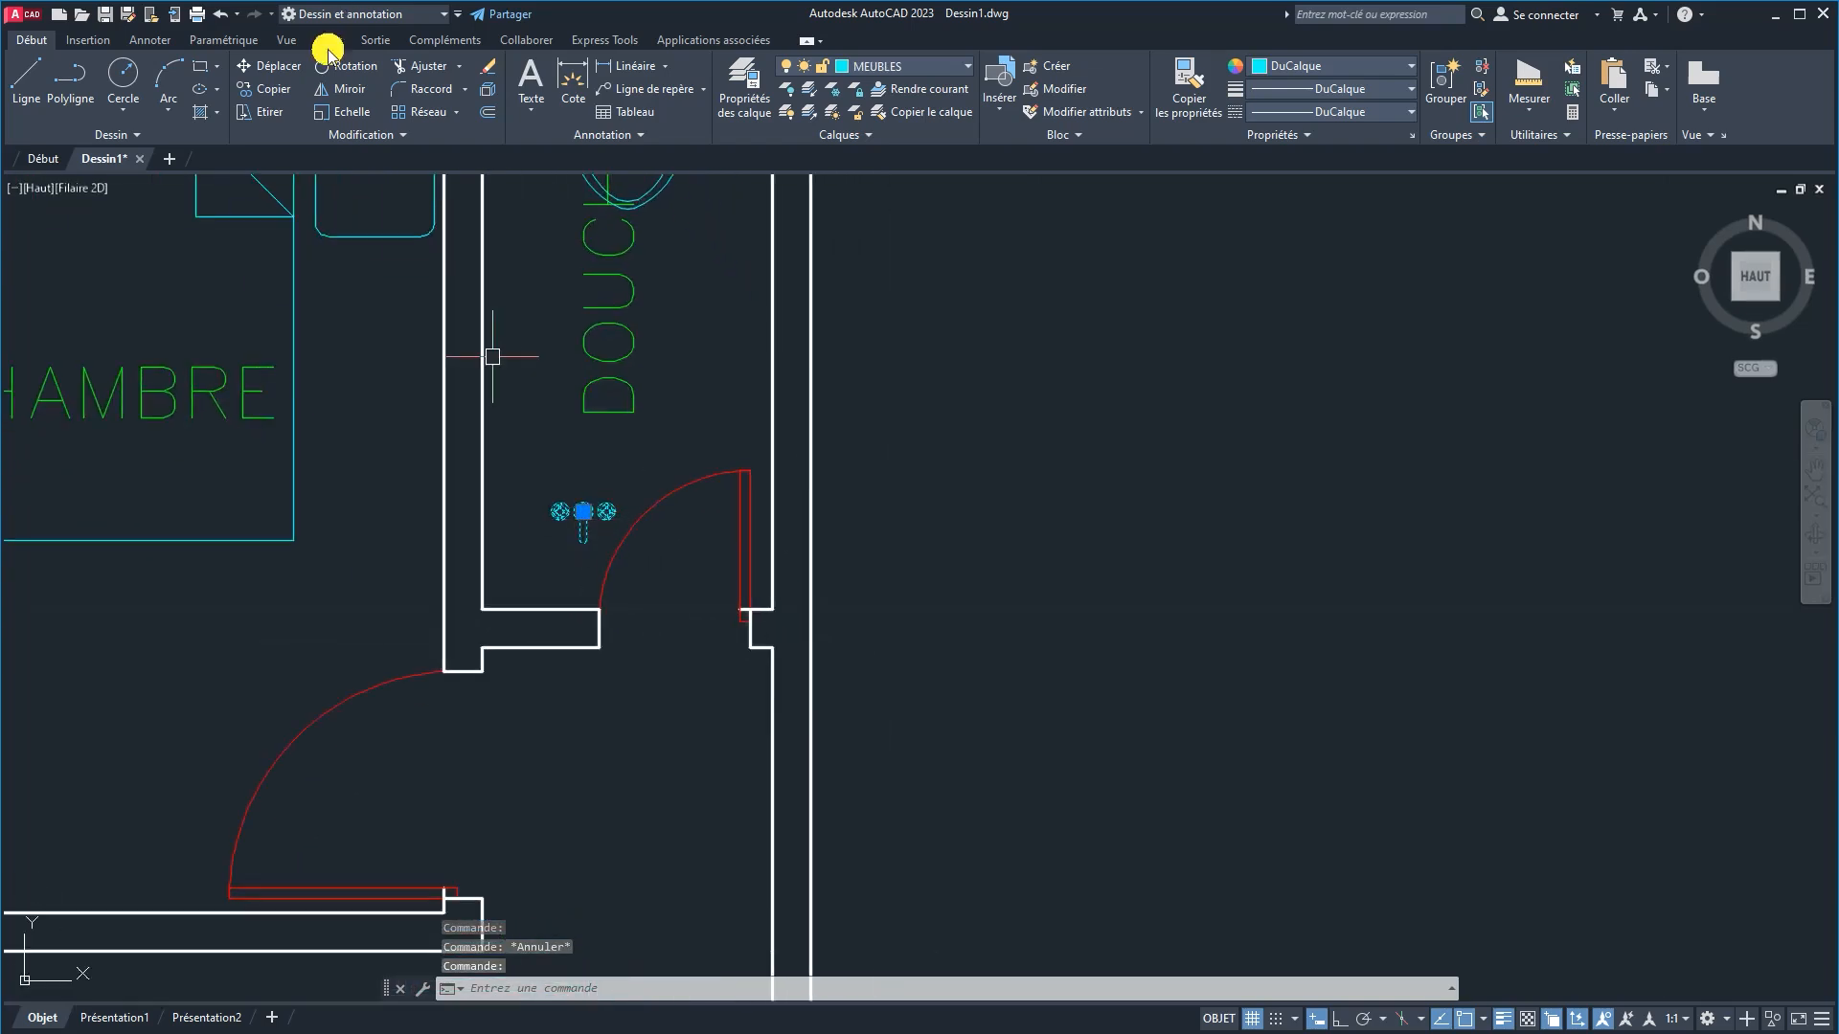
click(330, 111)
click(584, 511)
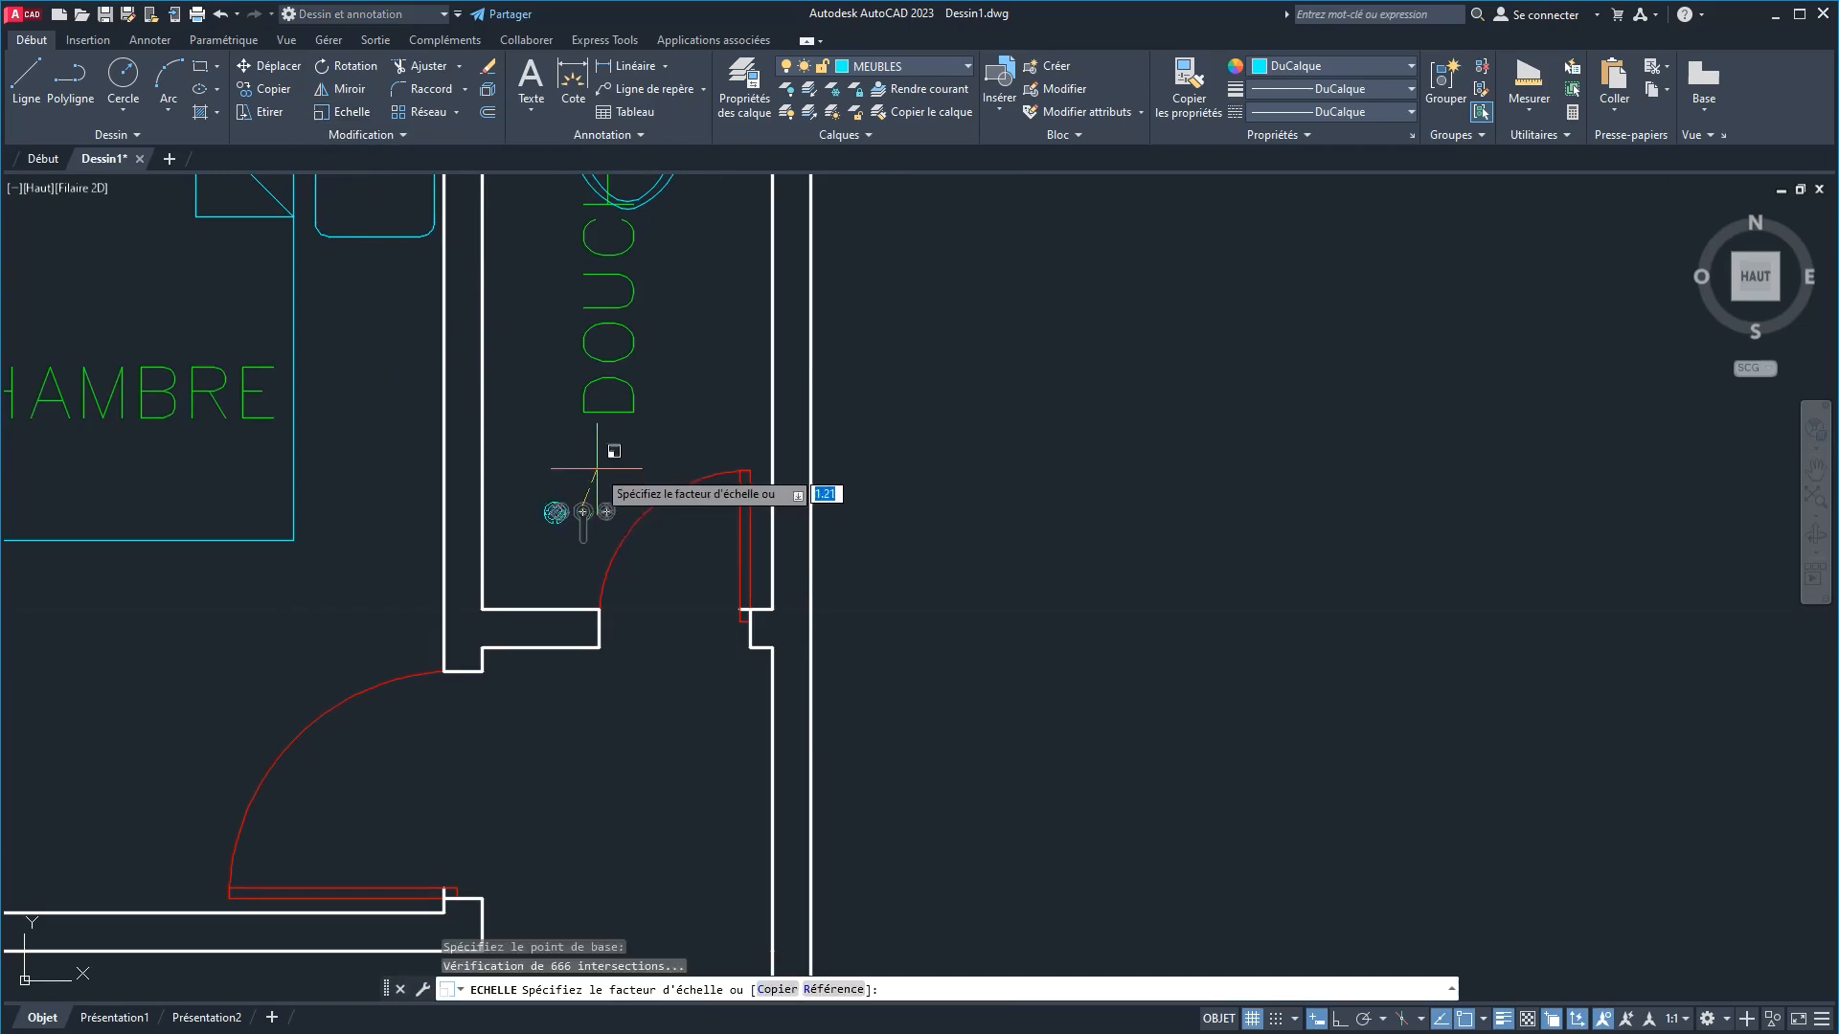
click(616, 424)
Step: Rotate the shower mixer by 90° with Ortho on, so its spout points away from the DOUCHE's left wall
click(583, 521)
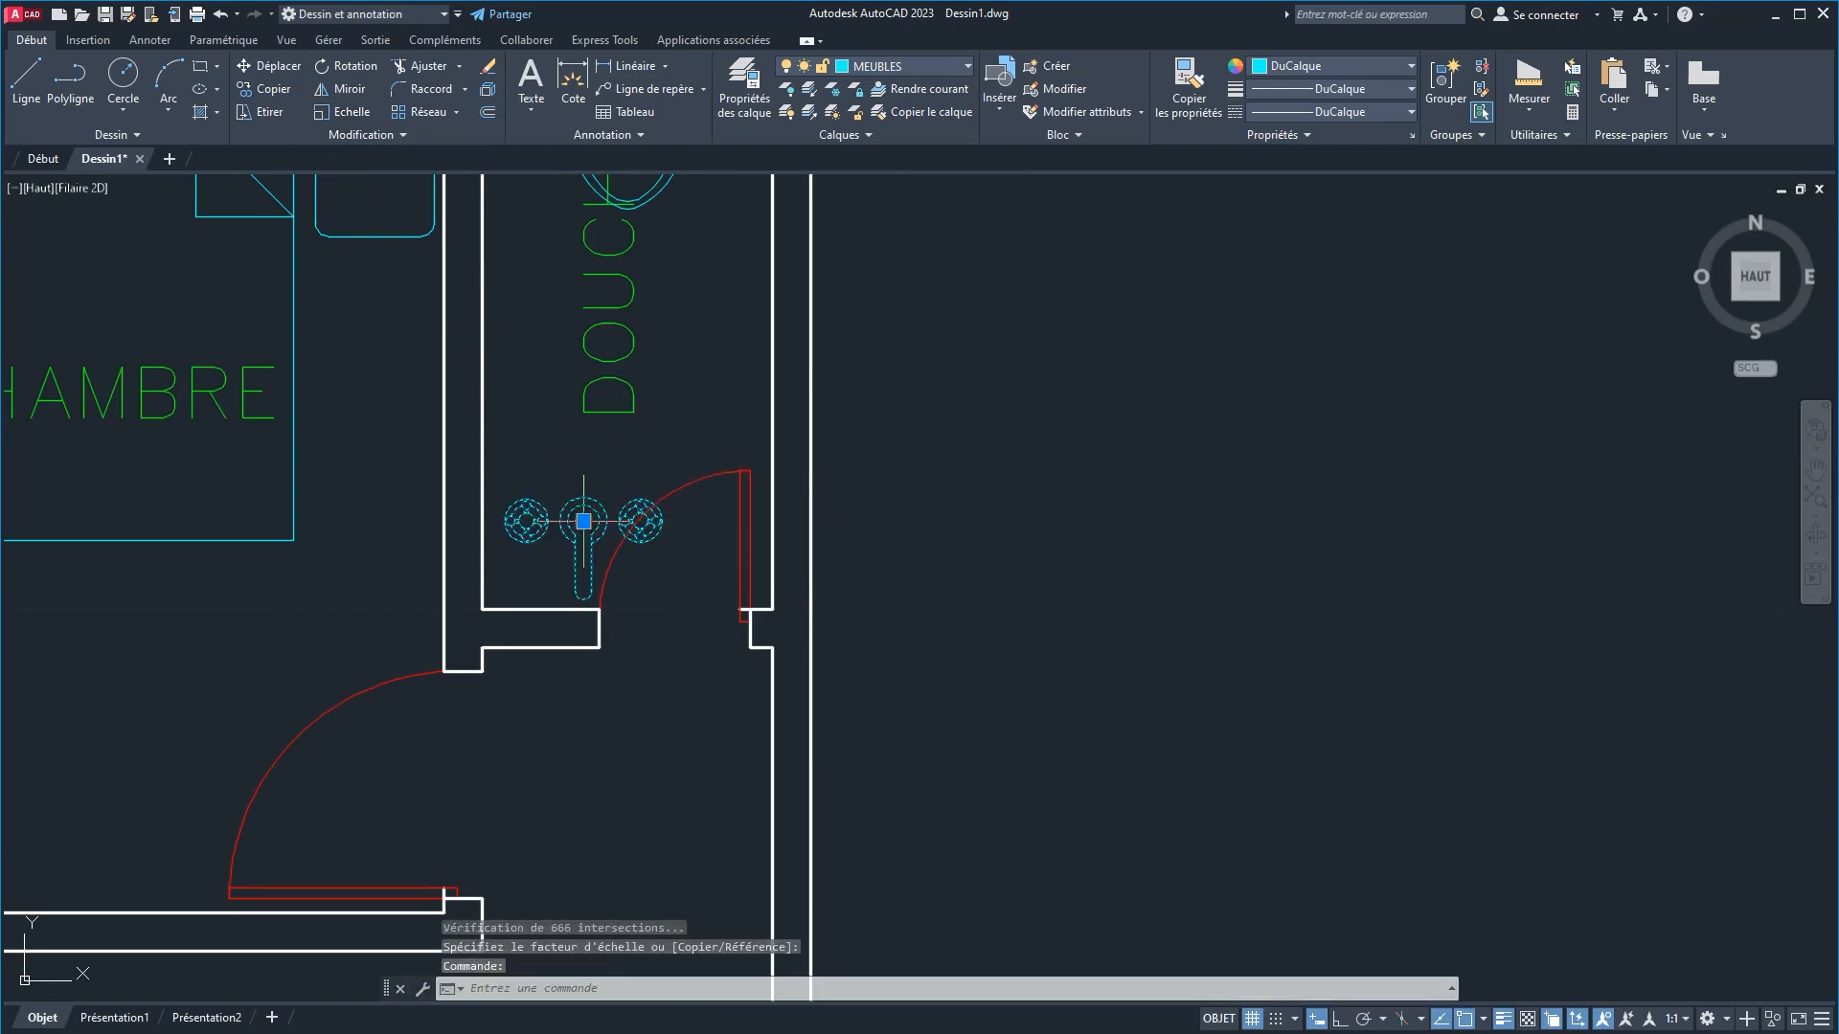
click(362, 69)
click(527, 472)
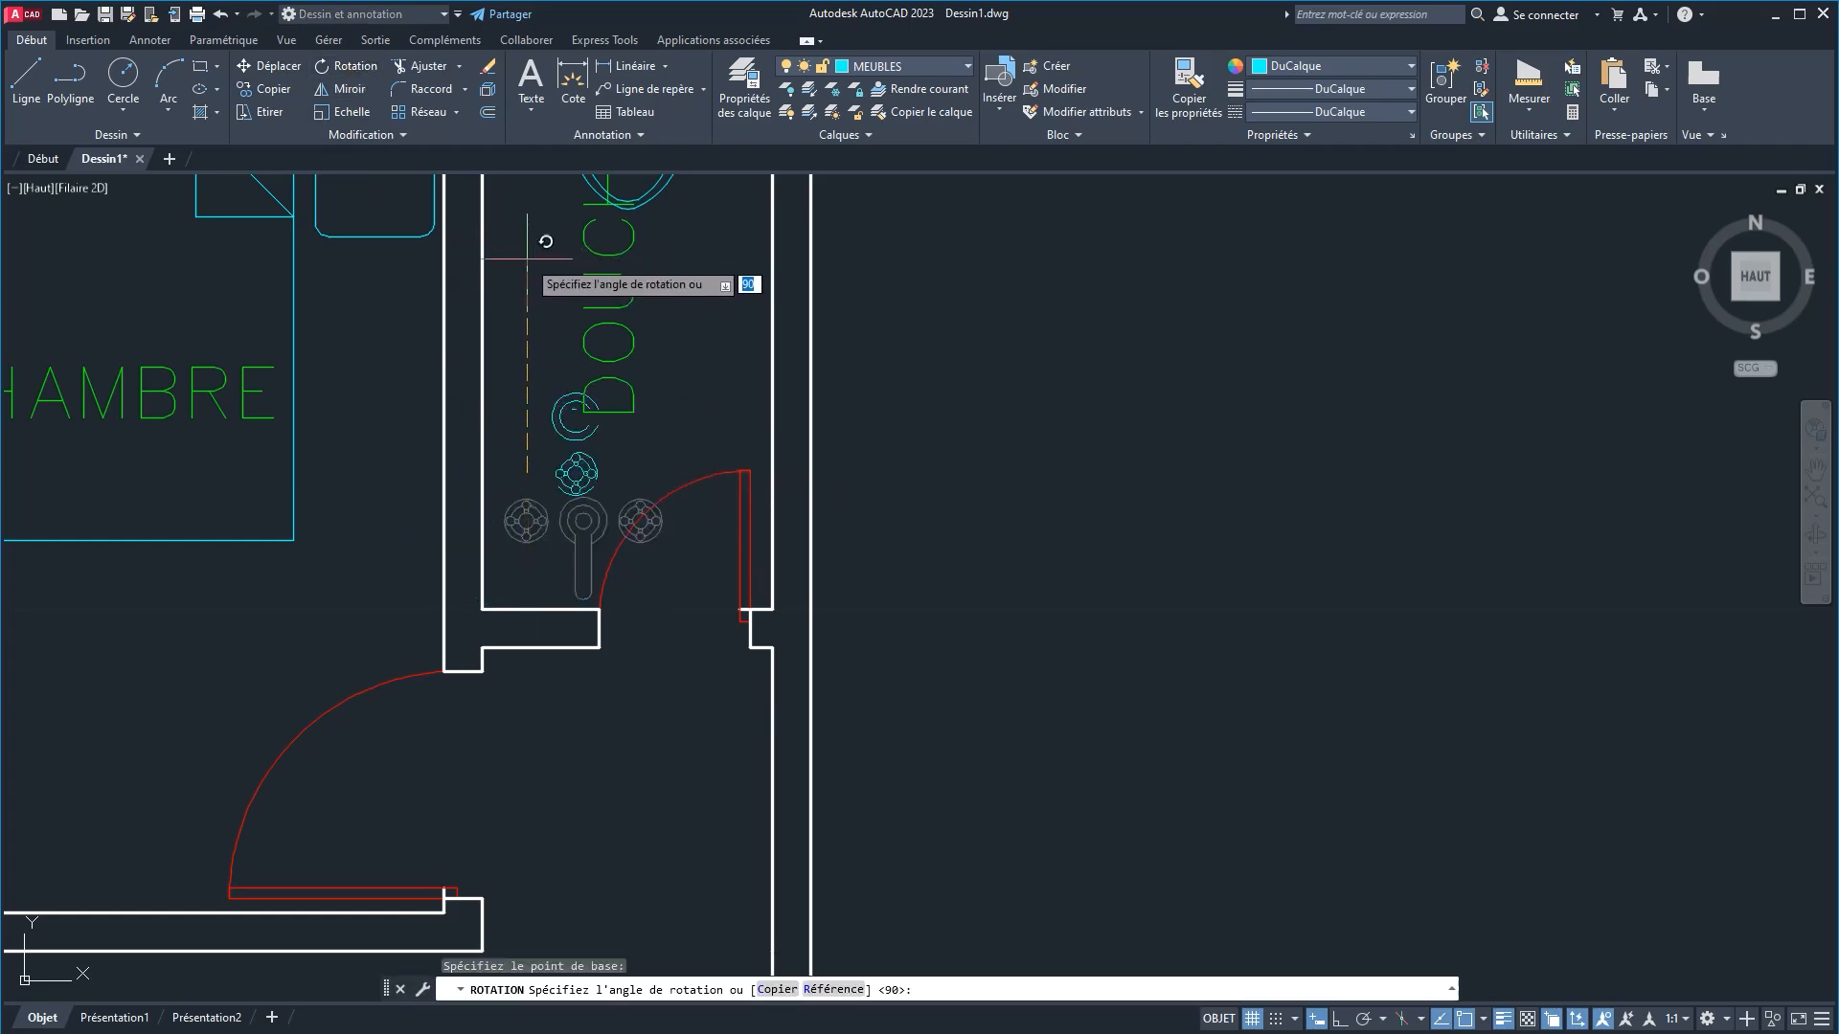
click(1339, 1019)
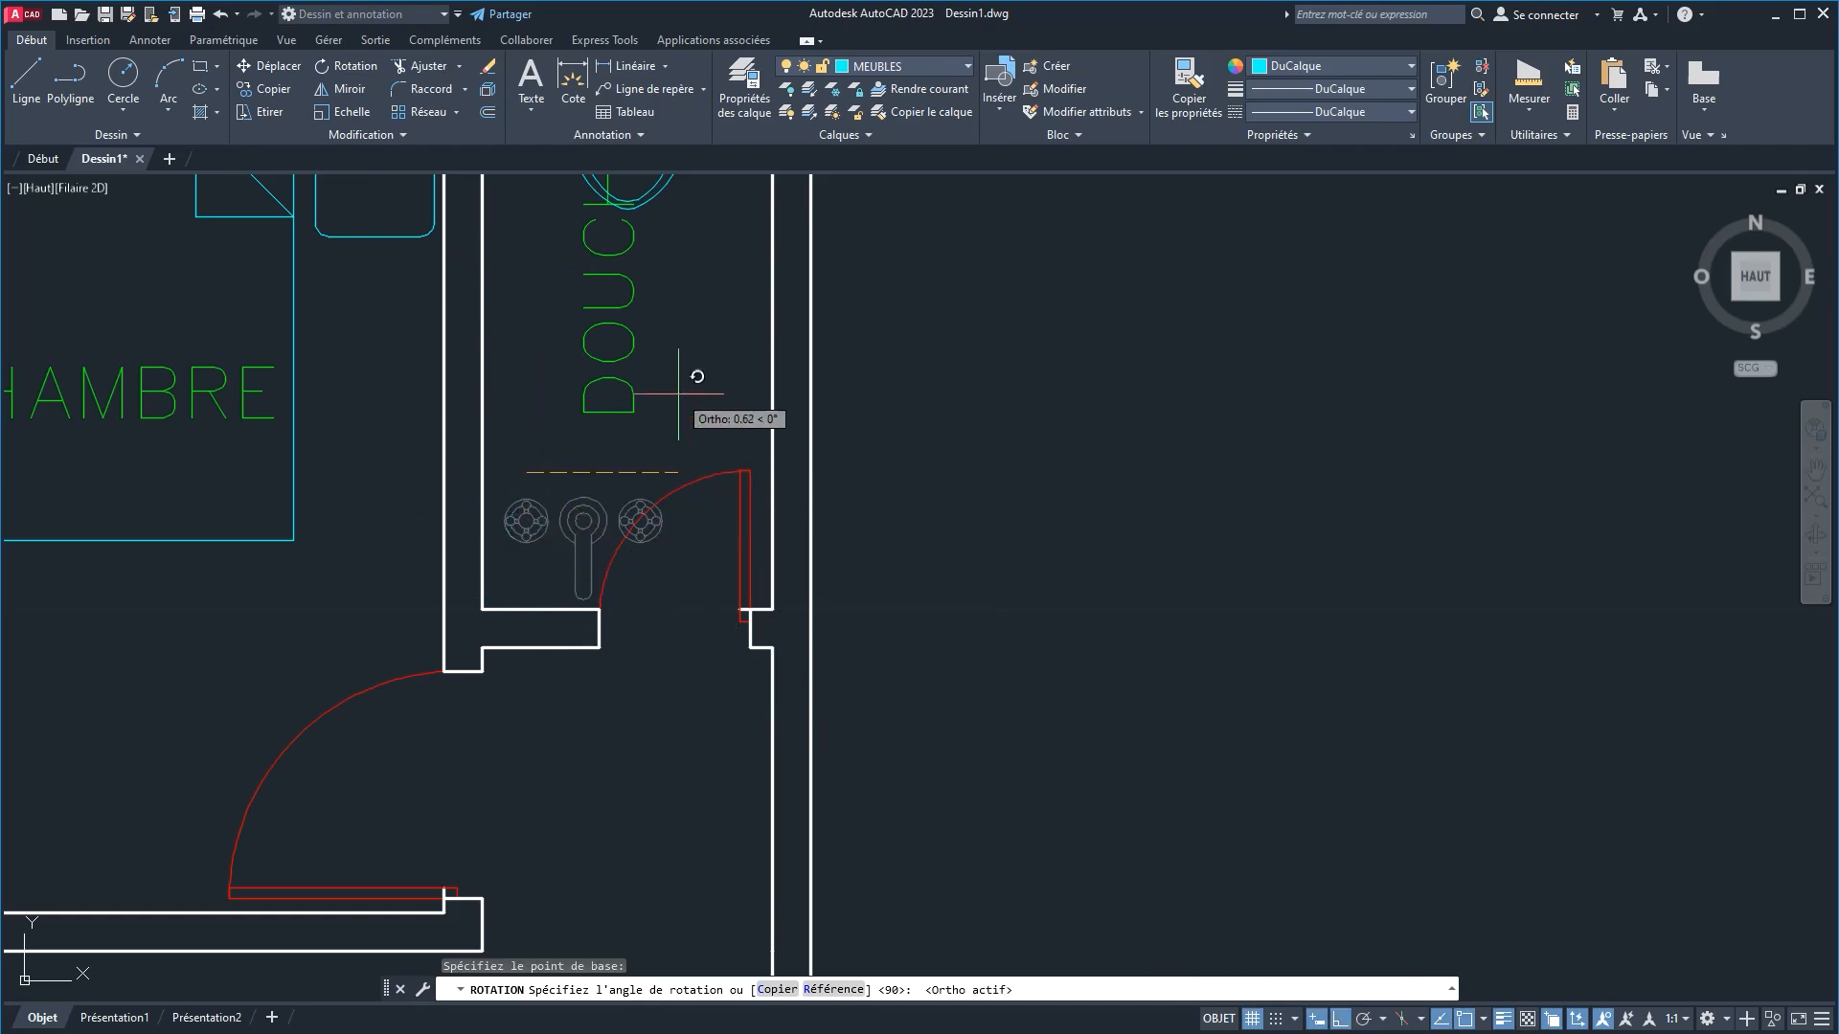
click(584, 285)
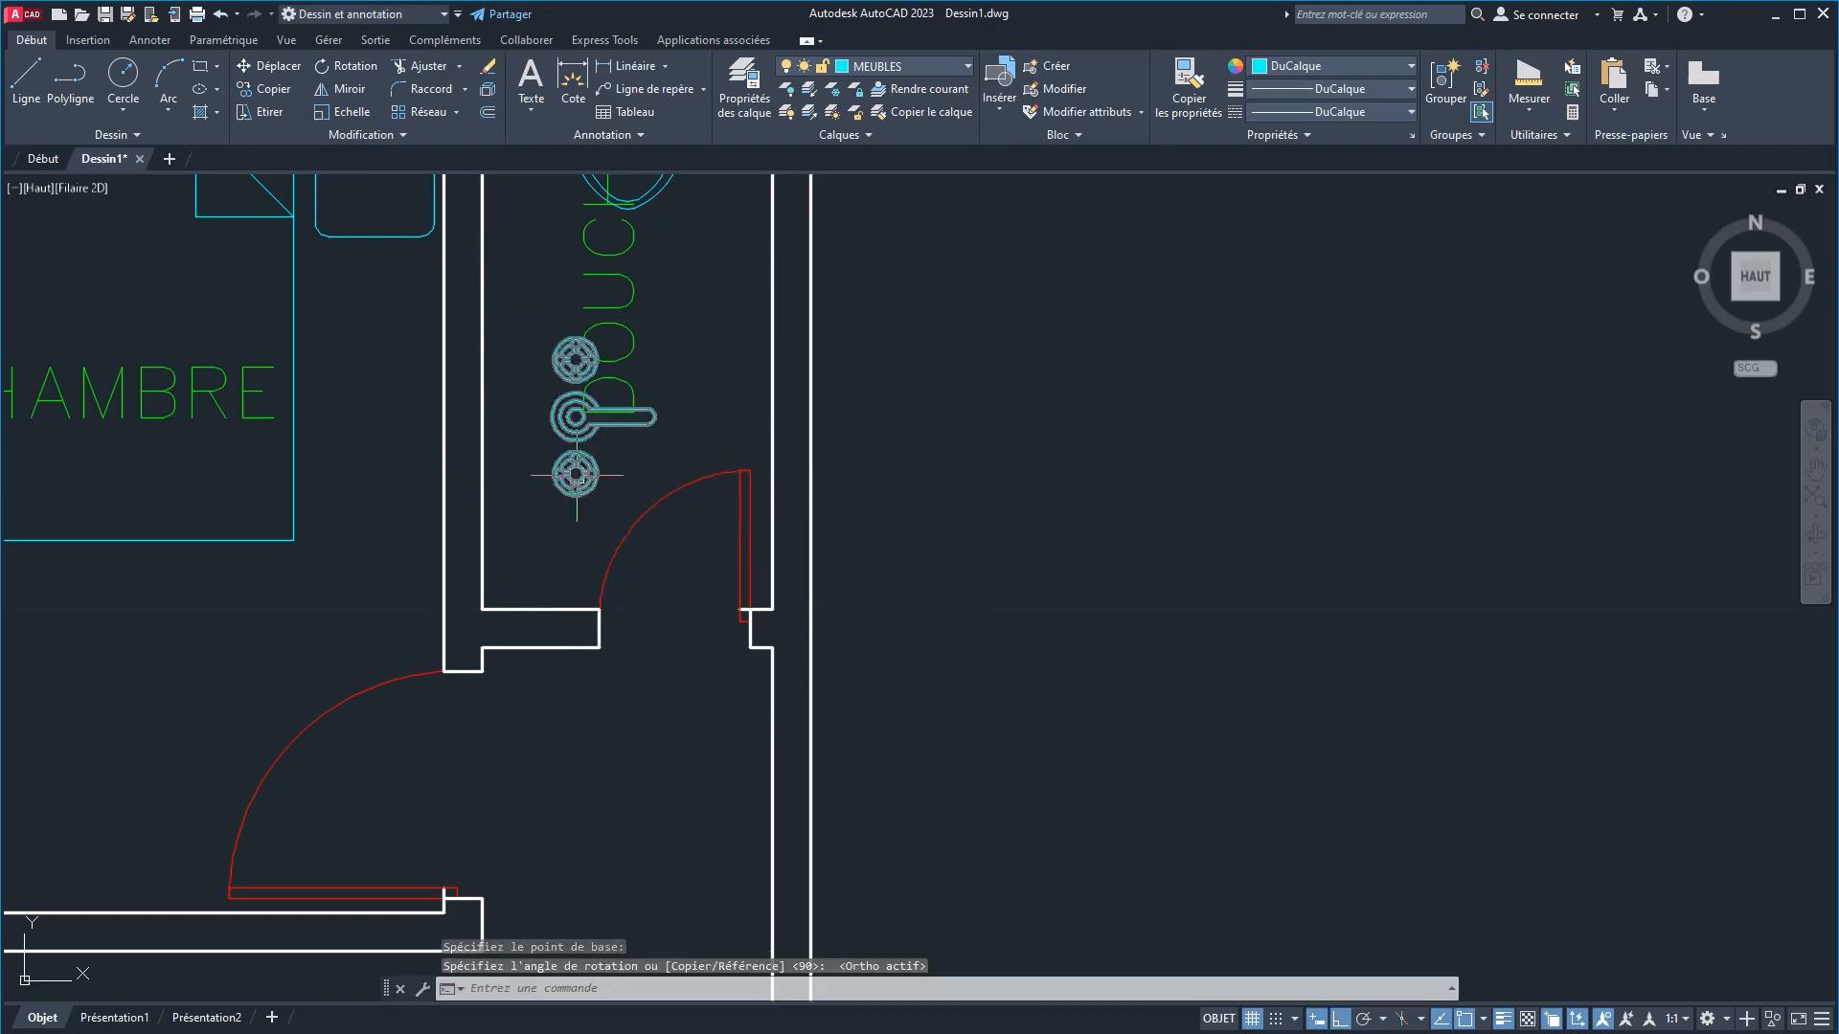
Step: Turn Ortho off and move the shower mixer against the DOUCHE's left wall, just above the lower partition
click(576, 416)
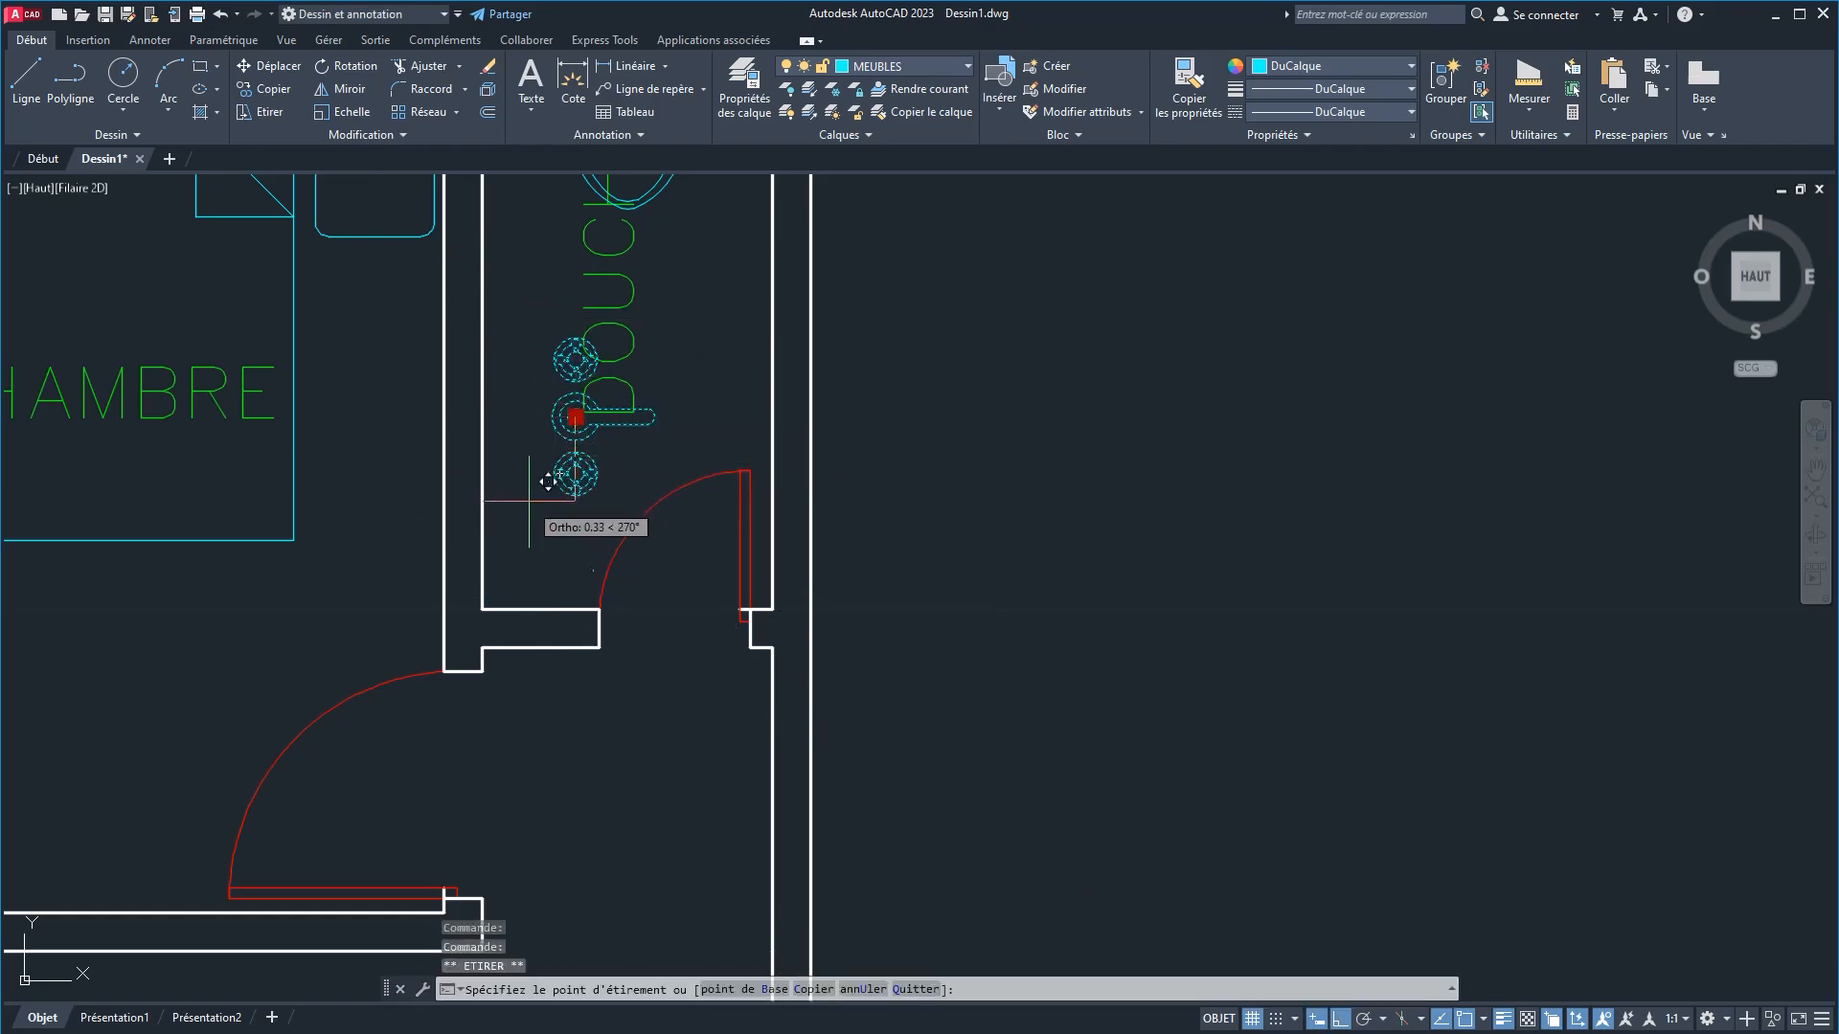
click(1339, 1019)
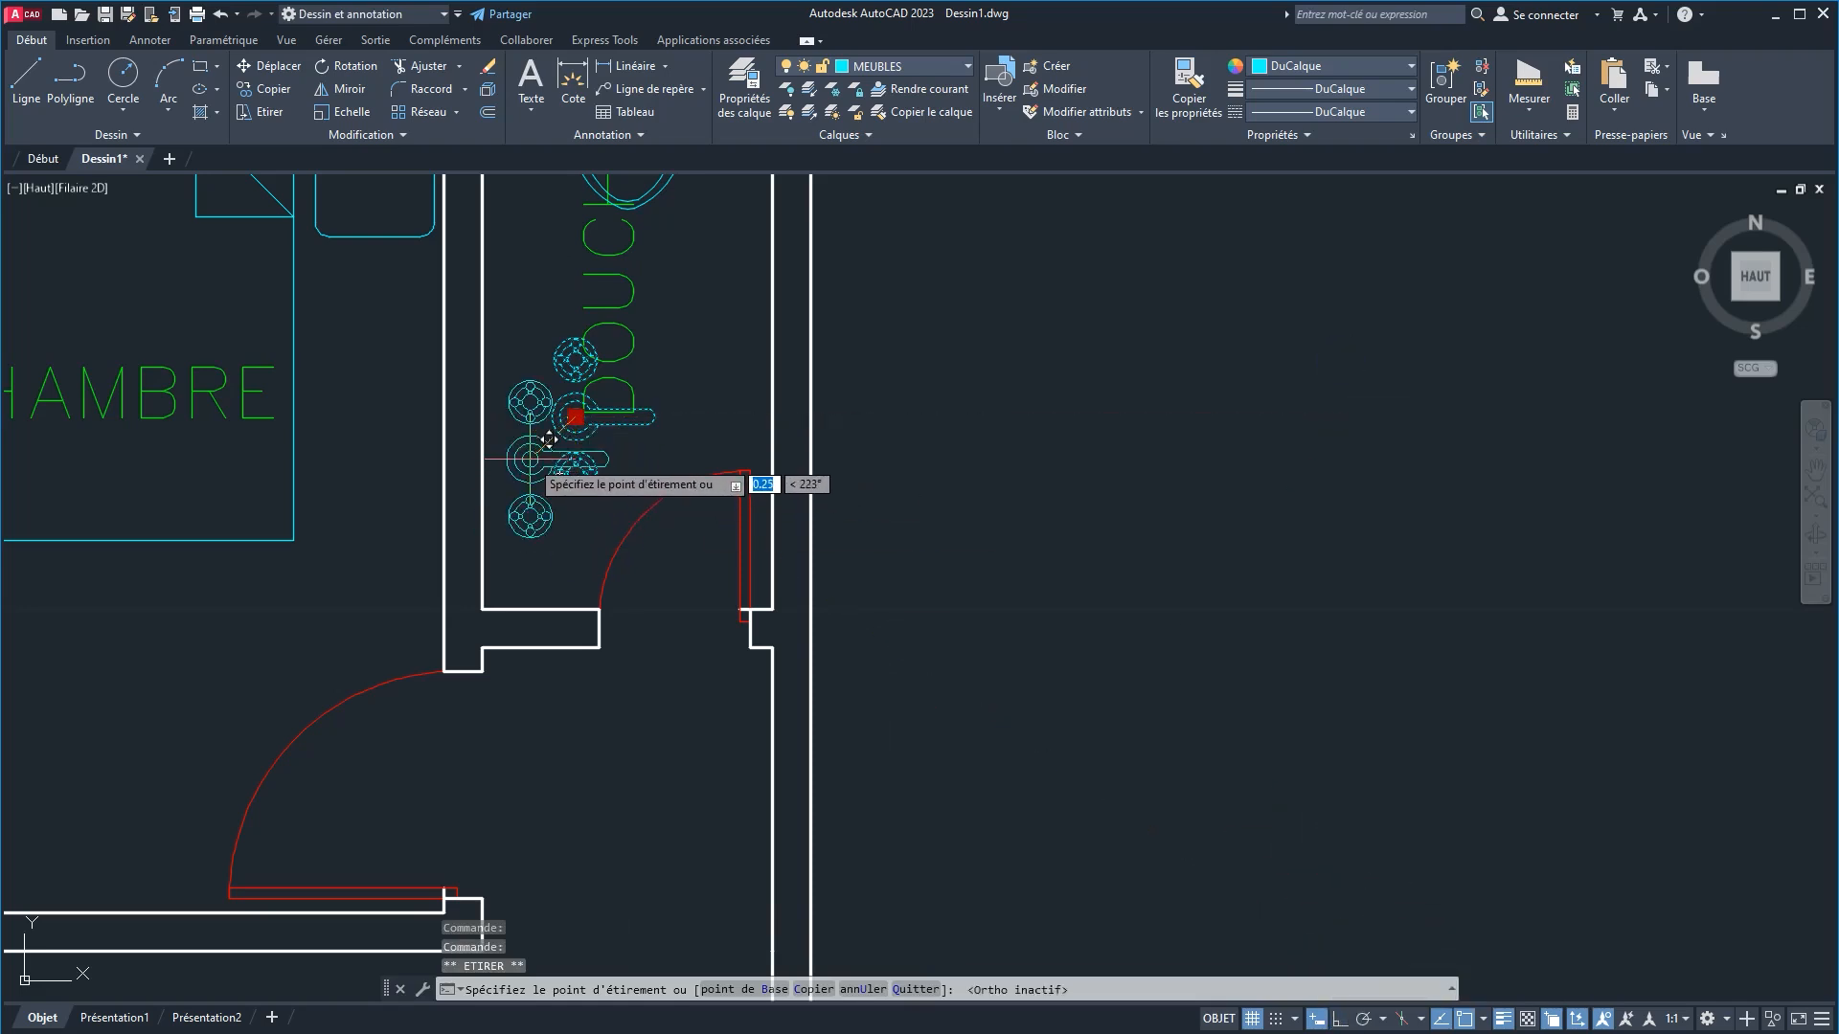
click(517, 458)
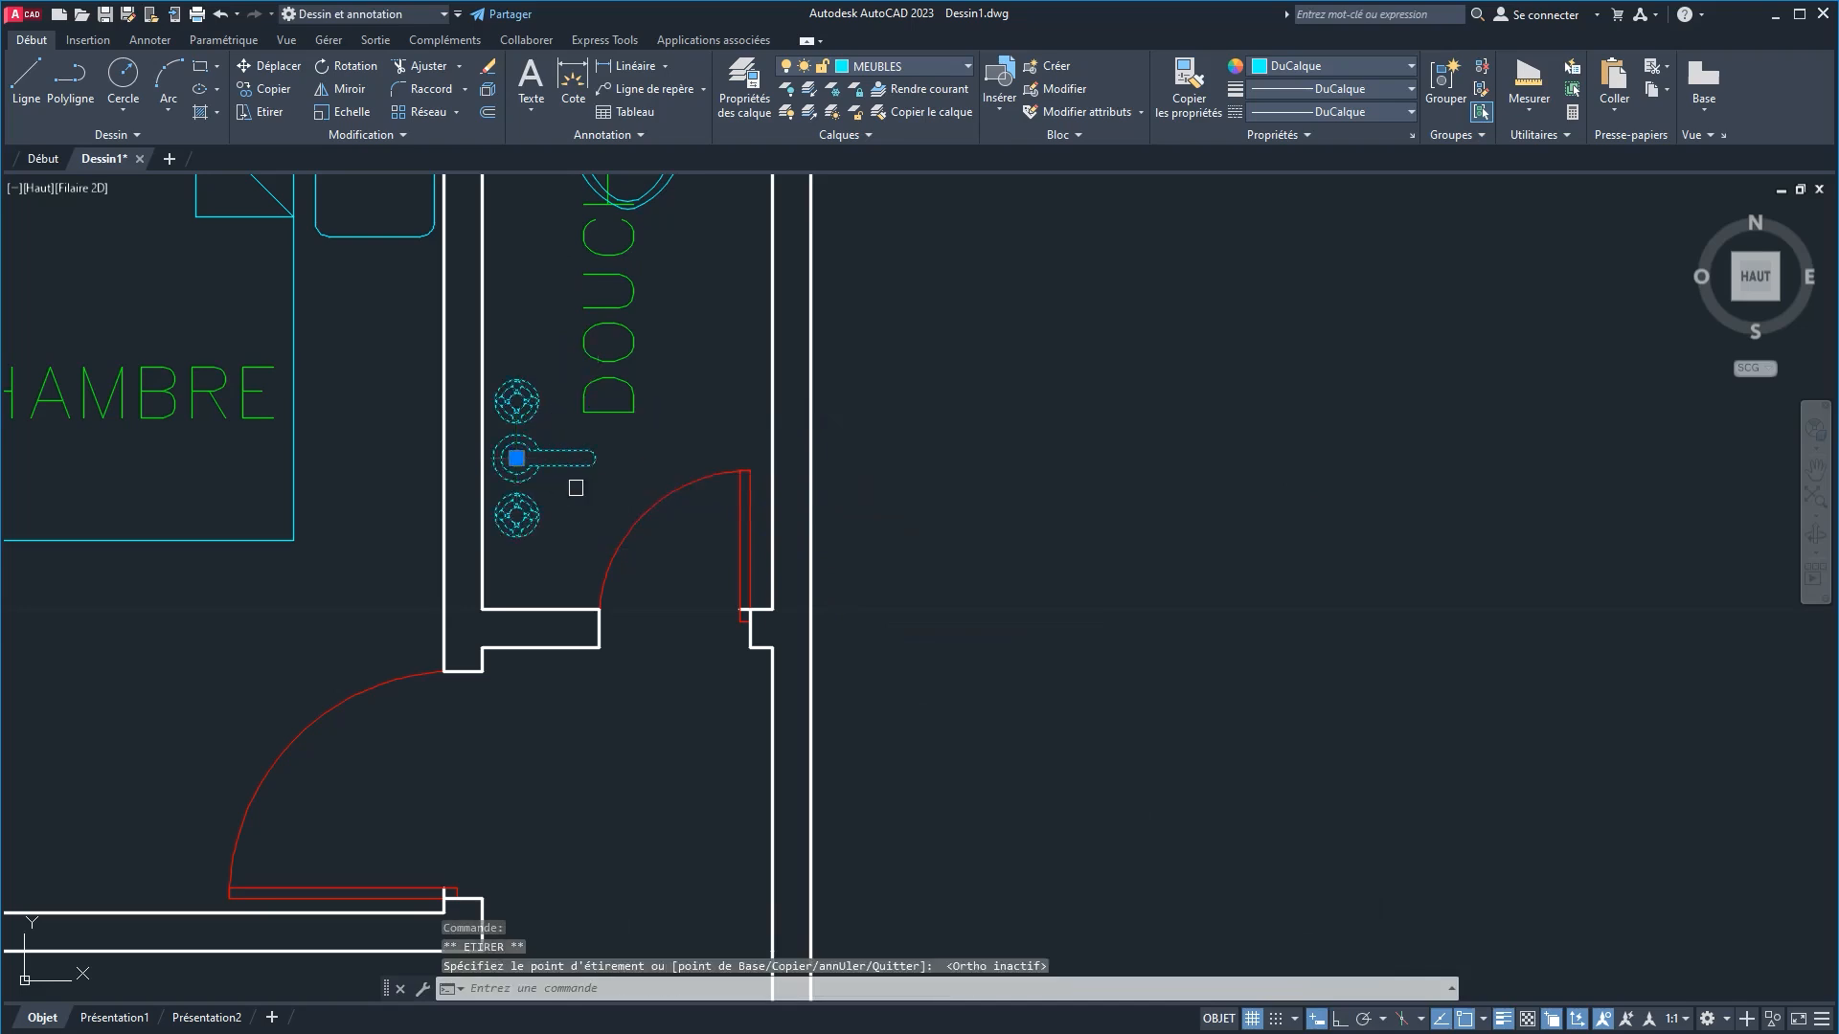
key(Escape)
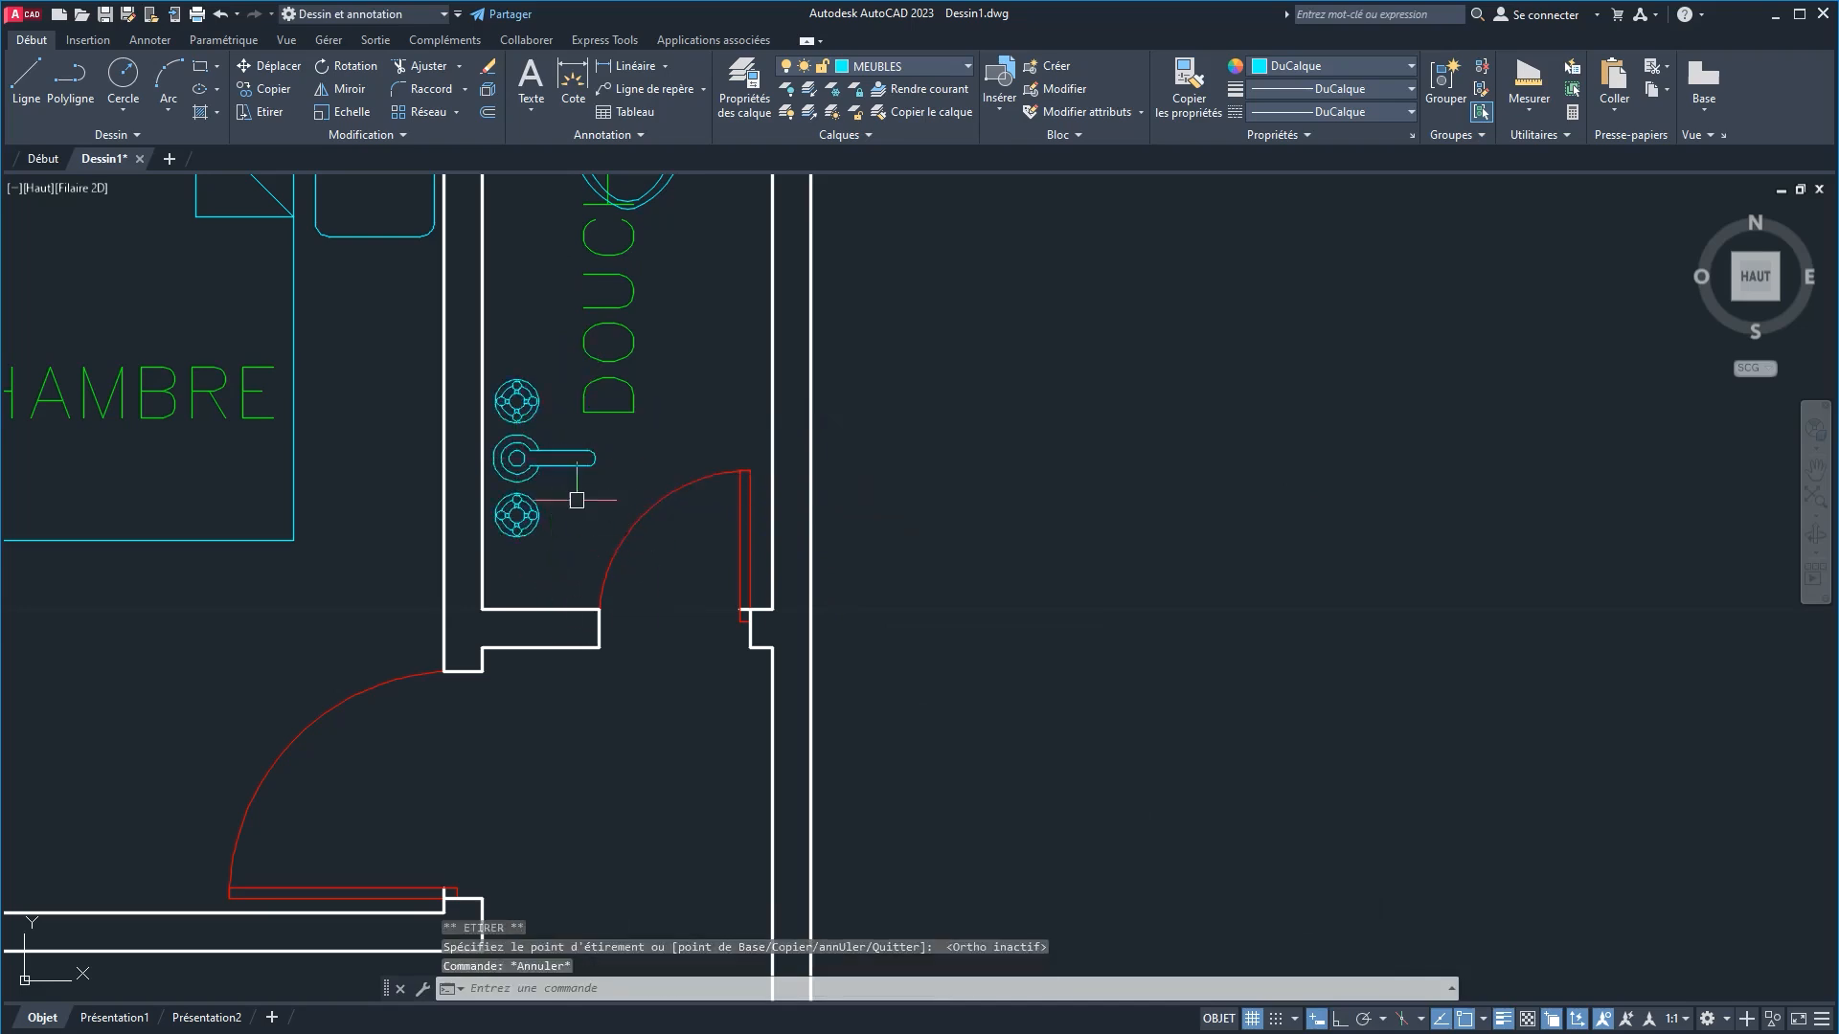
Step: Nudge the DOUCHE label down and slightly right until it sits below the toilet bowl and clear of the shower mixer
scroll(662, 469, down, 2)
click(626, 369)
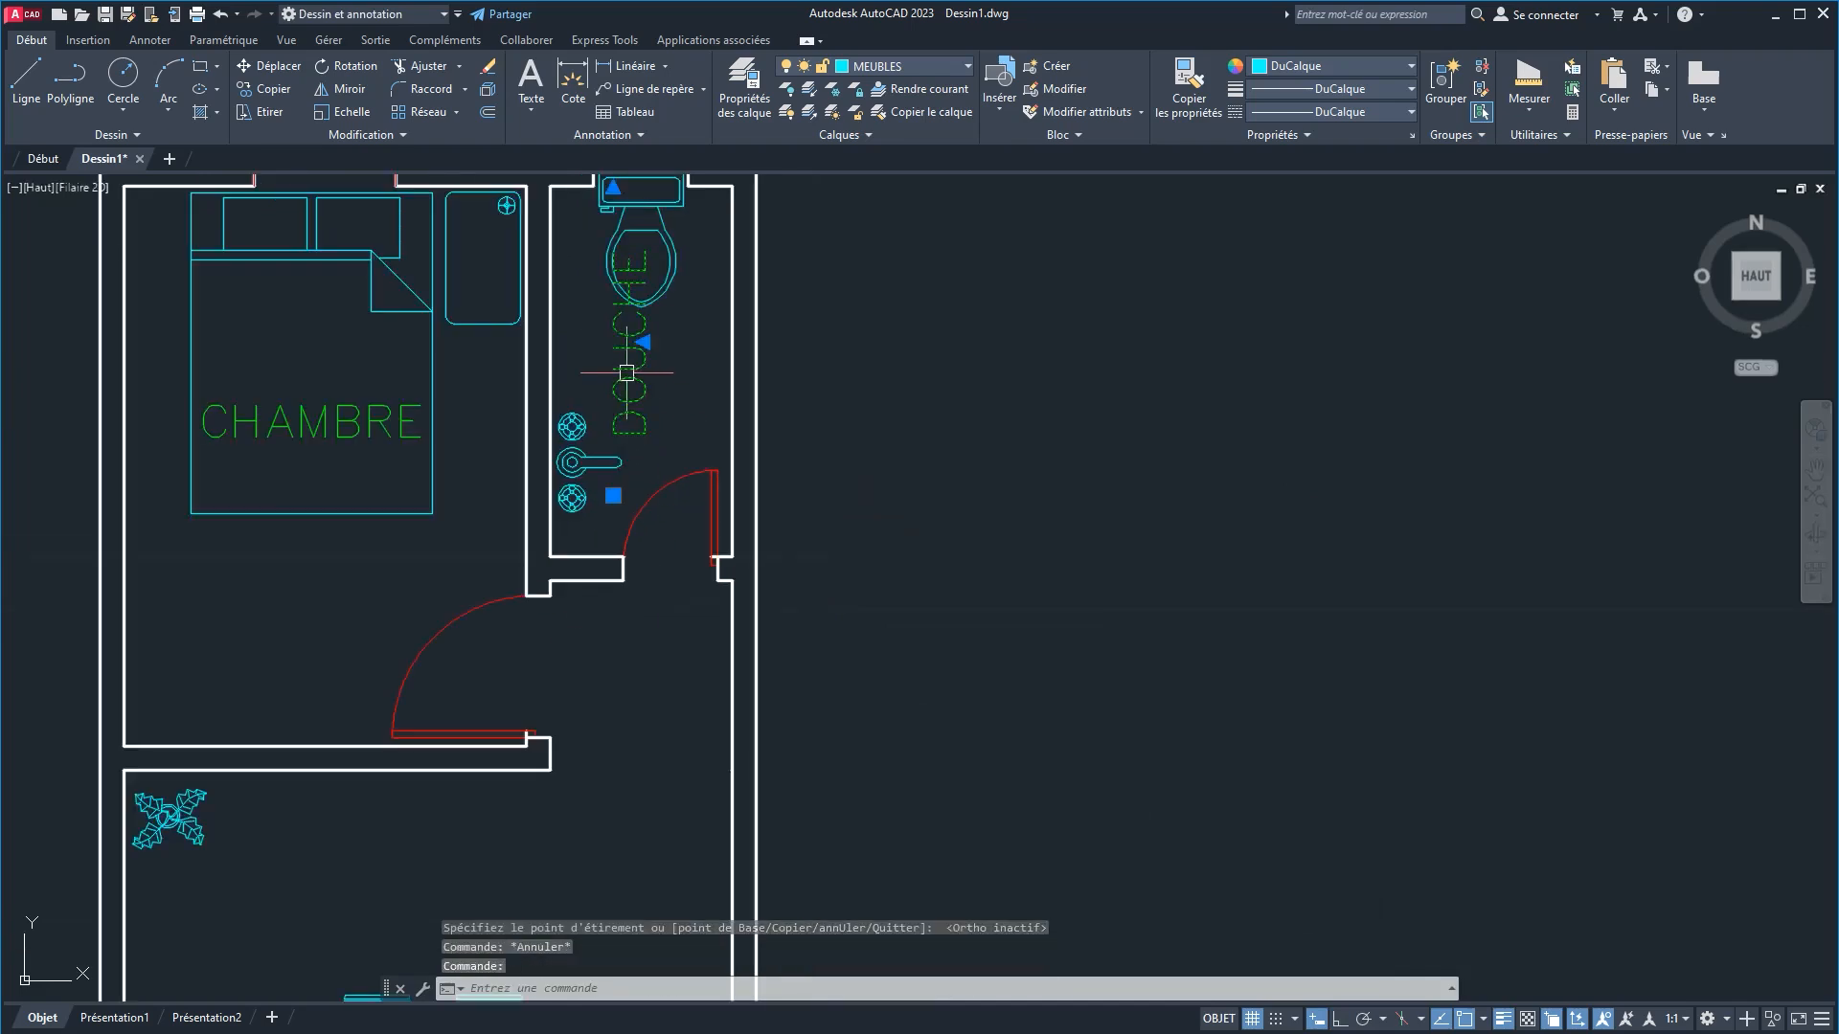
key(ctrl+Right)
key(ctrl+Right)
key(ctrl+Right)
key(ctrl+Right)
key(ctrl+Right)
key(ctrl+Right)
key(ctrl+Right)
key(ctrl+Right)
key(ctrl+Right)
key(ctrl+Right)
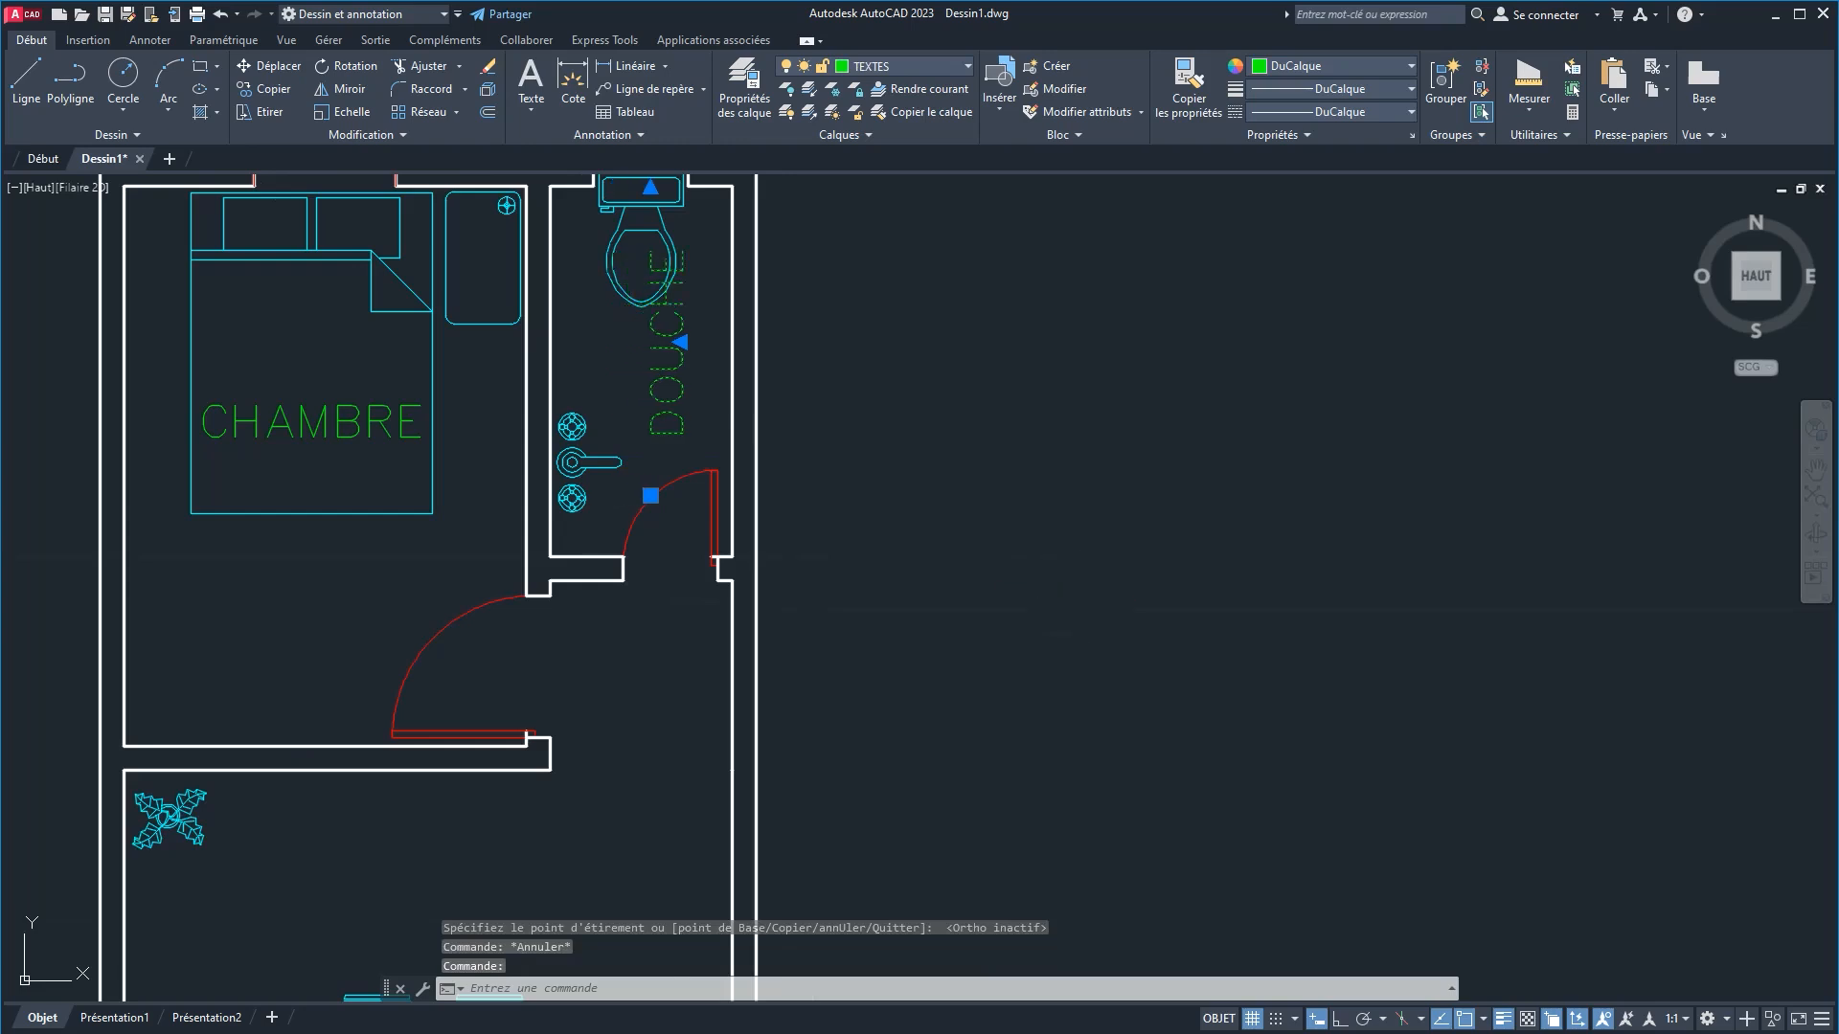
key(ctrl+Down)
key(ctrl+Down)
key(ctrl+Down)
key(ctrl+Down)
key(ctrl+Down)
key(ctrl+Down)
key(ctrl+Down)
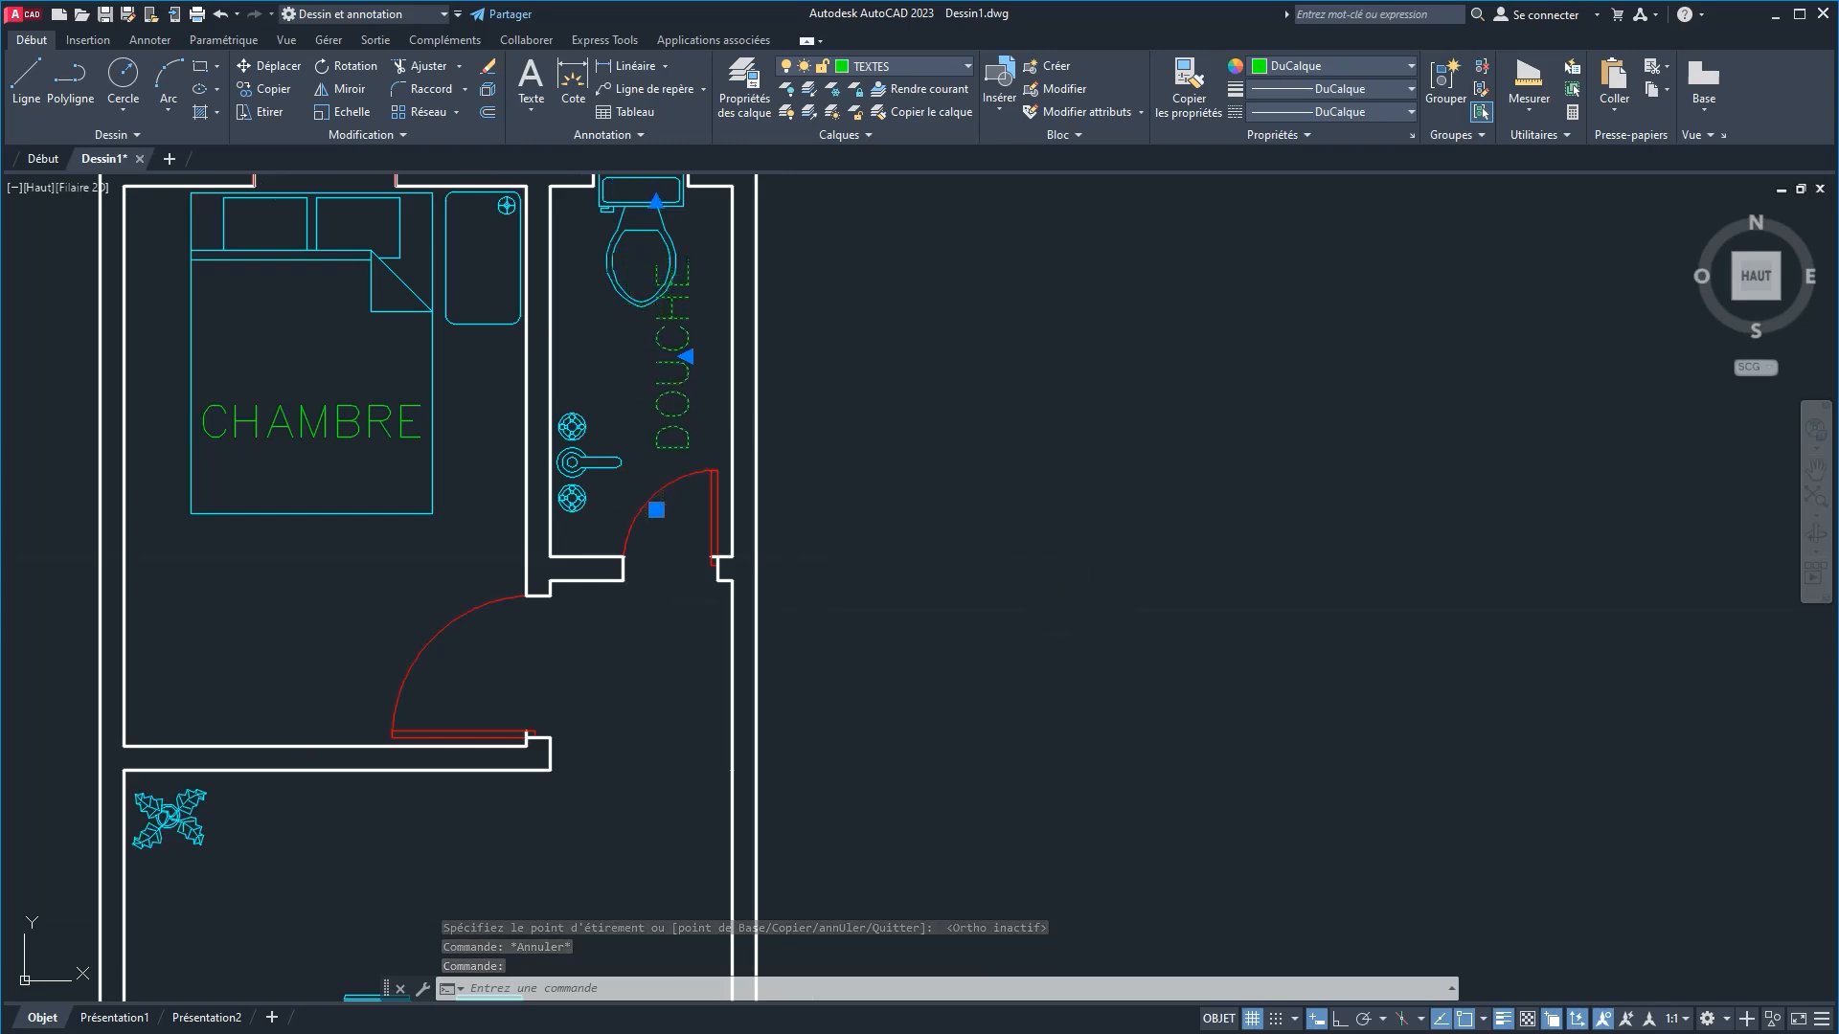
key(ctrl+Up)
key(ctrl+Down)
key(ctrl+Down)
key(ctrl+Down)
key(ctrl+Left)
key(ctrl+Left)
key(ctrl+Left)
key(ctrl+Left)
key(ctrl+Down)
key(ctrl+Down)
key(ctrl+Down)
key(ctrl+Left)
key(ctrl+Left)
key(ctrl+Left)
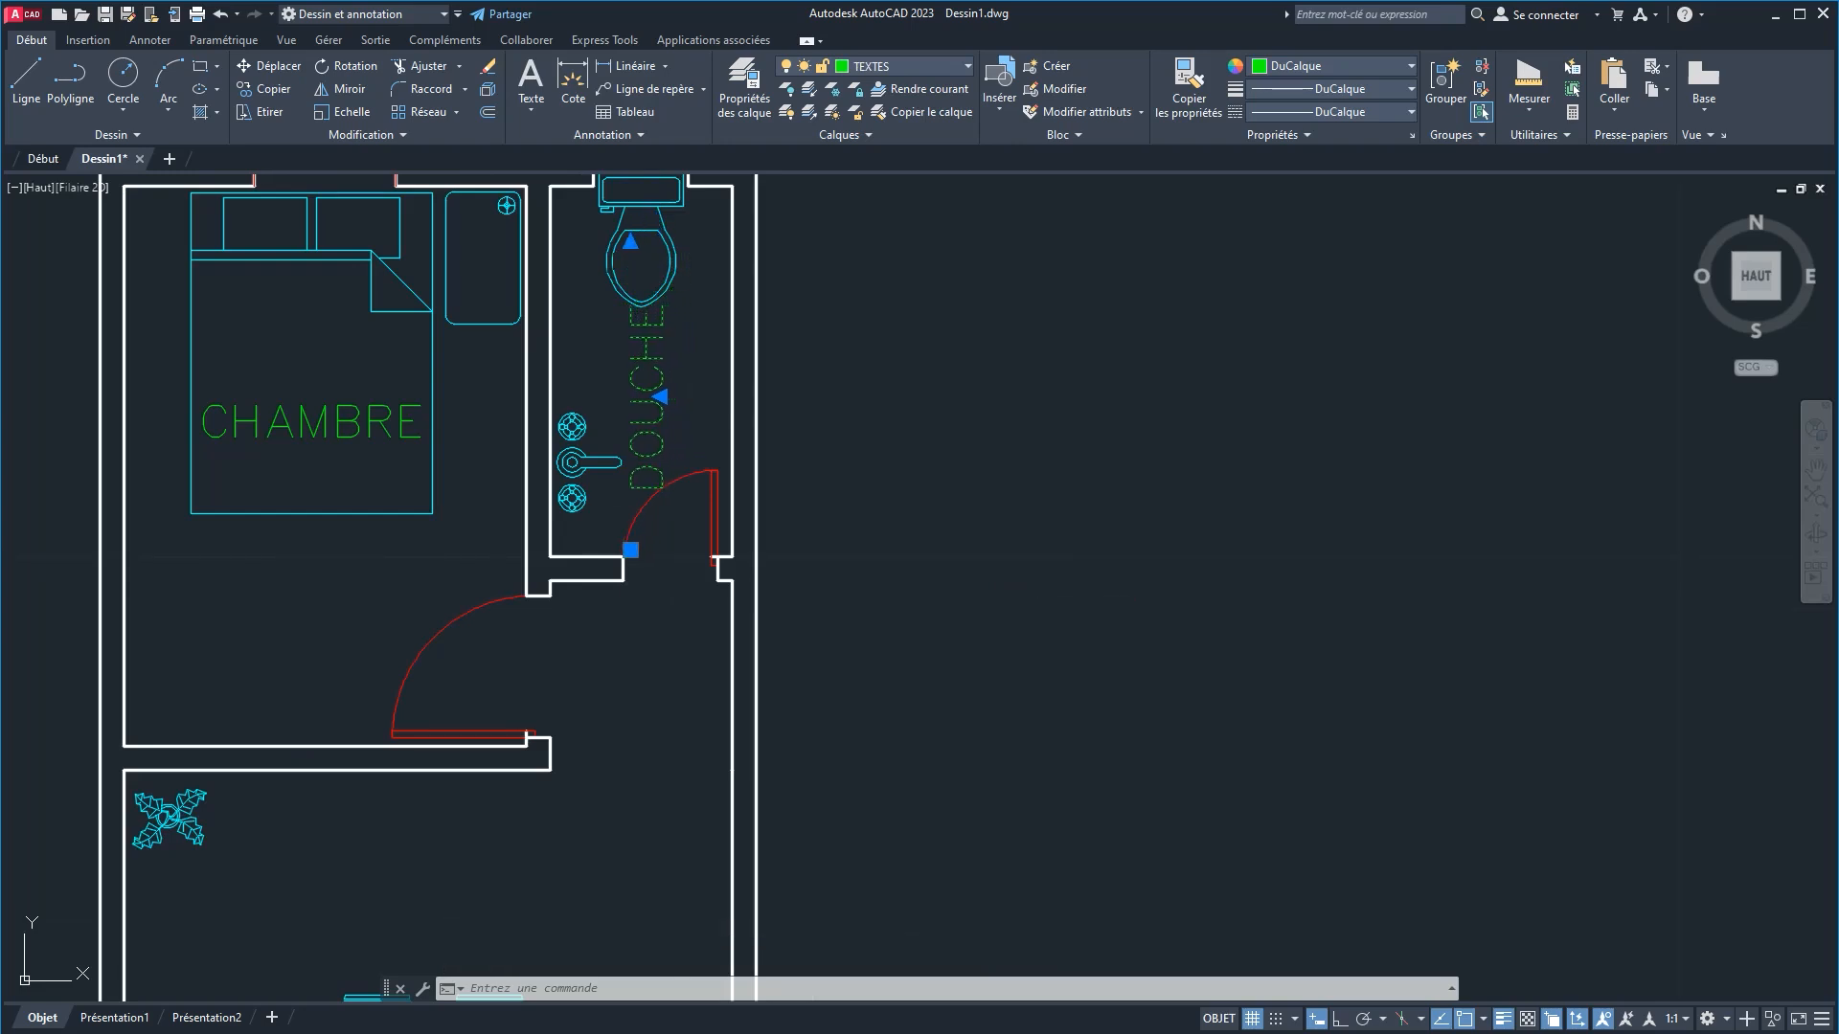
key(Escape)
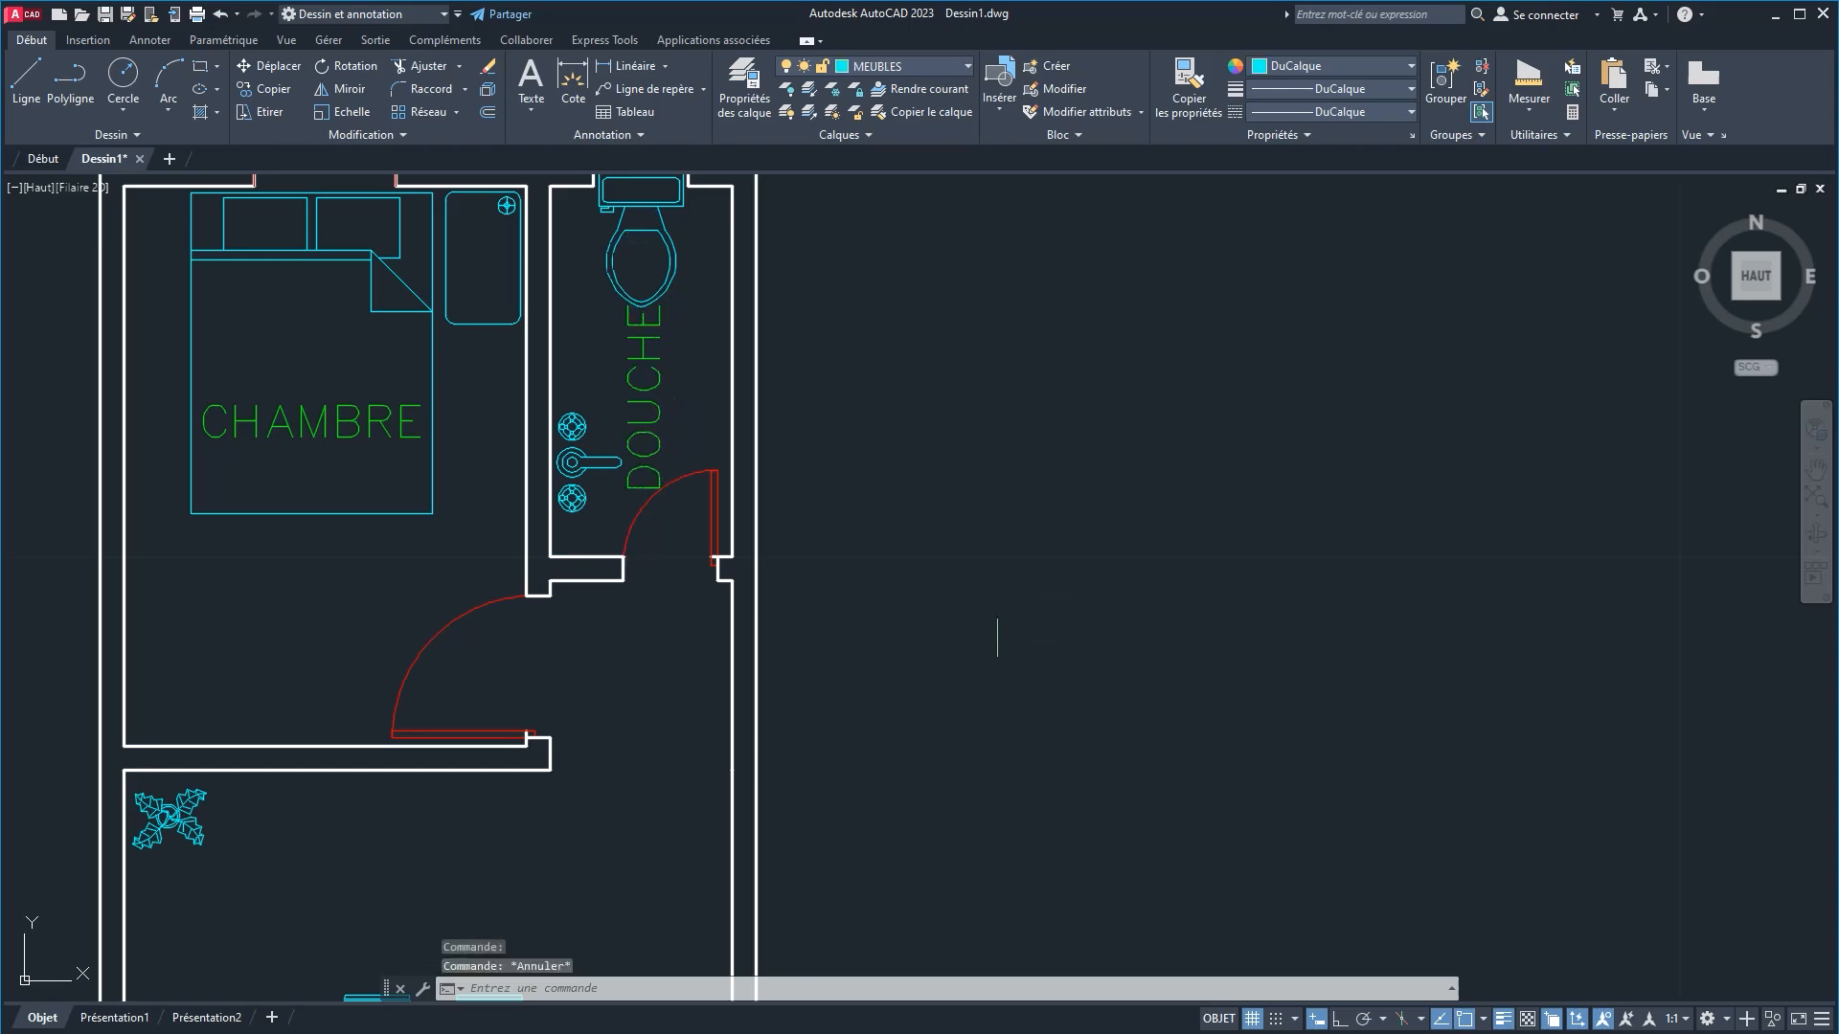
Step: Draw a short horizontal line across the outer wall's thickness, from the DOUCHE's upper-right inner corner to the outer face
scroll(823, 463, down, 4)
middle_drag(753, 475, 651, 360)
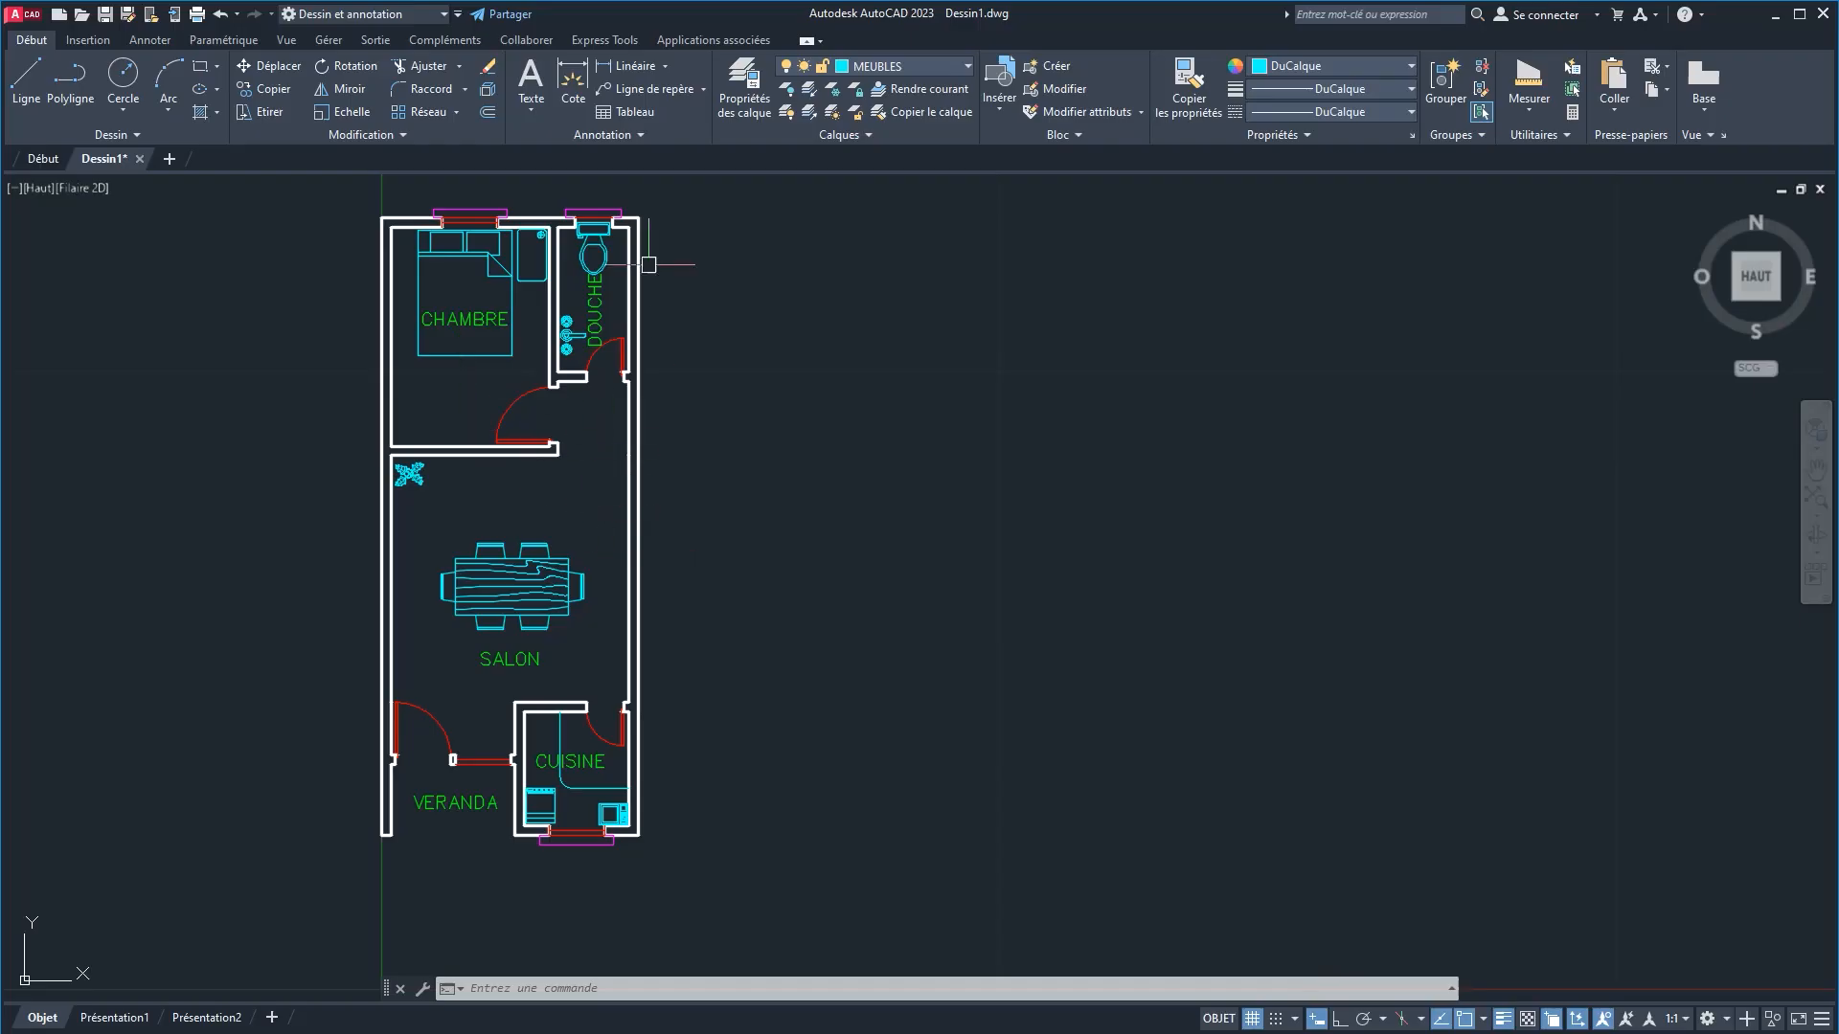
scroll(640, 314, up, 6)
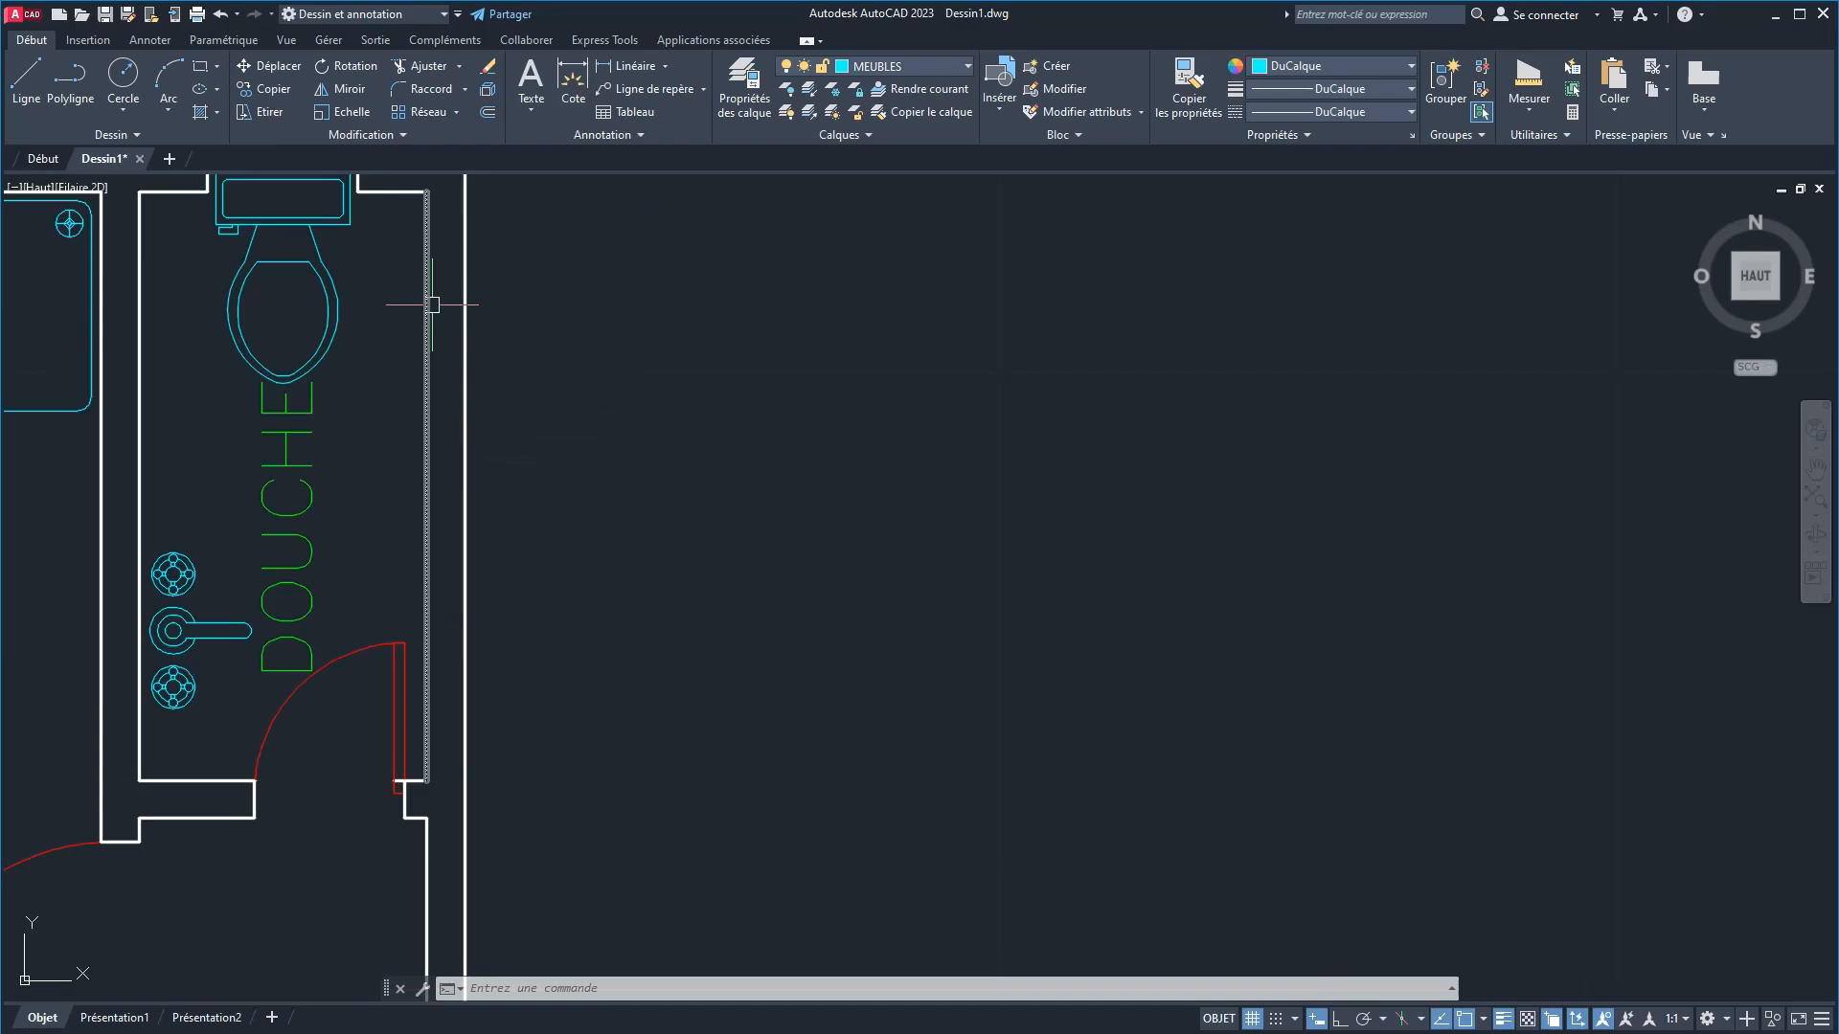
scroll(433, 305, up, 5)
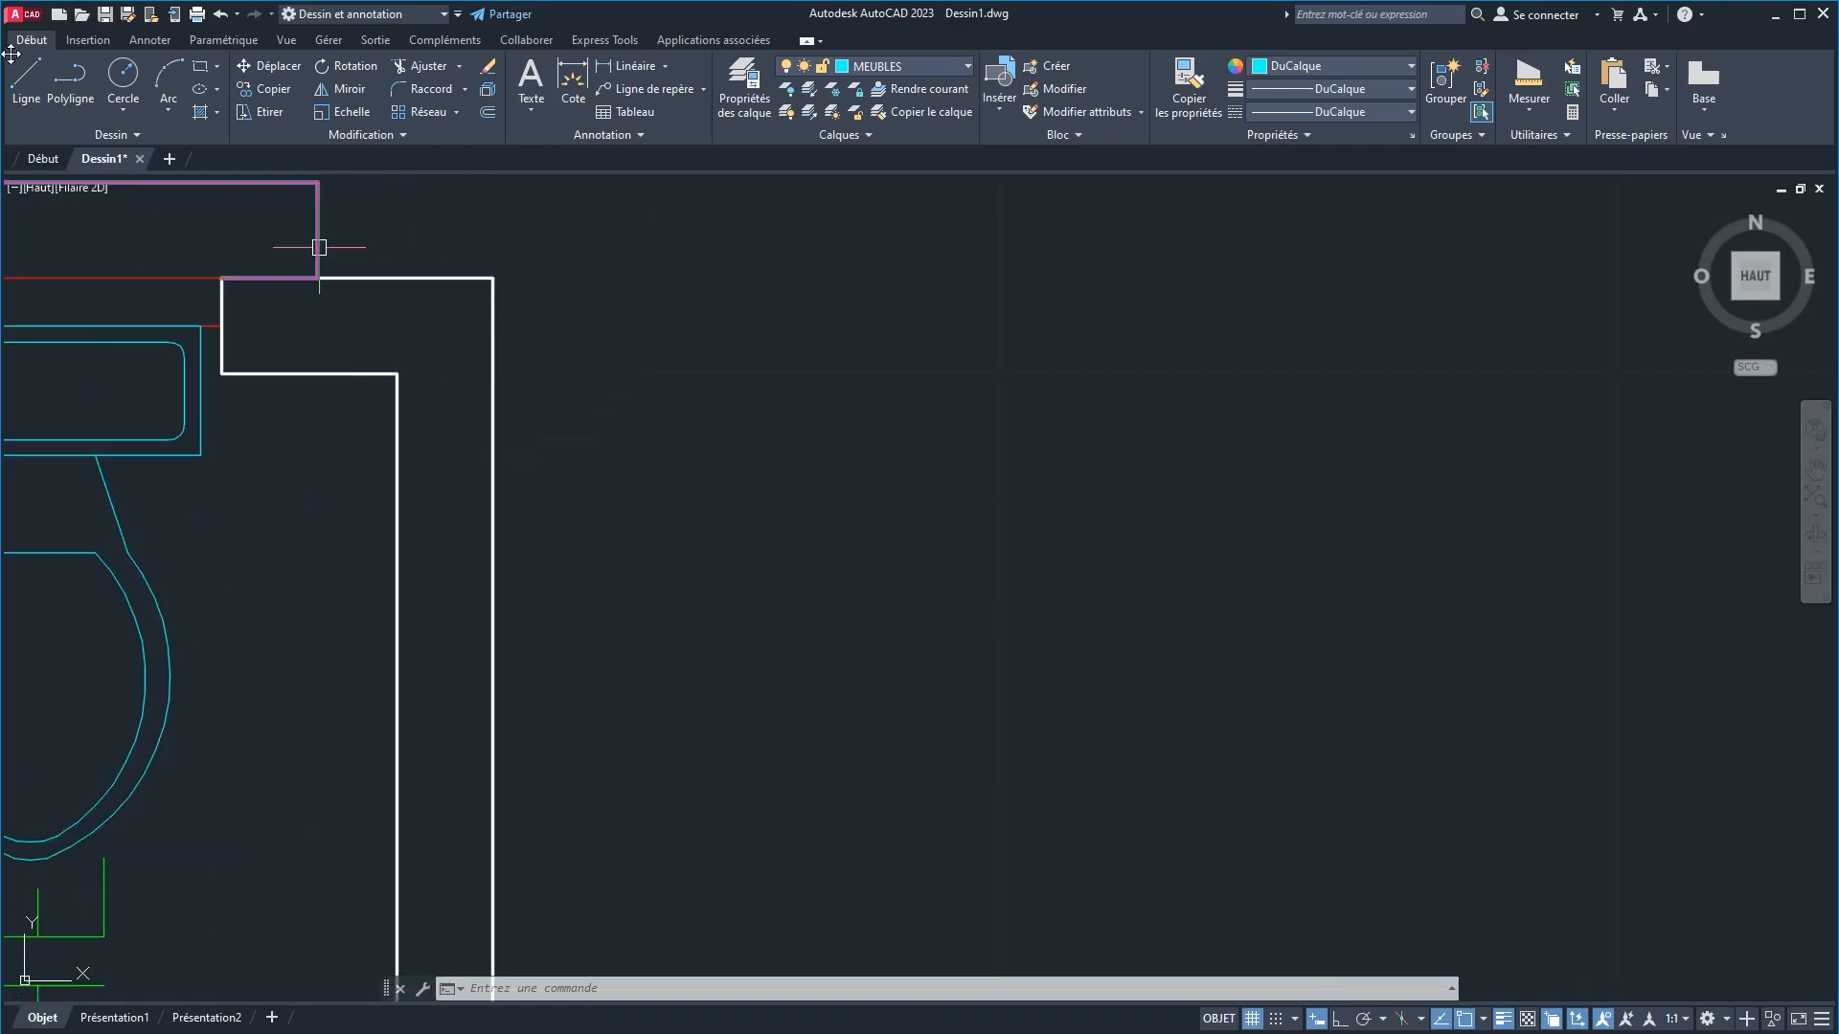
click(23, 84)
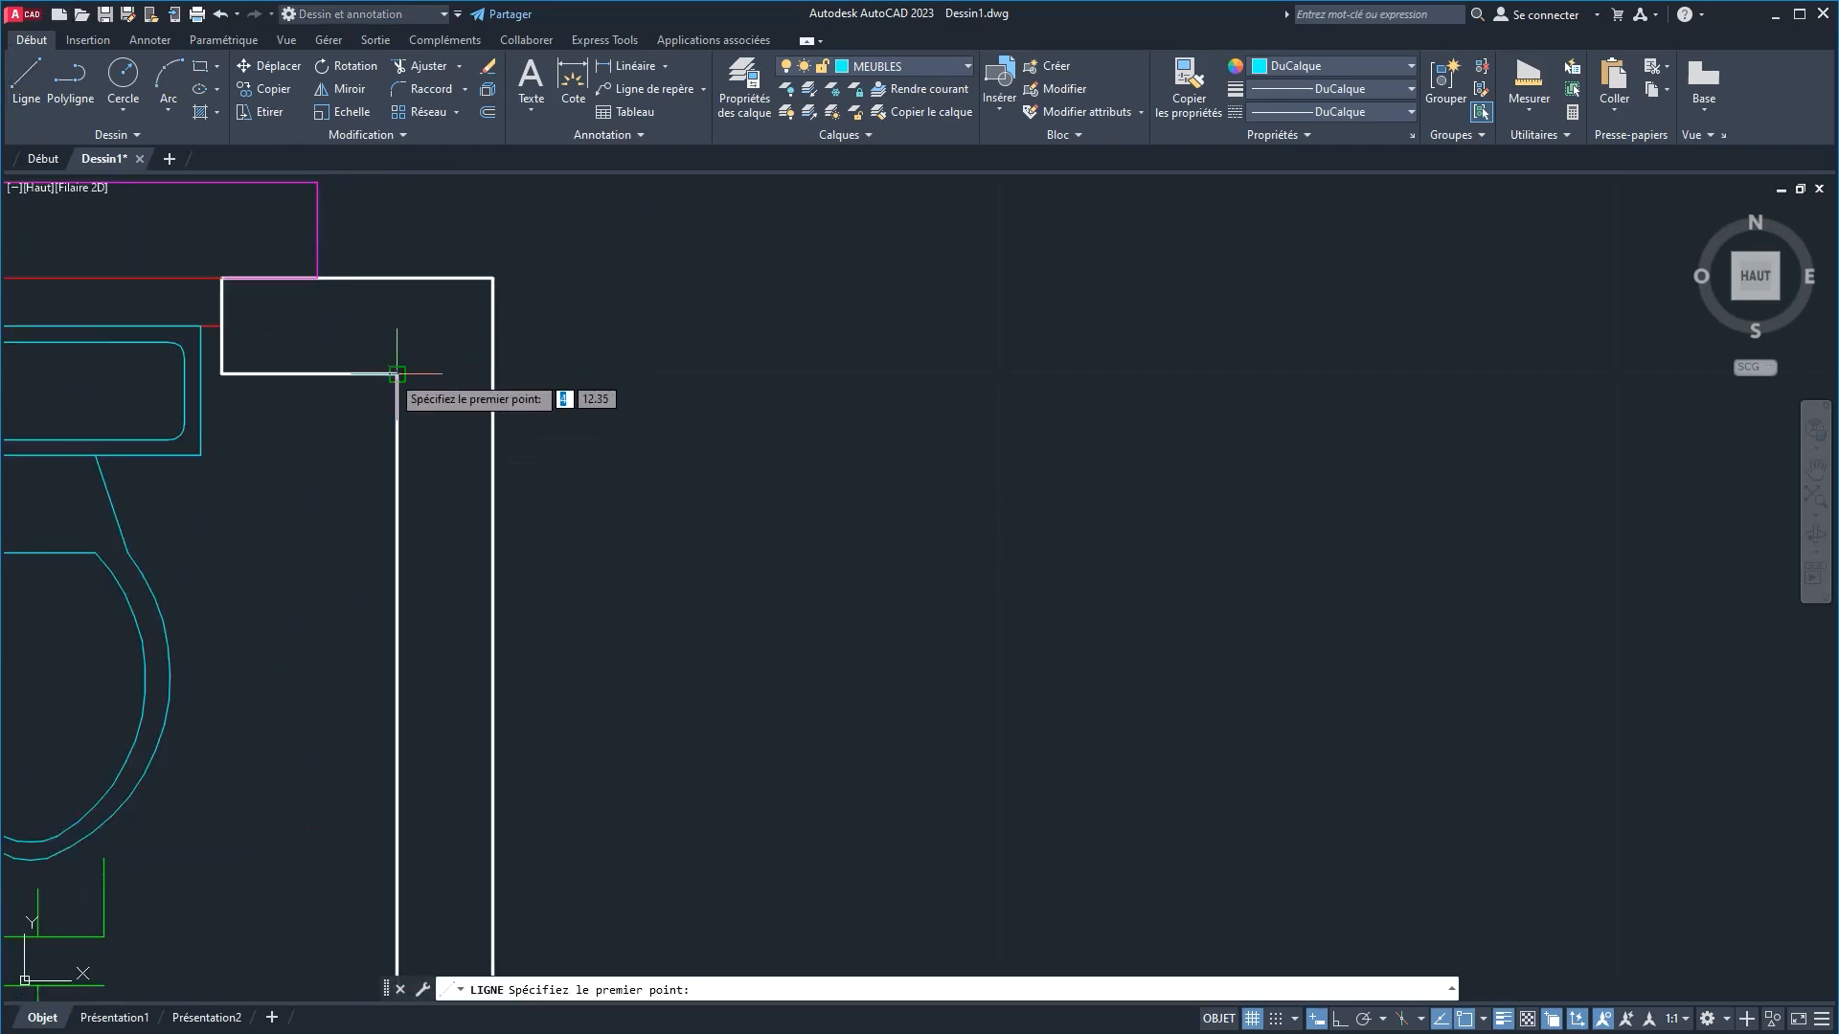
click(397, 372)
click(492, 374)
right_click(585, 333)
click(618, 347)
scroll(586, 382, down, 5)
middle_drag(586, 382, 559, 192)
middle_drag(558, 288, 494, 556)
Step: Put the short line across the wall's thickness on the MUR layer
click(34, 74)
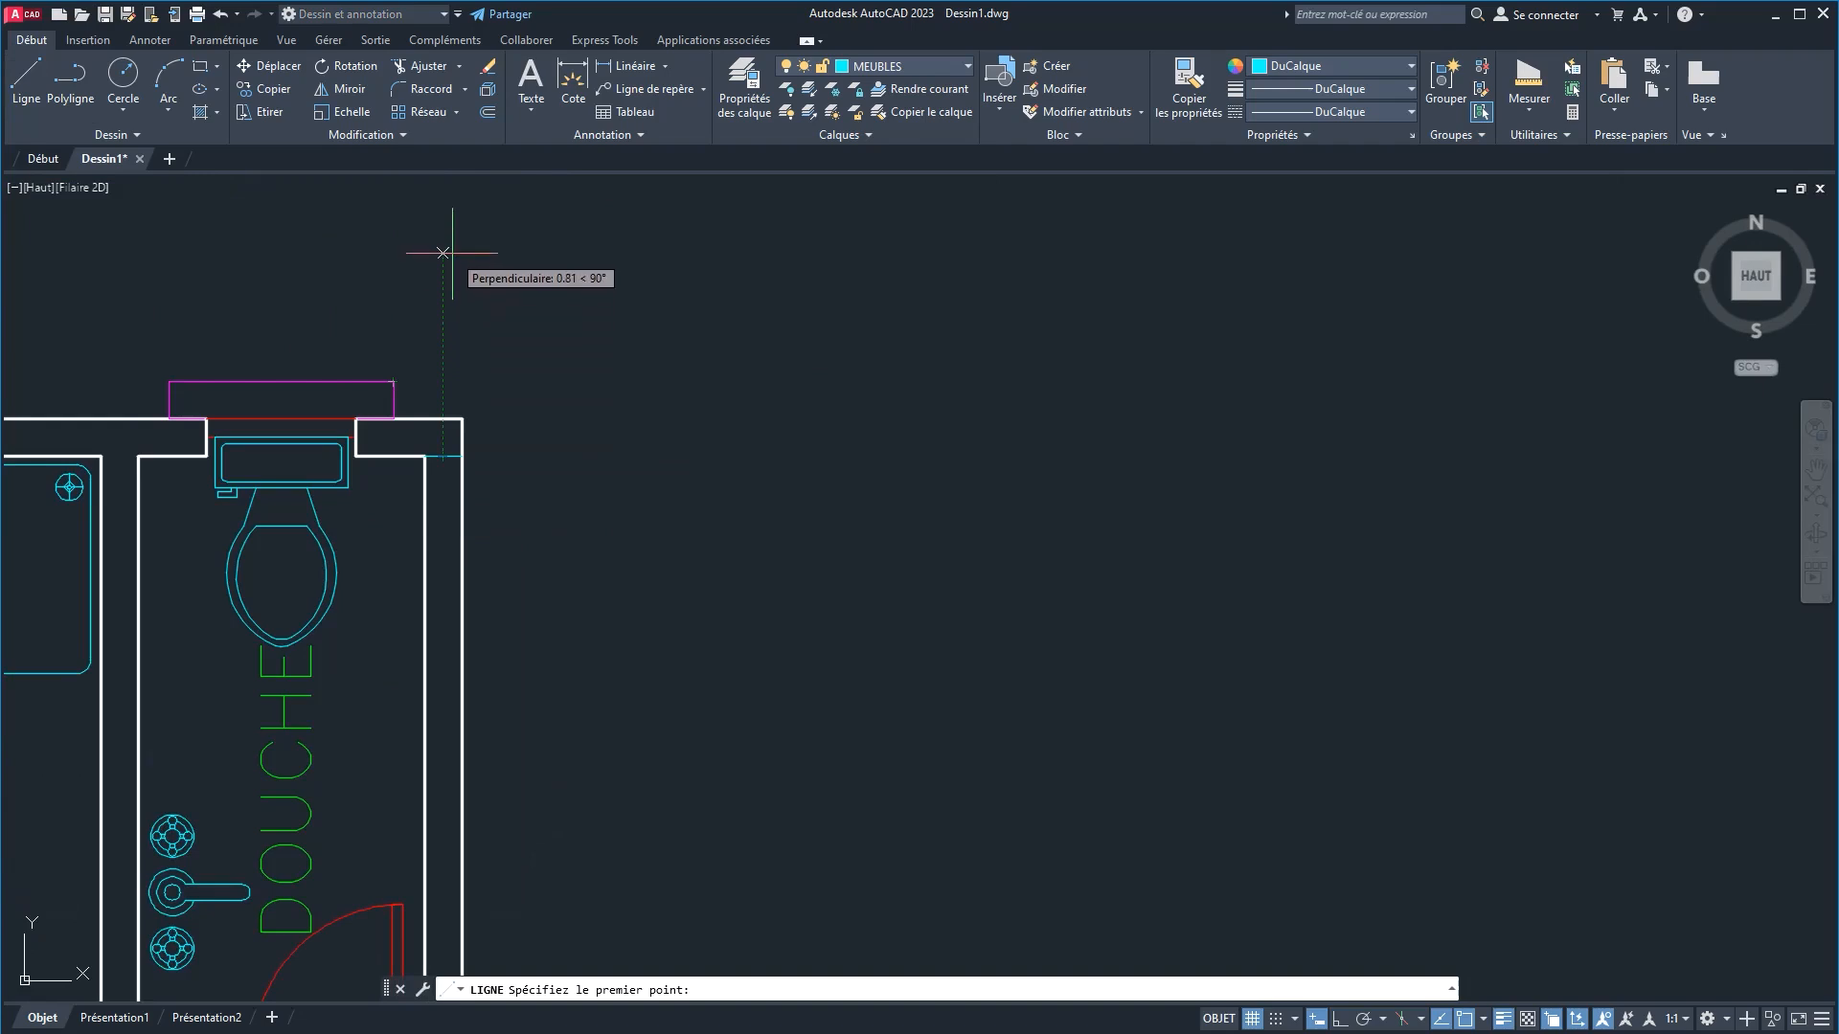
key(Escape)
click(444, 454)
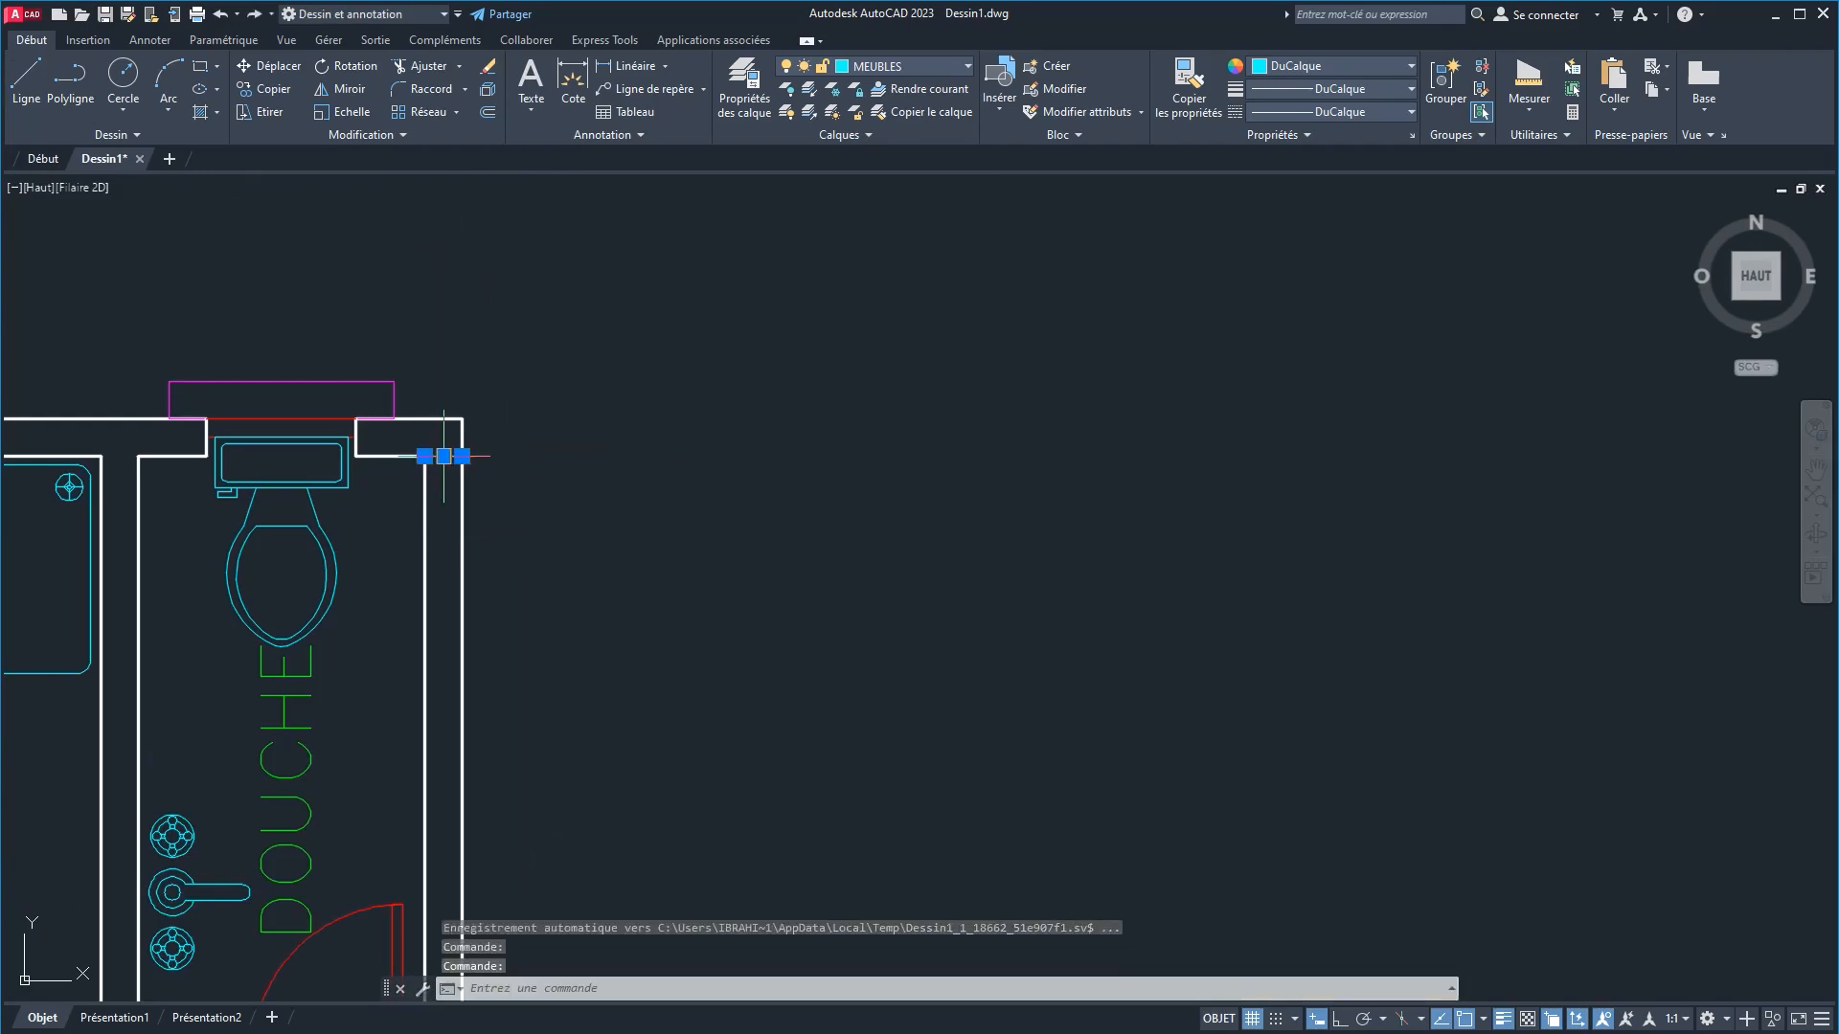
click(895, 65)
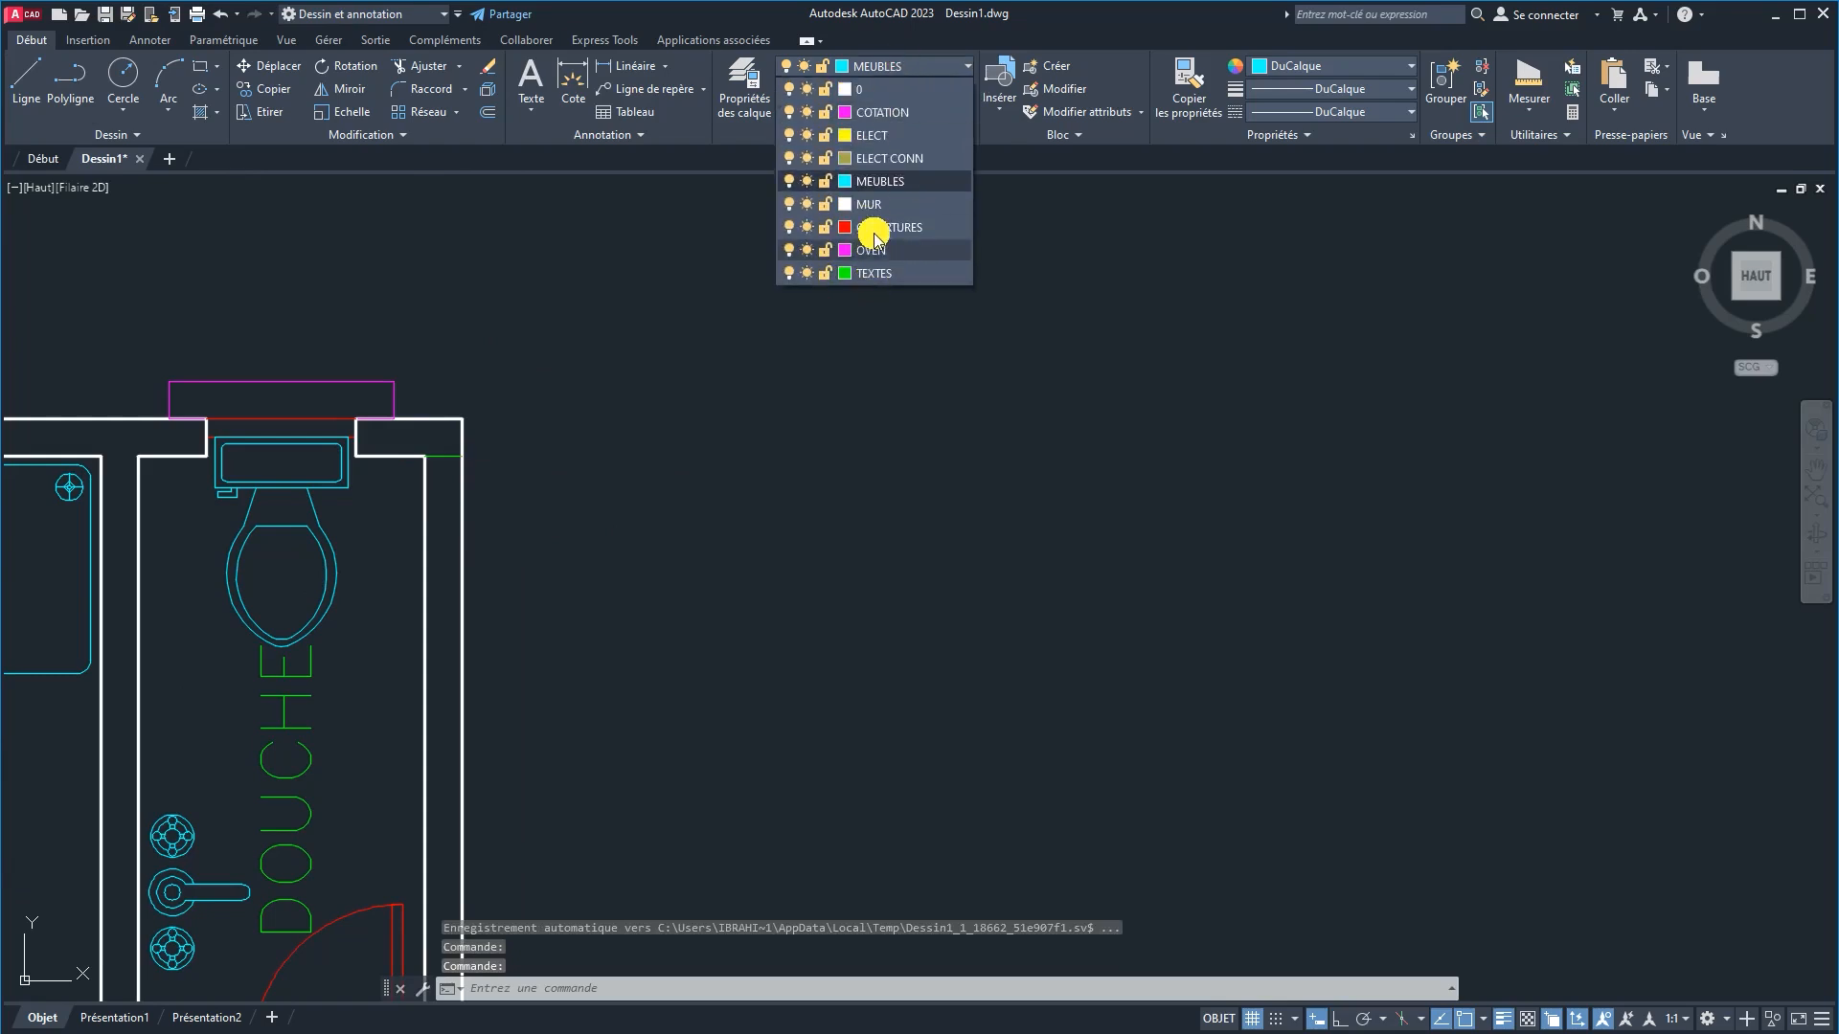
click(868, 204)
key(Escape)
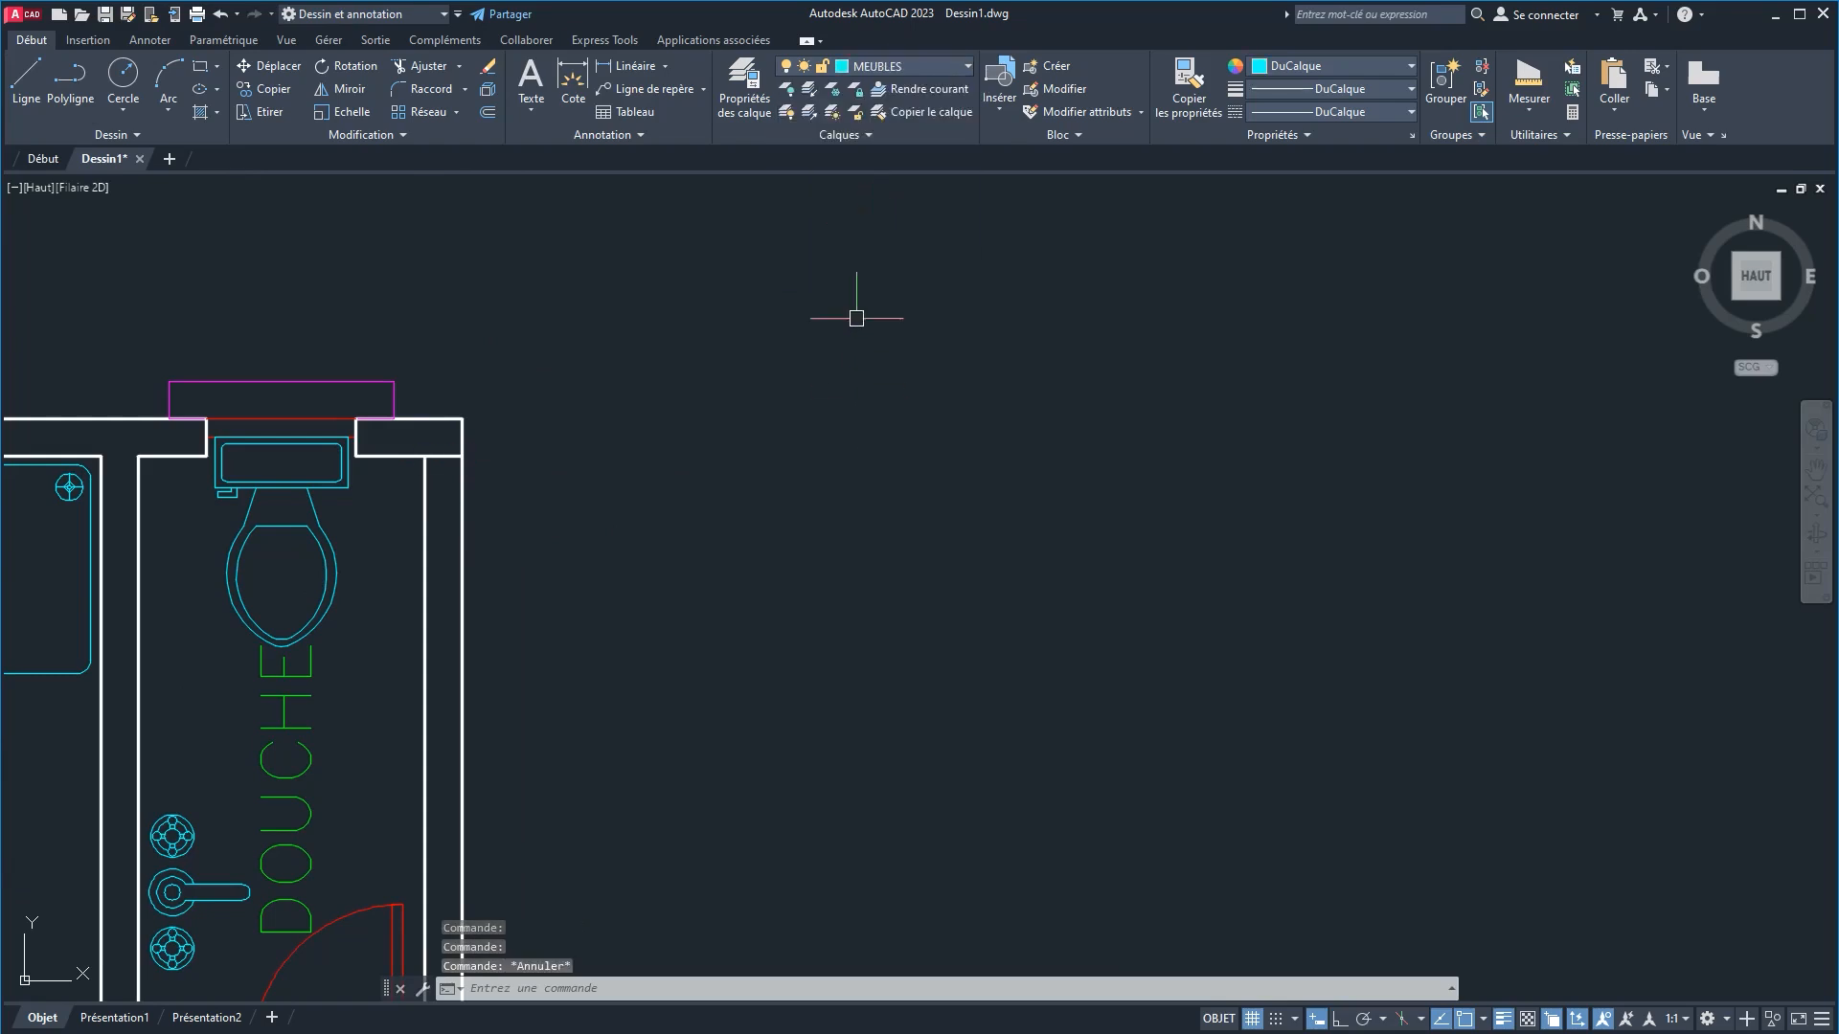
Step: Make MUR the current layer and, with Ortho on, draw a vertical axis line aligned with the short line's midpoint, crossing the upper-right wall corner
click(871, 67)
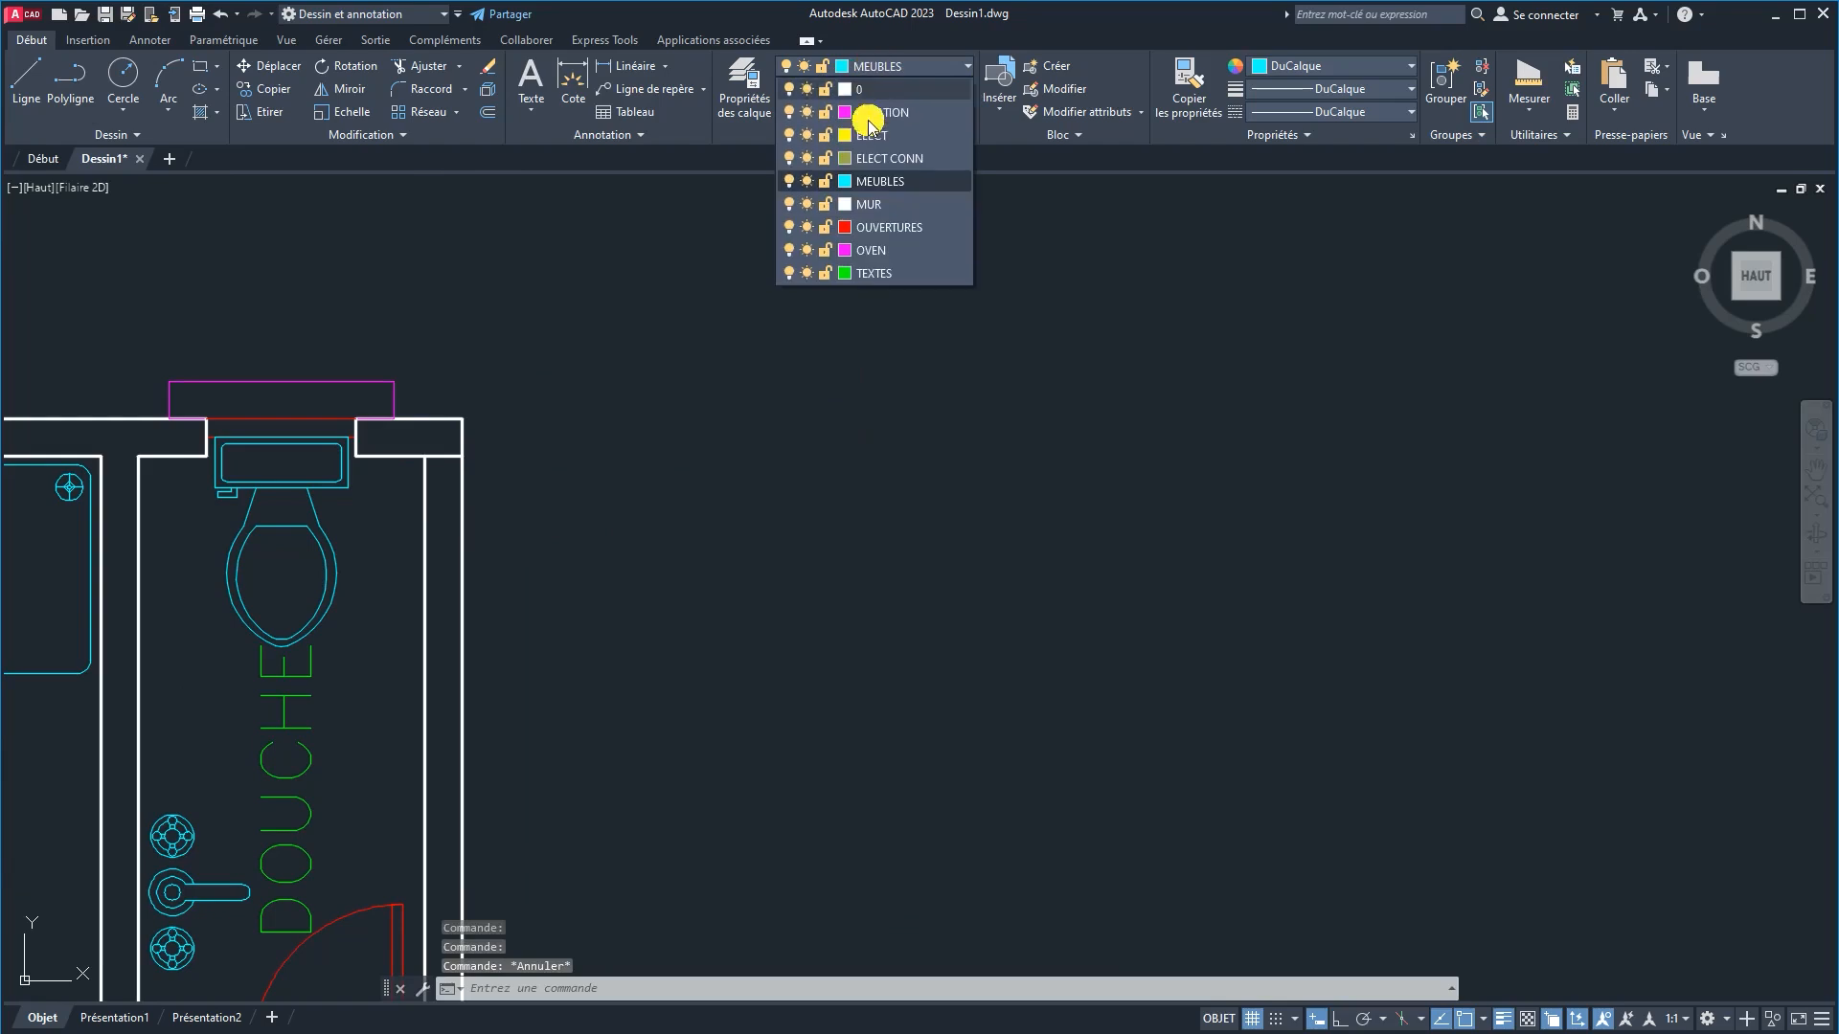
click(872, 199)
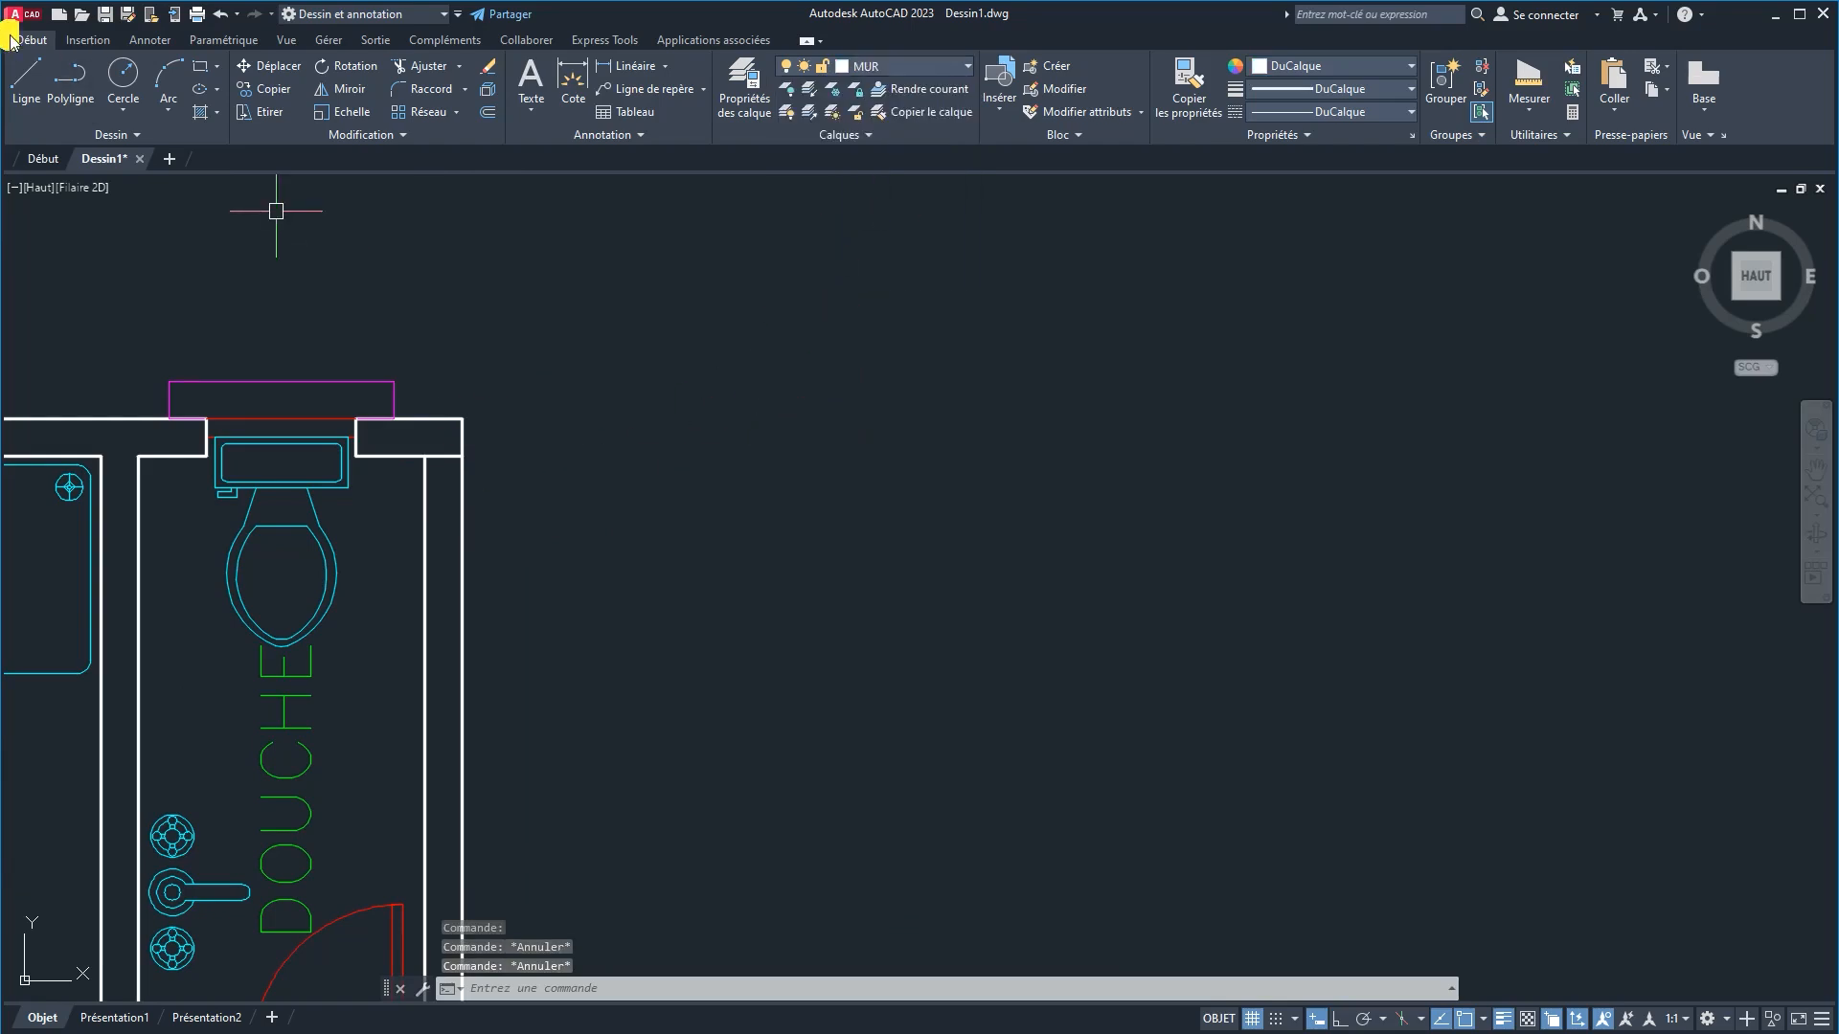
click(27, 80)
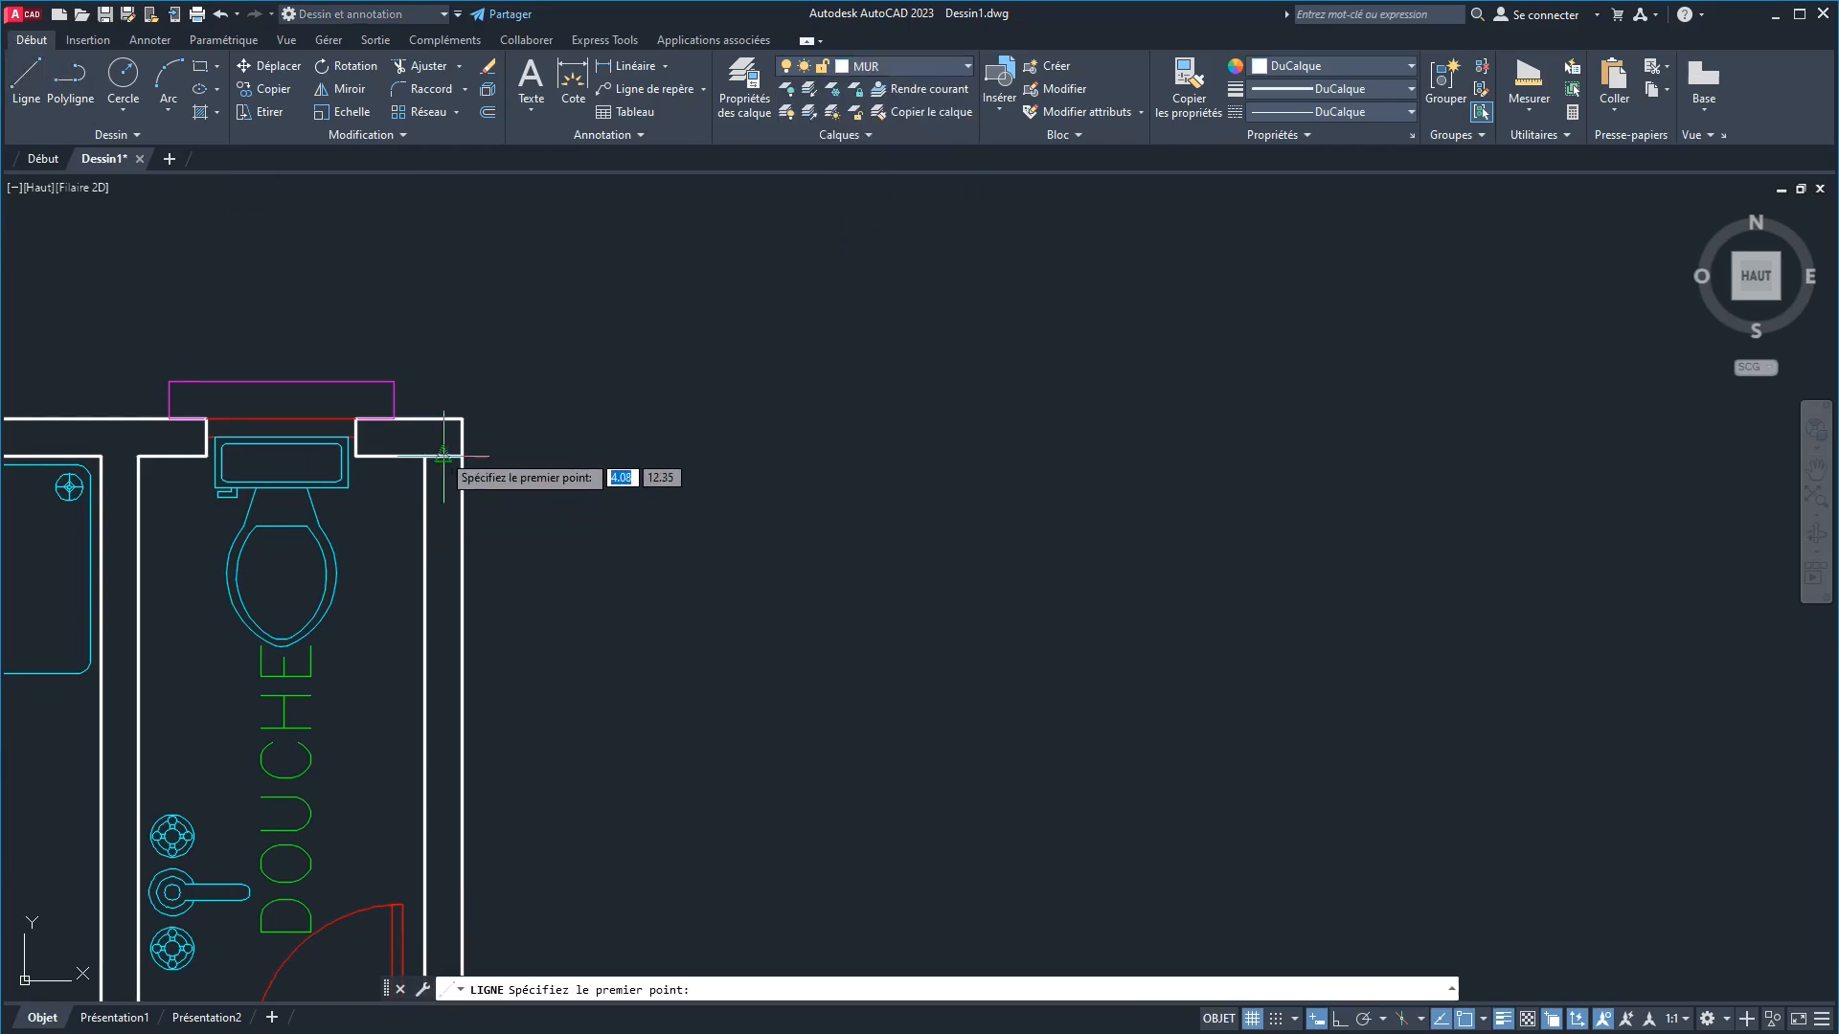
click(442, 335)
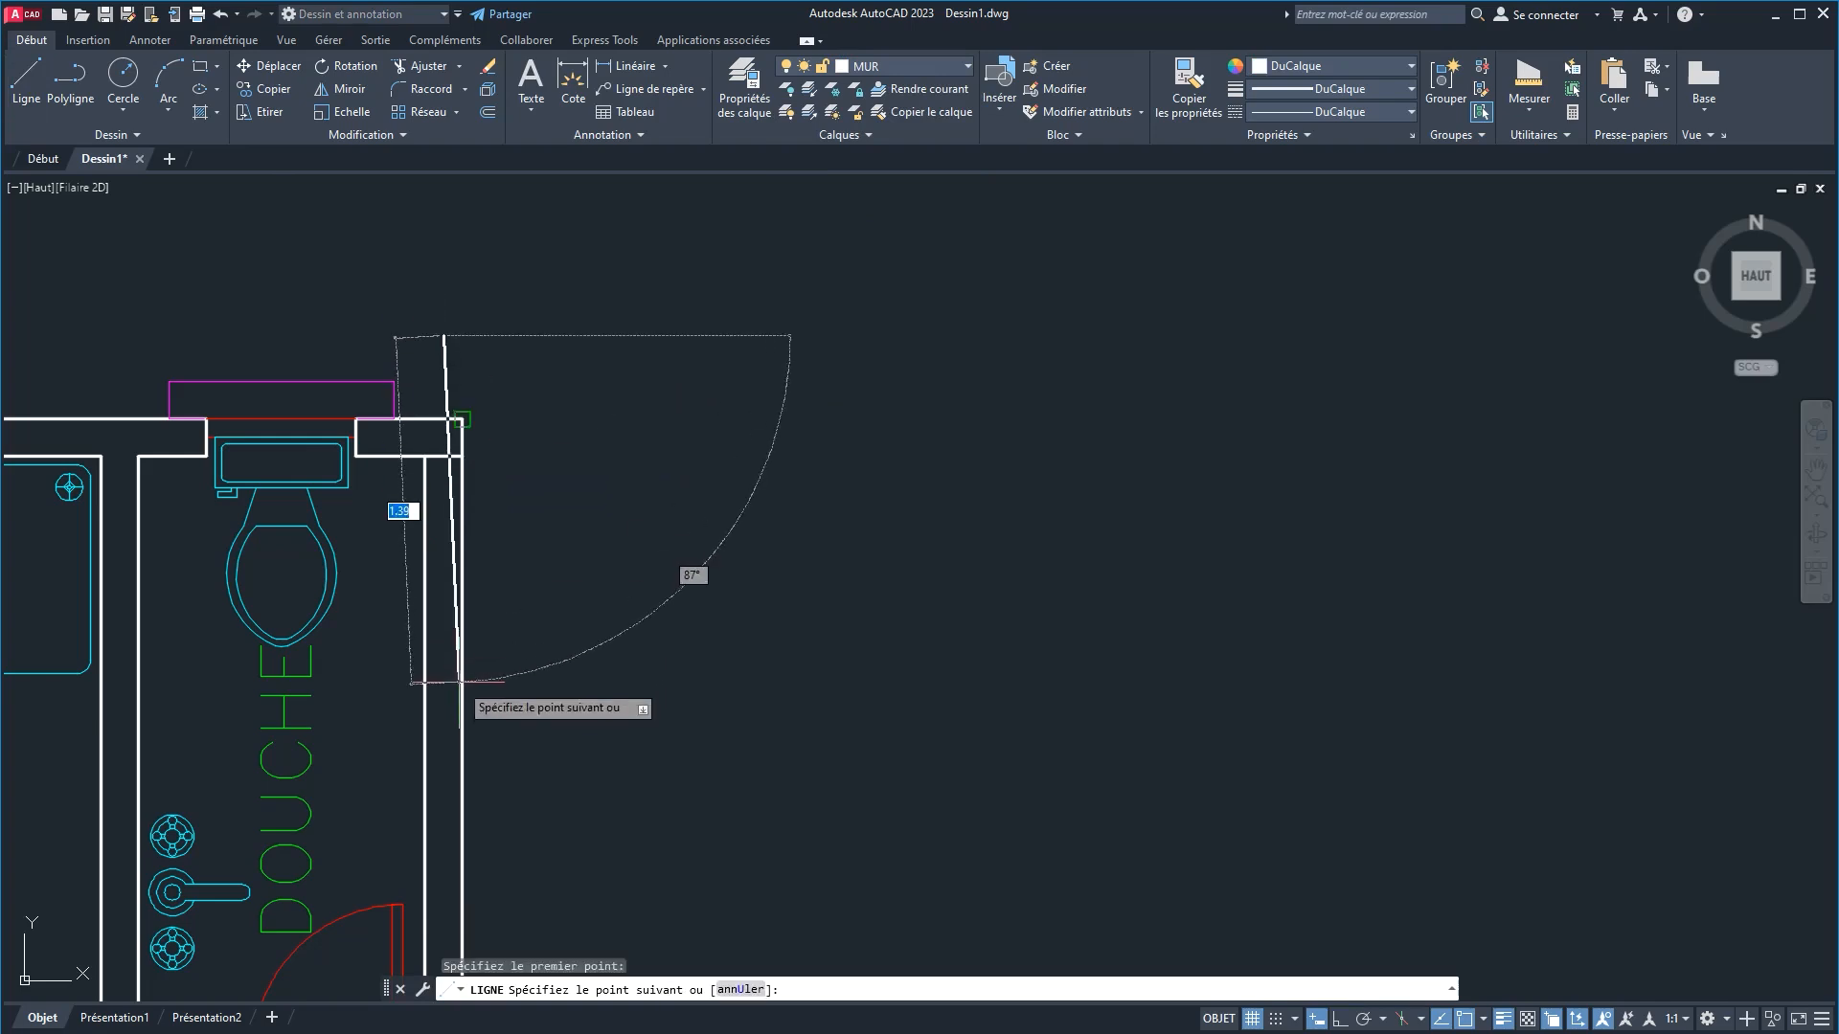
middle_drag(465, 780, 536, 483)
click(1338, 1018)
scroll(587, 681, down, 6)
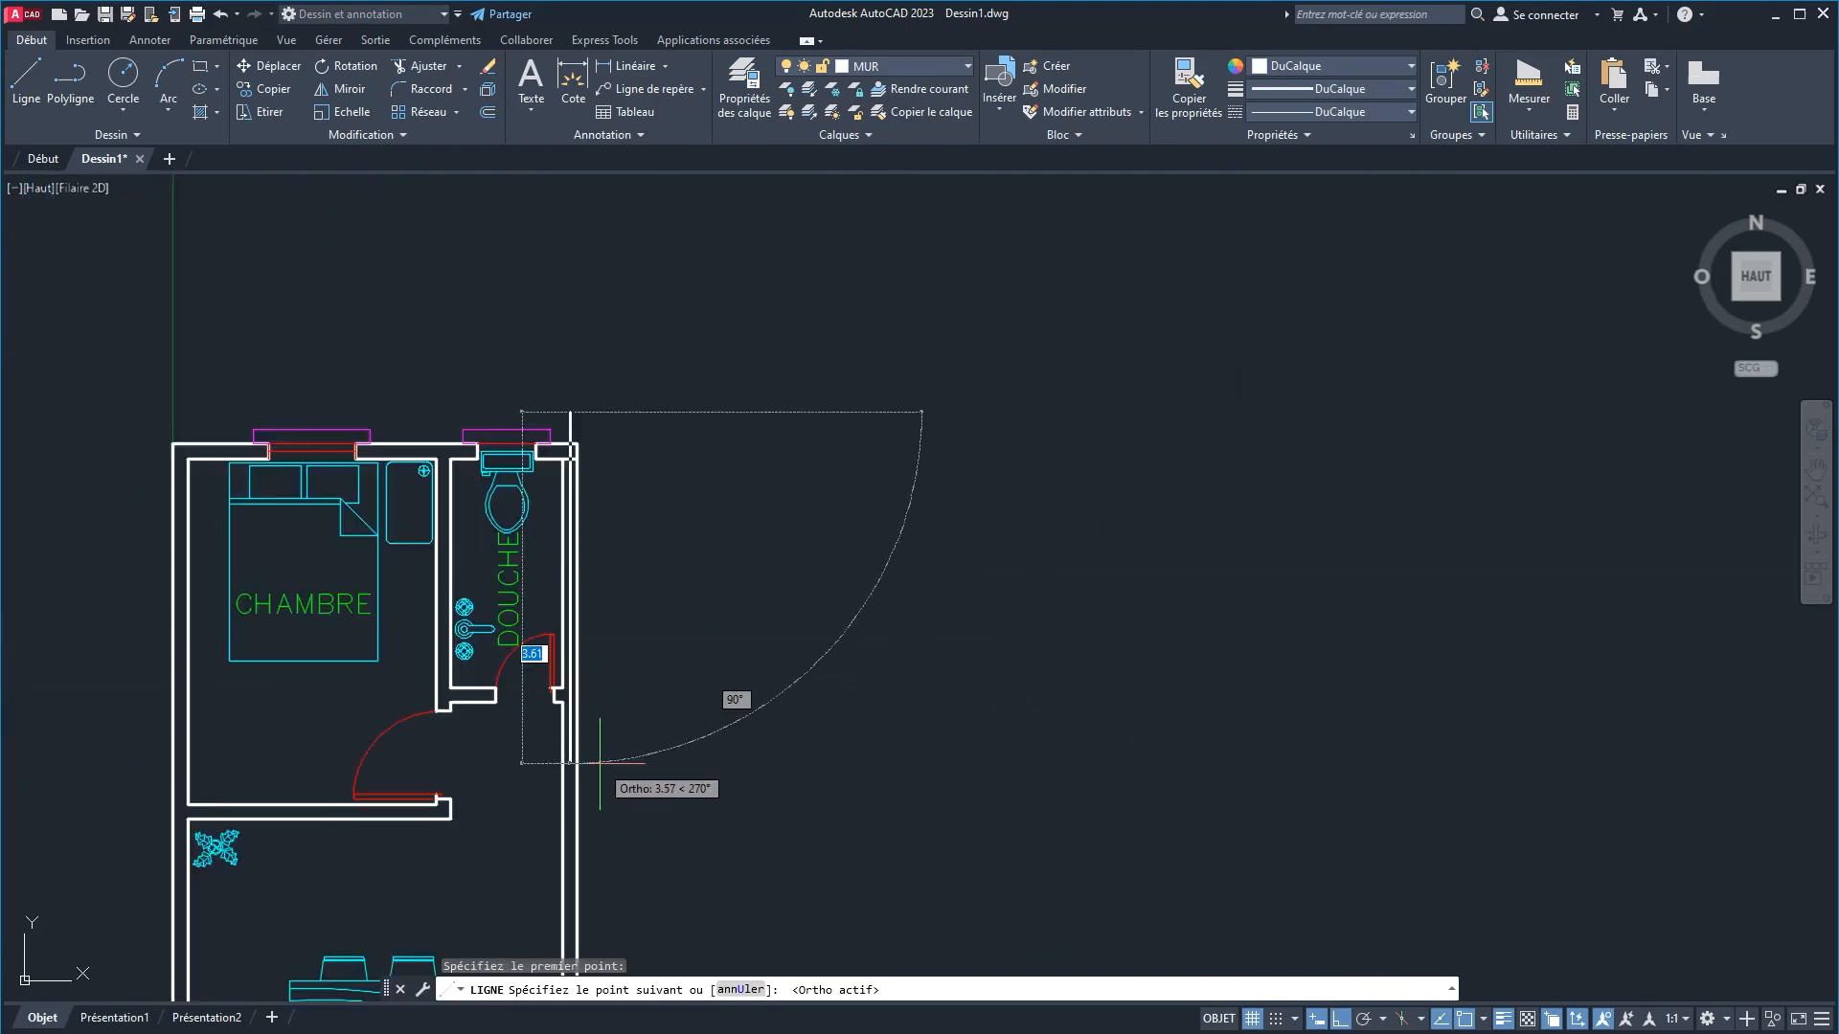
scroll(558, 573, up, 6)
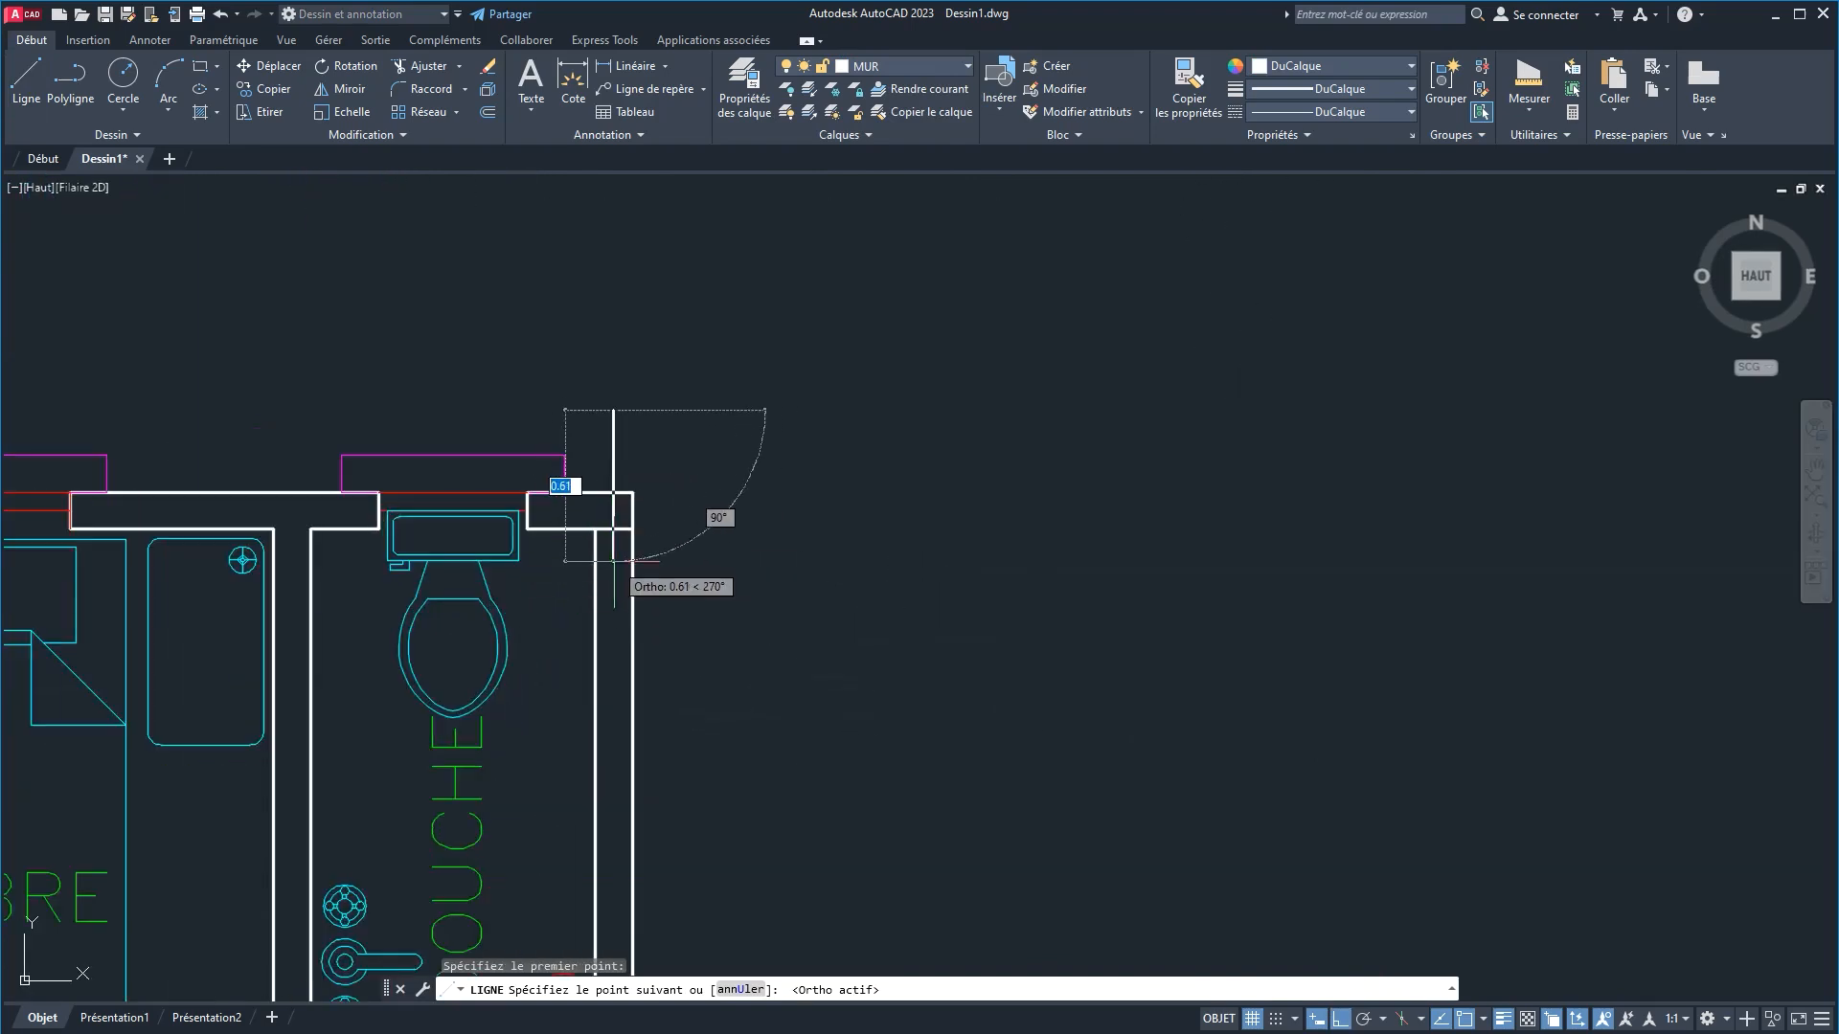
click(613, 620)
right_click(814, 637)
click(826, 646)
Step: Mirror the whole furnished plan about the vertical axis line in the right outer wall, keeping the source objects
scroll(828, 649, down, 4)
middle_drag(827, 654, 652, 352)
scroll(703, 514, down, 2)
middle_drag(703, 514, 657, 459)
middle_drag(345, 236, 340, 322)
click(257, 243)
middle_drag(667, 698, 667, 510)
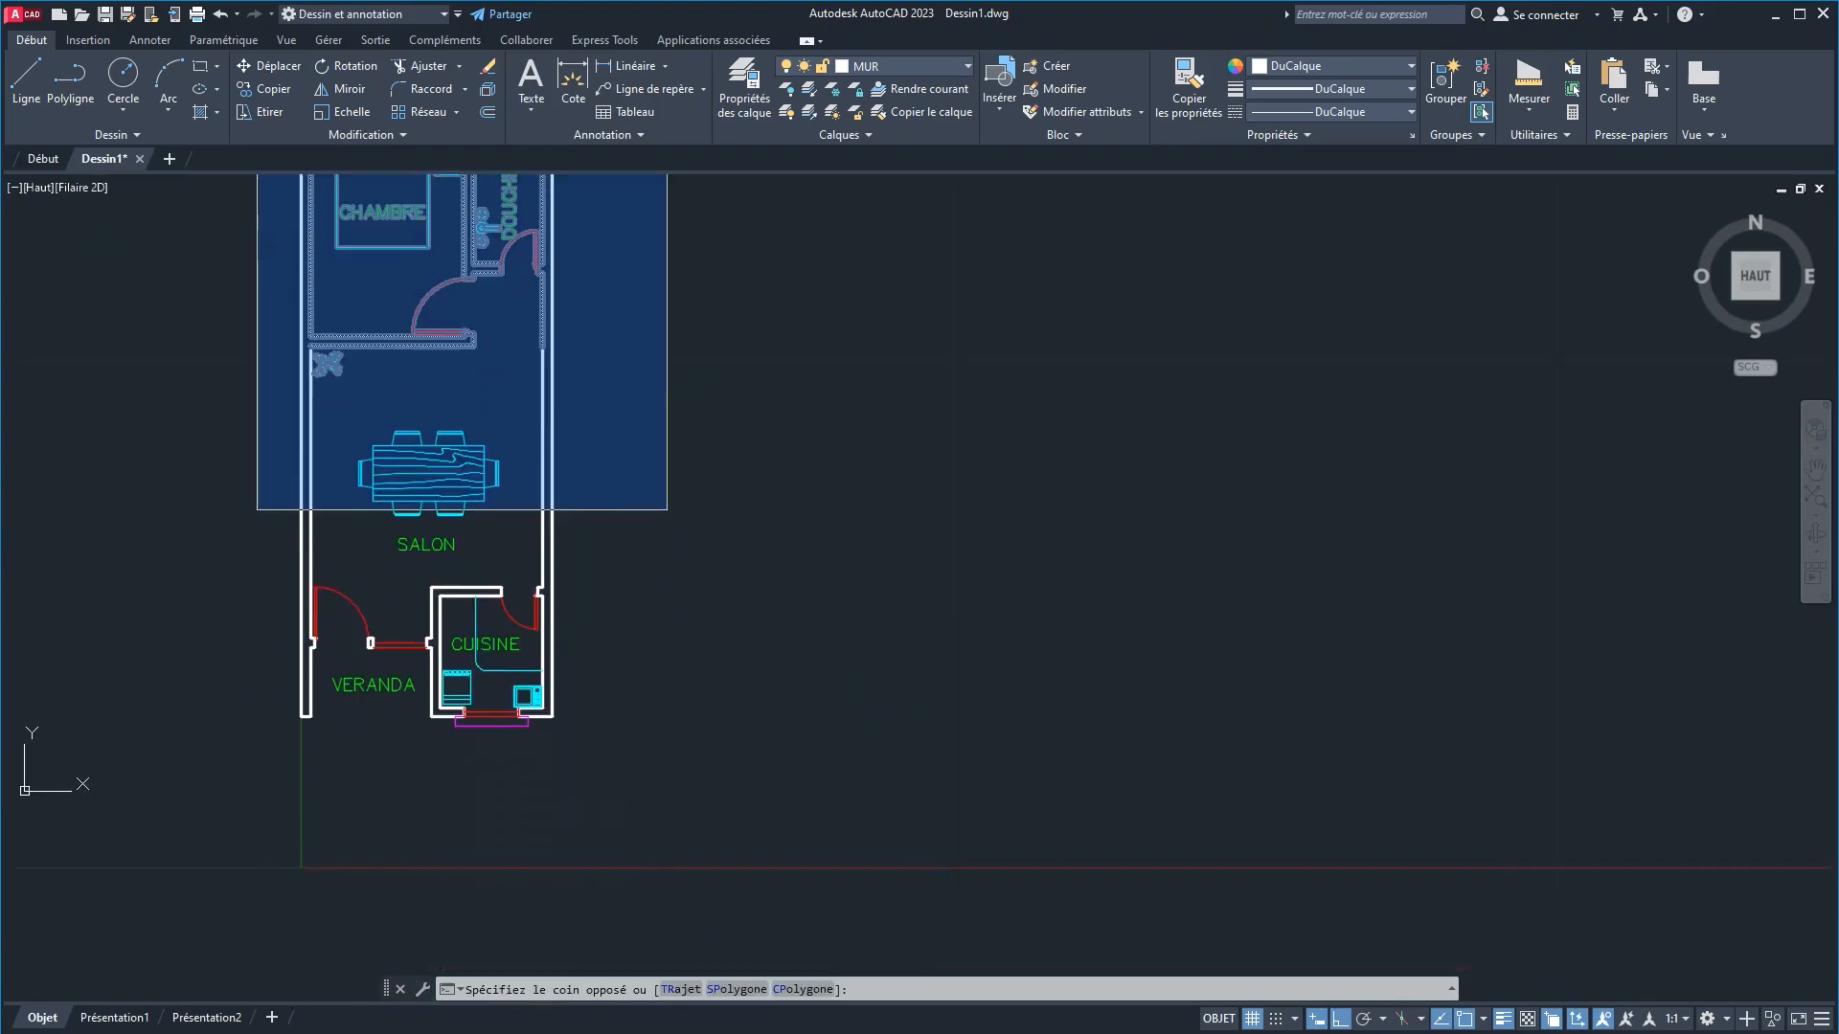
click(677, 800)
middle_drag(657, 431, 644, 629)
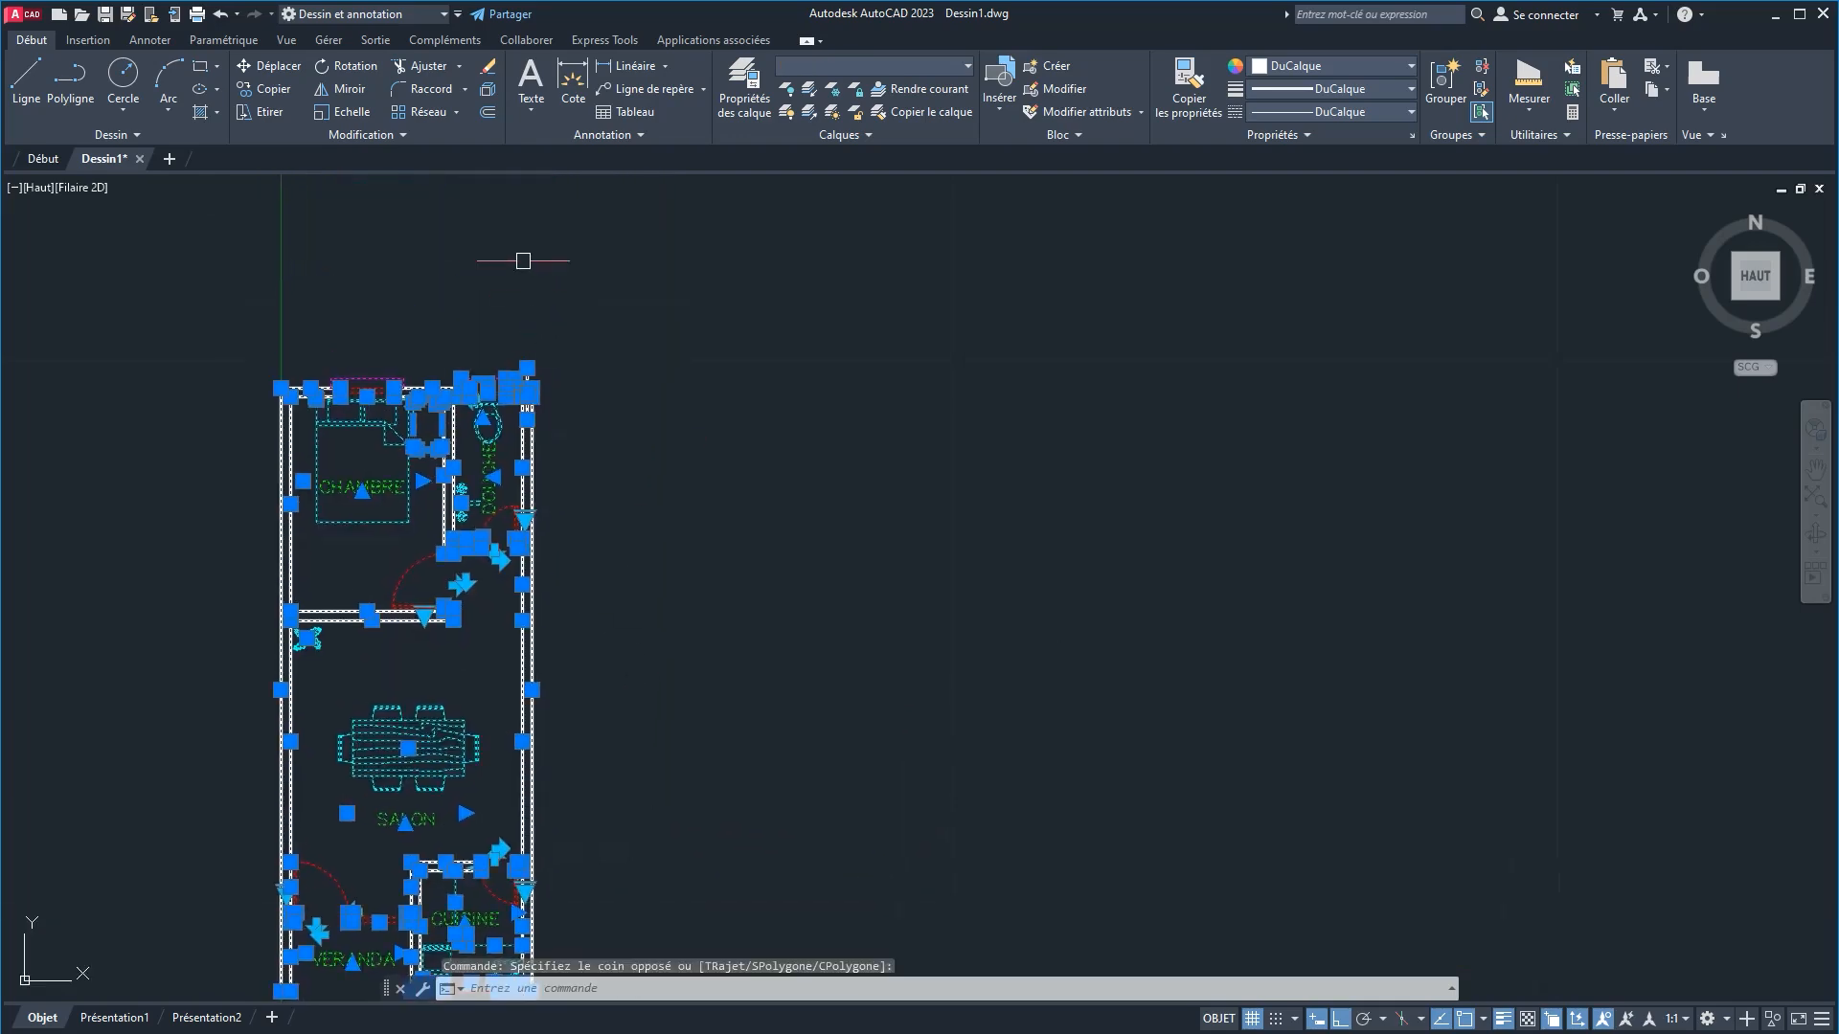
scroll(525, 424, up, 5)
middle_drag(568, 492, 525, 349)
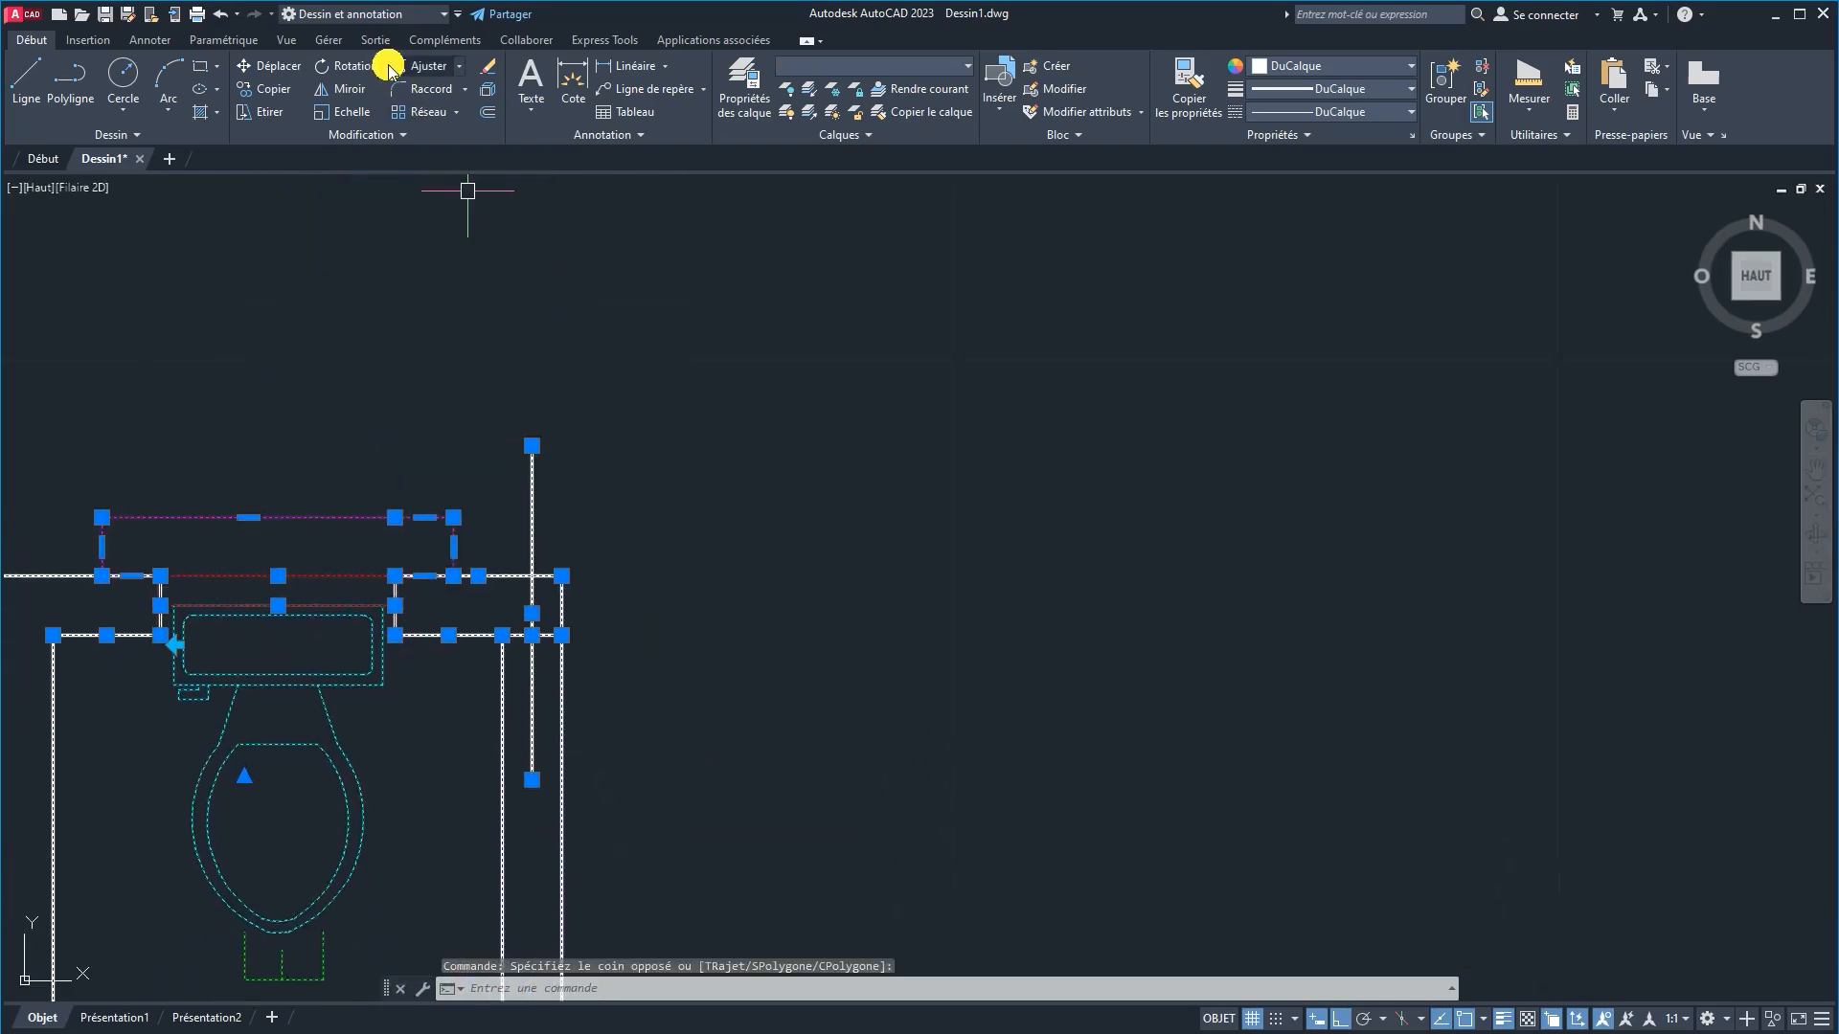
click(344, 87)
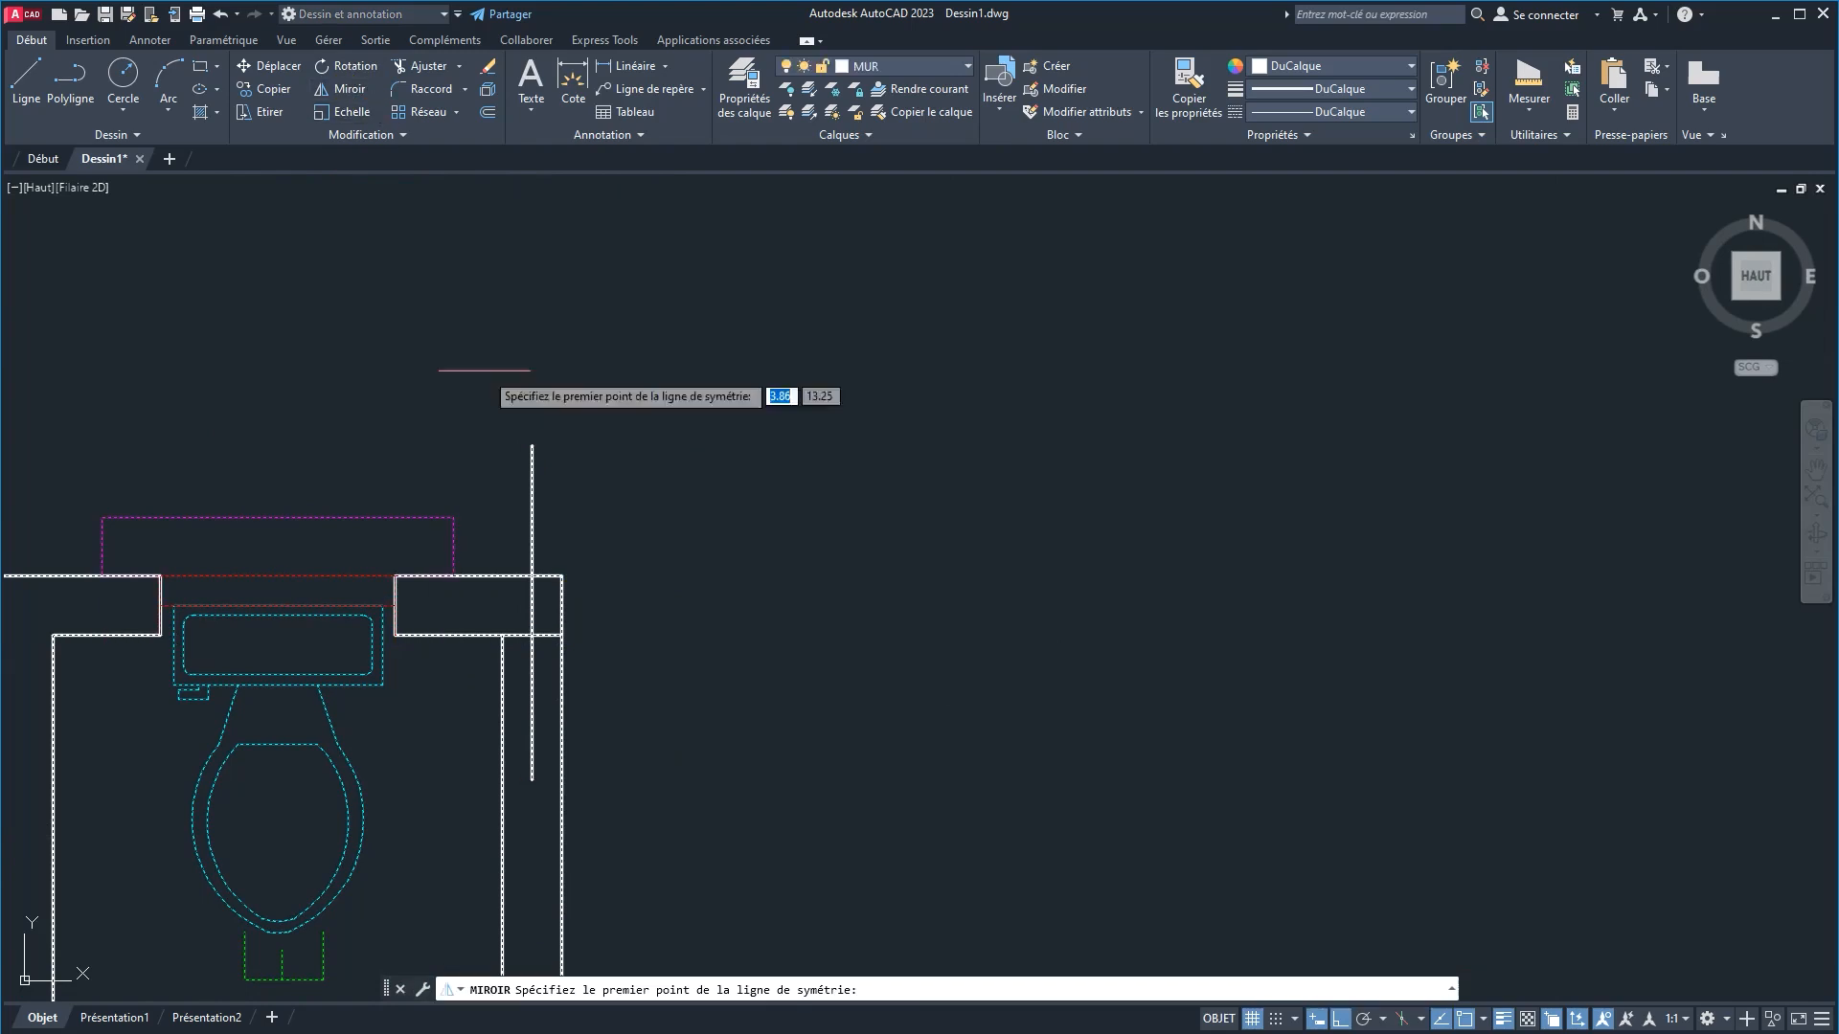
click(532, 780)
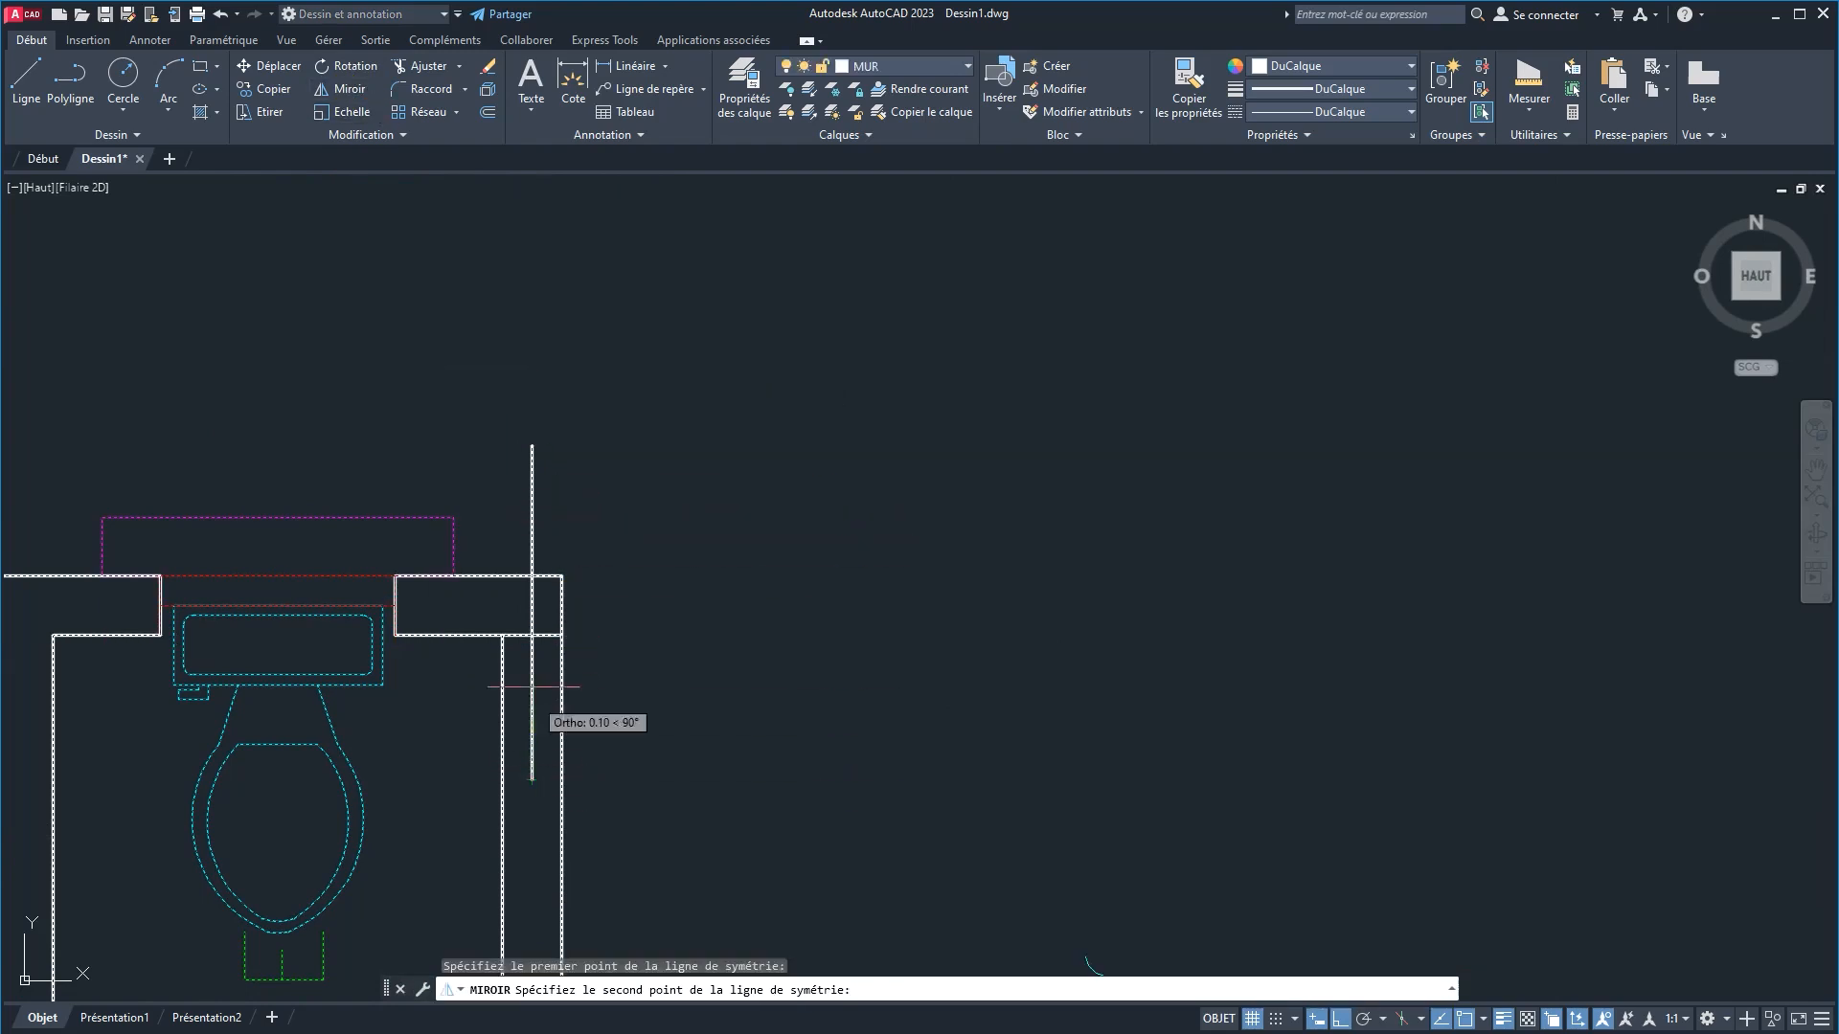
click(531, 447)
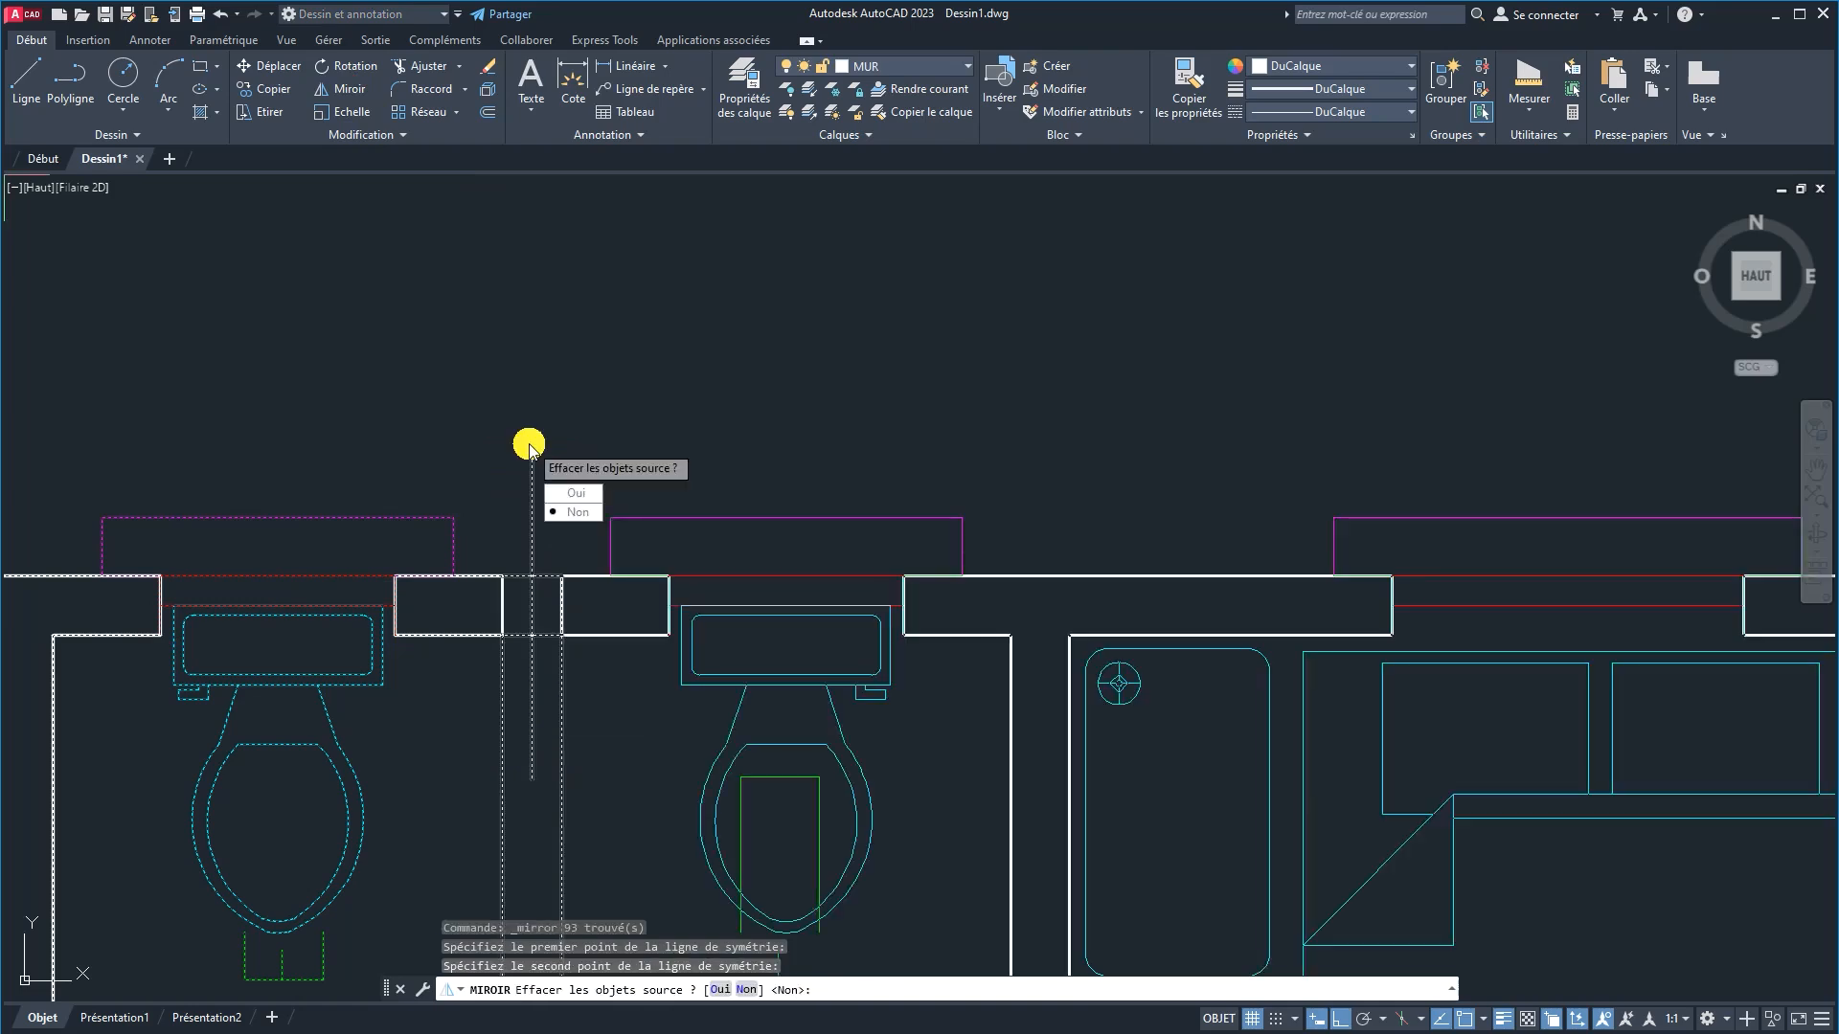
click(575, 513)
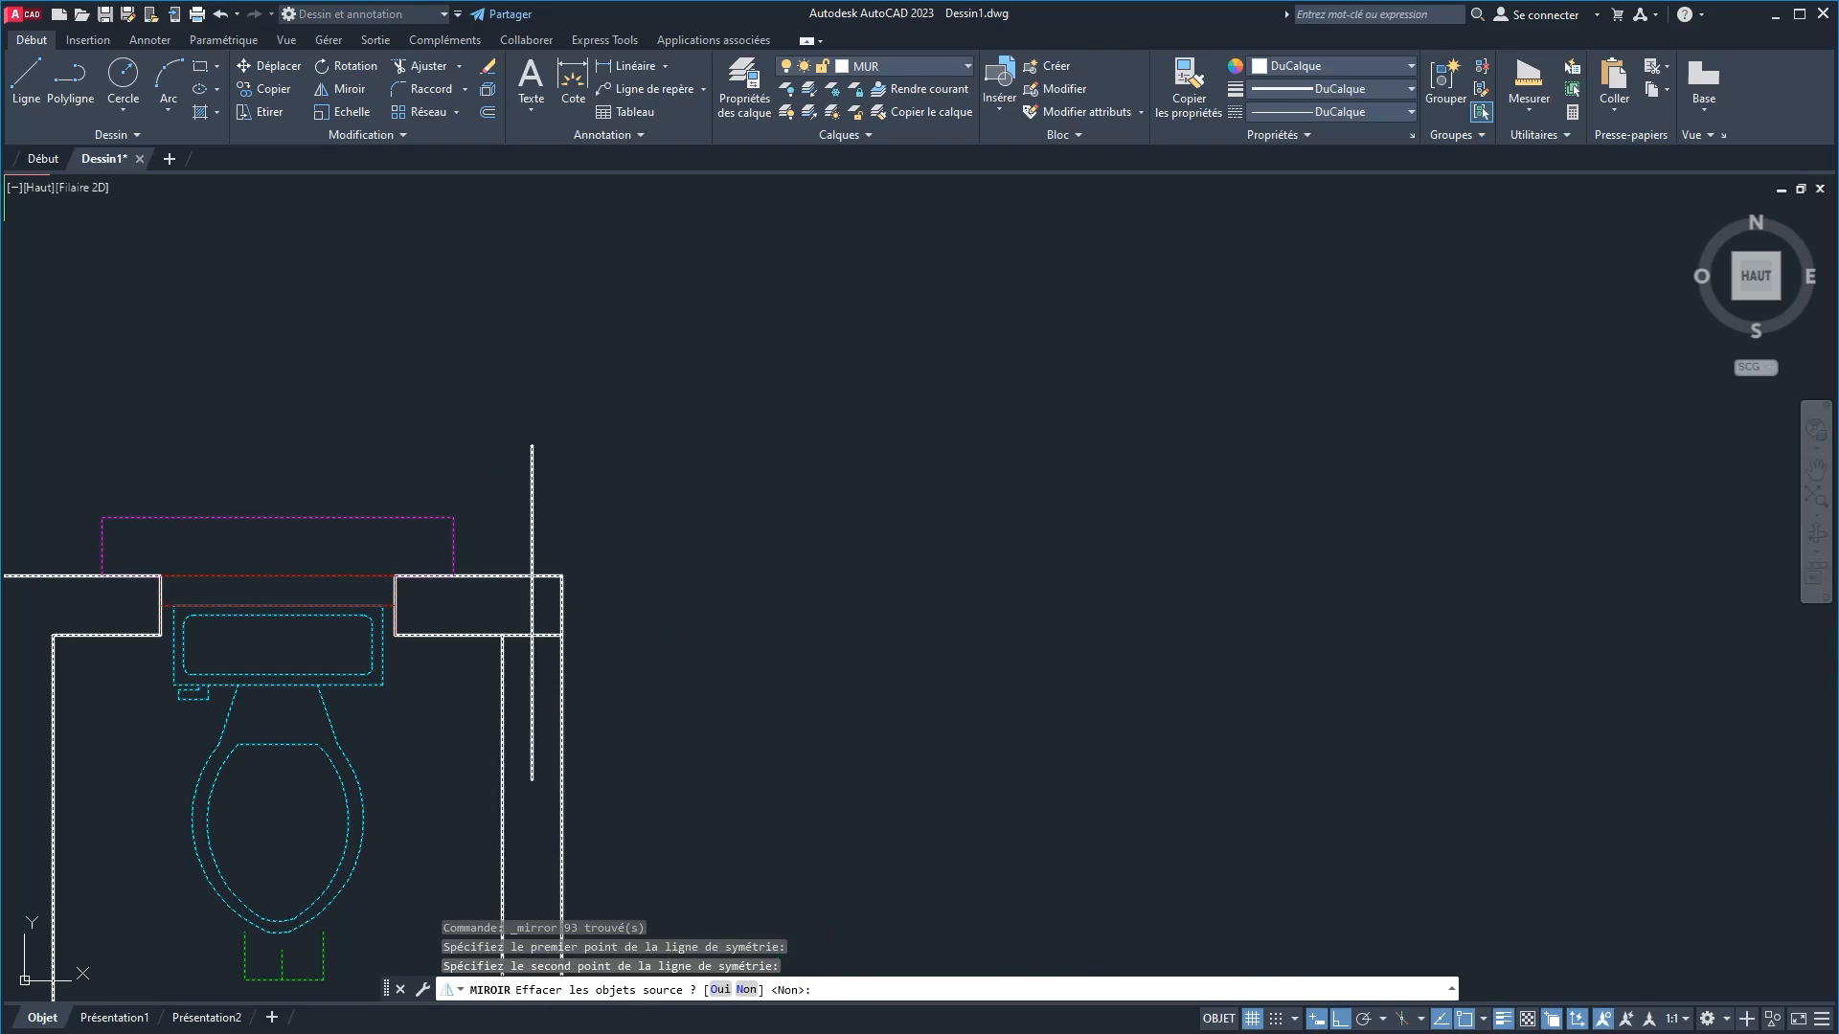
Step: Delete the vertical axis line and its mirrored duplicate from the shared wall
scroll(571, 504, down, 2)
click(571, 501)
click(537, 498)
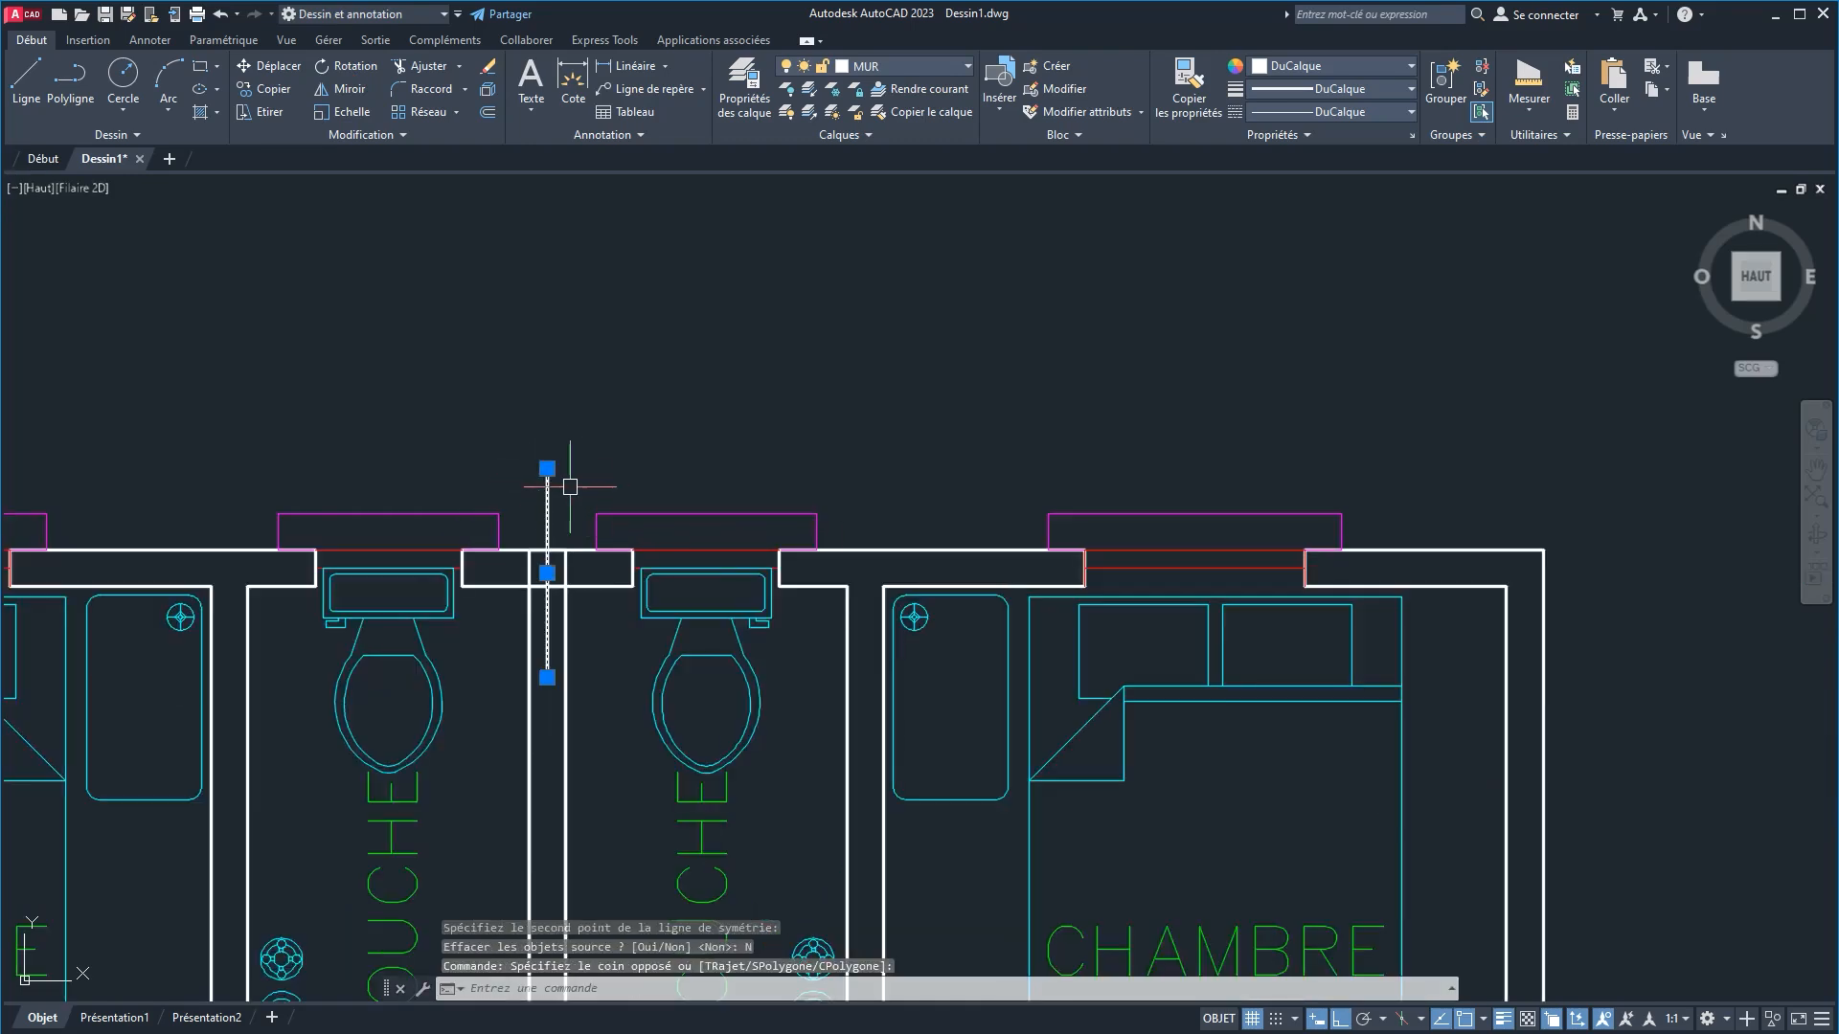
key(Delete)
Step: Examine the mirrored plan along the shared wall, from the DOUCHE rooms down to the two kitchens
scroll(572, 517, down, 4)
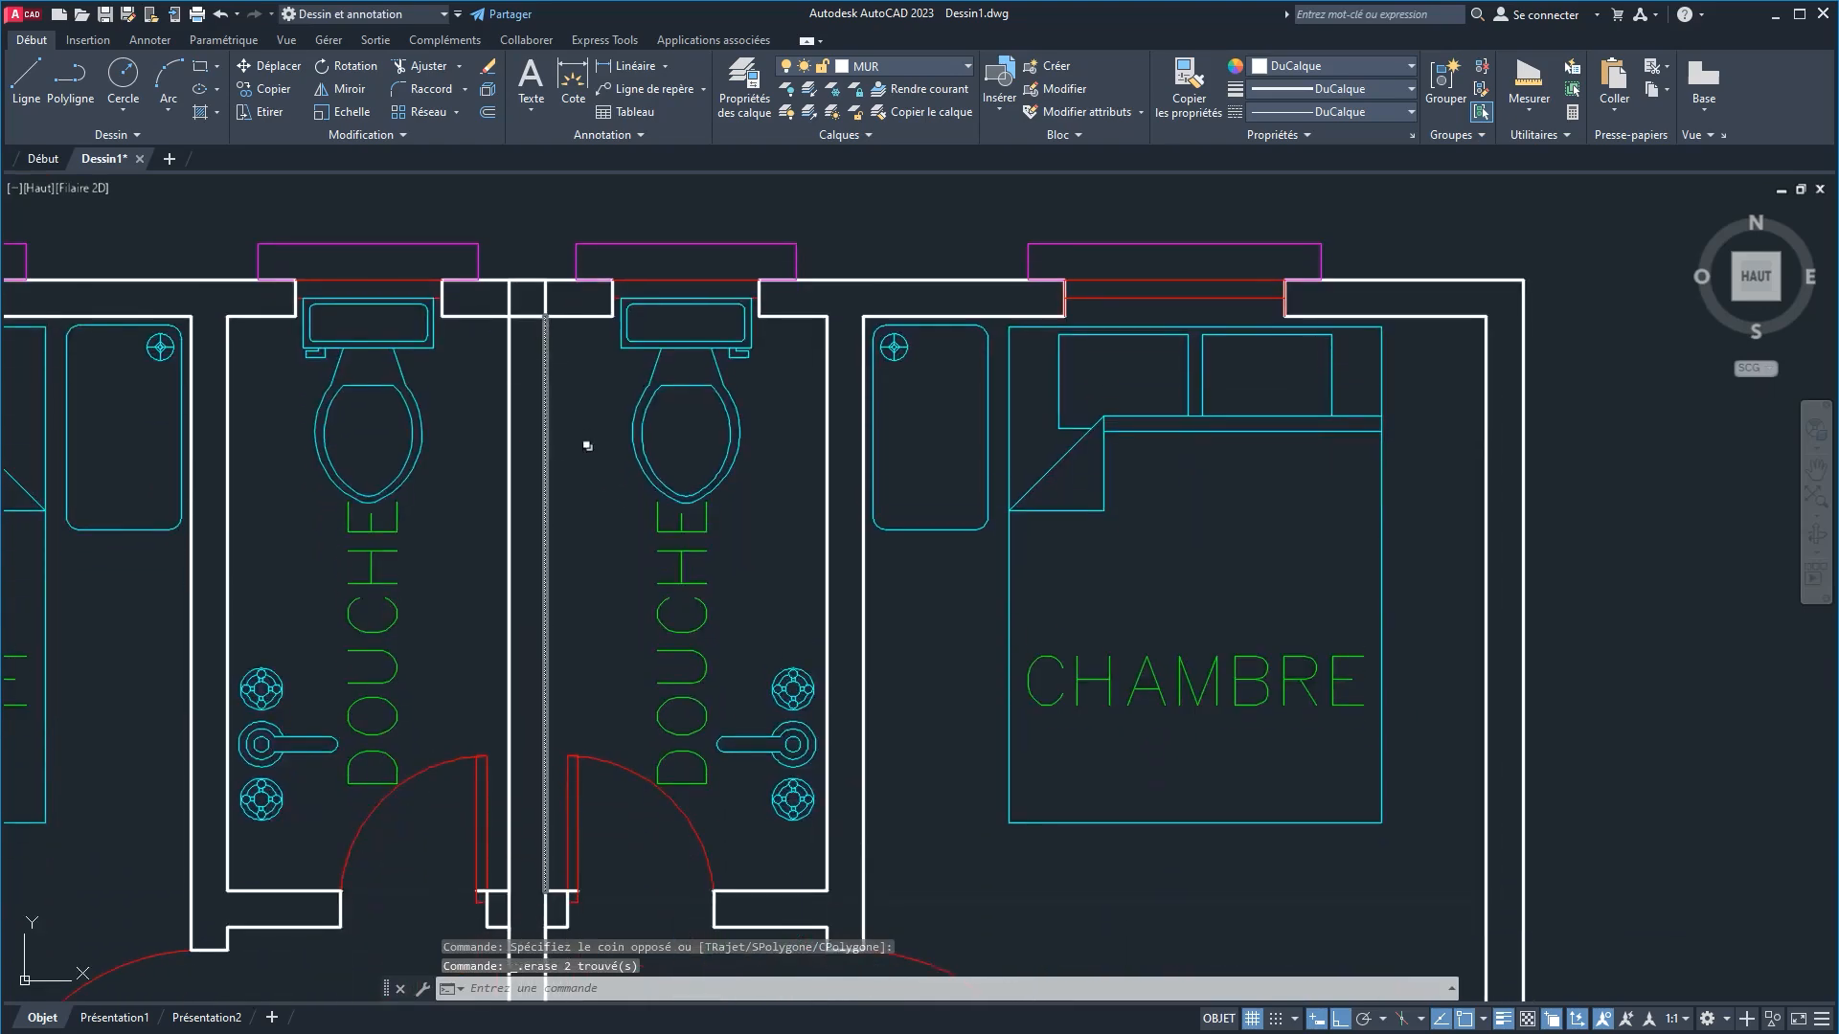
middle_drag(593, 710, 603, 443)
scroll(595, 549, down, 2)
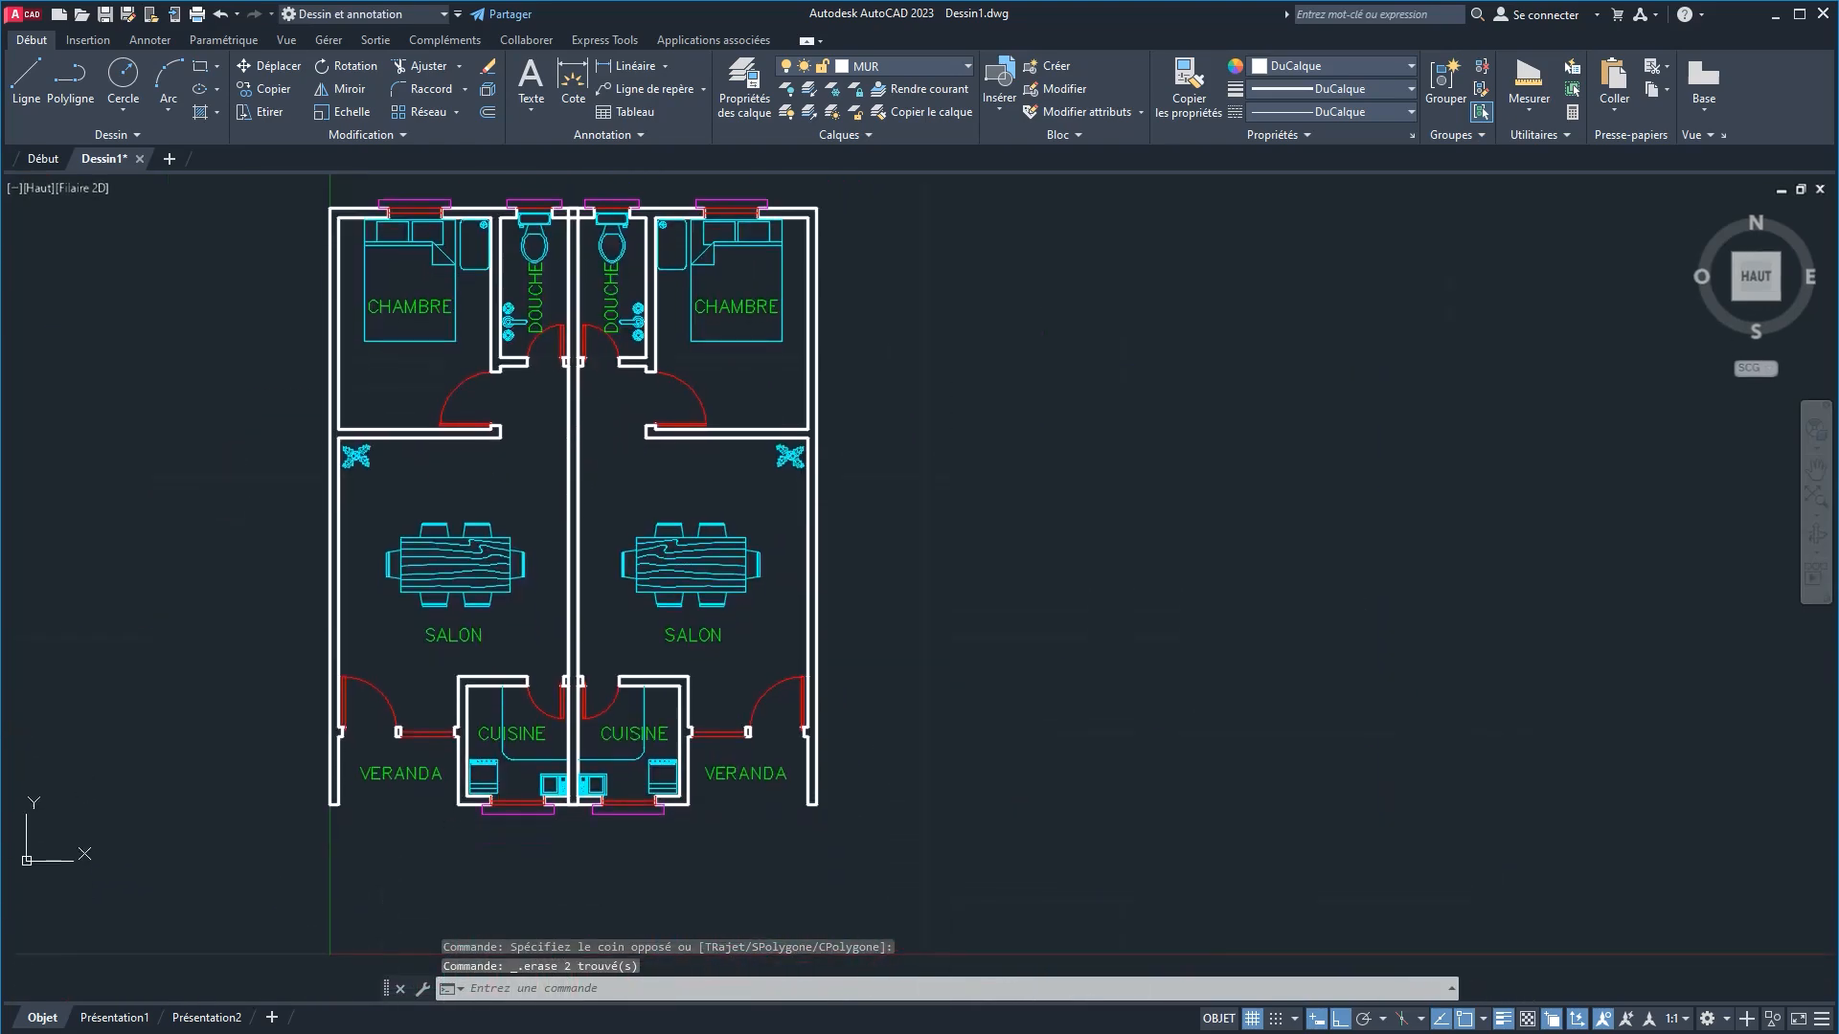
scroll(607, 753, up, 4)
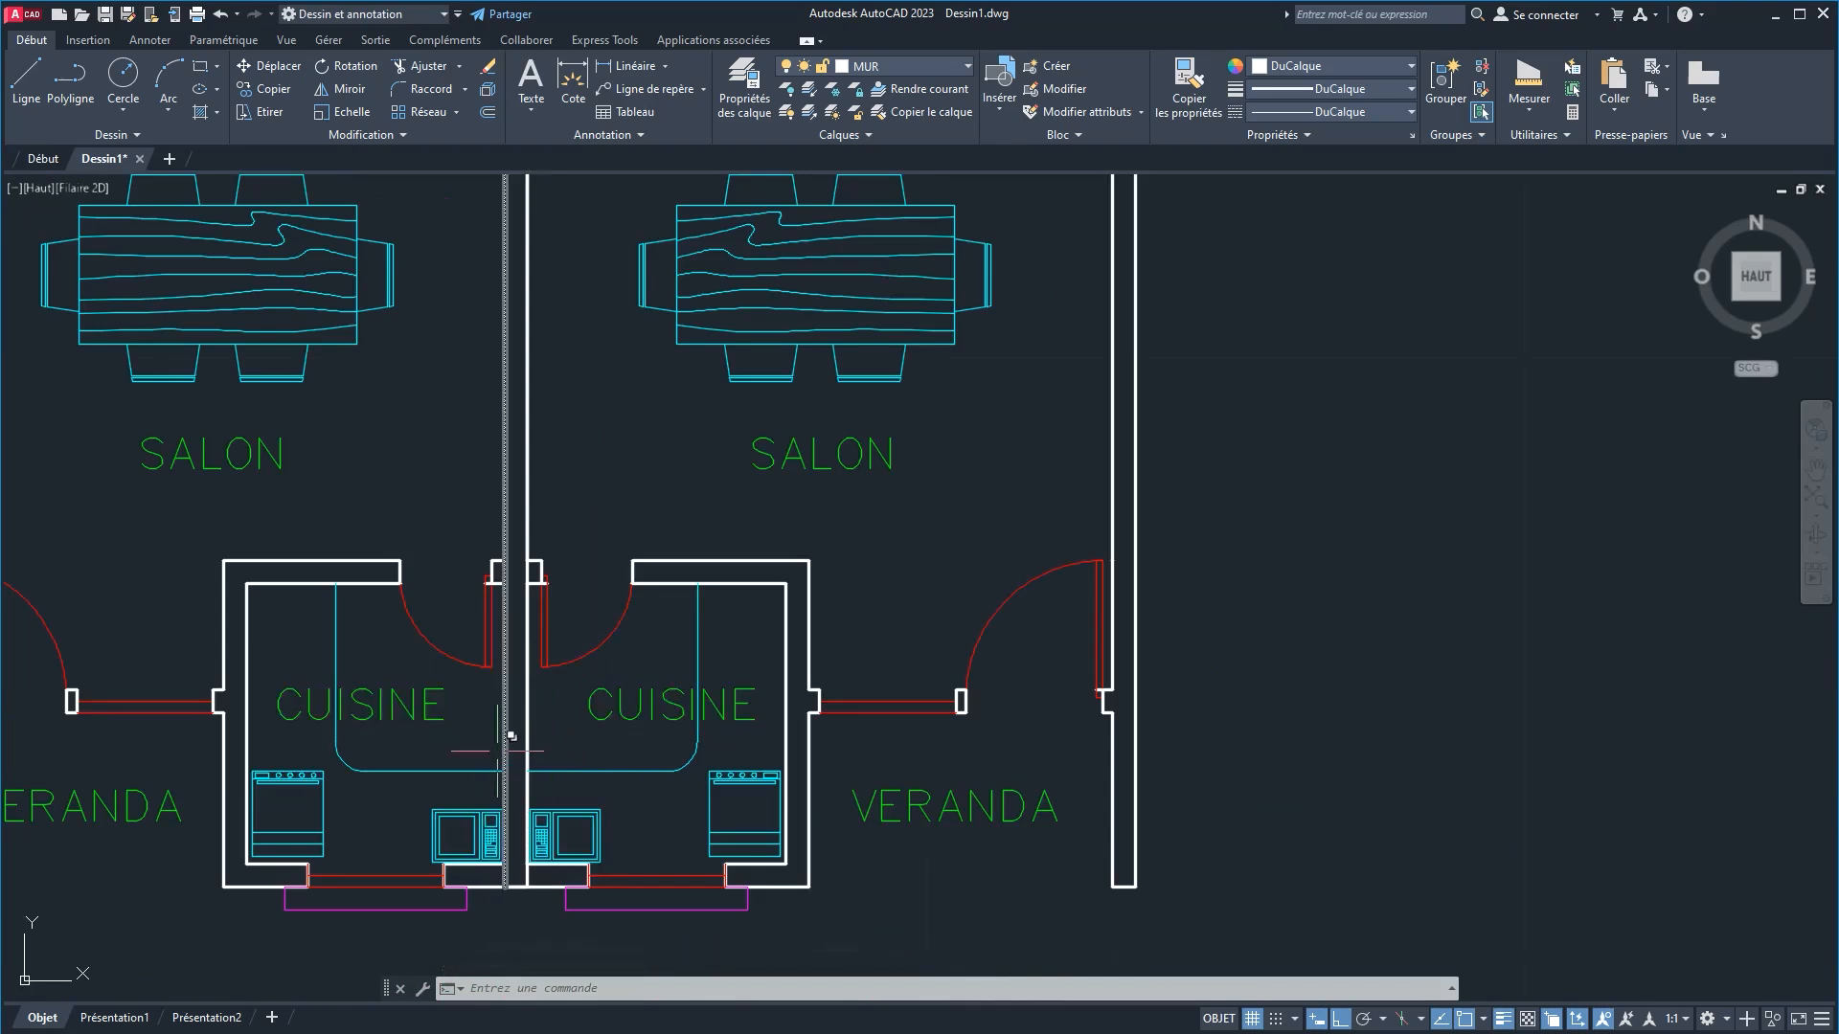
mouse_move(589, 640)
middle_down()
mouse_move(598, 729)
mouse_move(576, 741)
mouse_move(563, 566)
mouse_move(518, 707)
middle_up()
scroll(595, 738, down, 4)
scroll(562, 567, up, 2)
scroll(536, 727, down, 2)
scroll(514, 595, up, 2)
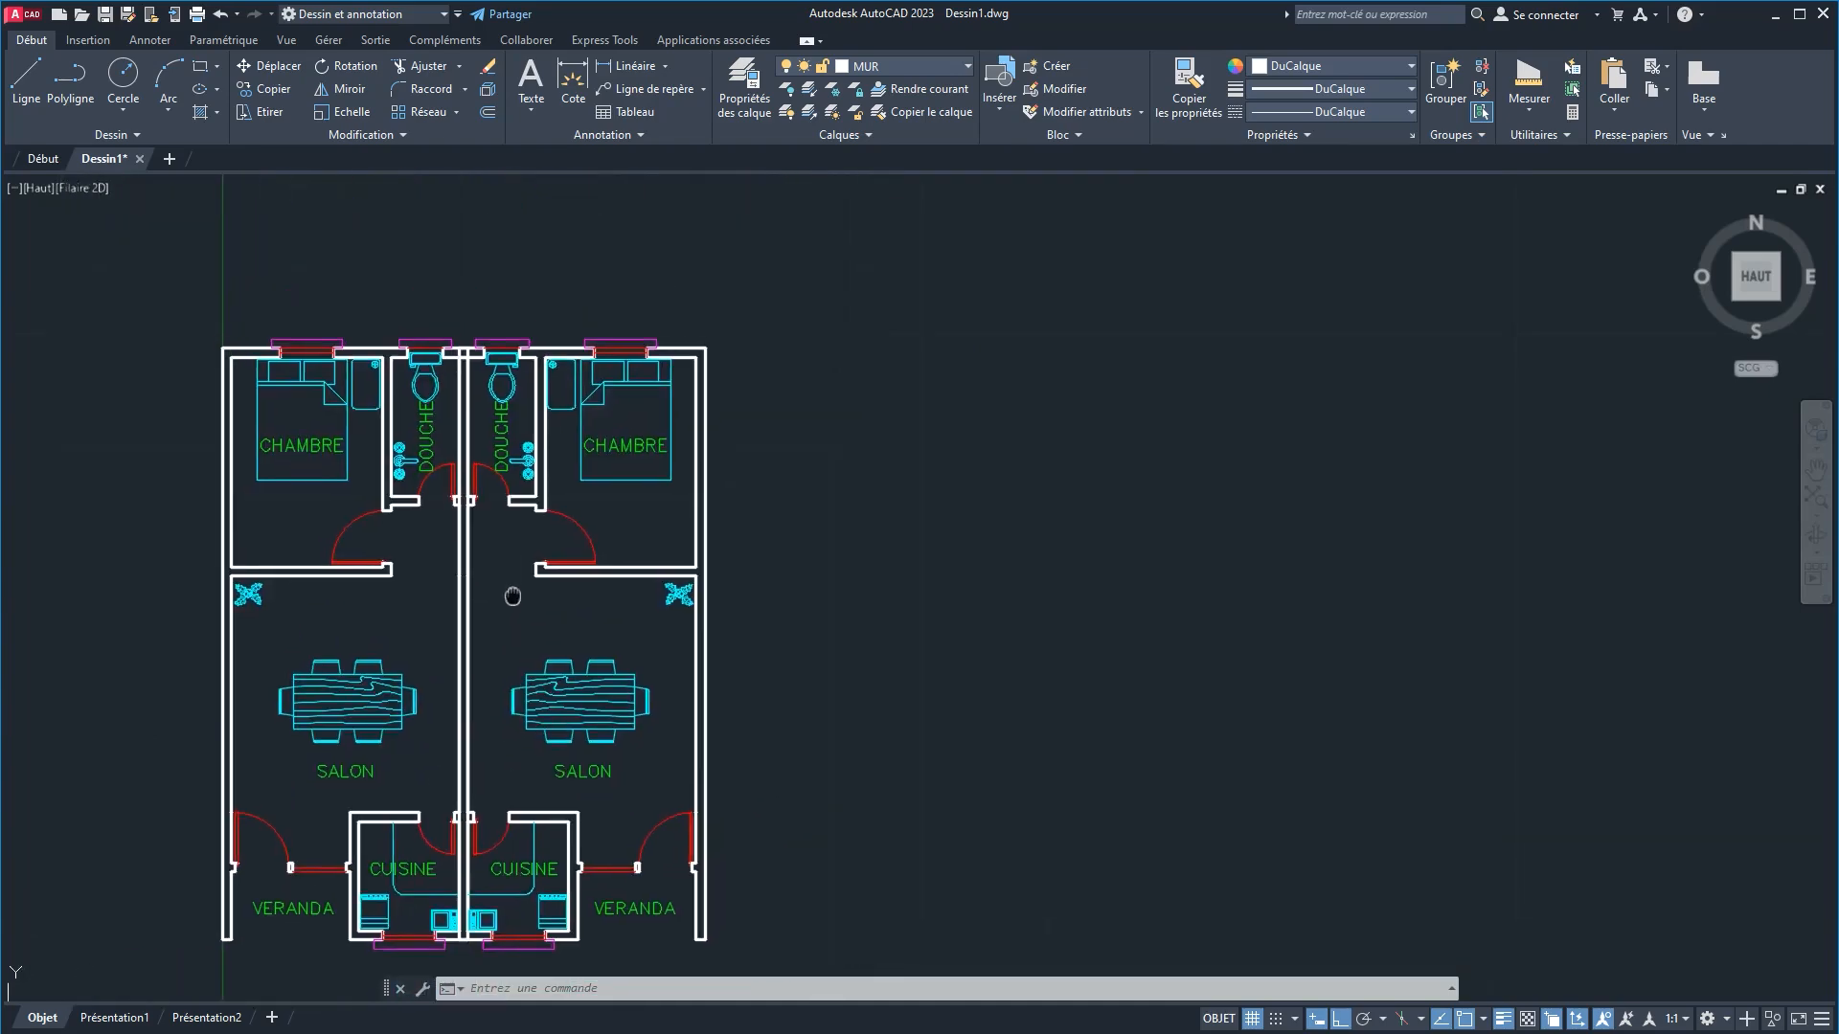
Step: Trim both faces of the shared wall where the lower DOUCHE partitions meet it
scroll(479, 498, up, 5)
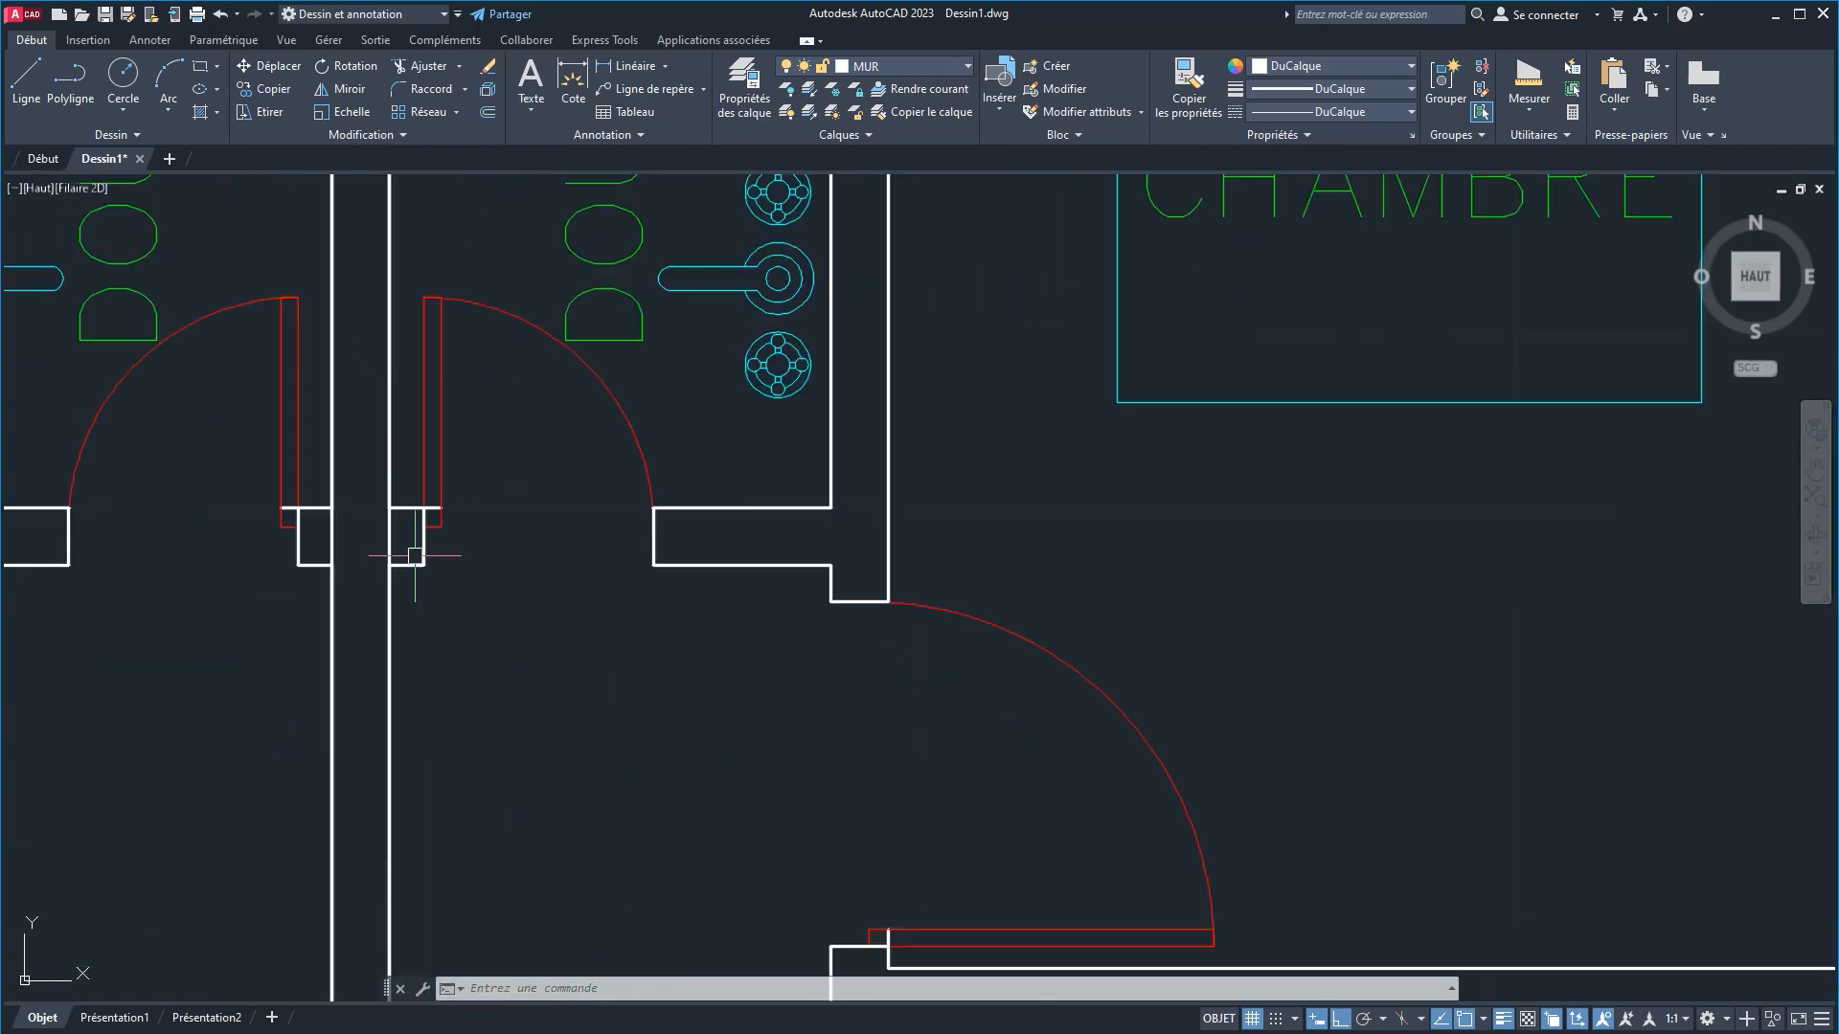
click(421, 65)
drag(402, 539, 319, 539)
Step: Trim the crossing lines at the shared wall's upper end so it opens into the top outer wall
scroll(386, 520, down, 2)
middle_drag(381, 443, 307, 821)
middle_drag(320, 411, 336, 656)
scroll(323, 531, up, 4)
click(370, 584)
click(217, 579)
click(287, 699)
click(288, 598)
scroll(320, 614, down, 4)
Step: Trim the shared wall's faces where the CUISINE walls meet it, and finish trimming
middle_drag(661, 651, 393, 298)
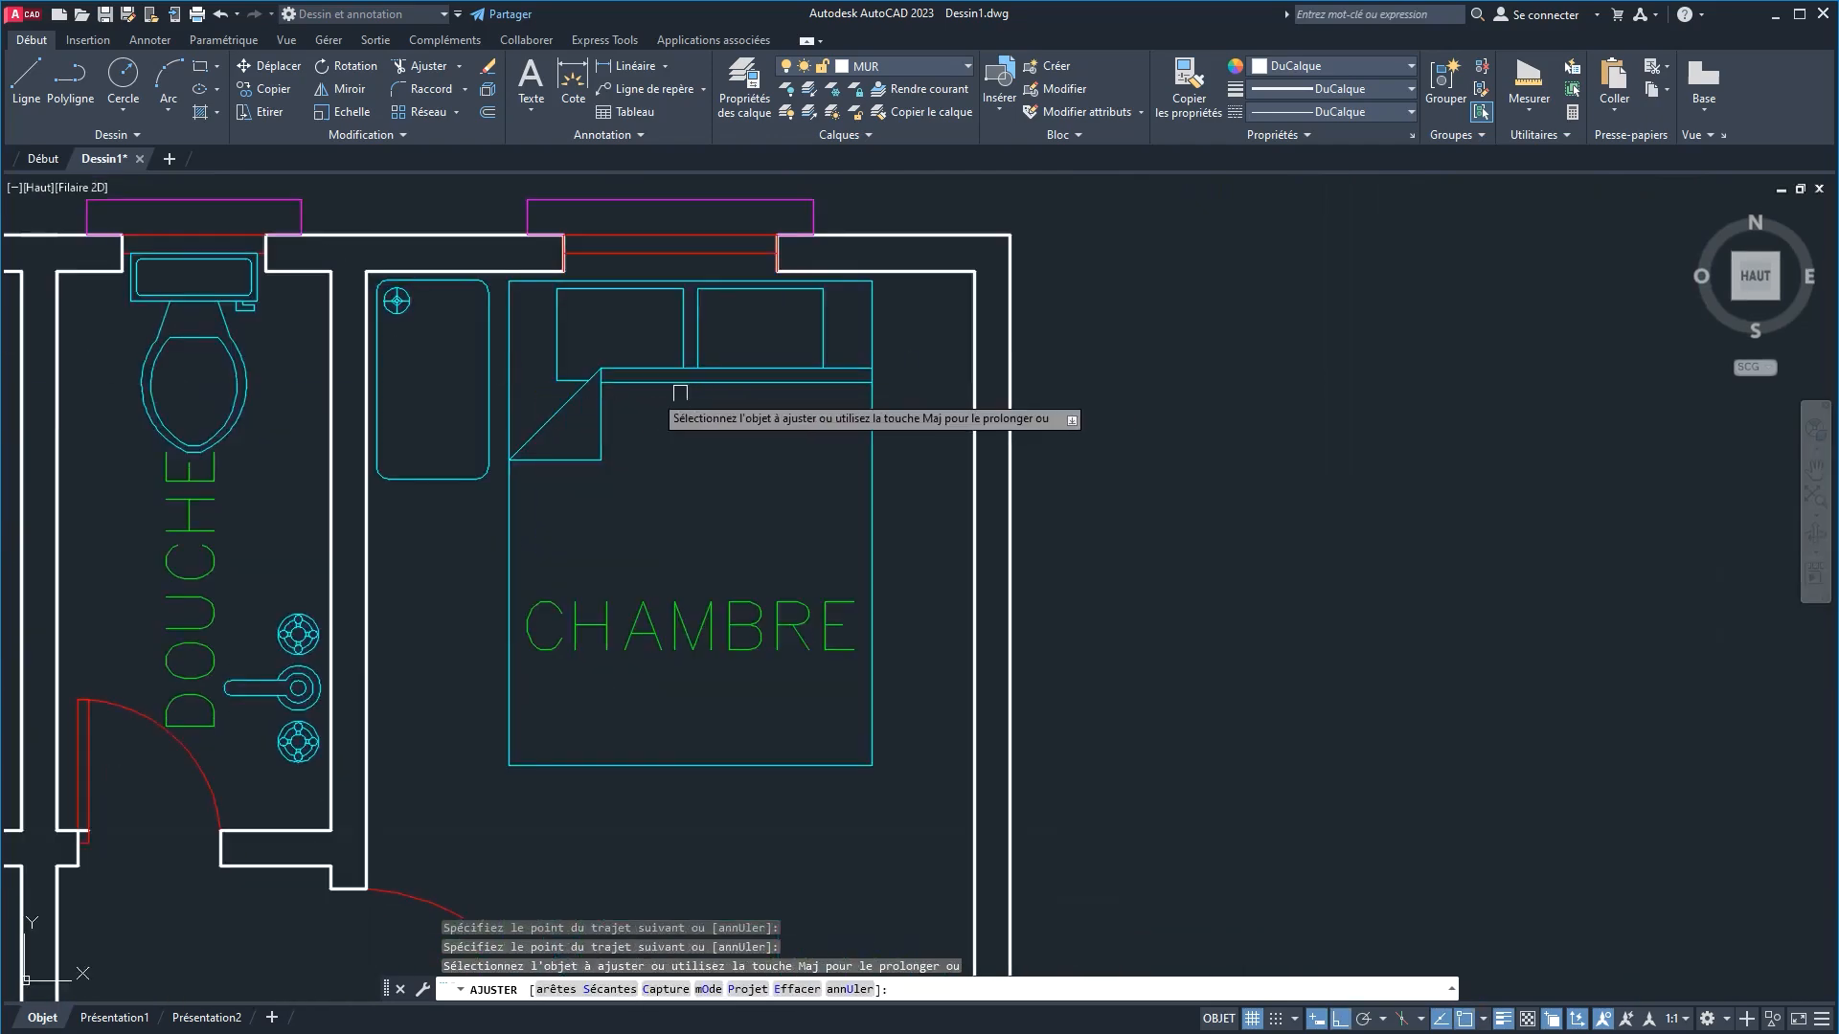
scroll(451, 402, down, 8)
scroll(422, 446, up, 8)
middle_drag(454, 491, 385, 239)
scroll(450, 383, up, 6)
scroll(361, 404, down, 8)
scroll(370, 487, up, 6)
drag(424, 531, 247, 530)
scroll(496, 510, down, 4)
scroll(775, 447, down, 5)
middle_drag(846, 408, 763, 613)
scroll(737, 513, down, 2)
middle_drag(731, 463, 640, 665)
middle_drag(697, 335, 644, 442)
scroll(647, 450, down, 3)
right_click(857, 414)
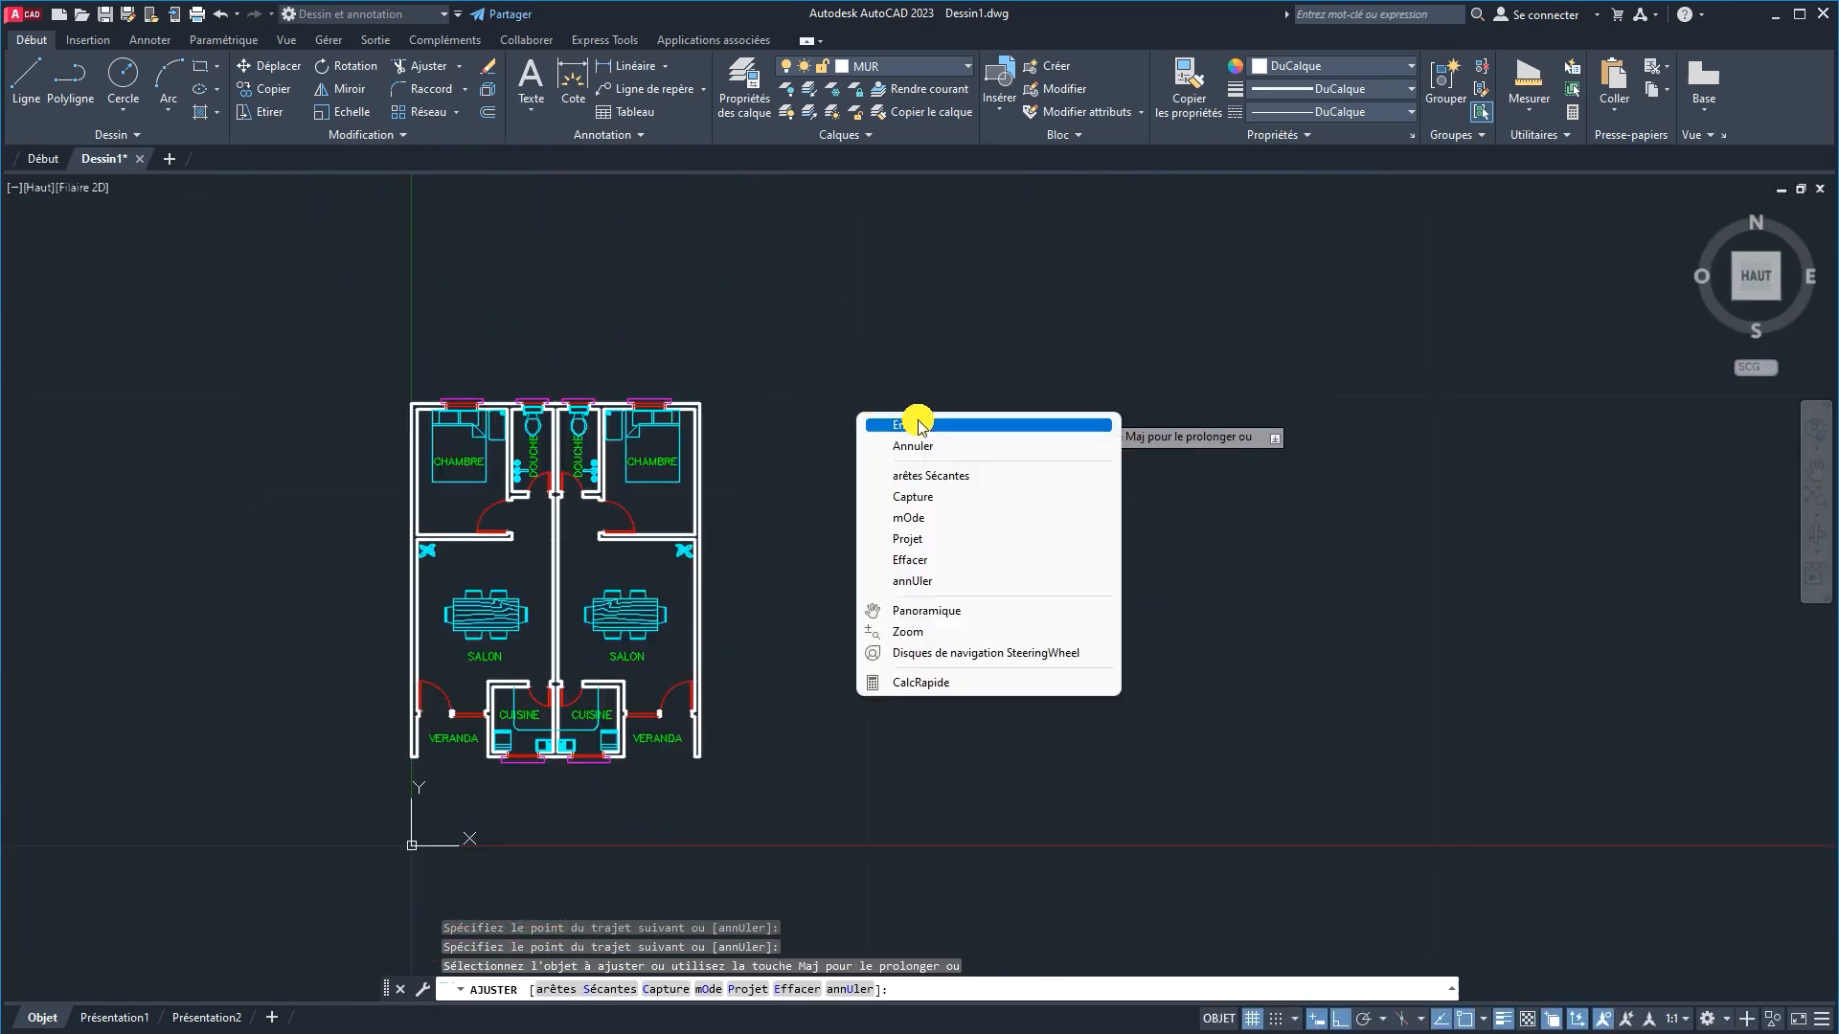
click(917, 424)
Step: Copy the whole mirrored pair as an 8-element array, from its upper-left outer corner to the inner face of its right outer wall
scroll(728, 475, up, 6)
scroll(711, 453, down, 6)
middle_drag(700, 468, 611, 468)
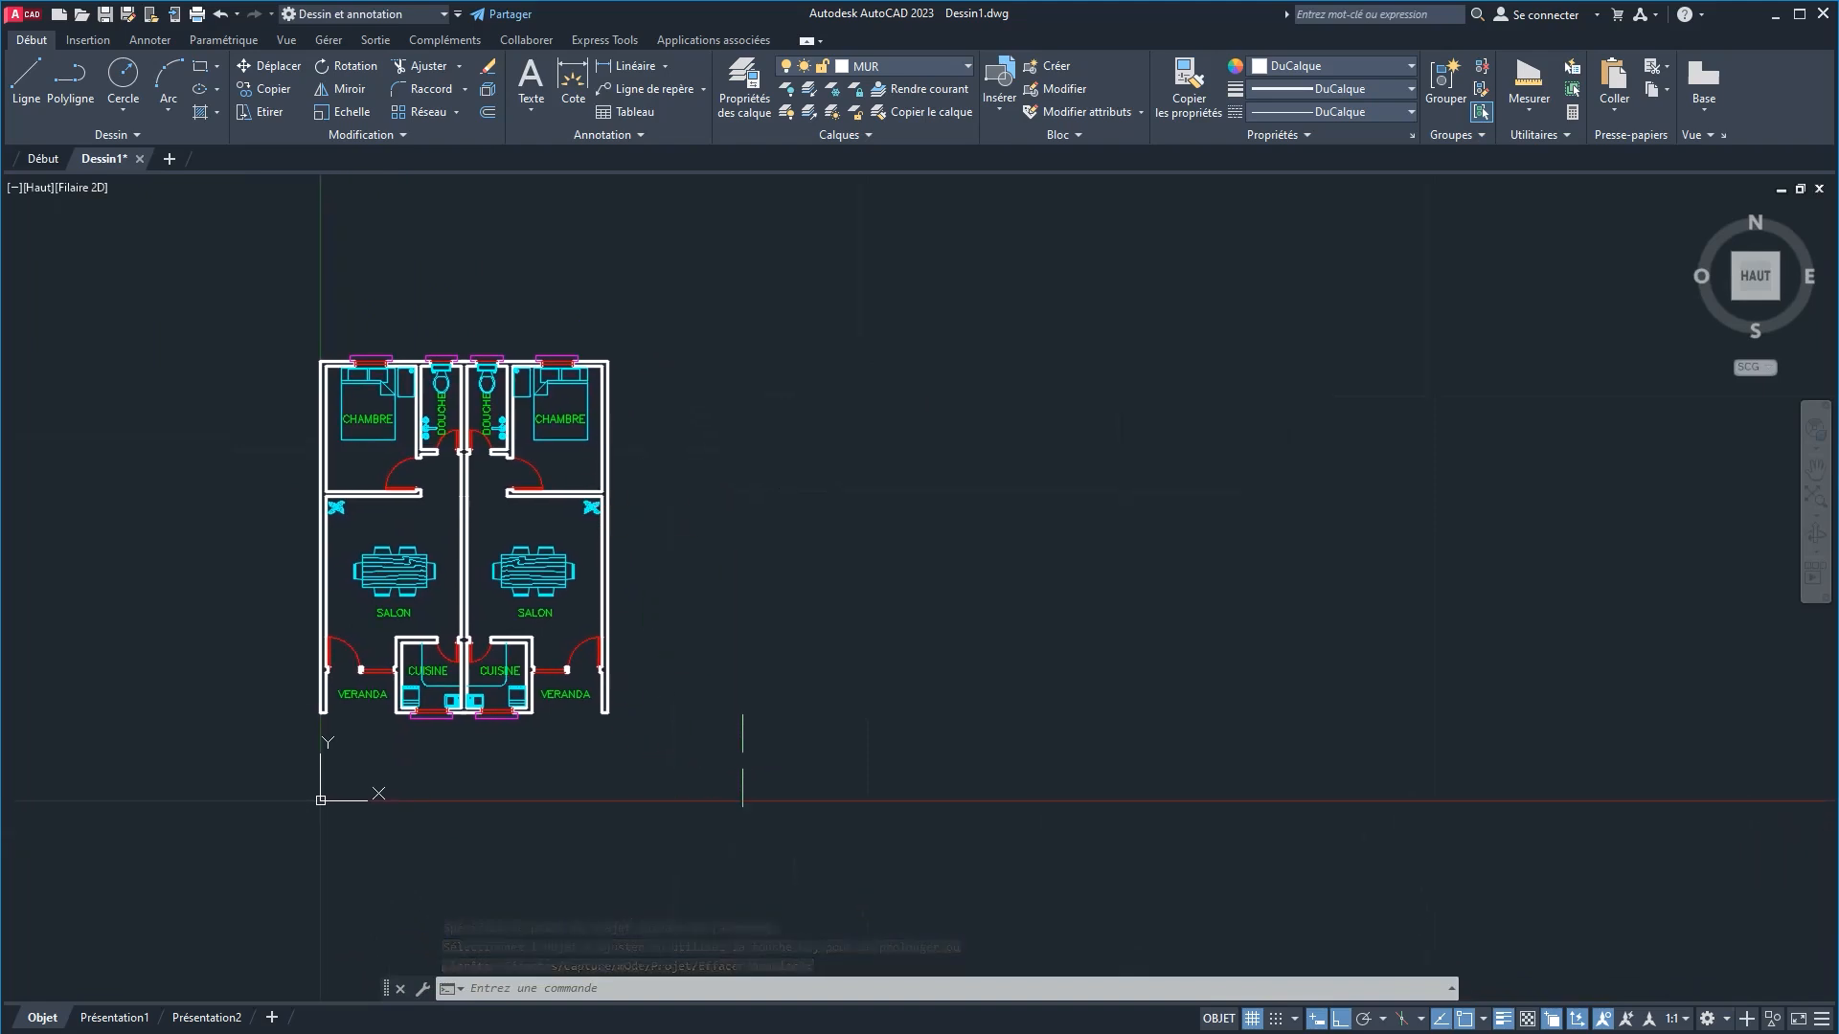
click(742, 762)
click(150, 219)
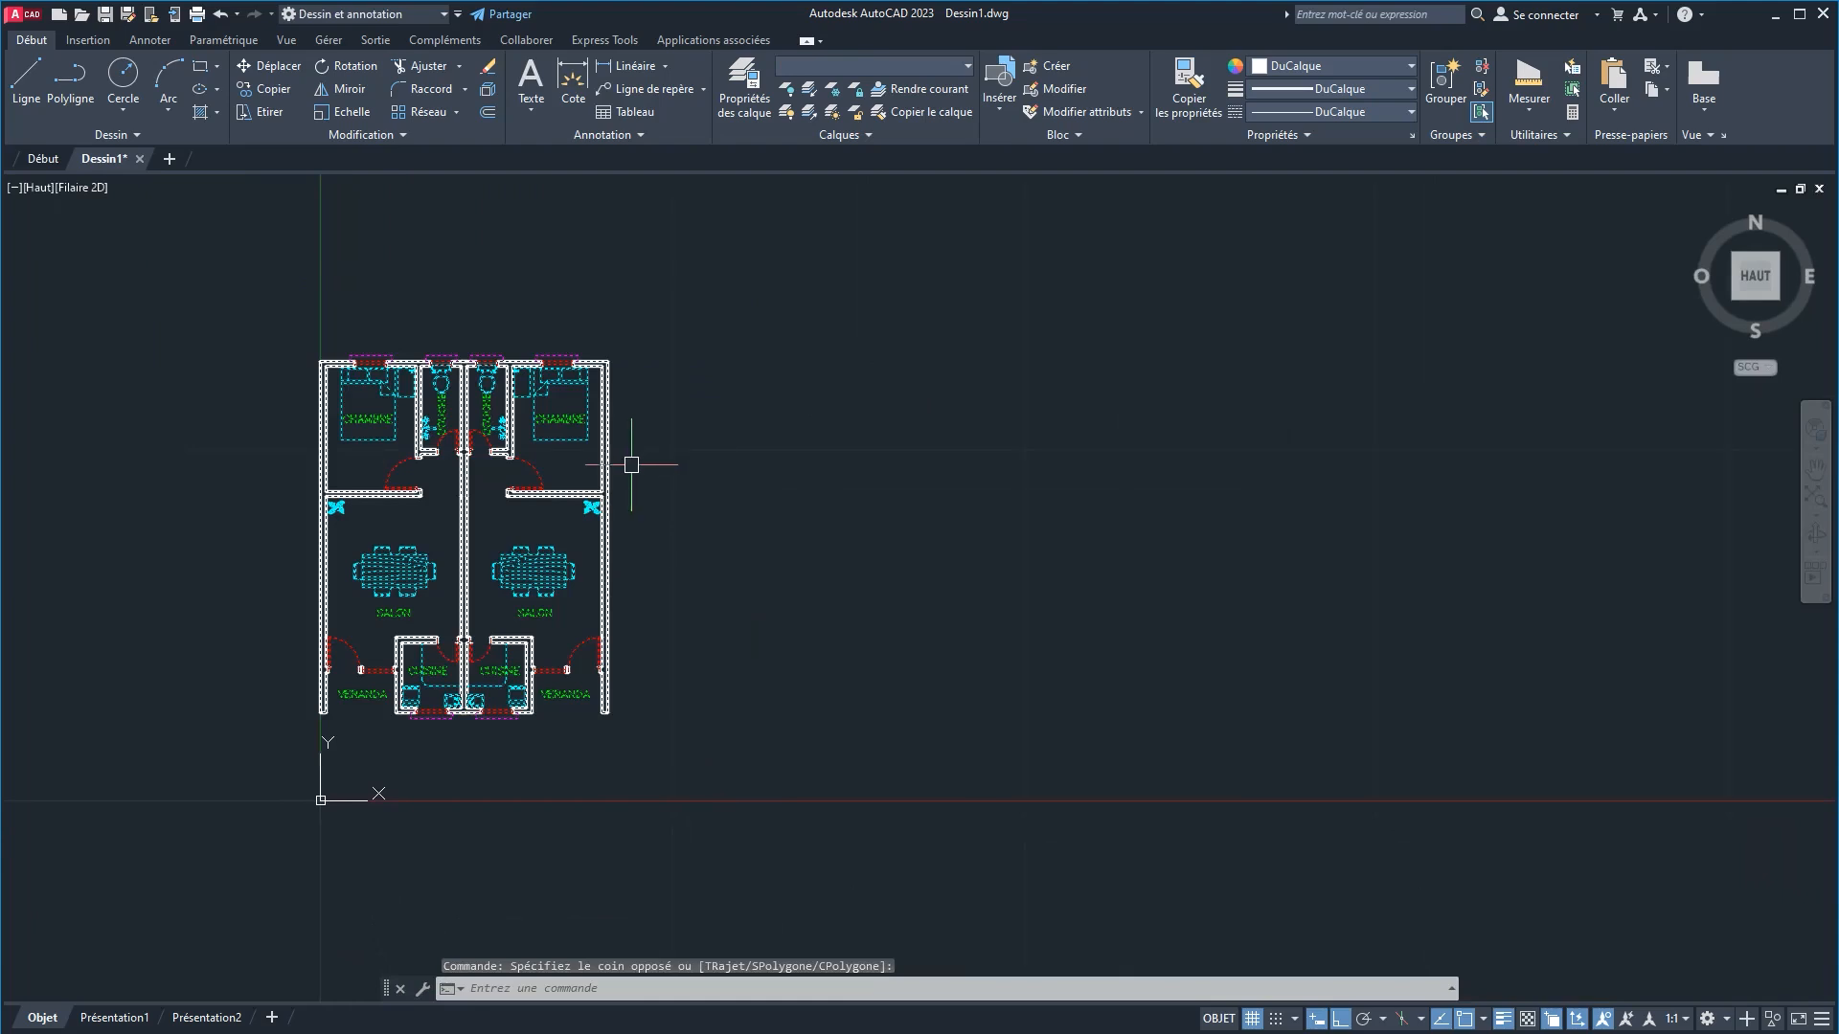
click(347, 115)
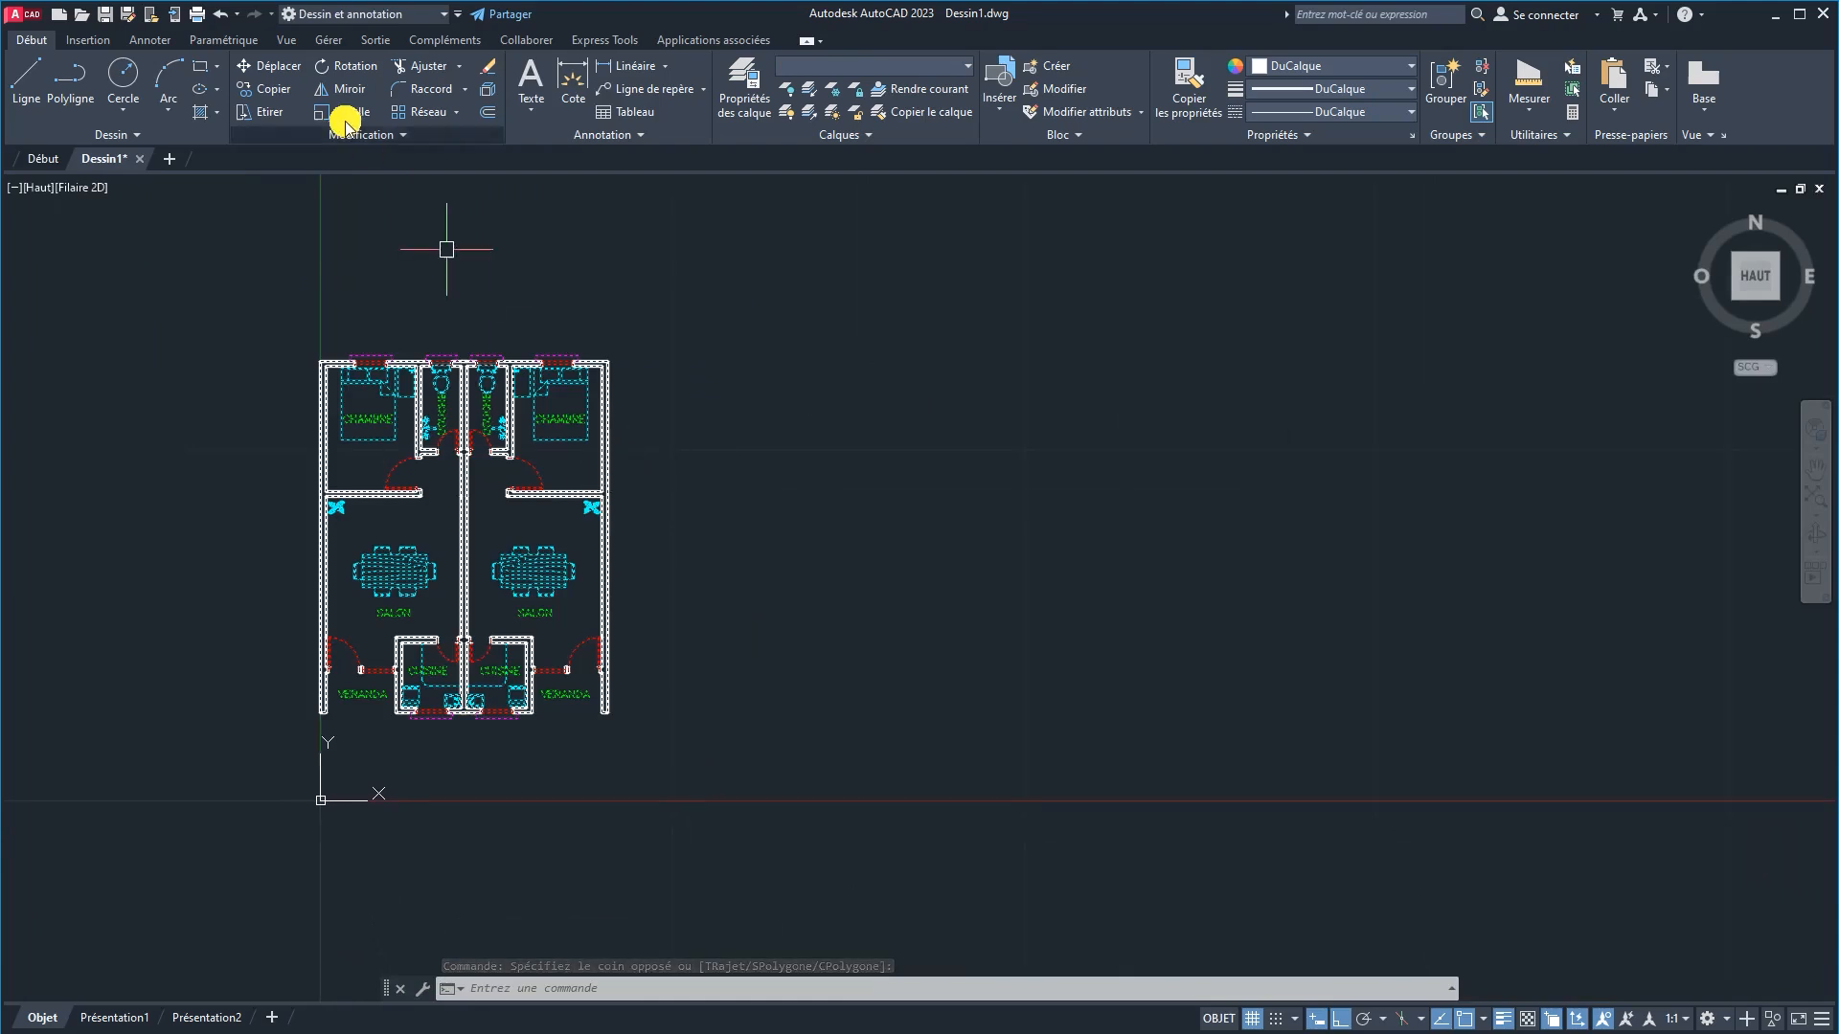
click(265, 91)
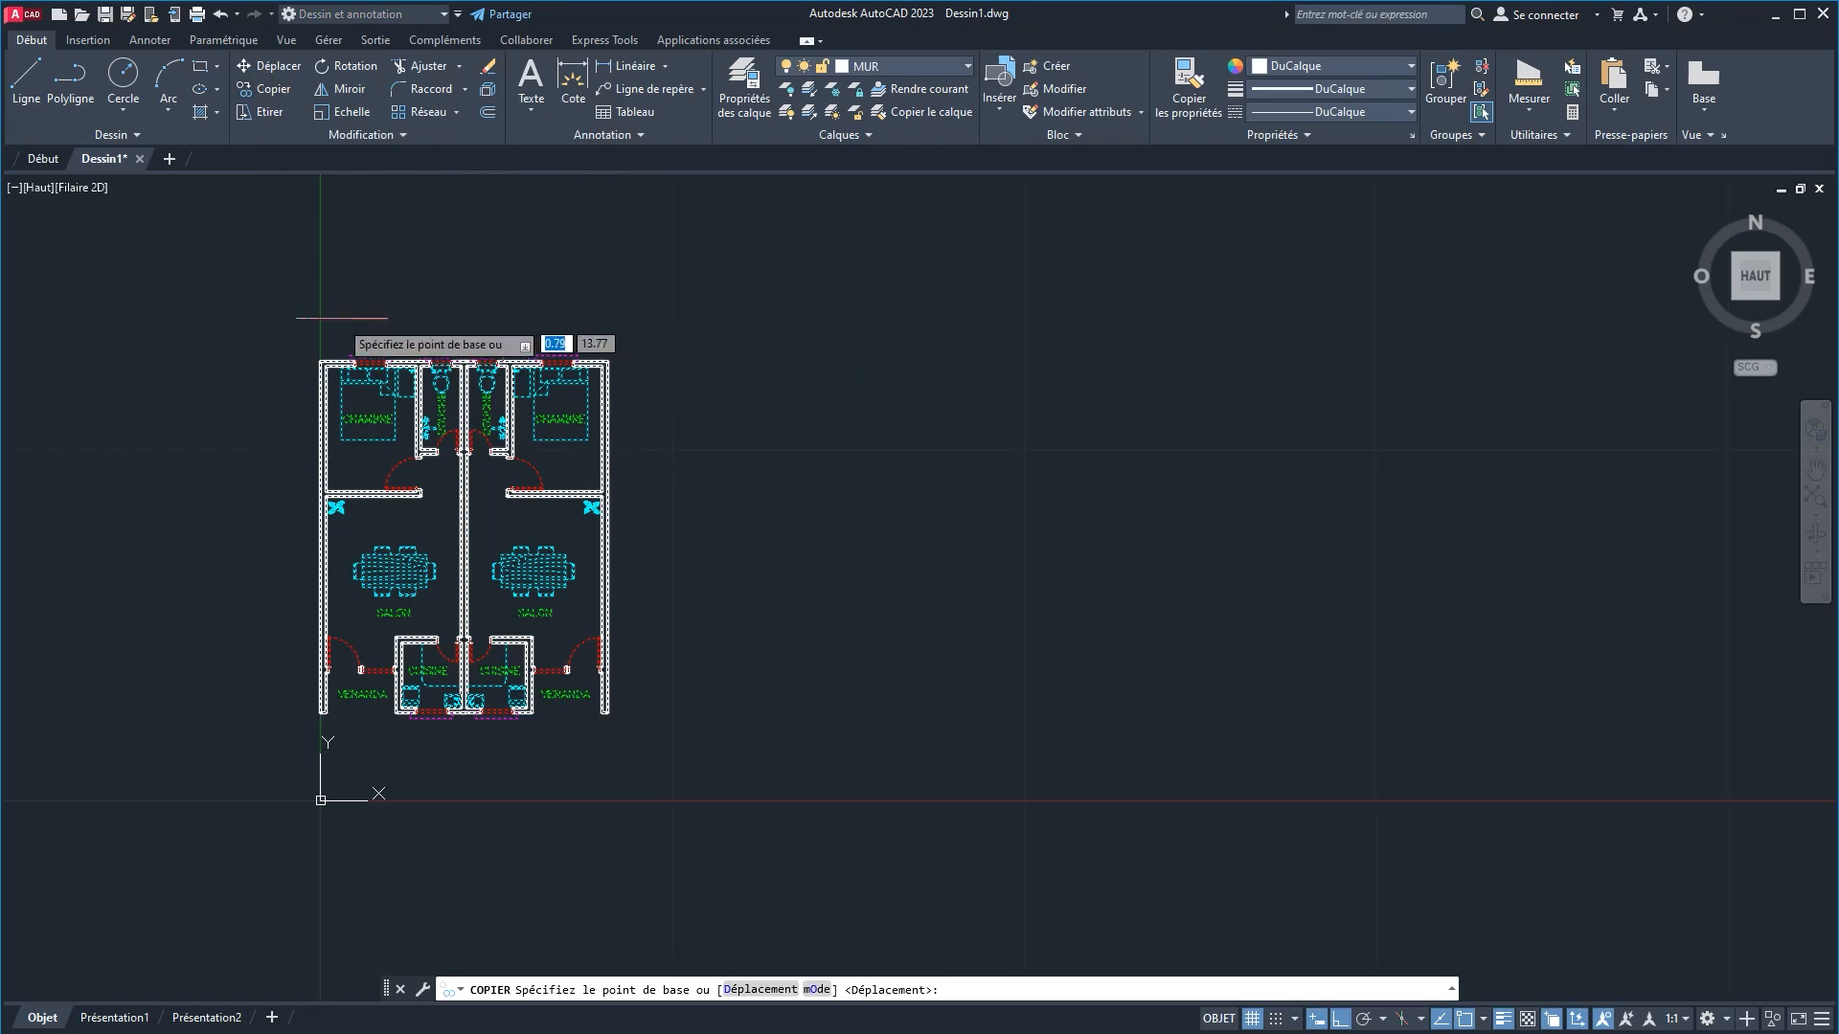
scroll(320, 365, up, 4)
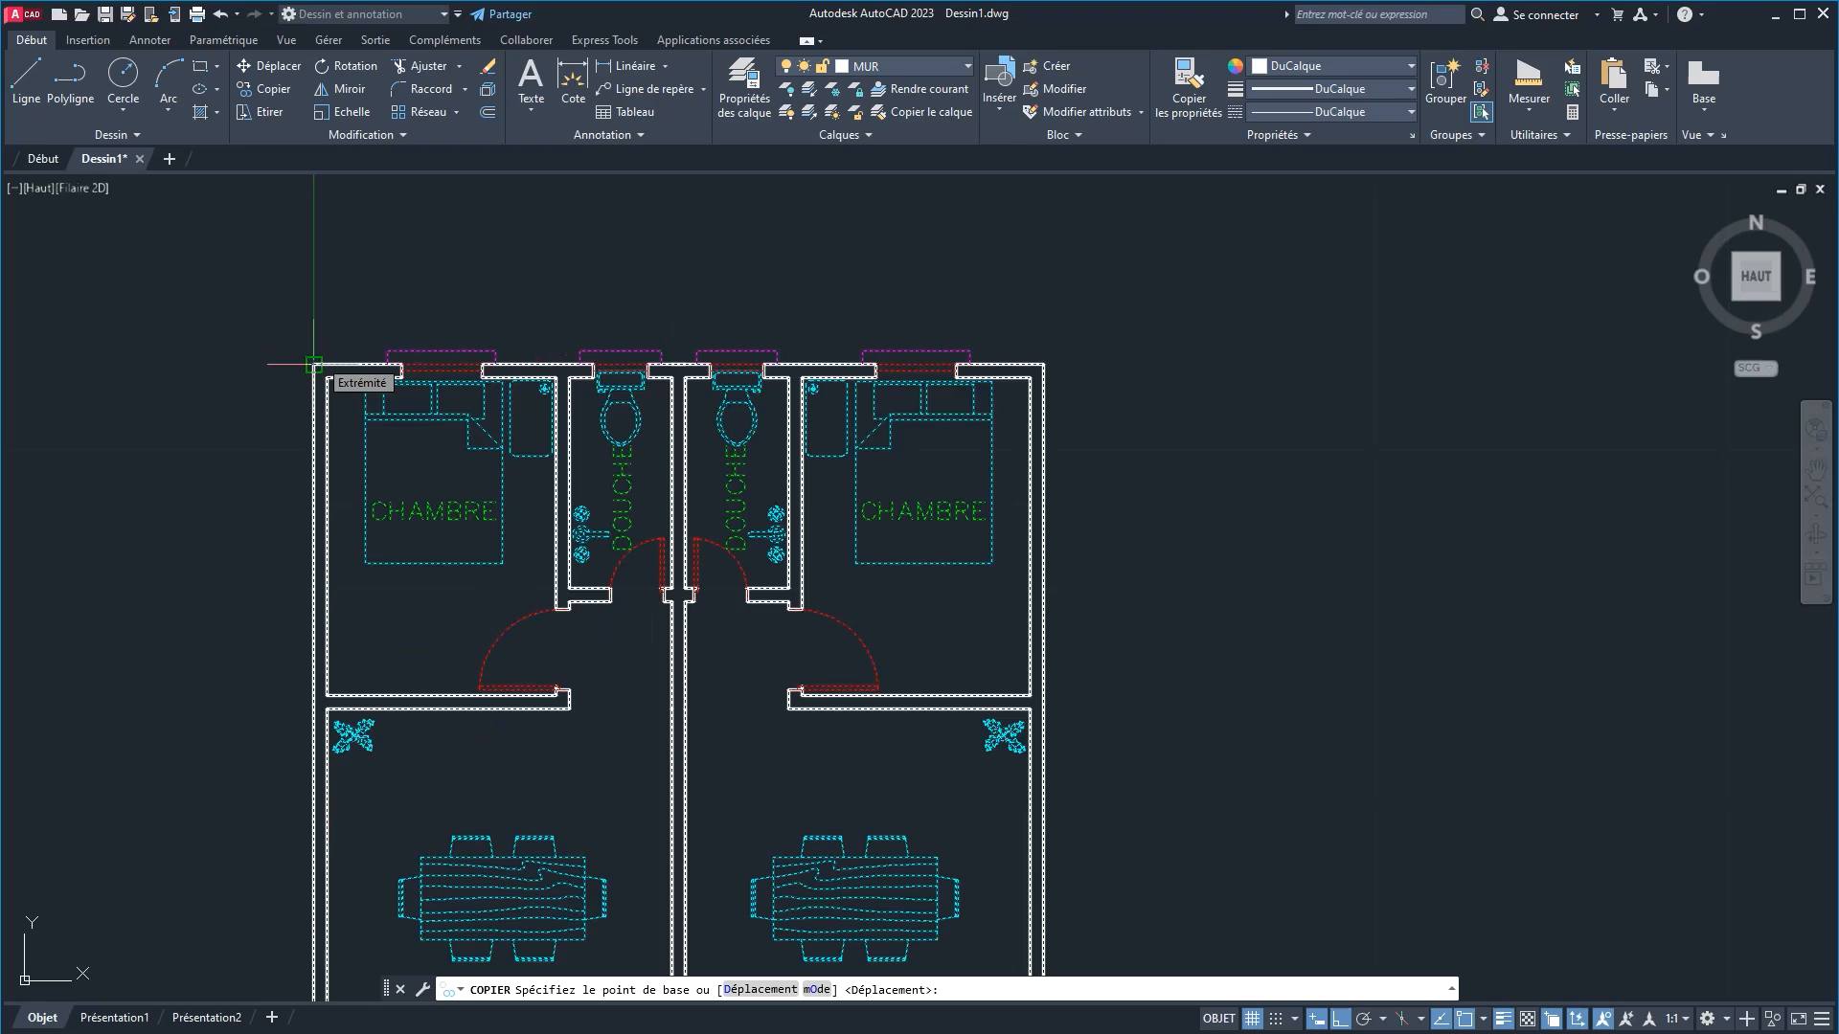
click(314, 365)
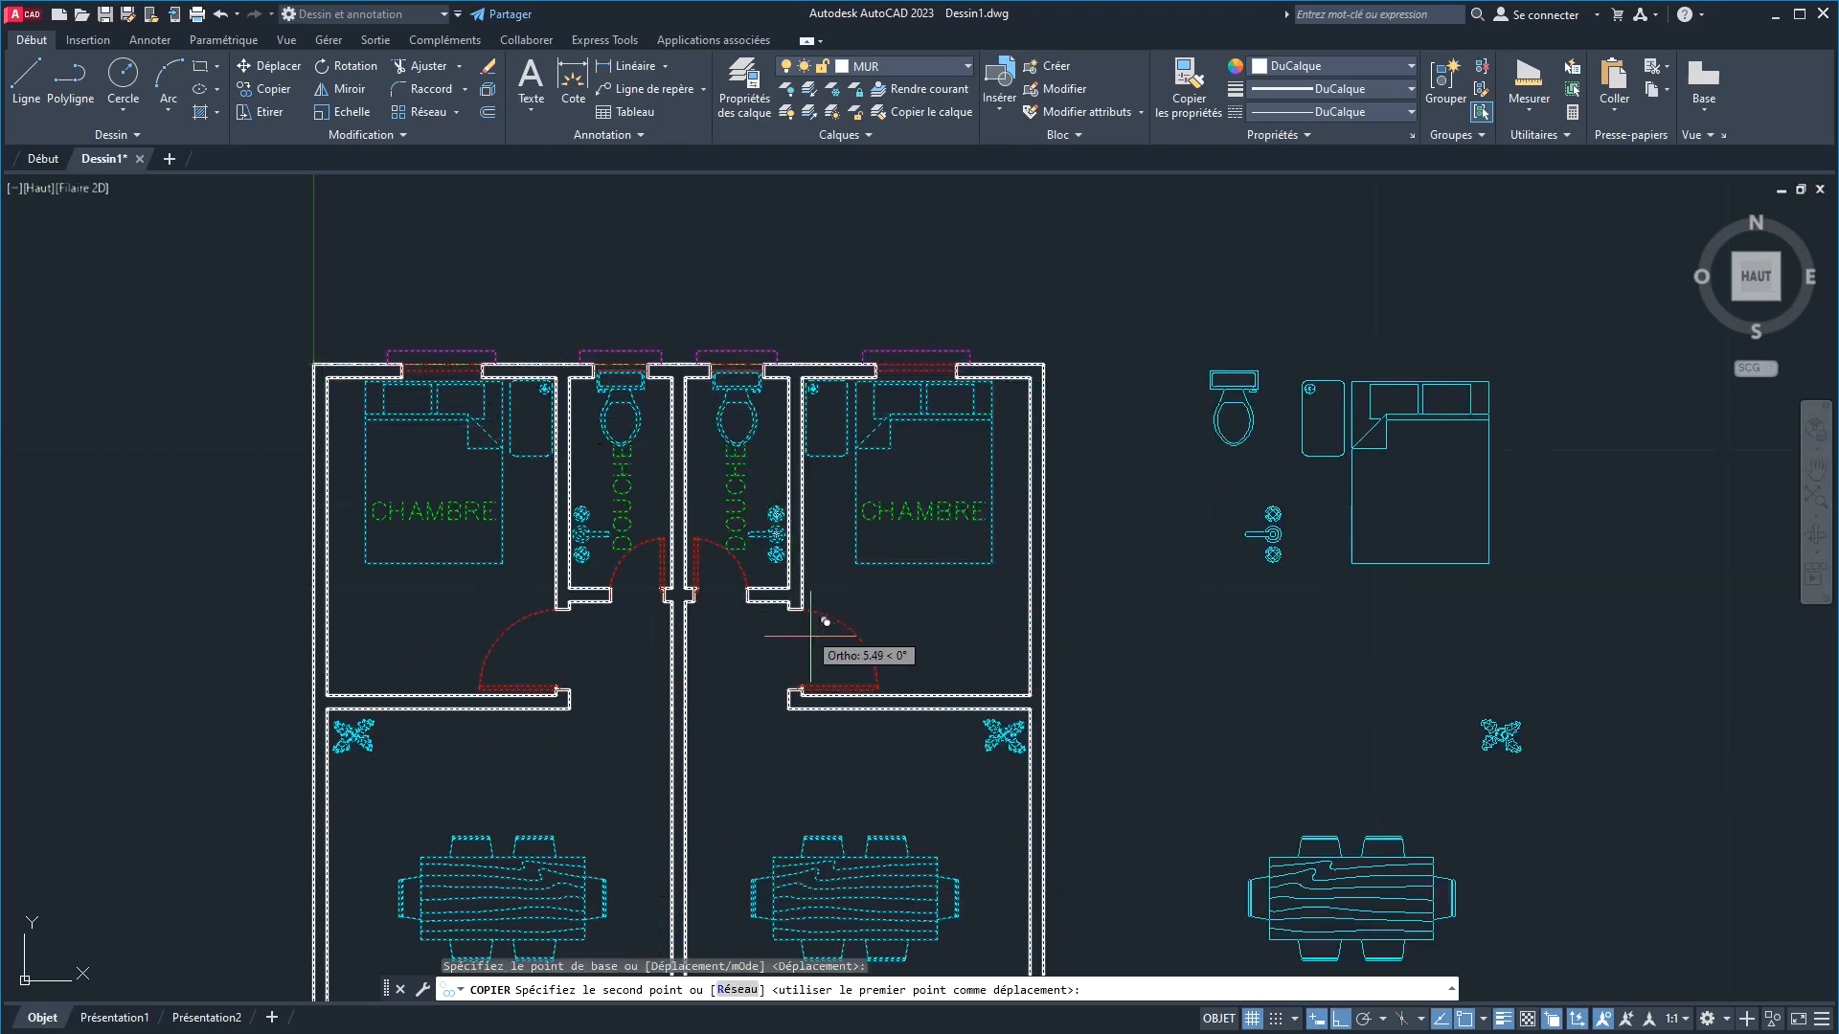
click(738, 991)
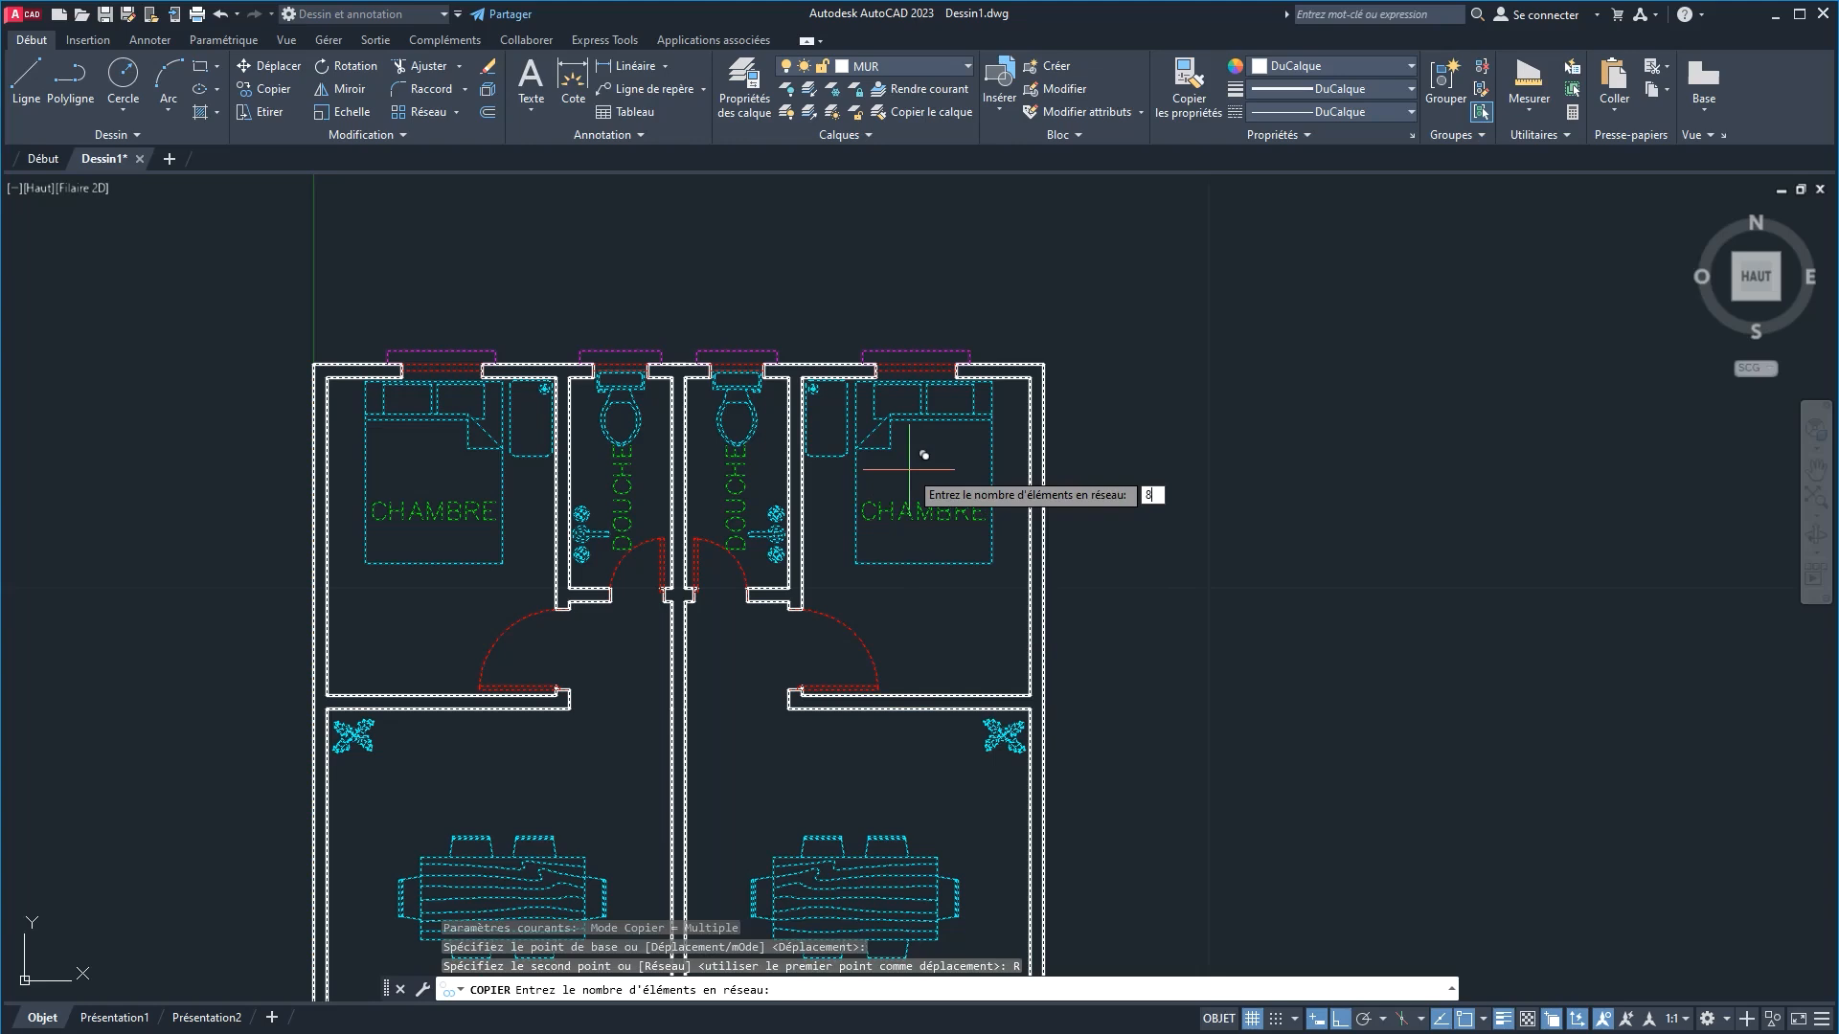
key(Return)
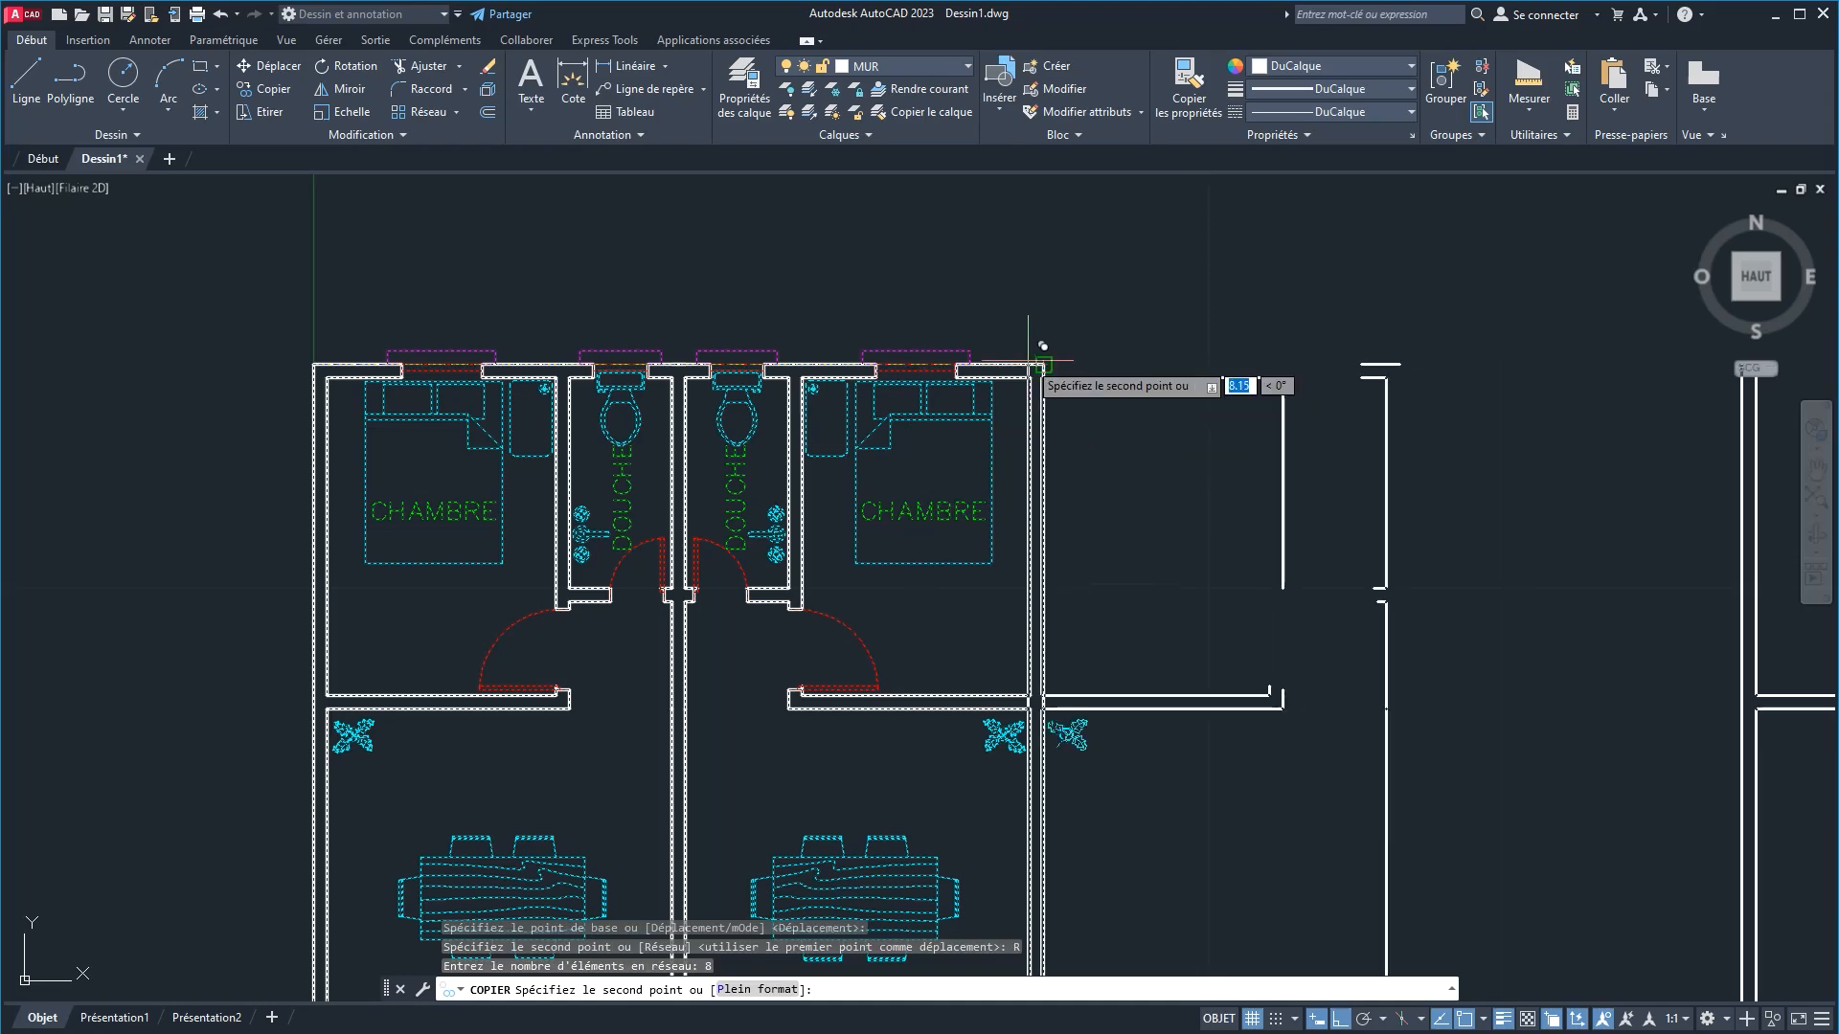
scroll(1042, 345, up, 5)
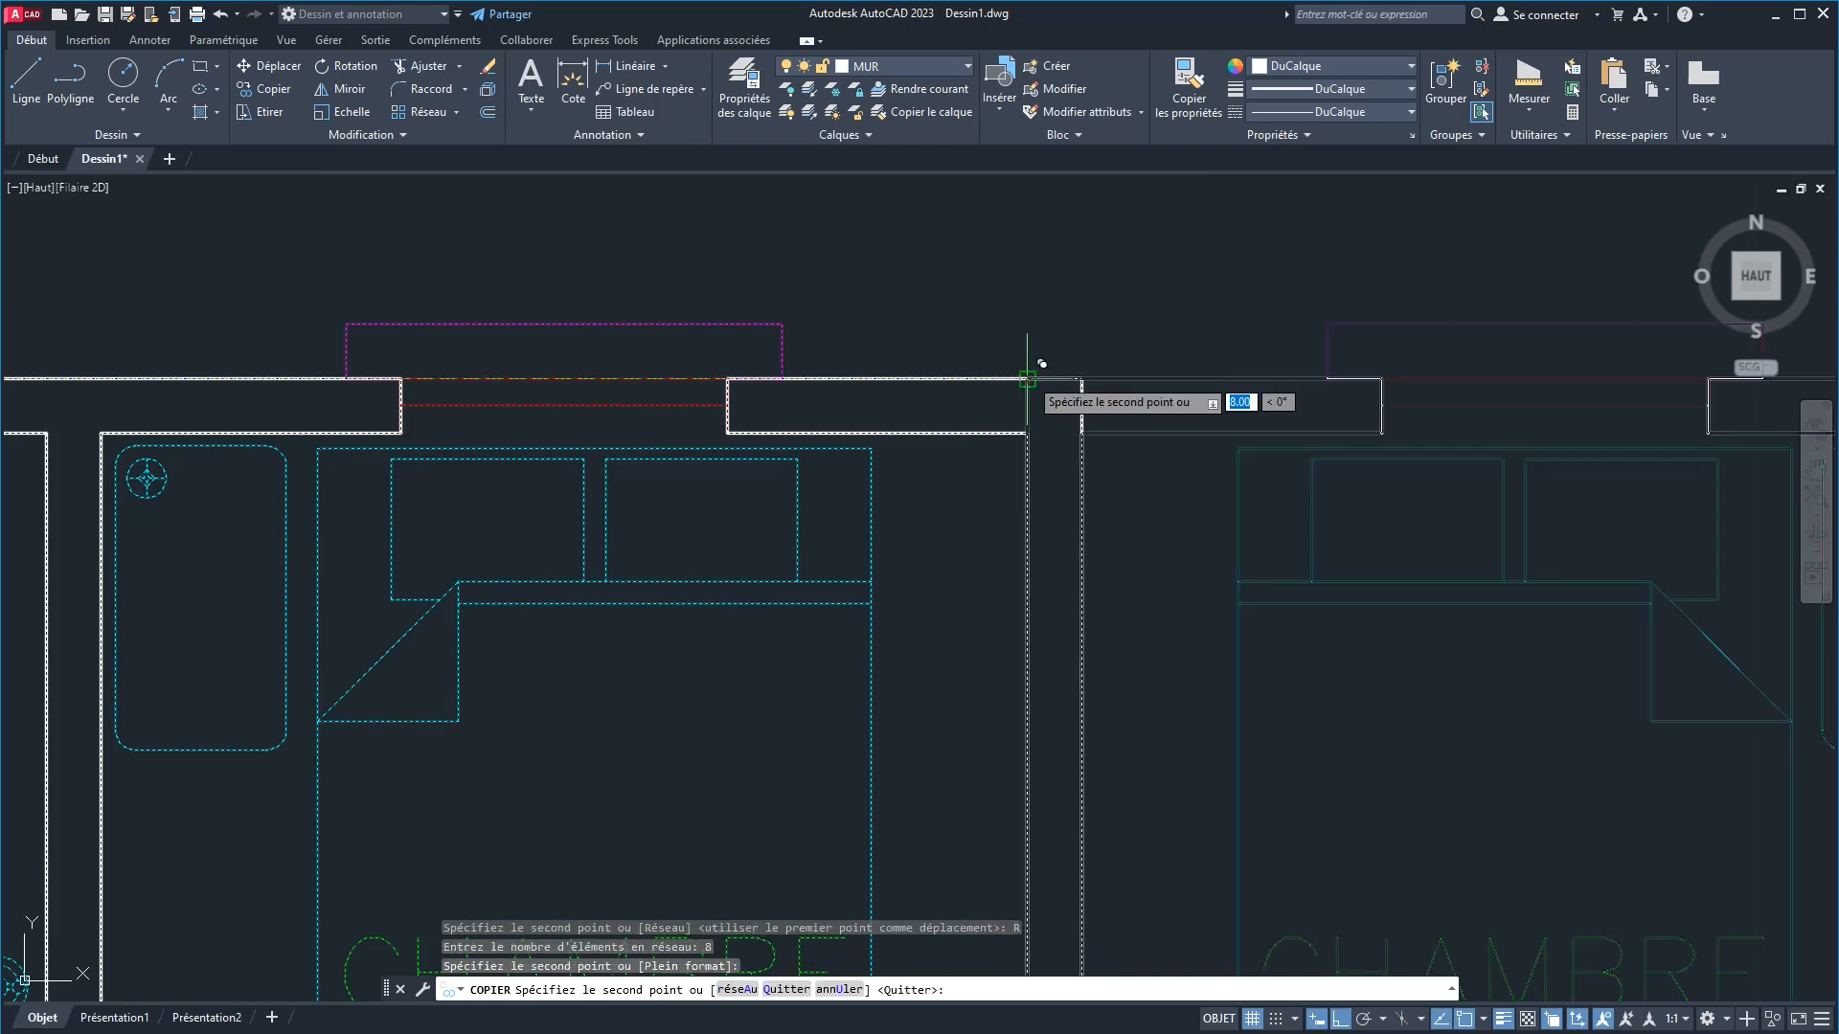
click(1027, 378)
right_click(1063, 321)
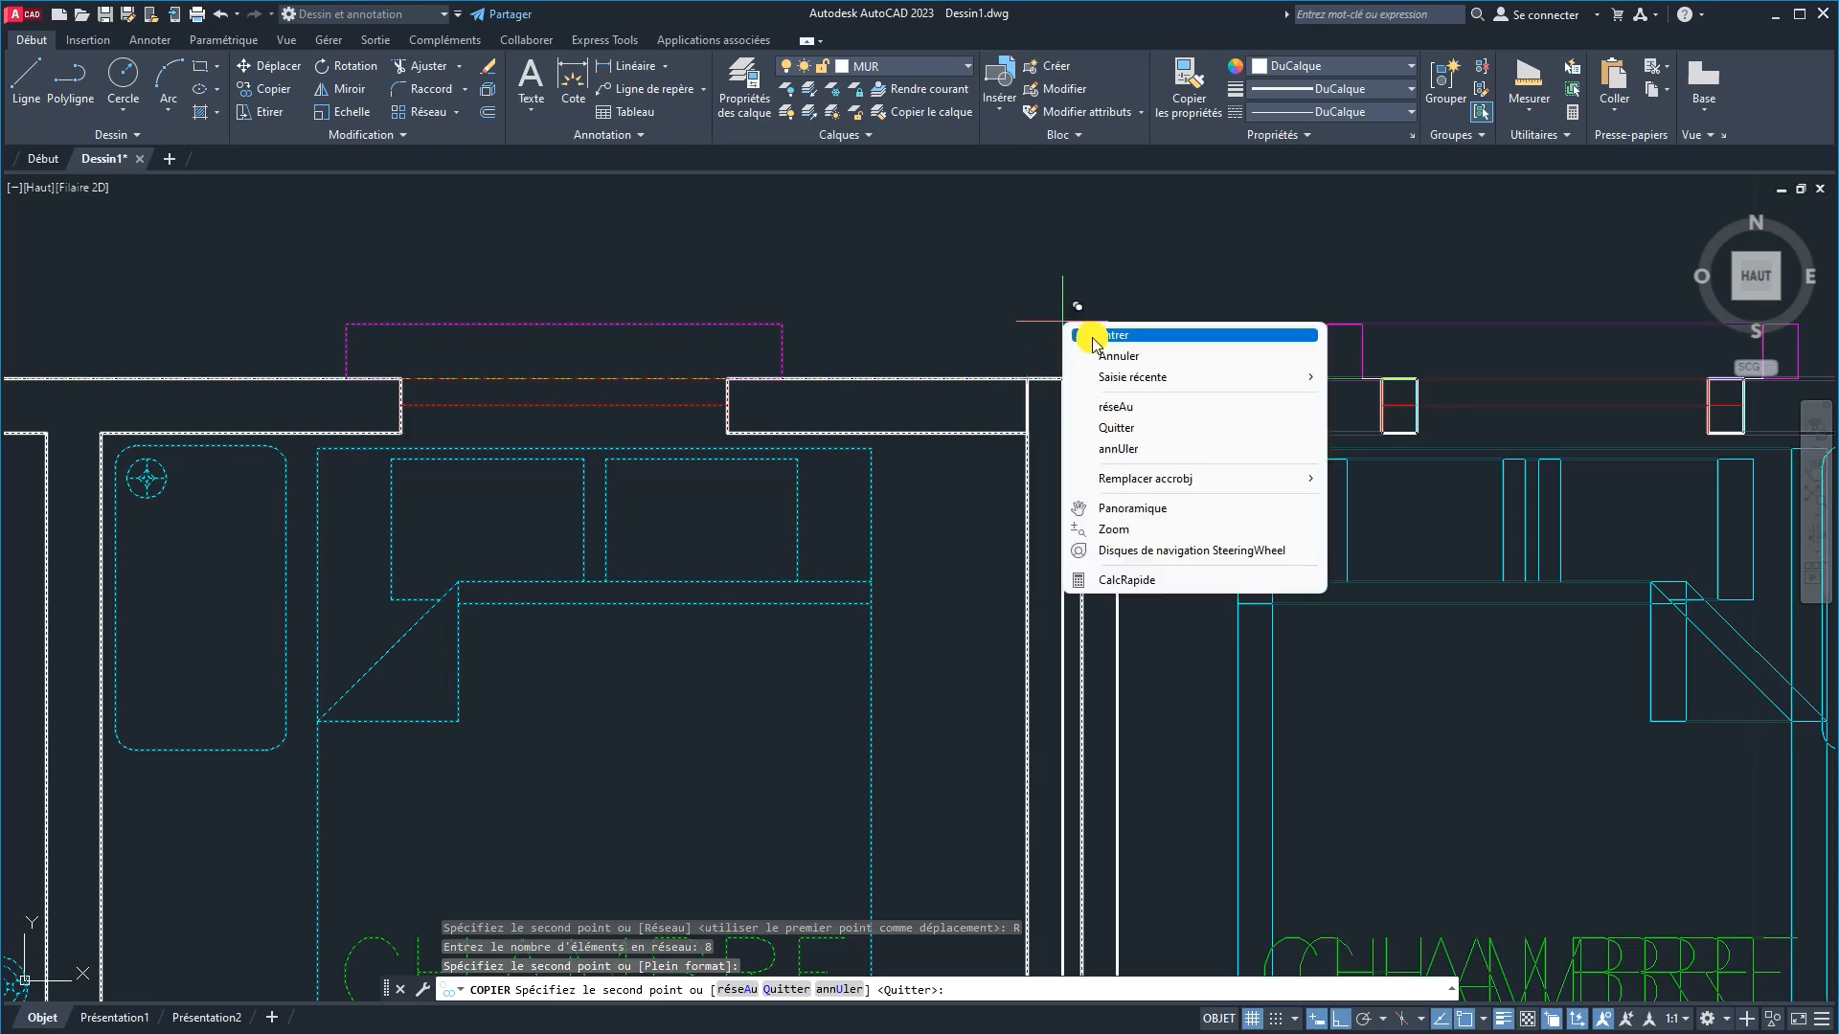
click(1092, 341)
scroll(1083, 443, down, 10)
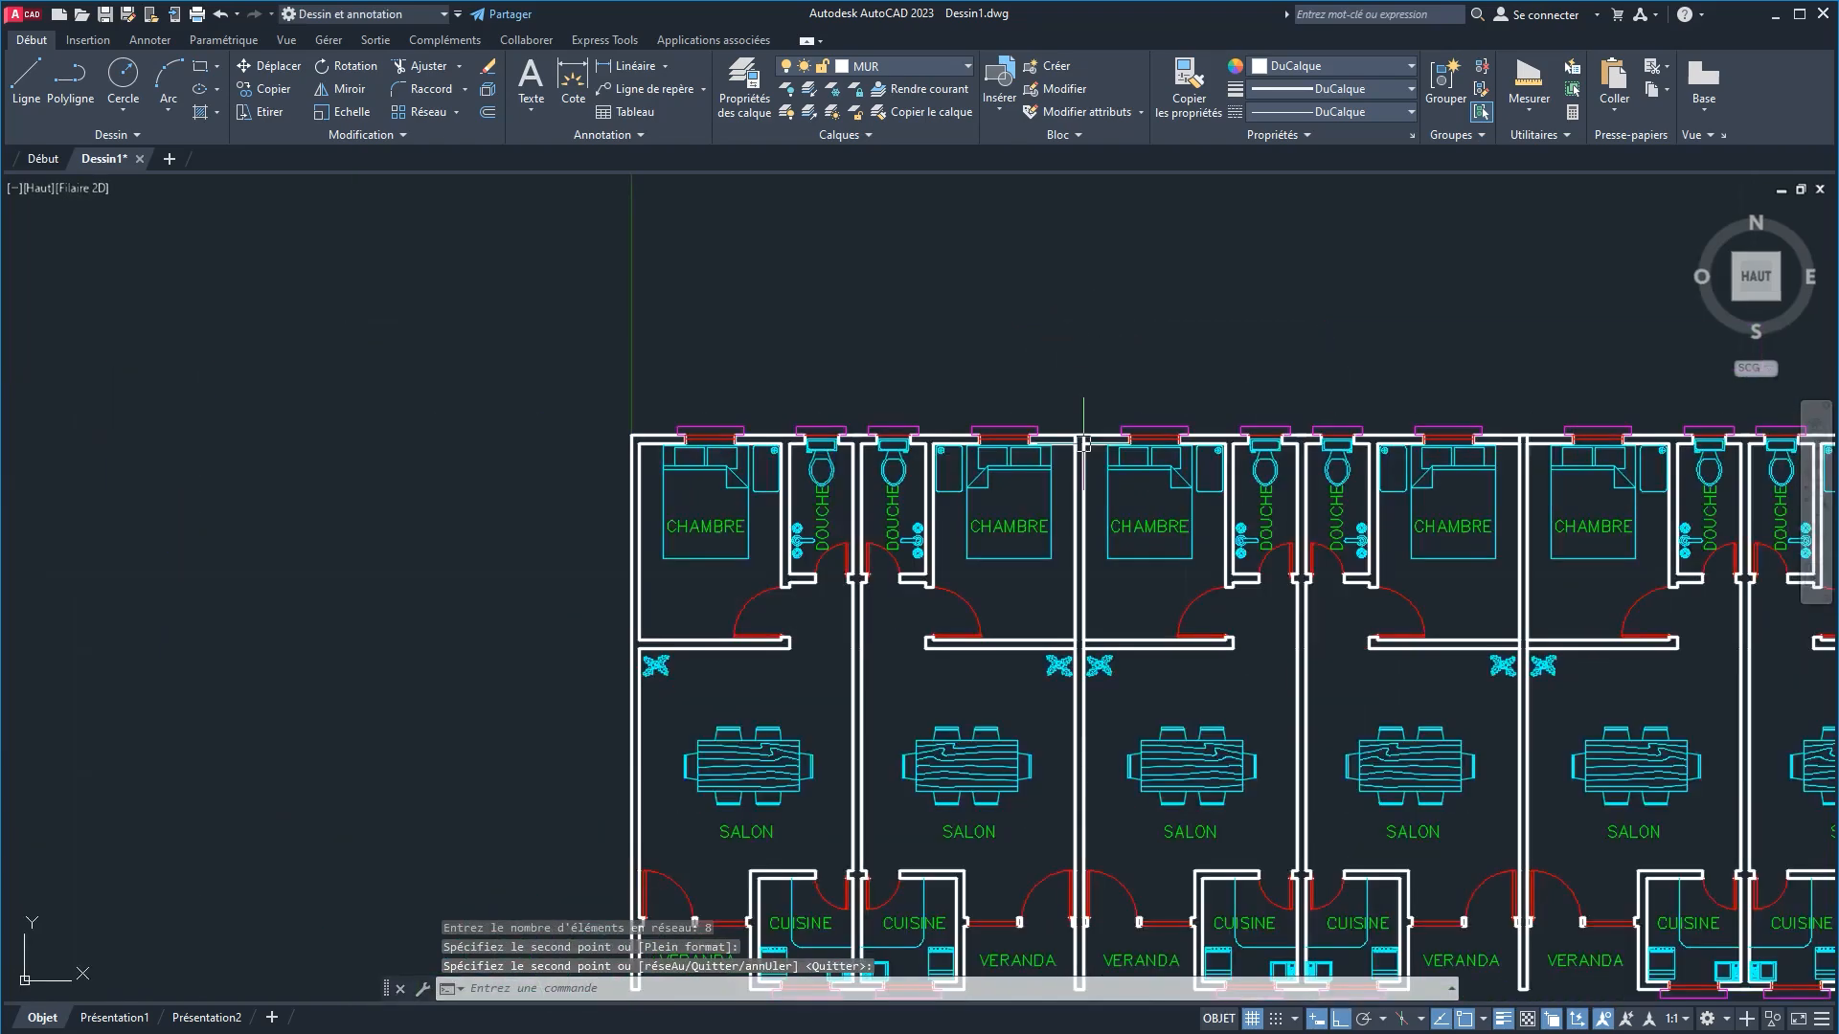
scroll(897, 413, down, 4)
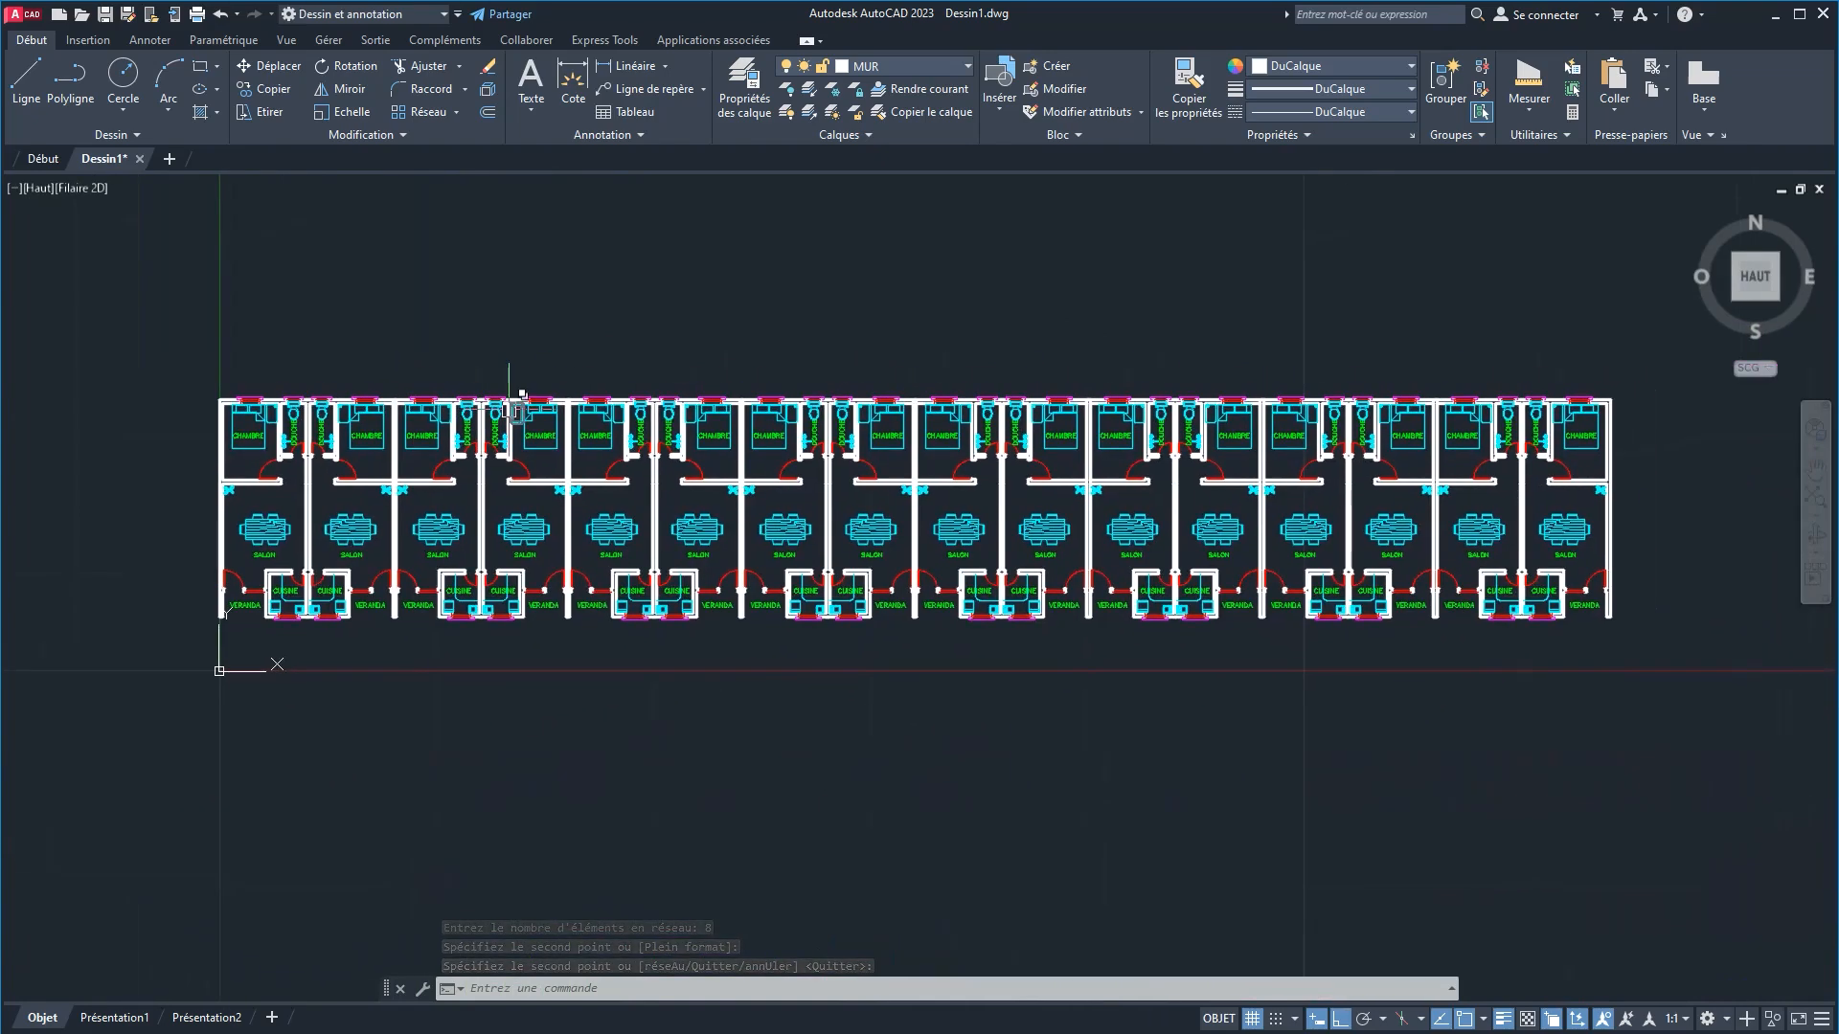
Step: Erase the last three house pairs at the right end of the row with a crossing selection
scroll(515, 393, up, 2)
mouse_move(518, 407)
middle_down()
mouse_move(470, 401)
mouse_move(451, 420)
middle_up()
scroll(460, 411, down, 2)
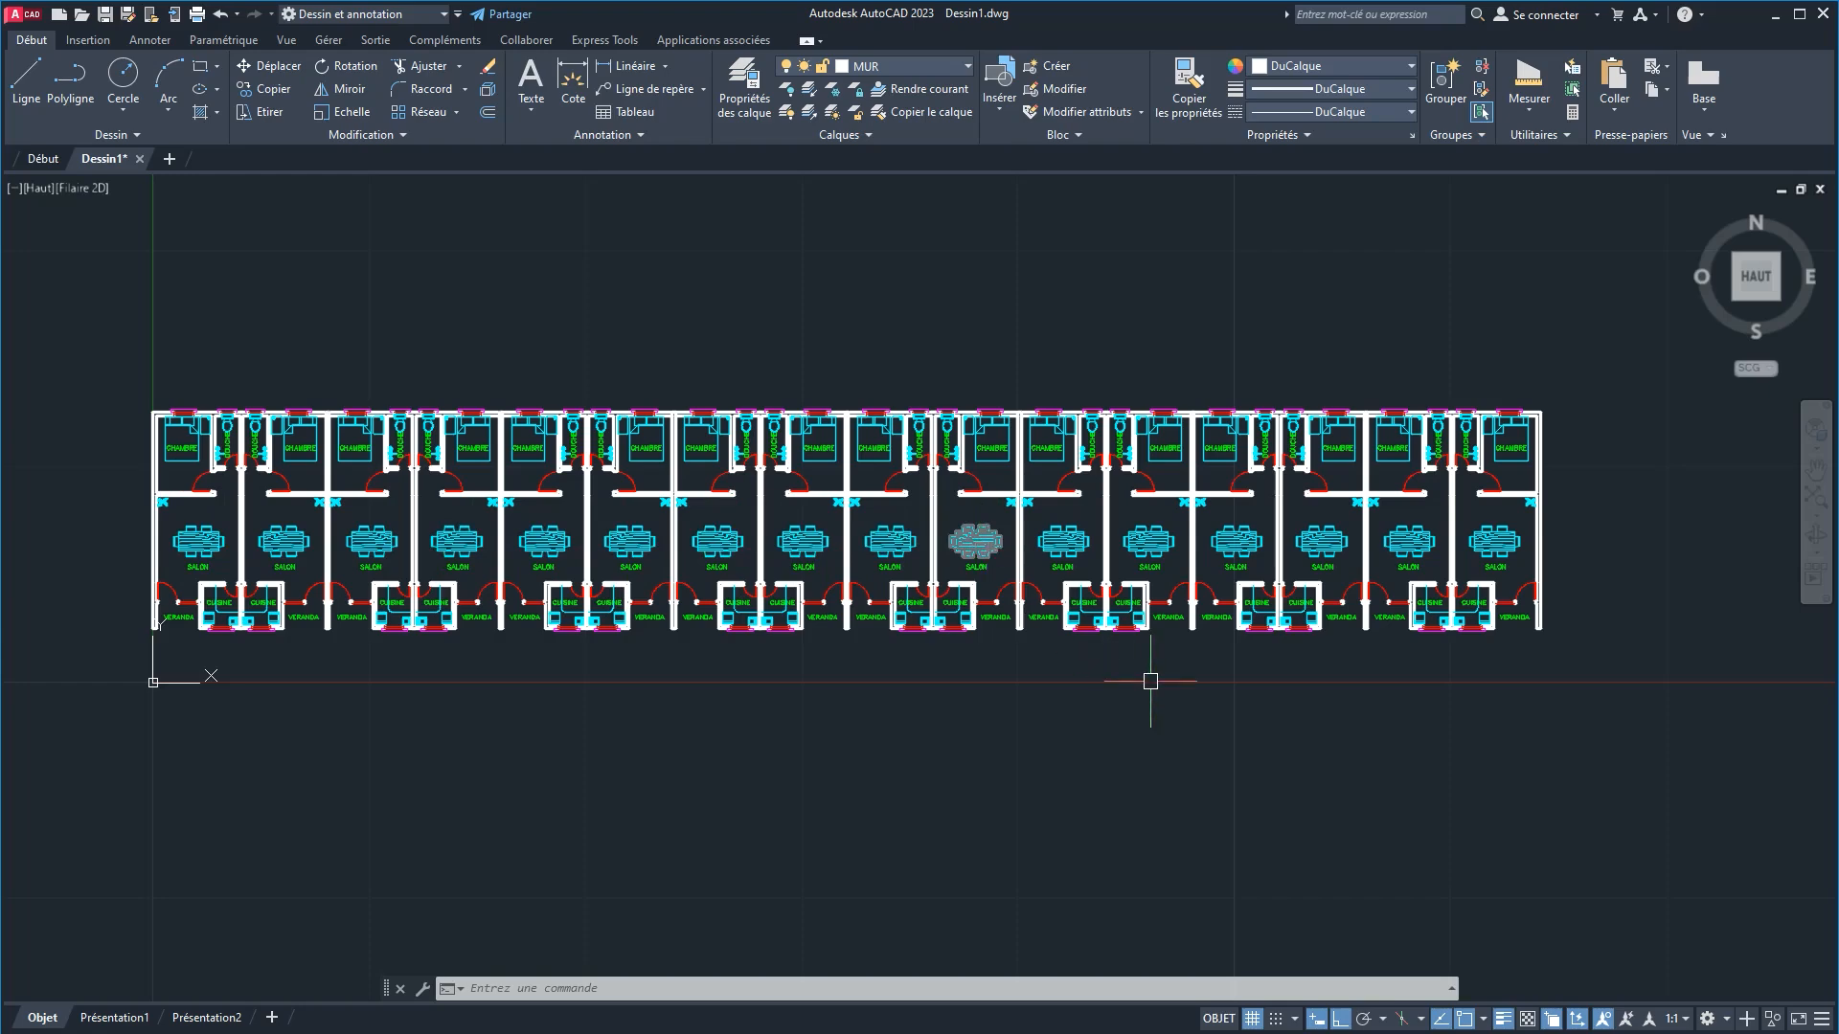
click(1640, 731)
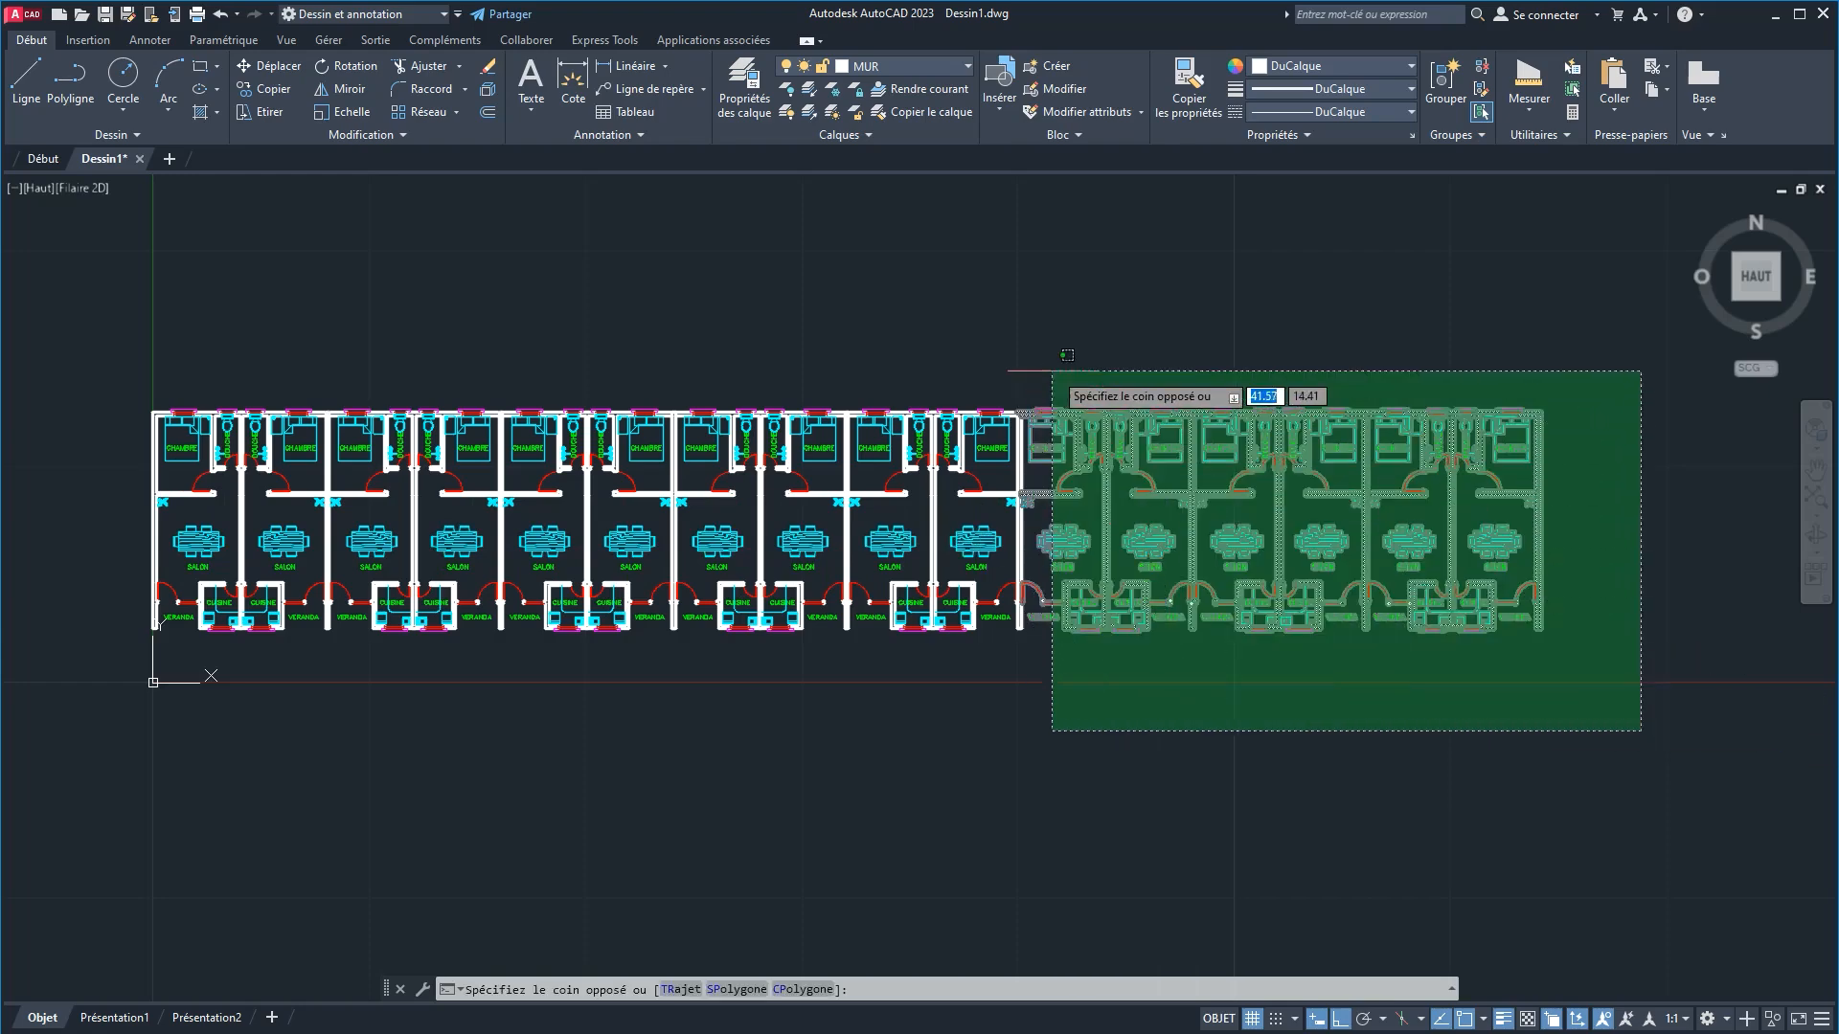
click(1049, 371)
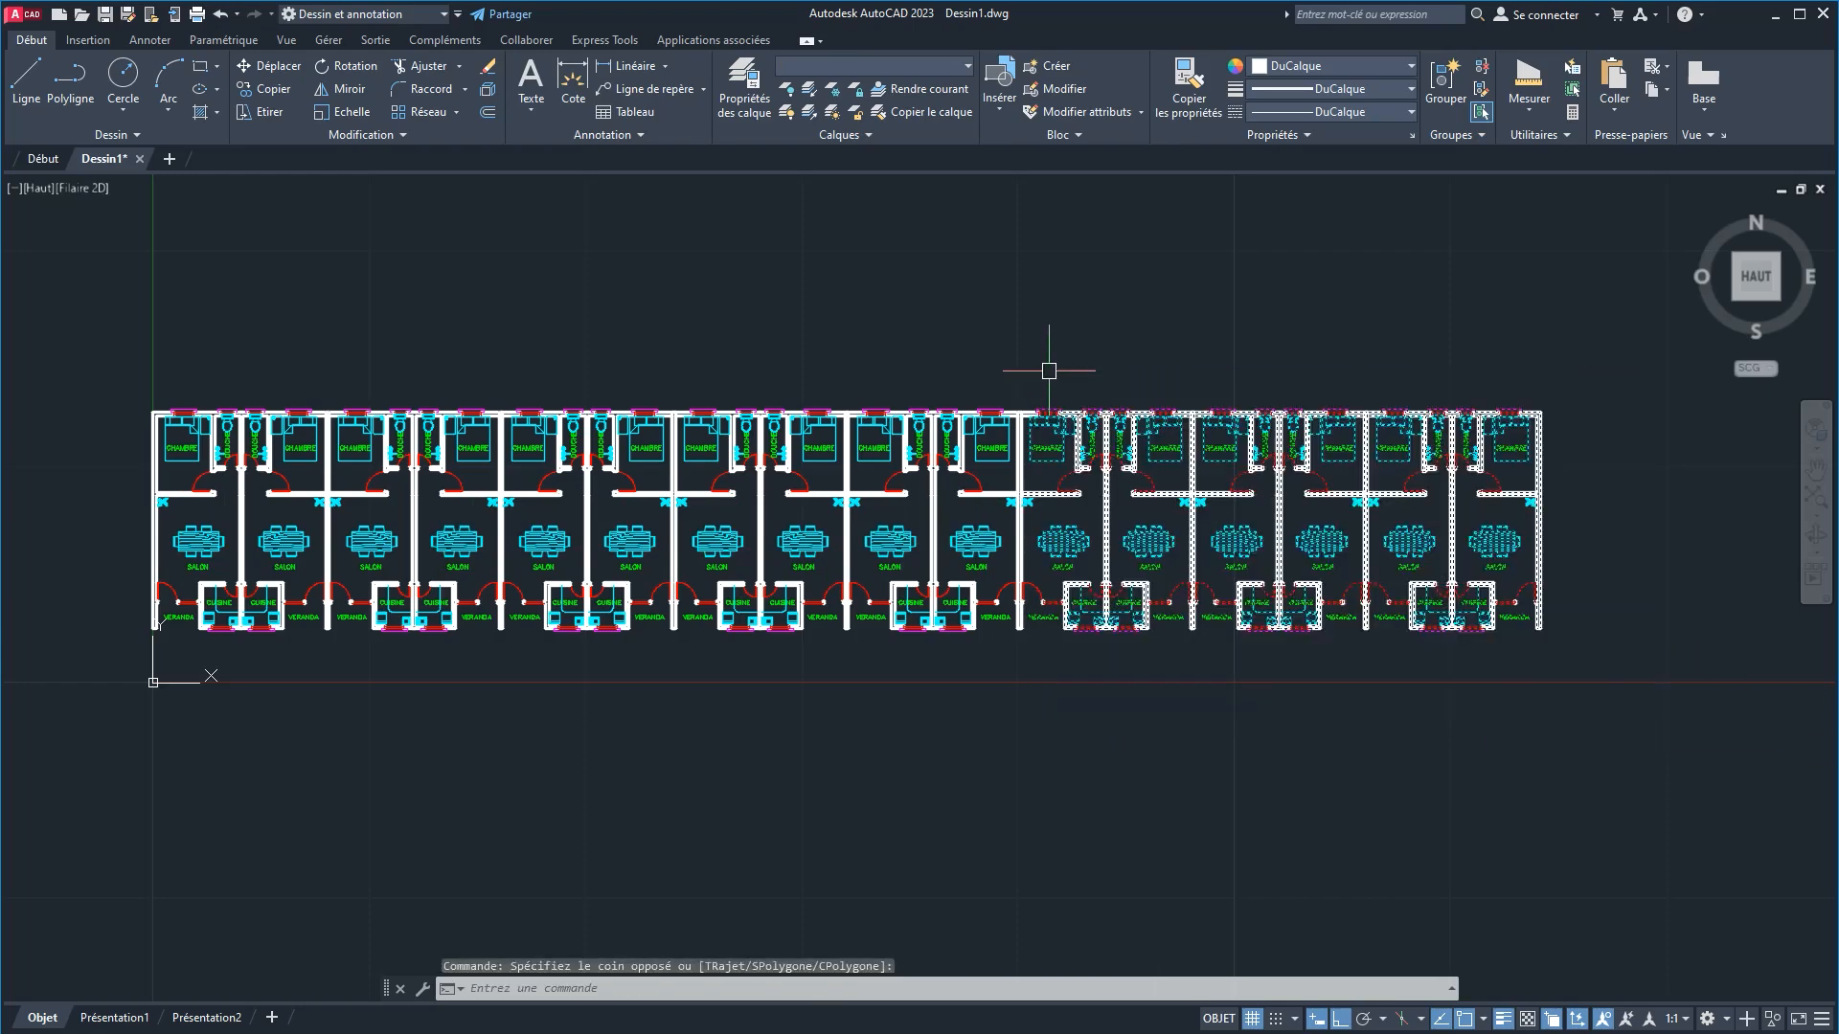
click(489, 67)
Step: Delete the leftover wall stubs, plant, door and door post beyond the row's right end wall
scroll(986, 442, up, 5)
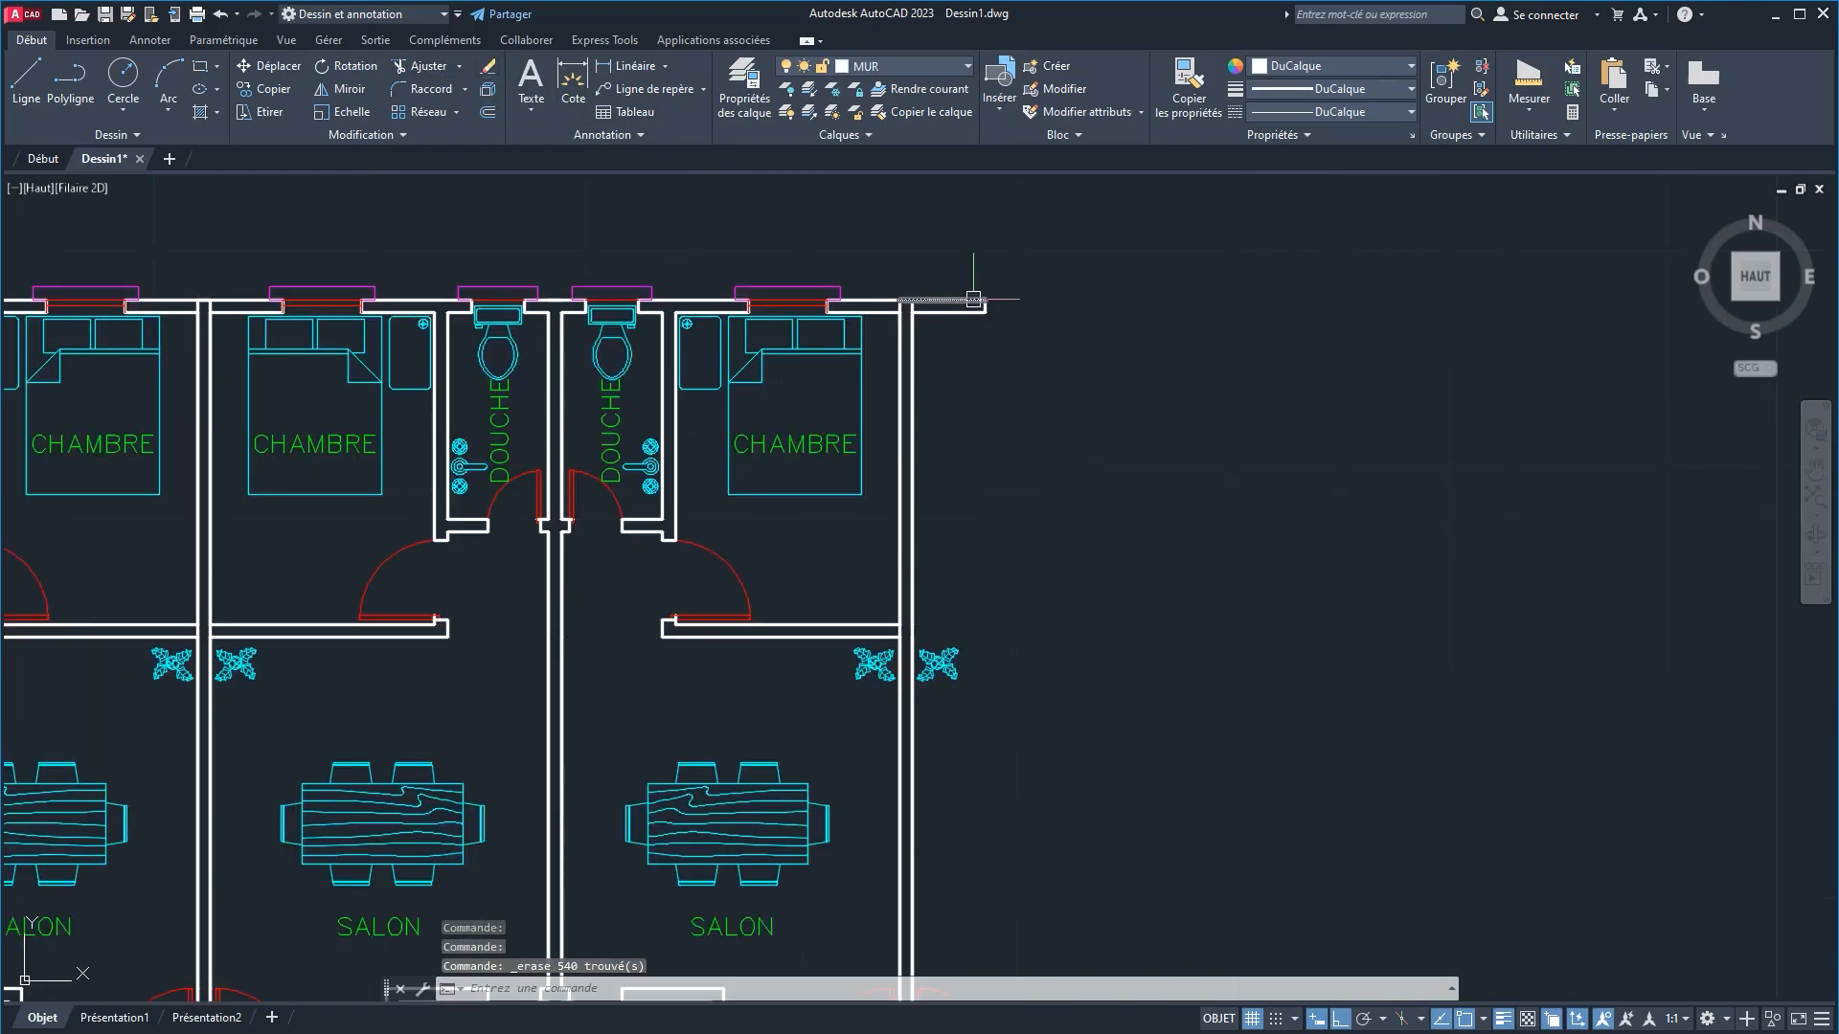
click(987, 408)
click(931, 263)
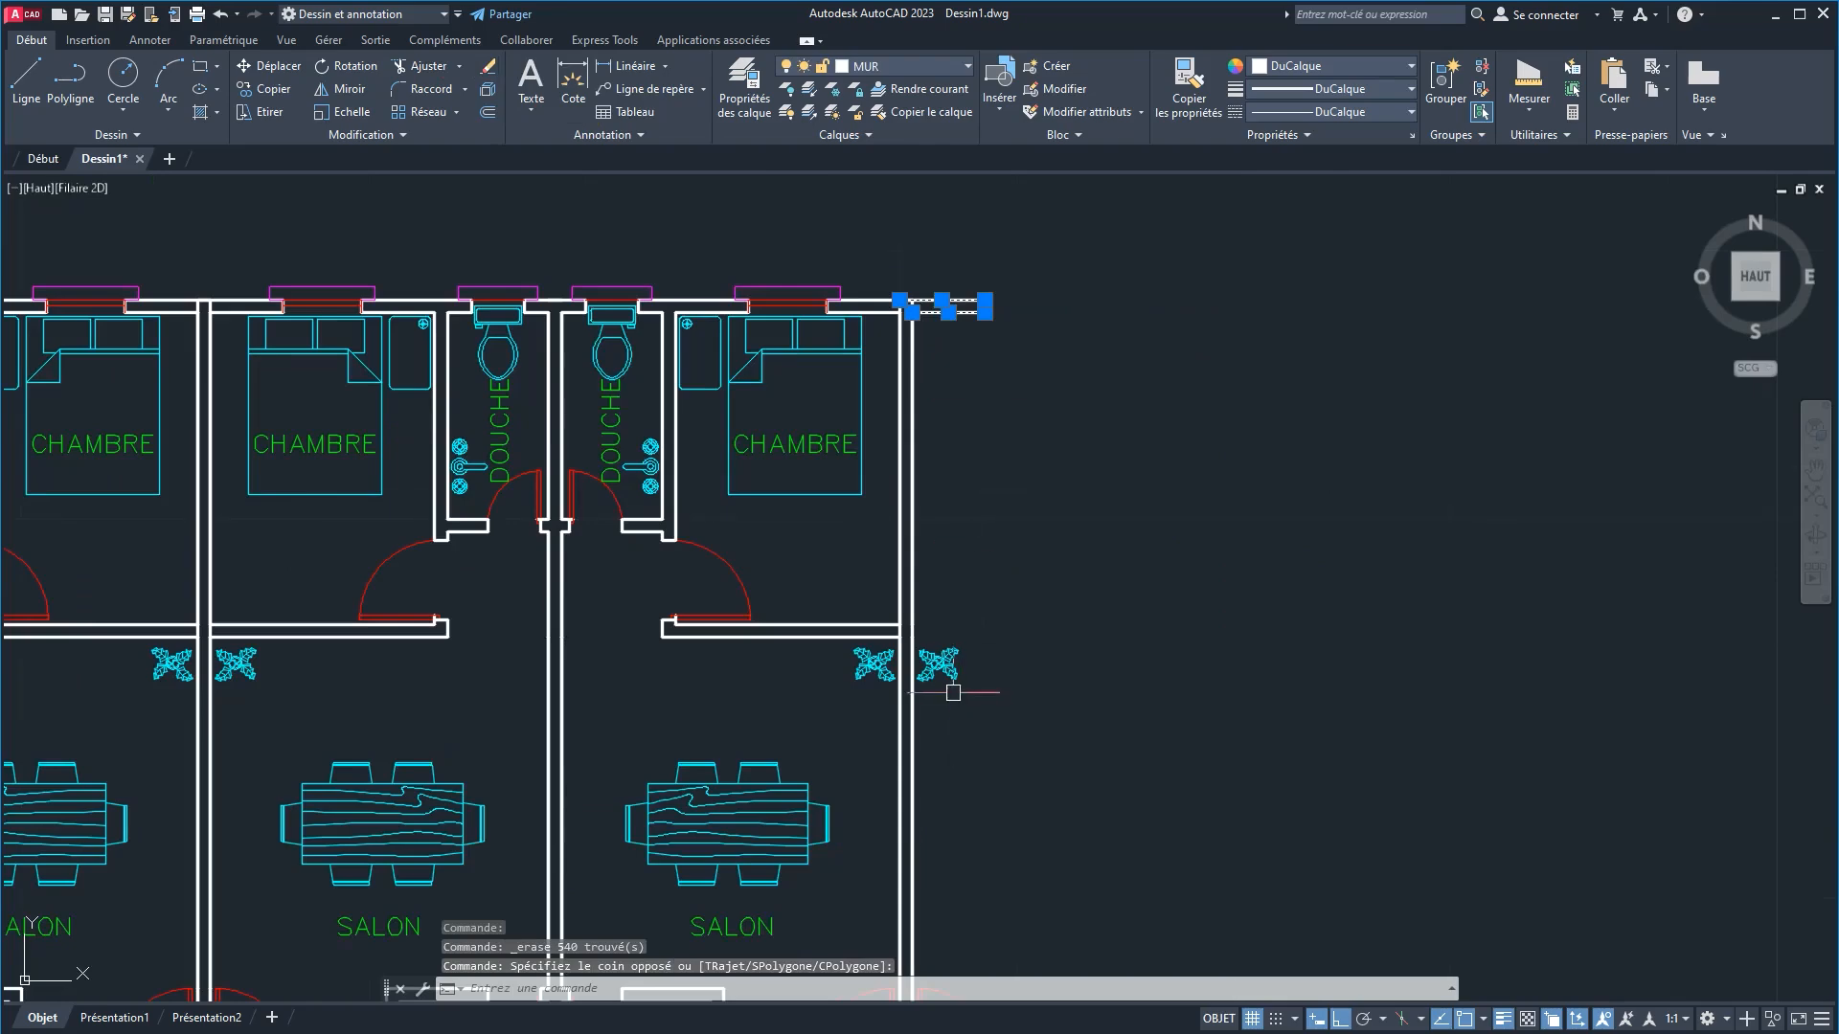
click(943, 661)
scroll(970, 685, down, 3)
scroll(929, 613, up, 3)
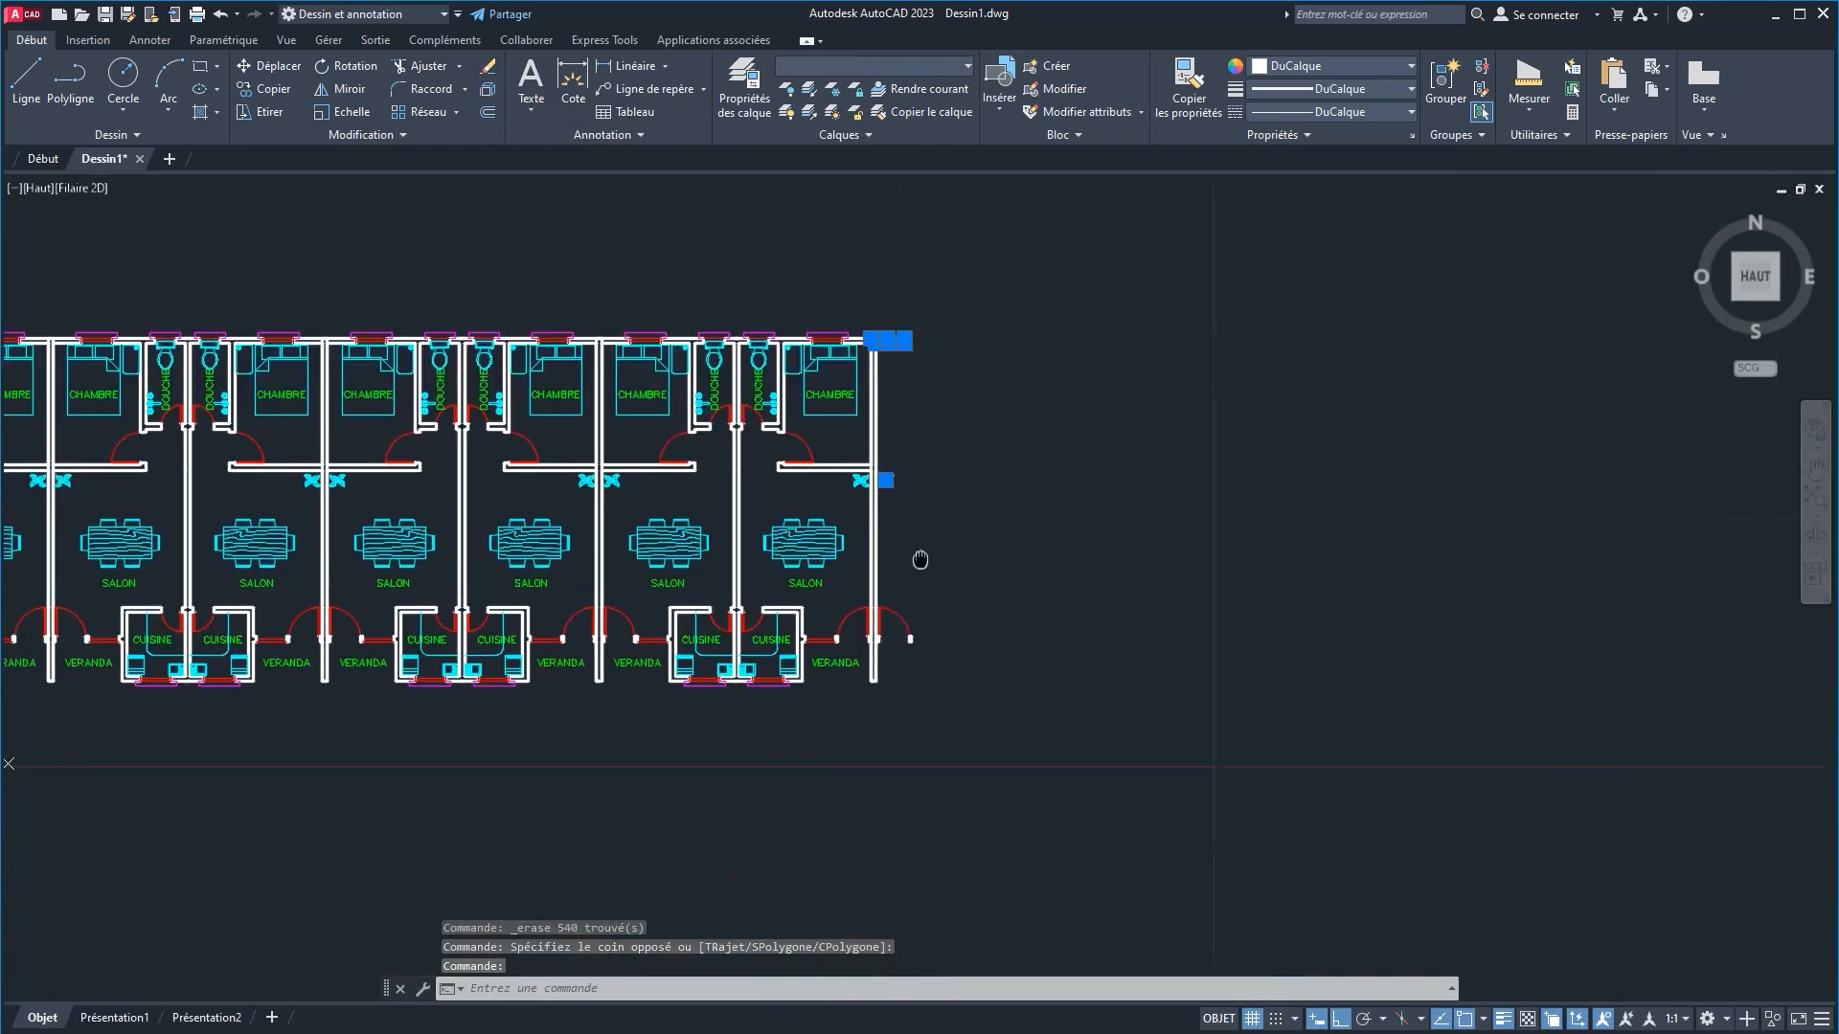
scroll(912, 665, up, 4)
click(930, 671)
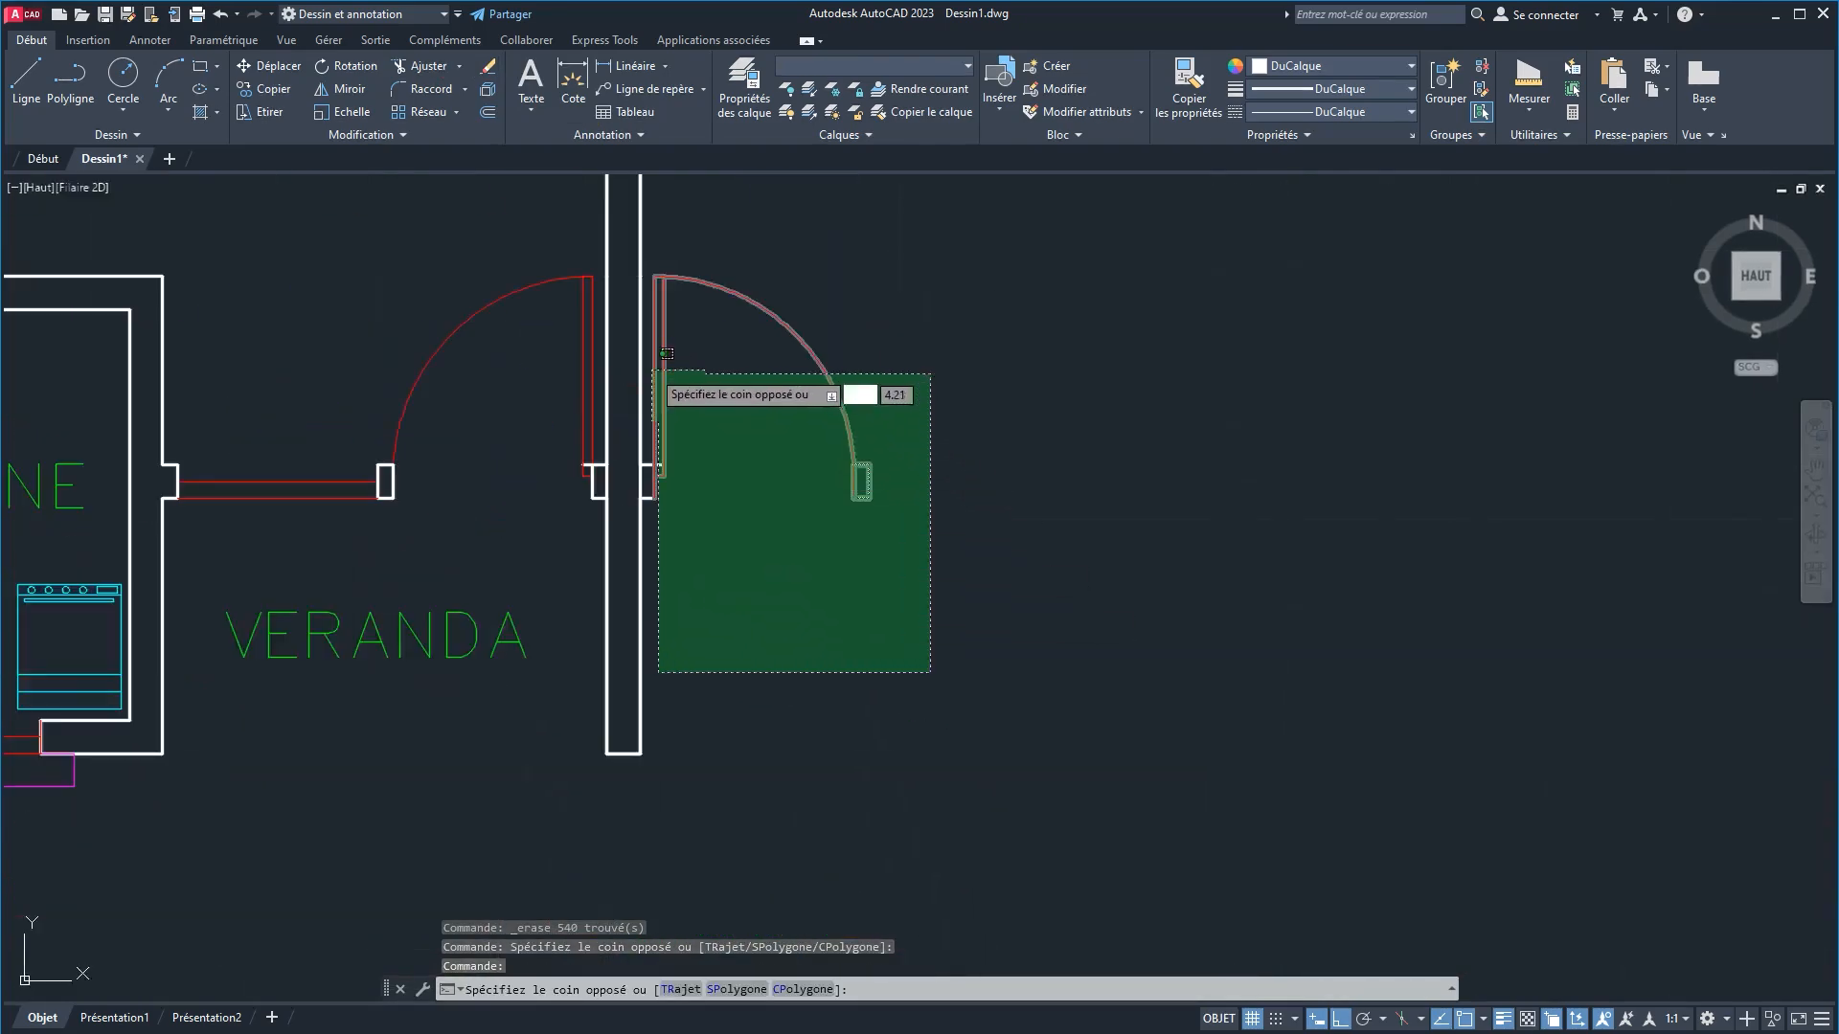
click(643, 363)
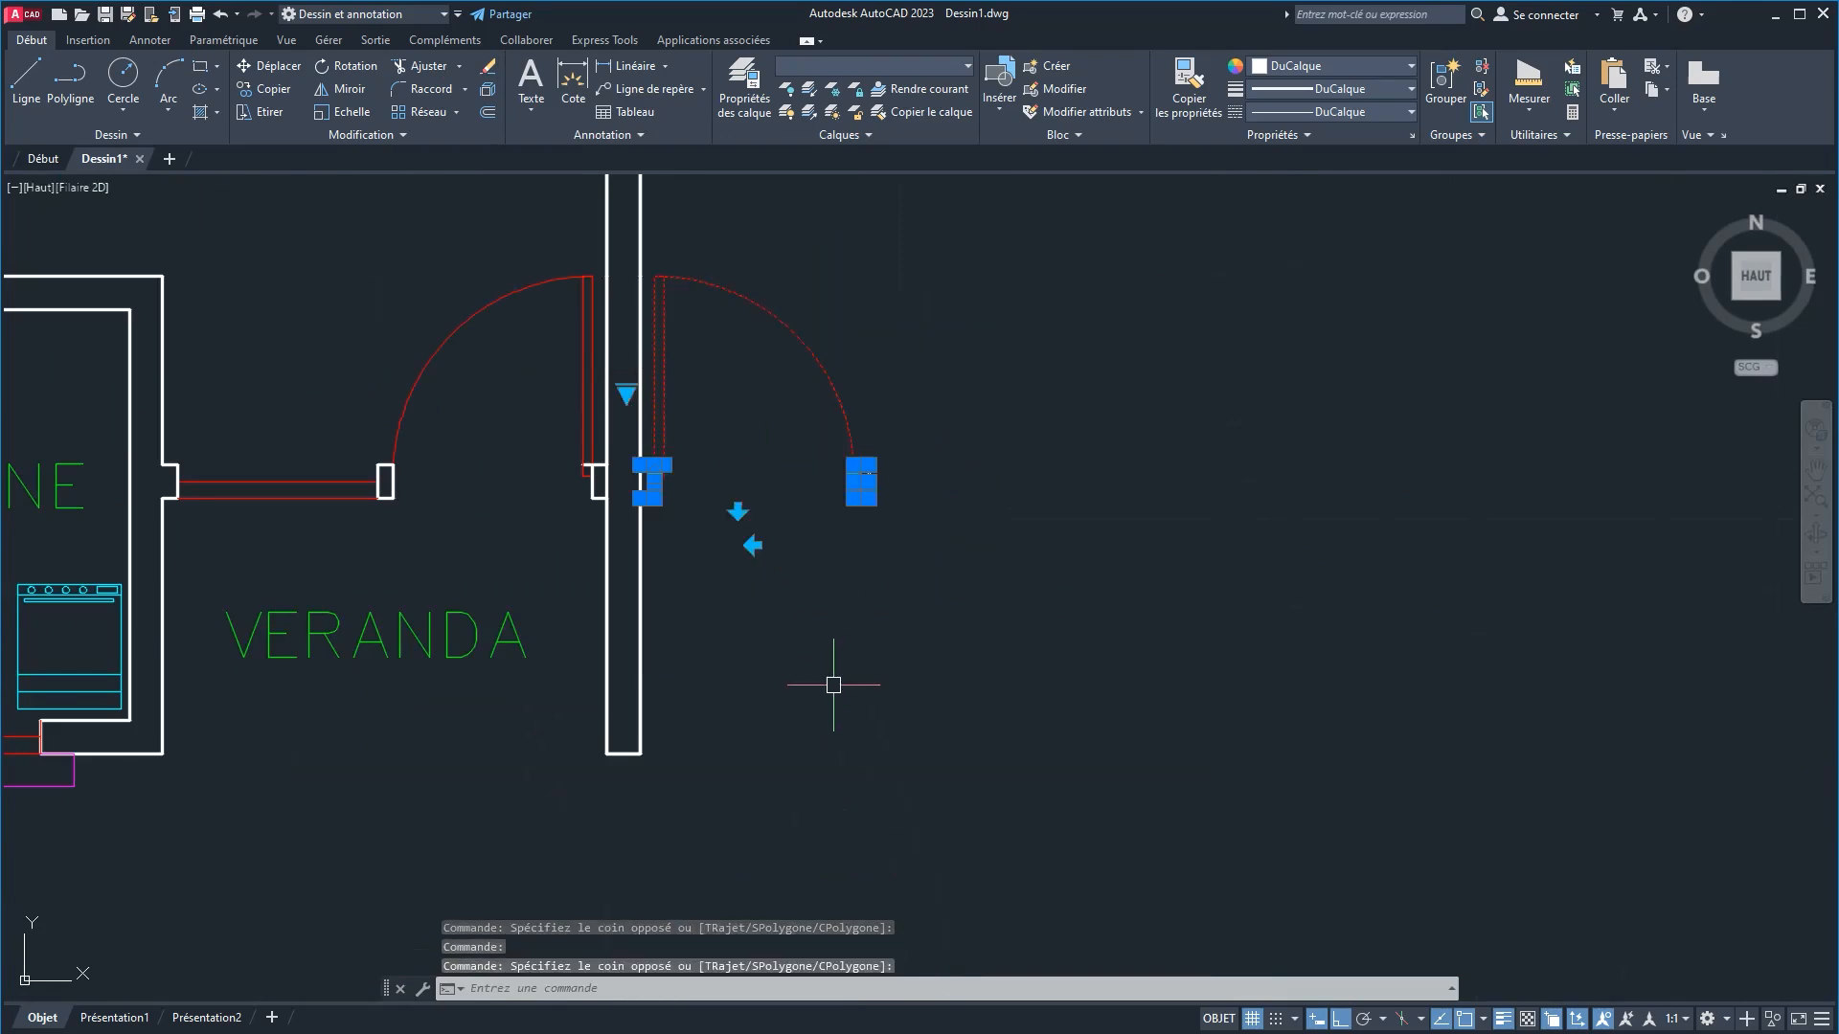
key(Delete)
Step: Switch the MEUBLES layer off and back on to preview the row of houses without furniture
scroll(842, 556, down, 4)
scroll(1118, 689, up, 1)
middle_drag(1119, 690, 1660, 603)
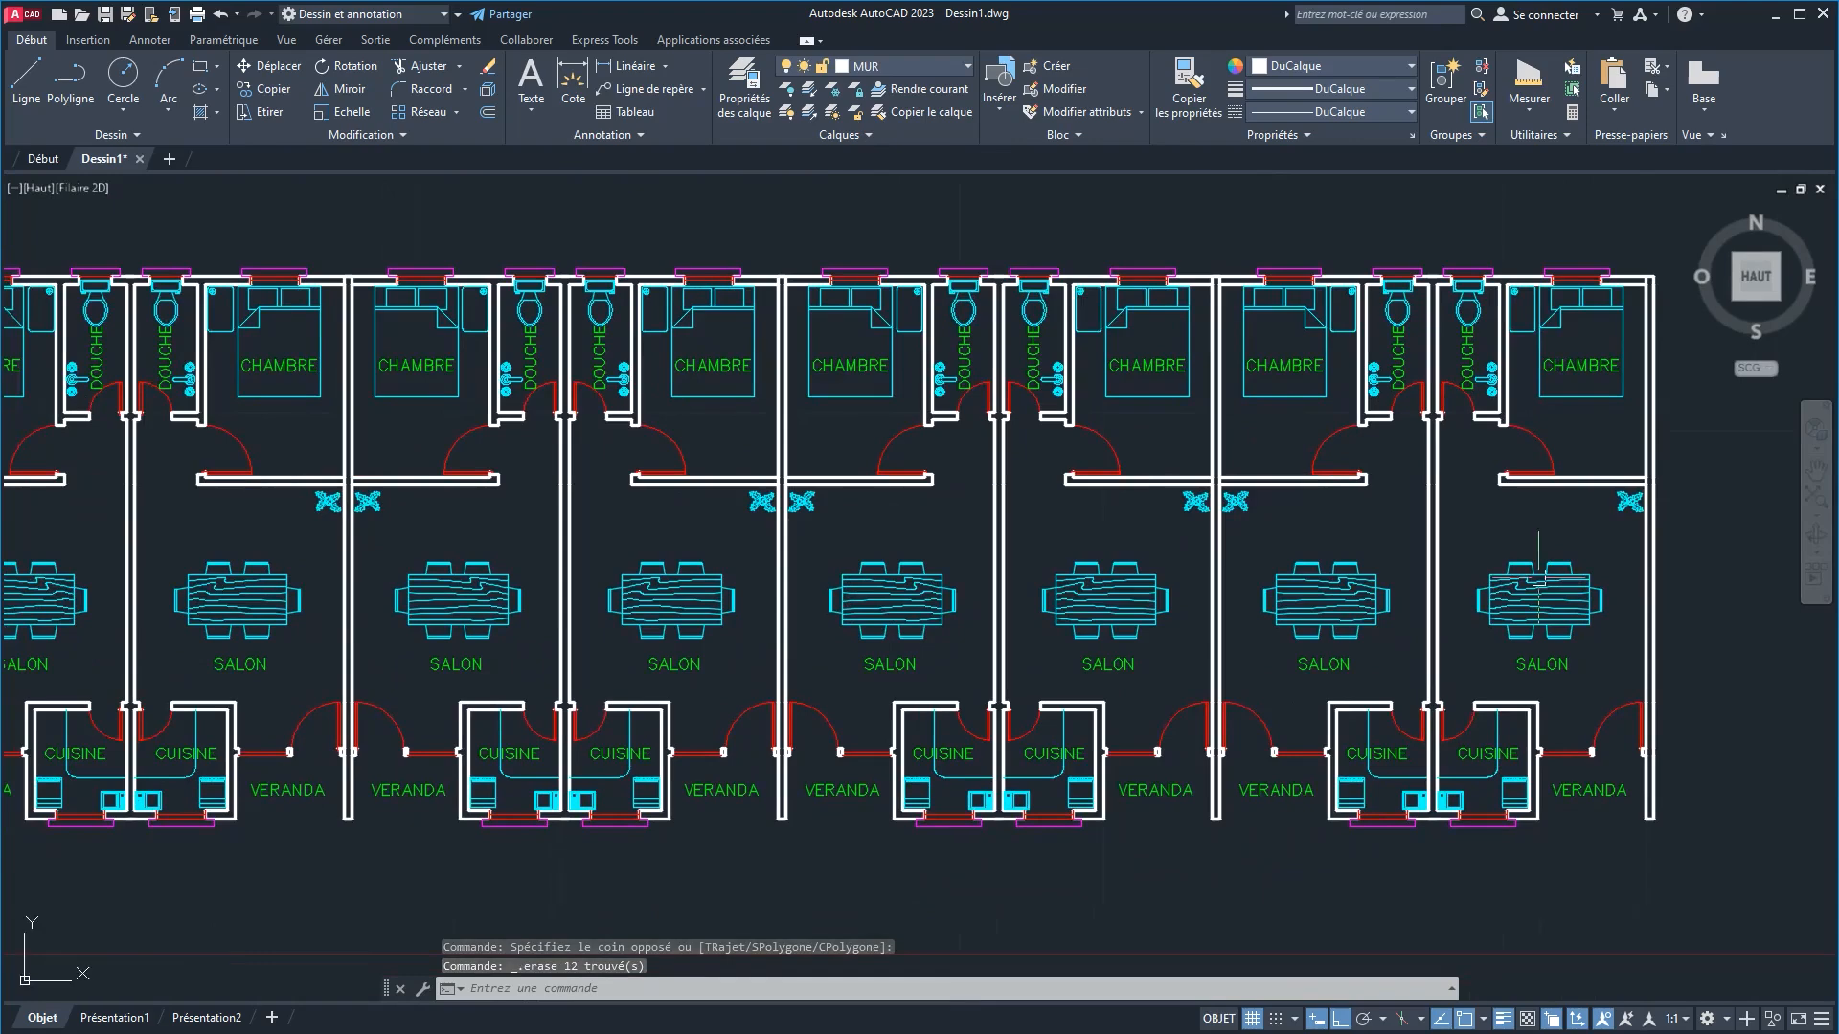
scroll(1360, 590, down, 2)
middle_drag(1340, 581, 1370, 572)
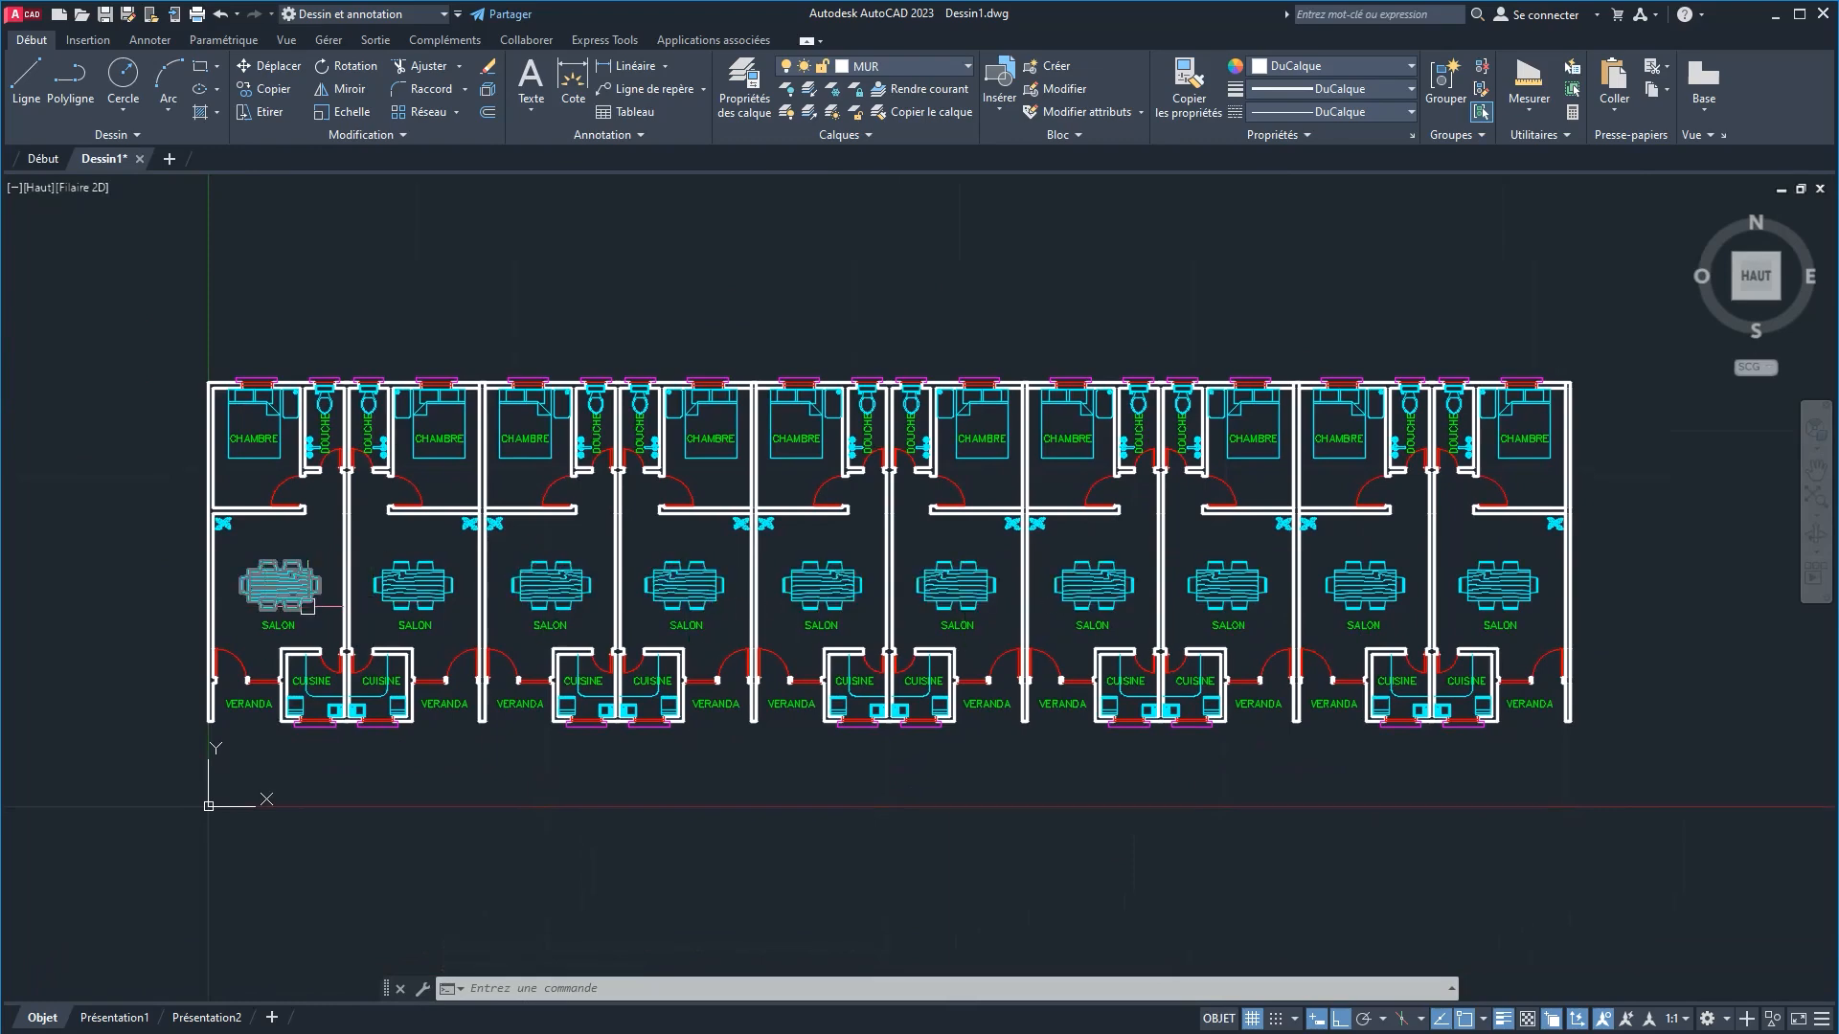
click(820, 595)
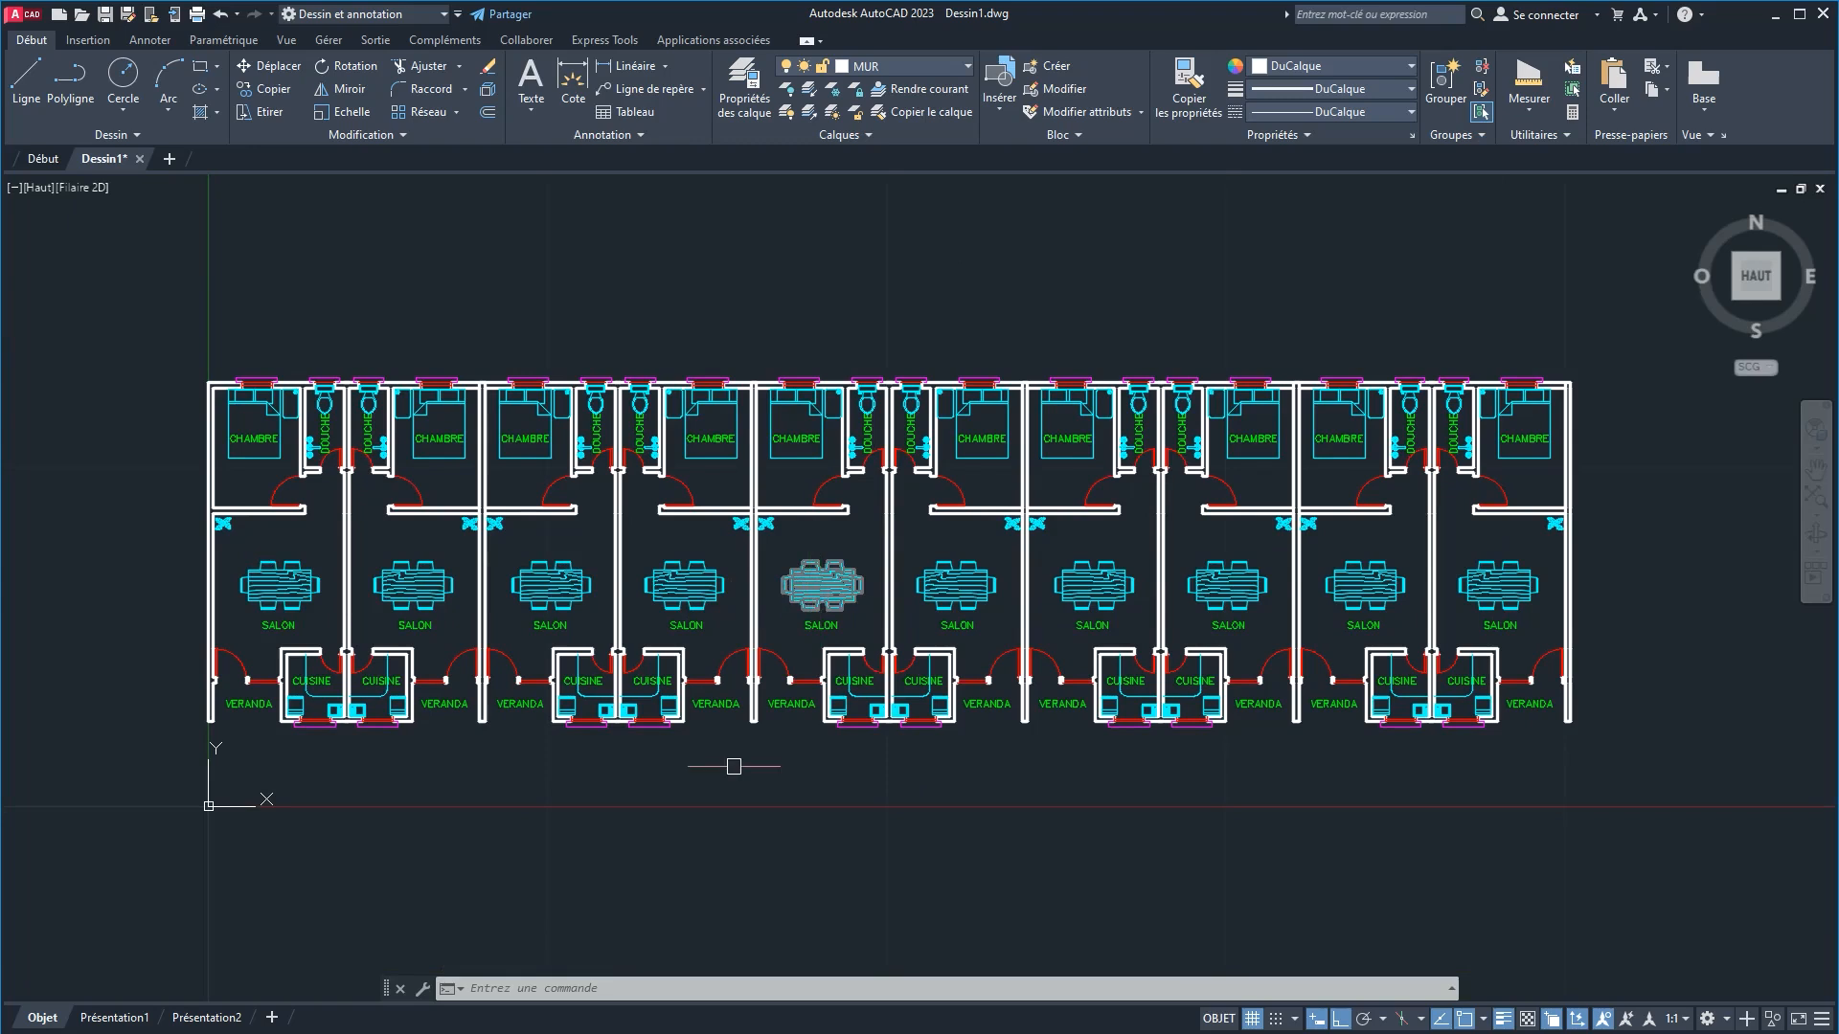
click(879, 69)
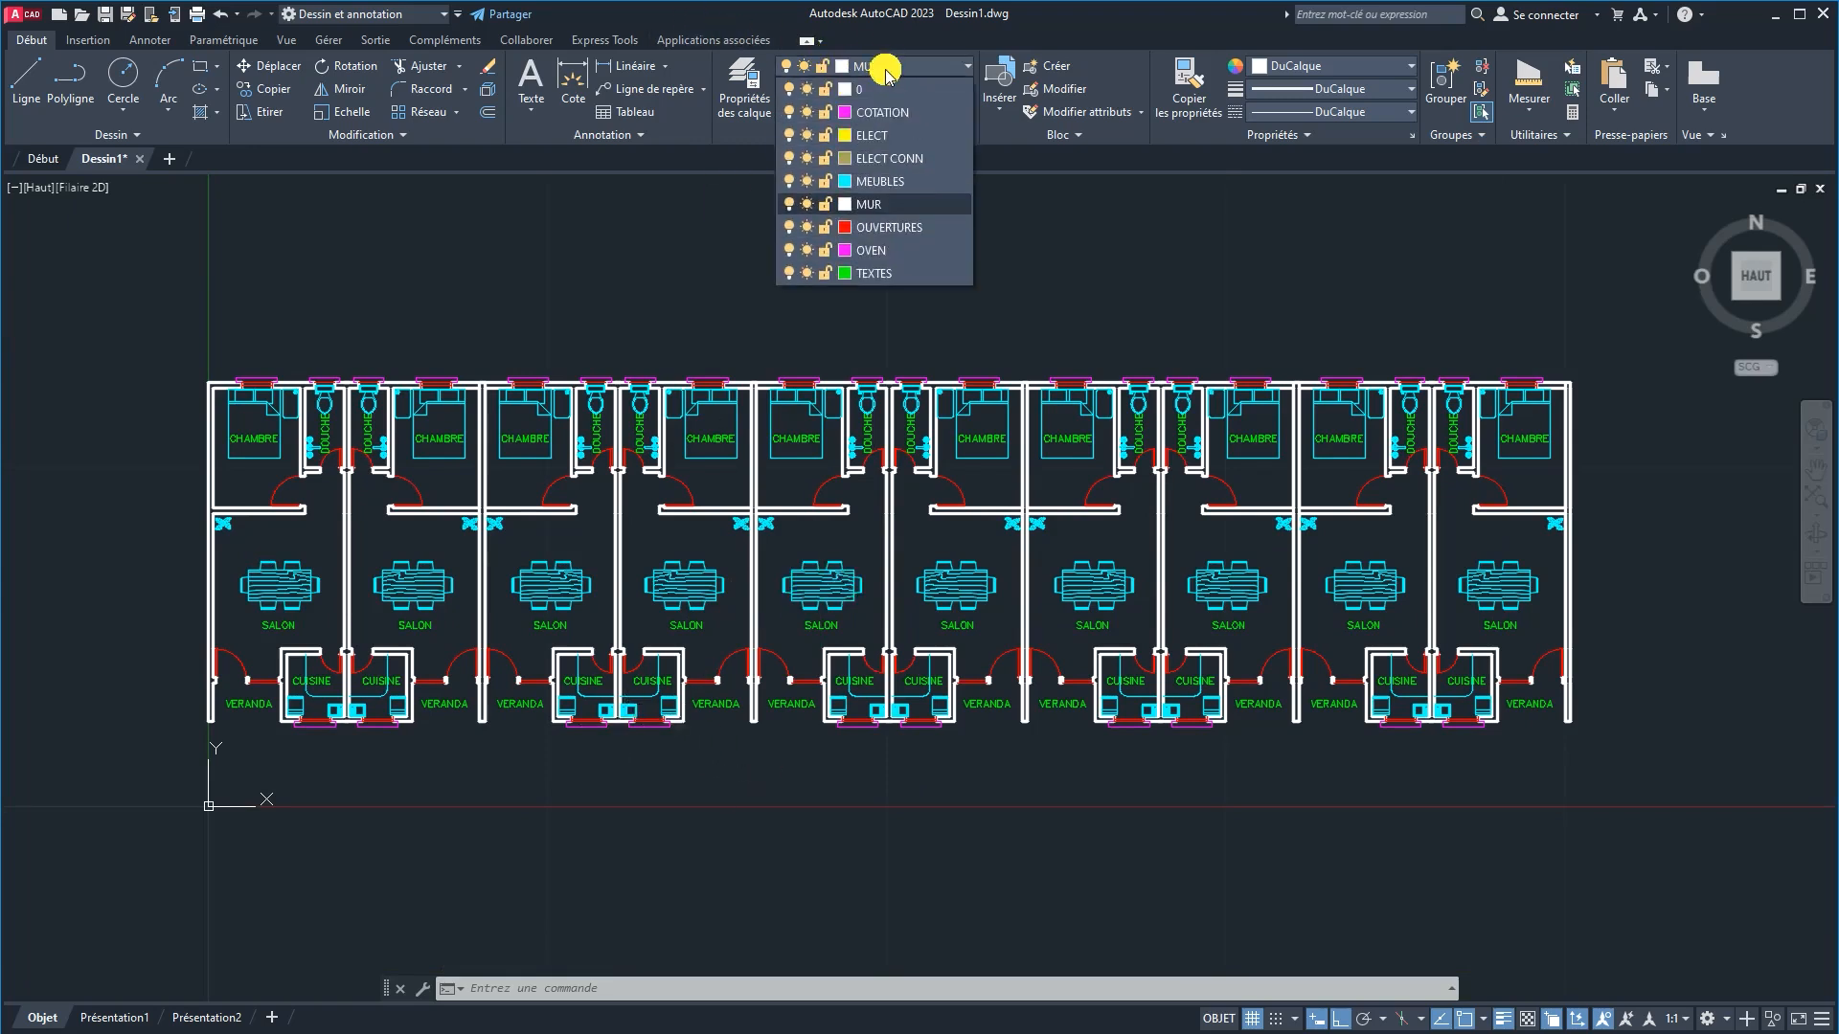
click(789, 181)
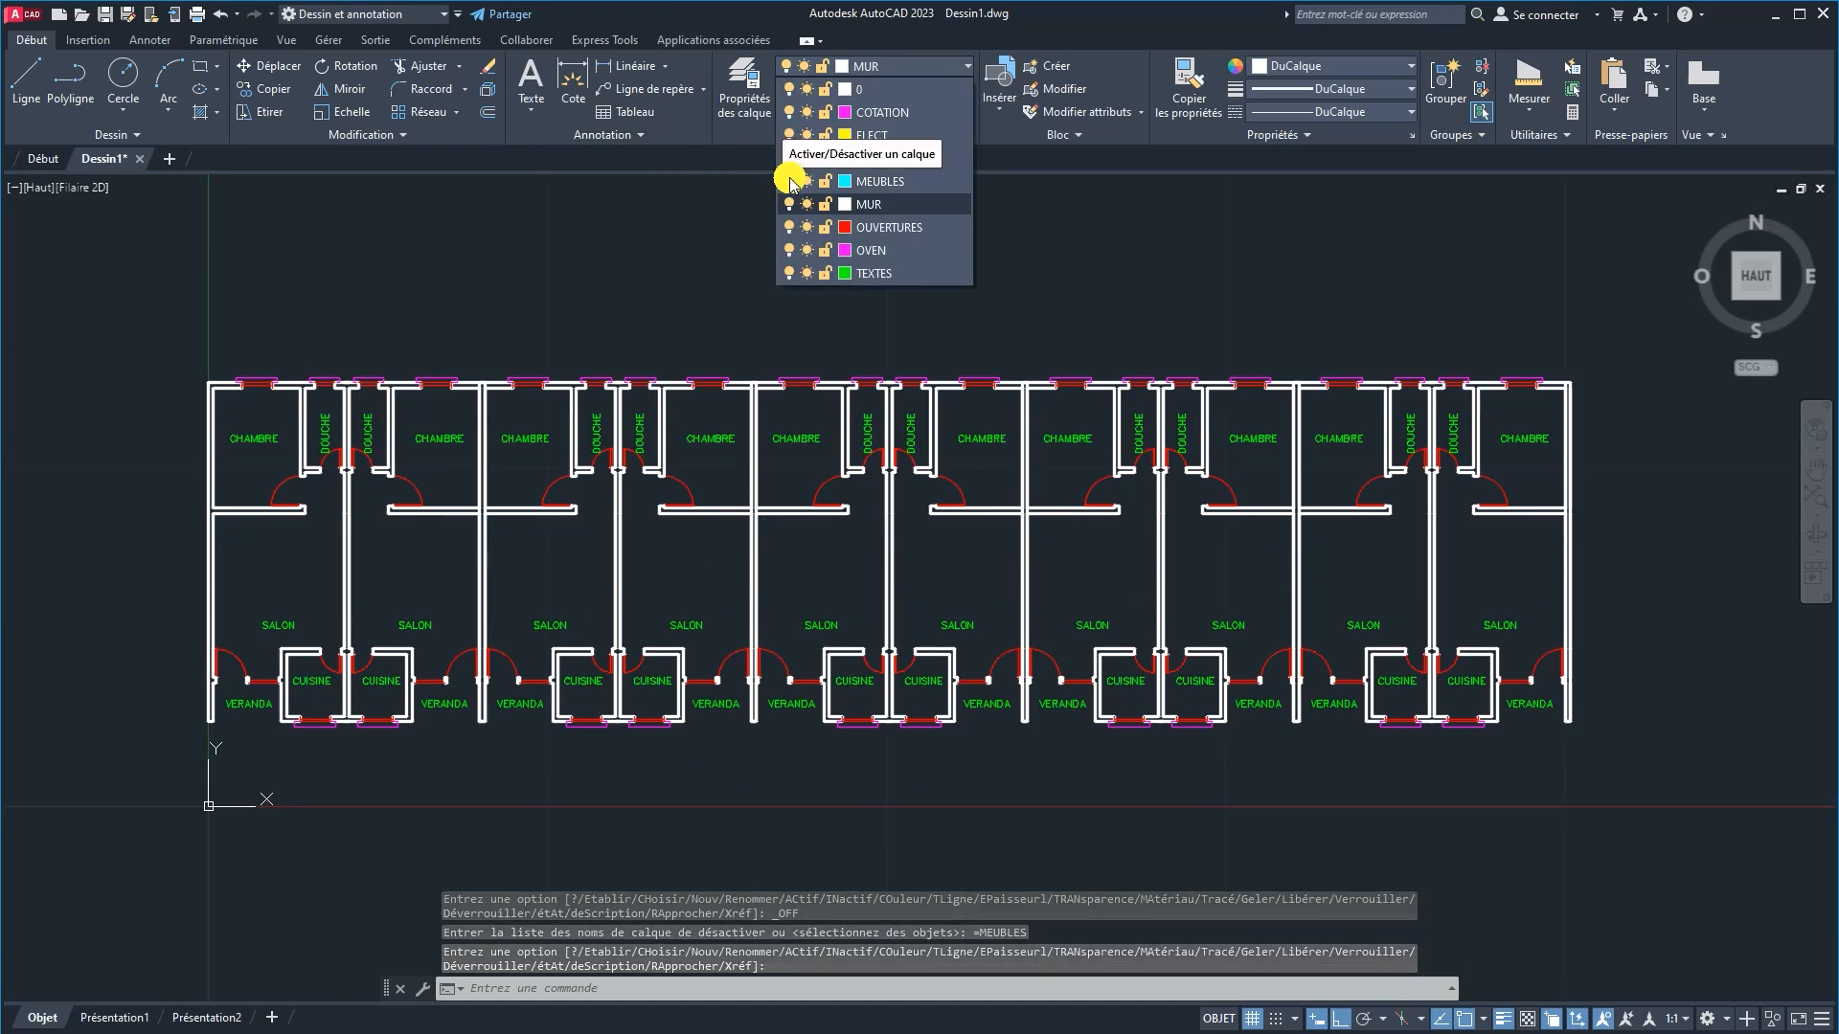
click(789, 181)
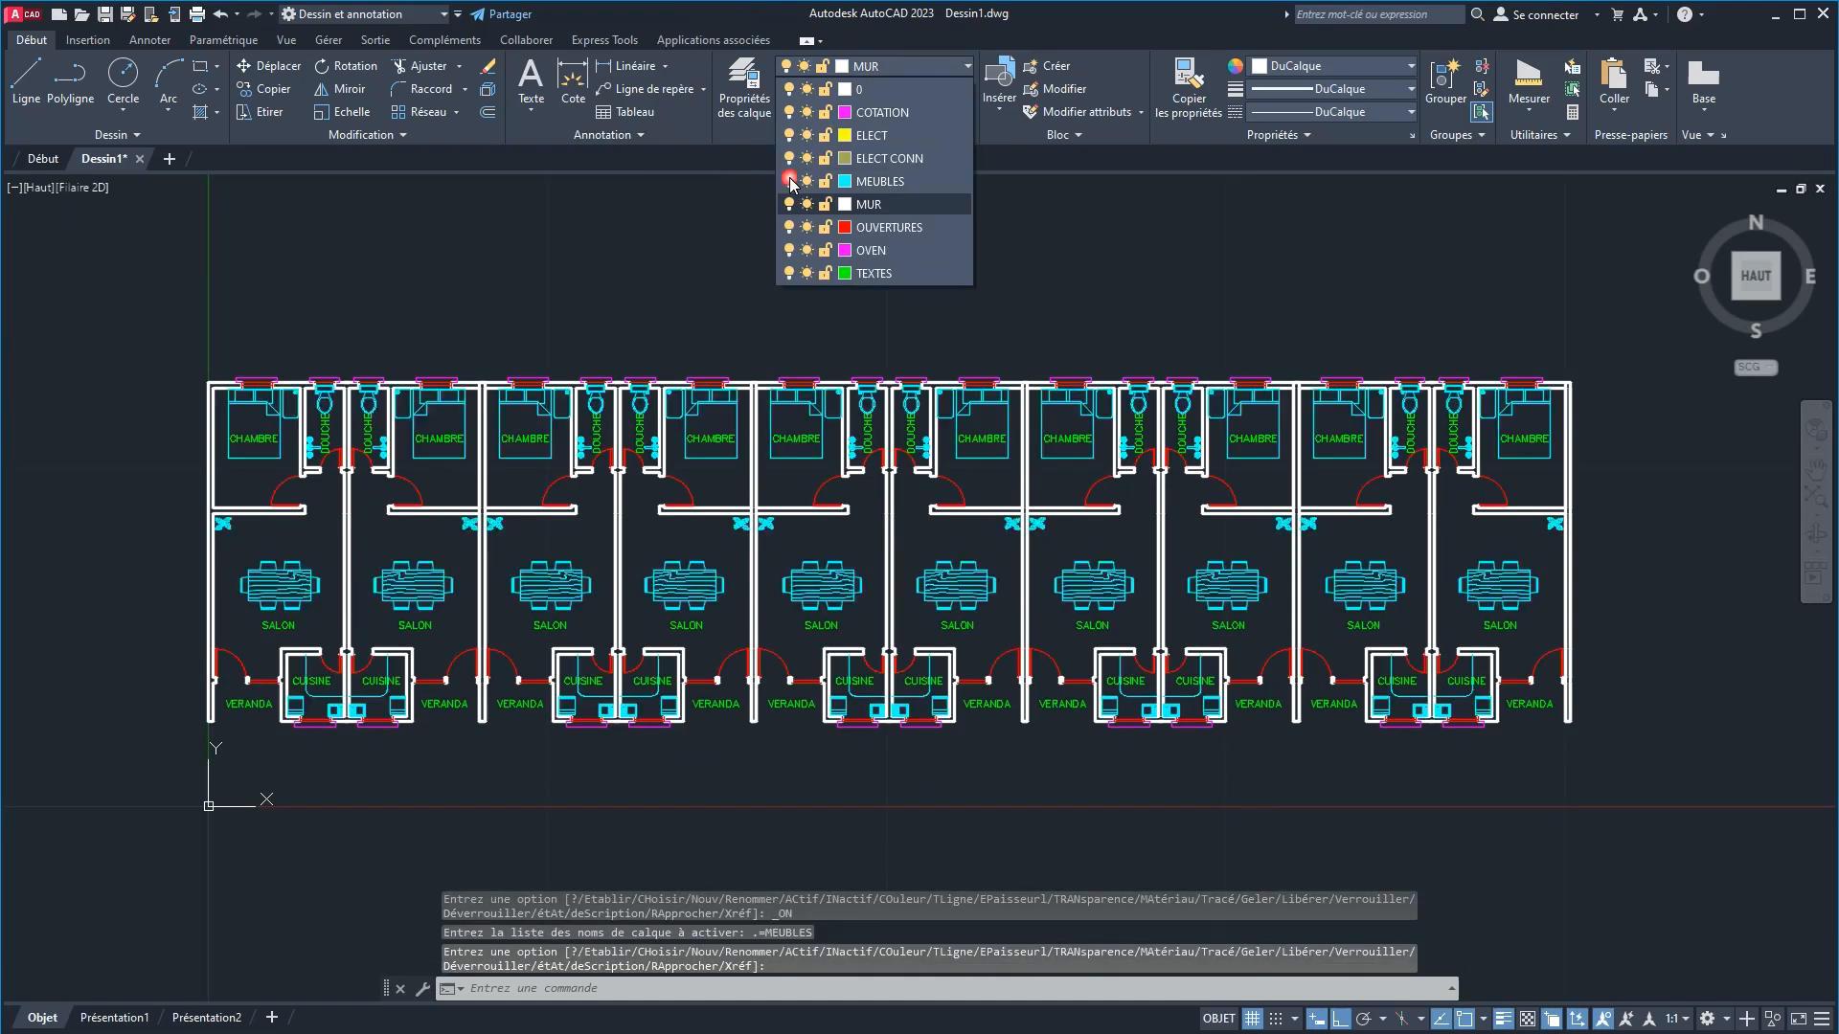
Step: Change the MEUBLES layer's colour to grey, index 8, so the furniture is subdued
click(844, 181)
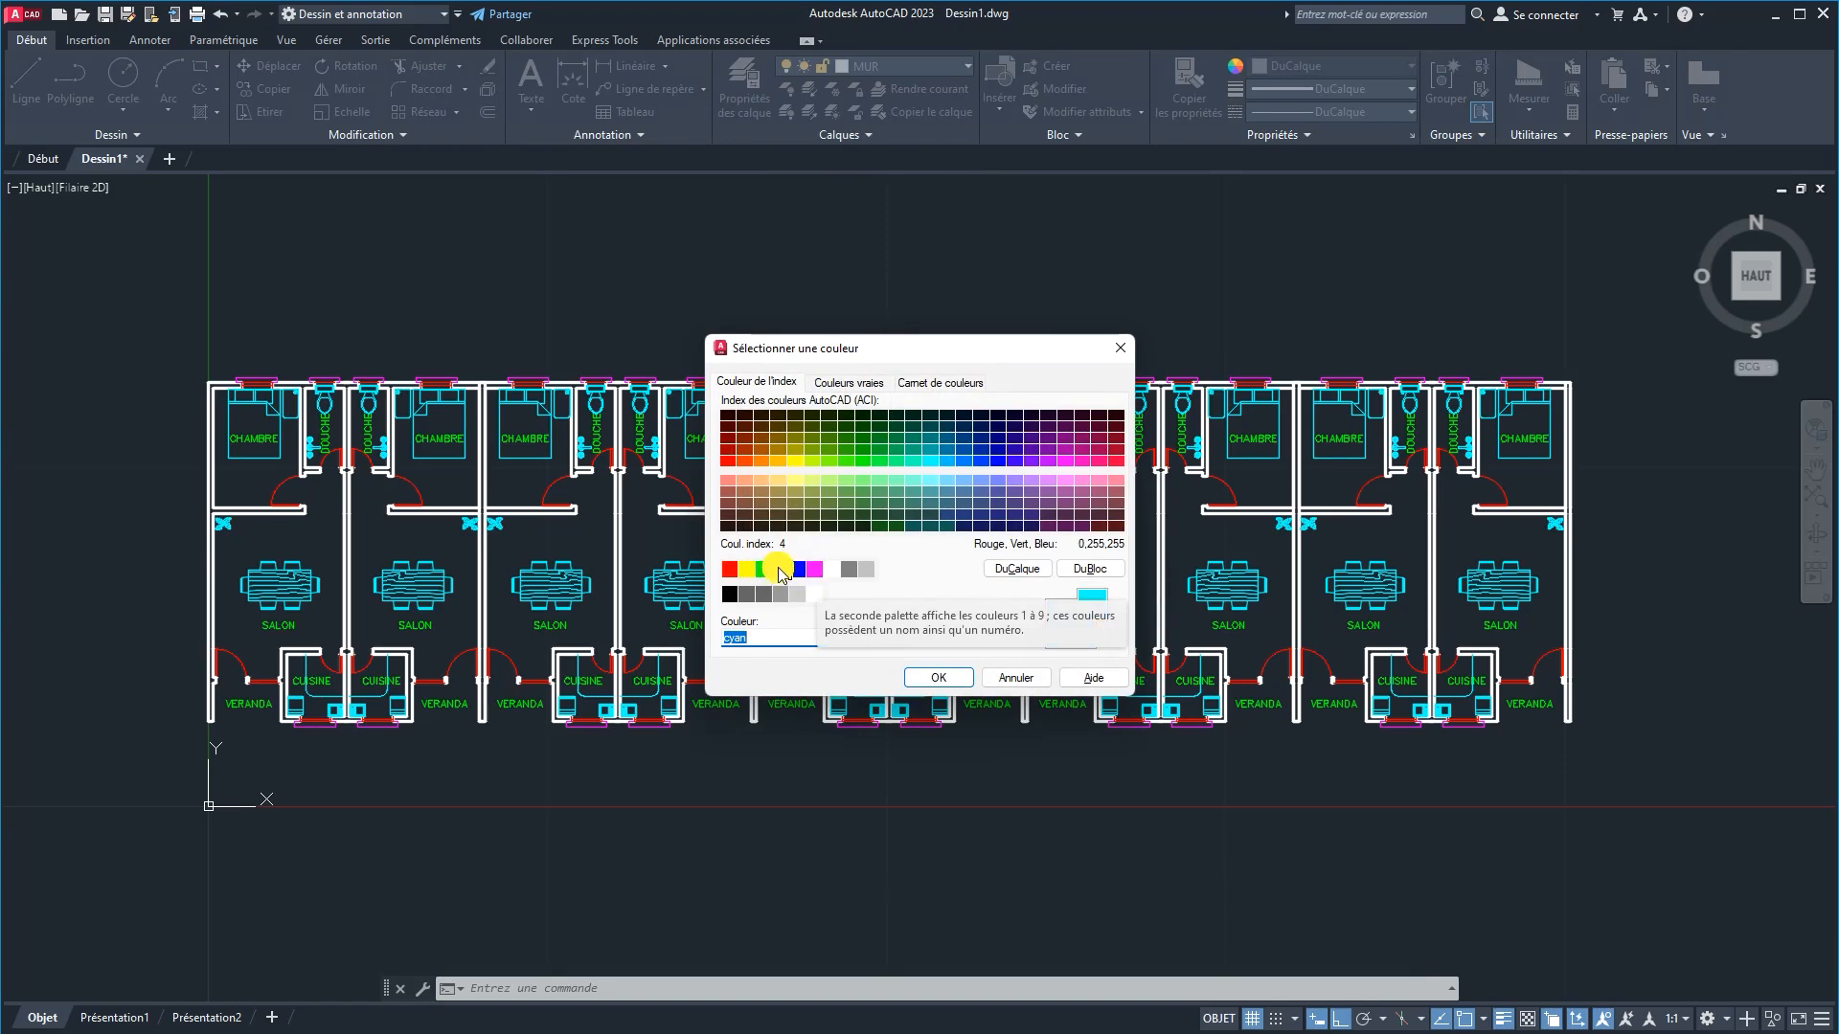
click(848, 570)
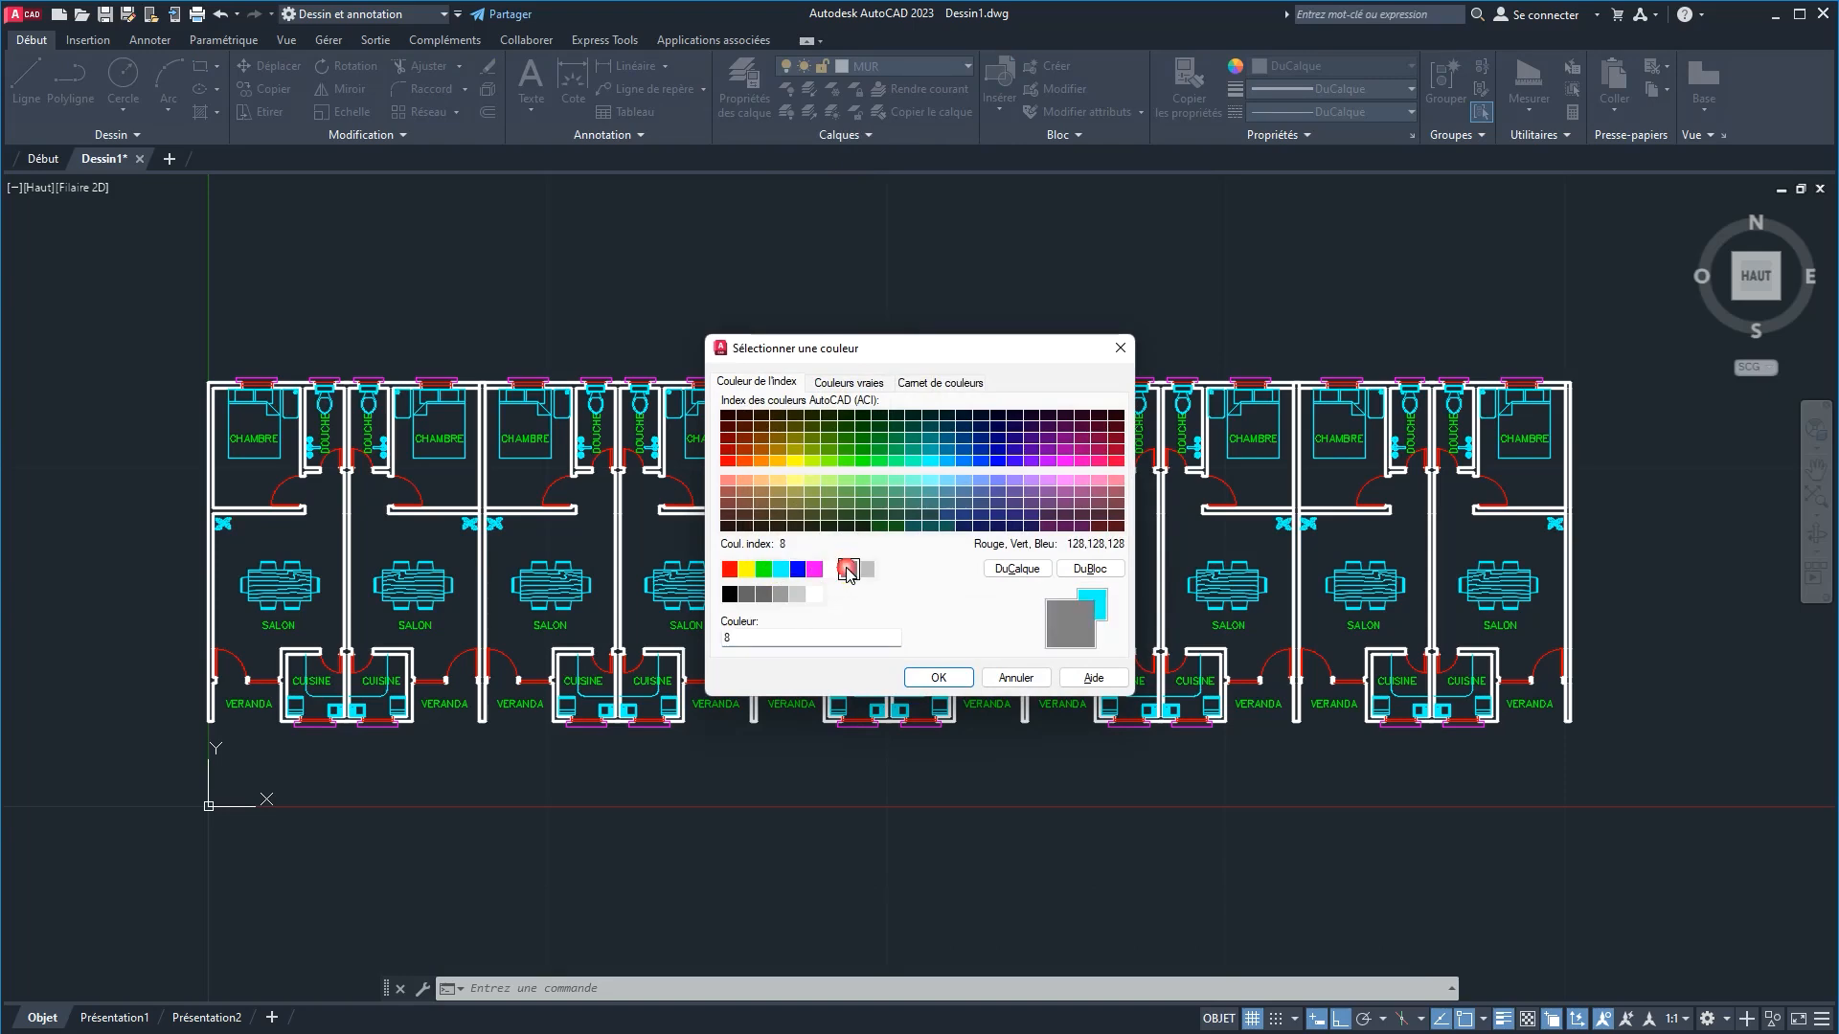
click(938, 678)
scroll(1069, 367, up, 2)
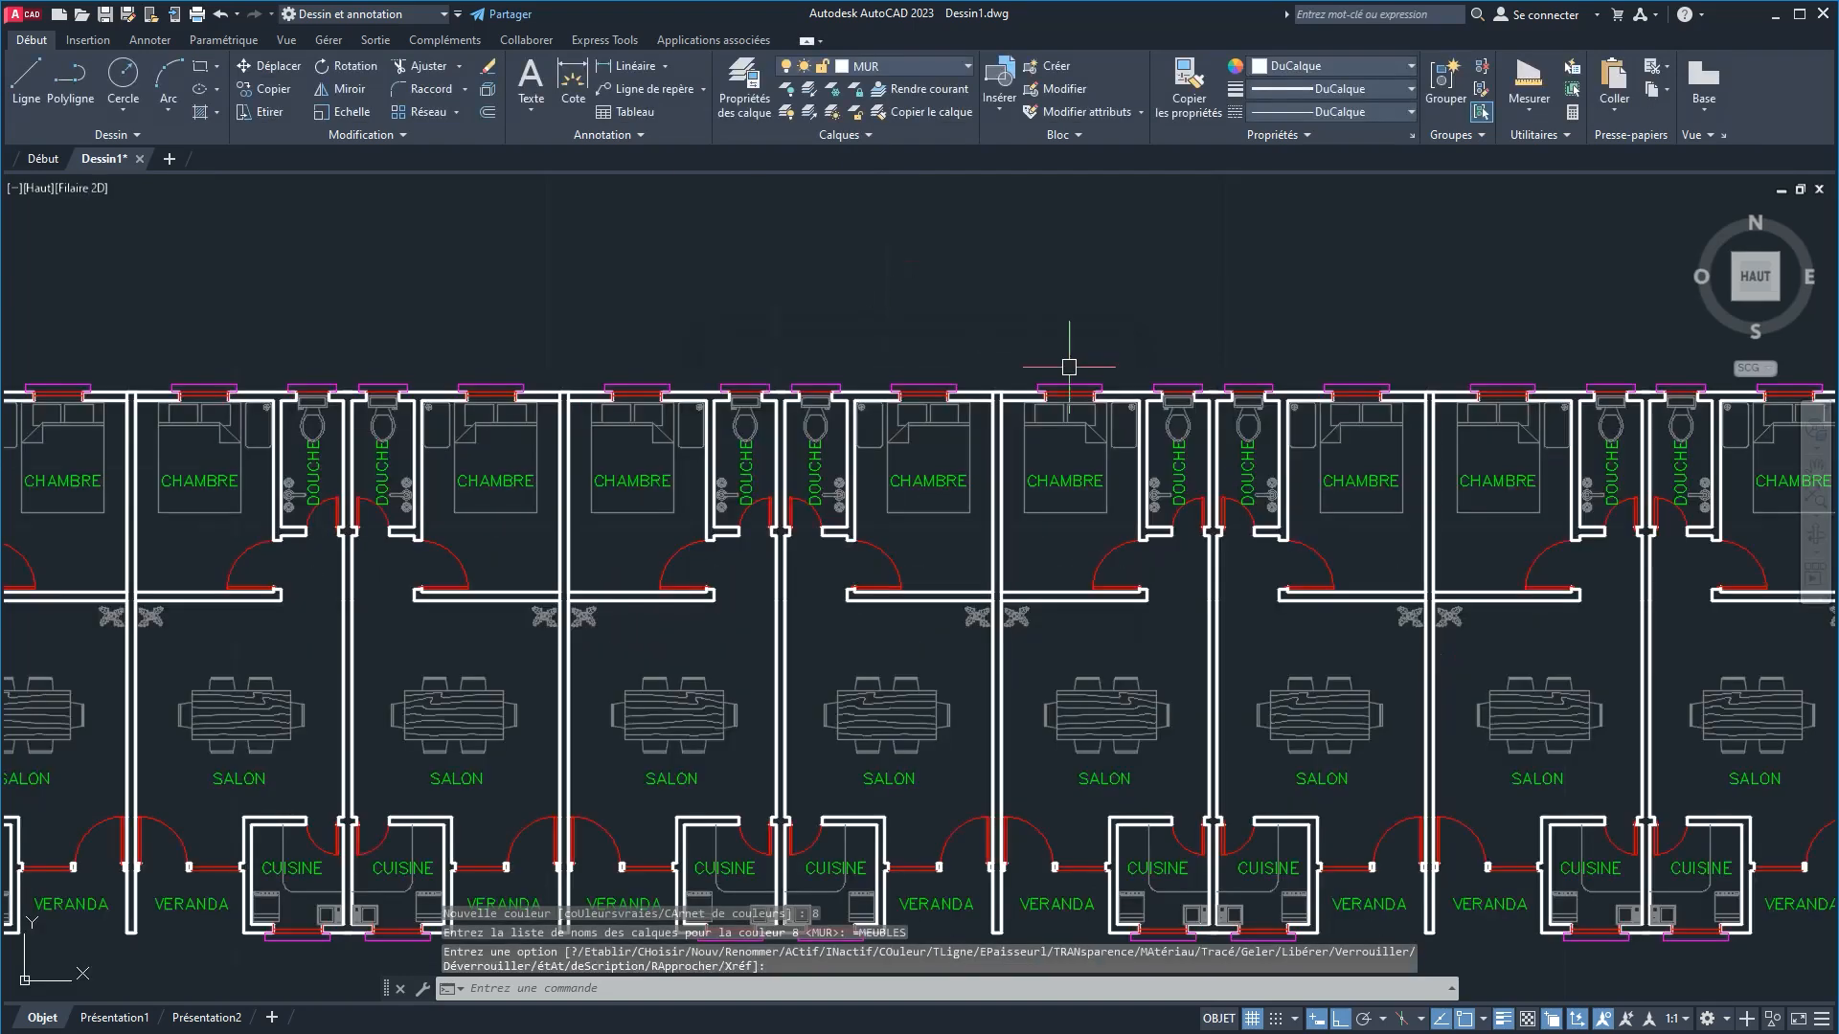
middle_drag(1064, 368, 1026, 275)
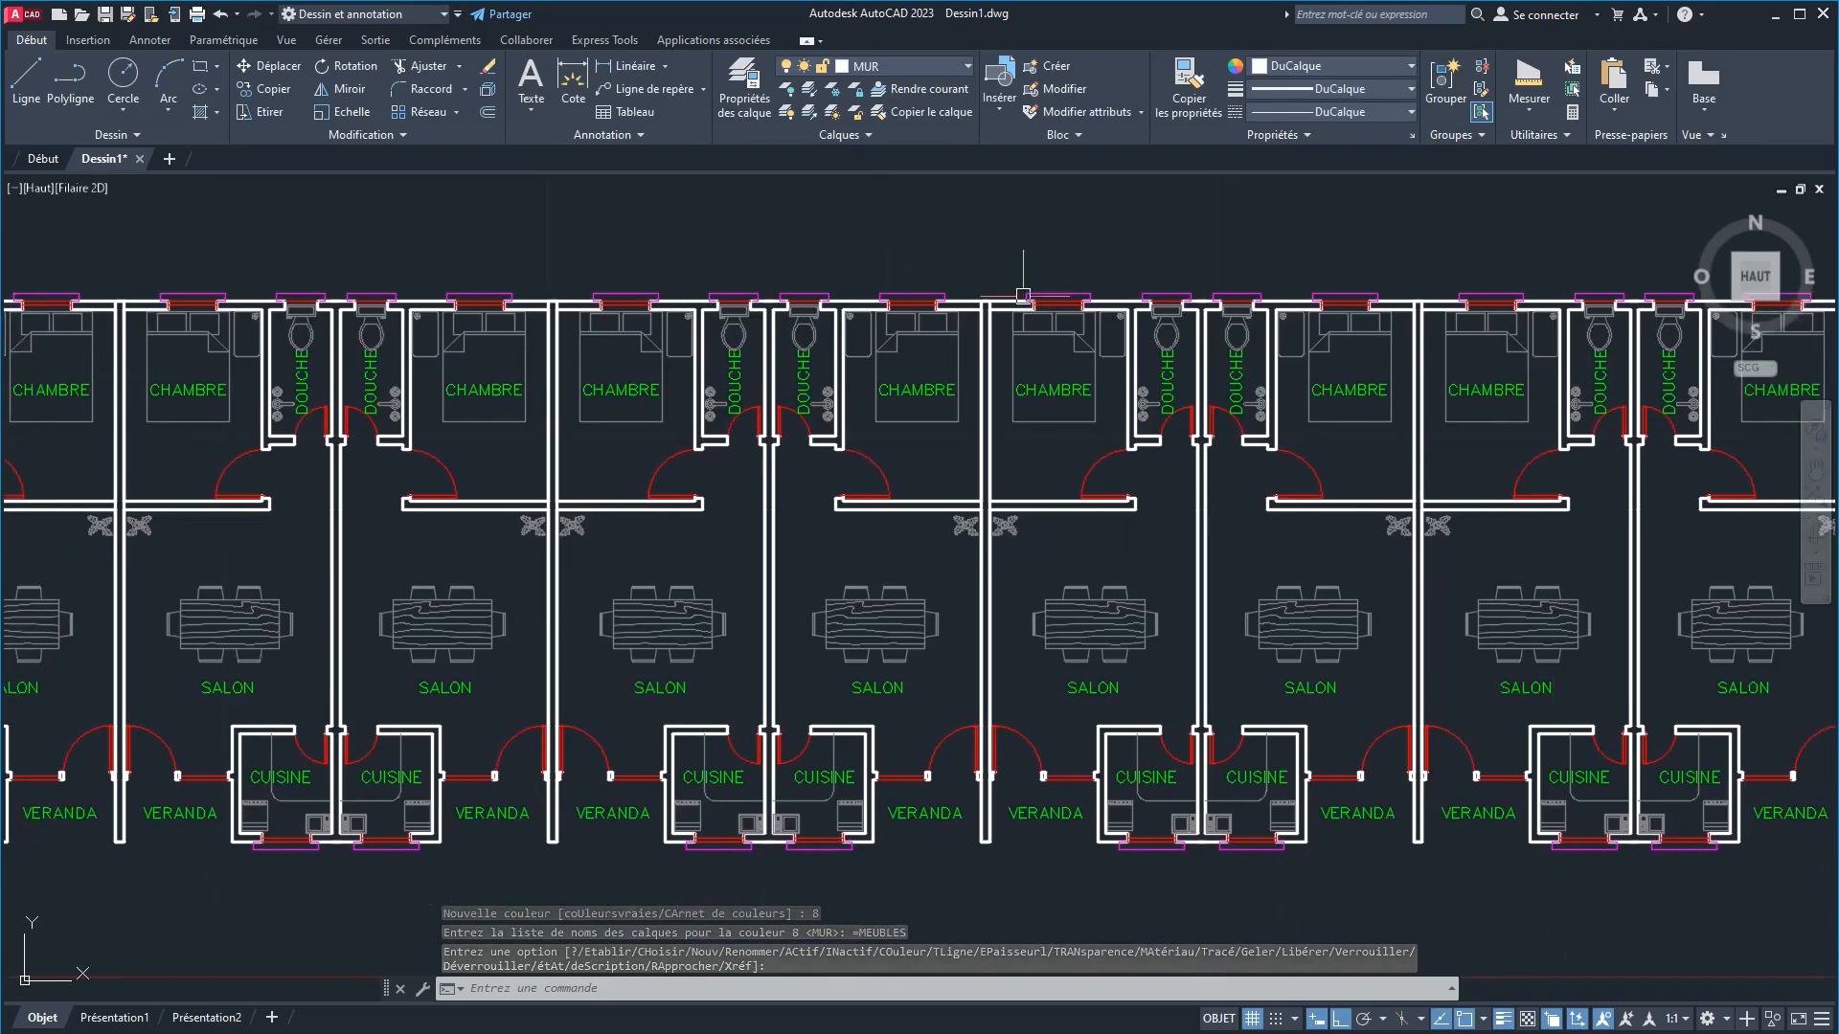
Step: Set the MEUBLES layer's colour to the light turquoise with index 121
click(874, 75)
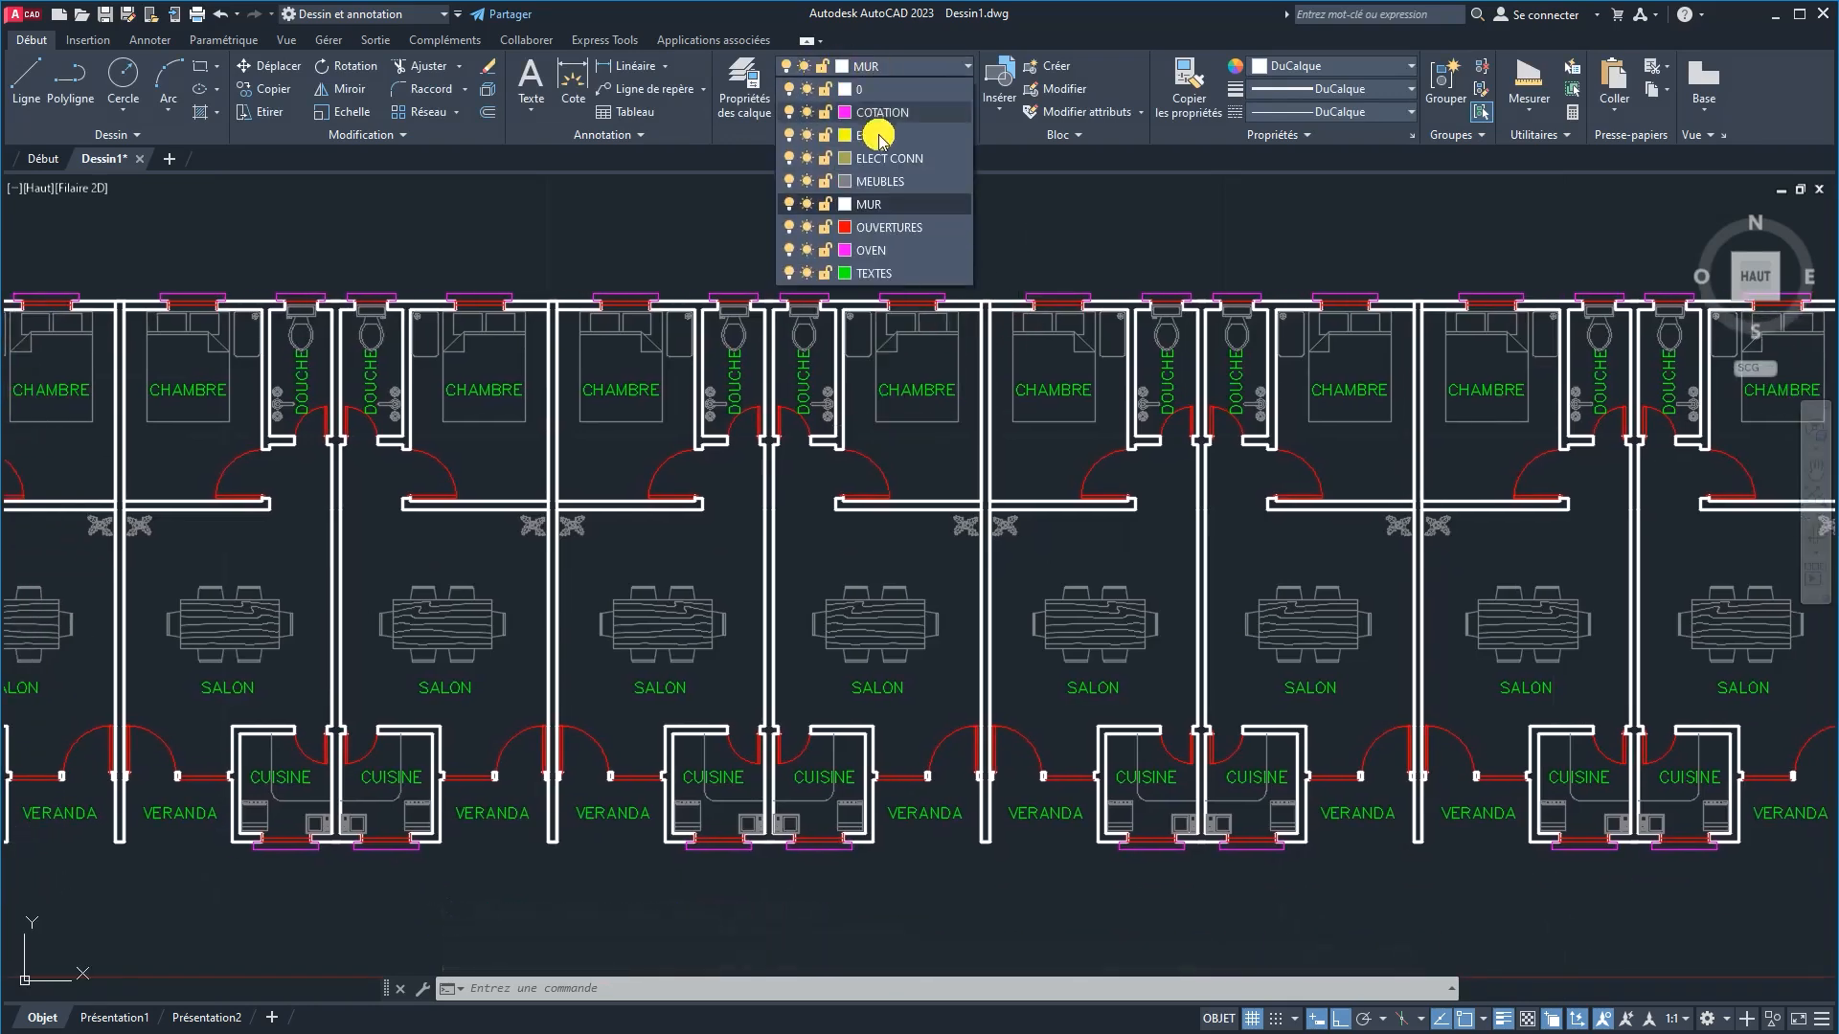
click(844, 182)
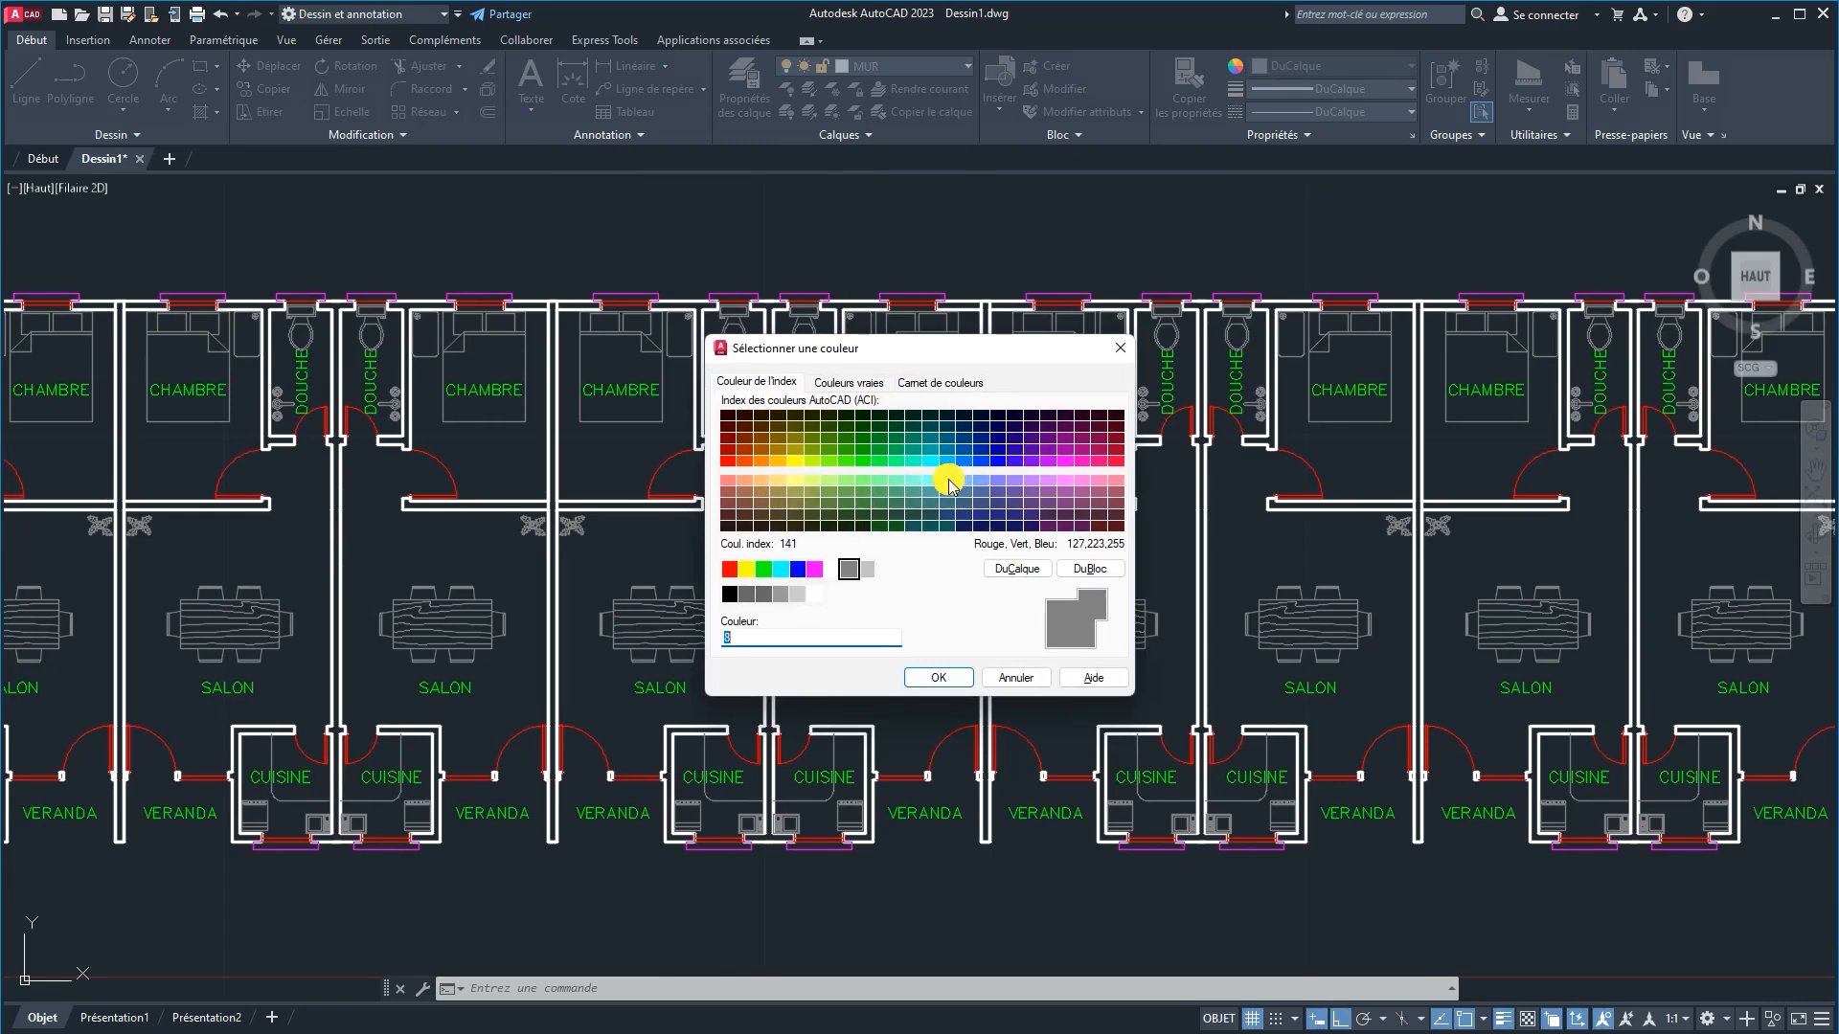
click(915, 481)
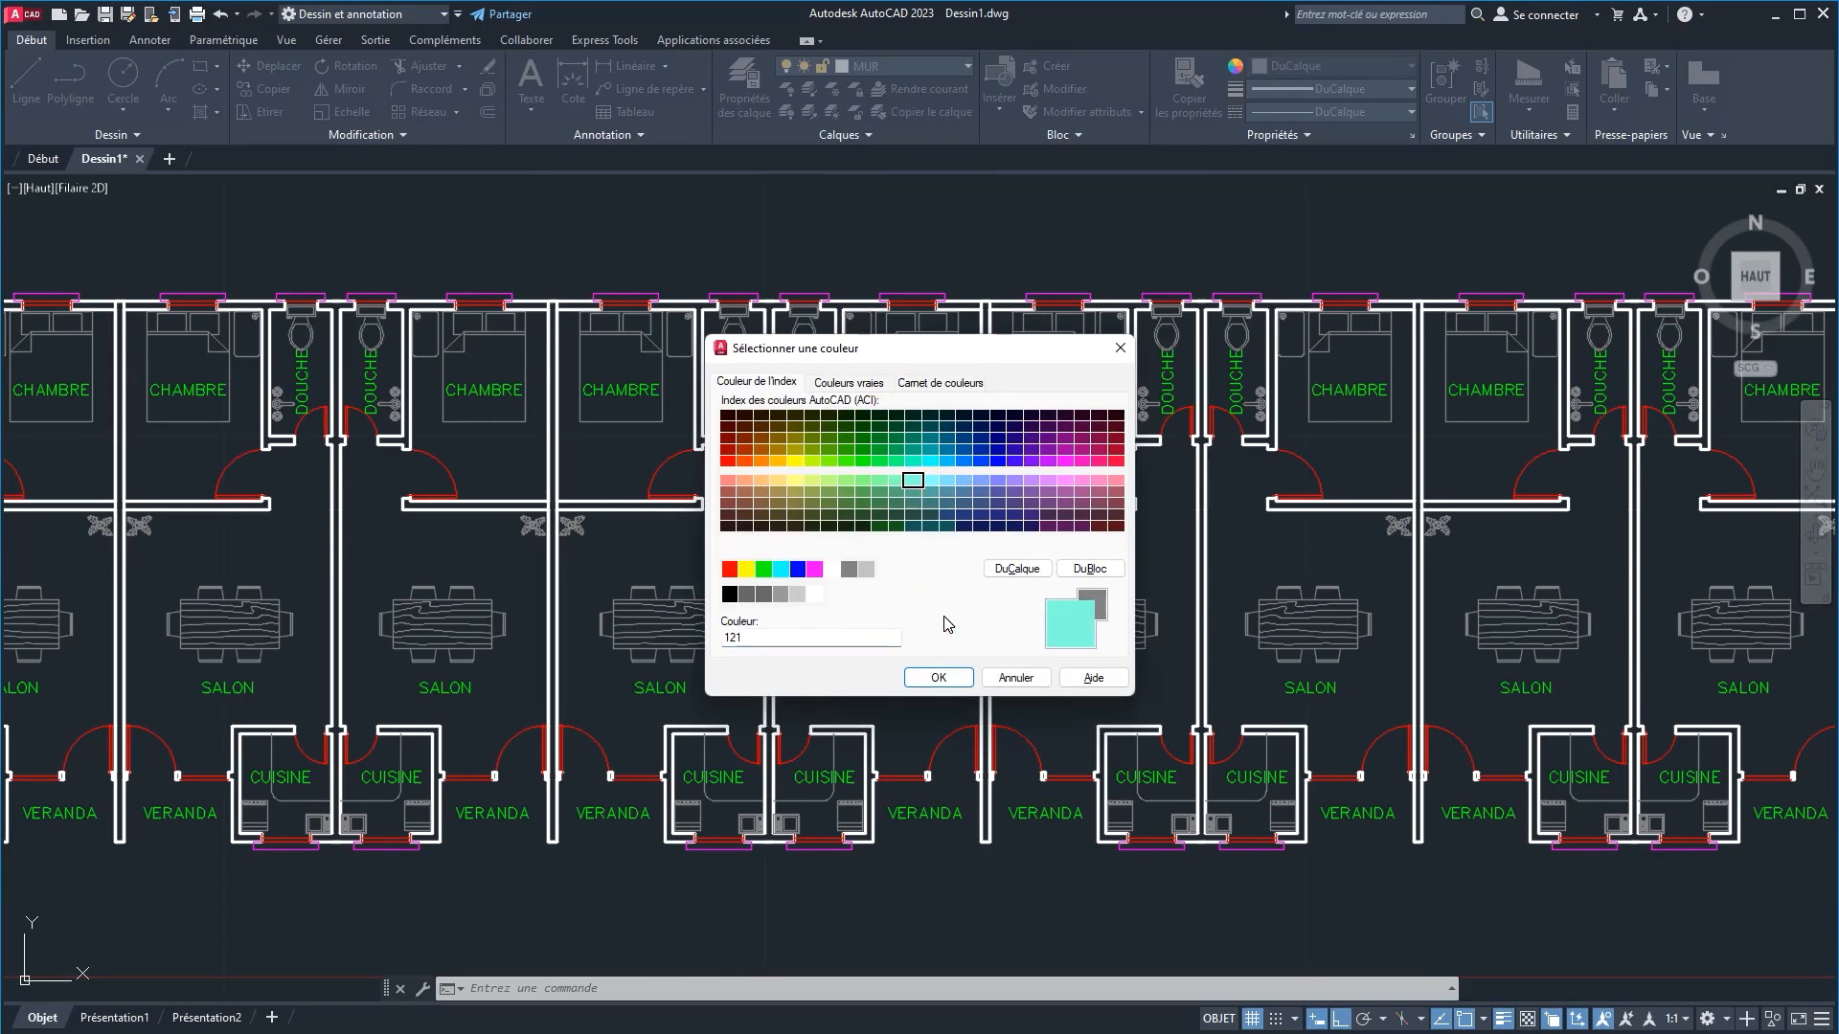
click(936, 678)
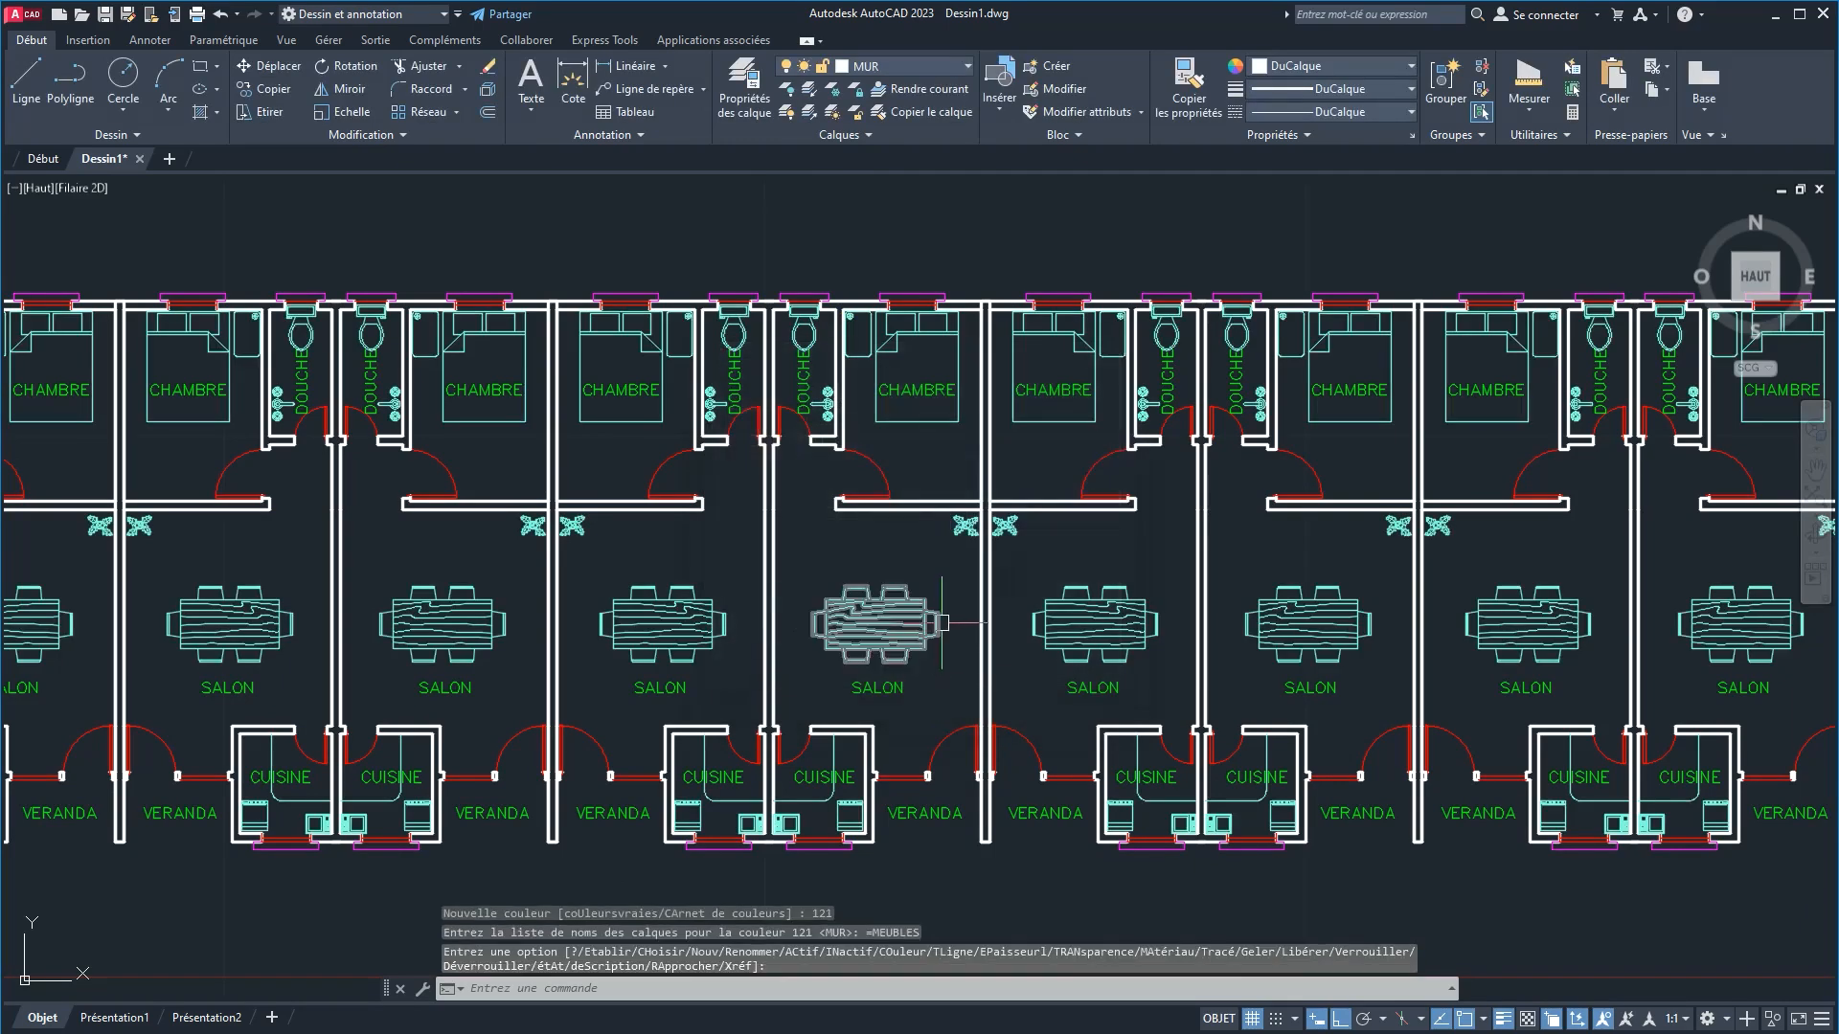
scroll(943, 621, down, 2)
scroll(1313, 841, up, 1)
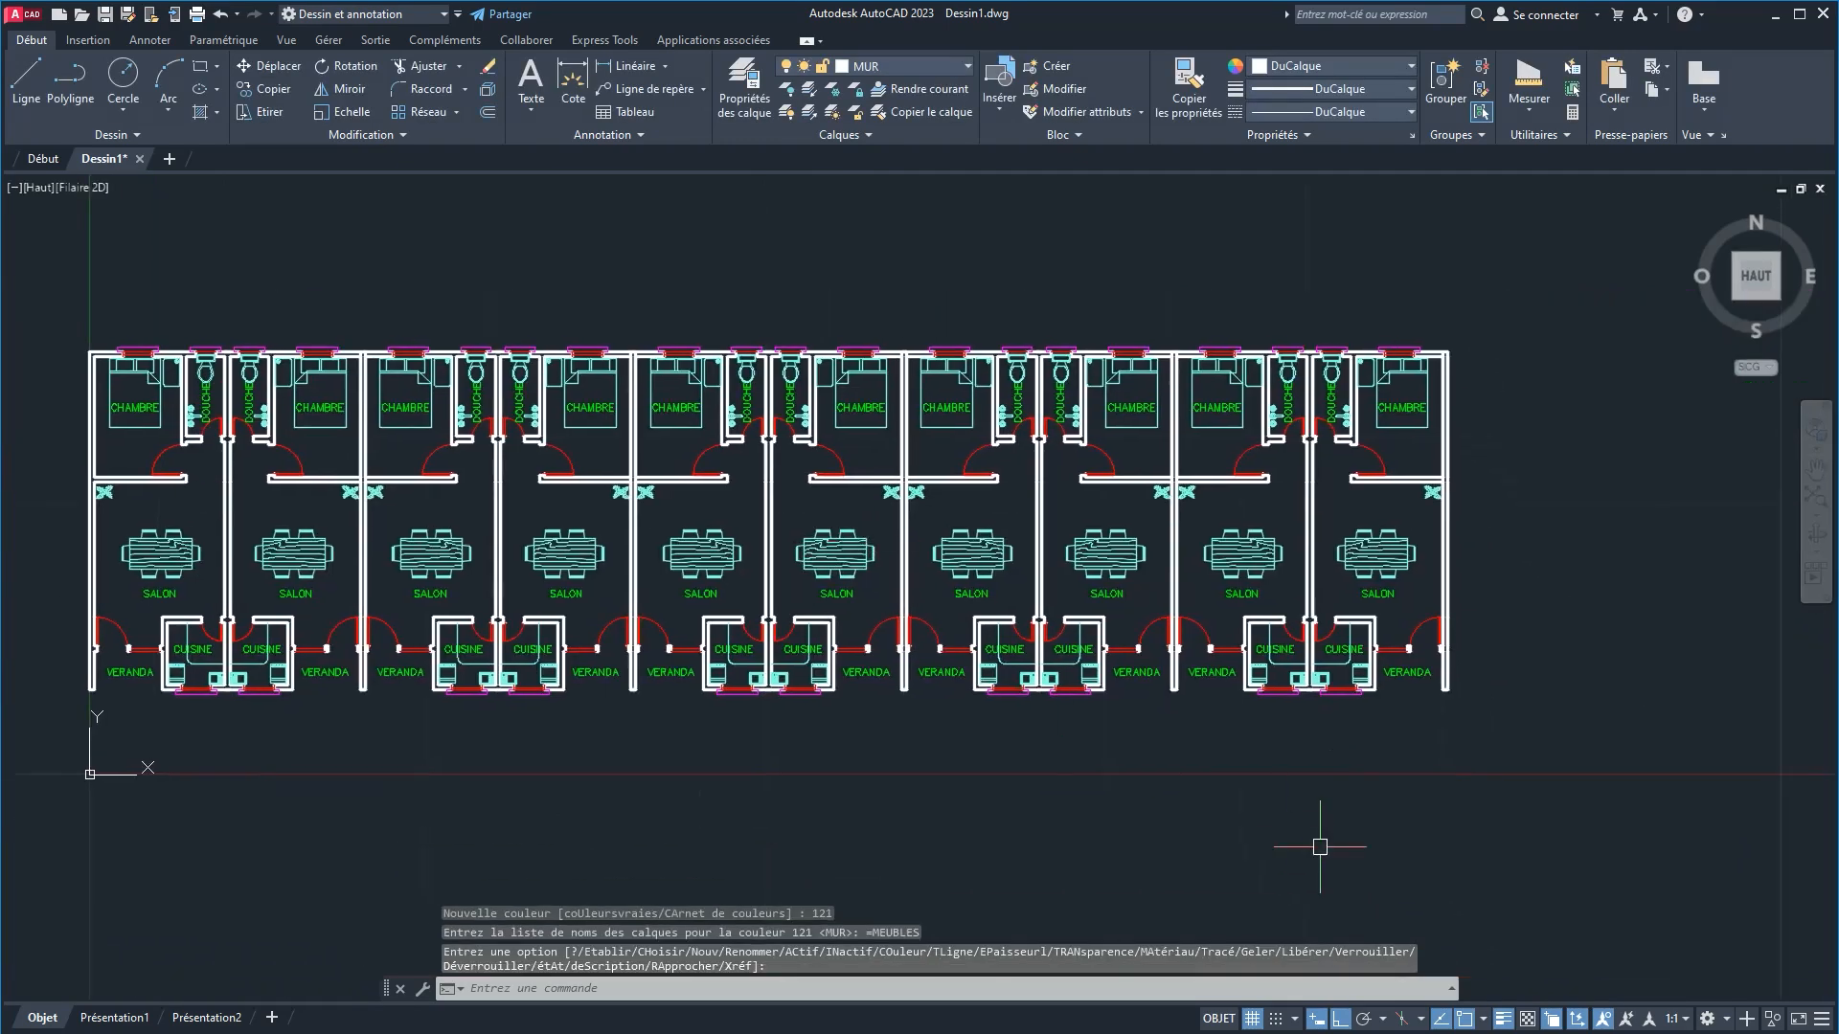
Step: Hide the line weights and switch off the OVEN, MEUBLES and TEXTES layers to preview only the row's walls and openings
click(1501, 1018)
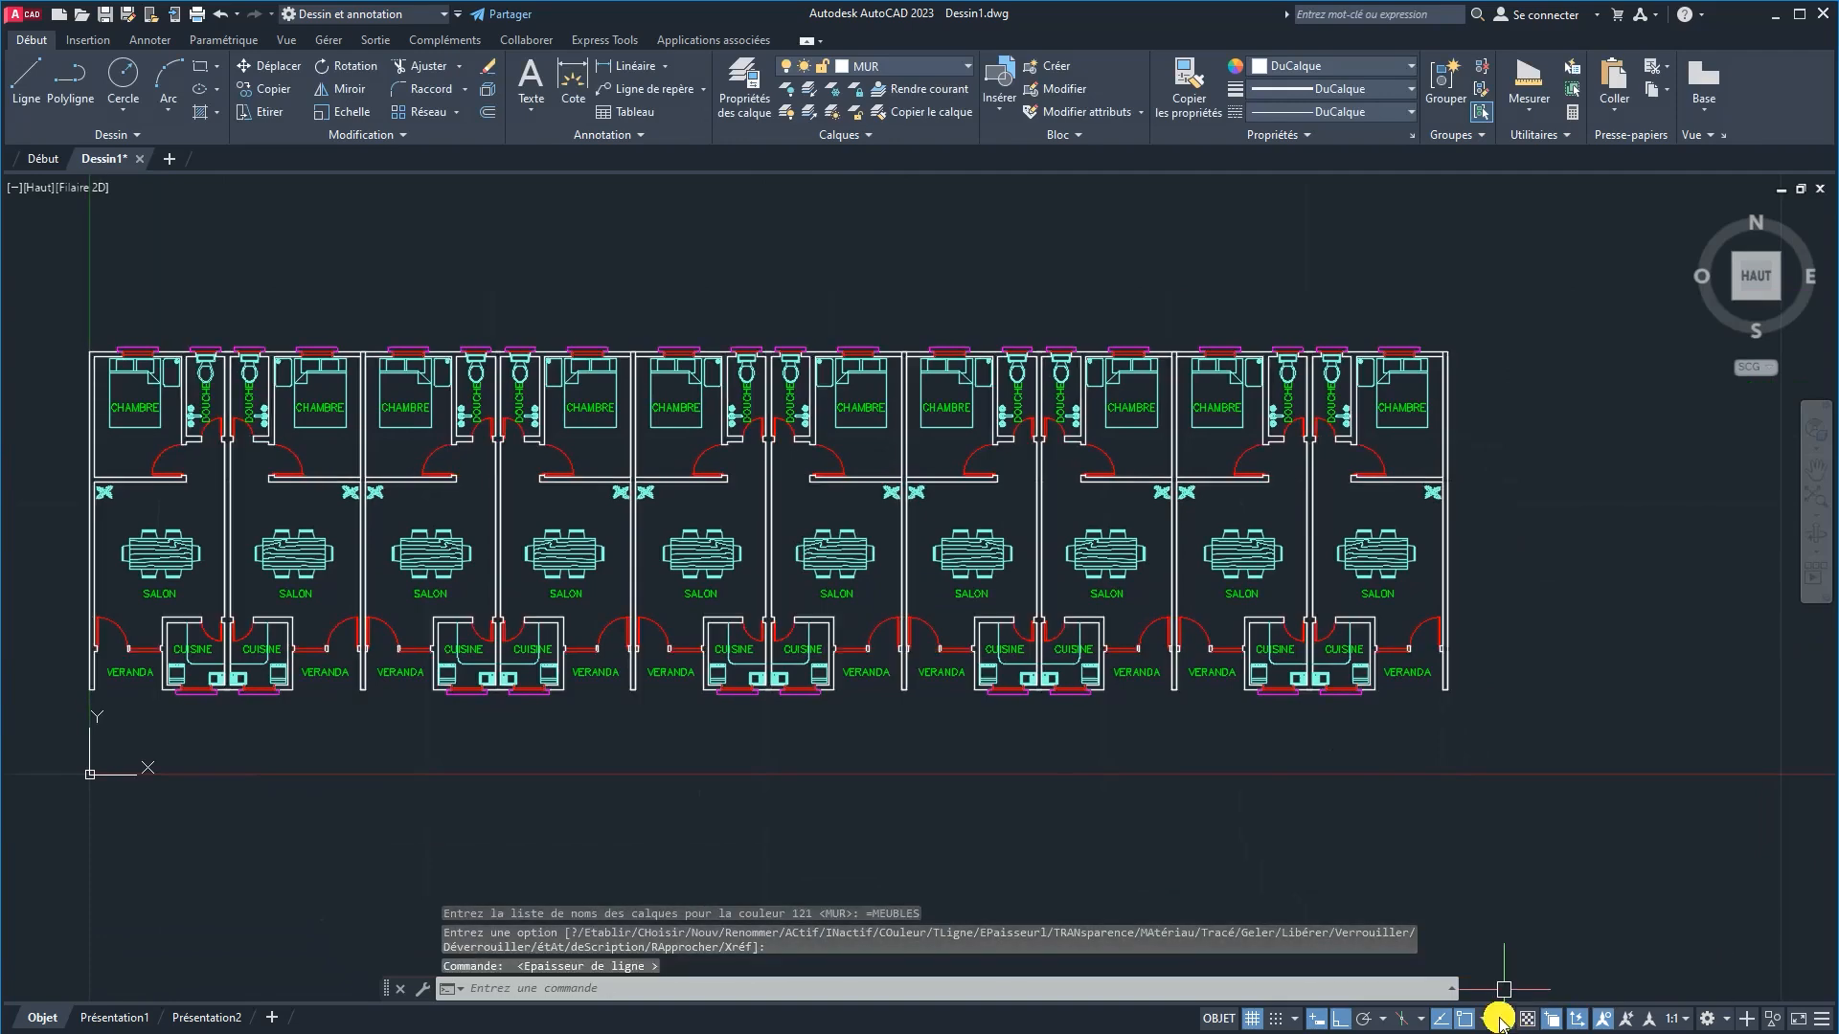
scroll(632, 499, up, 3)
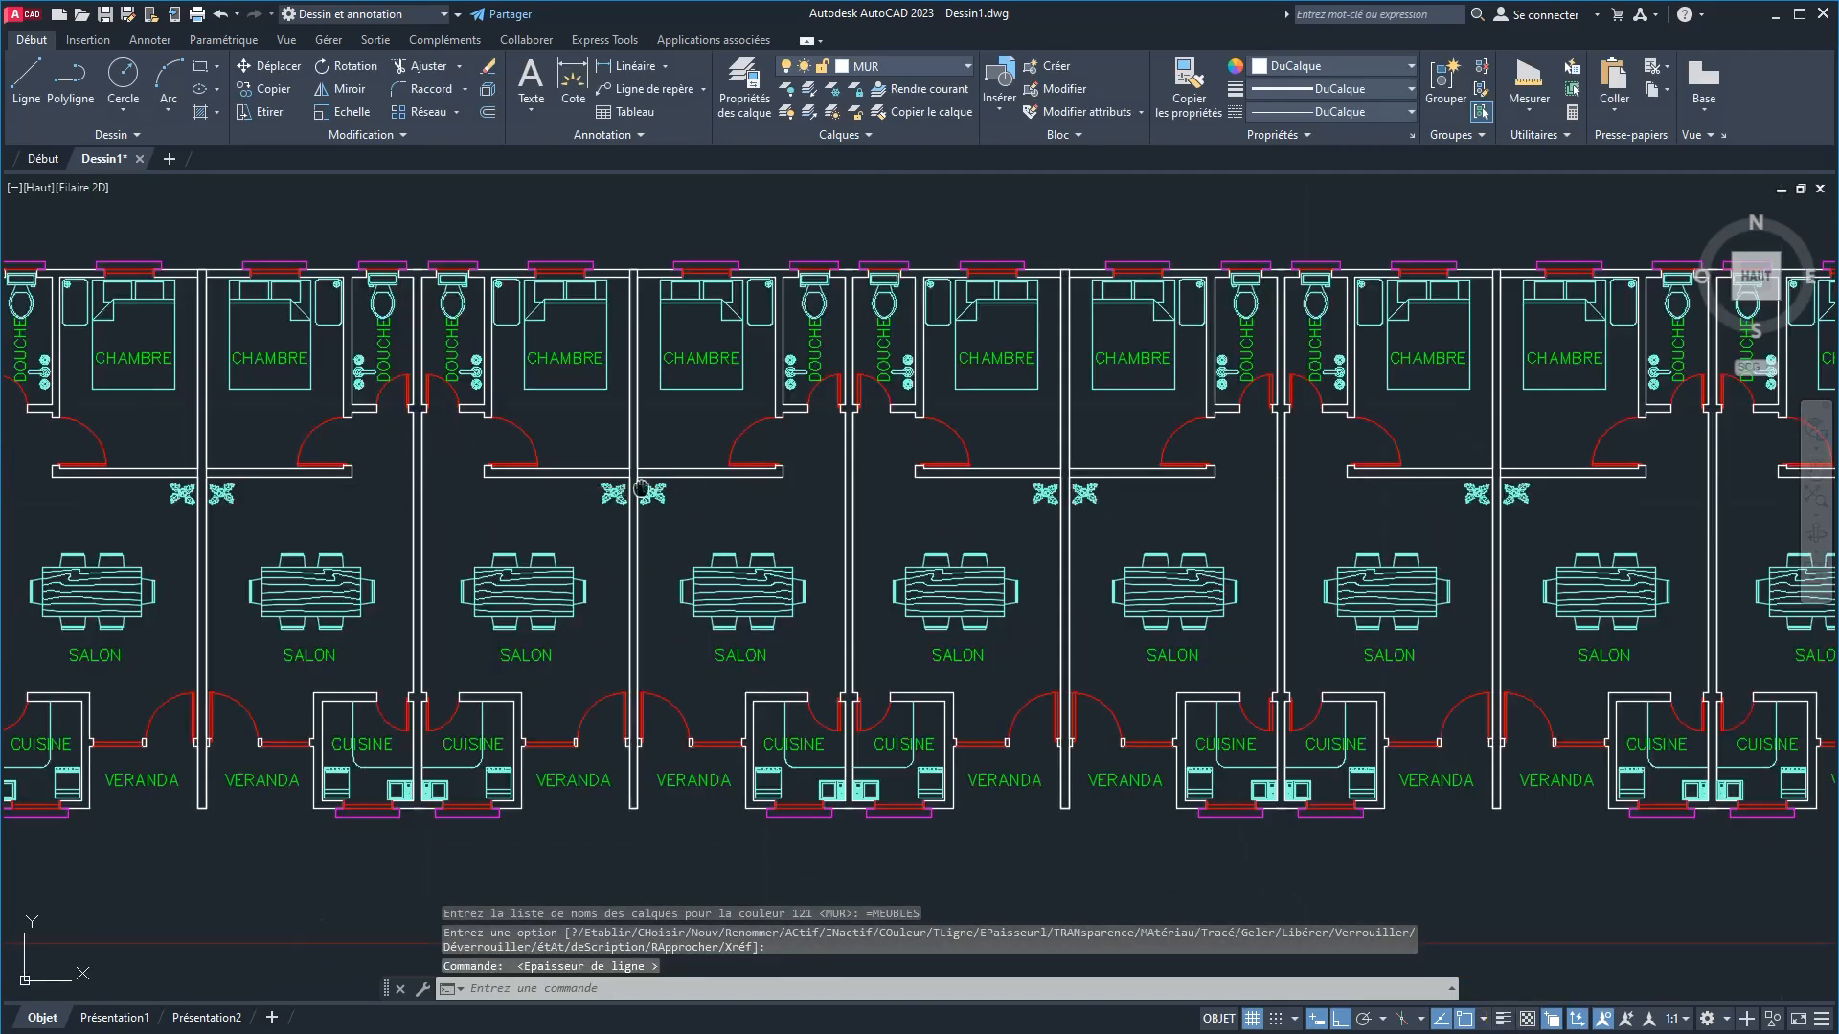
click(873, 65)
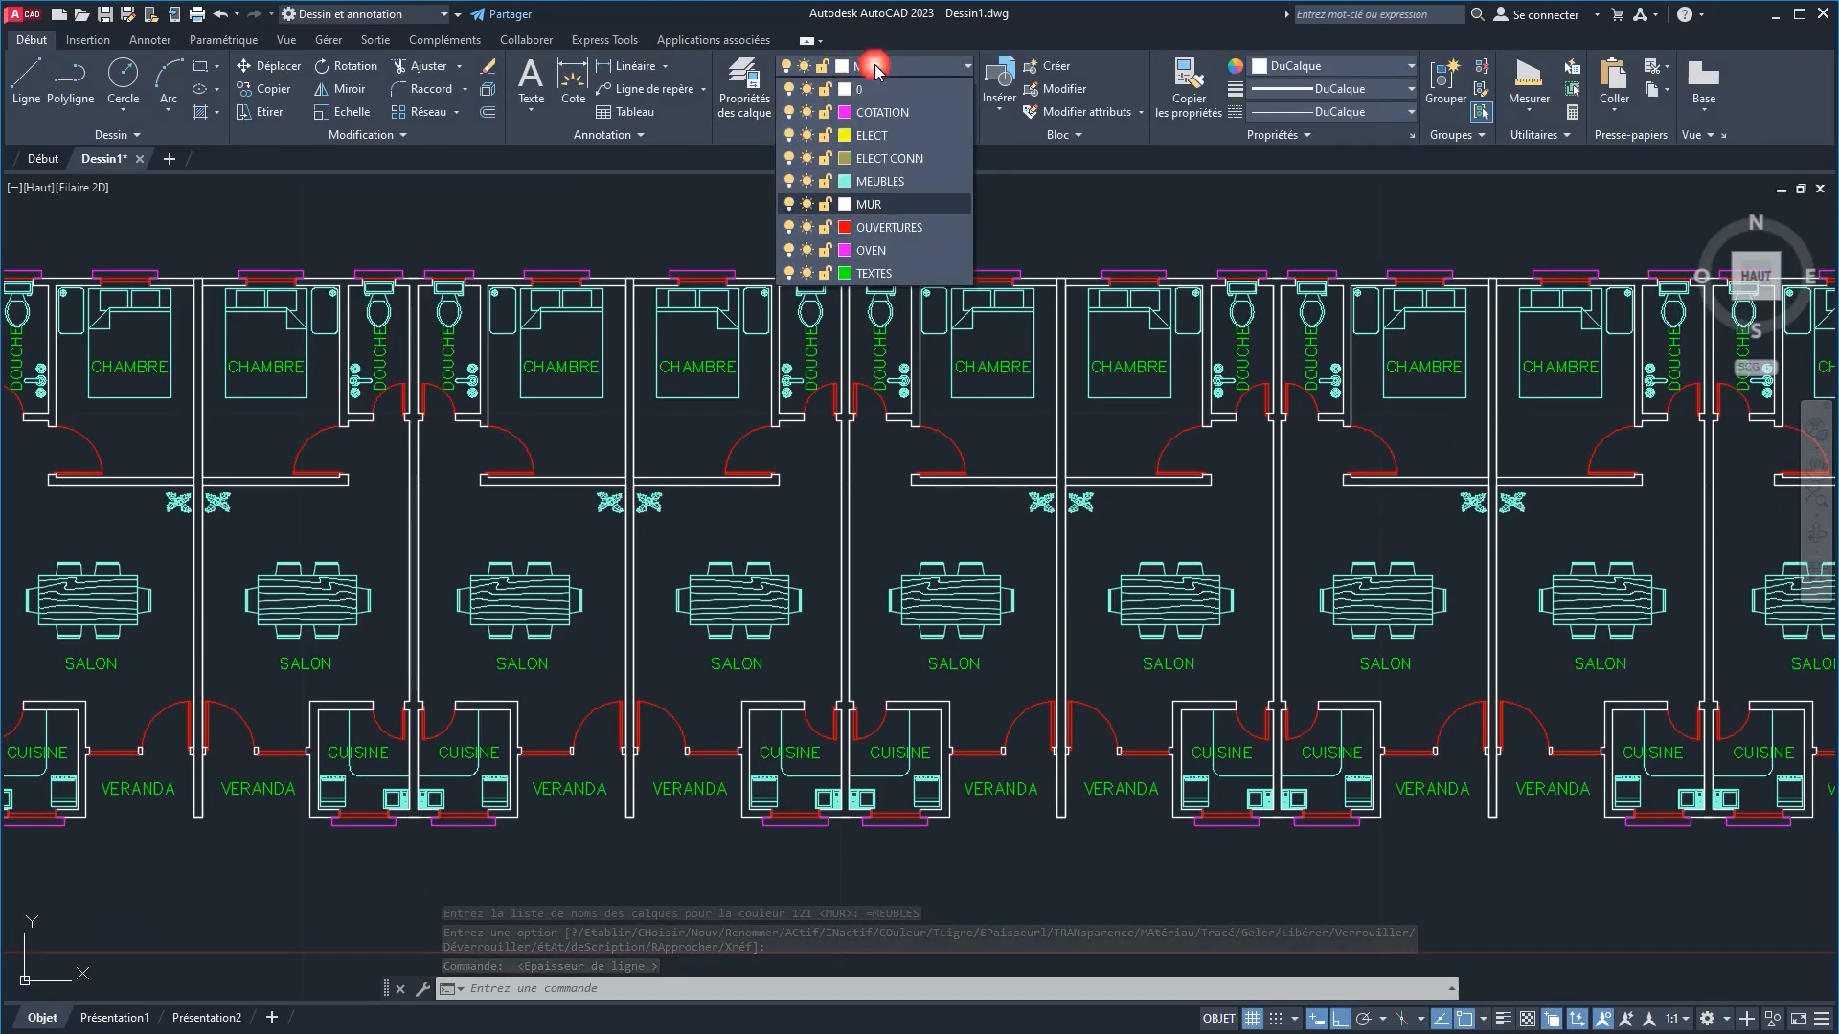
click(788, 250)
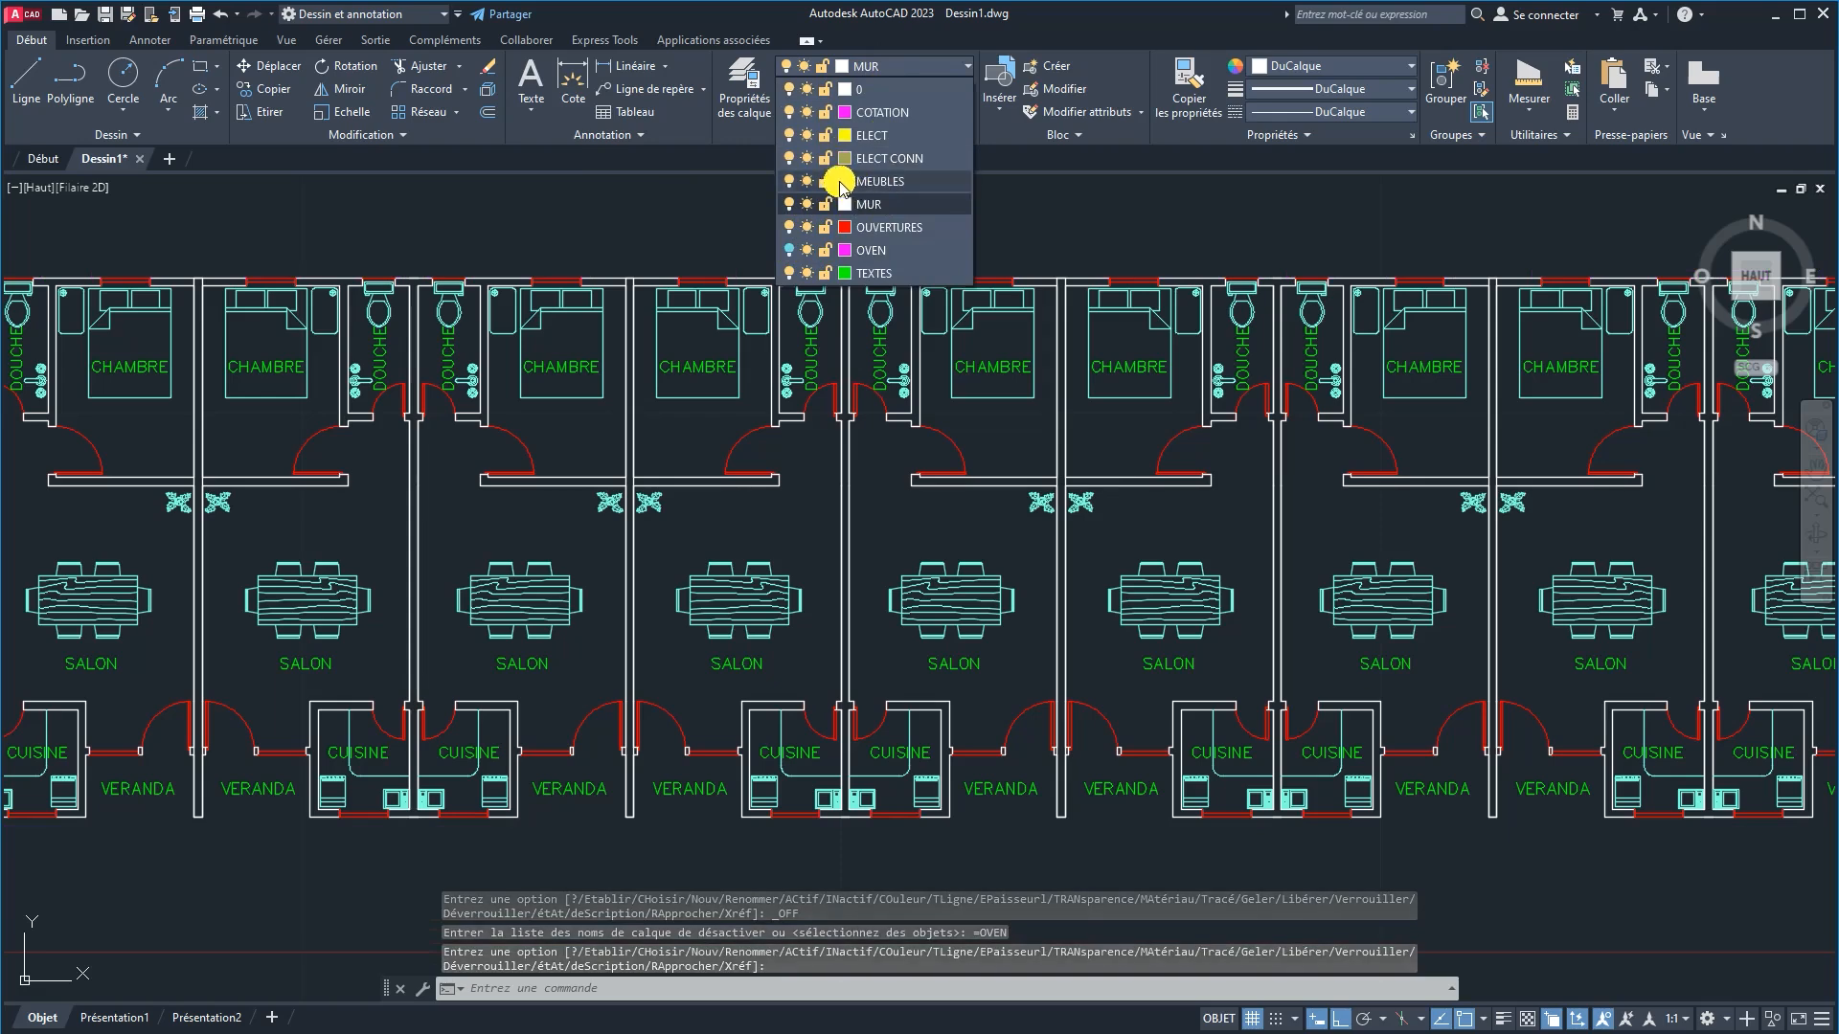
click(789, 181)
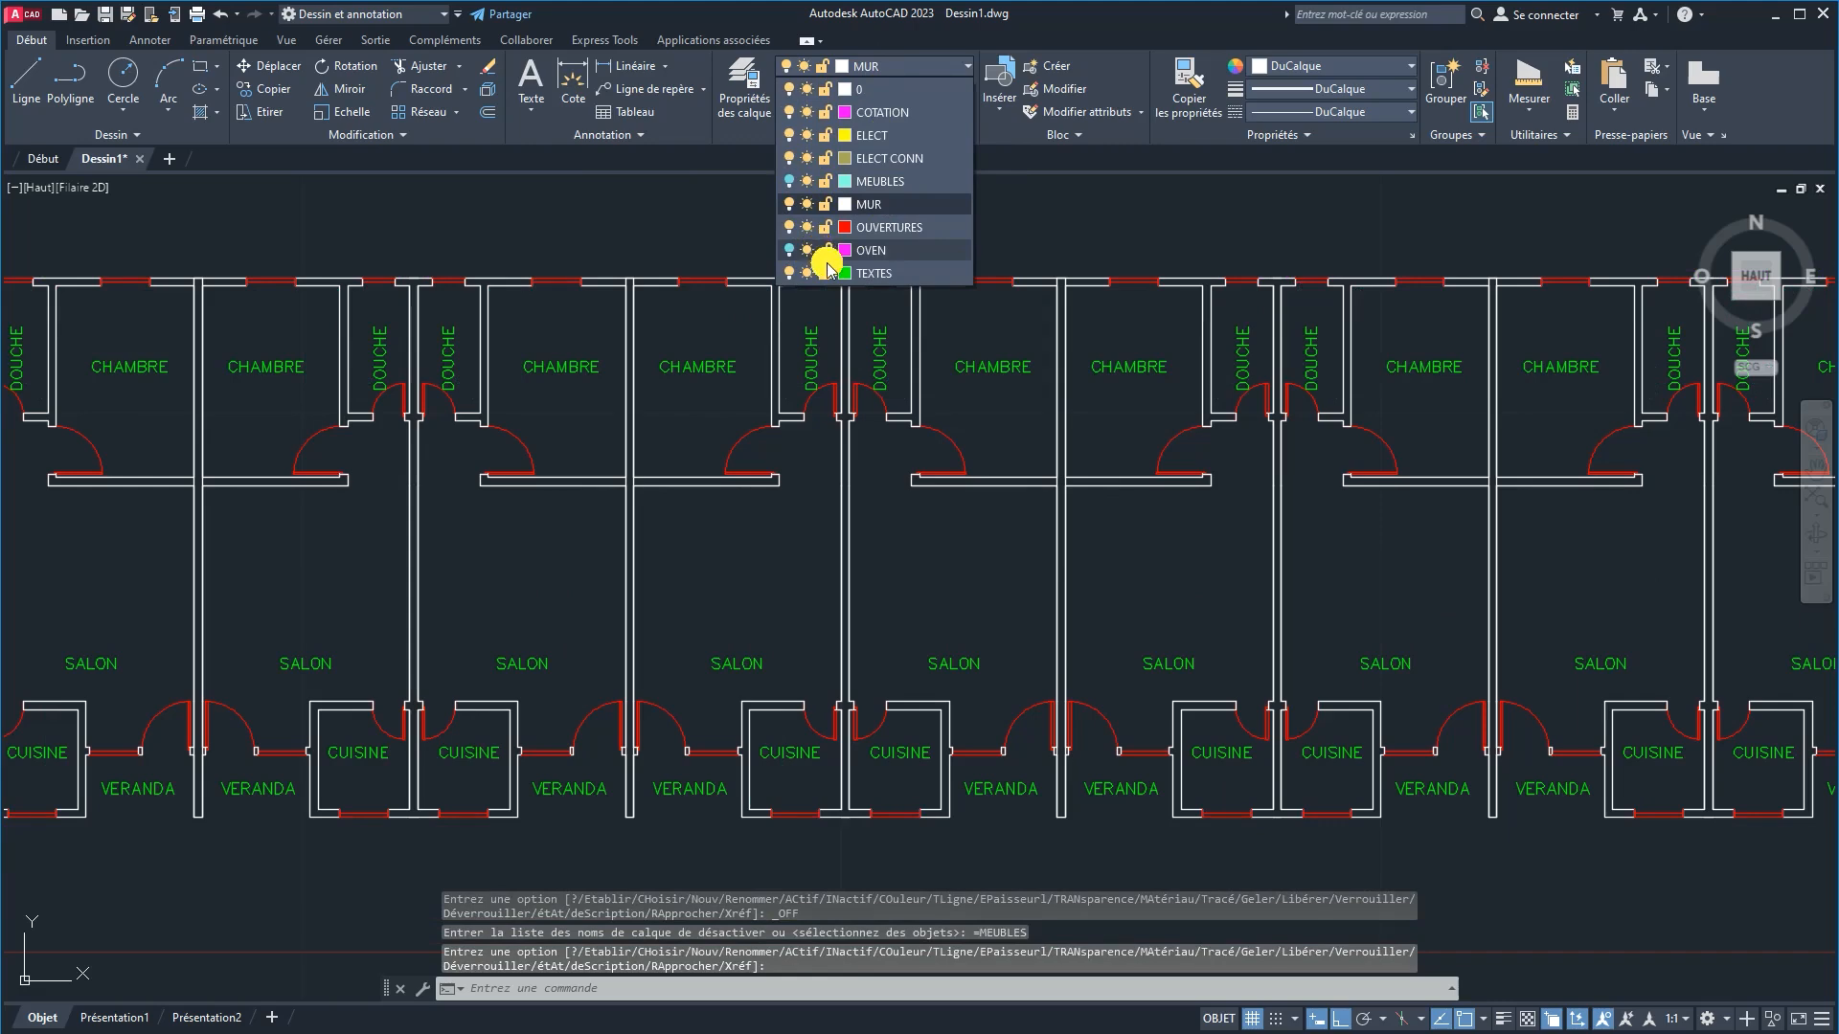
click(789, 274)
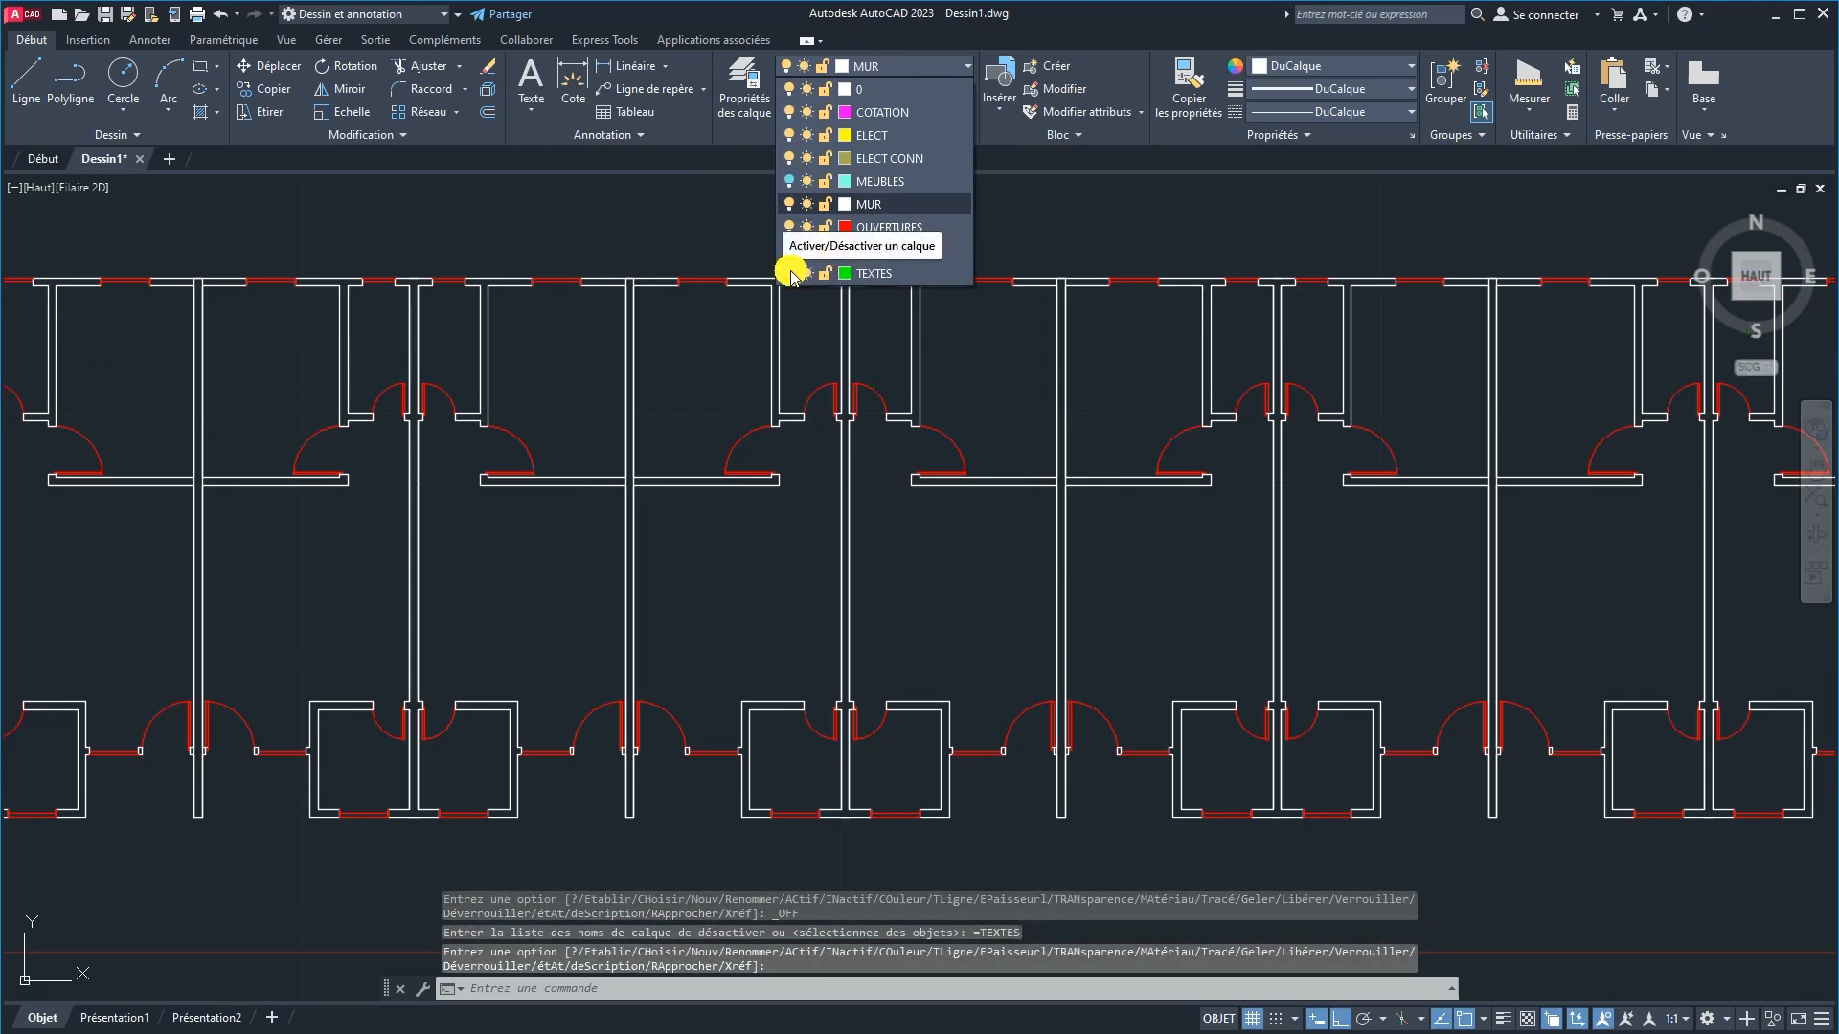
click(771, 508)
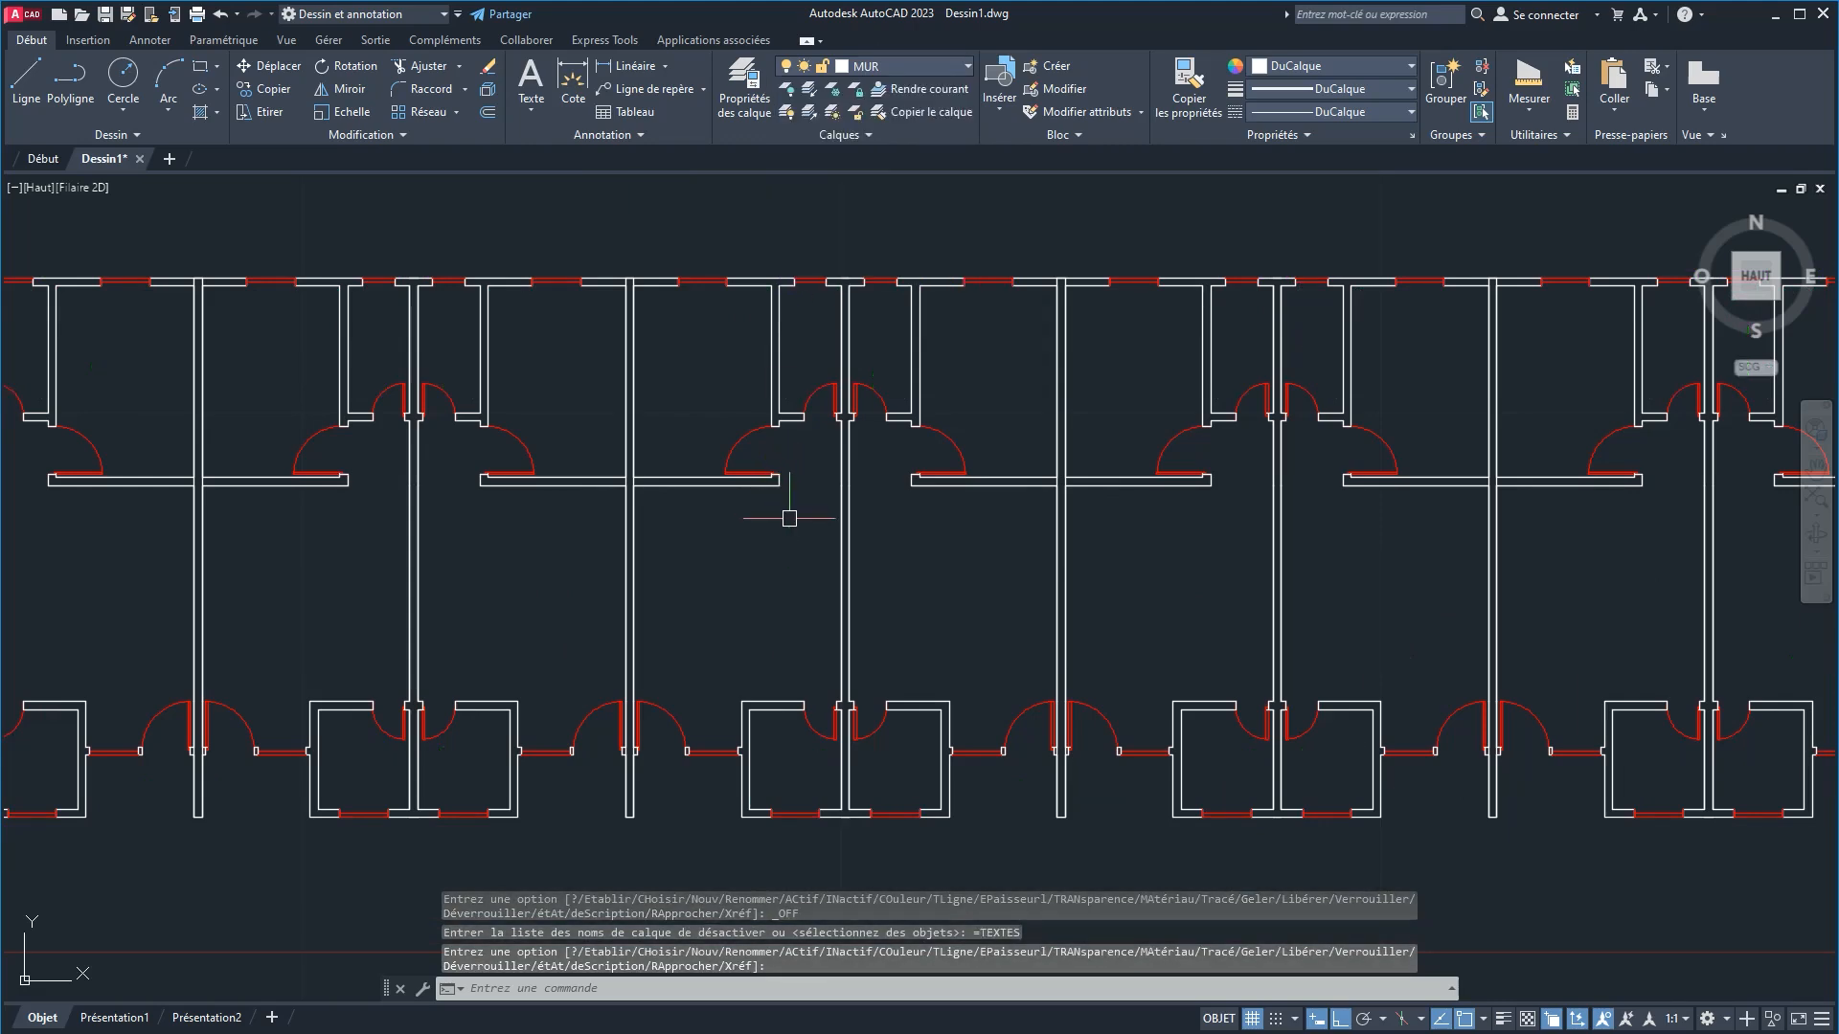
scroll(771, 507, down, 4)
middle_drag(788, 505, 745, 454)
scroll(746, 454, up, 3)
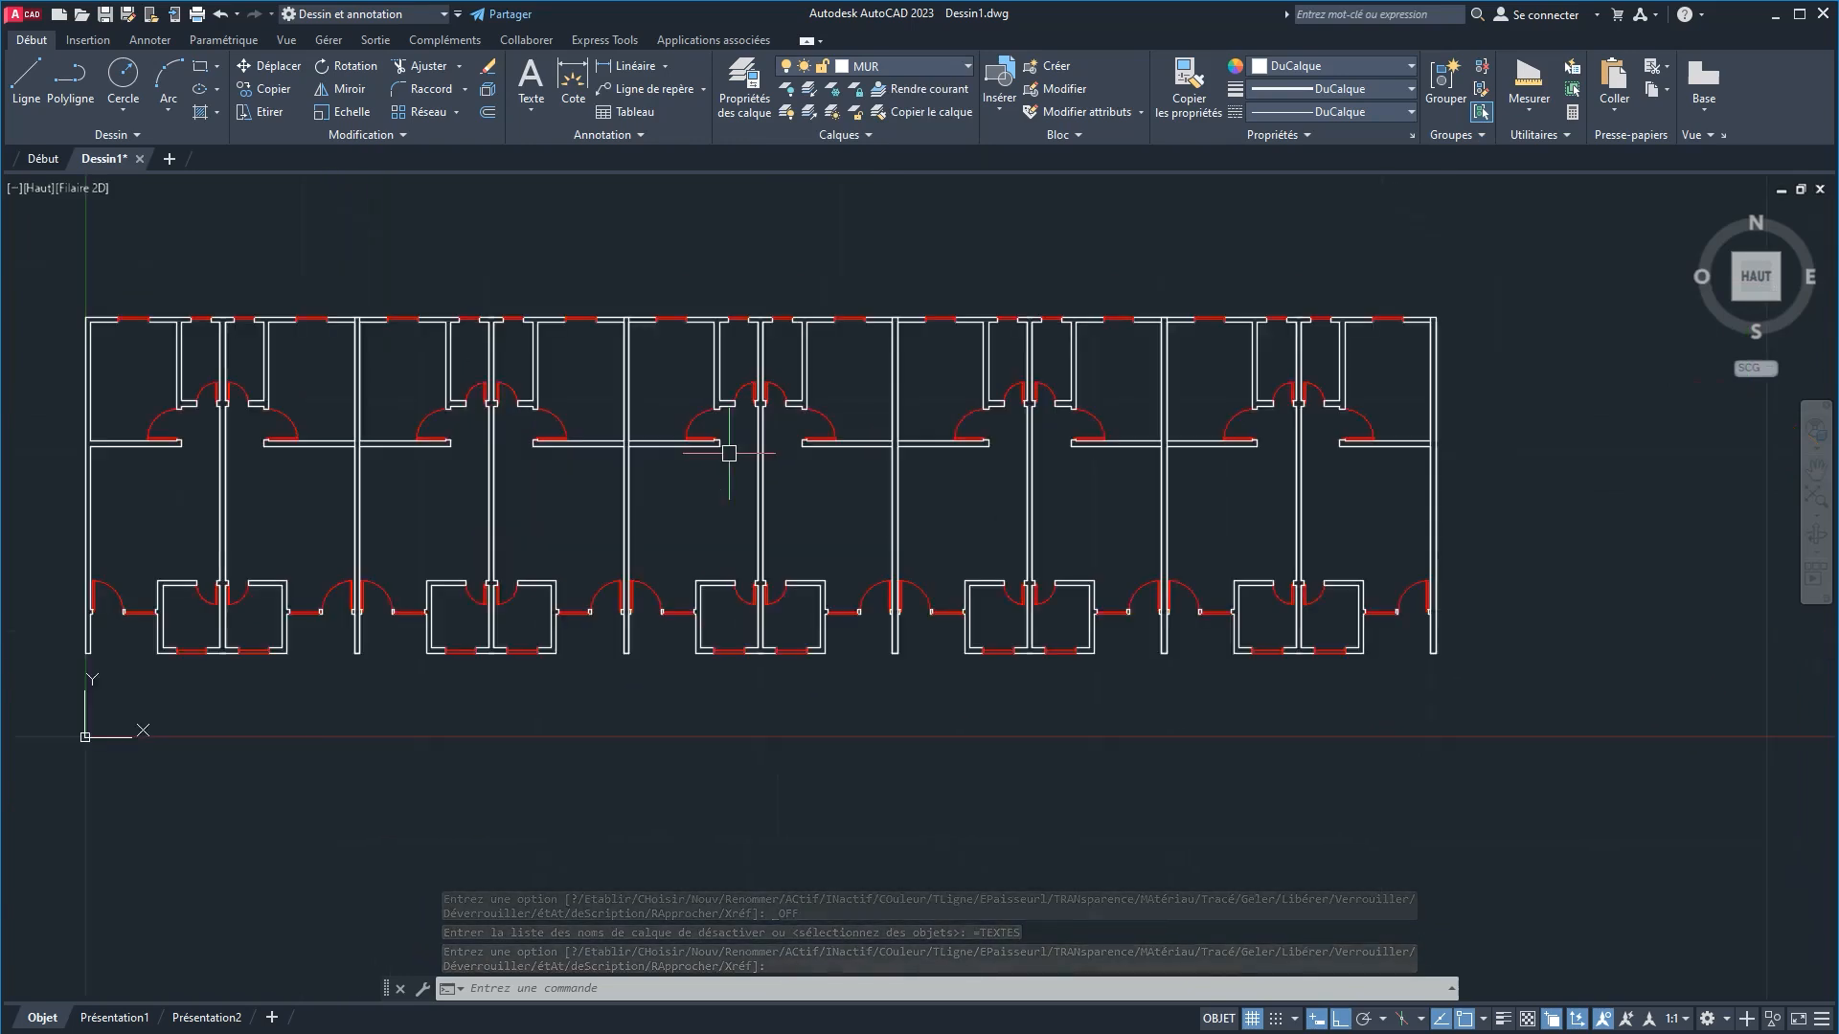
scroll(731, 450, up, 1)
scroll(729, 453, down, 3)
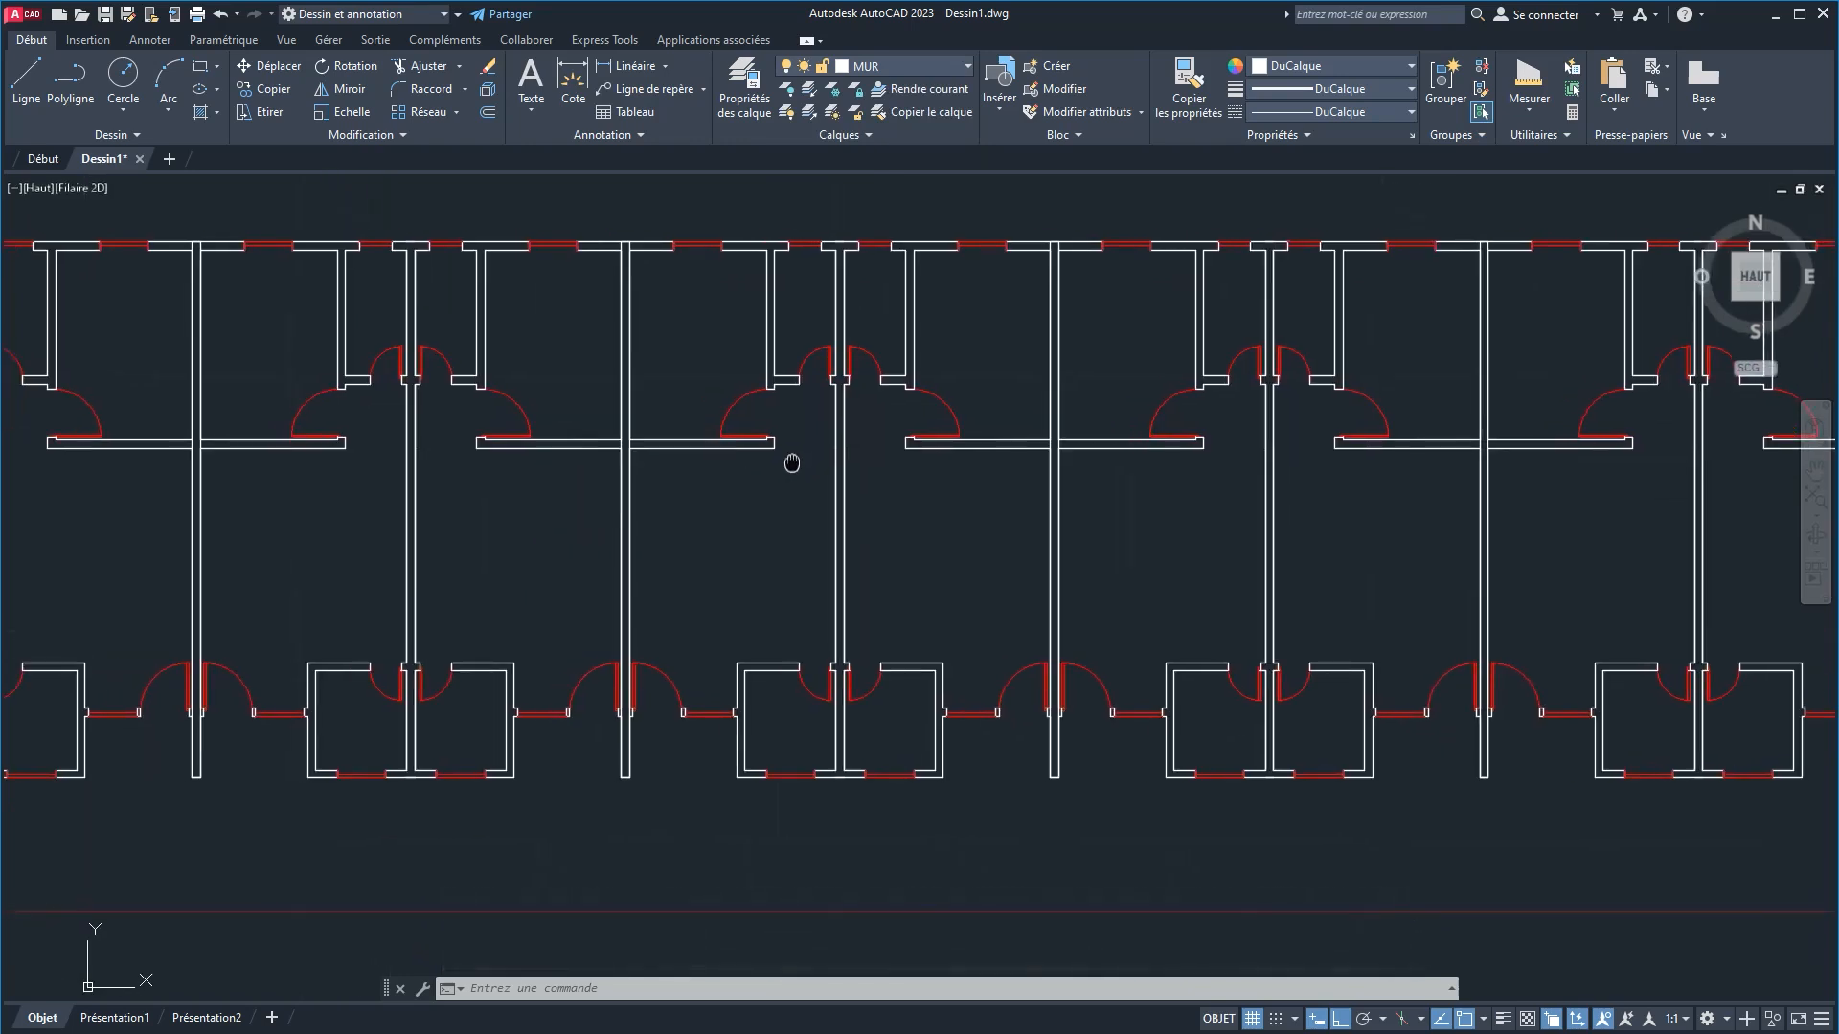
middle_drag(719, 463, 816, 445)
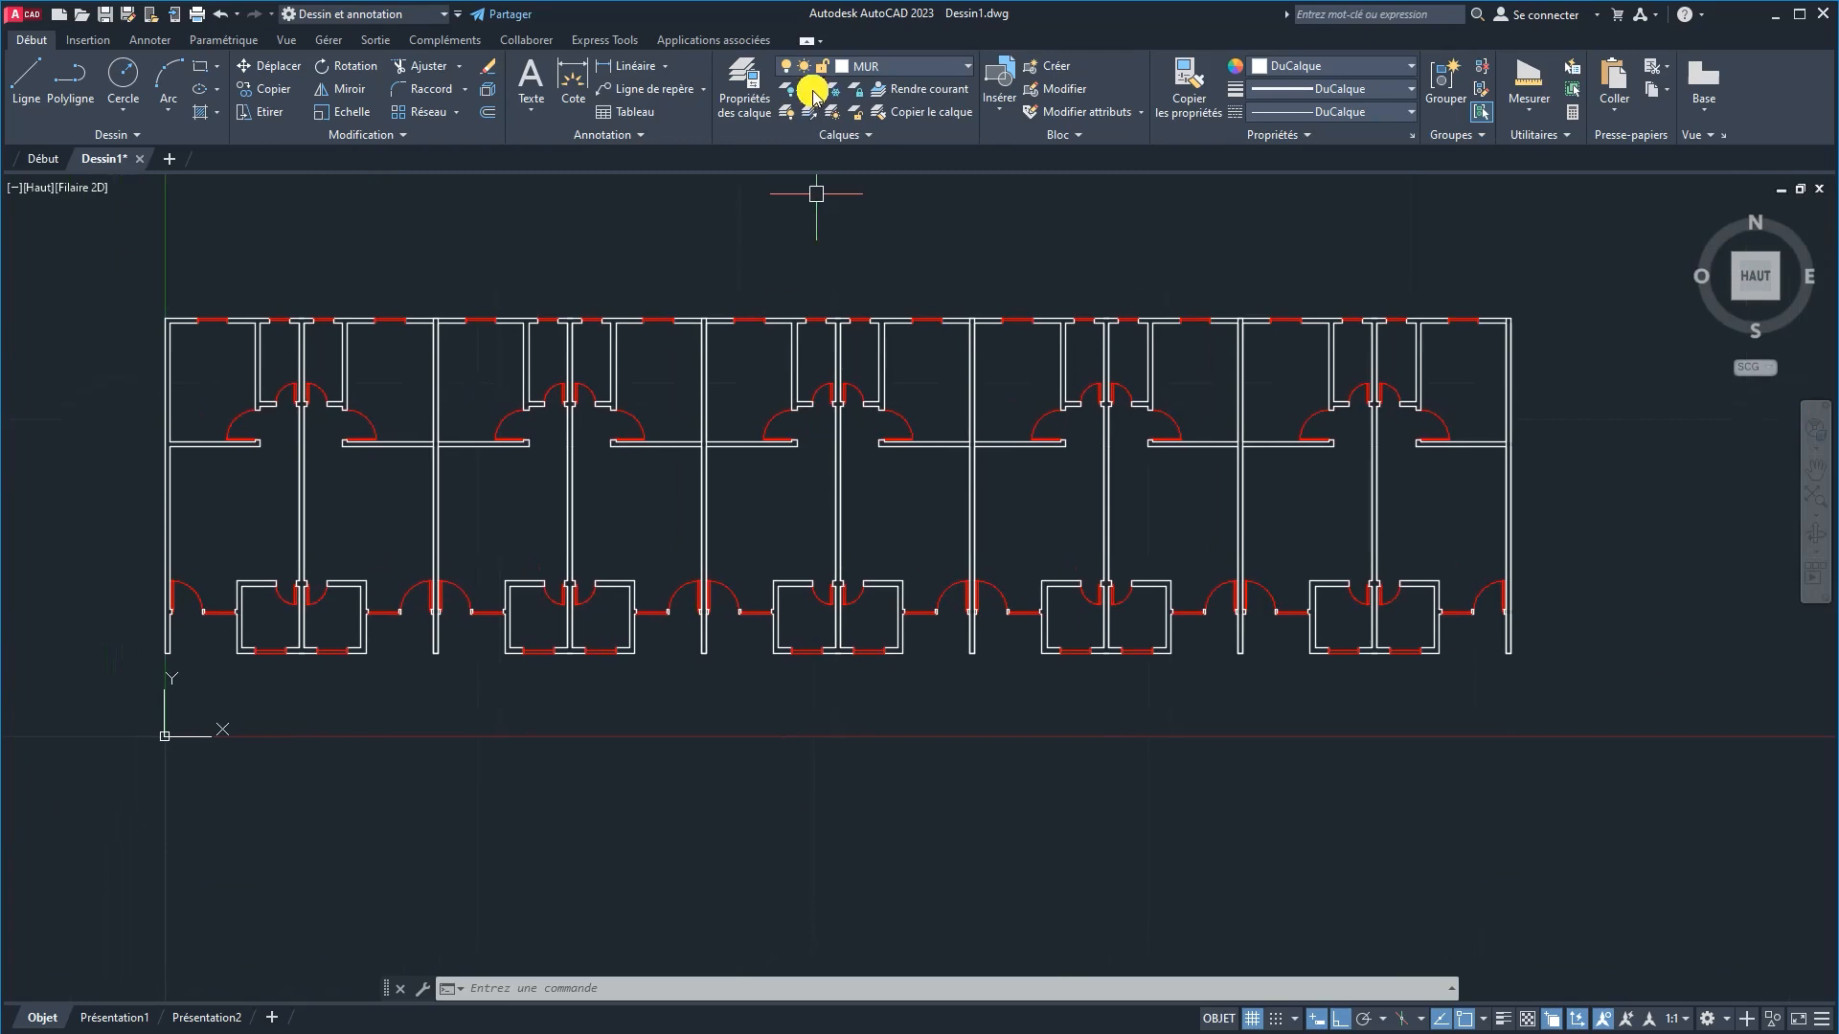
Step: Switch the TEXTES, MEUBLES and OVEN layers back on
click(871, 67)
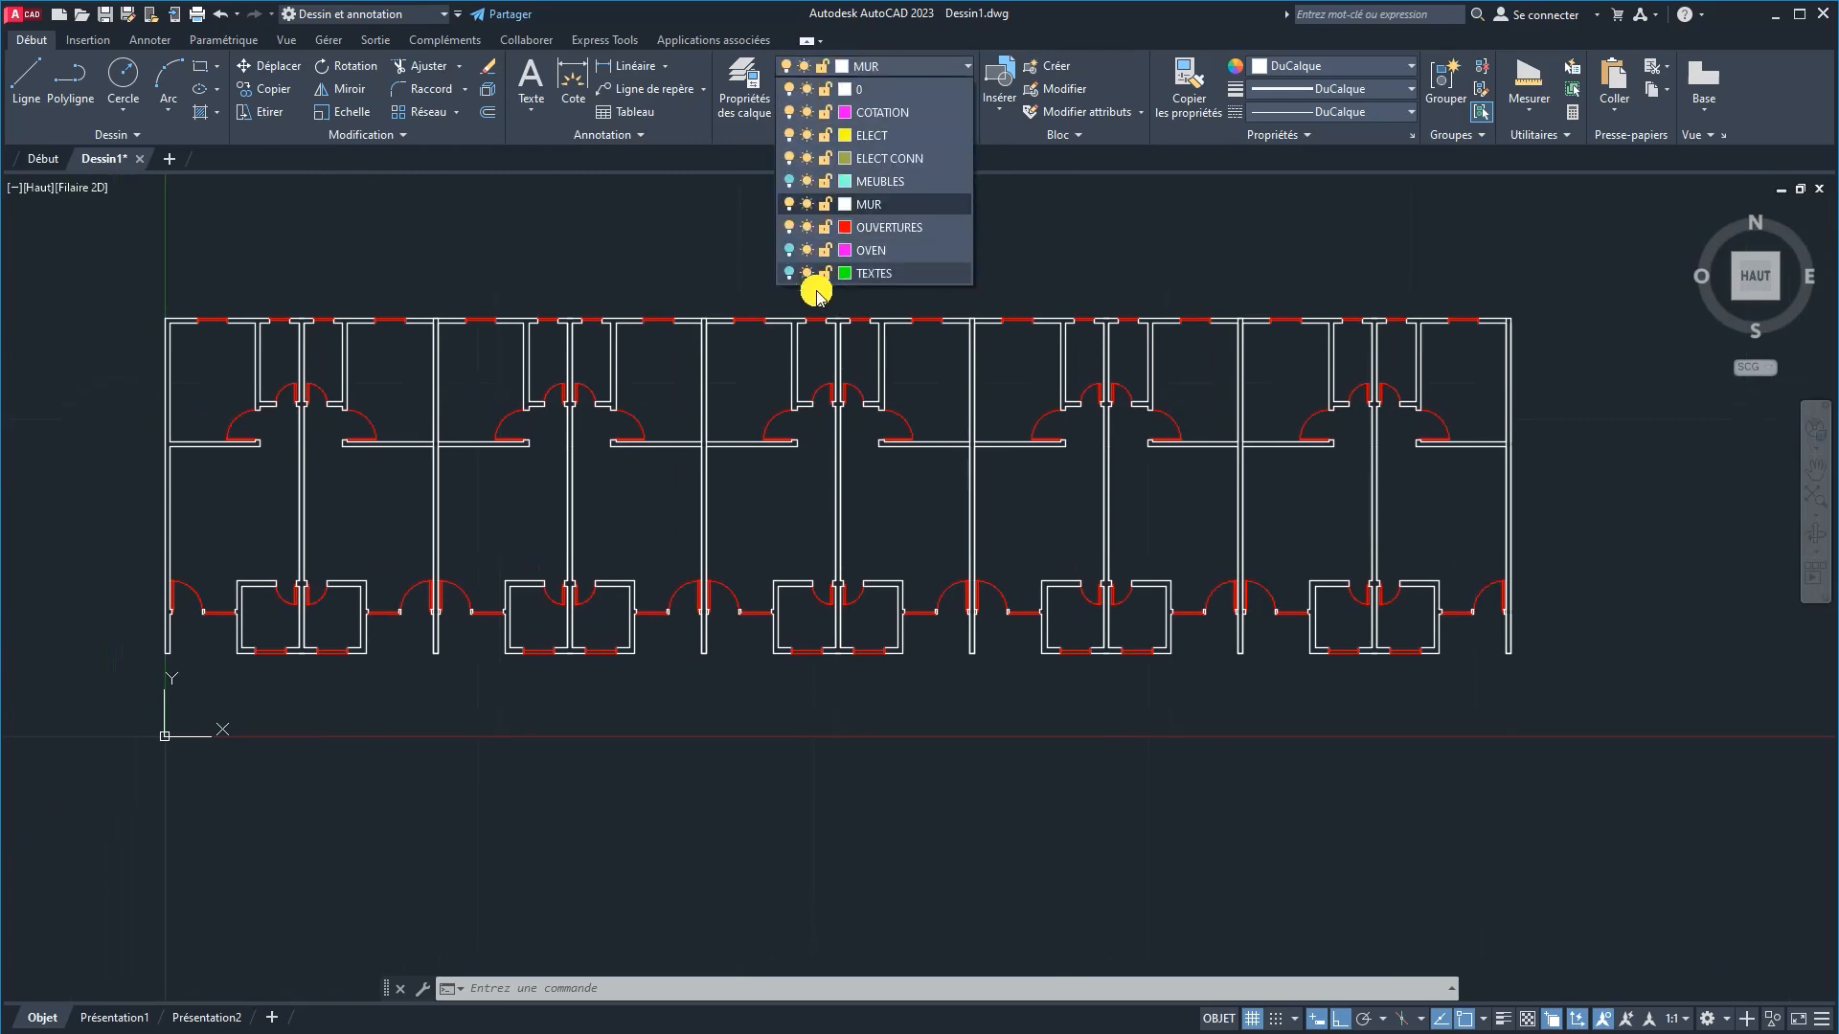
click(789, 273)
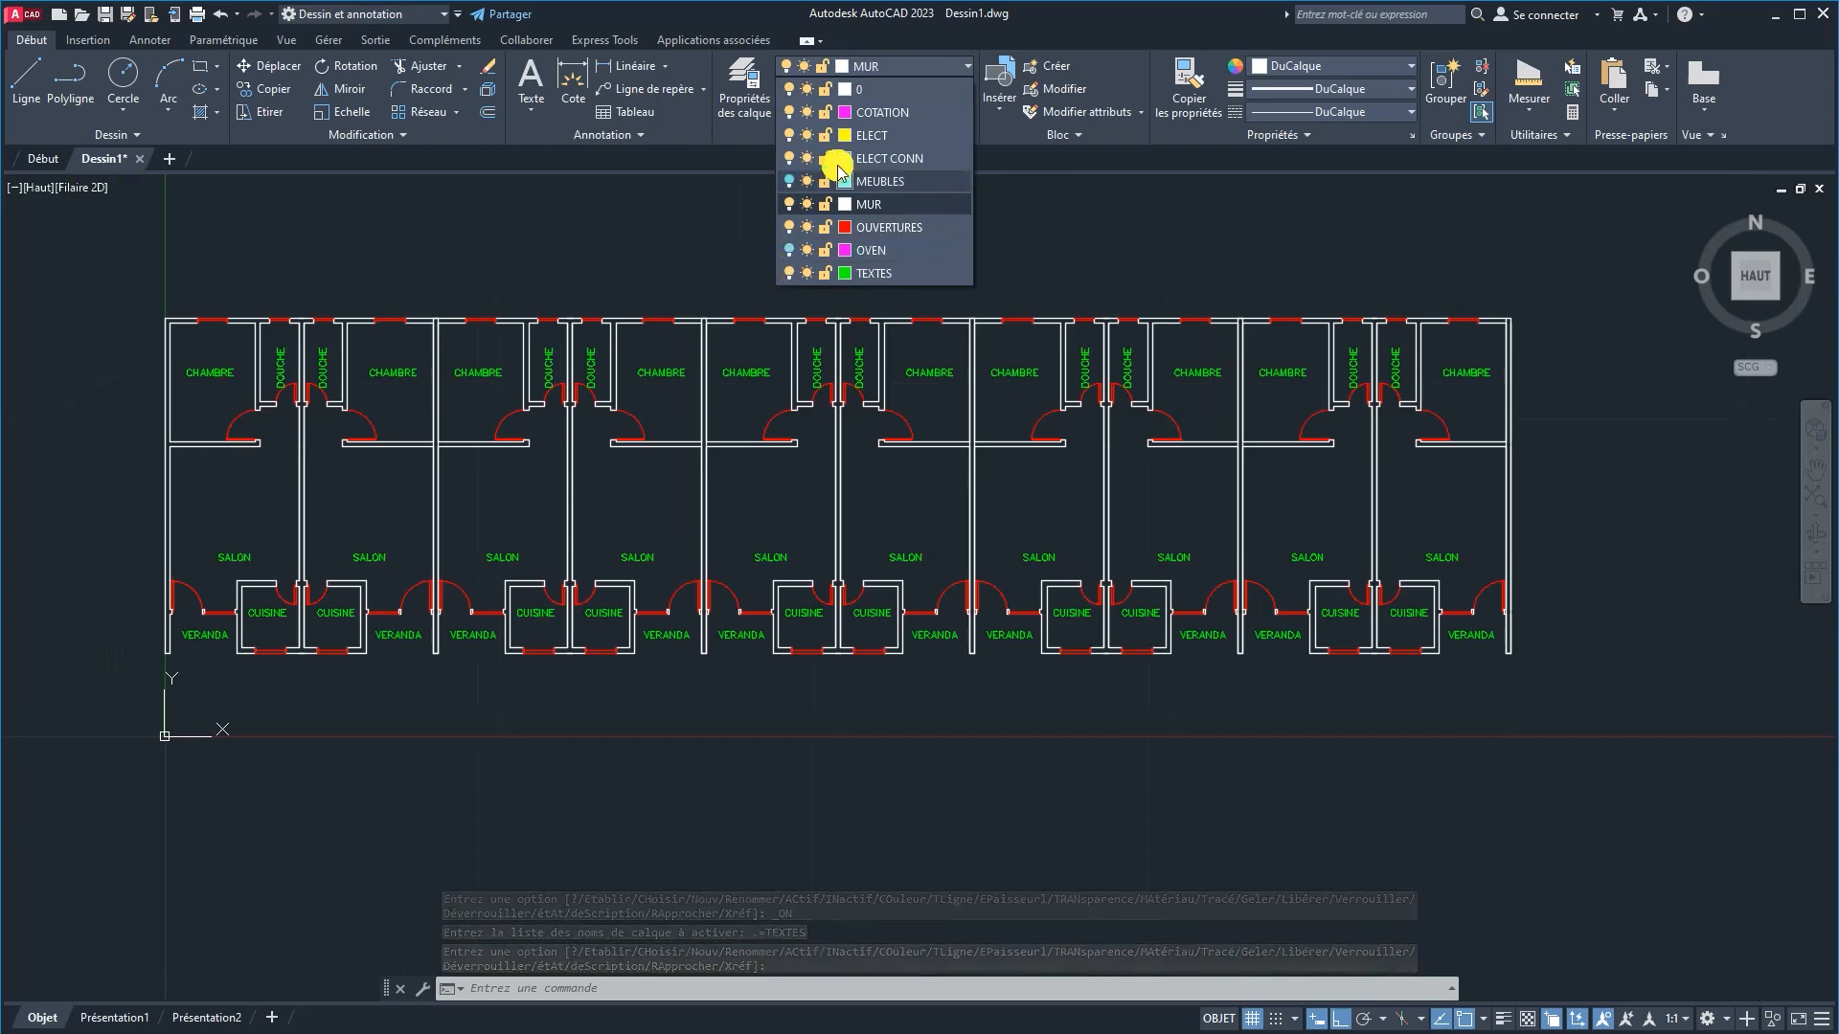
click(789, 181)
click(788, 250)
click(590, 261)
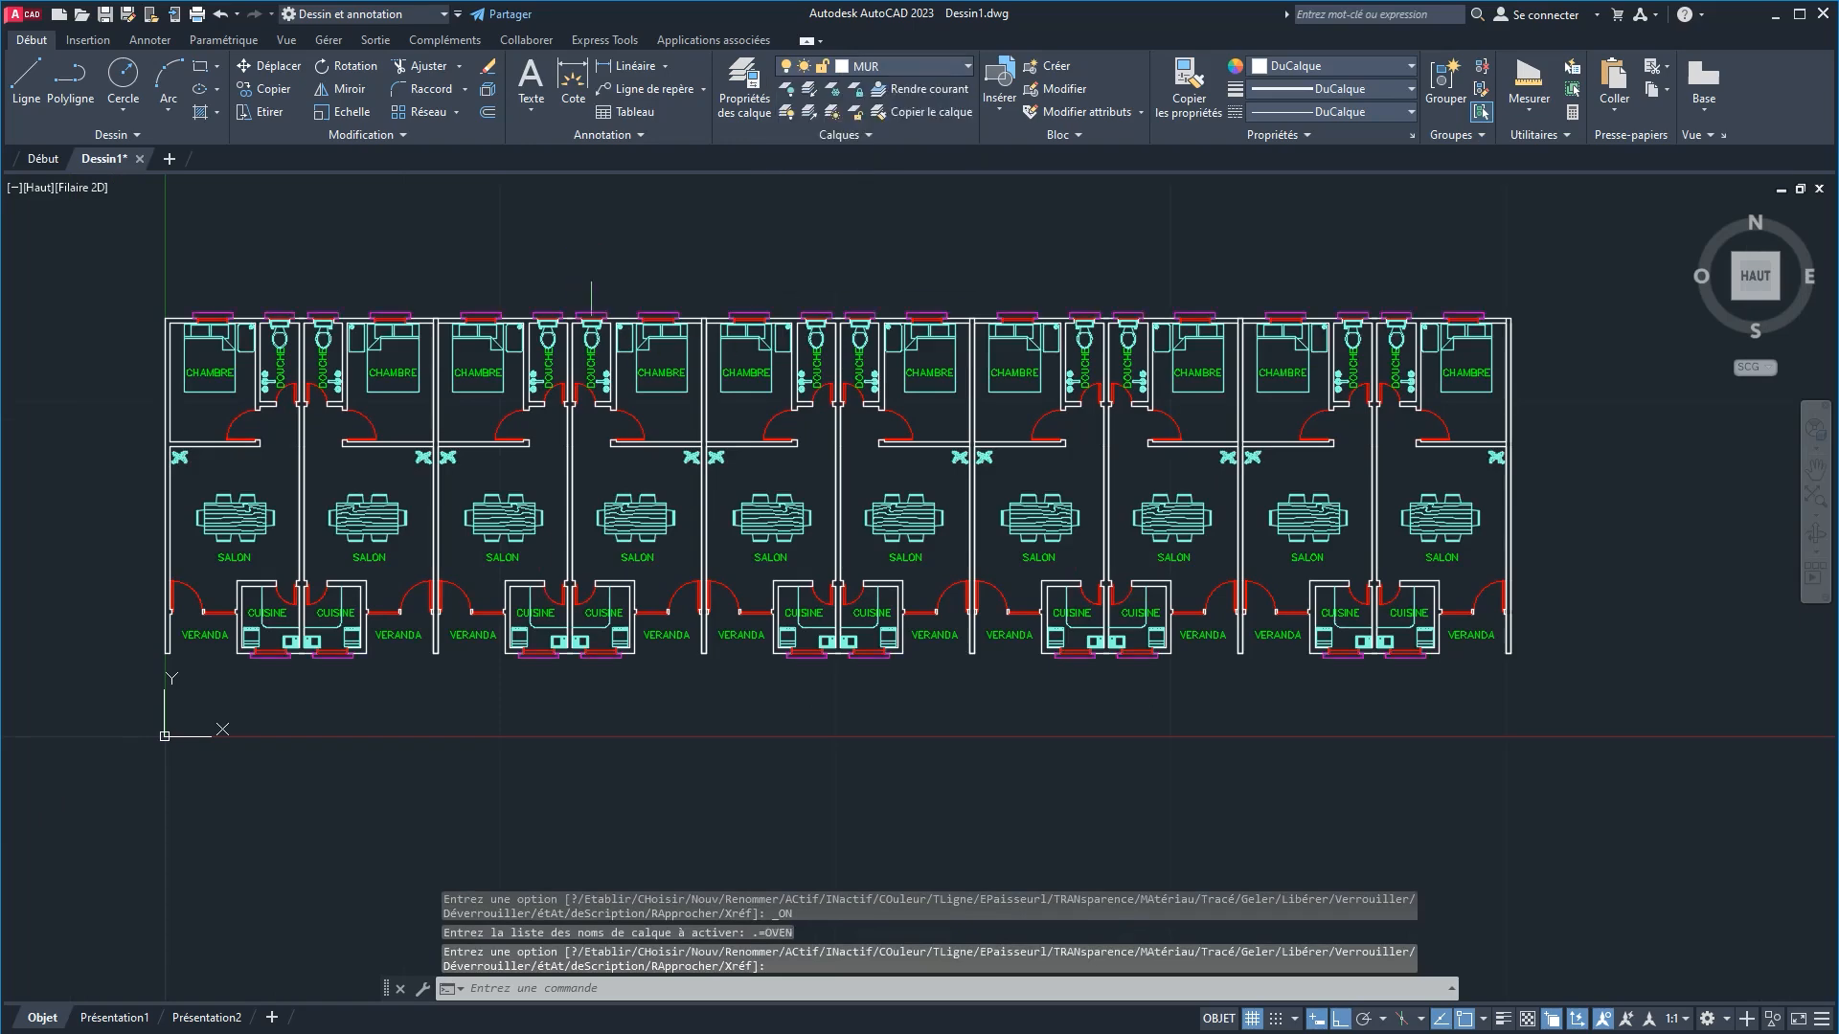
scroll(733, 369, up, 2)
mouse_move(740, 357)
middle_down()
mouse_move(720, 310)
mouse_move(706, 394)
middle_up()
scroll(719, 311, down, 2)
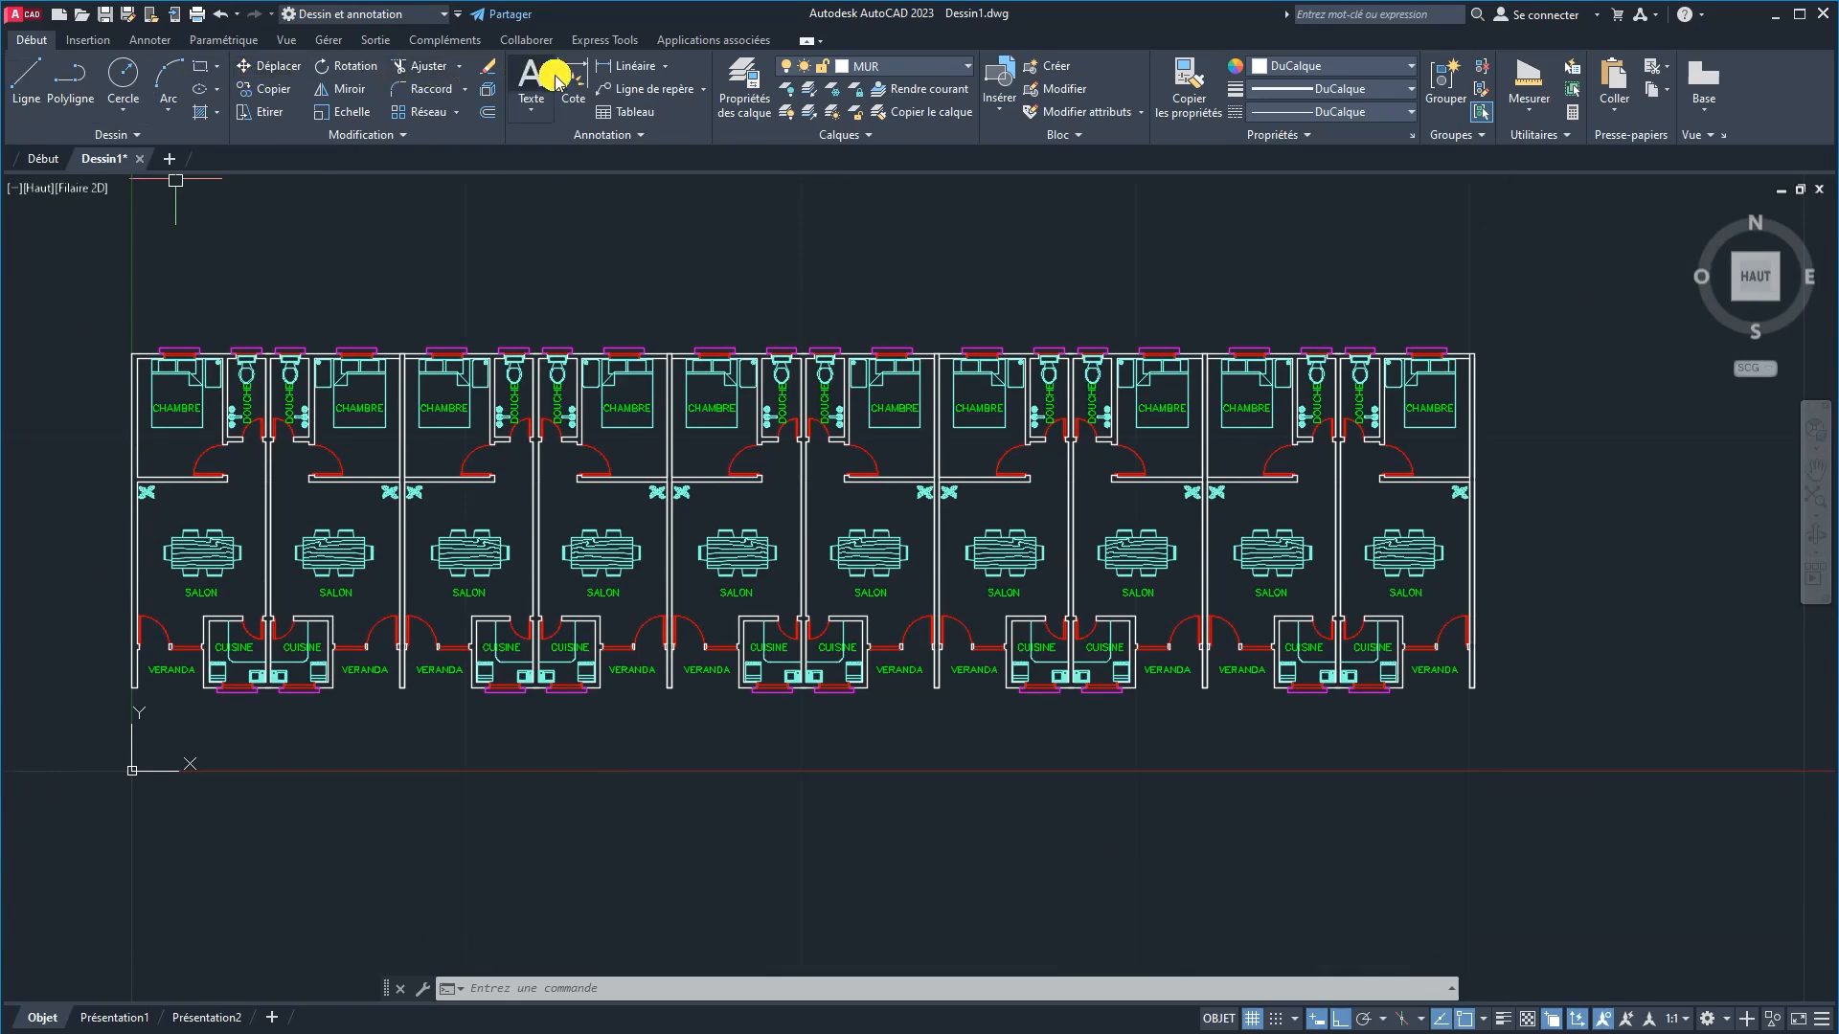
click(201, 66)
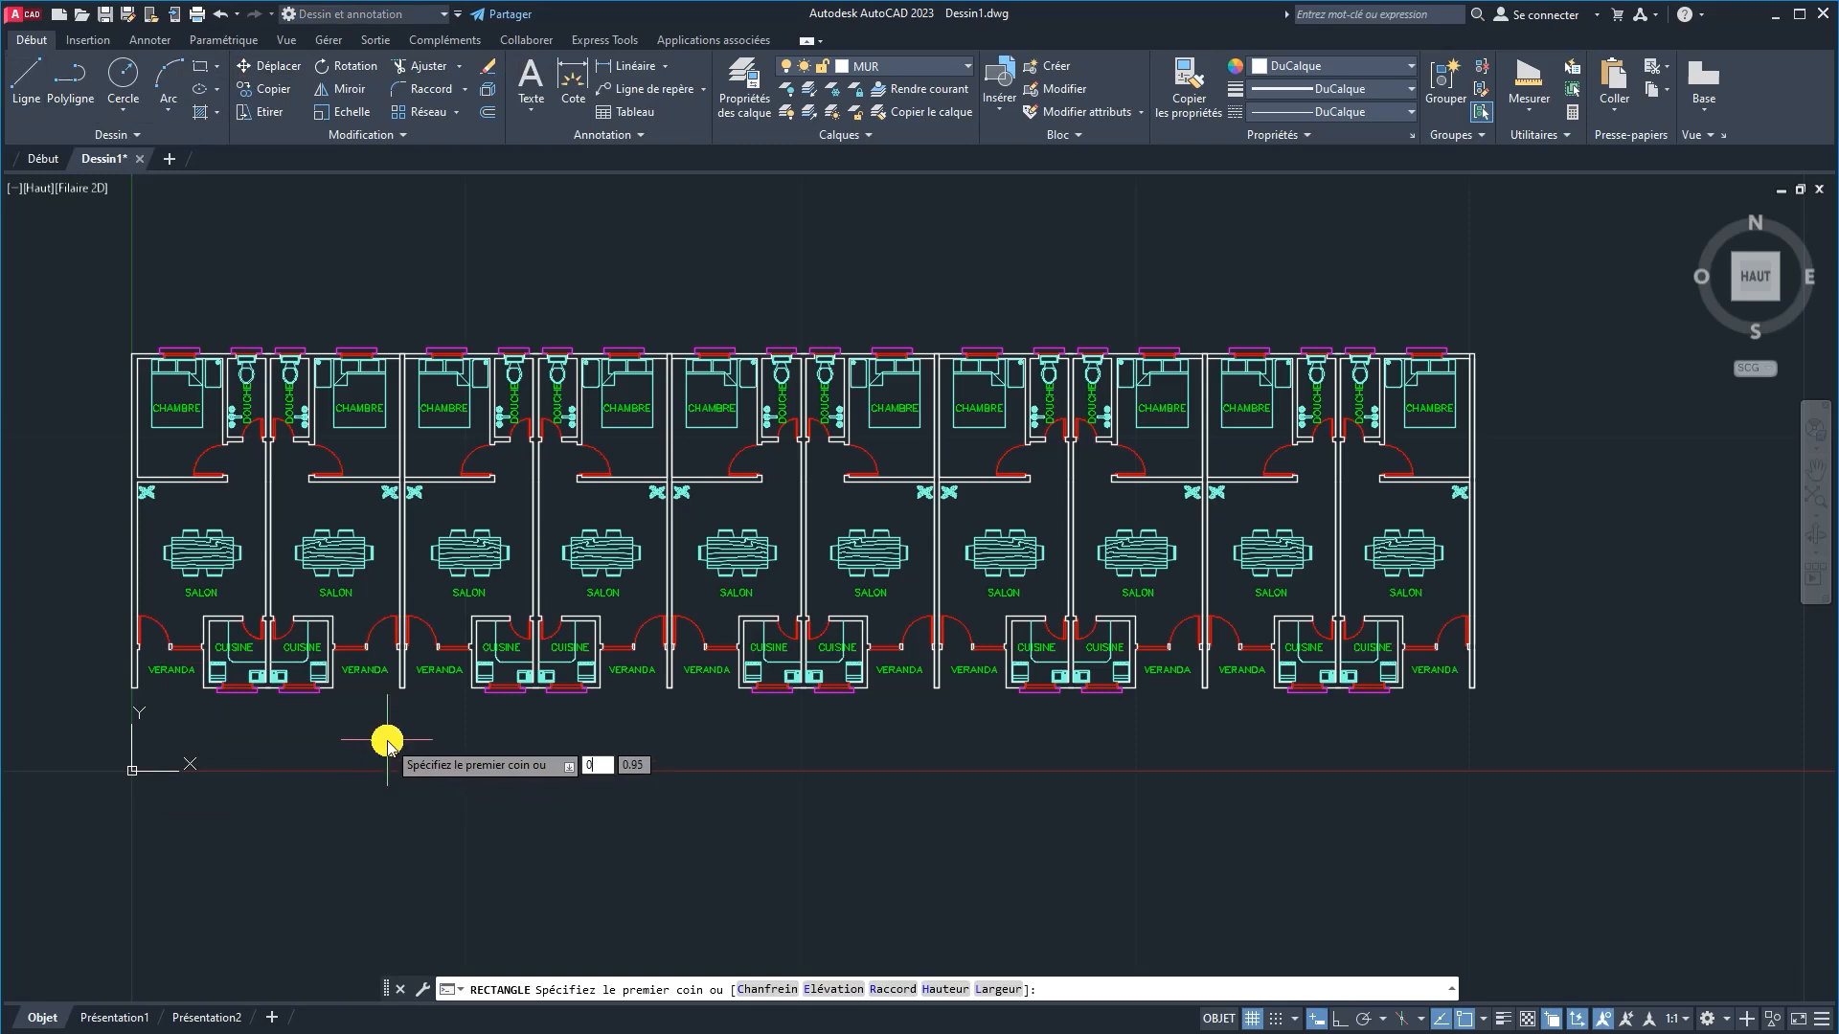
key(Return)
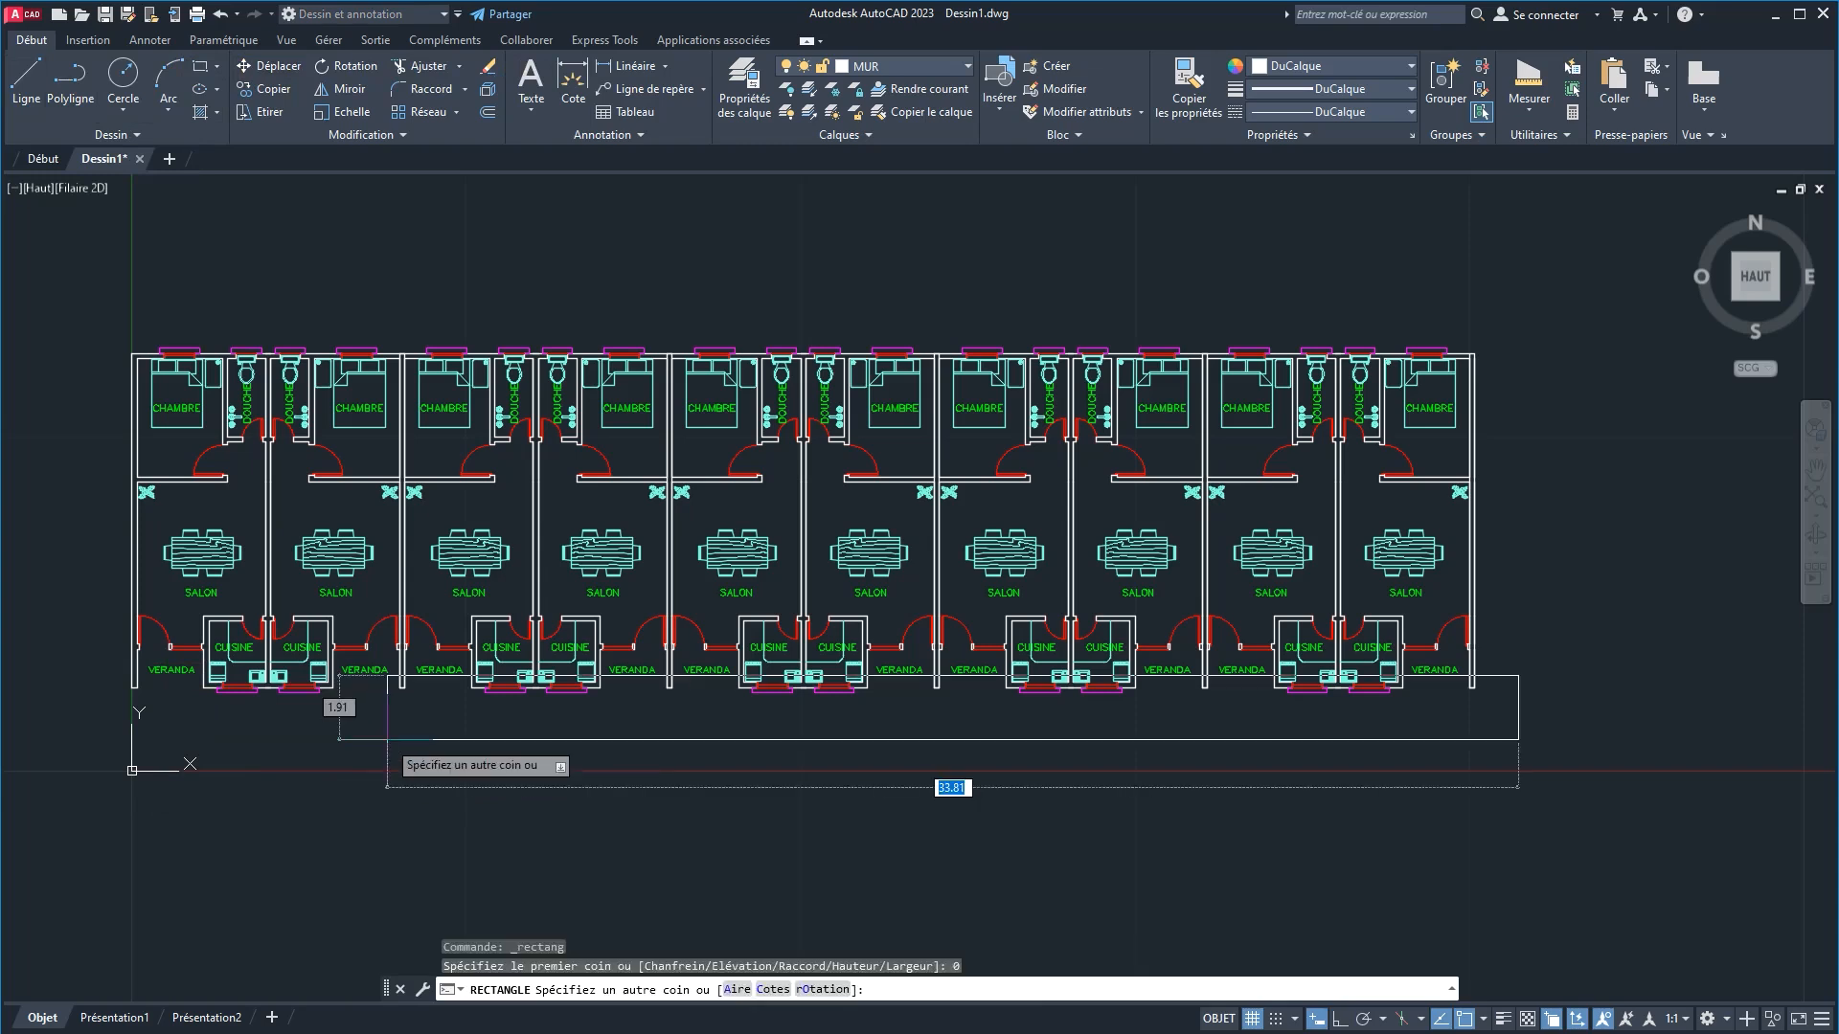
key(Escape)
key(Escape)
key(Escape)
Step: Draw a rectangle around the row of houses from the origin 0,0, 40 wide and 12.5 high
text(REC)
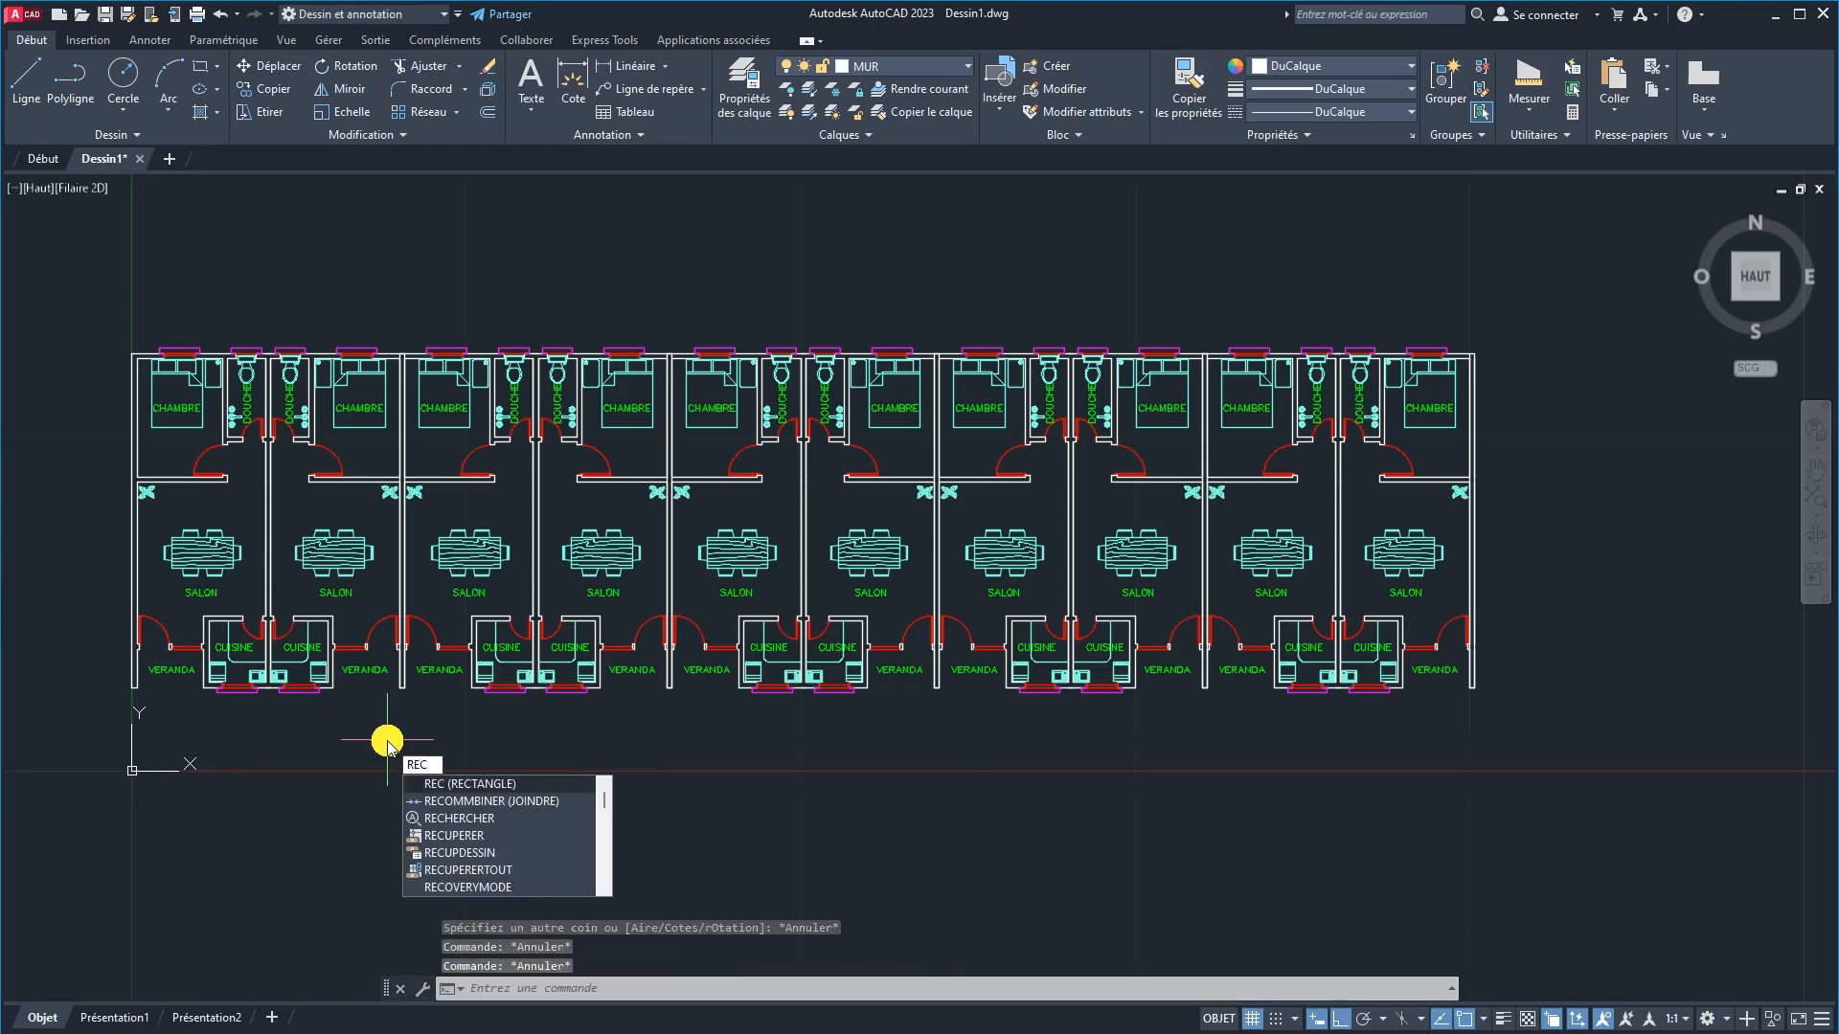
key(Return)
text(0,0)
key(Return)
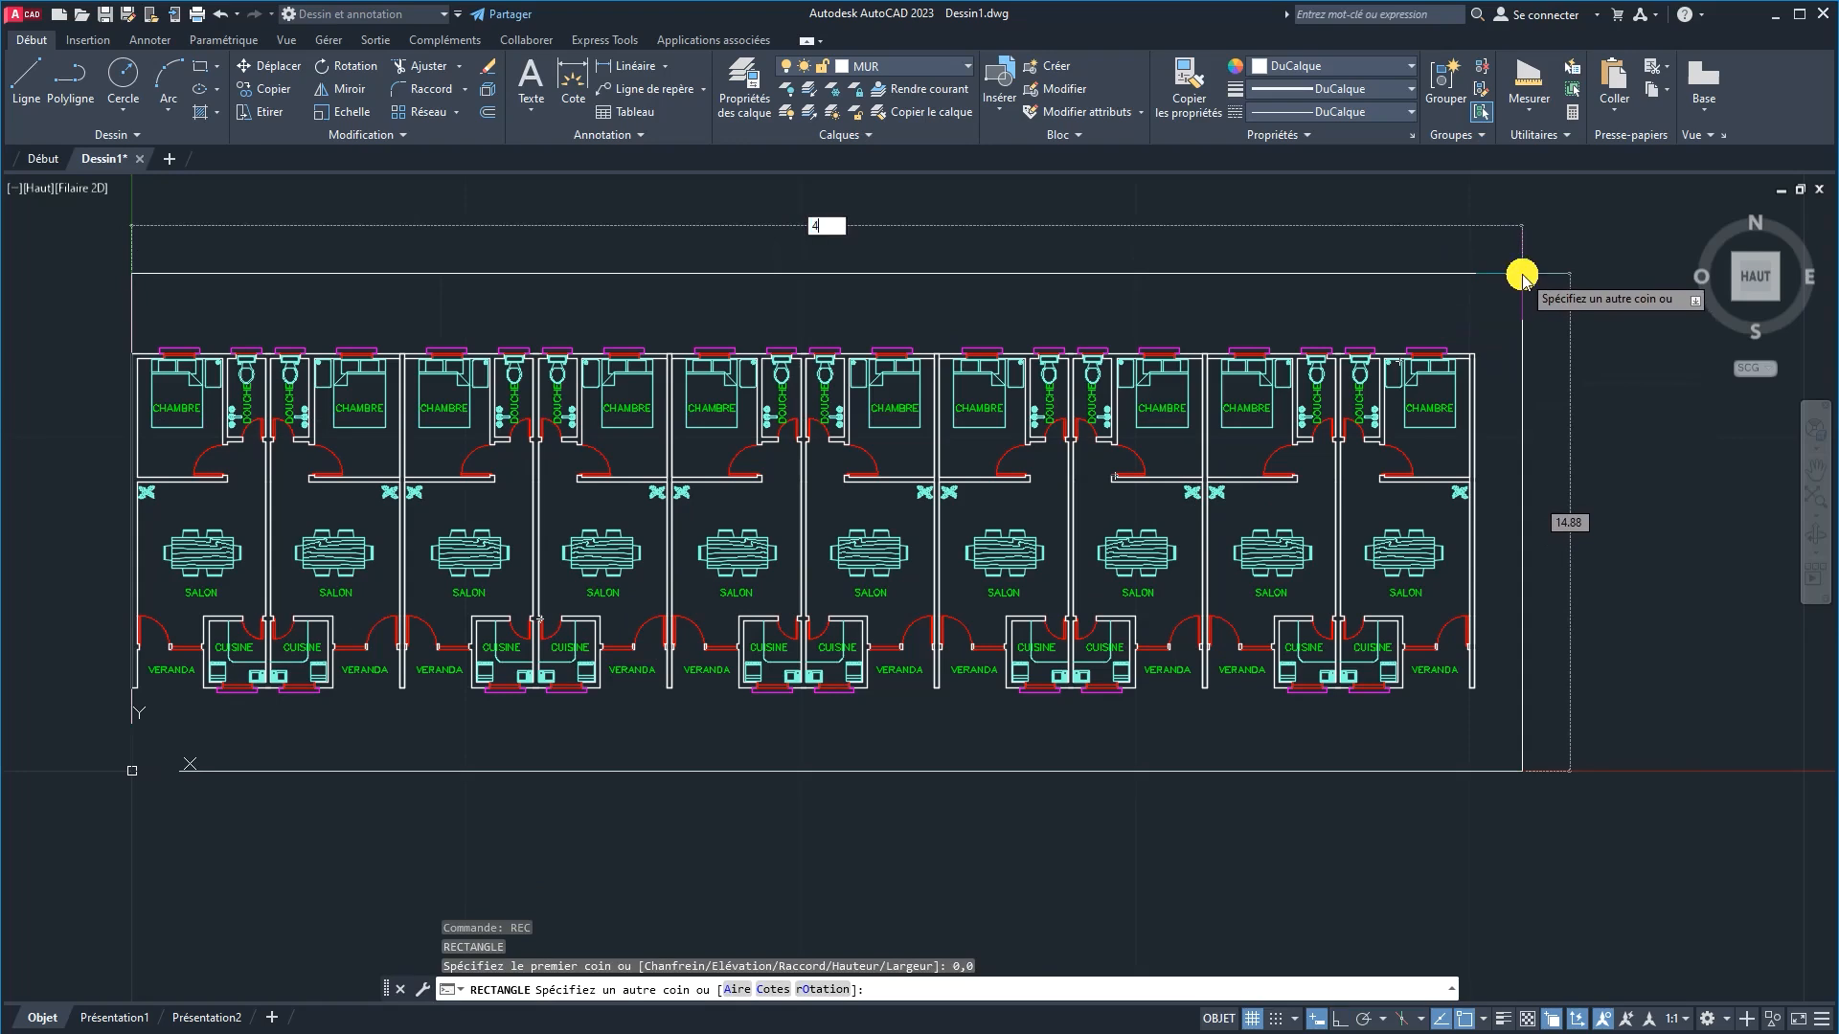
text(40)
key(Tab)
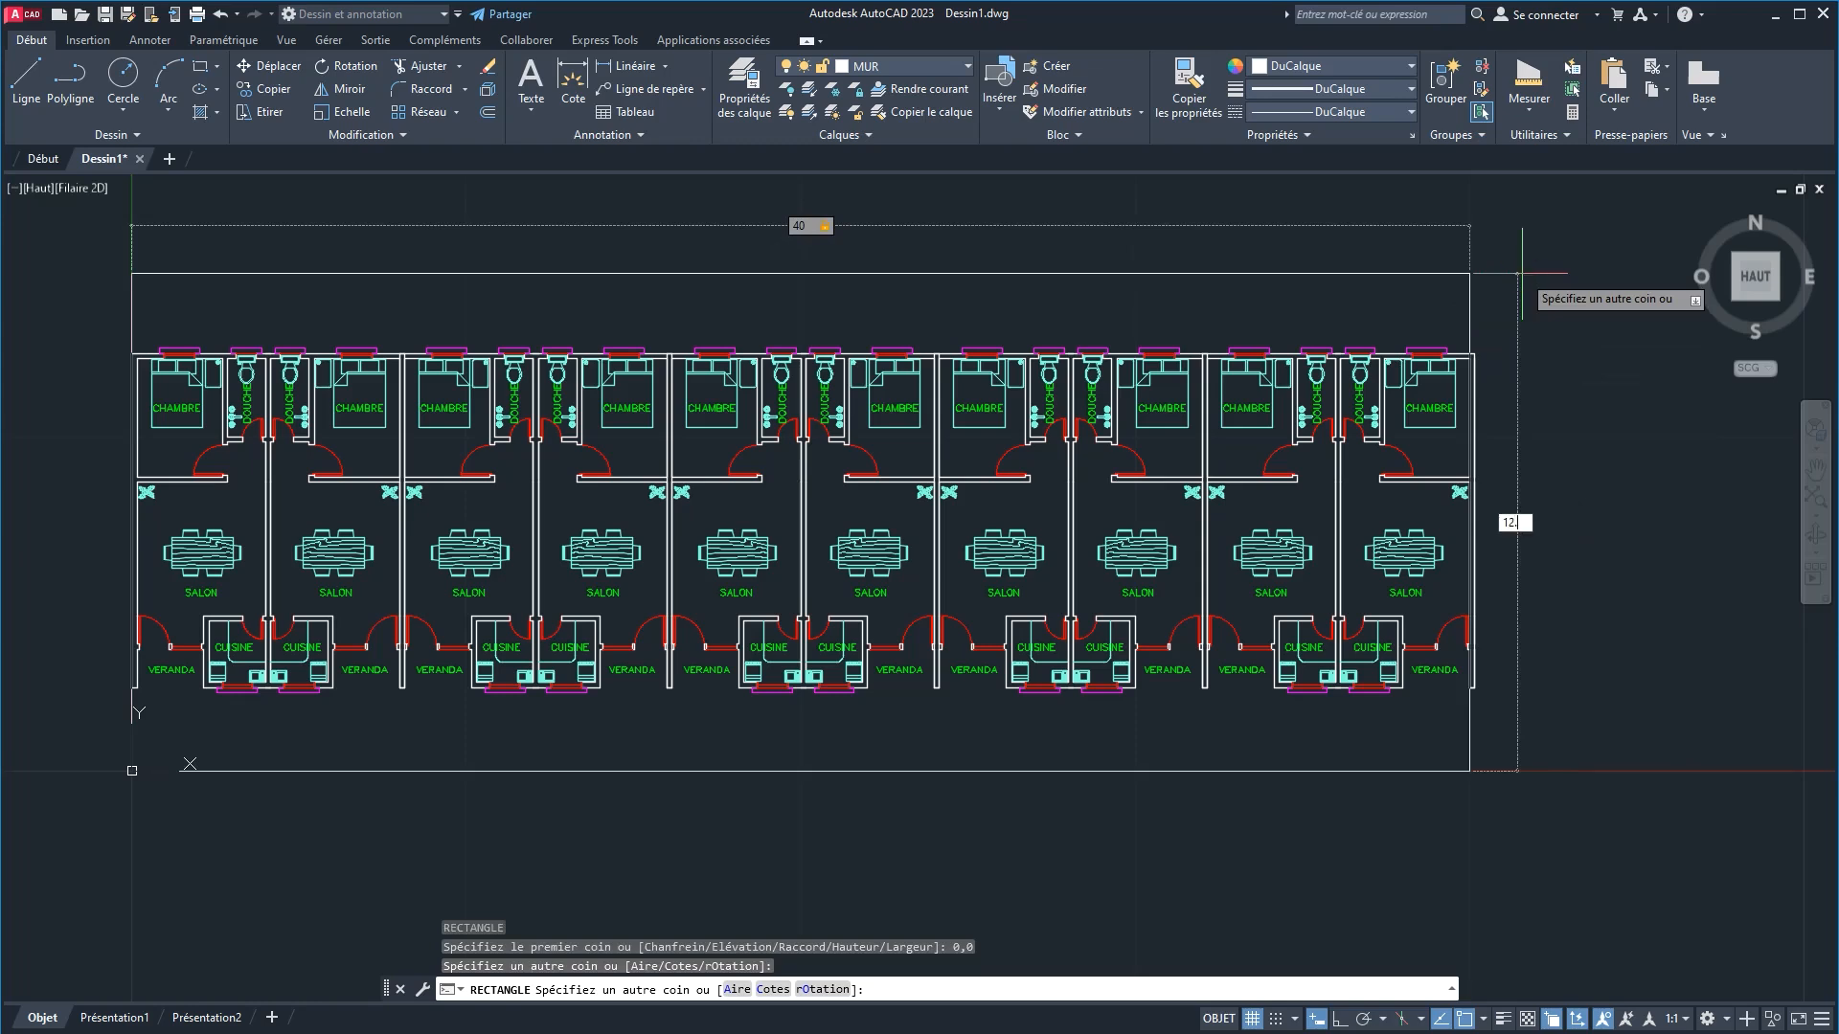
key(Return)
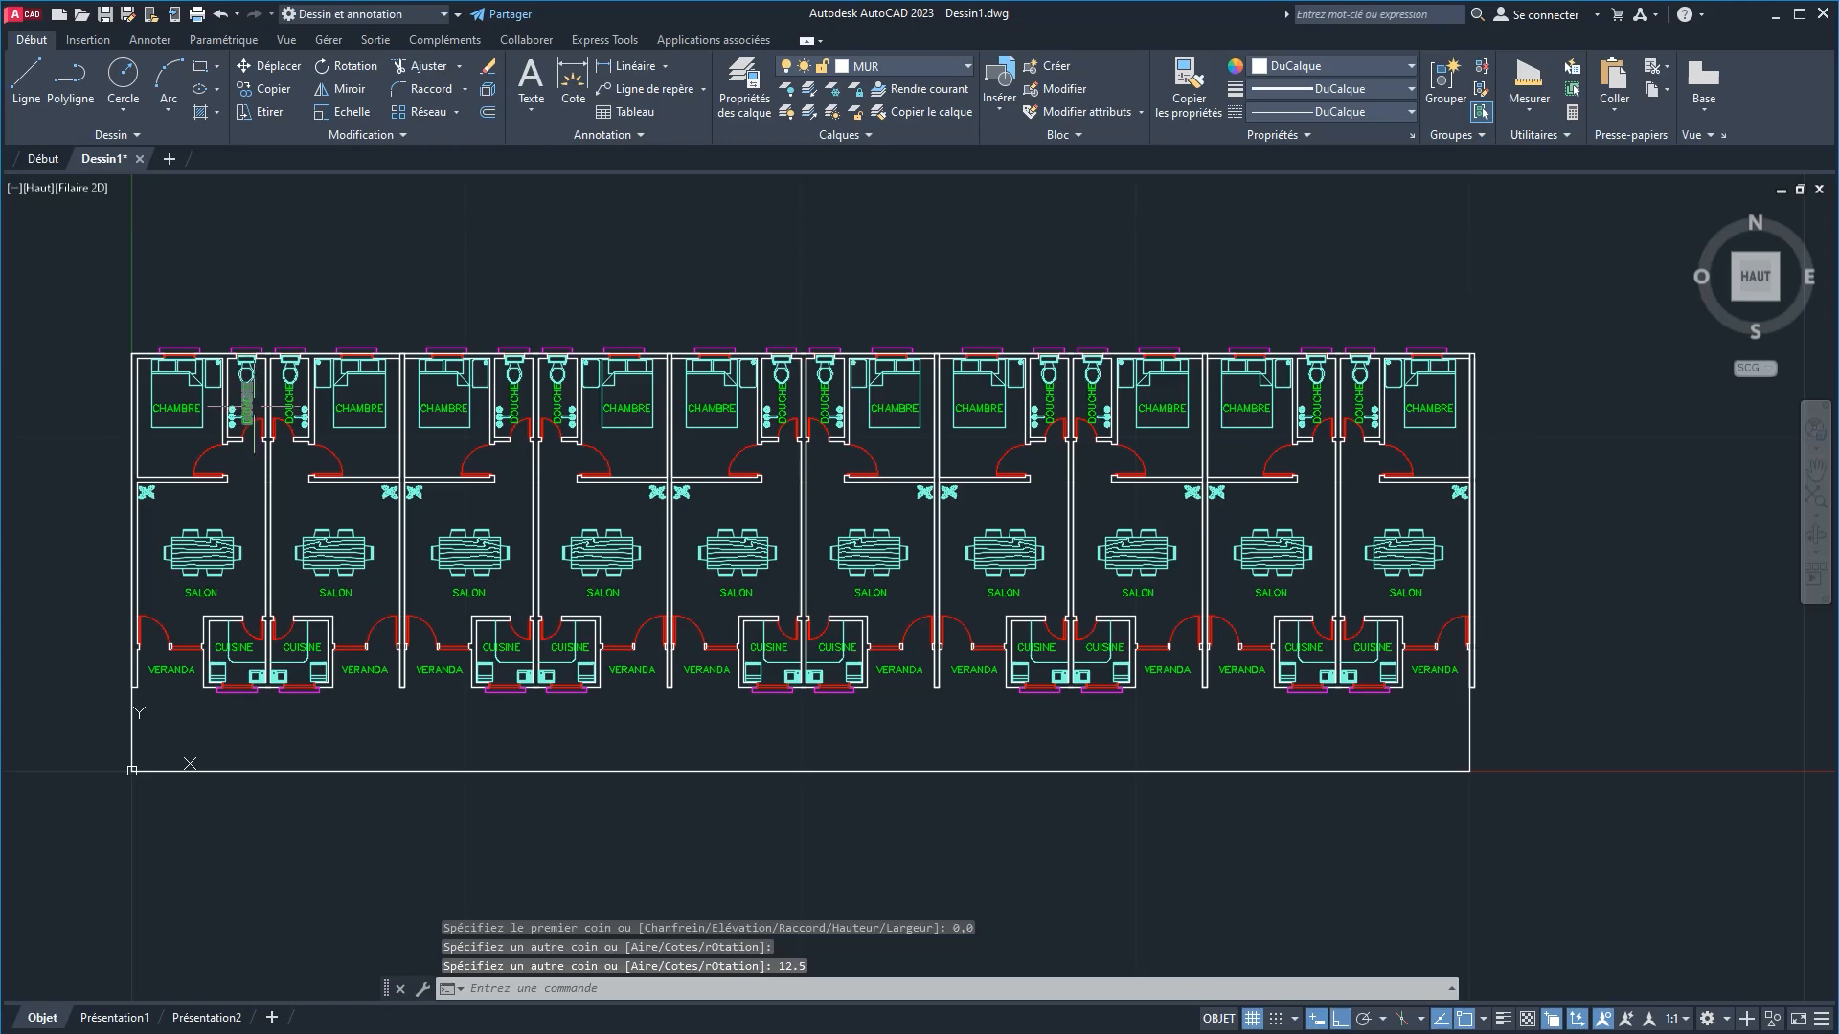
Step: Turn the line weight display back on and move the new 40 by 12.5 rectangle to layer 0
scroll(251, 404, up, 1)
scroll(575, 450, up, 1)
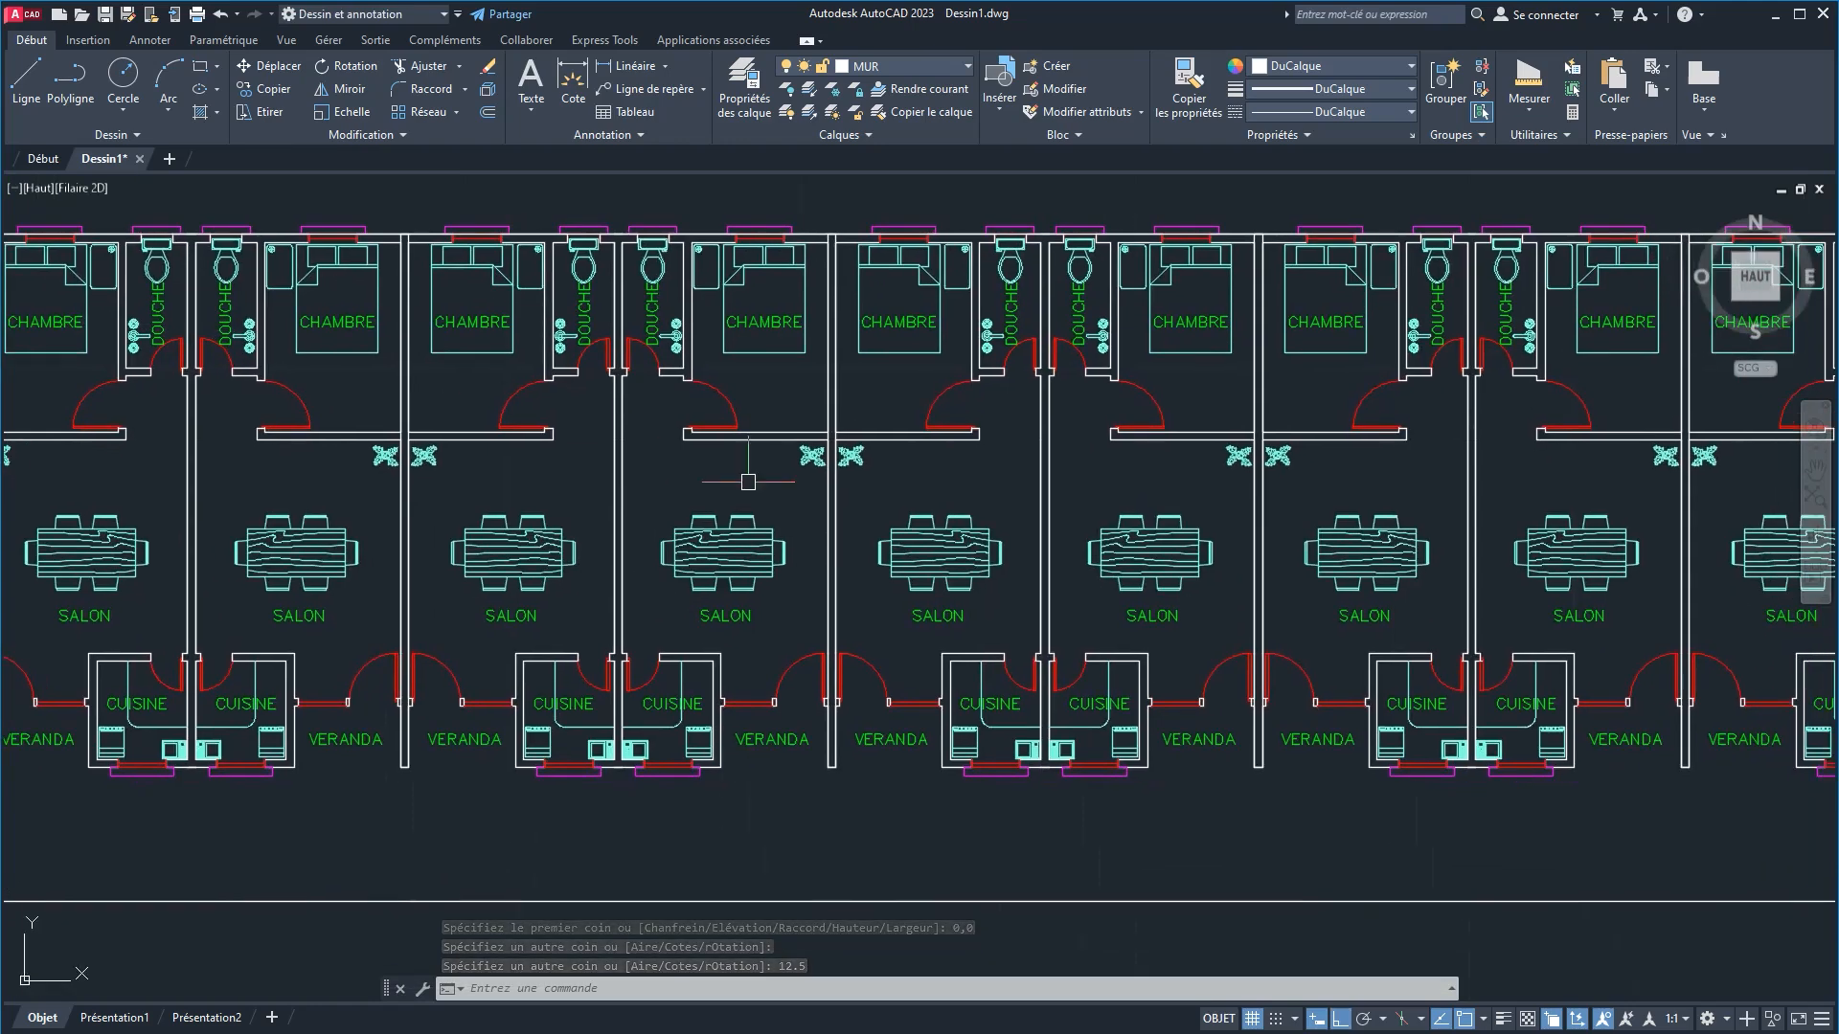
click(1502, 1018)
click(1501, 1017)
click(864, 901)
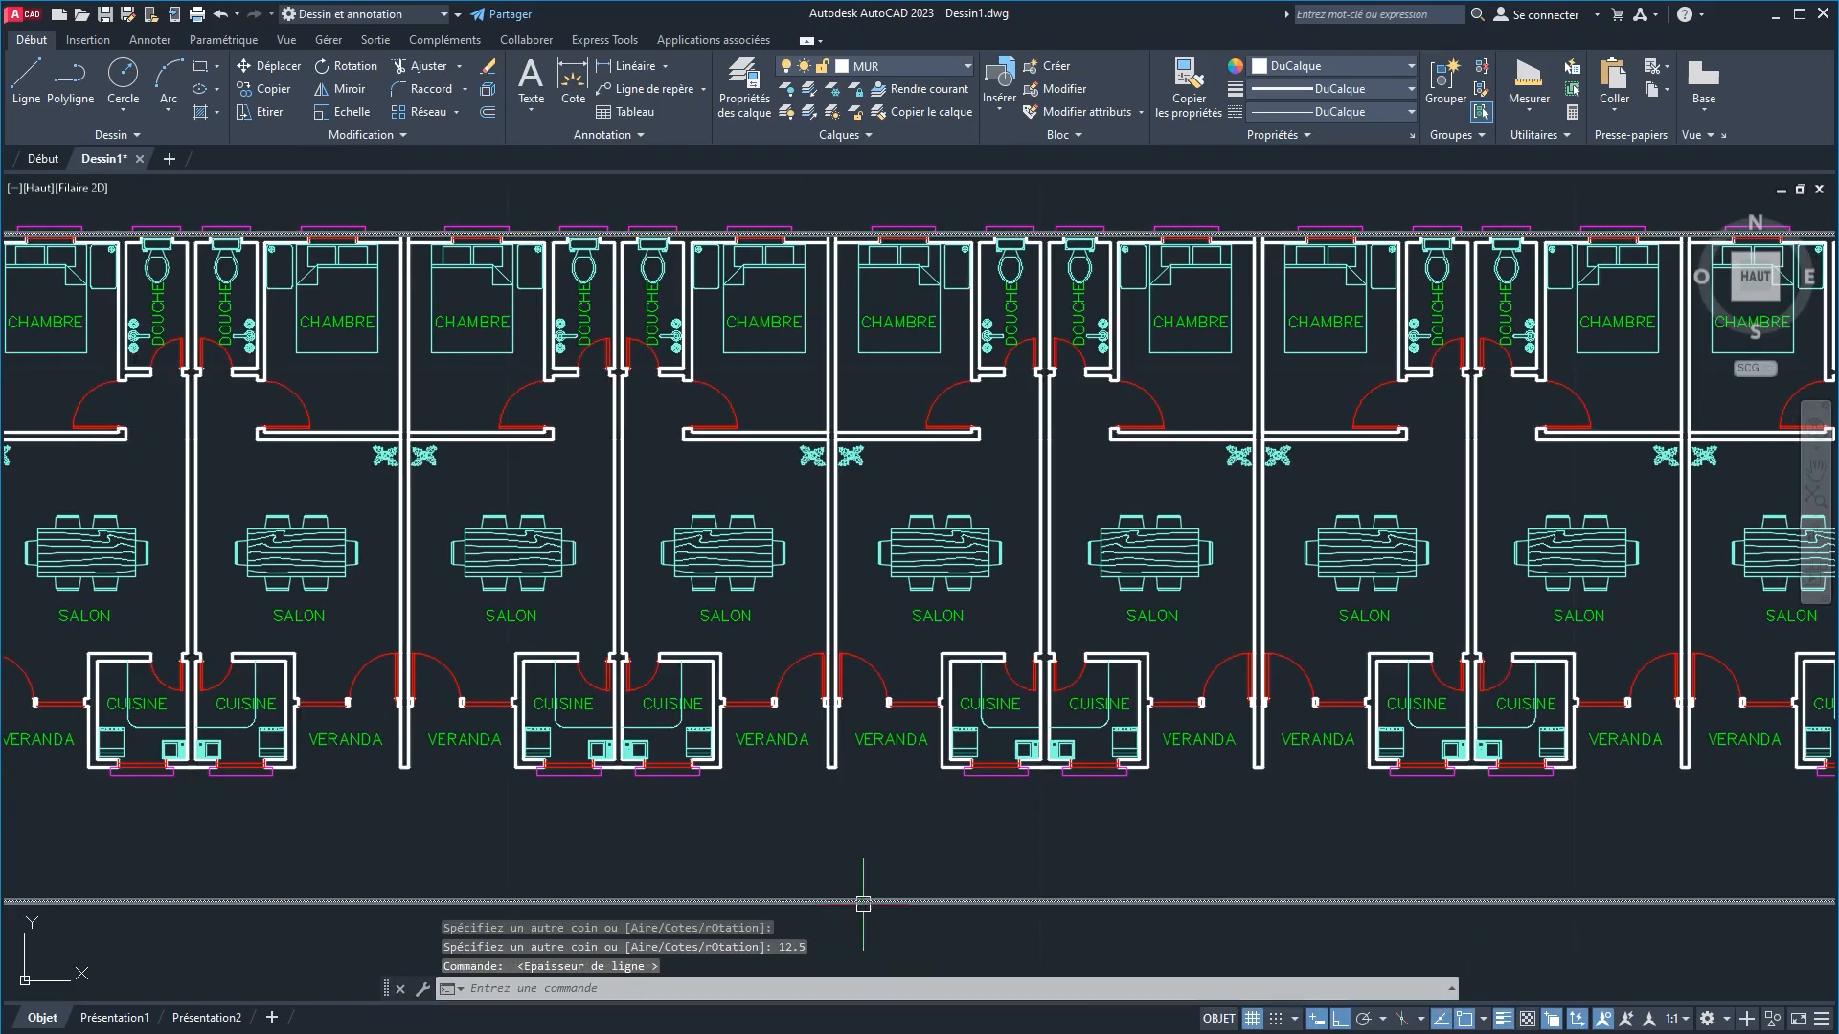
click(892, 67)
click(806, 71)
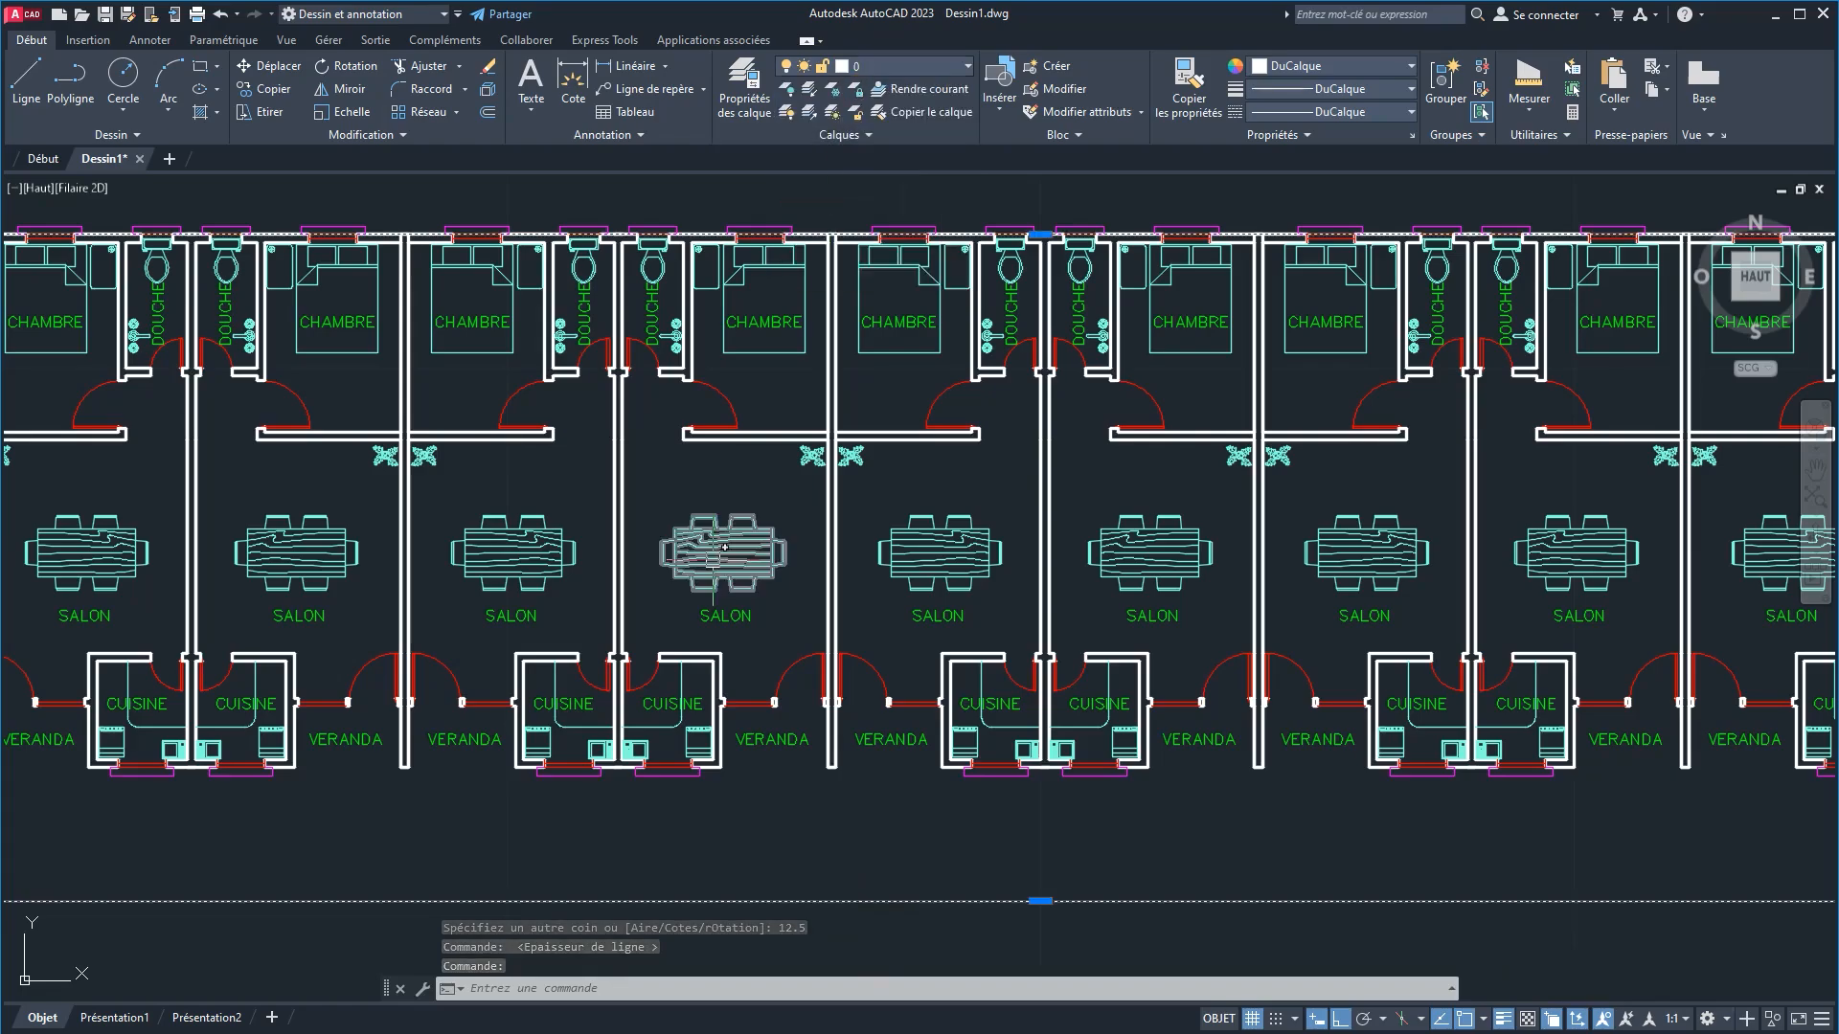
key(Escape)
Step: Set layer 0's line weight to 0.13 mm in the layer properties manager
click(744, 85)
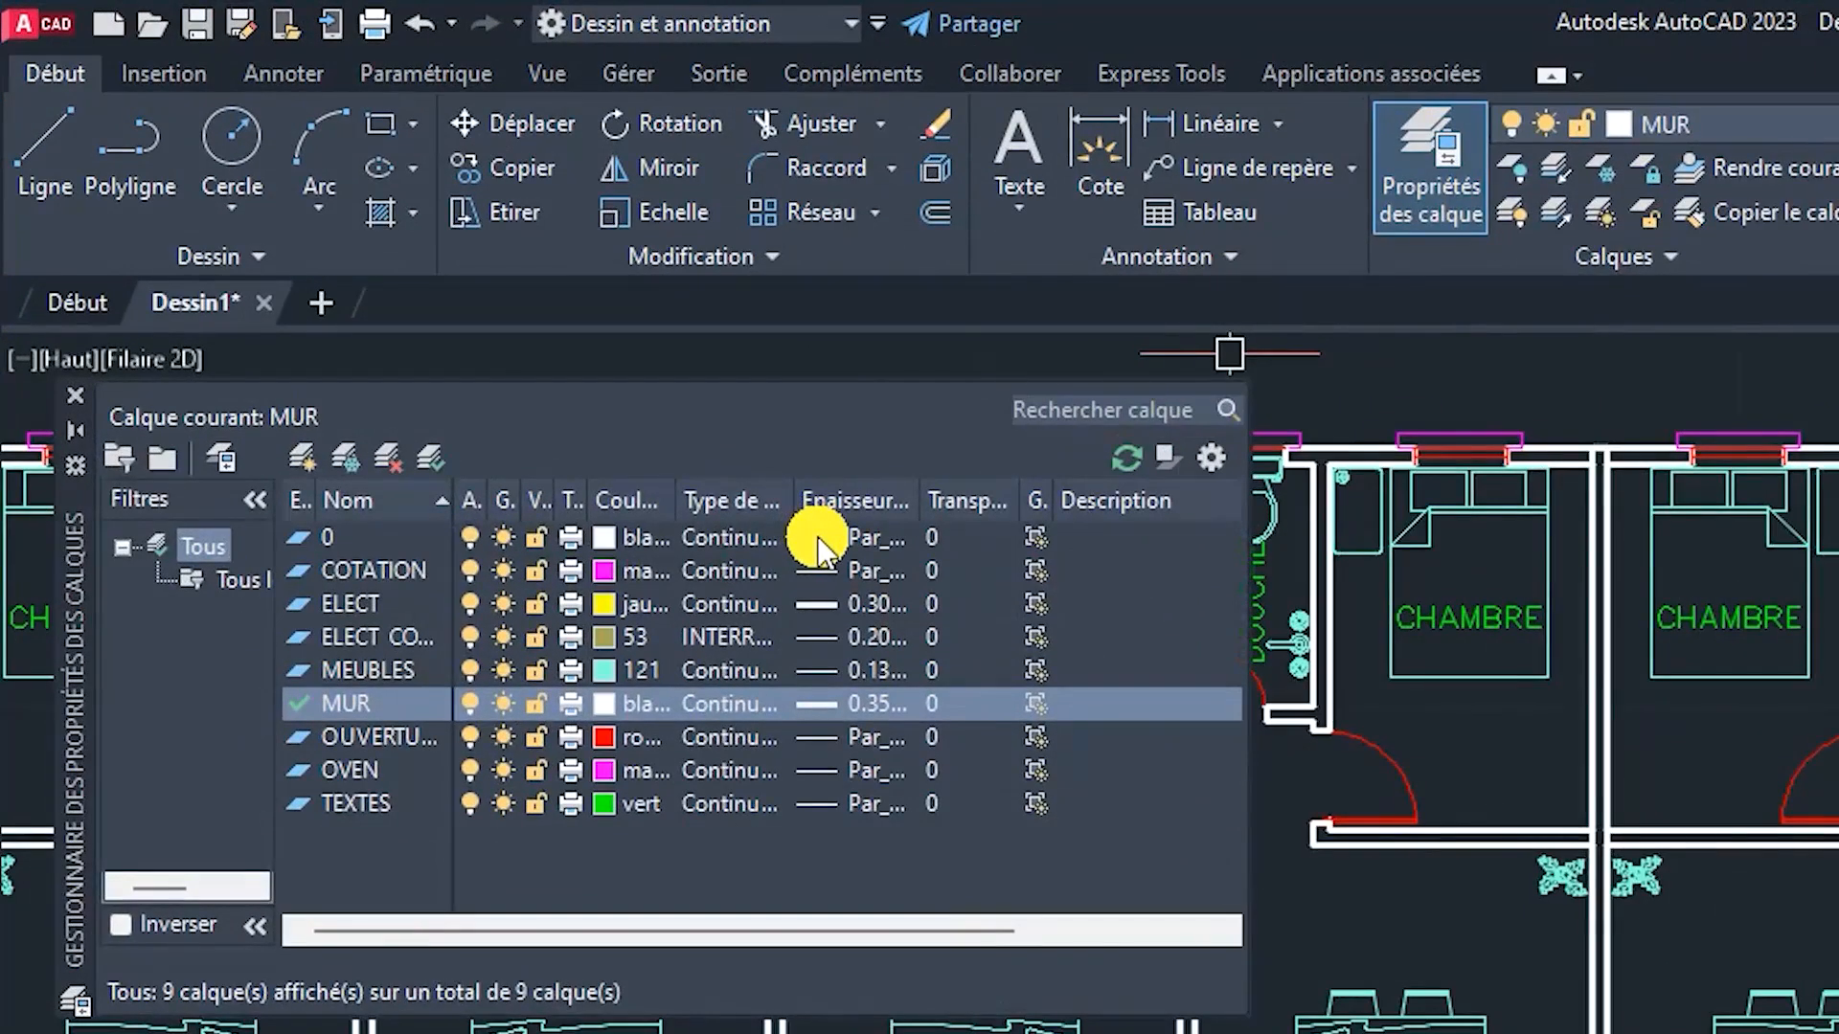
click(819, 539)
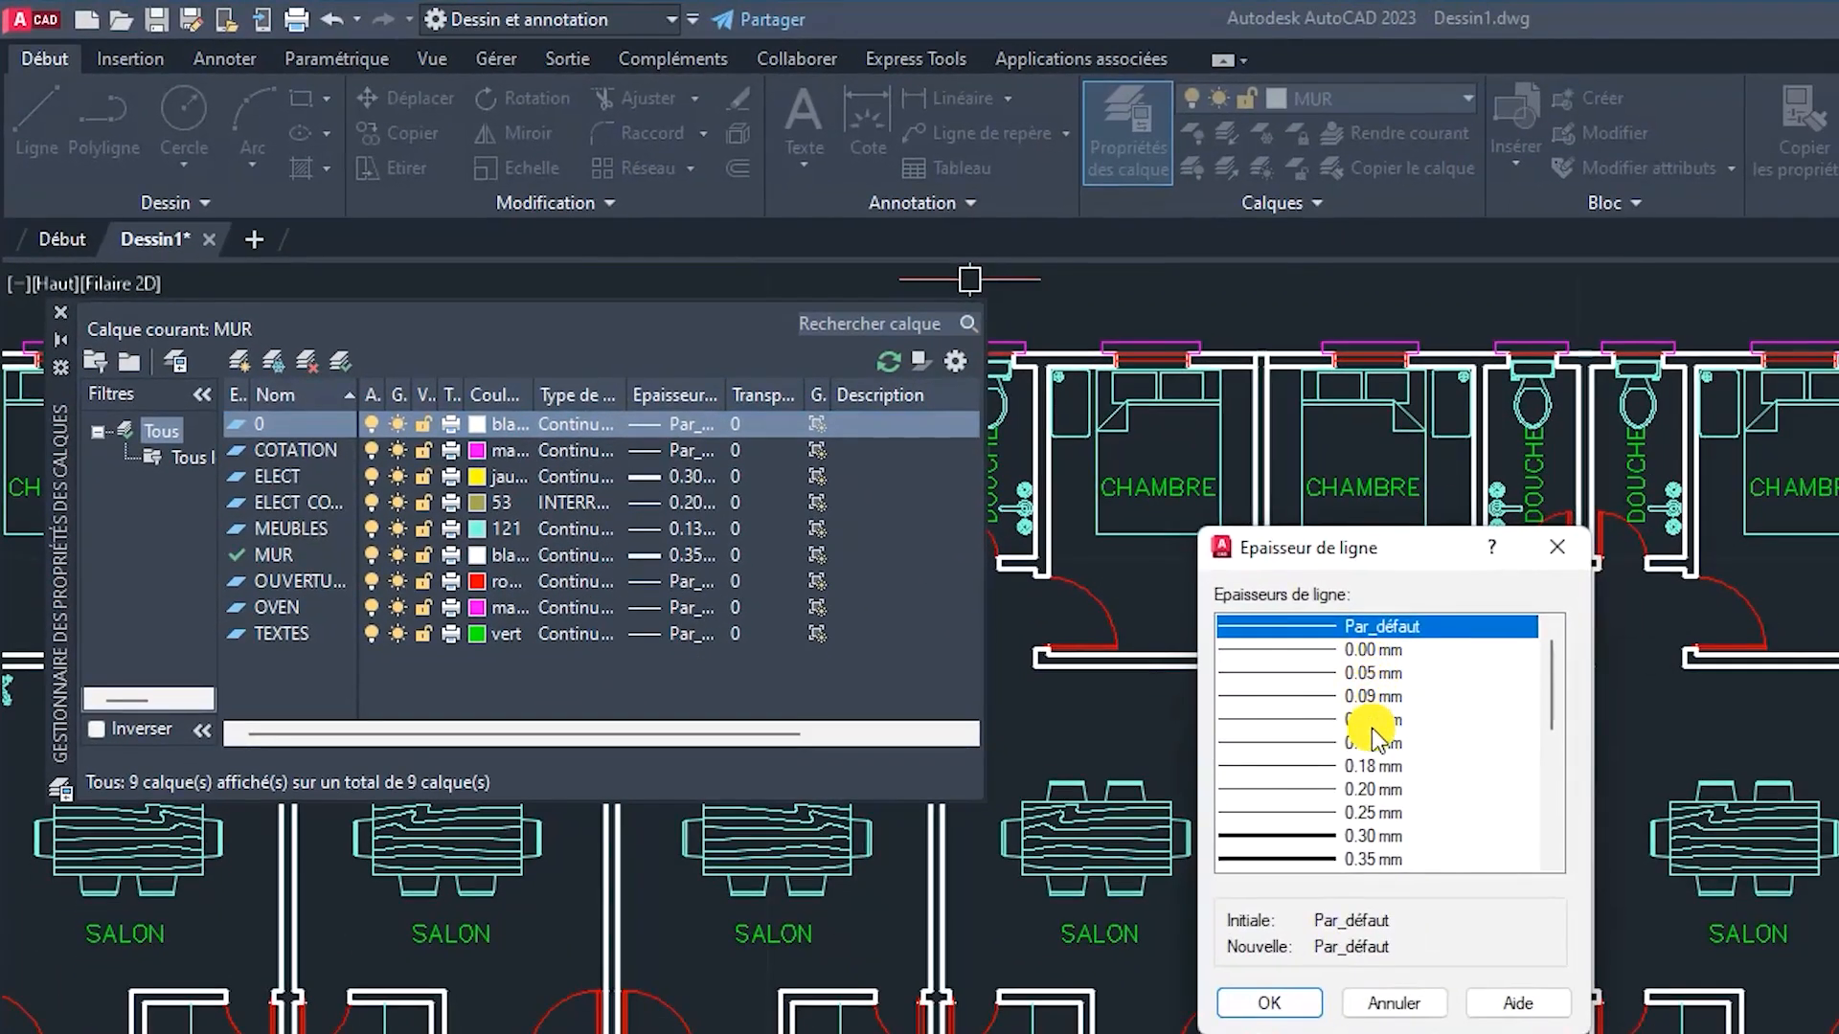
double_click(1370, 720)
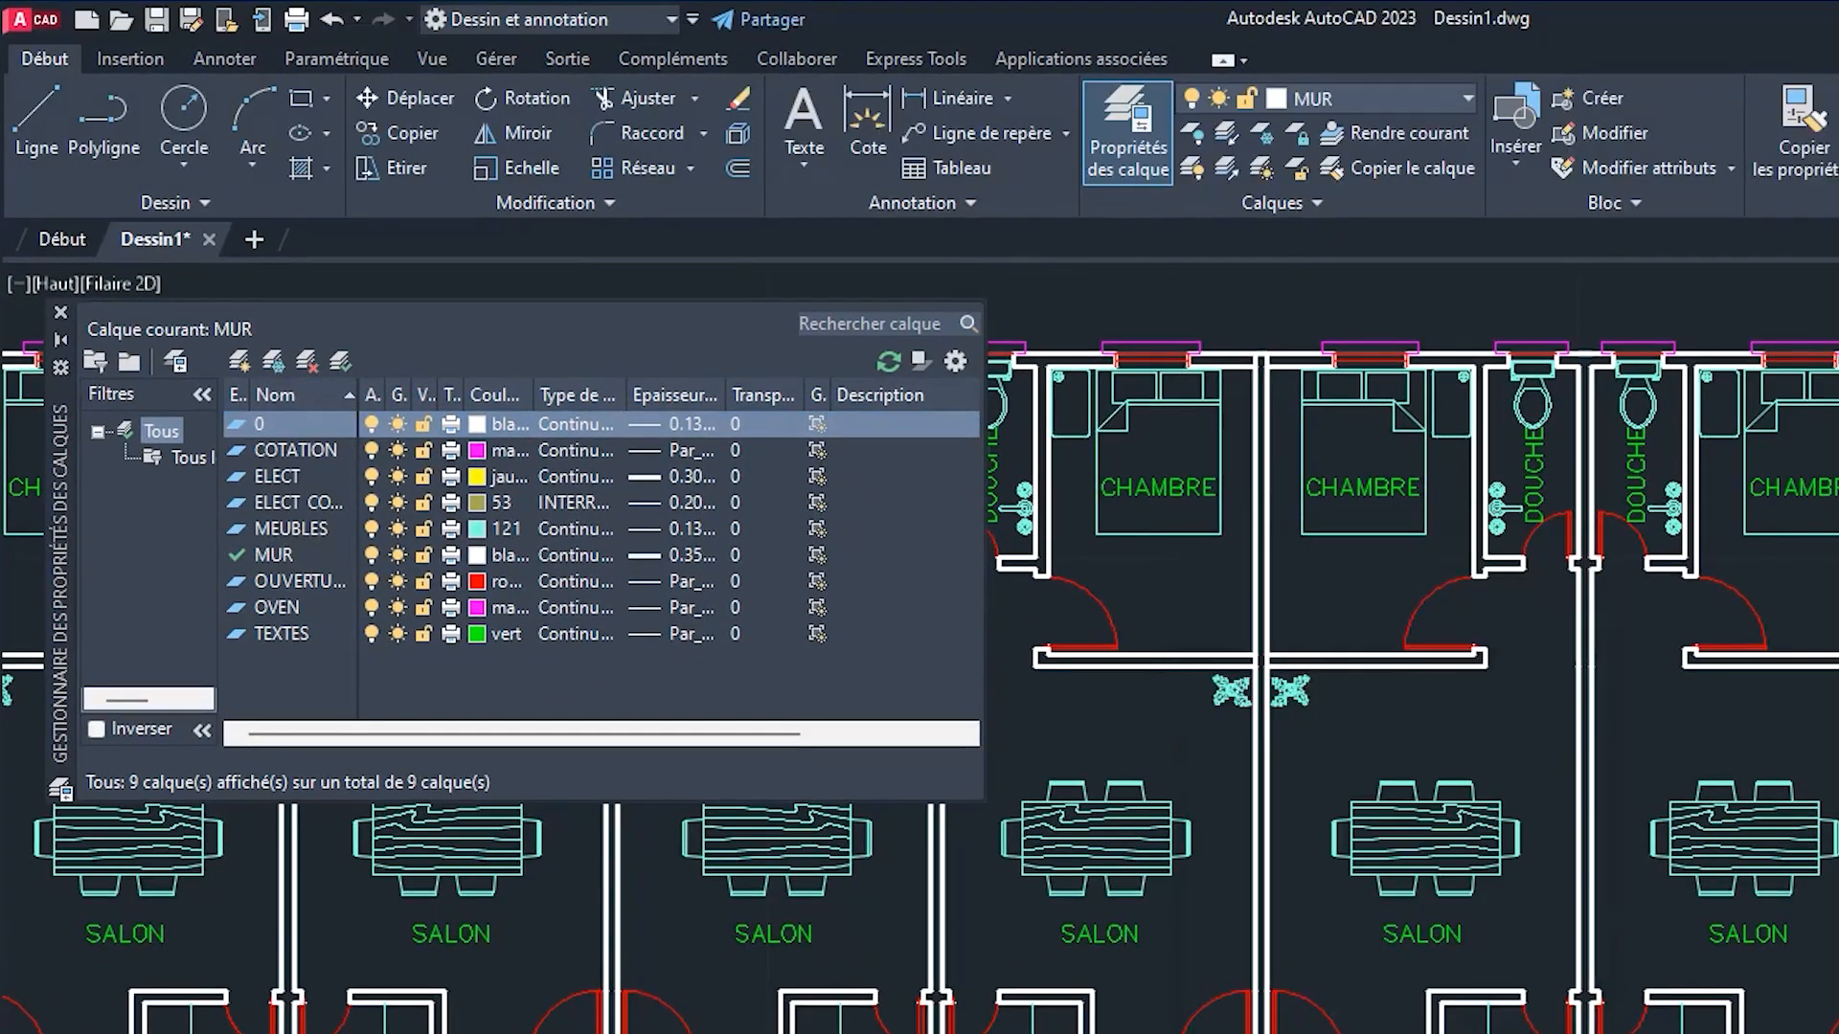
click(47, 299)
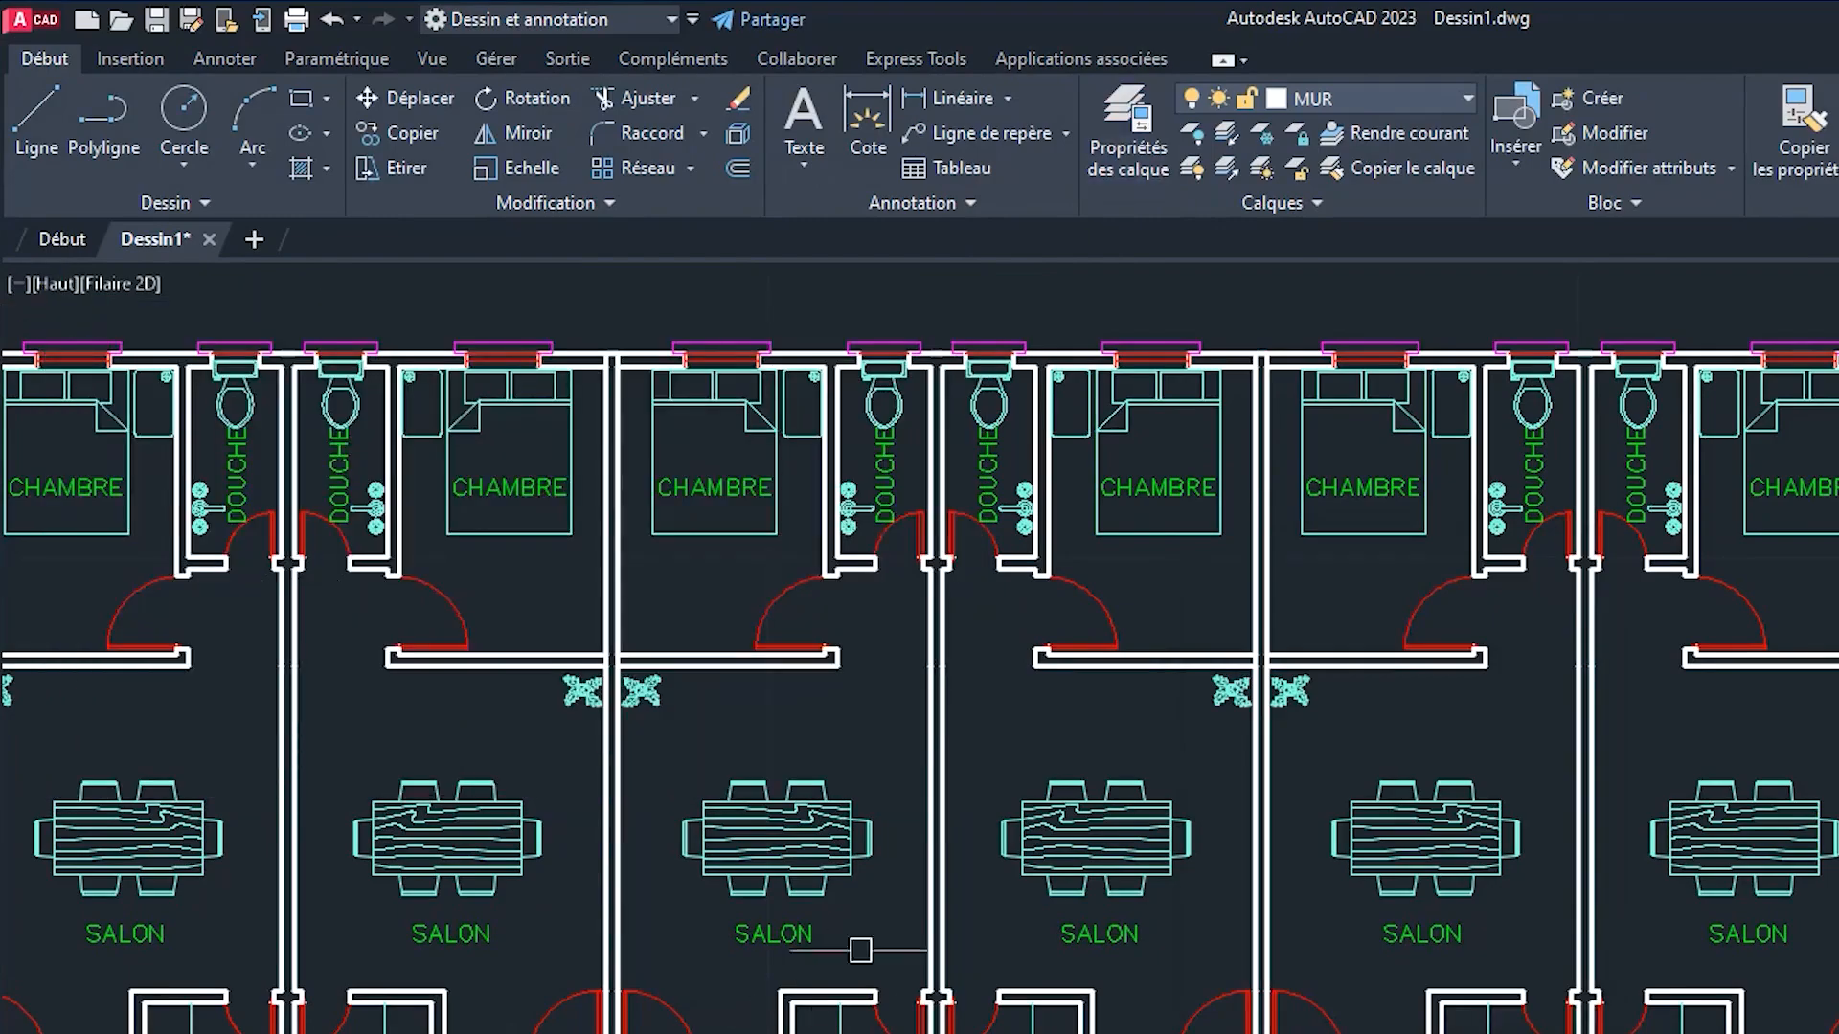
Step: Examine how the rectangle's right edge meets the last house's end wall and how the outline surrounds the row
scroll(1309, 945, down, 5)
scroll(1015, 690, up, 8)
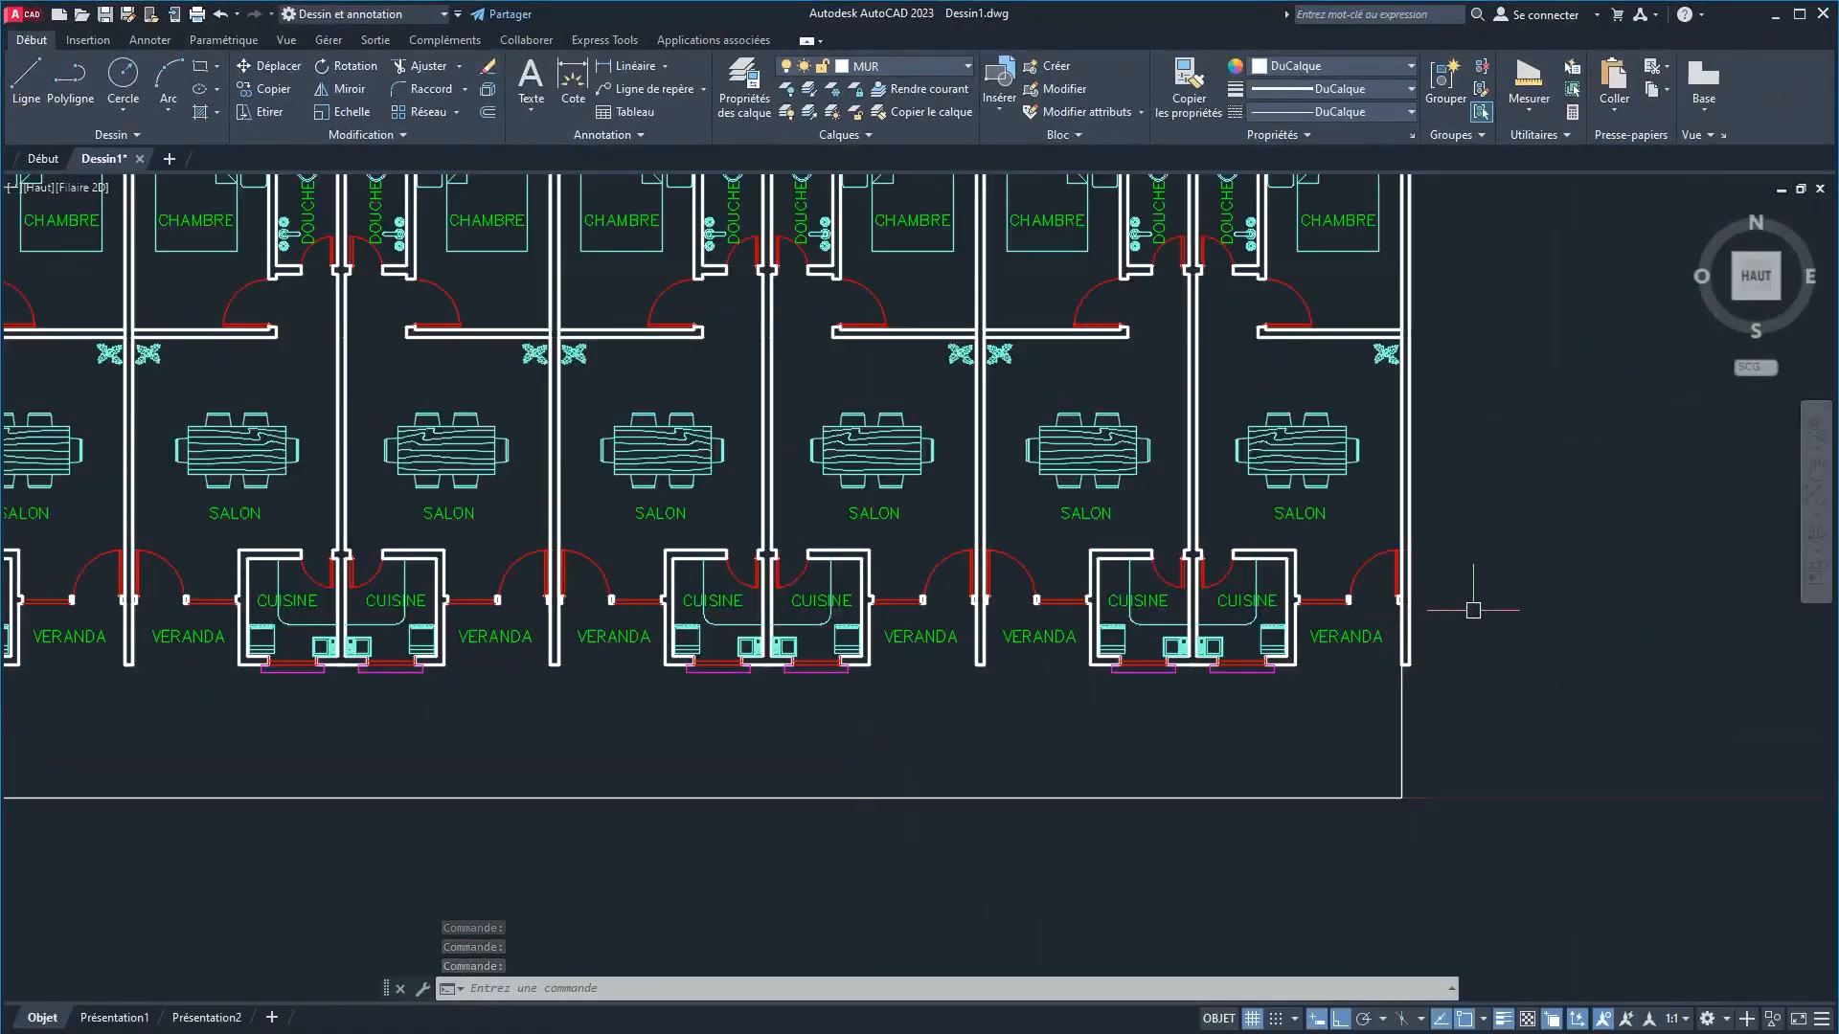
scroll(1149, 739, down, 5)
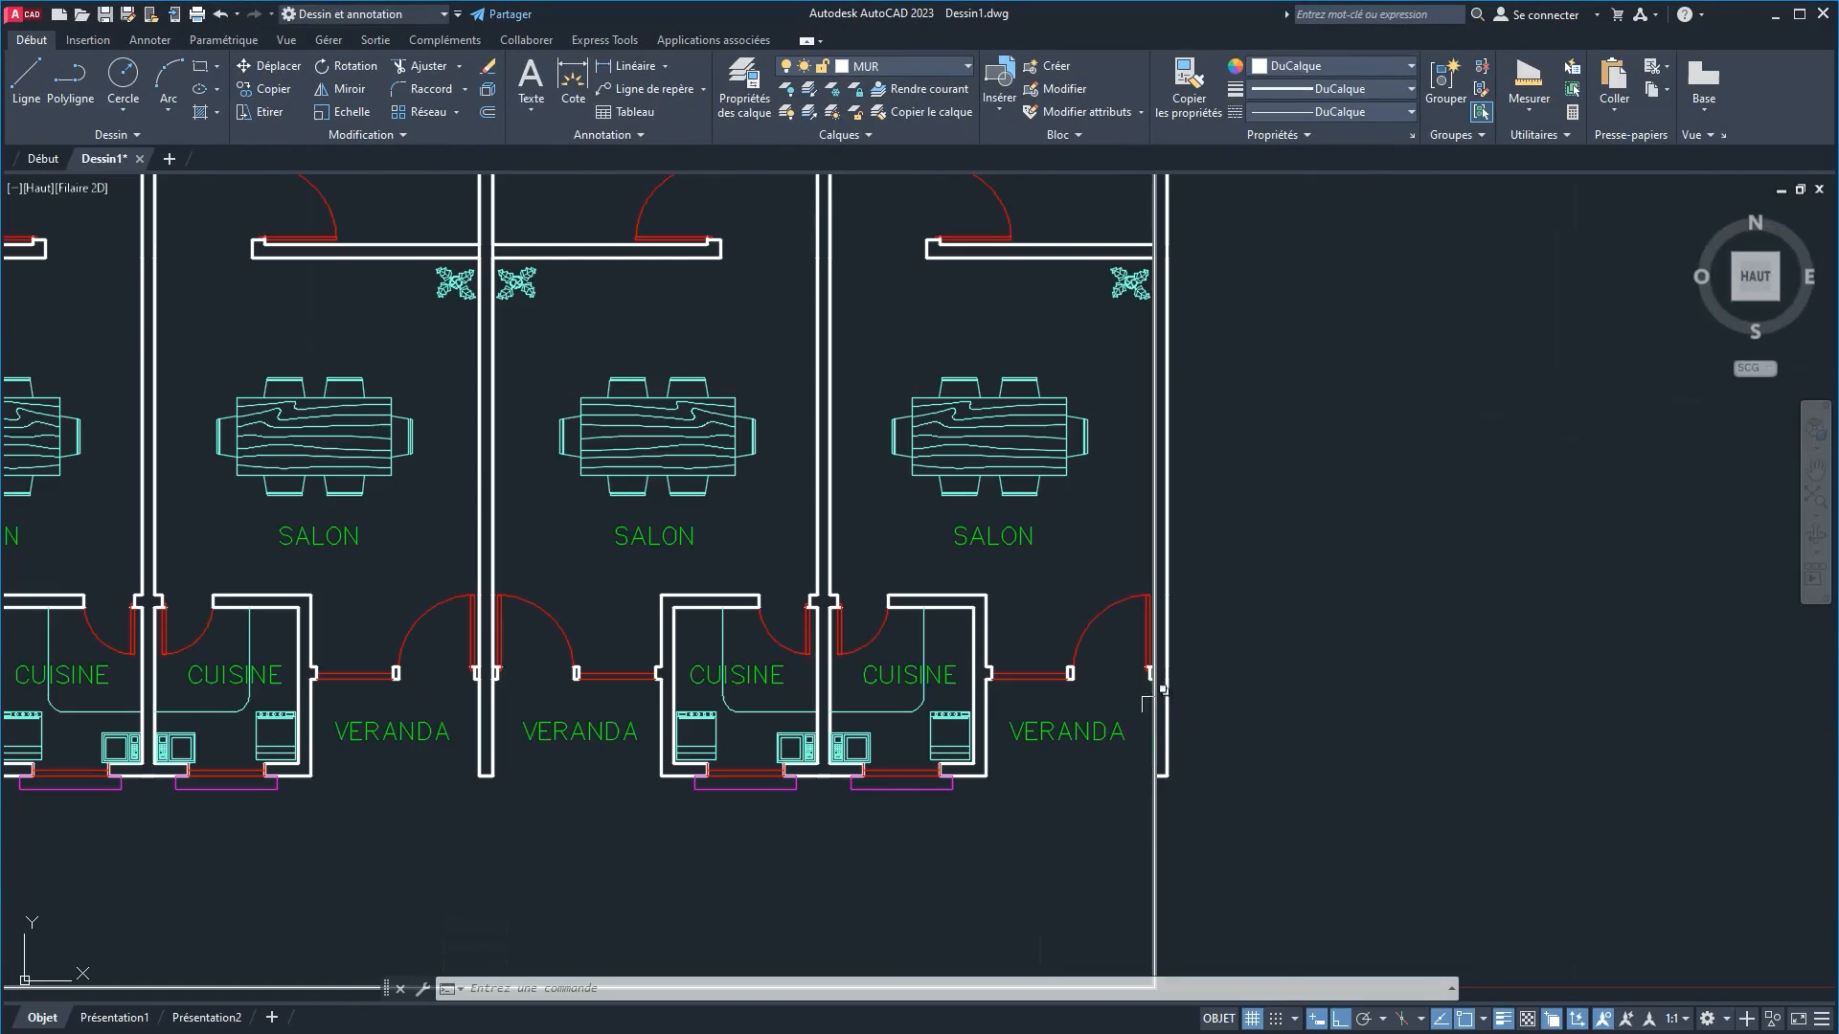
middle_drag(1127, 665, 1225, 653)
scroll(1281, 669, up, 8)
middle_drag(1033, 745, 1006, 612)
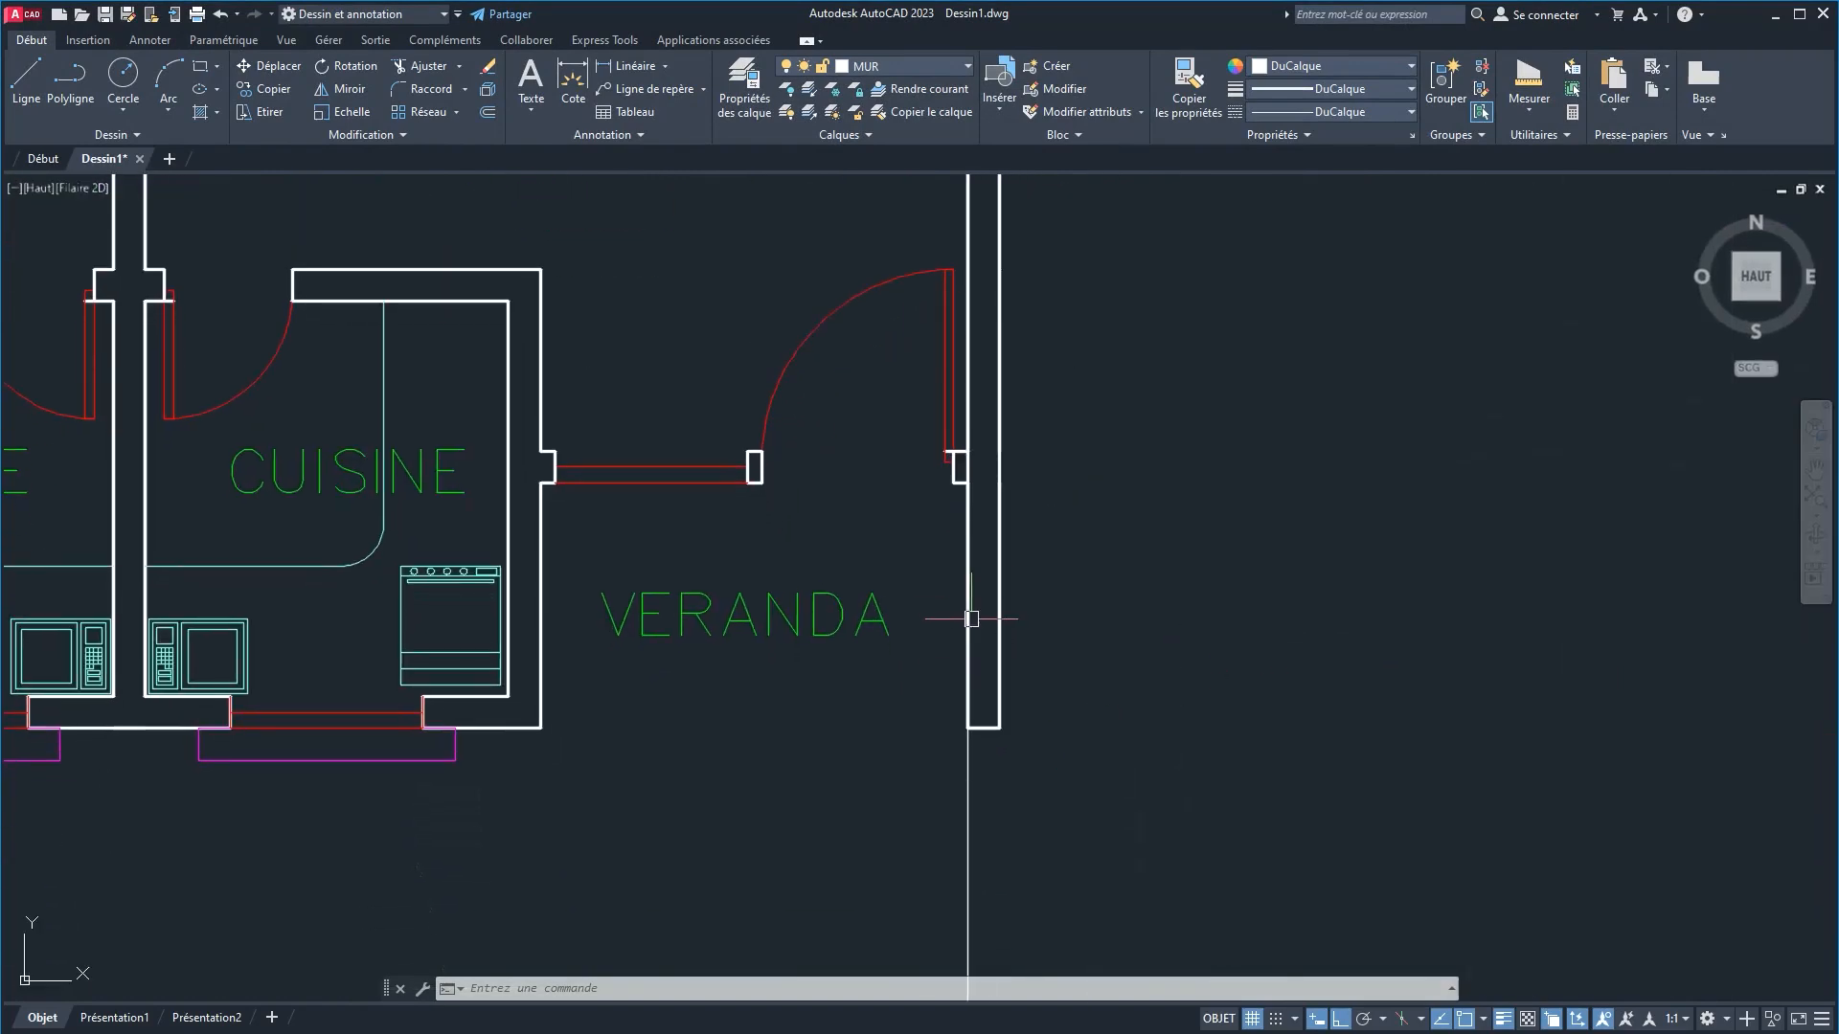
scroll(947, 627, down, 4)
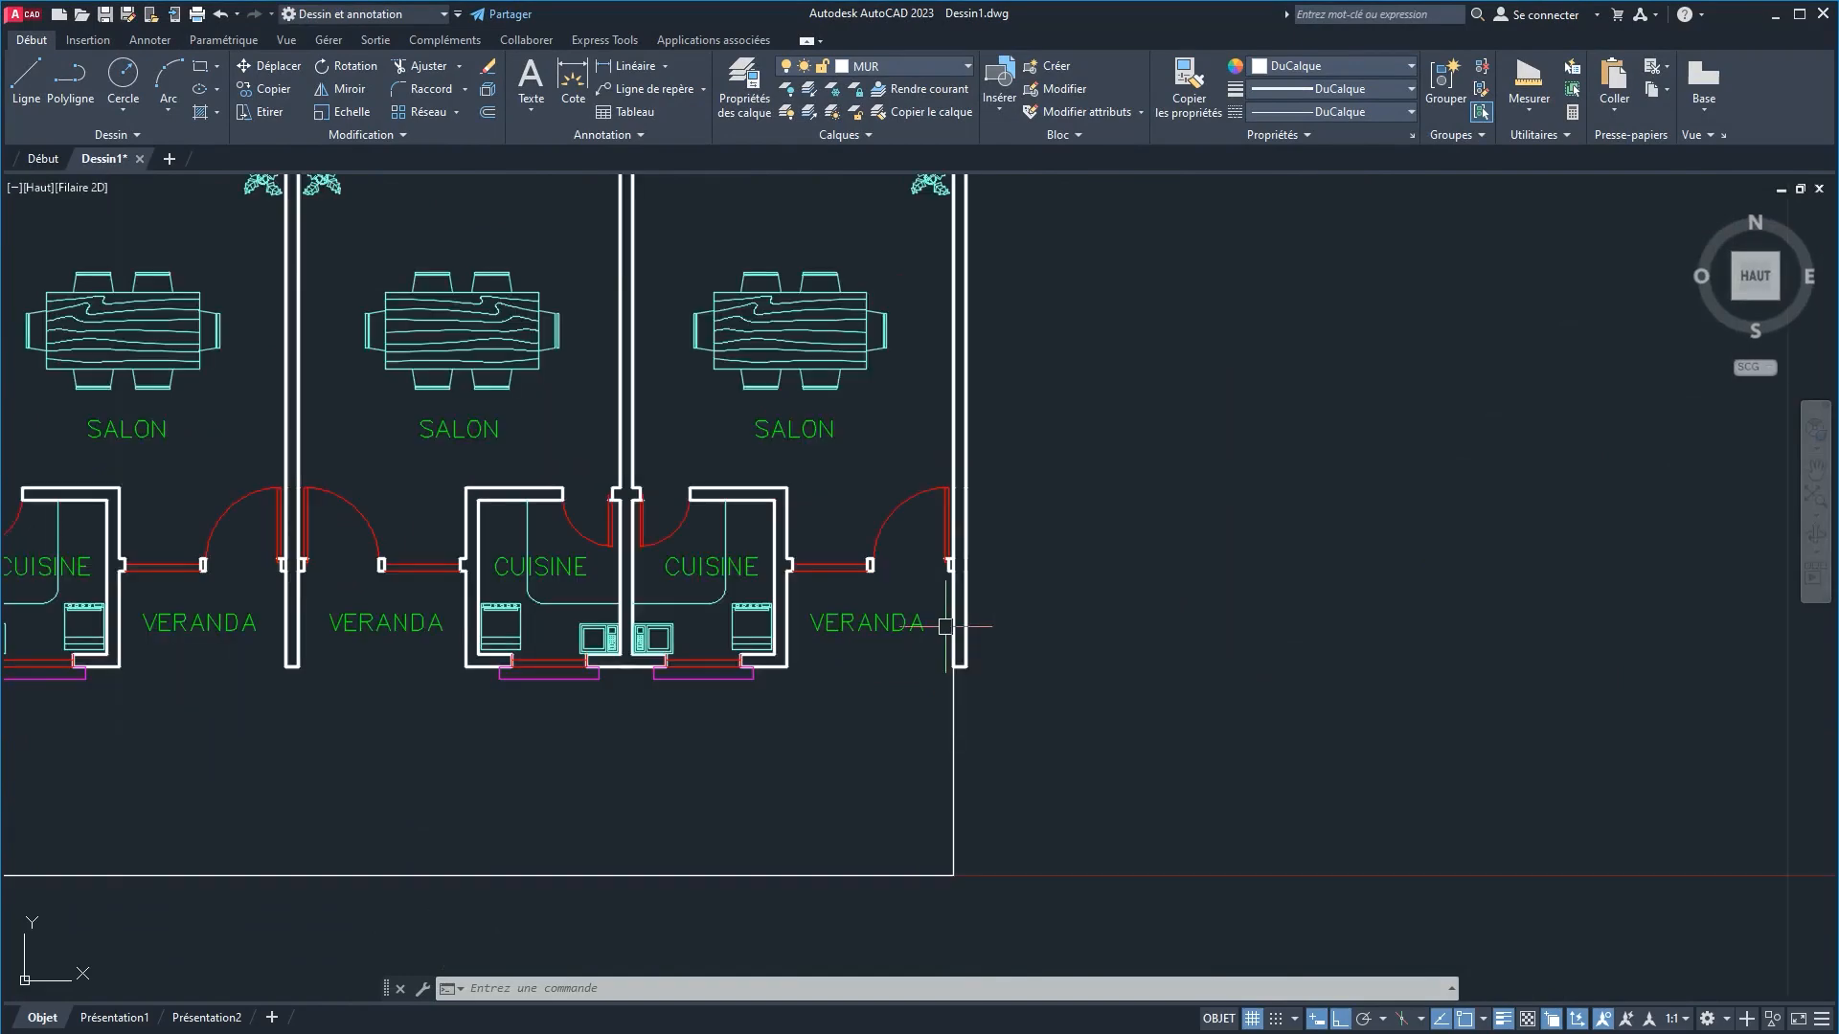
middle_drag(919, 667, 1164, 692)
scroll(1033, 683, down, 2)
middle_drag(808, 652, 759, 606)
scroll(890, 652, down, 3)
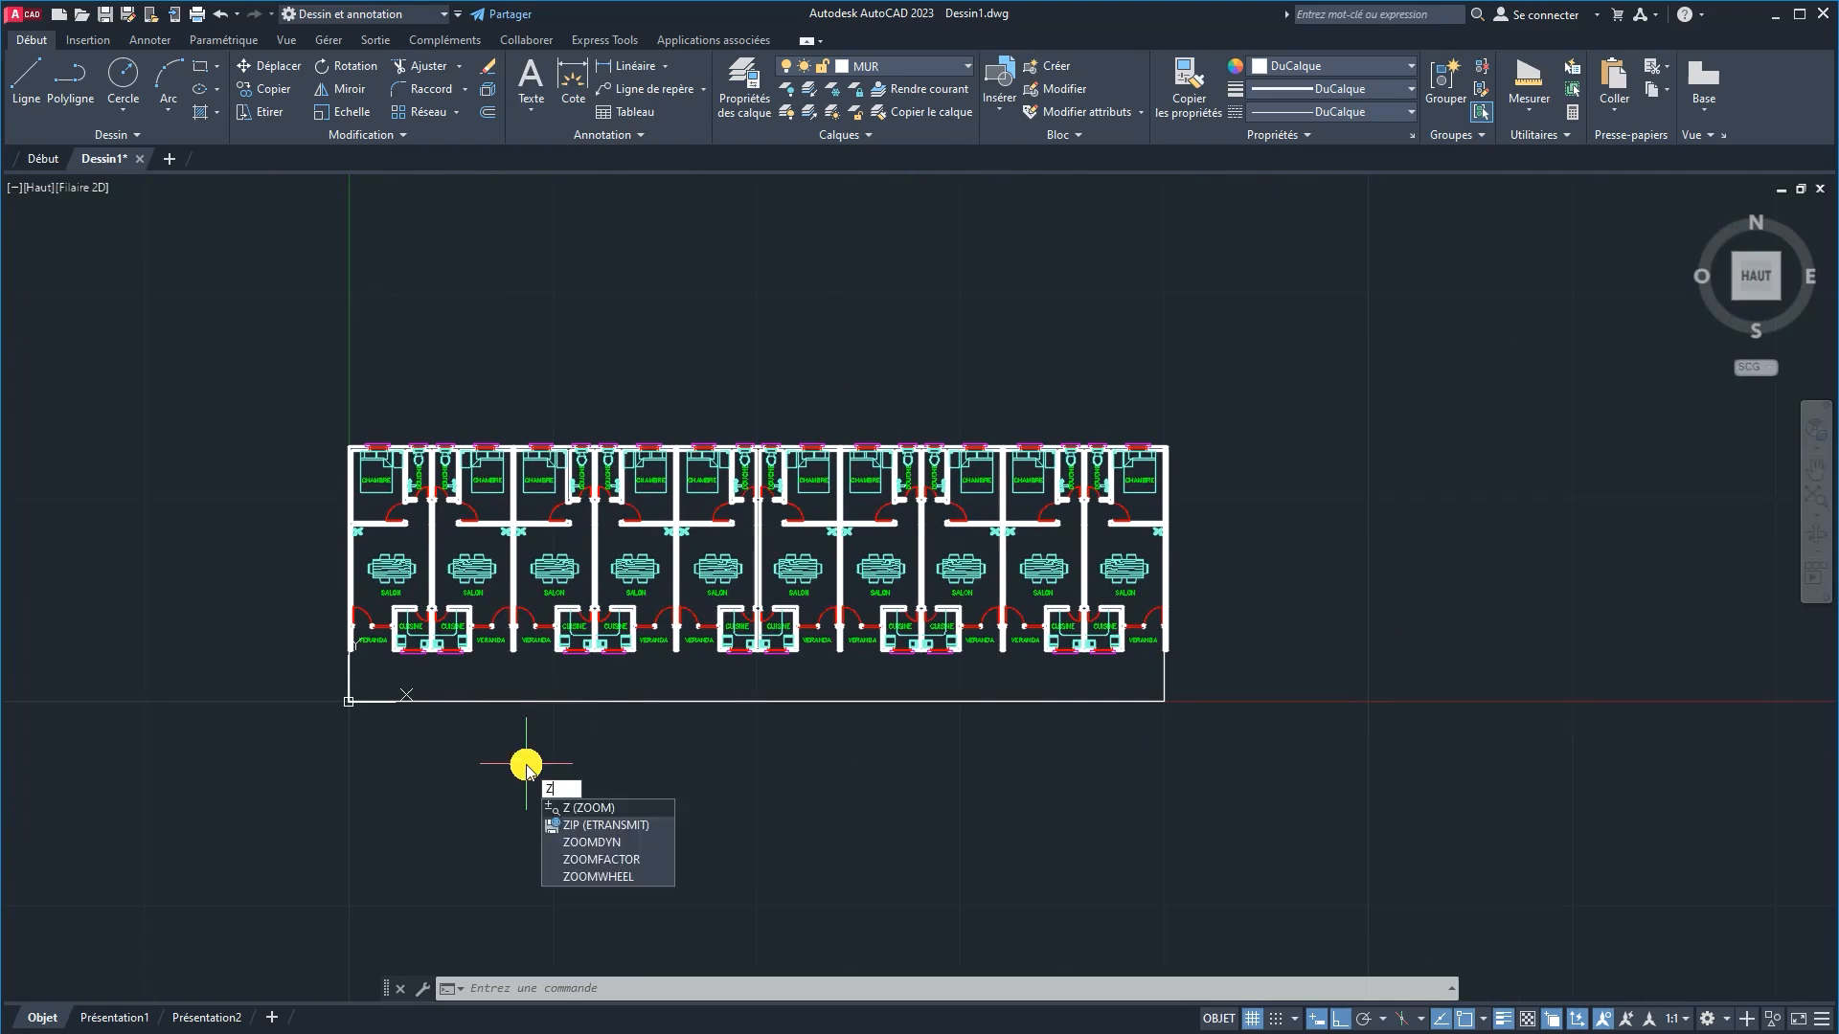
Step: Create a new layer named harchure in the layer properties manager
key(Return)
text(F)
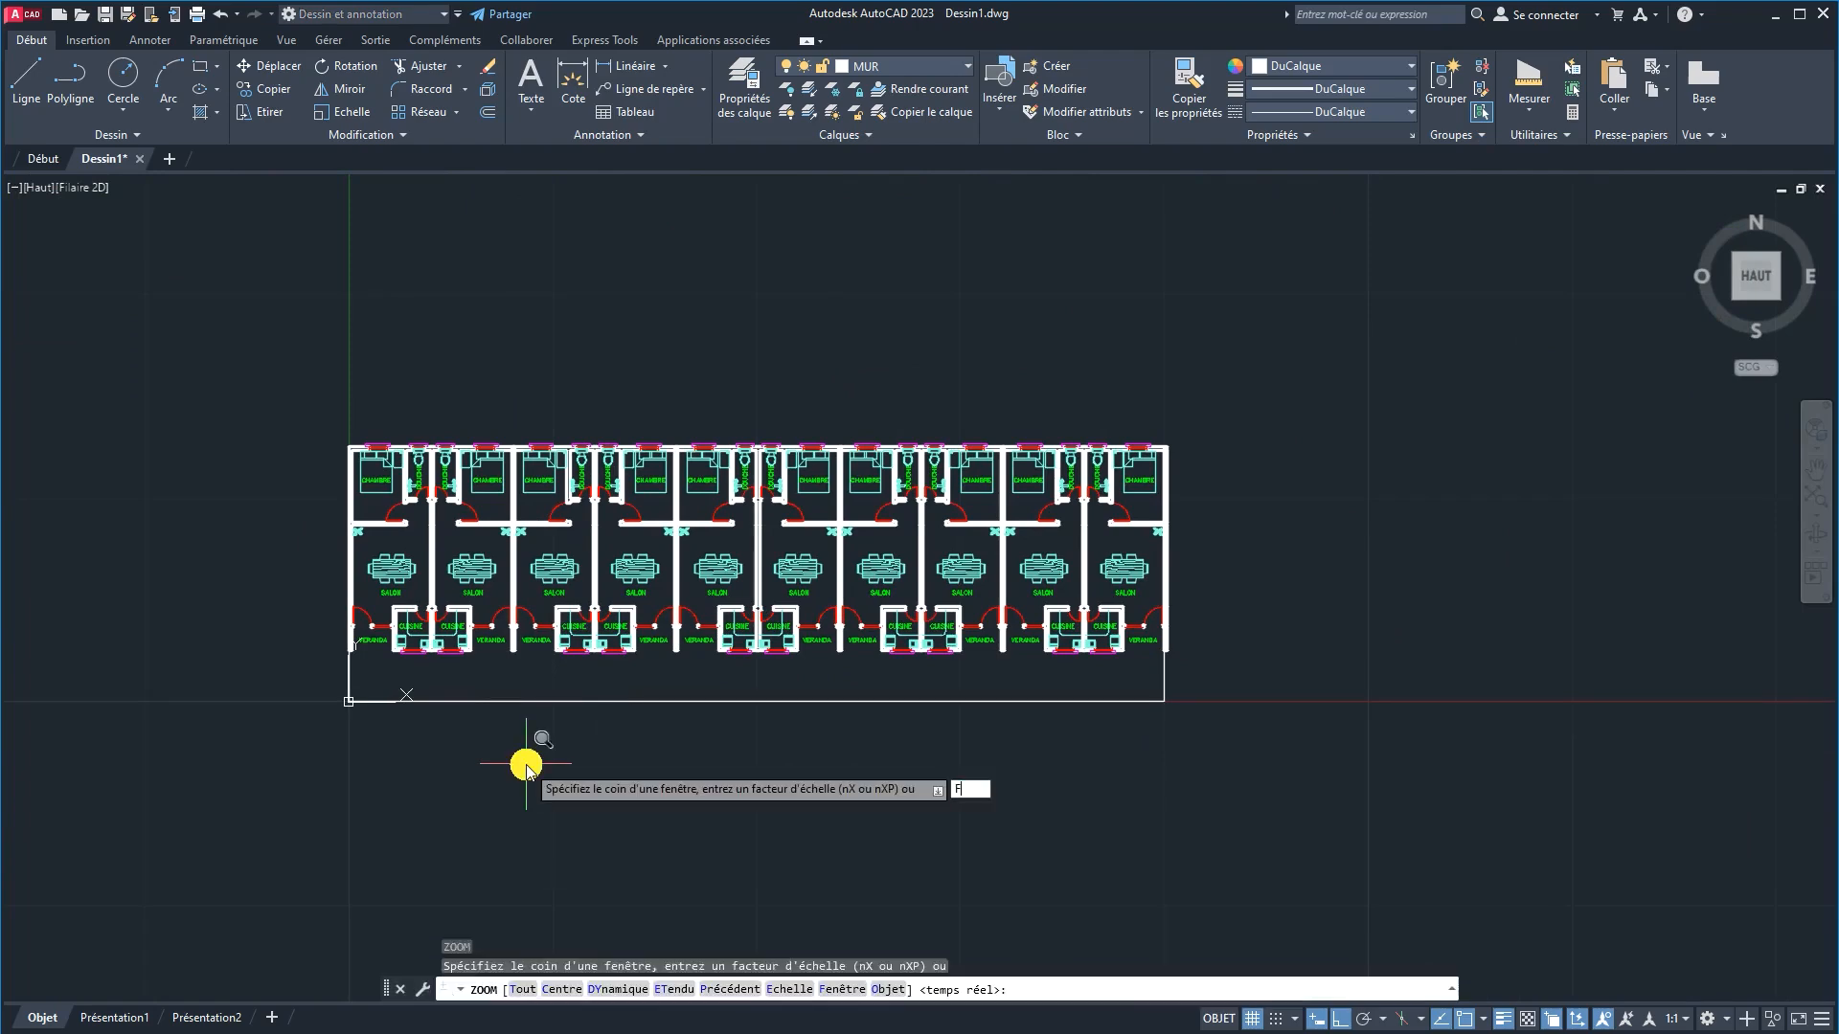
key(Return)
click(436, 383)
click(1083, 765)
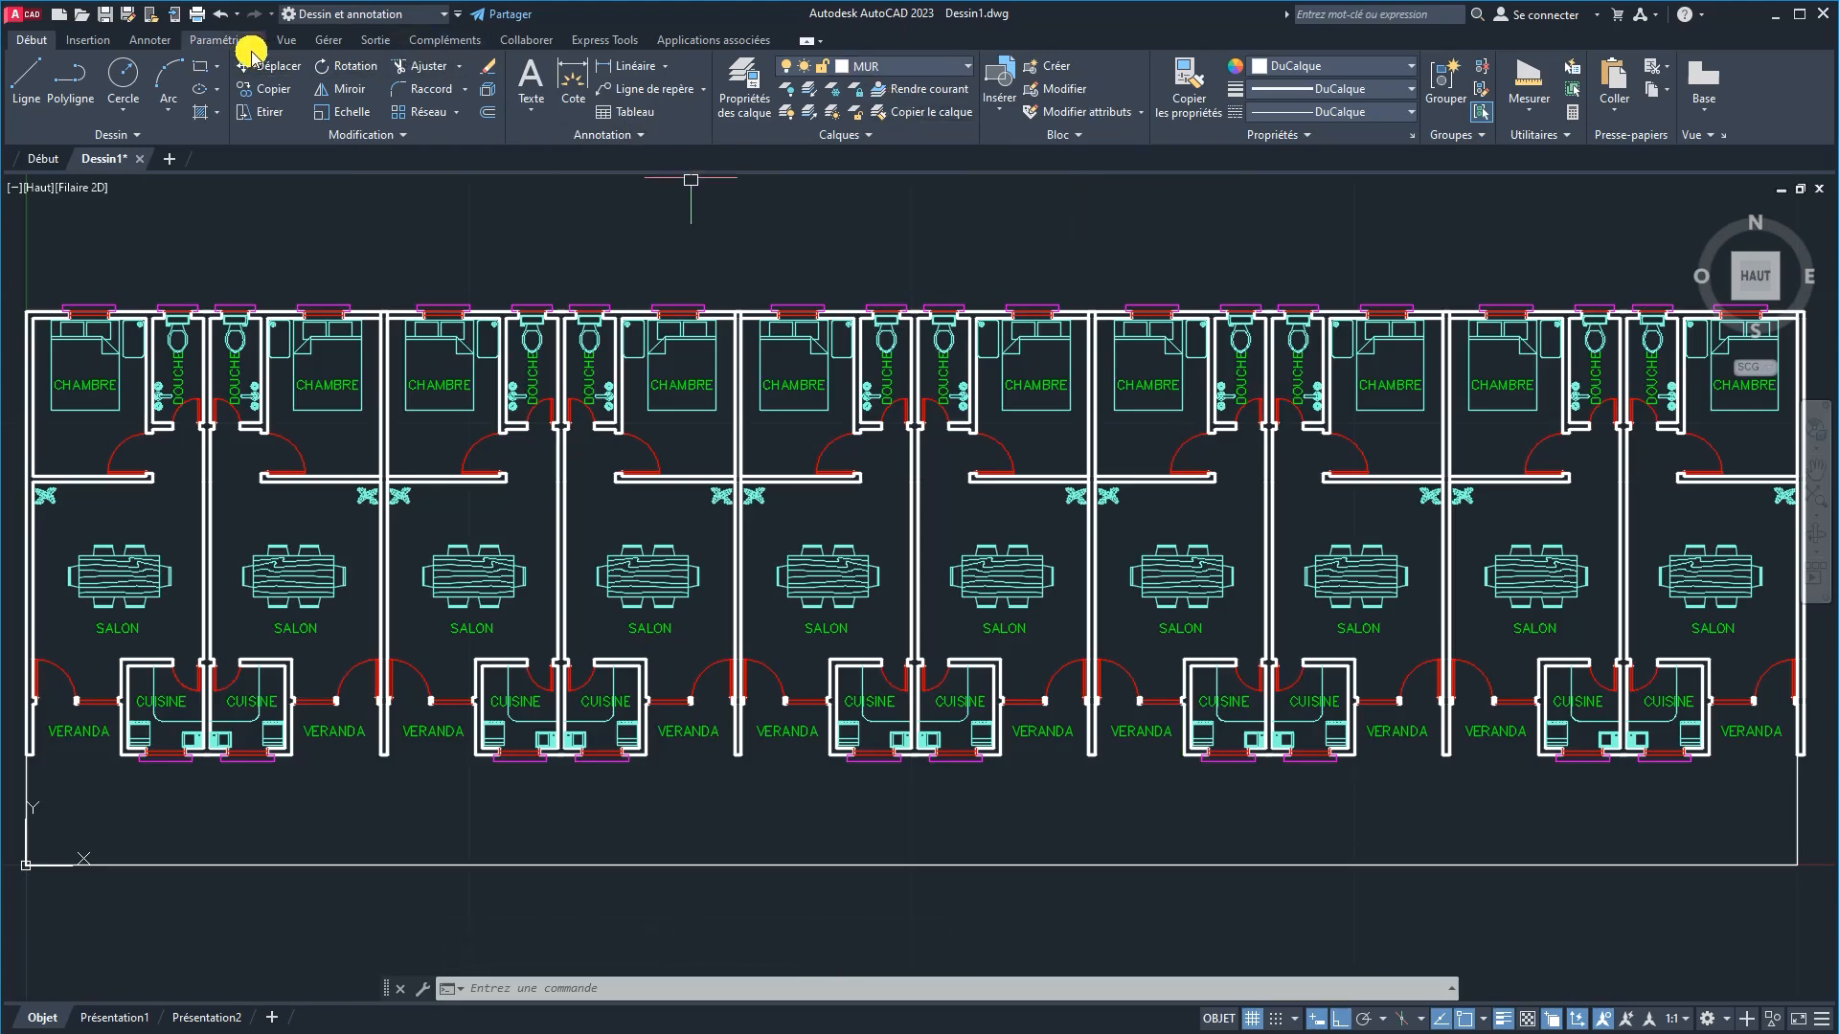
click(748, 100)
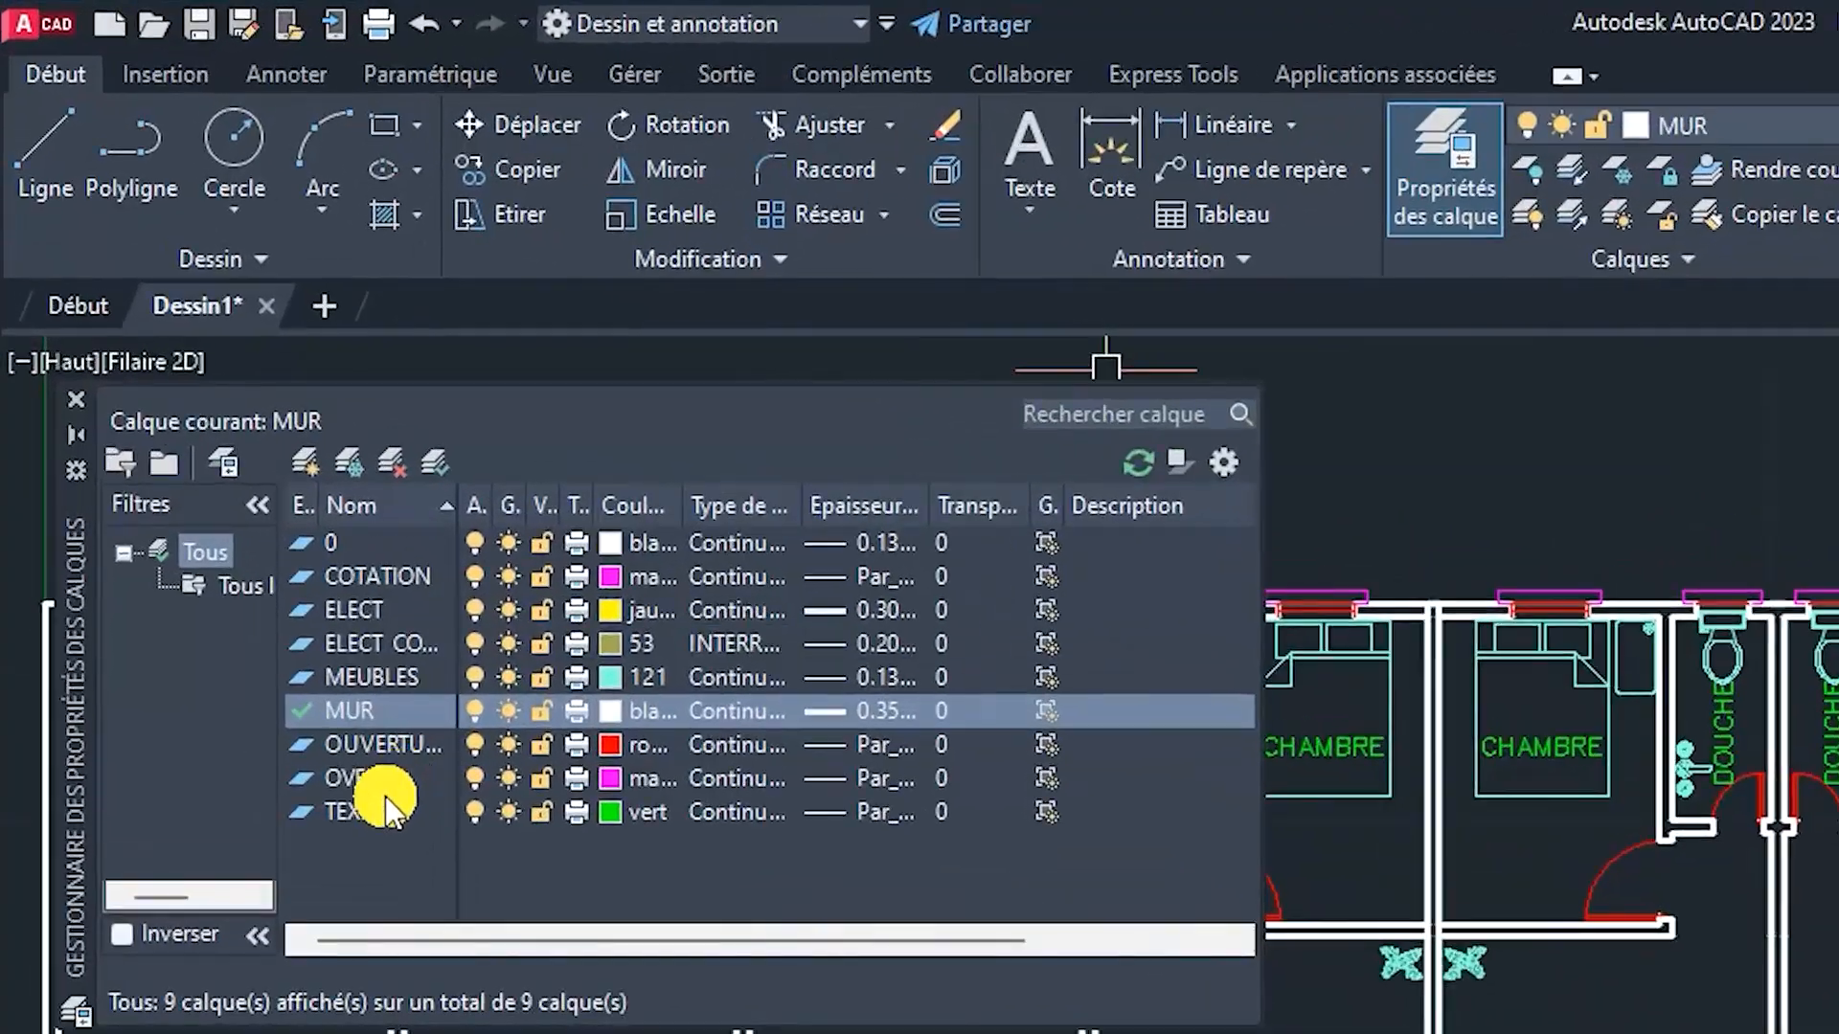
click(306, 464)
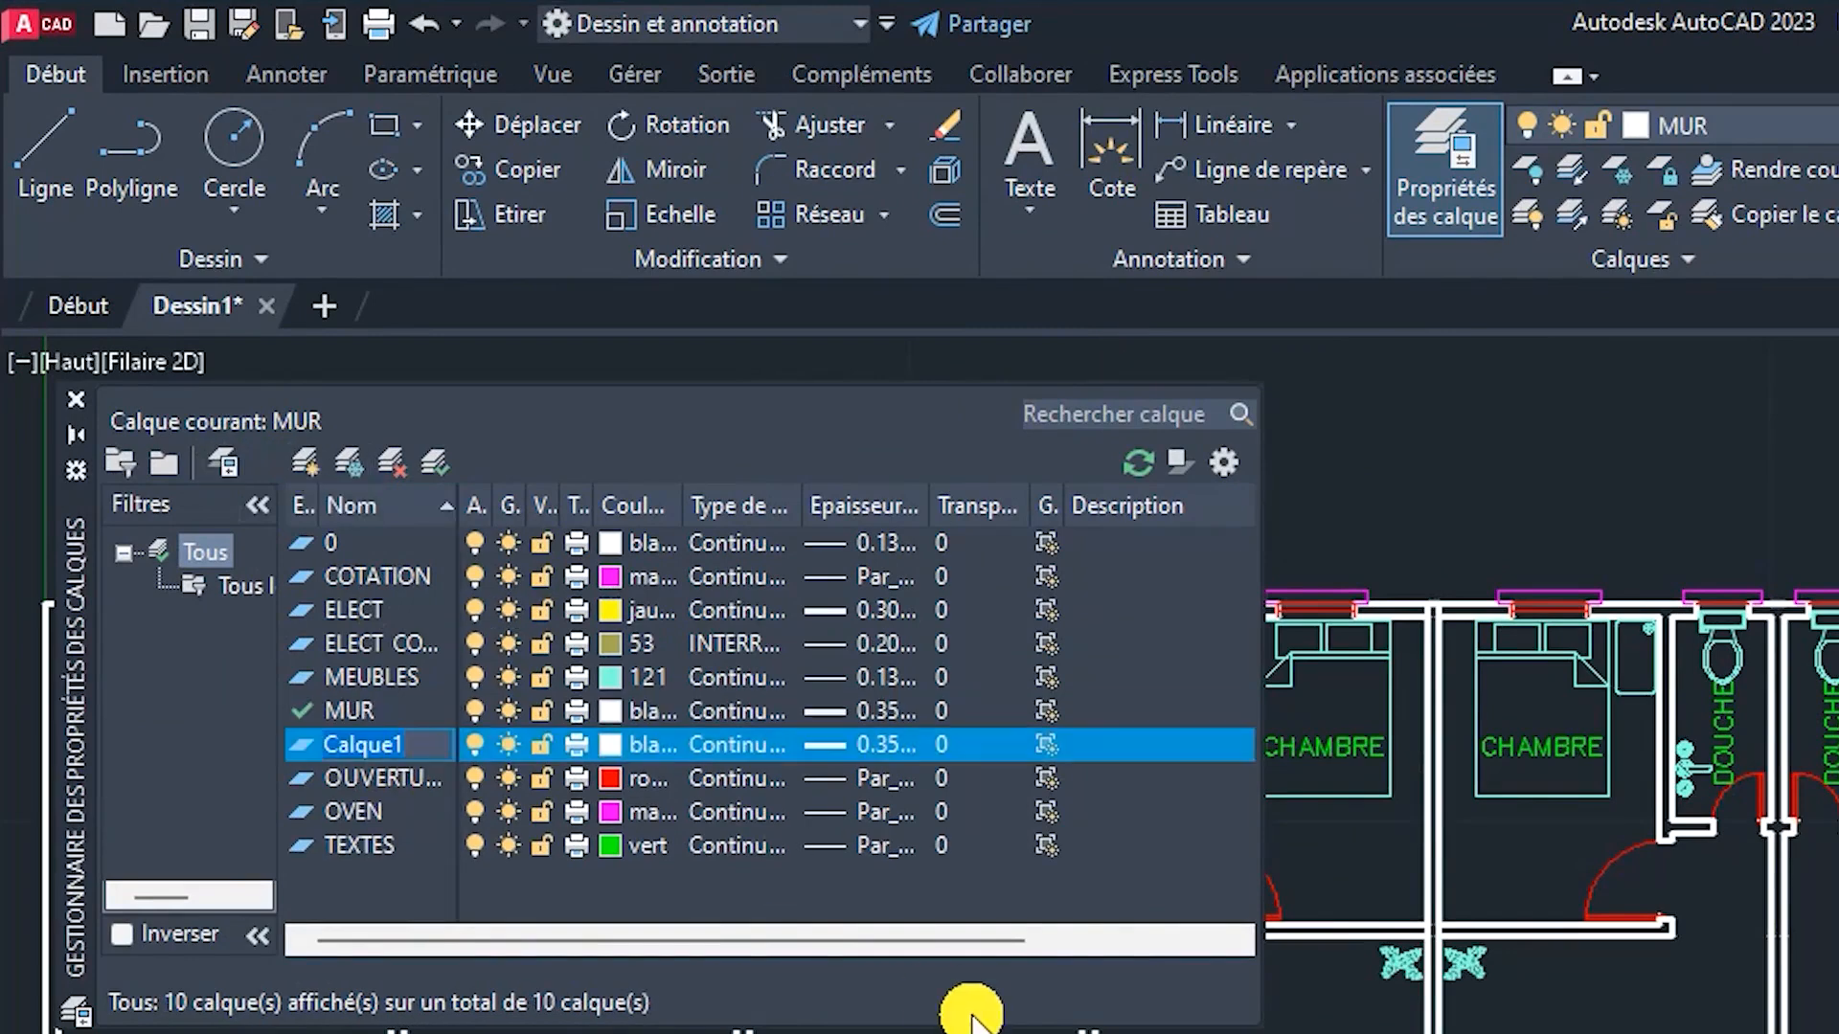
text(harchure)
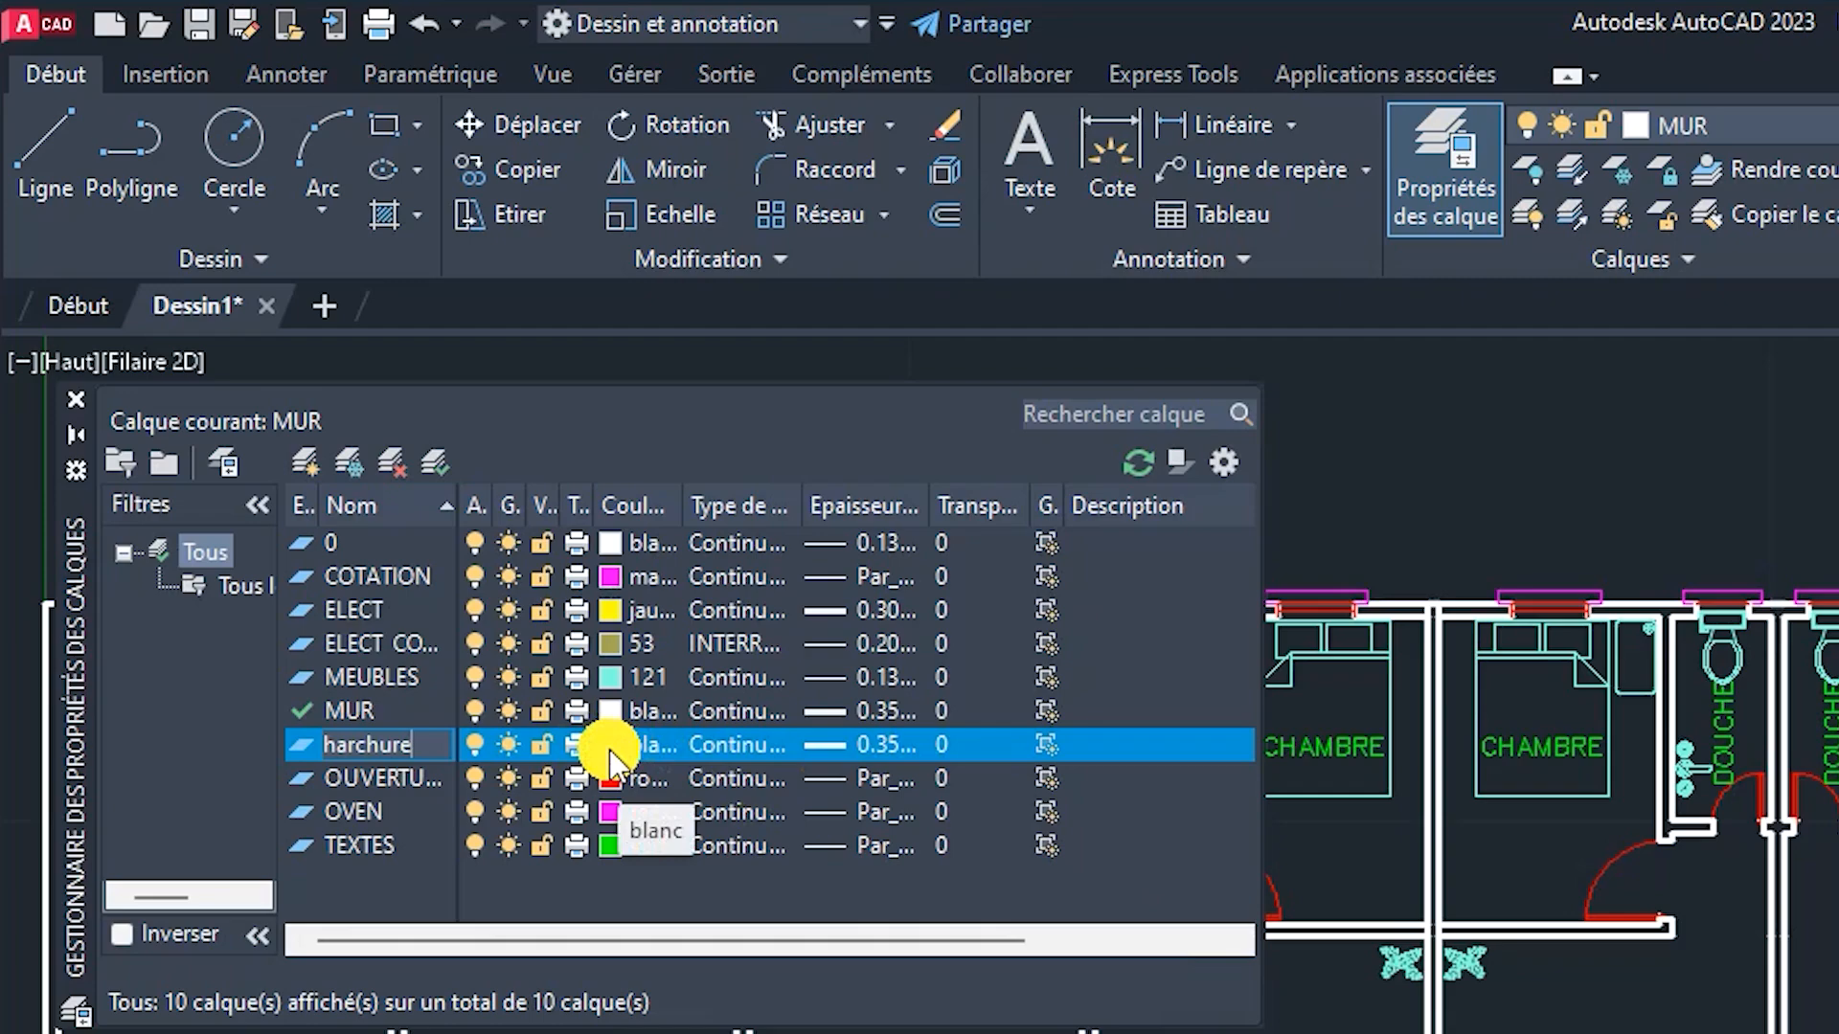
Step: Give the harchure layer the Par_défaut line weight and the colour white, and close the layer properties manager
click(812, 742)
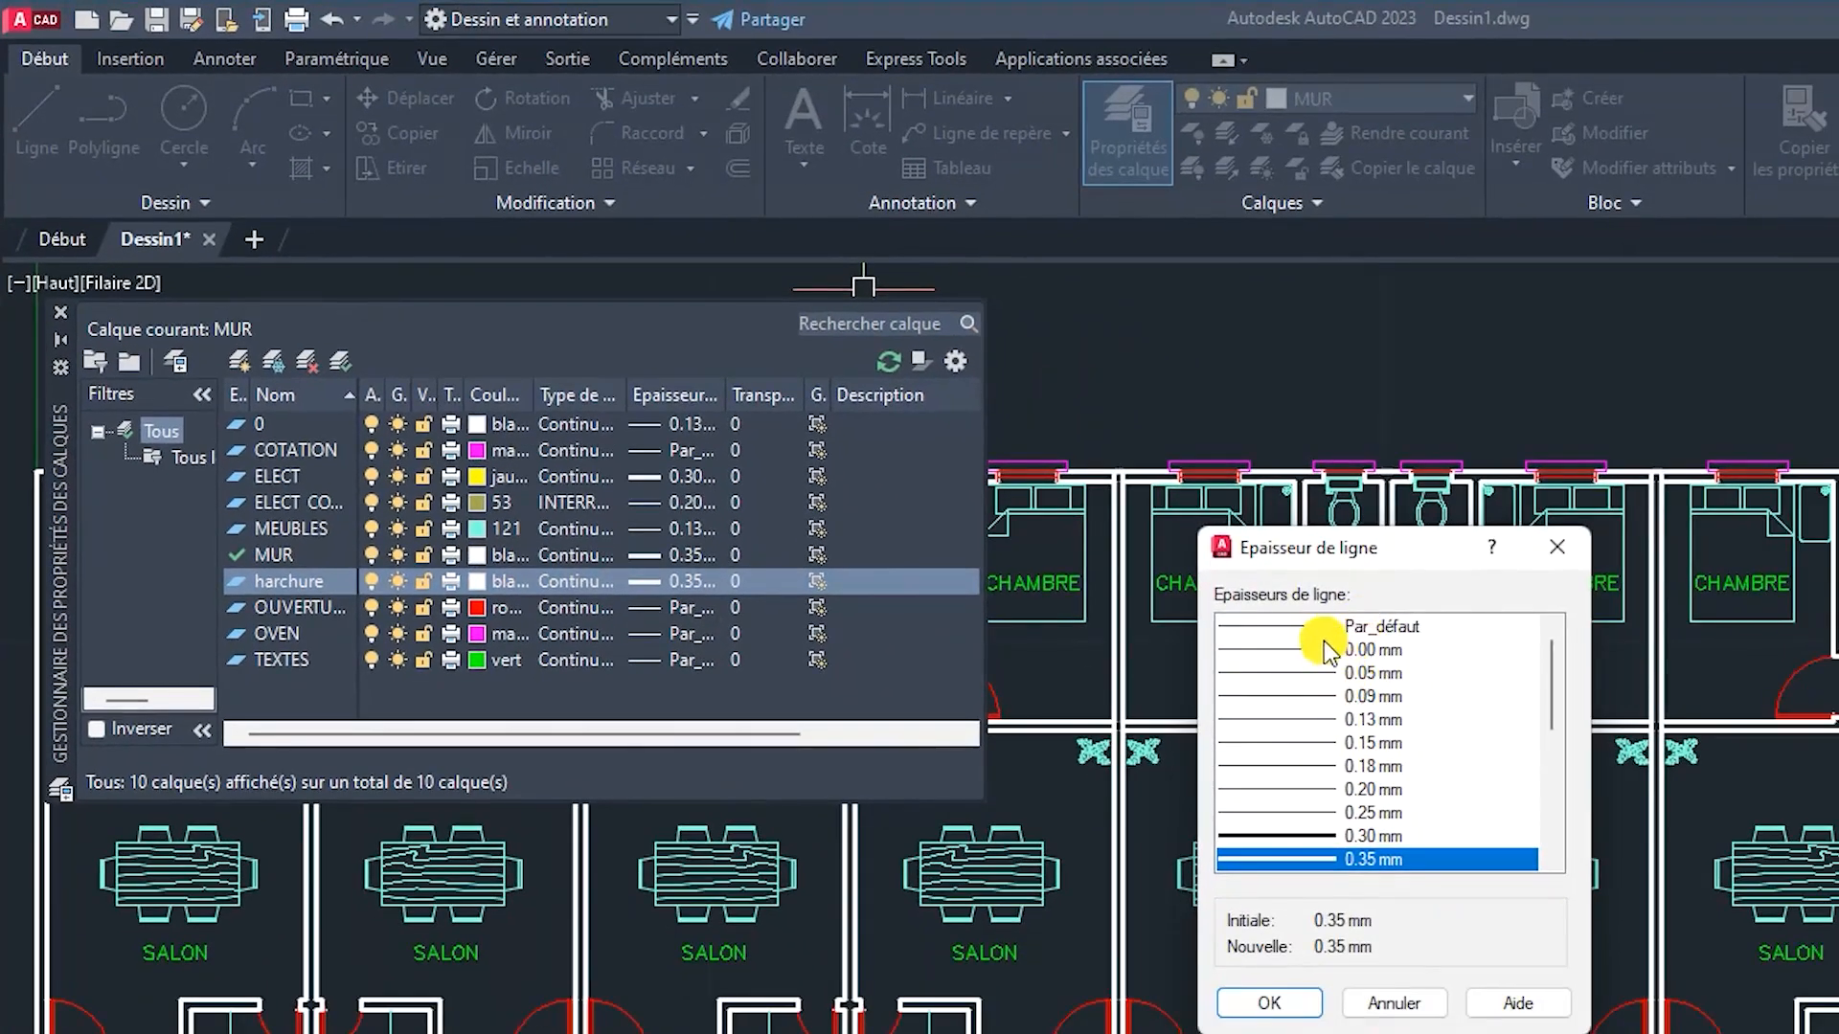
click(1688, 812)
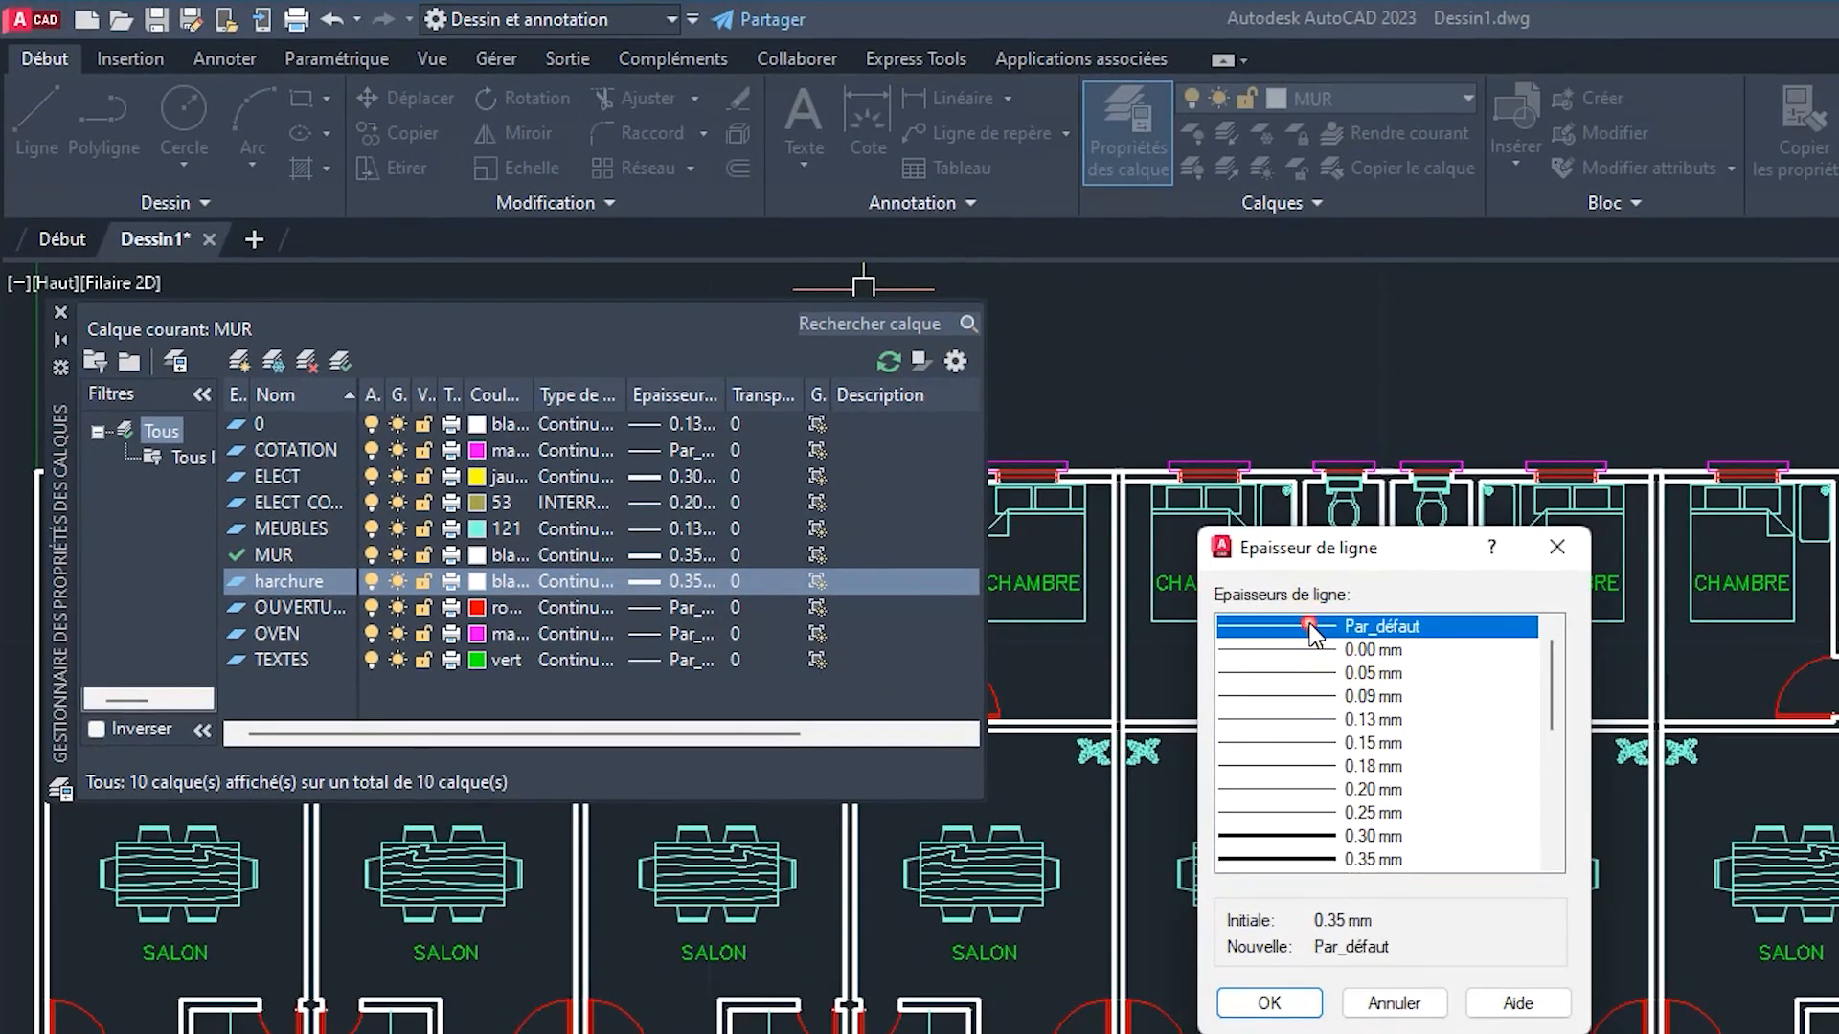
click(1274, 1003)
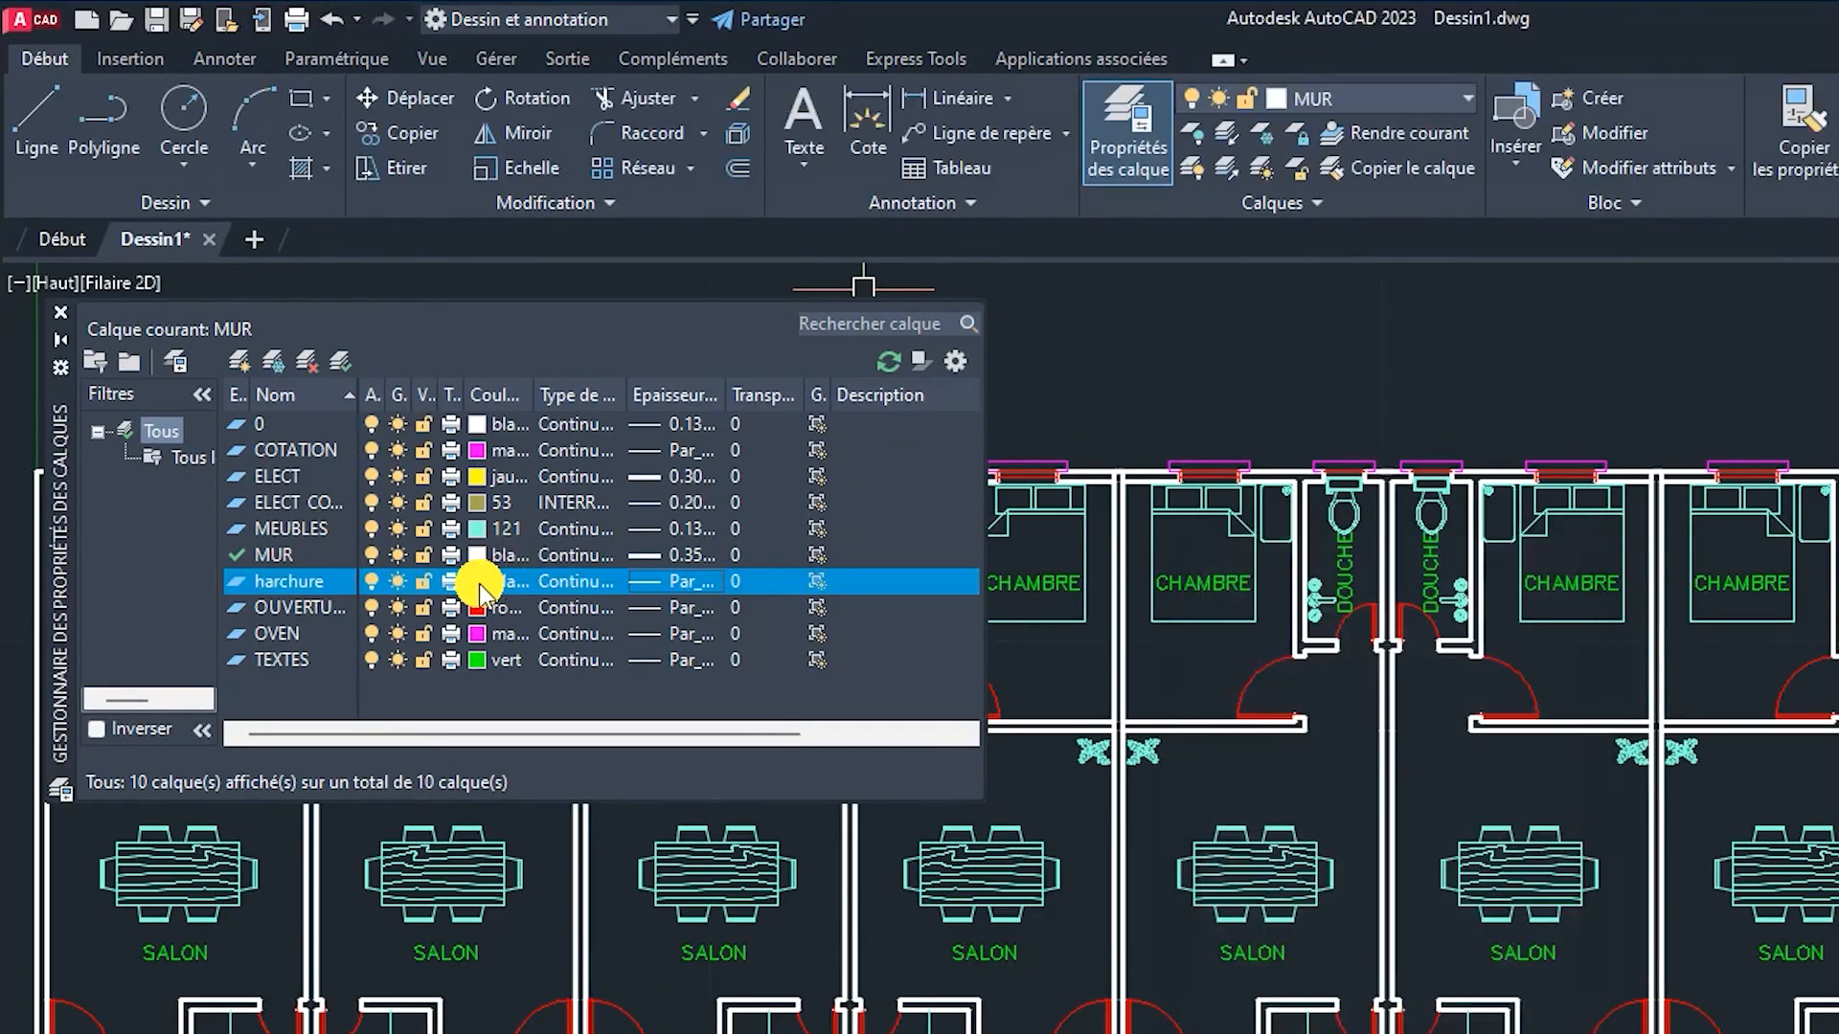
click(479, 582)
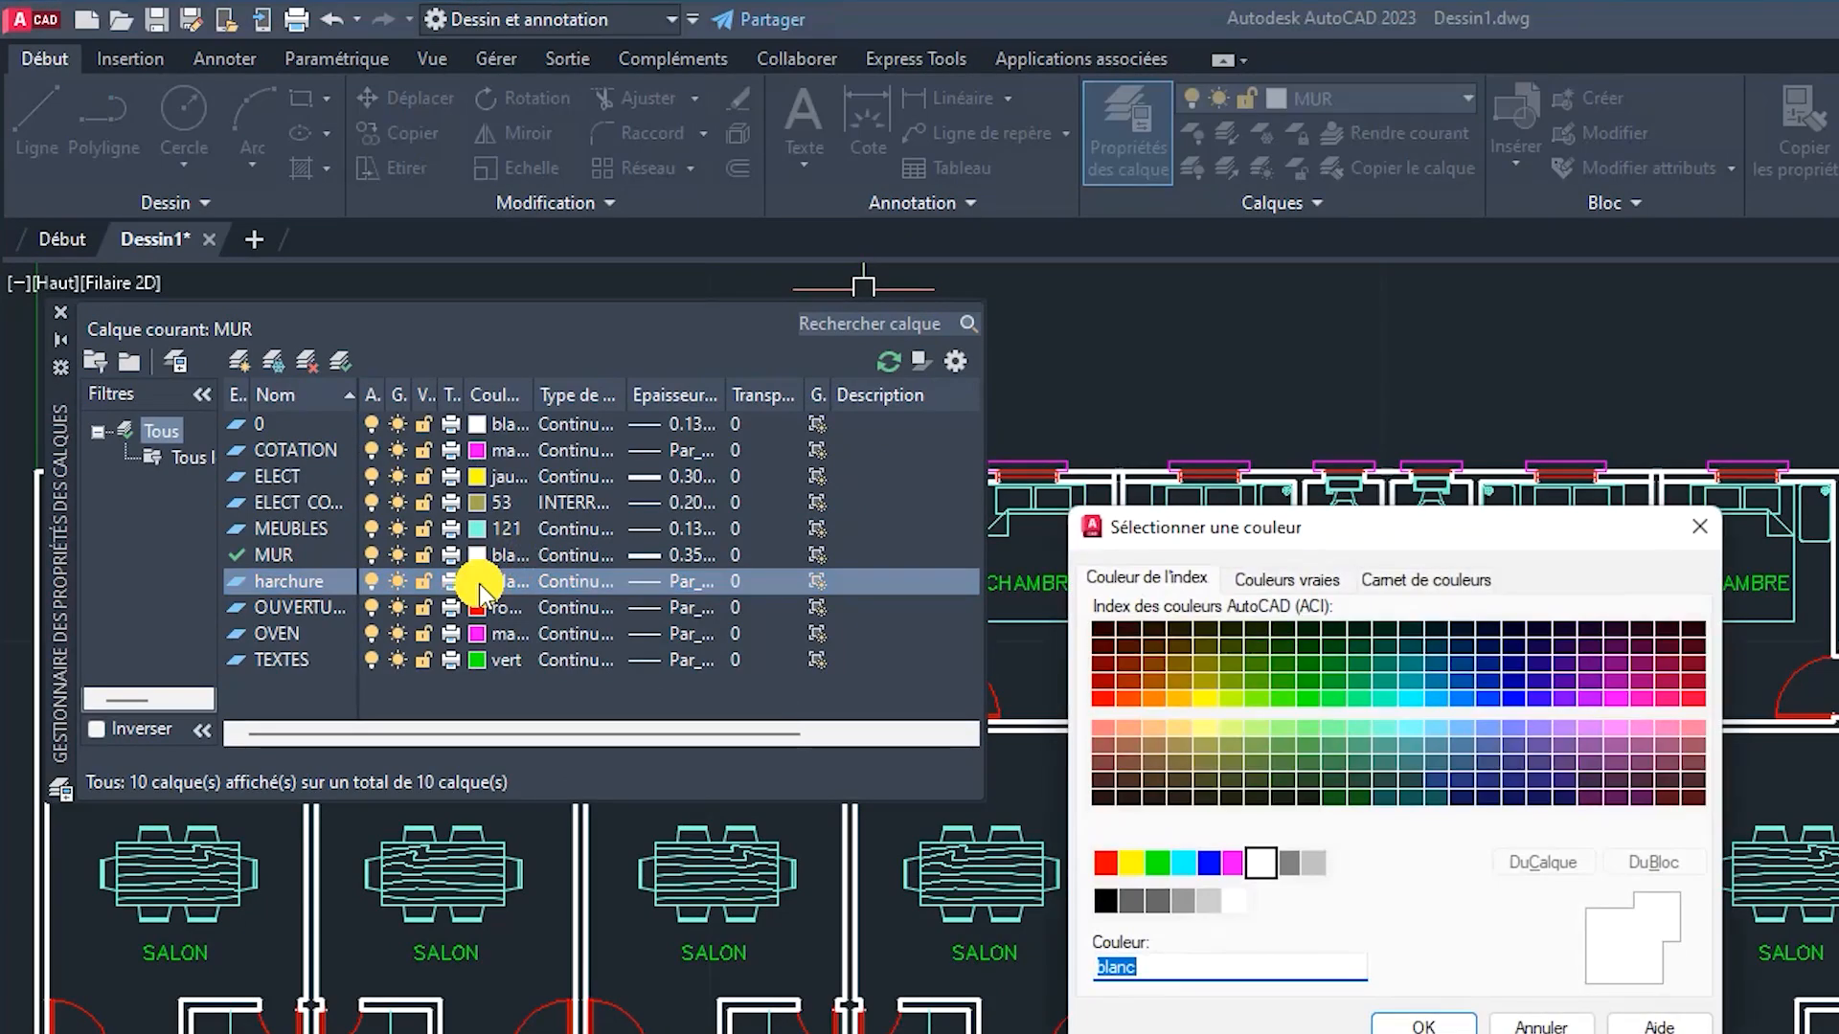
click(1260, 863)
click(1420, 1023)
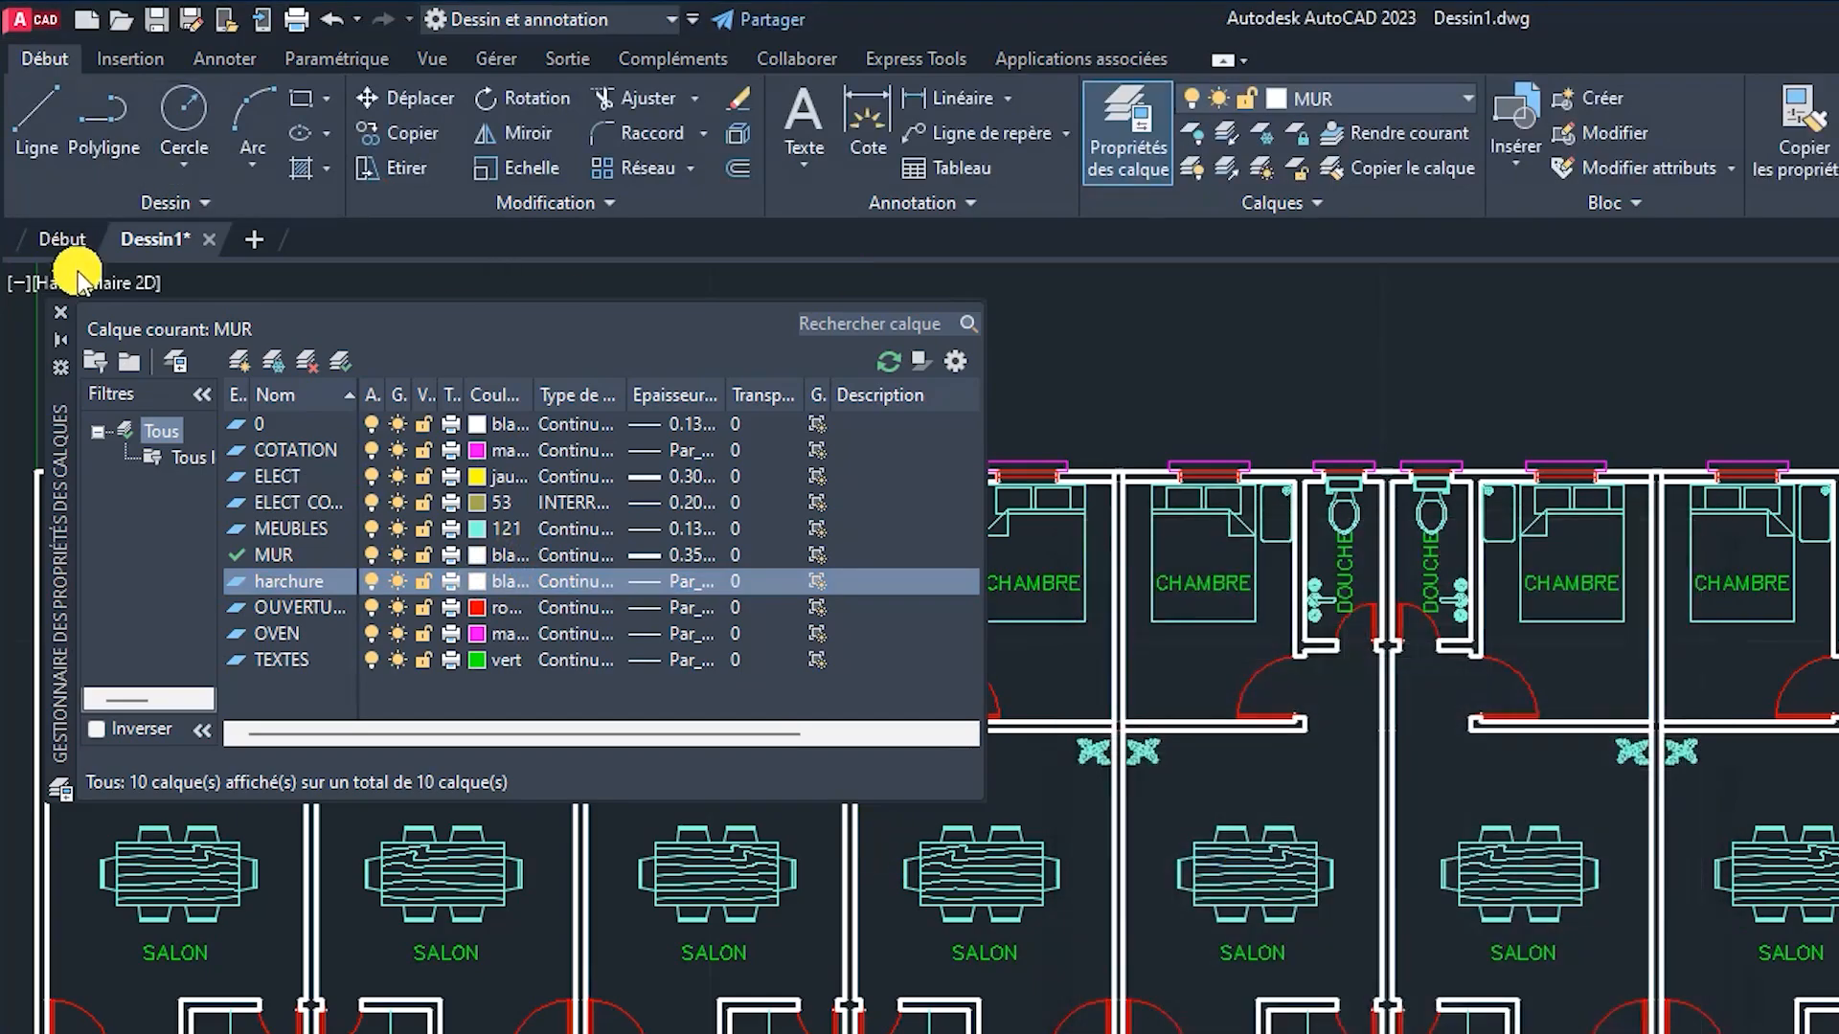
click(60, 313)
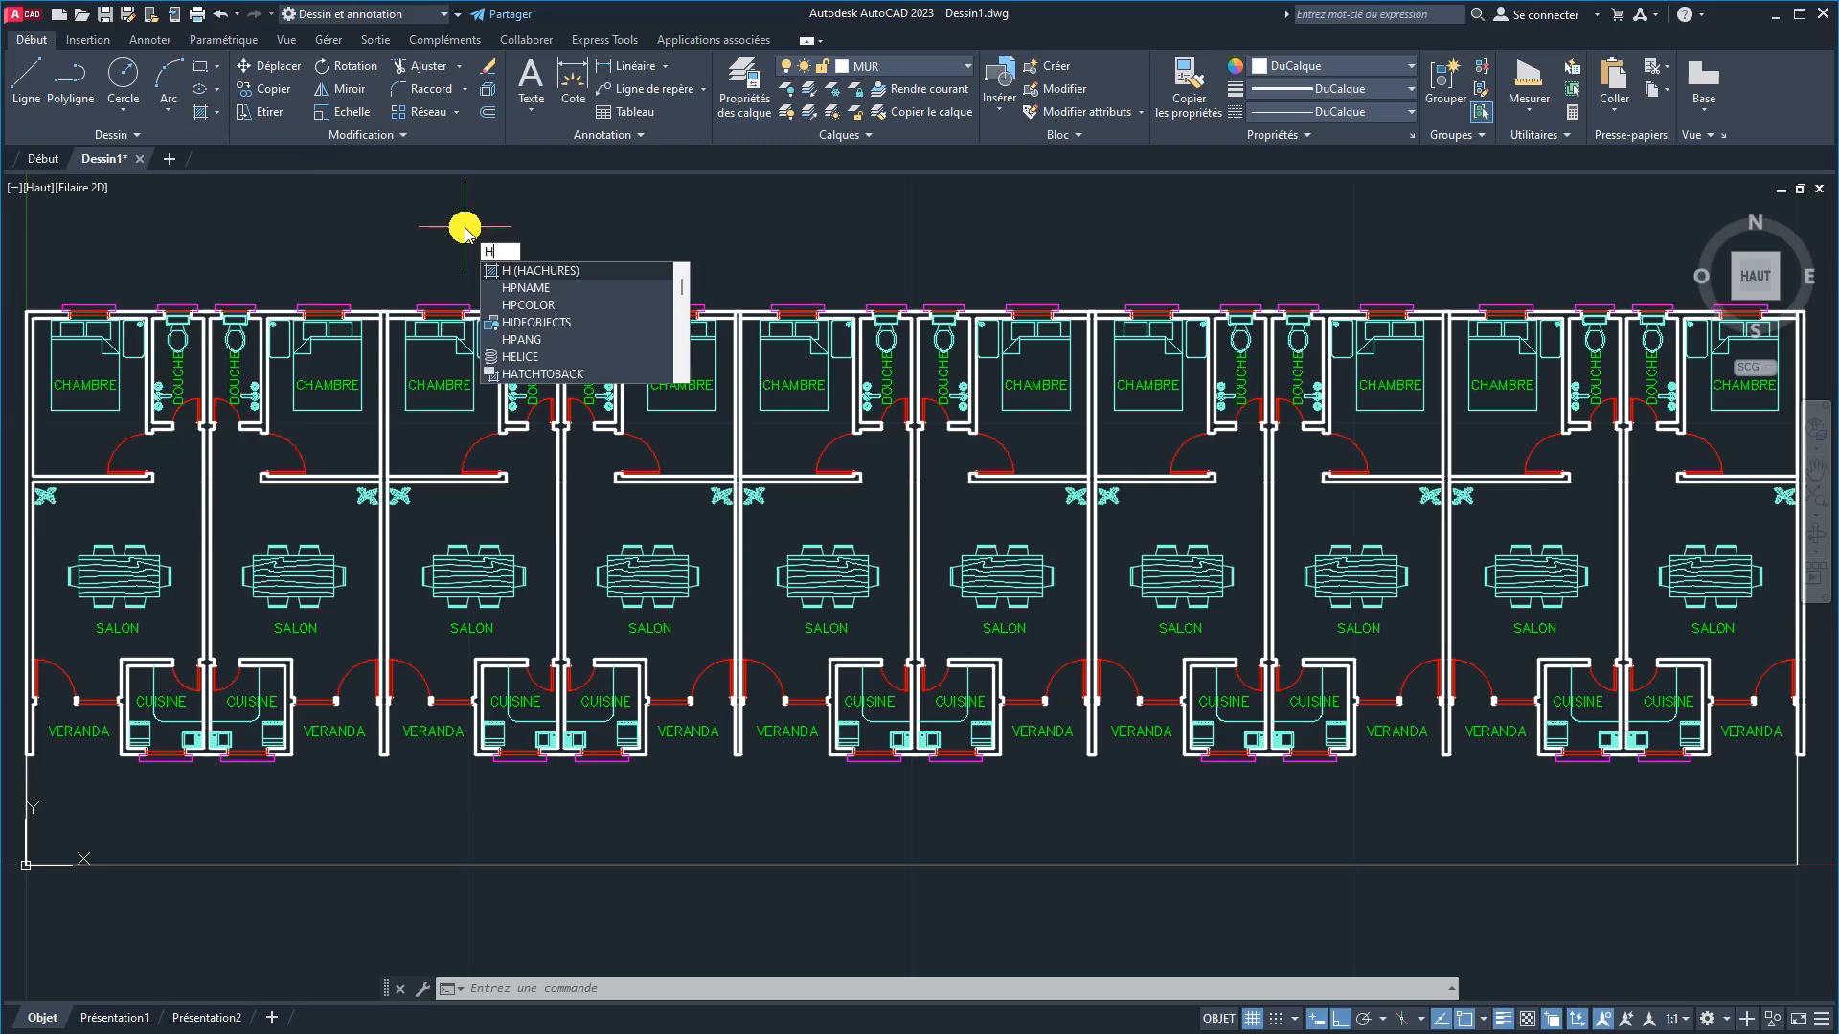
Step: Try to fill the row's left end wall with a solid hatch from a point beside the first salon, and undo it
key(Return)
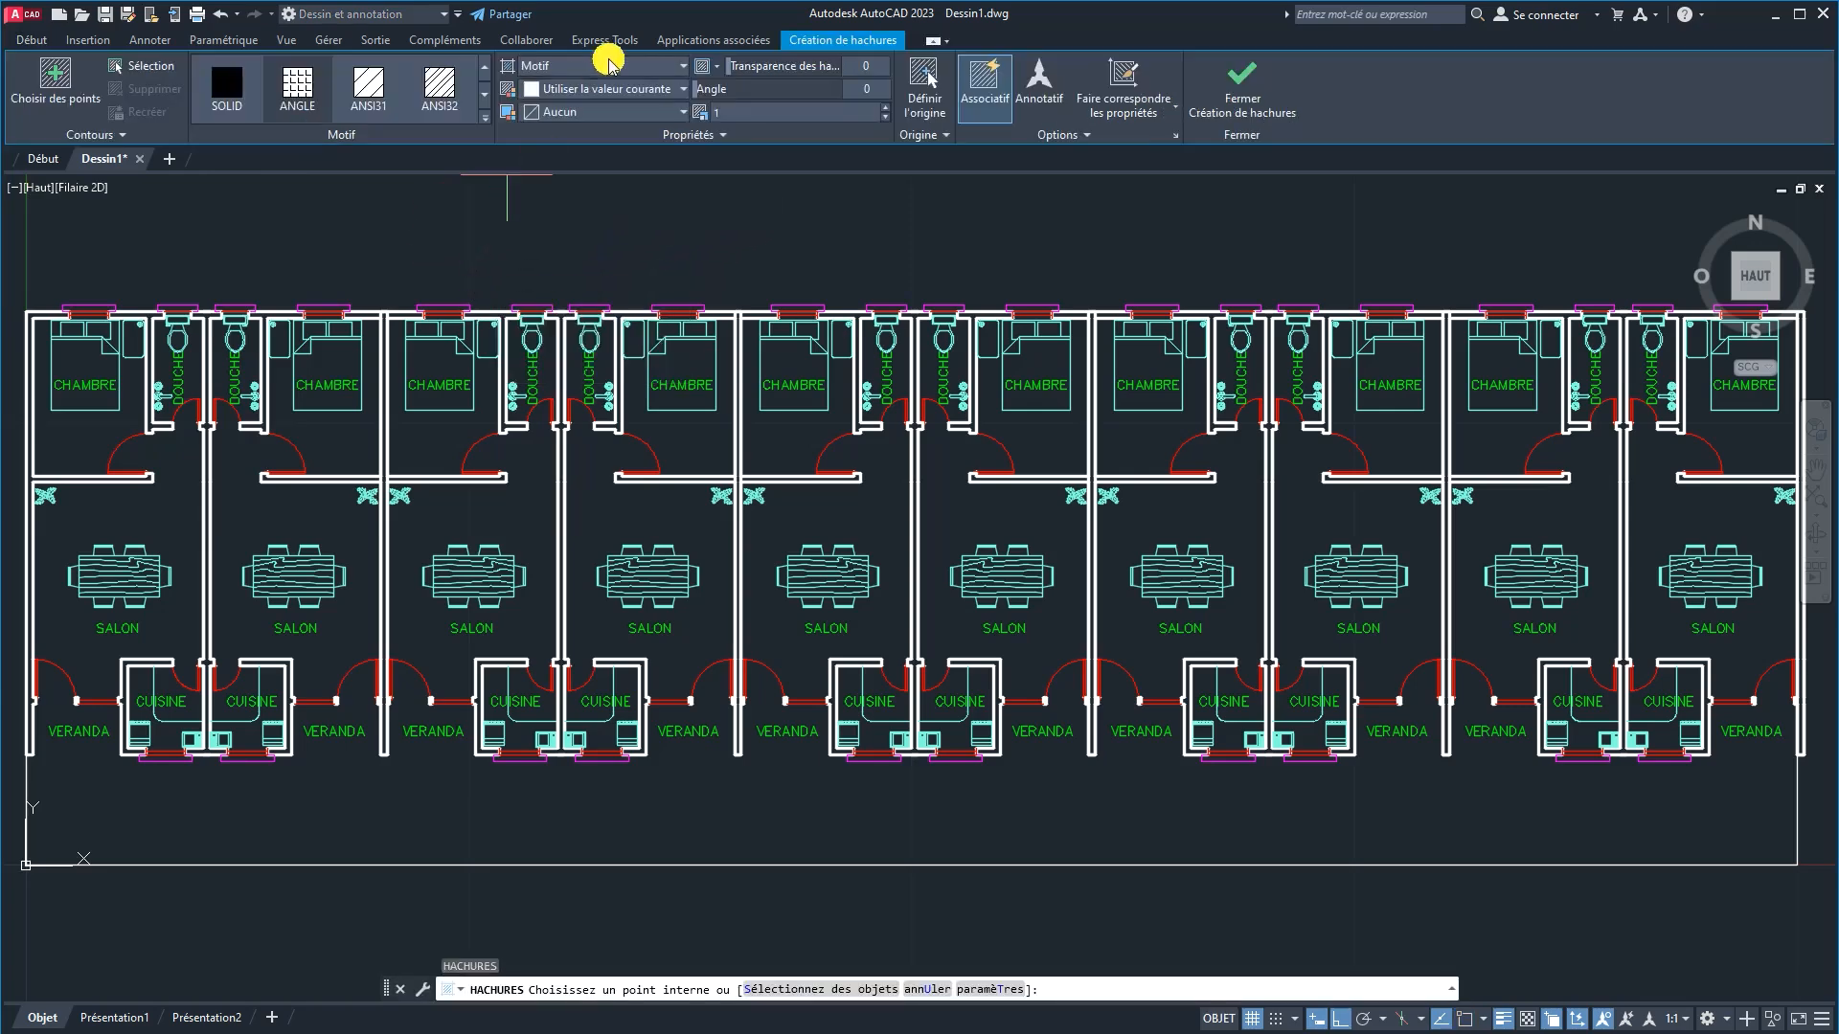
click(573, 69)
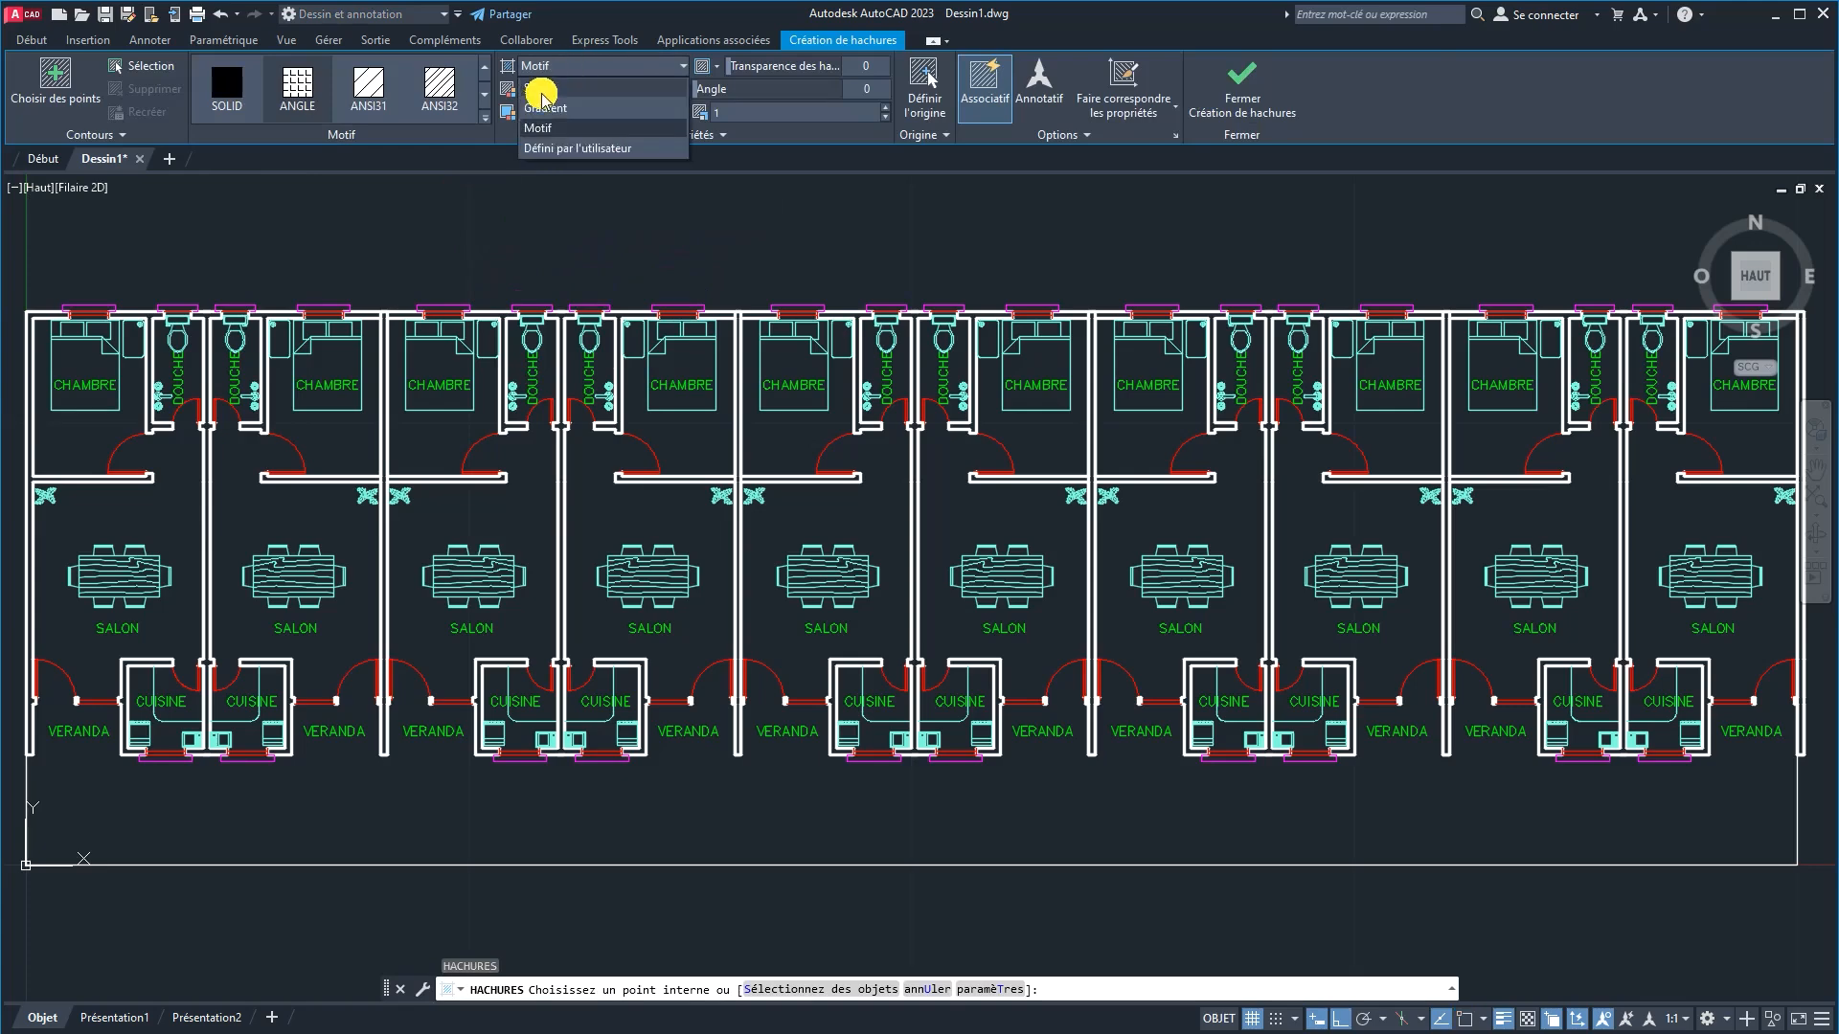
click(546, 89)
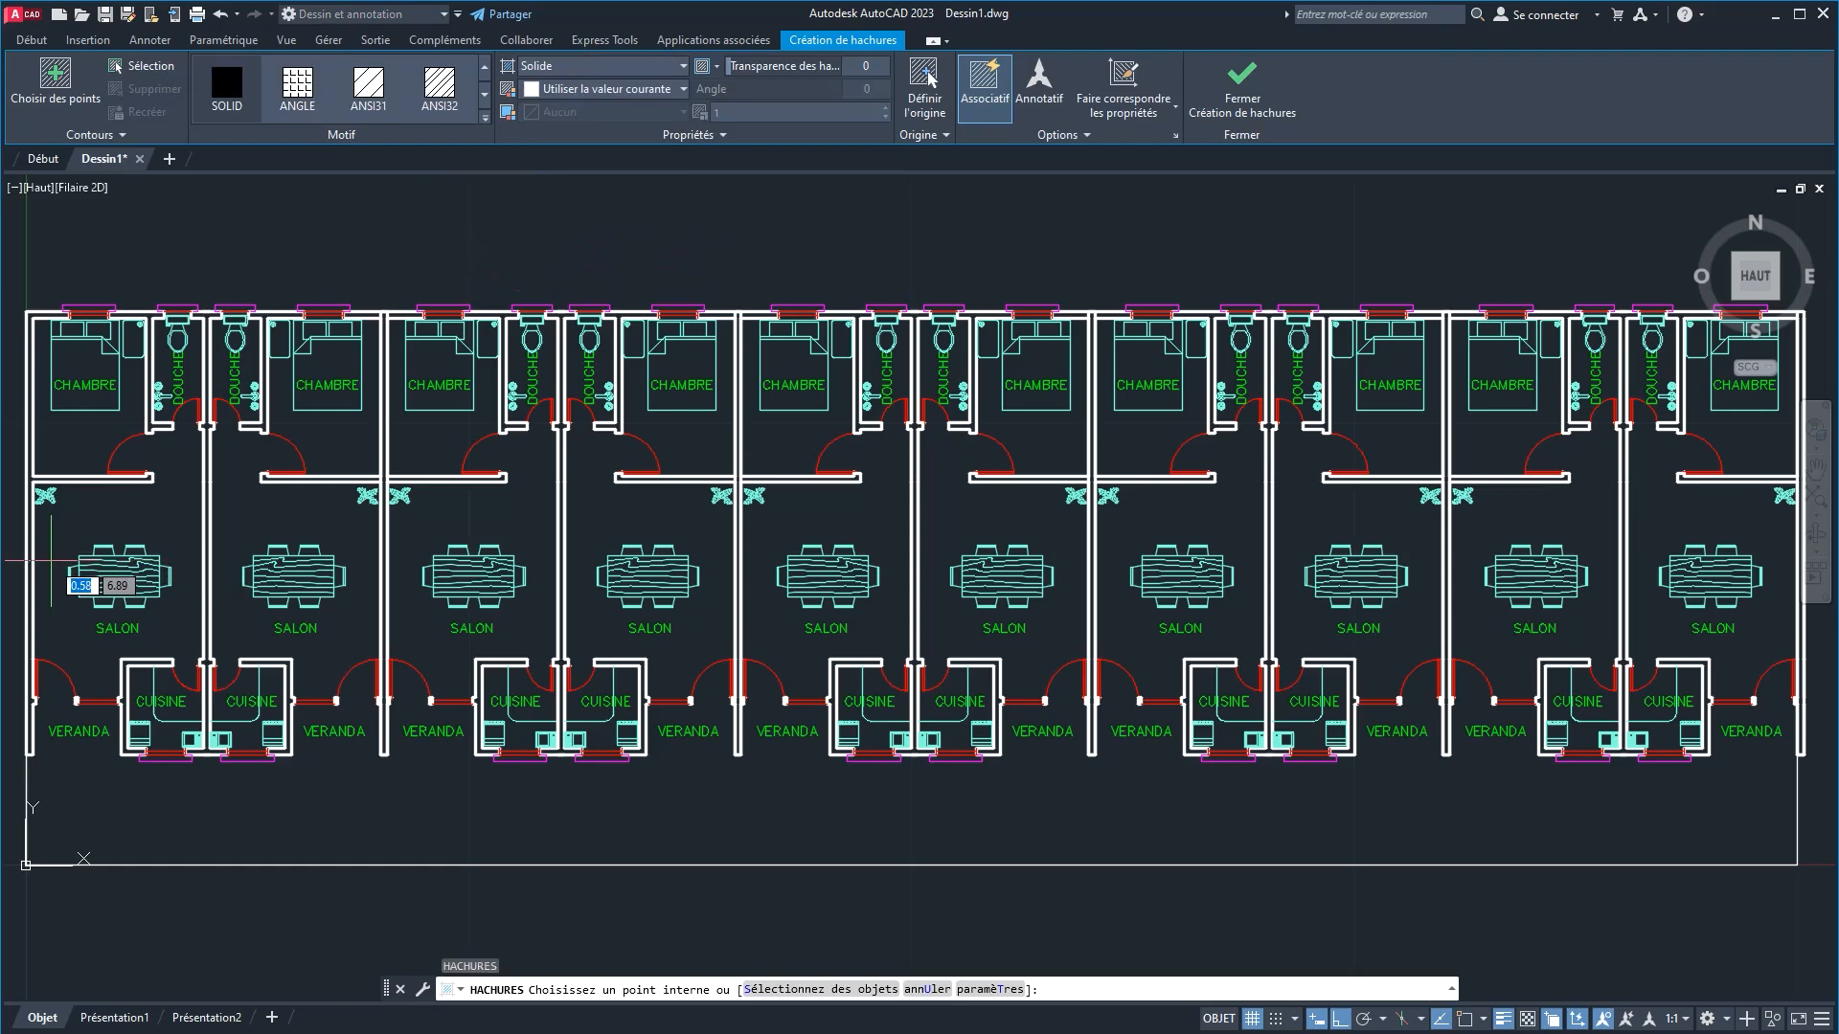
middle_drag(50, 562, 551, 526)
scroll(525, 518, up, 4)
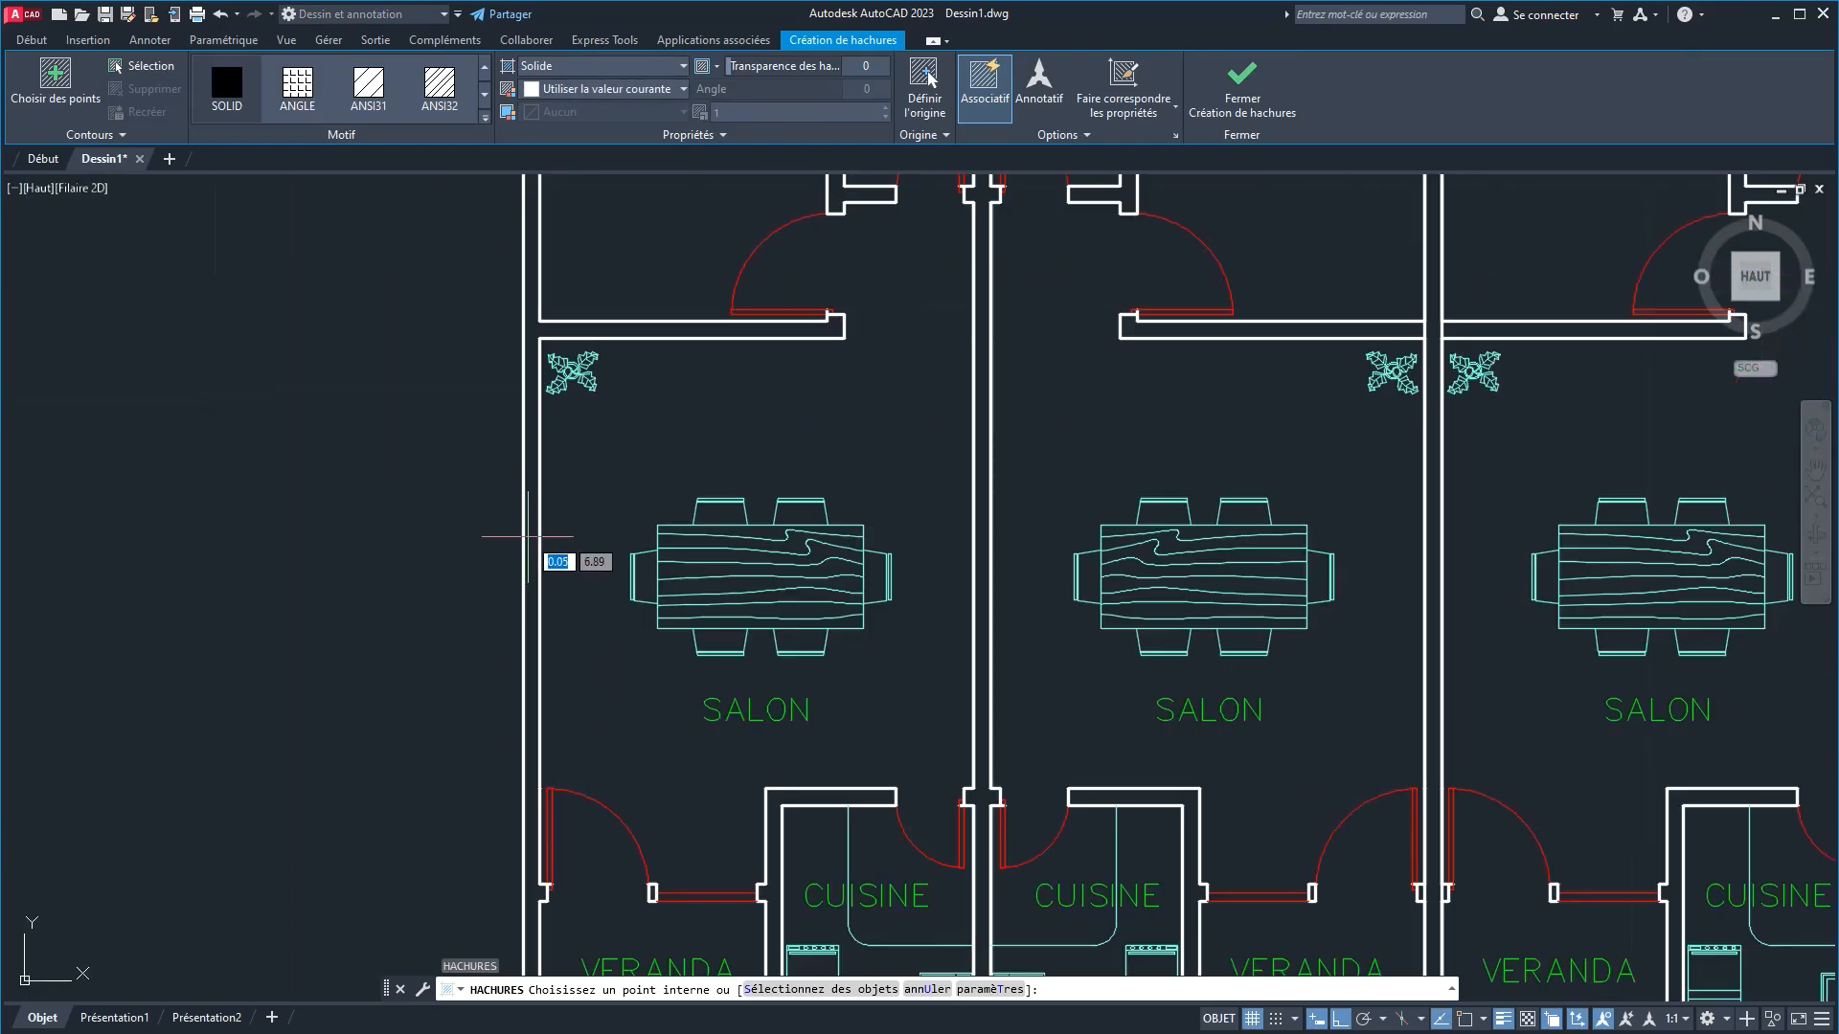
click(527, 537)
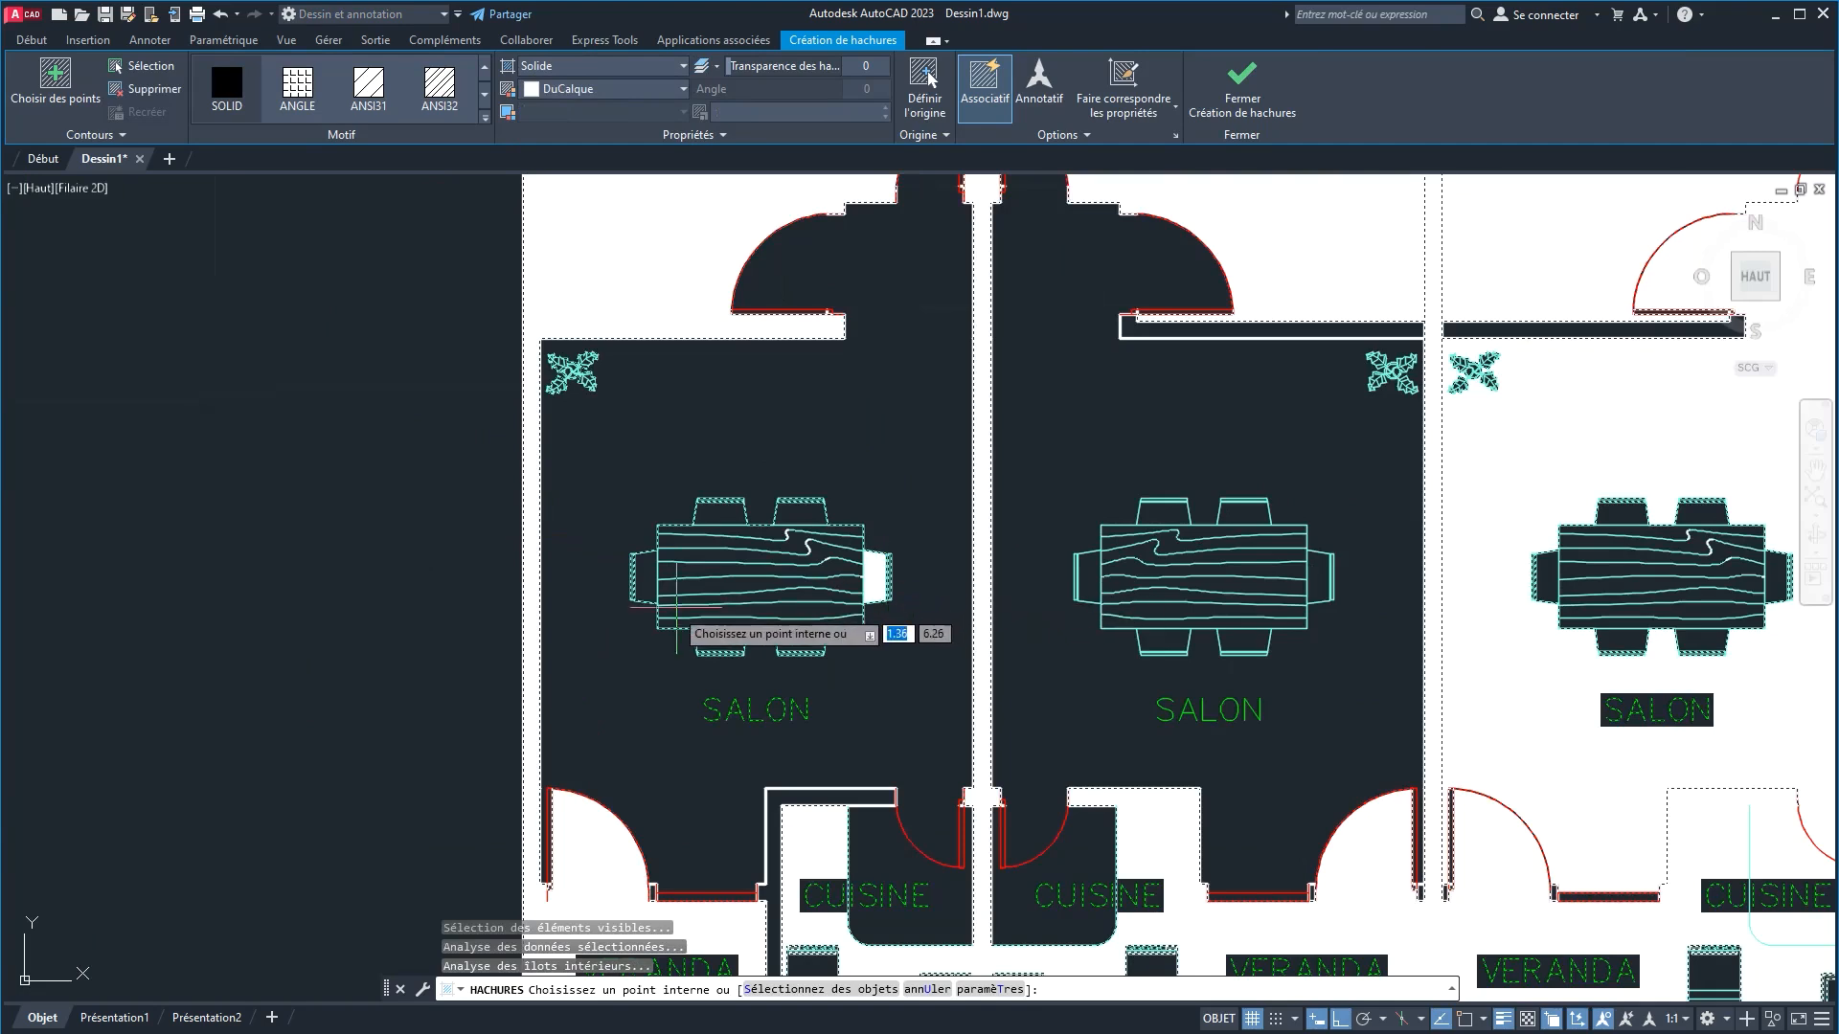
key(ctrl+z)
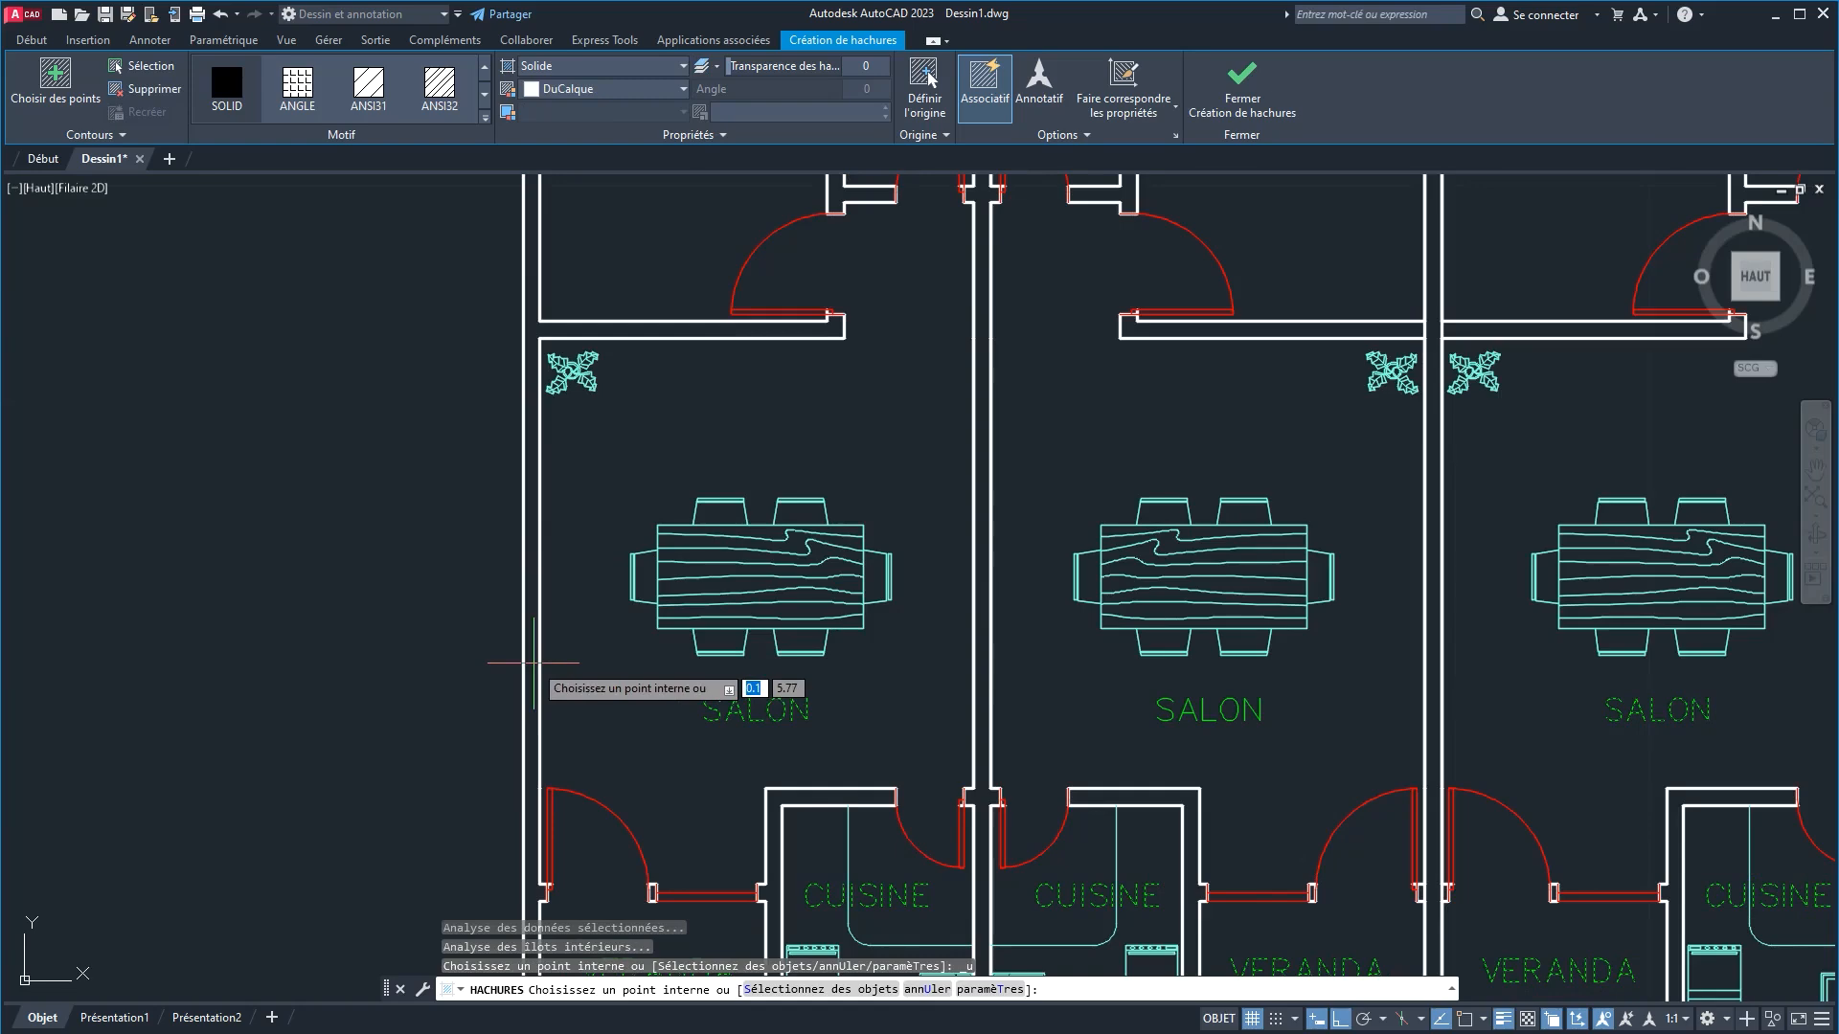
Step: Retry the solid hatch from a lower point inside the same end wall, and undo the hatch
click(529, 664)
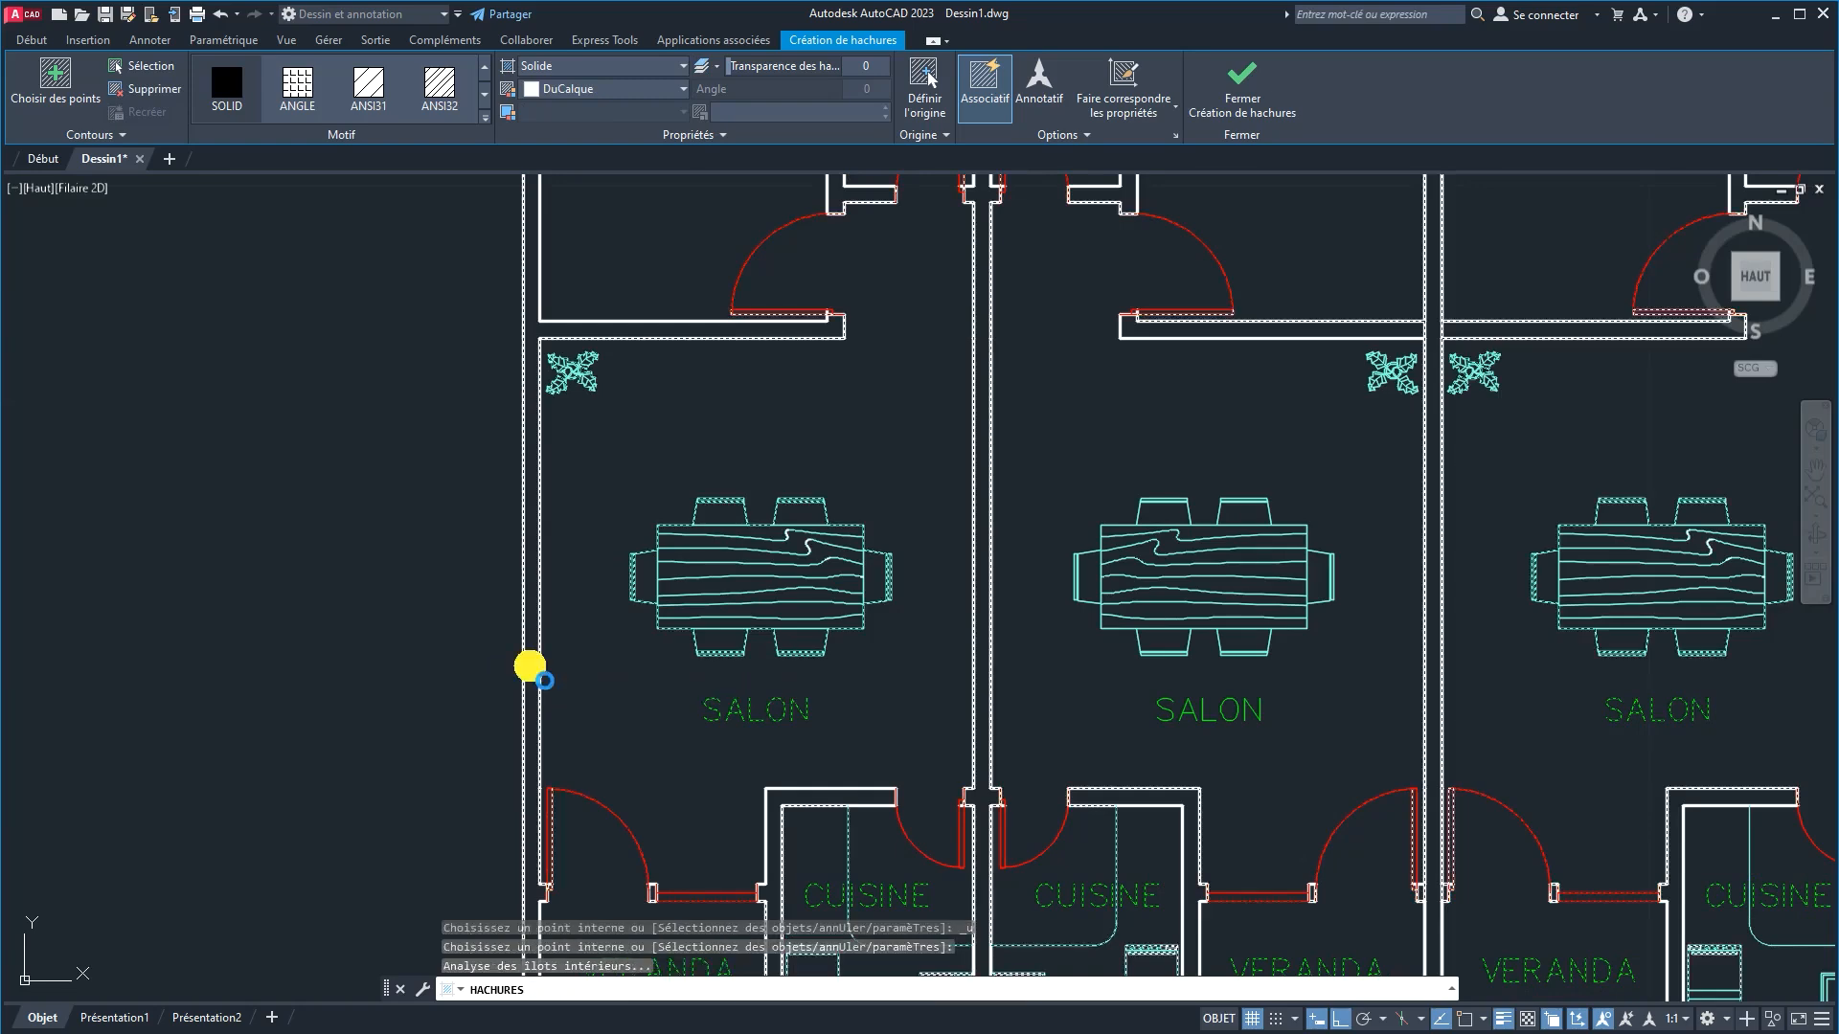
key(Escape)
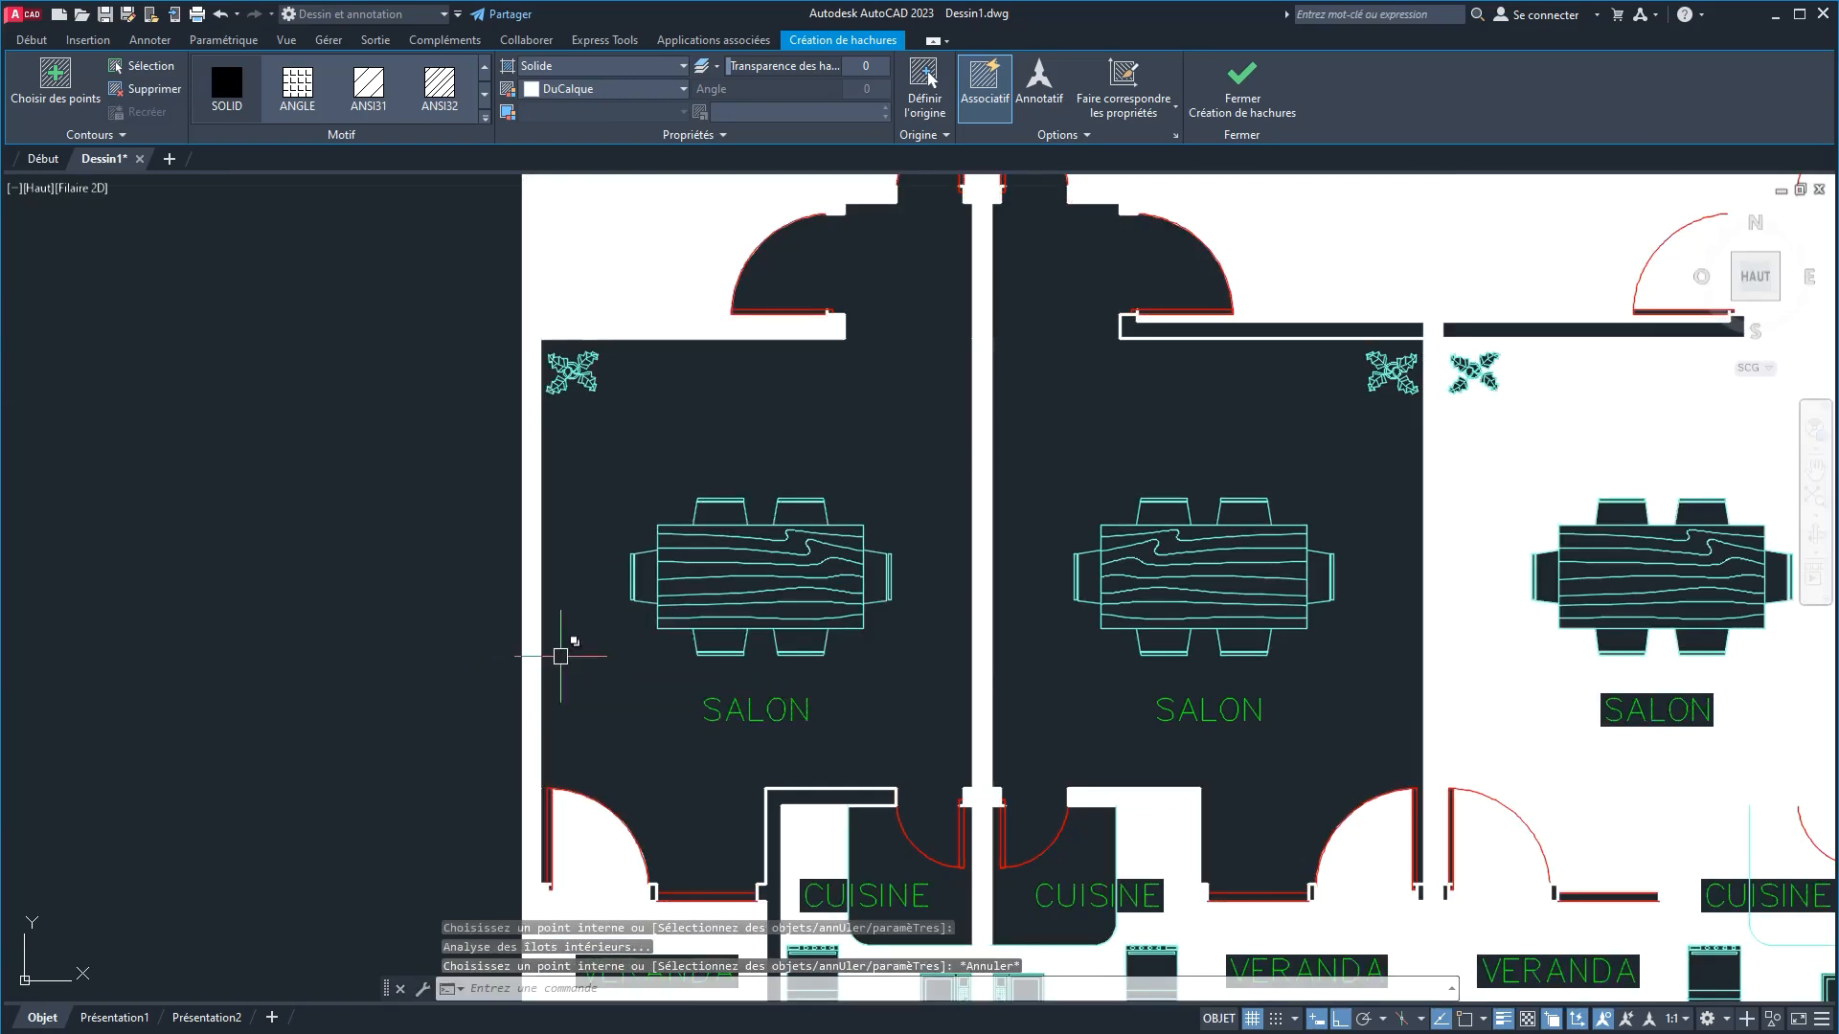
scroll(671, 607, down, 2)
scroll(661, 605, down, 3)
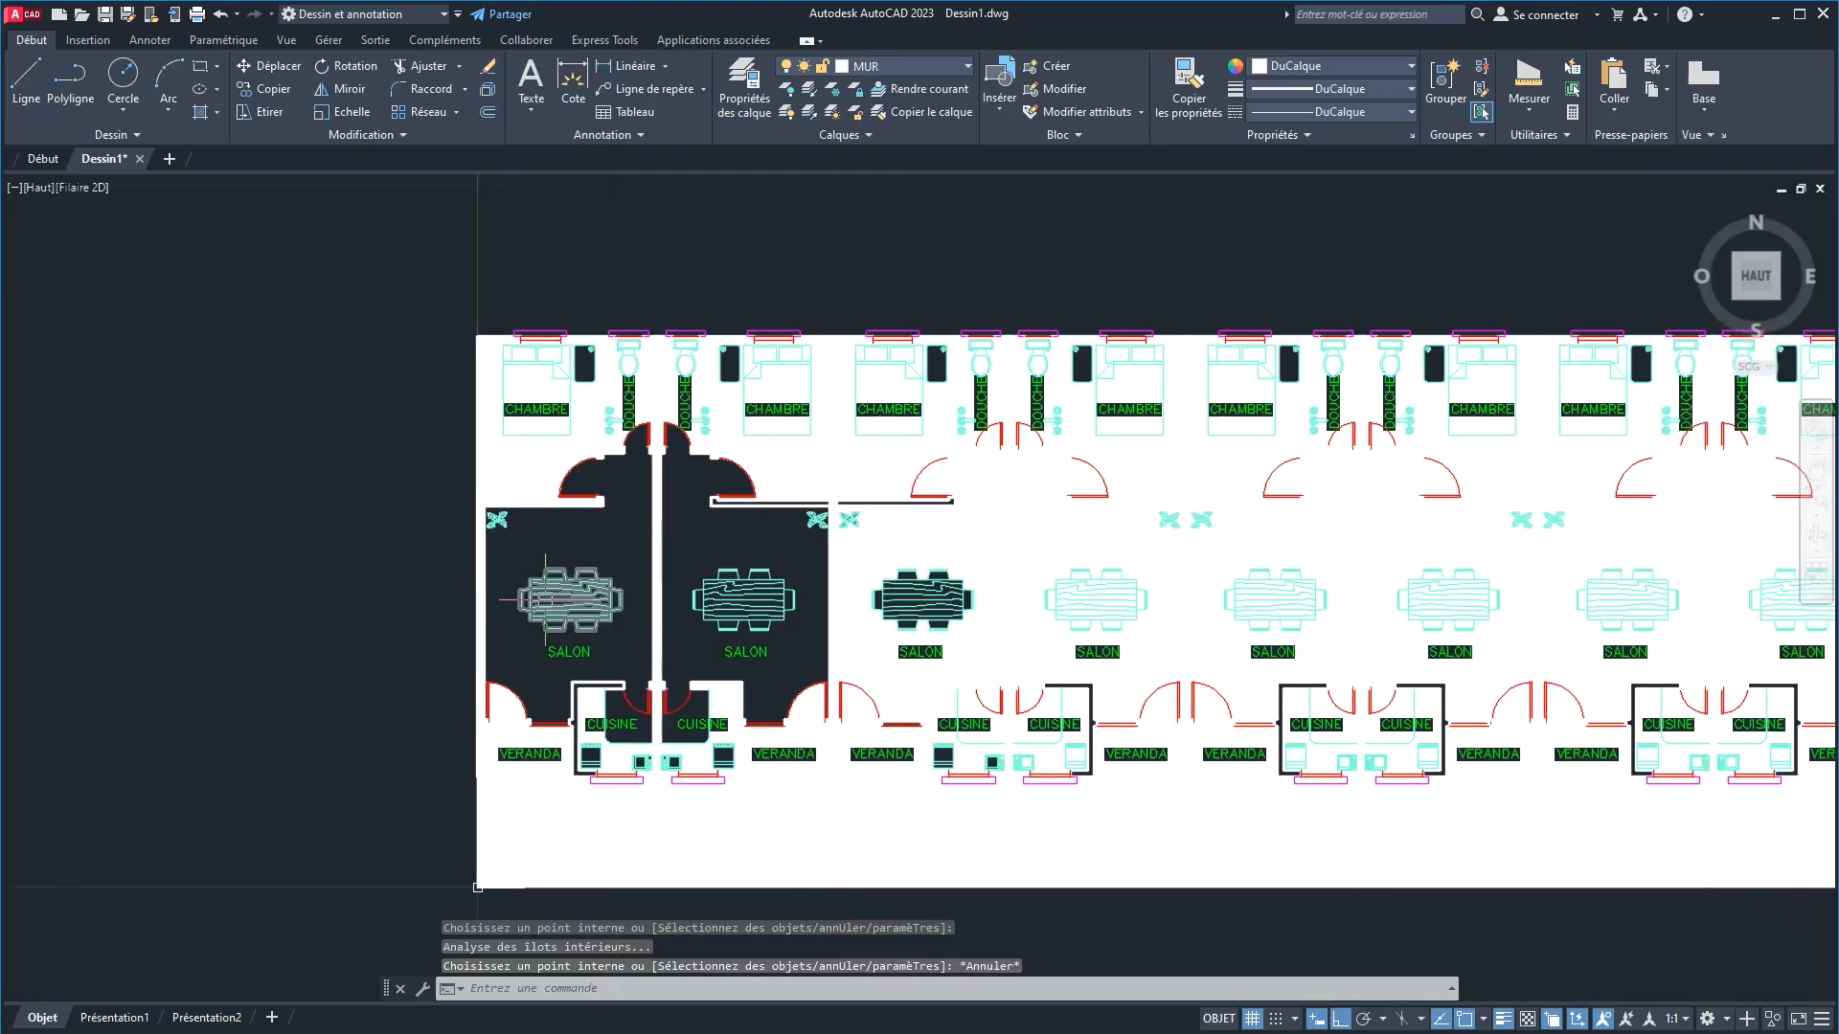
scroll(546, 599, up, 5)
key(ctrl+z)
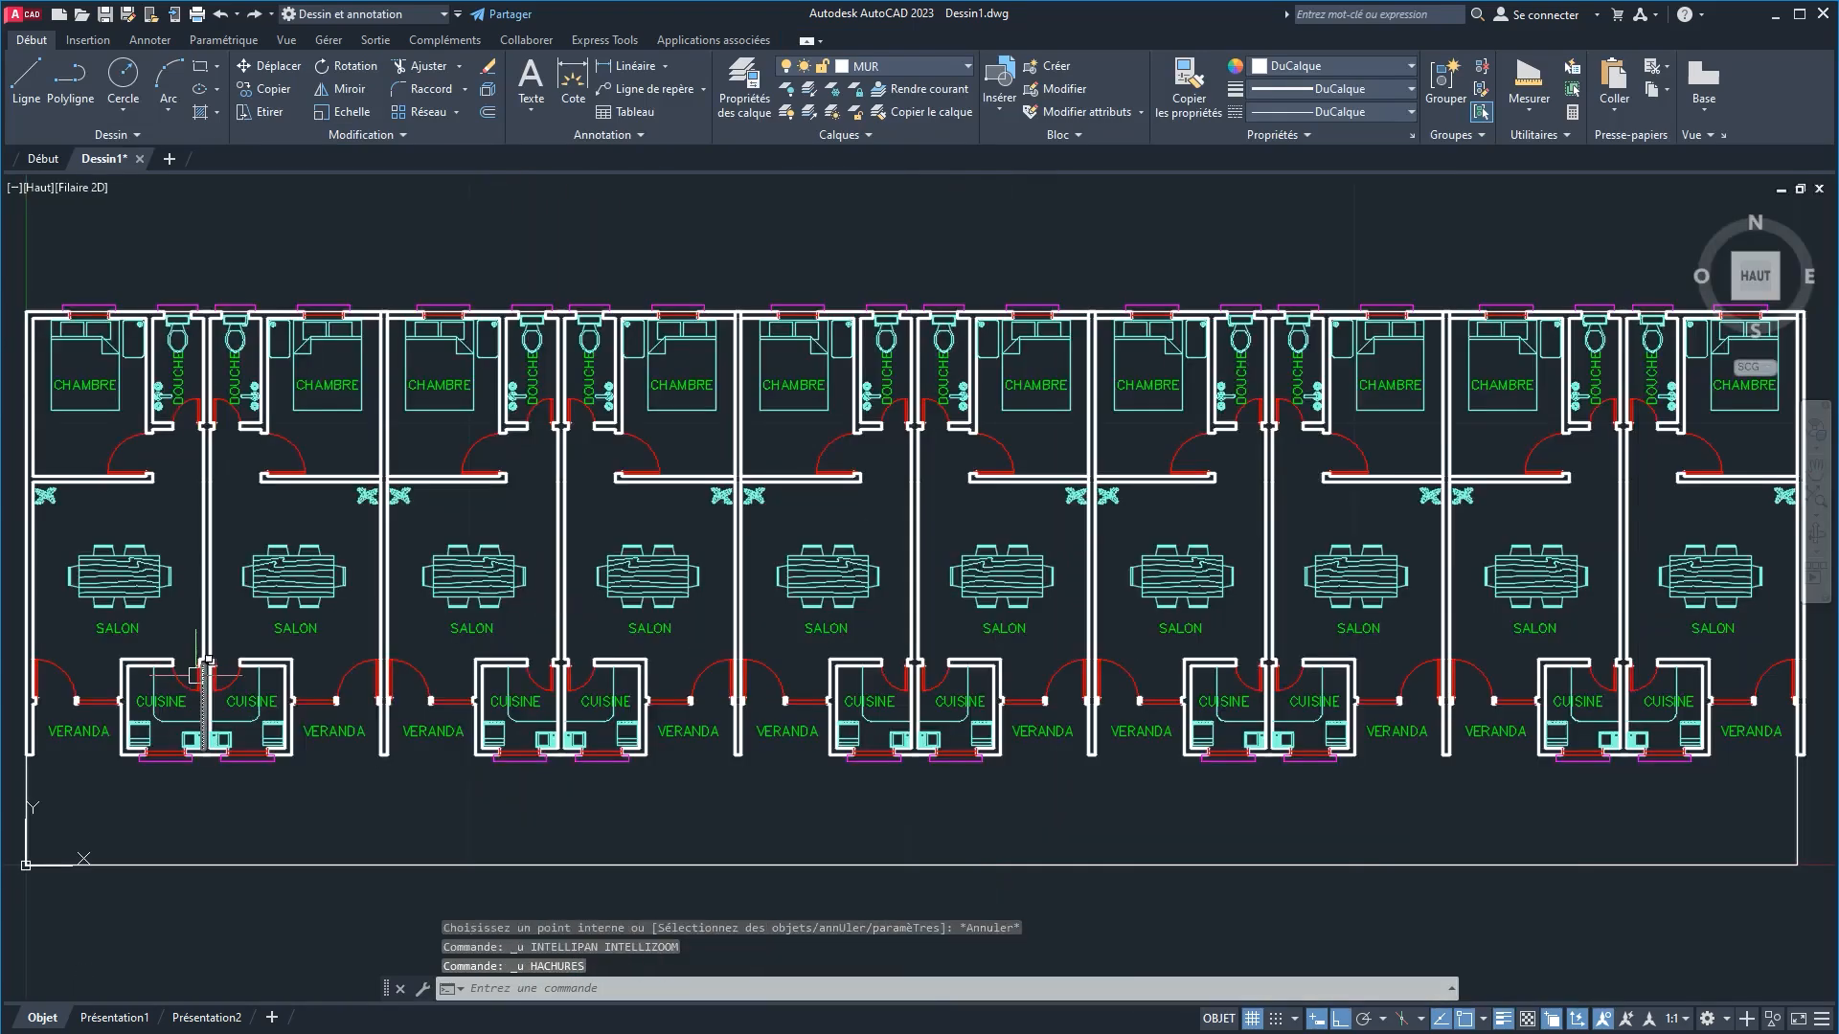
Step: Examine the walls and openings of the first houses, from the salons up to the bedrooms and showers
scroll(145, 672, up, 6)
middle_drag(126, 680, 179, 792)
middle_drag(181, 543, 185, 849)
middle_drag(271, 487, 231, 688)
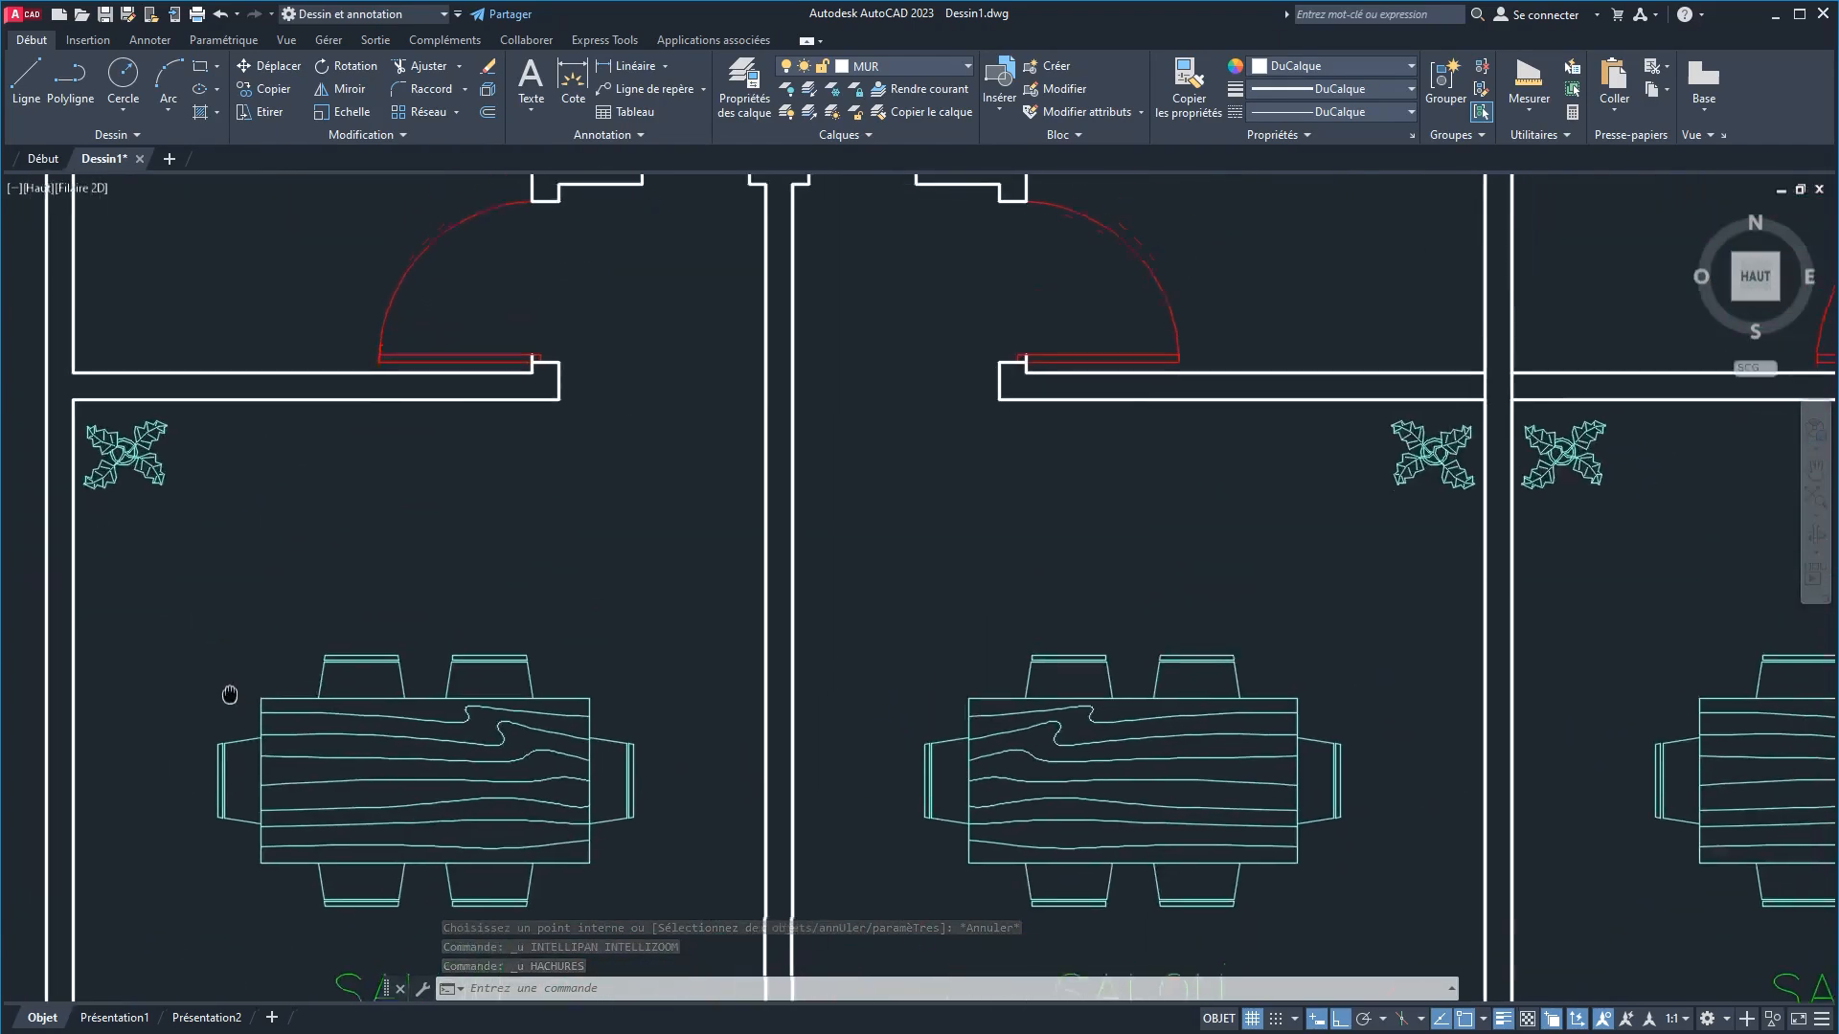
middle_drag(307, 484, 275, 715)
scroll(348, 510, down, 2)
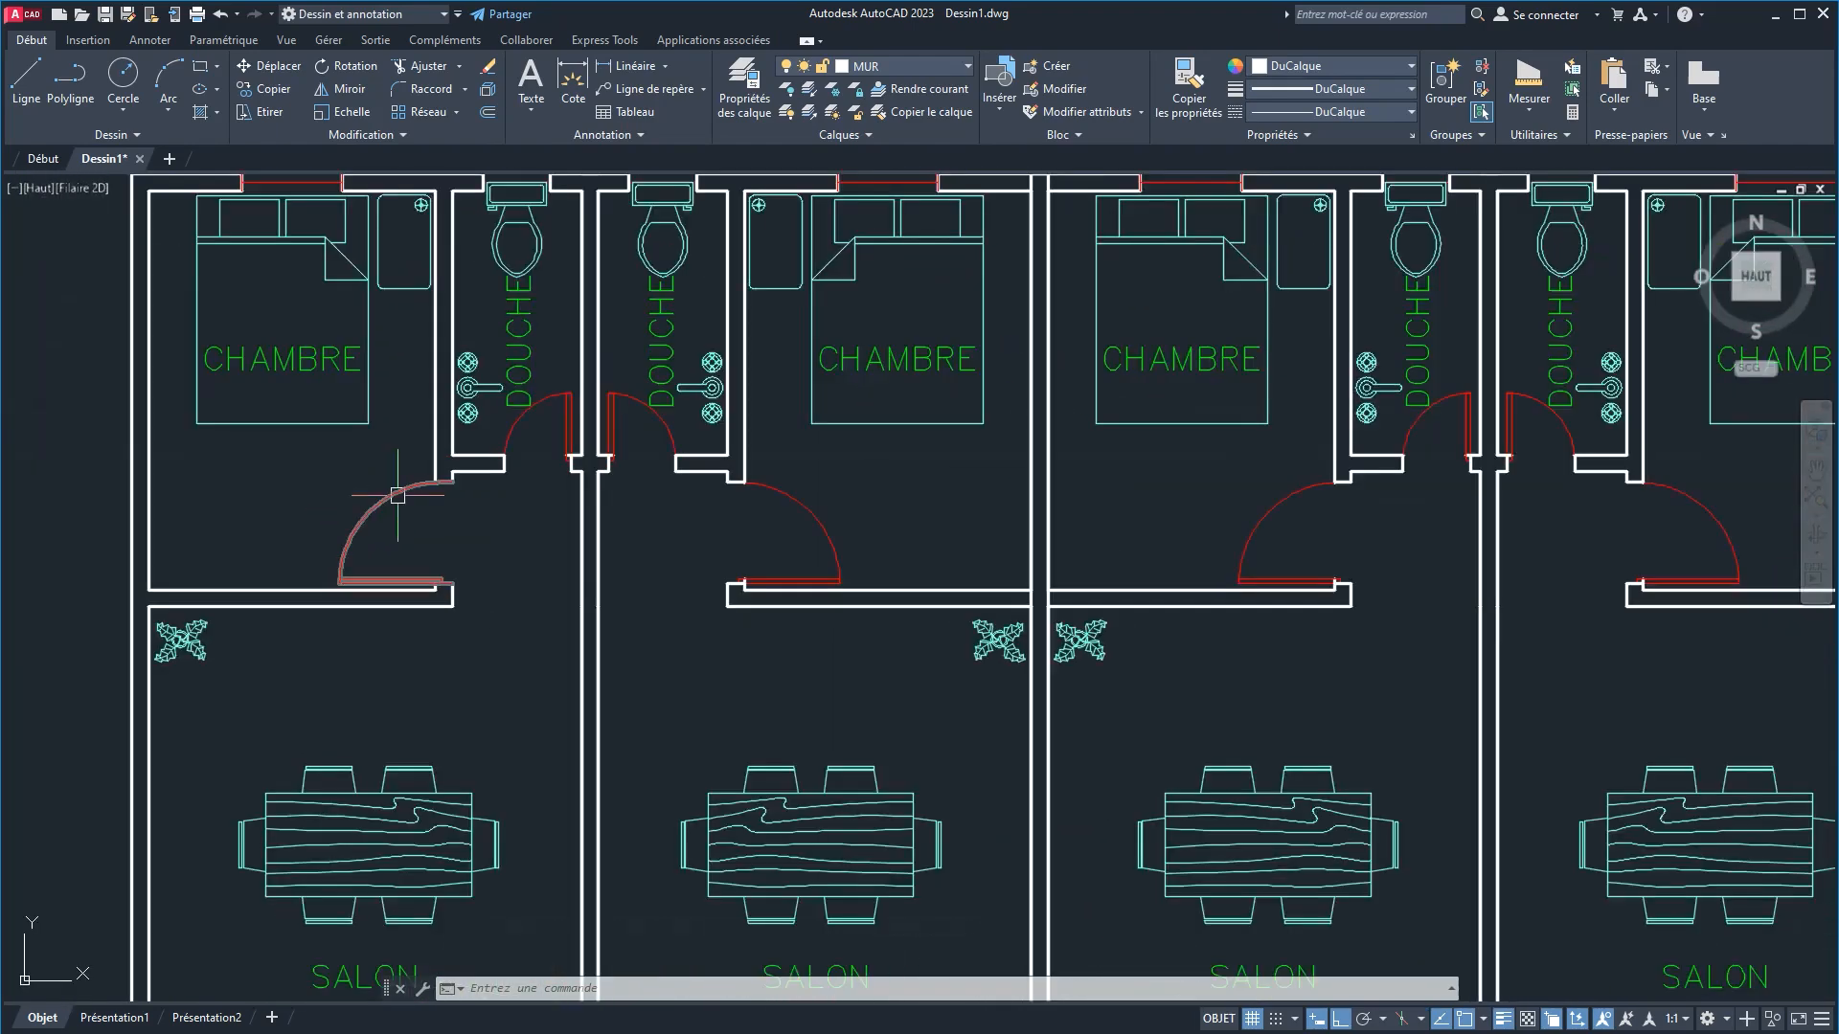
scroll(479, 460, down, 2)
scroll(482, 471, down, 2)
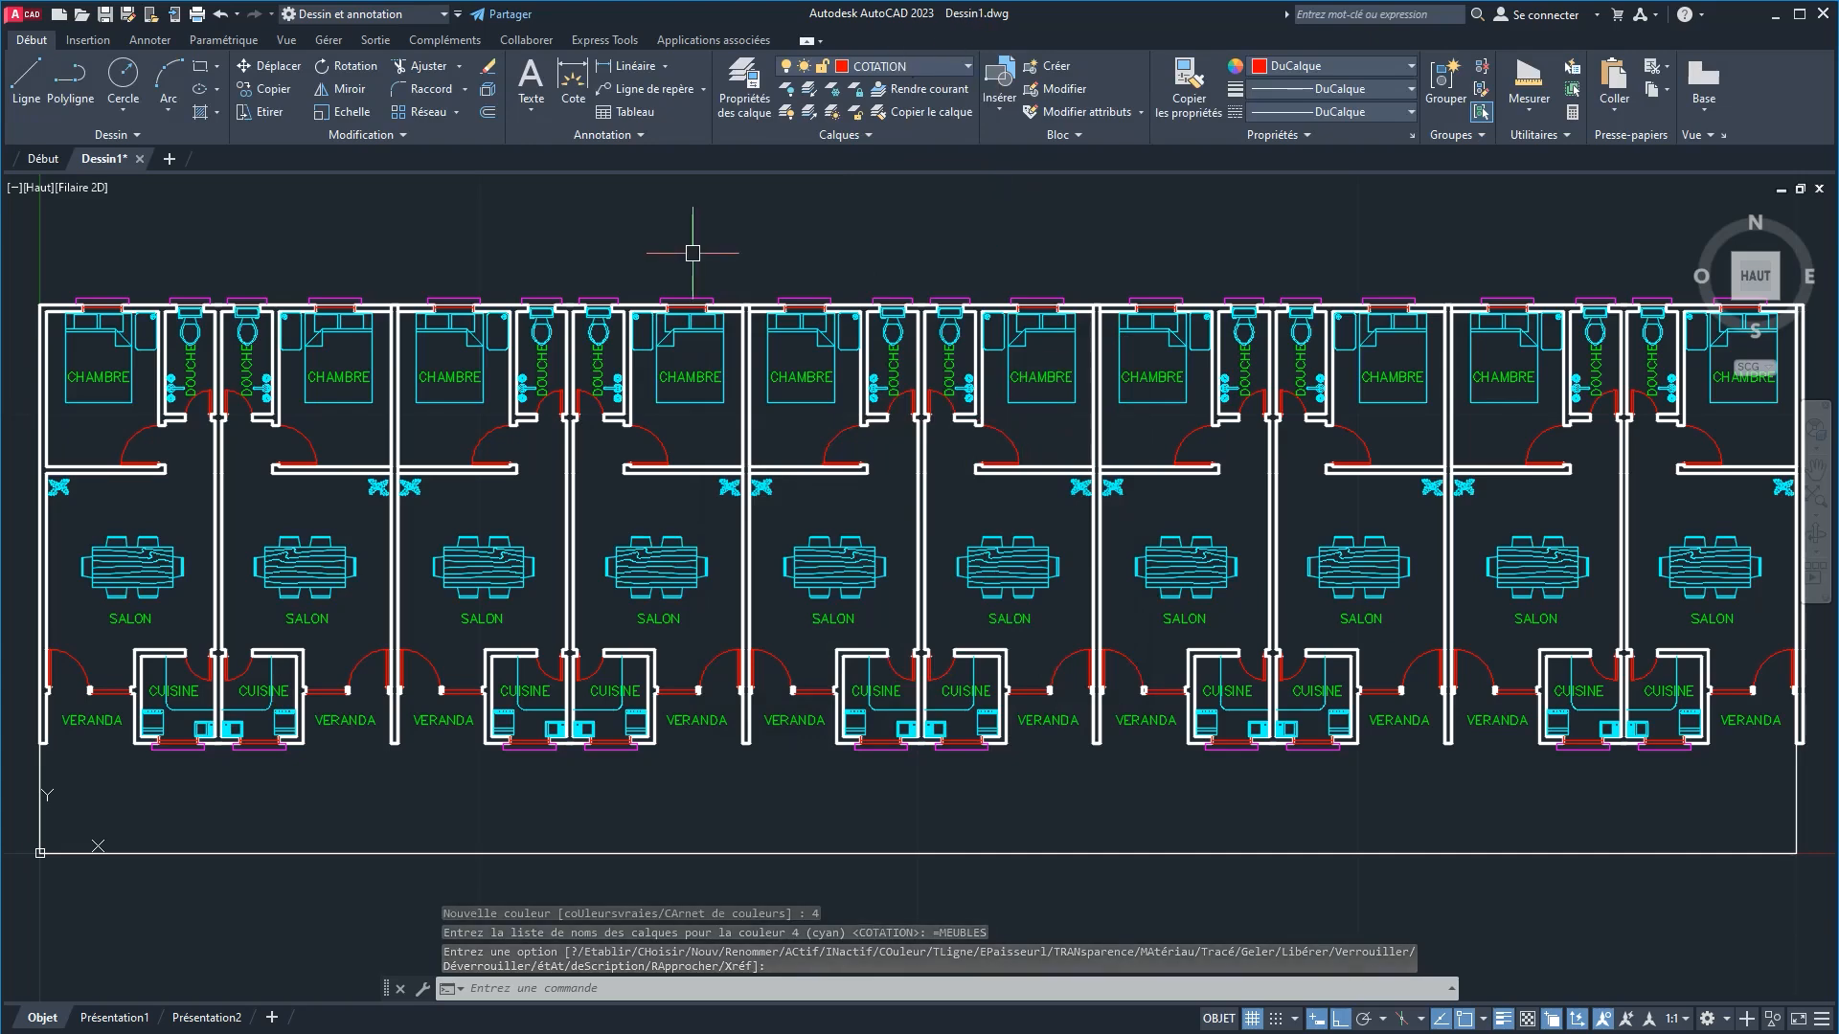
Step: Dimension the houses' full depth along the left end wall, placing the dimension line just outside the row
key(Escape)
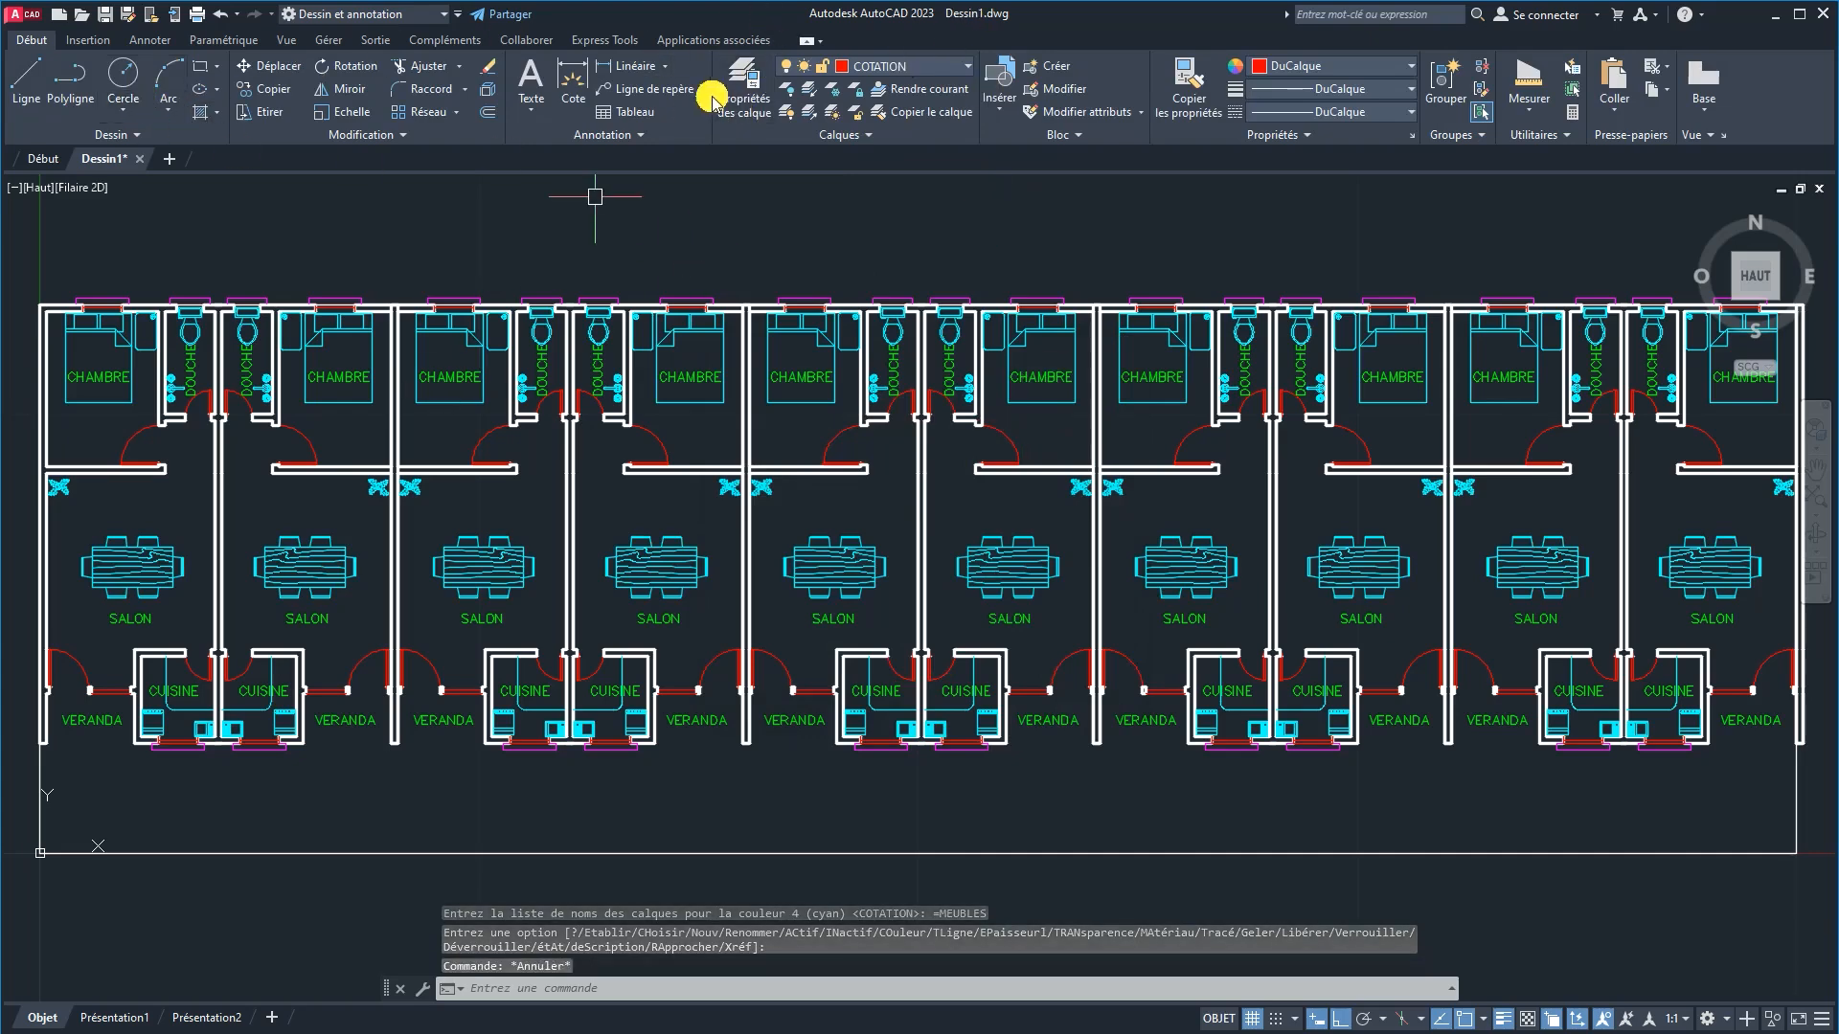
click(572, 76)
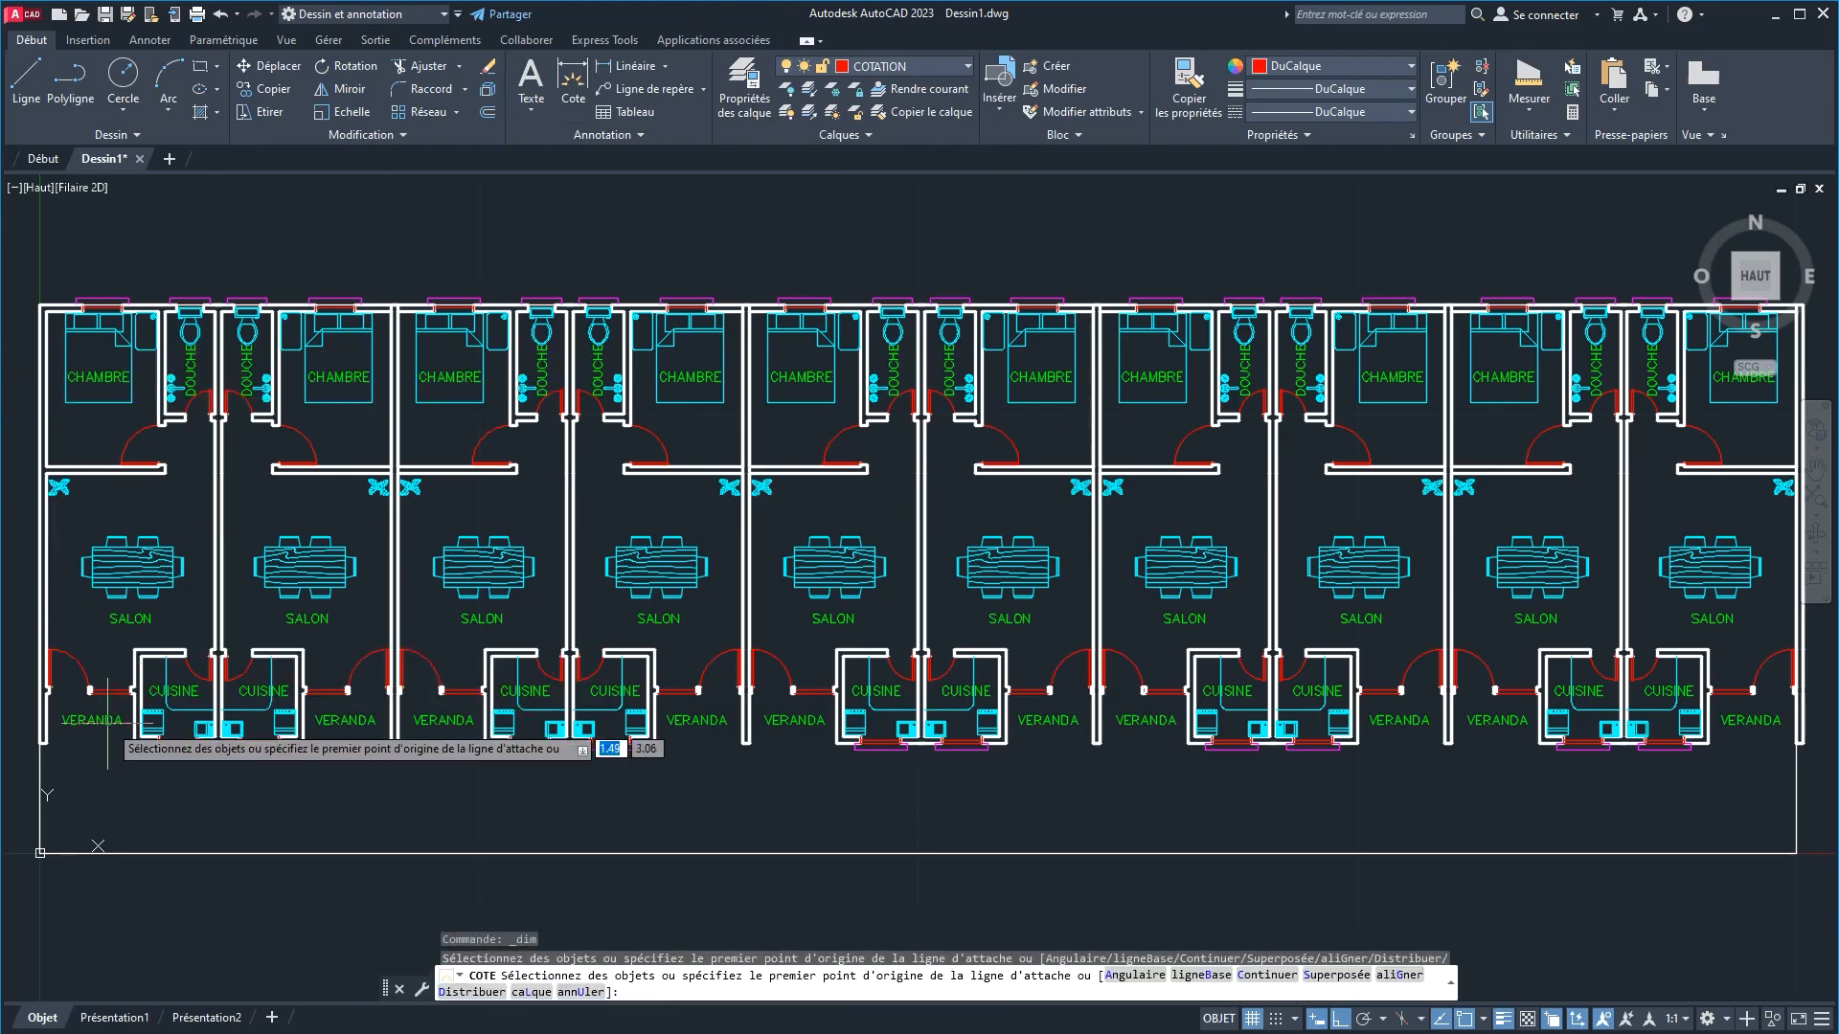
middle_drag(38, 733, 675, 732)
scroll(675, 730, up, 2)
scroll(678, 731, up, 4)
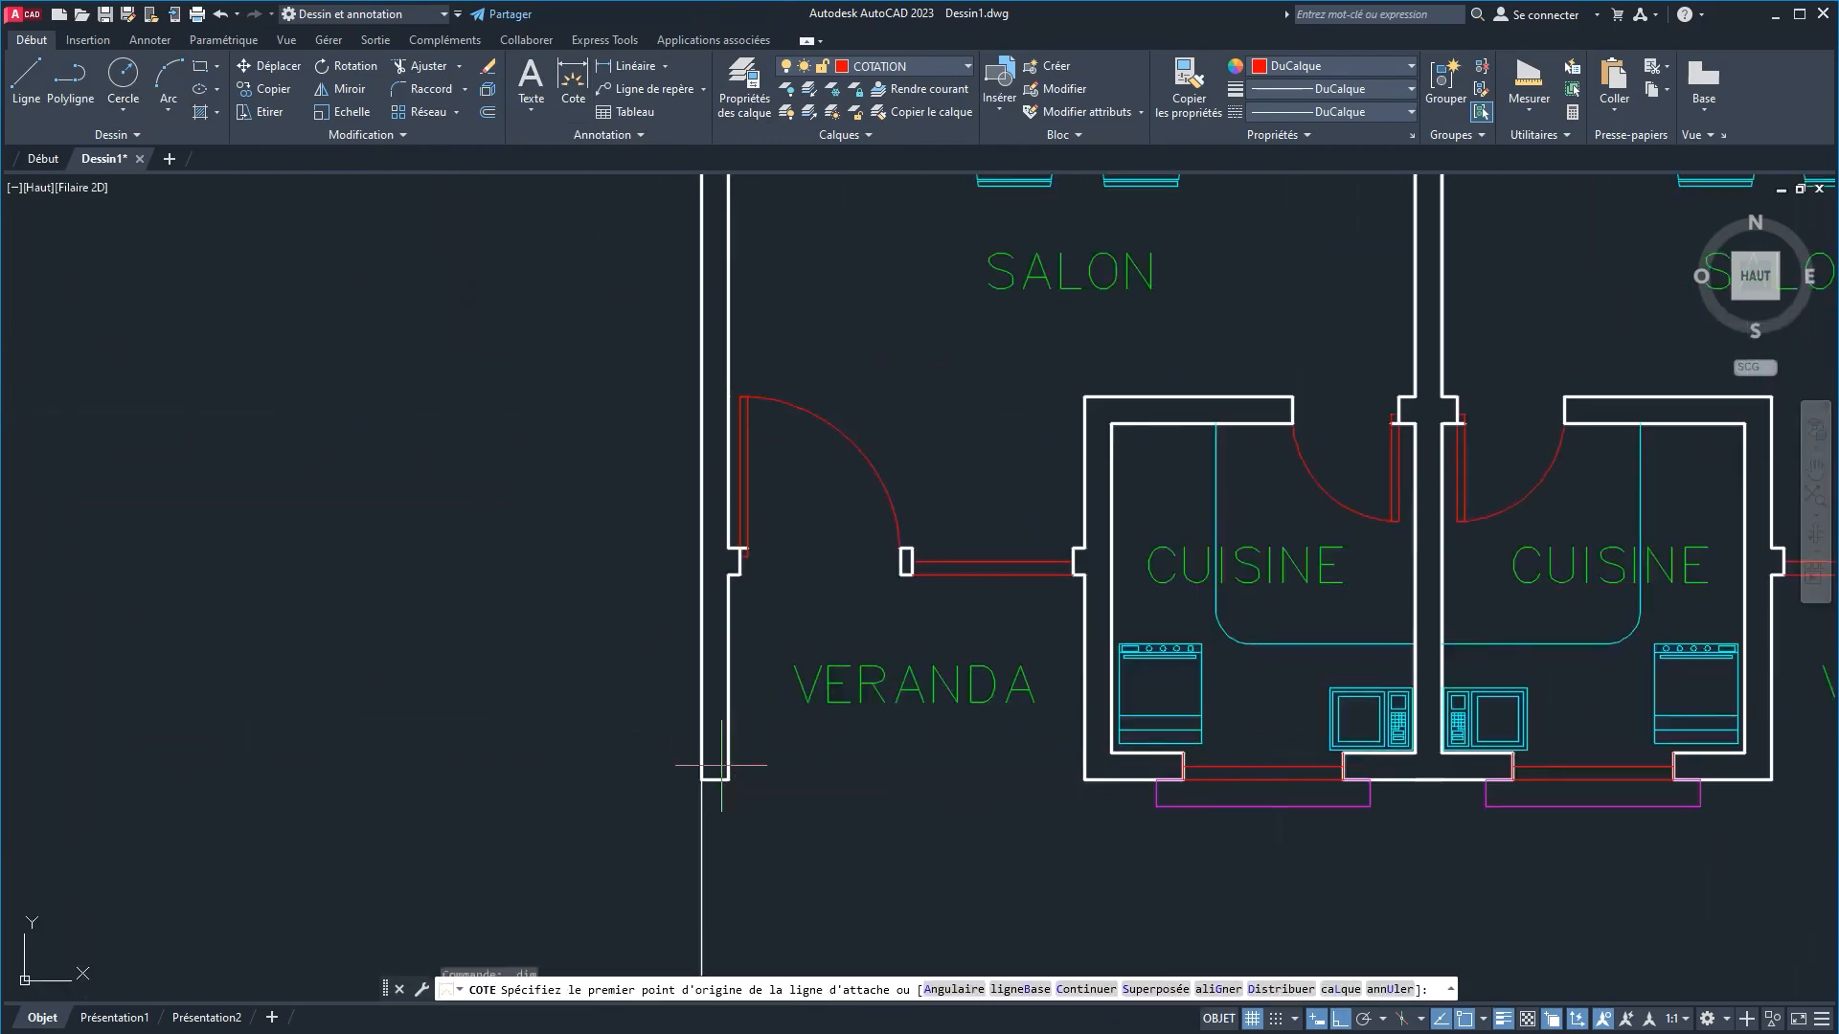
click(701, 779)
scroll(622, 383, down, 6)
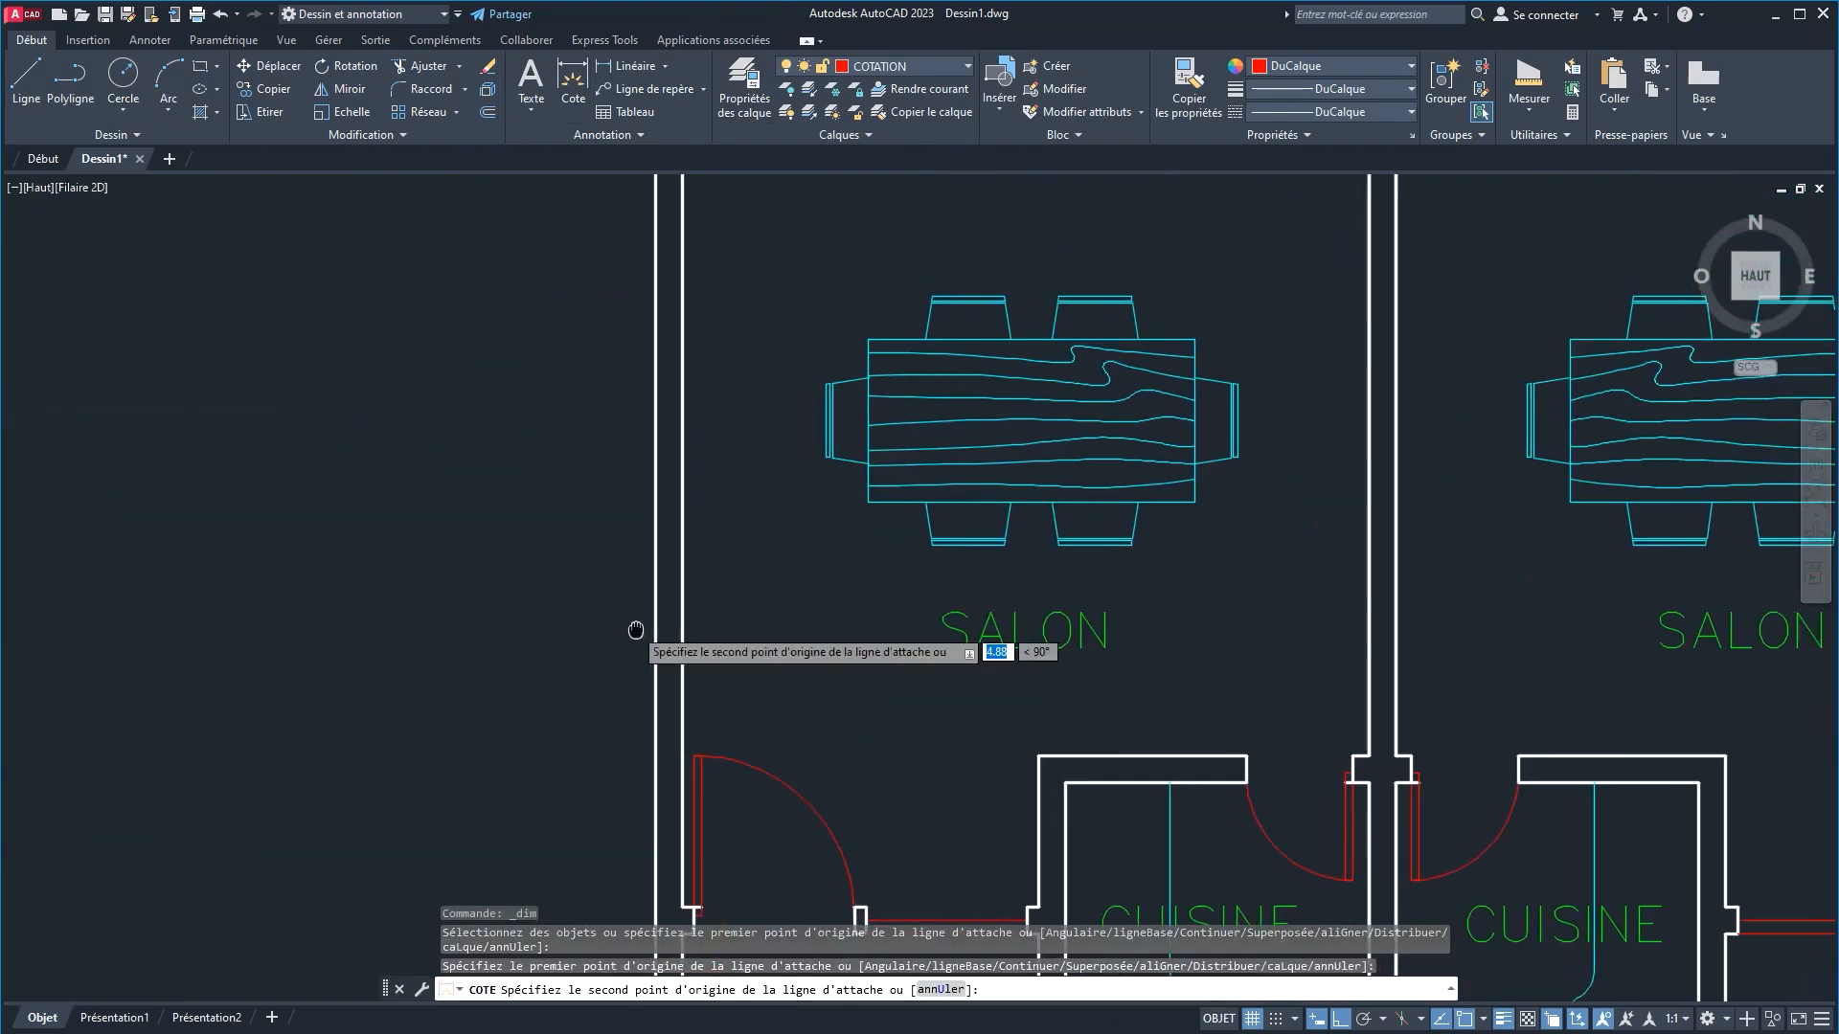
middle_drag(622, 258, 581, 666)
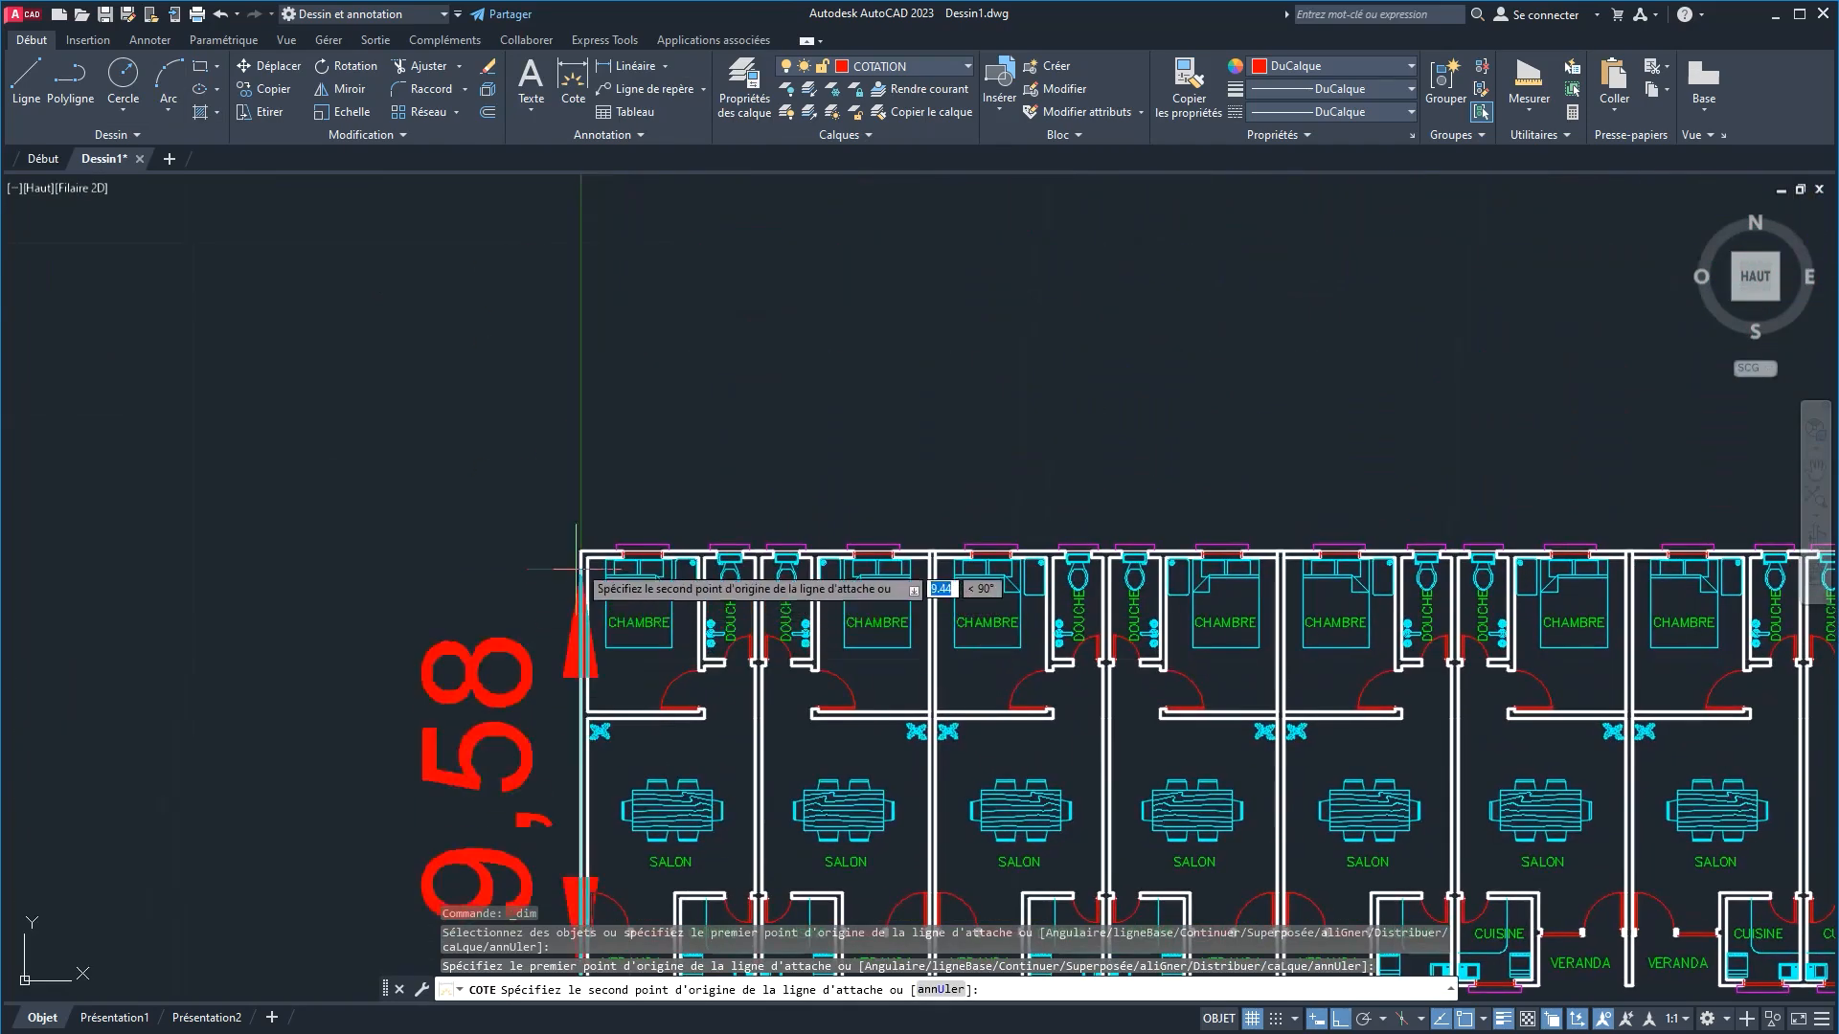
click(581, 550)
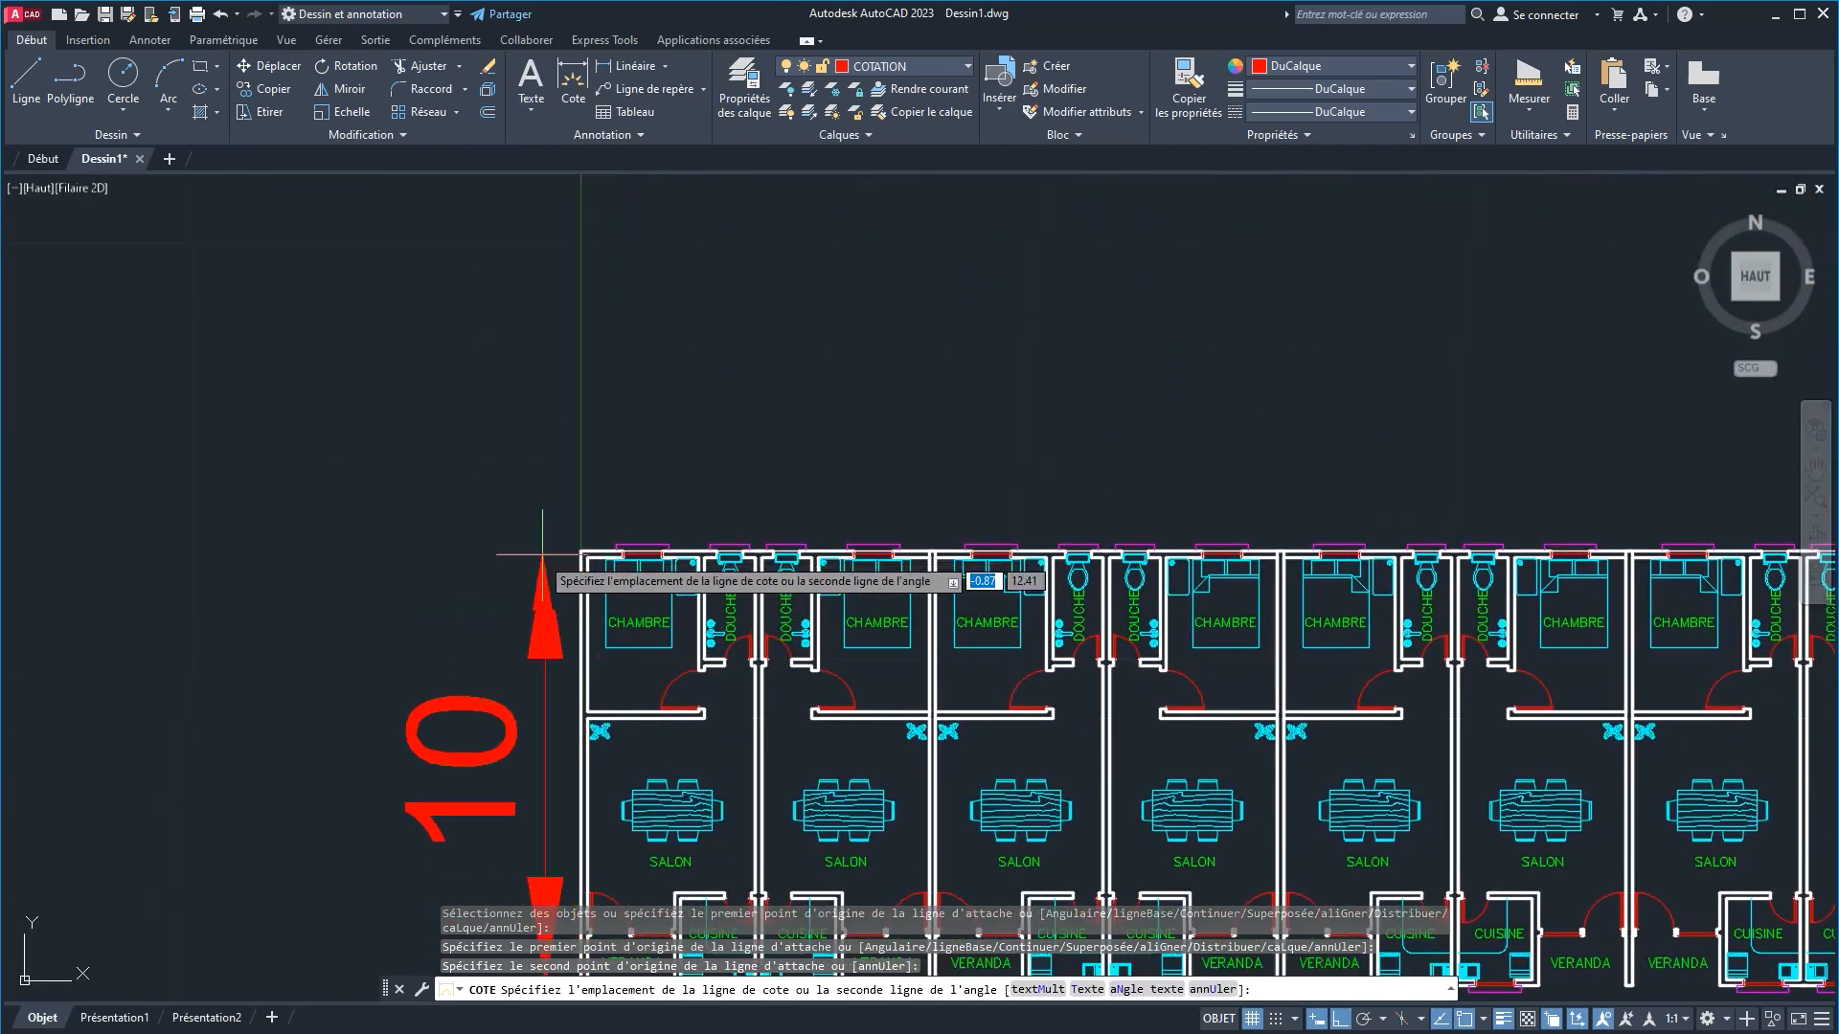
click(533, 548)
Step: Dimension the distance from the boundary rectangle's origin corner to the end wall's lower corner, aligned with the house depth dimension
scroll(535, 543, down, 5)
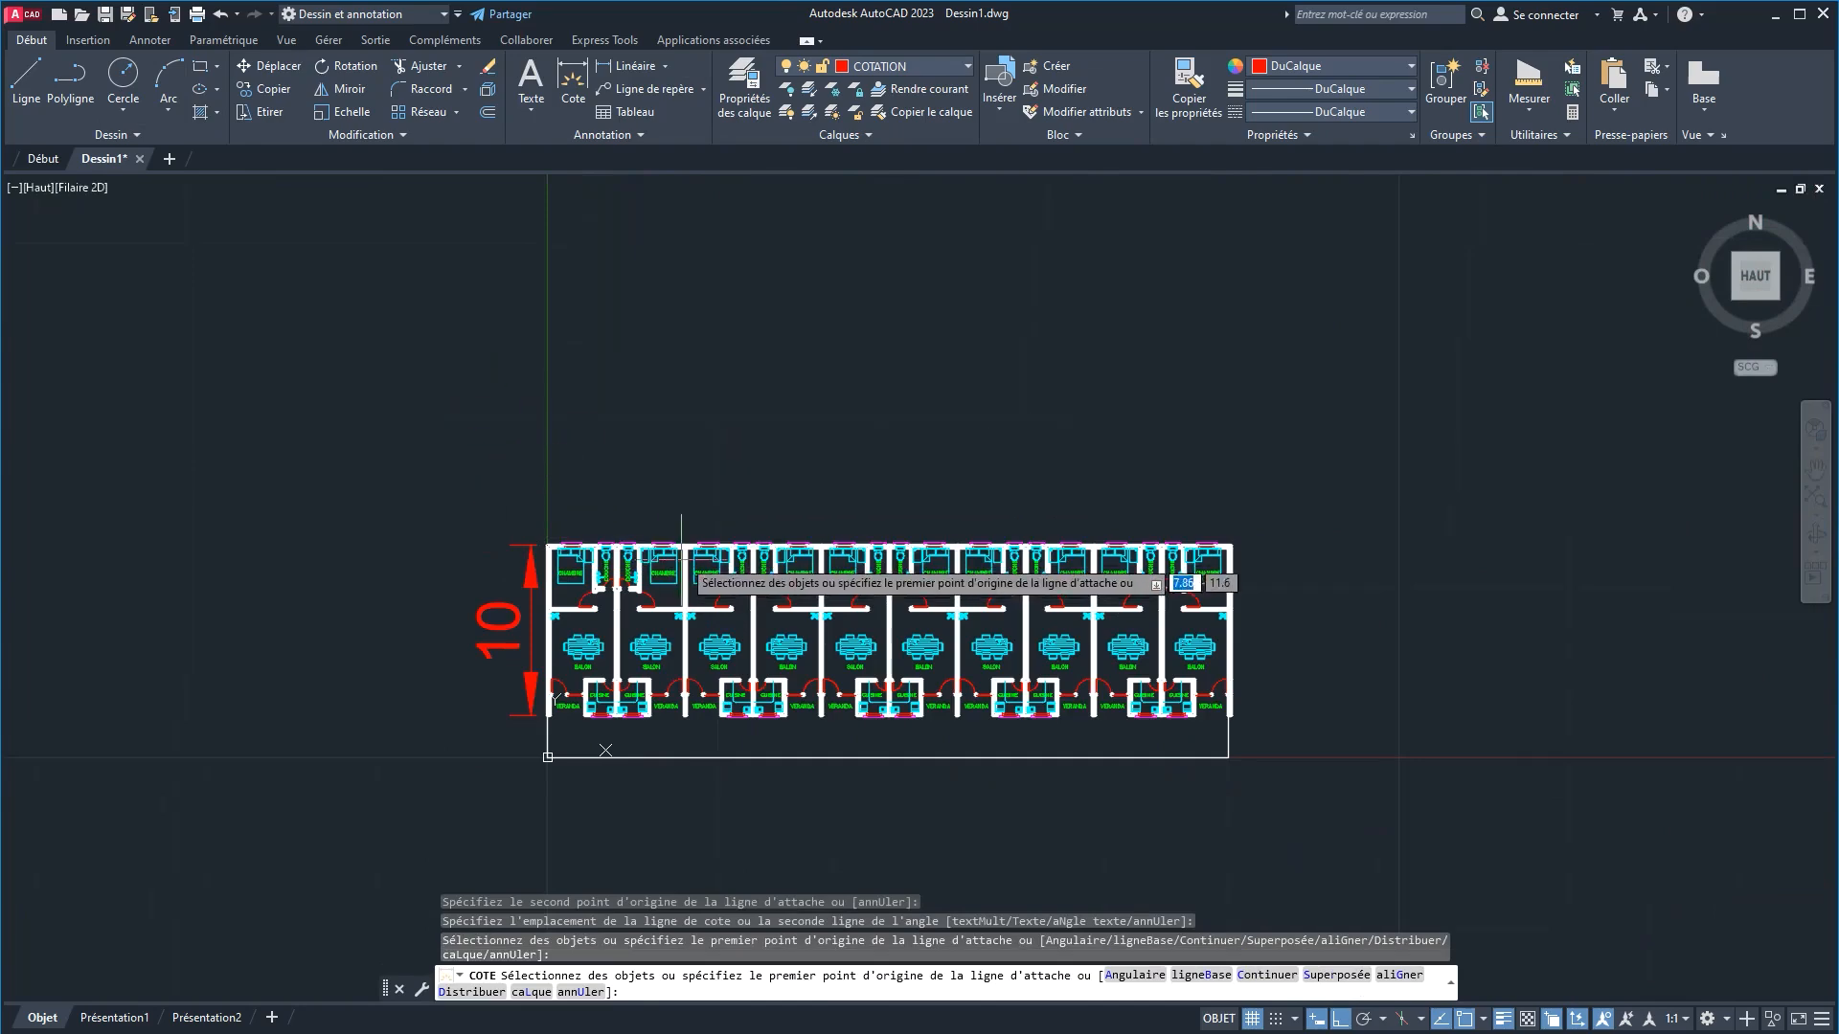
middle_drag(692, 541, 524, 514)
scroll(1080, 581, up, 6)
scroll(1042, 645, down, 4)
middle_drag(651, 671, 1144, 599)
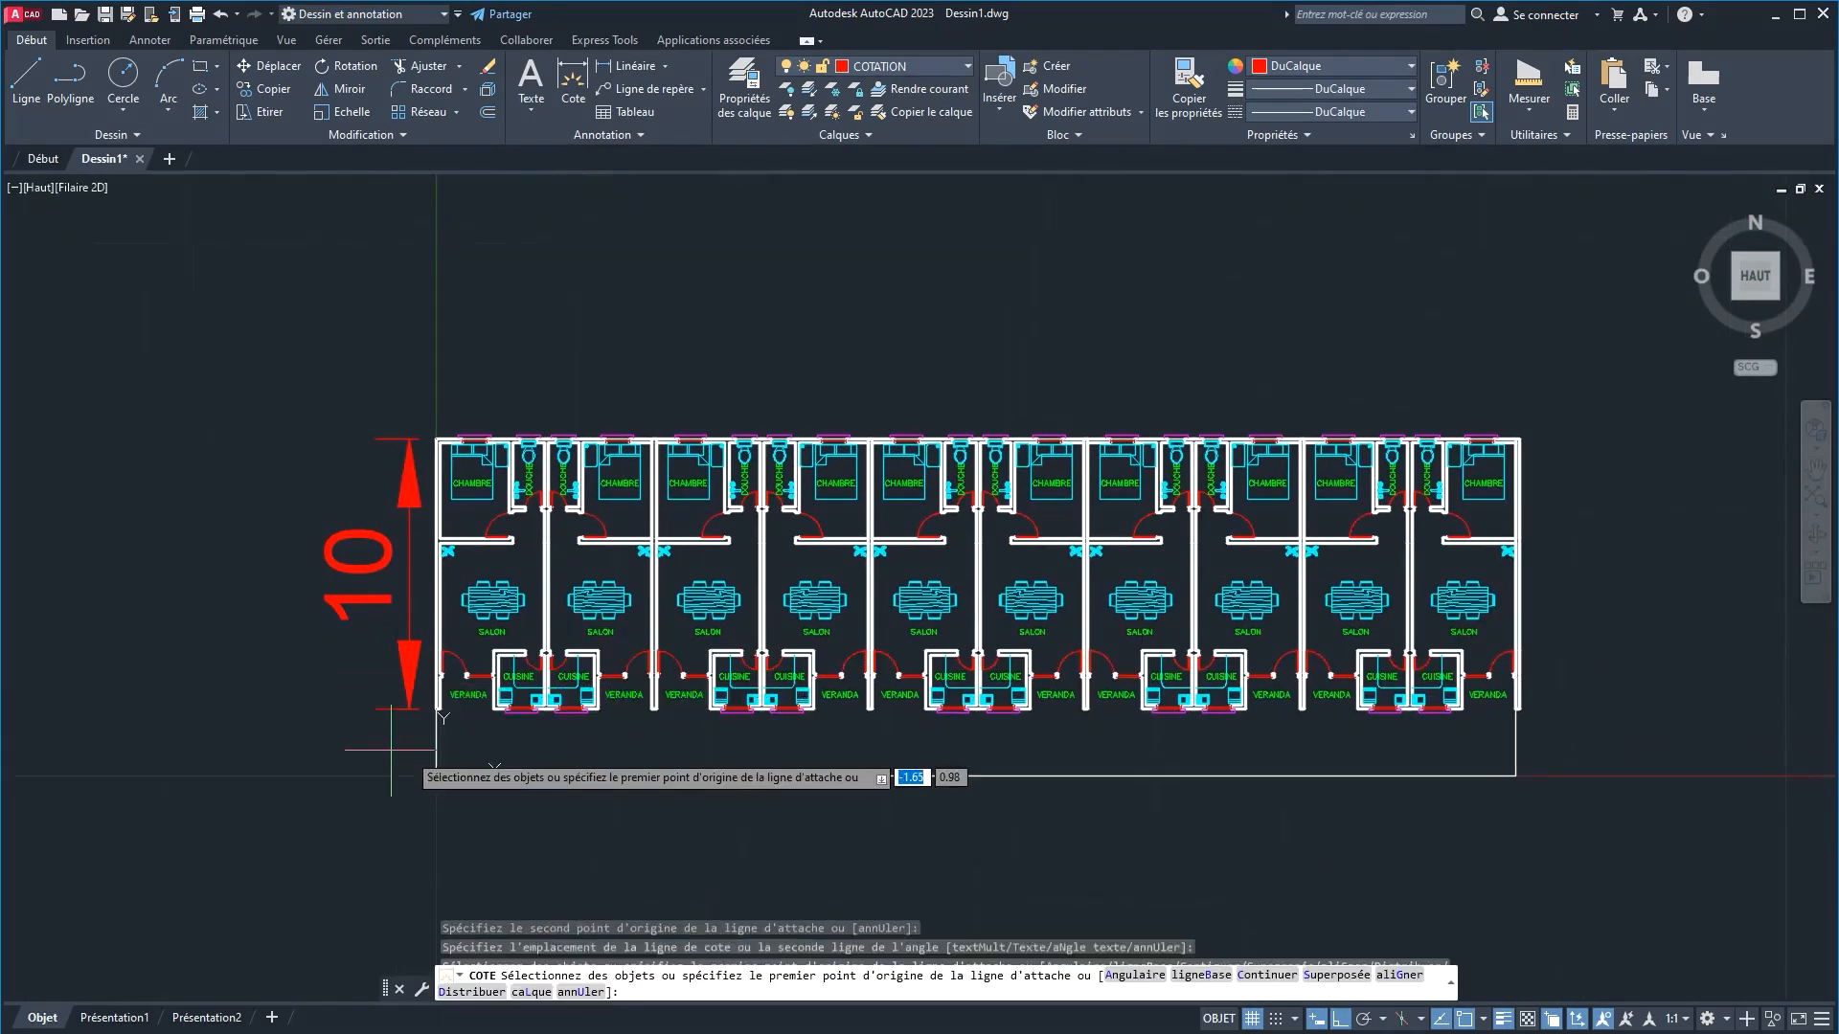
scroll(421, 751, up, 4)
click(460, 814)
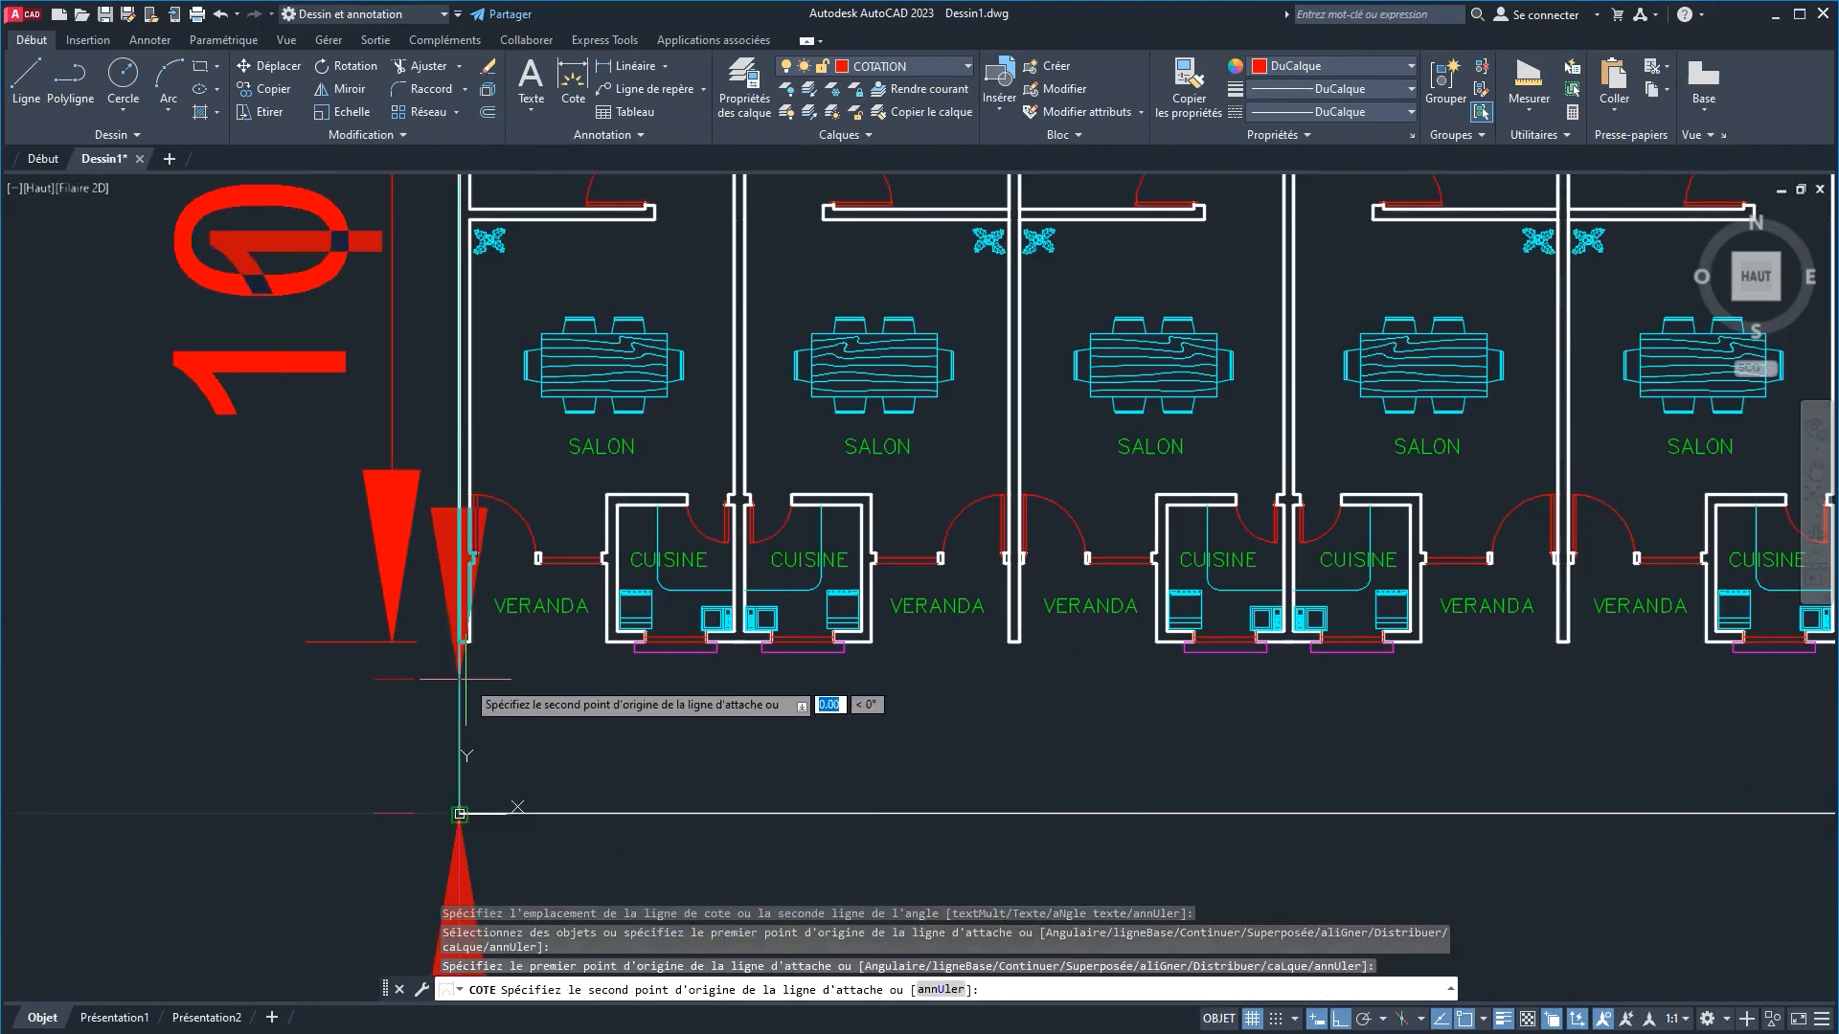
click(461, 638)
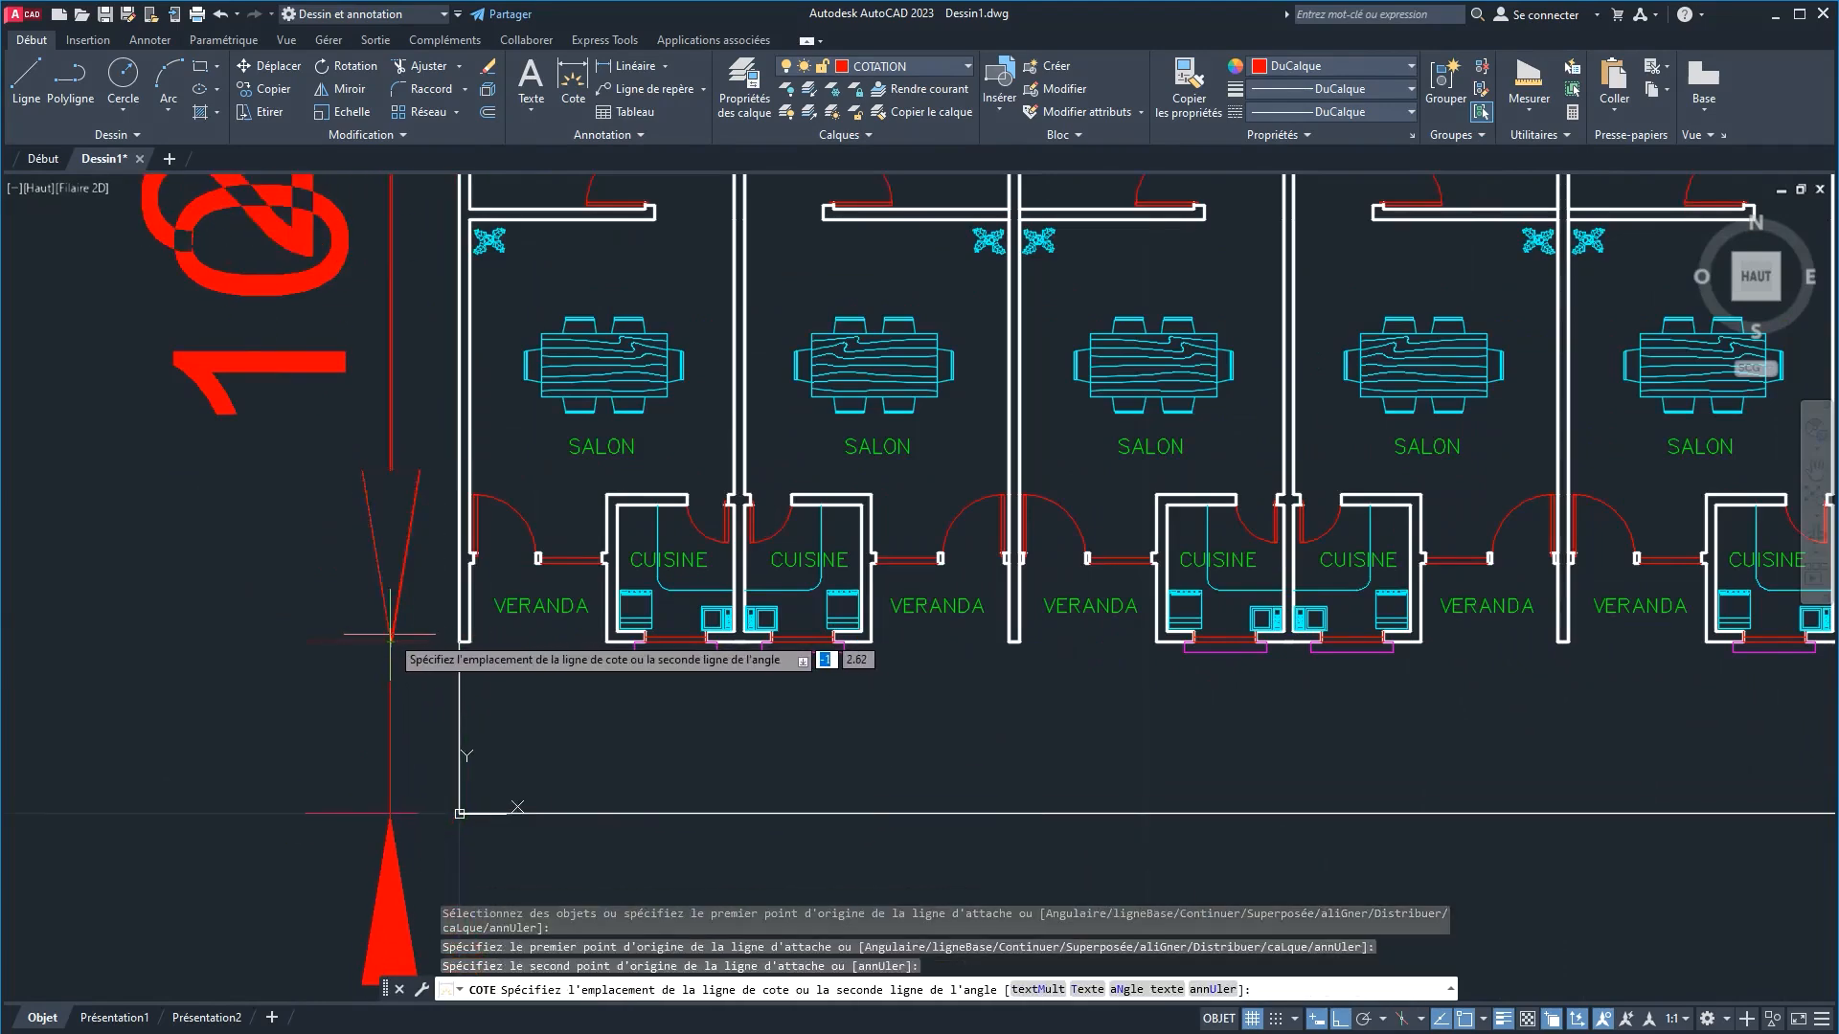
click(385, 637)
scroll(340, 666, down, 6)
middle_drag(347, 647, 316, 654)
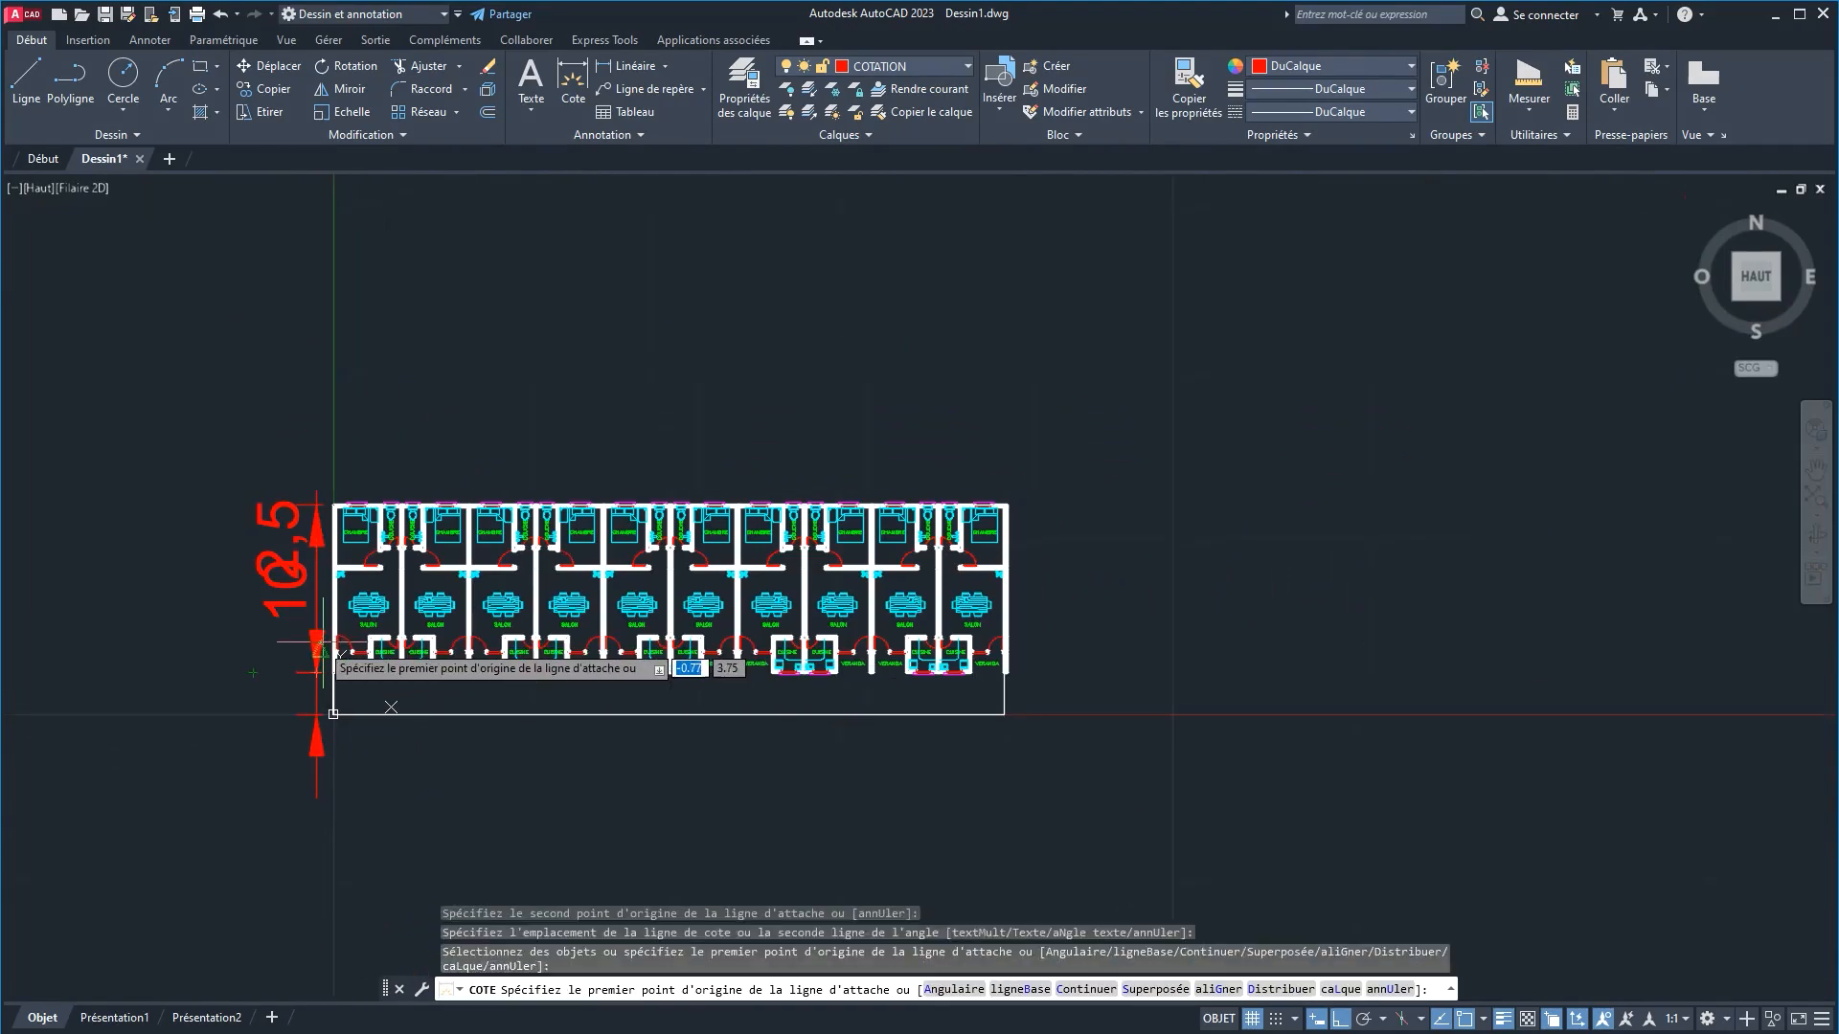
Step: Set the overall scale of the ISO-25 dimension style to 0.1
click(637, 139)
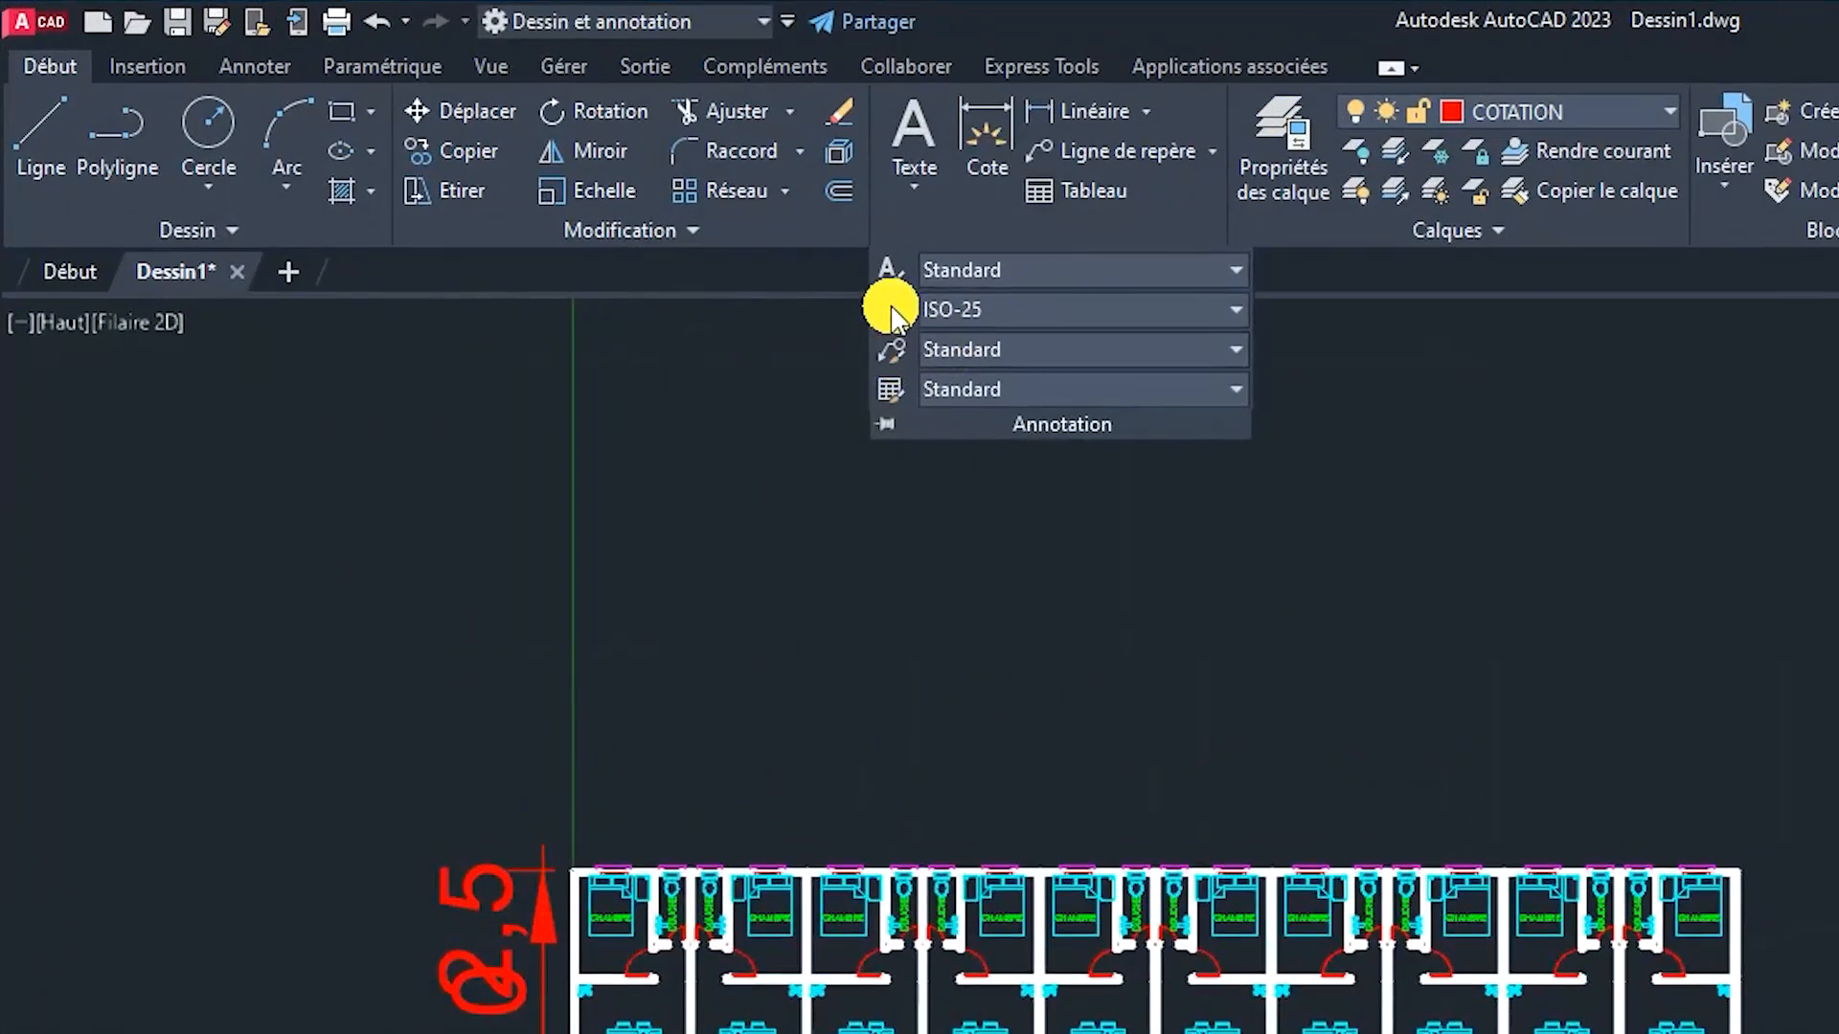
click(890, 314)
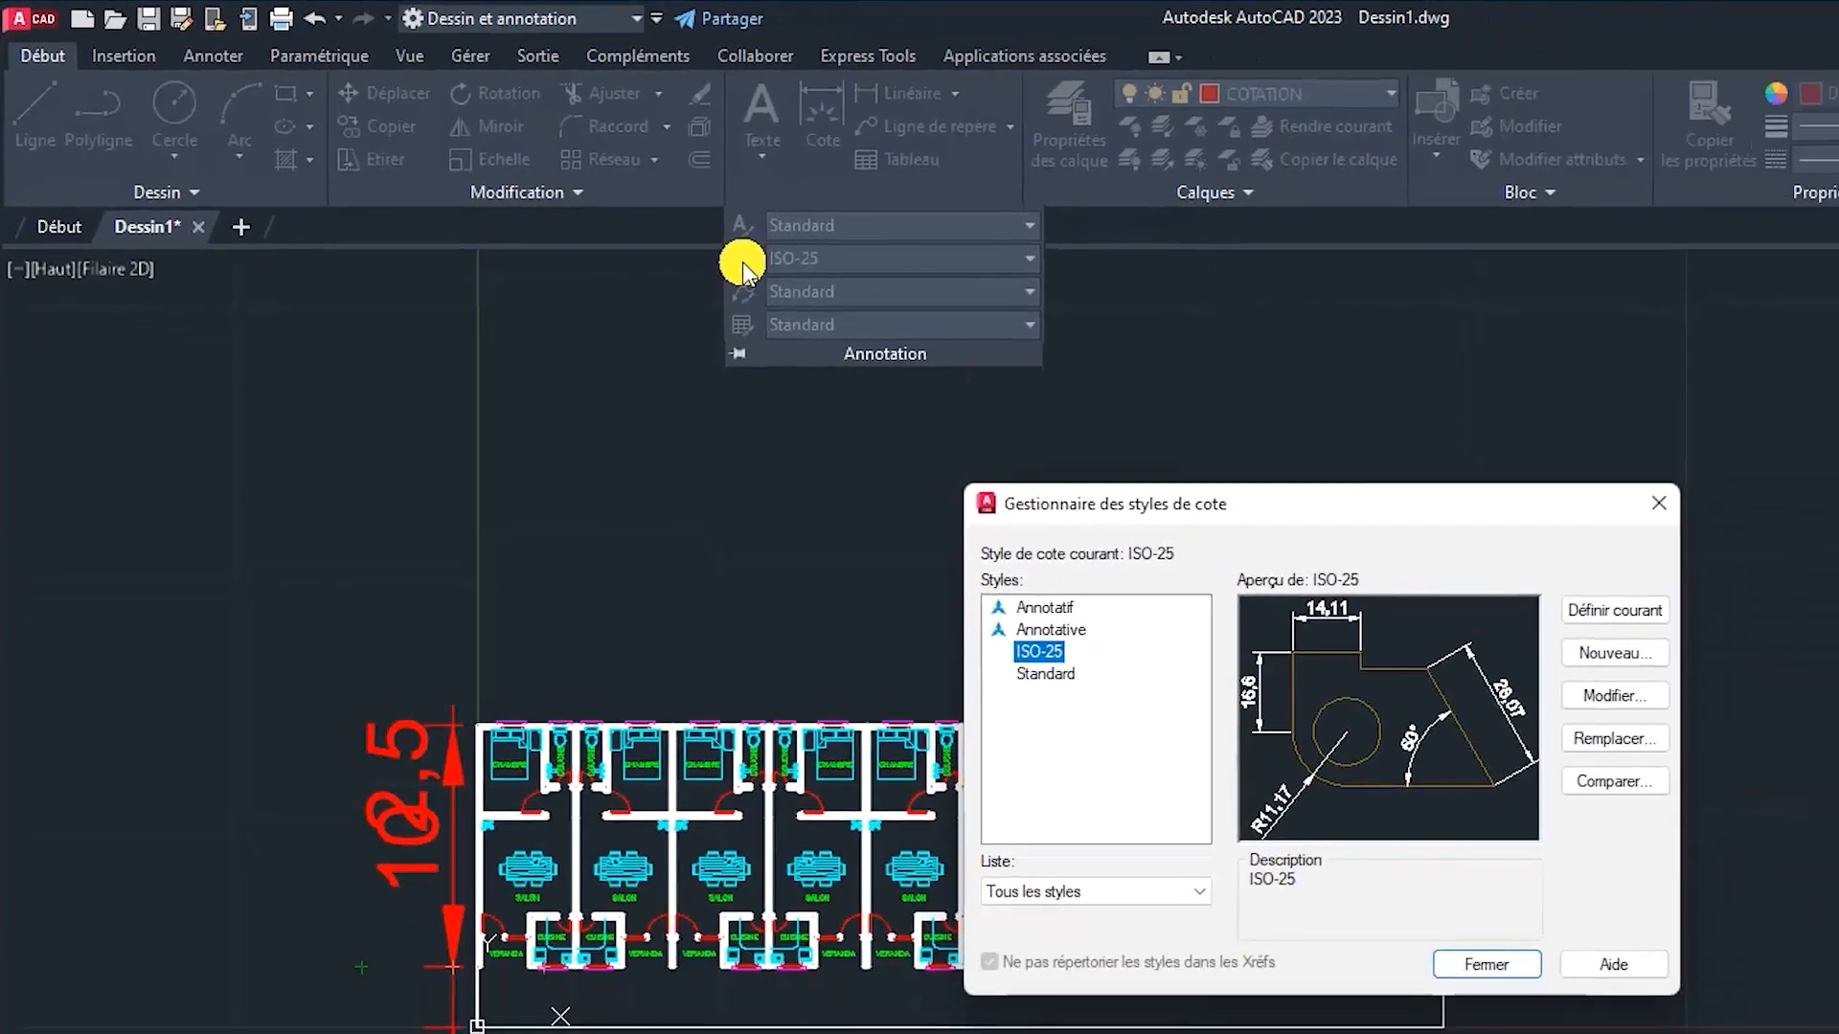
click(1631, 701)
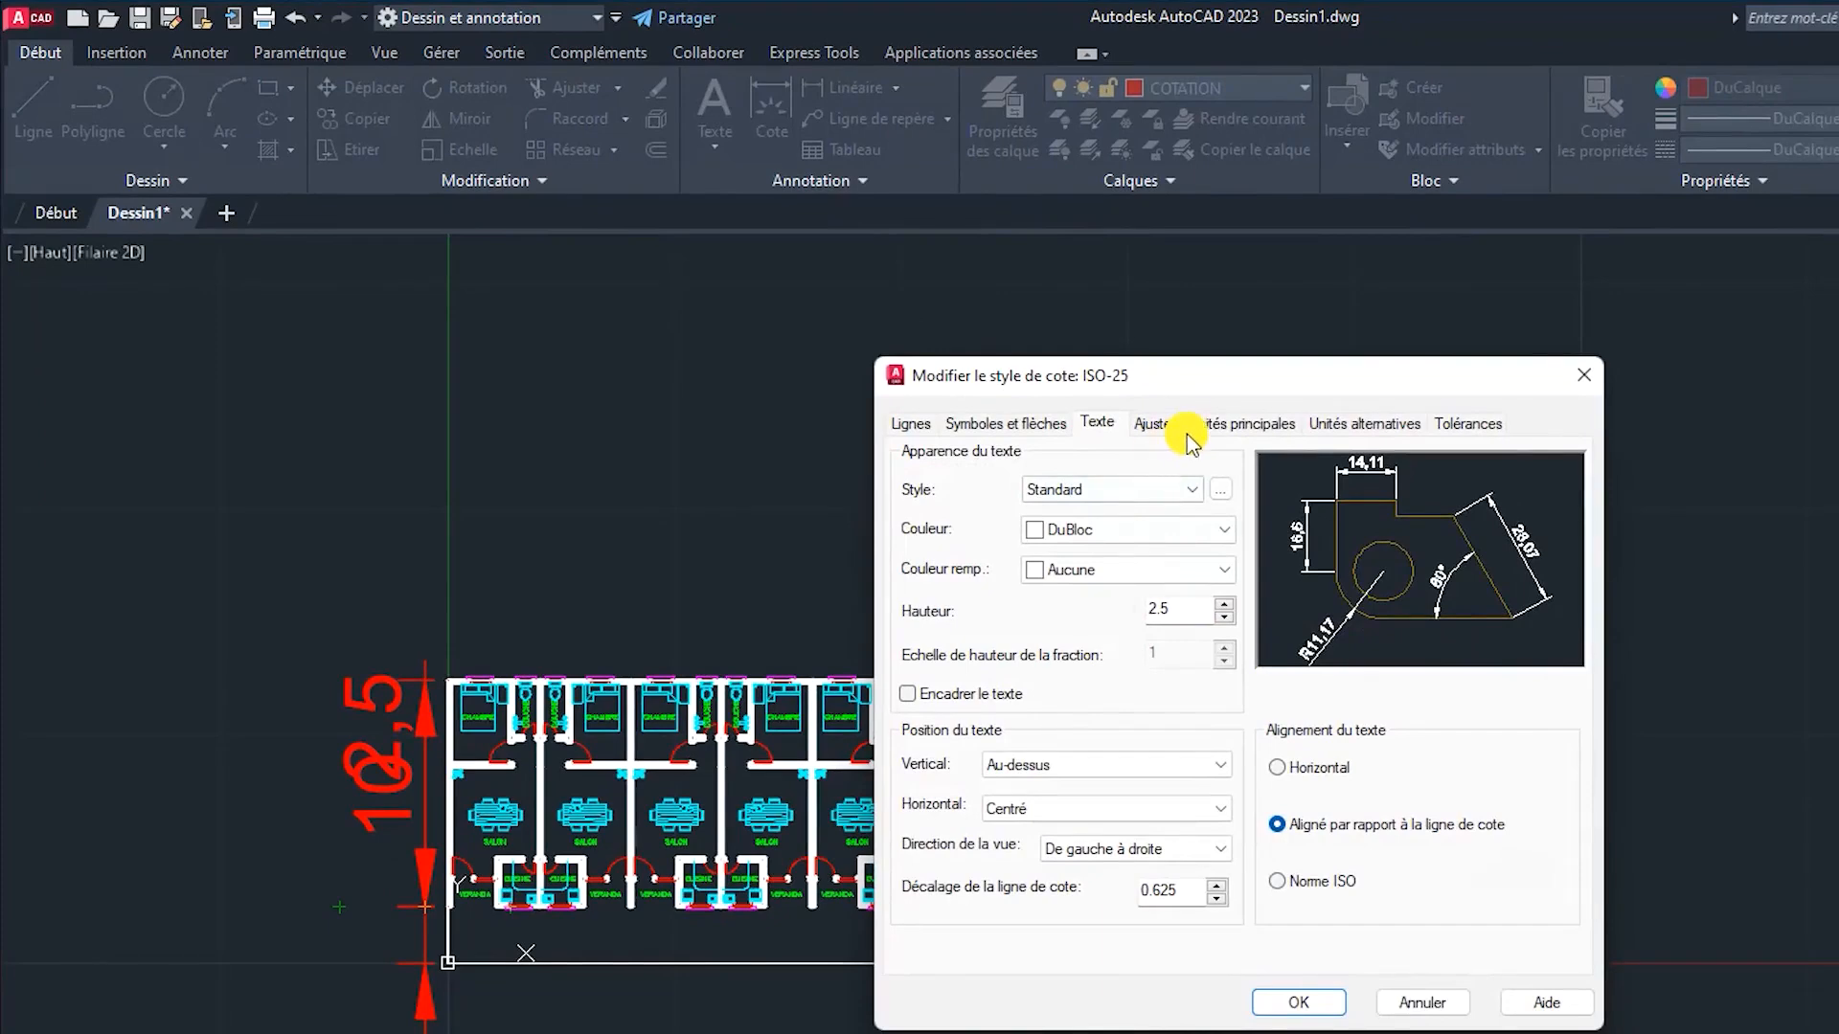
click(1158, 425)
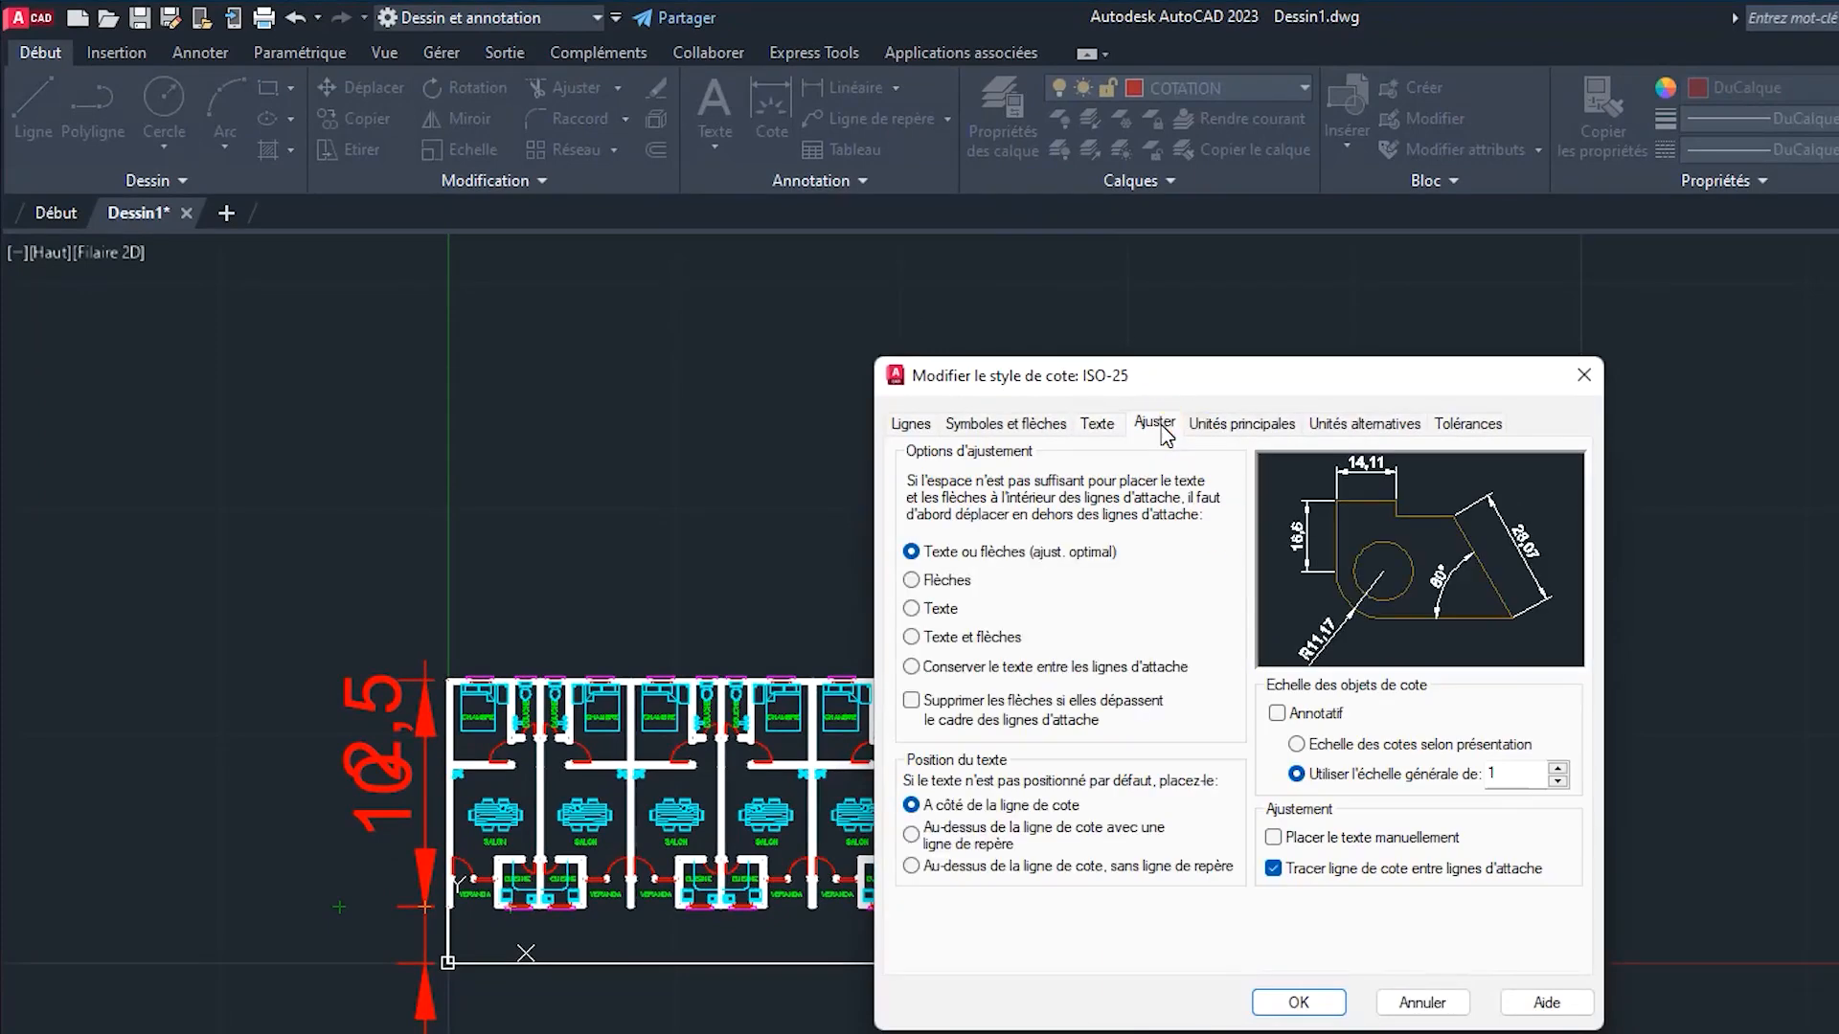
click(1503, 783)
text(0.1)
Step: Set the vertical text position of the ISO-25 dimension style to Centré and save the style changes
click(1102, 427)
click(1053, 764)
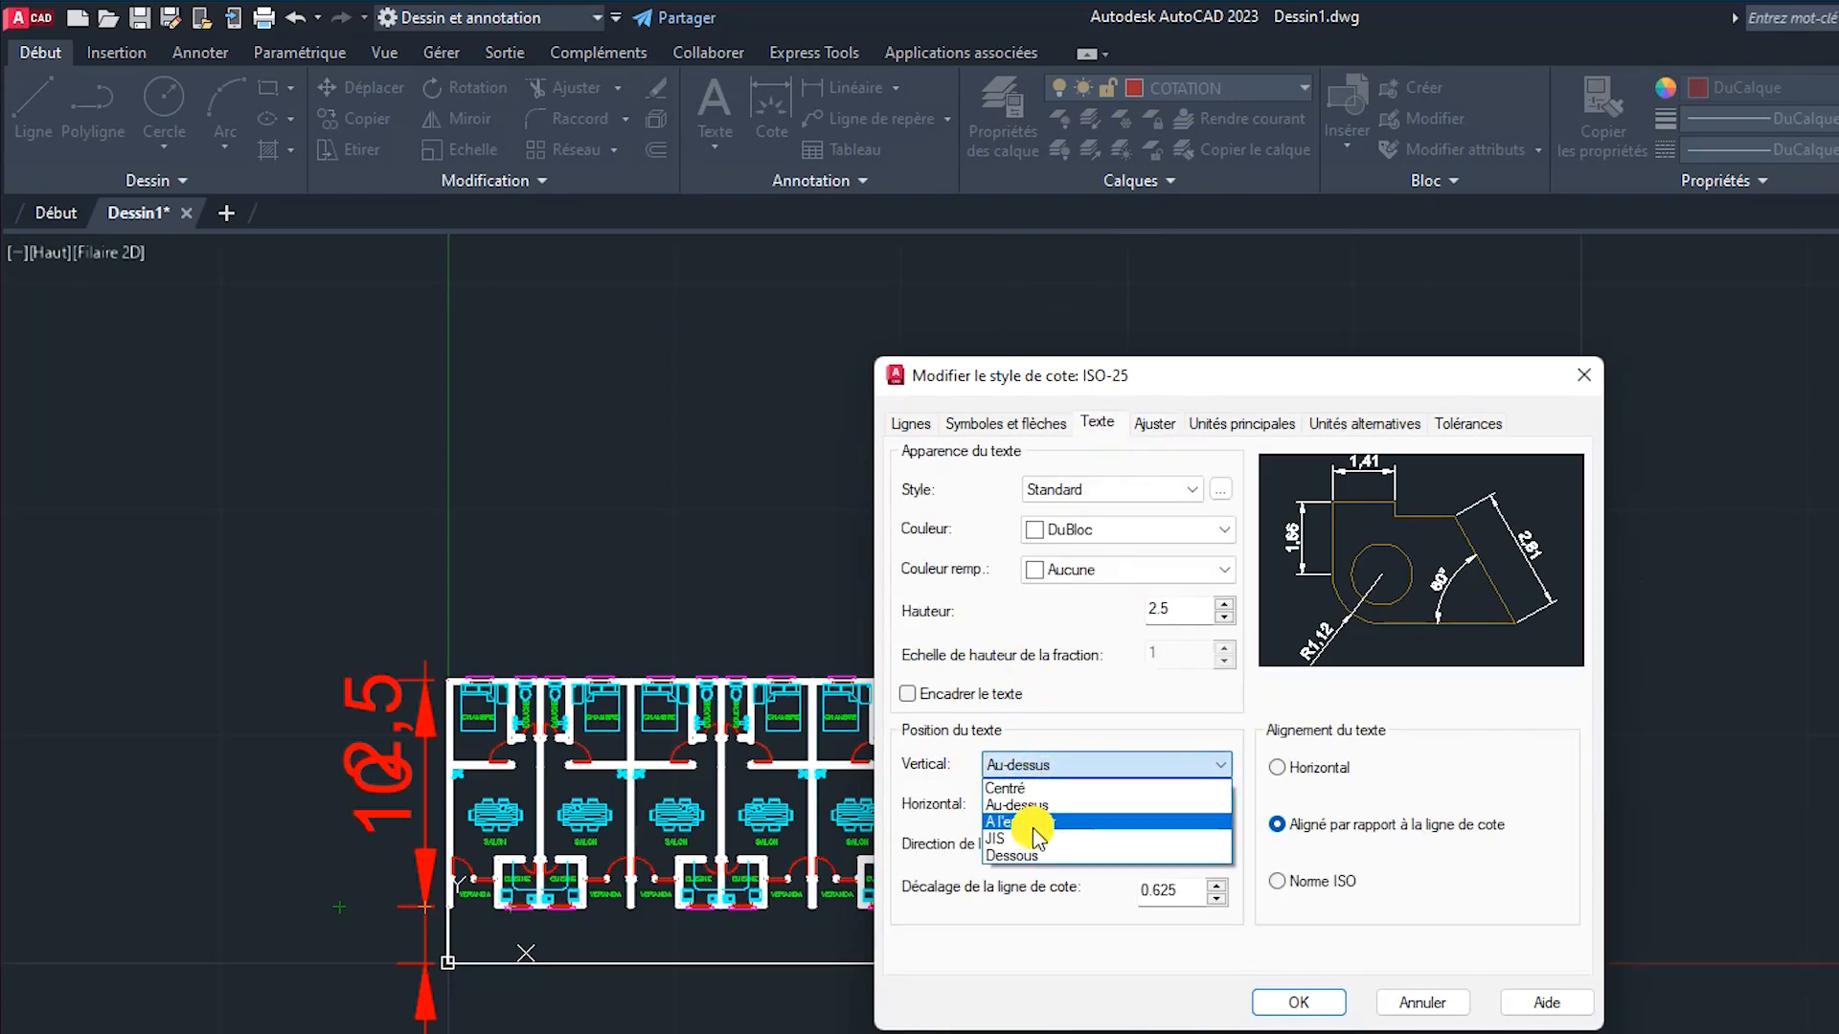
click(1005, 787)
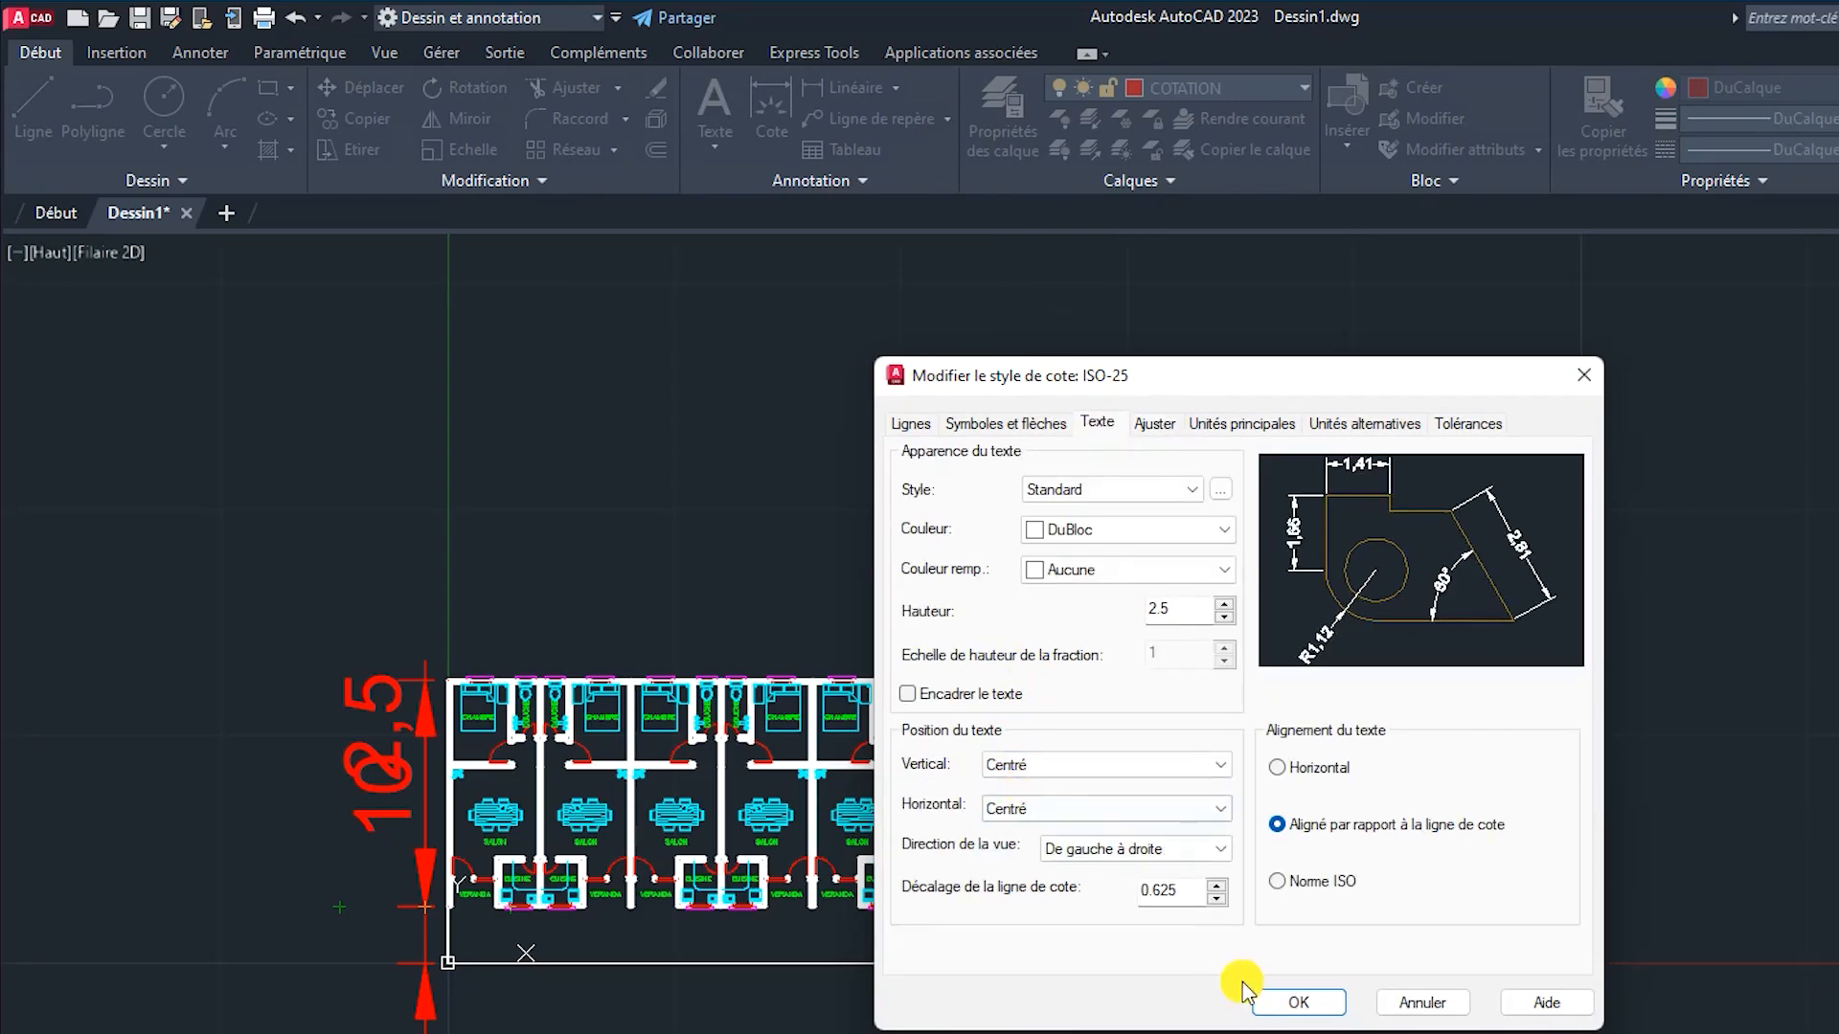
click(1303, 997)
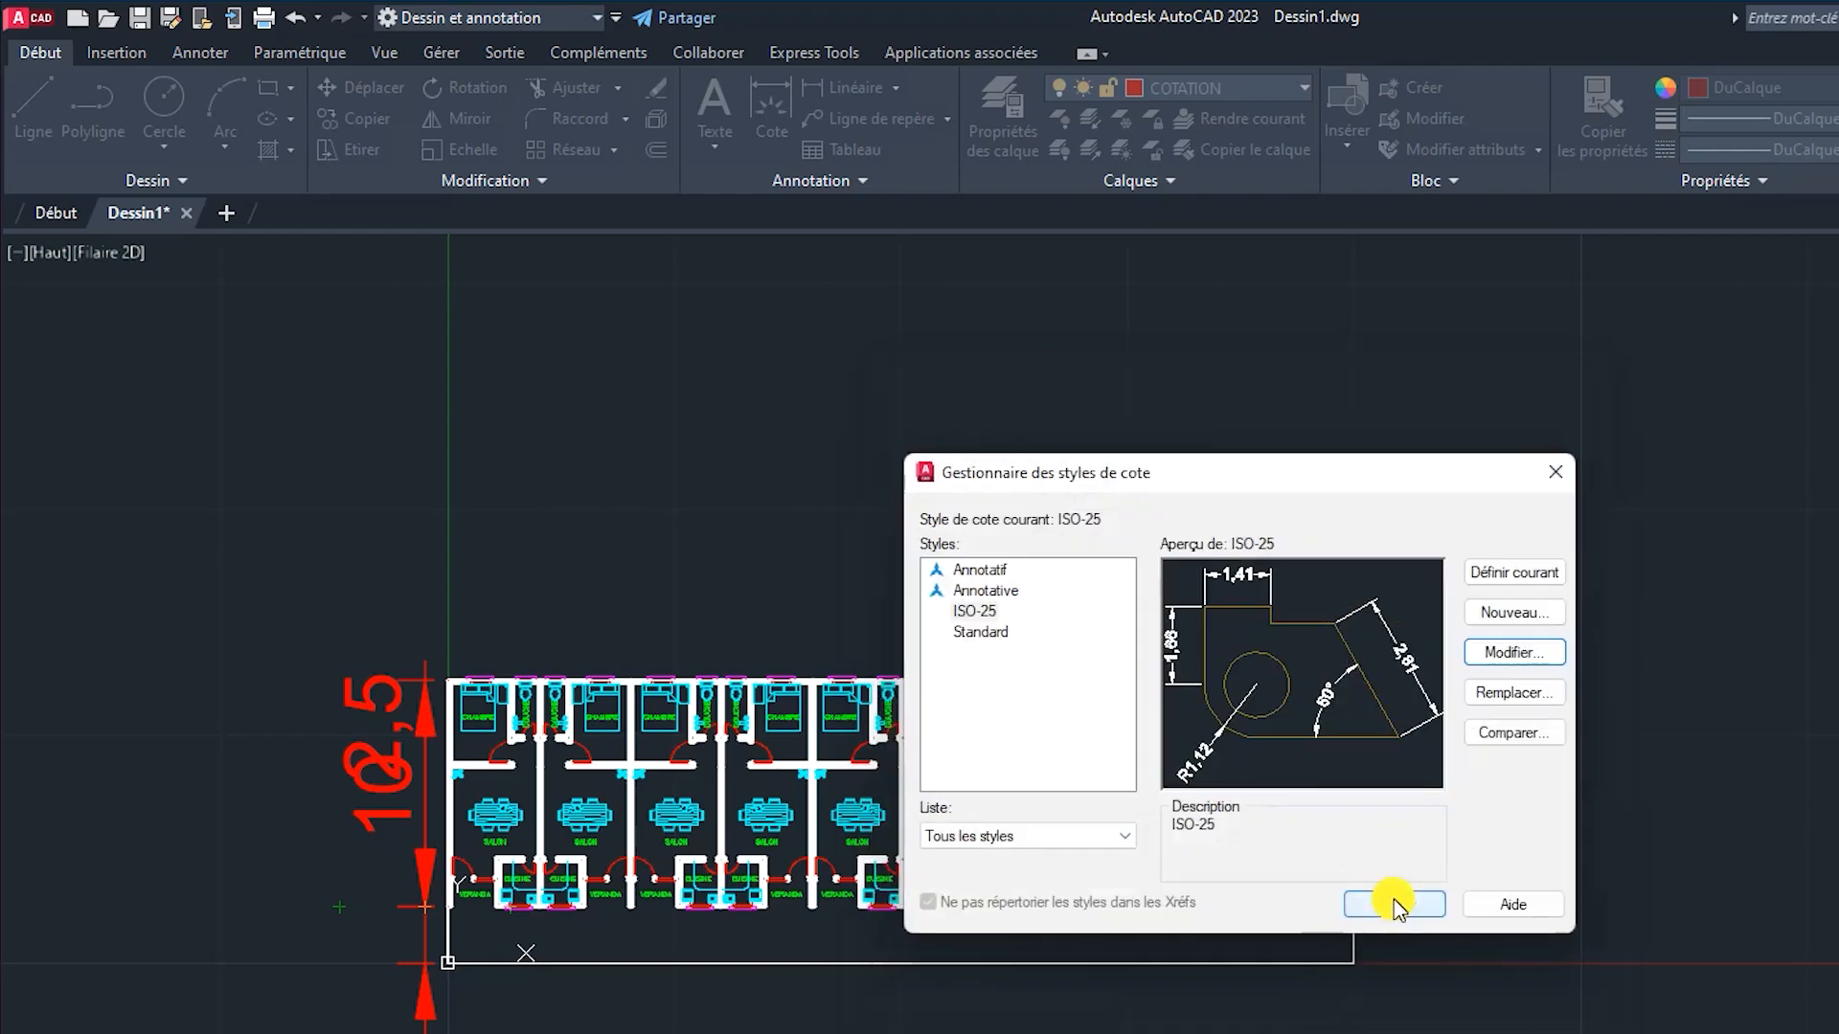
click(1394, 904)
Step: Regenerate the drawing to refresh the existing dimensions with the modified style
text(re)
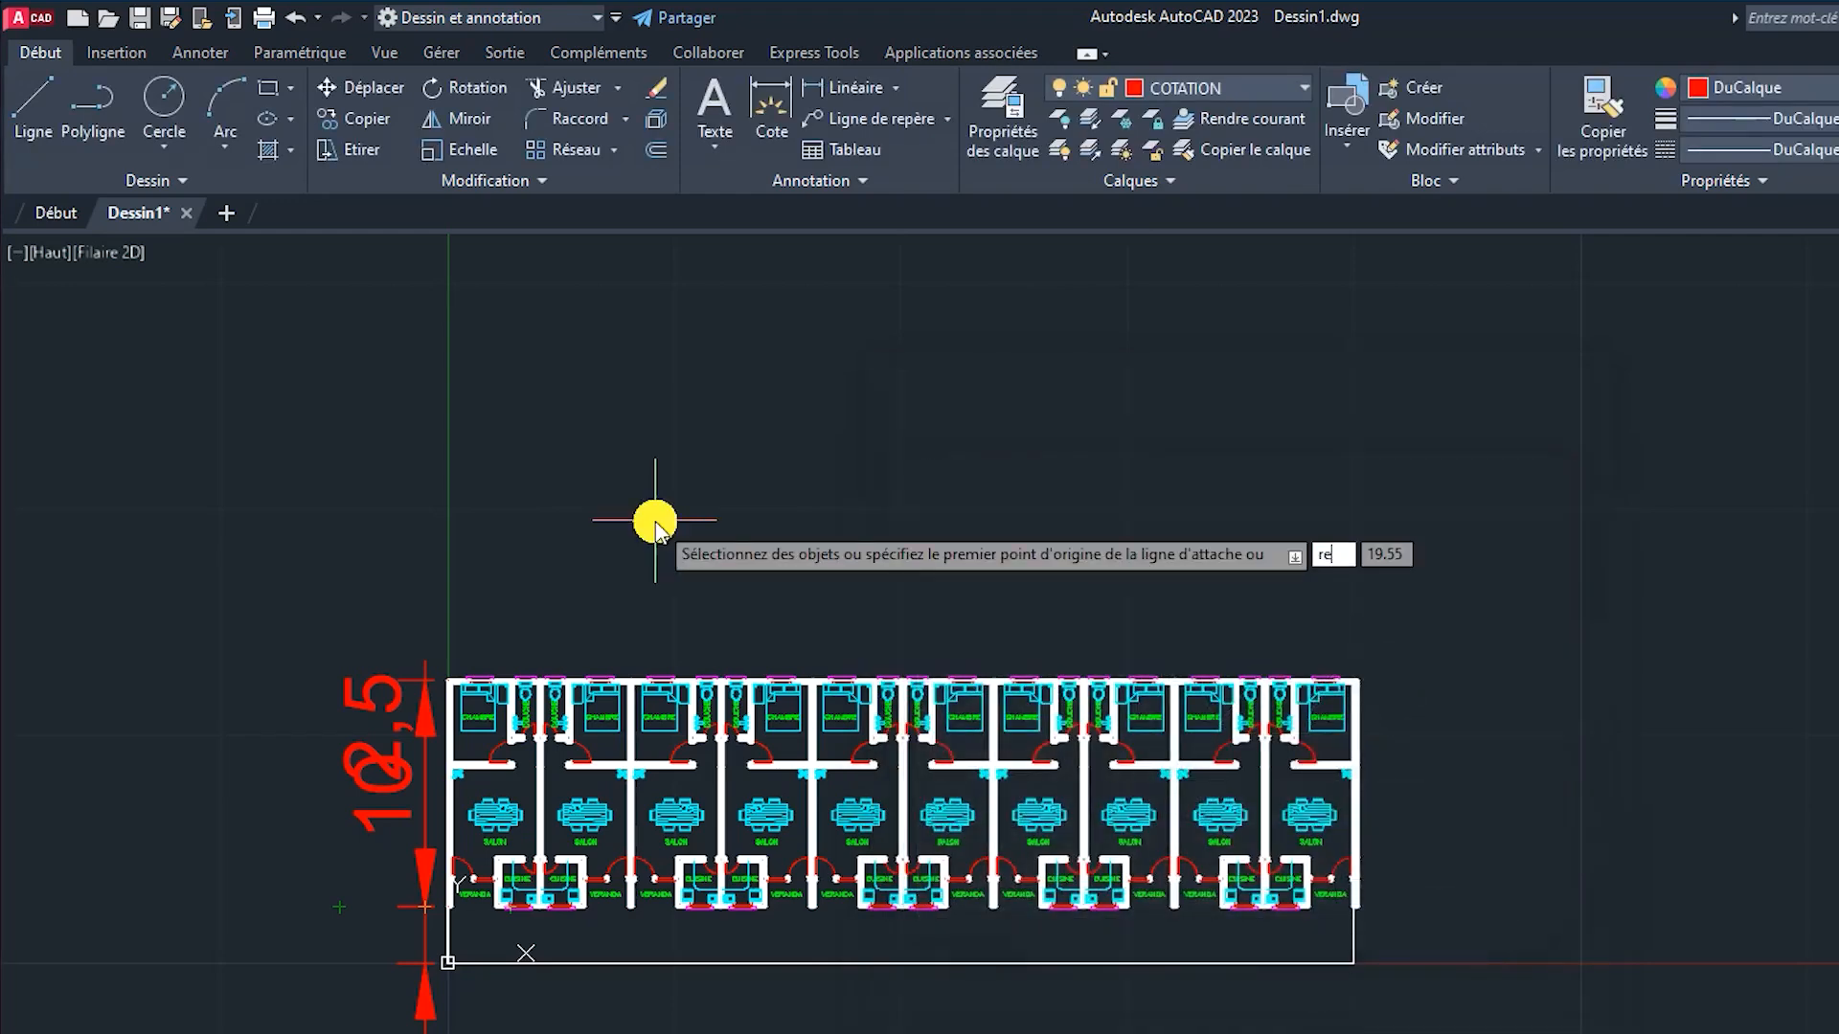
text(ge)
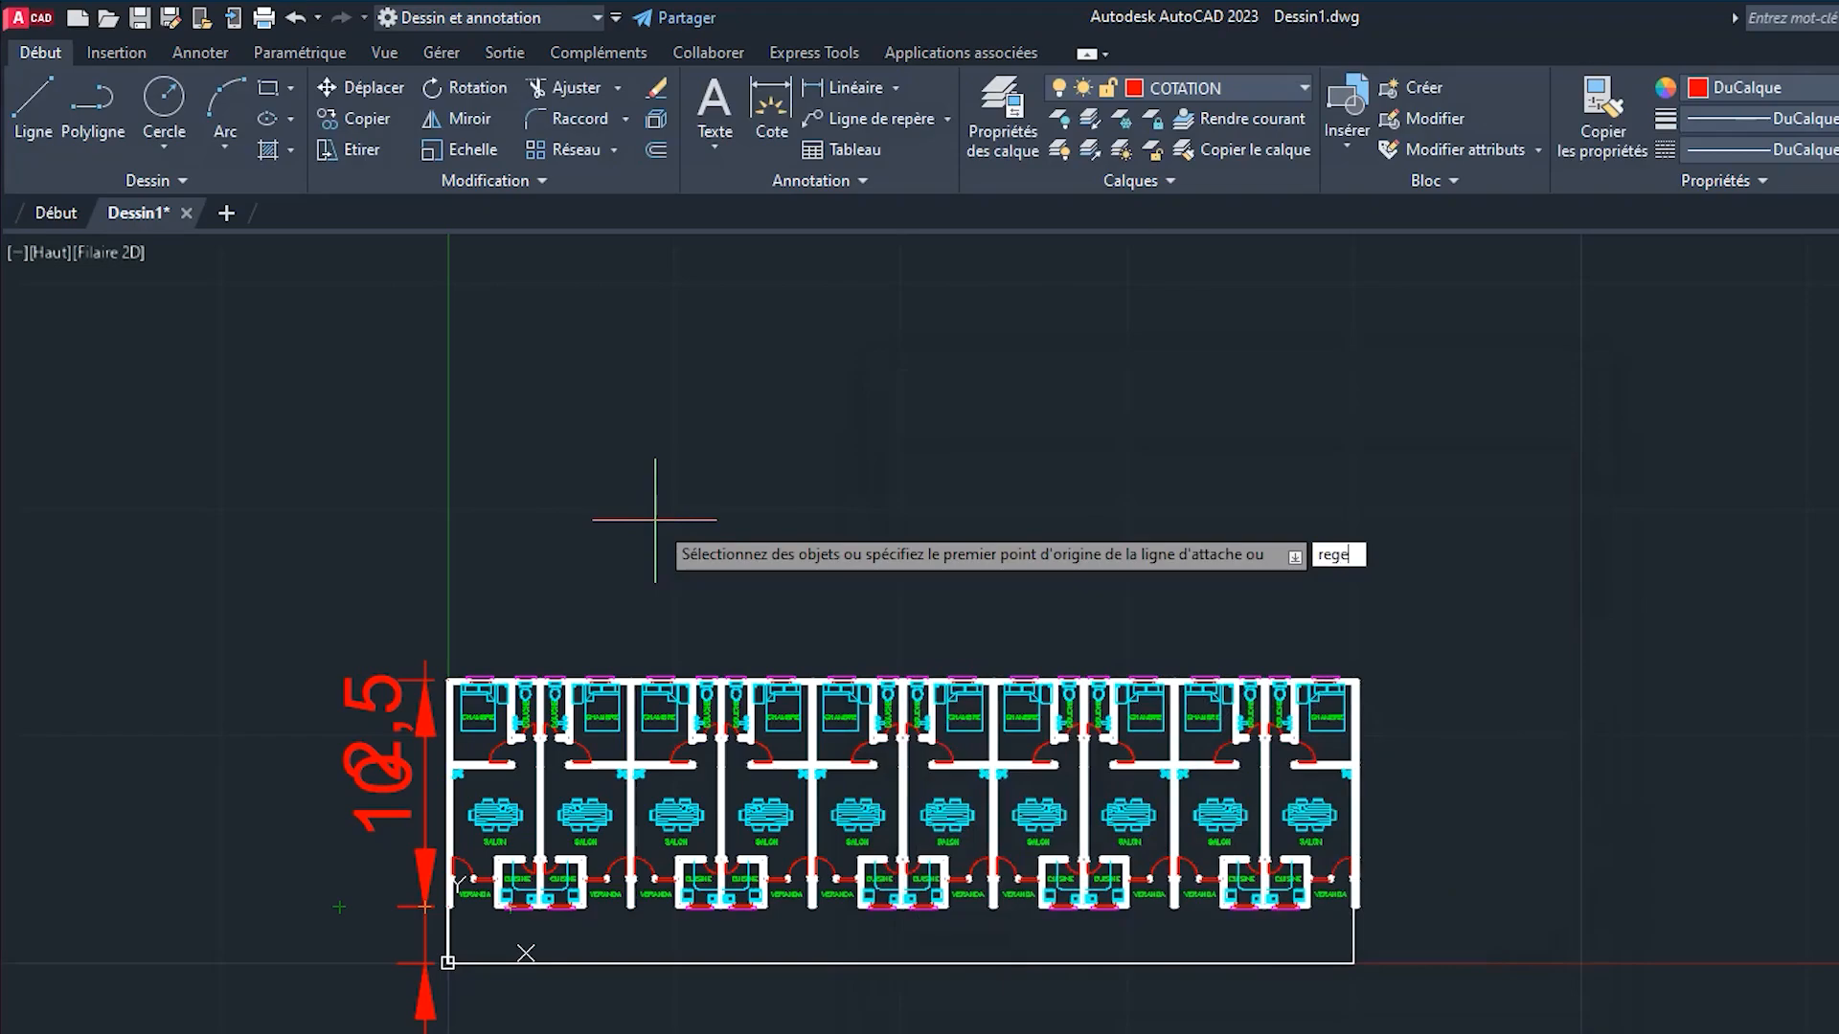
key(Escape)
text(rege)
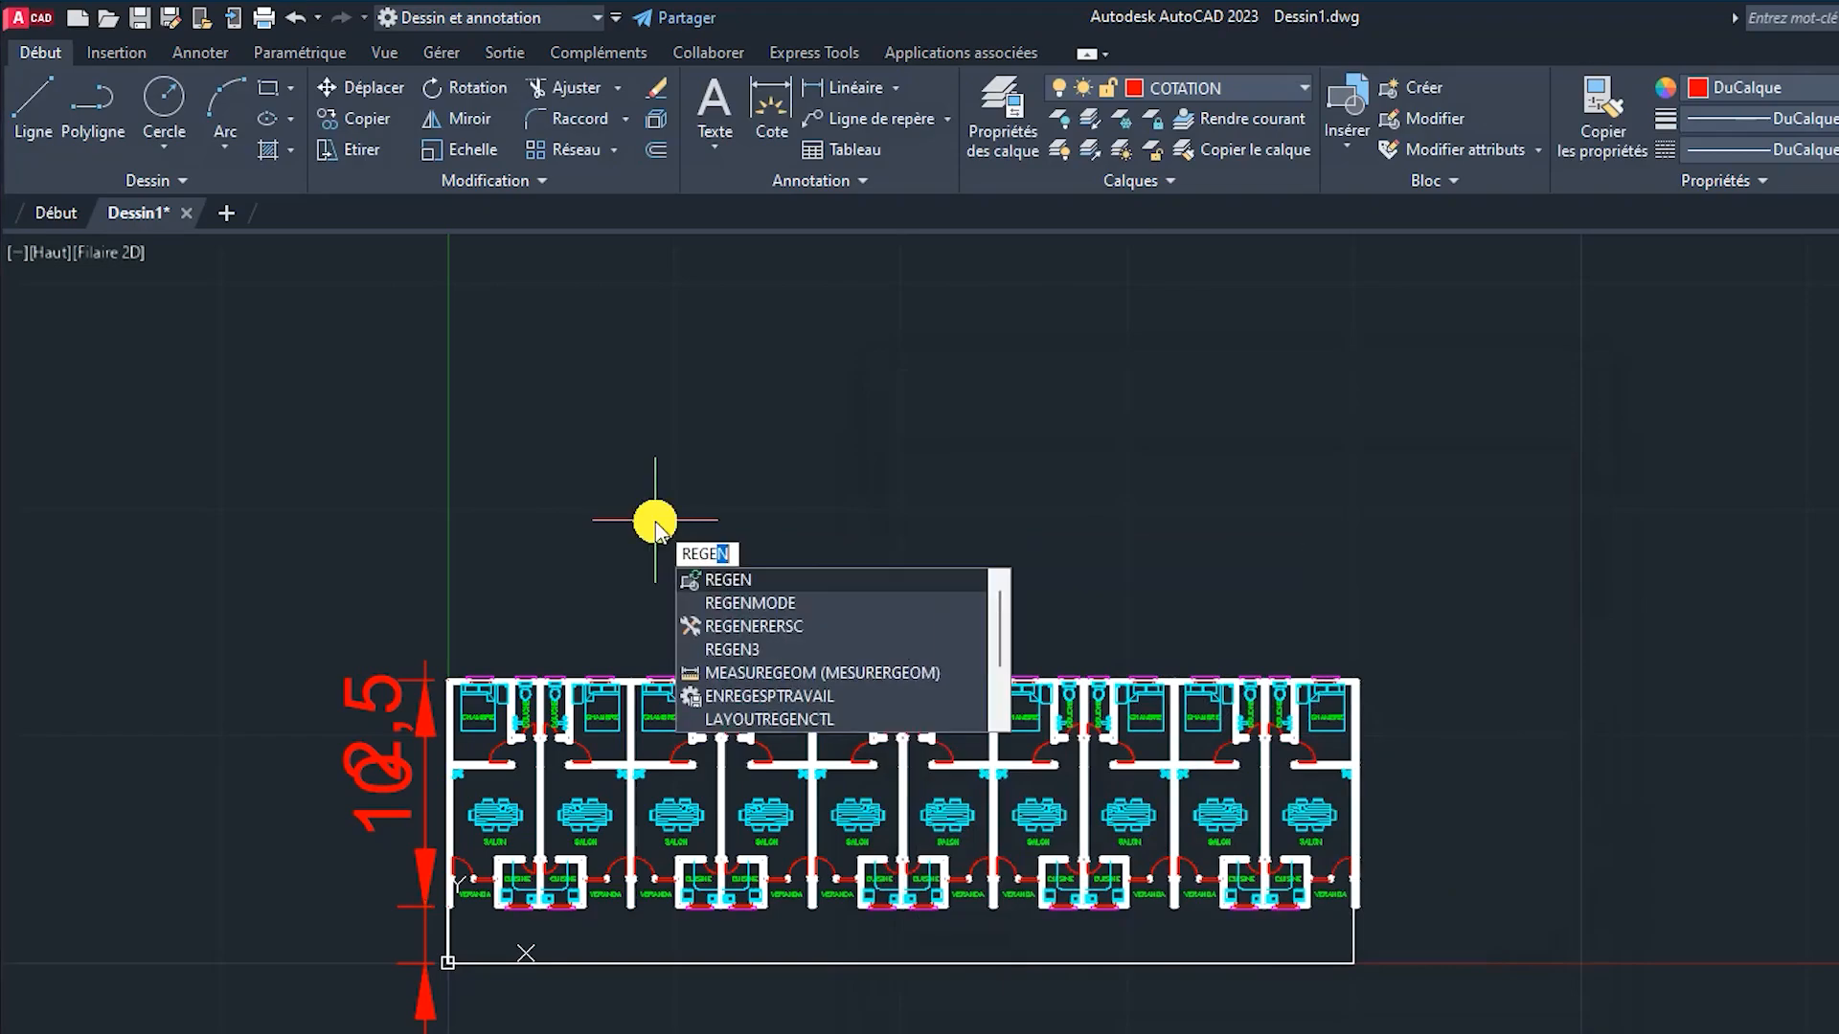
key(Return)
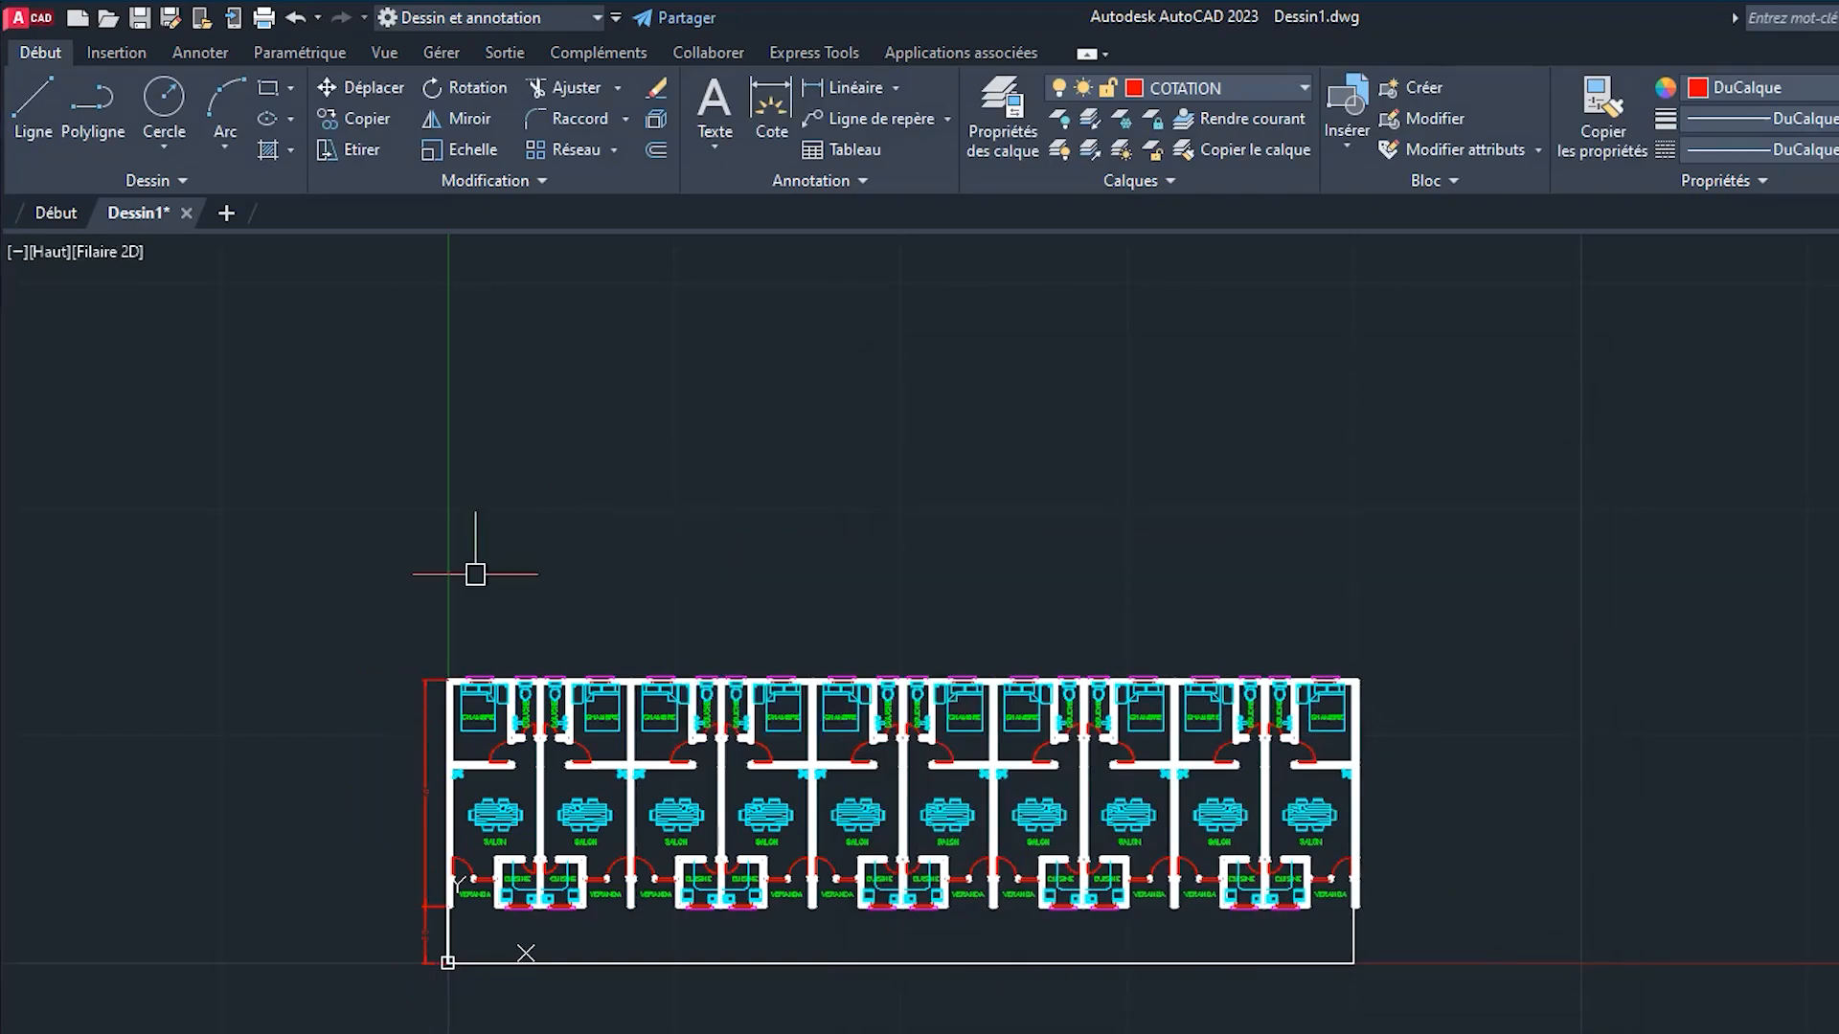
Step: Dimension the first house's width from the row's outer upper corner to the far face of the dividing wall, and undo the dimension
scroll(425, 759, up, 10)
scroll(282, 674, down, 5)
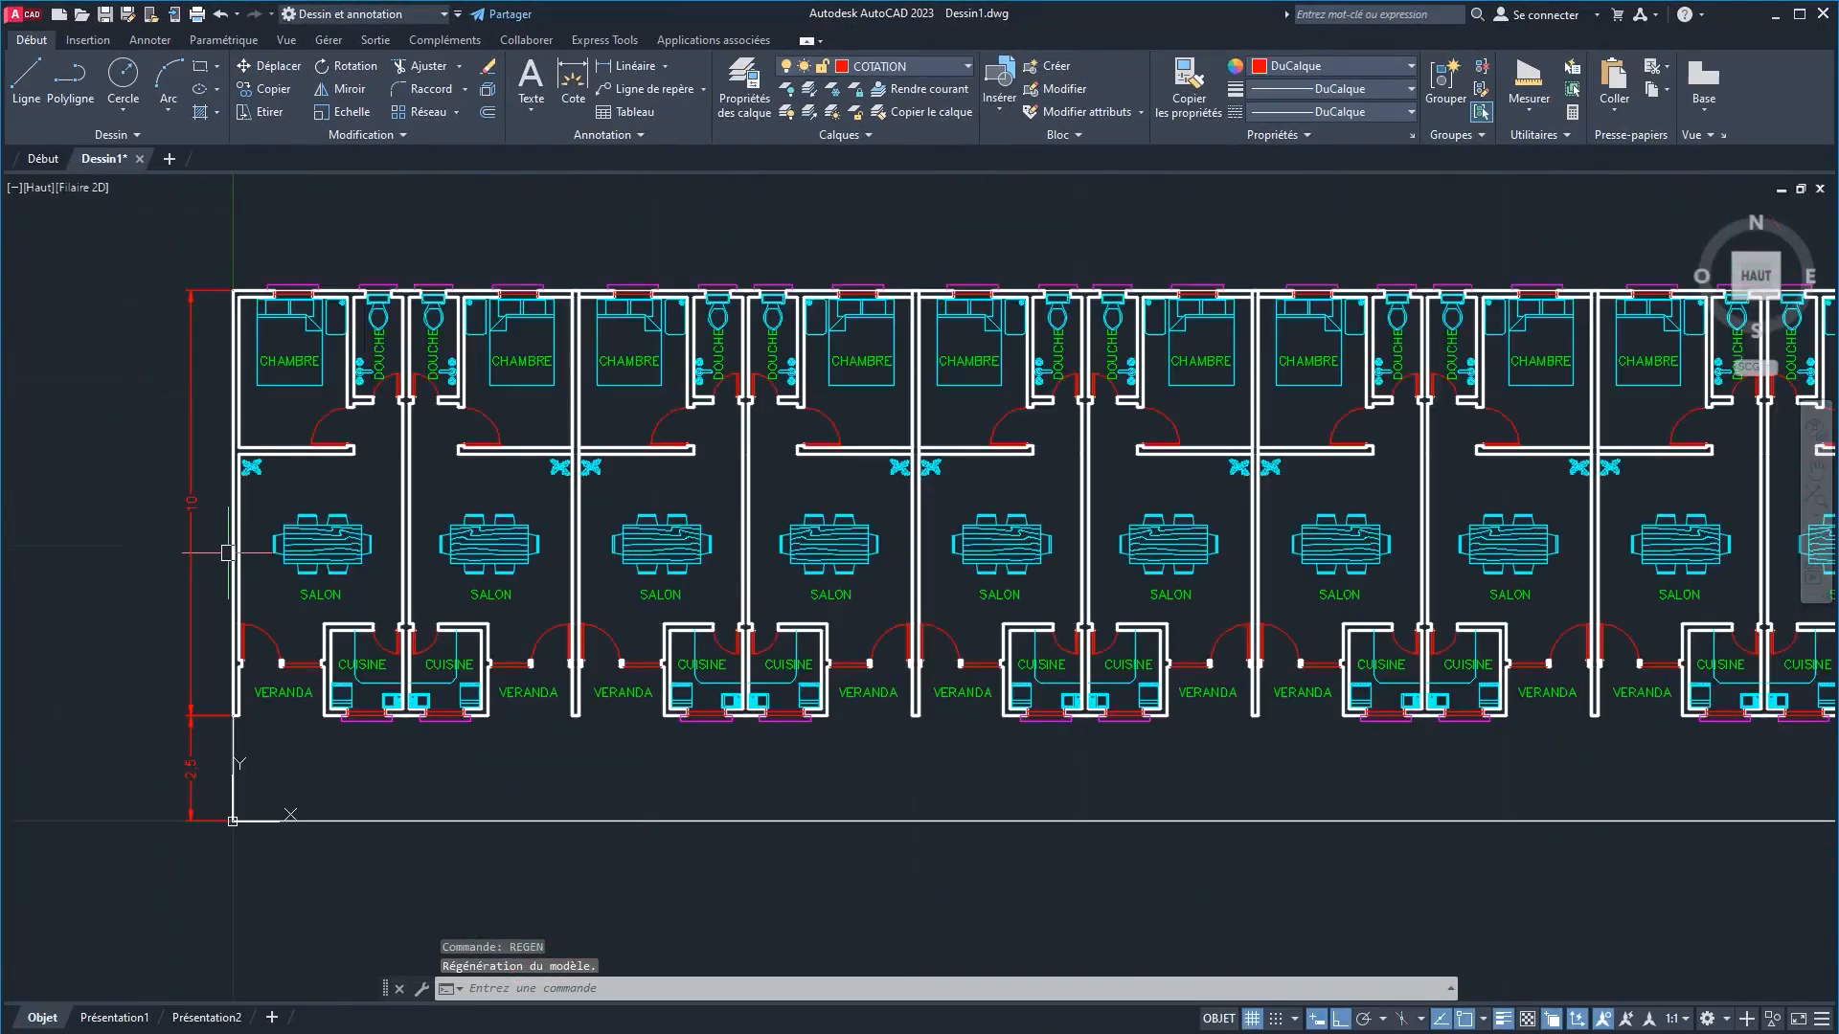
middle_drag(282, 673, 255, 621)
middle_drag(209, 508, 147, 580)
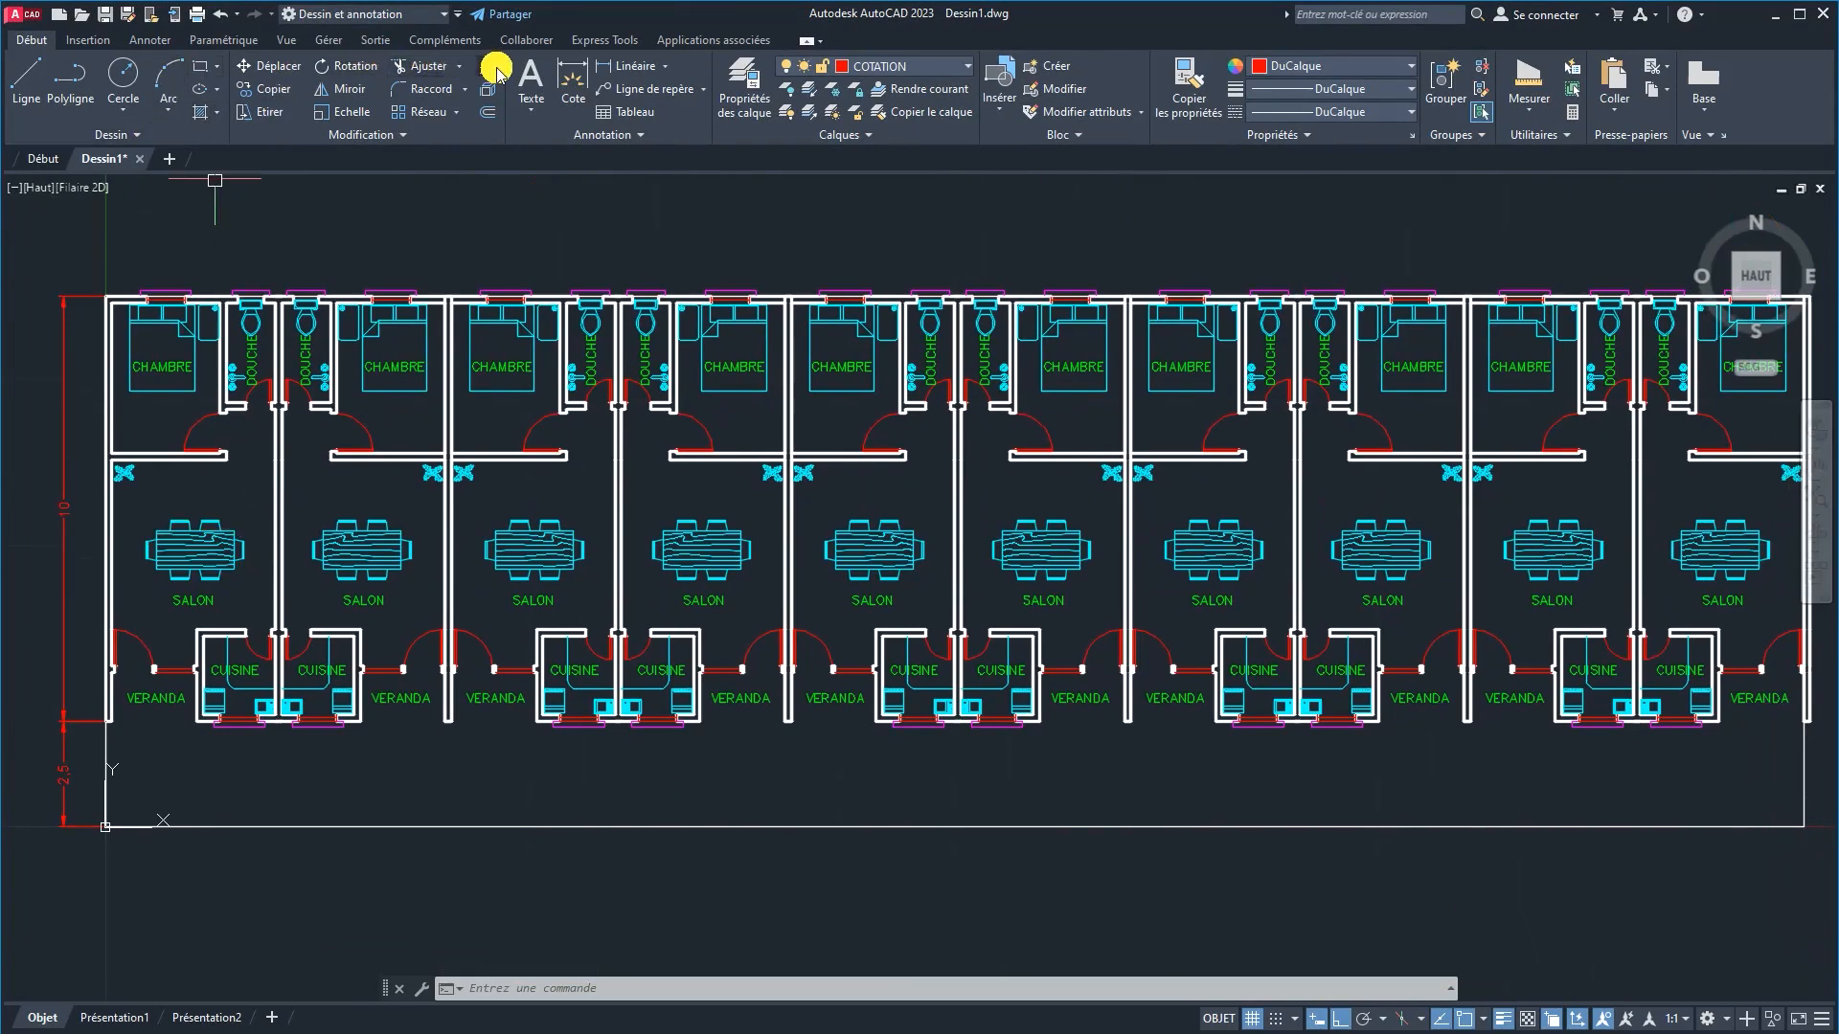
click(572, 81)
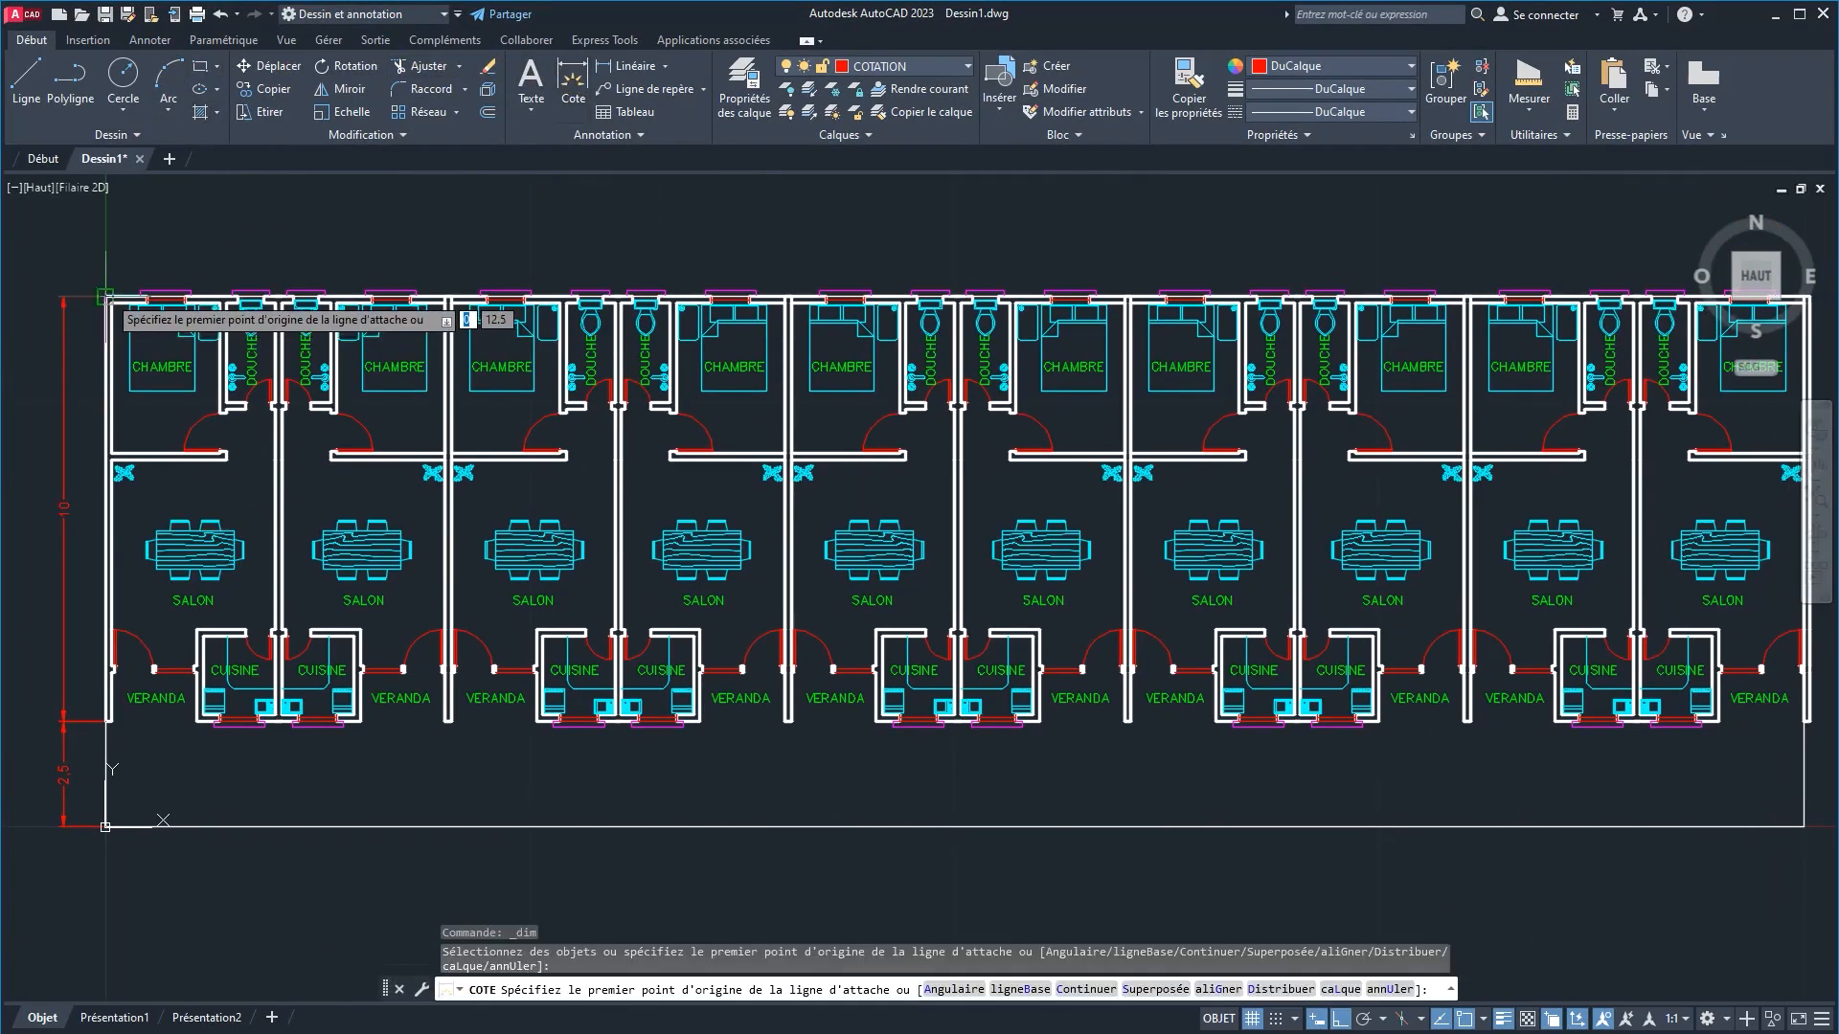
click(105, 297)
scroll(231, 287, up, 8)
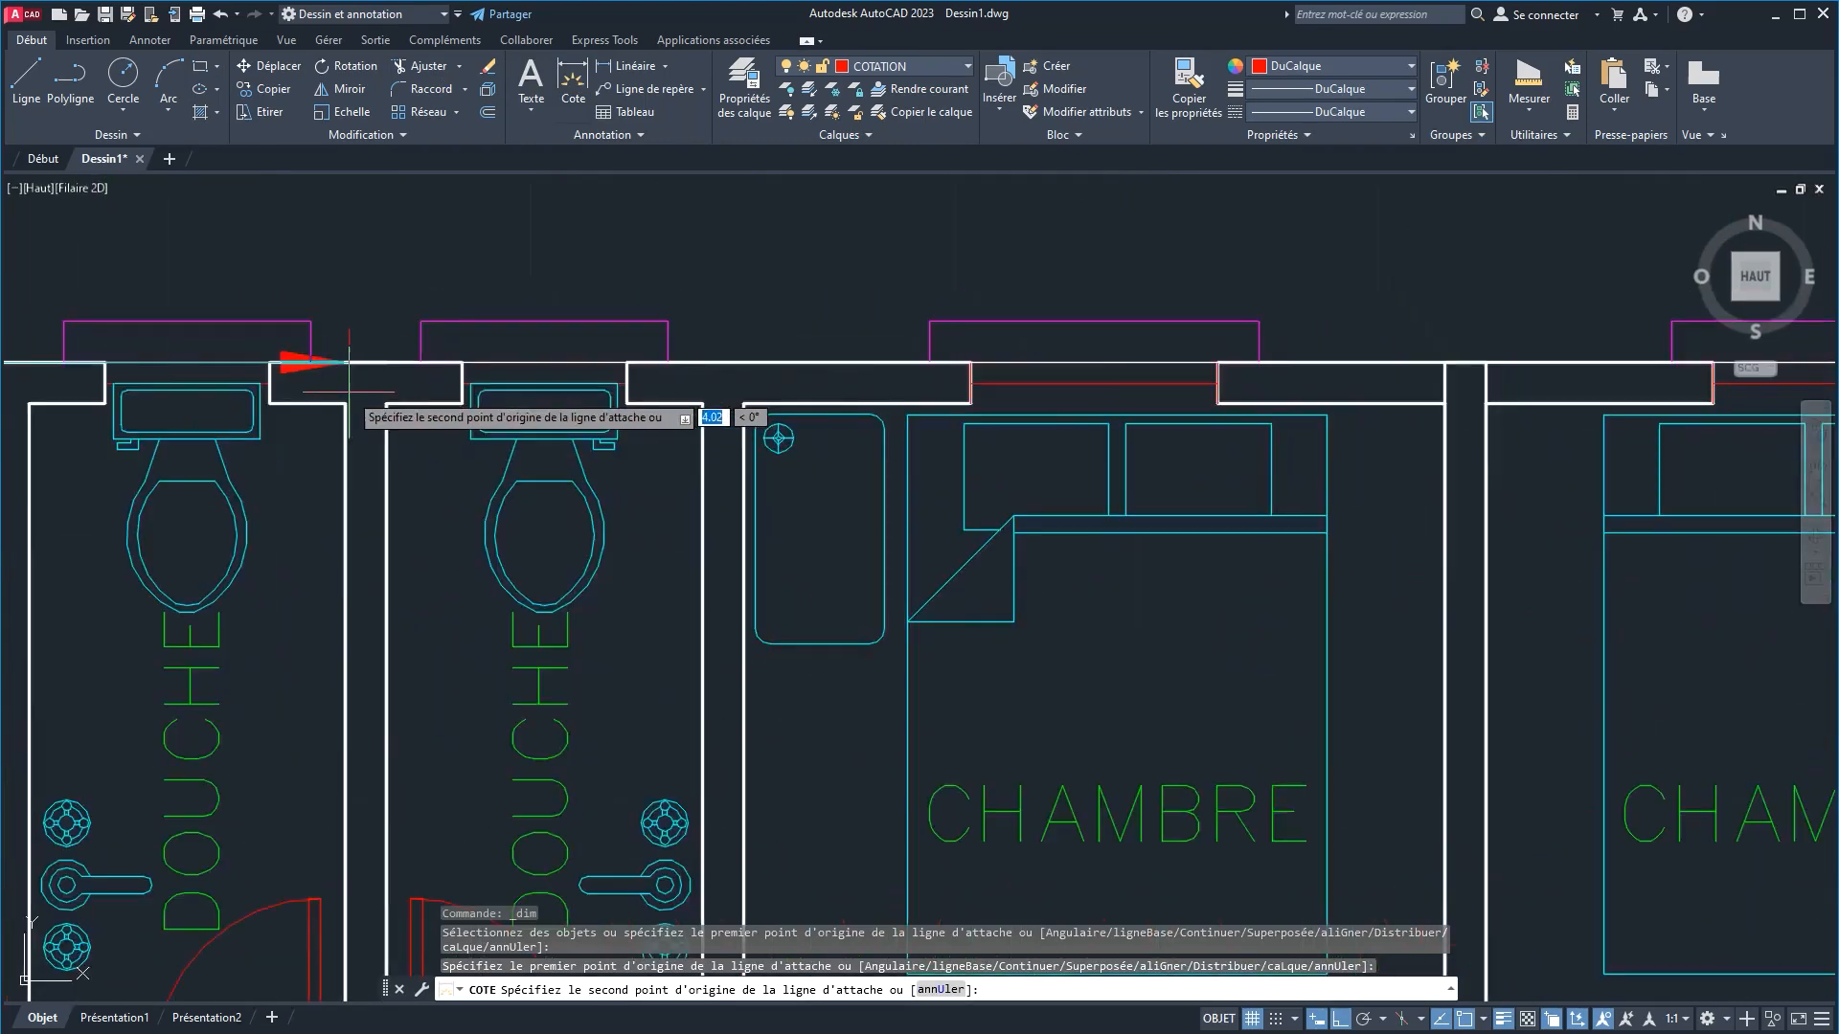
click(344, 403)
click(379, 259)
scroll(451, 253, down, 4)
middle_drag(451, 253, 542, 251)
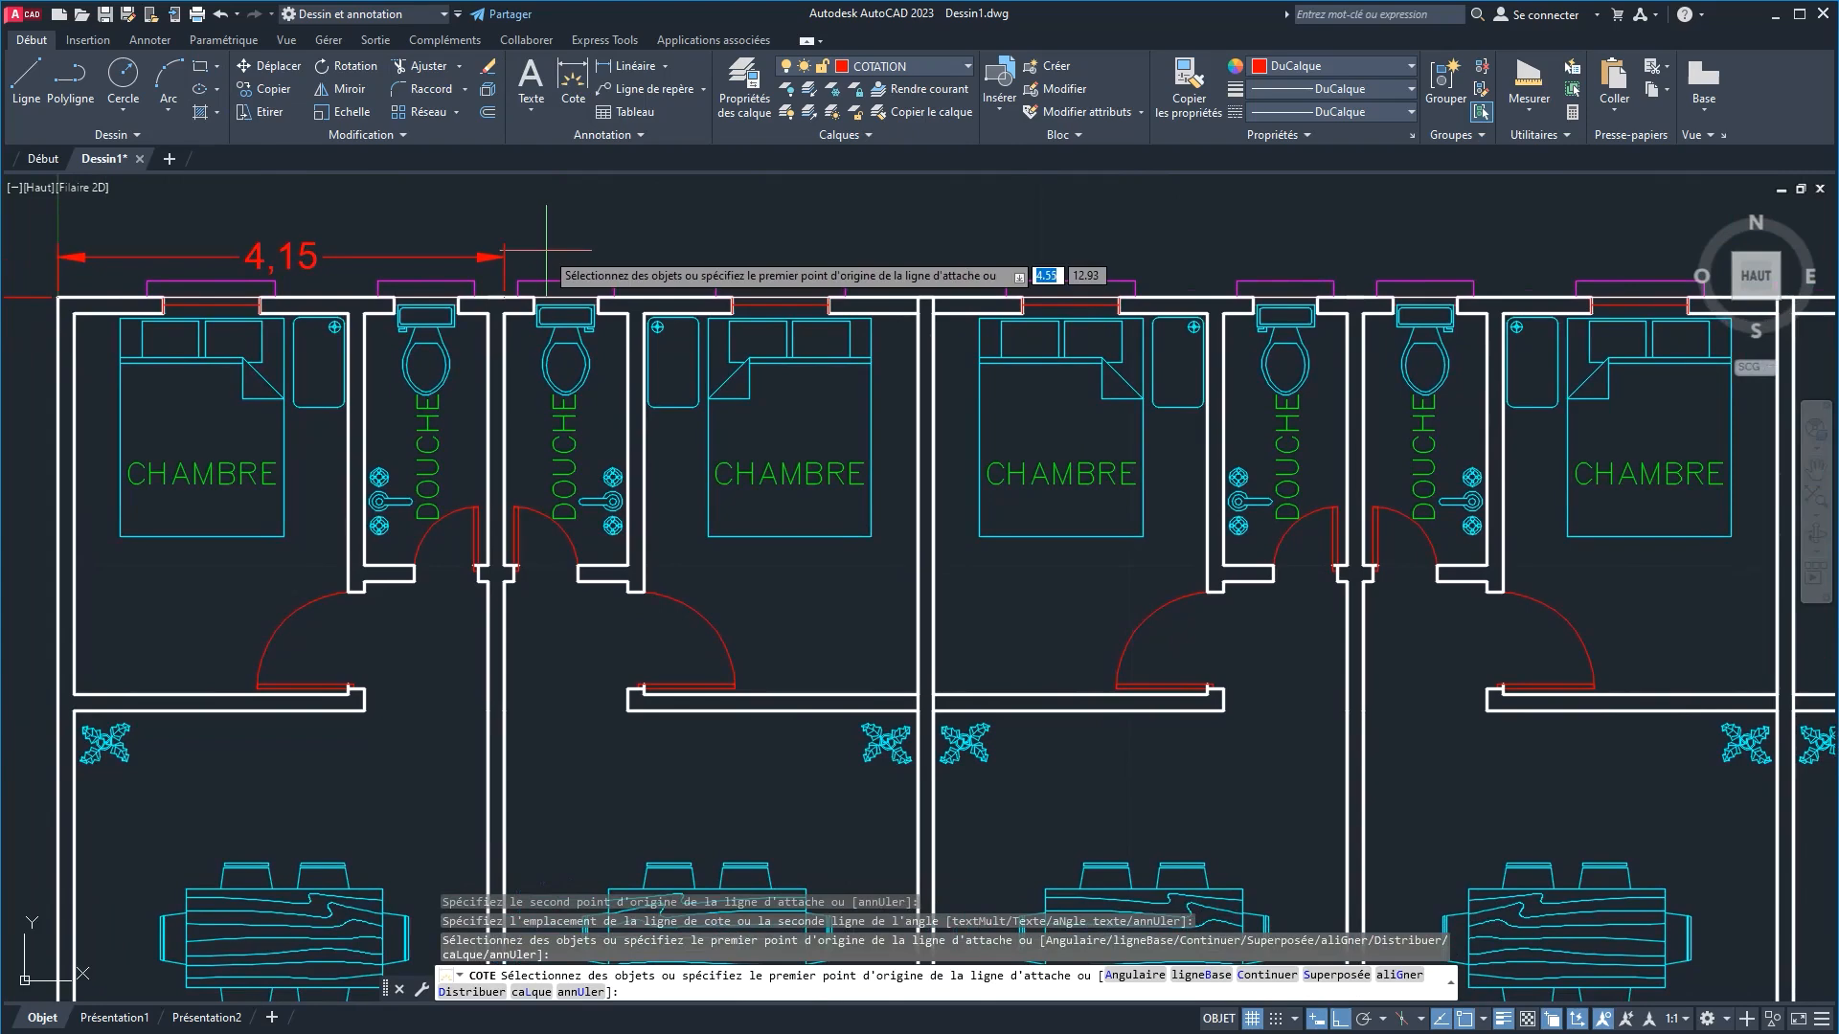
key(ctrl+z)
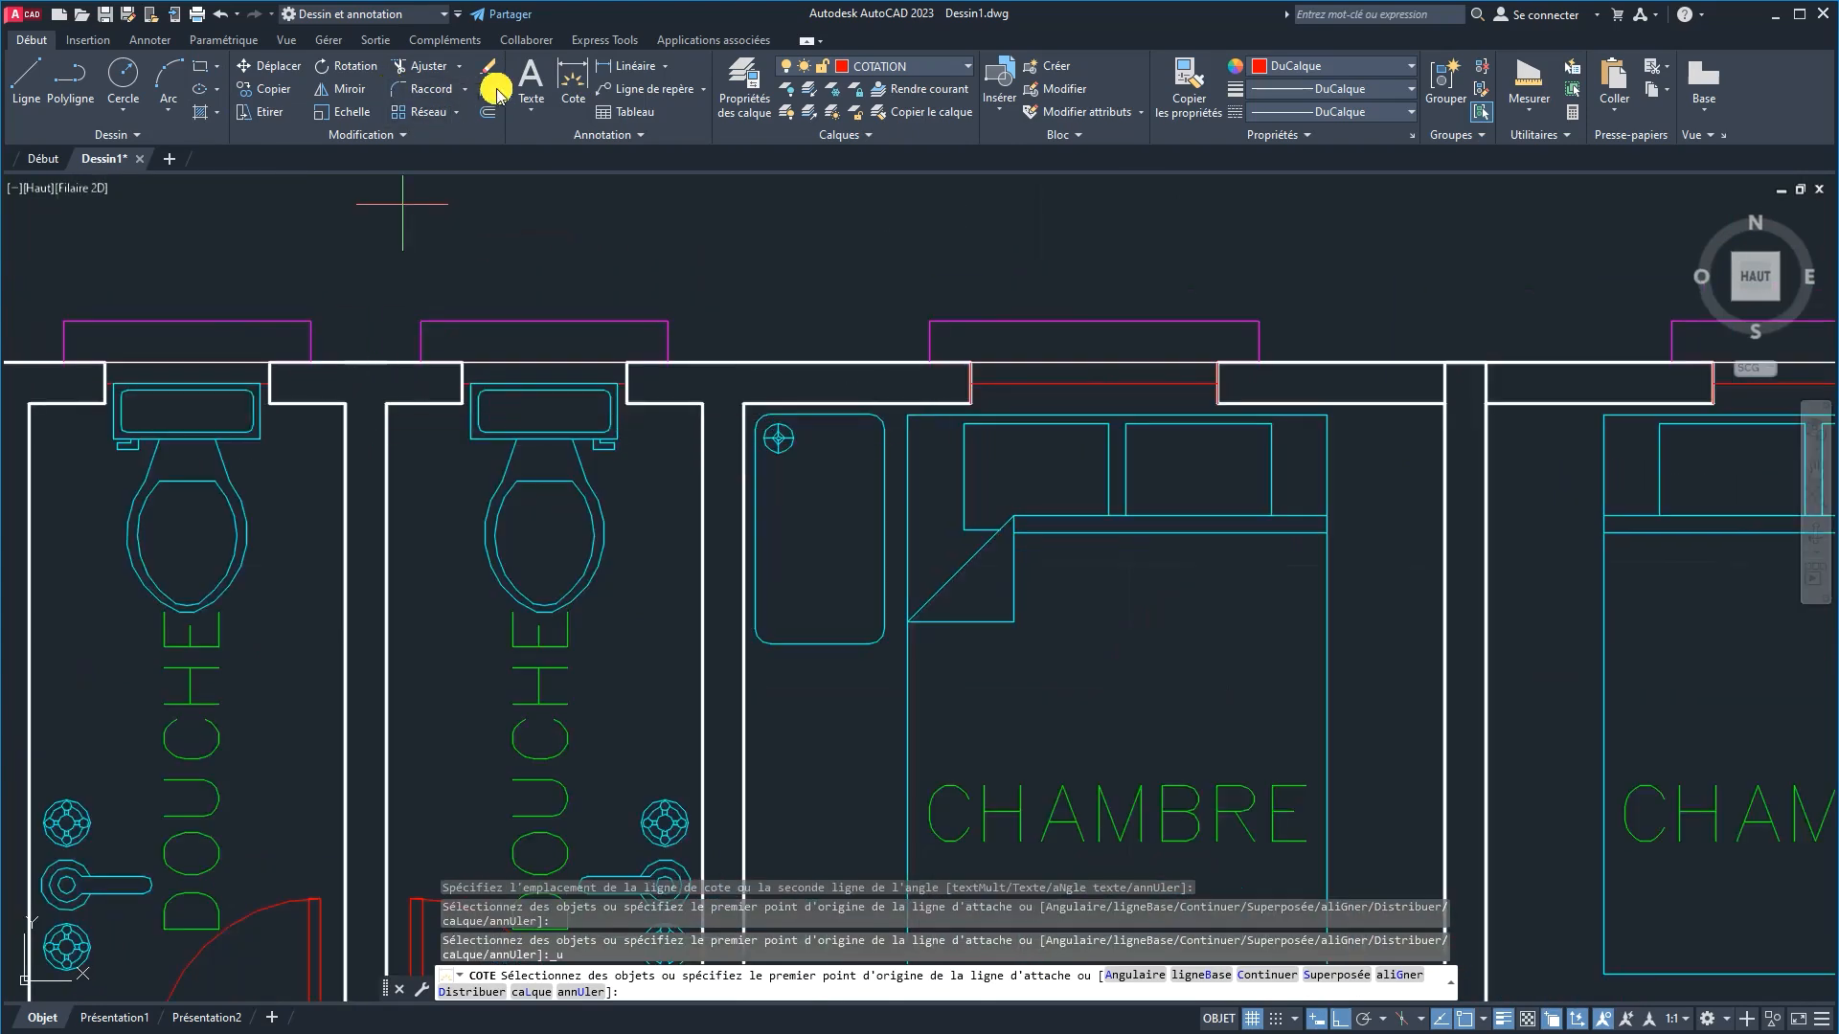
Step: Dimension the first house's width from the row's outer upper corner to the near face of the dividing wall, just above the row
click(572, 78)
middle_drag(194, 388, 554, 326)
scroll(538, 334, down, 4)
middle_drag(301, 334, 688, 344)
click(542, 338)
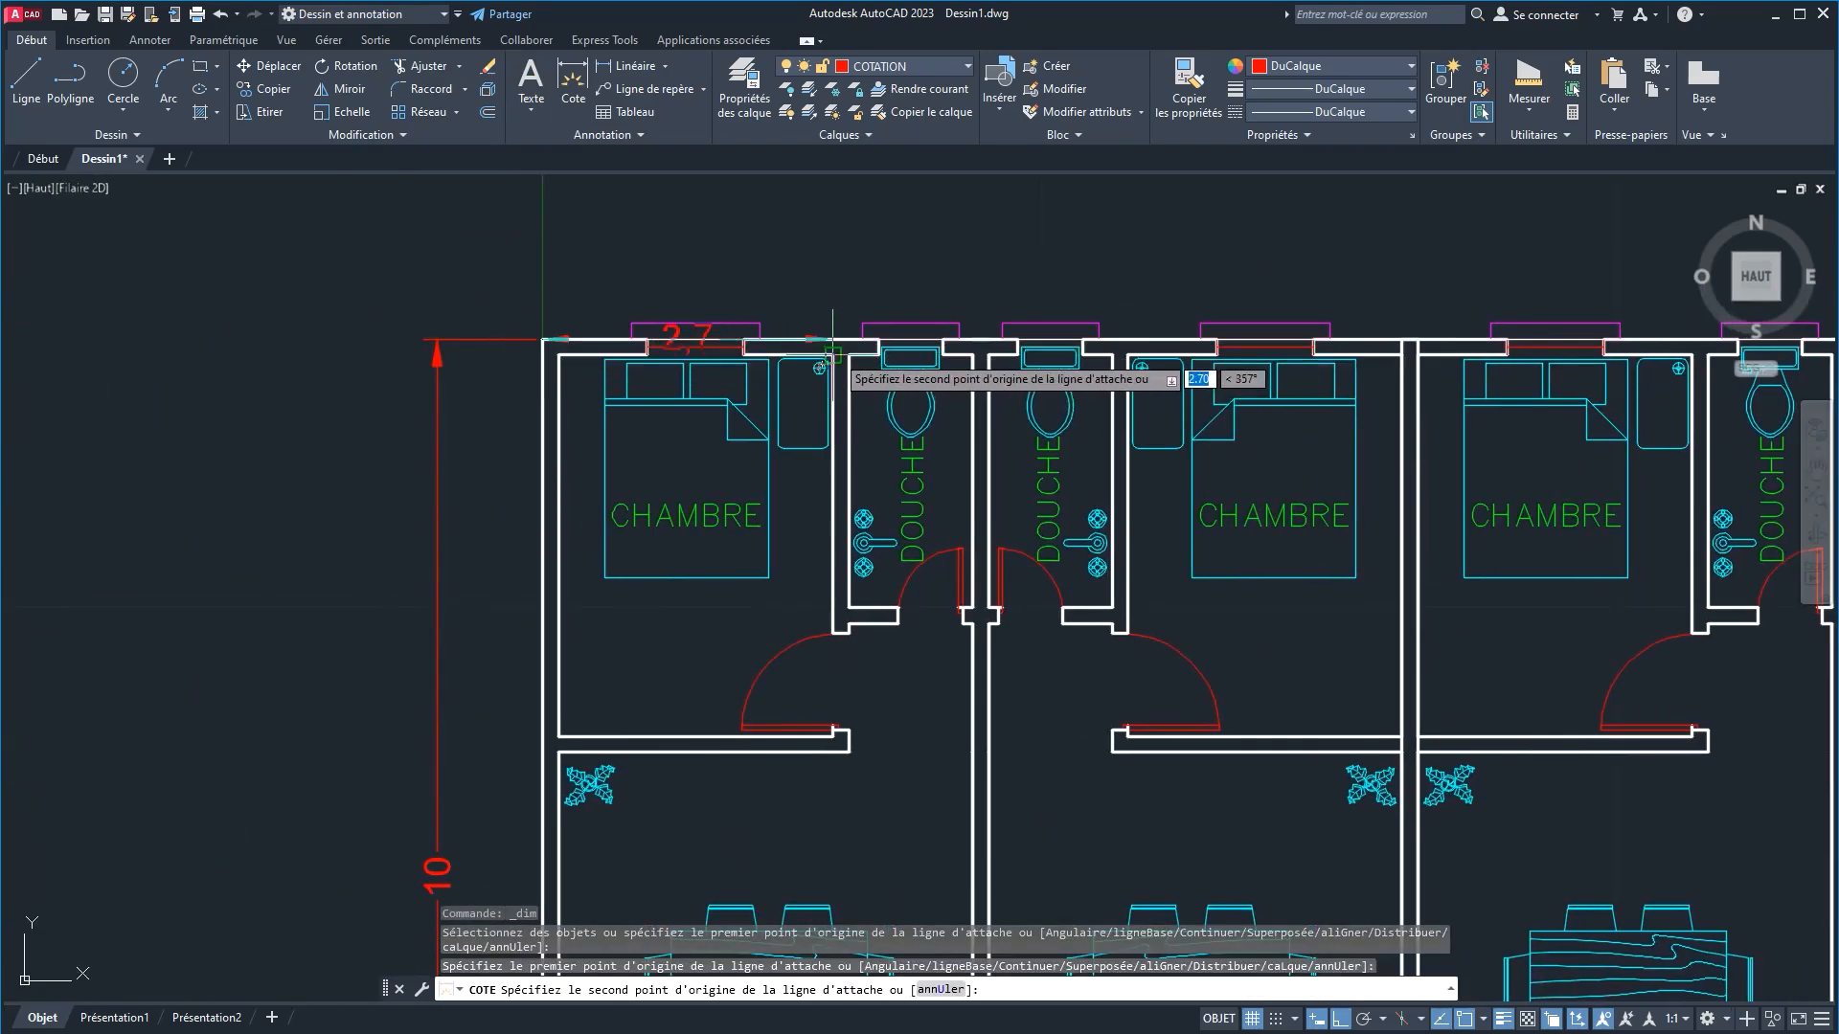
scroll(838, 337, up, 2)
click(1046, 366)
click(1040, 268)
scroll(975, 295, down, 2)
scroll(975, 295, down, 2)
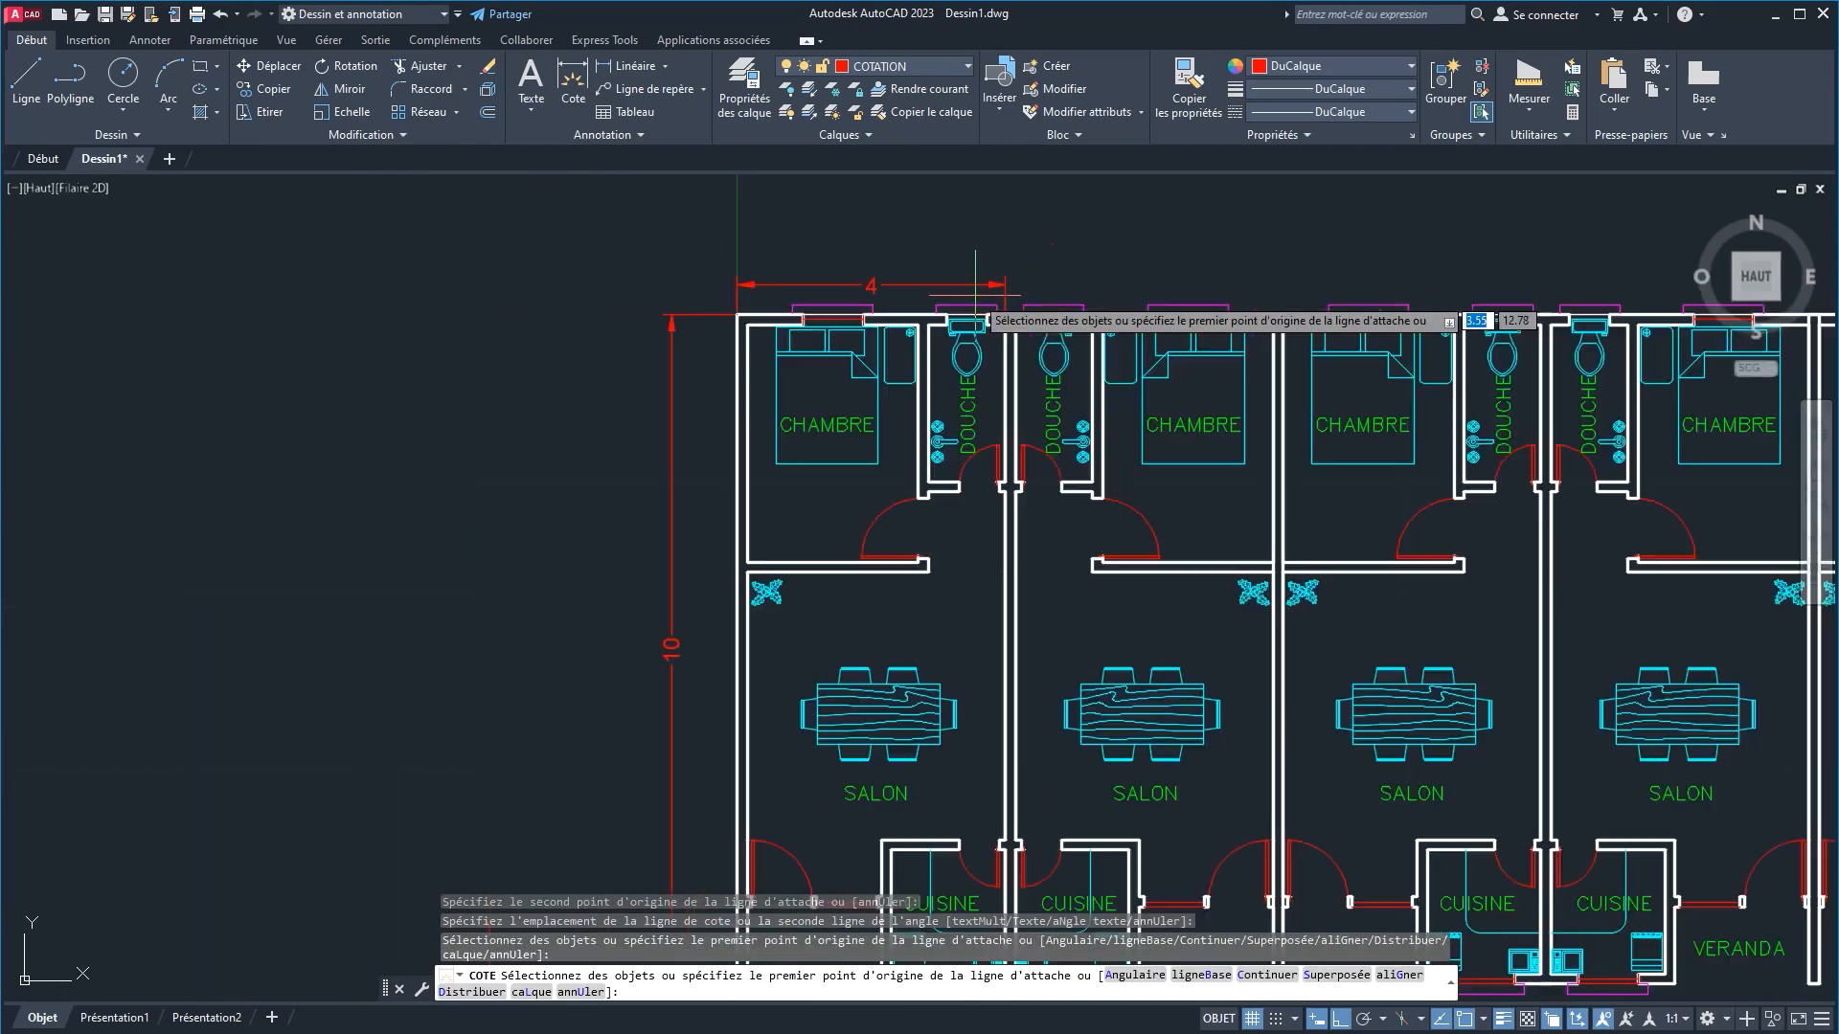
Step: Dimension the row's overall length from its first upper corner to the inner face of the last end wall, above the house width dimension
click(575, 91)
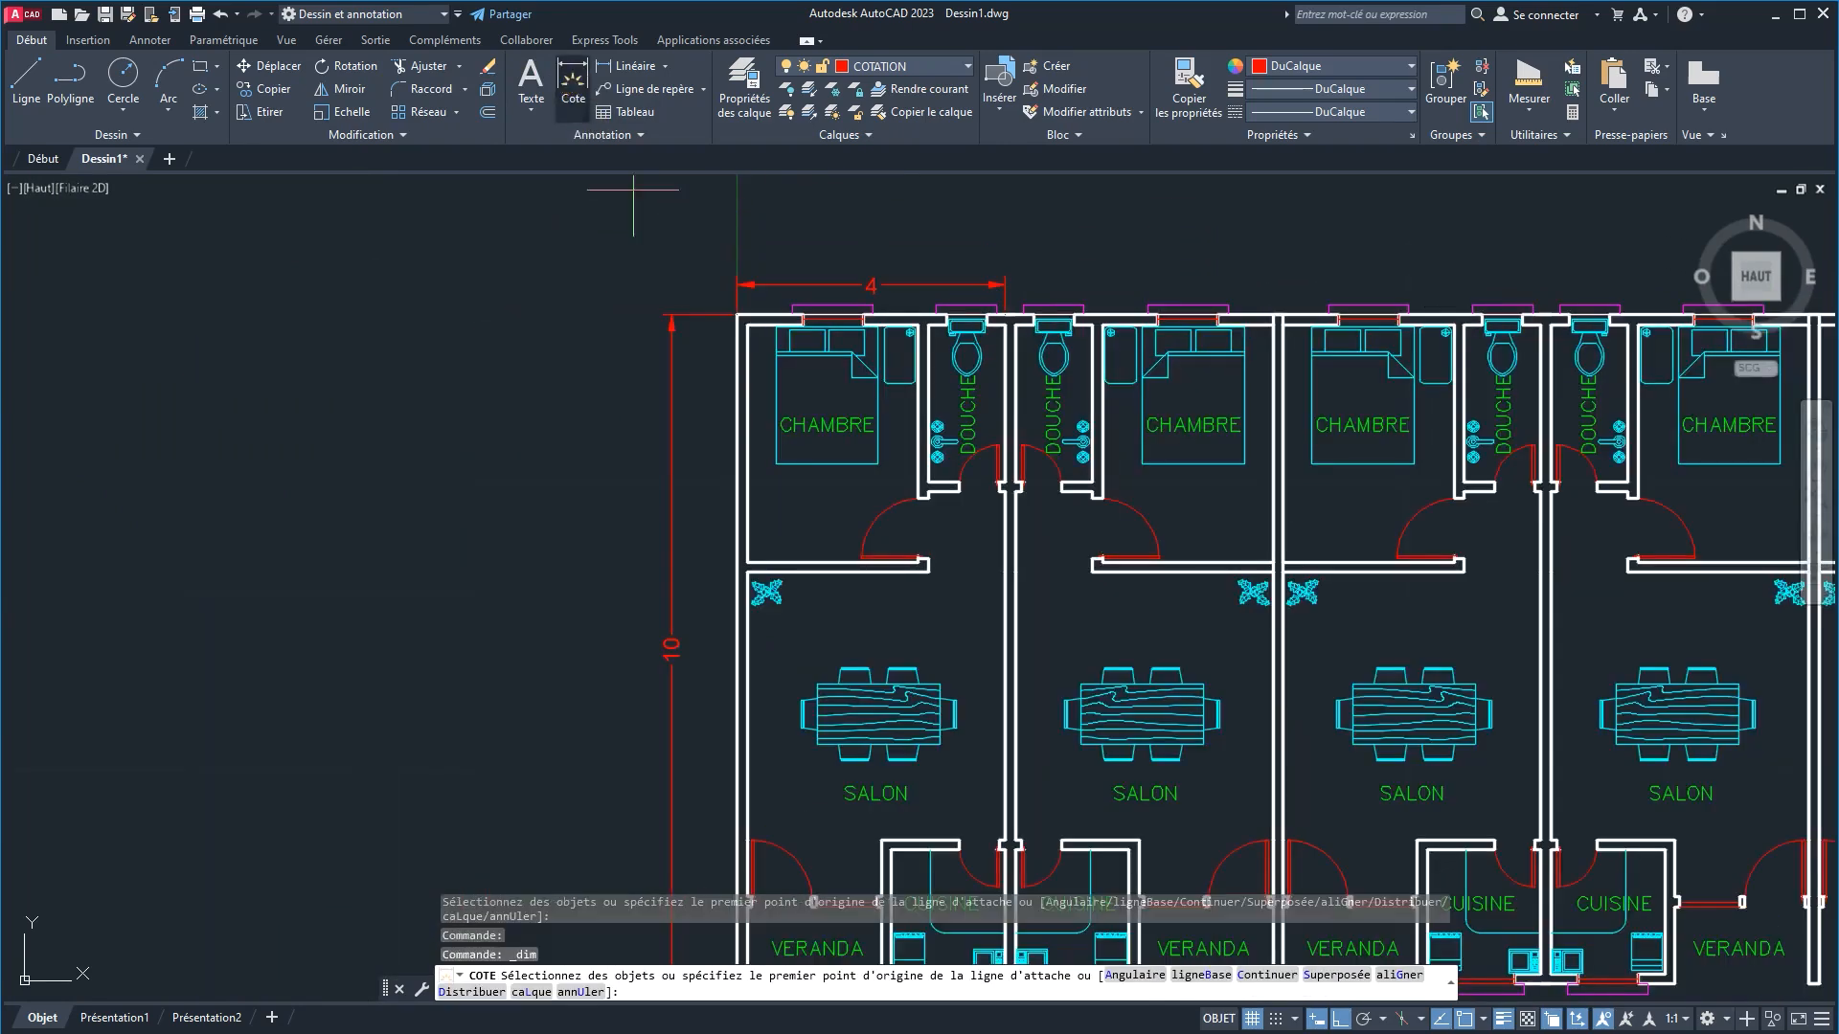
click(736, 314)
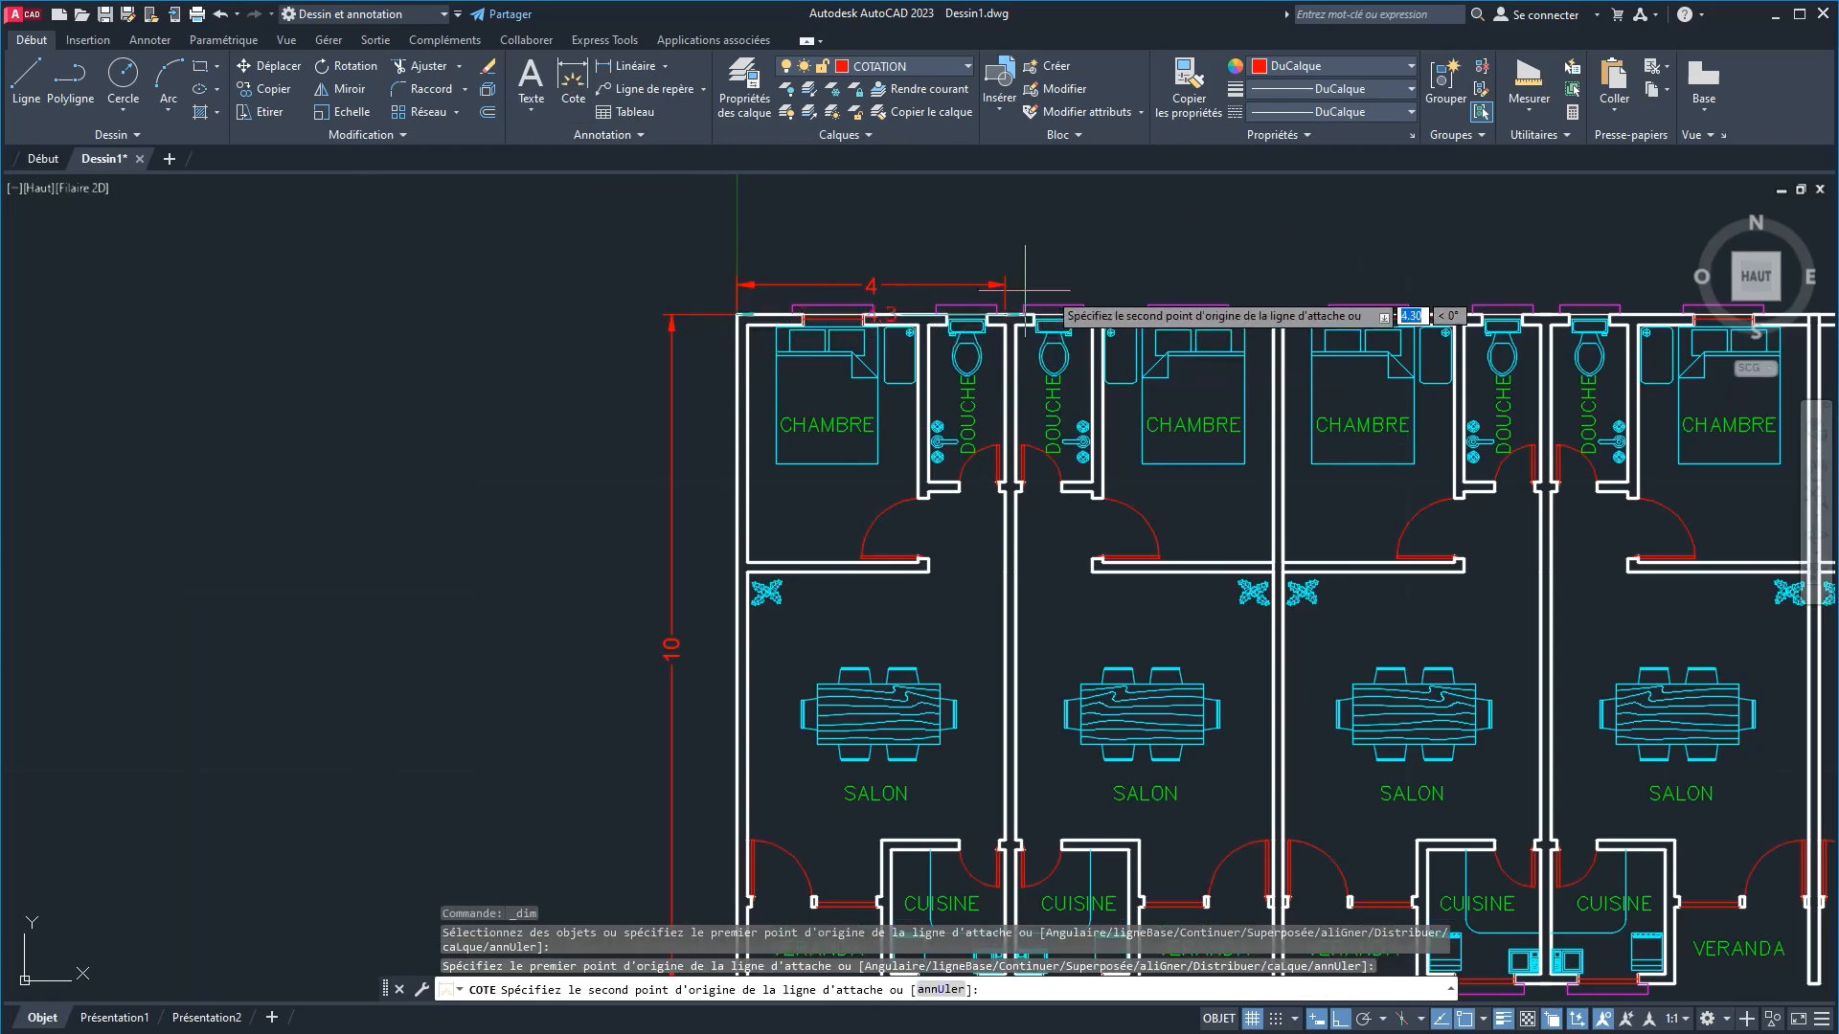
scroll(1076, 292, down, 4)
mouse_move(1076, 292)
middle_down()
mouse_move(349, 497)
mouse_move(62, 531)
middle_up()
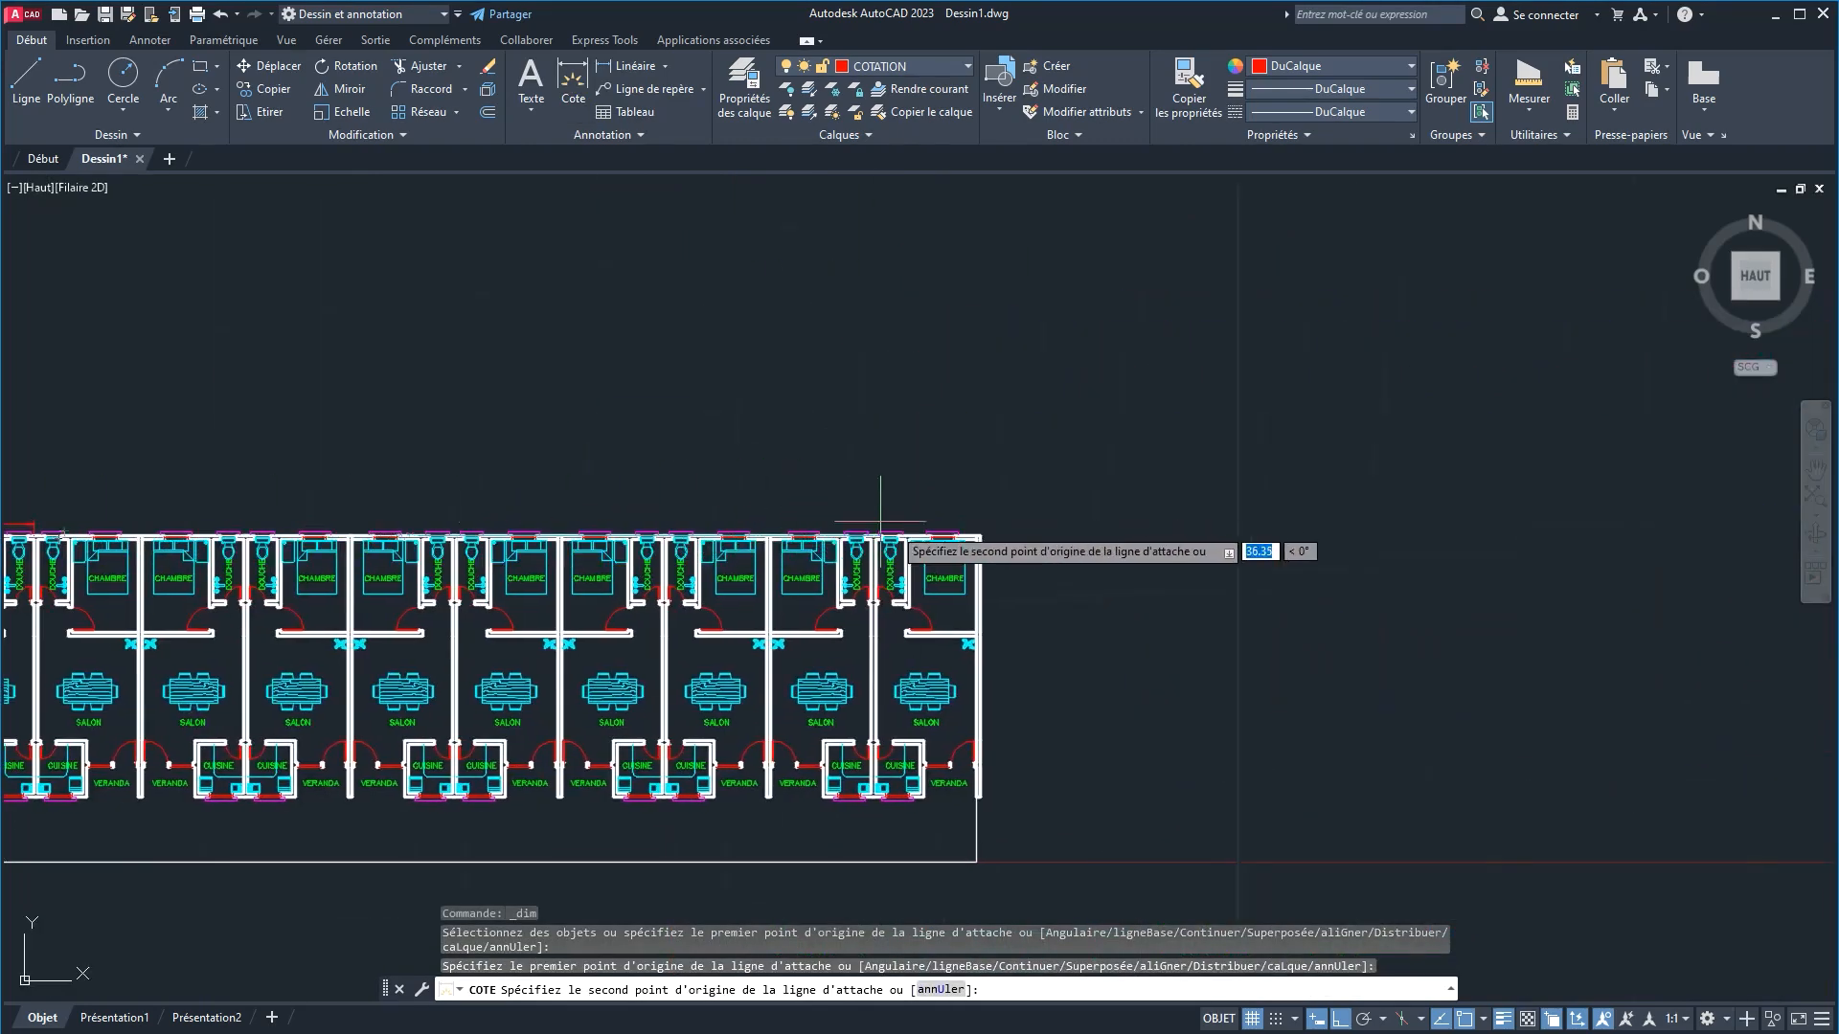
scroll(924, 532, up, 4)
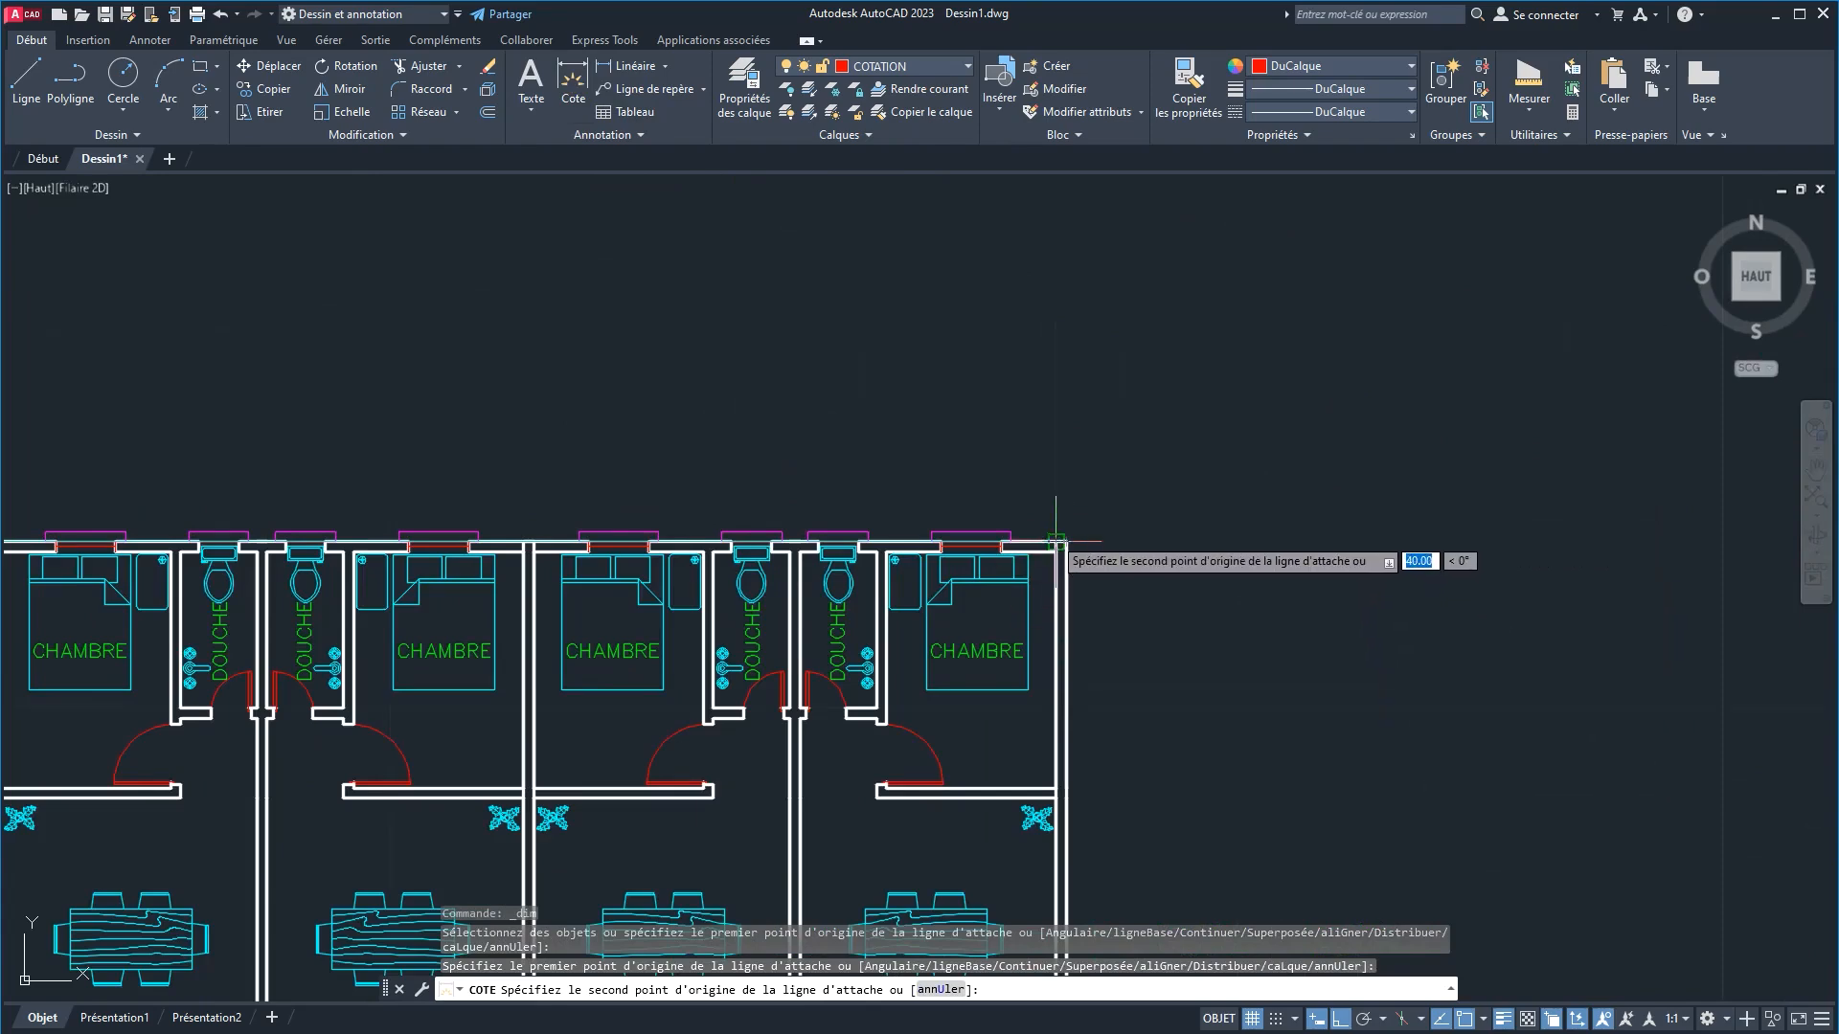
scroll(1056, 542, down, 8)
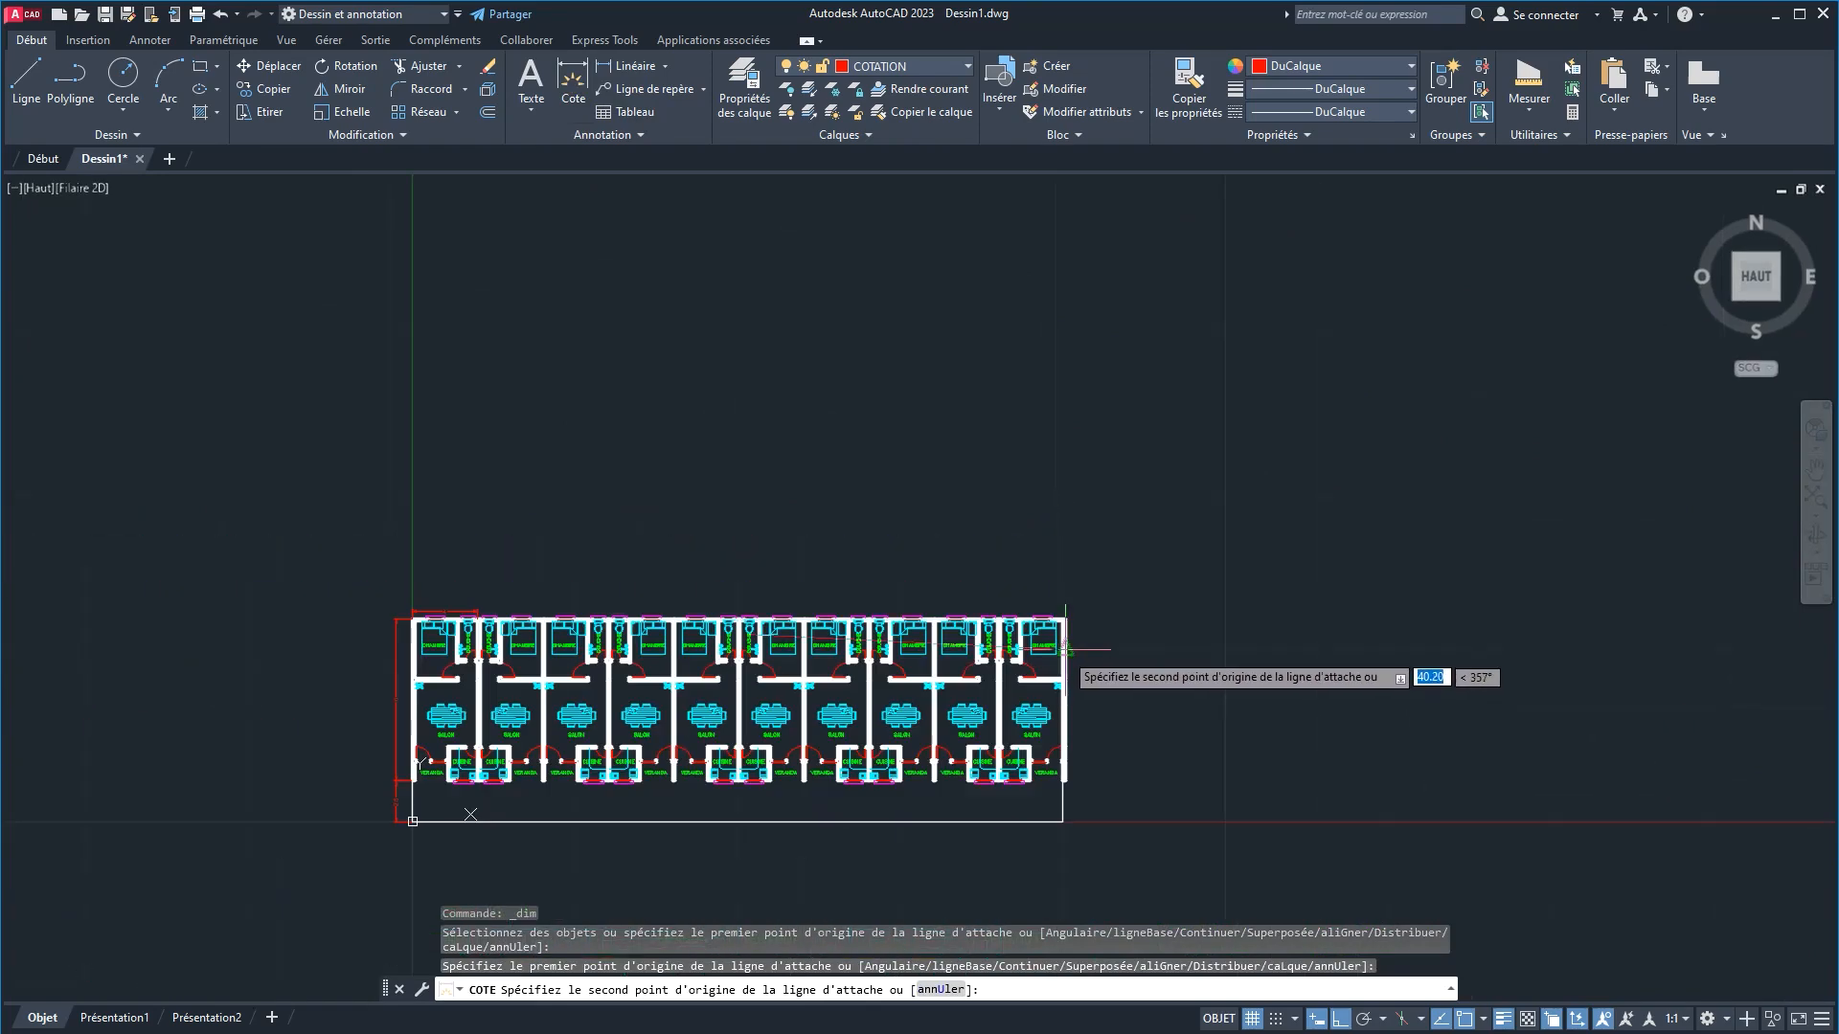
scroll(1050, 551, up, 8)
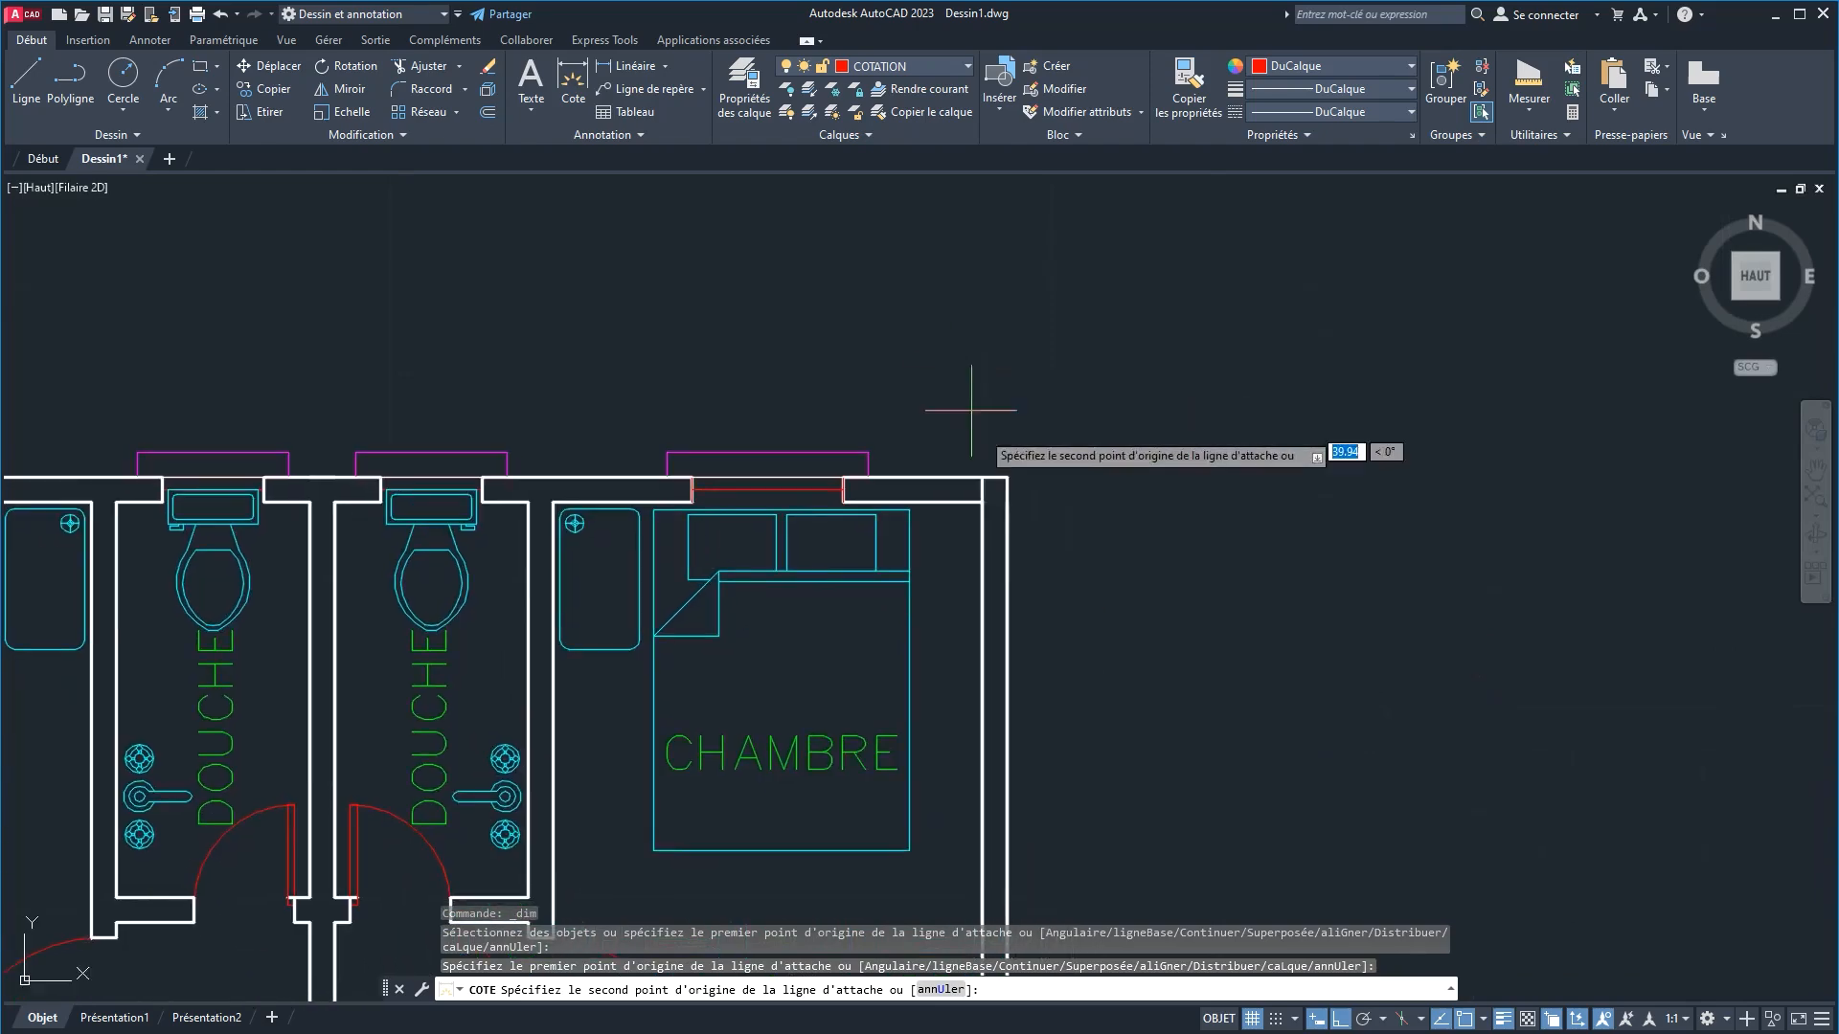
click(984, 487)
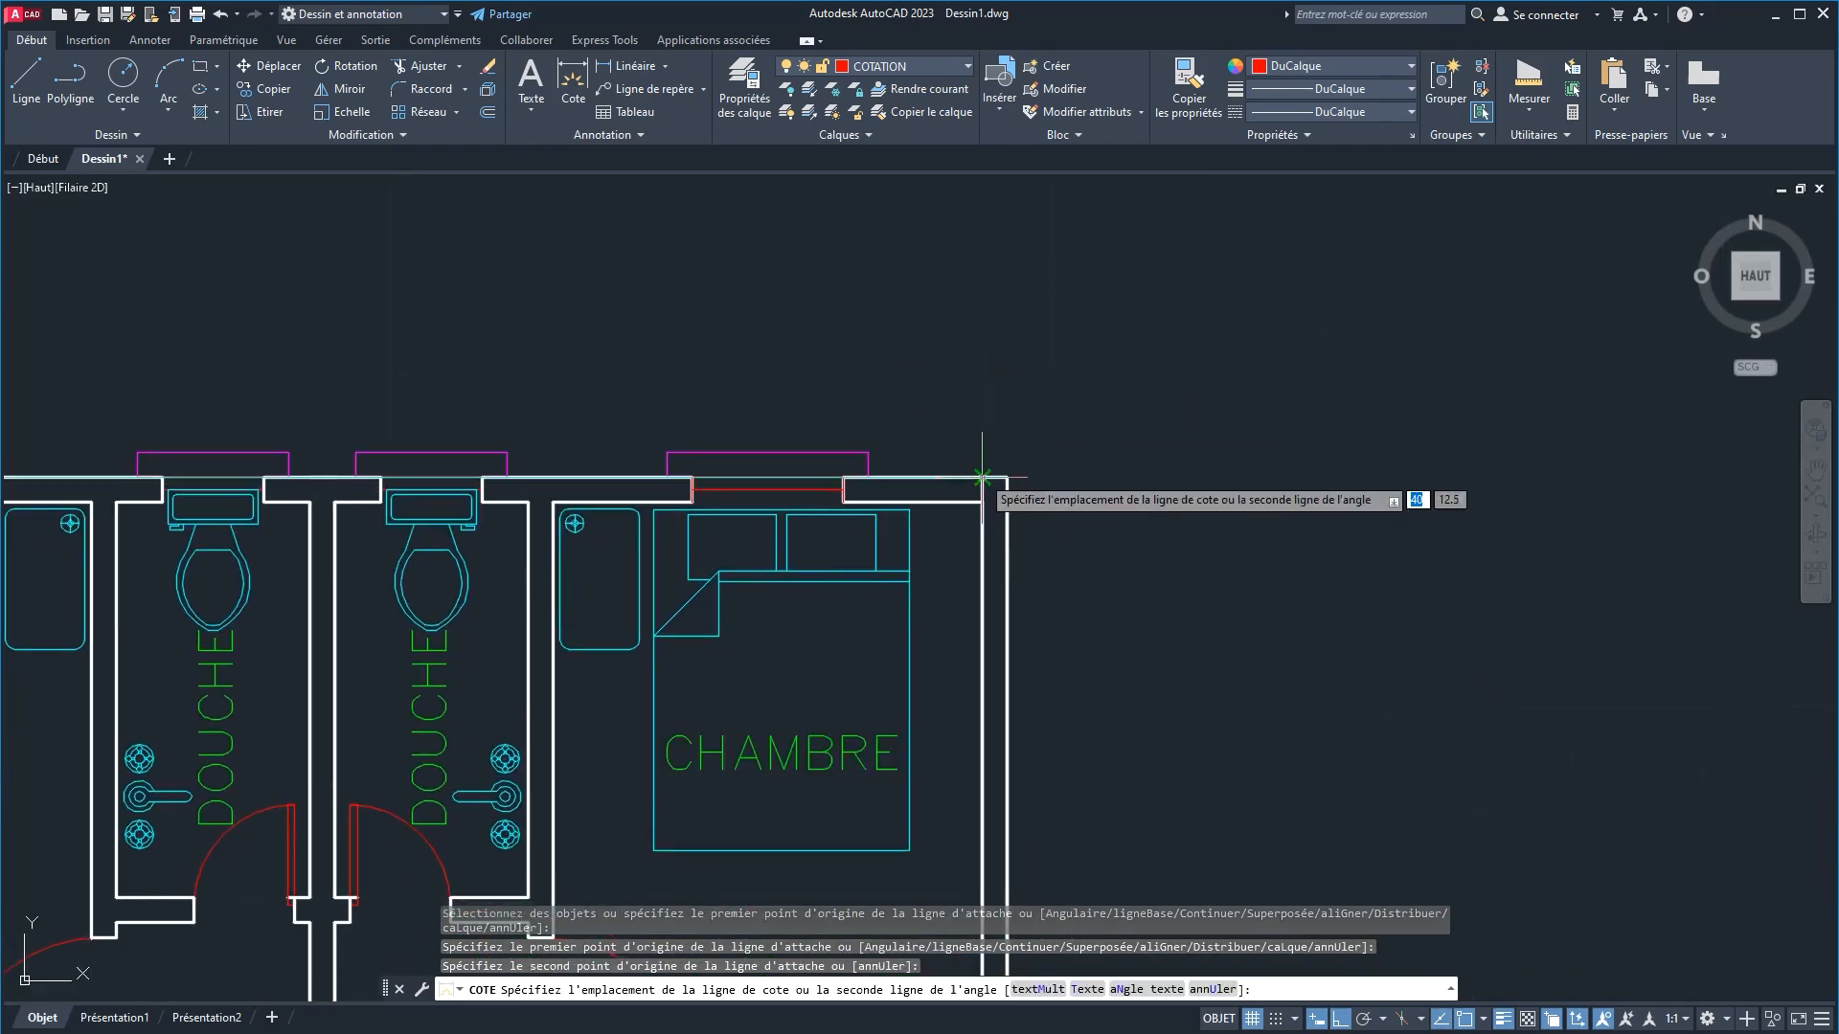
click(969, 367)
Step: Copy the third house's VERANDA label into the open strip in front of the fourth house
scroll(1006, 383, down, 4)
middle_drag(1032, 391, 979, 432)
scroll(980, 432, down, 4)
scroll(565, 373, up, 4)
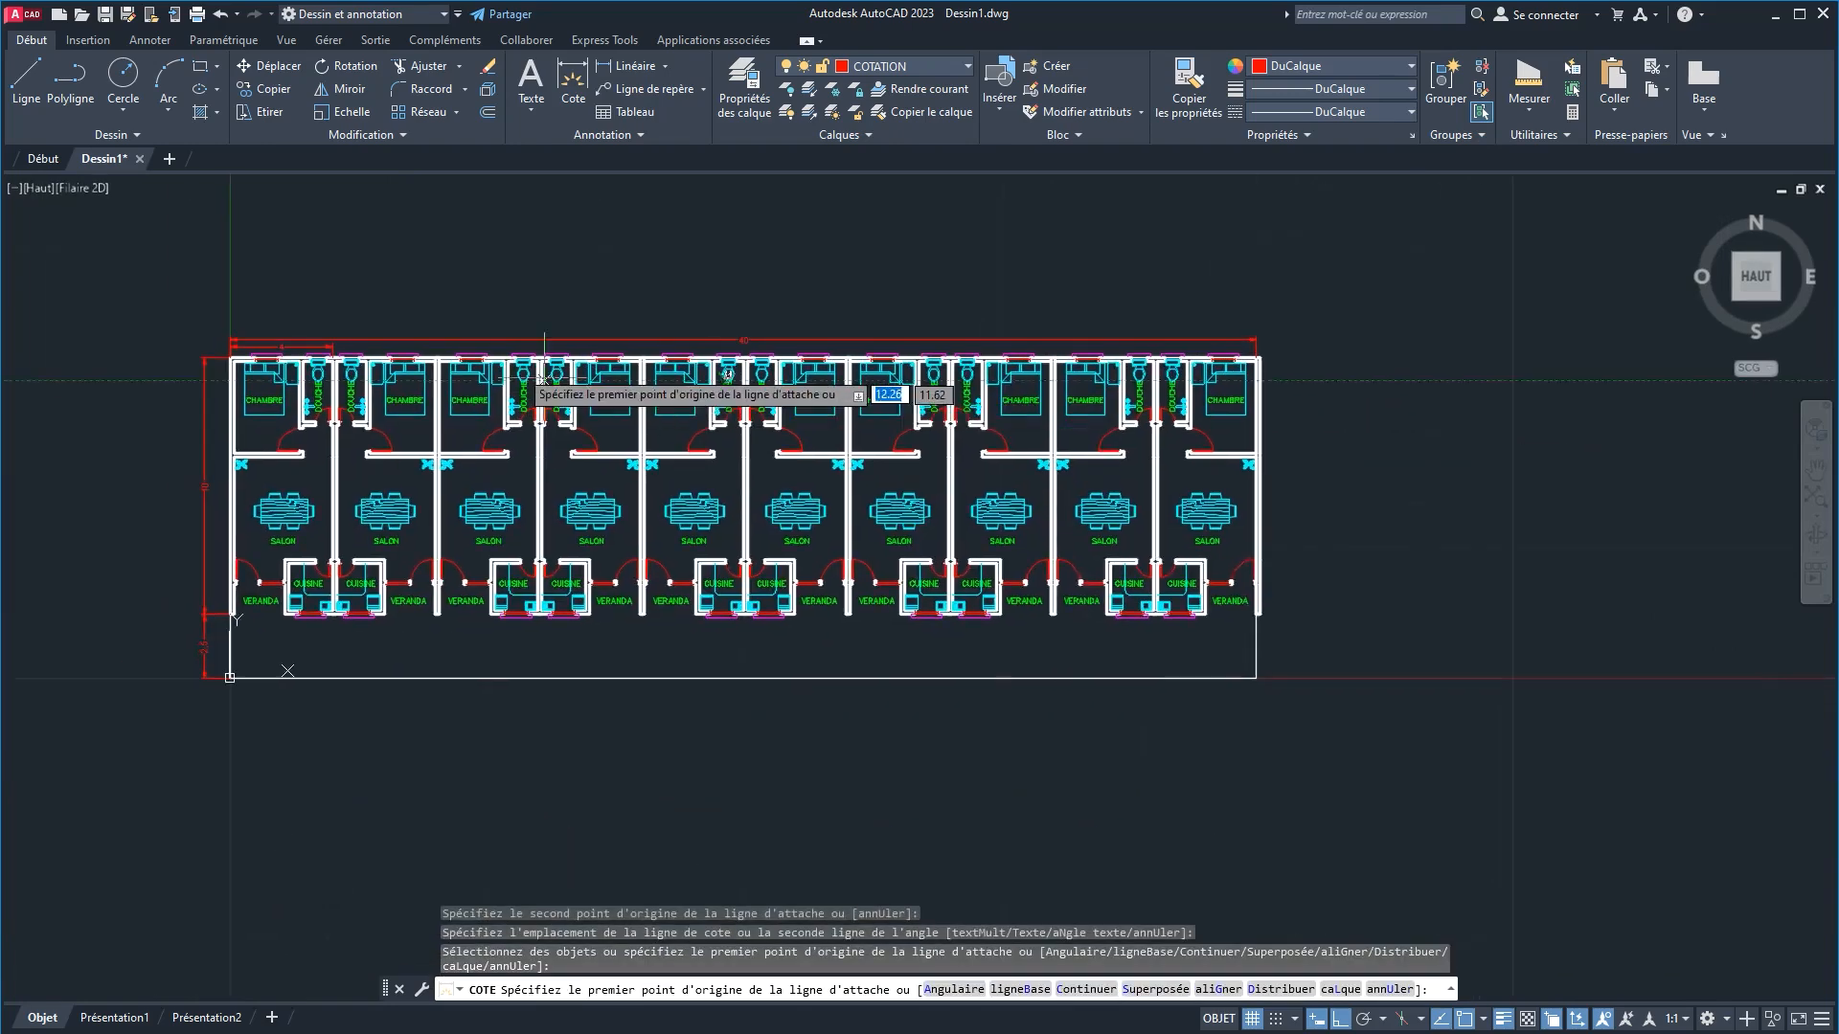
scroll(660, 316, down, 3)
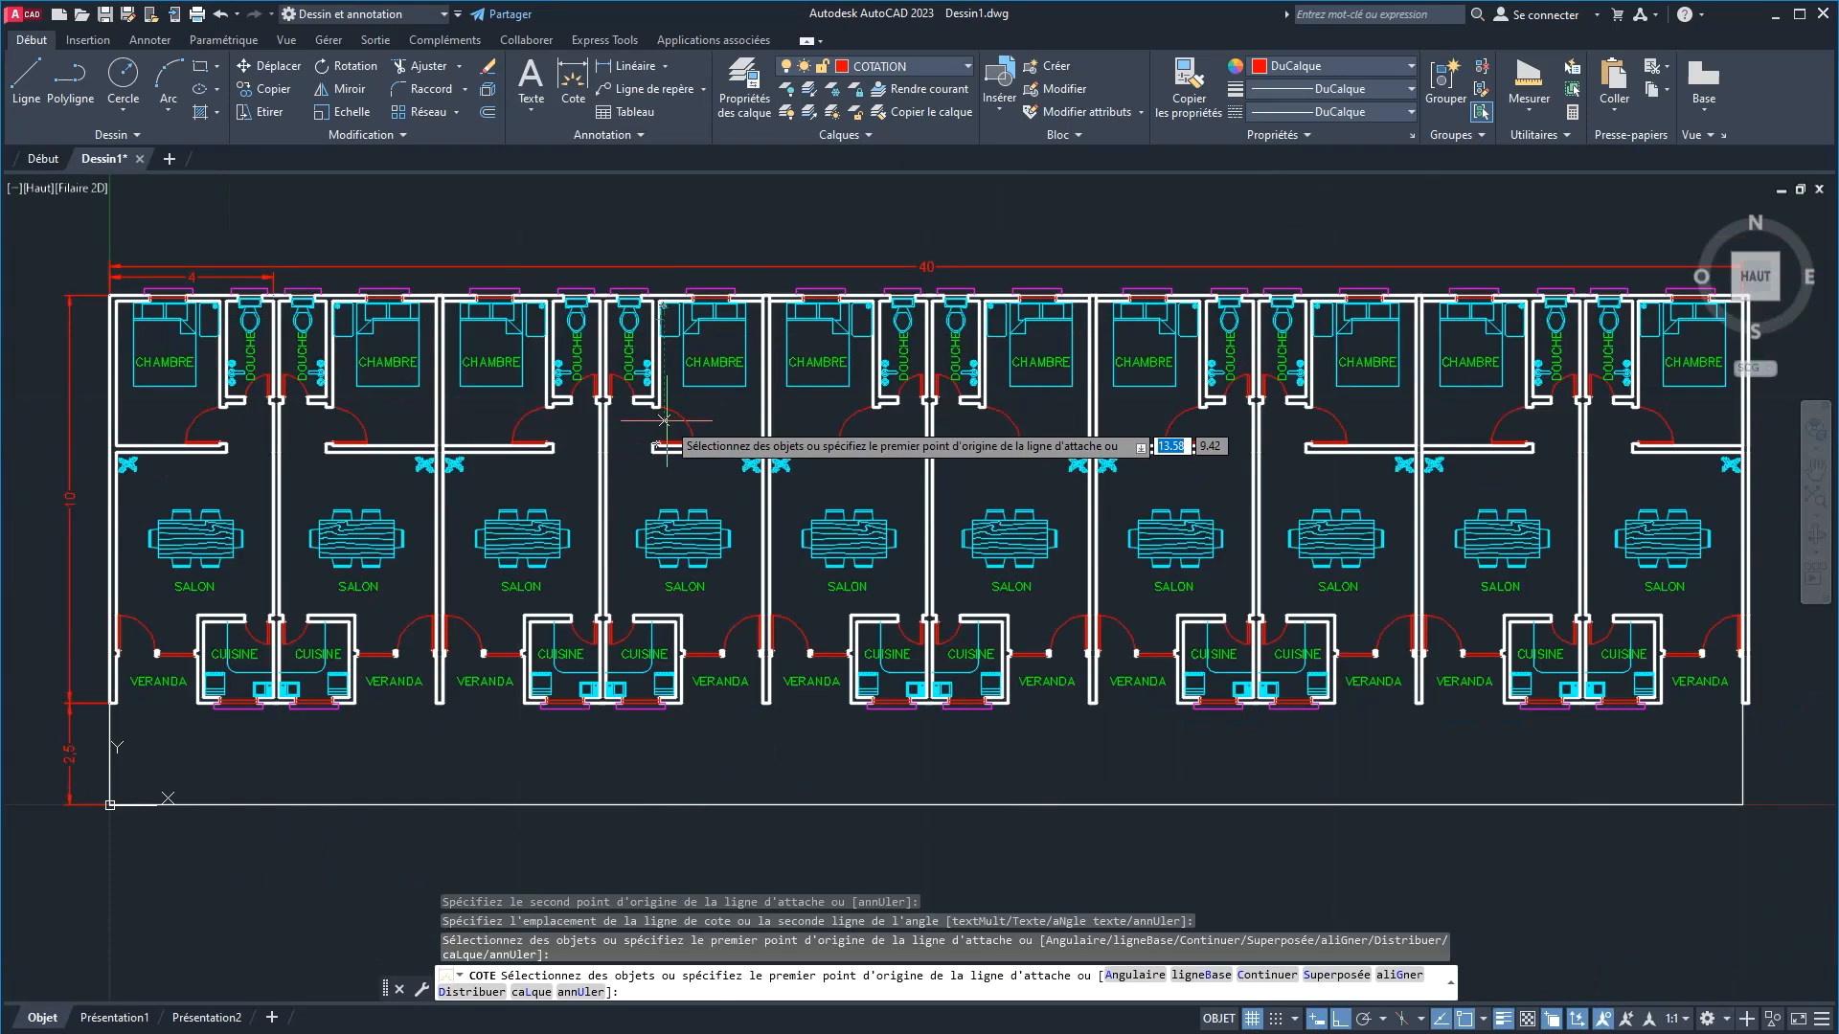
middle_drag(672, 457, 616, 489)
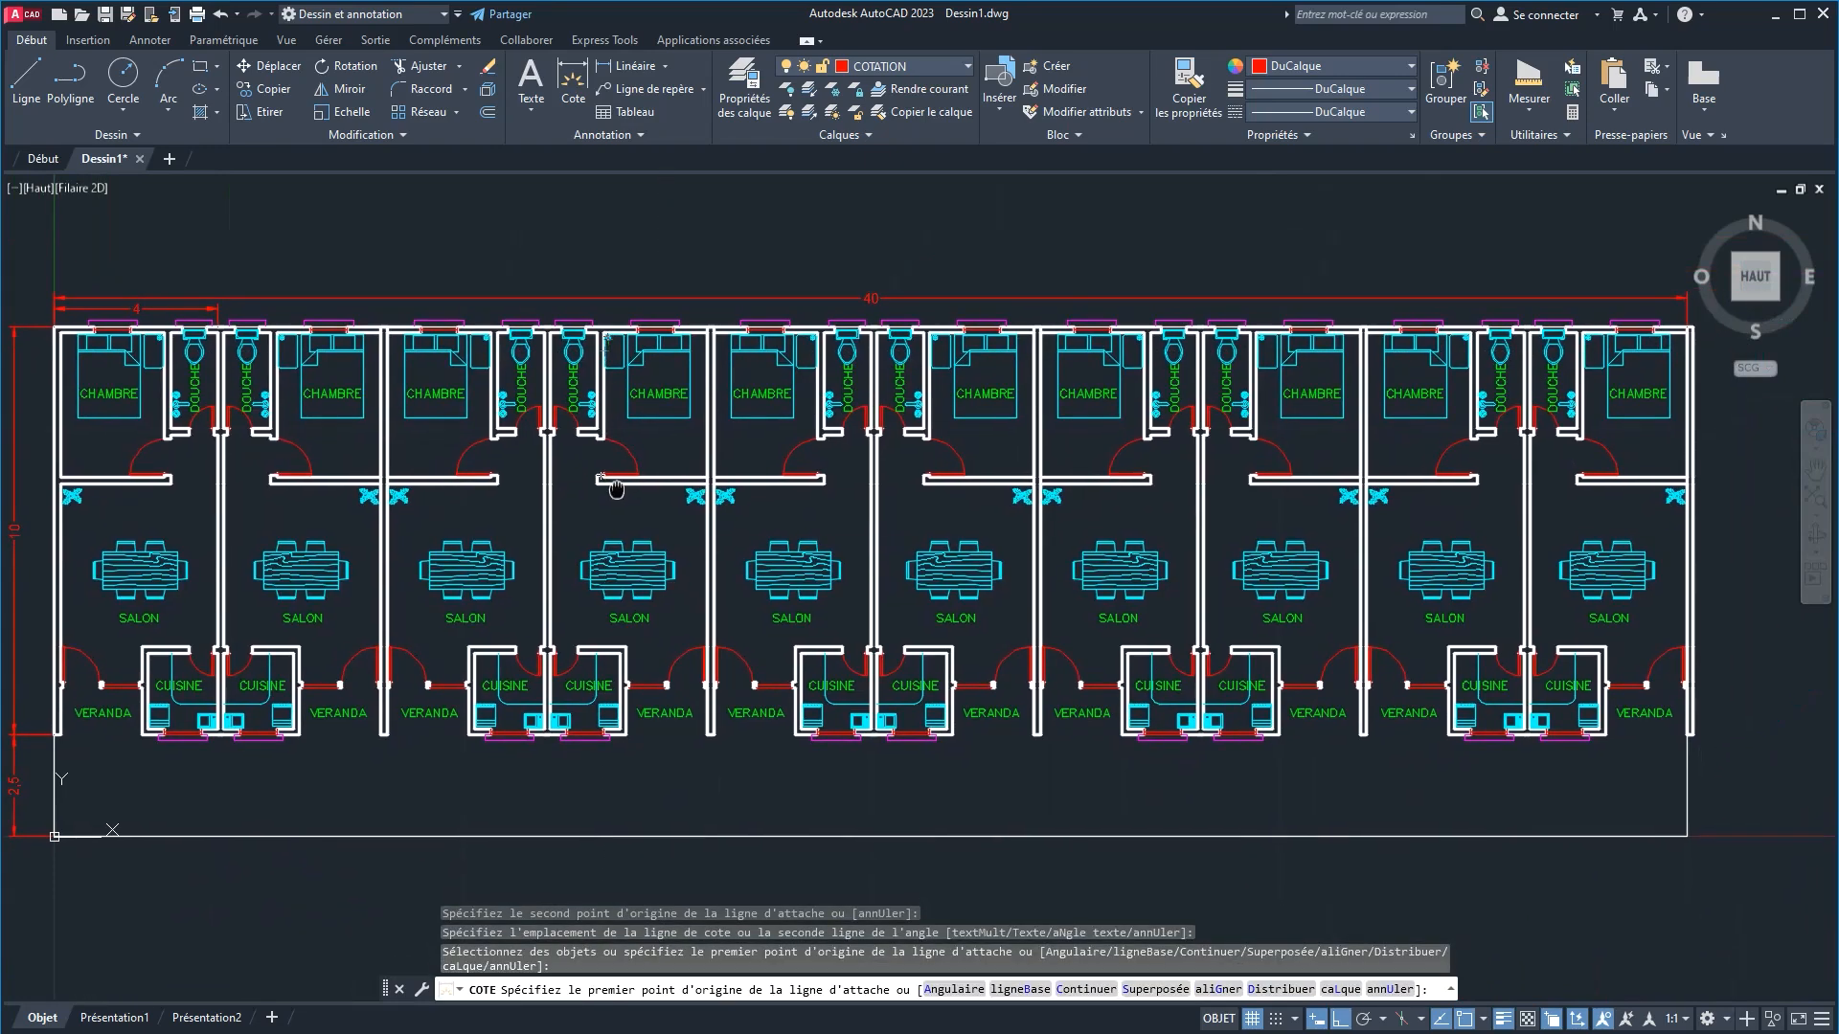
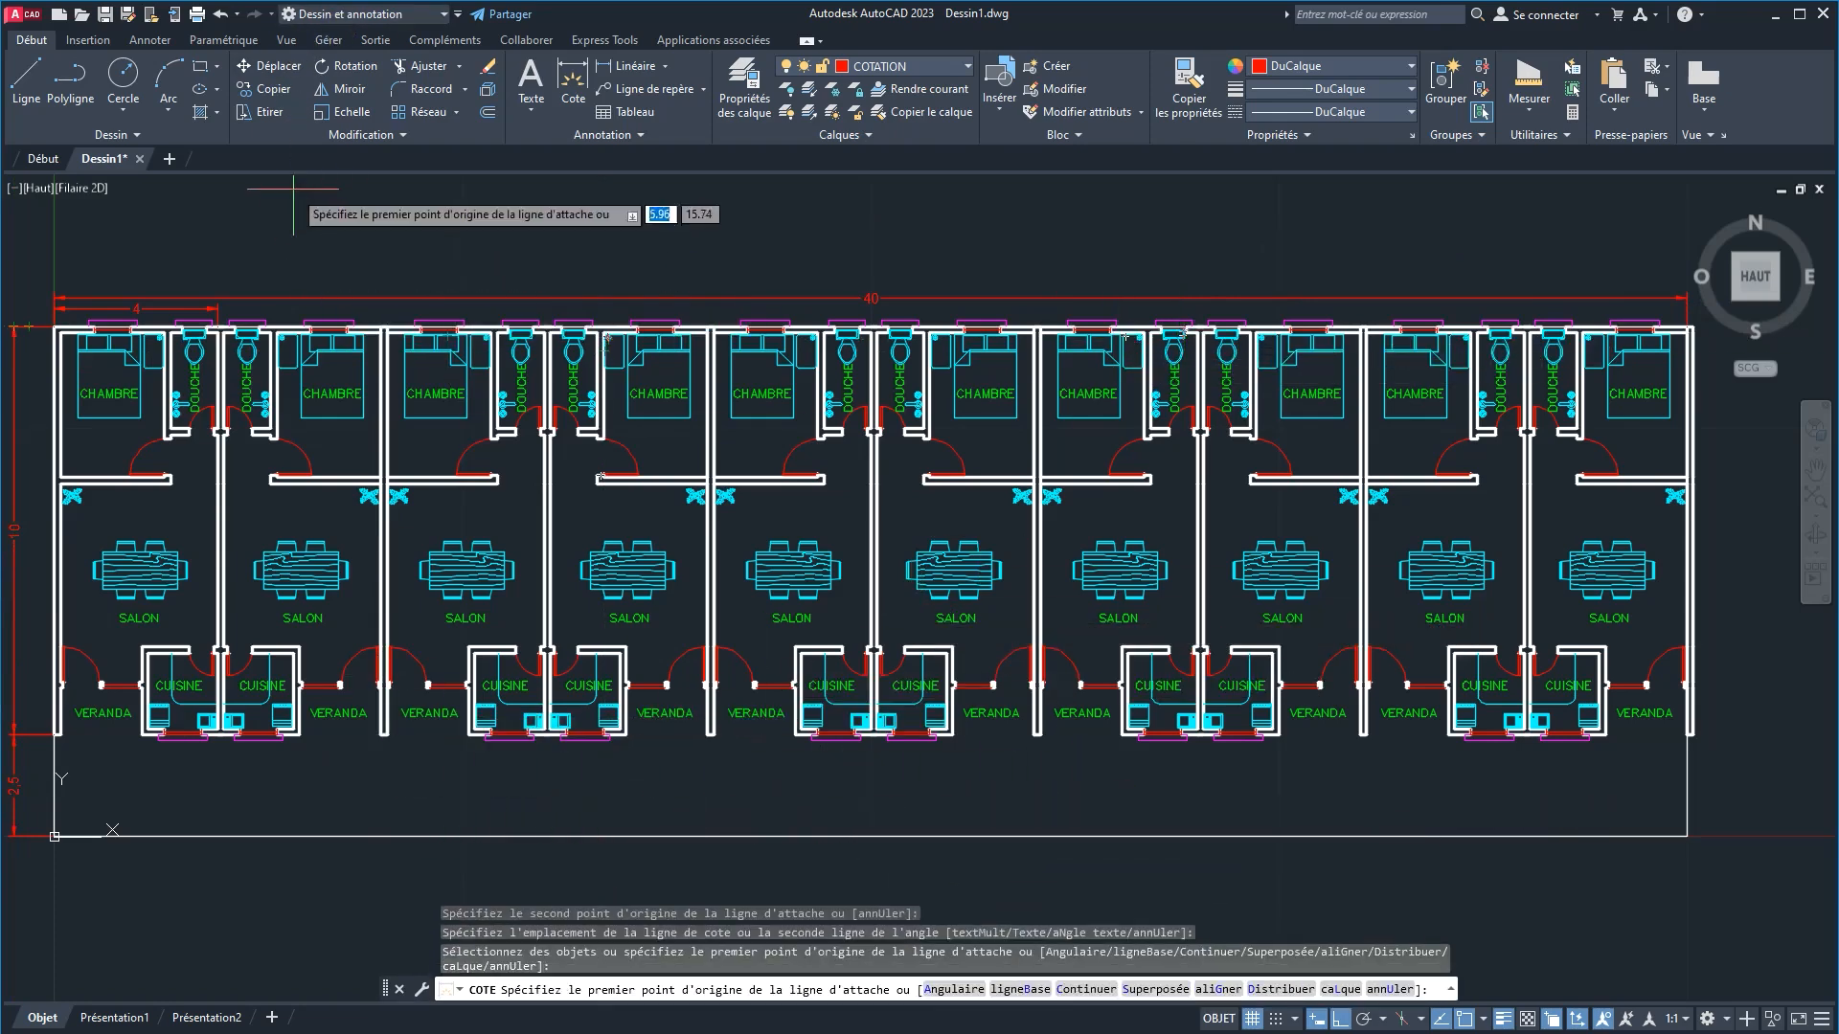
click(273, 93)
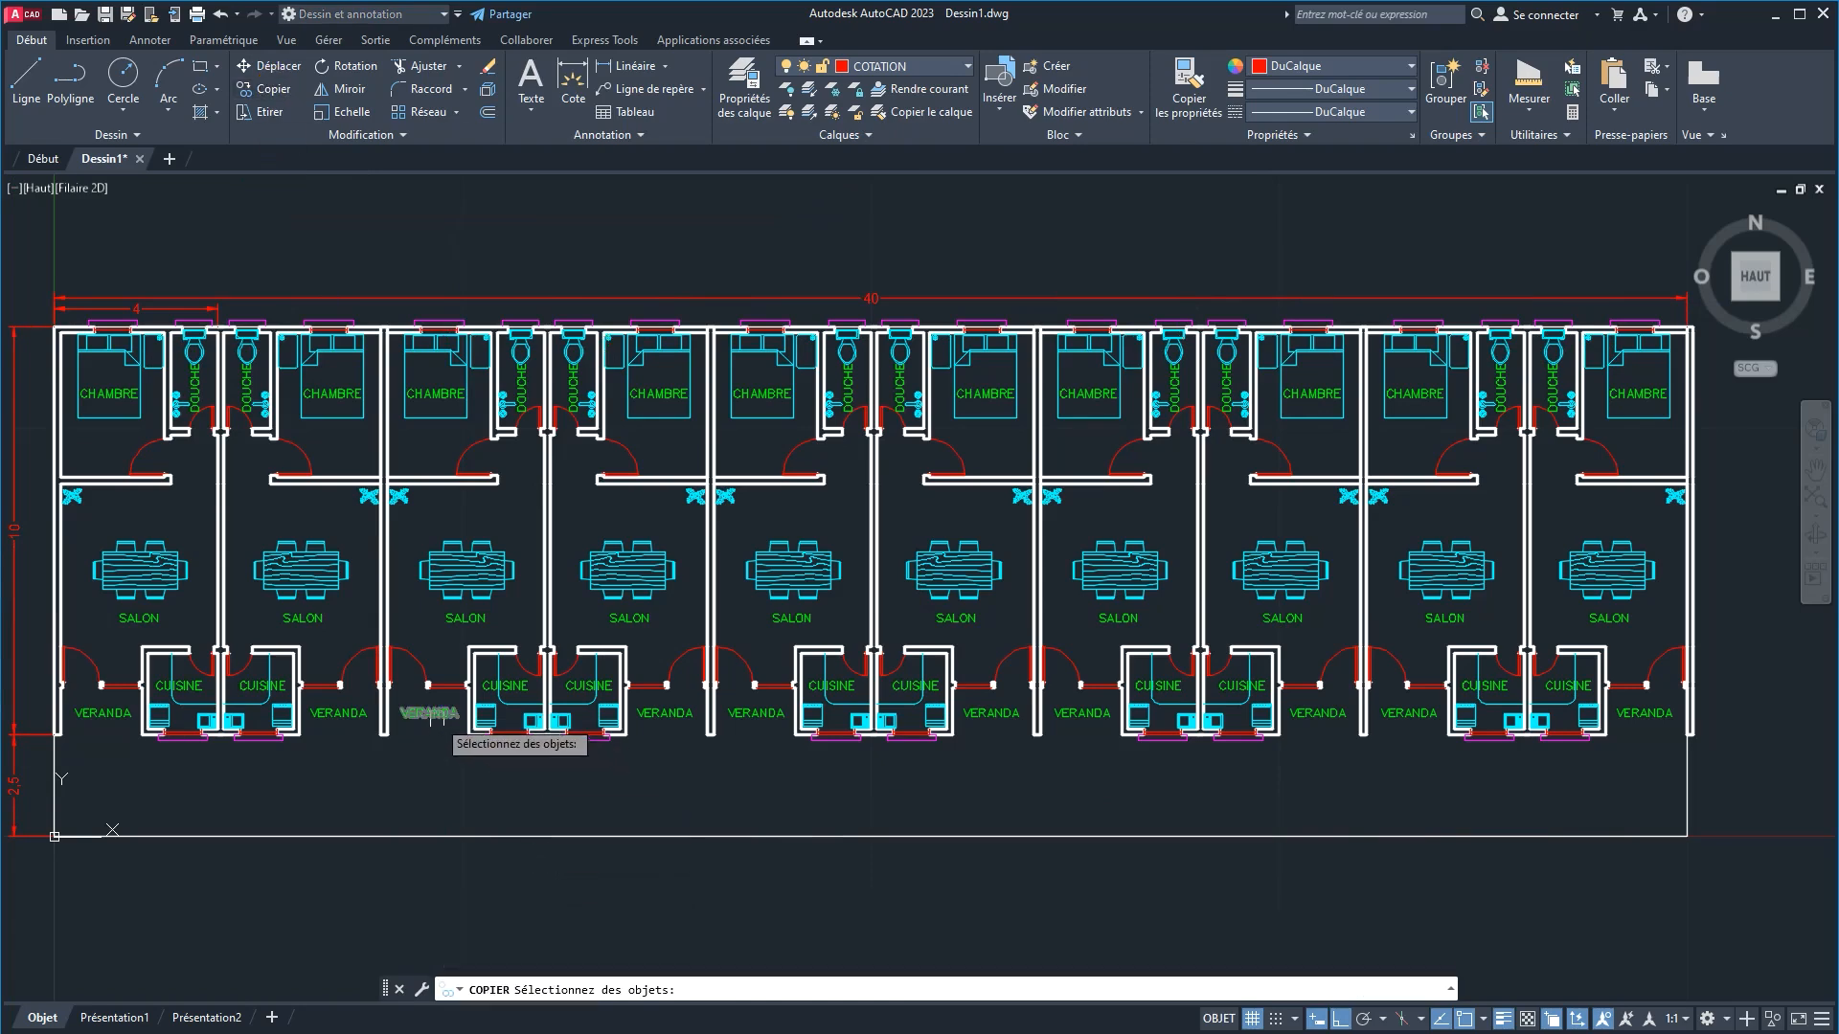
click(429, 713)
key(Return)
click(475, 763)
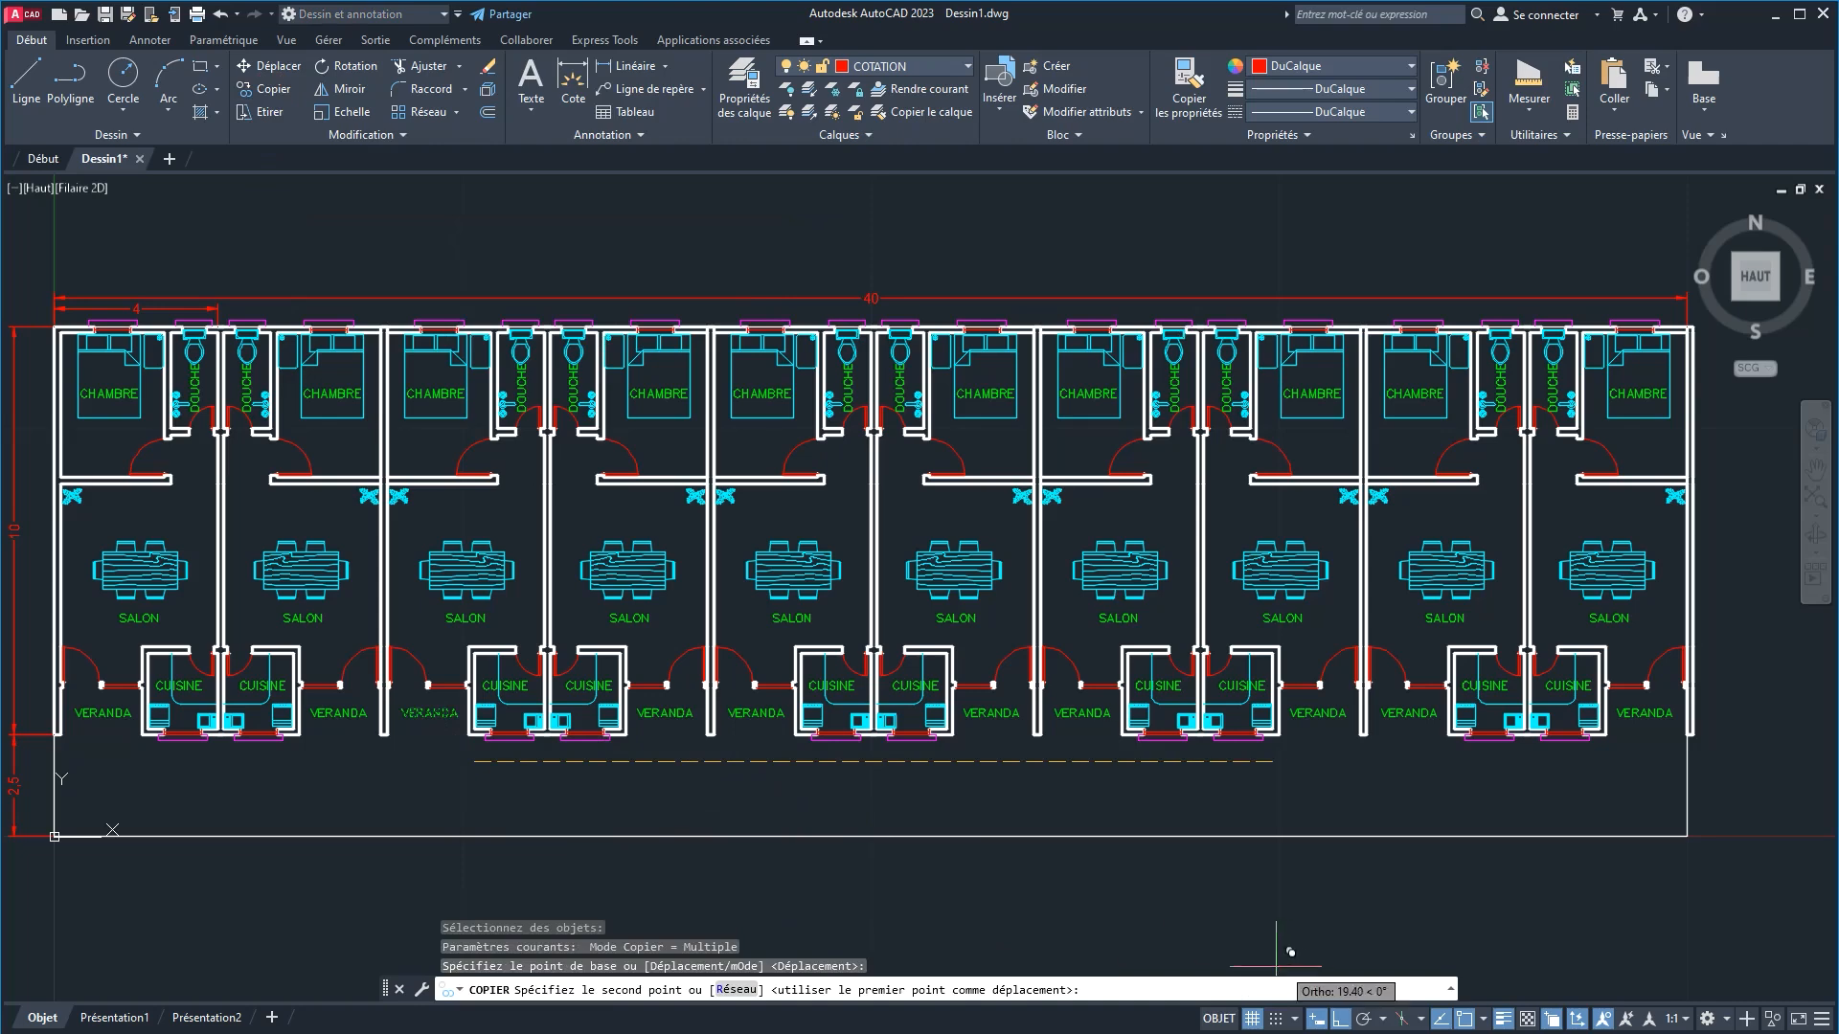
click(721, 825)
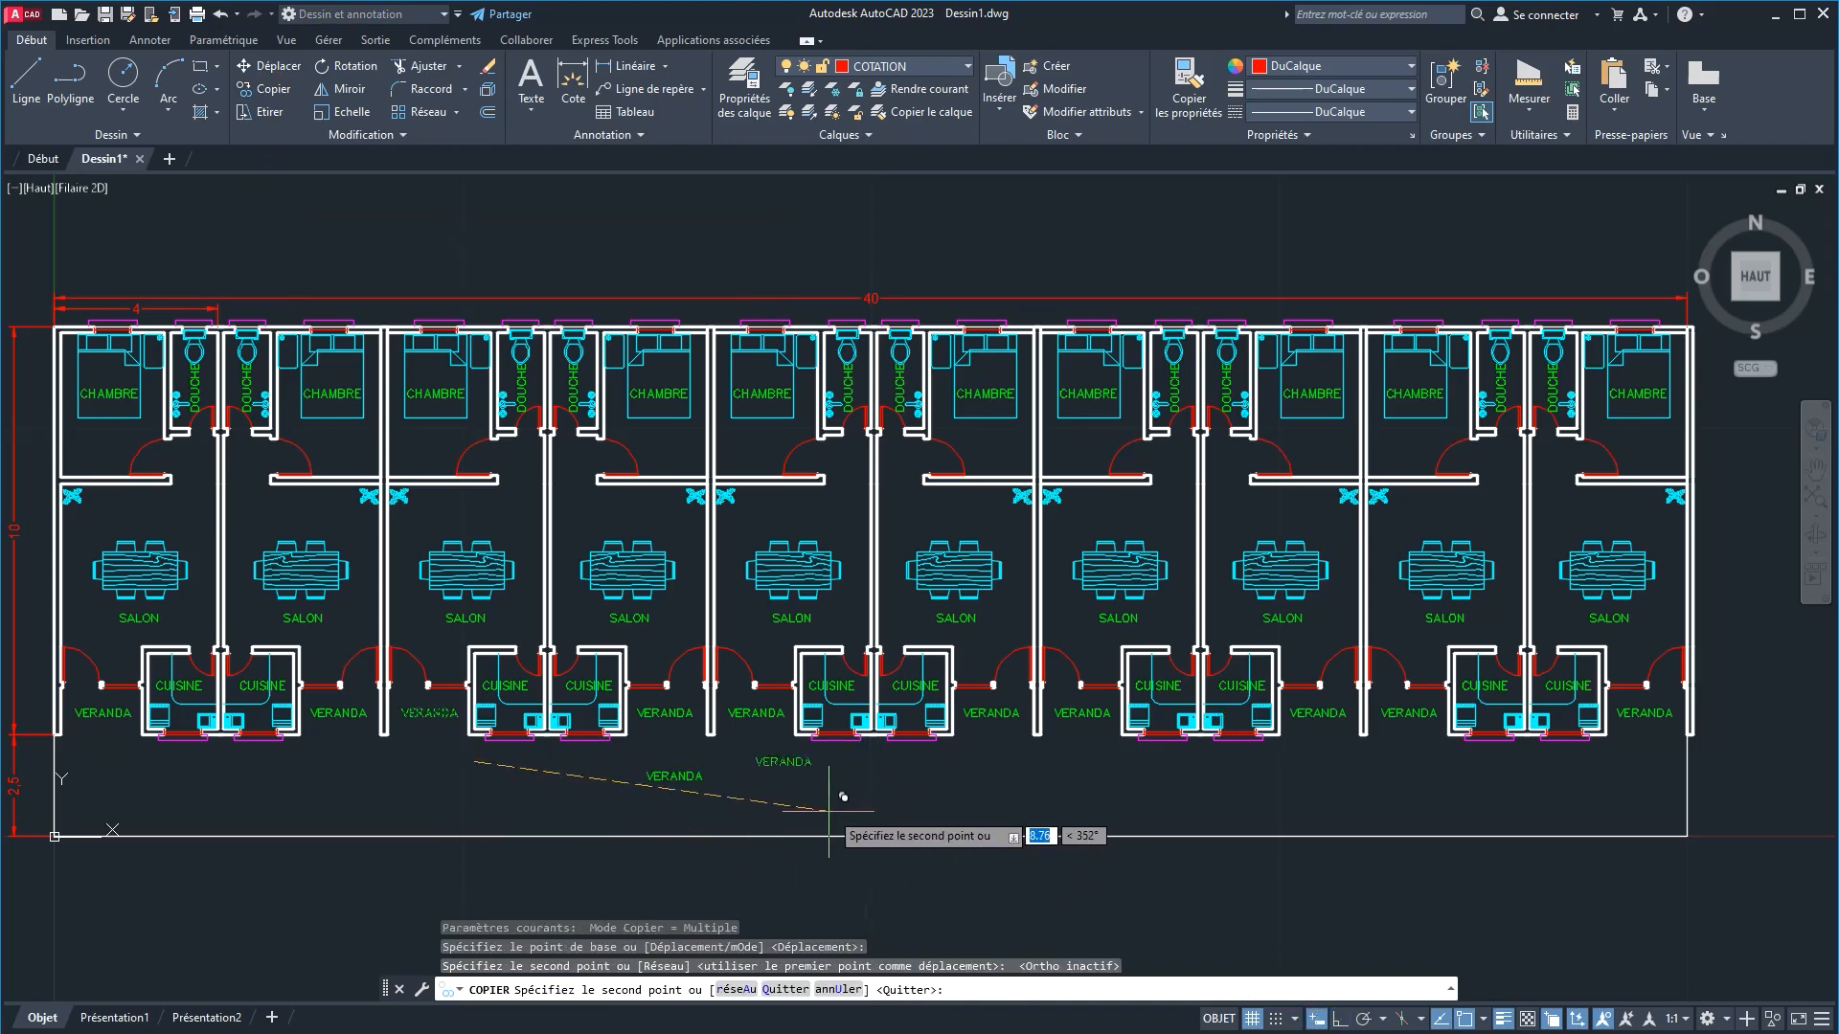
right_click(832, 810)
click(879, 533)
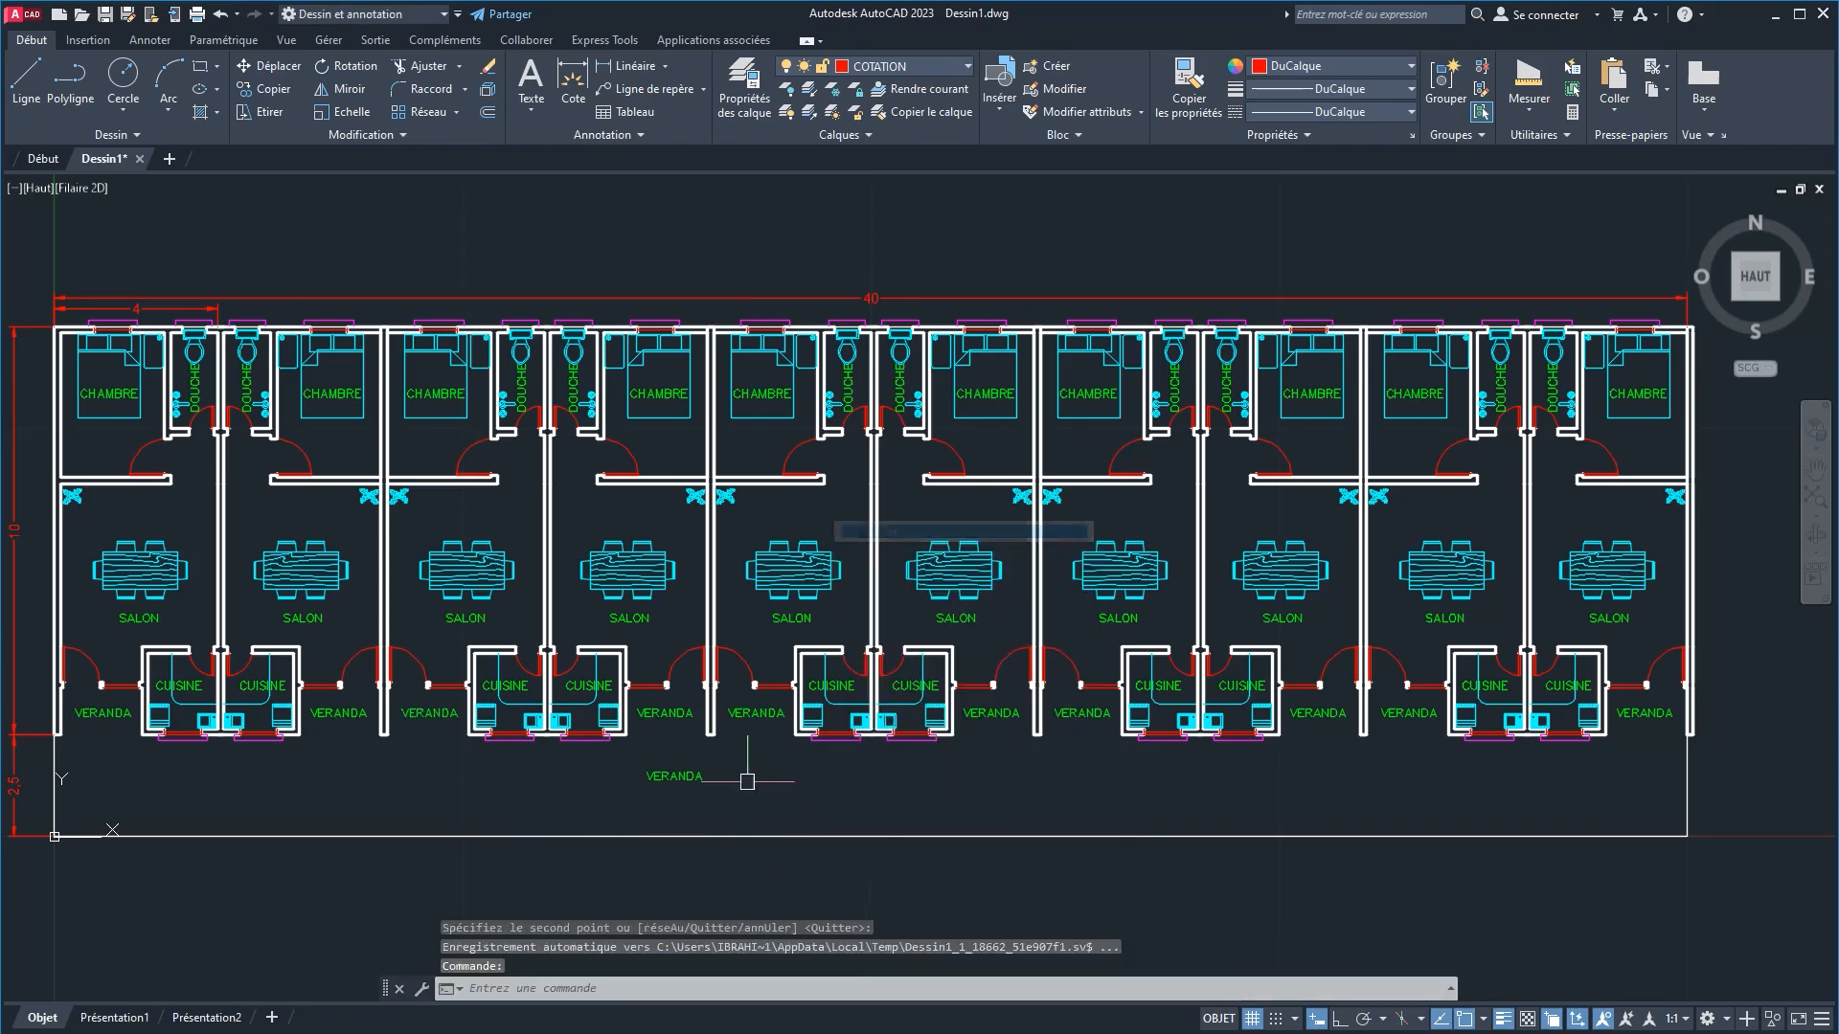
Step: Change the label copied into the open front strip to TERRASSE and place one copy of it beside the original
double_click(680, 777)
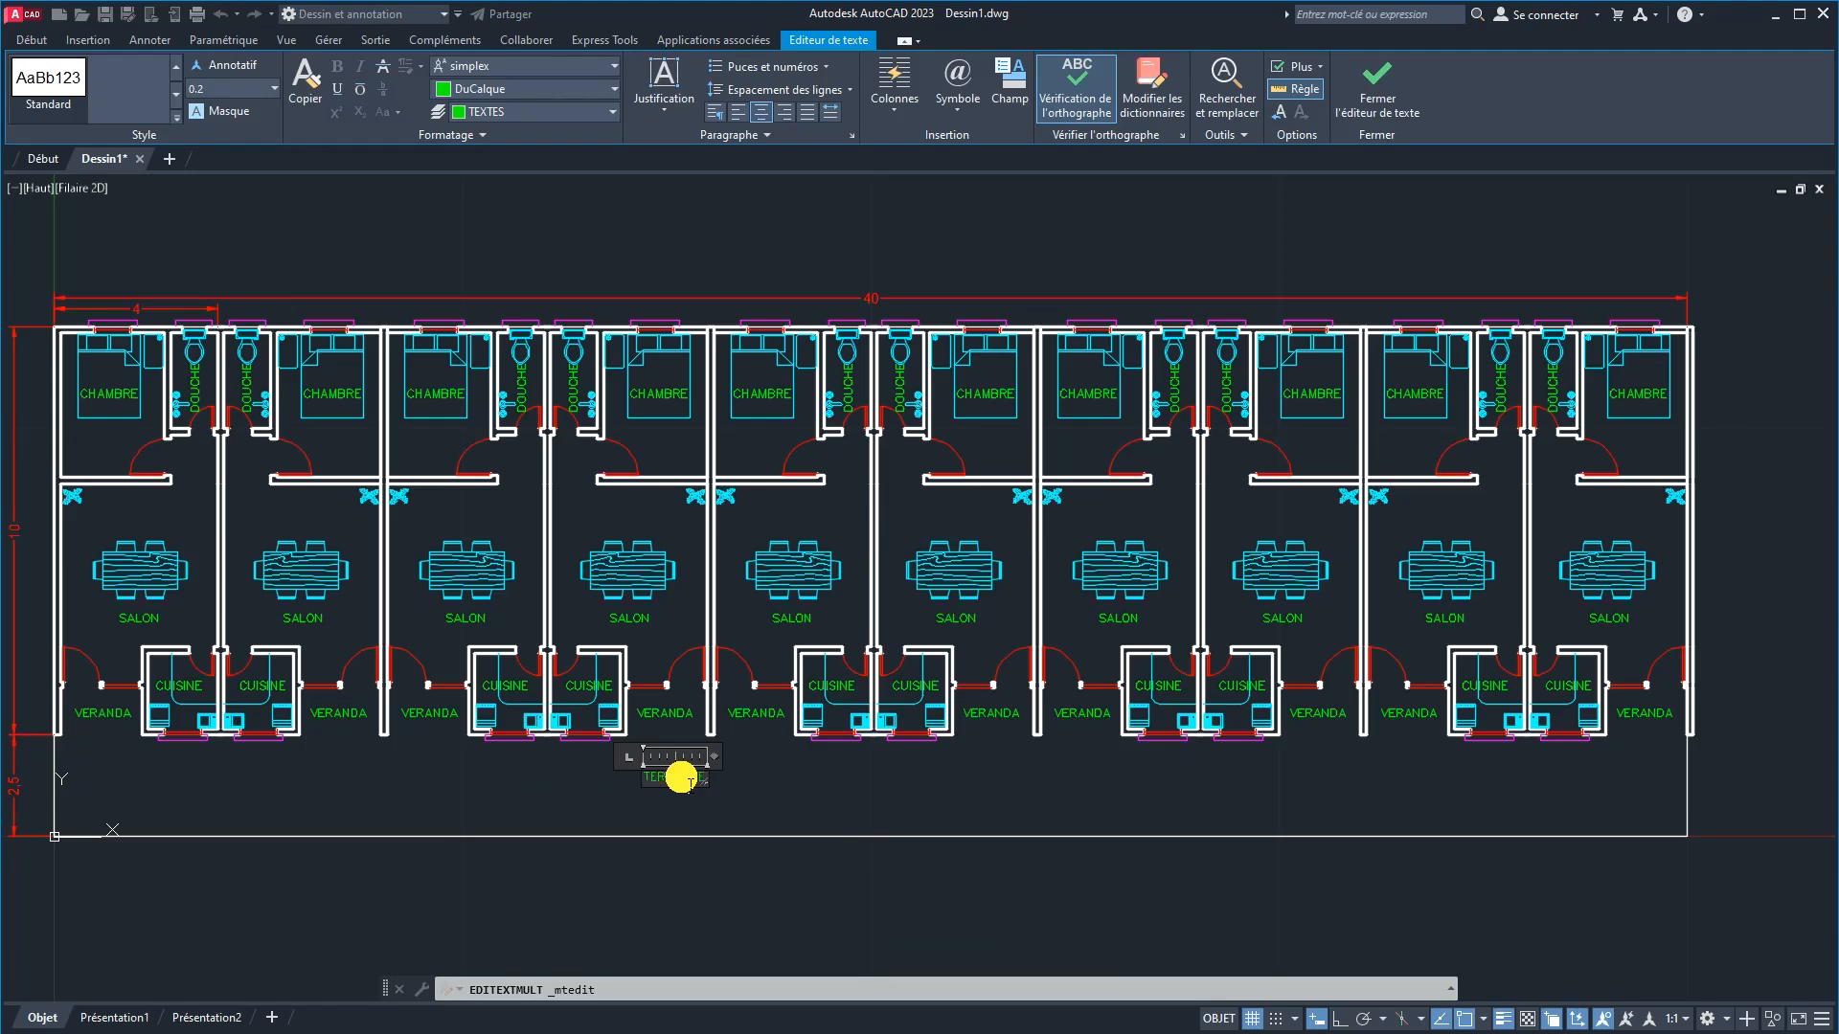
click(922, 799)
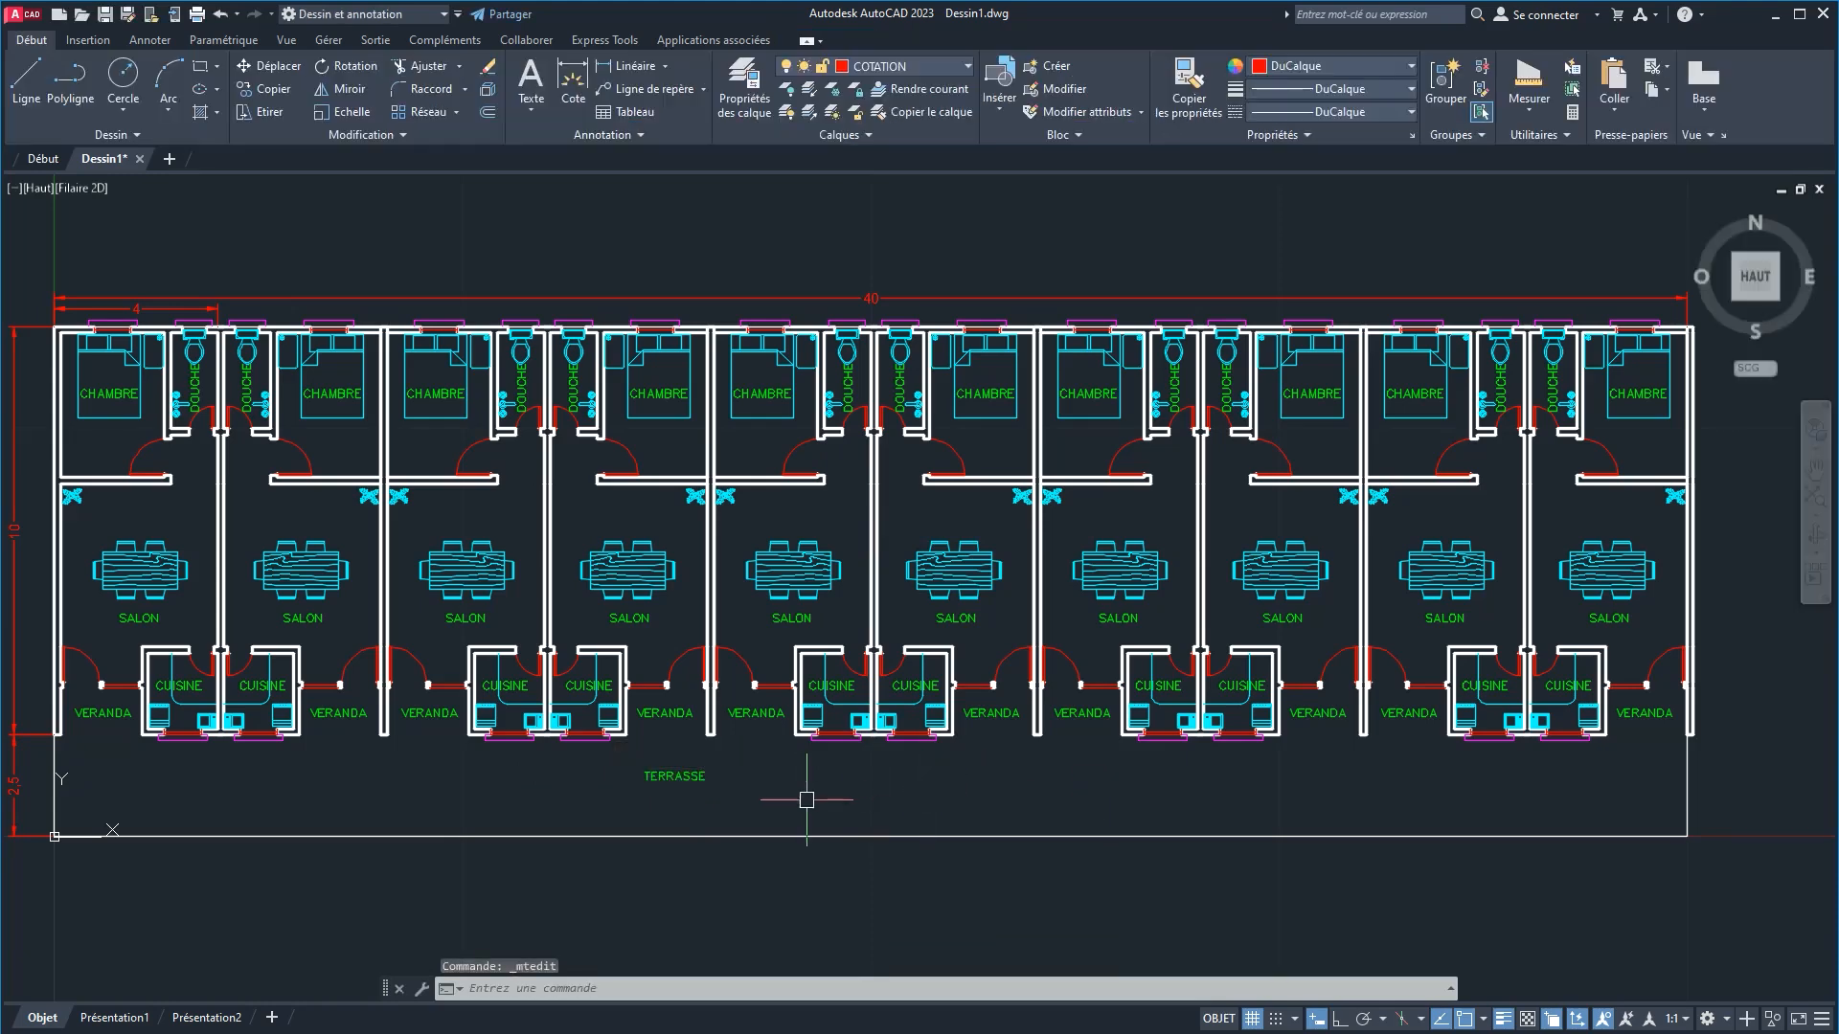
click(688, 776)
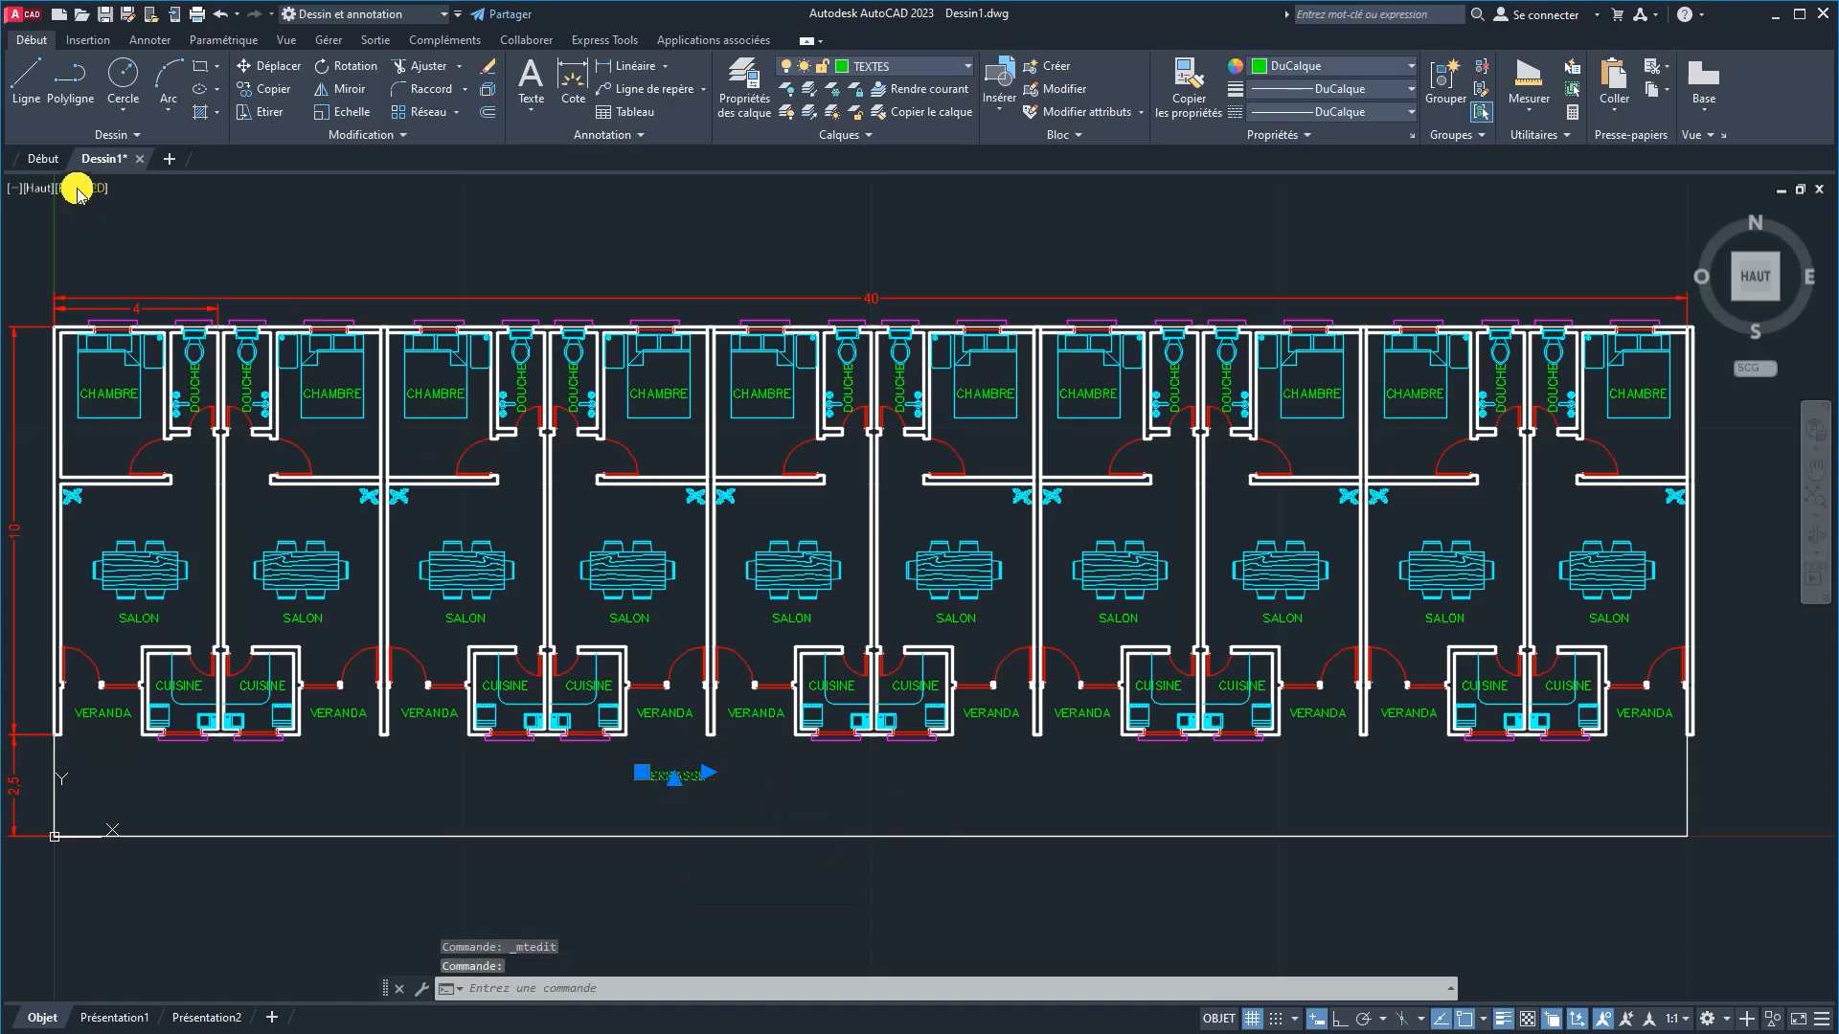
click(266, 88)
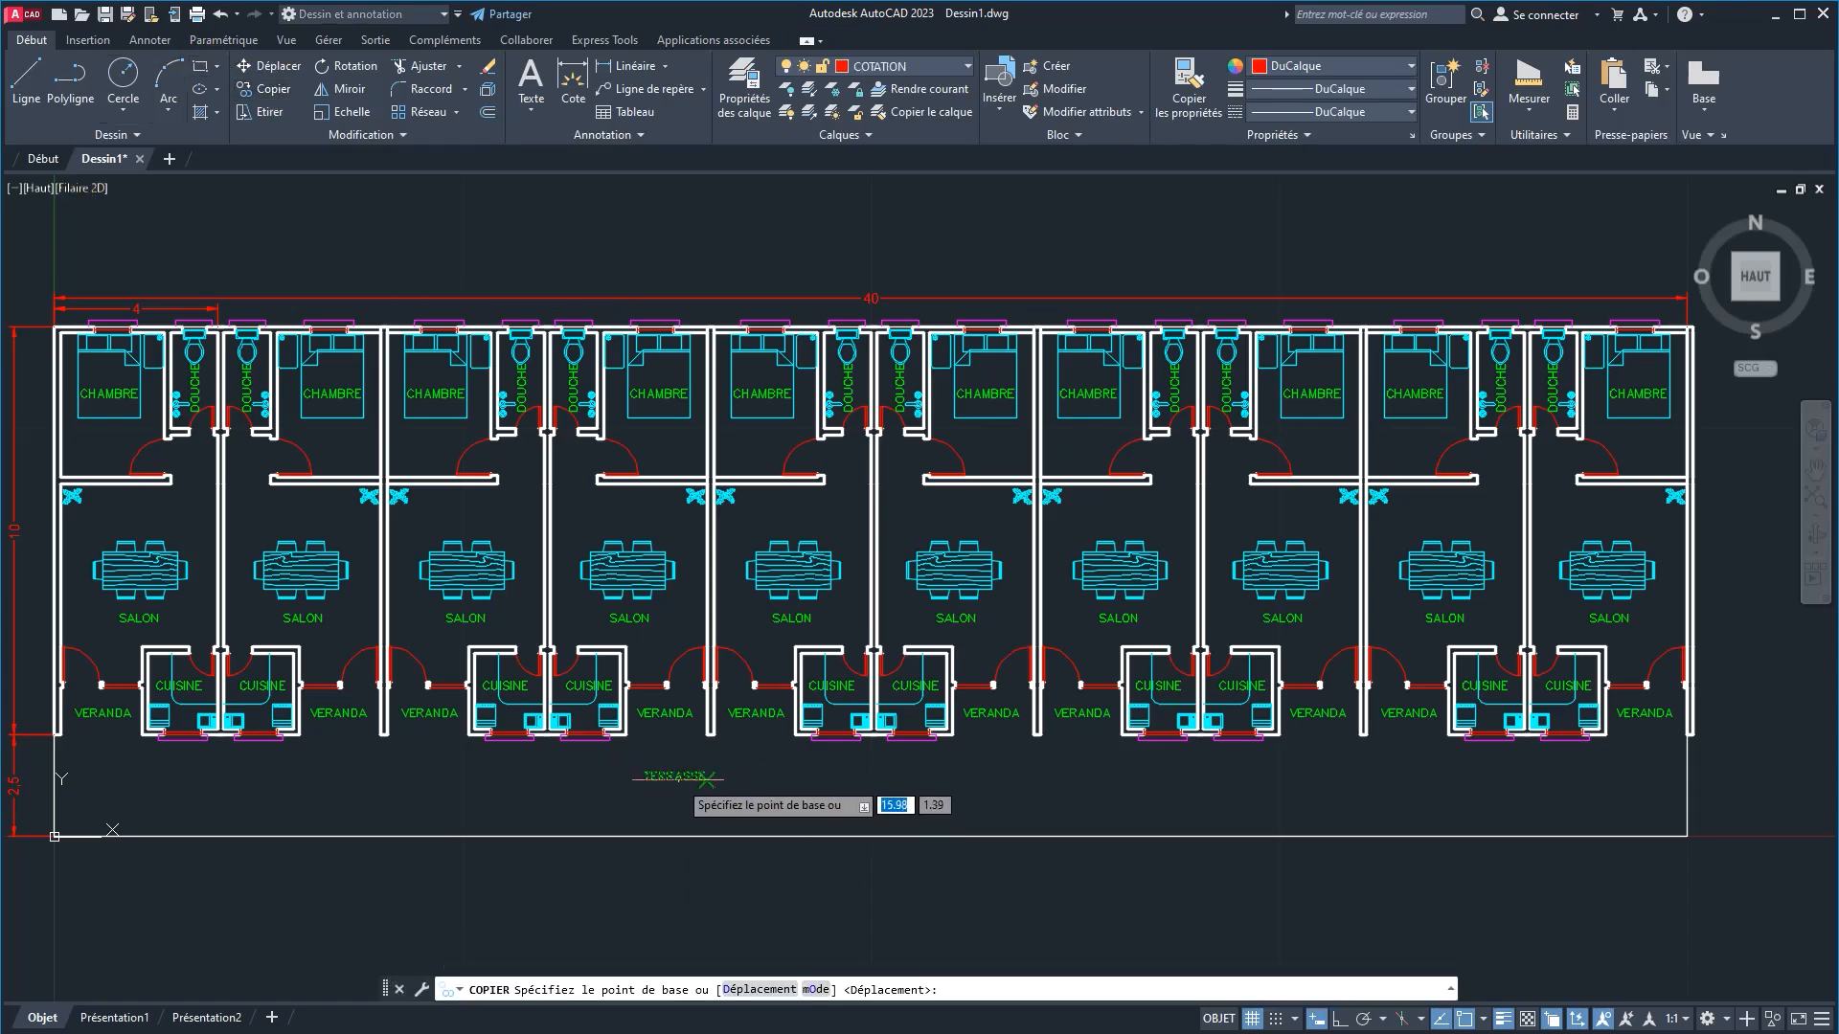
click(707, 779)
click(794, 800)
right_click(894, 802)
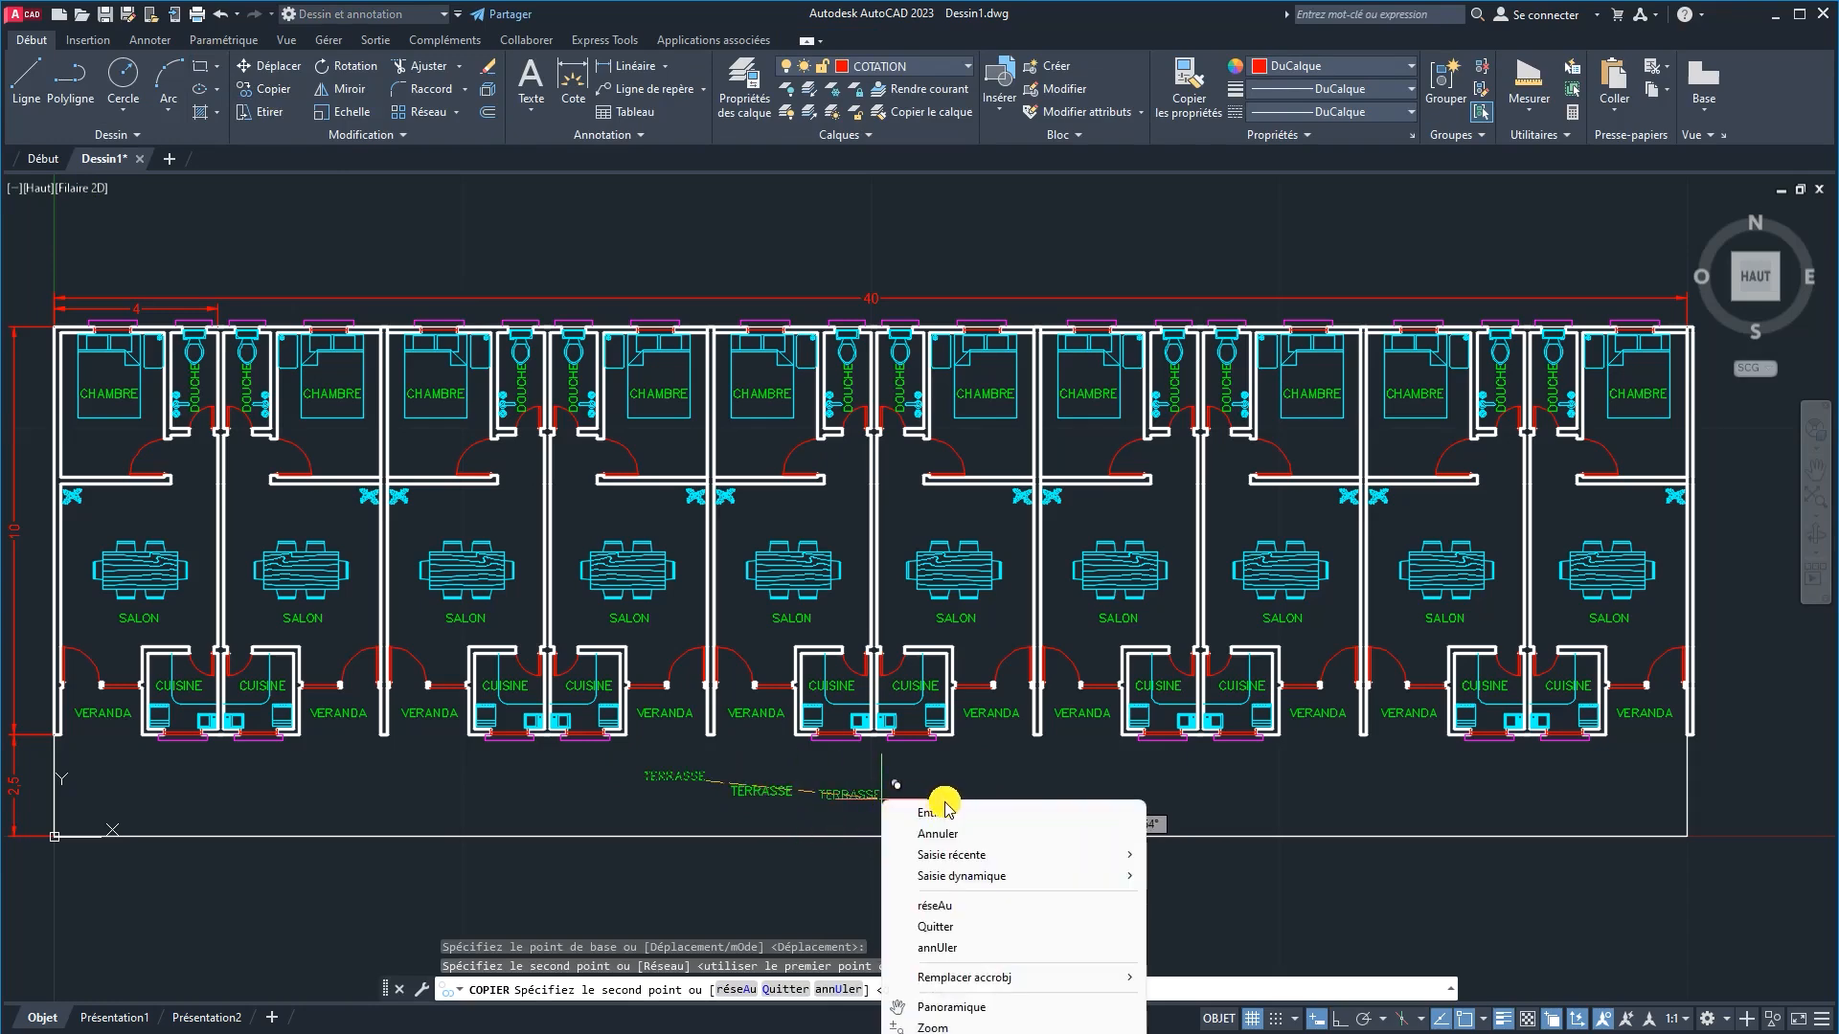
click(920, 810)
Step: Replace the text of the copied TERRASSE label with the title PLAN D'UNE 10 CITE SUR 500 M²
scroll(795, 803, up, 4)
double_click(733, 774)
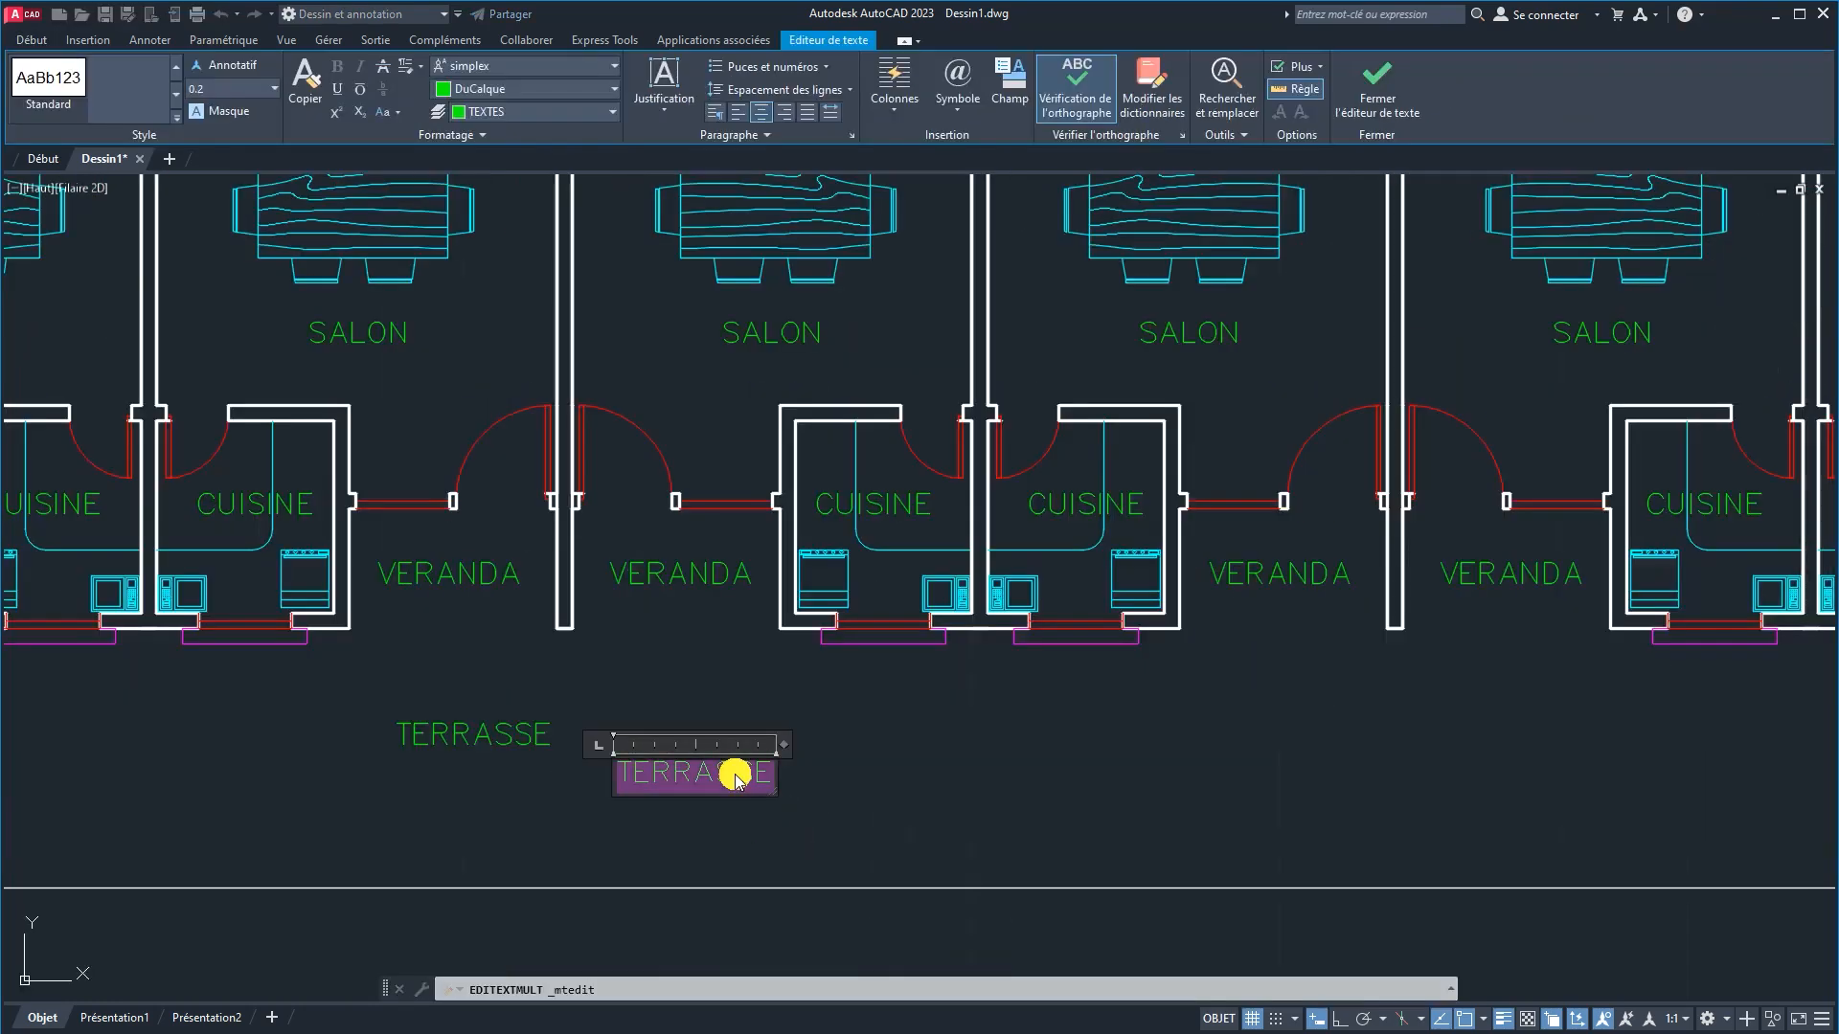
text(PLAN D'UNE 10 CITE SUR 500 M²)
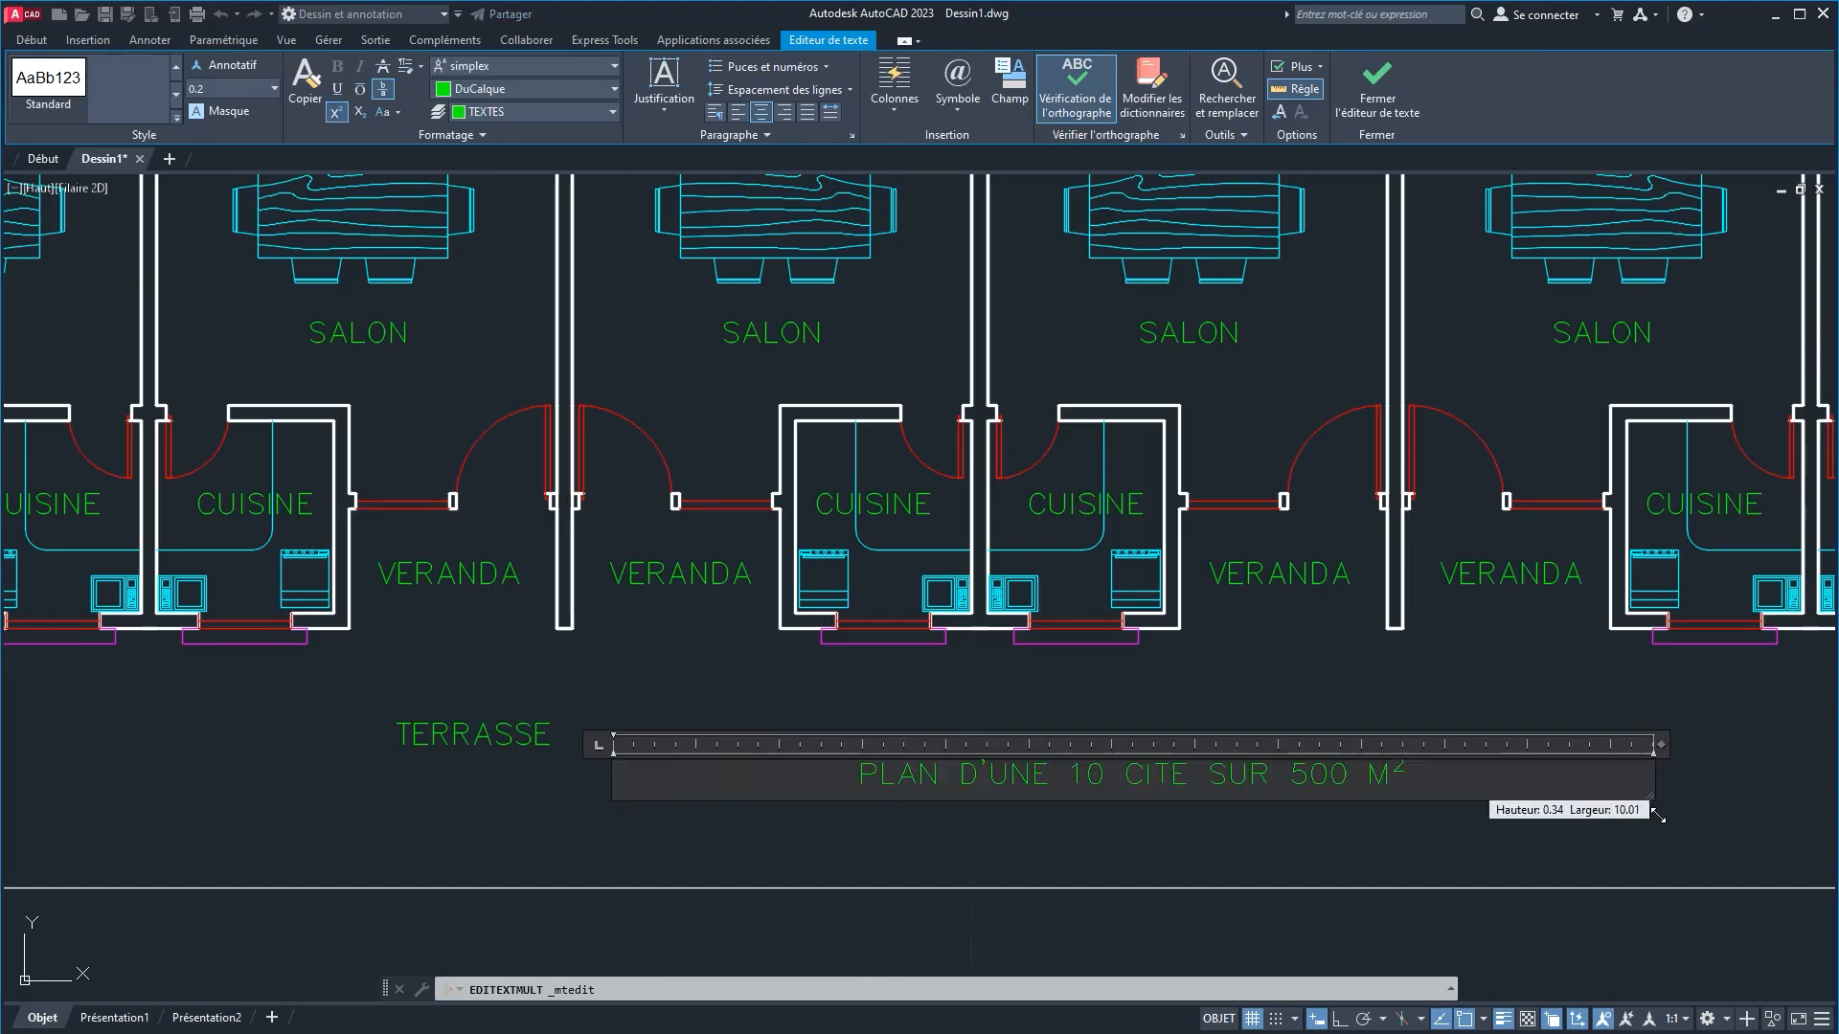
Step: Format the plan title in bold Times New Roman with a text height of 0.3
drag(1499, 785, 776, 789)
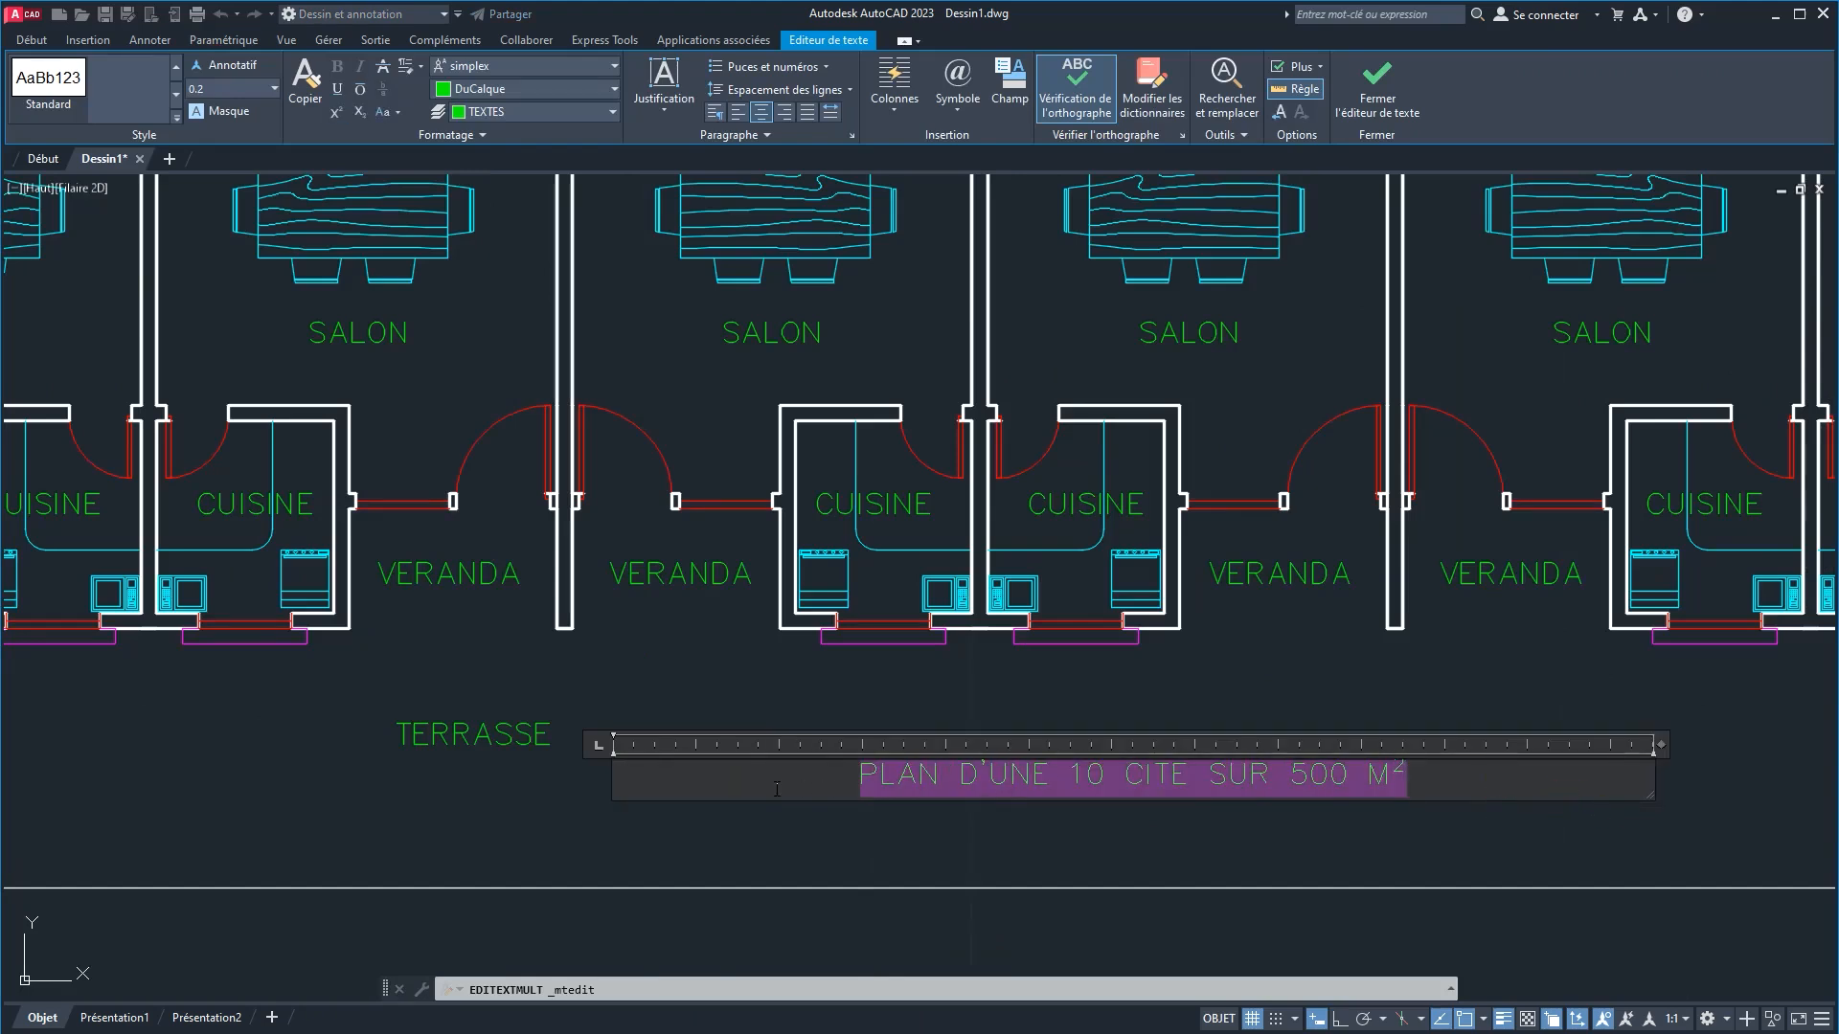
click(507, 65)
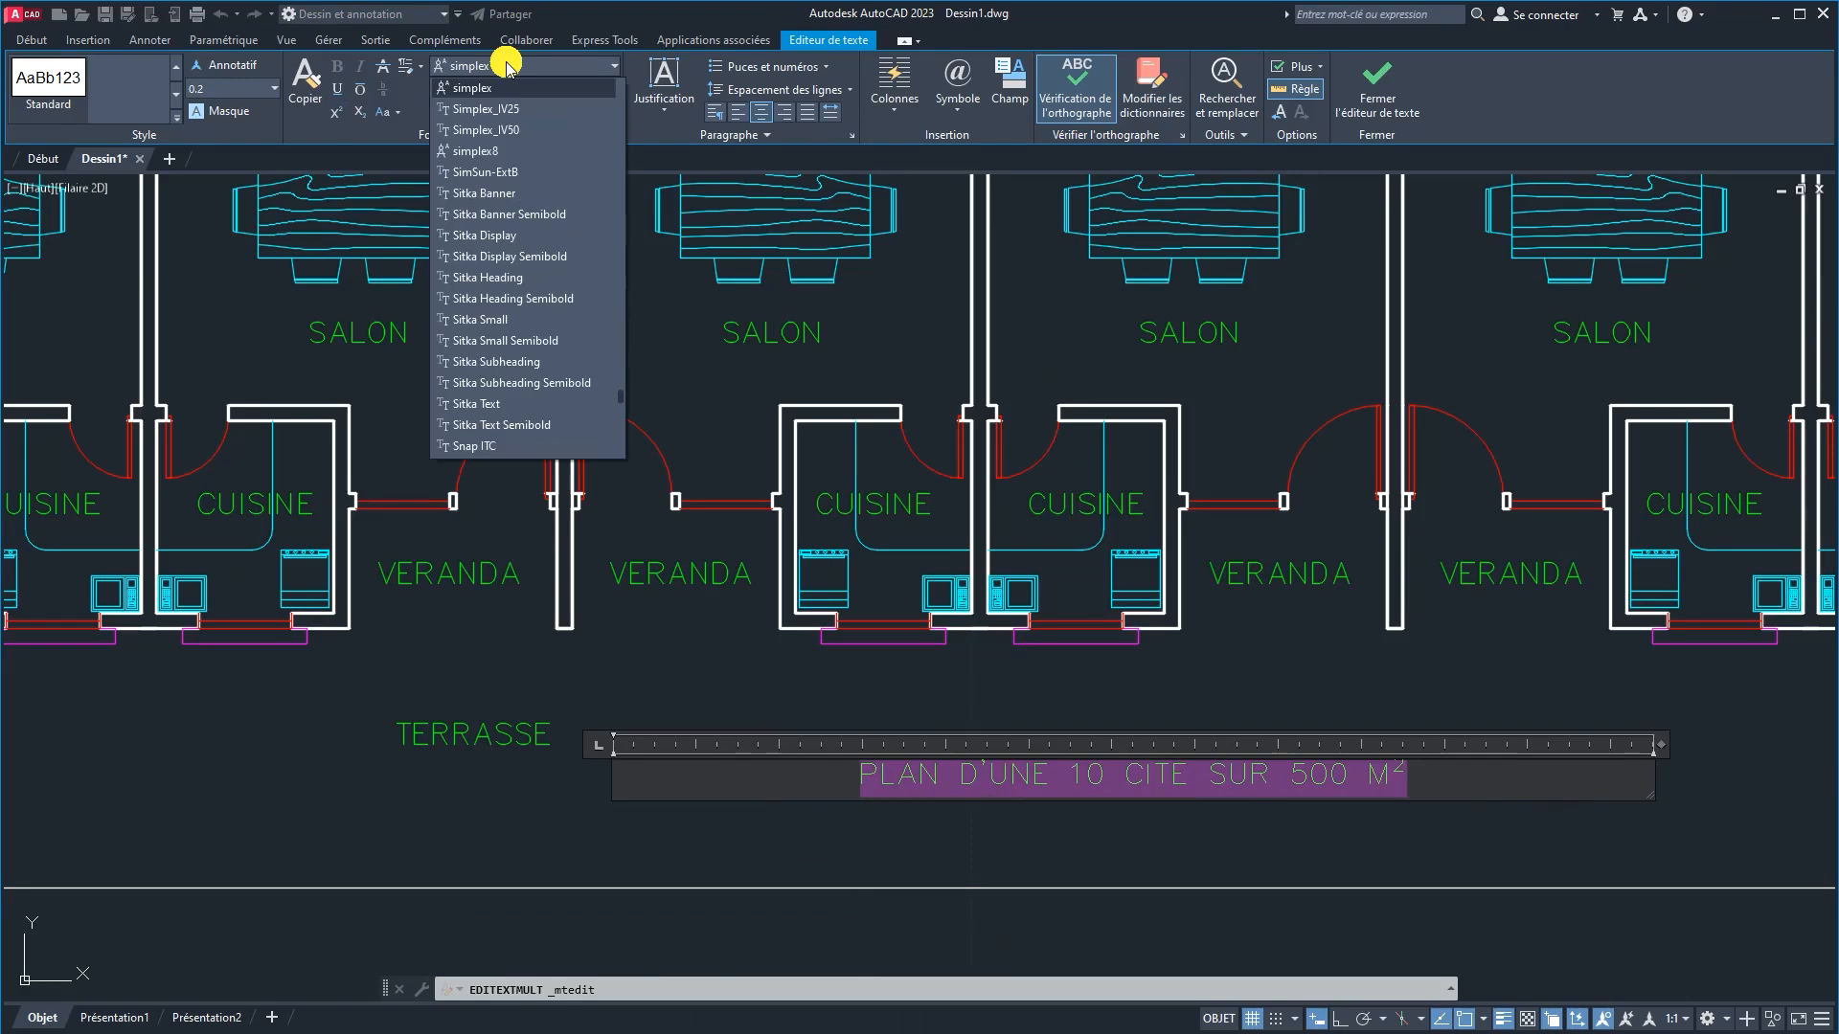
scroll(507, 65, down, 10)
click(515, 388)
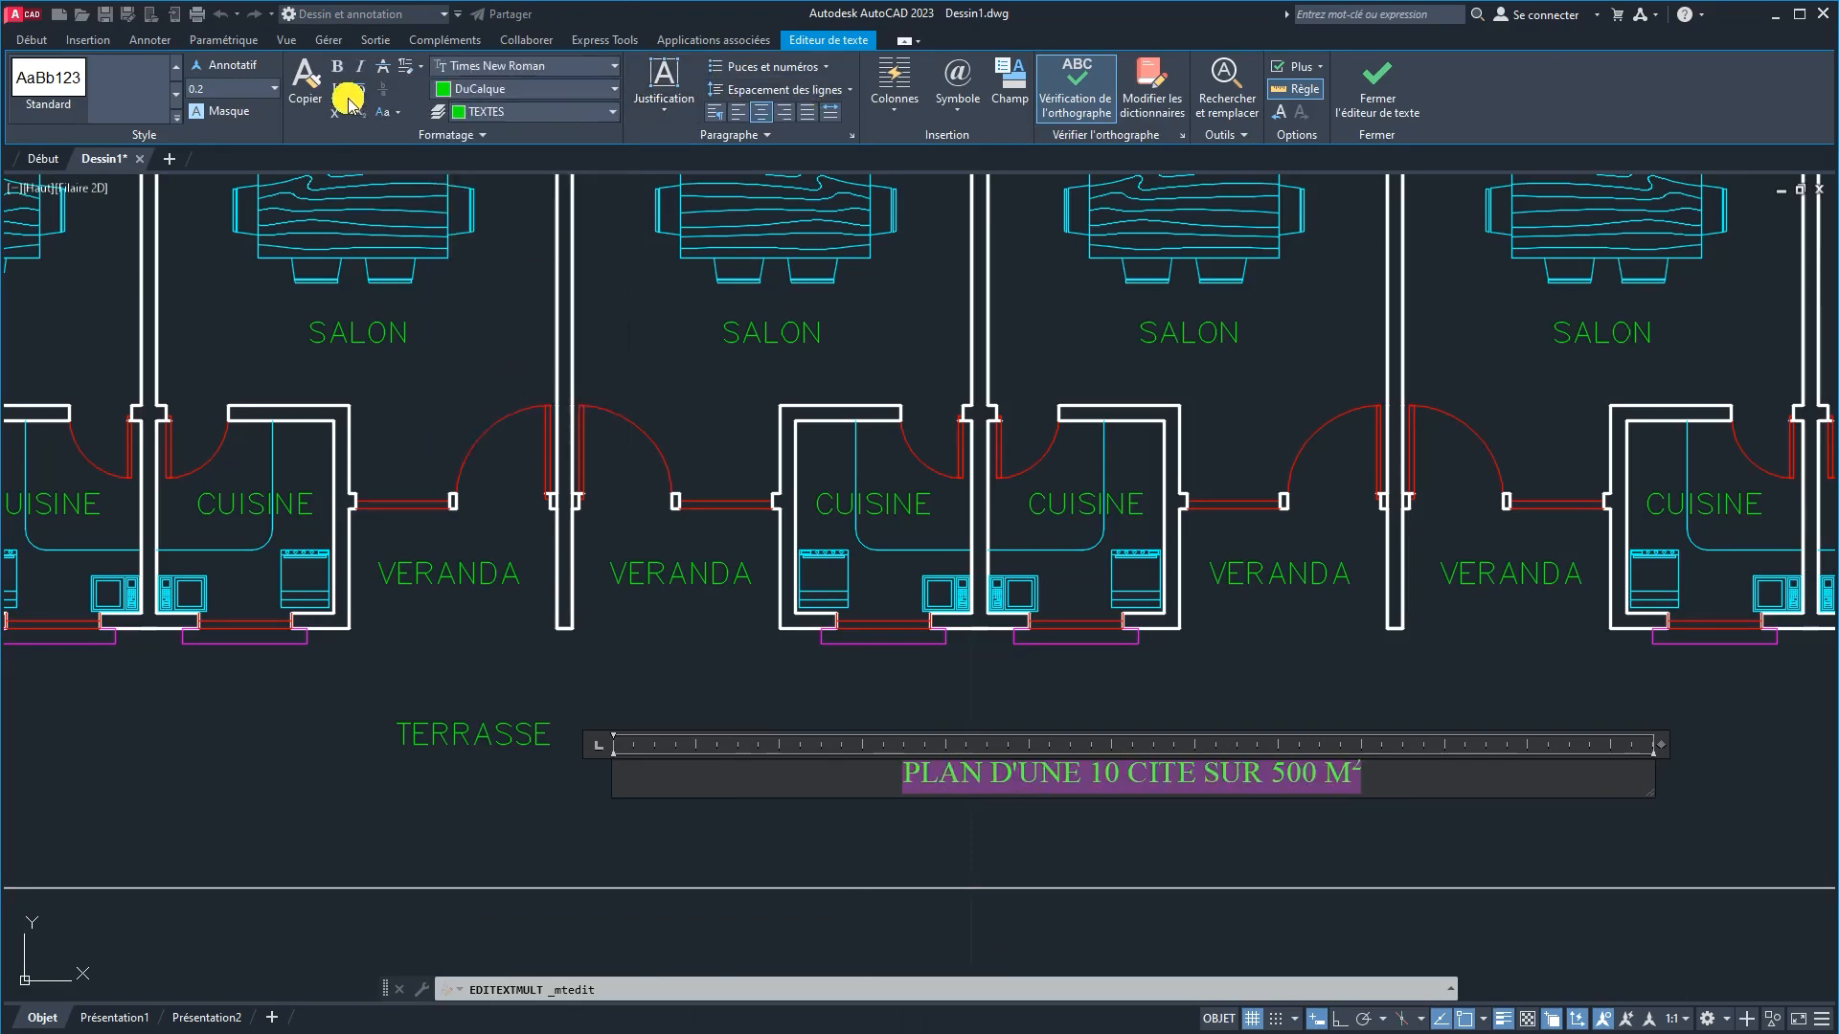
click(337, 68)
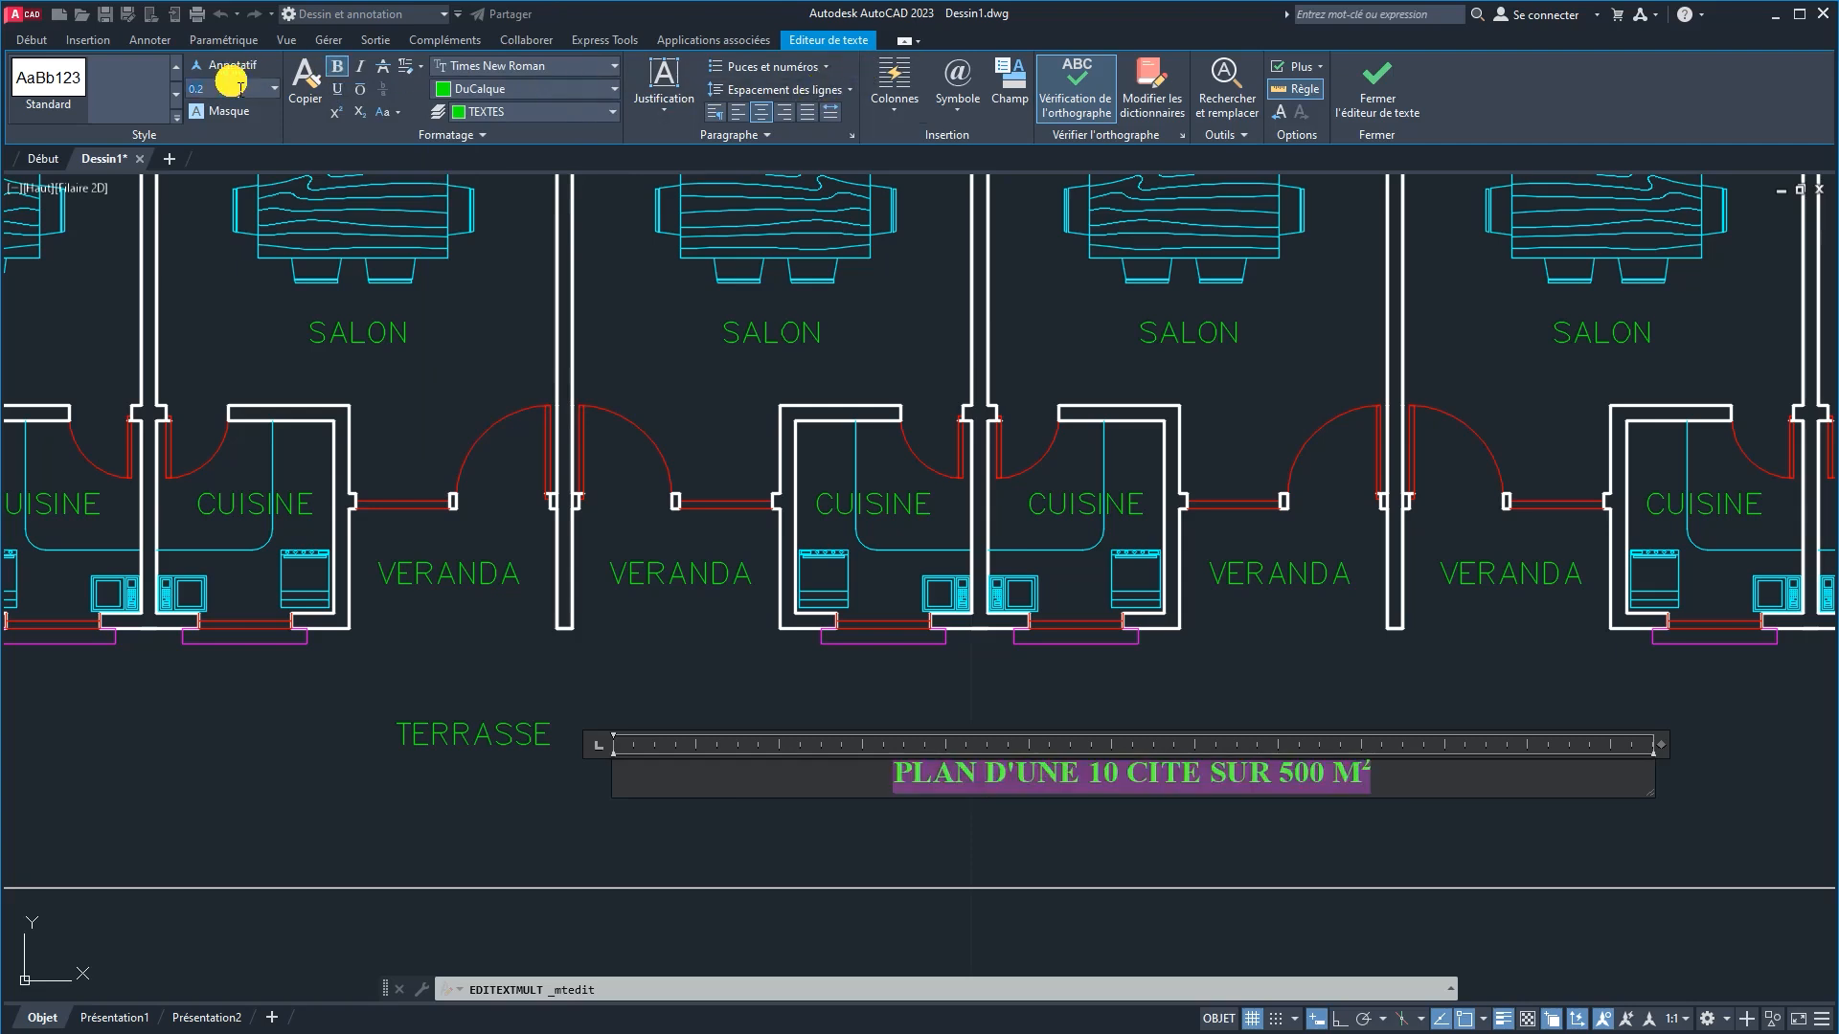
text(0.3)
key(Return)
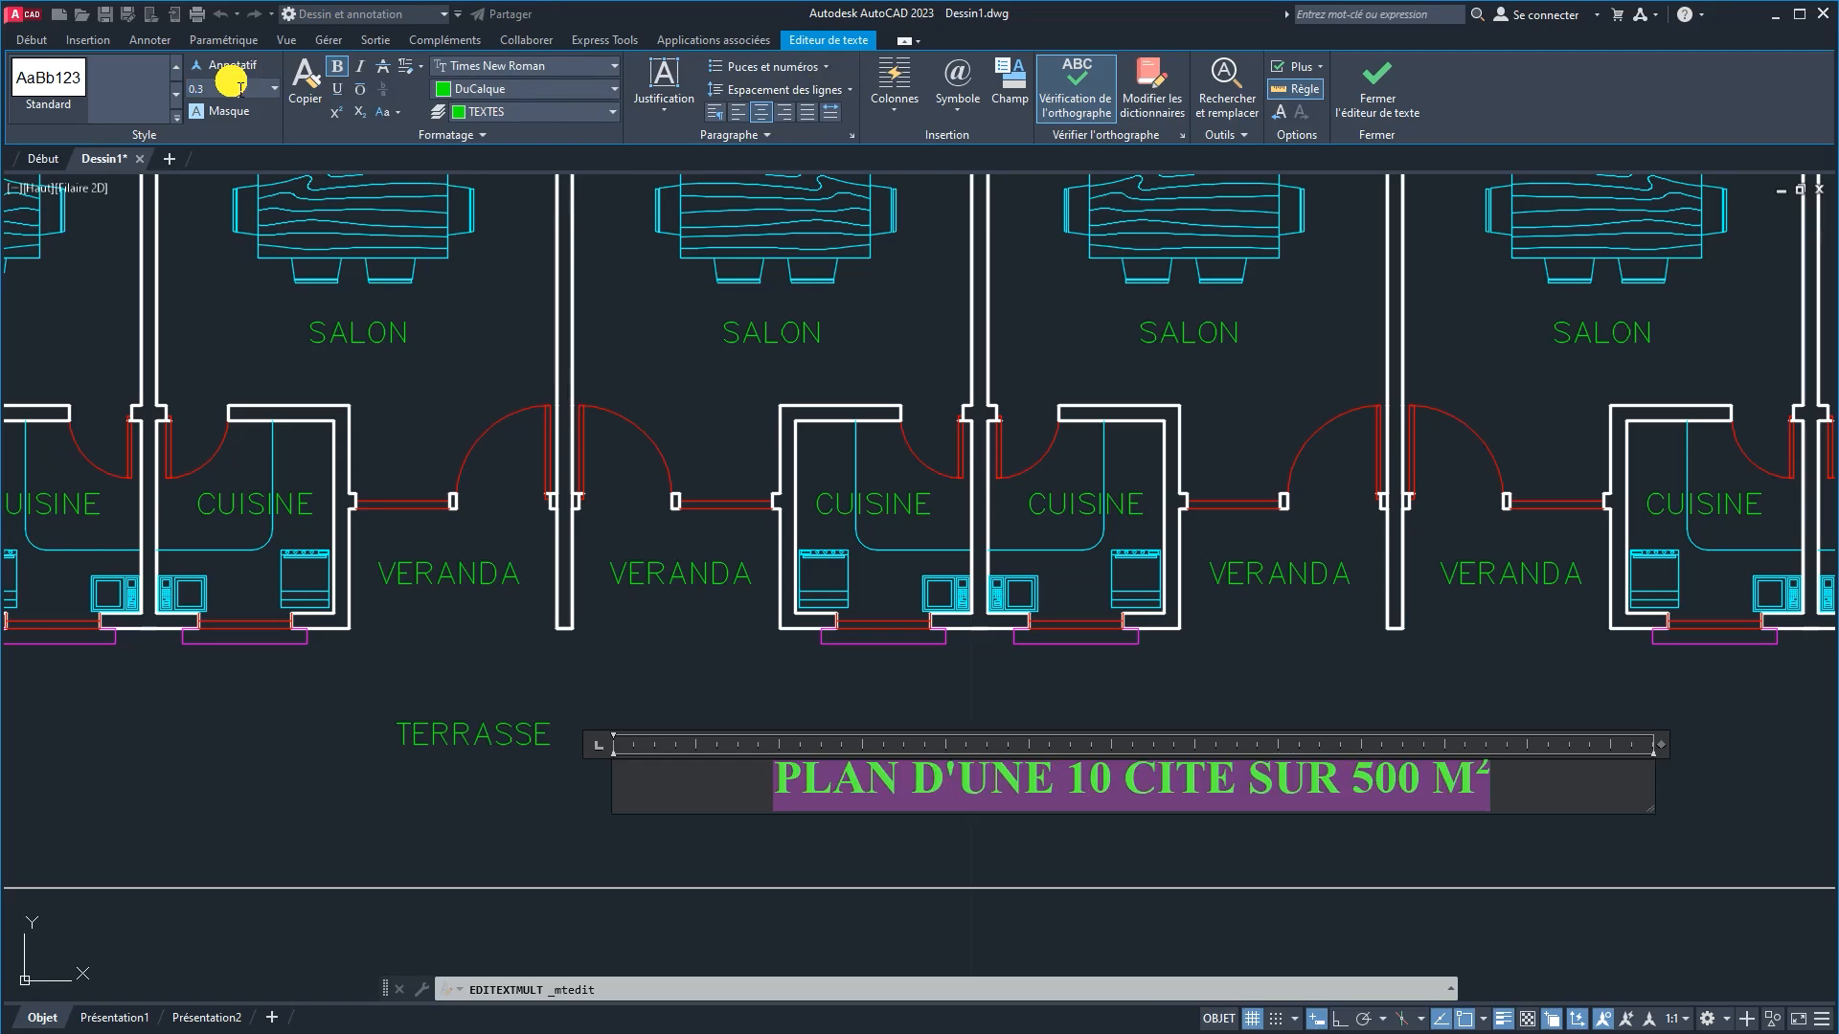
click(799, 699)
Step: Move the plan title along the front strip to its end below the first two houses, just above the boundary line
scroll(937, 811, down, 5)
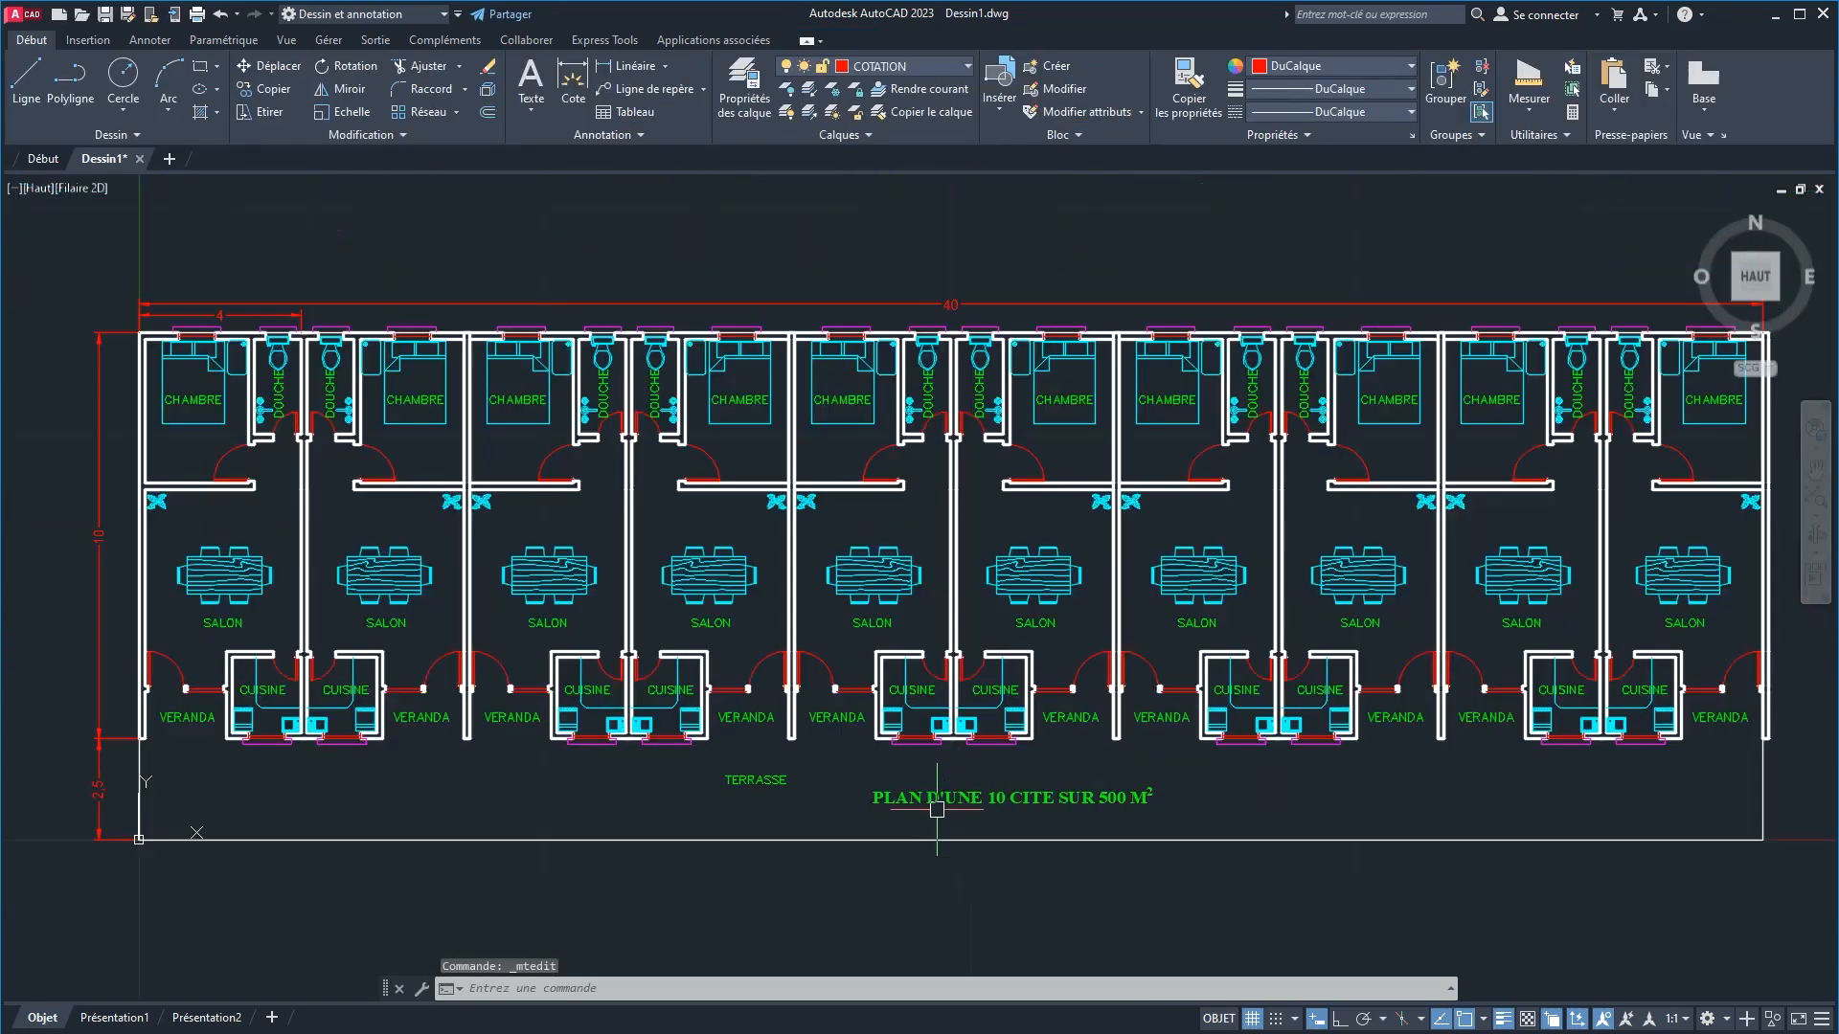
click(940, 799)
scroll(925, 805, up, 4)
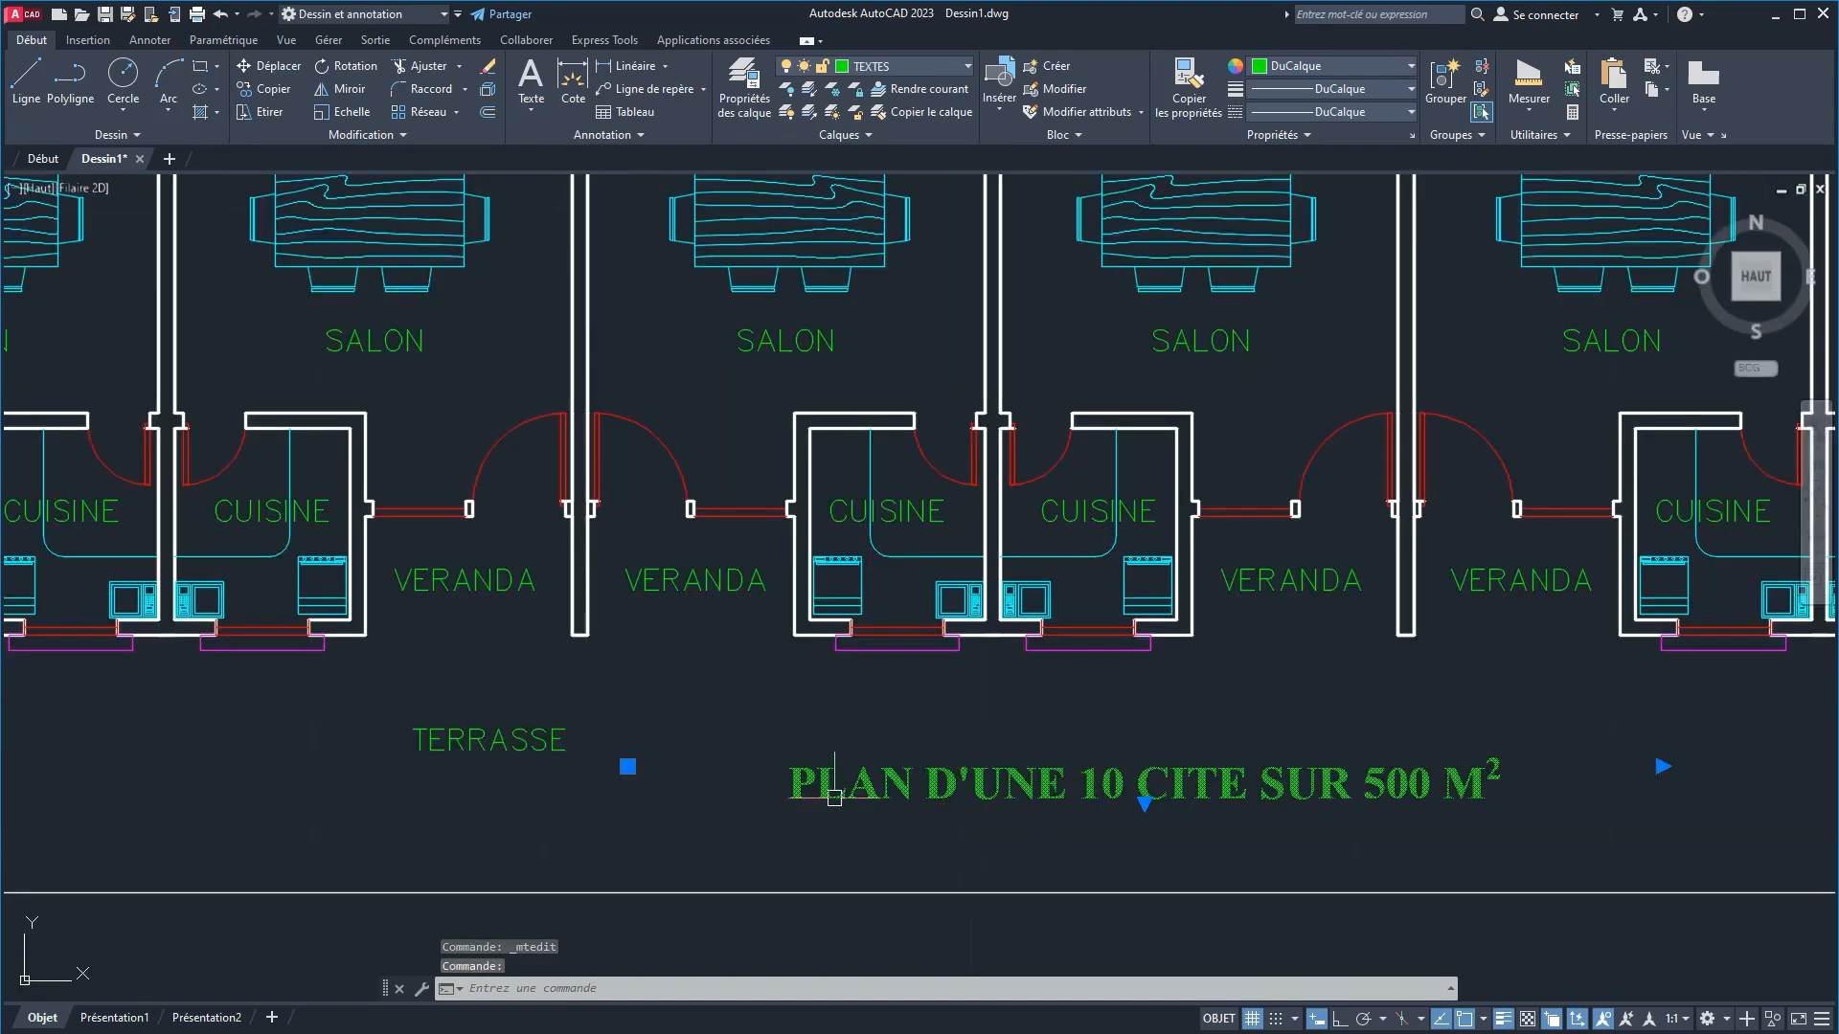
click(628, 767)
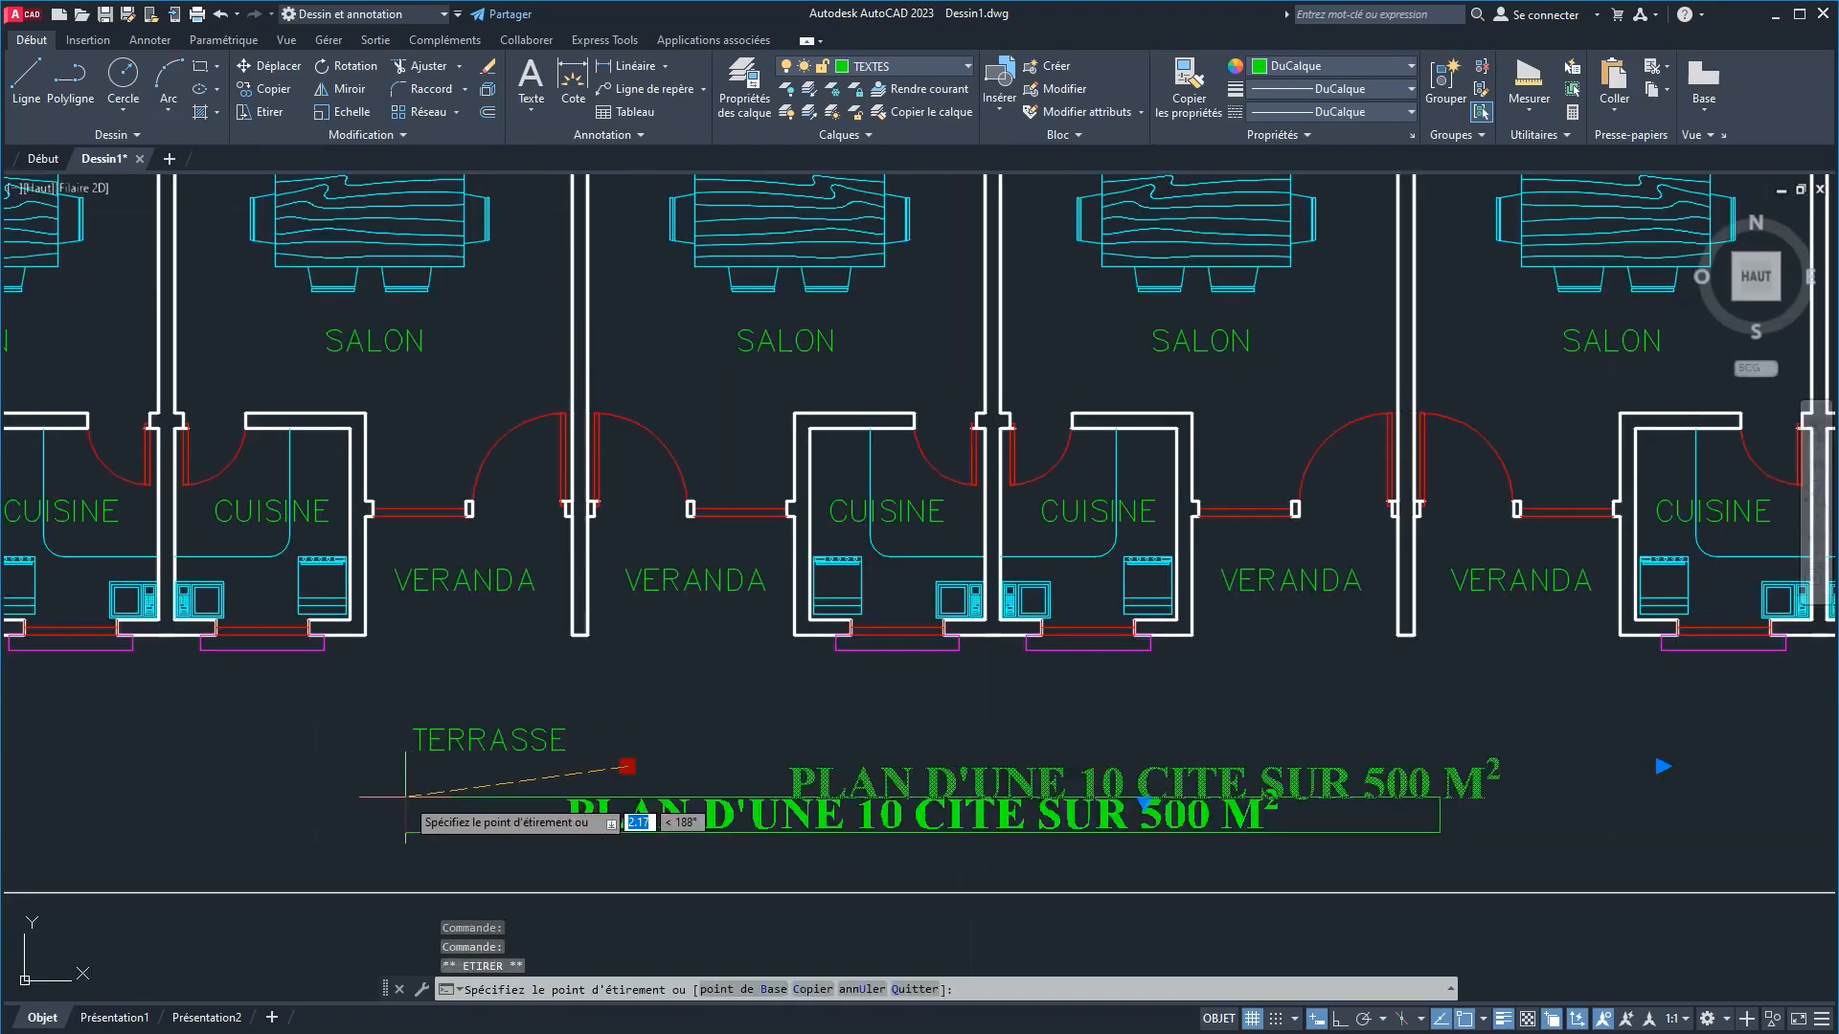
scroll(667, 772, down, 4)
scroll(666, 772, up, 4)
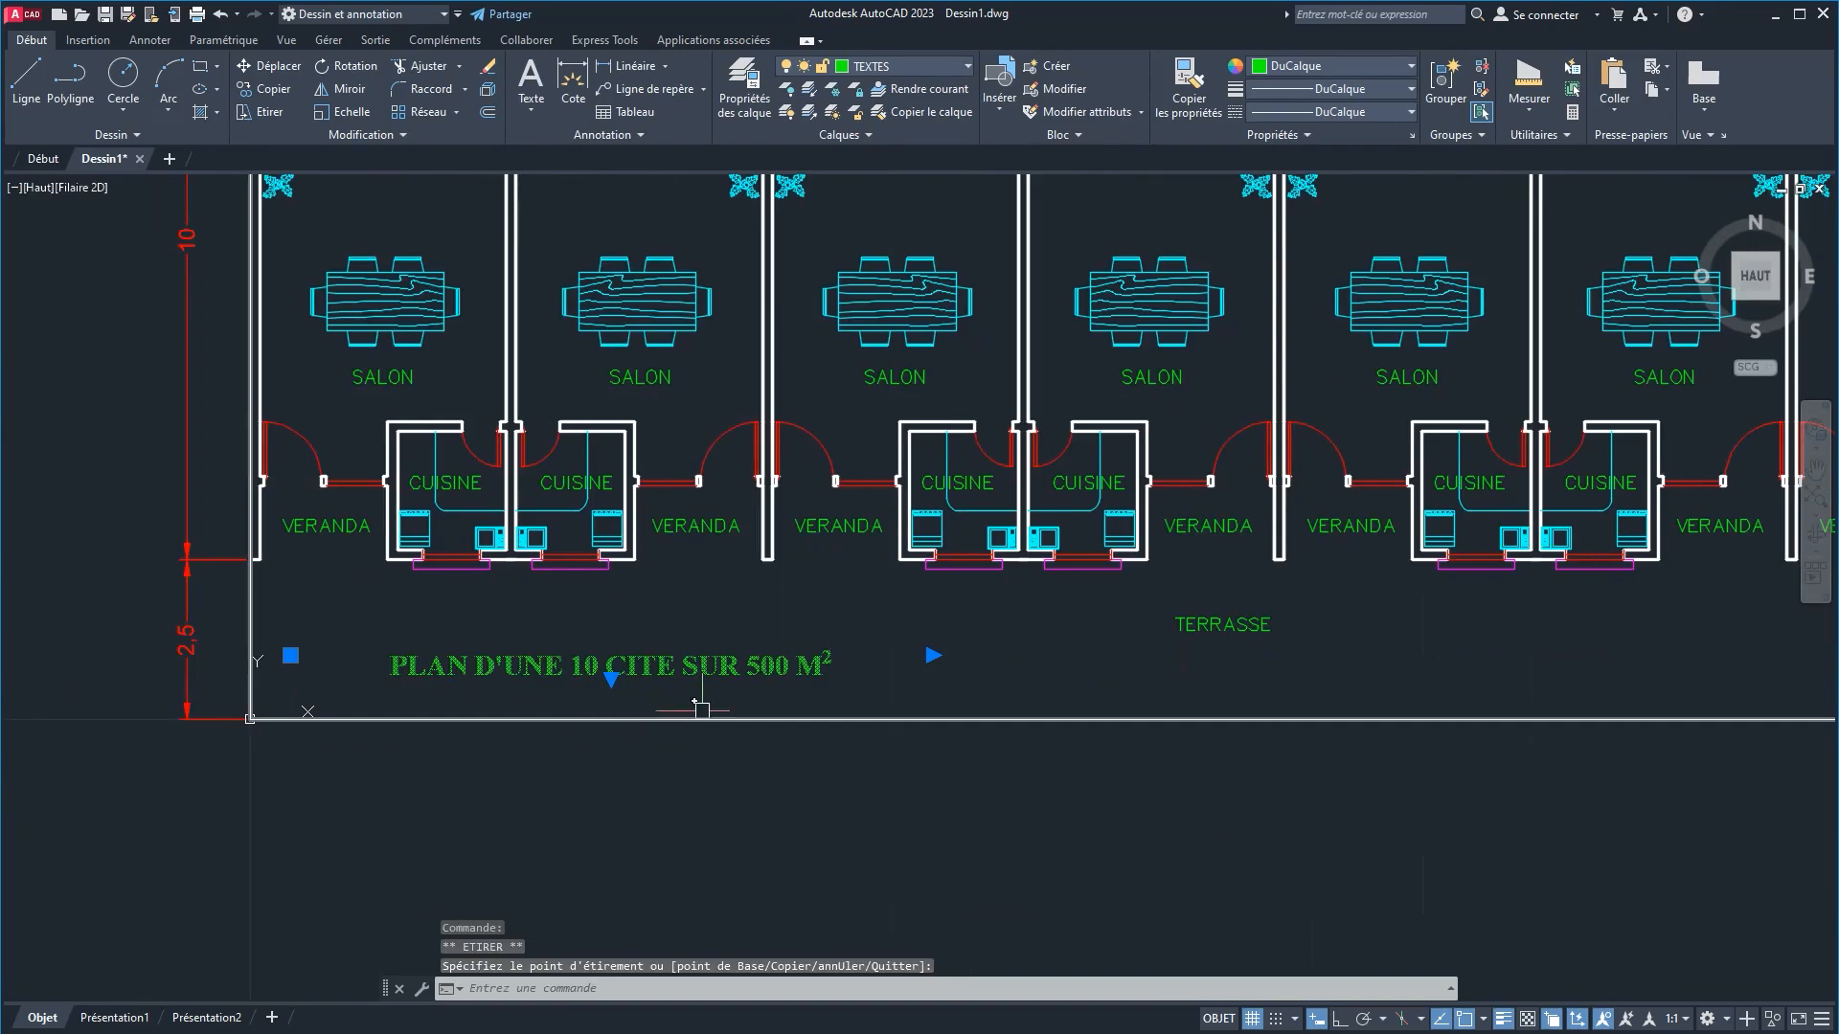
scroll(607, 743, down, 4)
middle_drag(722, 727, 390, 738)
scroll(383, 738, up, 3)
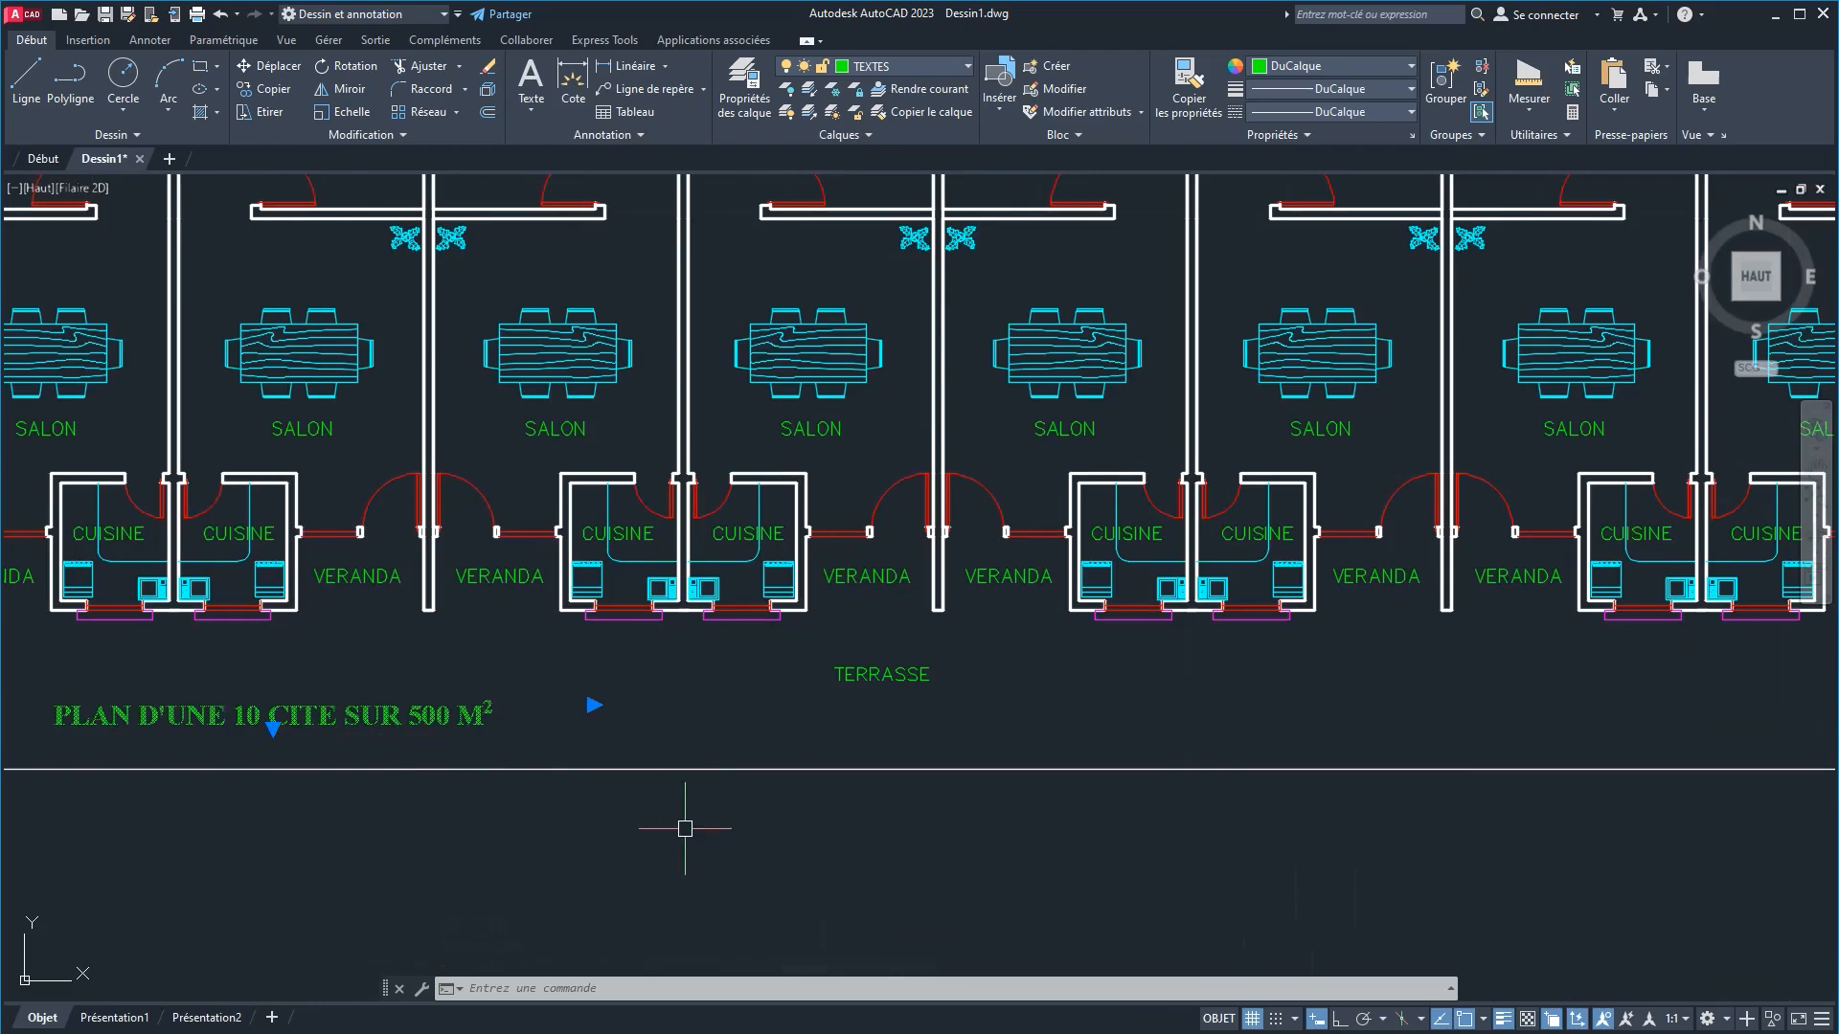
scroll(685, 829, down, 2)
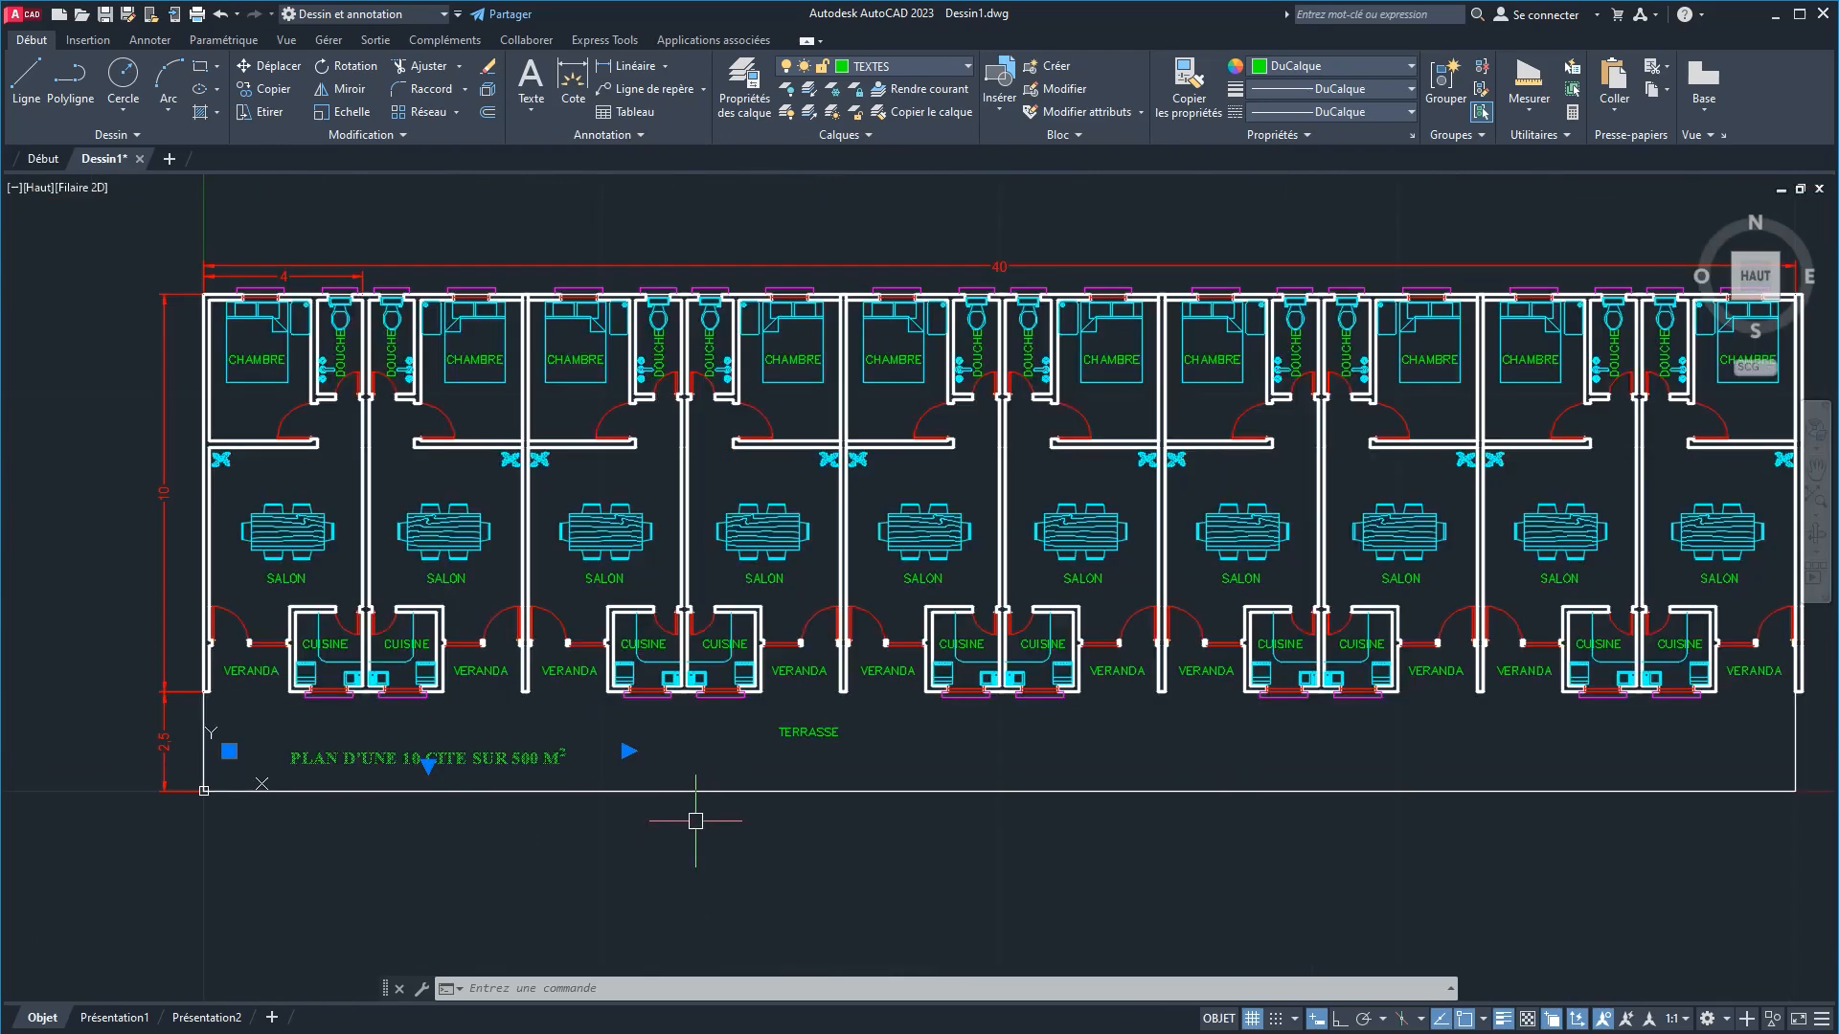
key(Escape)
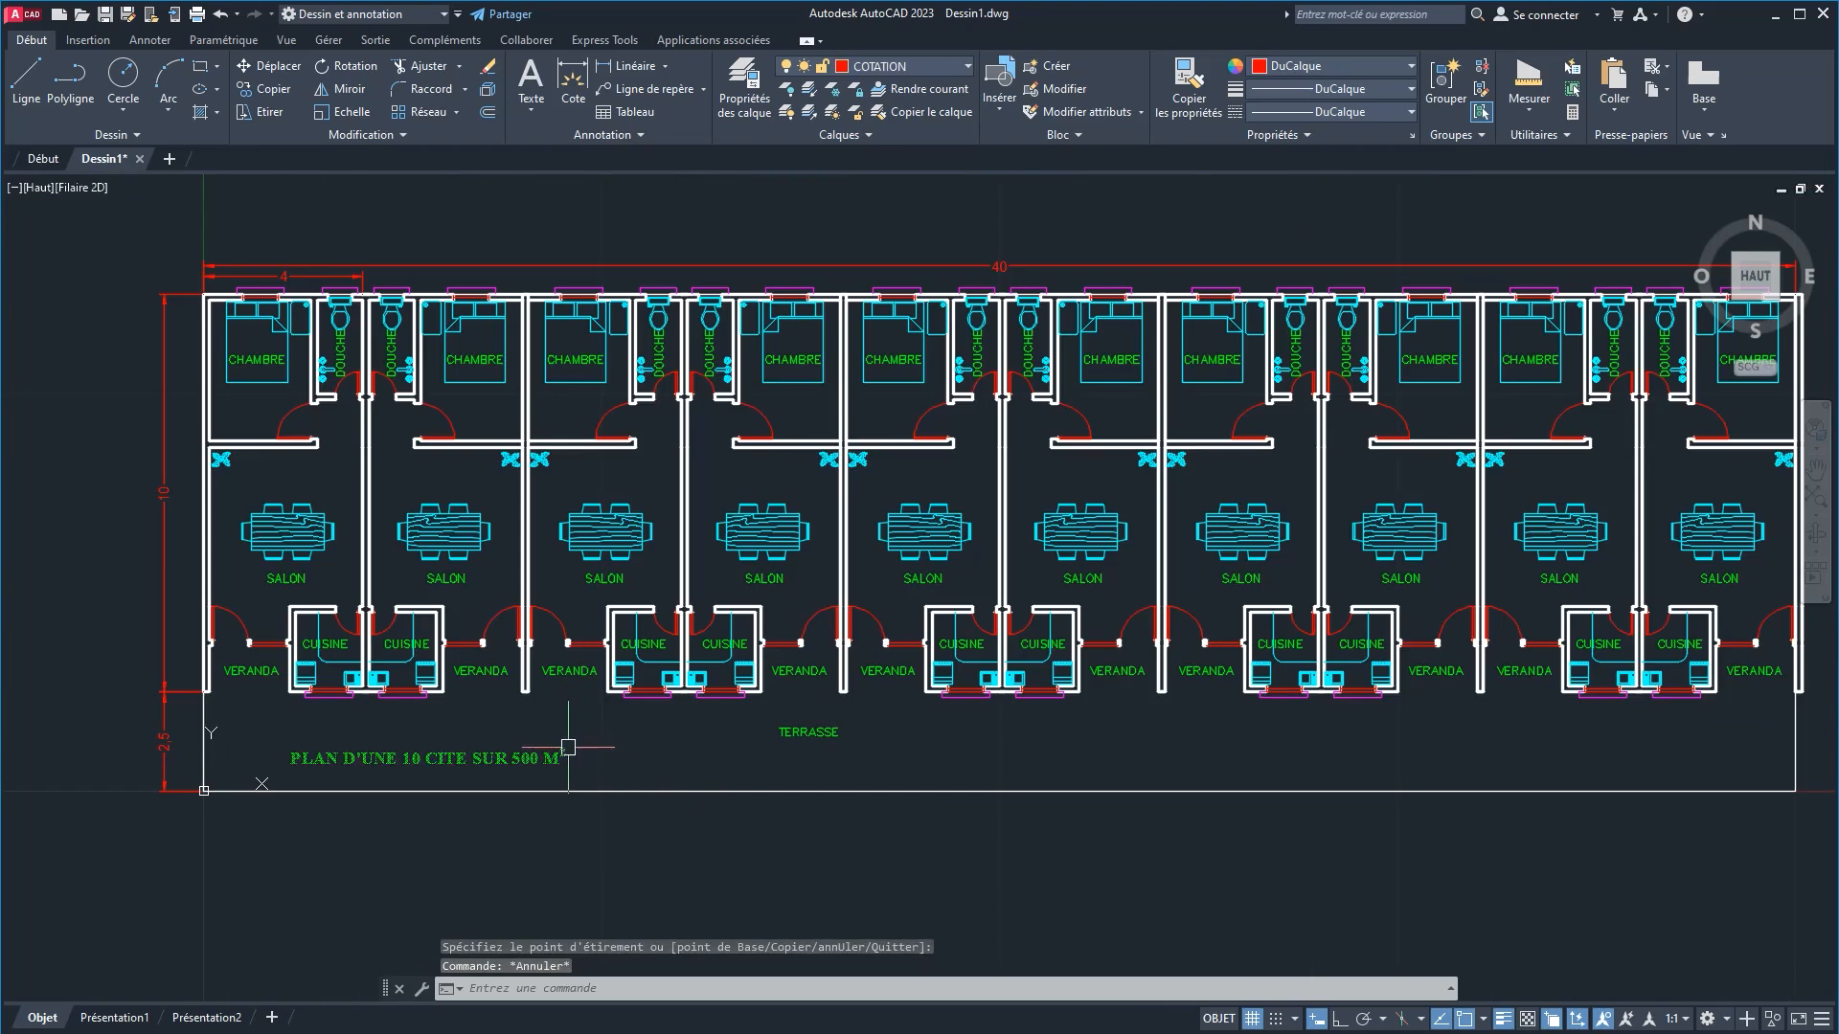
Step: Select COTATION as the current layer
middle_drag(567, 747, 417, 771)
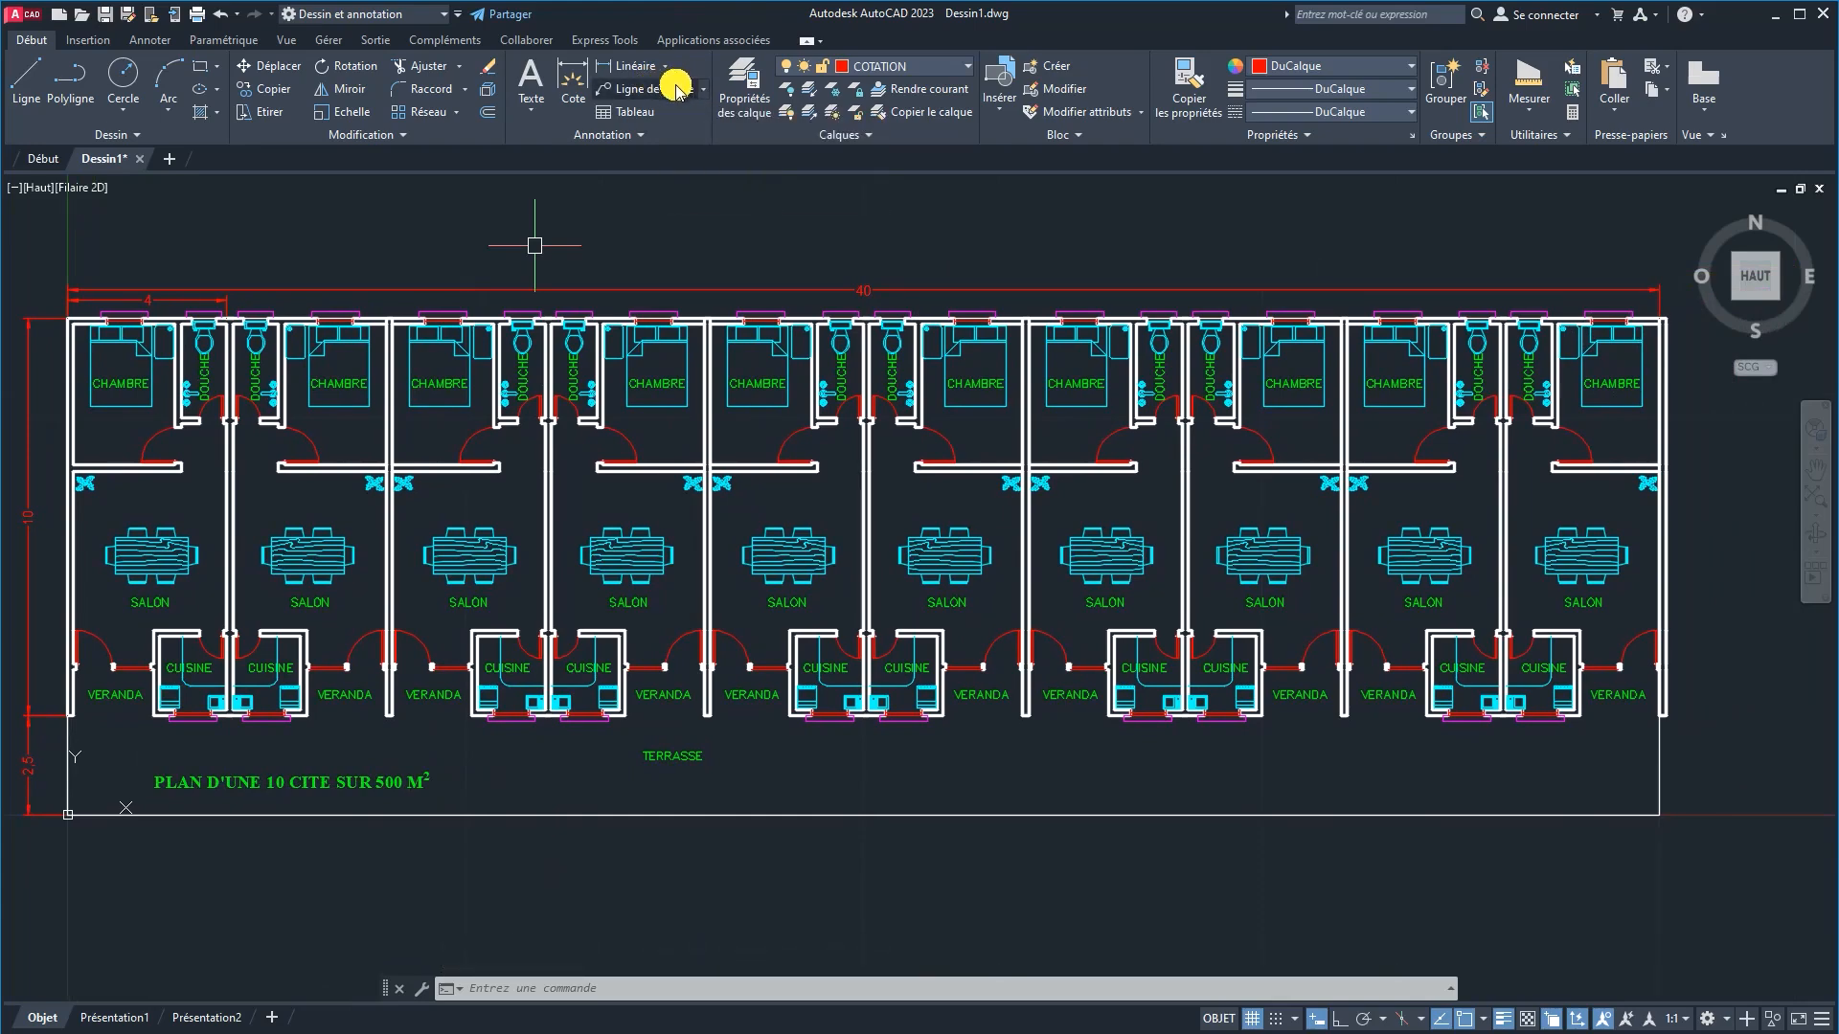
click(875, 72)
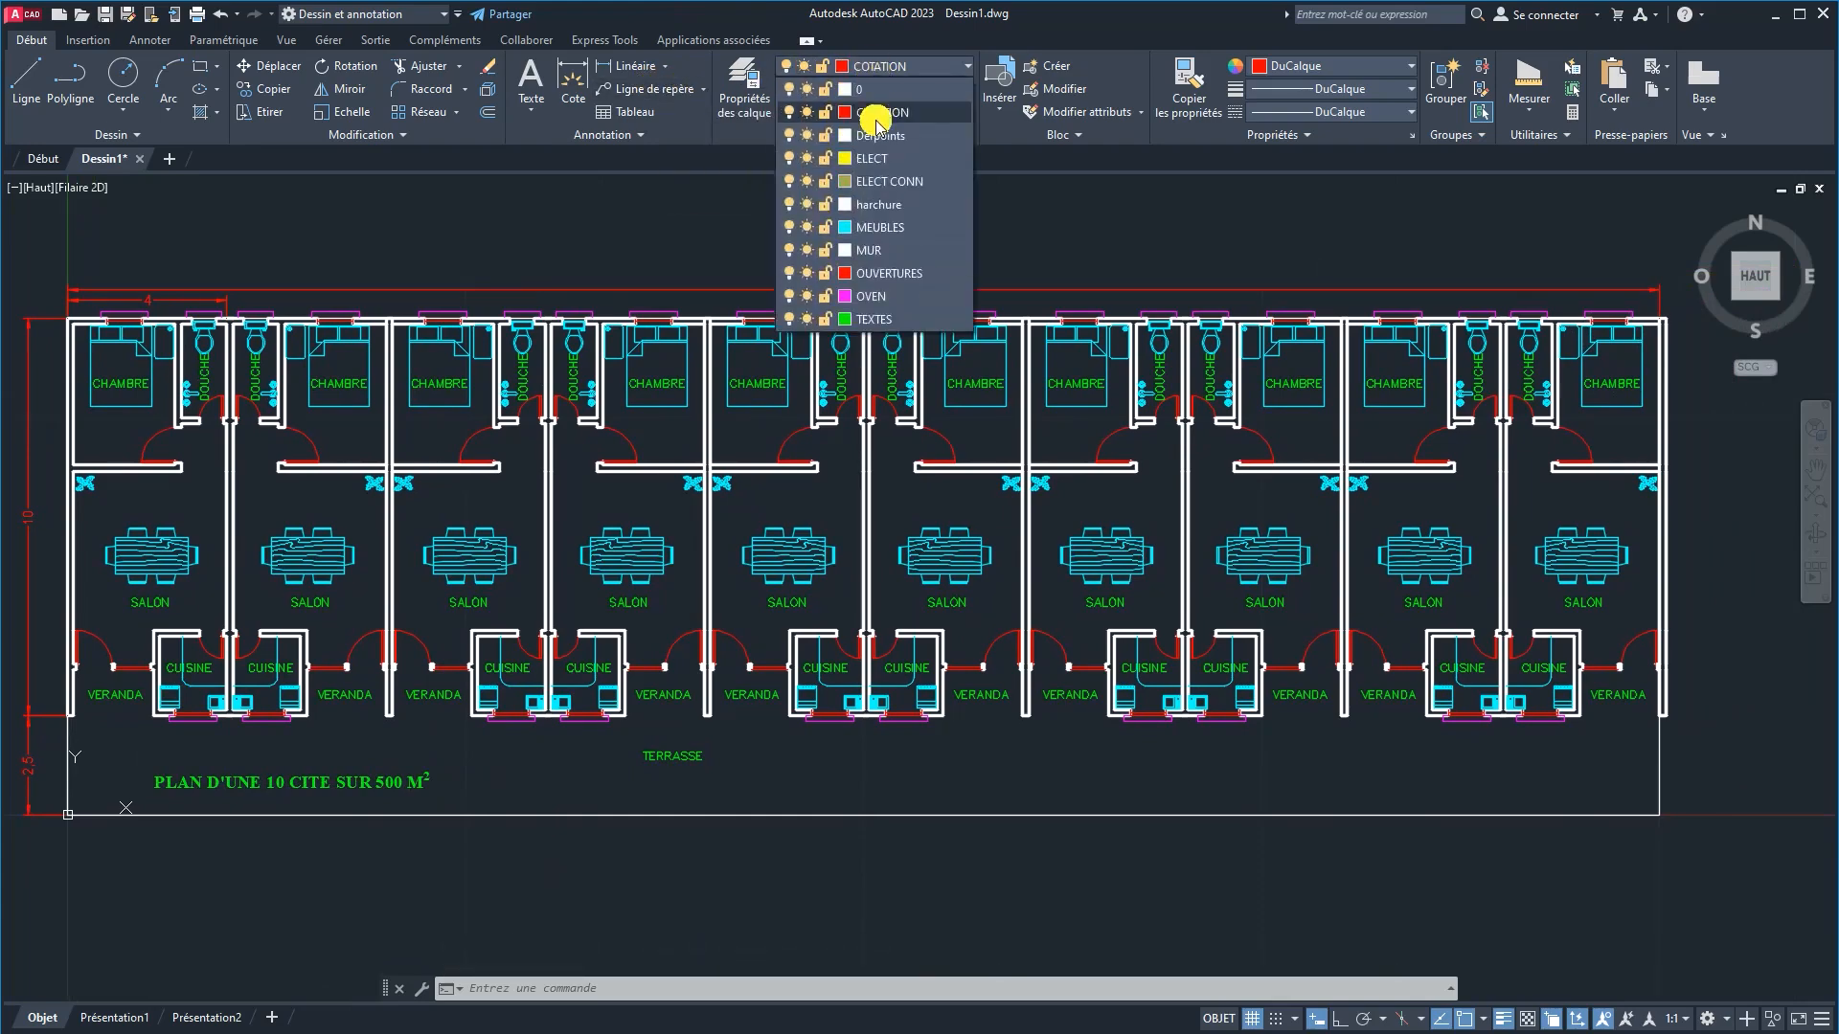
click(878, 113)
scroll(77, 460, up, 5)
scroll(305, 365, up, 3)
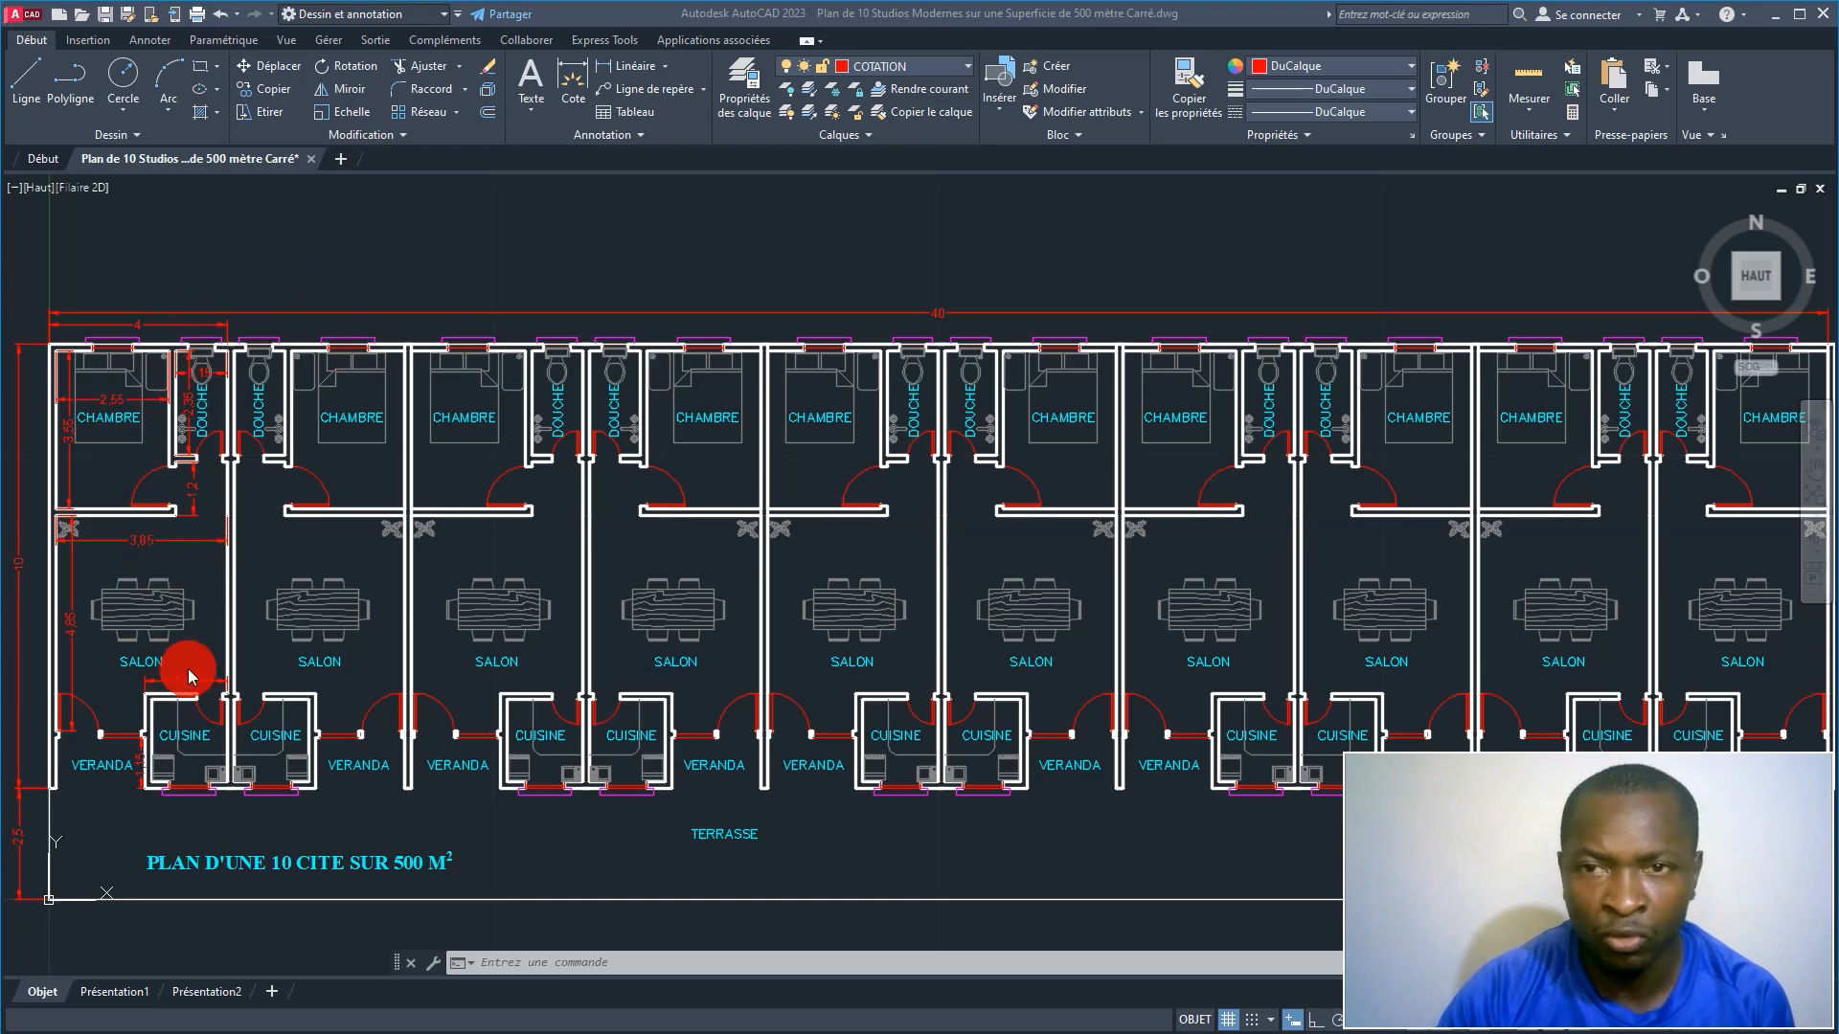
Step: Set the ELECT layer's lineweight to 0.18 mm in the layer properties manager
click(746, 101)
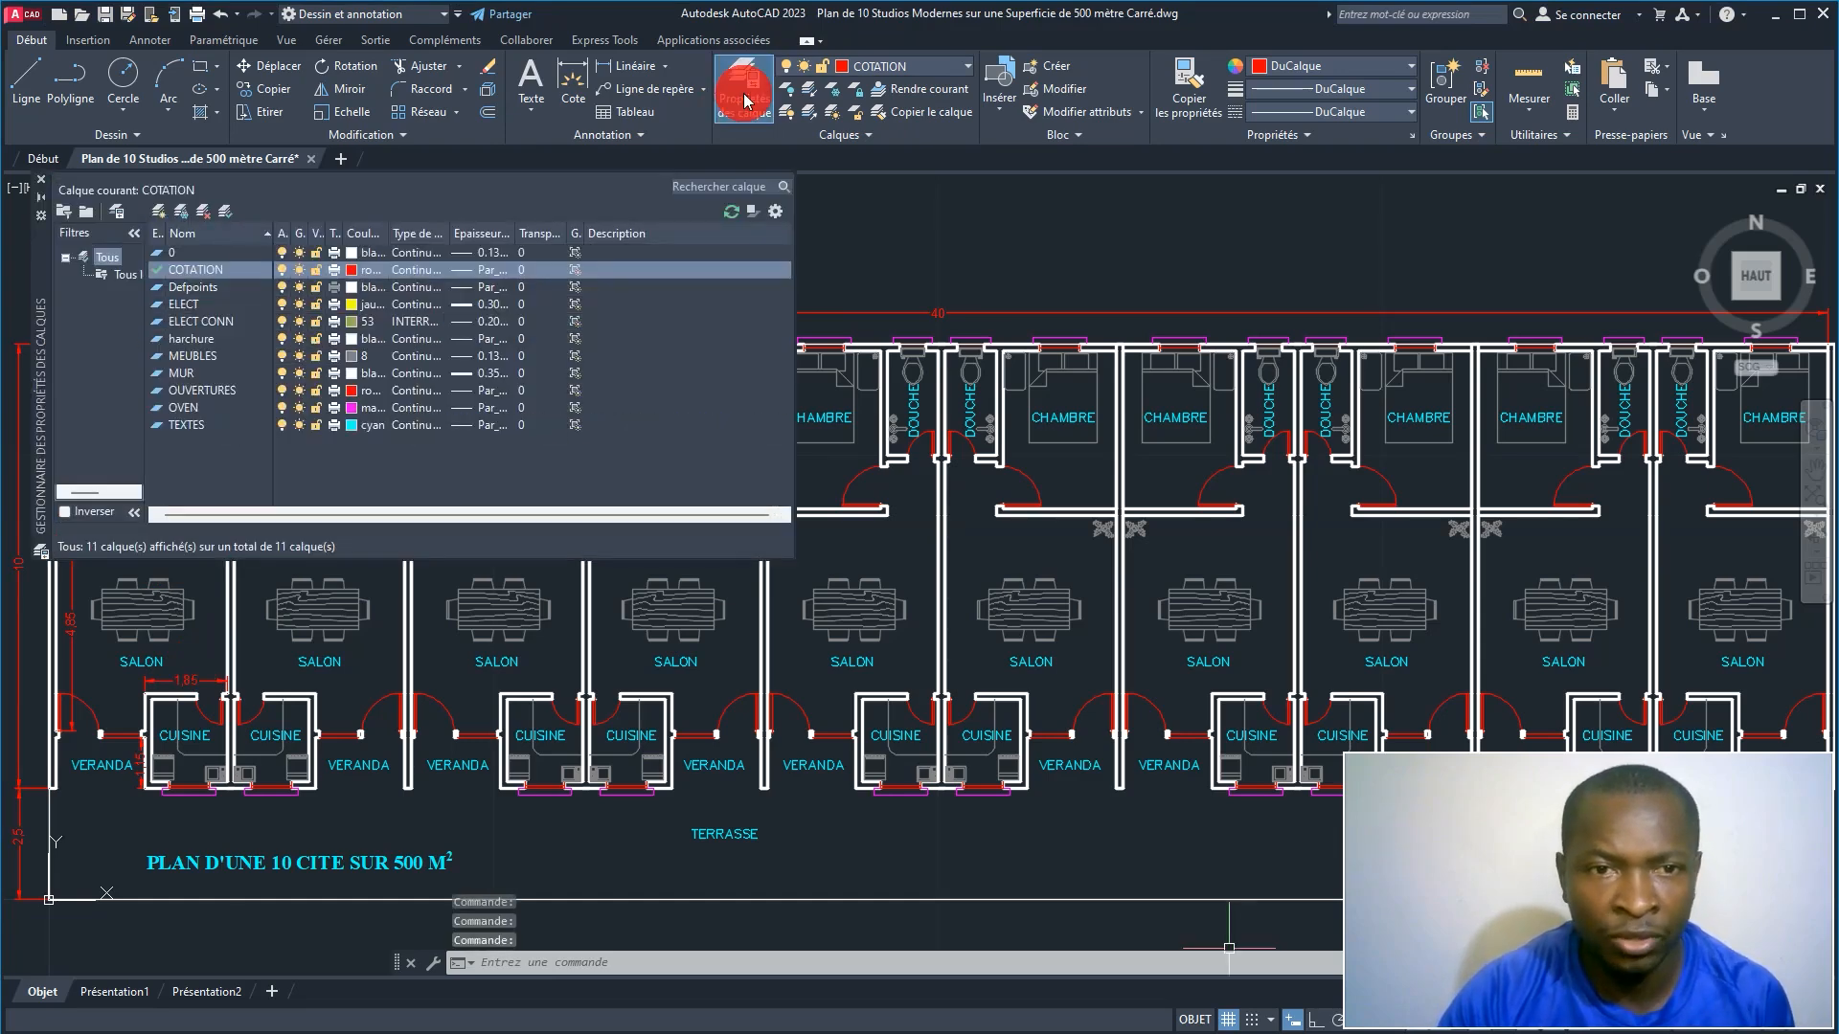
click(176, 306)
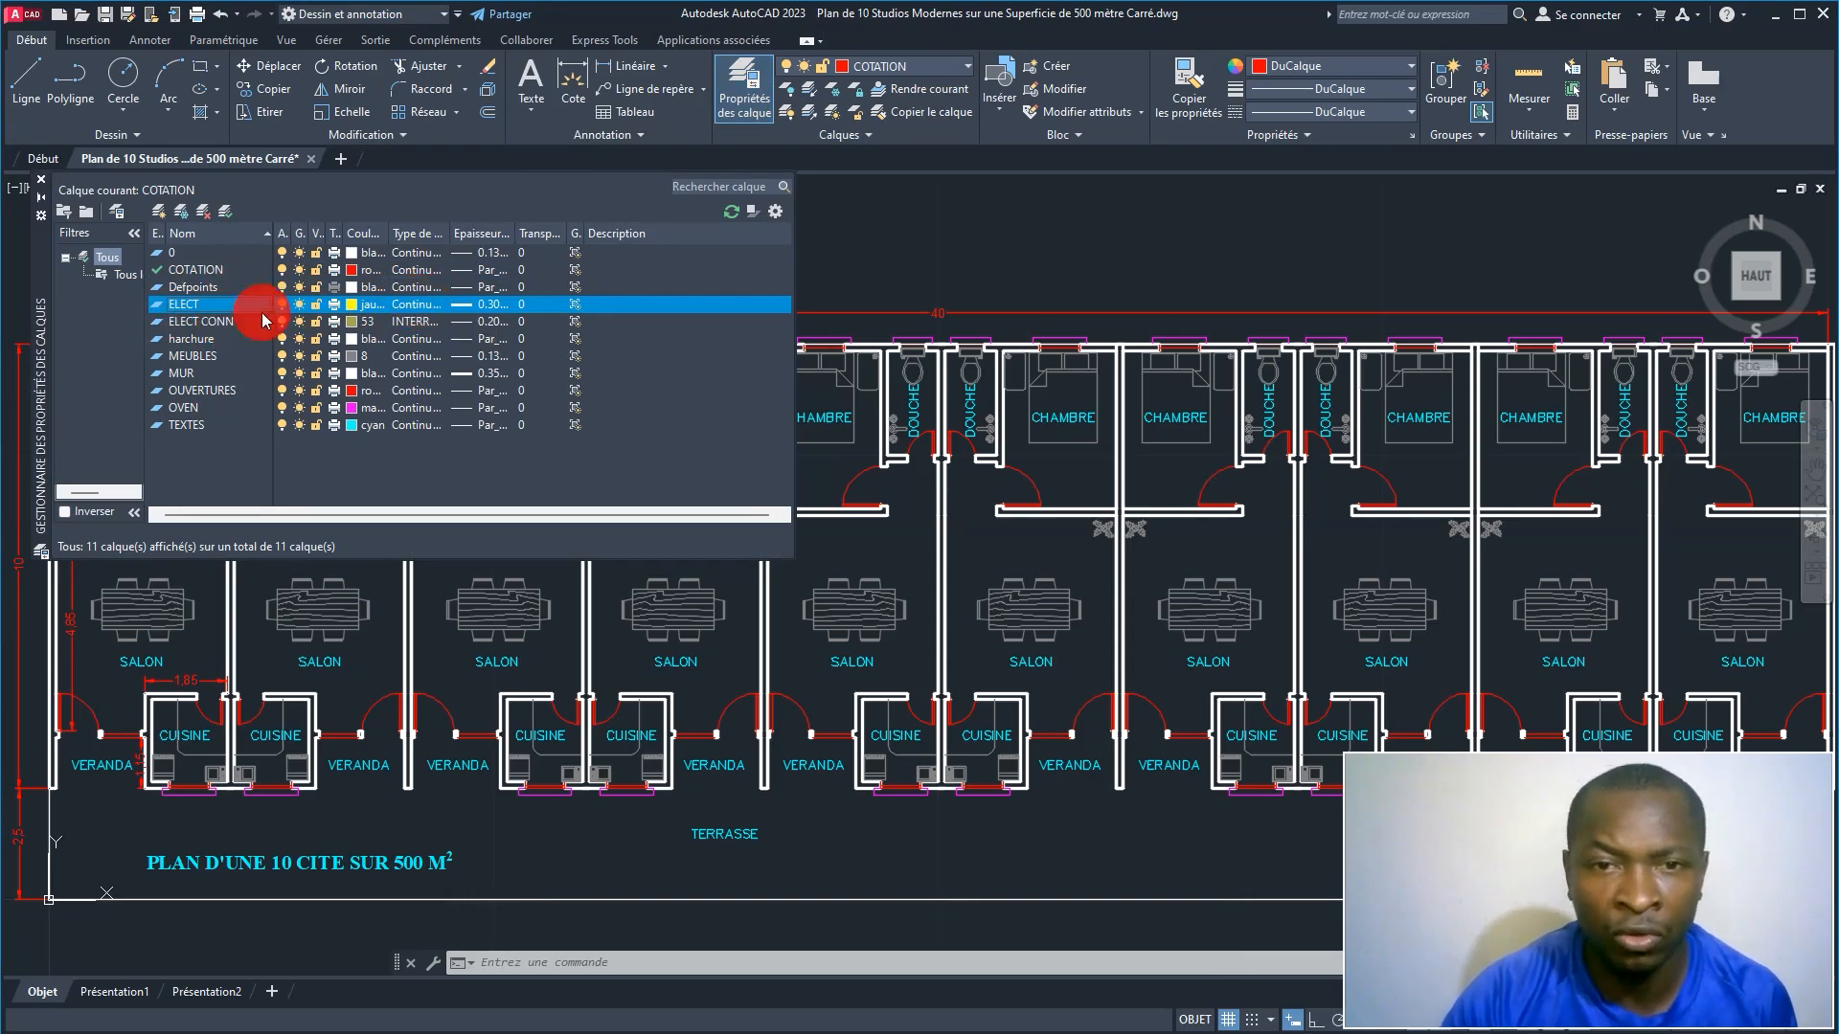
click(464, 304)
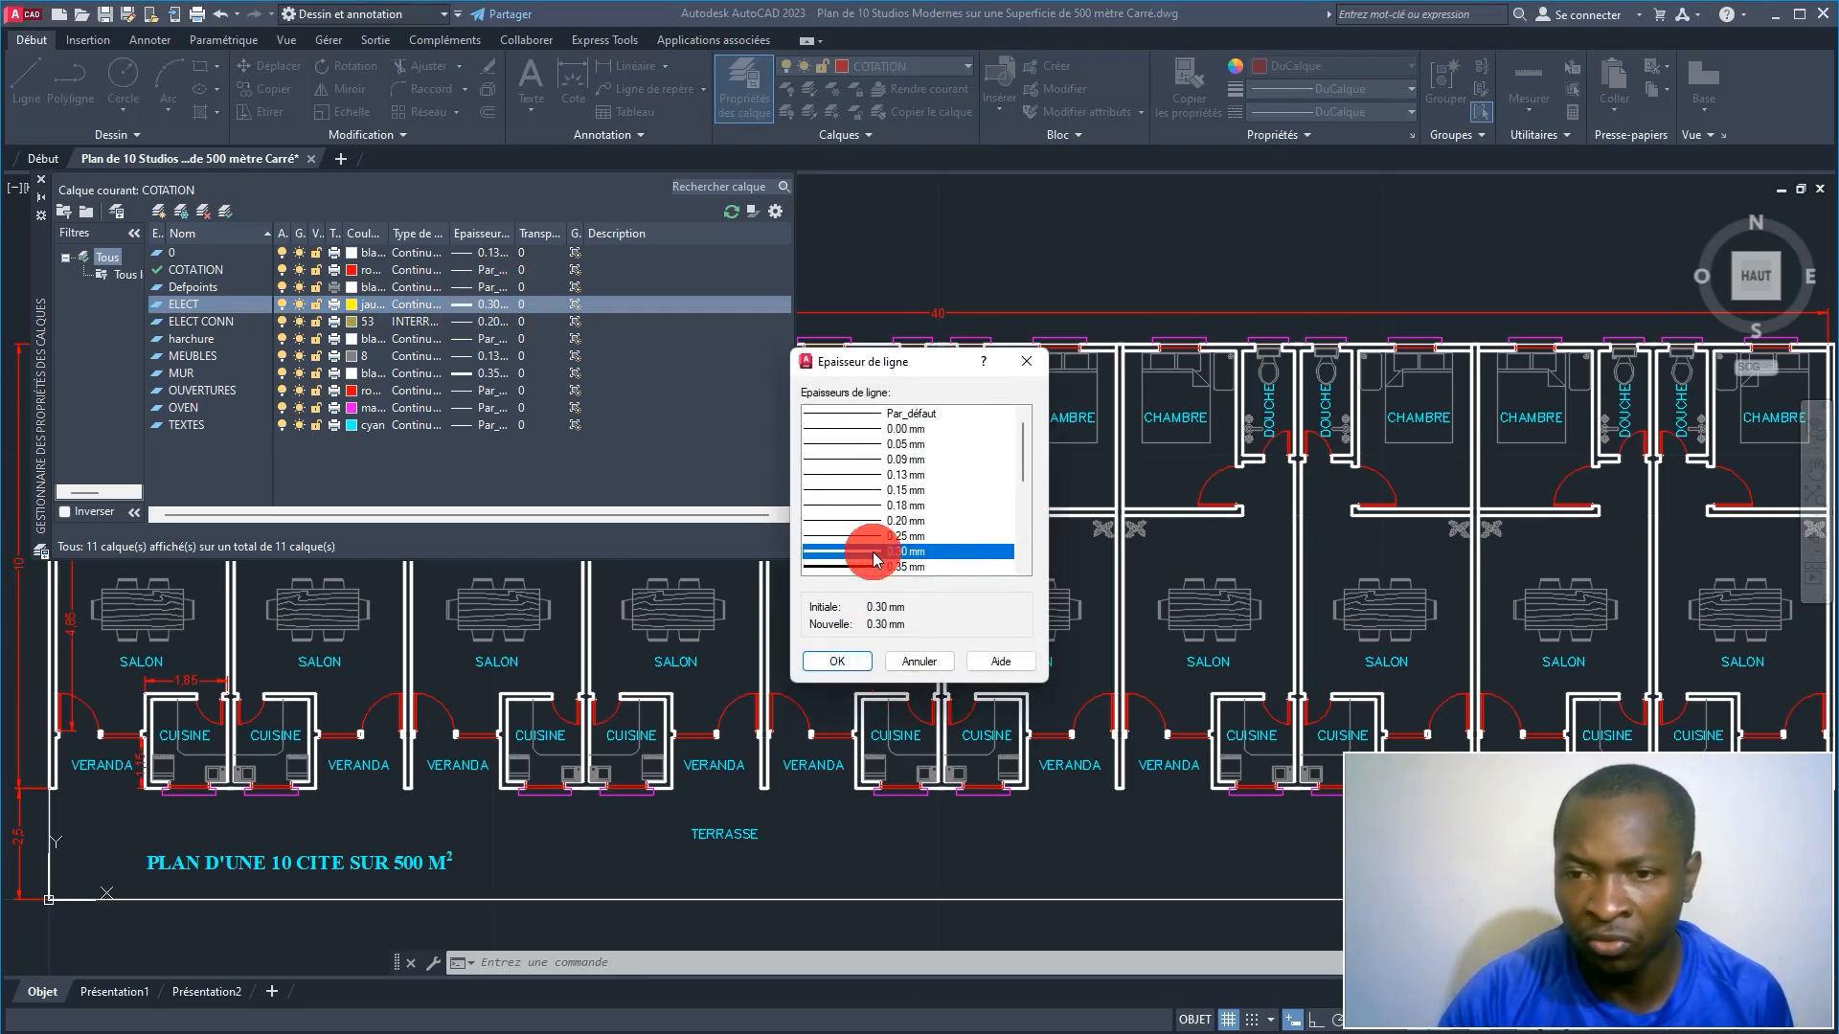
click(862, 507)
click(833, 661)
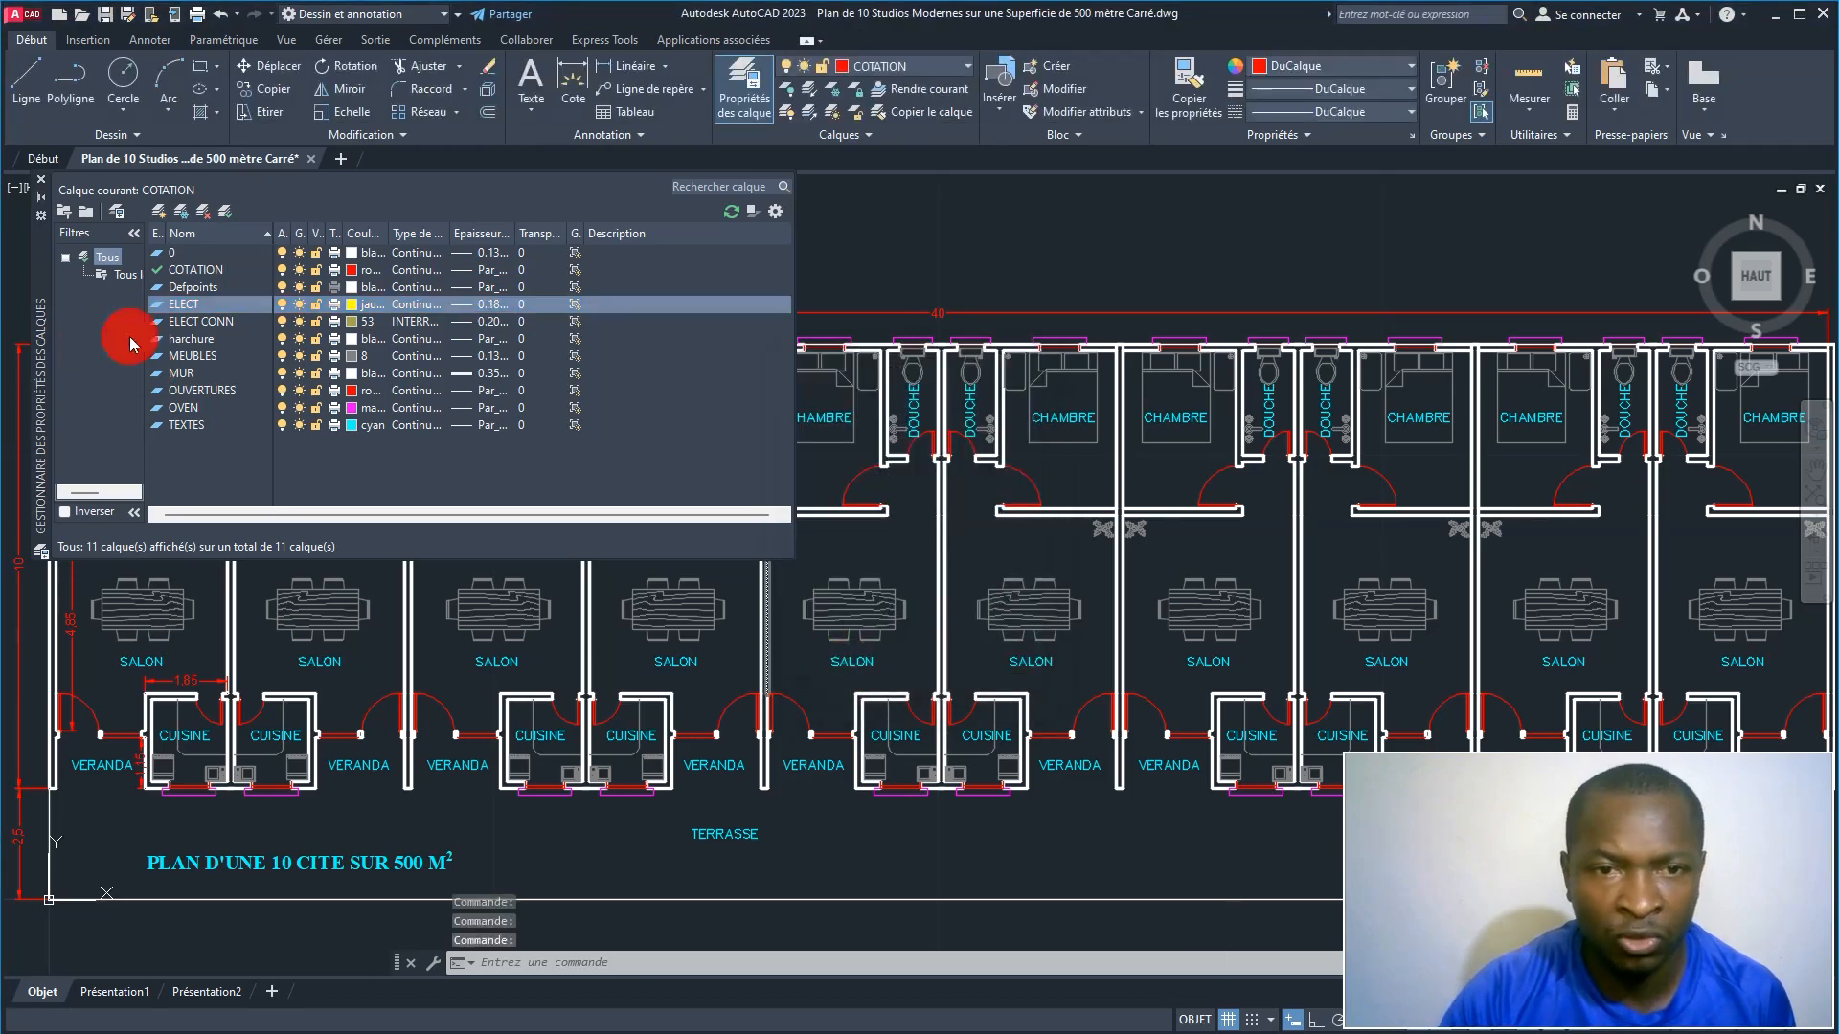
Step: Check the linetype and lineweight settings of the ELECT CONN layer and close the layer properties manager
click(194, 321)
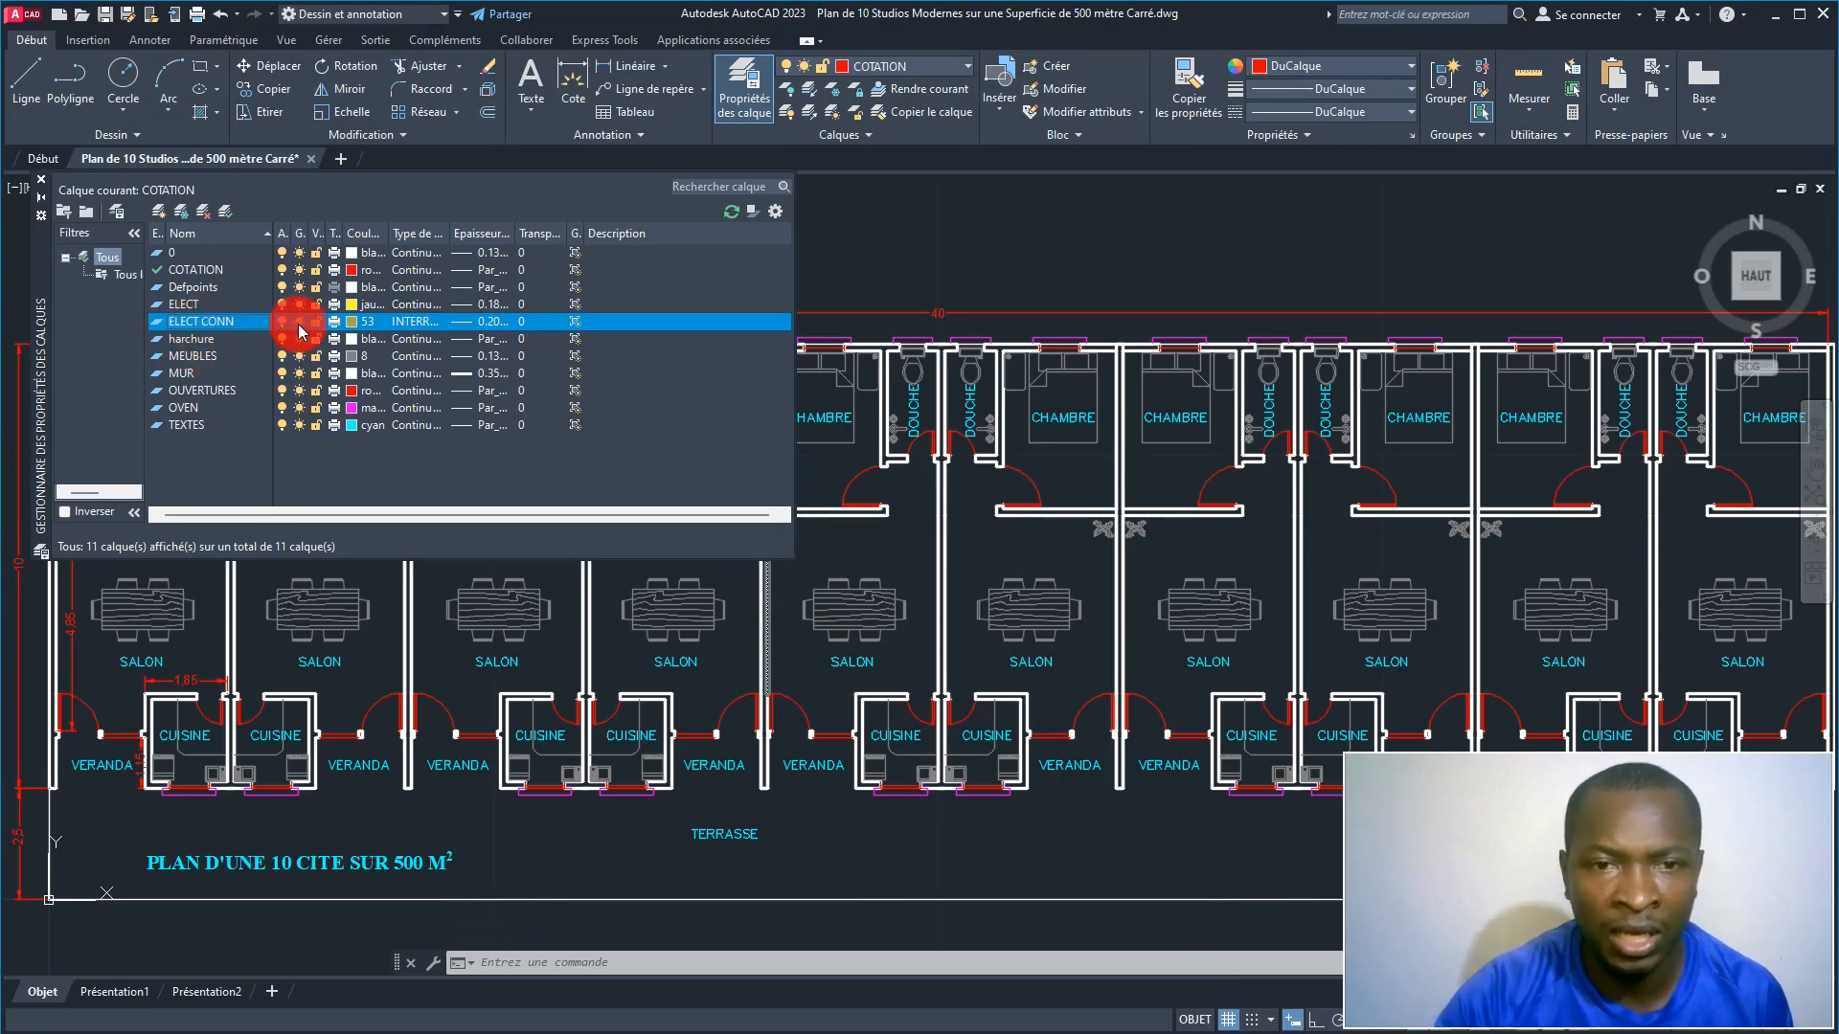
click(406, 324)
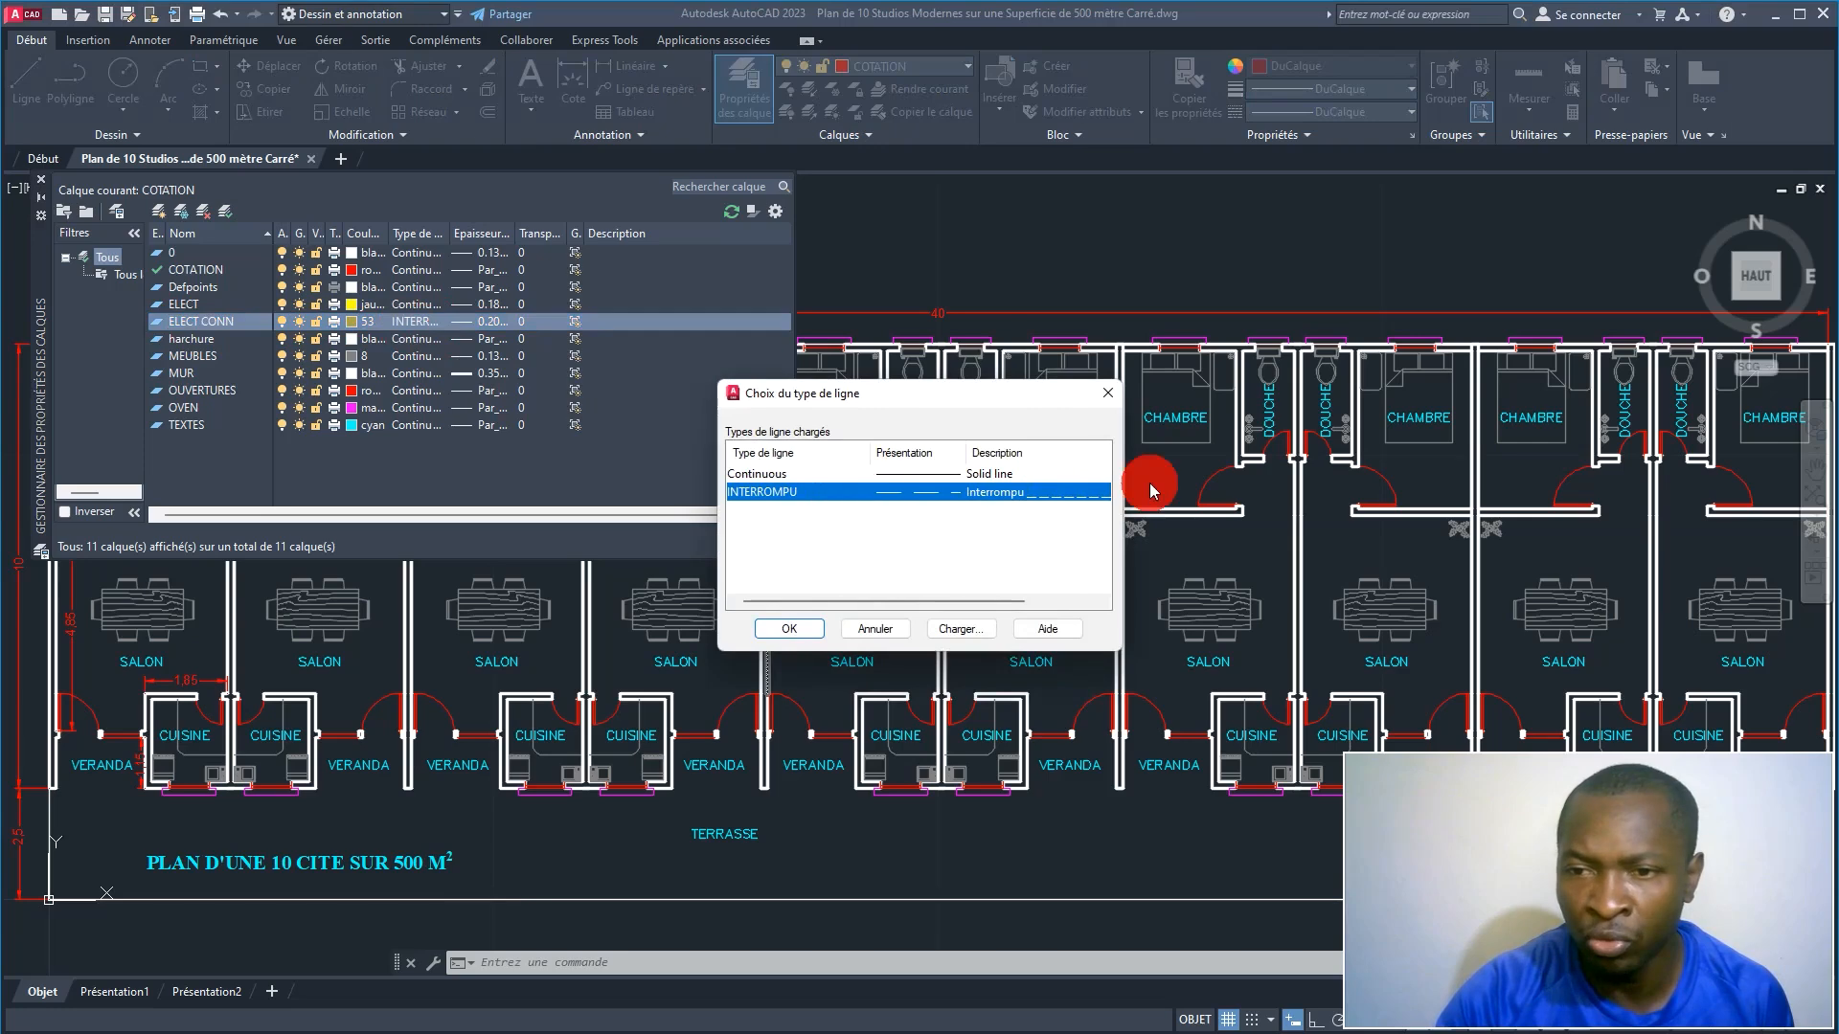
click(1100, 395)
click(466, 323)
click(466, 324)
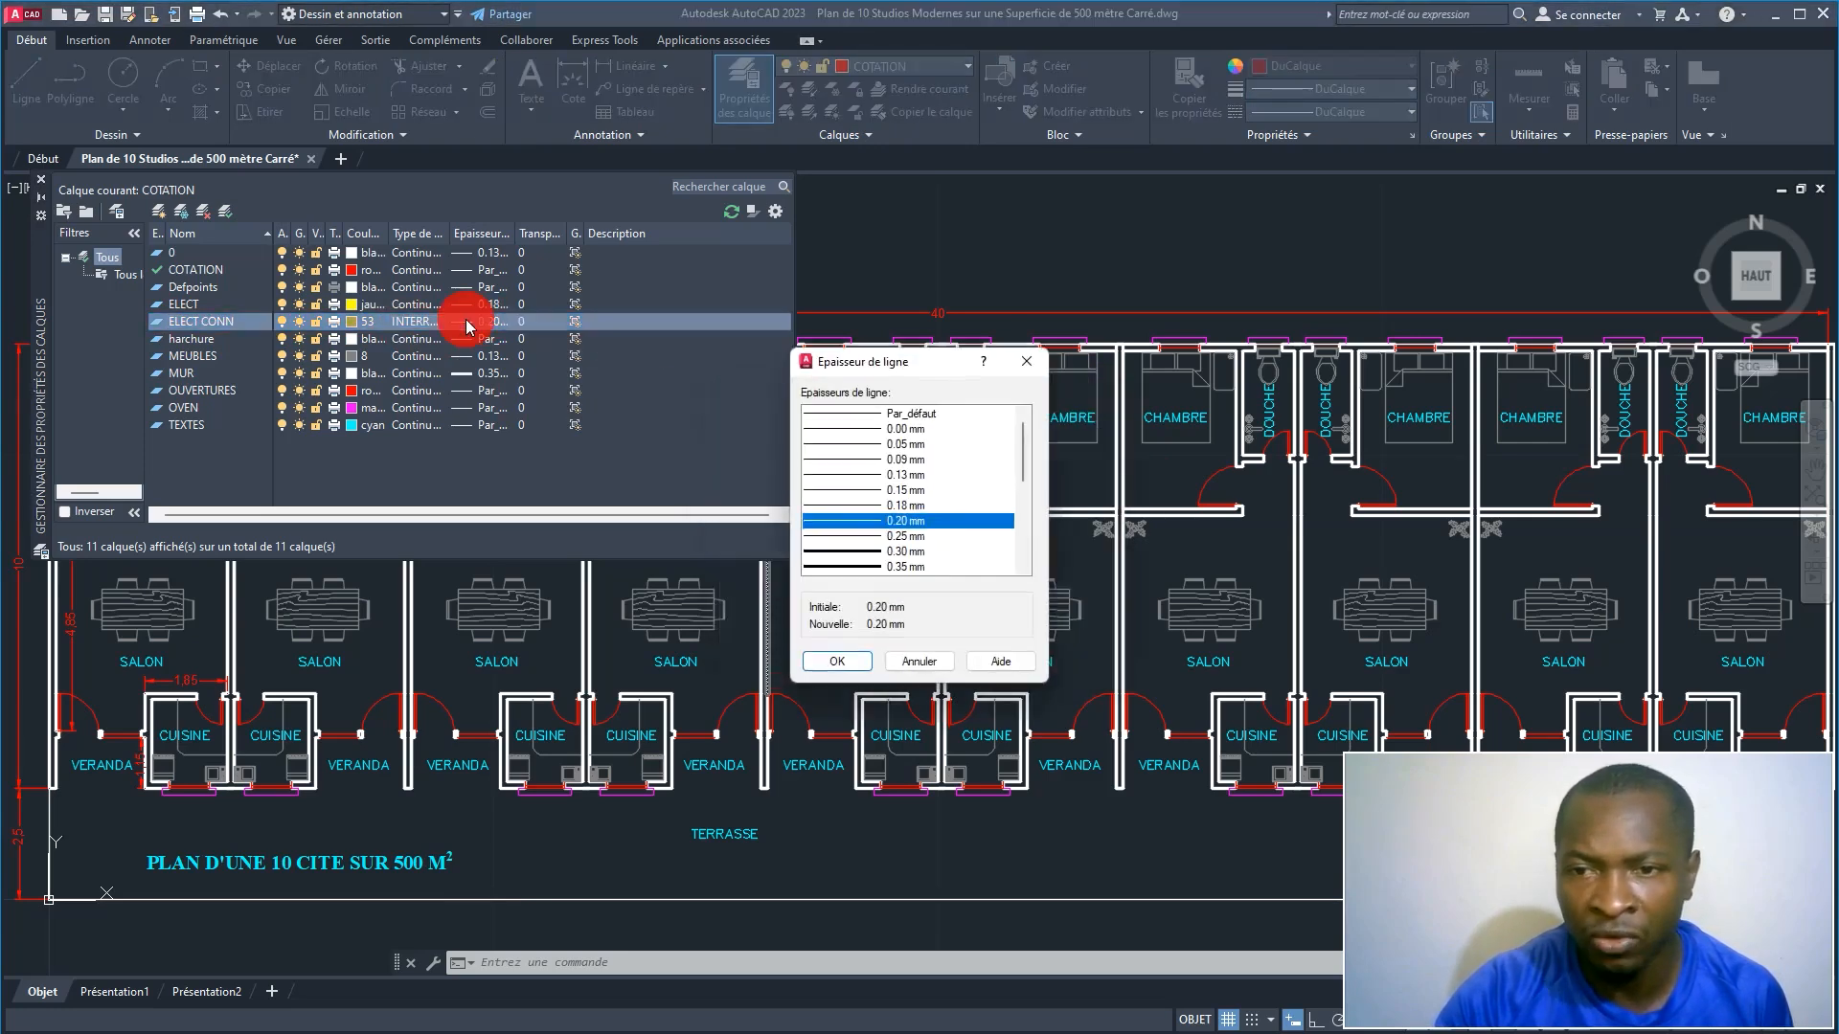
click(835, 660)
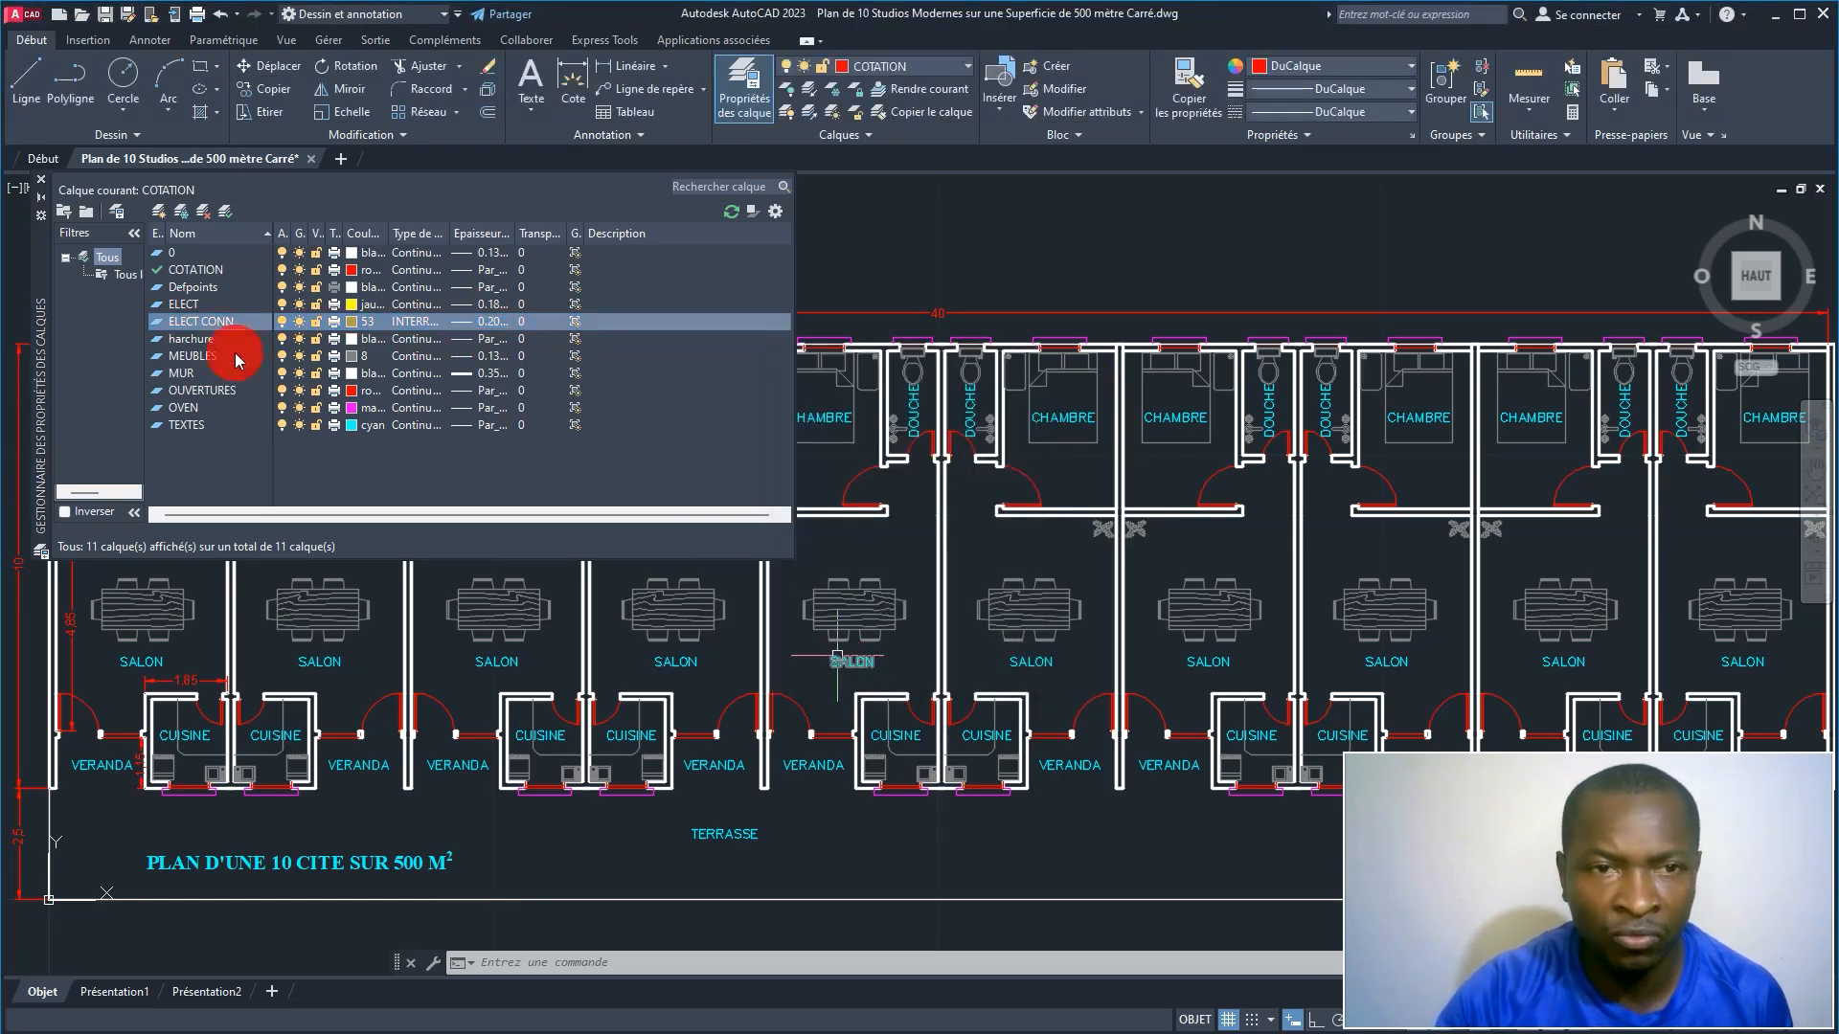
click(41, 186)
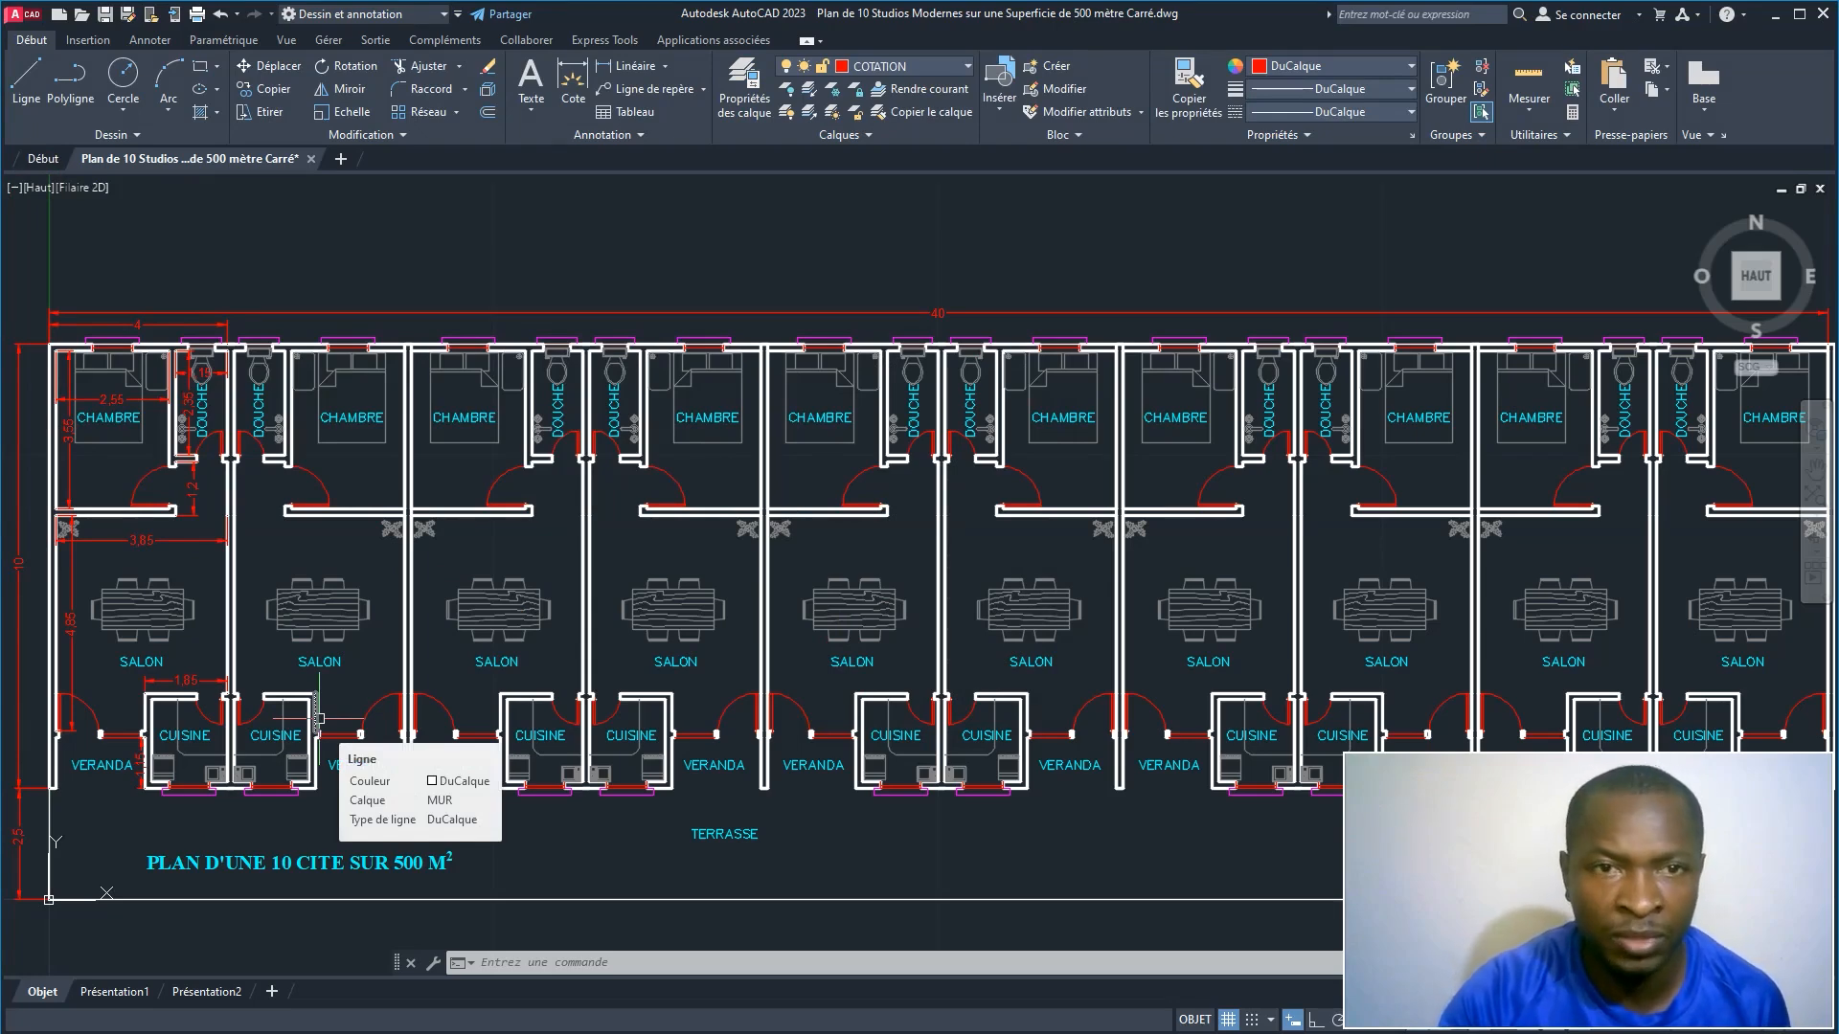
Step: Examine the first house's interior dimensions, from the living room to the bedroom, shower and hallway
scroll(103, 493, up, 4)
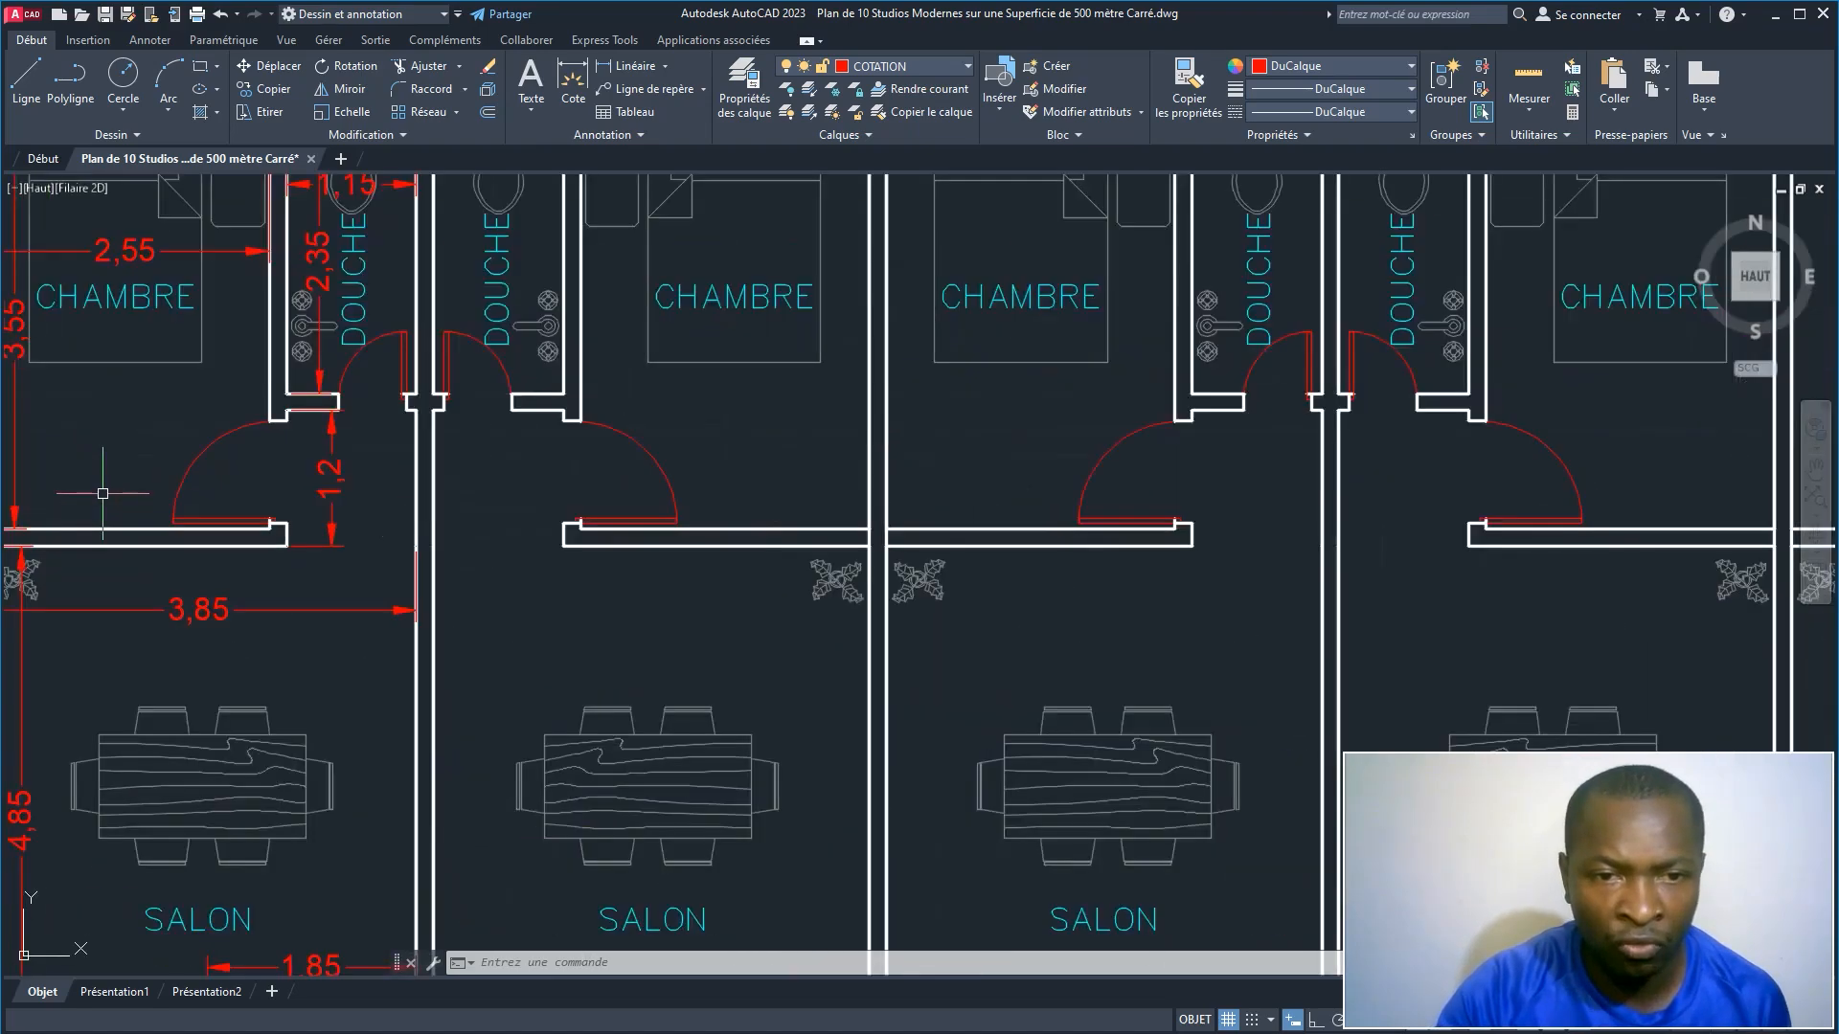
scroll(104, 493, down, 4)
scroll(410, 409, up, 1)
scroll(409, 397, up, 1)
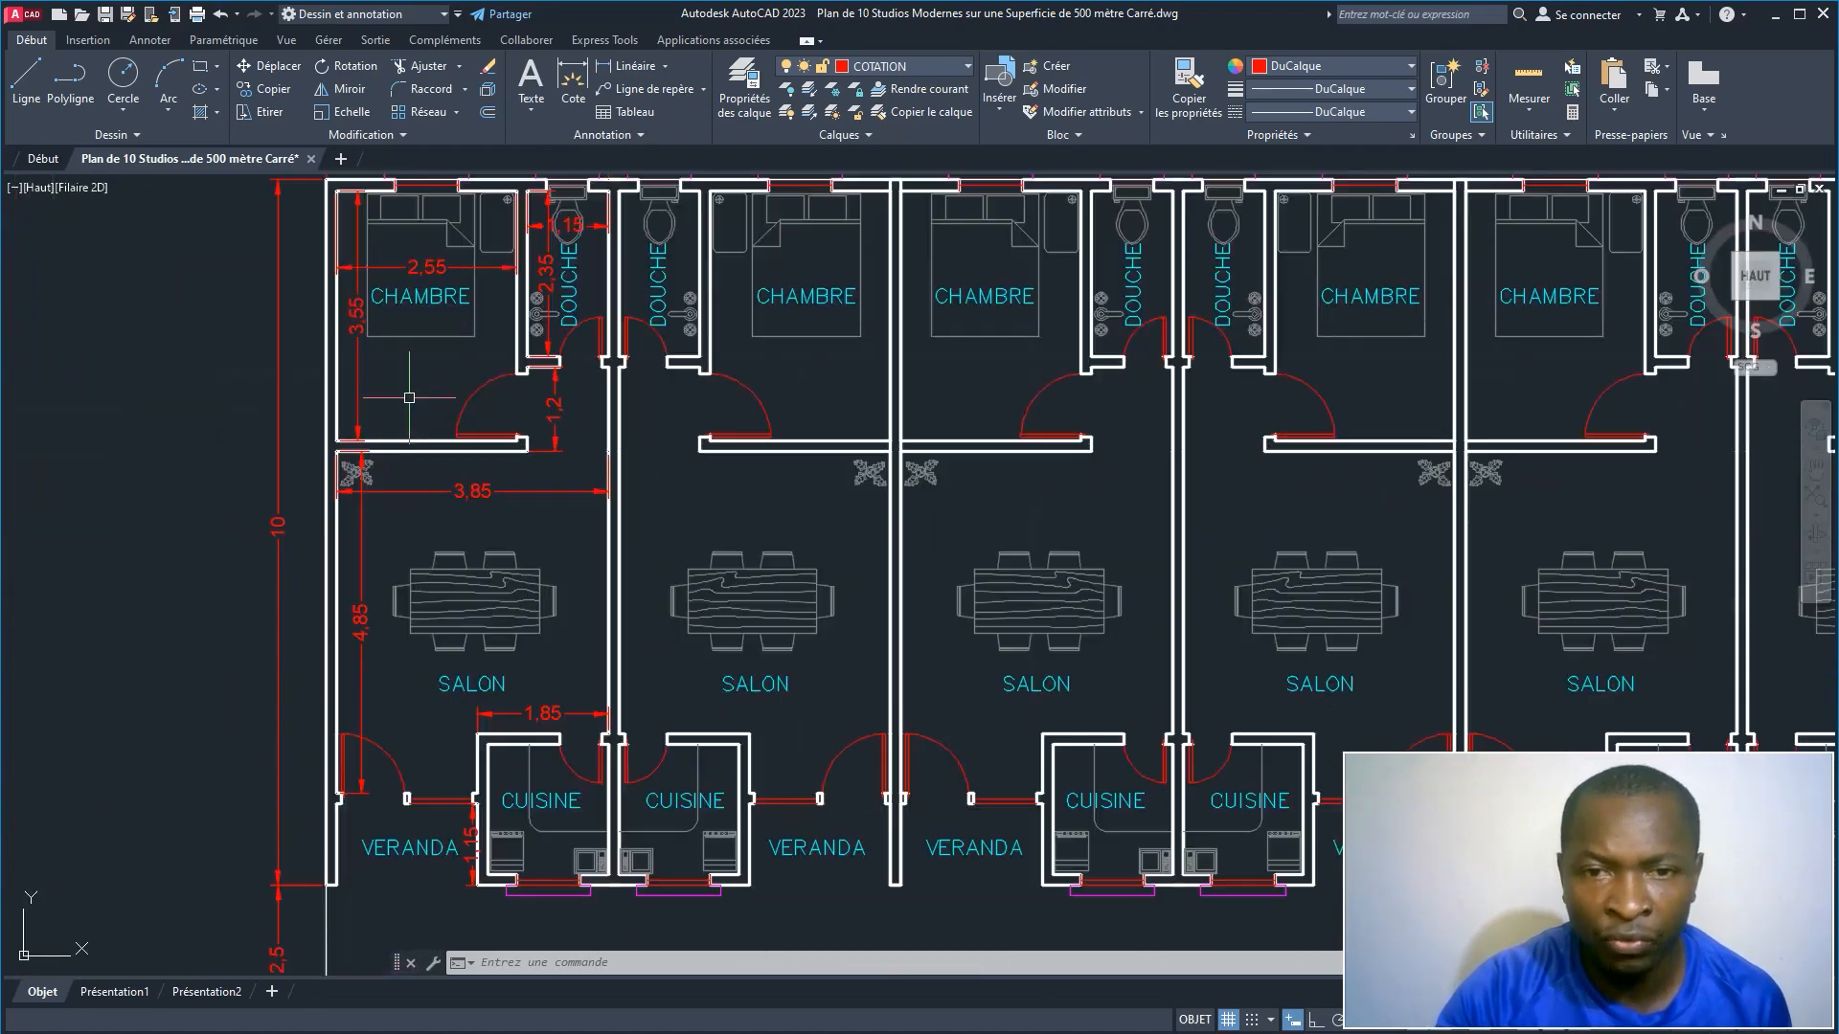
middle_drag(447, 371, 389, 441)
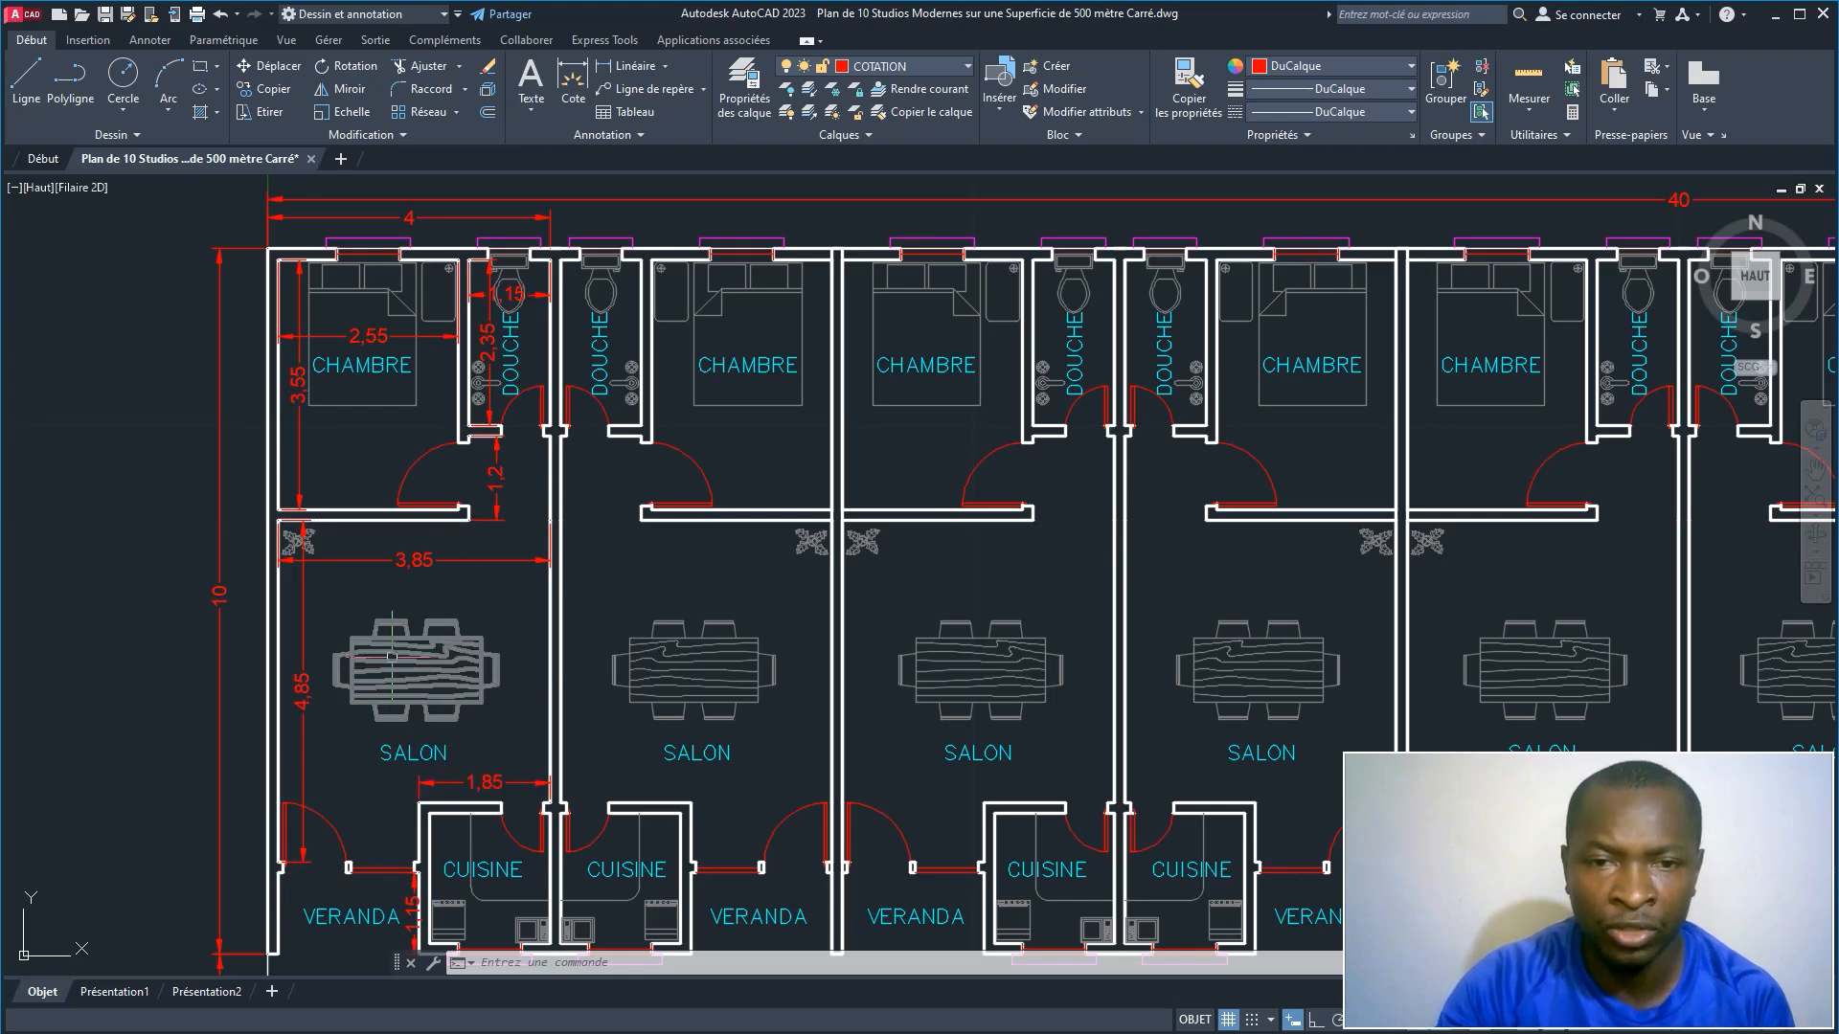
scroll(359, 383, up, 3)
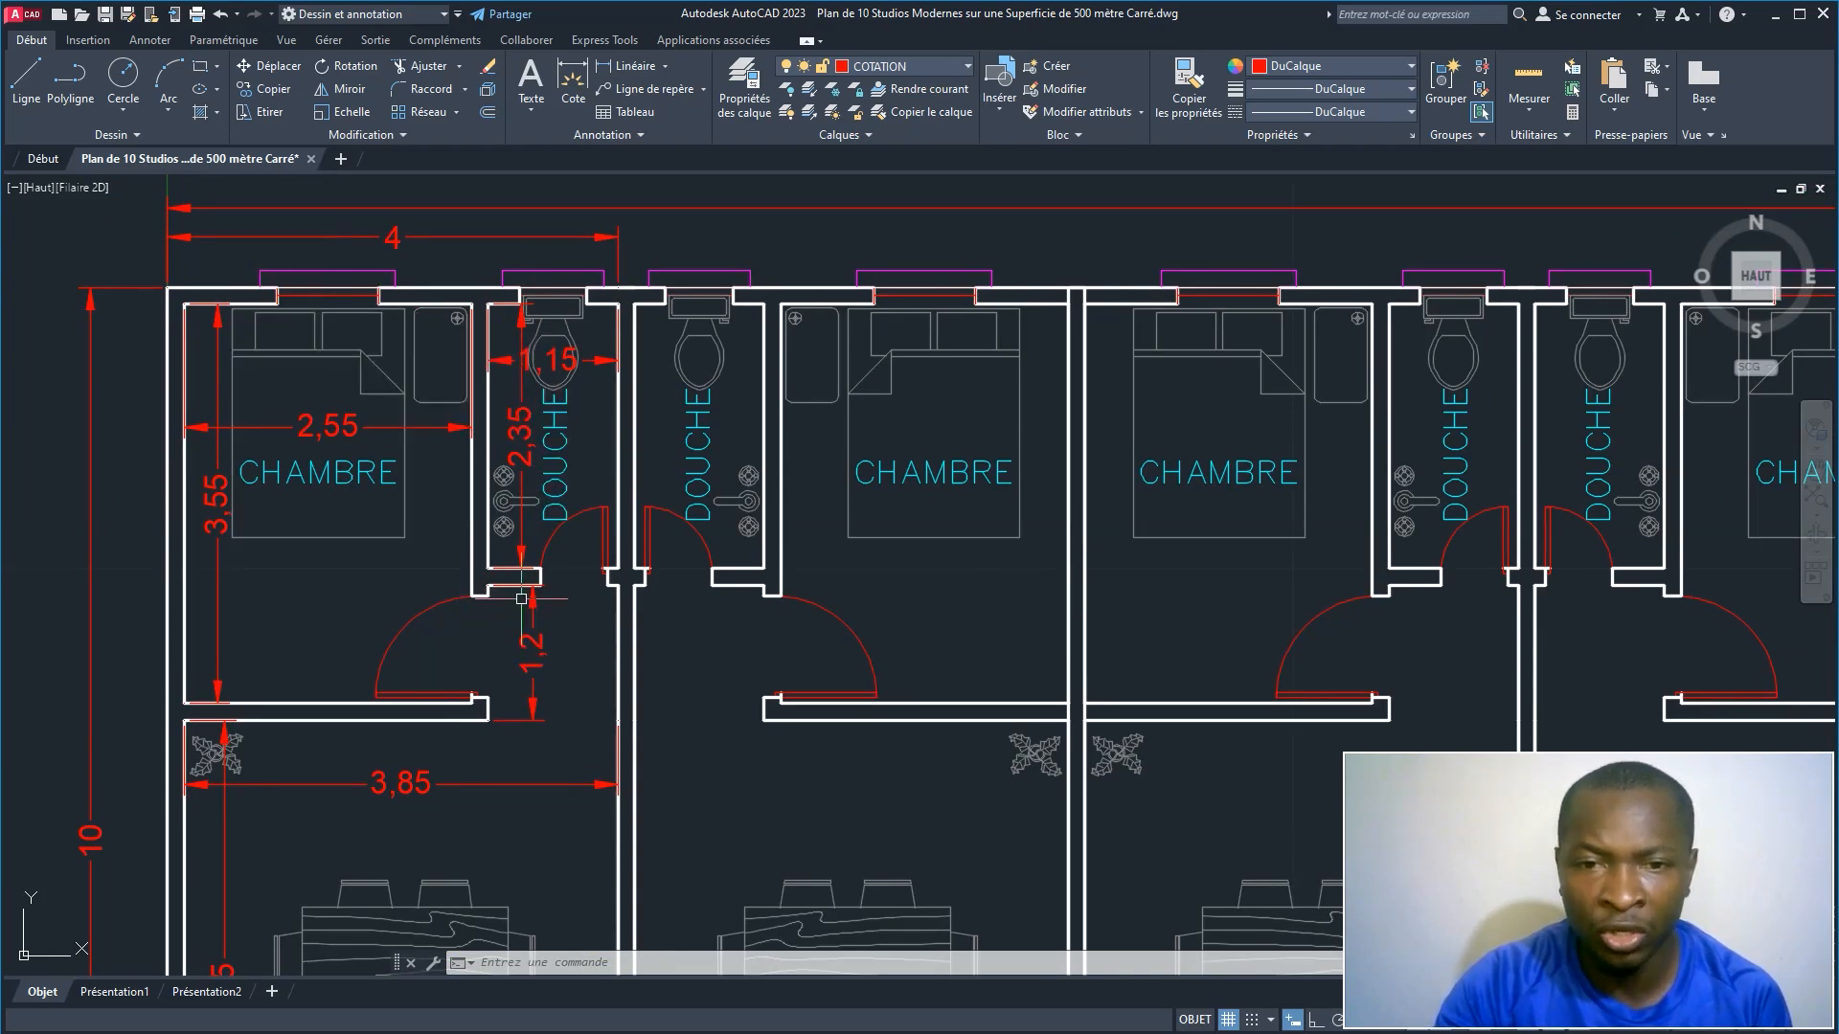
Step: Make ELECT the current layer for drawing at the first studio's entrance, between the veranda and the living room
scroll(522, 599, down, 2)
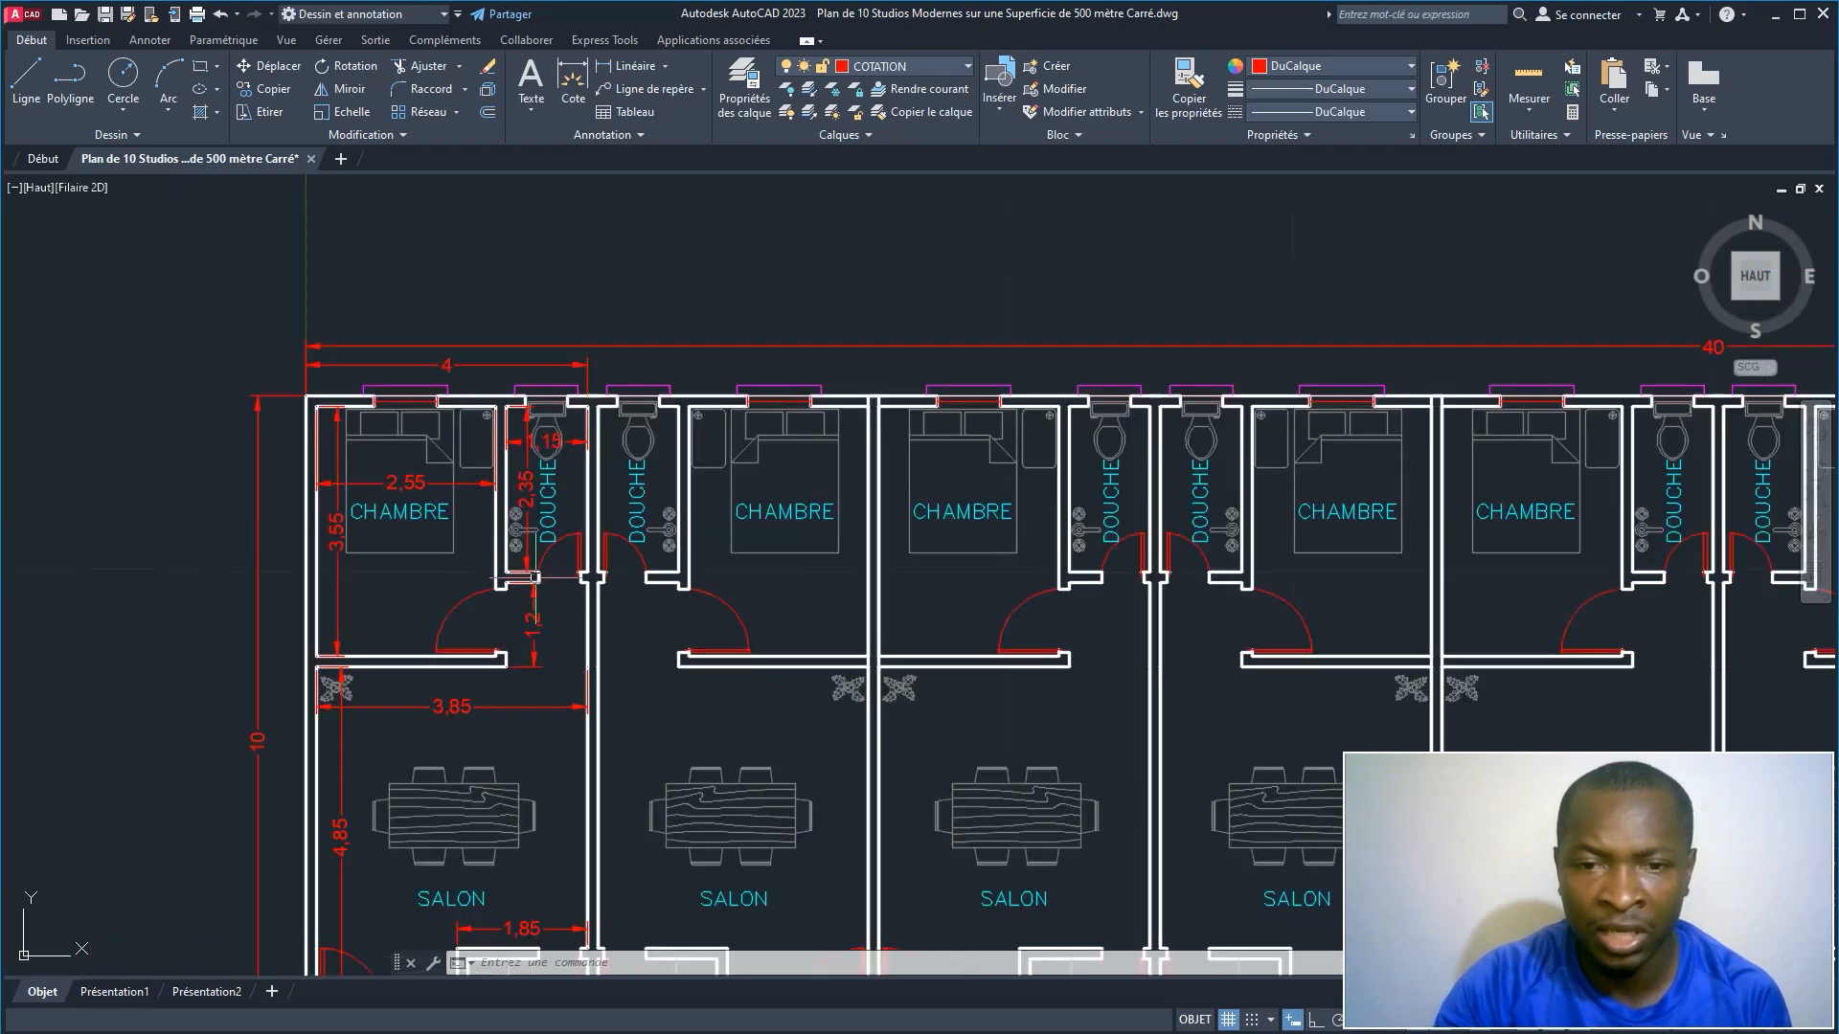
middle_drag(531, 584, 468, 336)
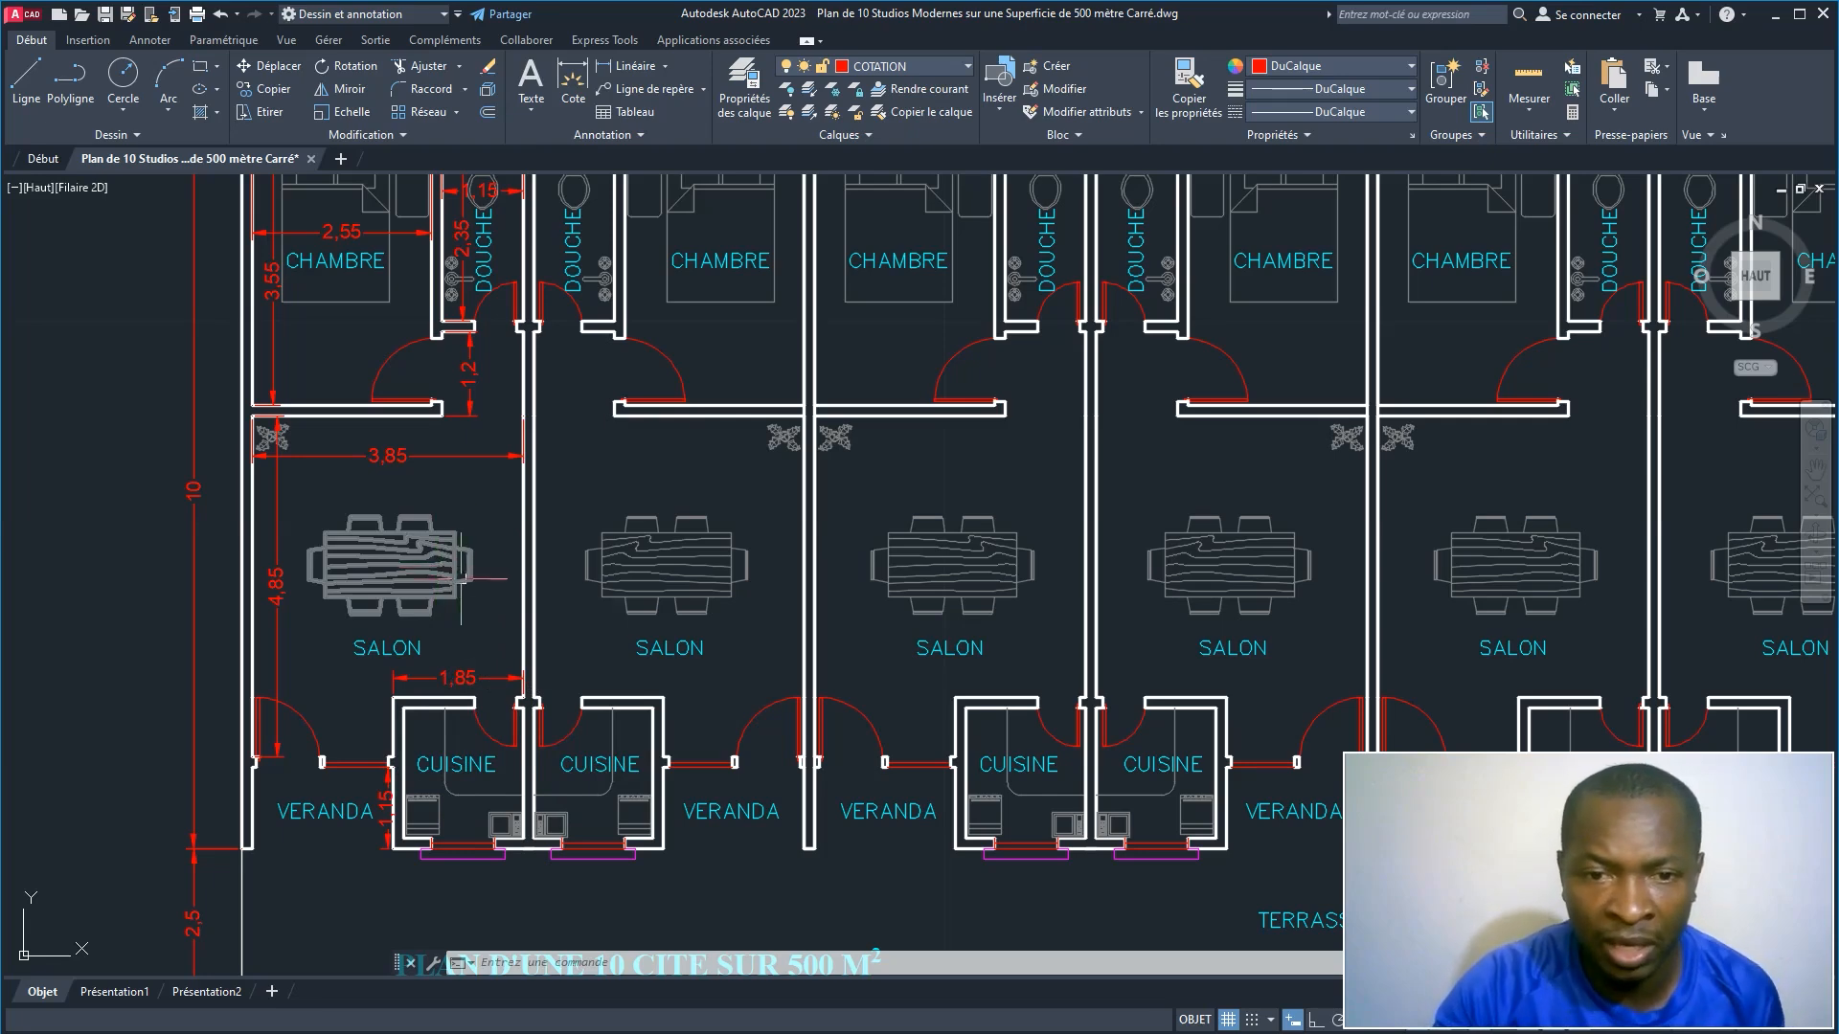
middle_drag(467, 534, 468, 589)
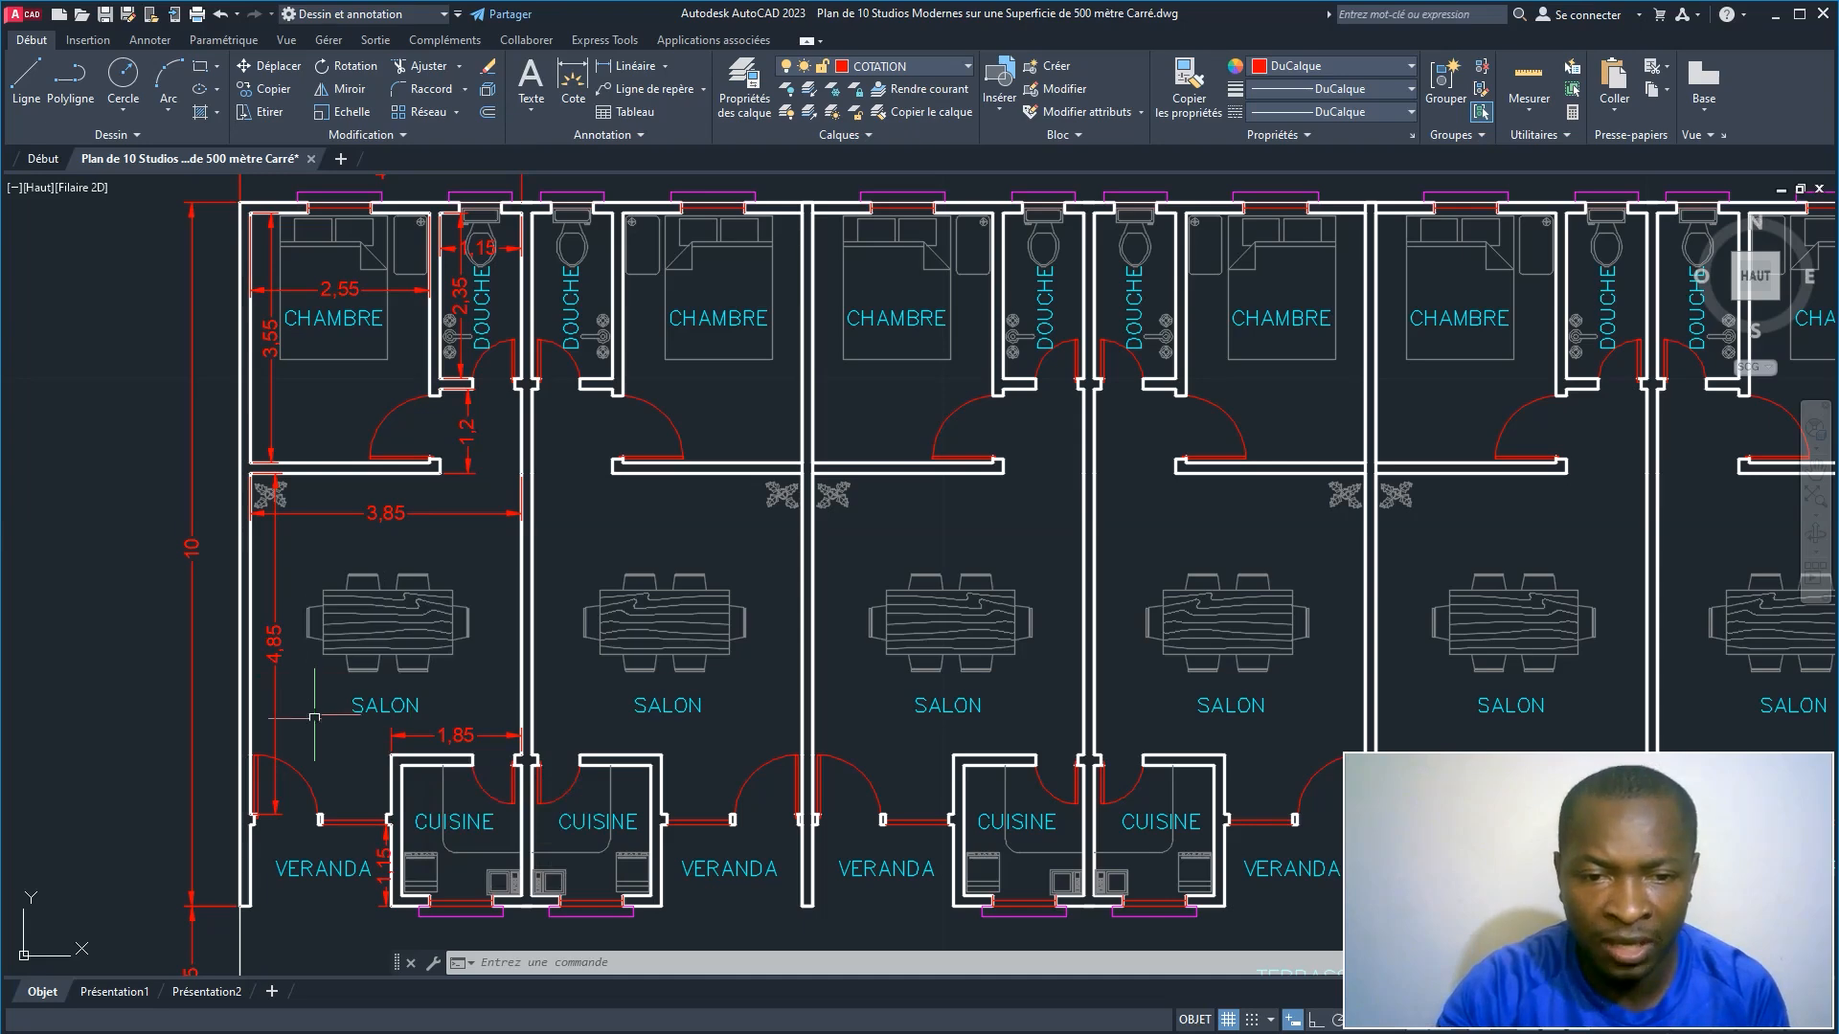
scroll(331, 784, up, 8)
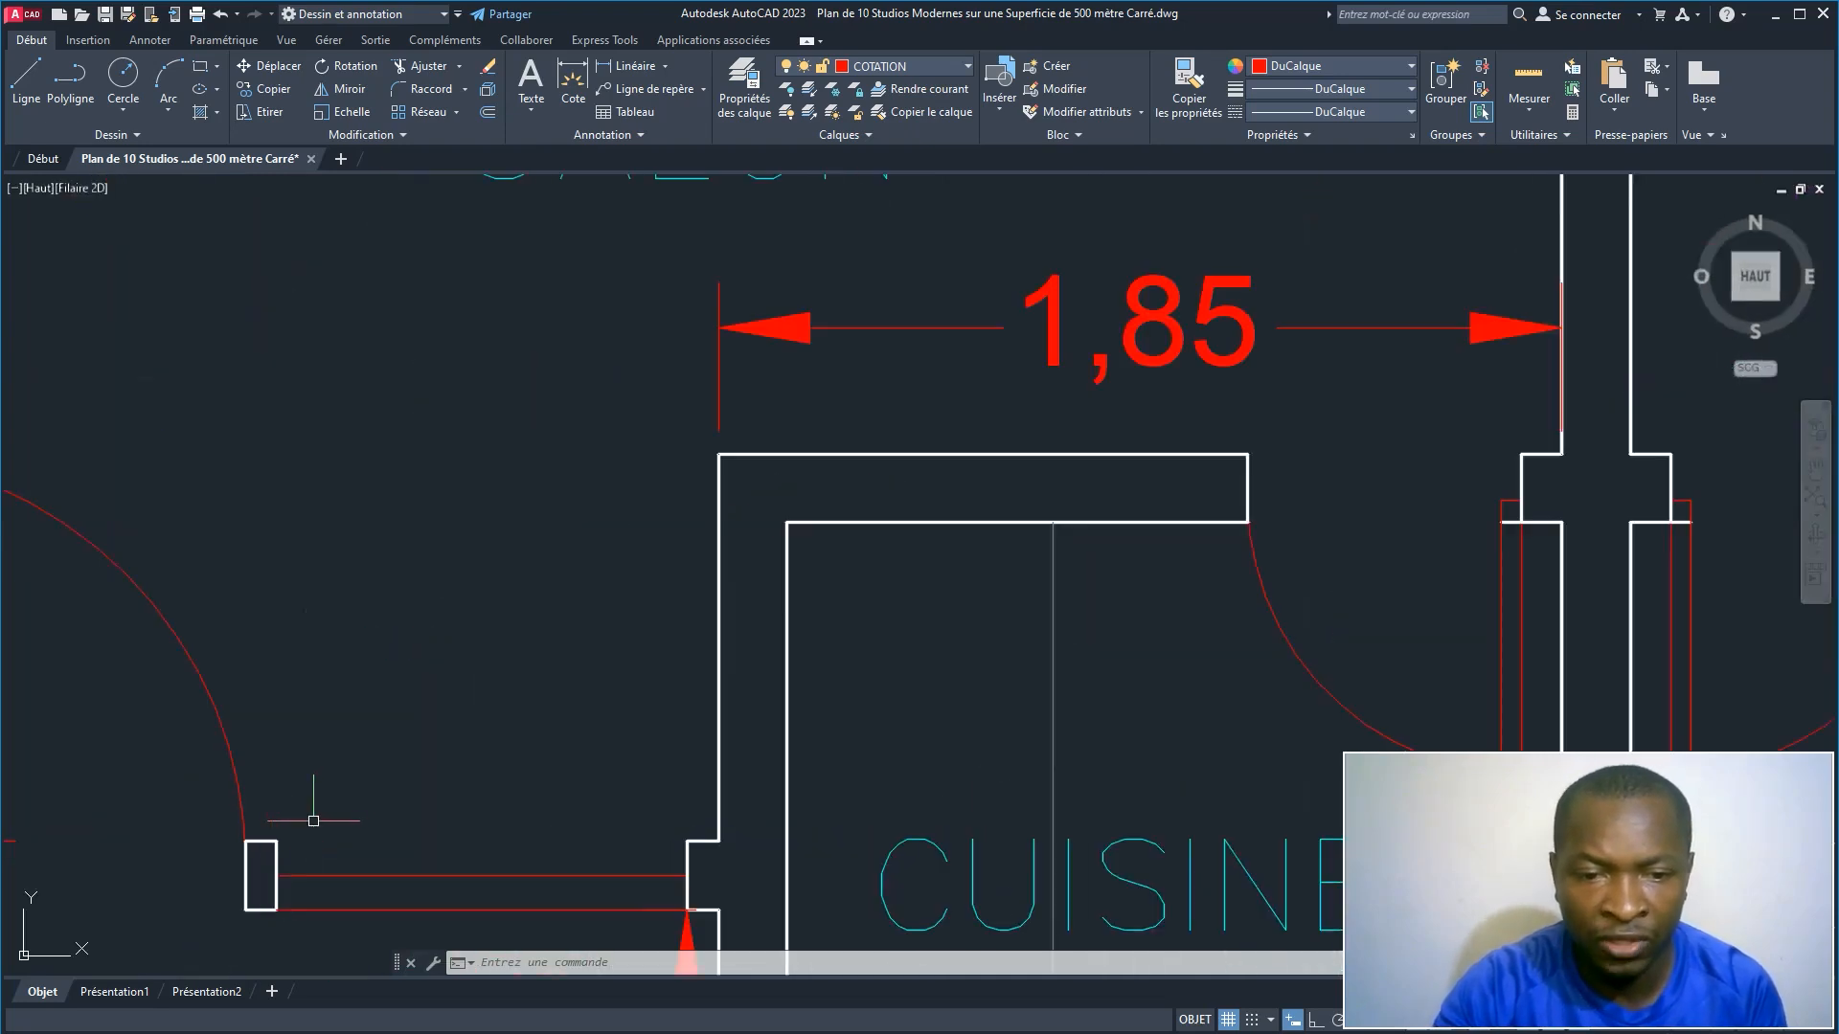
middle_drag(313, 821, 490, 511)
scroll(492, 522, down, 3)
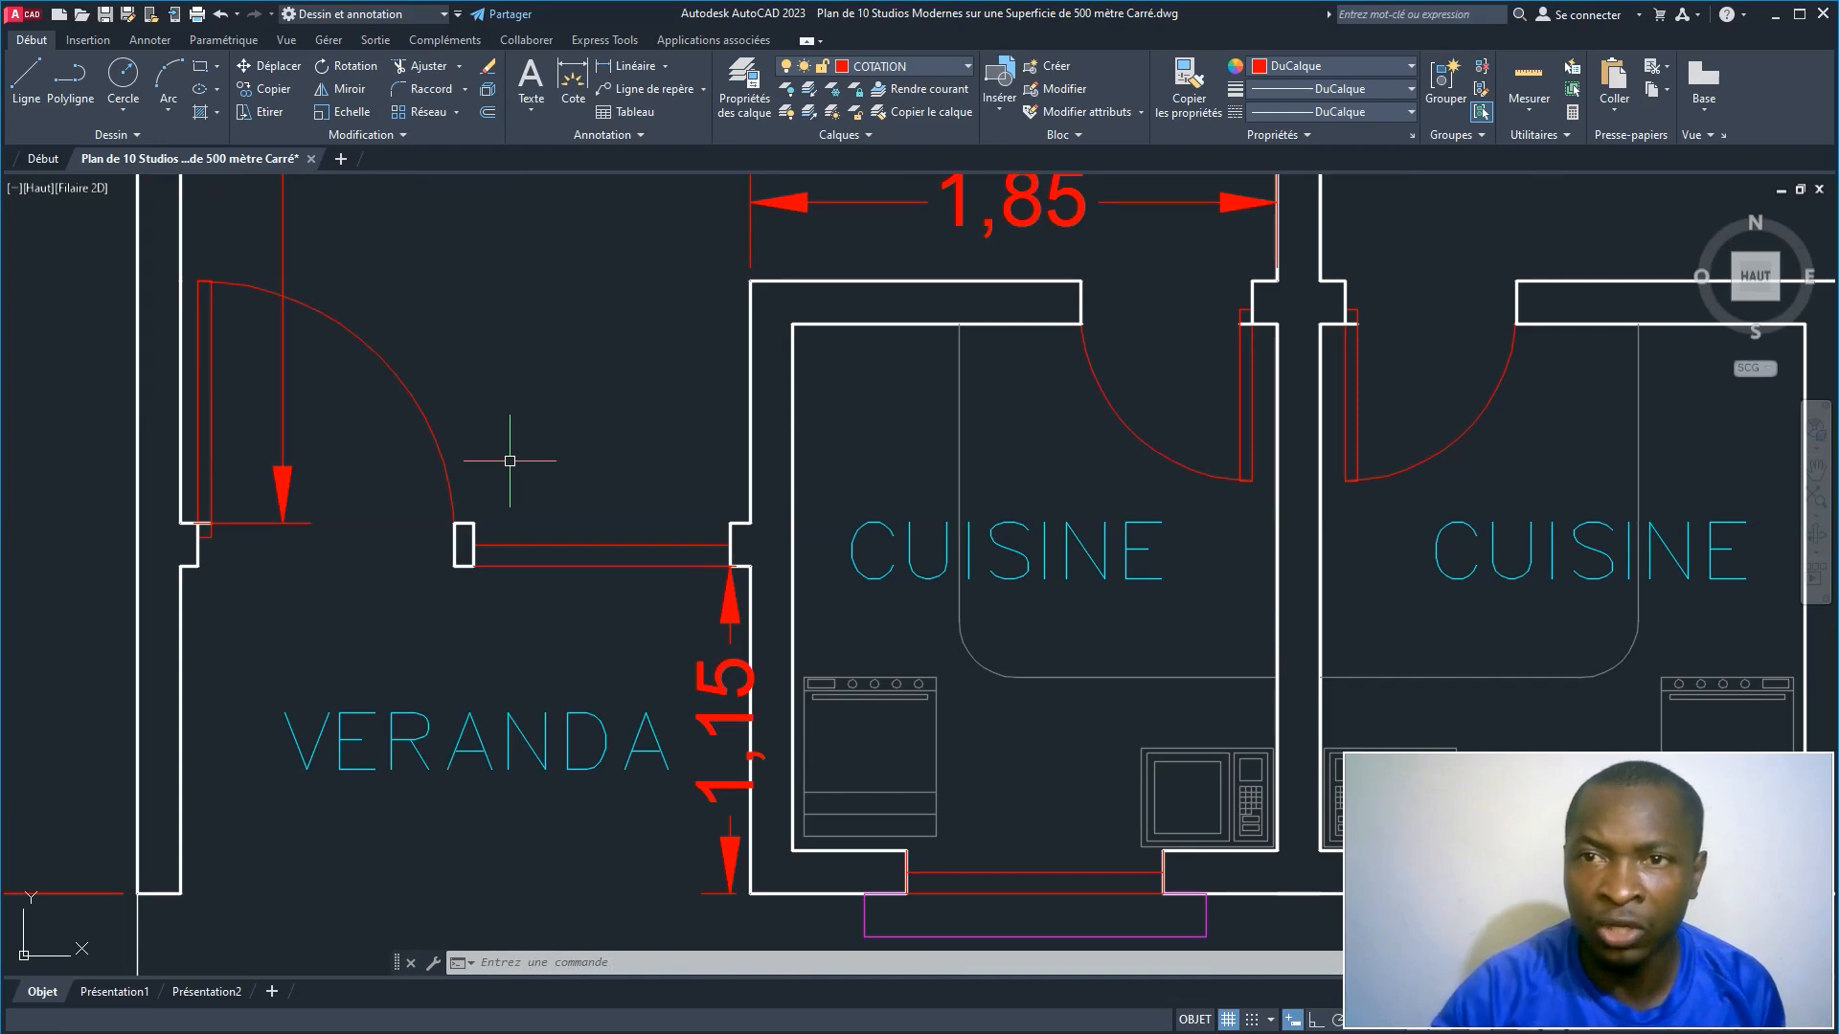
click(899, 69)
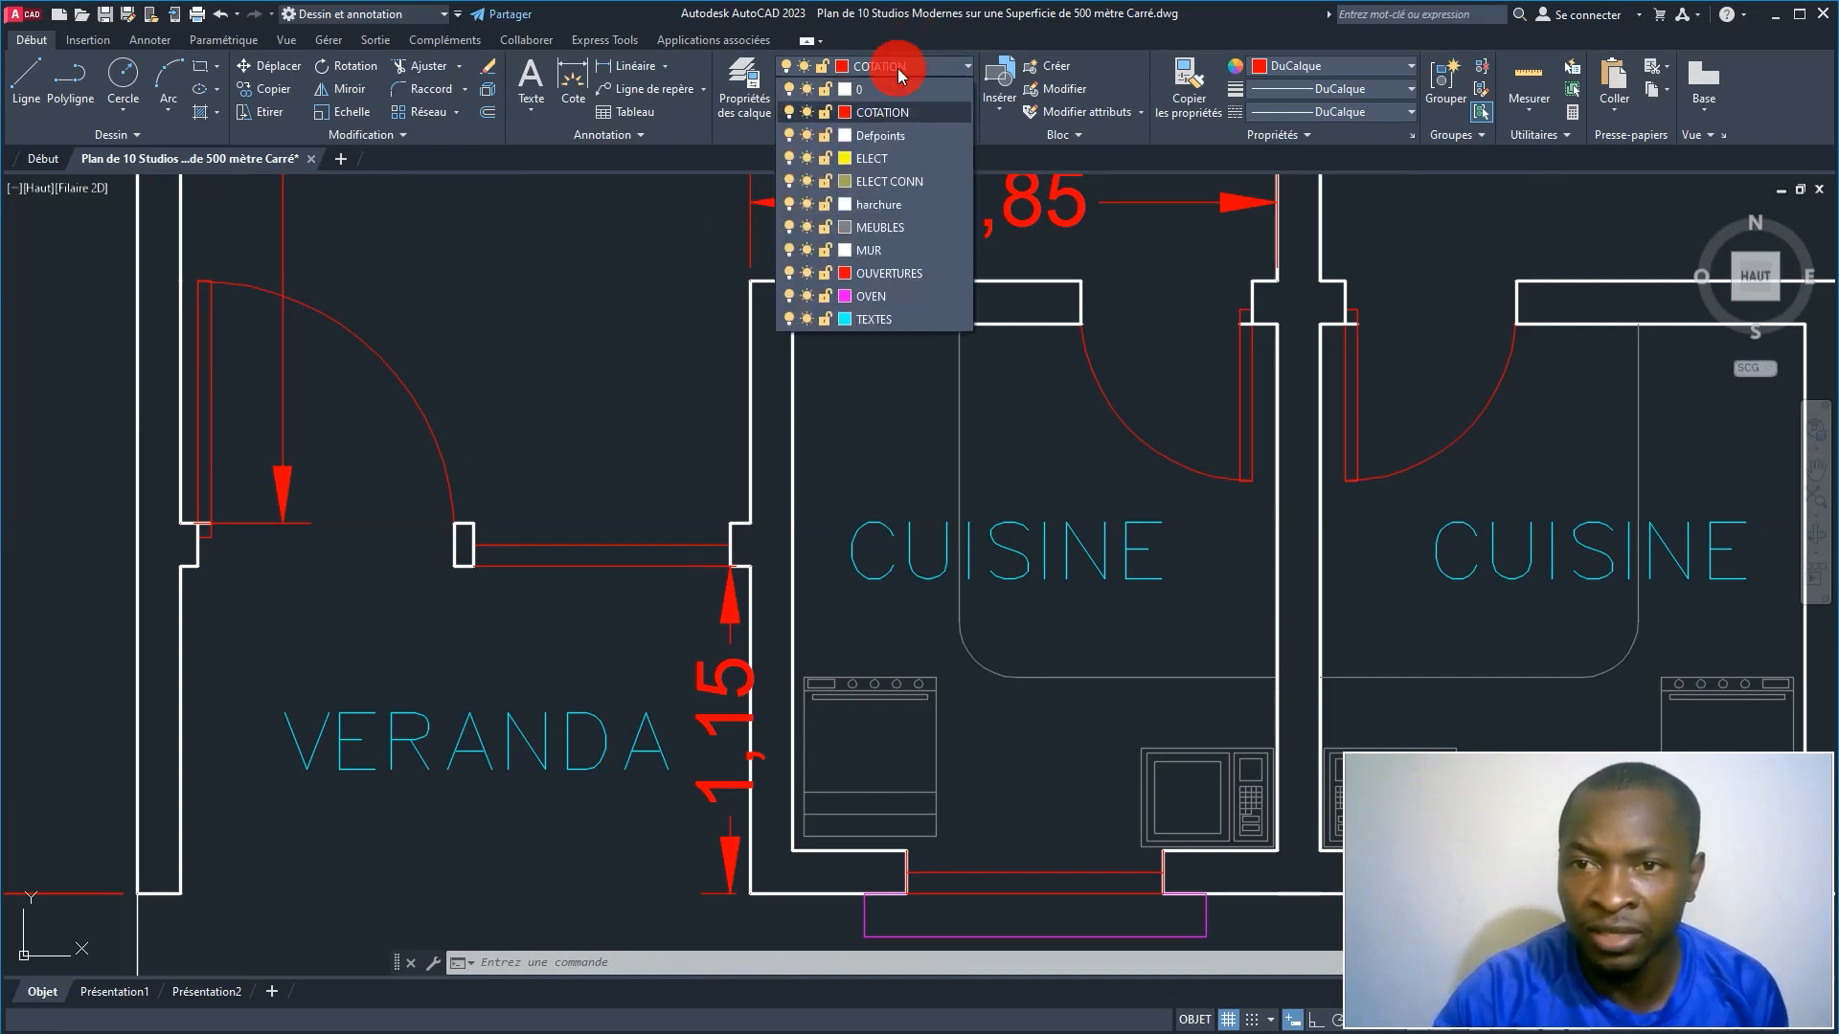
click(887, 159)
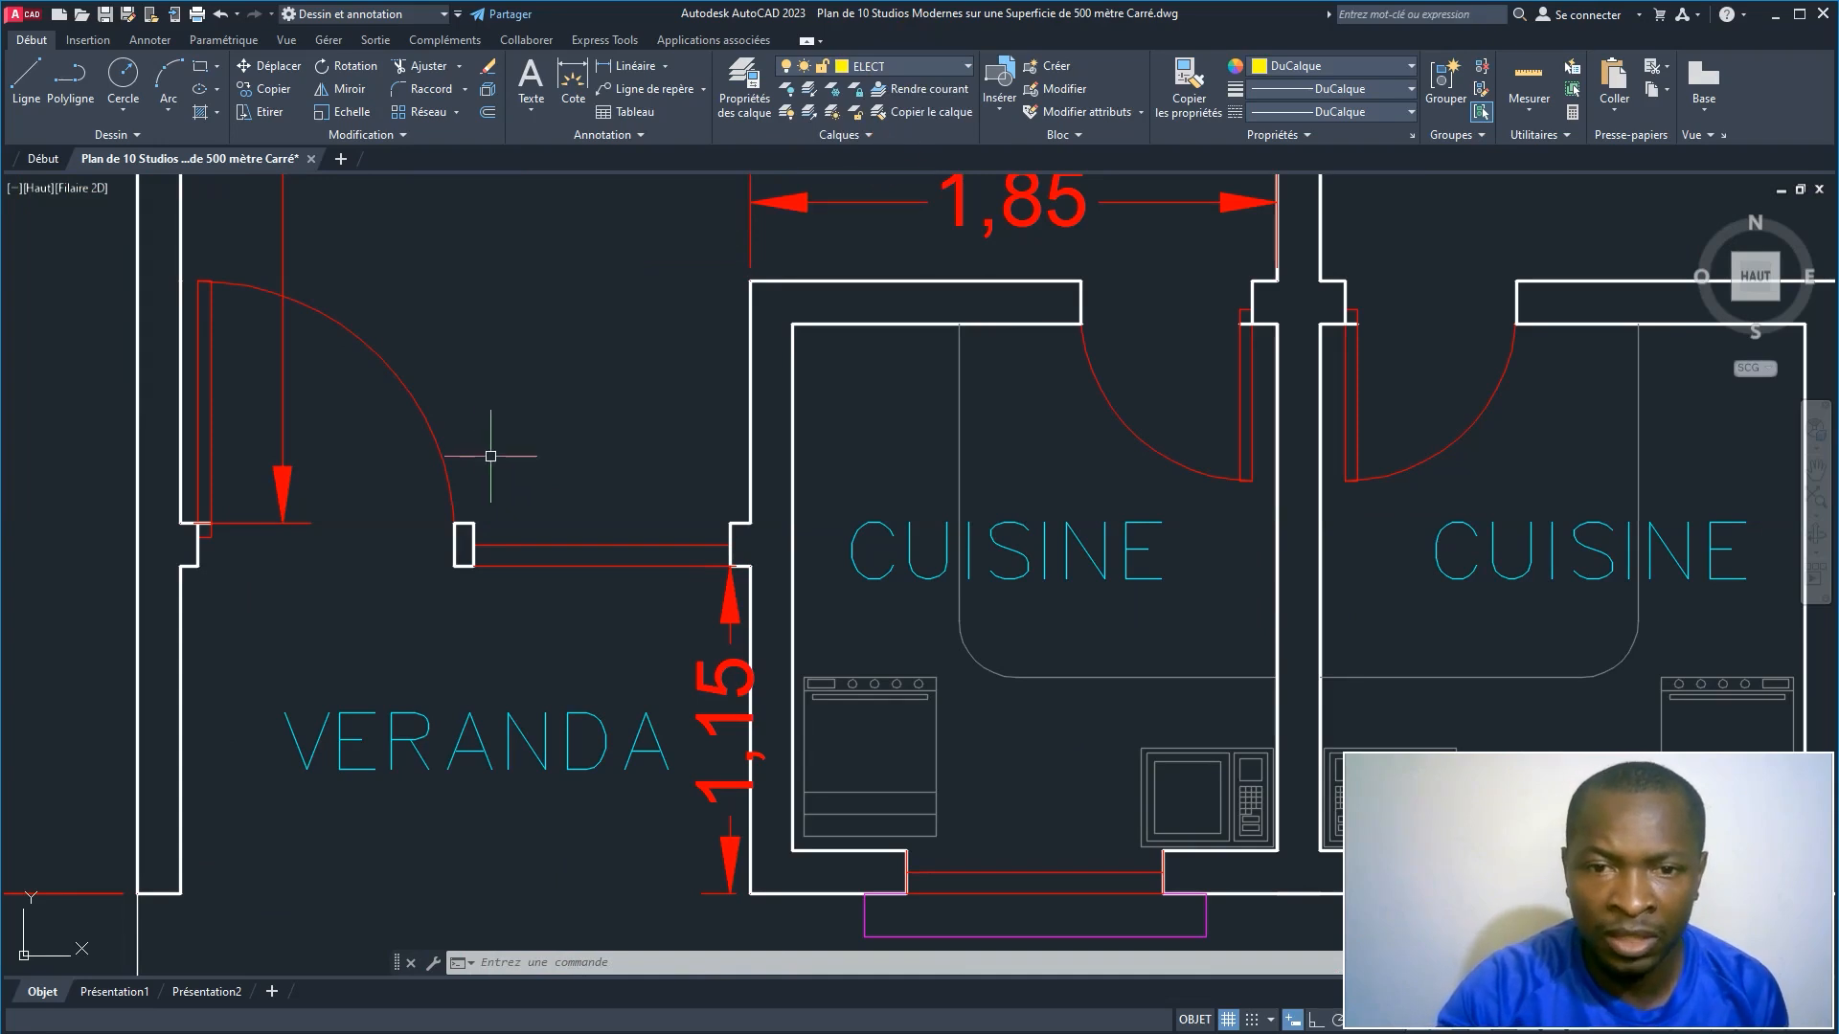
Step: Draw a circle of about 0.06 radius inside the first studio's living room, at the front window beside the entrance door
middle_drag(504, 491, 485, 522)
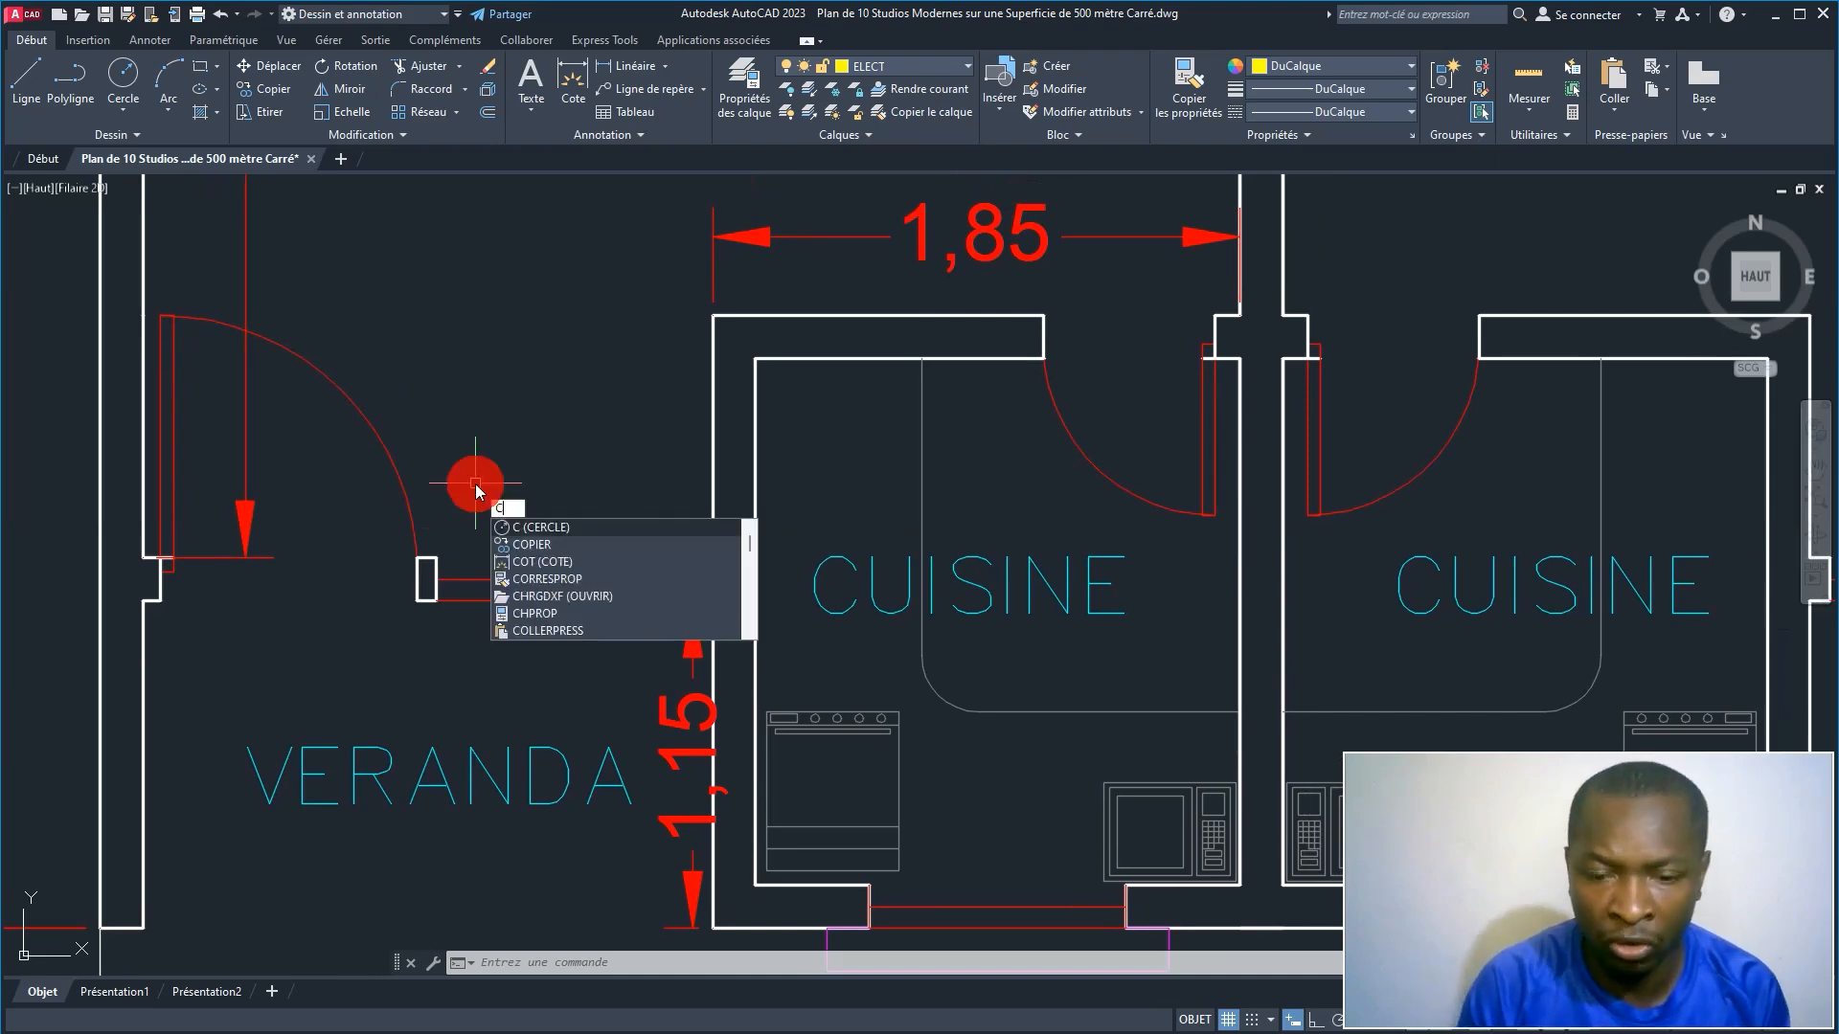
key(Return)
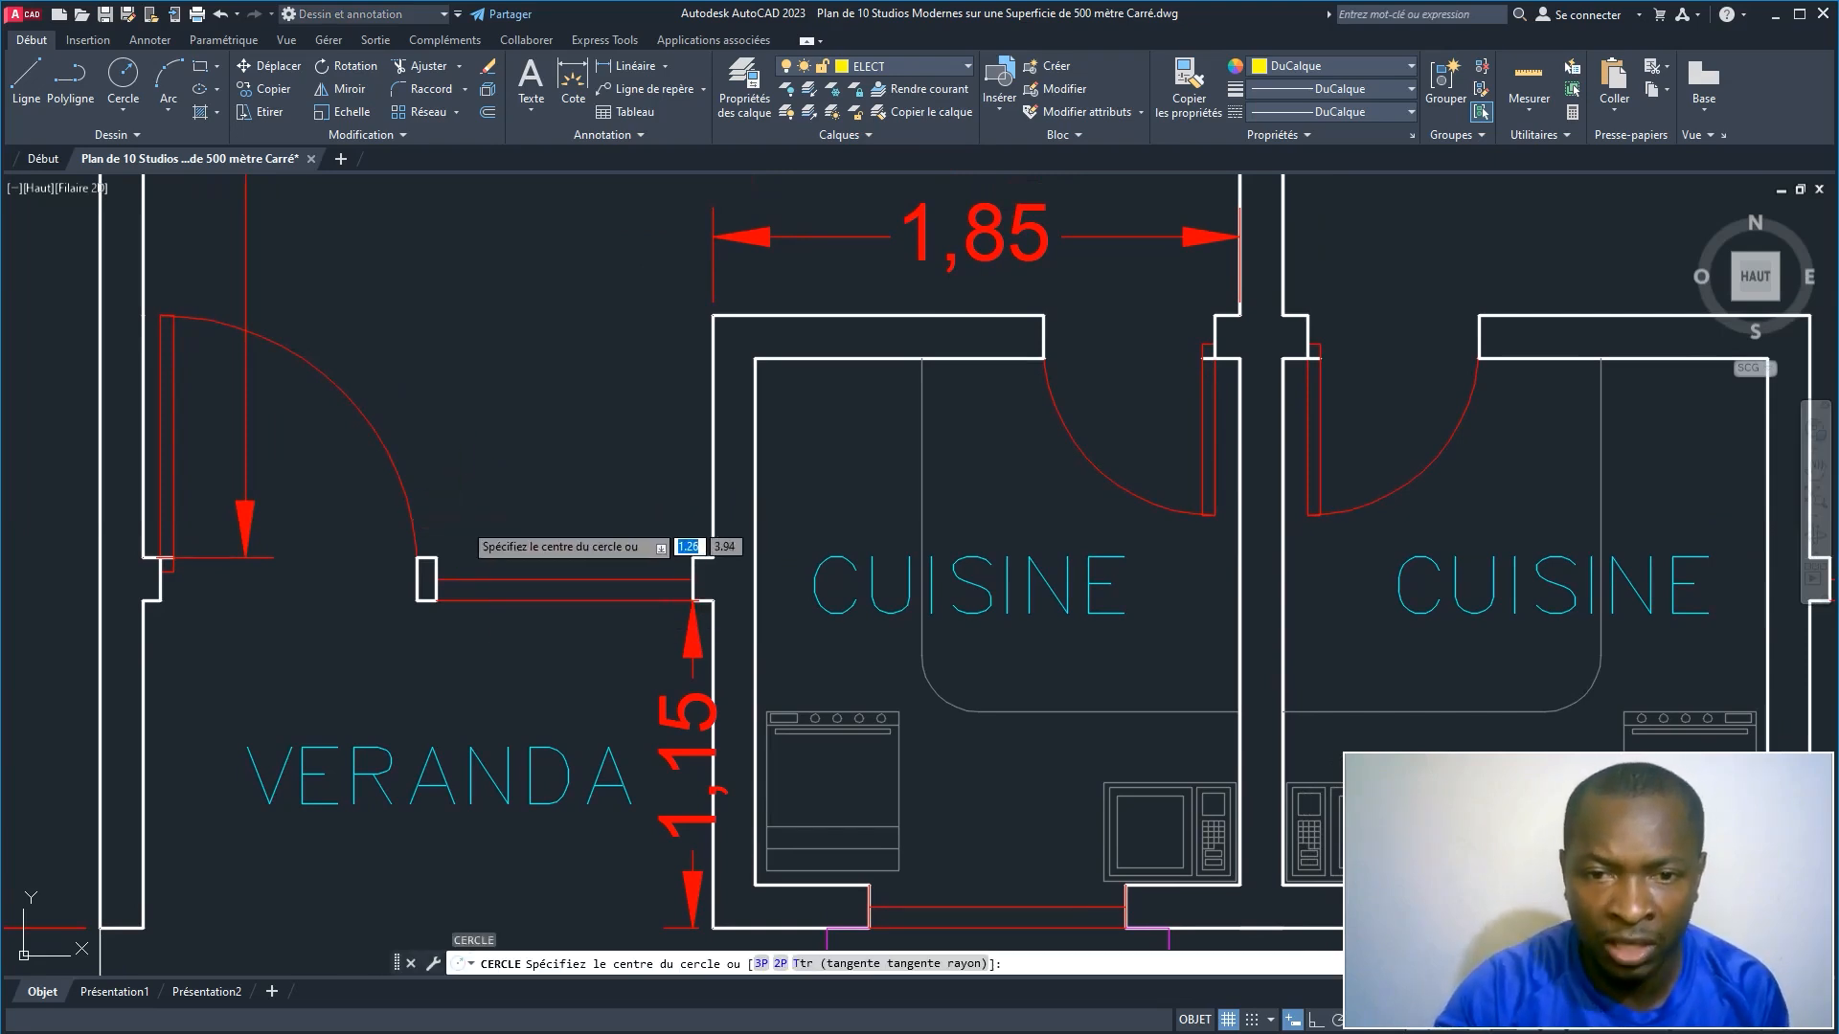
click(484, 544)
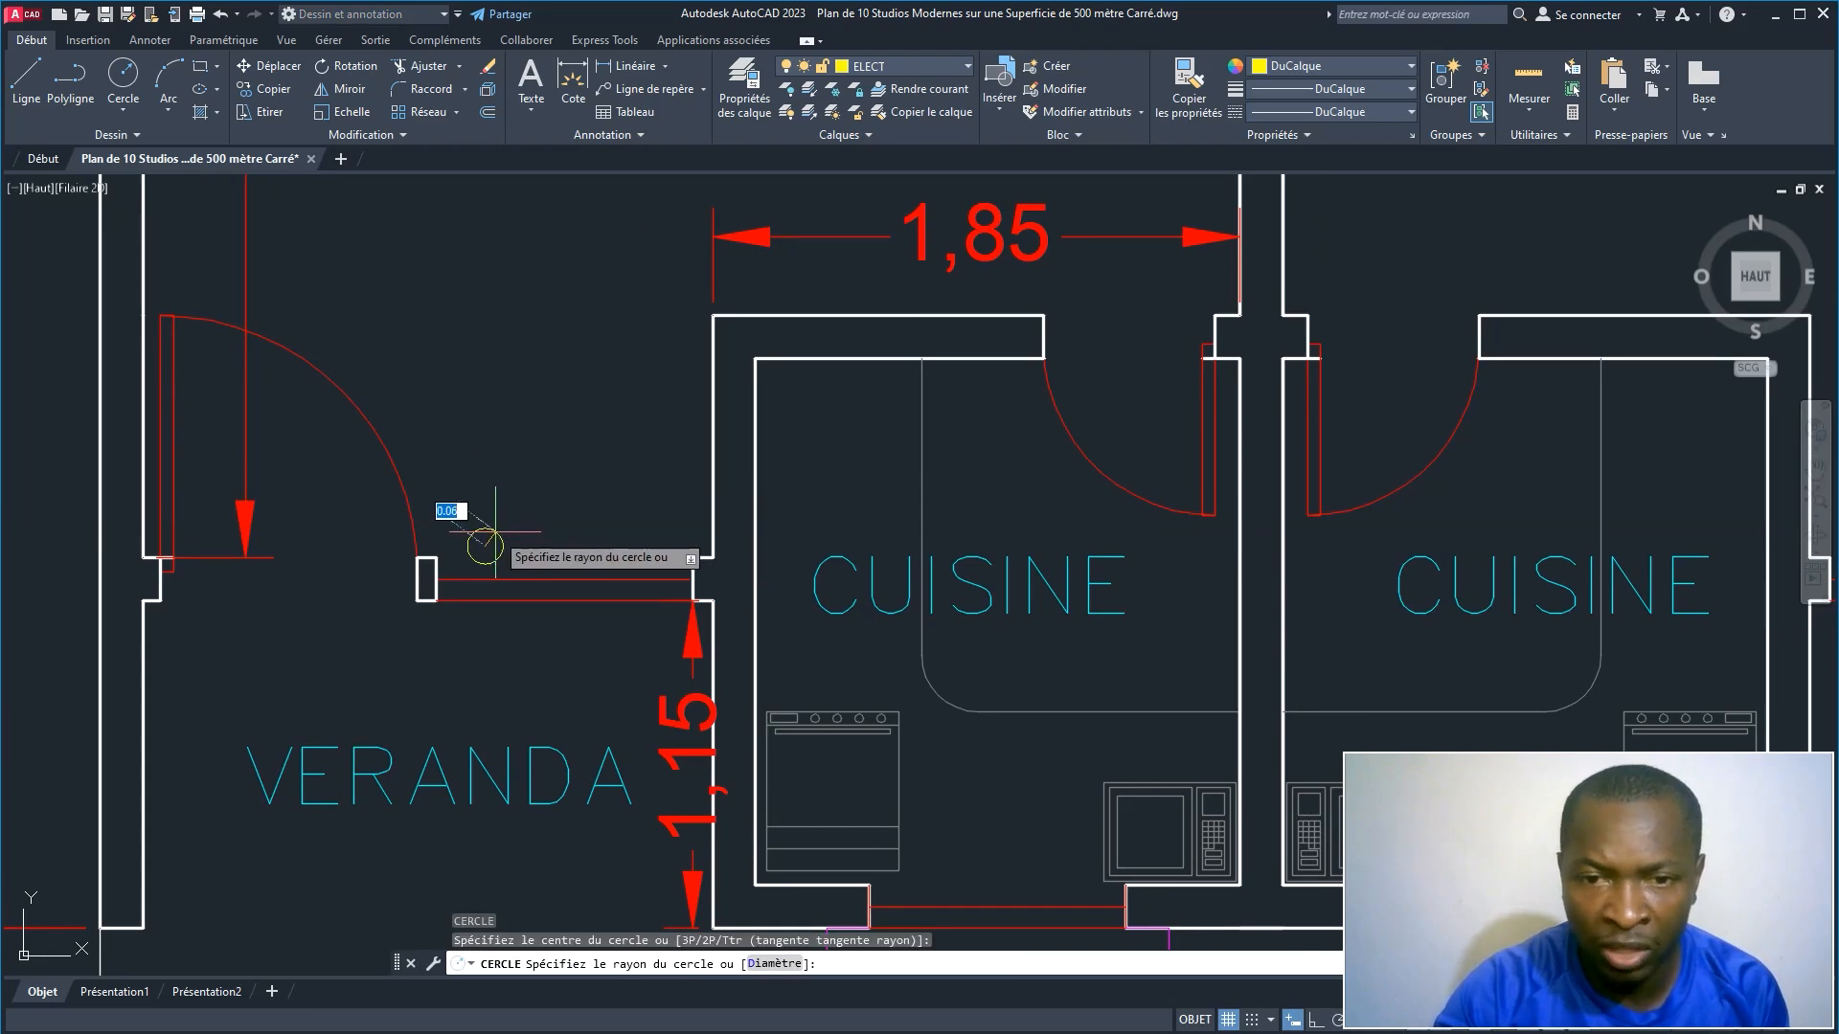
click(494, 533)
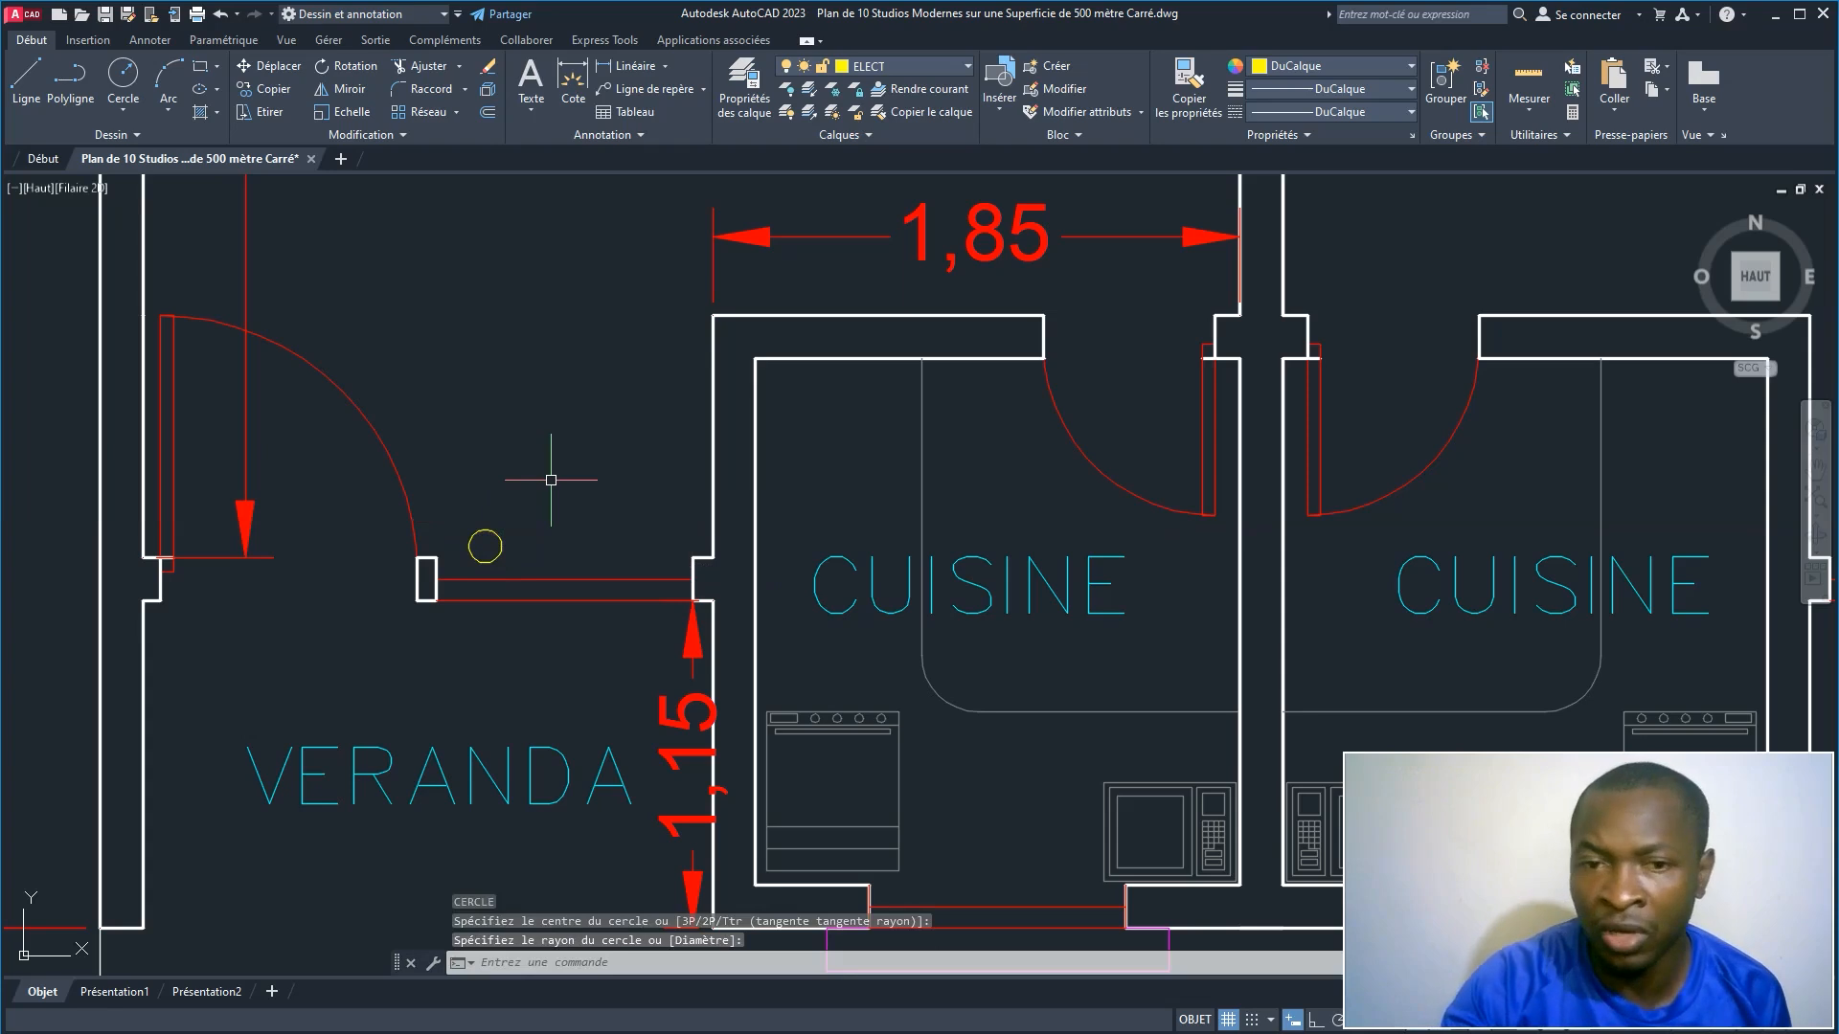
Step: Draw a line 0.15 long at 60° from the circle's centre and end it with a short tick slanting down to the right
scroll(484, 537, up, 2)
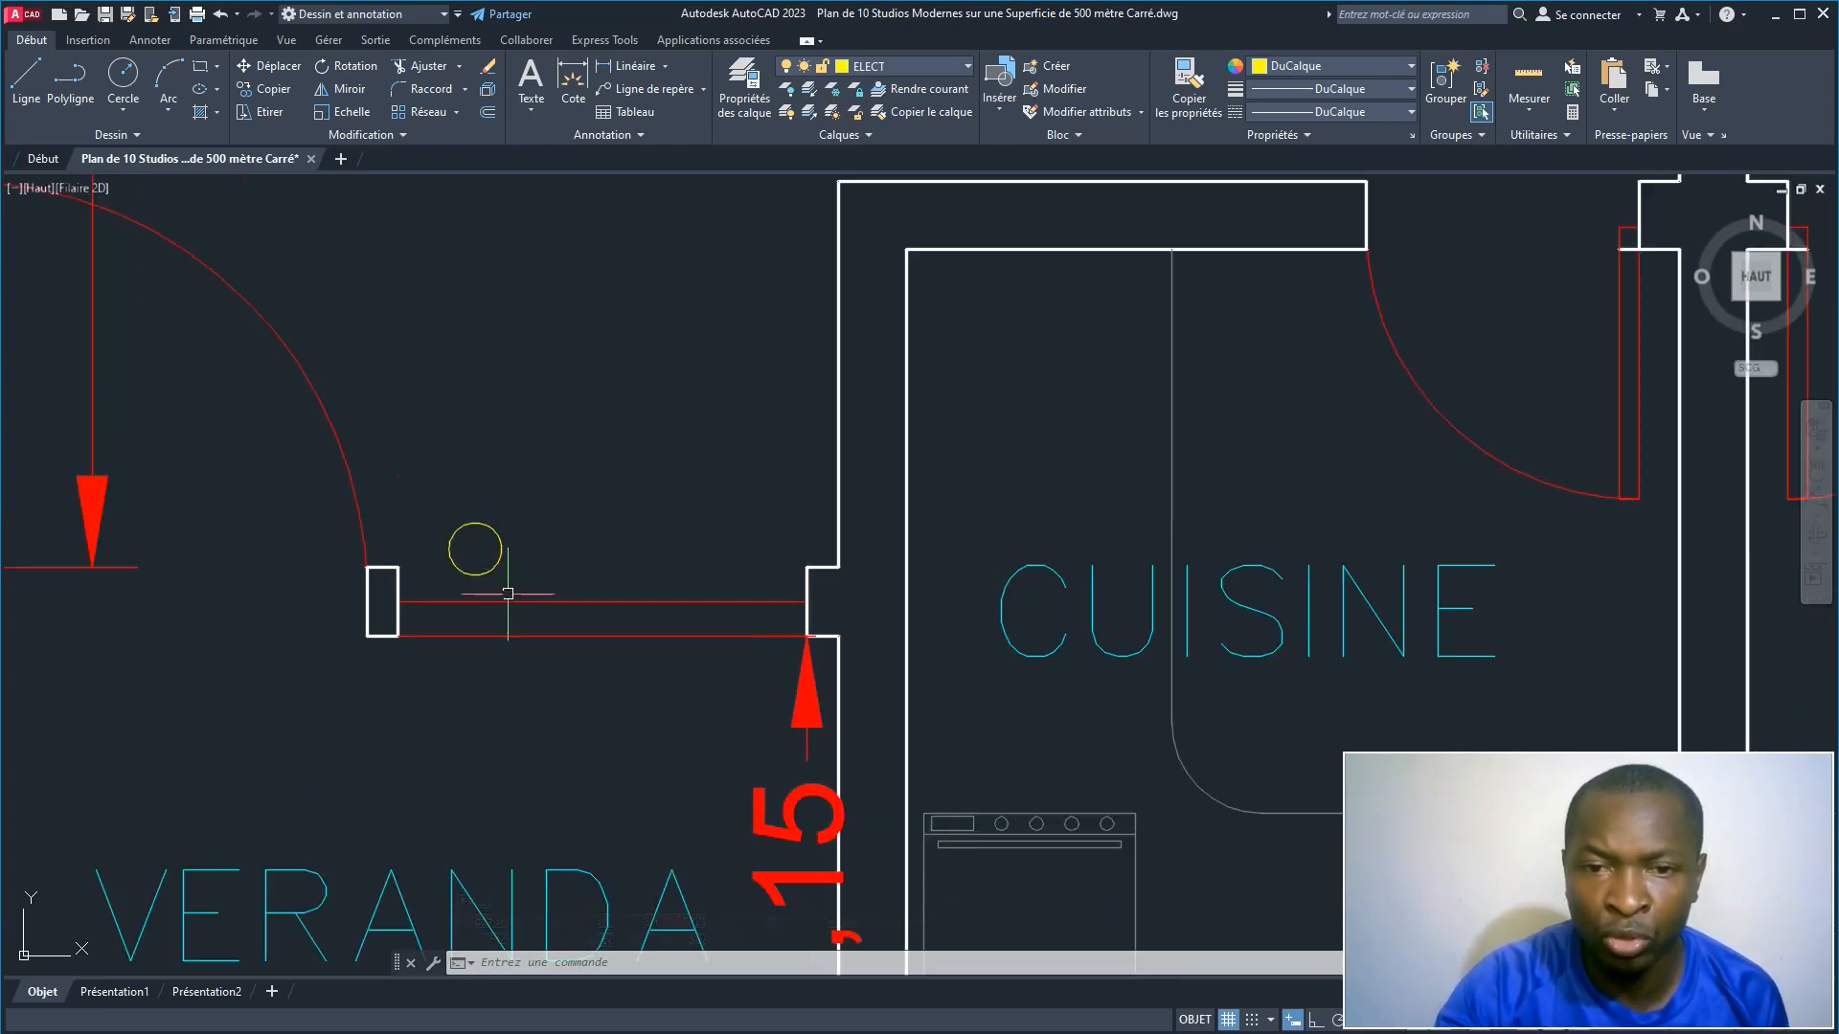
click(491, 487)
text(l)
key(Return)
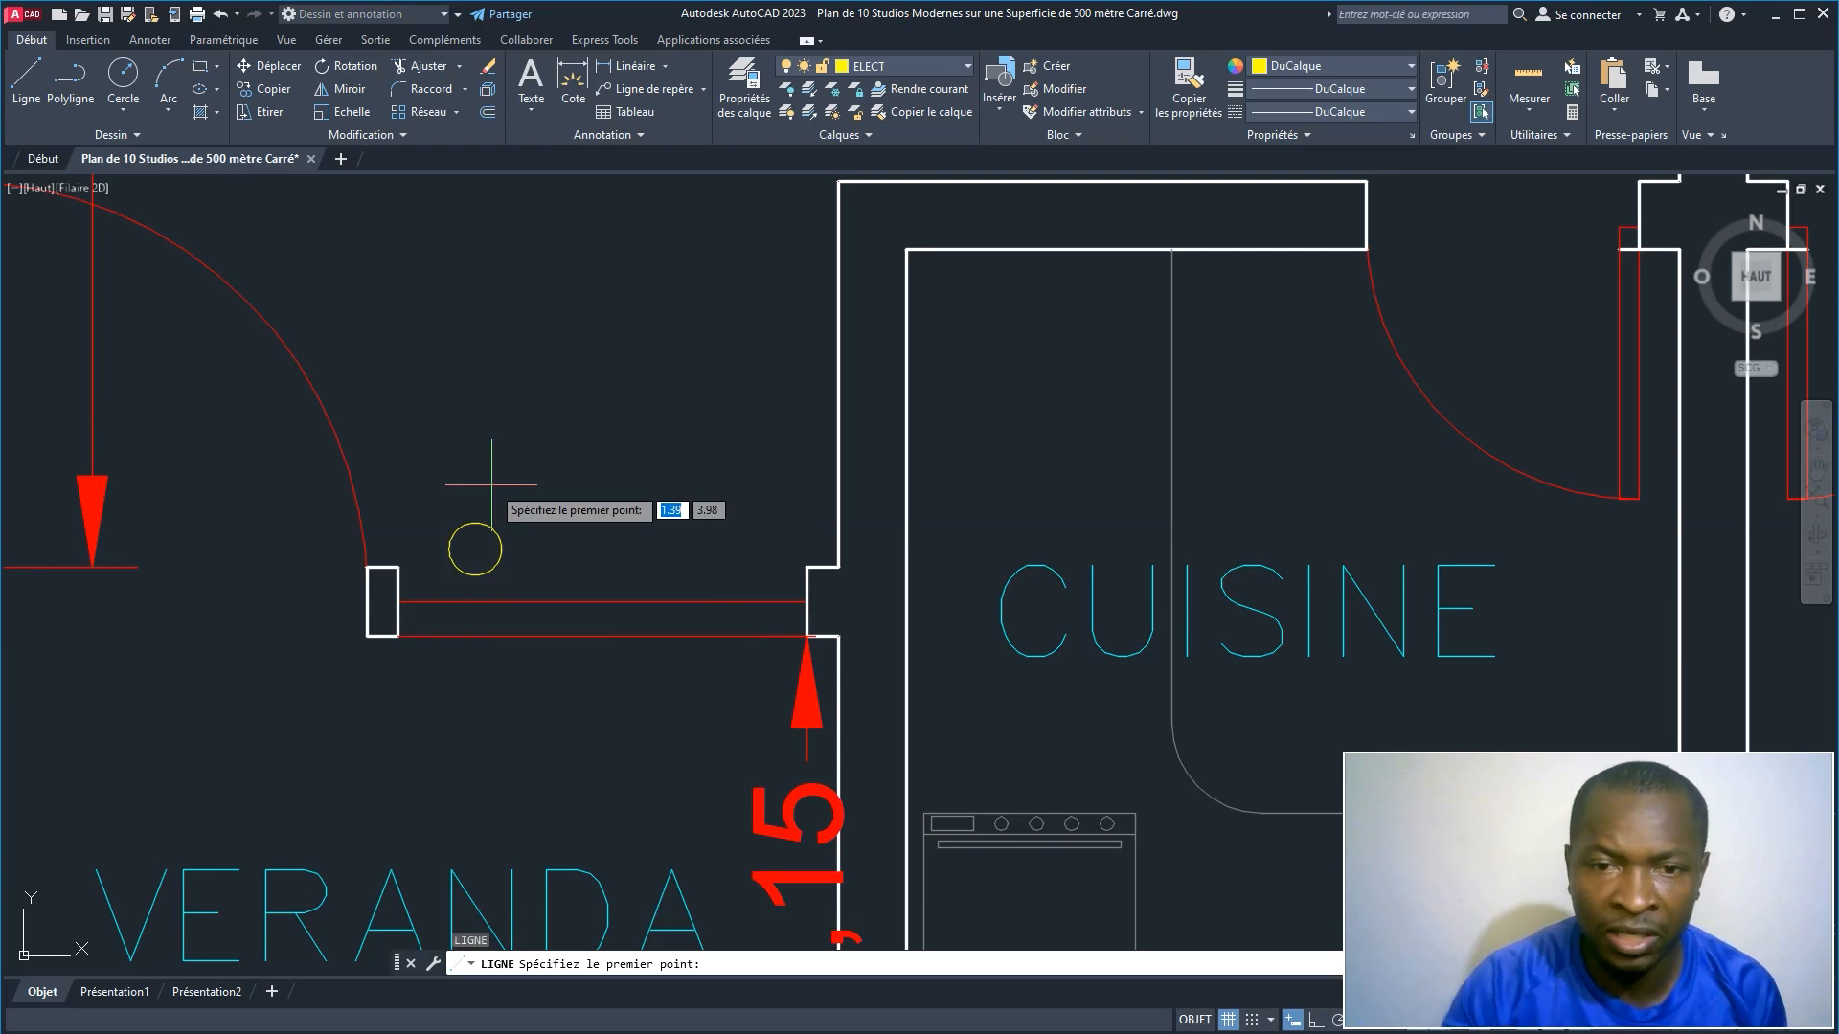
scroll(478, 517, up, 4)
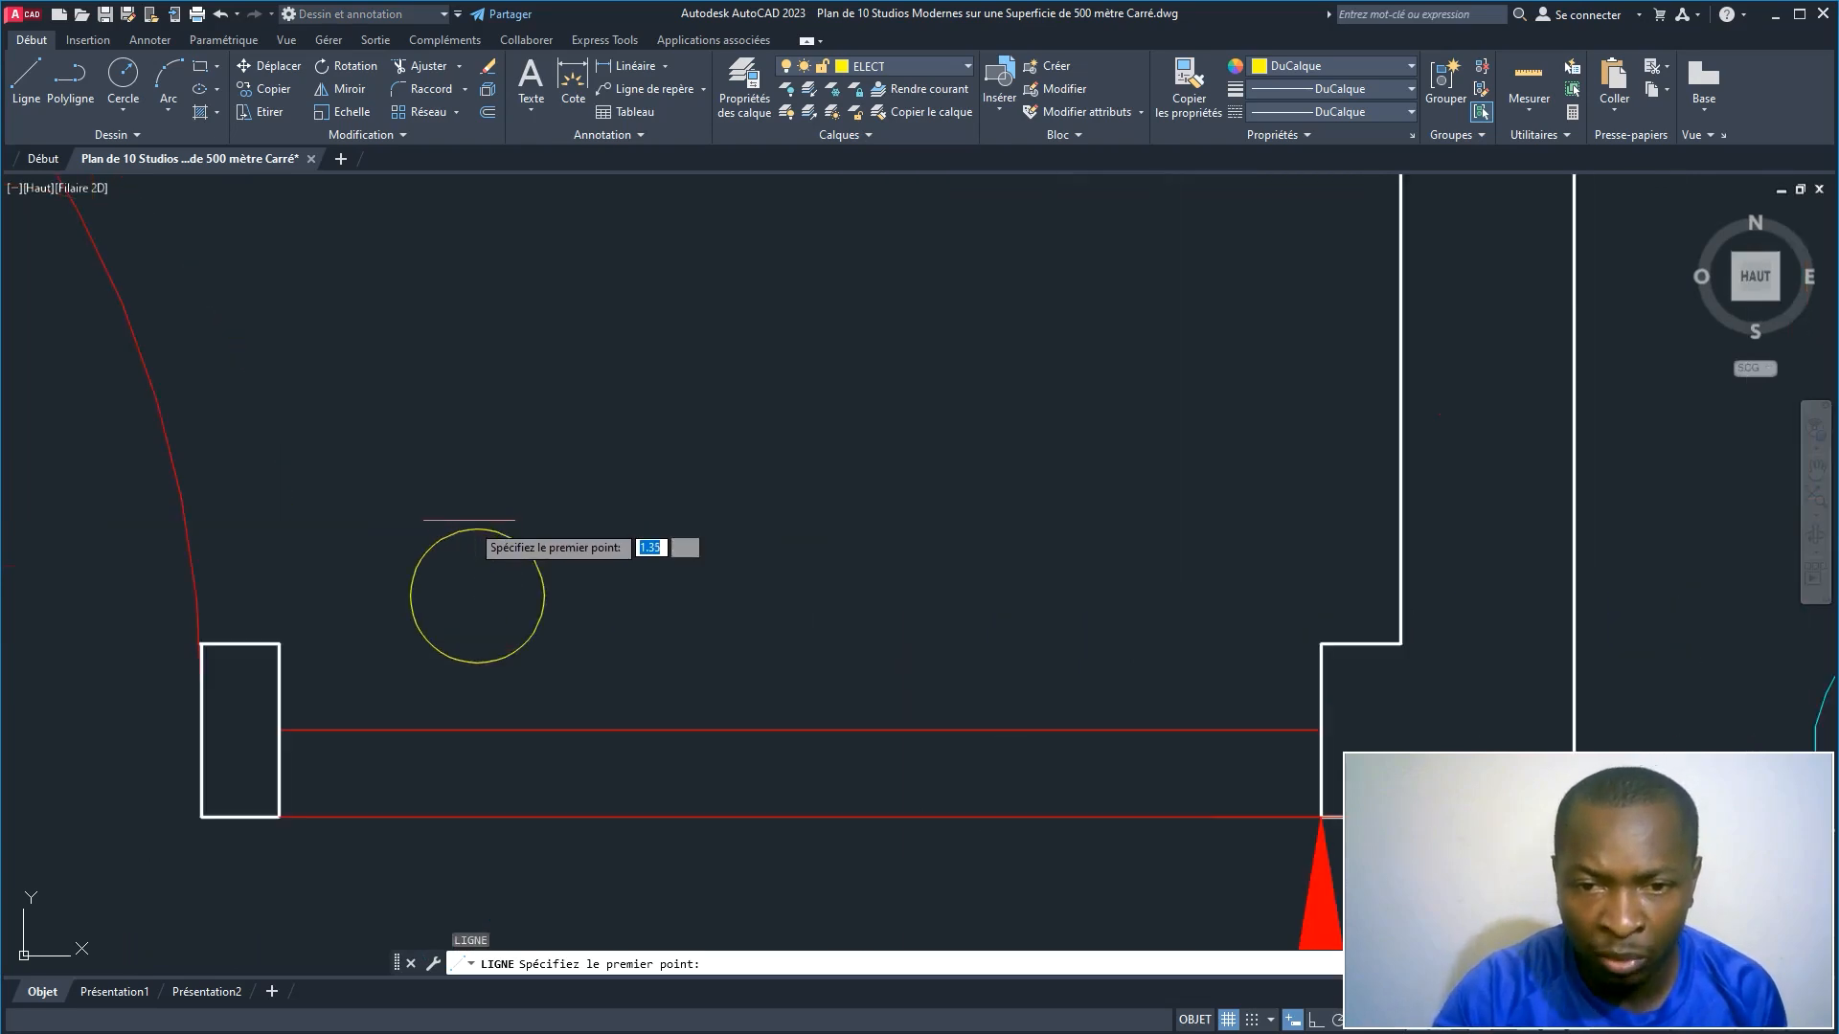
click(476, 596)
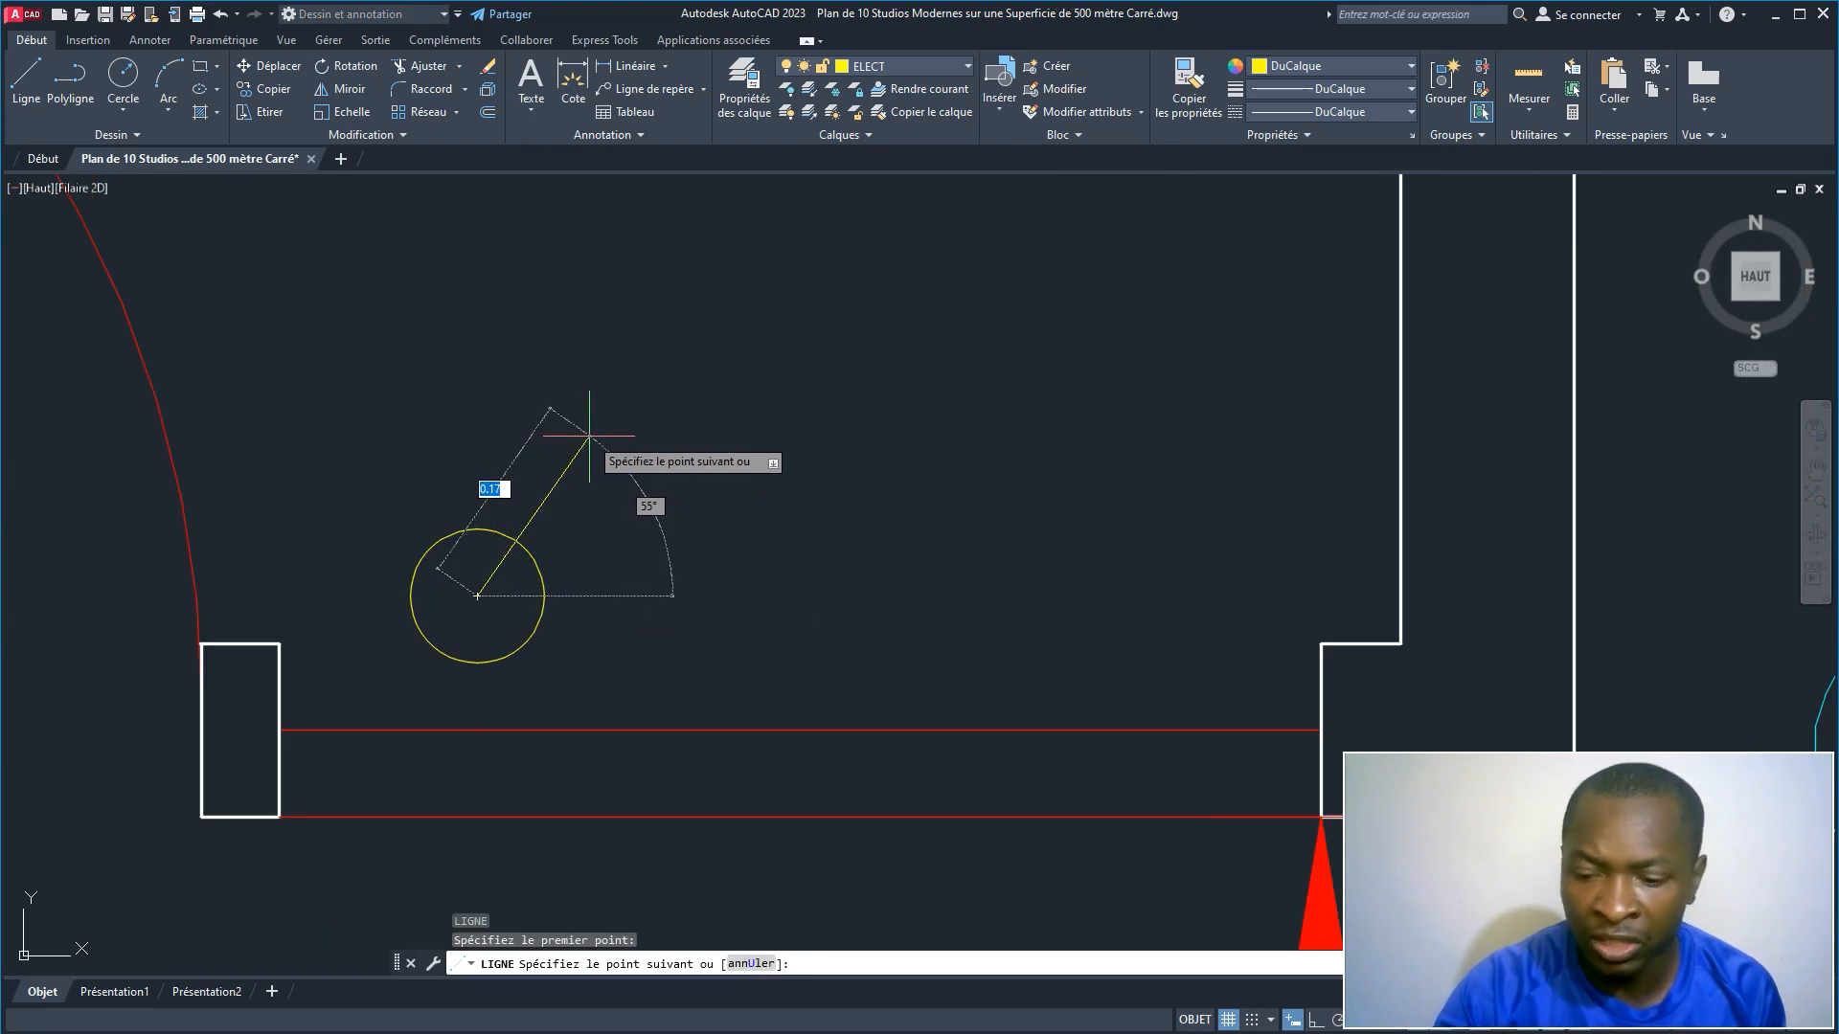
text(0.1)
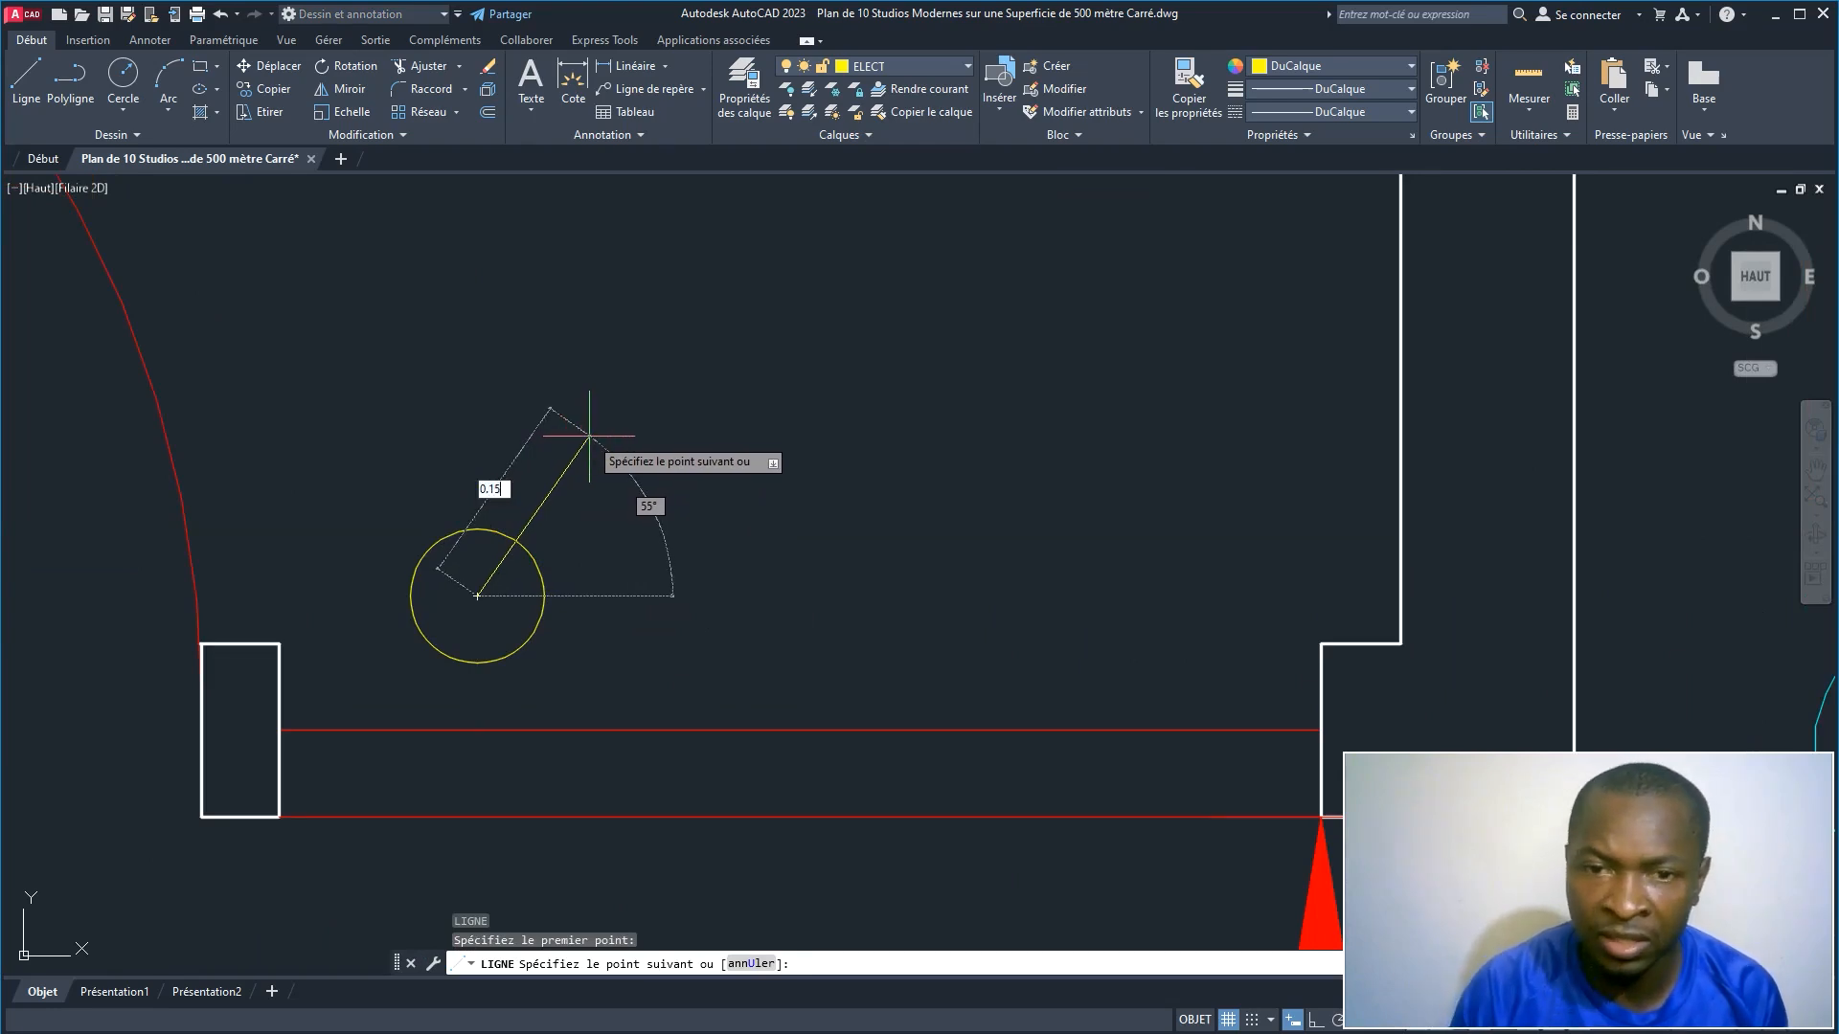
key(Tab)
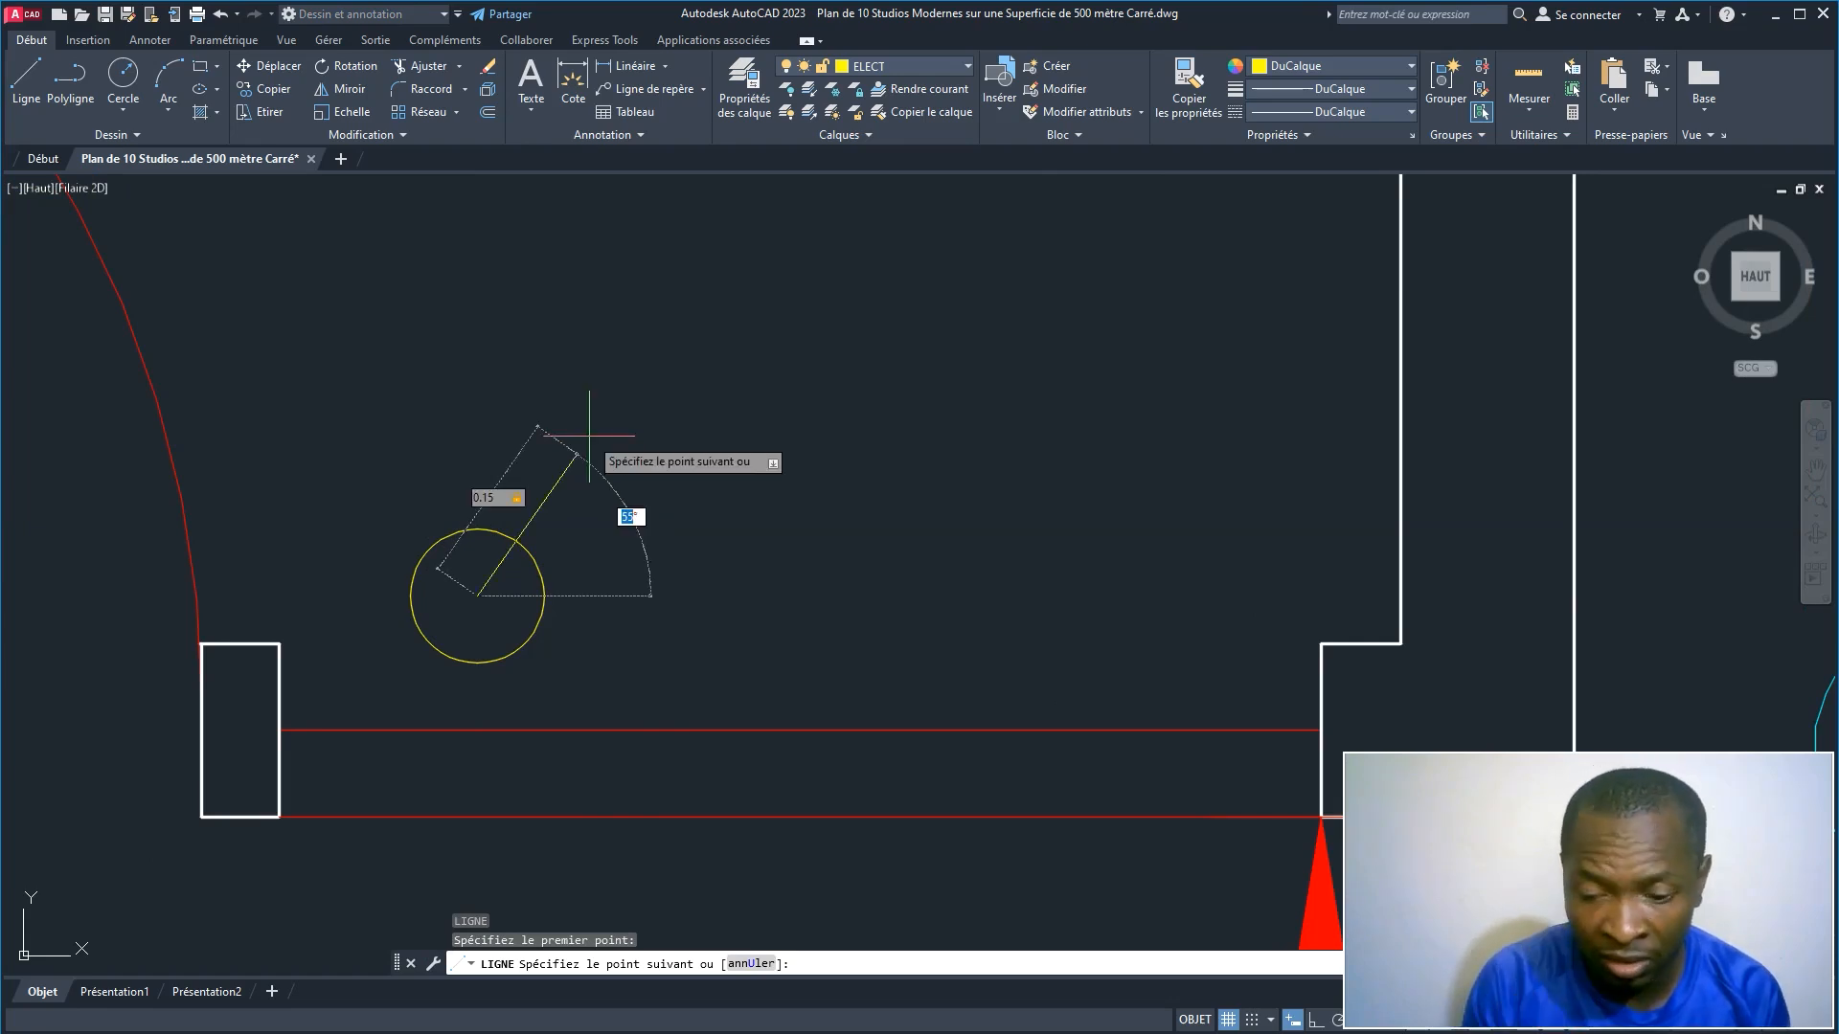
text(60)
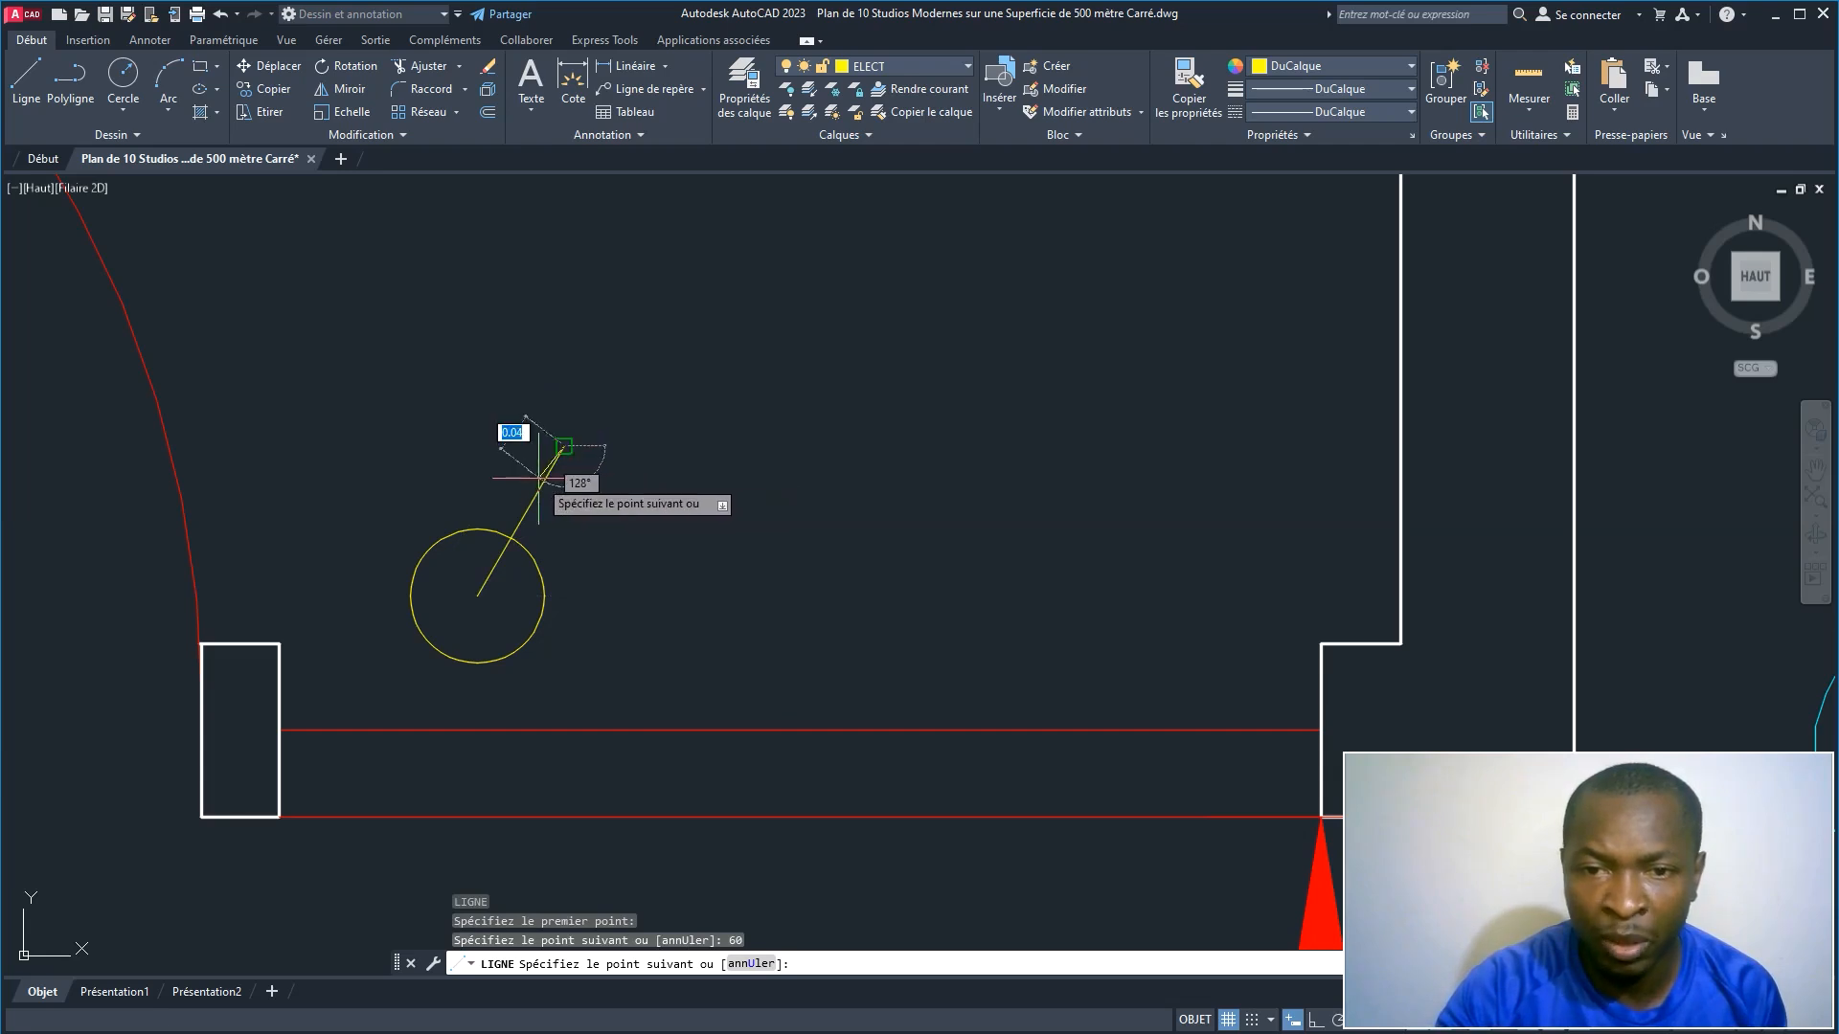
click(606, 476)
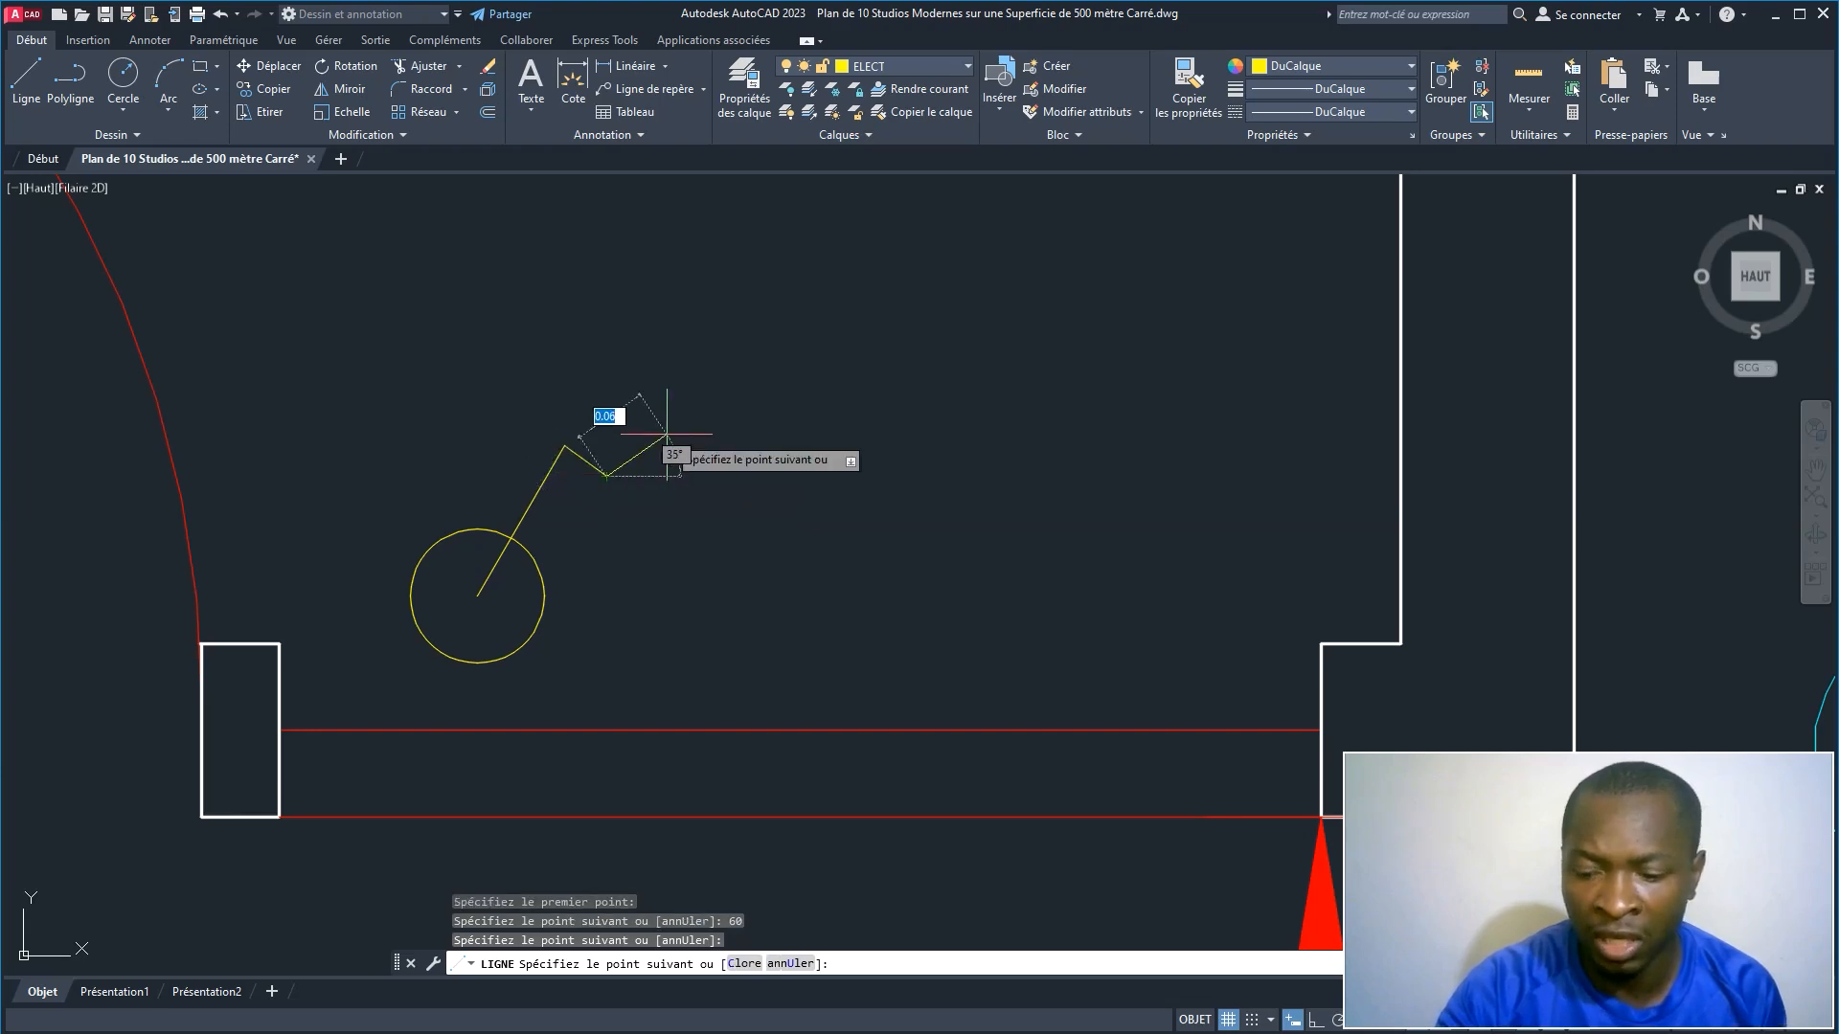
key(Return)
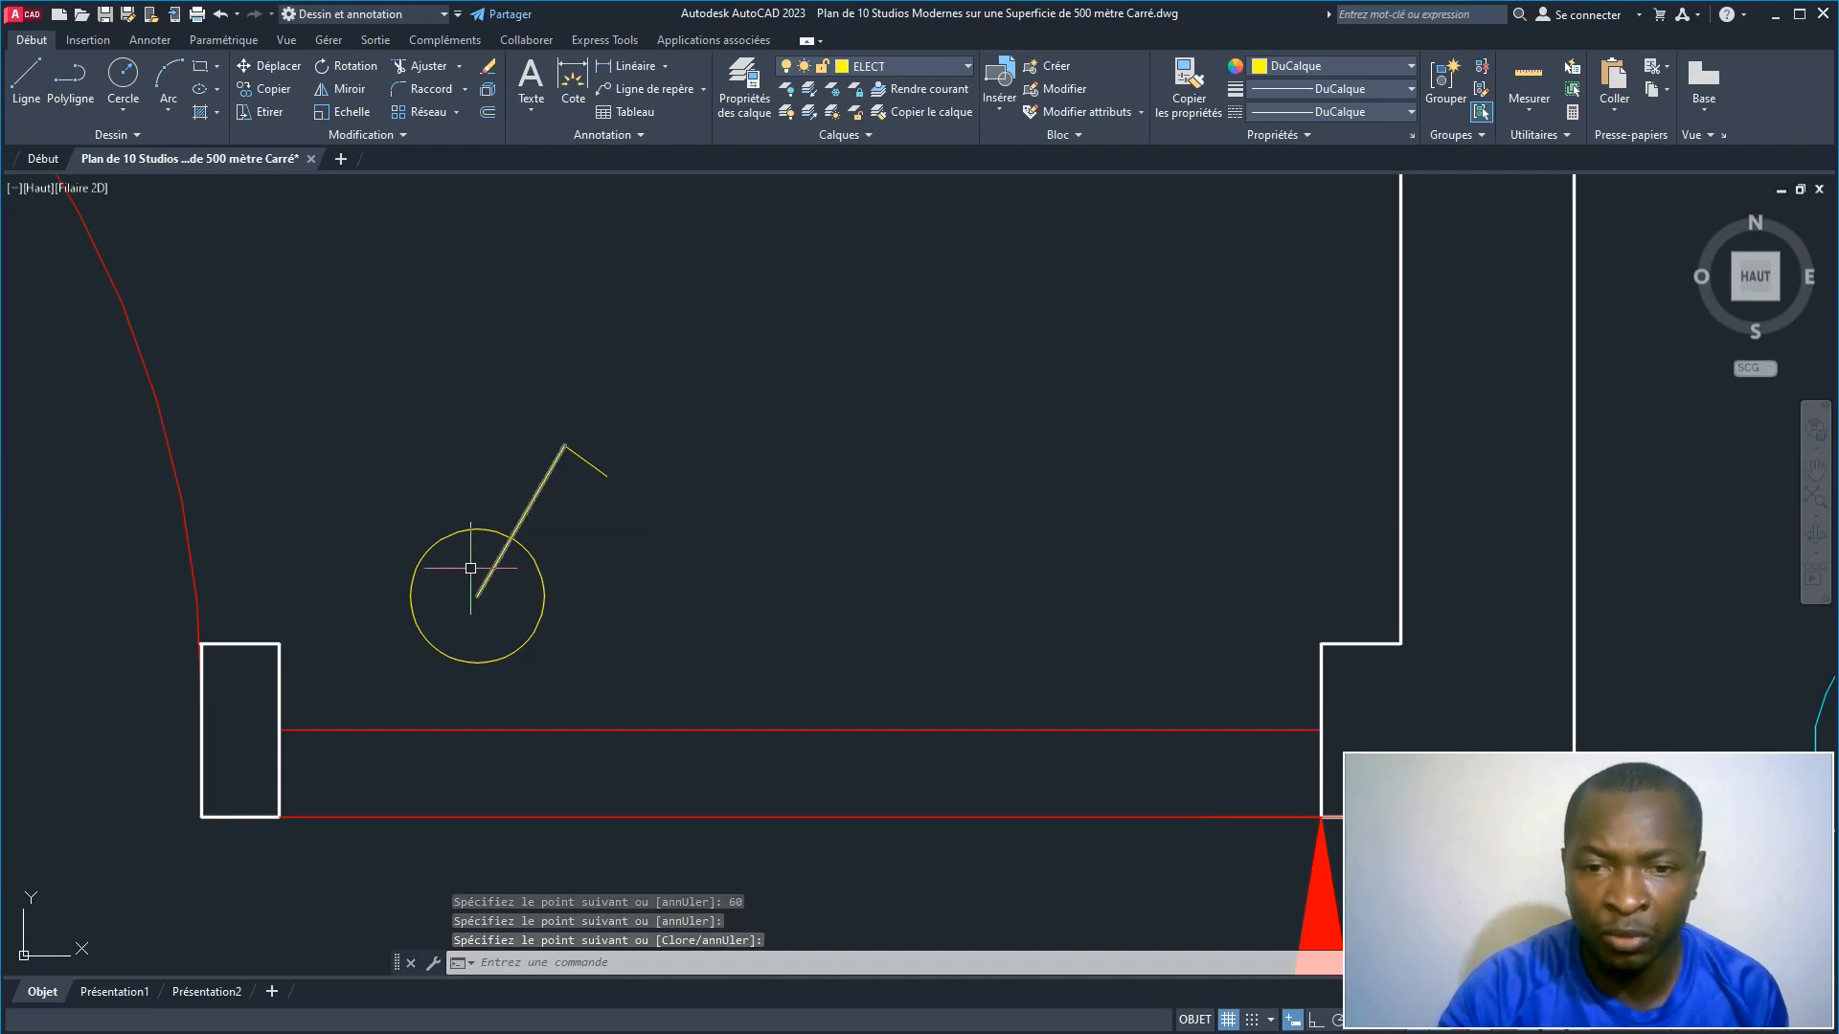
Step: Trim away the part of the slanted line that lies inside the circle
text(AJUSTER)
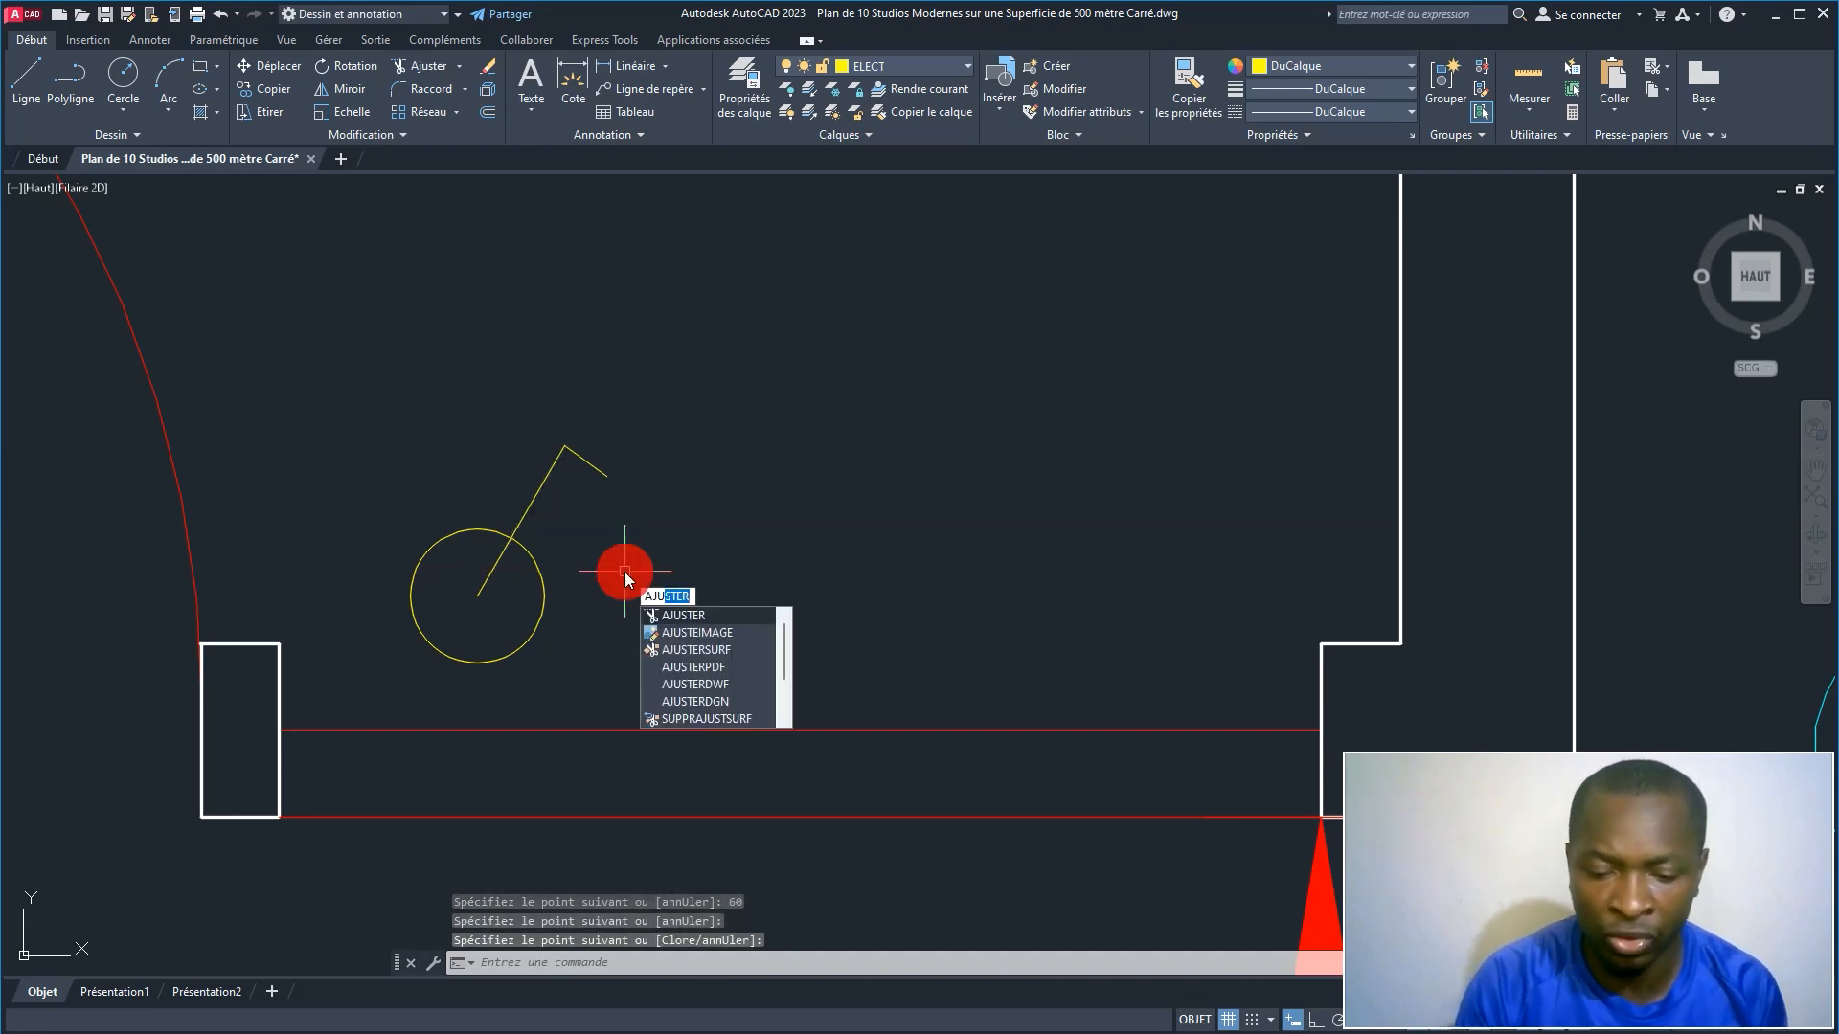
key(Return)
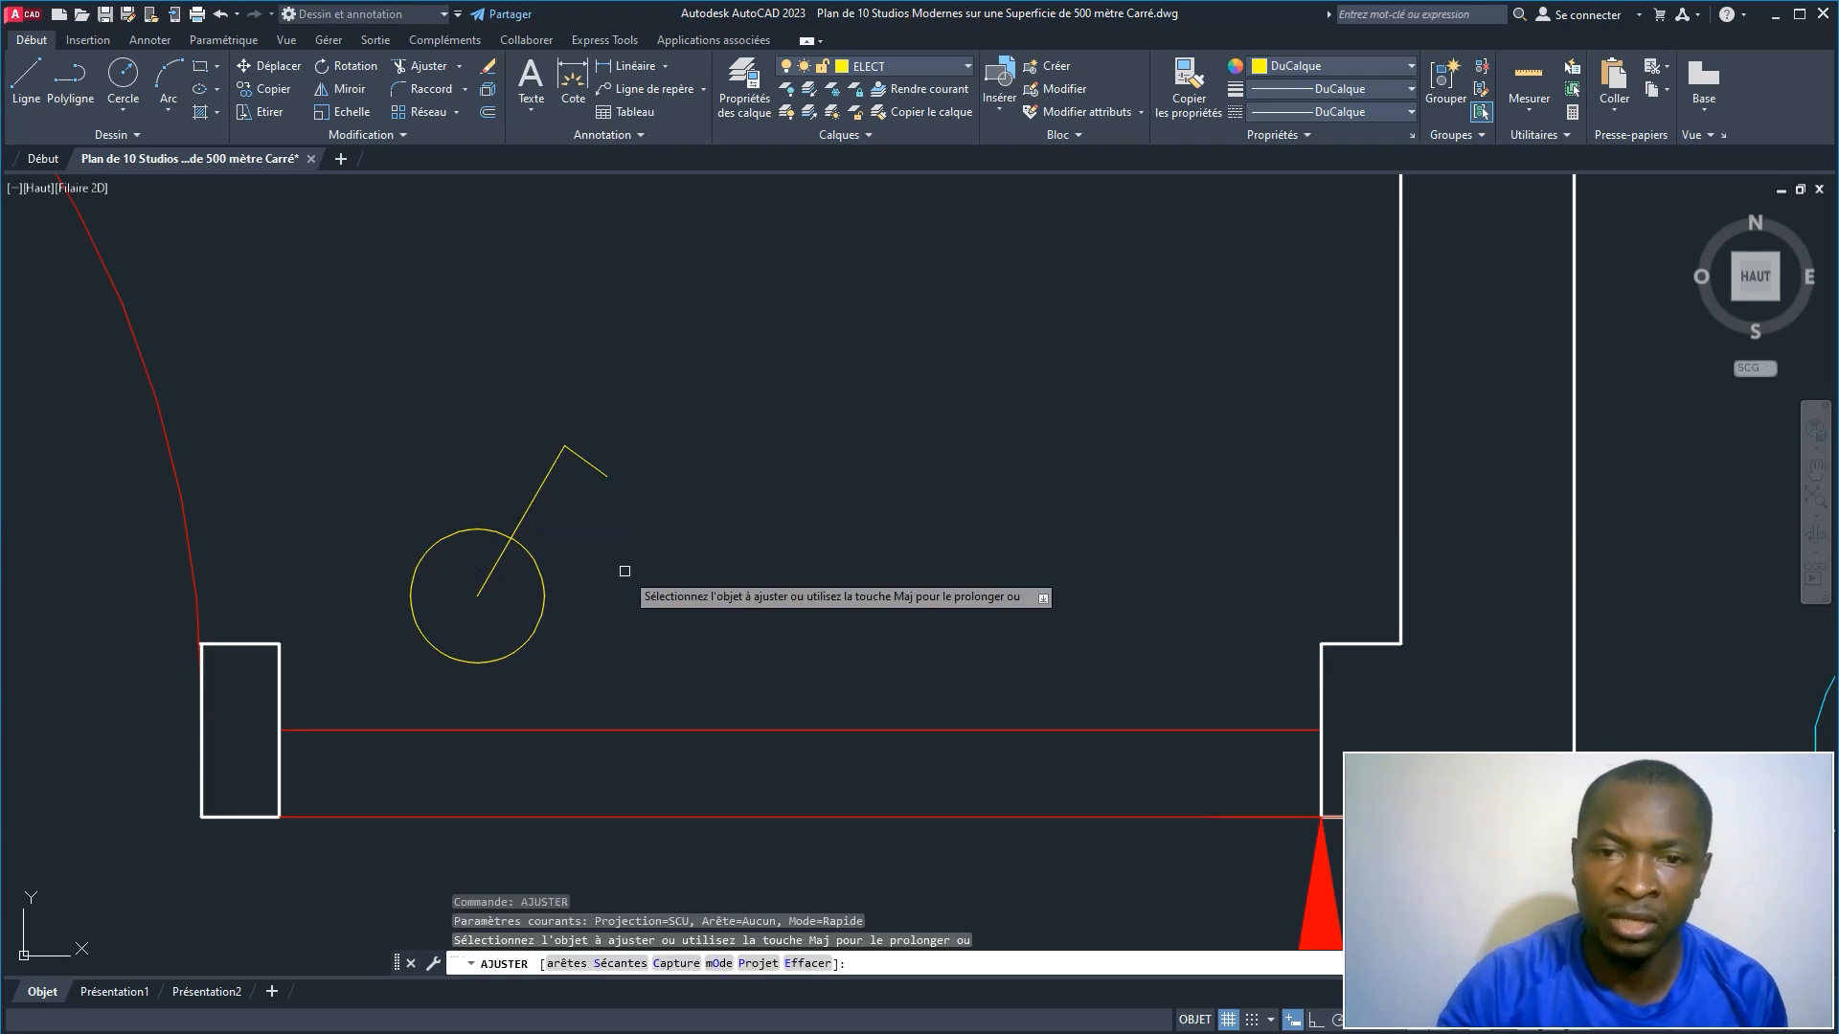
click(485, 582)
right_click(624, 543)
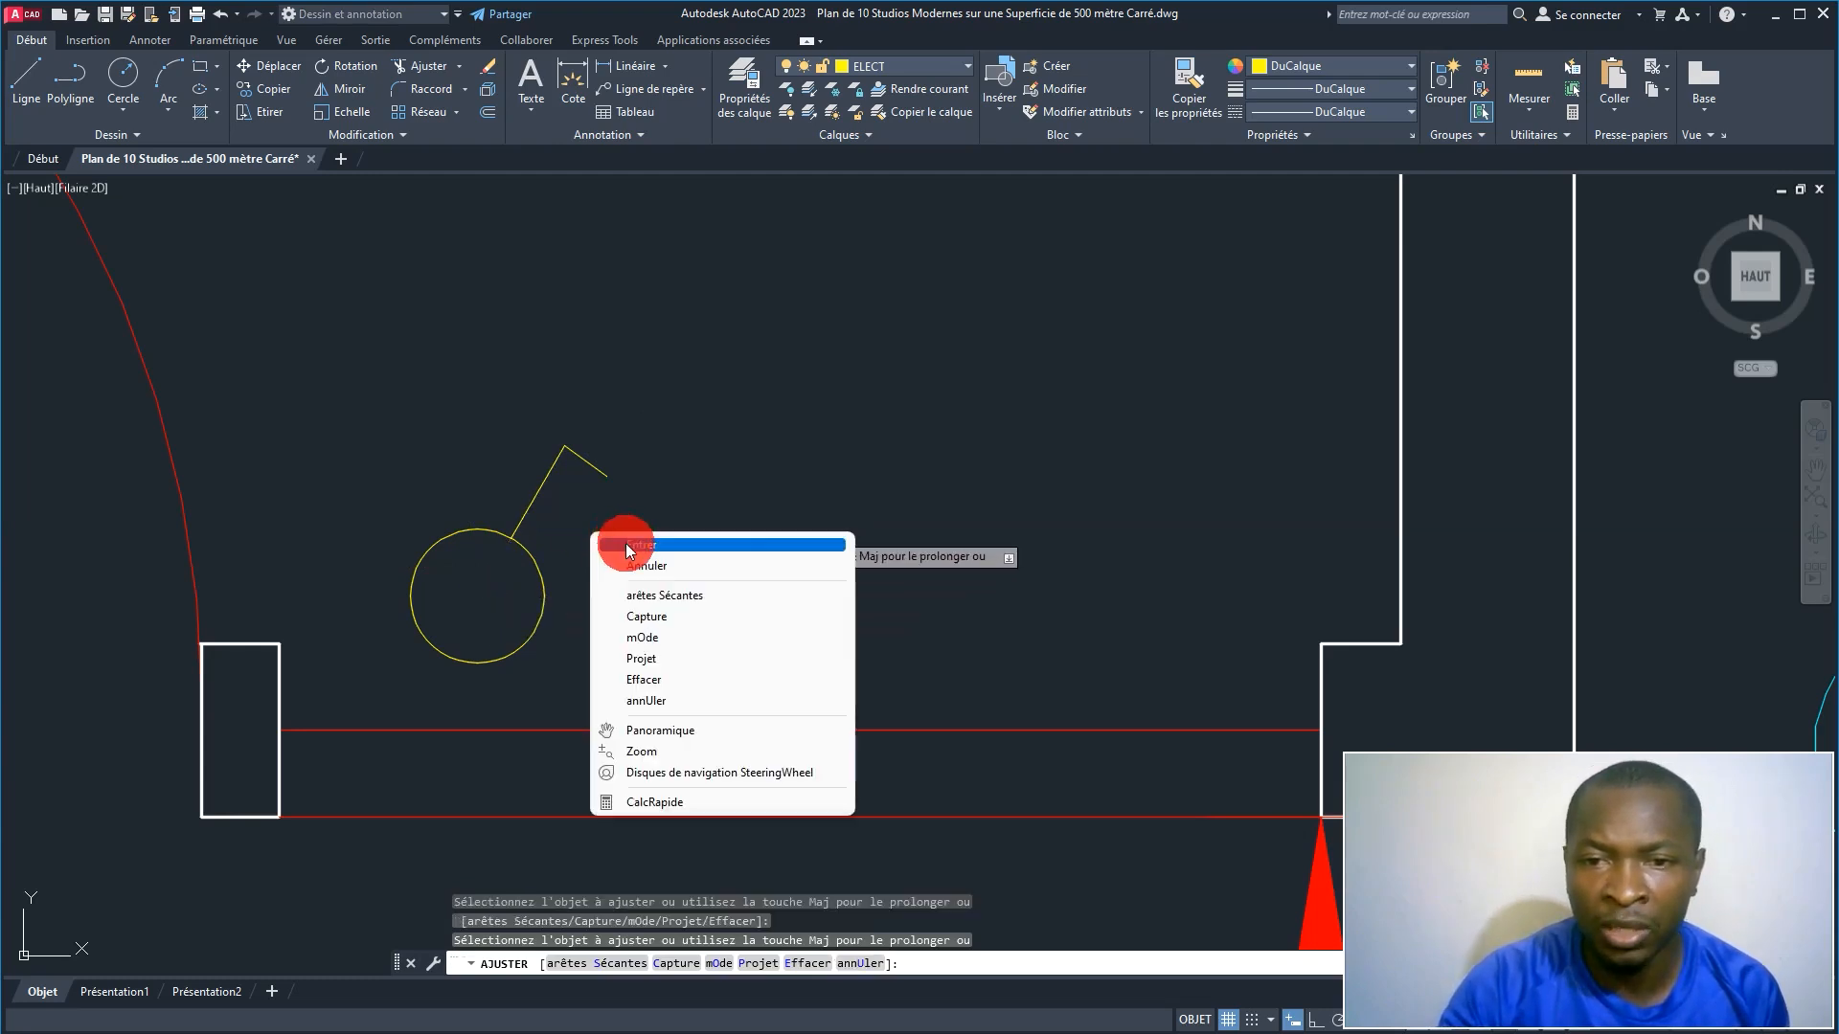
click(626, 545)
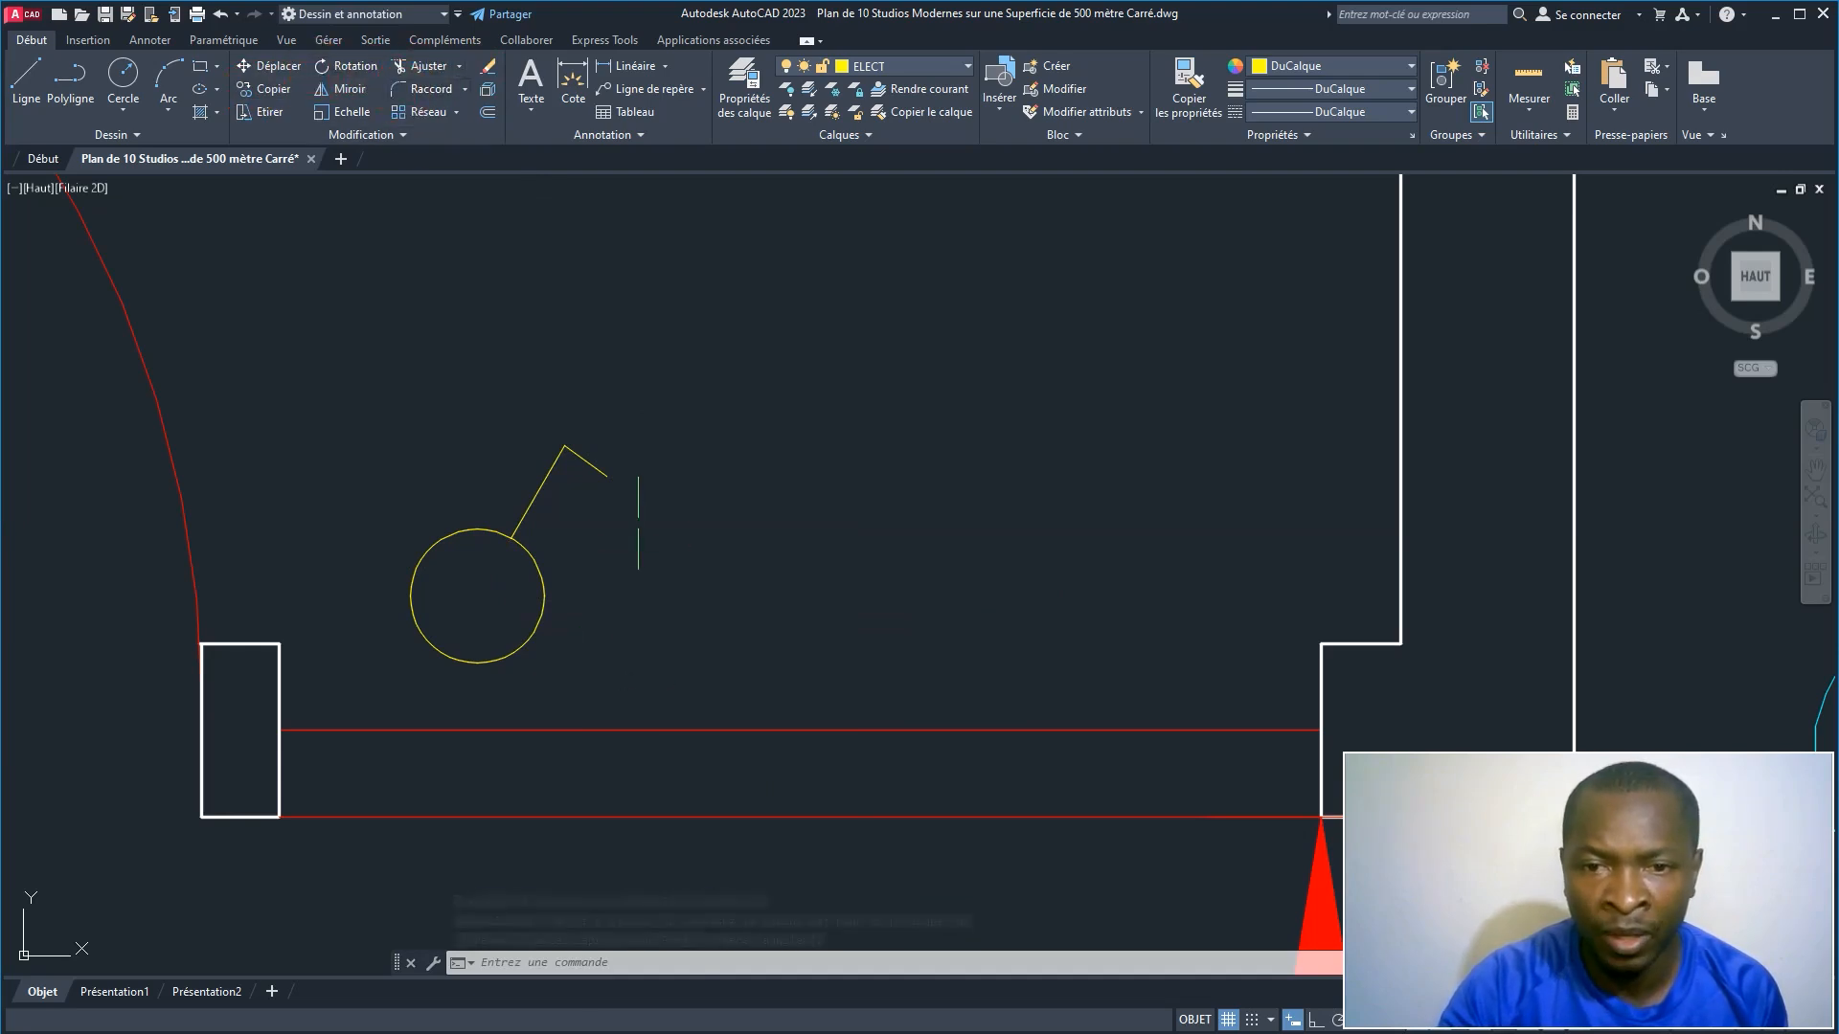
Step: Mirror the slanted line and its short tick above the circle
click(667, 528)
click(494, 379)
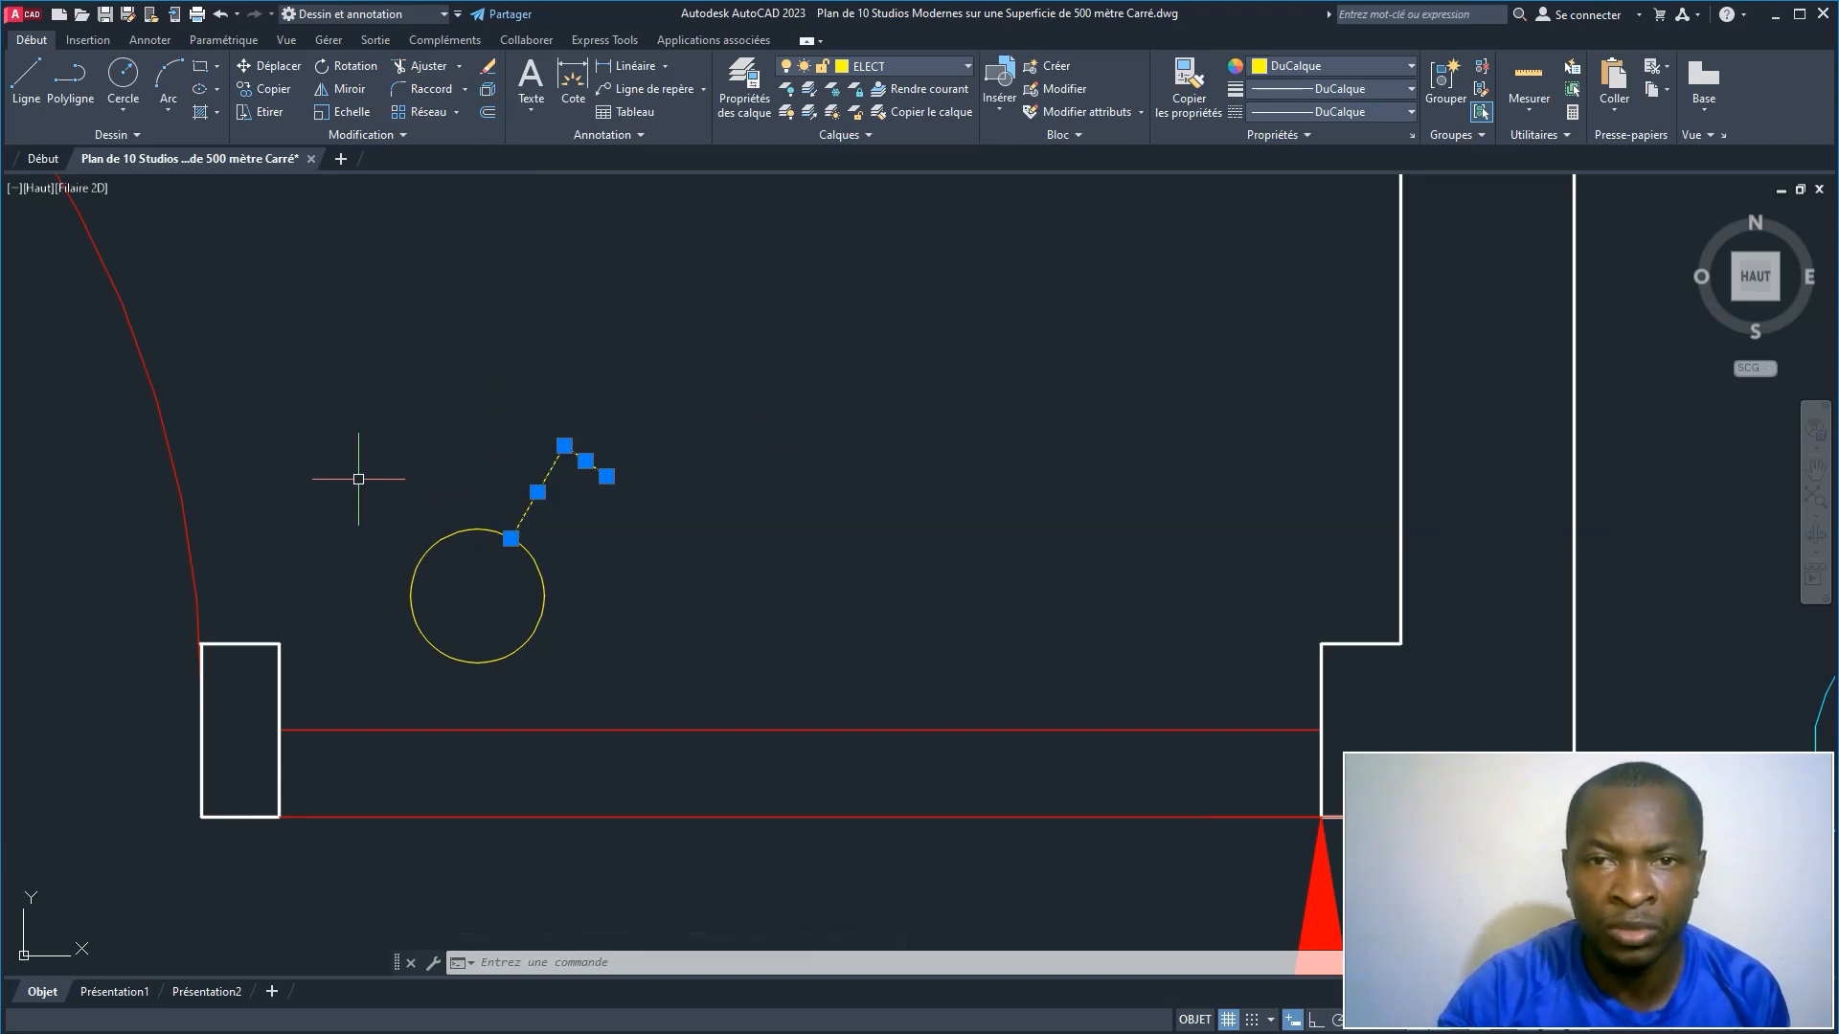
text(MI)
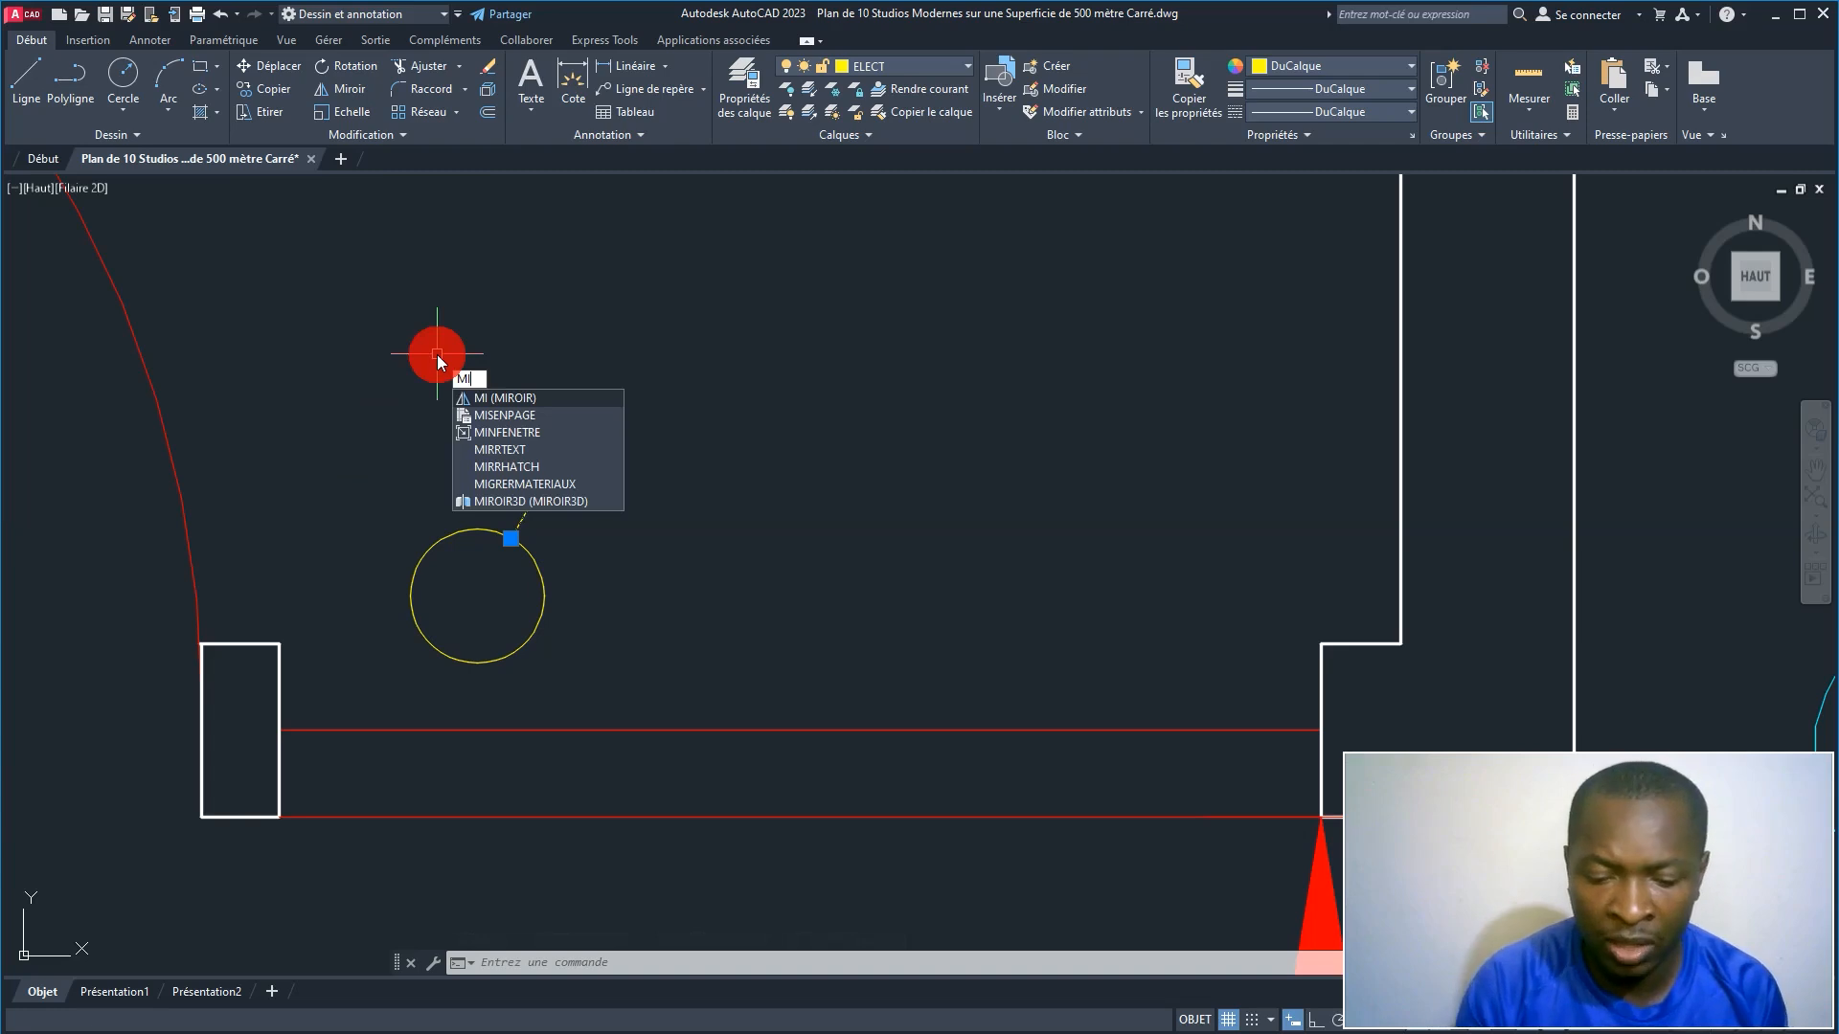
Step: Mirror the bent switch arm about the vertical axis through the circle's centre, keeping the original
key(Return)
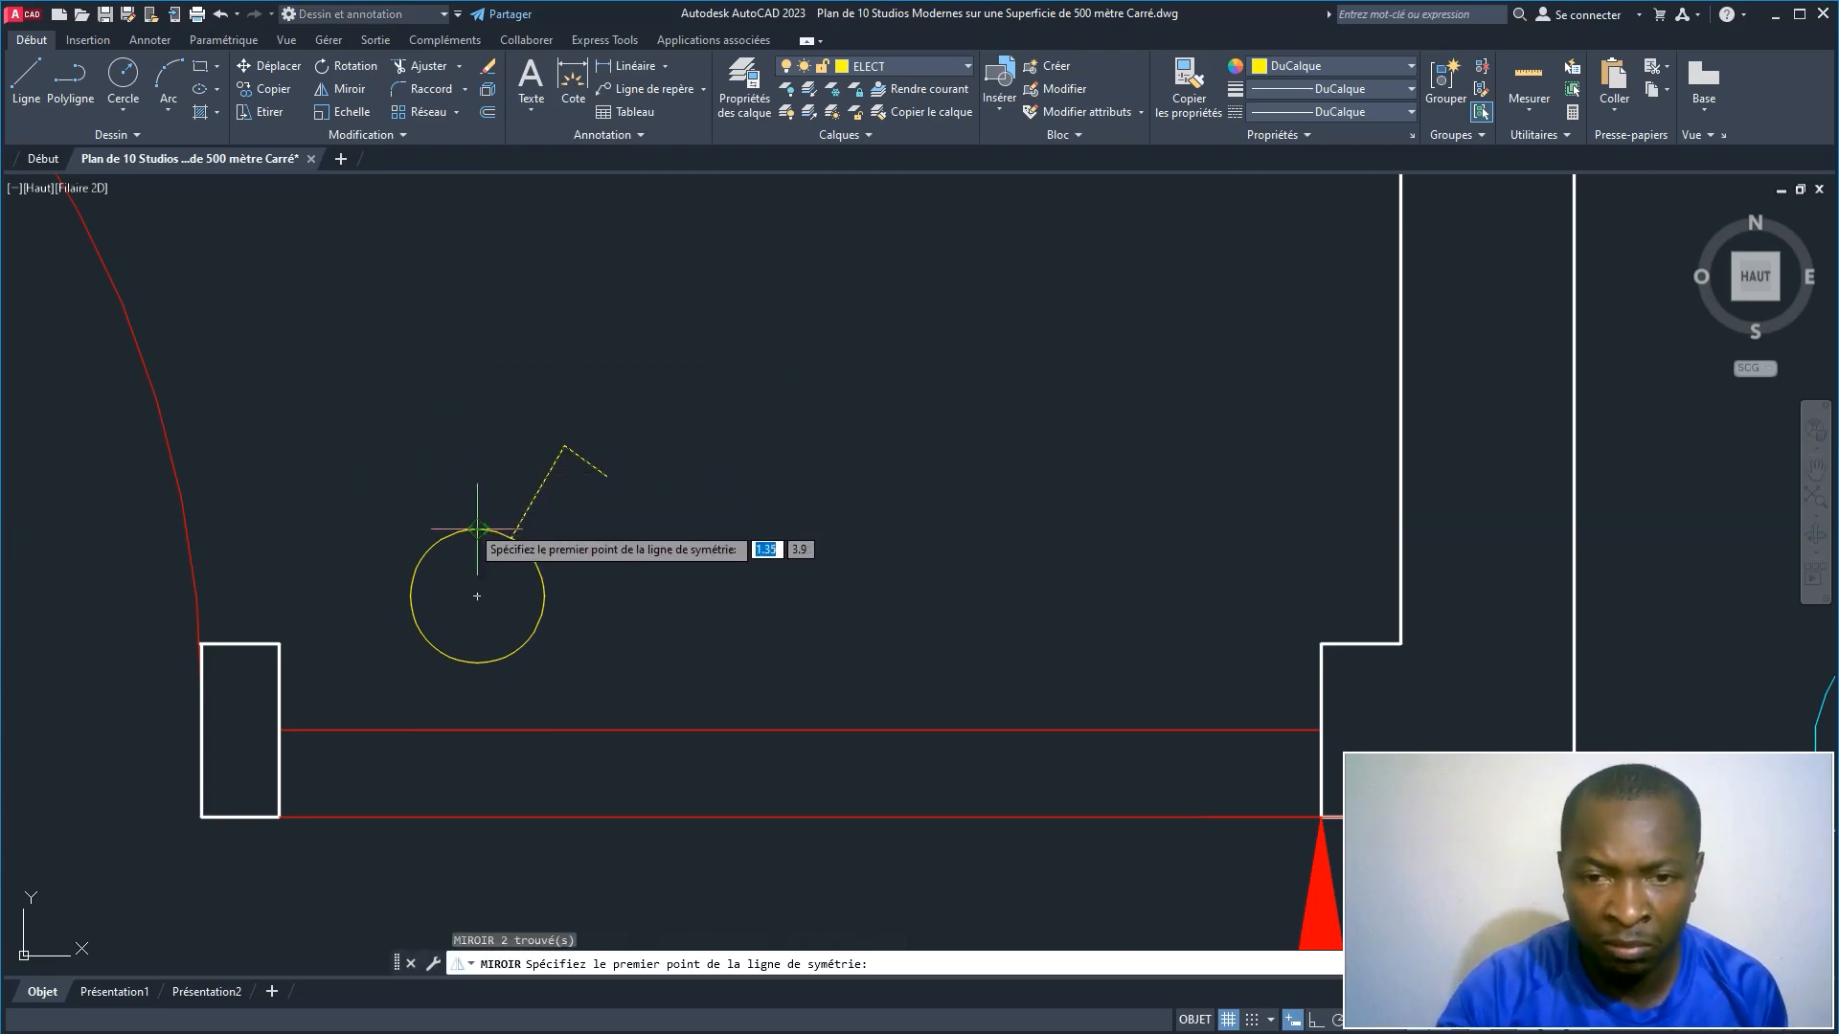
click(477, 596)
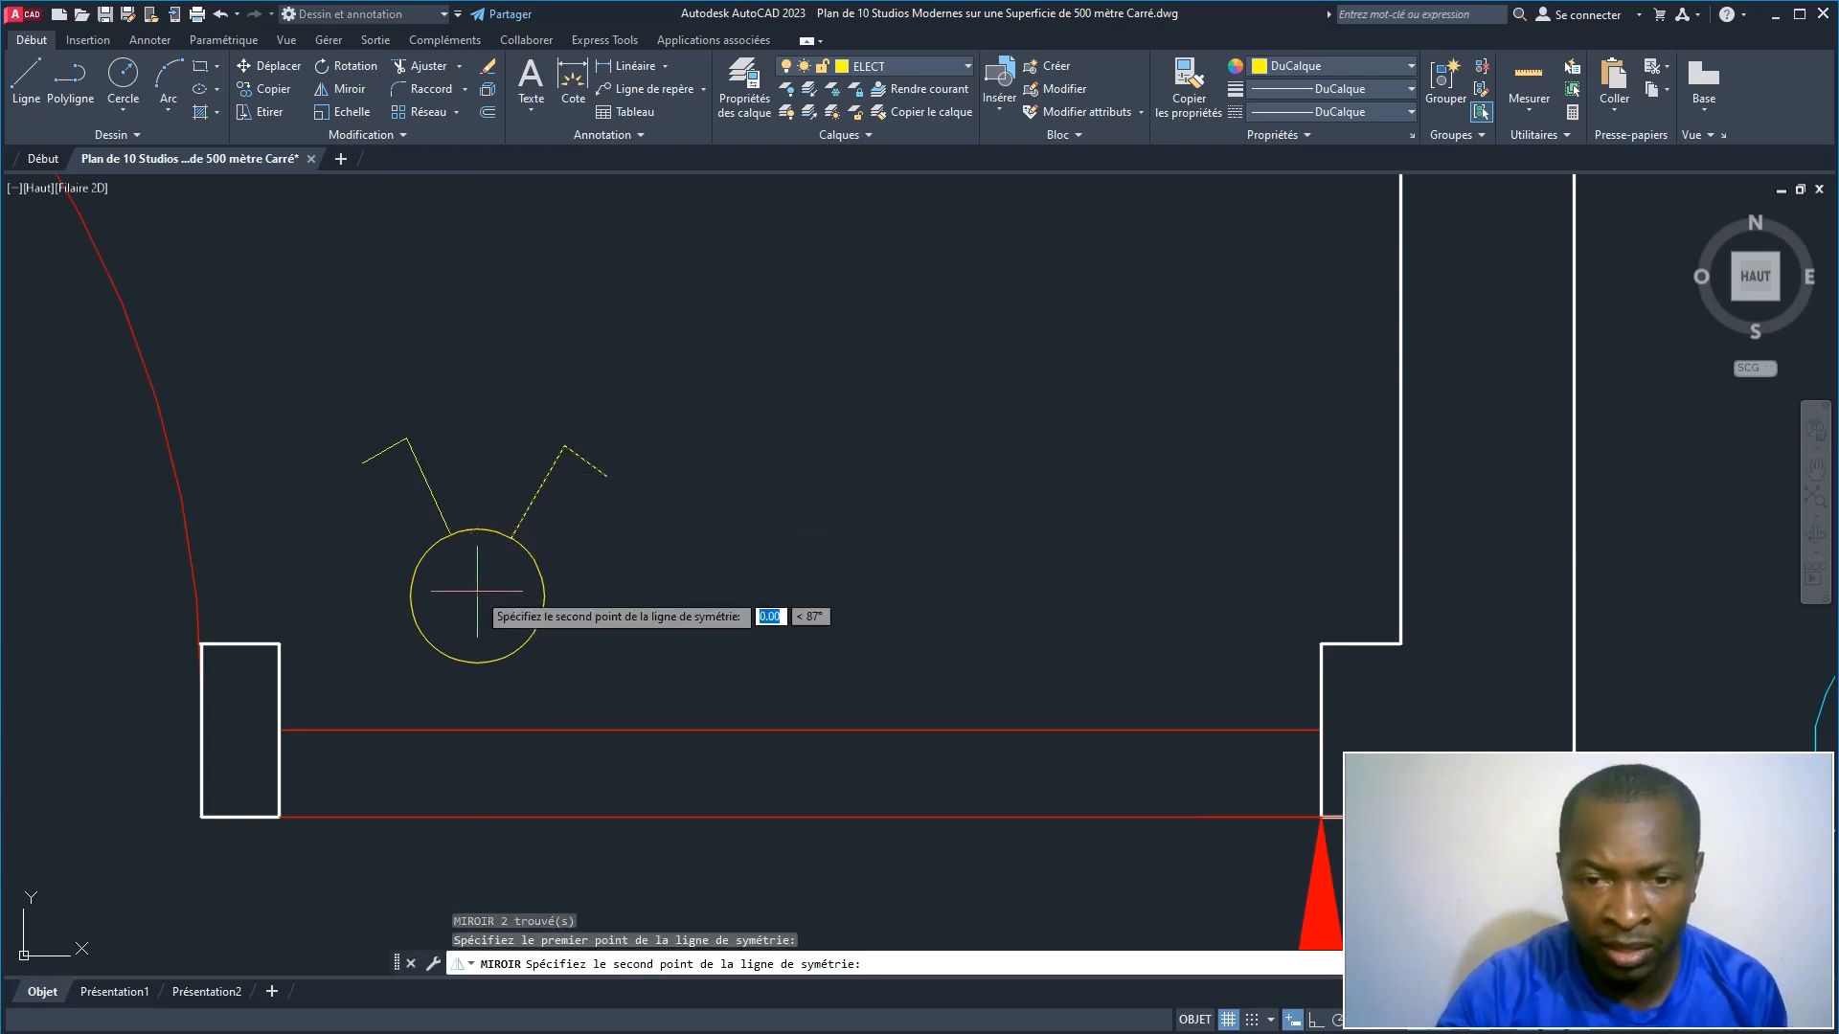
click(480, 525)
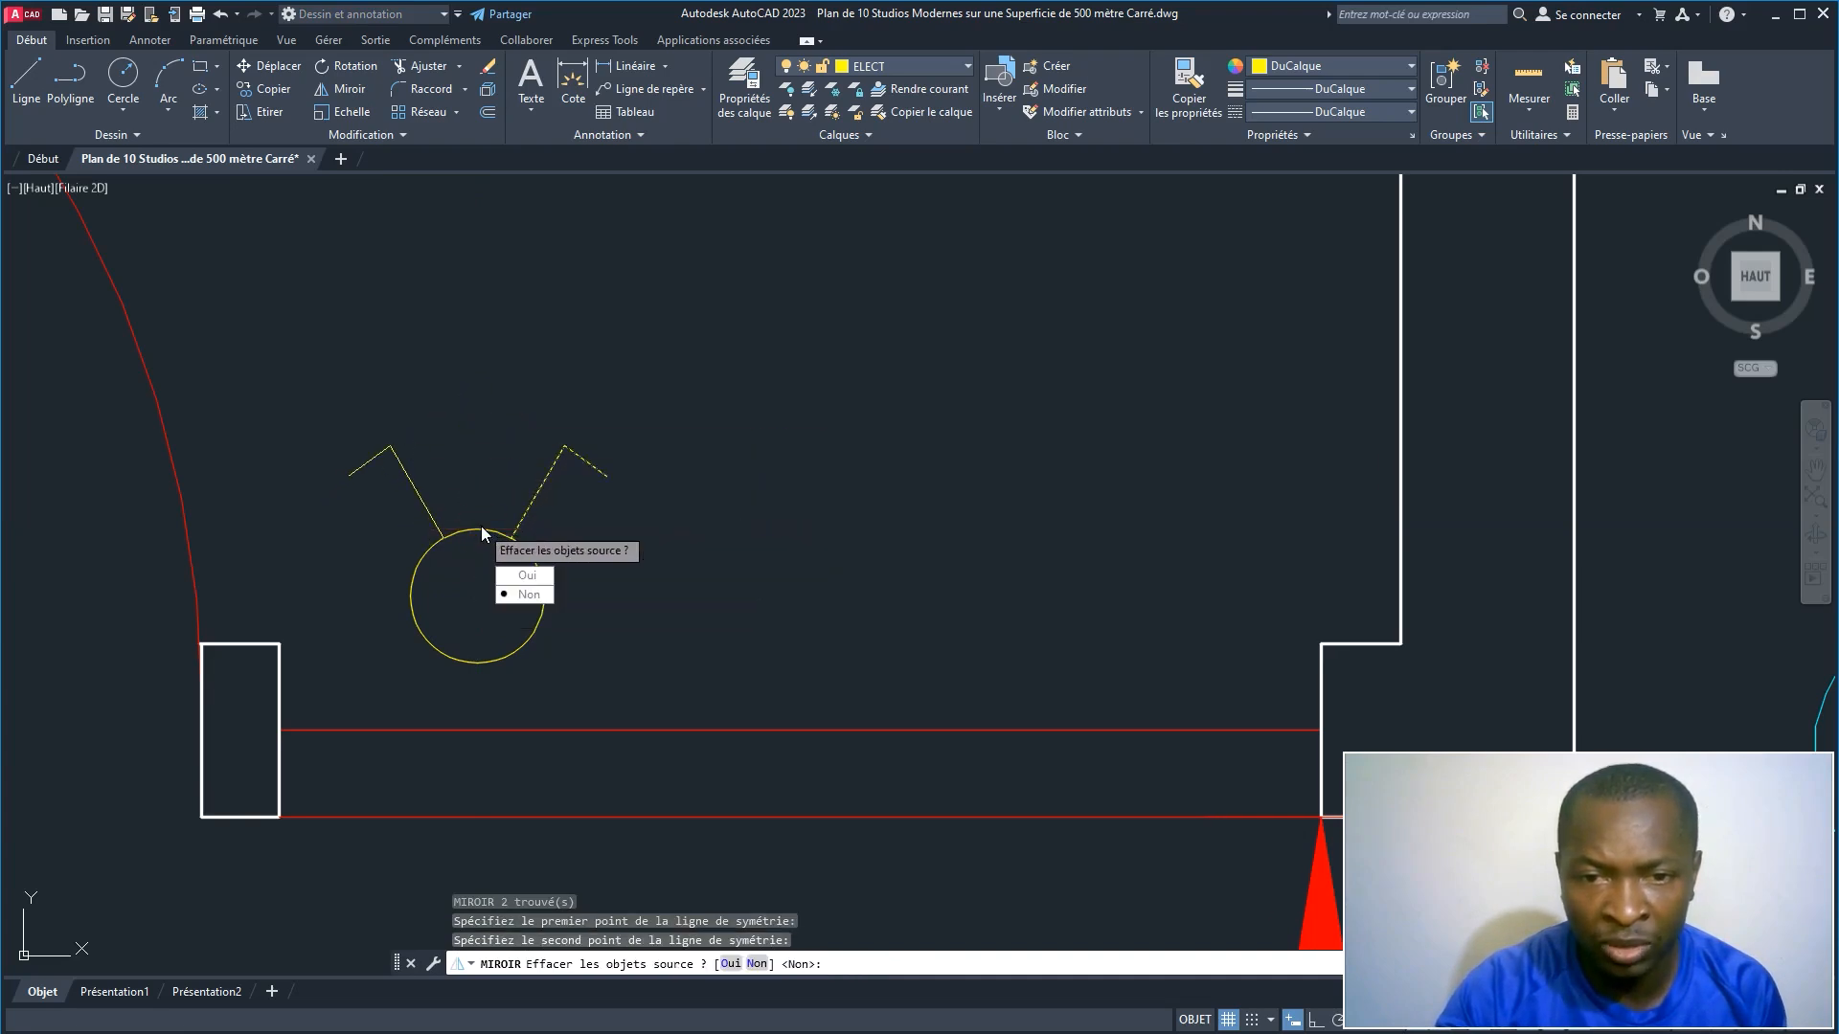
click(525, 594)
Step: Move the whole two-armed switch symbol by its circle centre, slightly up and to the right, away from the wall opening
middle_drag(496, 521, 496, 435)
click(302, 280)
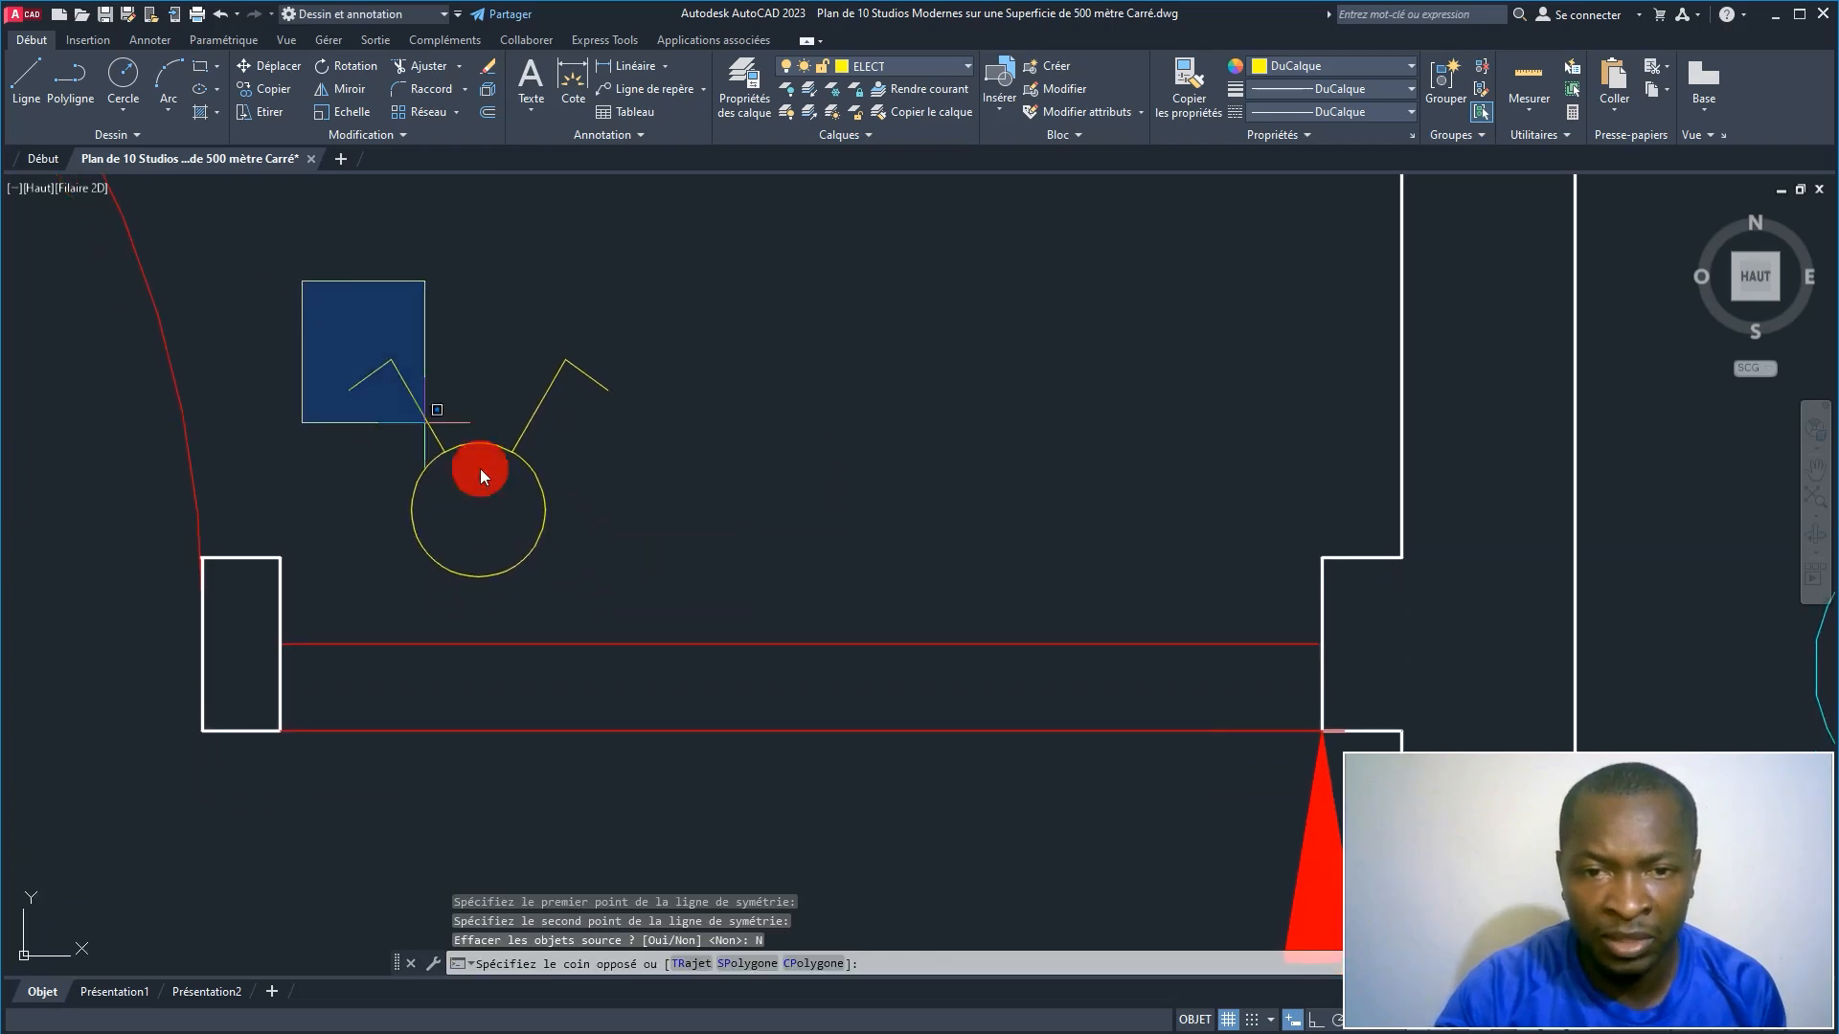
click(670, 590)
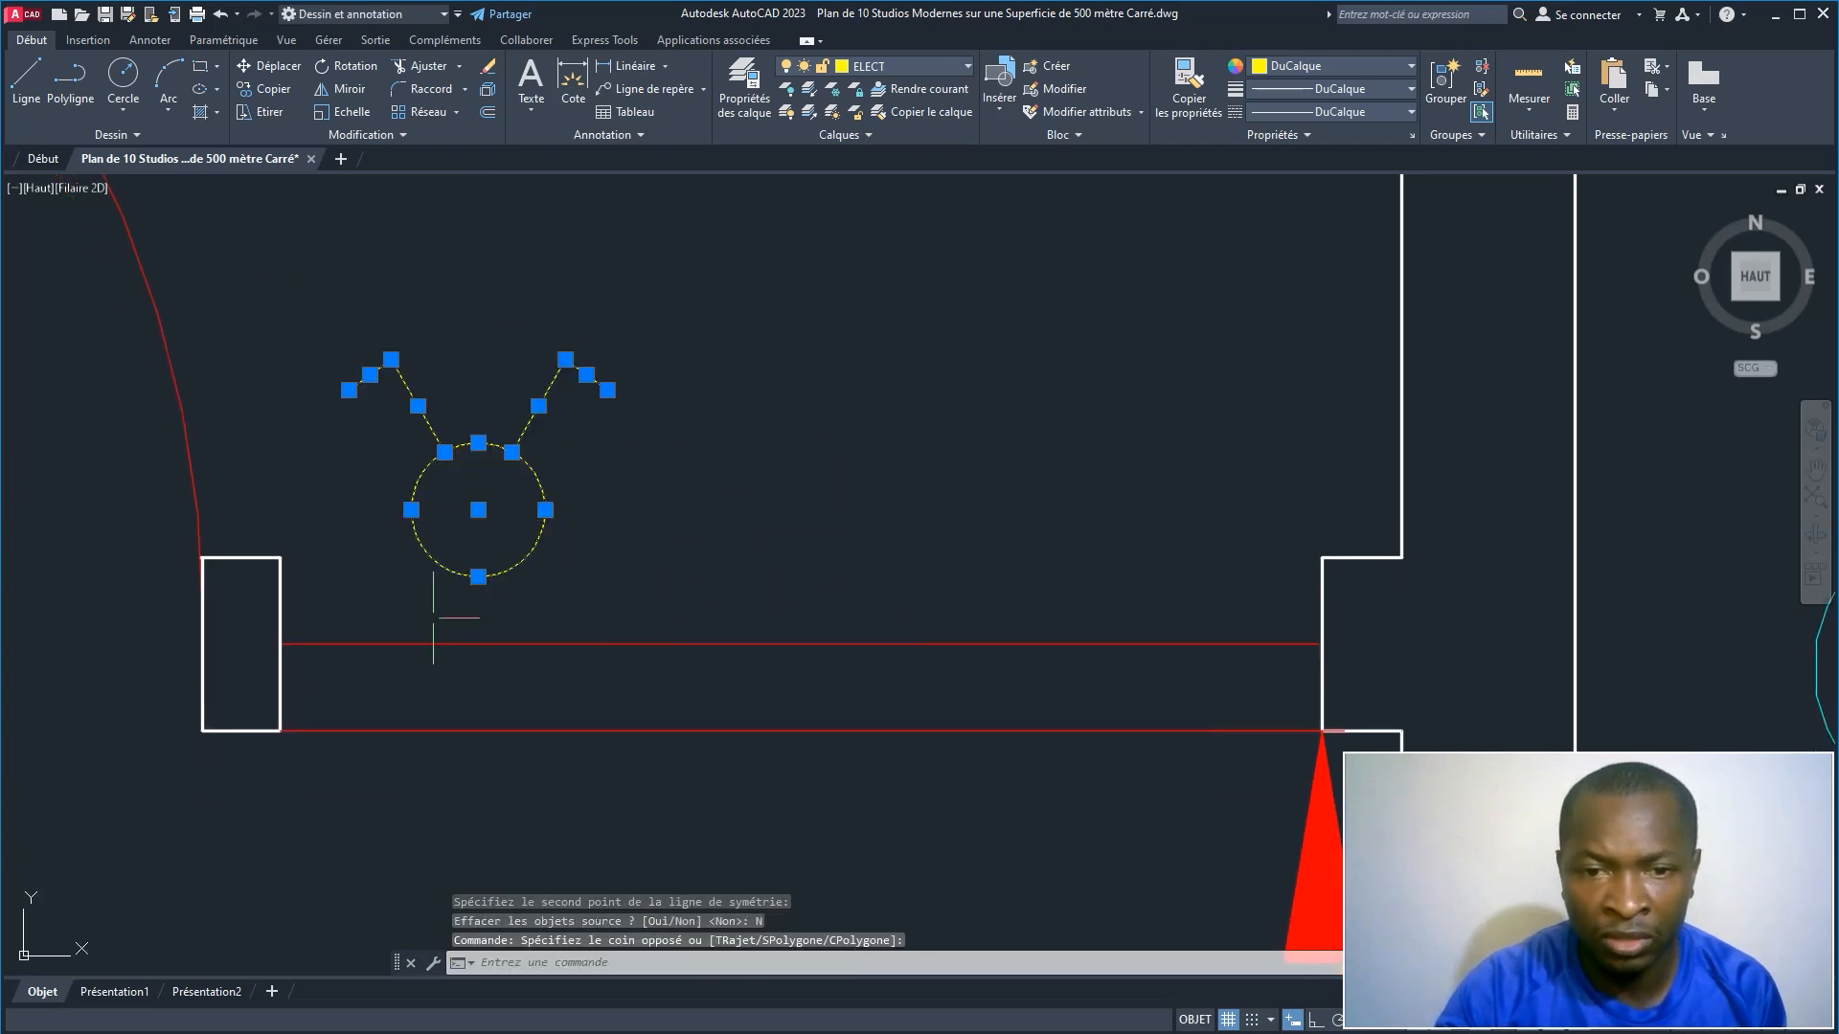
middle_drag(645, 485, 609, 627)
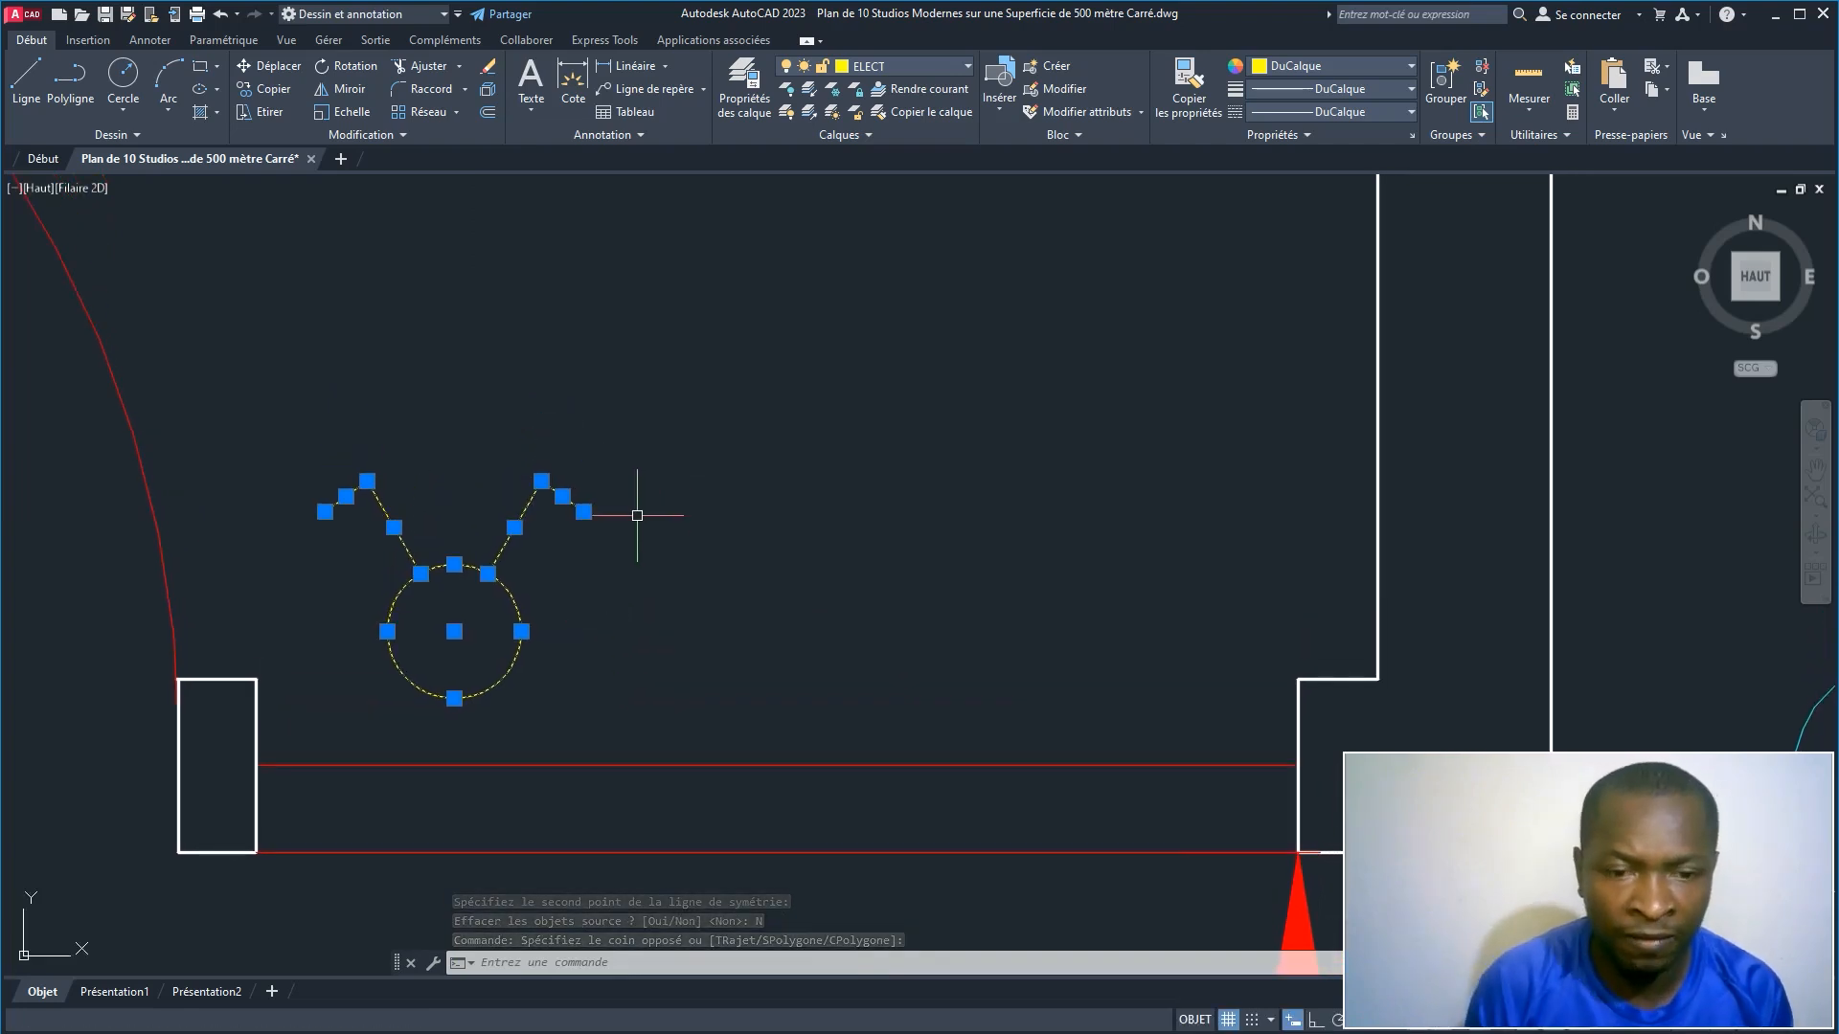
text(dp)
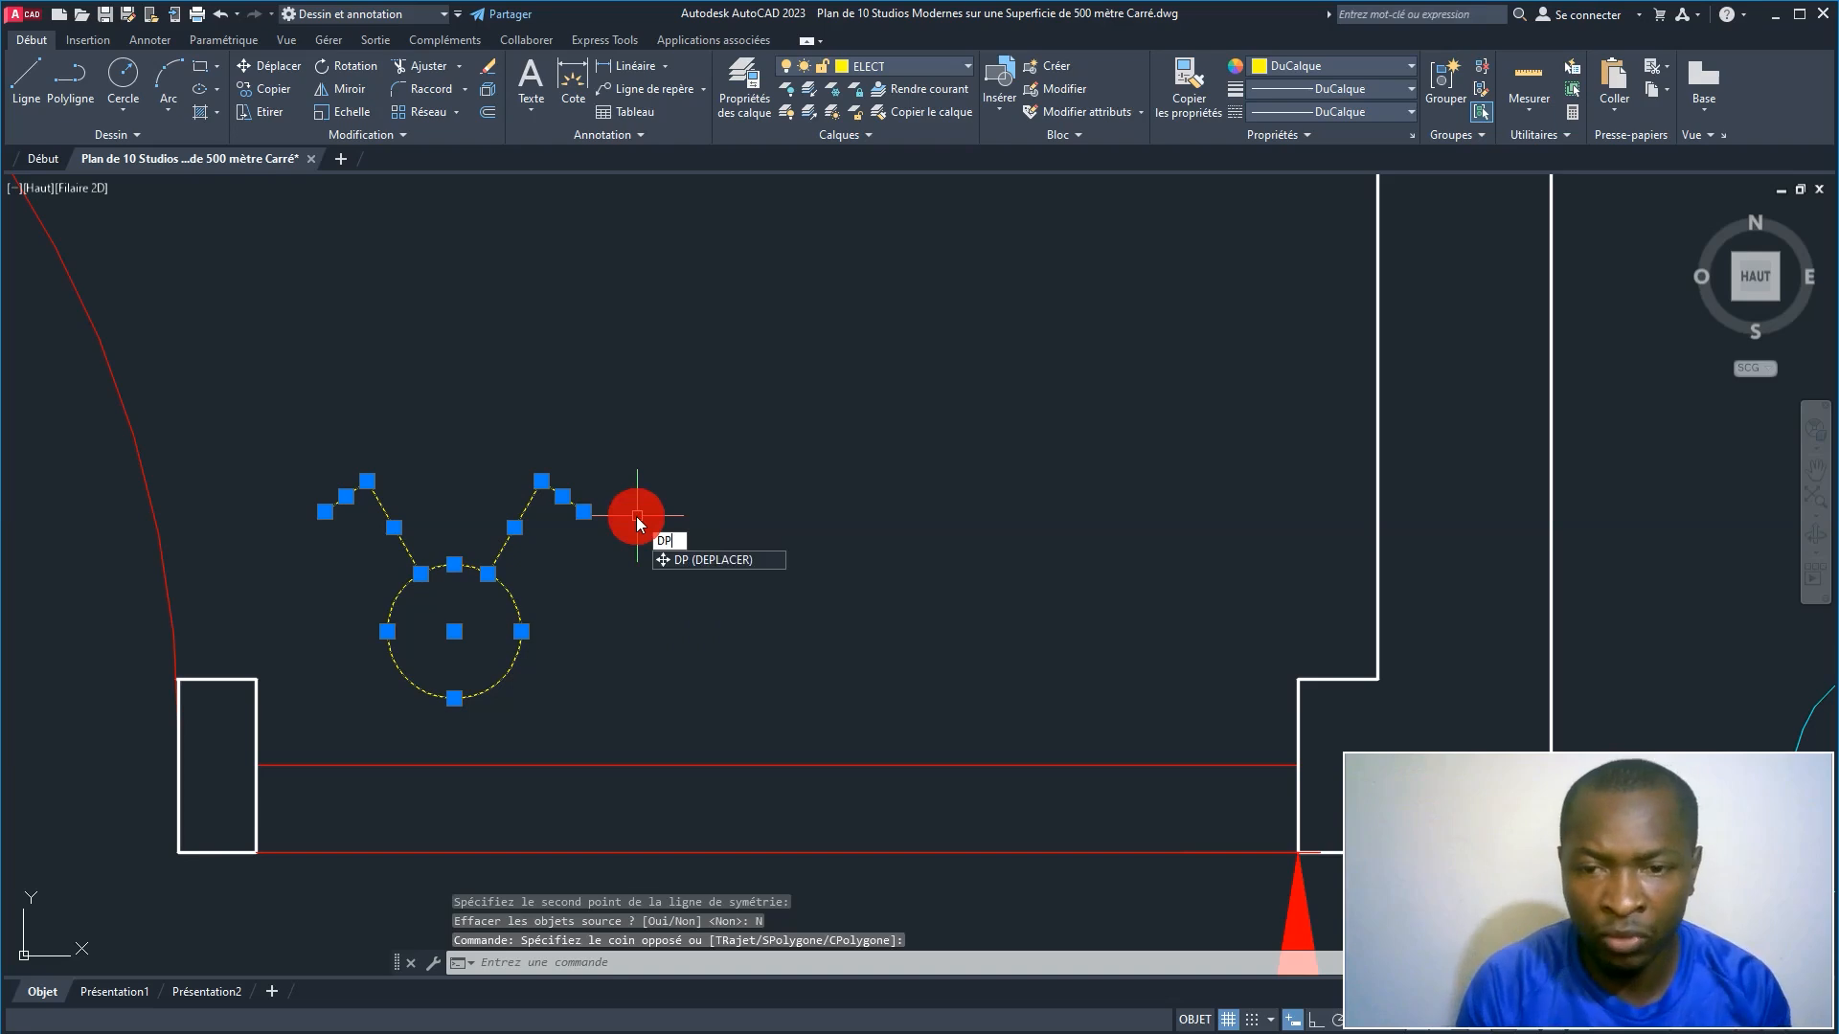
key(Return)
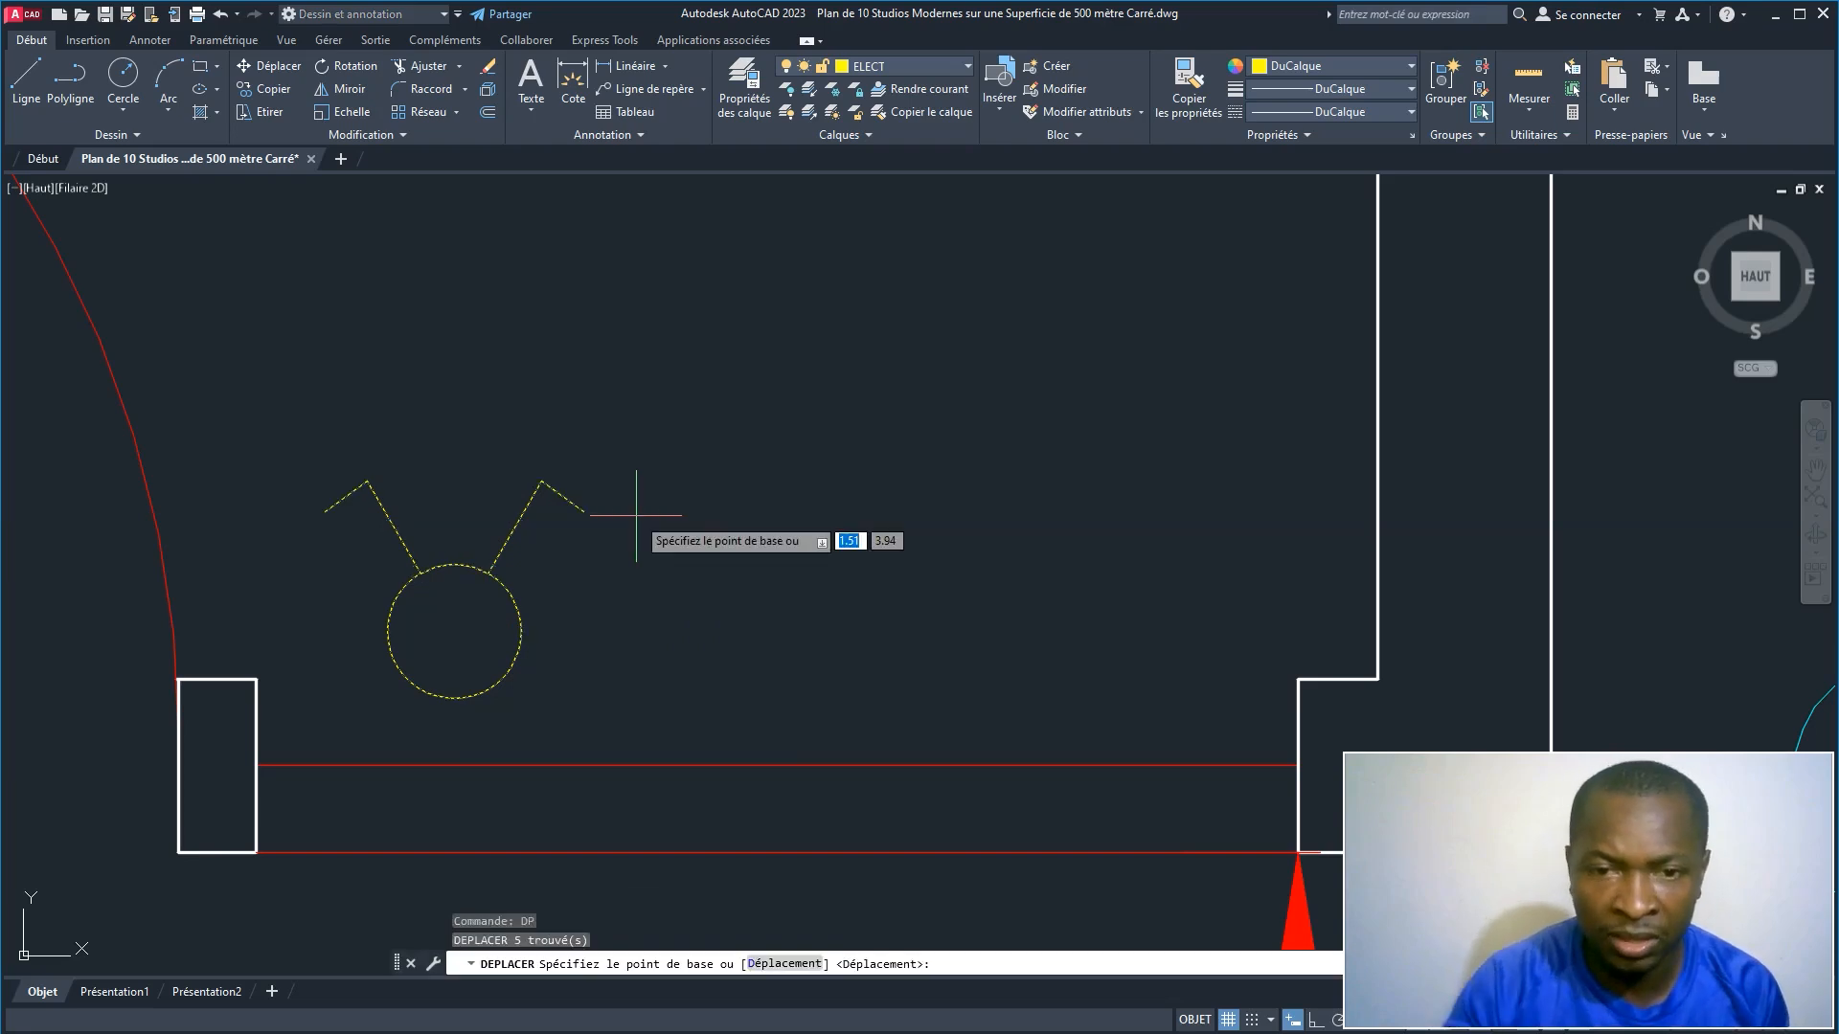
click(454, 630)
click(493, 443)
right_click(692, 473)
click(751, 395)
Step: Mirror both upper arms about the horizontal axis through the circle's centre, keeping the originals to form a four-armed symbol
click(708, 344)
click(268, 254)
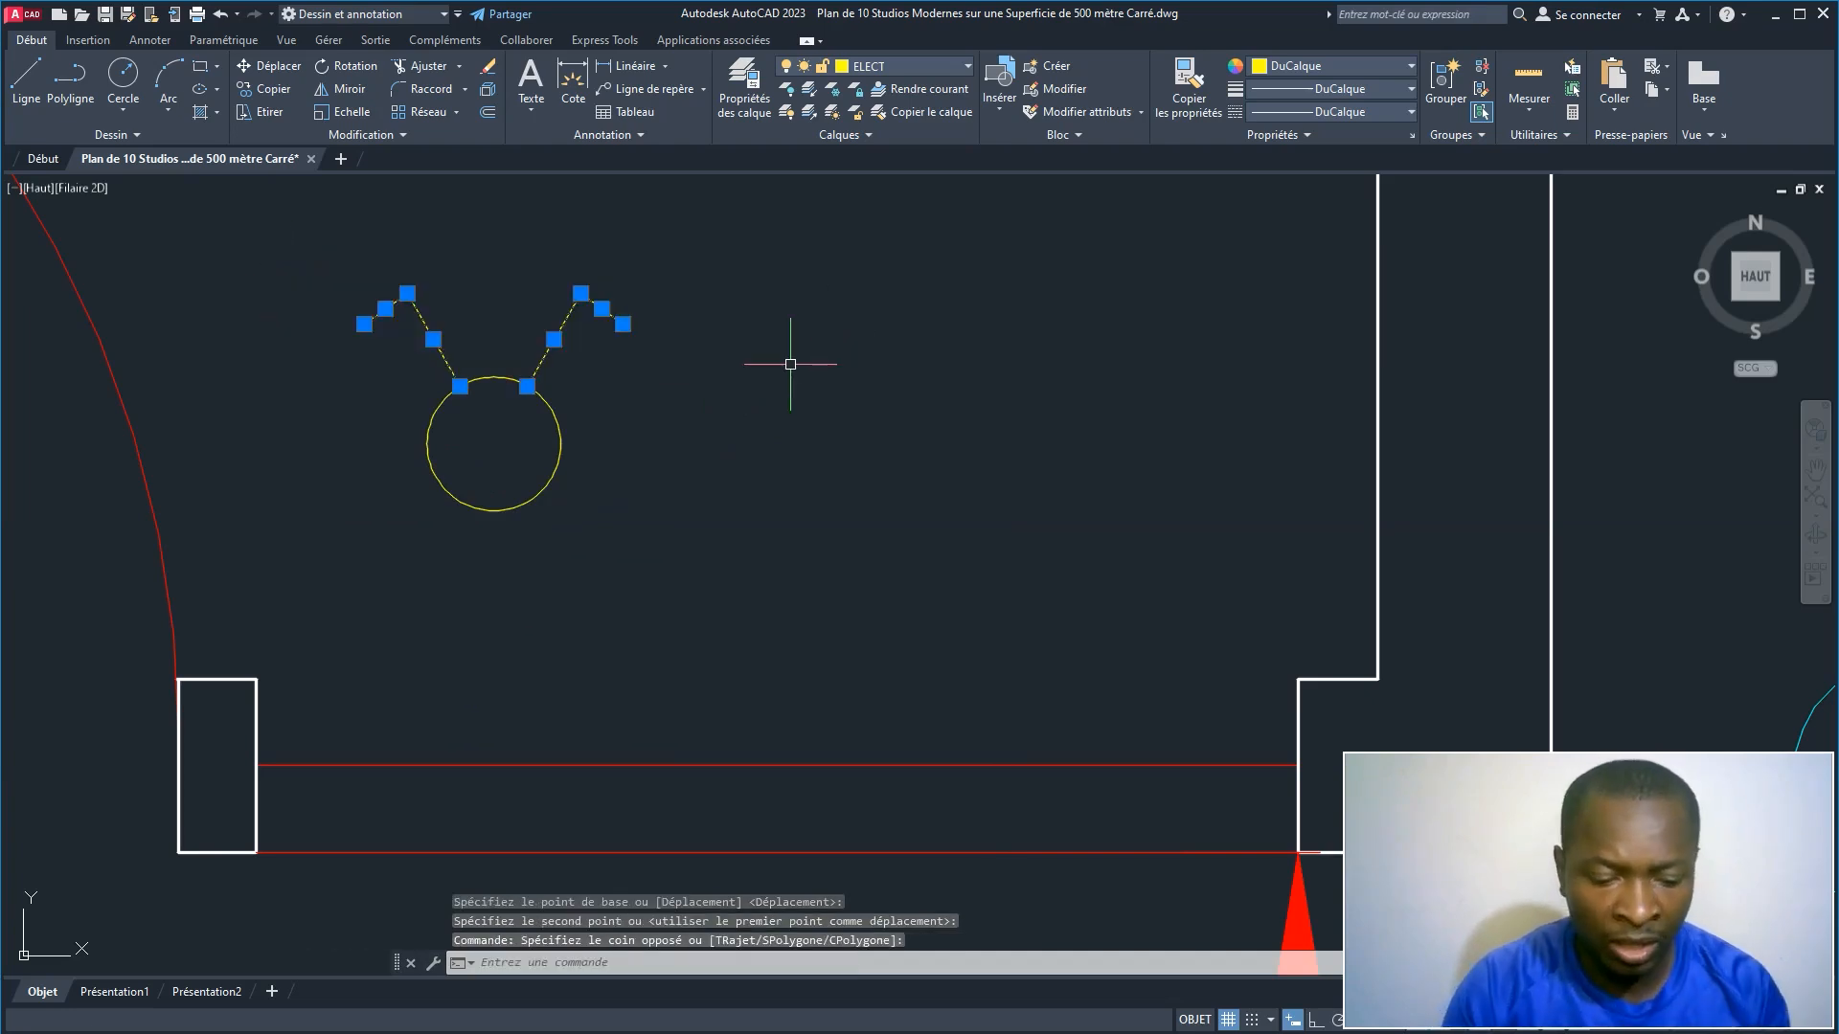
text(mi)
key(Return)
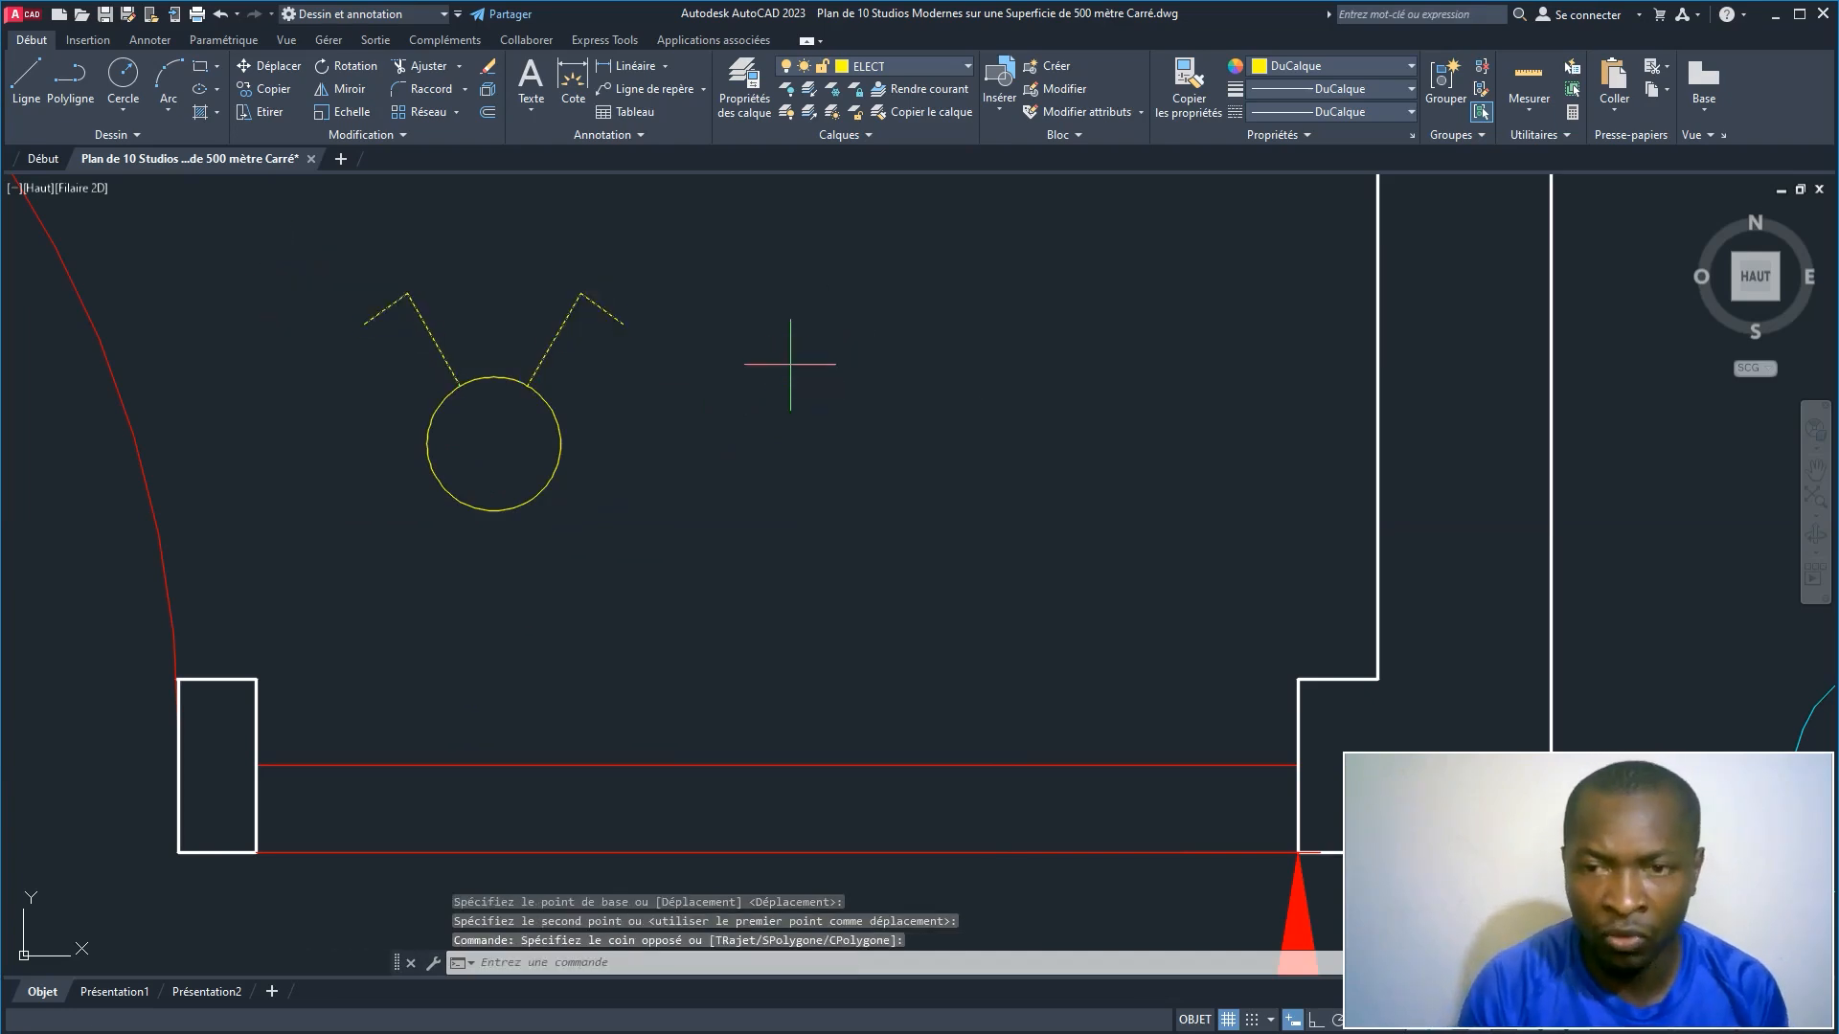
click(493, 444)
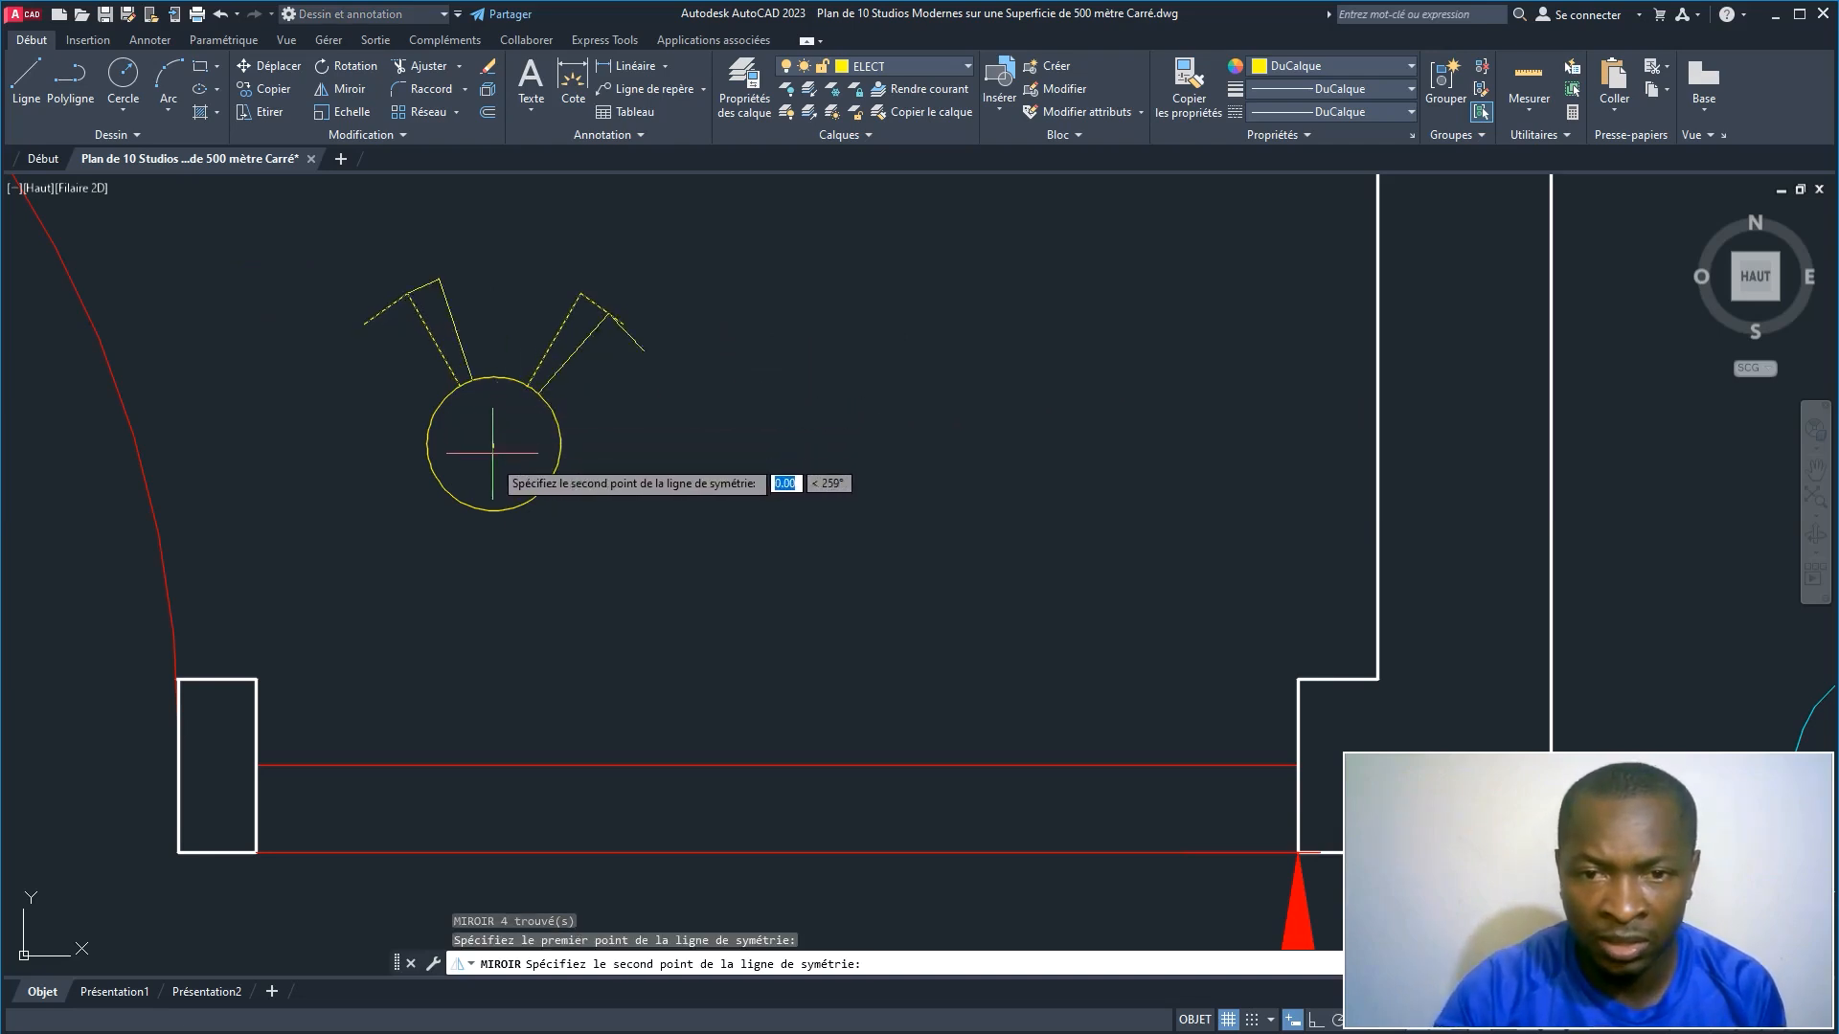
click(561, 444)
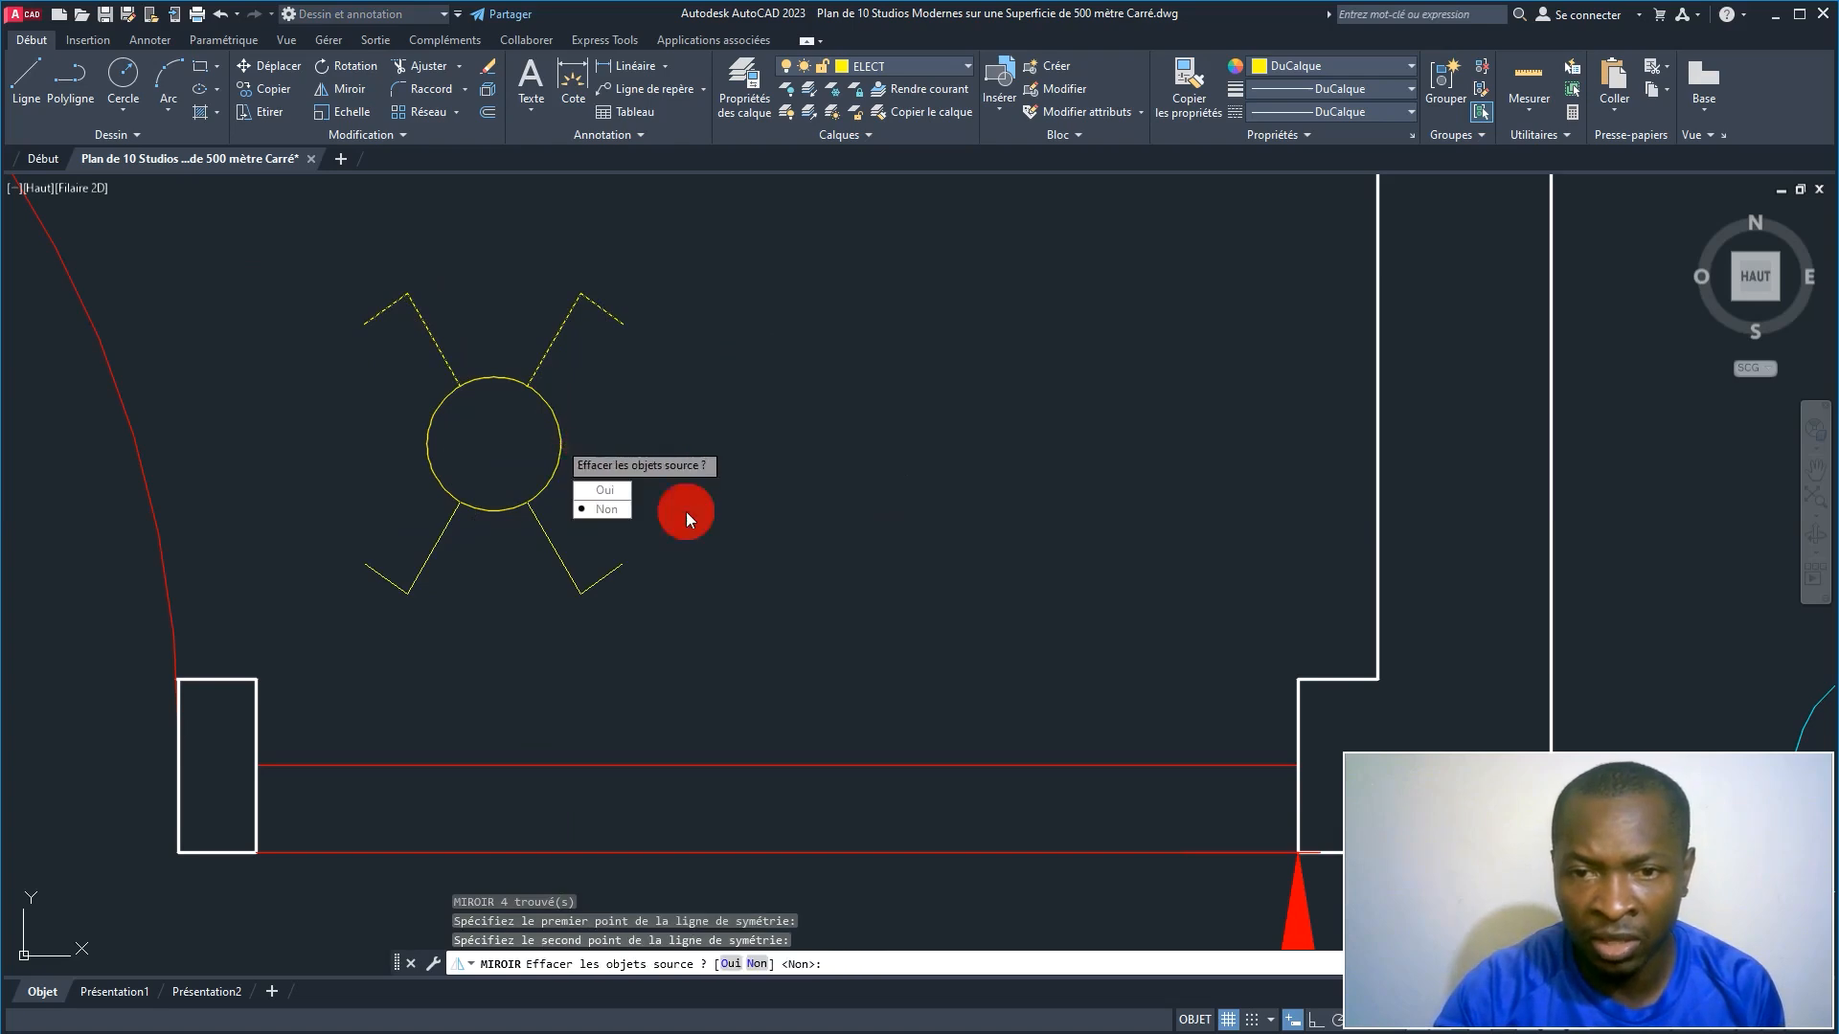
click(616, 505)
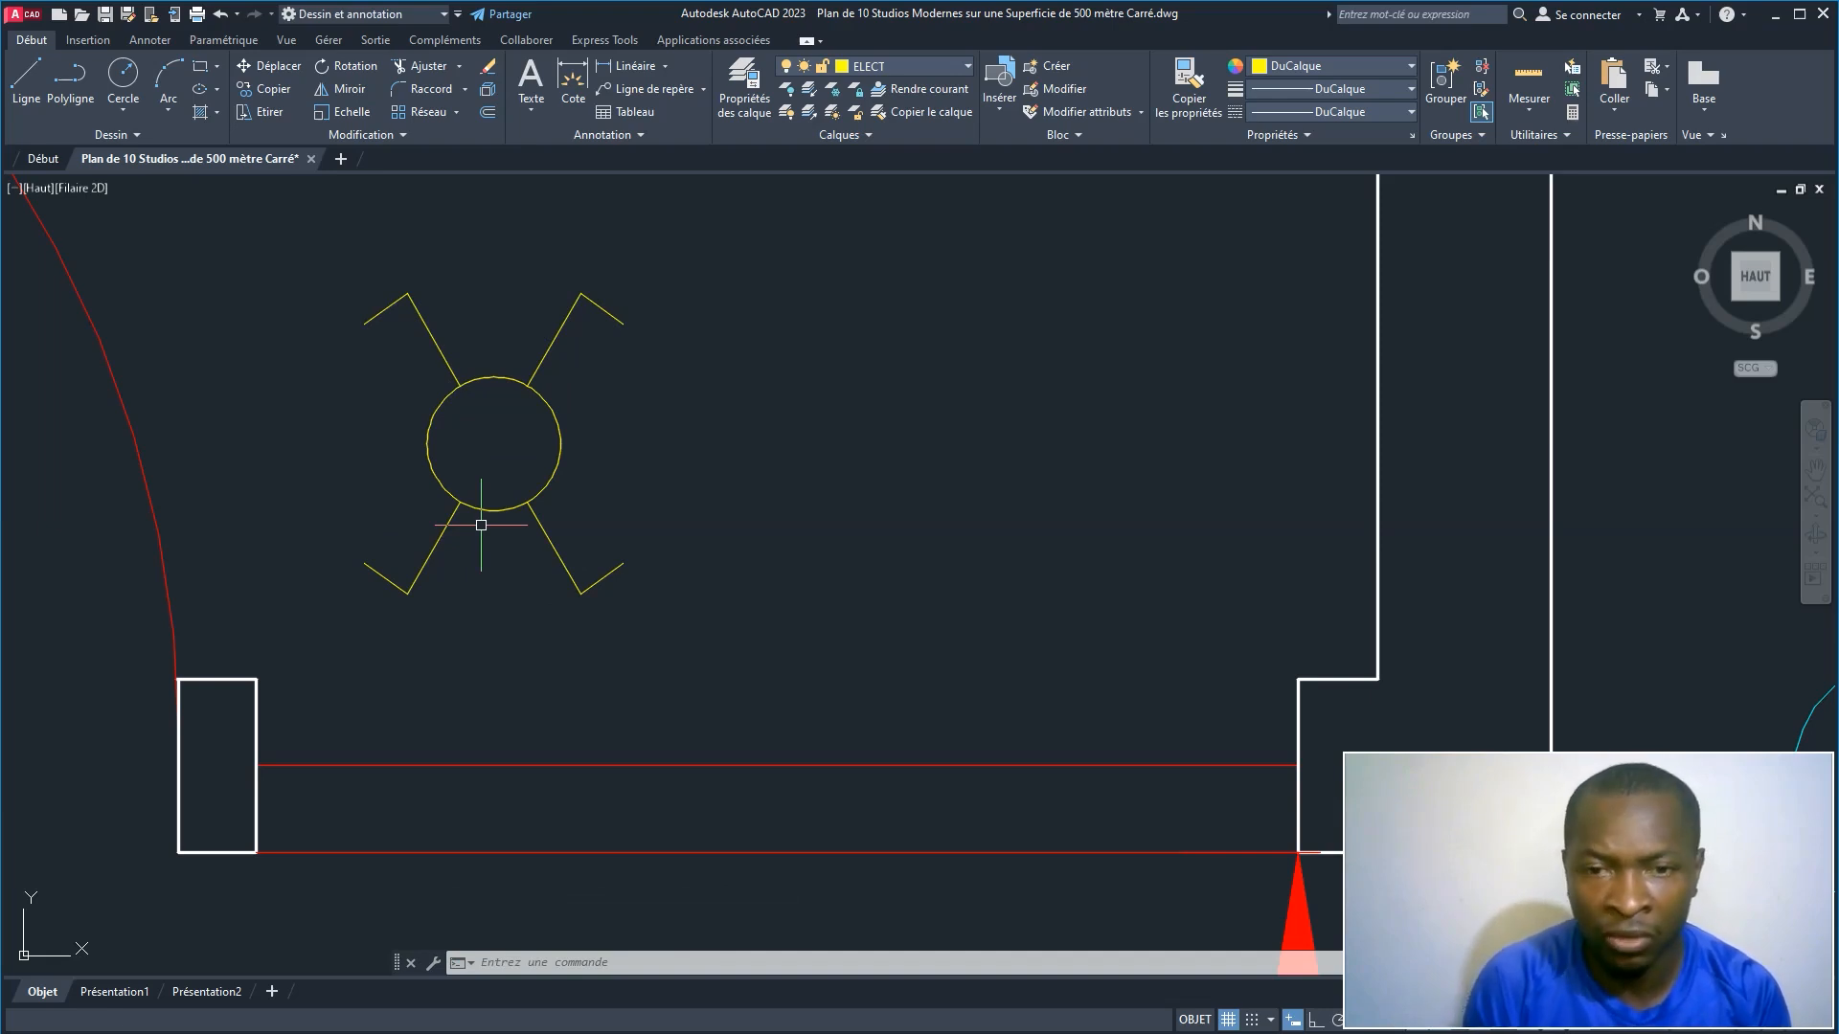
Step: Copy the four-armed symbol from its circle centre, placing two copies in a row to its right
click(310, 207)
click(756, 640)
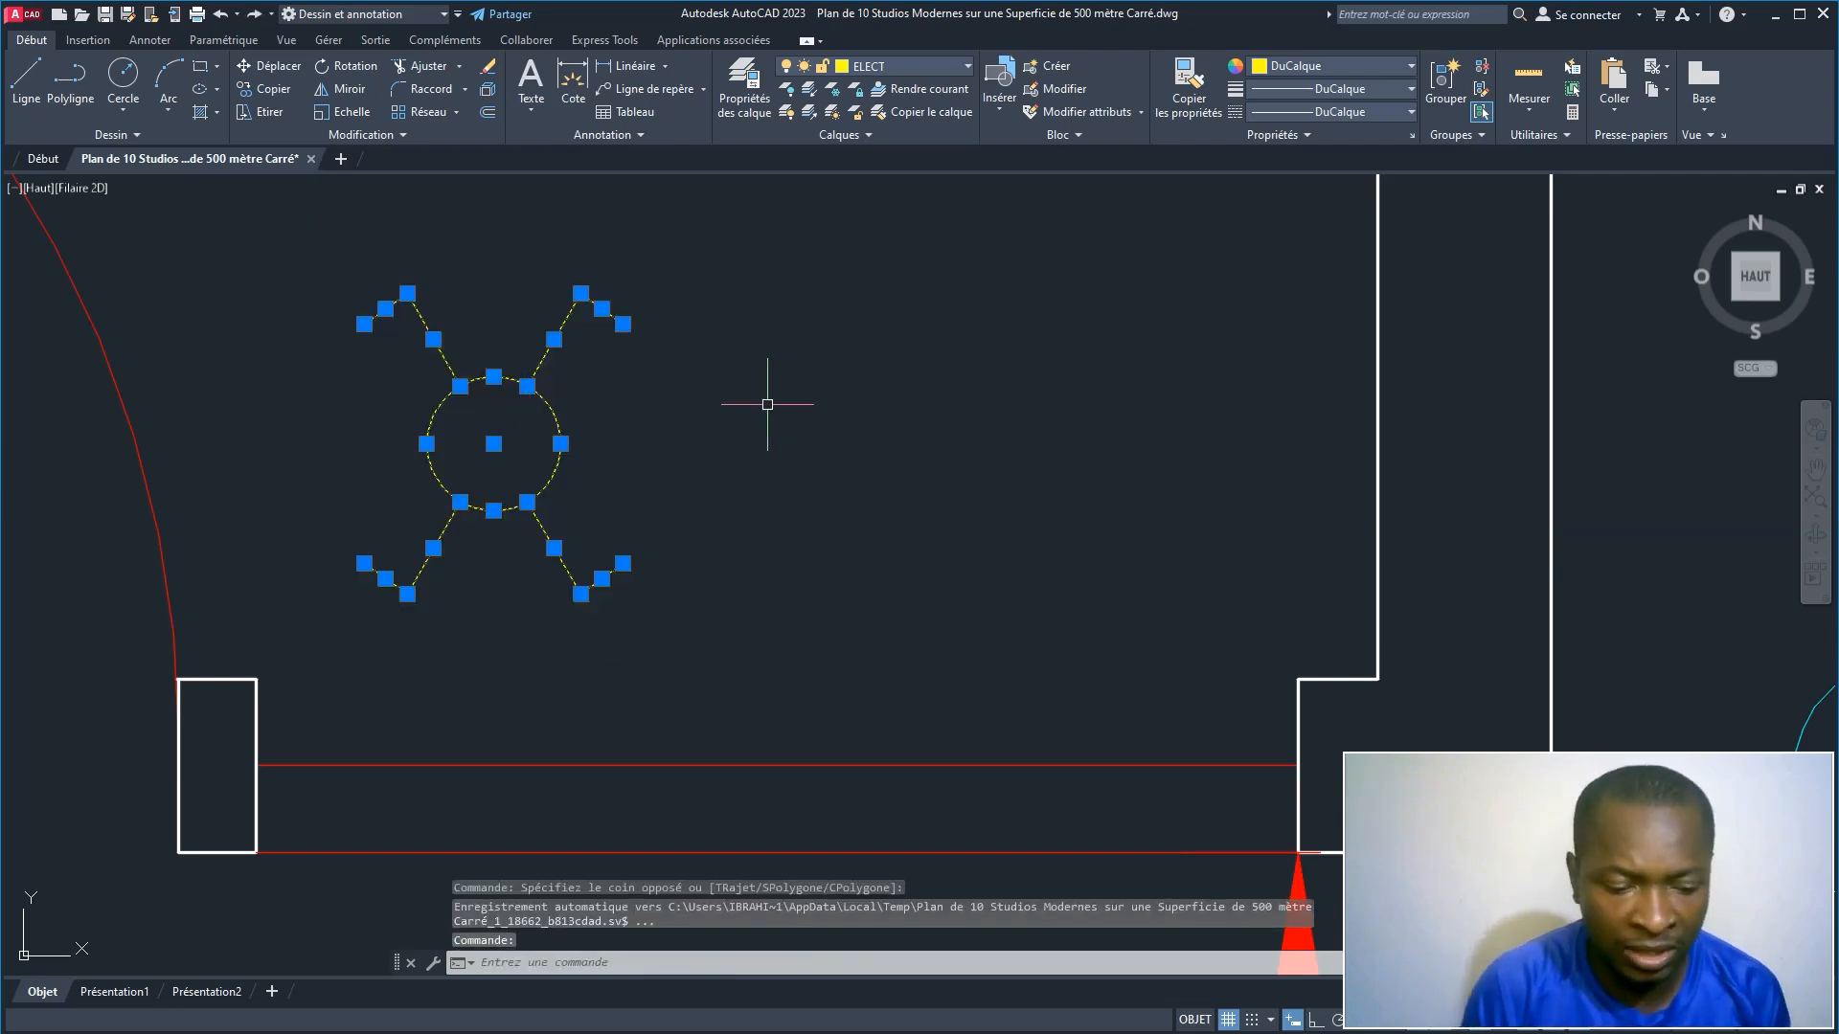
text(C)
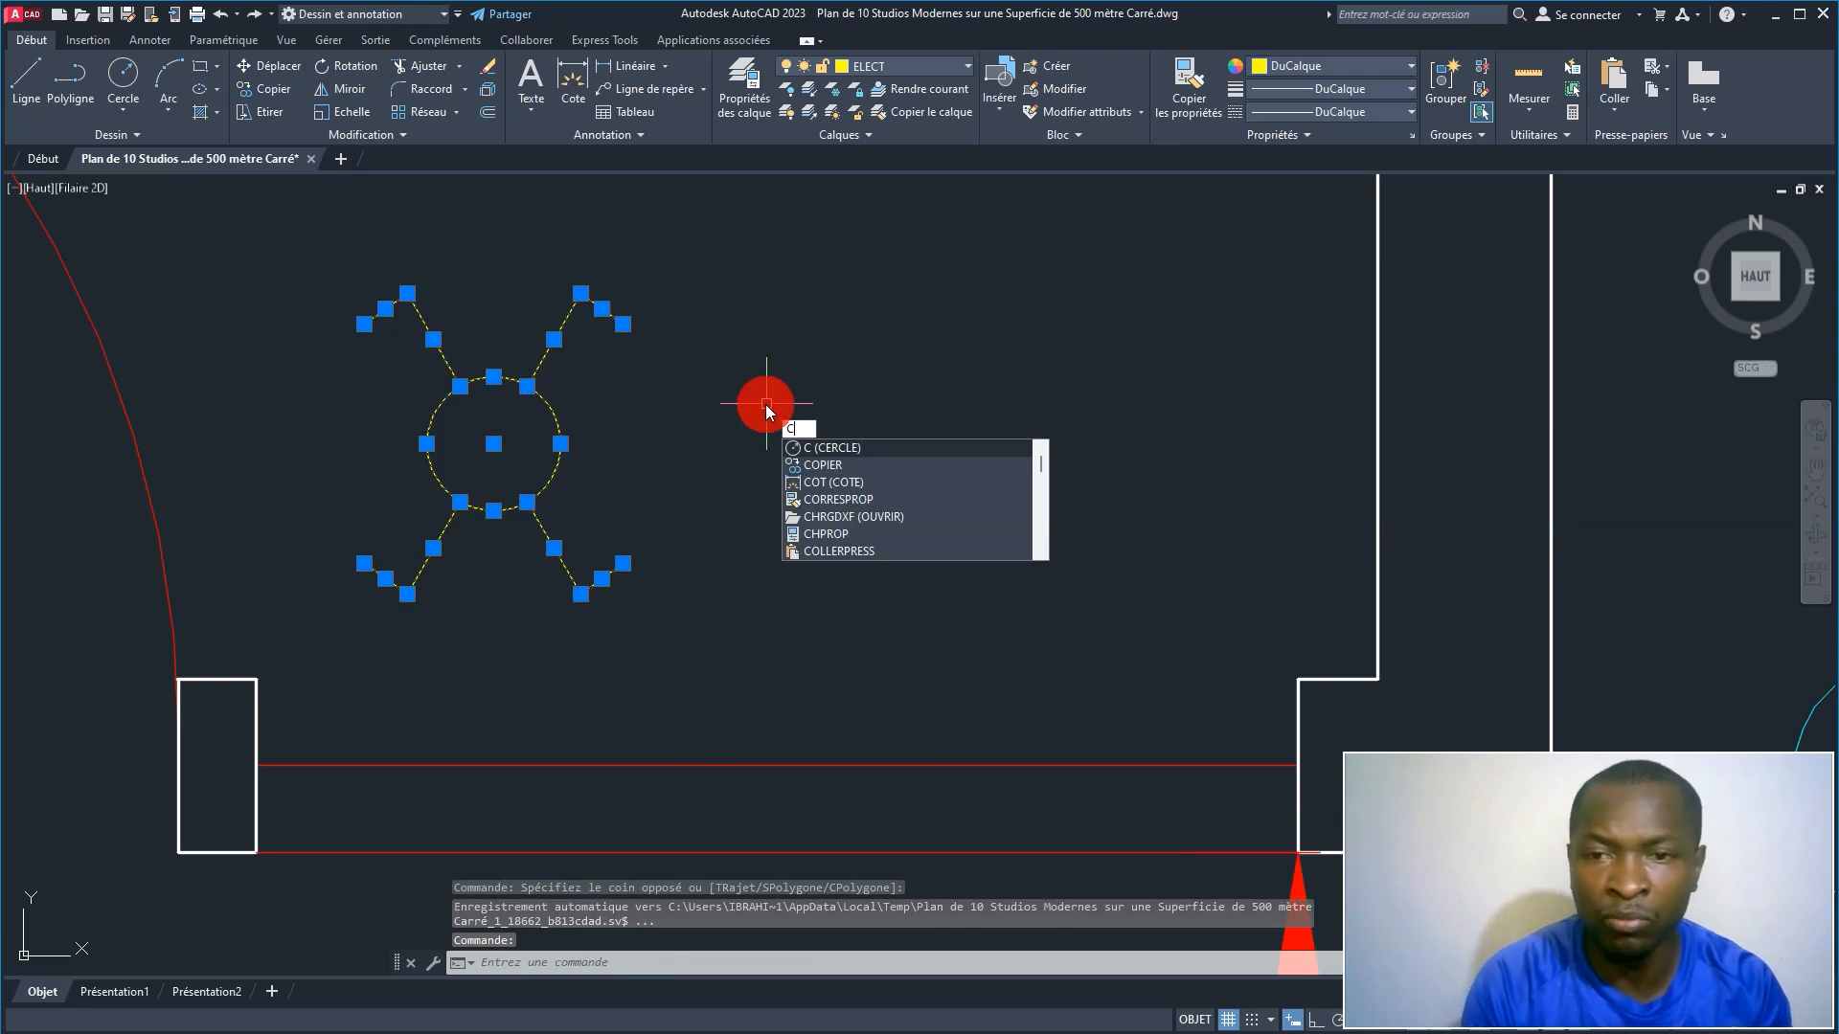
text(P)
key(Return)
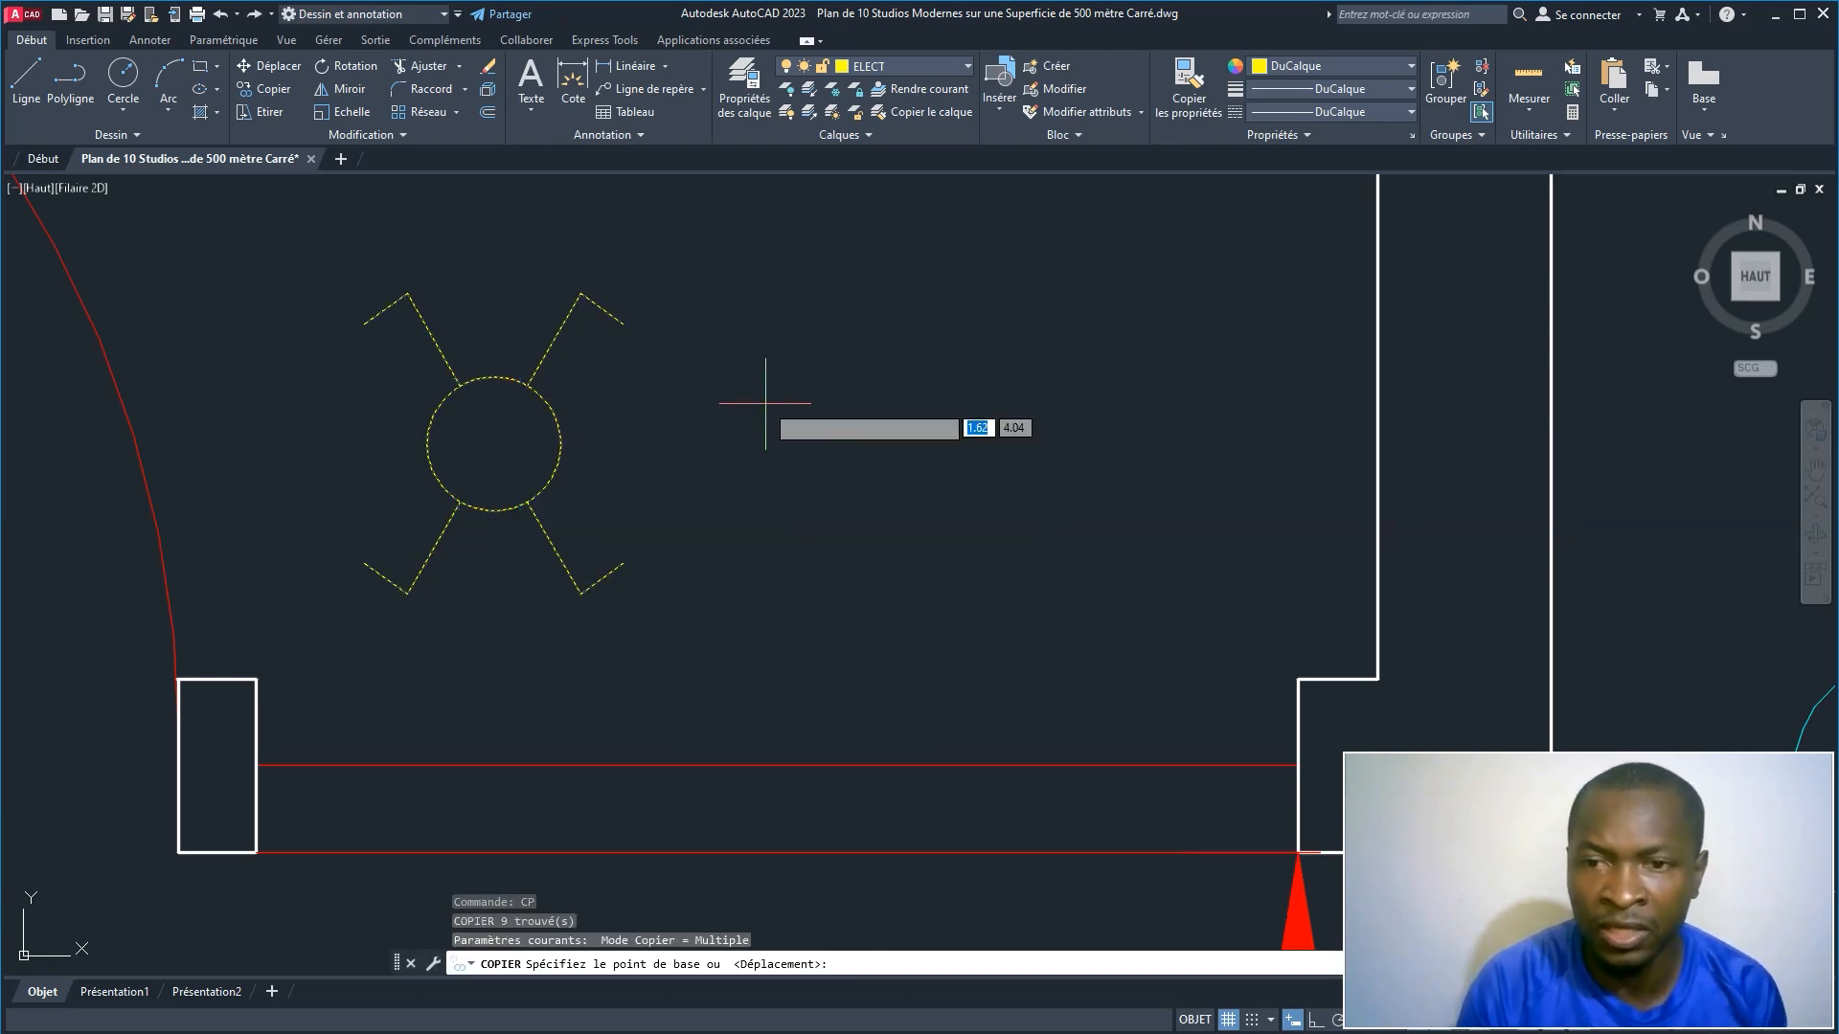
click(493, 443)
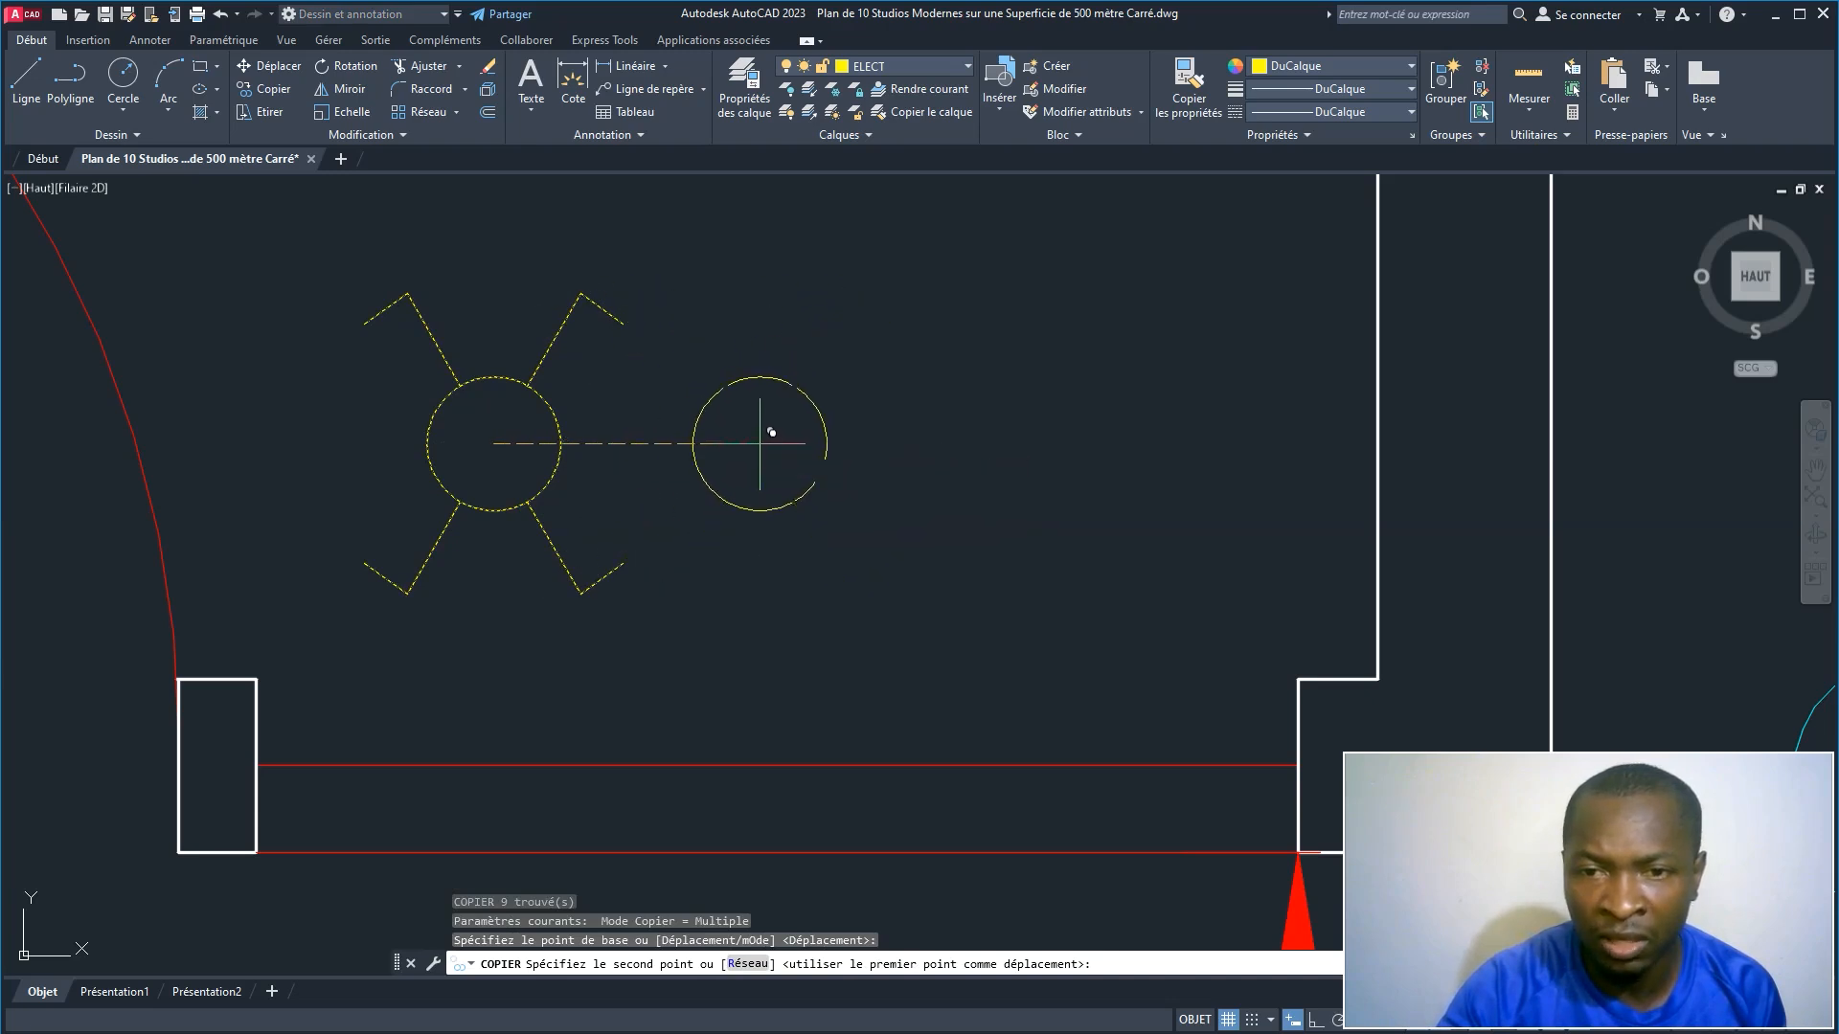
click(760, 444)
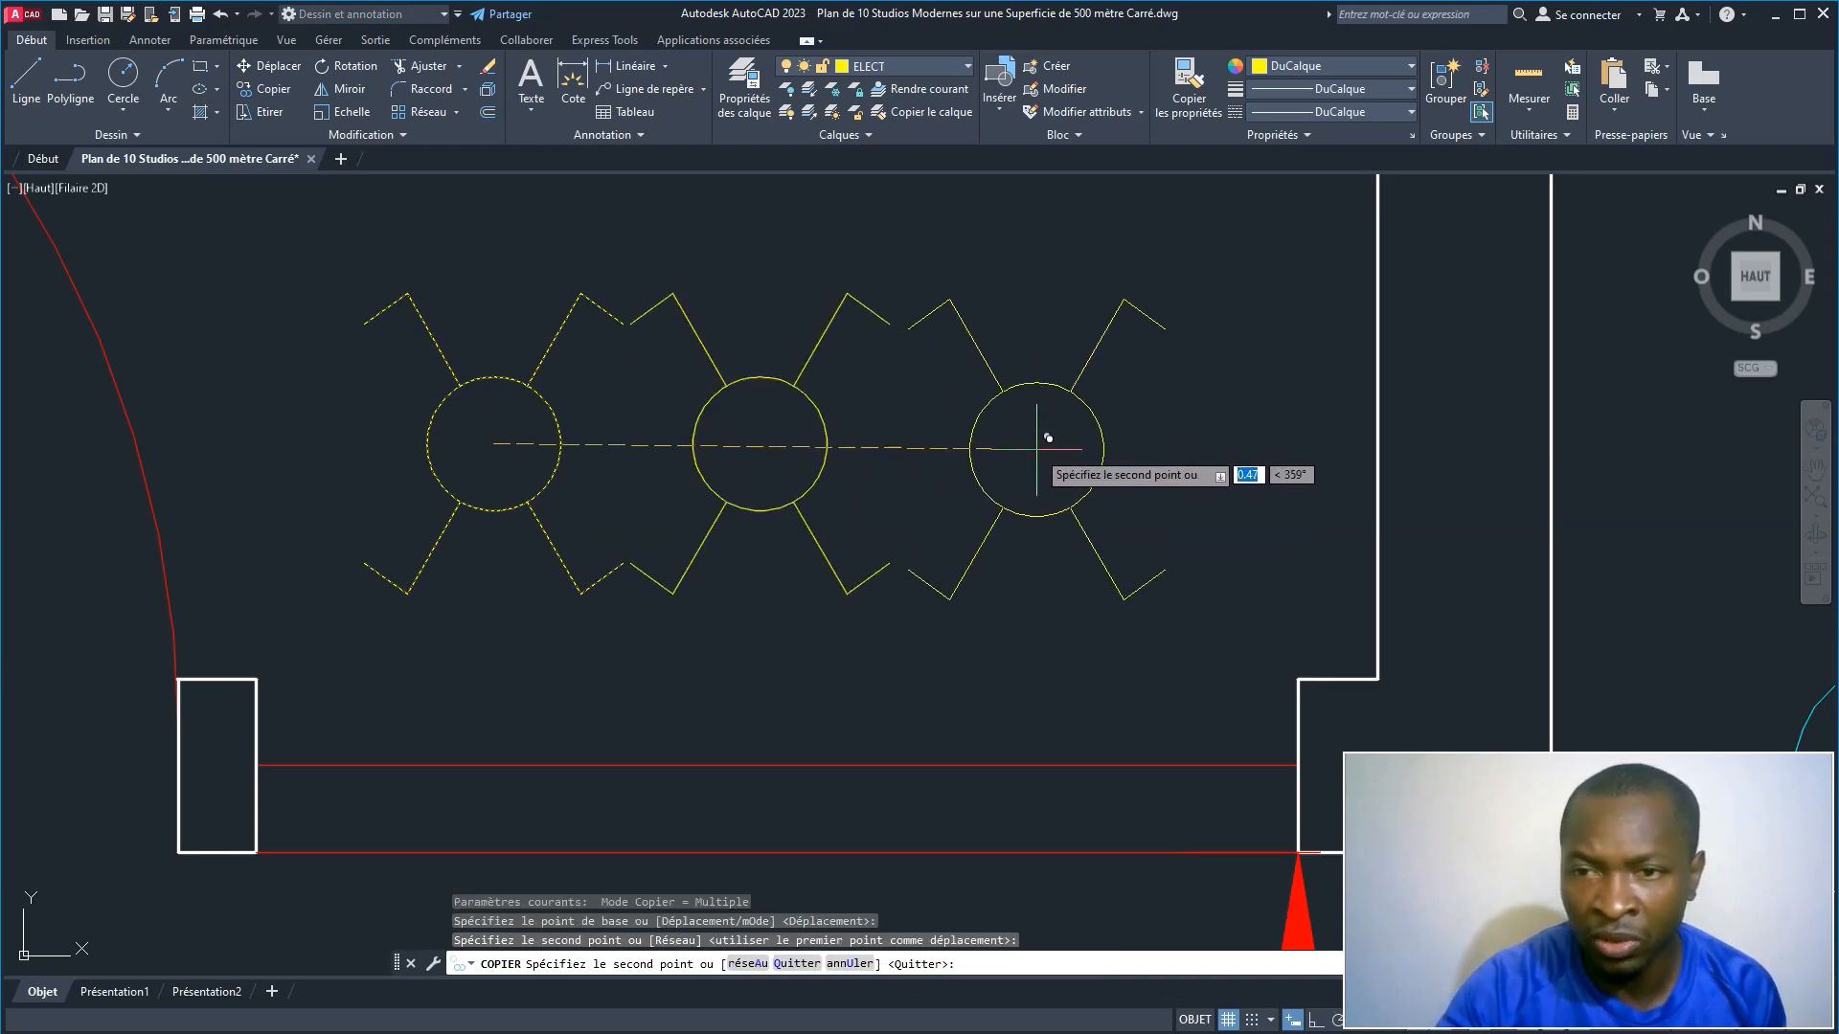
click(1038, 450)
Step: Place a further copy of the four-armed symbol above the first one and finish copying
middle_drag(1135, 469, 1042, 661)
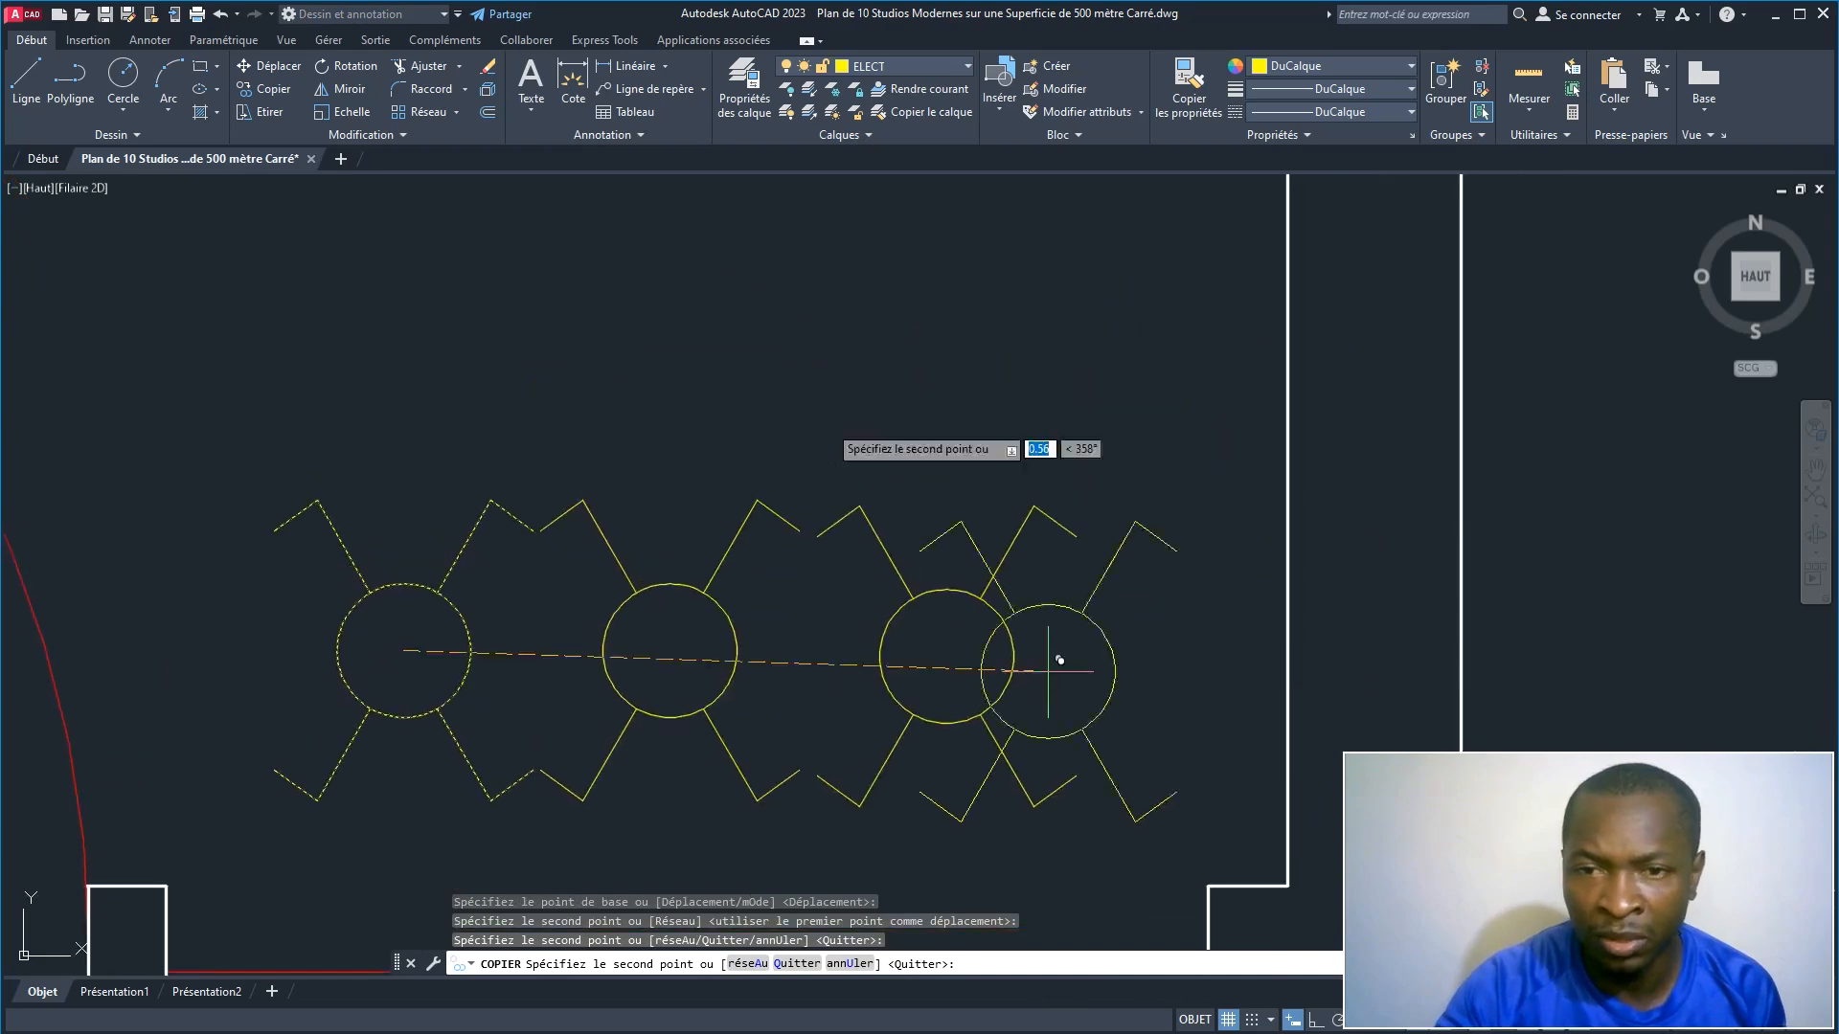
middle_drag(624, 326, 604, 432)
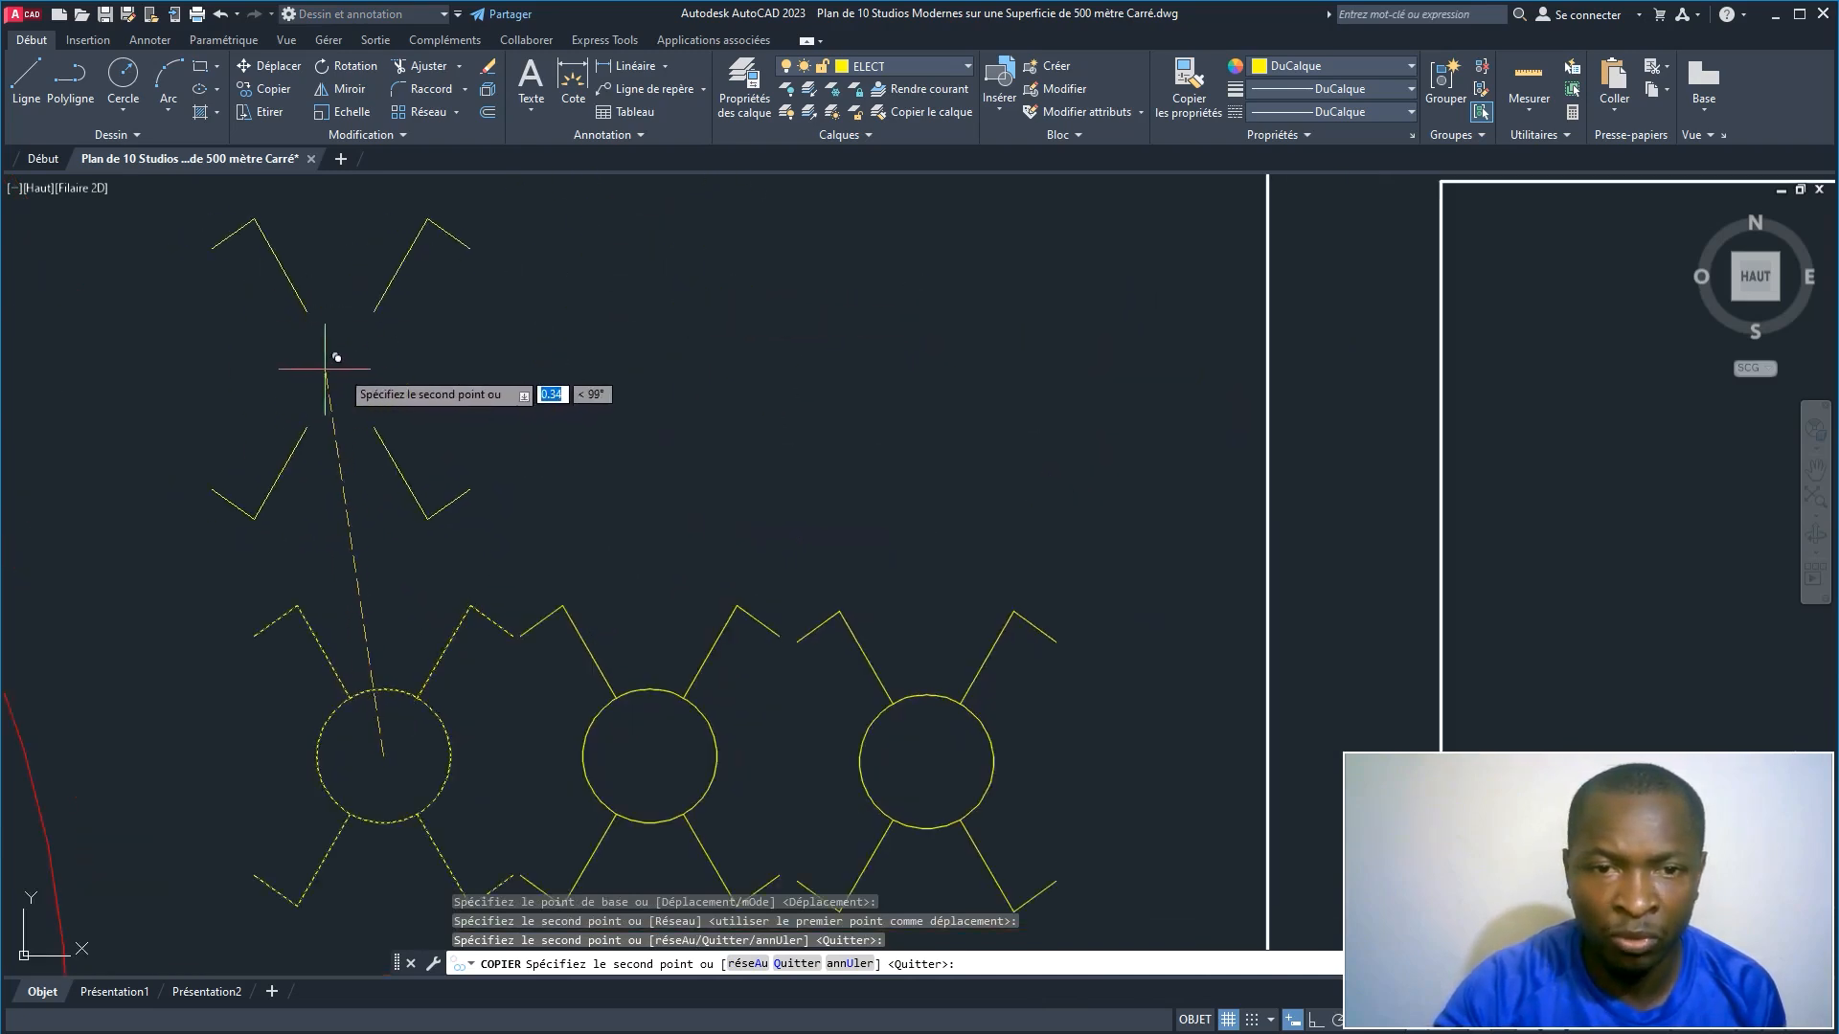
click(339, 369)
right_click(556, 362)
click(676, 371)
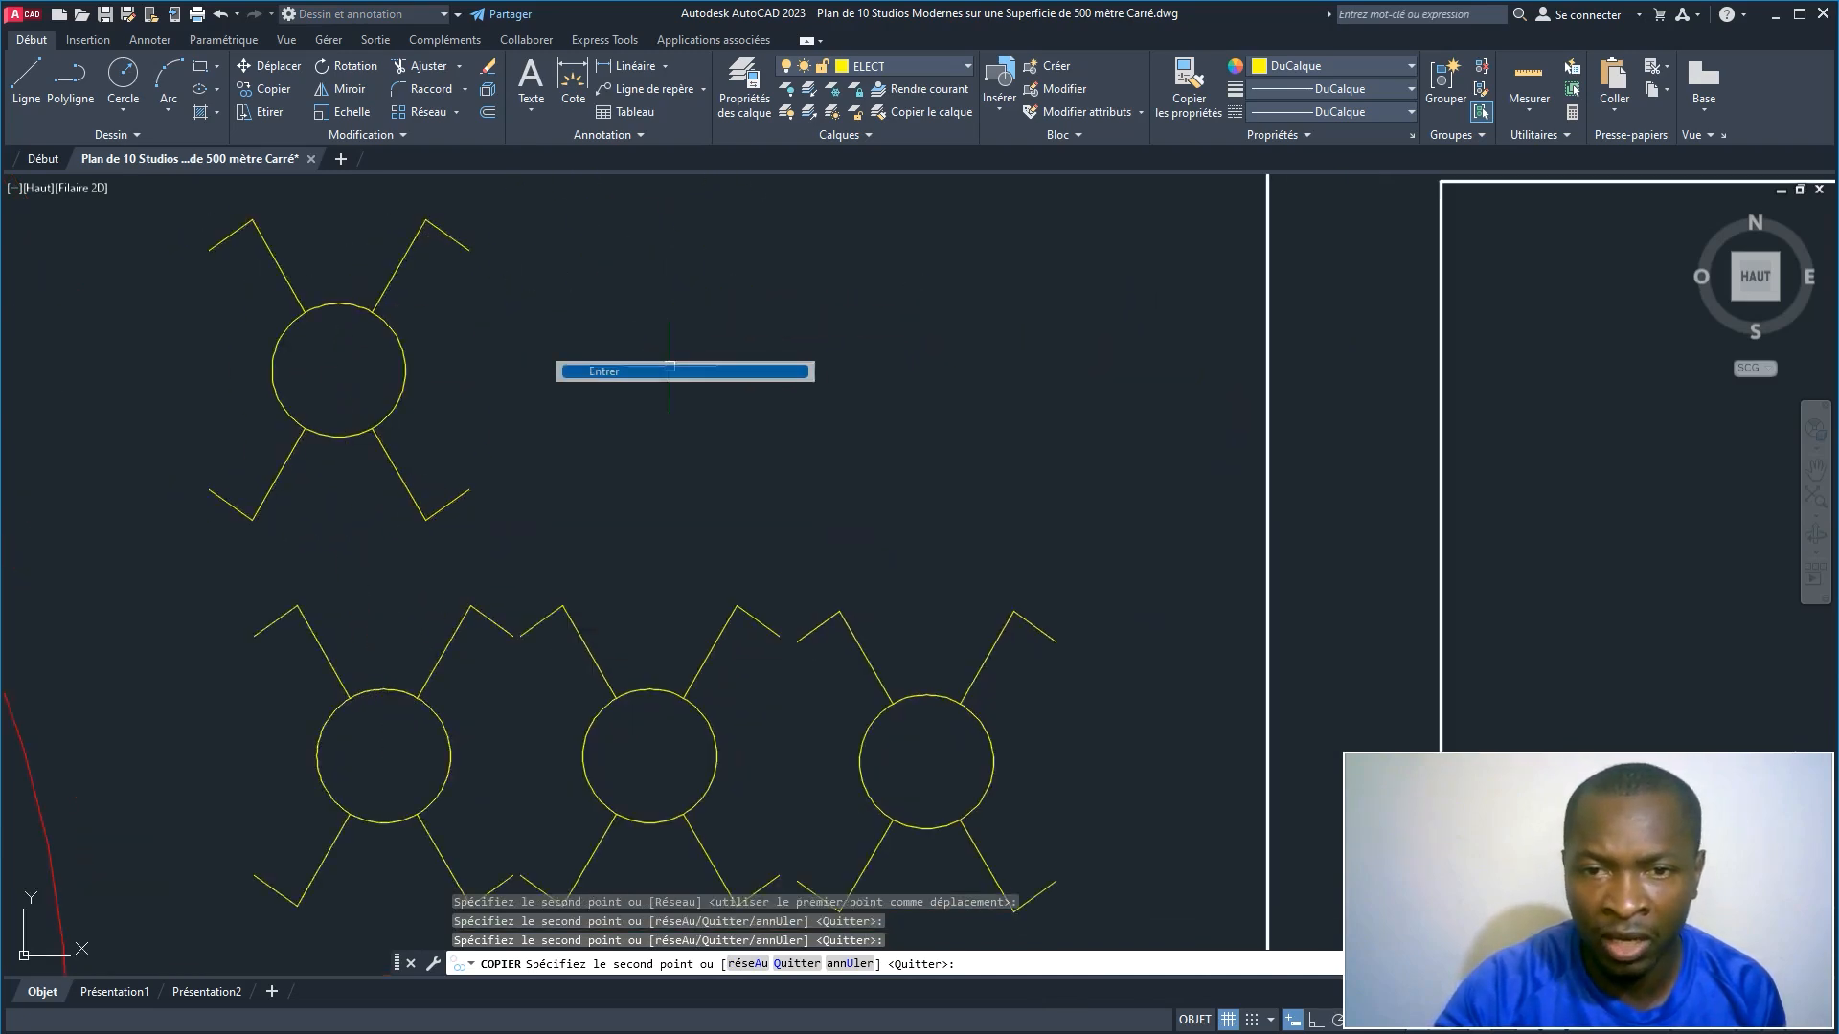
Step: Erase both lower arms and the upper-left arm of the symbol above the row, keeping only its upper-right arm
click(552, 523)
click(159, 463)
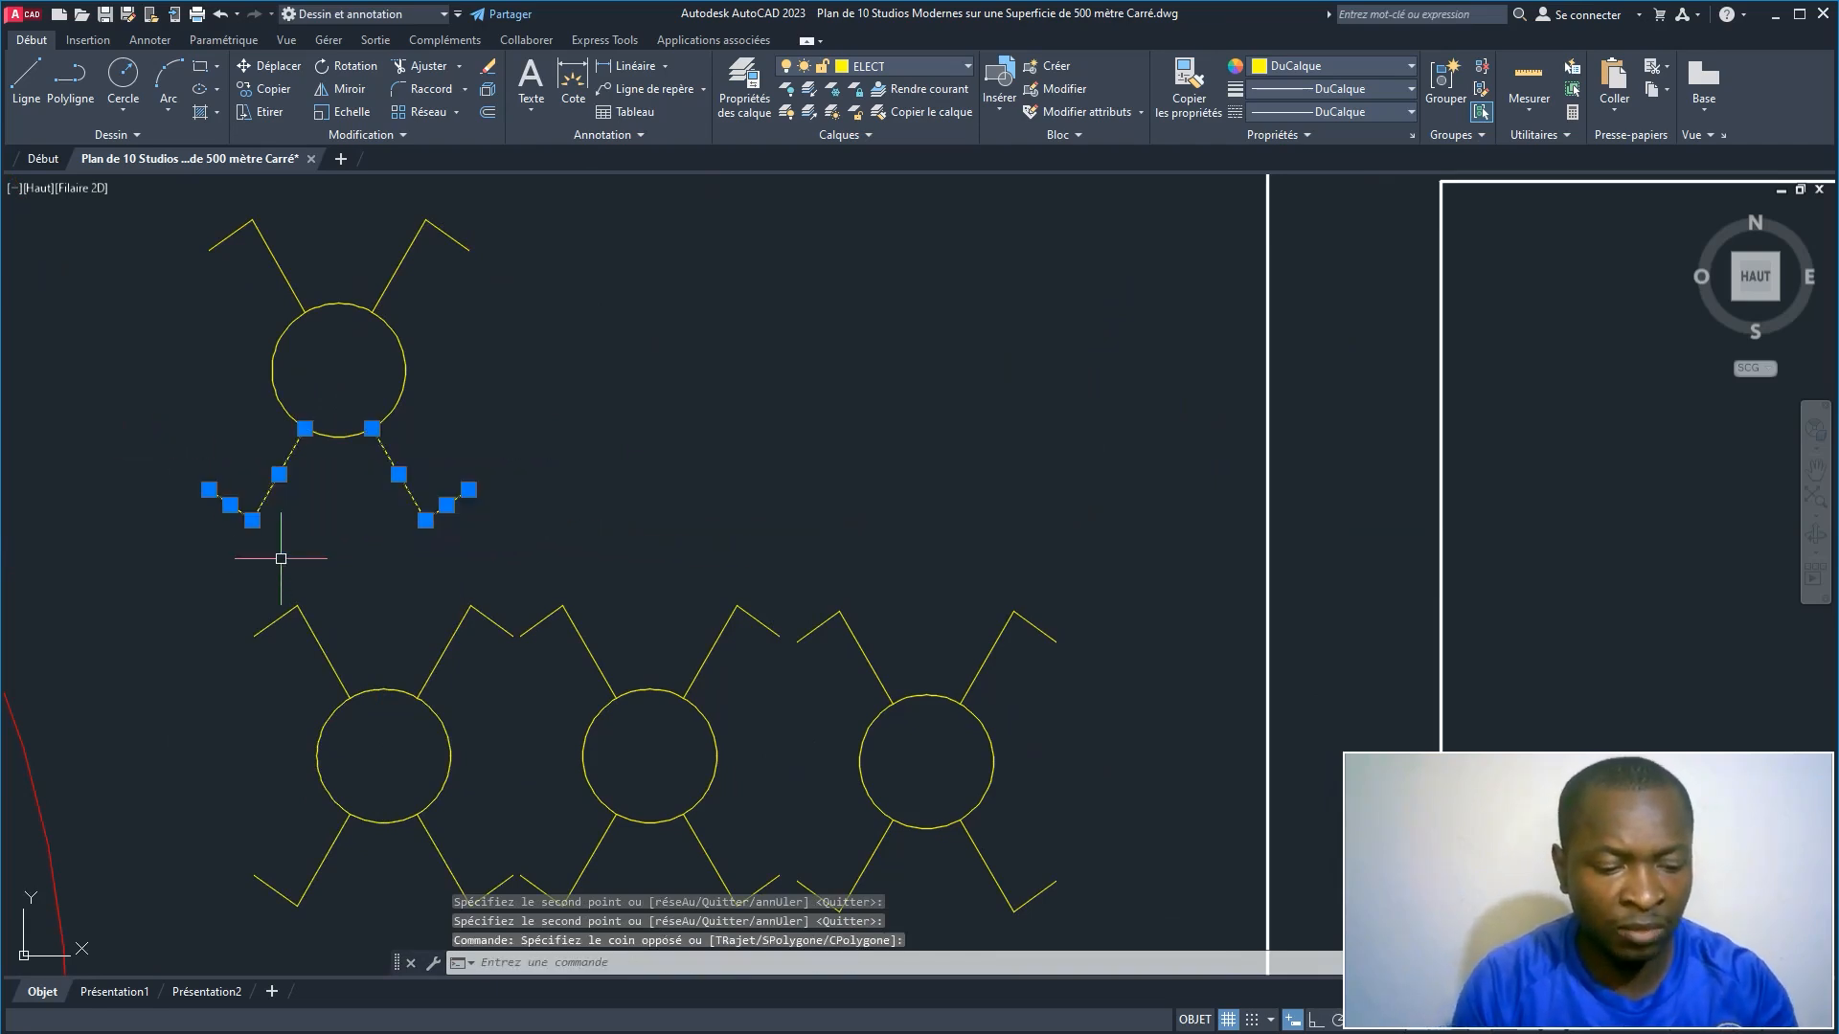
text(ef)
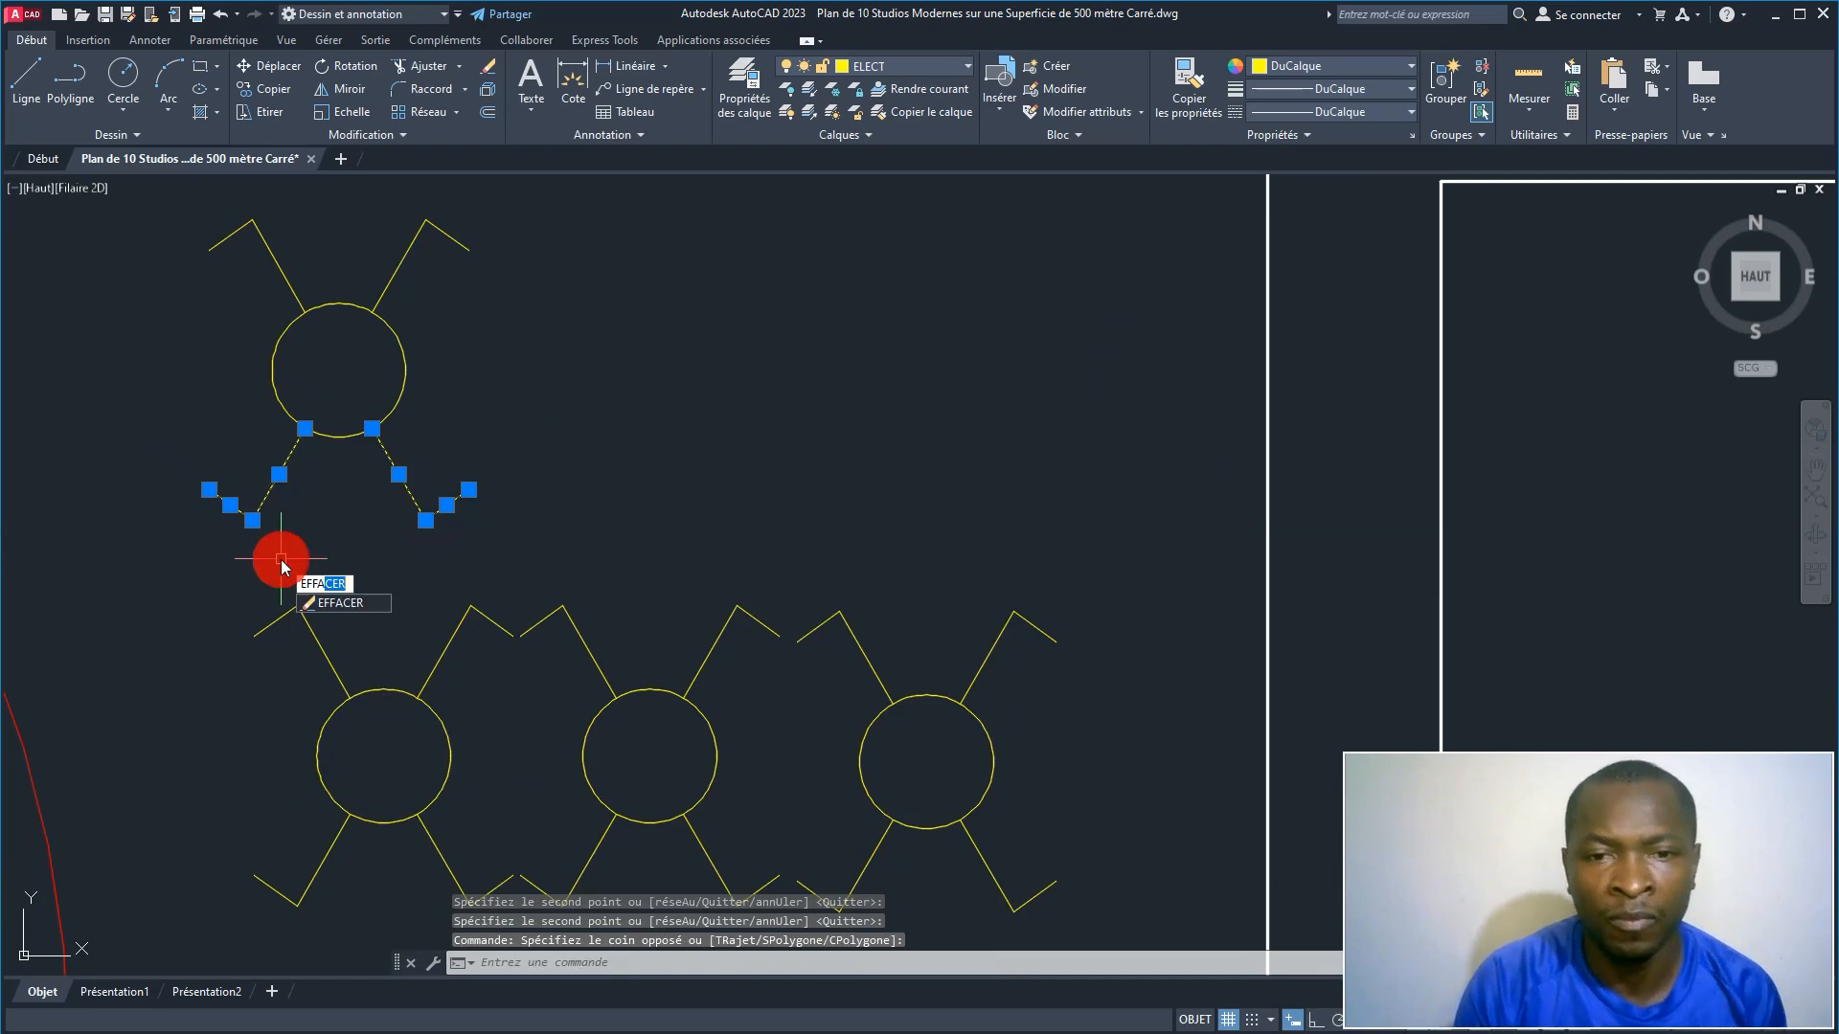
text(fa)
key(Return)
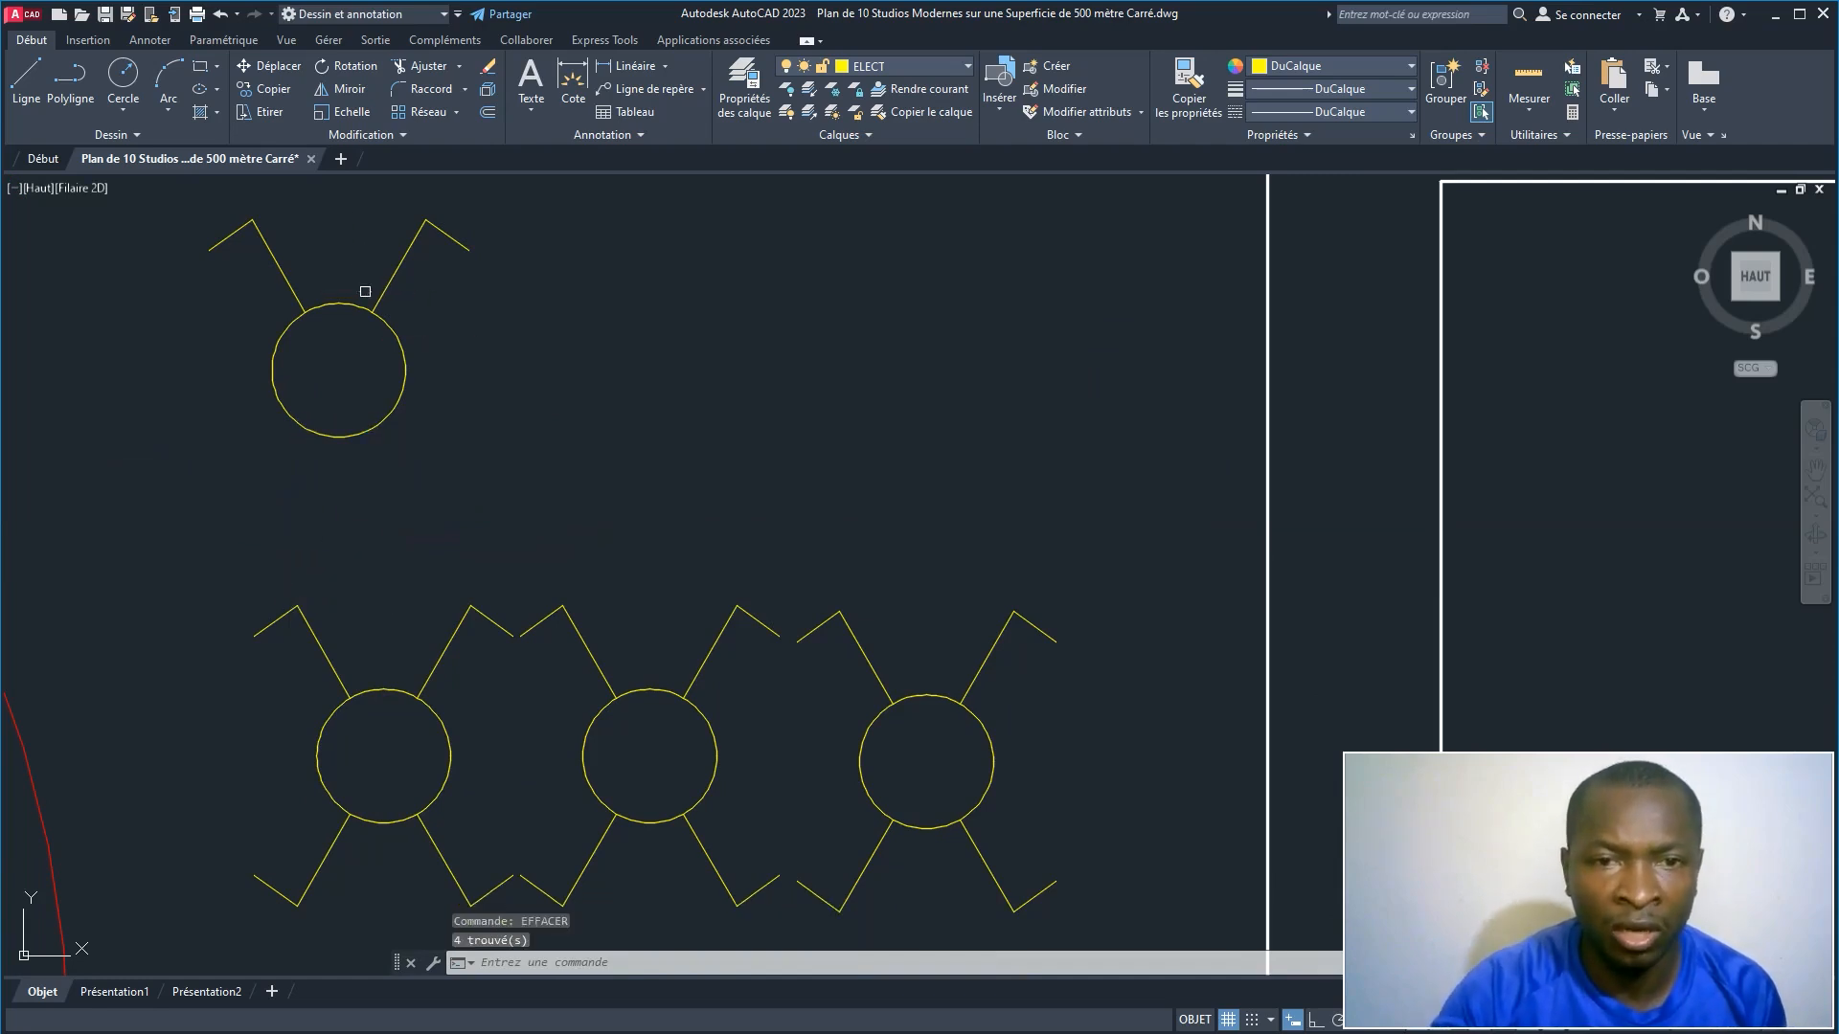
click(350, 254)
click(192, 221)
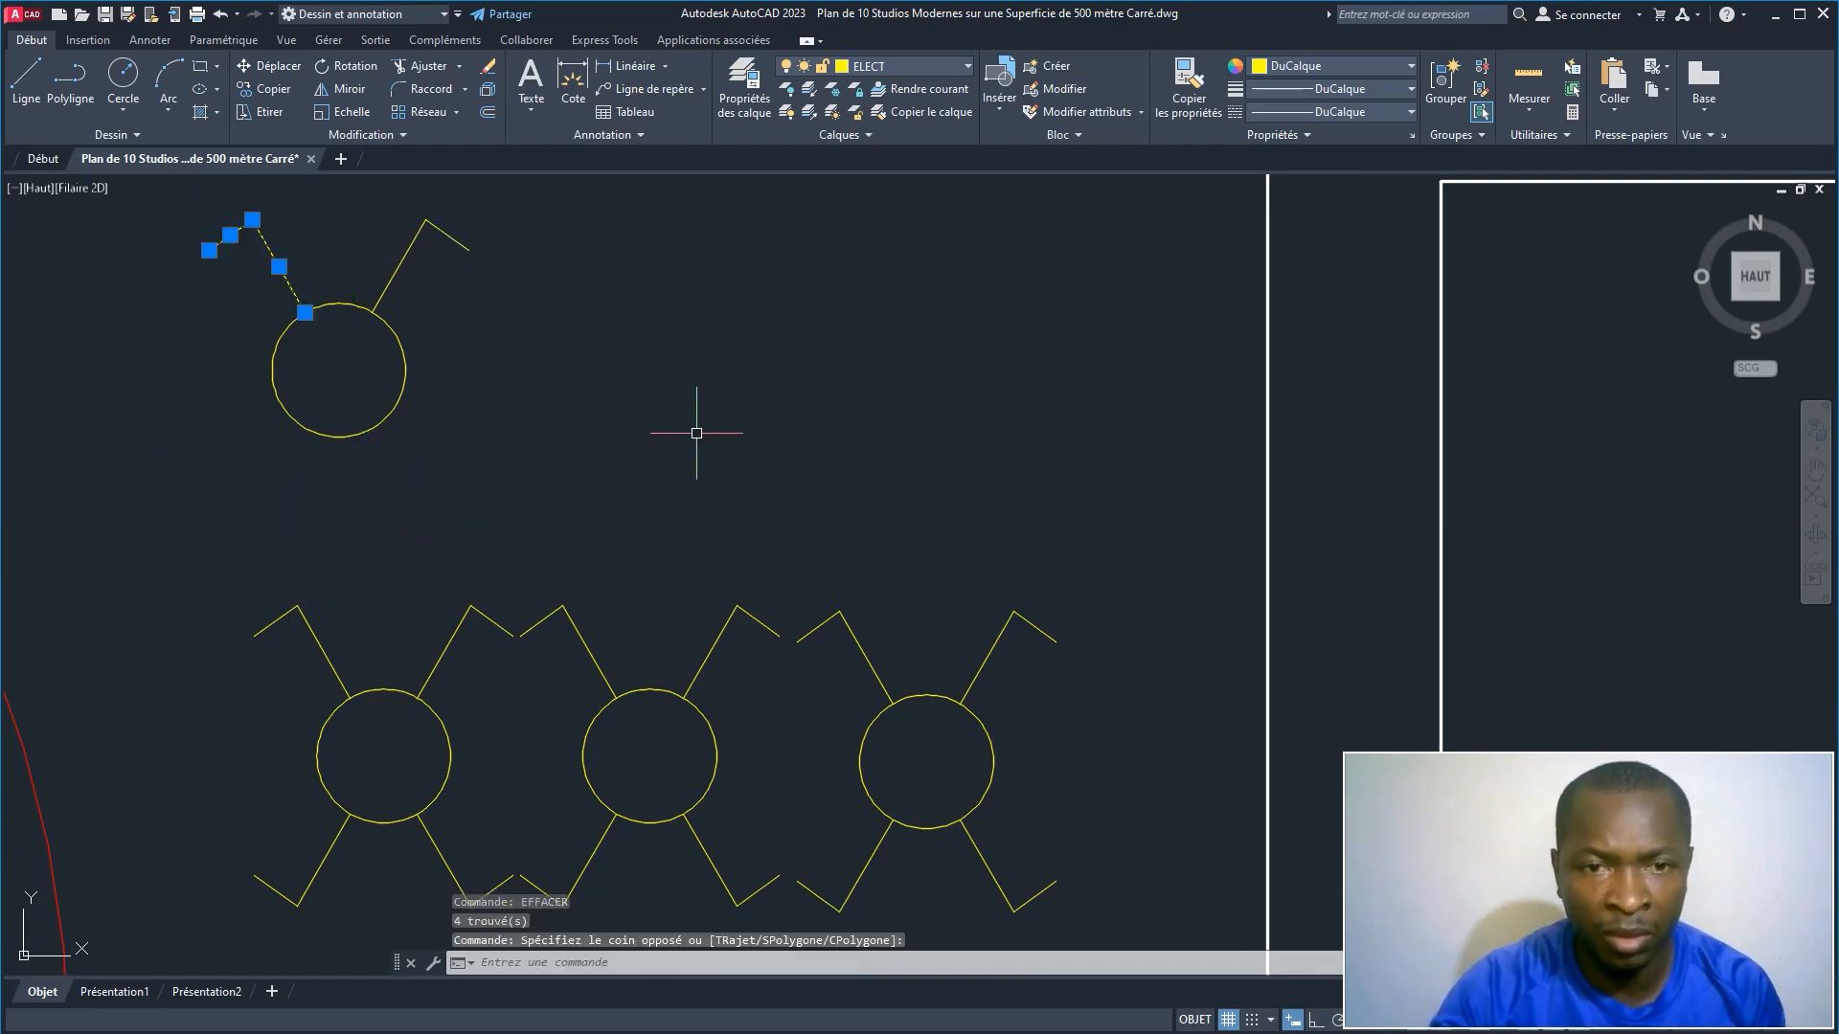
key(Return)
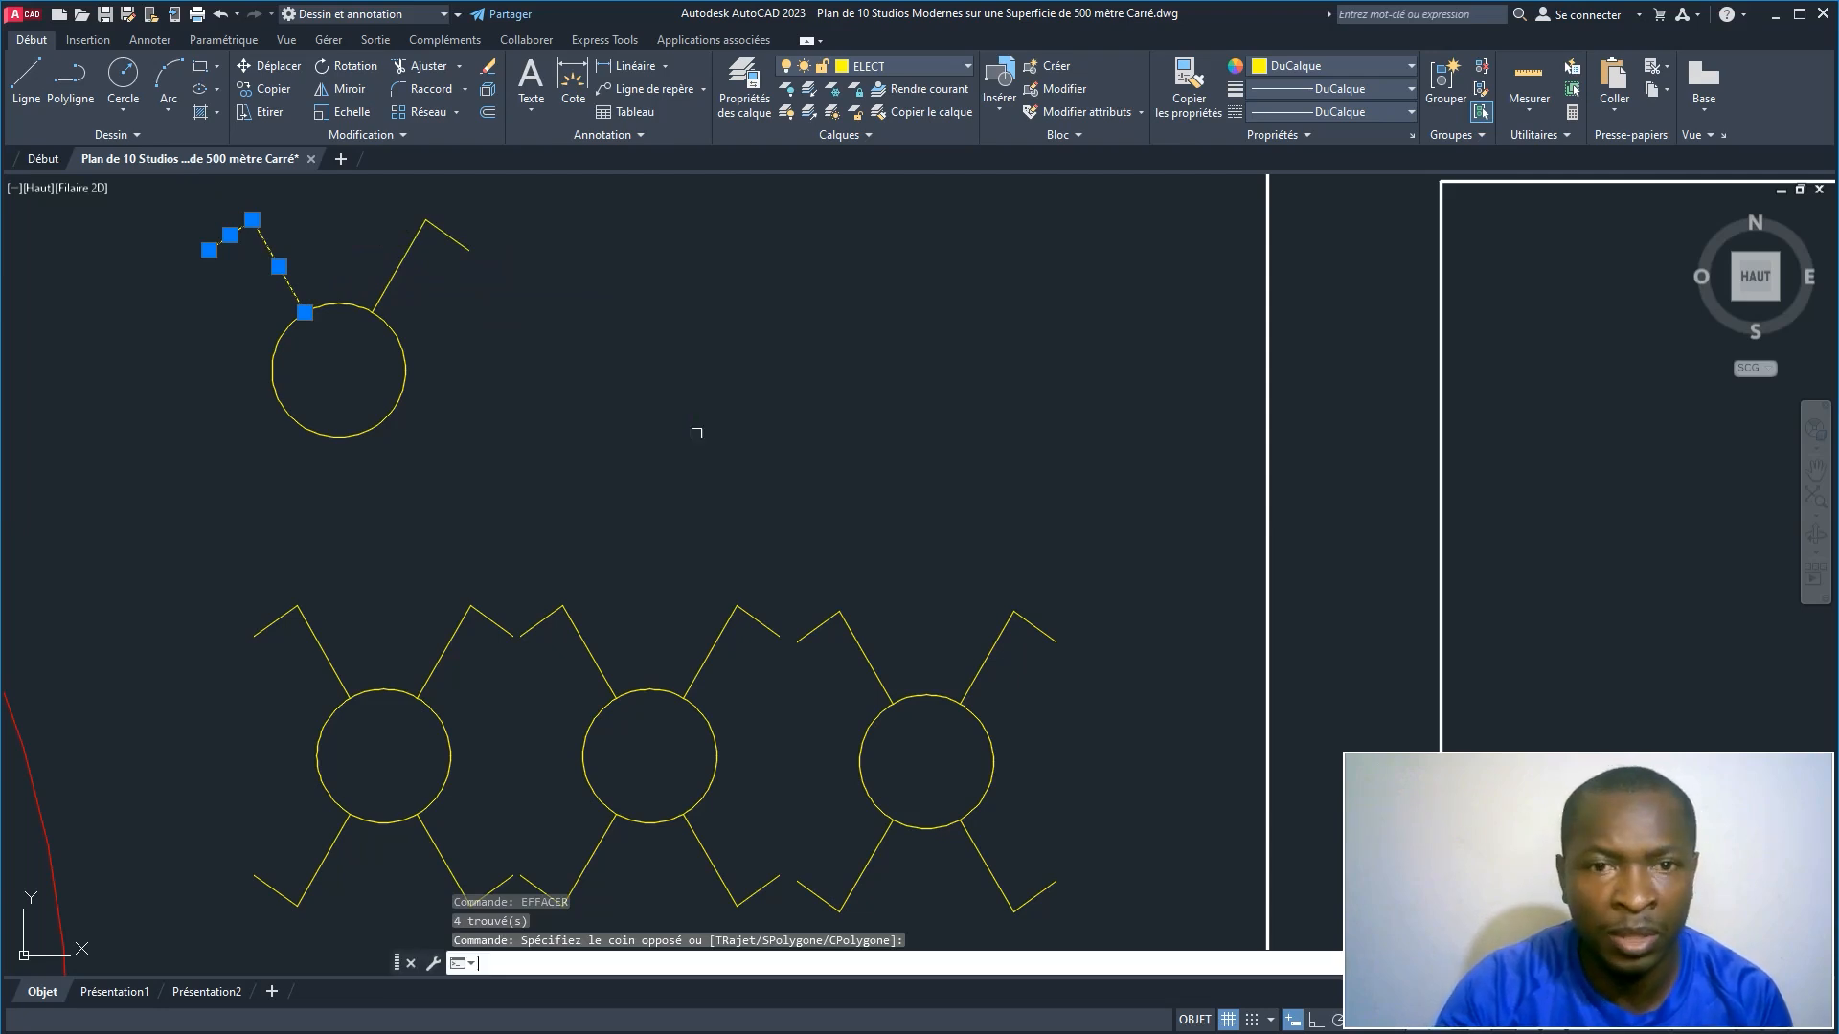
Step: Erase the two lower arms of the leftmost symbol in the row
middle_drag(633, 453, 632, 357)
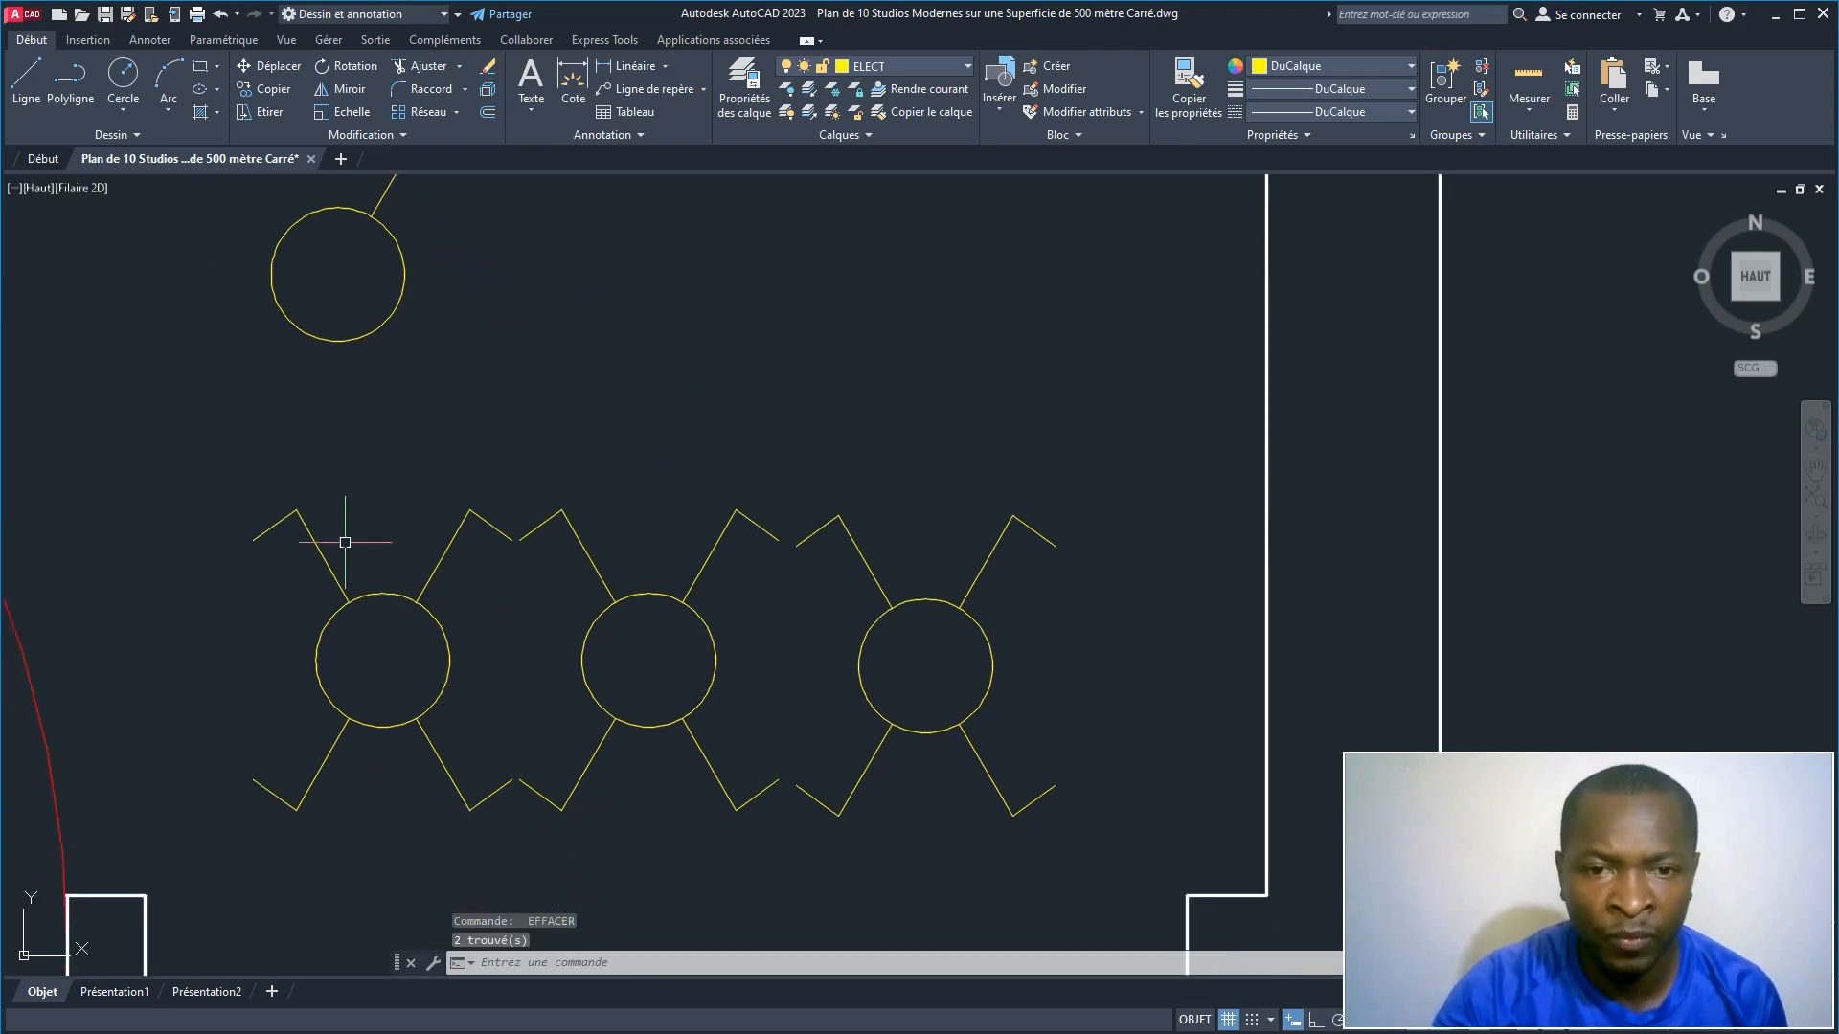
click(508, 824)
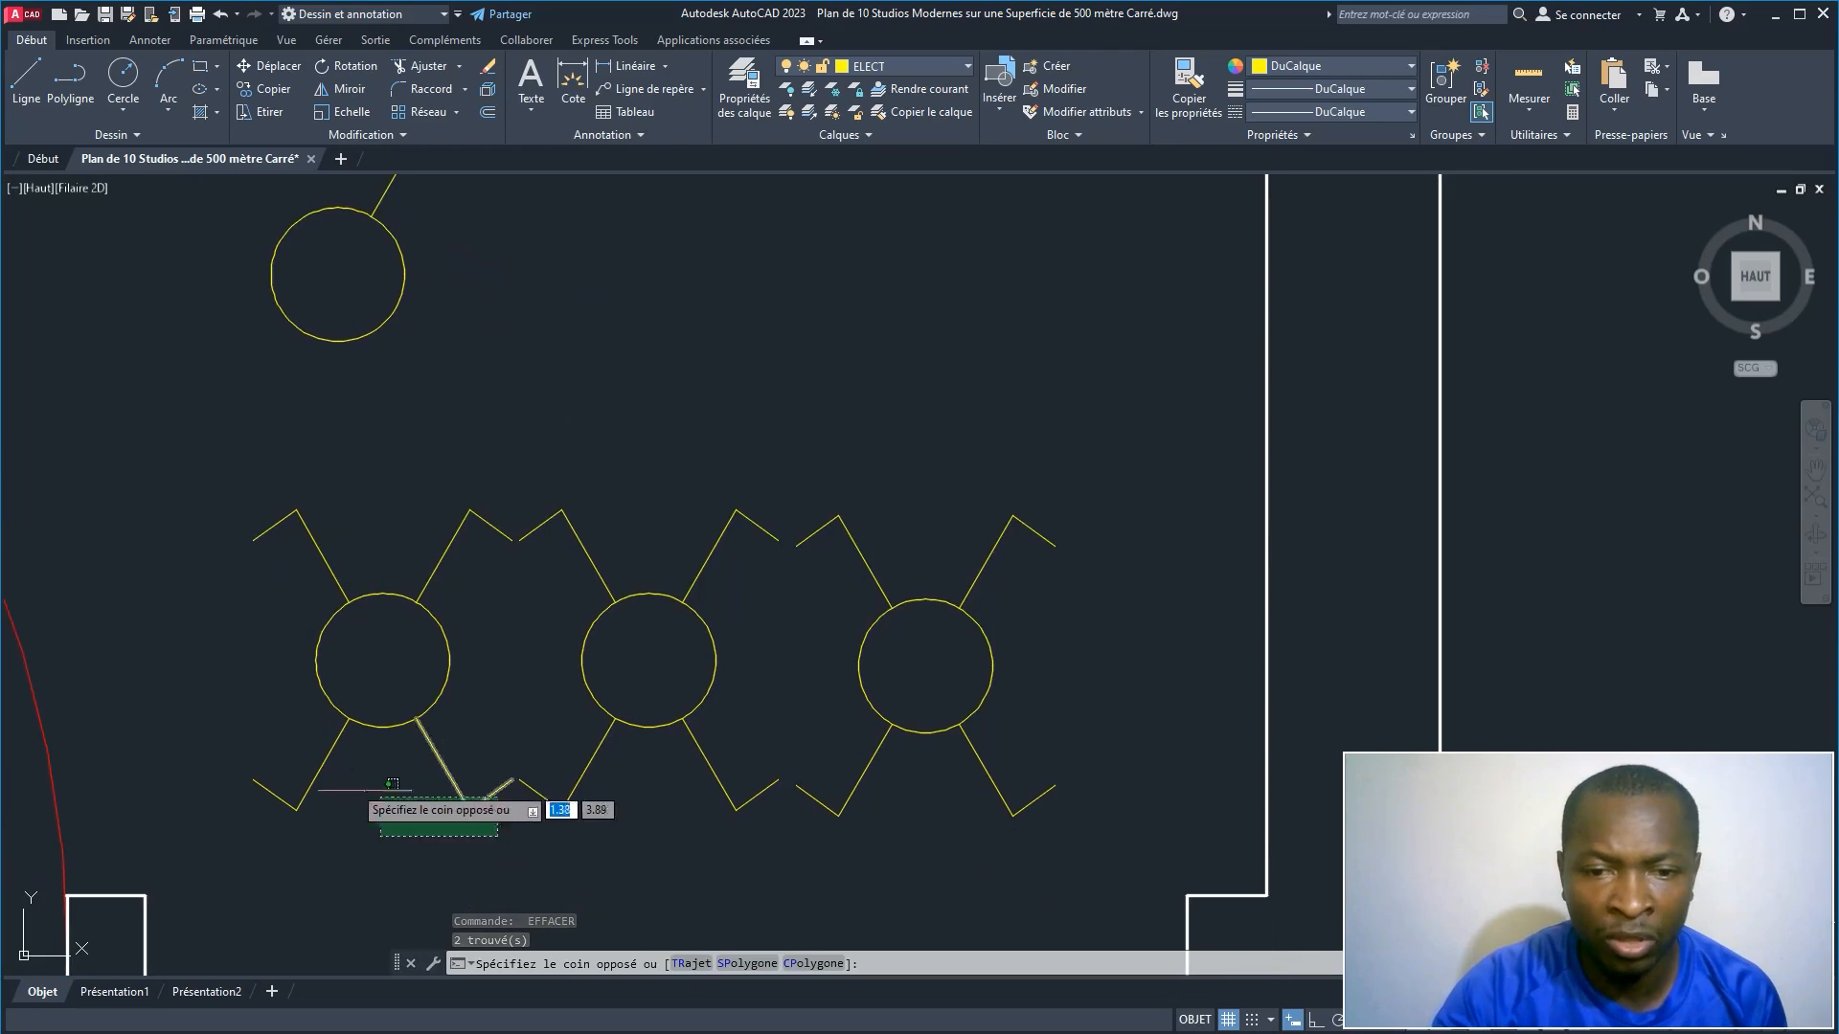
click(255, 751)
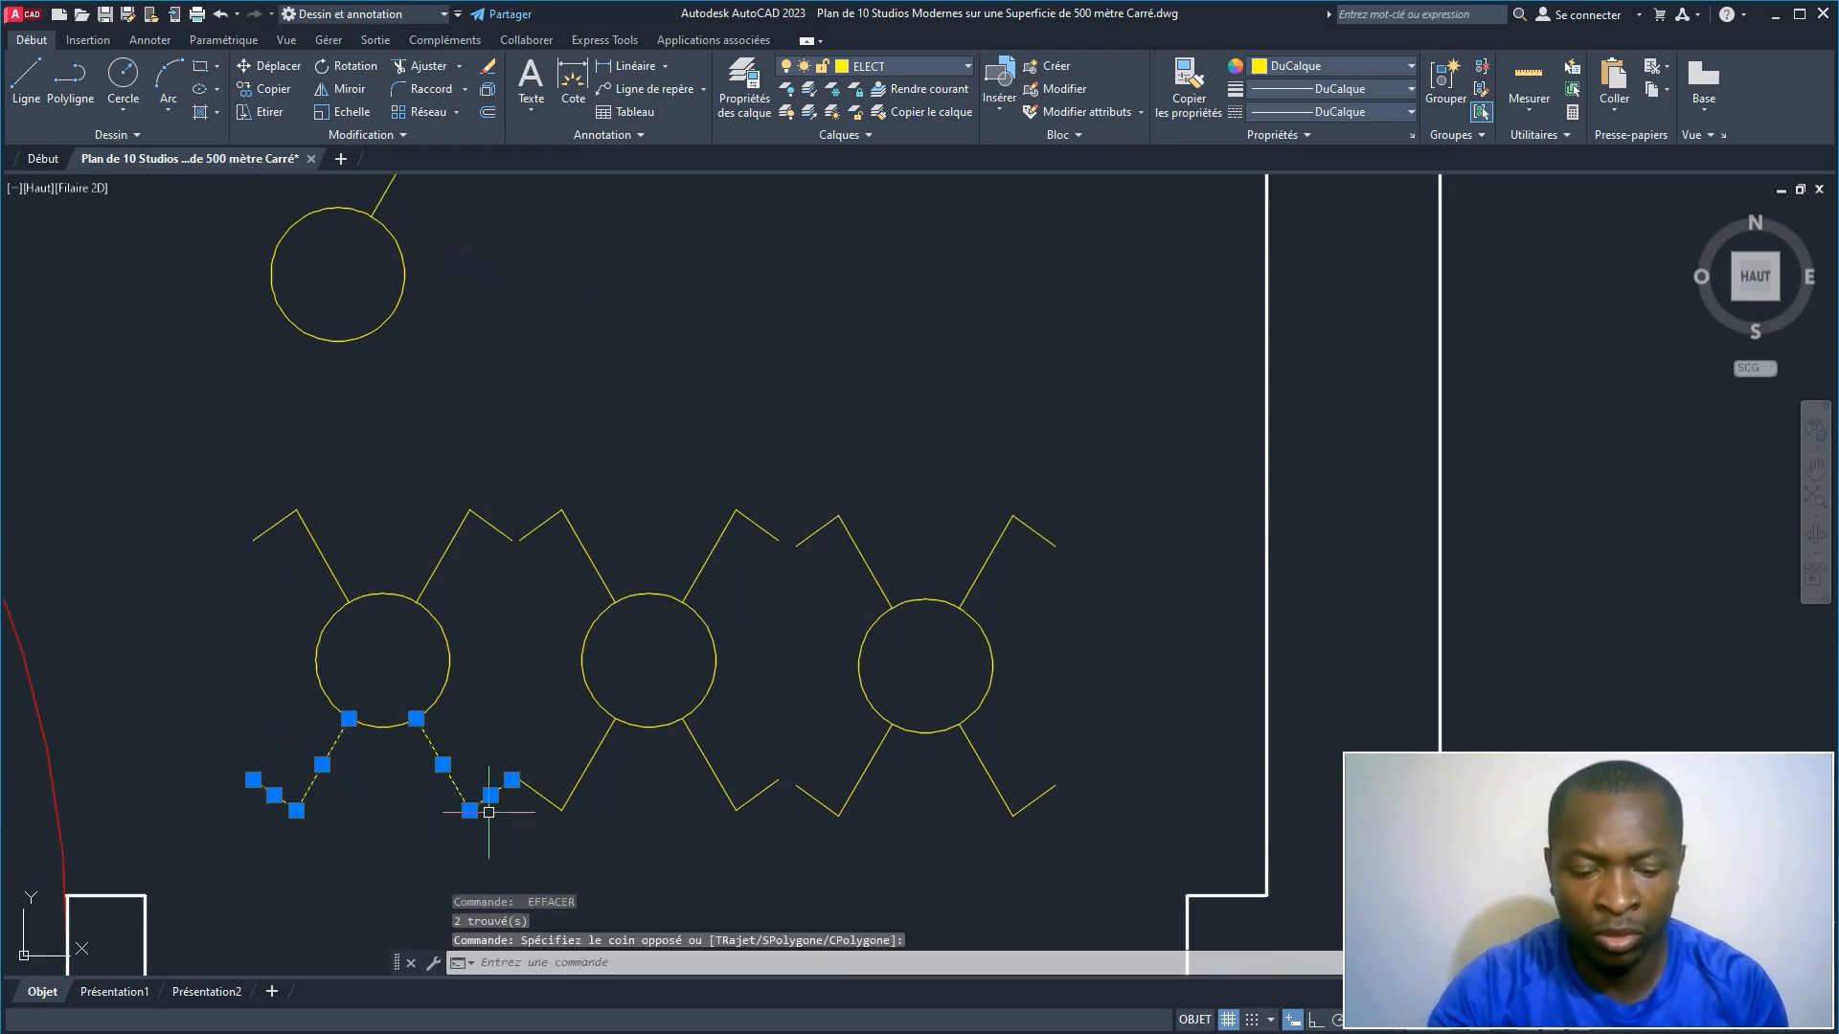
key(Delete)
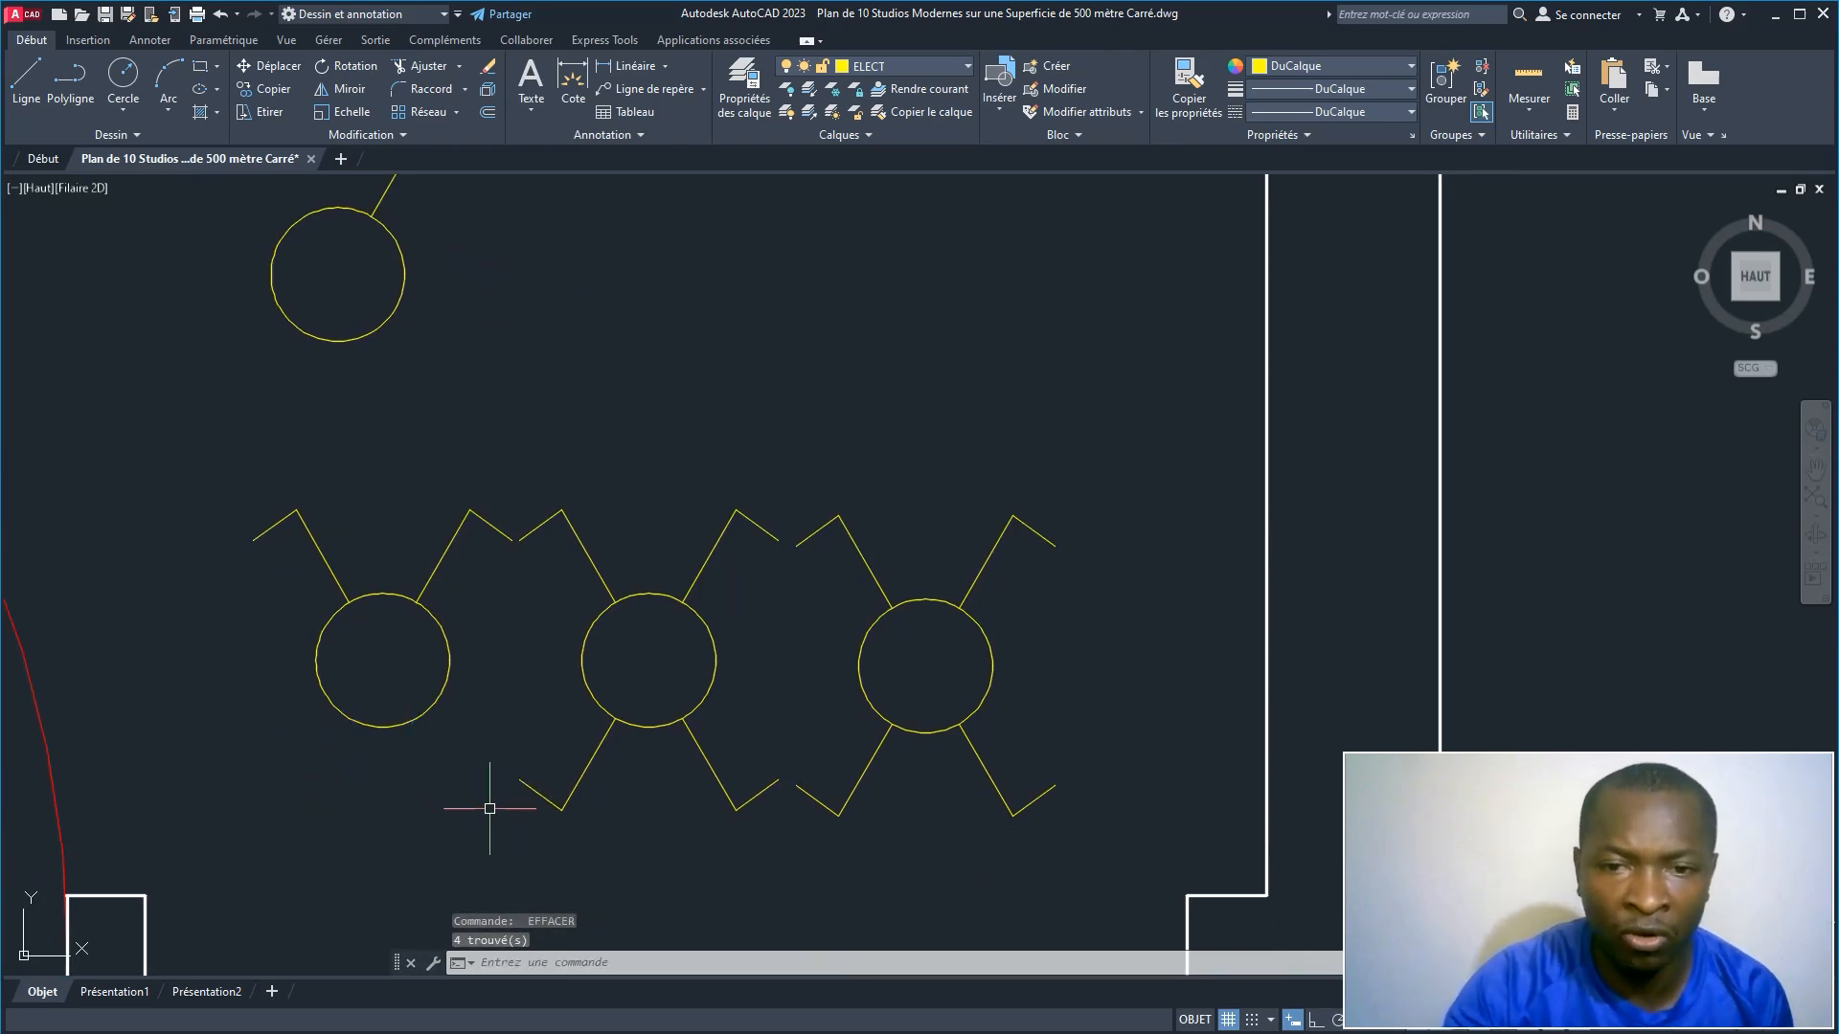
Step: Erase the upper-left and lower-right arms of the middle symbol in the row
click(622, 527)
click(569, 535)
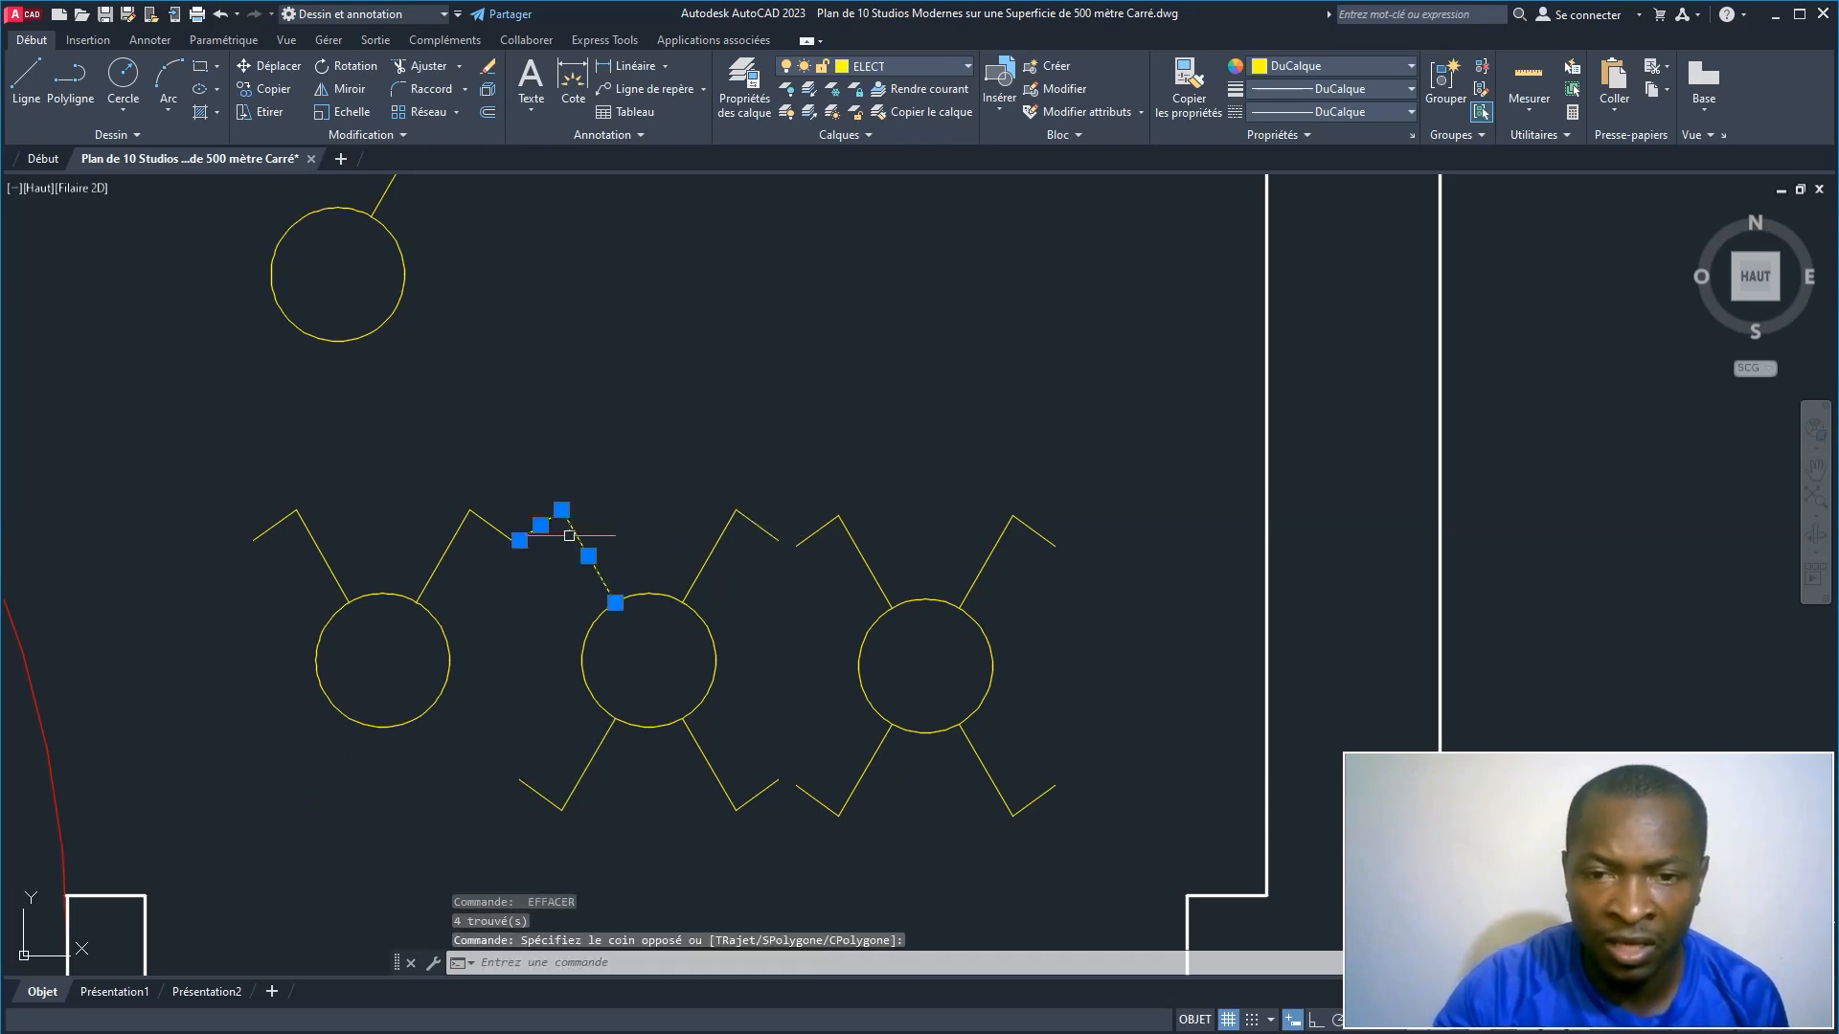
click(779, 848)
click(678, 720)
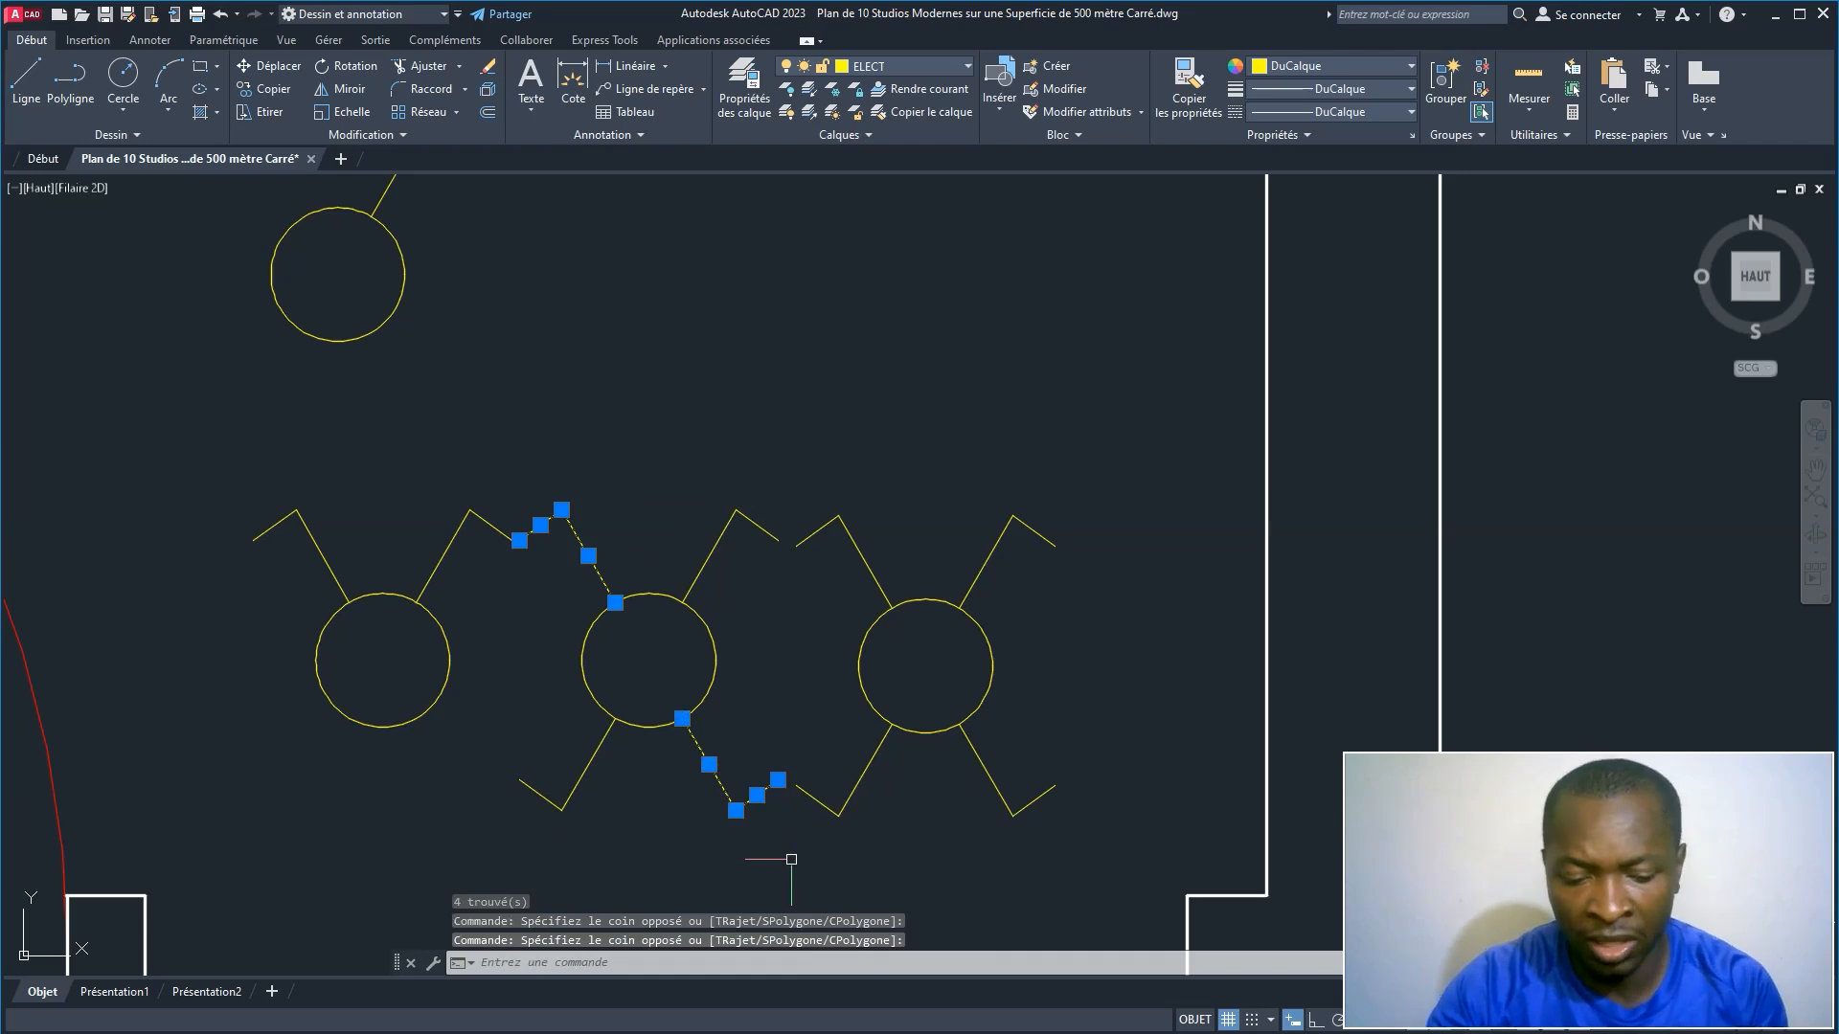
key(Delete)
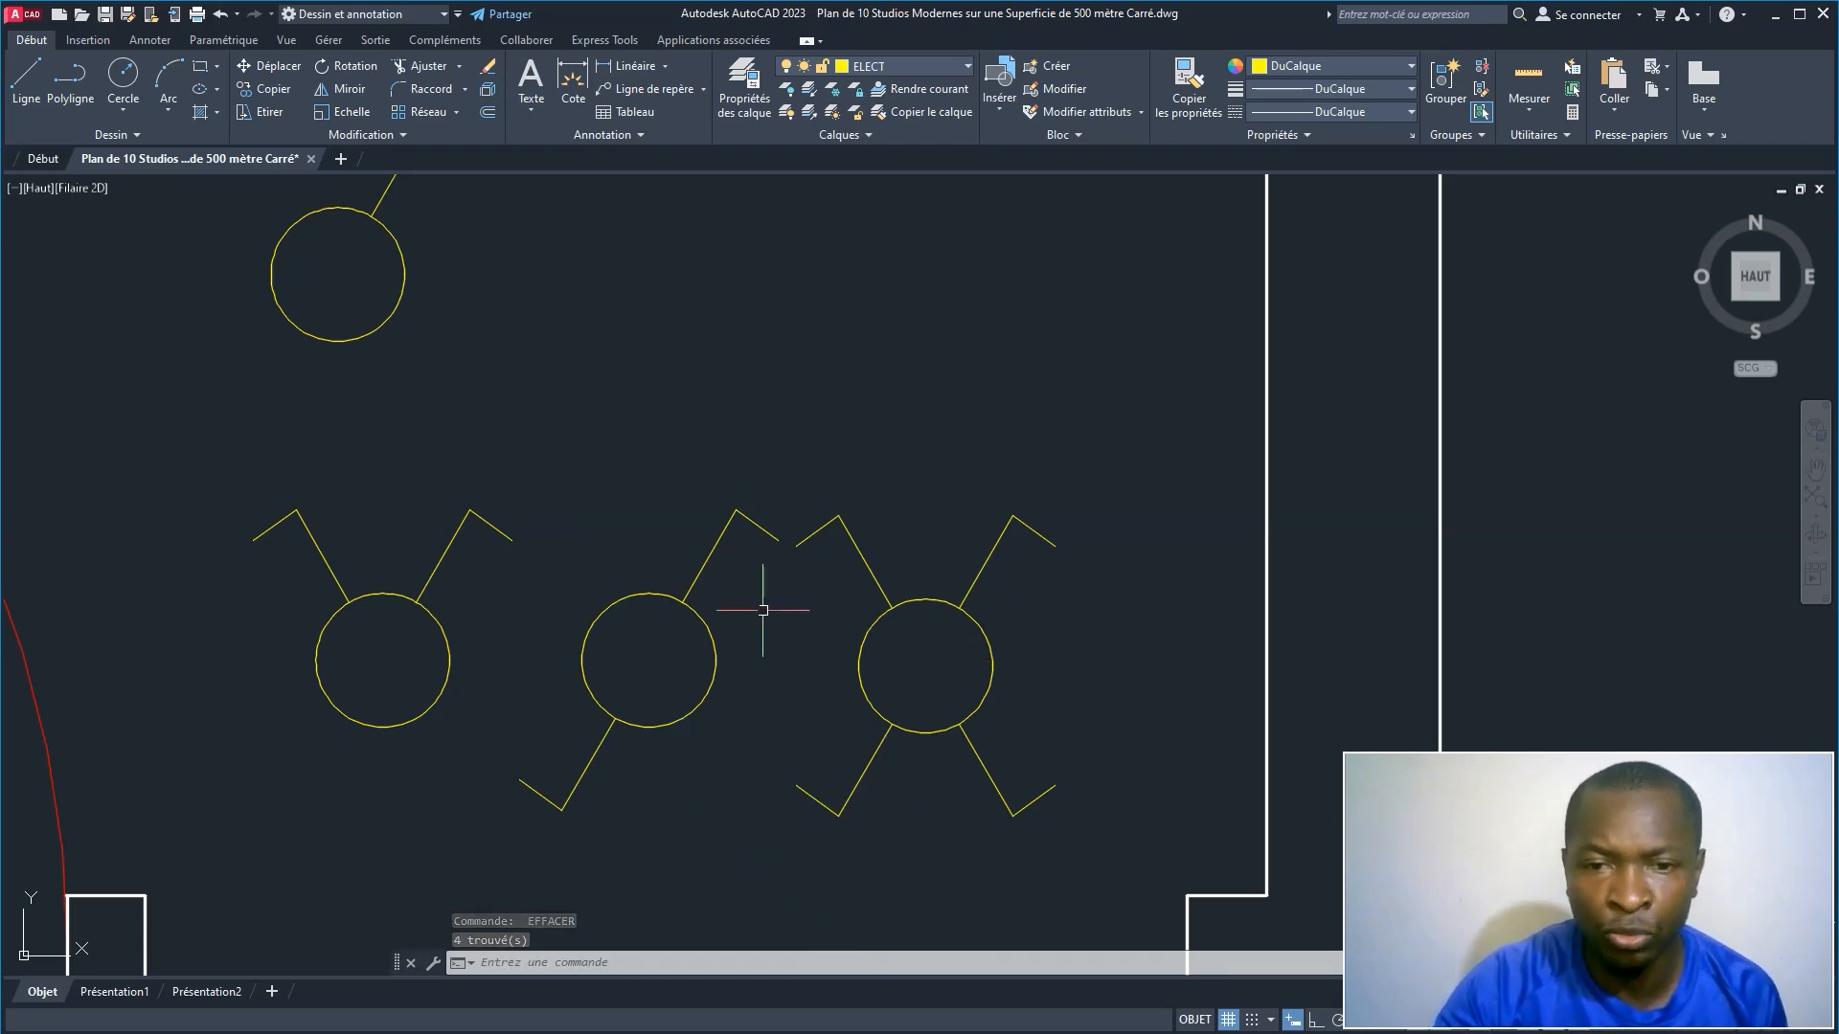
scroll(742, 609, down, 2)
scroll(741, 613, down, 4)
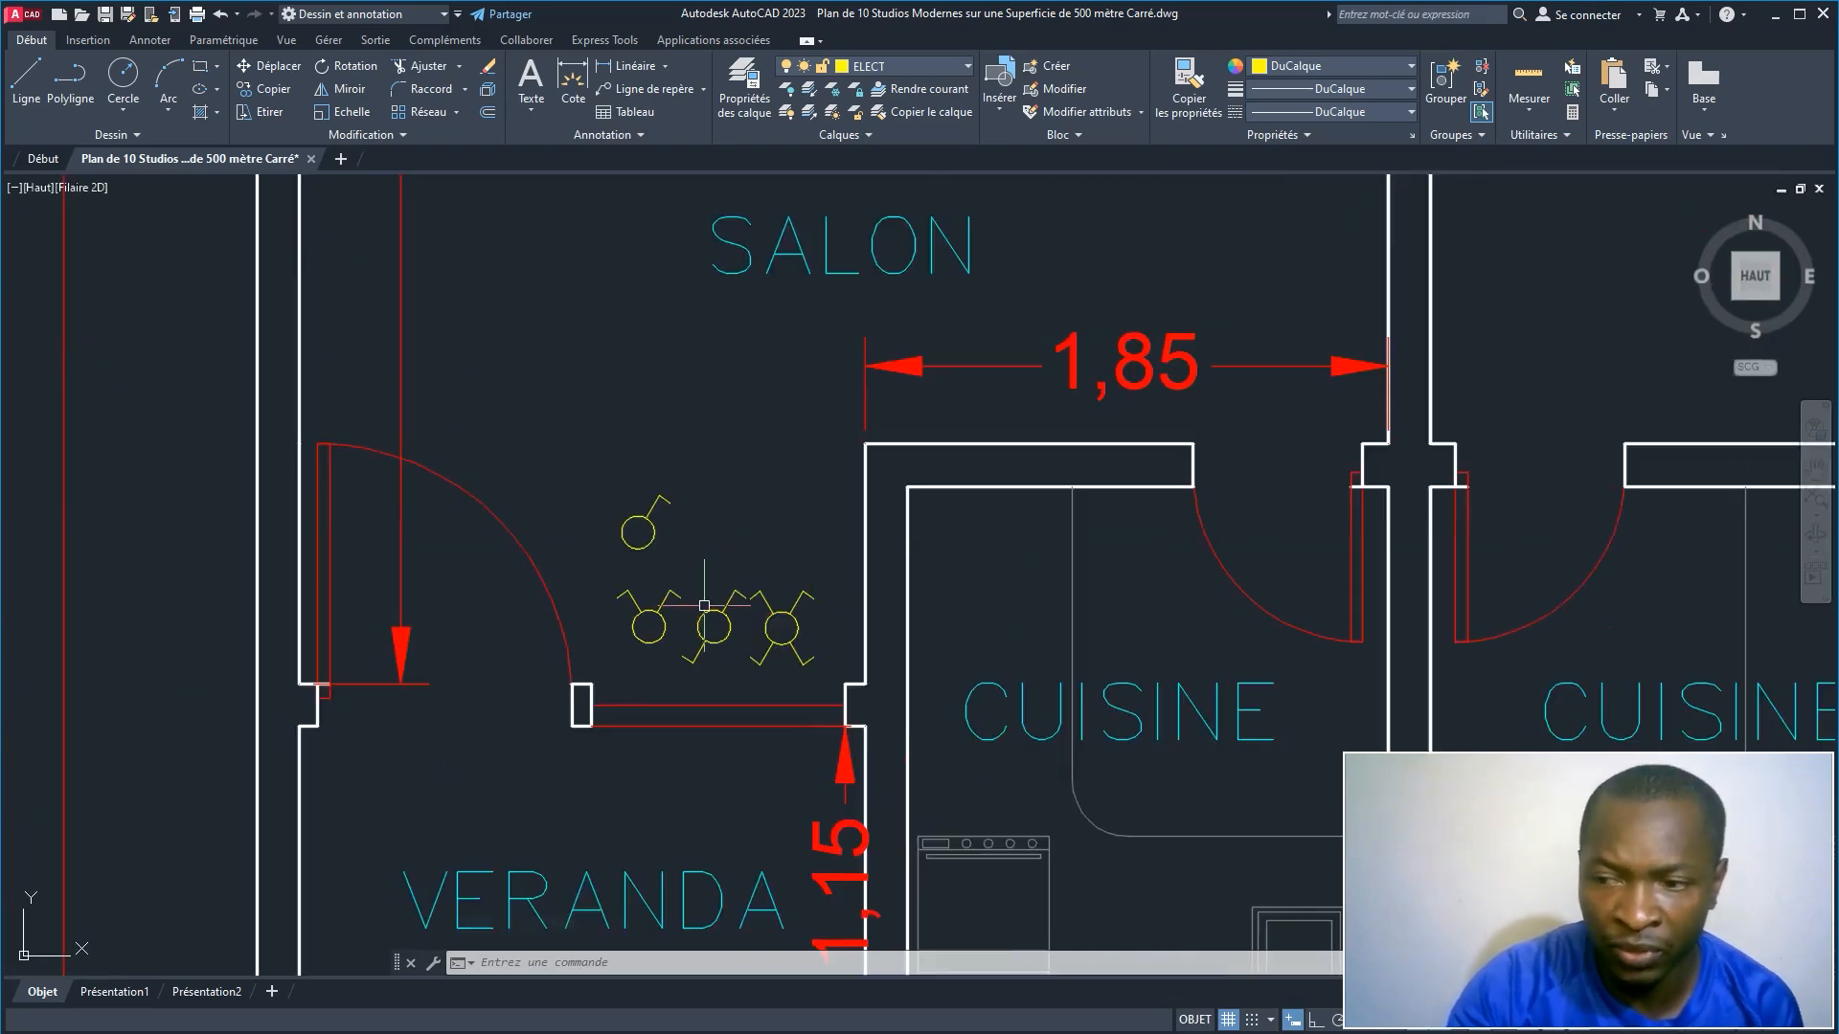
middle_drag(699, 608, 638, 632)
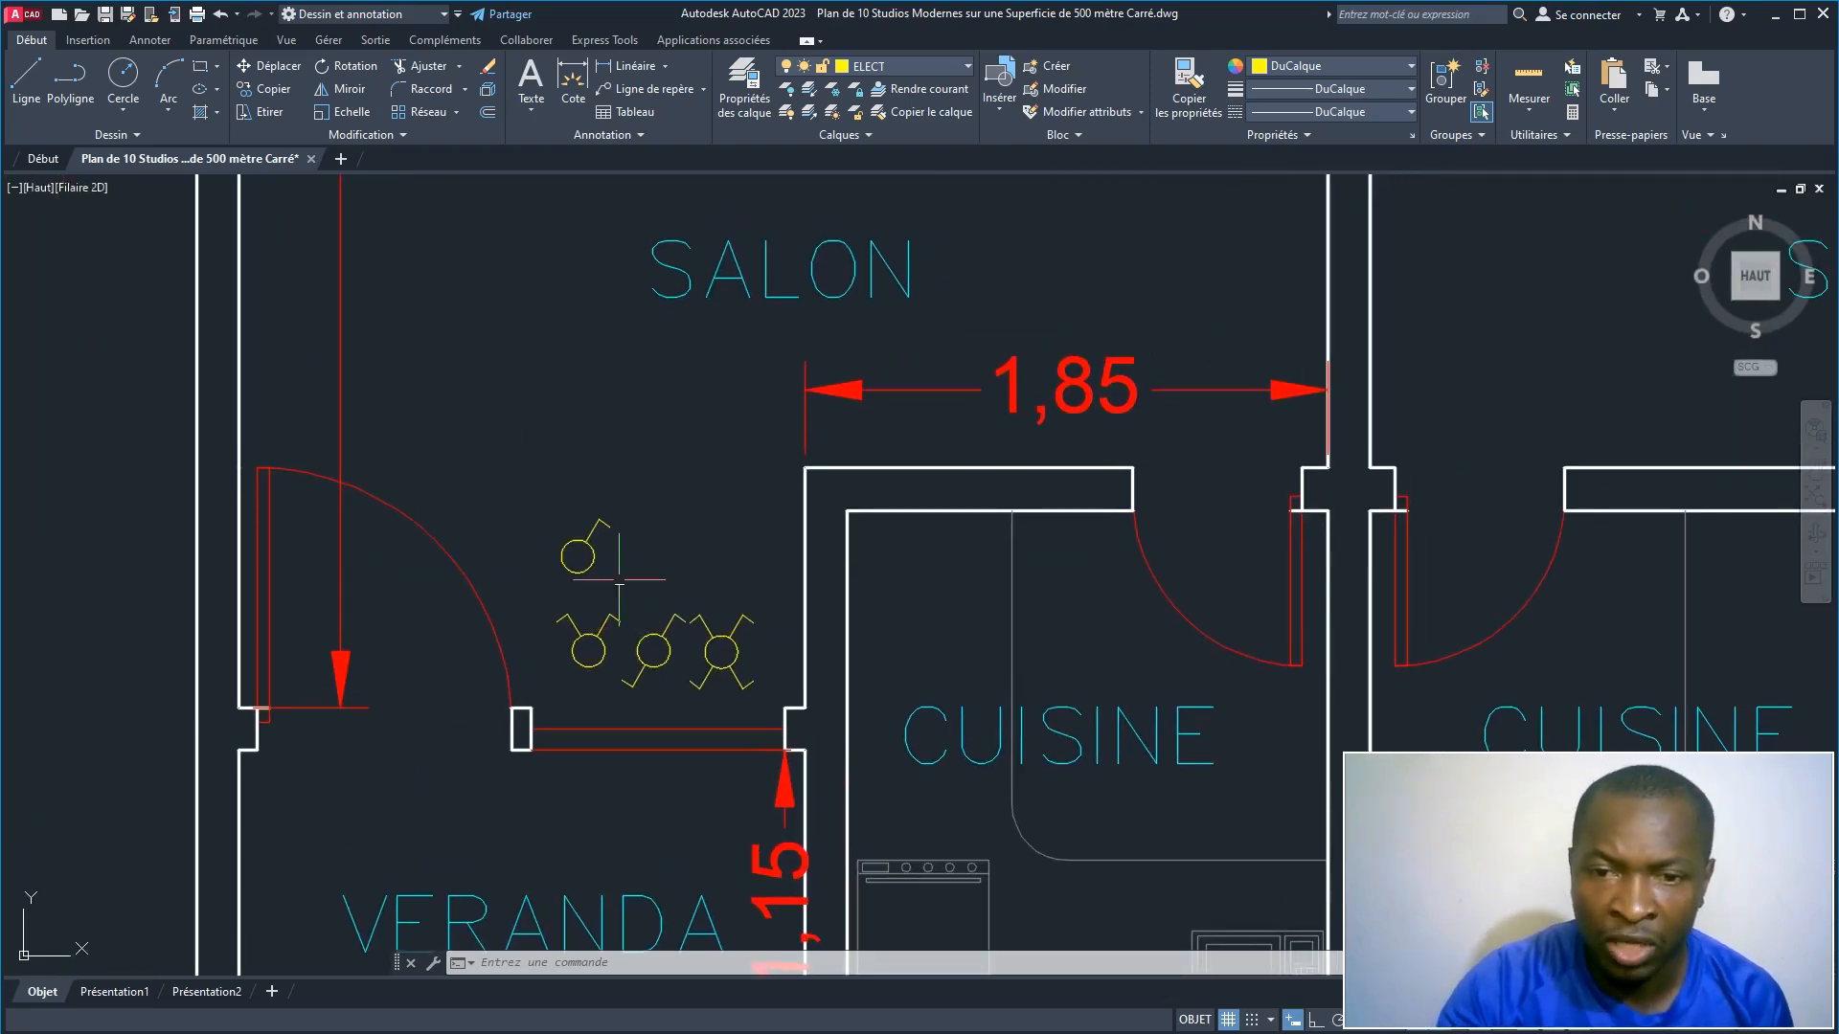
Step: Convert the one-armed symbol into a block named Interrupteur SA, with its base point at the bottom of the circle
scroll(623, 604, up, 4)
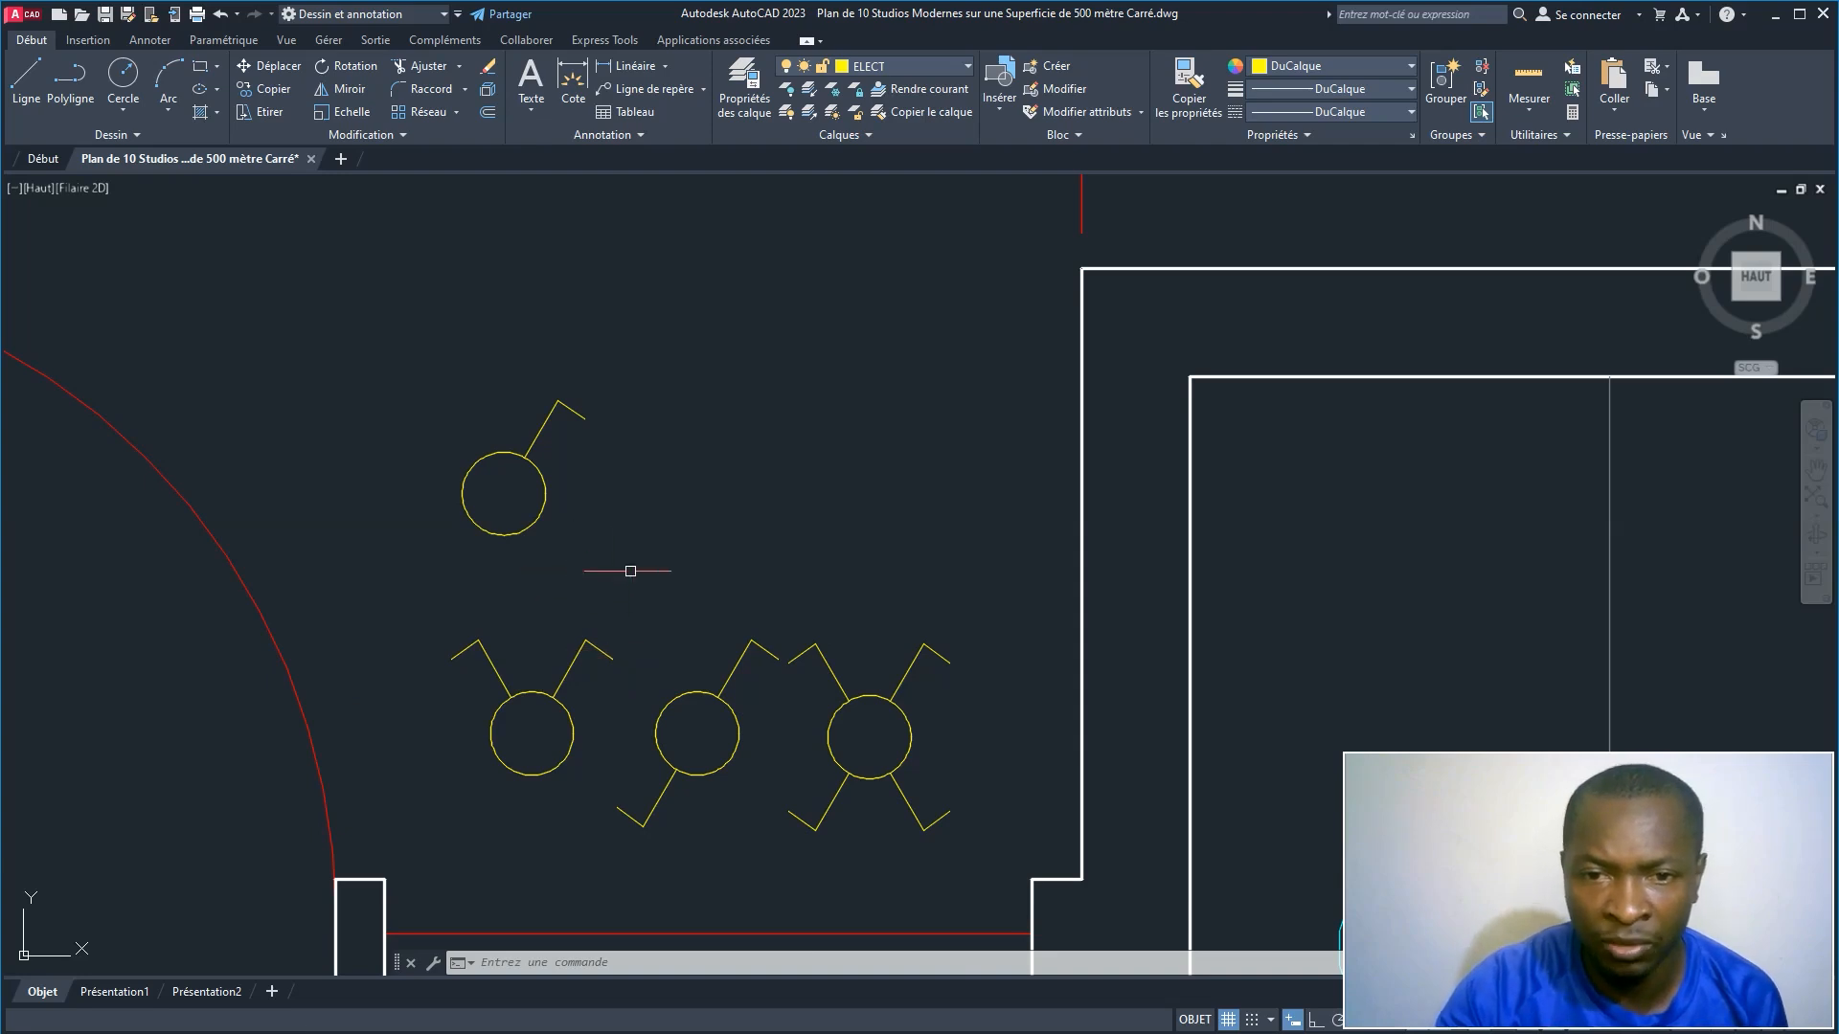
click(680, 555)
click(308, 320)
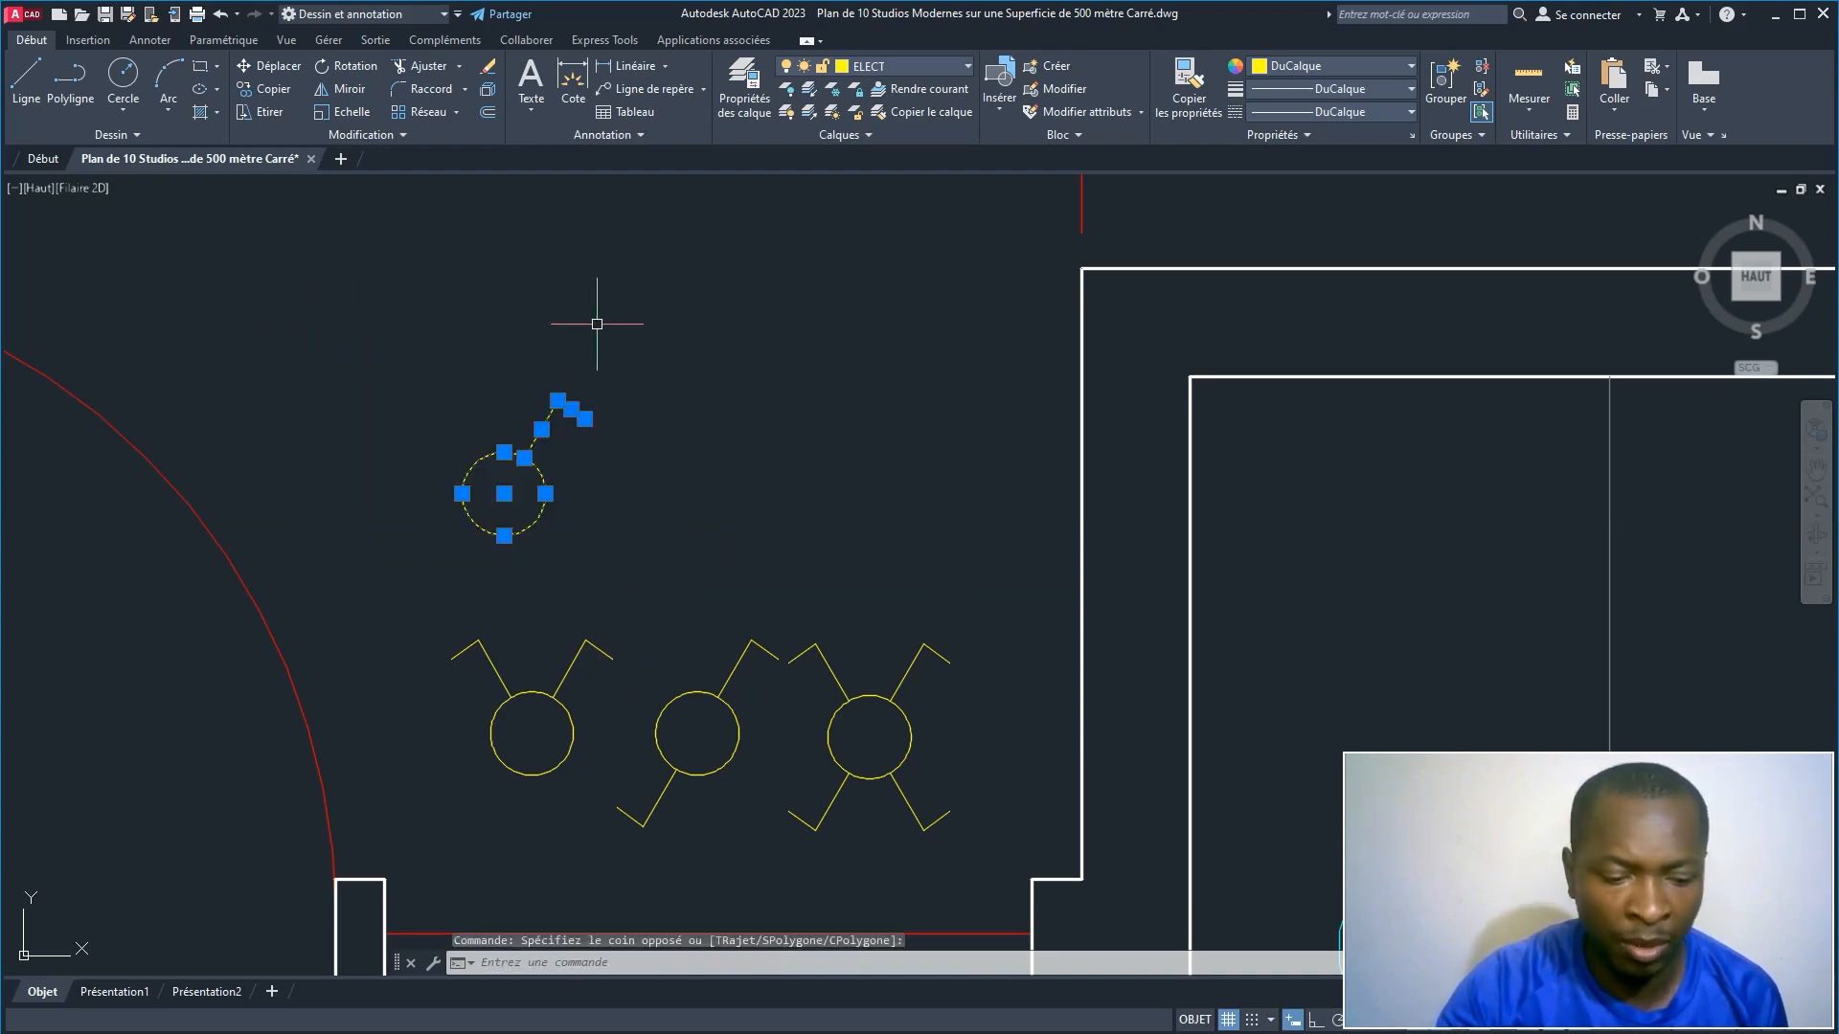
text(loc)
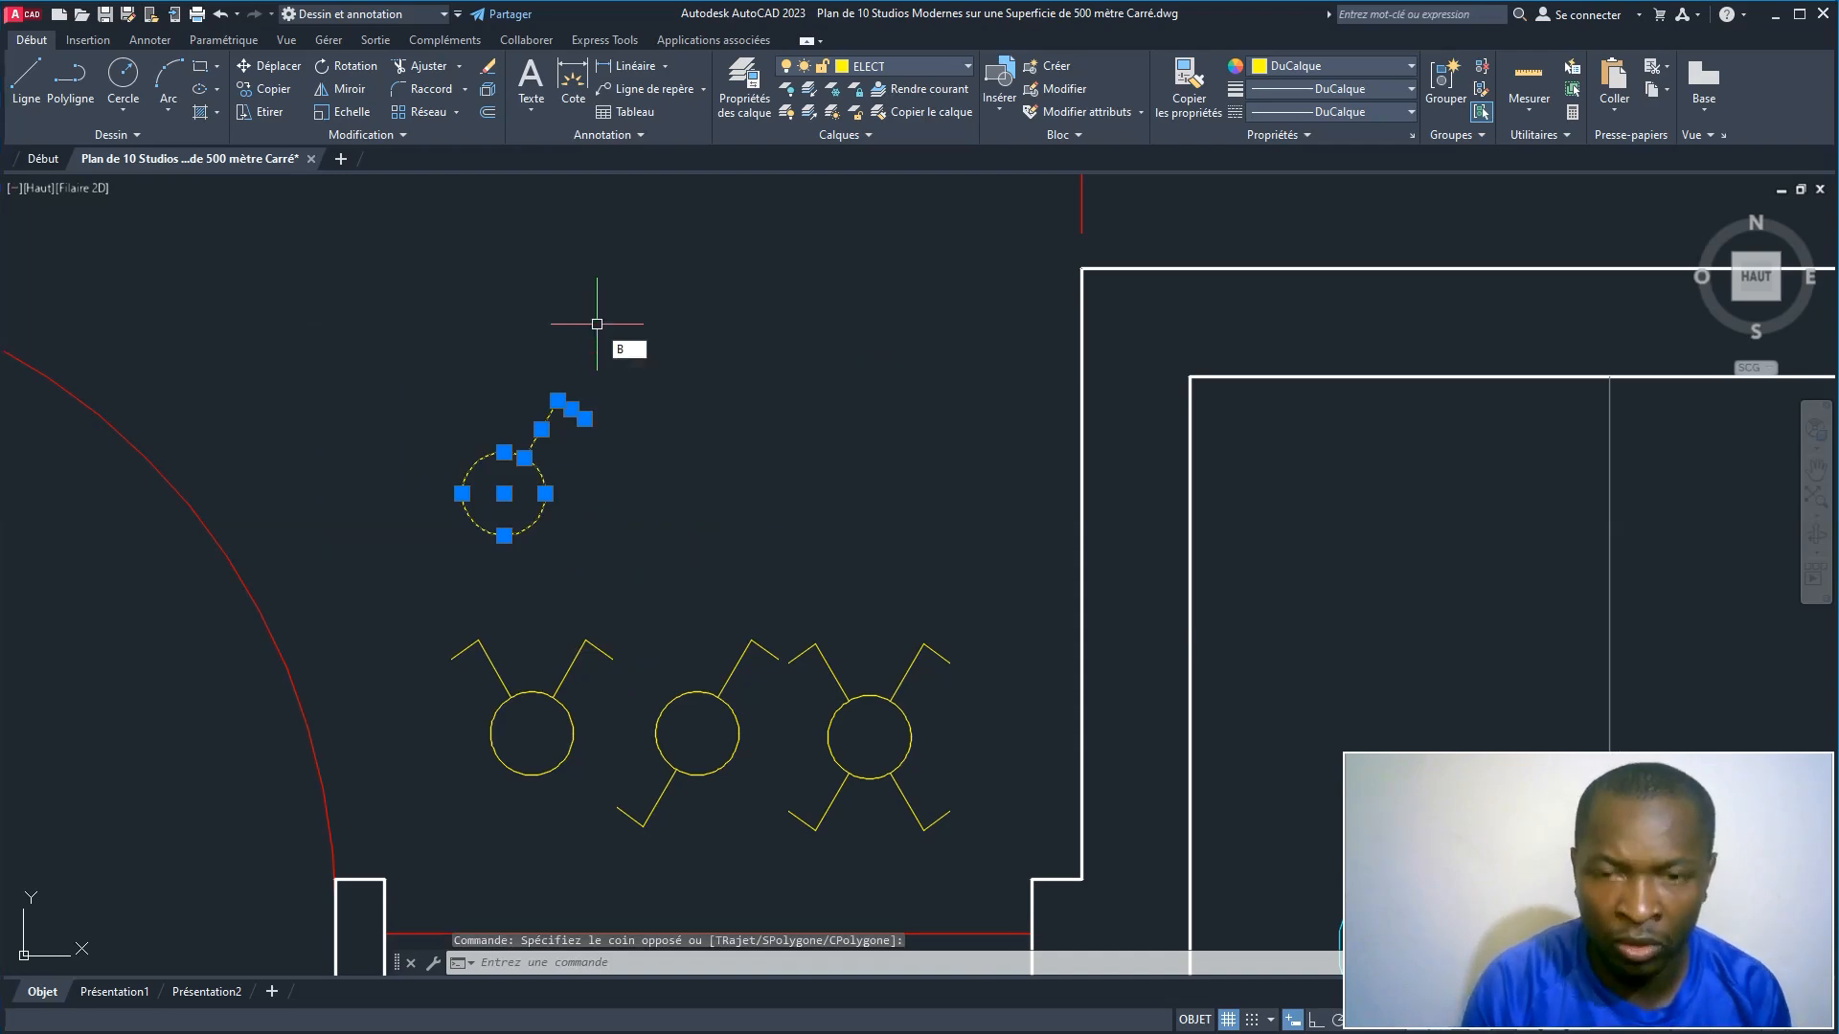
key(Return)
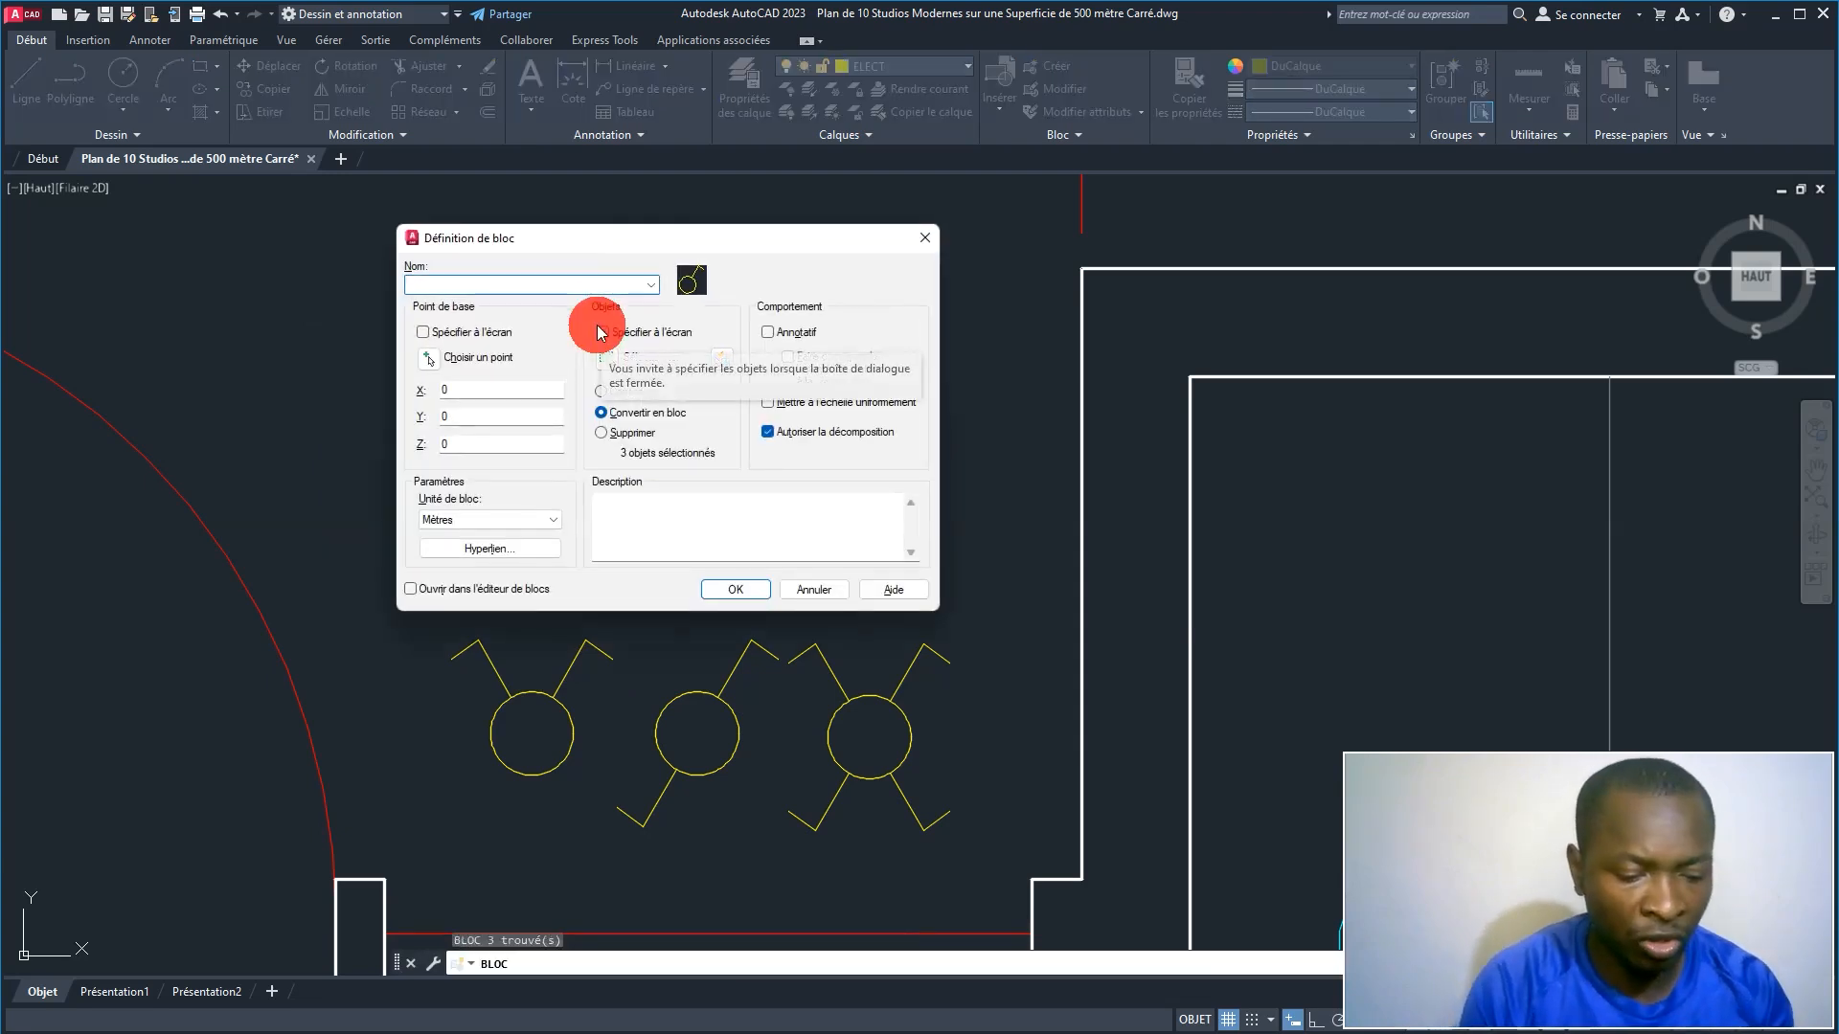
text(Interrupteur SA)
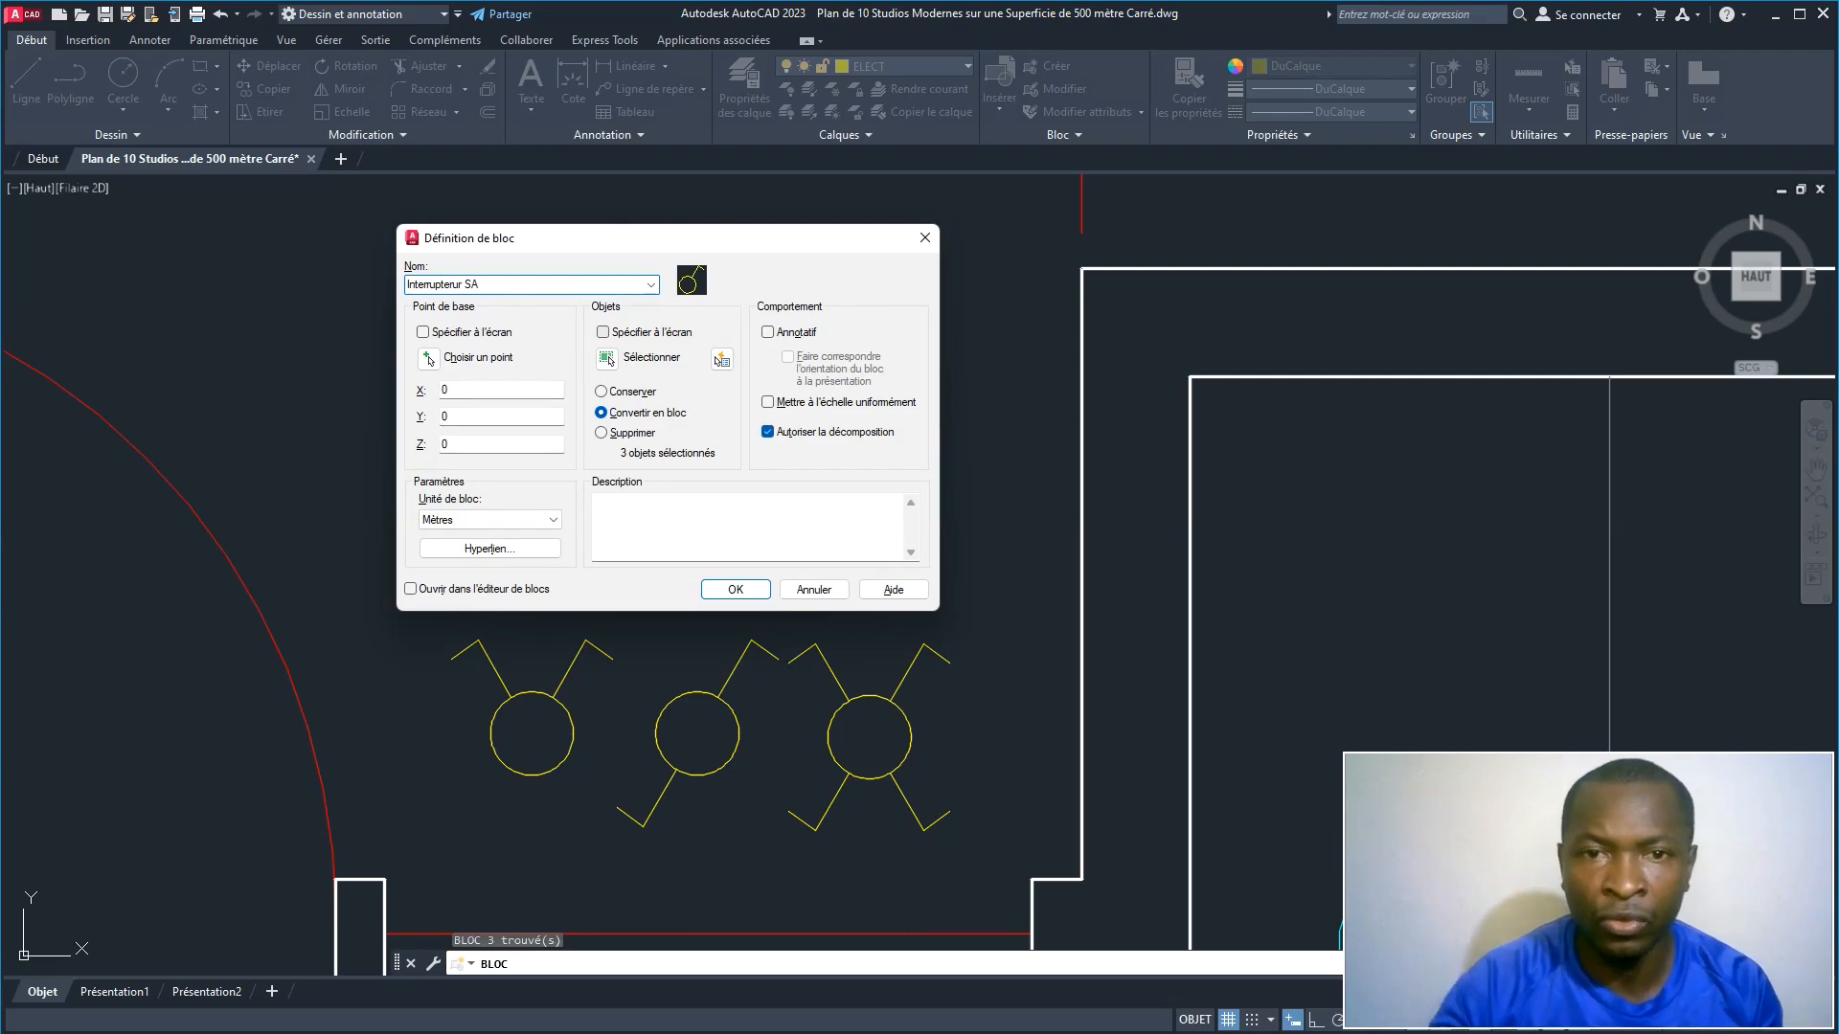
click(428, 286)
double_click(428, 286)
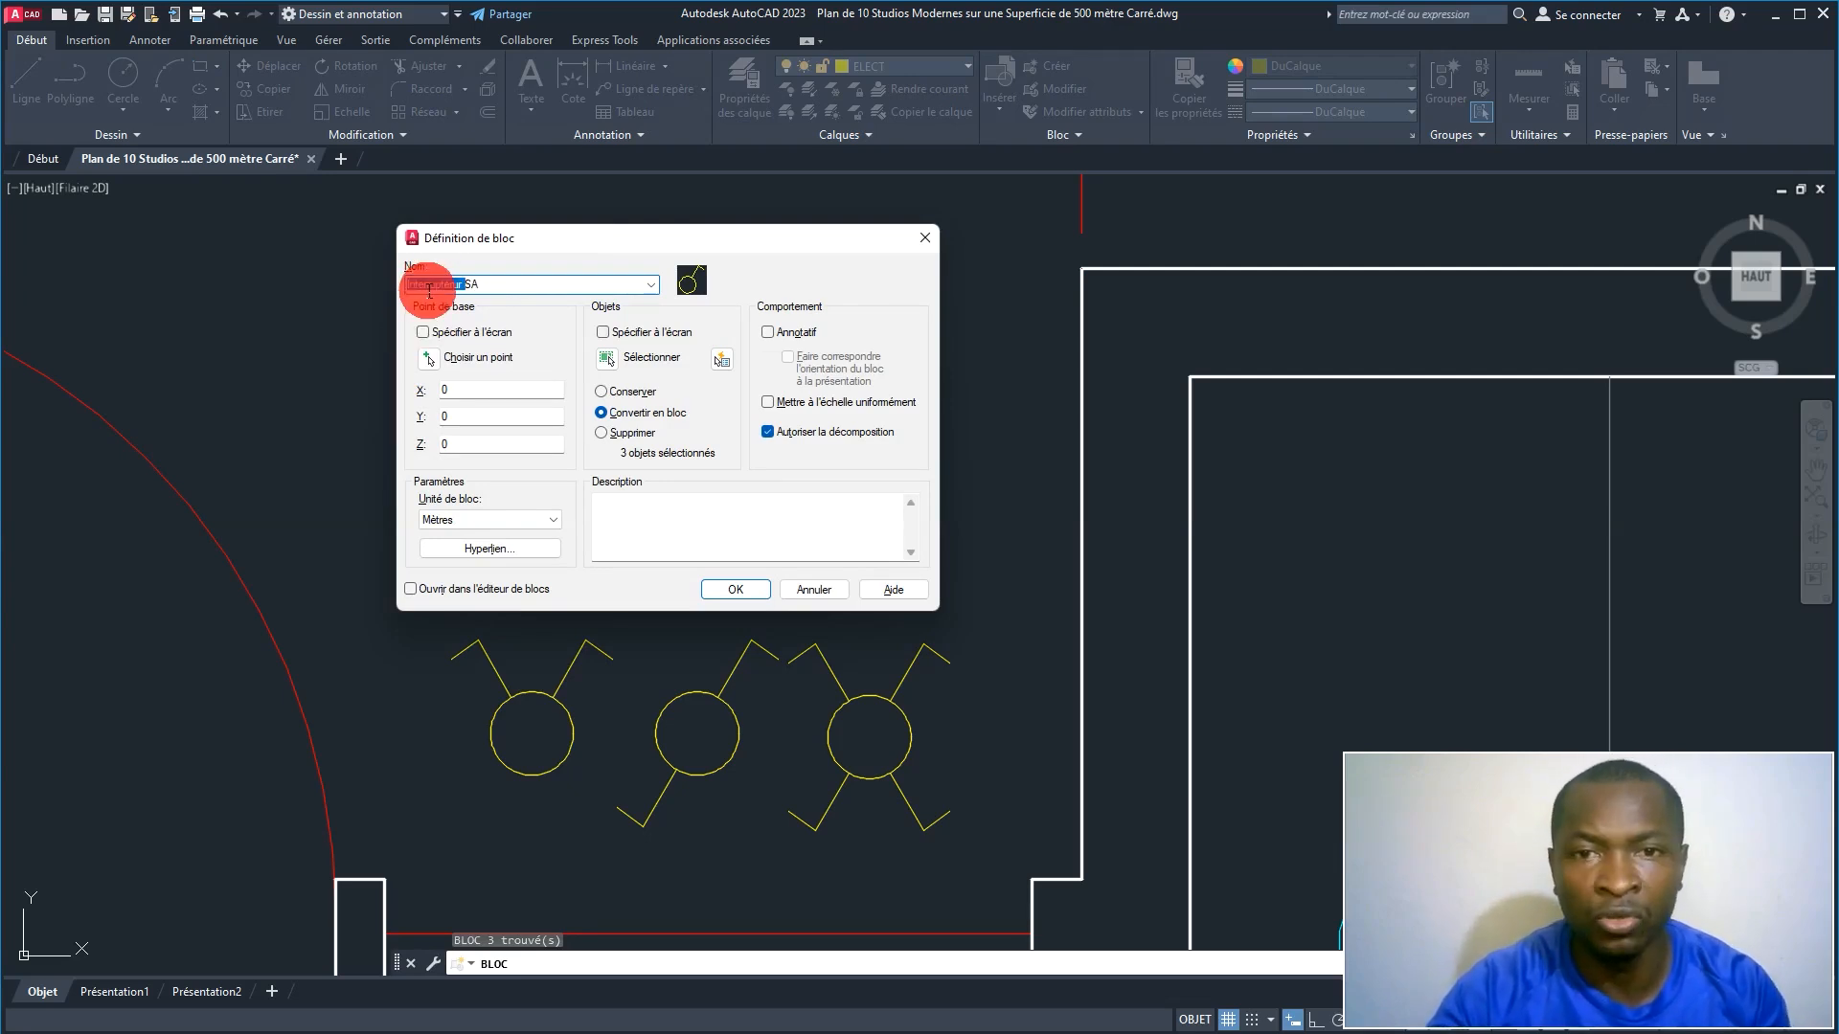
click(425, 364)
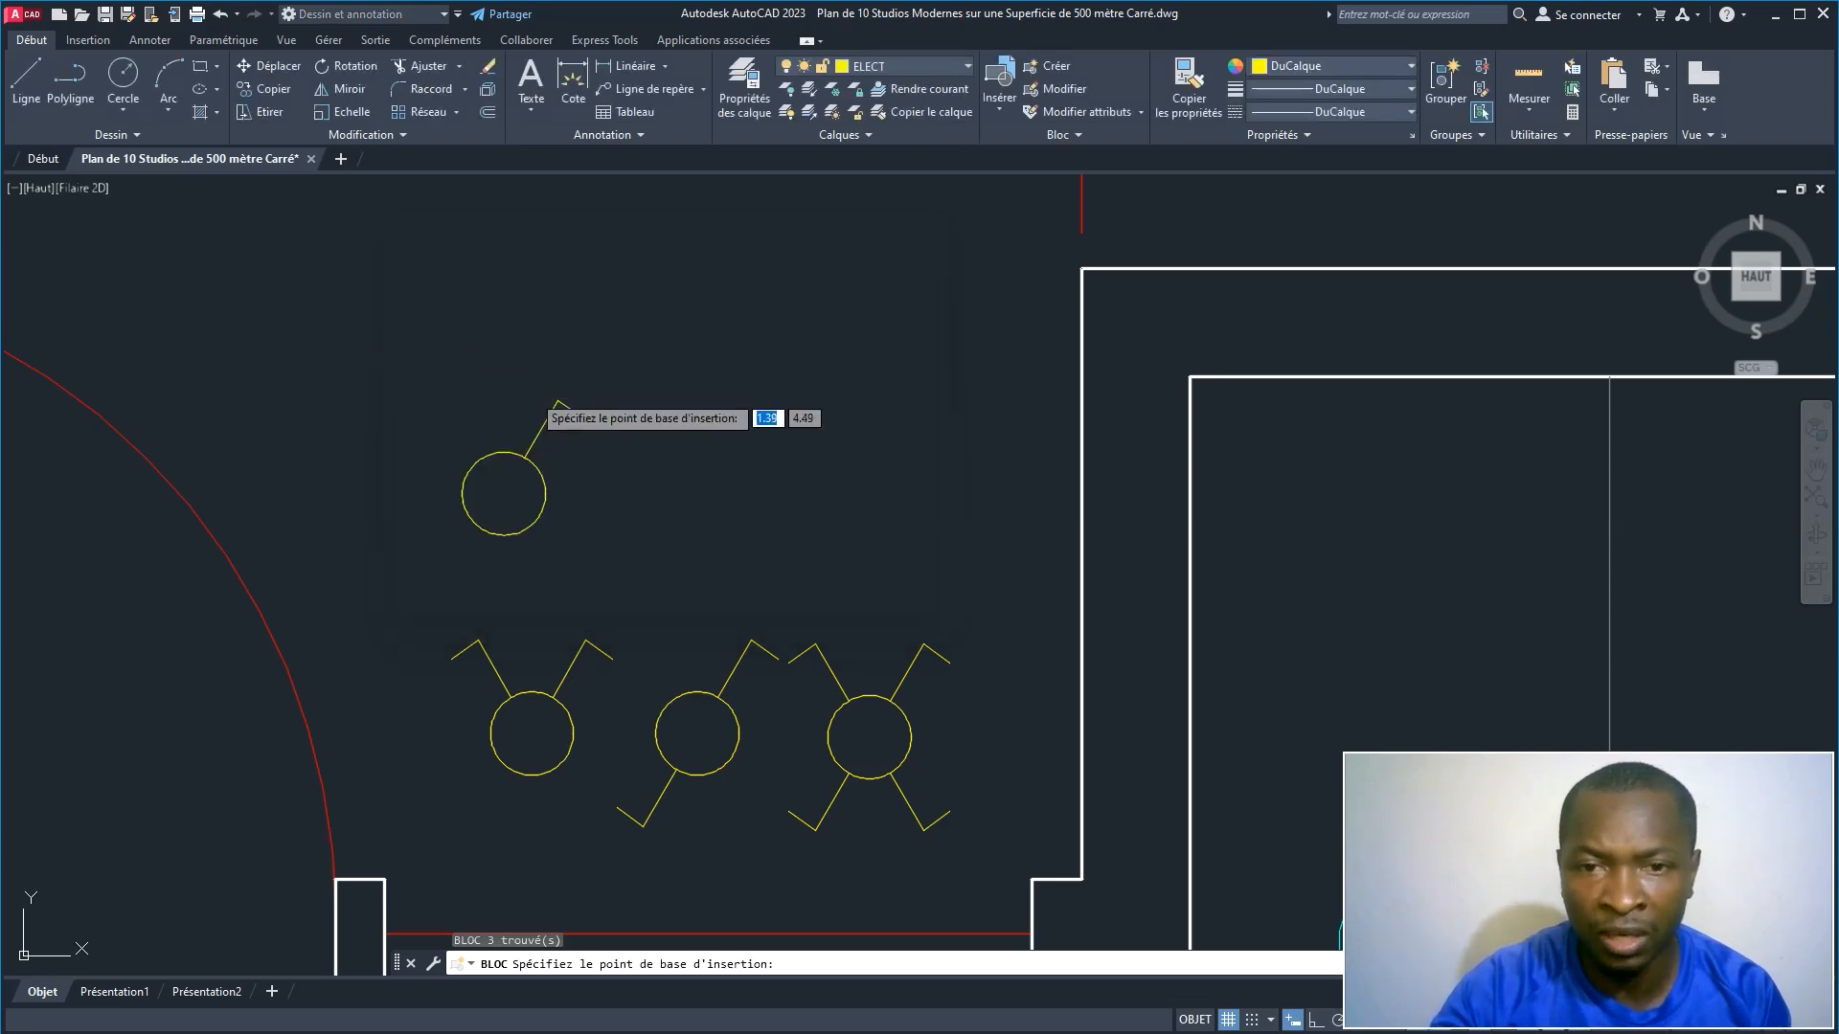
click(504, 535)
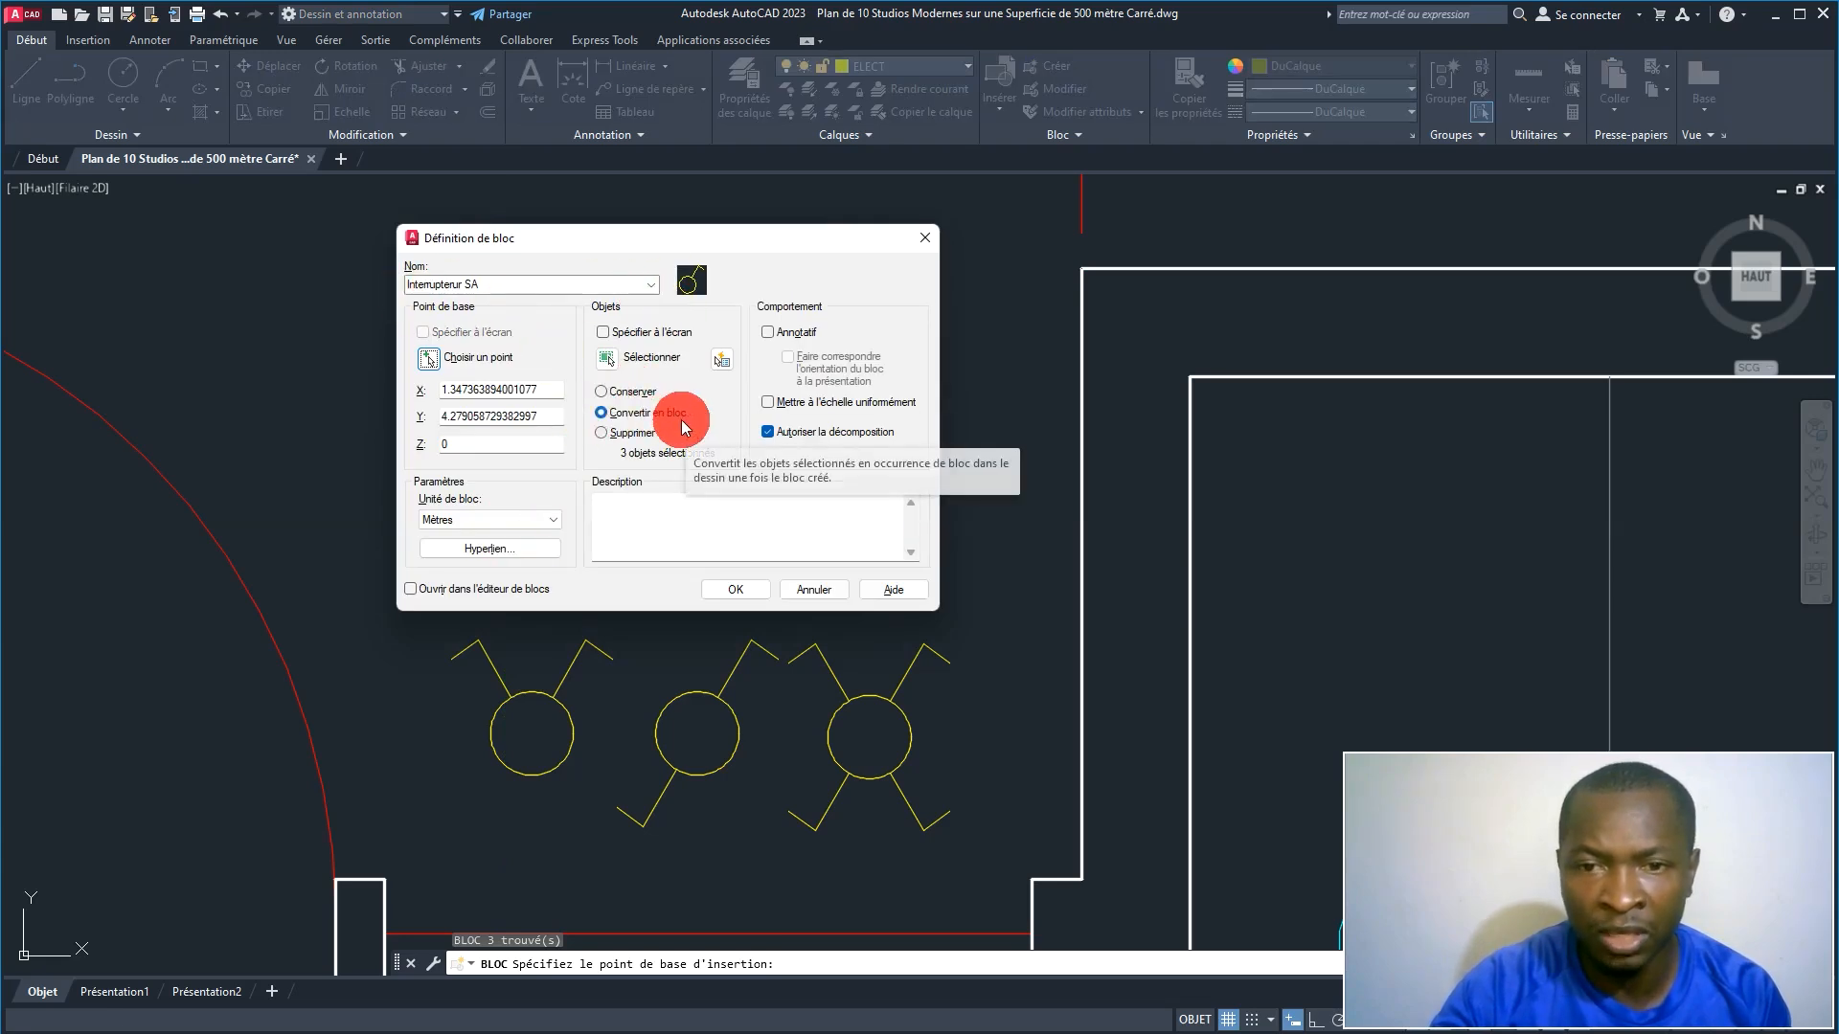
click(735, 592)
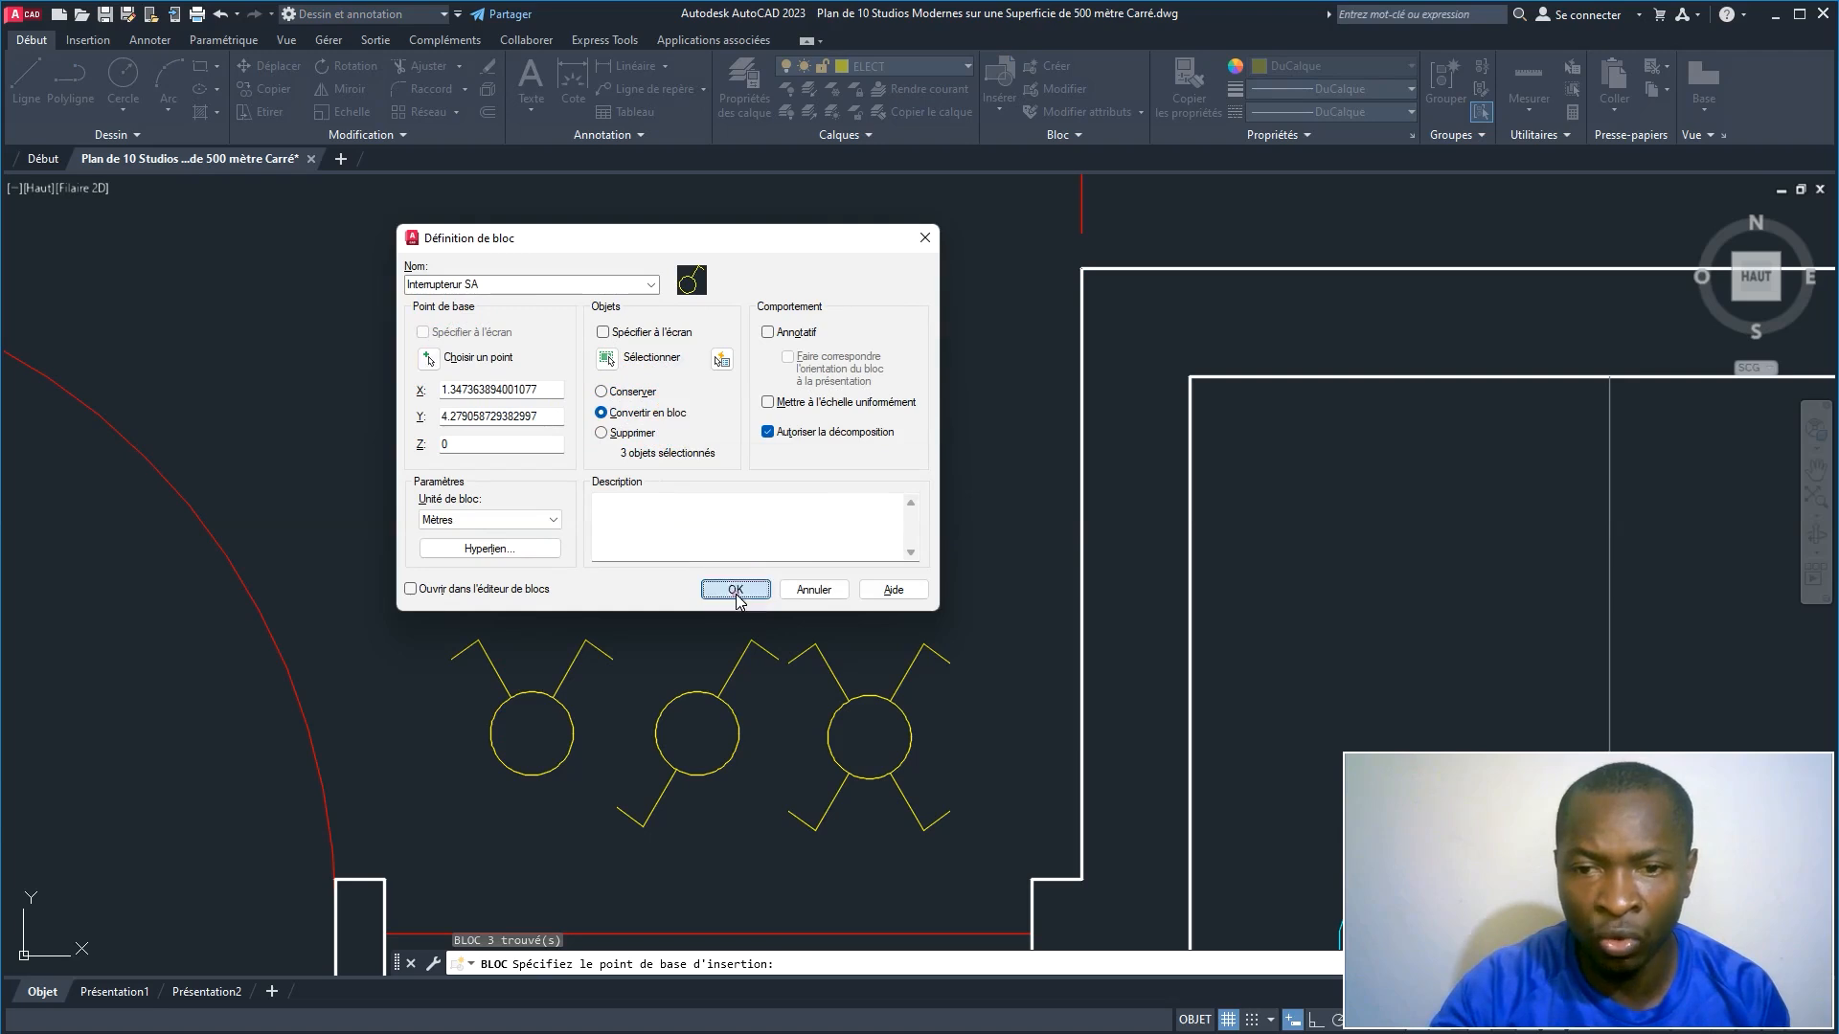
click(504, 536)
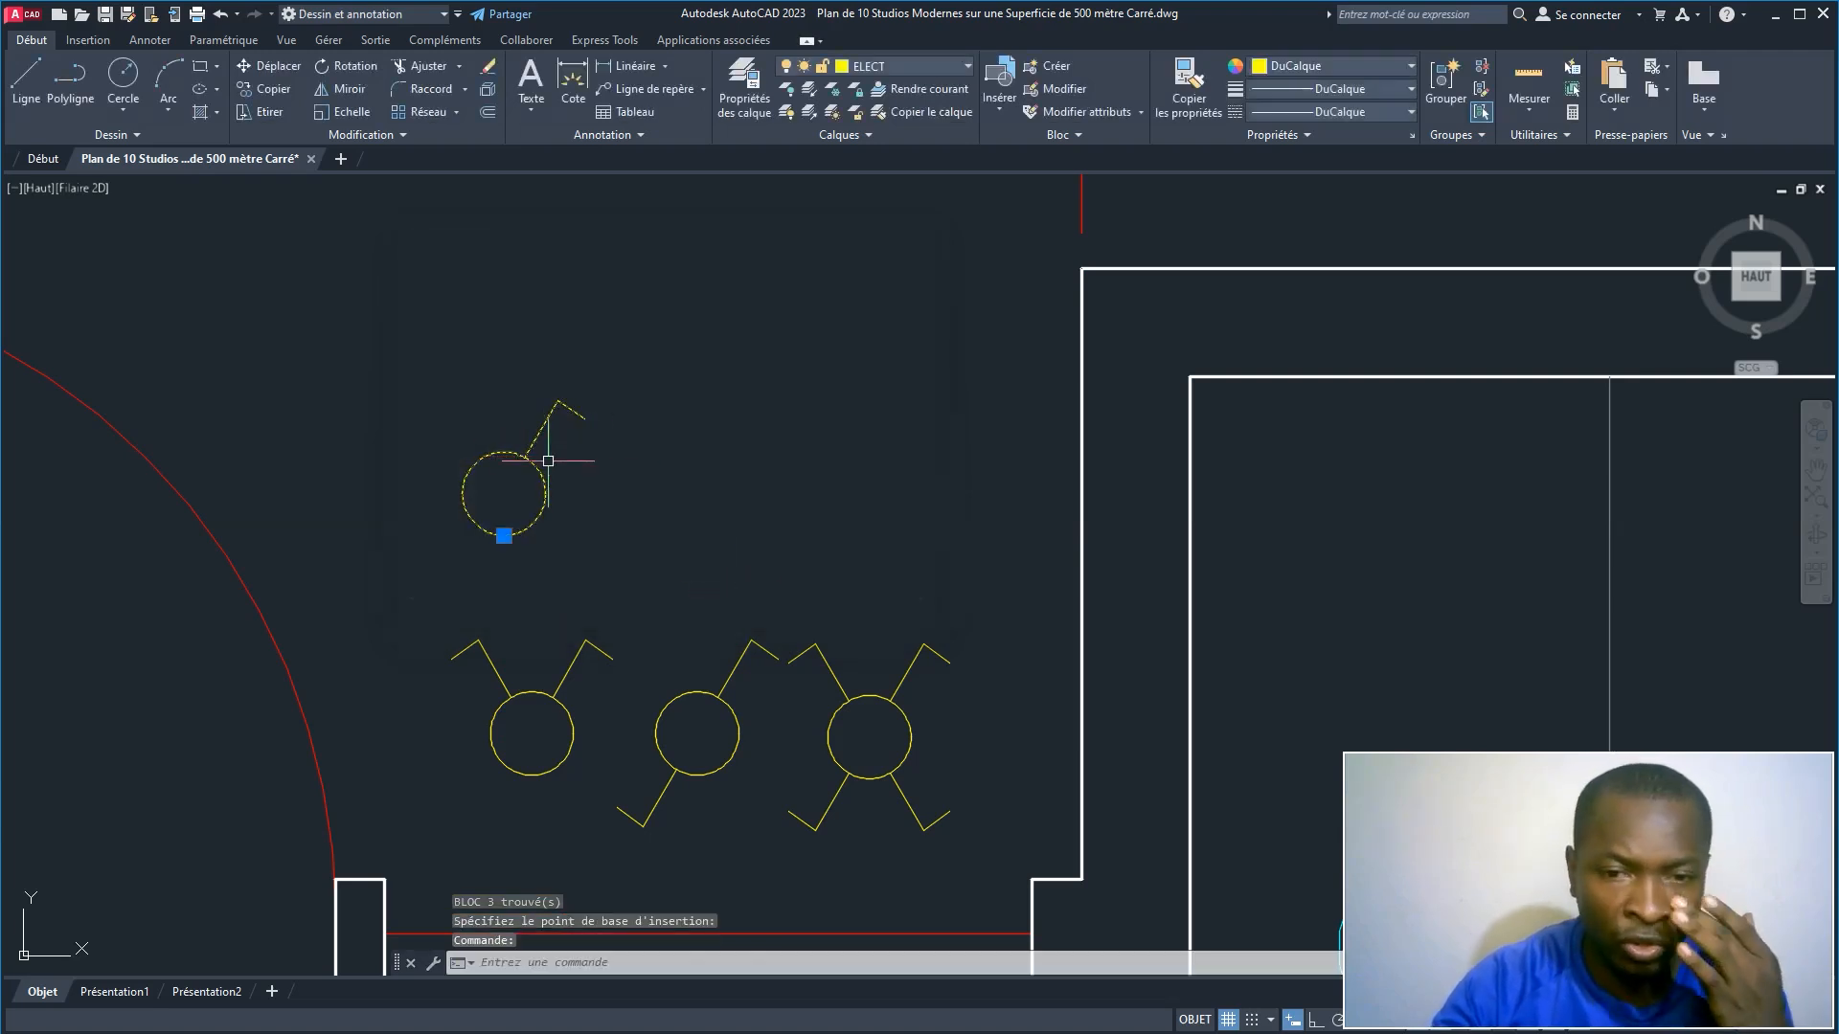
key(Escape)
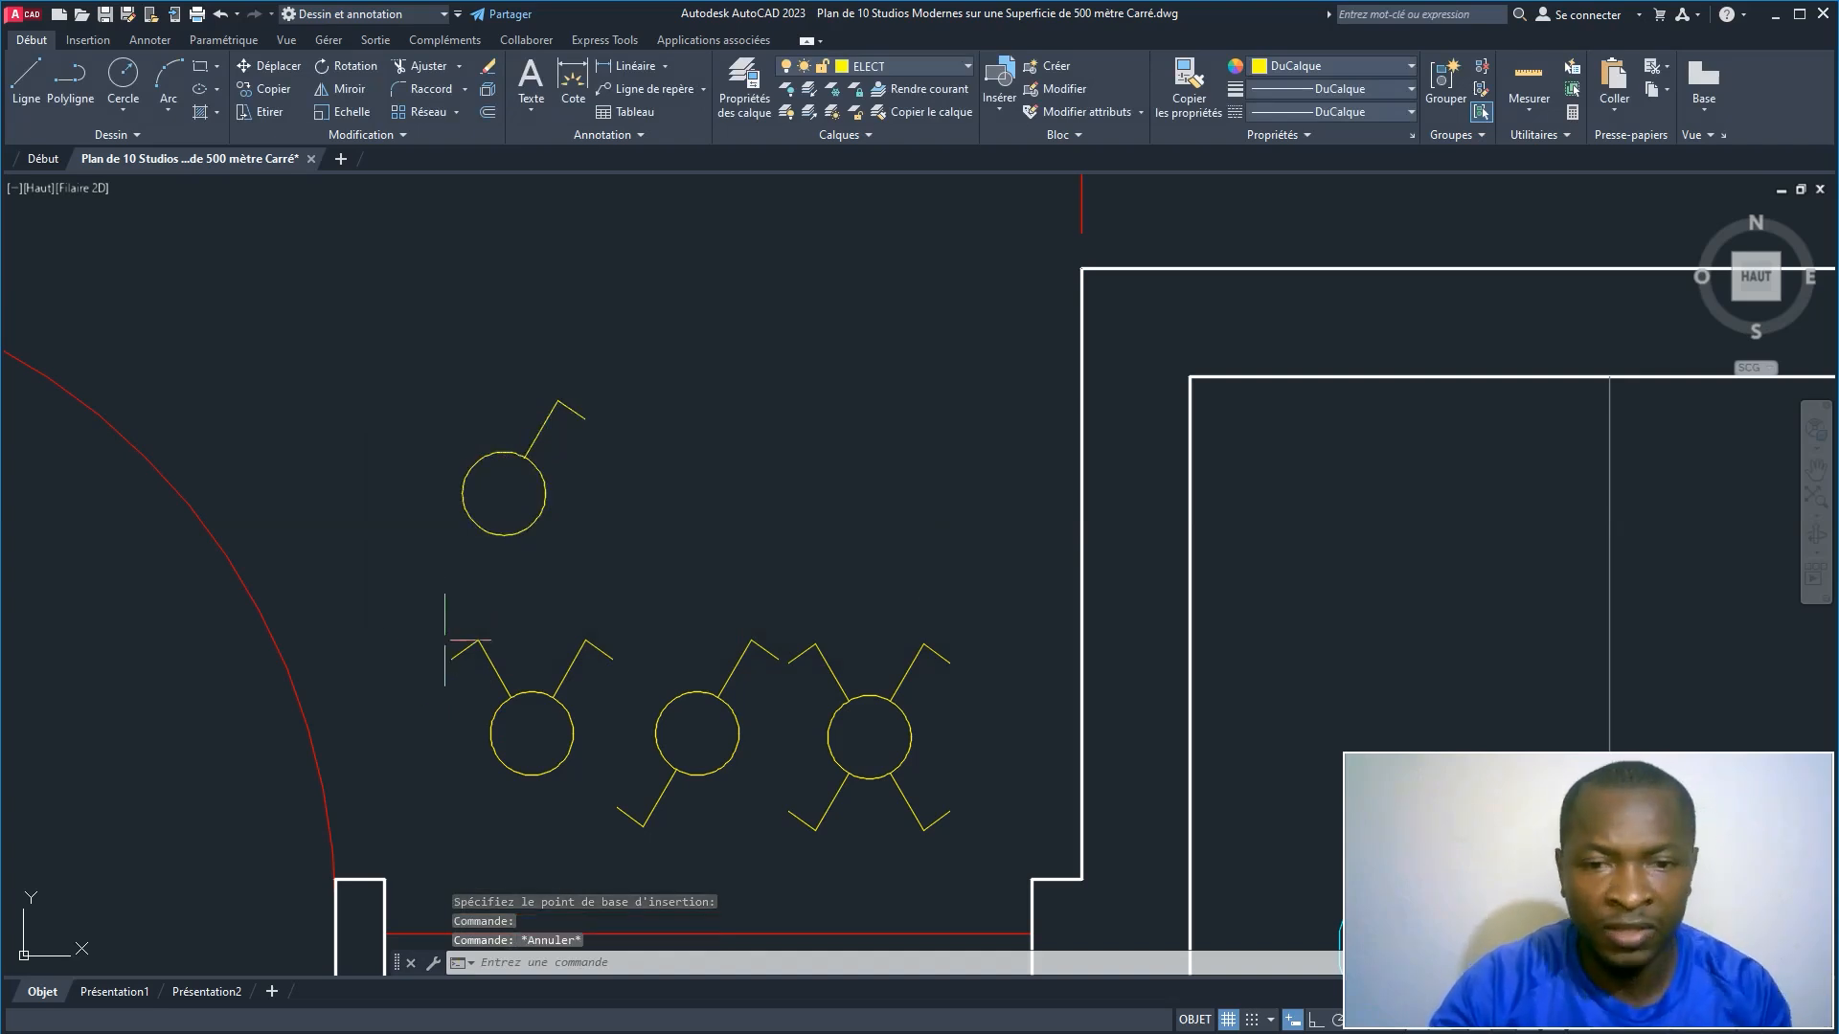
Step: Convert the leftmost symbol in the row into a block named Interrupteur SA Double, based at the bottom of its circle
click(442, 620)
click(633, 783)
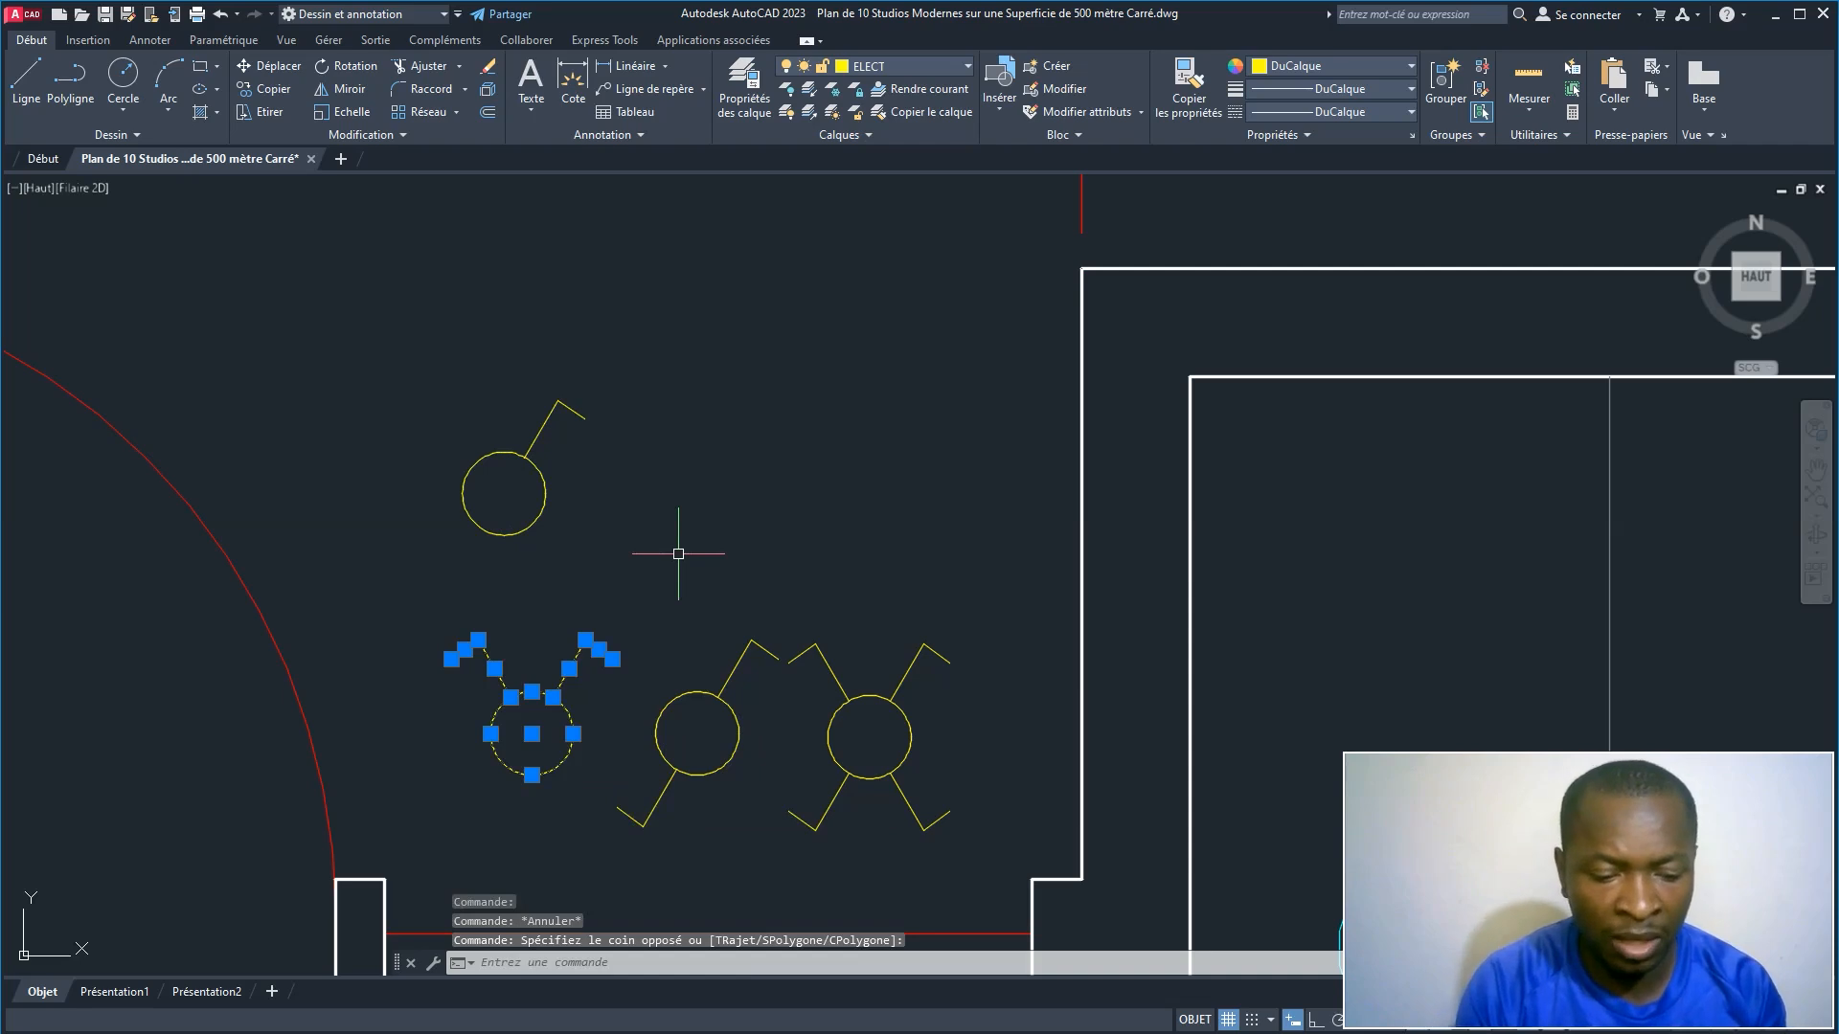
text(b)
key(Return)
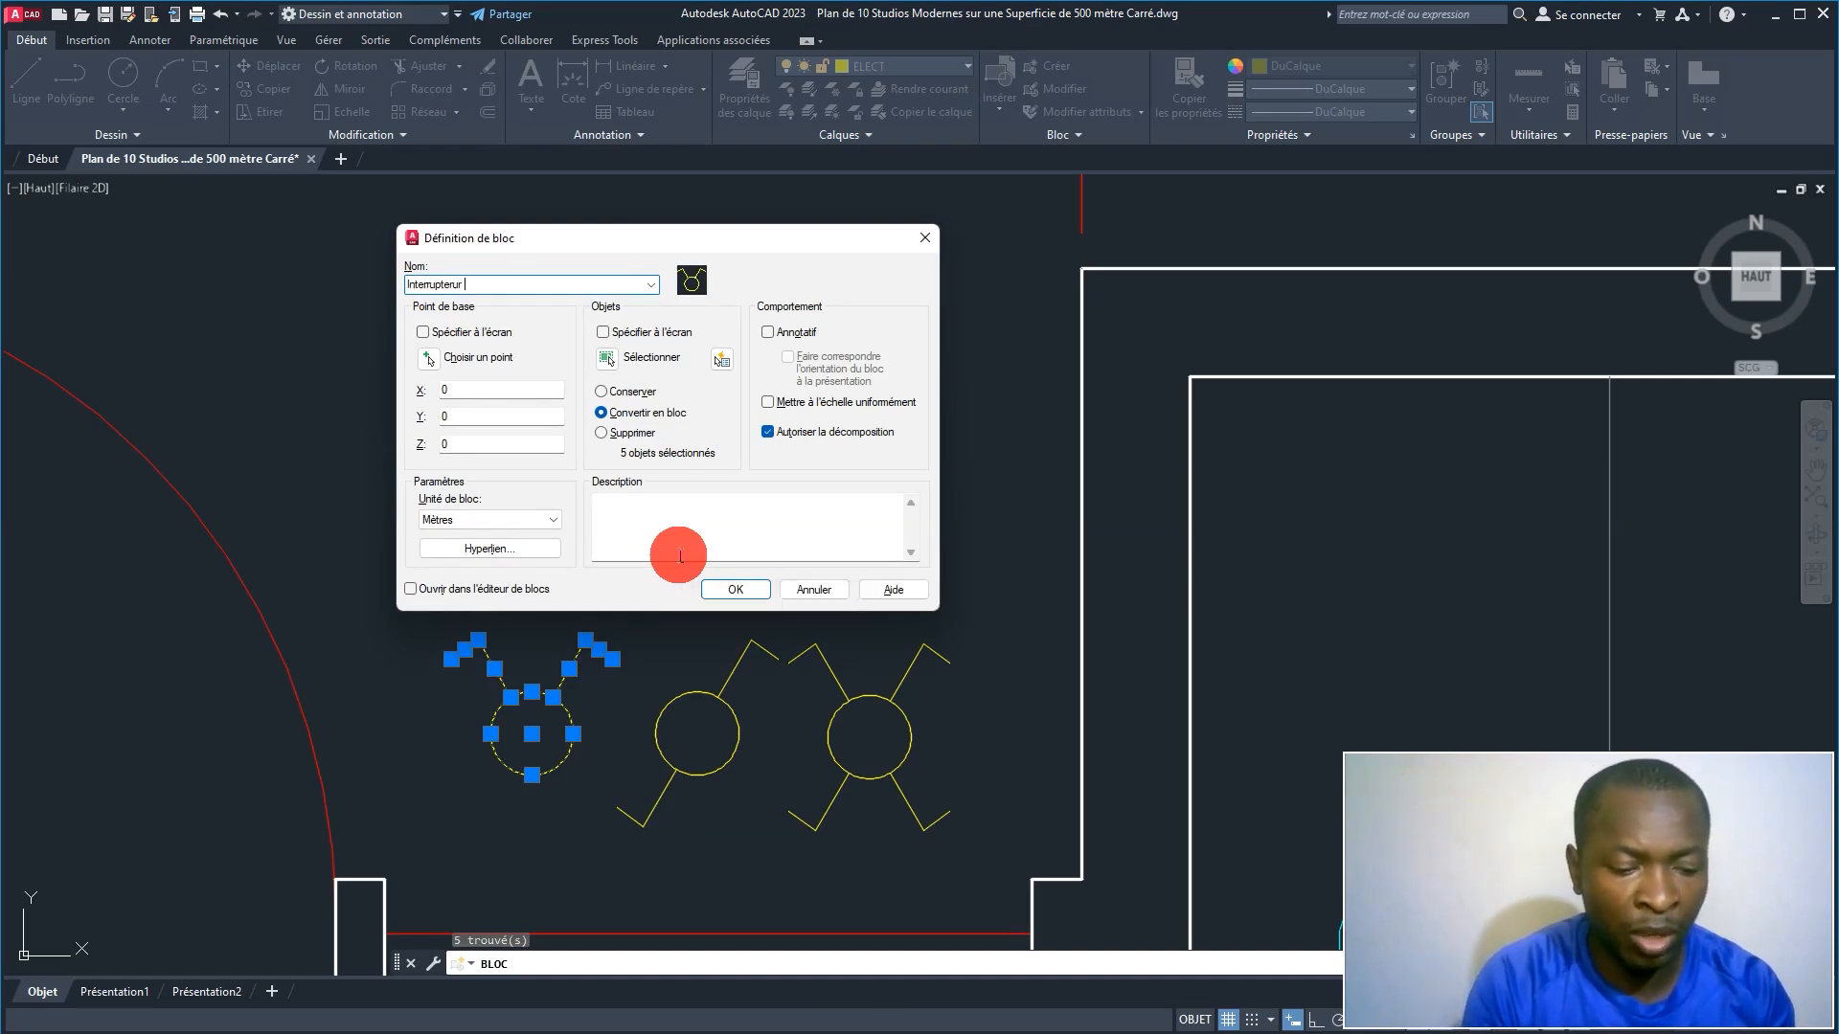
text(SA Double)
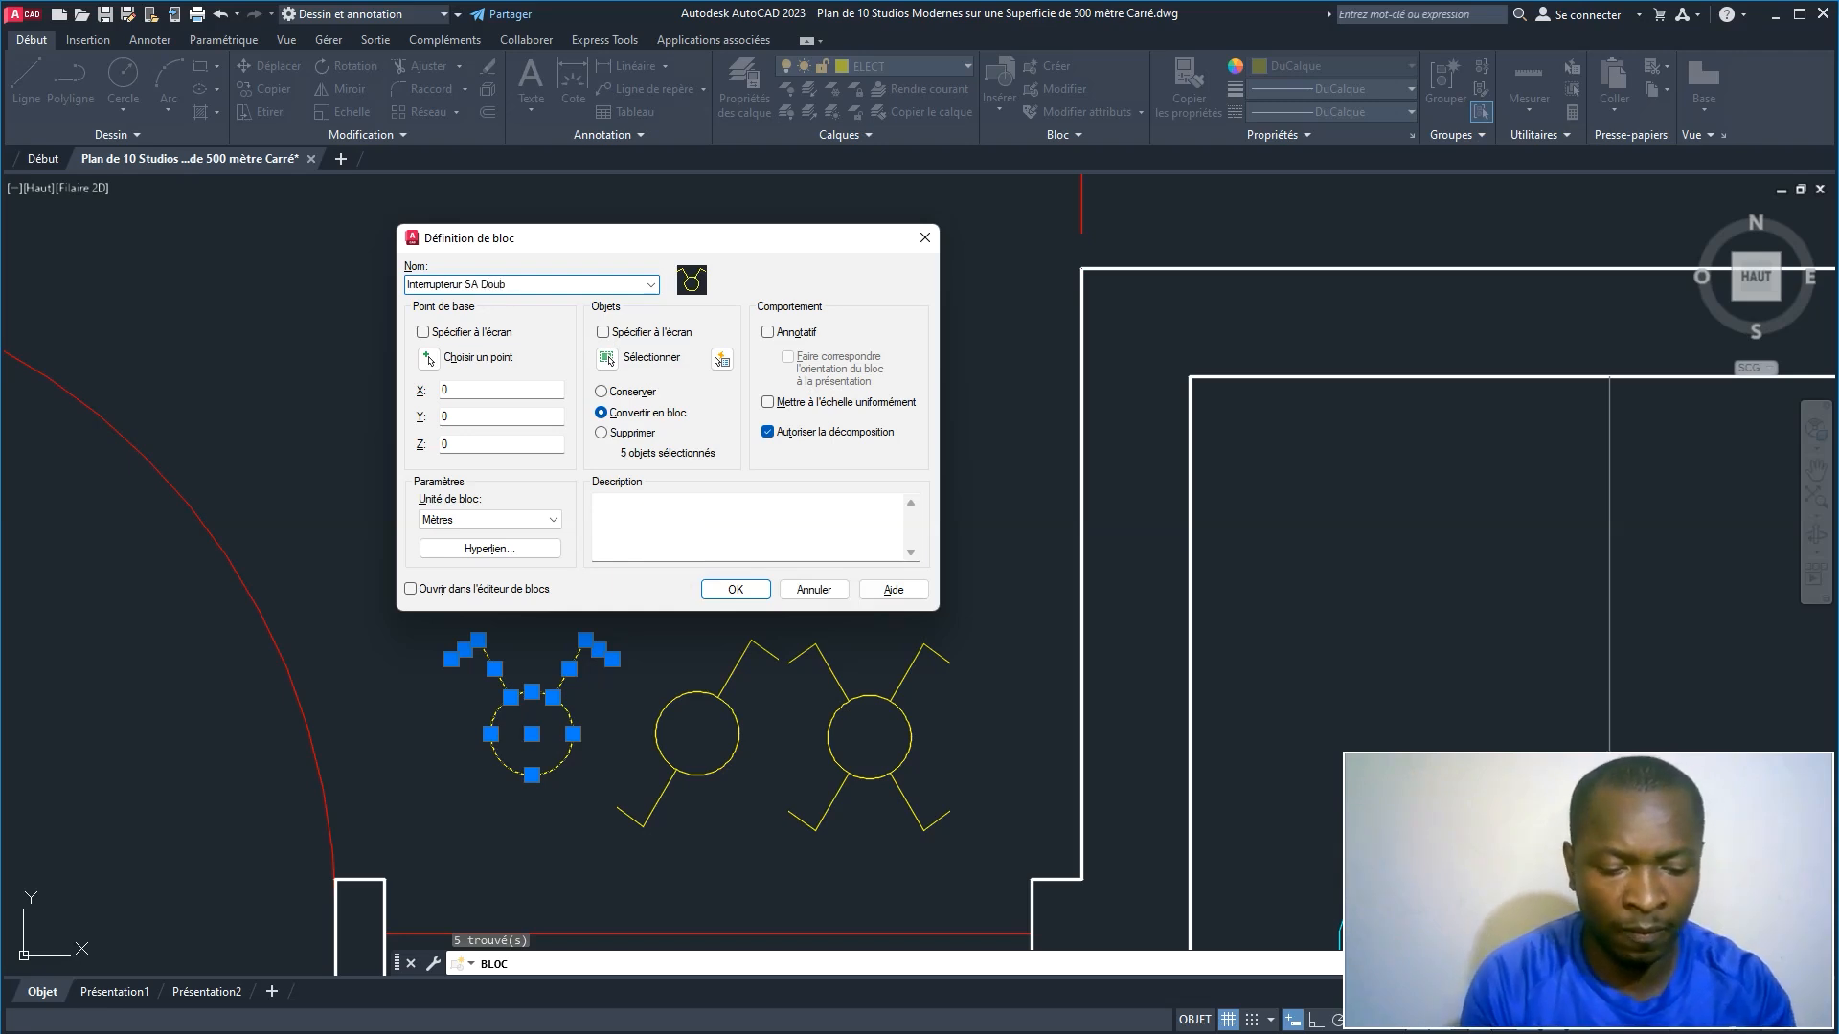
click(428, 358)
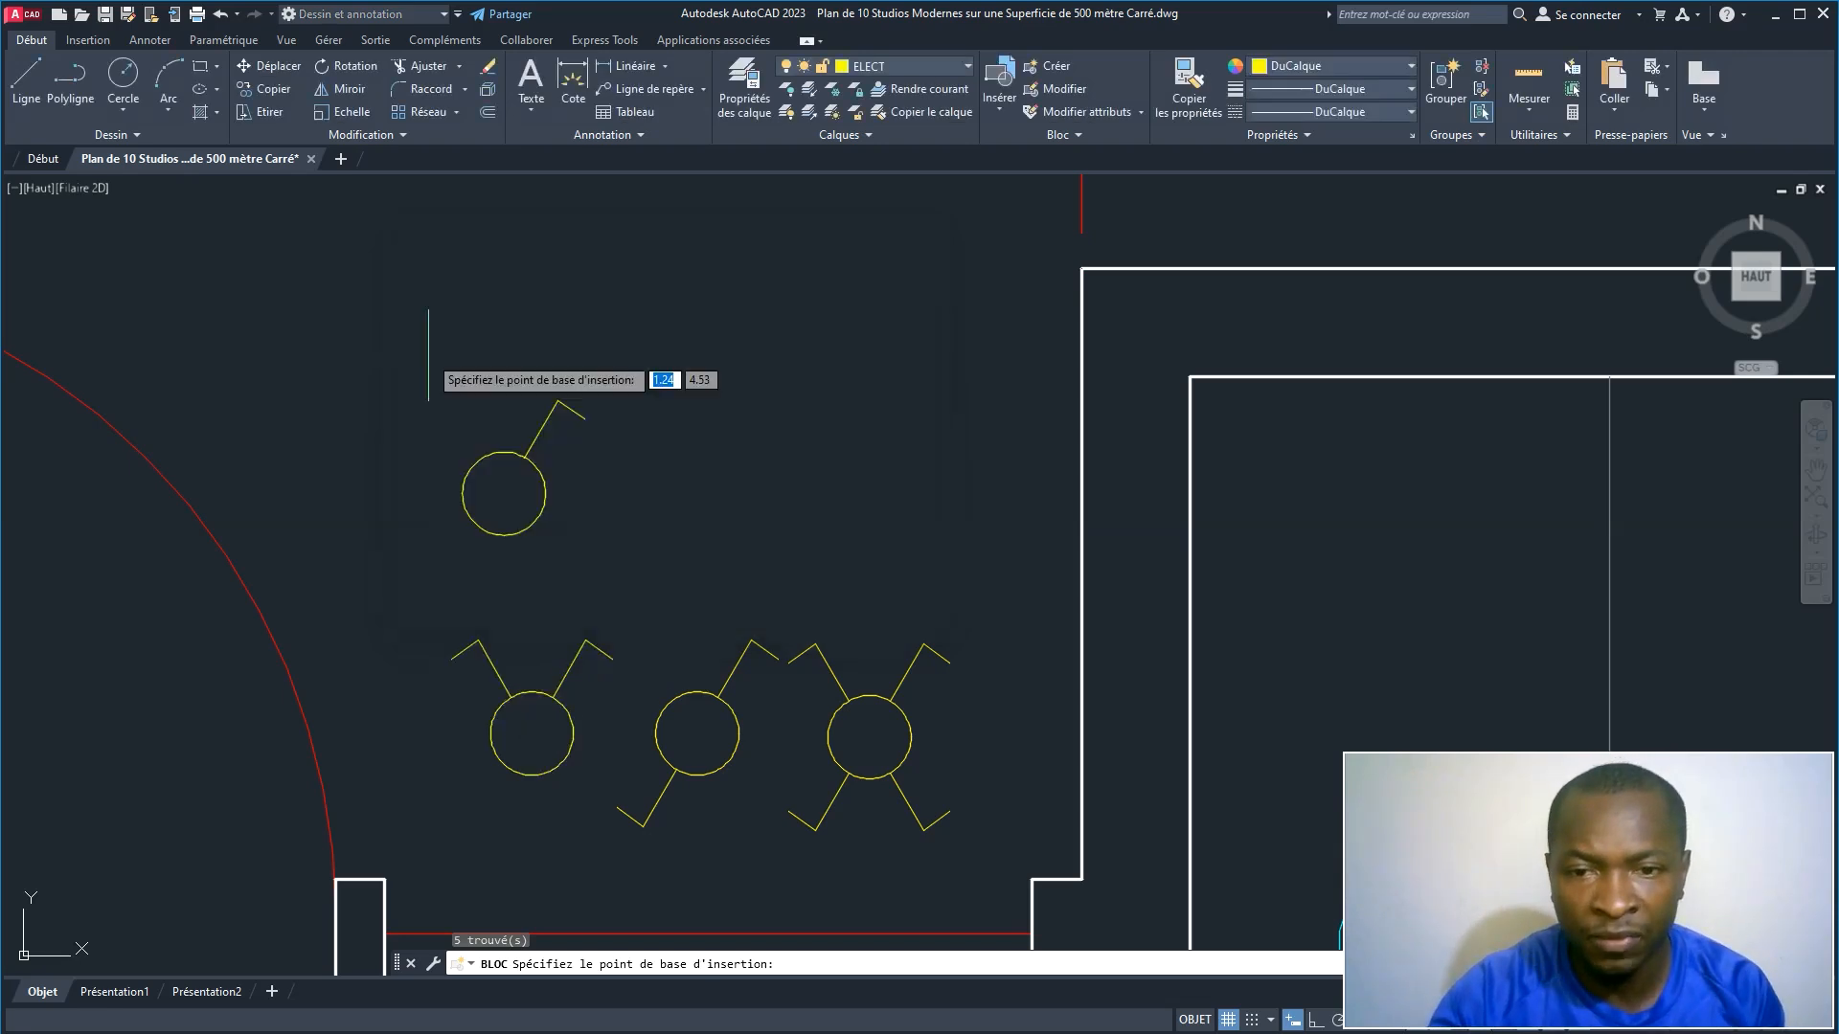
click(532, 773)
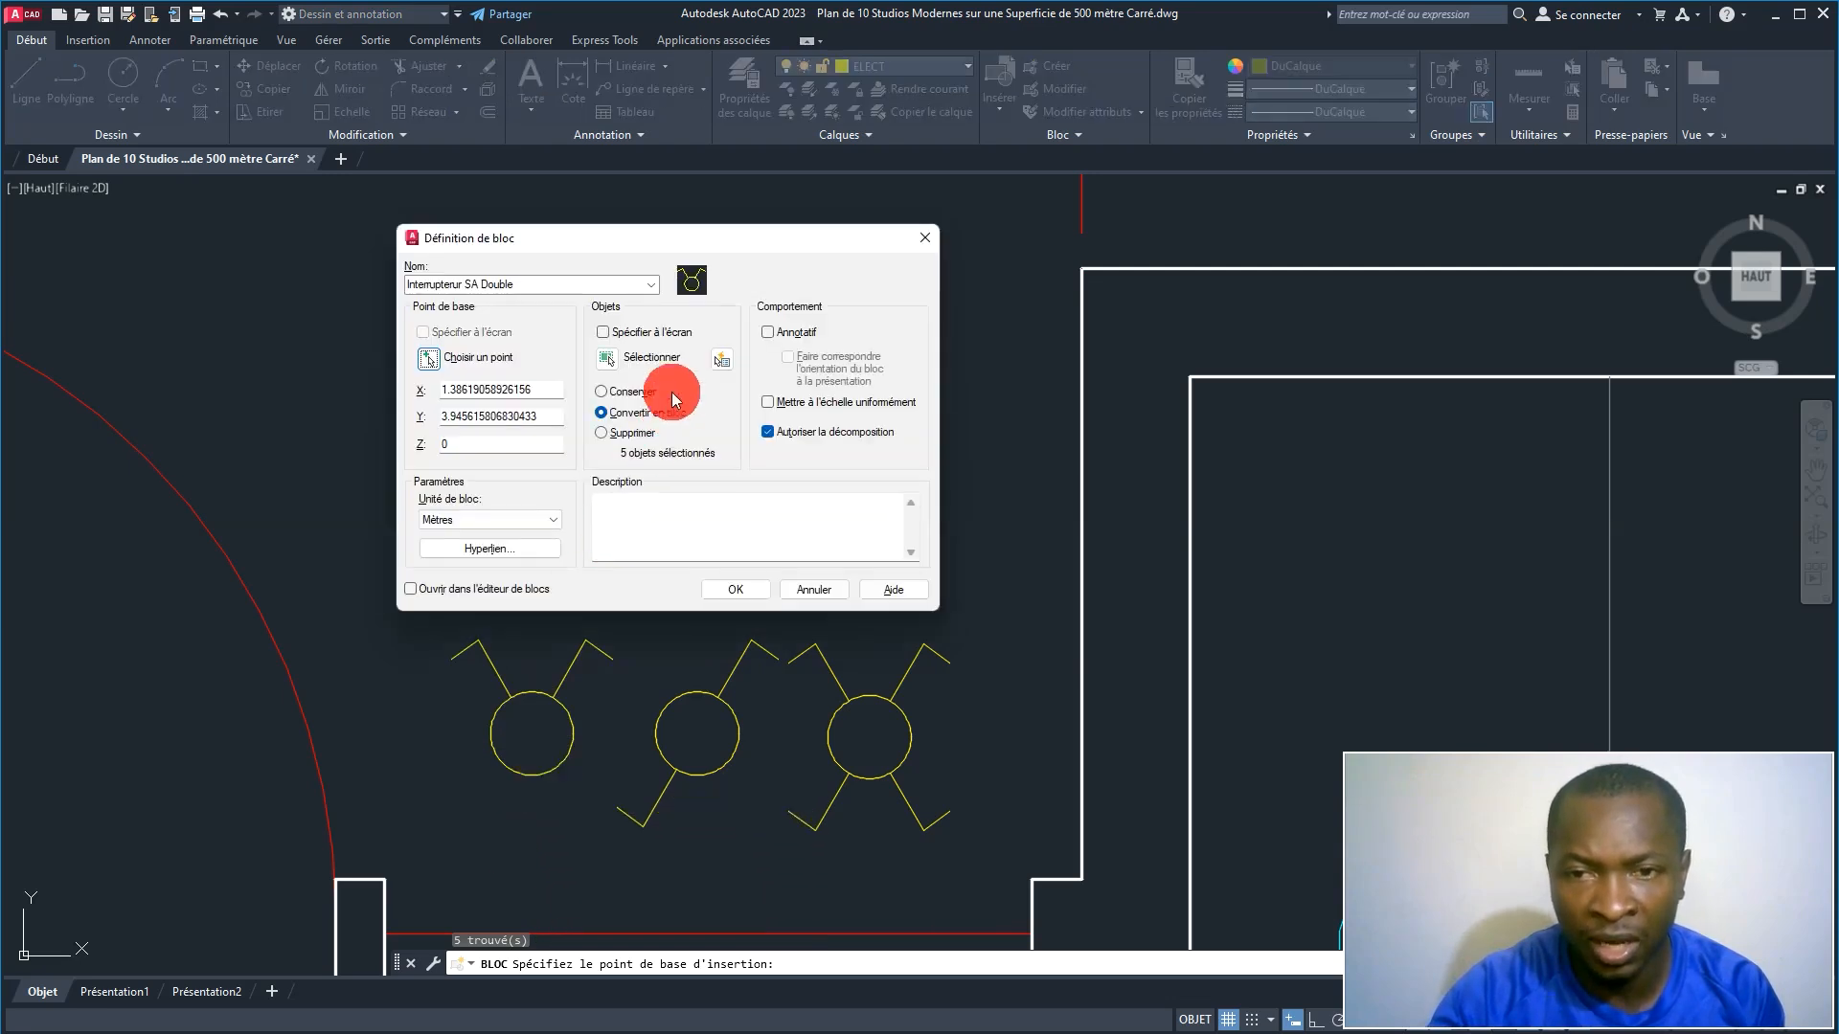
click(743, 588)
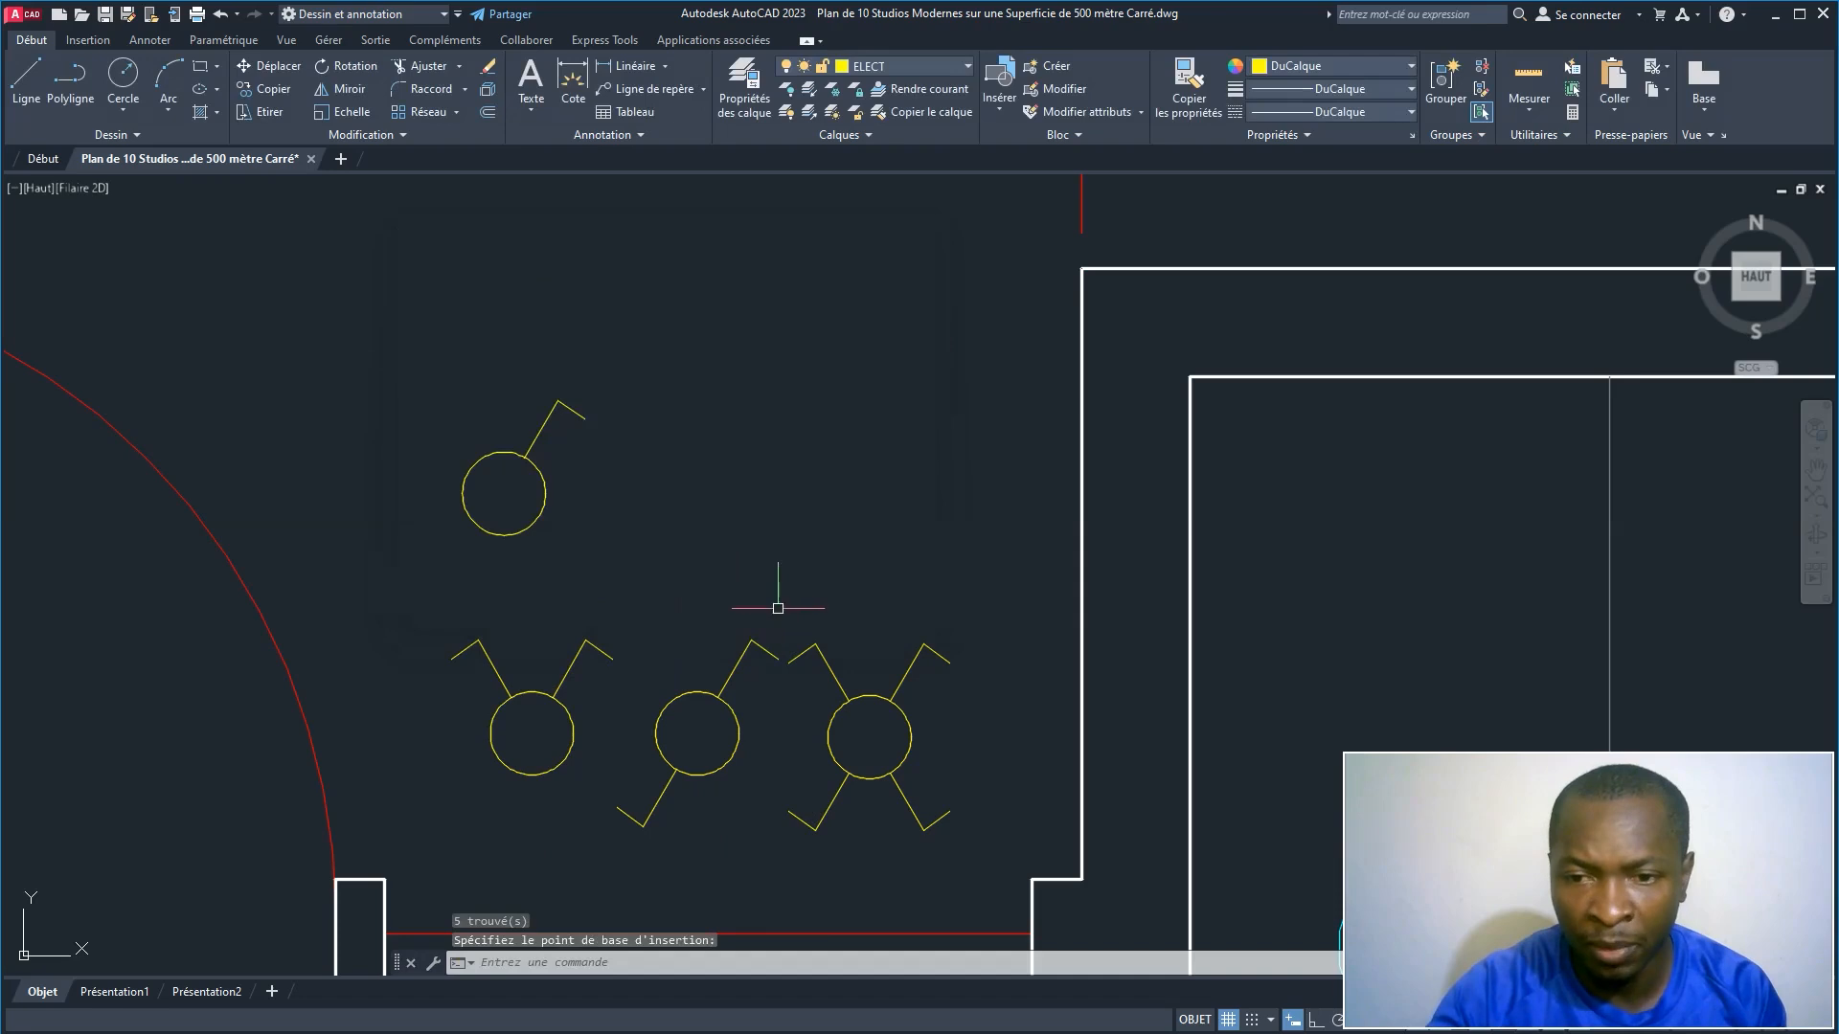
Step: Convert the middle symbol in the row into a block named Interrupteur VV, based at the bottom of its circle
click(776, 609)
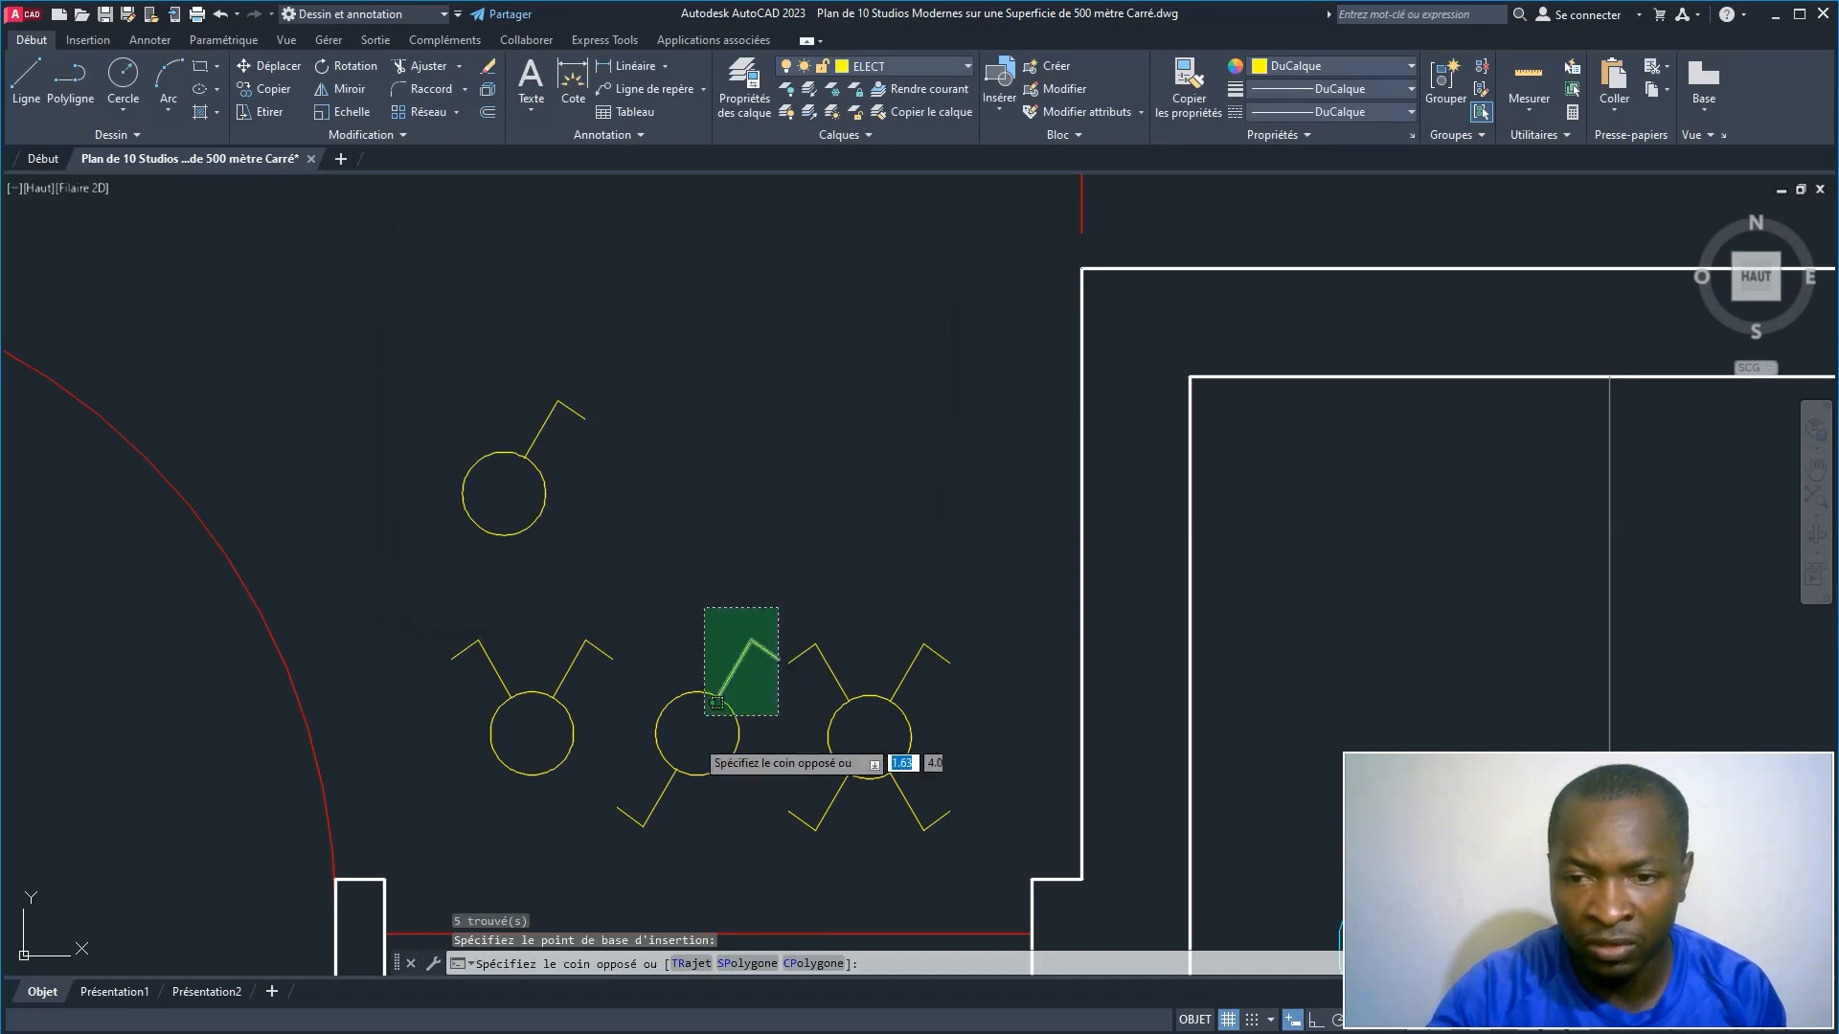
click(631, 816)
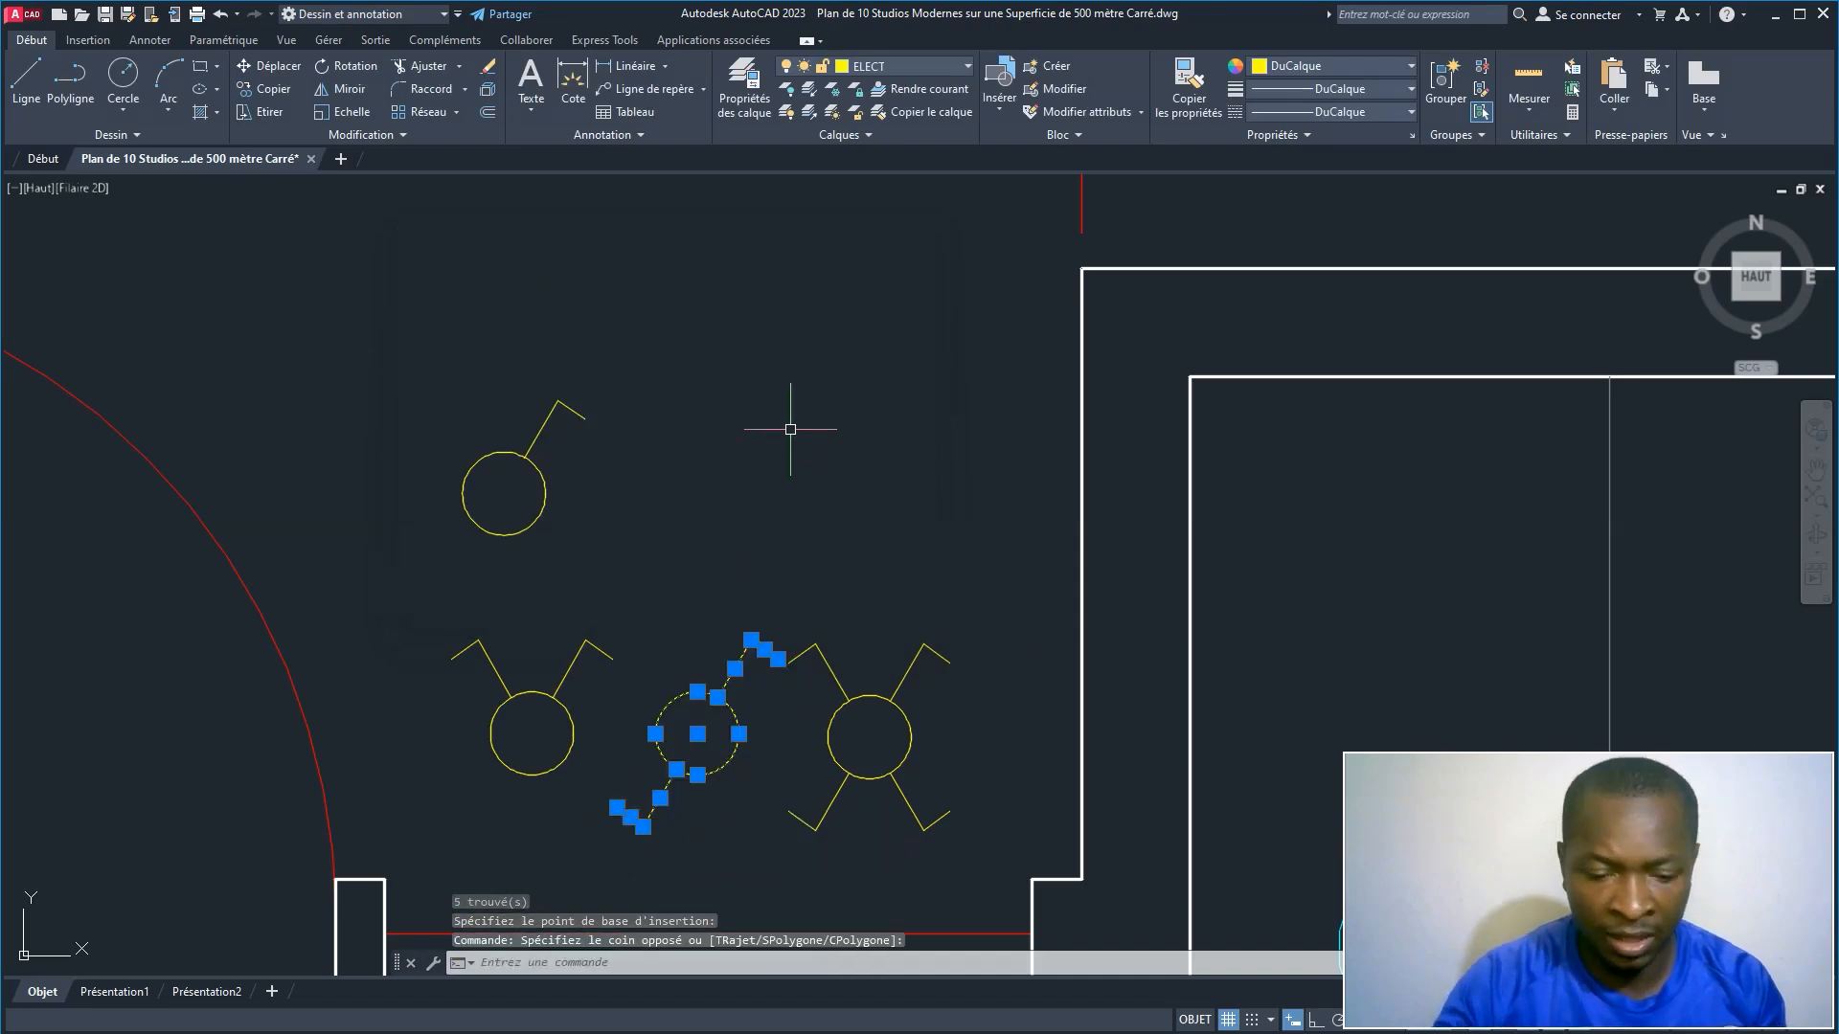
text(b)
key(Return)
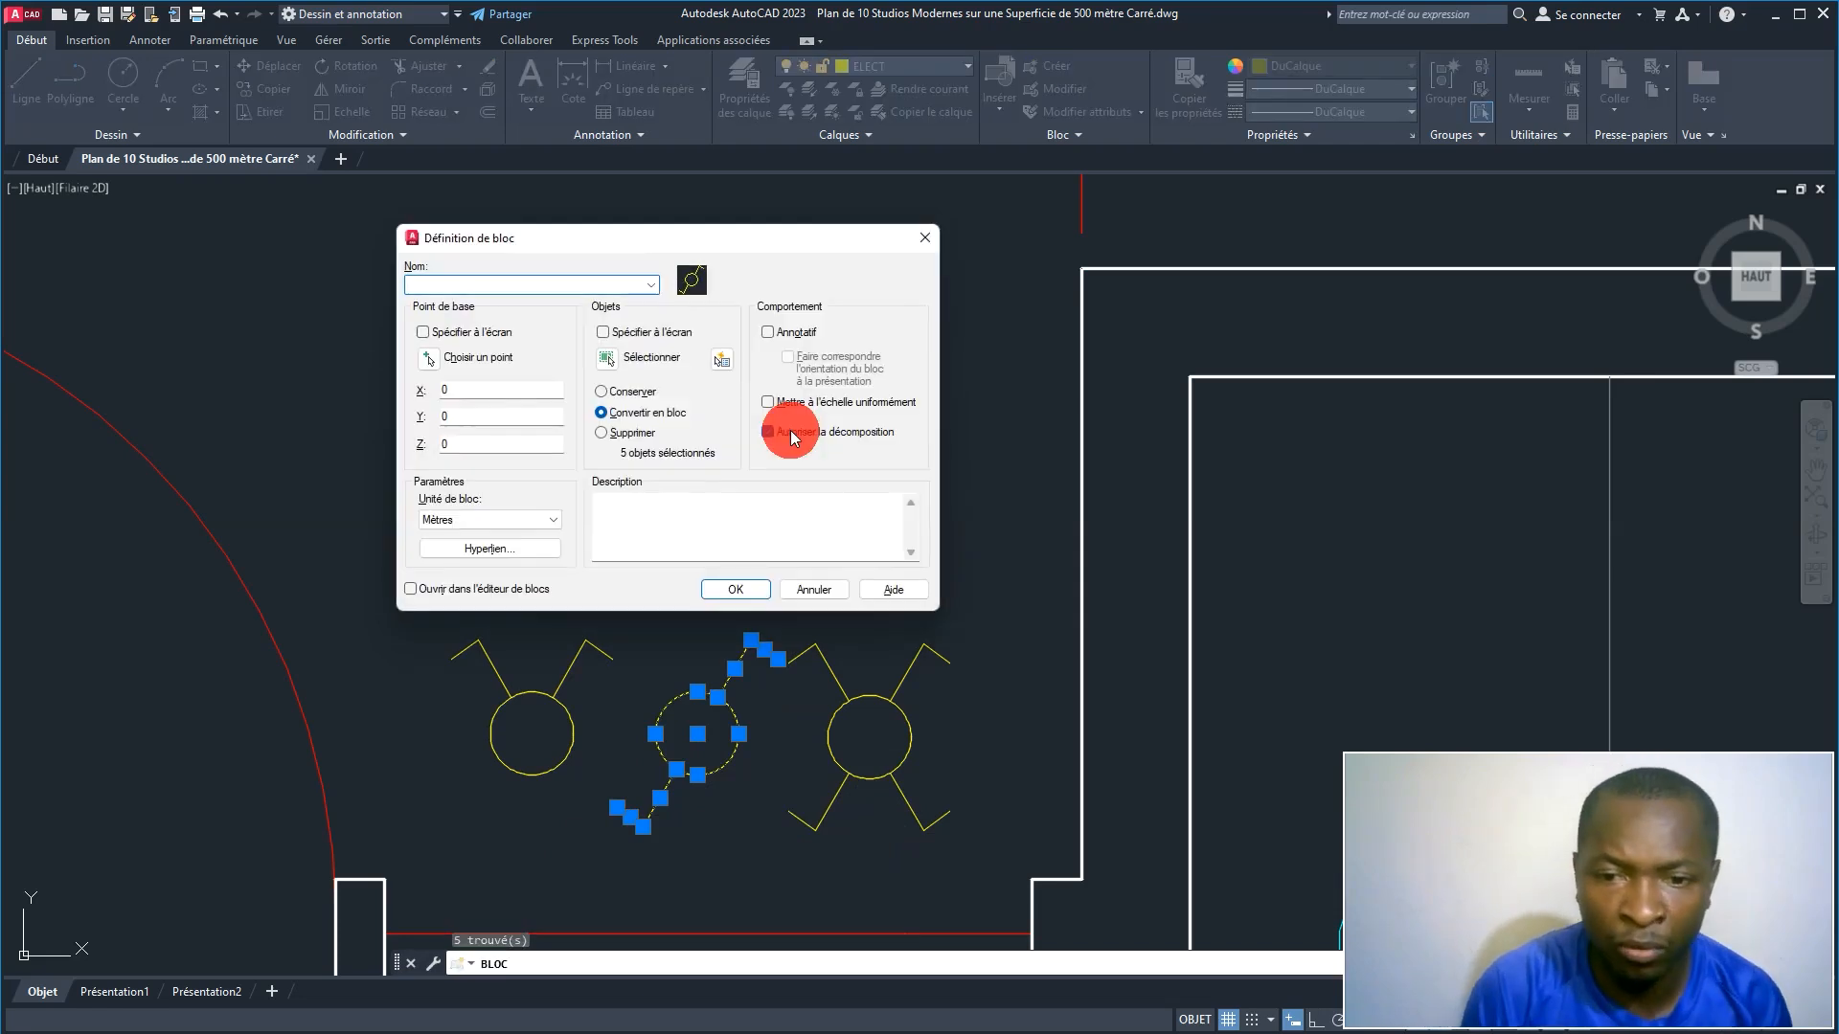
text(Interrupteur )
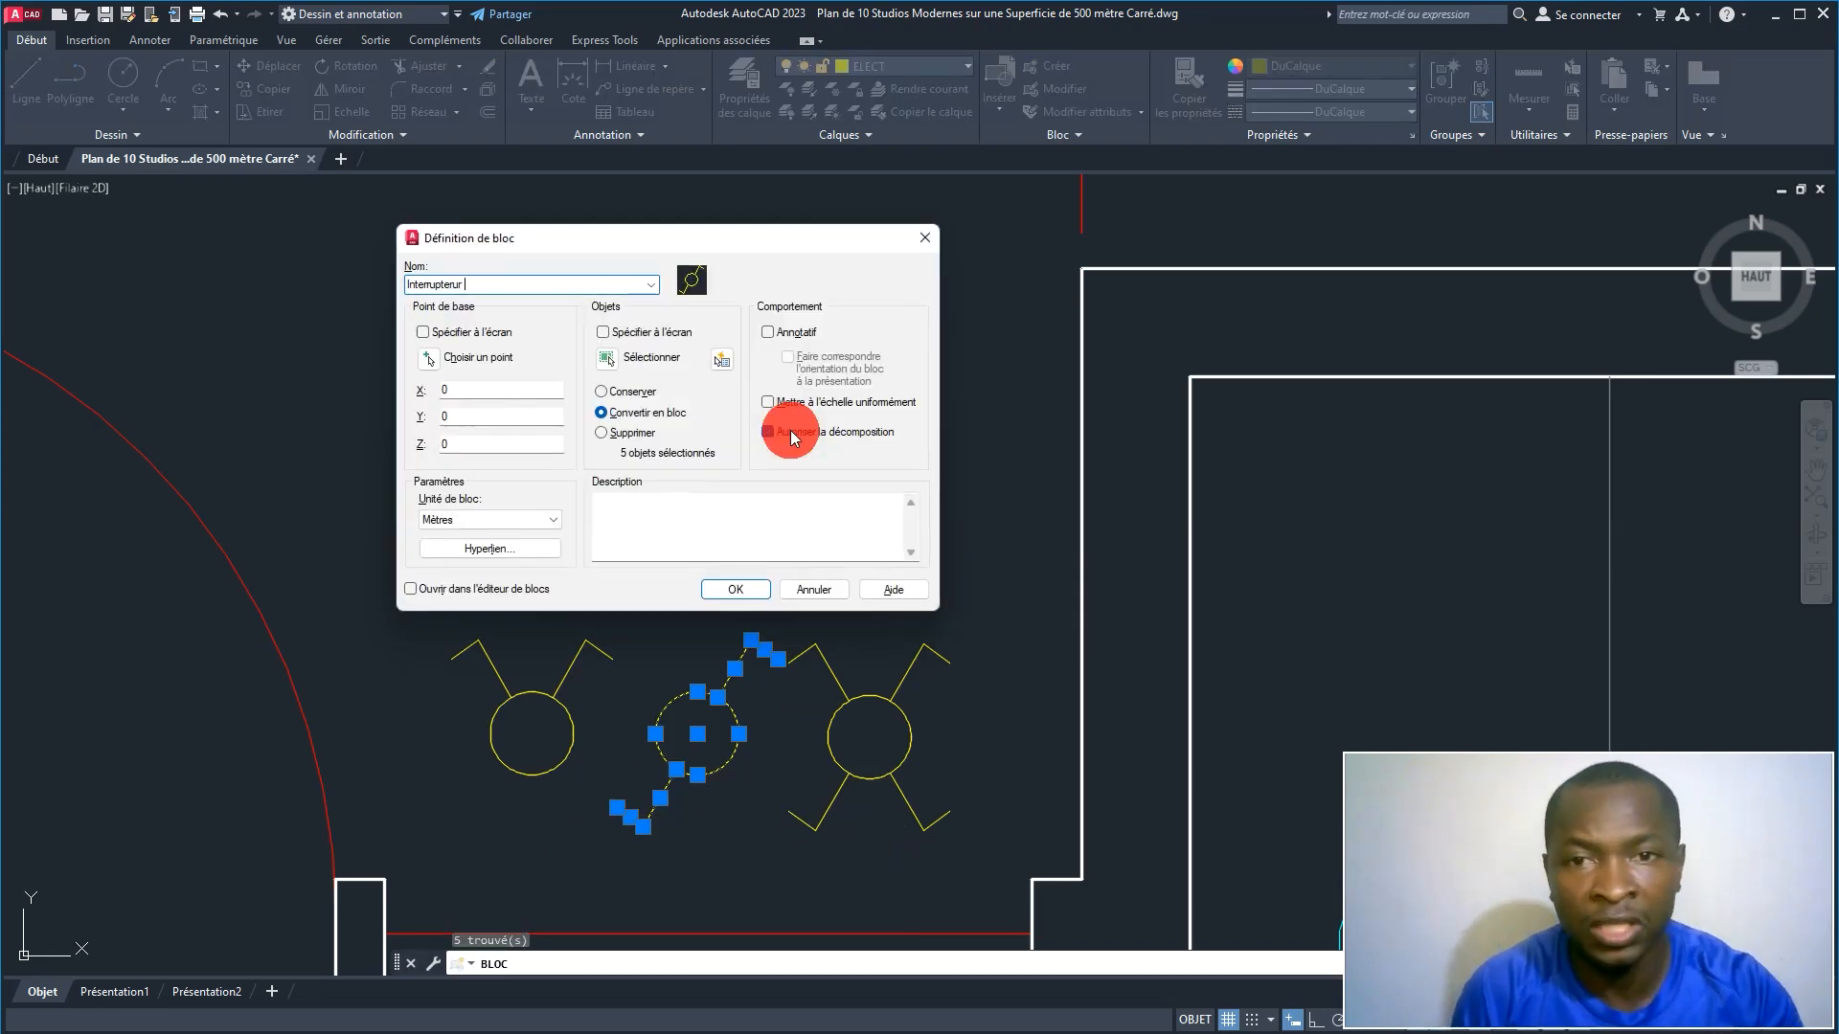
text(VV)
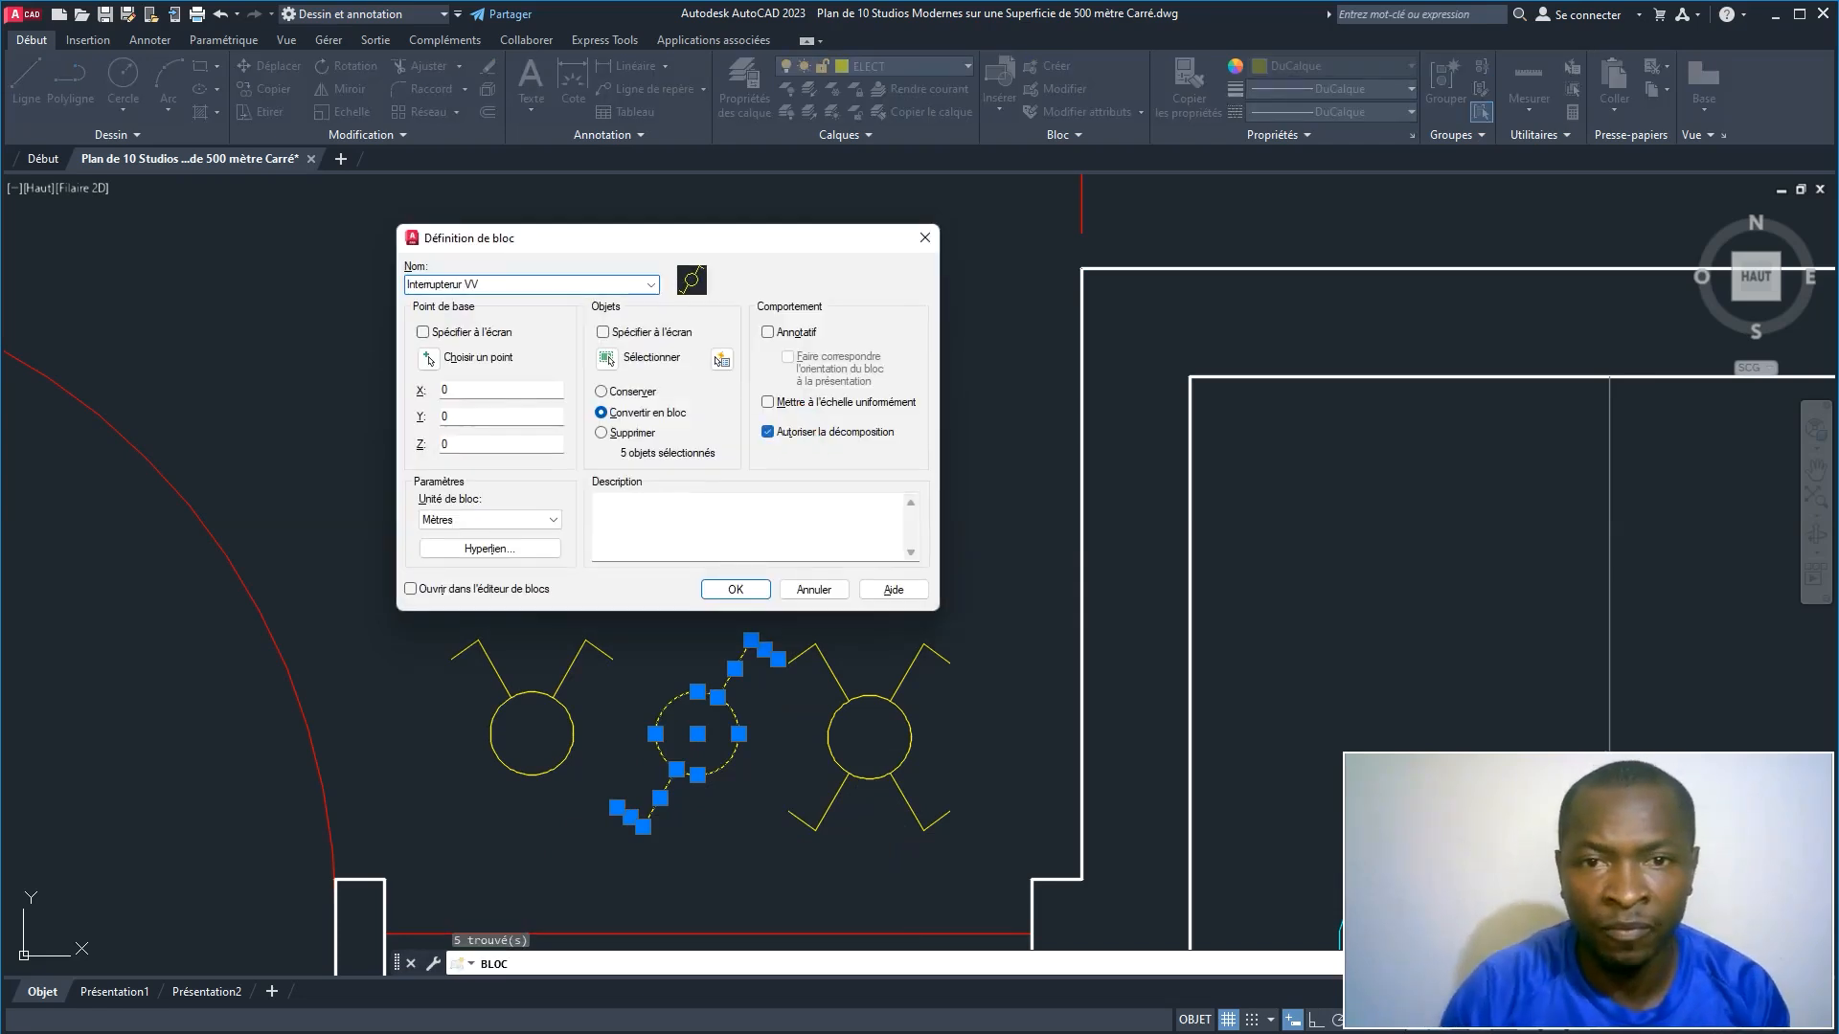
click(427, 360)
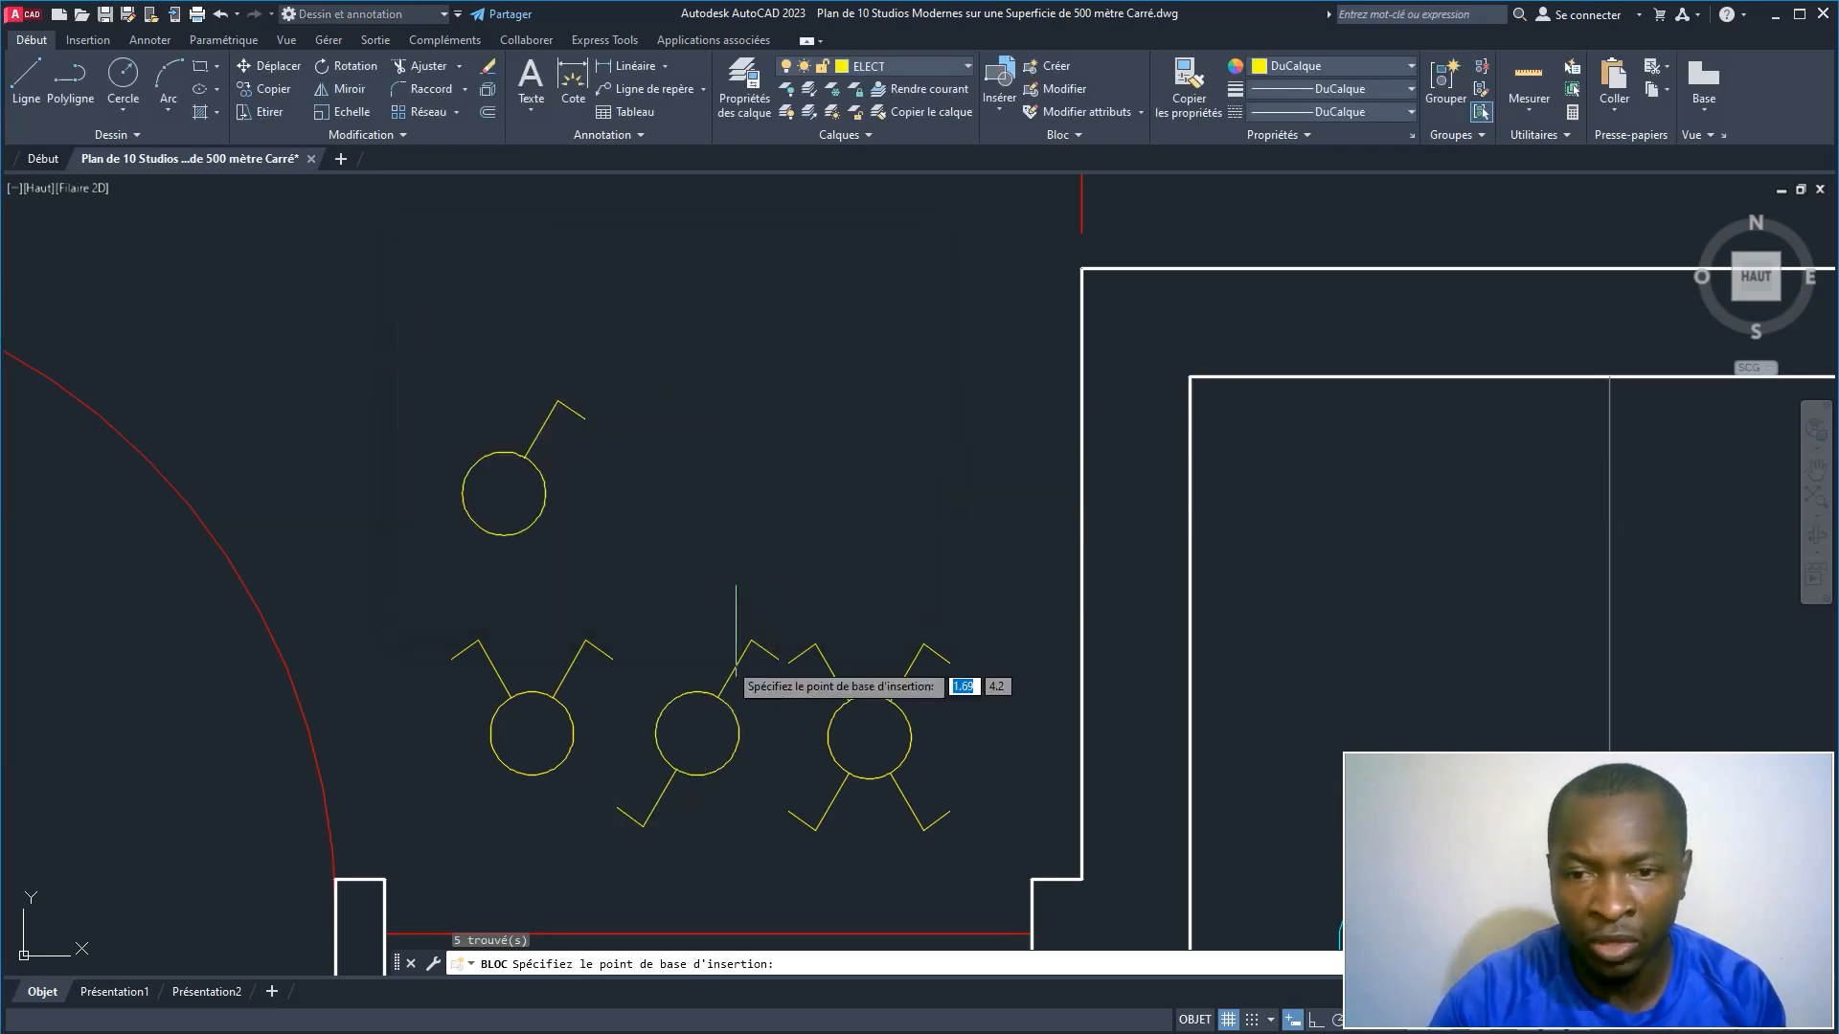
click(697, 774)
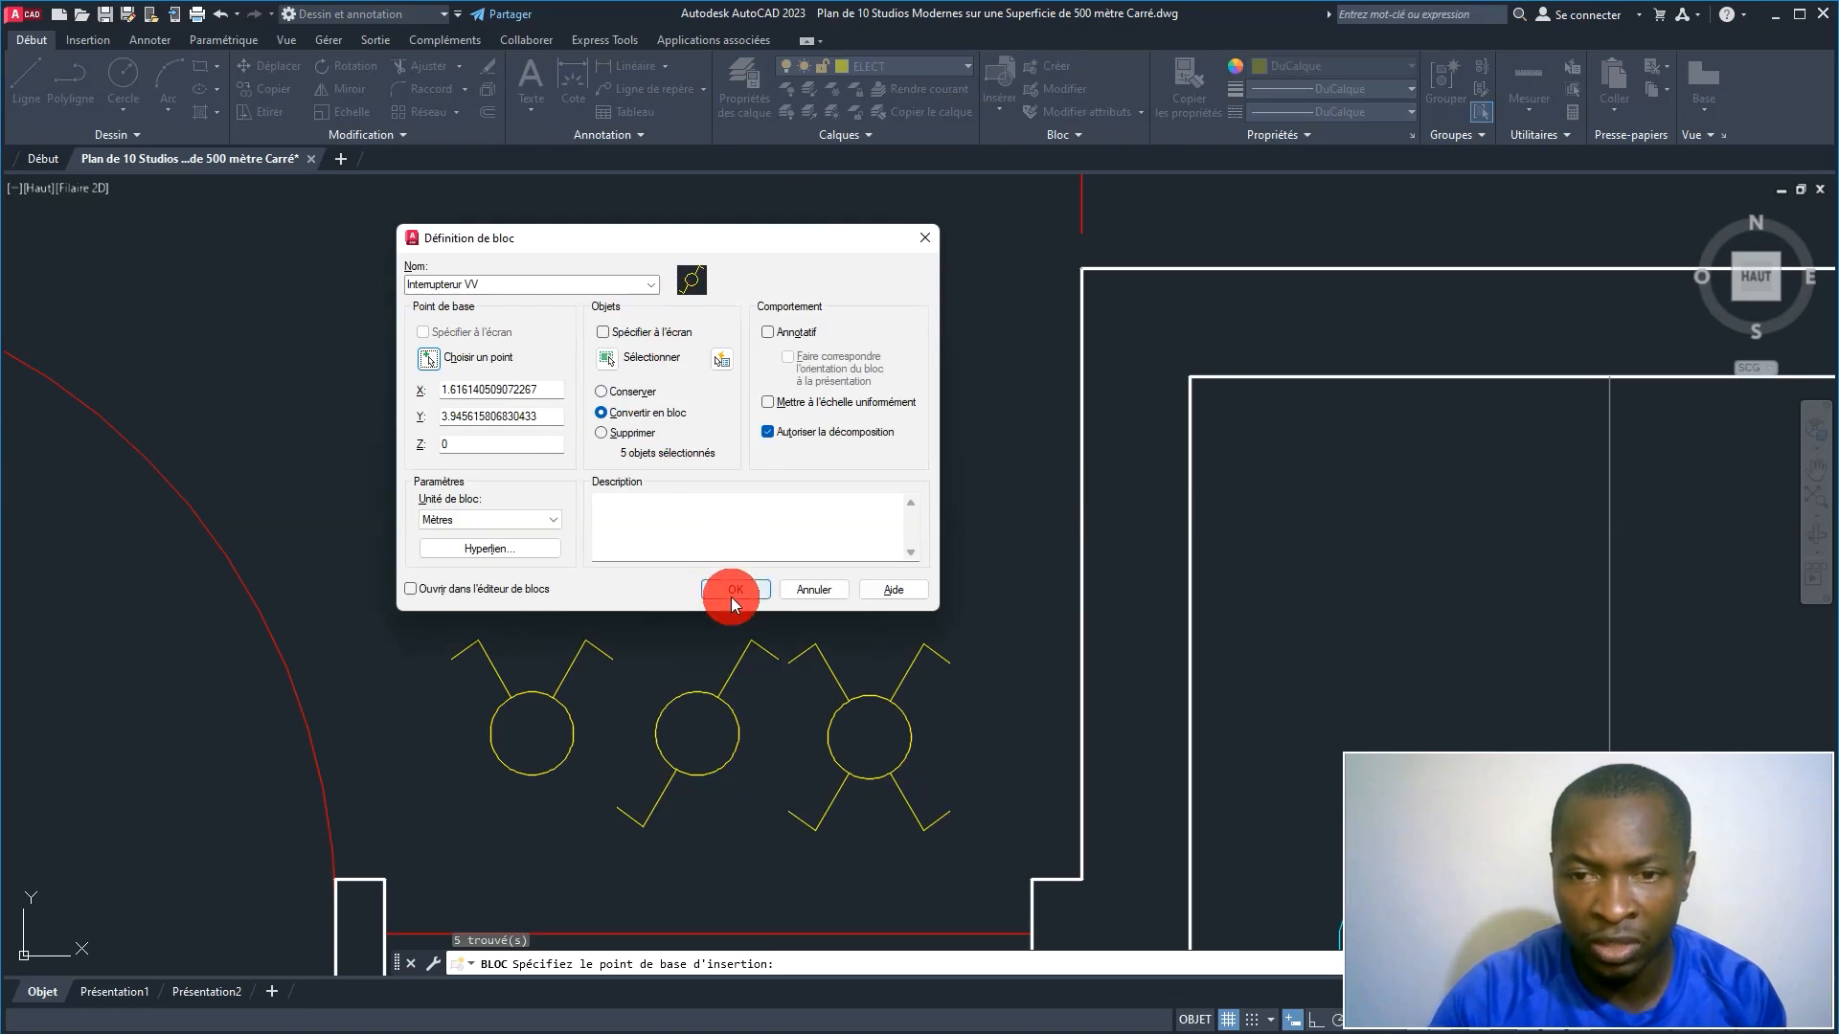
click(732, 596)
Step: Convert the four-armed symbol into a block named Interrupteur VV Double, leaving the base point at 0,0,0
click(995, 589)
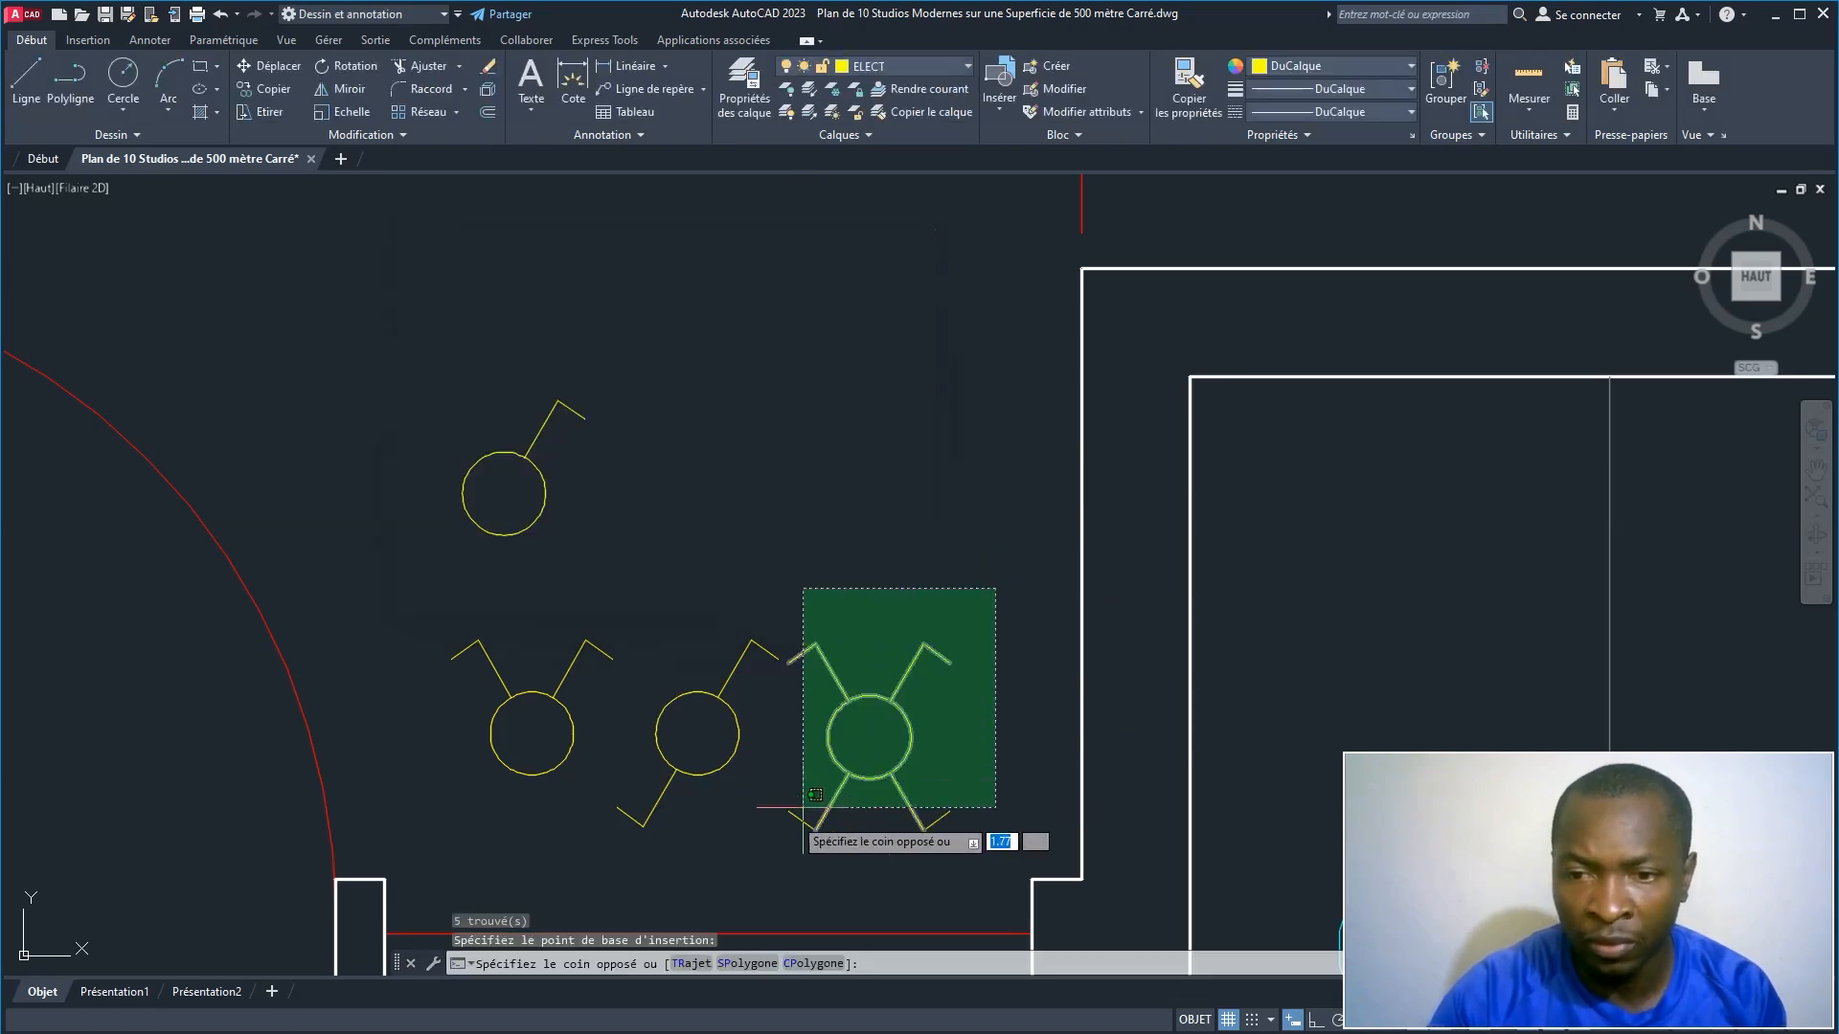
click(787, 832)
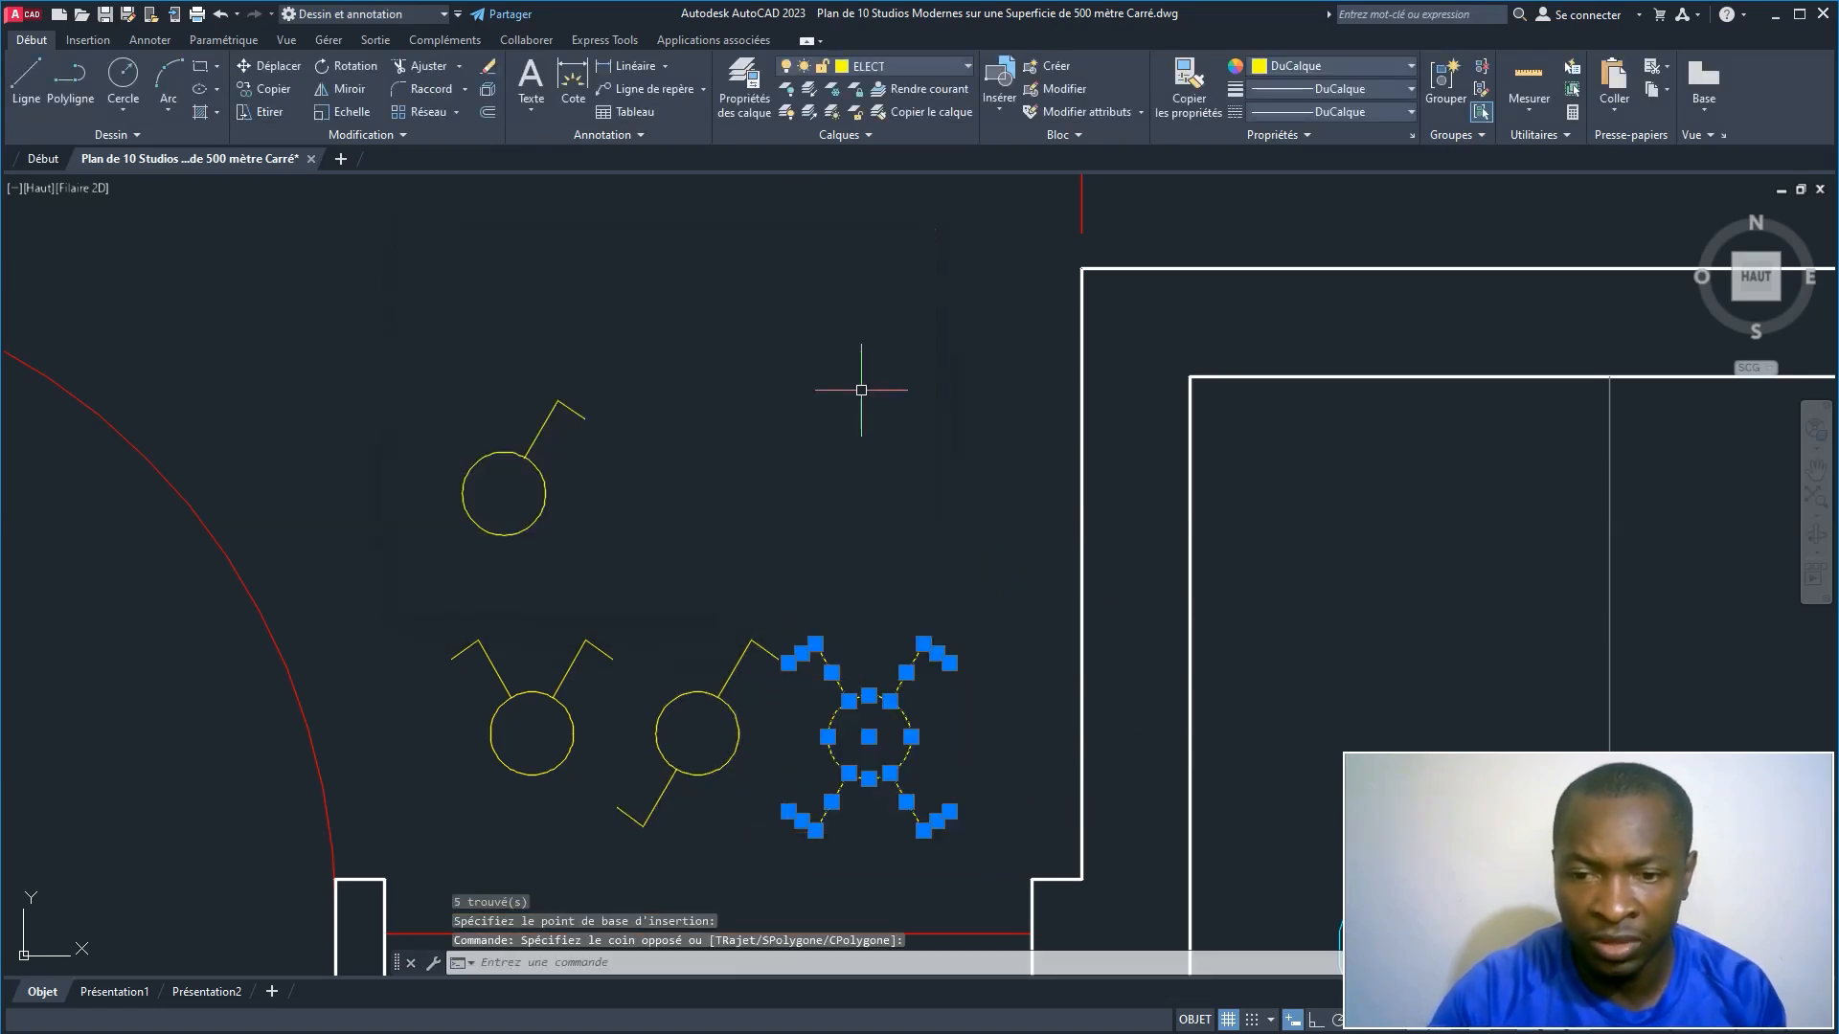
text(b)
key(Return)
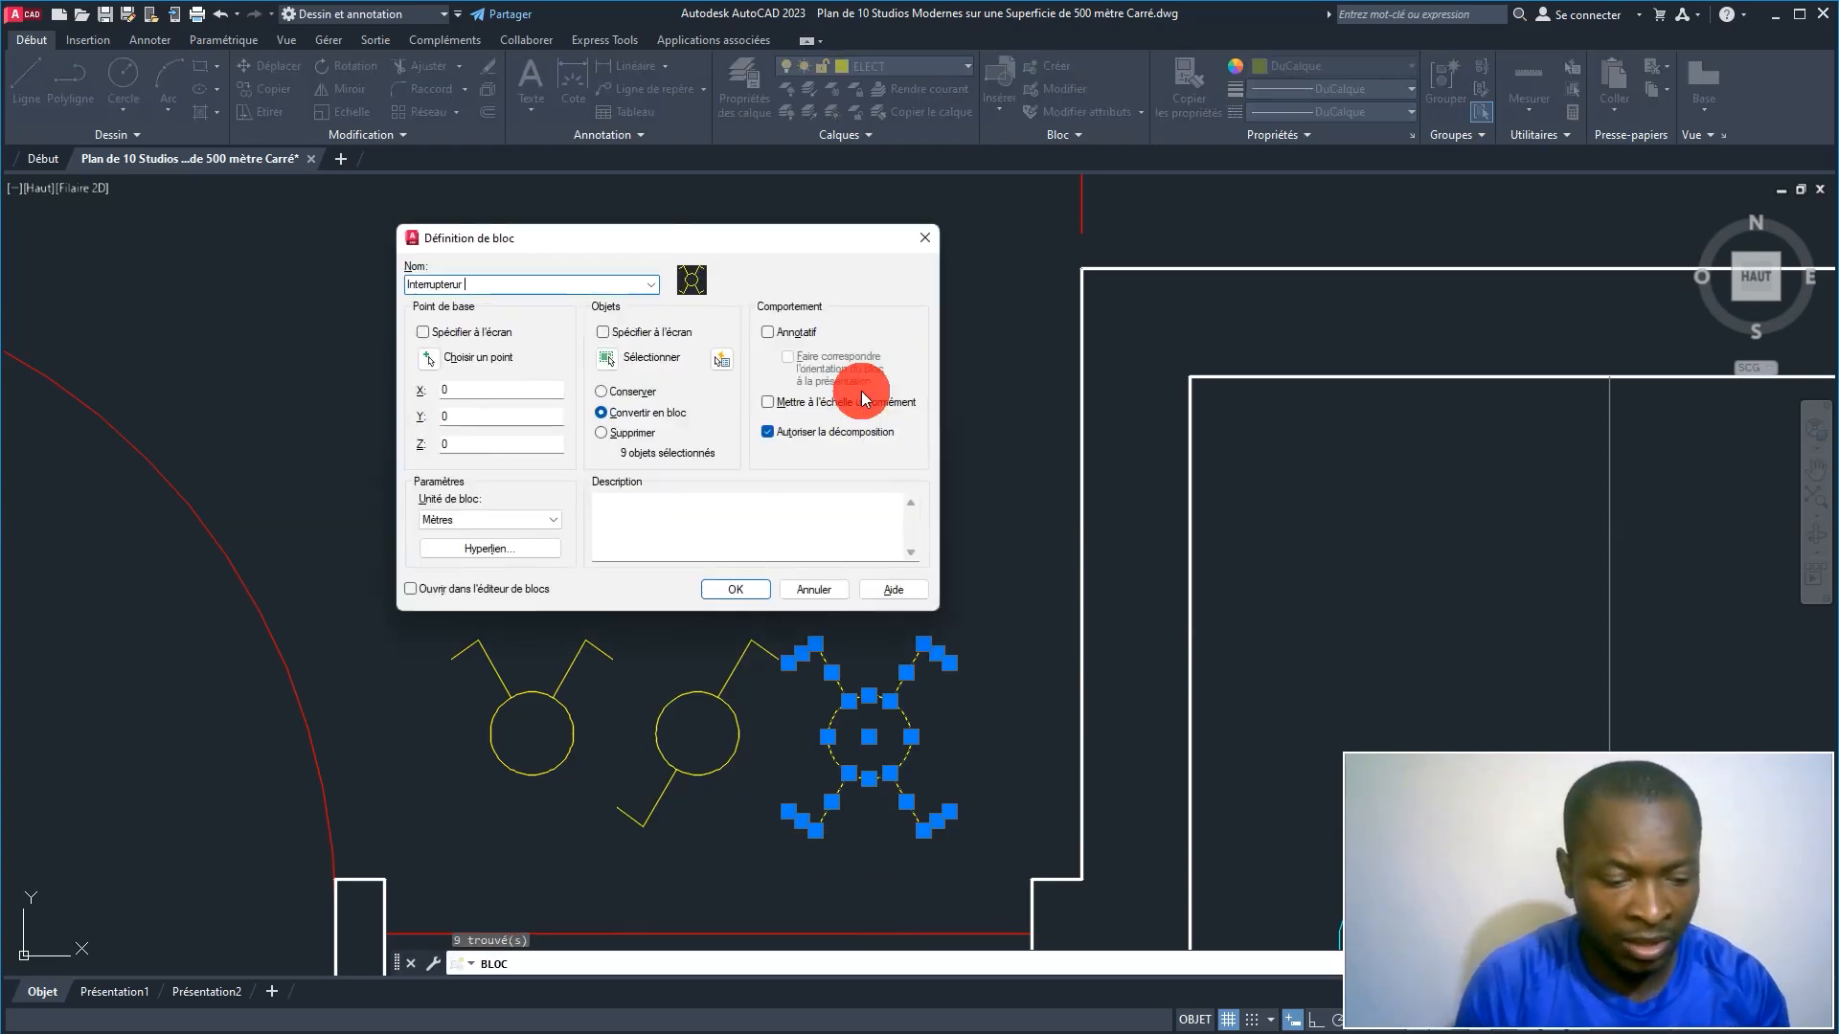
text(VV Double)
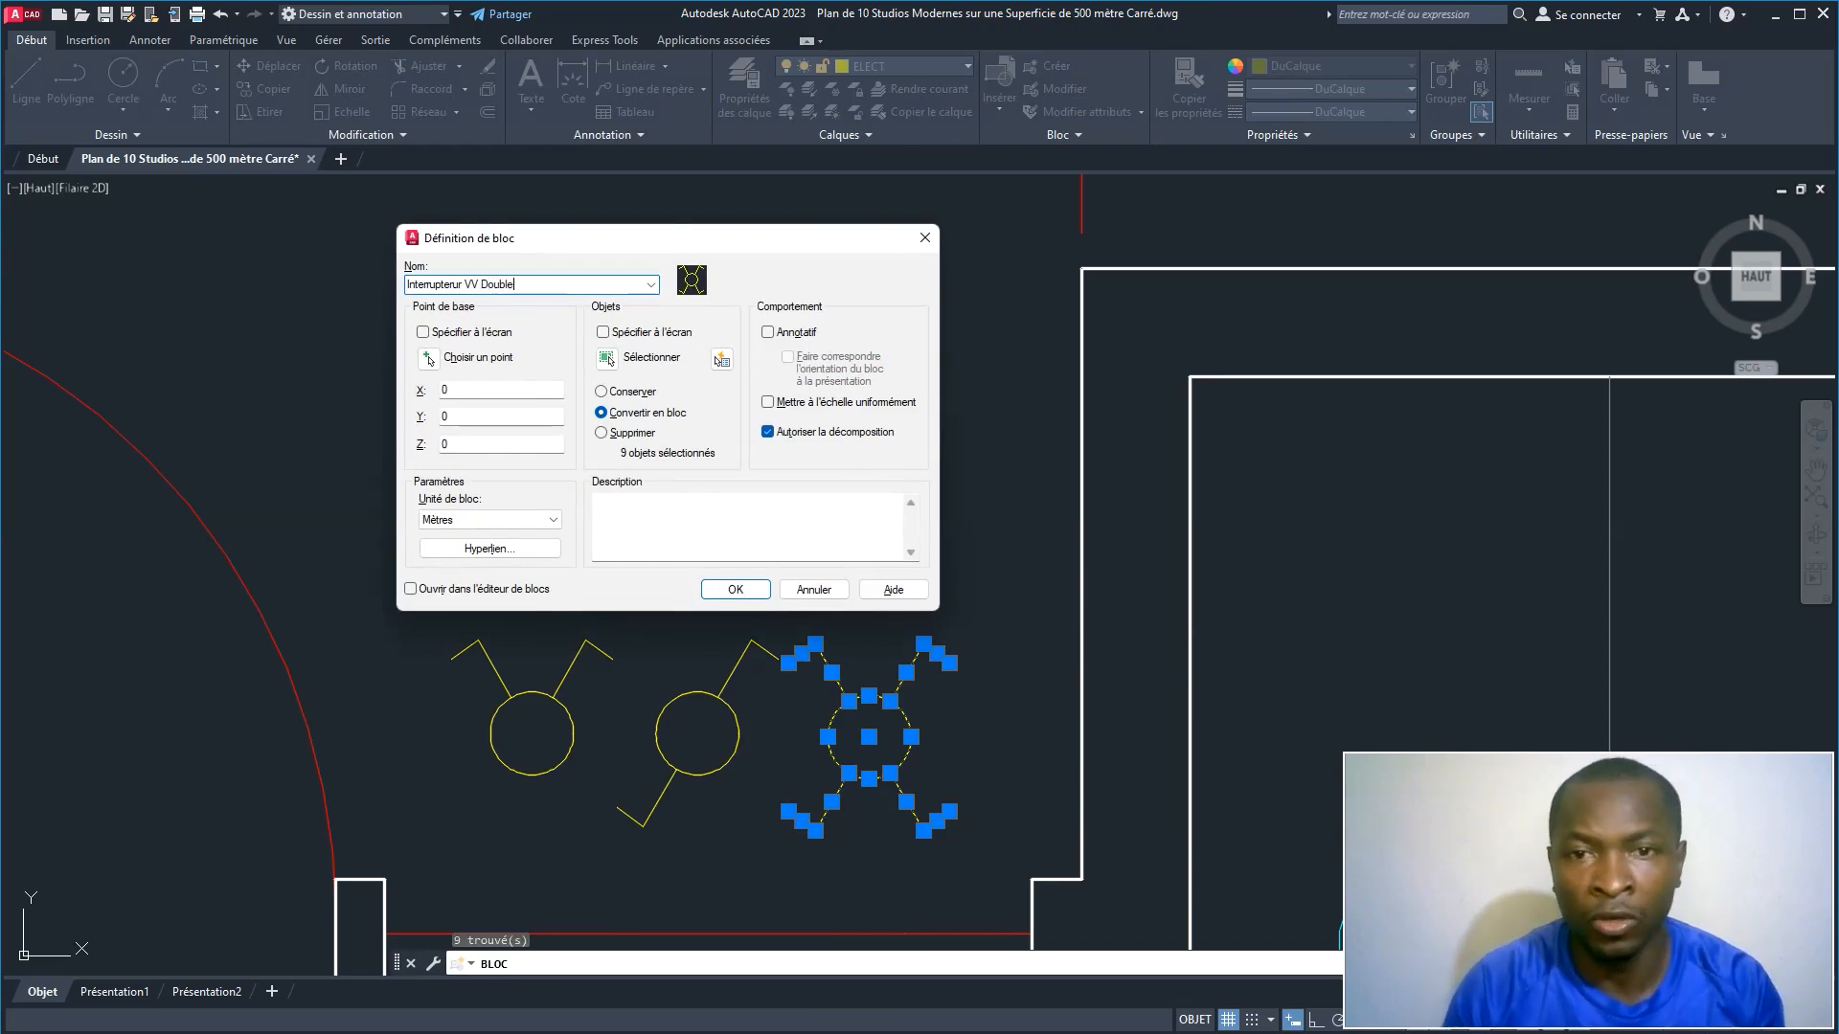
click(693, 415)
click(725, 591)
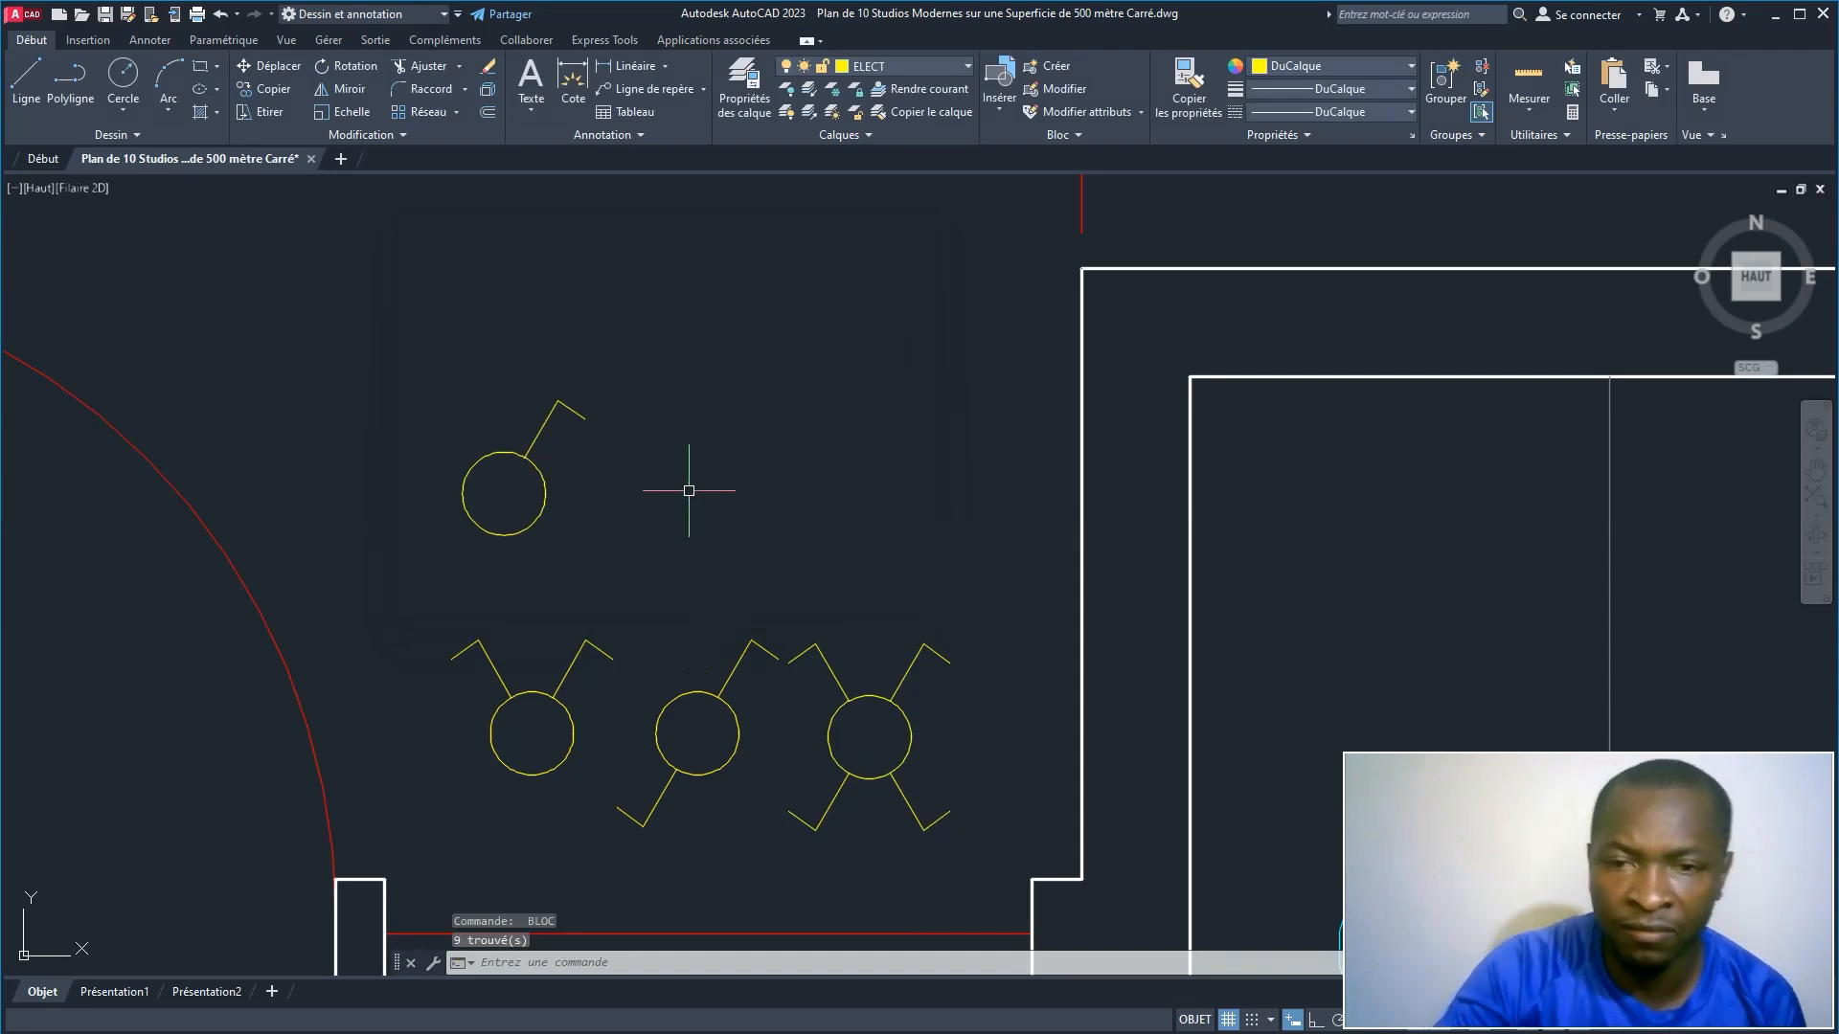
Step: Move the one-armed switch block by its base point to just above the gap between the middle and four-armed symbols
click(540, 481)
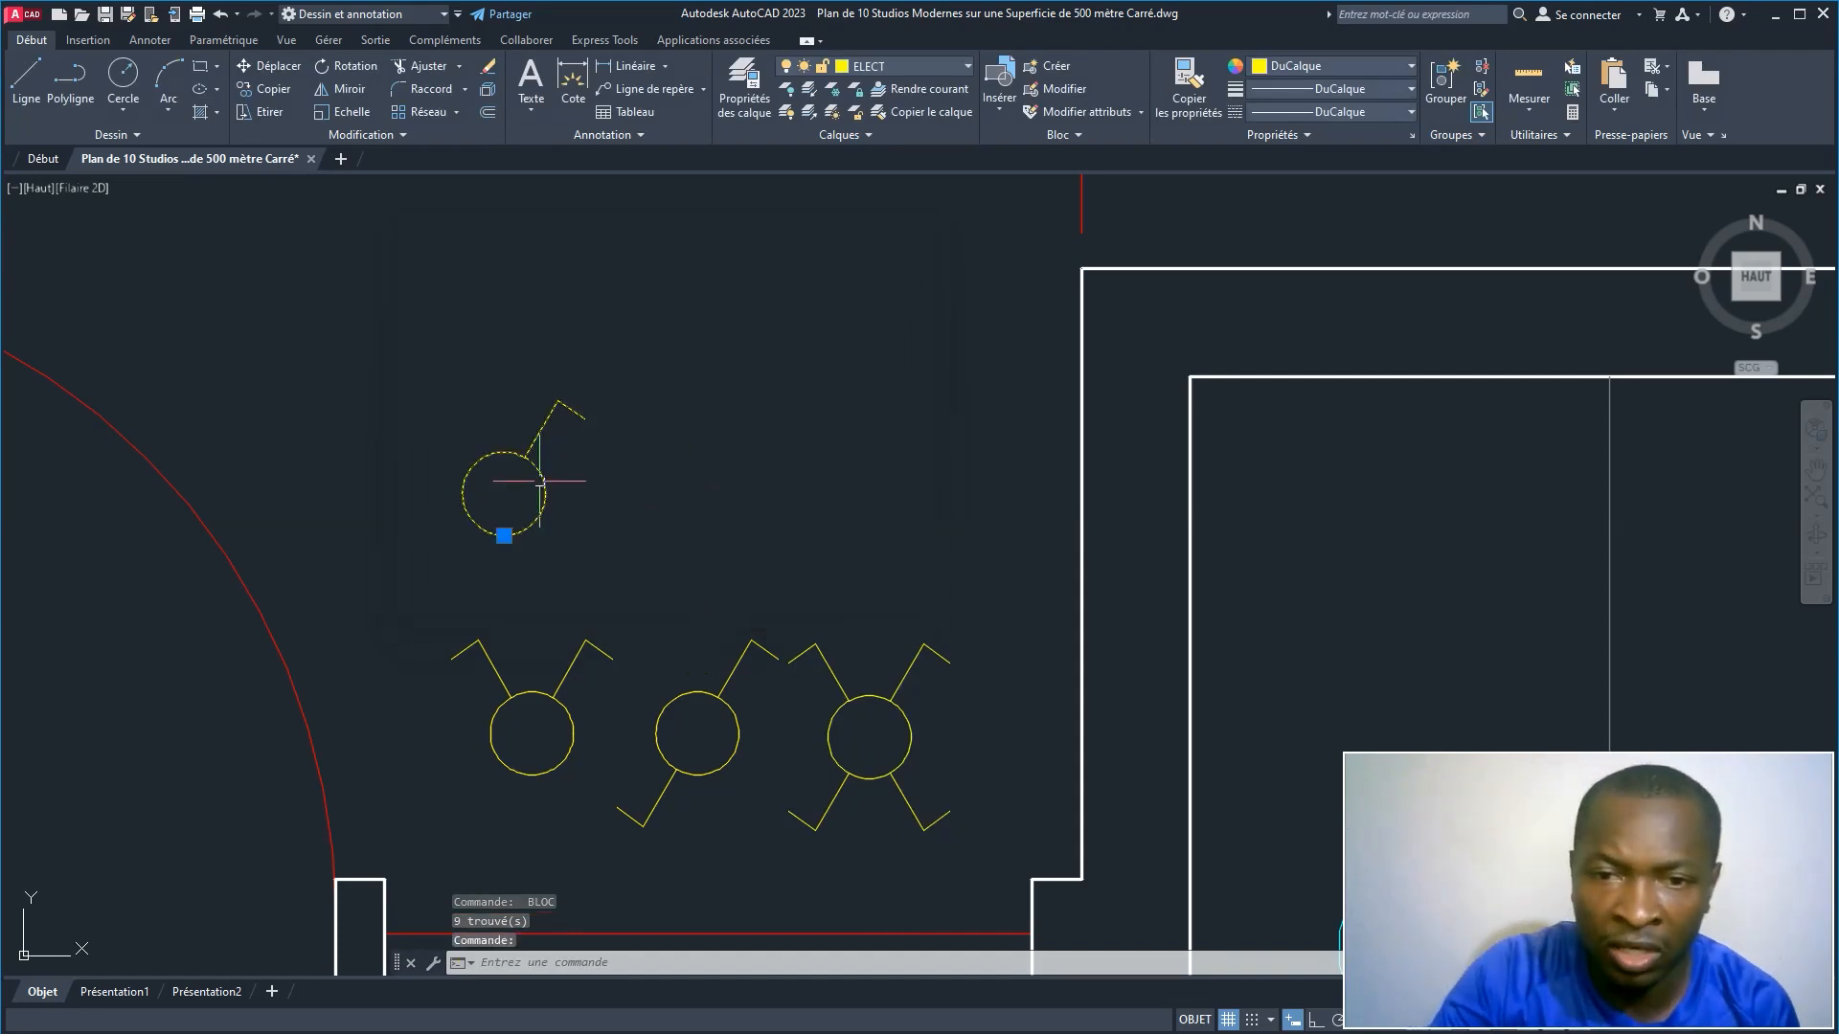
click(504, 535)
click(764, 564)
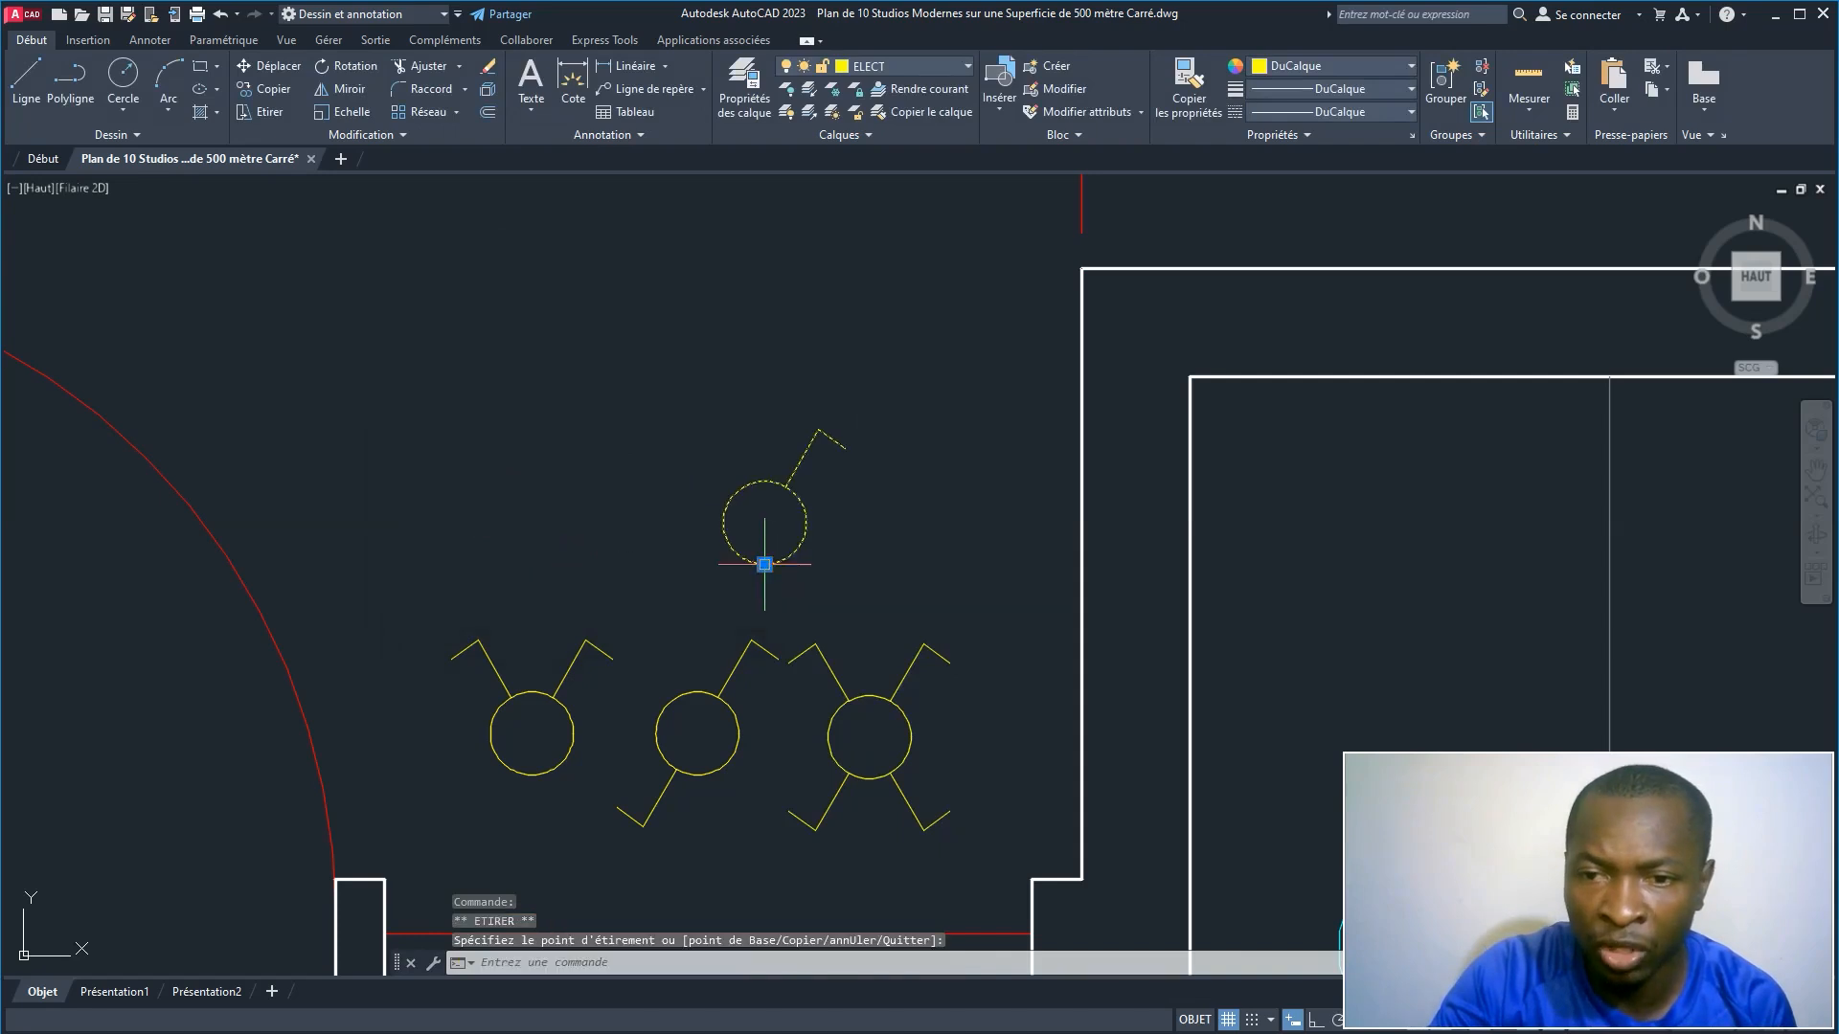
Step: Copy the one-armed switch block into the first studio's kitchen, just inside the wall beside the kitchen door opening
scroll(704, 482, down, 3)
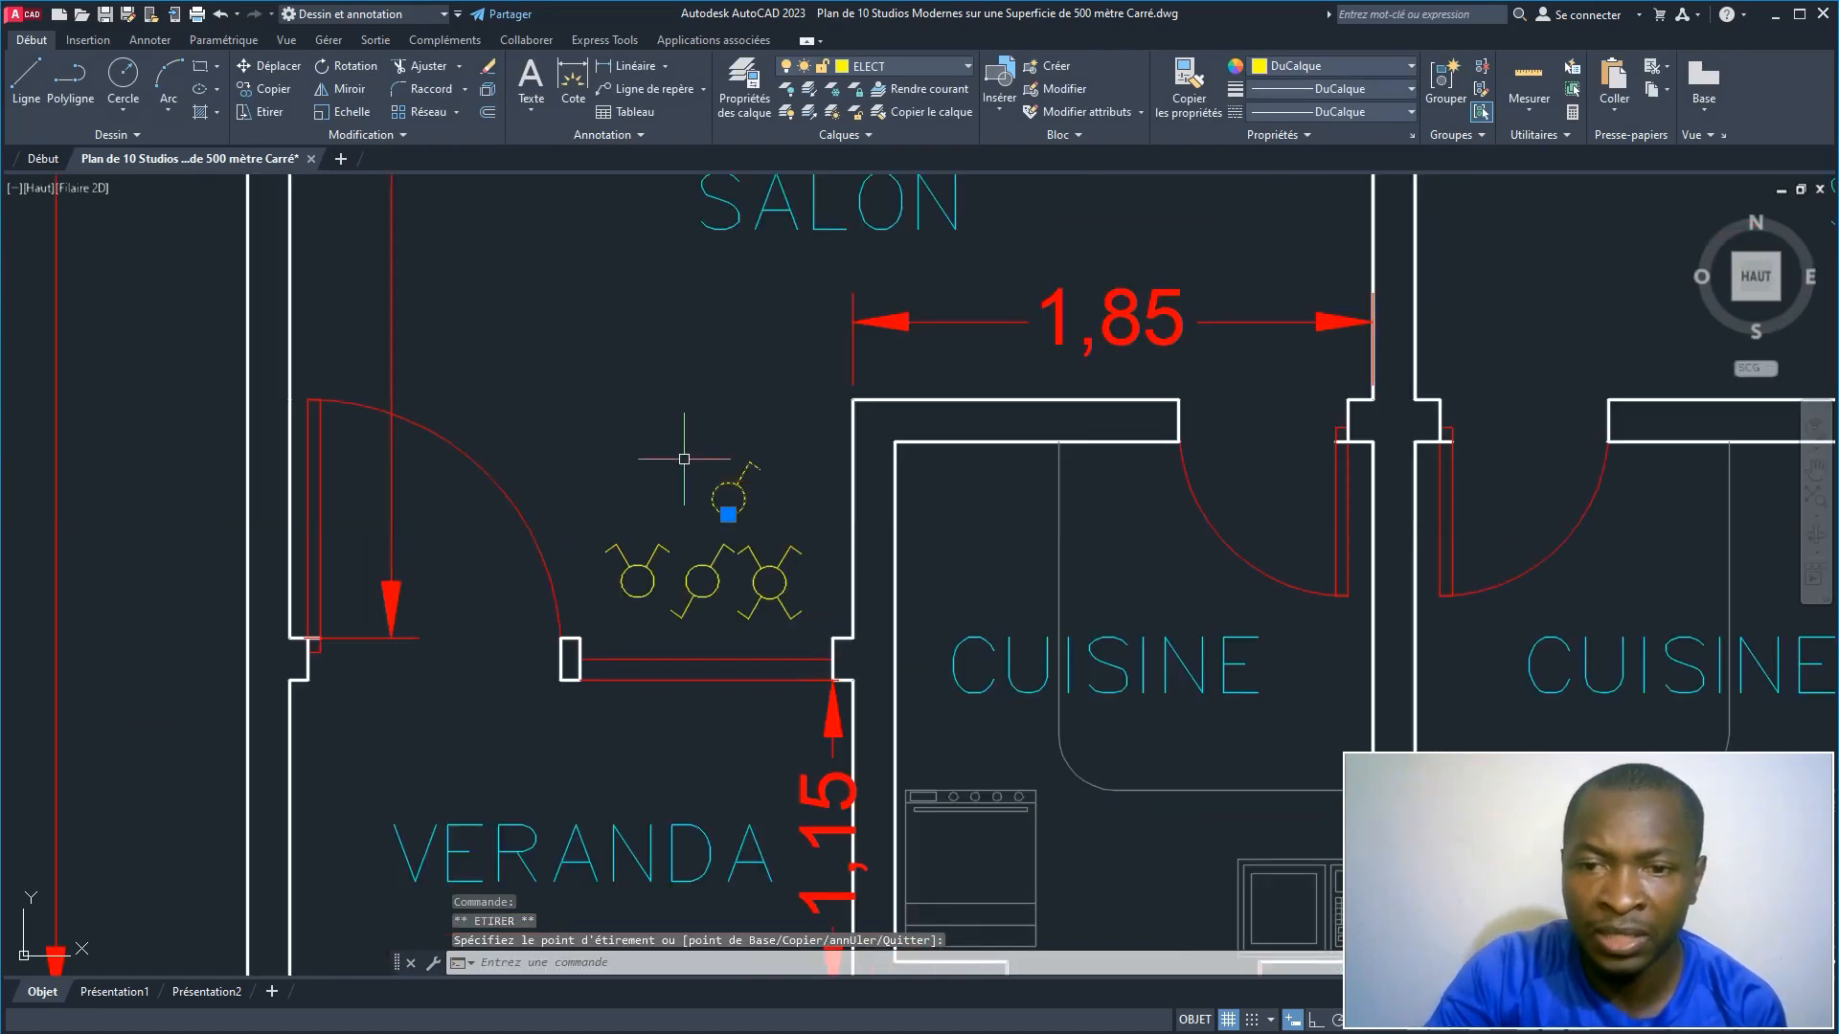
middle_drag(684, 458, 599, 560)
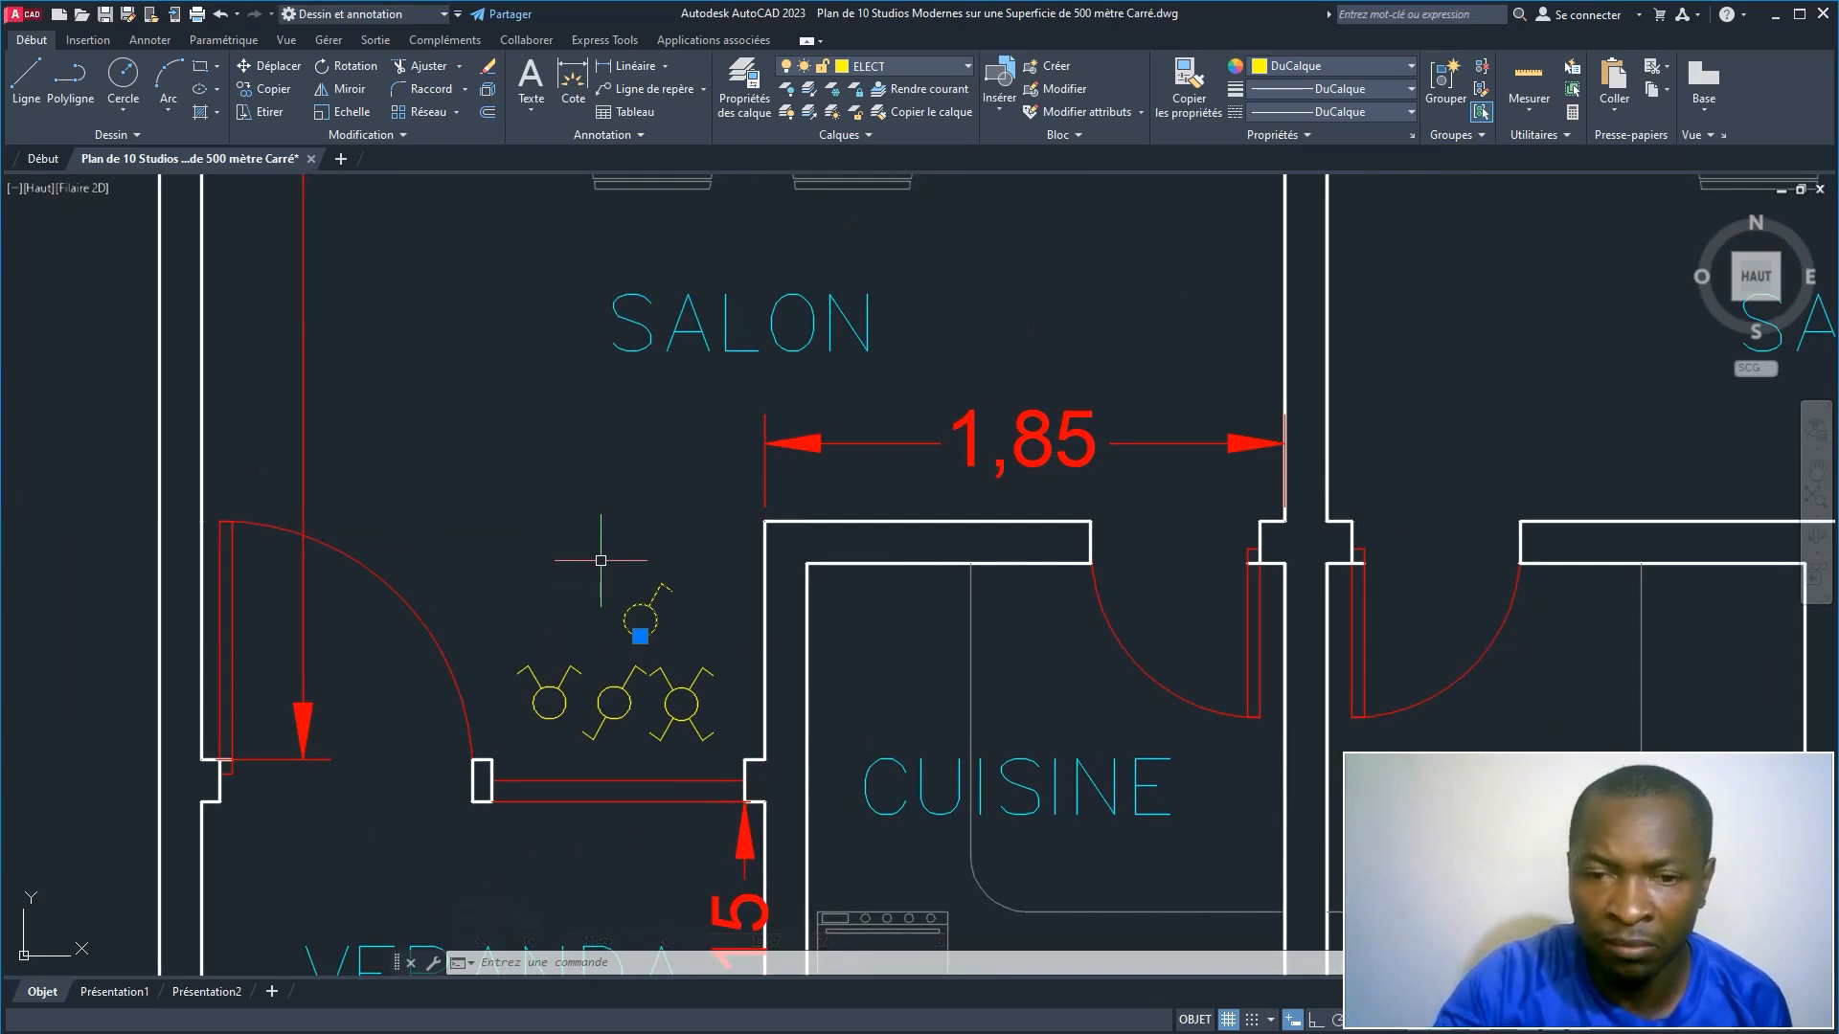
middle_drag(619, 564, 506, 514)
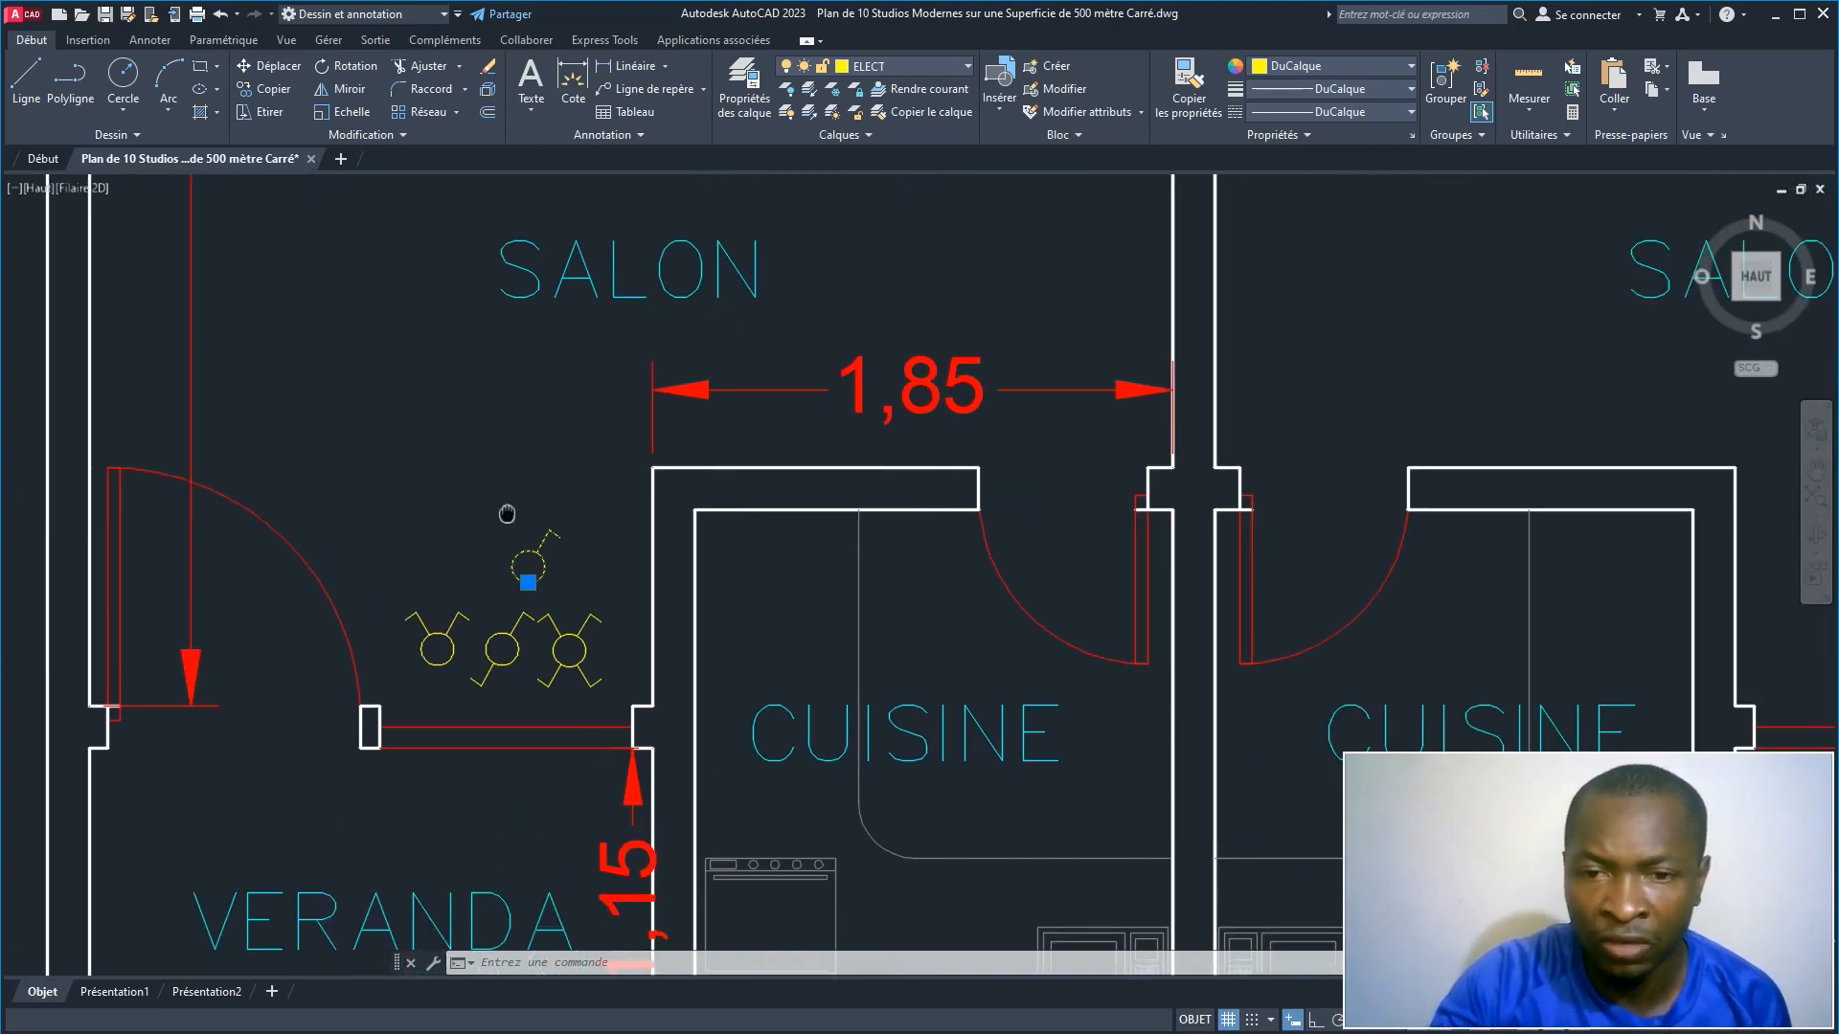
click(243, 89)
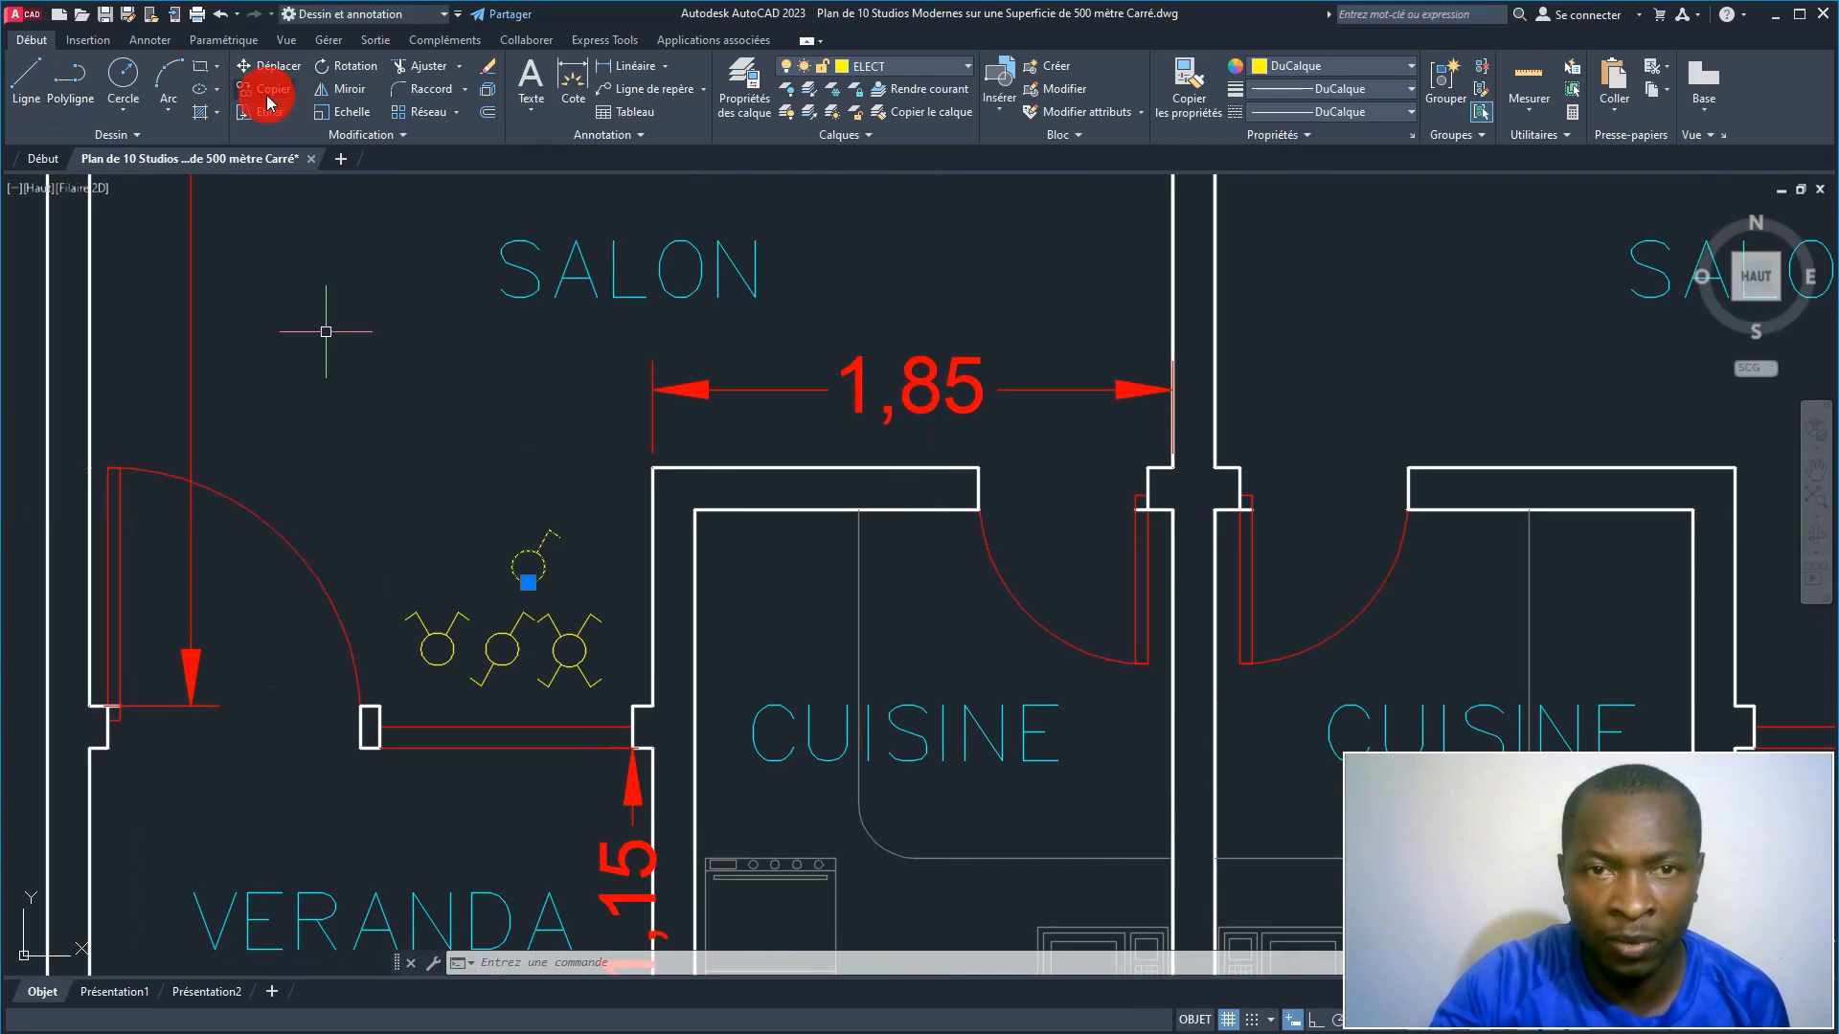
click(528, 567)
scroll(788, 574, down, 3)
middle_drag(788, 574, 605, 525)
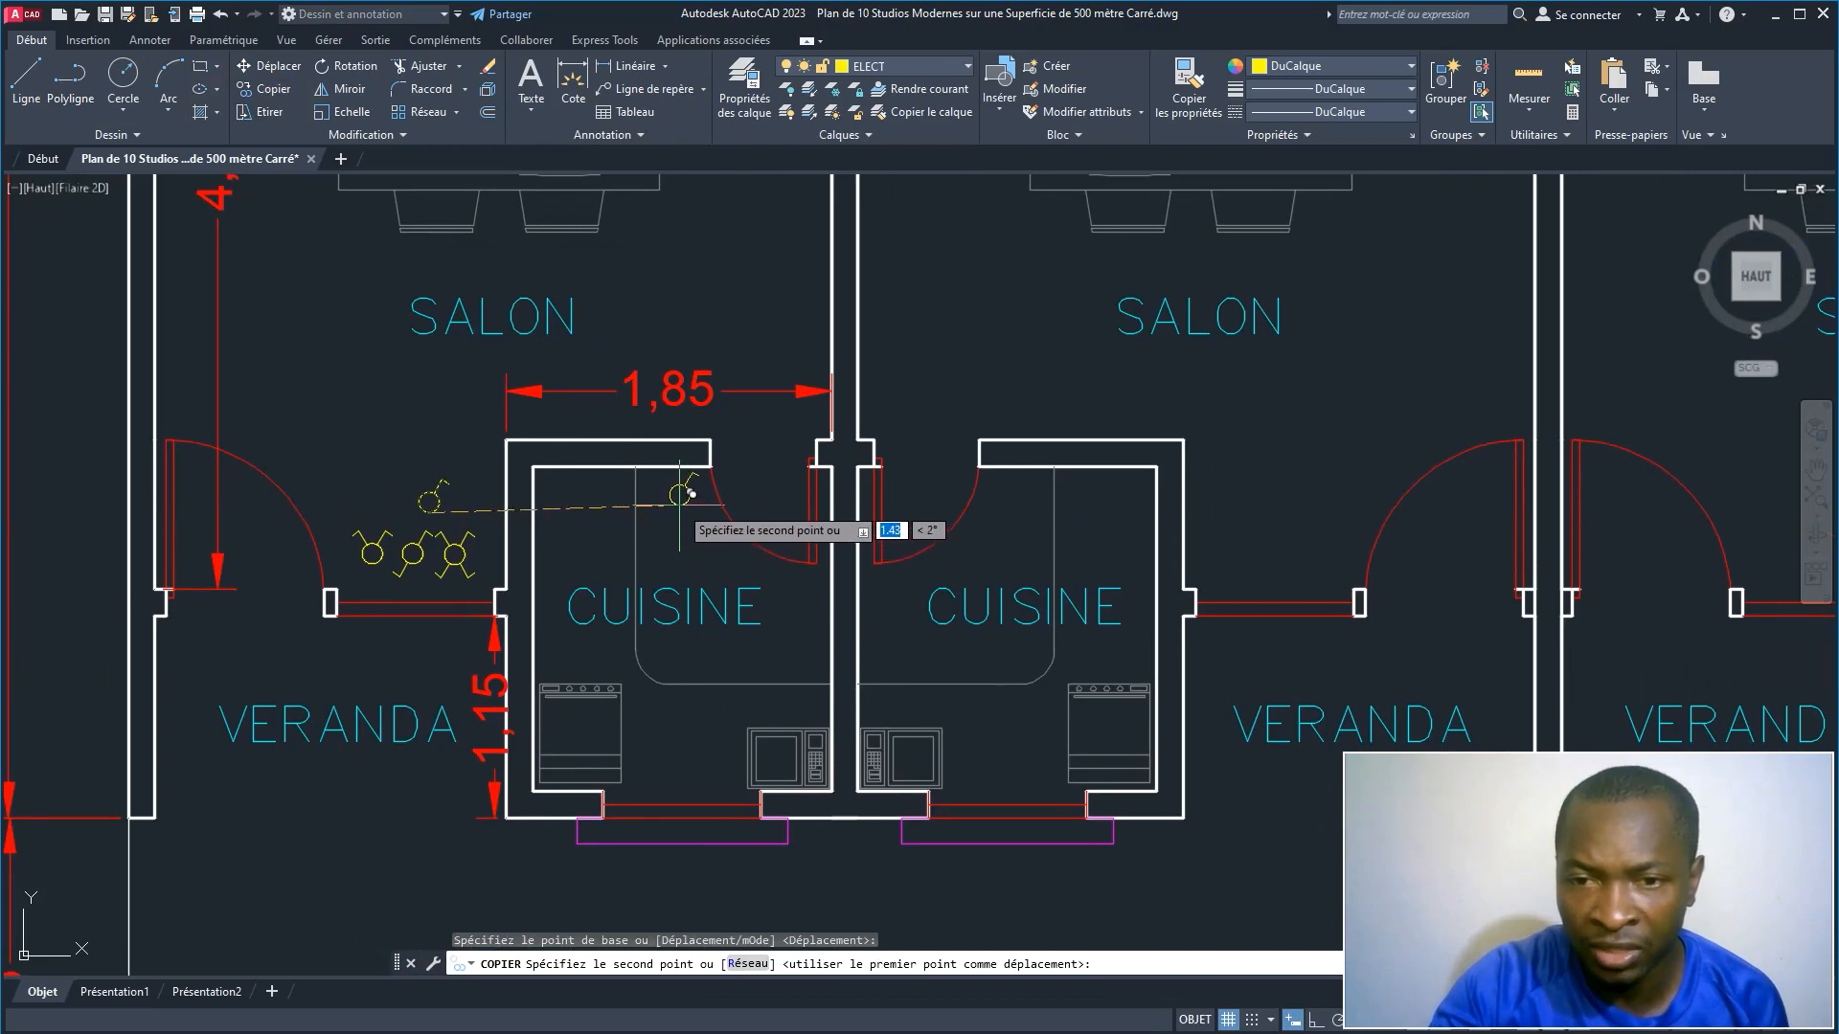
click(680, 494)
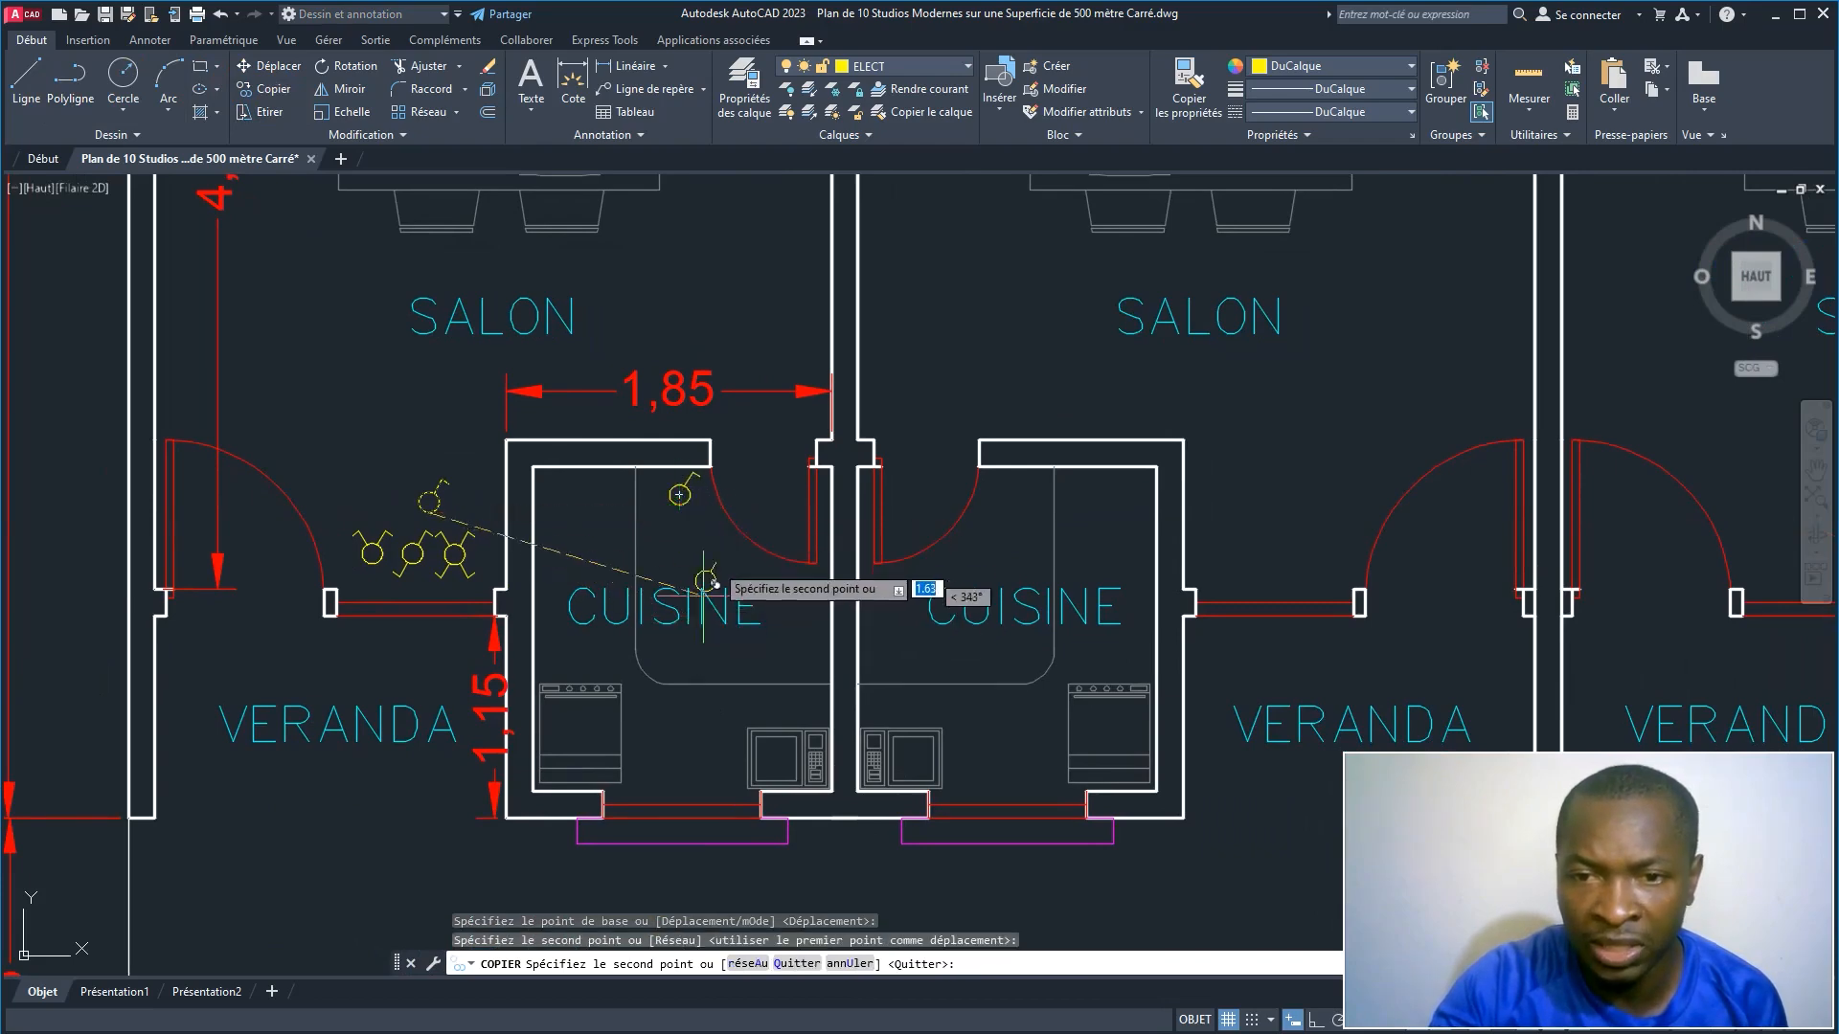
Step: Place another copy of the one-armed switch outside the first studio's shower door, next to the party wall, and end the copying
middle_drag(738, 491, 730, 520)
scroll(670, 508, down, 6)
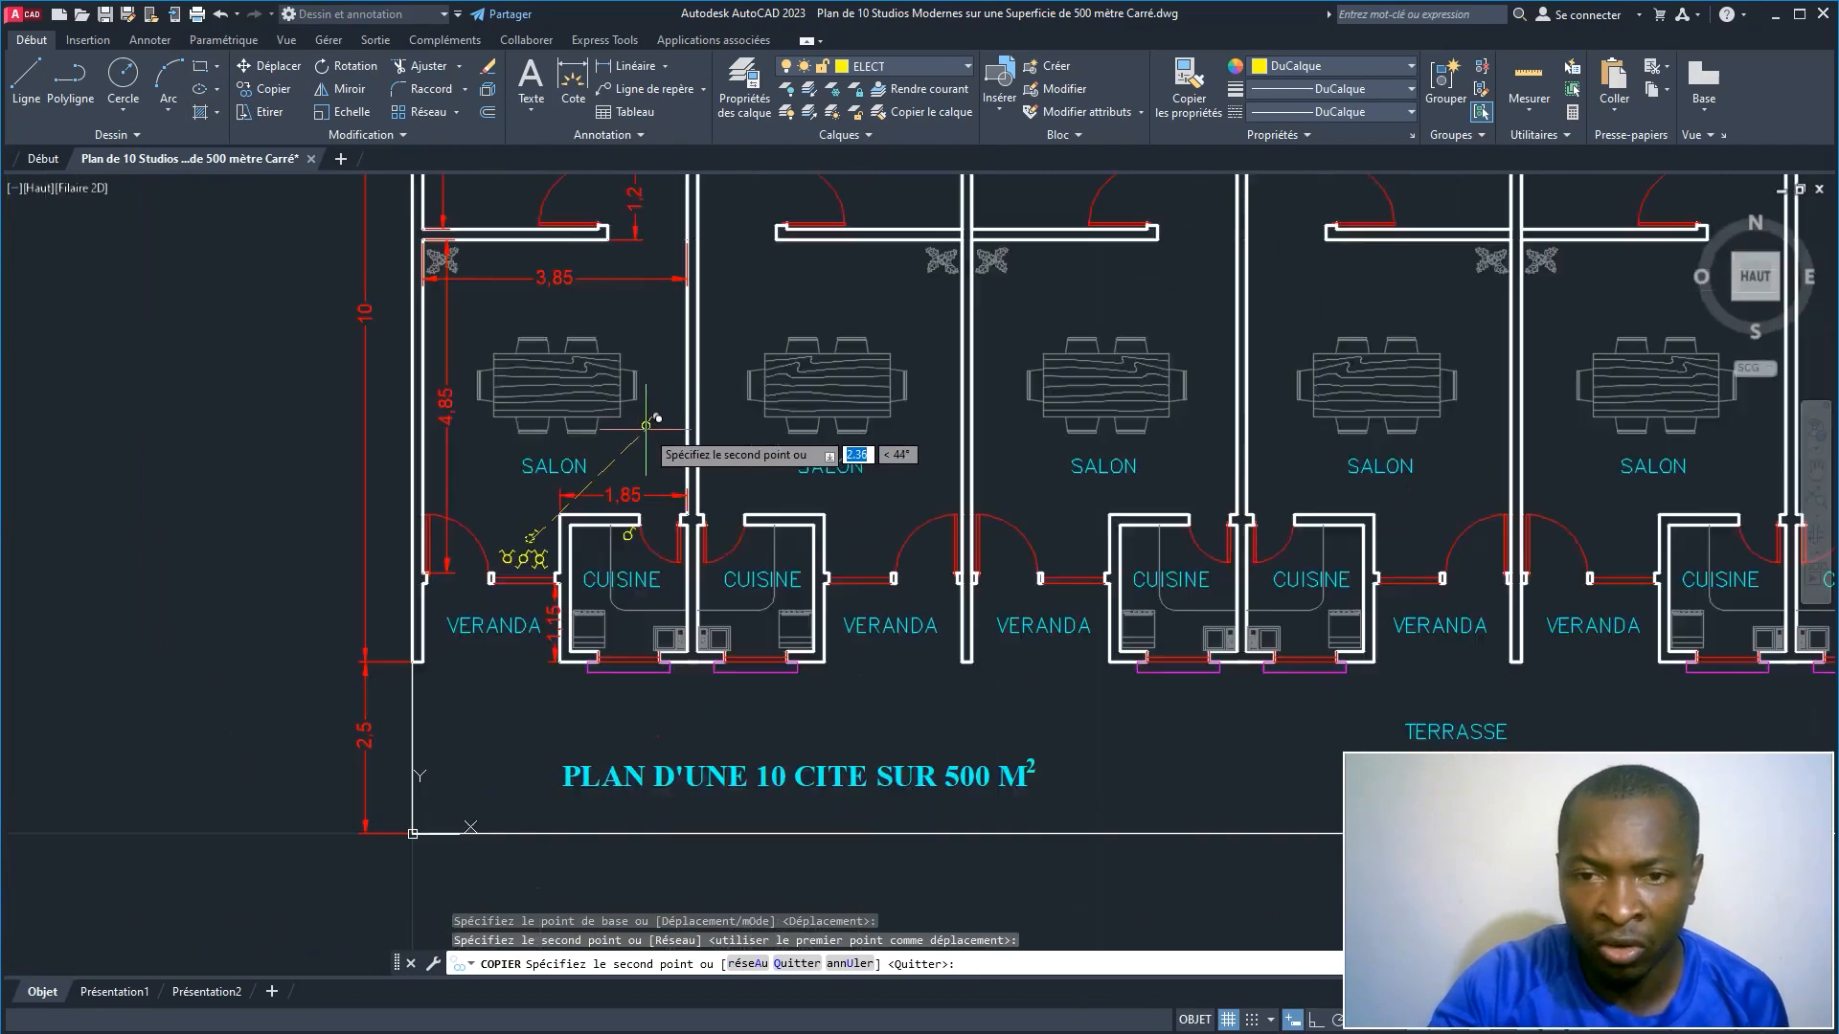
scroll(584, 538, up, 5)
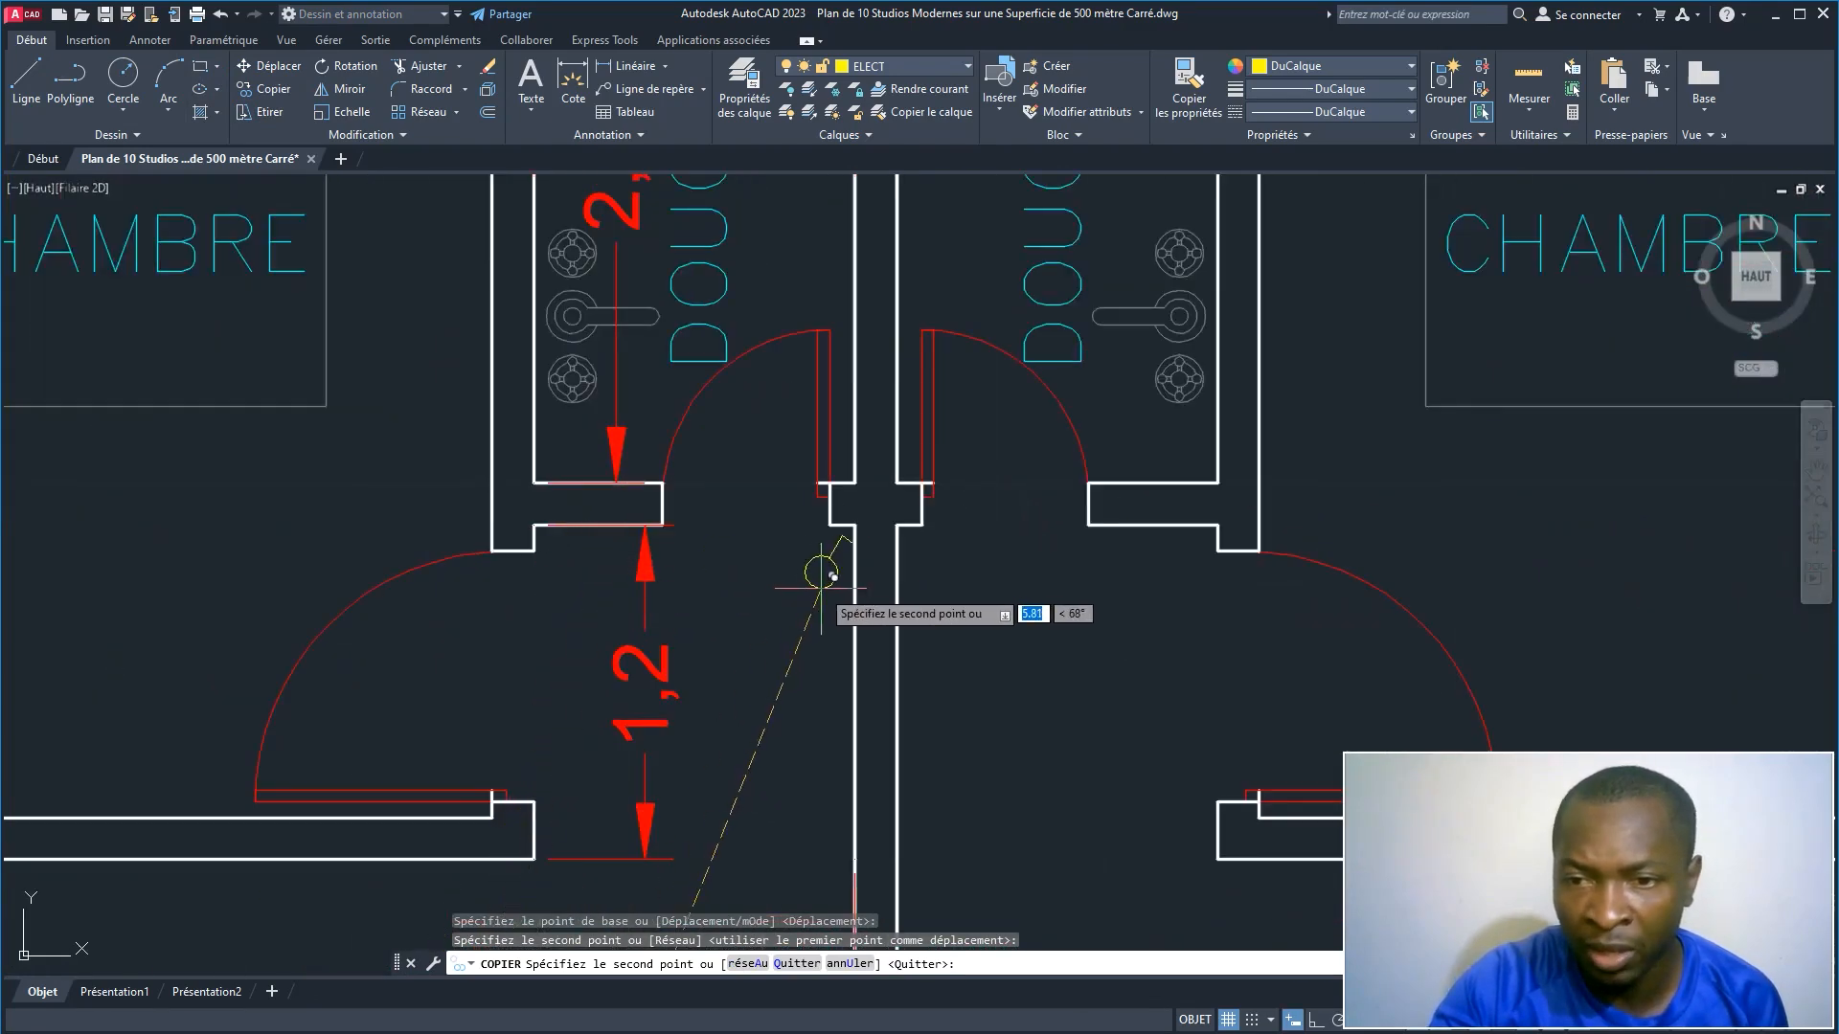
click(818, 572)
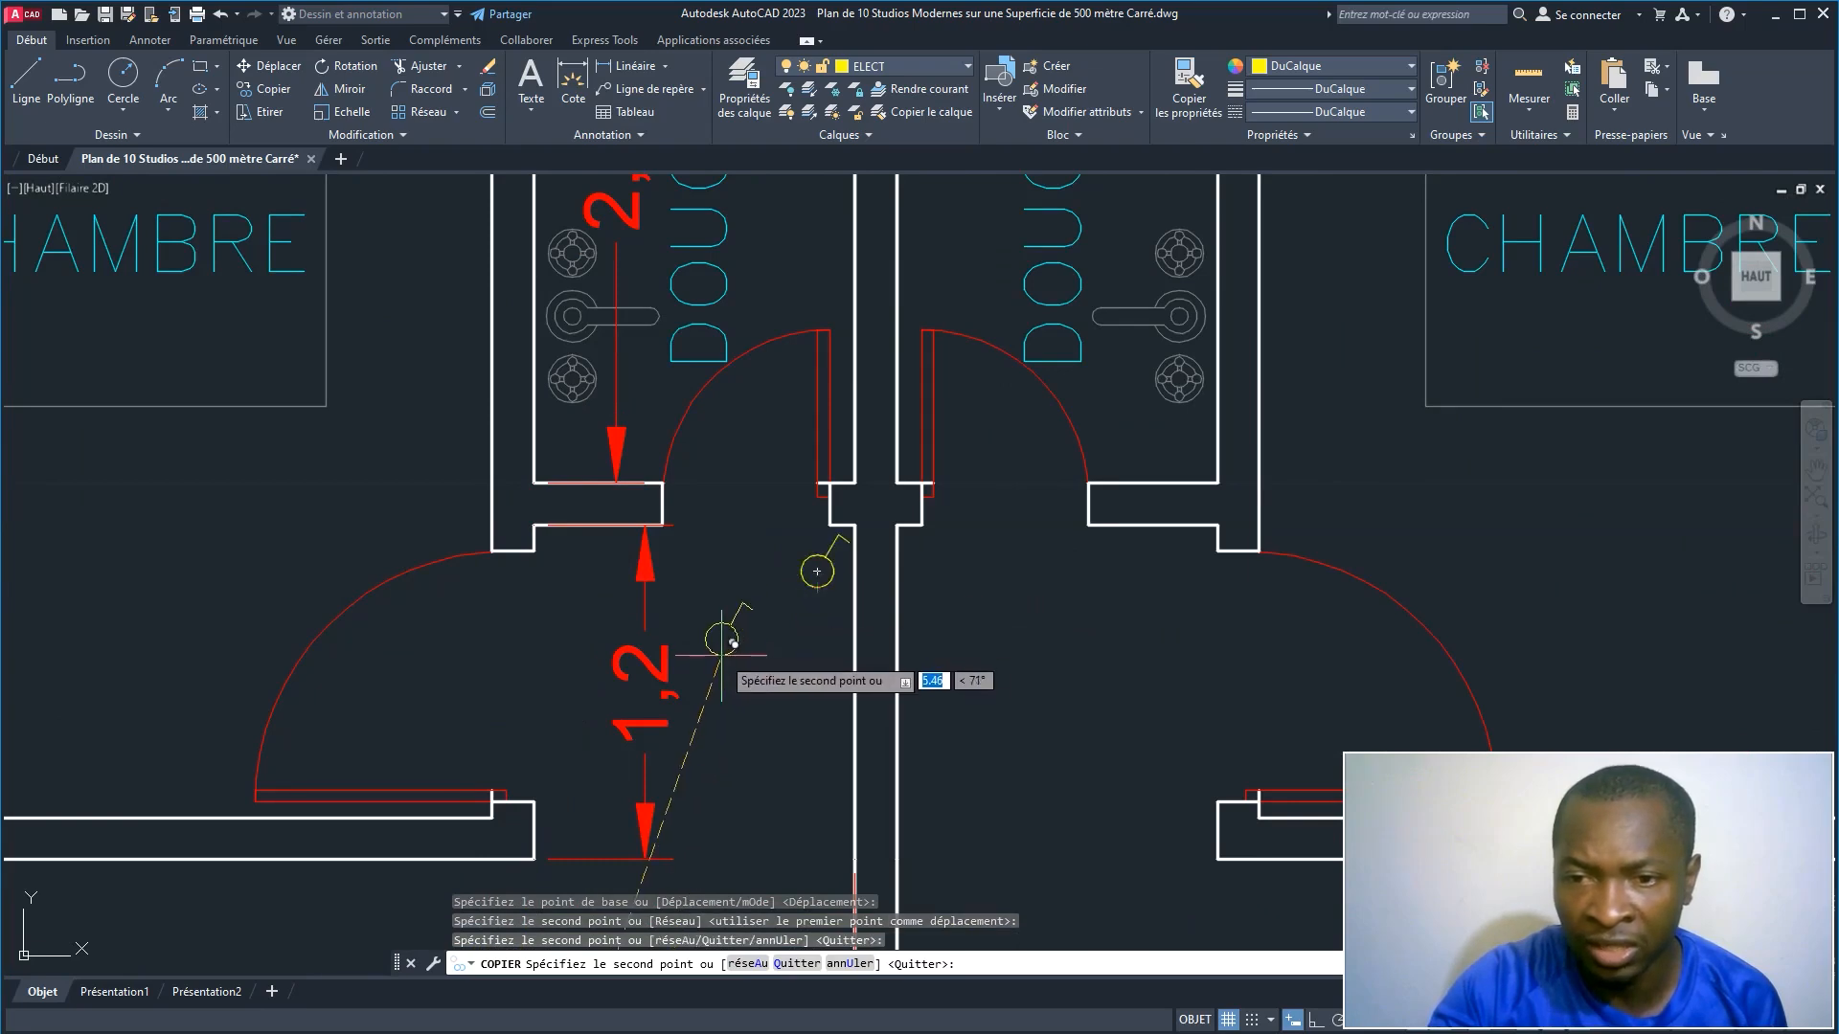
scroll(732, 641, down, 4)
middle_drag(732, 651, 677, 409)
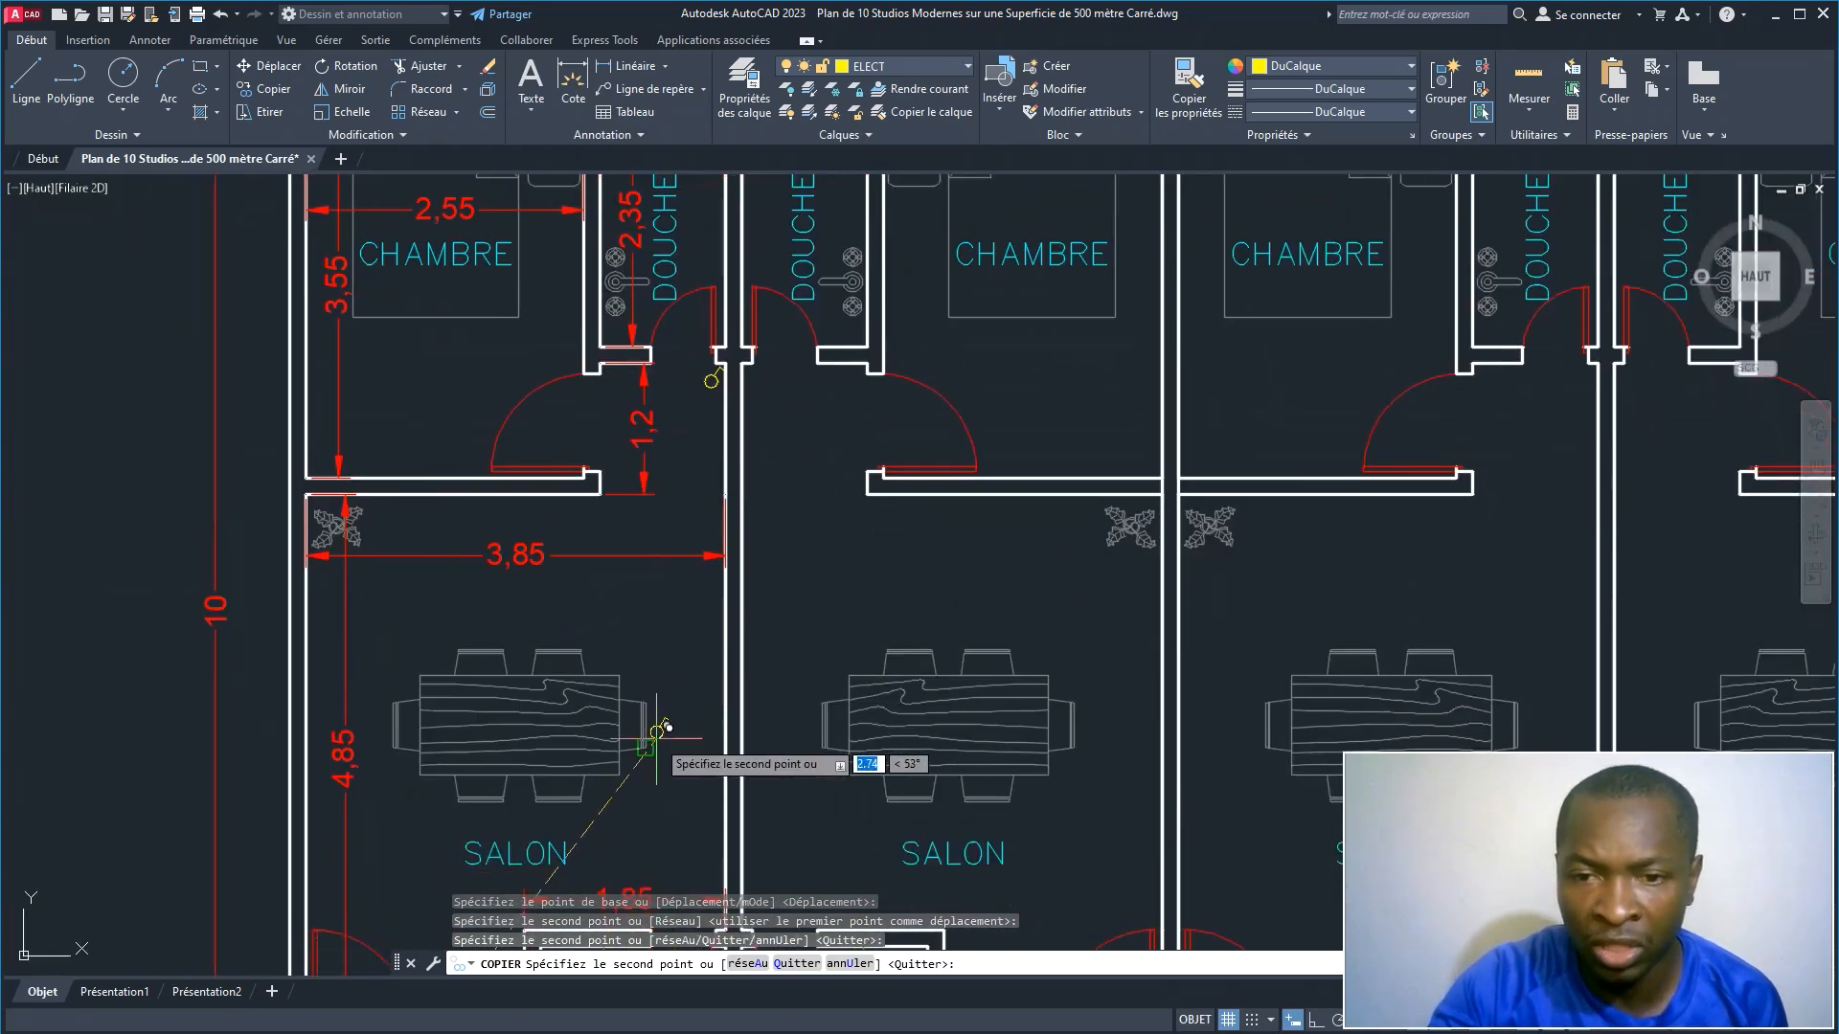
right_click(704, 733)
click(728, 749)
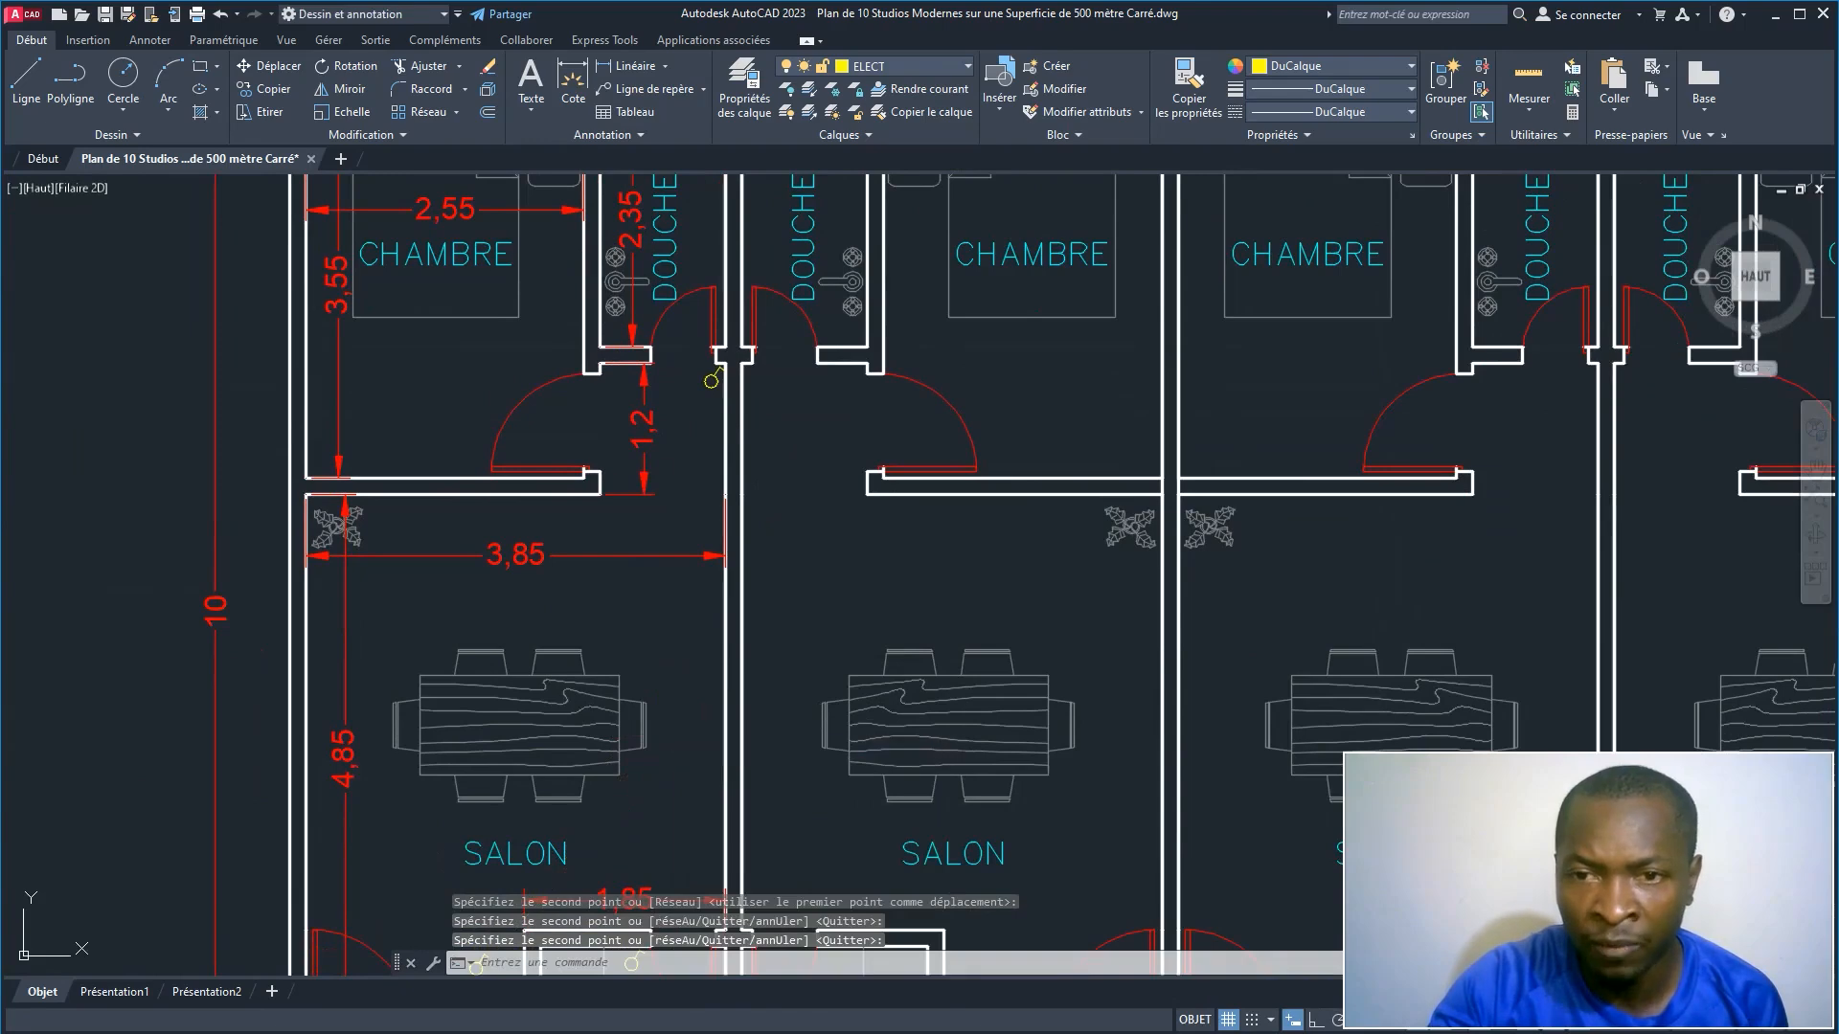
Step: Copy the middle two-armed Interrupteur VV block from the symbol row to inside the first studio's bedroom, beside the bedroom door
scroll(652, 474, down, 5)
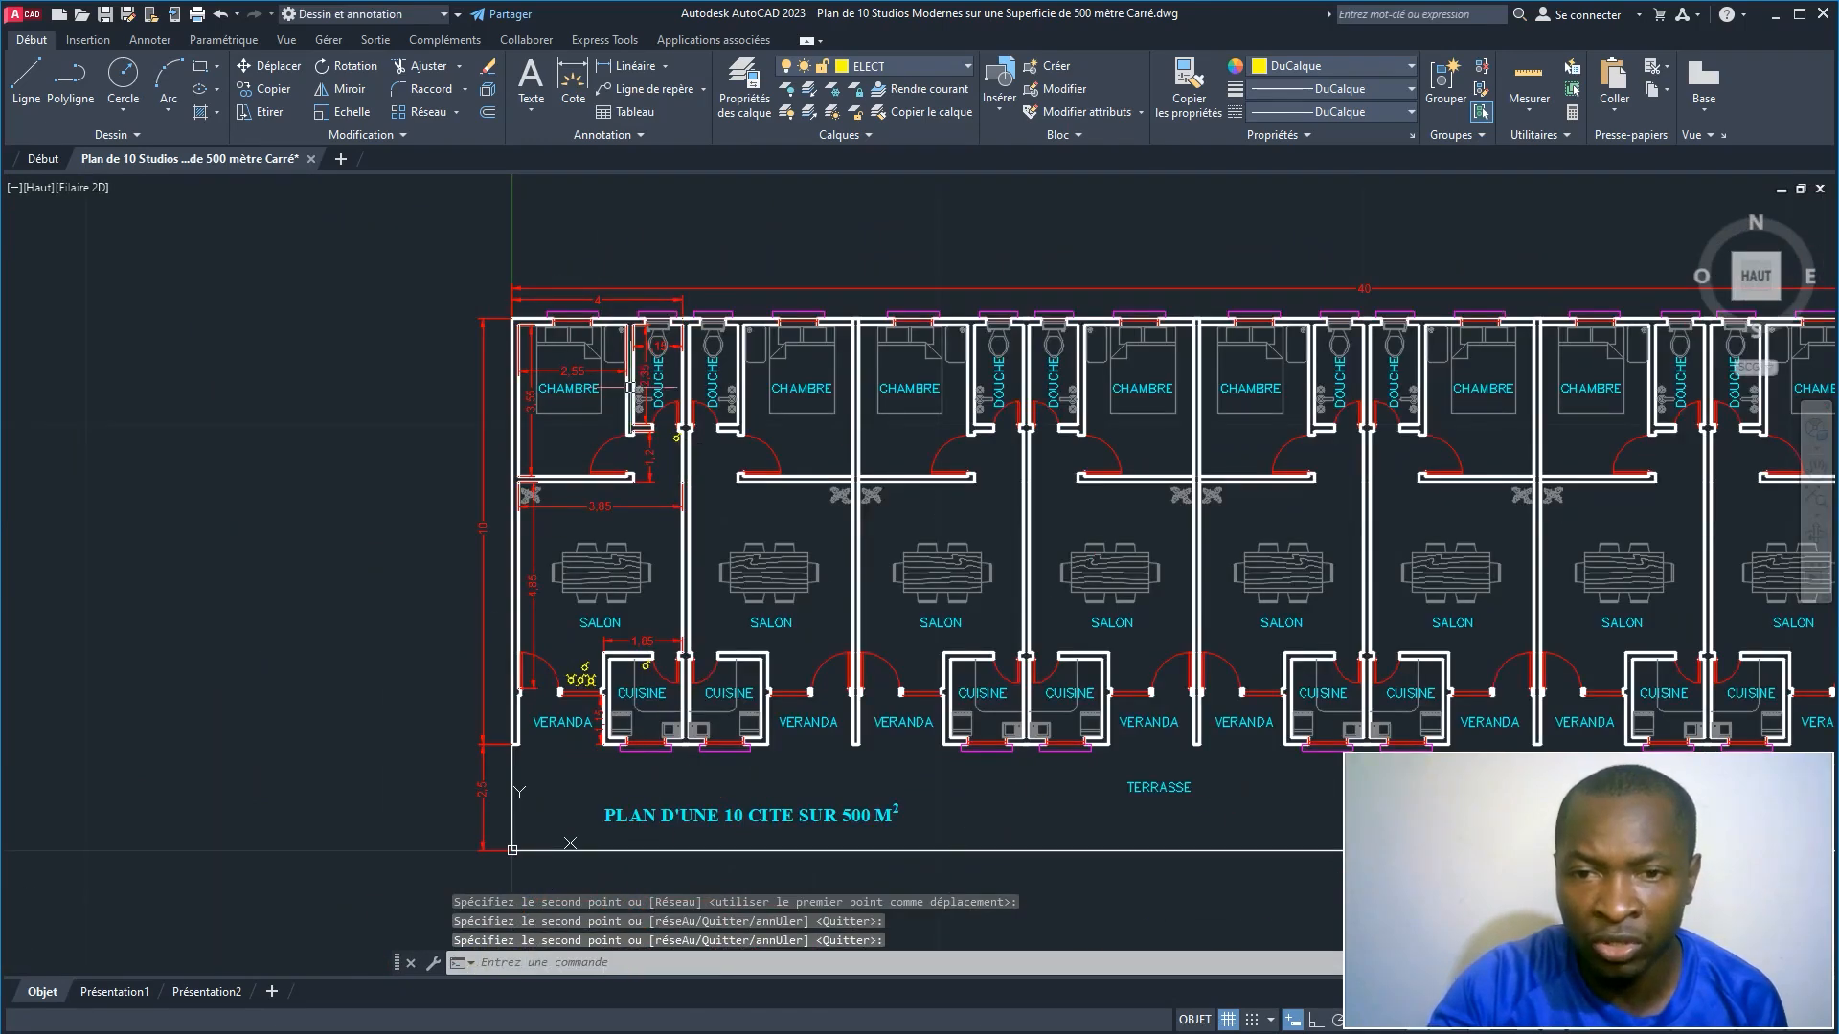
scroll(635, 391, up, 4)
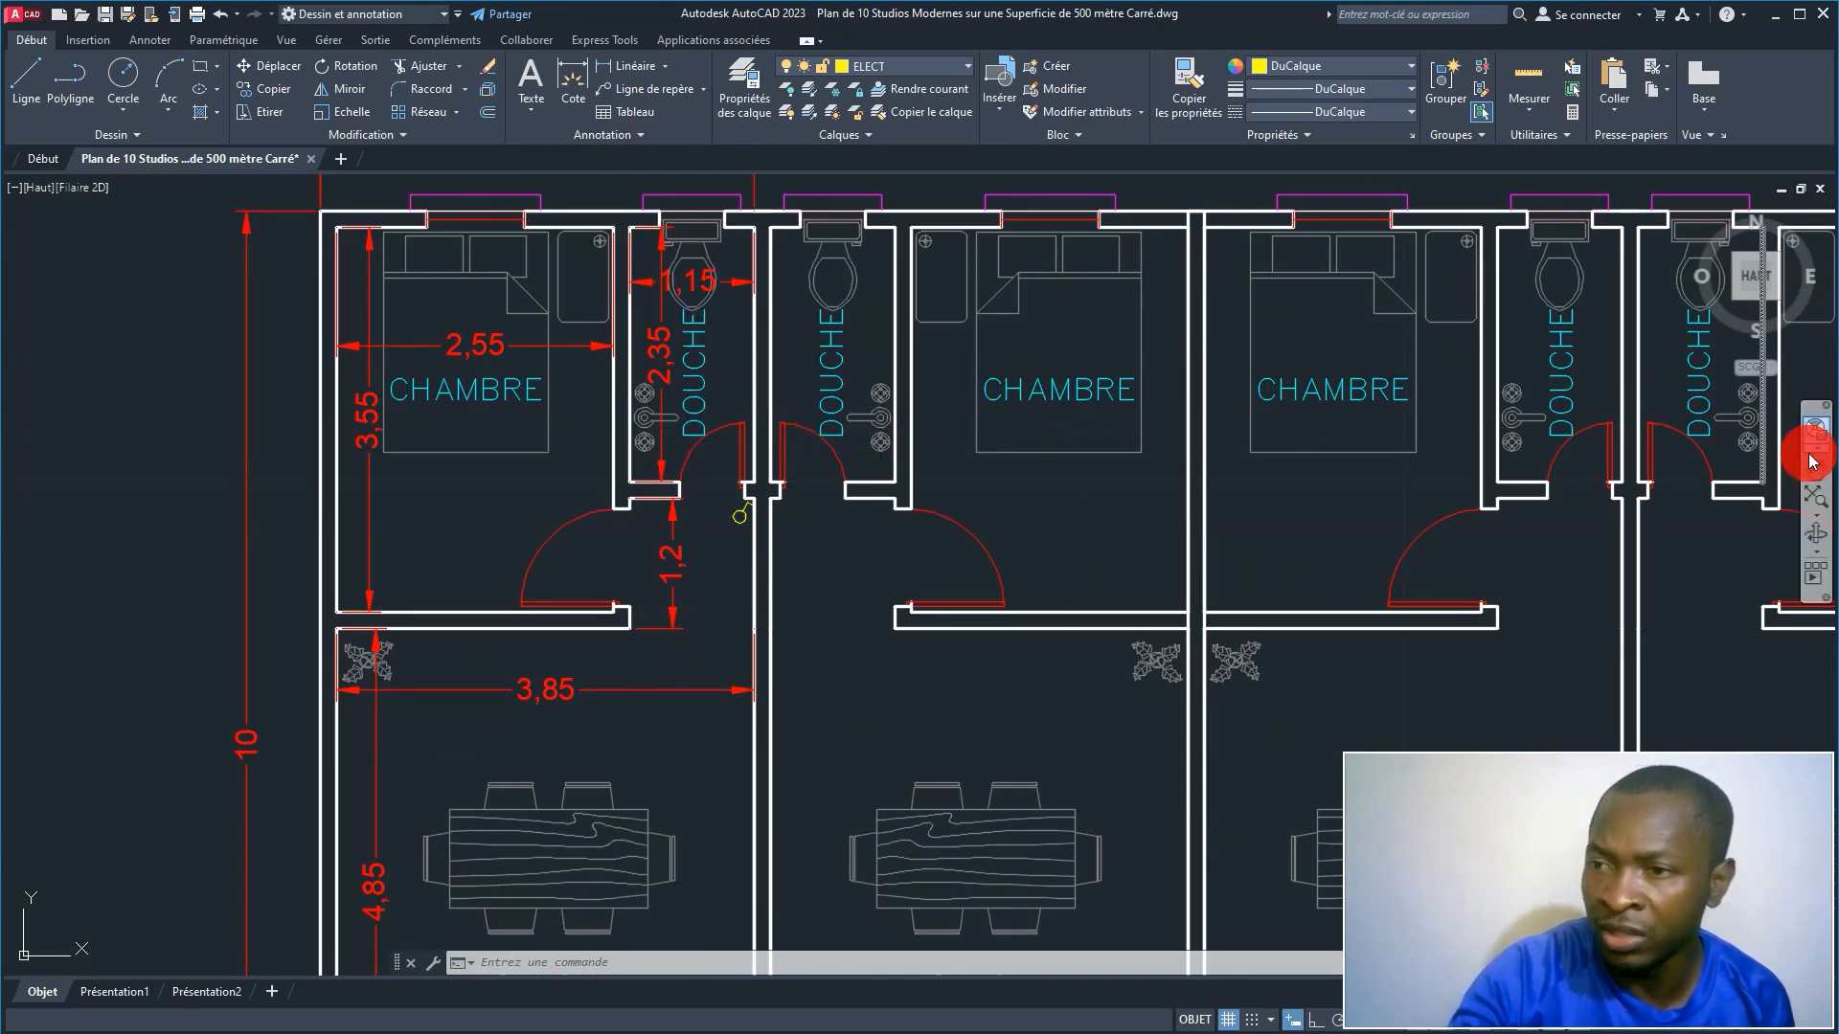
scroll(684, 415, down, 3)
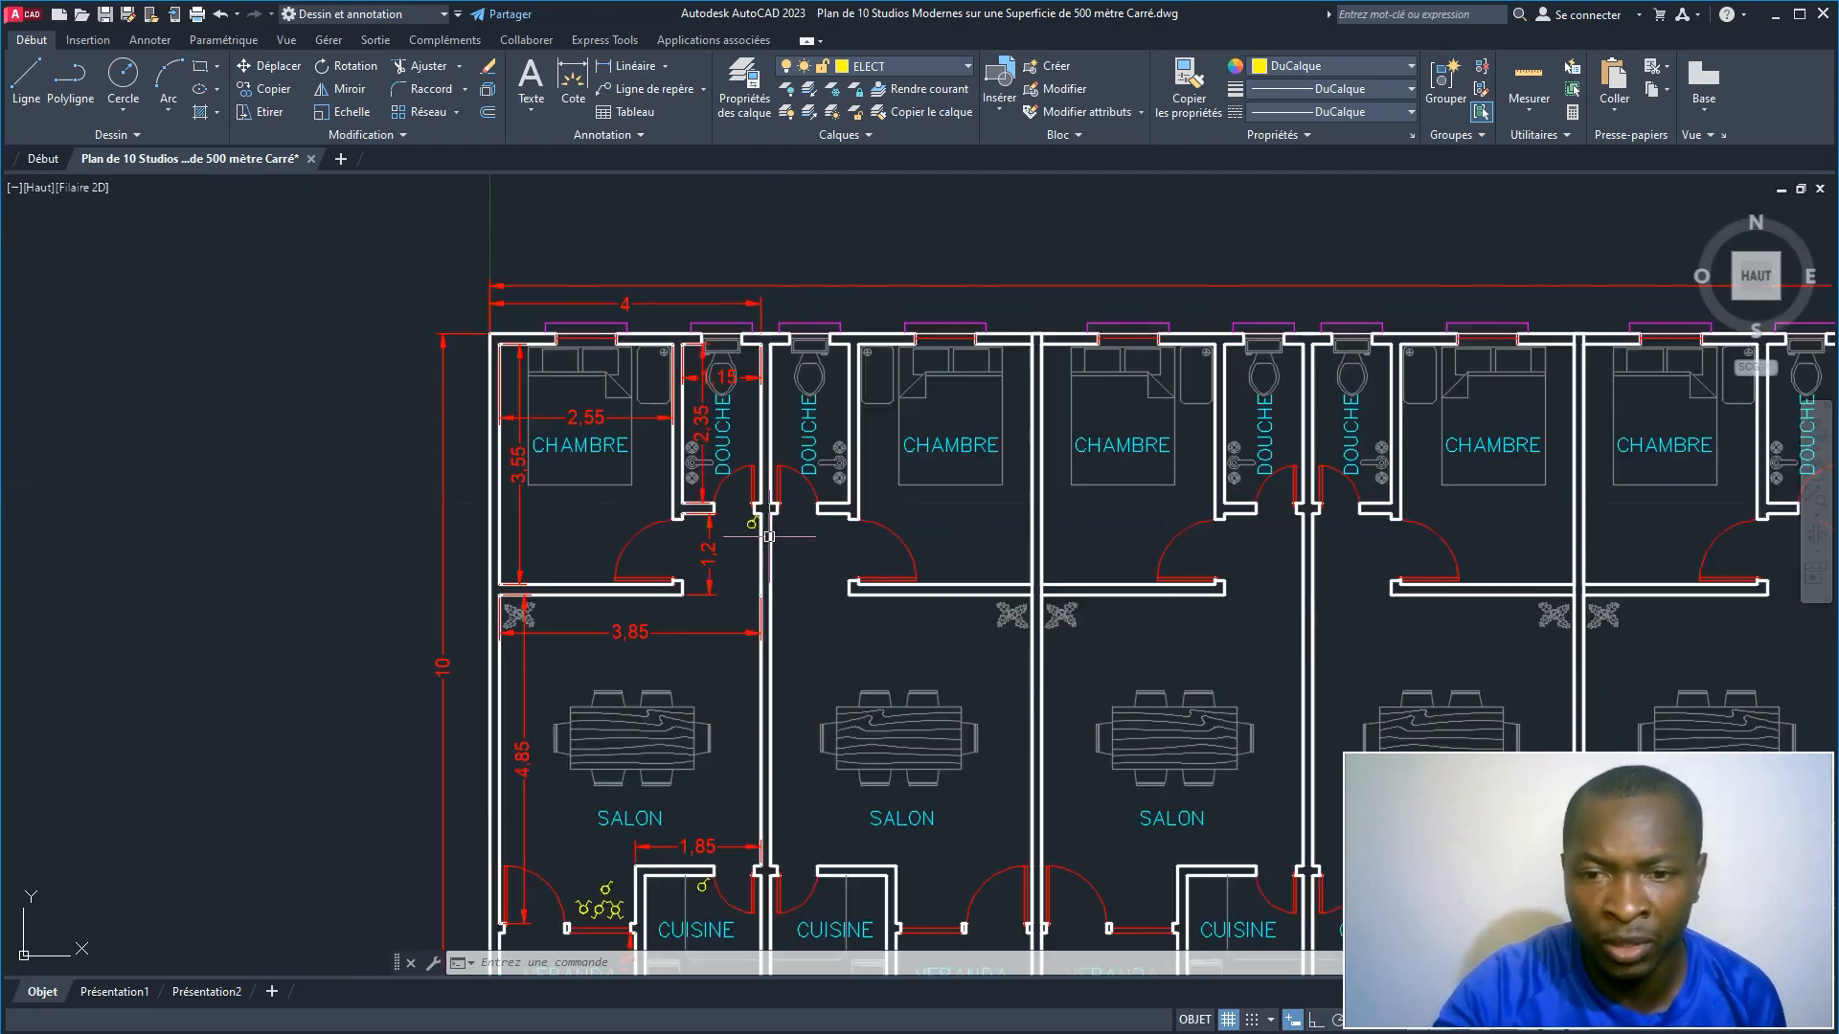
scroll(514, 795, up, 5)
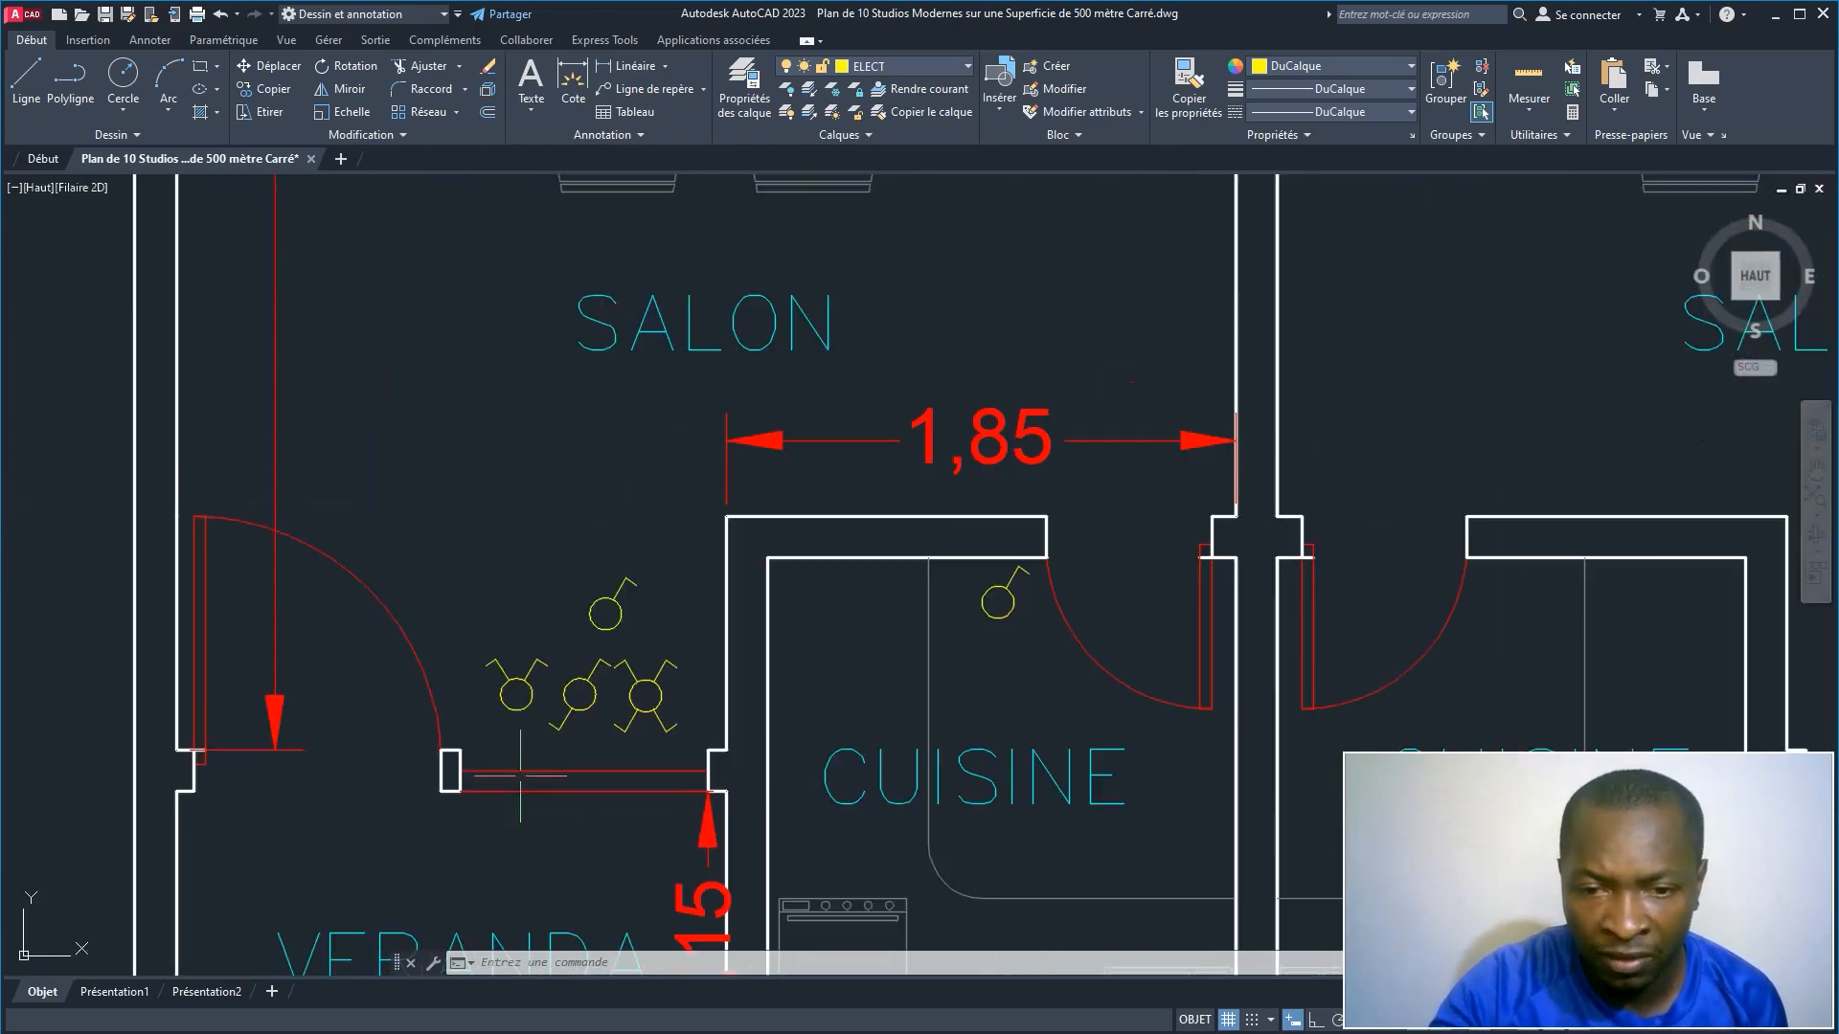
scroll(528, 746, up, 2)
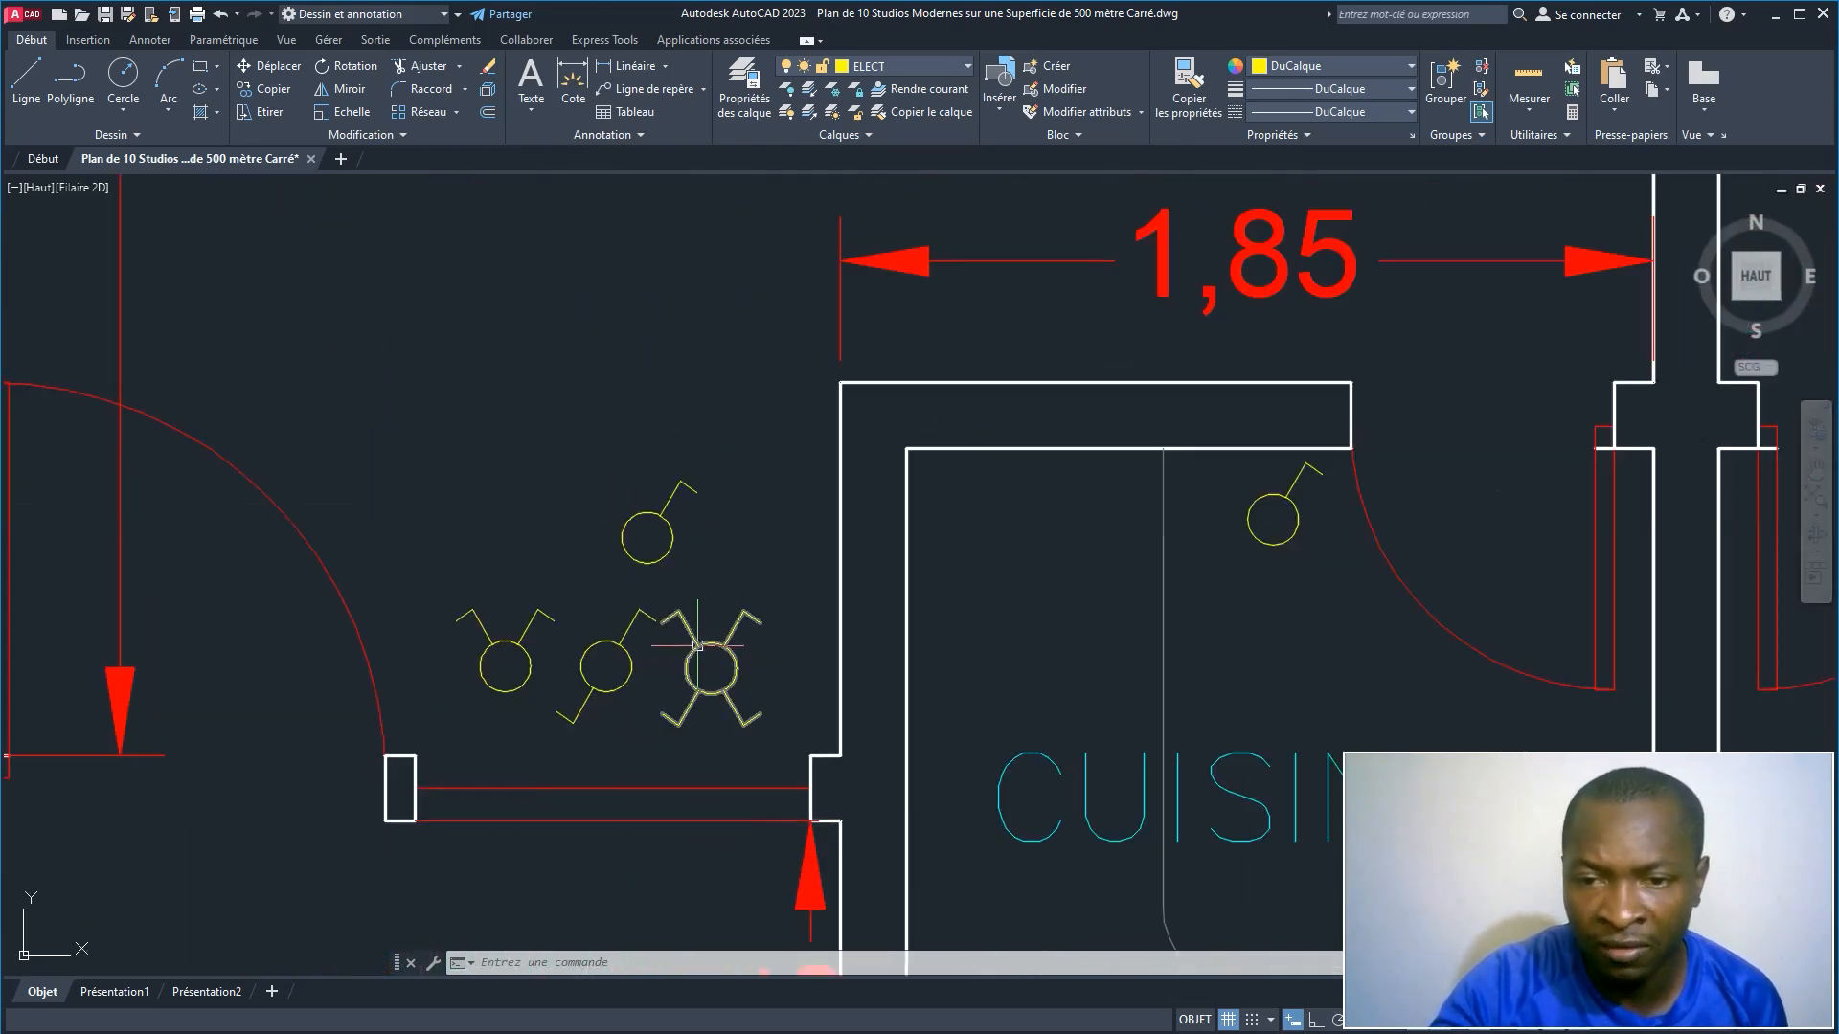
click(623, 652)
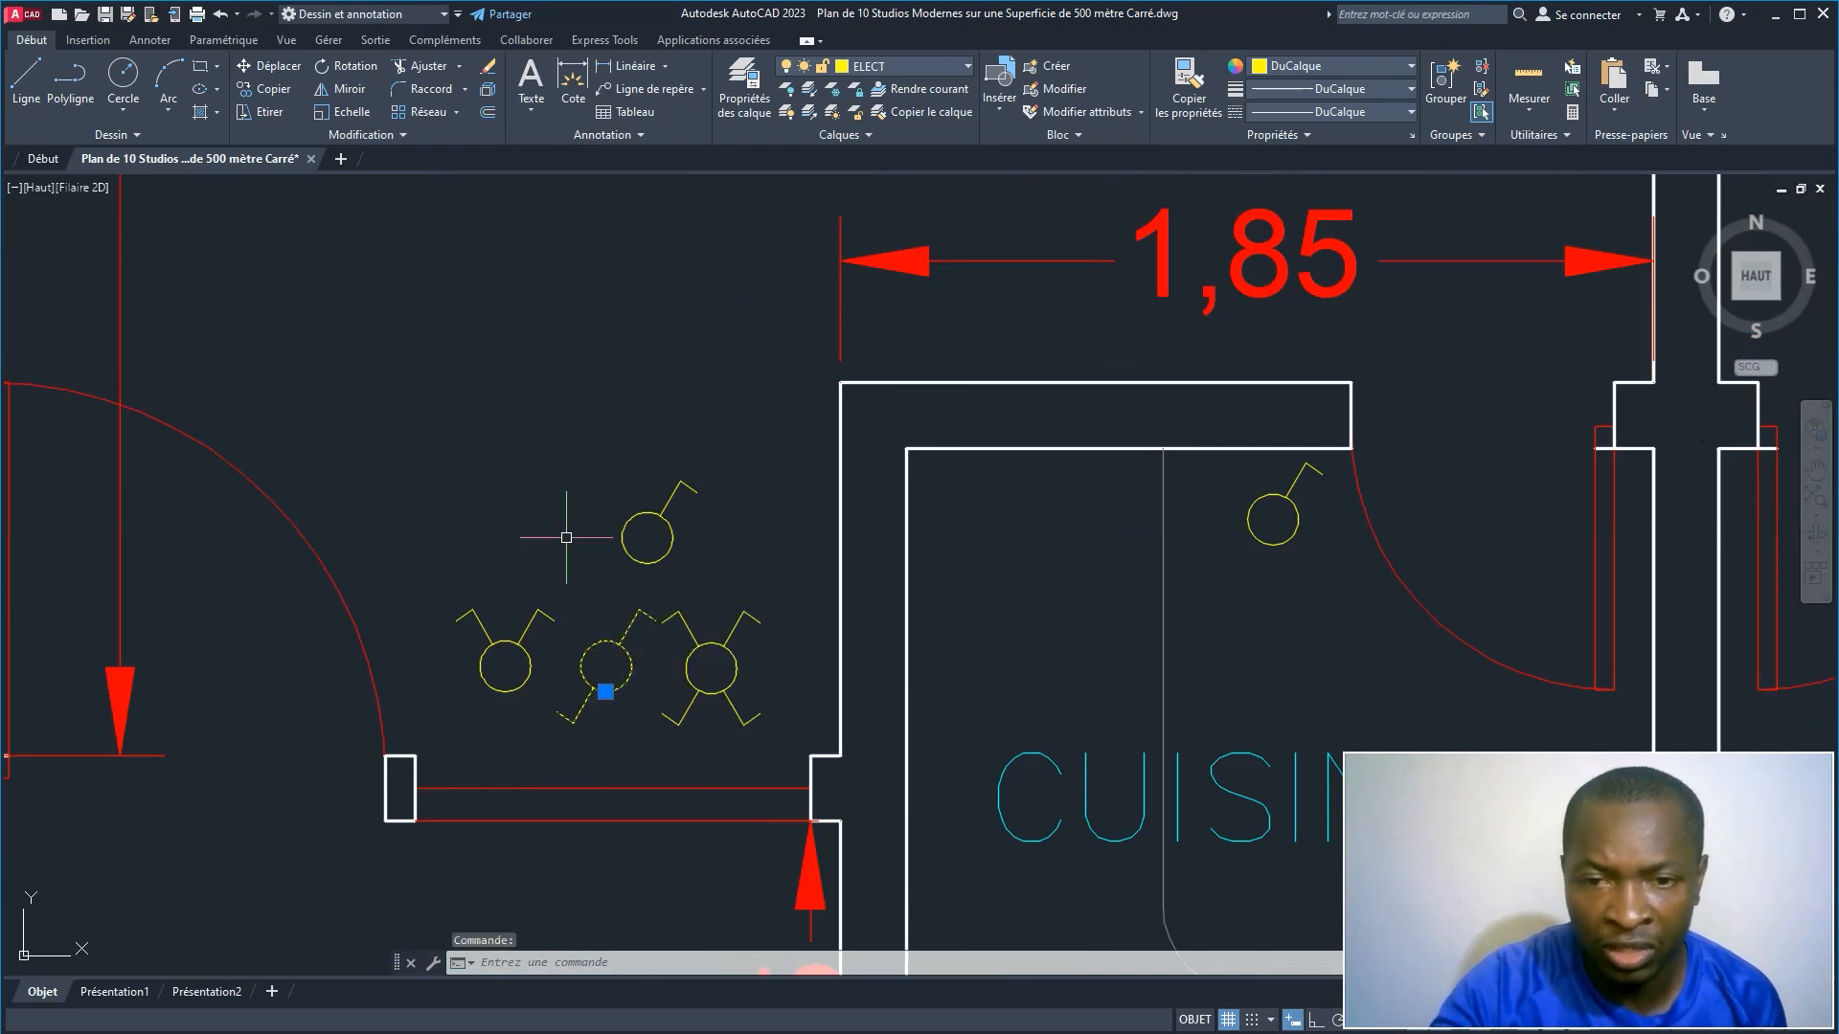
text(c)
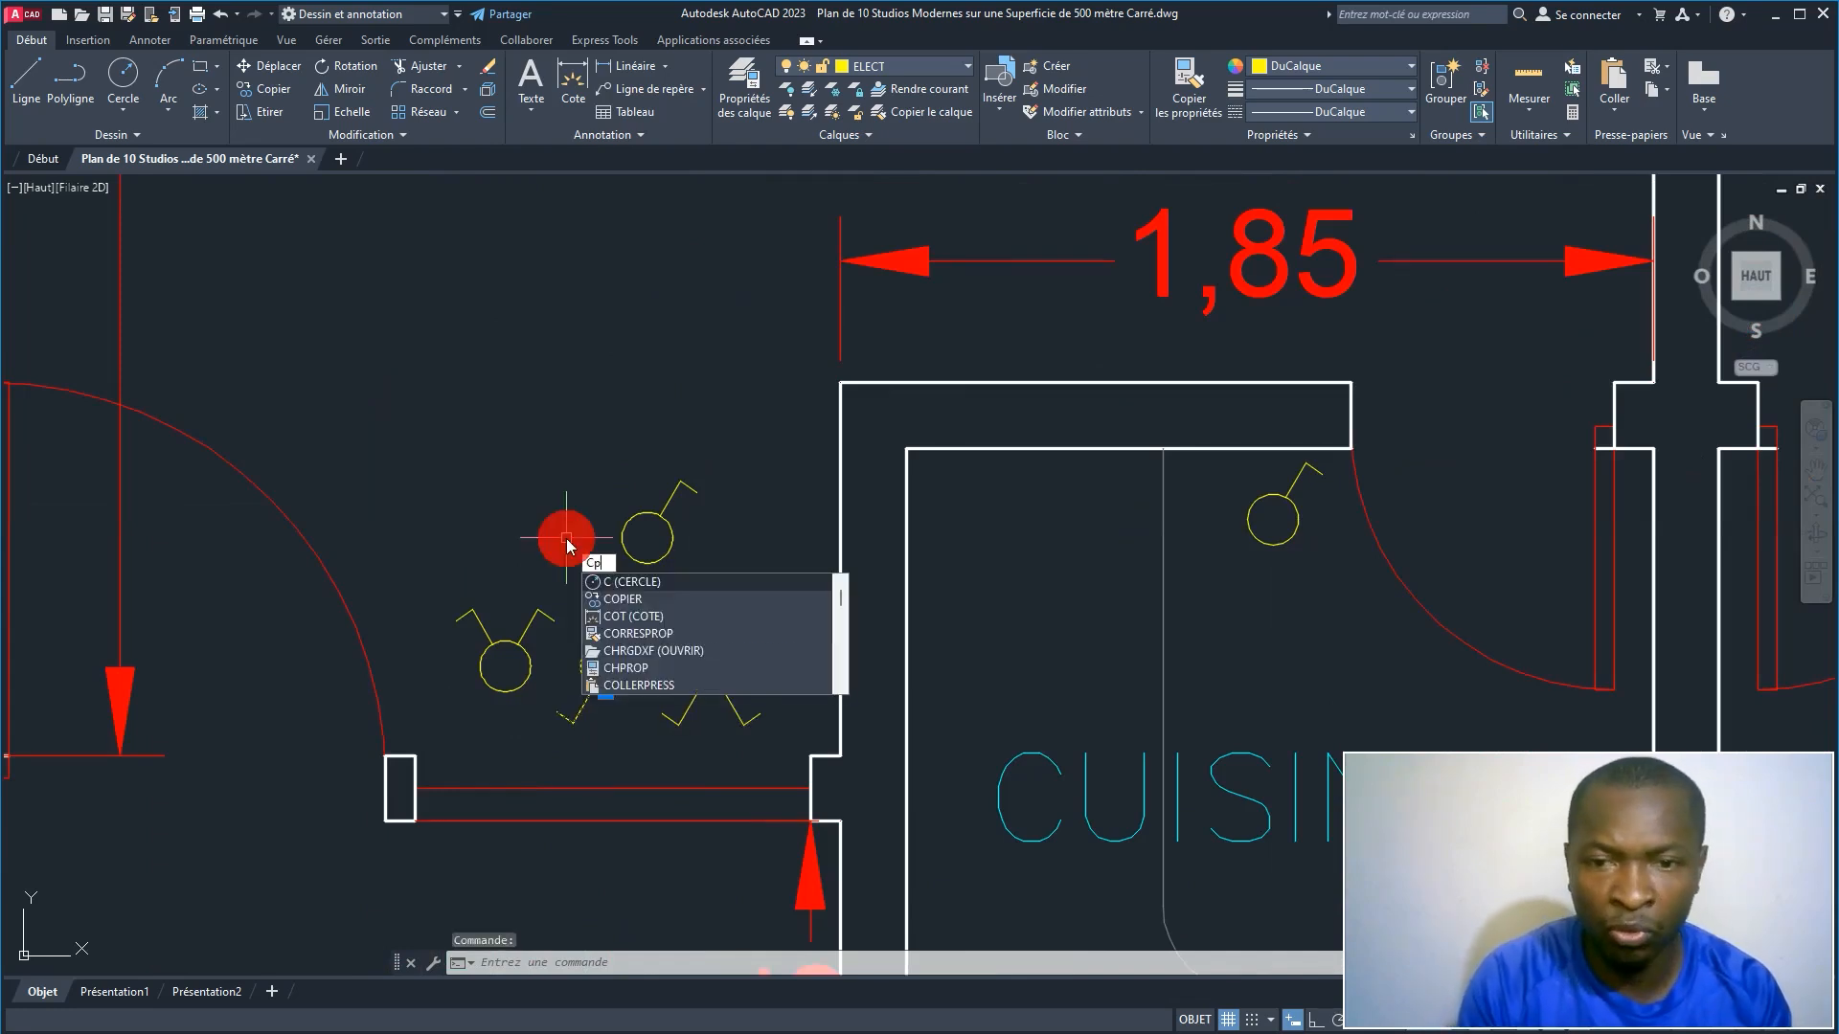
text(p)
key(Return)
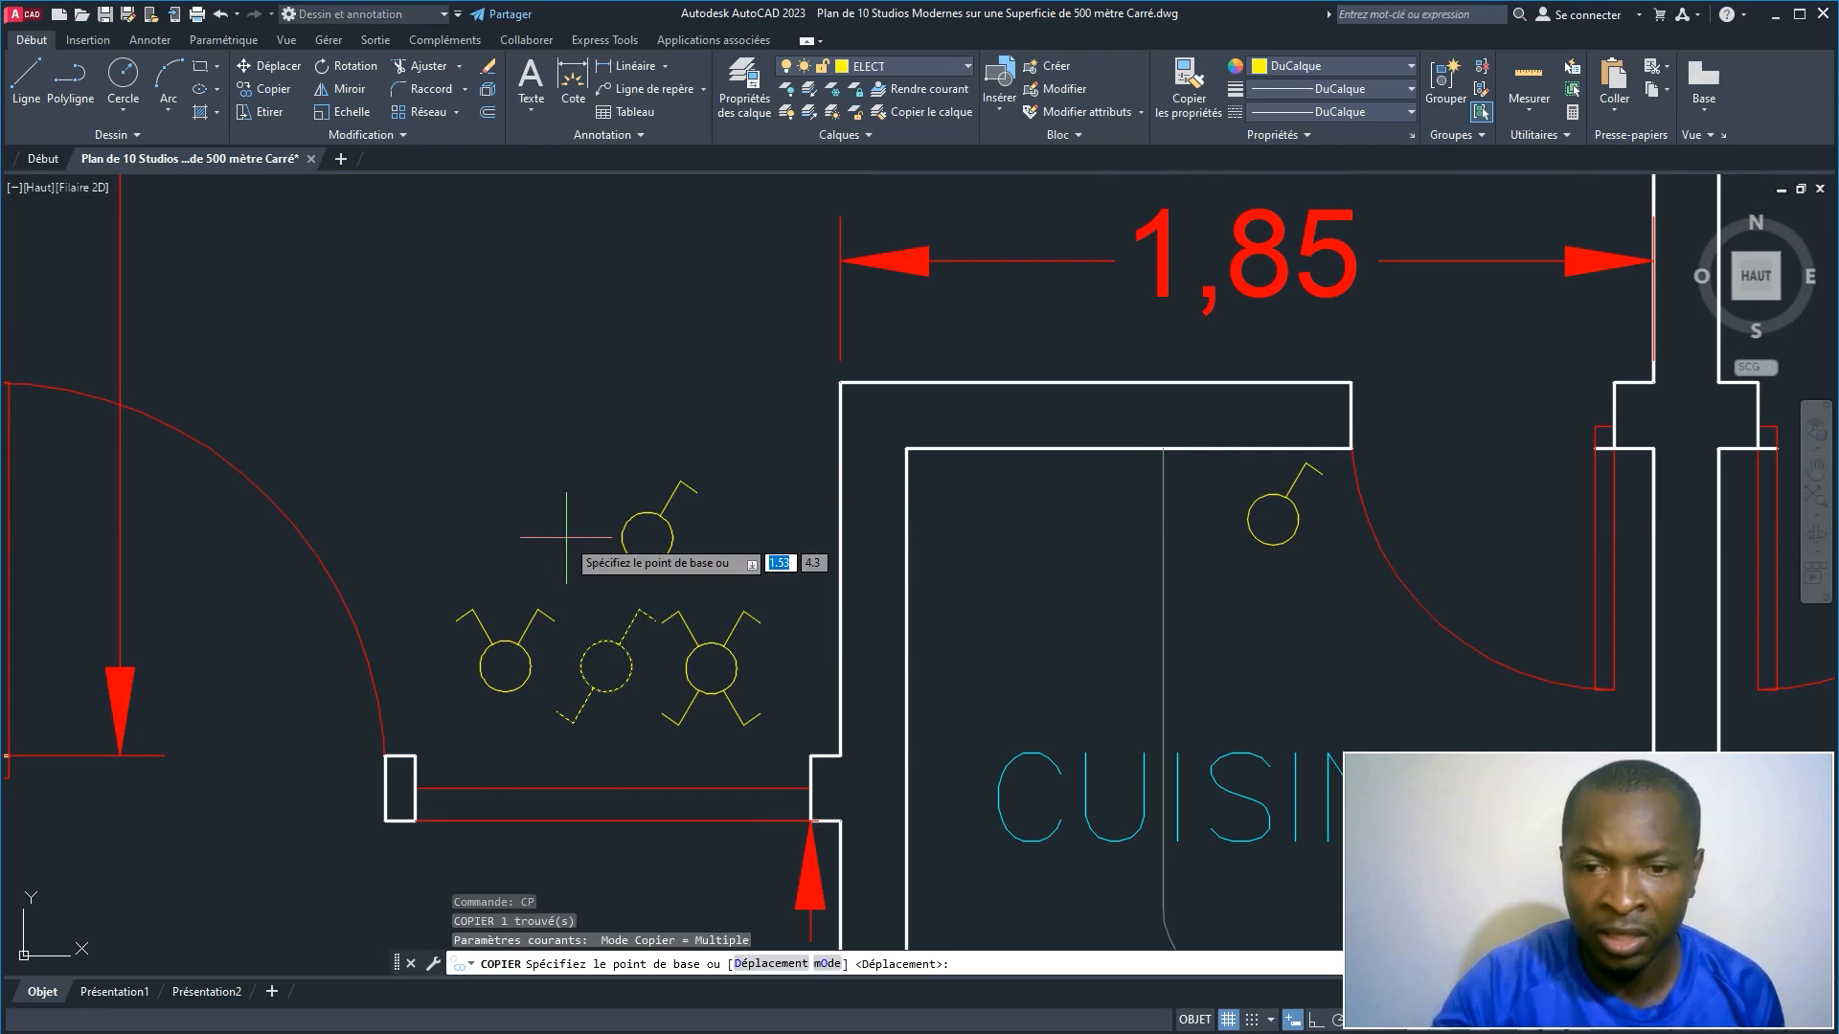
click(604, 663)
scroll(482, 332, down, 2)
scroll(482, 332, down, 2)
middle_drag(482, 332, 439, 842)
middle_drag(542, 397, 538, 817)
scroll(590, 493, down, 2)
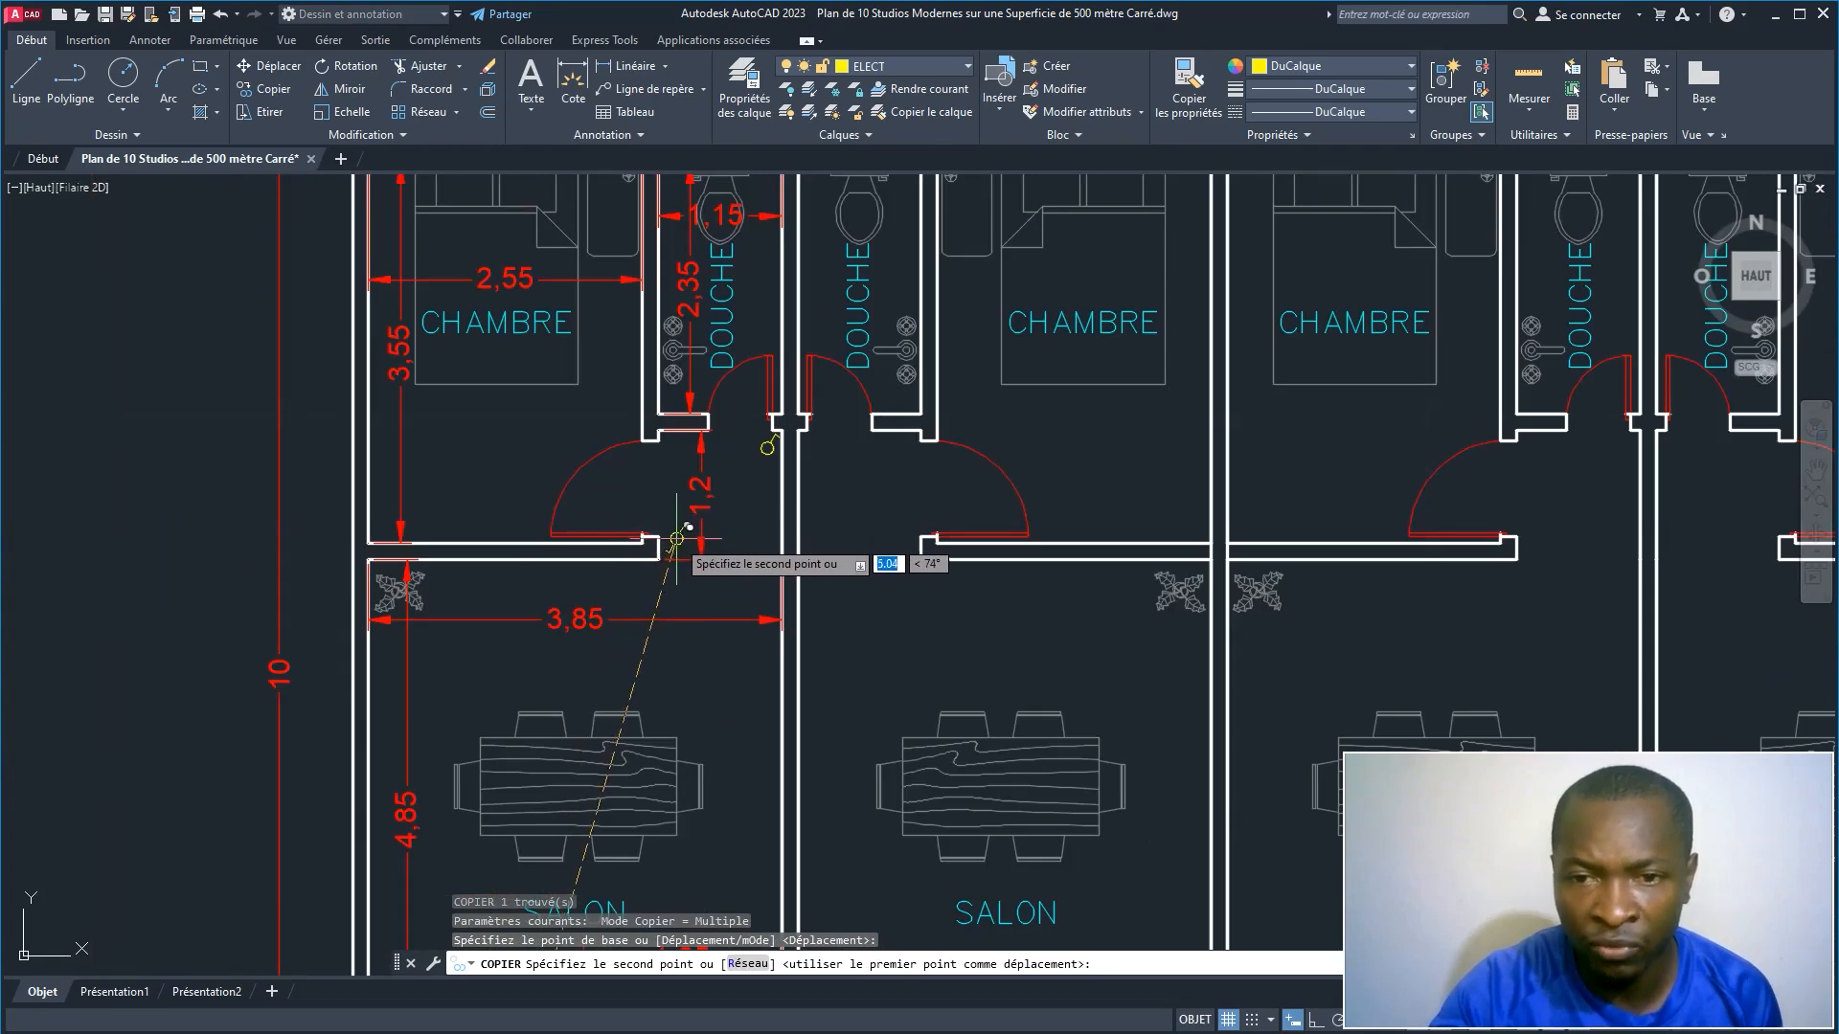
click(624, 425)
Step: Place copies of the Interrupteur VV block on the bedroom's window wall beside the bed and below the free end of the bedroom-salon partition
middle_drag(578, 395, 528, 771)
scroll(479, 642, up, 4)
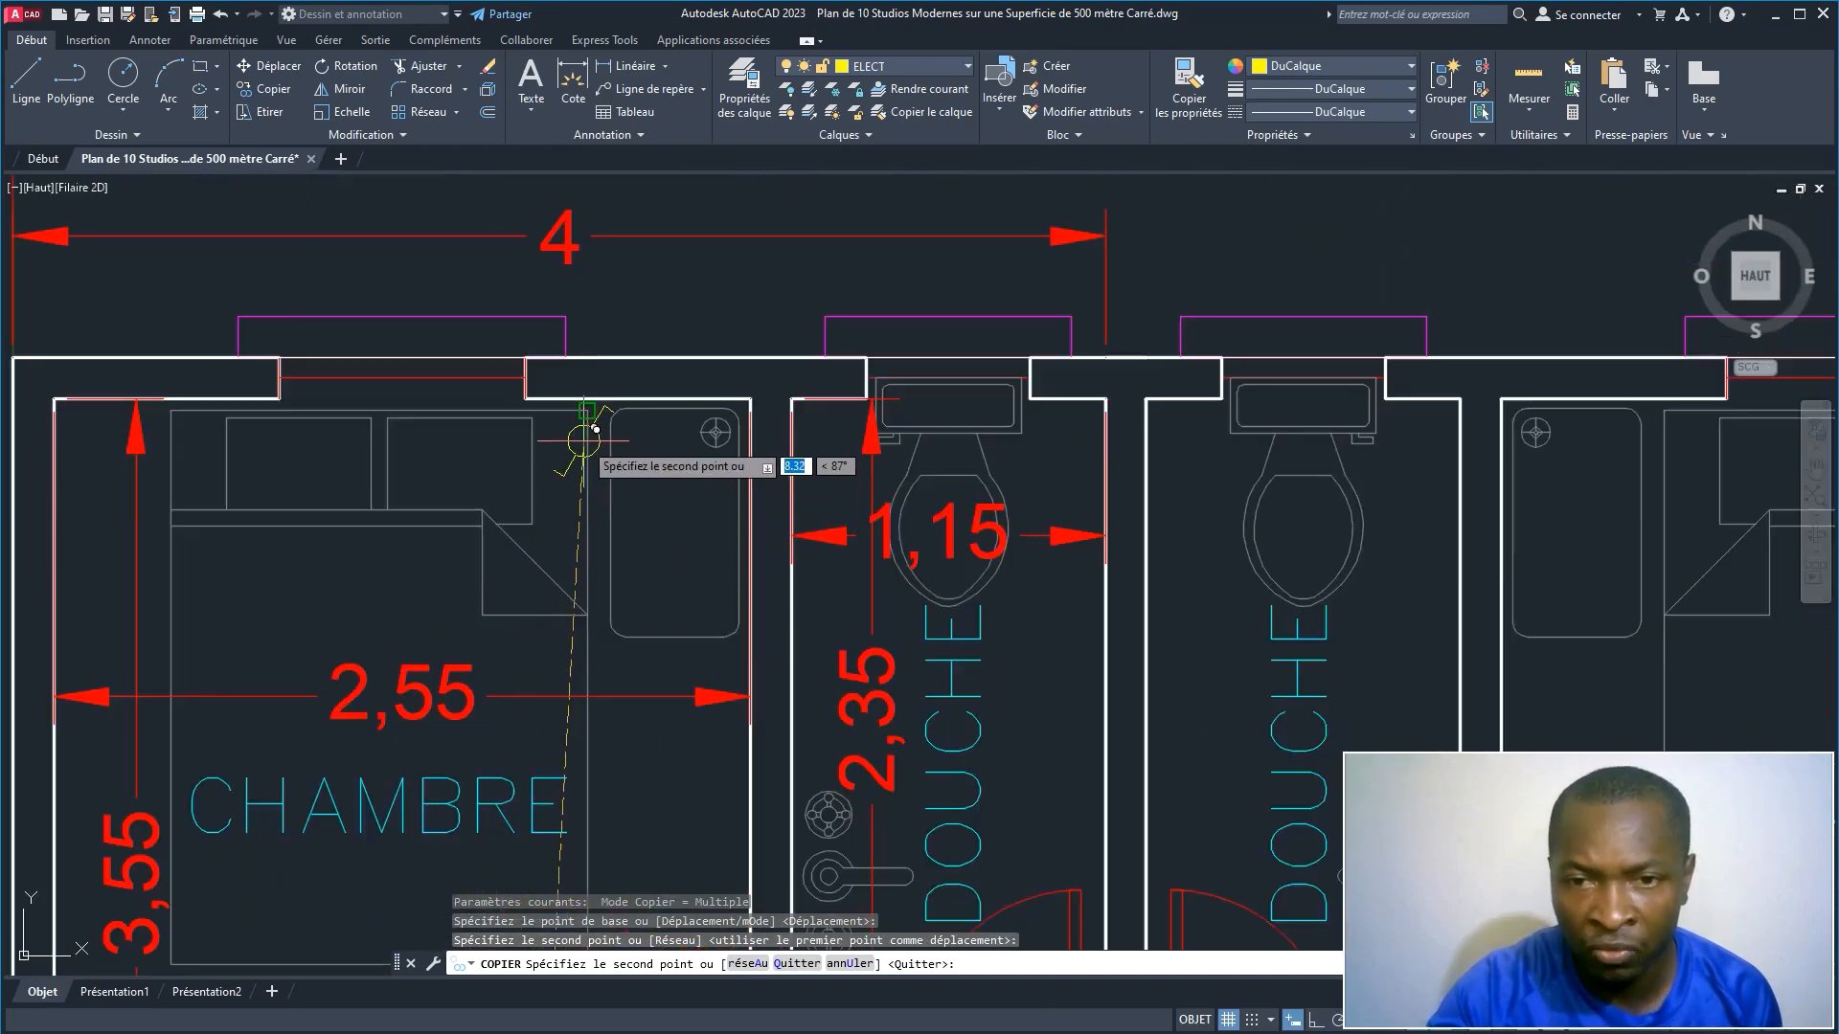
click(599, 398)
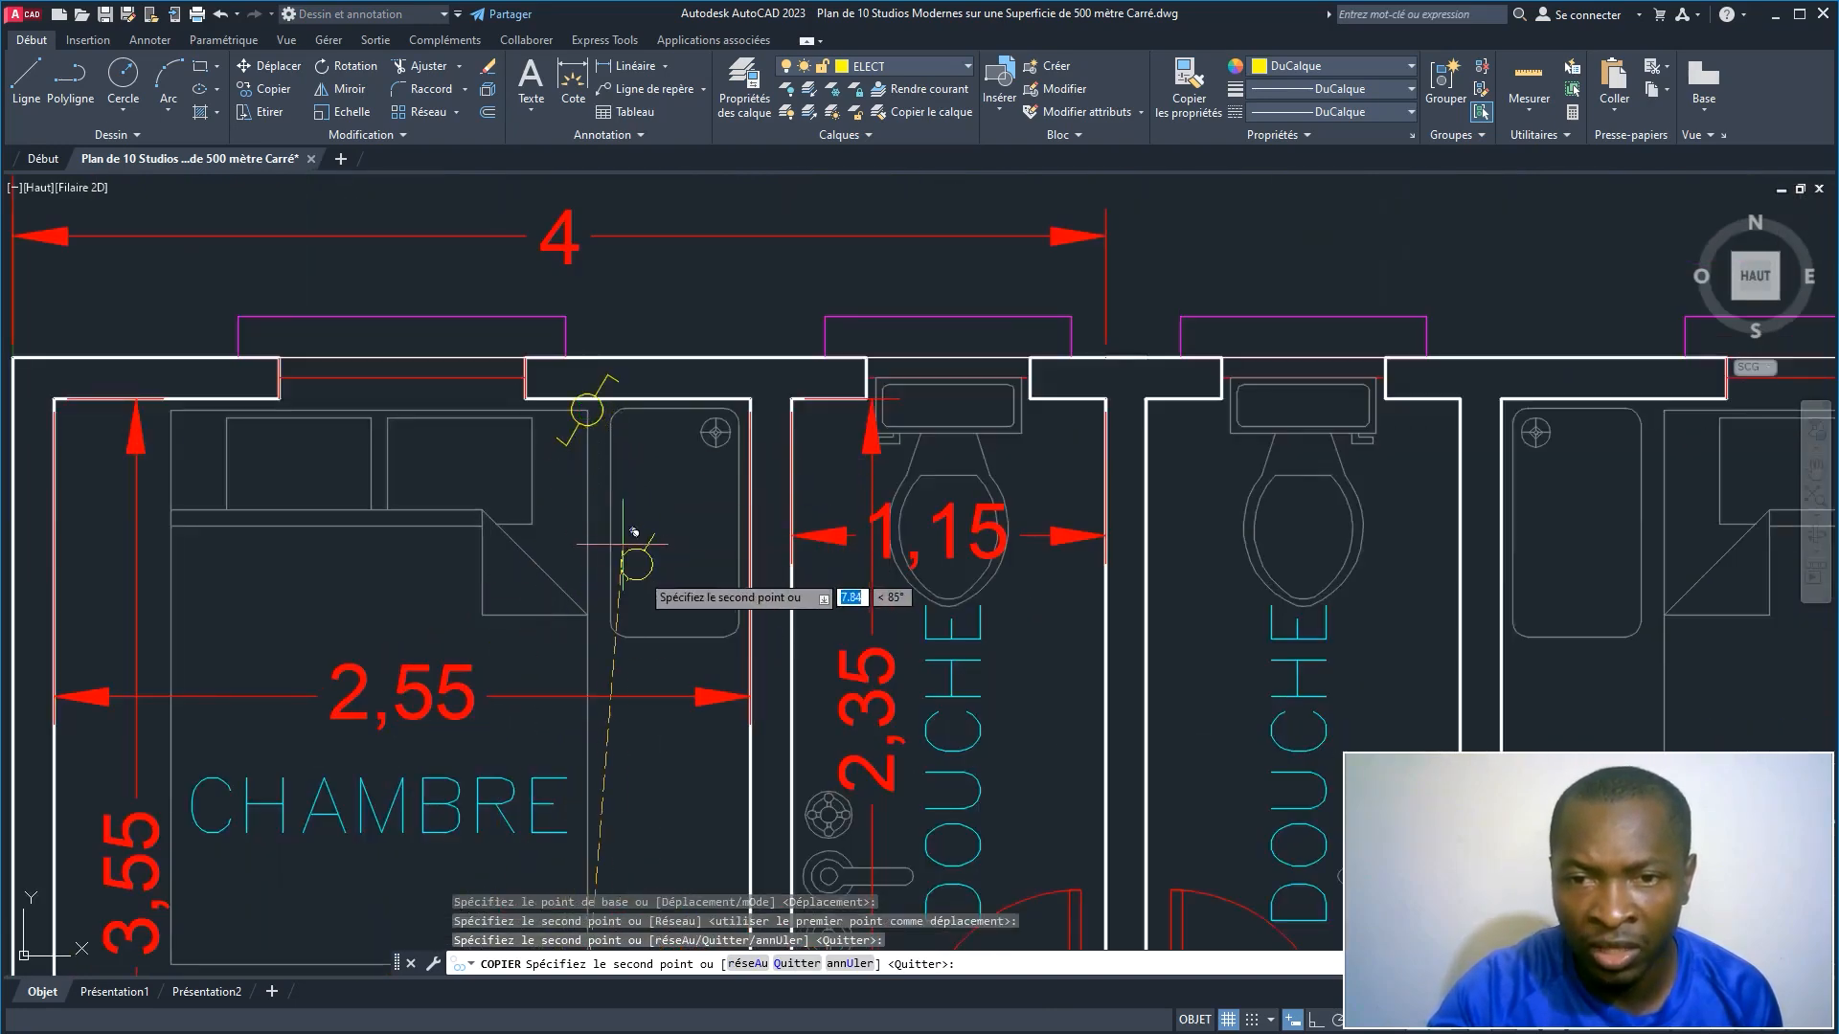
scroll(656, 563, down, 6)
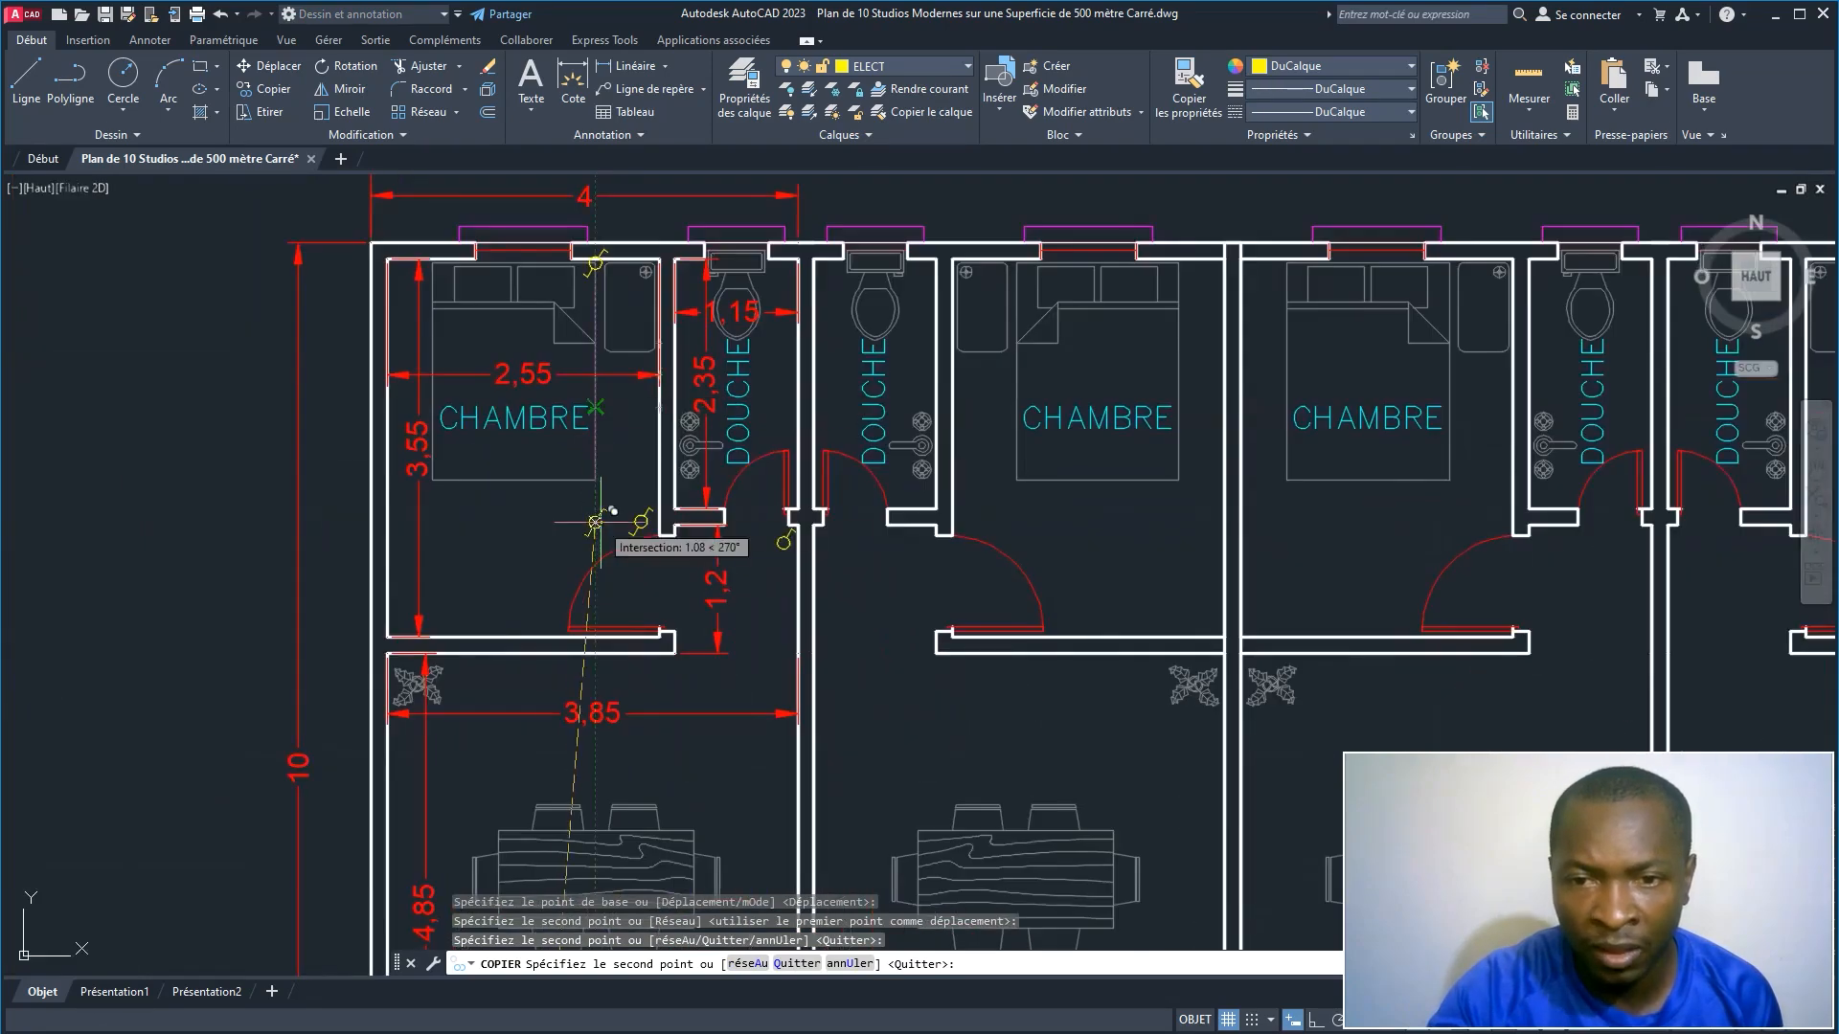
middle_drag(643, 542, 579, 272)
scroll(608, 364, up, 4)
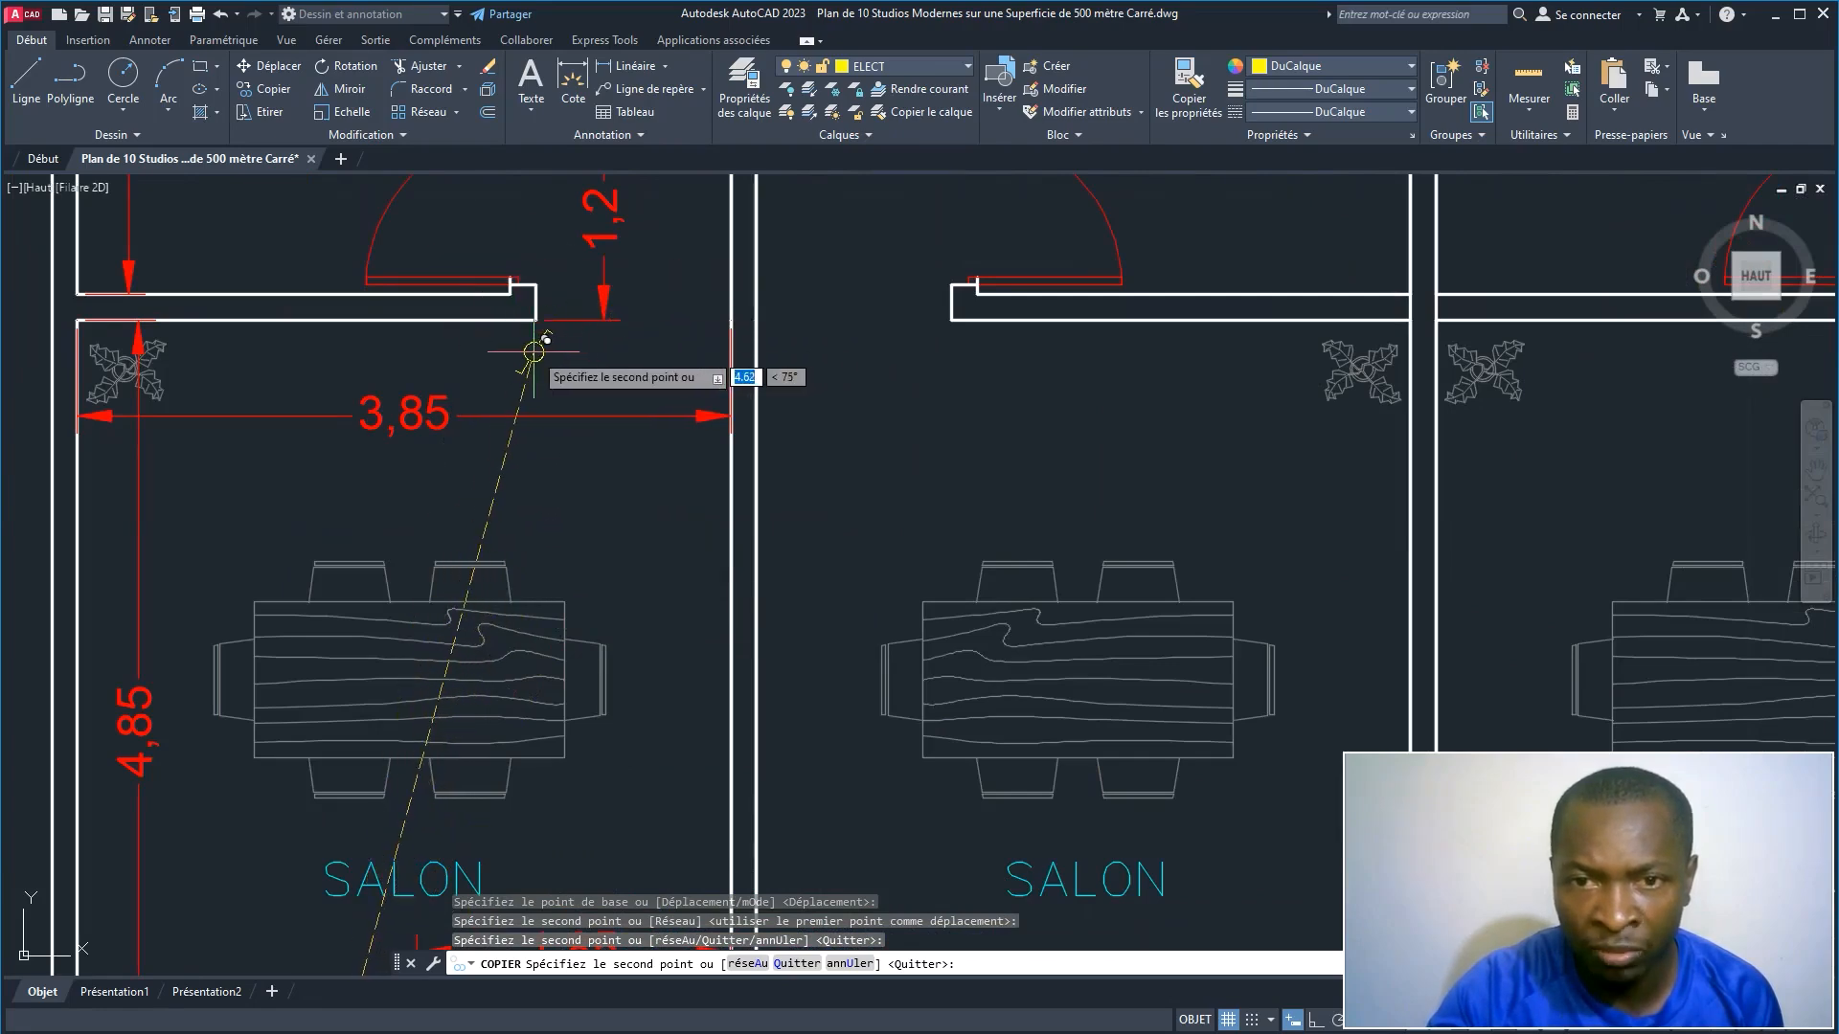
click(533, 348)
Step: Place a last Interrupteur VV copy in the salon beside the jamb of the veranda door and end the copying
scroll(608, 488, down, 4)
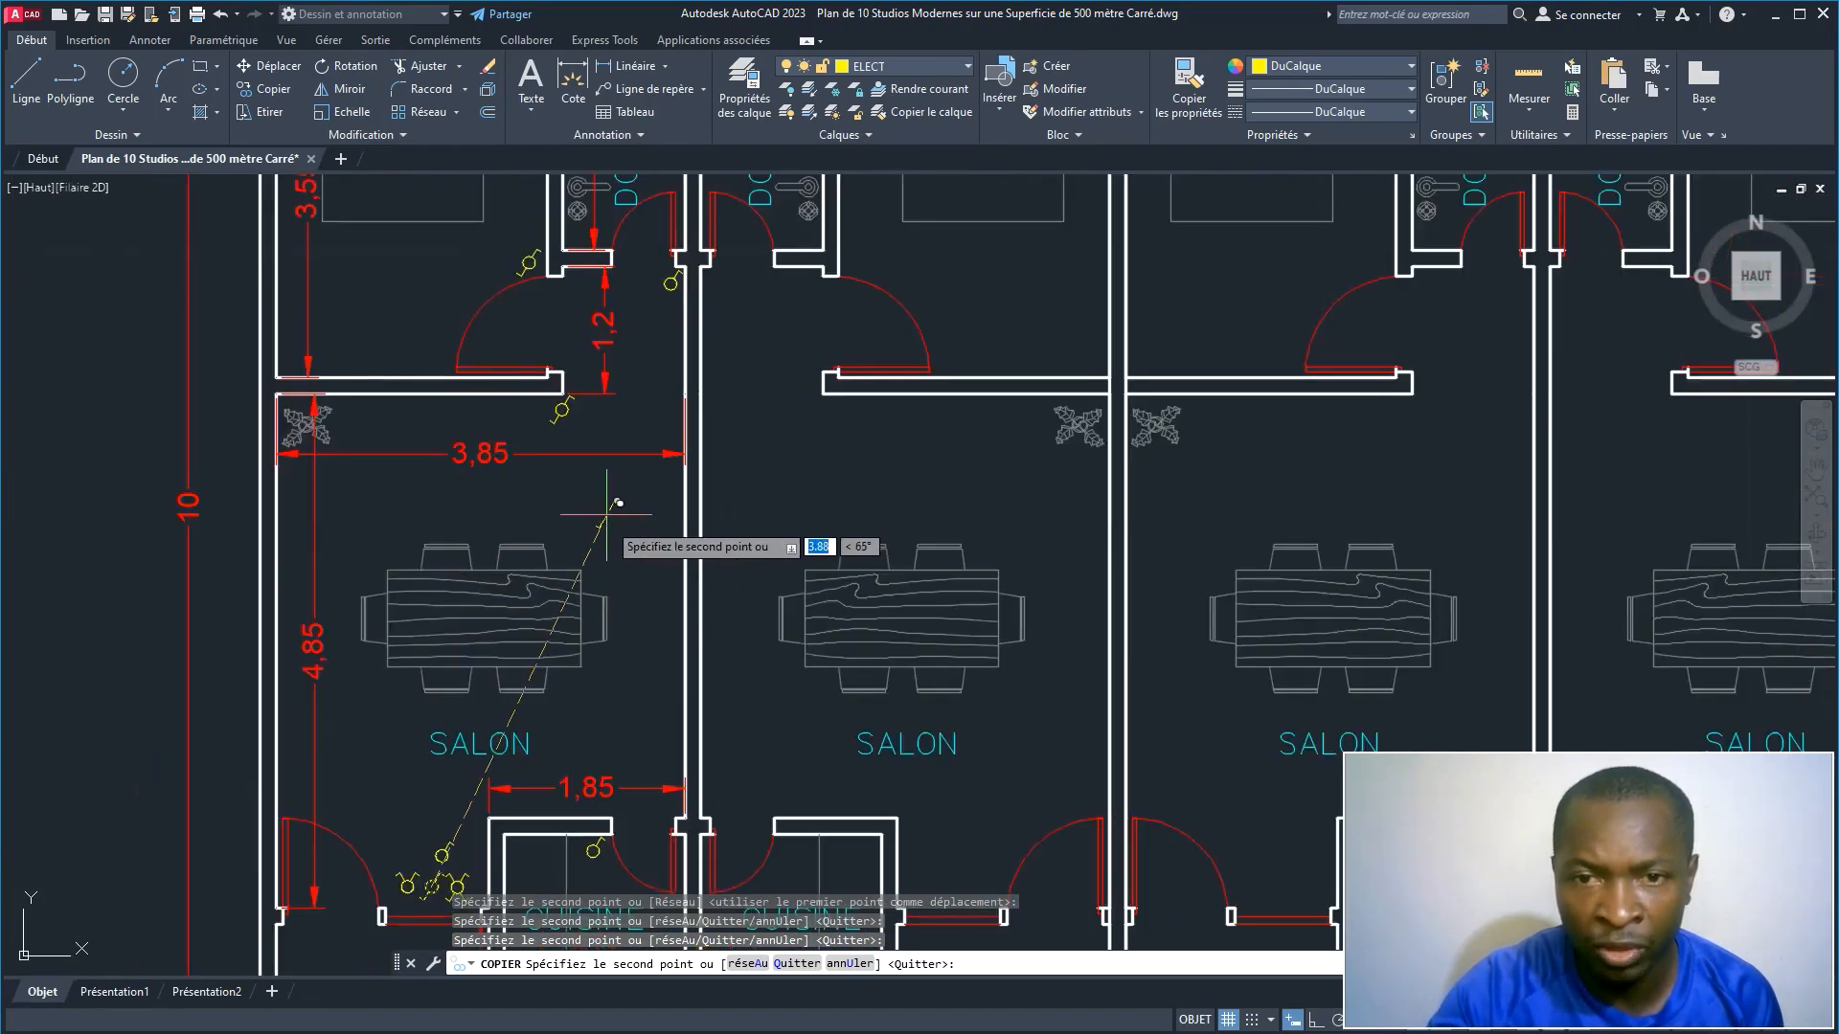
scroll(552, 355, up, 2)
scroll(402, 709, up, 4)
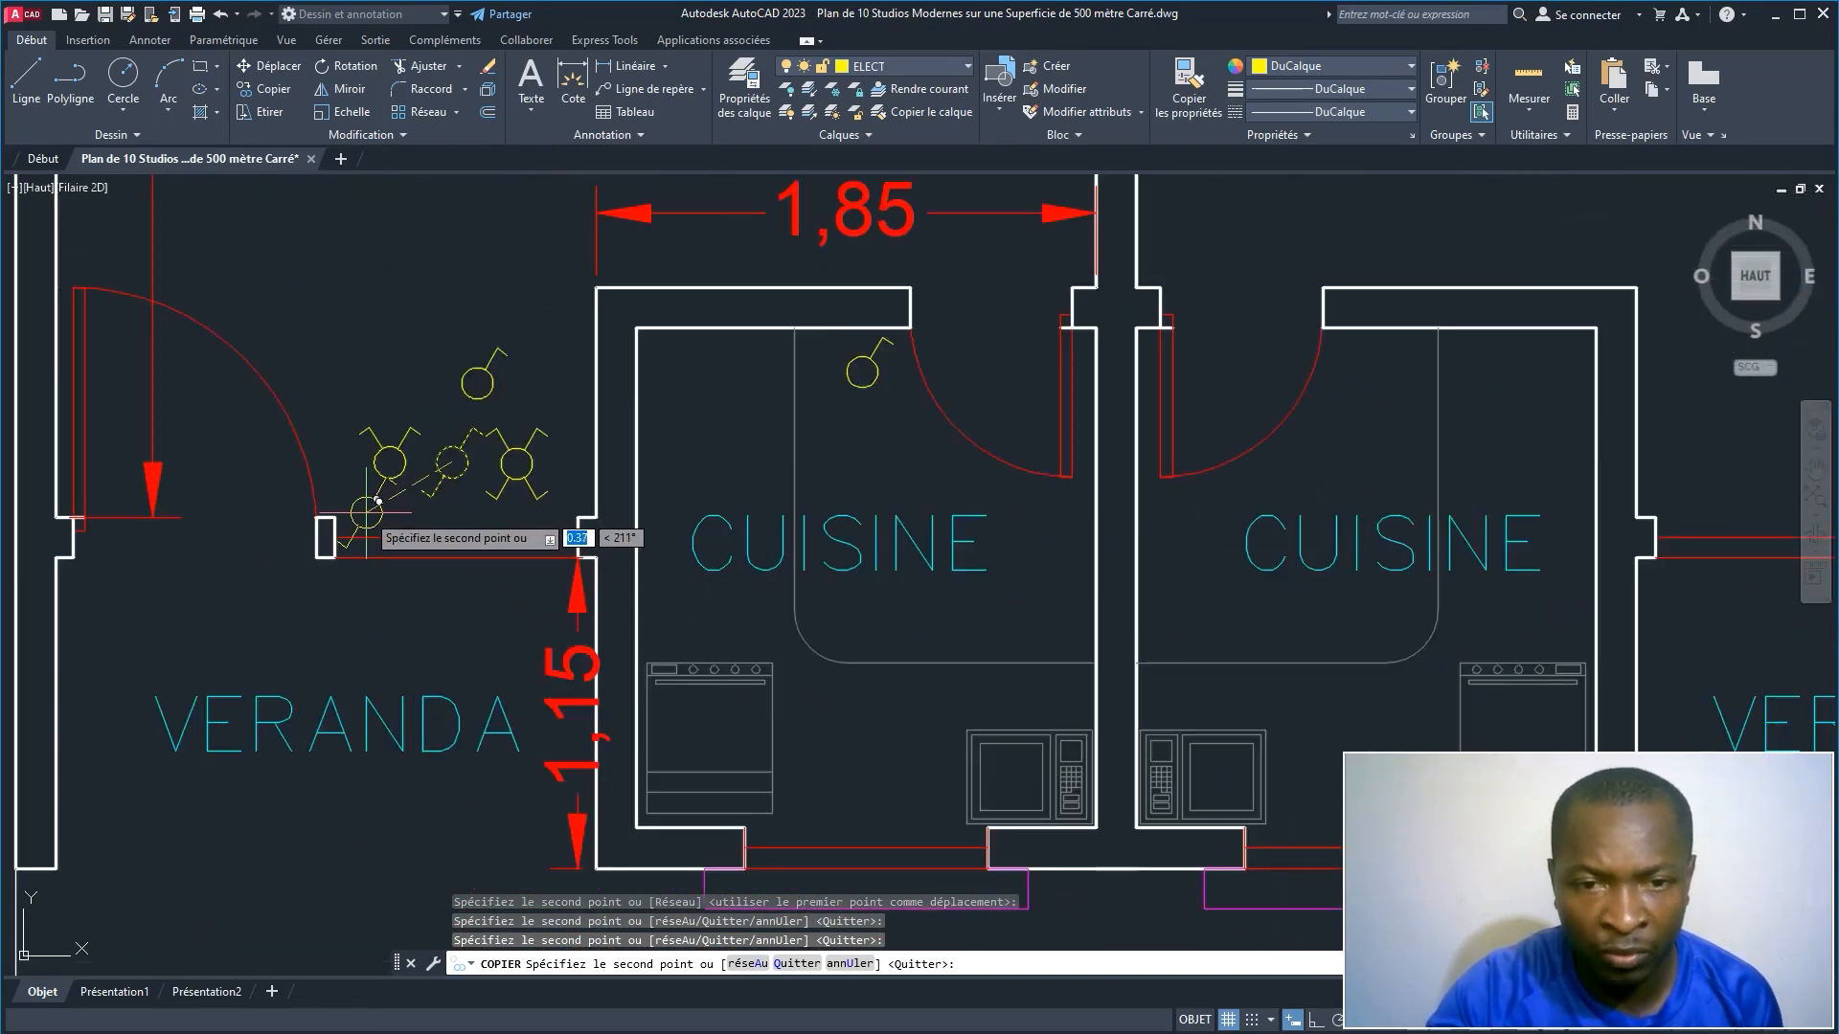
click(366, 514)
right_click(454, 613)
click(484, 624)
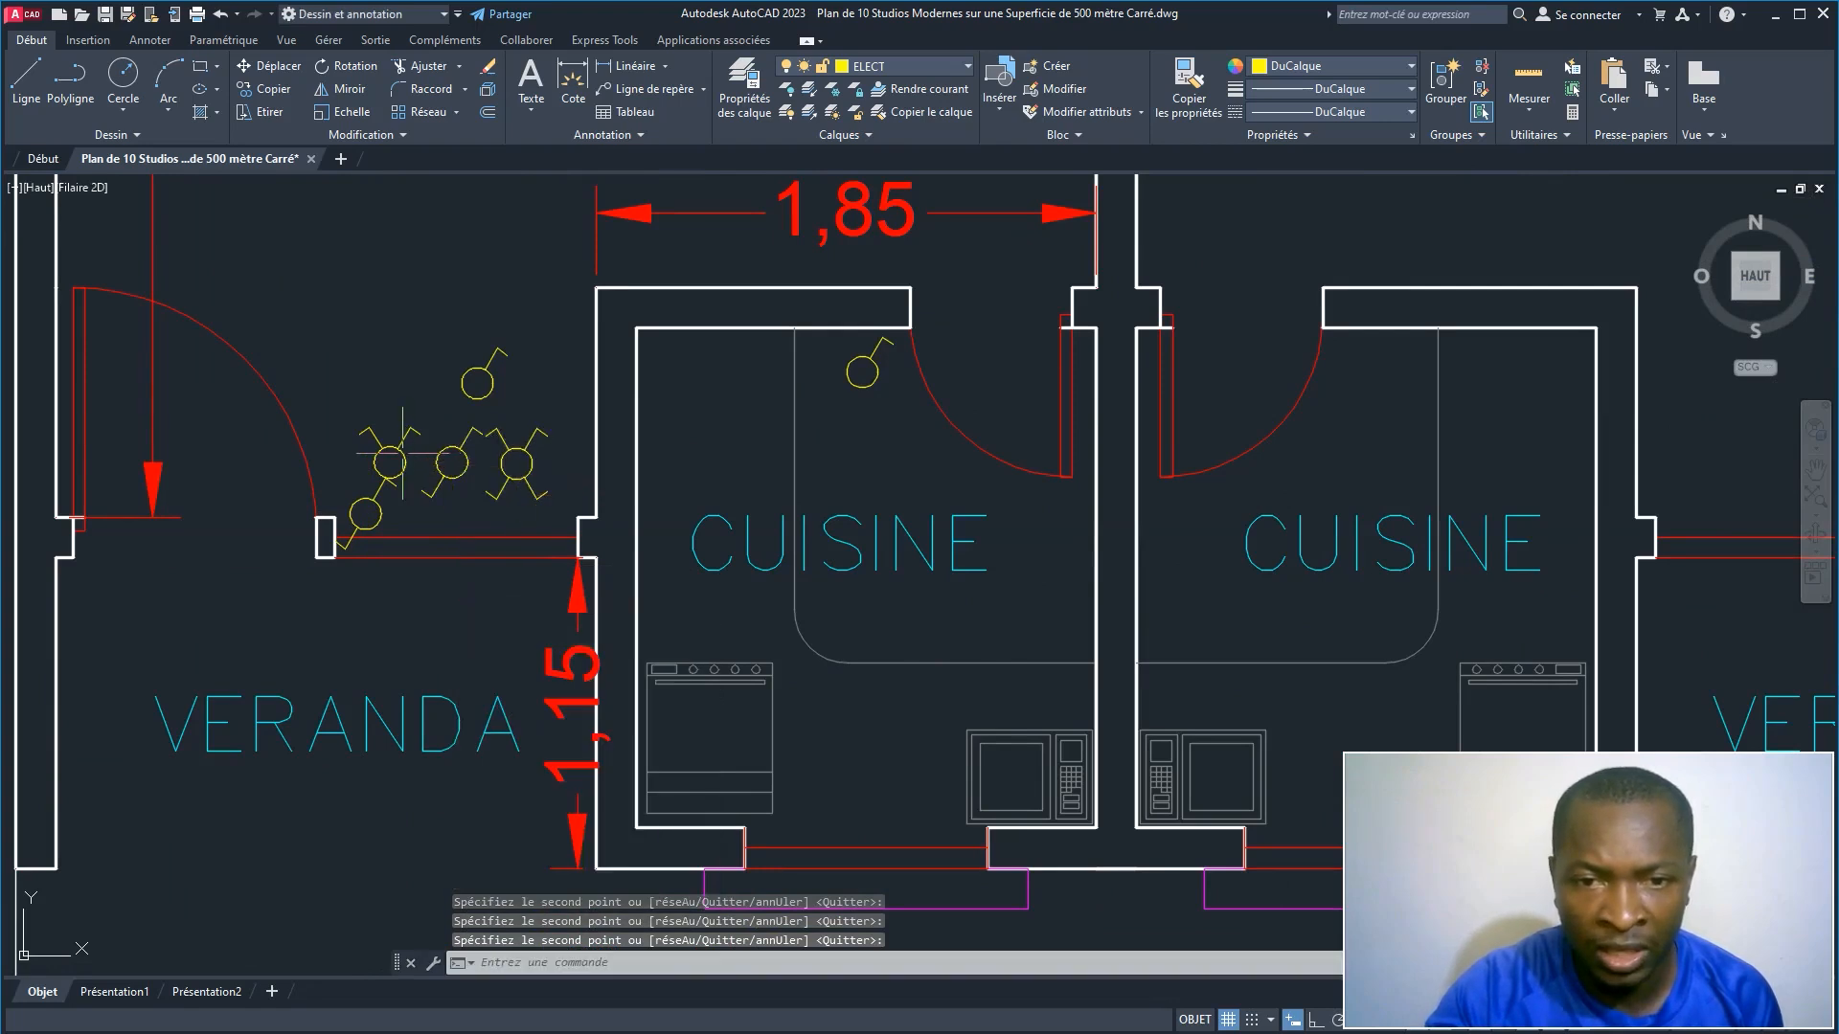
Step: Move the one-armed switch above the symbol row down beside the salon's veranda window, just below the row's middle symbol
click(494, 379)
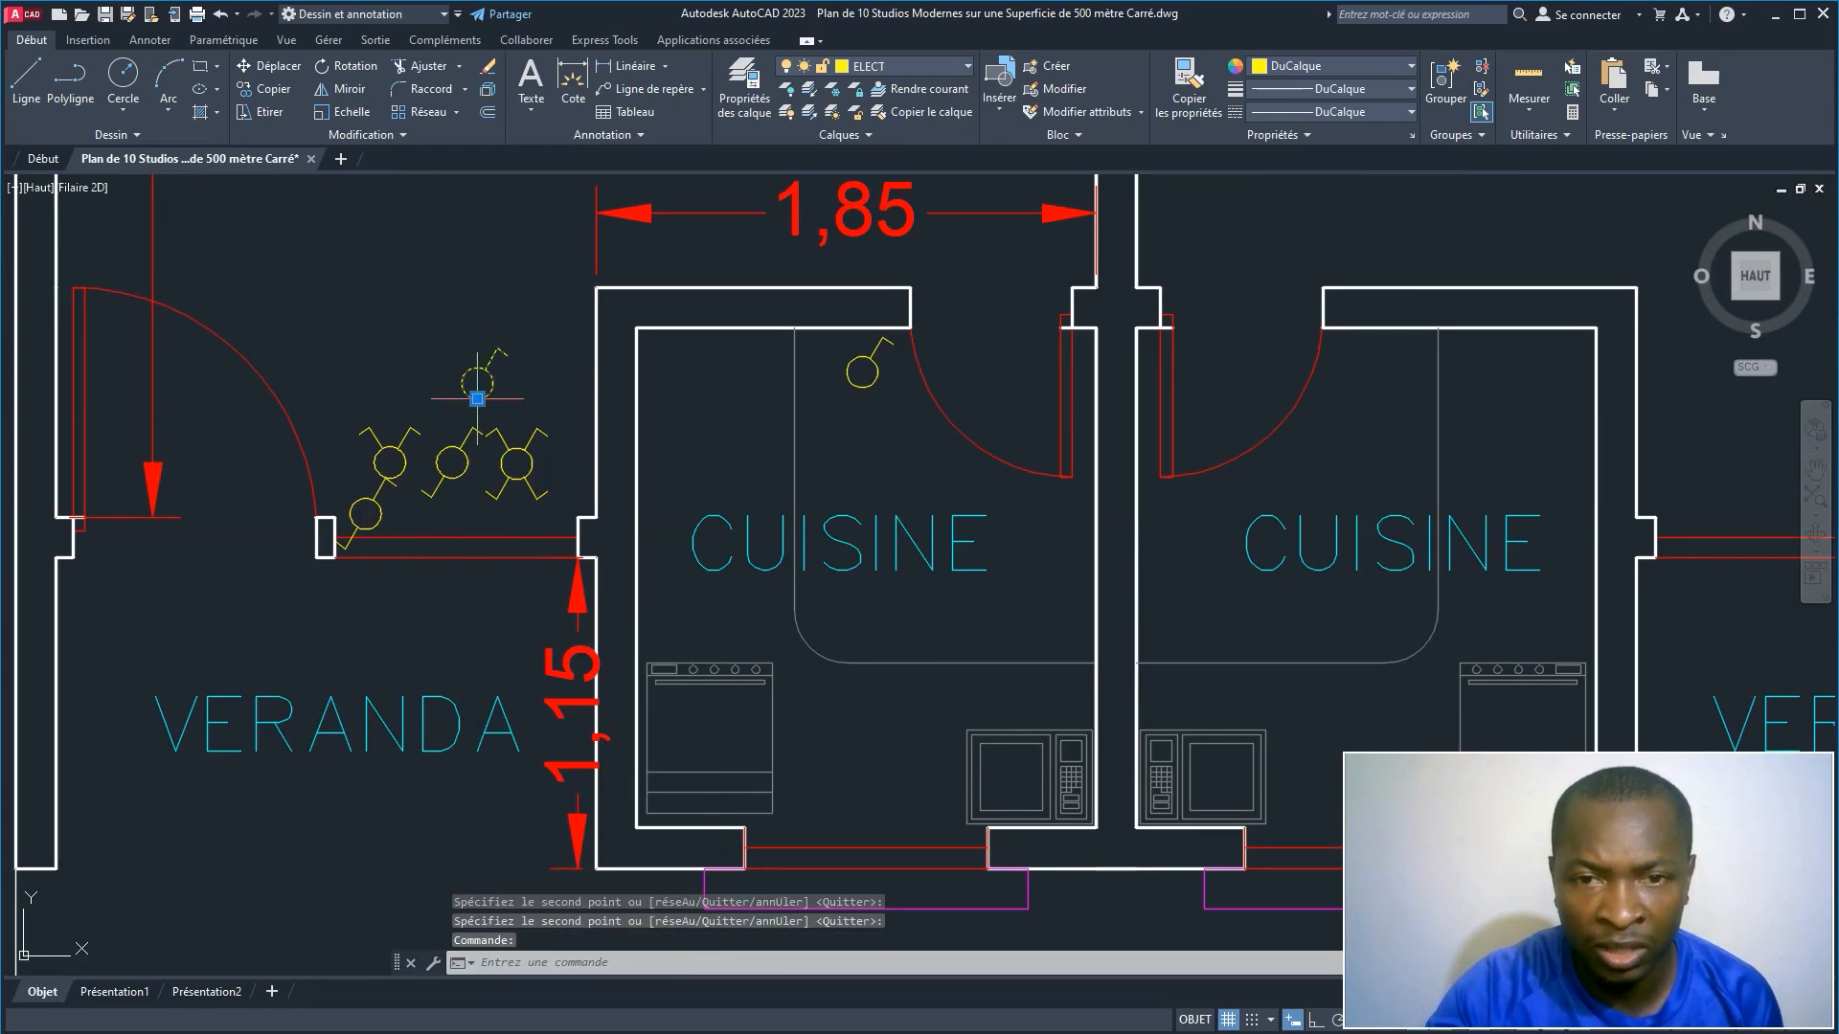
click(477, 398)
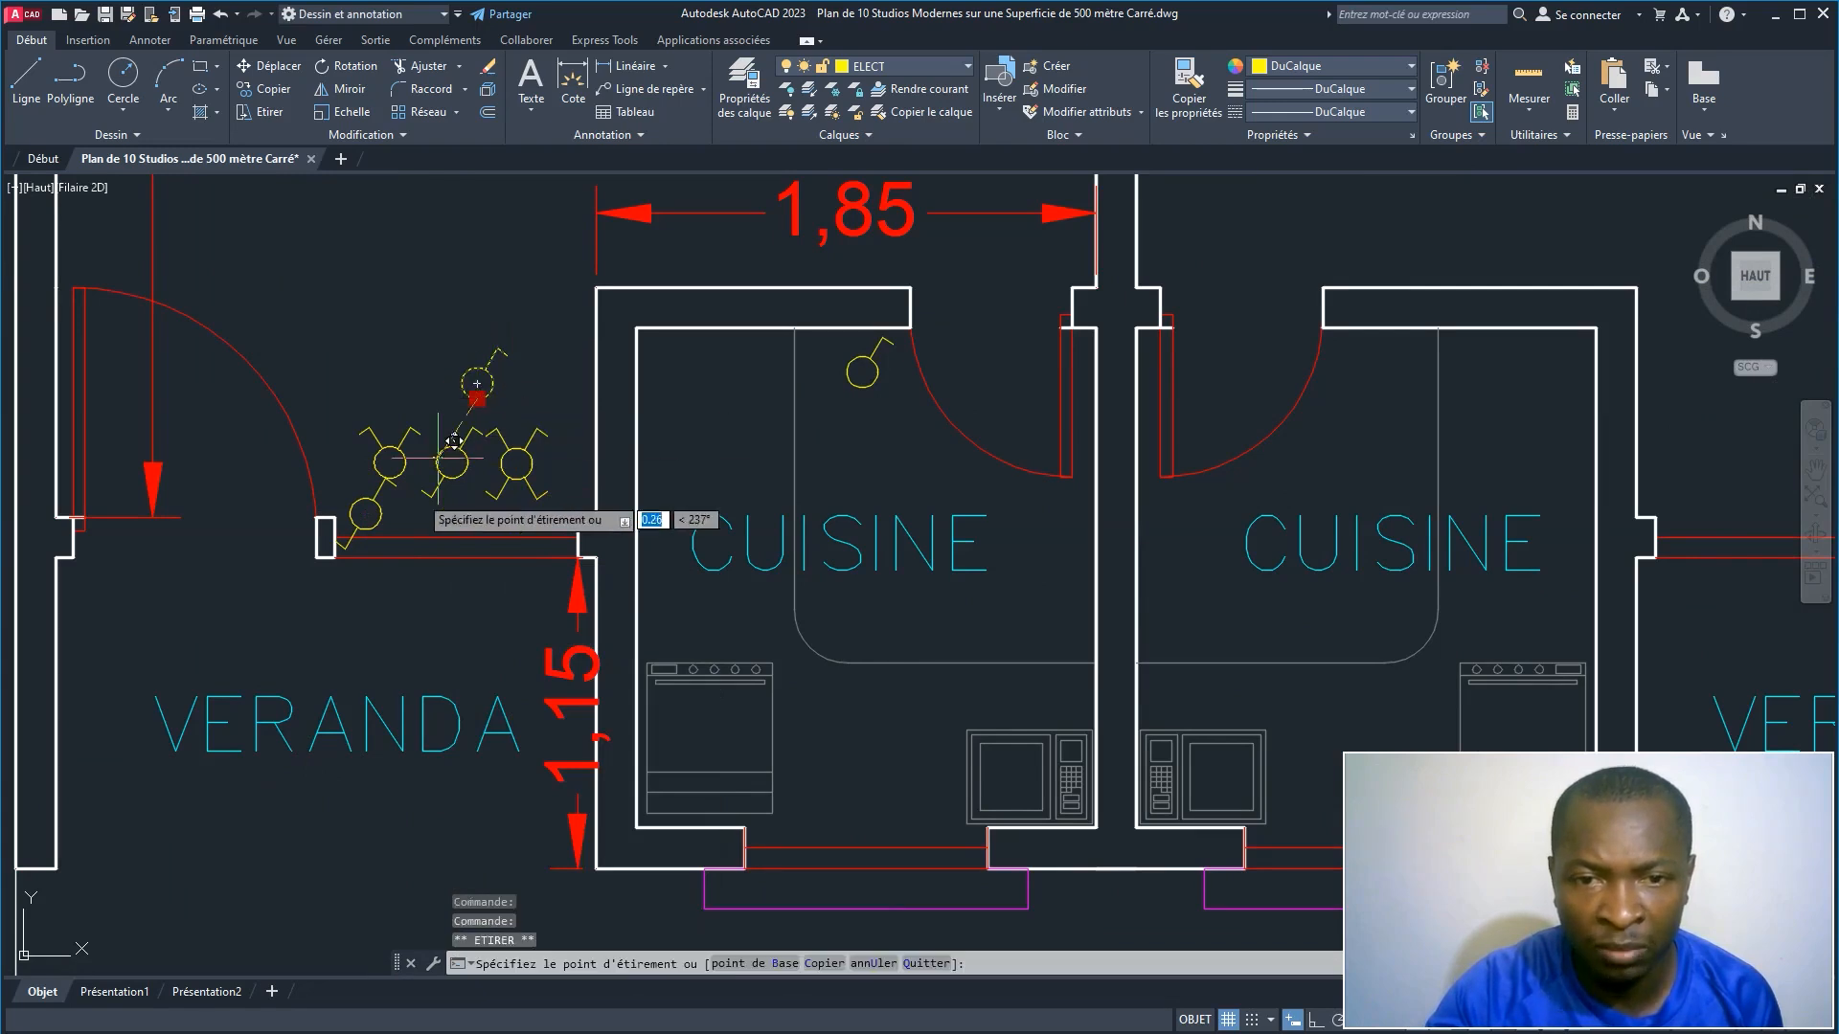
click(406, 528)
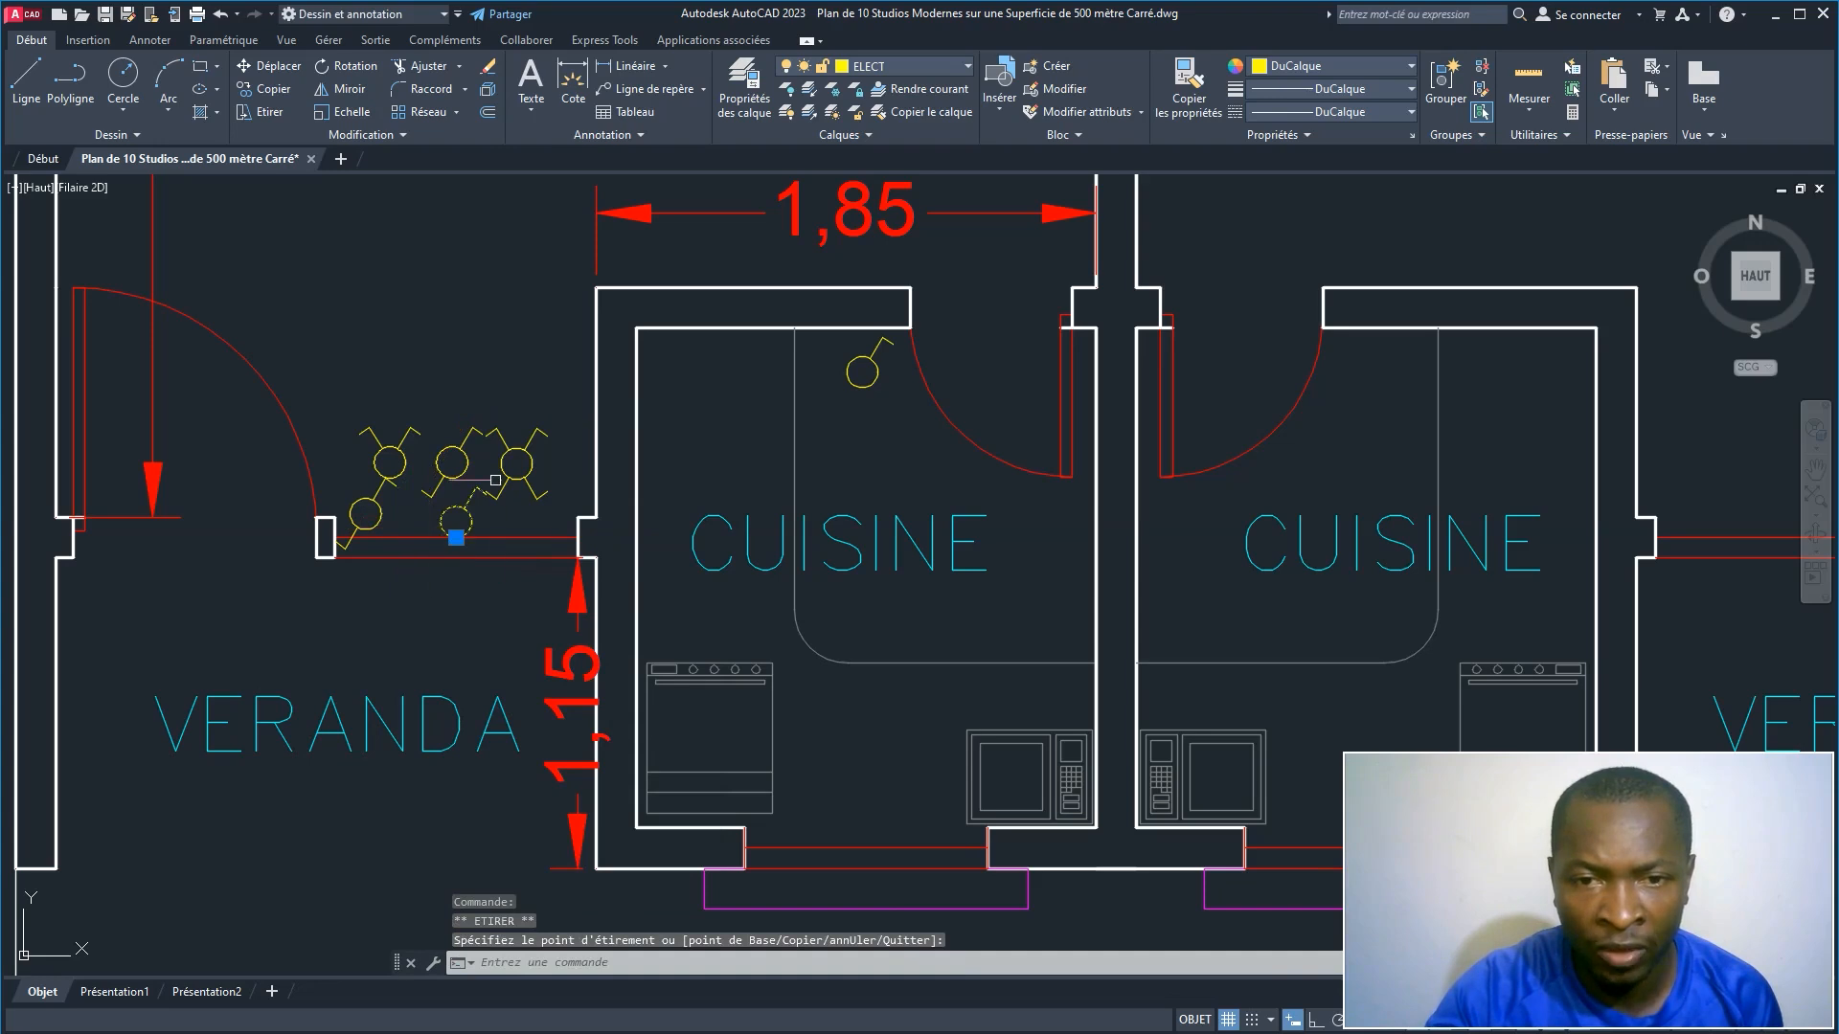
key(Escape)
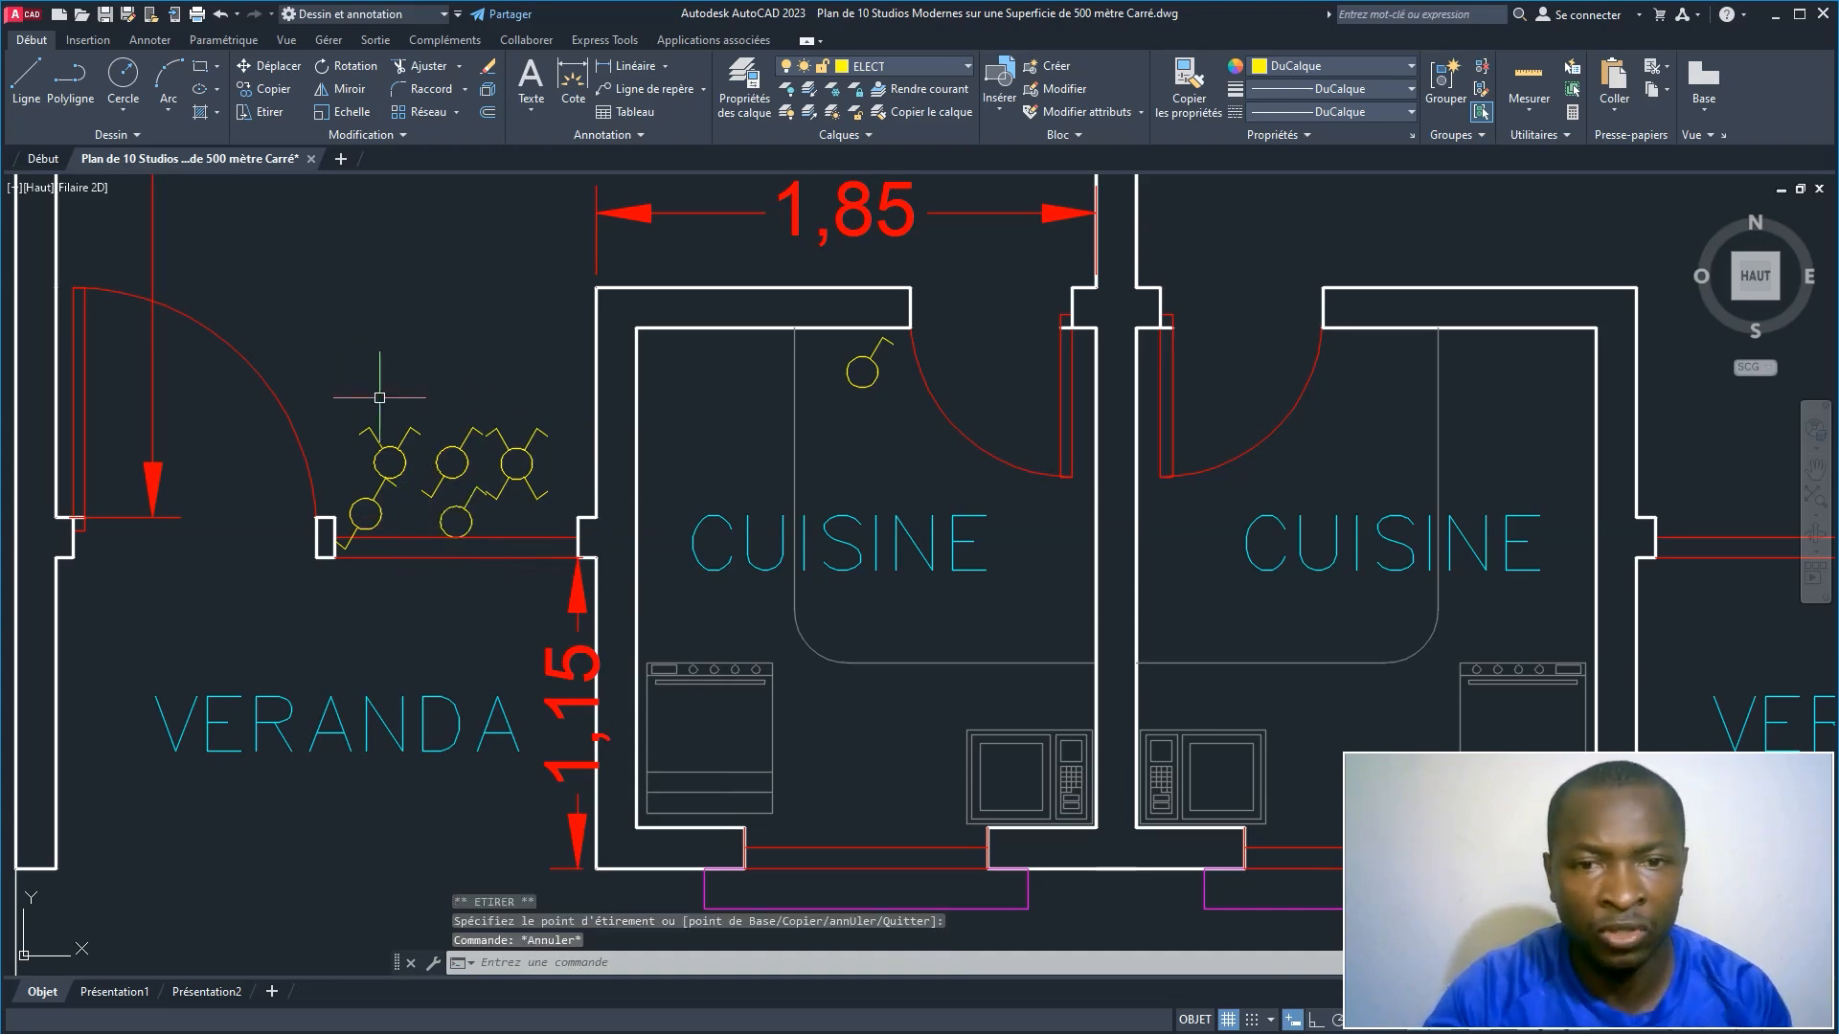
Step: Move the row of three switch symbols together up into the open salon area, clear of the switches by the veranda wall
click(351, 388)
click(561, 479)
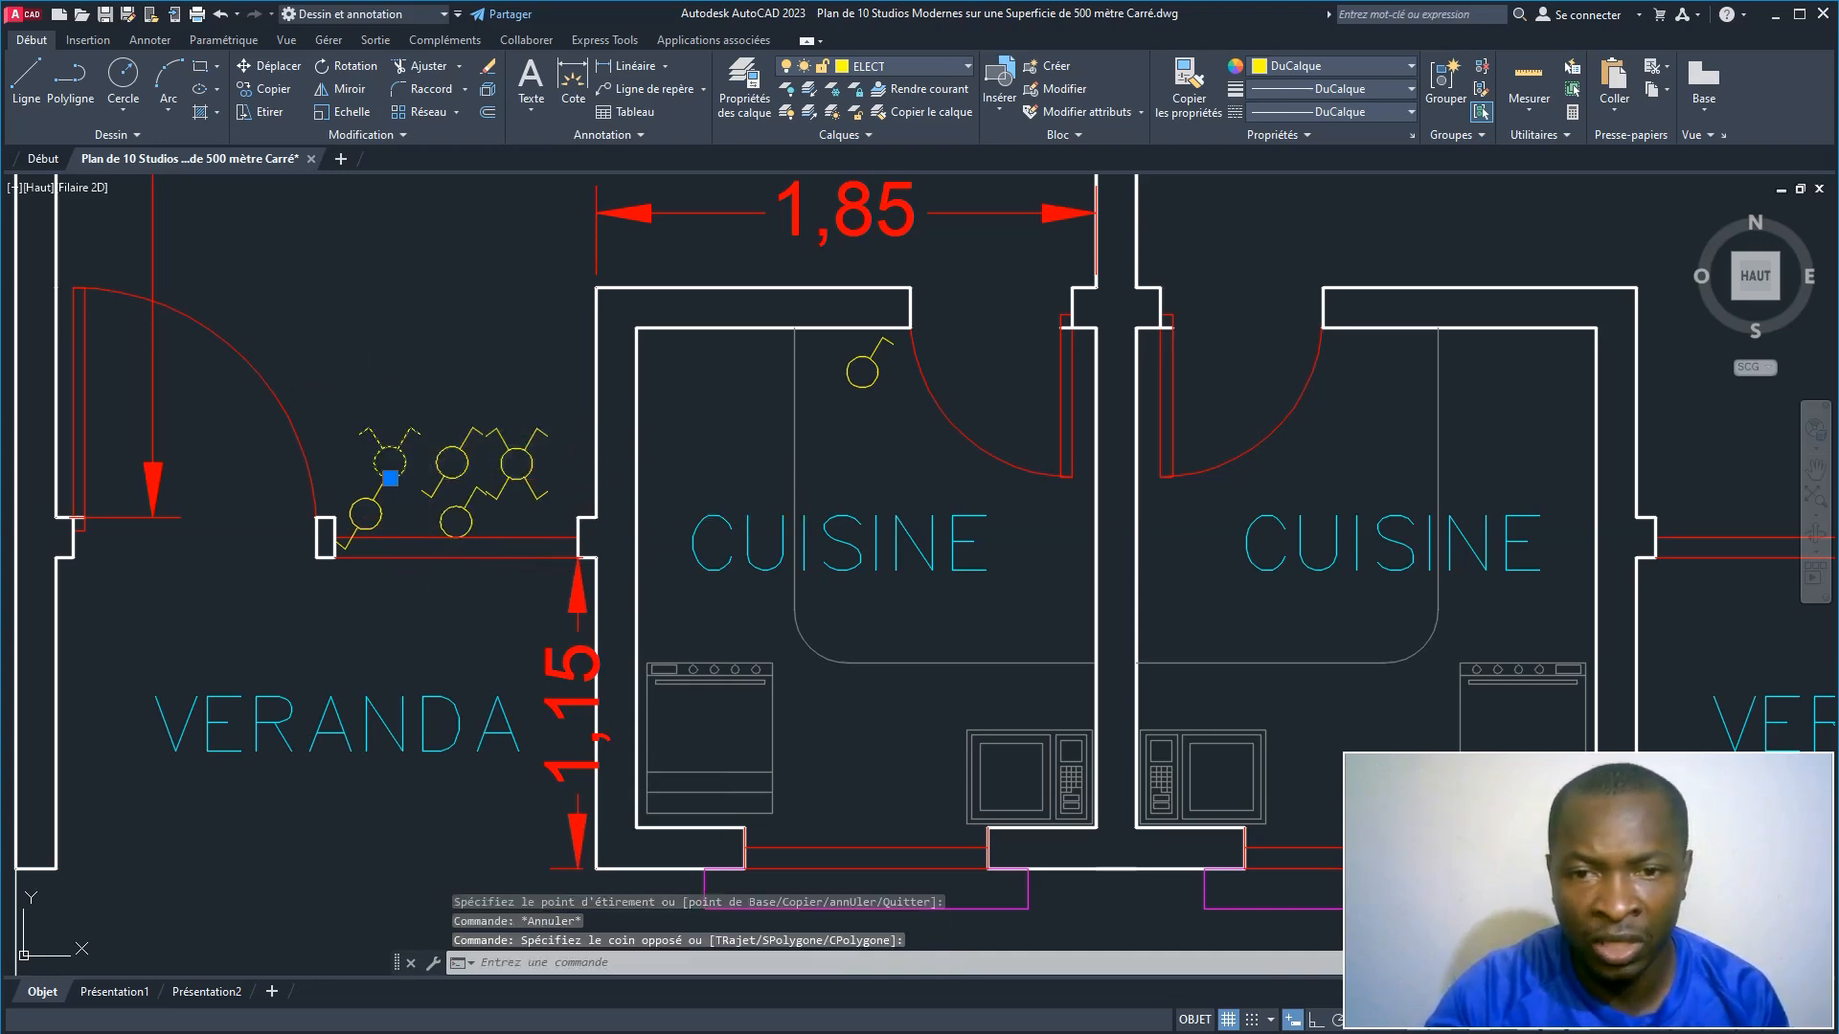
click(555, 467)
click(377, 378)
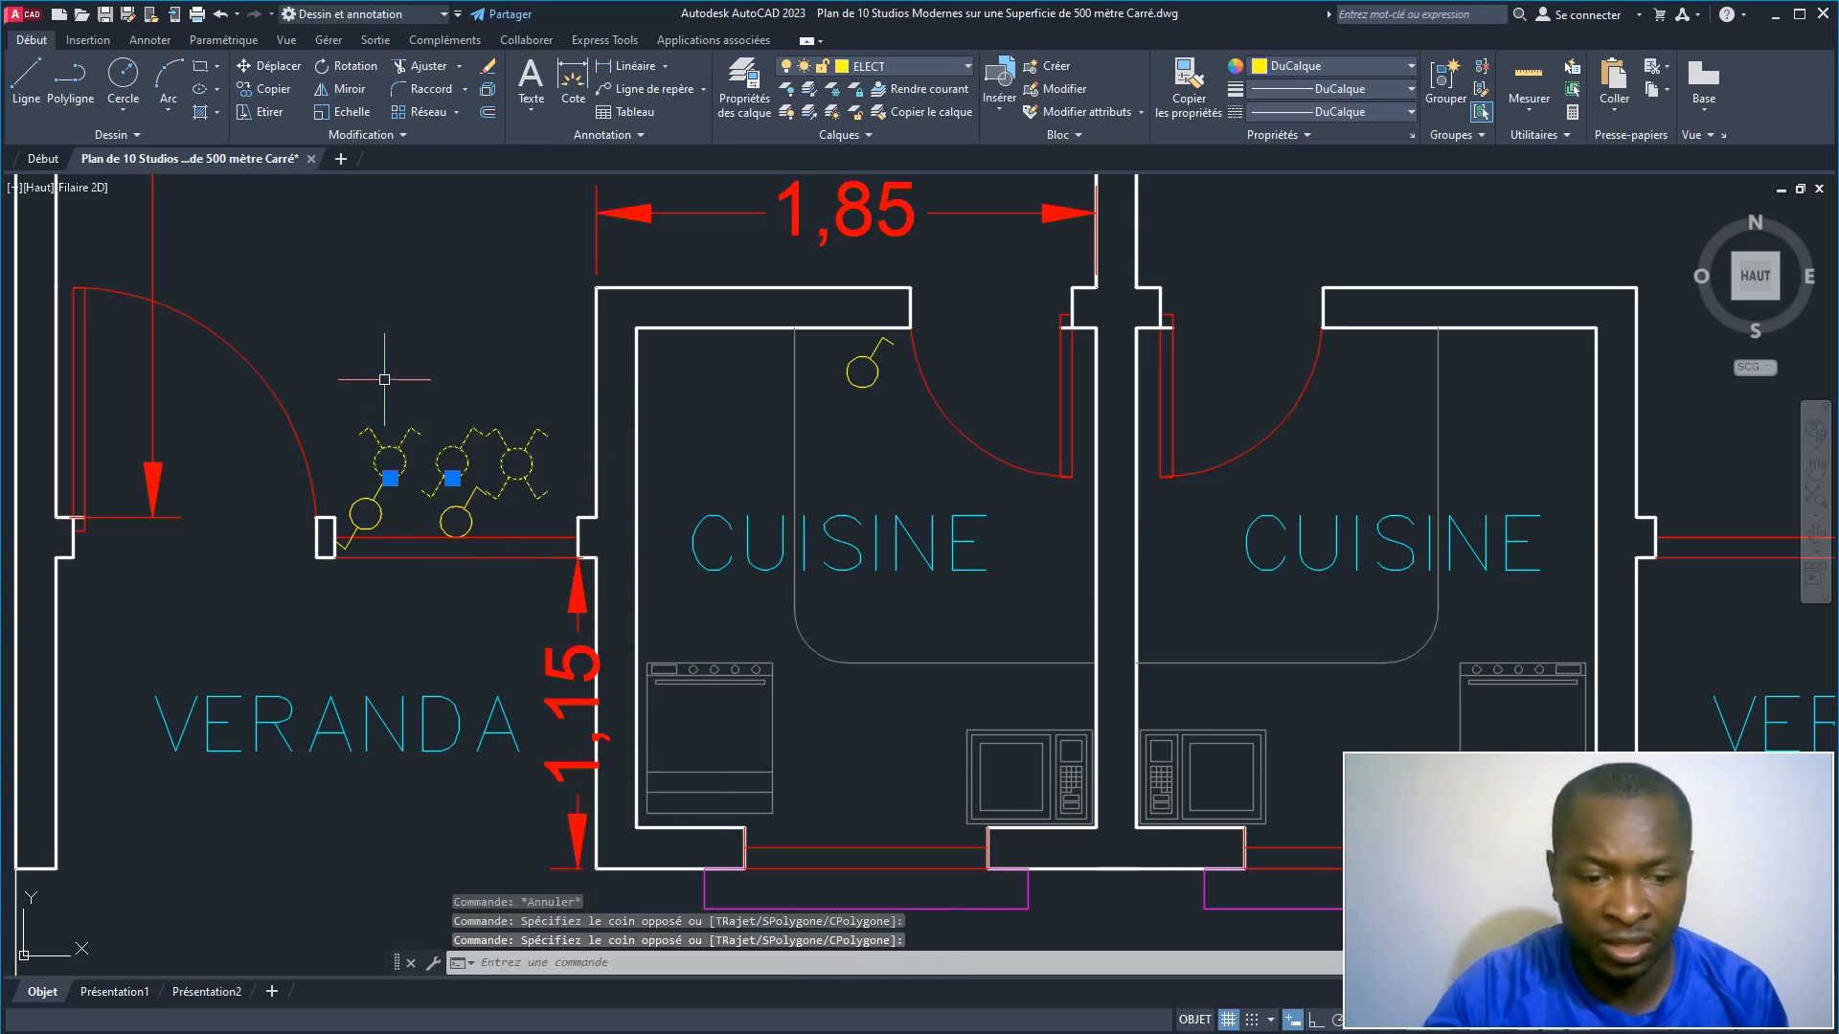
click(279, 72)
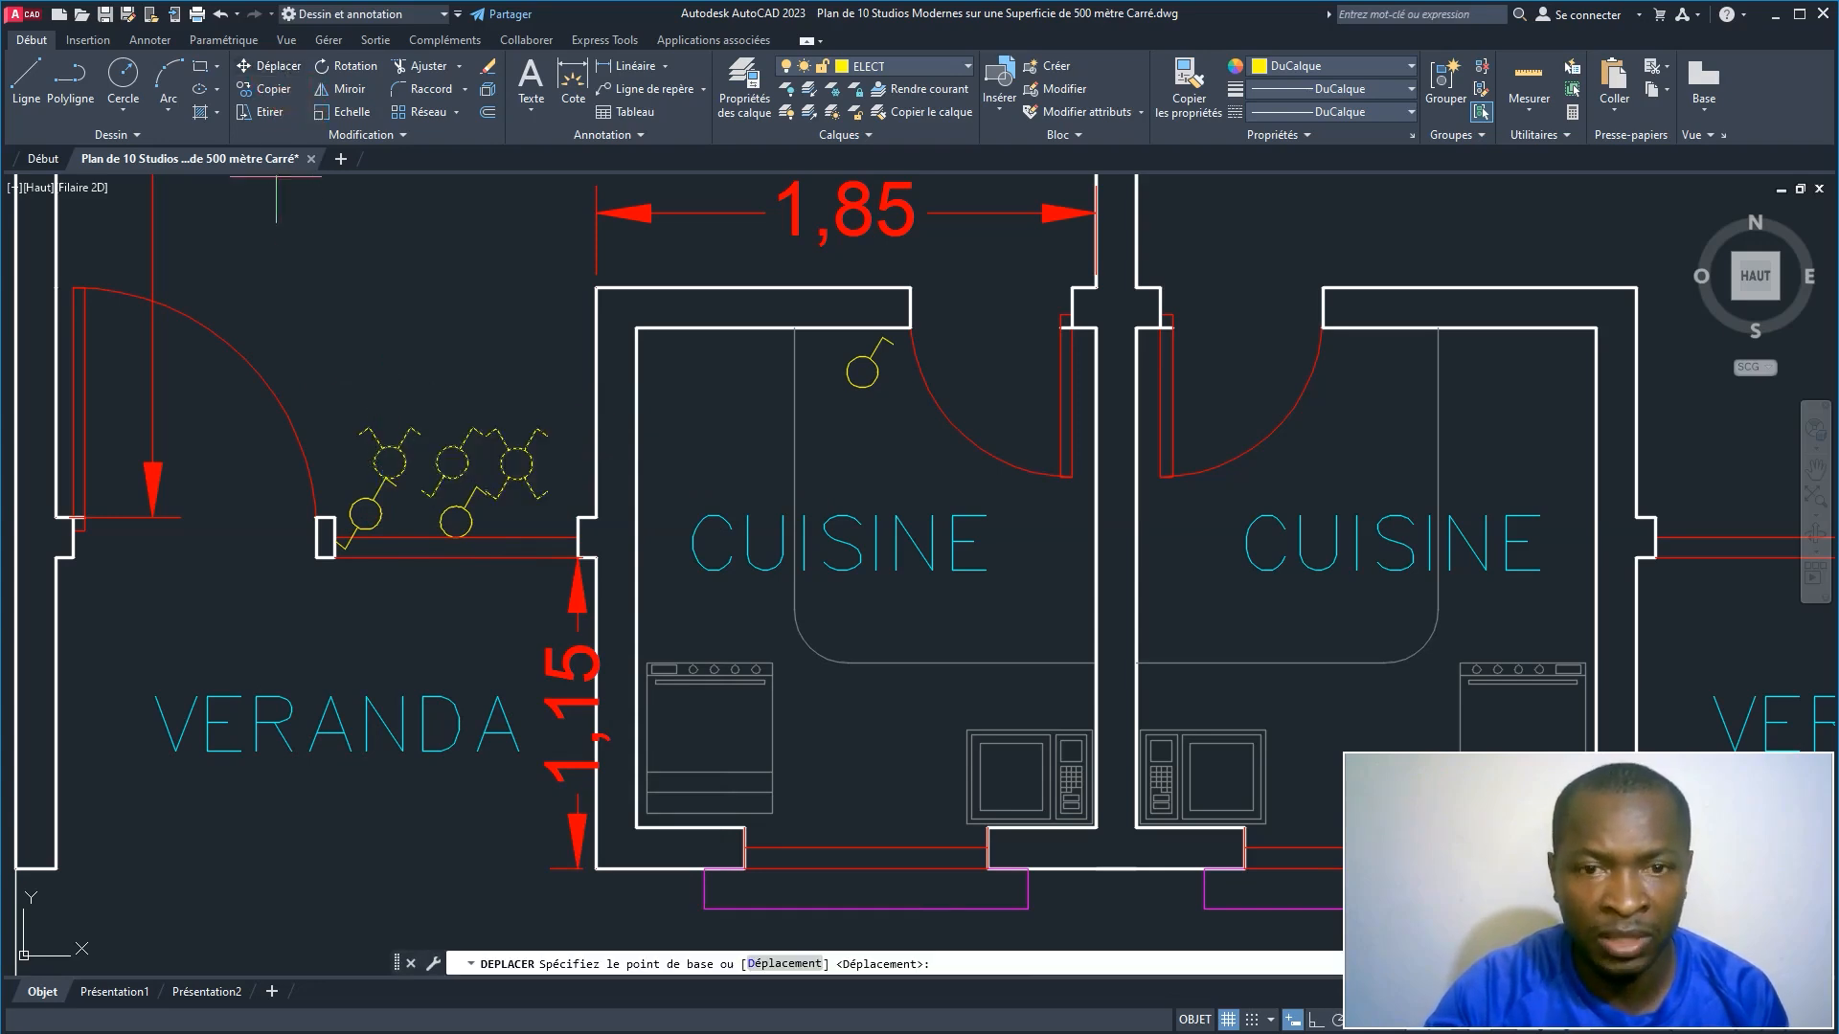
click(467, 387)
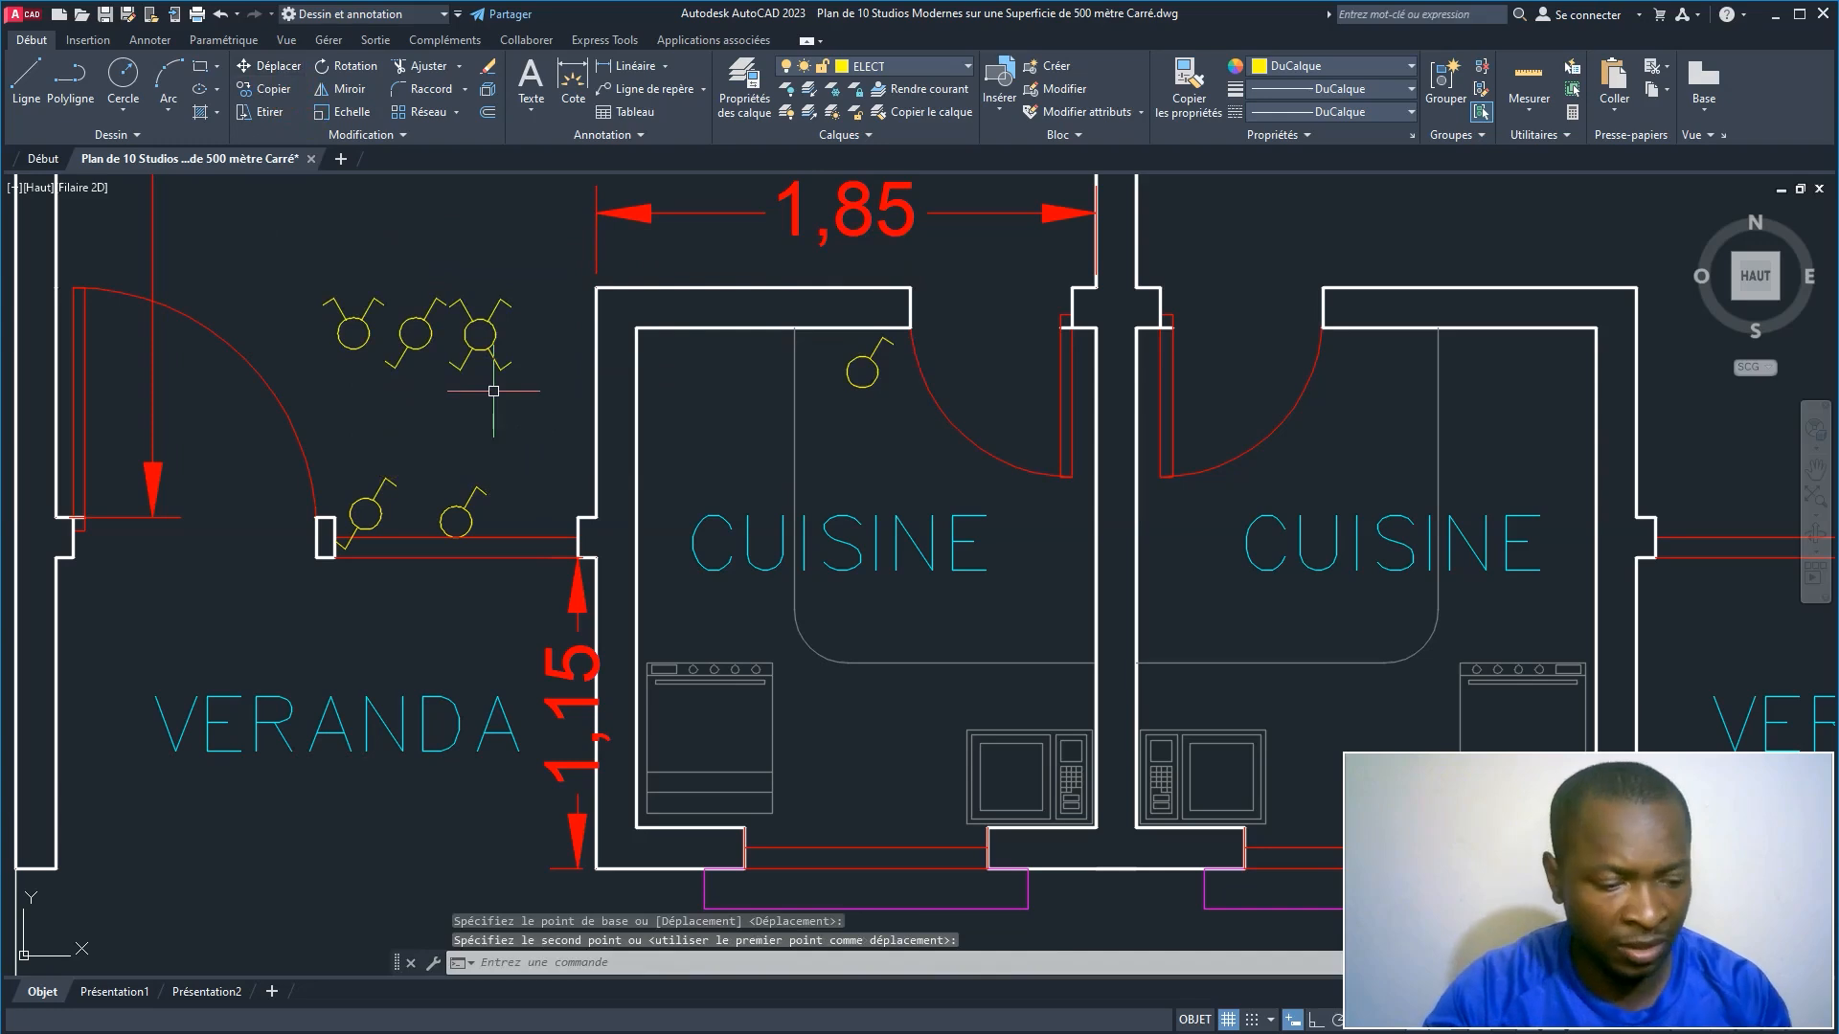
Step: Move the one-armed switch beside the veranda window over, right next to the two-armed switch at the veranda door jamb
key(Escape)
click(468, 515)
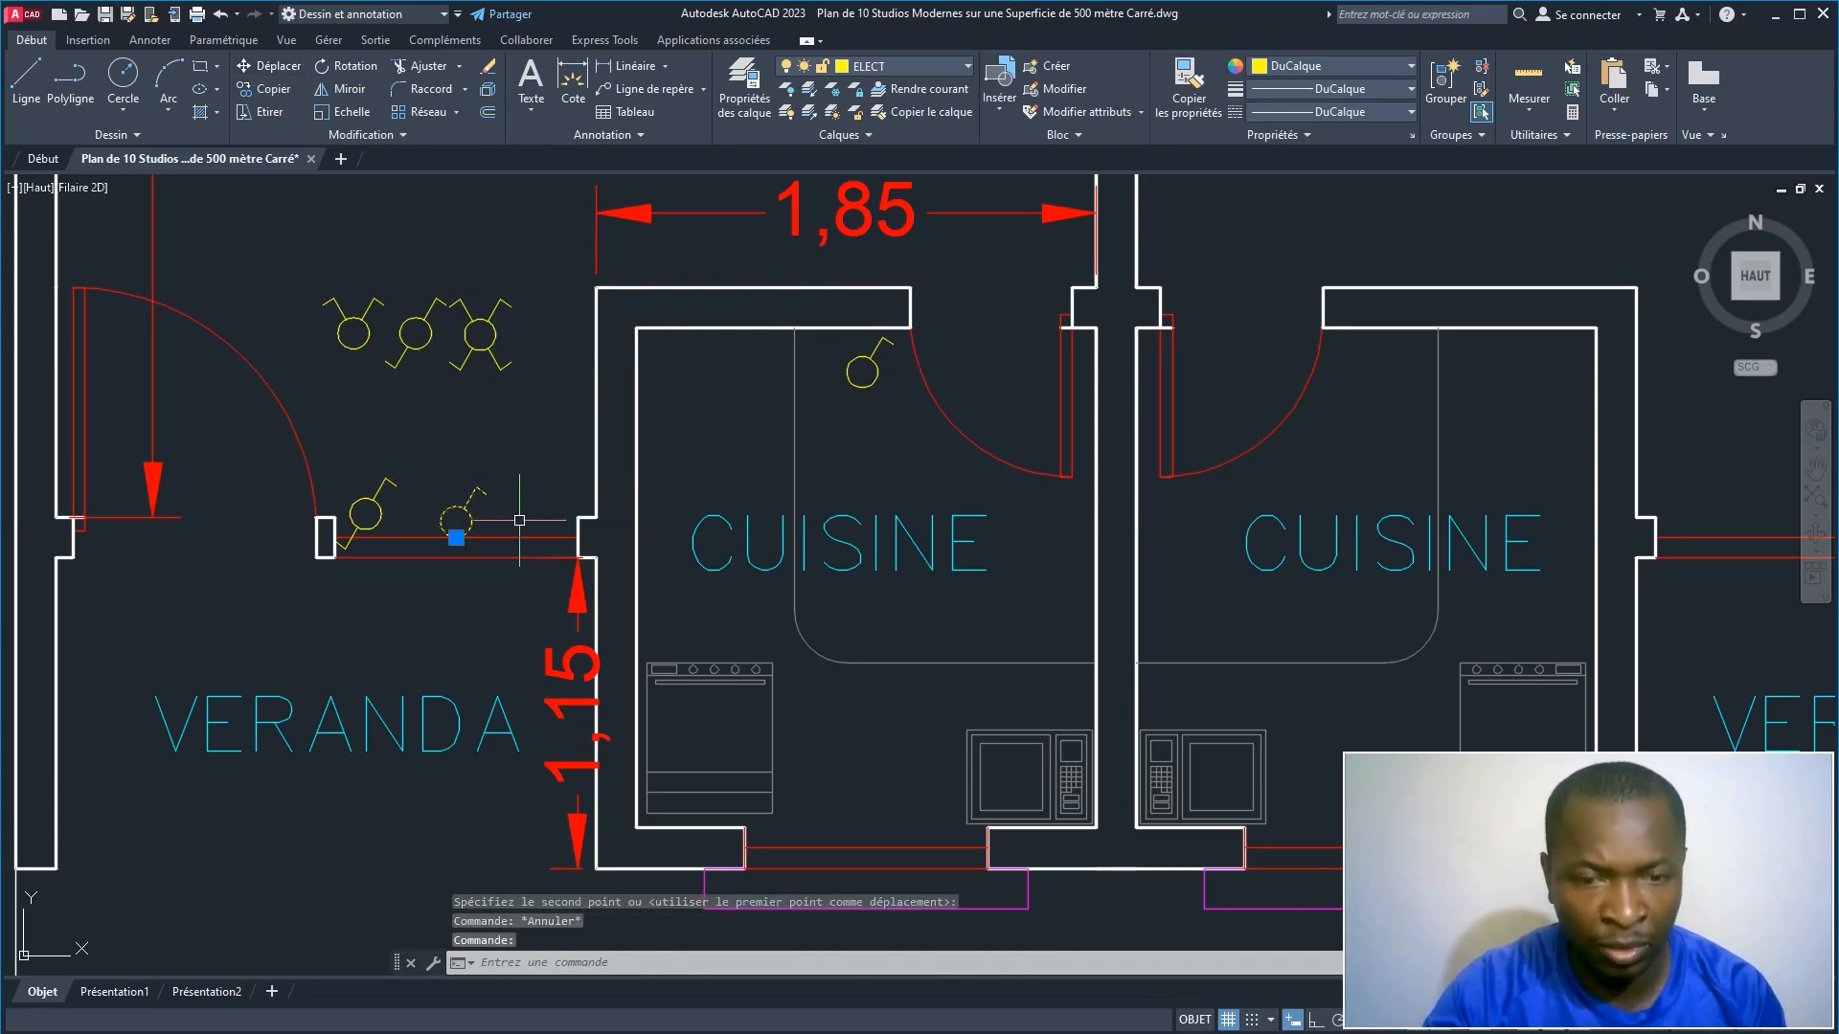
key(space)
scroll(474, 521, up, 5)
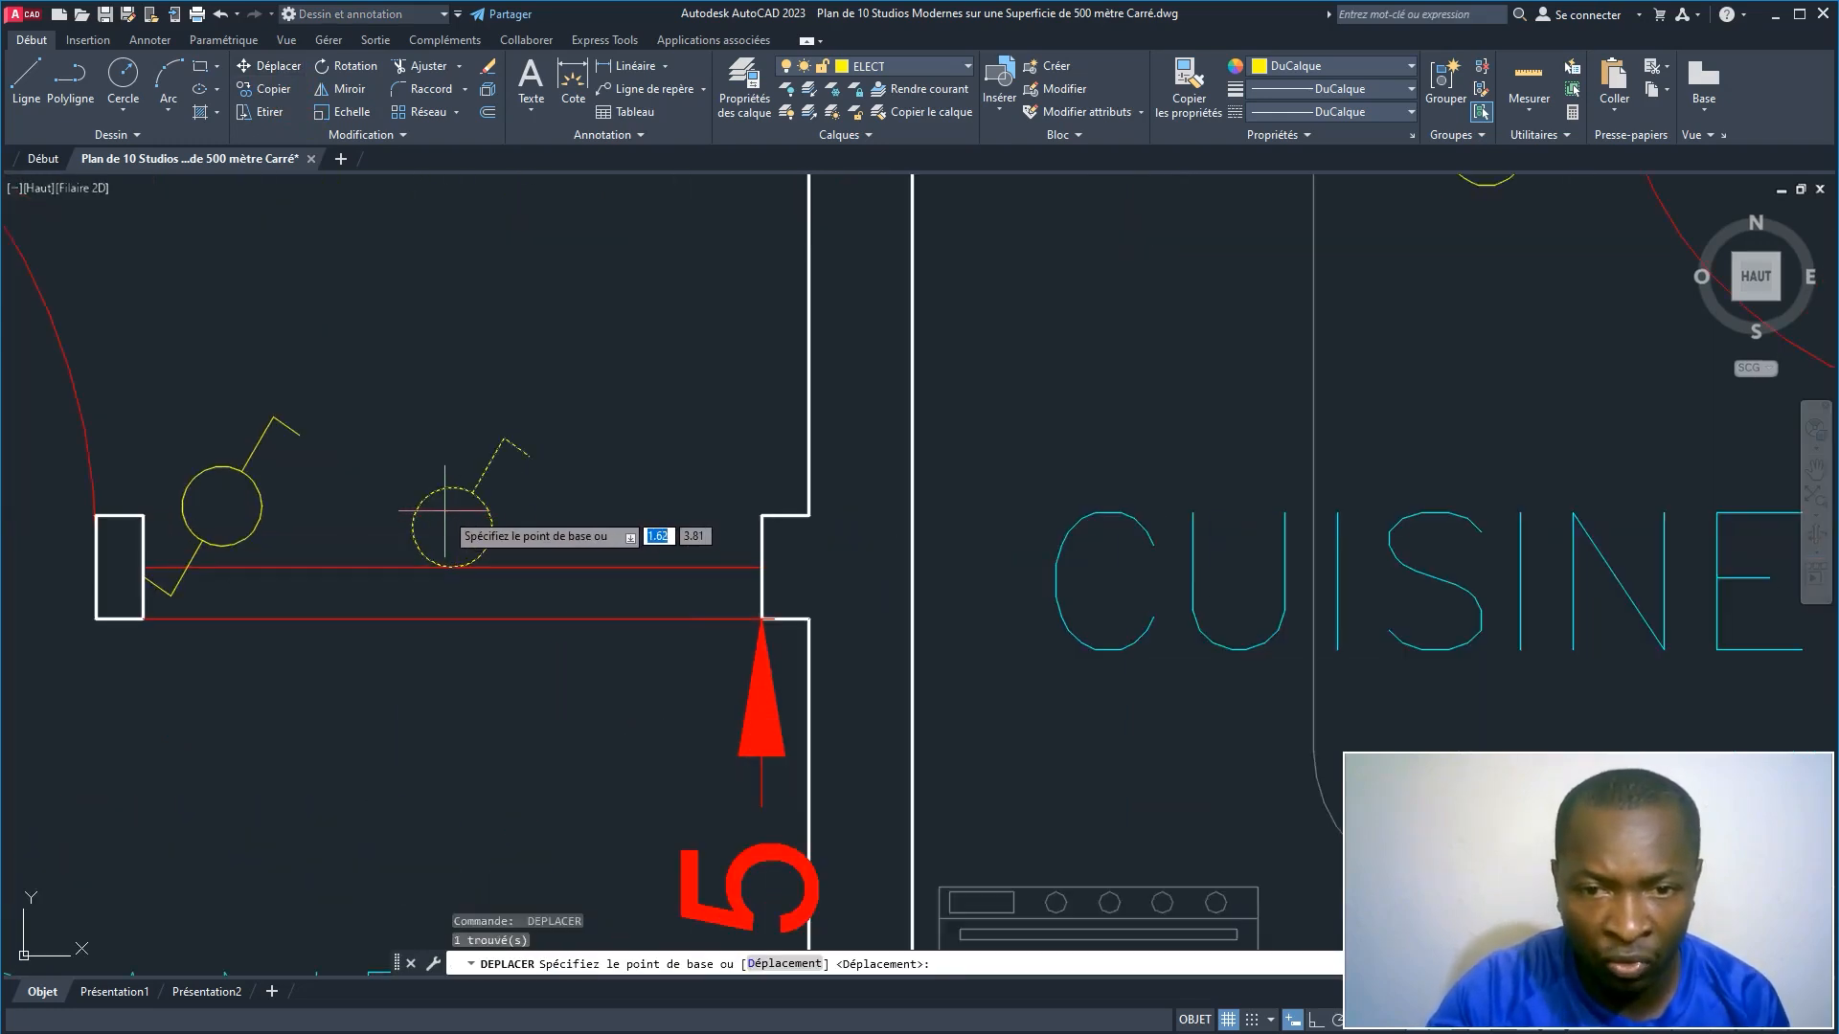
click(442, 527)
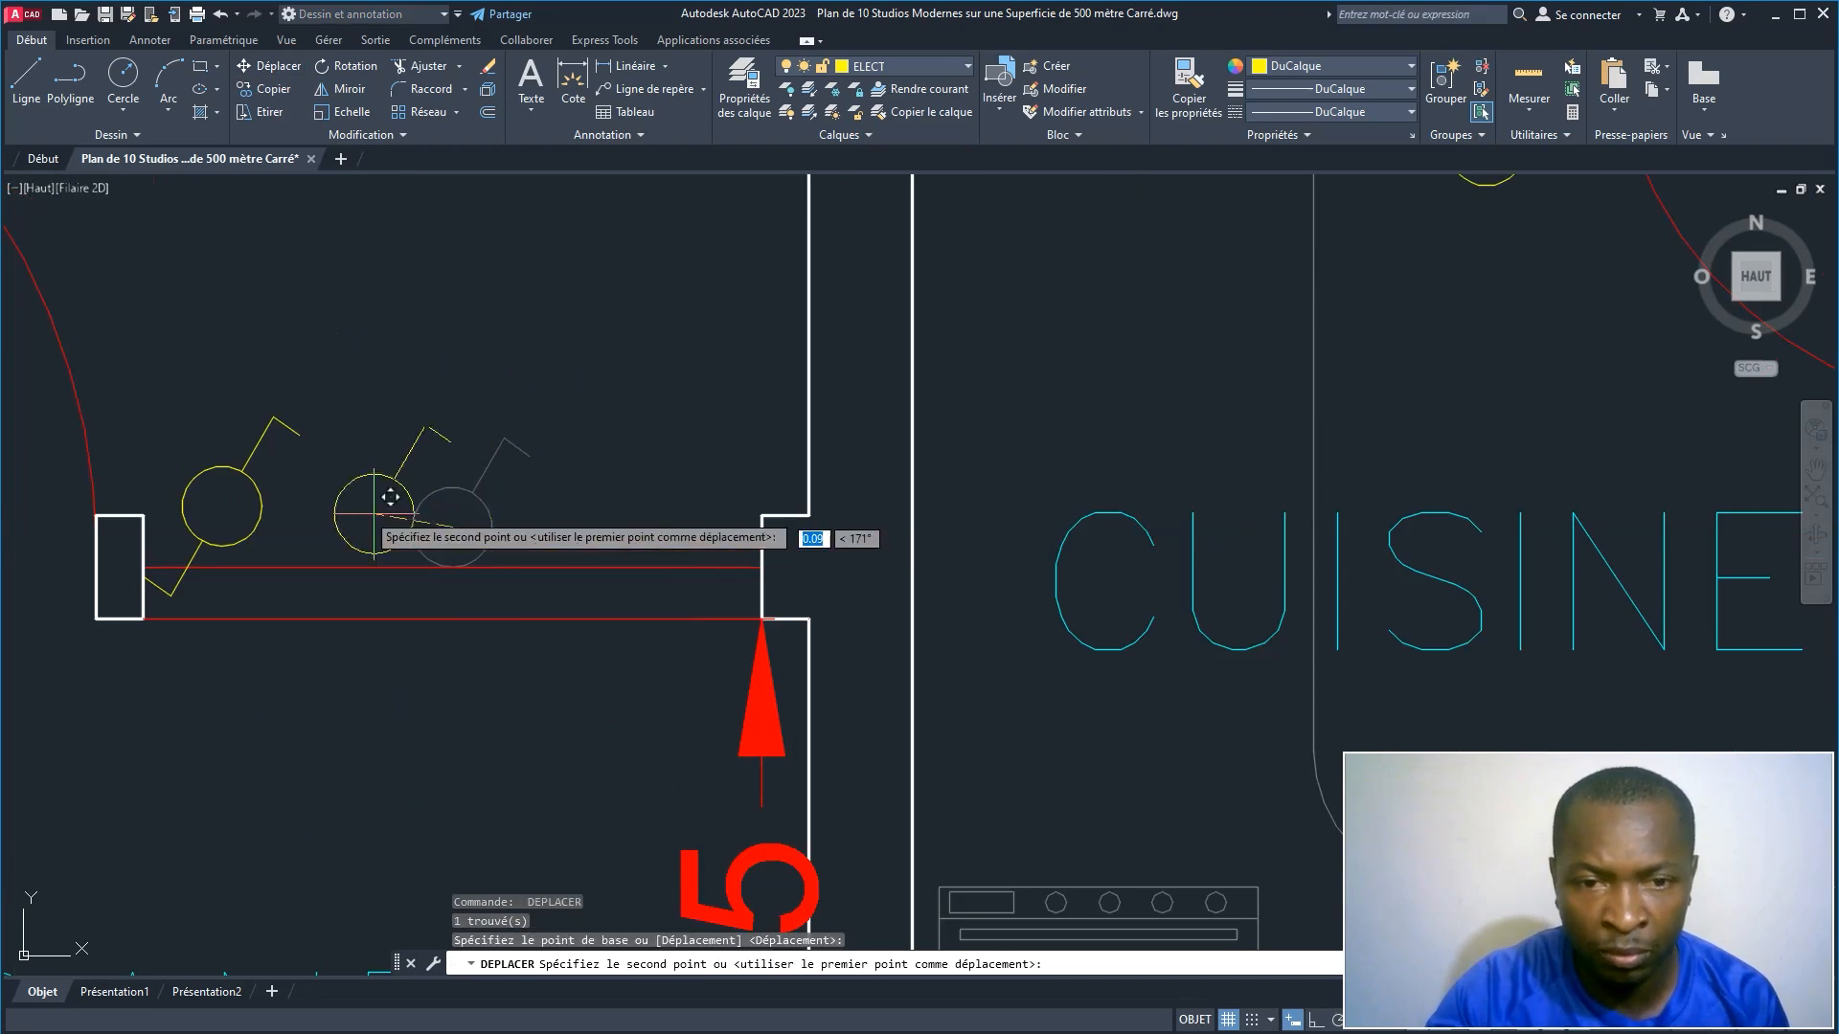
click(327, 507)
scroll(510, 499, down, 3)
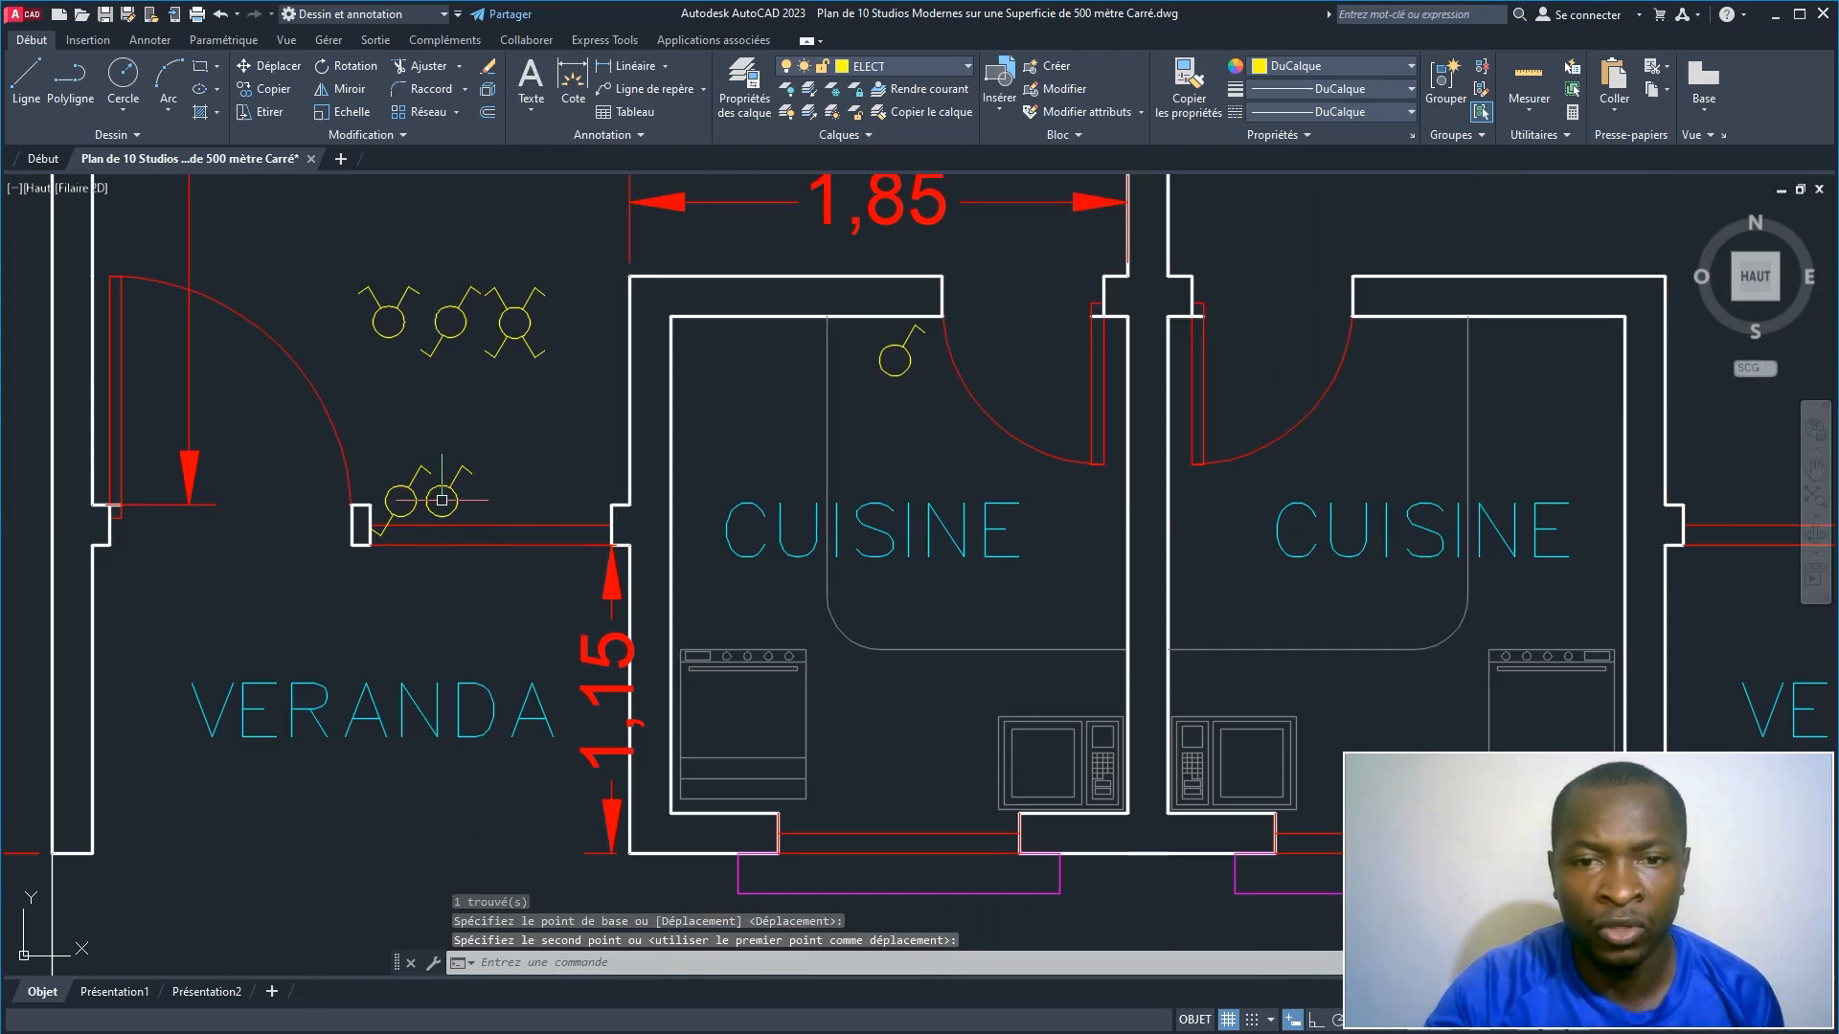
Step: Erase the row of three leftover switch symbols standing in the open salon area of the first studio
scroll(448, 513, down, 2)
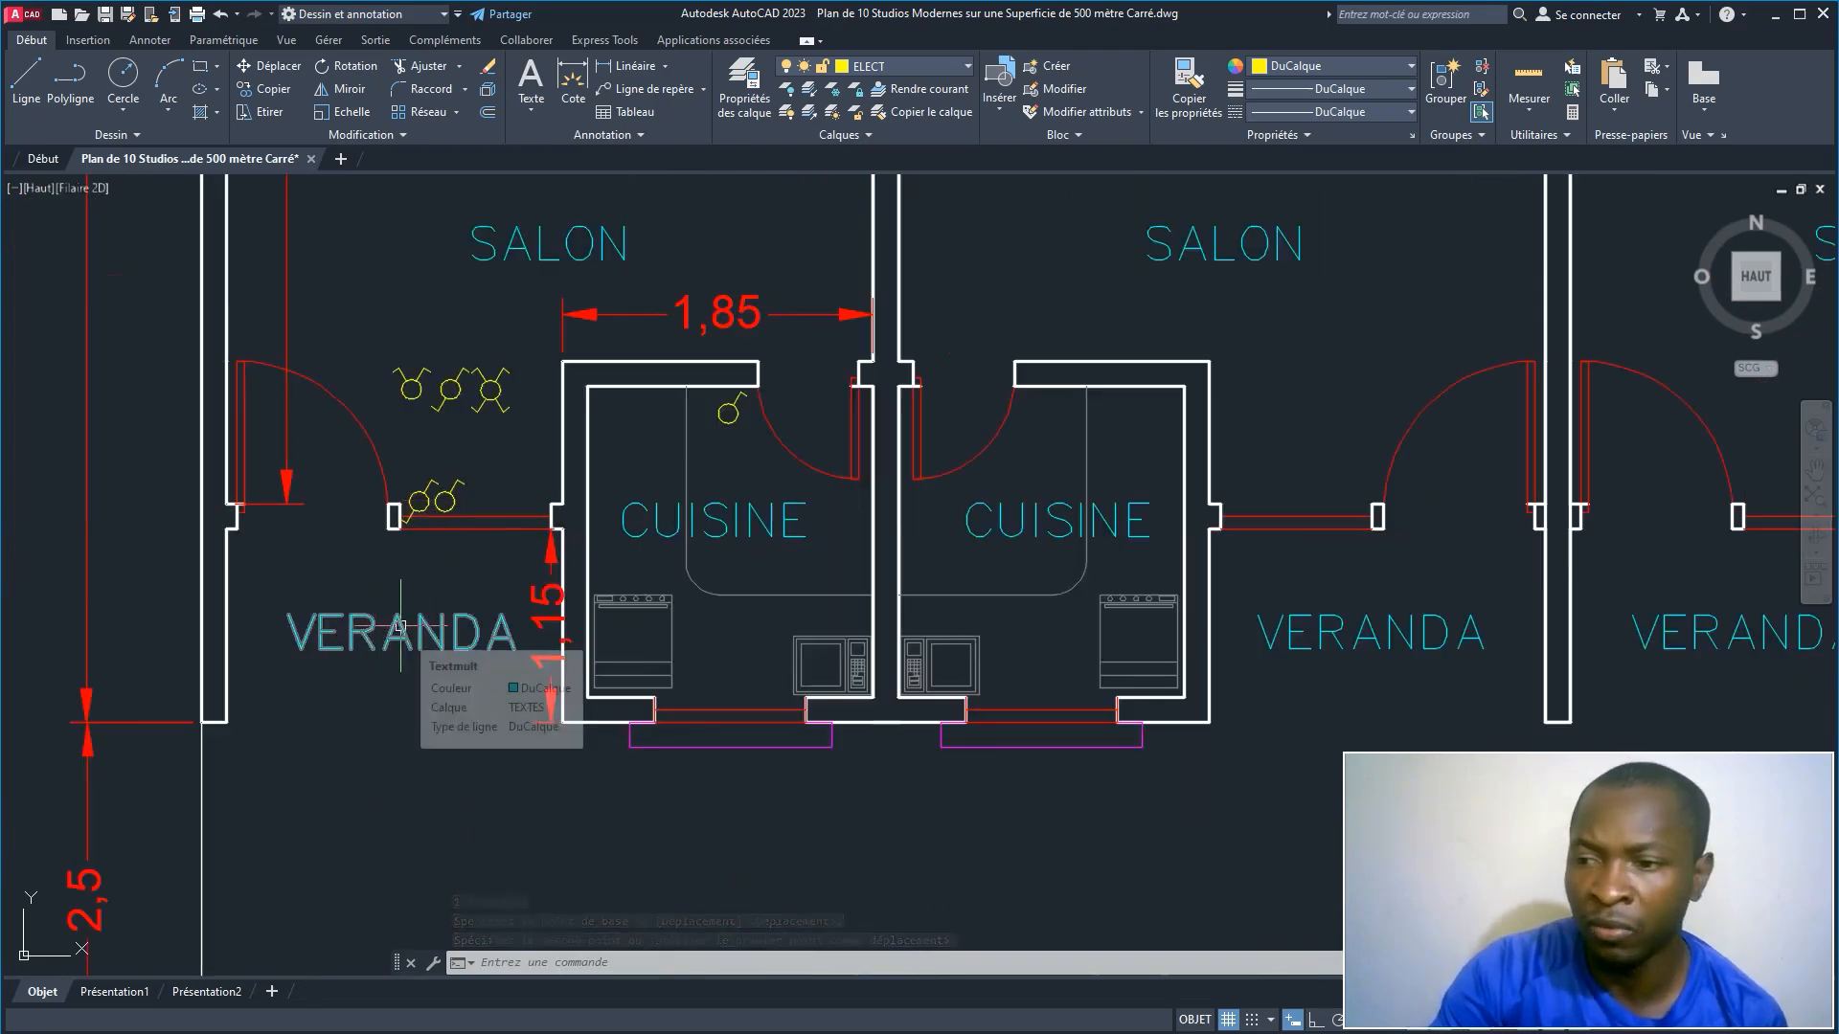
middle_drag(470, 441, 432, 561)
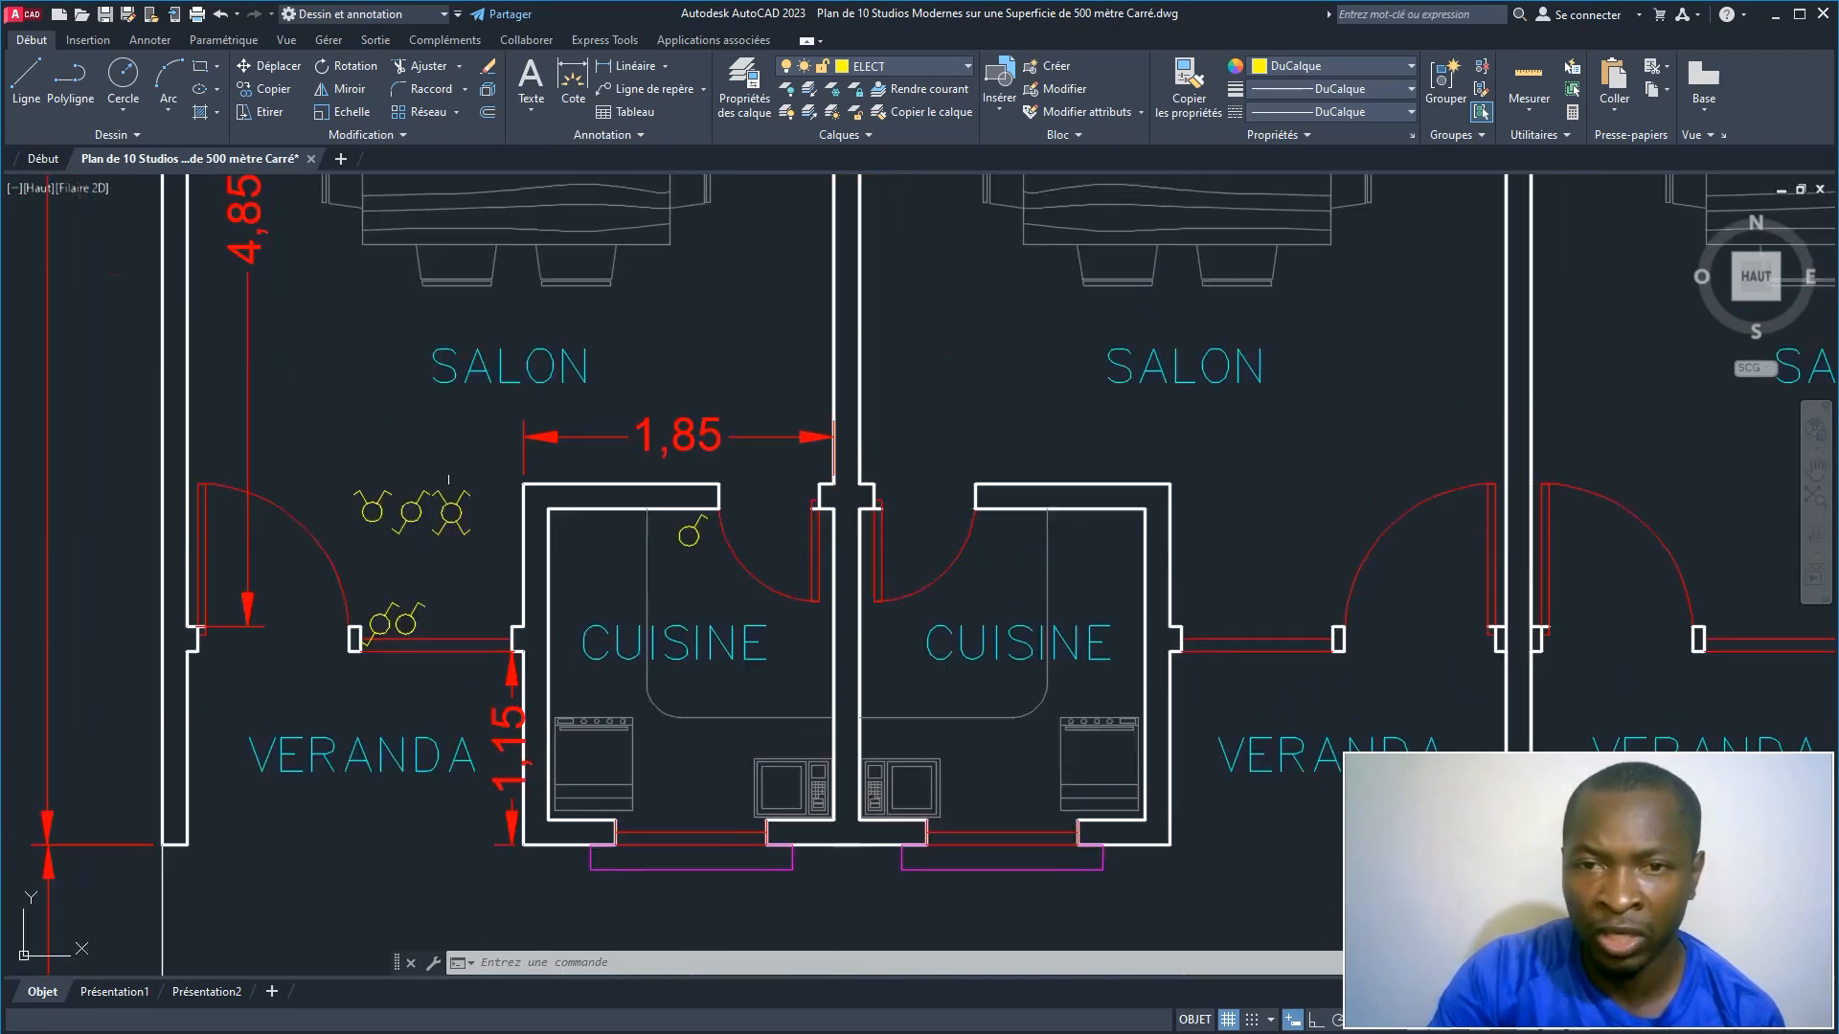
scroll(452, 468, down, 2)
middle_drag(509, 351, 412, 627)
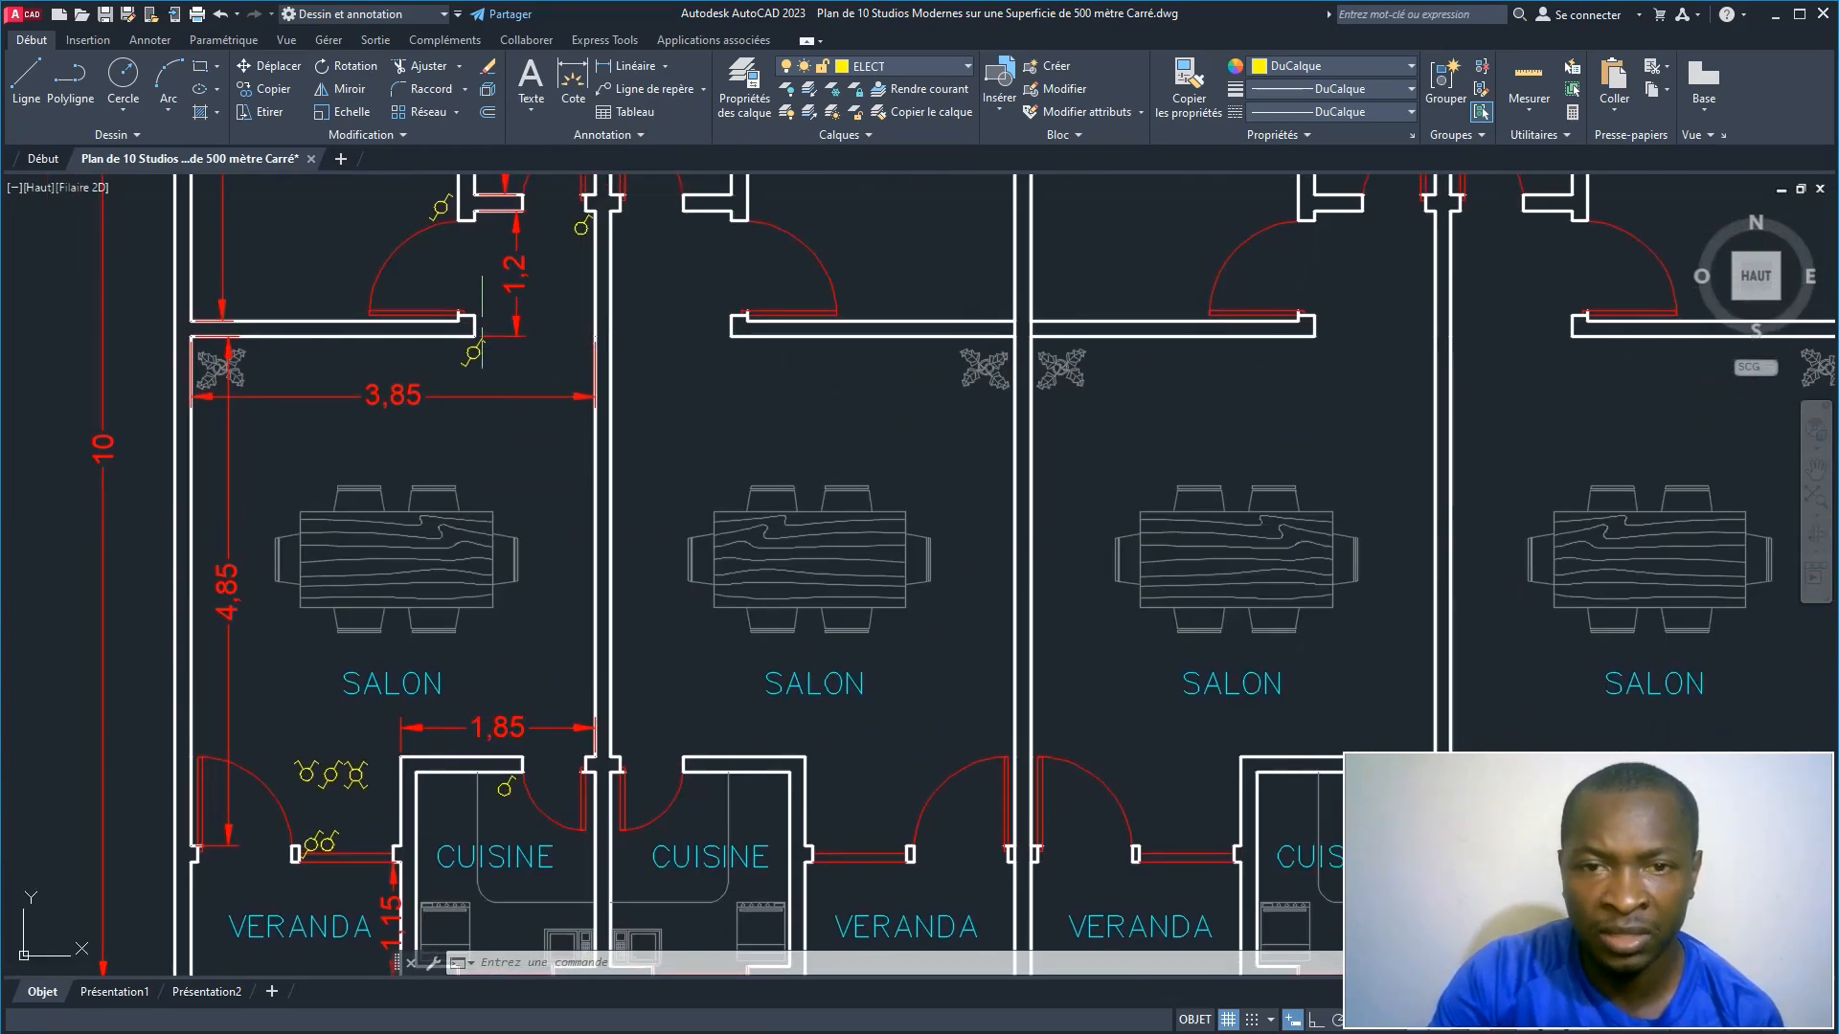
scroll(480, 448, down, 2)
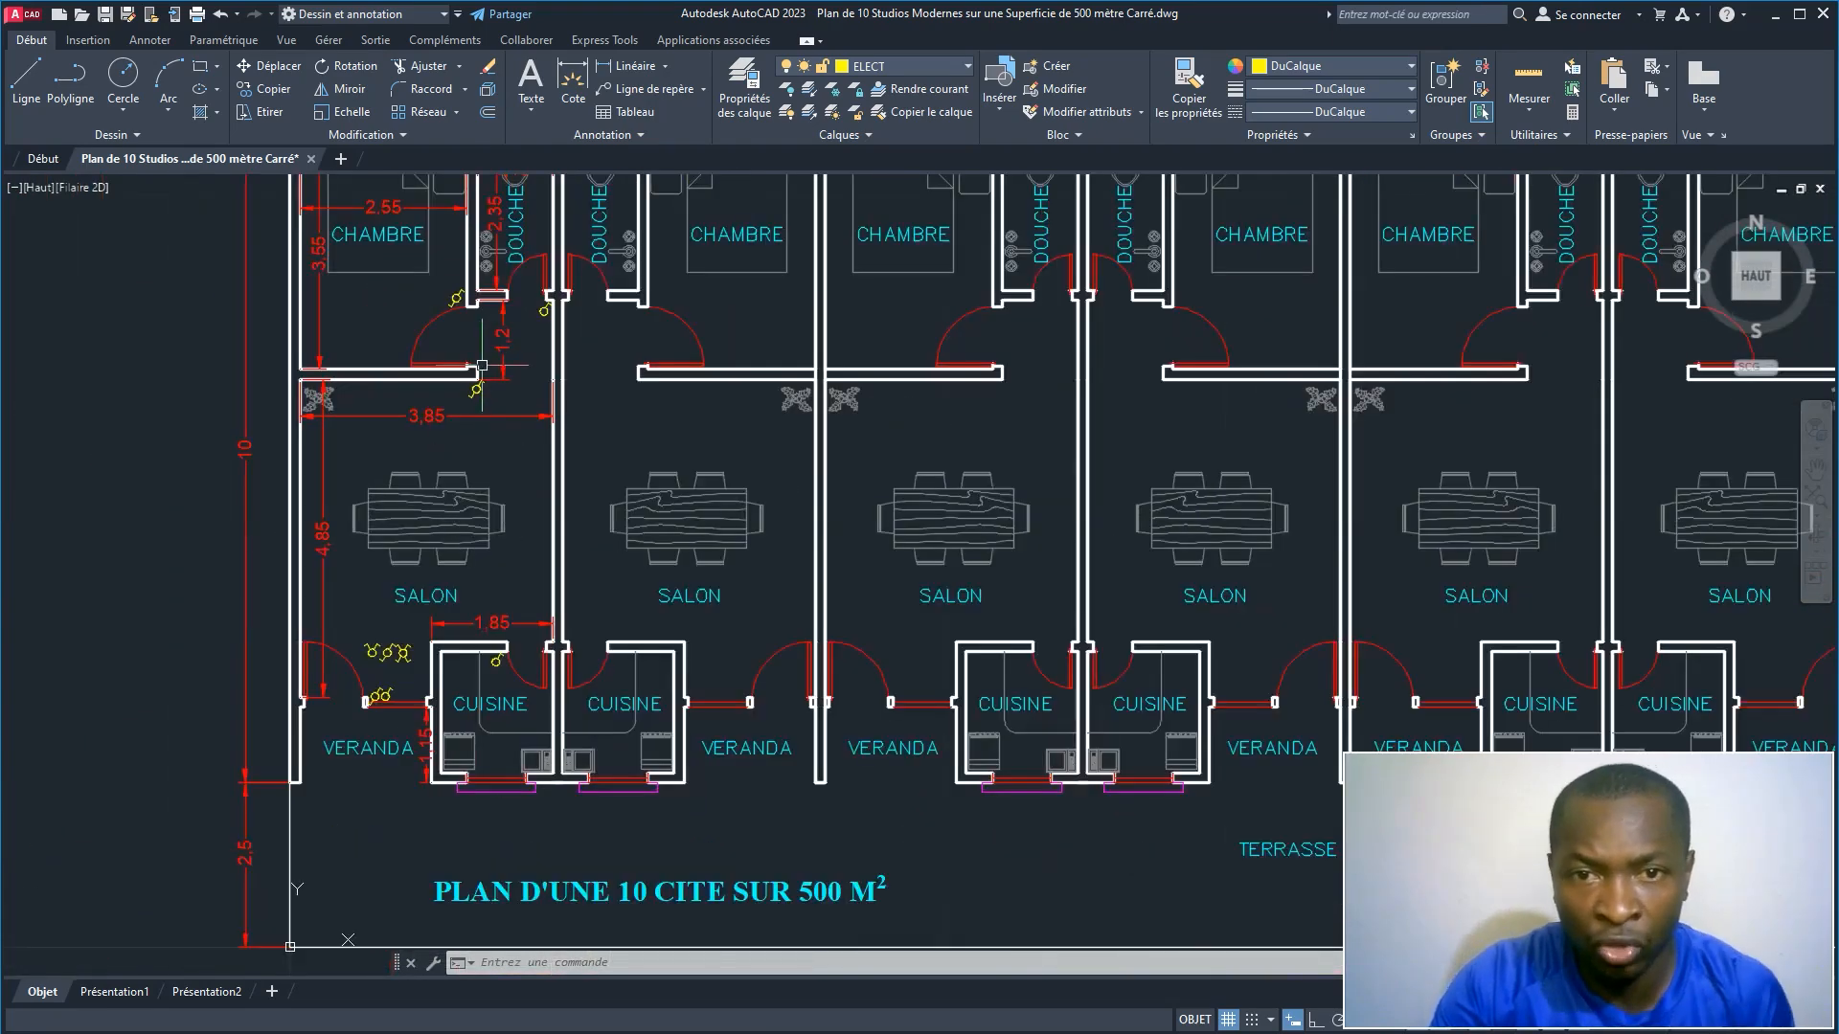
middle_drag(482, 361, 480, 469)
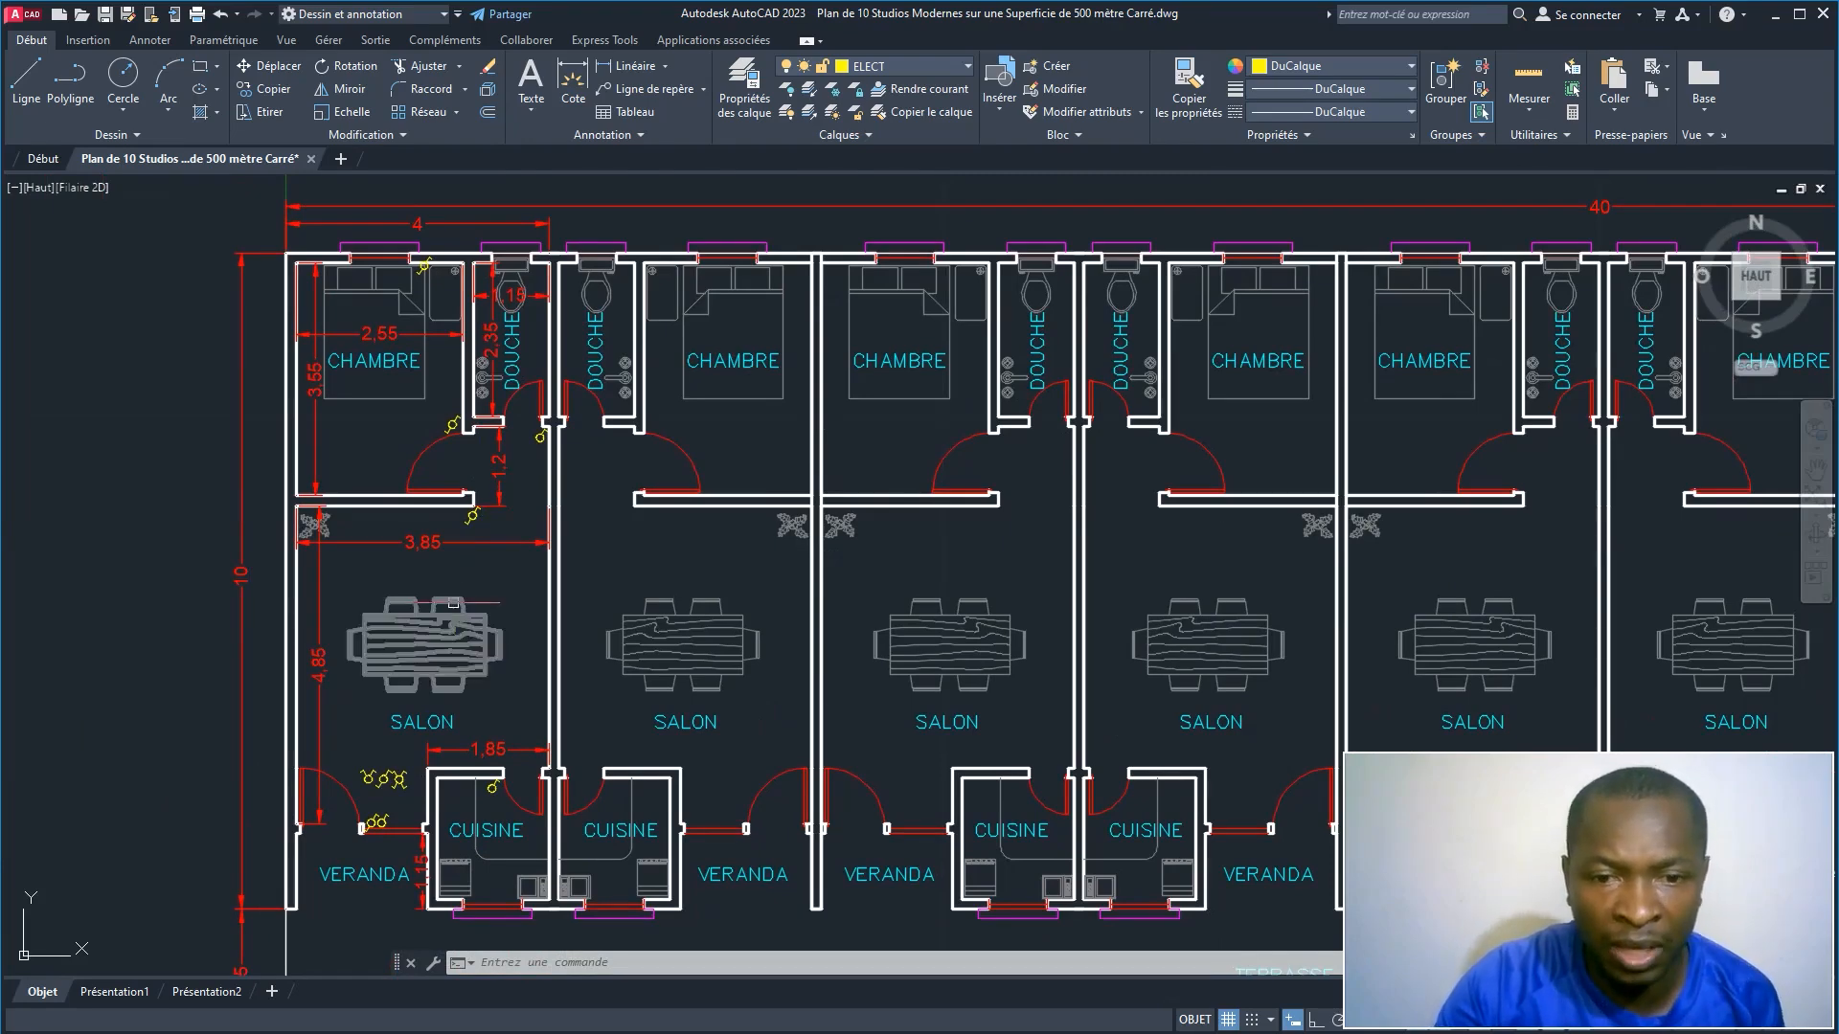
middle_drag(454, 601, 448, 425)
scroll(392, 592, up, 6)
click(234, 582)
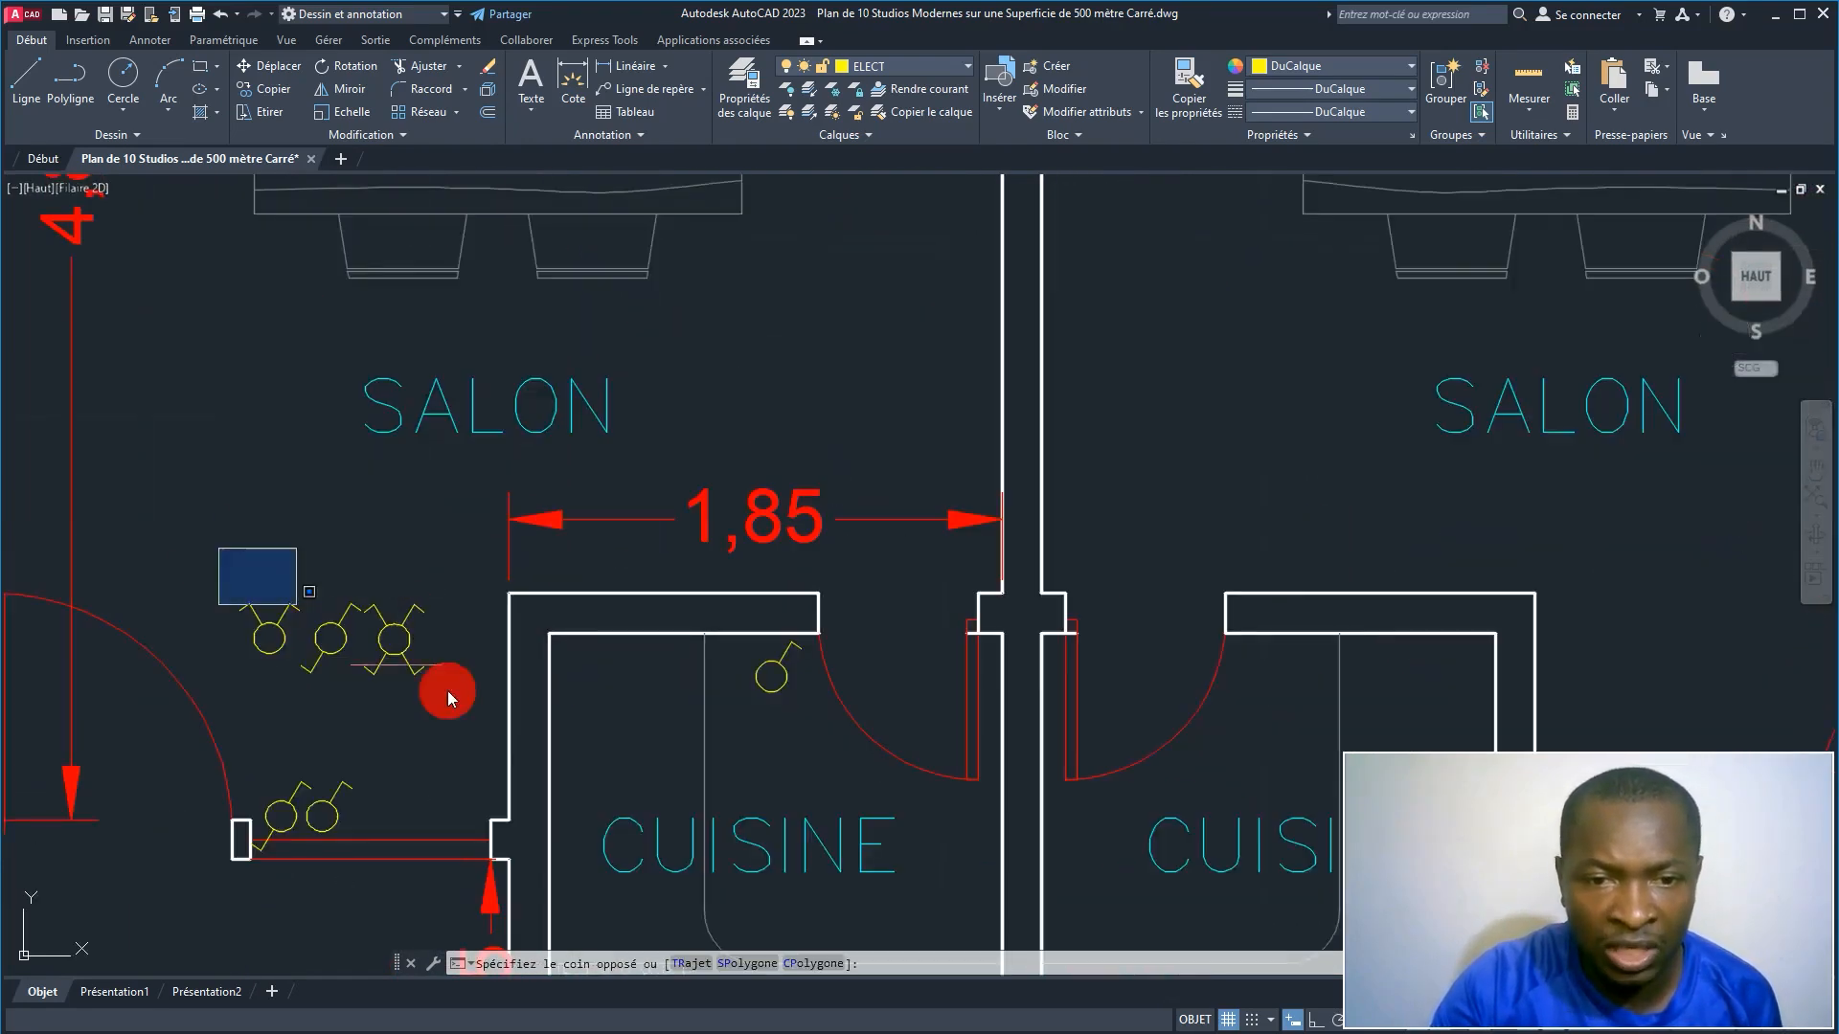
click(498, 736)
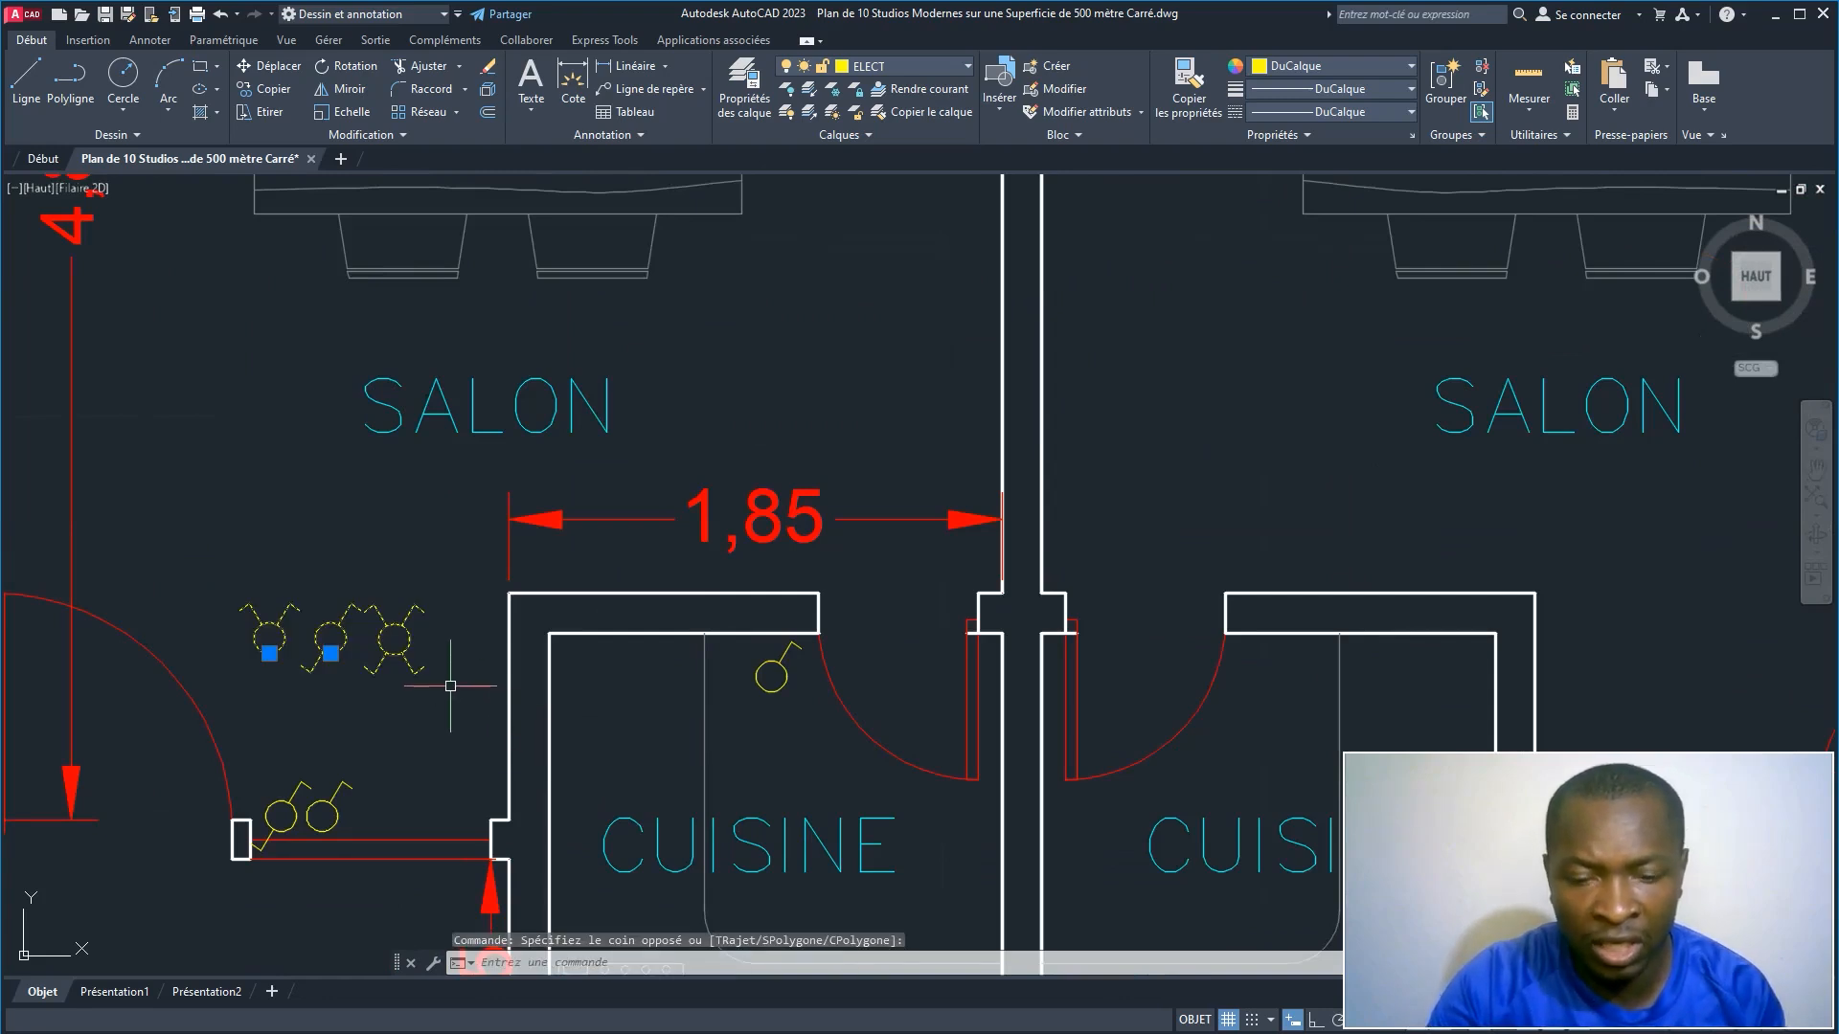
click(486, 70)
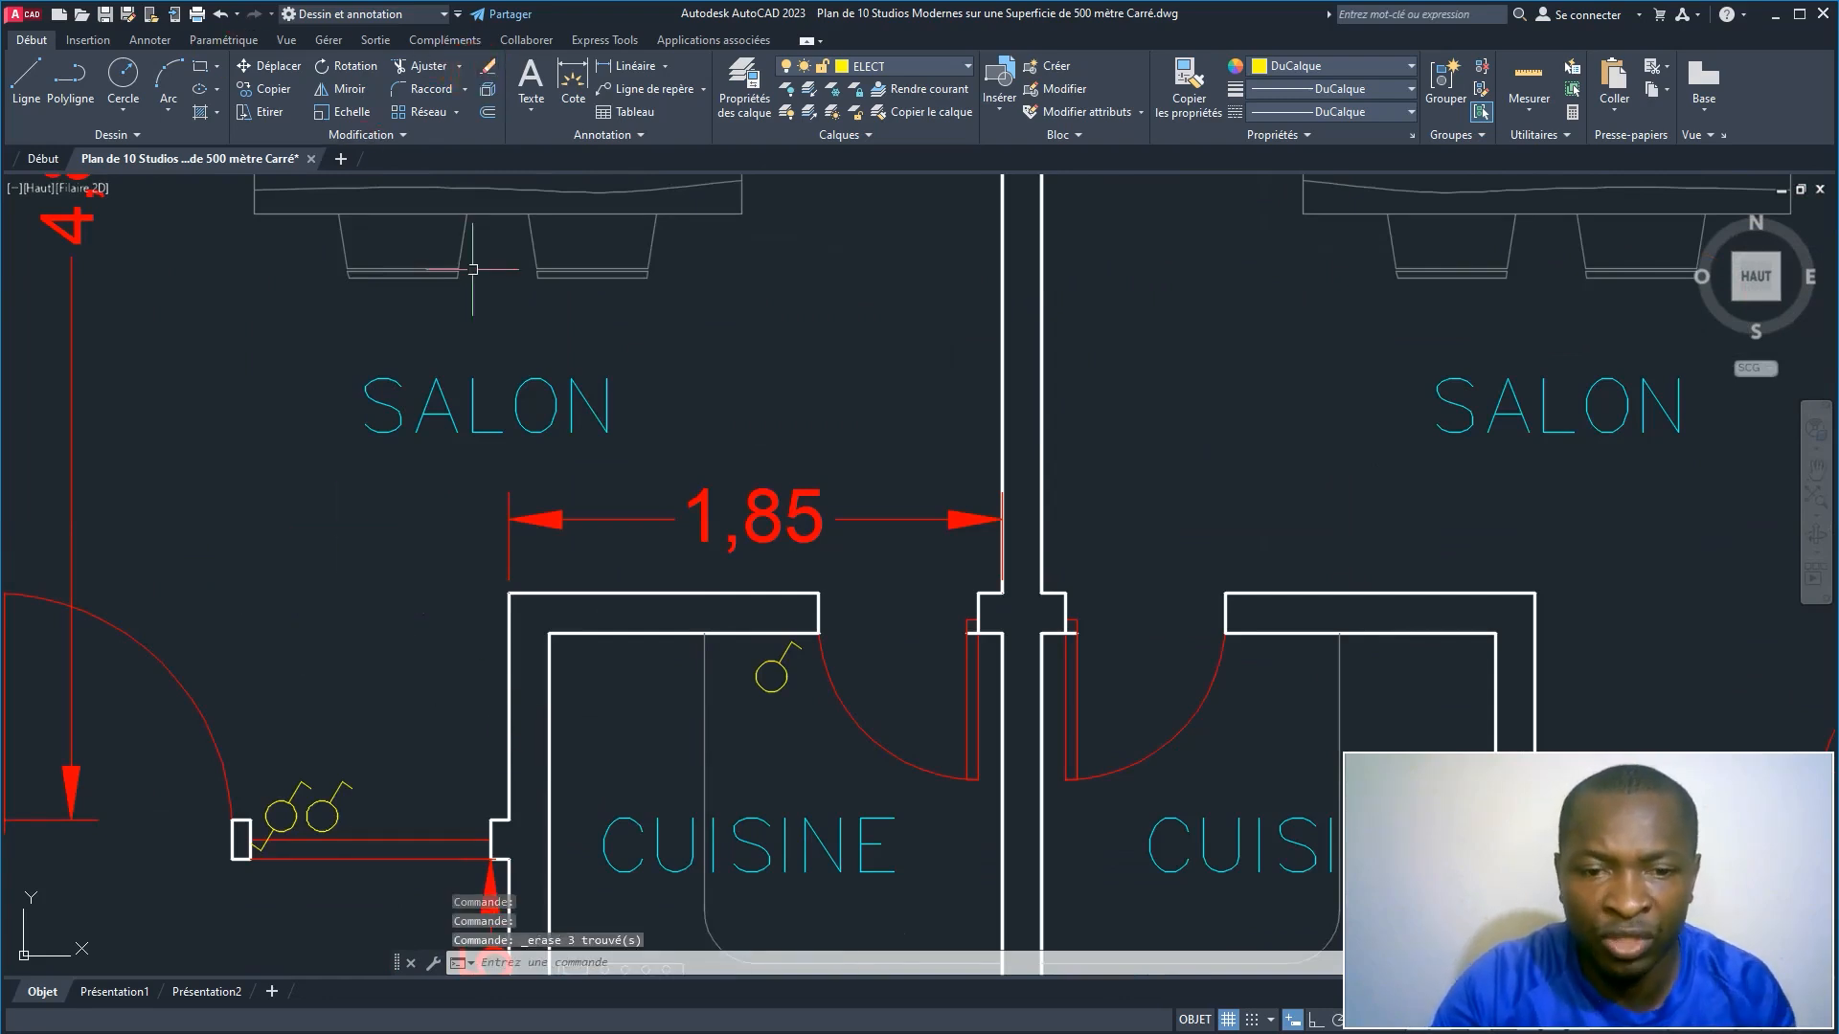
Step: Draw a circle of radius 0.1 in the open salon area above the two switches by the veranda window
scroll(364, 619, down, 2)
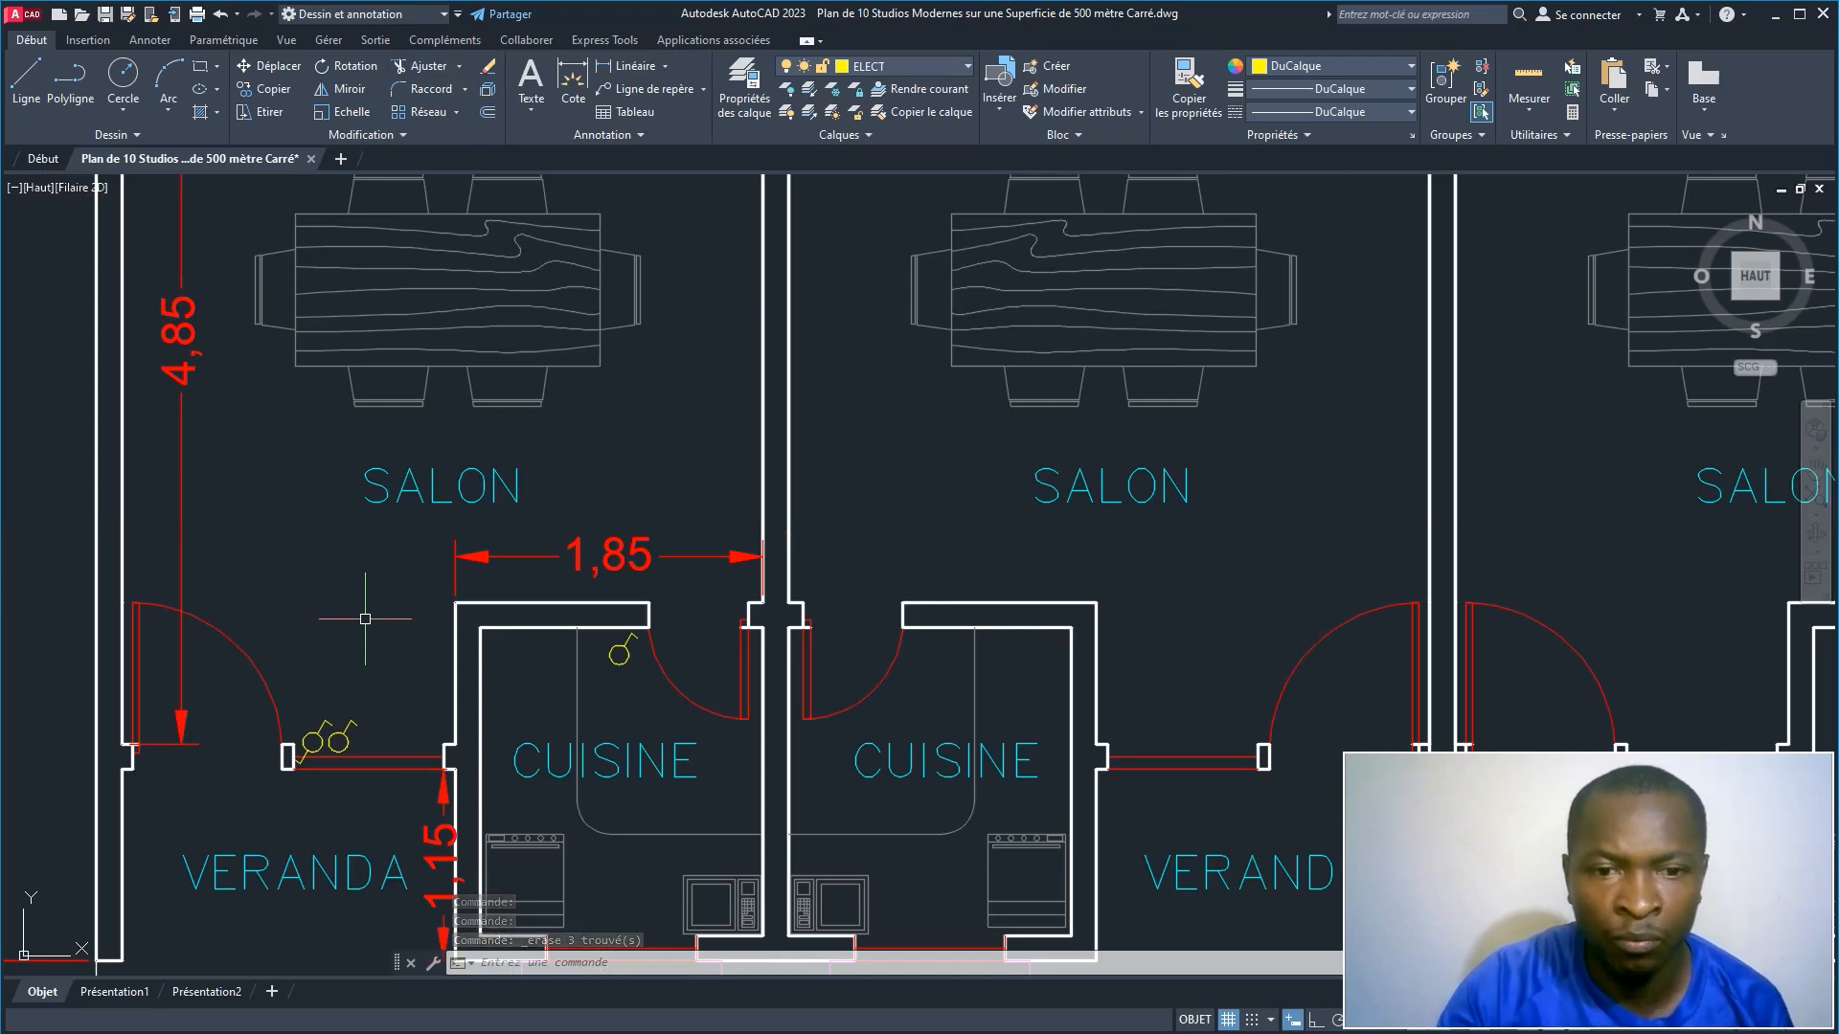
mouse_move(360, 578)
middle_down()
mouse_move(337, 691)
mouse_move(329, 609)
middle_up()
scroll(337, 704, up, 2)
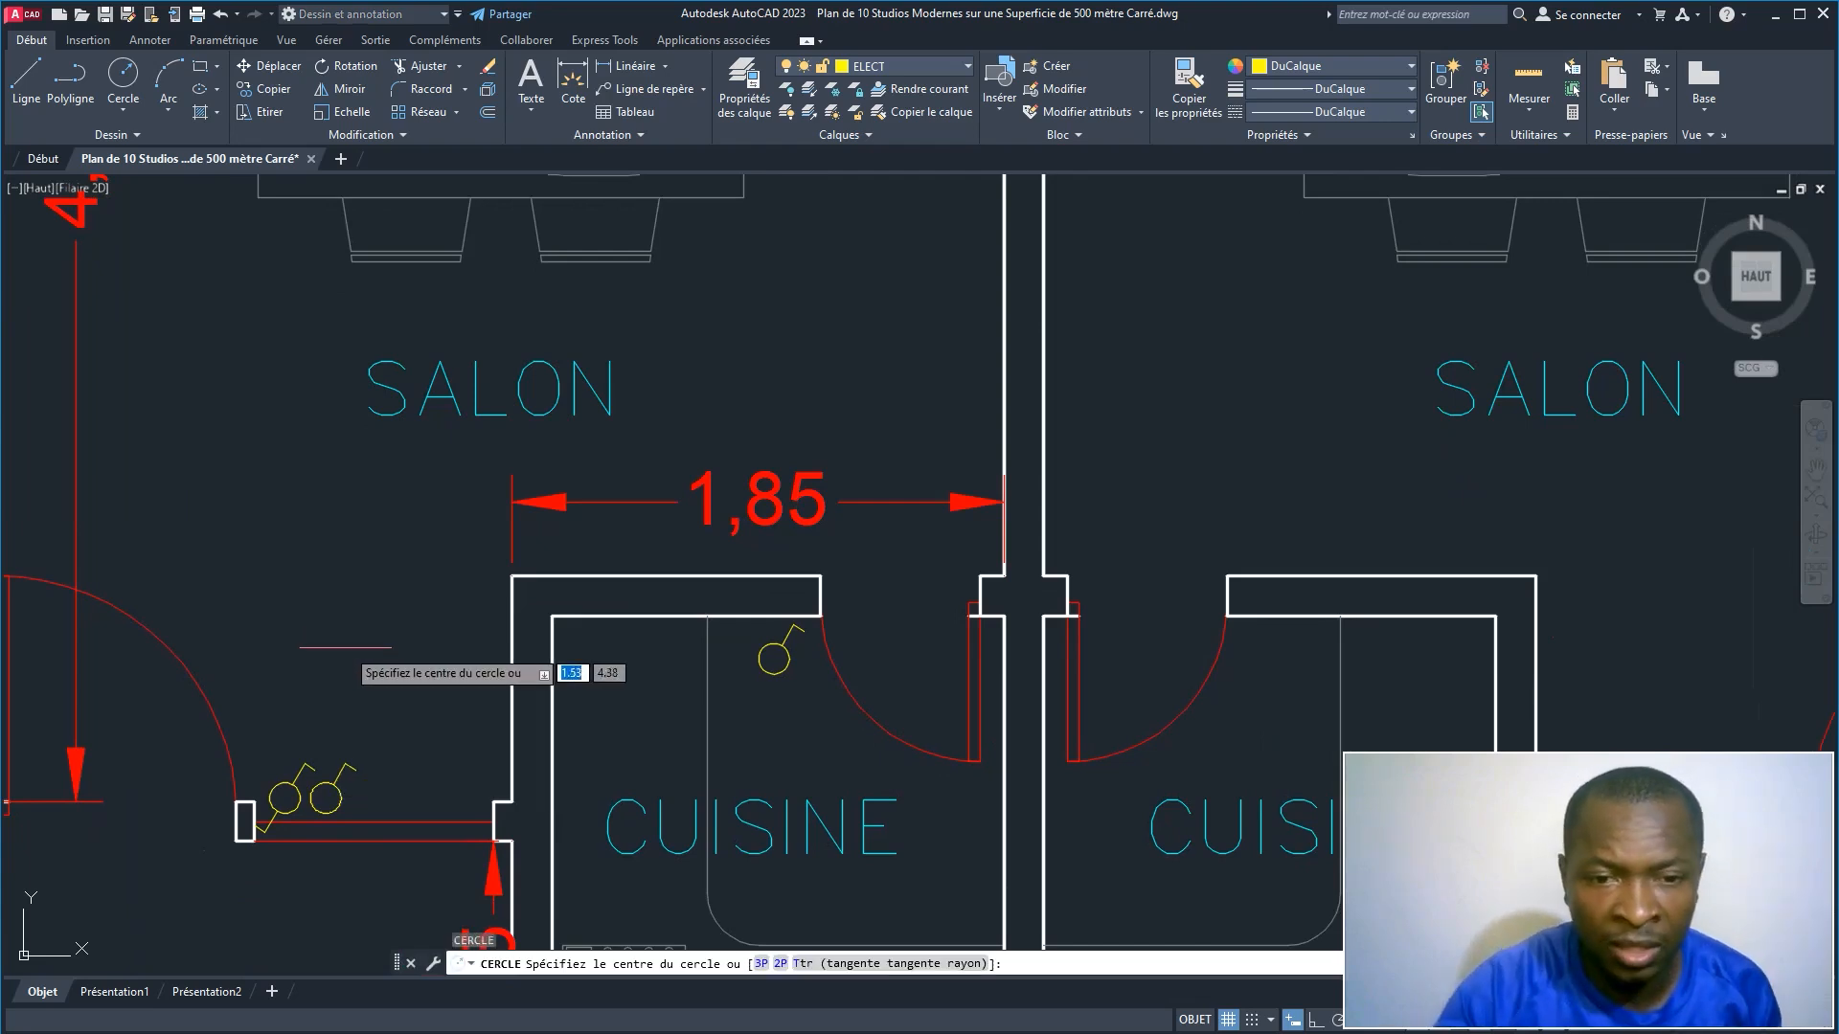
scroll(326, 647, up, 2)
click(324, 657)
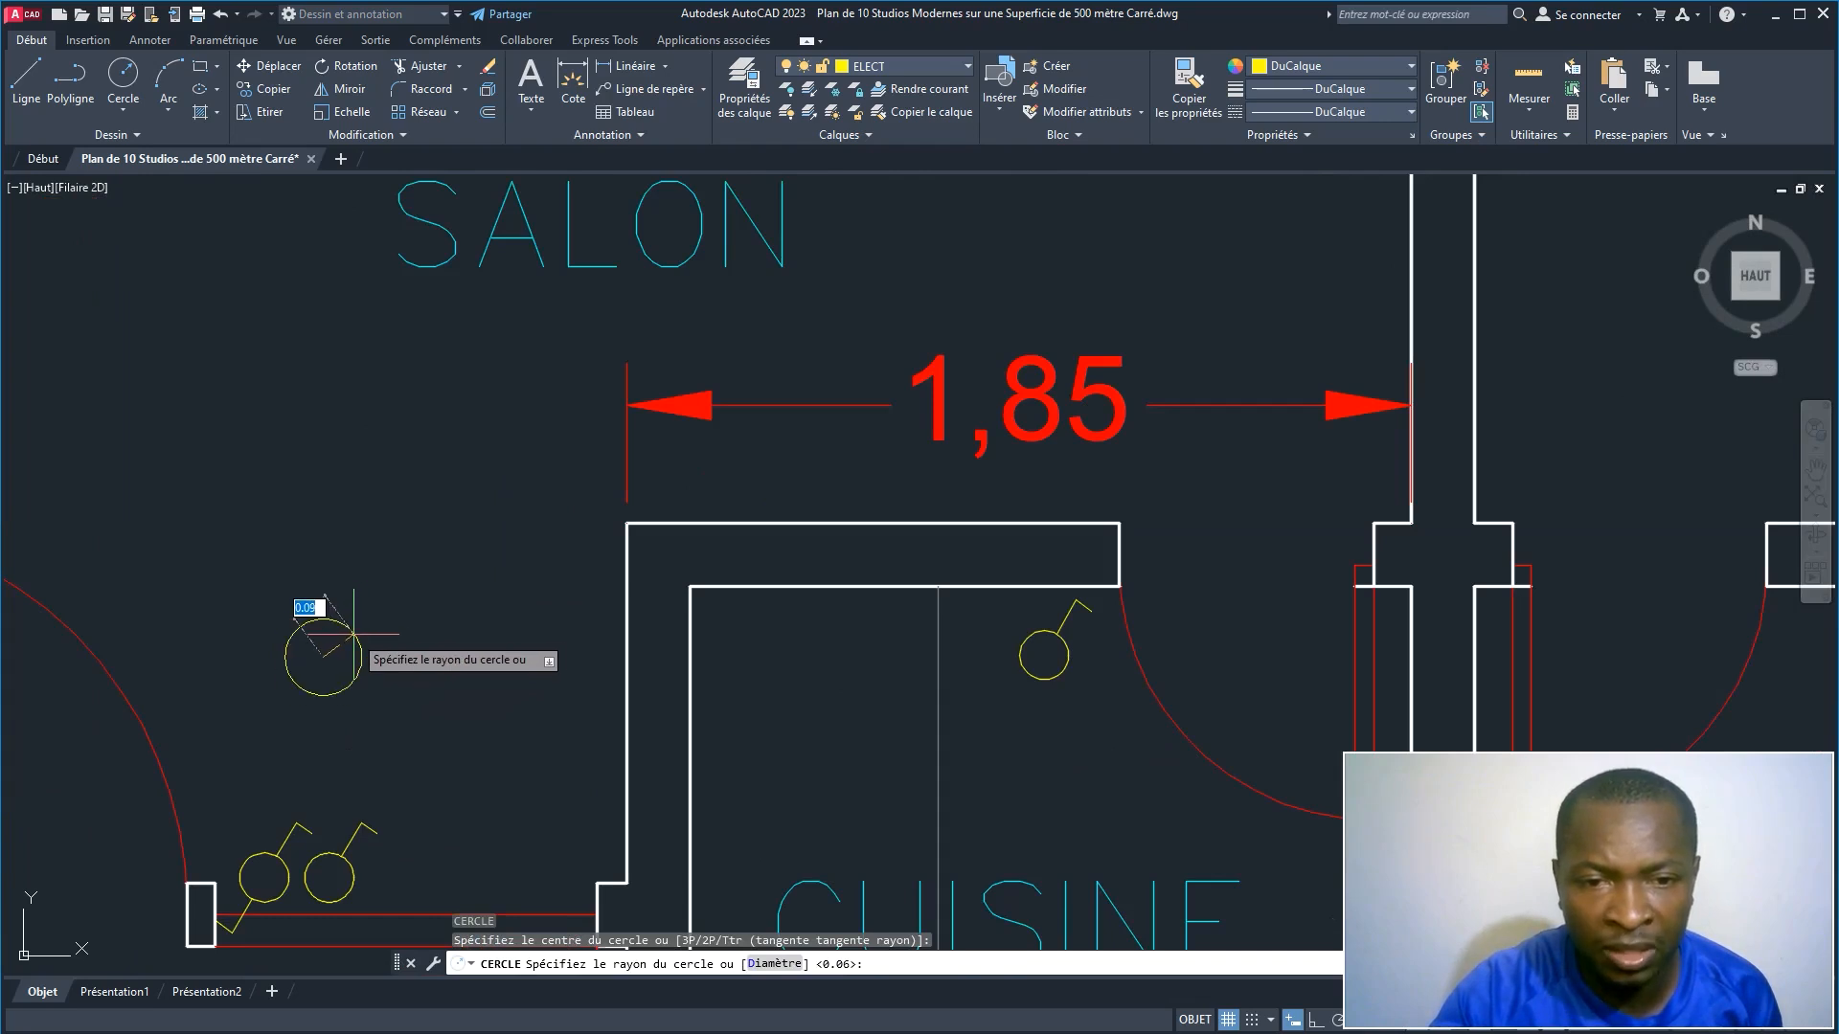
text(0.)
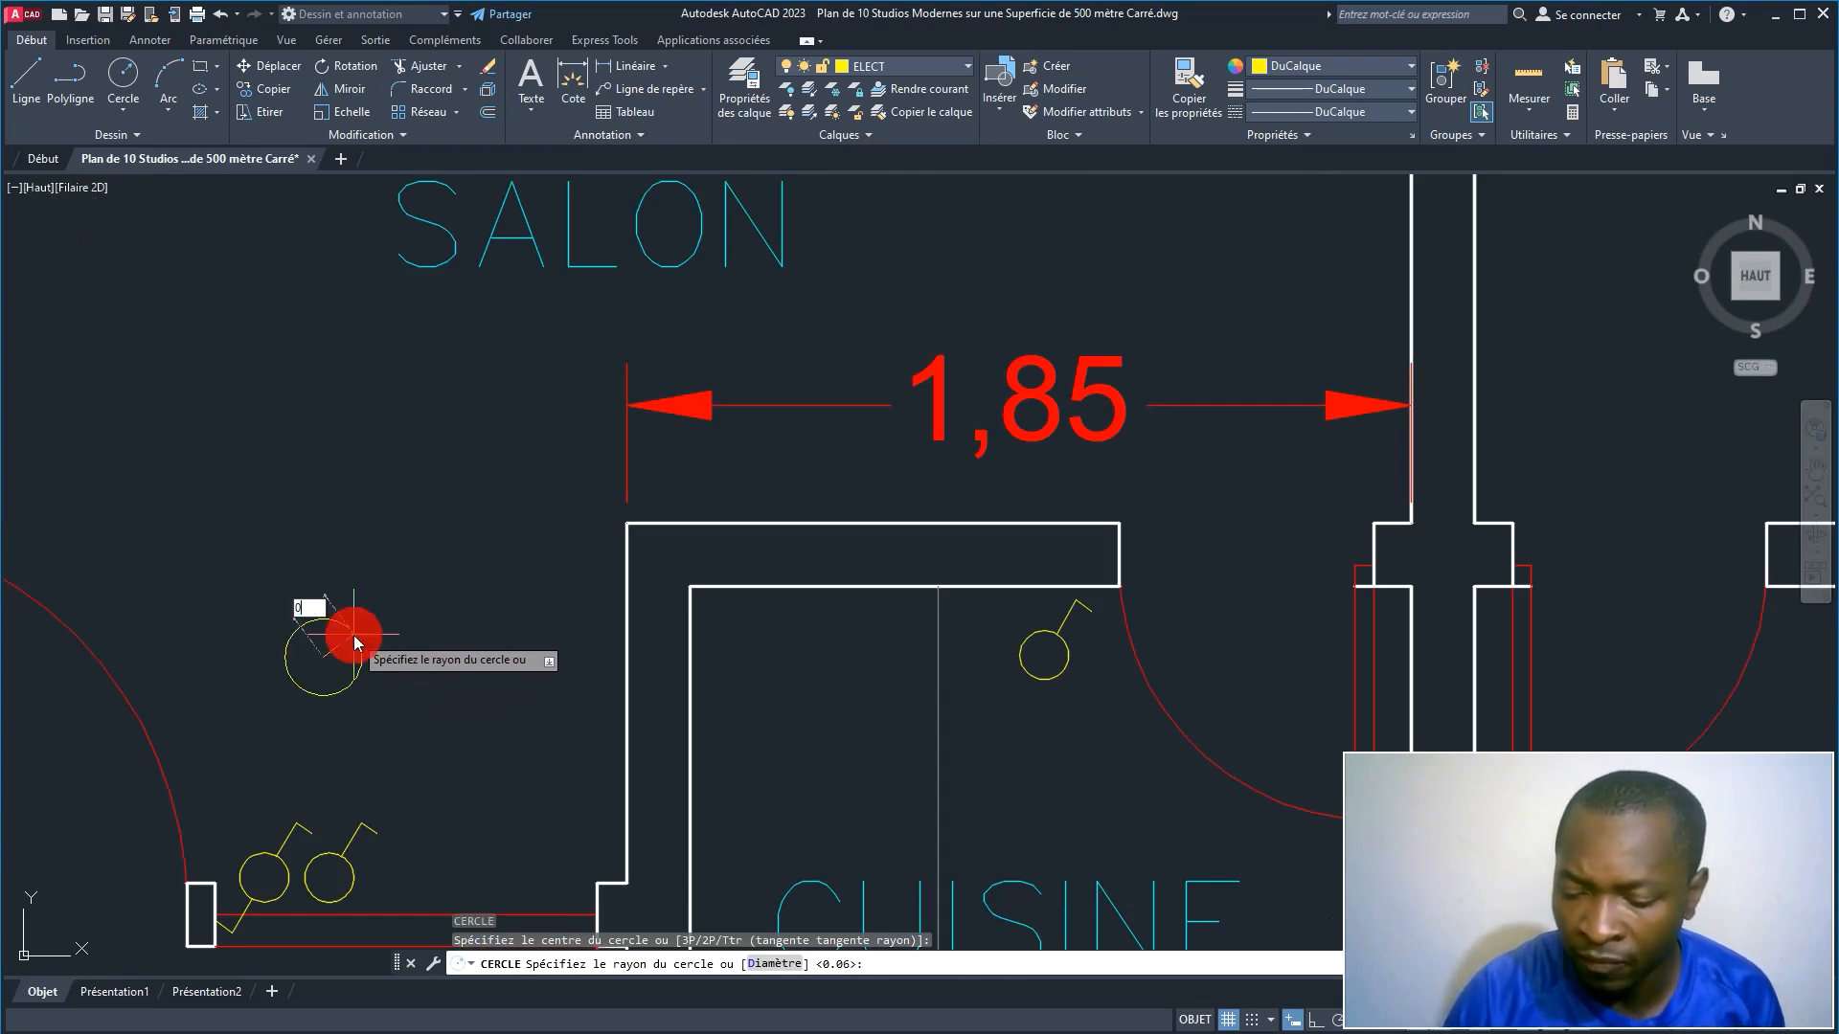
key(Return)
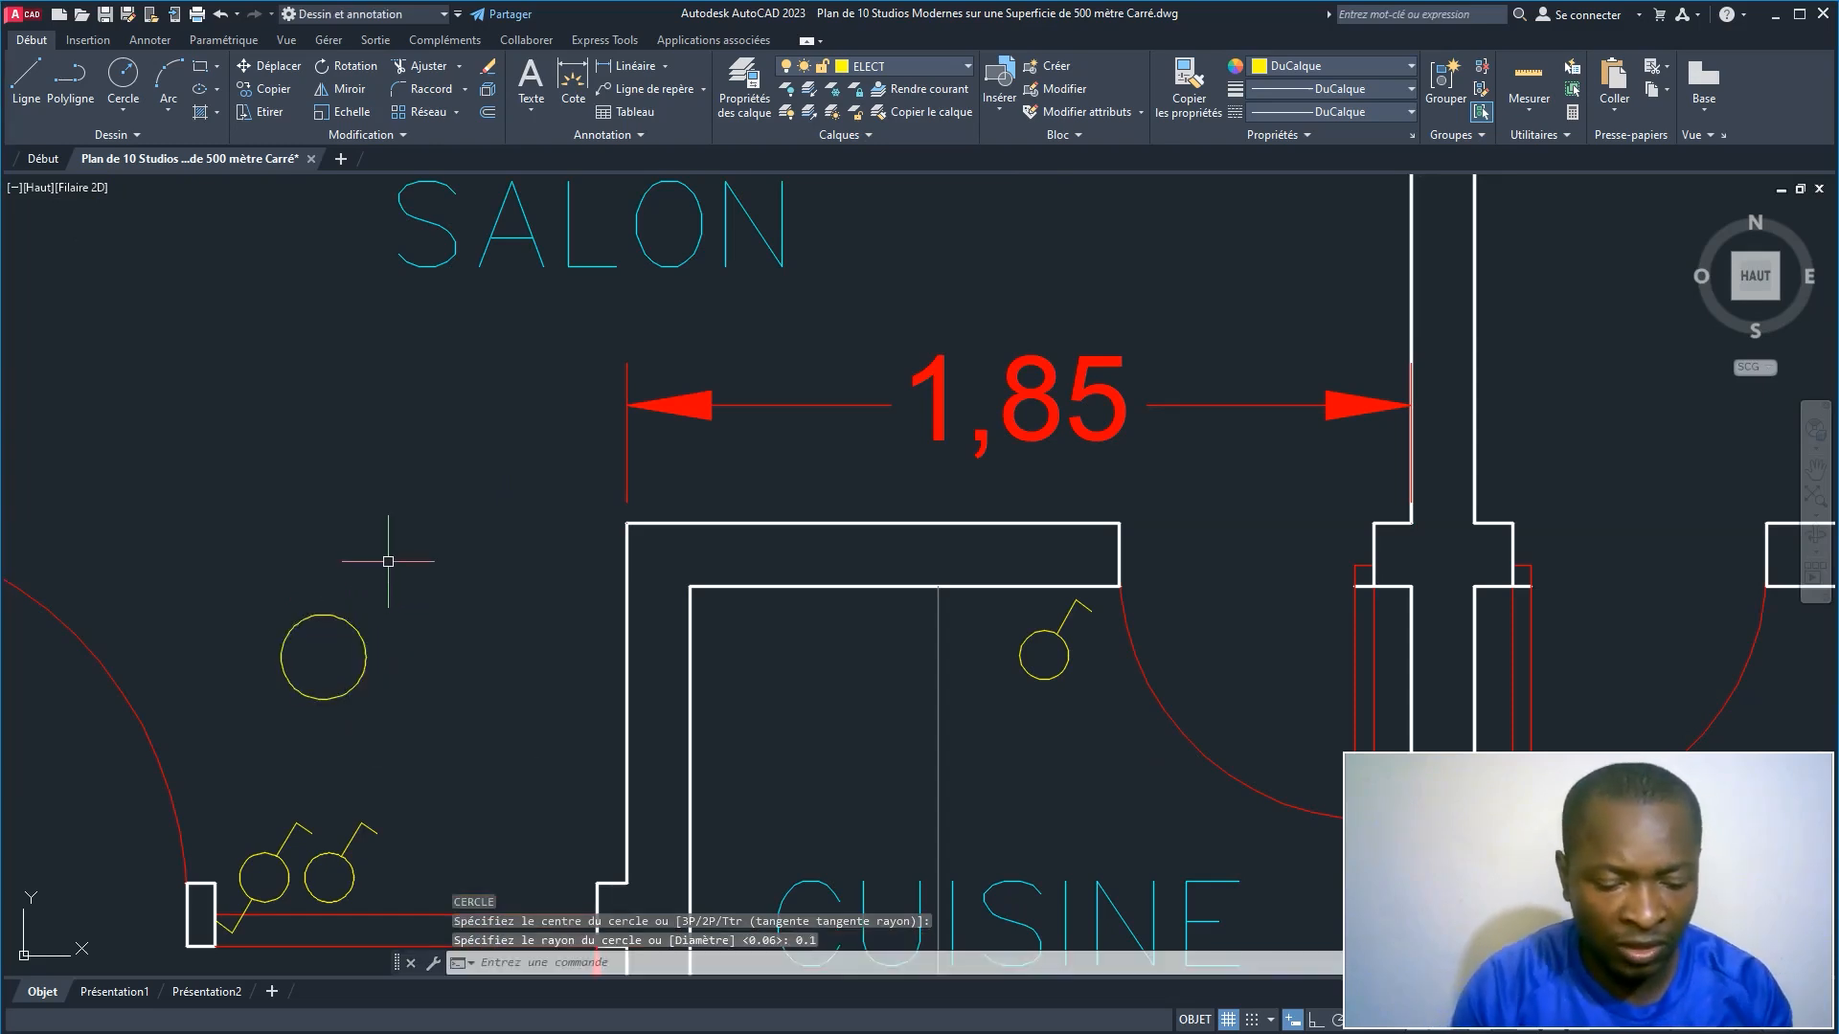
text(L)
key(Return)
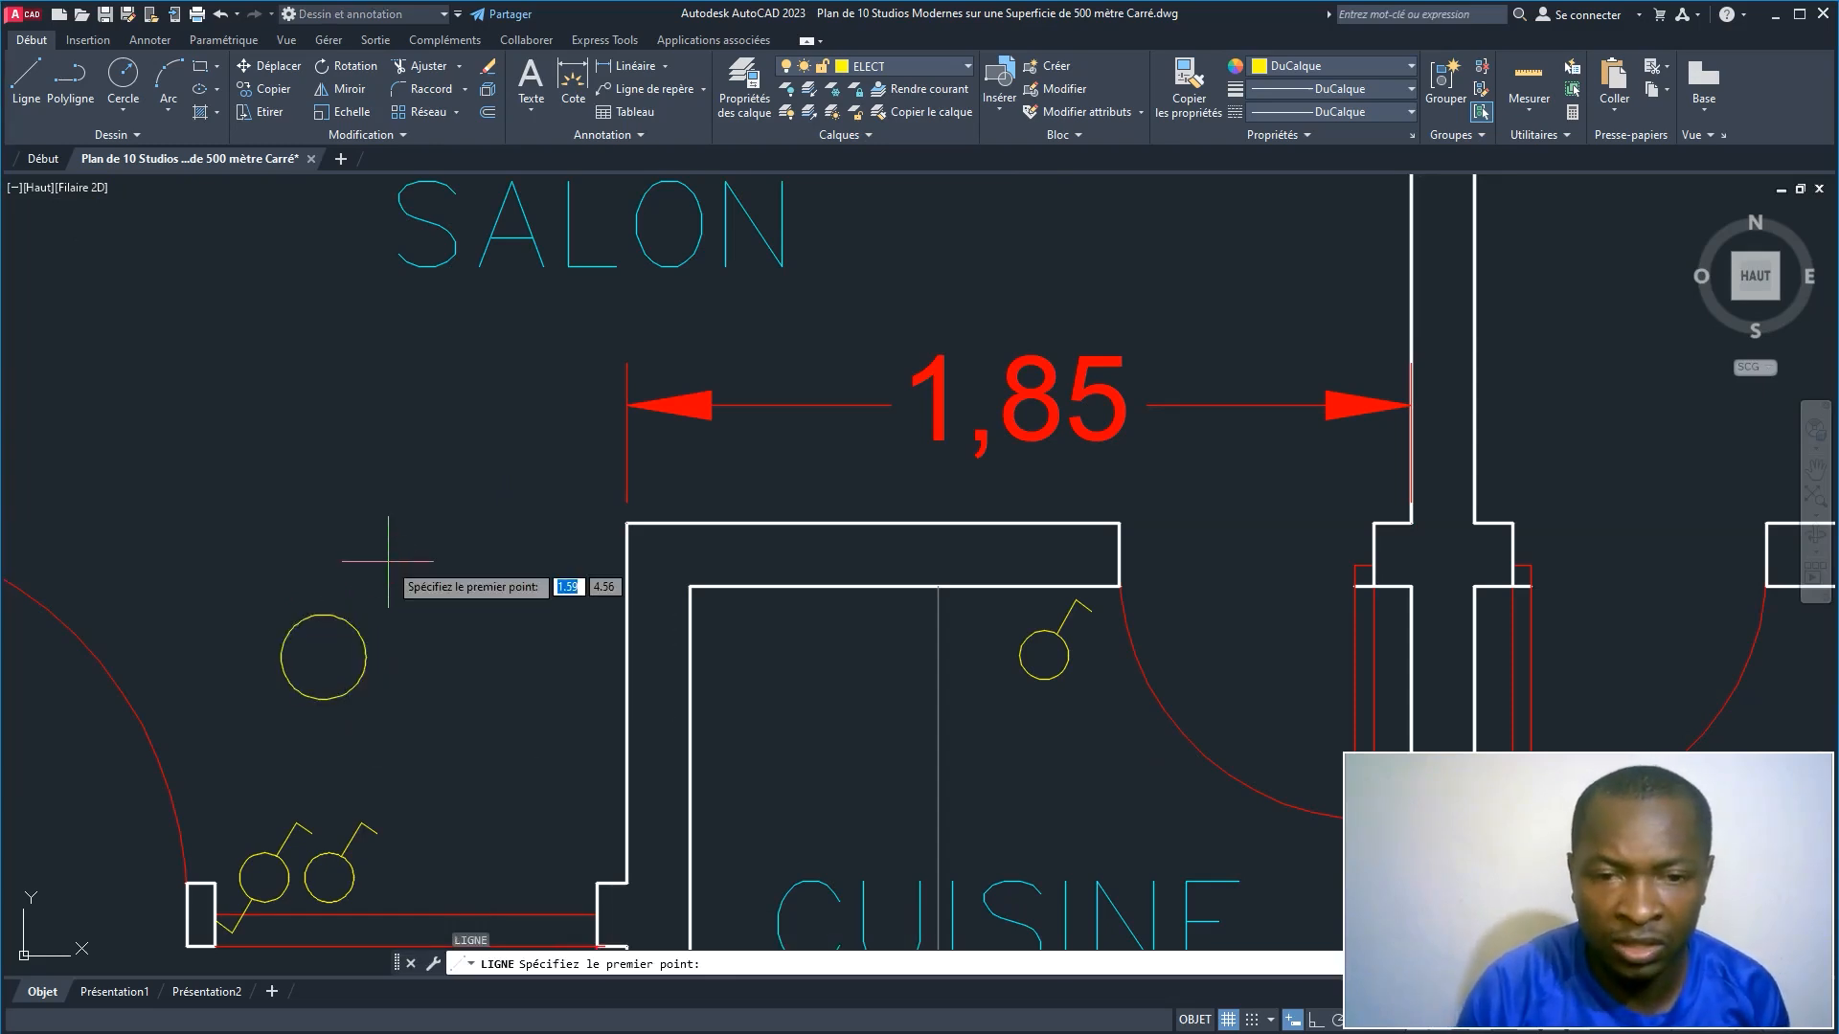
click(323, 657)
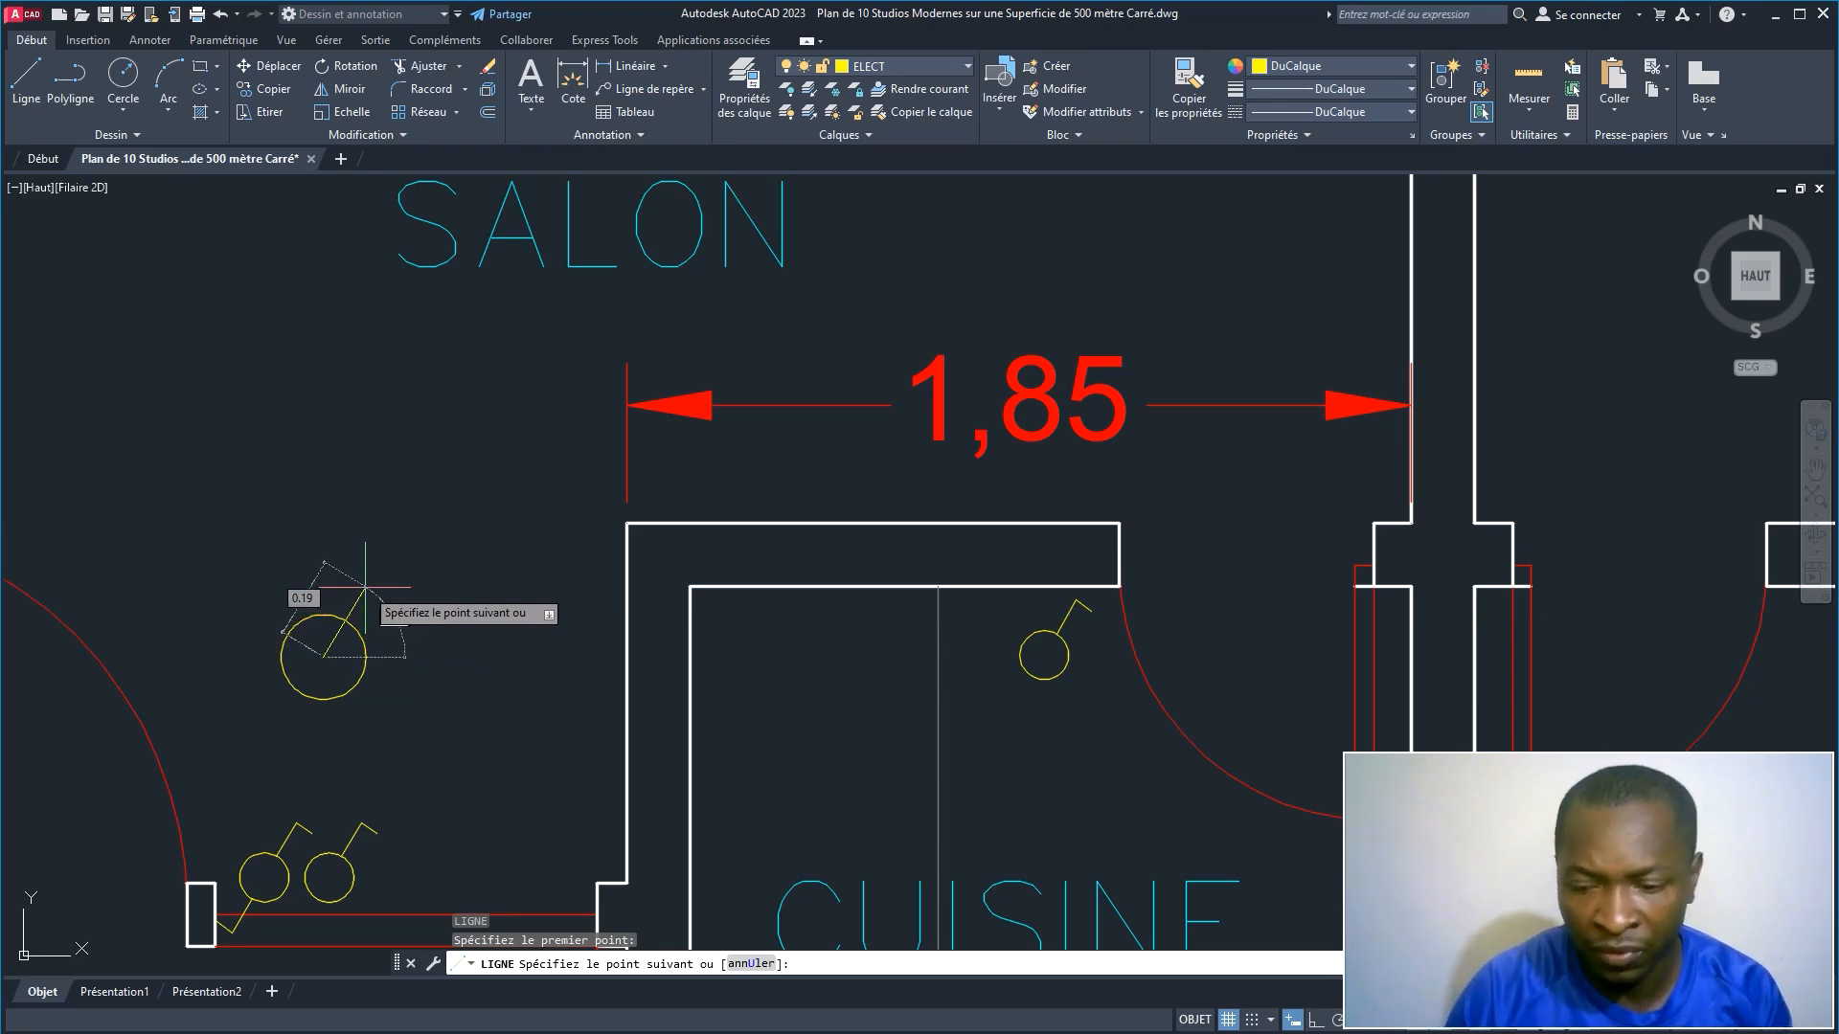
key(Escape)
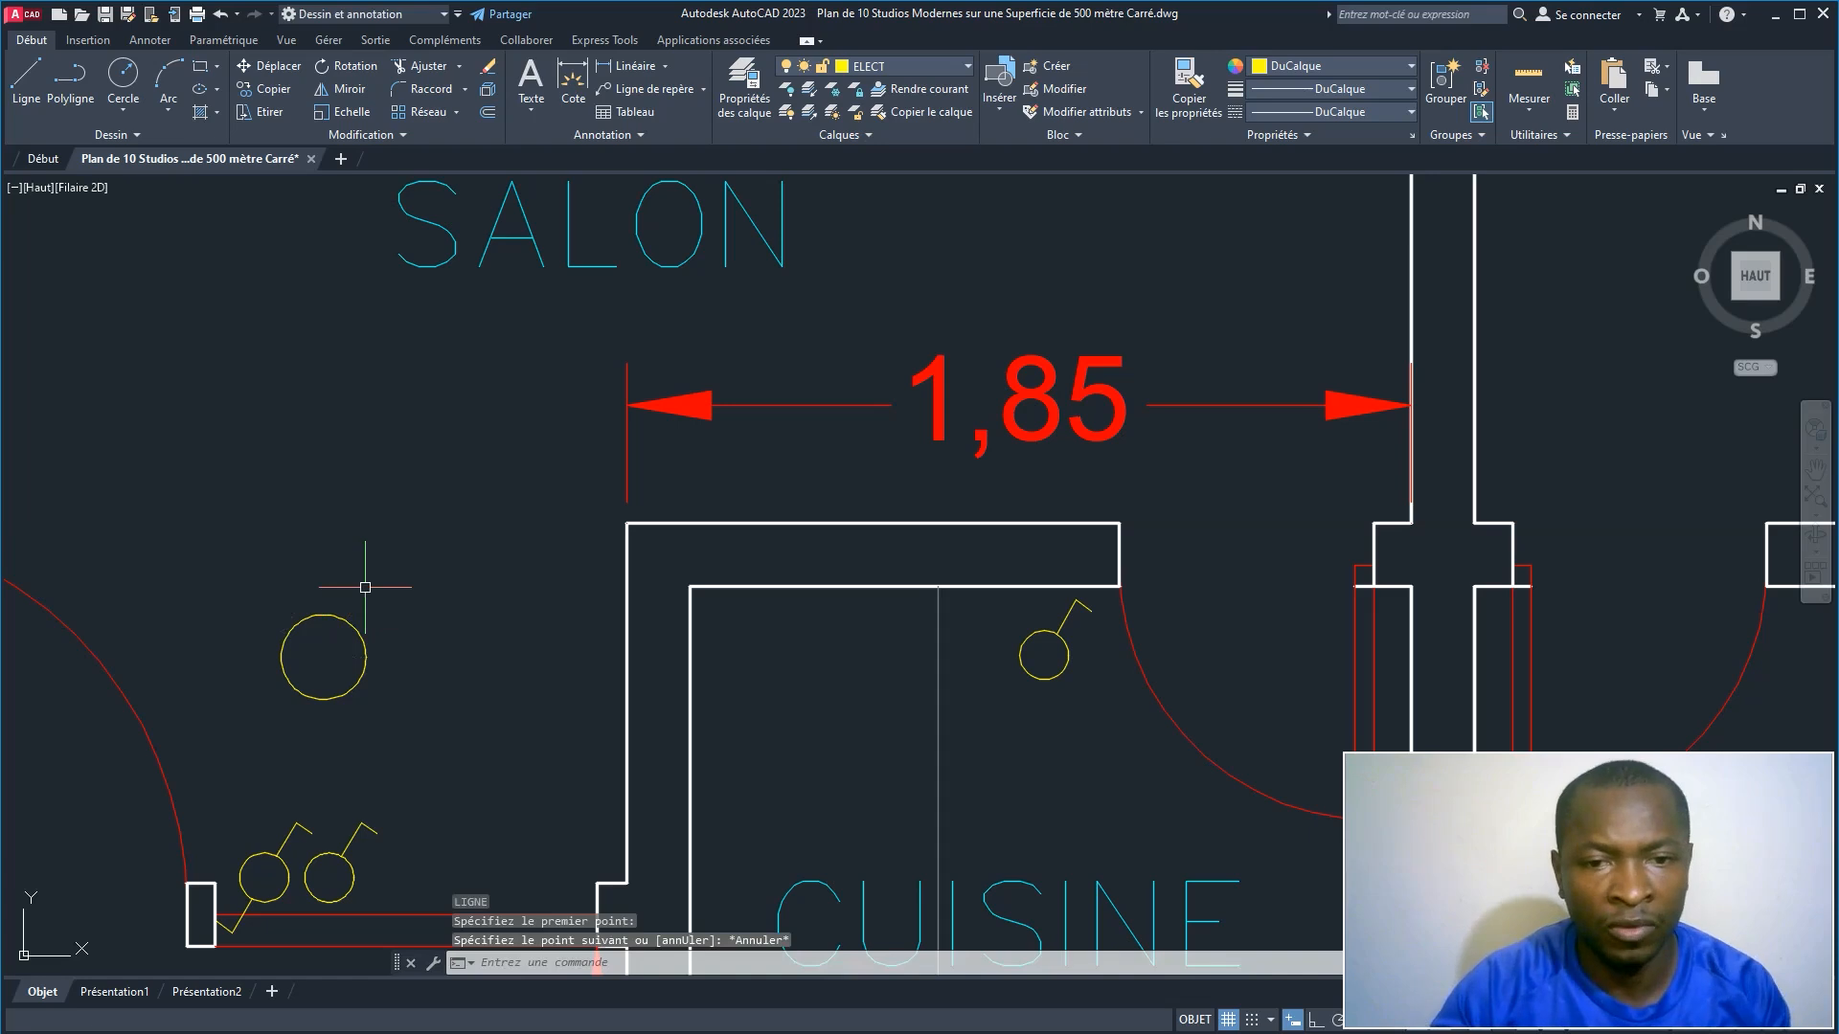
Step: Try a freehand slanted line from the new circle's centre out past its upper-right edge, and erase it
right_click(351, 594)
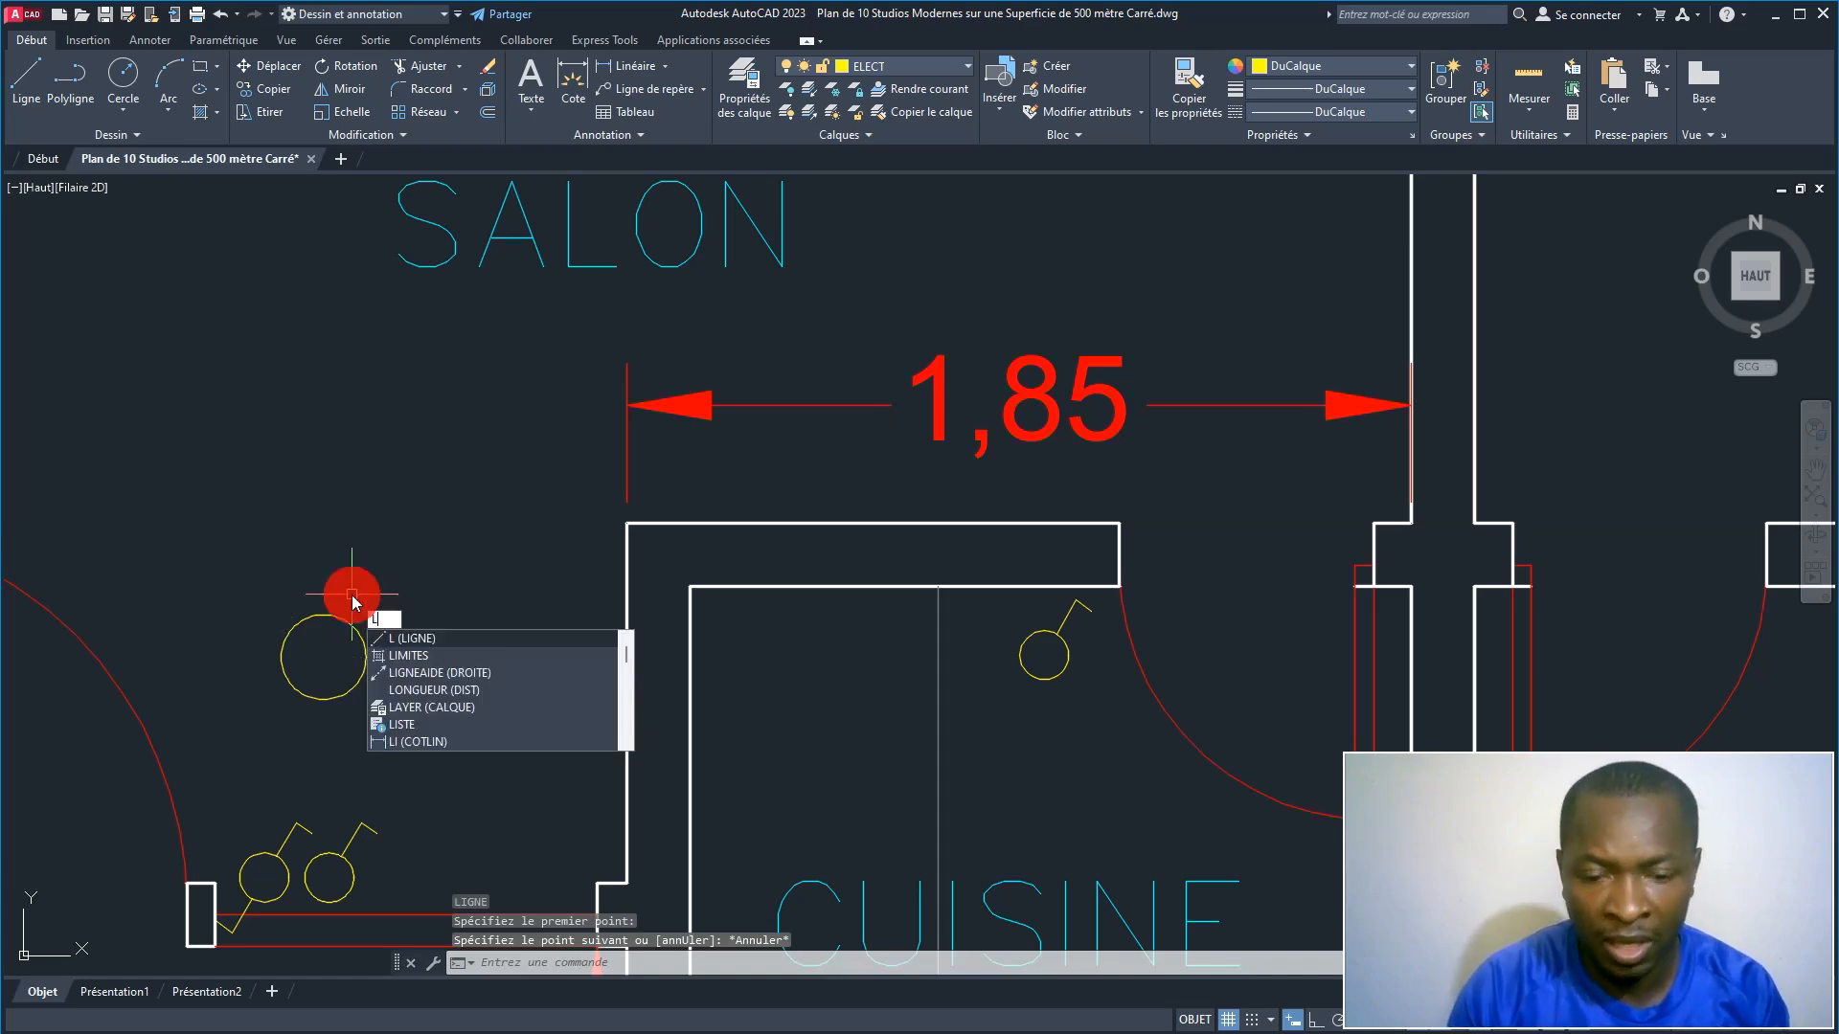
key(Return)
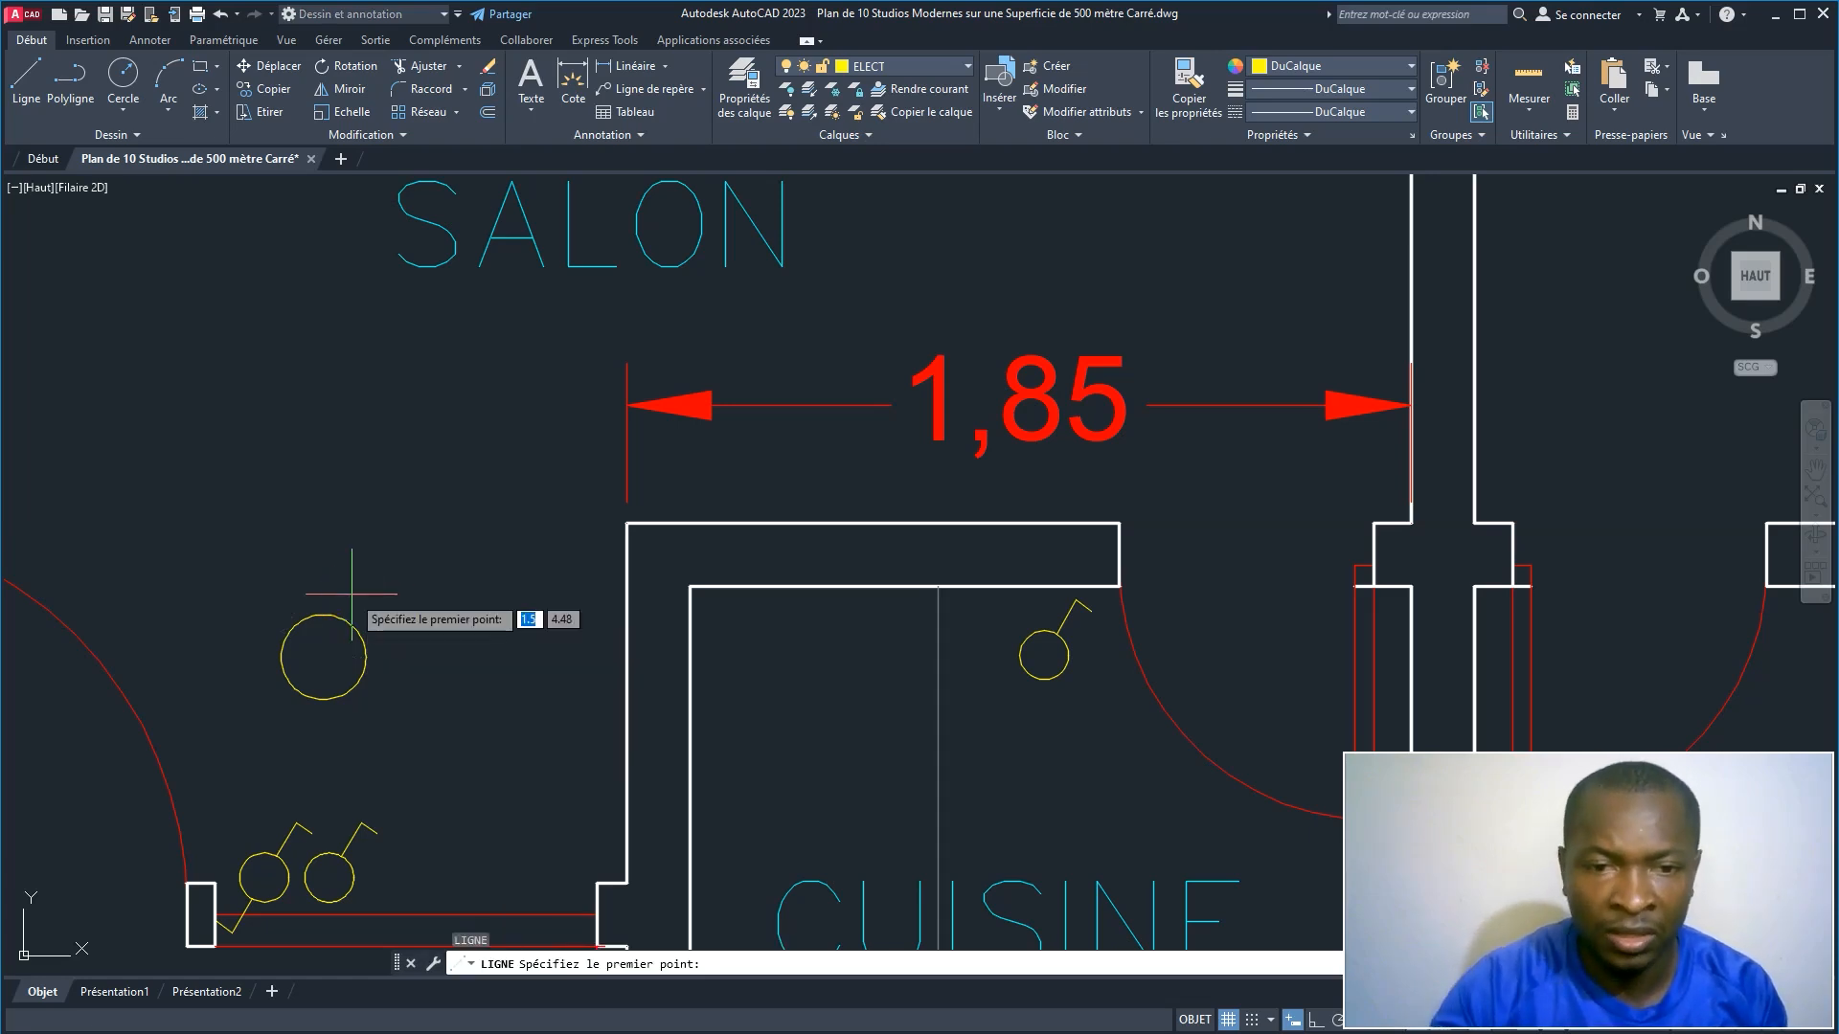
click(323, 657)
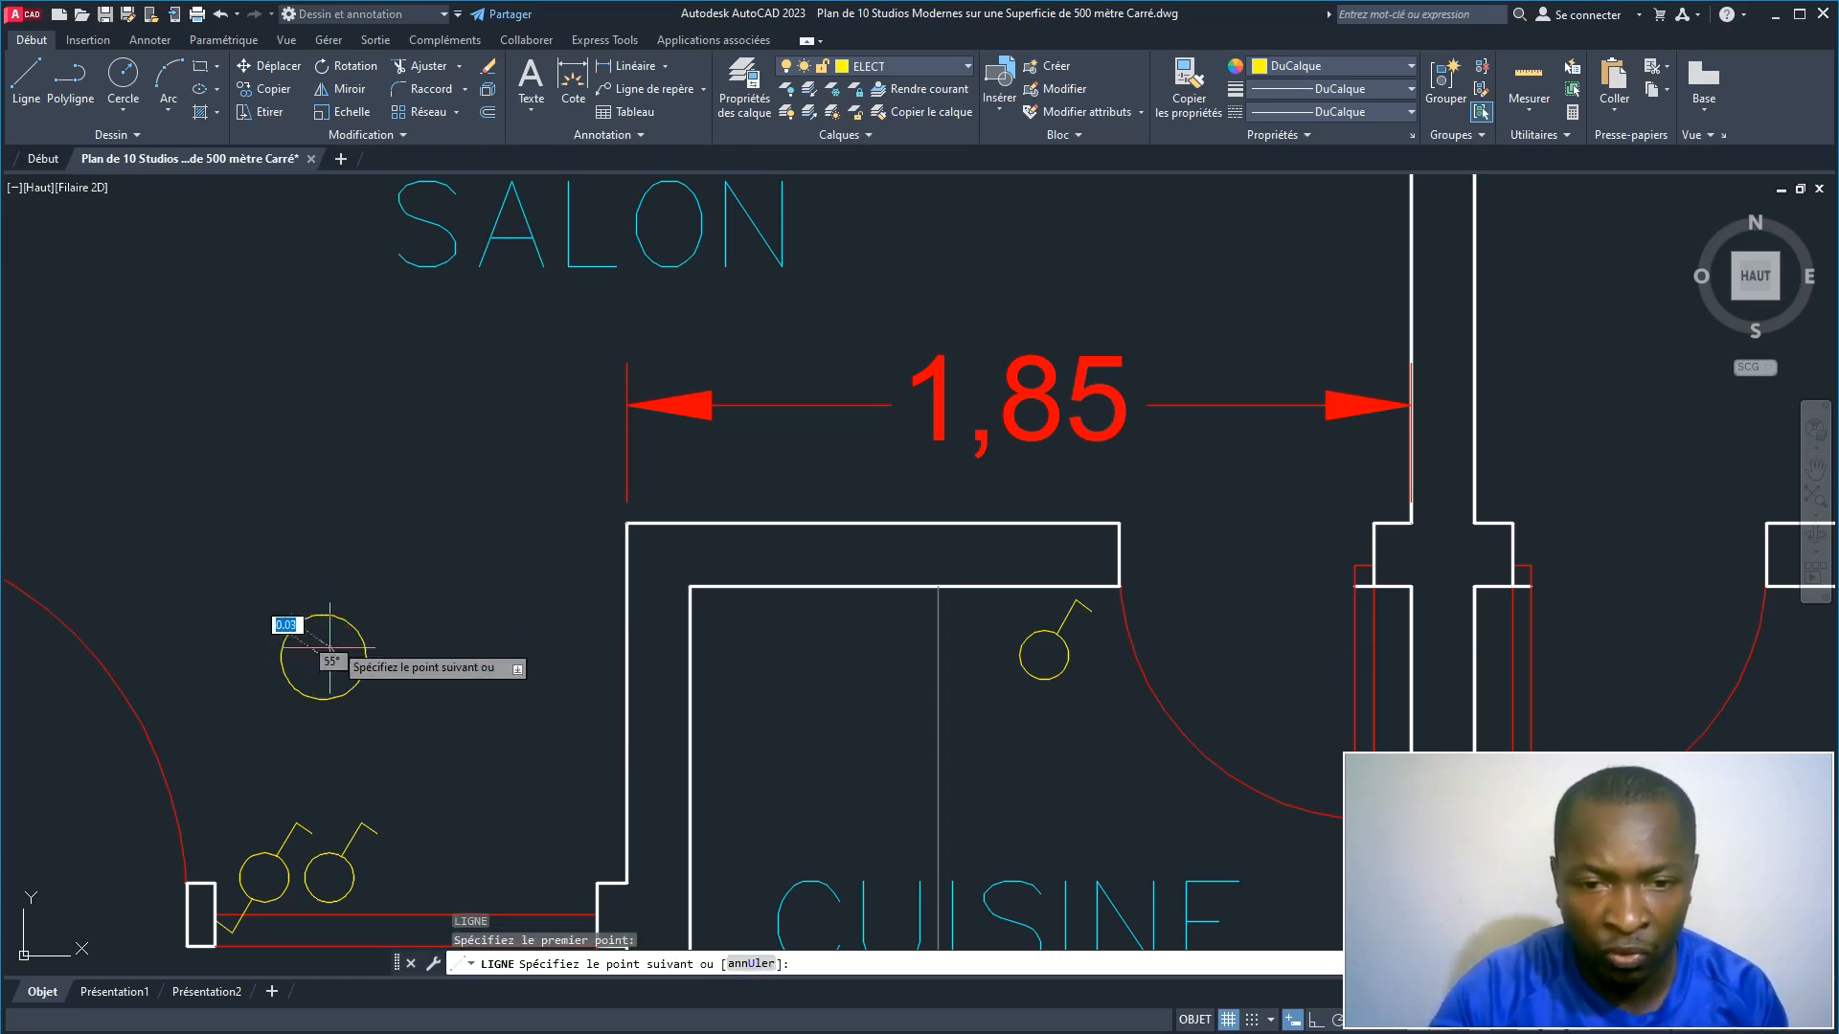
click(373, 579)
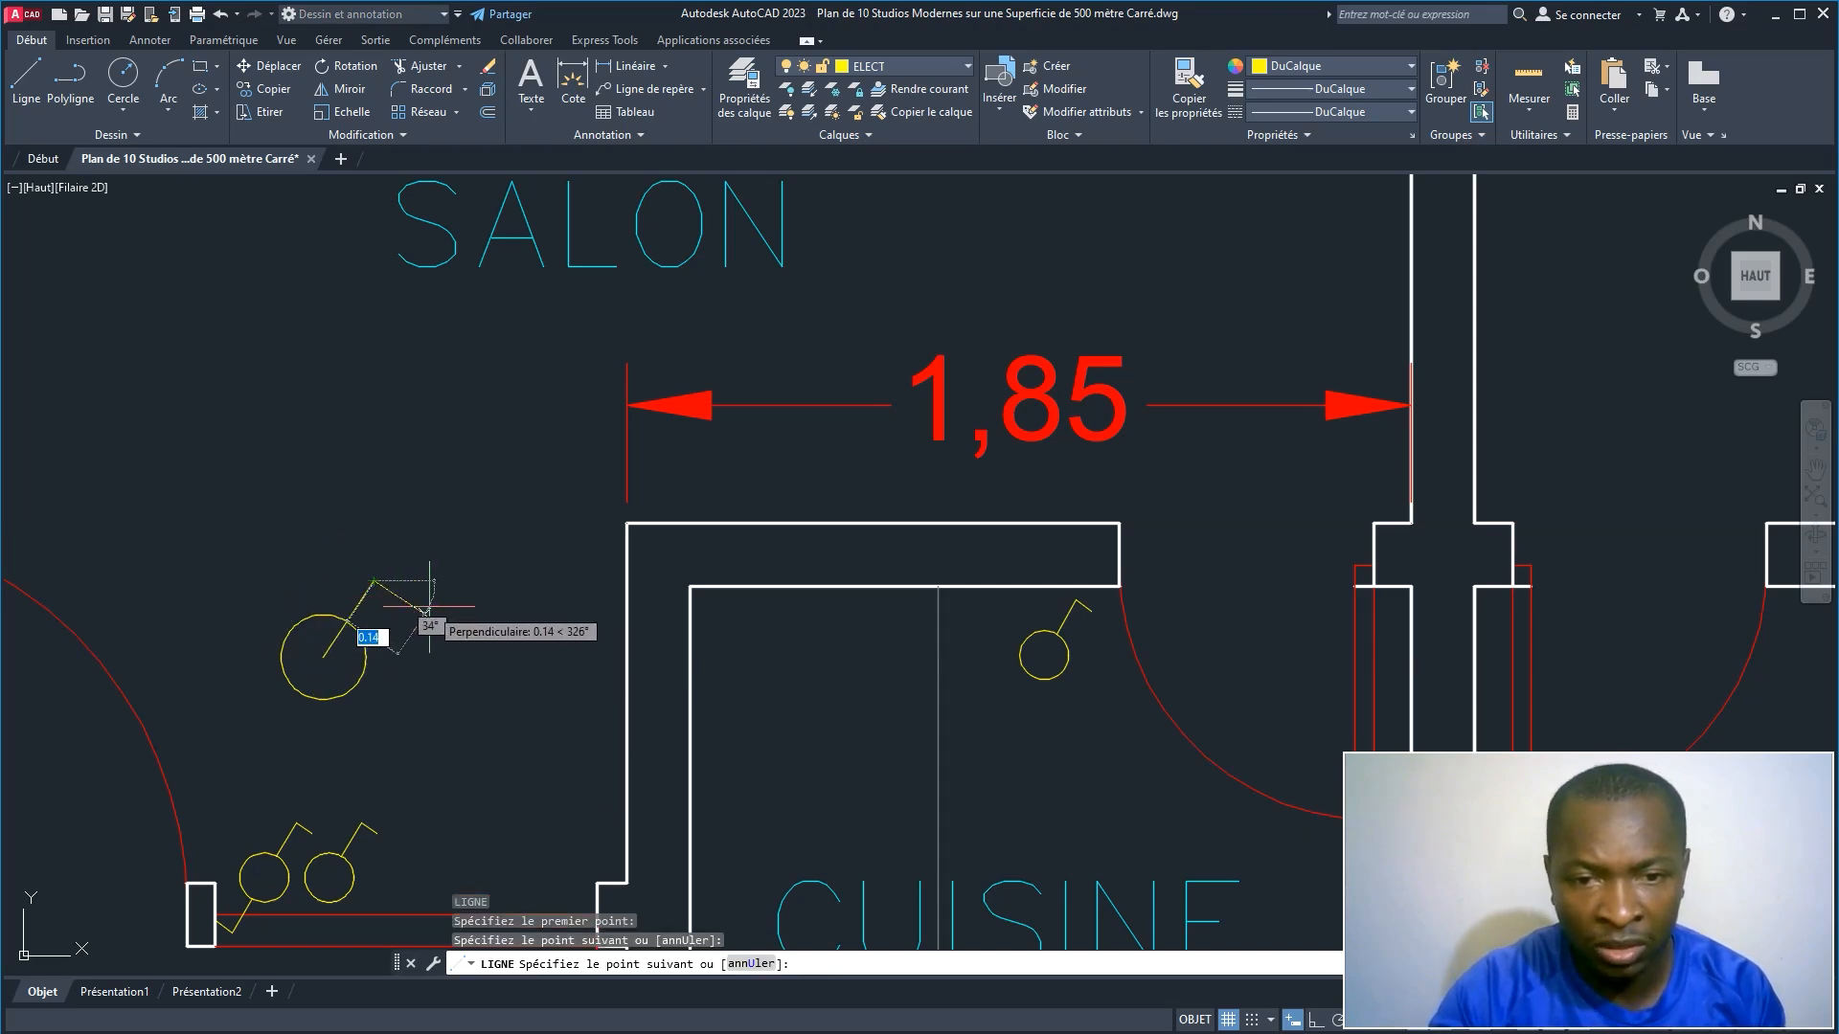
right_click(492, 603)
click(511, 627)
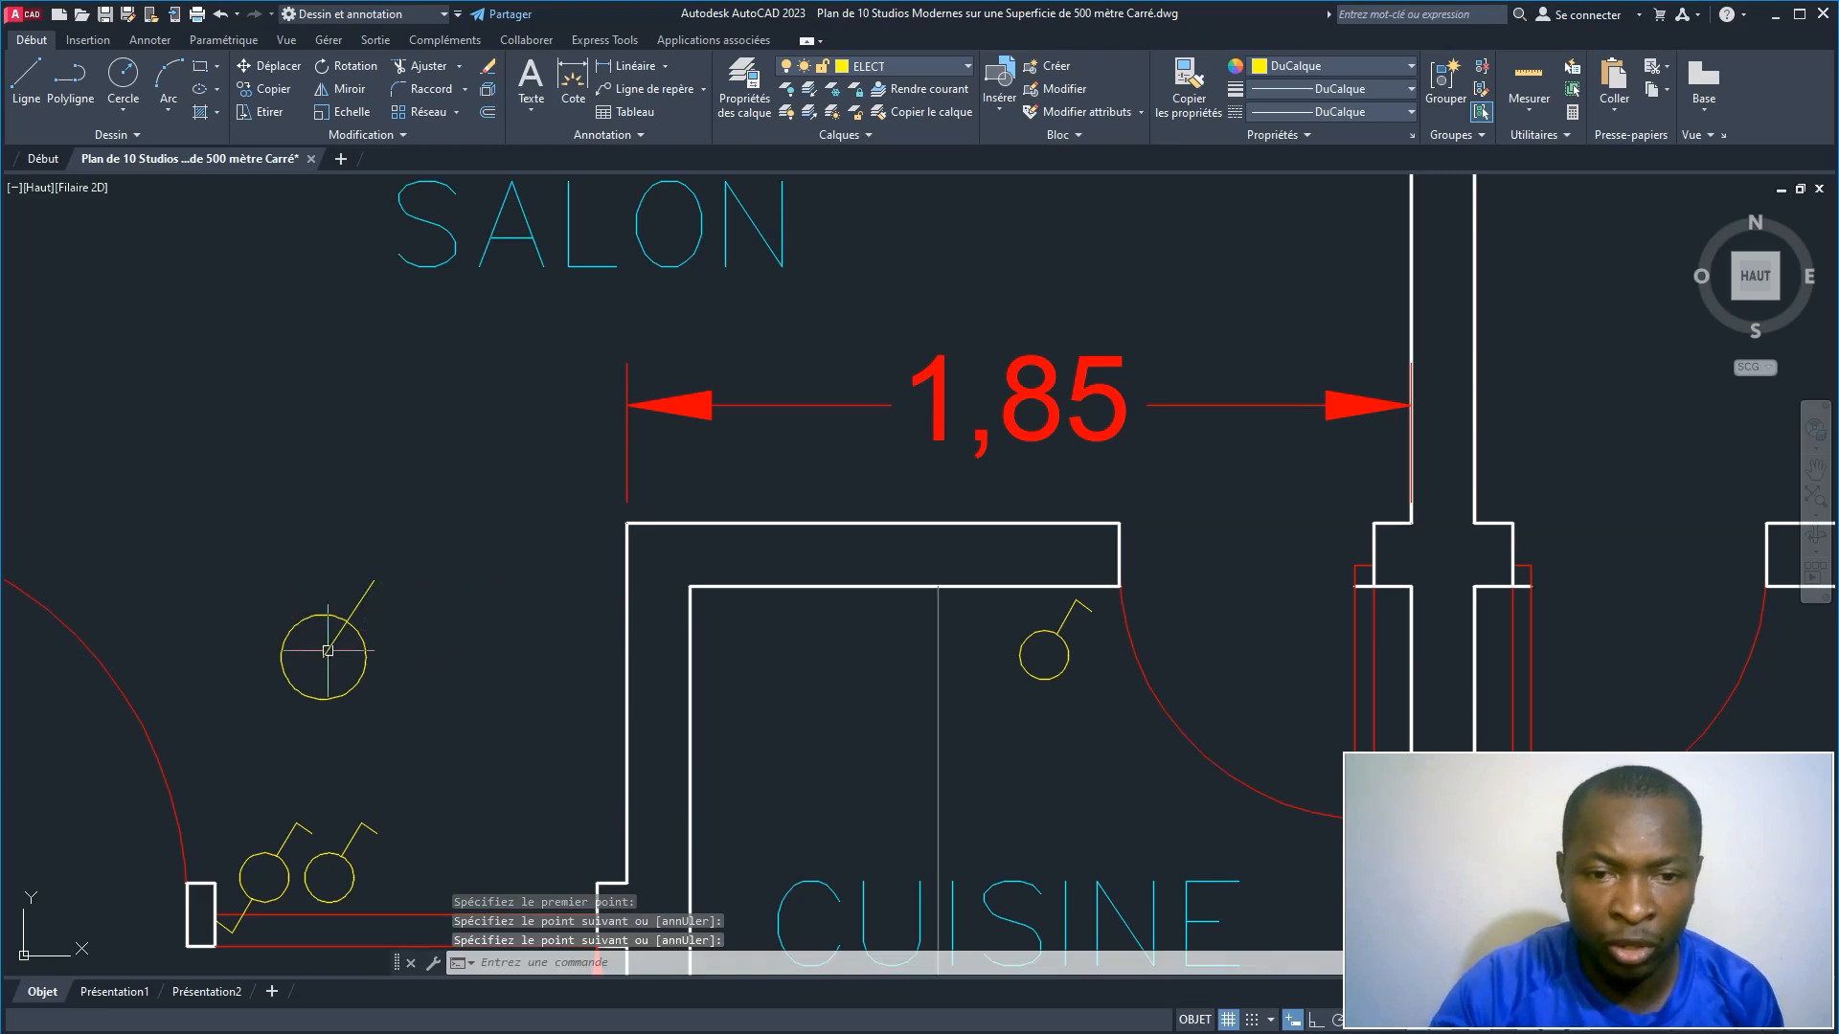
click(385, 602)
click(339, 575)
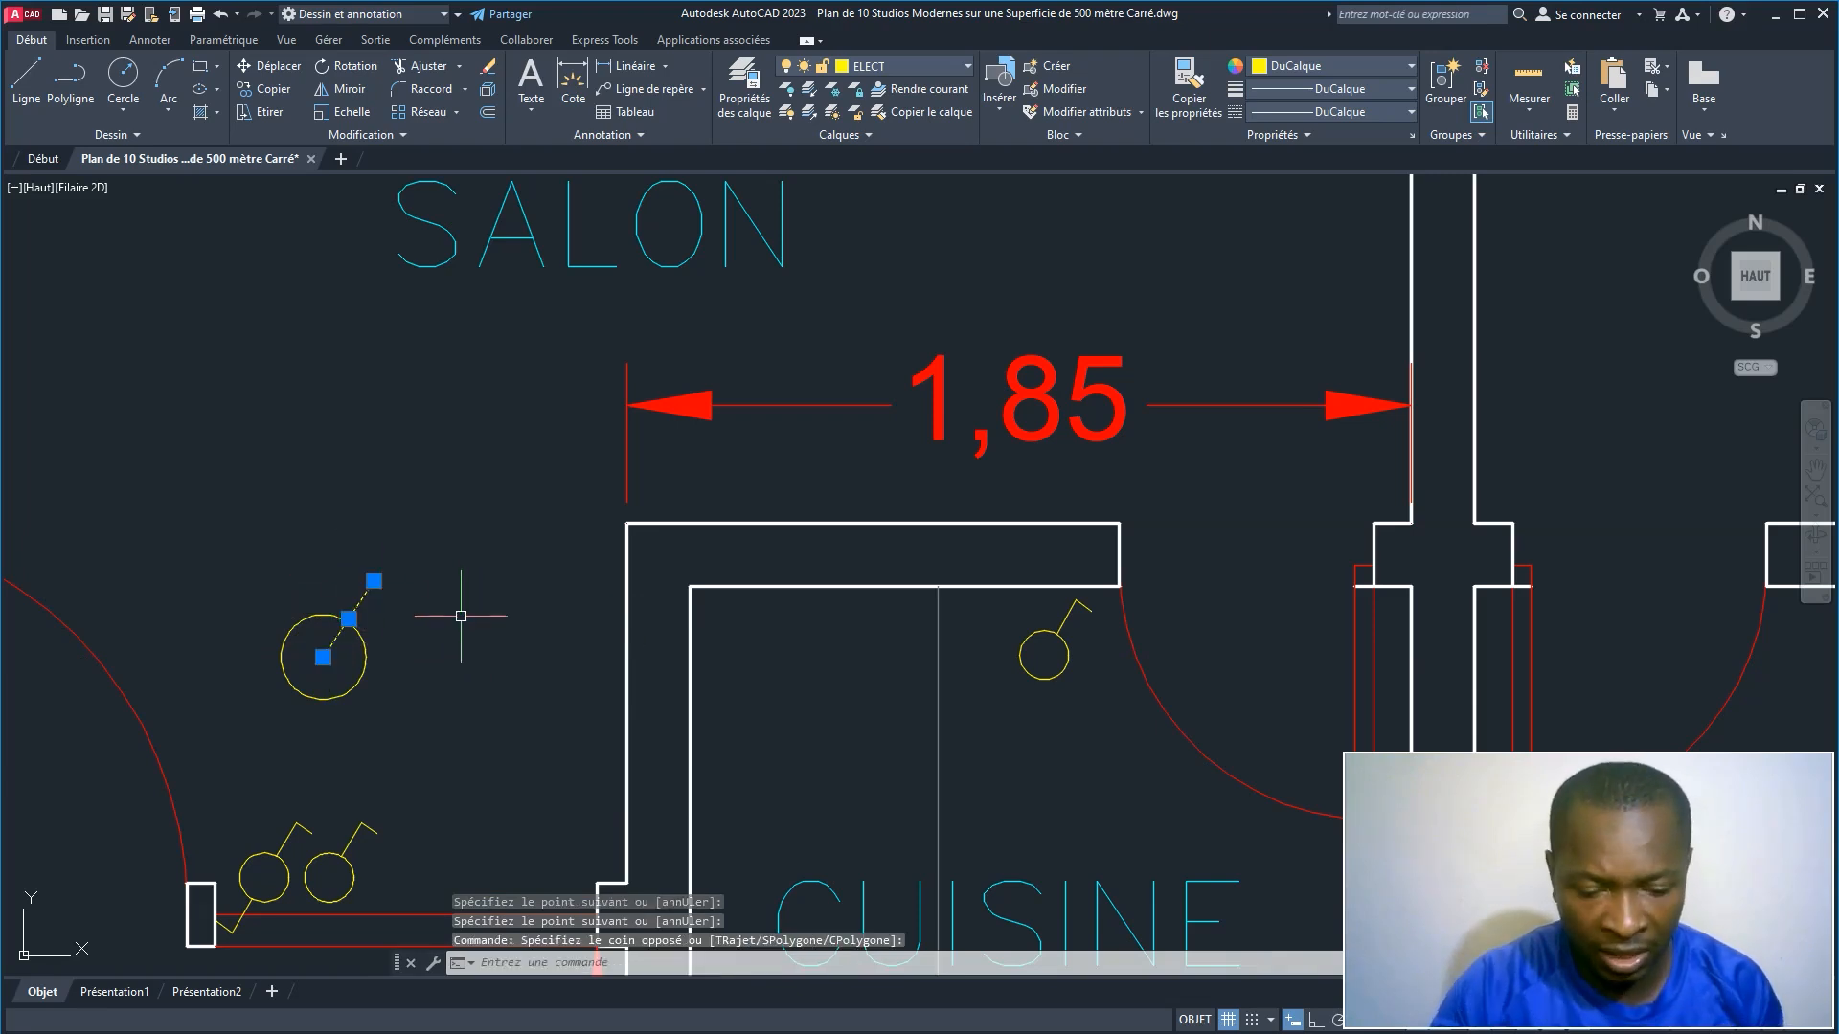
key(Delete)
Step: Try a slanted line of length 0.2 from the circle's centre past its upper-right edge, and erase it
text(L)
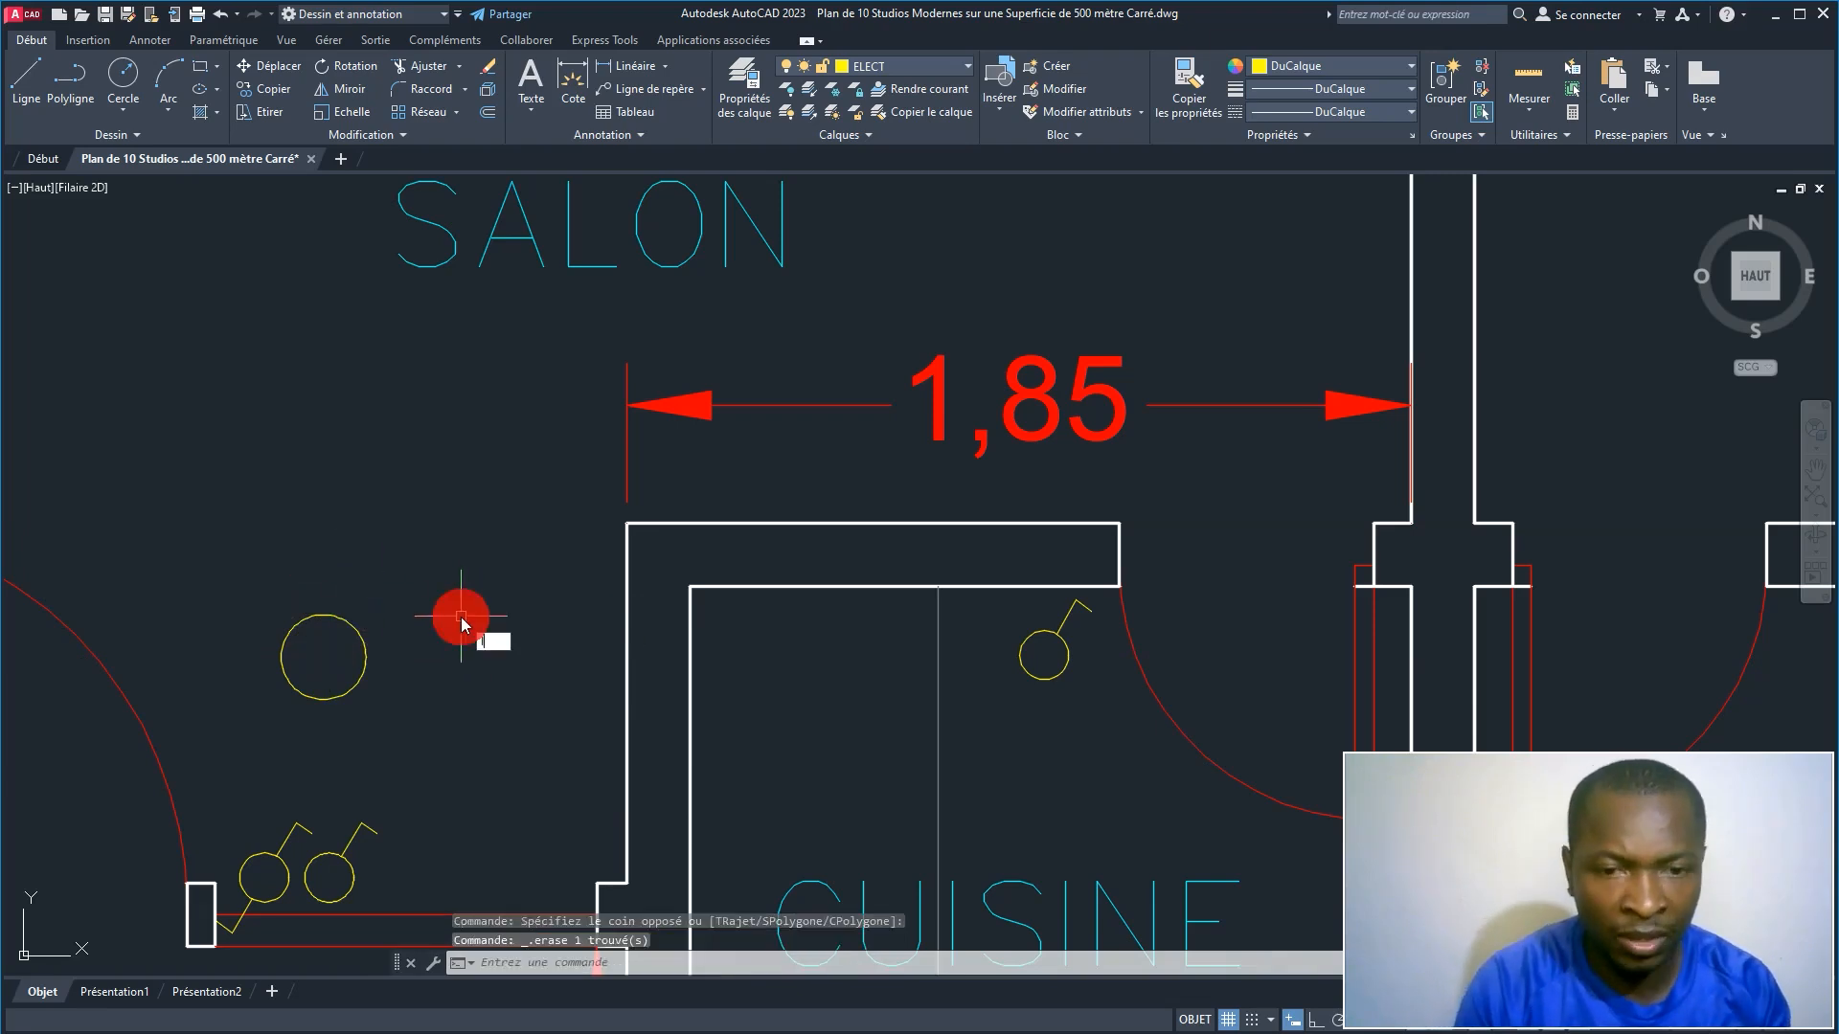
key(Return)
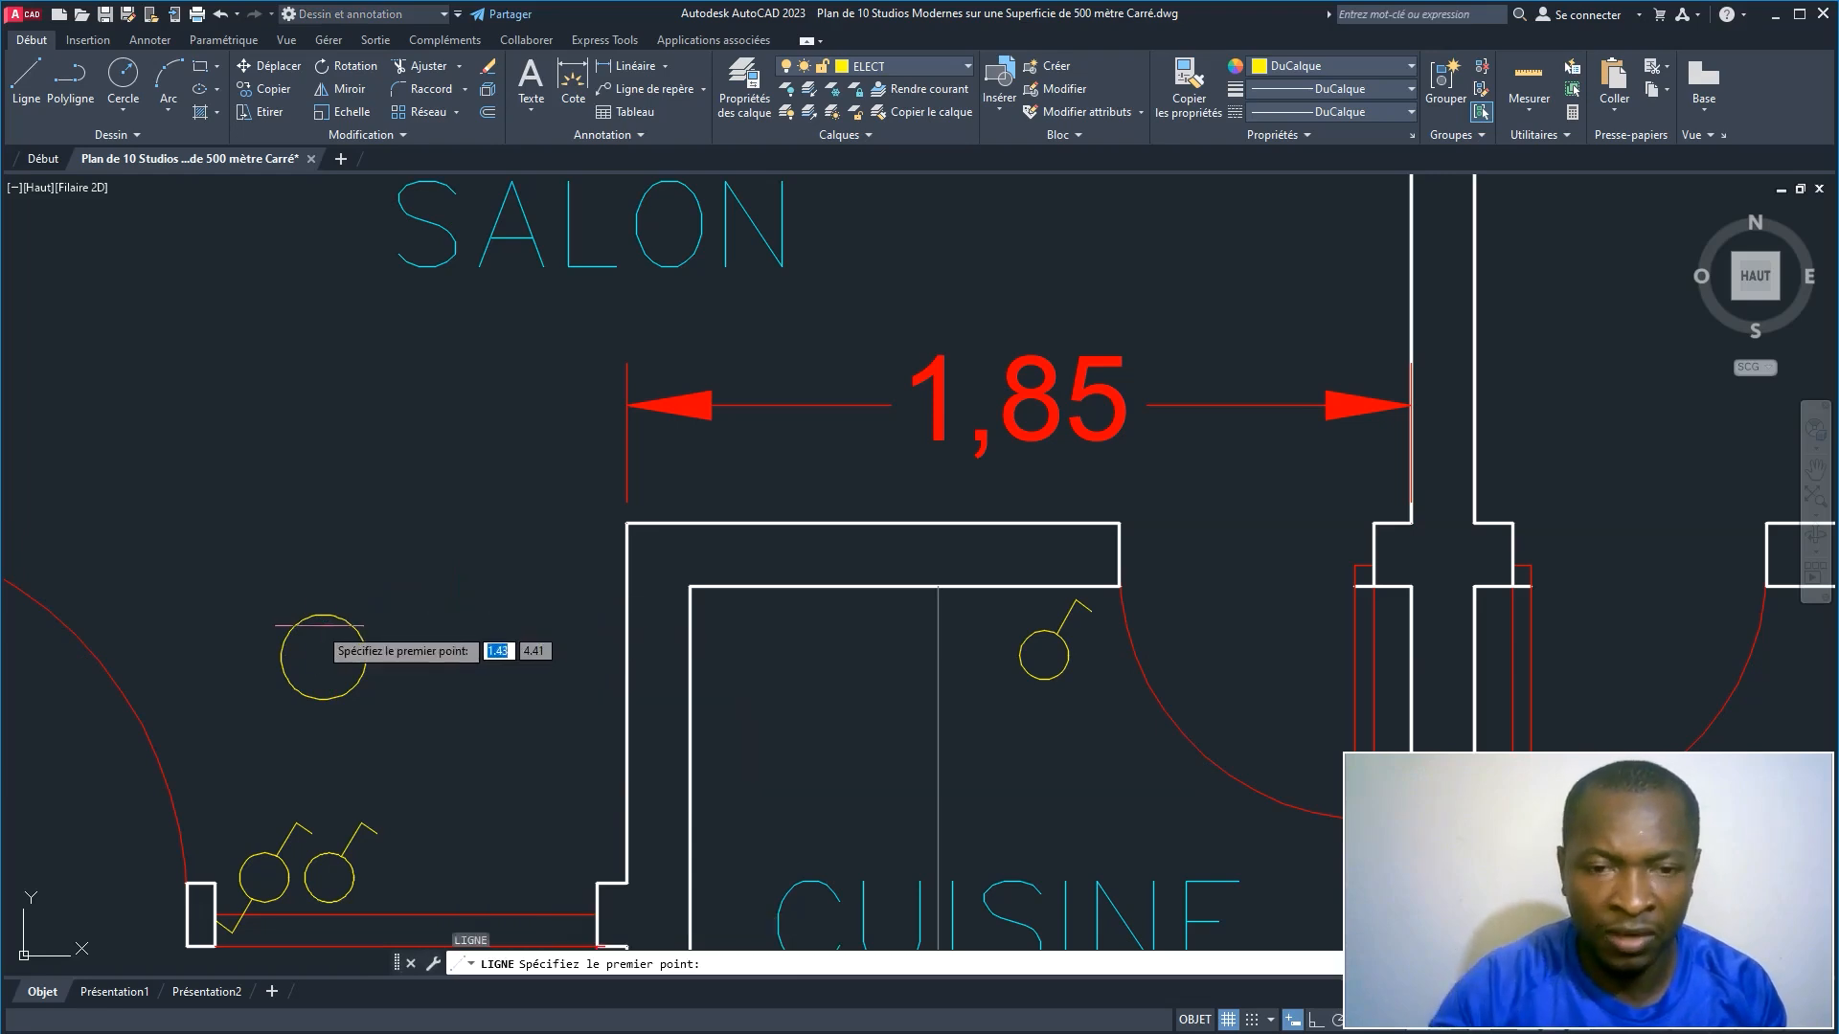
click(323, 657)
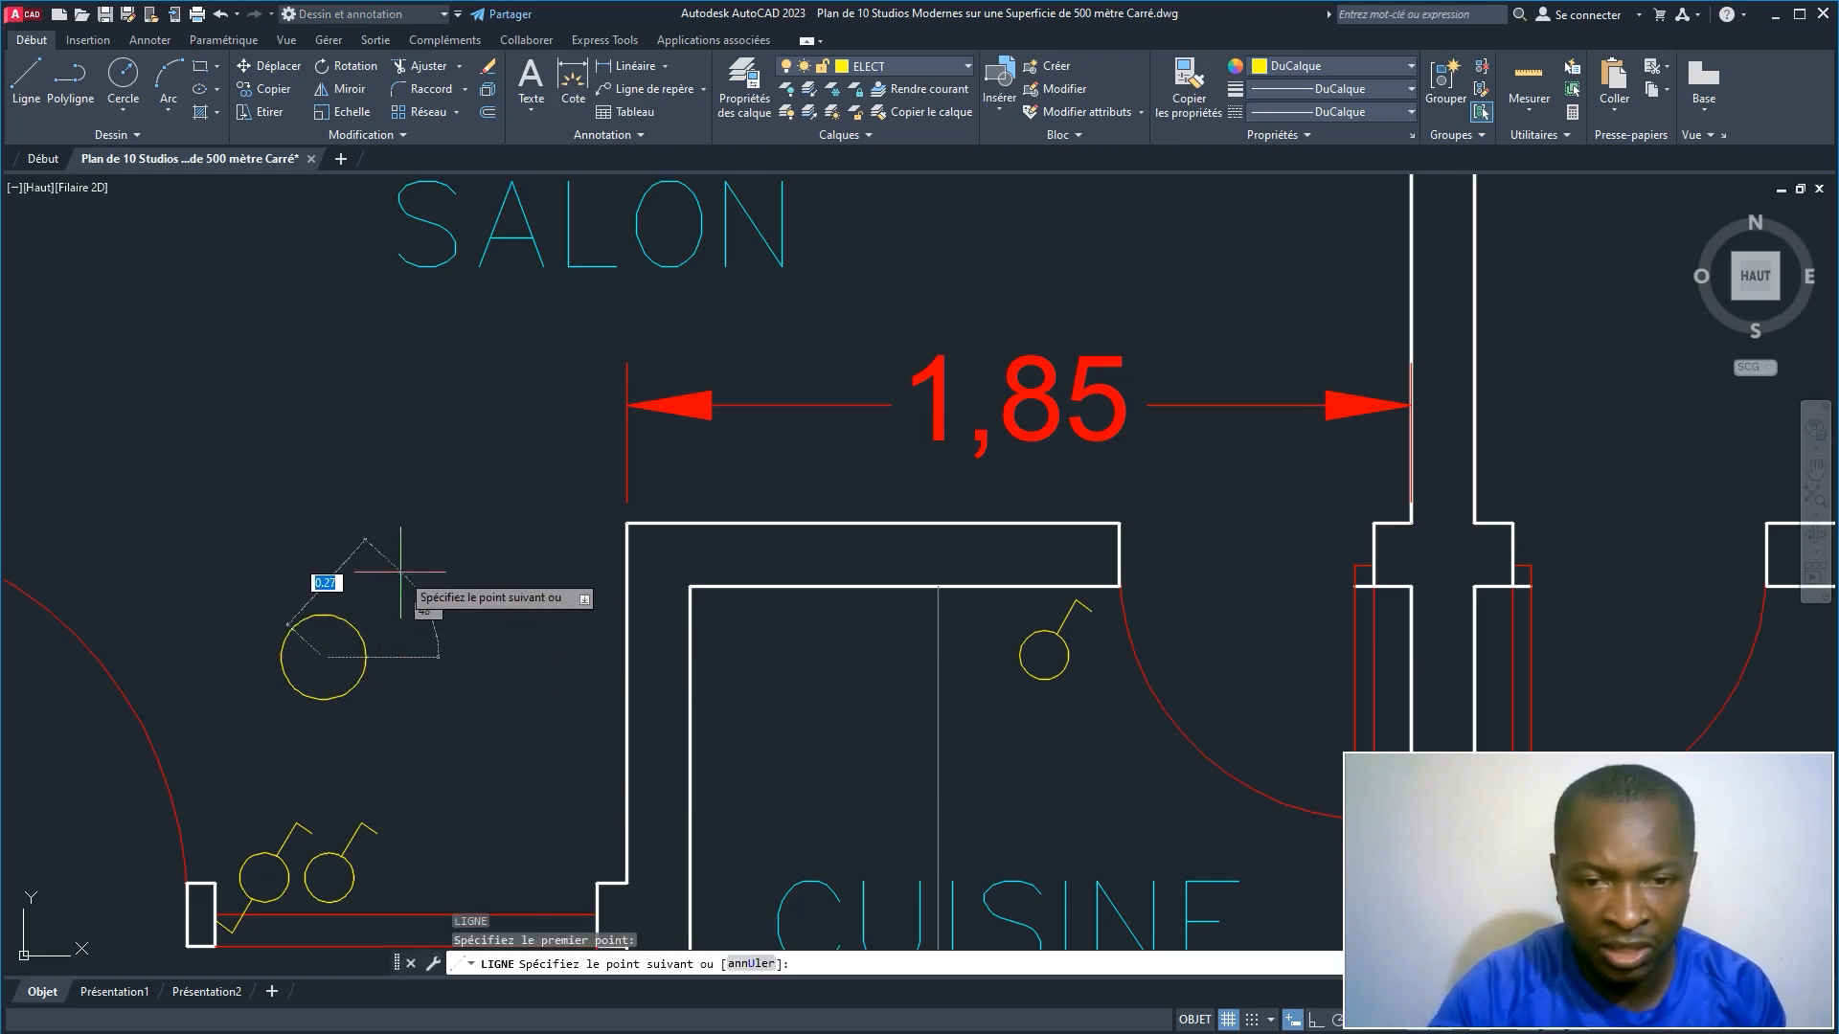
text(0.2)
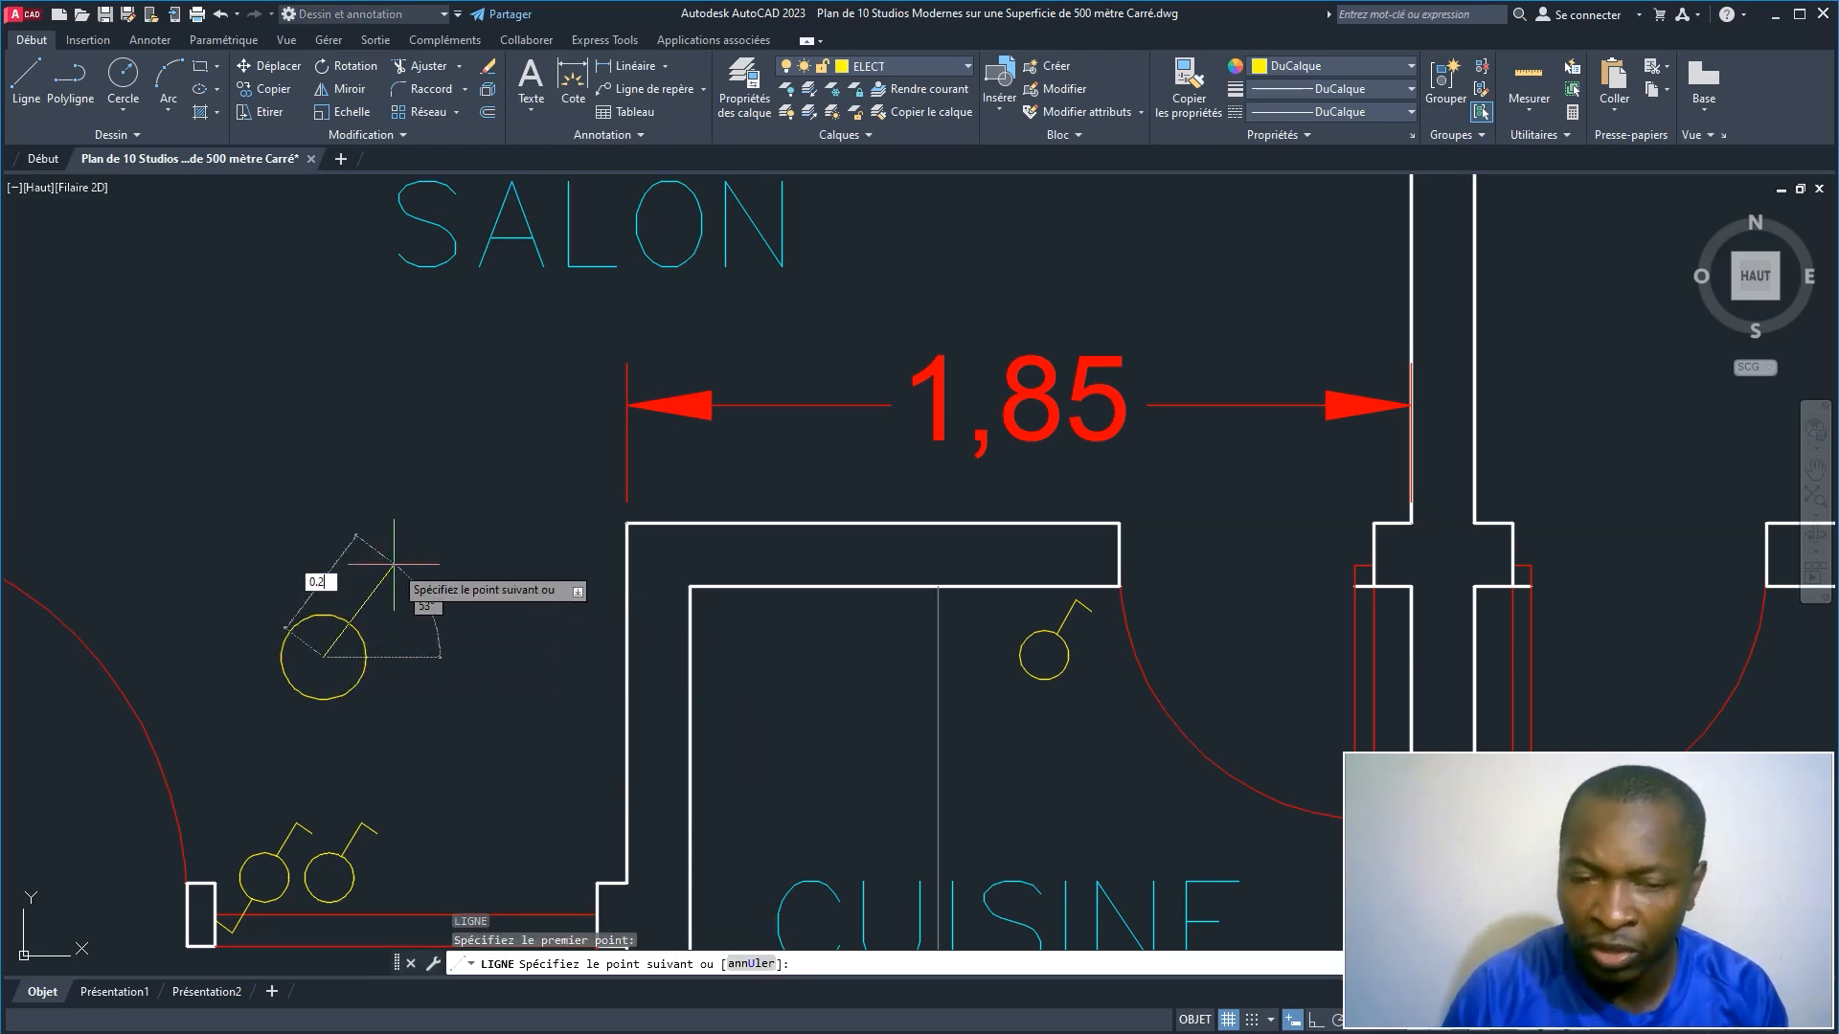
key(Return)
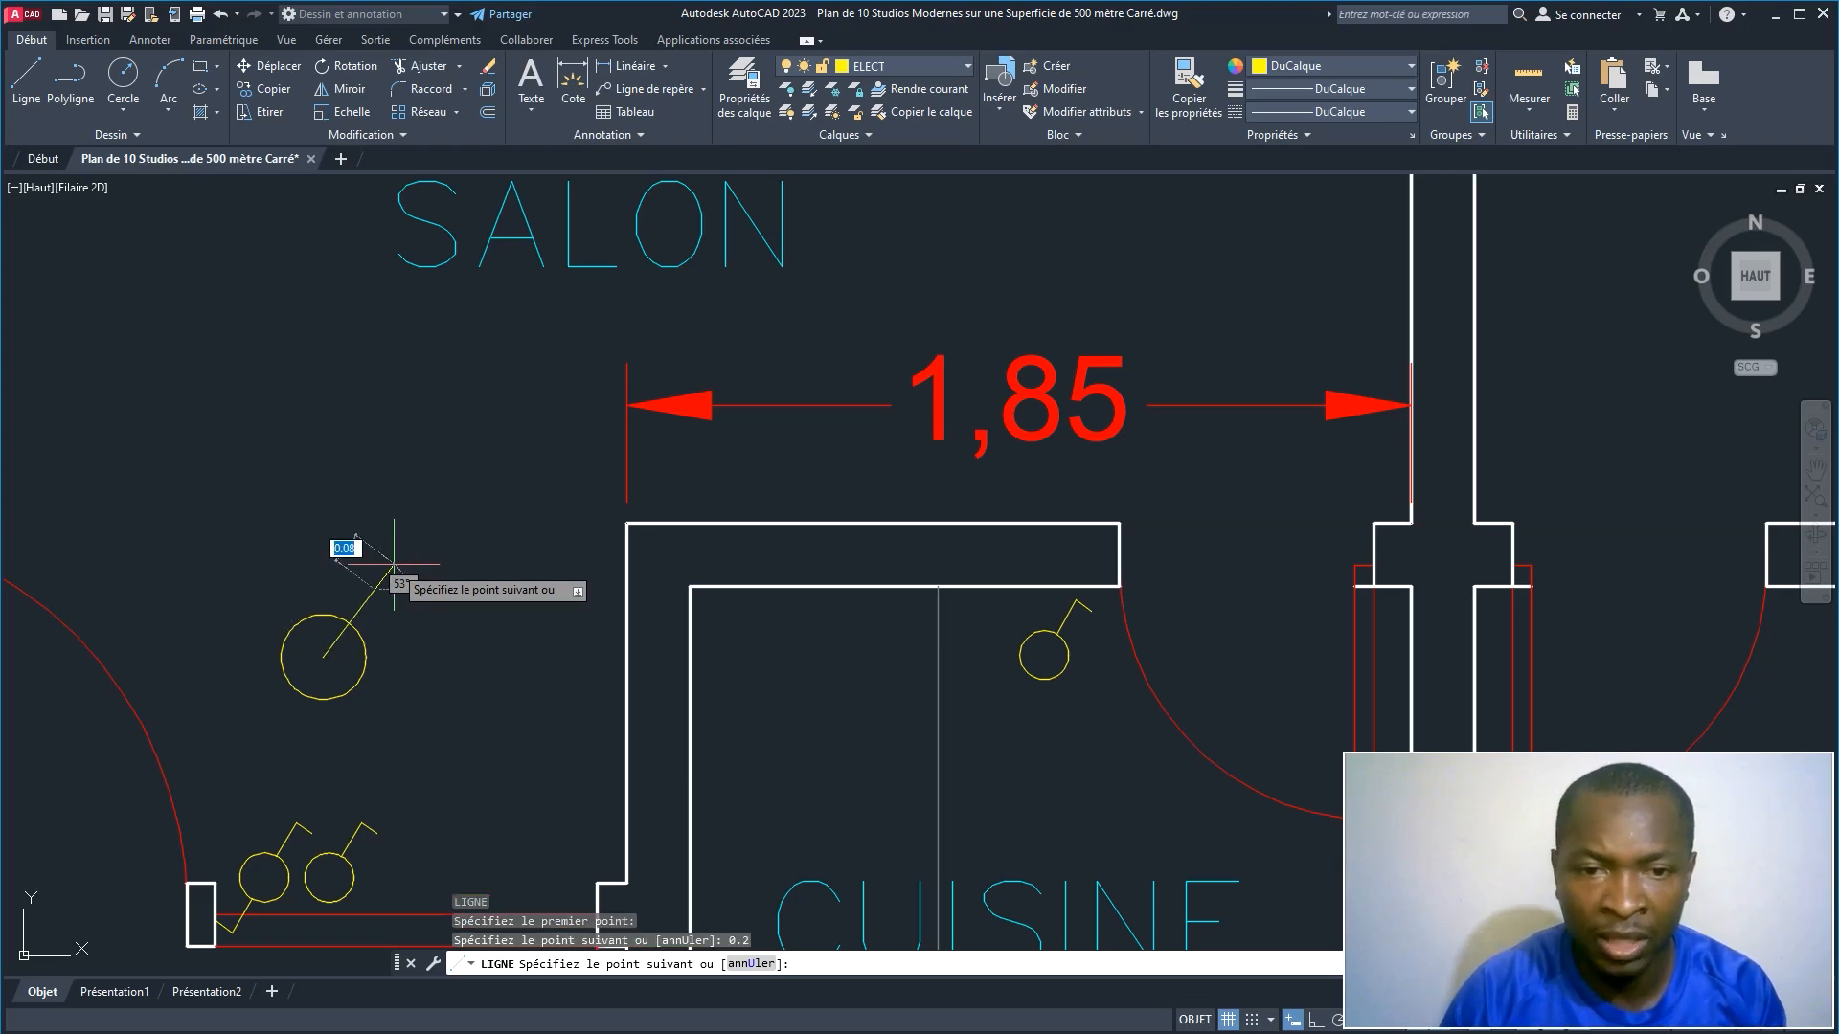
key(Escape)
click(356, 613)
click(334, 567)
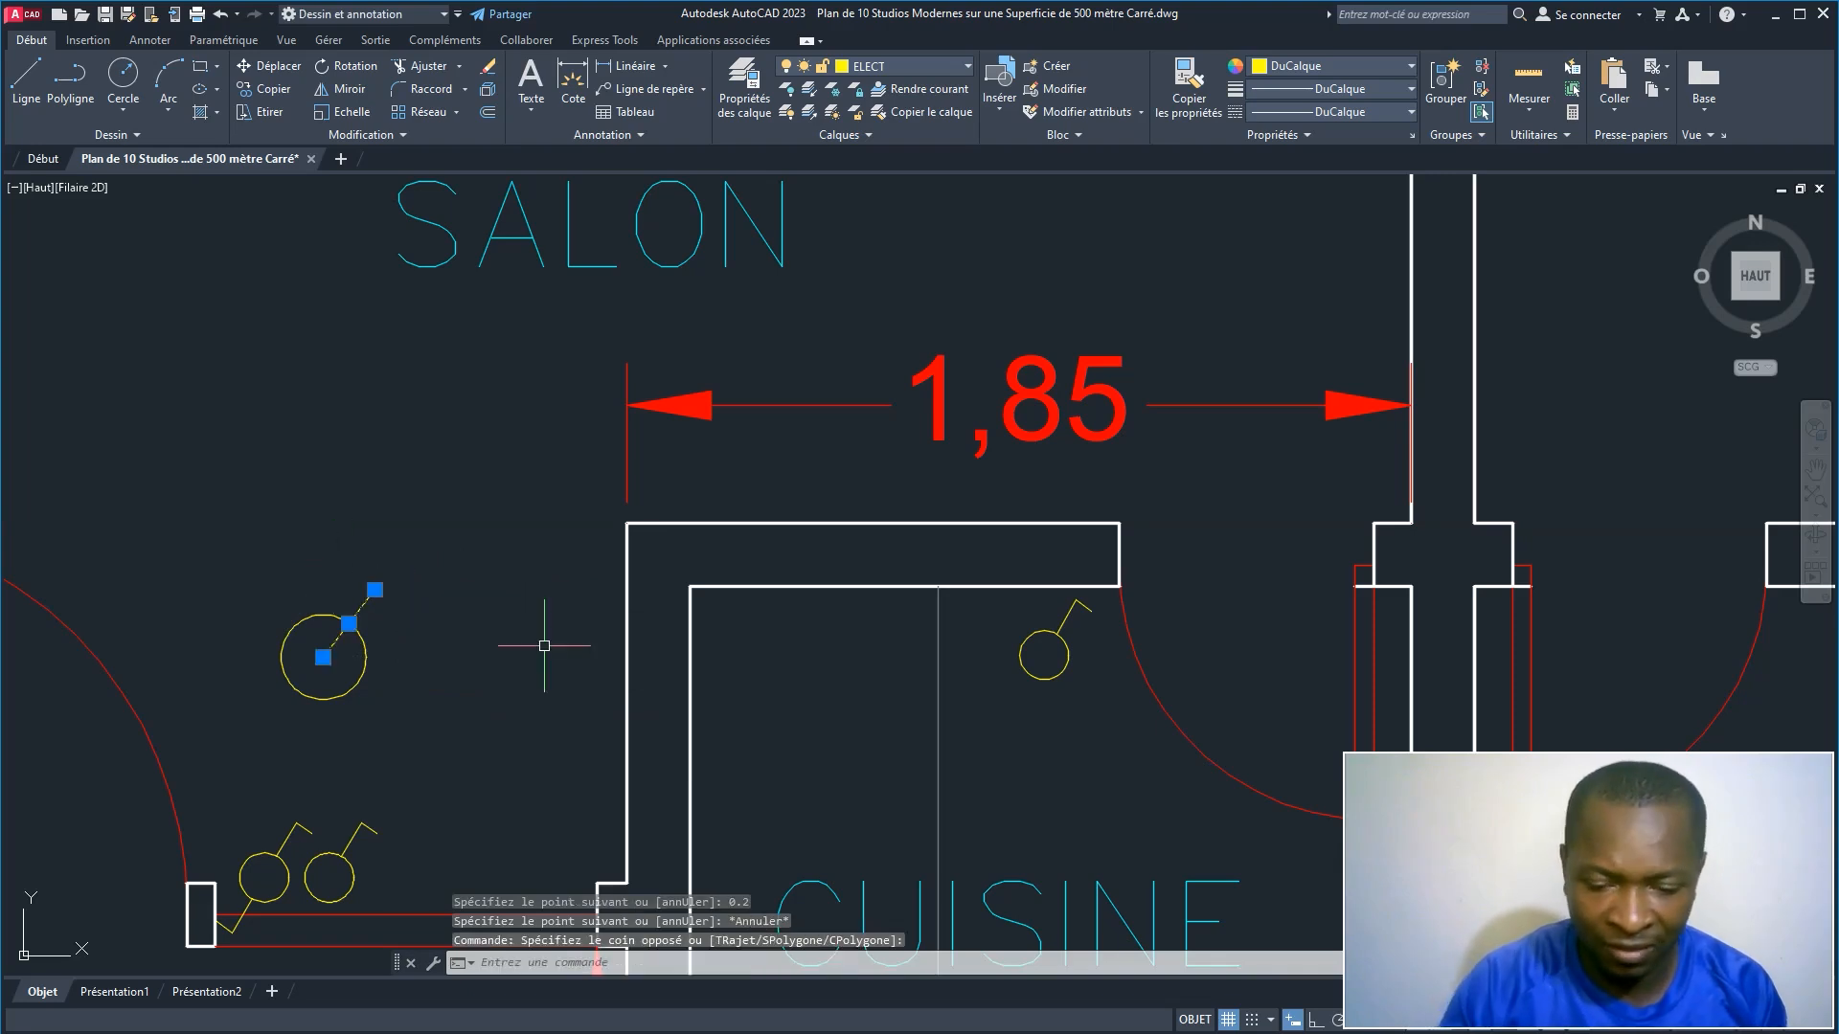
key(Delete)
Step: Draw a line of length 0.2 at 45° from the centre of the new circle past its upper-right edge
text(l)
key(Return)
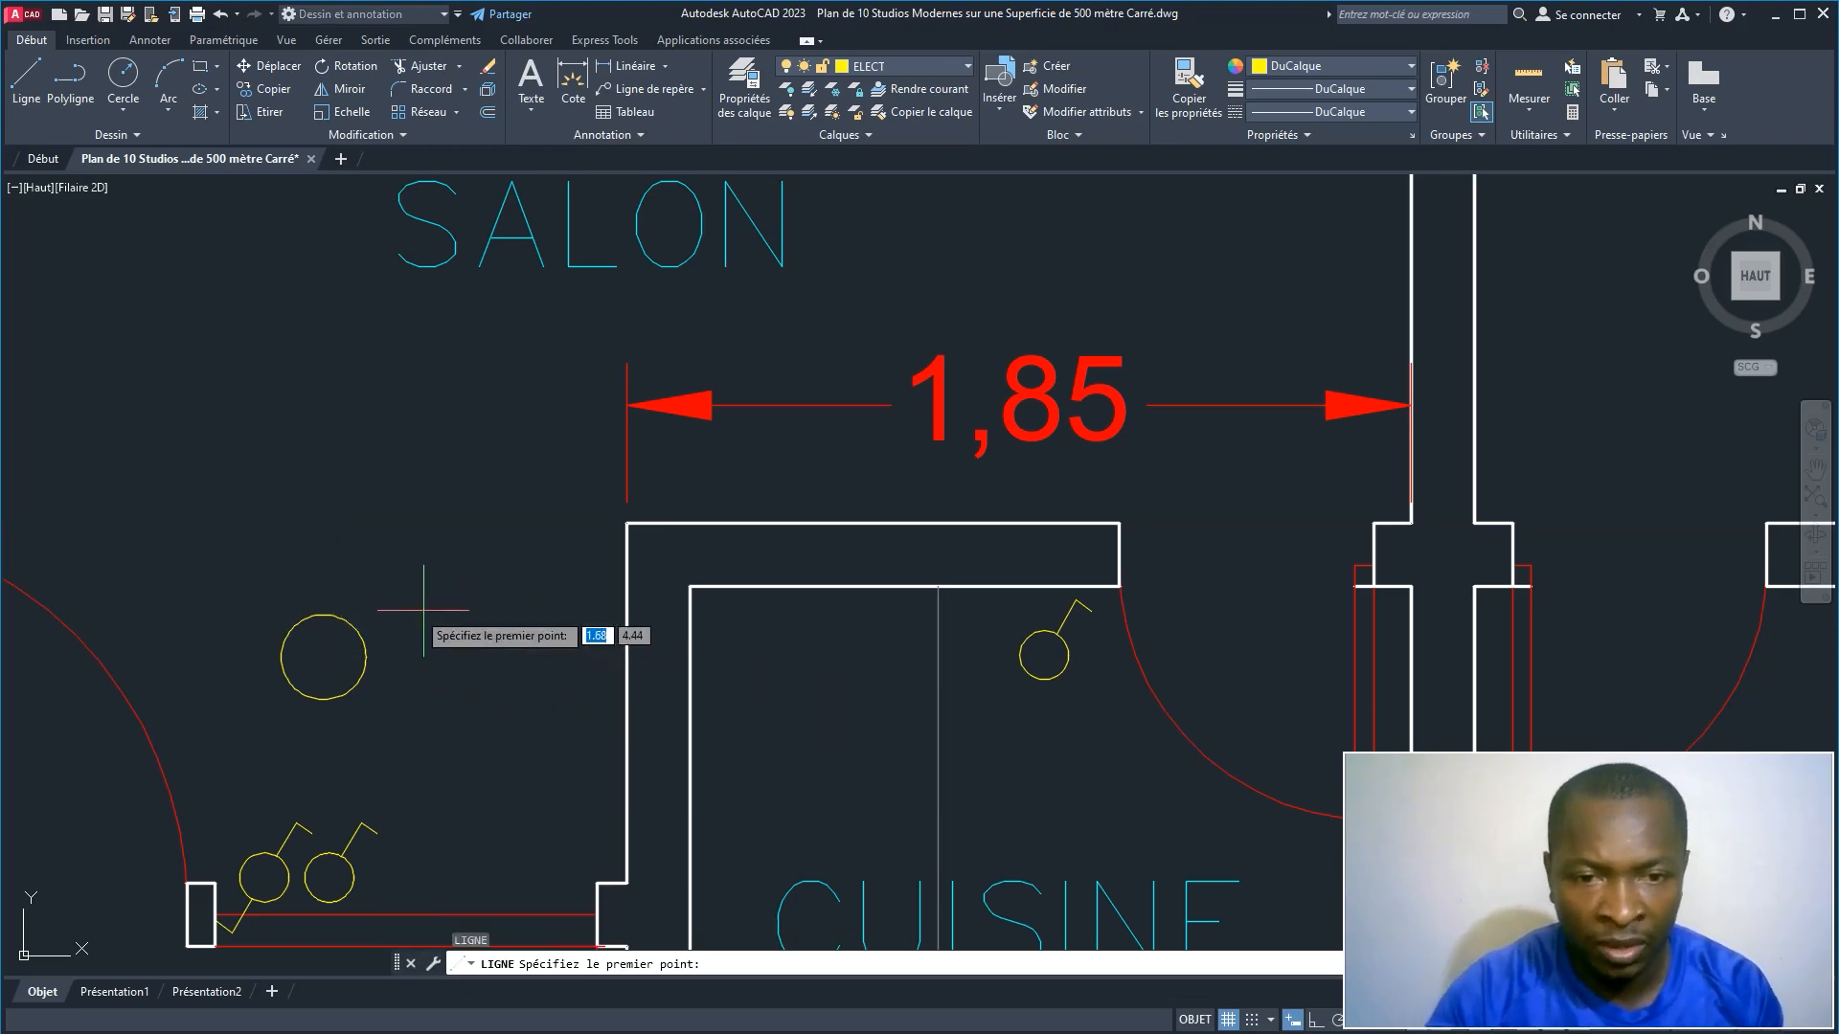
click(323, 657)
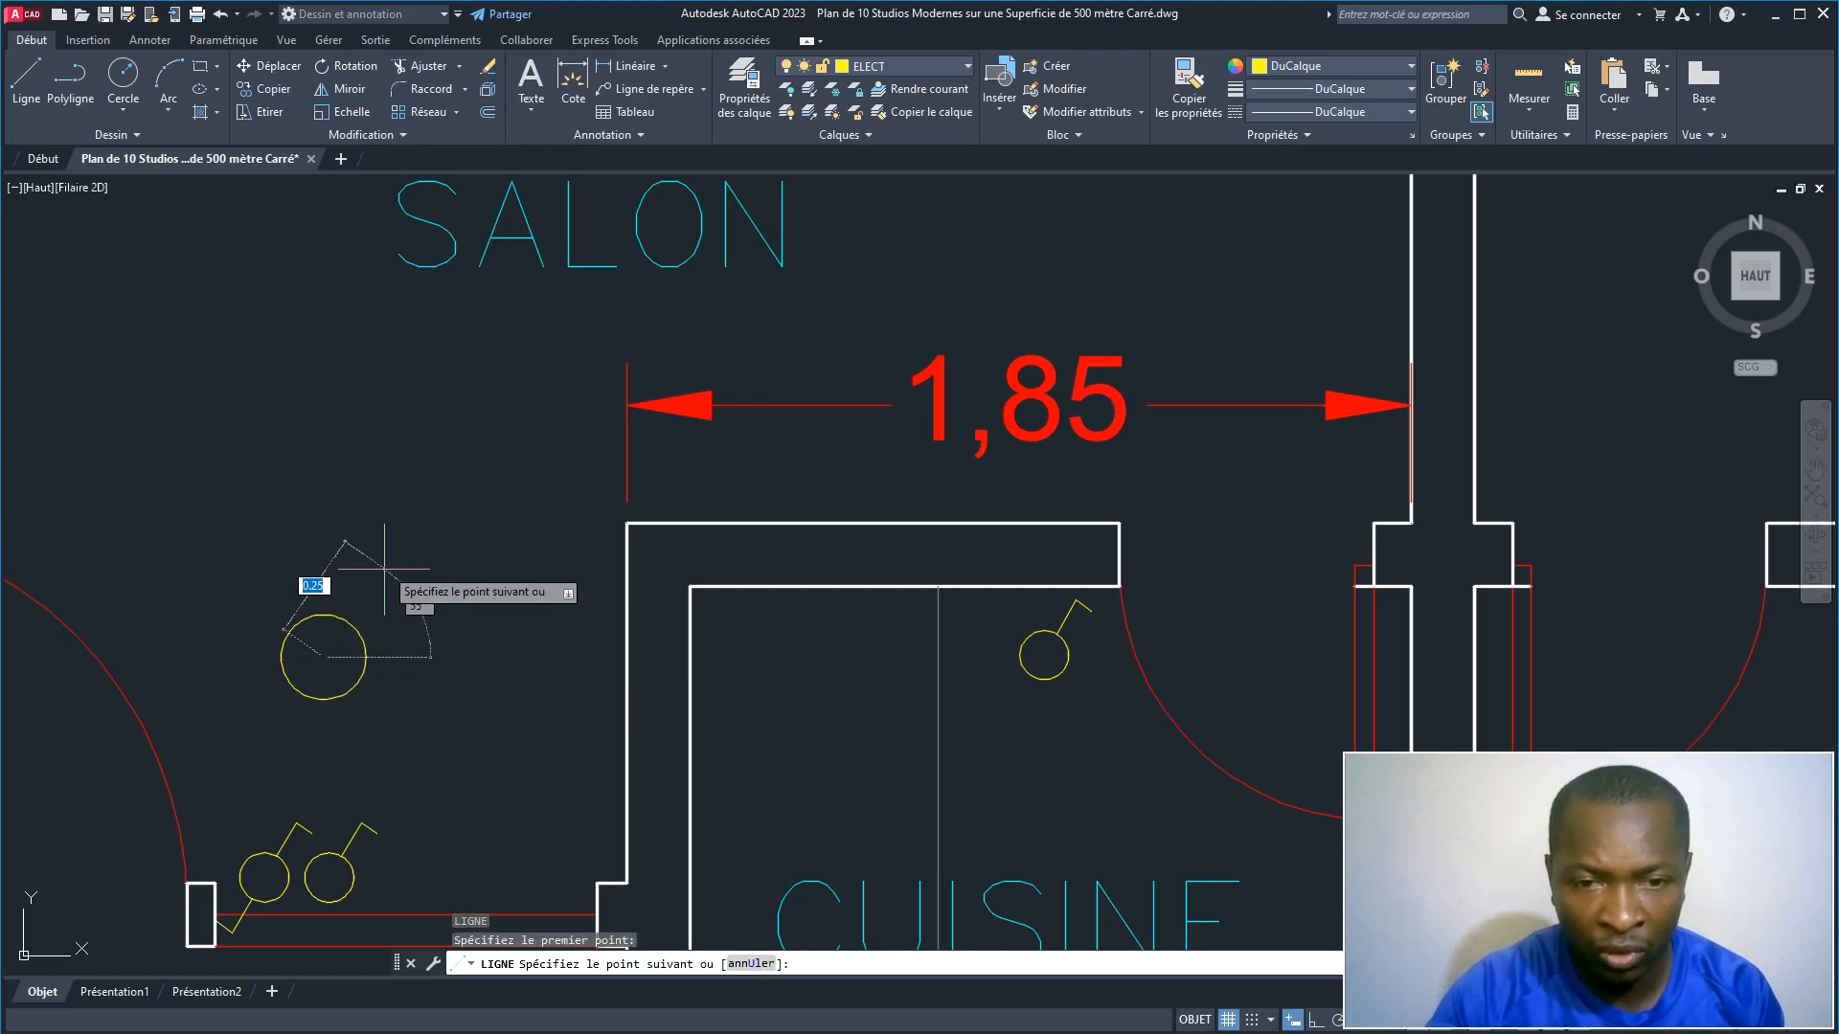
text(0.)
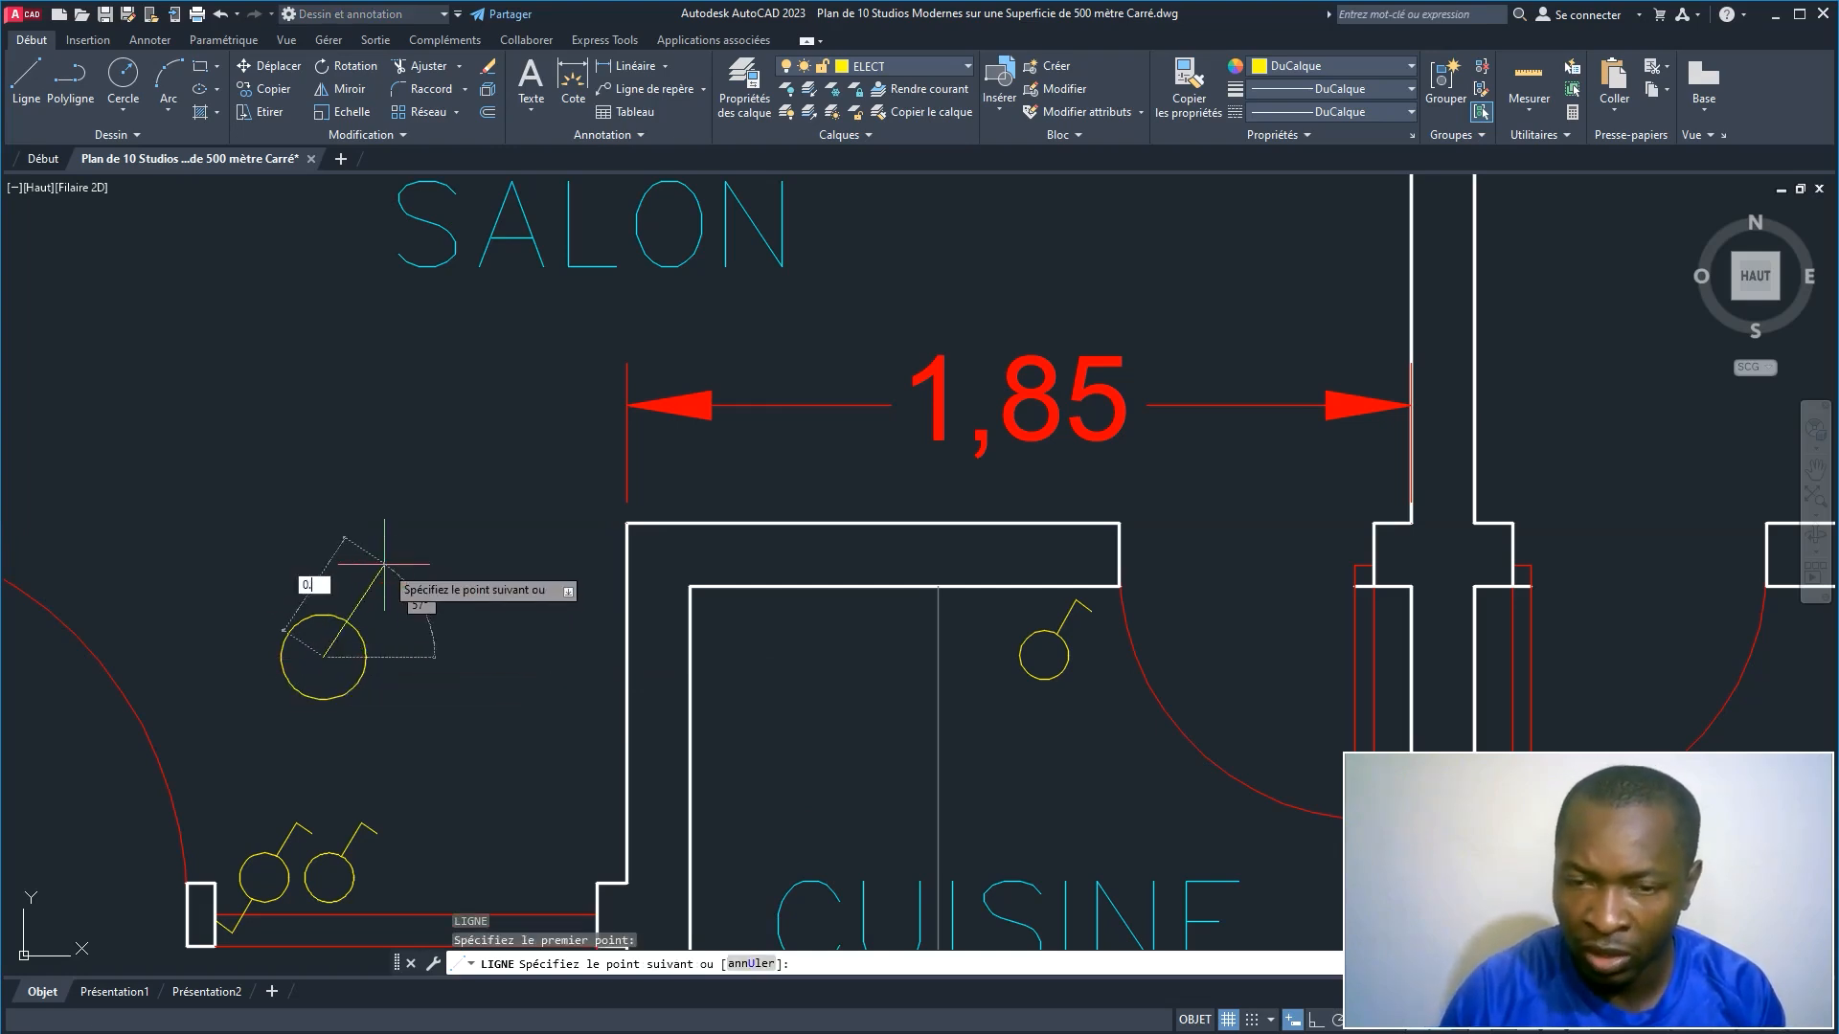
text(2)
key(Tab)
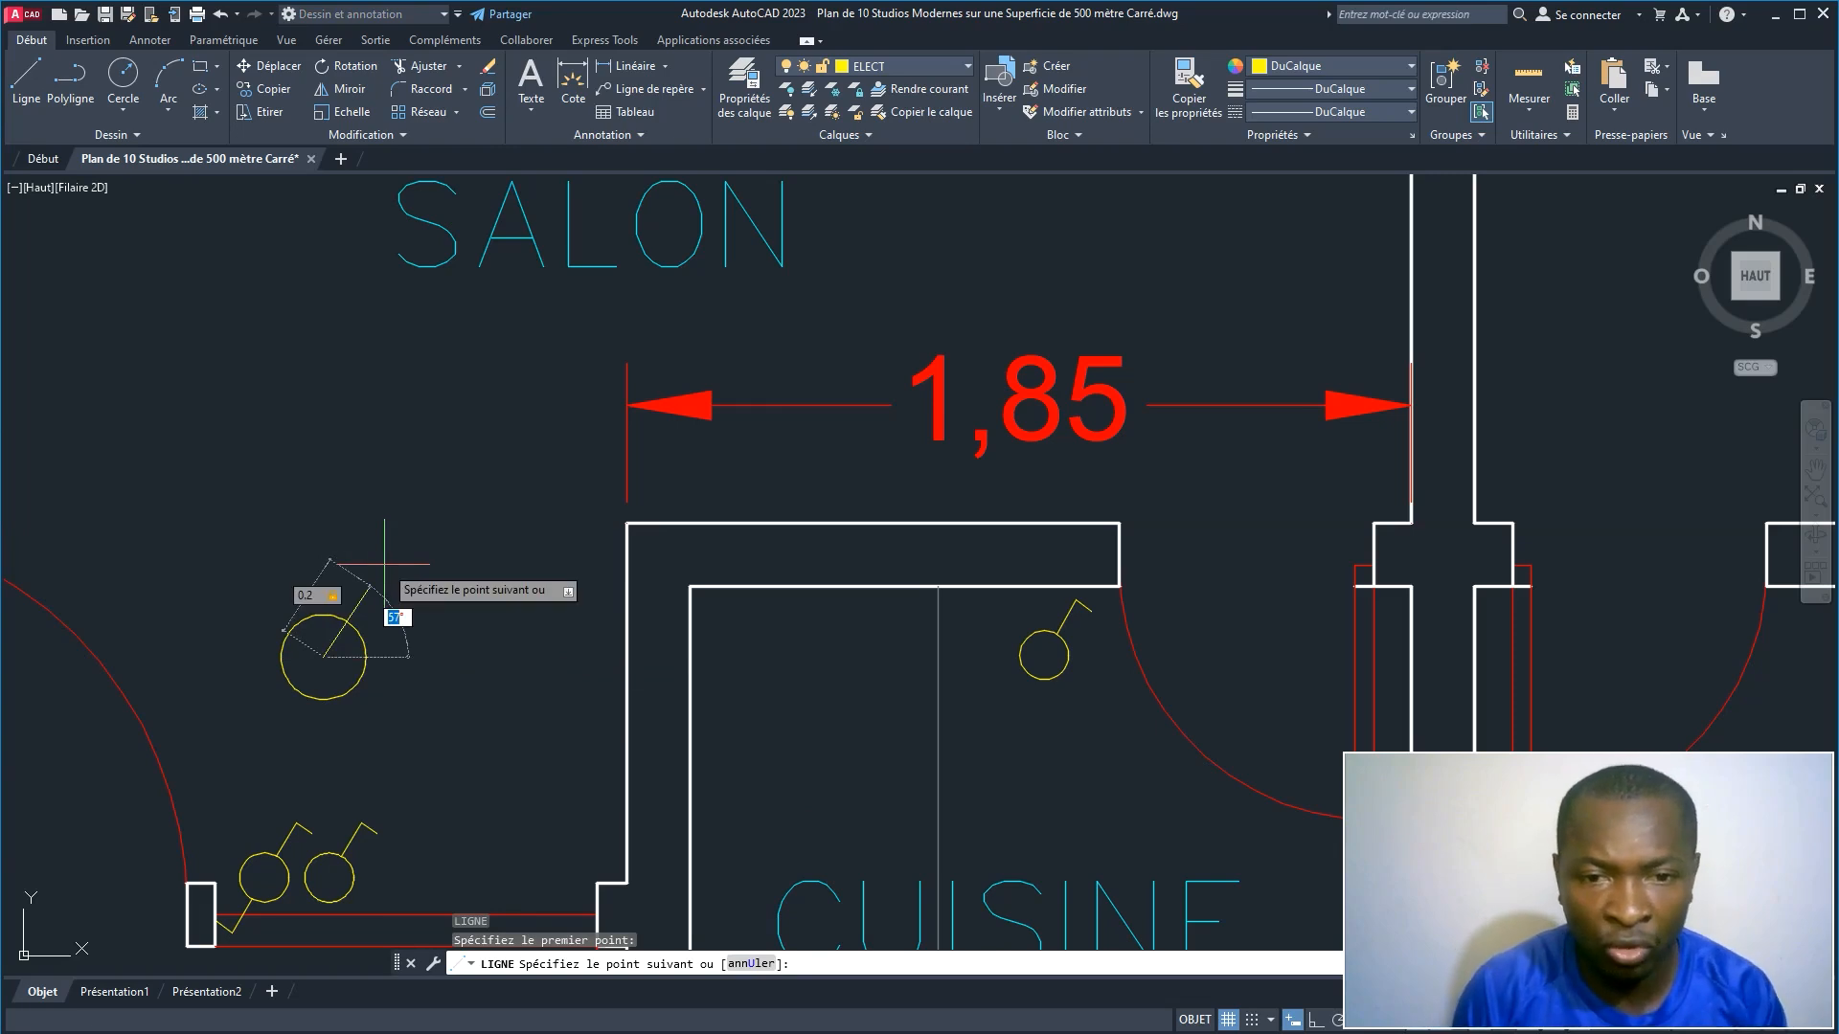
text(45)
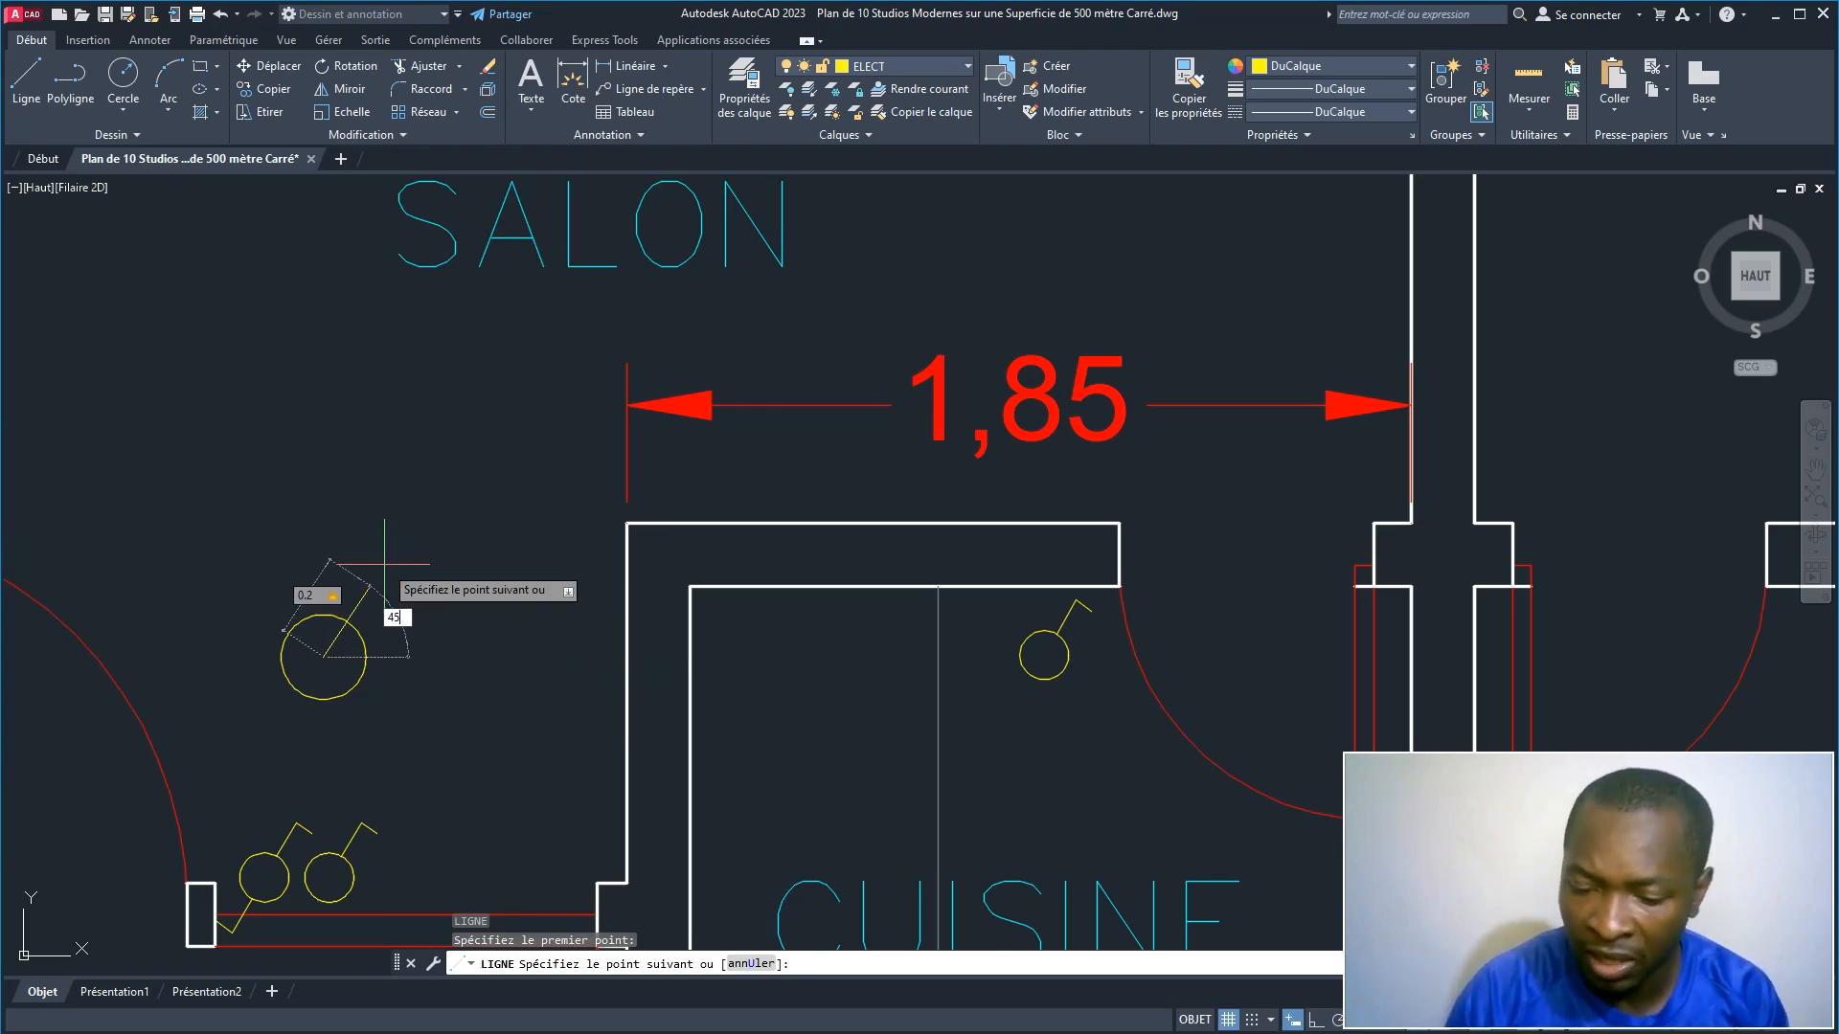
key(Return)
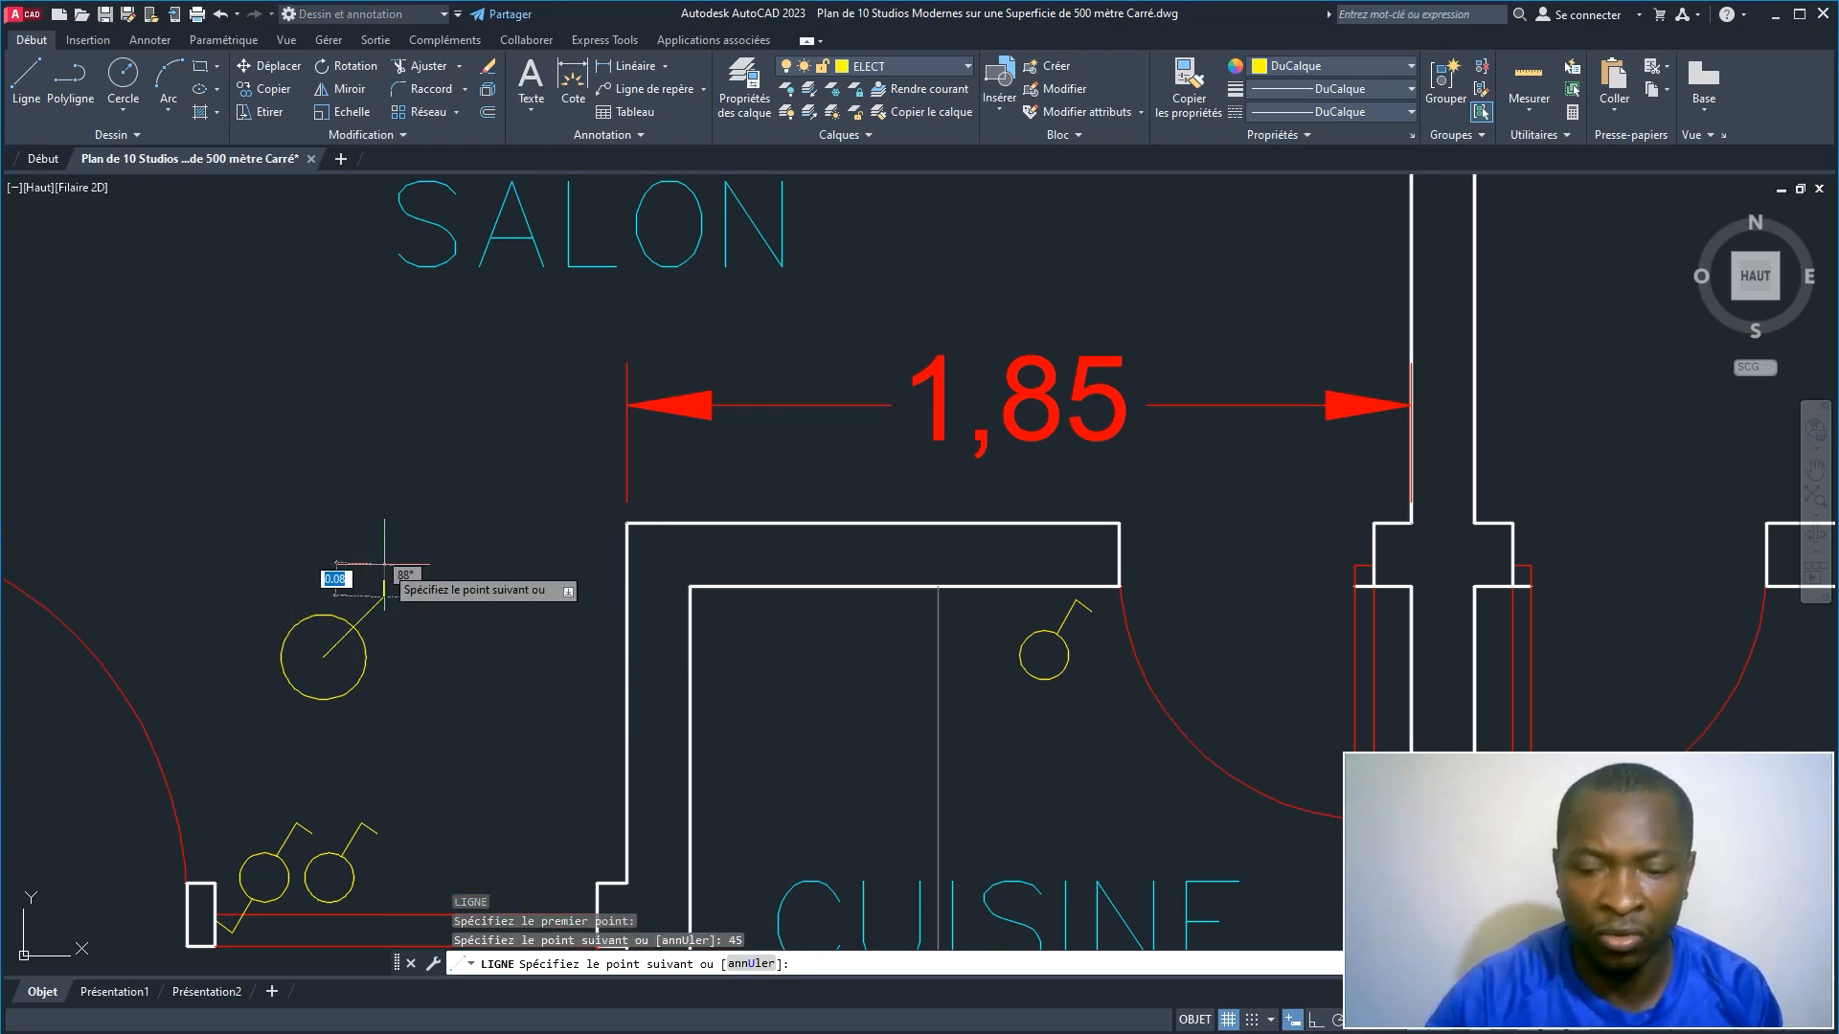
key(Return)
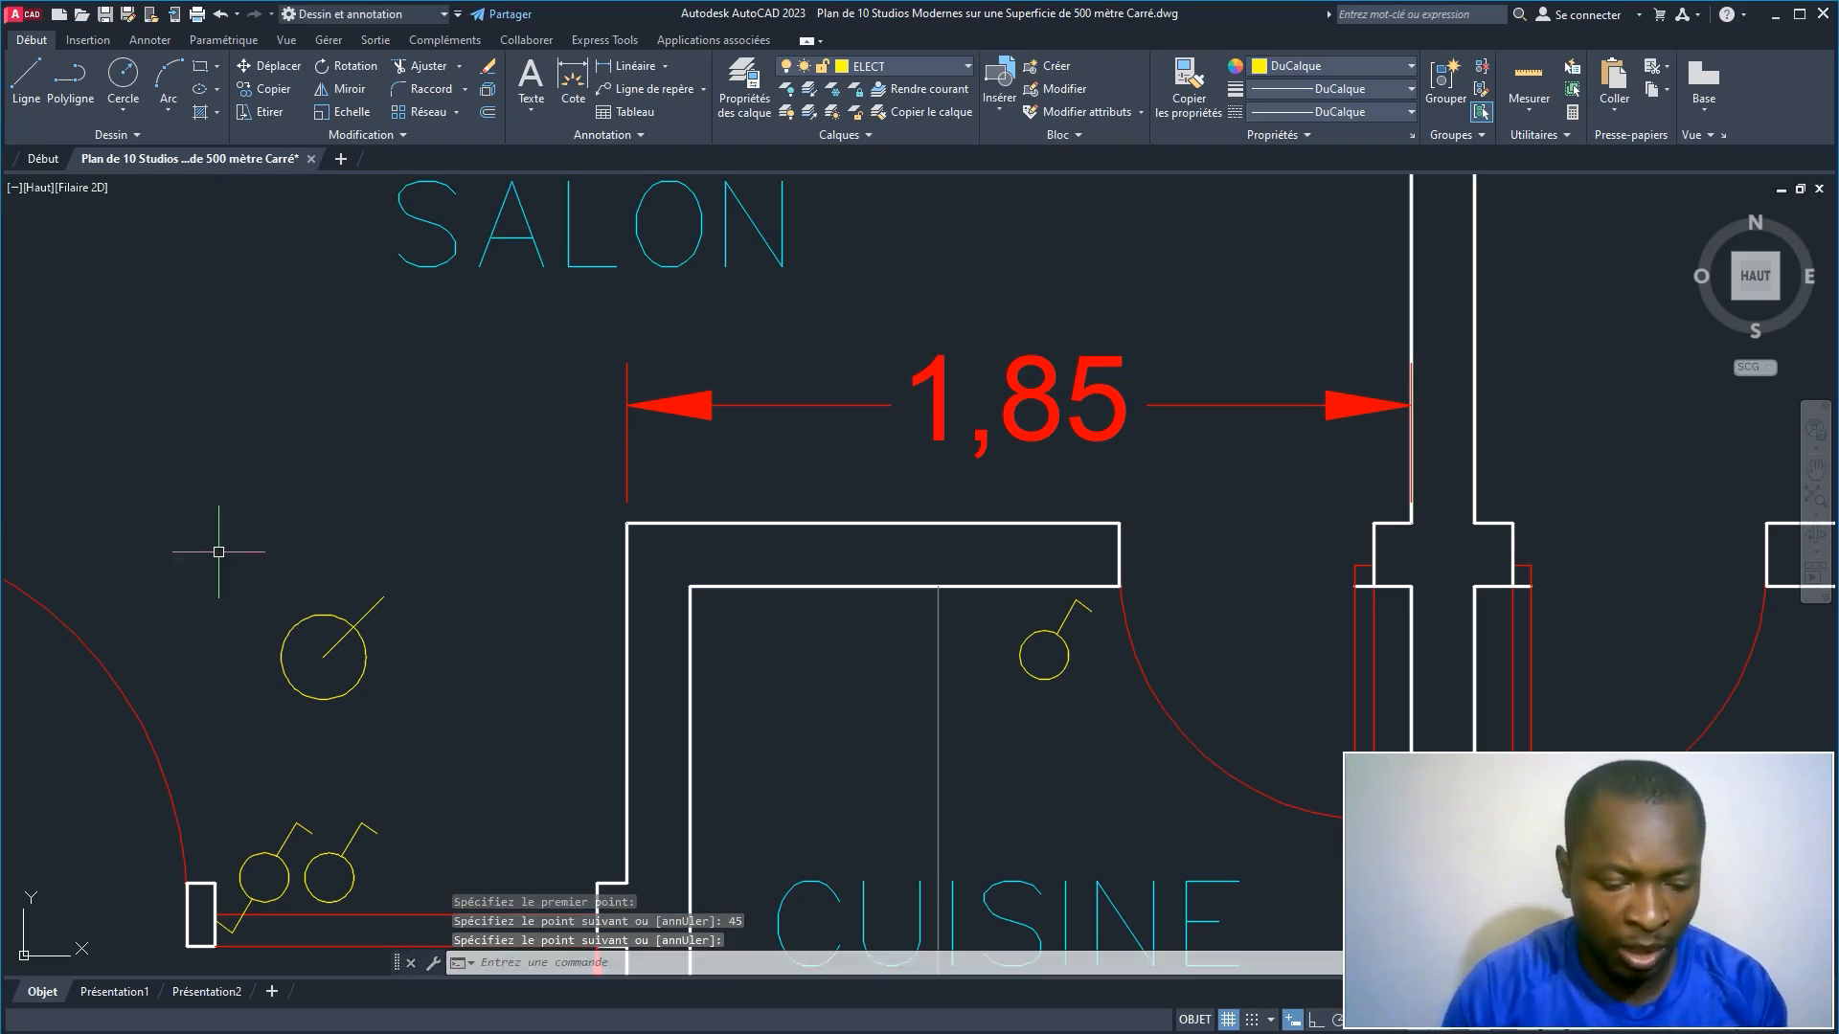
Step: Trim the part of the slanted line that extends outside the circle
text(ajust)
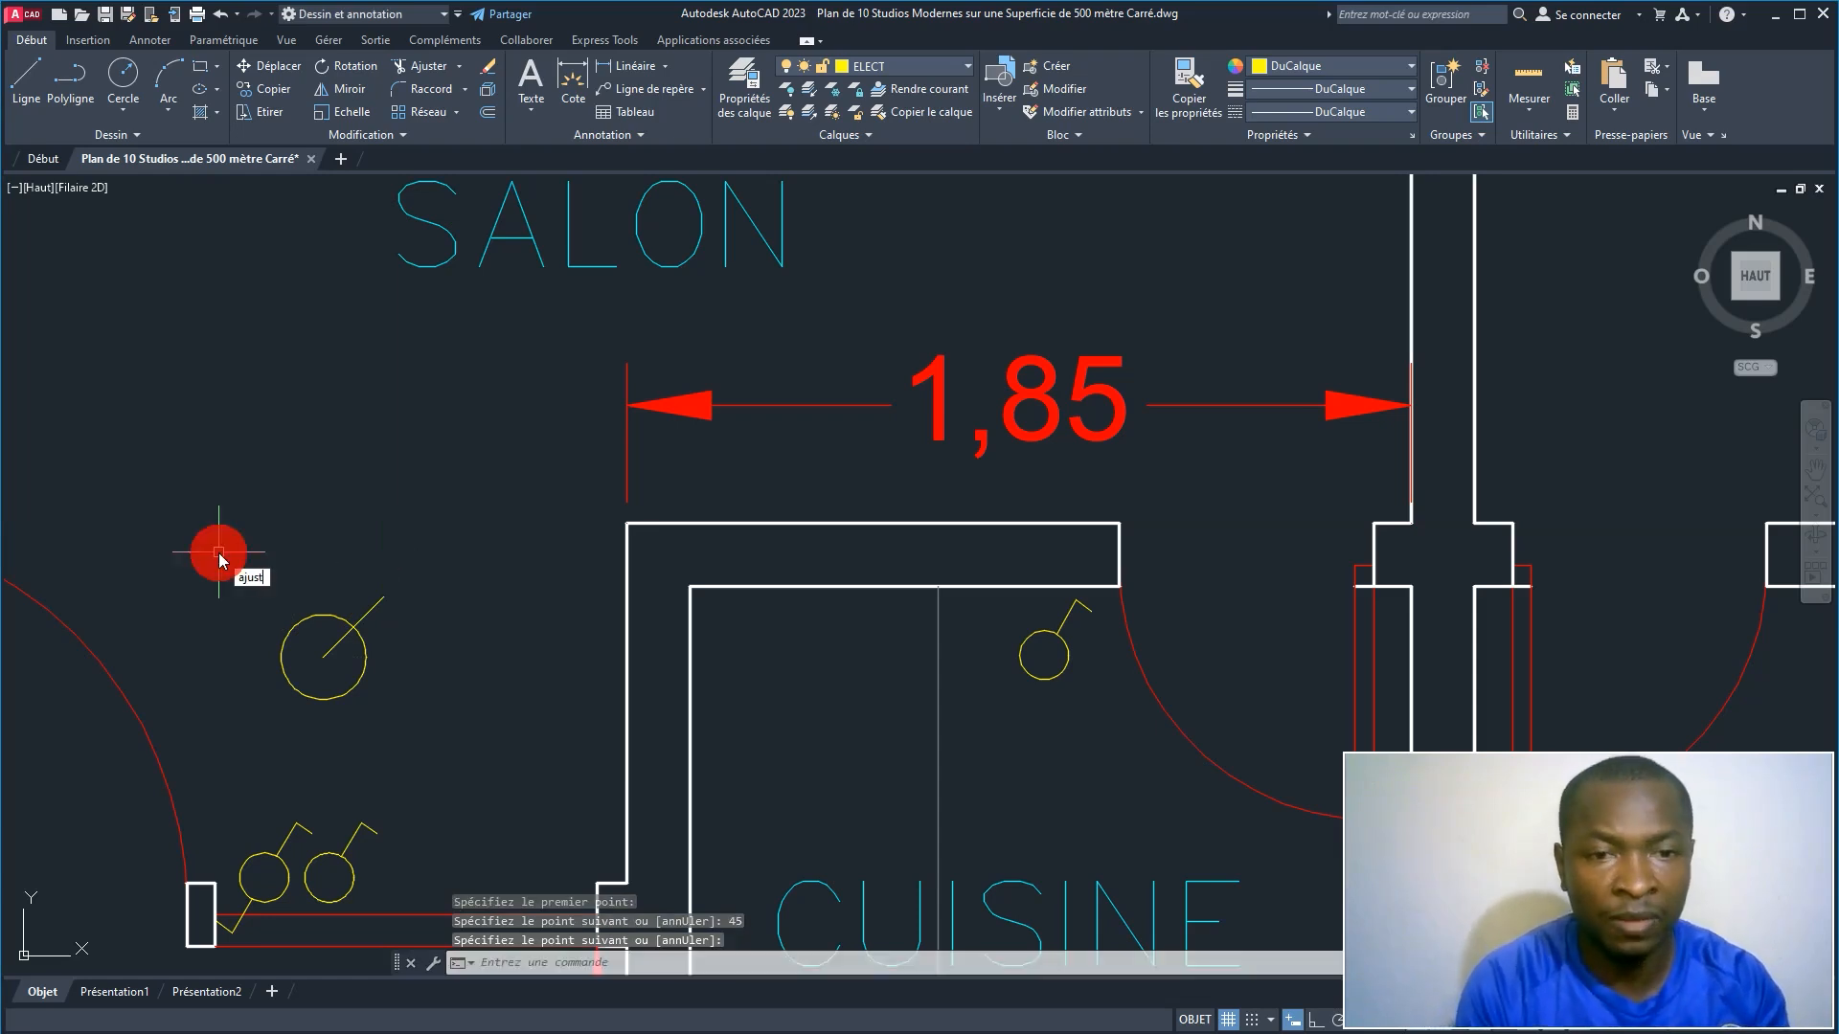
key(Return)
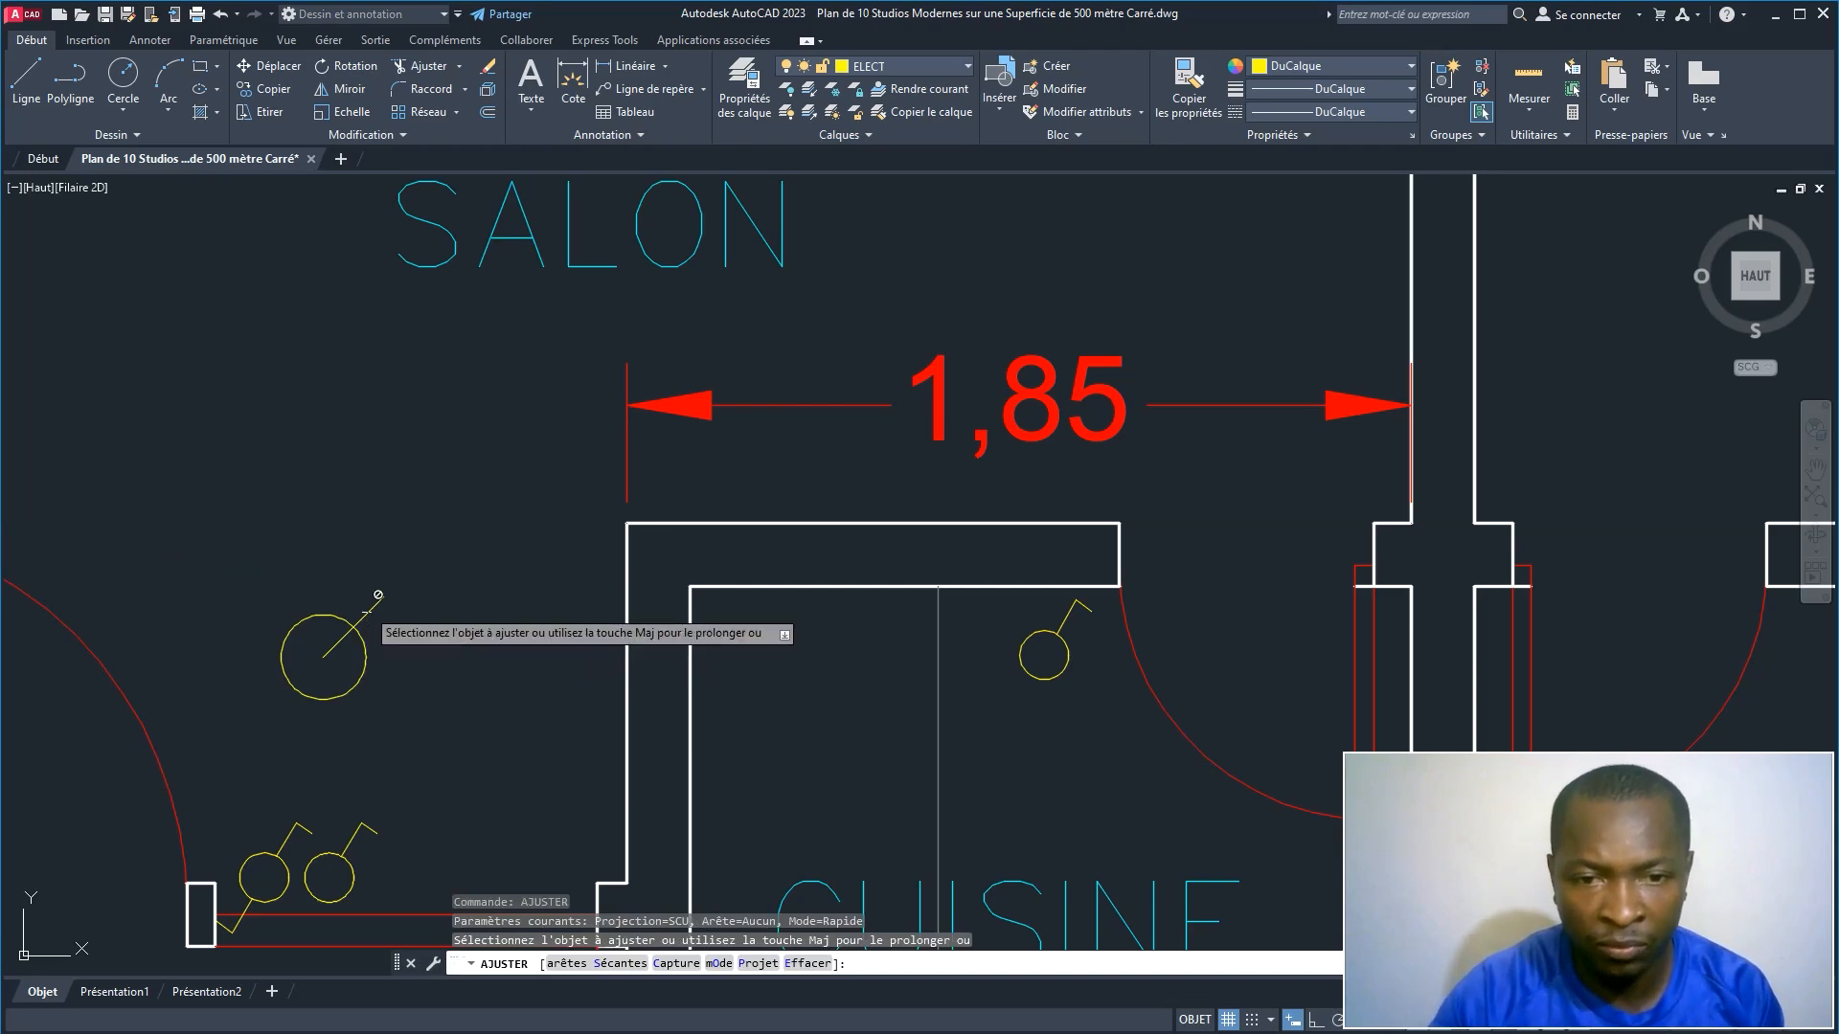
right_click(480, 536)
click(505, 551)
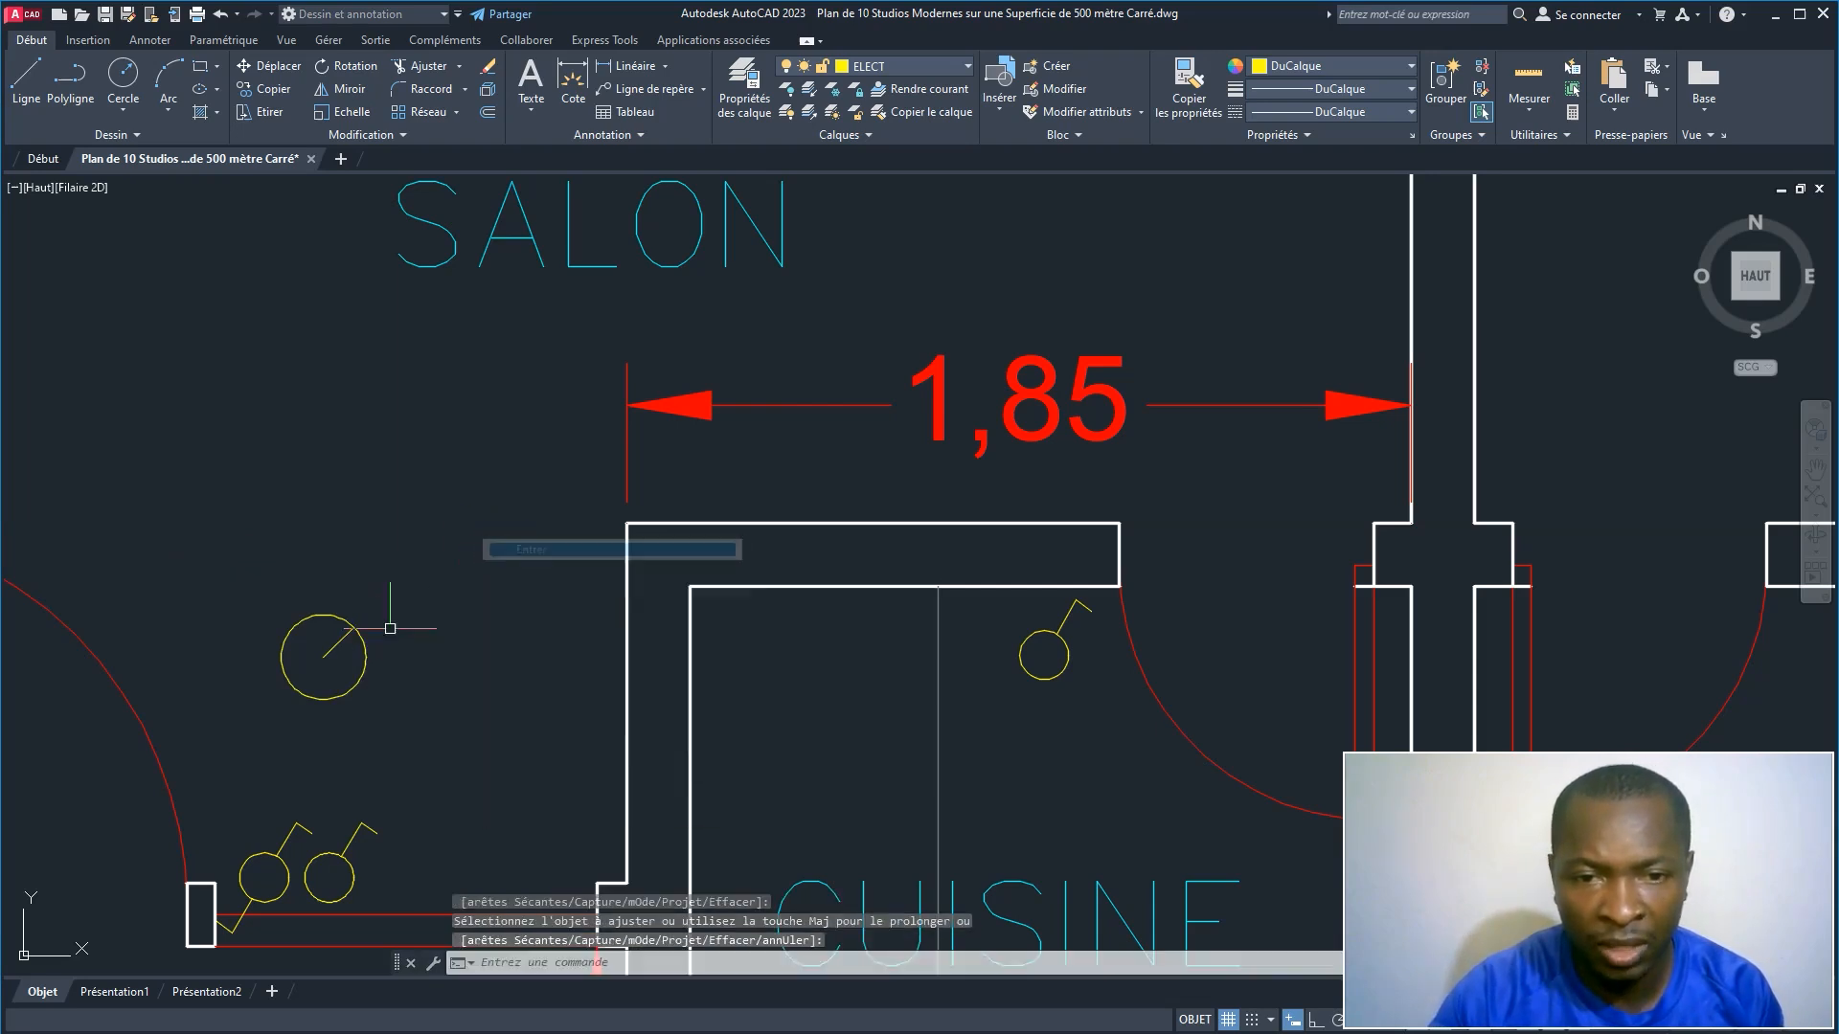
Step: Polar-array the slanted radius line around the circle's centre with 4 elements over 360° to form a cross
click(339, 642)
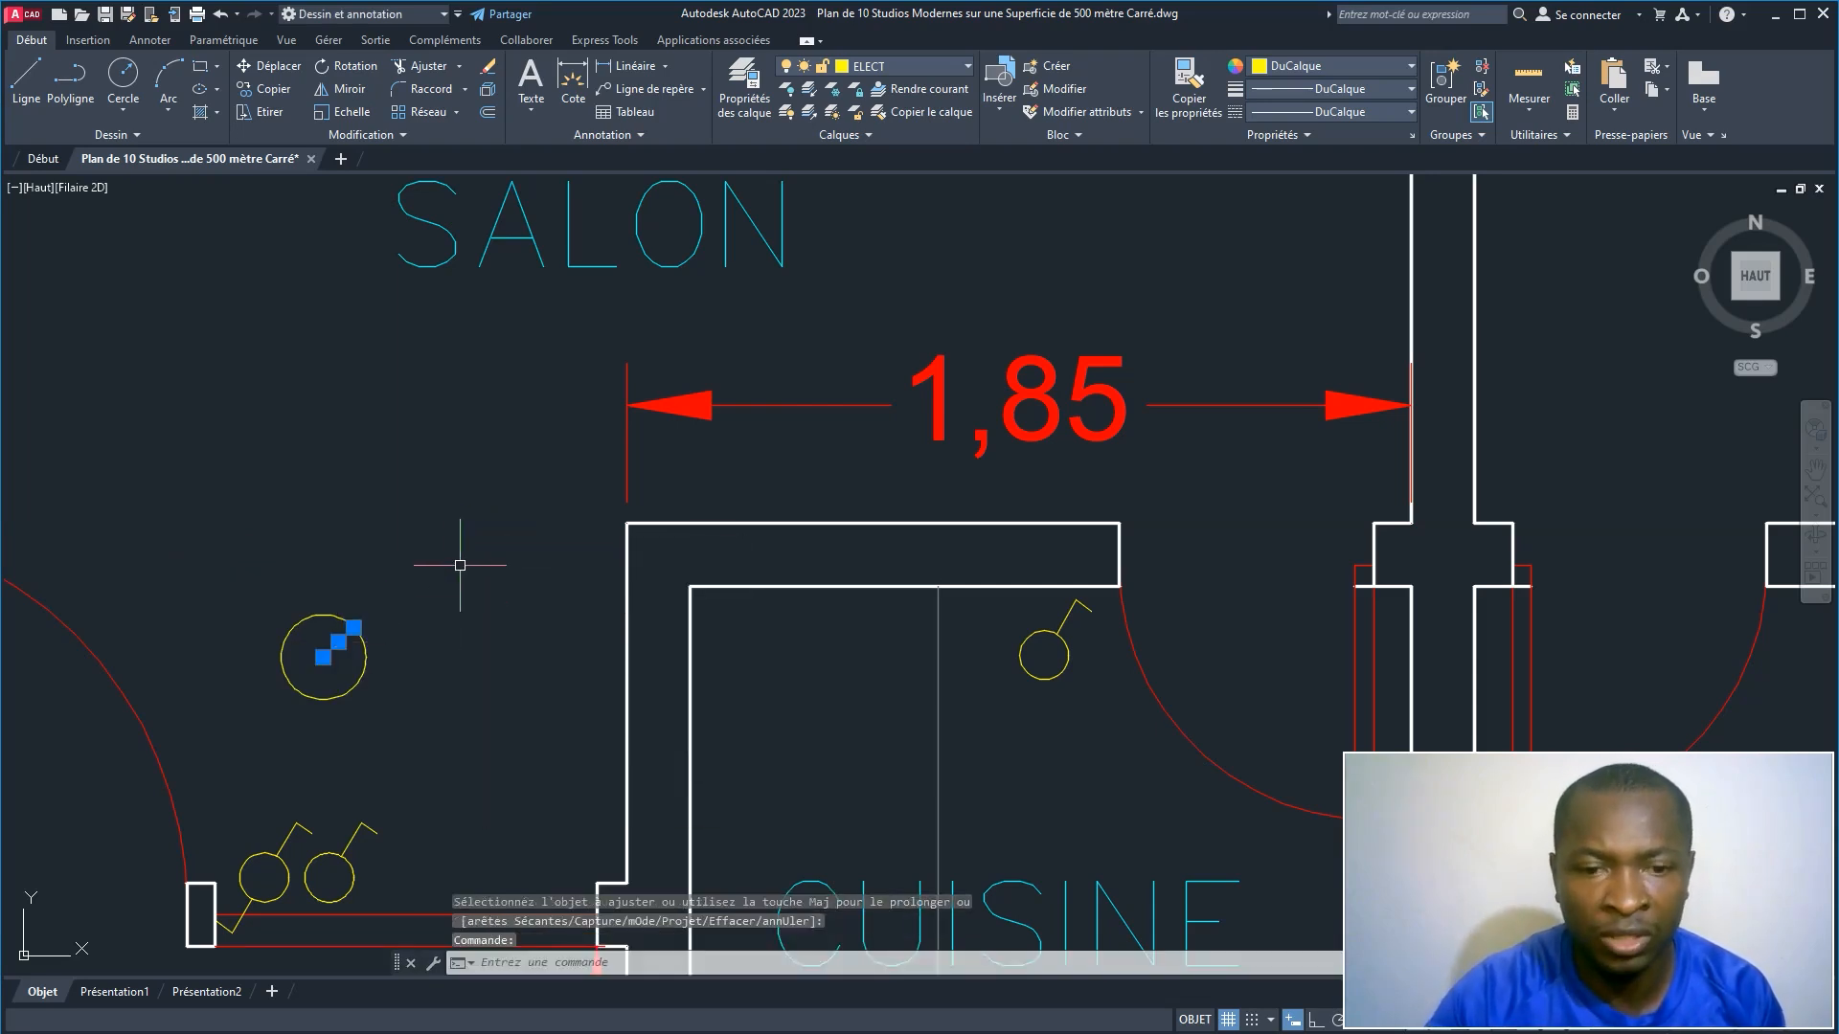
click(459, 115)
click(412, 223)
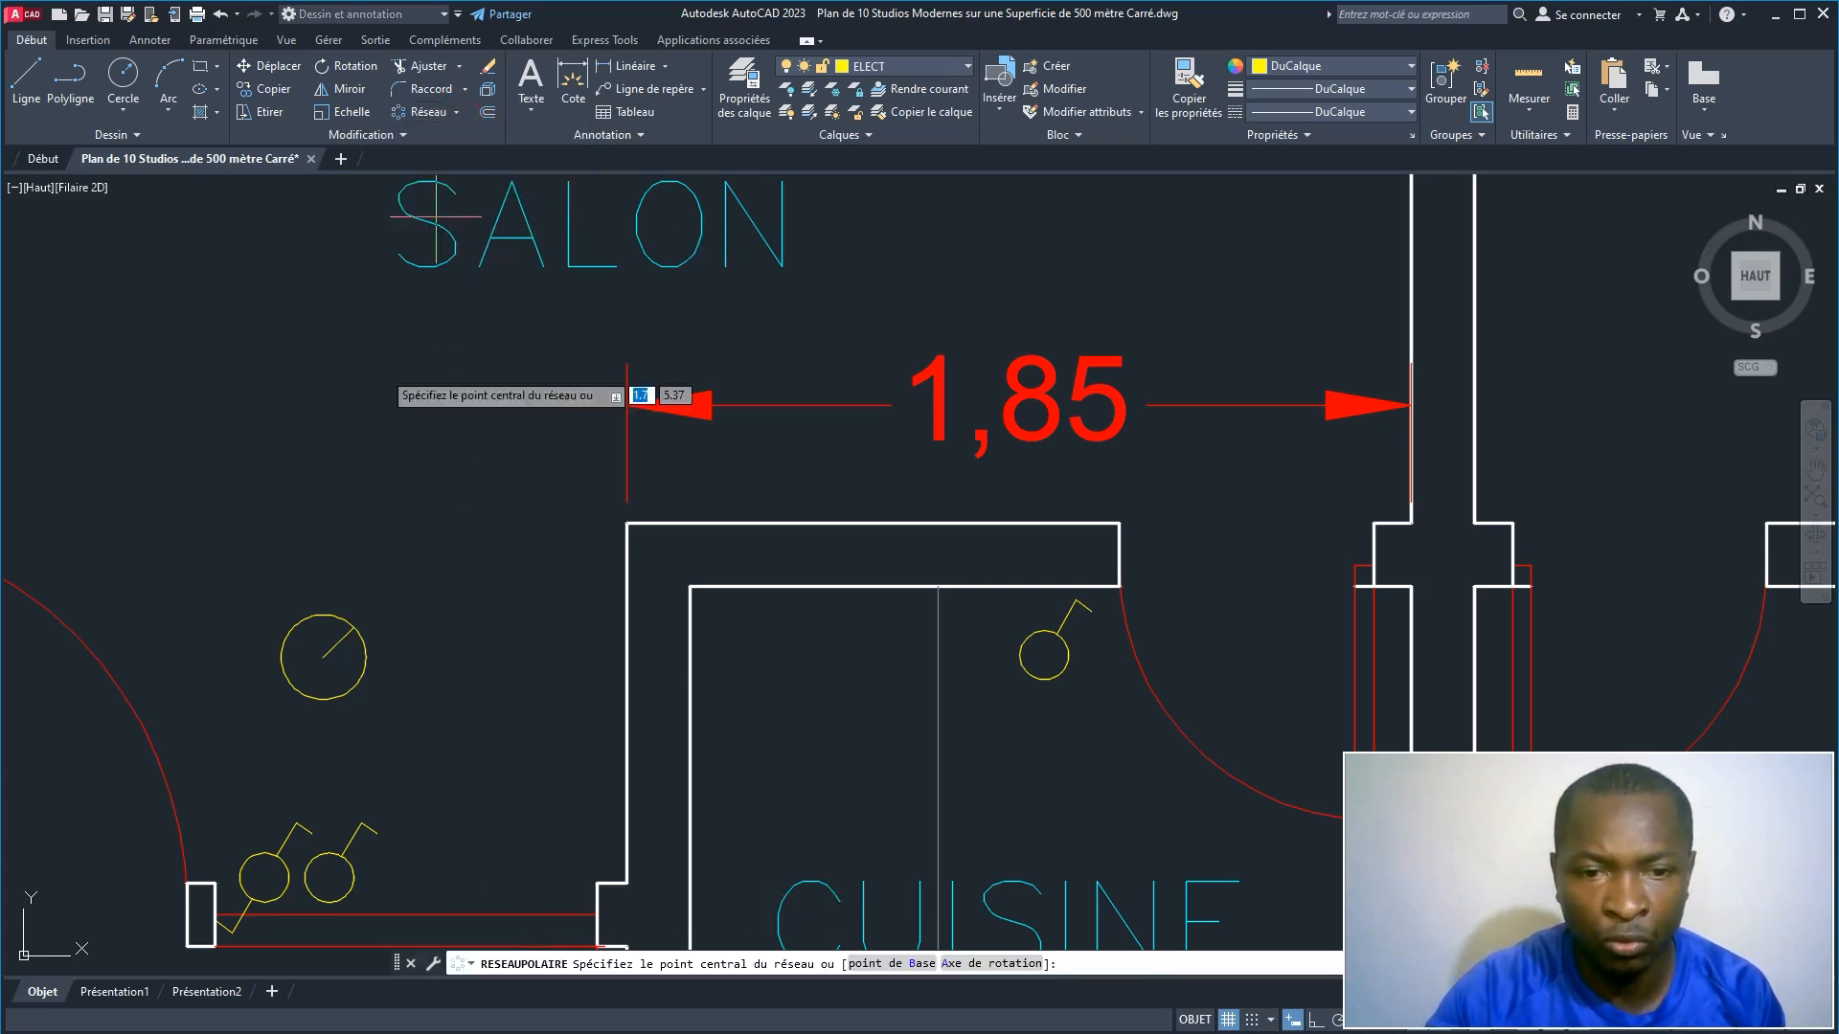
click(323, 657)
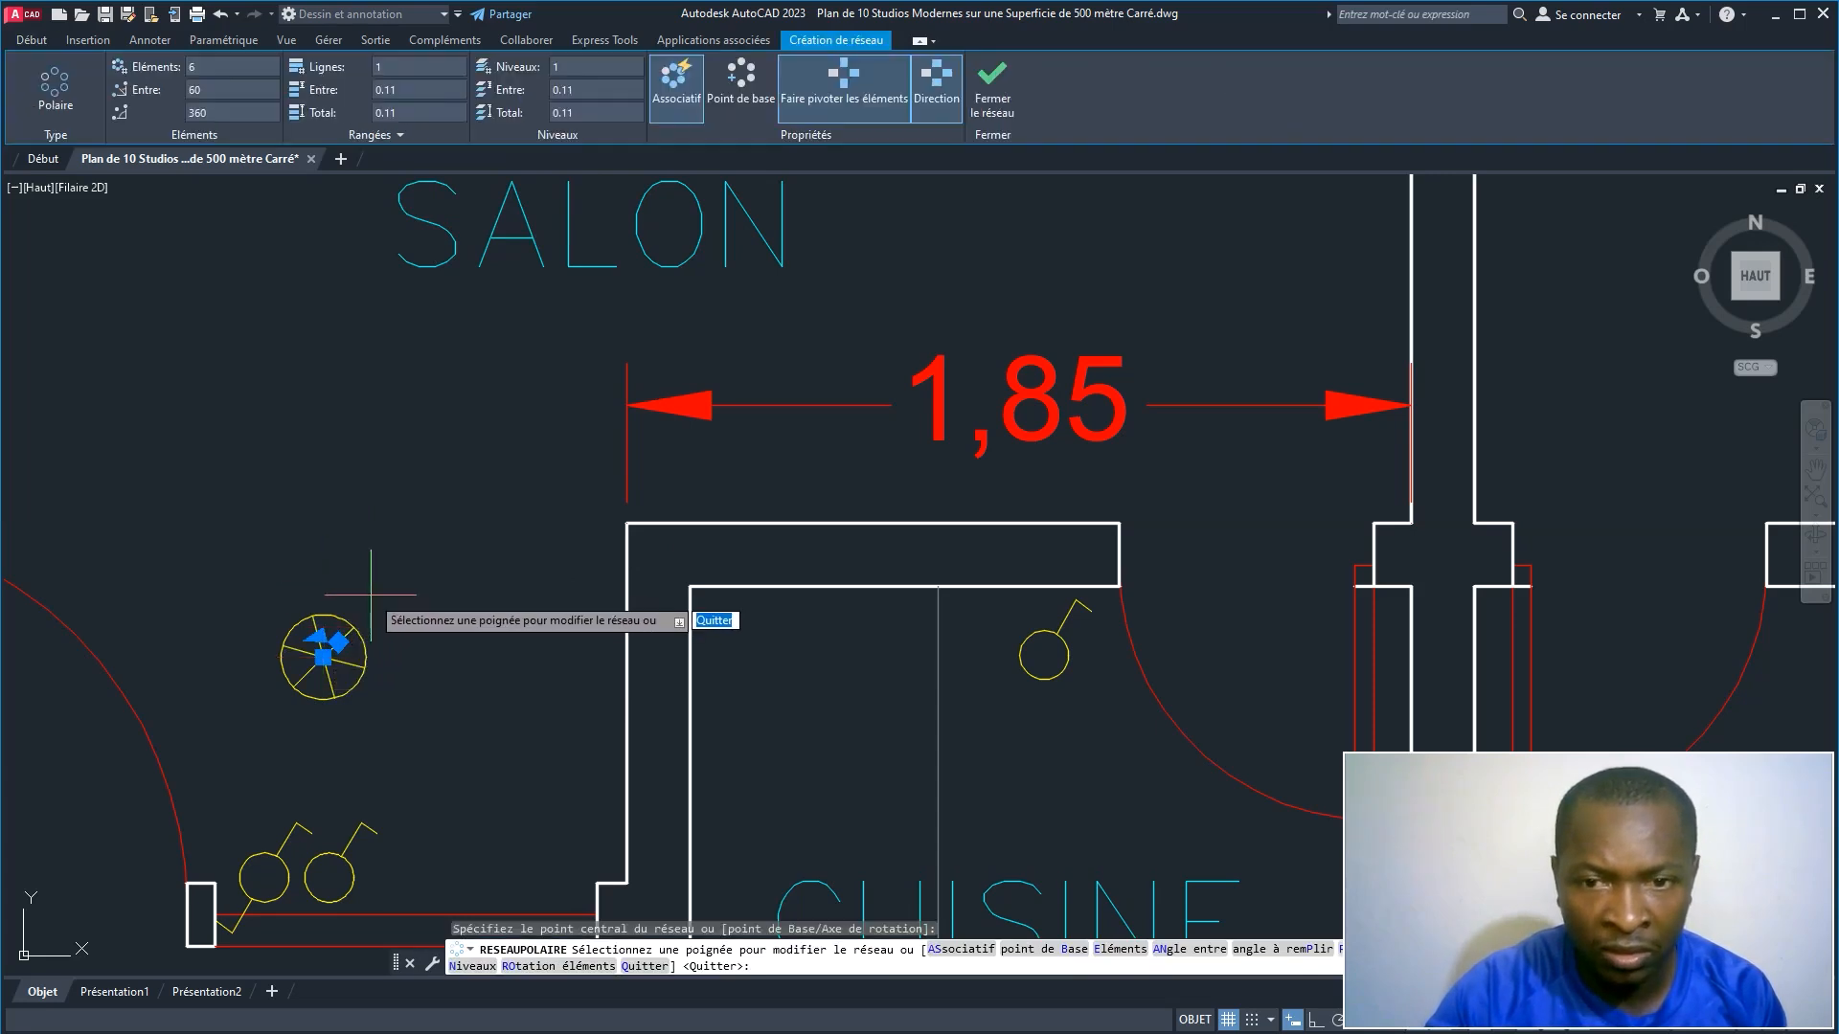
click(221, 67)
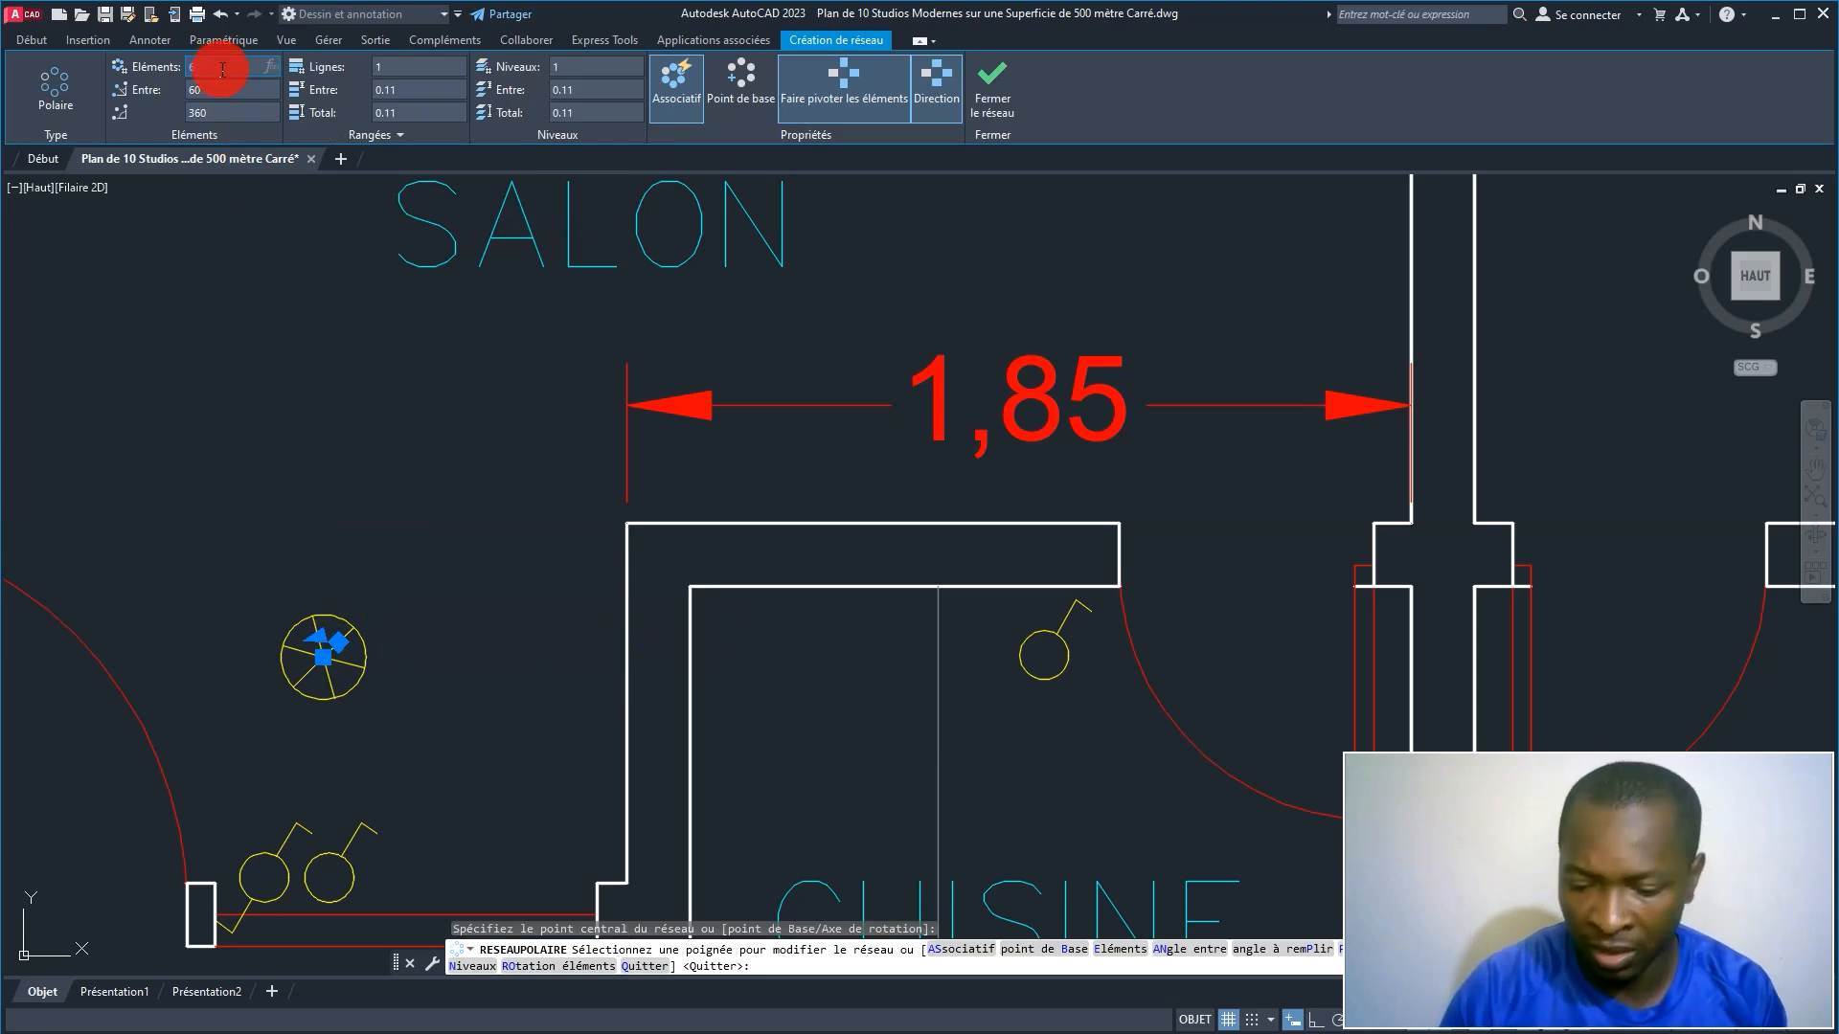
key(Return)
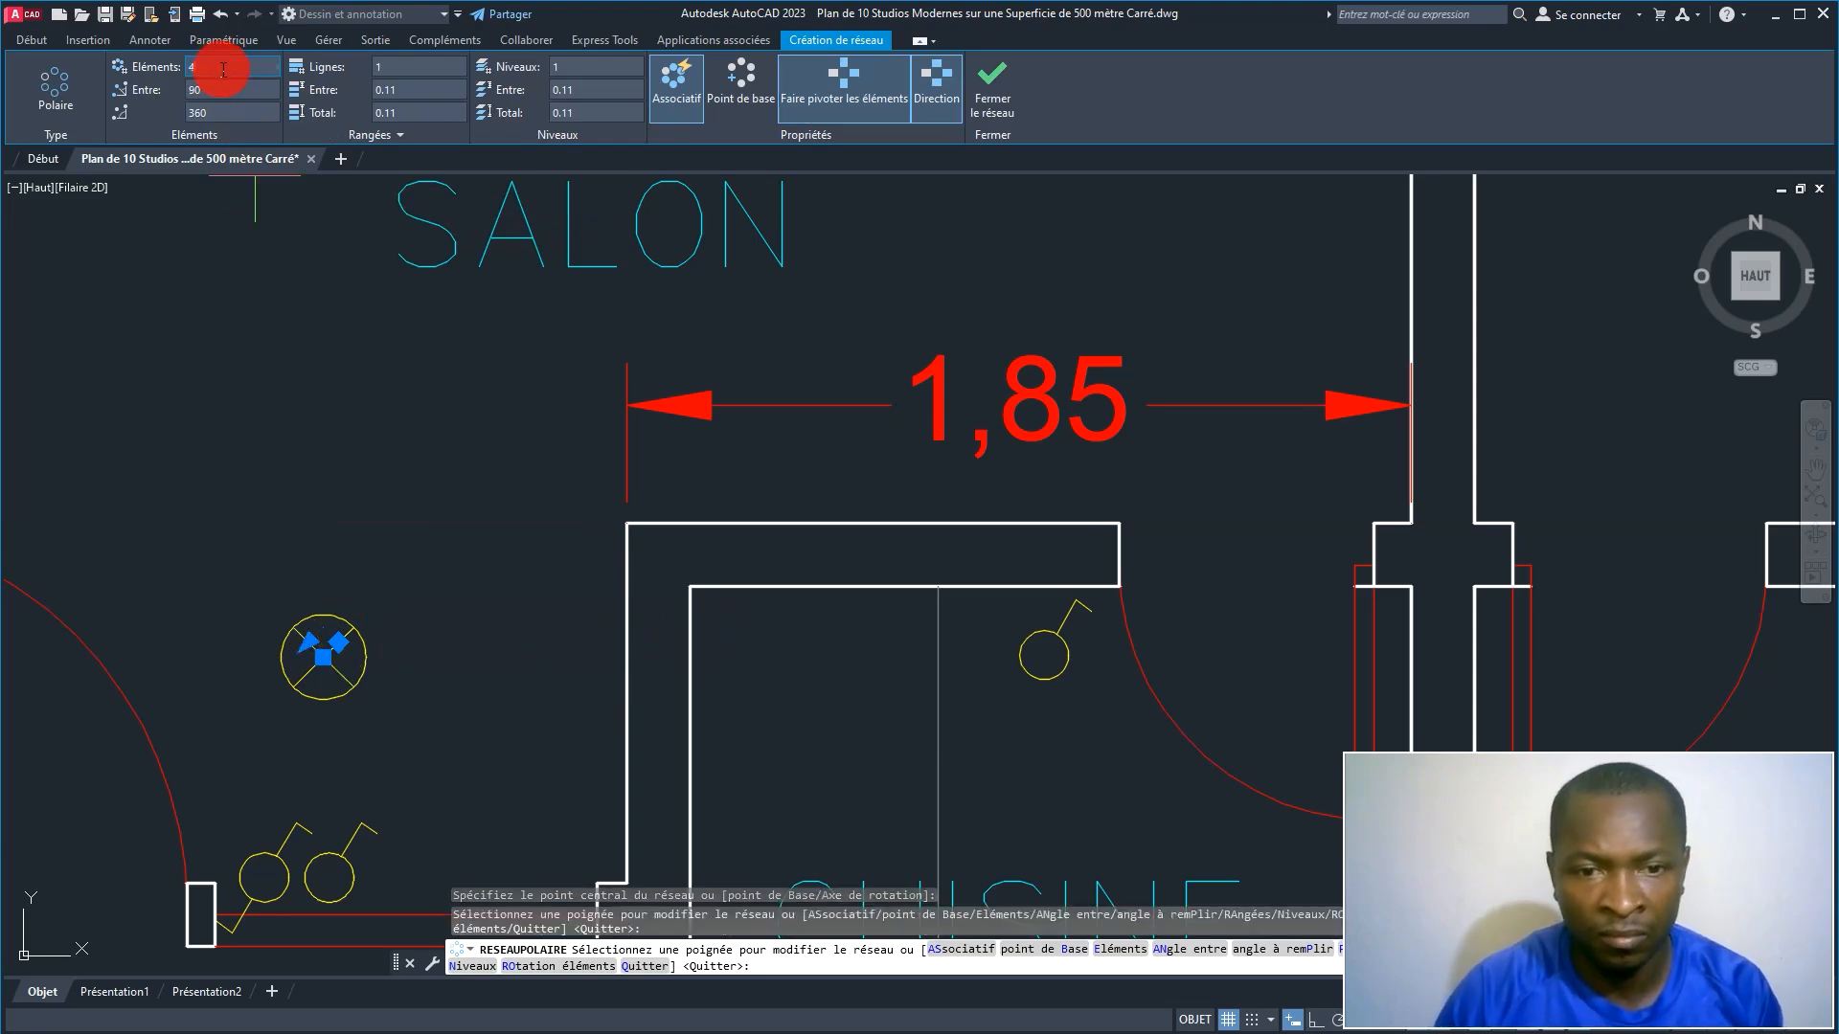
key(Return)
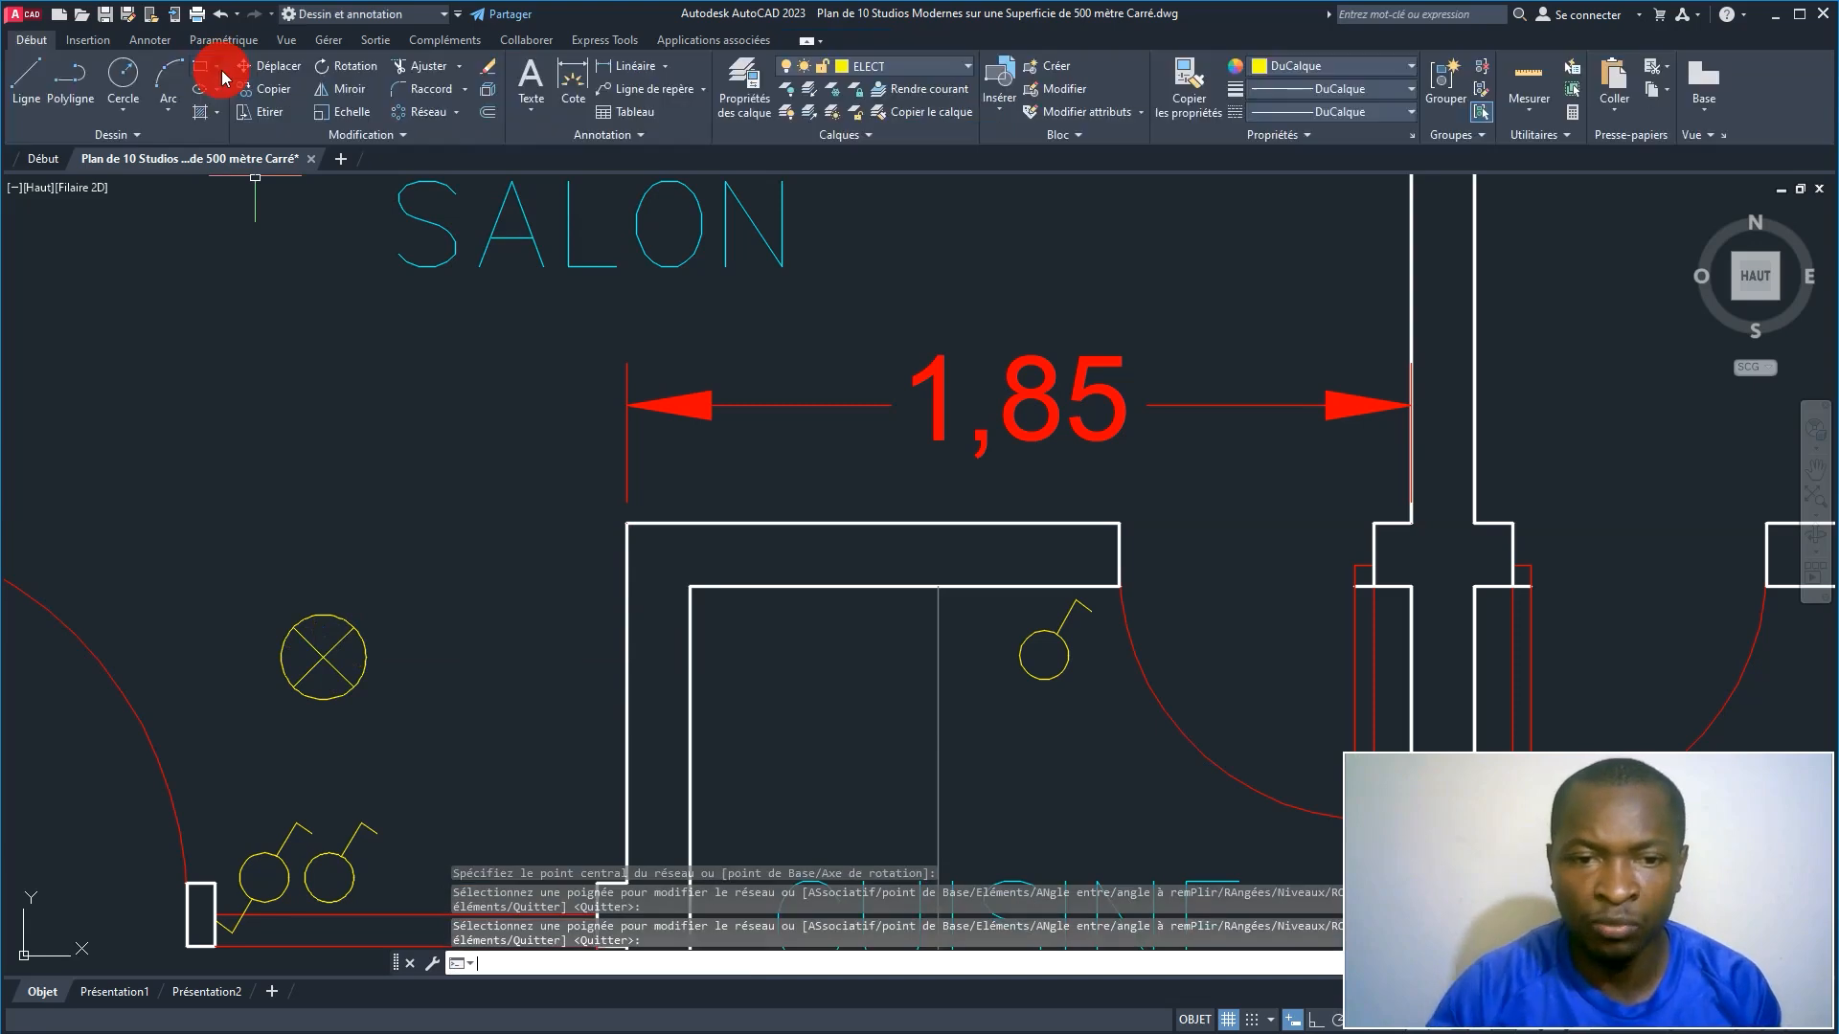
Step: Copy the crossed-circle symbol from its centre to a spot just above it in the salon
scroll(264, 658, down, 2)
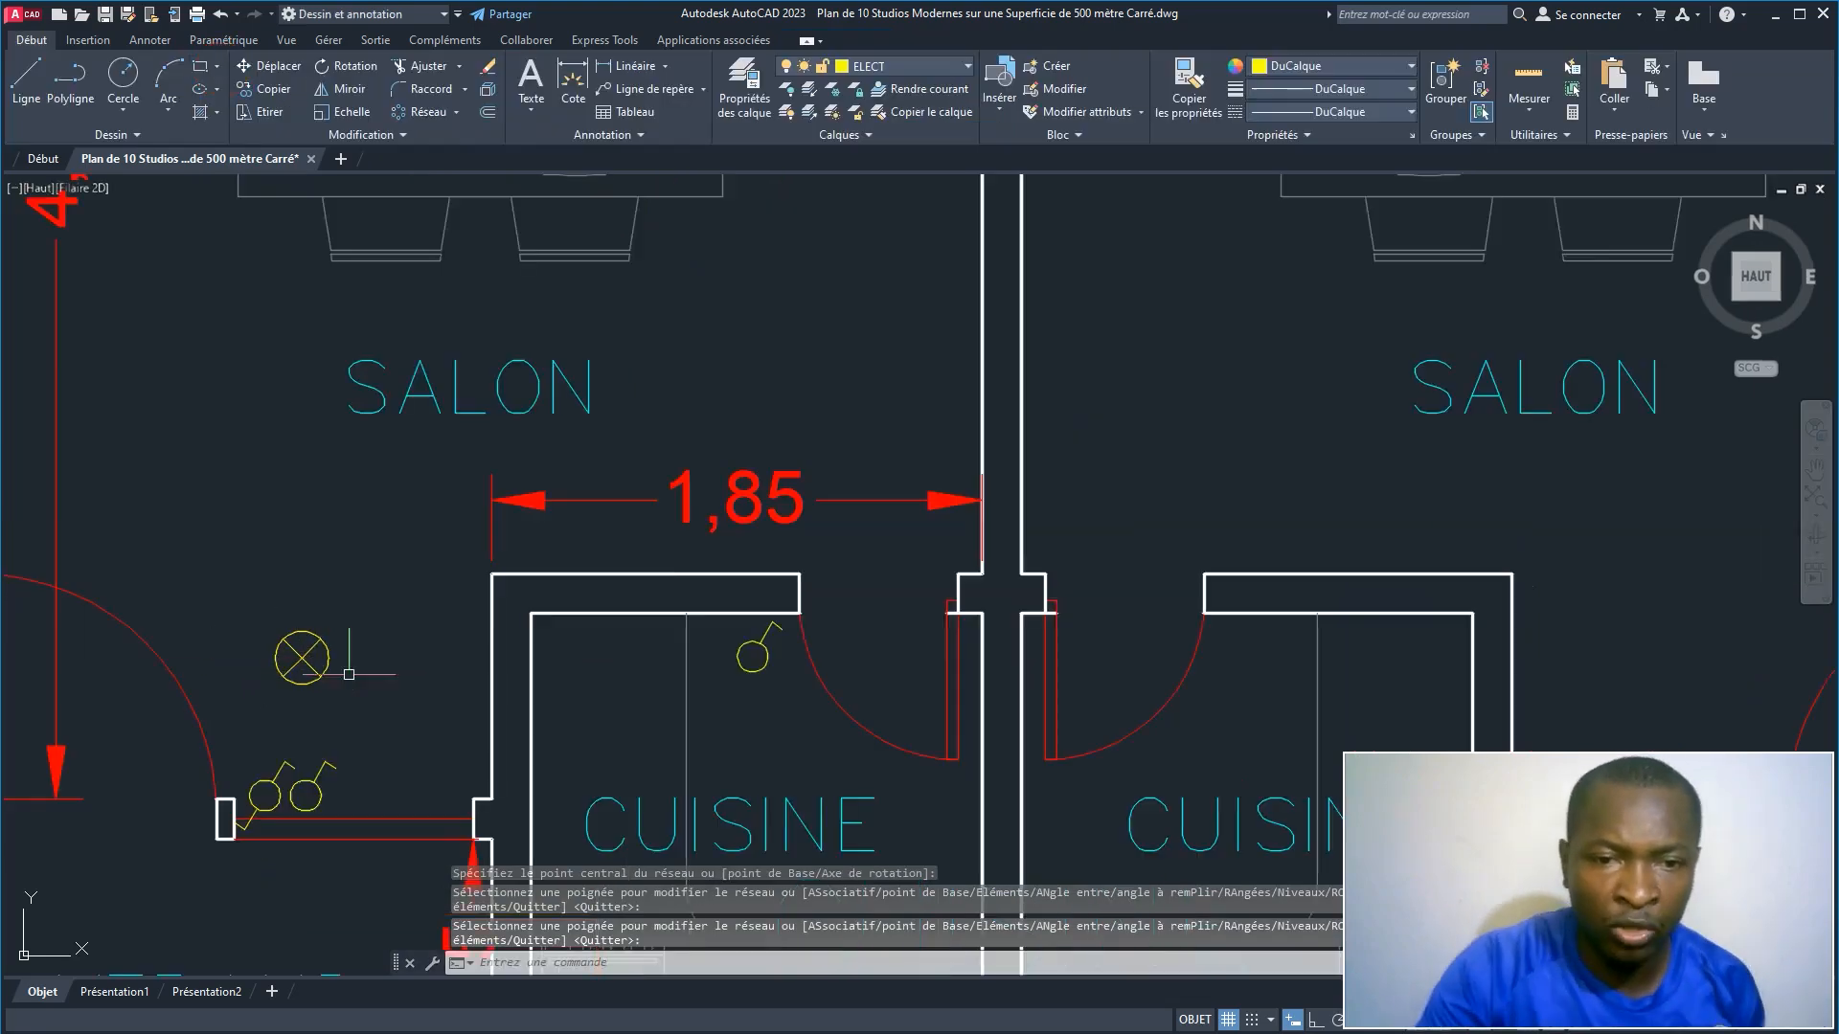
click(421, 671)
click(267, 634)
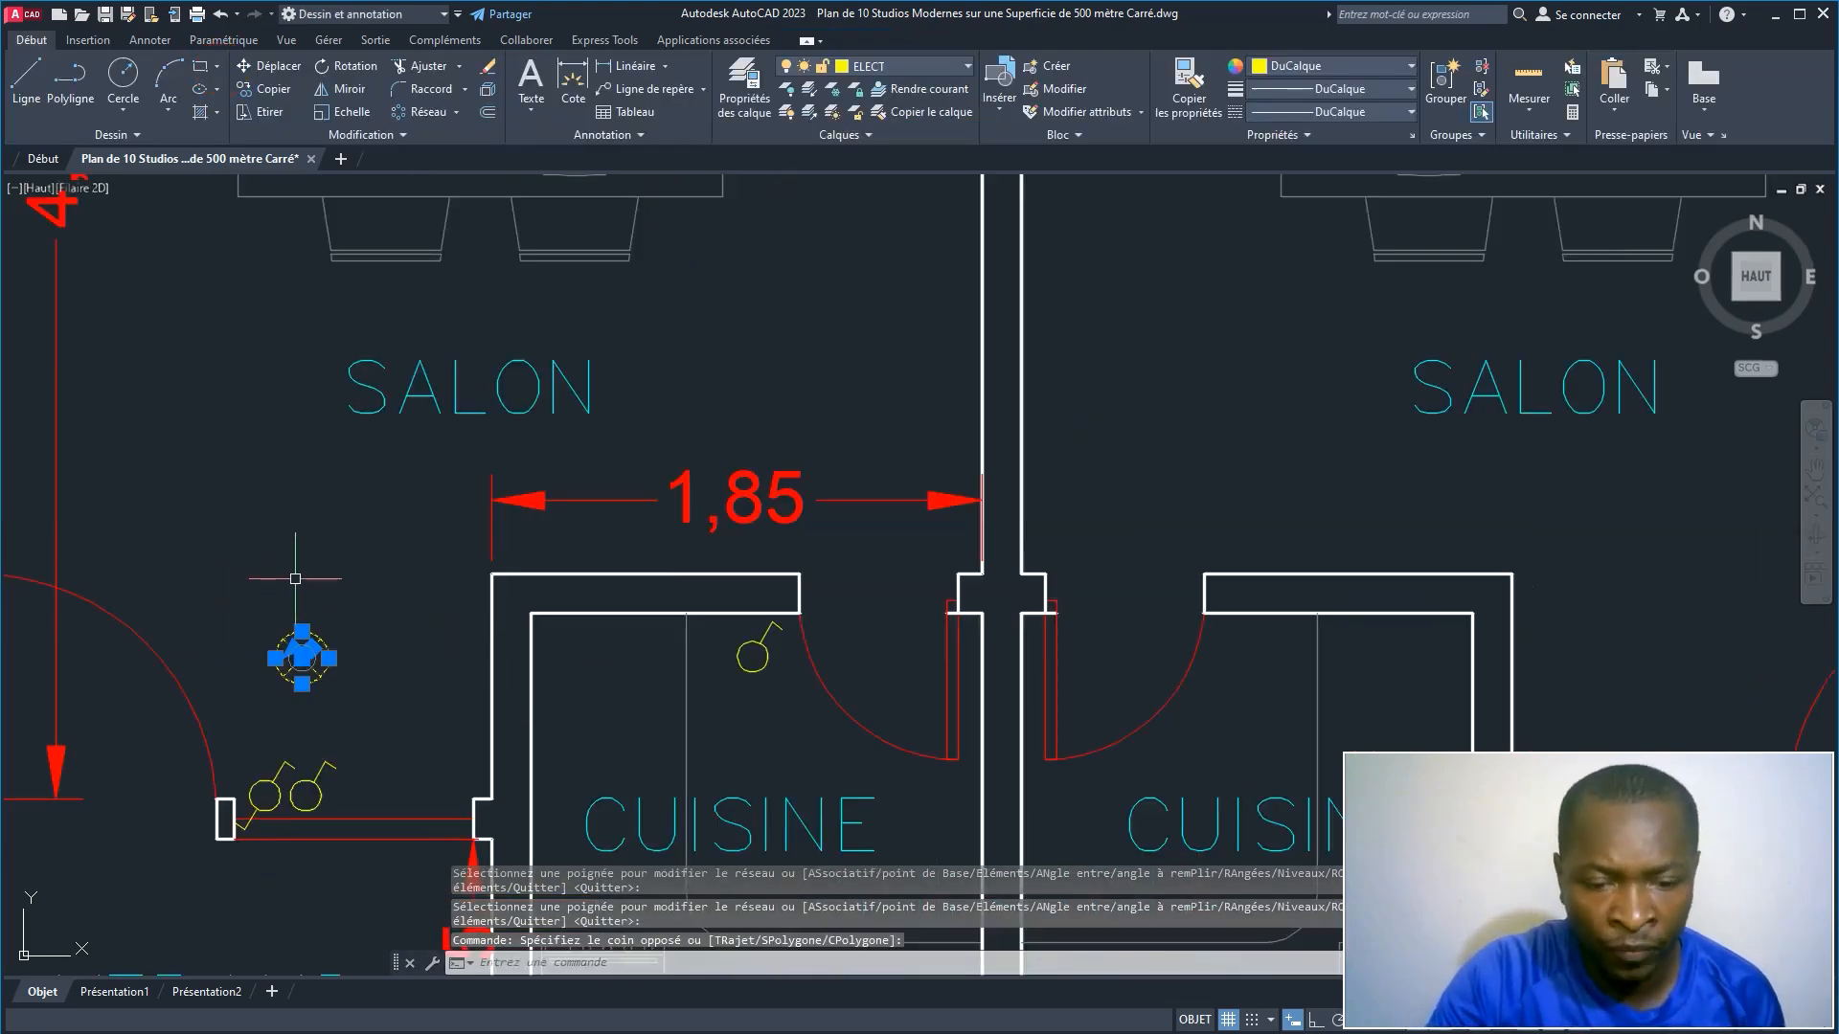
text(cp)
key(Return)
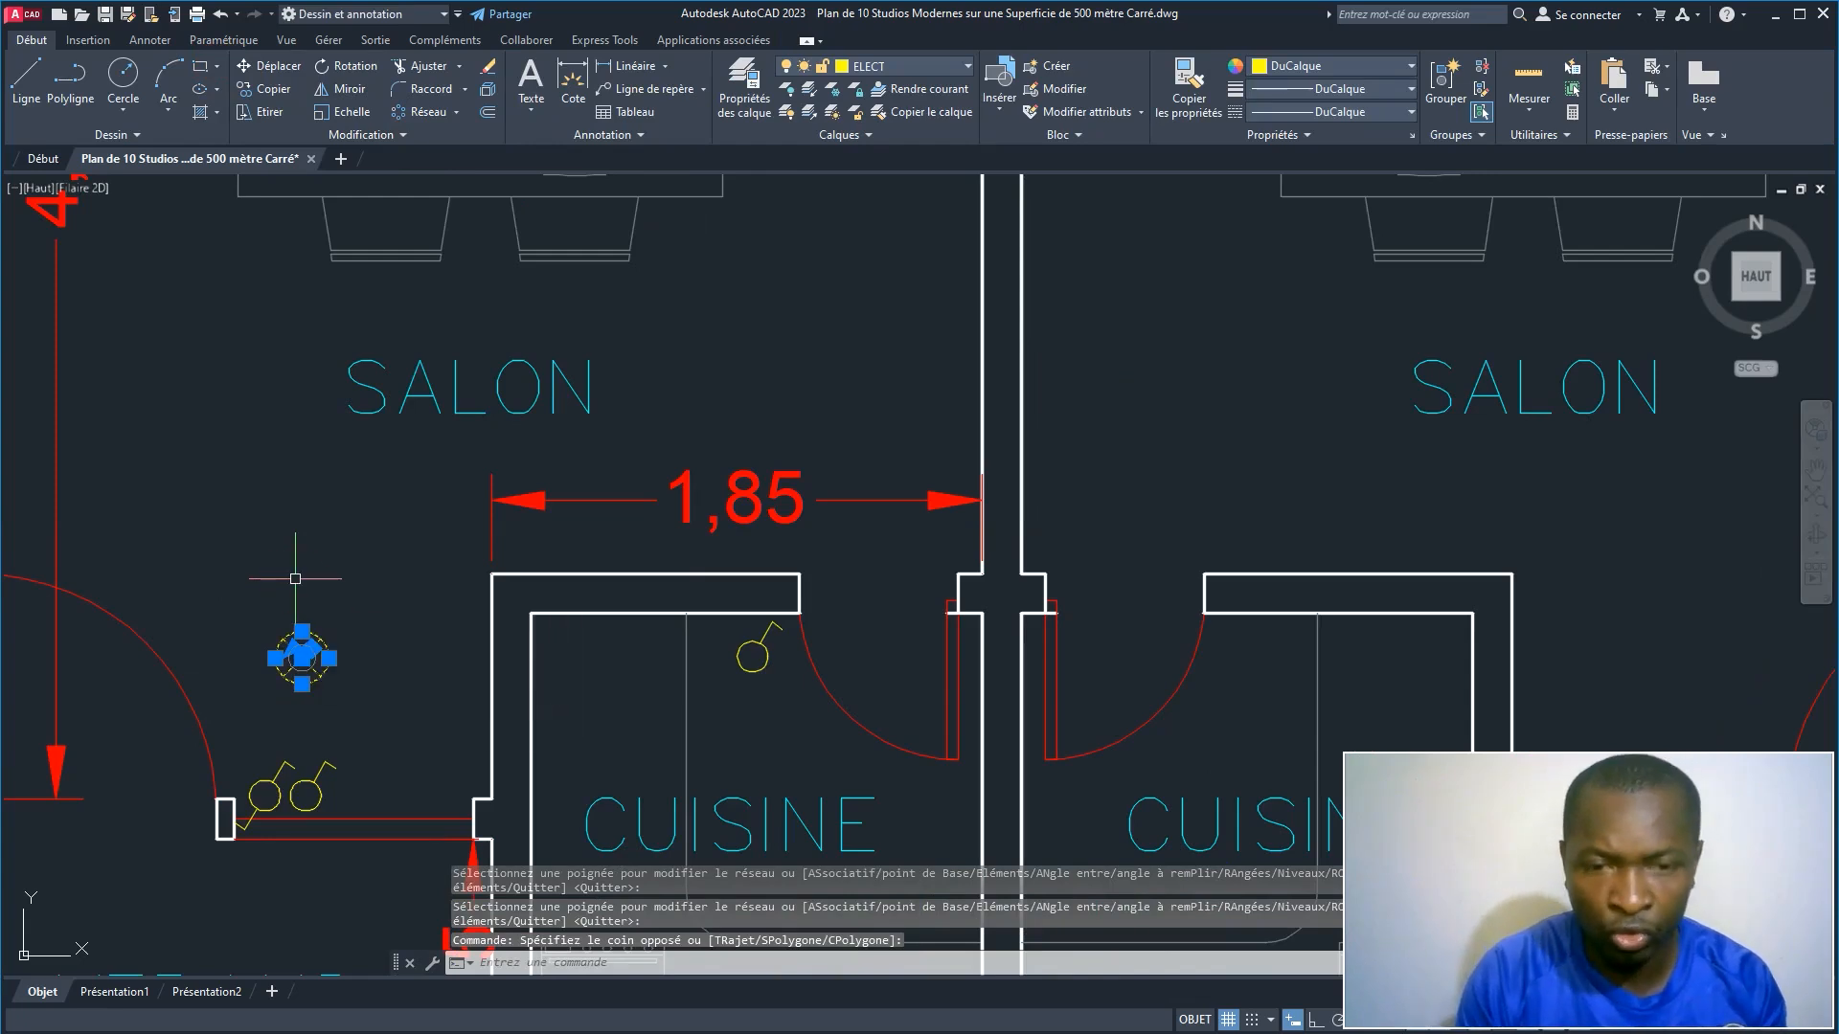
click(301, 657)
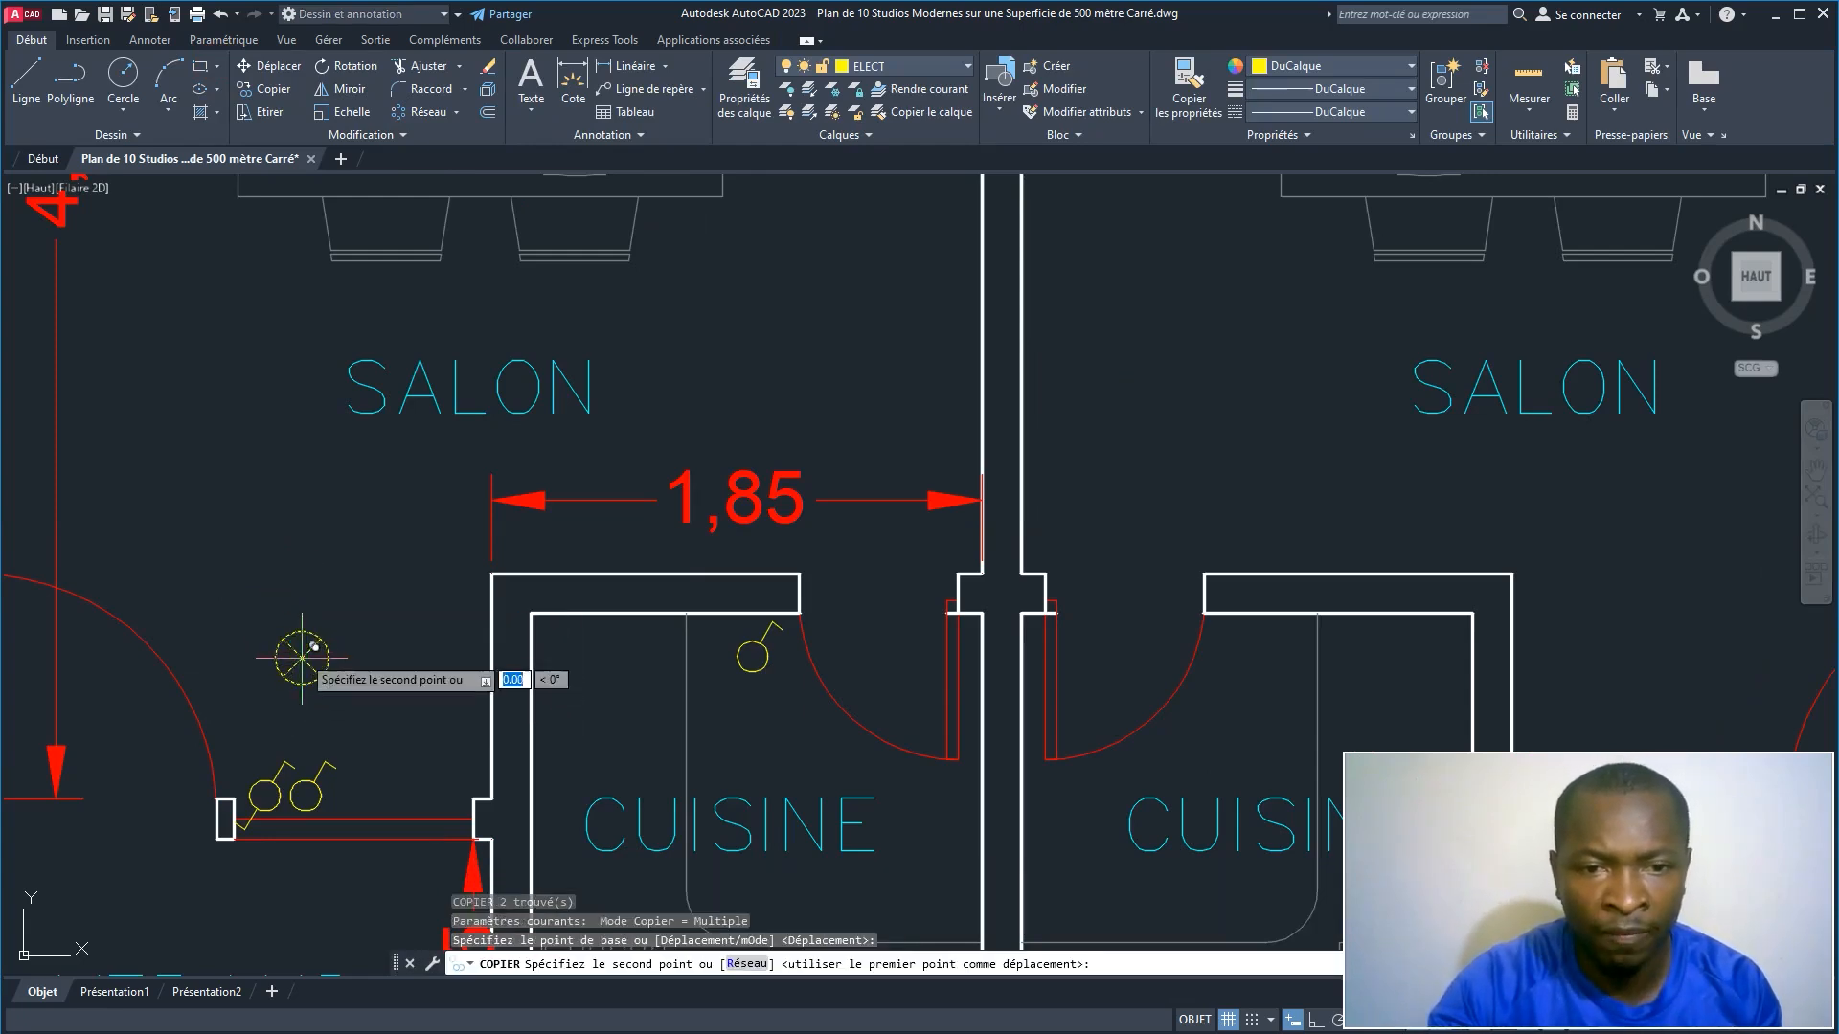
click(278, 544)
right_click(377, 525)
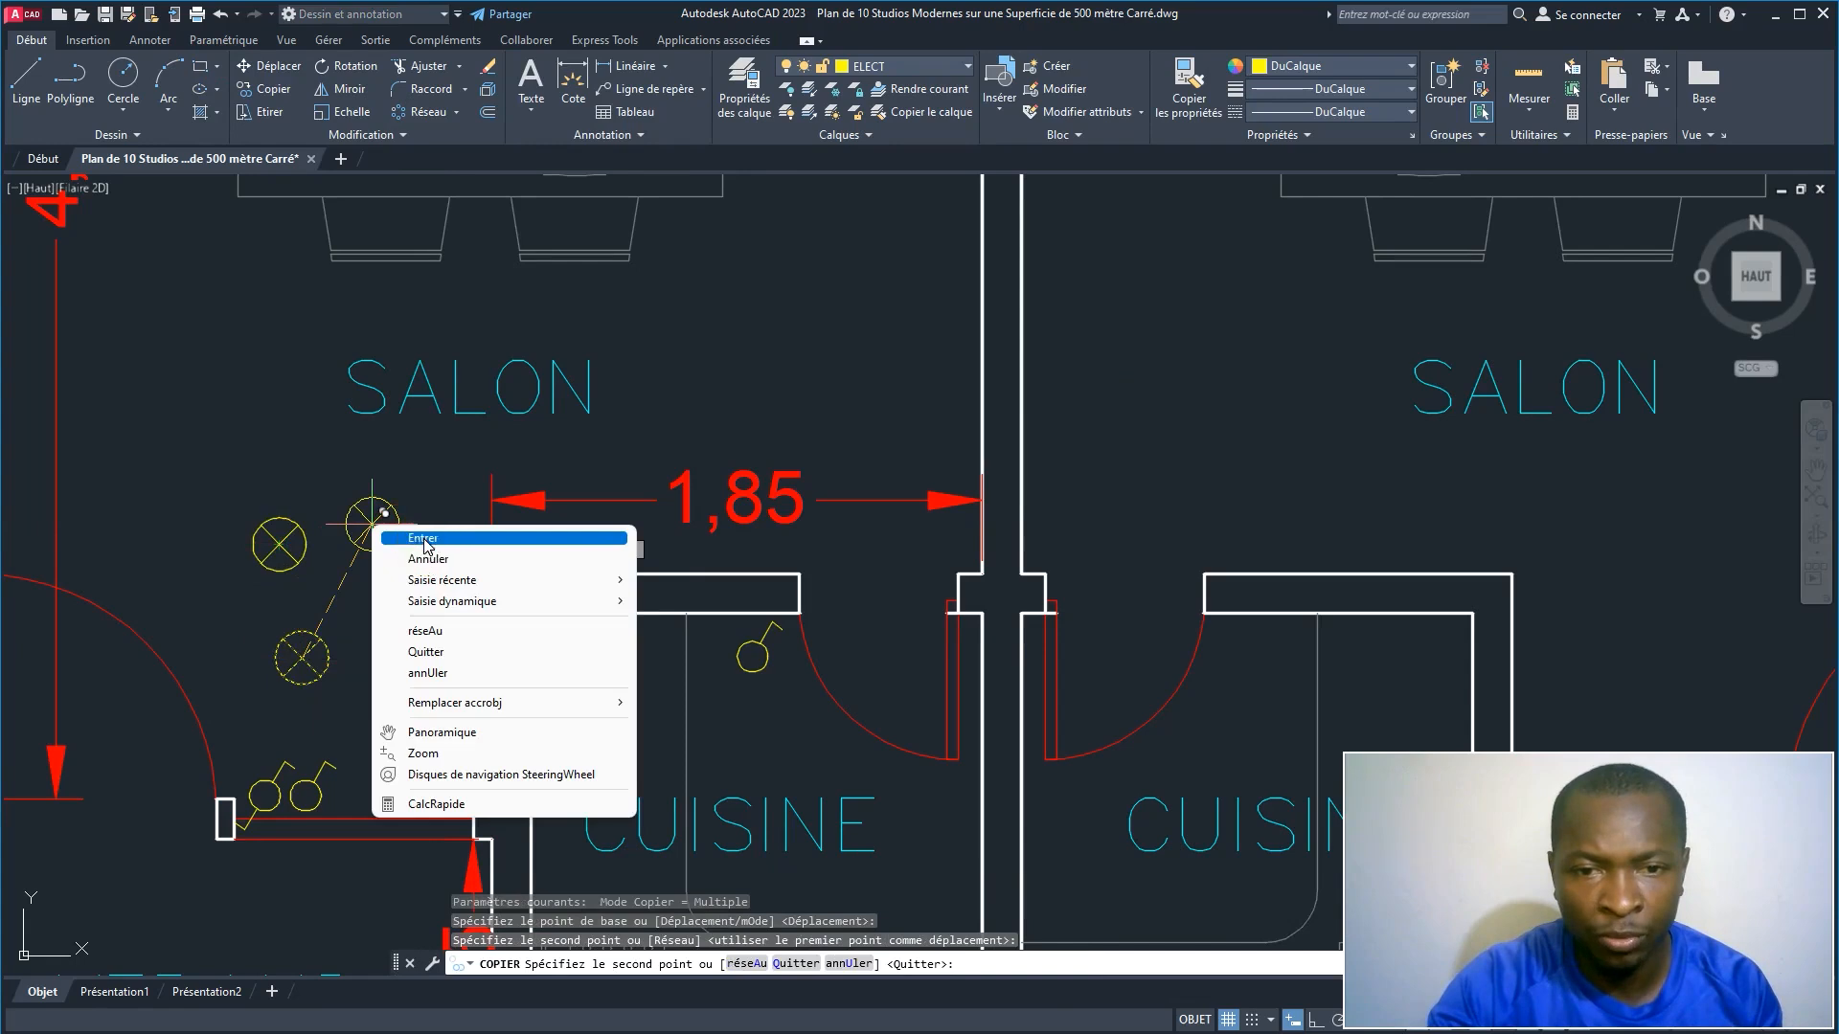
click(411, 546)
Step: Erase the outer circle of the copied symbol, keeping only its cross
click(305, 546)
text(eff)
key(Return)
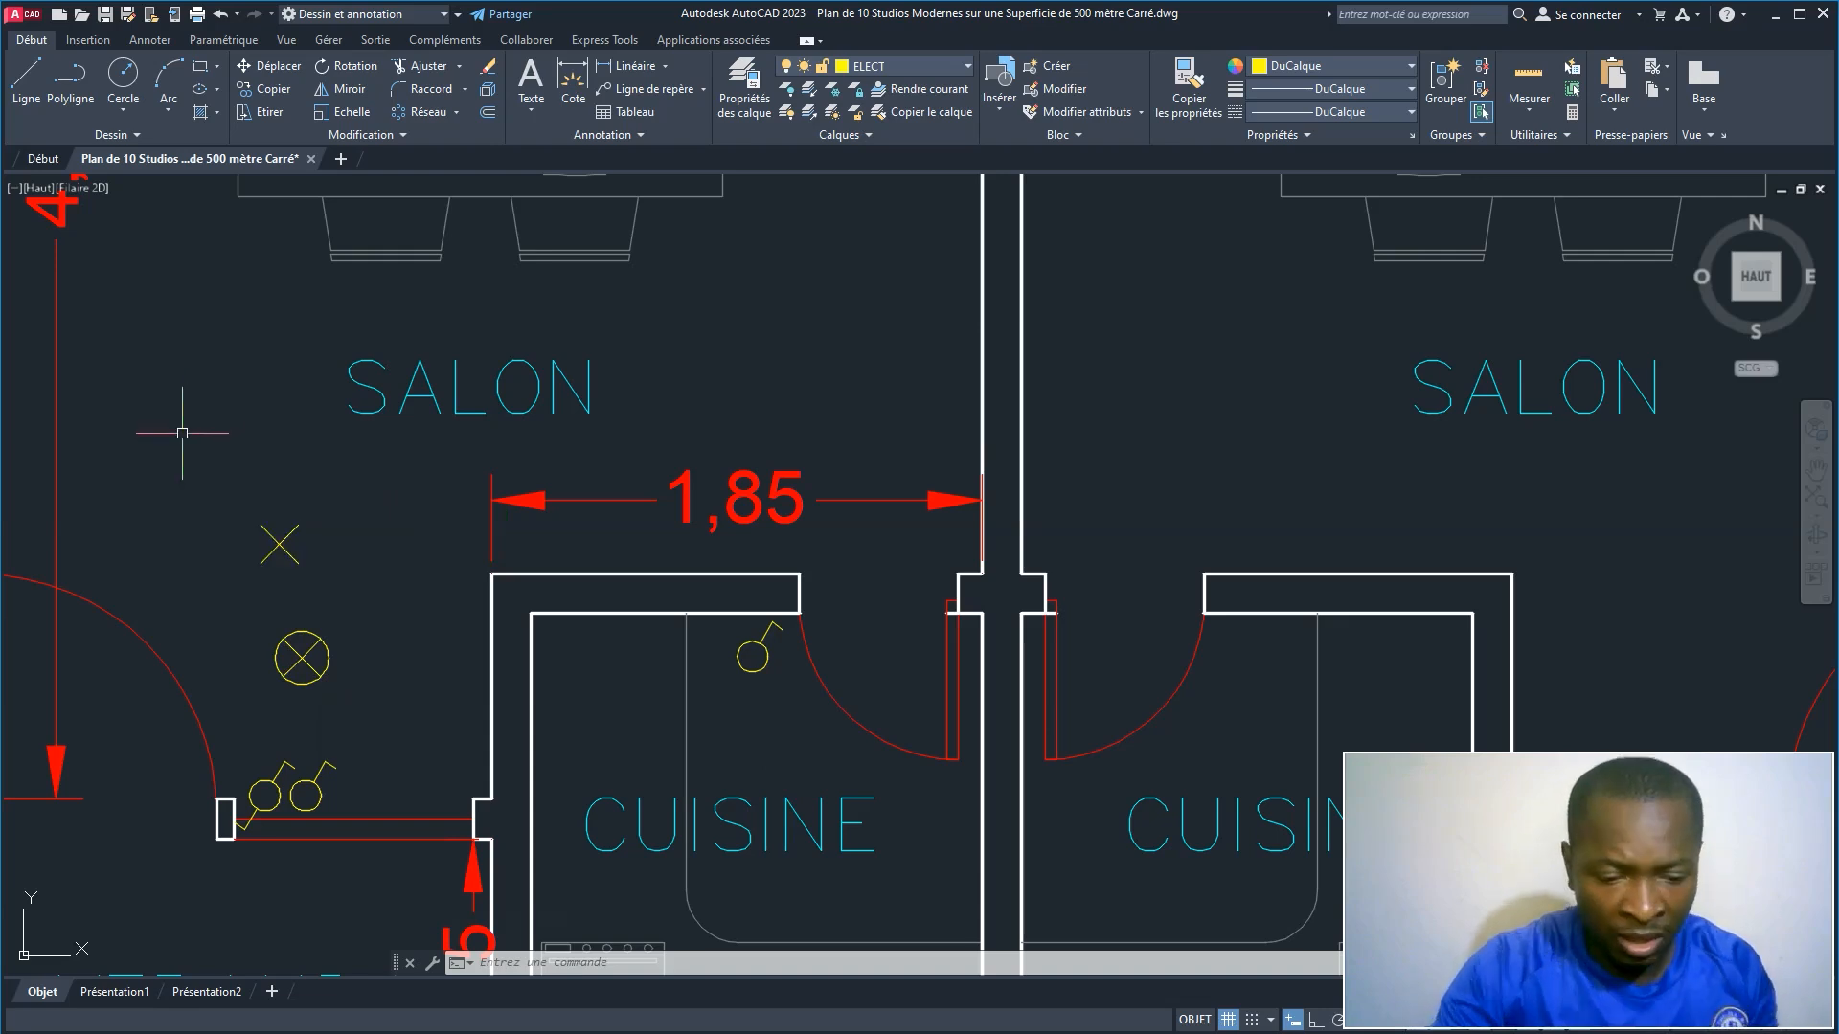
Step: Draw a horizontal line of length 0.5 just above the separate cross
text(l)
key(Return)
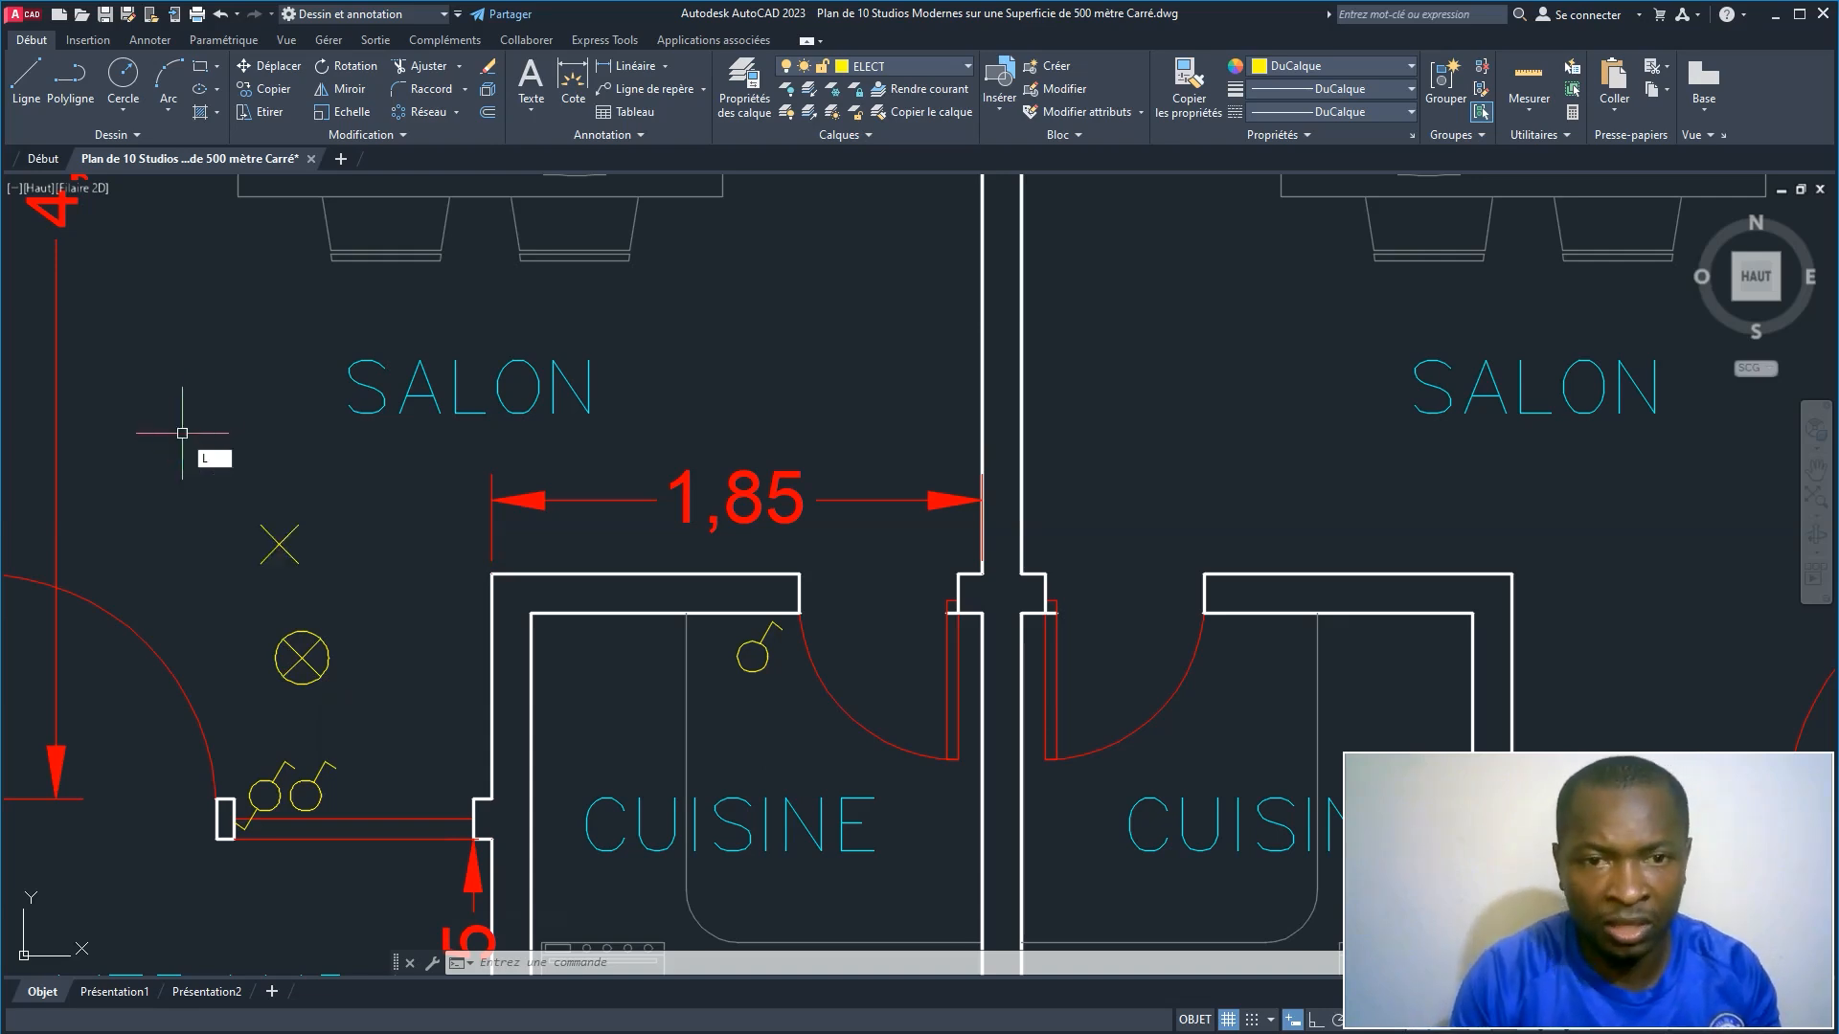
click(207, 478)
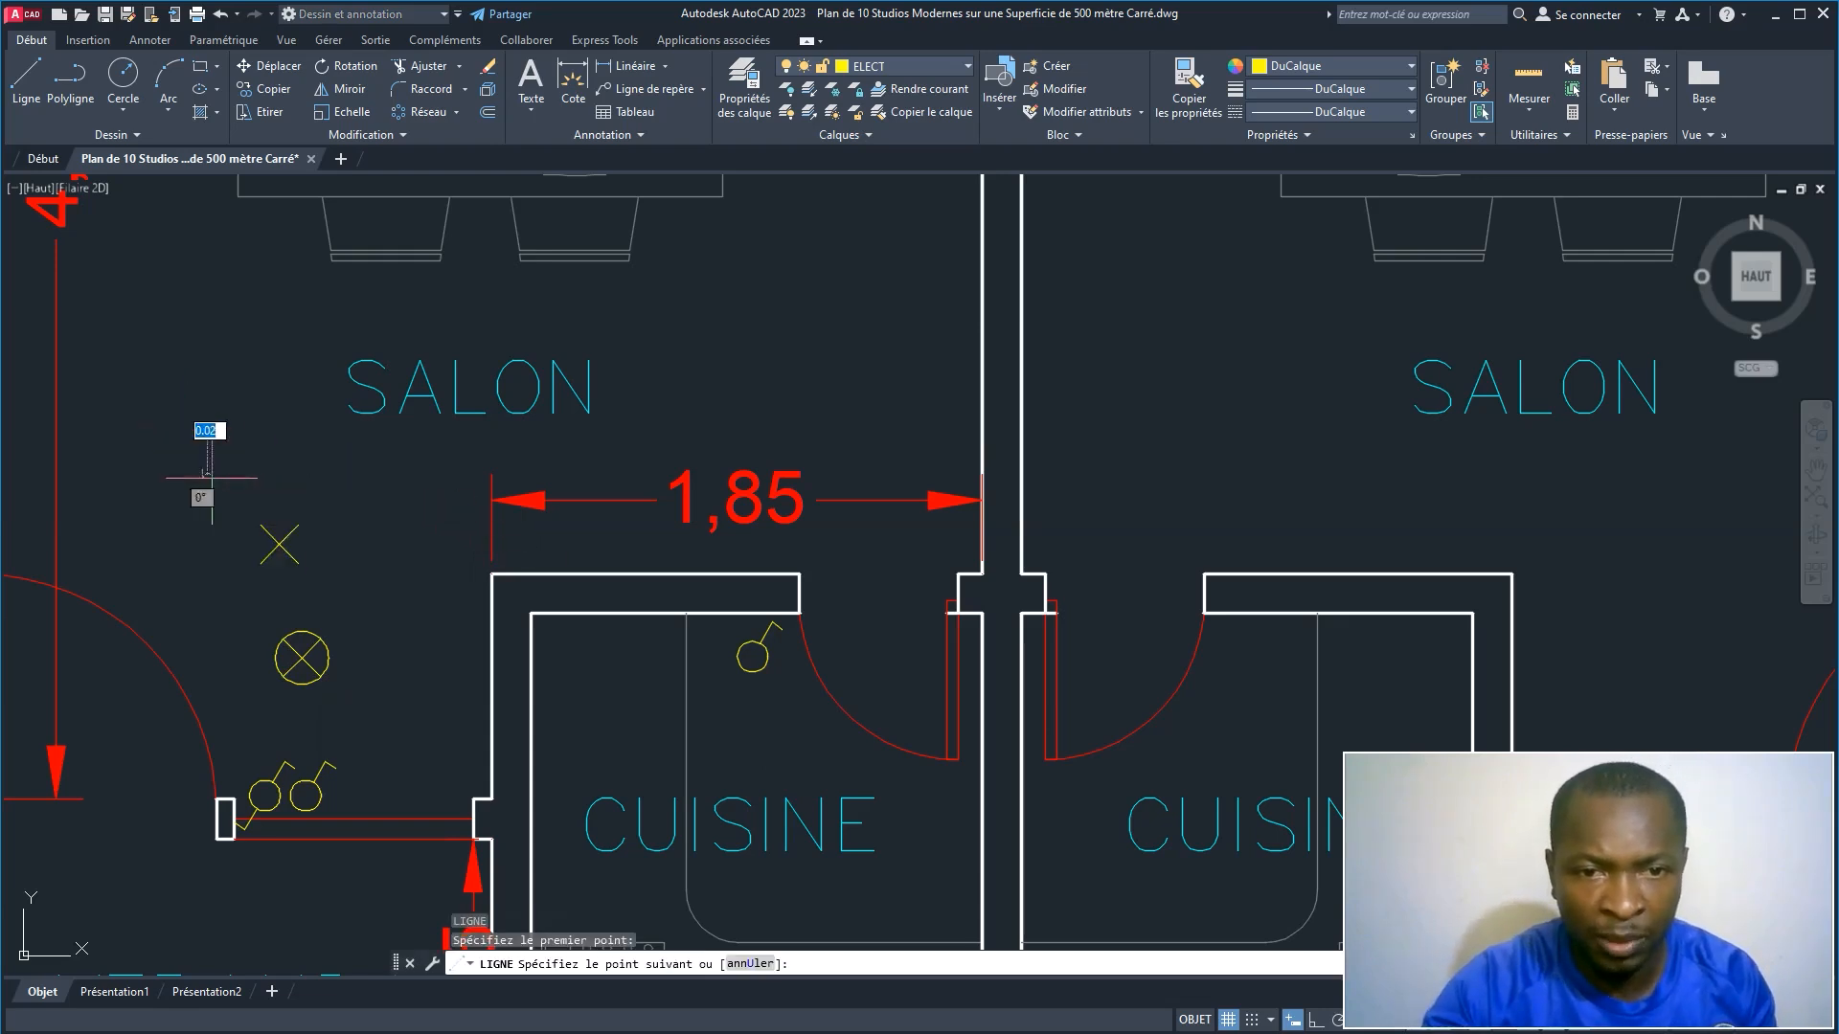
text(0.)
key(Return)
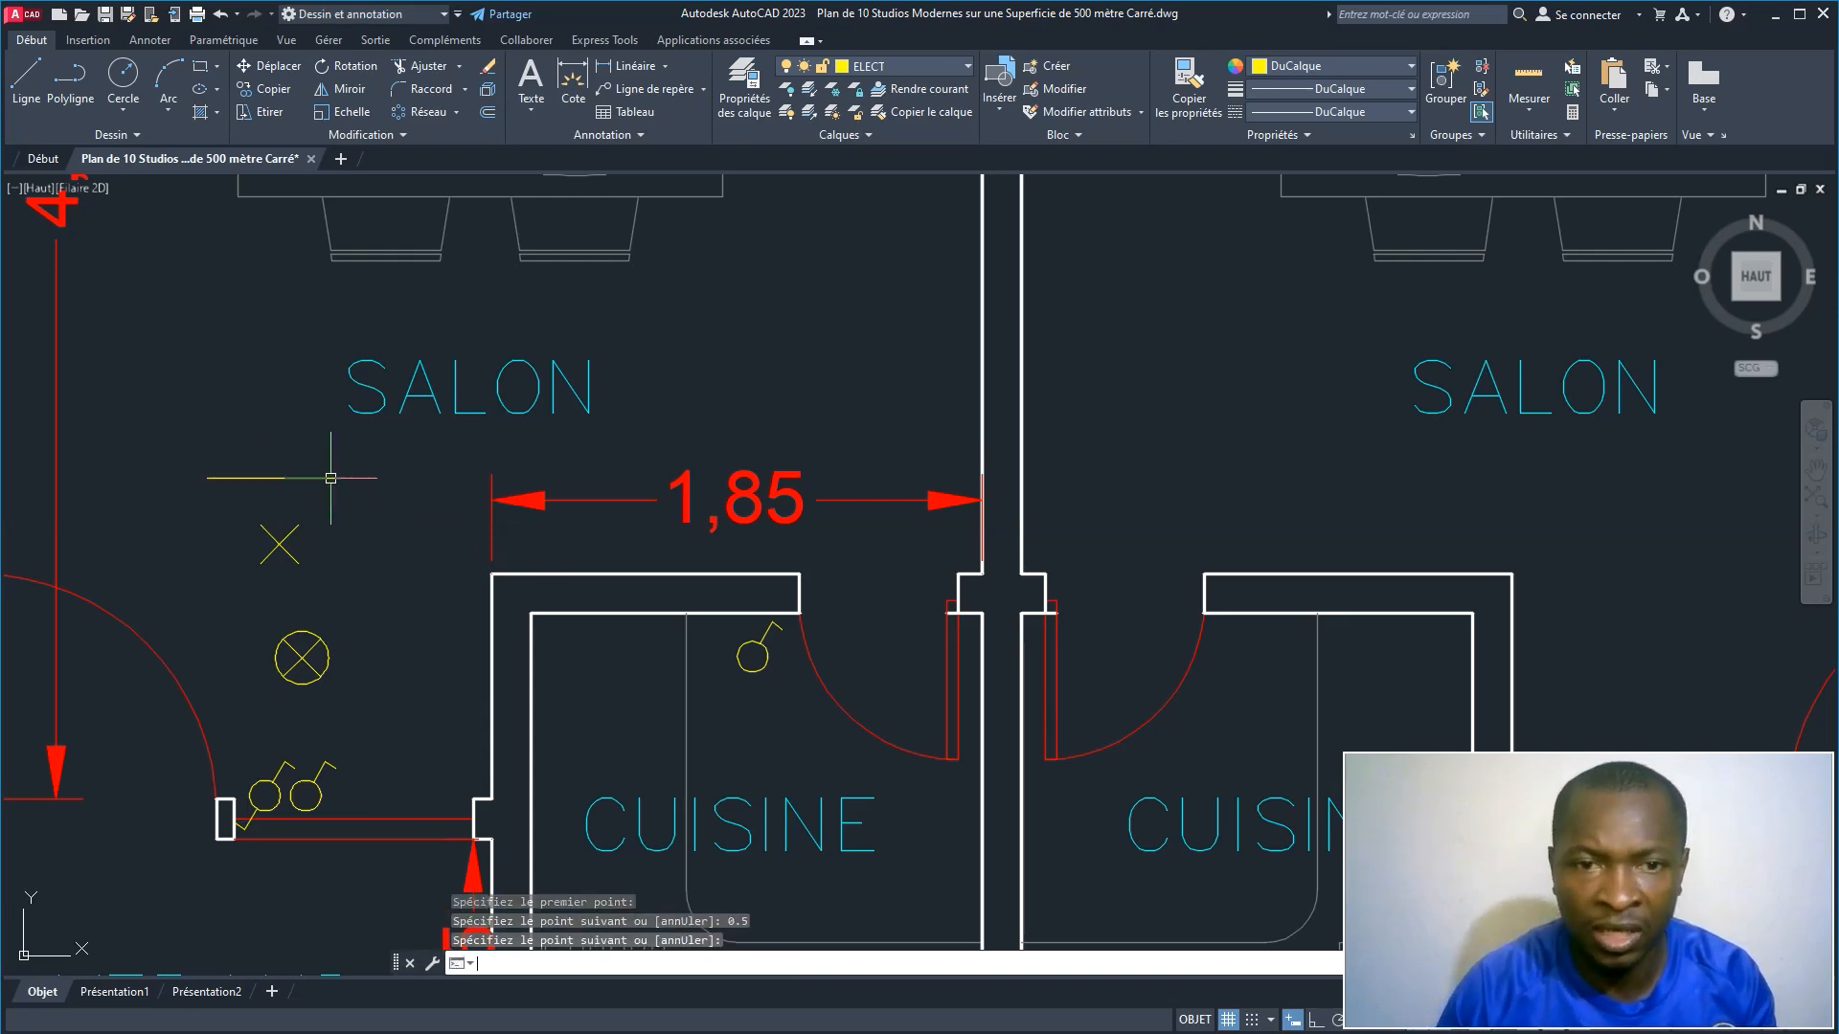
key(Return)
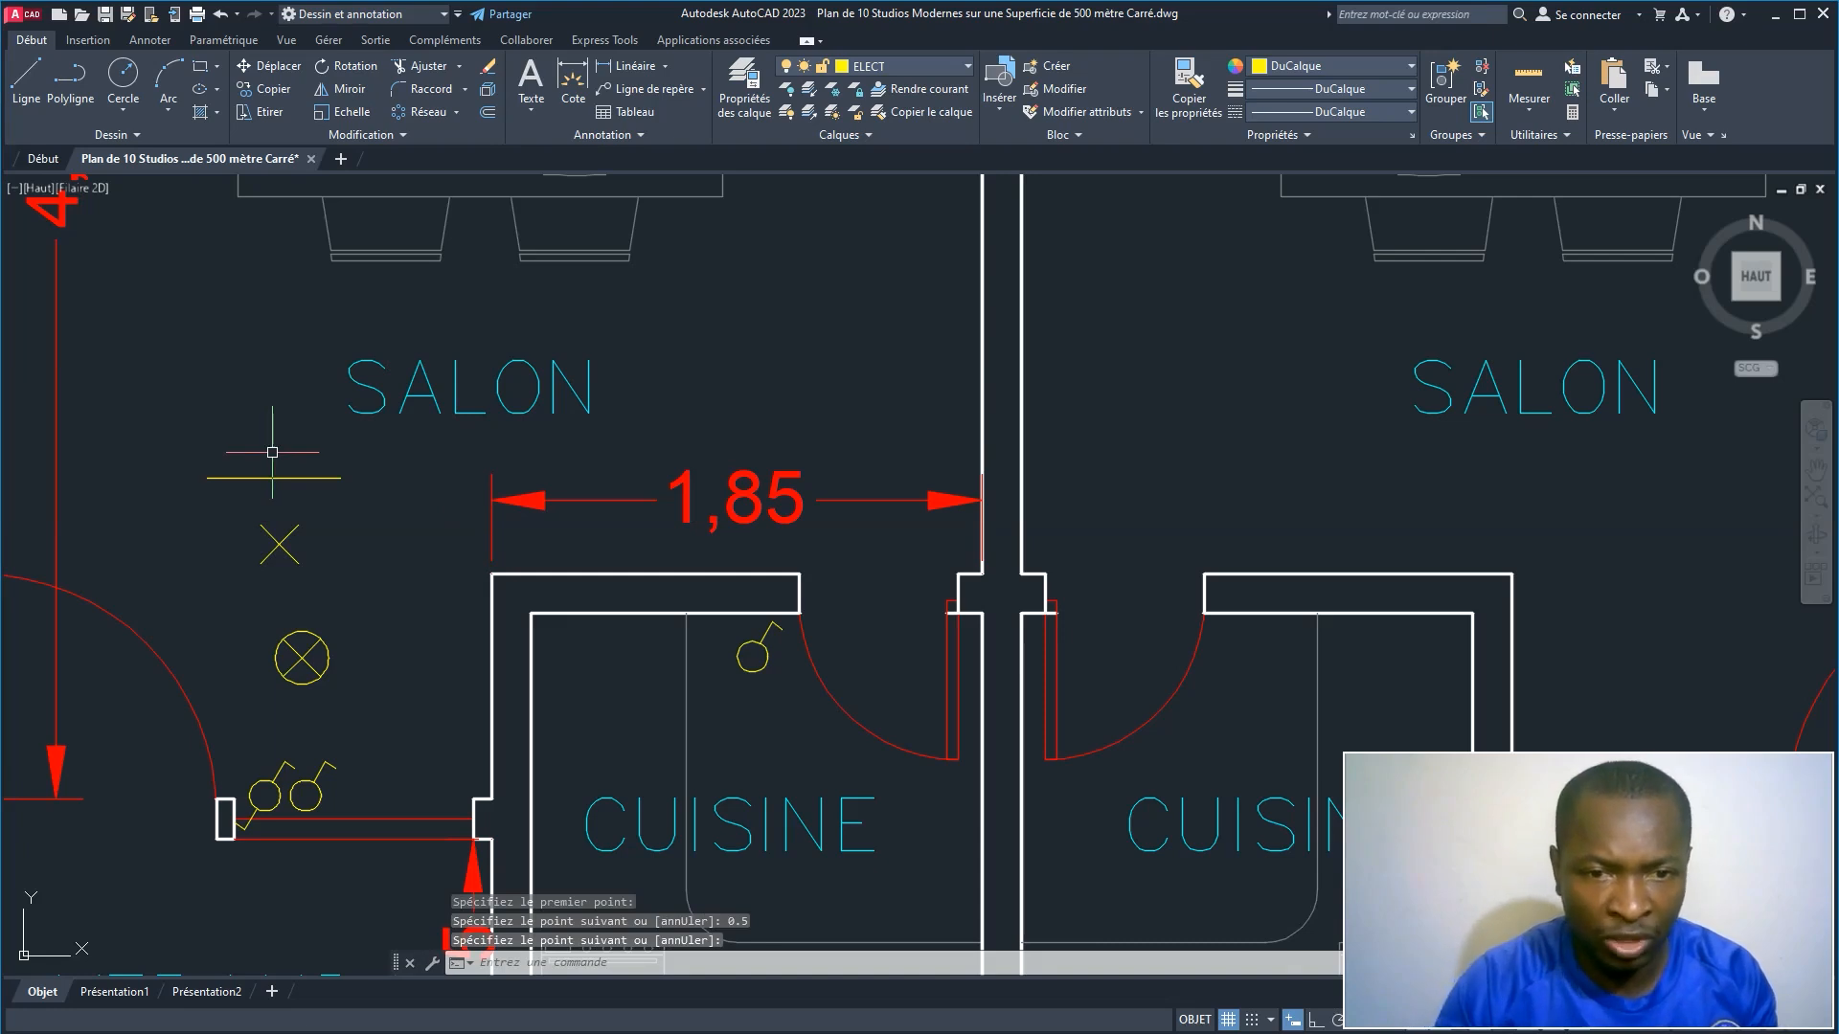
Step: Turn on Ortho and draw a vertical line of length 0.1 upward from the left end of the horizontal line
right_click(272, 452)
click(316, 488)
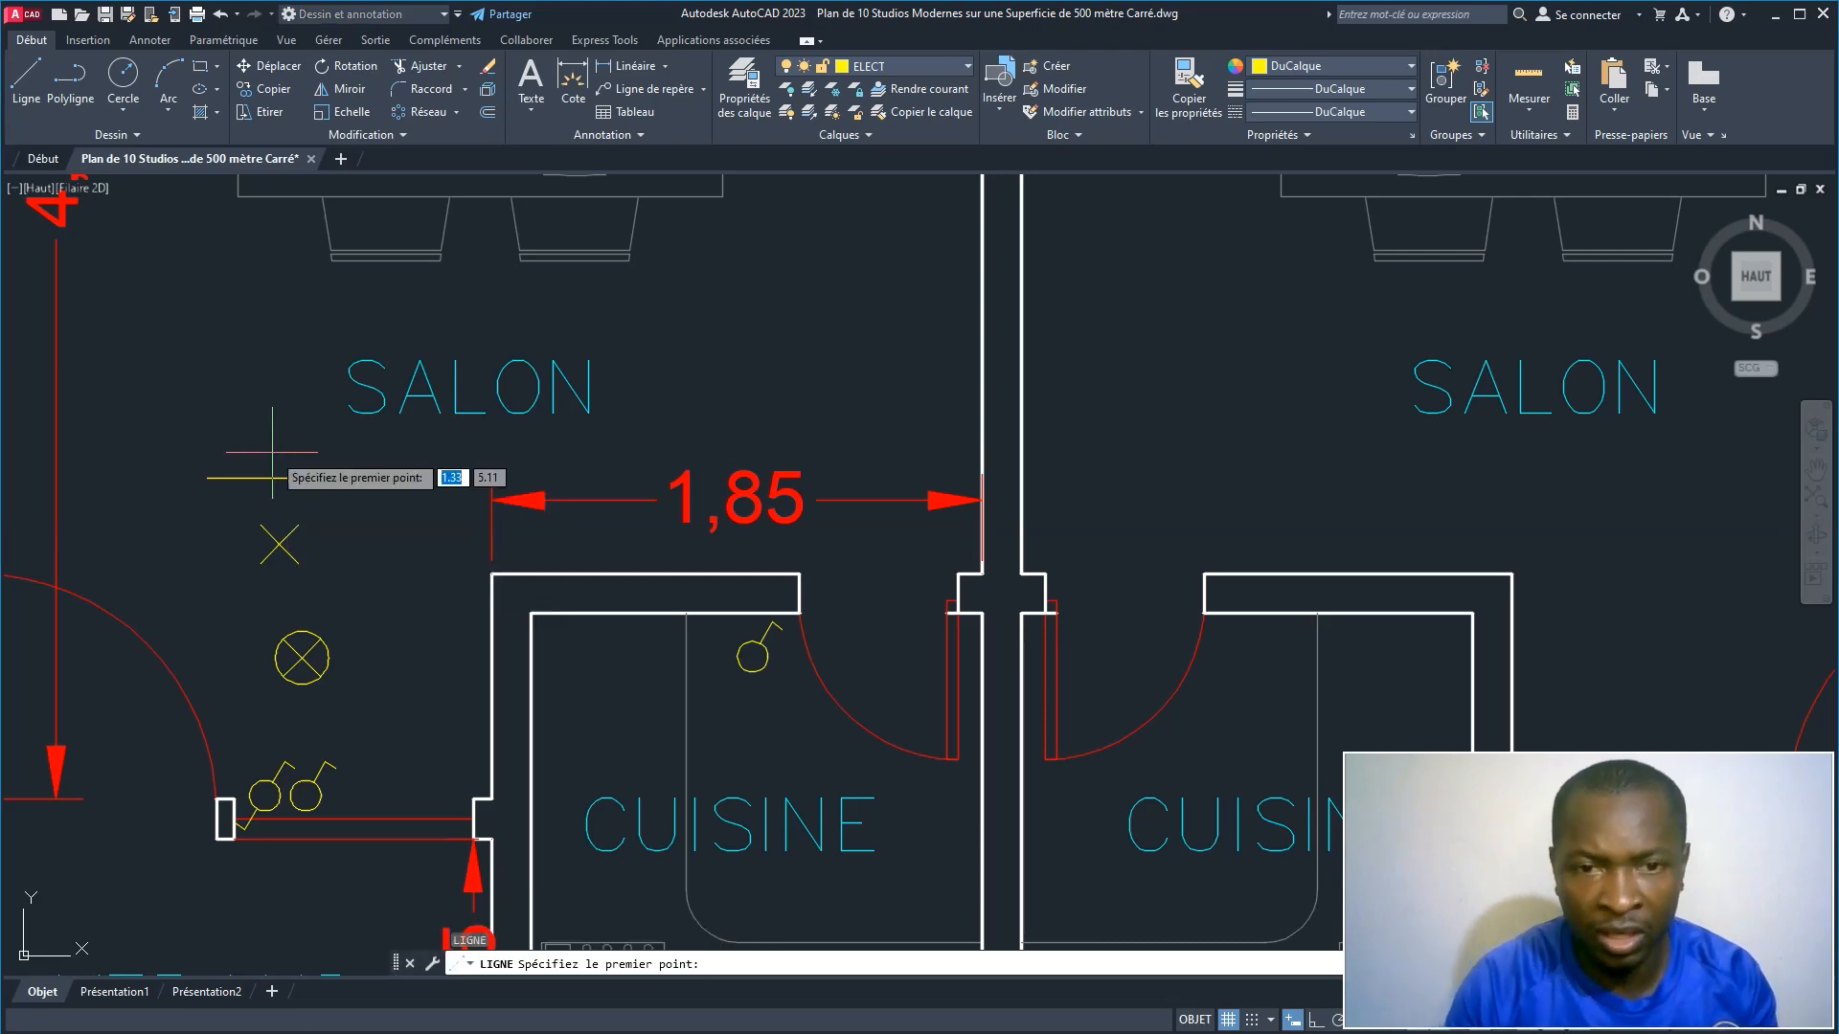
click(207, 477)
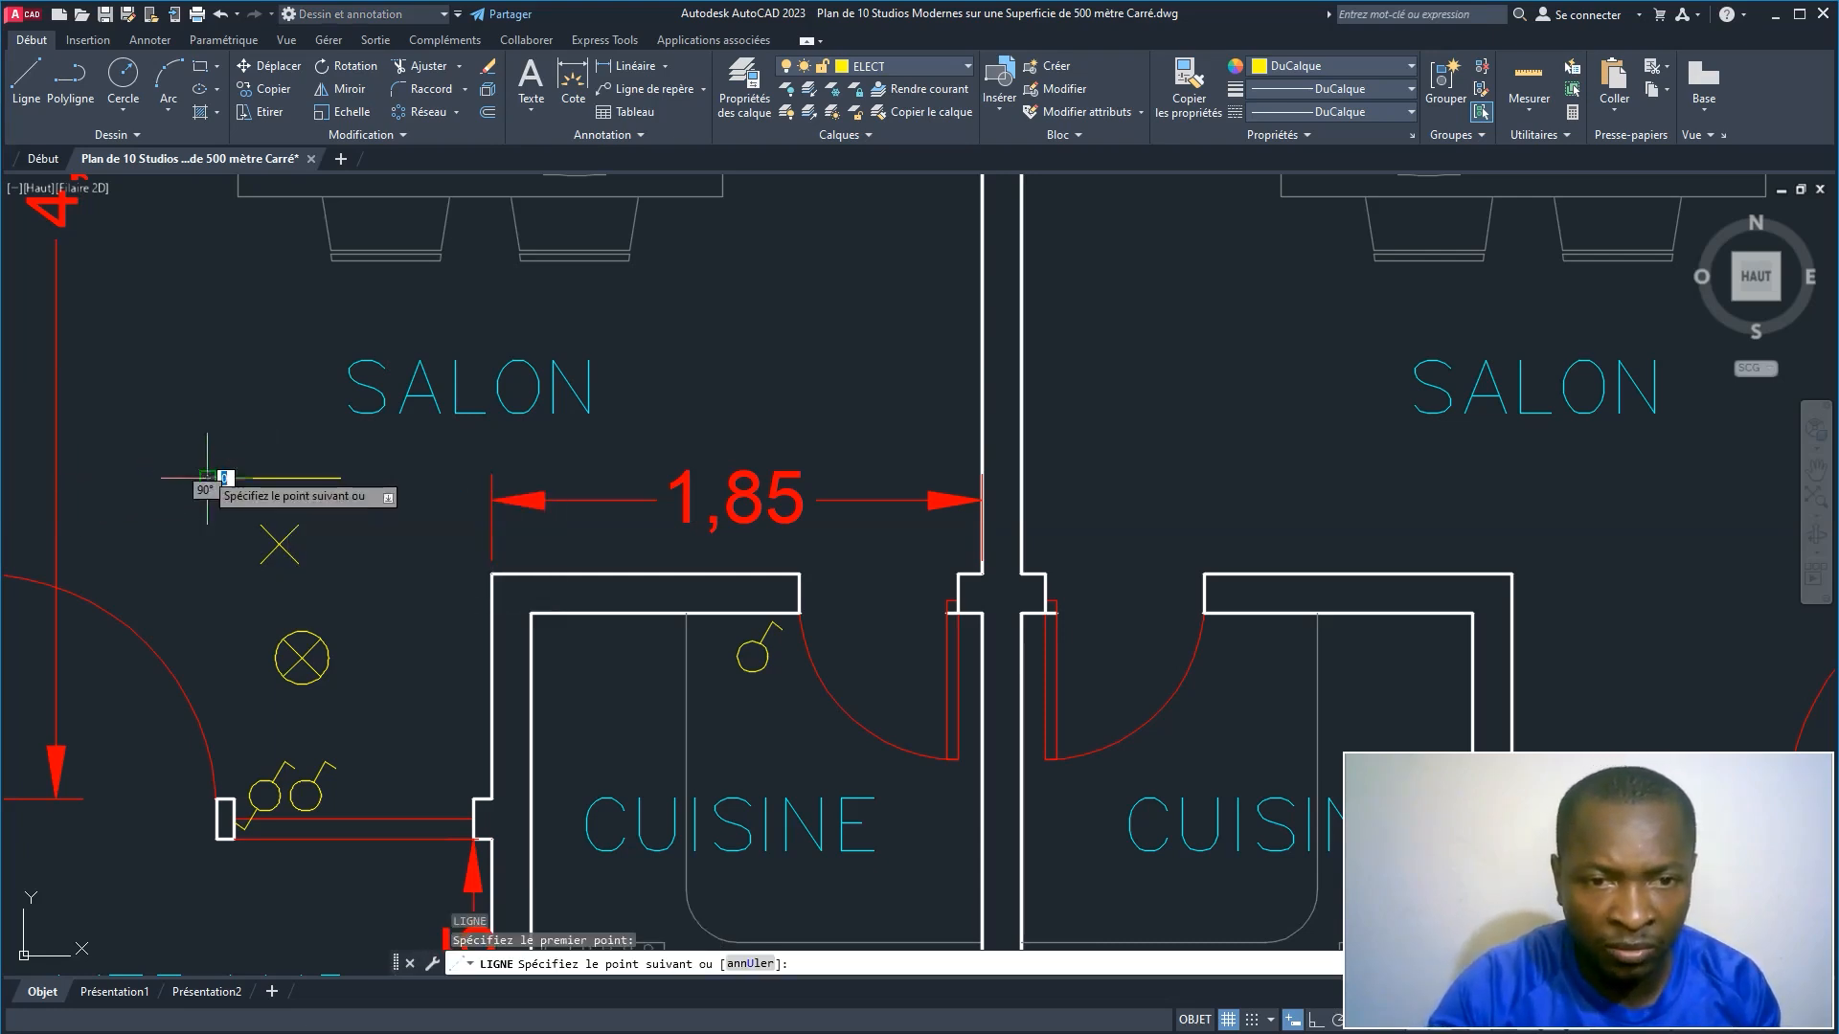
scroll(207, 477, up, 2)
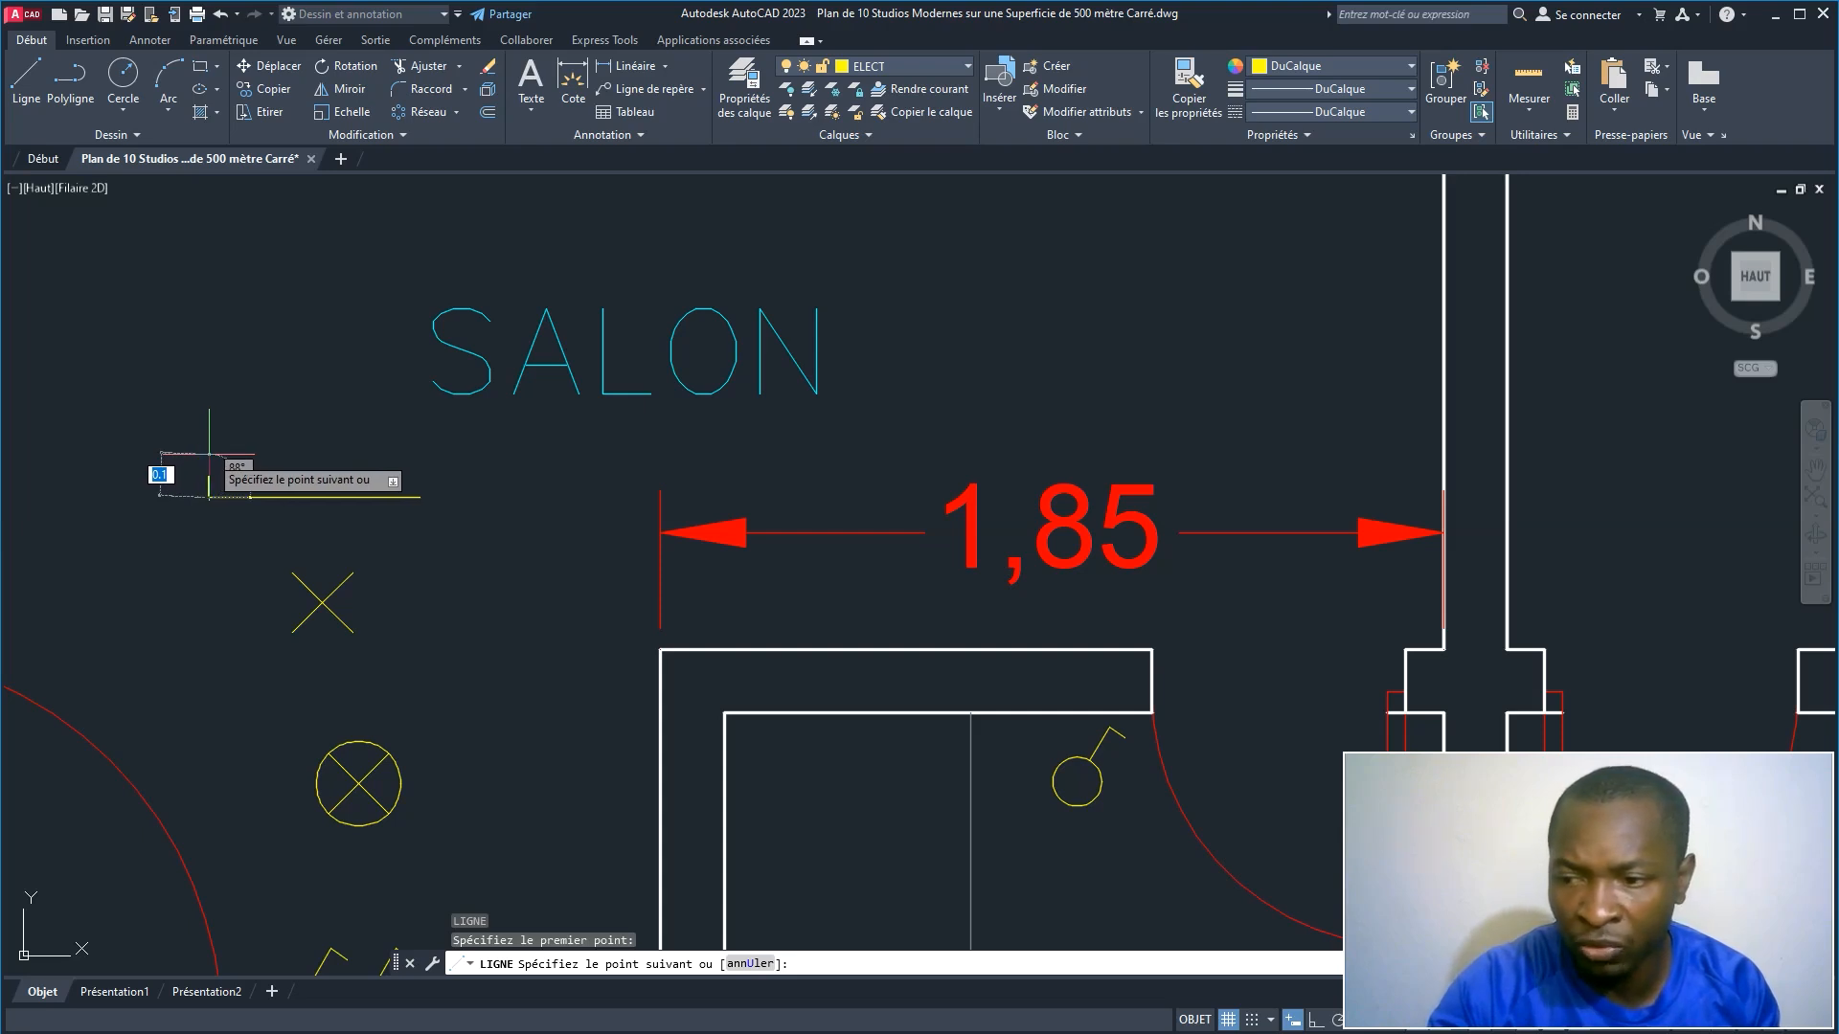
click(1315, 1020)
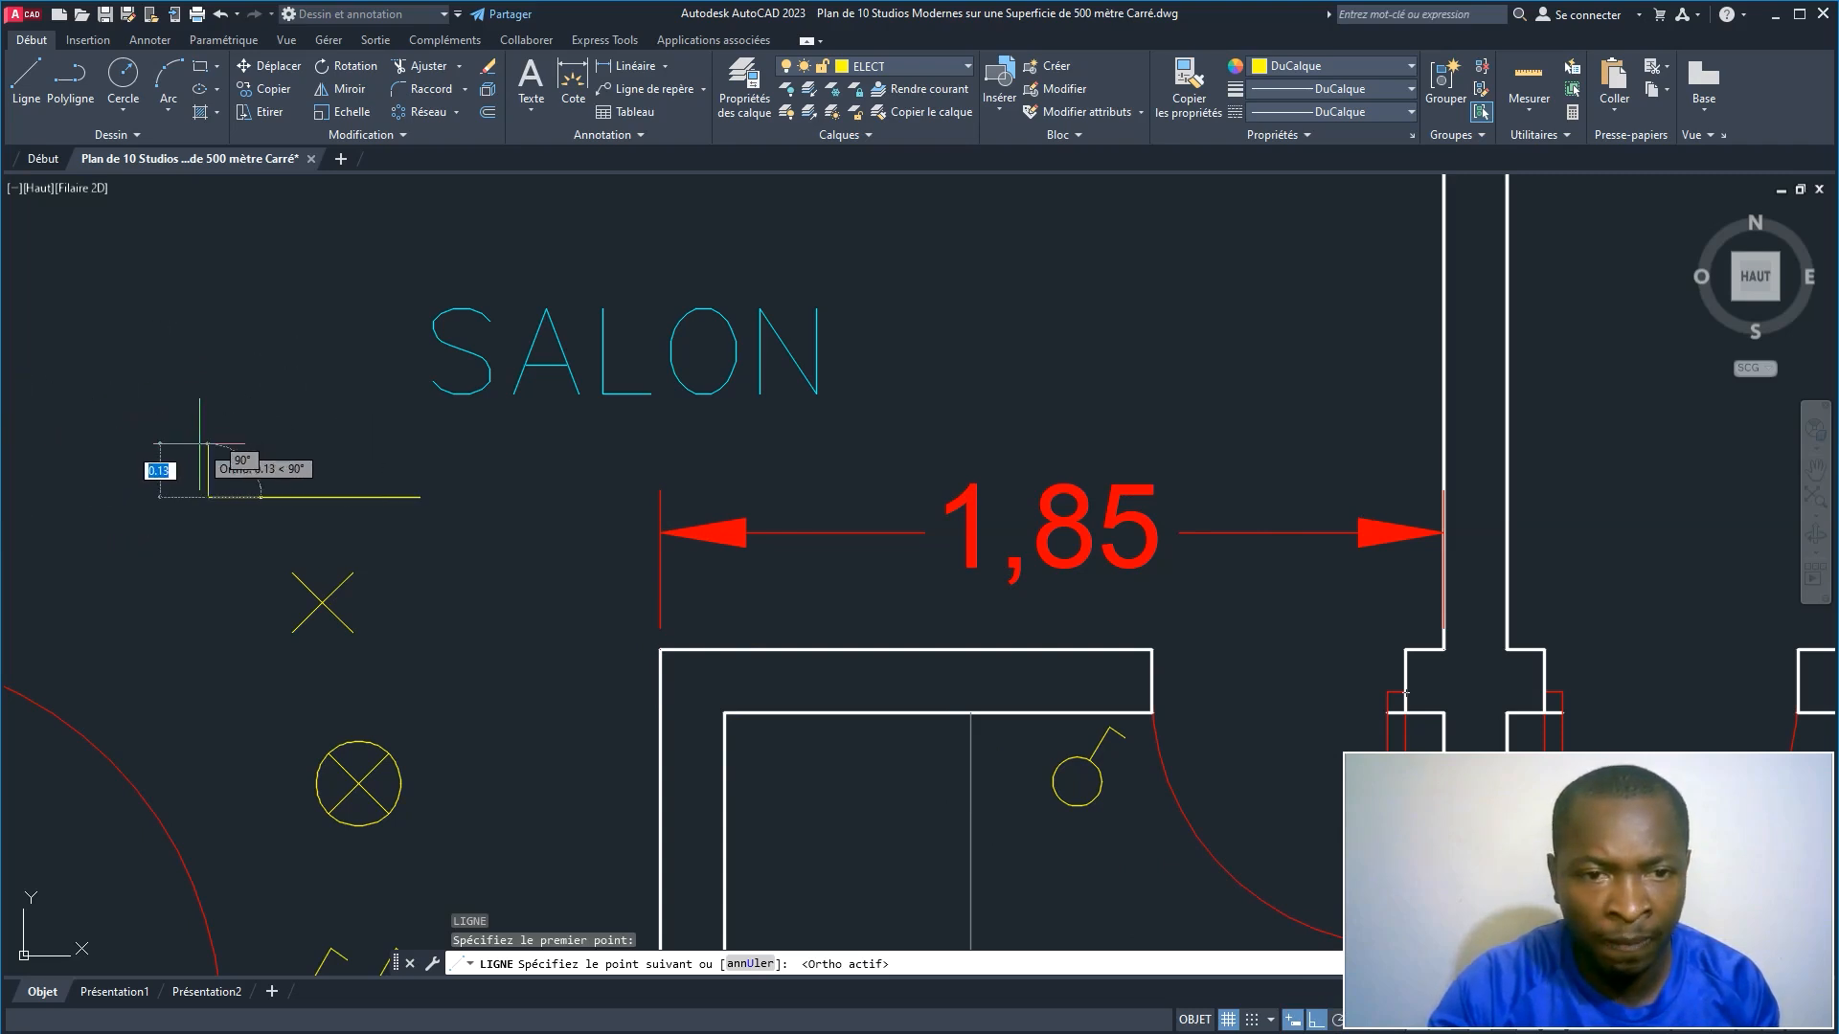
text(0.)
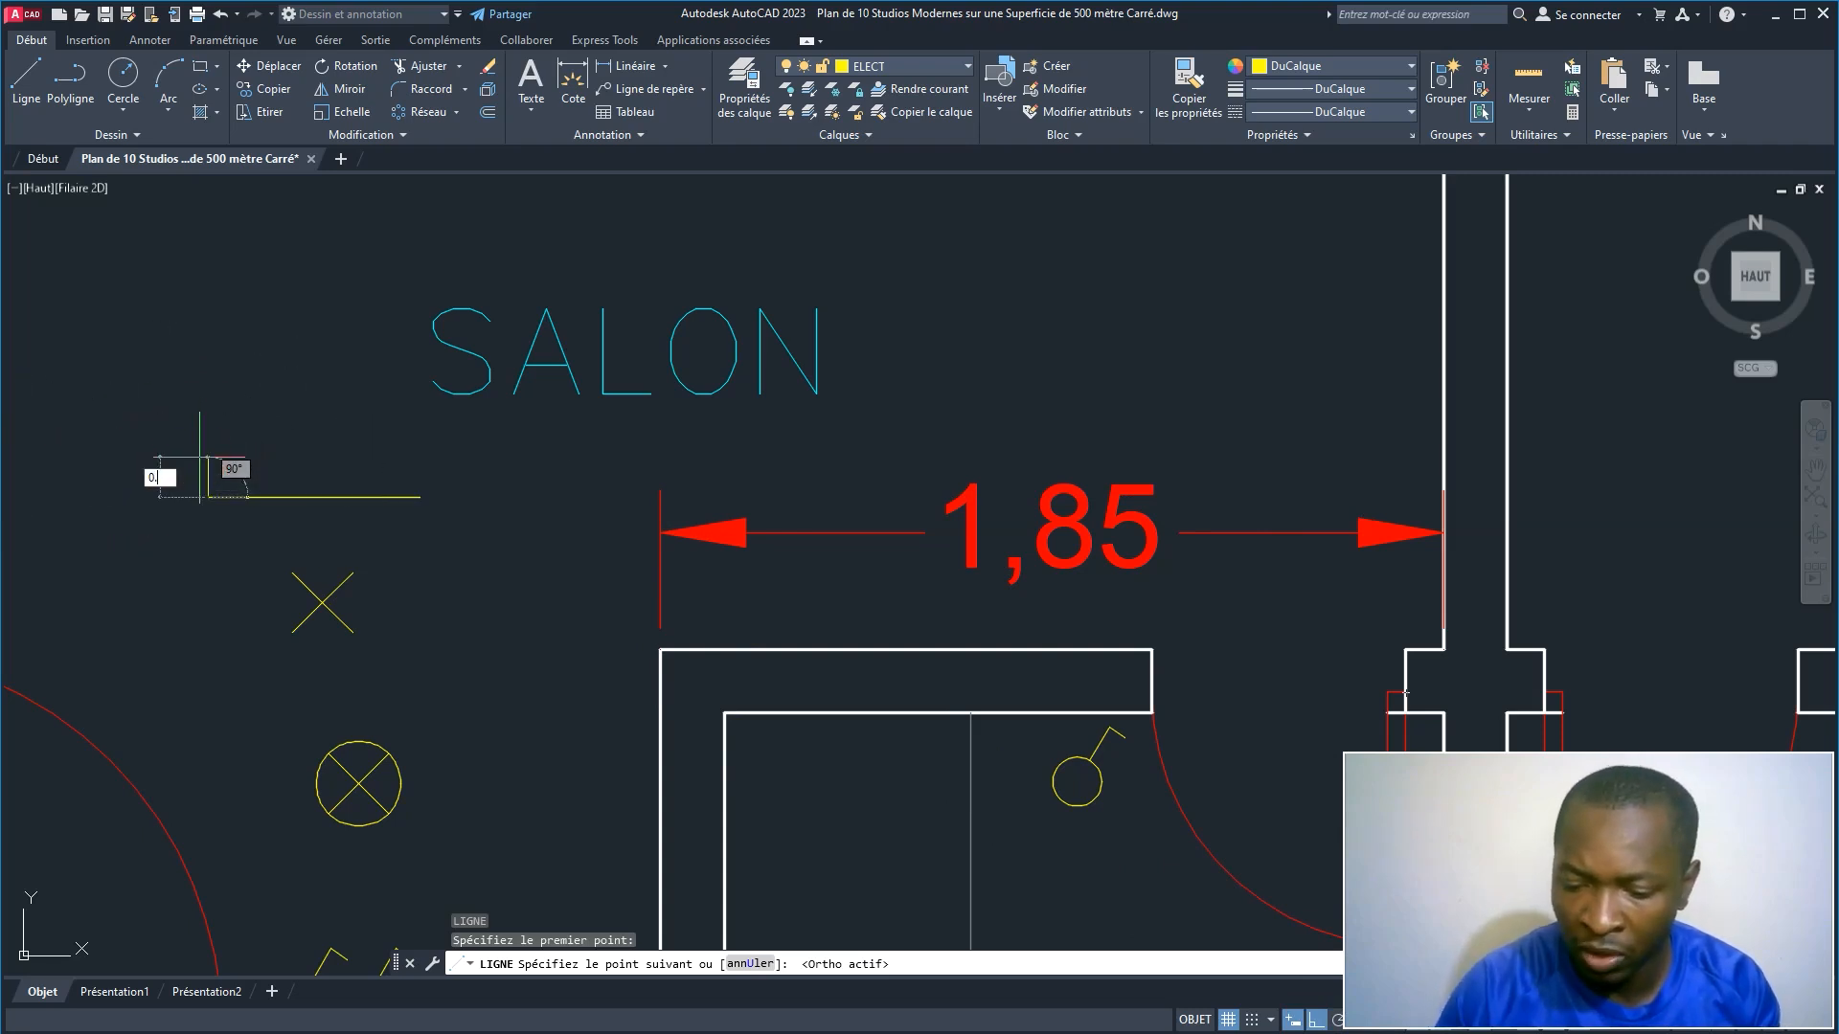
text(1)
key(Return)
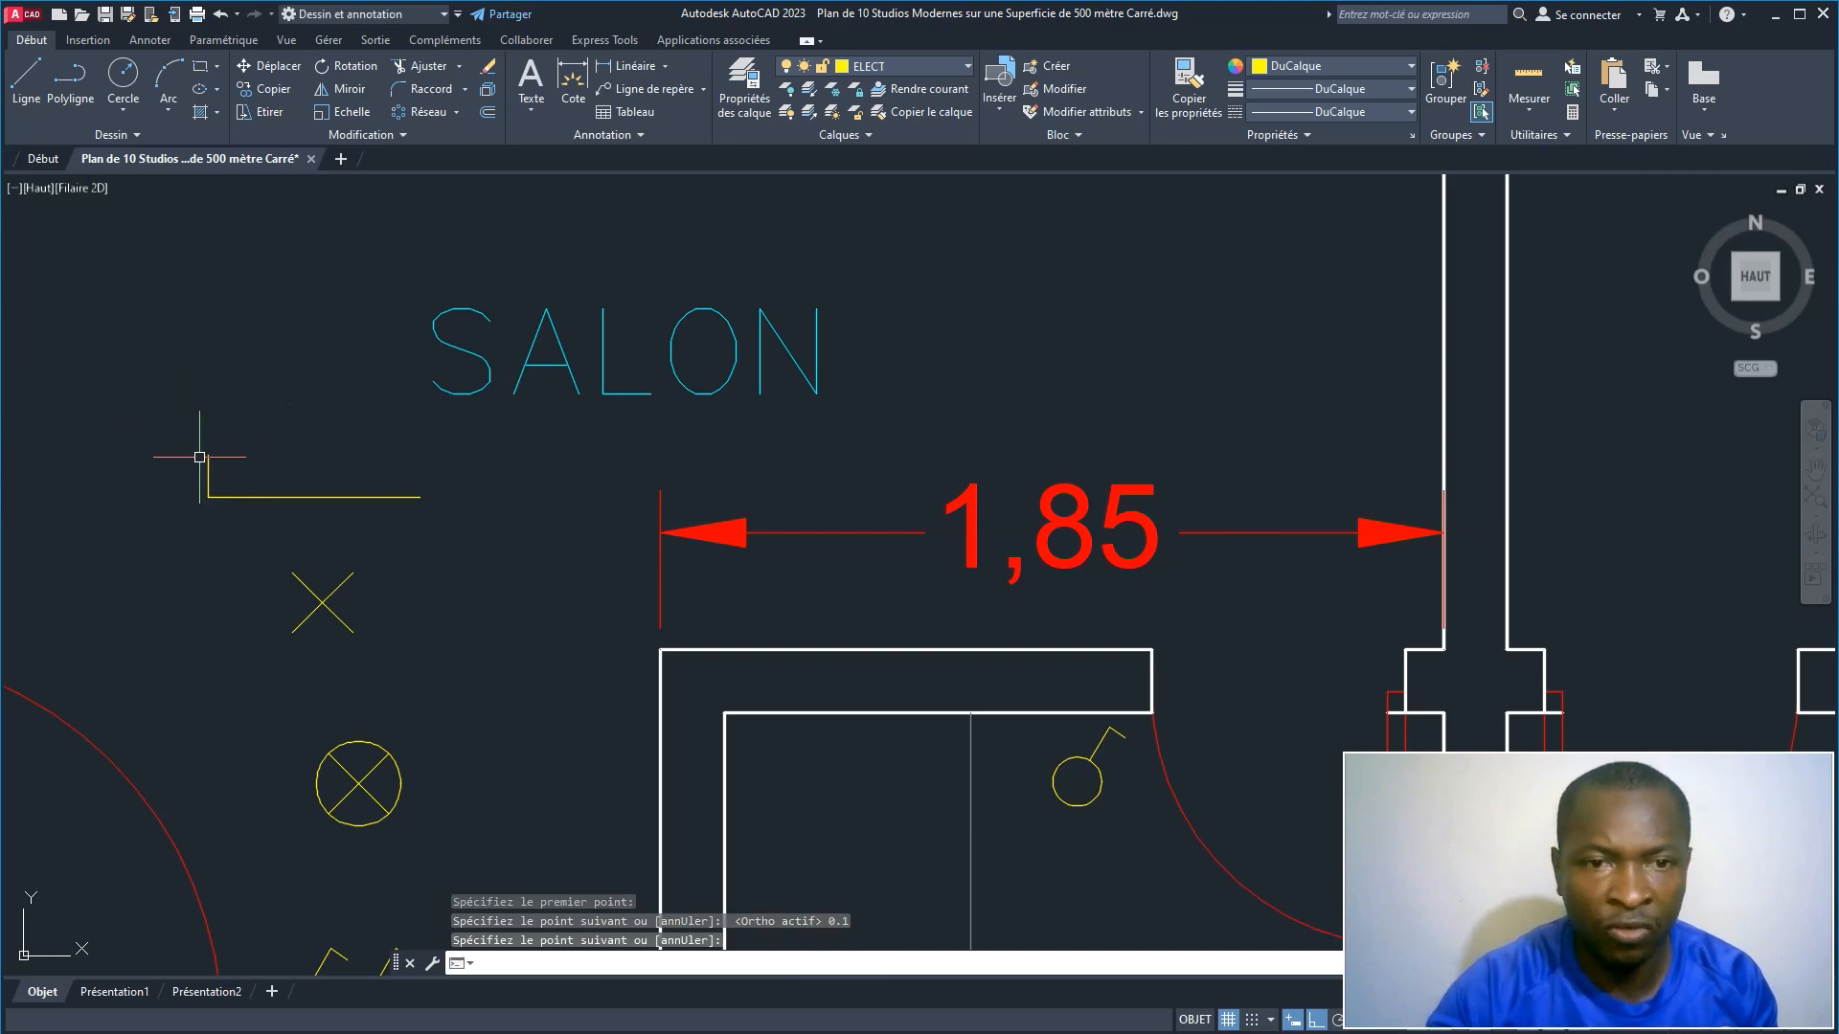
key(Return)
Step: Mirror the short vertical line across the horizontal line, keeping the source object
click(248, 479)
click(119, 440)
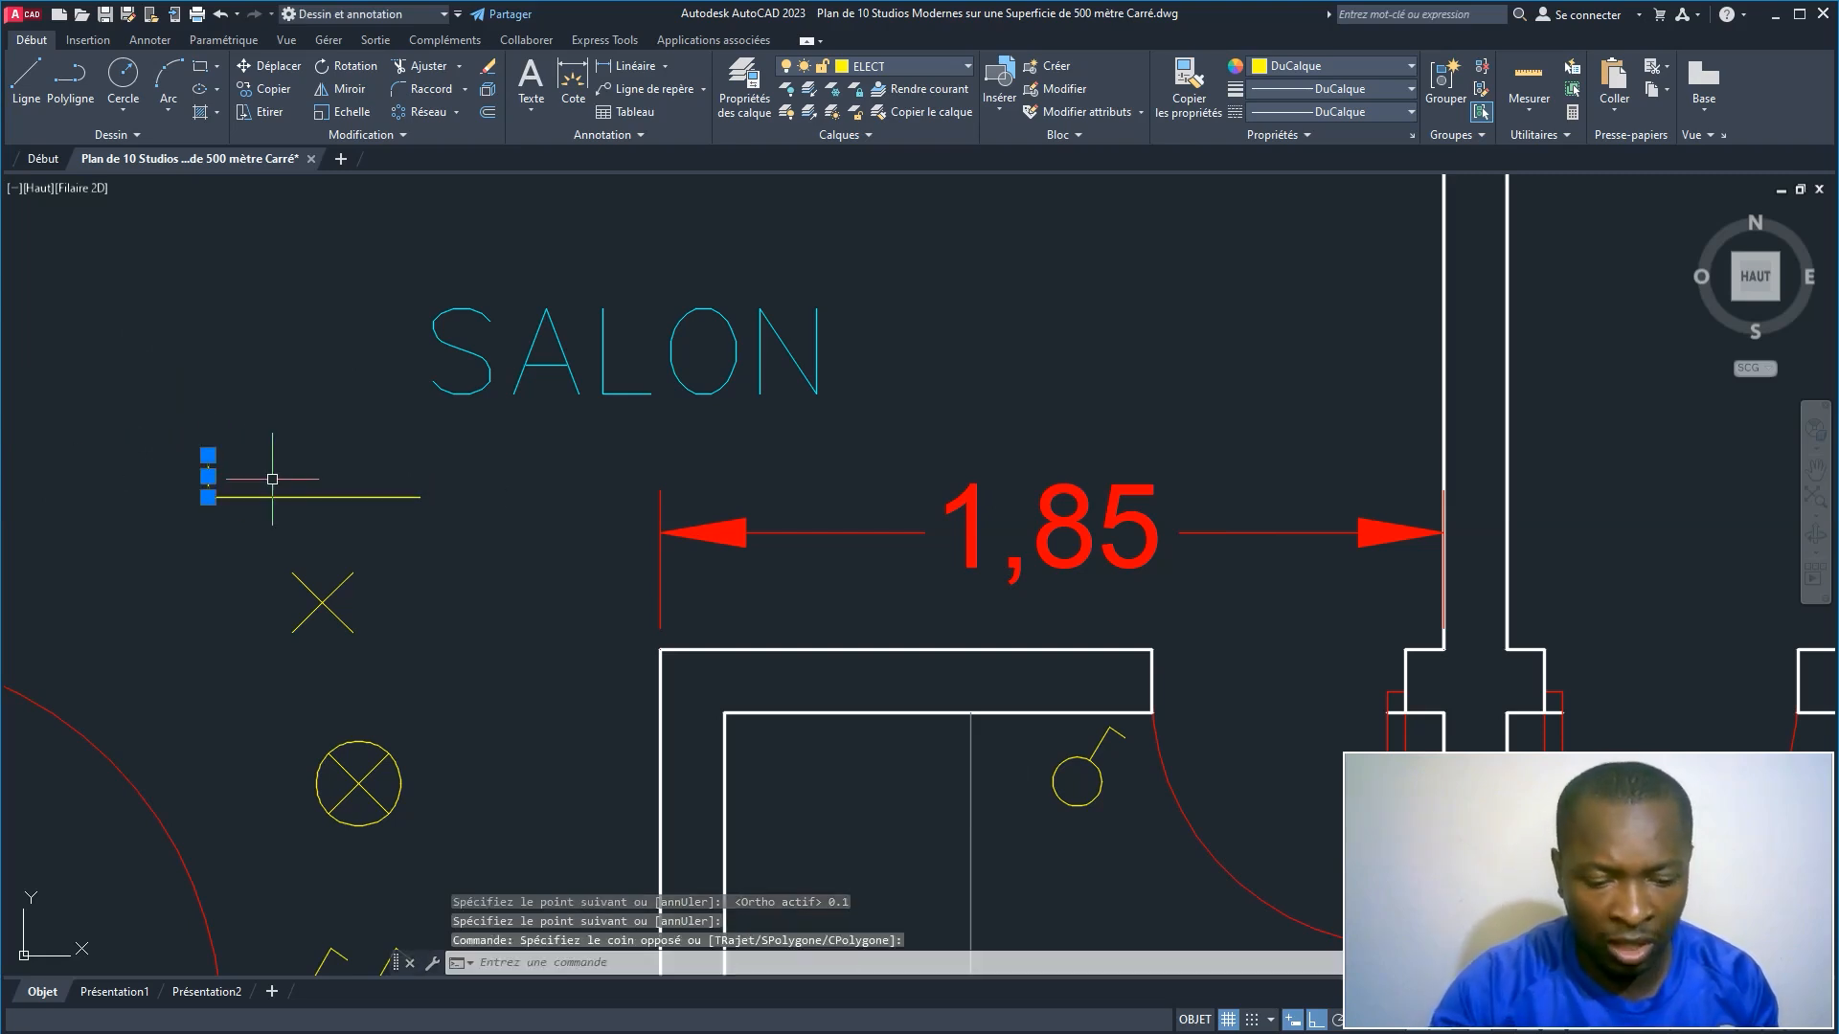
text(MI)
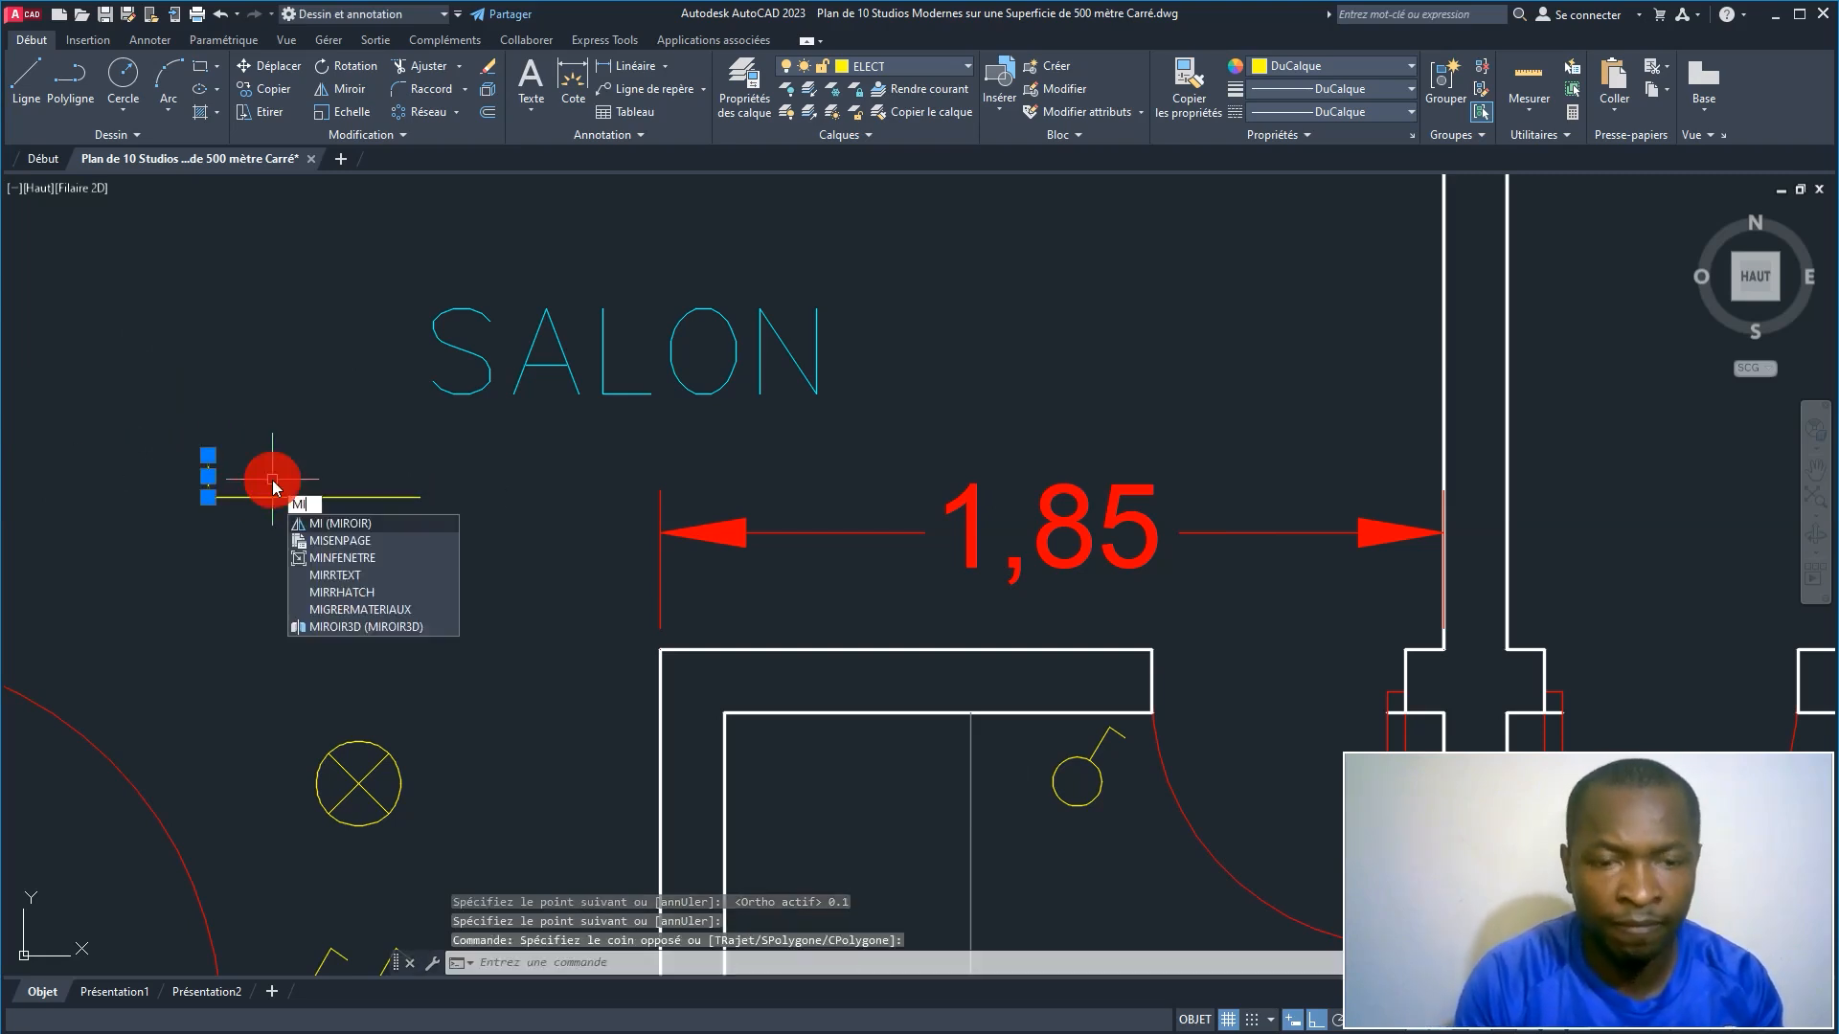
key(Return)
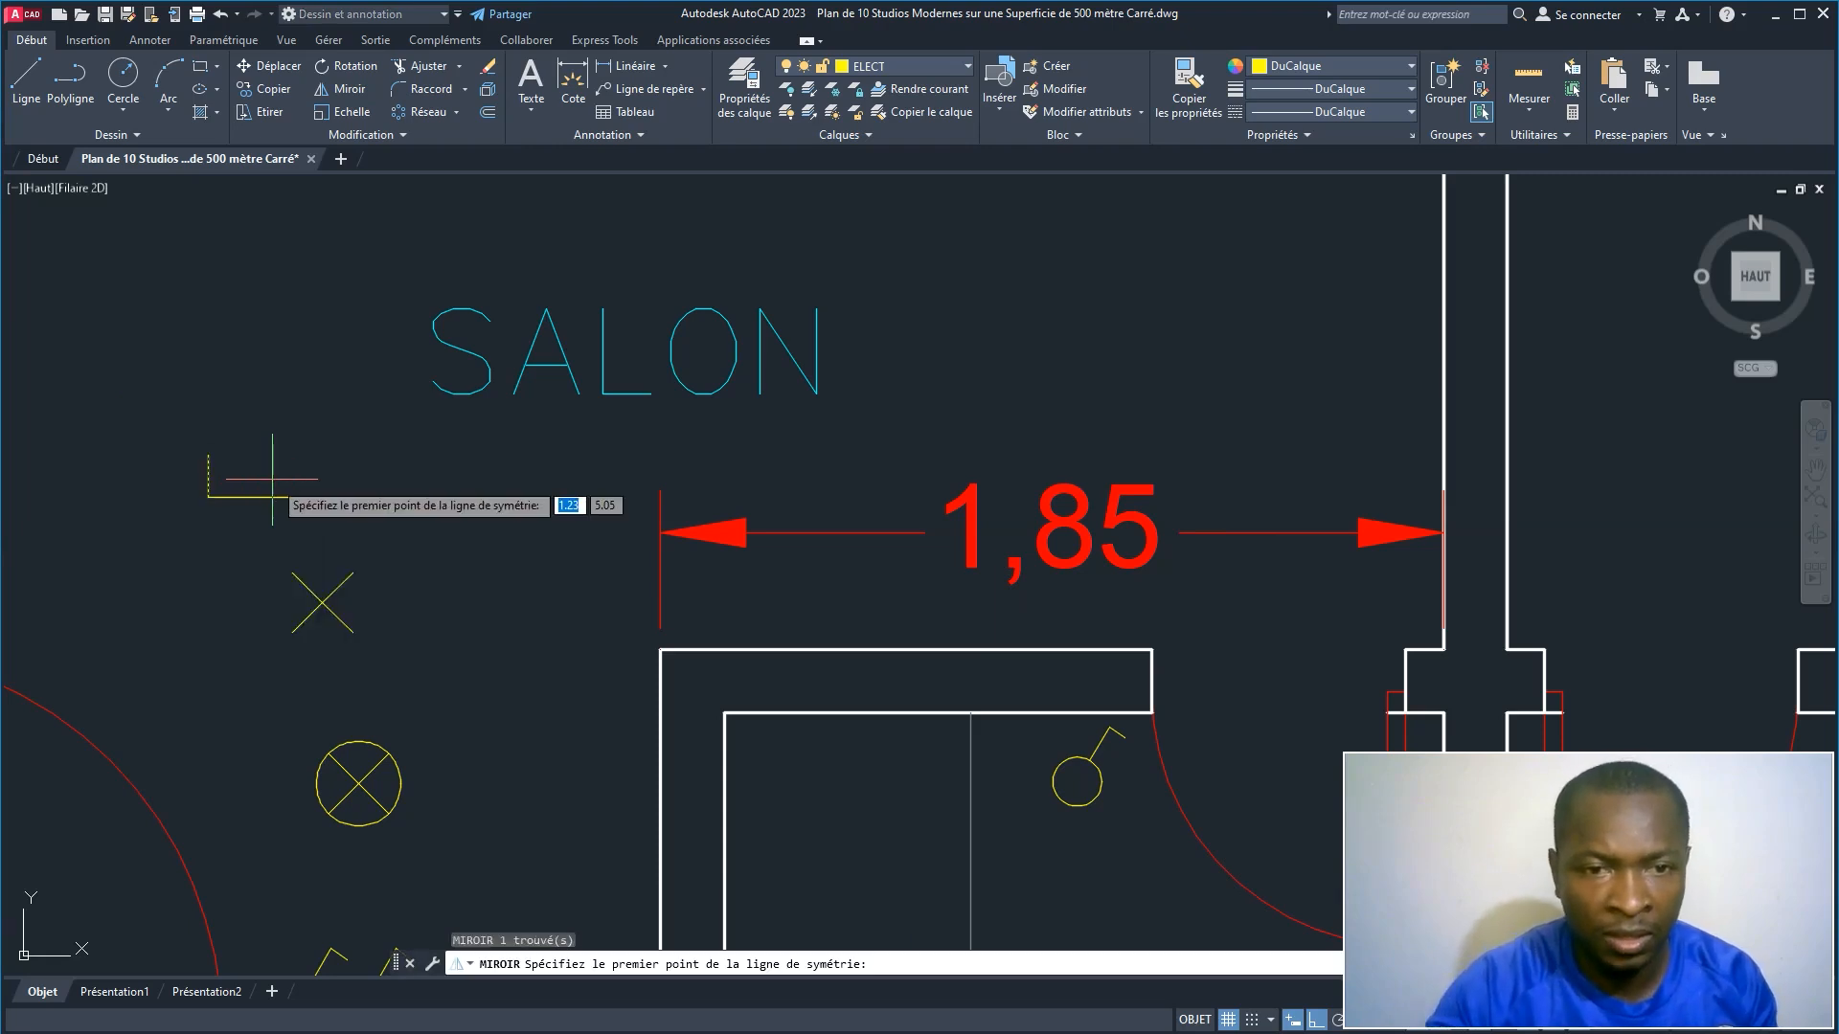
click(208, 497)
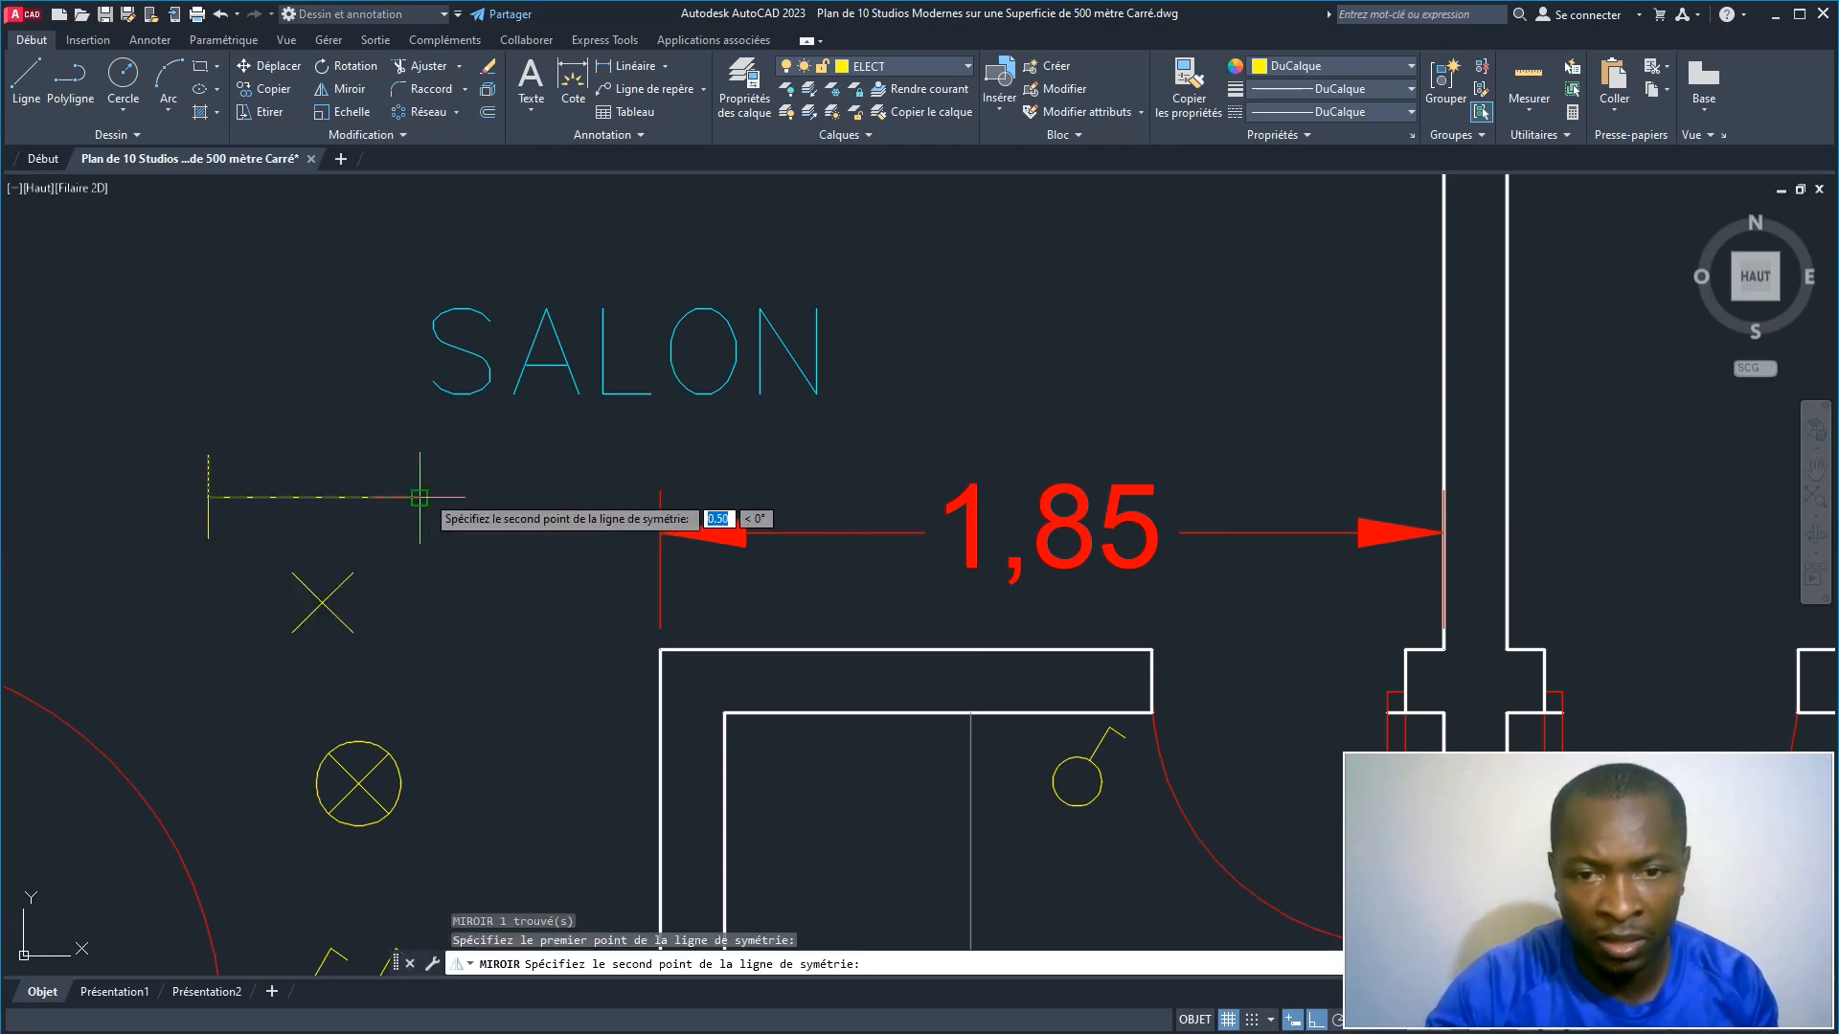
click(463, 452)
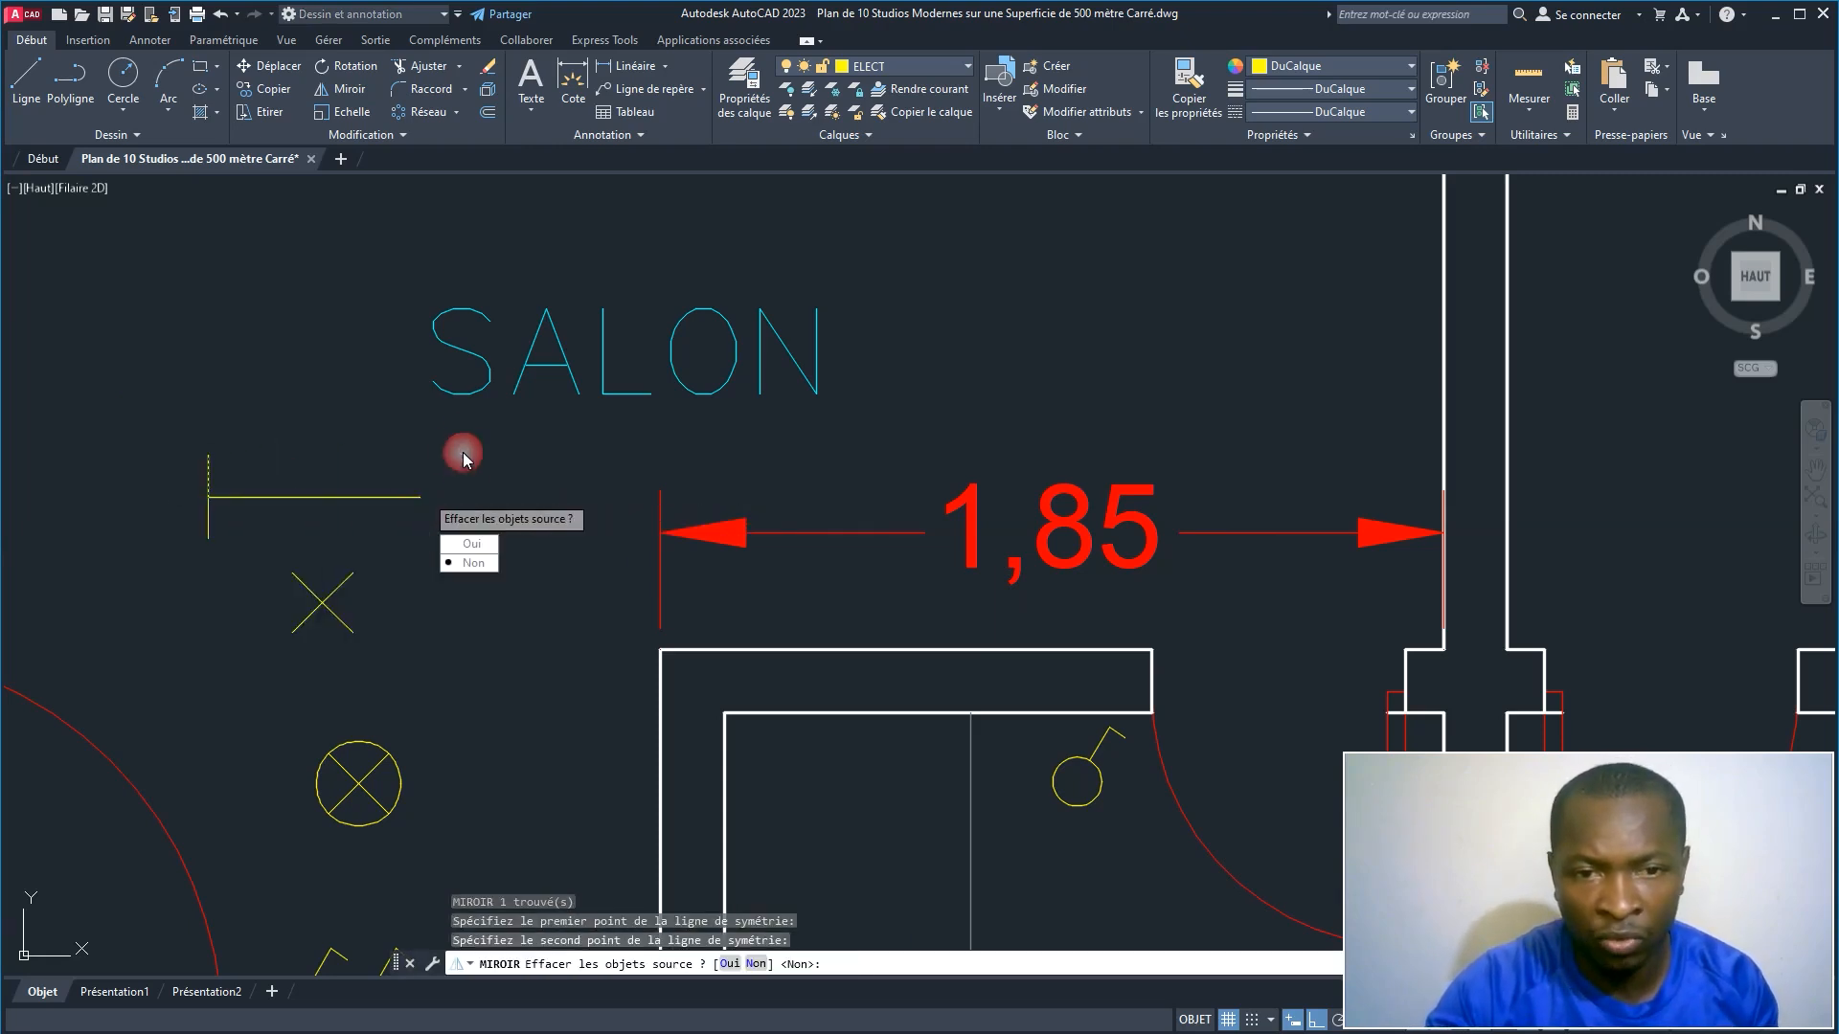
click(473, 564)
Step: Join the two collinear vertical segments at the left end of the horizontal line into one line
click(121, 399)
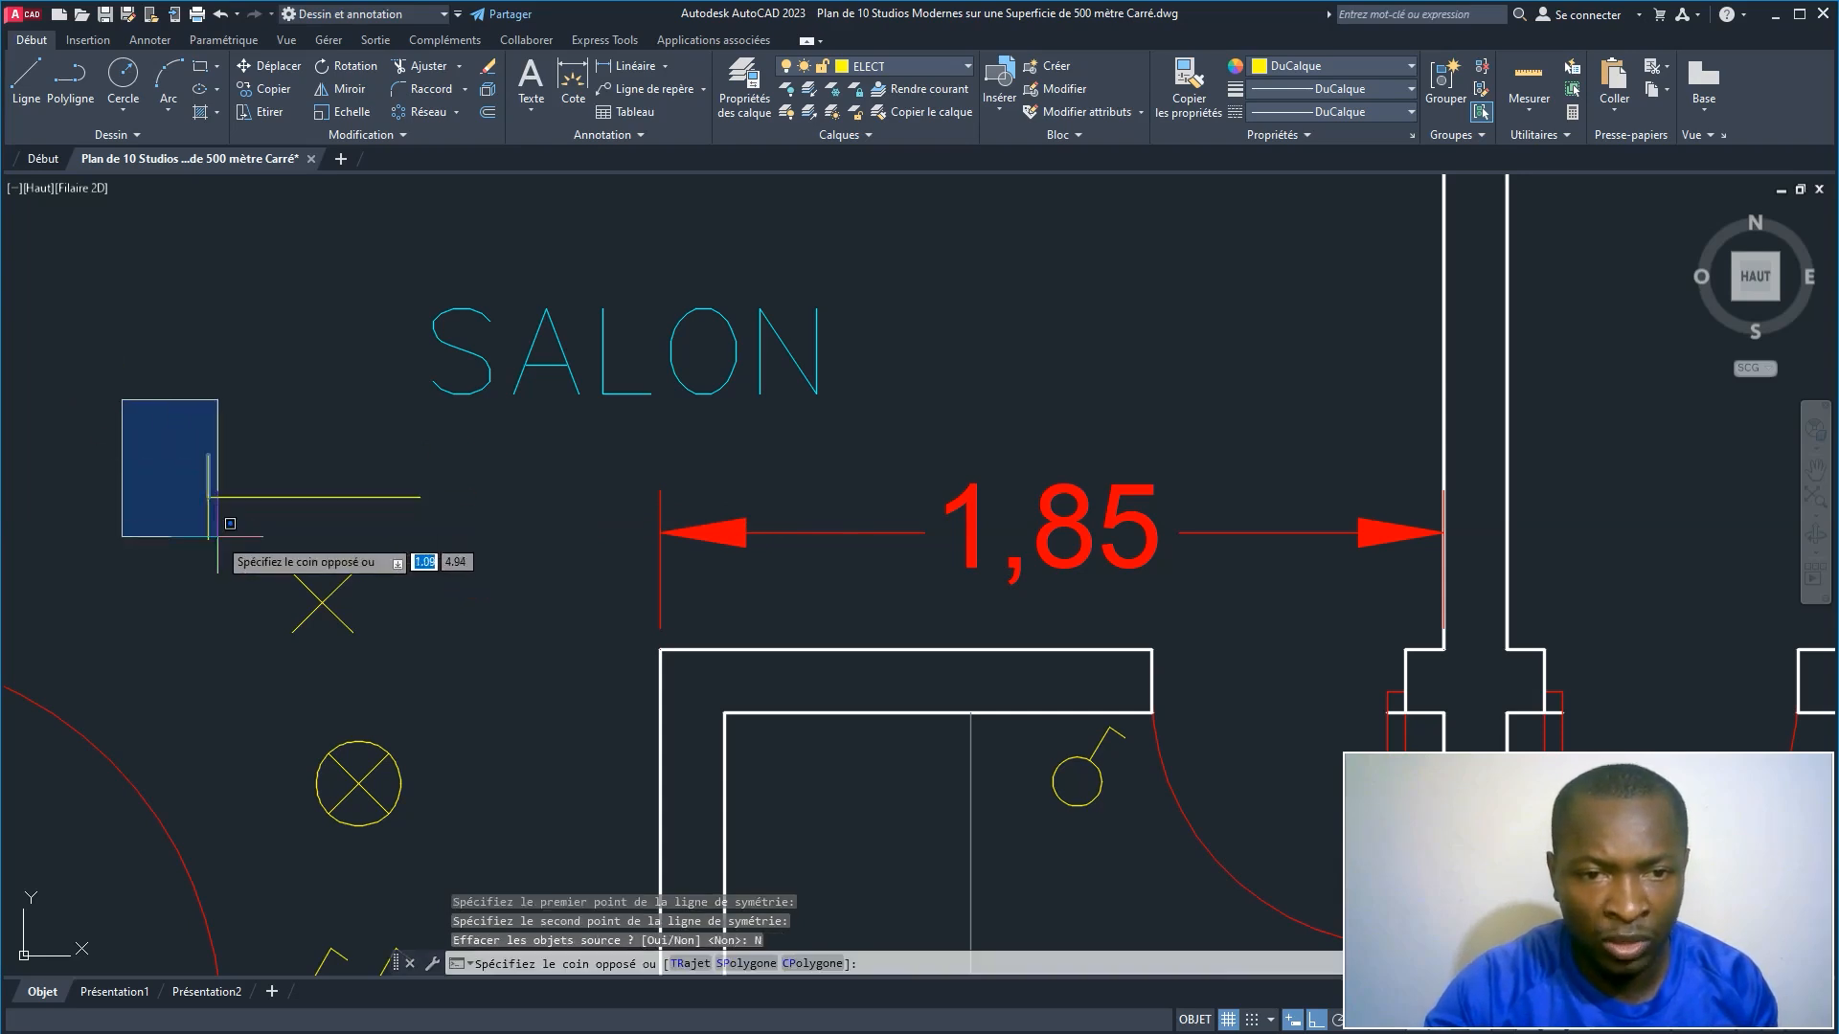
click(251, 580)
click(268, 340)
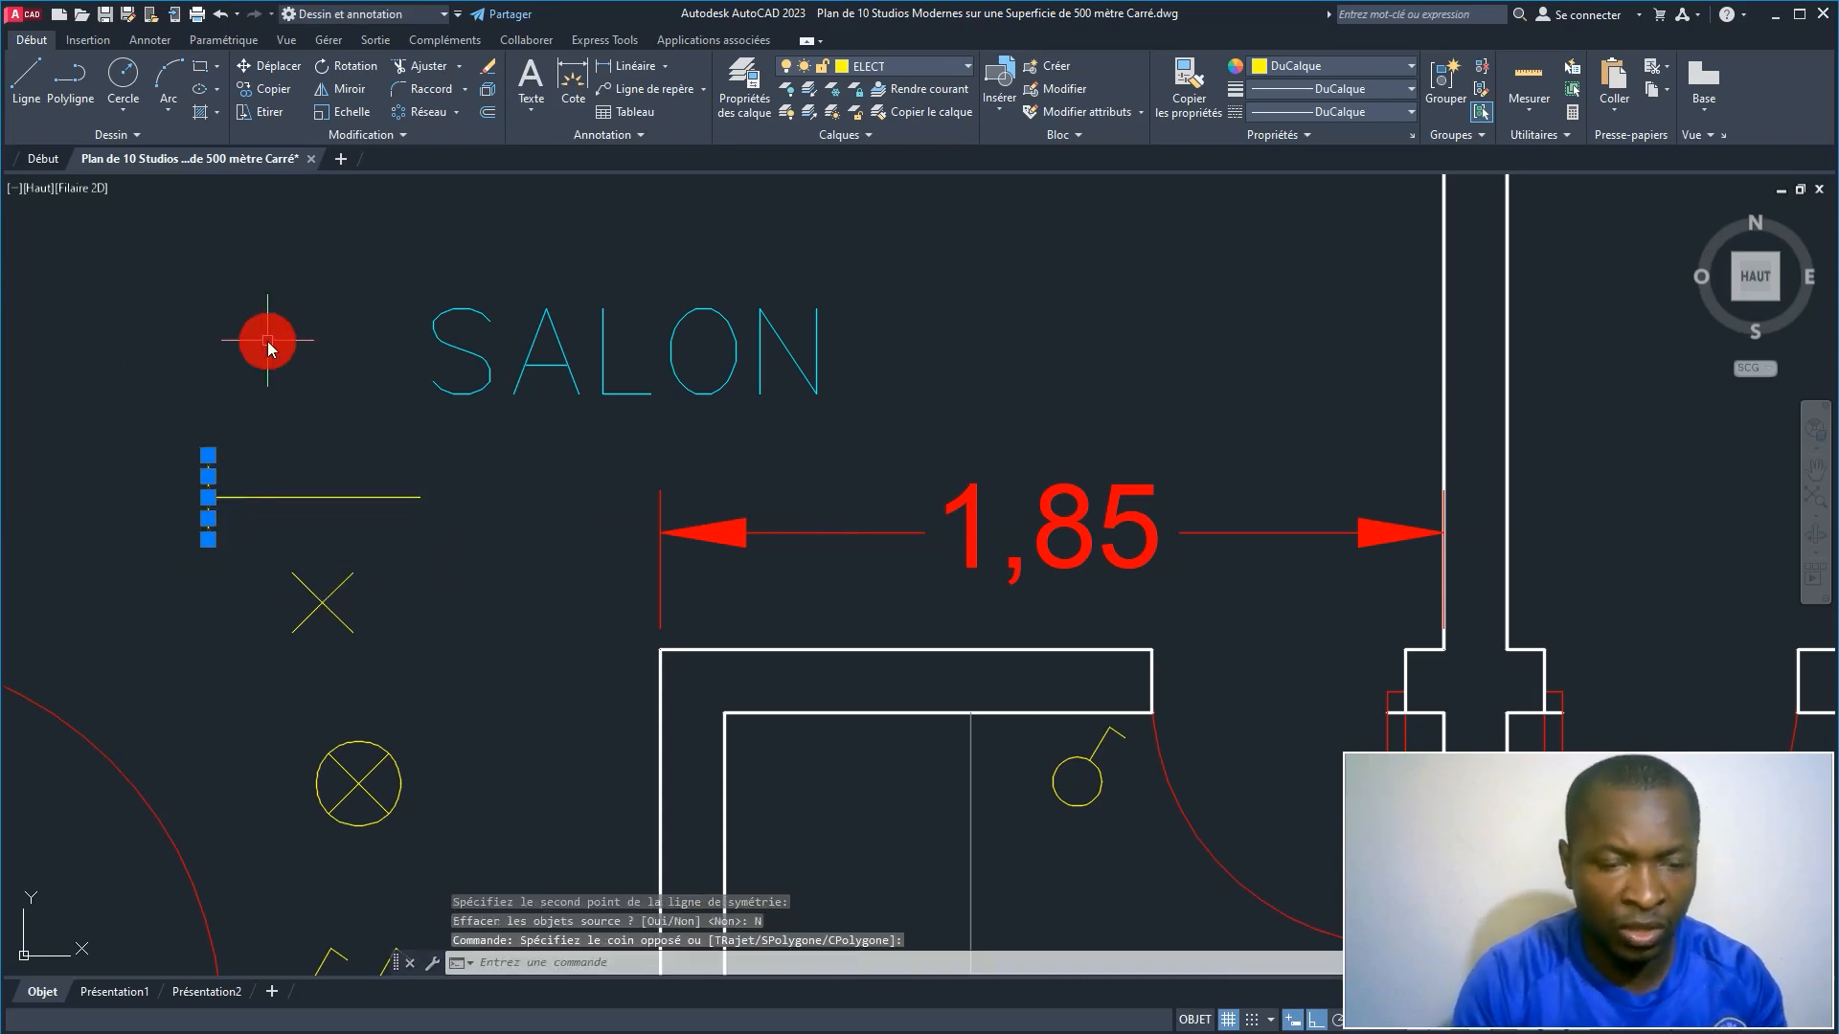
text(J)
key(Return)
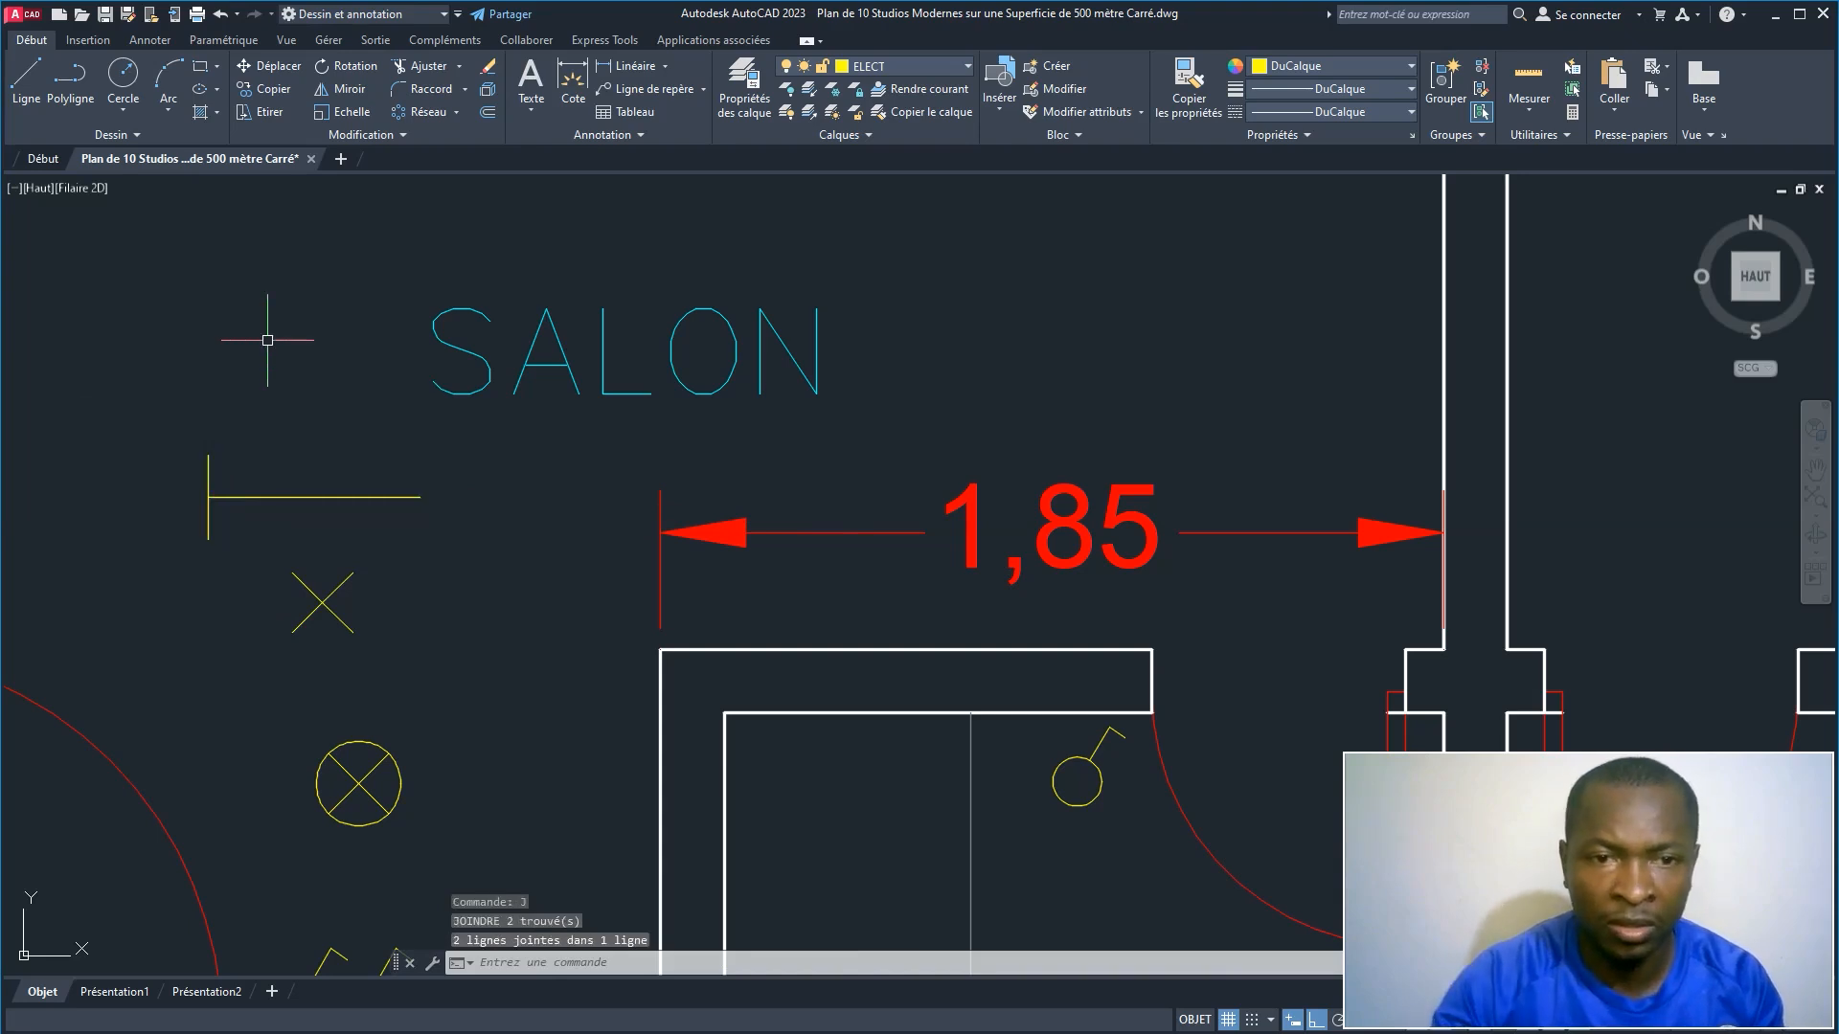
click(209, 472)
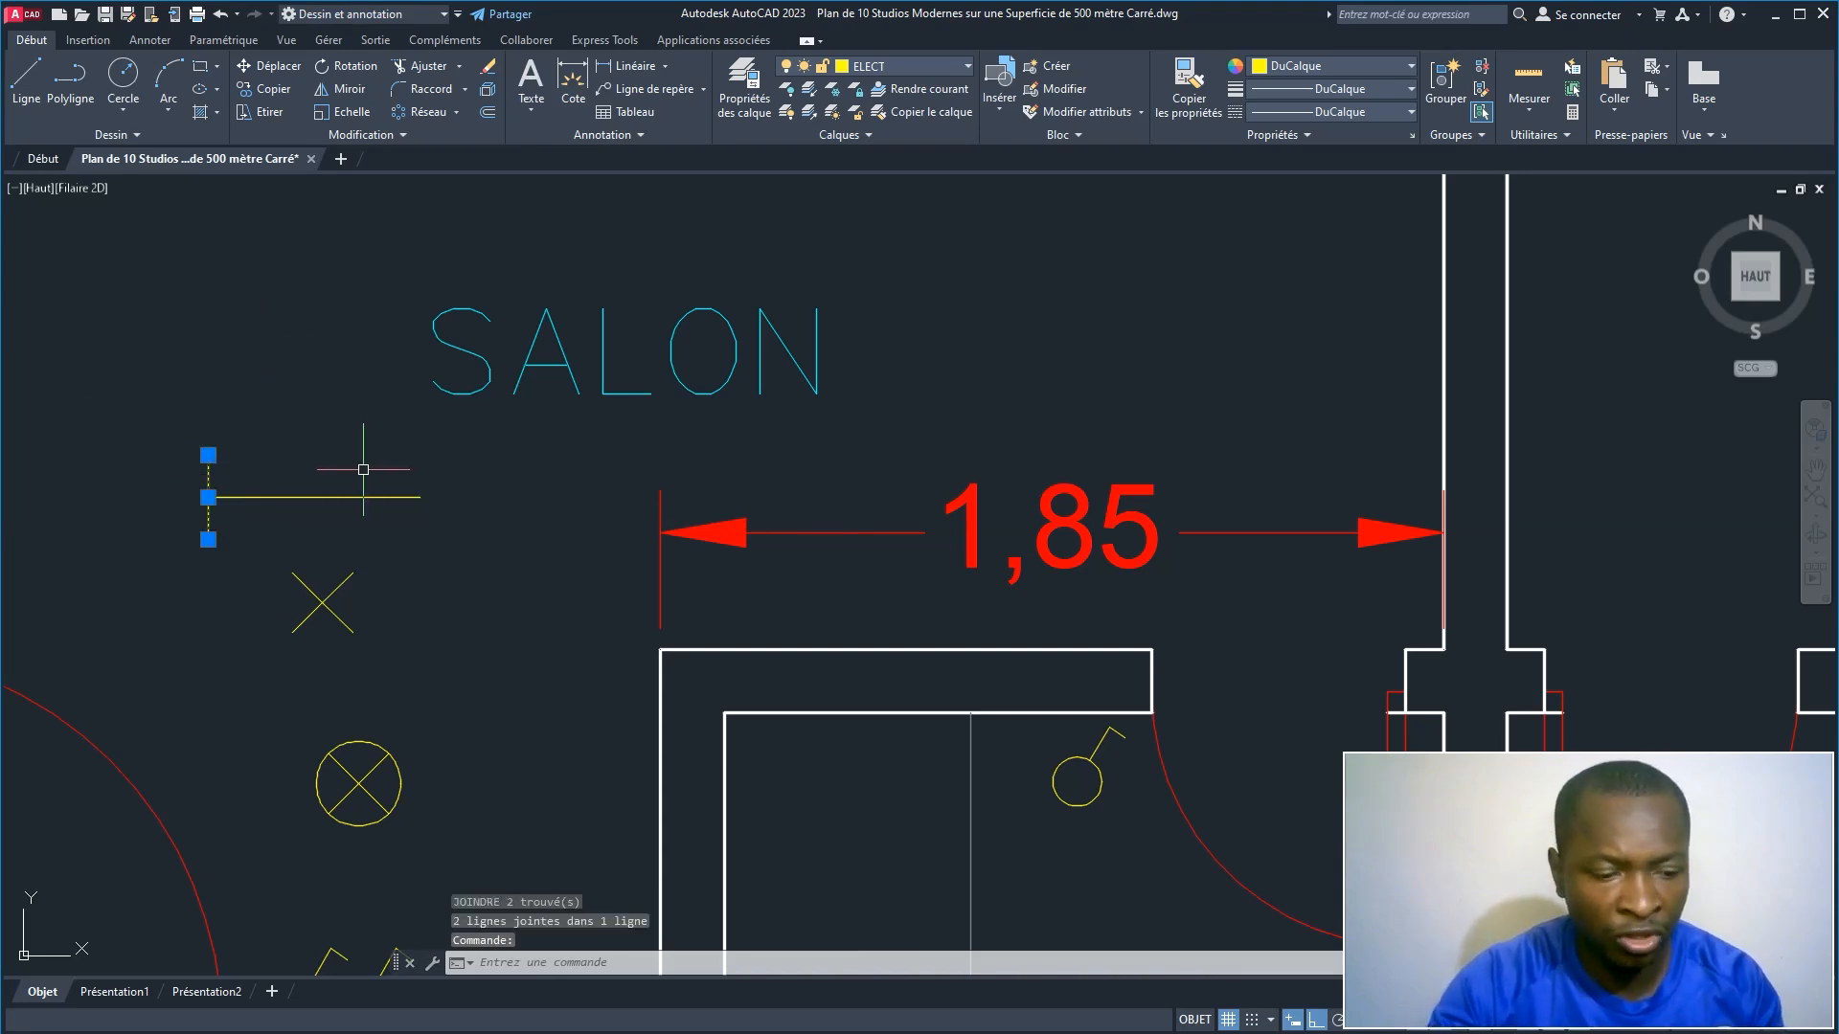
key(Escape)
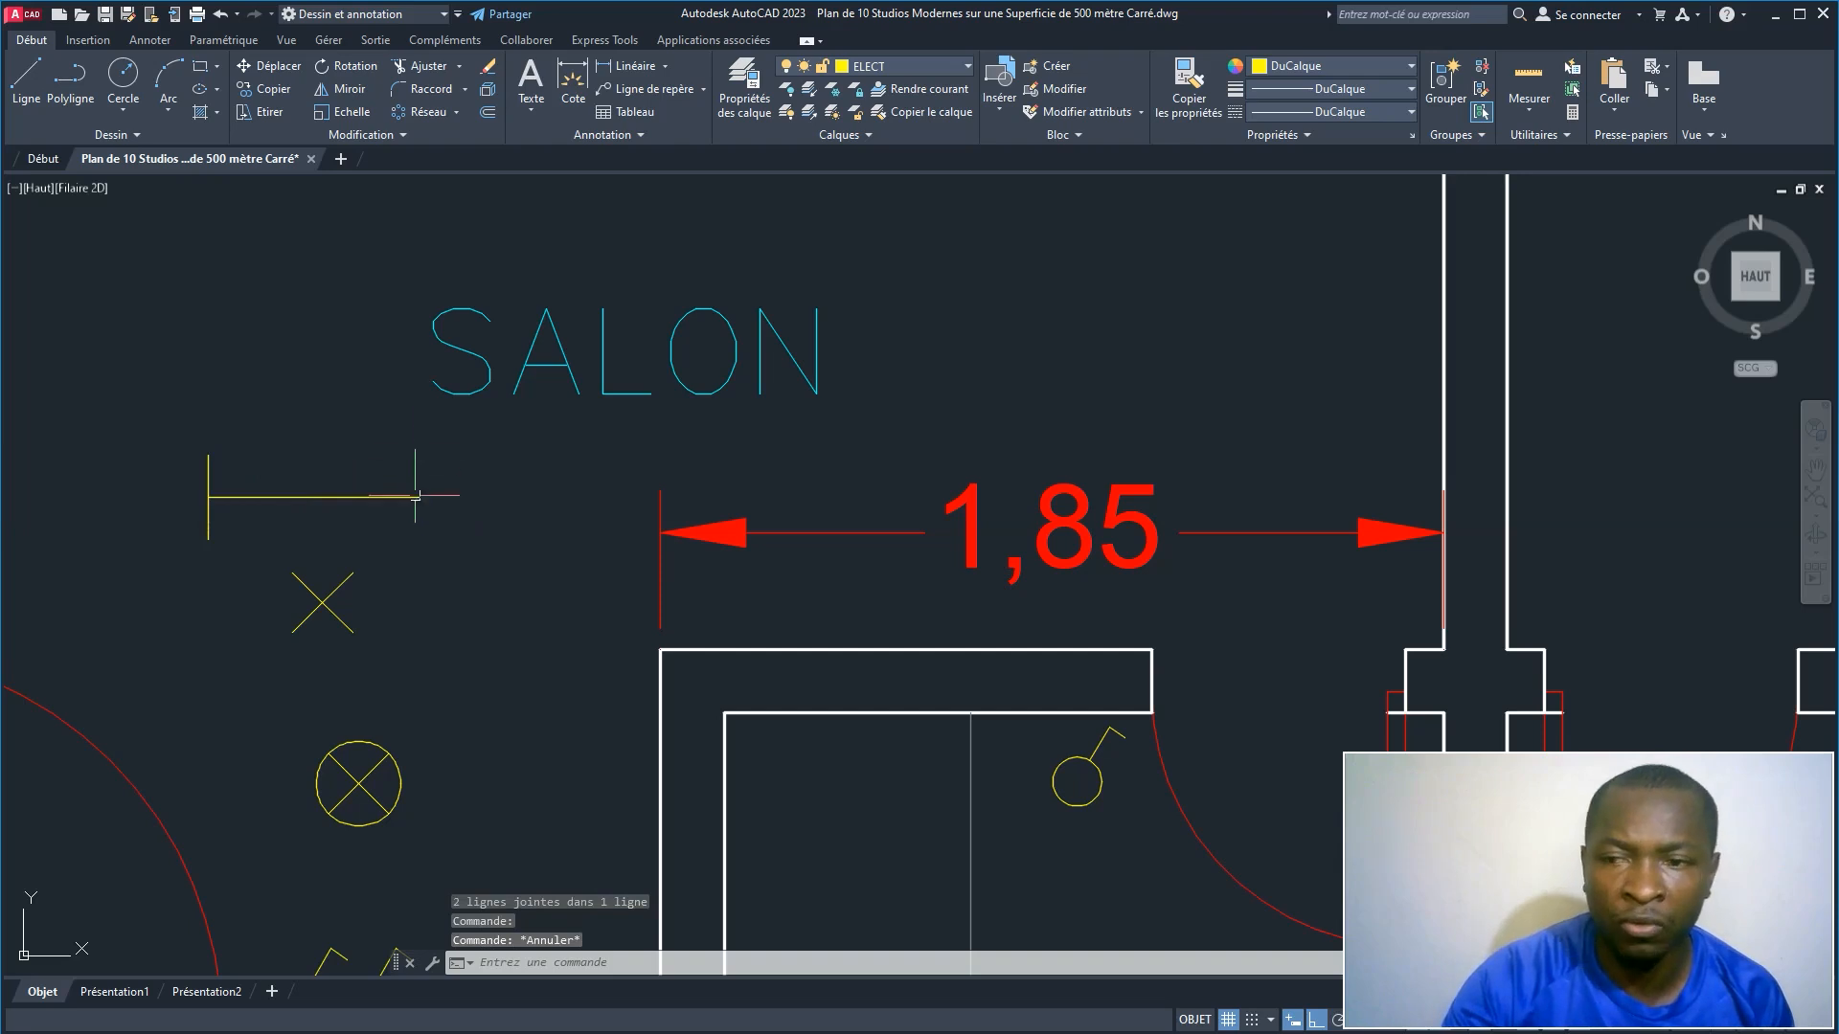
Step: Mirror the joined vertical line about the horizontal line's midpoint onto its right end, keeping the source object
click(277, 460)
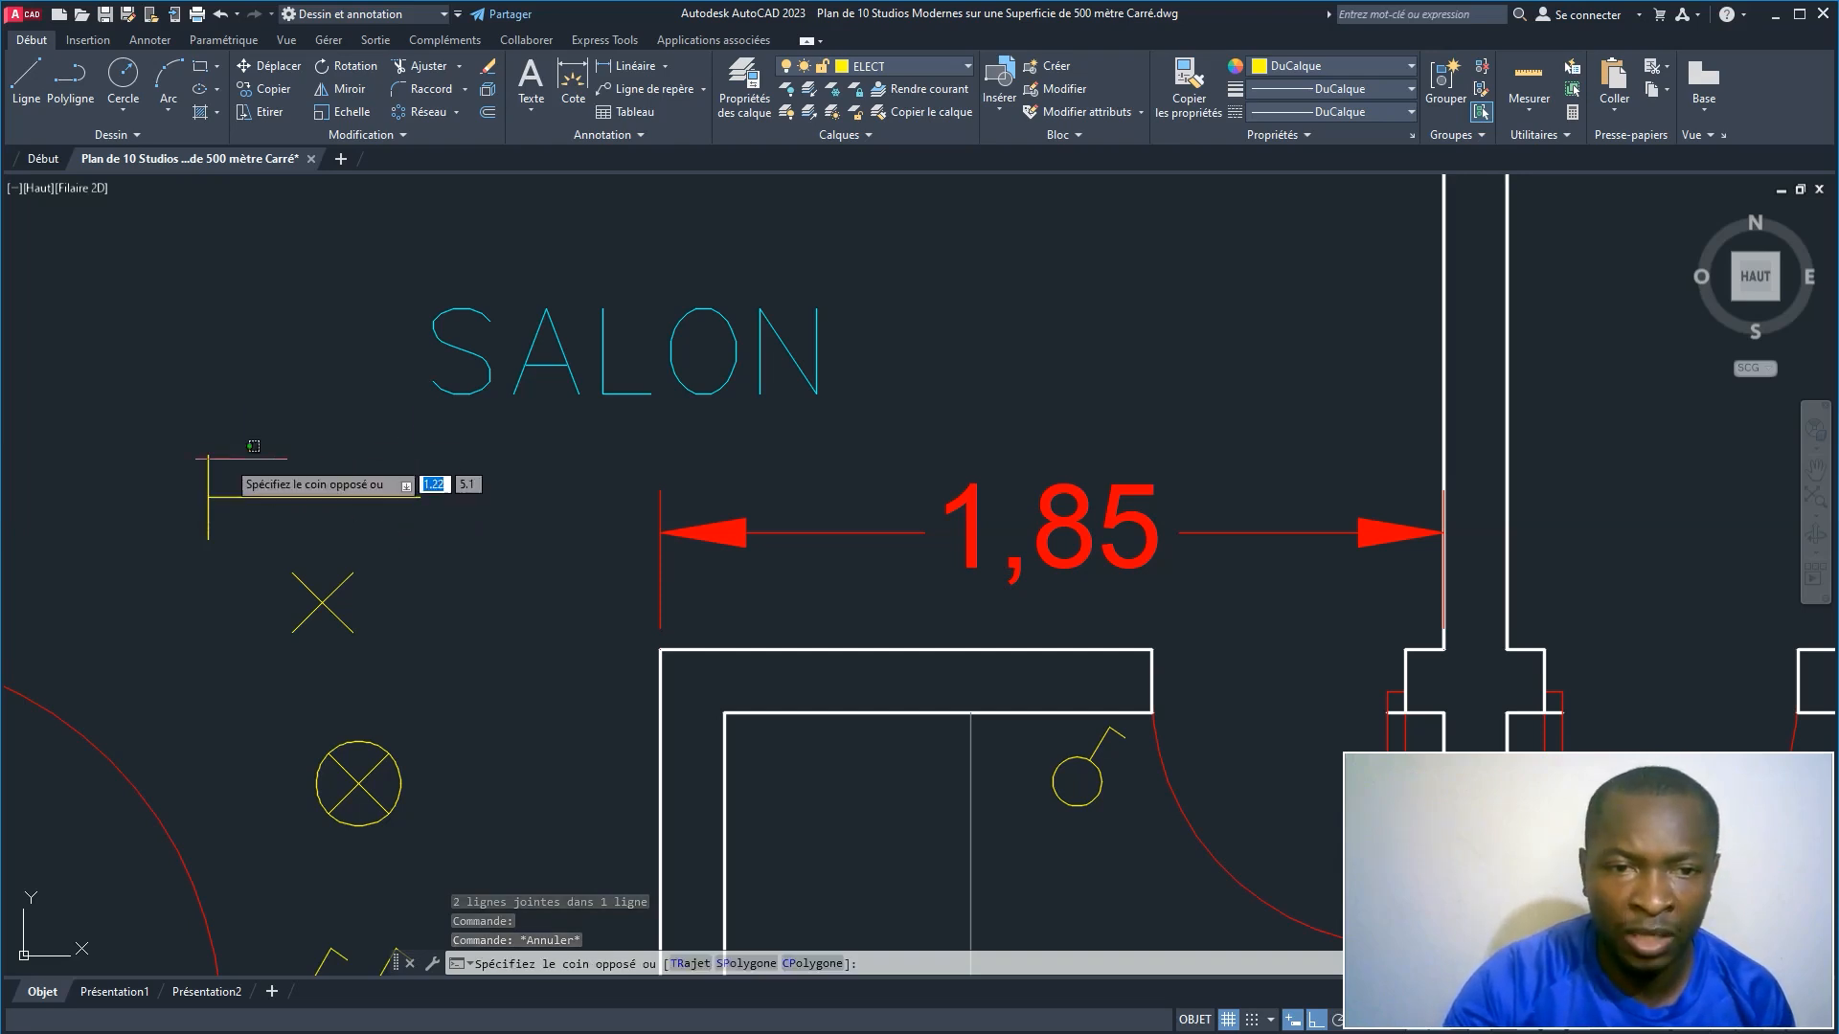
click(143, 449)
text(M)
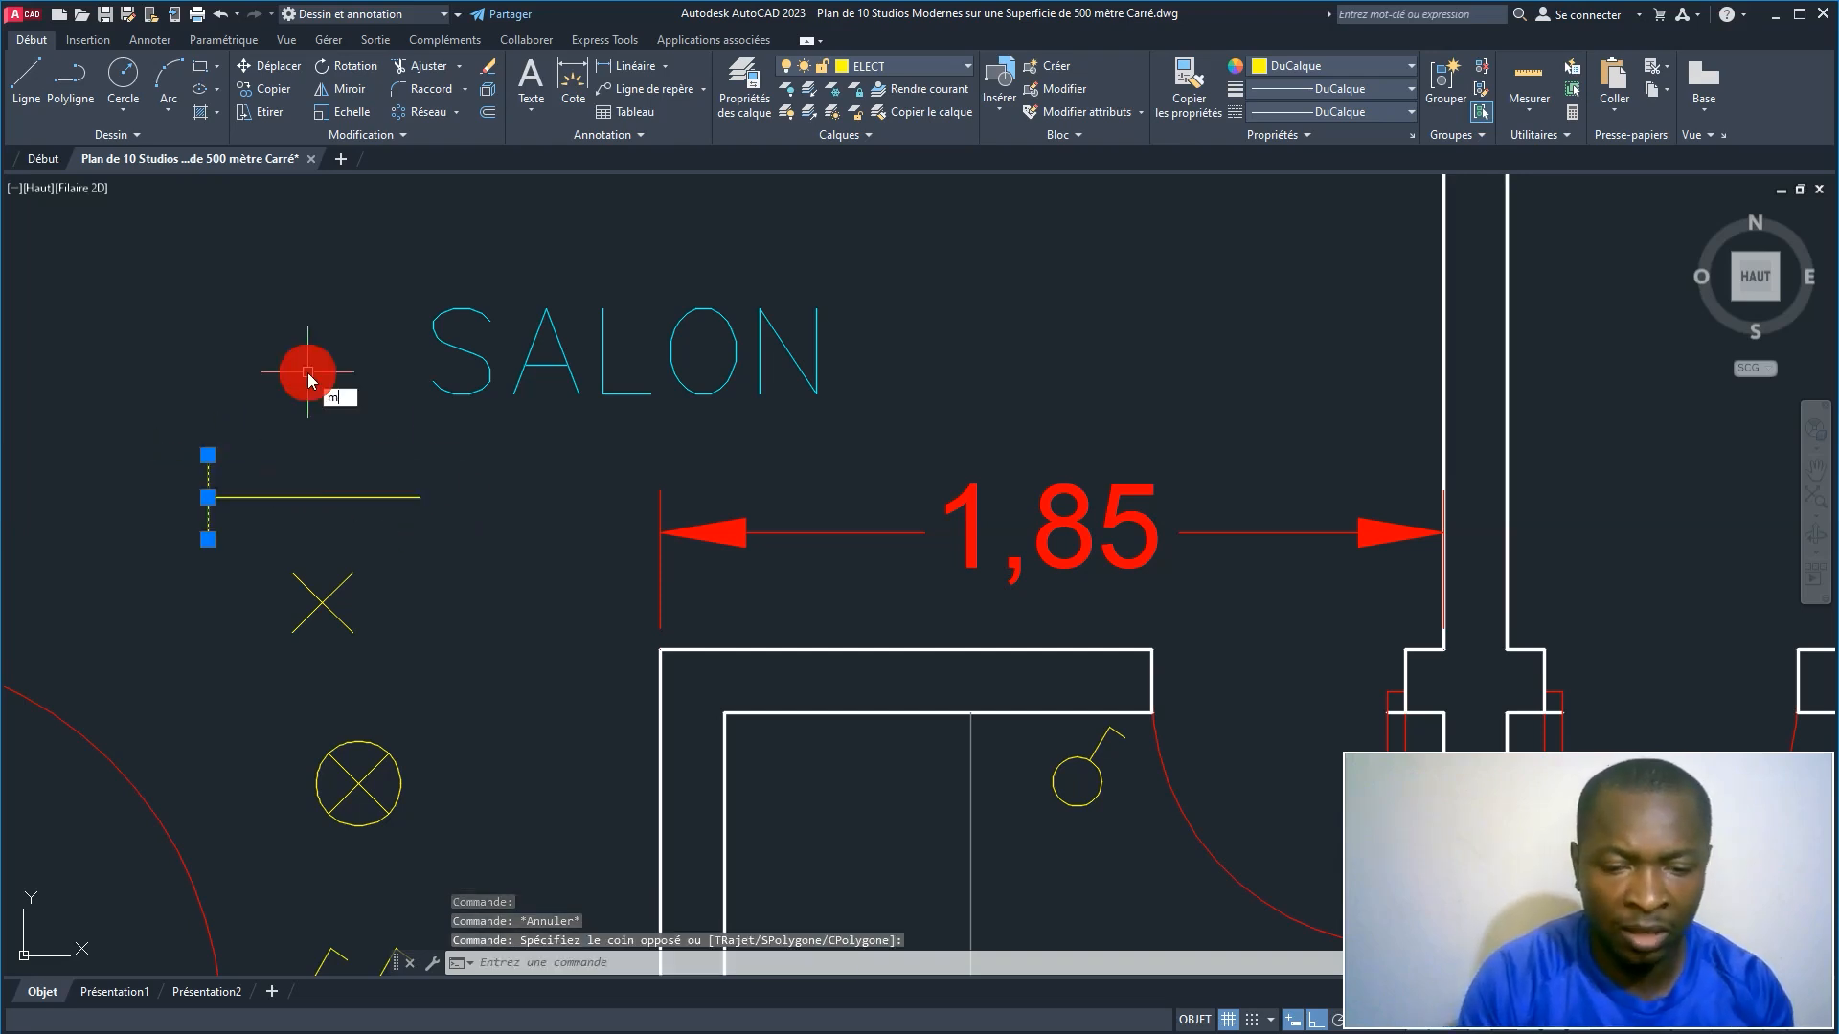
text(I)
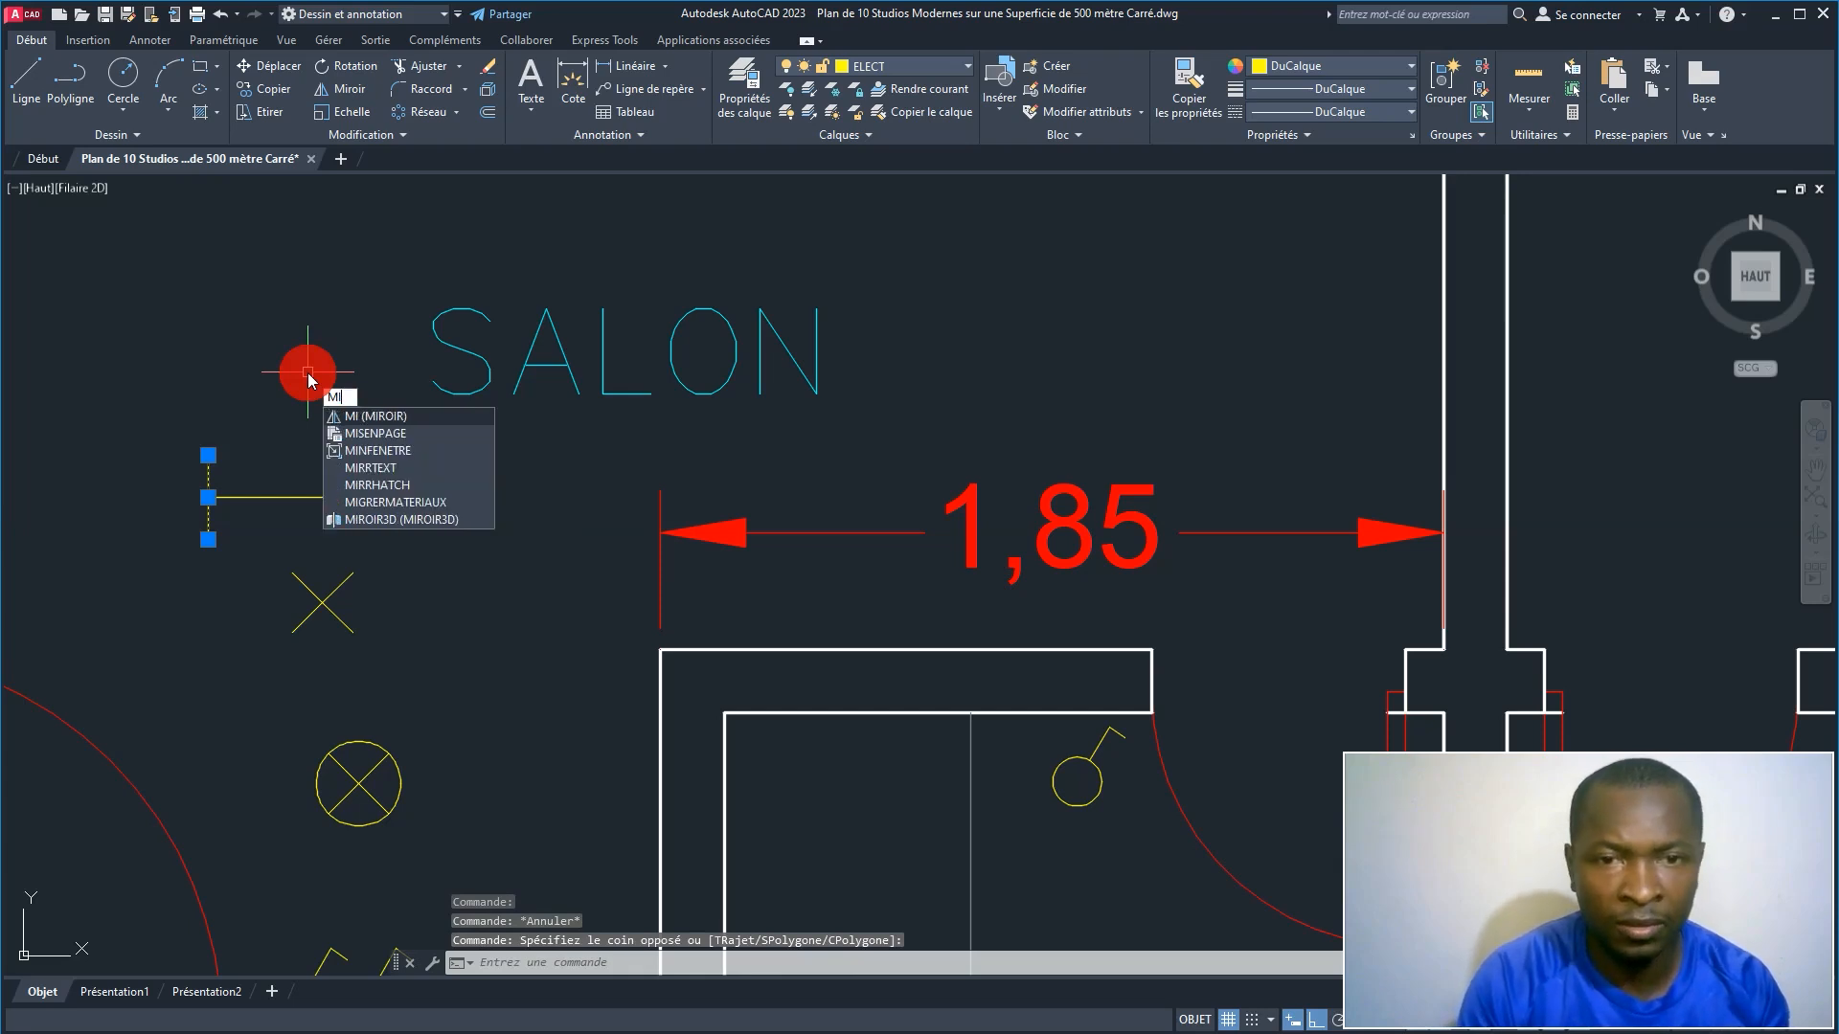
key(Return)
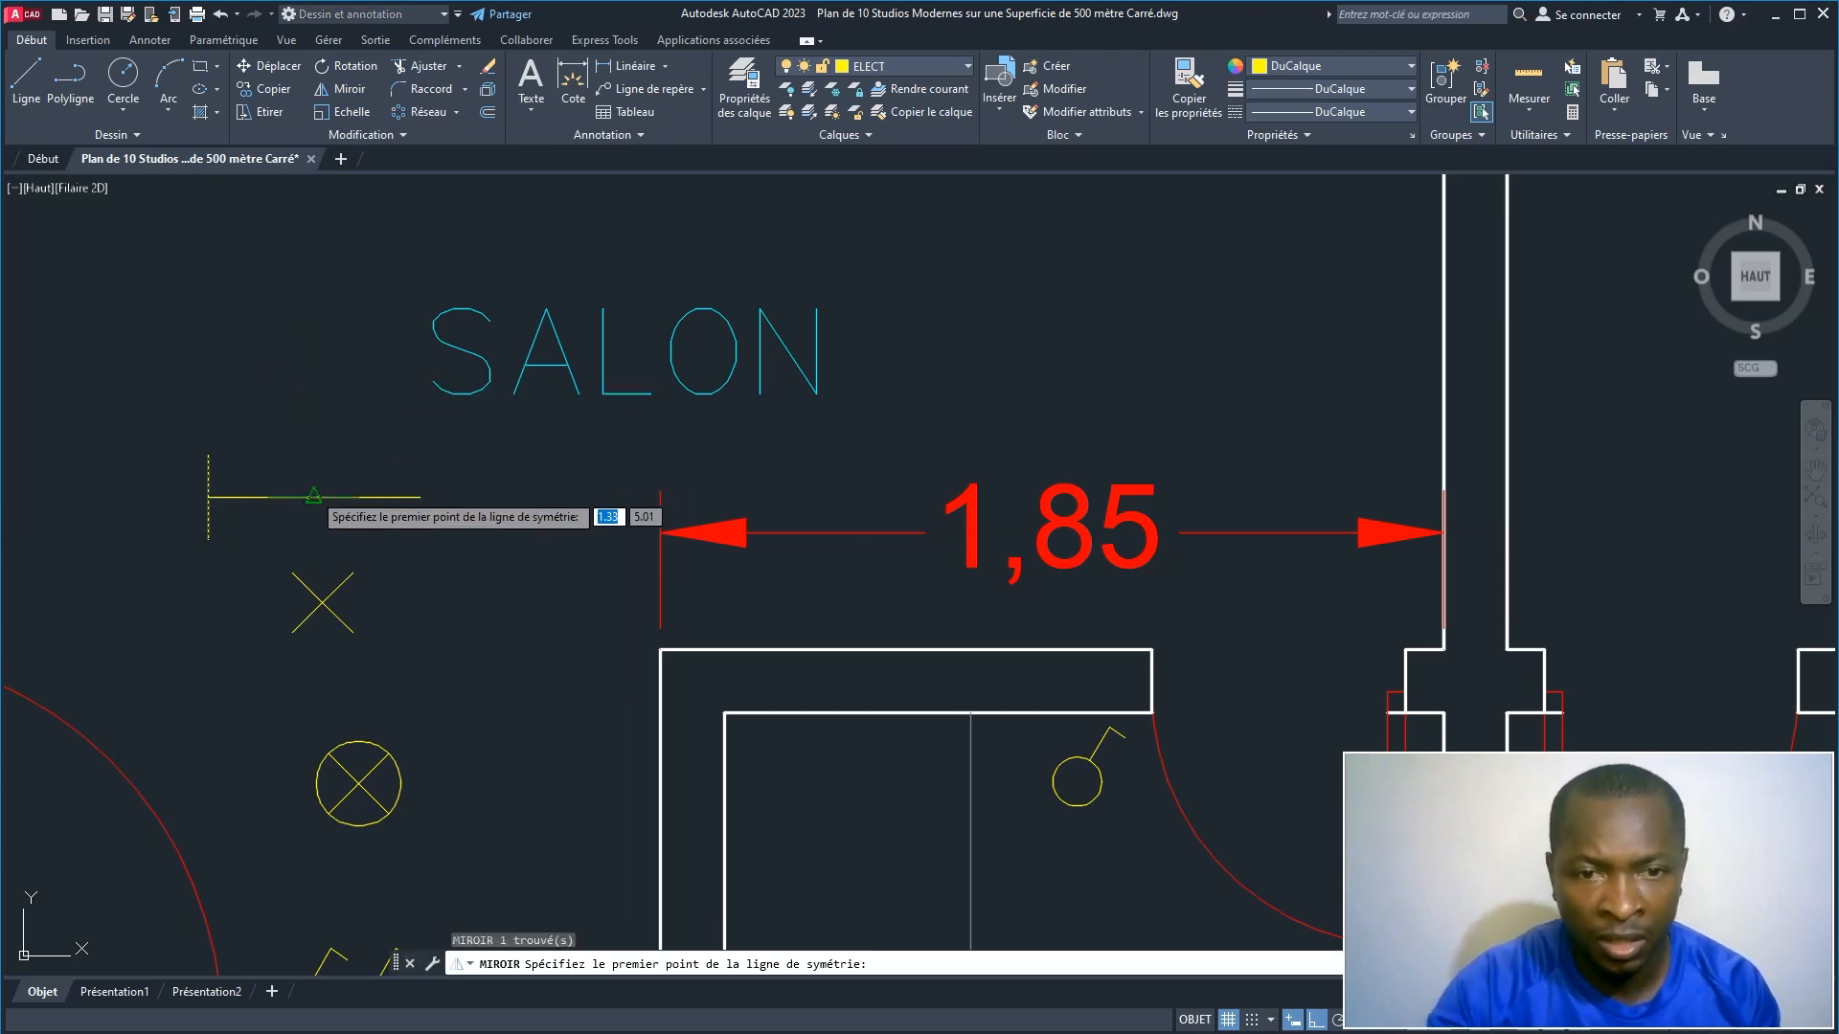
click(314, 497)
click(316, 471)
click(353, 542)
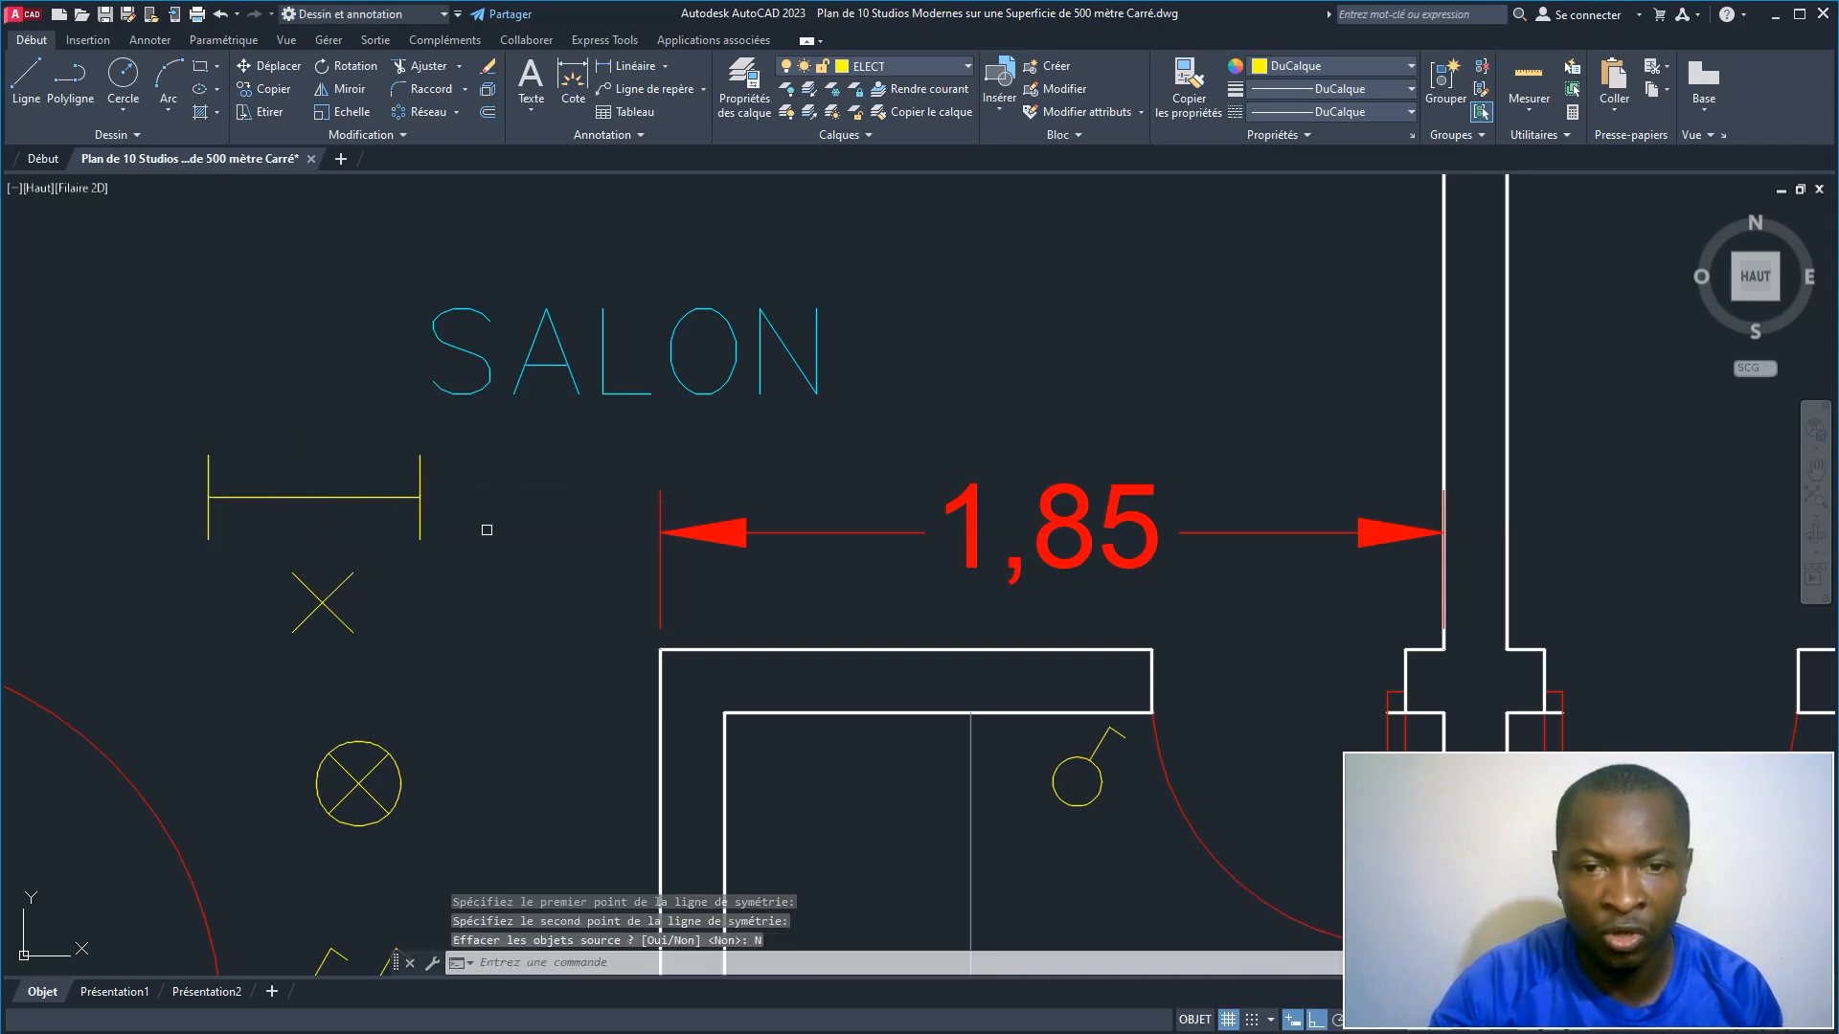
Step: Convert the three-line symbol into a block named "Tube flurescent" with its base point at the horizontal line's midpoint
click(522, 510)
click(121, 431)
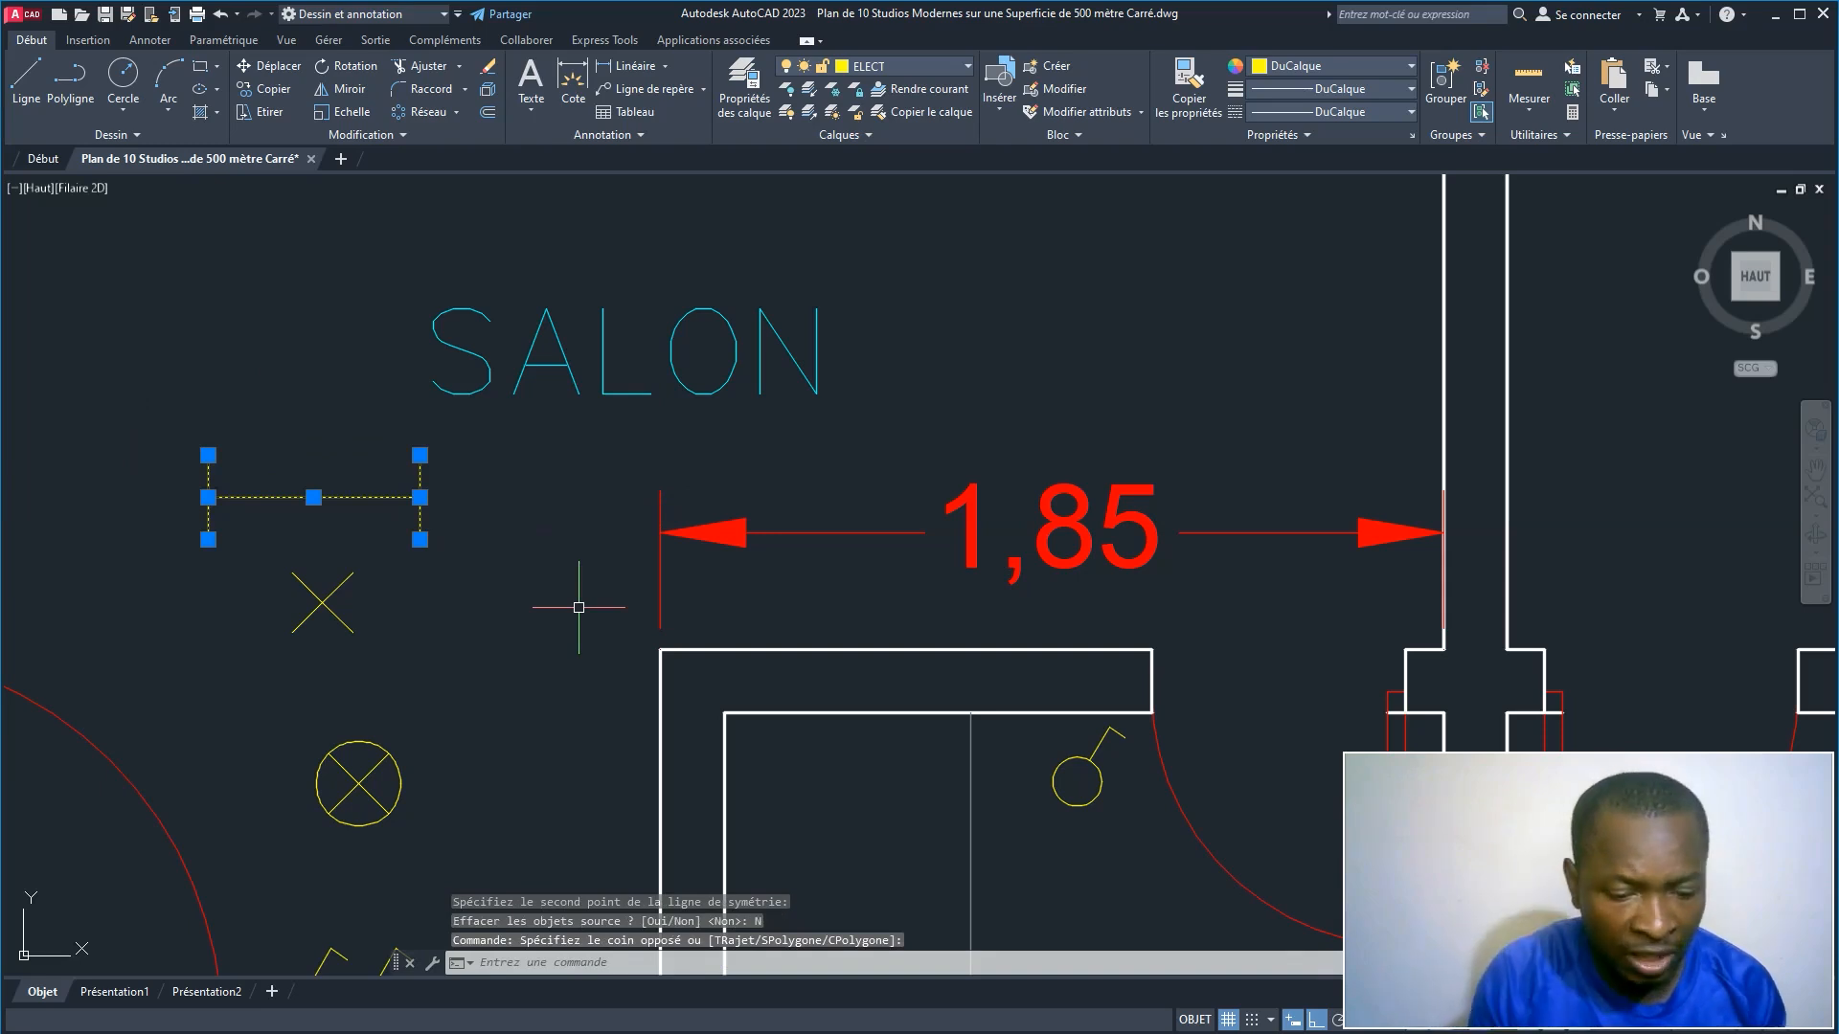
text(B)
key(Return)
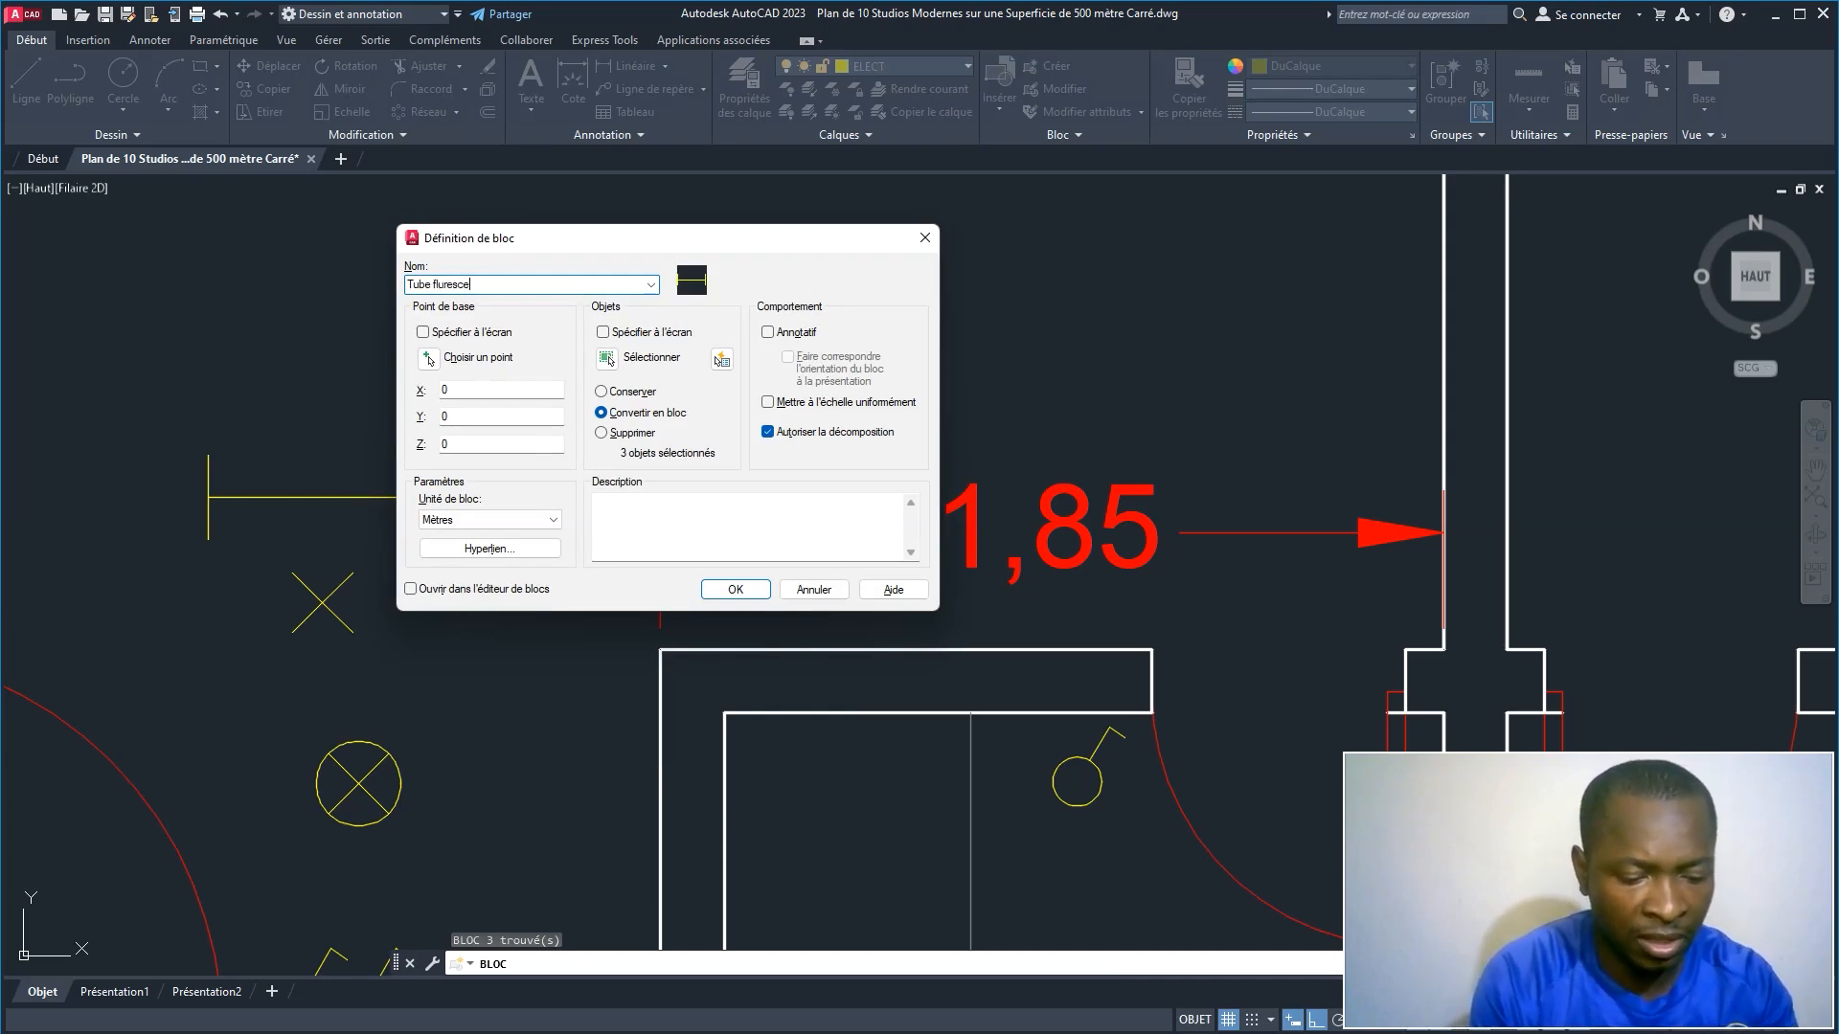
text(Tube flurescent)
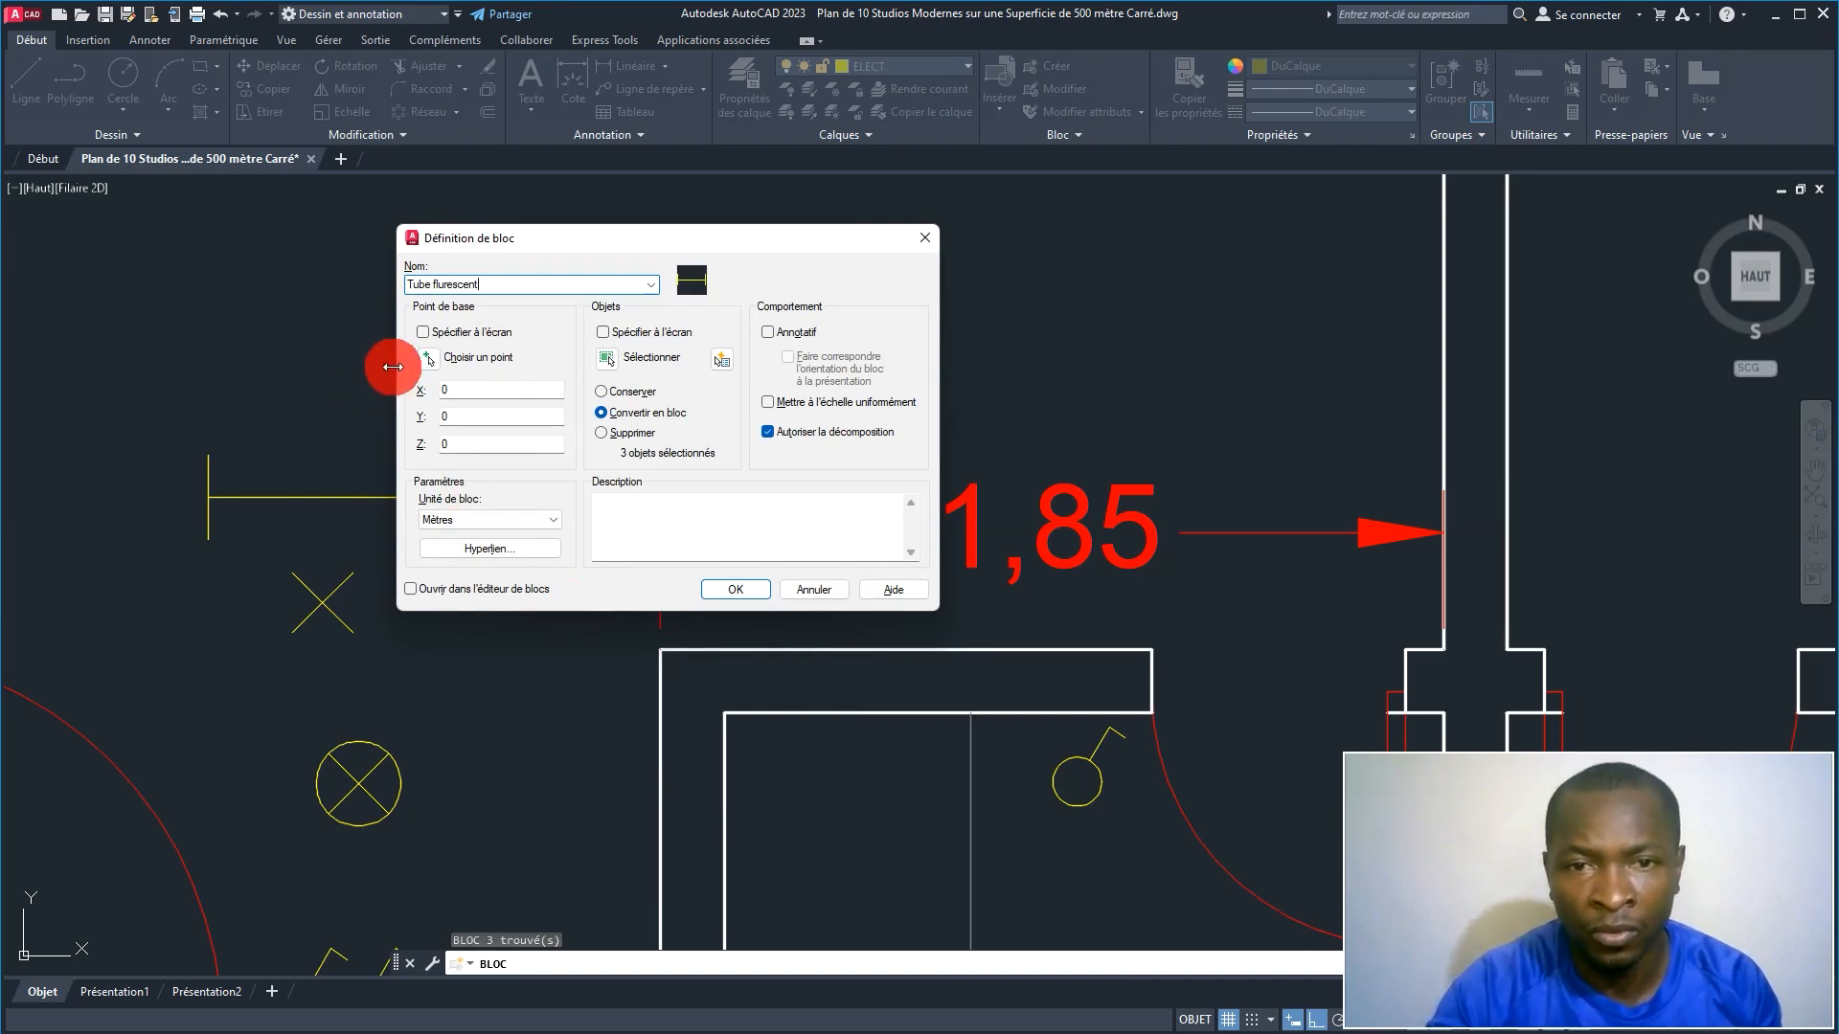
click(428, 358)
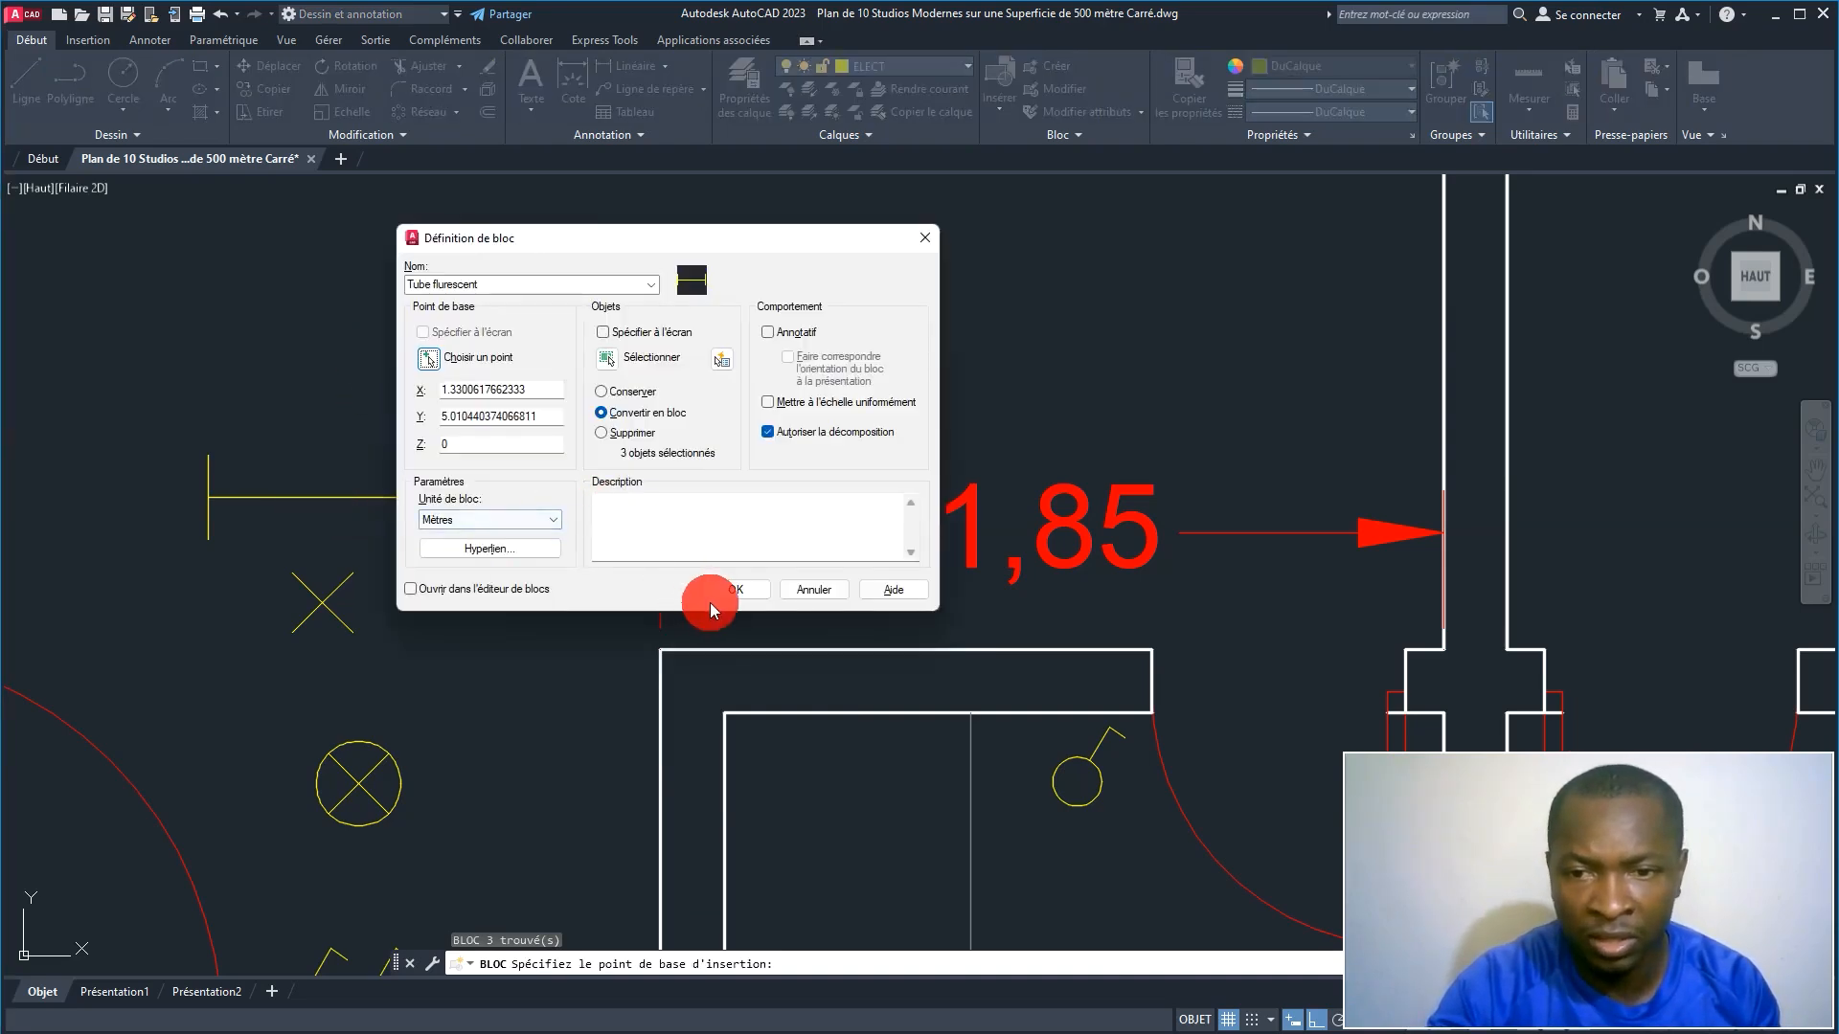
click(733, 589)
Step: Convert the separate cross into a block named "Point Lumineux" with its base point at the cross's centre
click(417, 643)
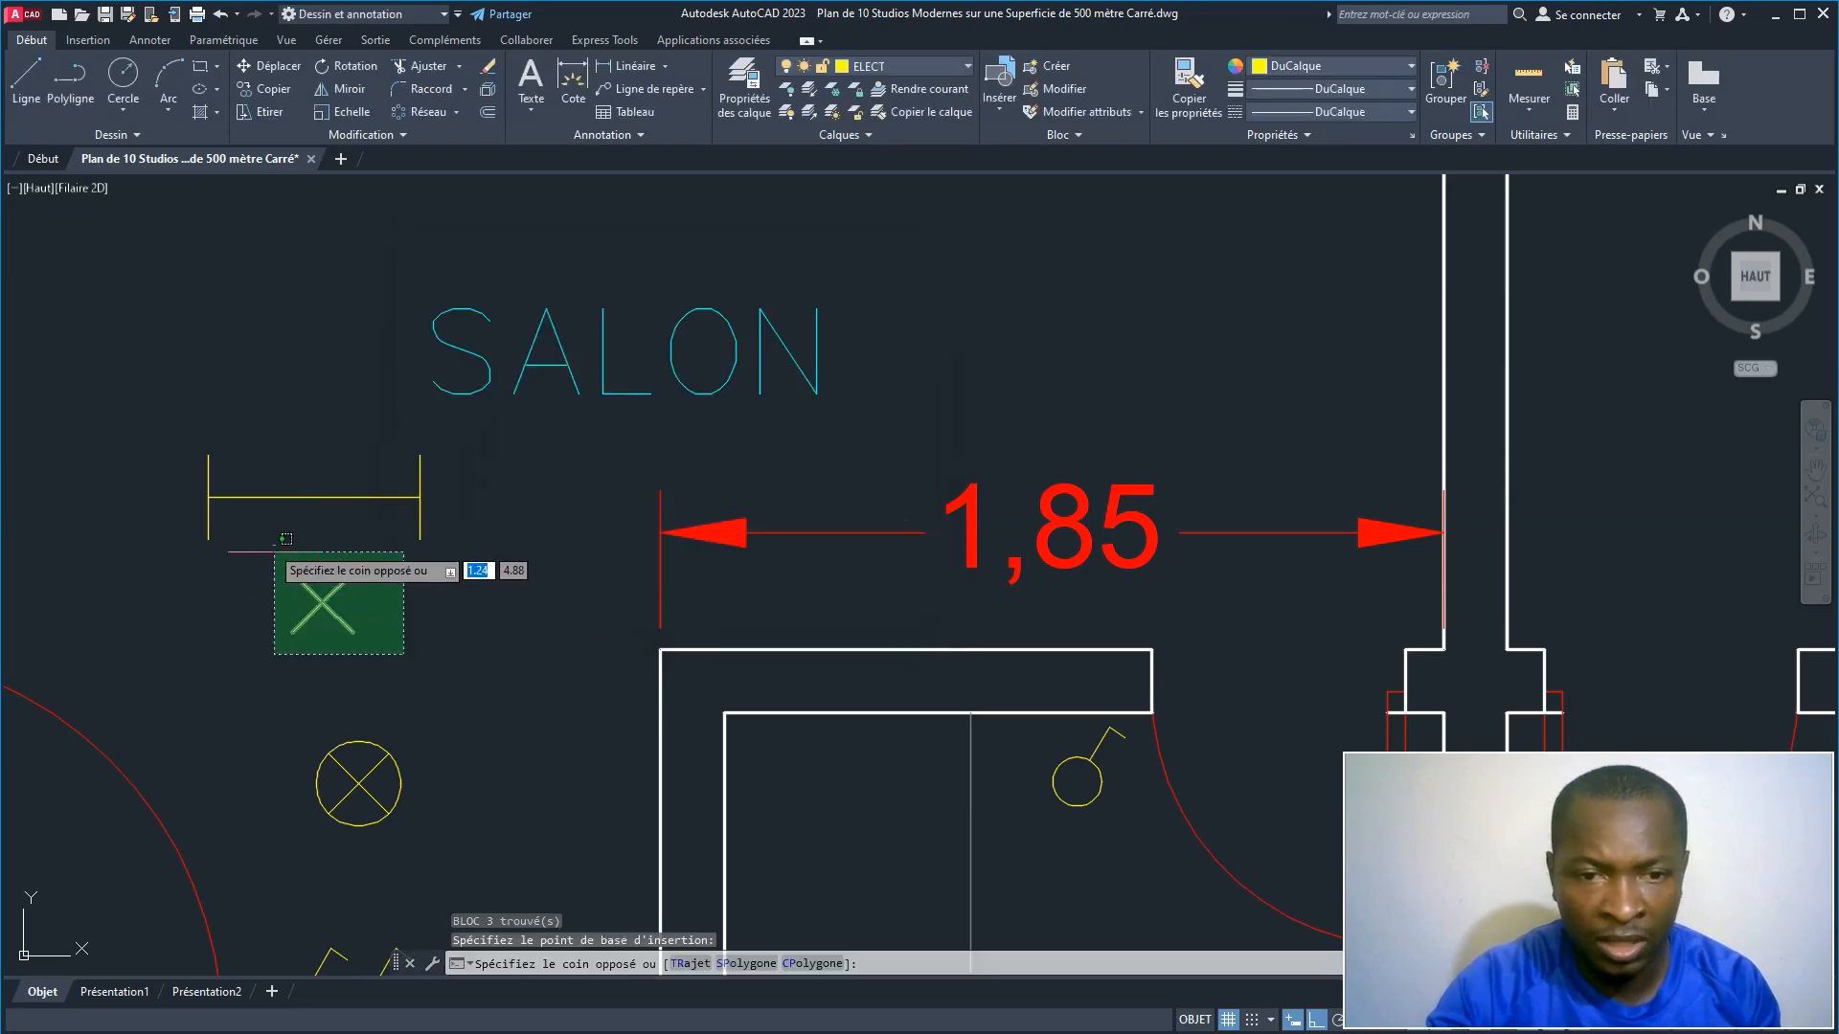
click(266, 540)
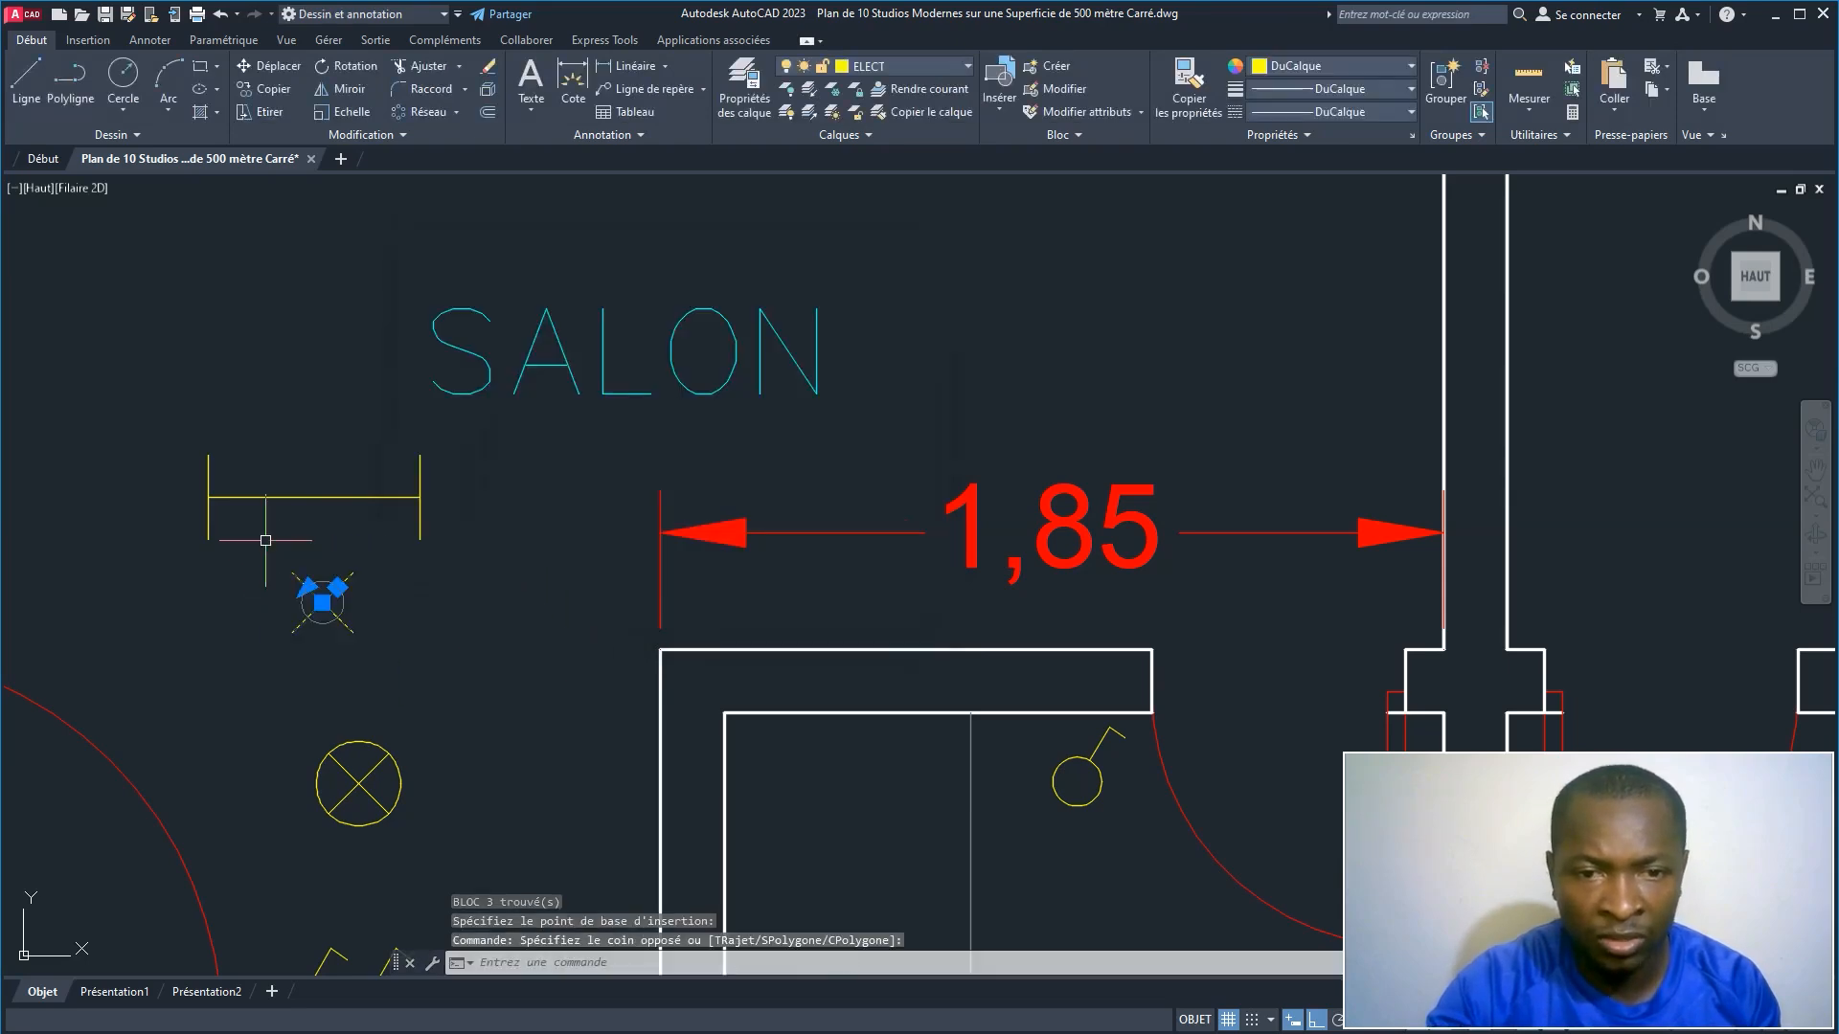
click(448, 641)
key(Return)
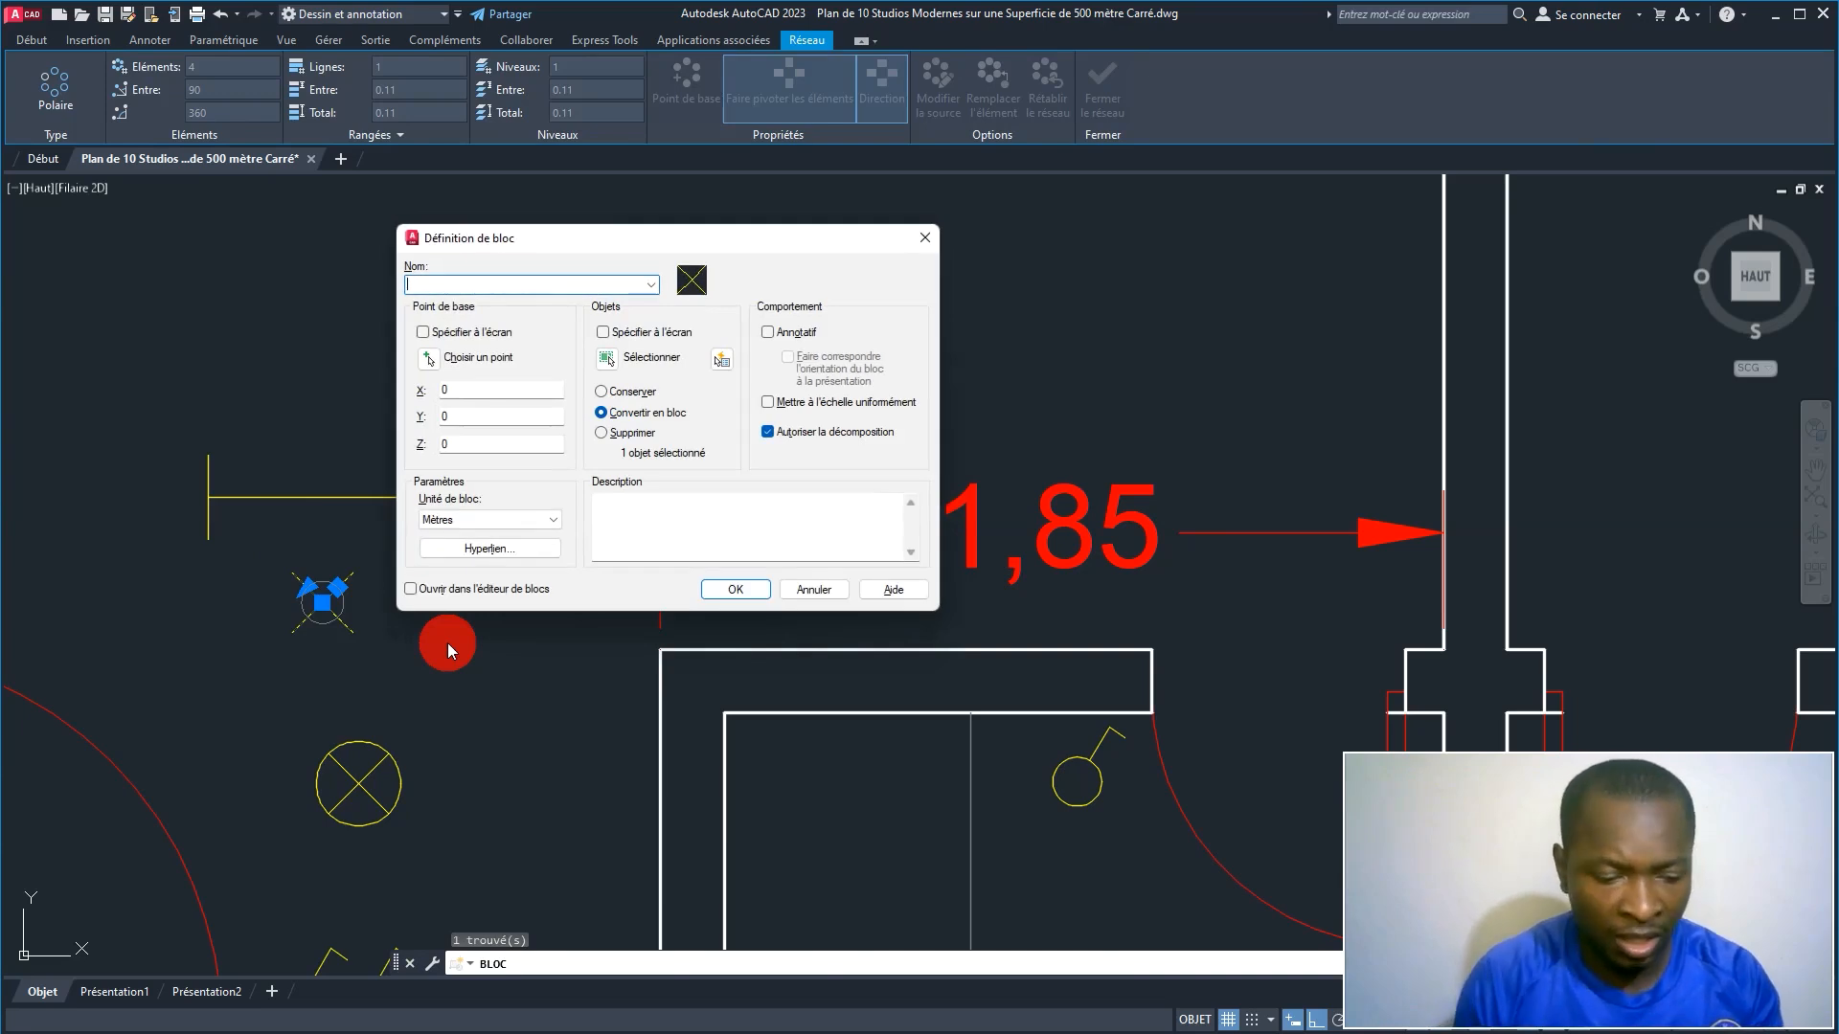
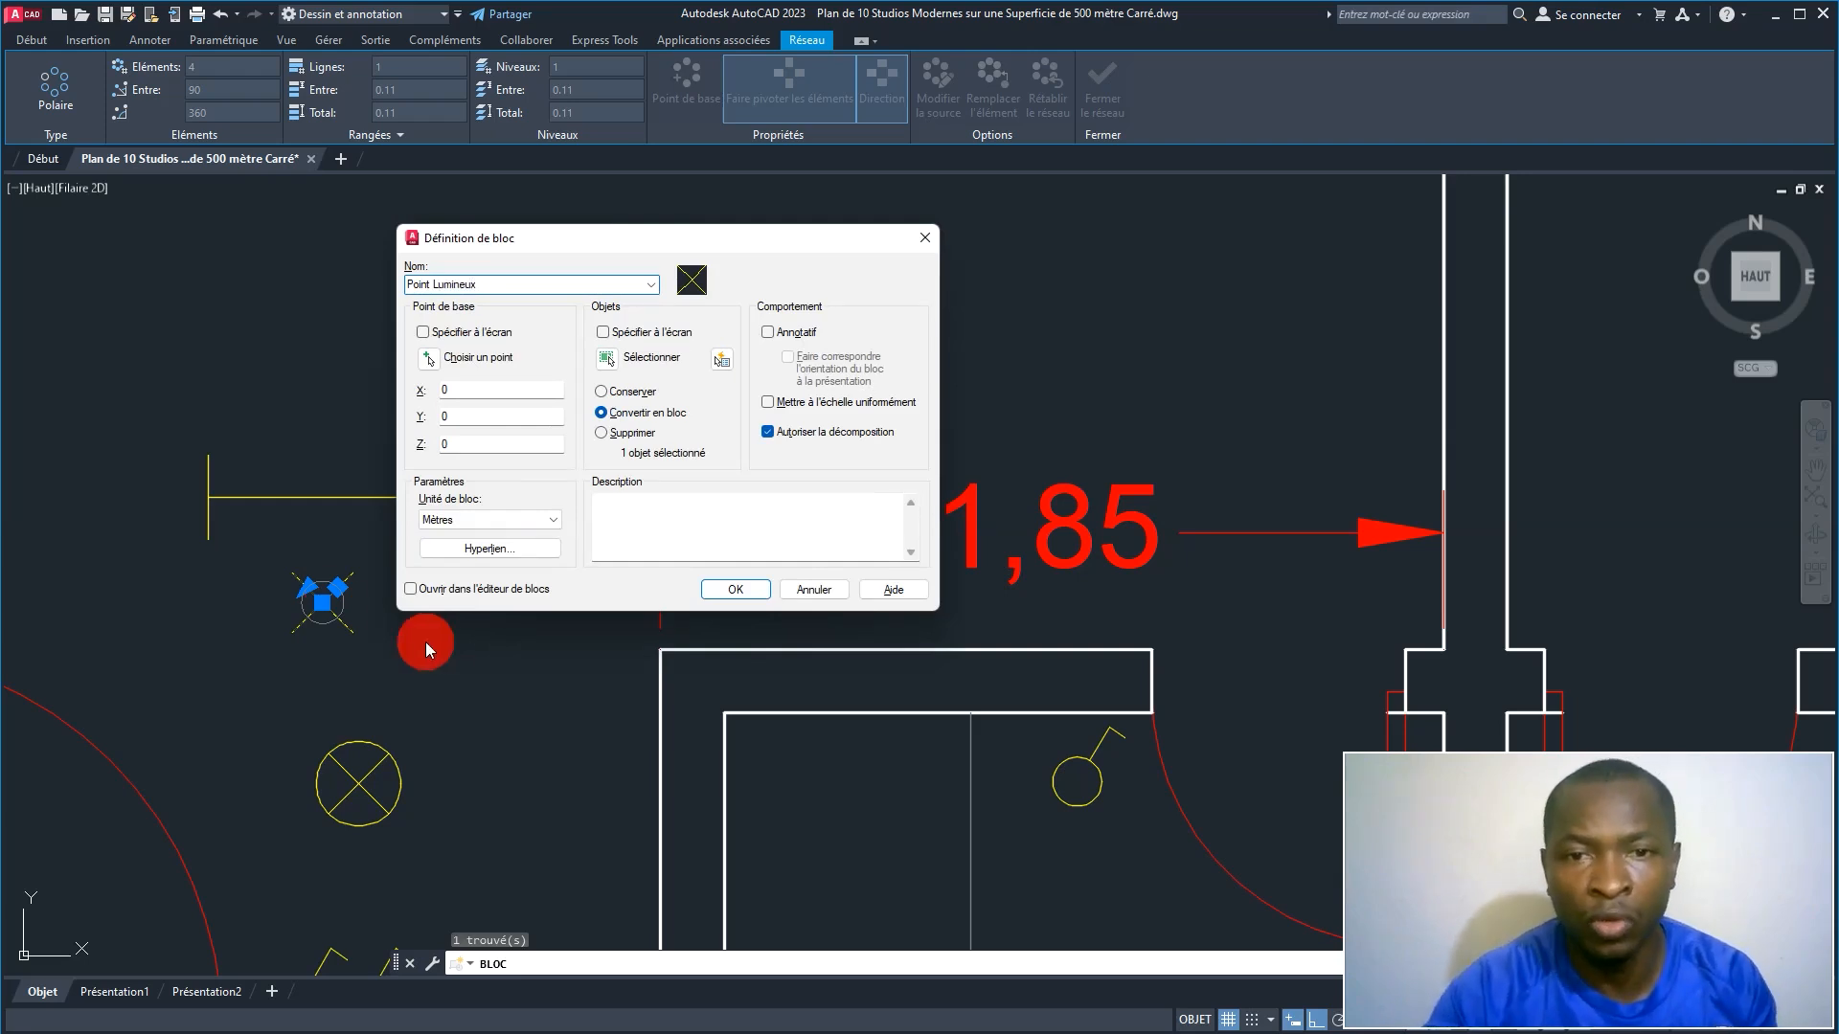
click(428, 359)
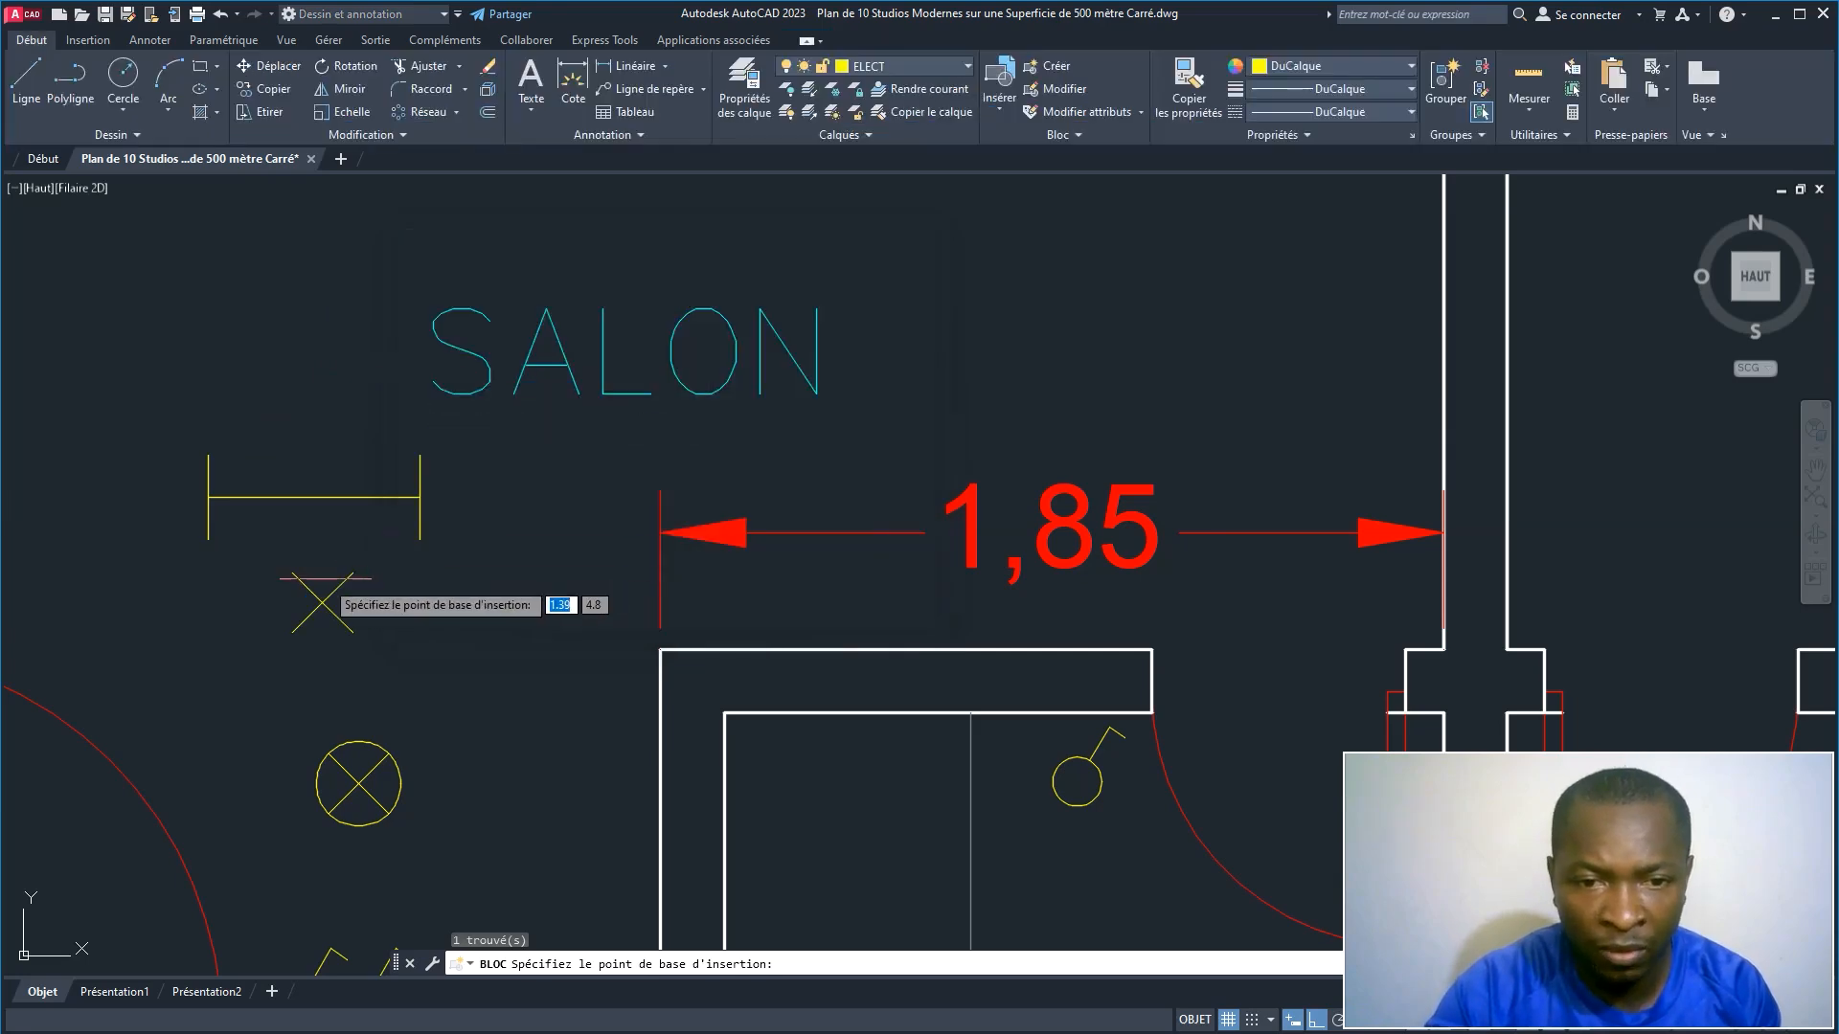
click(322, 602)
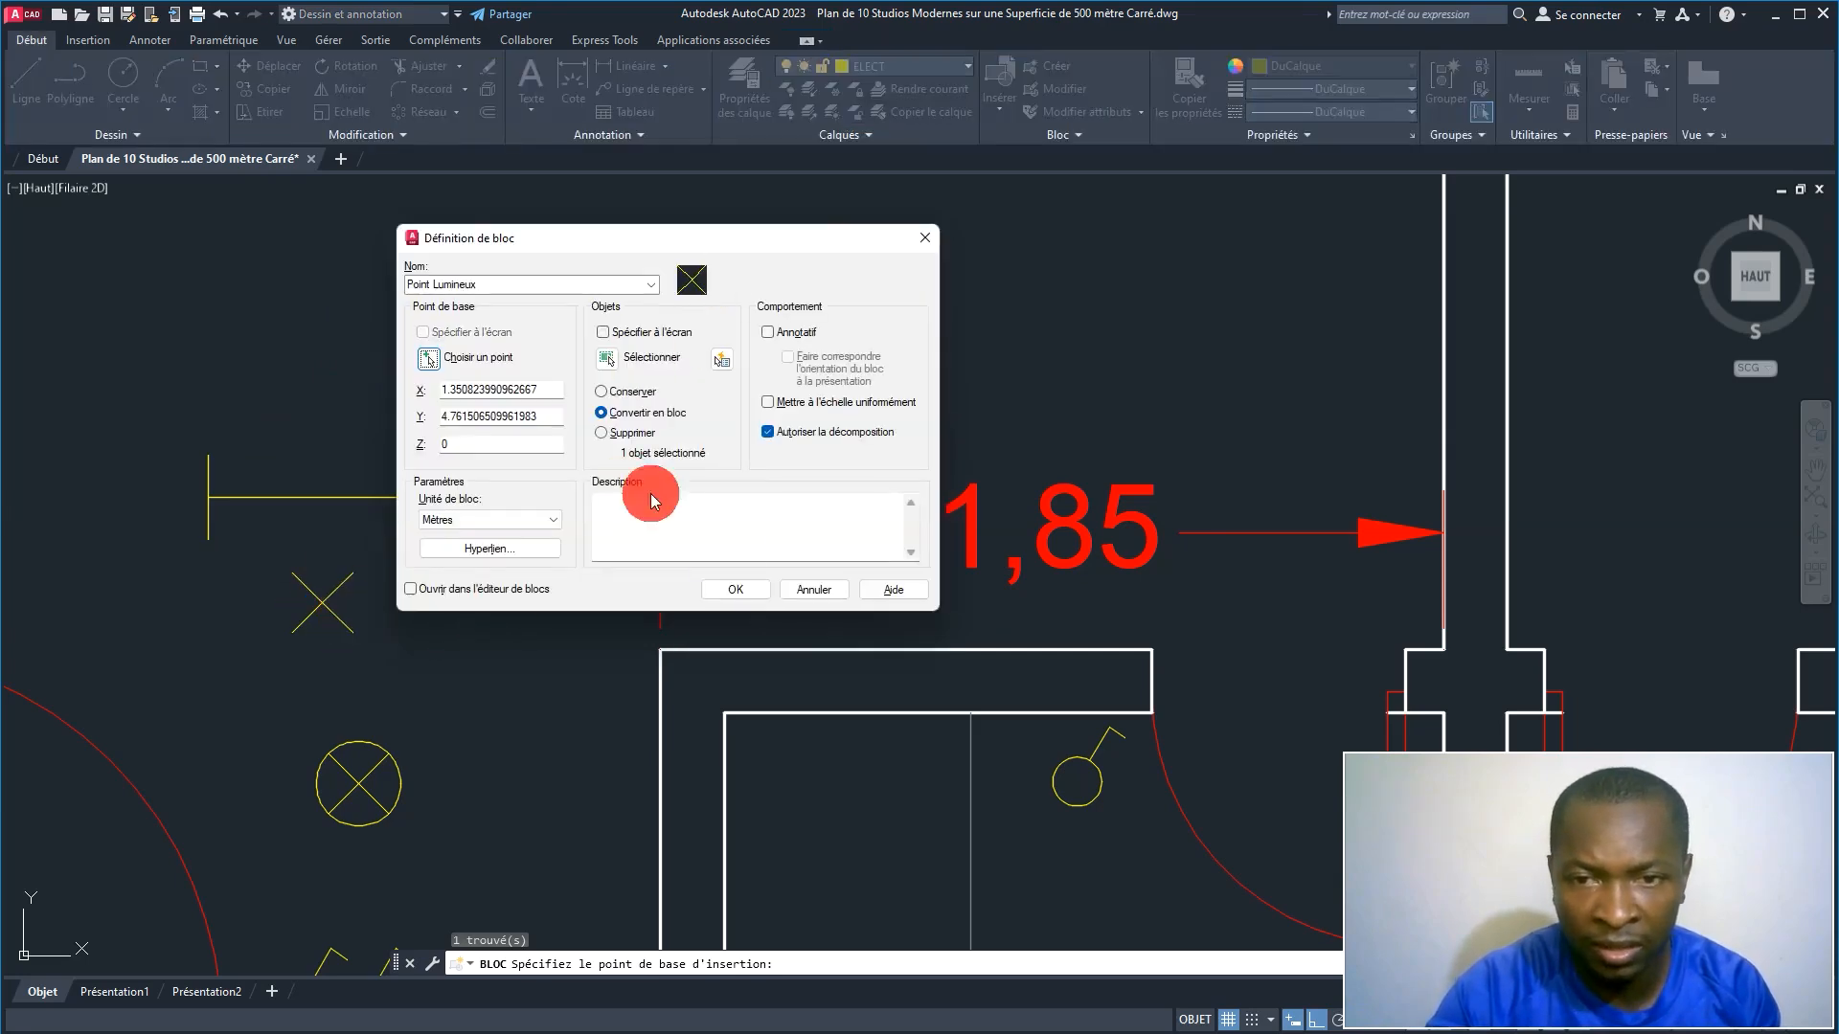
click(735, 589)
Step: Convert the crossed-circle symbol into a block named "Lampe"
click(474, 843)
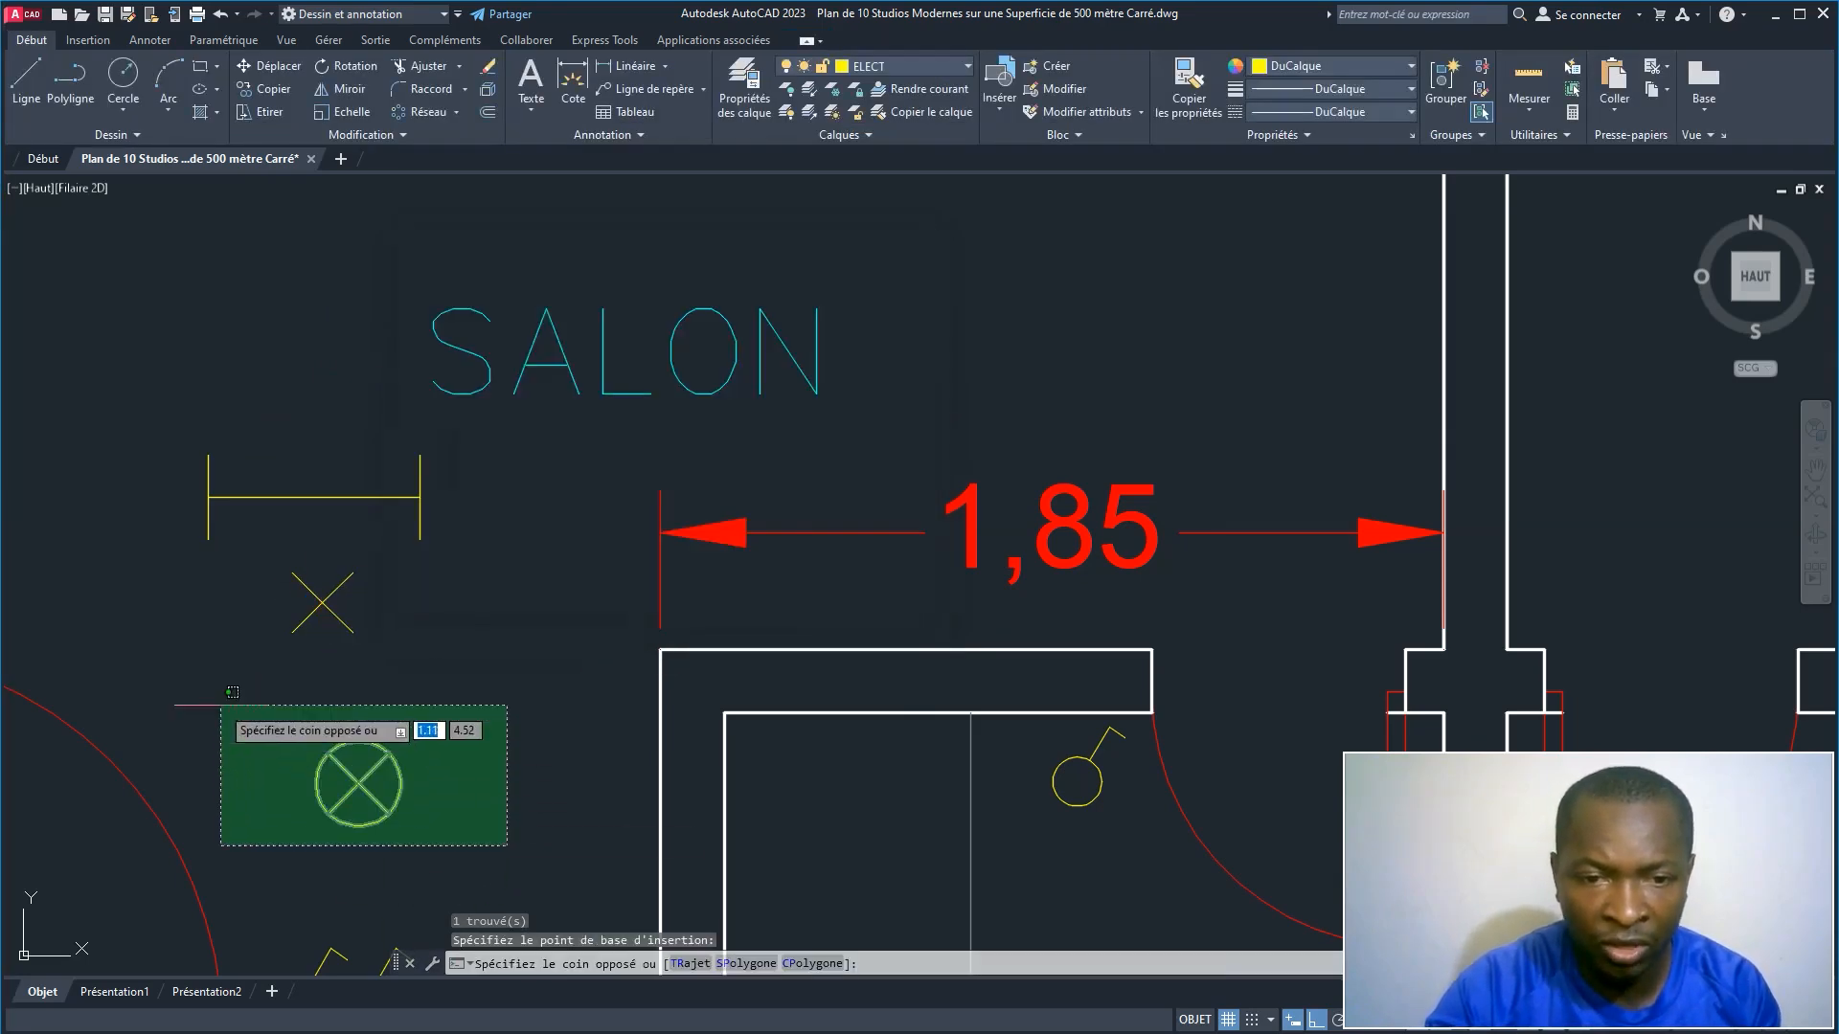
click(230, 706)
right_click(436, 680)
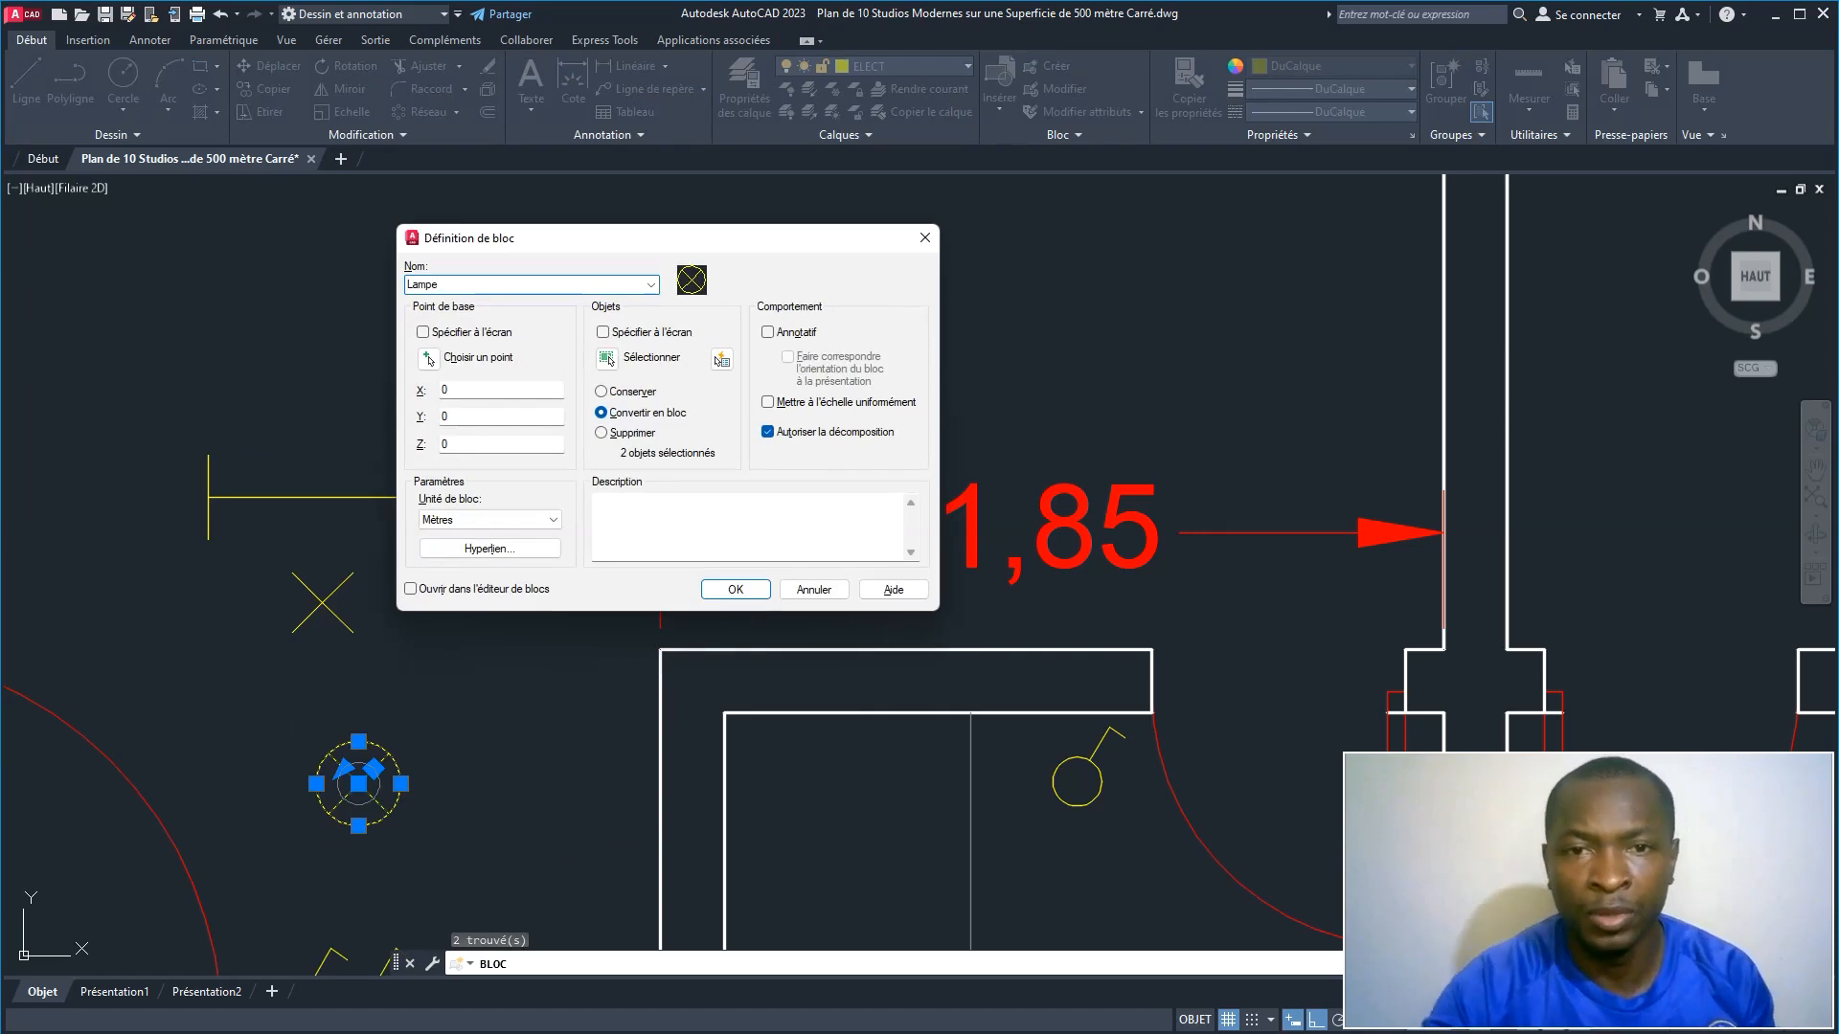
click(722, 592)
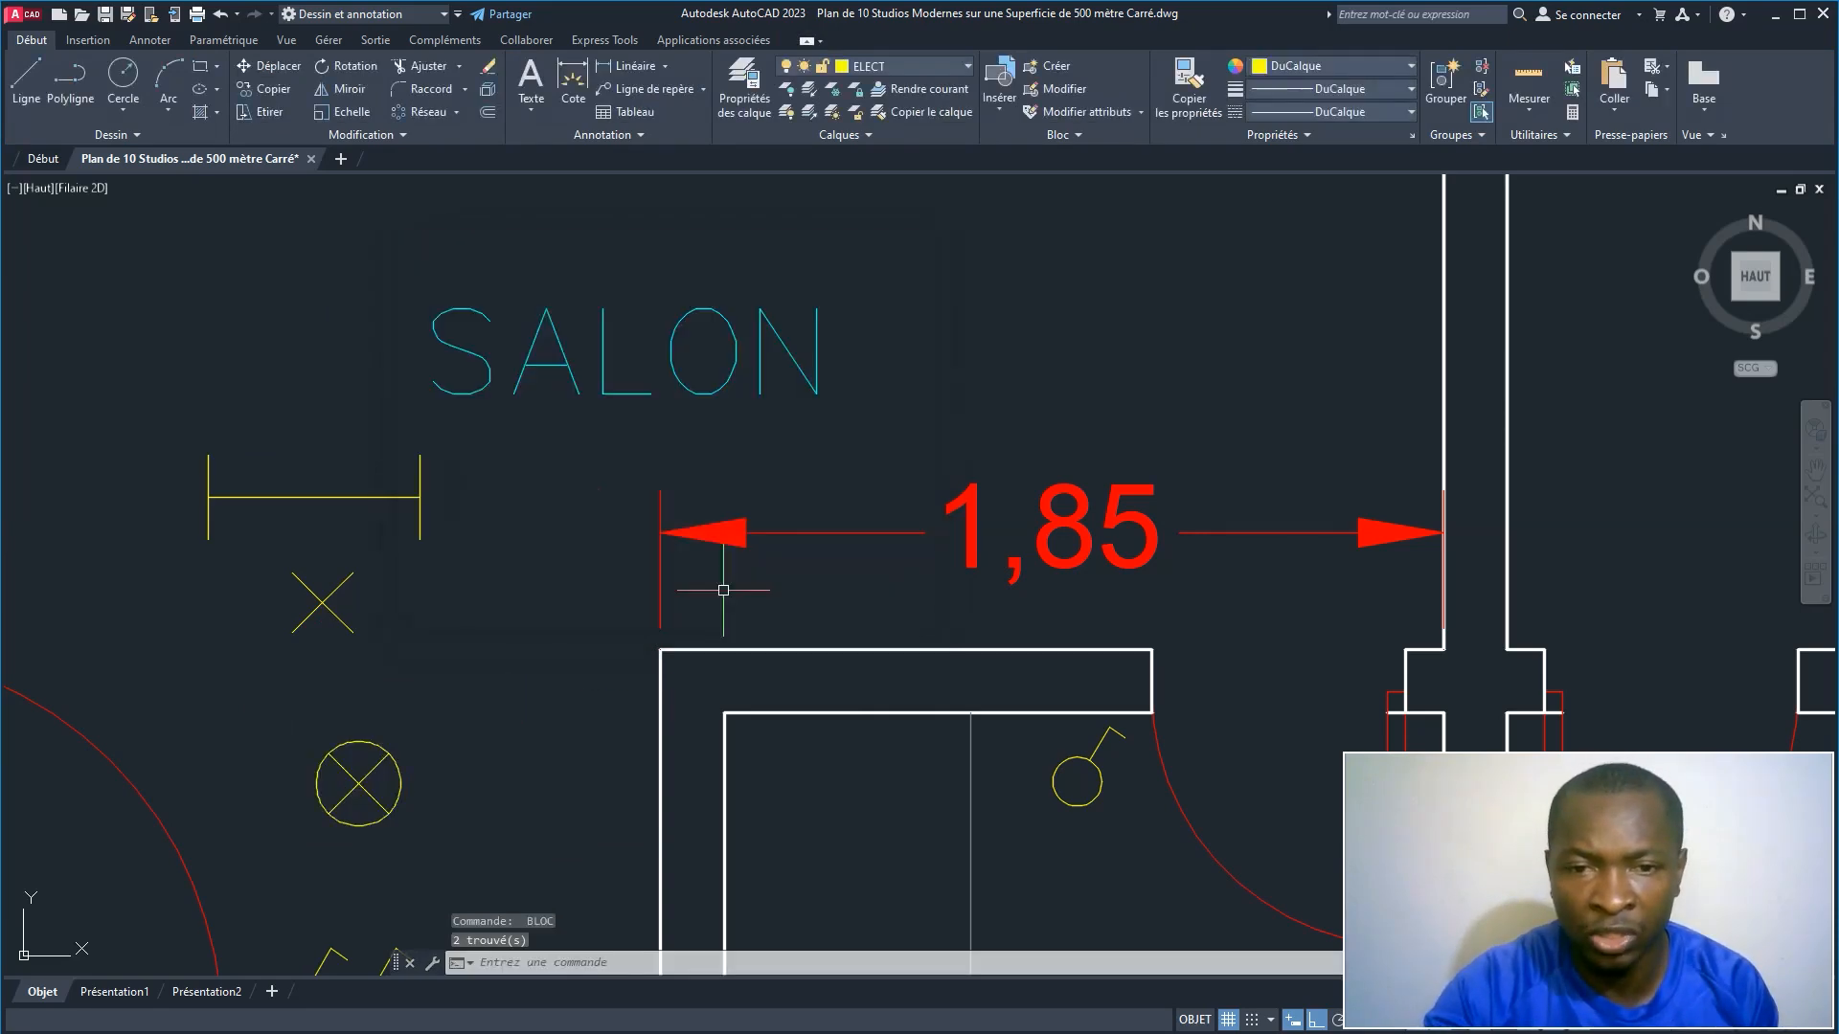
Step: Copy the Lampe block from its centre into the first studio's CUISINE, just below the room label, with Ortho off
scroll(398, 648, down, 3)
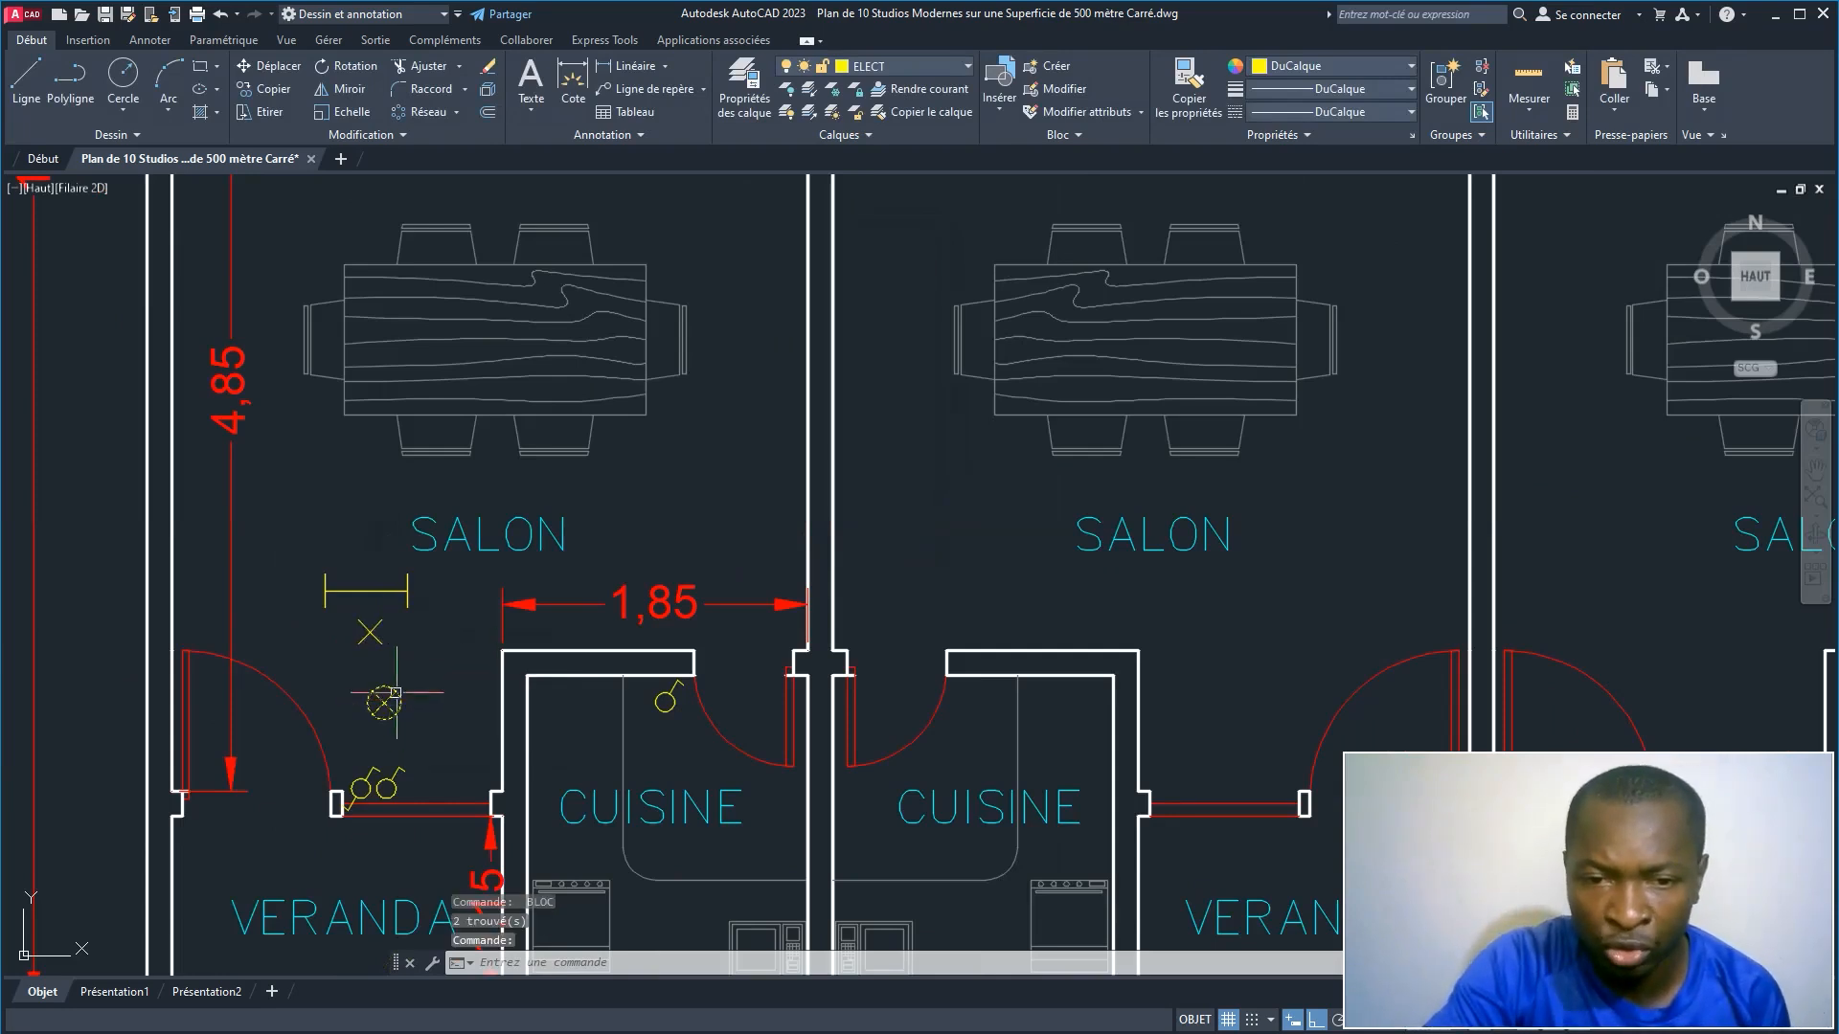
click(455, 684)
text(CP)
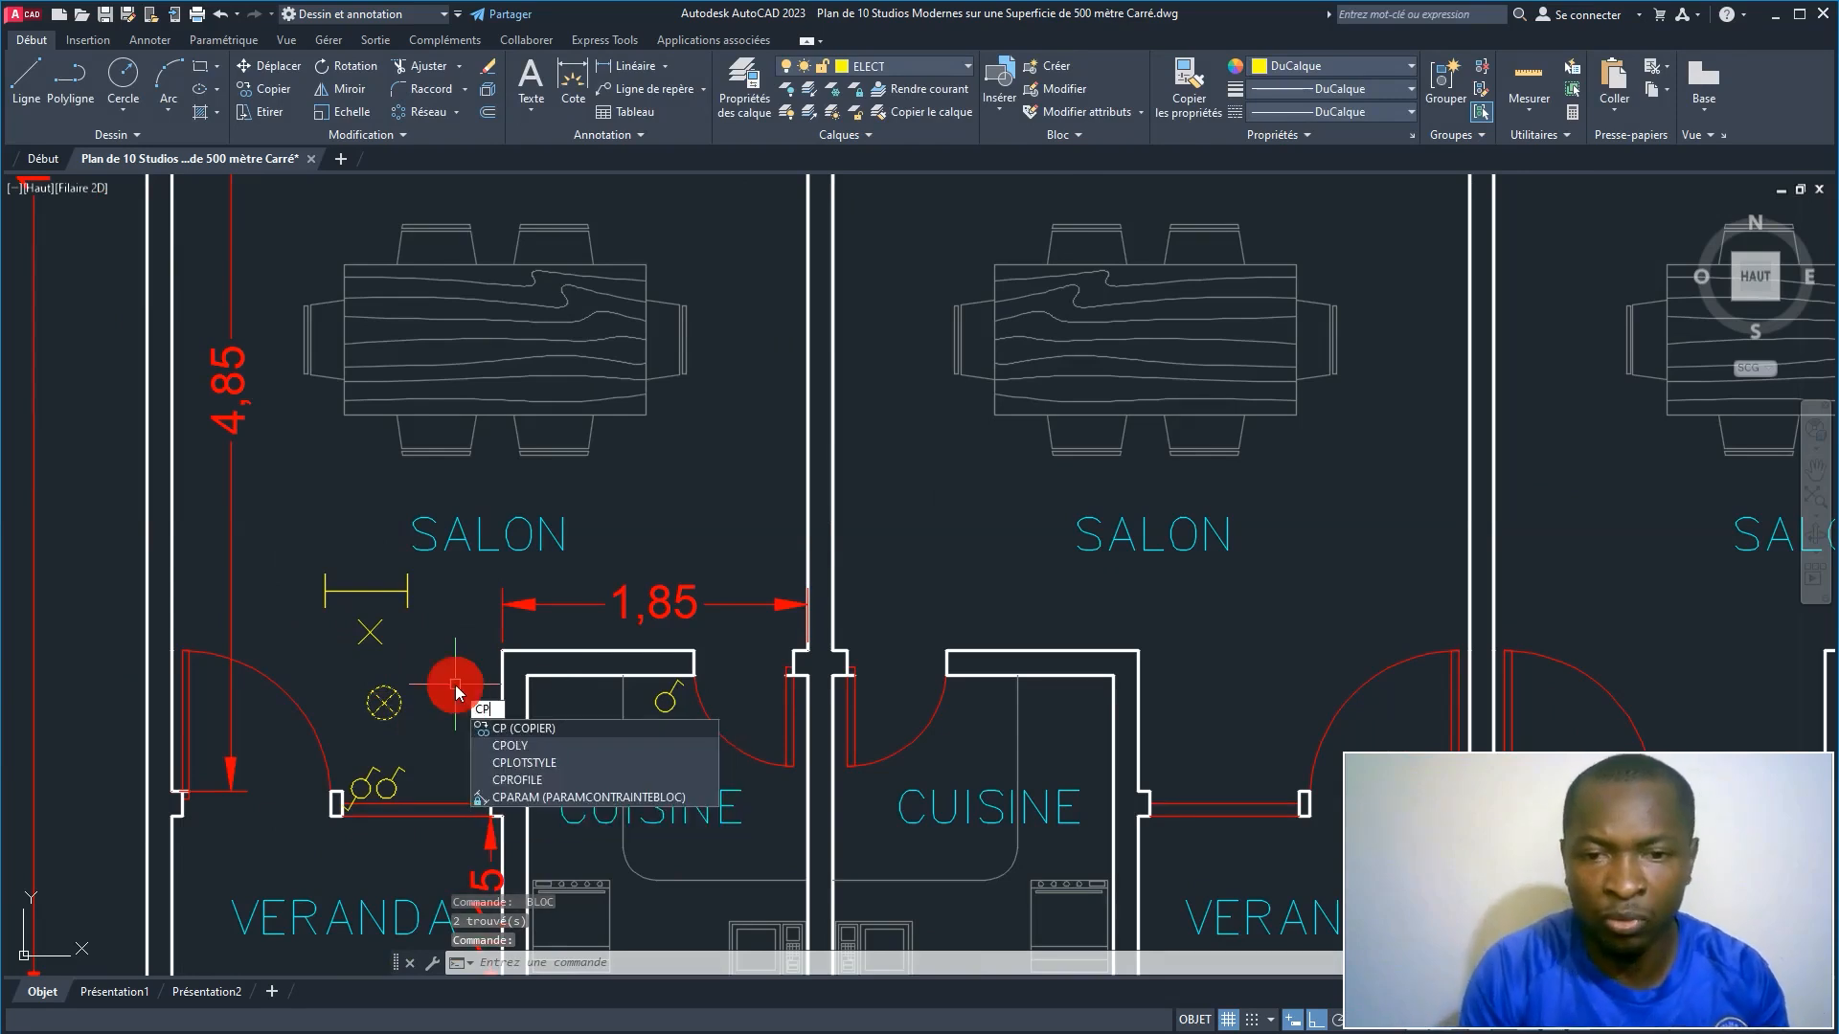
key(Return)
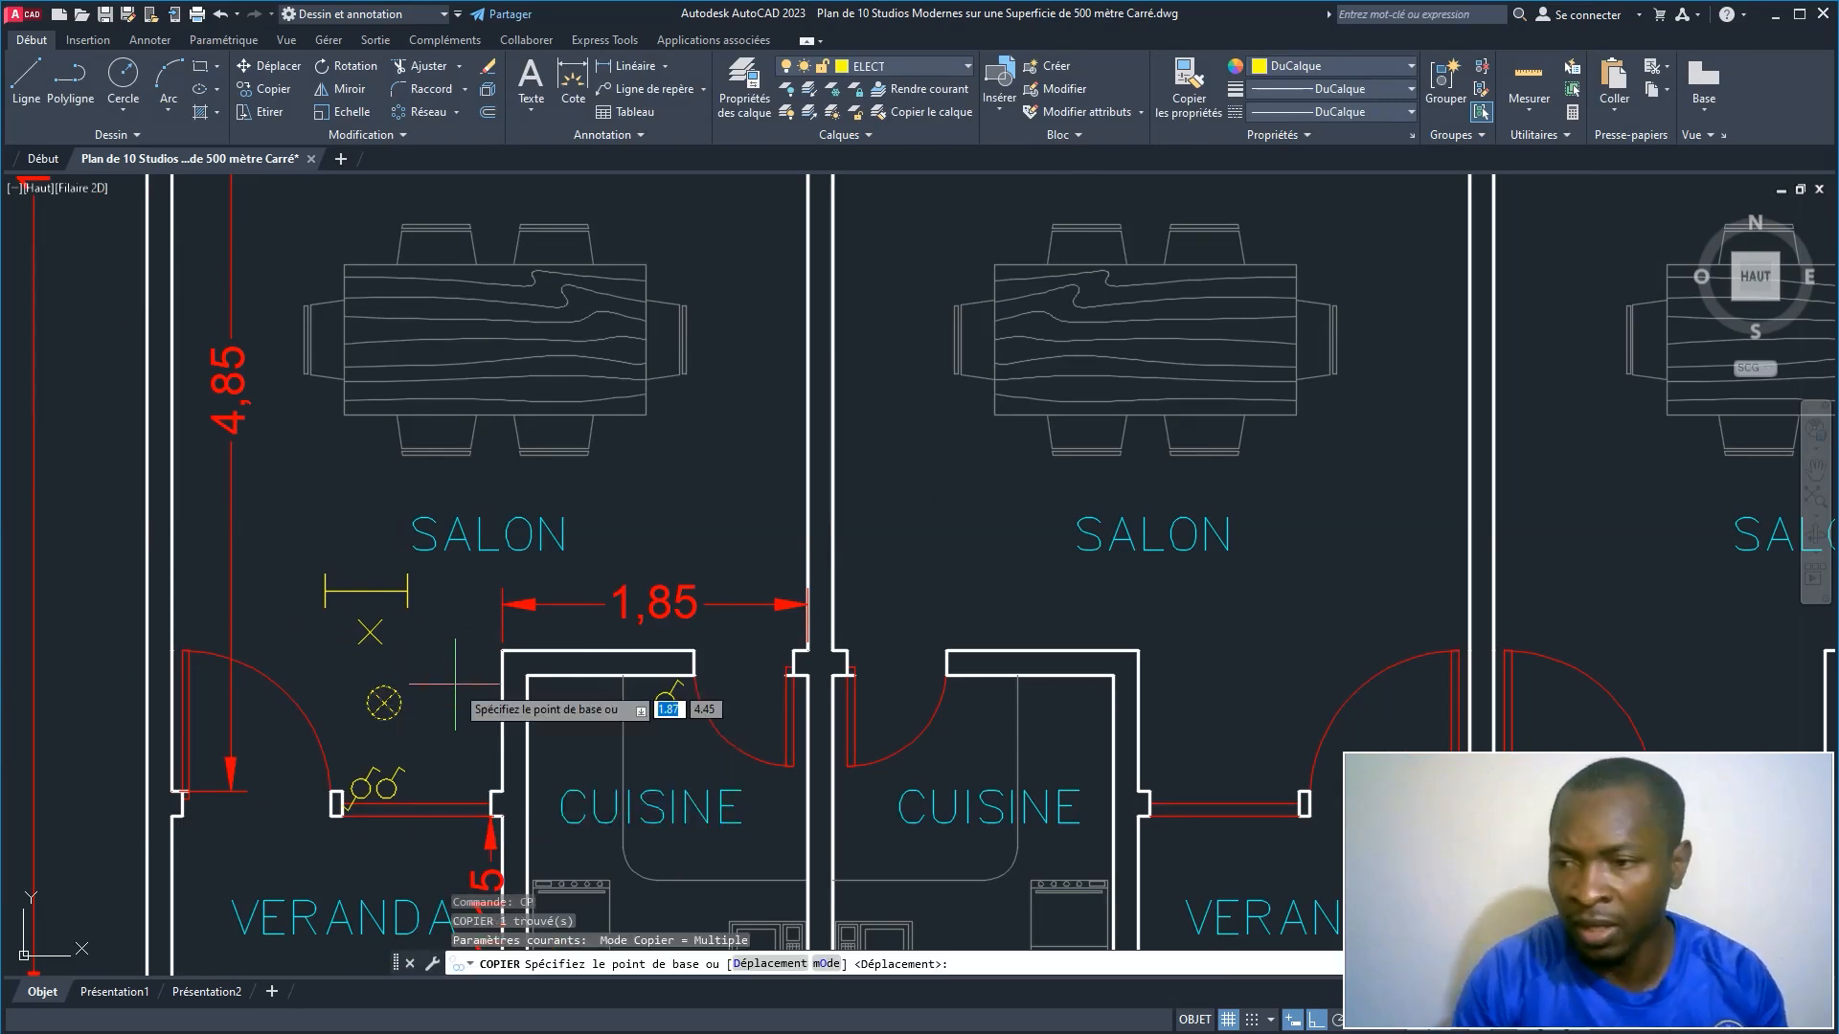
click(383, 703)
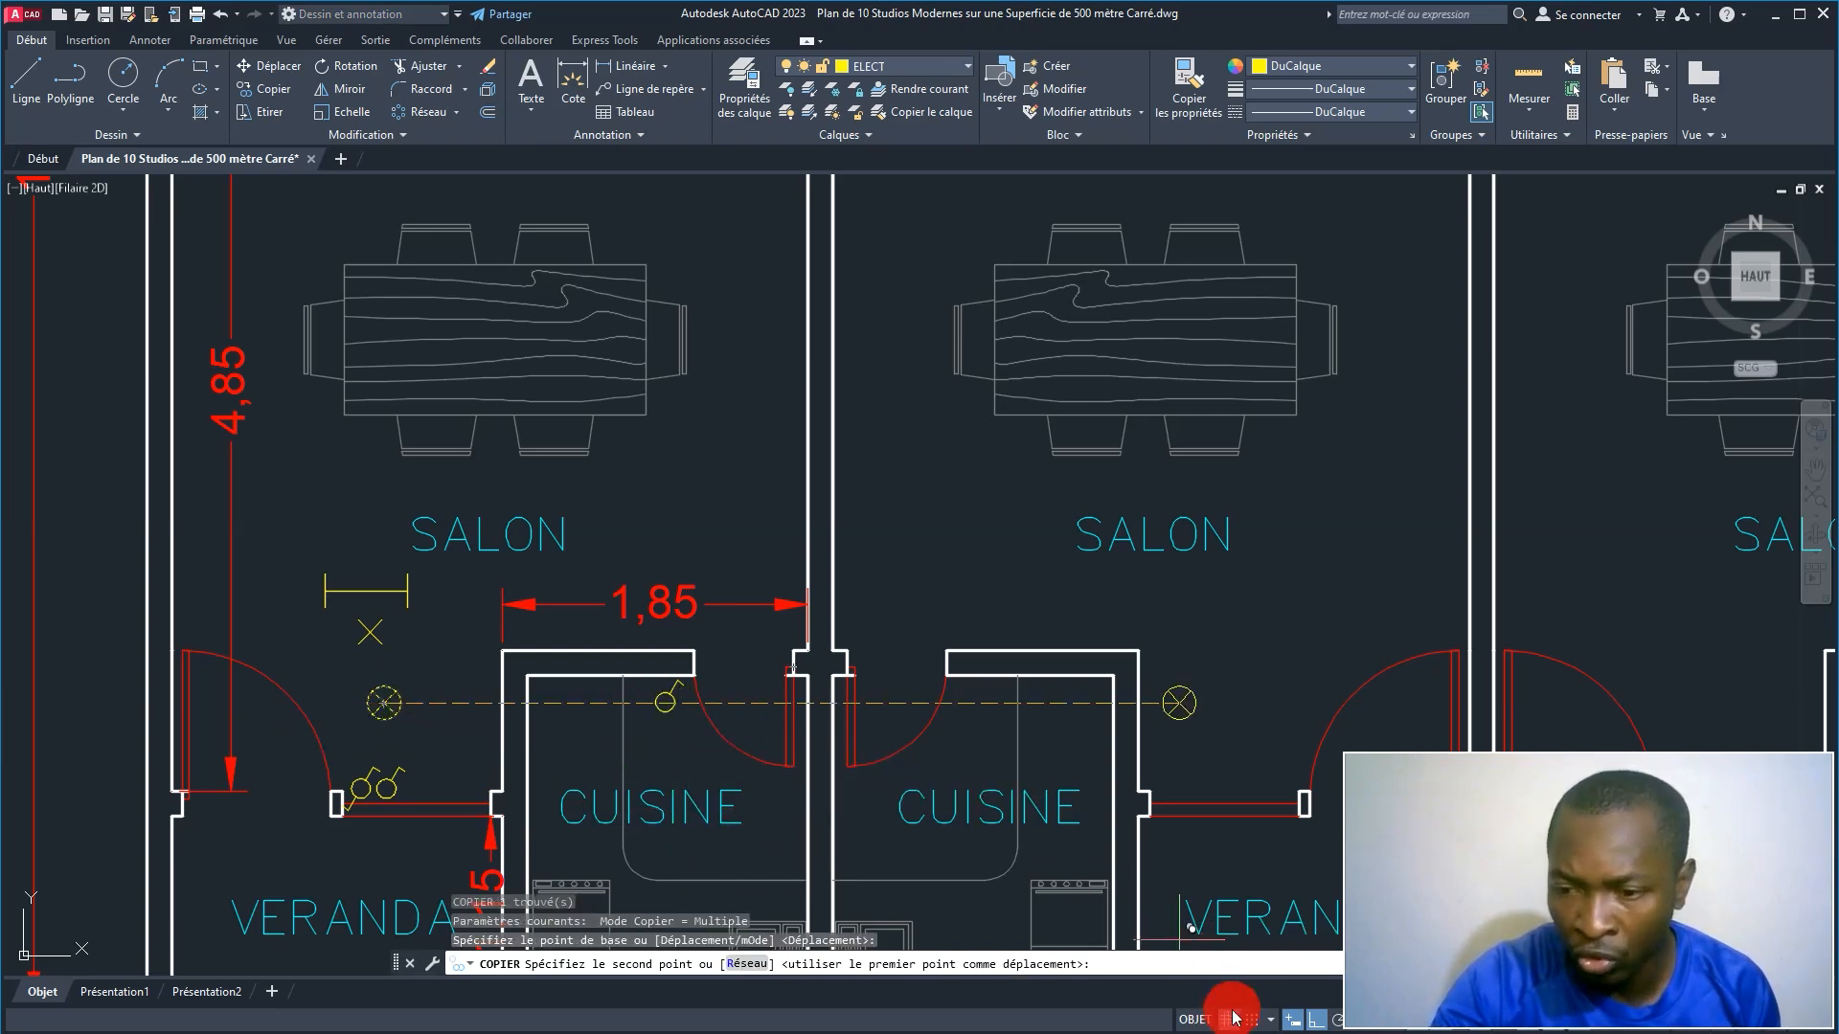
click(1315, 1023)
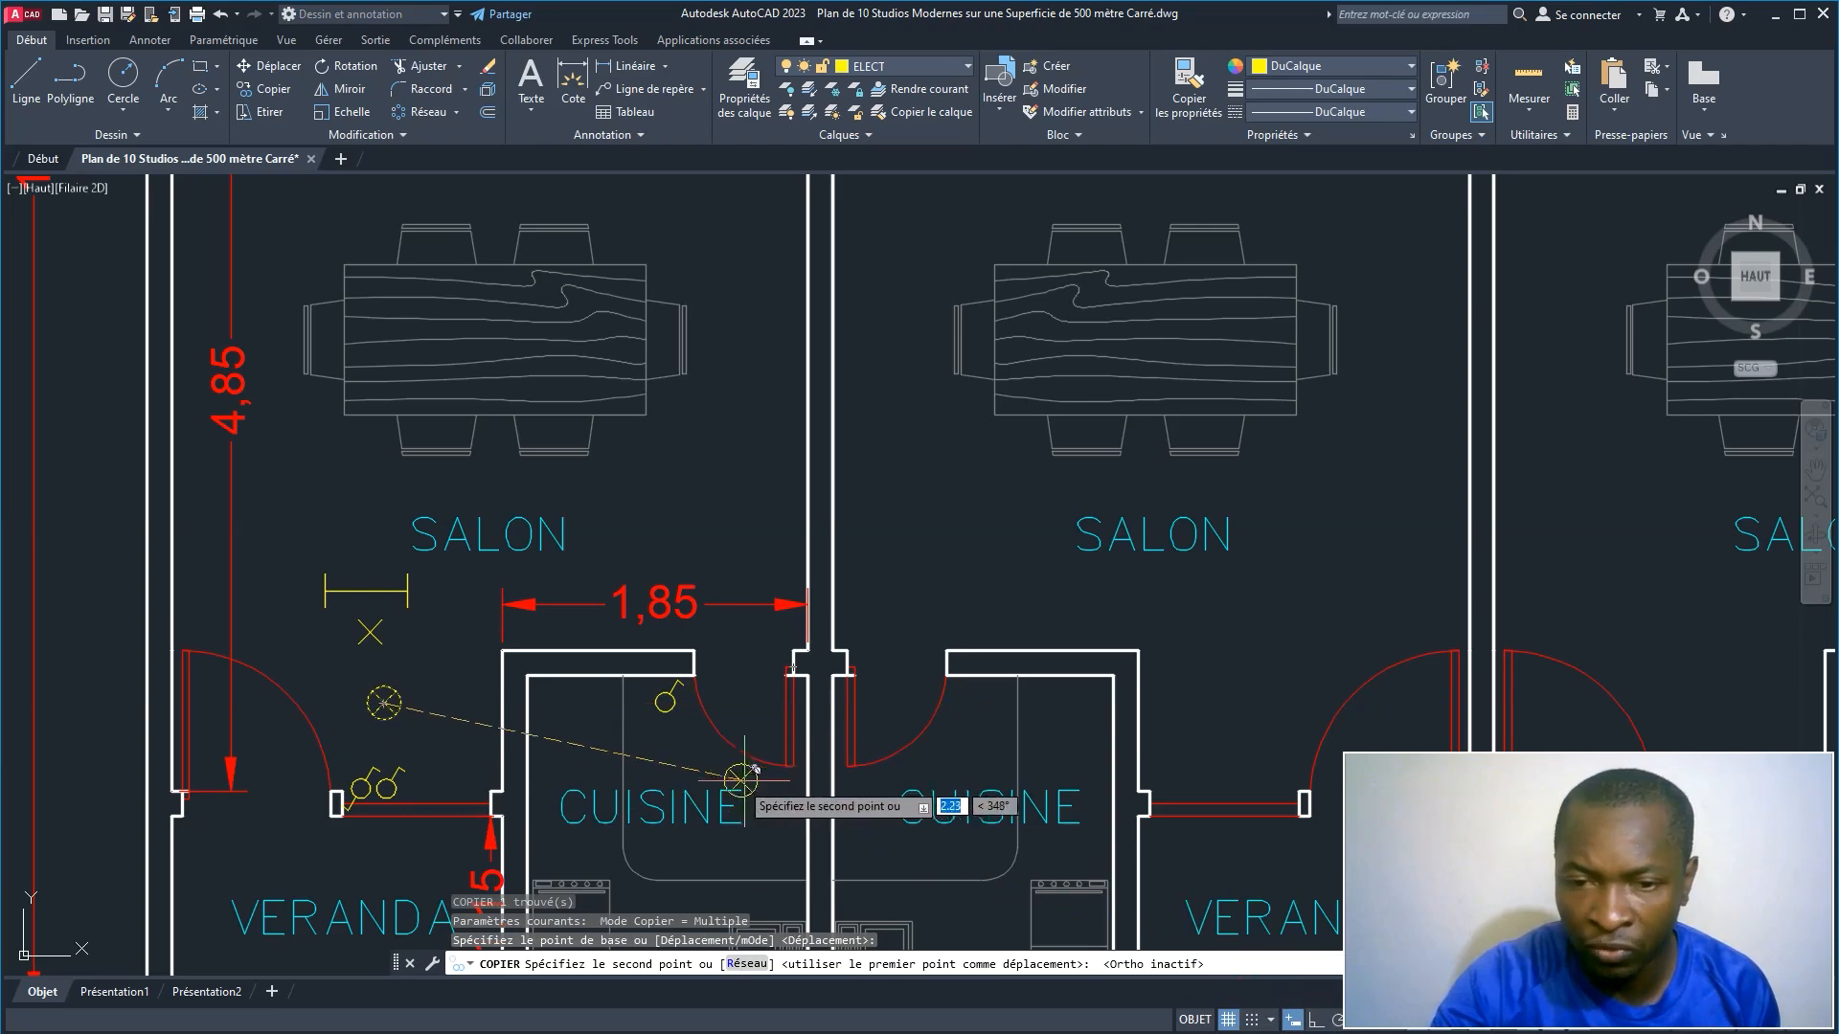
middle_drag(727, 767, 754, 531)
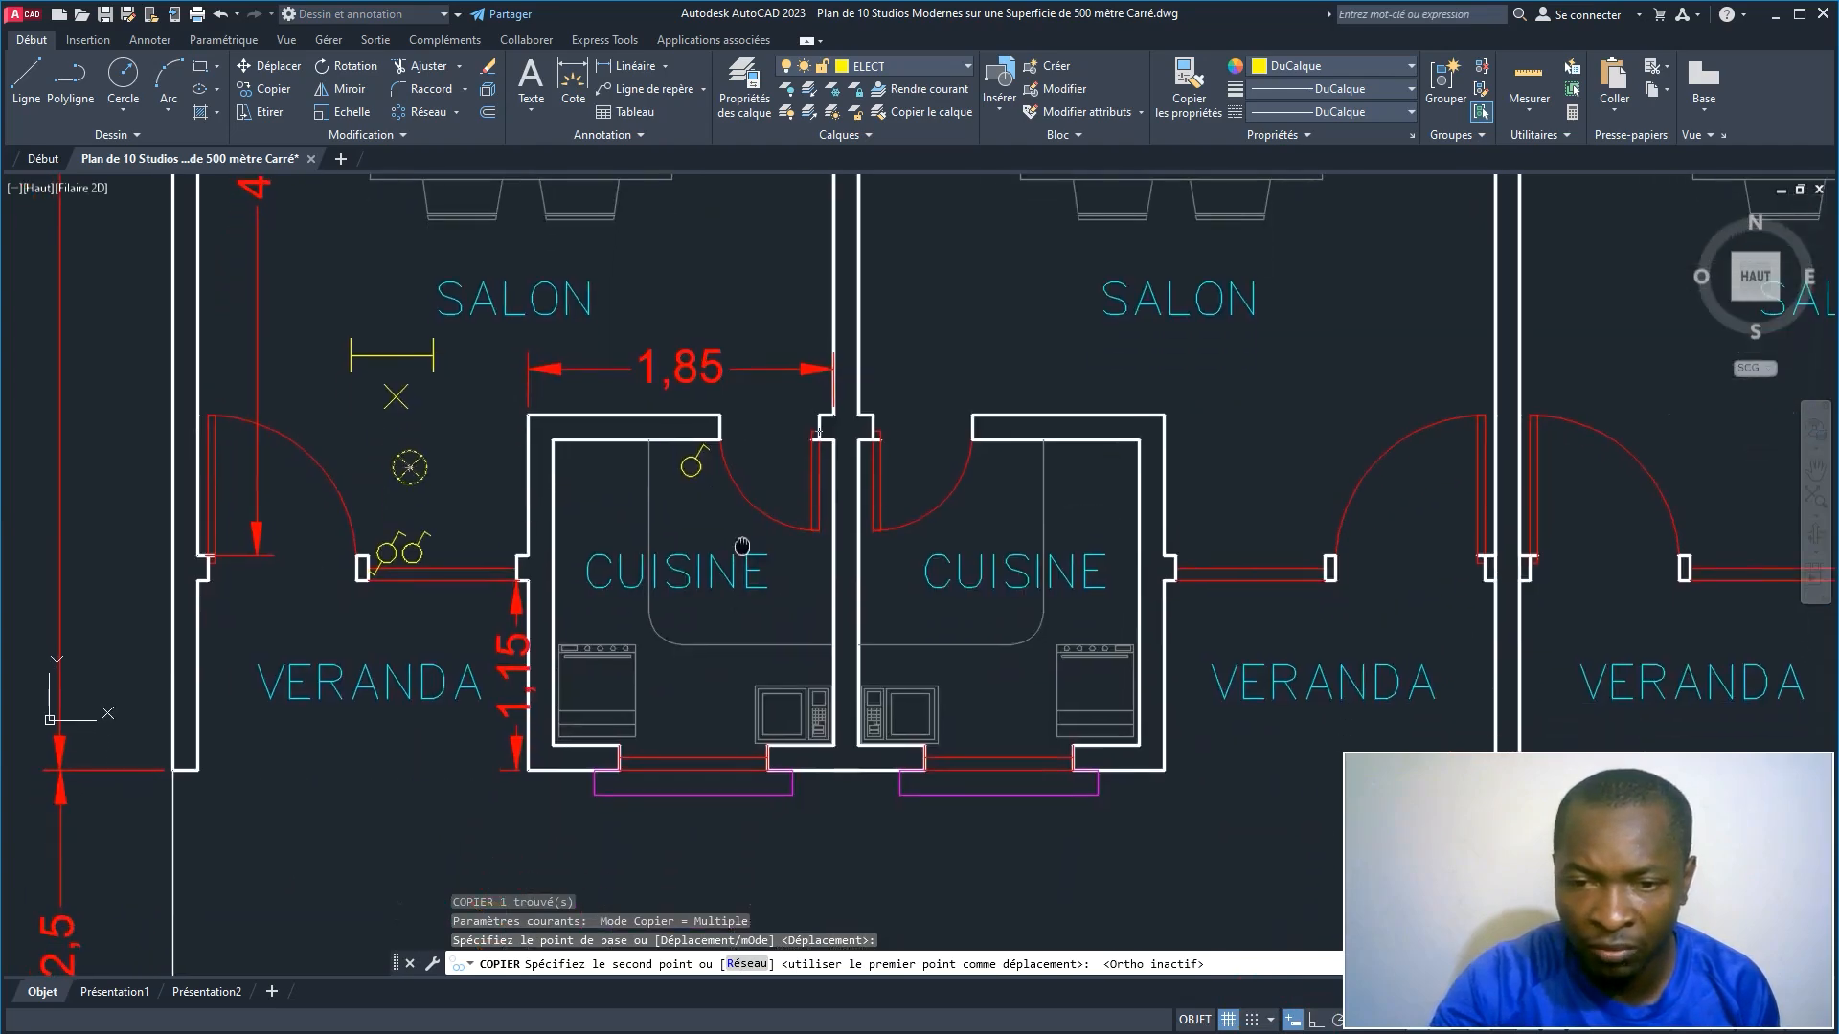
click(692, 607)
Step: Place another copy of the Lampe block in the middle of the first studio's DOUCHE
scroll(704, 387, down, 4)
middle_drag(707, 383, 618, 757)
scroll(618, 345, up, 6)
click(594, 362)
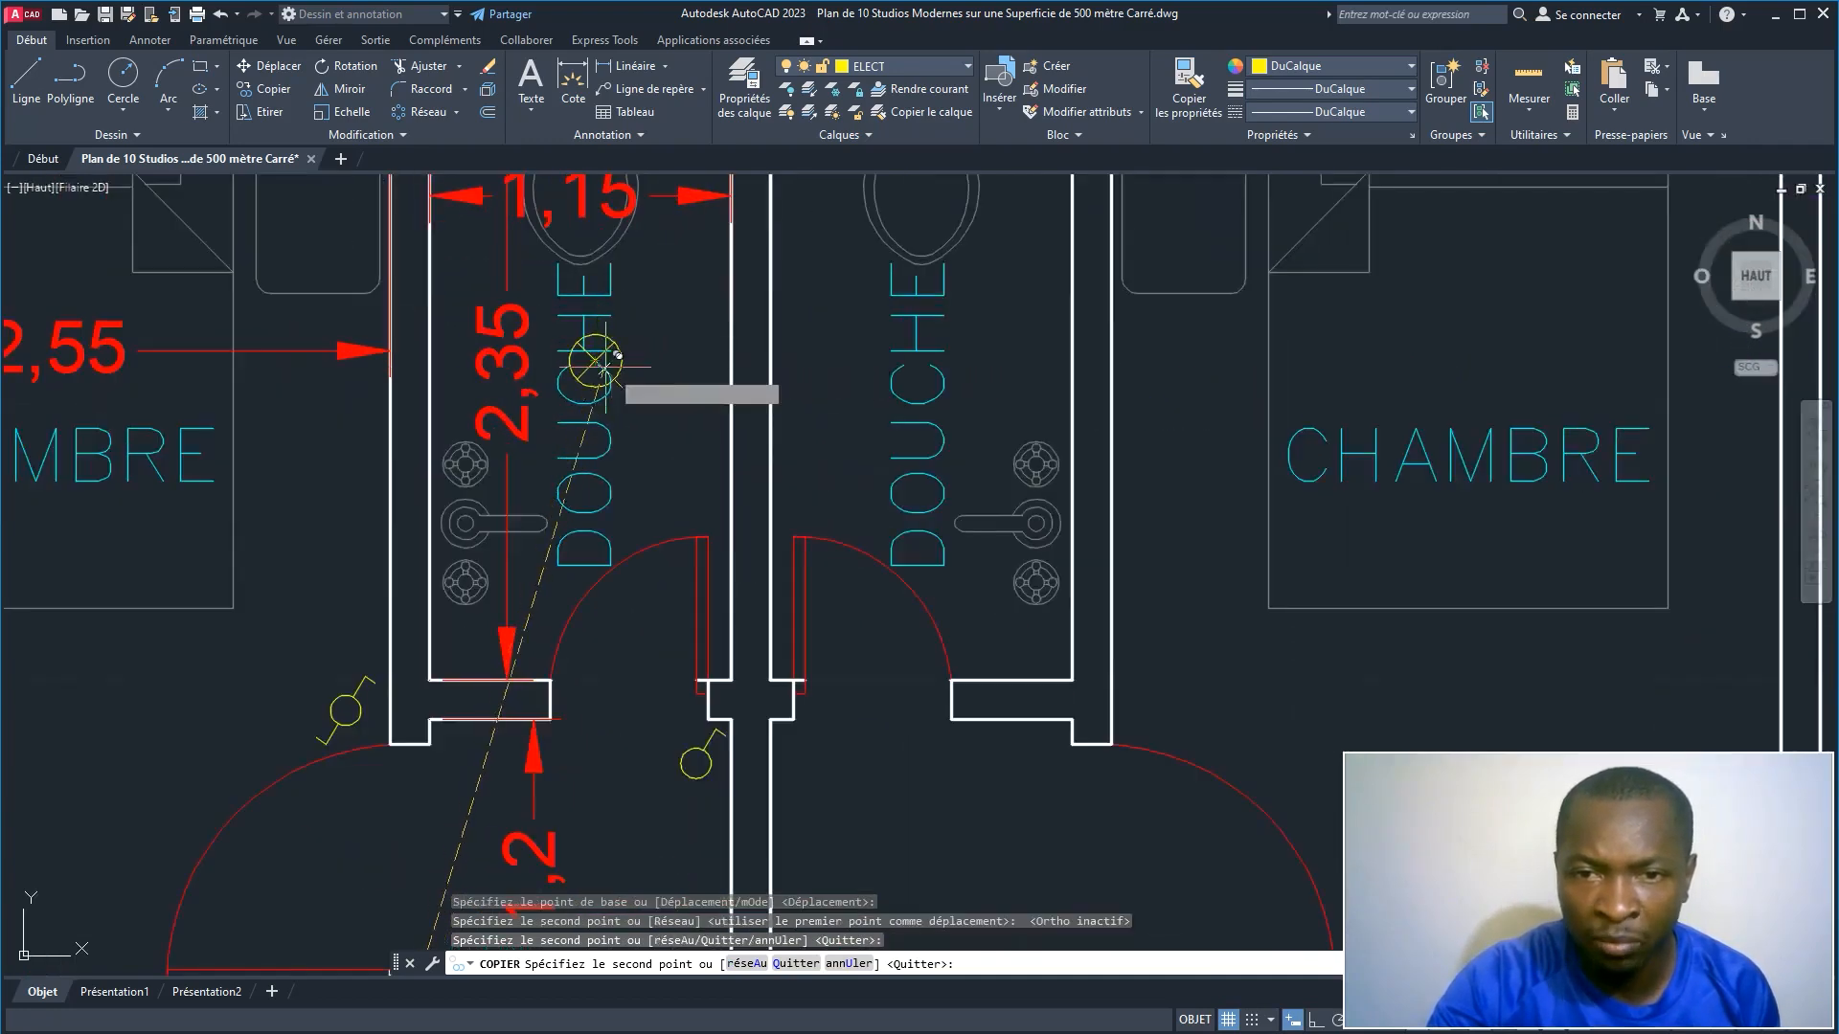
Step: Finish copying the Lampe block and turn off the COTATION layer
scroll(636, 429, down, 4)
middle_drag(561, 744, 603, 574)
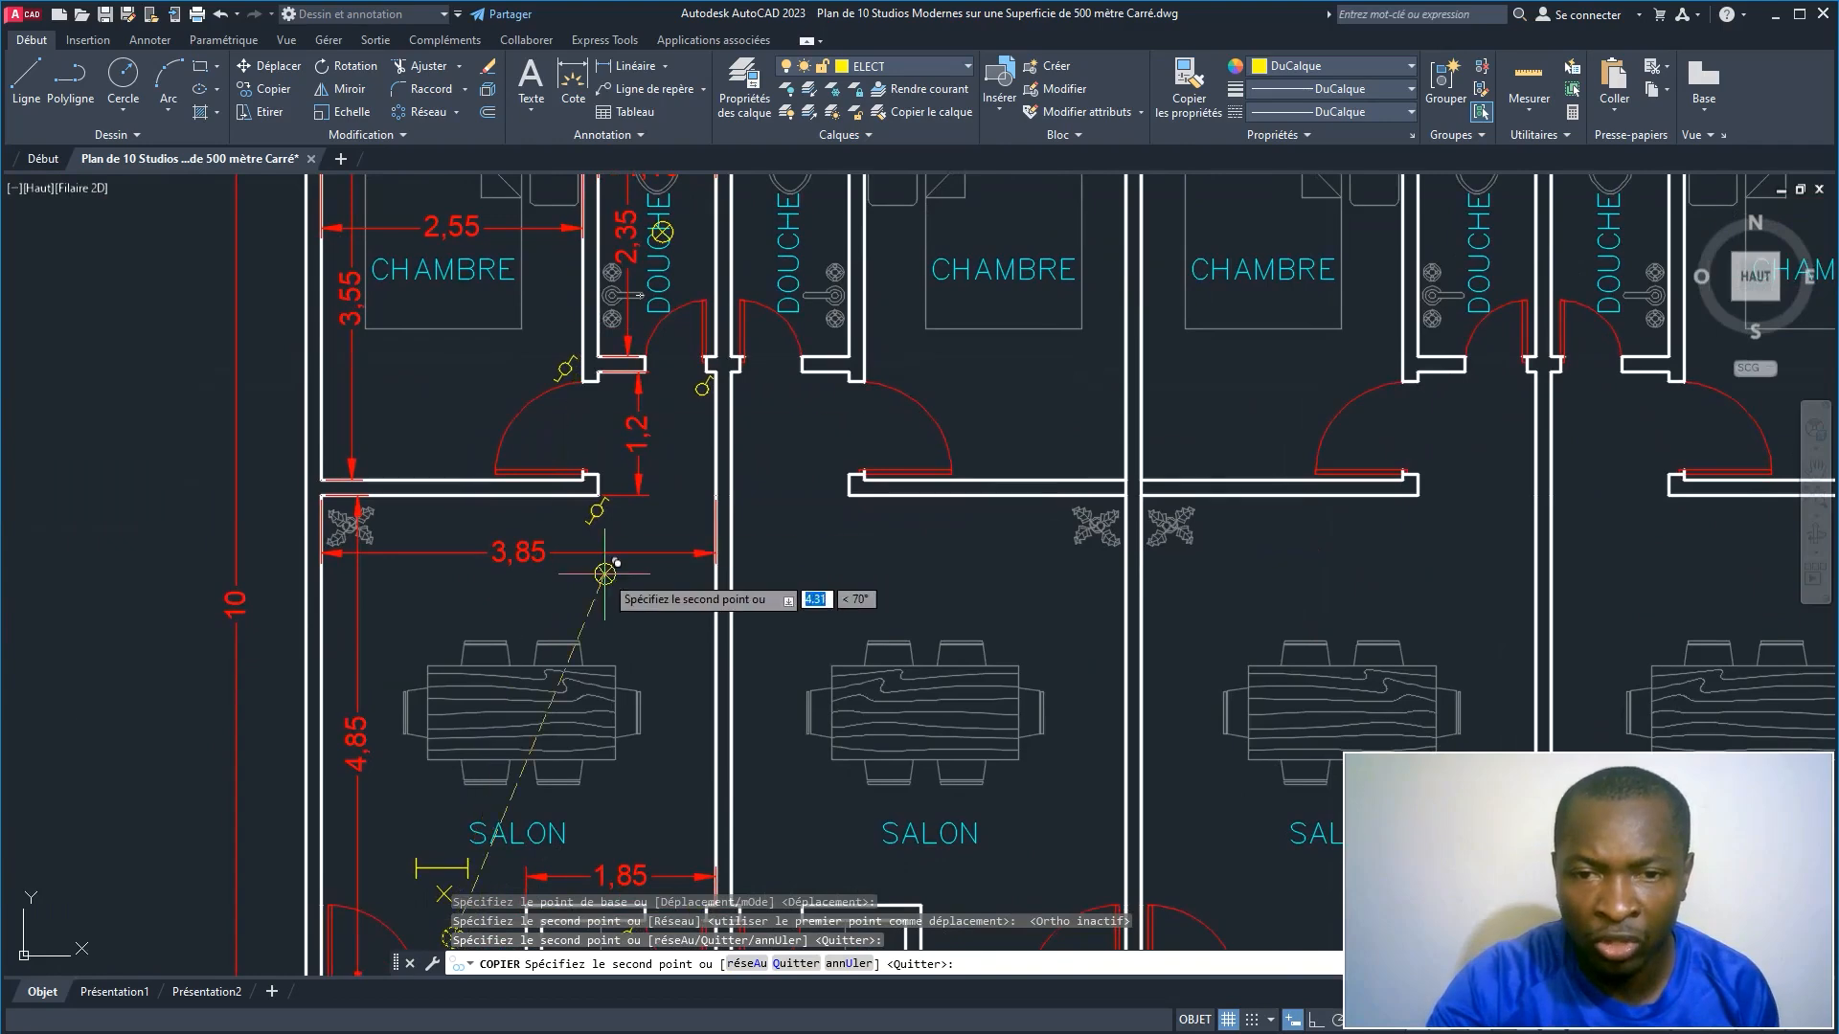
right_click(612, 576)
click(671, 598)
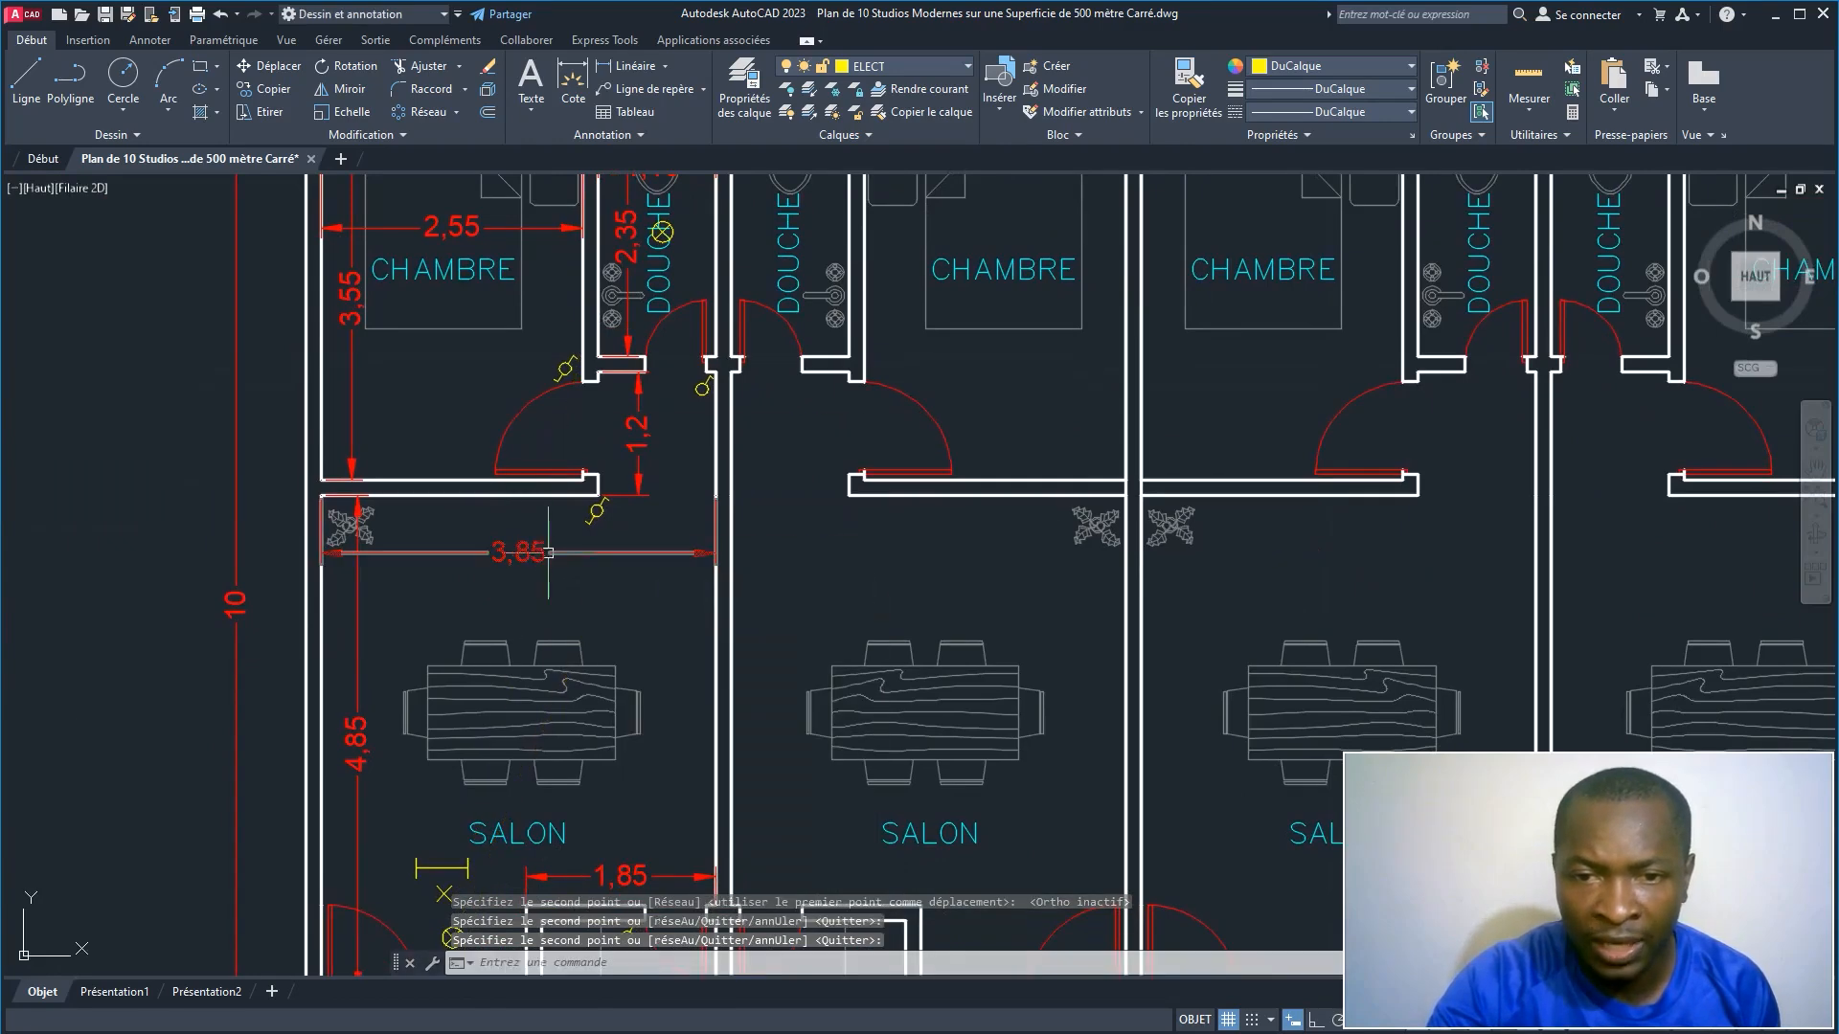
click(908, 62)
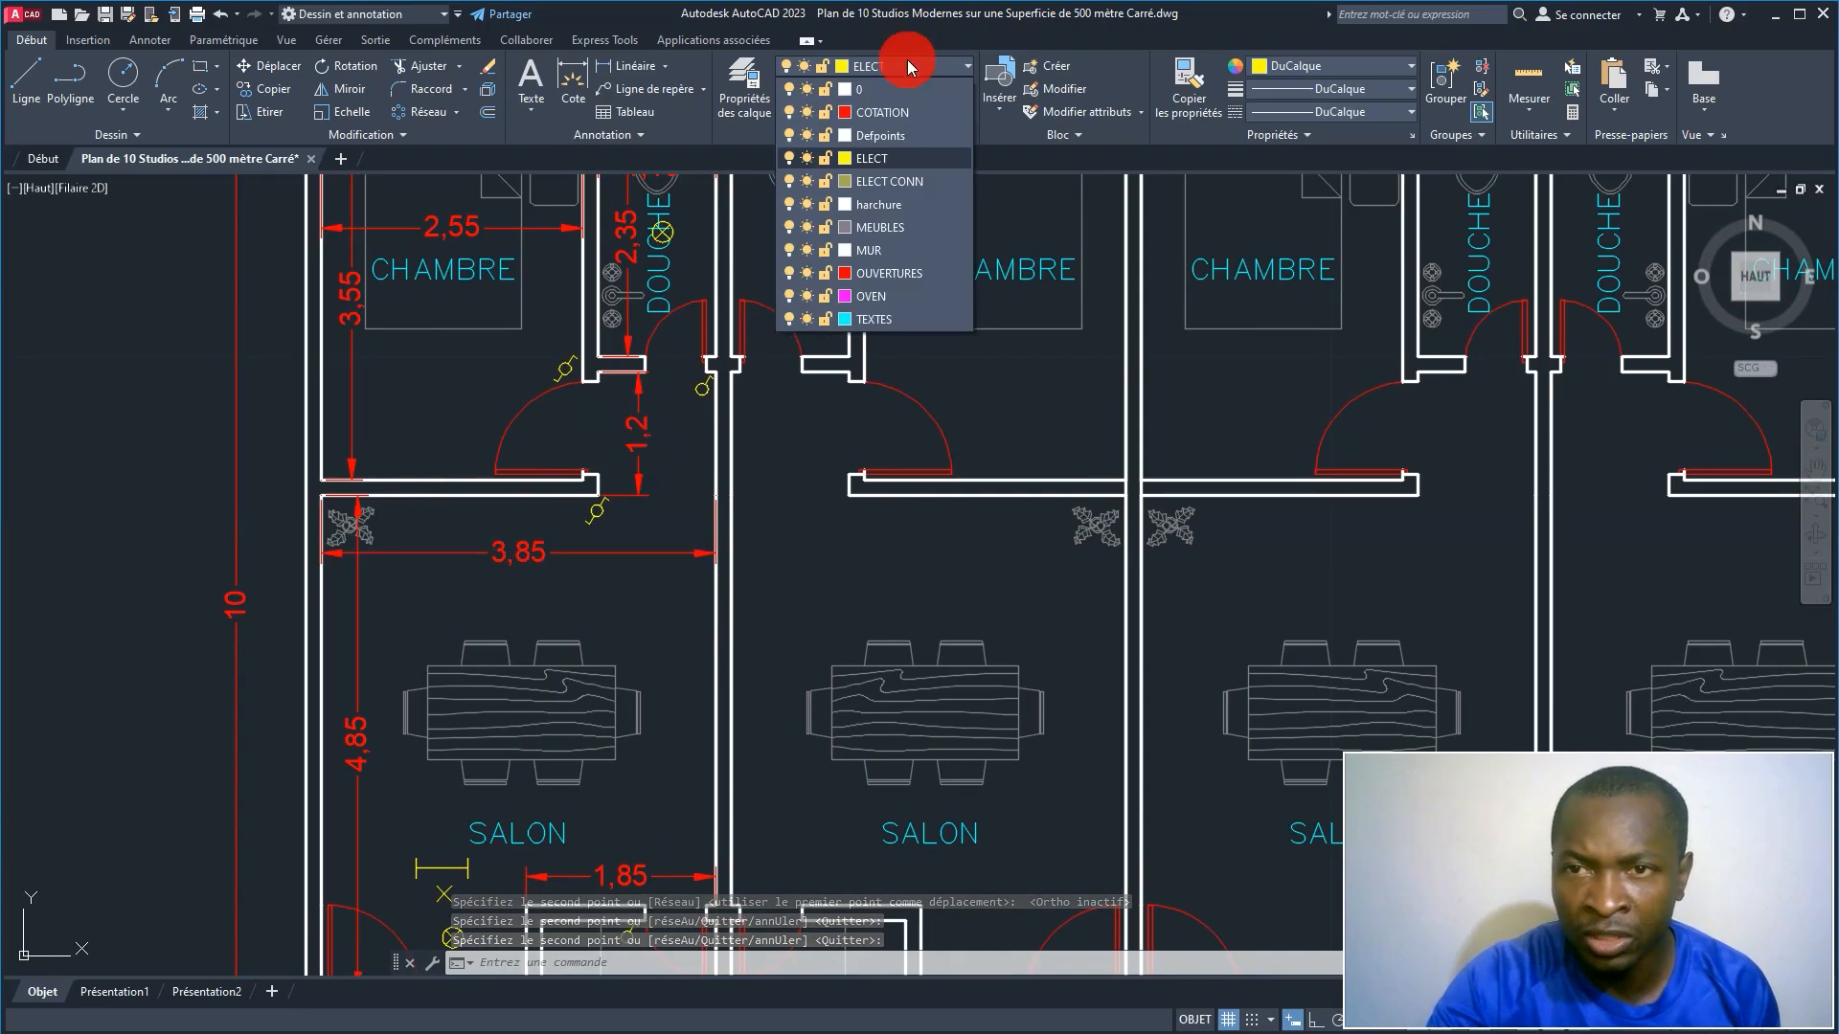
click(789, 112)
click(669, 519)
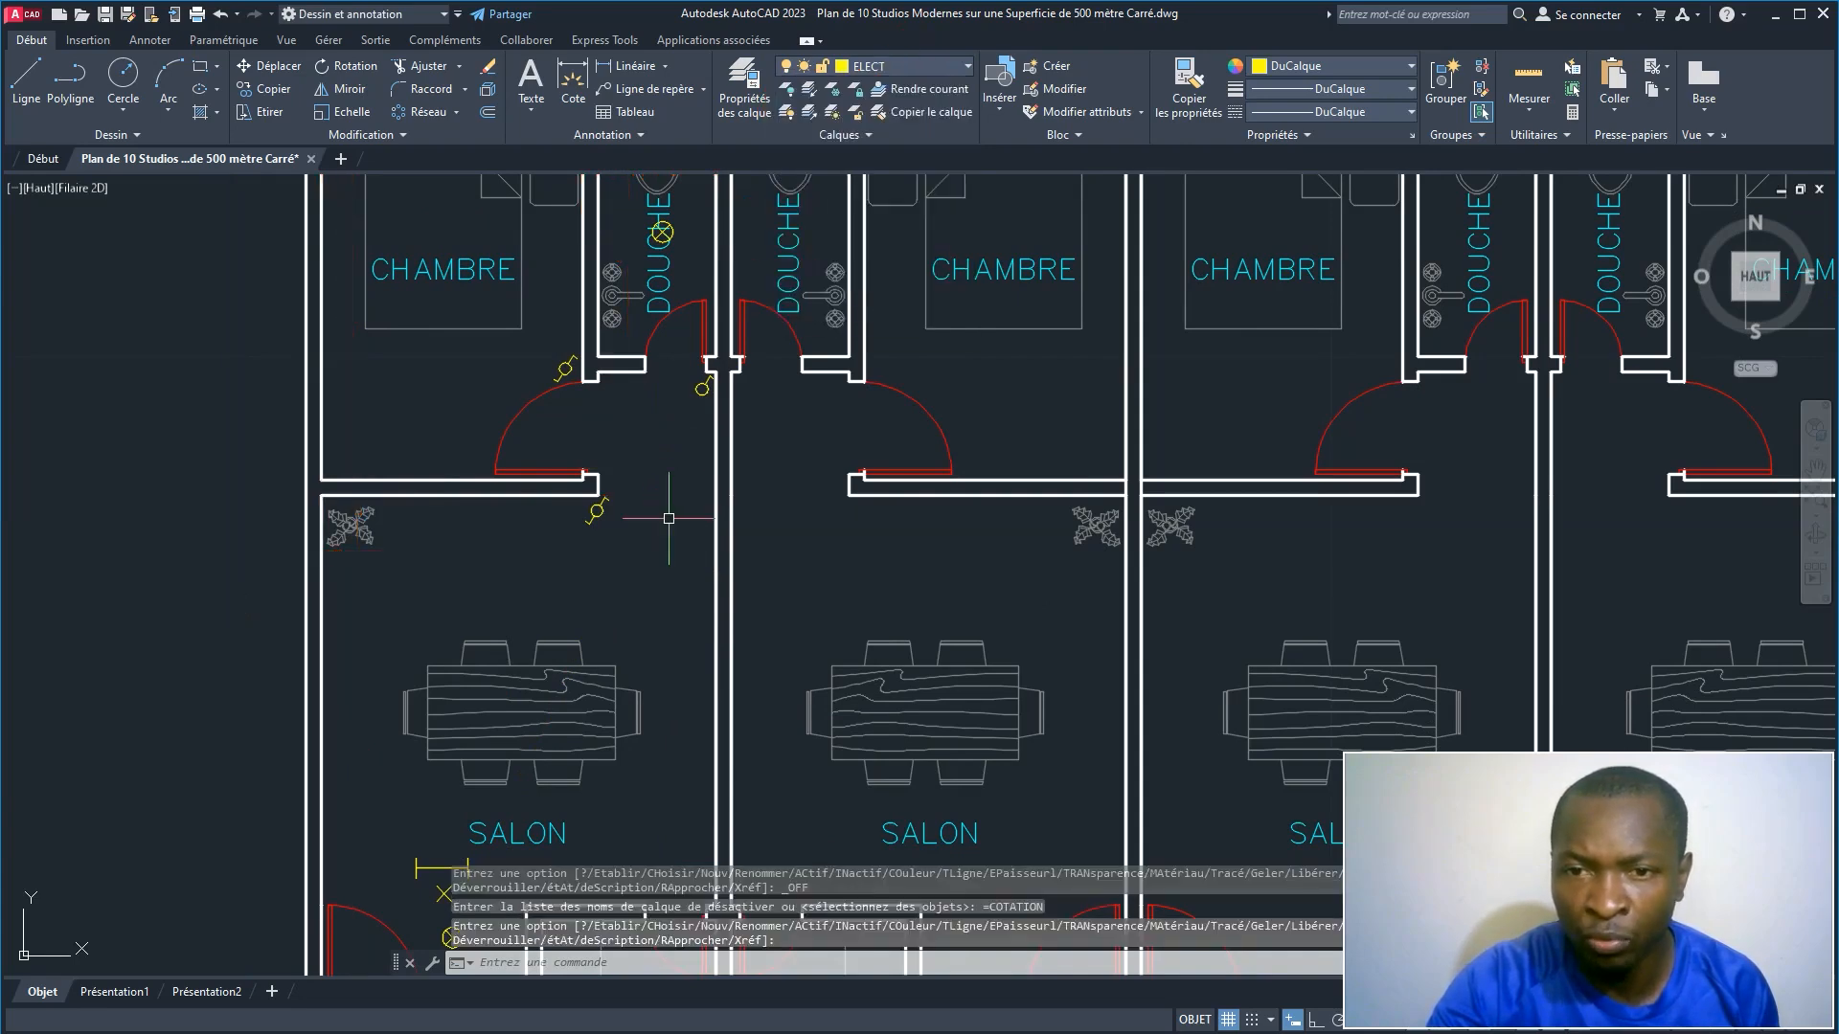
Step: Move the fluorescent tube block by its midpoint to the middle of the dining table in the first studio's SALON
scroll(668, 519, down, 2)
middle_drag(662, 508, 466, 457)
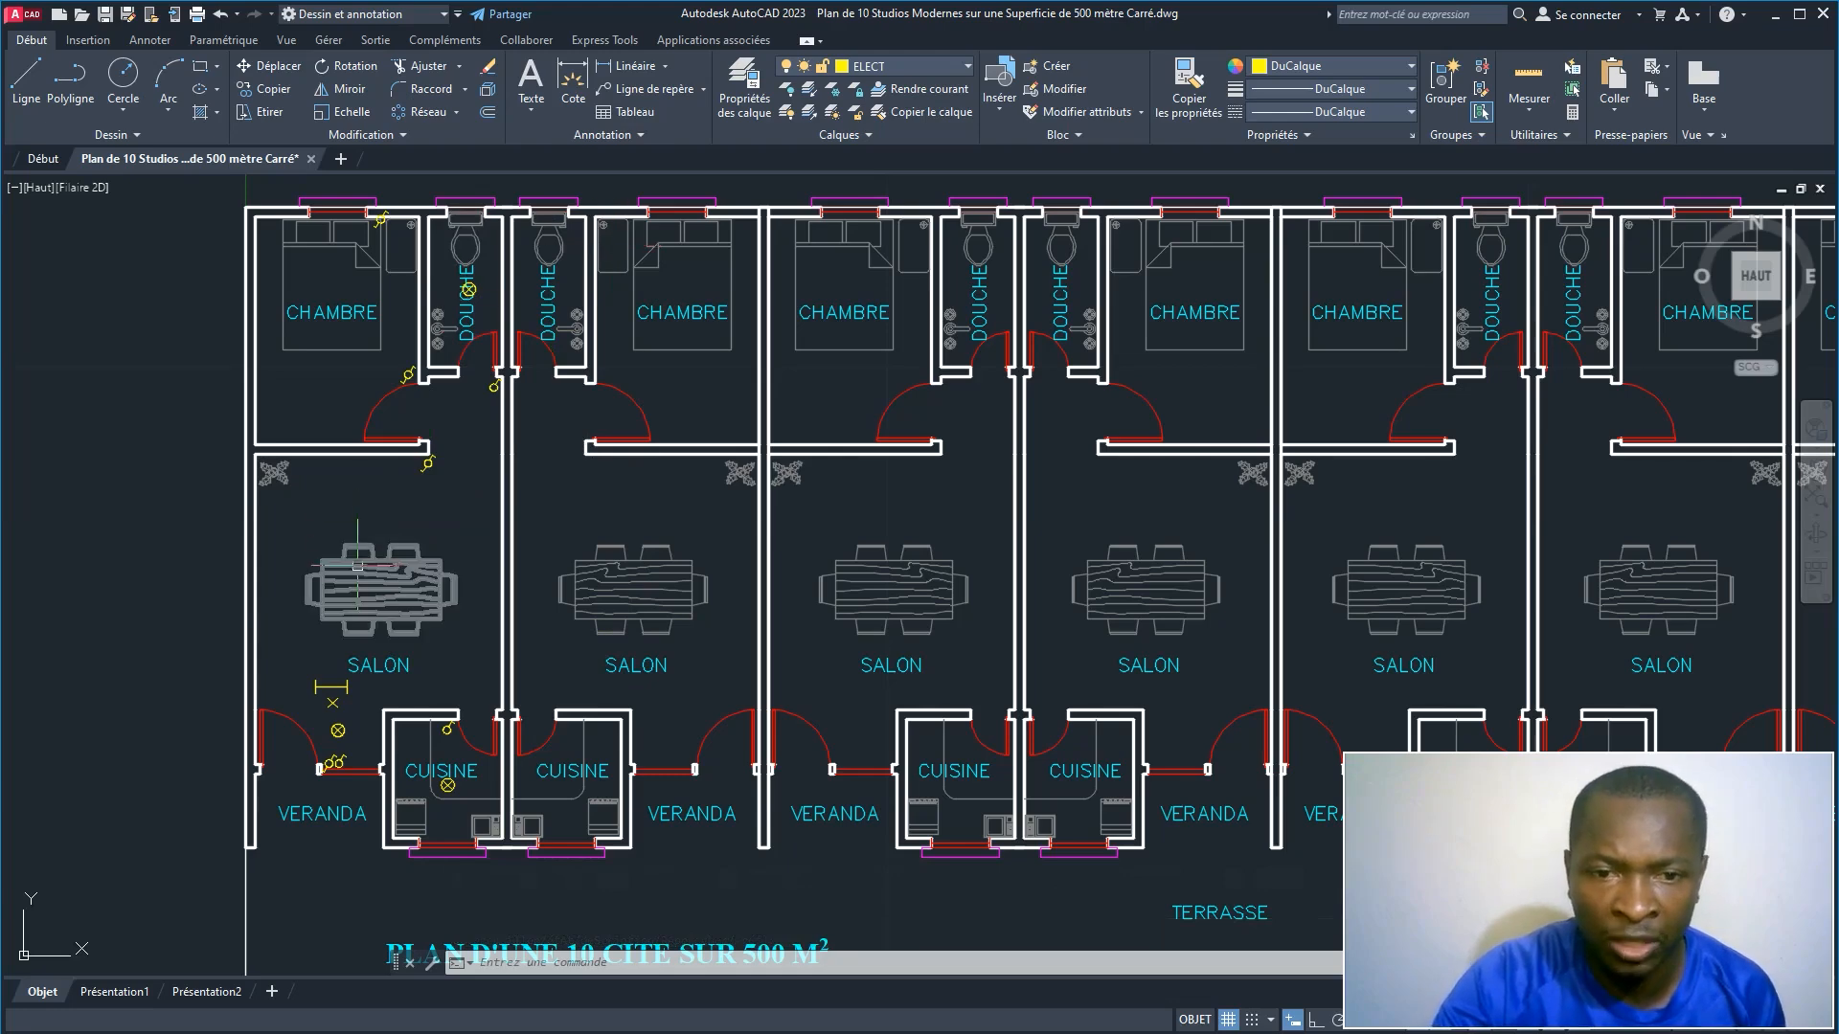
scroll(331, 688, up, 2)
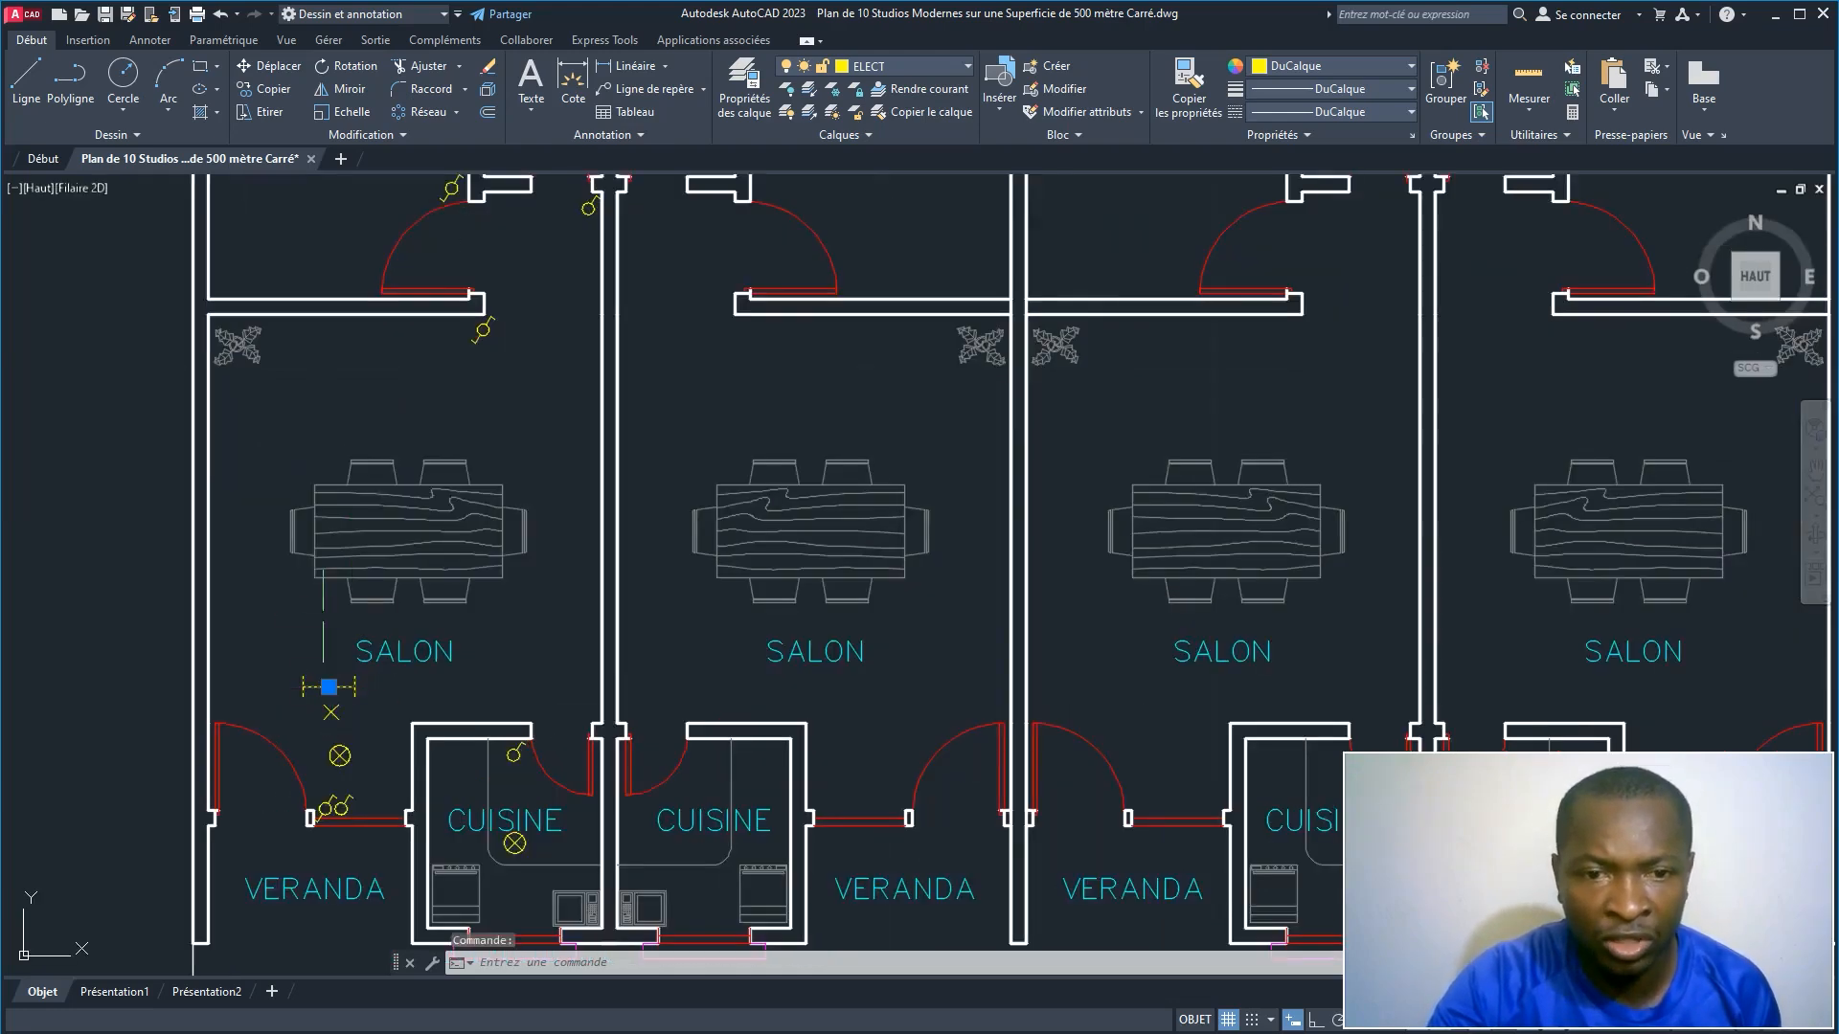
scroll(339, 685, up, 5)
click(301, 691)
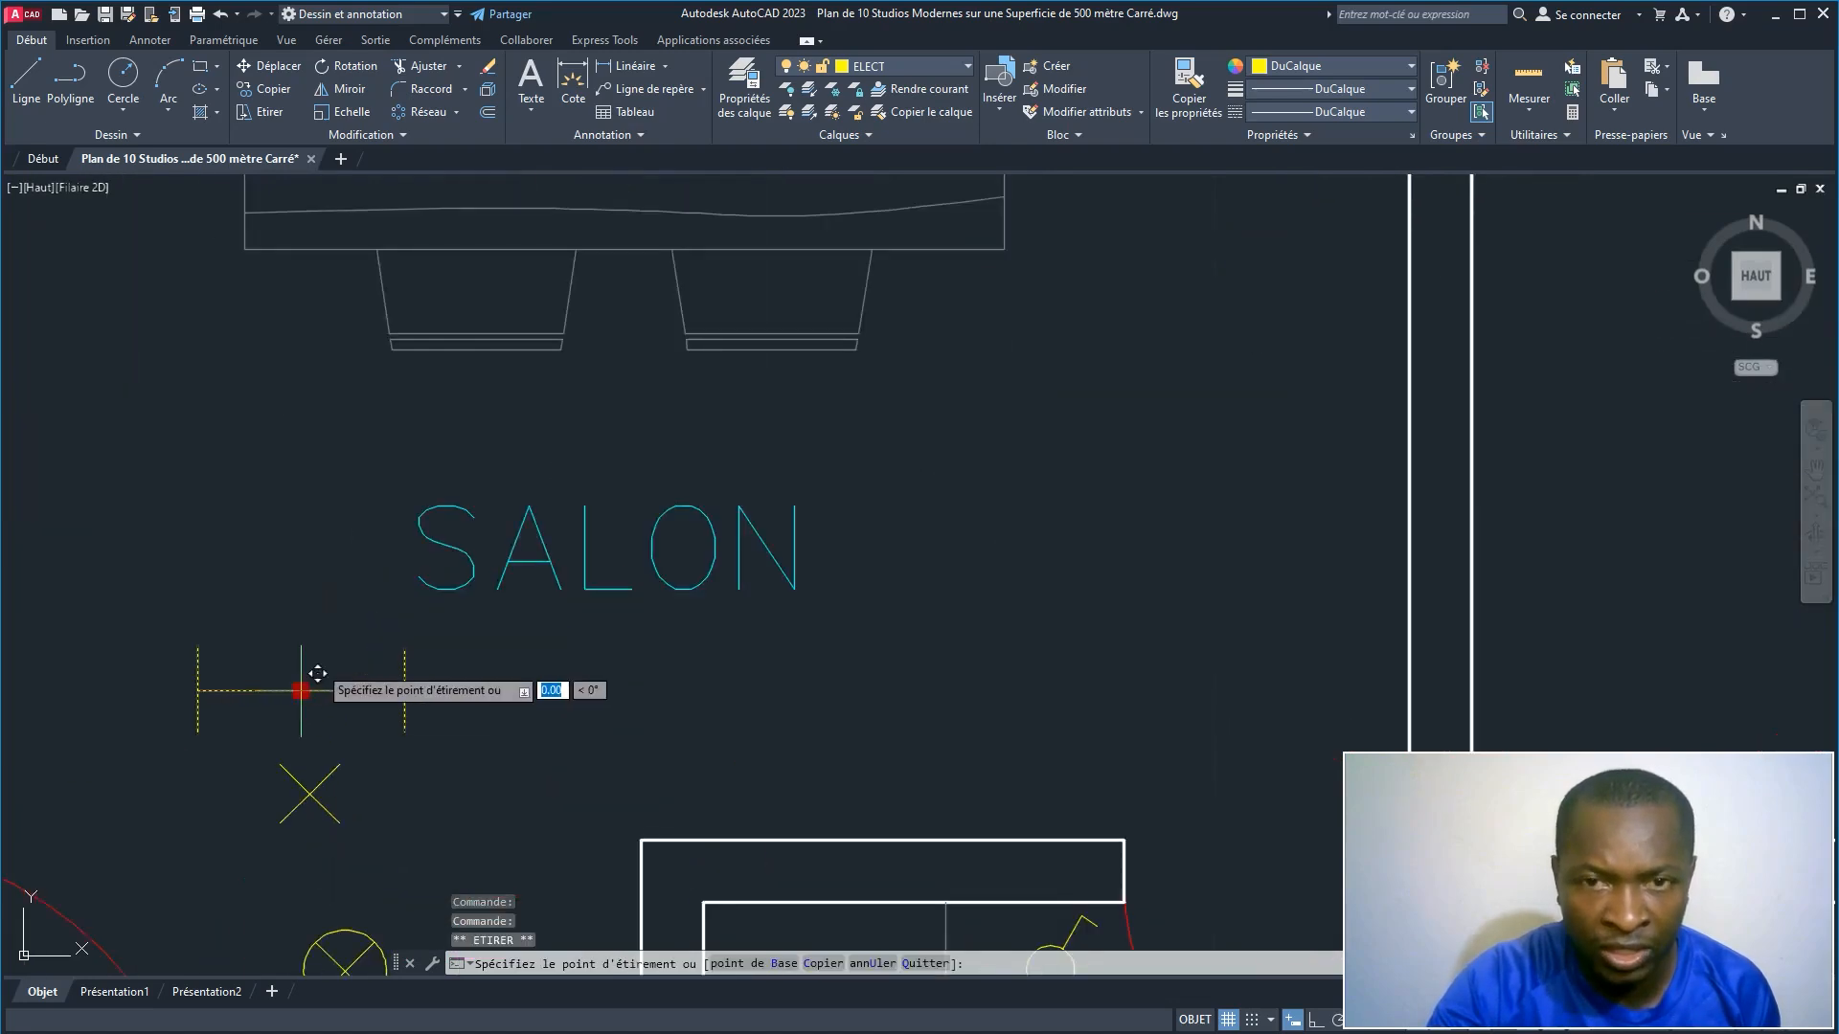
scroll(607, 278, down, 2)
middle_drag(604, 281, 502, 569)
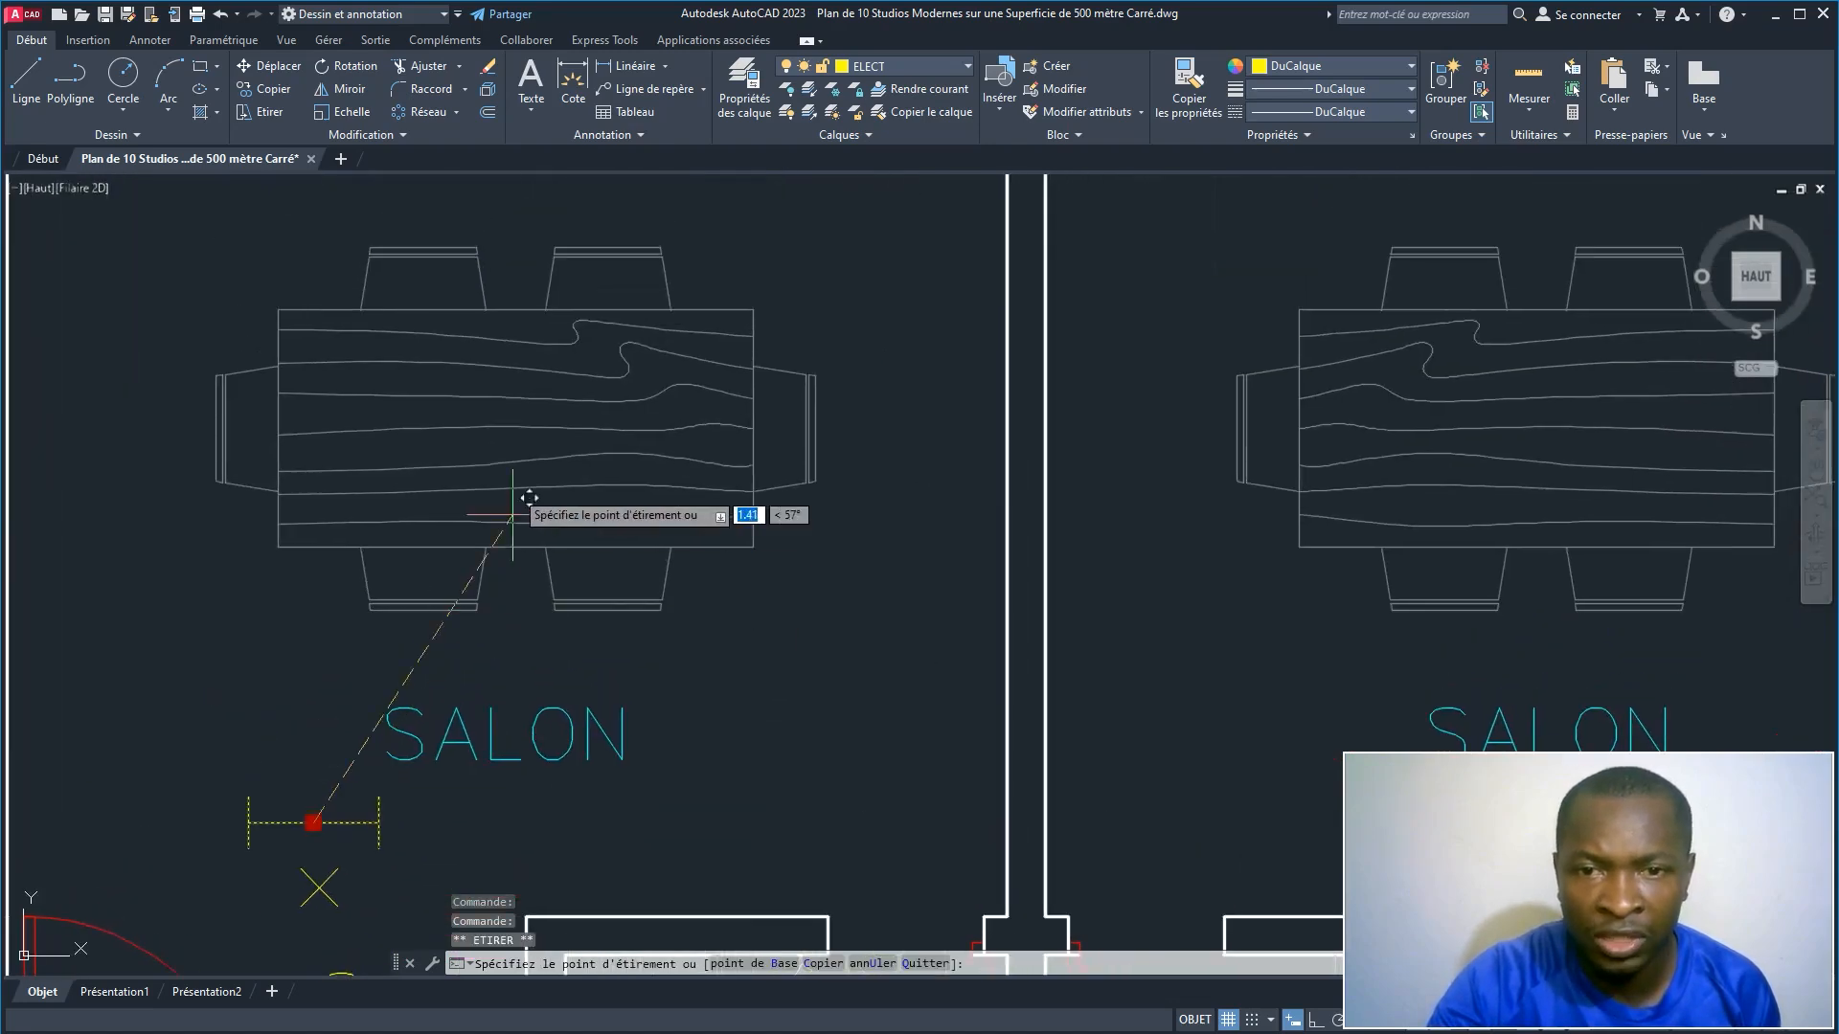
click(524, 440)
scroll(723, 450, down, 4)
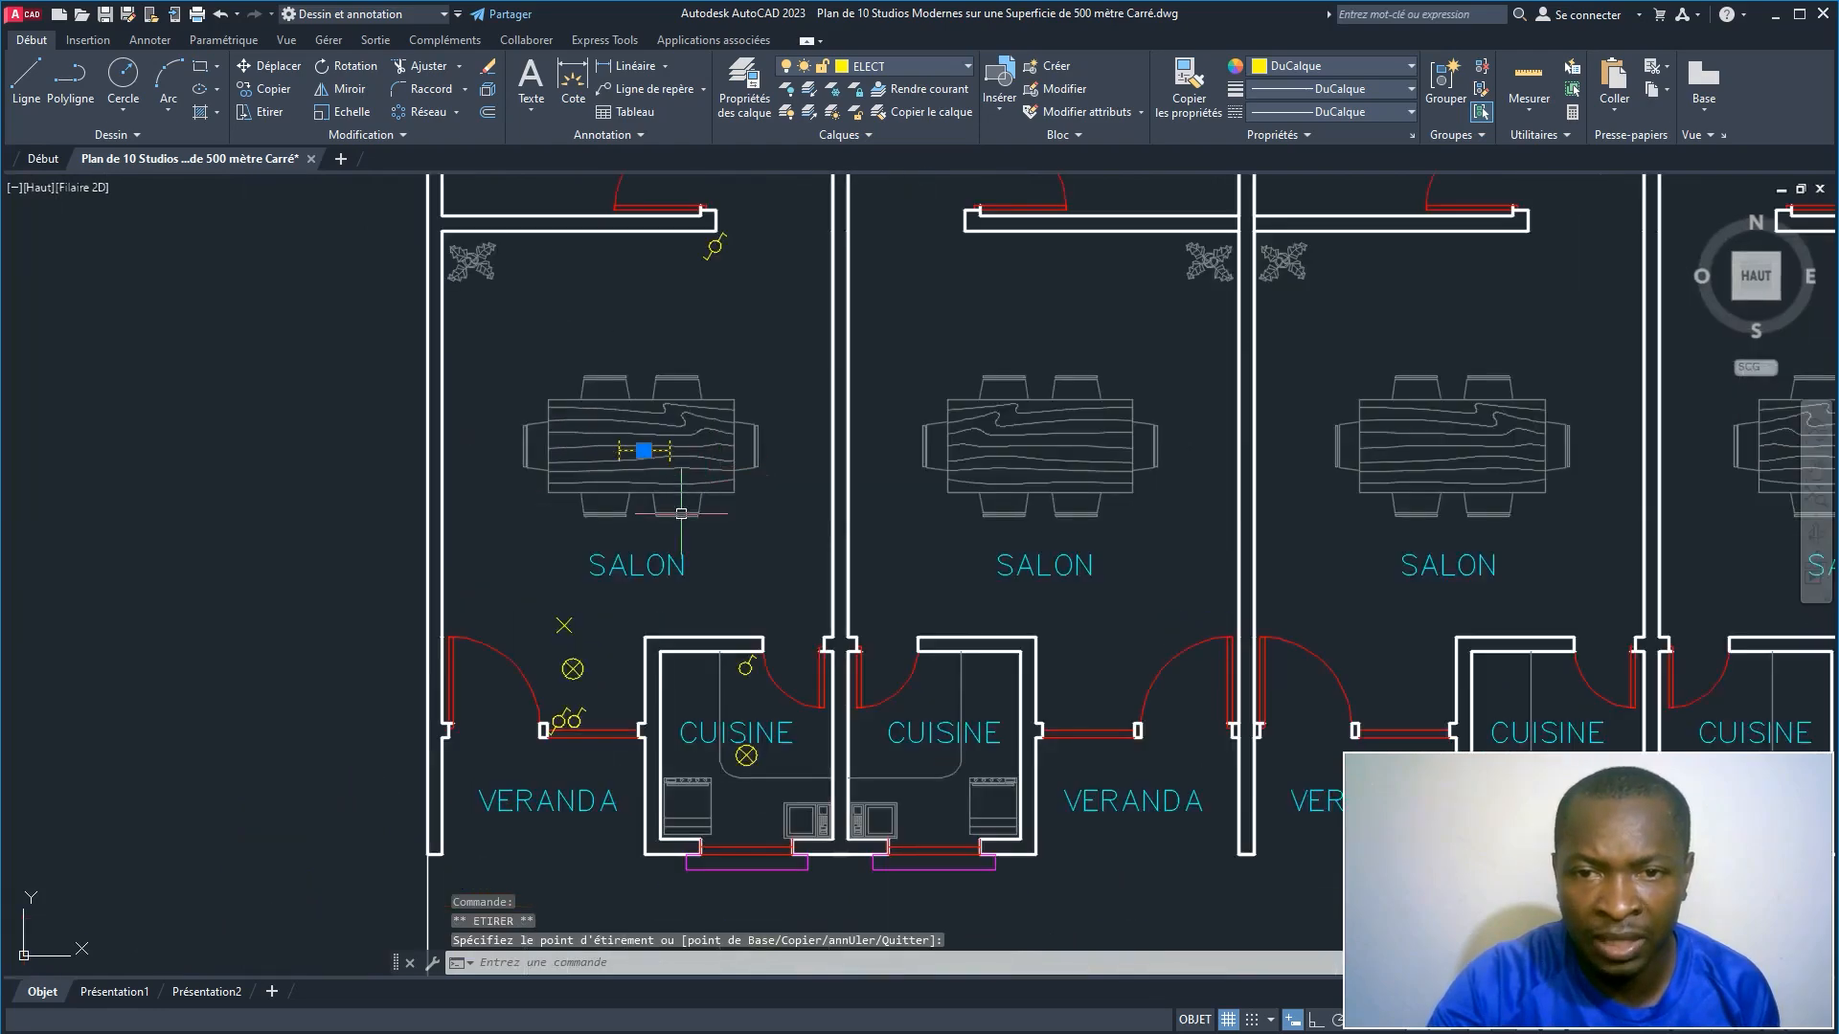
Step: Copy the fluorescent tube from the SALON table to just above the first studio's VERANDA label
middle_drag(723, 451, 620, 312)
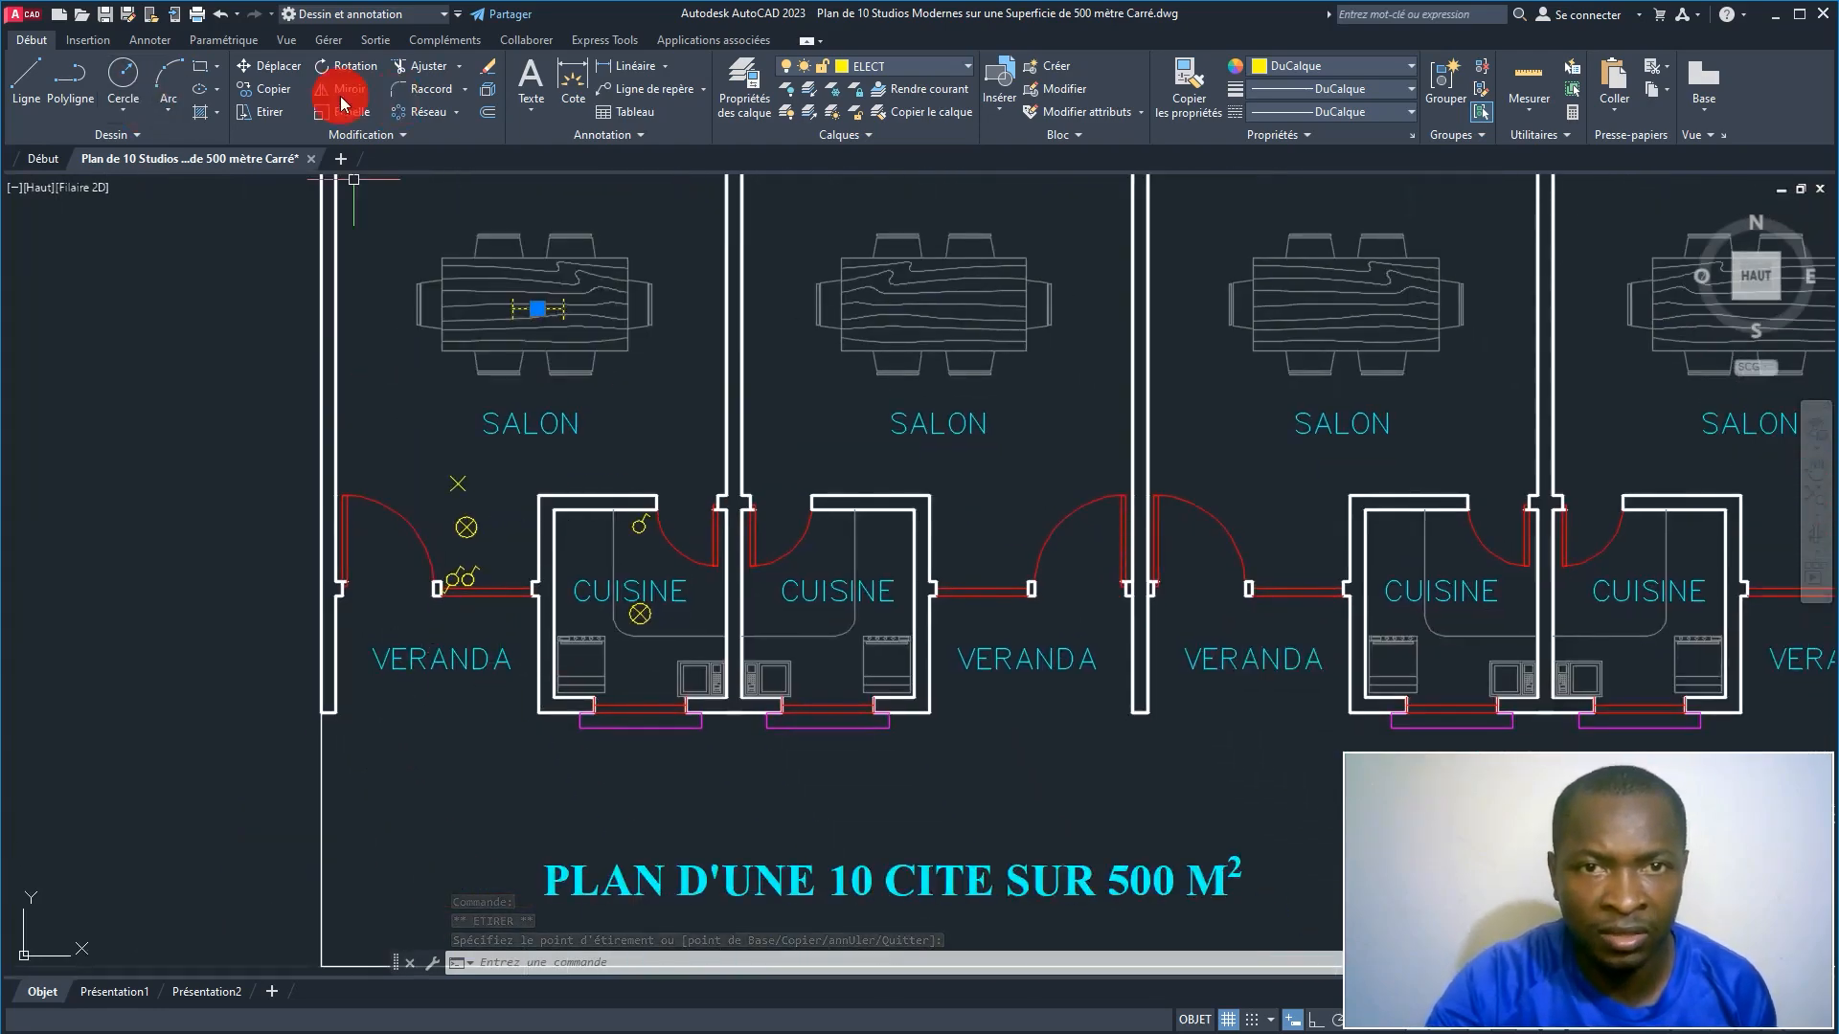
click(273, 88)
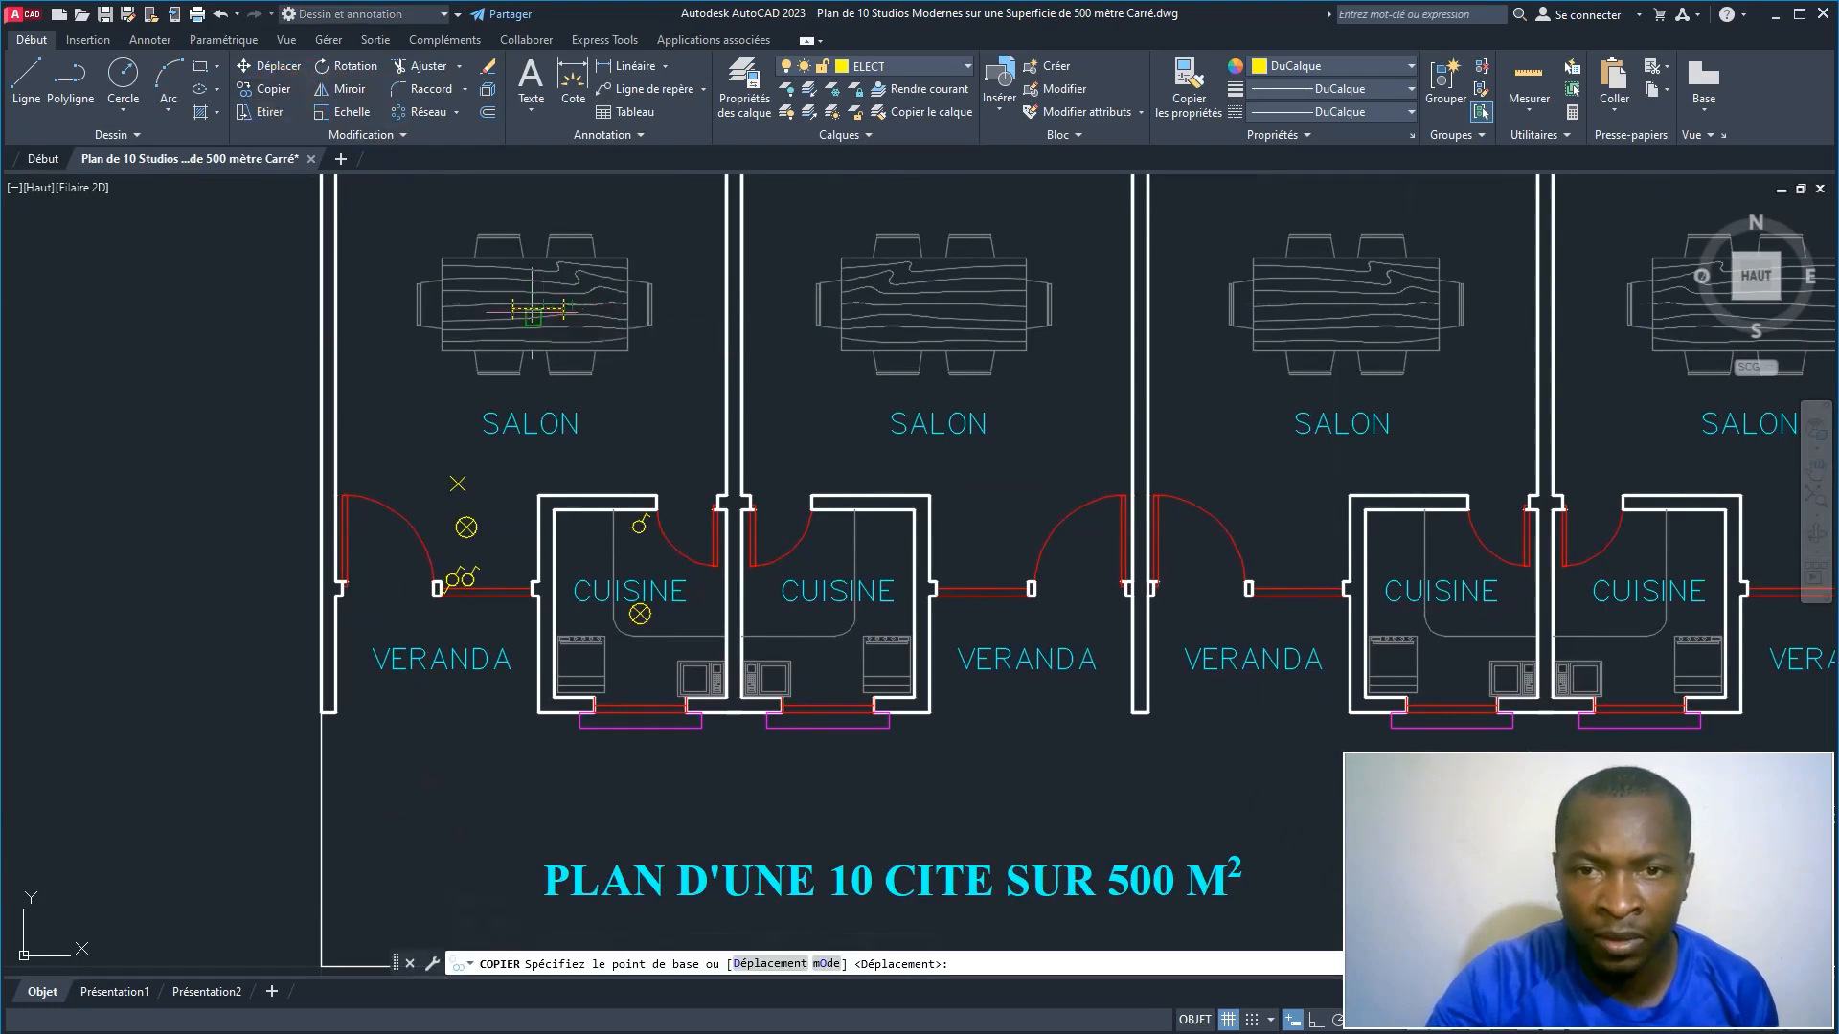
scroll(537, 302, up, 8)
click(563, 288)
scroll(443, 606, down, 8)
scroll(431, 616, down, 2)
middle_drag(432, 617, 448, 370)
scroll(432, 580, up, 4)
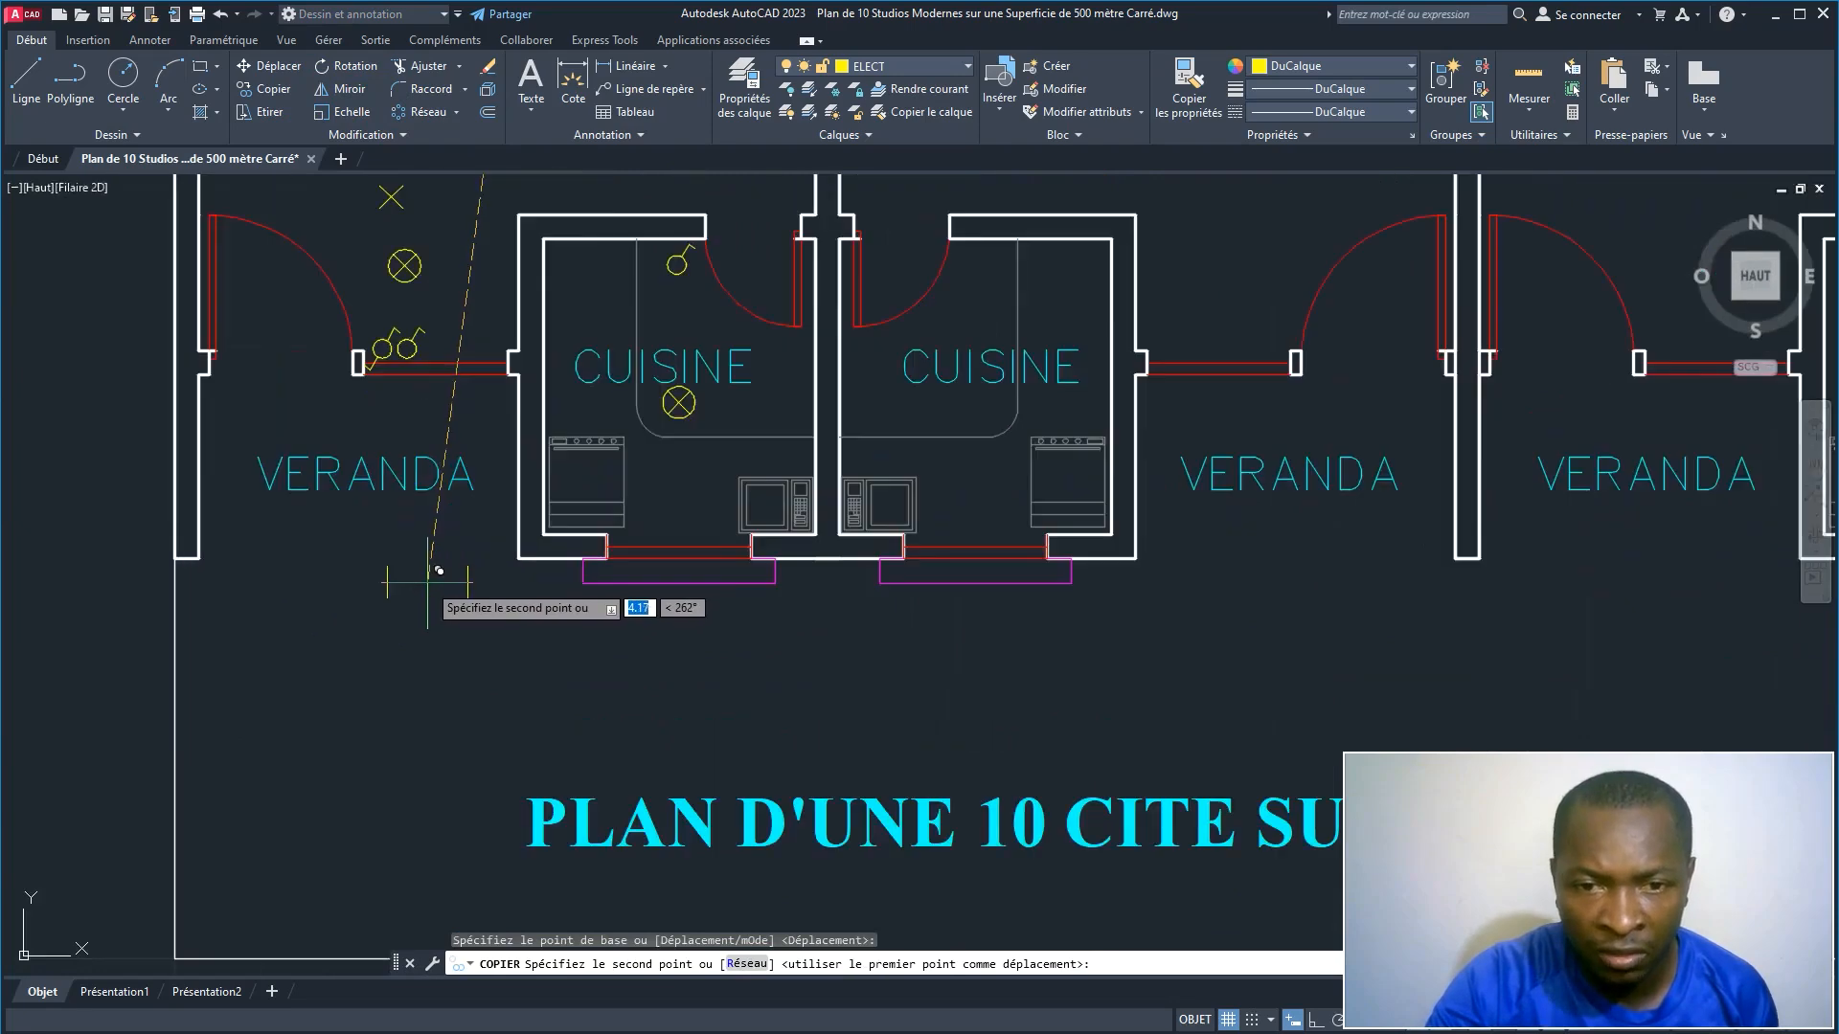
click(368, 414)
right_click(412, 605)
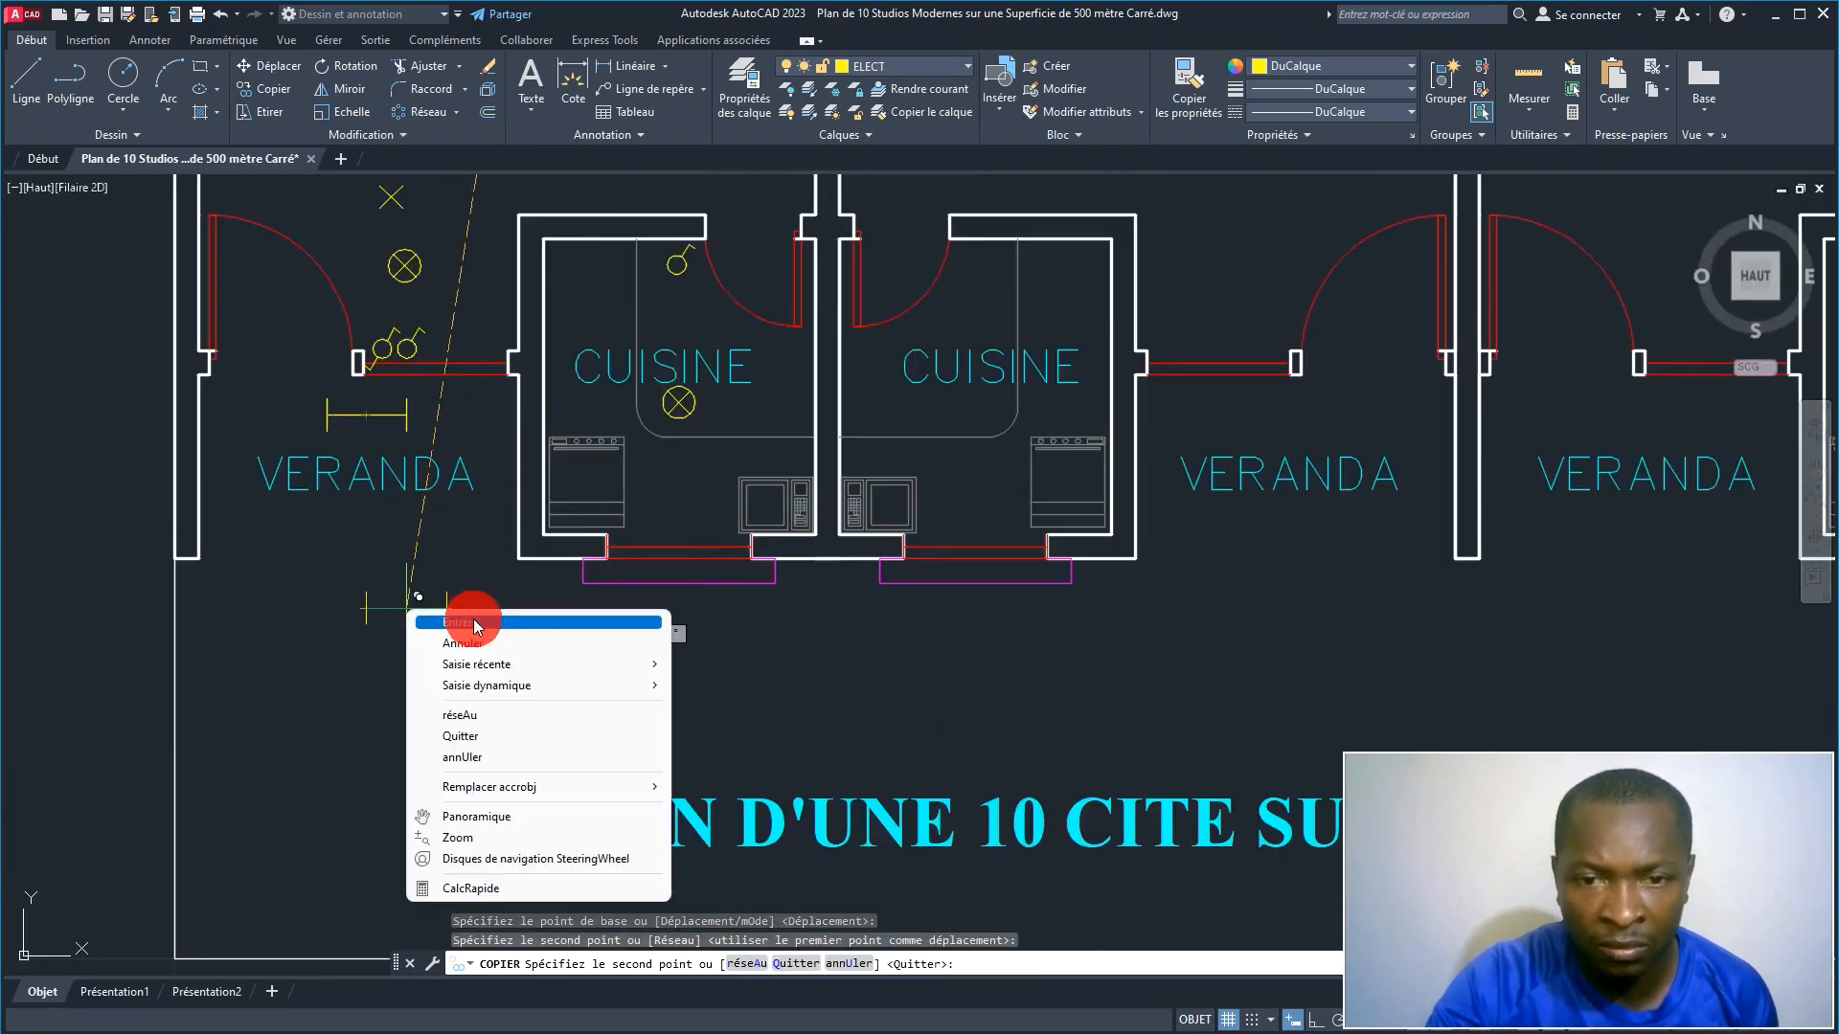
click(476, 624)
Step: Move the Point Lumineux cross by its centre into the first studio's CHAMBRE, just below the room label
middle_drag(434, 299, 390, 628)
click(392, 561)
click(293, 471)
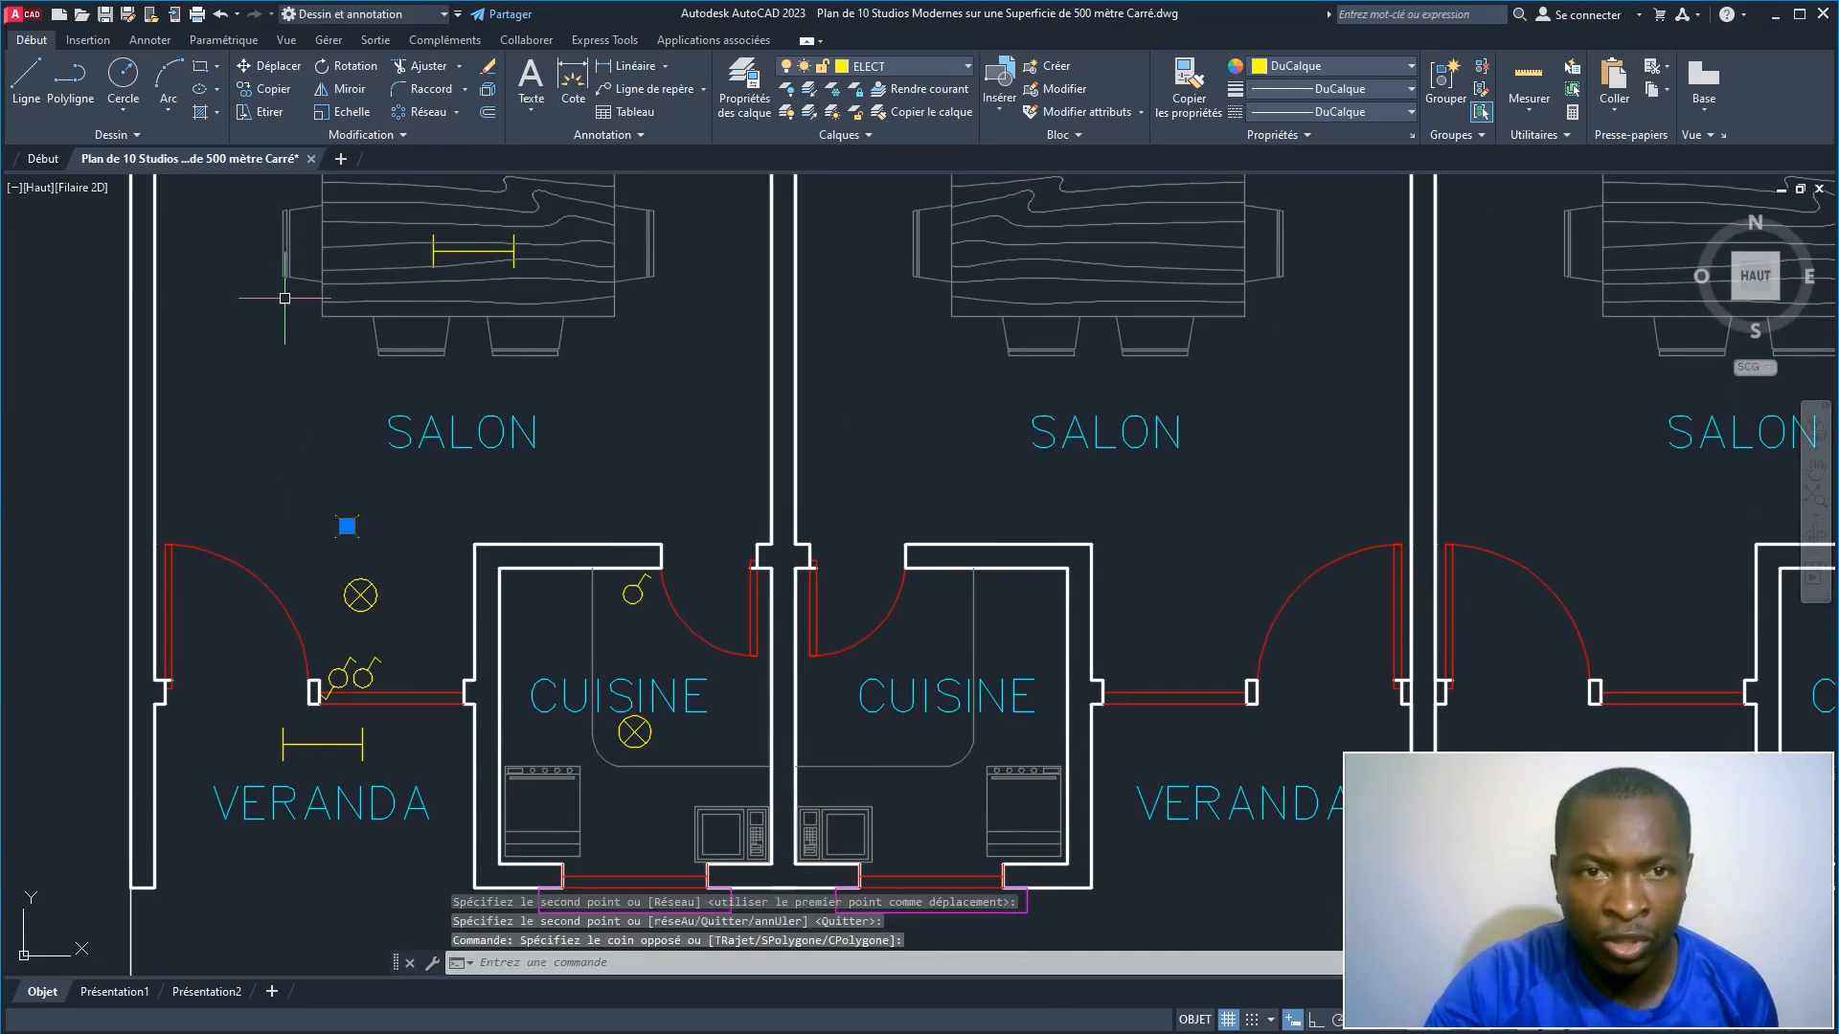
click(346, 525)
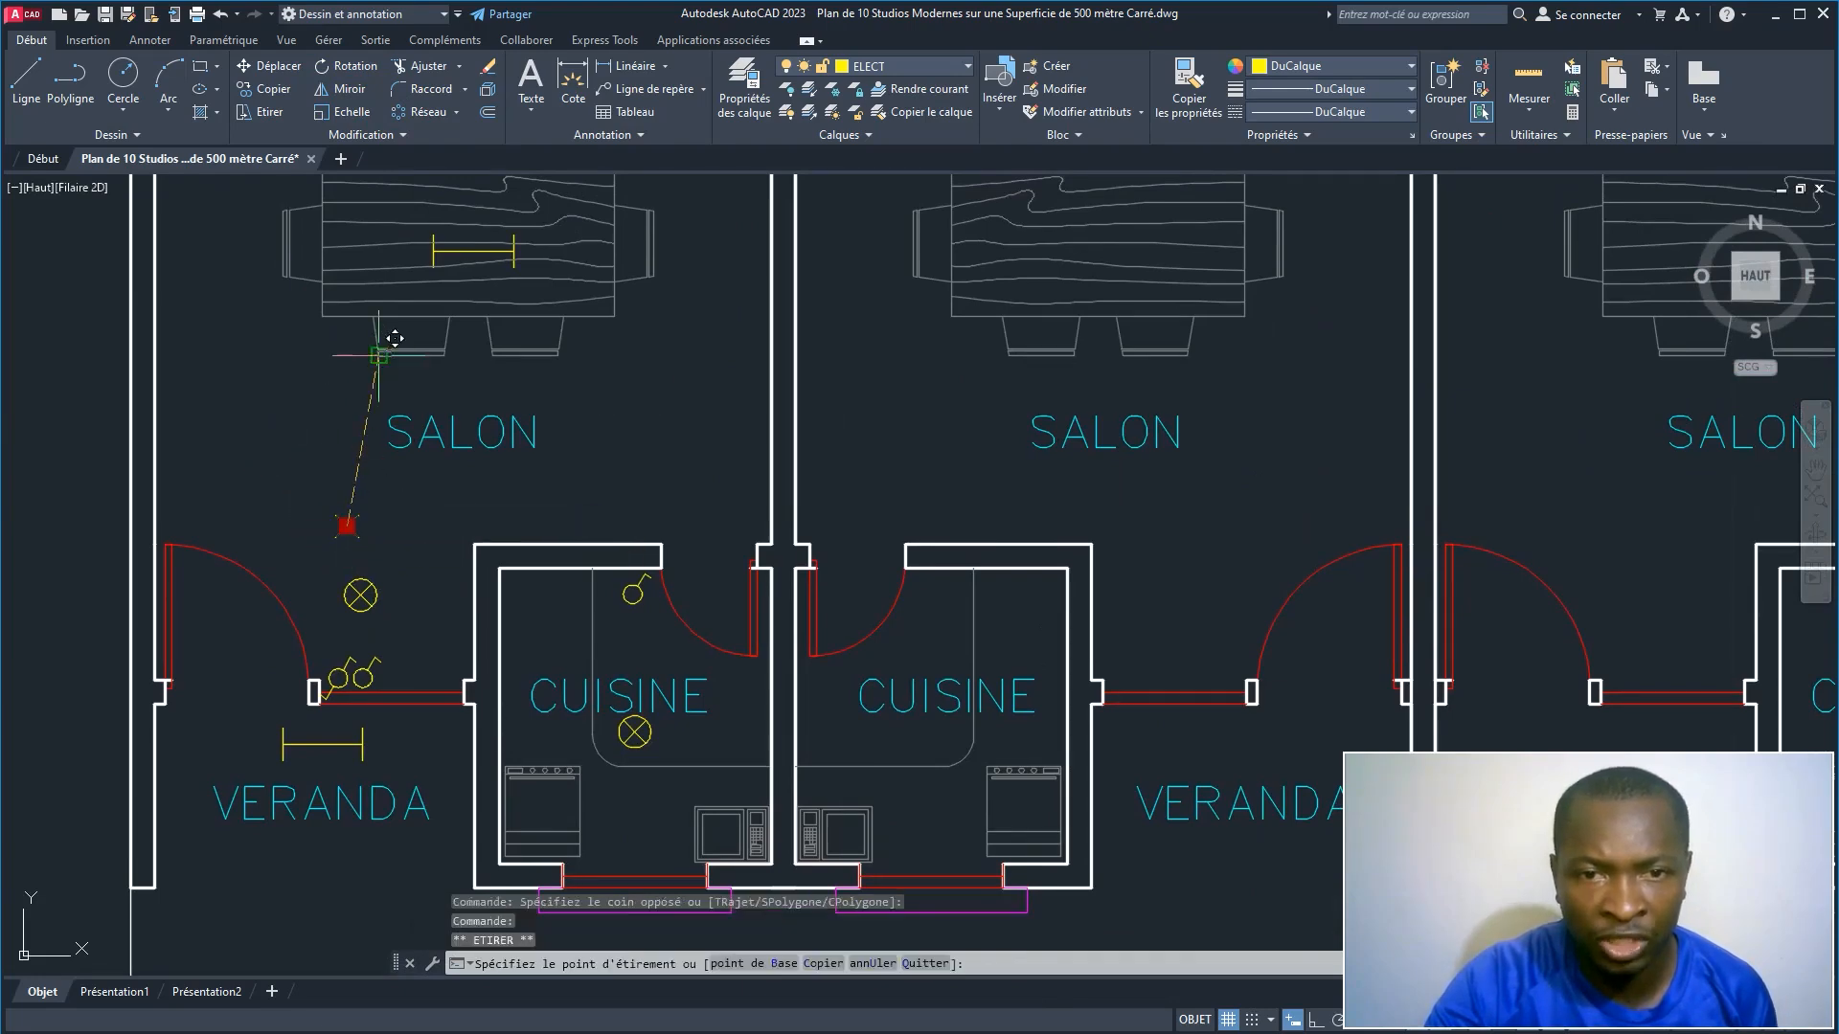
middle_drag(375, 360, 291, 873)
scroll(375, 361, down, 2)
middle_drag(318, 239, 291, 508)
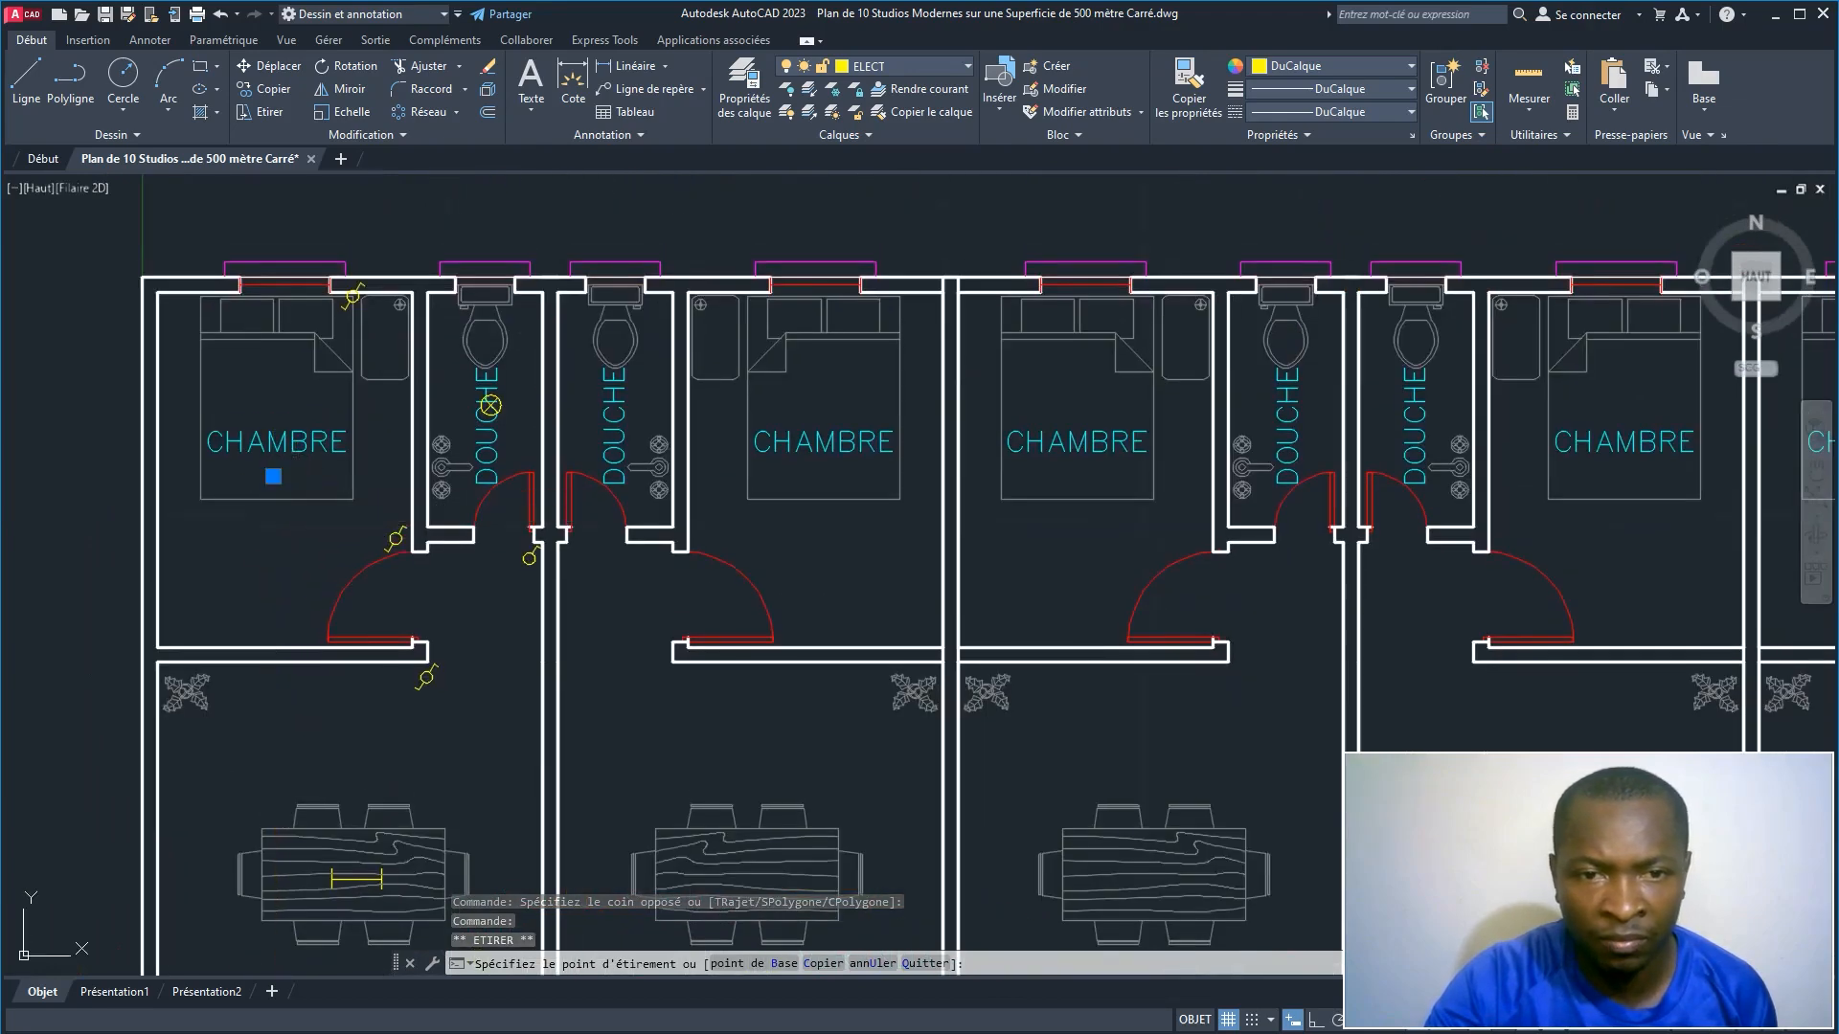
click(490, 405)
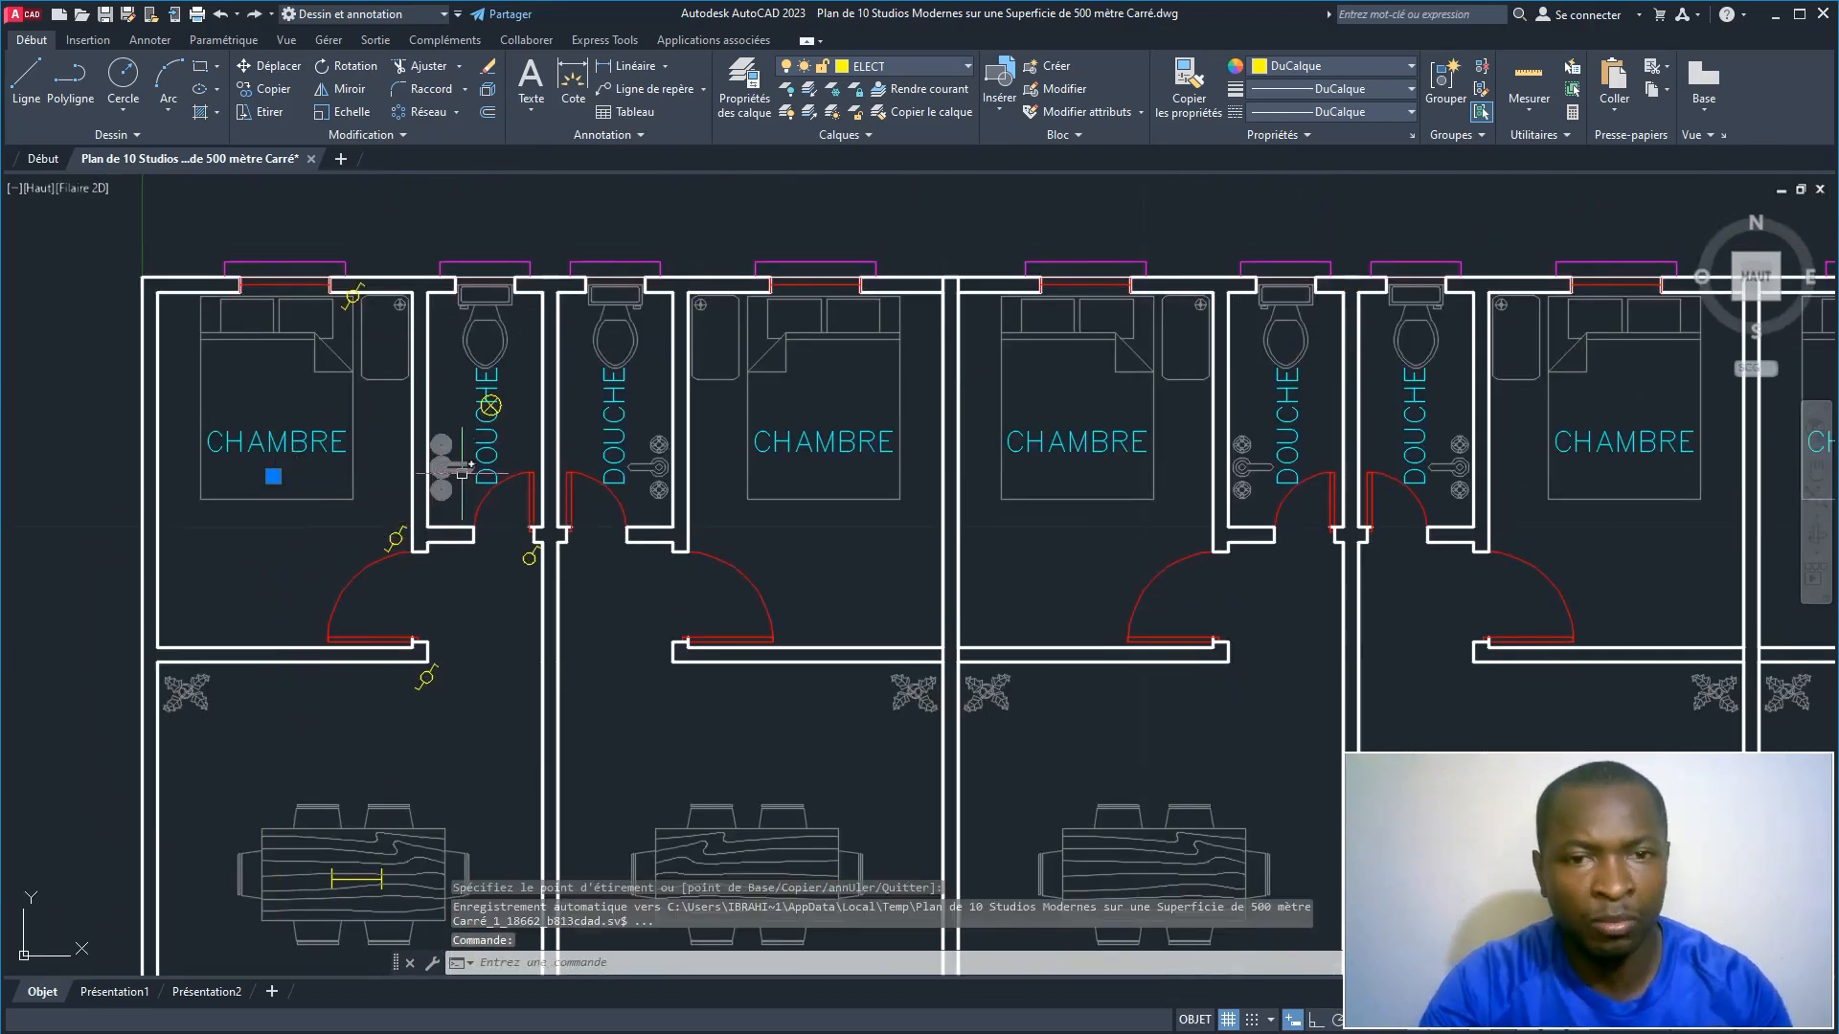
key(Escape)
Step: Erase the leftover Lampe symbol between the first studio's SALON and VERANDA
middle_drag(393, 560, 476, 316)
scroll(447, 505, down, 2)
middle_drag(441, 517, 410, 353)
scroll(370, 578, up, 6)
click(450, 520)
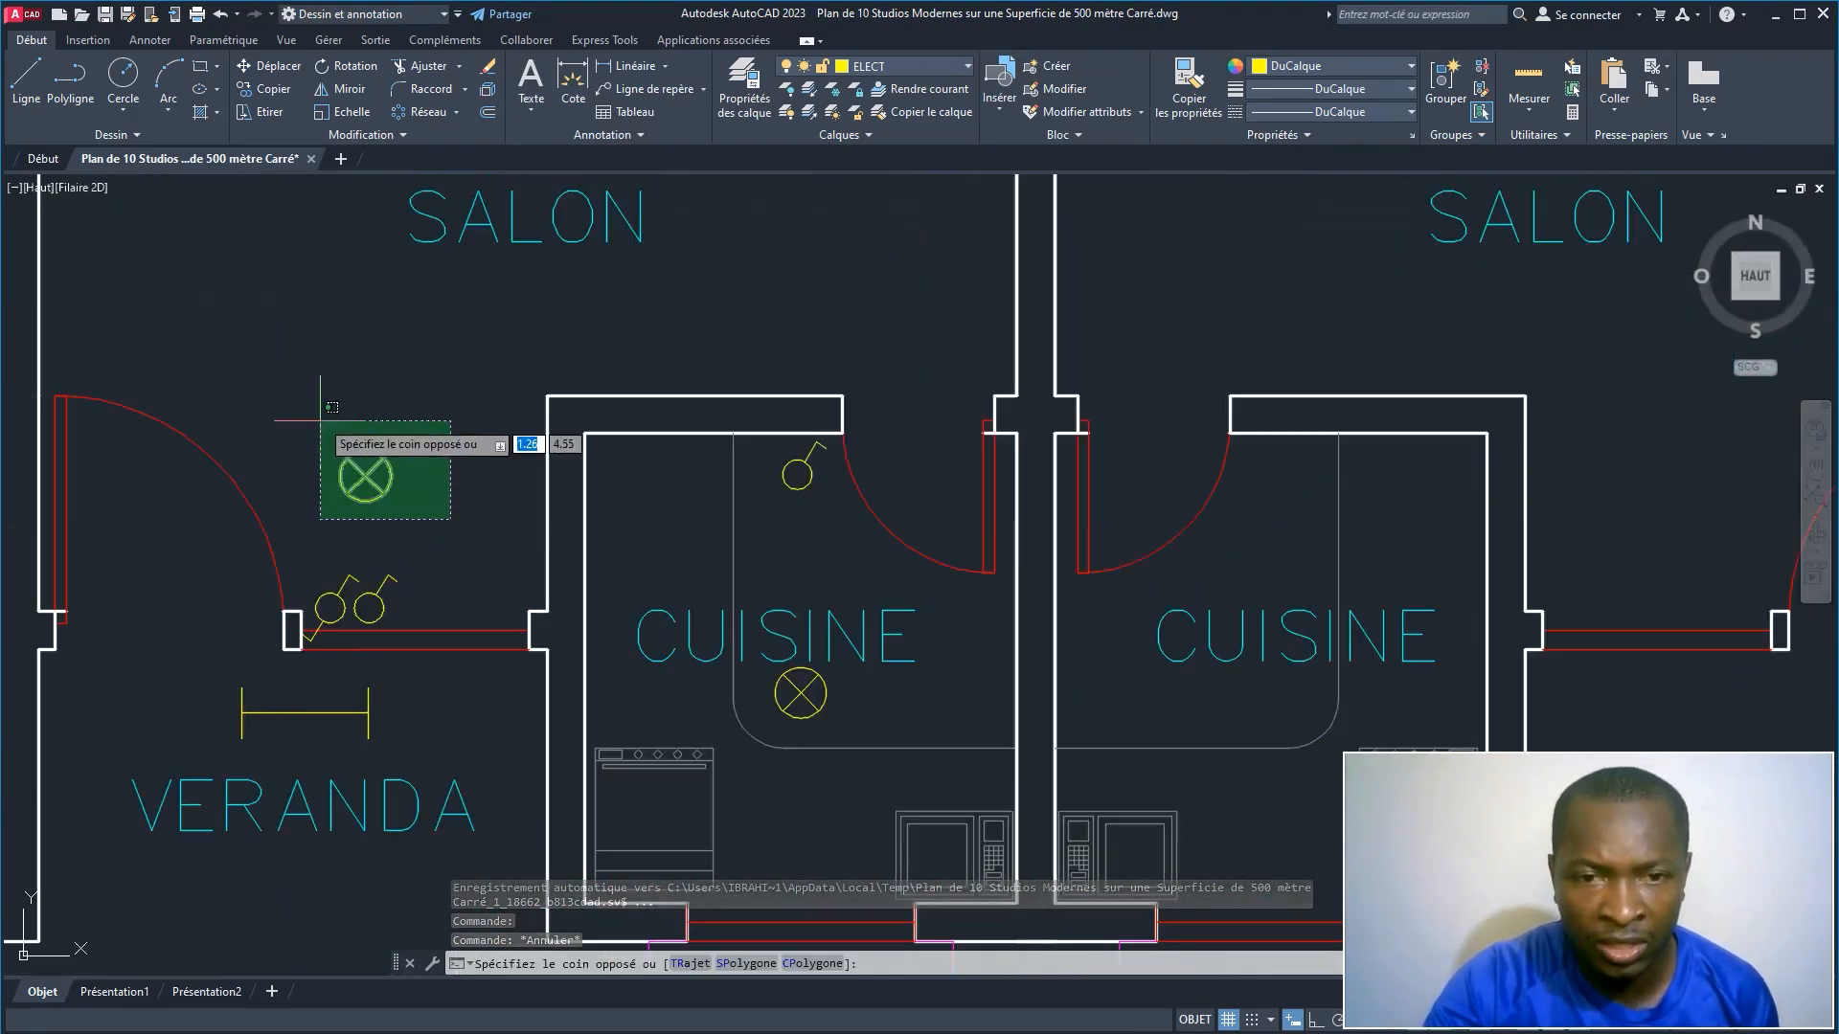
click(321, 420)
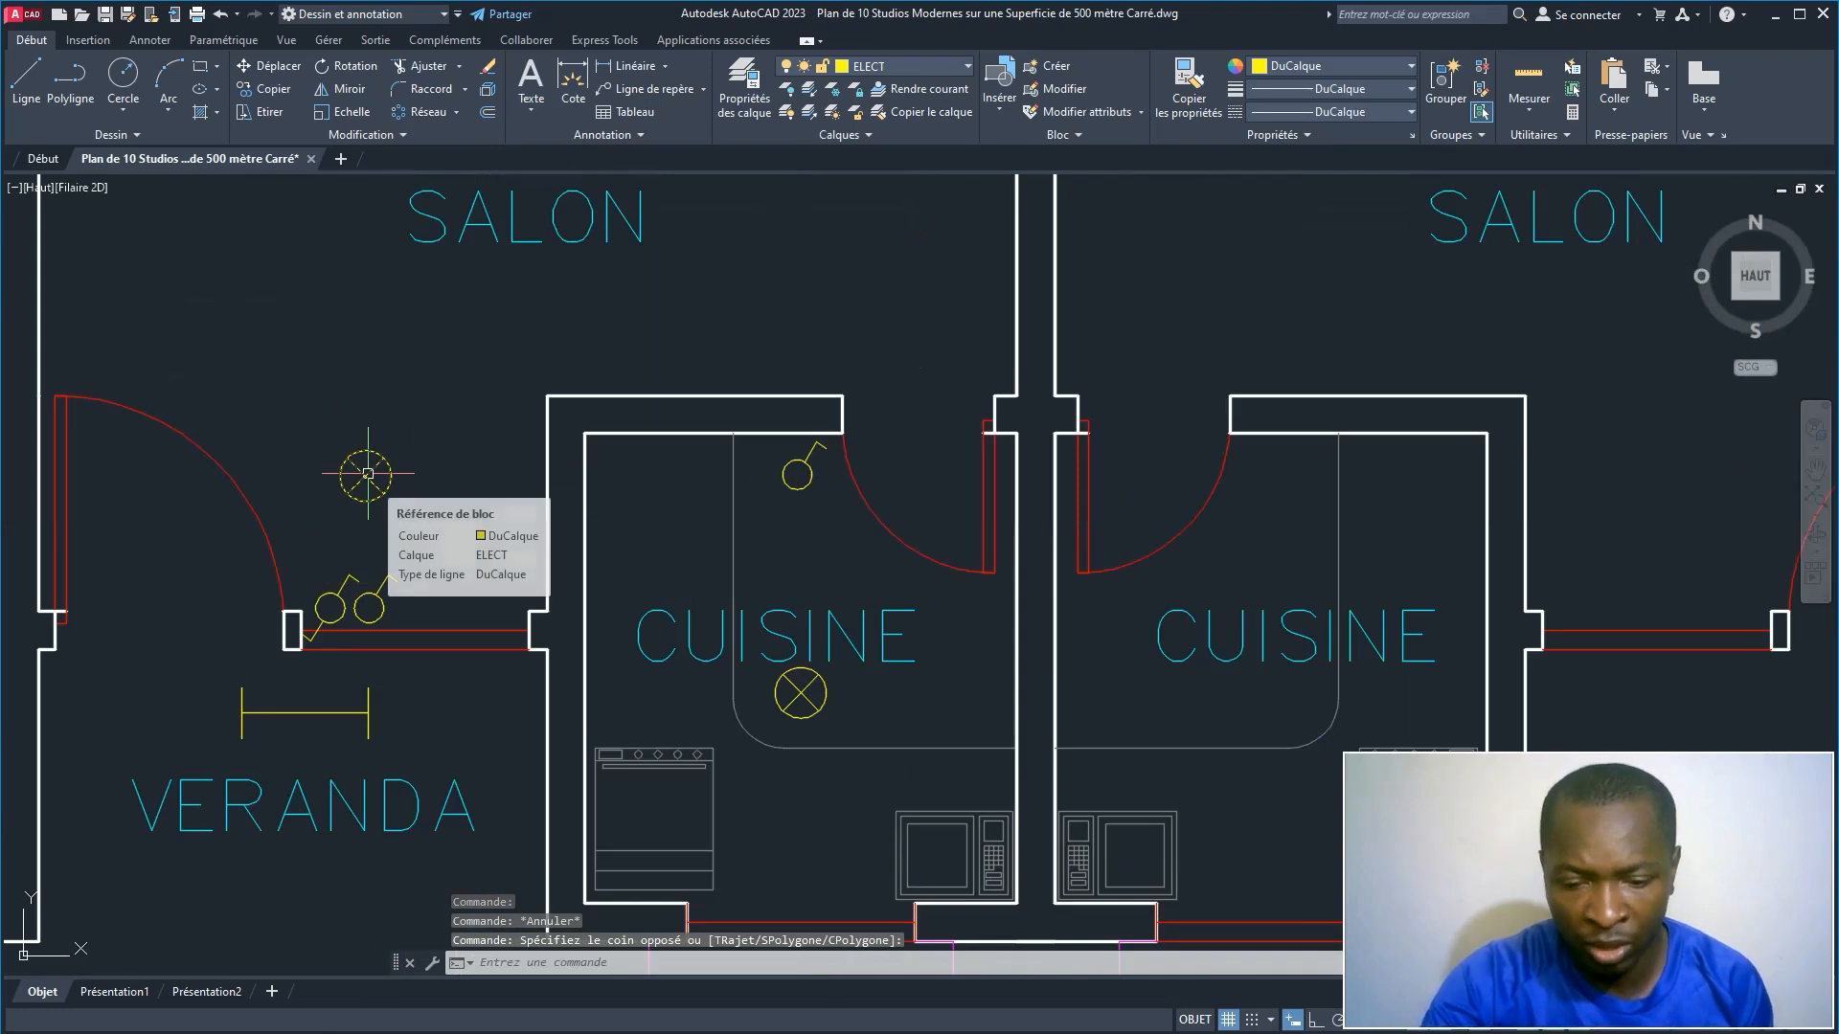
text(ef)
key(Return)
Step: Make ELECT CONN the current layer
scroll(358, 517, down, 4)
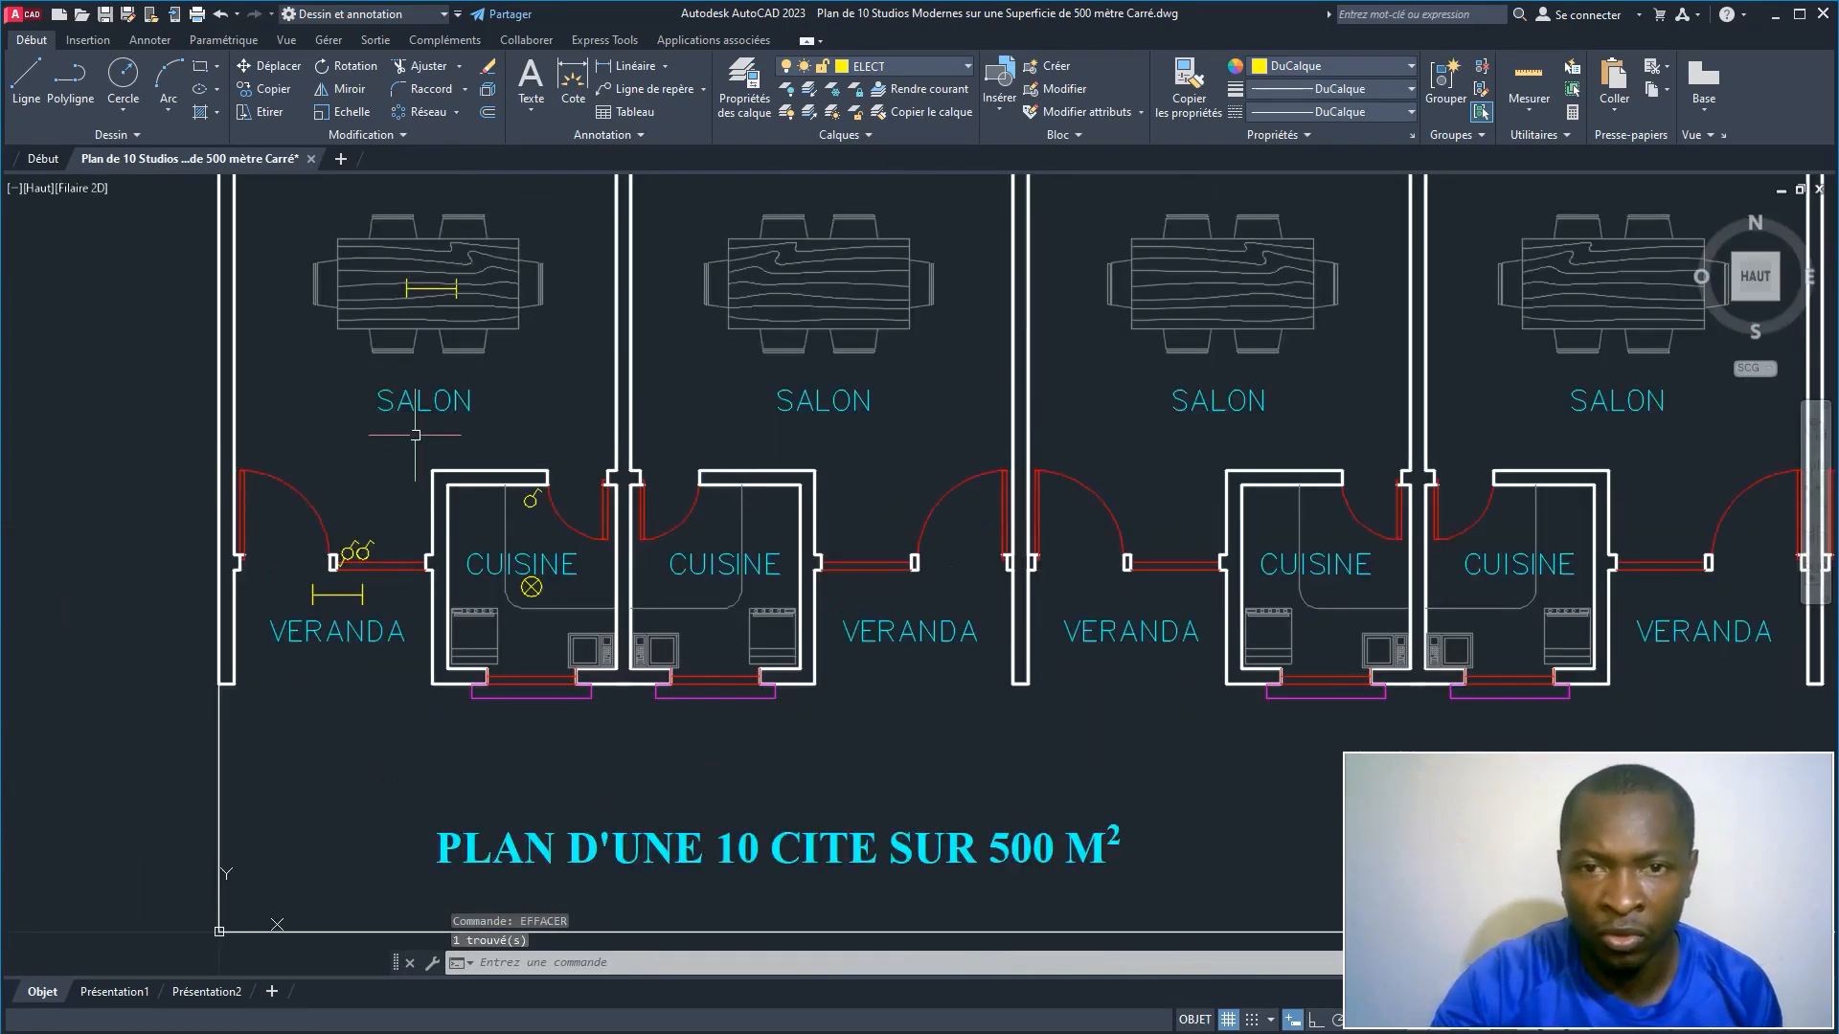
middle_drag(415, 435, 304, 675)
mouse_move(384, 346)
middle_down()
mouse_move(354, 560)
mouse_move(353, 484)
middle_up()
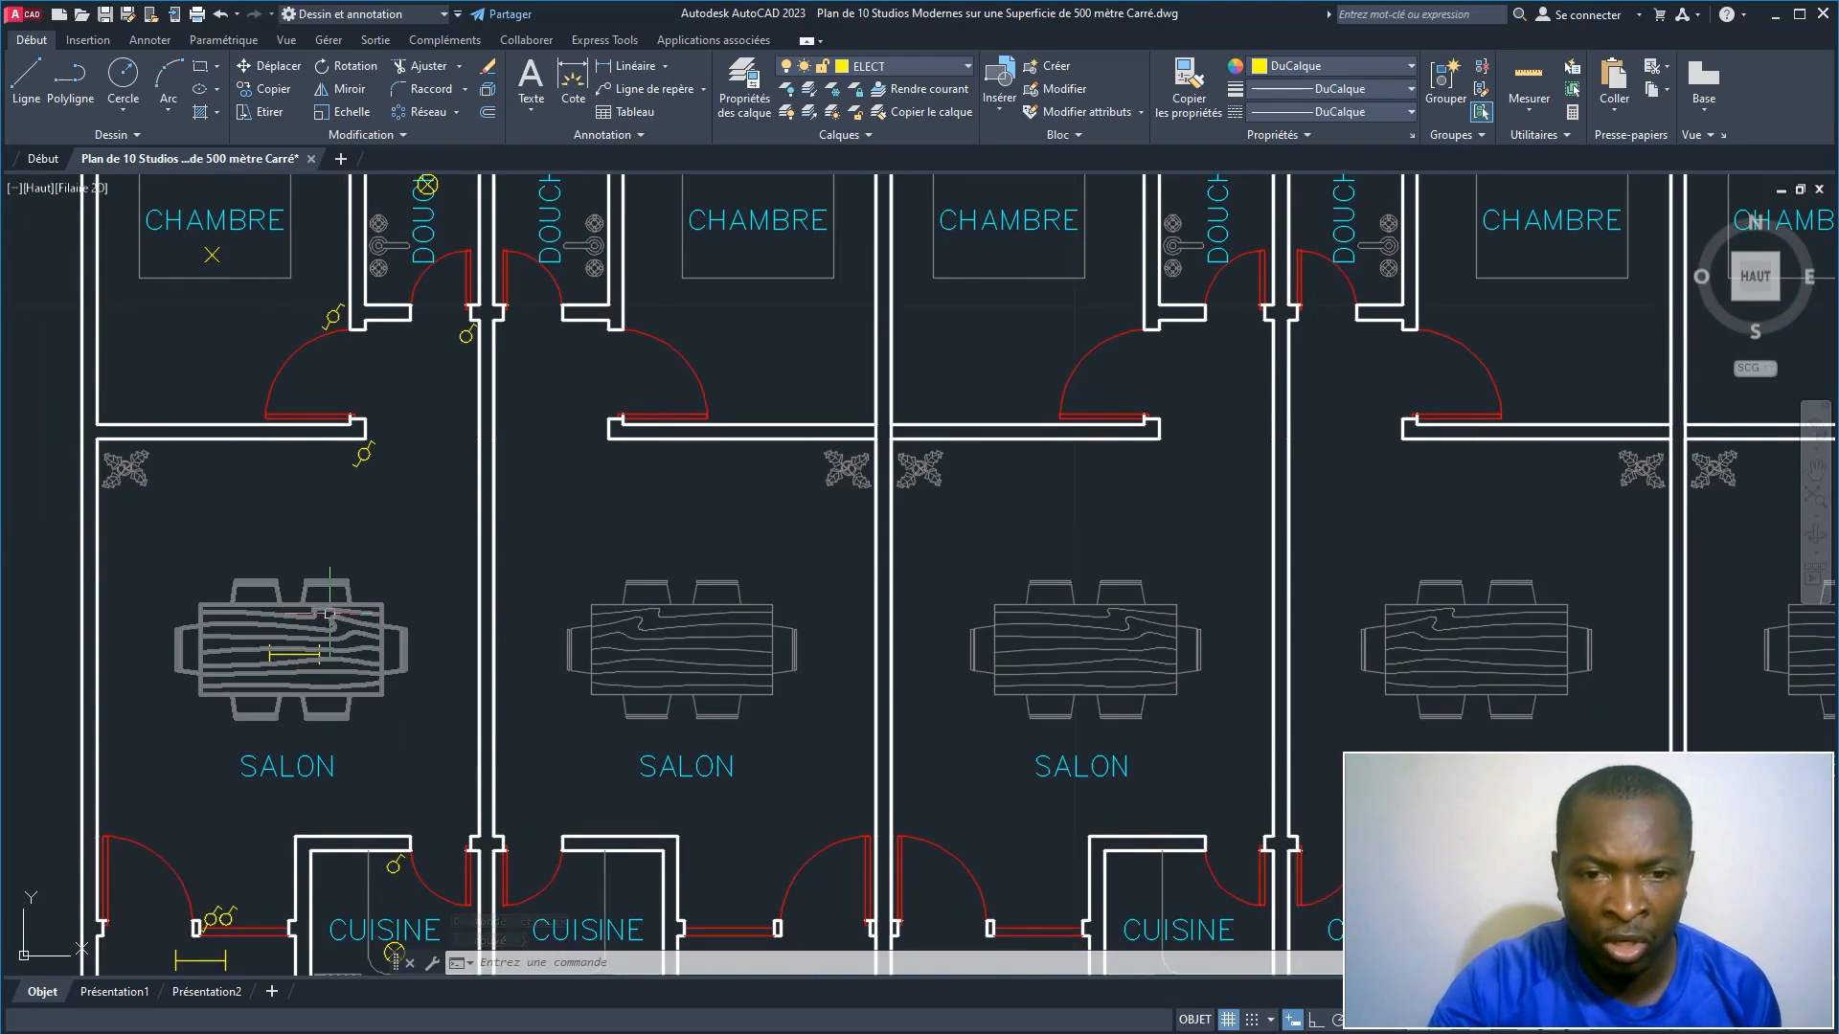
mouse_move(331, 614)
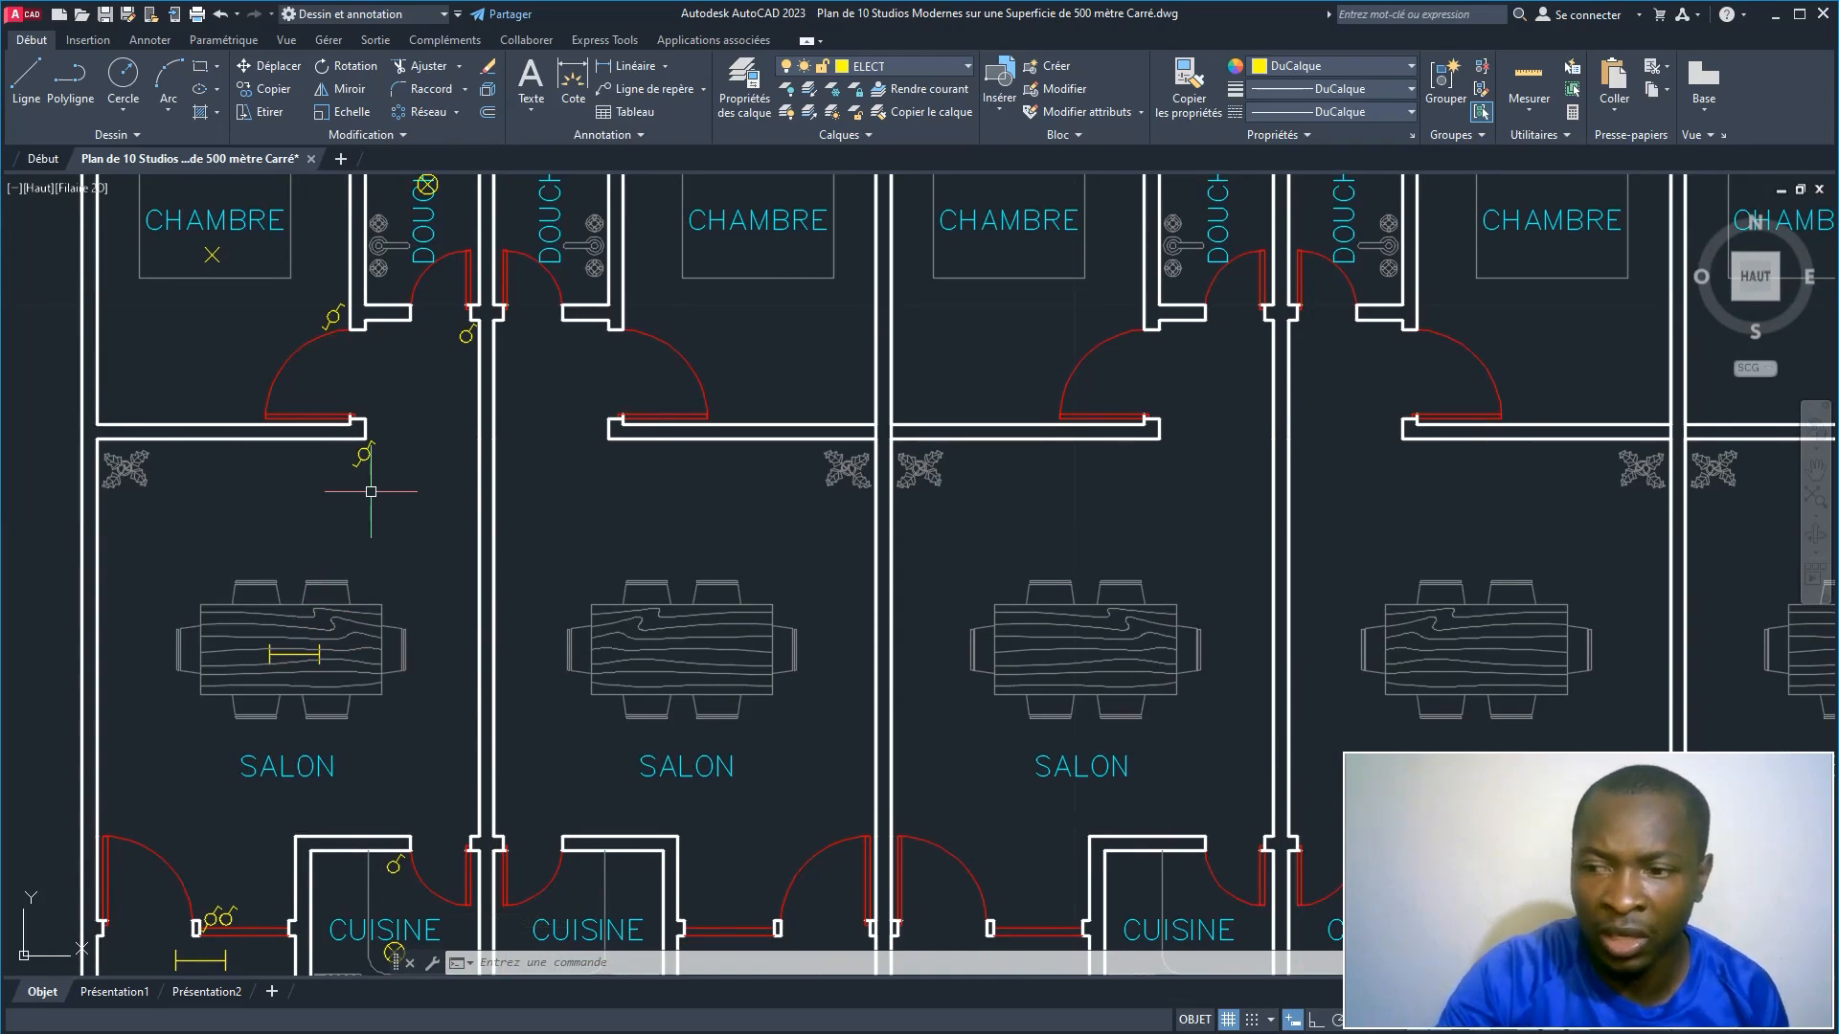
click(914, 63)
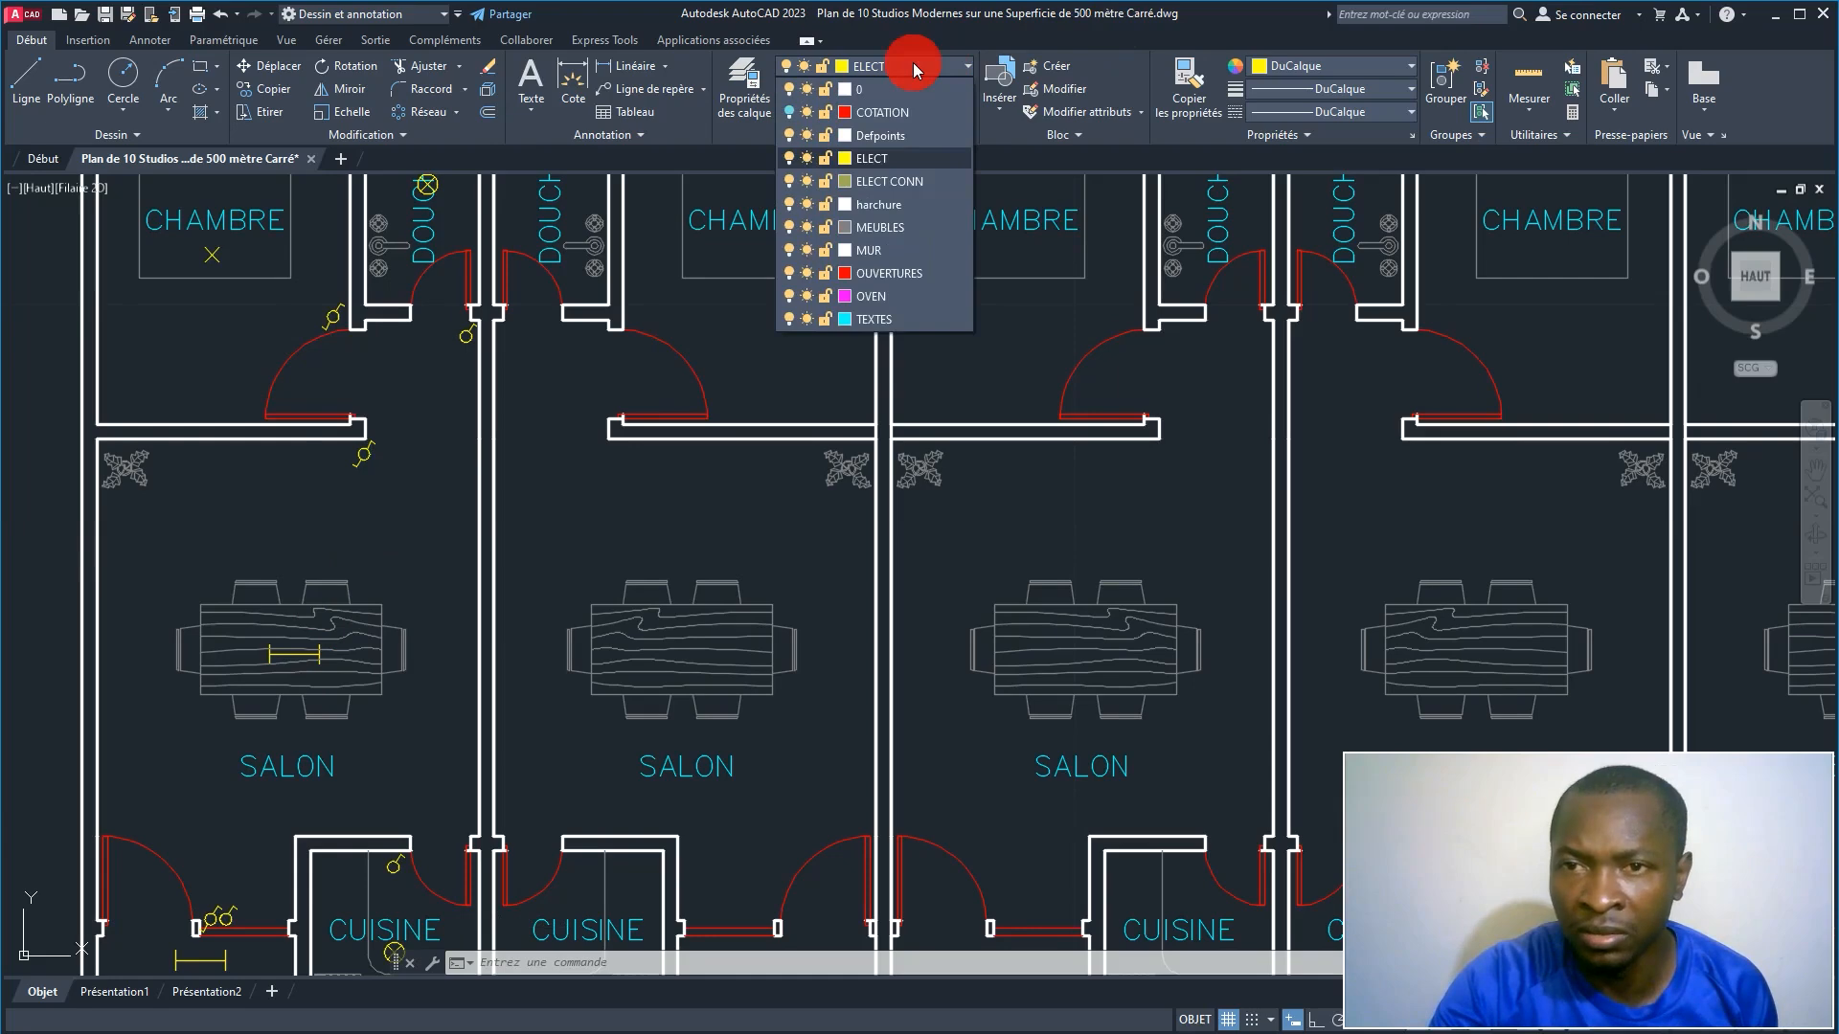
click(883, 182)
Step: Draw a curved spline from the centre of the CUISINE switch to the centre of the Lampe symbol in the first studio
mouse_move(338, 518)
middle_down()
mouse_move(392, 457)
mouse_move(416, 324)
middle_up()
middle_drag(410, 674, 384, 572)
scroll(443, 554, up, 5)
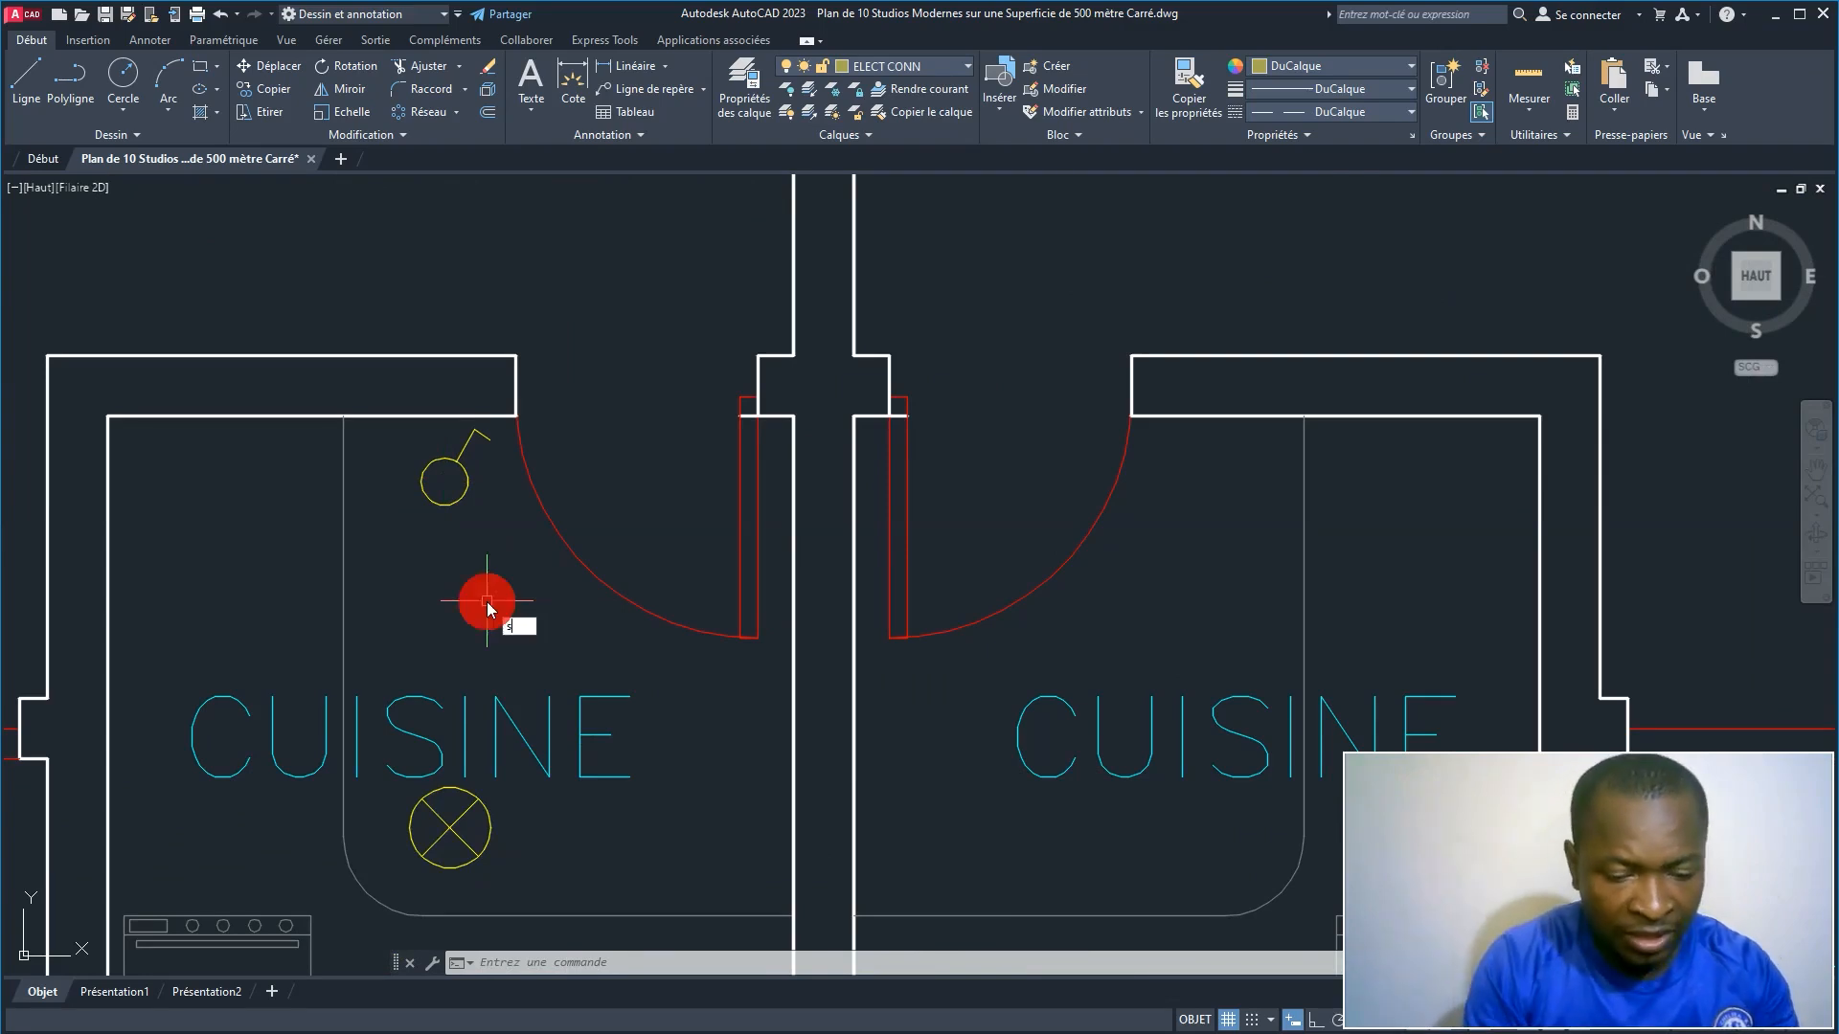
key(Return)
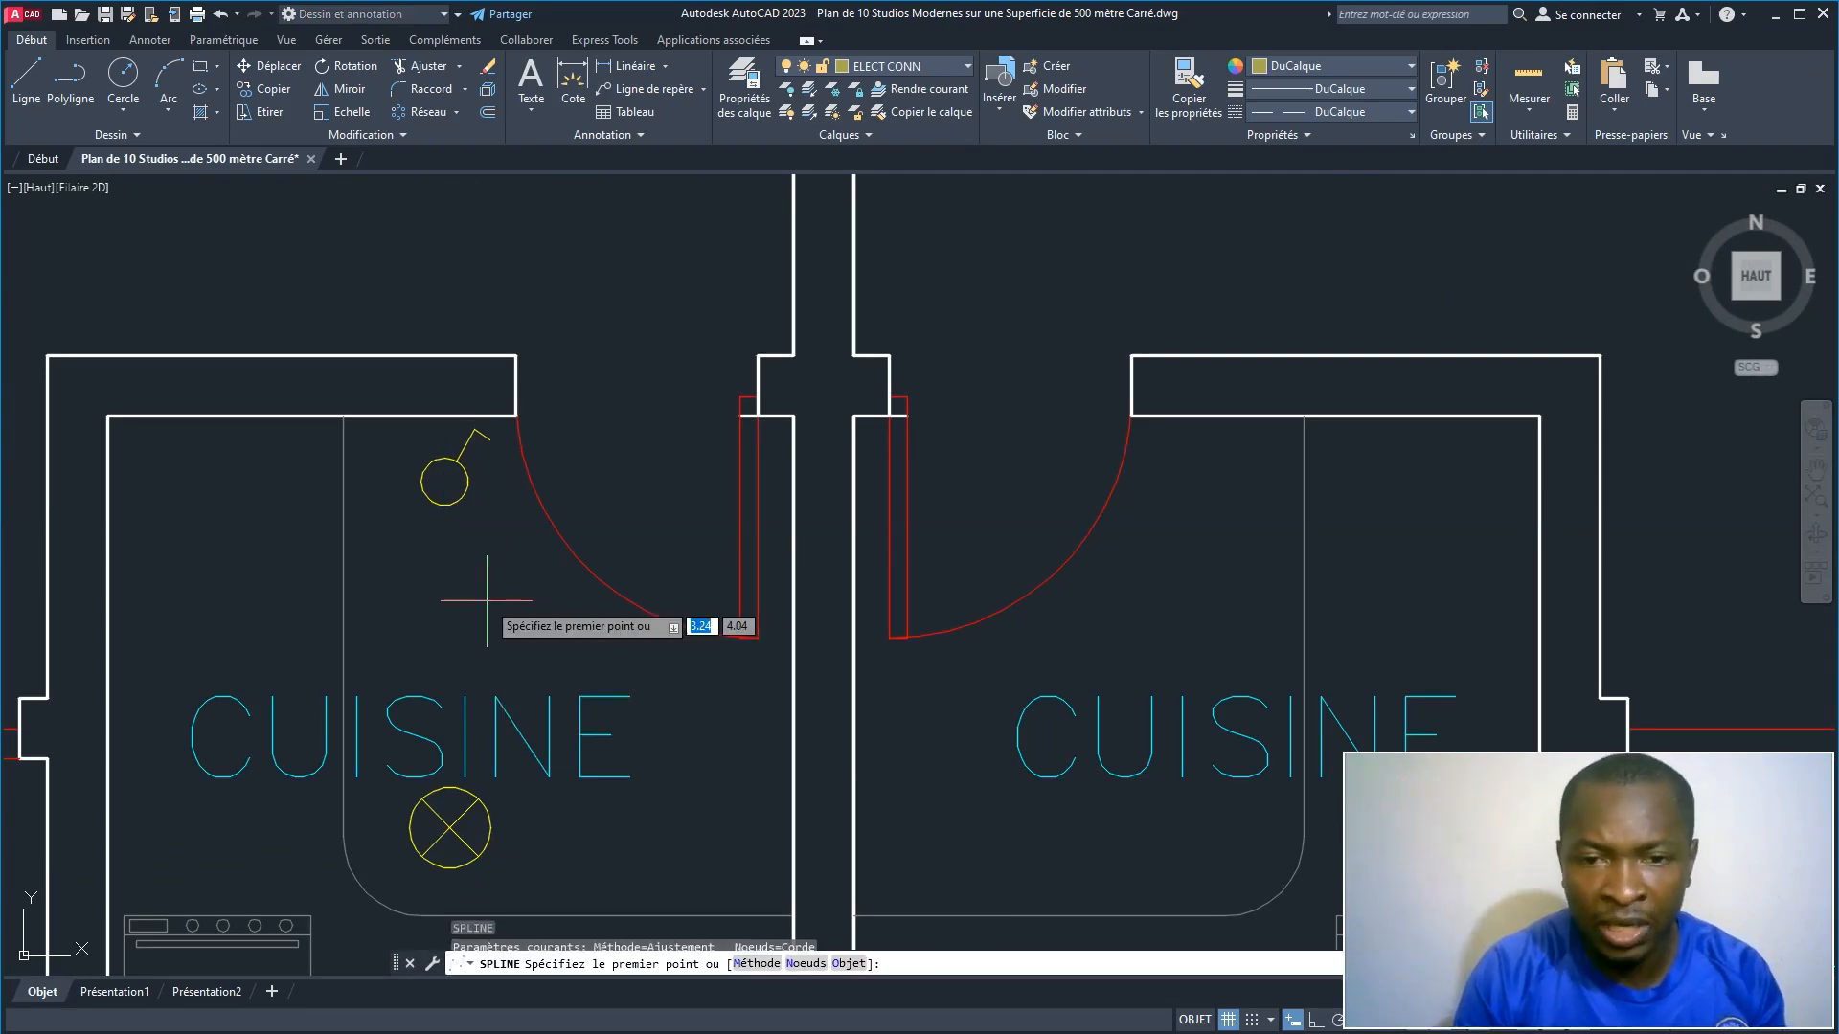
click(445, 482)
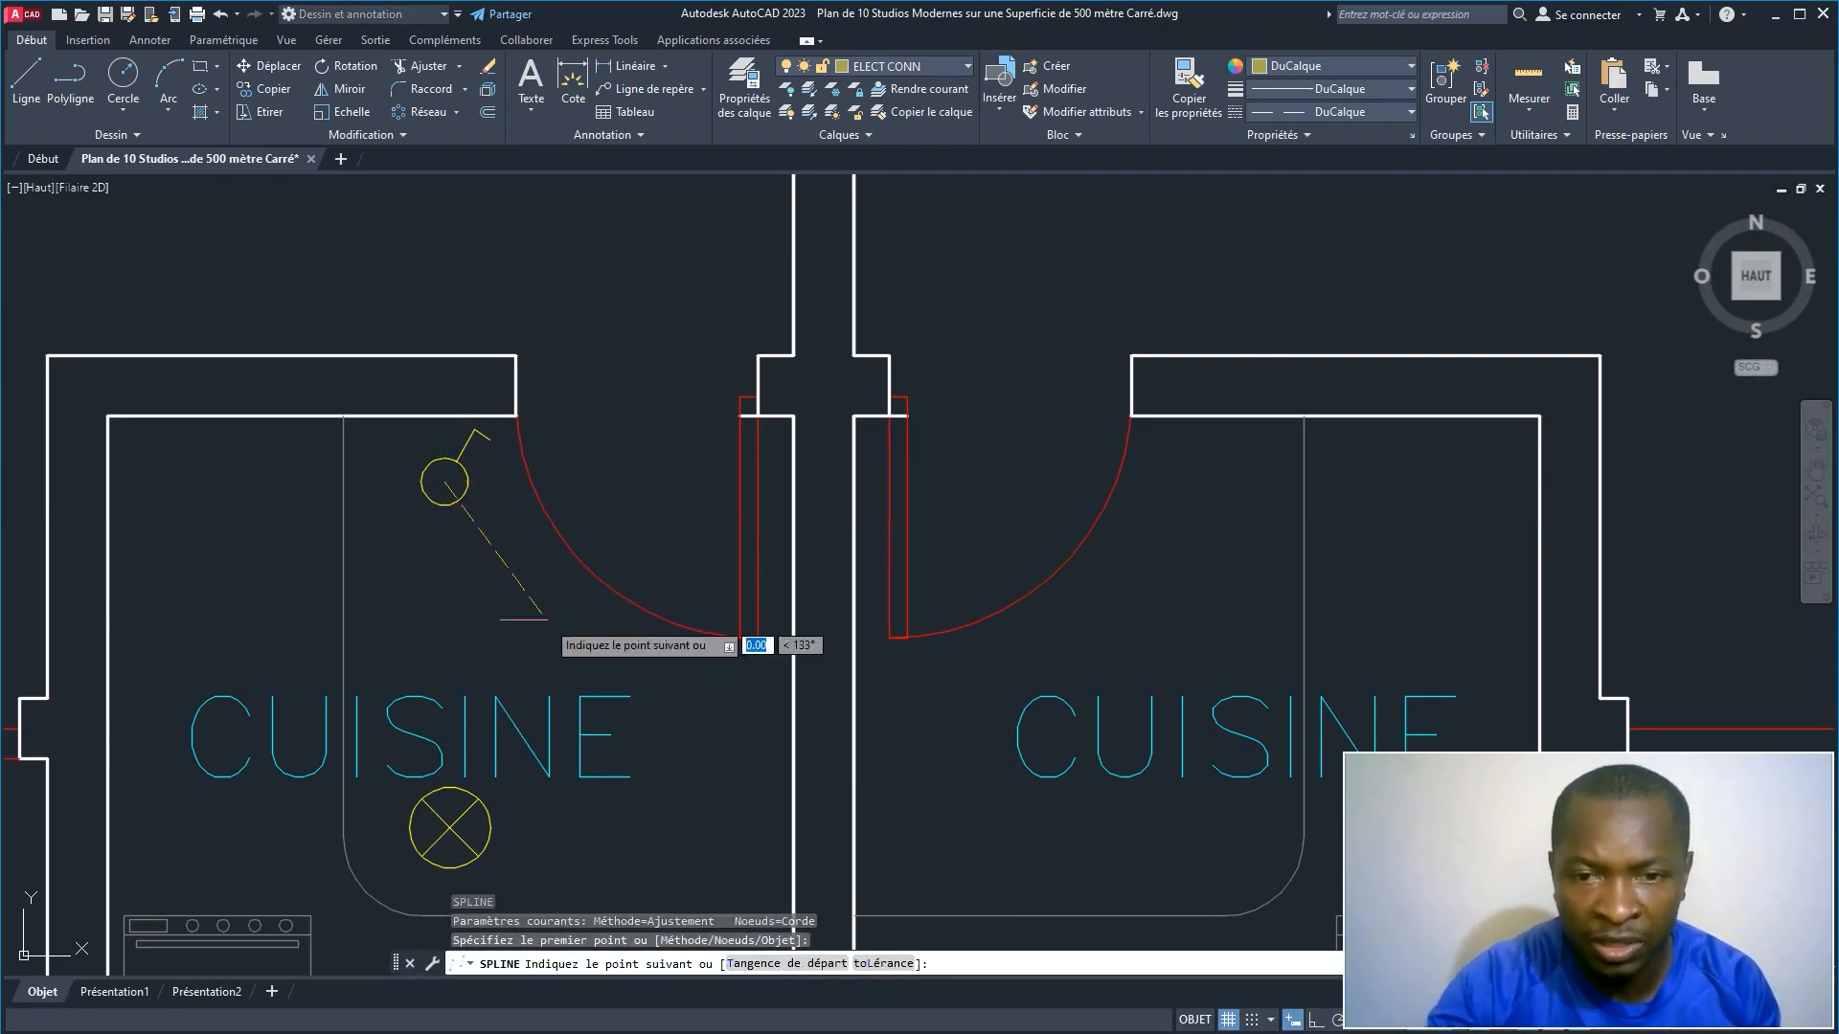
click(557, 634)
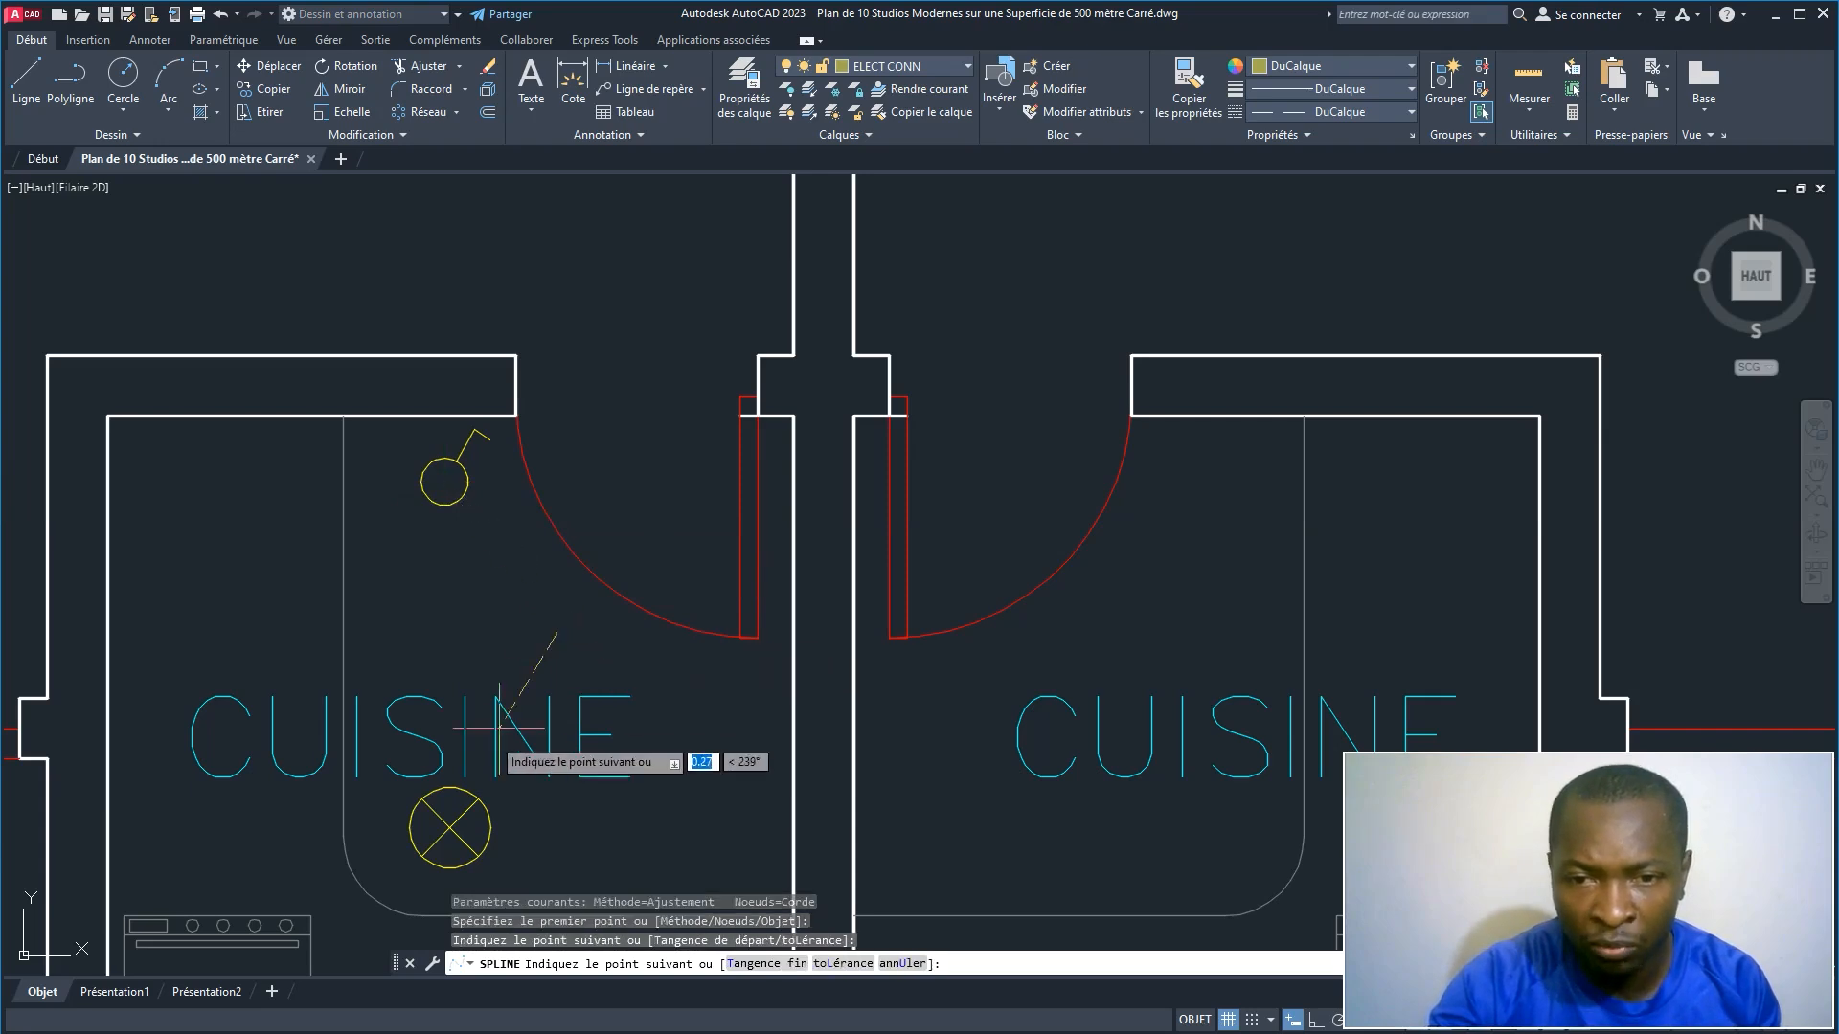
click(449, 827)
right_click(373, 850)
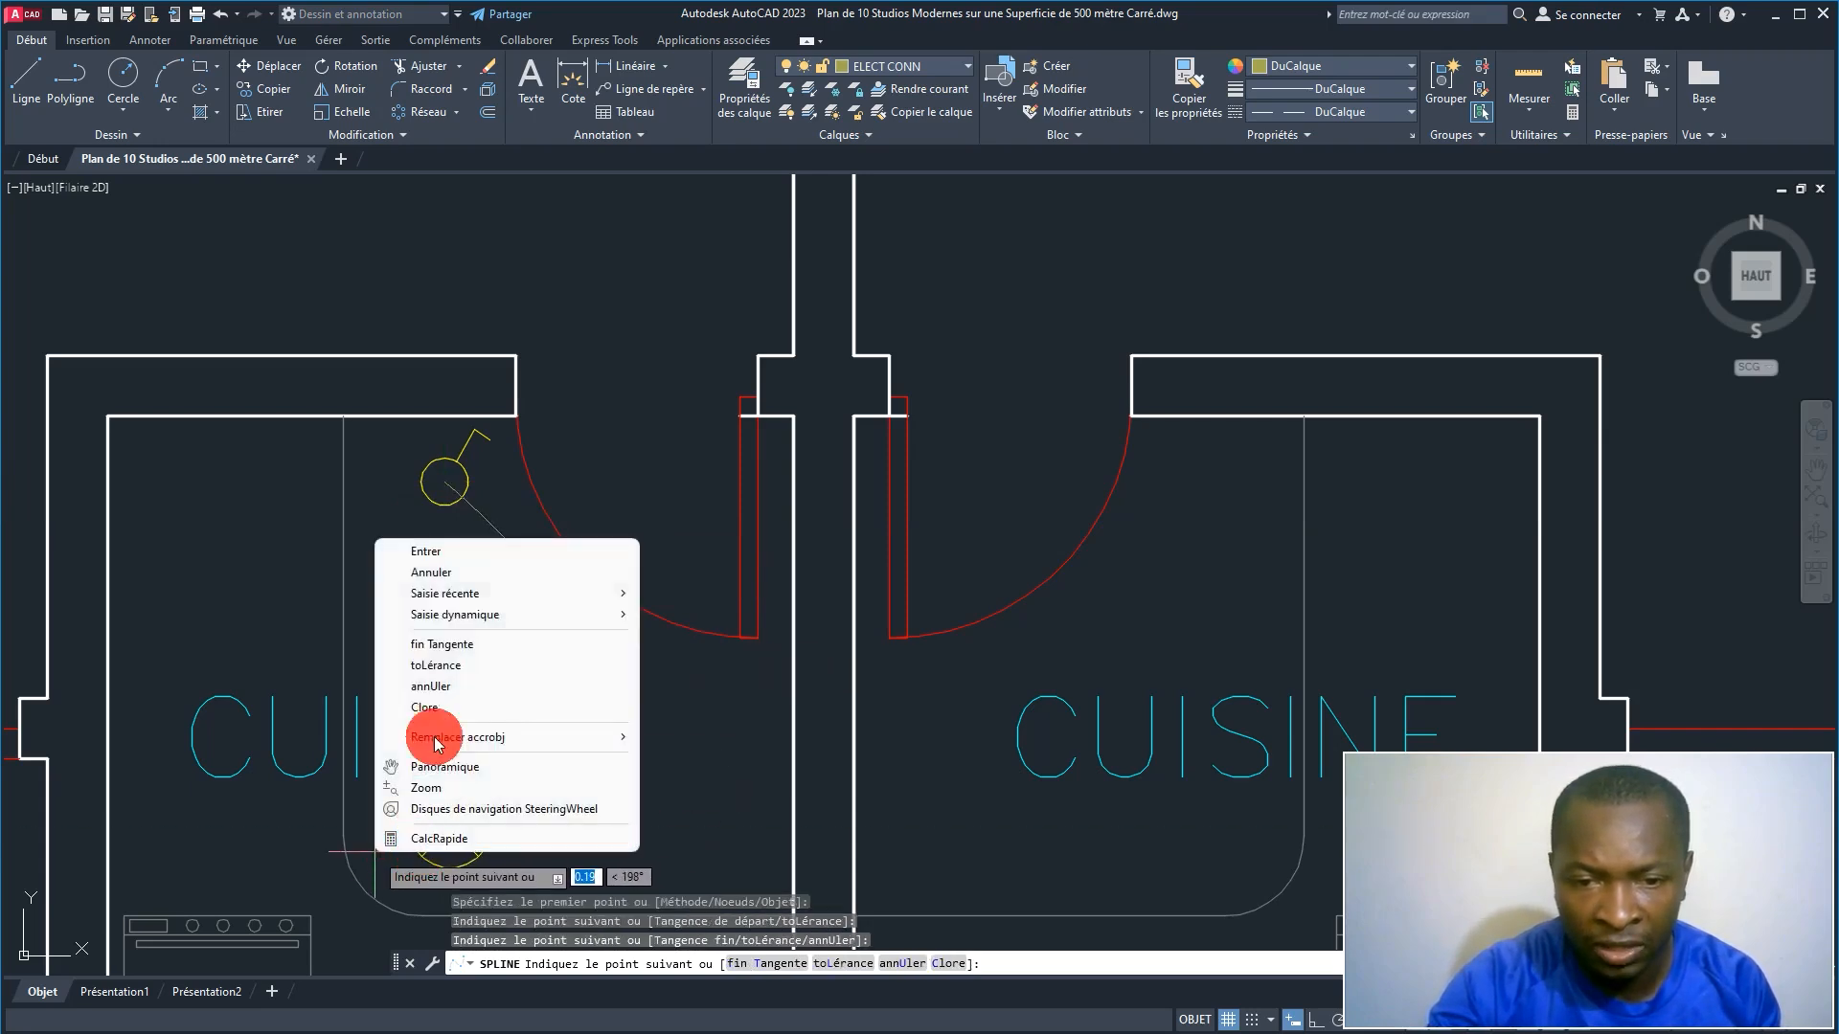
click(427, 572)
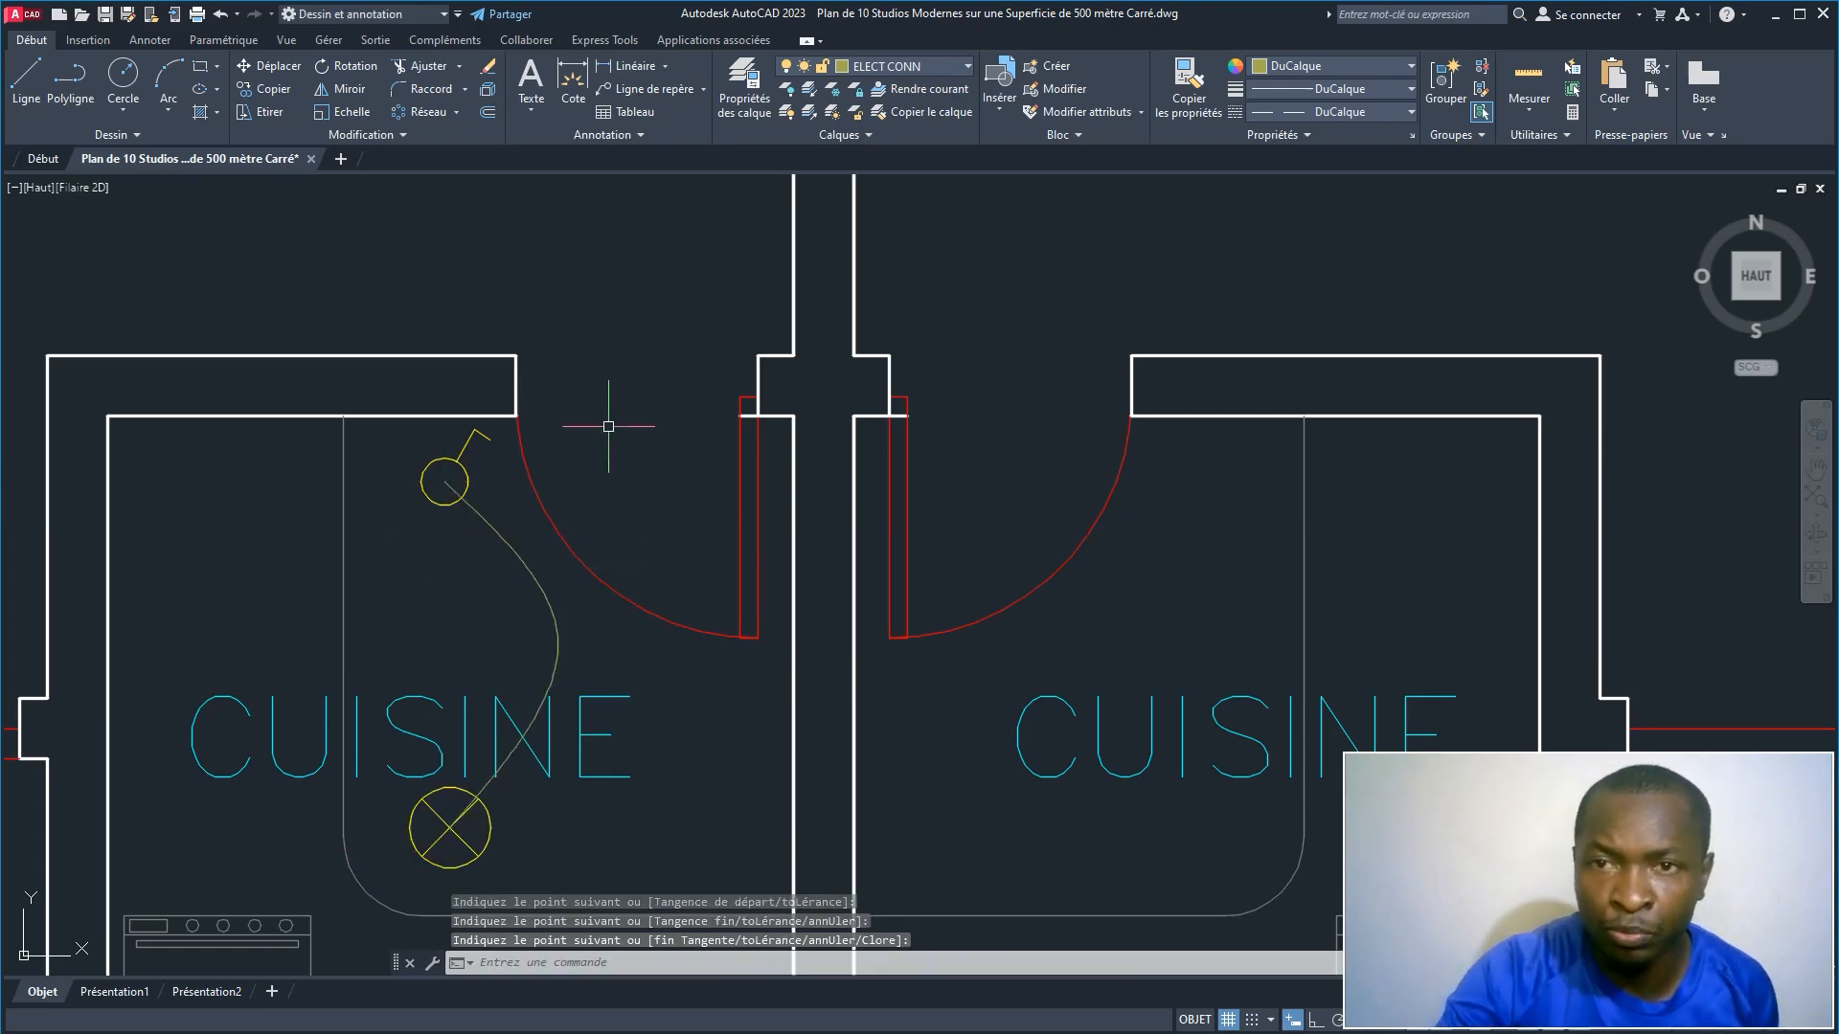
Step: Set the ELECT CONN layer's colour to magenta and inspect the CUISINE connection
click(882, 65)
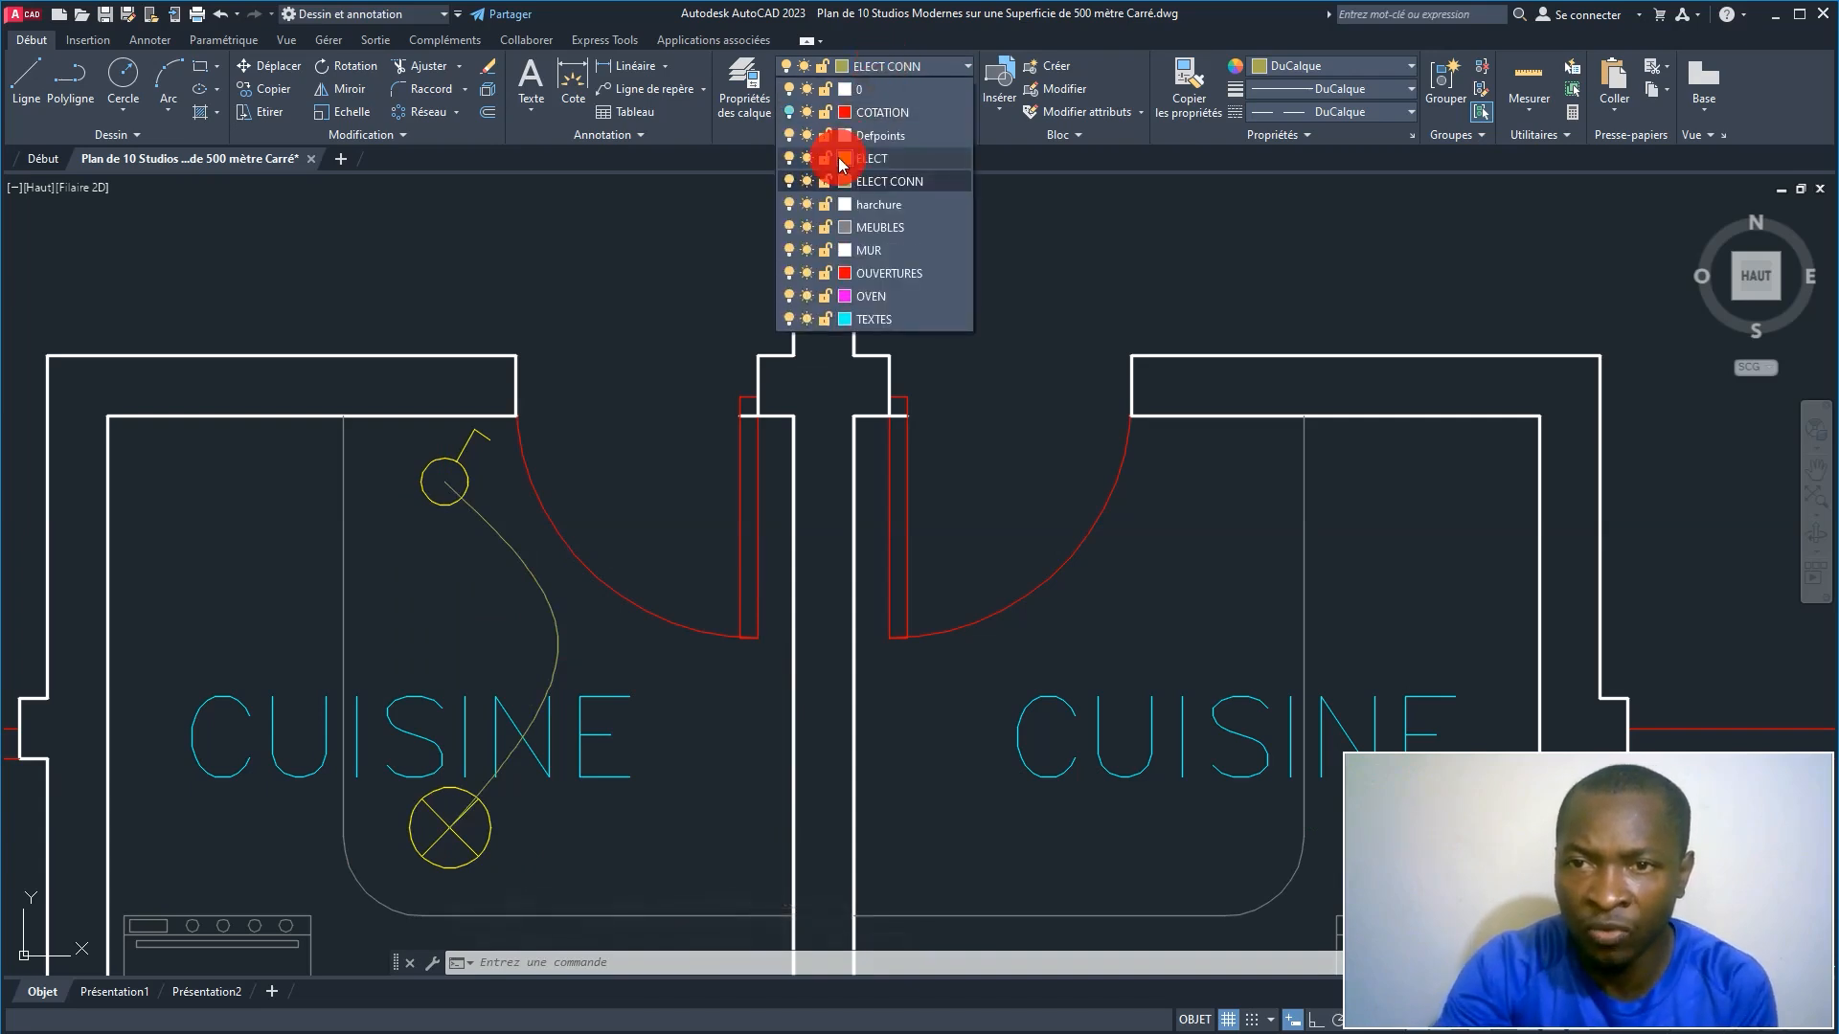
click(846, 182)
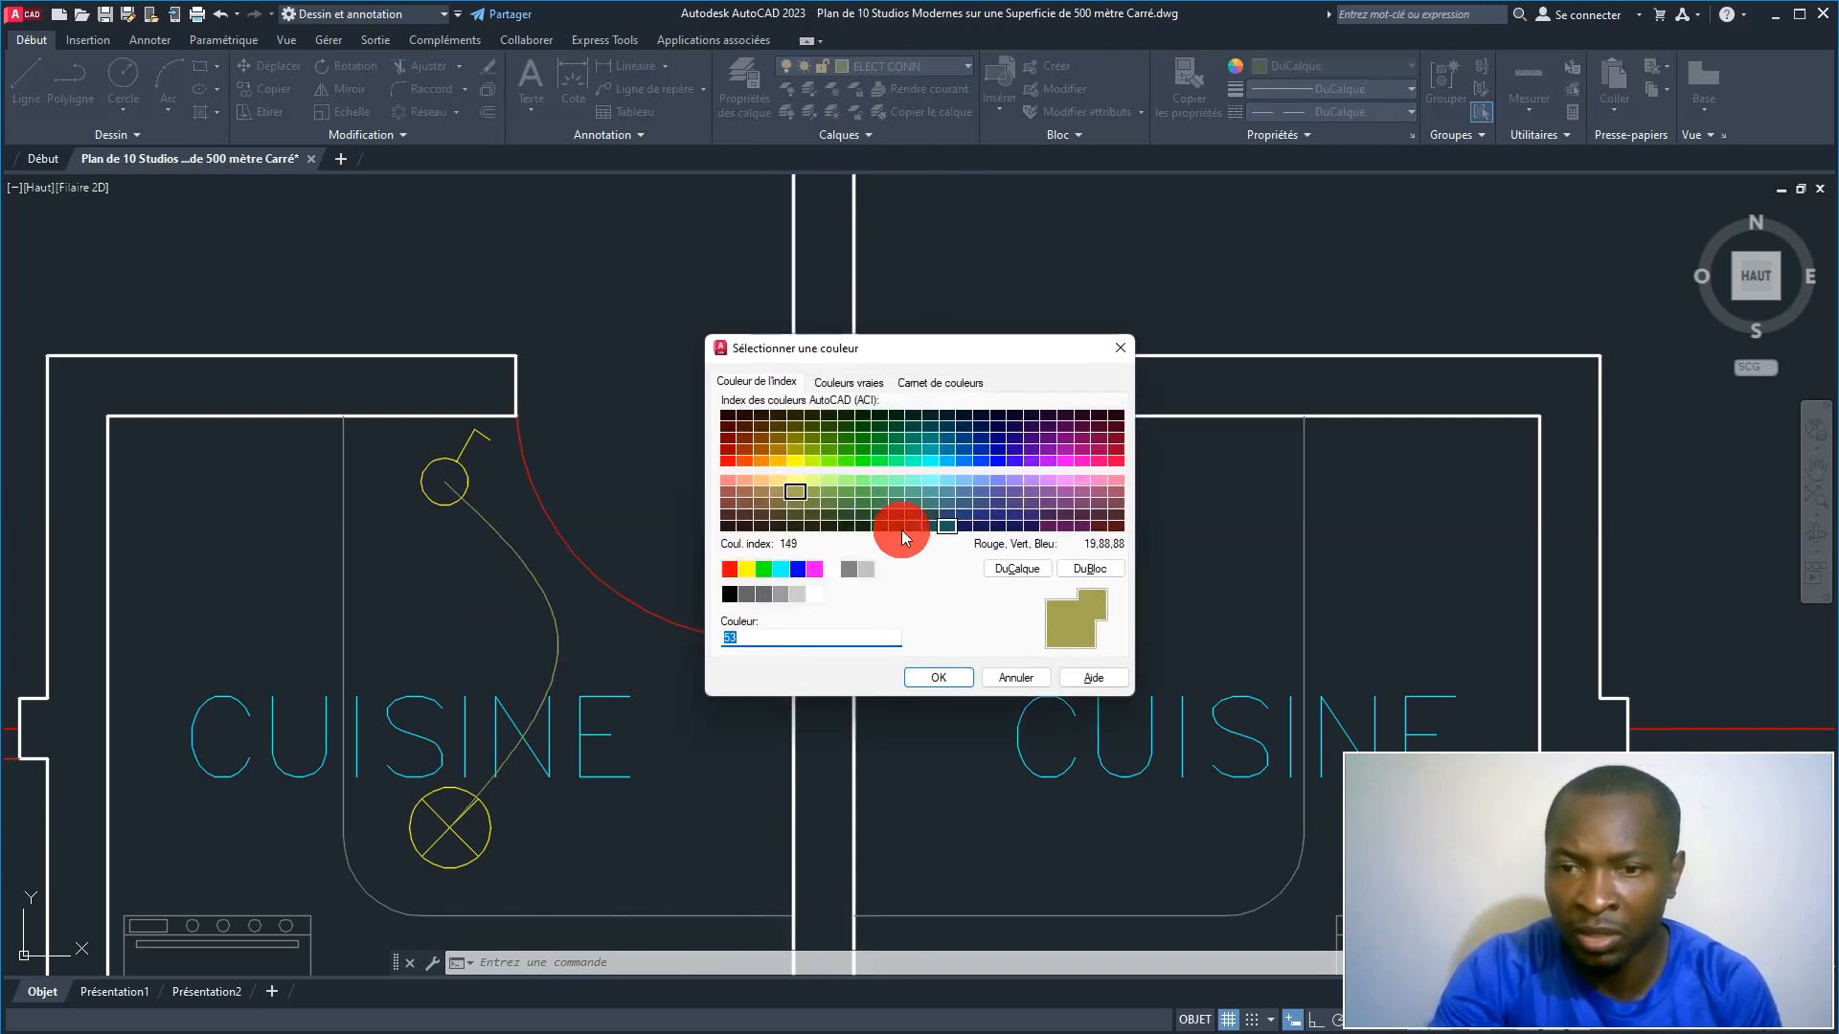
click(814, 569)
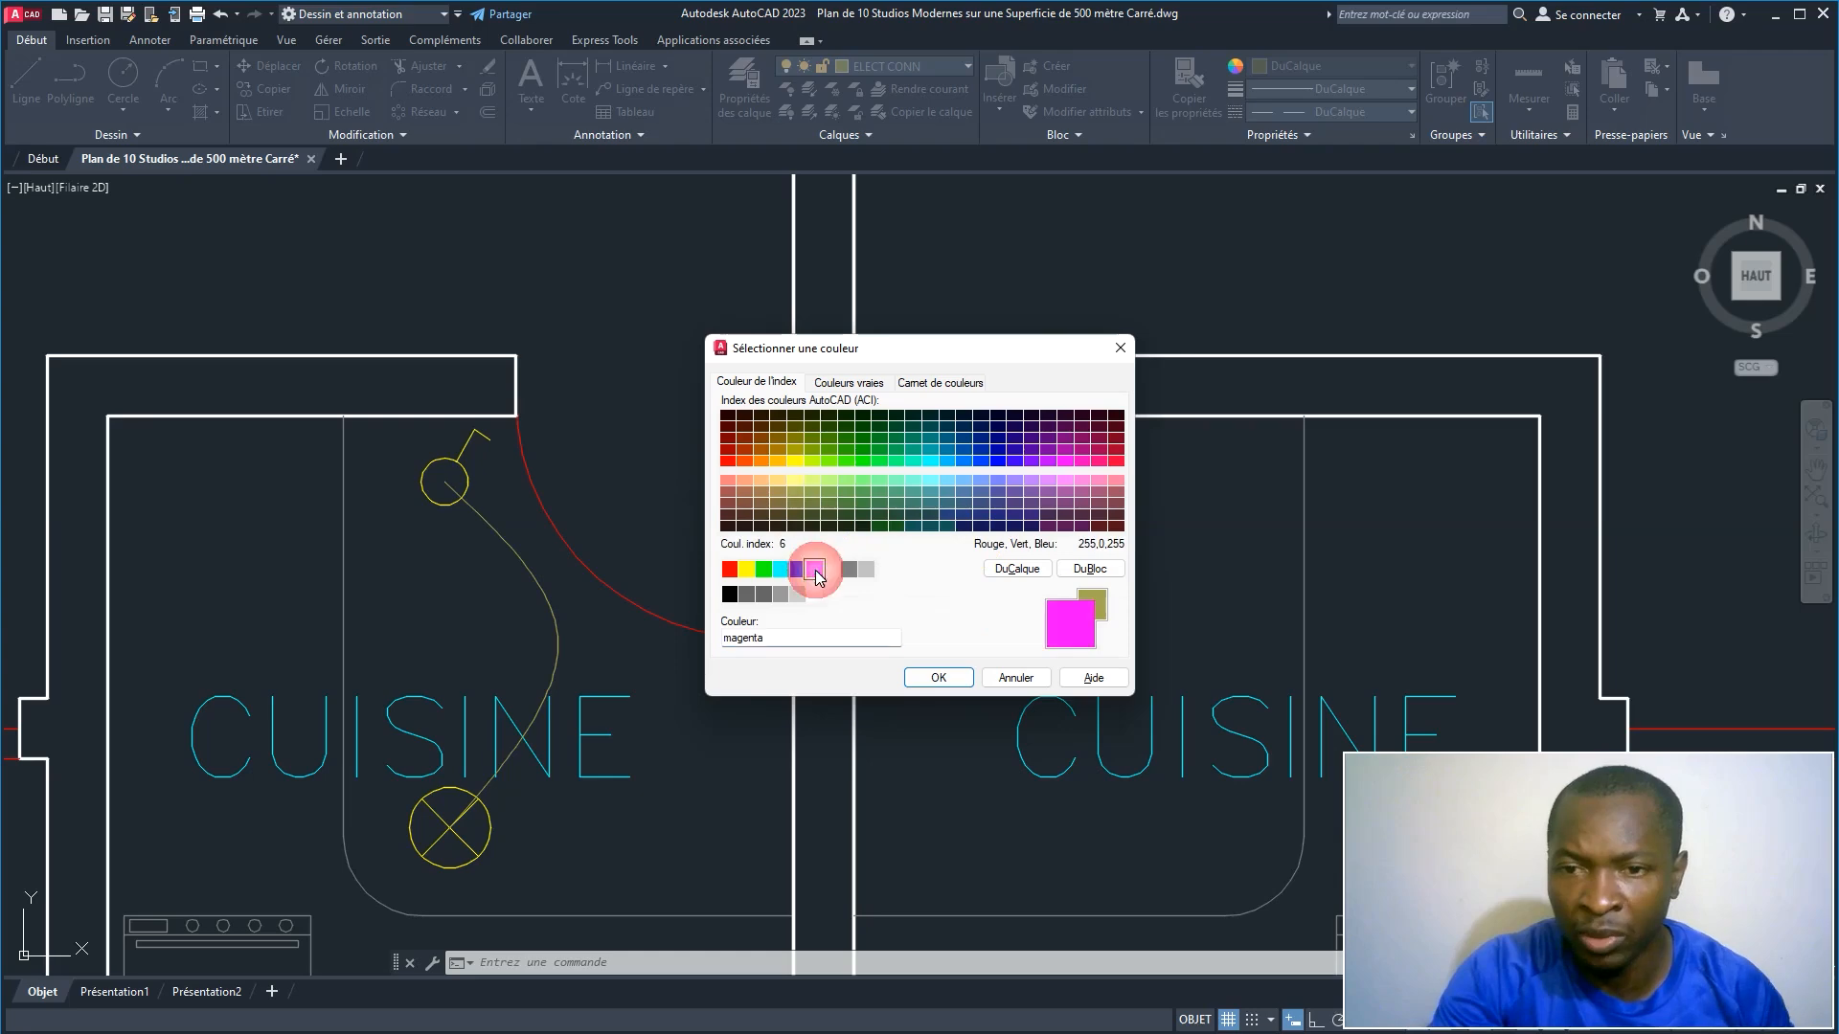
click(938, 677)
scroll(742, 622, down, 4)
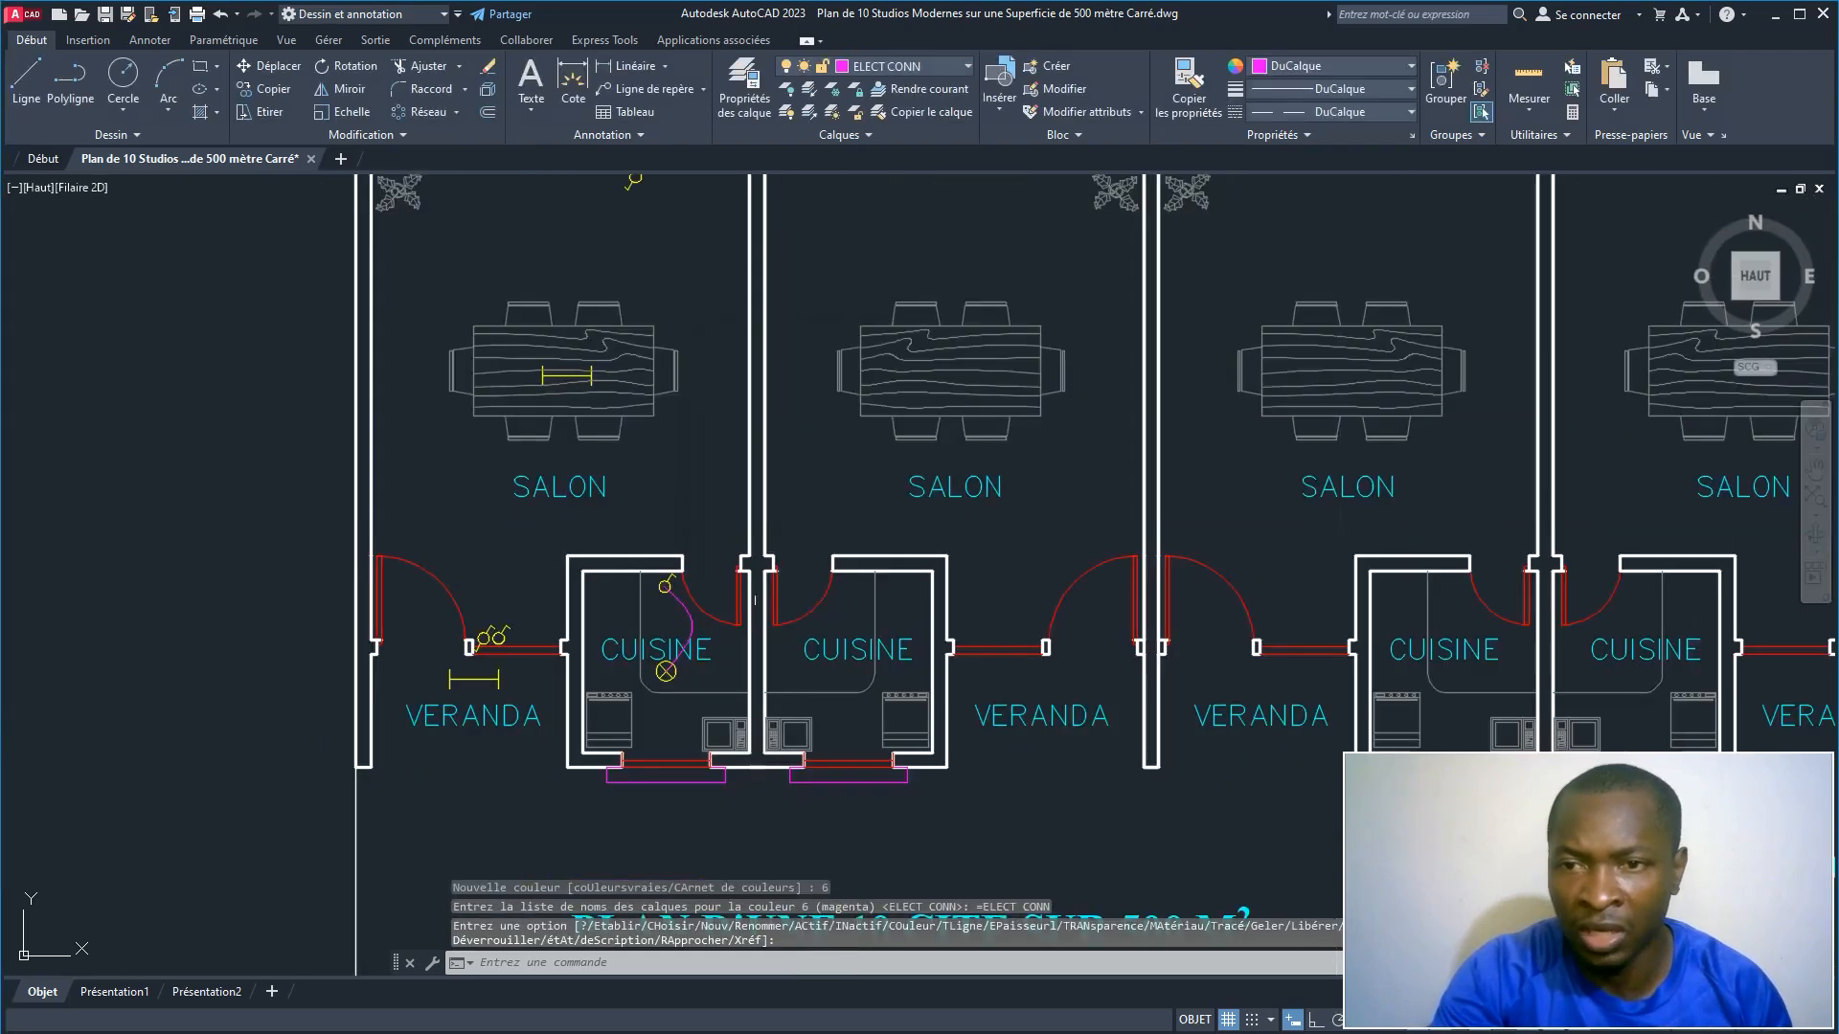
scroll(724, 623, up, 8)
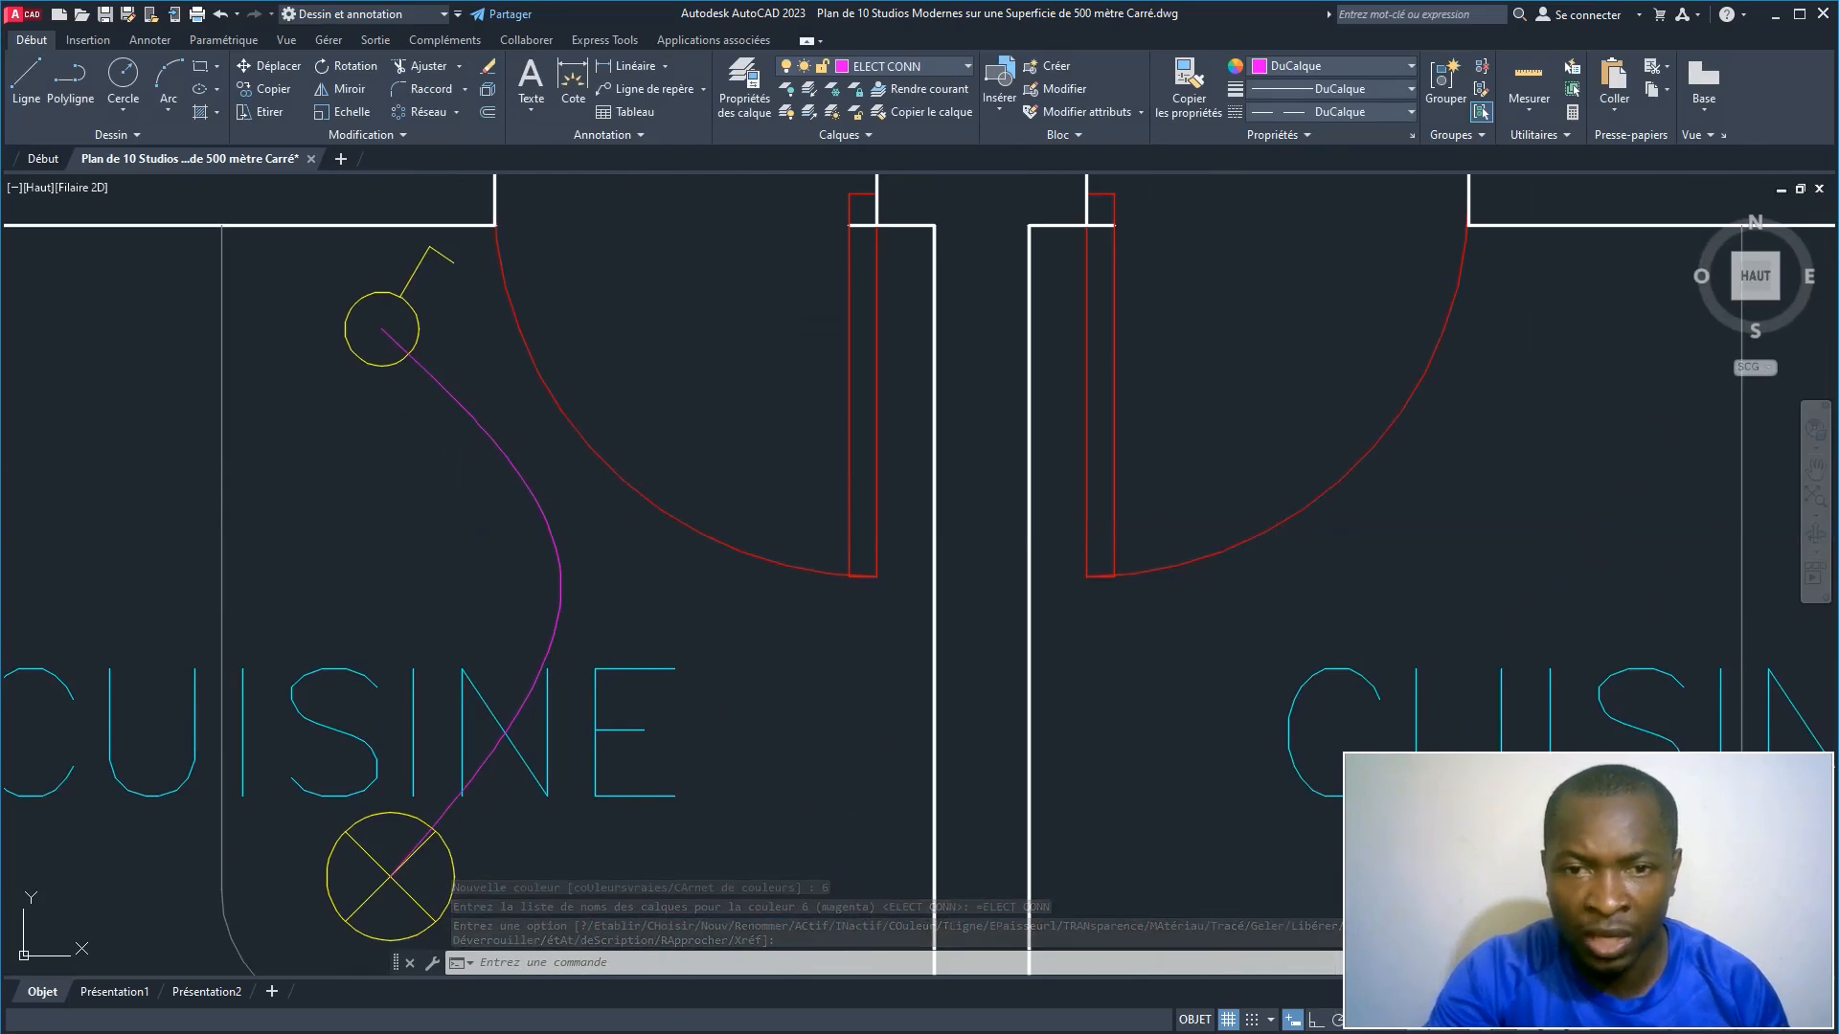
scroll(518, 580, down, 6)
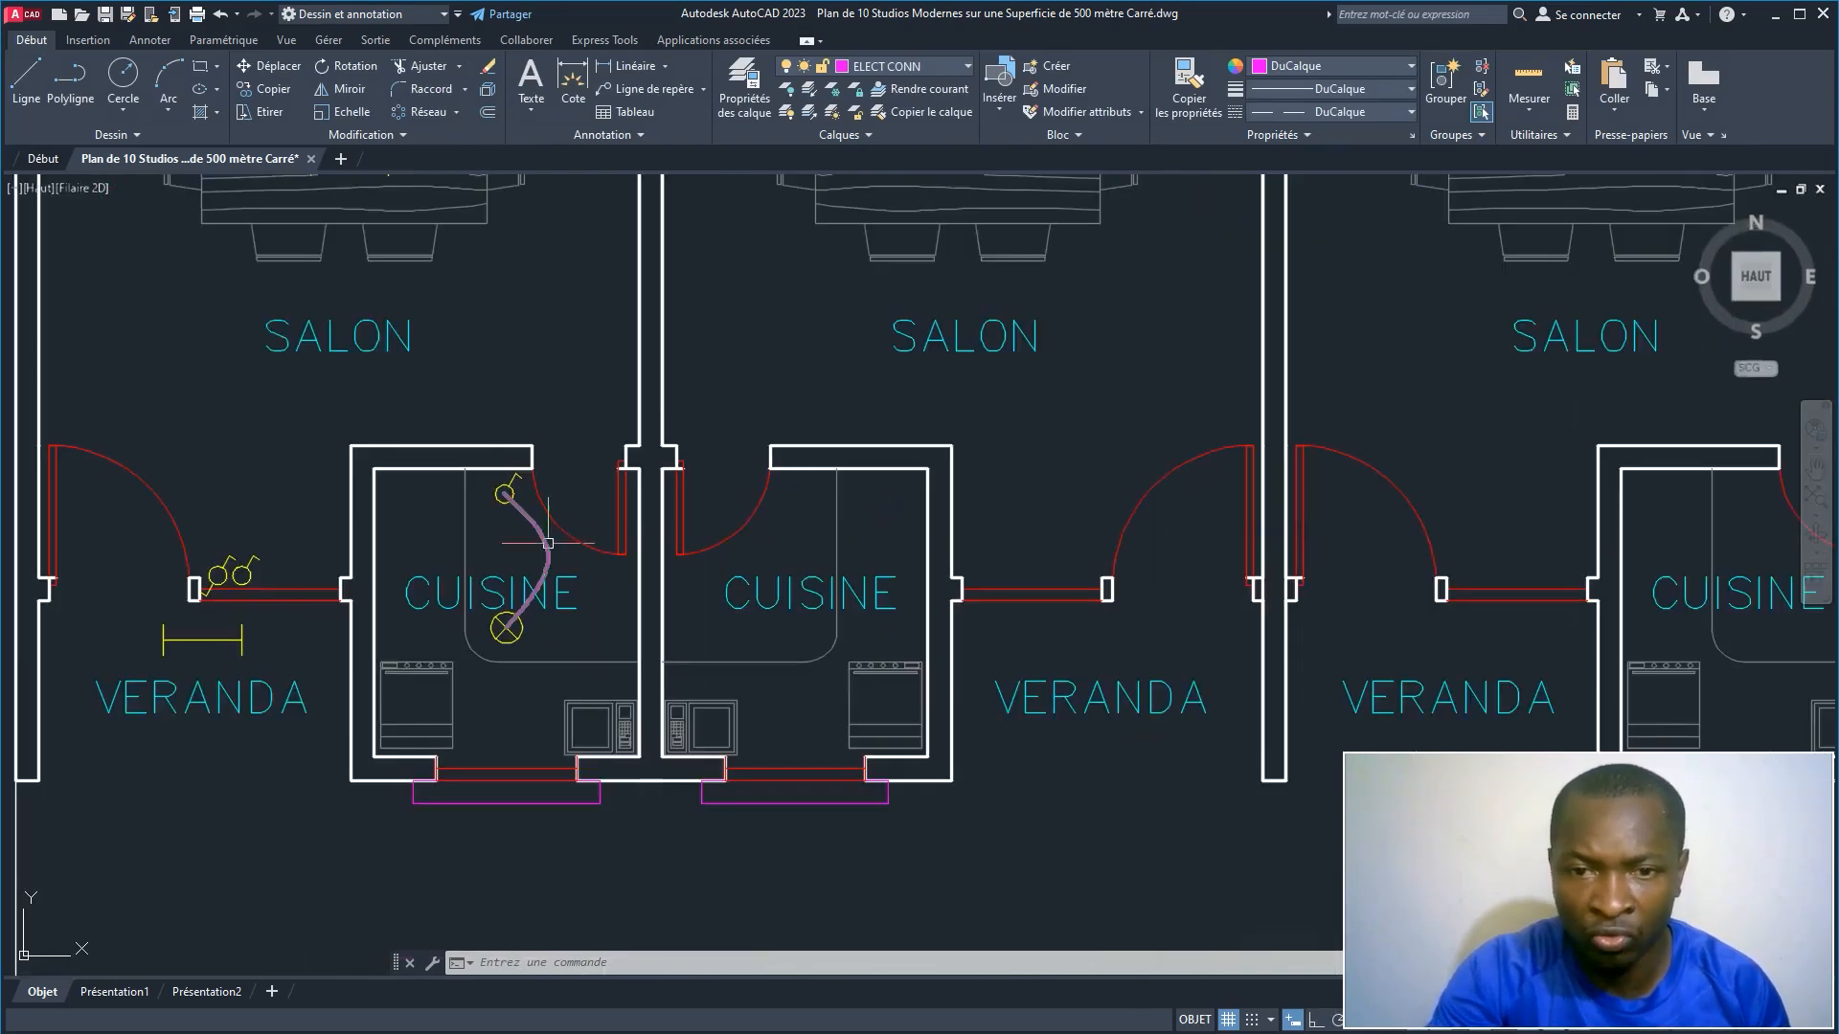
Step: Shift the first studio's DOUCHE room label sideways so it clears the Lampe symbol
middle_drag(538, 538, 627, 567)
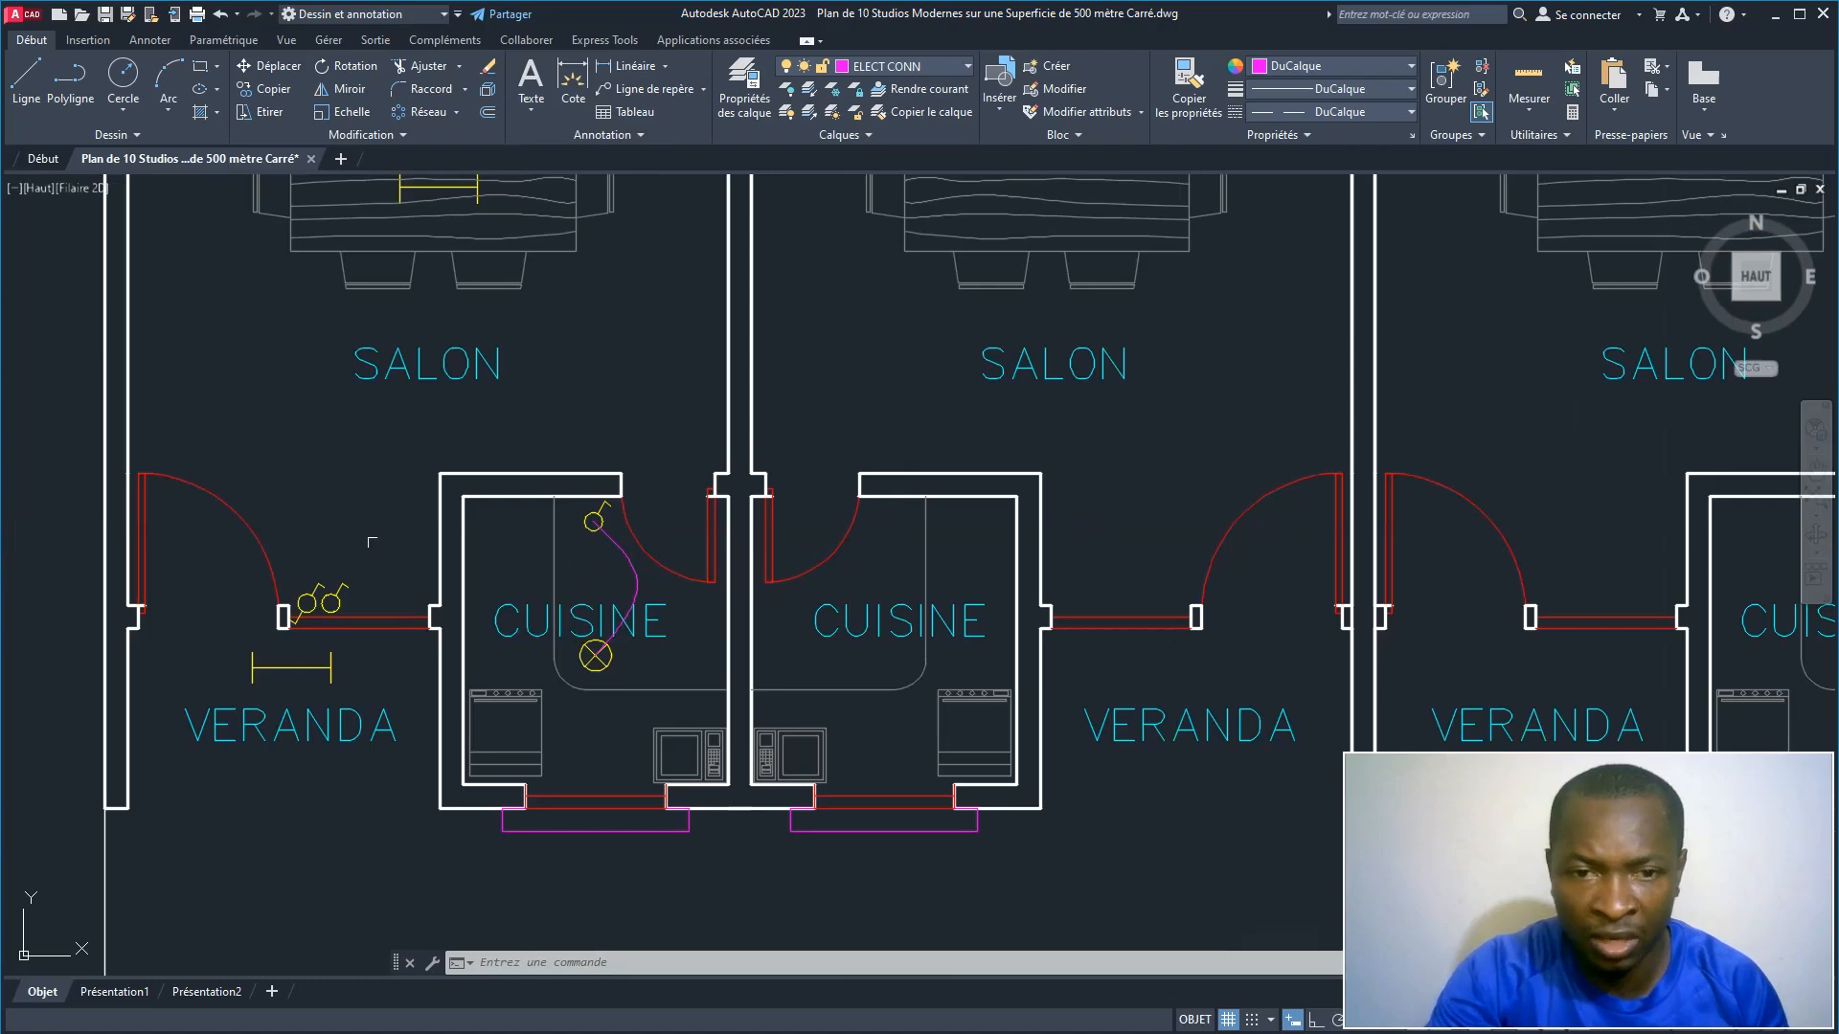
middle_drag(356, 543, 340, 715)
middle_drag(513, 476, 512, 721)
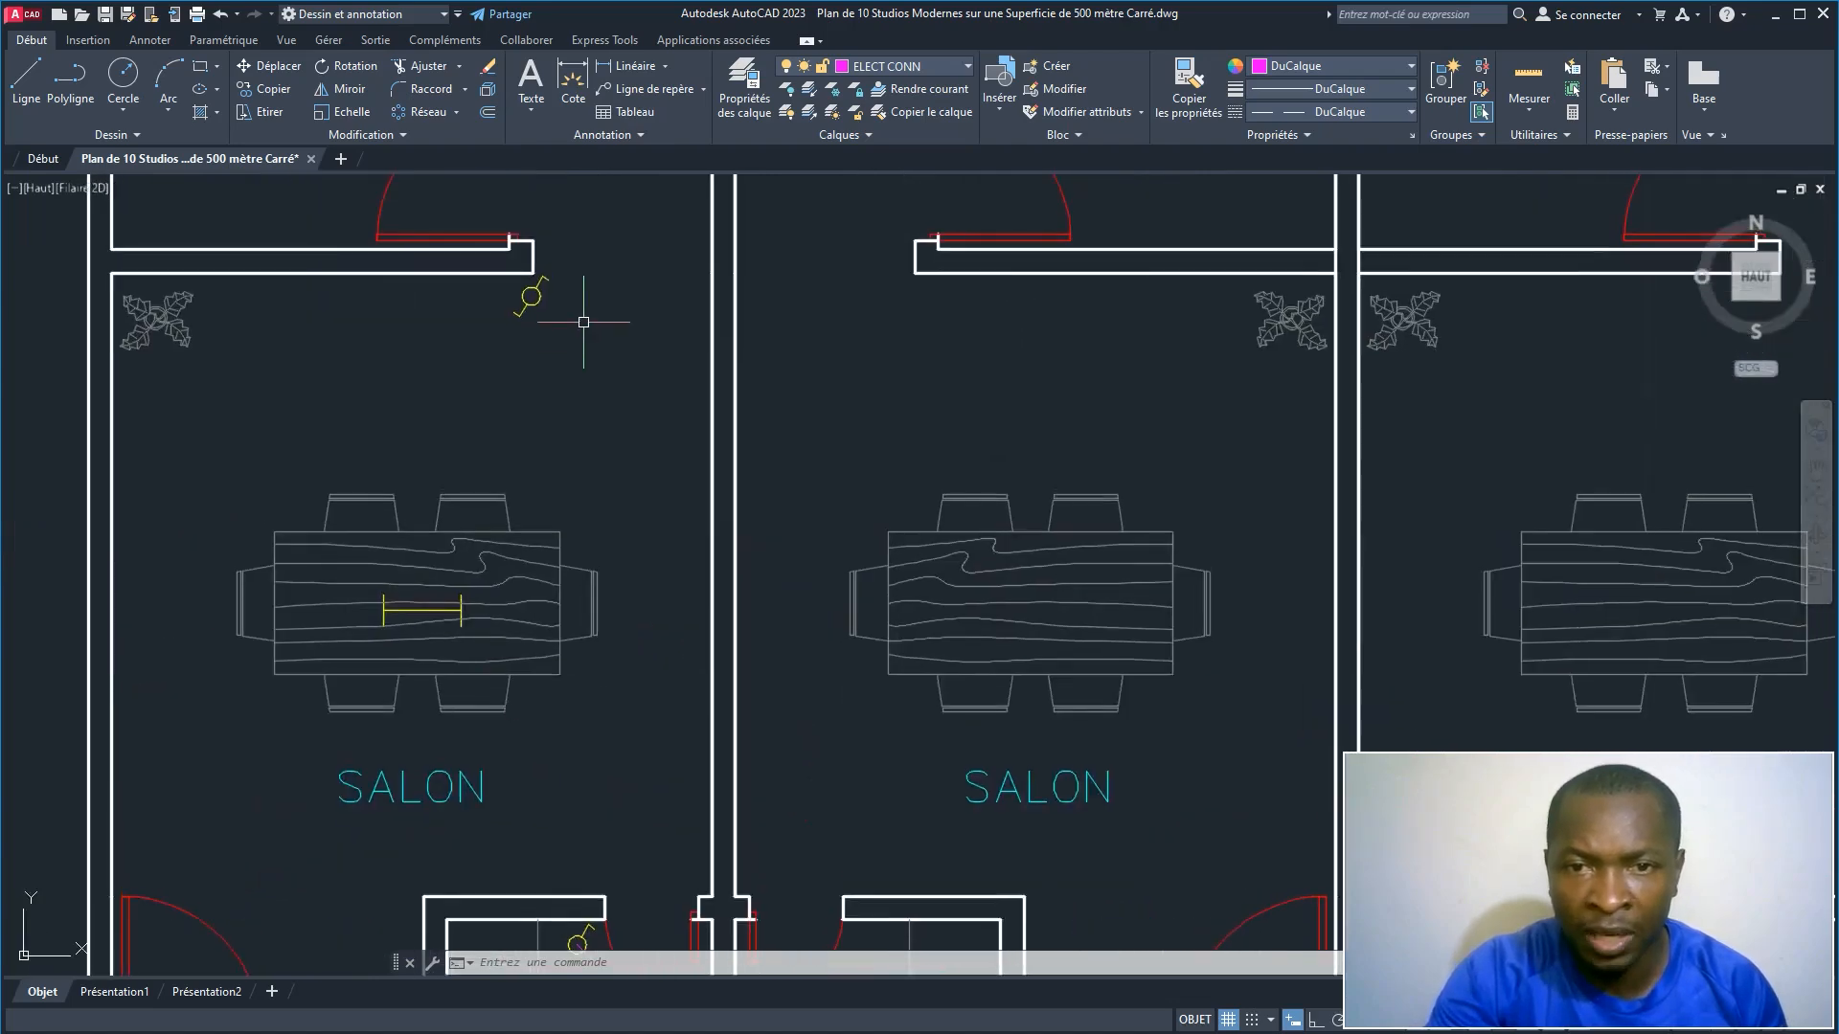
middle_drag(584, 320, 533, 732)
middle_drag(589, 273, 533, 474)
scroll(543, 497, up, 2)
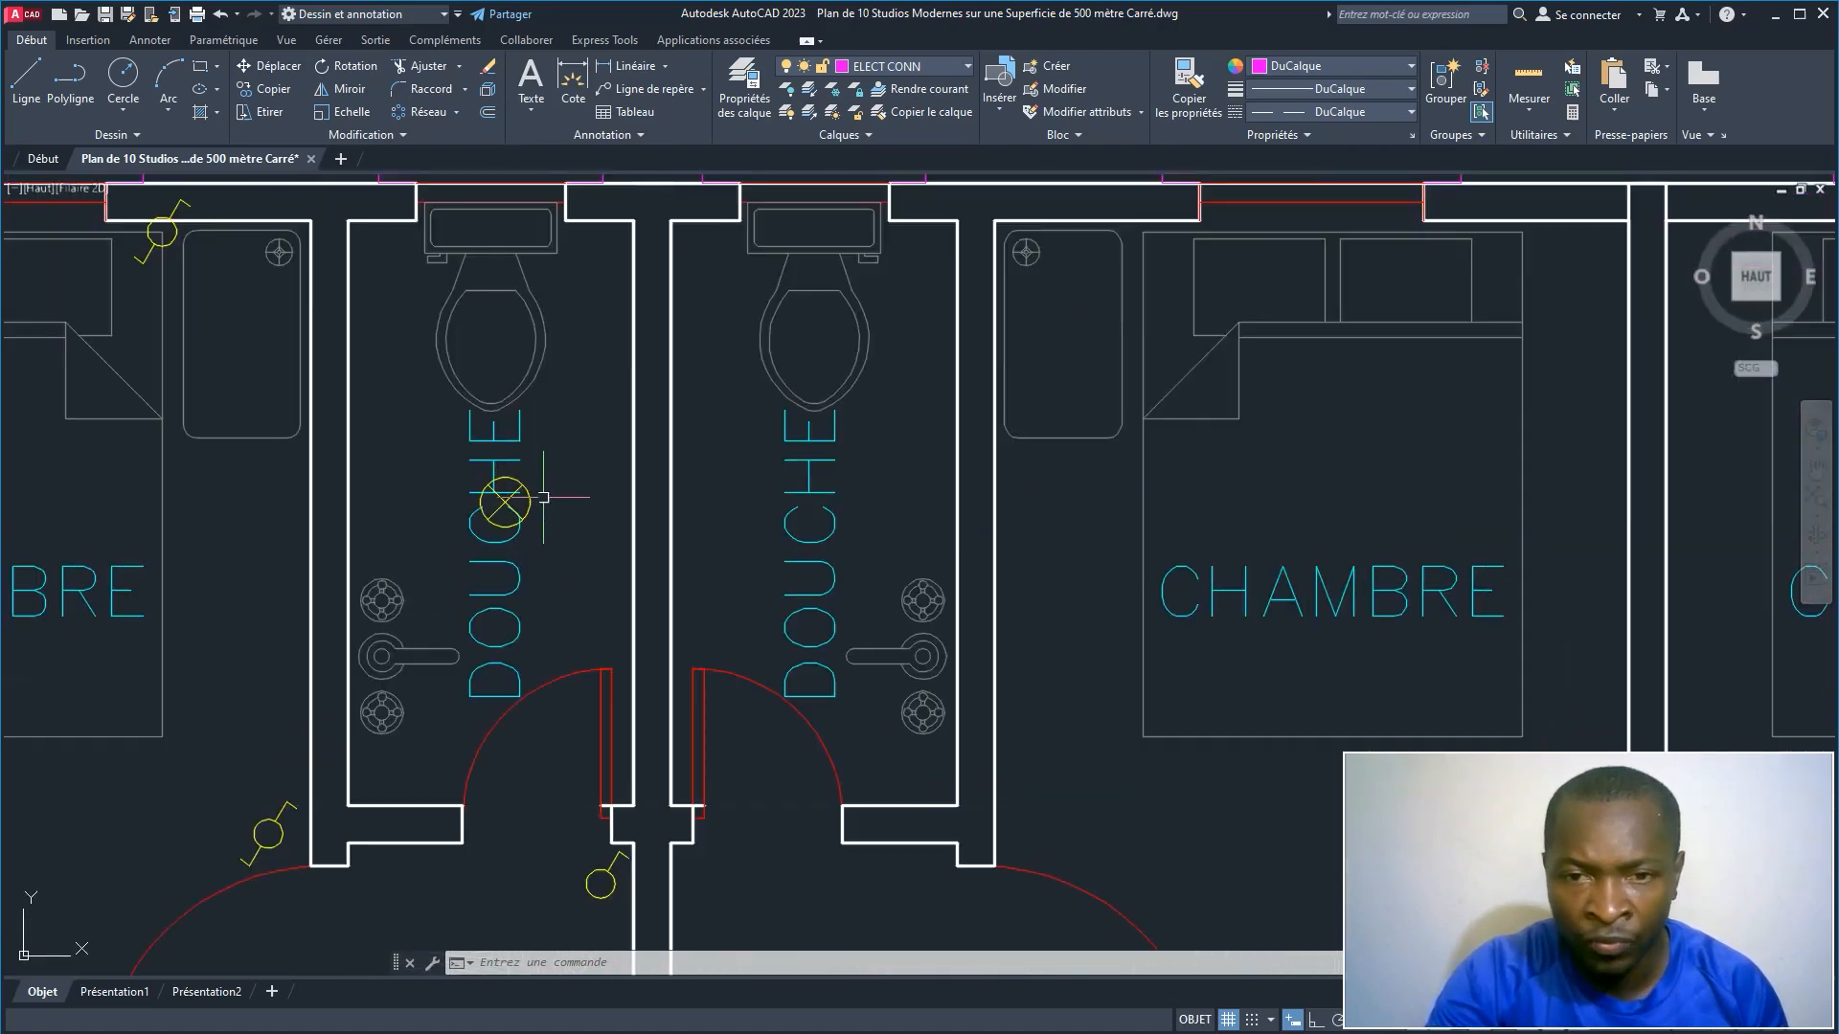
click(506, 575)
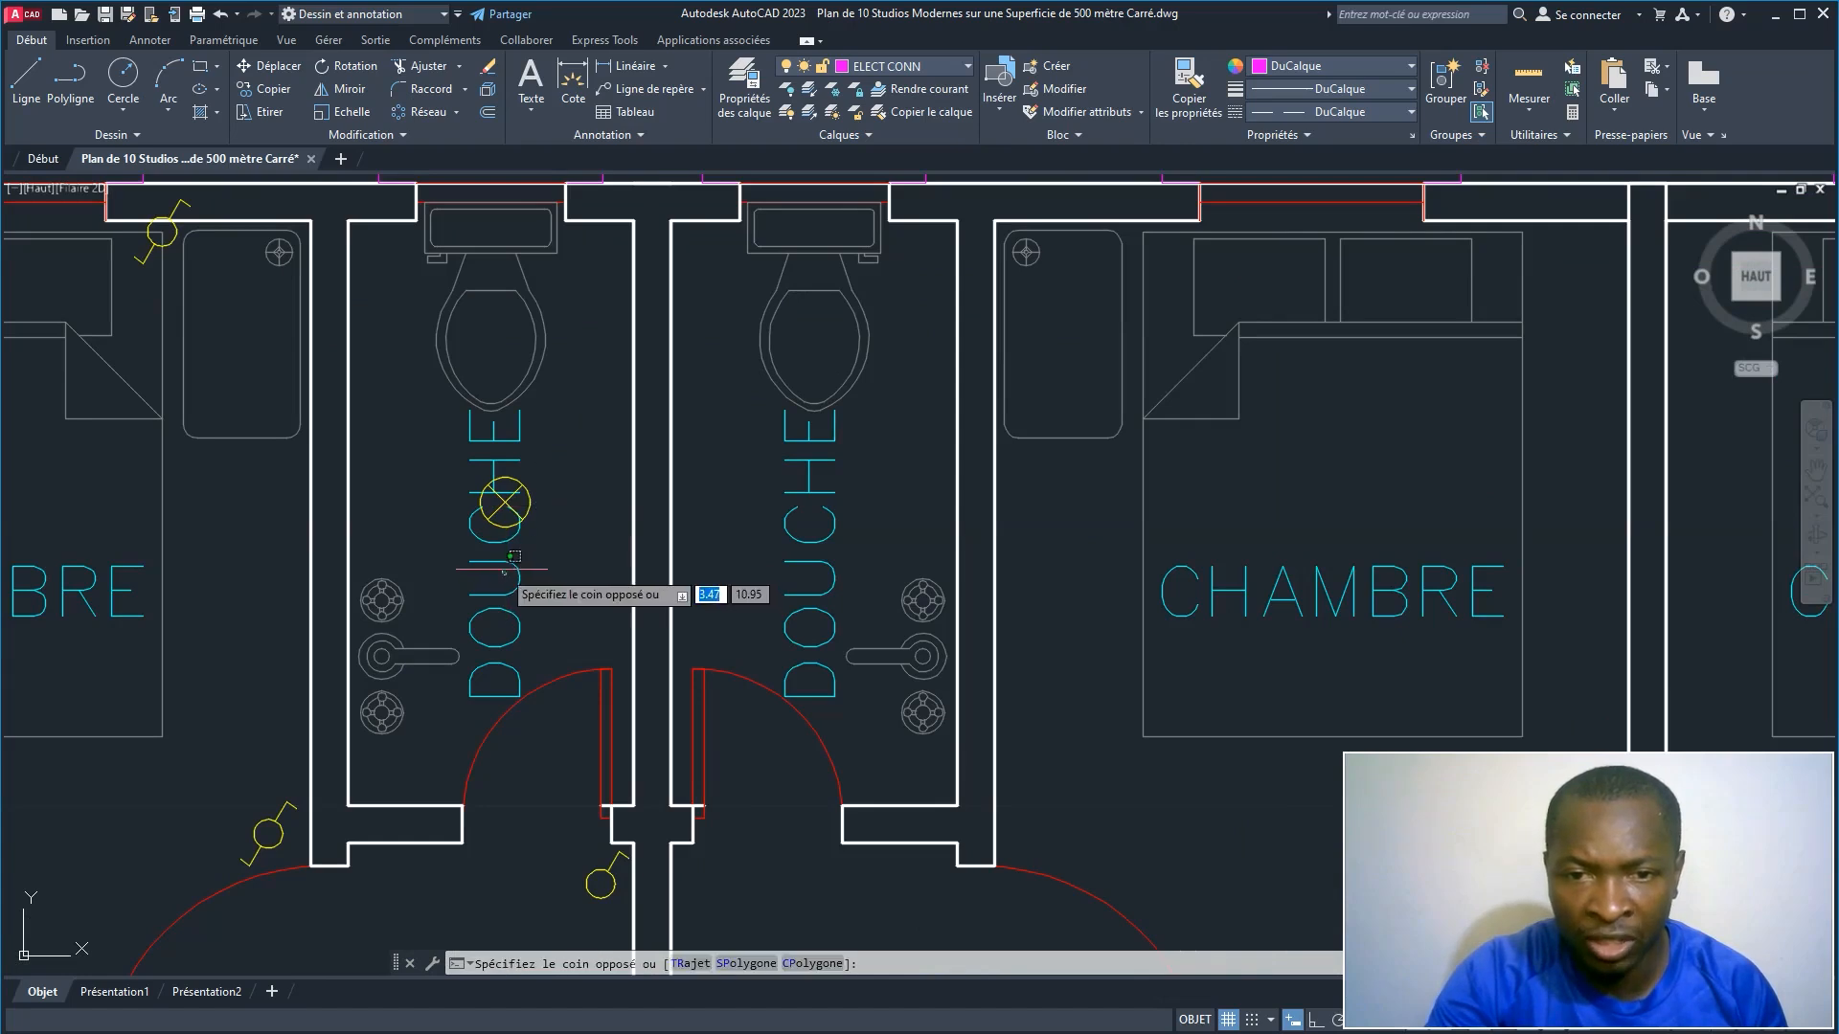
click(467, 507)
key(ctrl+Left)
key(ctrl+Left)
key(ctrl+Left)
key(ctrl+Left)
key(ctrl+Left)
key(ctrl+Left)
key(ctrl+Left)
key(ctrl+Left)
key(ctrl+Left)
key(ctrl+Left)
key(ctrl+Left)
key(ctrl+Left)
key(ctrl+Left)
key(ctrl+Left)
key(ctrl+Left)
key(ctrl+Left)
key(ctrl+Left)
key(ctrl+Left)
key(ctrl+Left)
key(ctrl+Left)
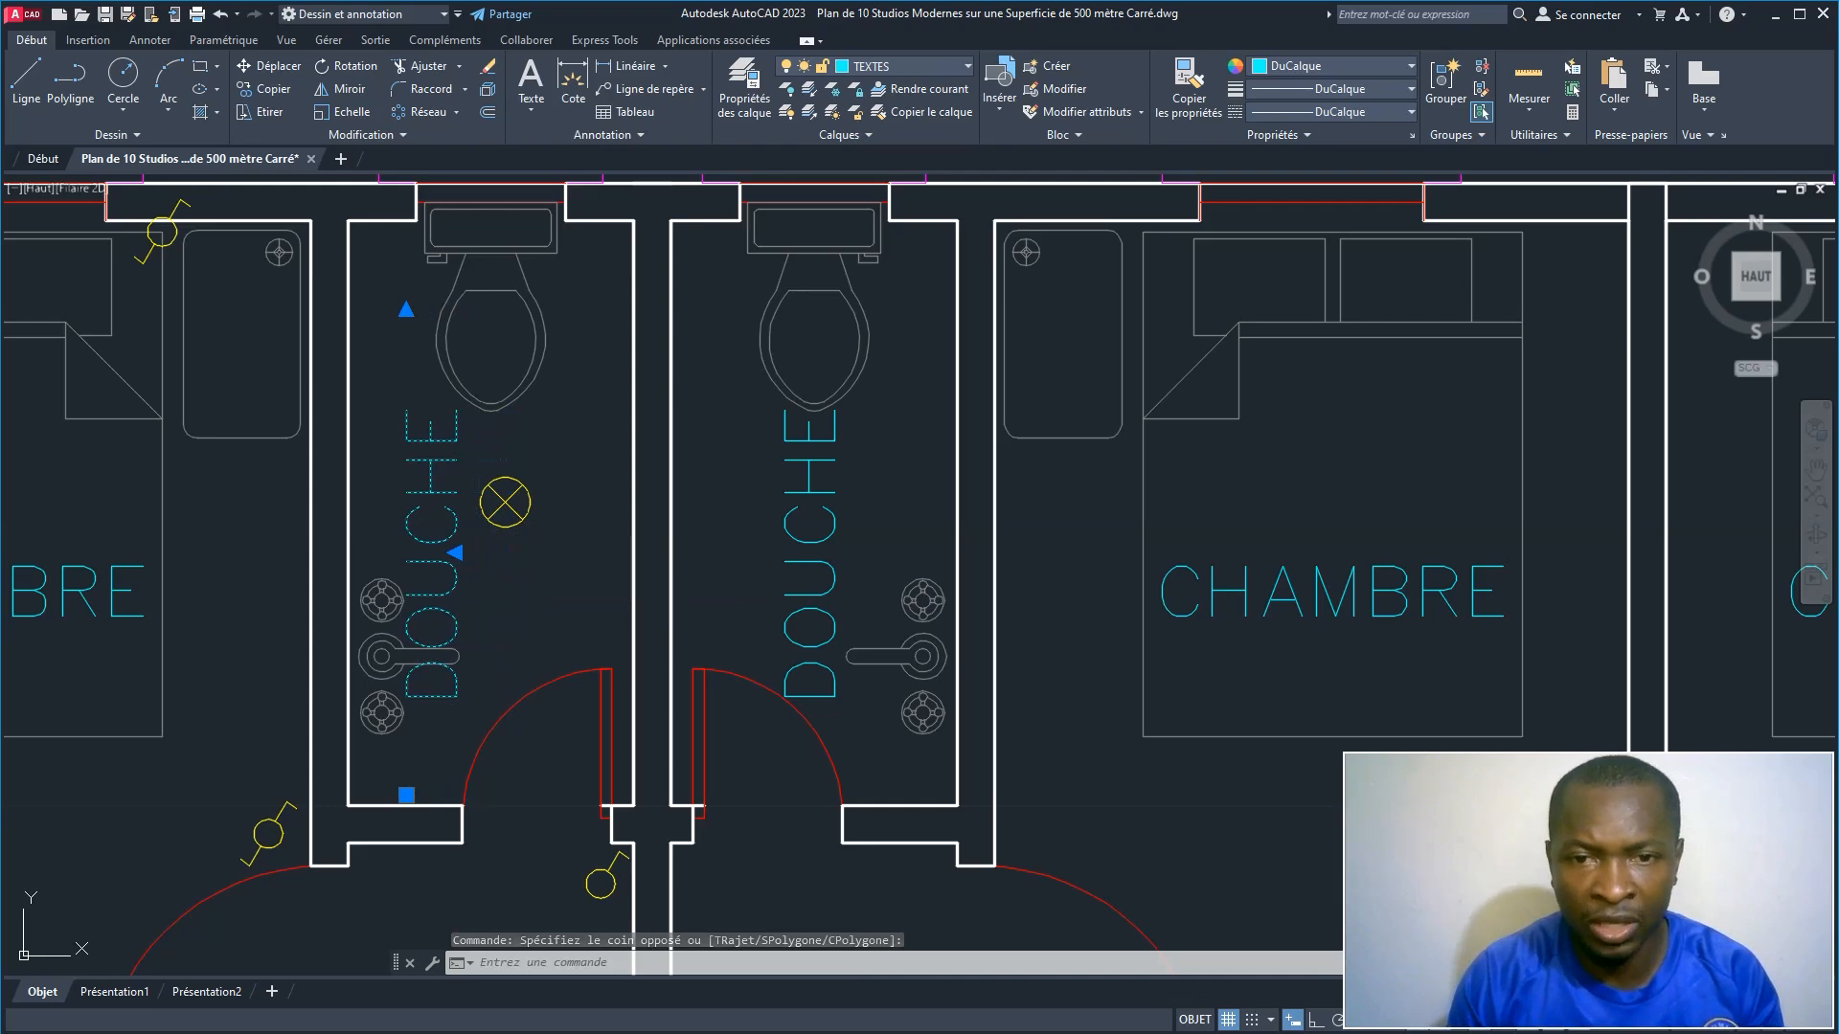
key(Escape)
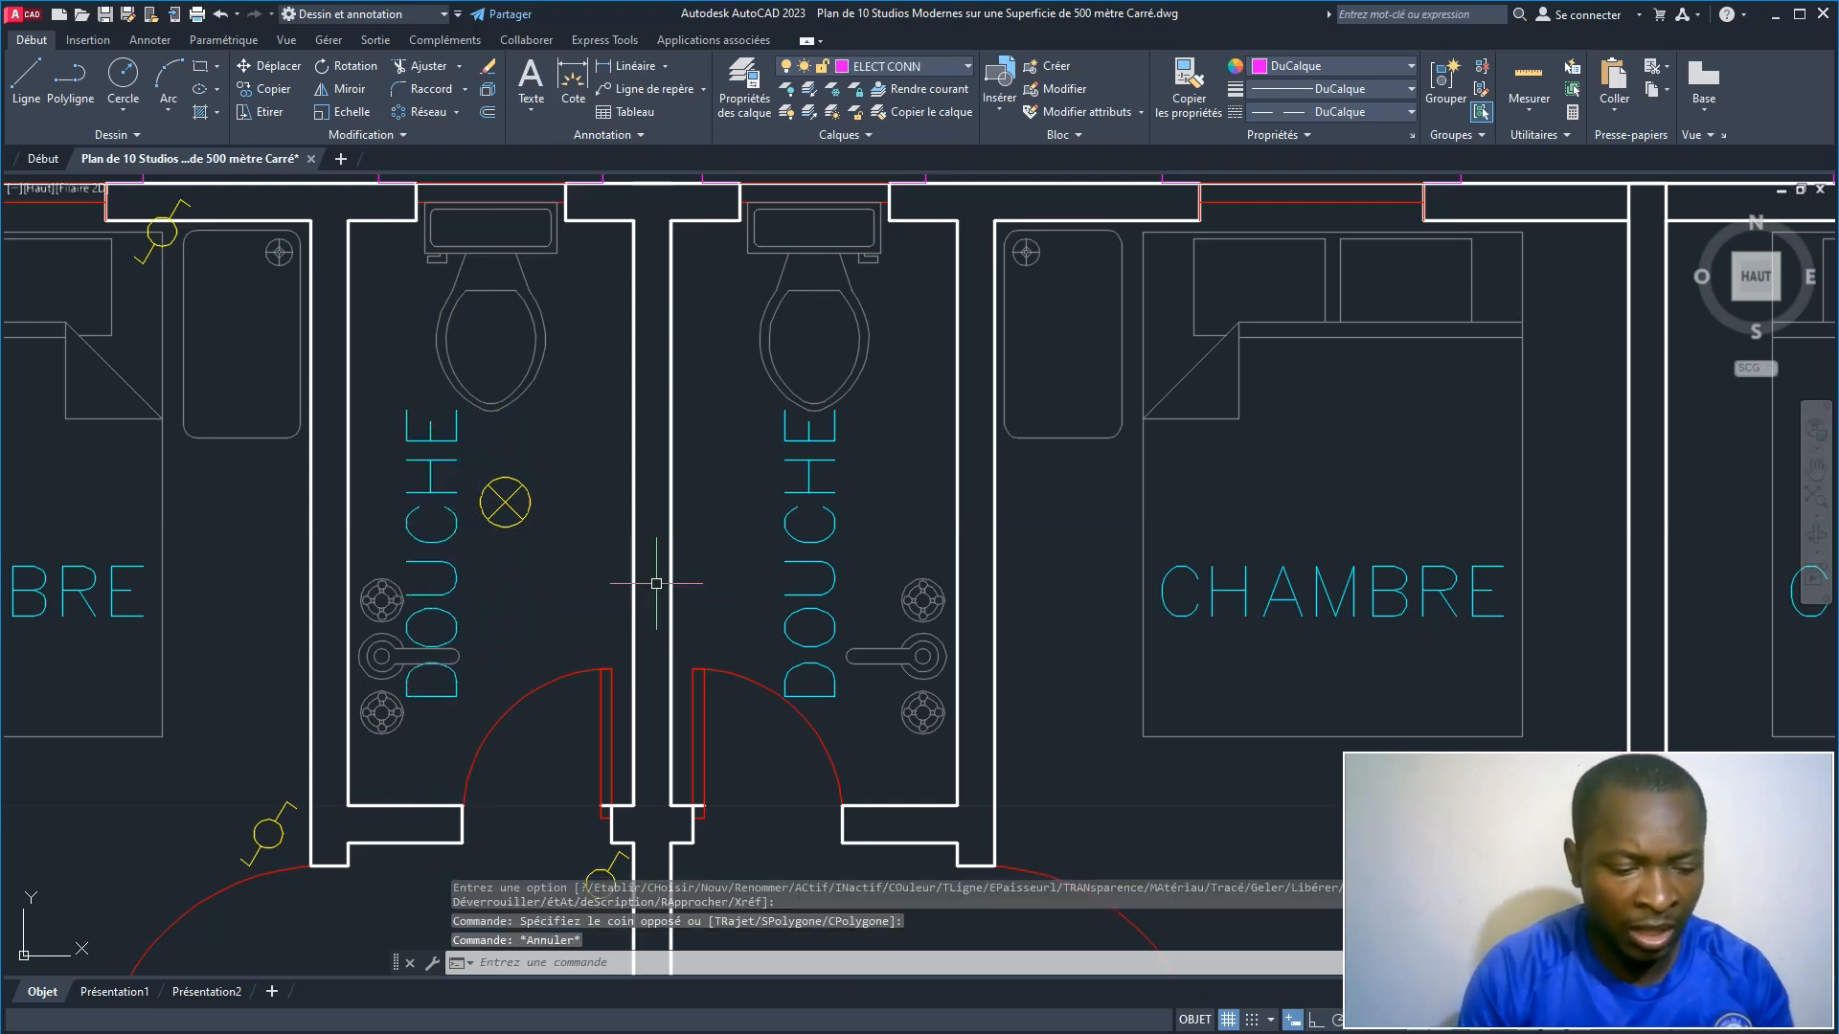
Step: Draw a curved spline from the centre of the switch outside the first studio's DOUCHE door to the centre of its Lampe symbol
text(spl)
key(Return)
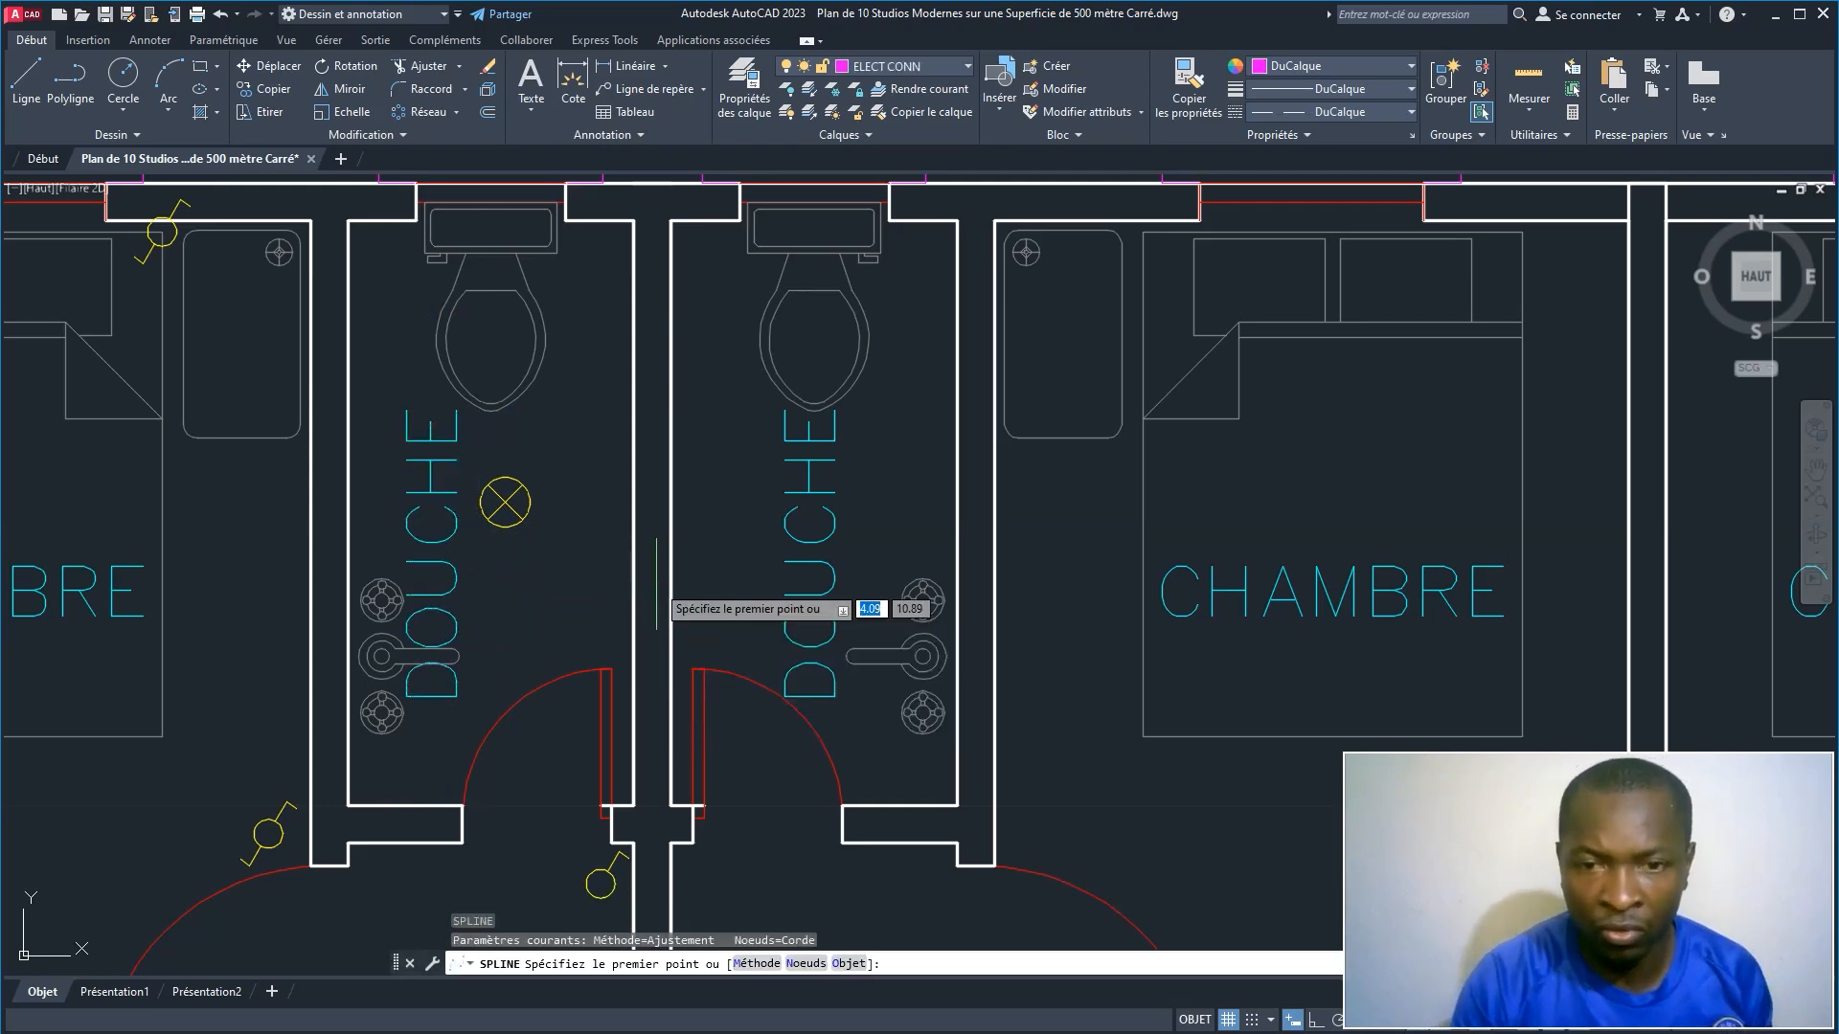
click(600, 883)
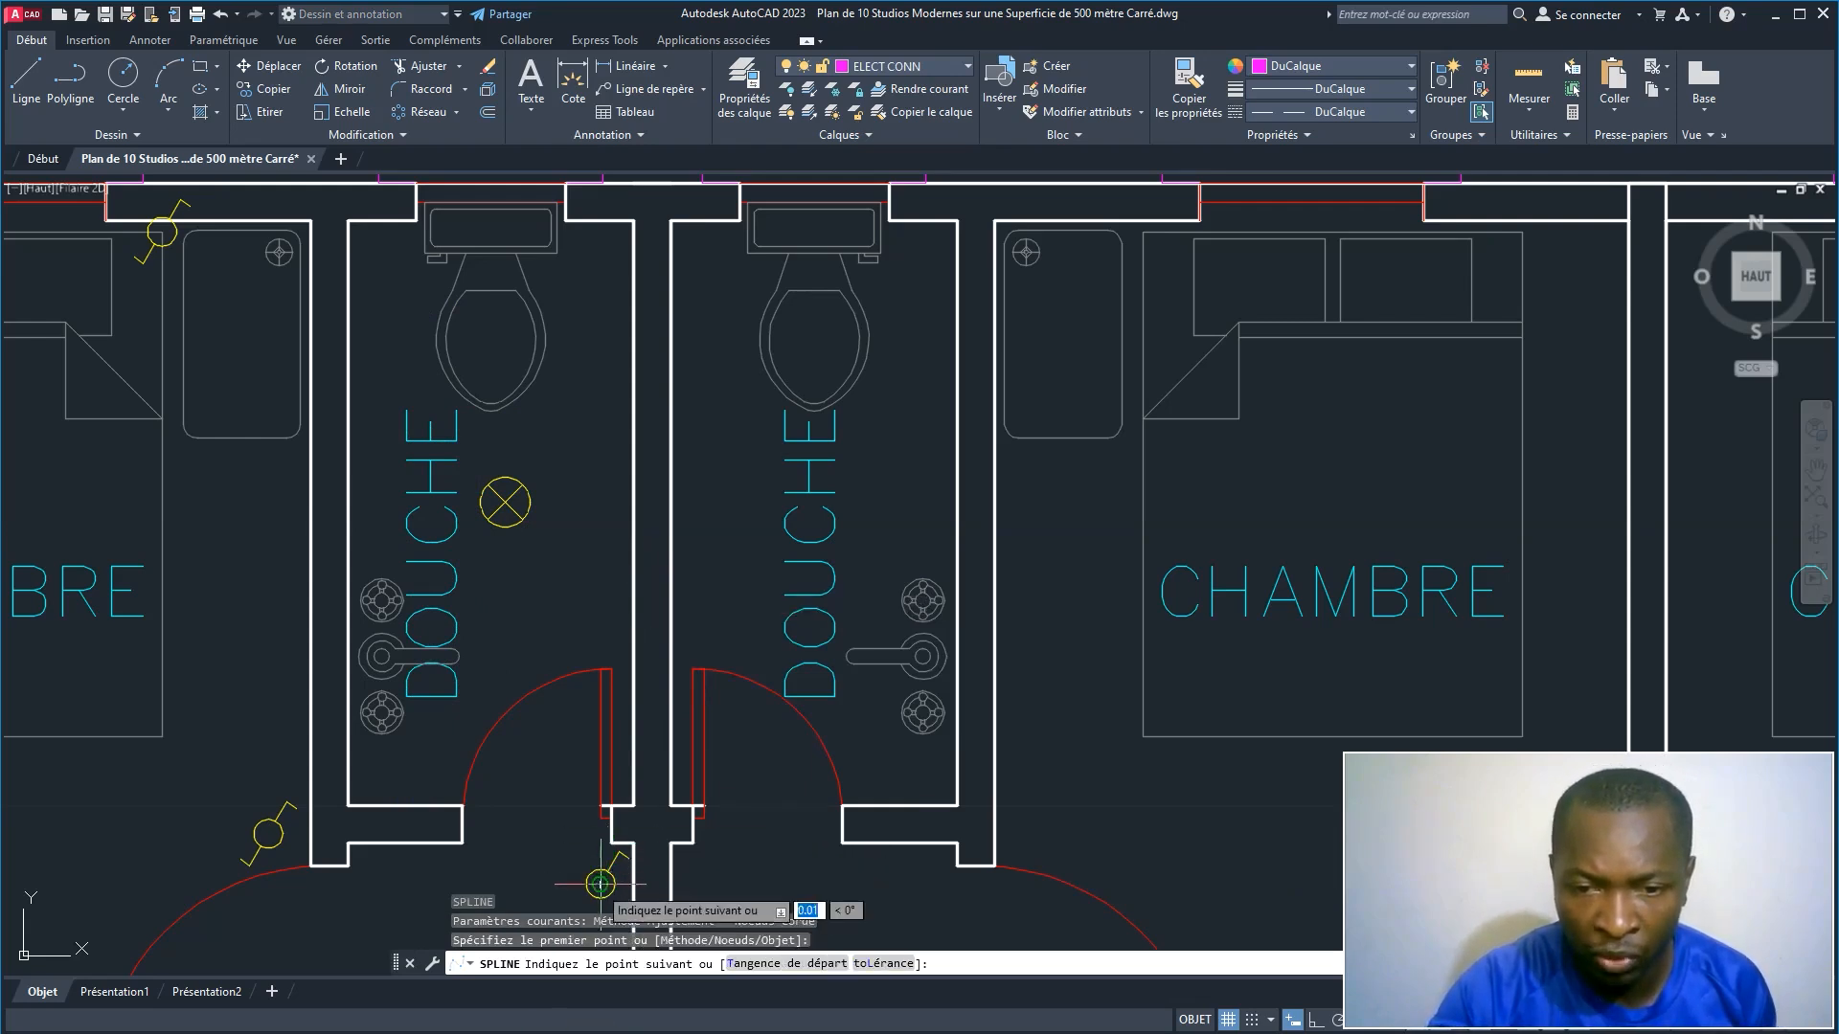
click(493, 685)
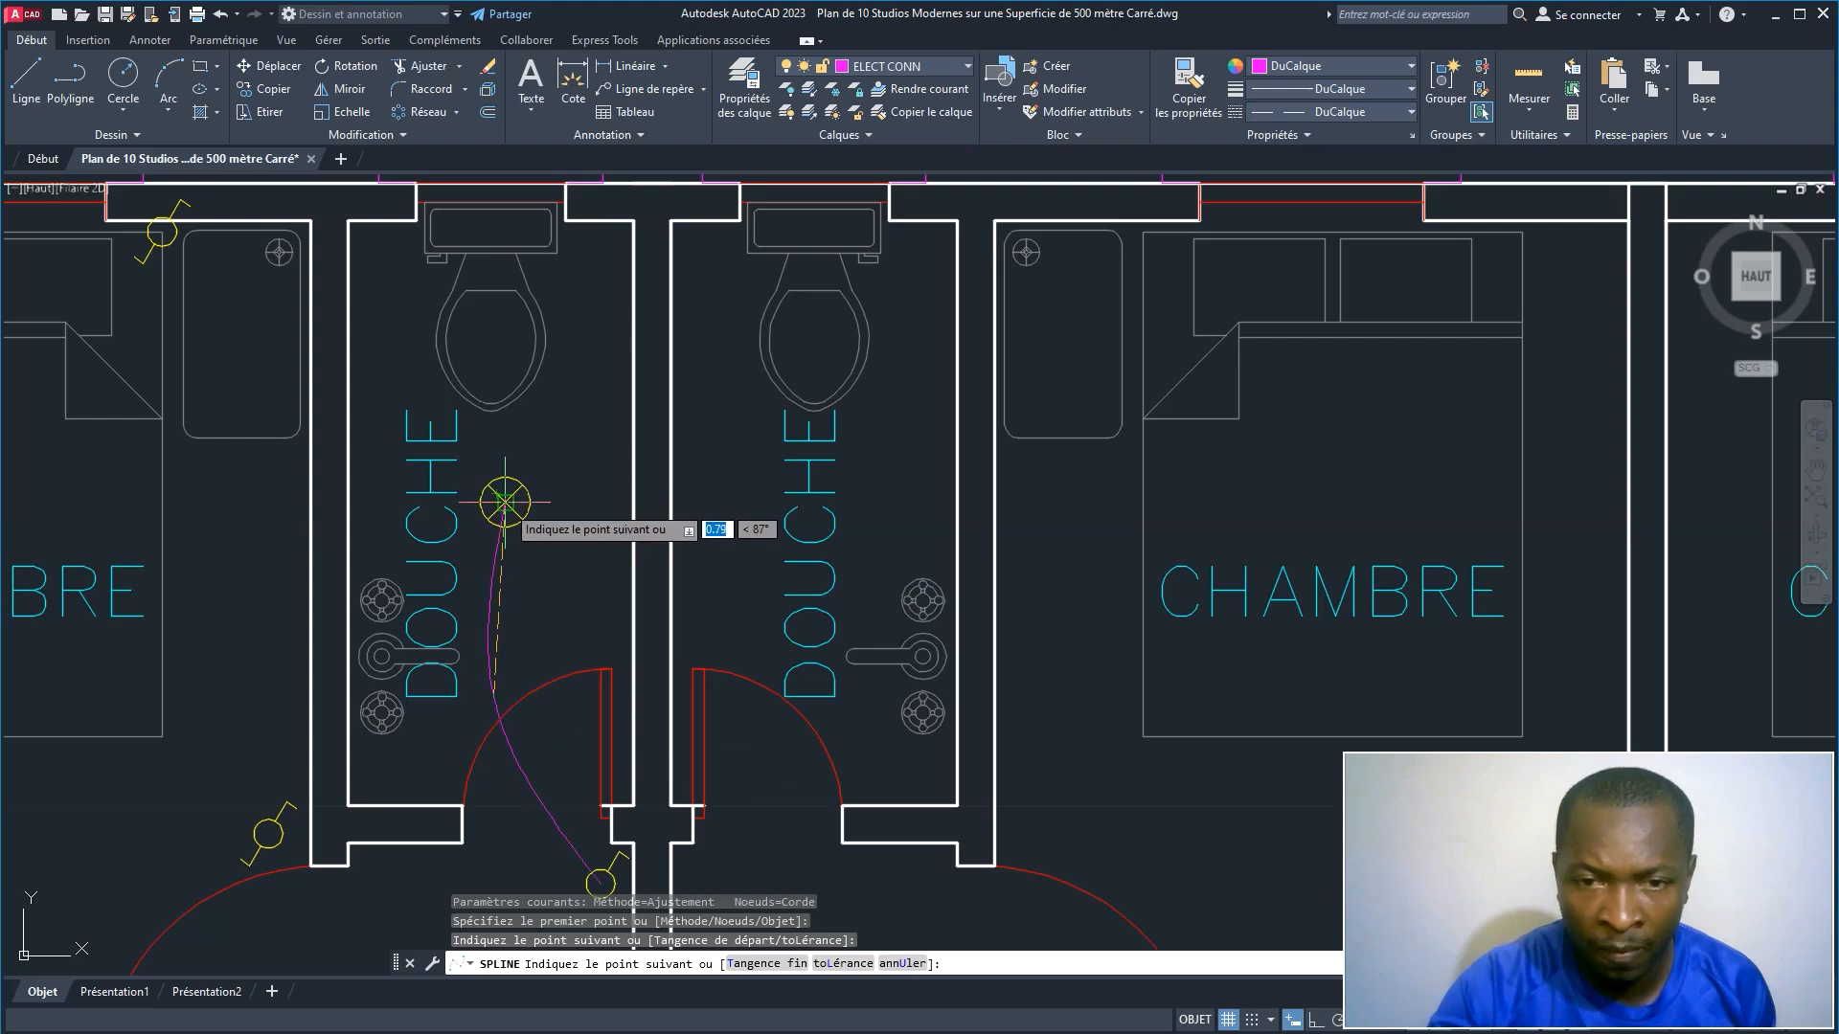
click(505, 501)
right_click(585, 422)
click(623, 434)
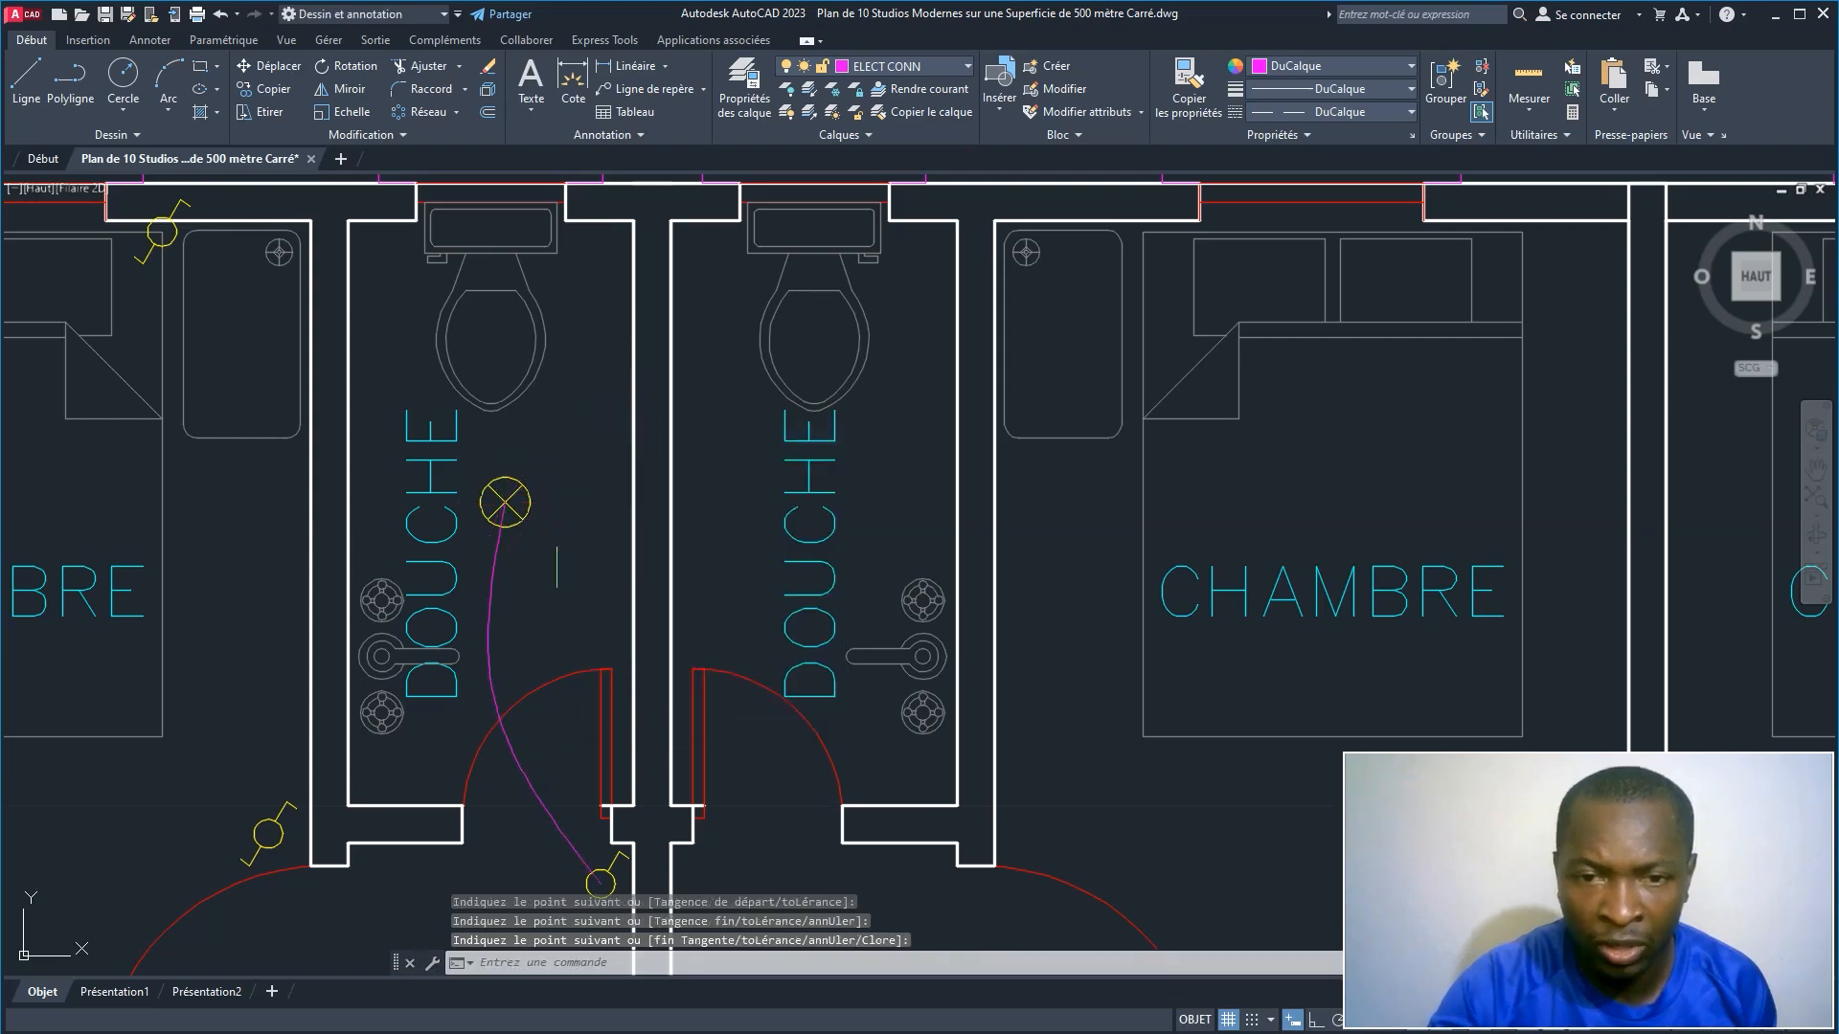
Step: Draw a curved spline from the switch beside the first studio's CHAMBRE door to the centre of the bedroom light
key(Return)
scroll(556, 571, down, 2)
middle_drag(556, 571, 725, 480)
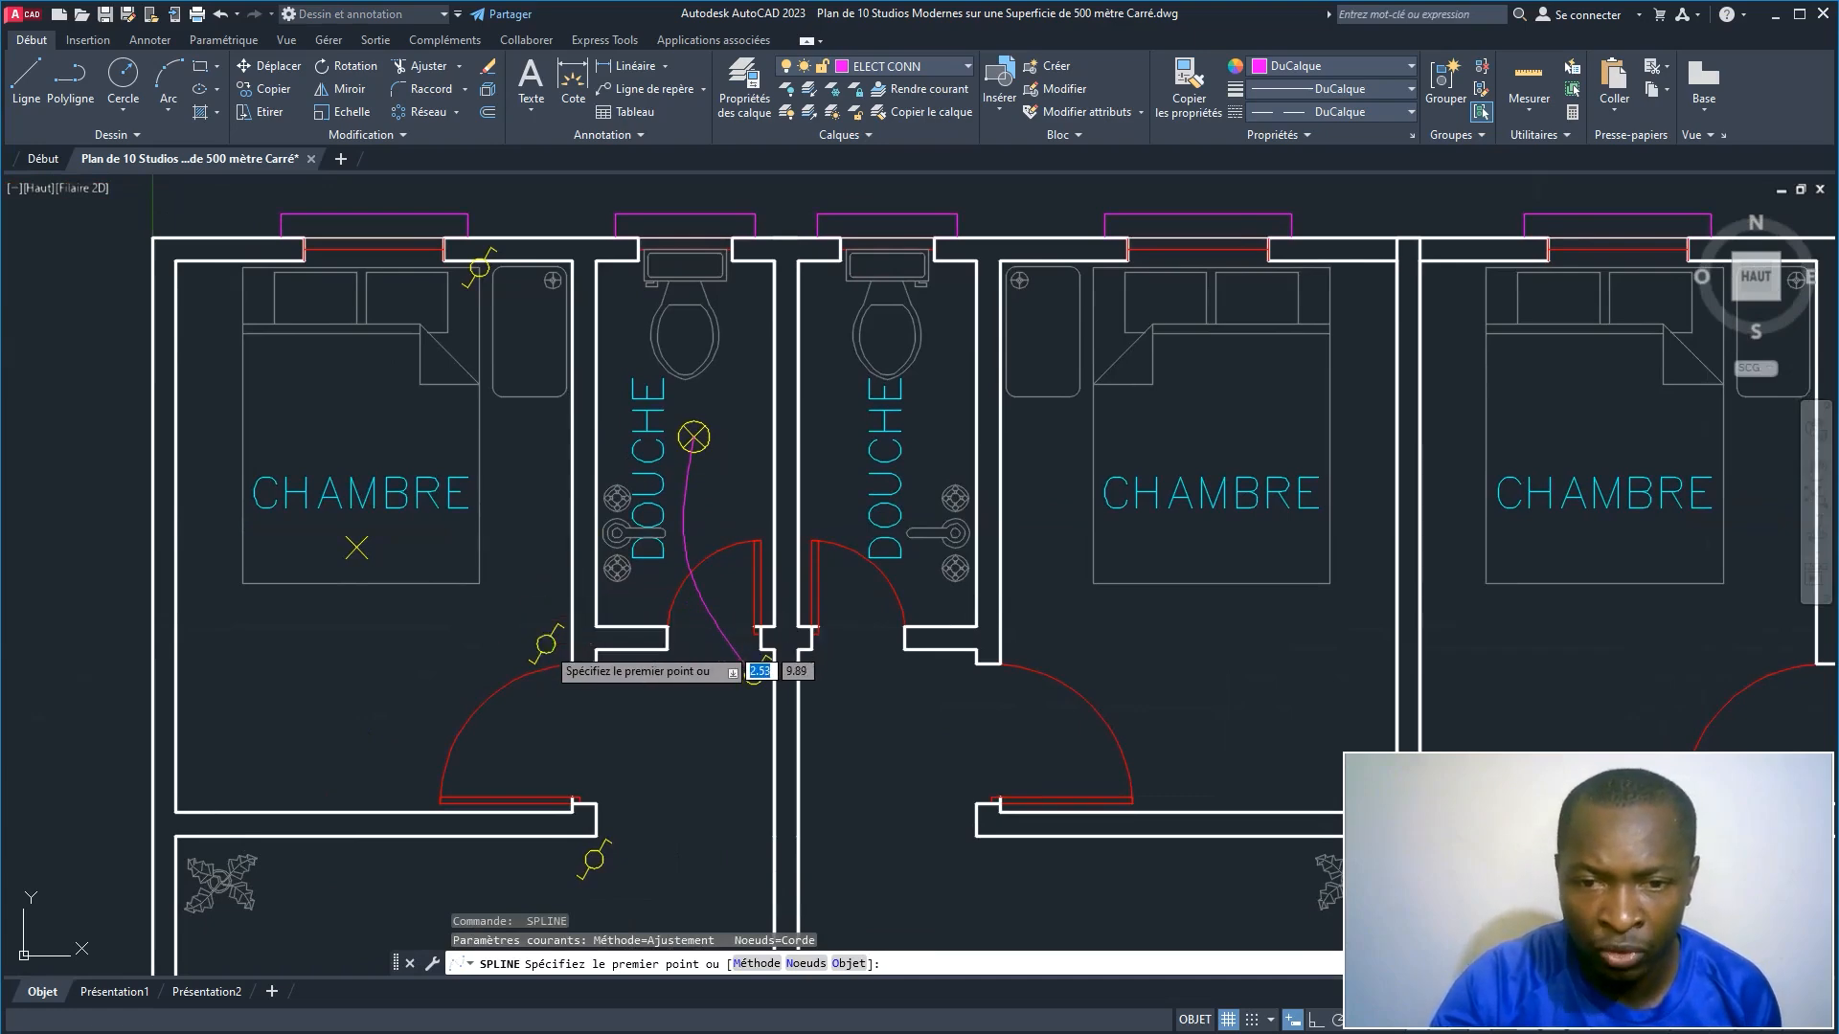
click(546, 643)
click(410, 640)
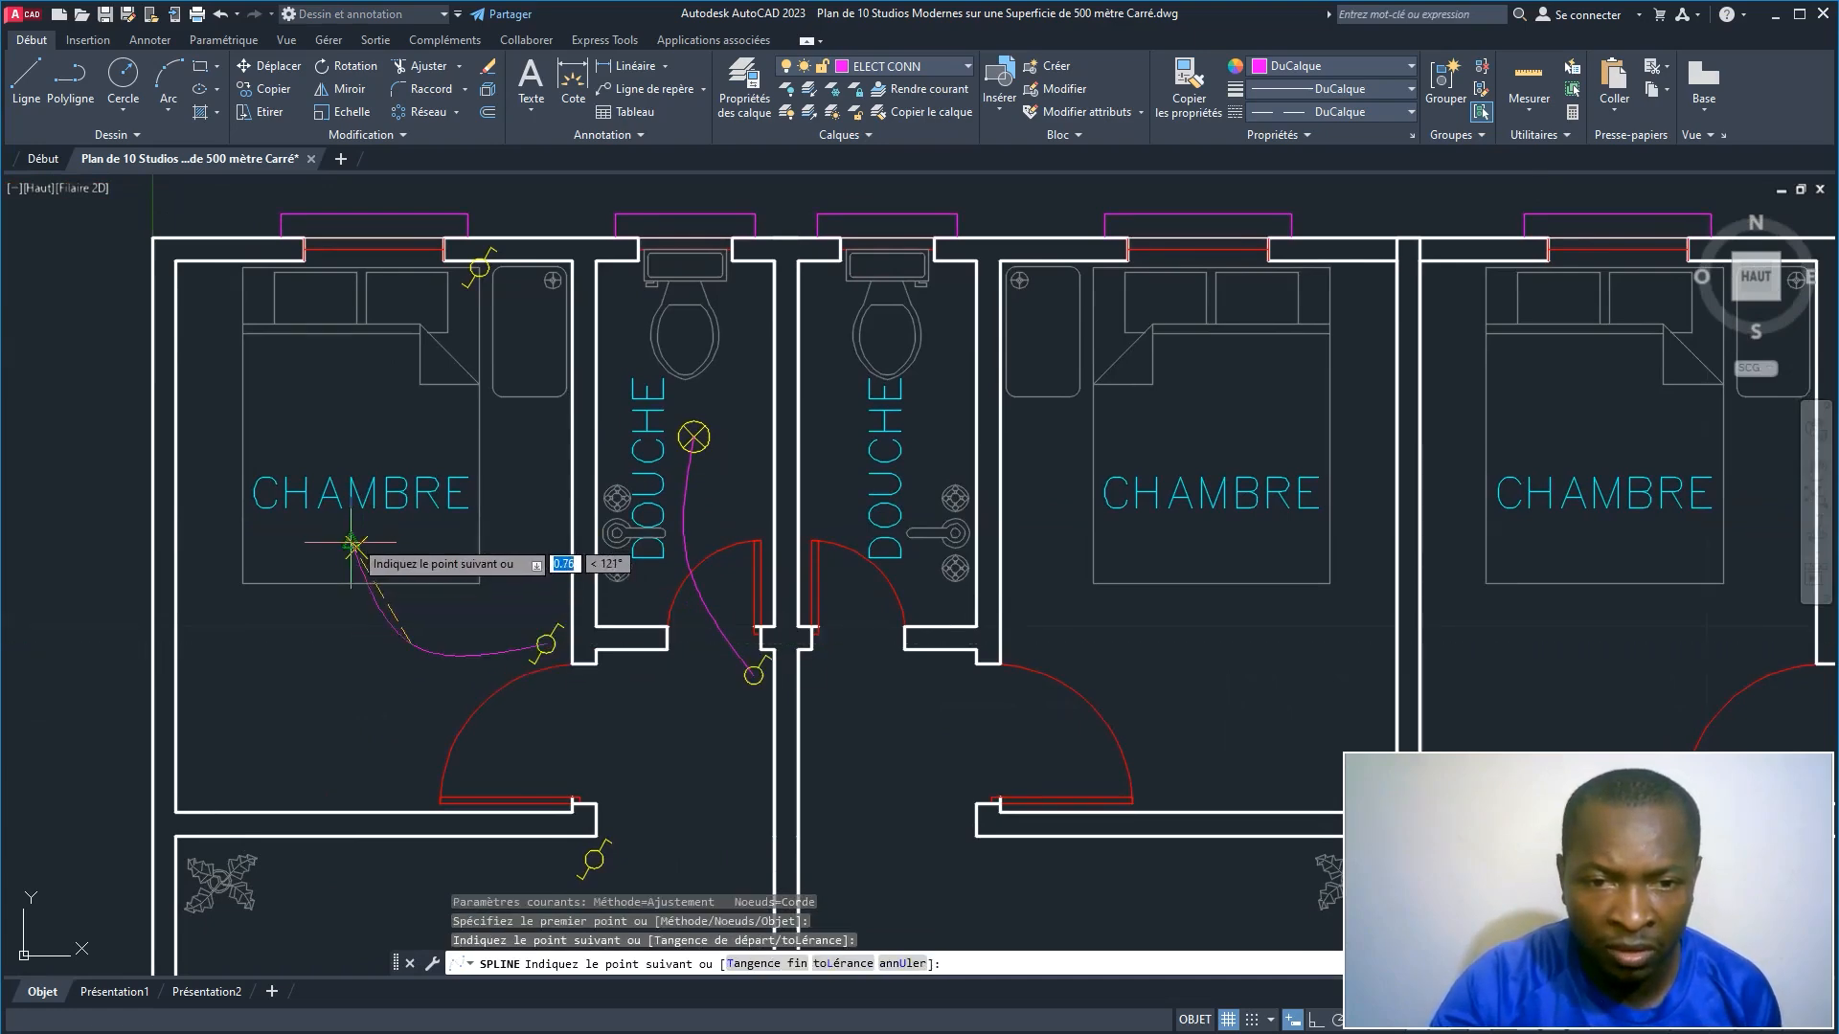
click(356, 546)
right_click(359, 424)
click(412, 428)
Step: Draw a curved spline from the first studio's CHAMBRE light to the two-way switch beside the bed near the window
key(Return)
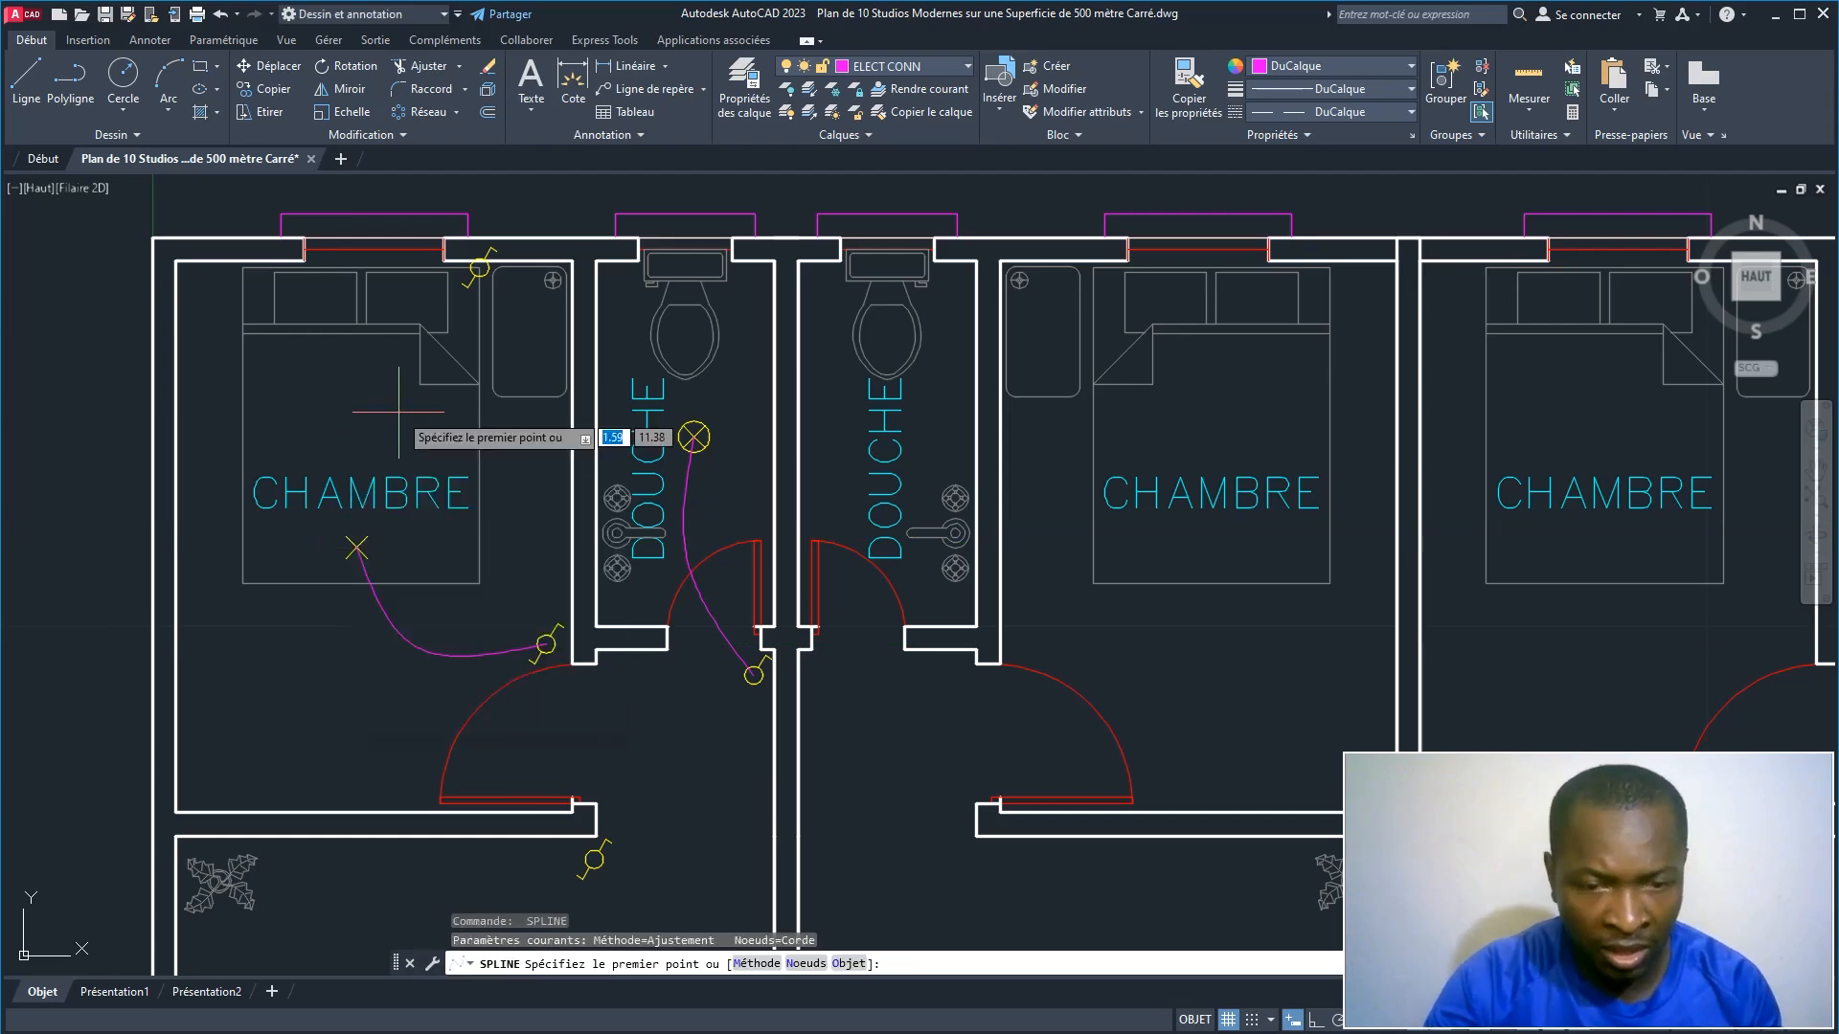
click(355, 546)
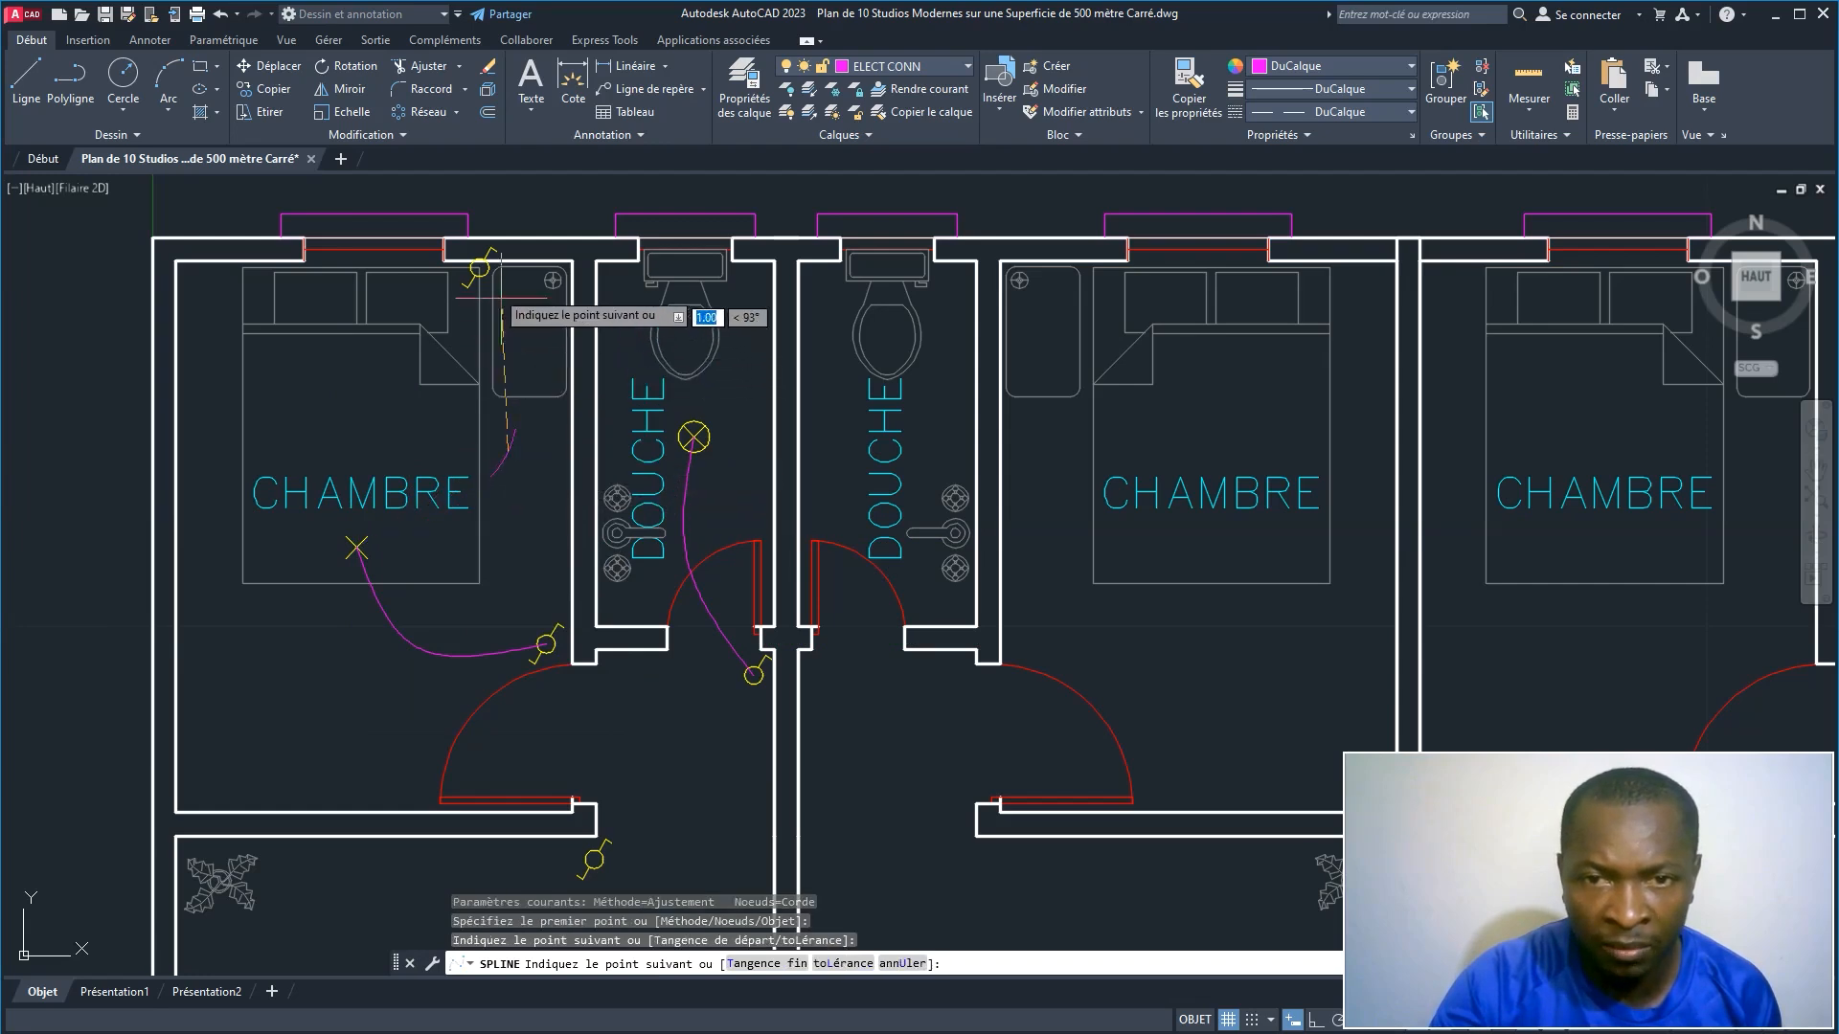
click(479, 266)
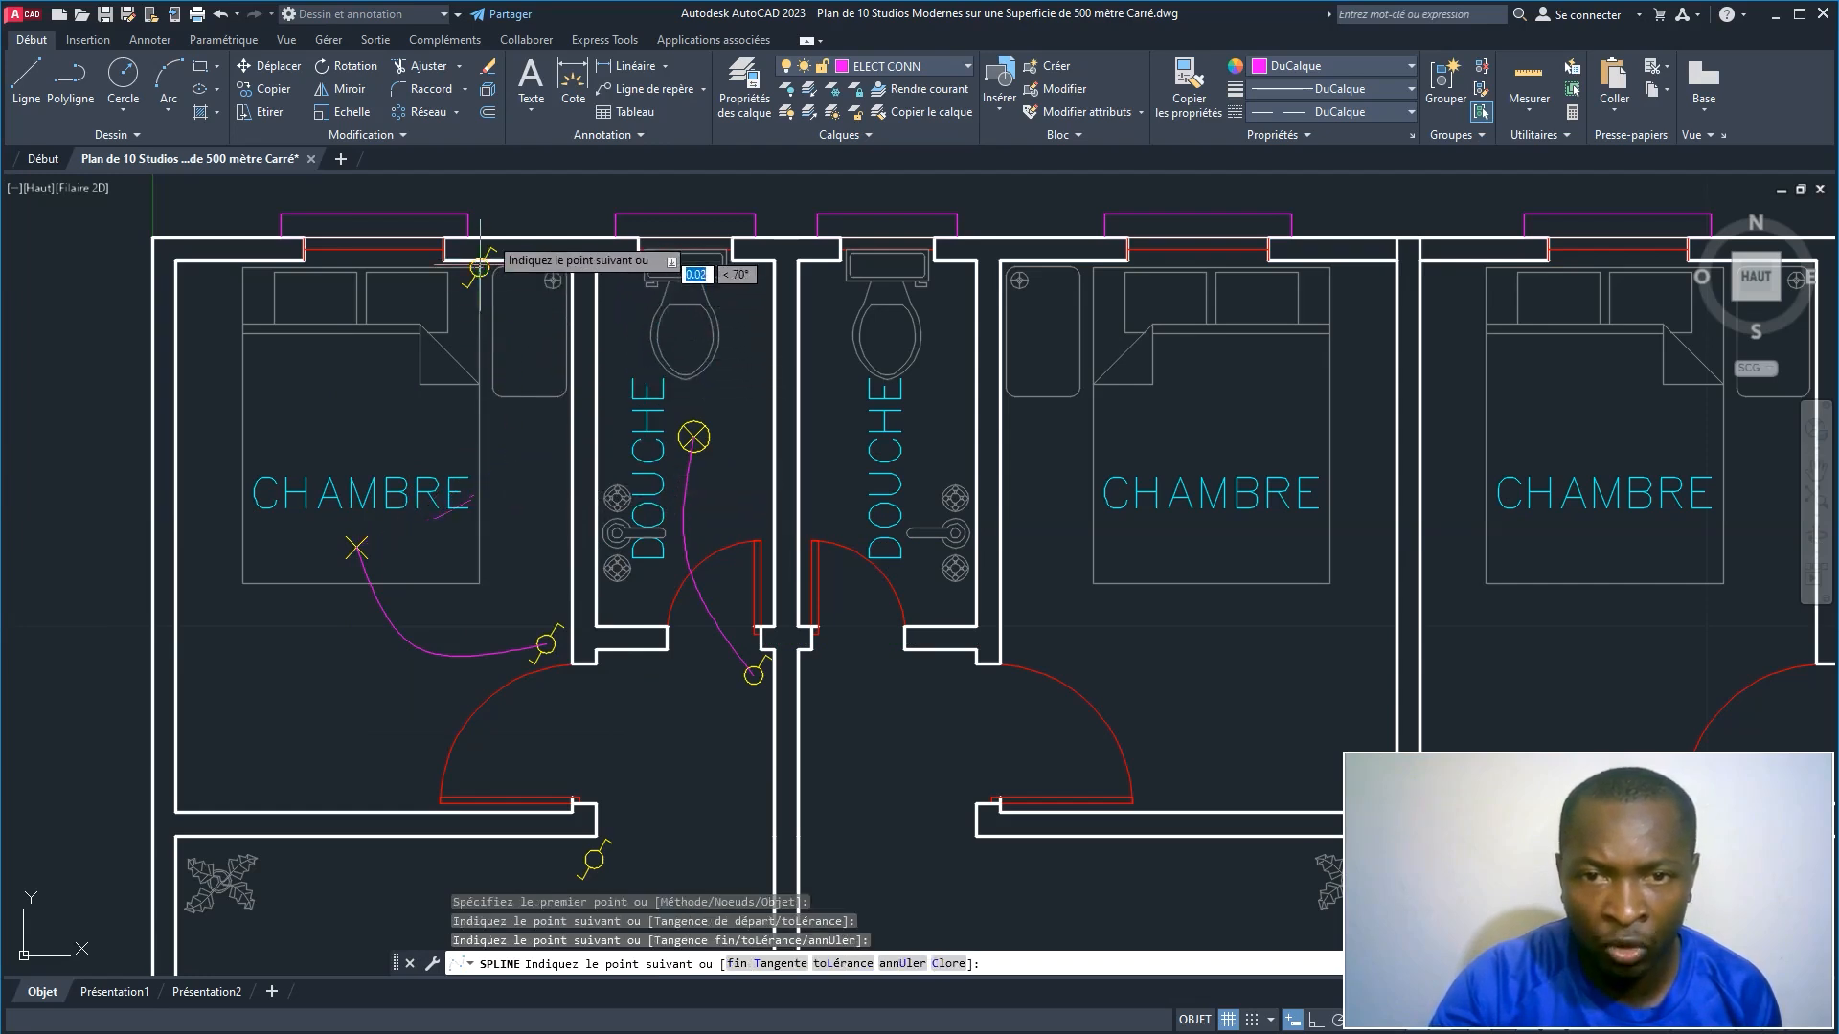
right_click(490, 200)
click(522, 210)
Step: Draw a curved spline from the middle of the first studio's SALON tube light to the two-way switch at the VERANDA entrance
scroll(522, 489, down, 2)
middle_drag(521, 479, 537, 195)
middle_drag(513, 641, 529, 430)
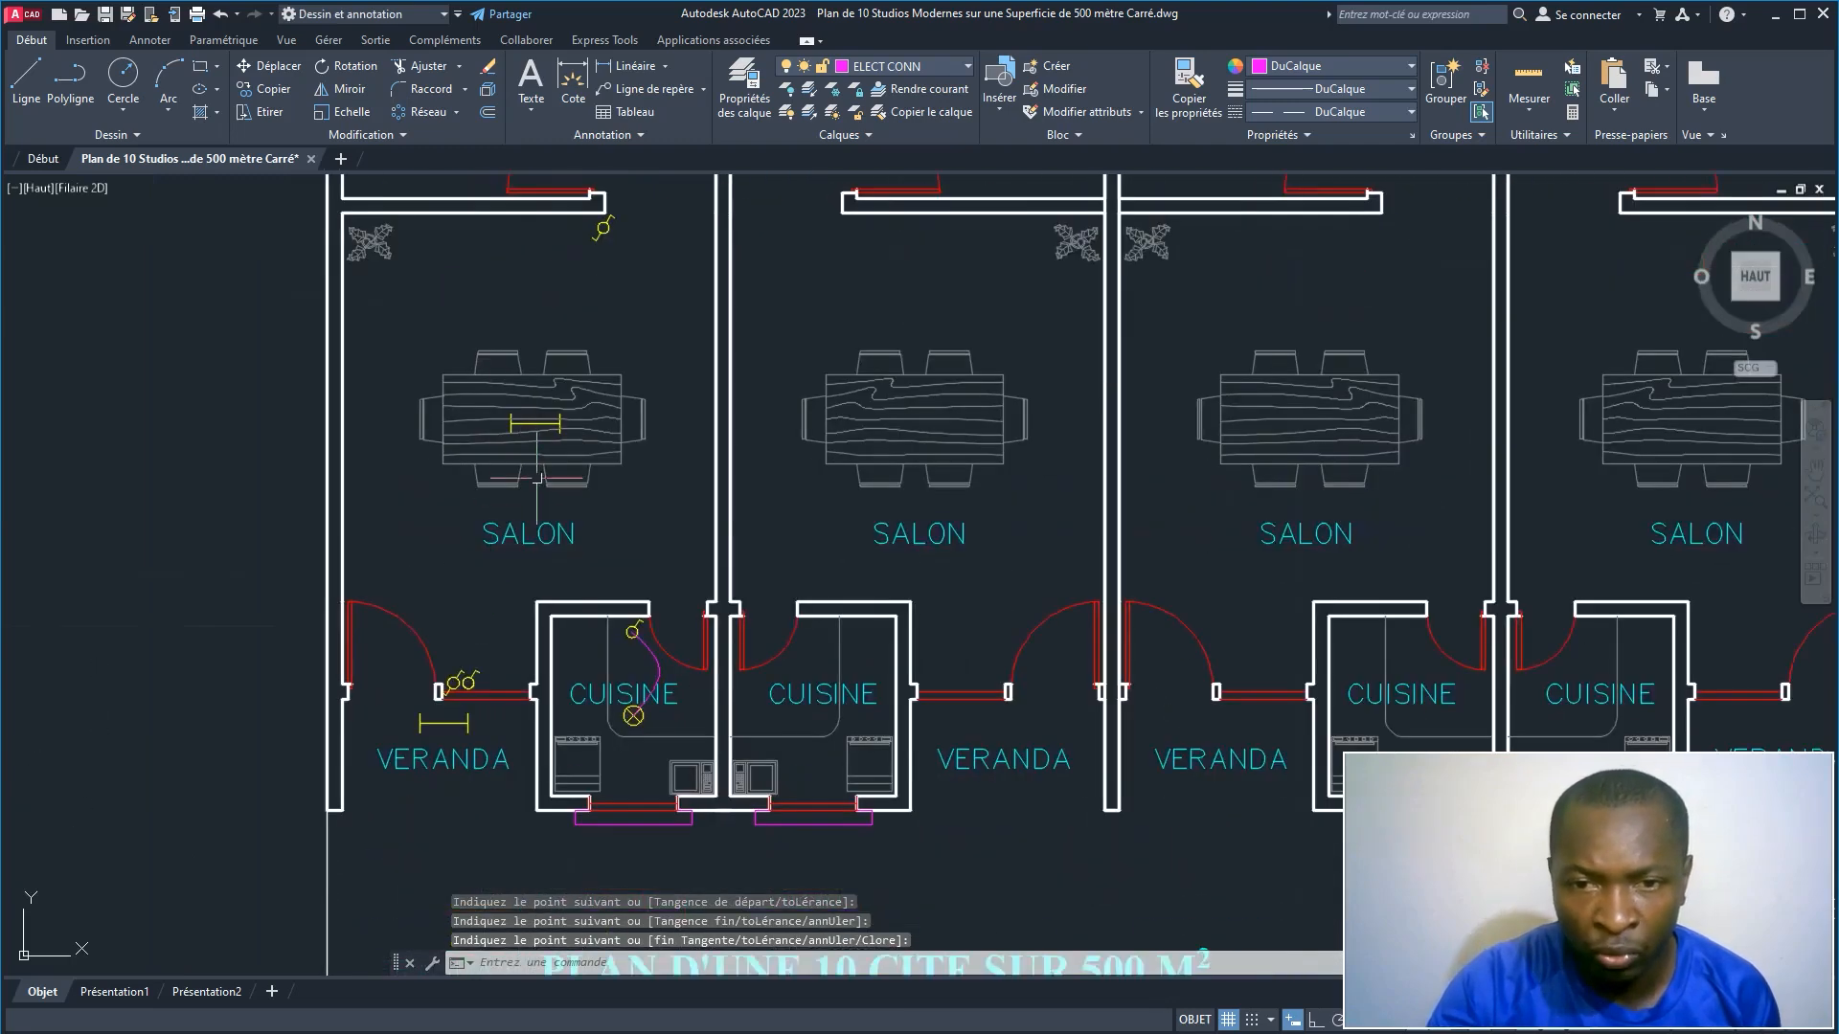
scroll(546, 472, up, 2)
key(Return)
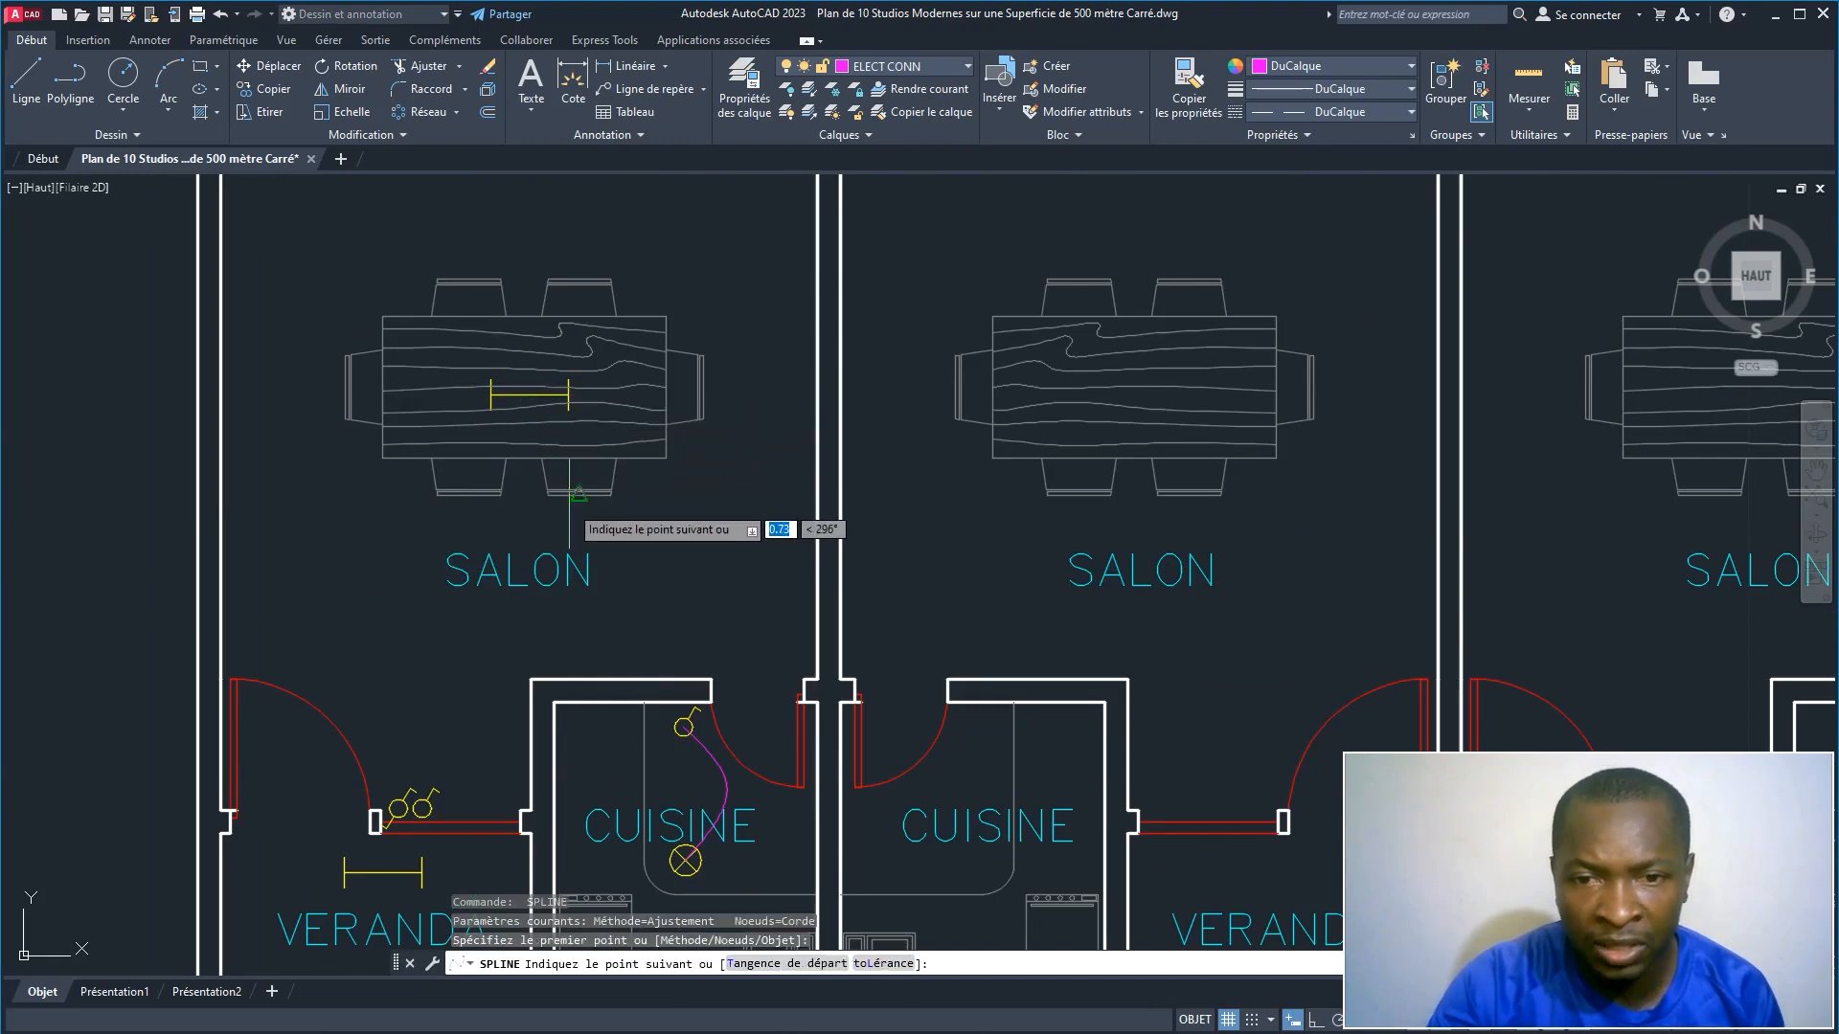
click(364, 566)
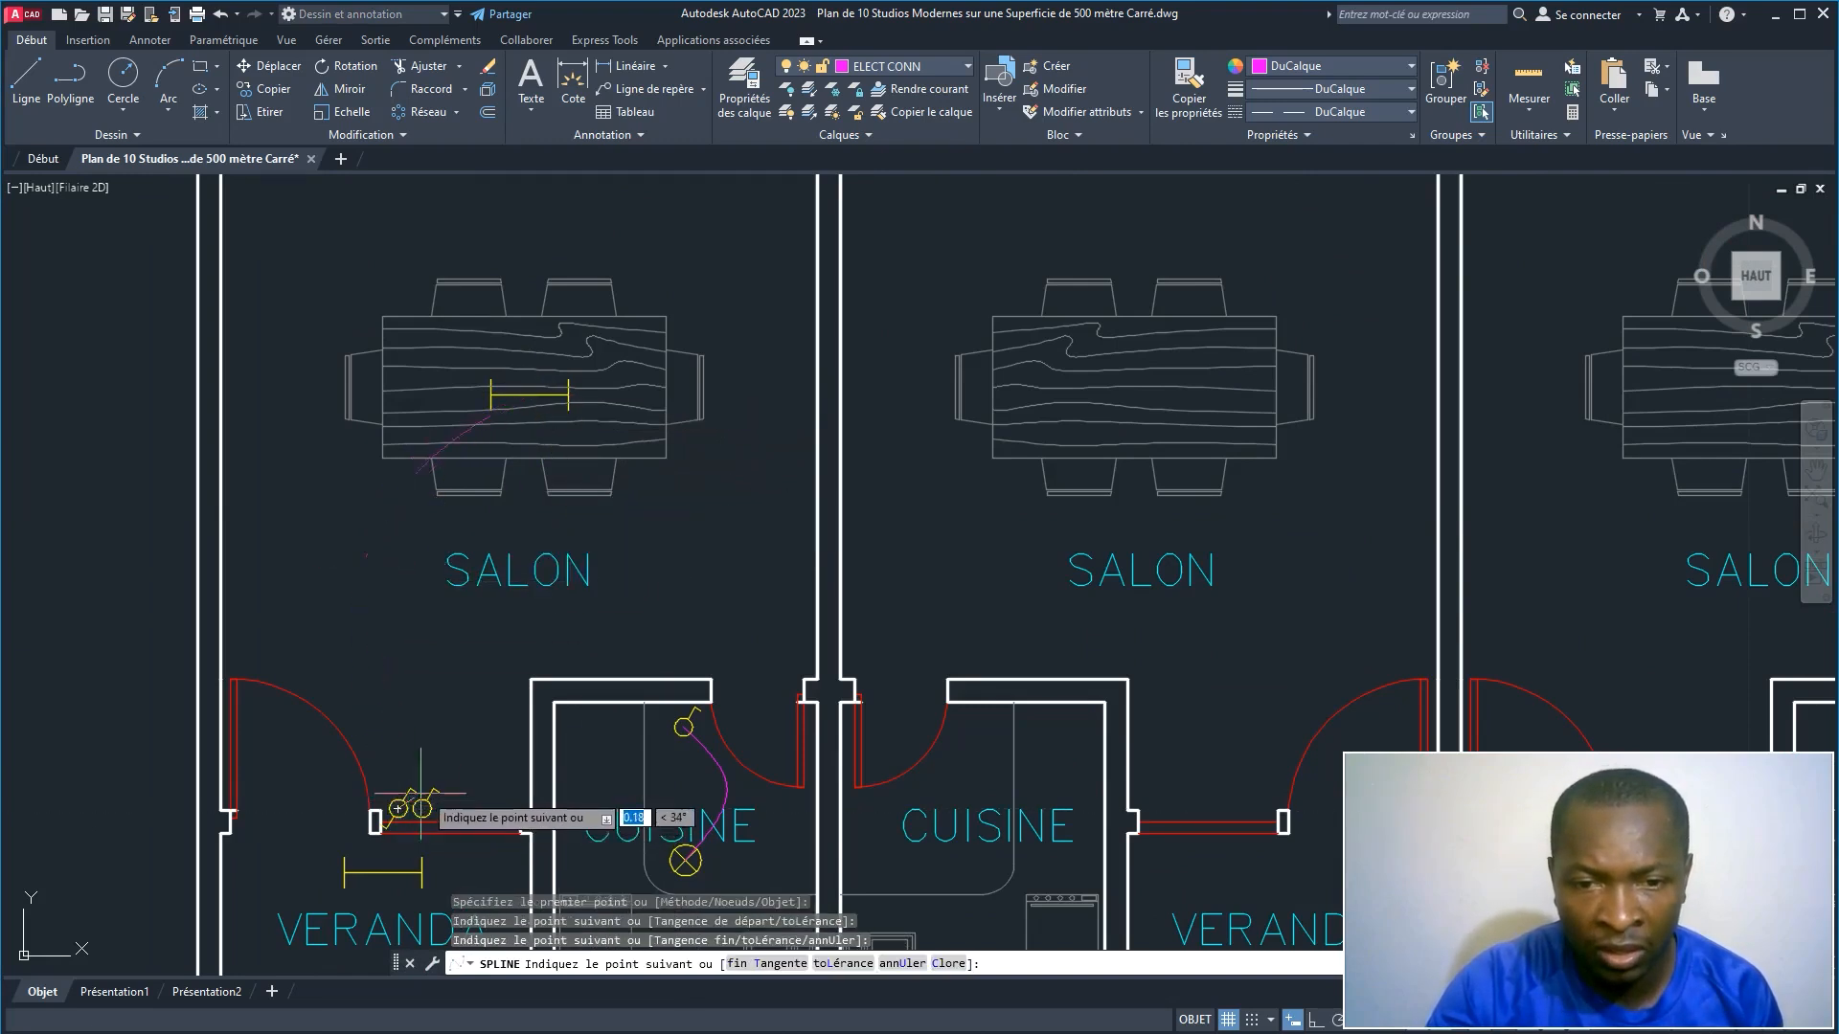
click(397, 809)
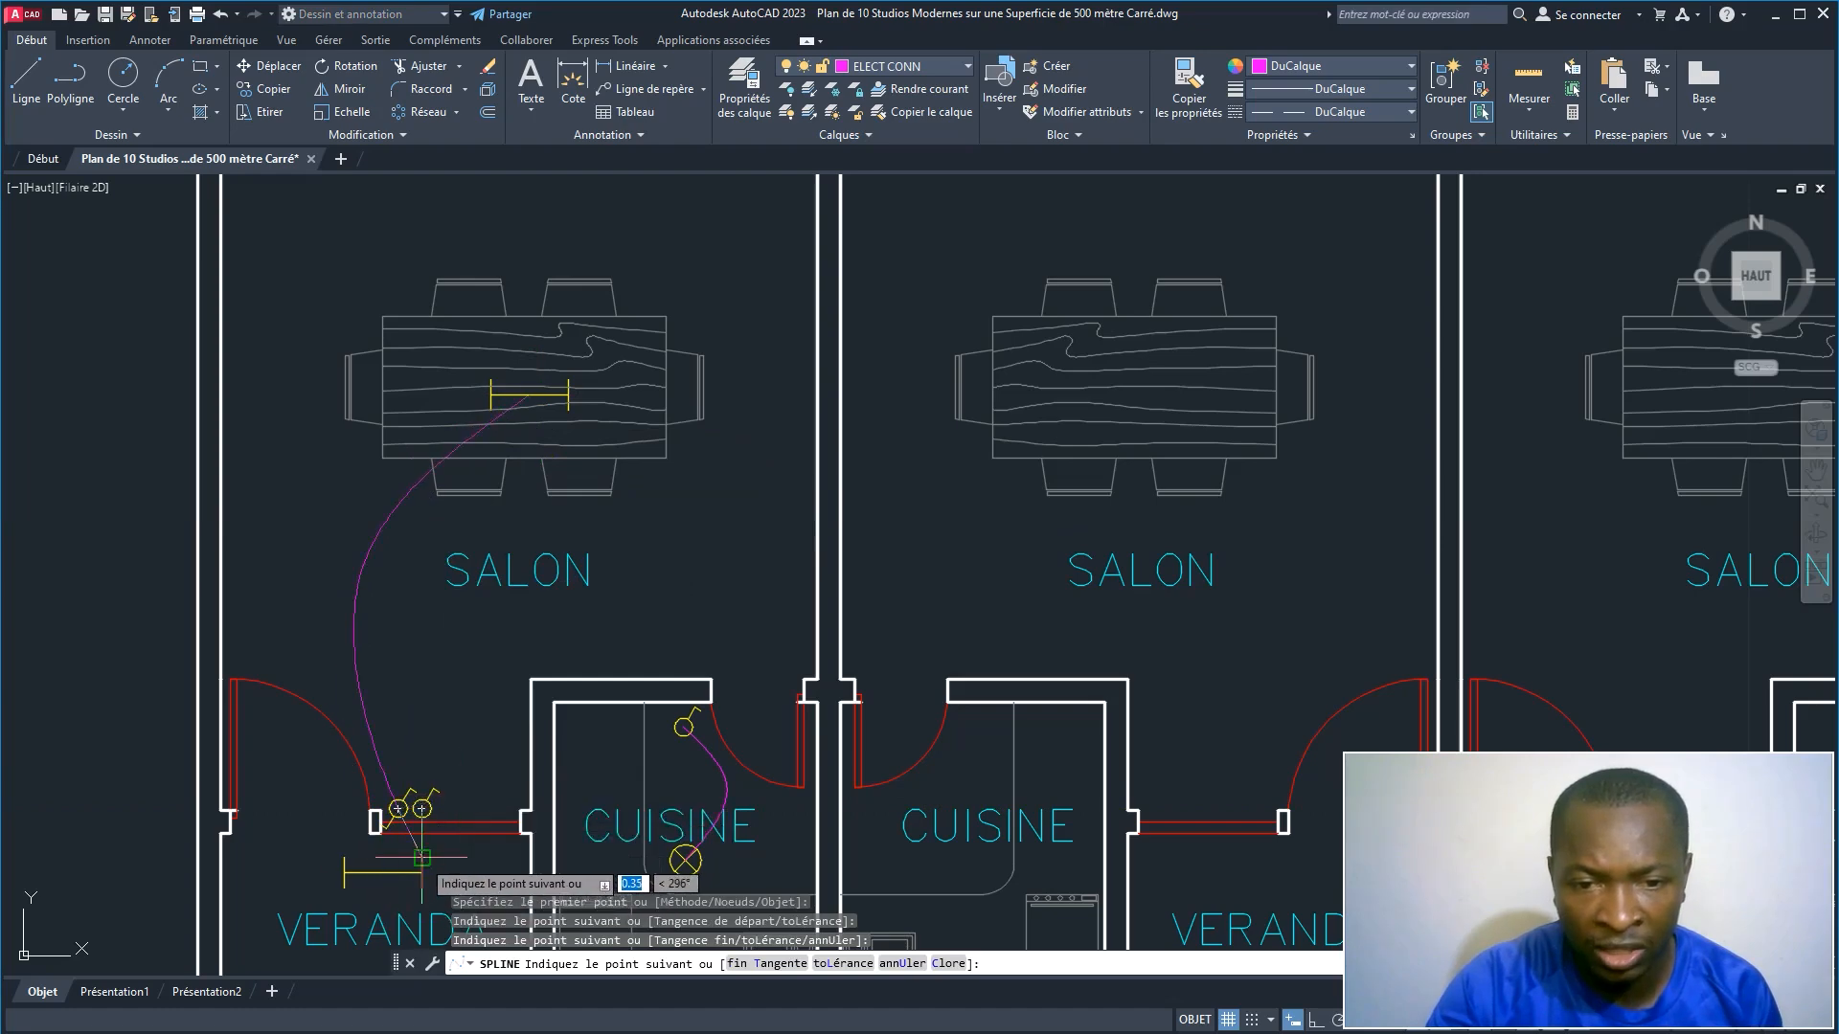
right_click(422, 858)
click(496, 550)
Step: Draw a curved spline from the middle of the SALON tube light to the two-way switch at the wall end near the CHAMBRE
middle_drag(643, 563, 517, 766)
key(Return)
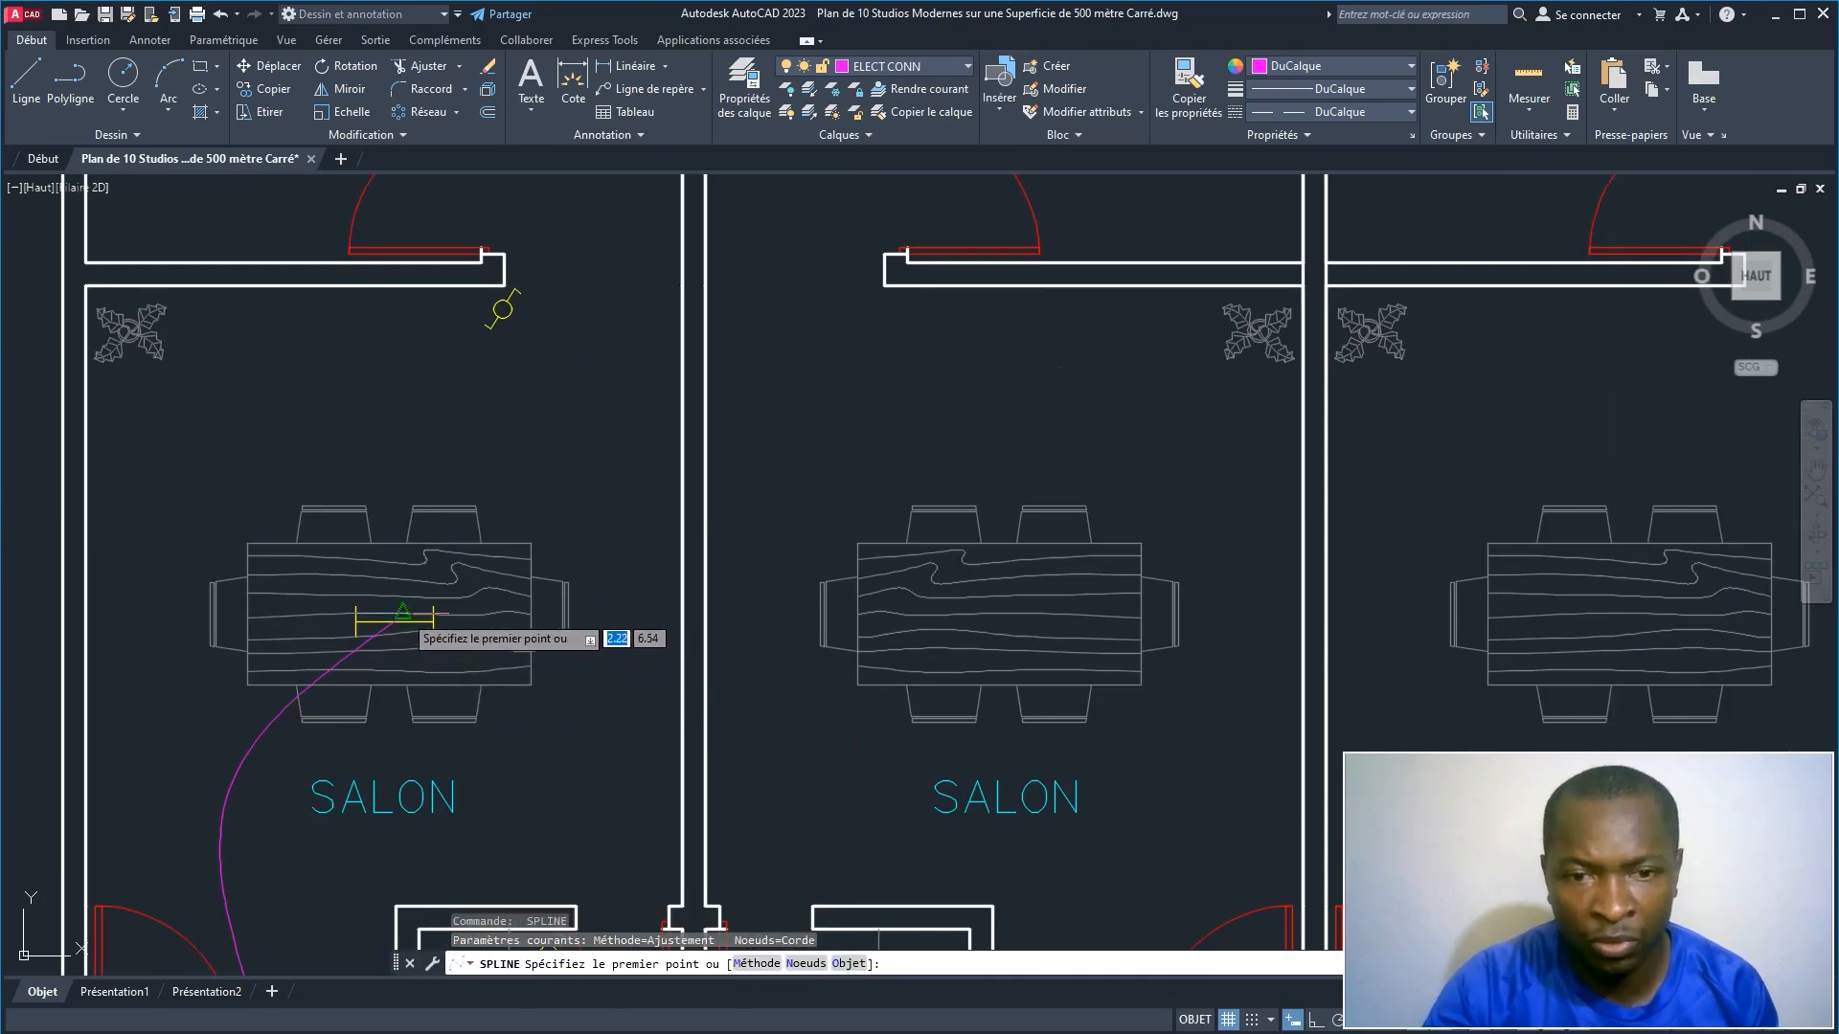
click(392, 623)
click(582, 452)
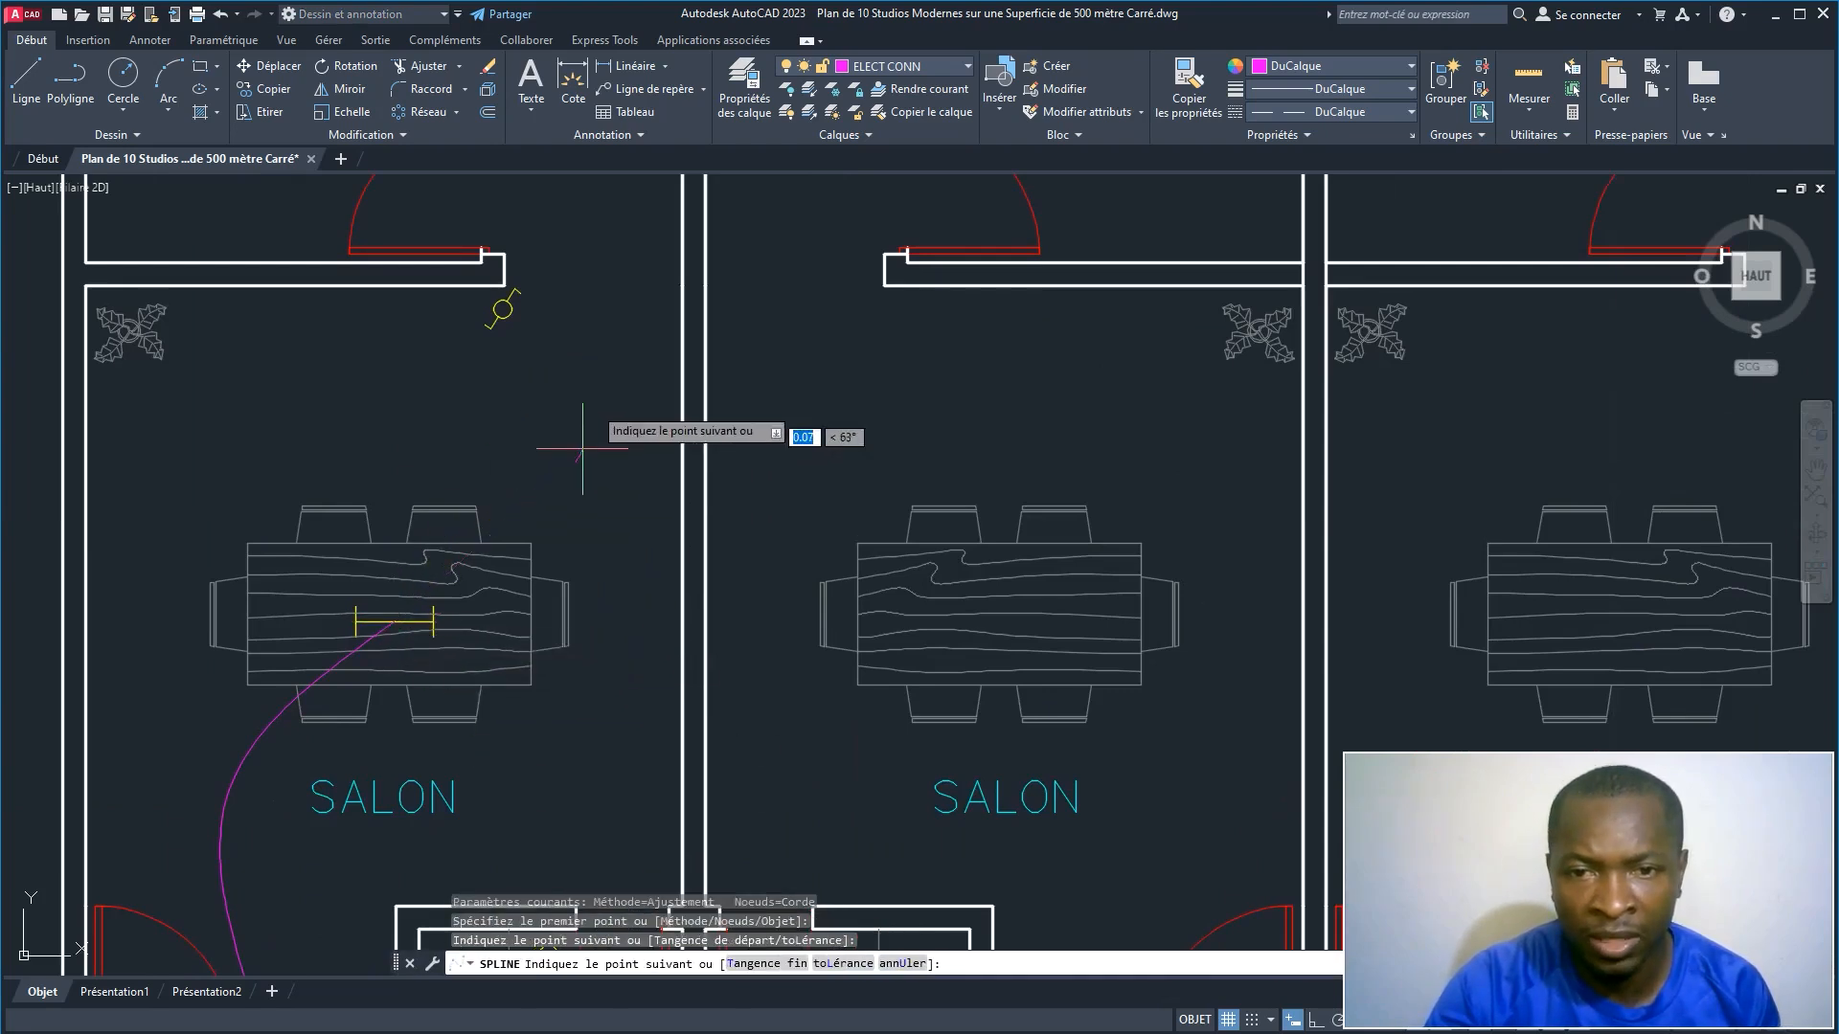
click(503, 308)
right_click(522, 259)
click(565, 273)
Step: Draw a curved spline from the single switch at the entrance to the middle of the first studio's VERANDA tube light
middle_drag(539, 561, 557, 328)
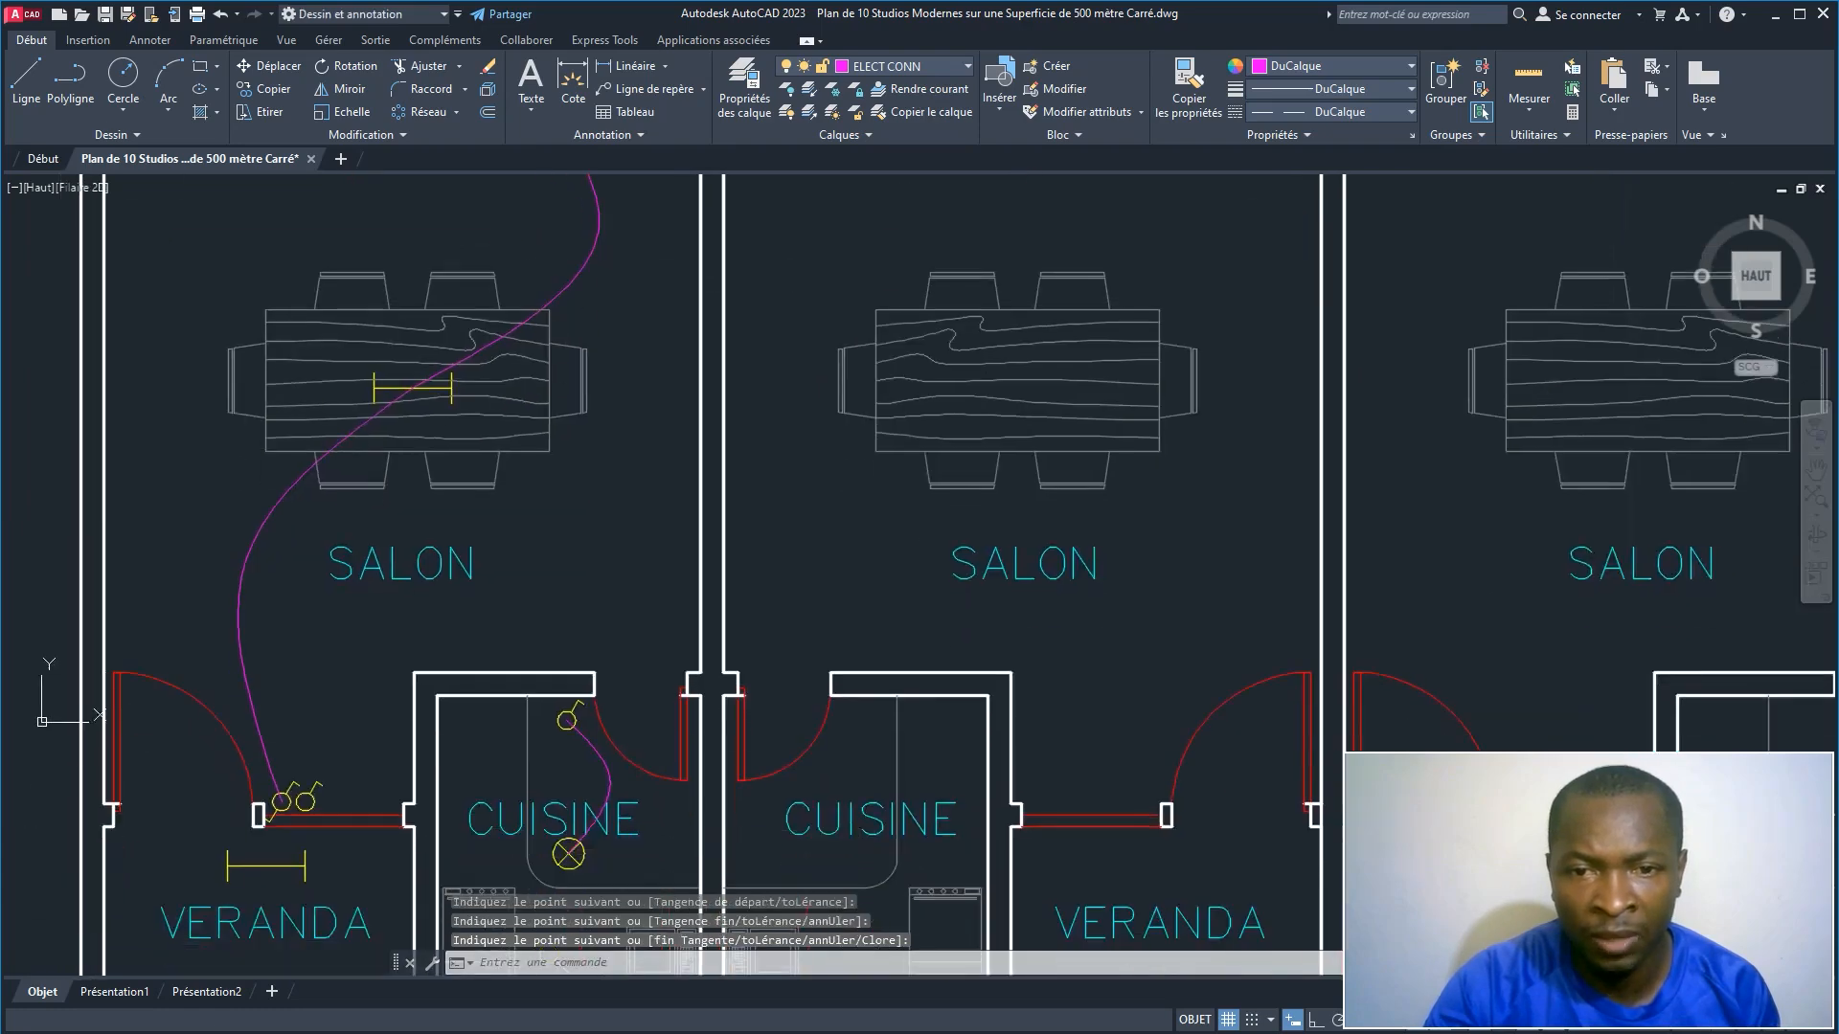
middle_drag(316, 800, 314, 659)
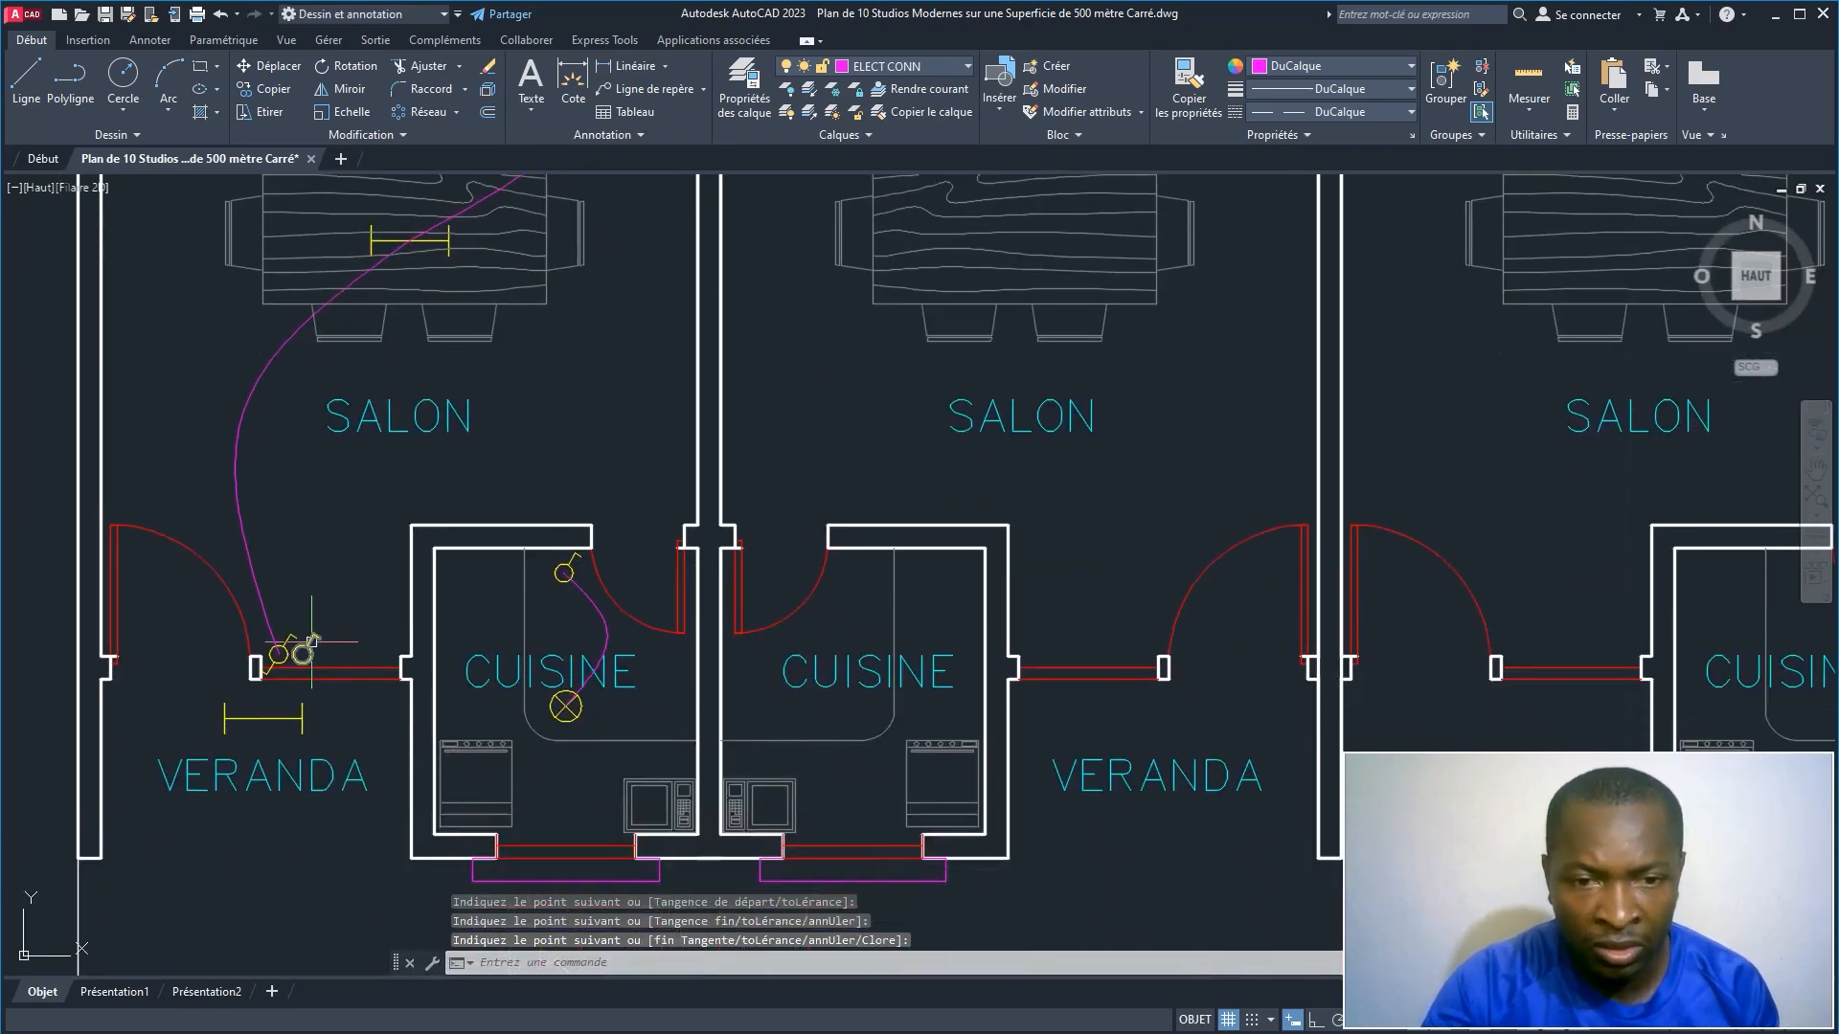
scroll(314, 659, up, 2)
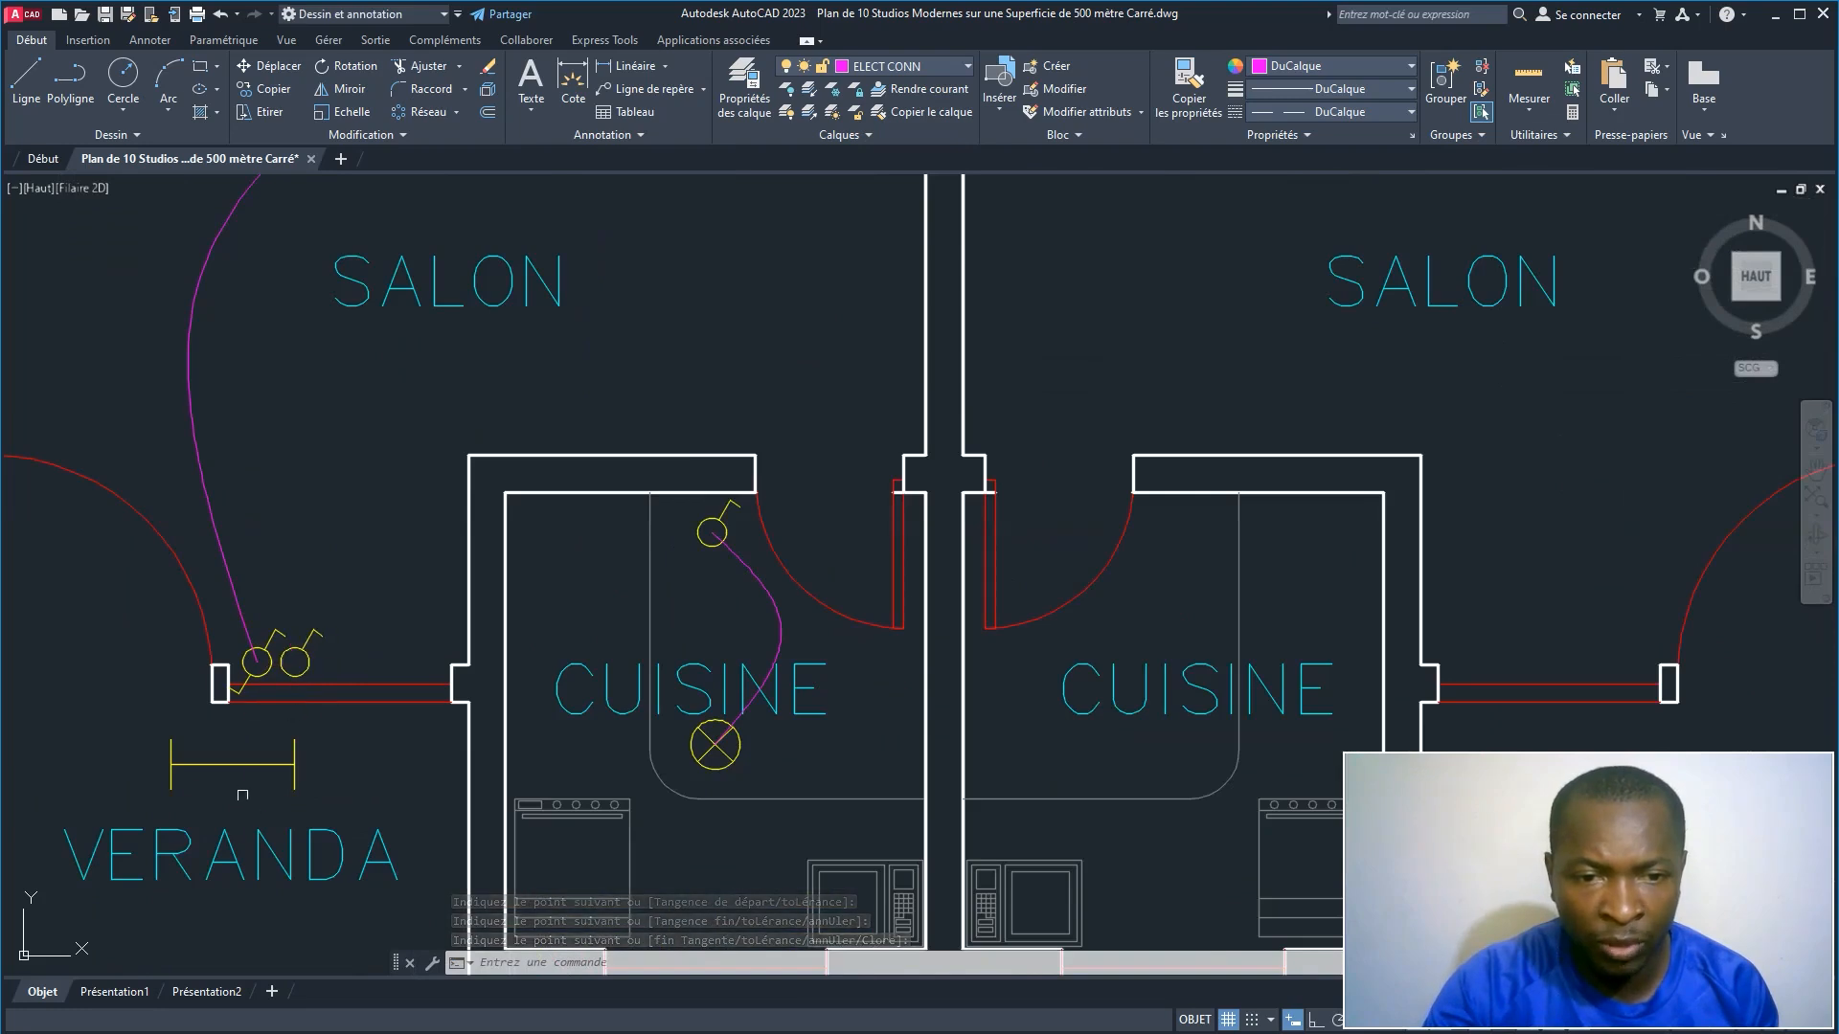
text(spl)
key(Return)
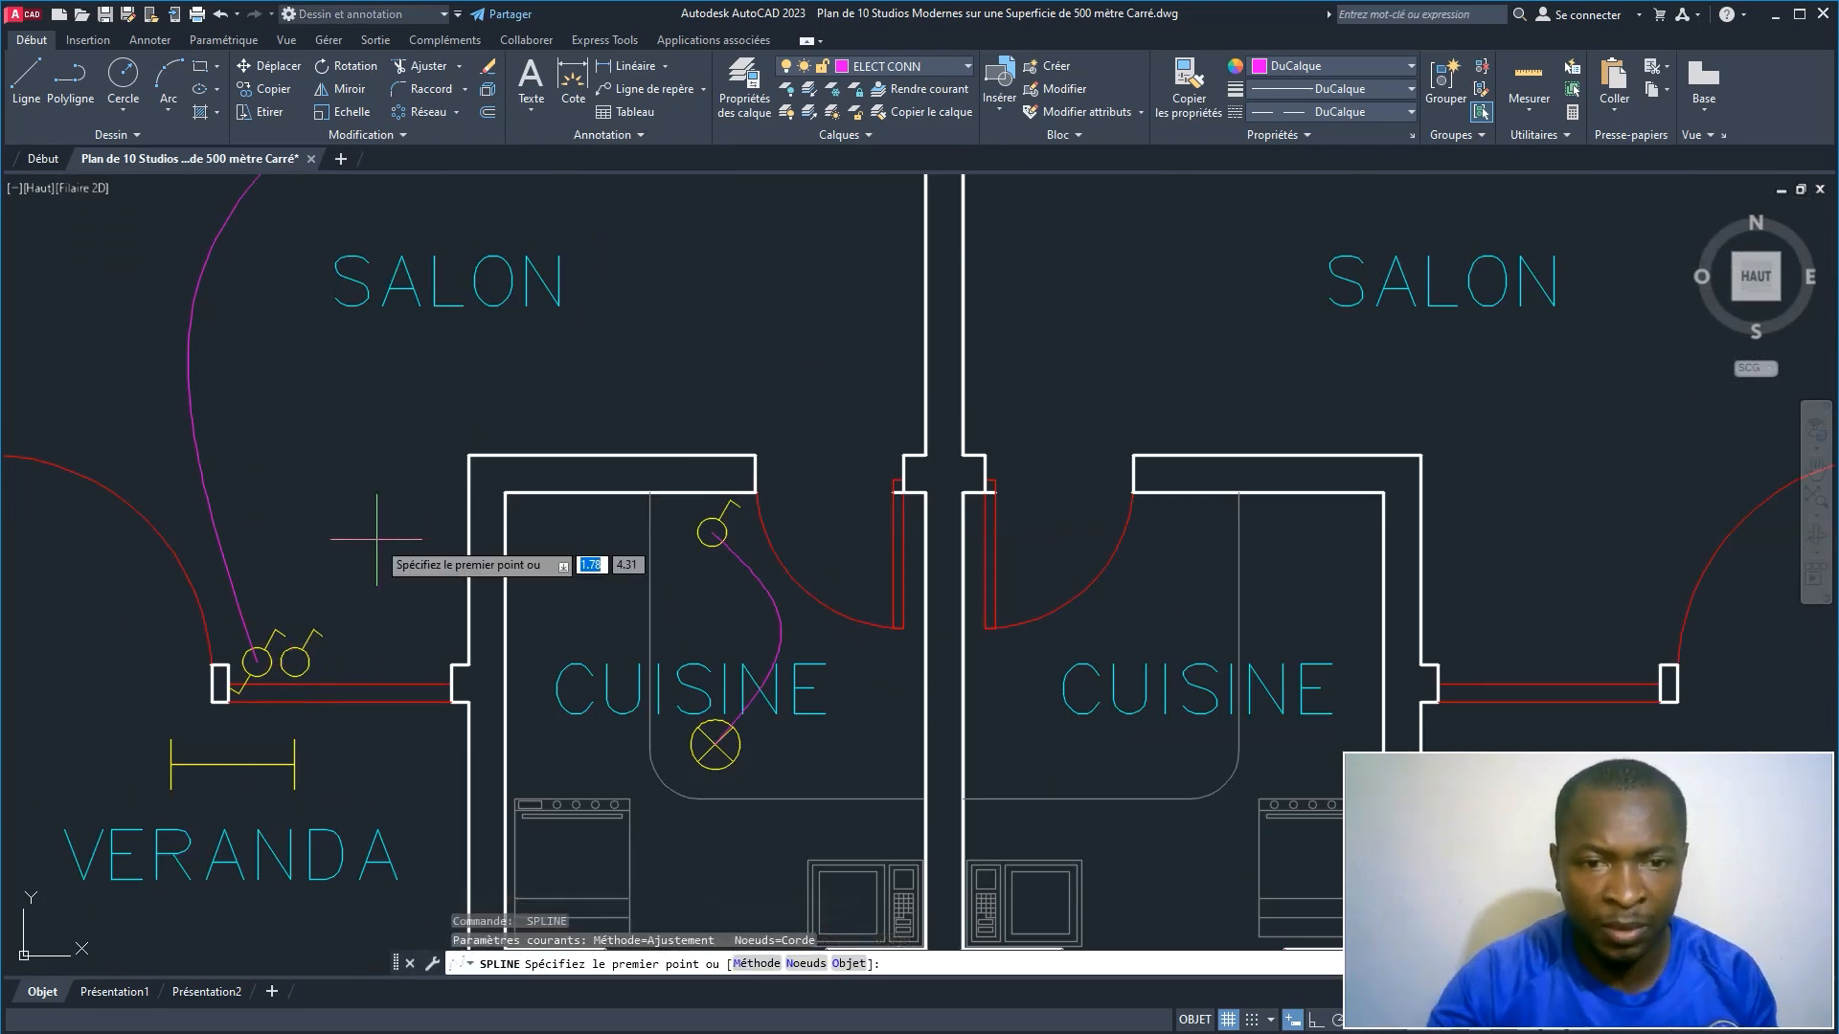
click(294, 663)
click(363, 723)
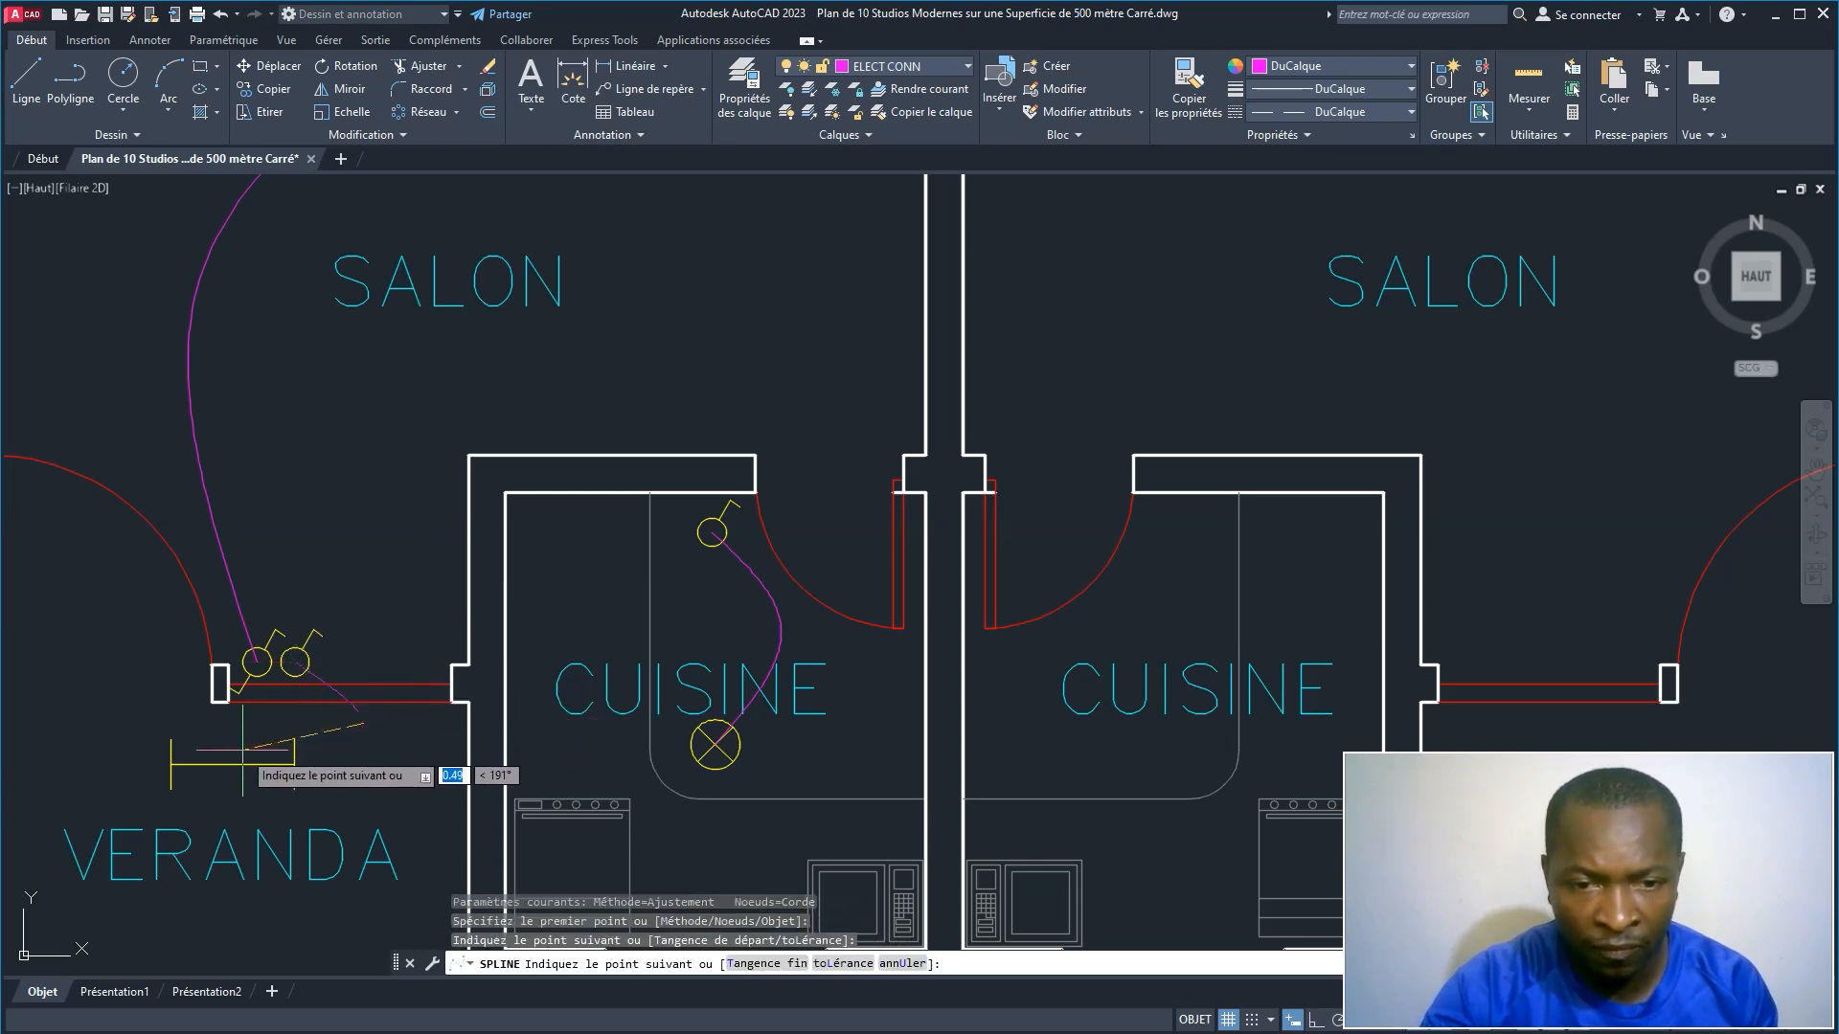
click(234, 767)
right_click(182, 704)
click(192, 702)
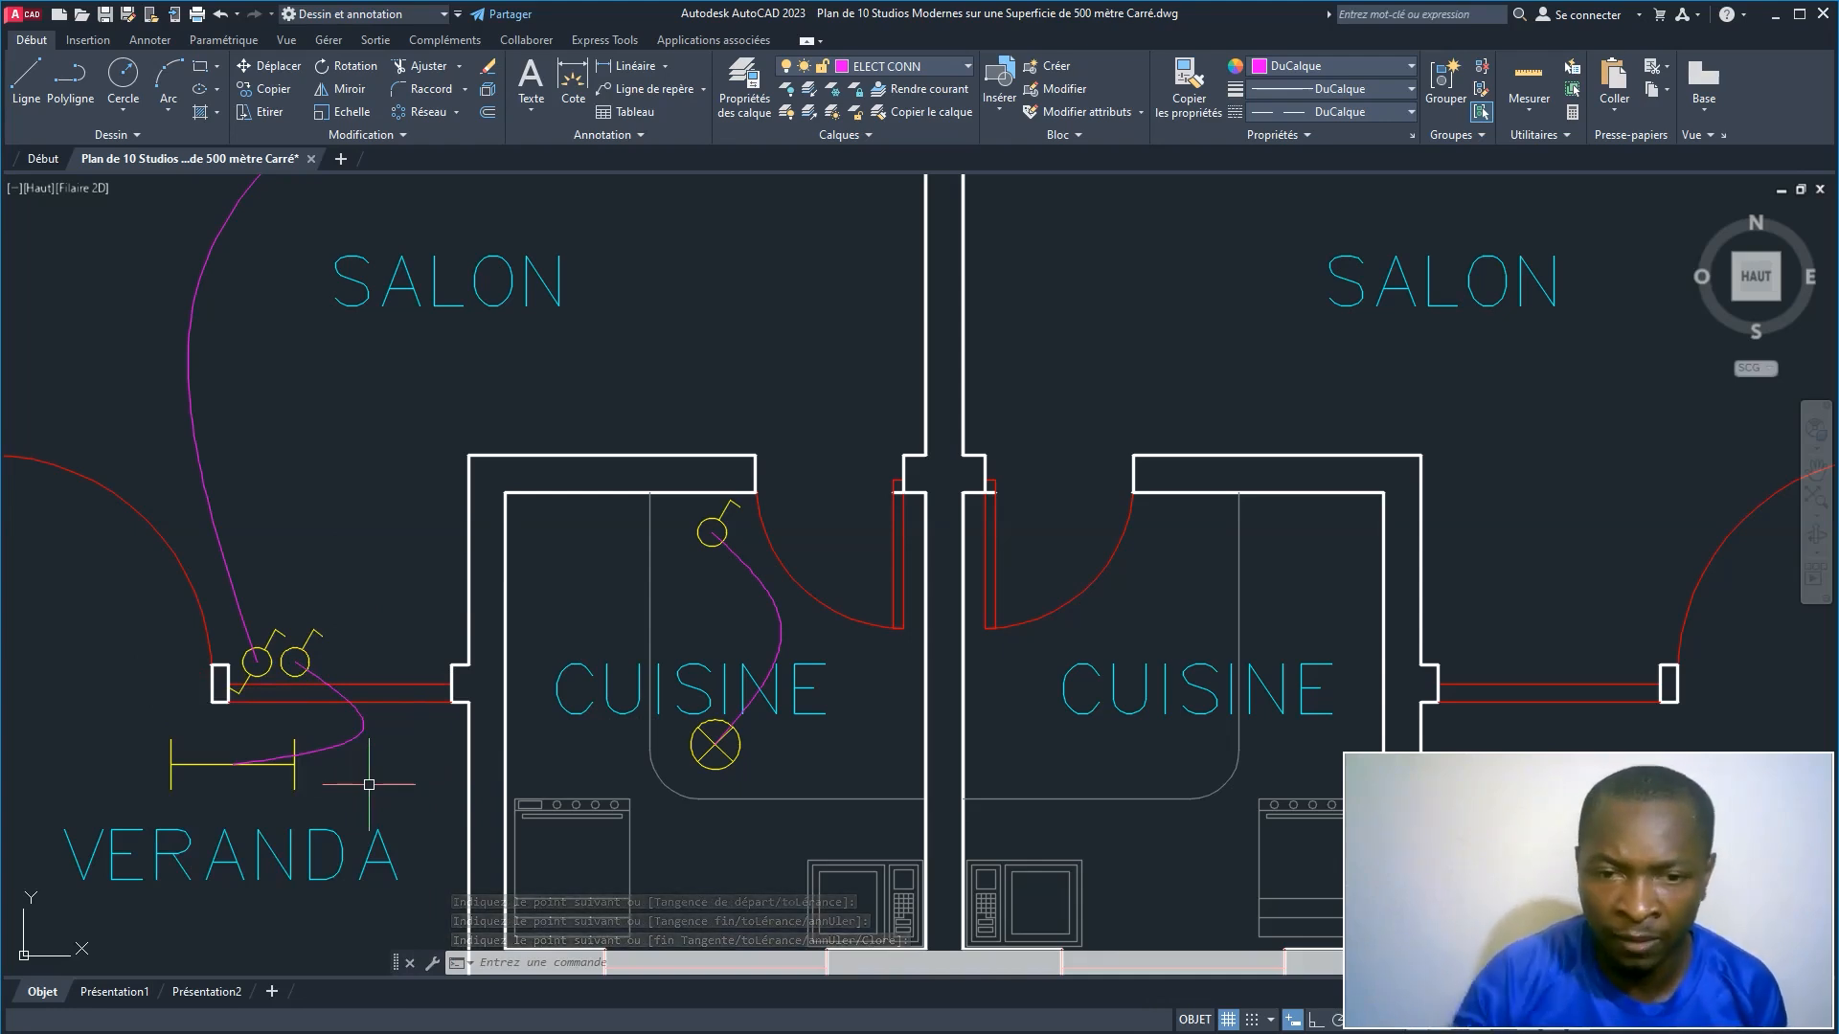
Step: Review the first studio's spline connections and check the linetype assigned to the ELECT CONN layer
scroll(472, 519, down, 5)
scroll(357, 731, up, 3)
scroll(373, 563, up, 2)
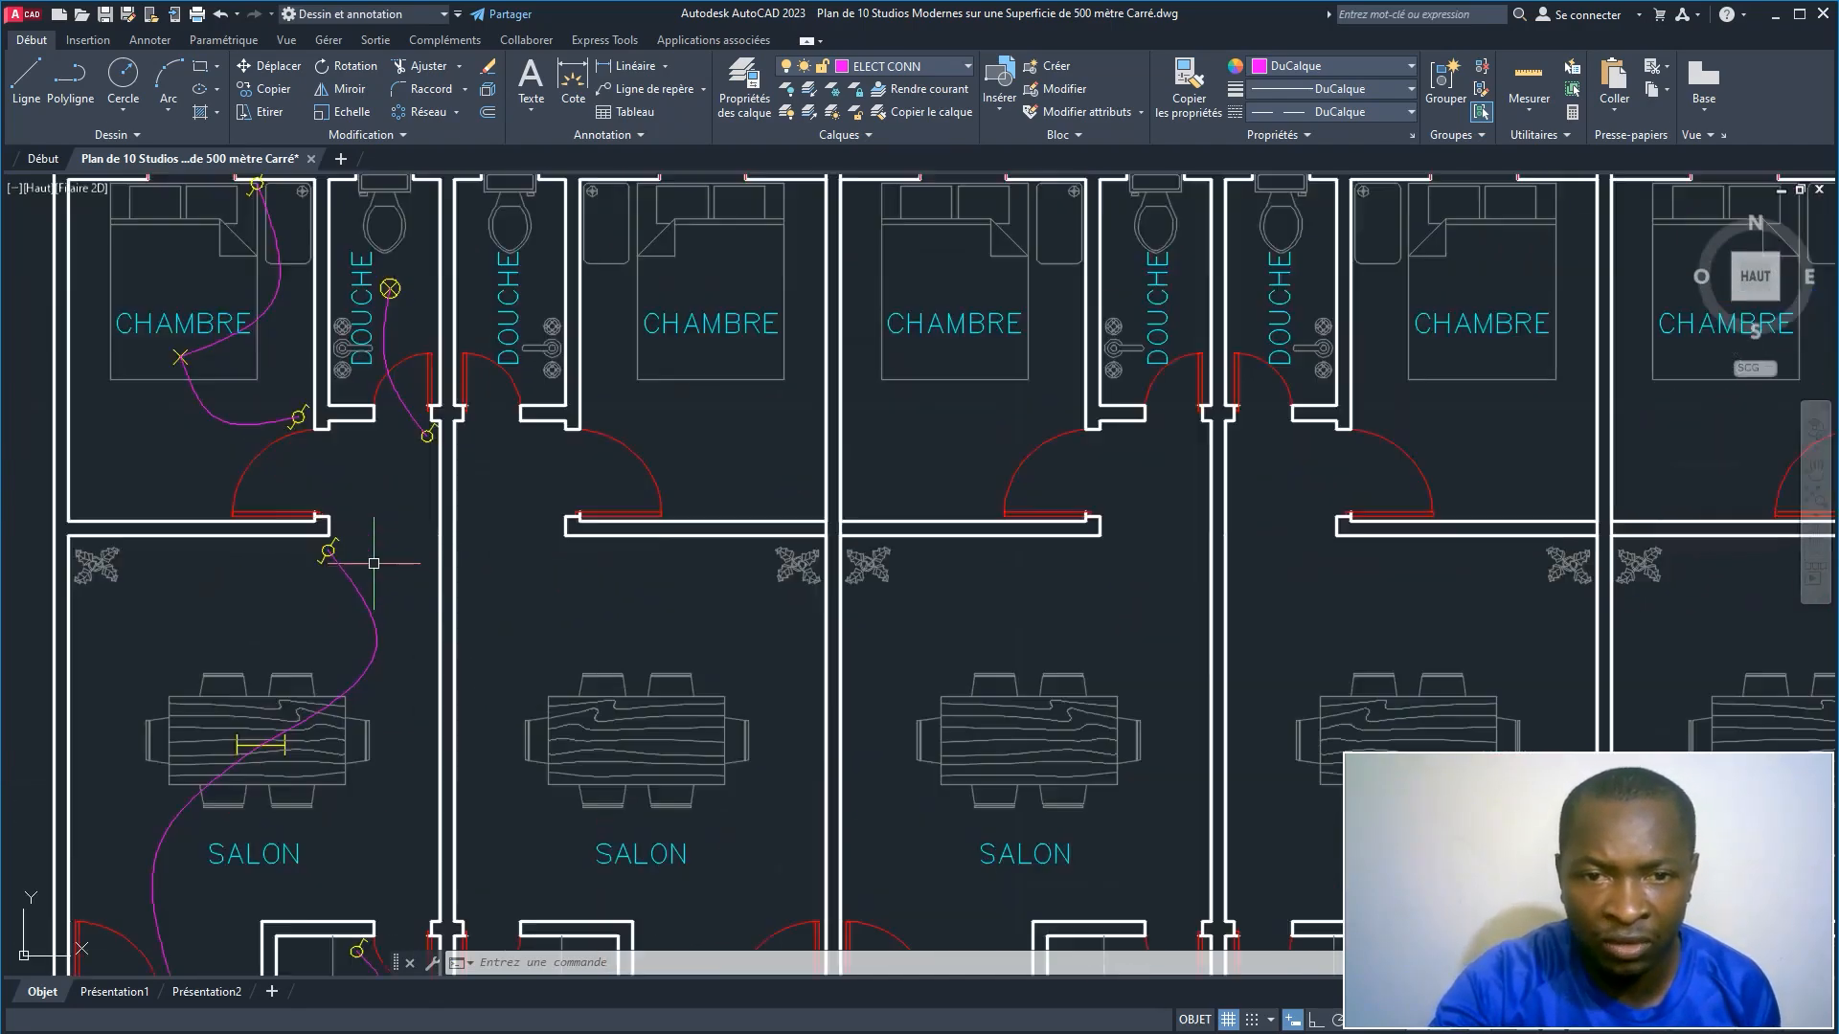
middle_drag(343, 668, 410, 445)
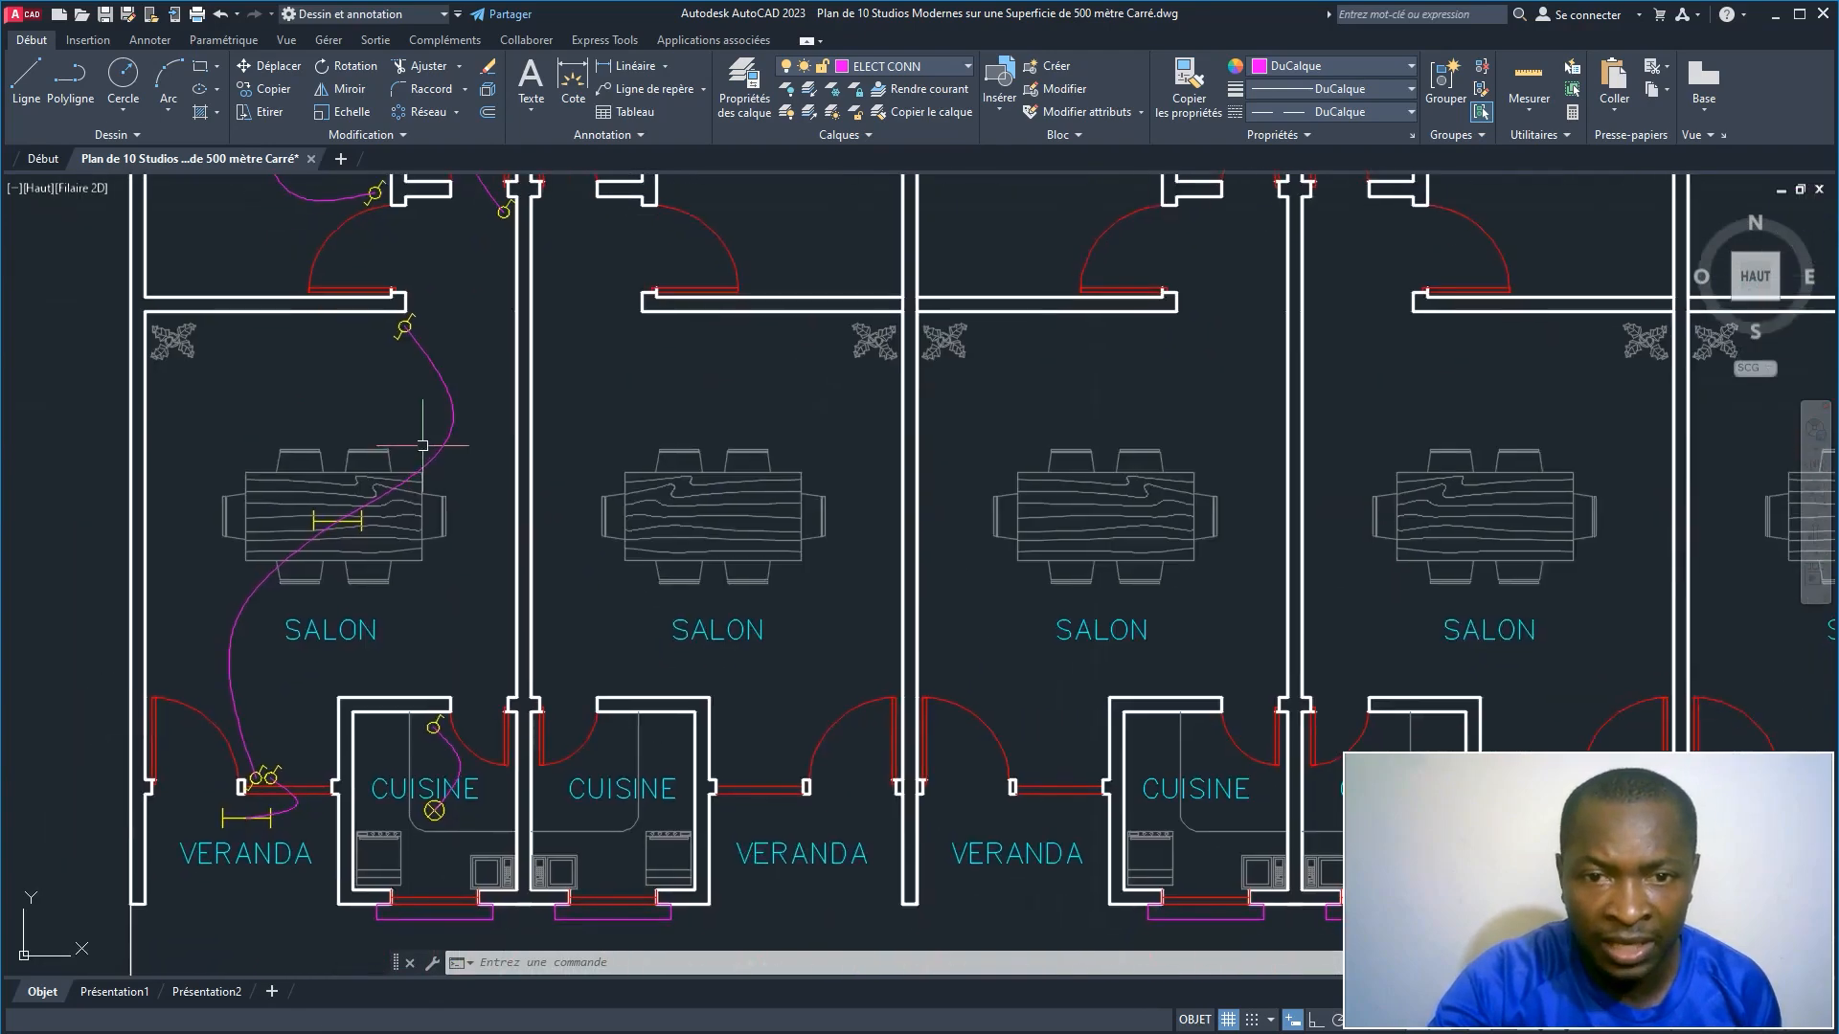
scroll(480, 406, up, 6)
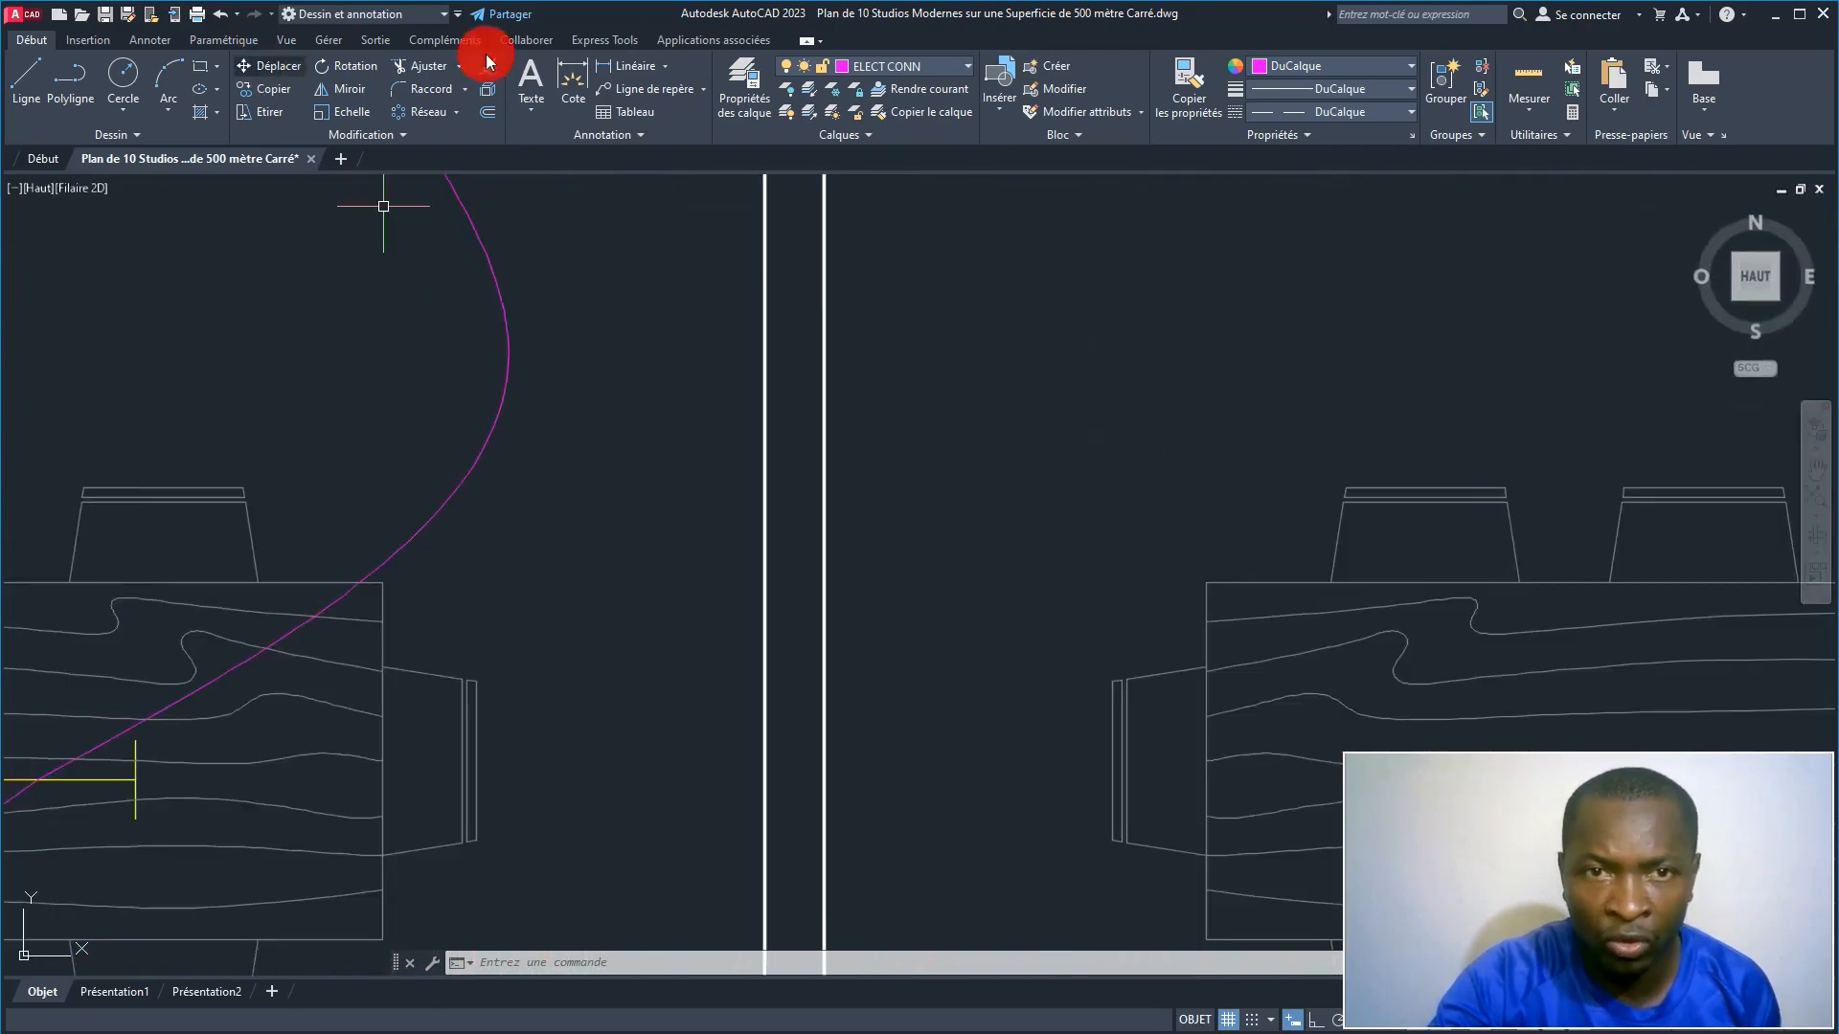
click(744, 106)
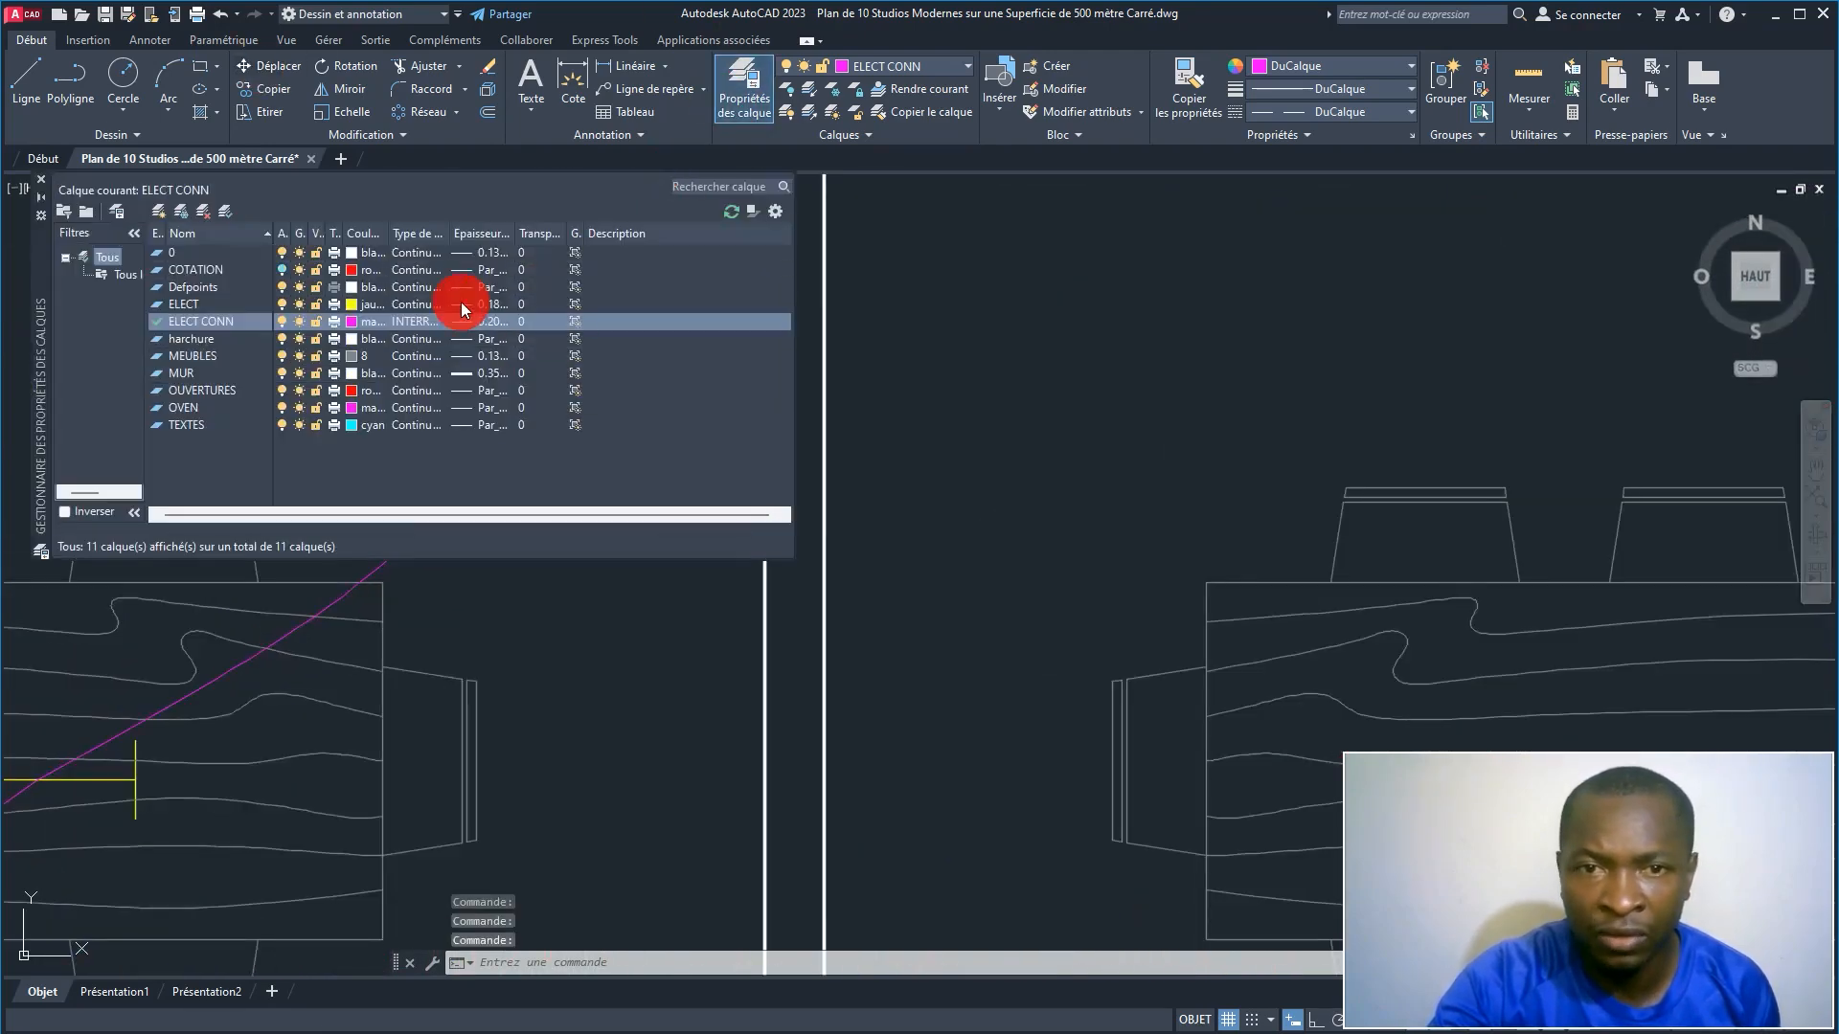
click(401, 328)
click(934, 498)
click(1114, 394)
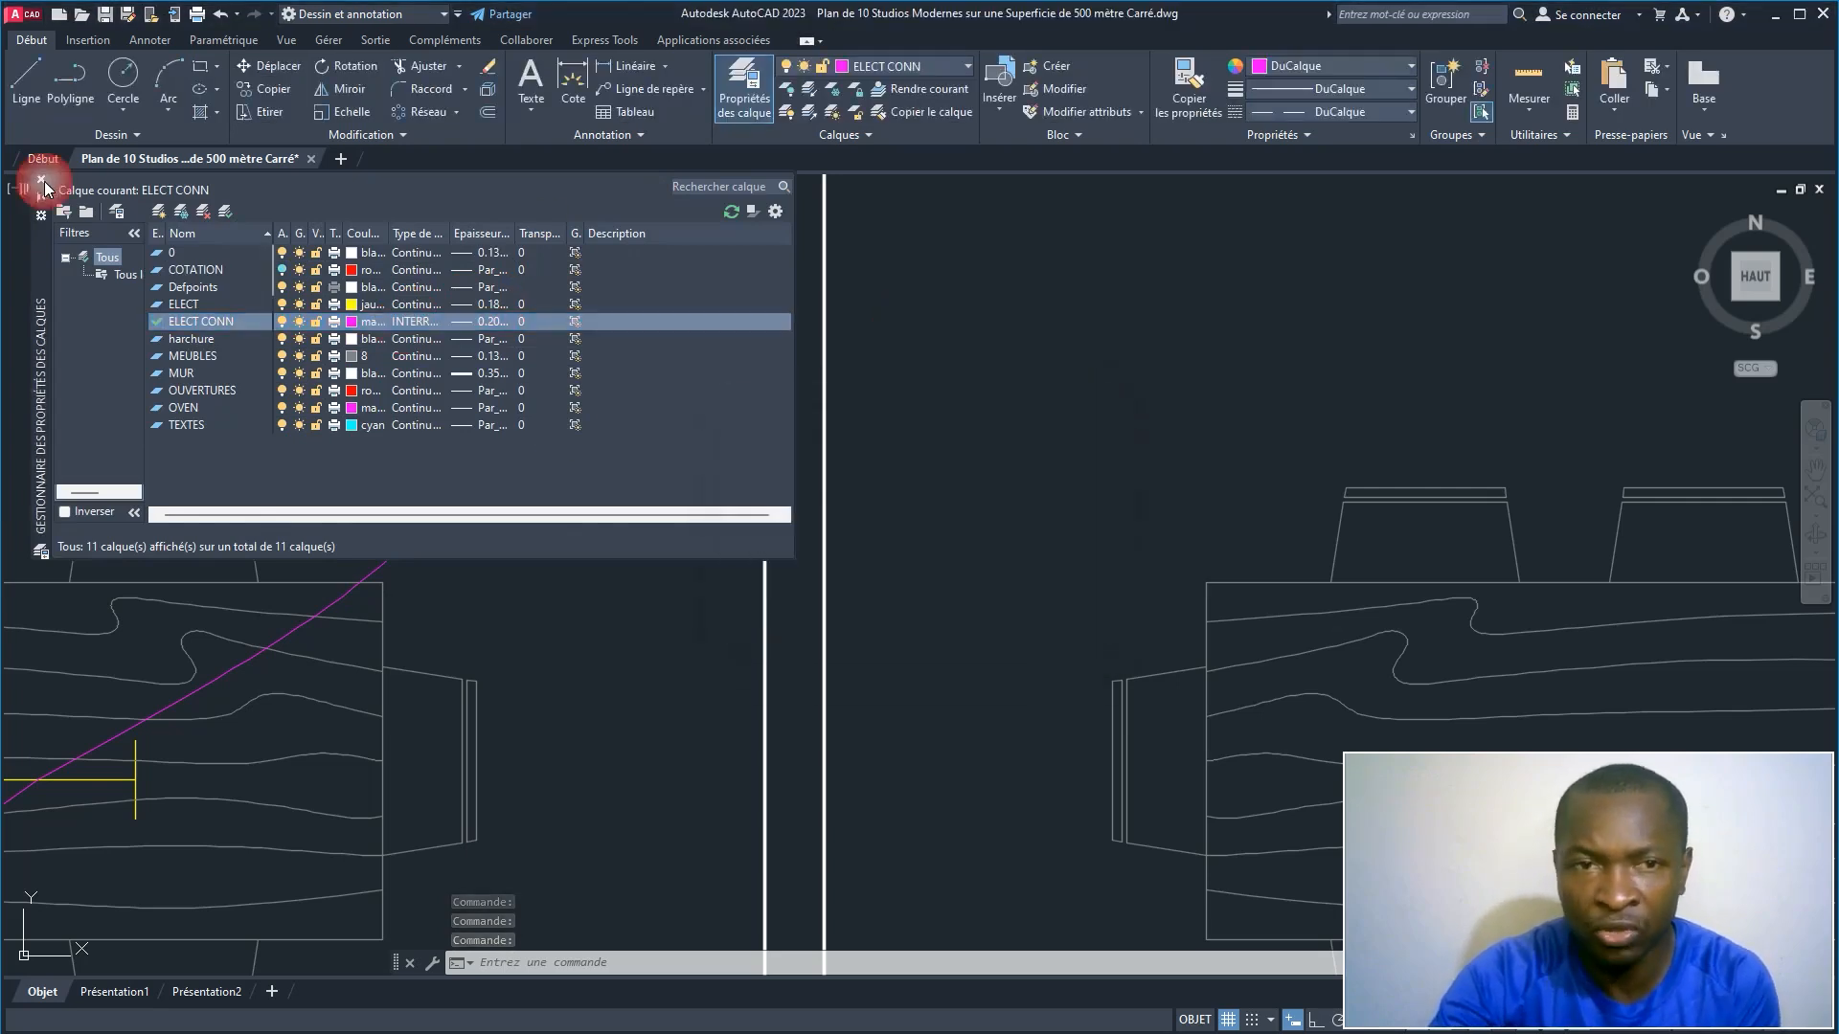
click(42, 180)
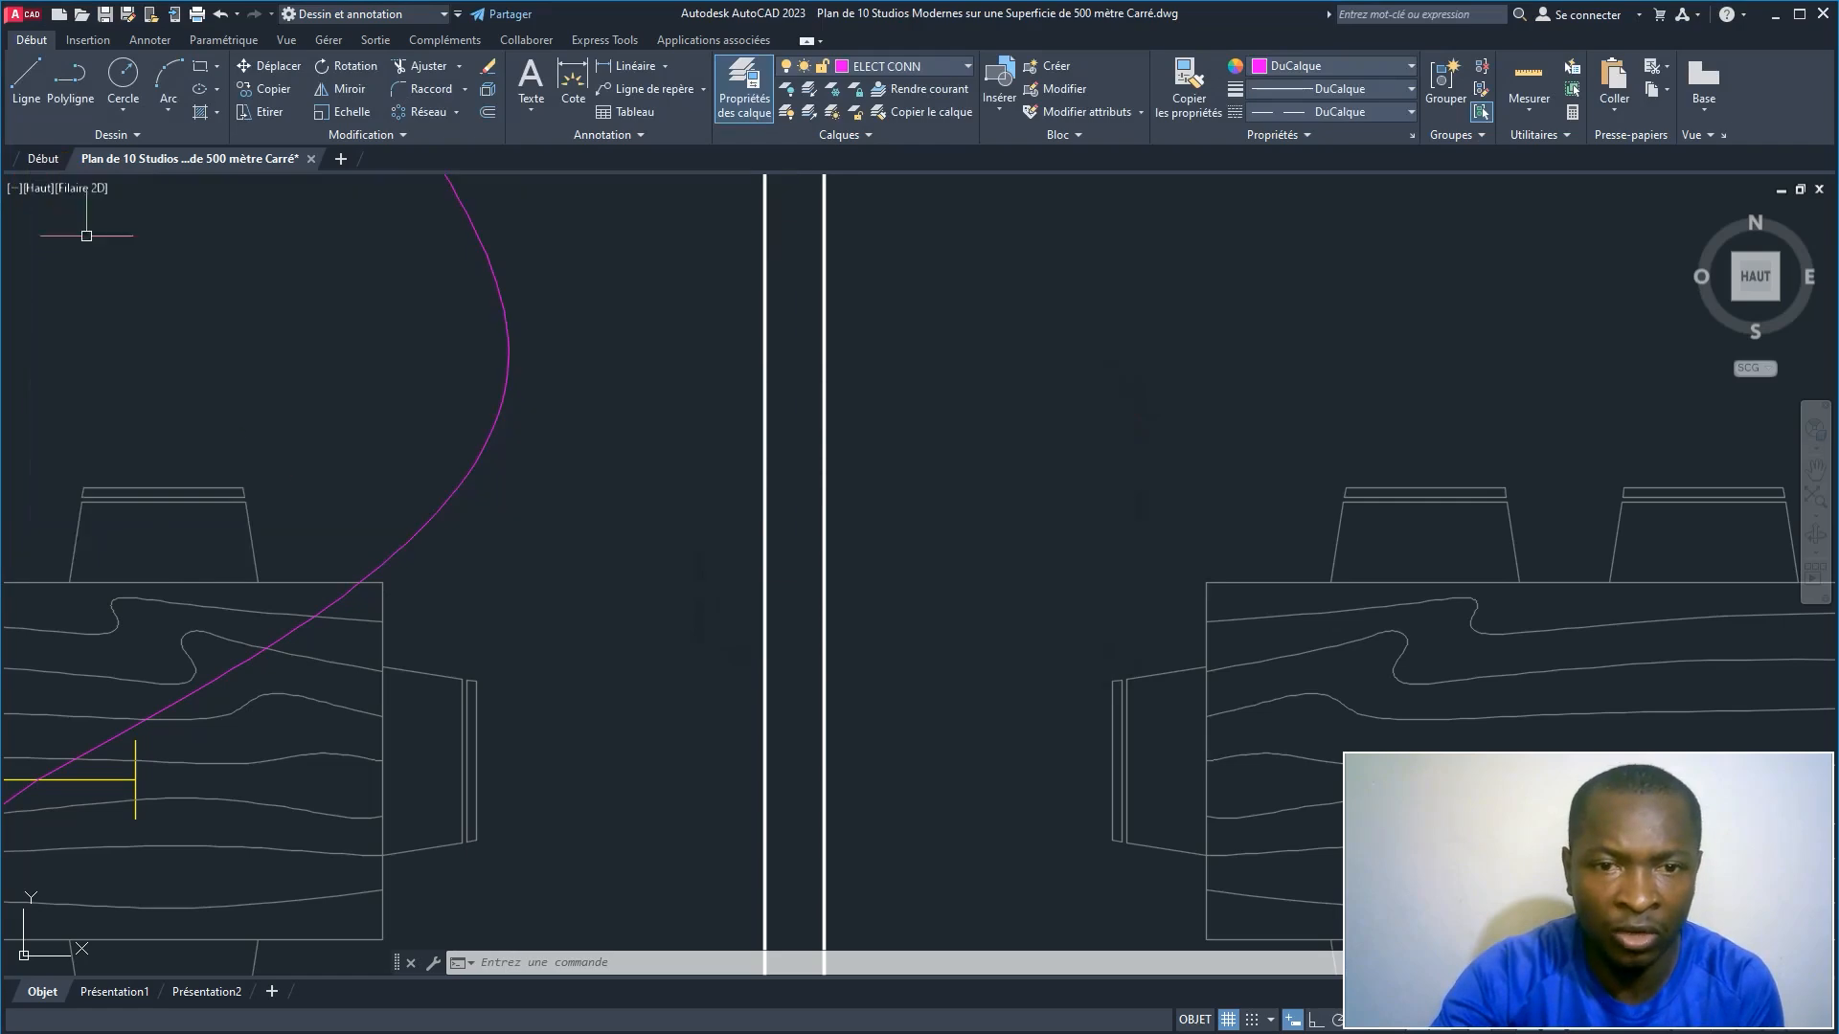
Step: Set the global linetype scale (LTSCALE) to 5 and regenerate the drawing
scroll(486, 556, down, 2)
mouse_move(486, 556)
middle_down()
mouse_move(624, 407)
mouse_move(772, 340)
middle_up()
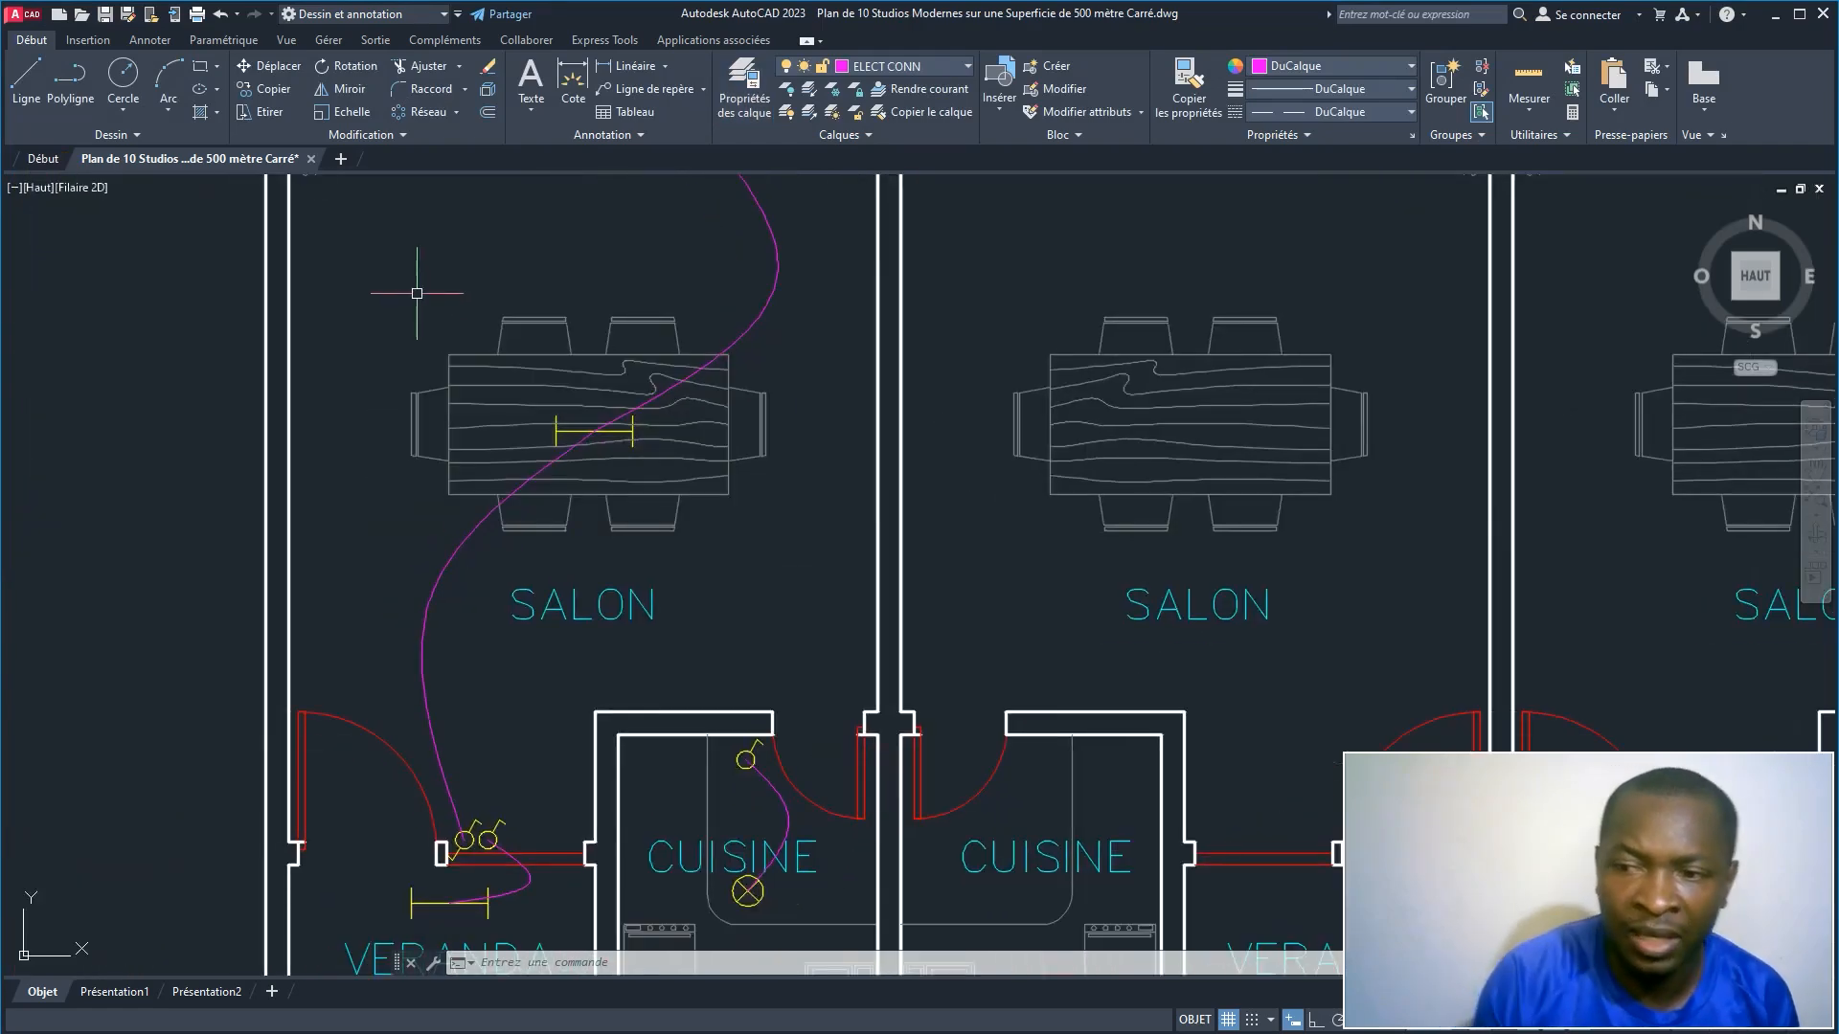
text(LTSCALE)
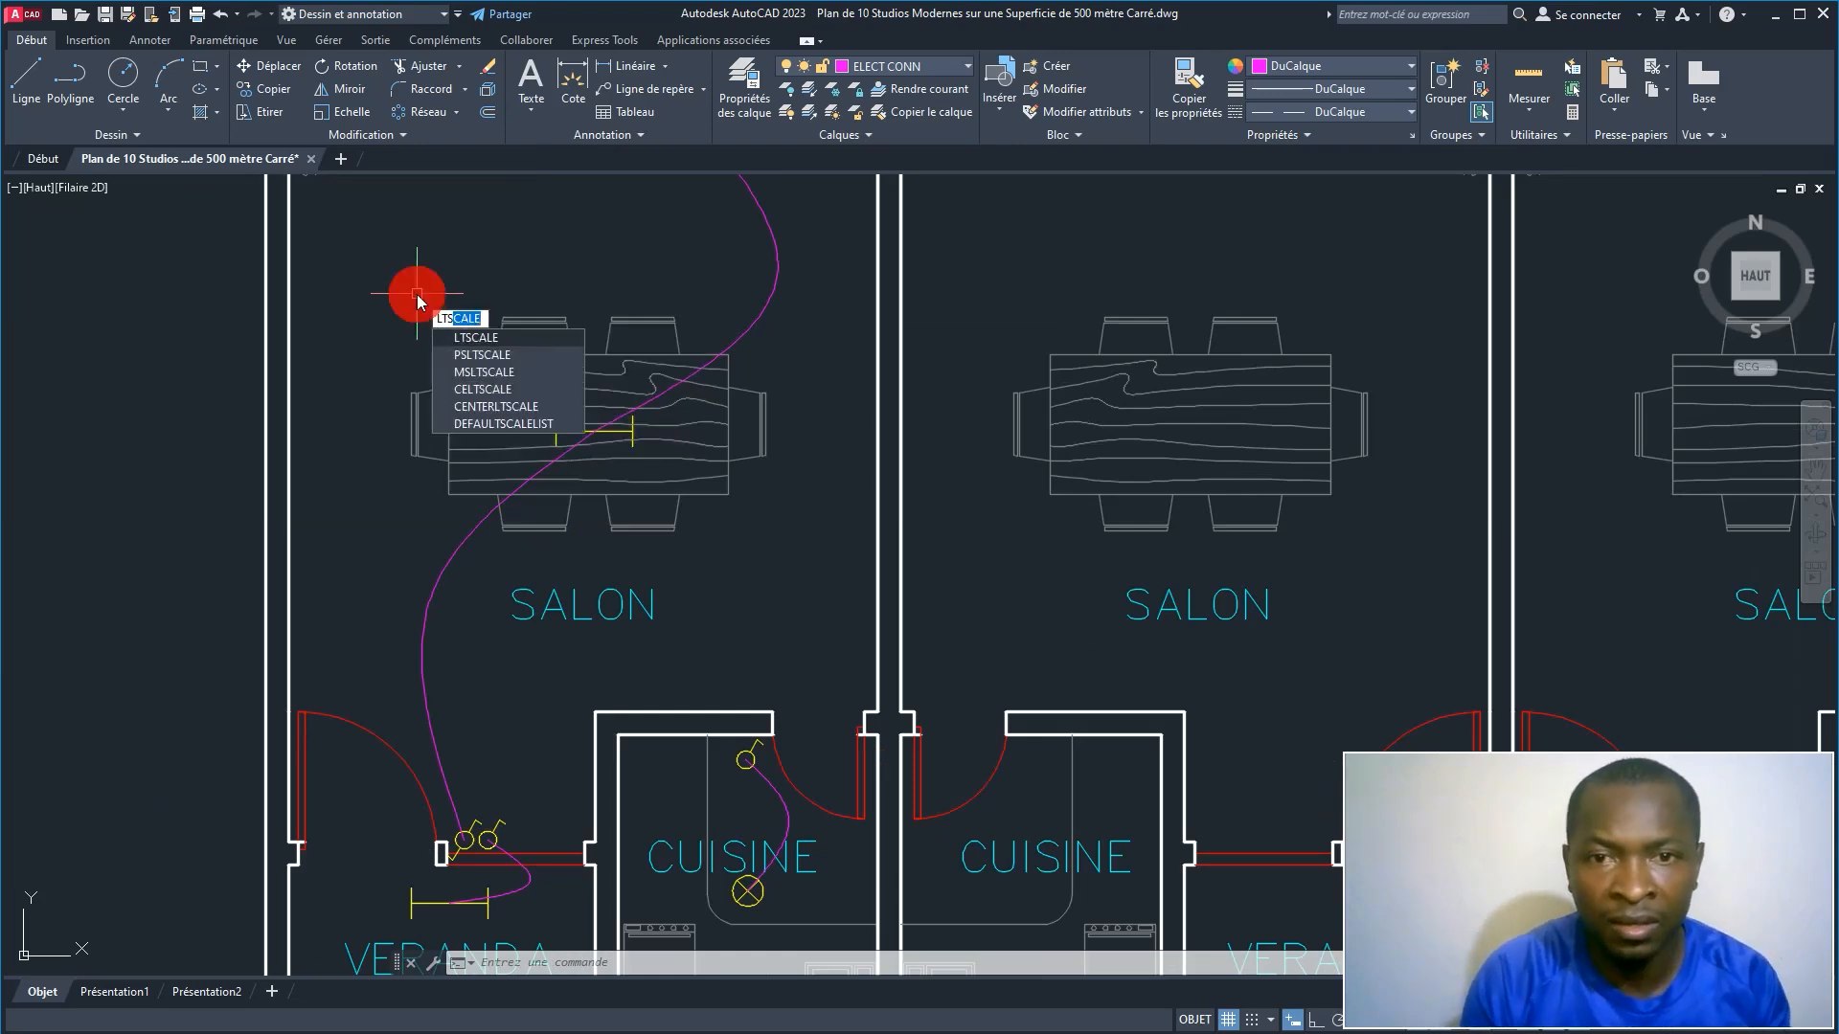
key(Return)
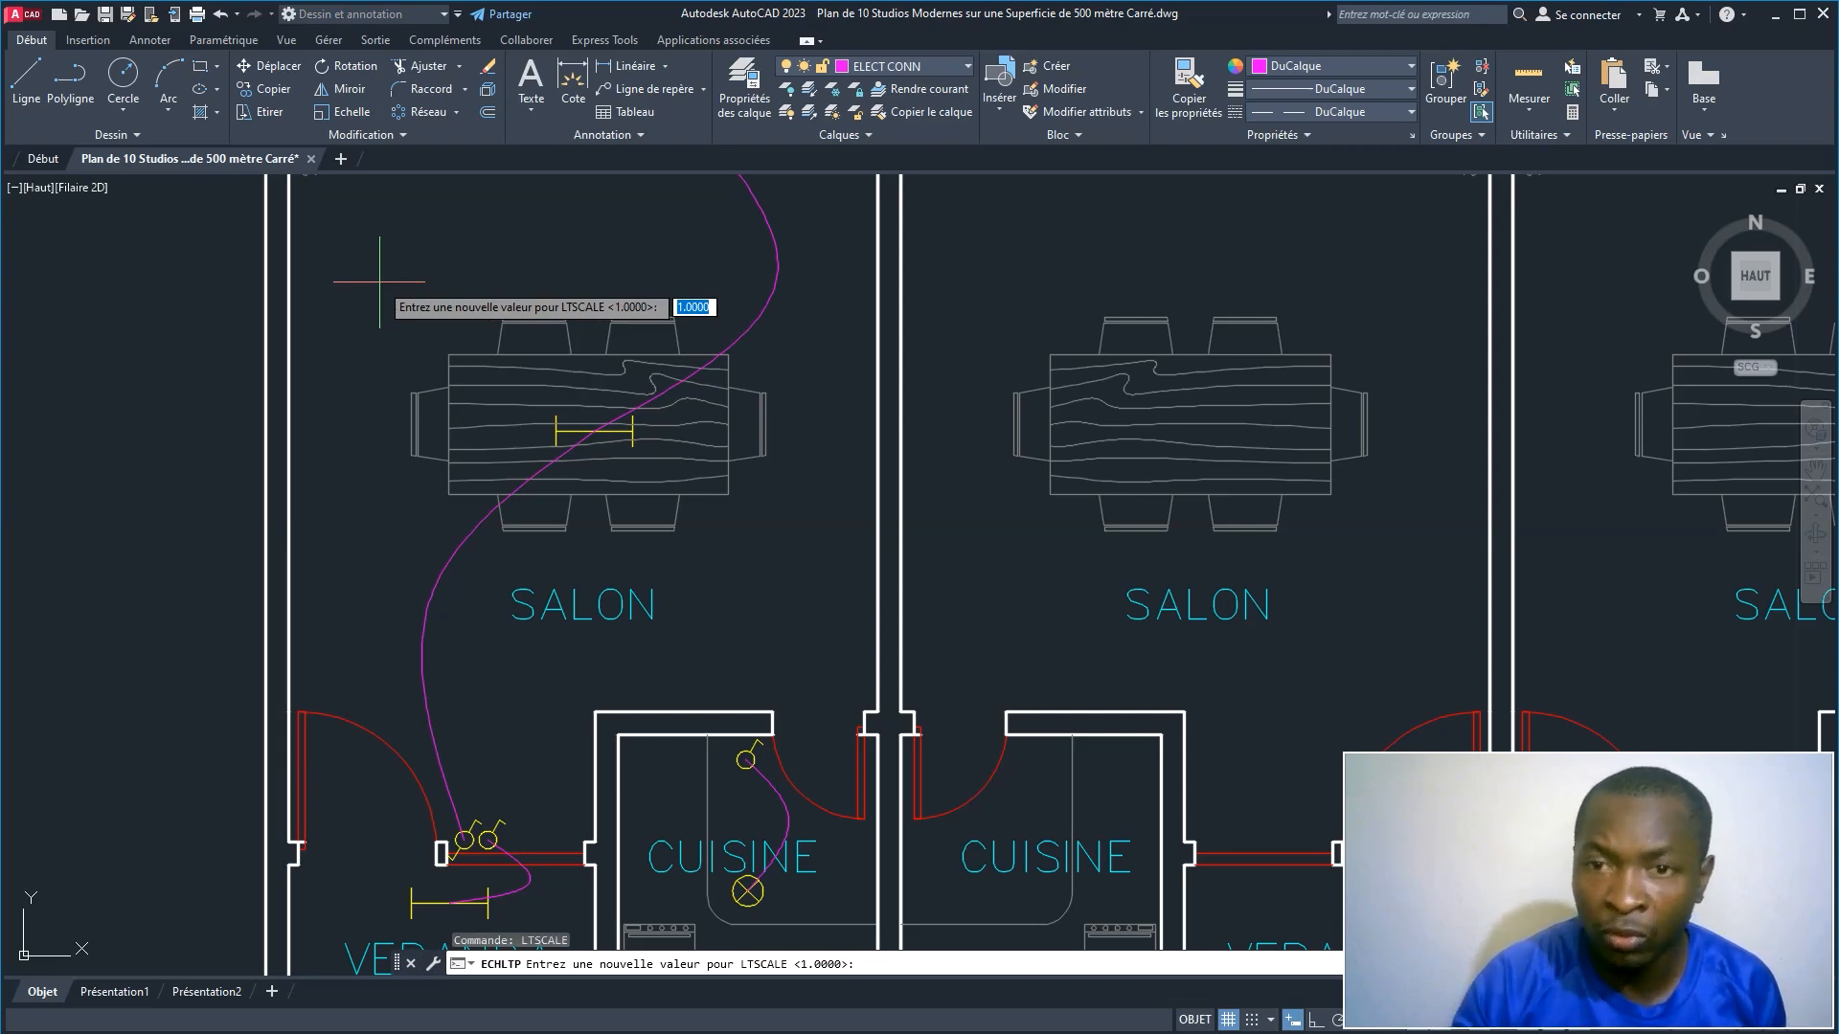
text(5)
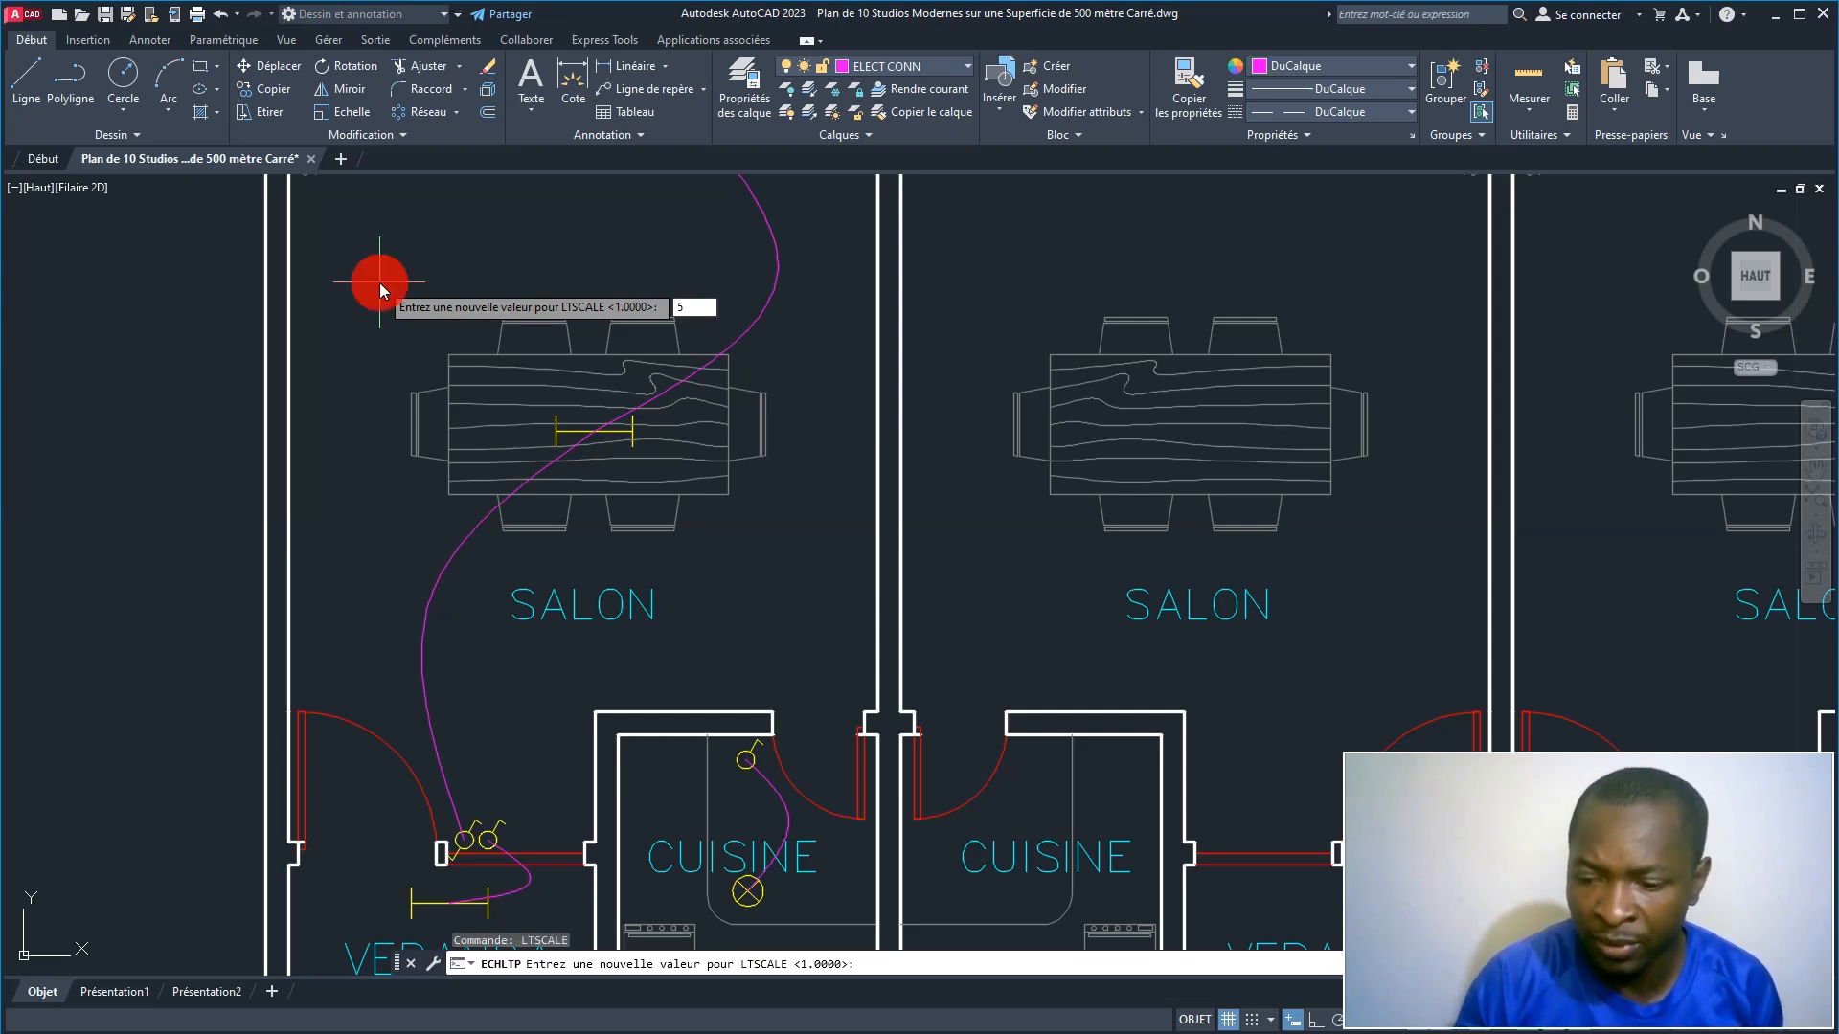
right_click(380, 283)
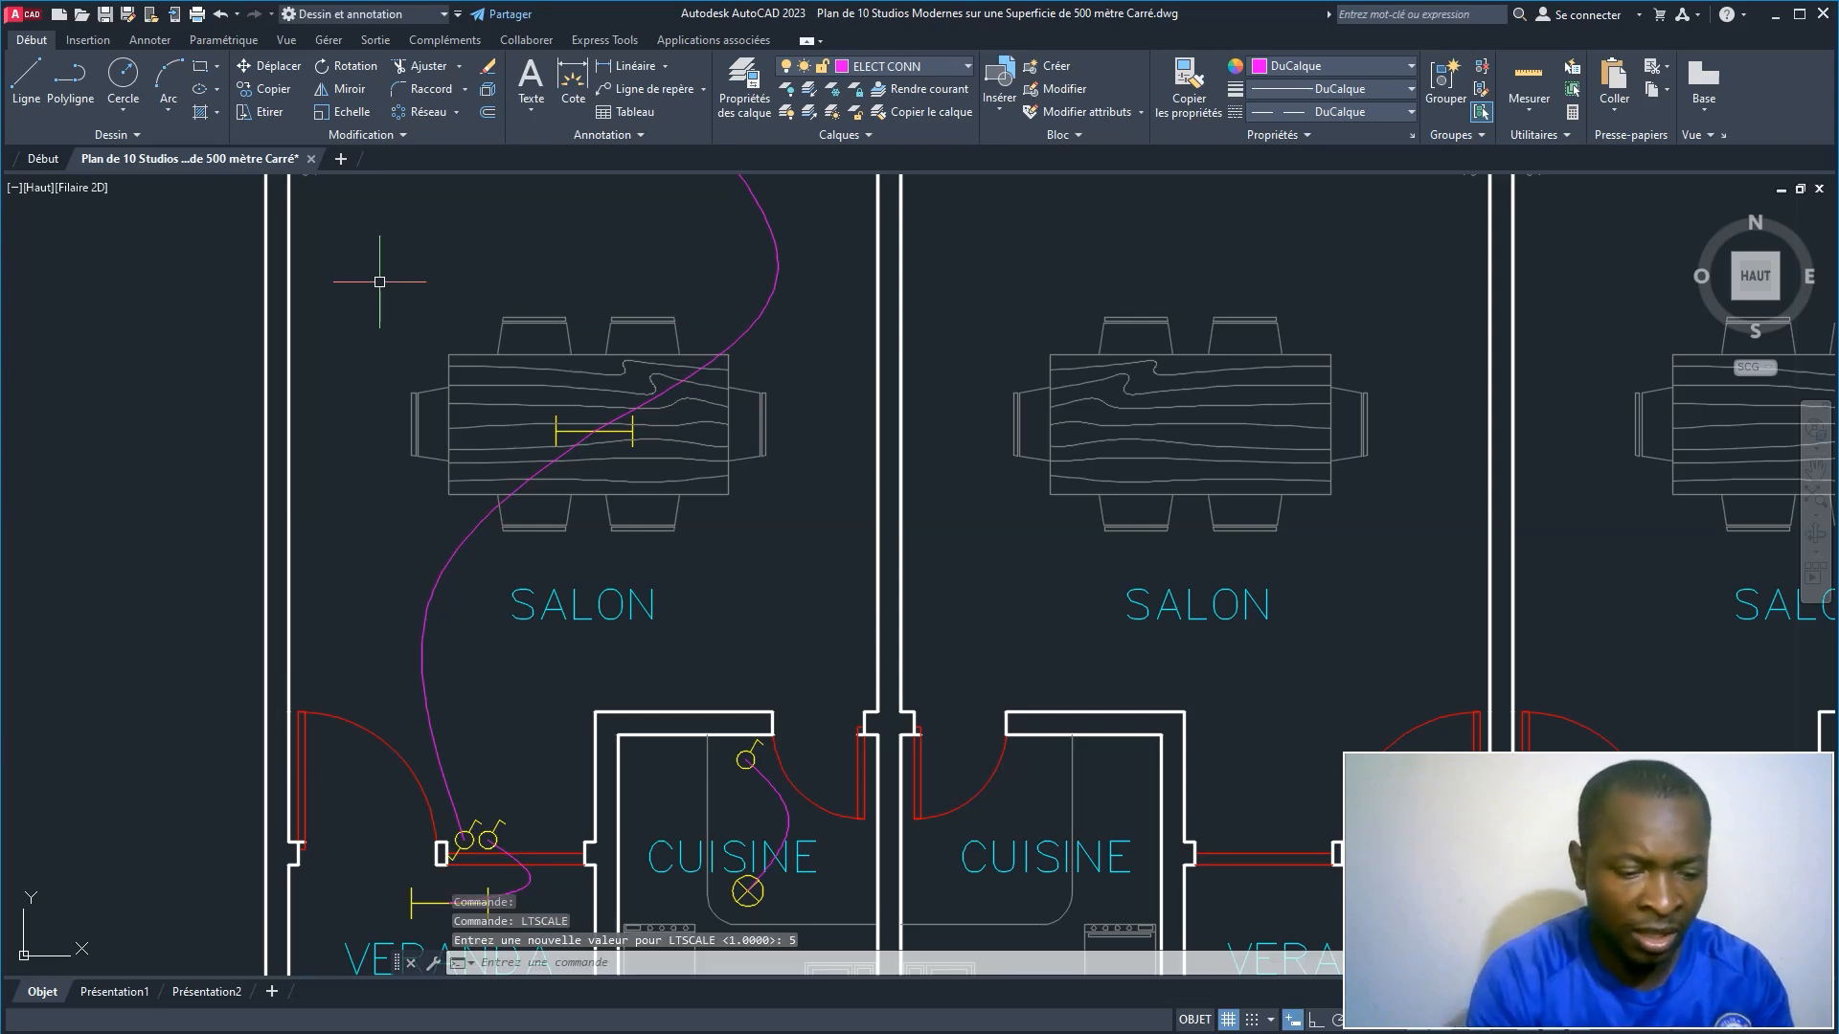
text(rege)
right_click(379, 283)
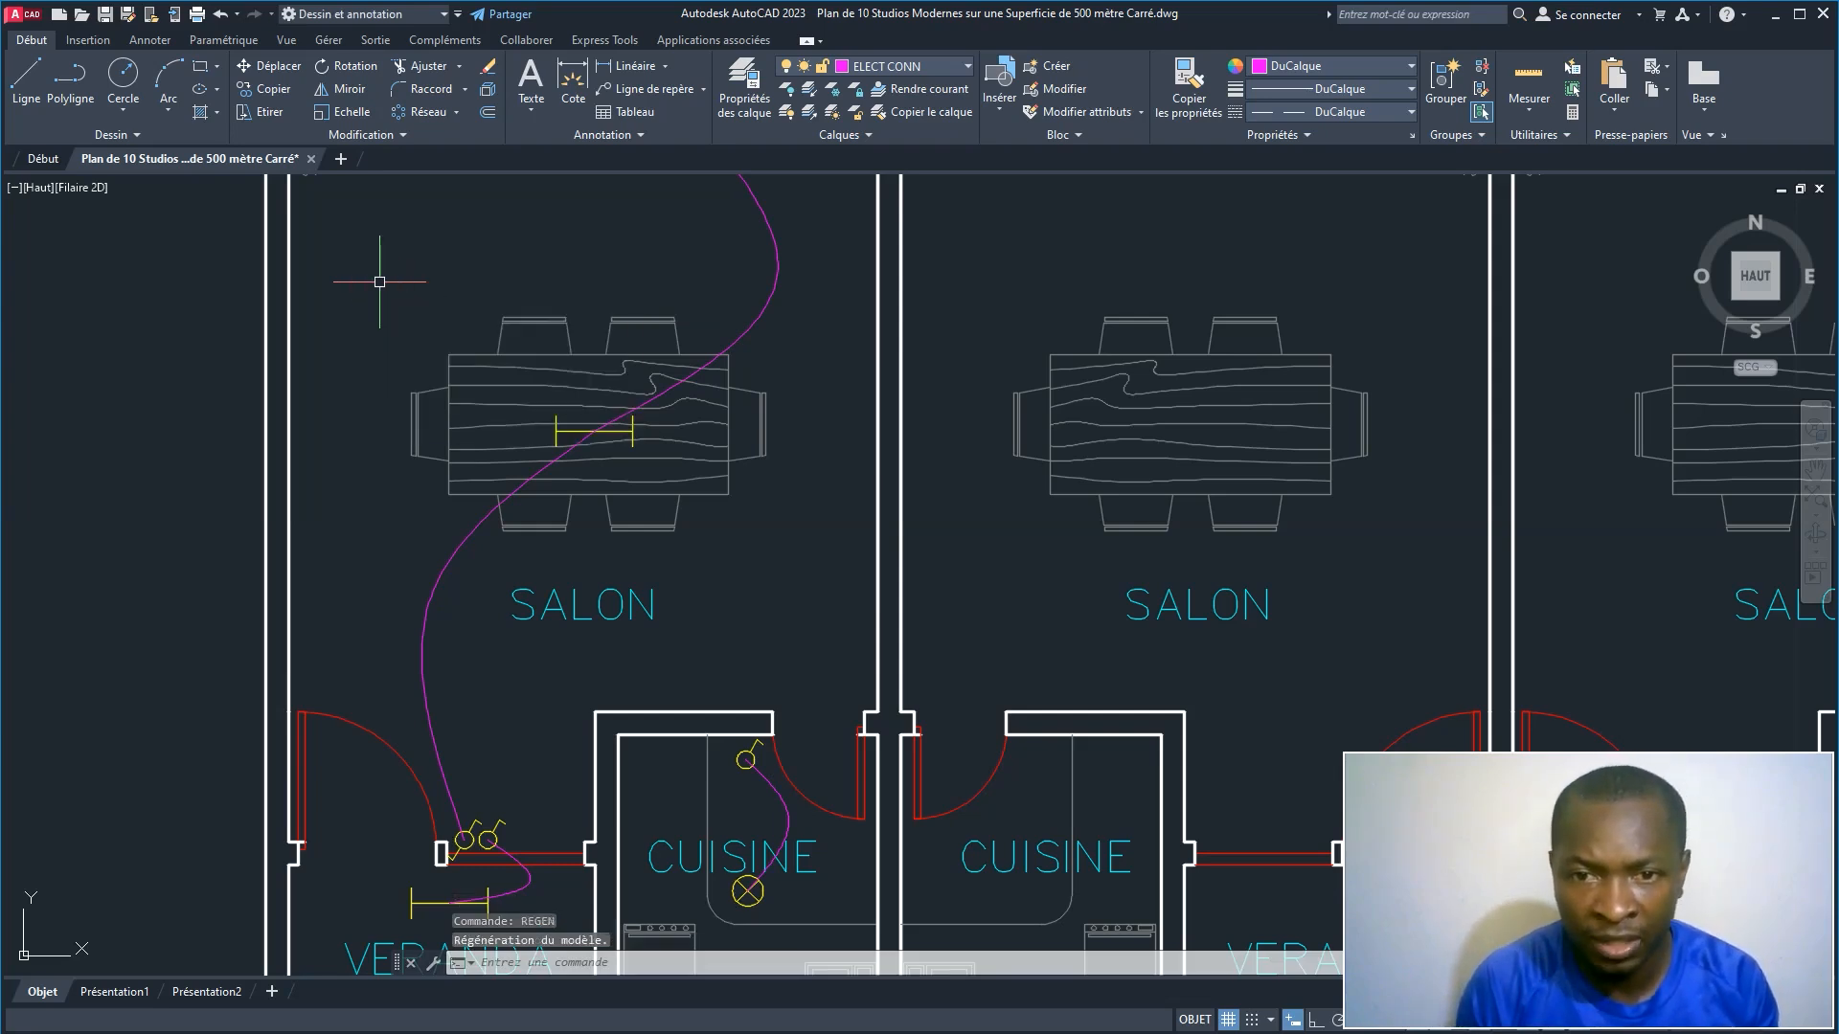
Step: Set the global linetype scale (LTSCALE) to 20 and regenerate the drawing
right_click(379, 283)
text(L)
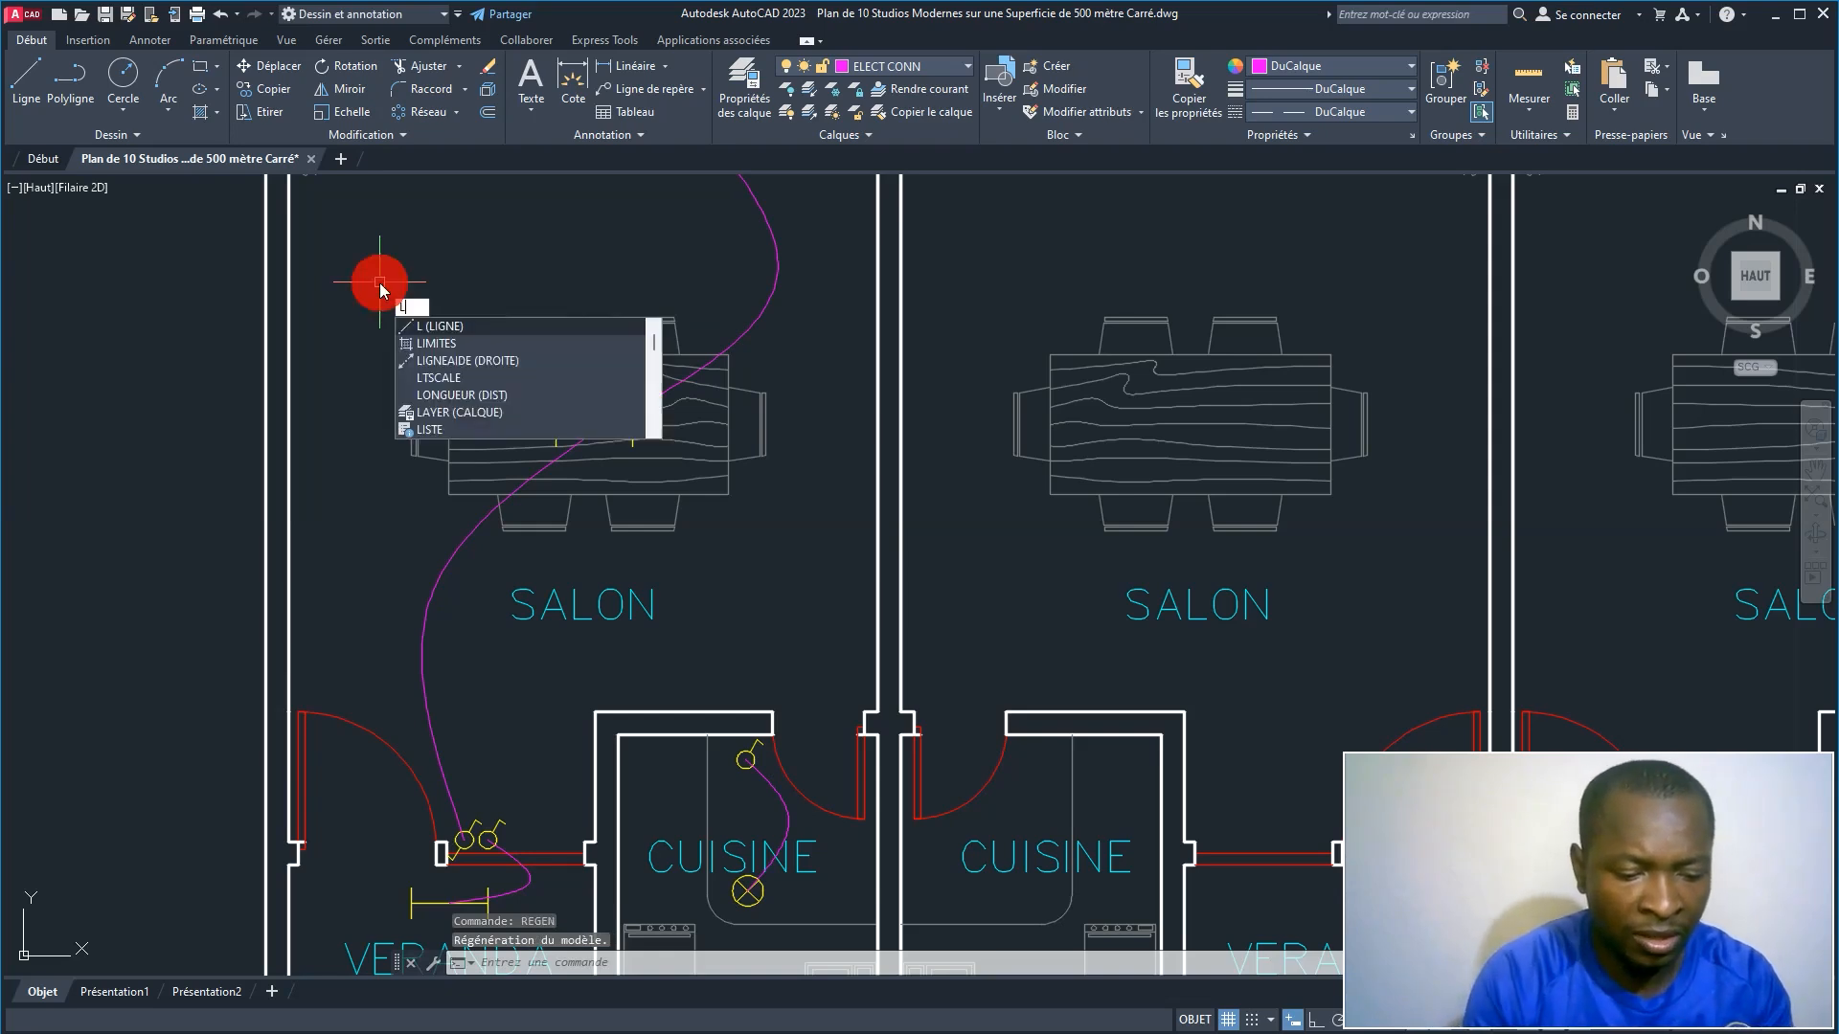
text(TS)
key(Return)
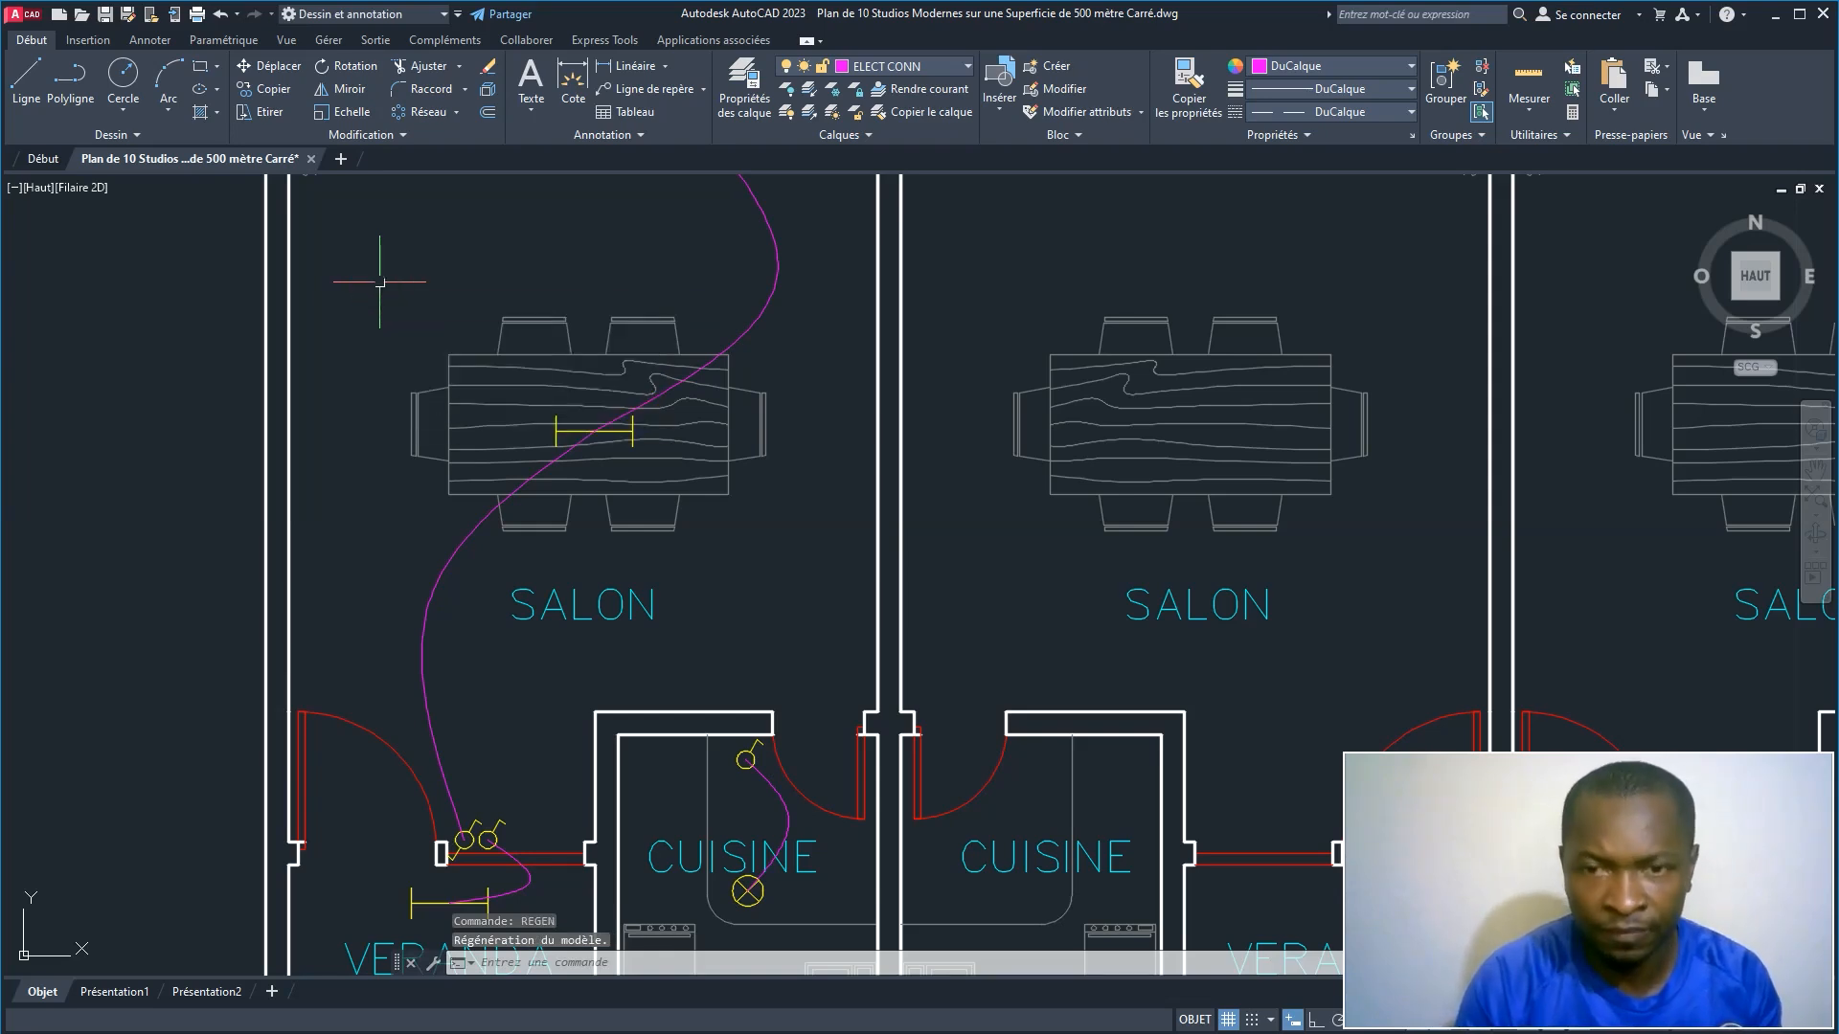
text(20)
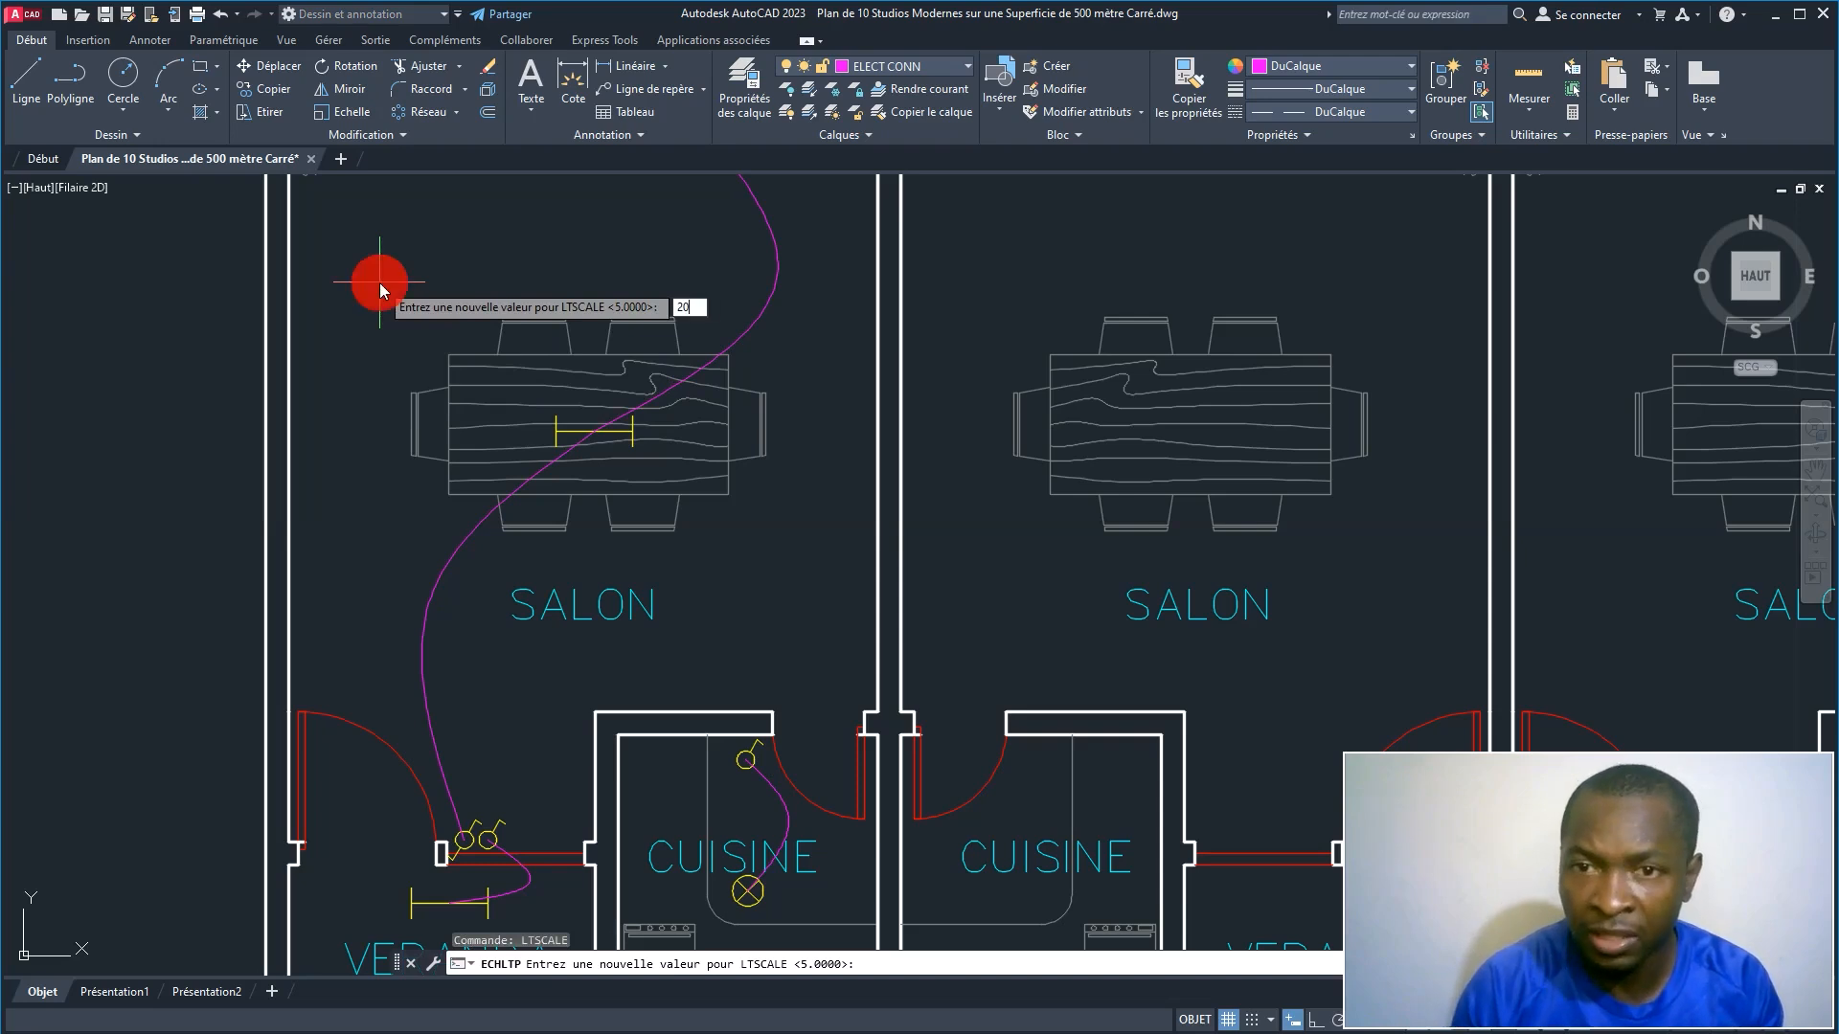
key(Return)
text(regl)
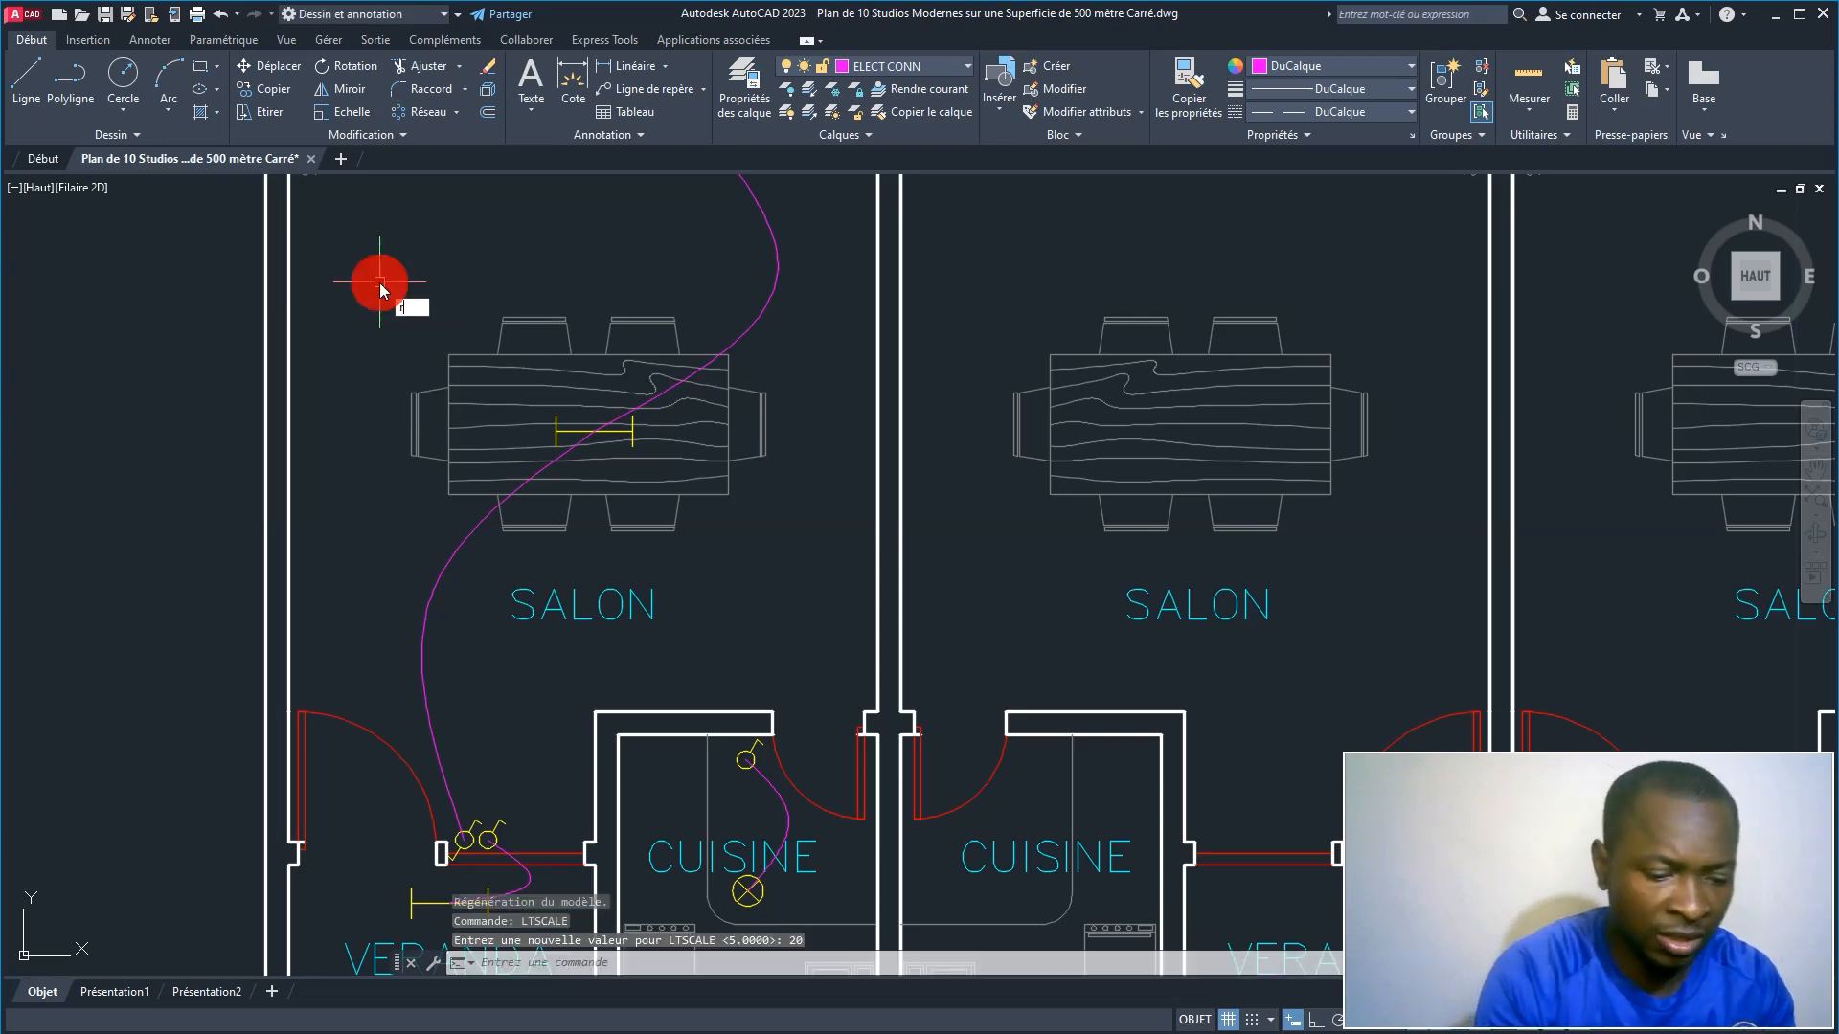
key(Return)
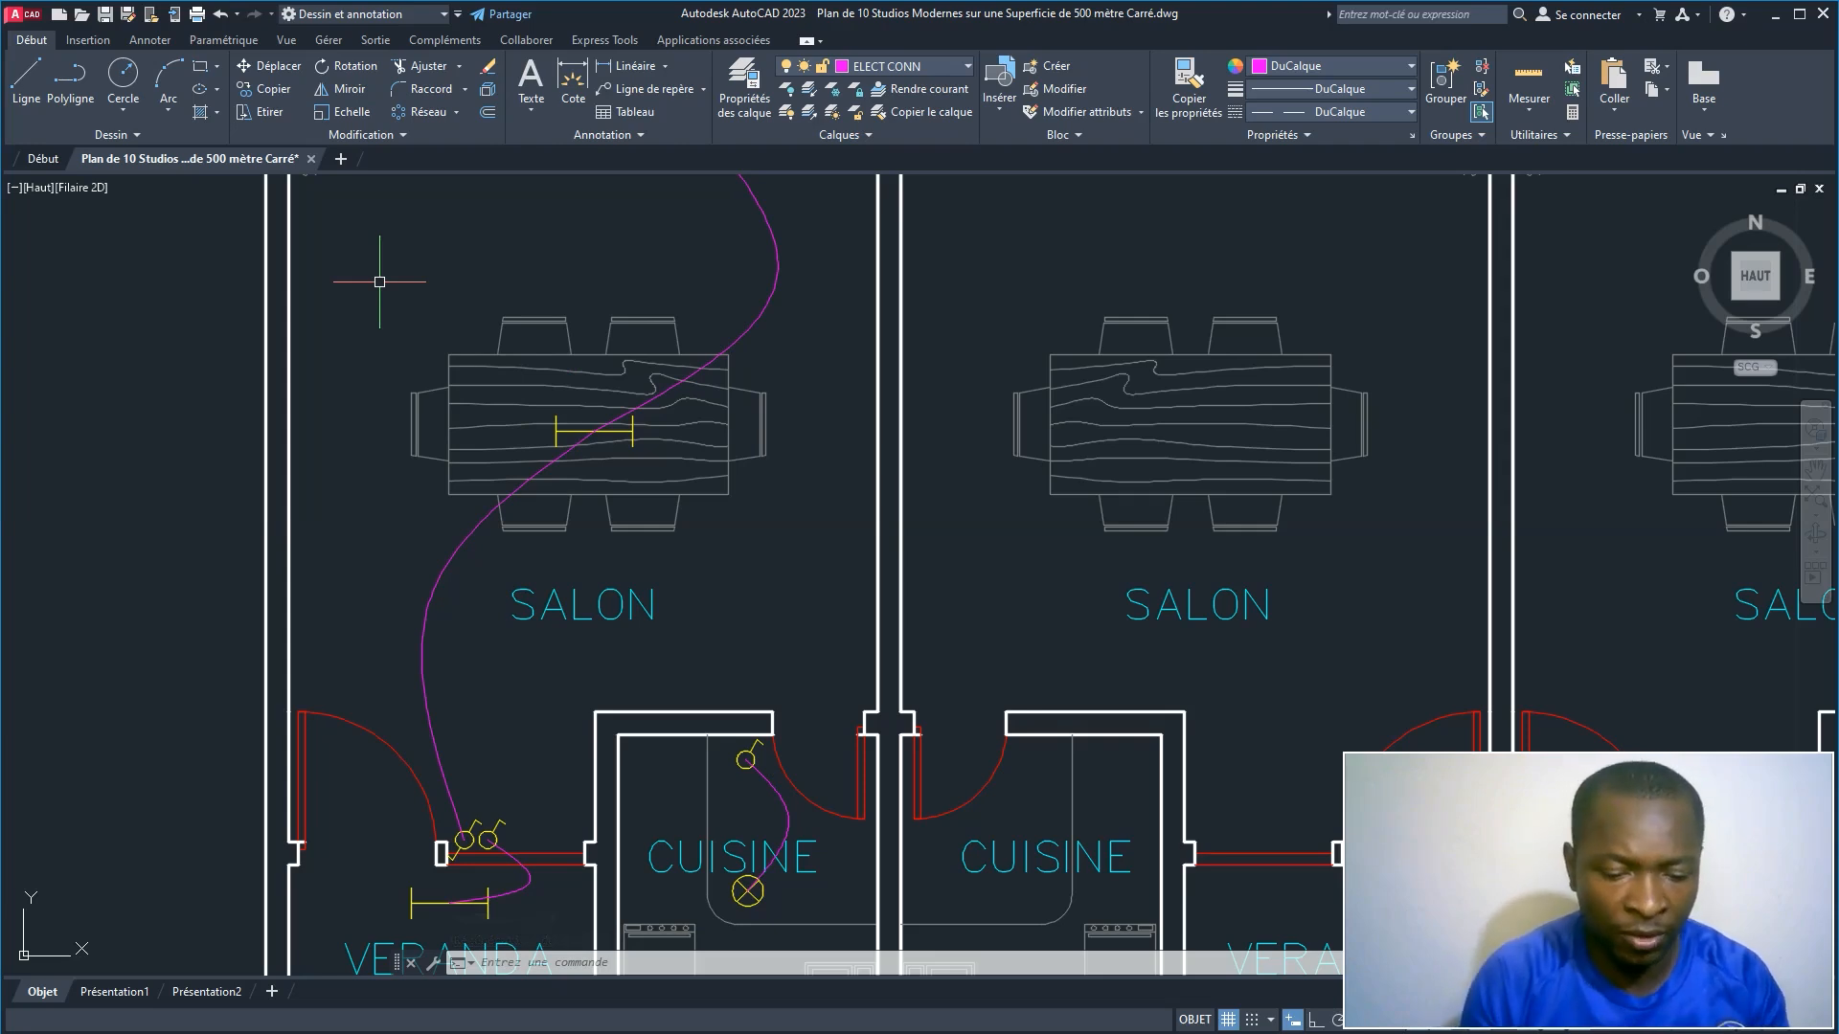
Step: Set the global linetype scale (LTSCALE) to 0.02 and regenerate the drawing
text(lts)
key(BackSpace)
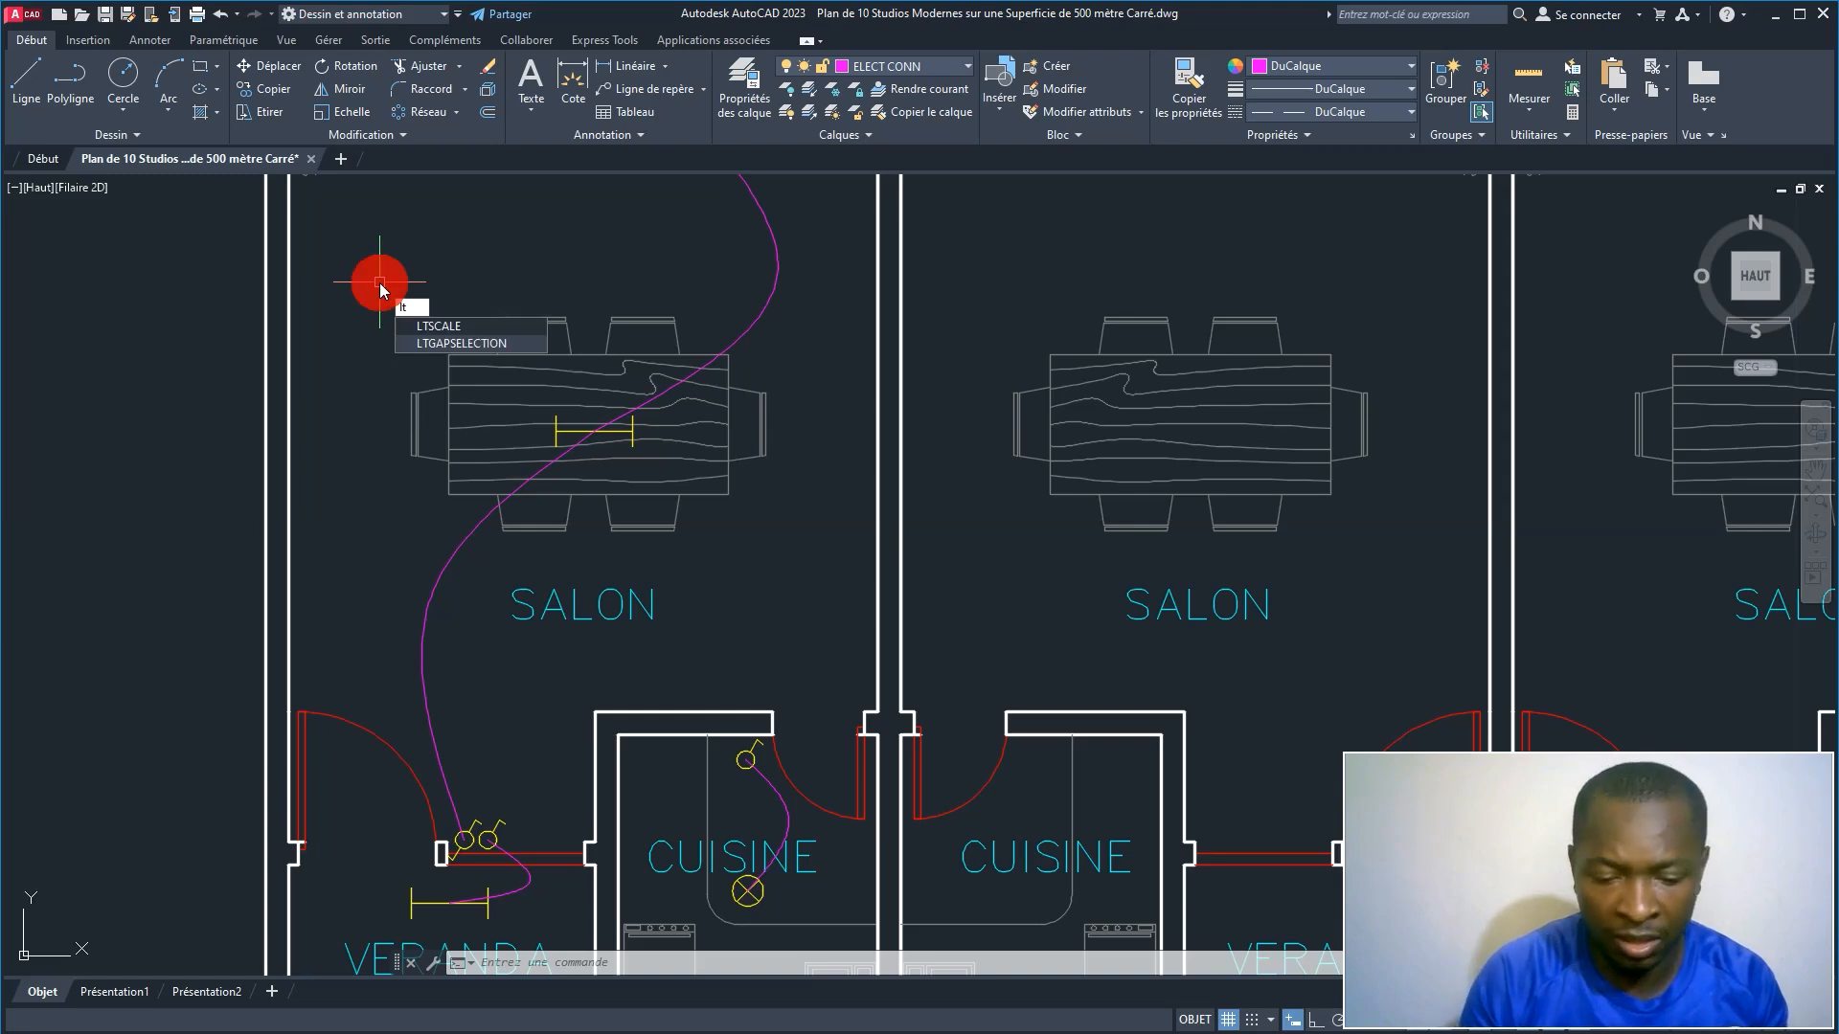
text(s)
key(Return)
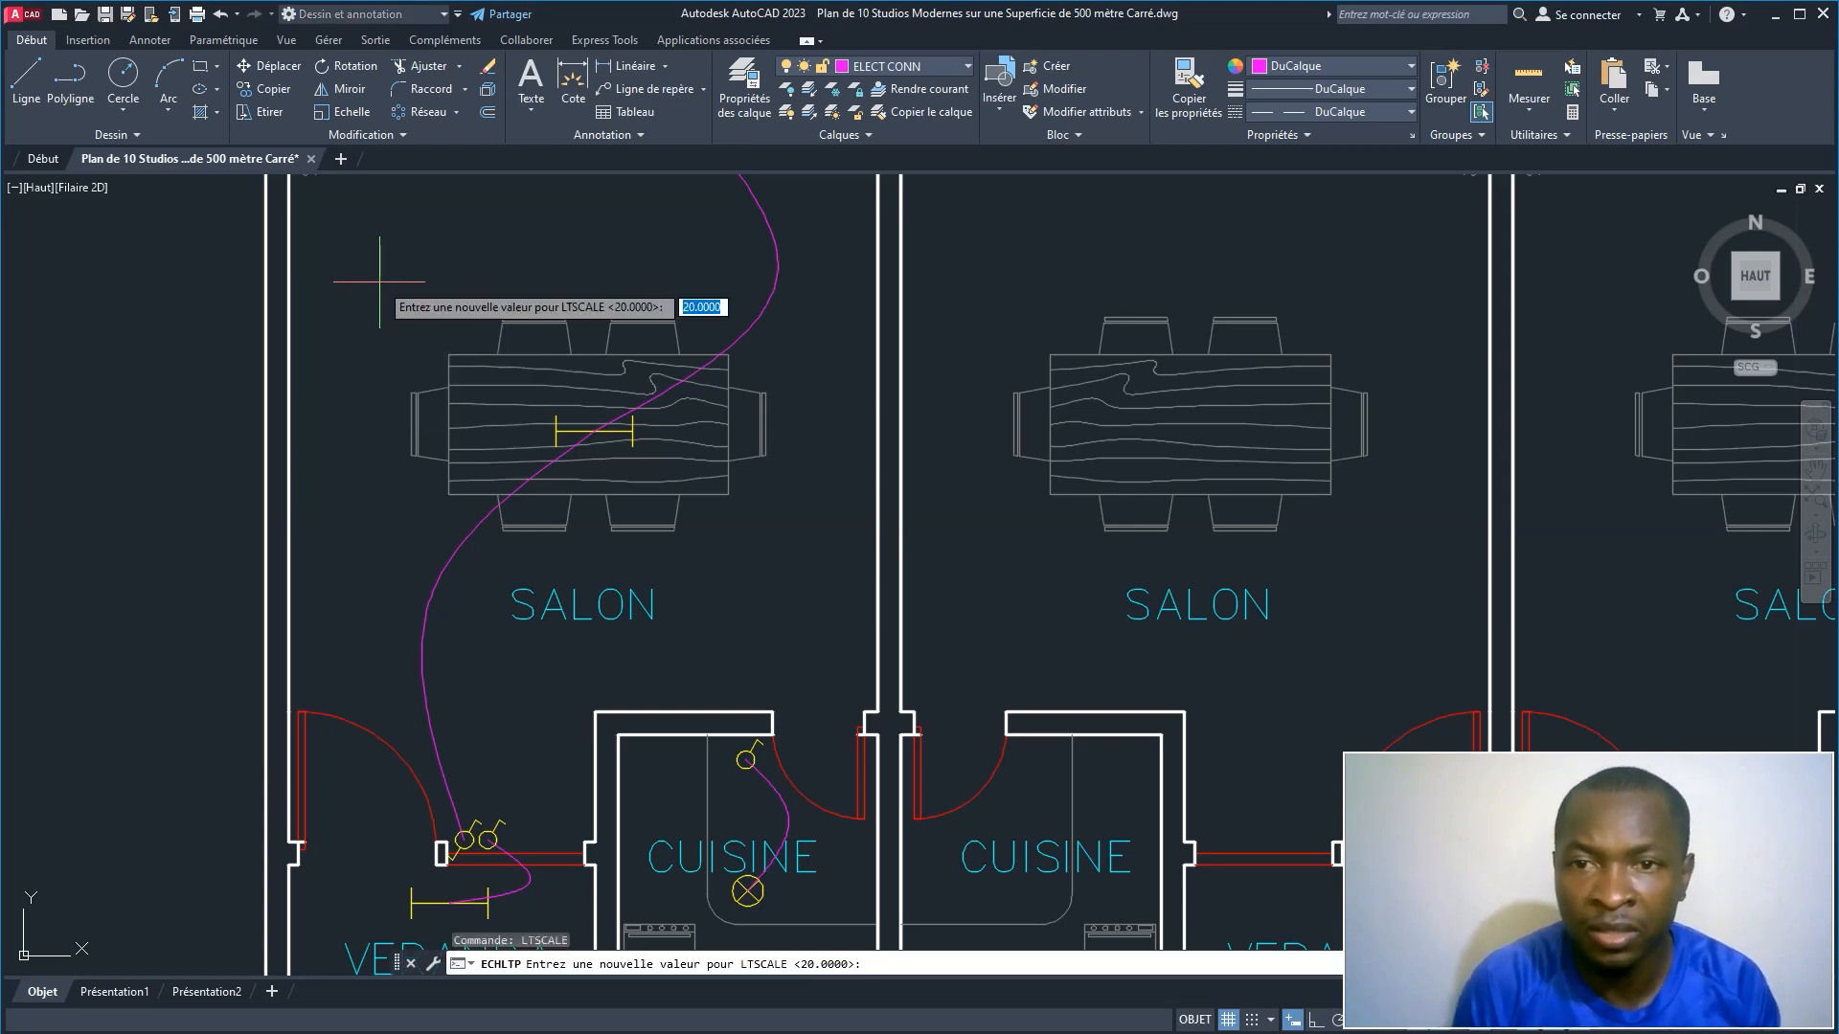
text(0.02)
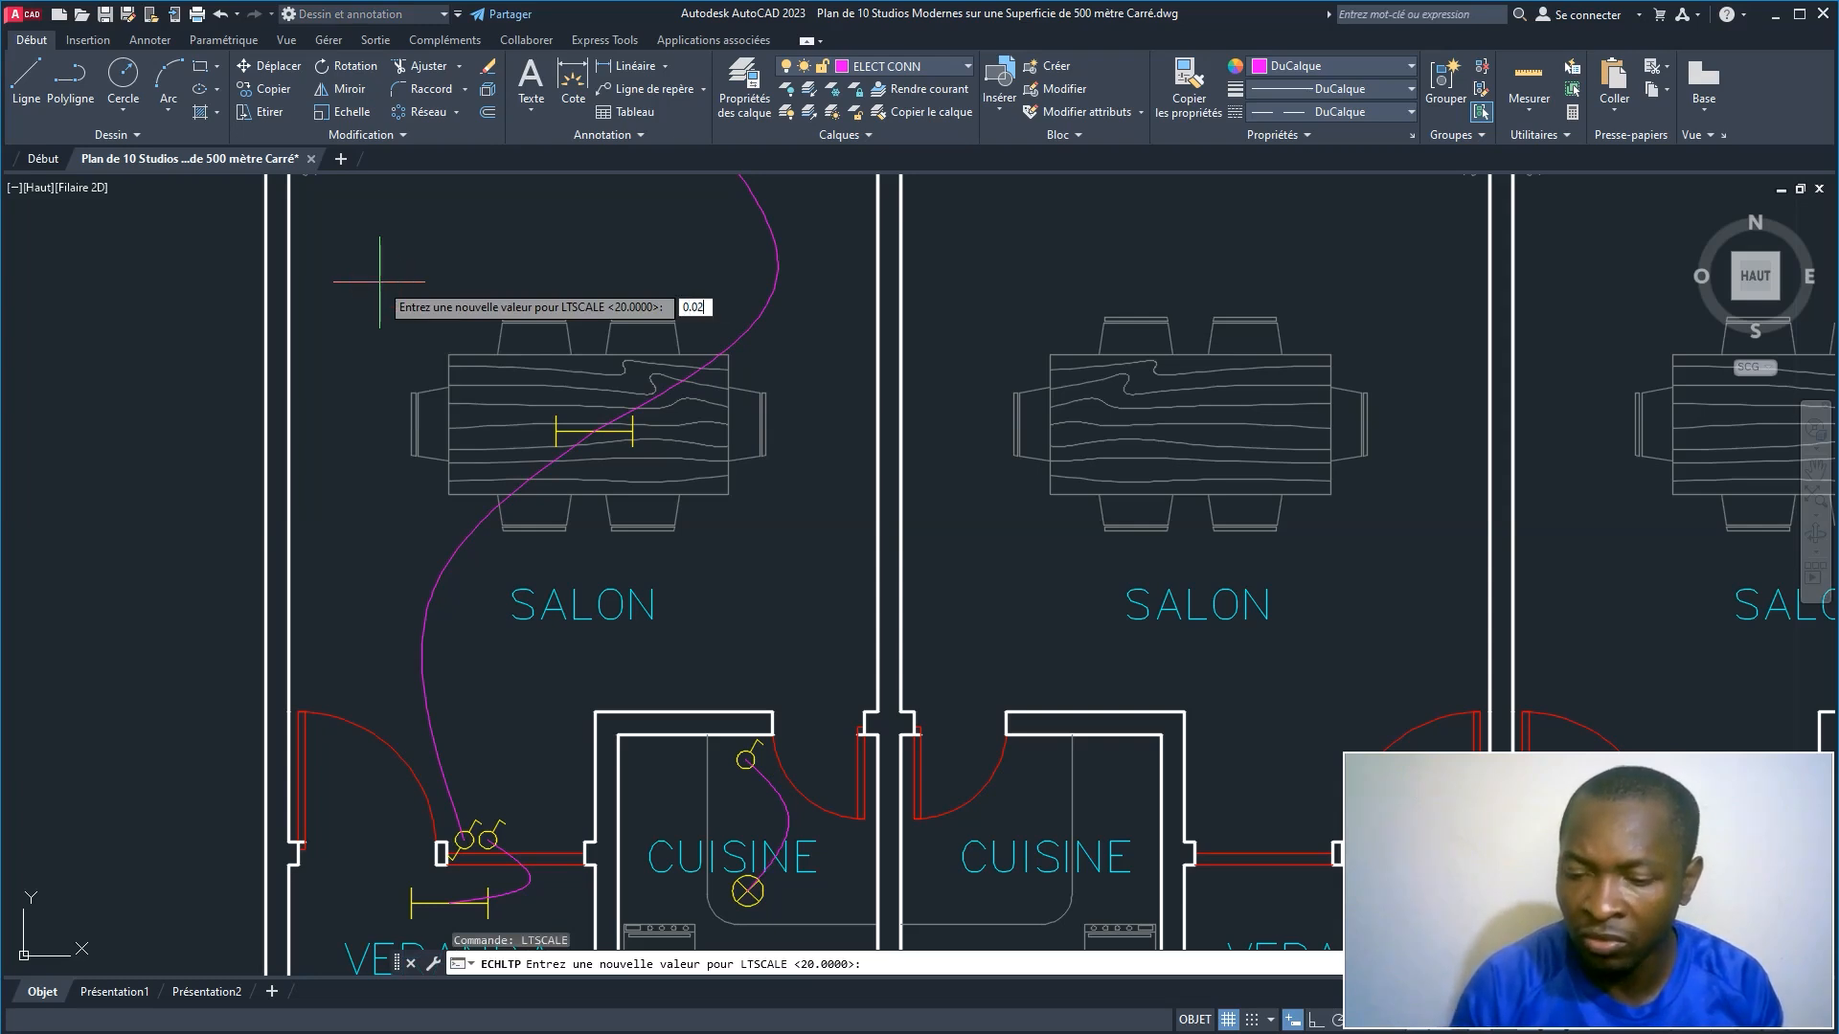
key(Return)
text(rege)
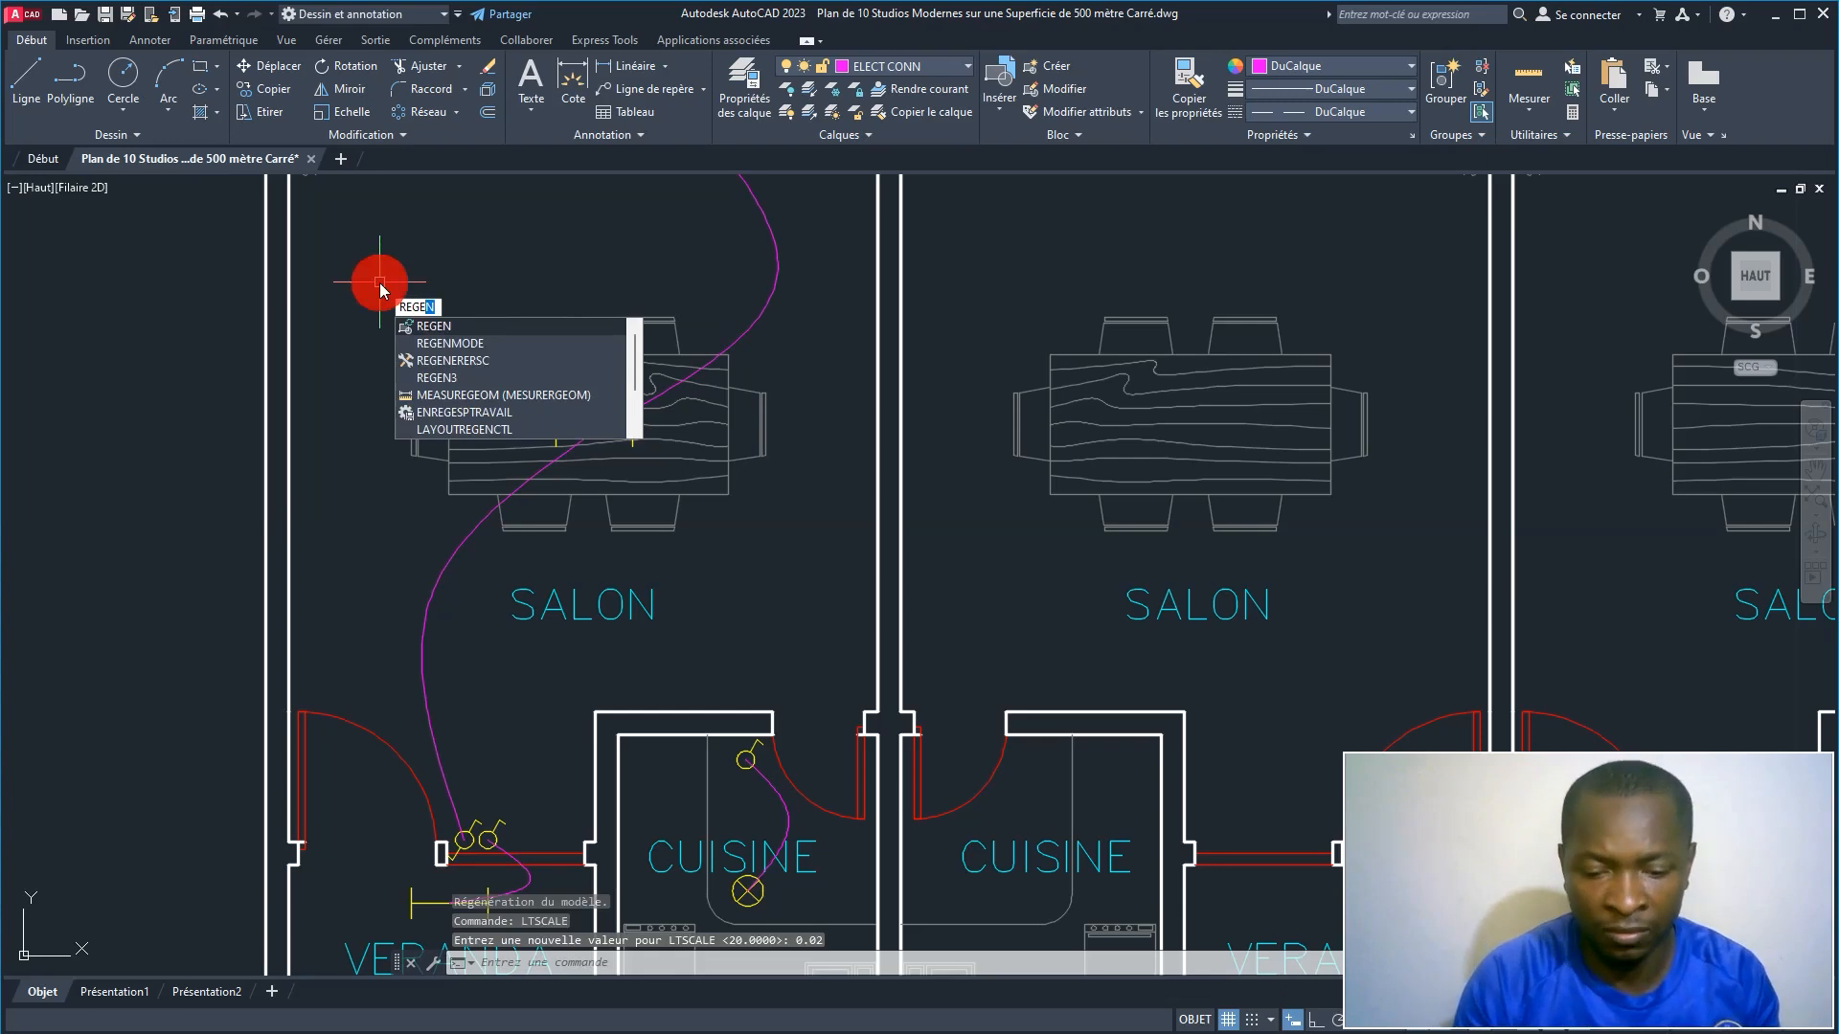
key(Return)
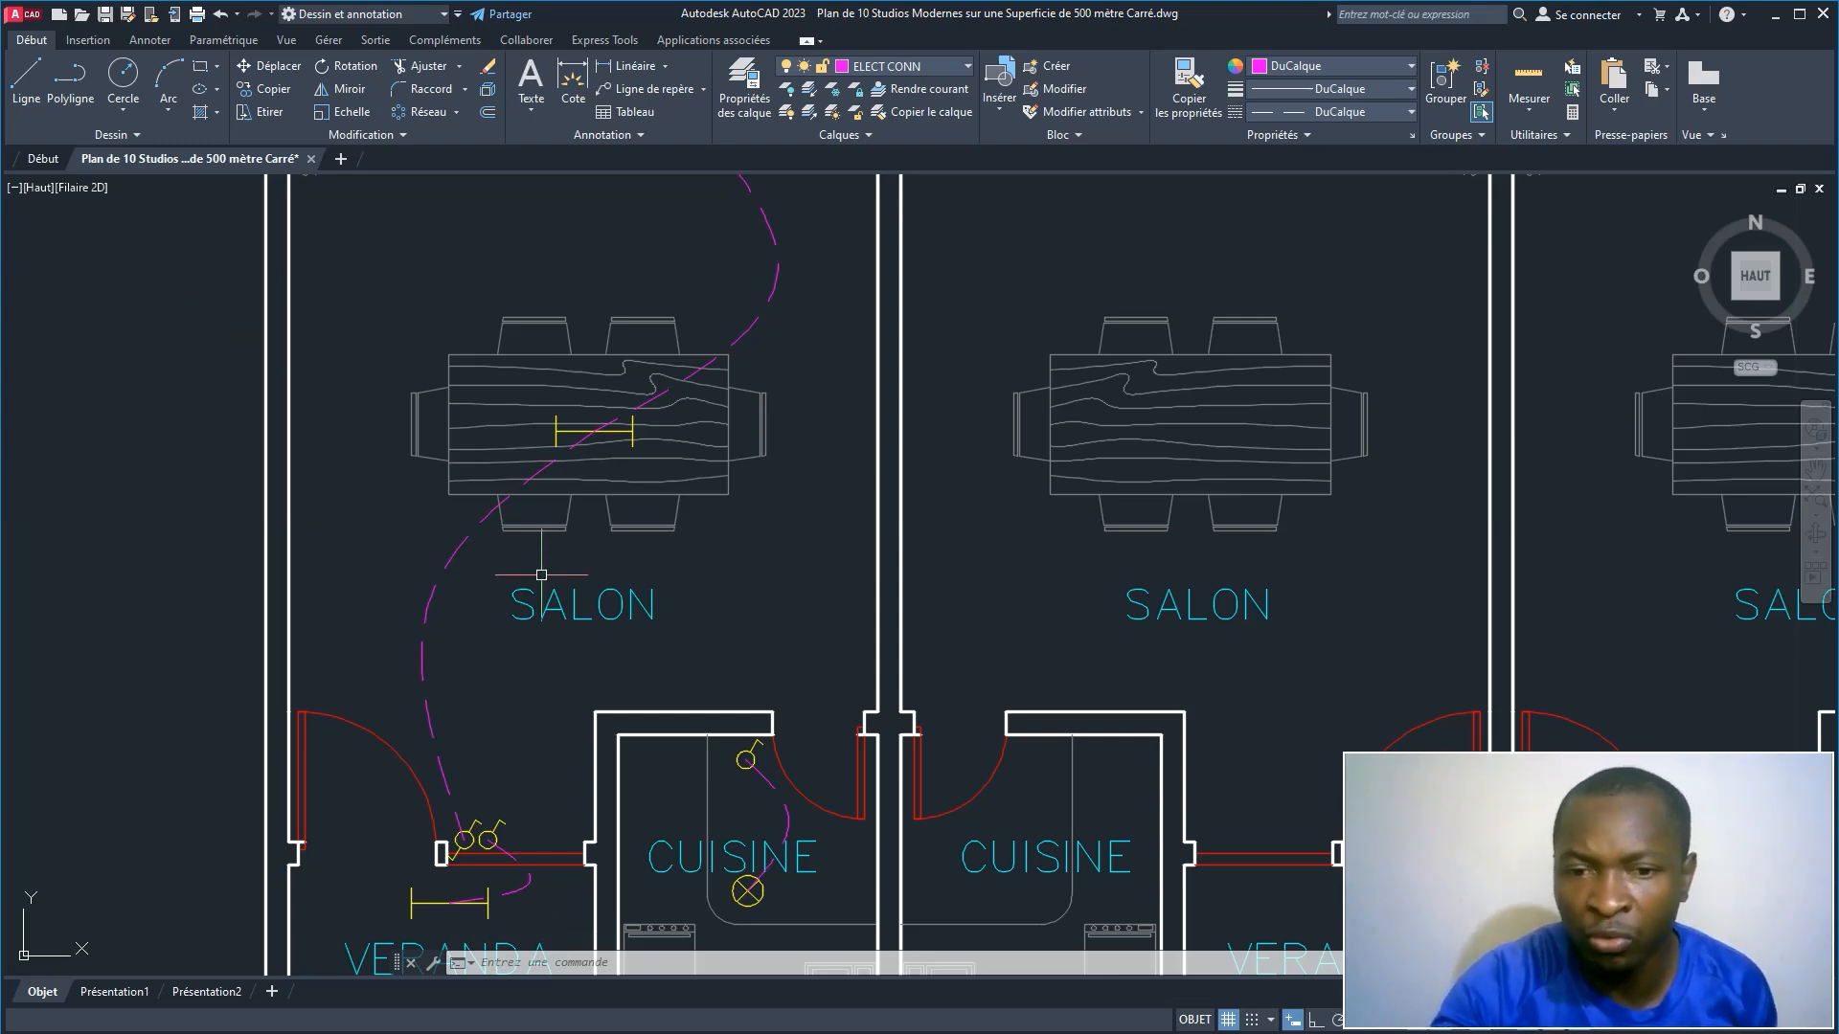
Step: Change the colour of the ELECT CONN layer to yellow (jaune, index 2)
scroll(529, 552, down, 4)
middle_drag(591, 450, 446, 684)
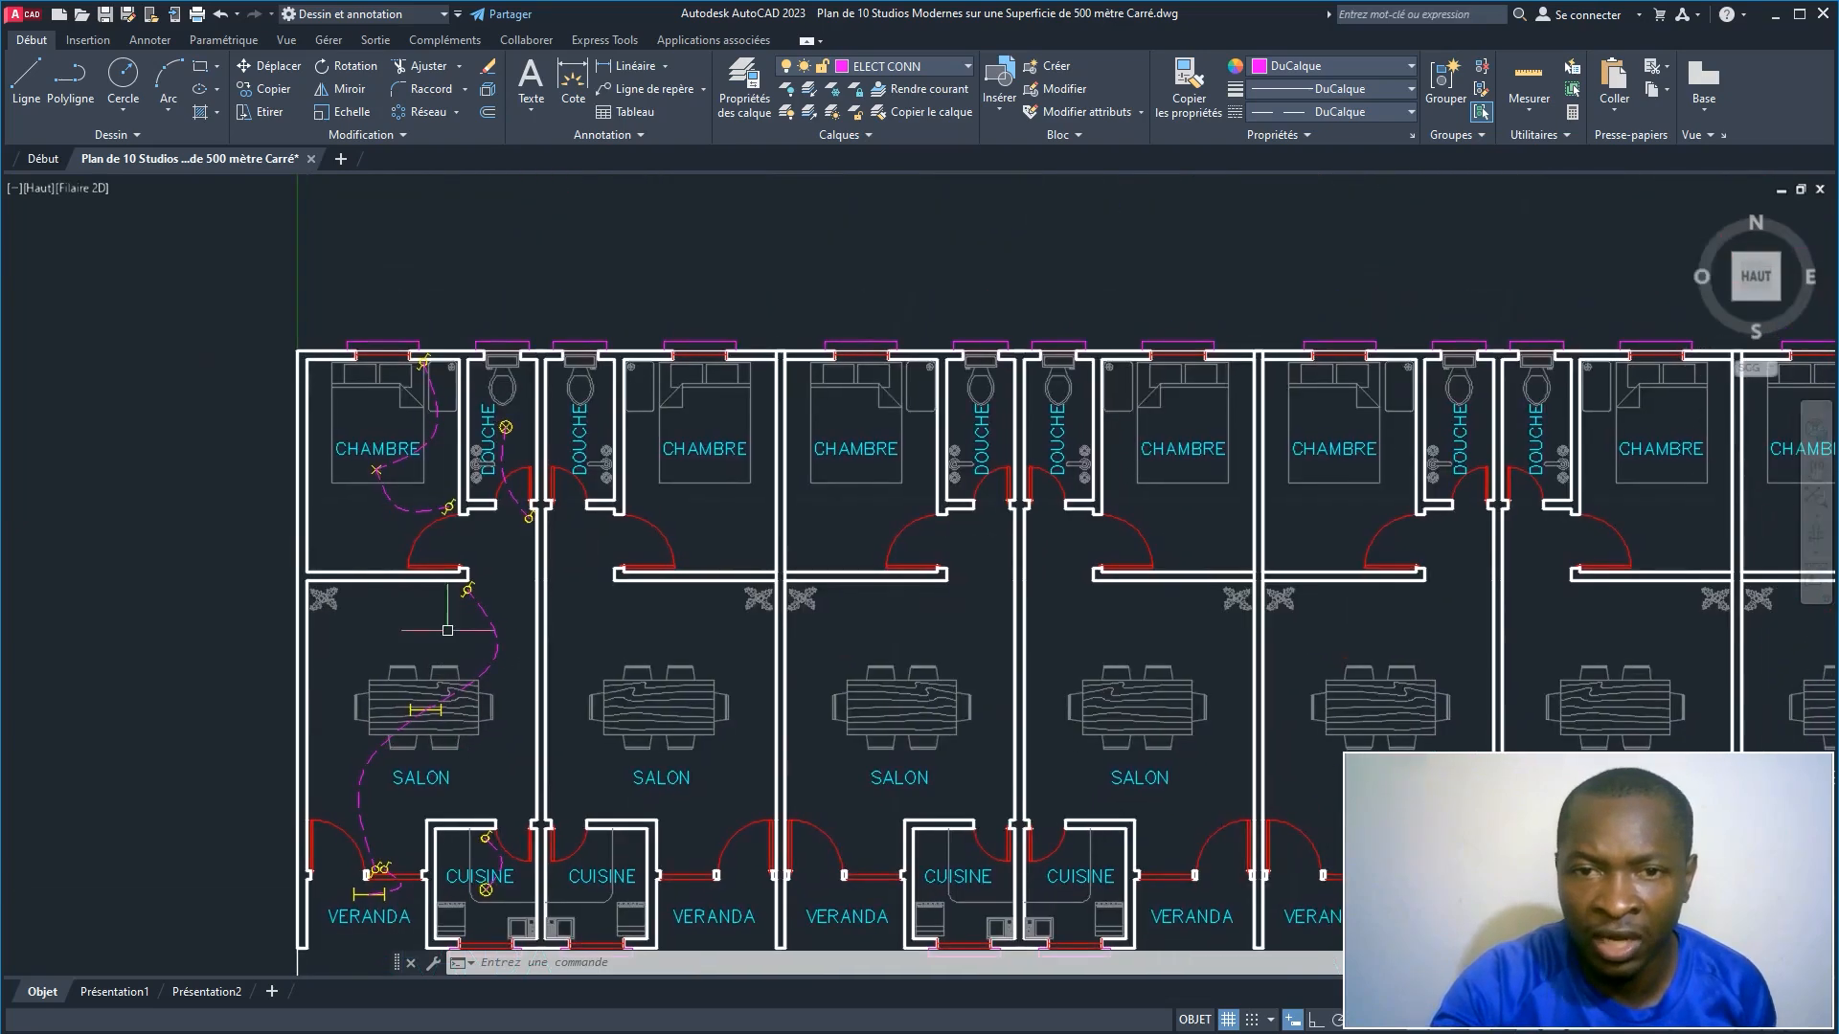
scroll(440, 392, up, 5)
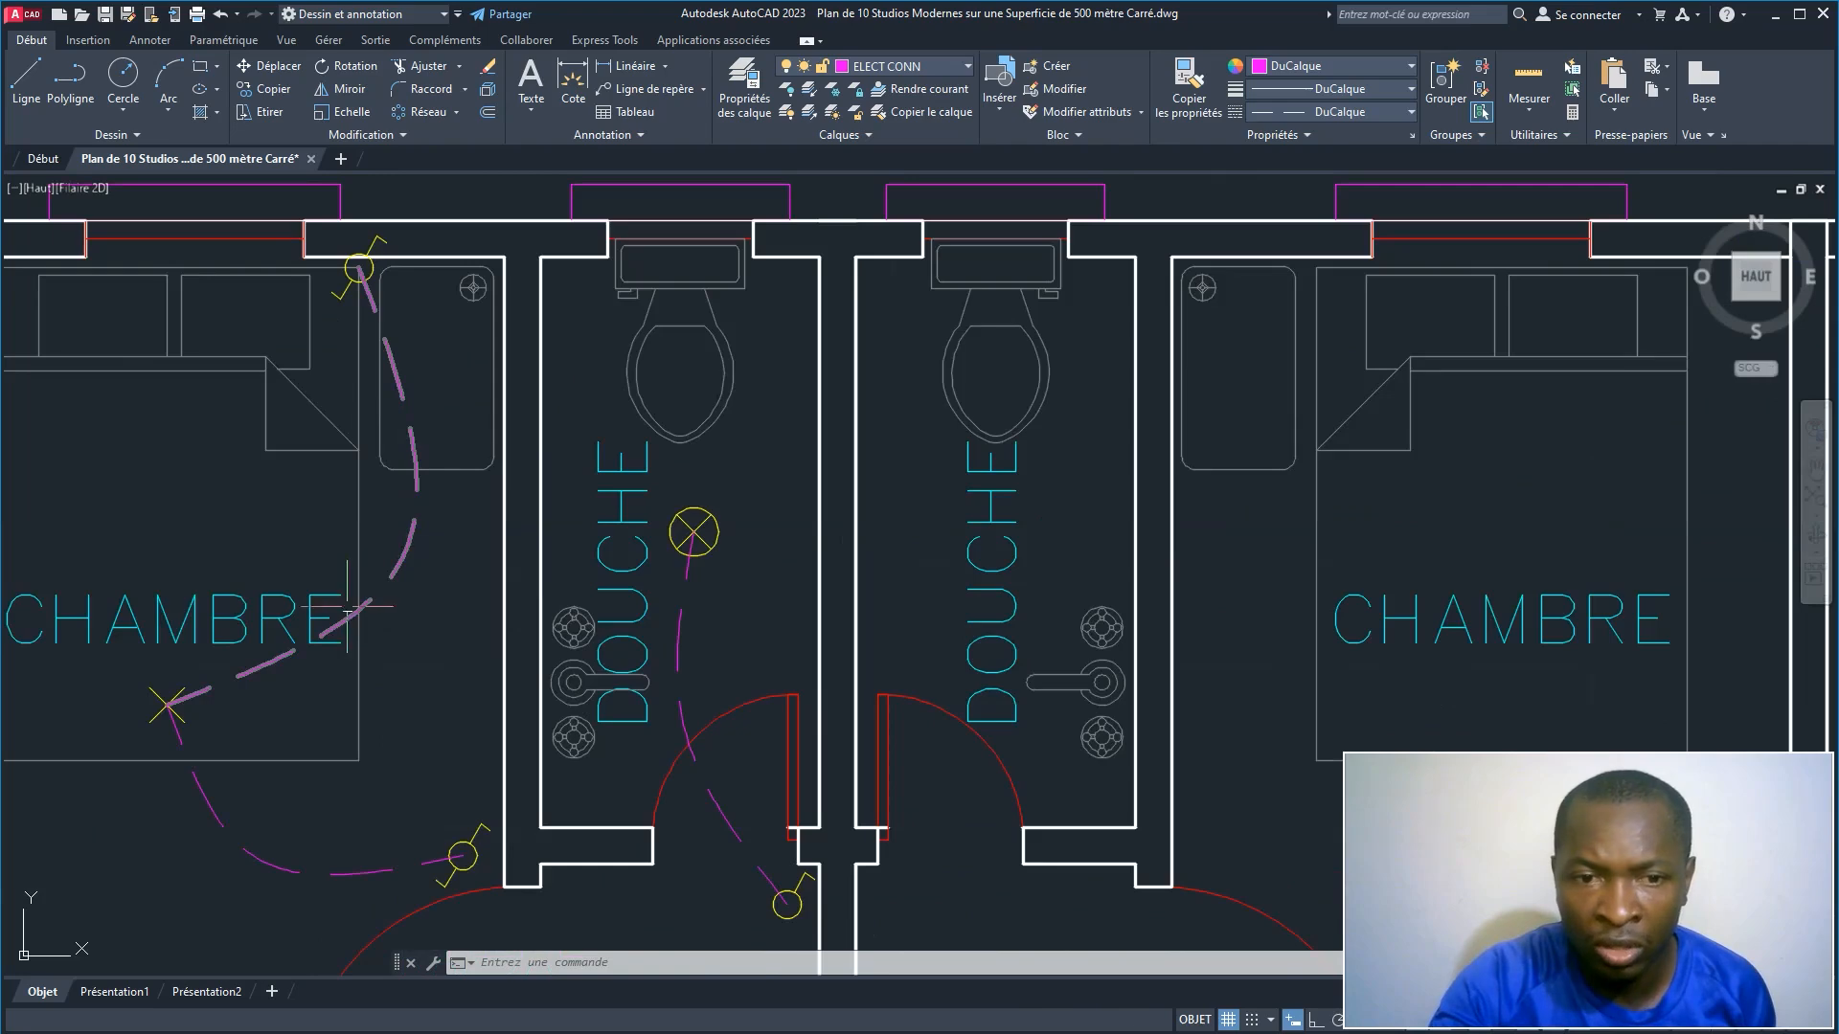
scroll(410, 555, down, 2)
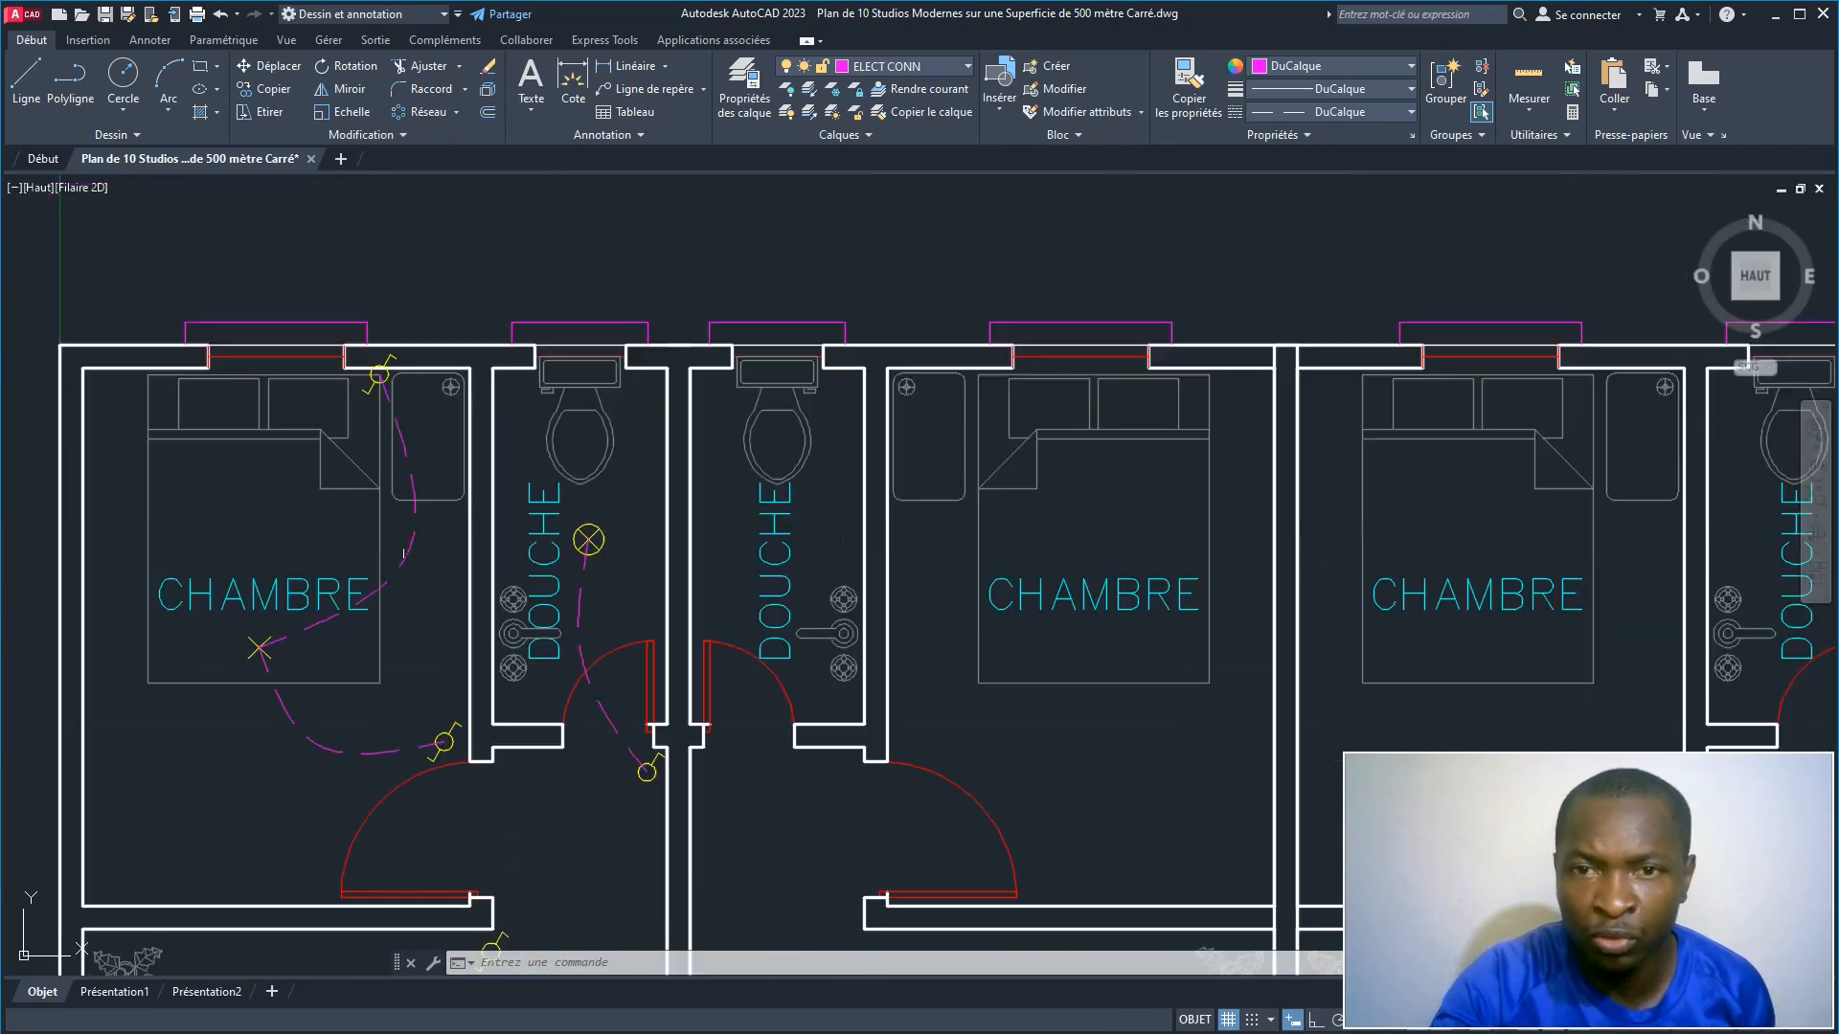
scroll(250, 316, up, 2)
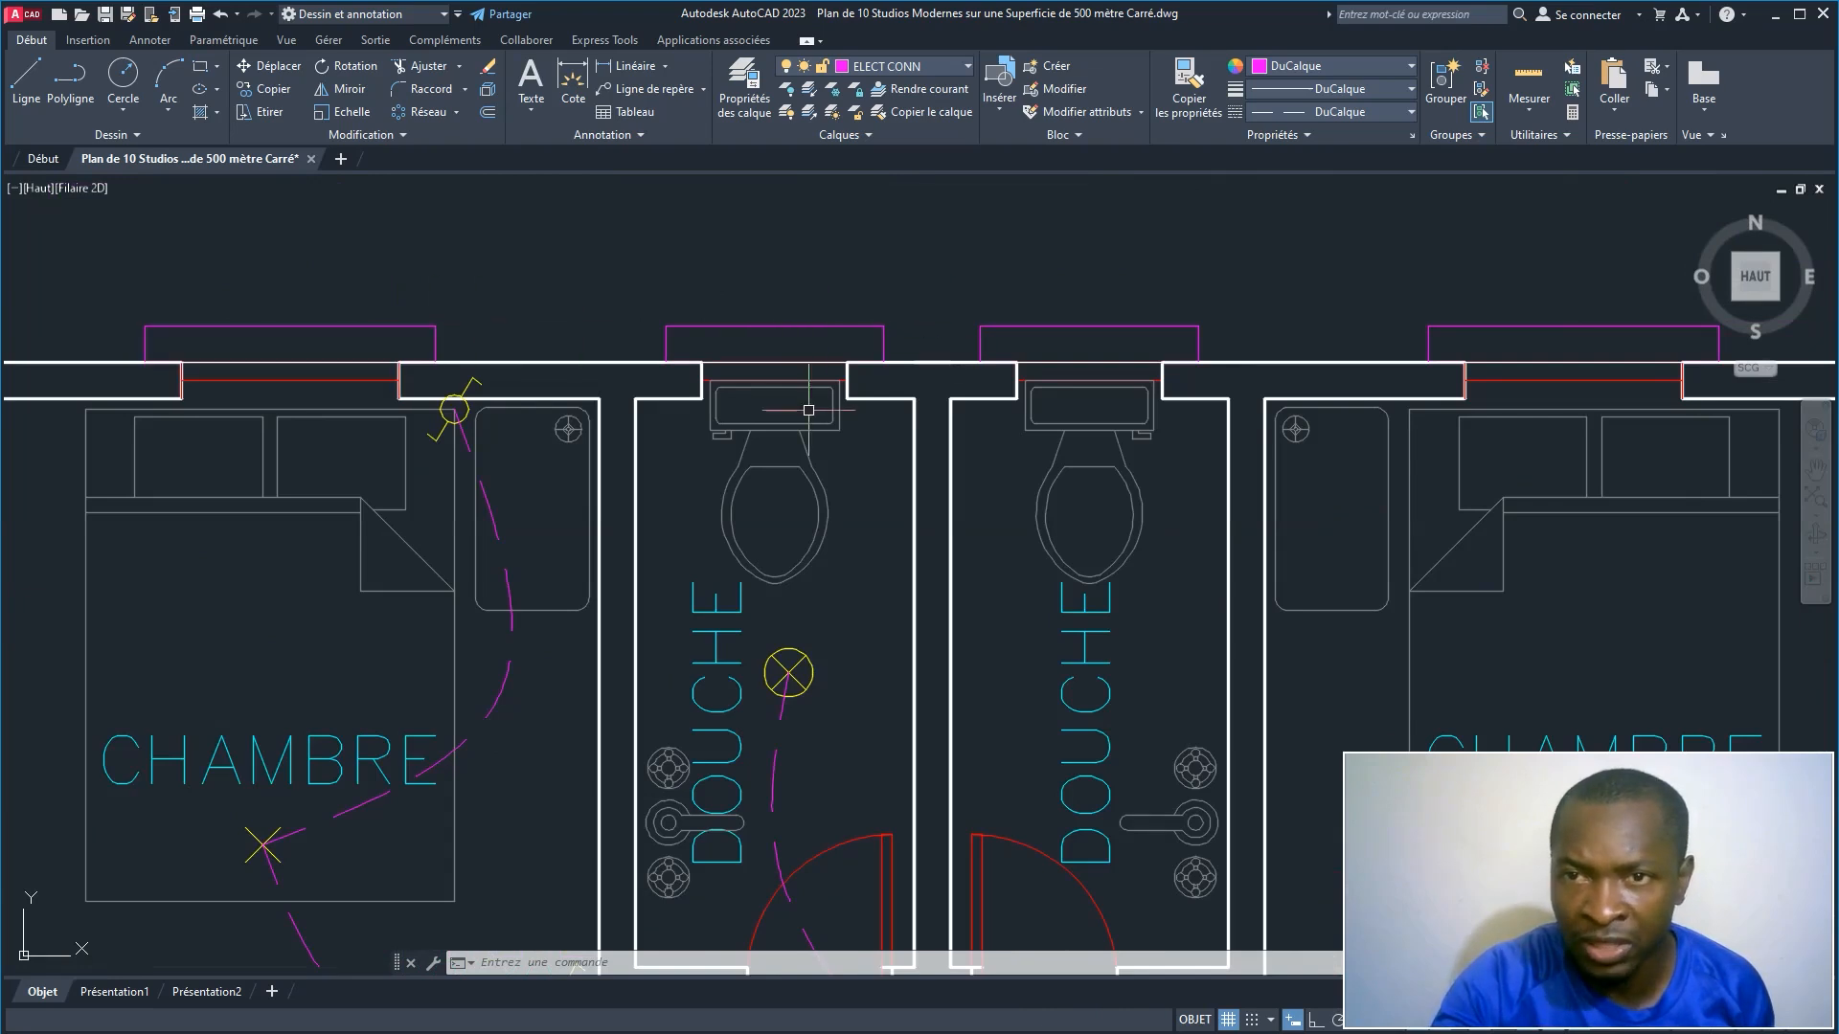
click(841, 69)
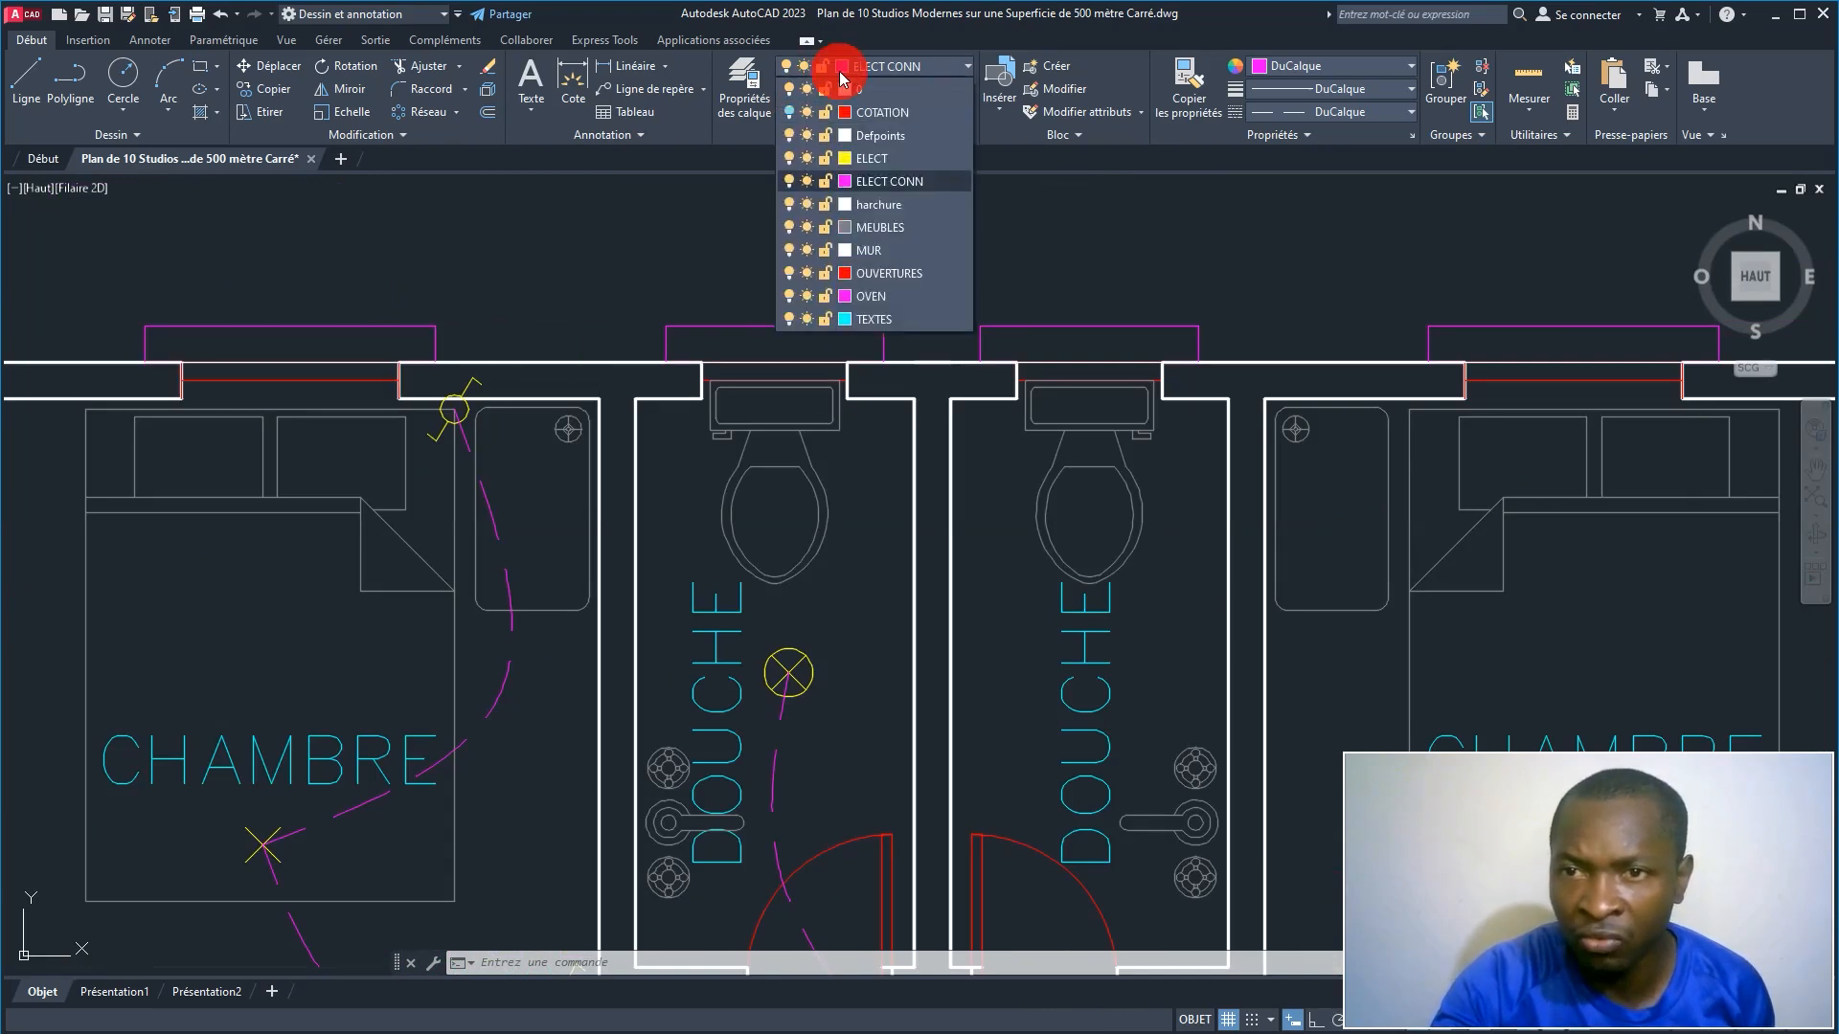
click(845, 181)
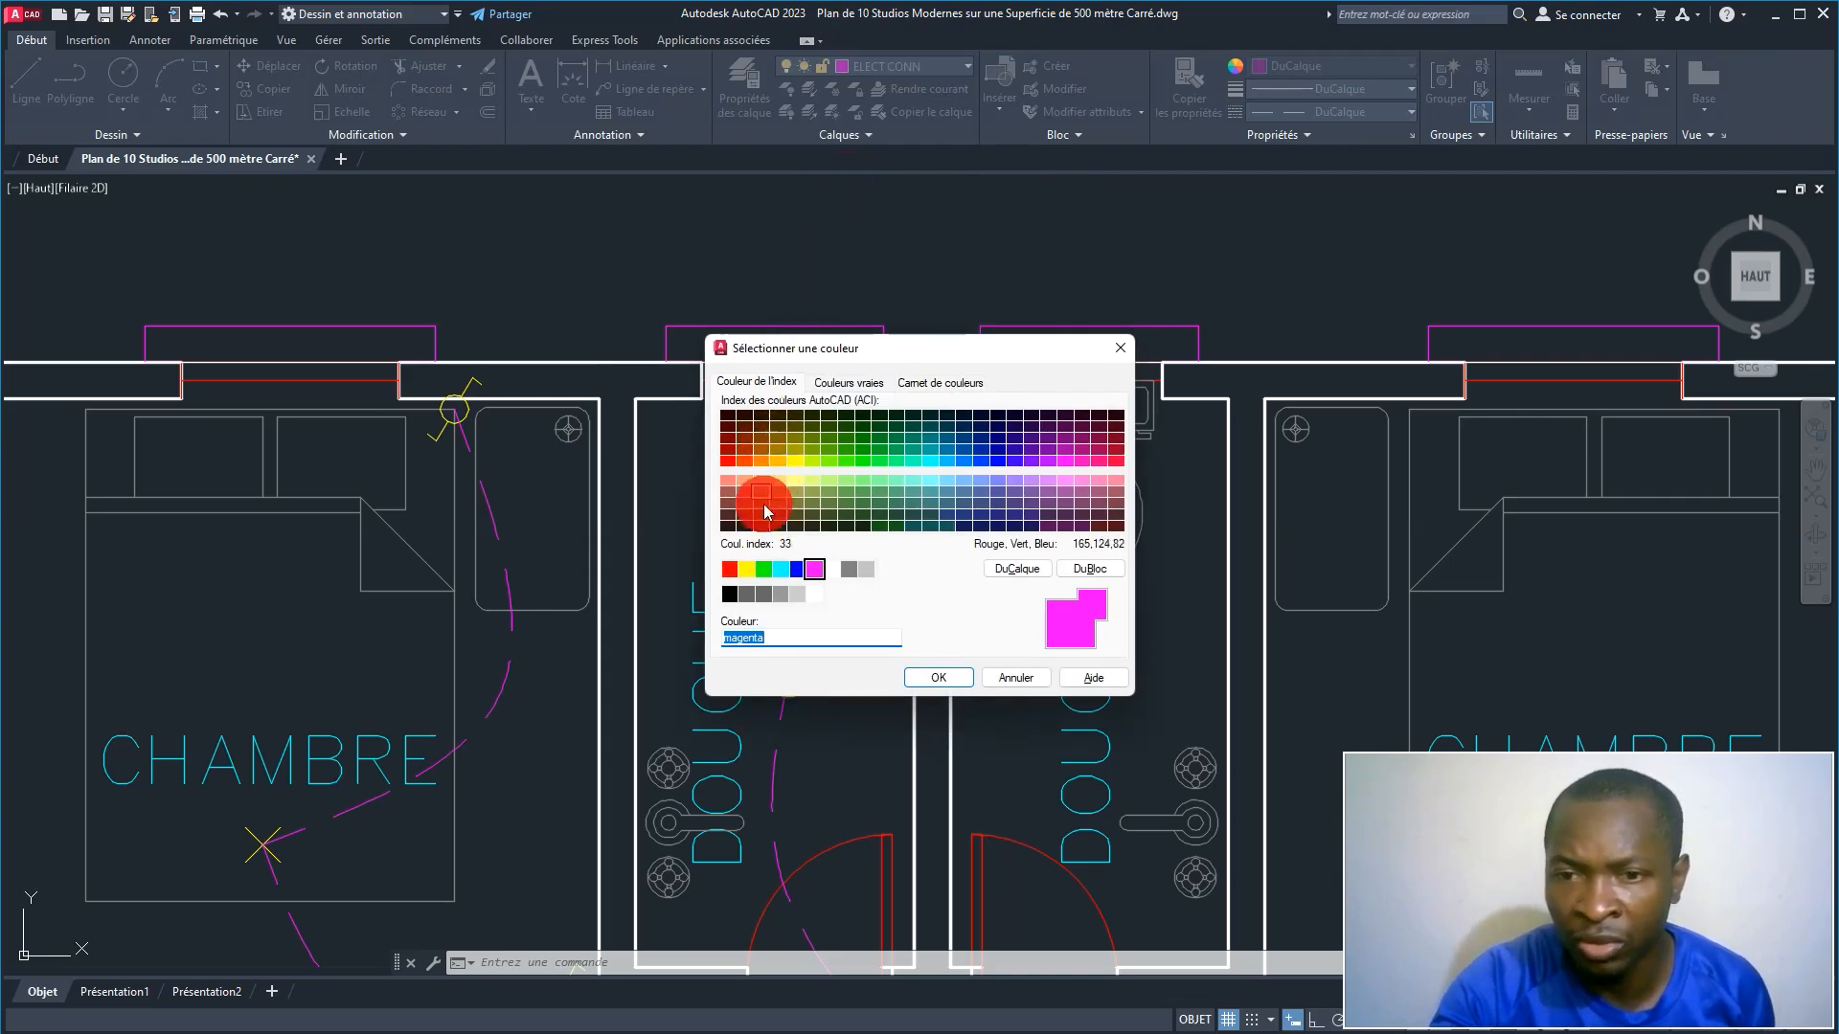
click(746, 569)
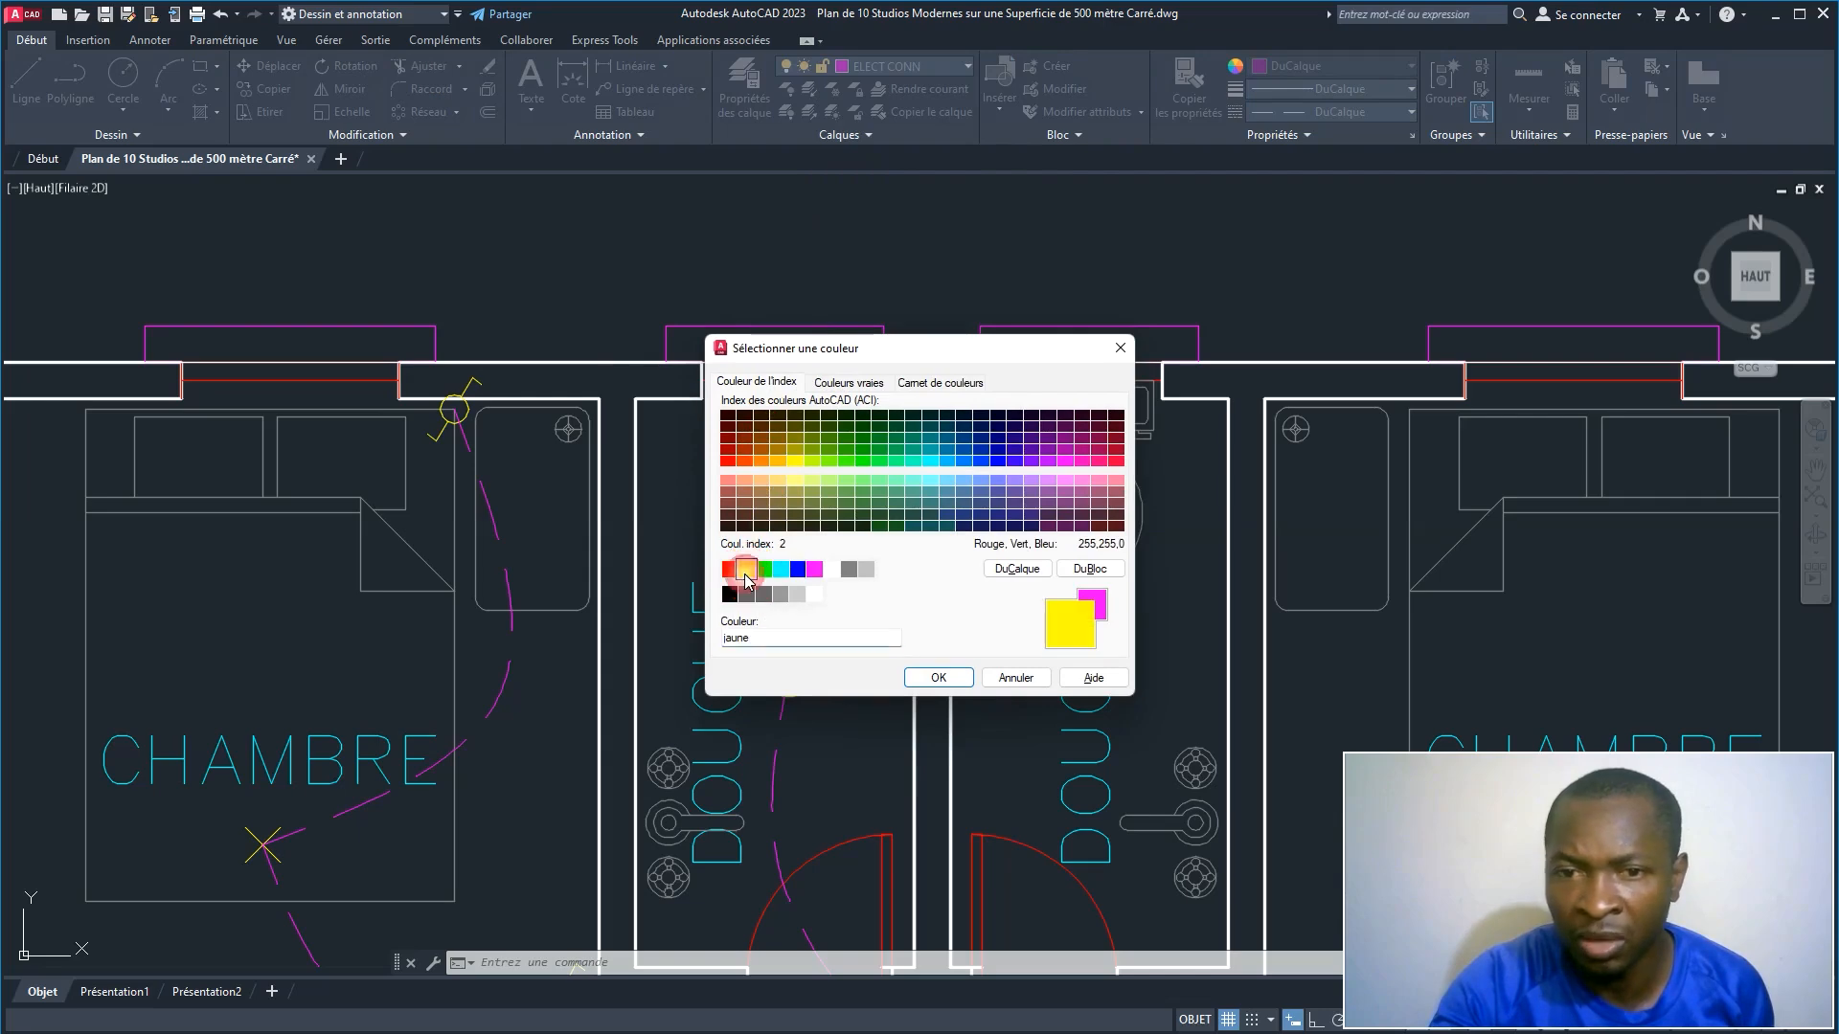
click(934, 675)
scroll(834, 675, down, 2)
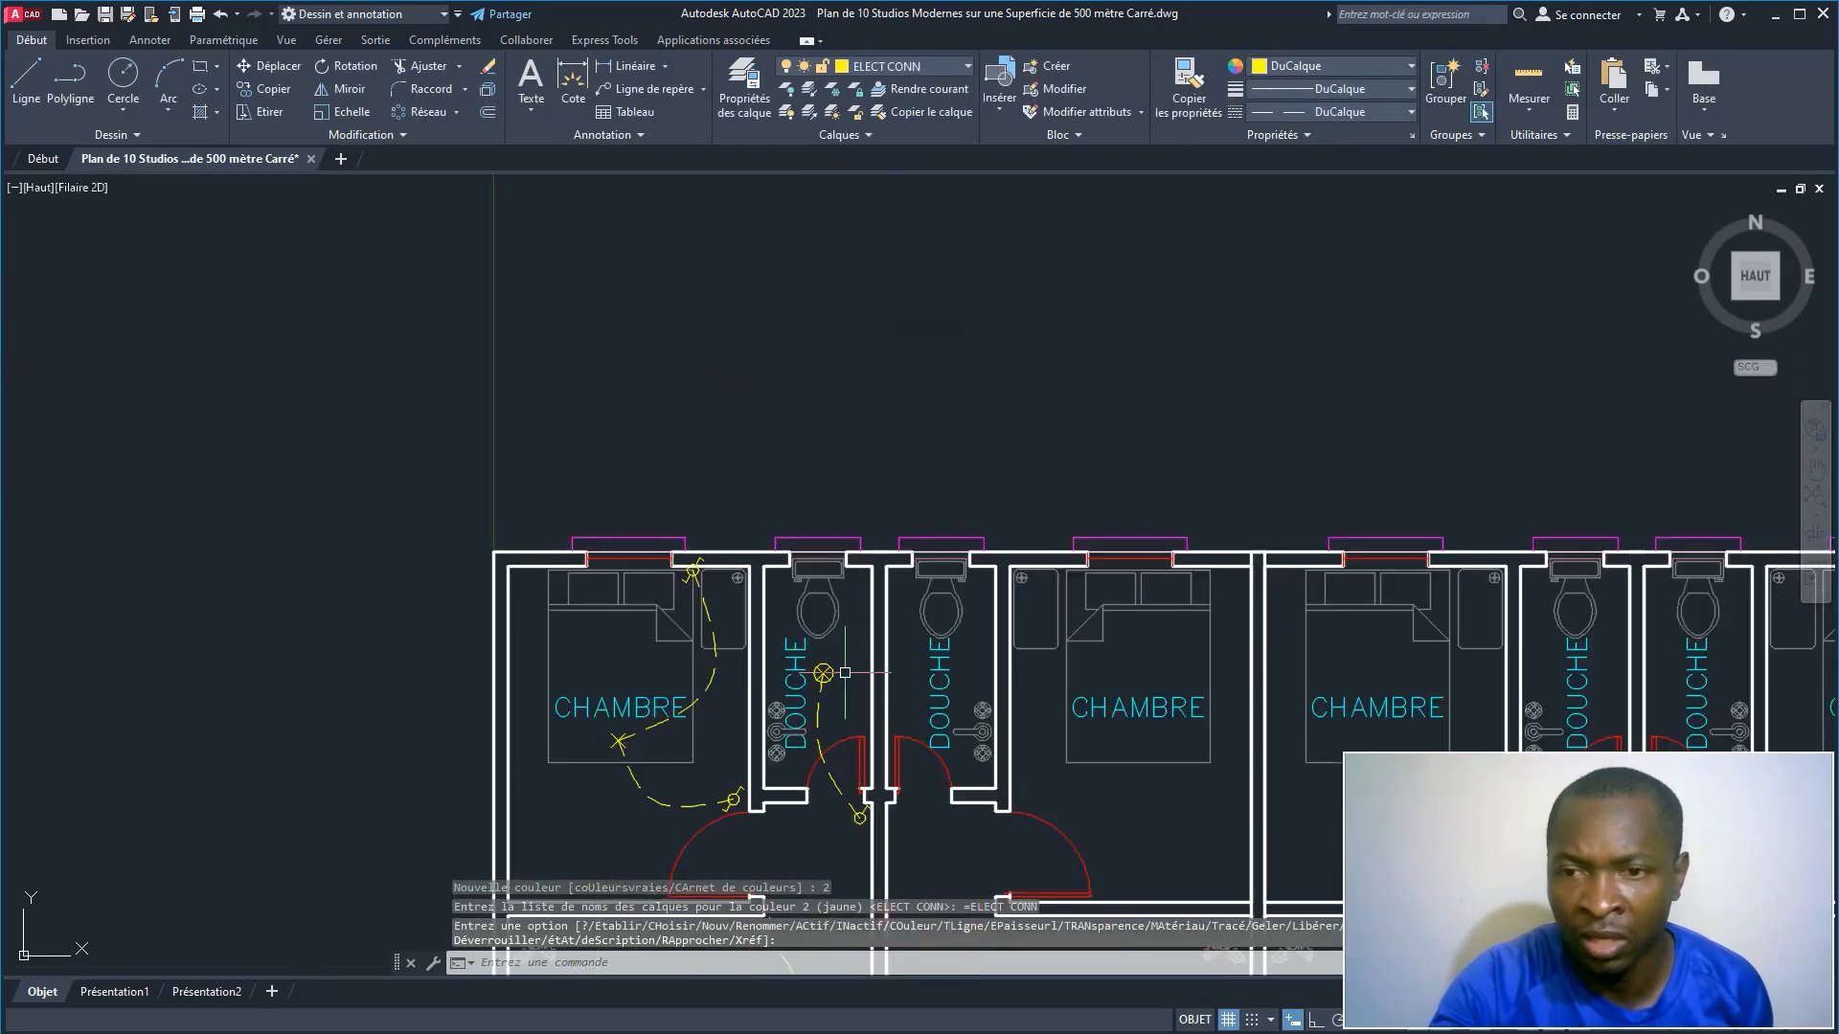
middle_drag(845, 672, 634, 294)
Step: Change the colour of the ELECT layer to green (vert, index 3)
scroll(653, 423, up, 4)
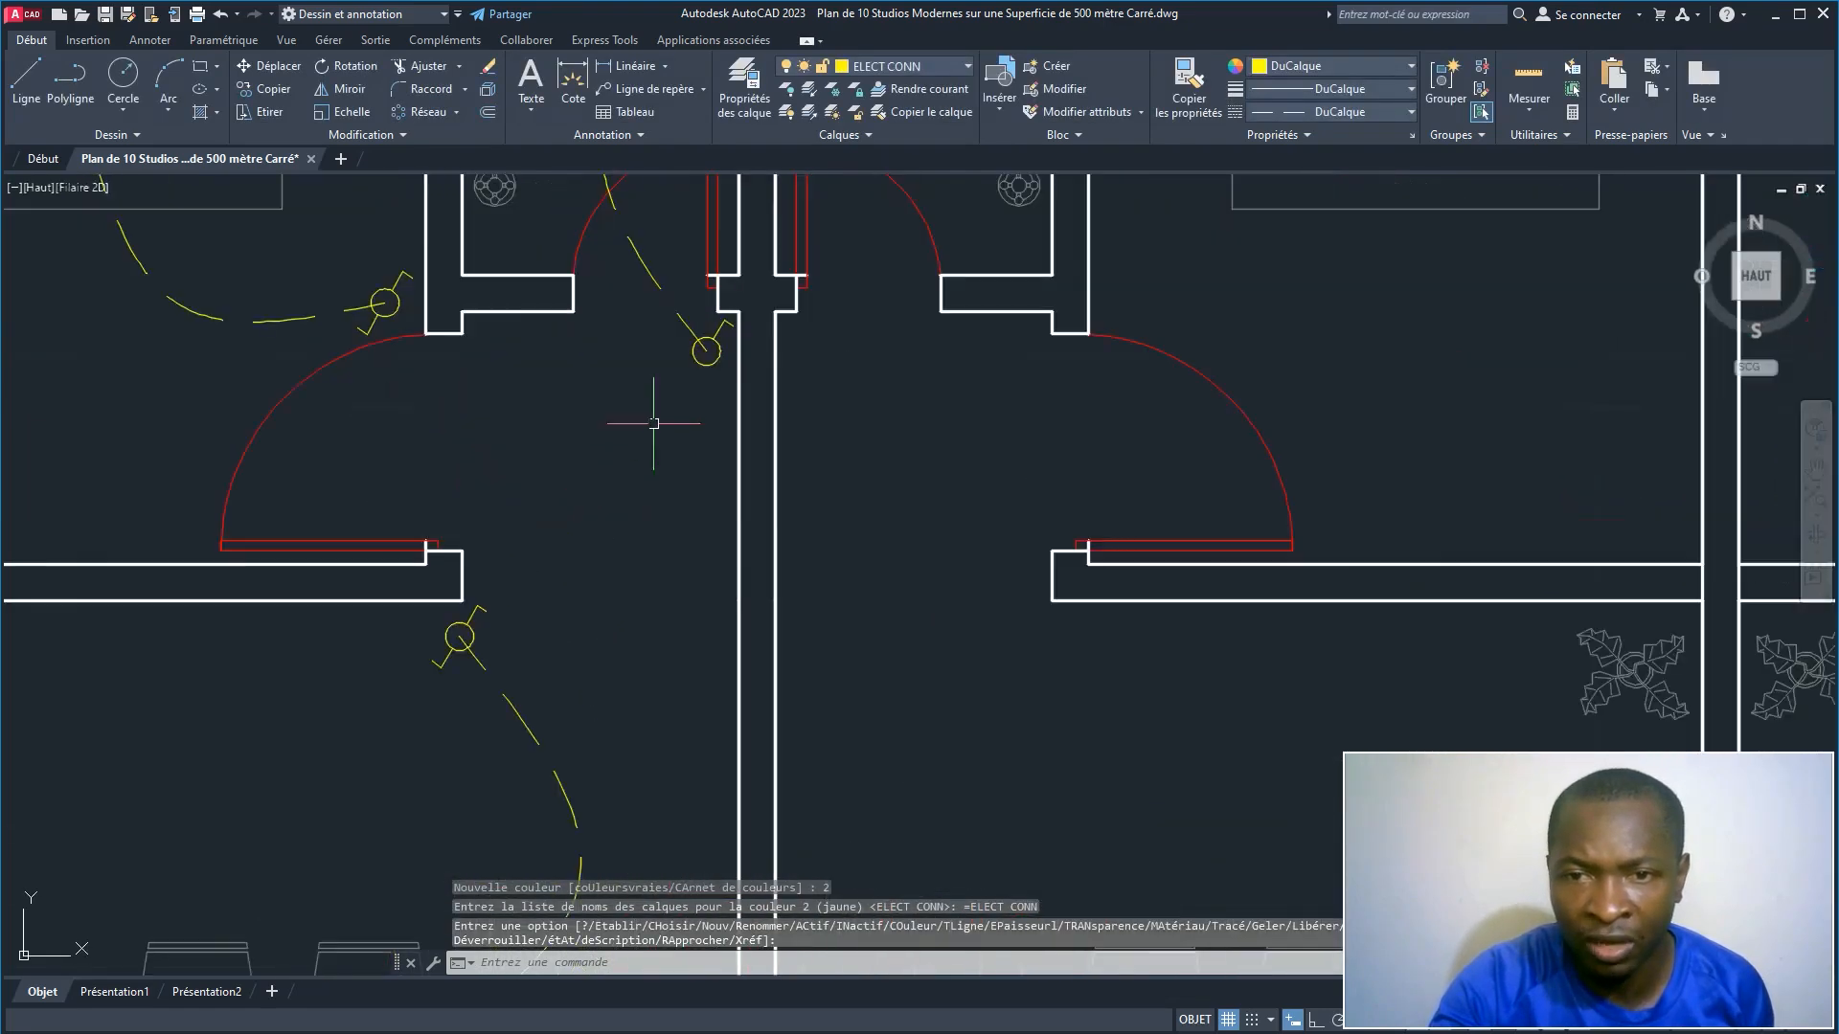
click(877, 67)
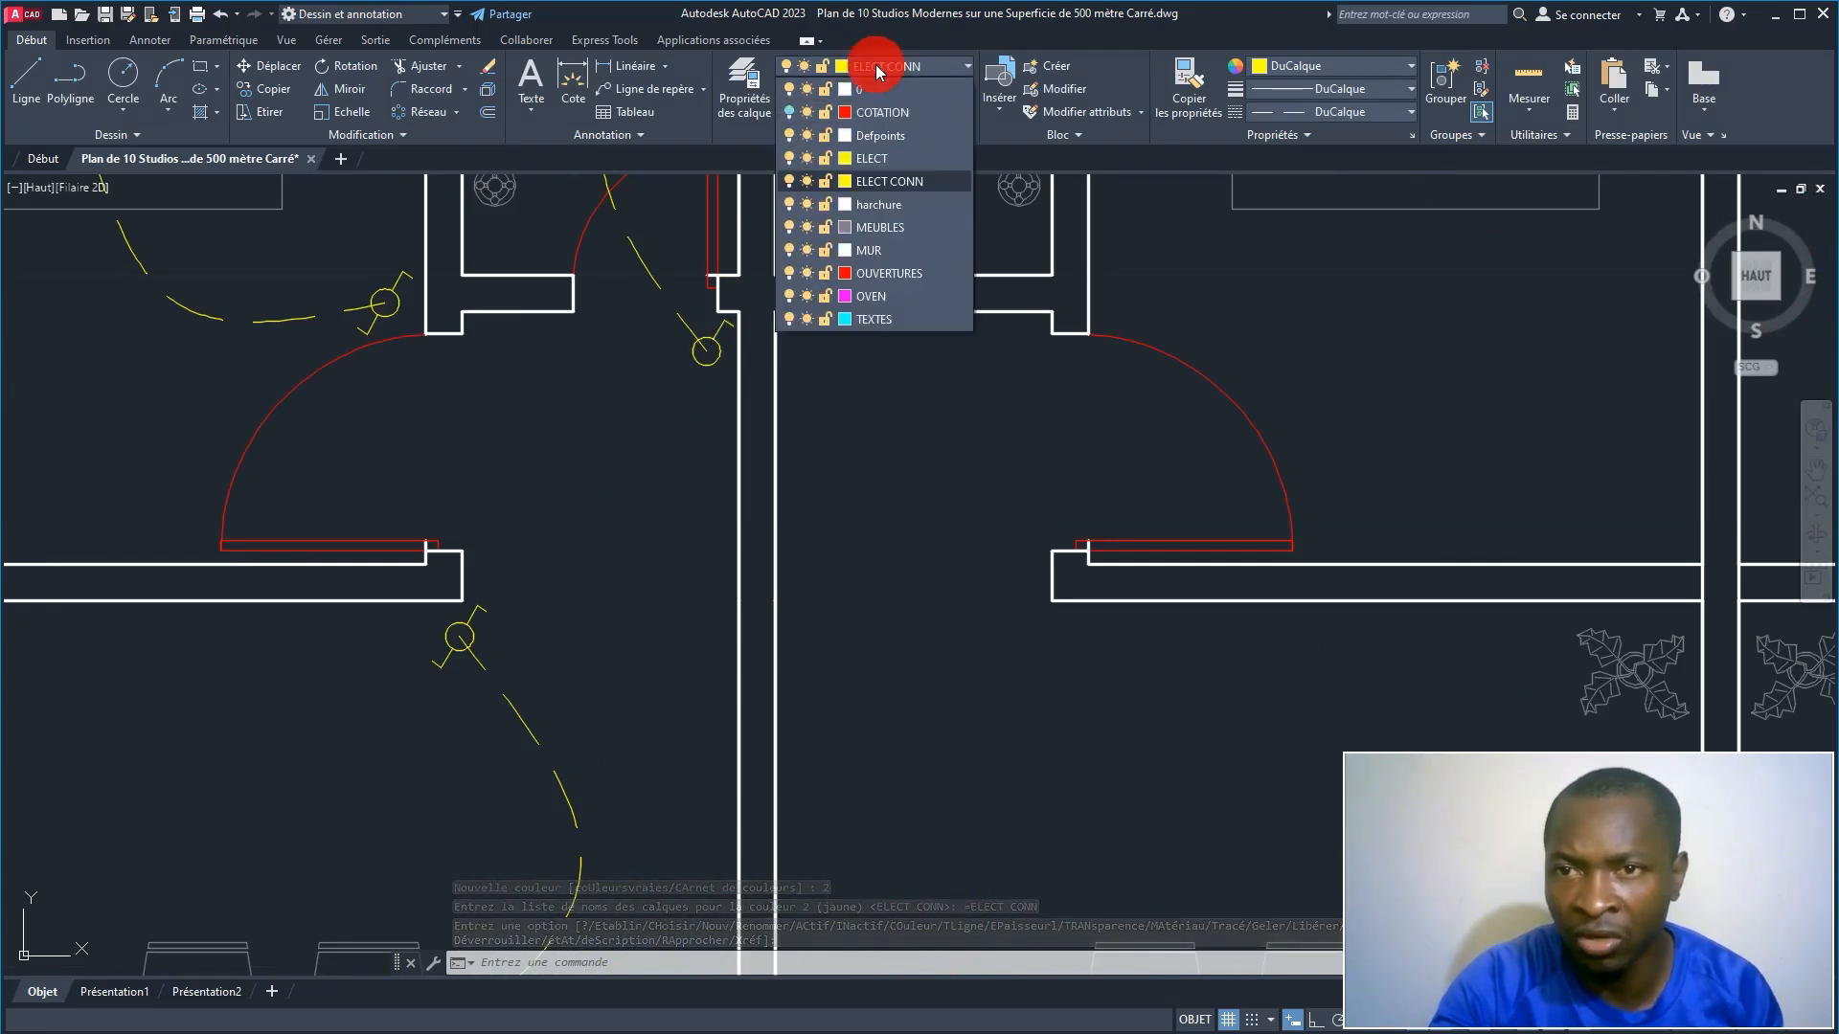
click(847, 163)
click(846, 162)
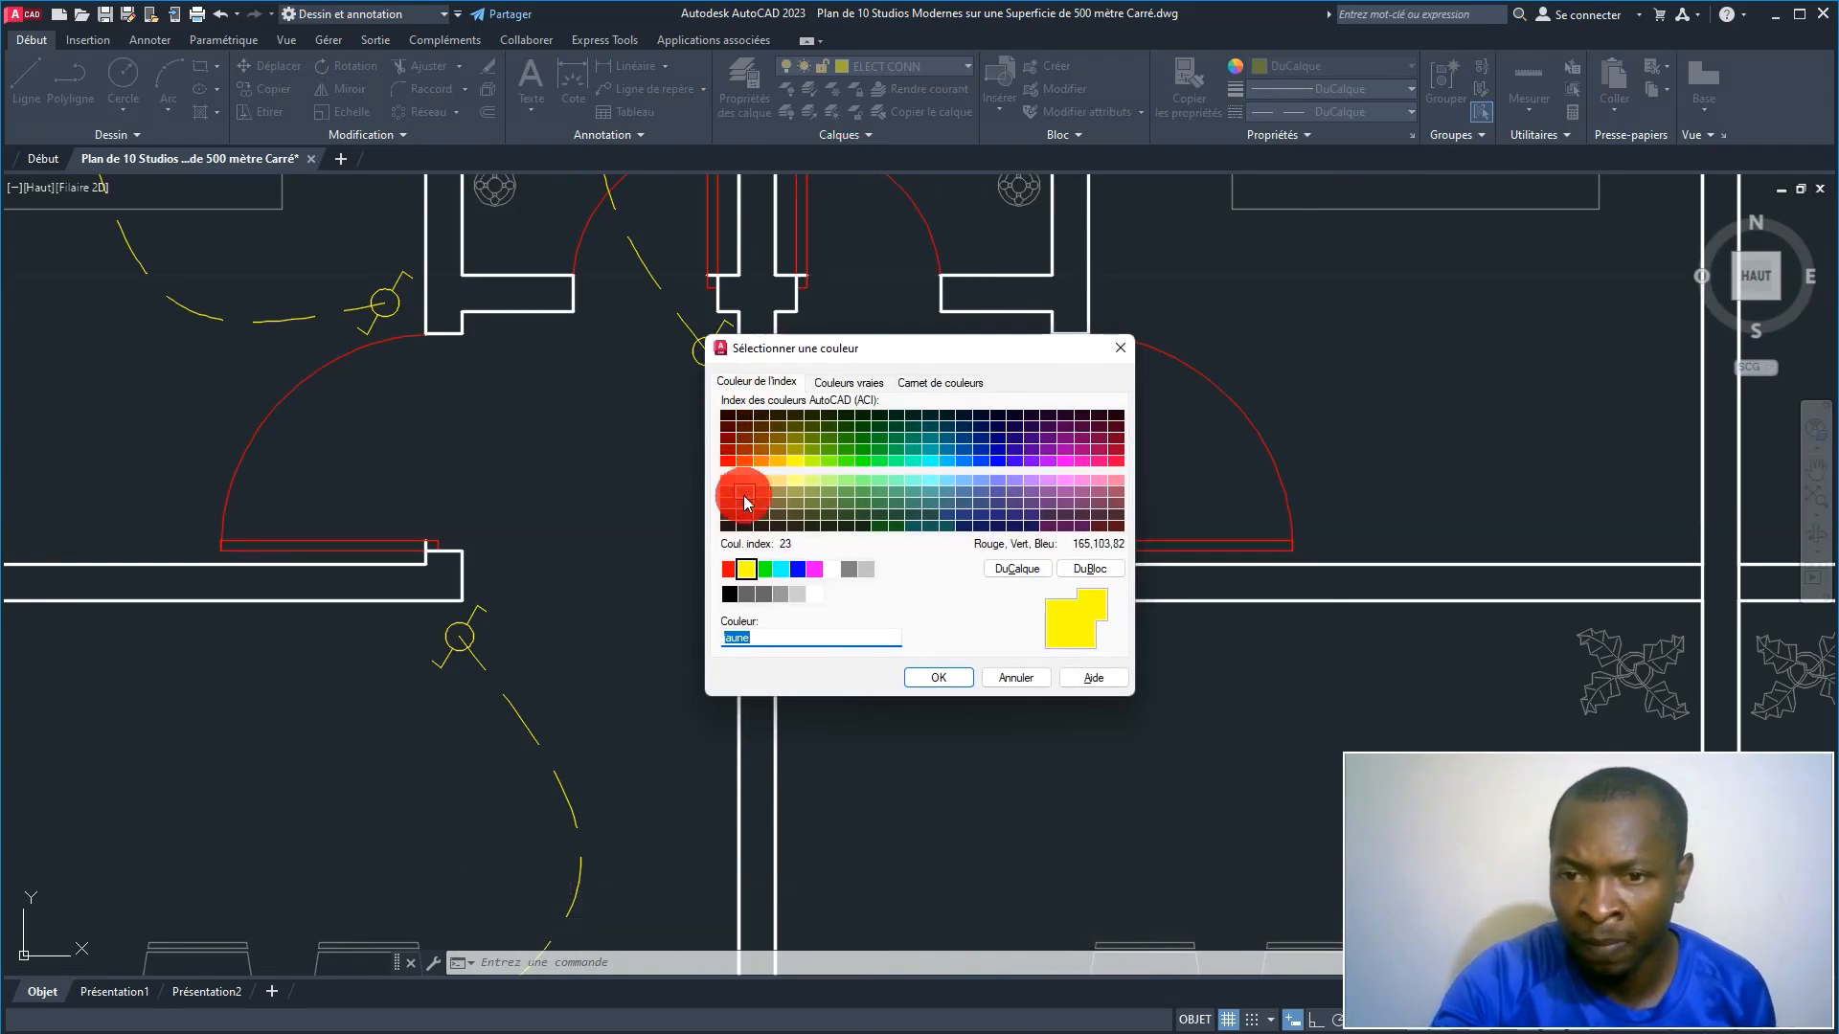
click(766, 571)
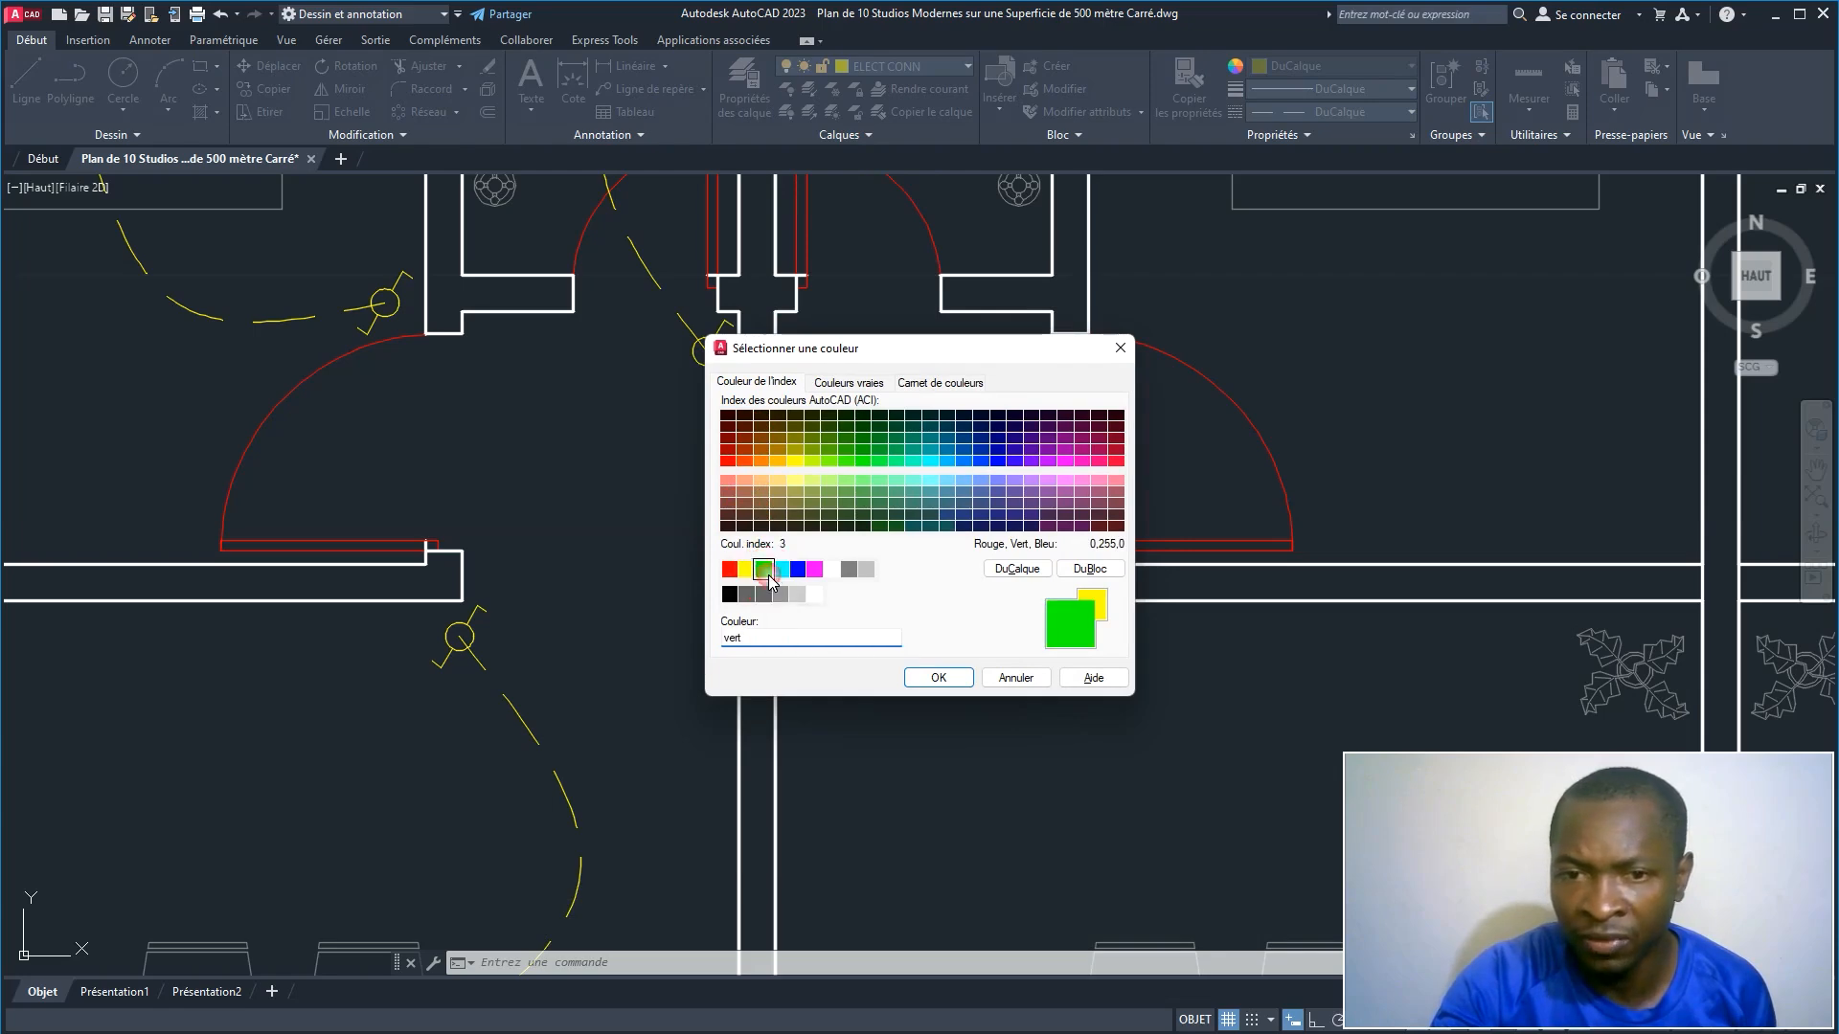
click(919, 678)
Step: Review the first studio's recoloured electrical symbols and dashed connections from the CHAMBRE down to the VERANDA
scroll(919, 675, down, 5)
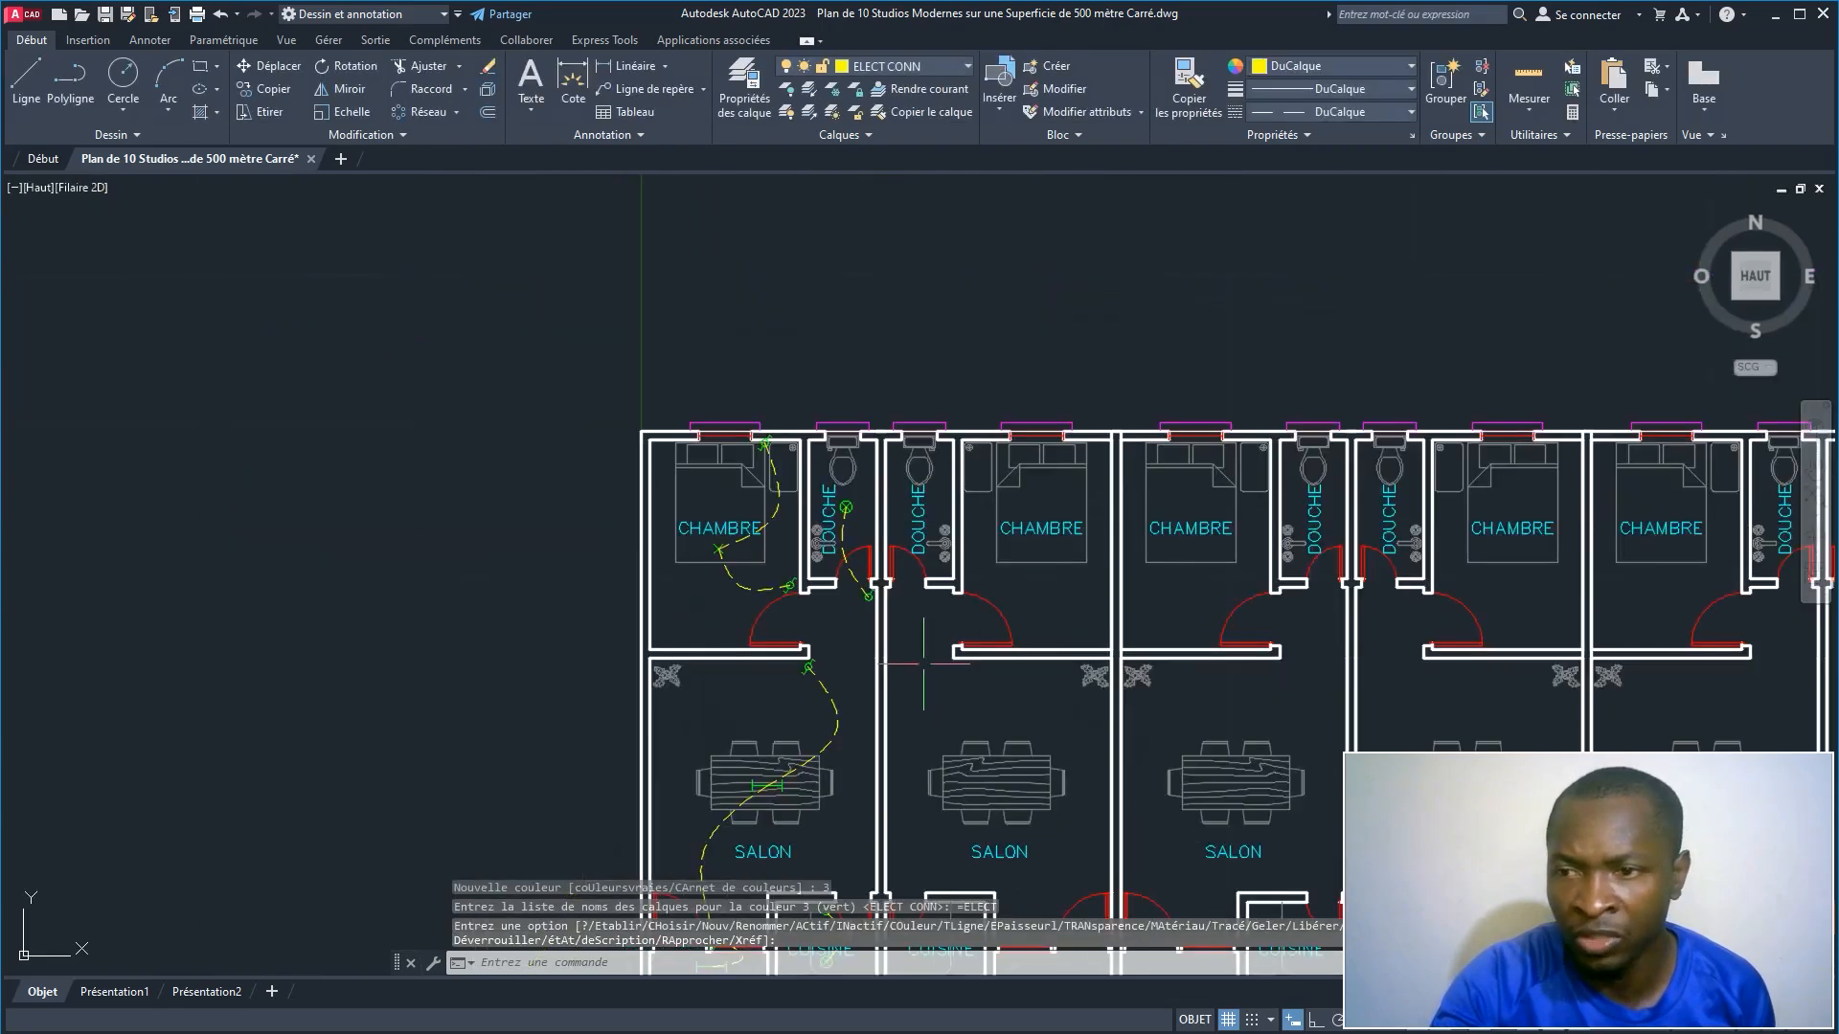
scroll(923, 665, down, 2)
scroll(568, 438, up, 6)
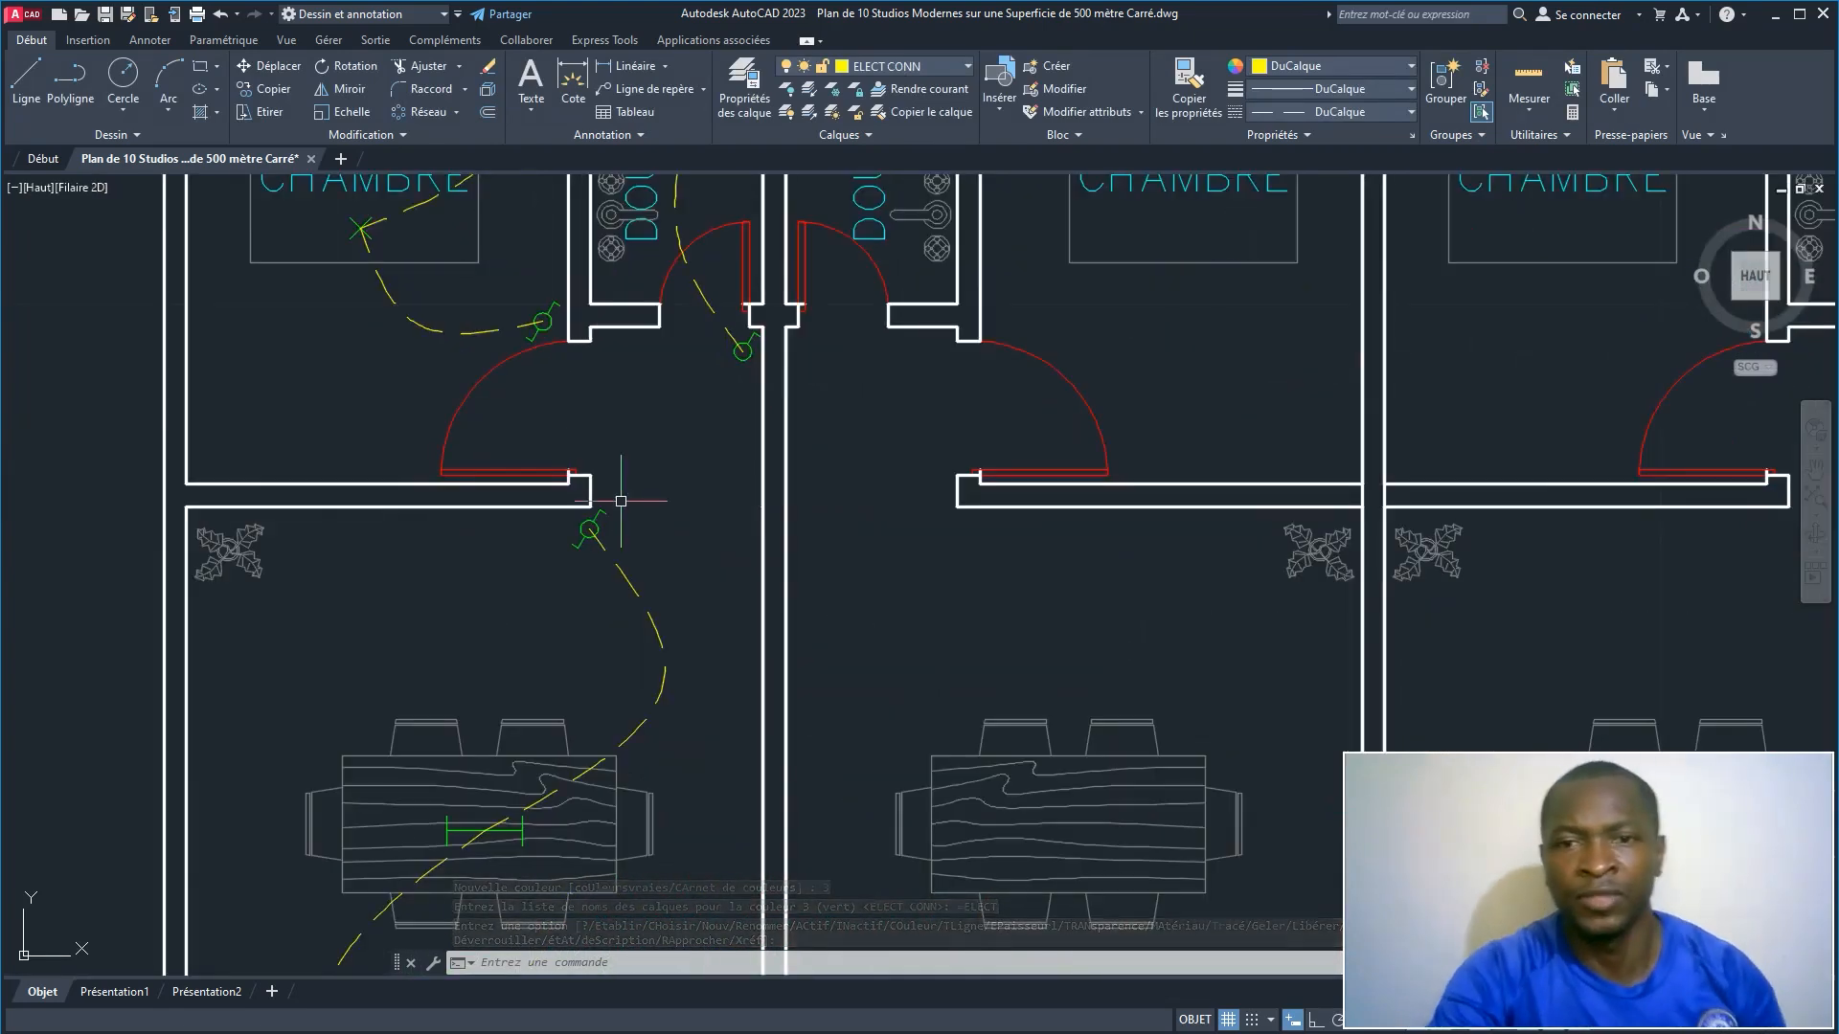
scroll(620, 500, down, 2)
middle_drag(618, 512, 561, 481)
middle_drag(438, 728, 399, 633)
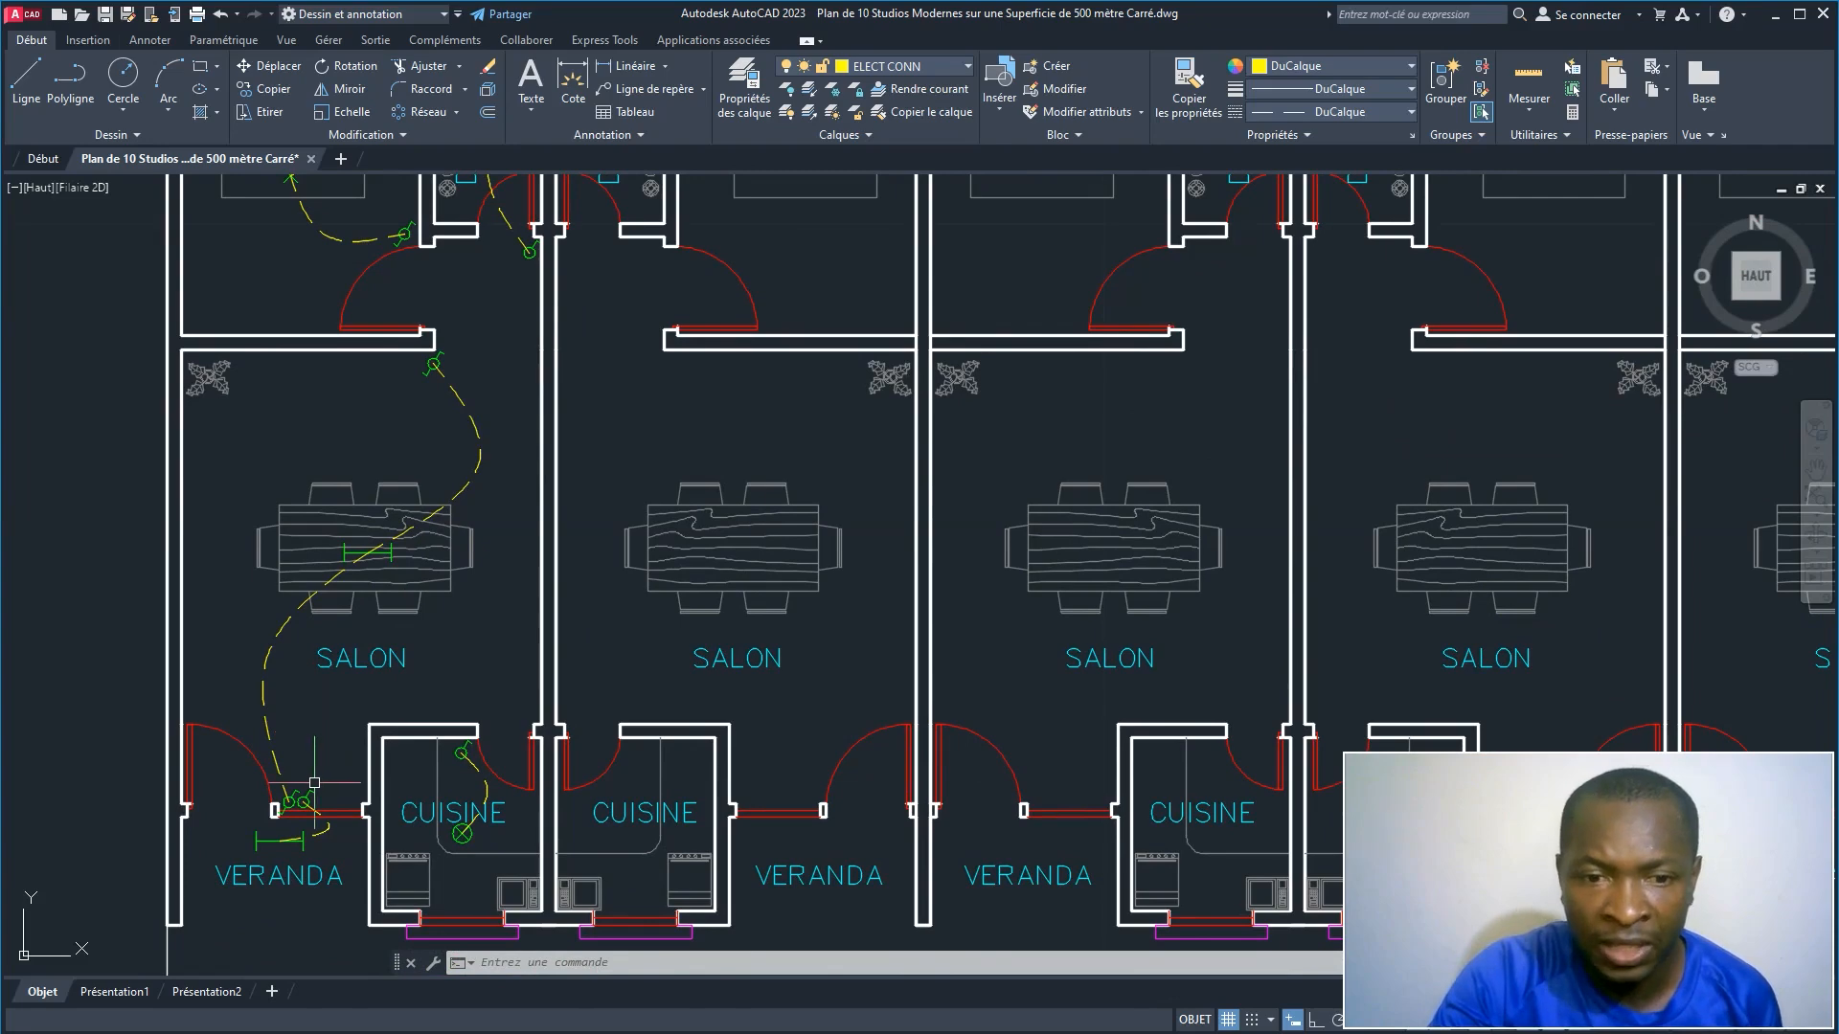
Step: Draw a circle of radius 0.1 in the first studio's SALON, just above the two switches beside the veranda door
scroll(314, 783, up, 2)
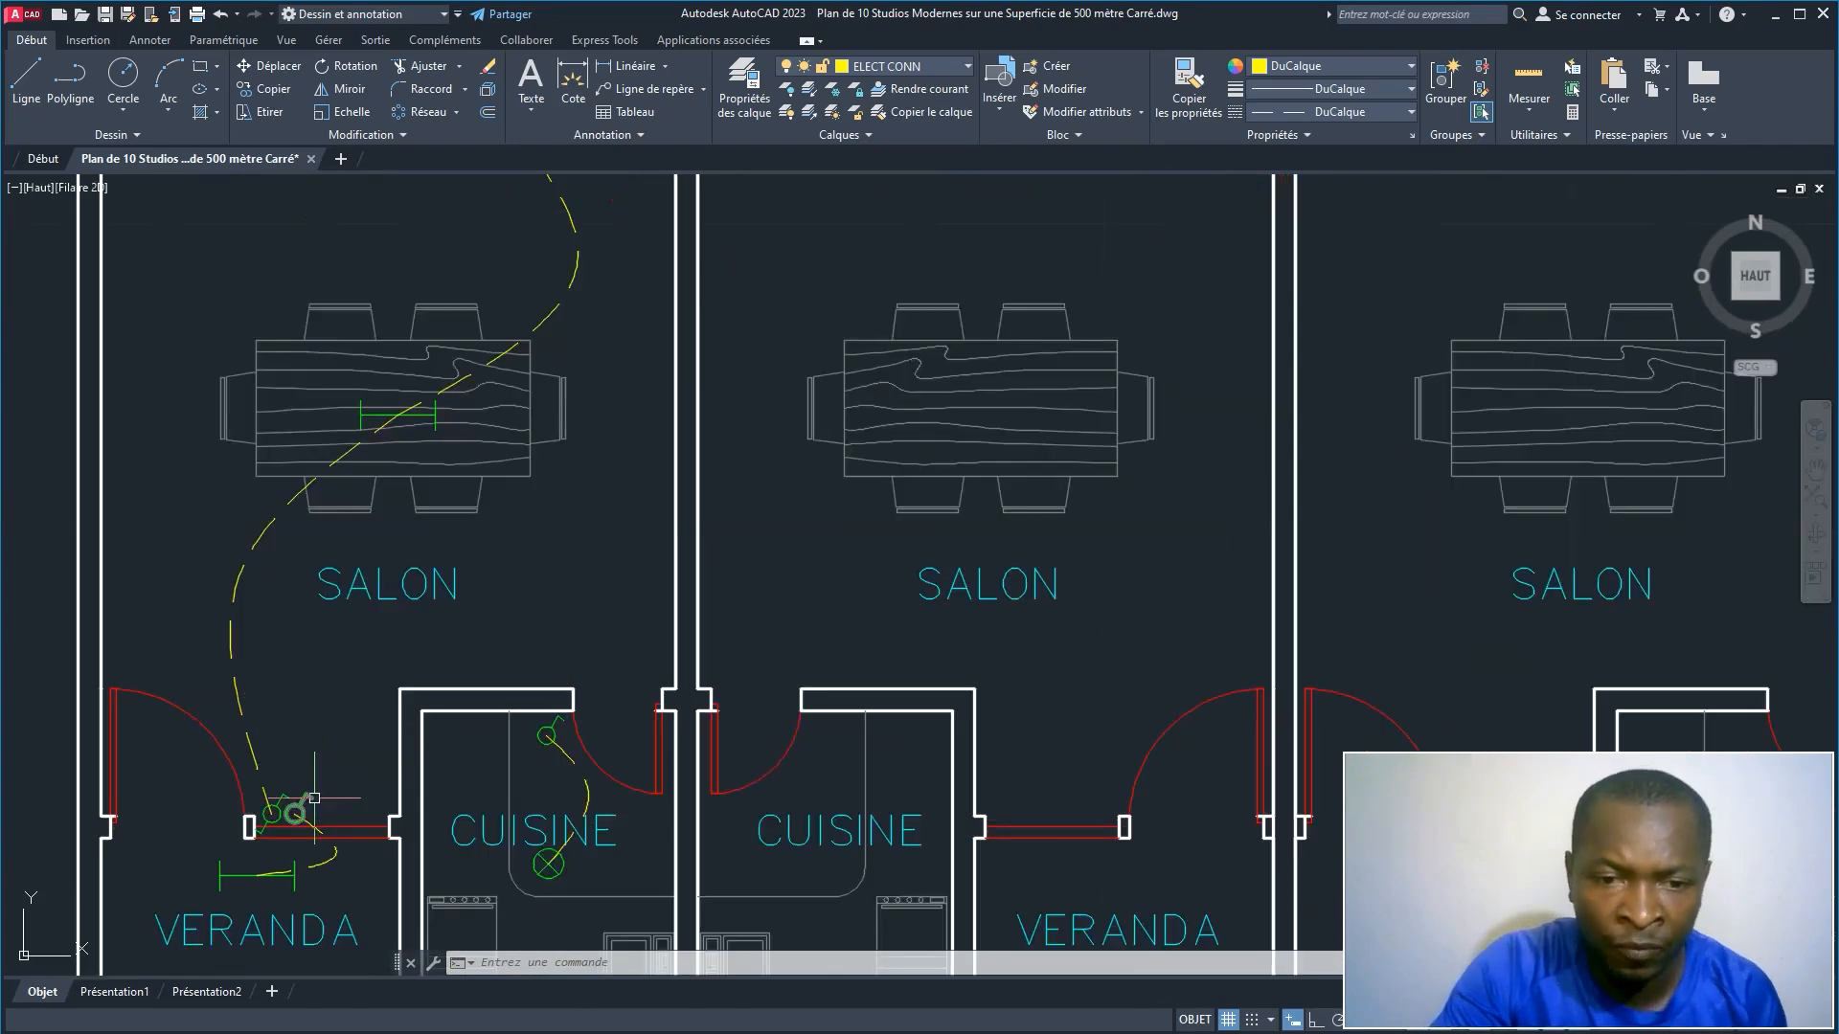
scroll(307, 780, up, 4)
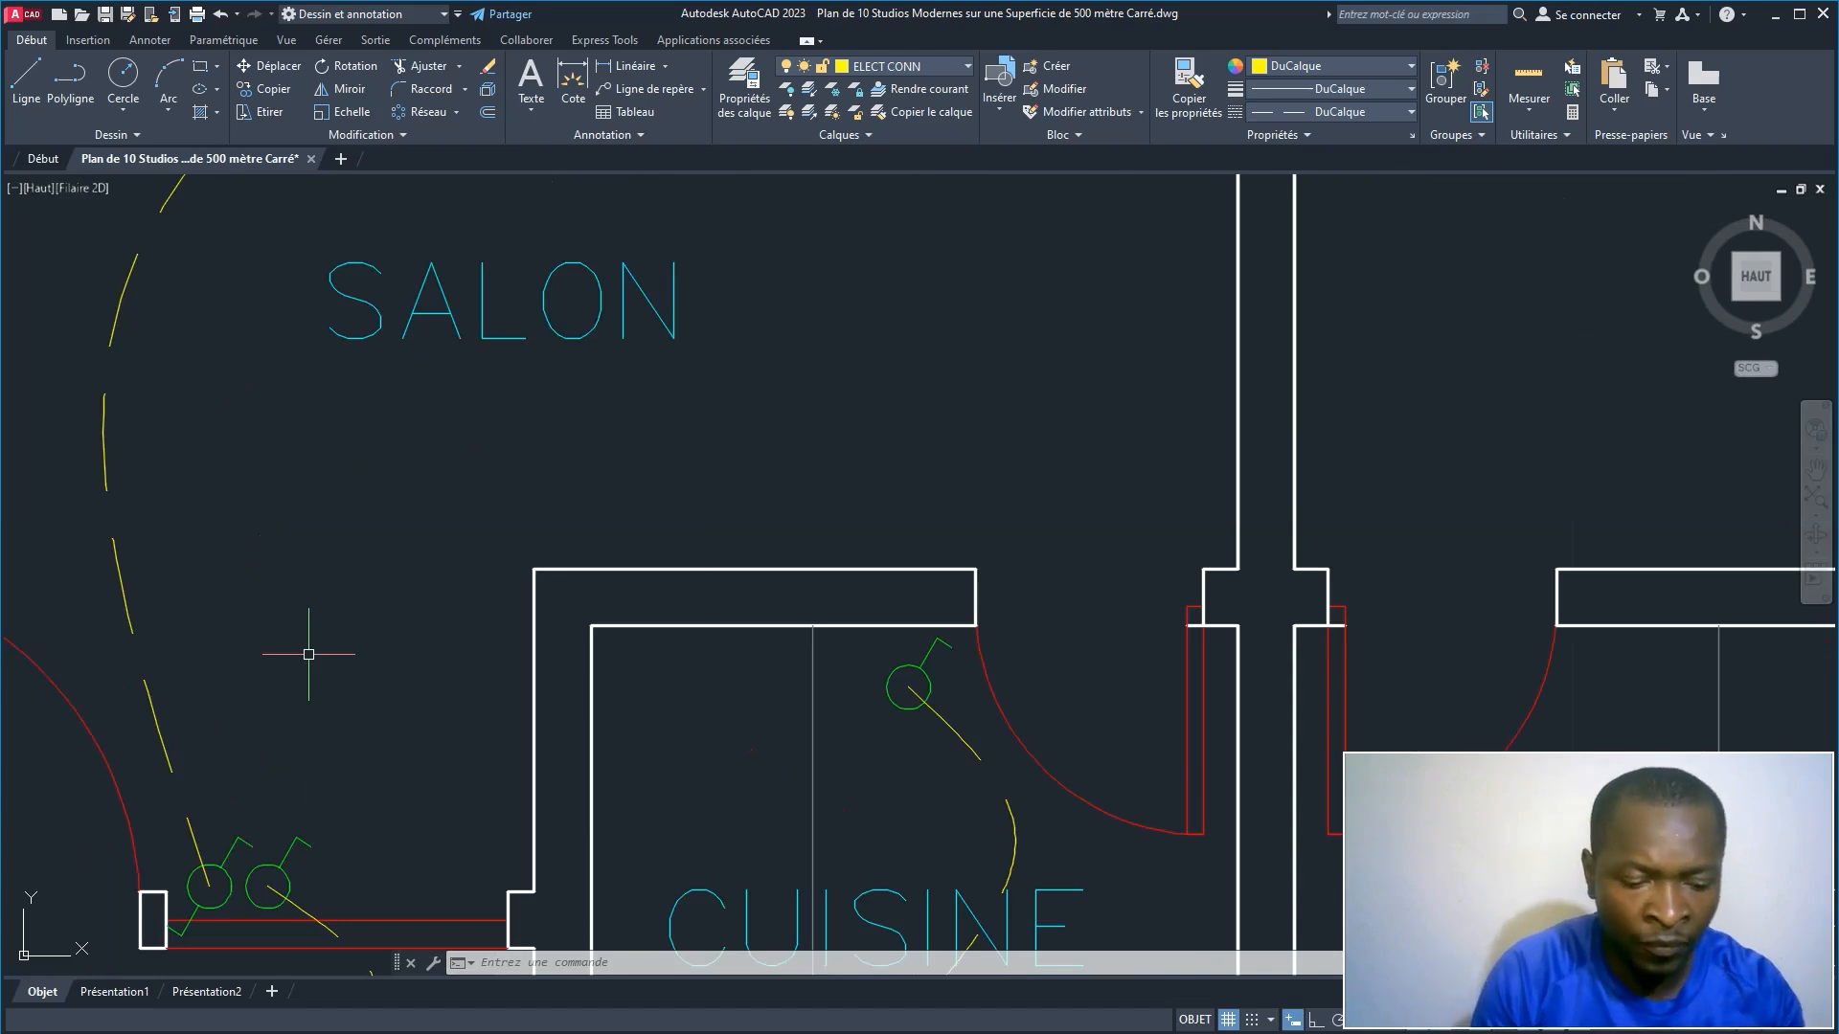
text(c)
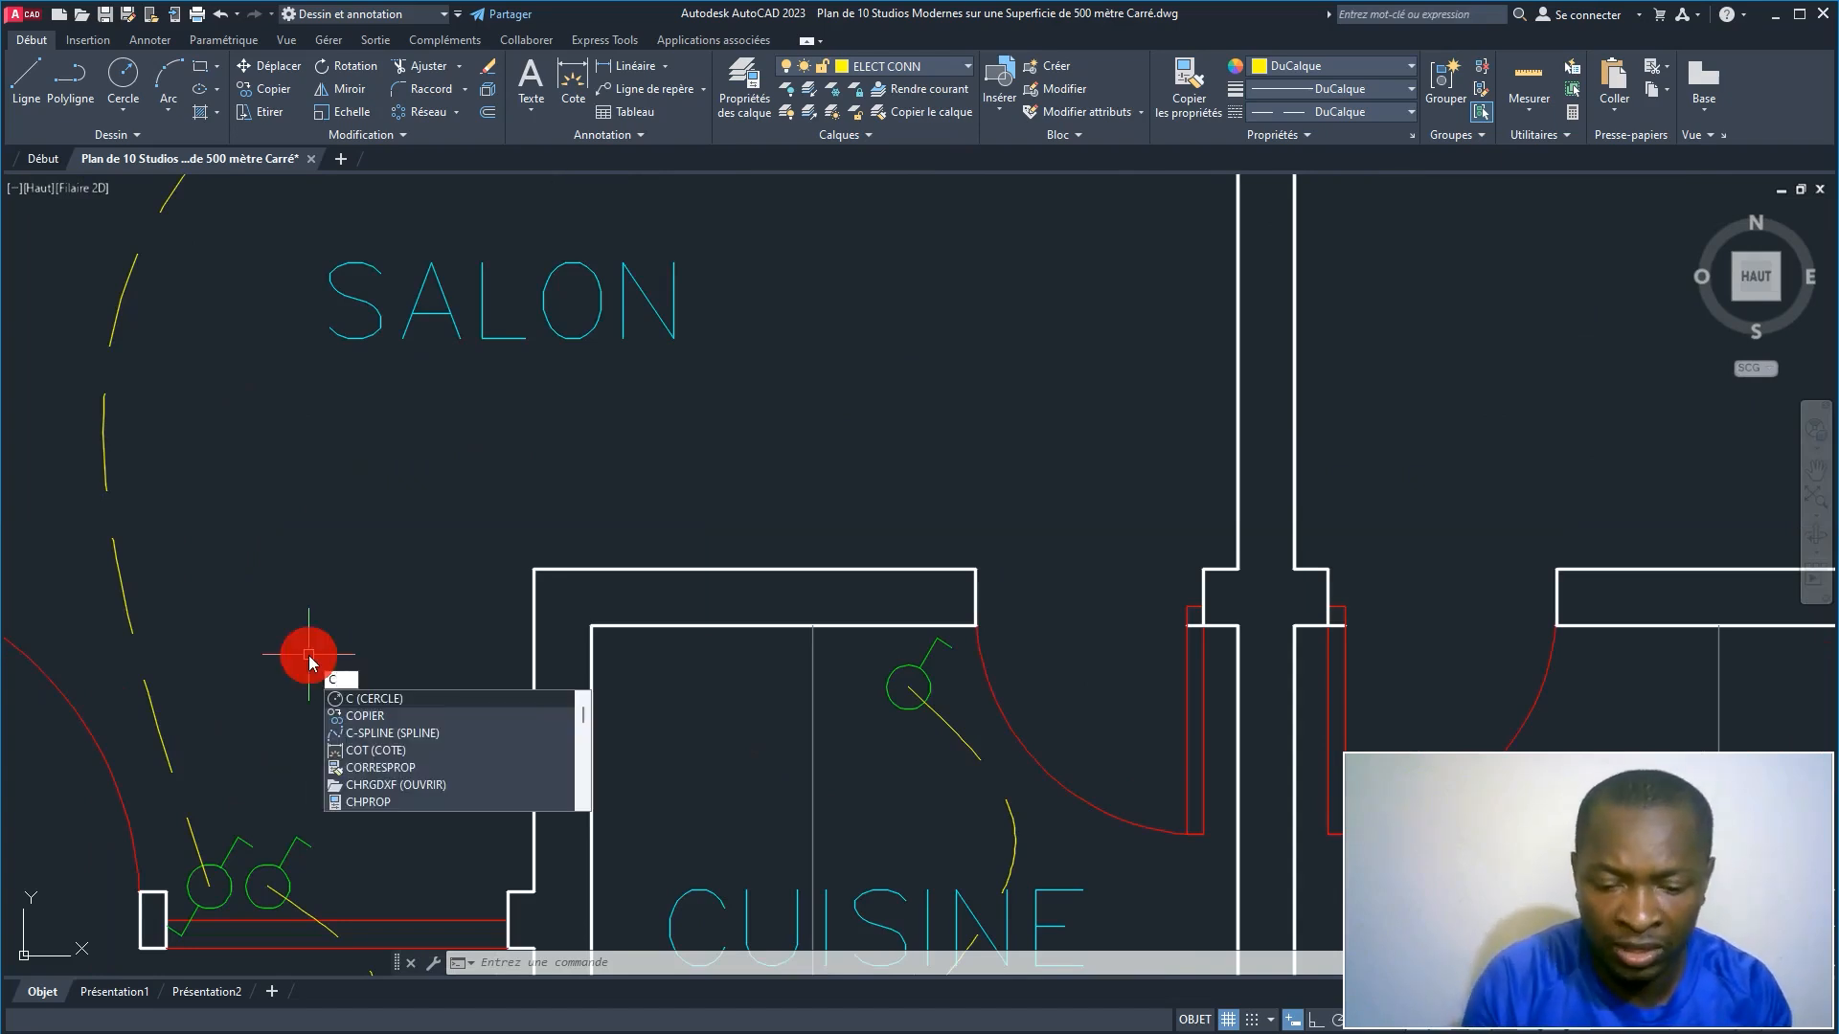
key(Return)
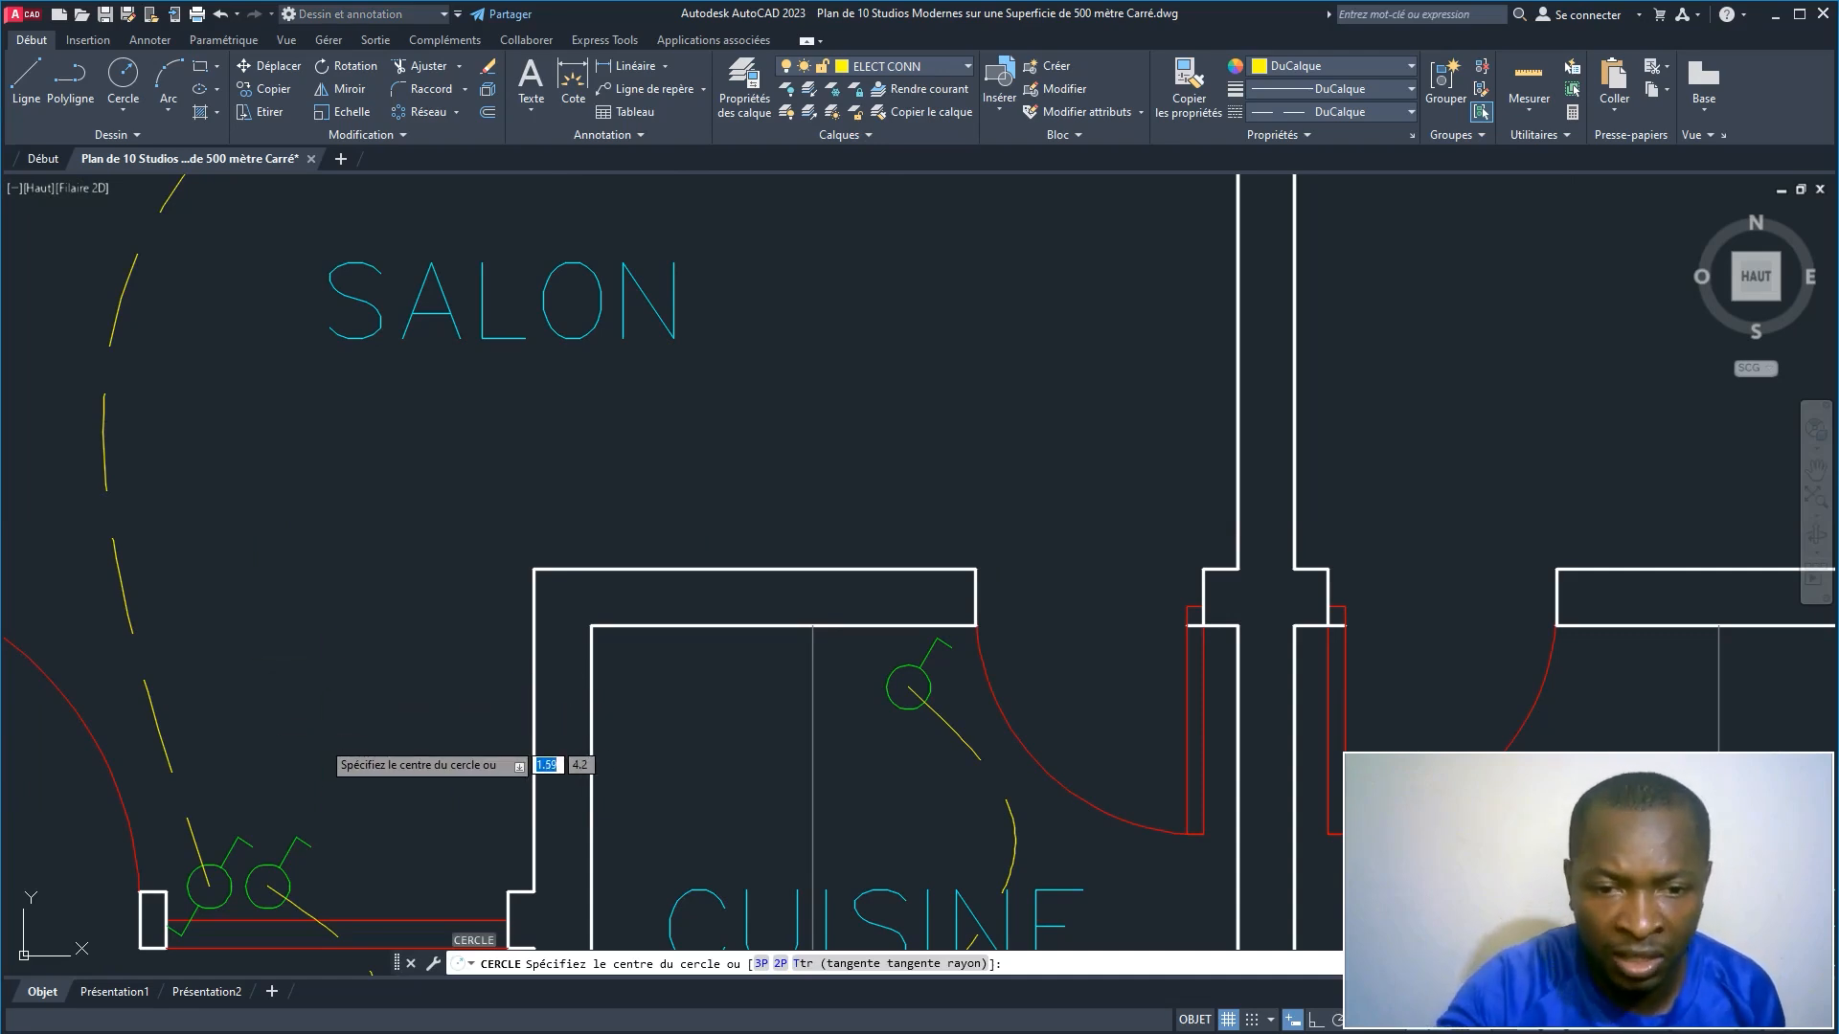
click(321, 736)
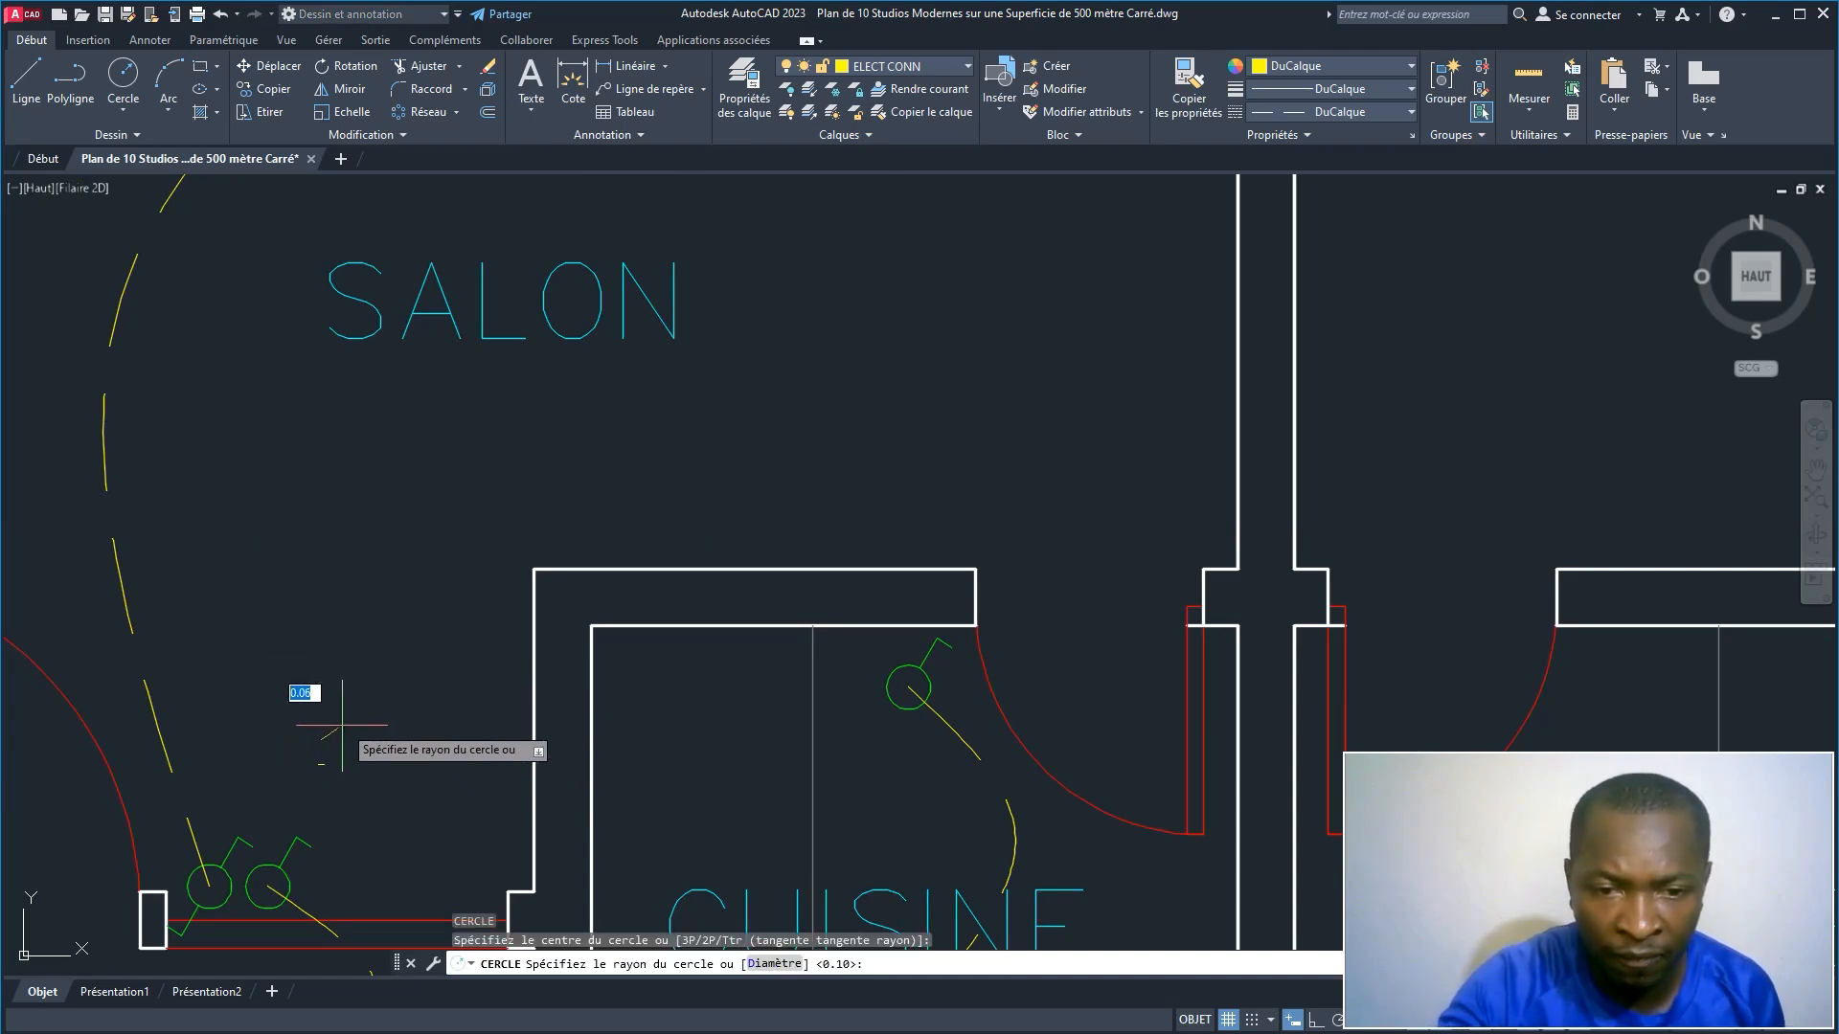
text(0.)
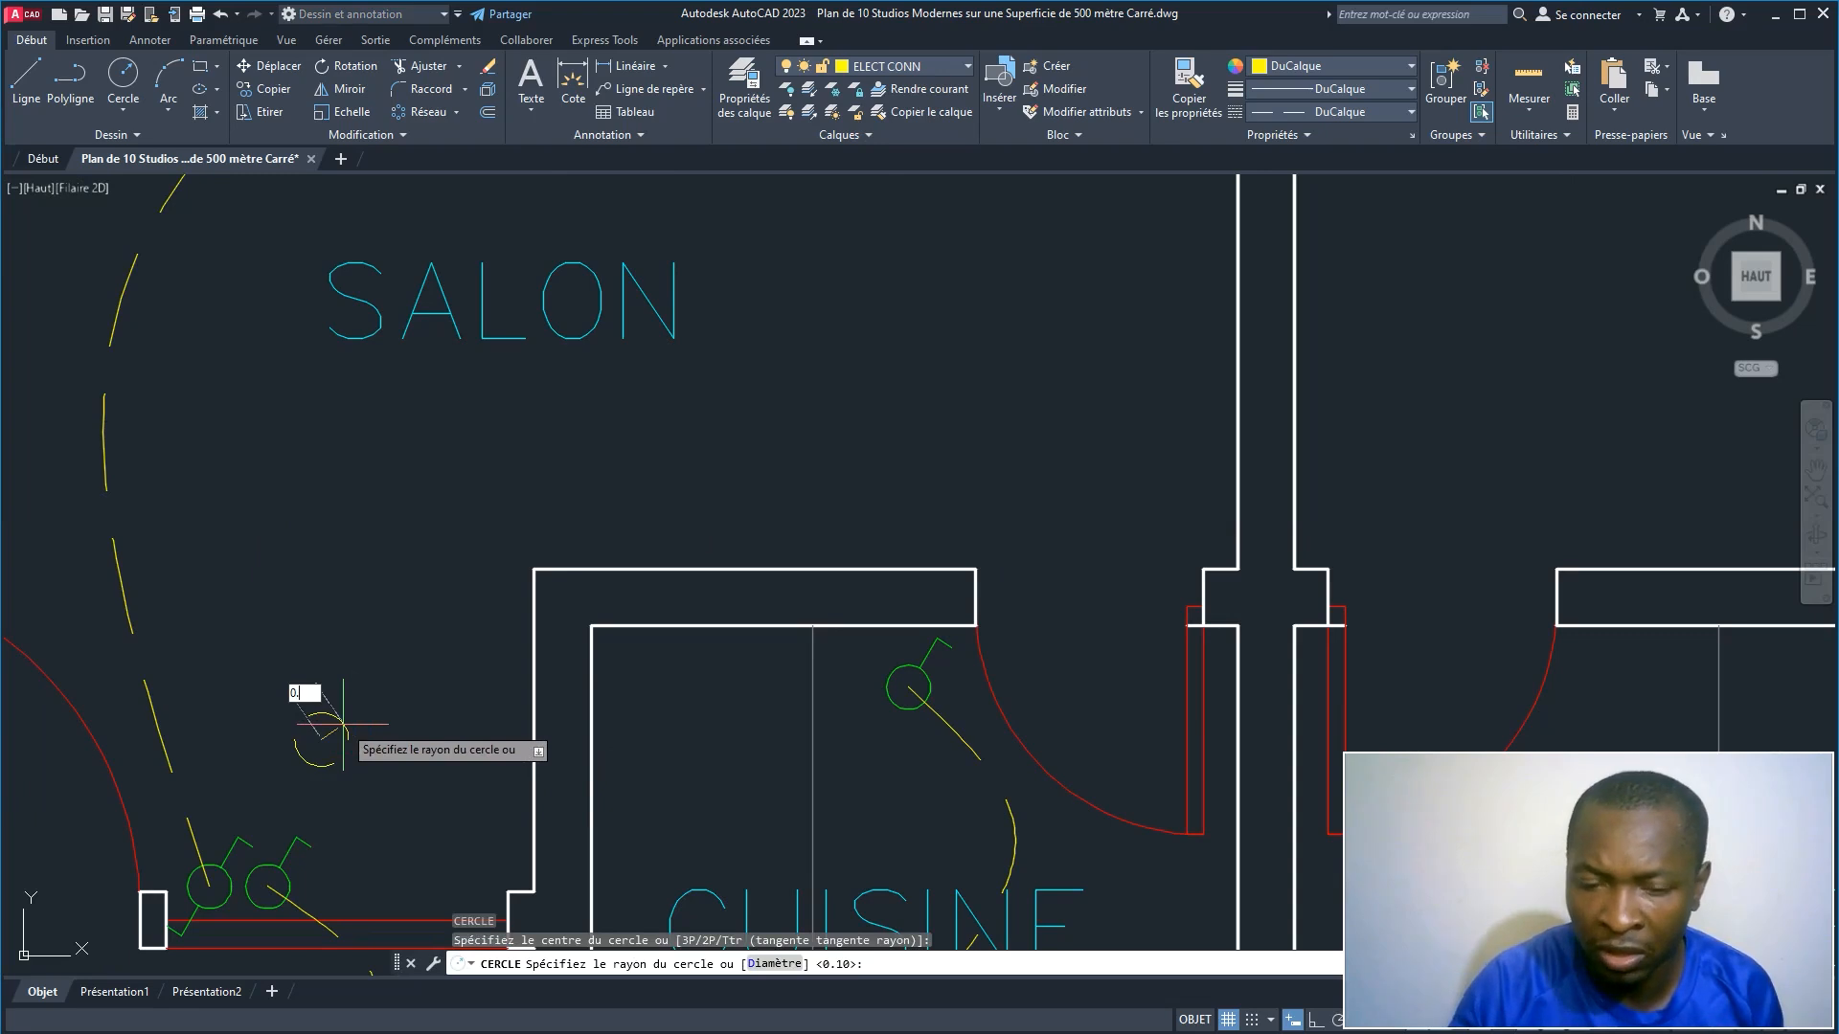
text(1)
key(Return)
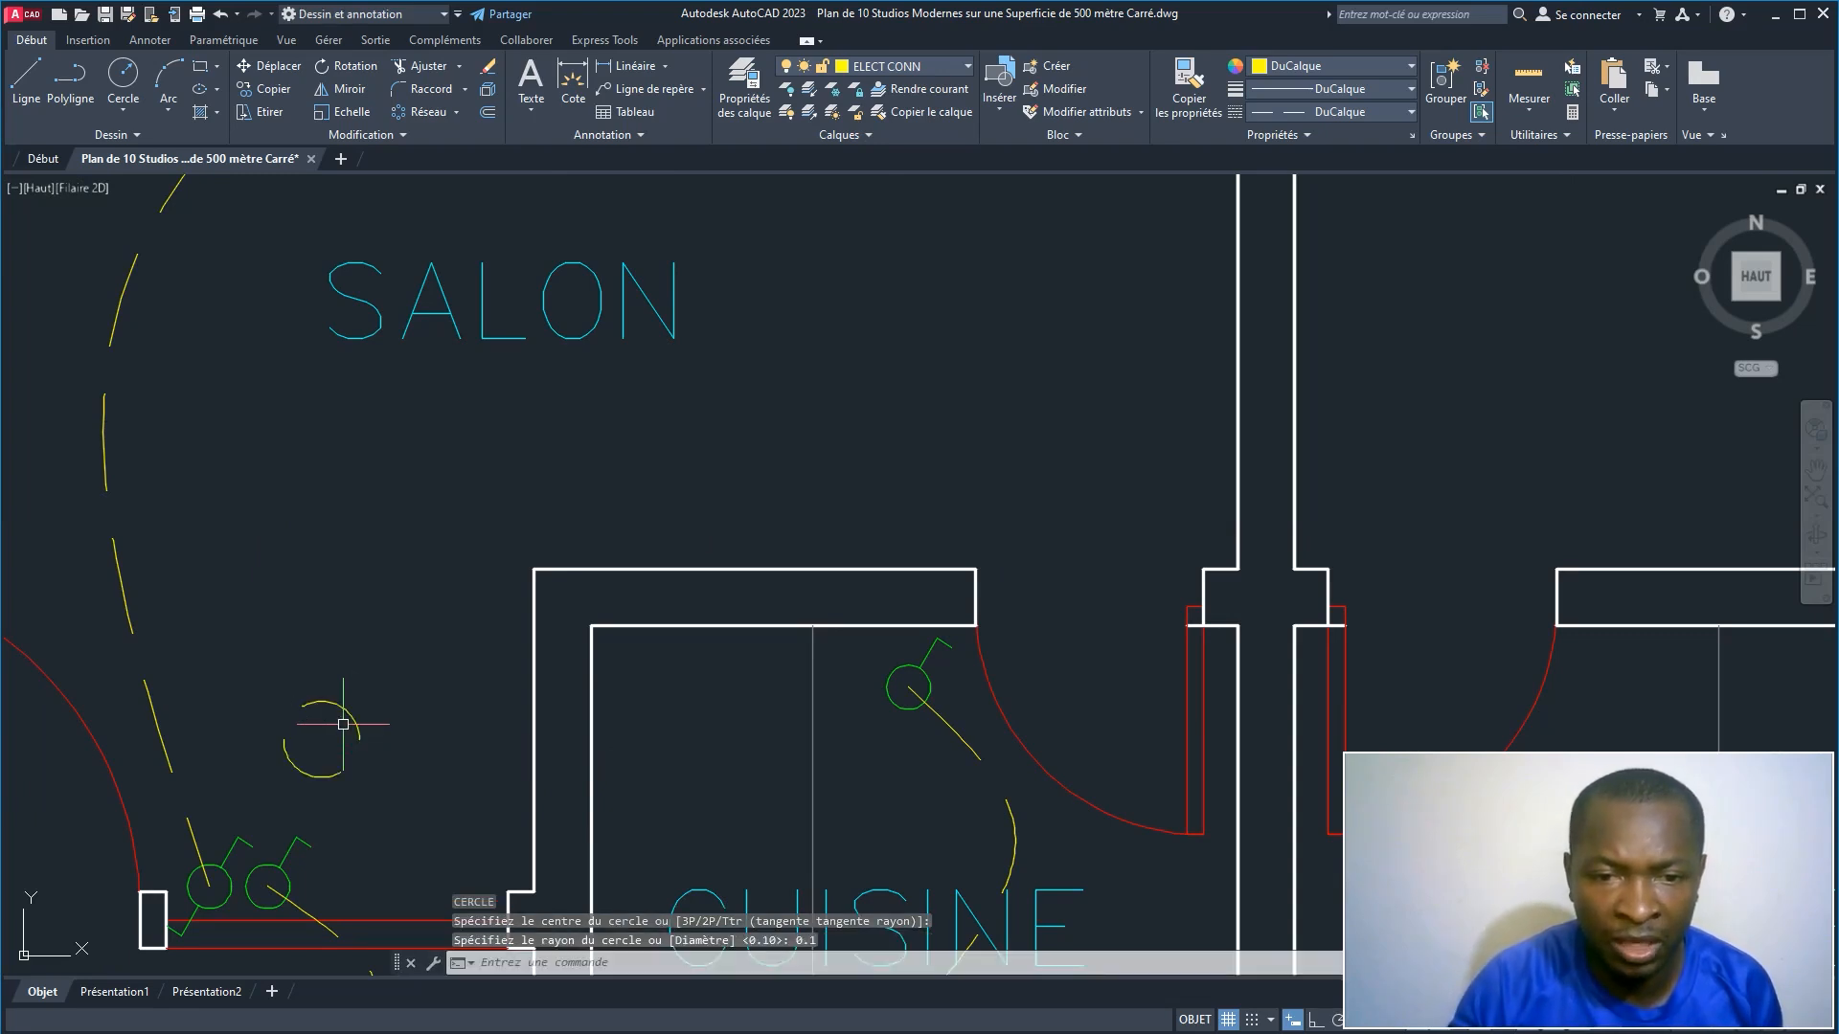
Step: Assign the new circle to the ELECT layer and make ELECT the current layer
click(350, 716)
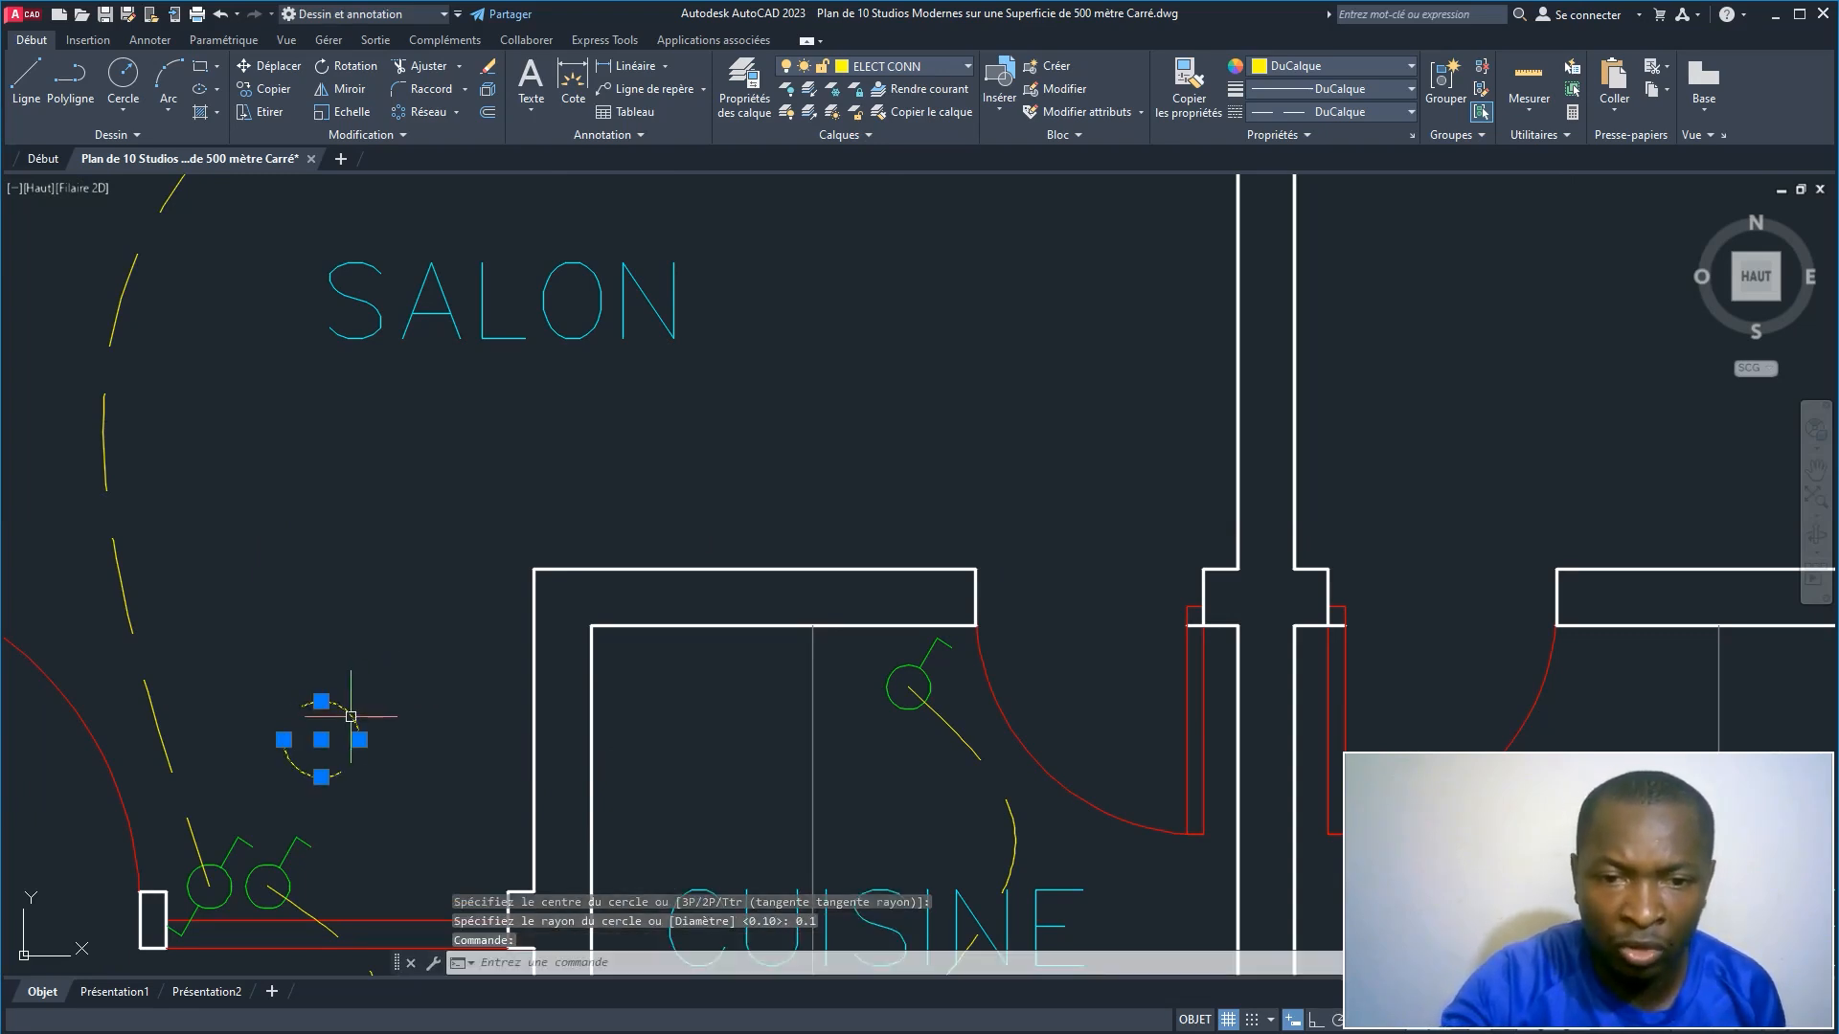
click(881, 65)
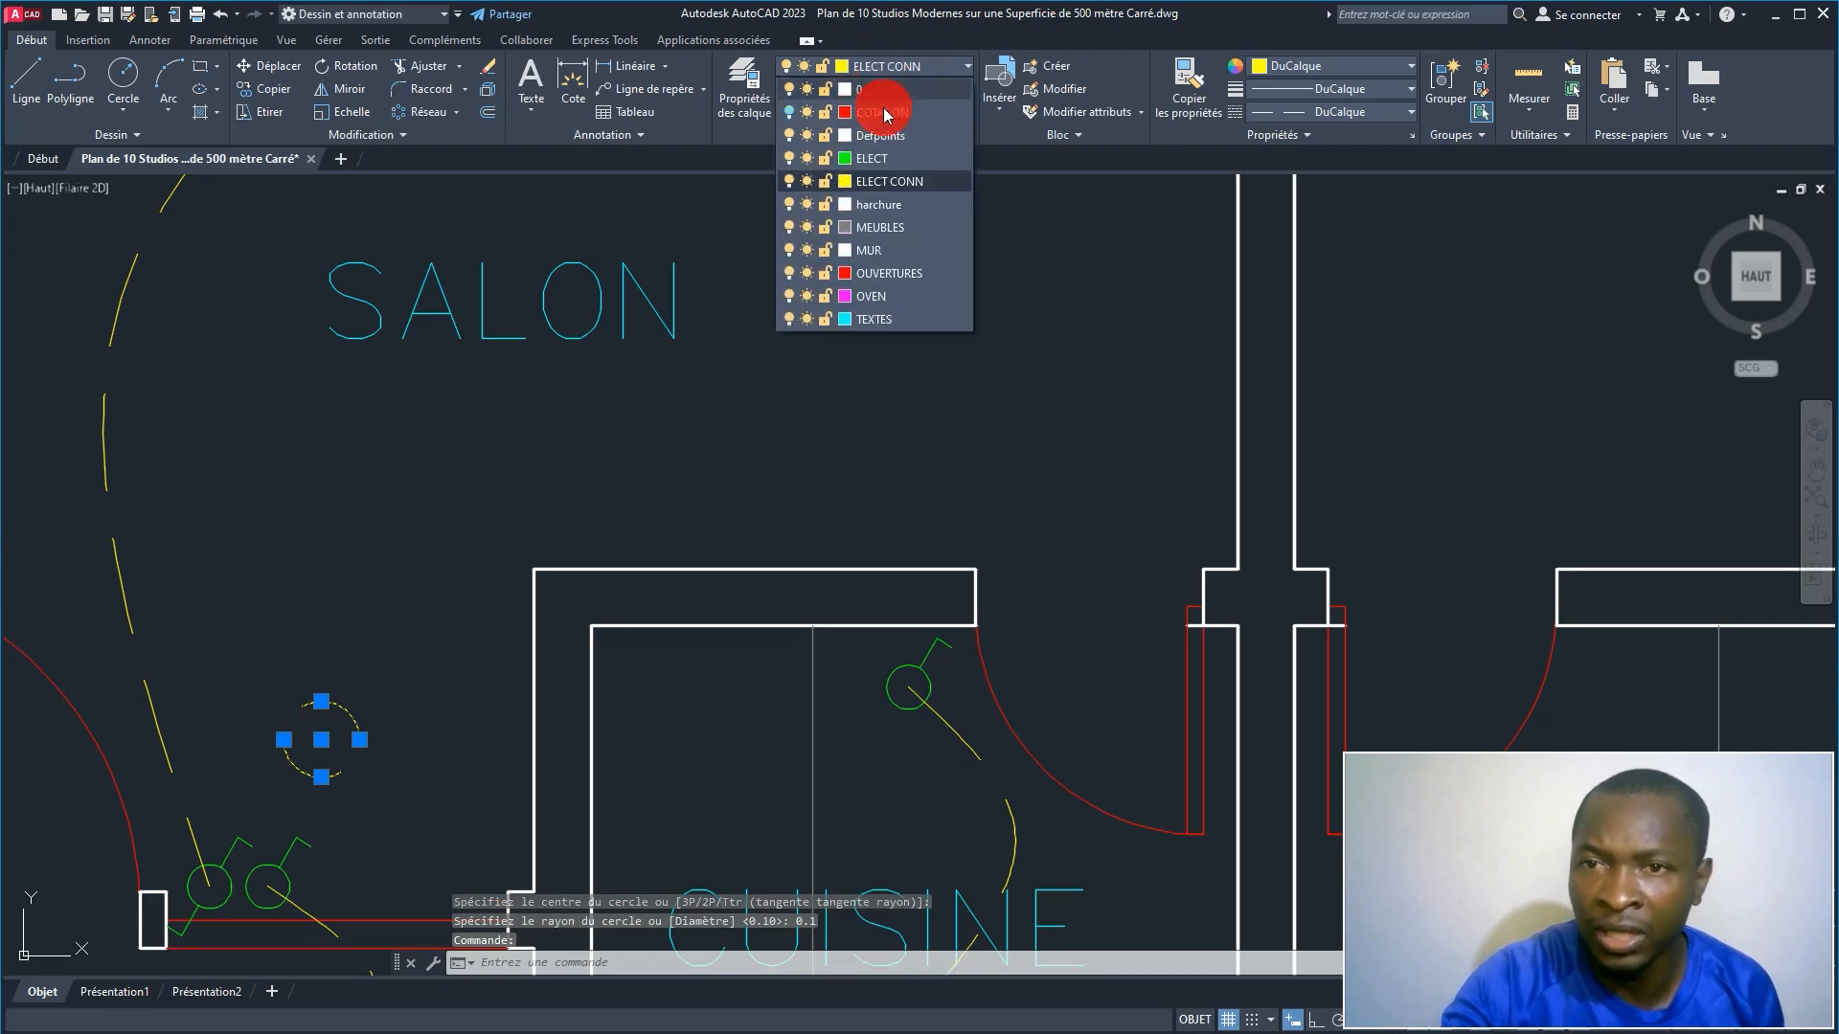
click(872, 158)
key(Escape)
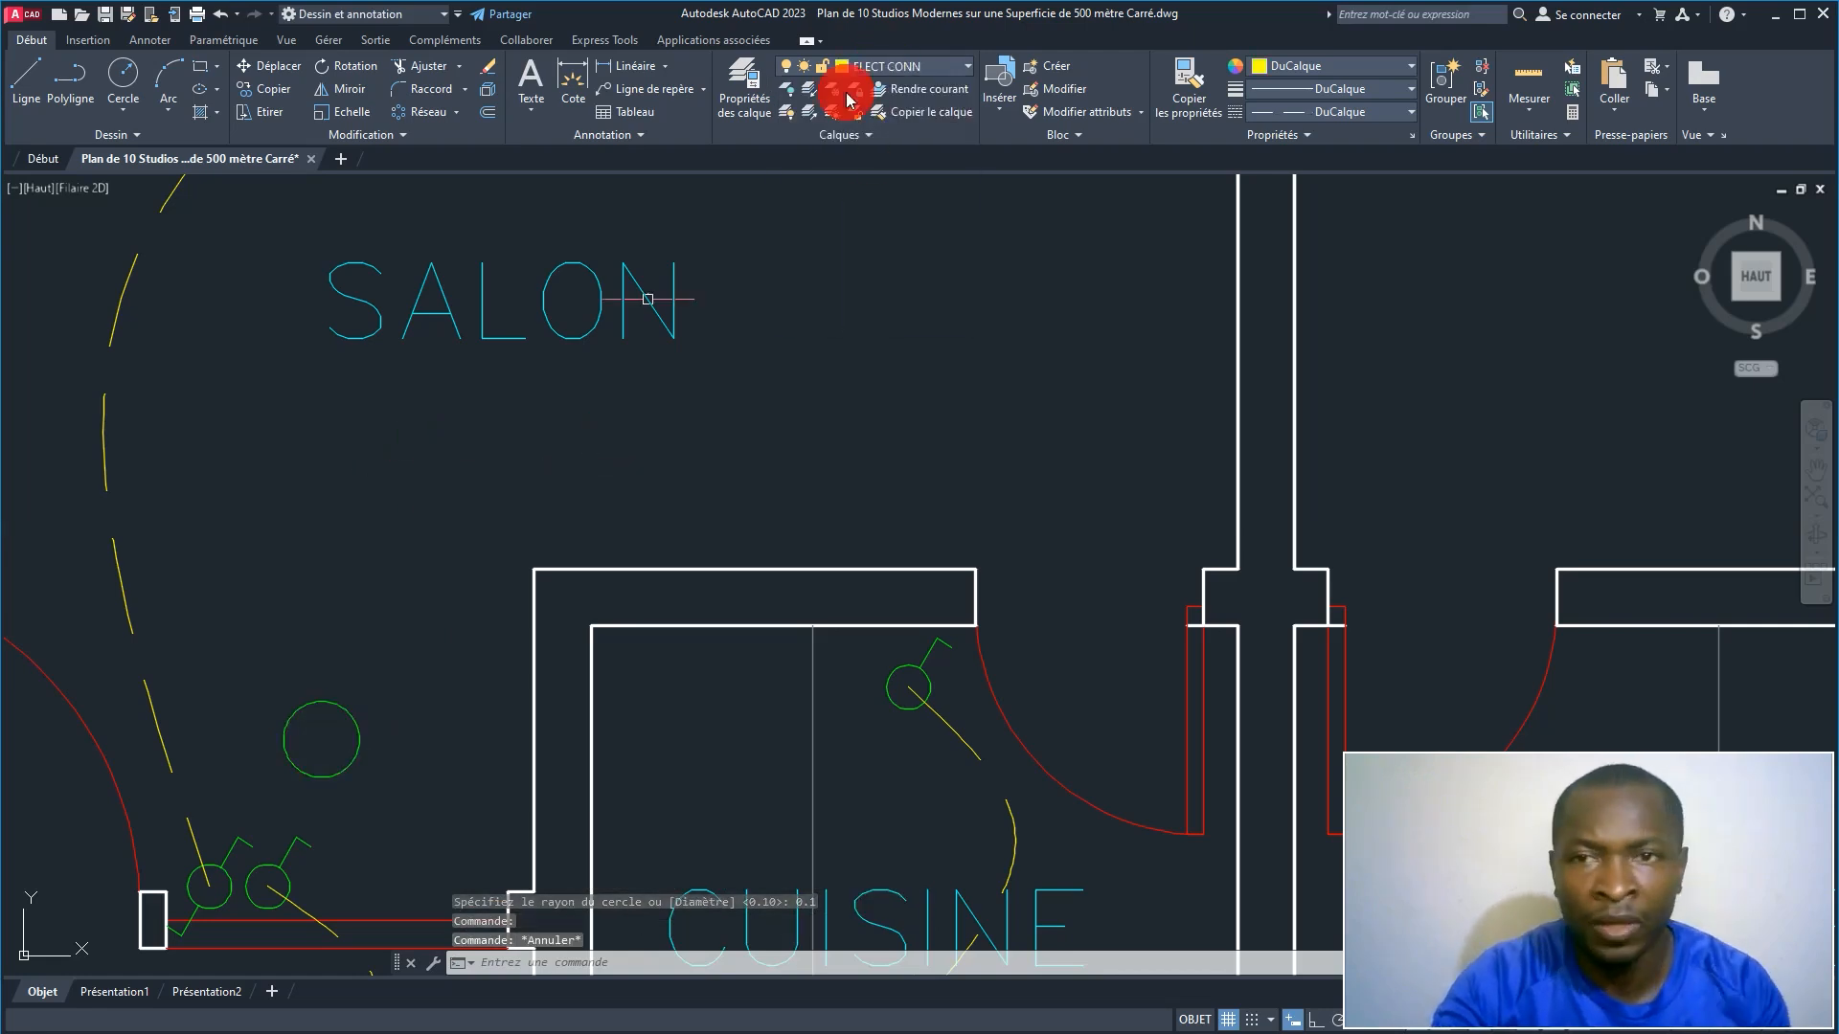
click(875, 66)
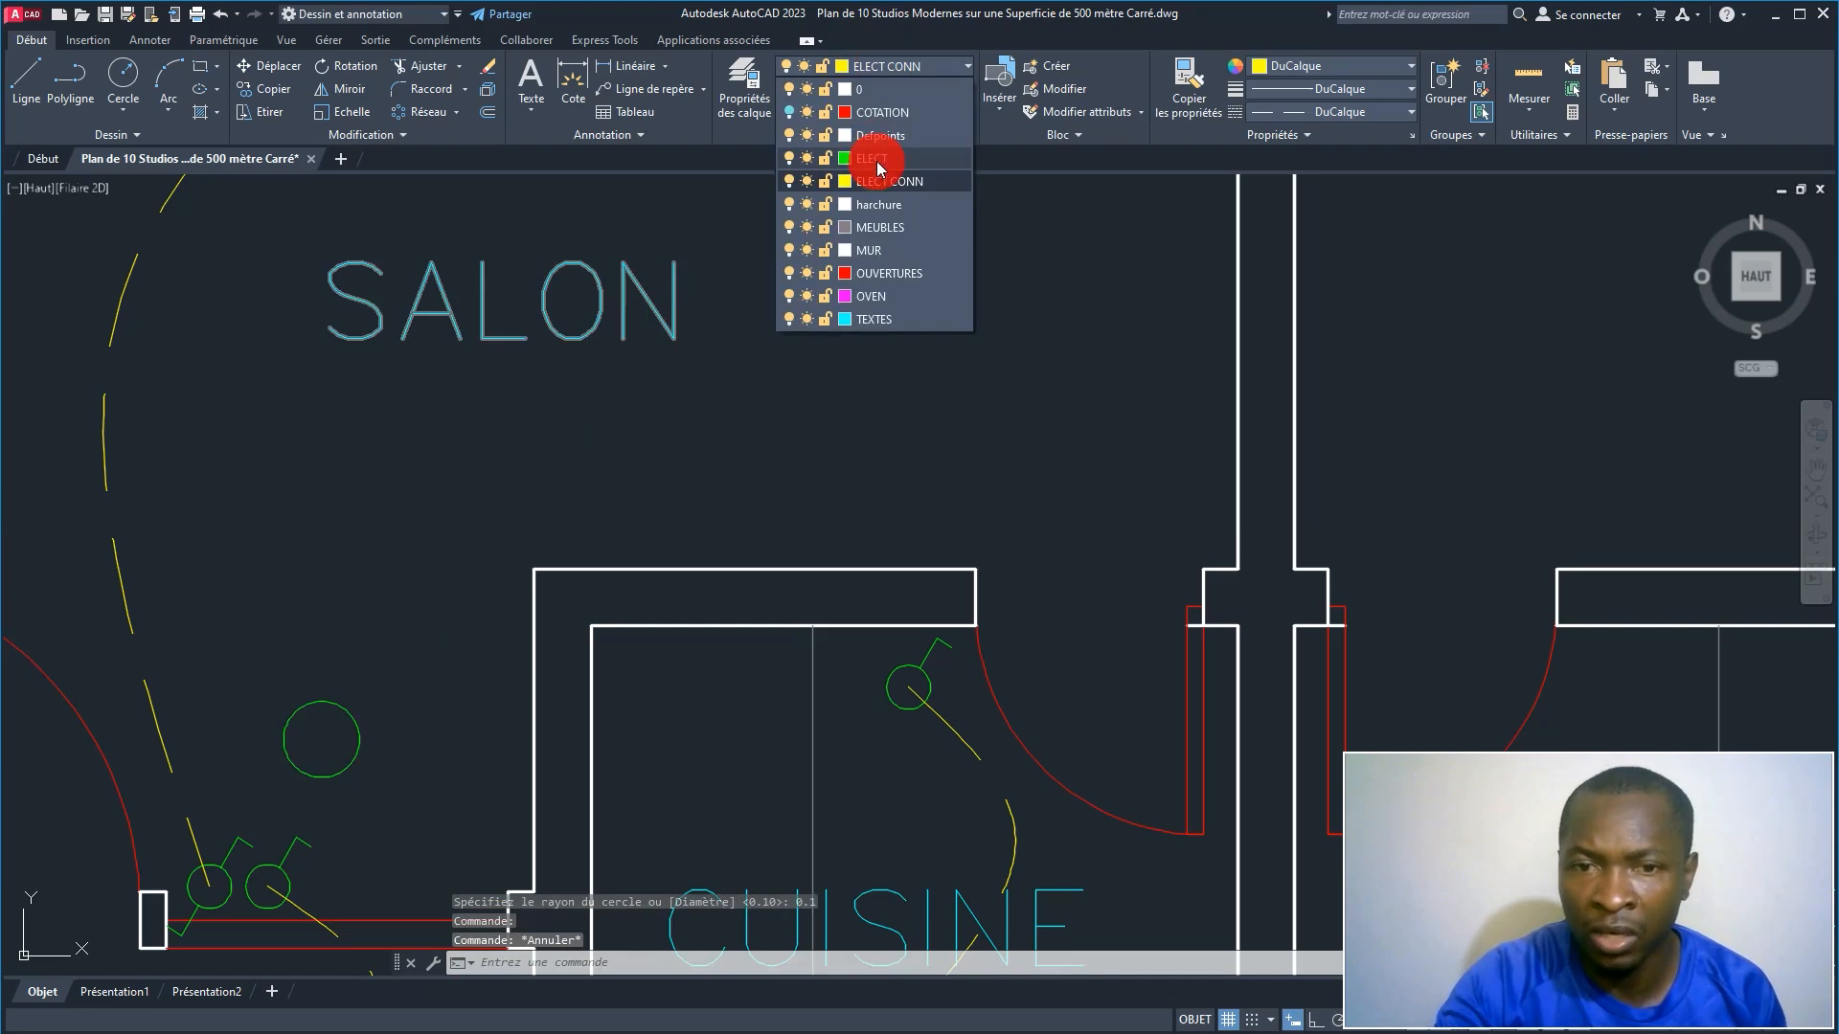
click(876, 162)
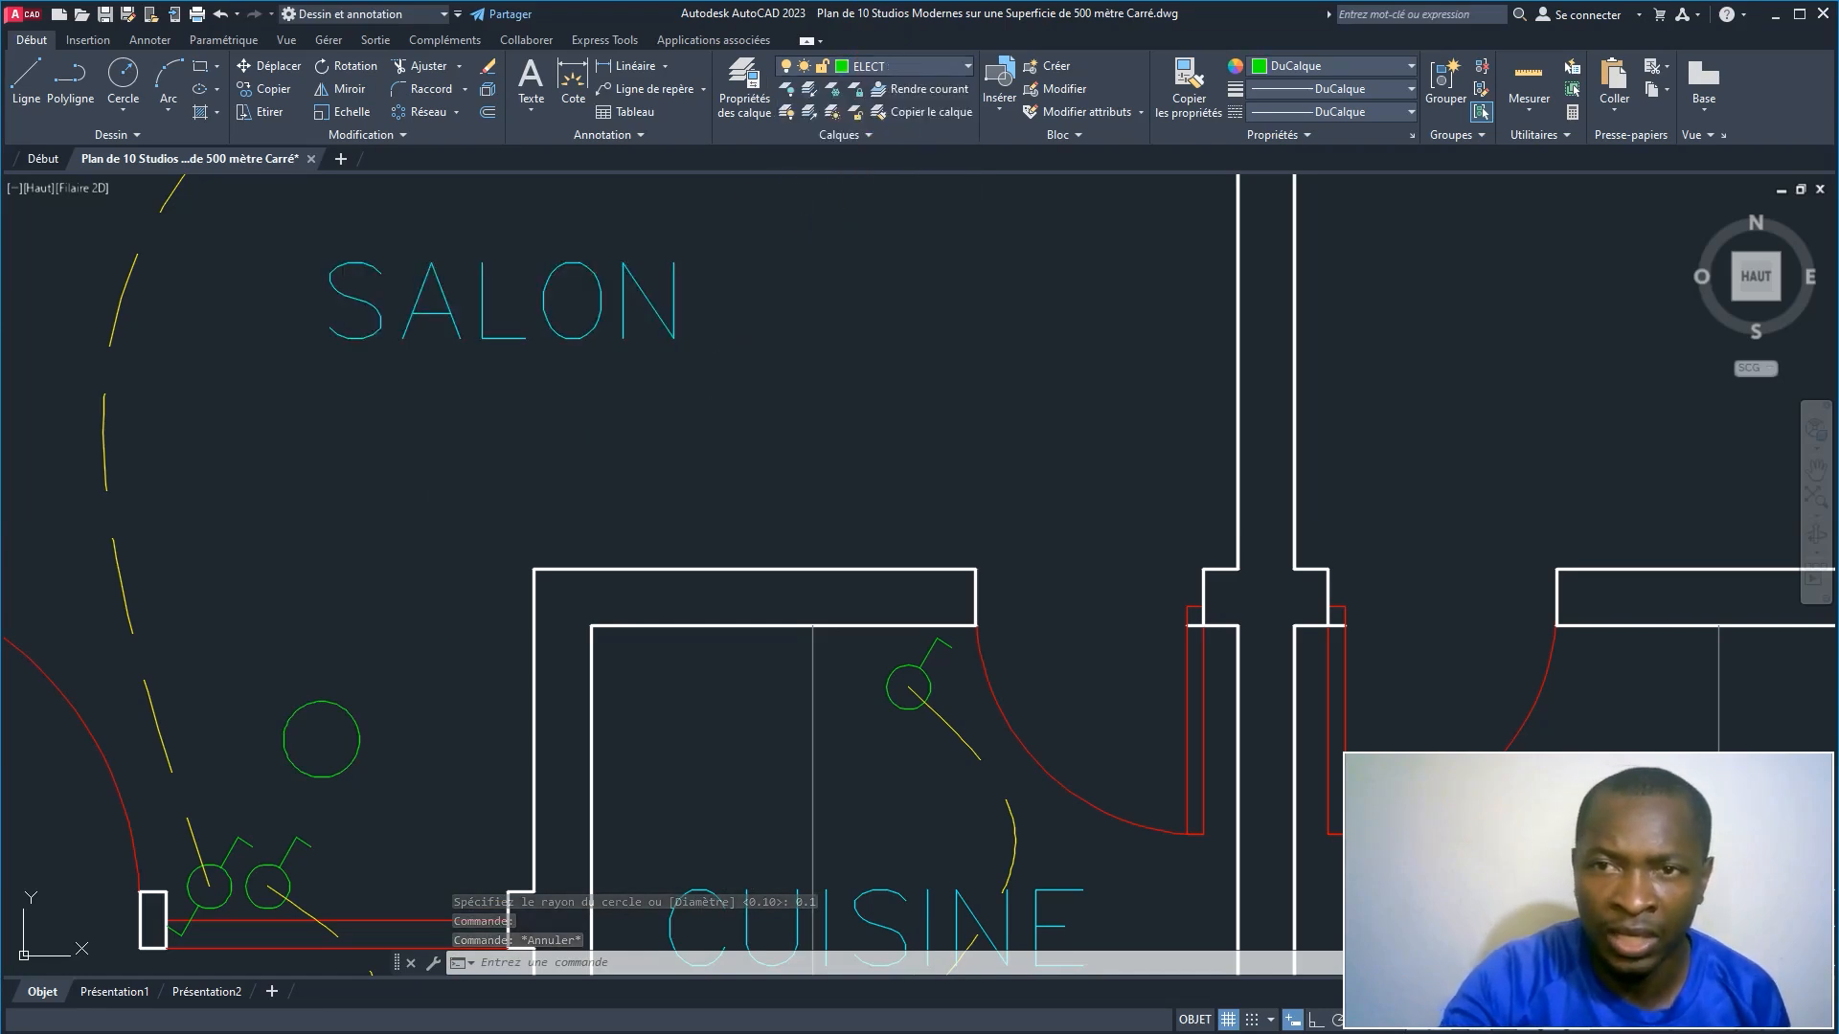
Step: Draw a small circle inside the upper-left part of the 0.1-radius circle
middle_drag(297, 725, 295, 661)
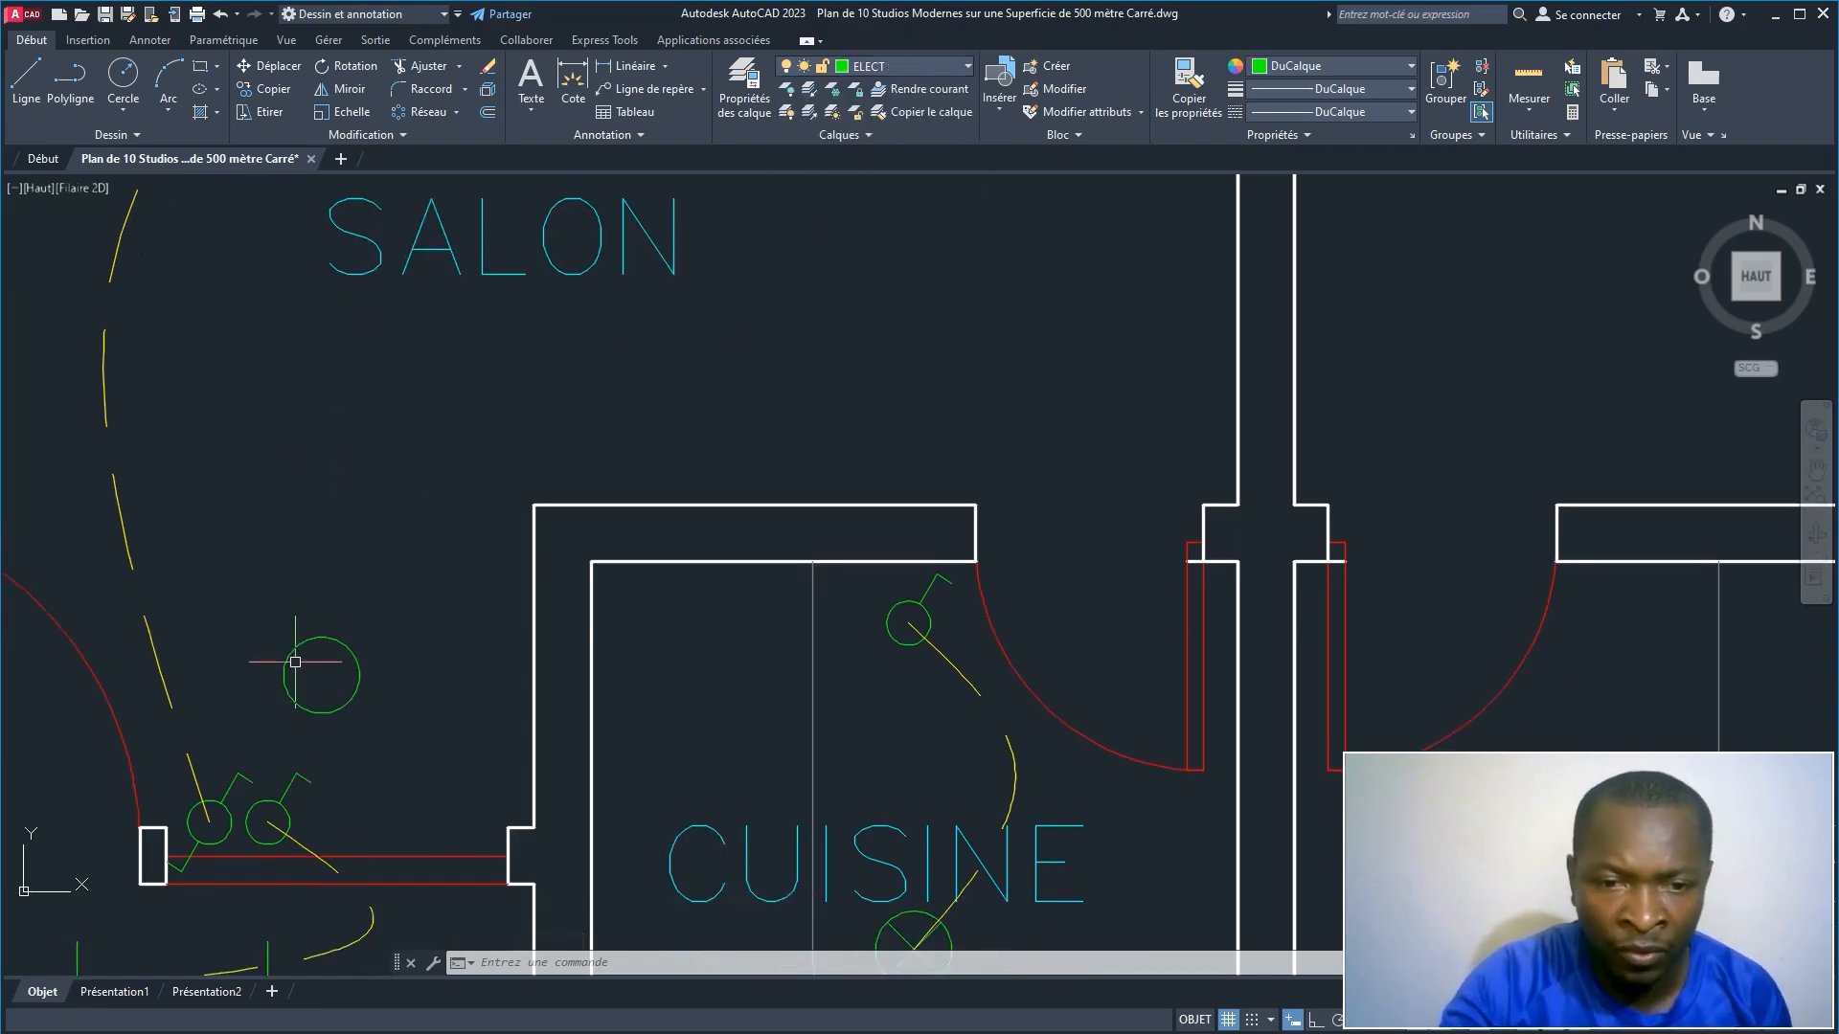
scroll(295, 662, up, 4)
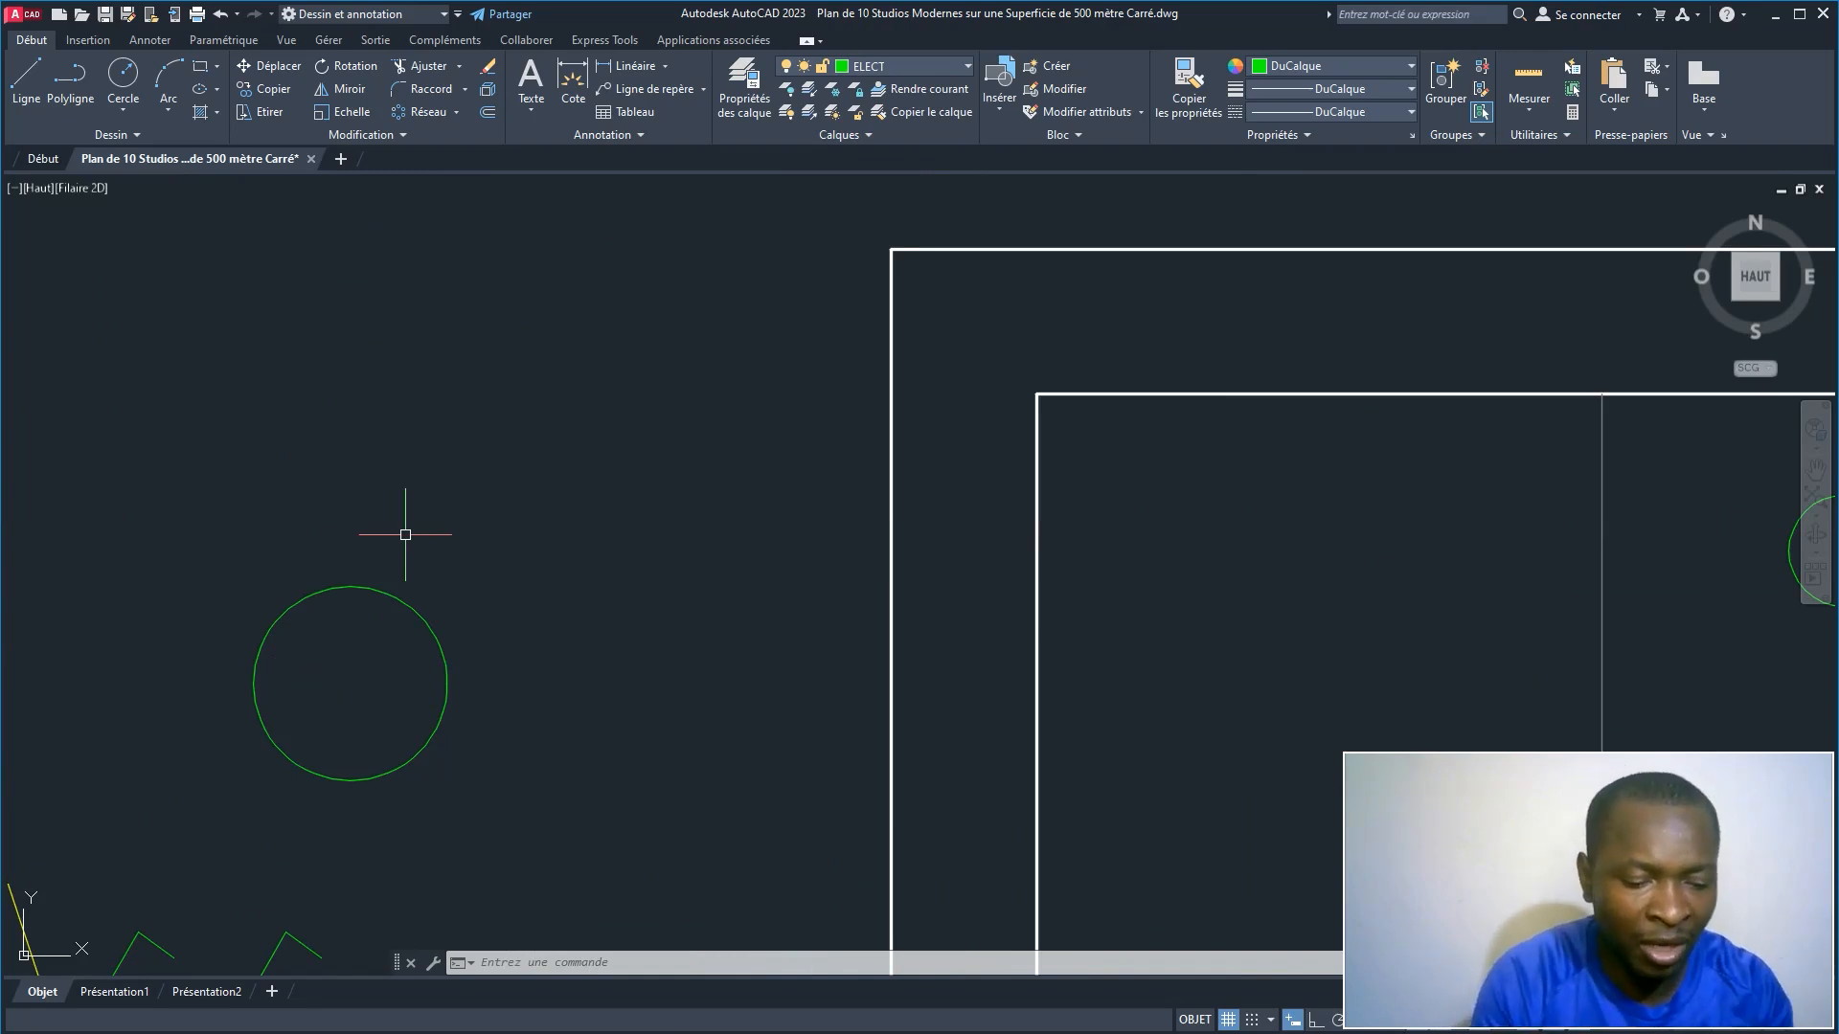
text(c)
key(Return)
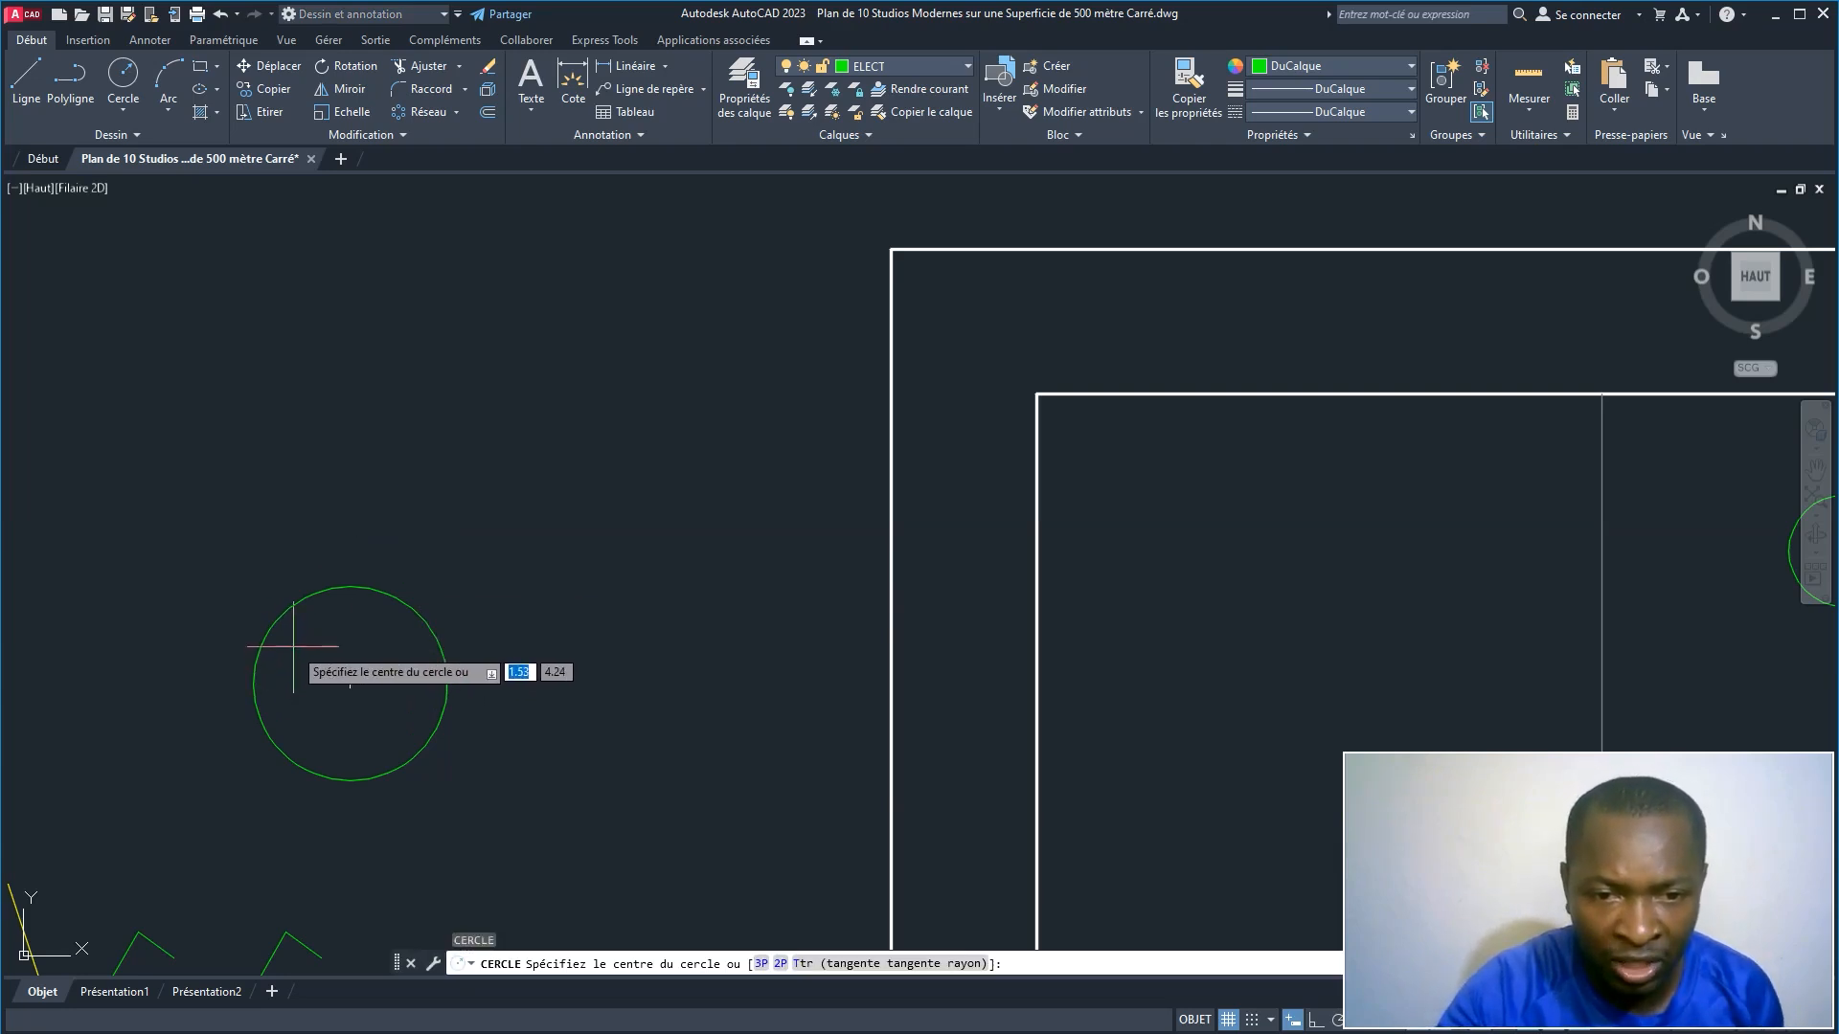
click(293, 646)
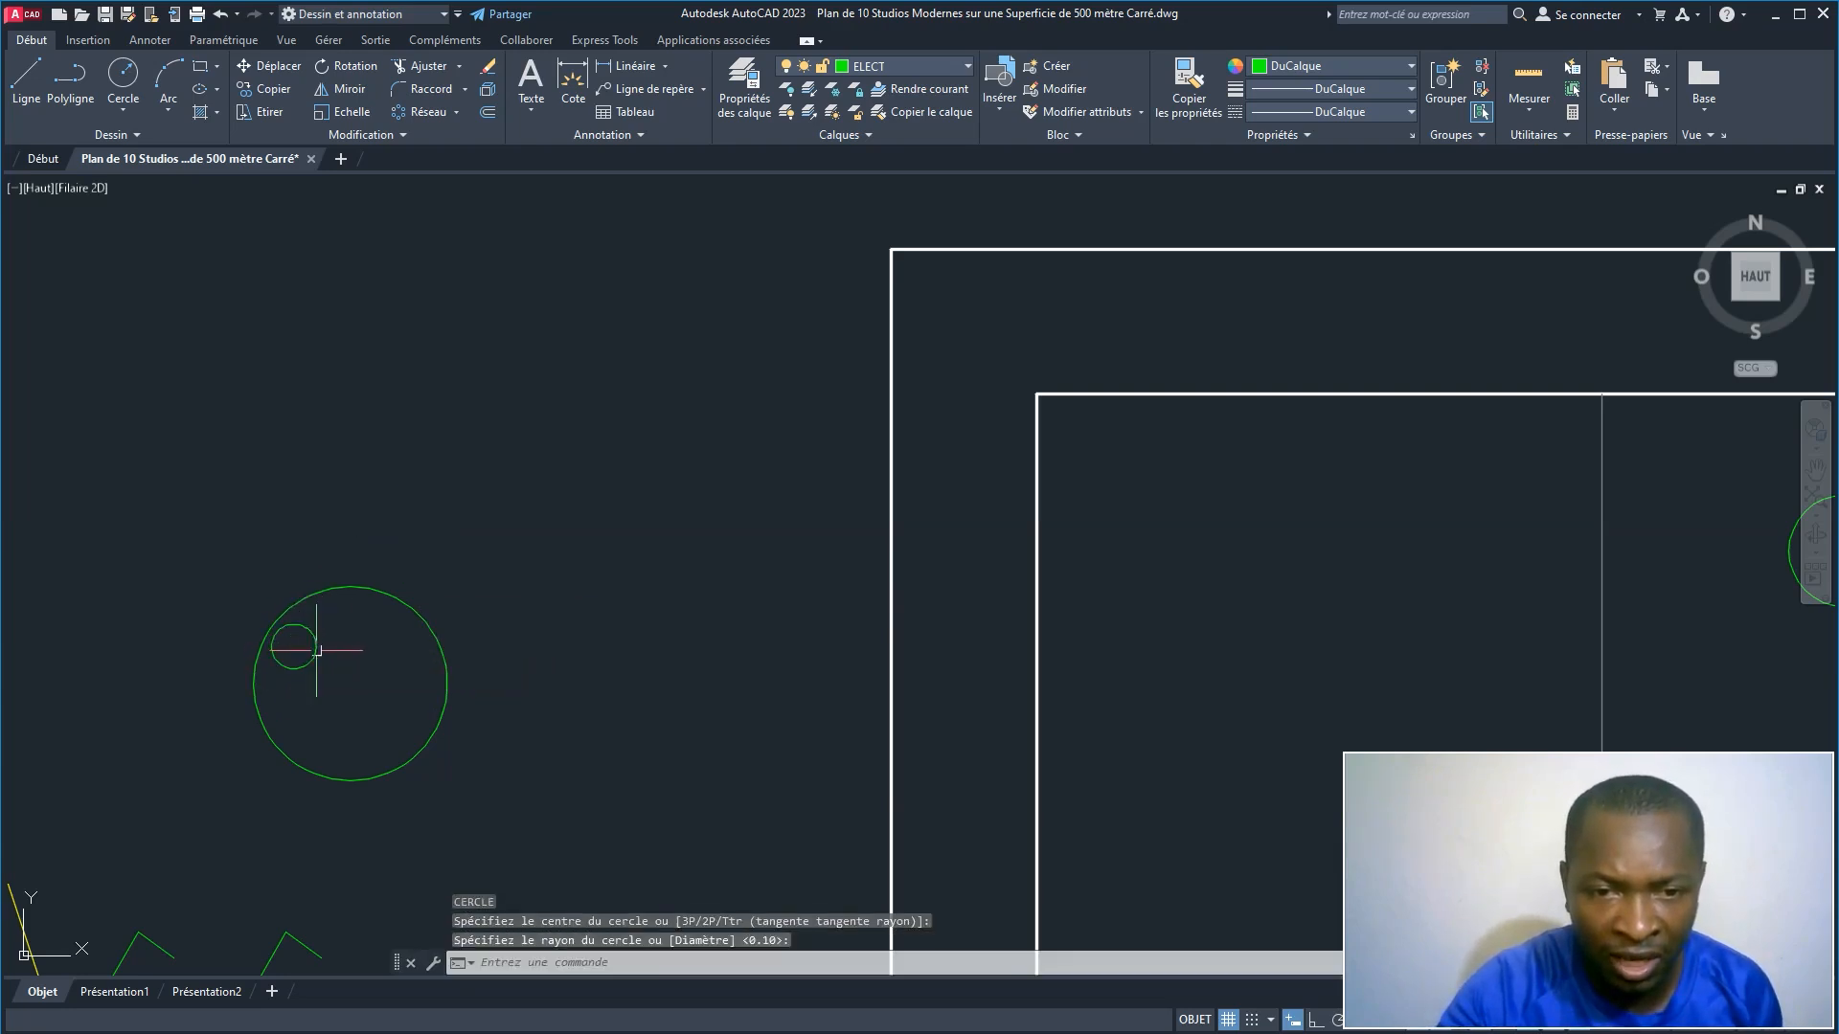
Step: Nudge the small circle slightly right and down within the large circle
click(316, 648)
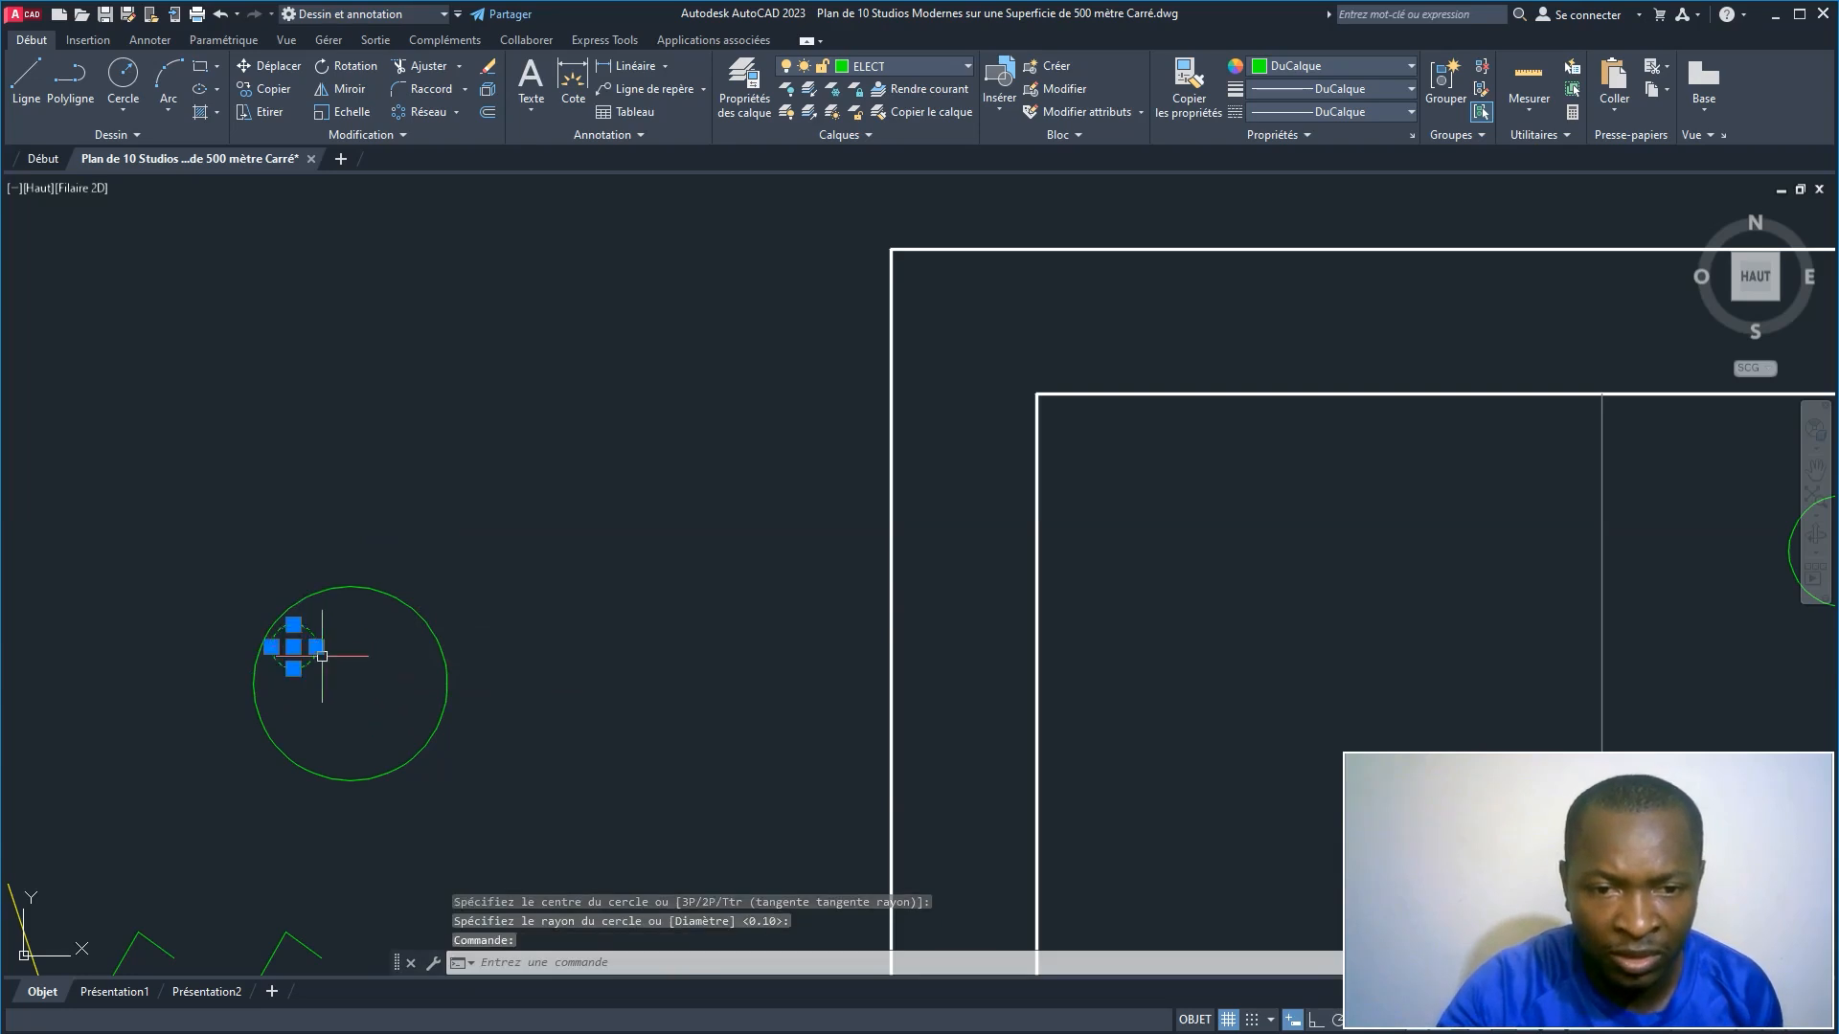
key(ctrl+Right)
key(ctrl+Right)
key(ctrl+Right)
key(ctrl+Right)
key(ctrl+Down)
key(ctrl+Down)
key(ctrl+Down)
key(Escape)
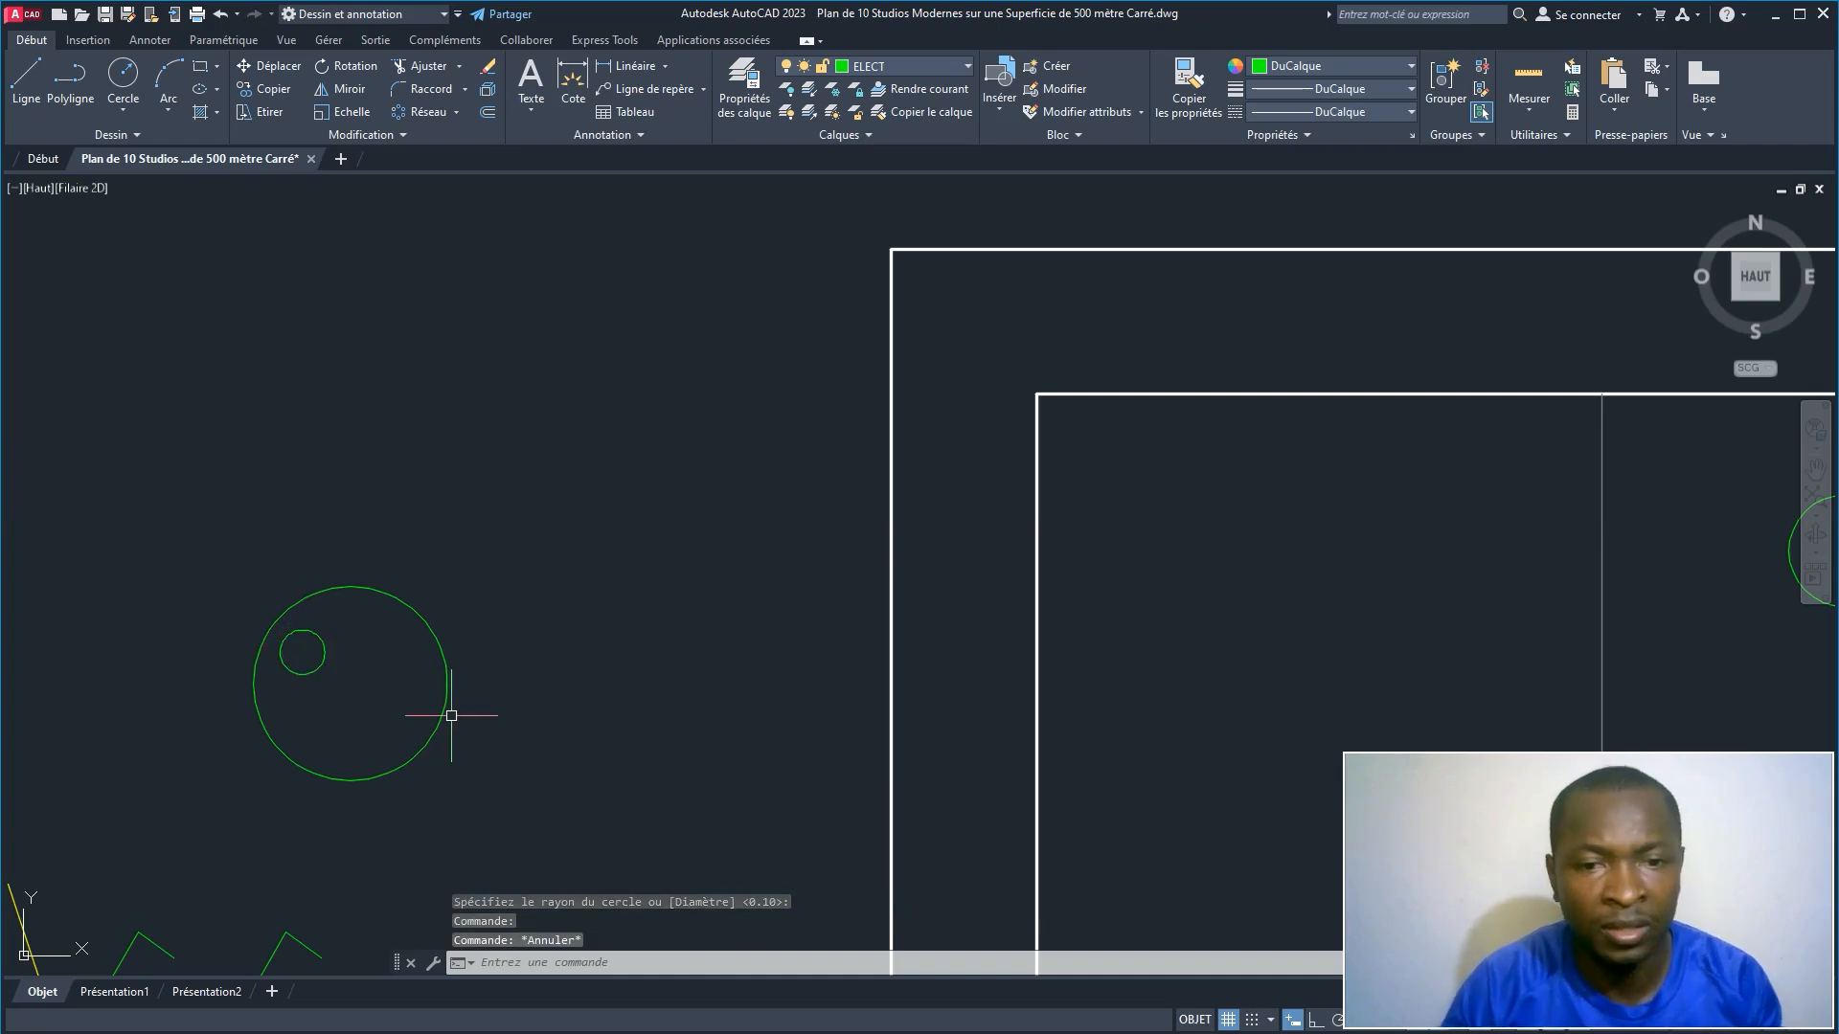
Step: Mirror the small circle about the large circle's vertical centre line, keeping the original
click(363, 684)
click(302, 653)
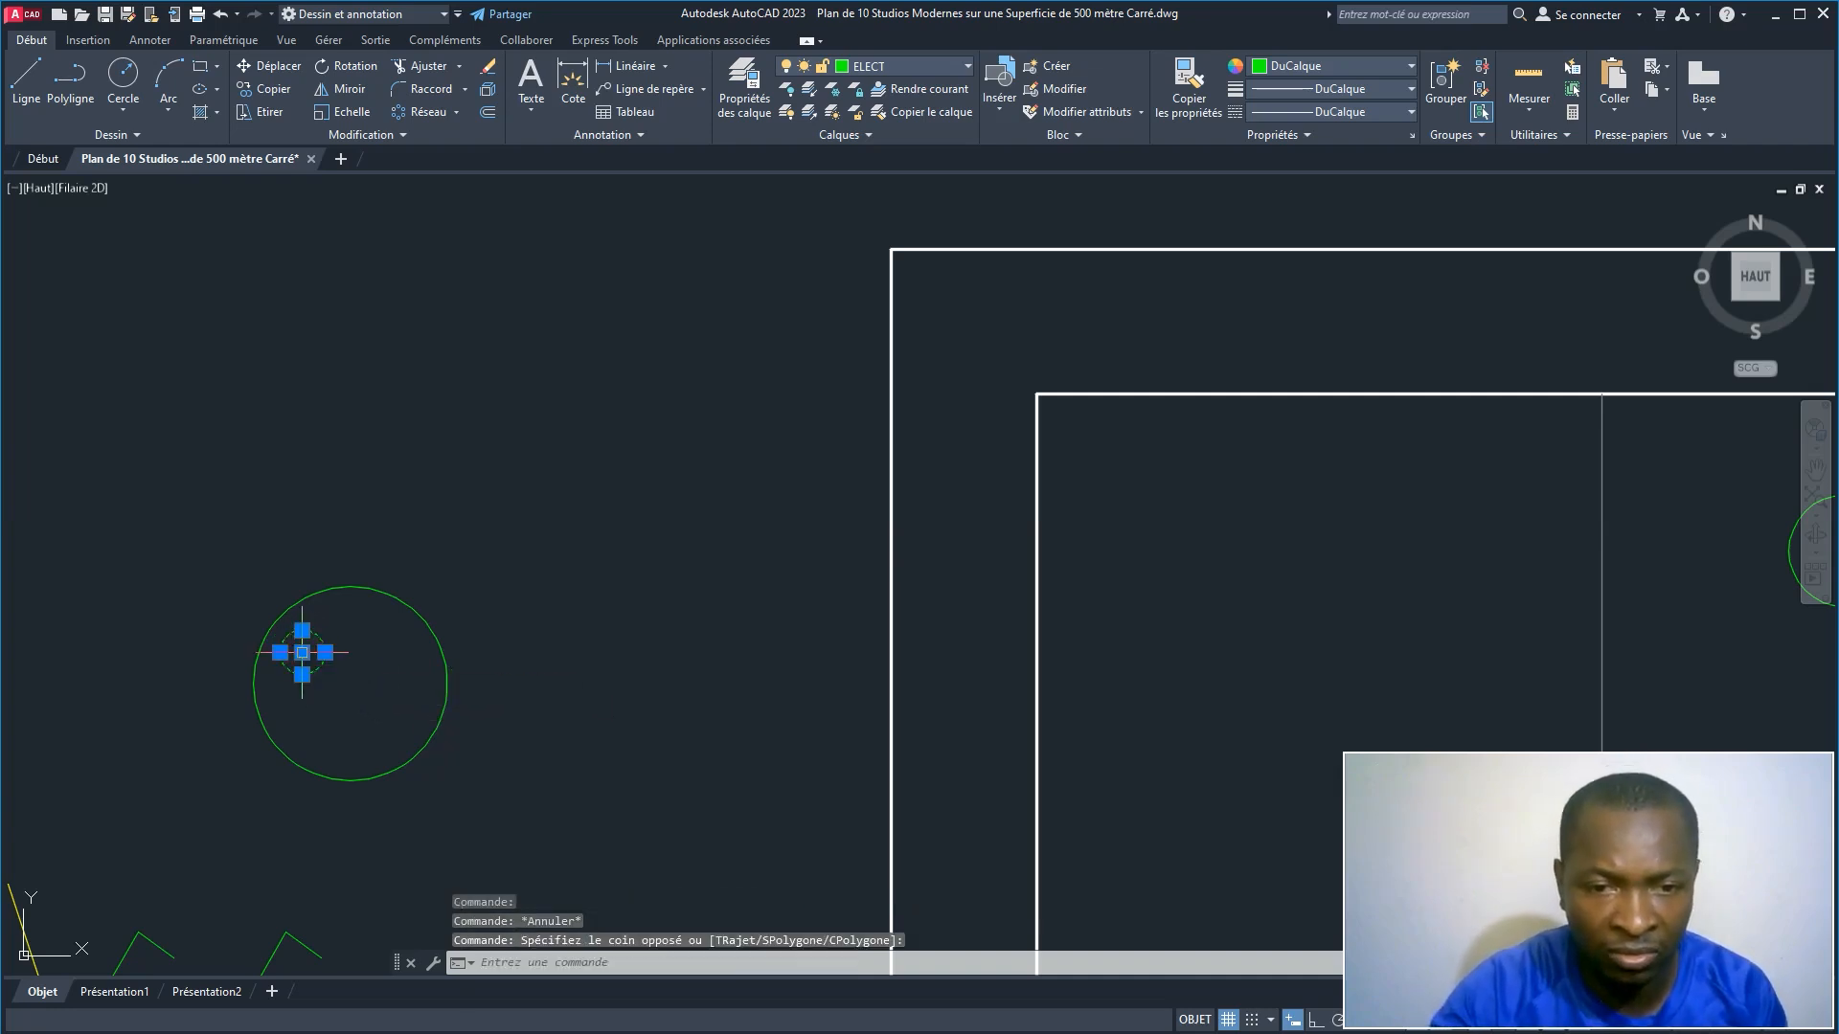
click(345, 88)
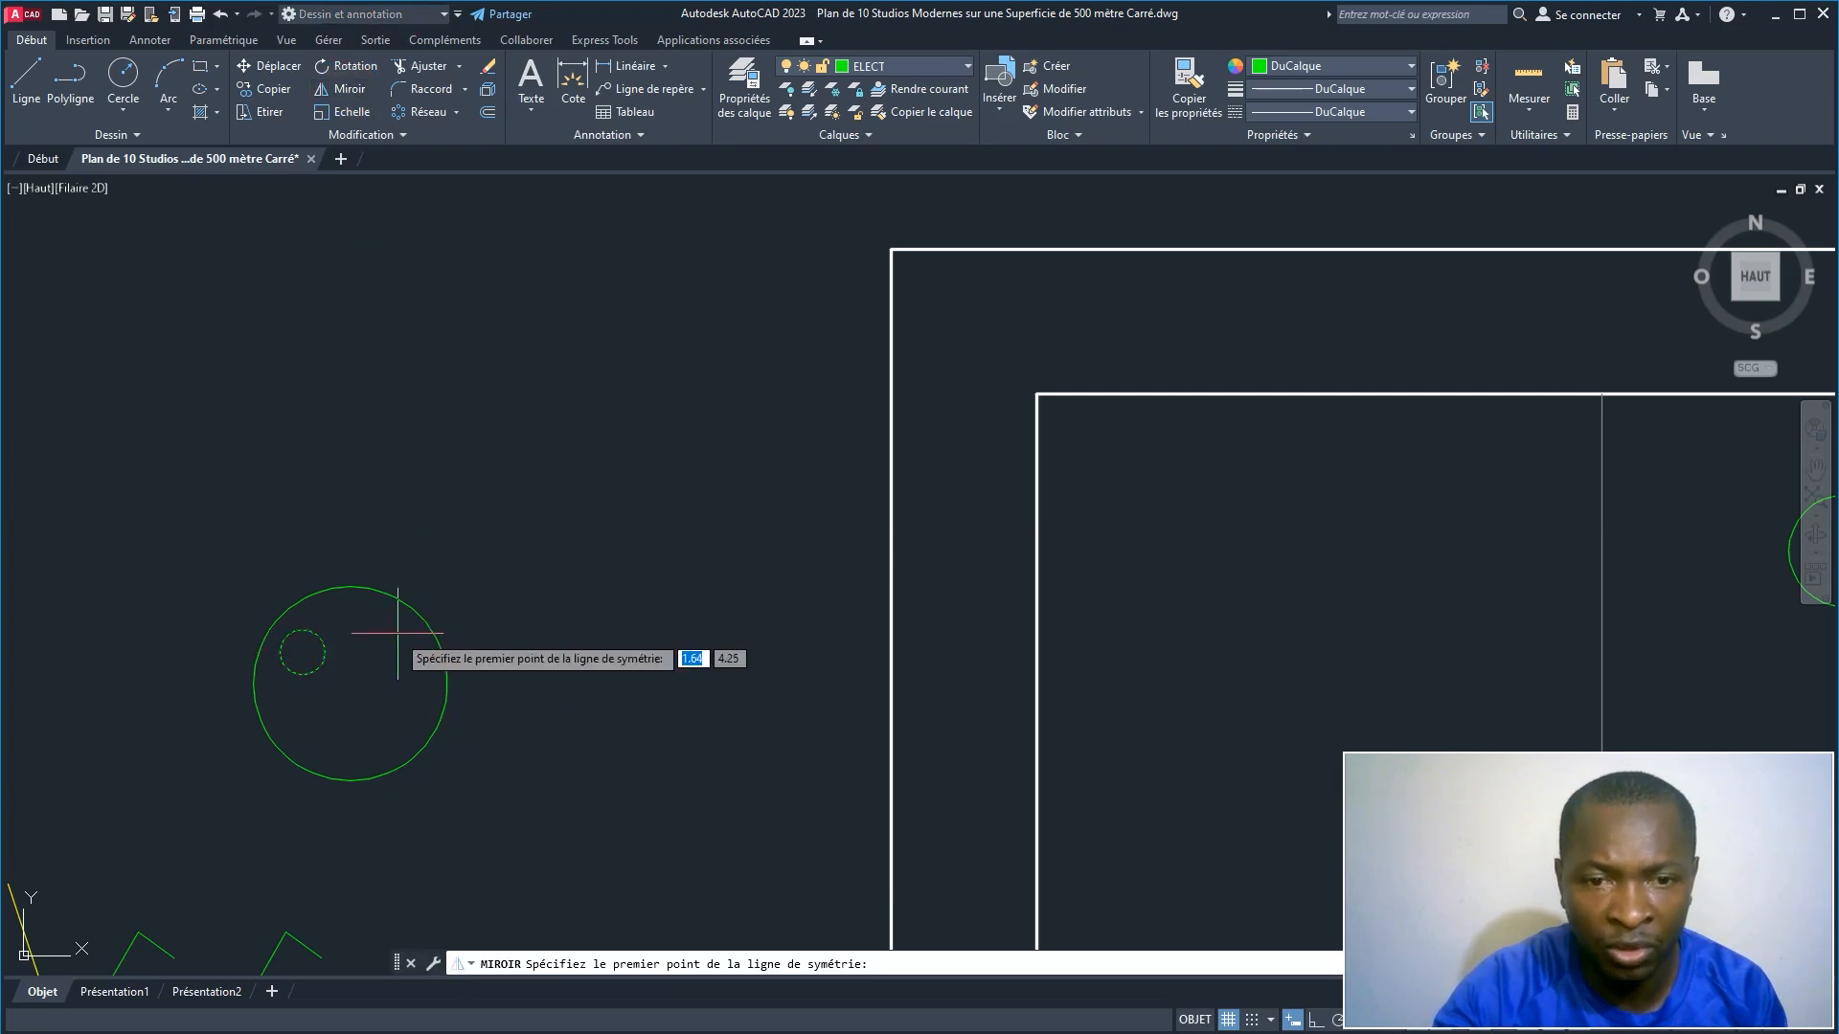
click(350, 588)
click(351, 684)
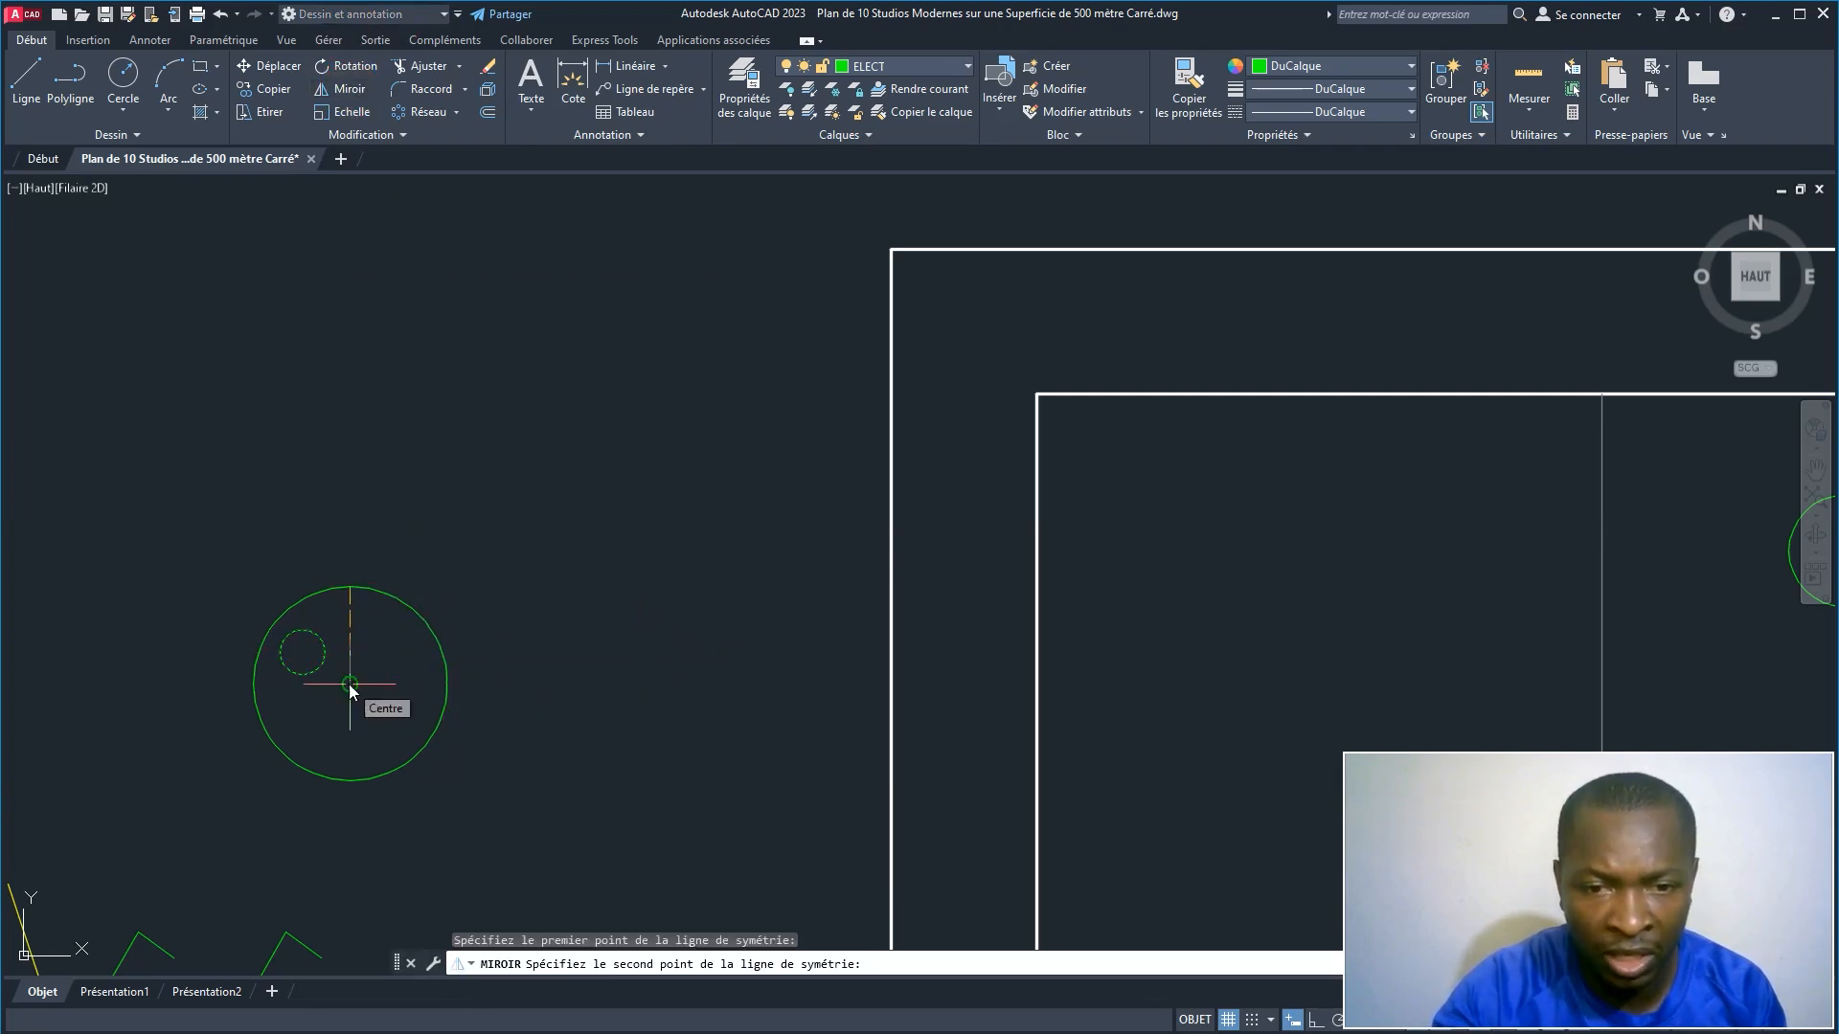
click(405, 755)
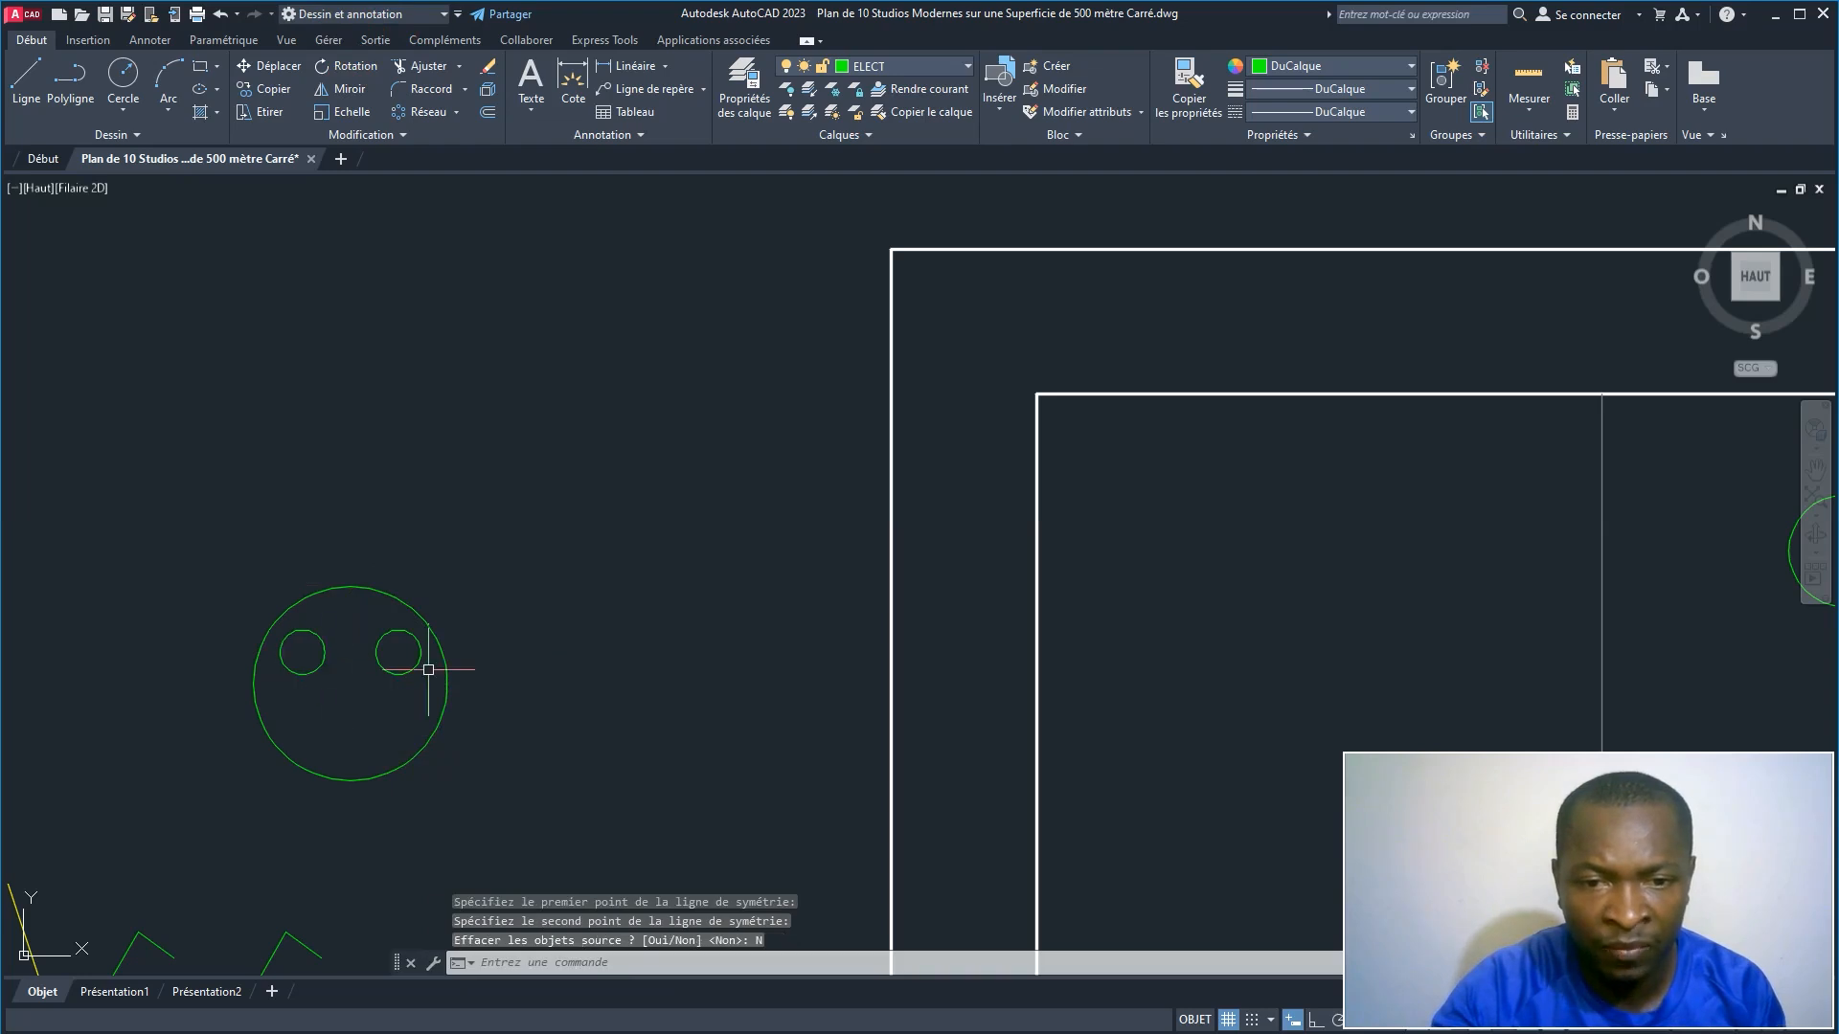
Step: Draw a narrow horizontal rectangle inside the large circle, centred below the two small circles
text(re)
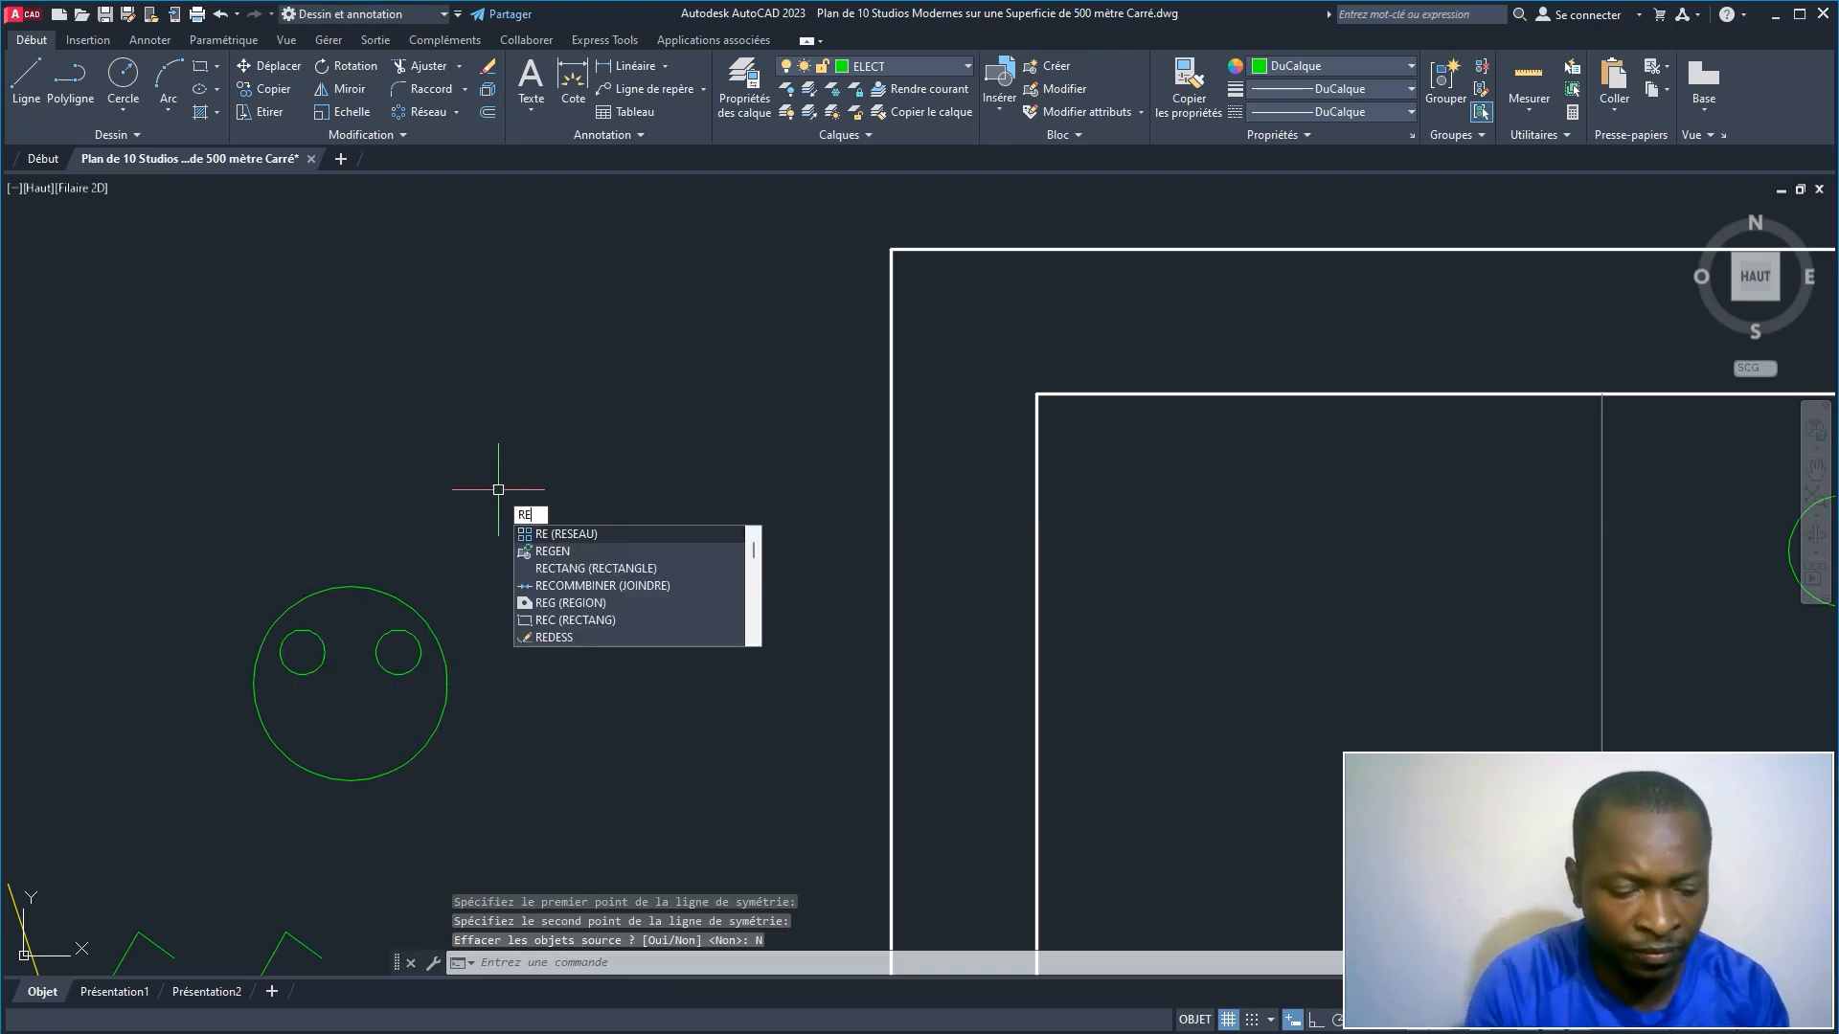
text(c)
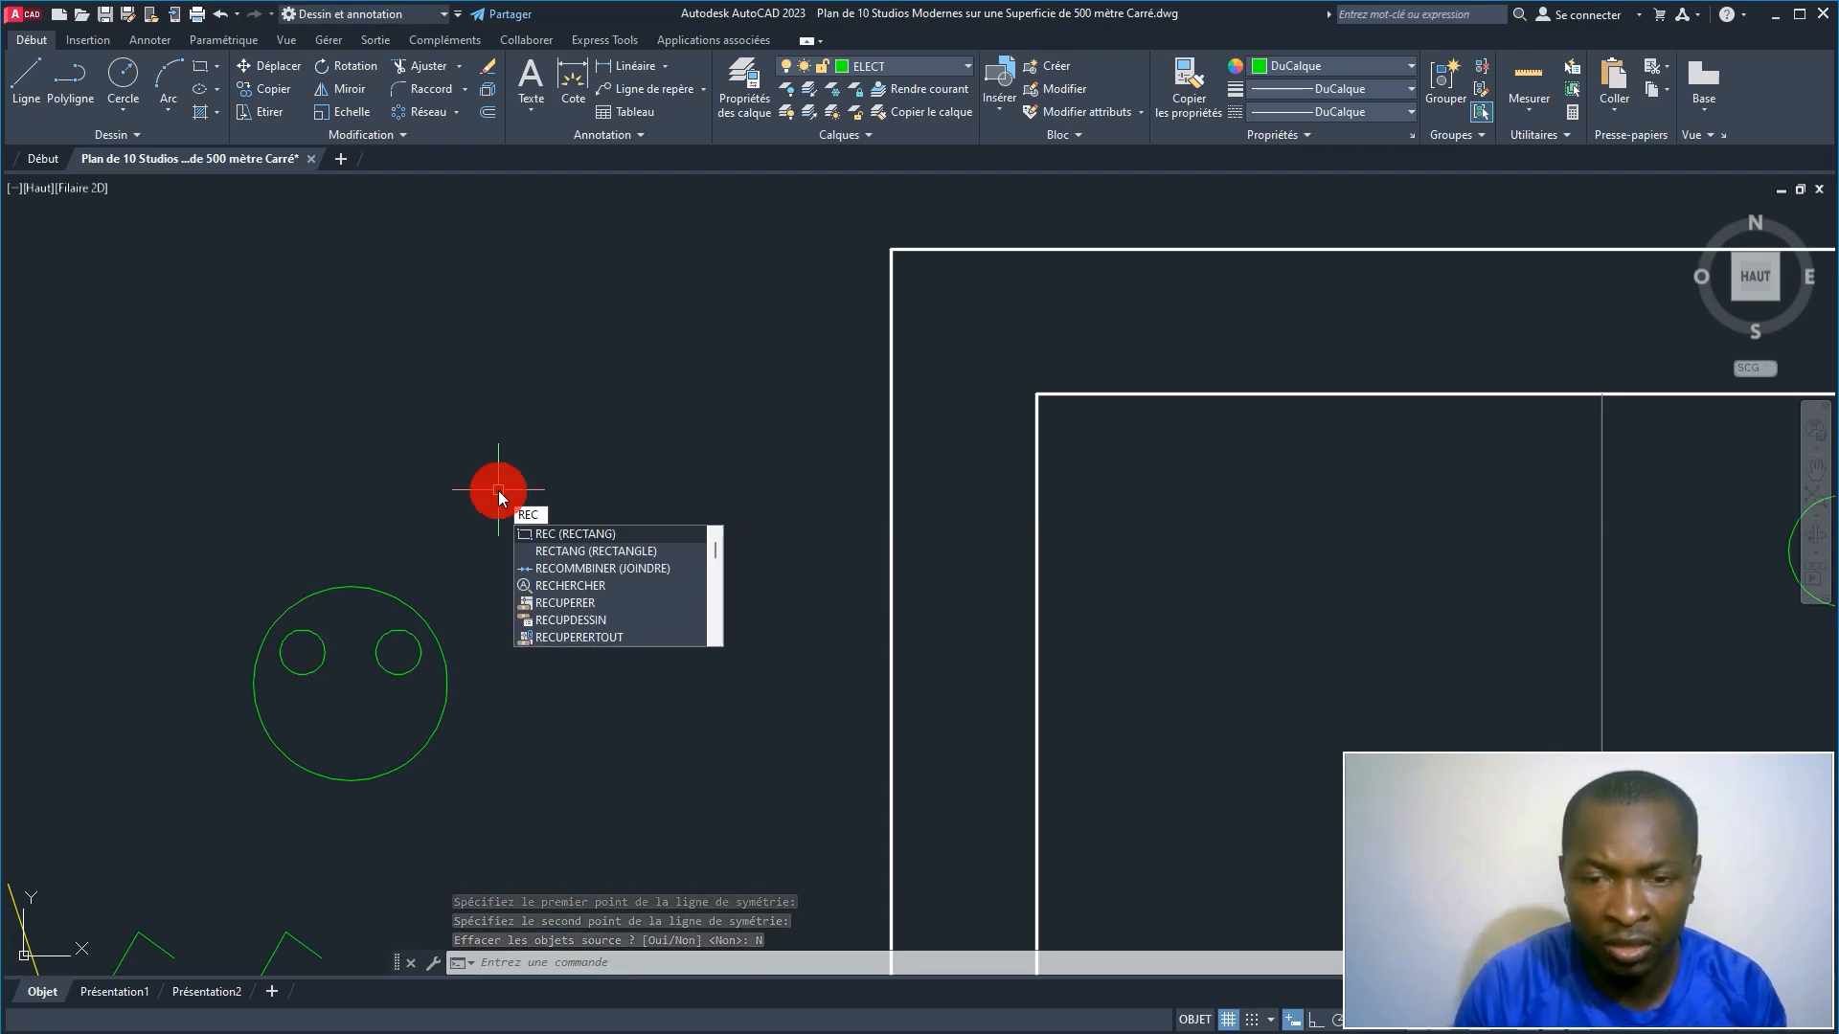
key(Return)
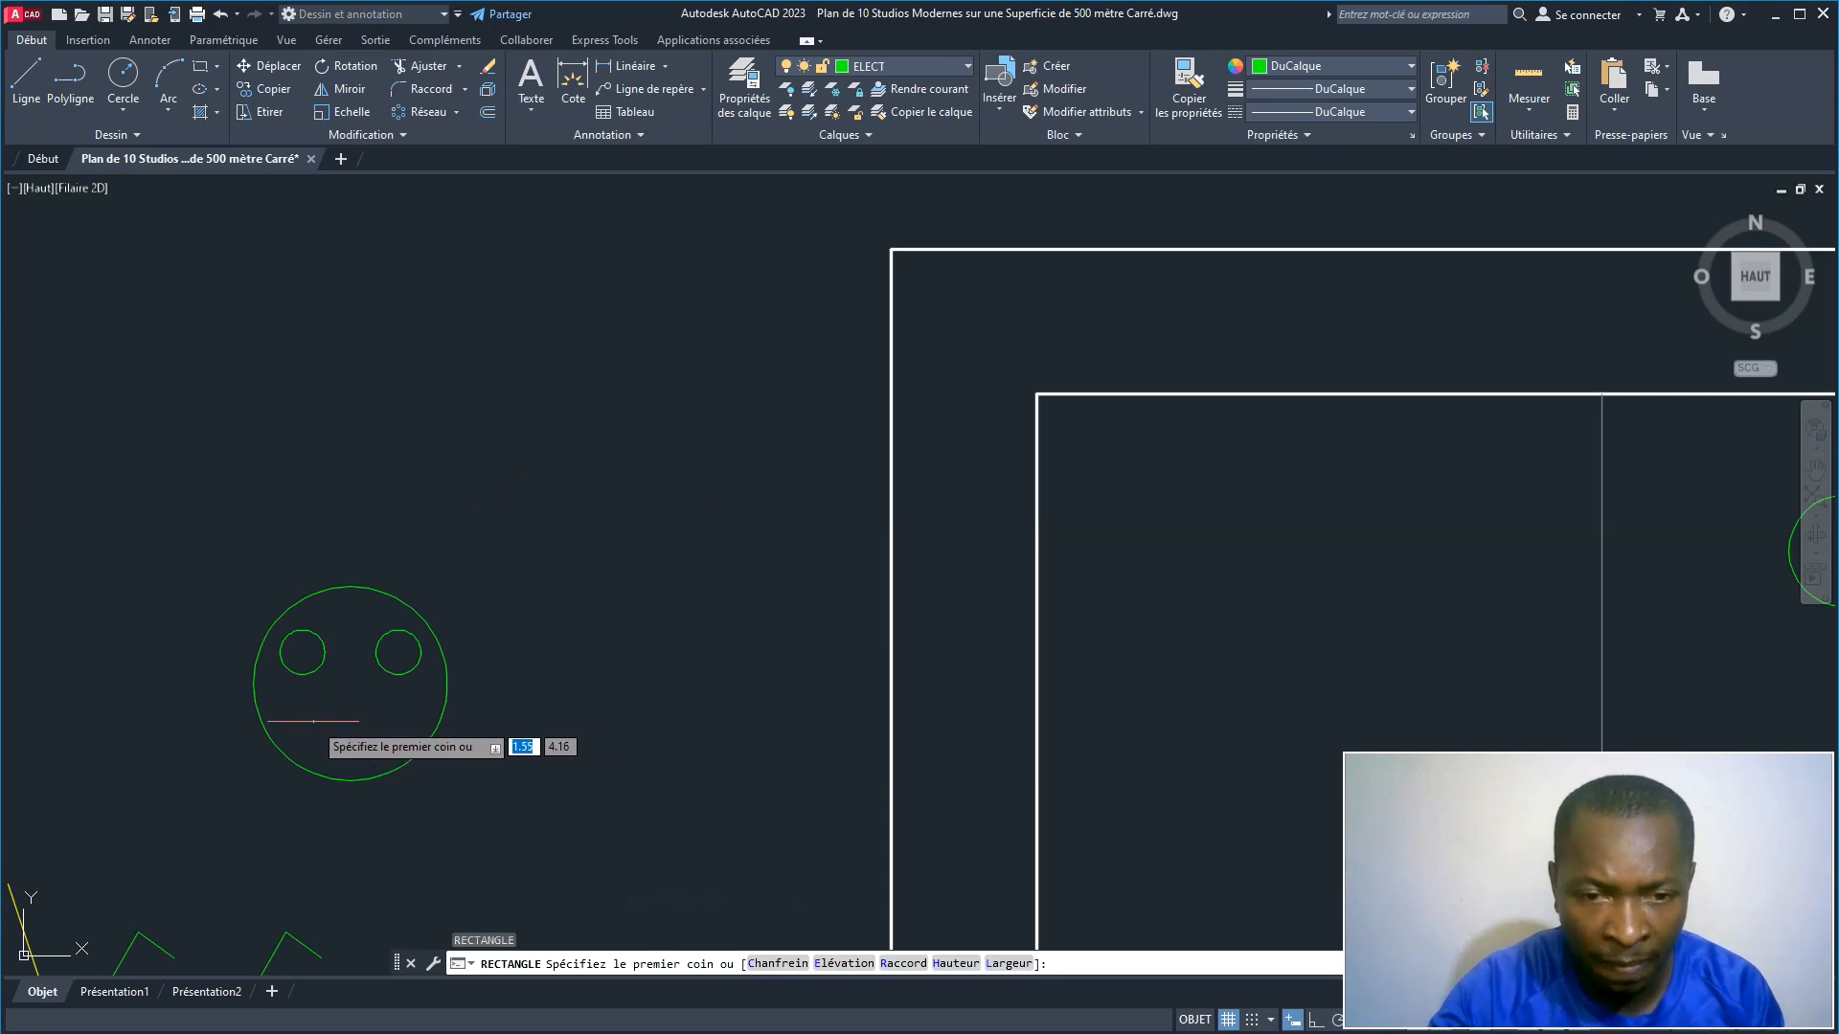
click(313, 782)
click(392, 720)
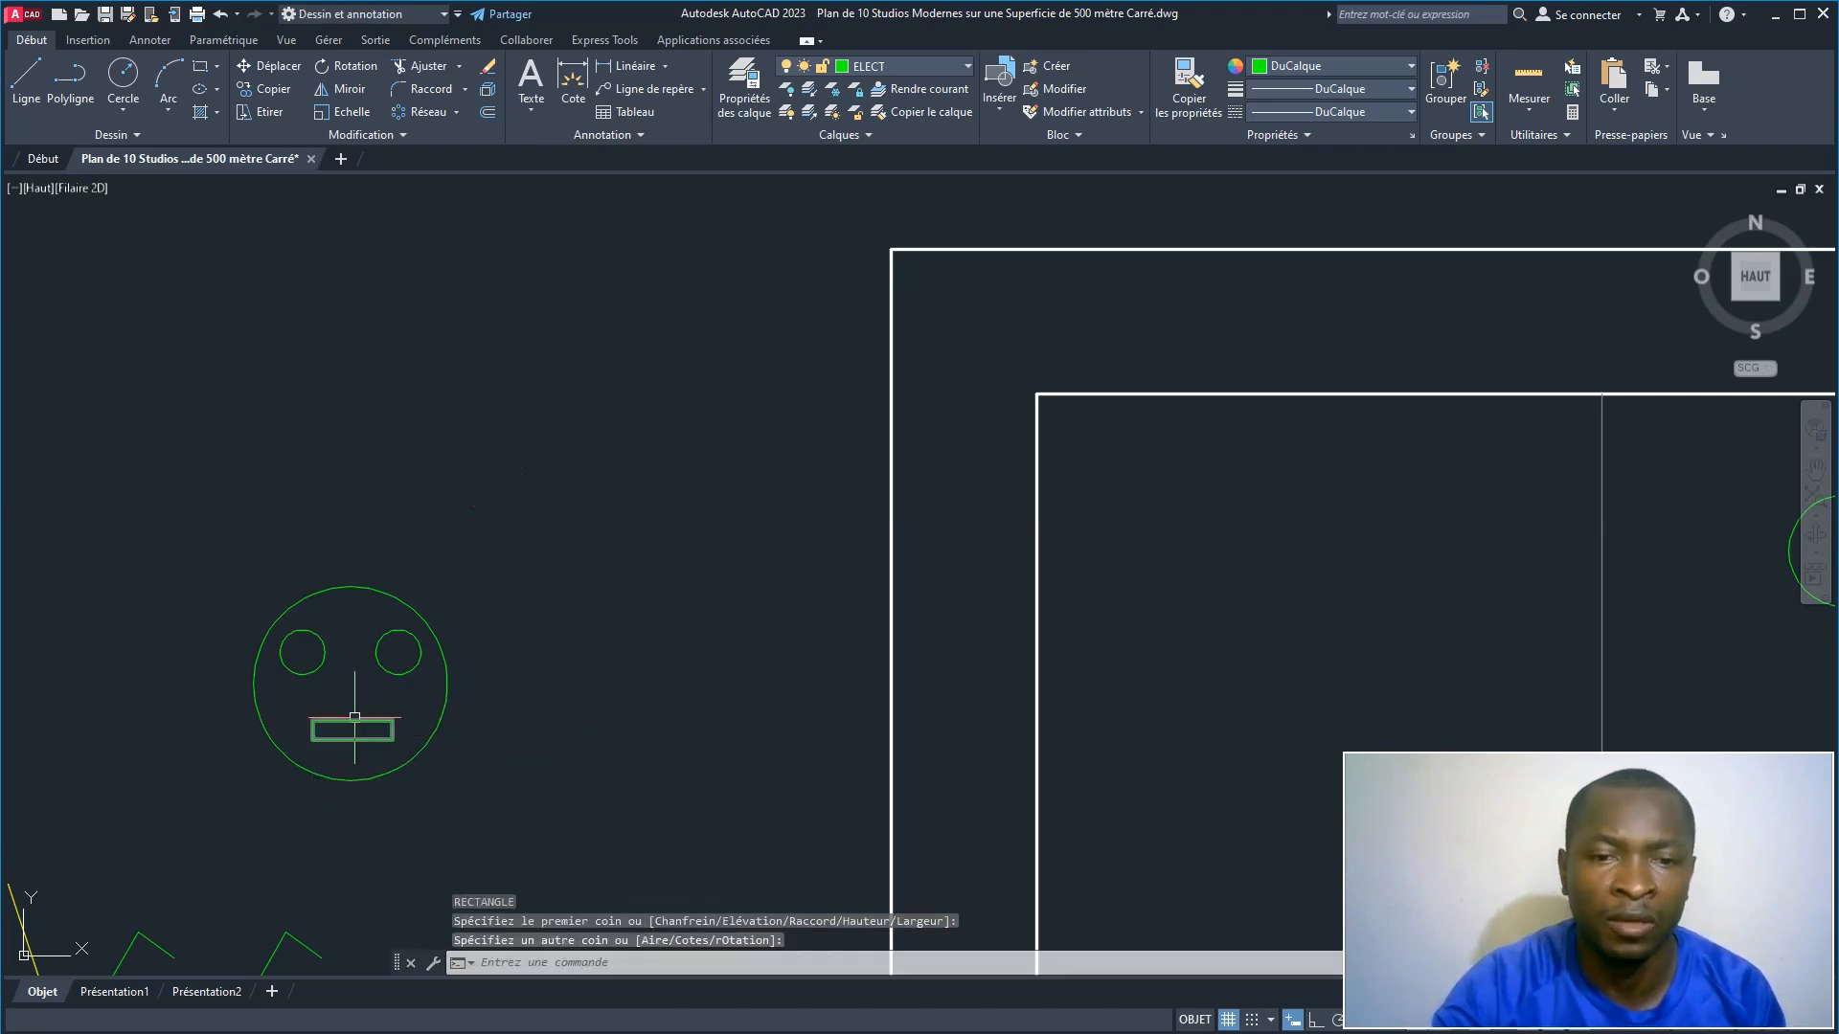
key(Escape)
Step: Copy the complete symbol of large circle, two small circles and rectangle horizontally to the right of the original
scroll(570, 677, down, 4)
middle_drag(563, 663, 419, 629)
scroll(371, 638, up, 4)
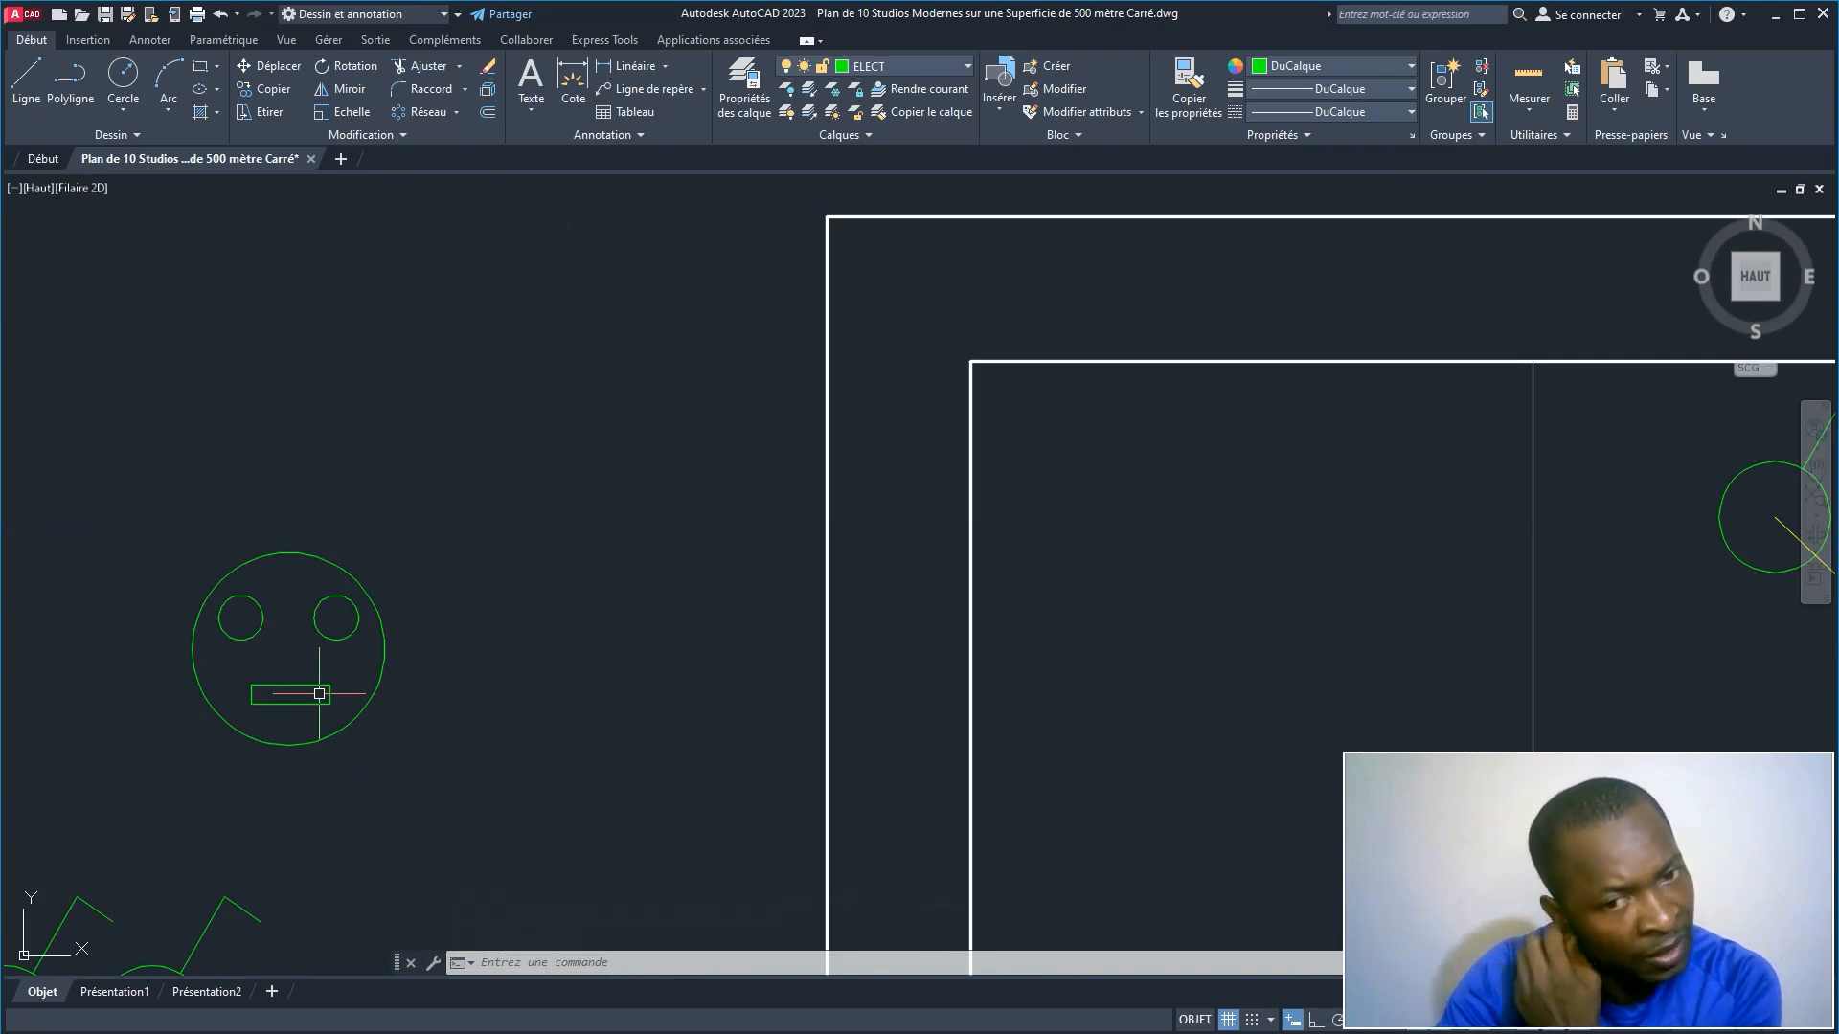
click(528, 769)
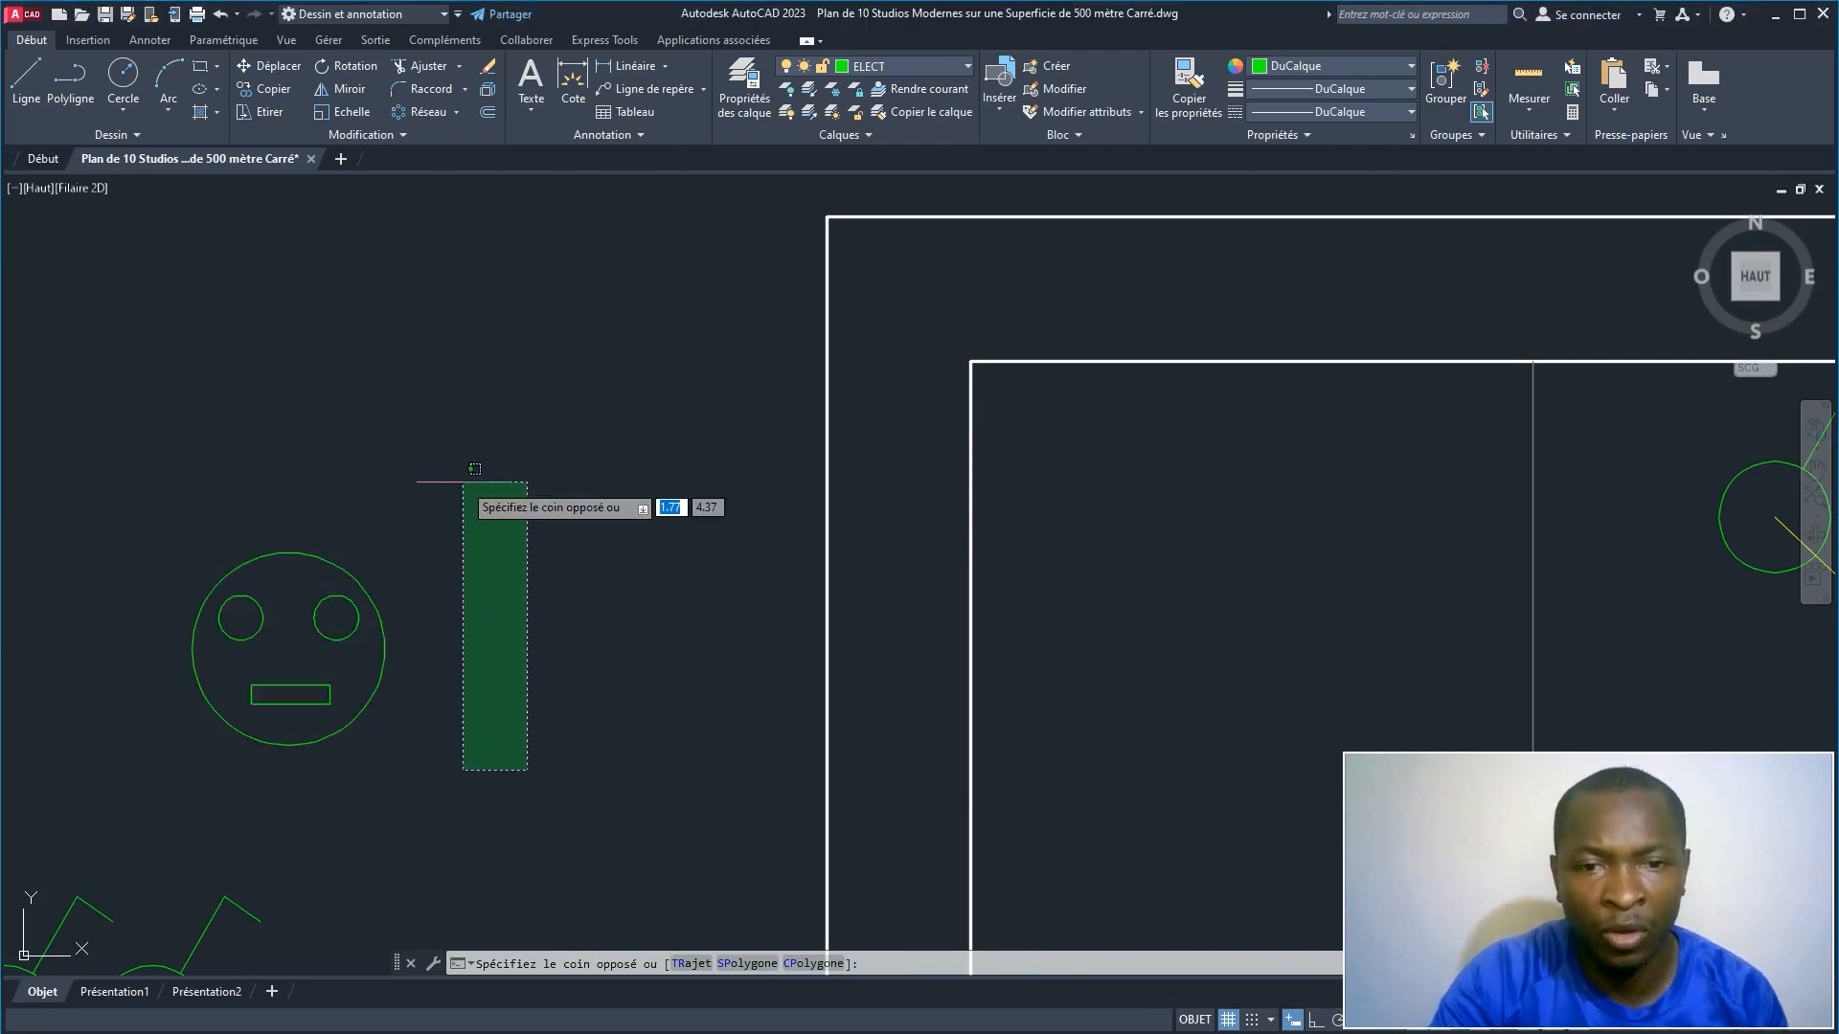
click(180, 440)
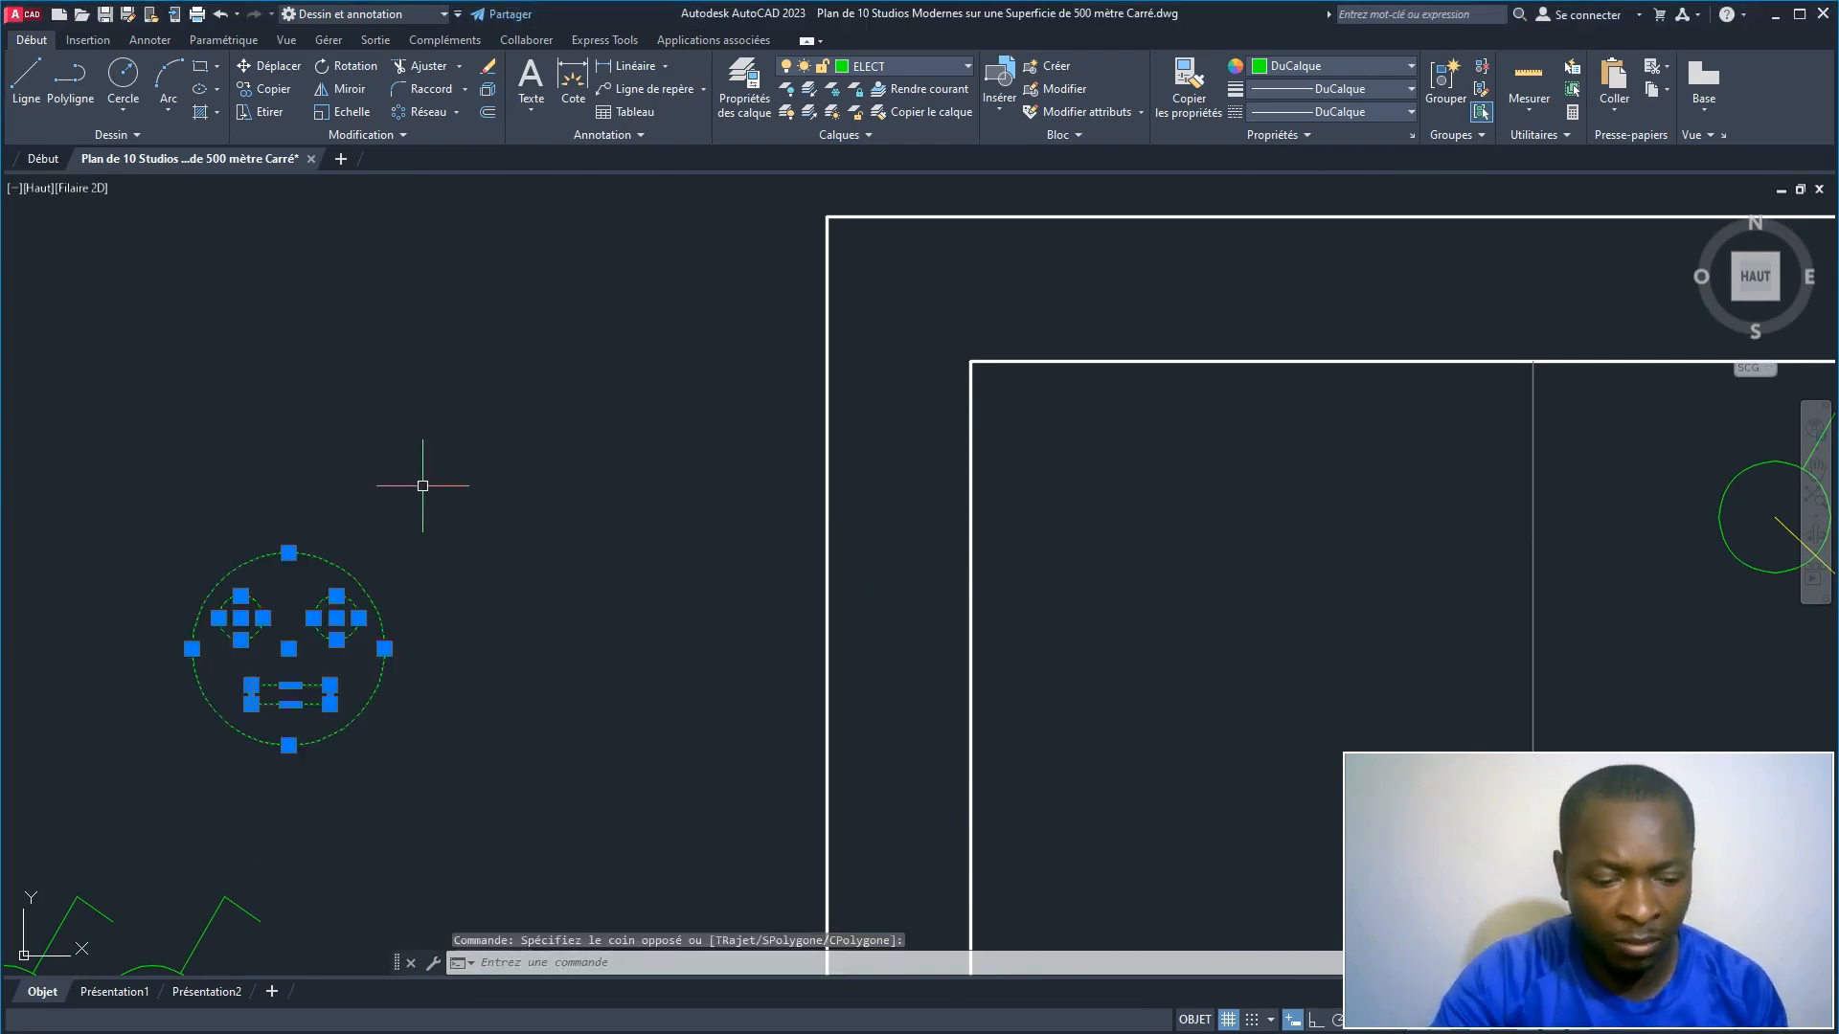
text(CP)
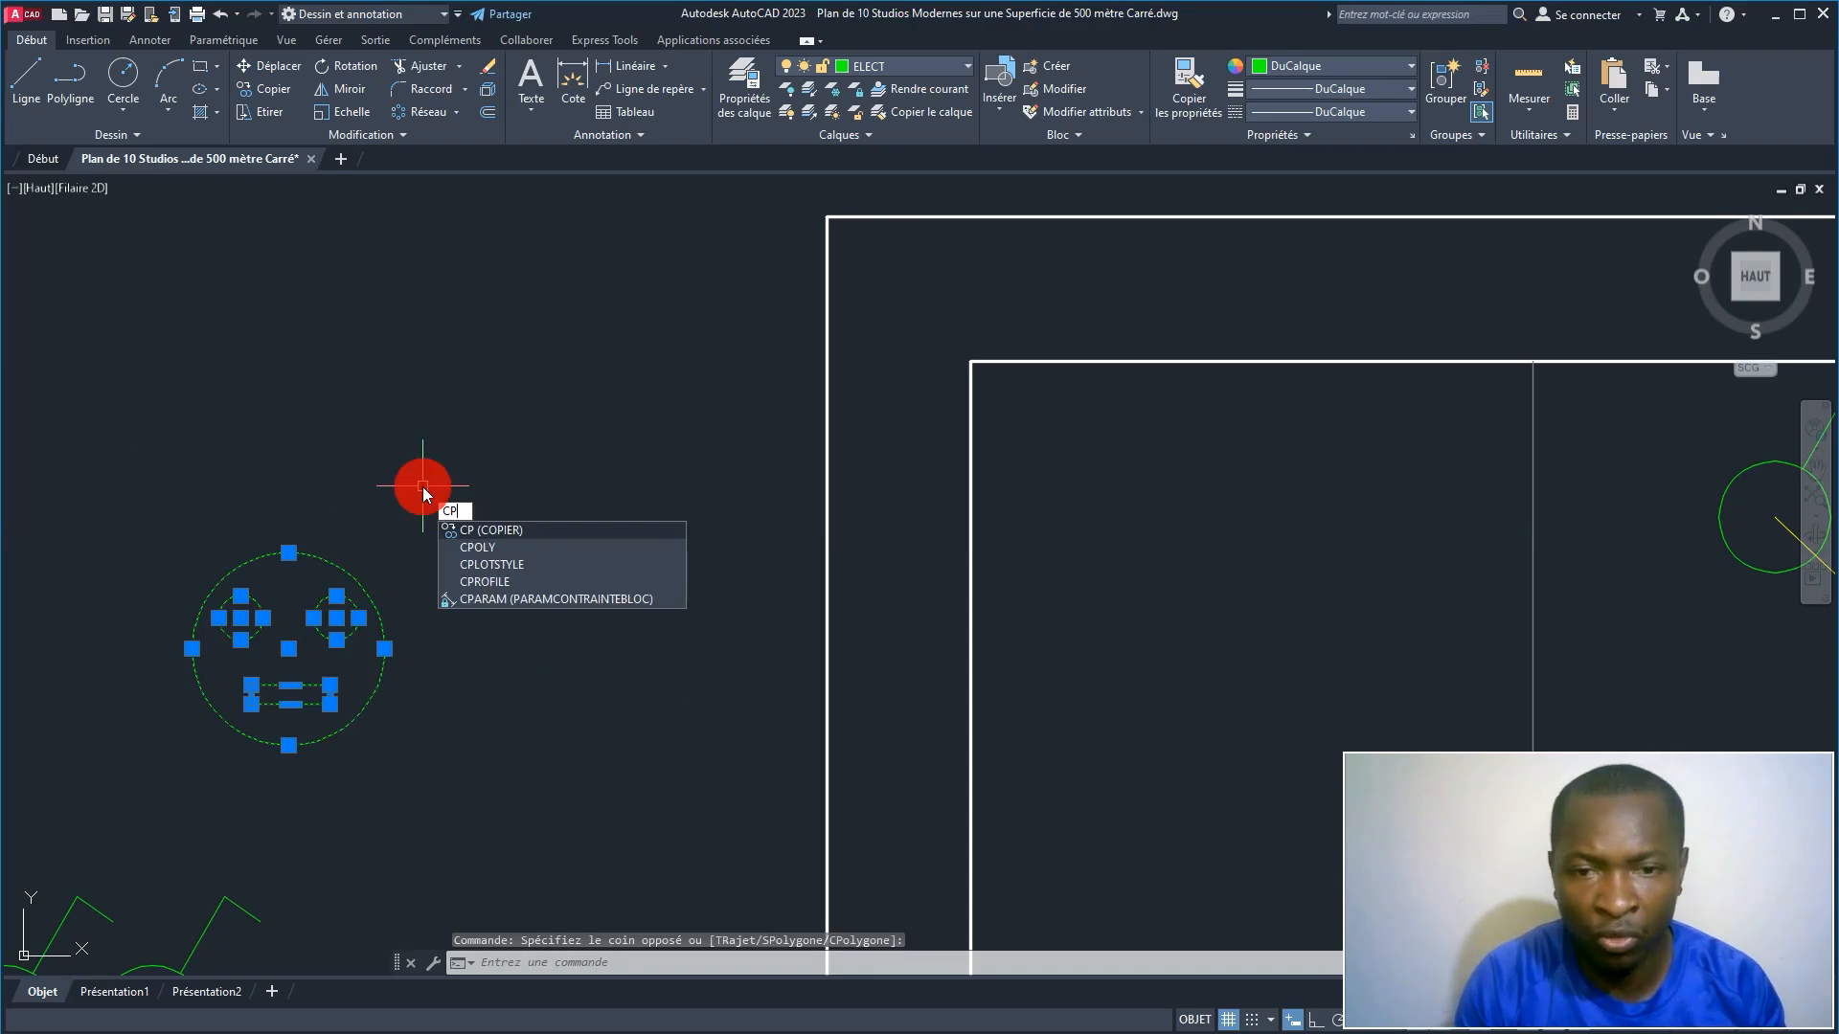
key(Return)
click(299, 659)
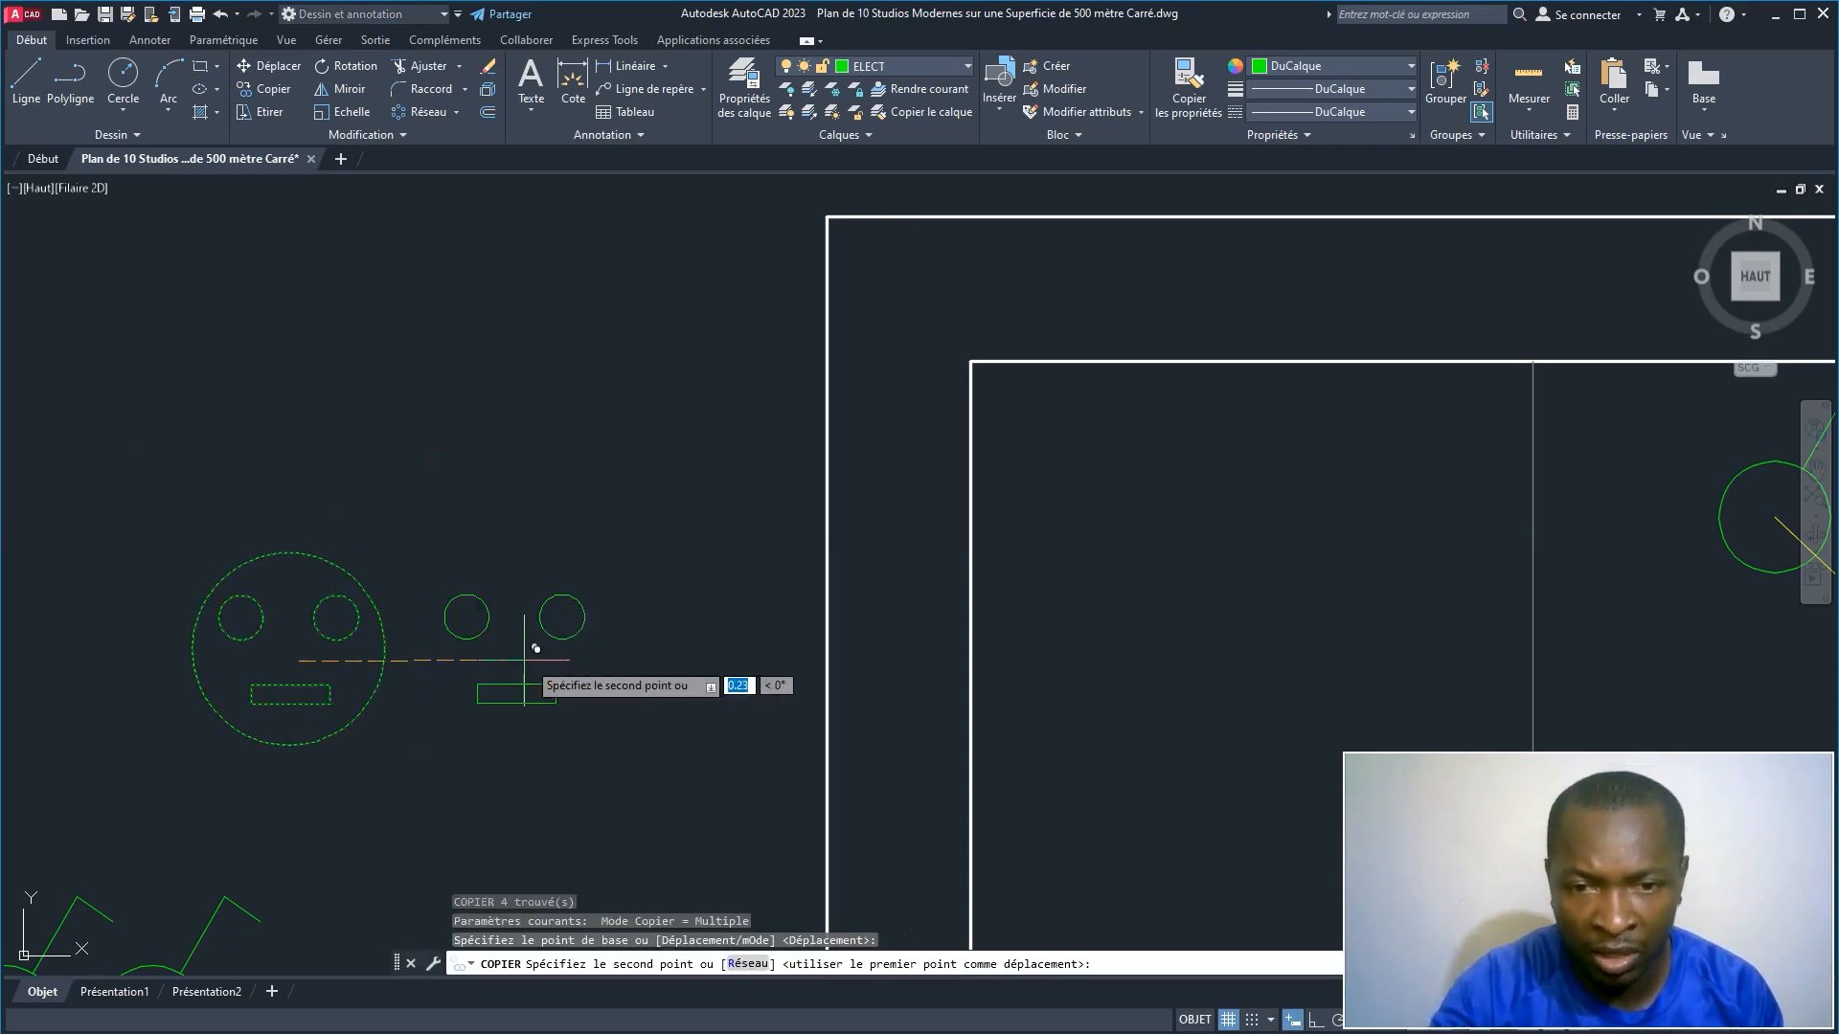
click(557, 659)
right_click(601, 468)
click(632, 487)
Step: Erase the rectangle from the copied symbol
click(547, 686)
text(effacer)
key(Return)
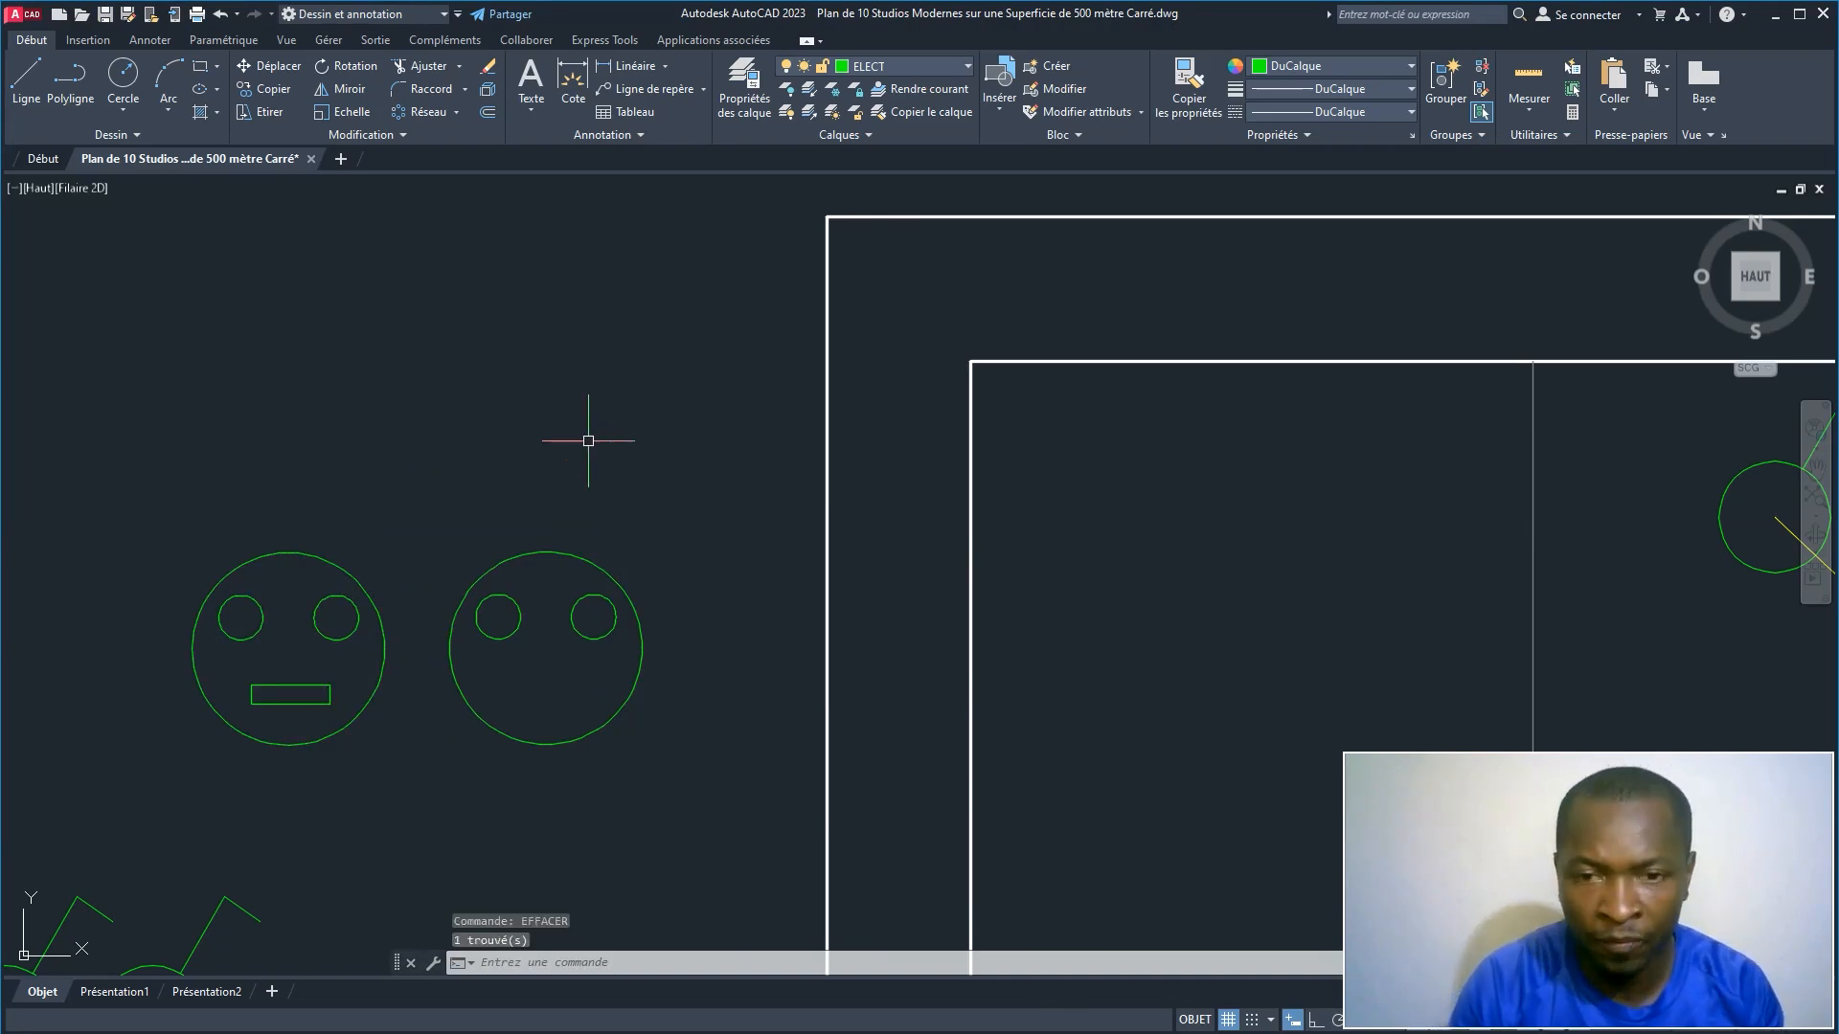
Step: Move the two small circles of the right-hand symbol straight down onto the large circle's horizontal centre line, using the midpoint between its top and bottom quadrants
click(613, 658)
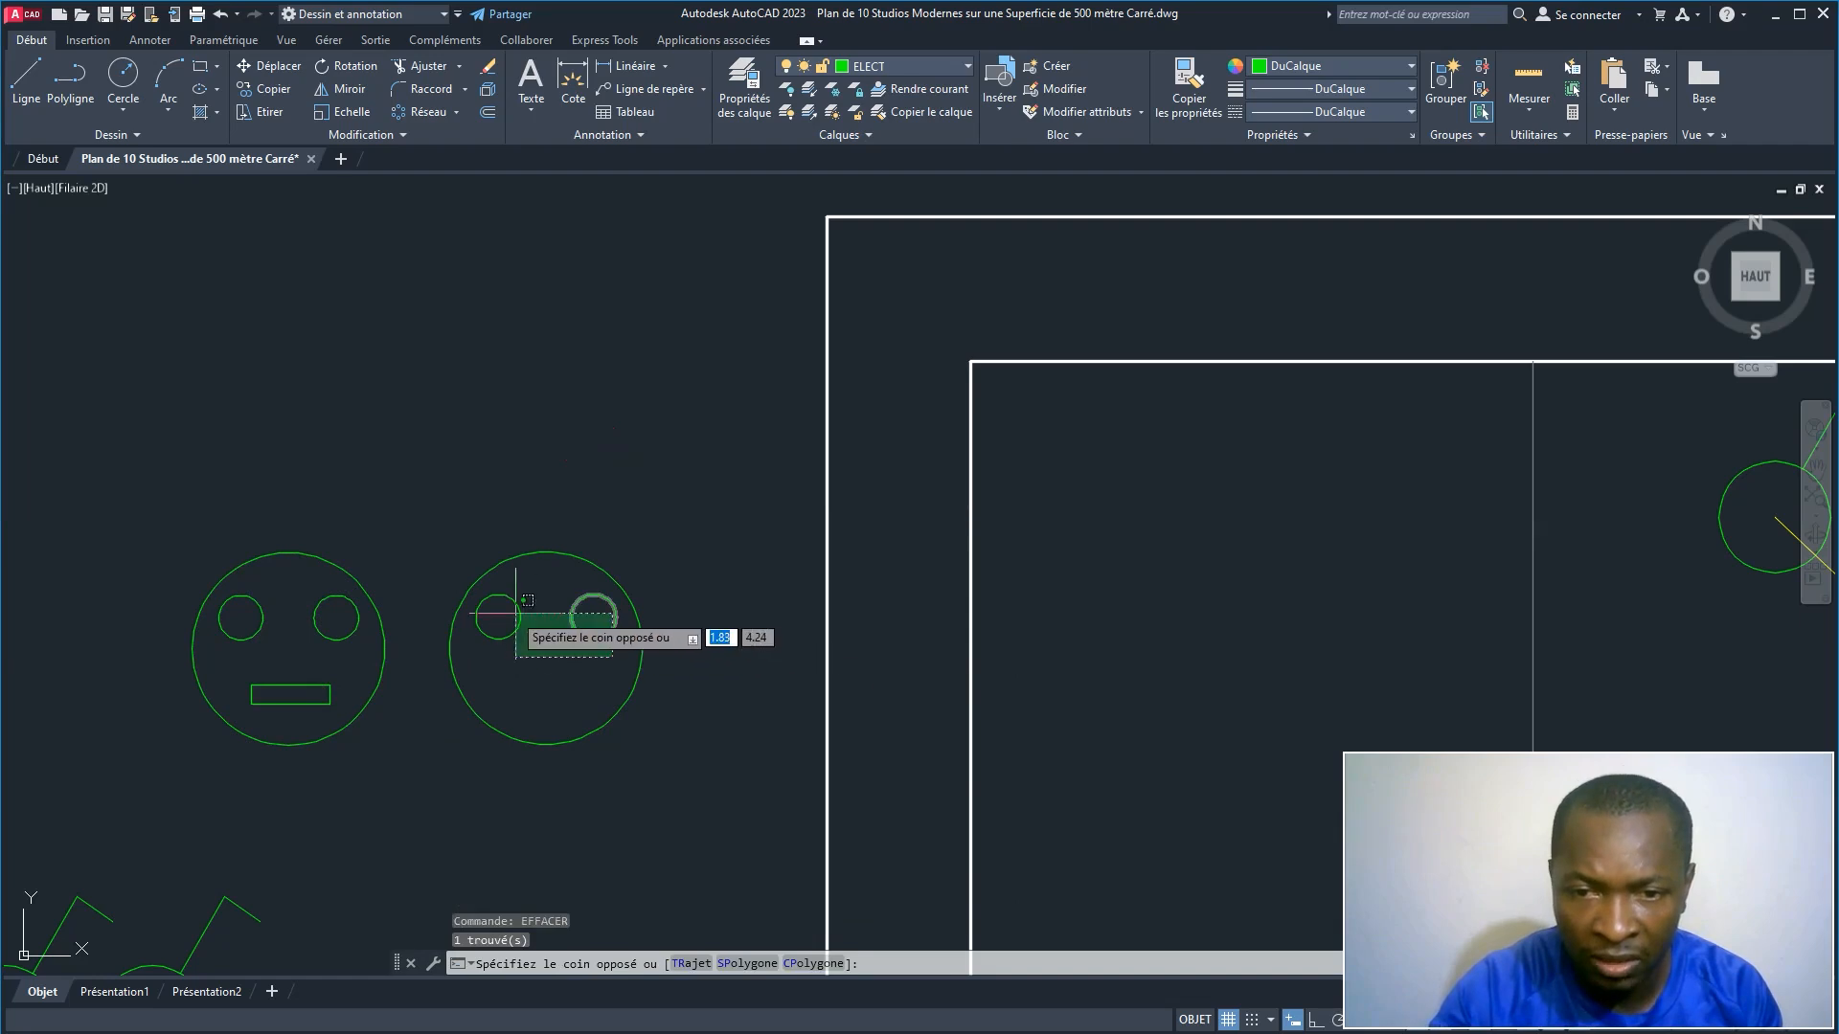
click(491, 611)
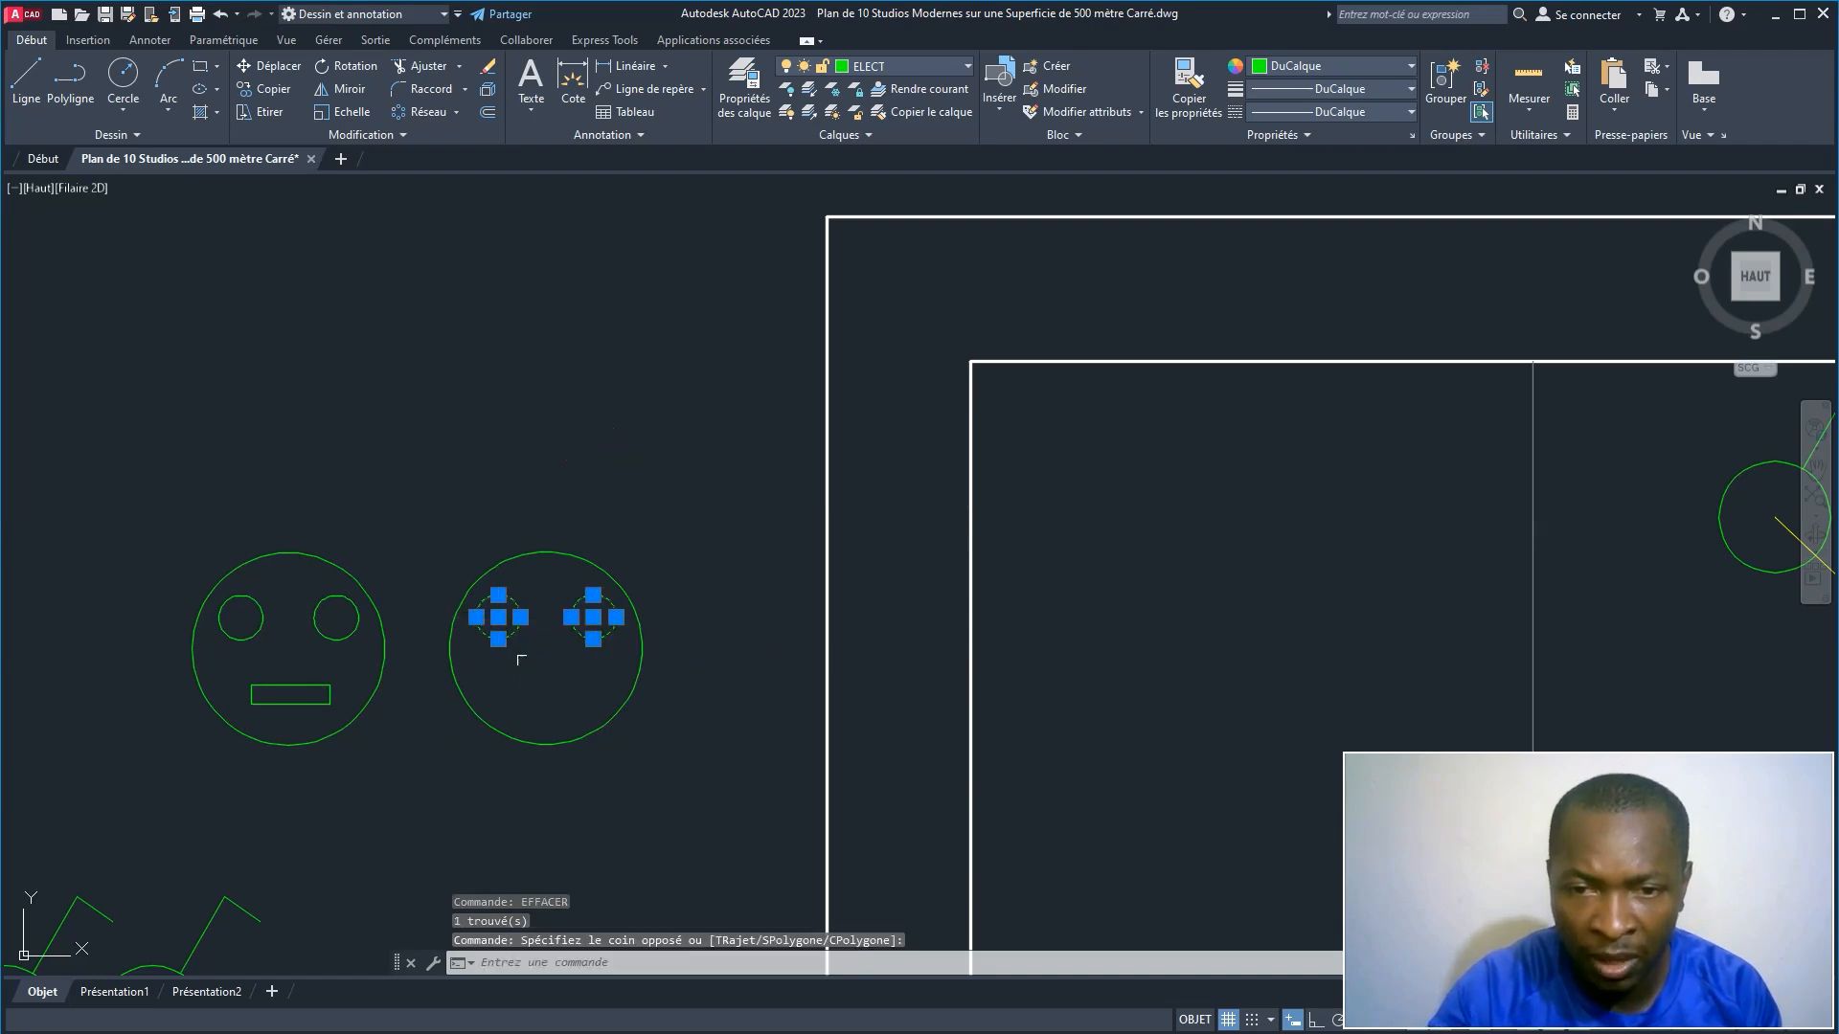
click(277, 67)
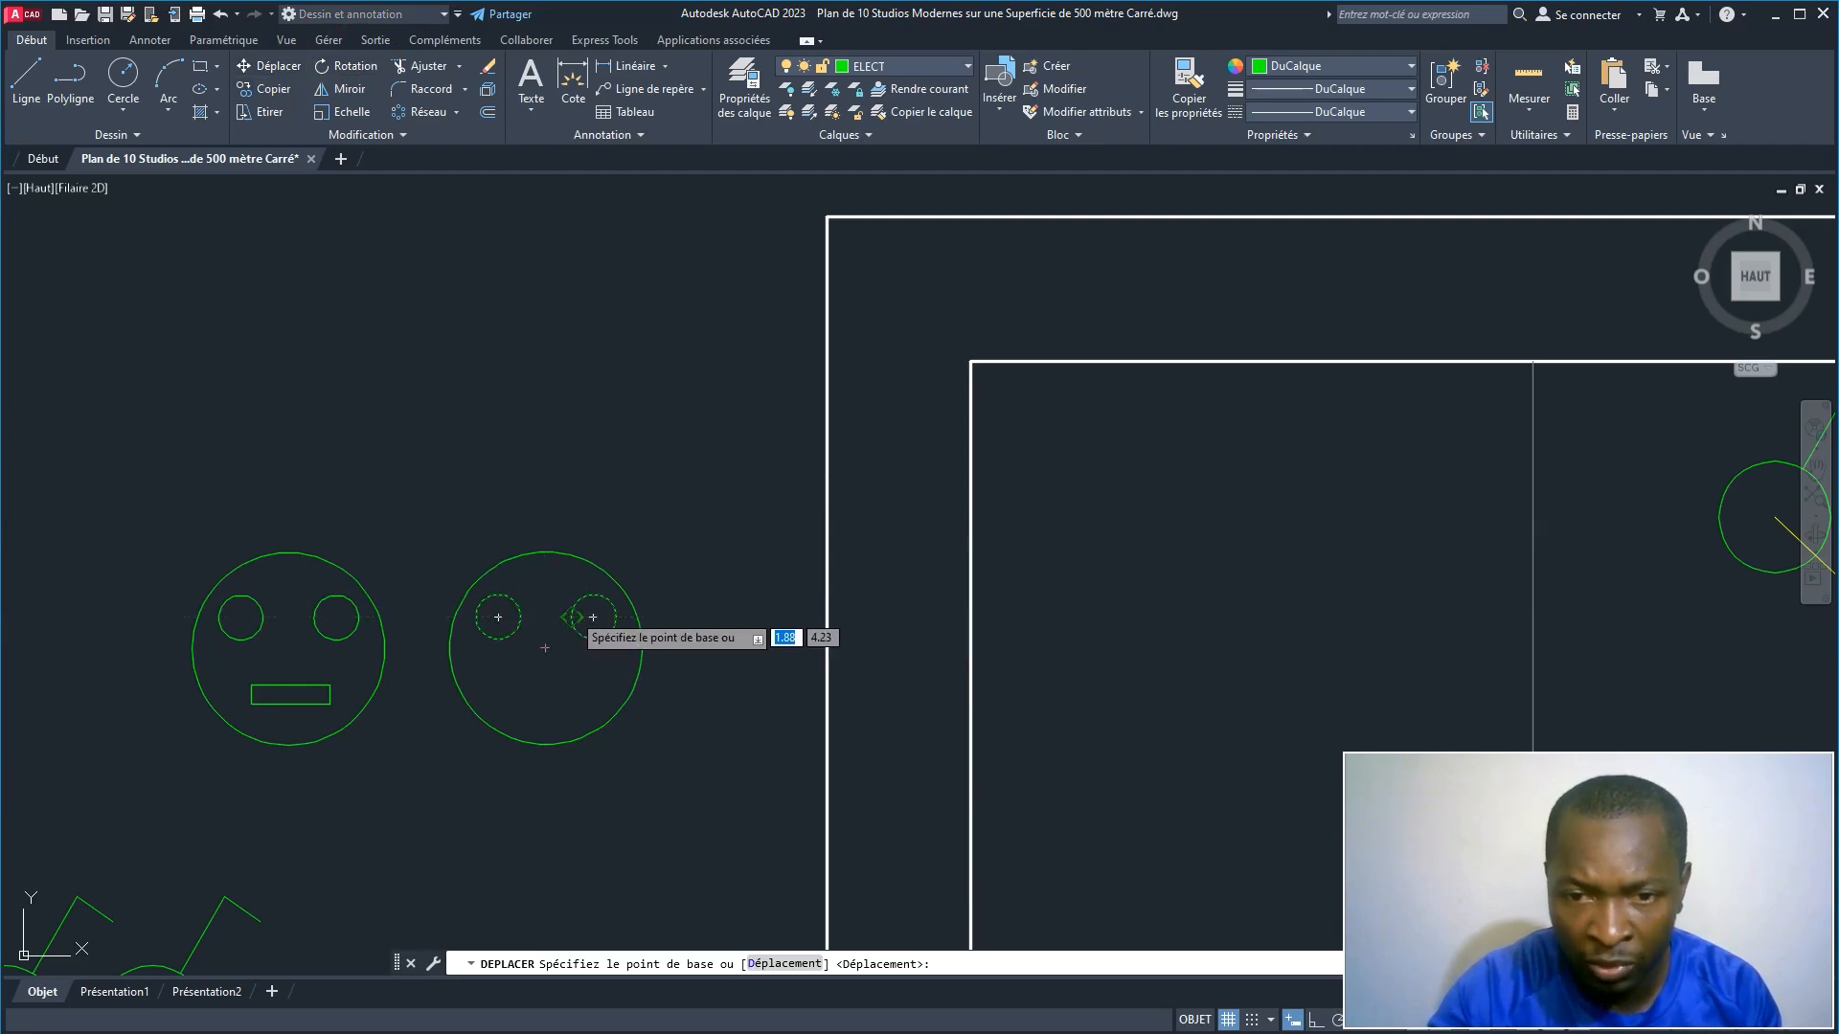
click(545, 617)
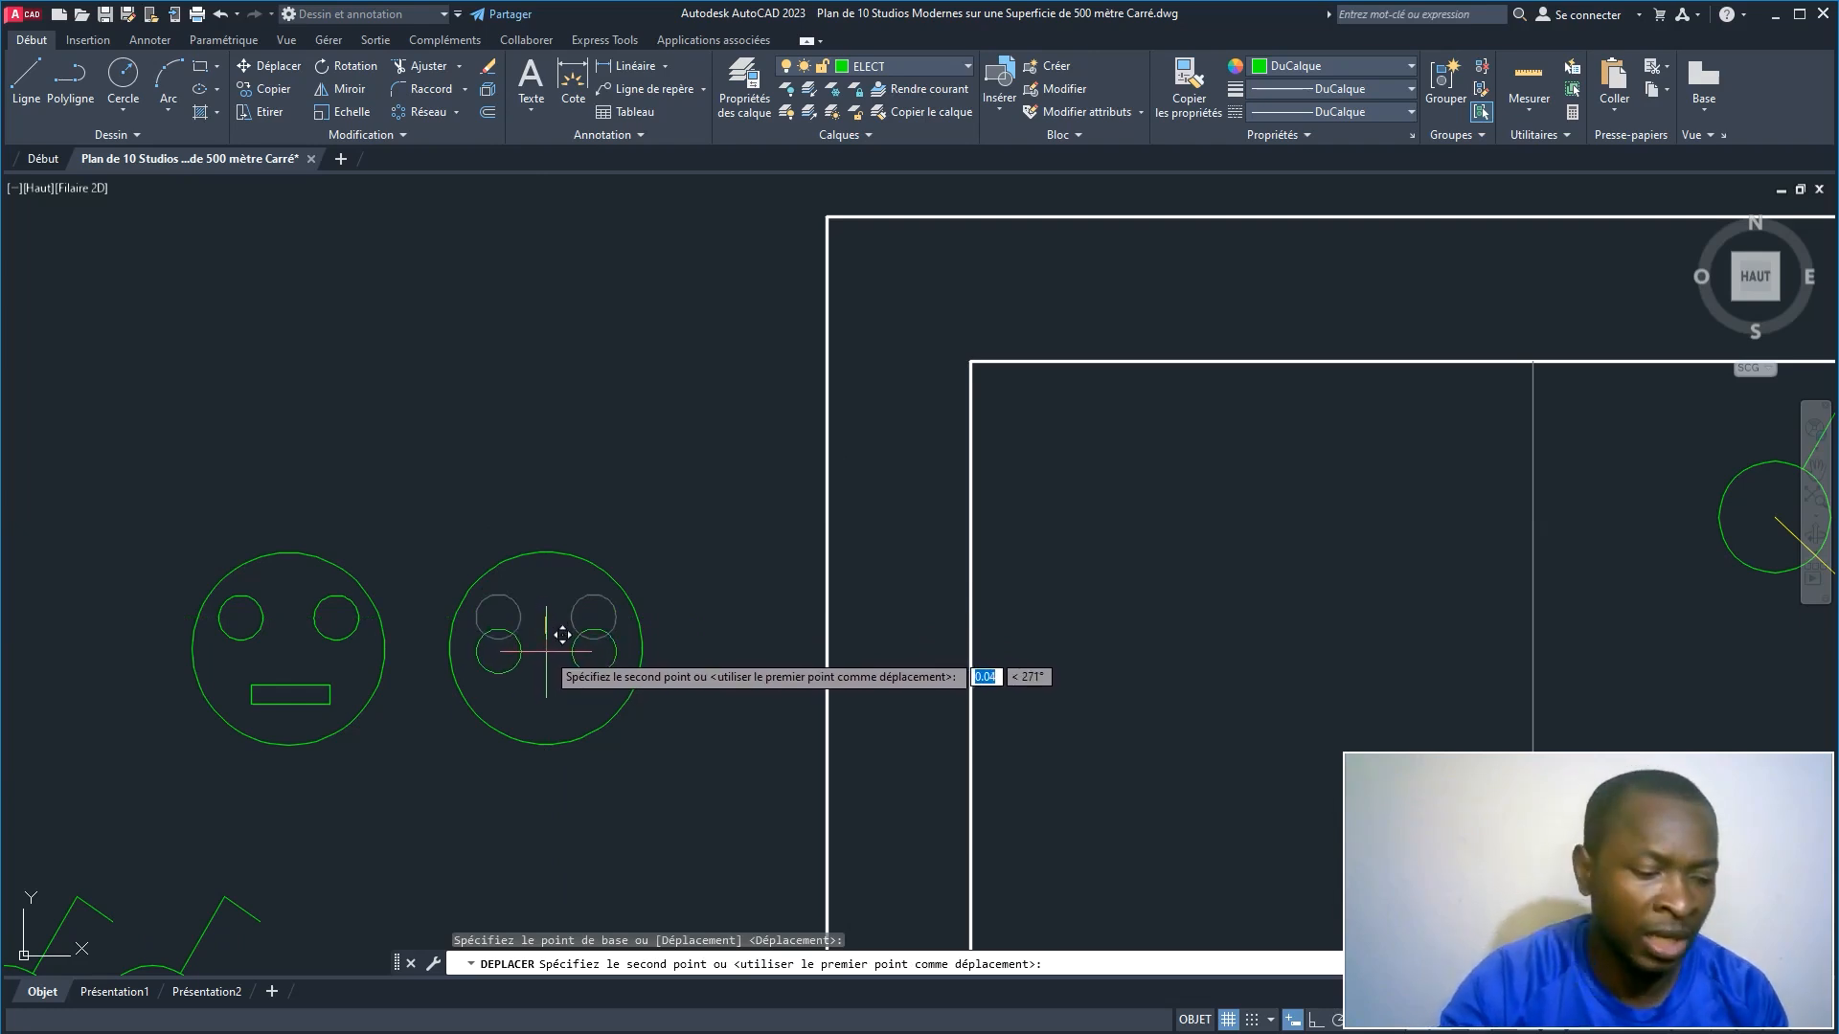
key(F8)
shift+right_click(546, 652)
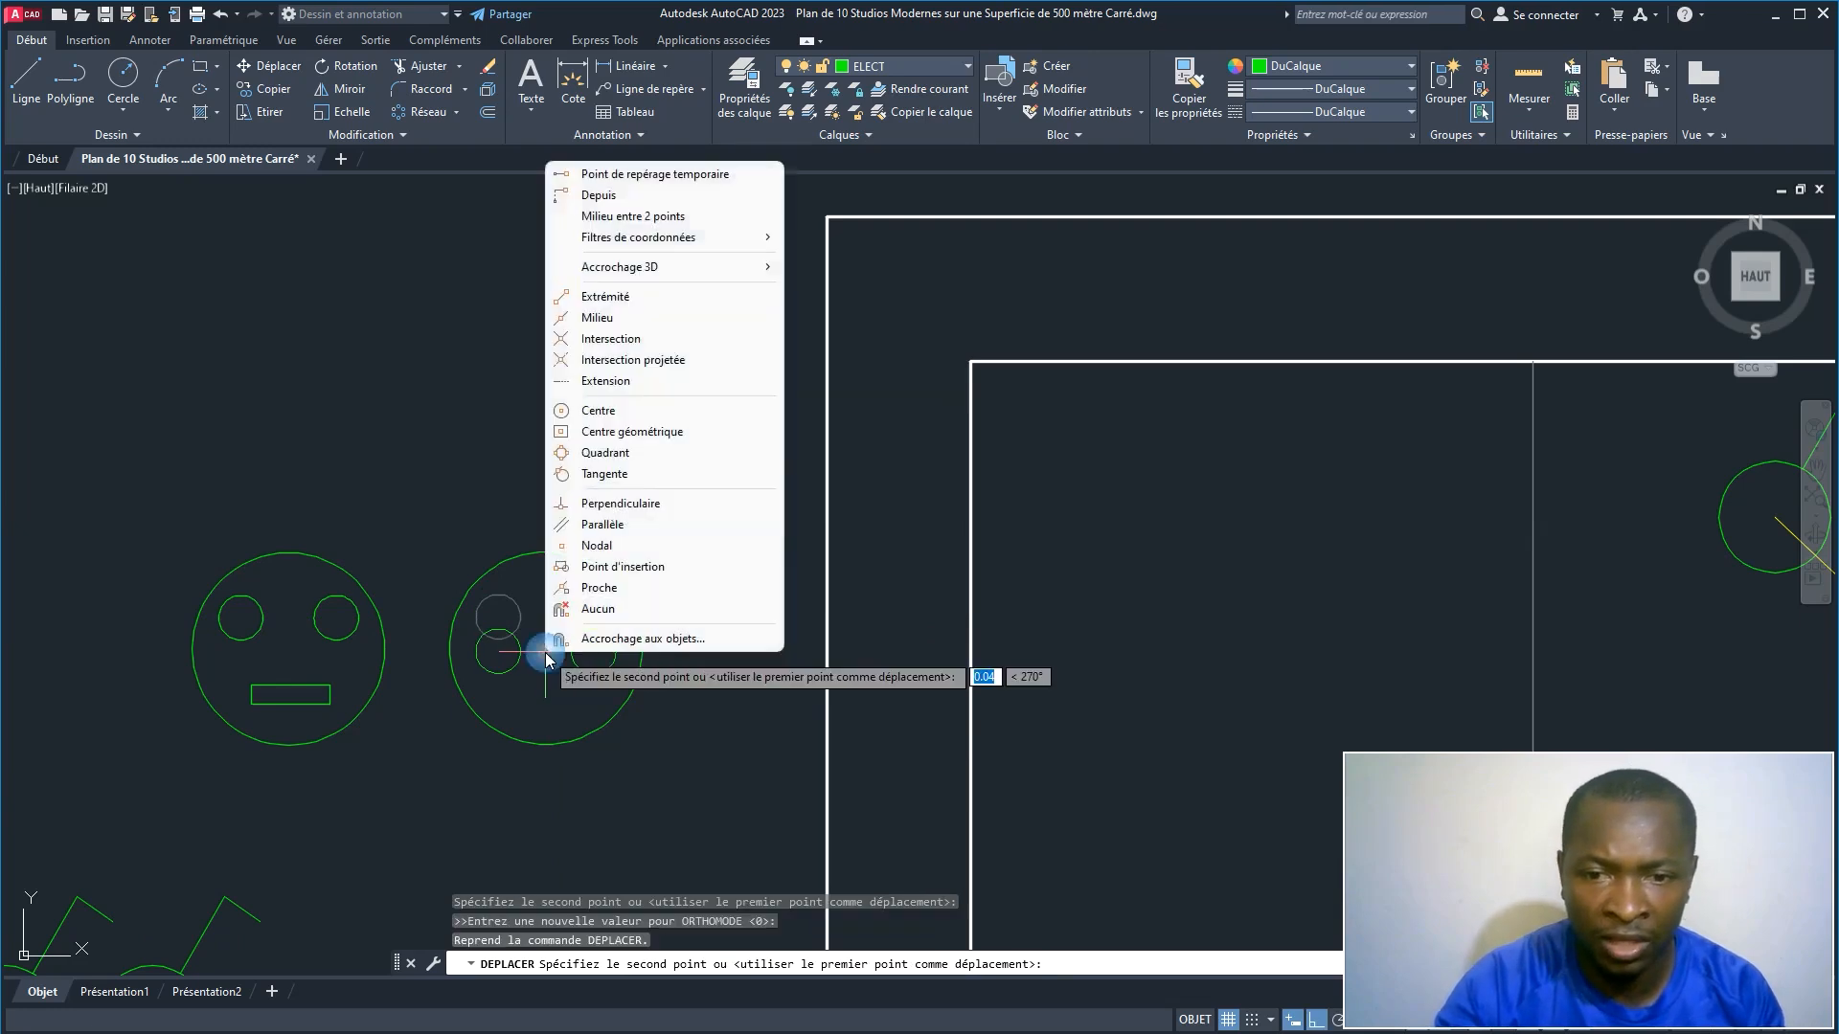
click(624, 217)
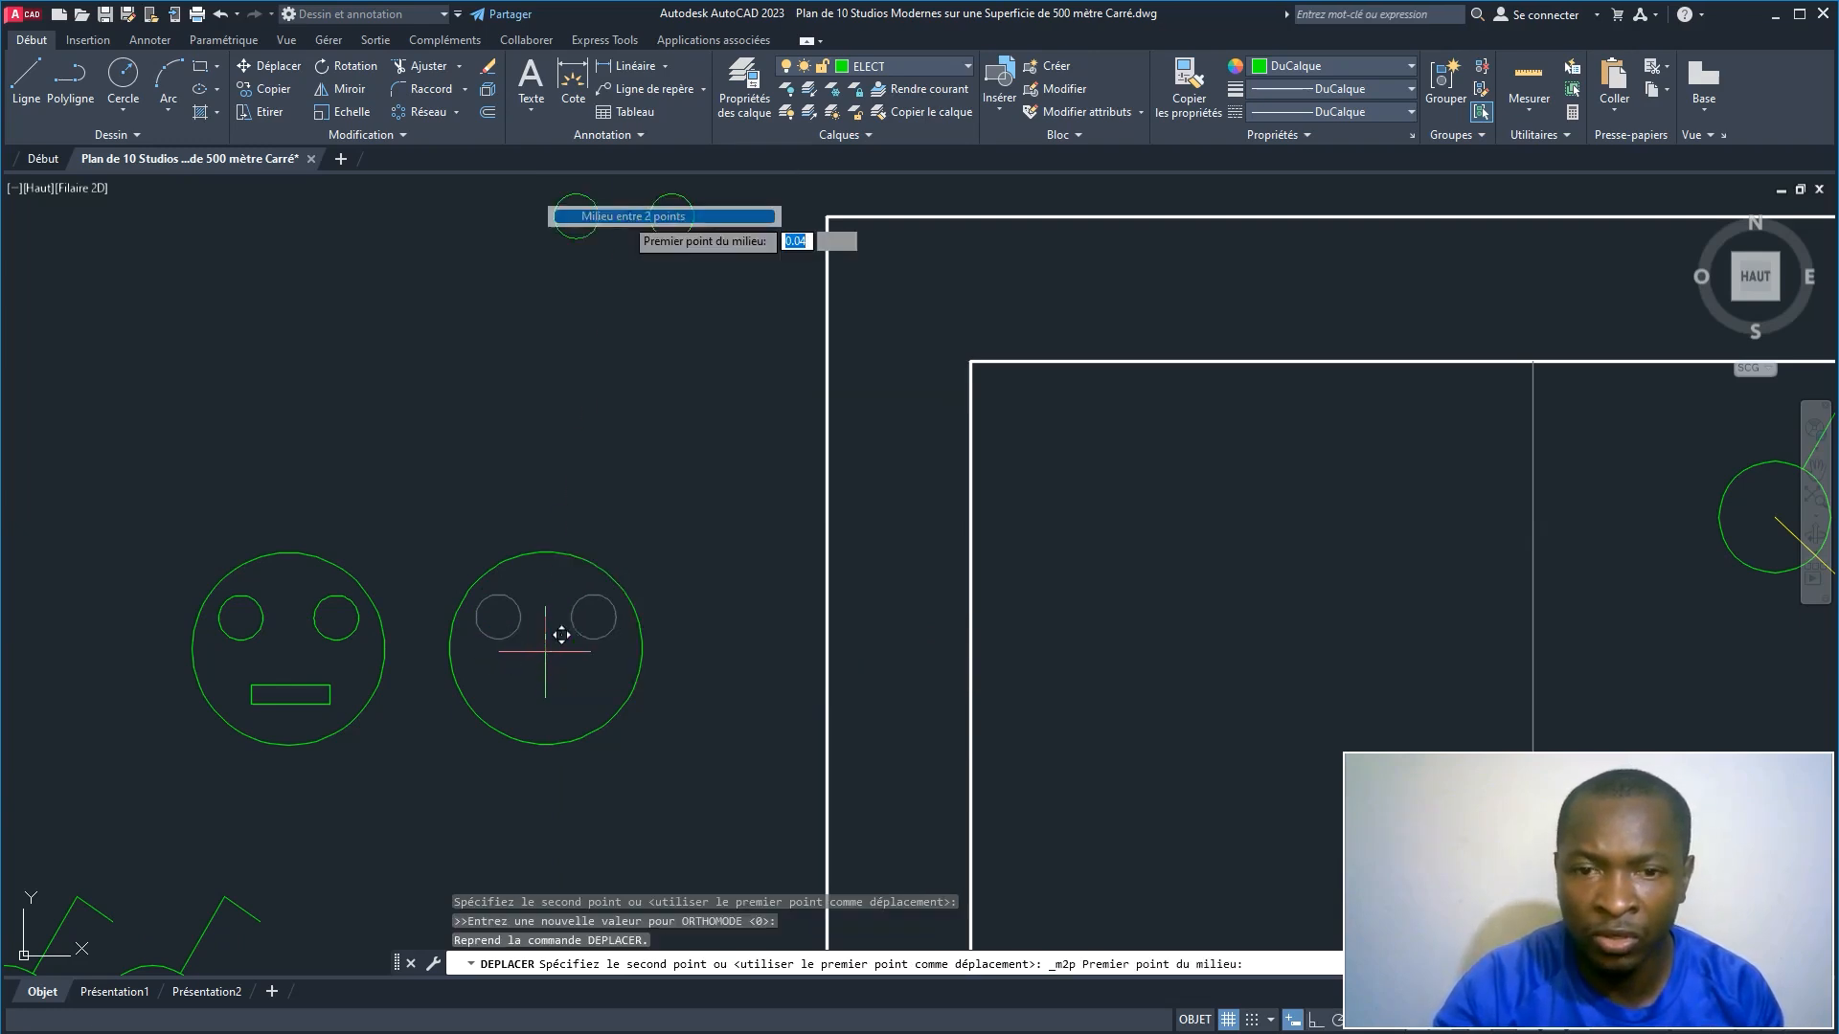
click(545, 552)
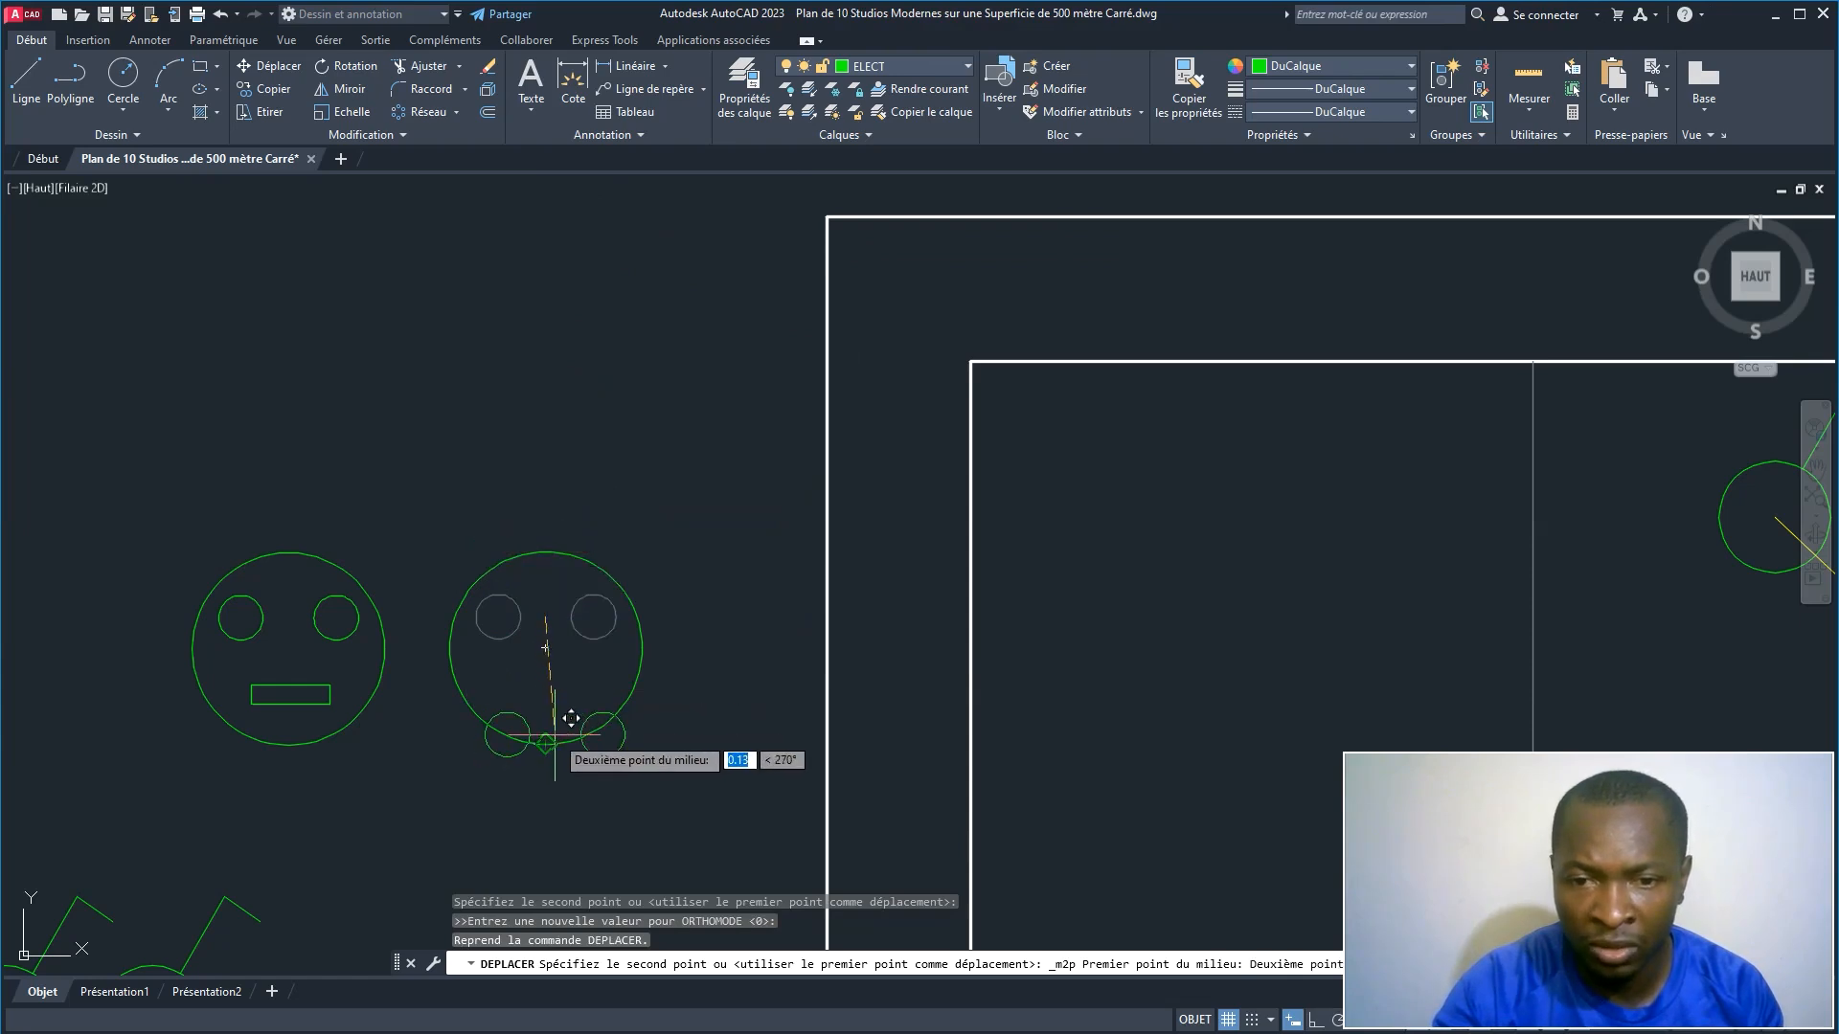
click(549, 740)
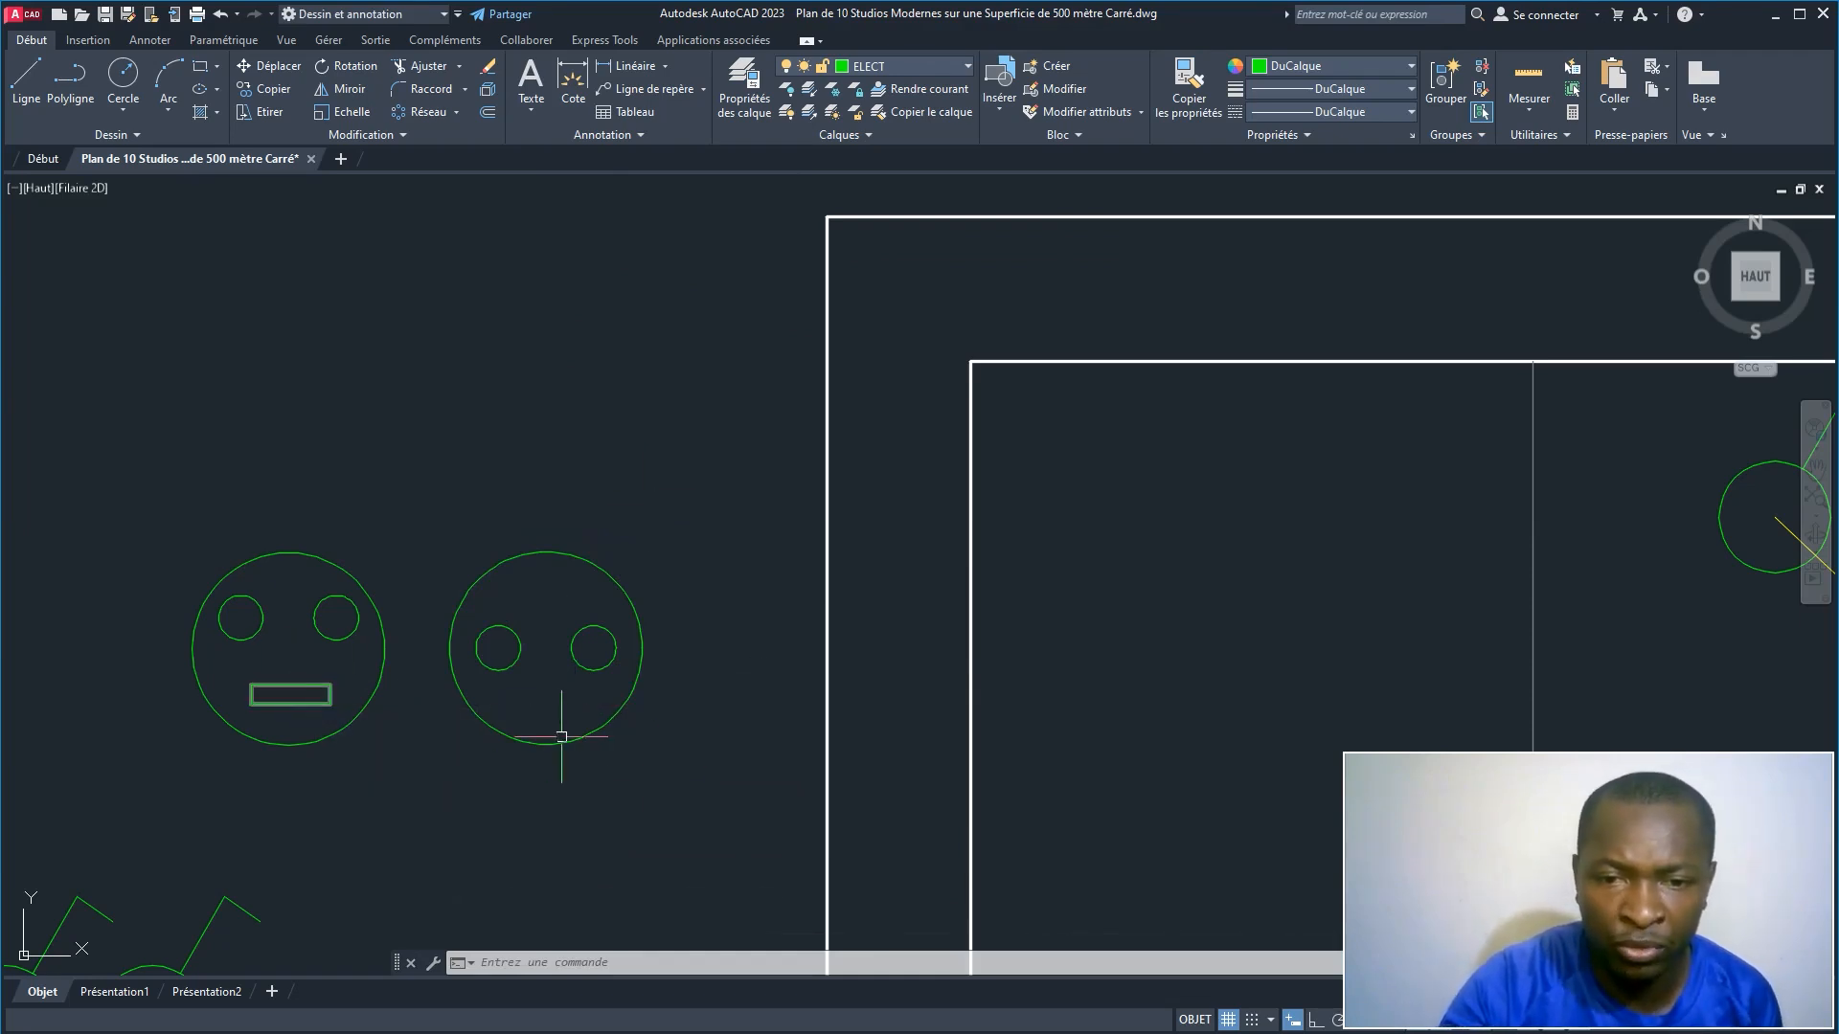
Step: Convert the symbol without the rectangle into a block named Prise 2P, with its base point at the large circle's bottom quadrant
click(704, 780)
click(441, 469)
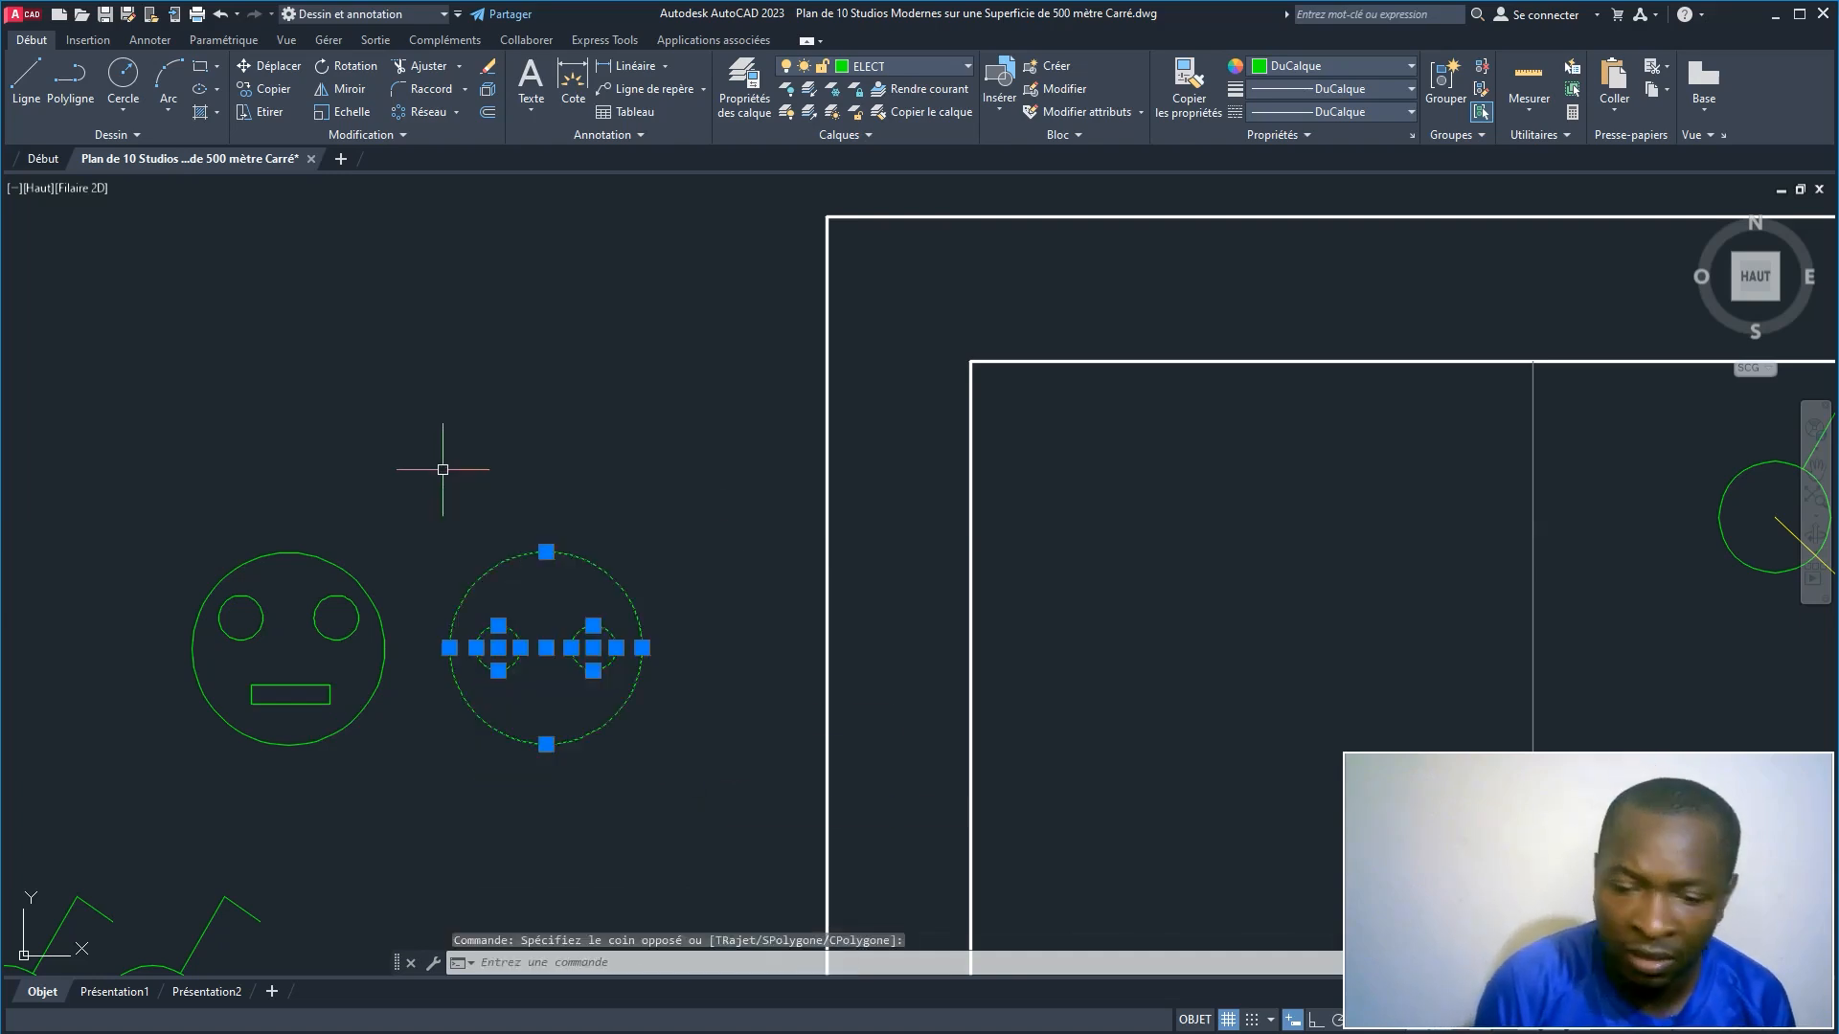
right_click(443, 470)
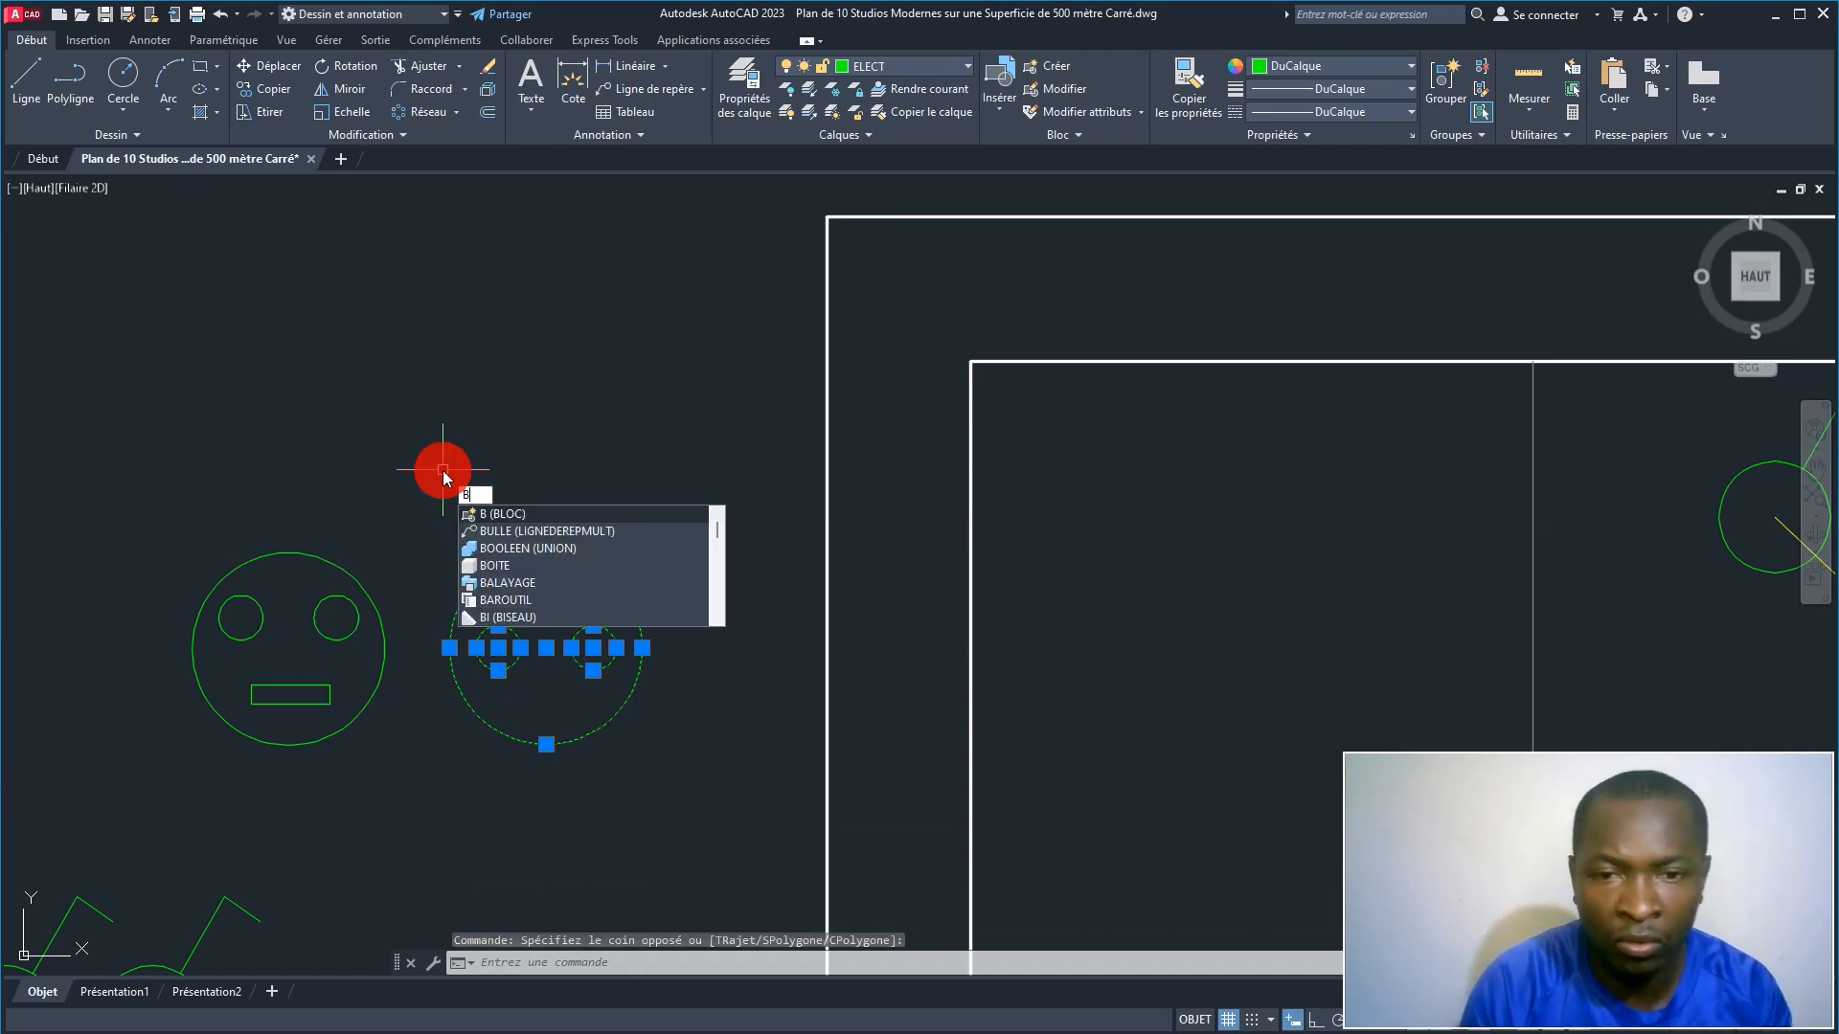
key(Escape)
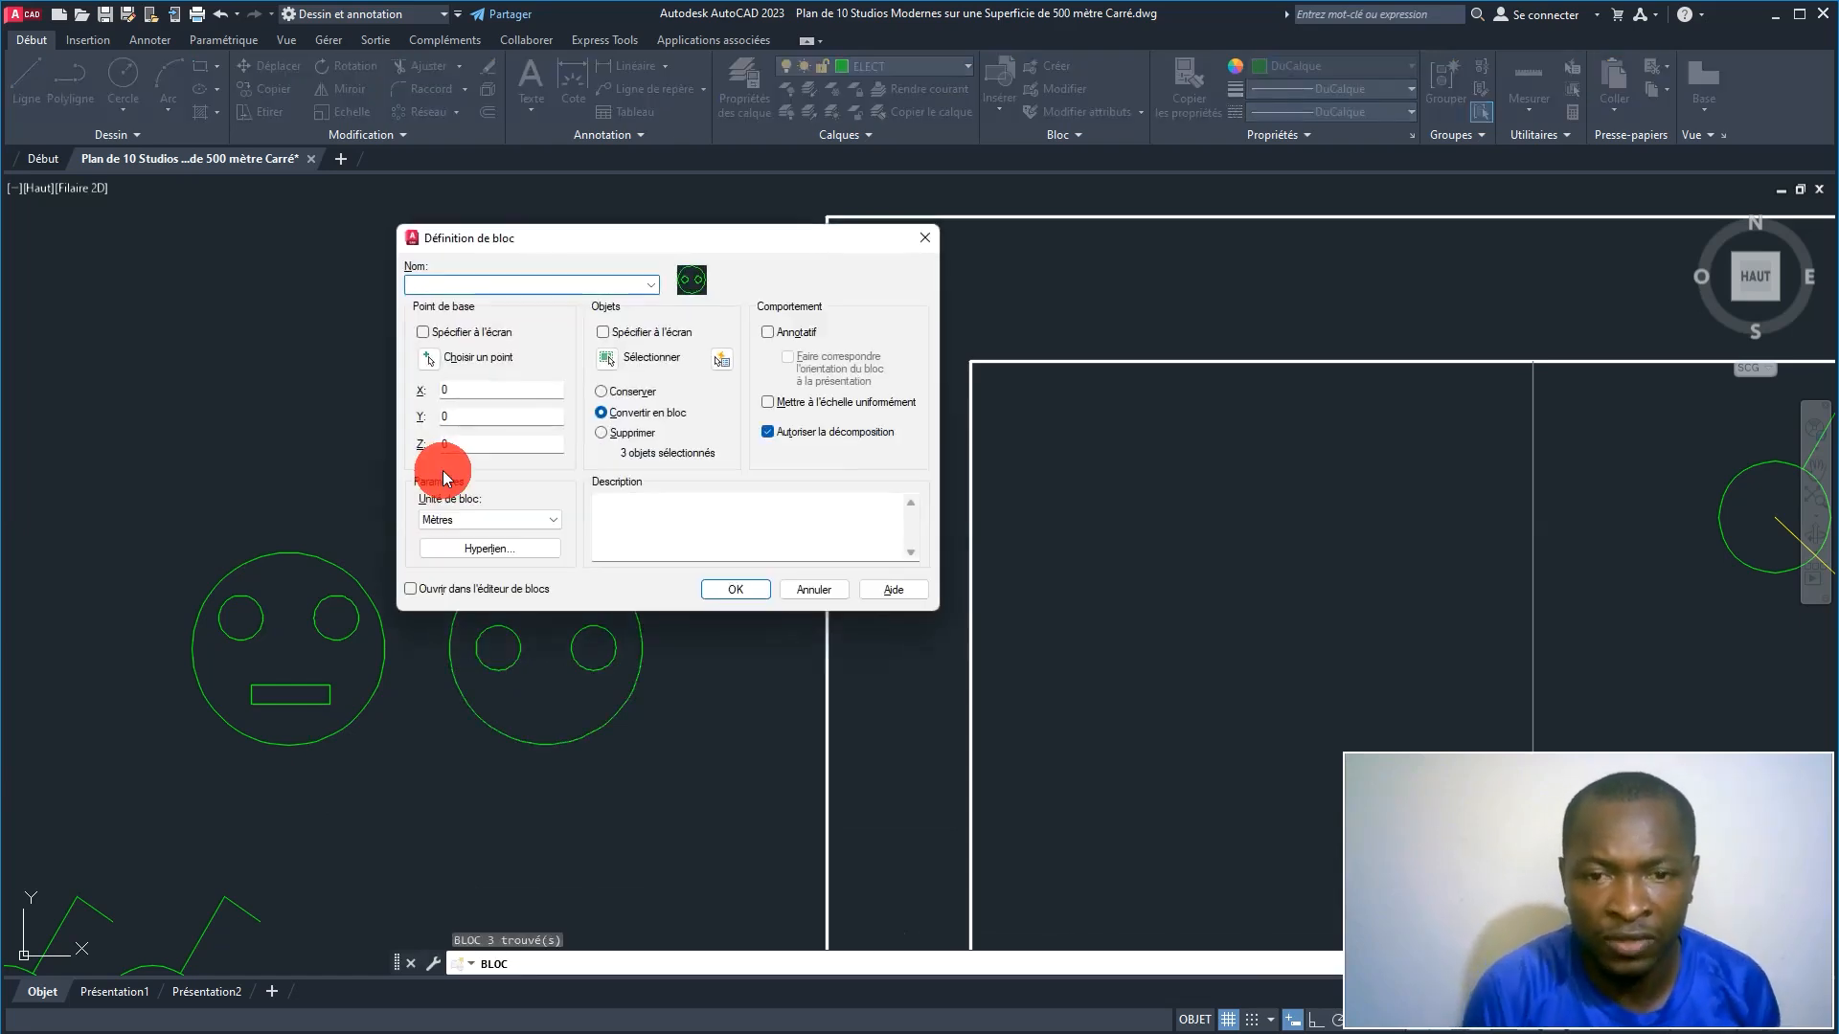
text(Prise 2P)
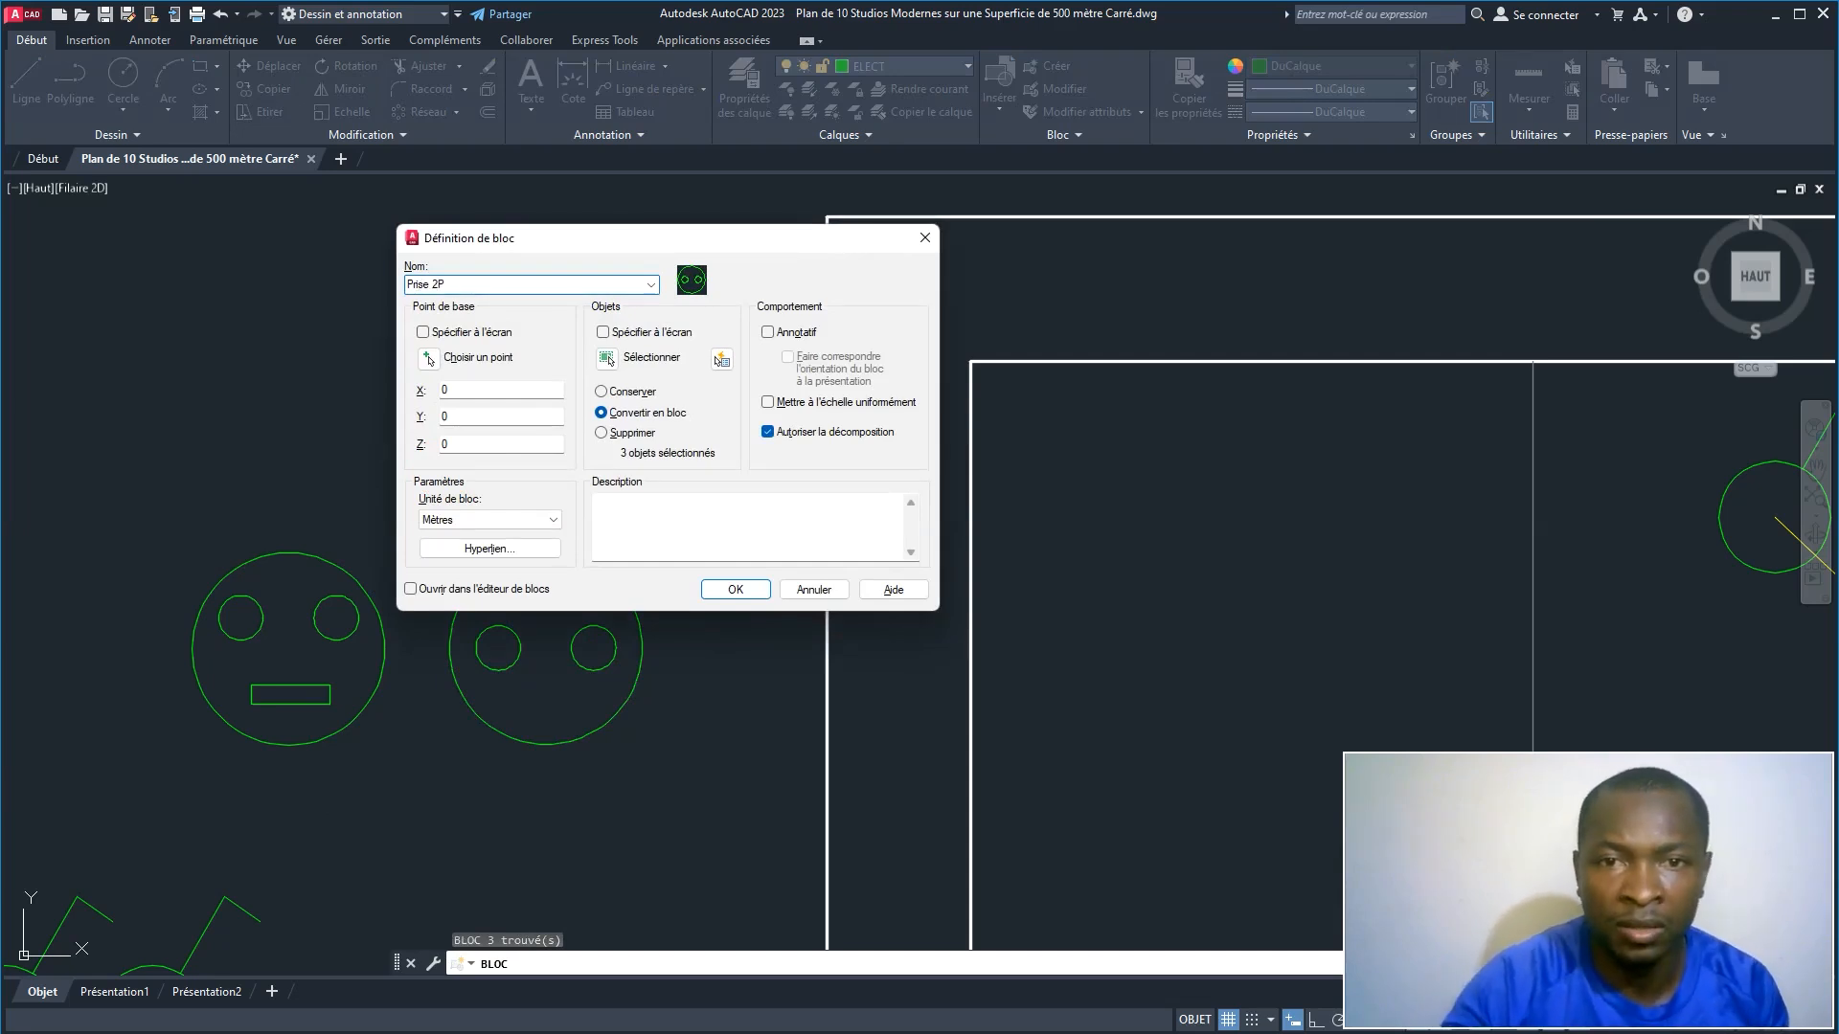
drag(492, 286, 376, 277)
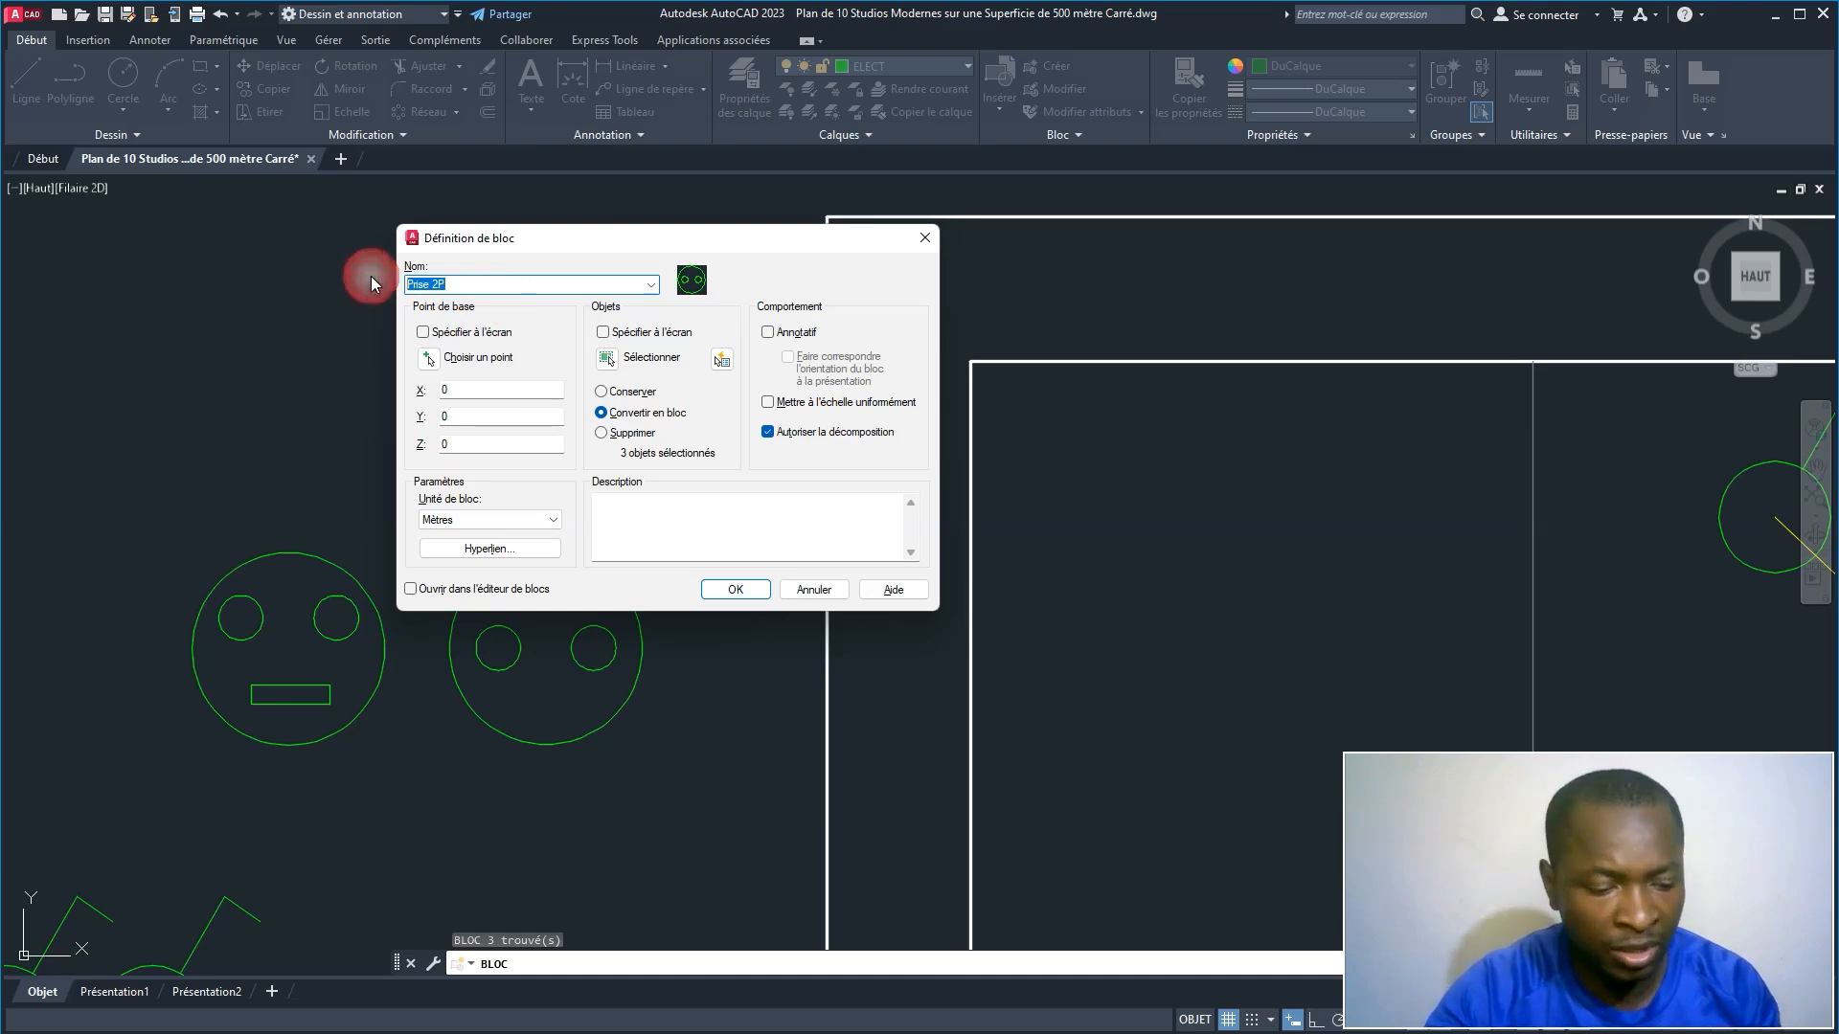
click(428, 358)
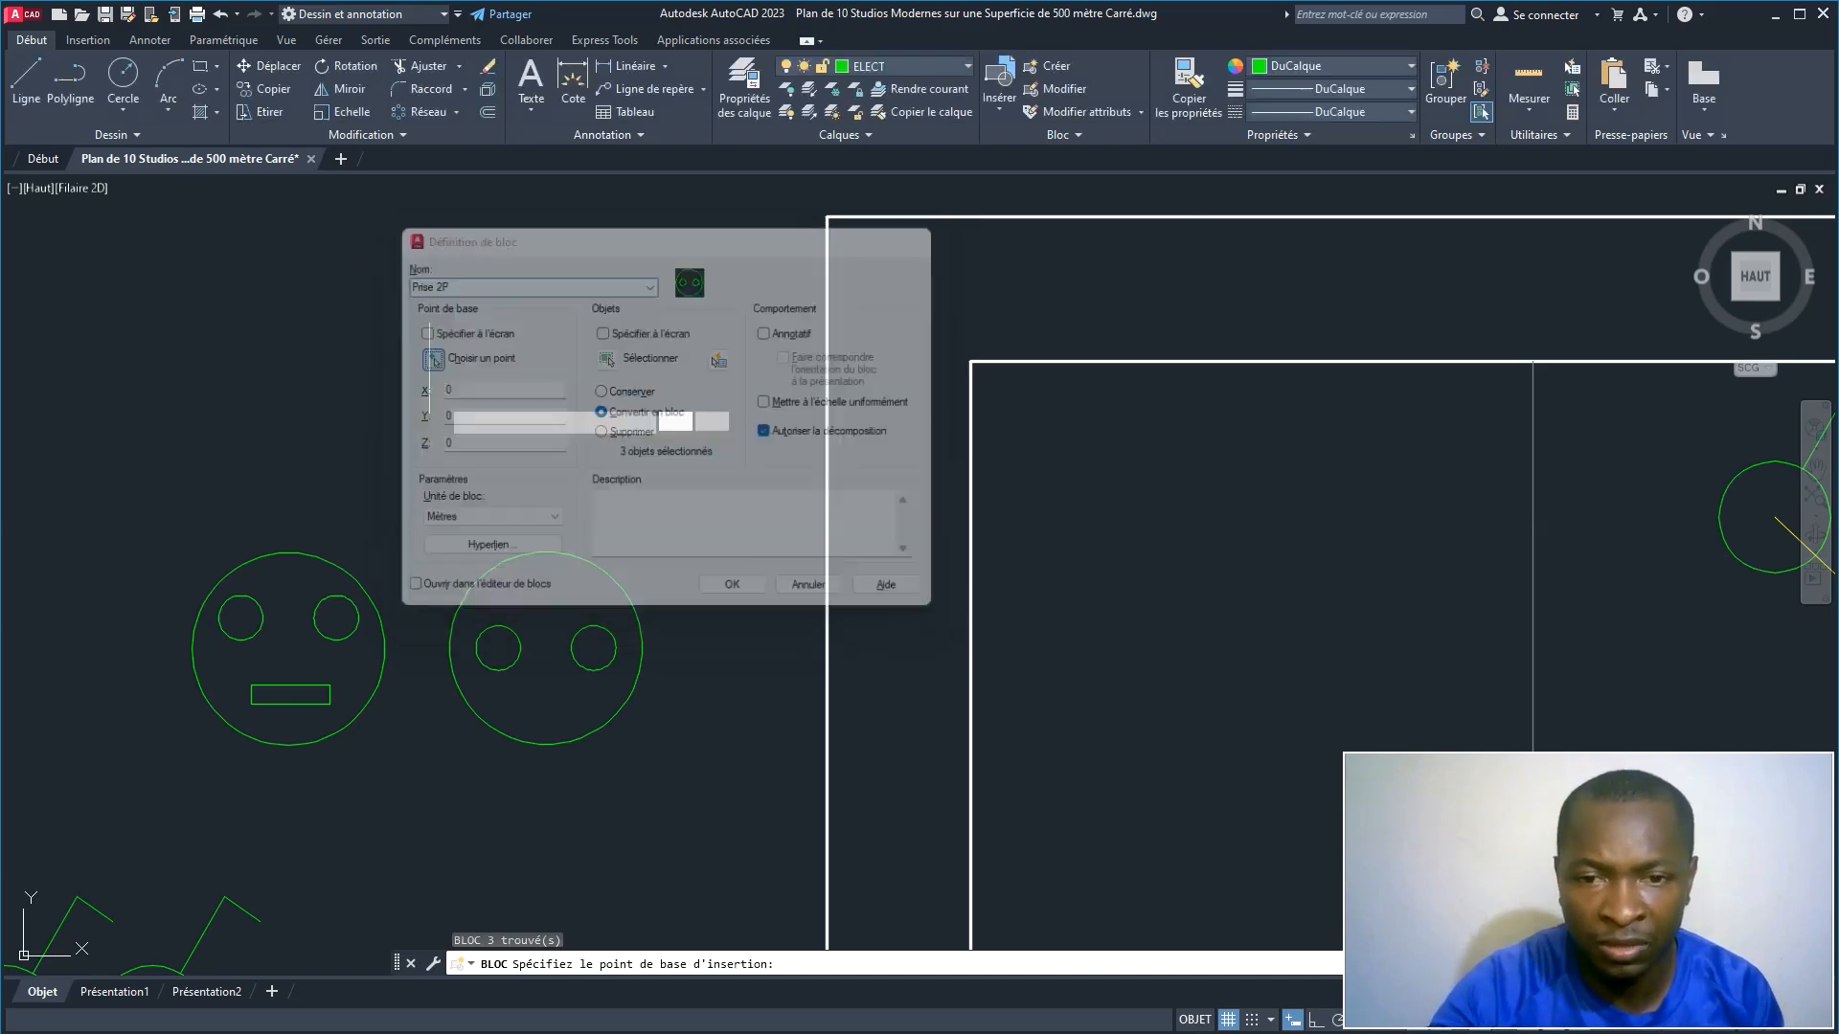
click(548, 745)
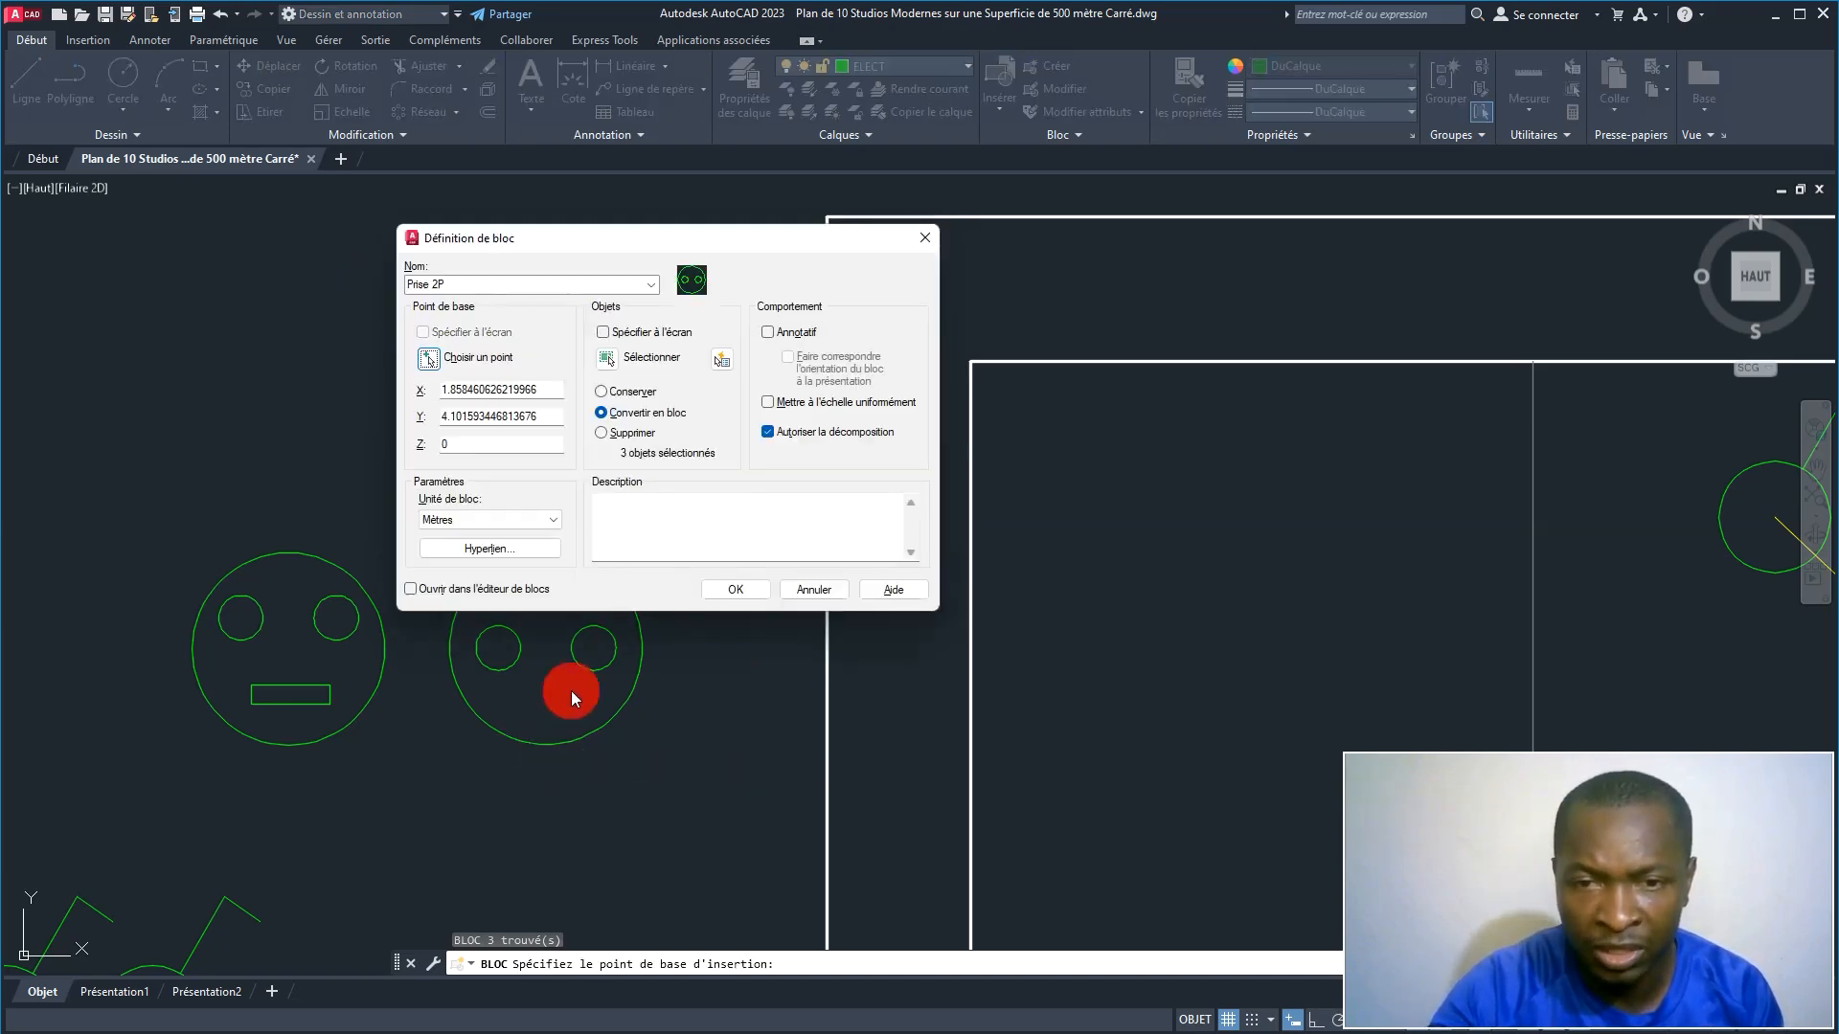
click(730, 591)
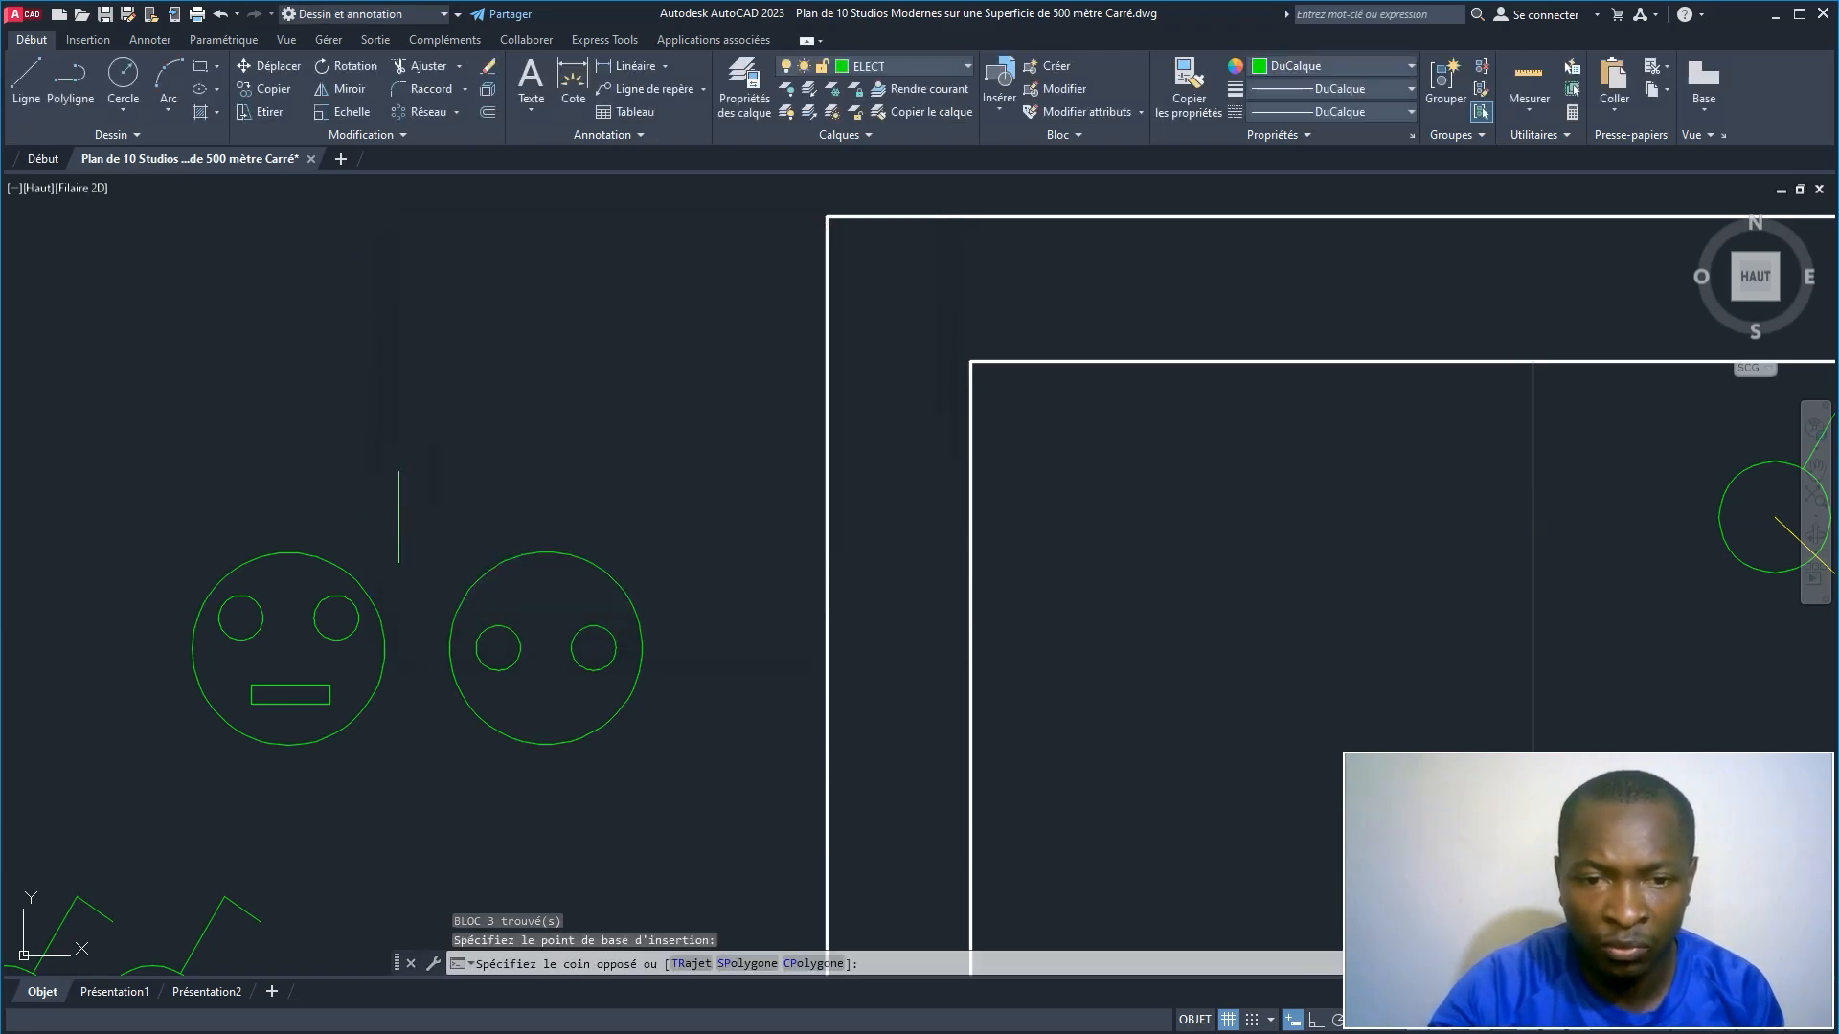
Step: Convert the symbol with the rectangle into a block named Prise 2P+T, with its base point at the large circle's bottom quadrant
click(399, 517)
click(170, 777)
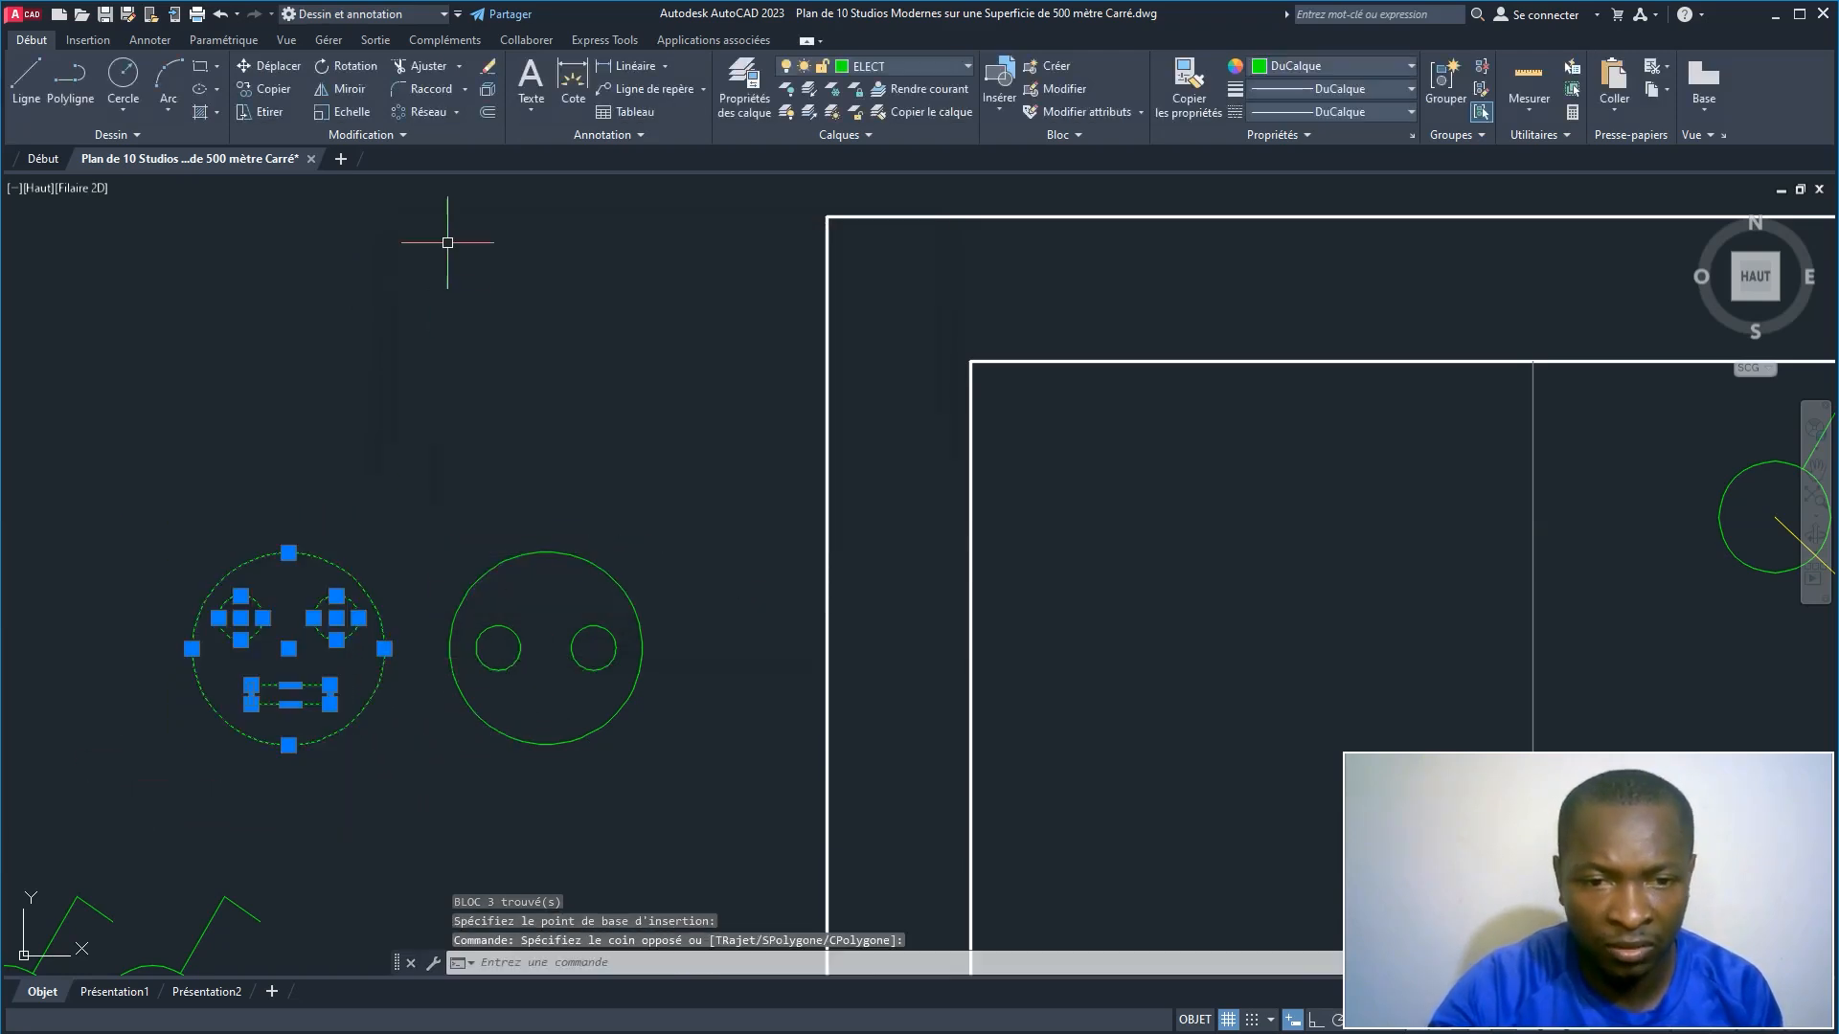
text(b)
key(Return)
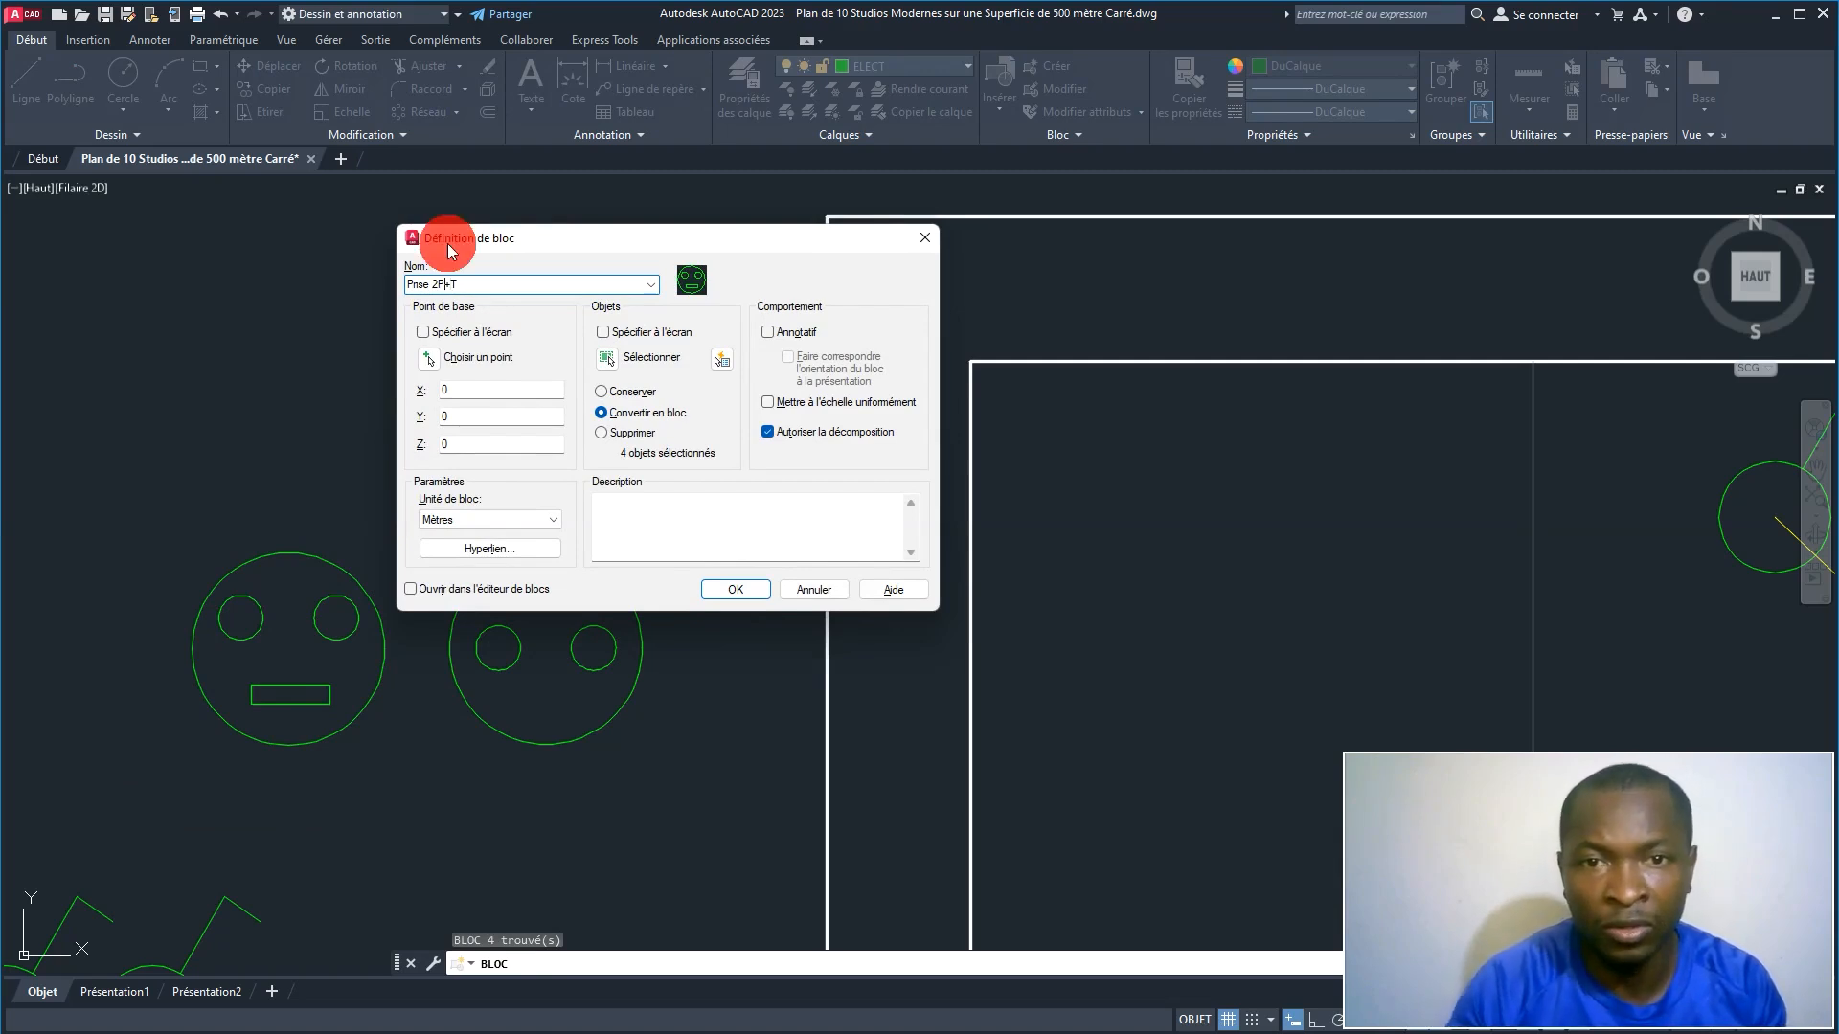
click(440, 368)
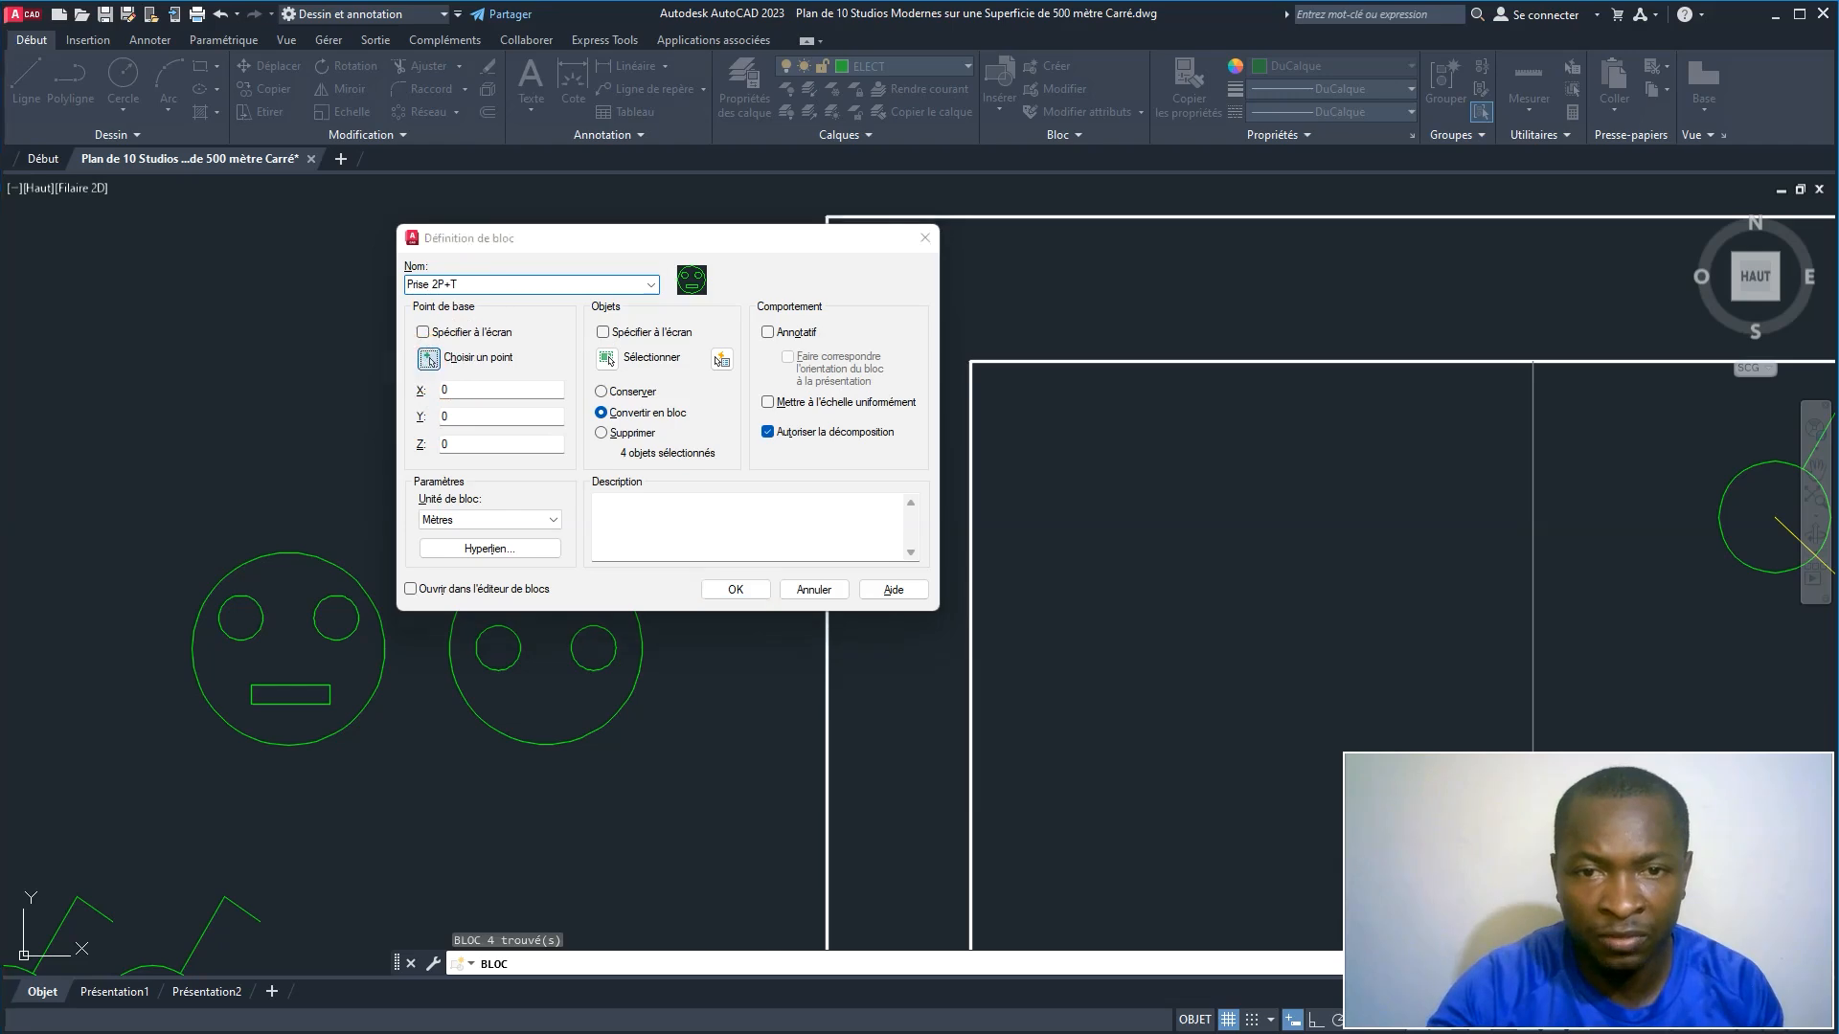
click(288, 744)
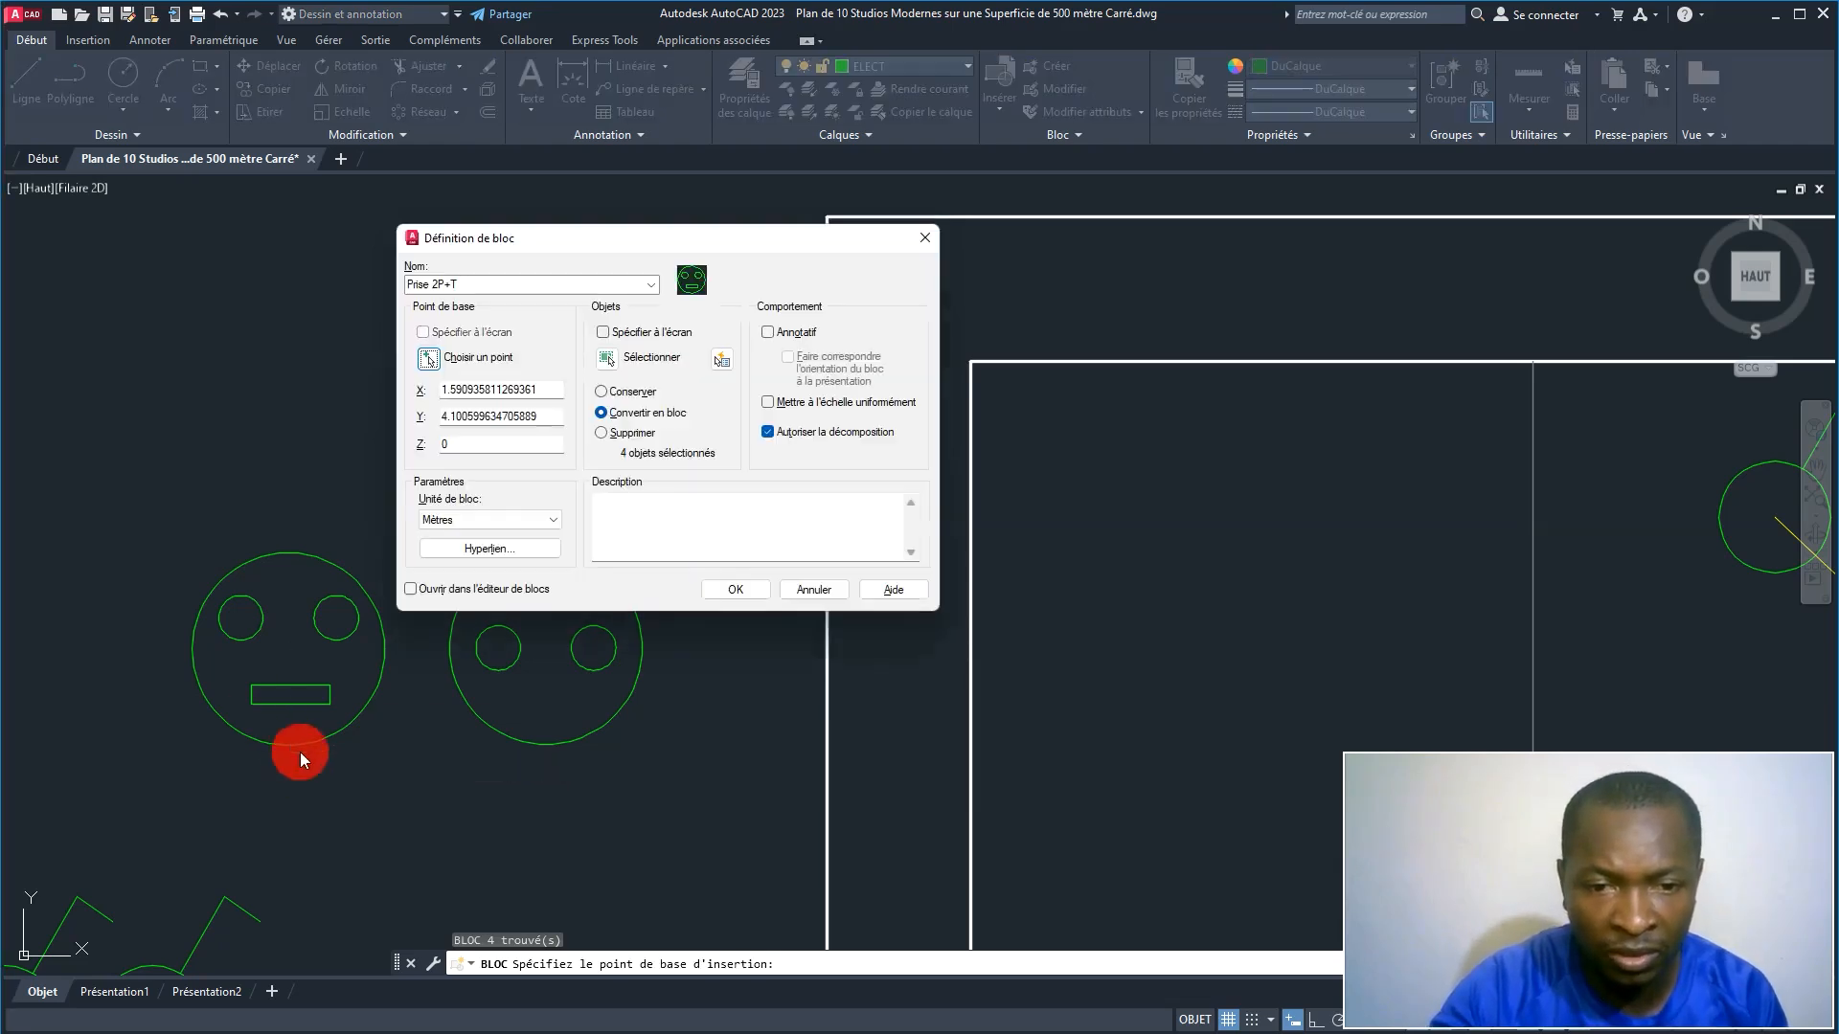
click(737, 585)
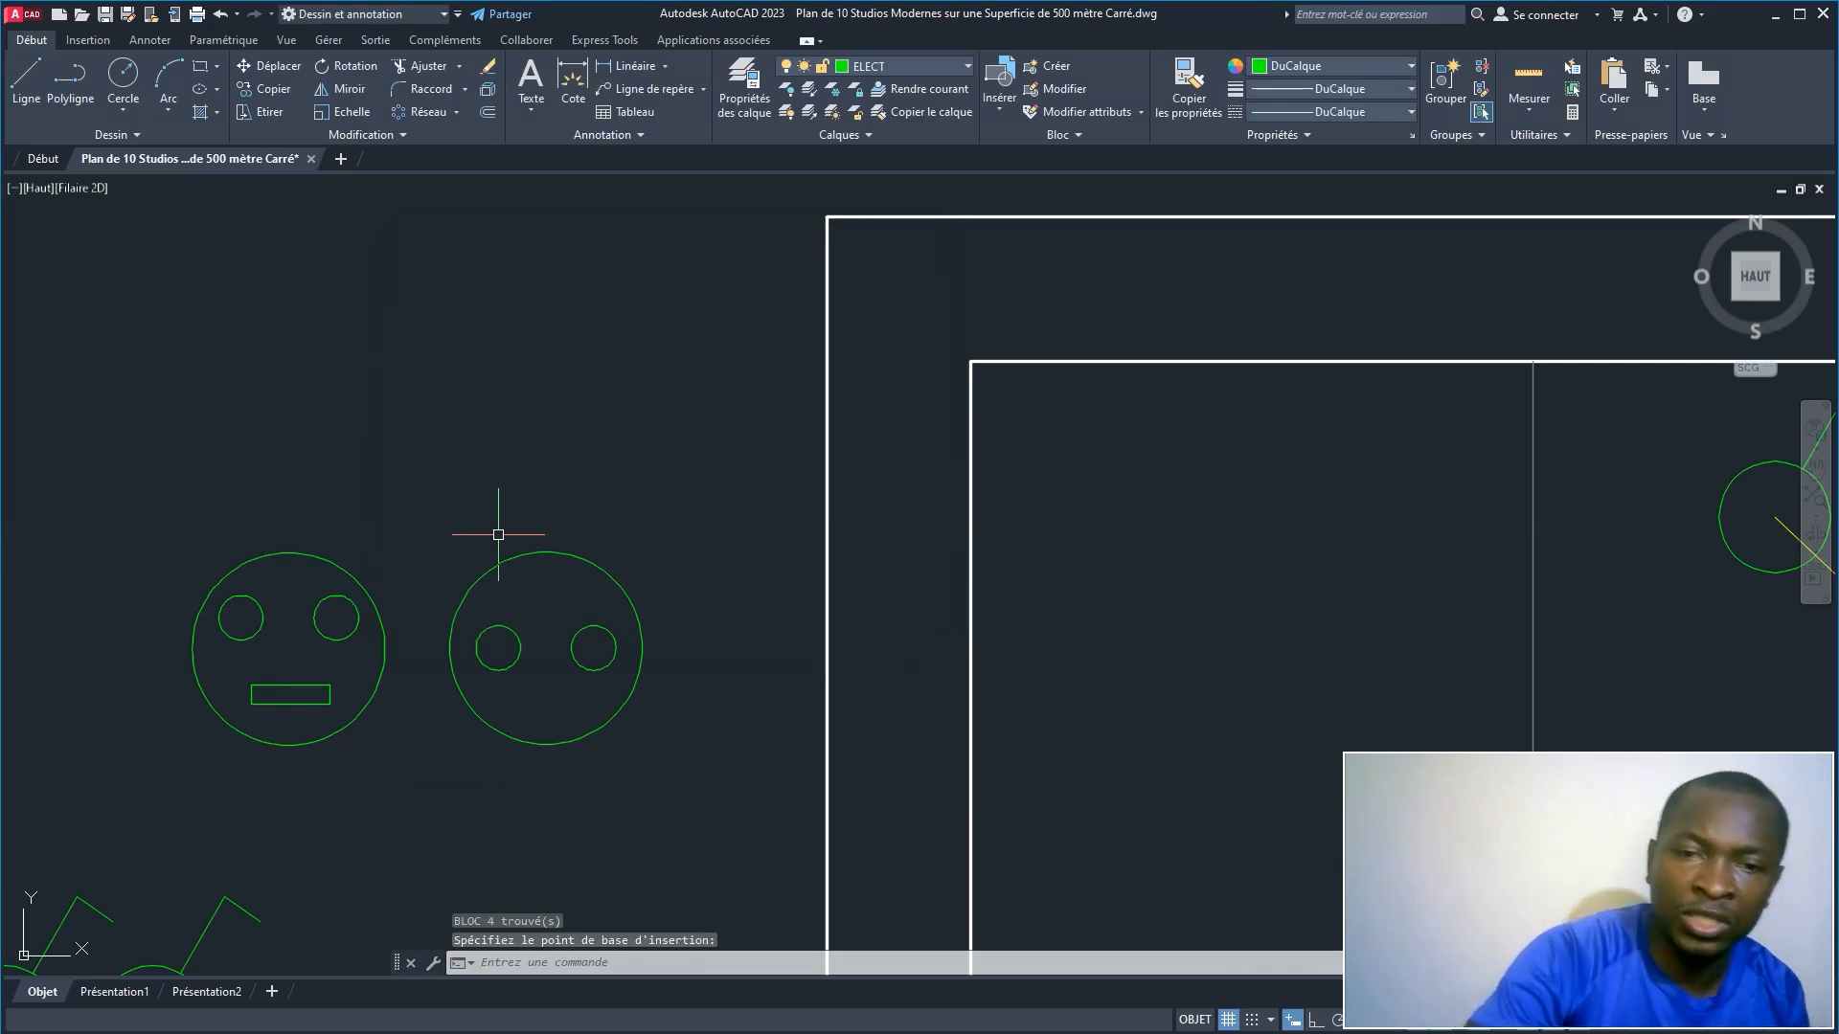
Step: Copy the Prise 2P+T block to three places in the first studio's kitchen: by the right wall, upper left wall and above the stove
scroll(498, 533, down, 4)
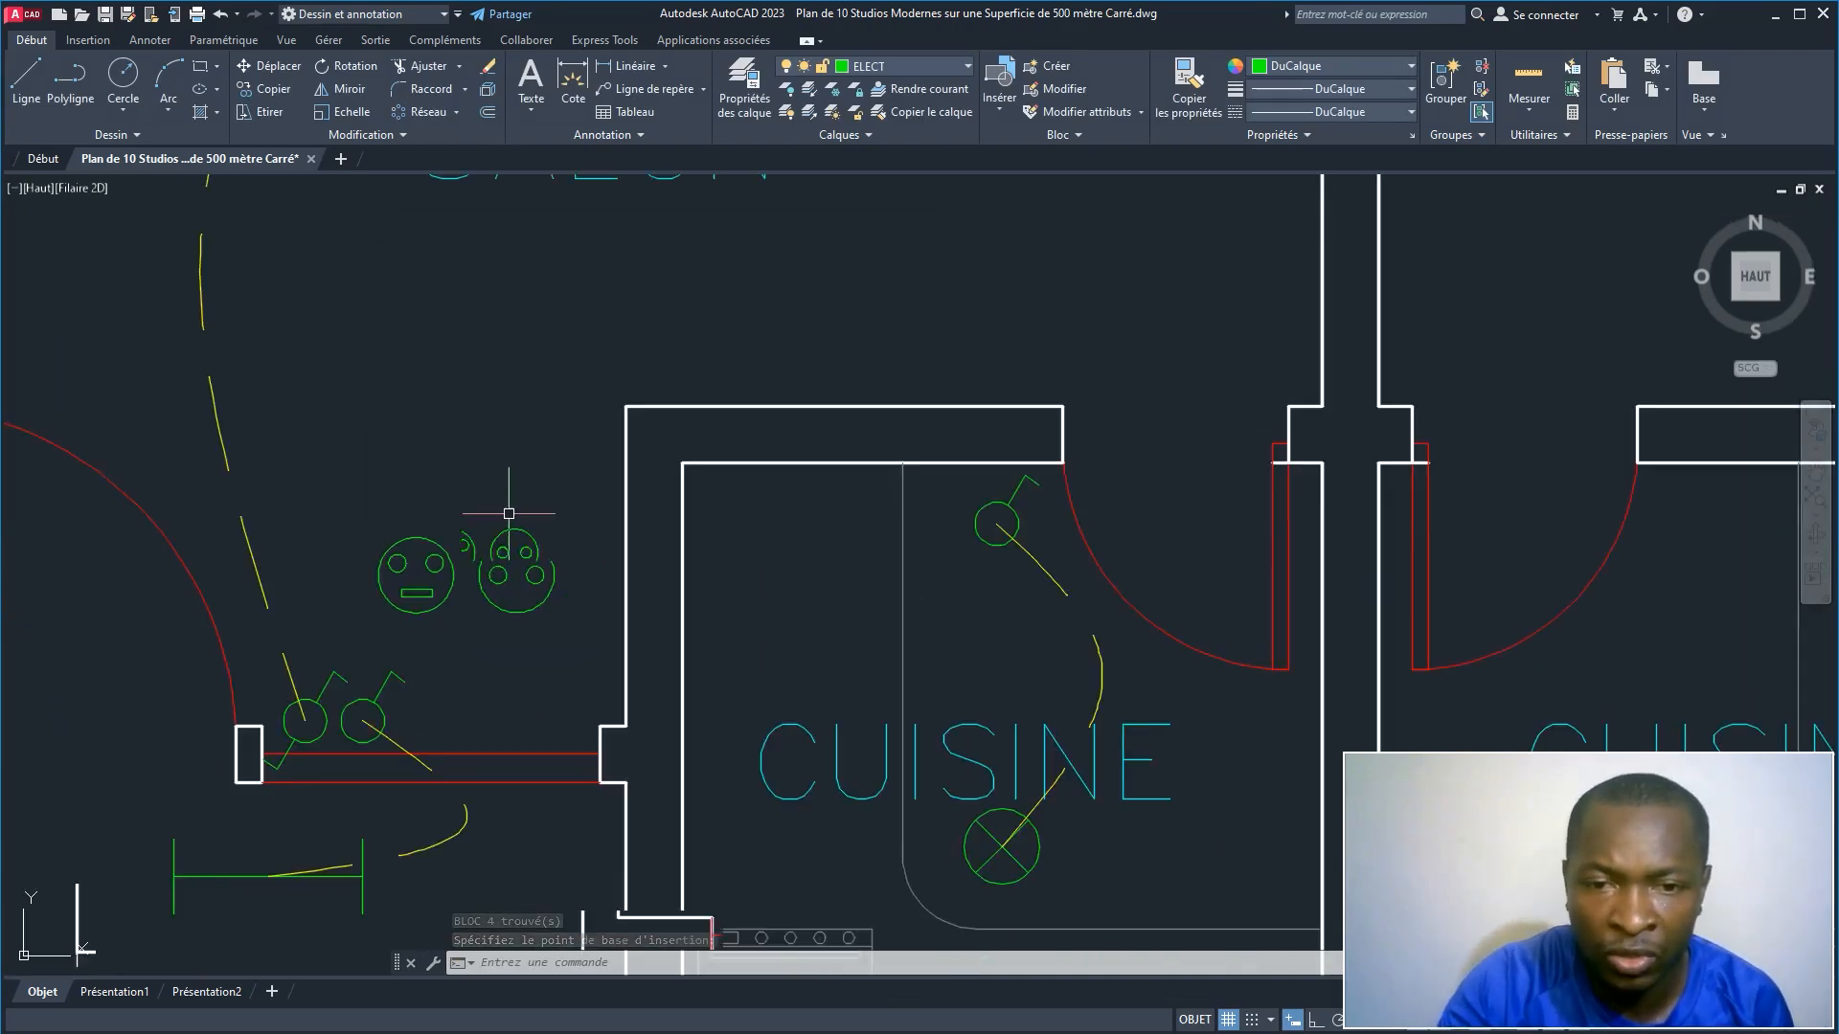
scroll(509, 513, down, 4)
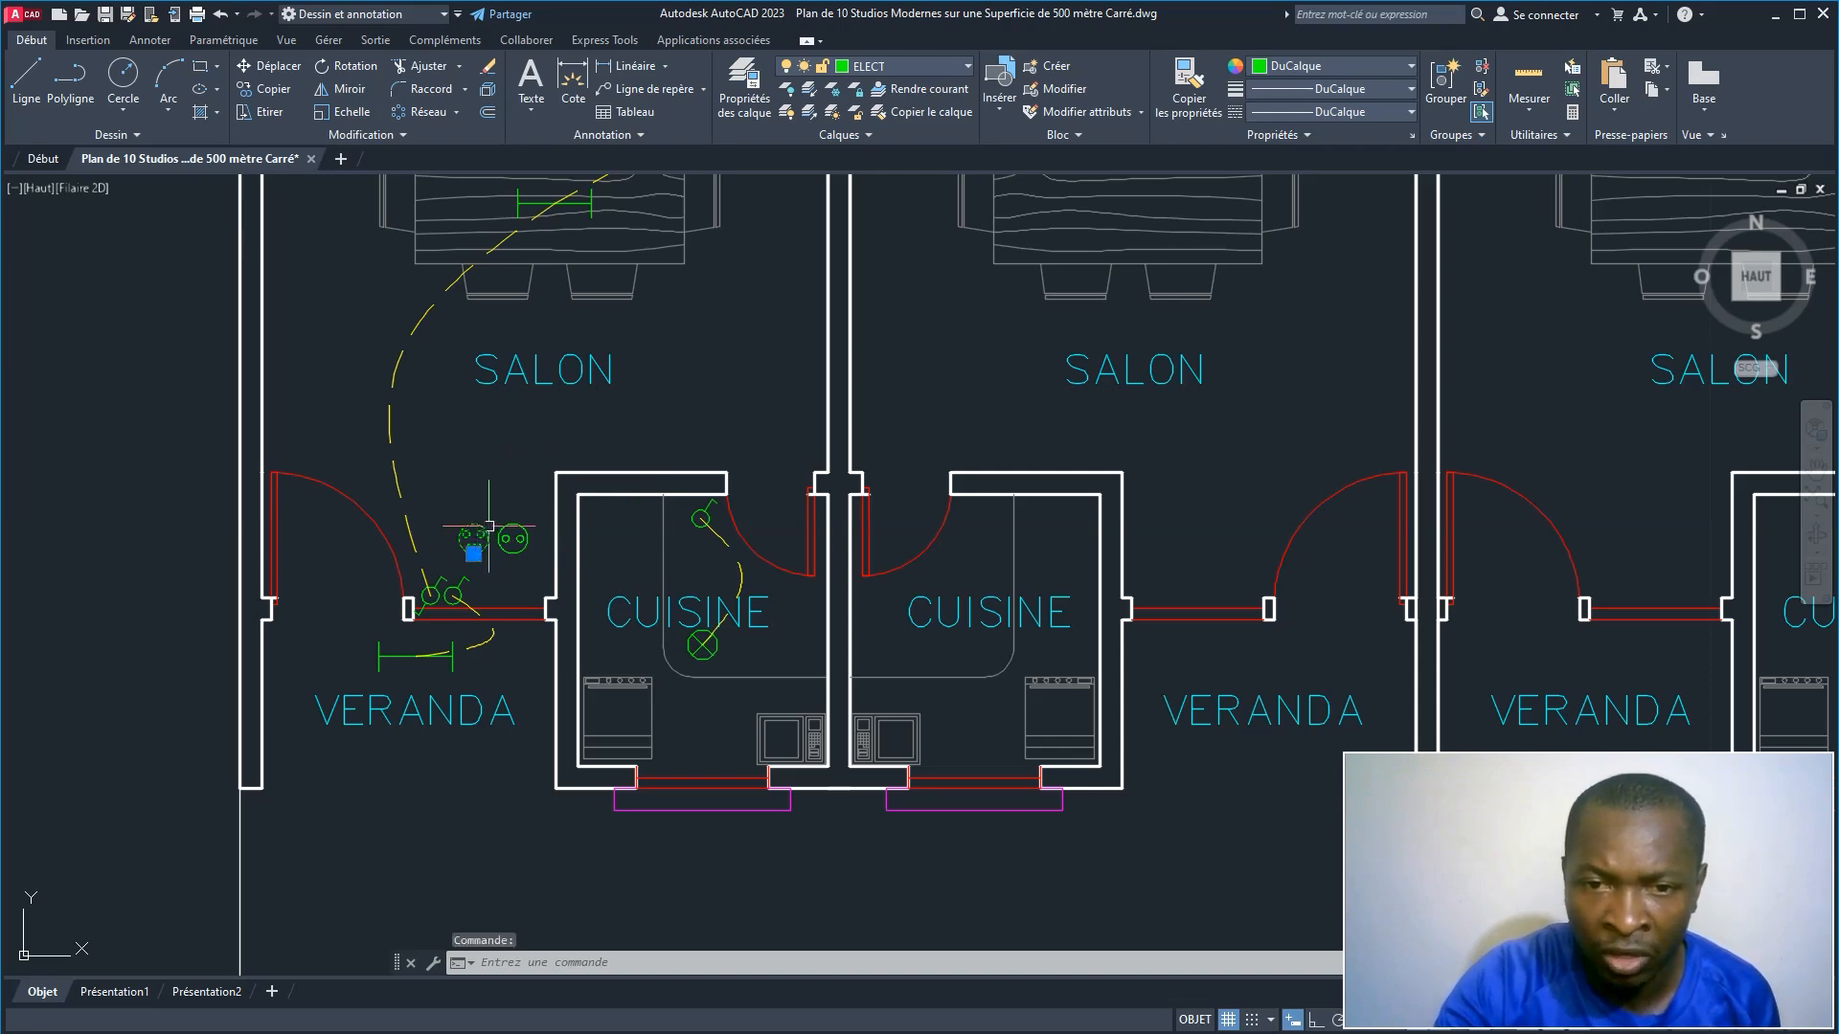
click(268, 88)
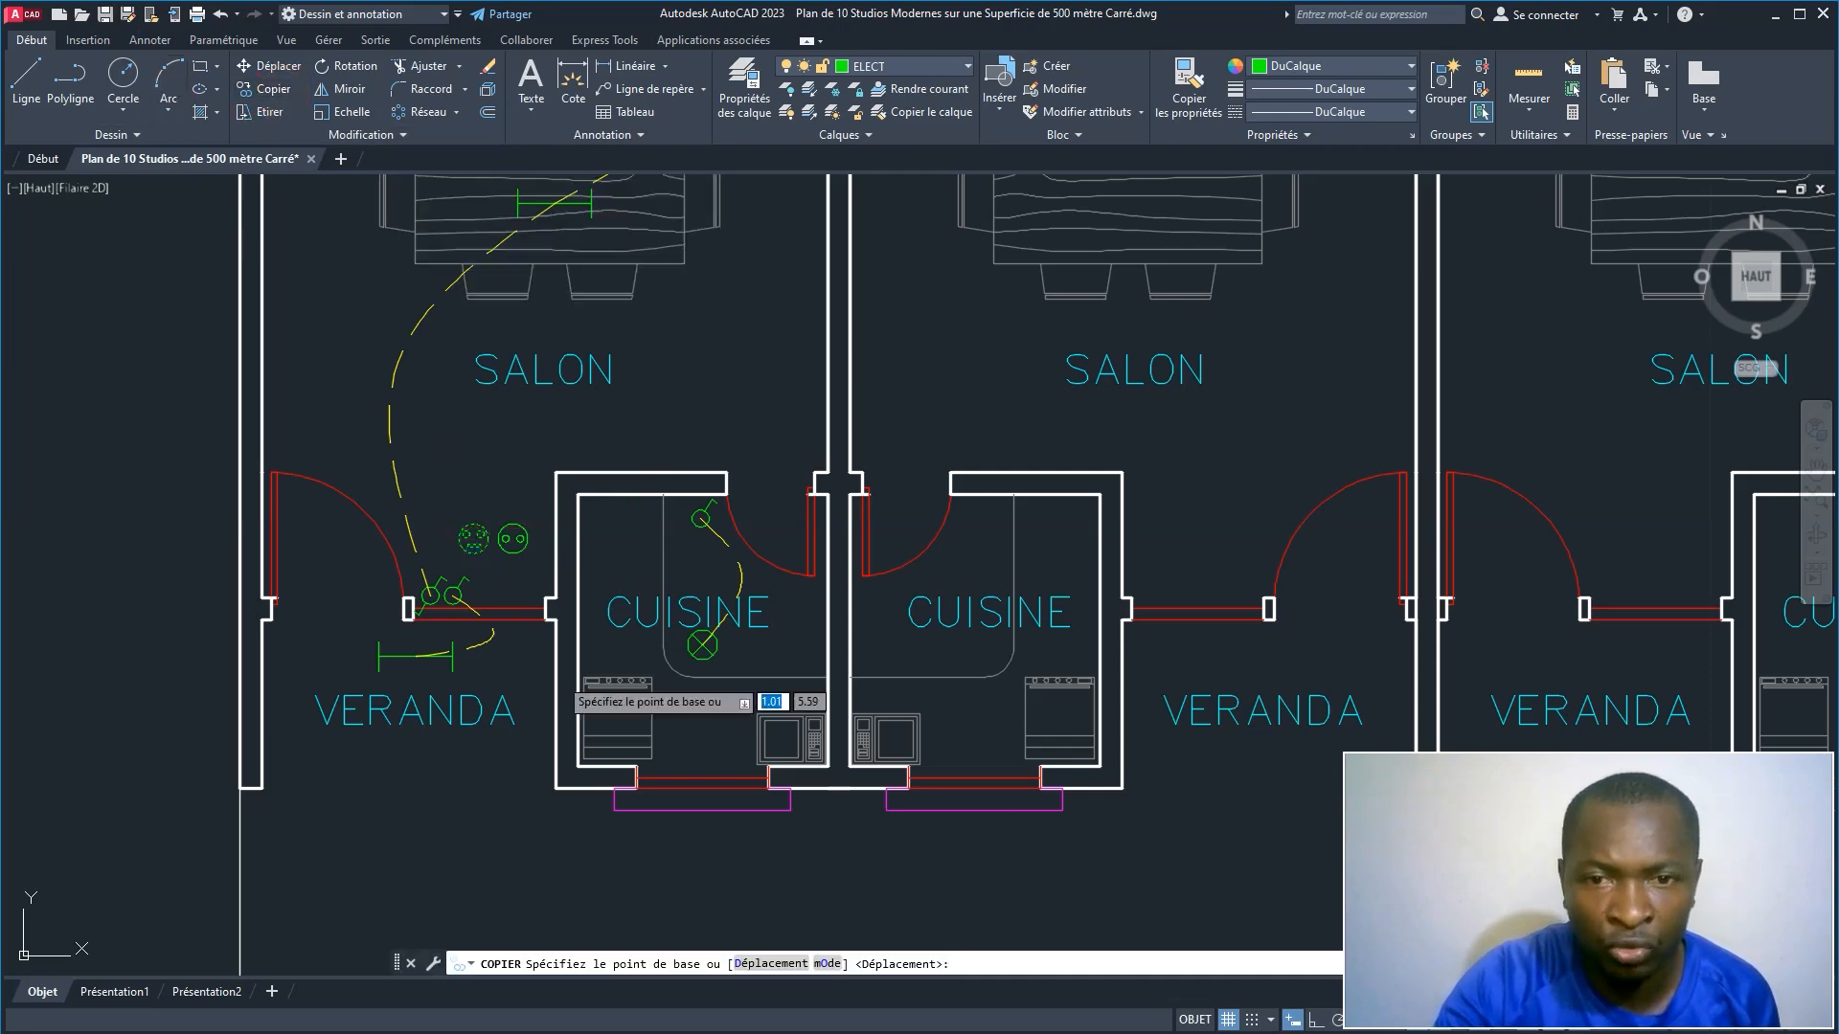
click(473, 538)
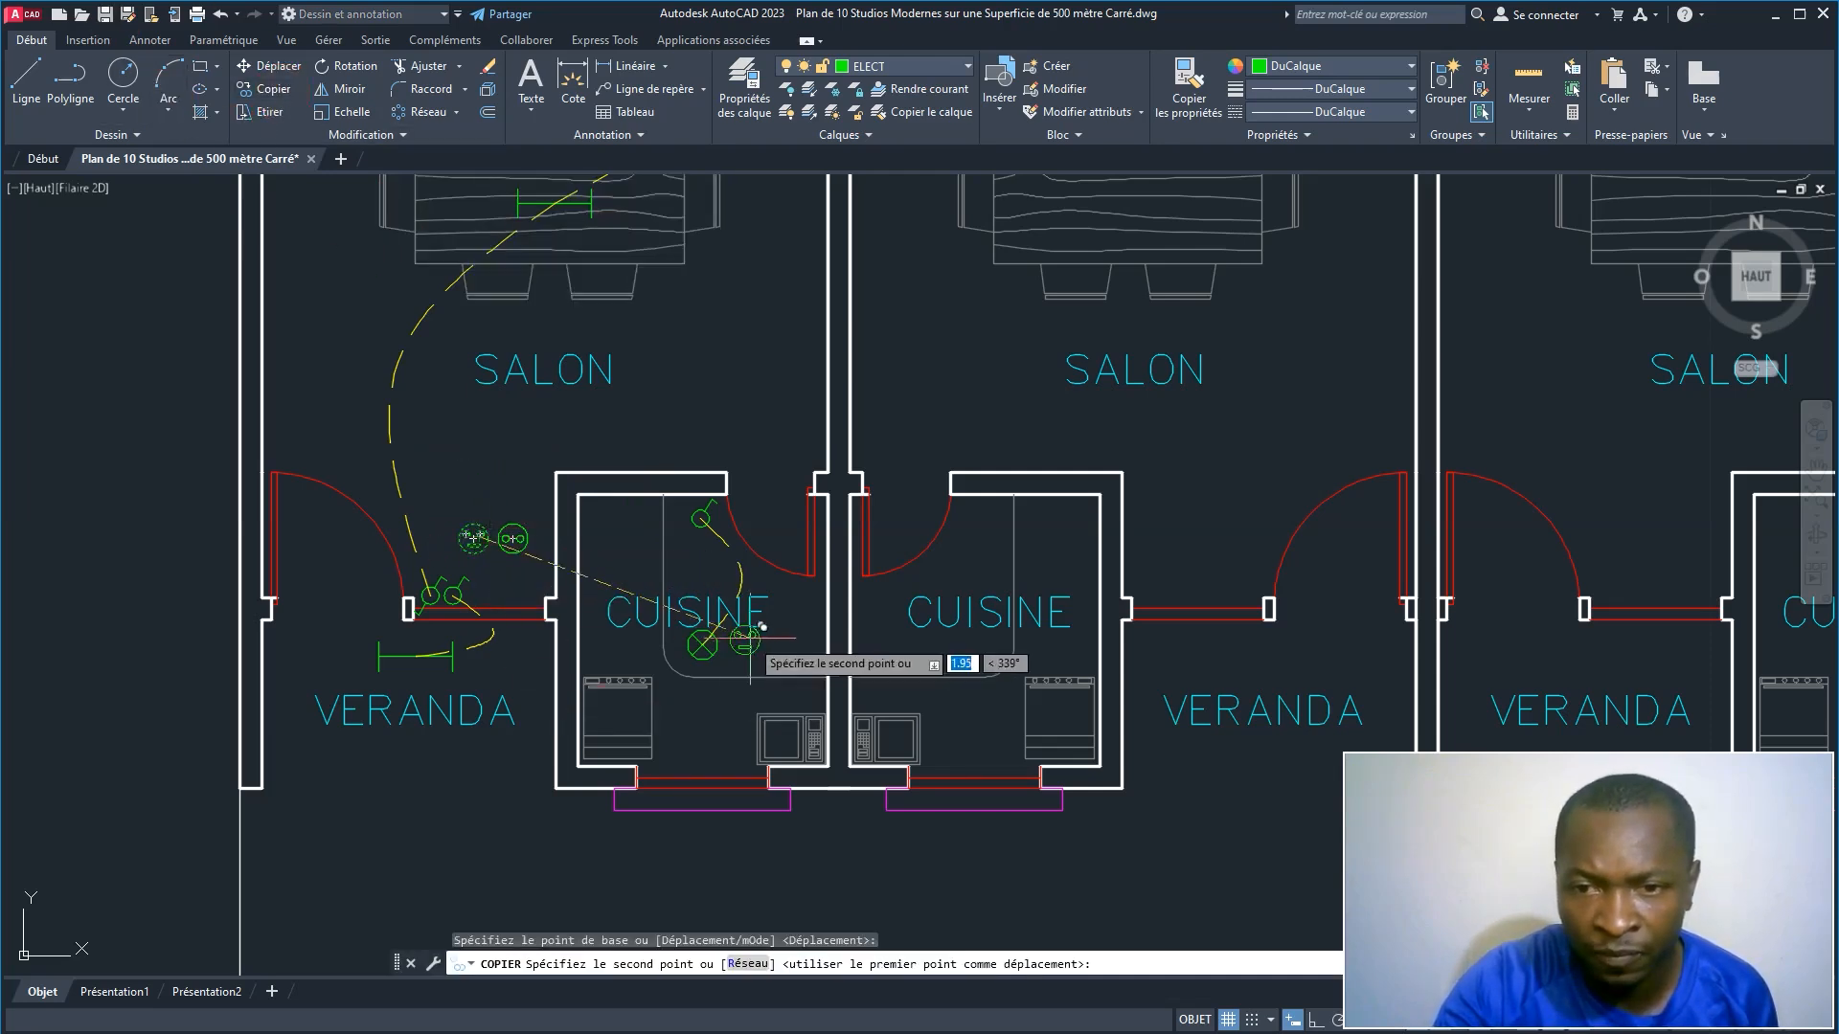
middle_drag(754, 629, 555, 684)
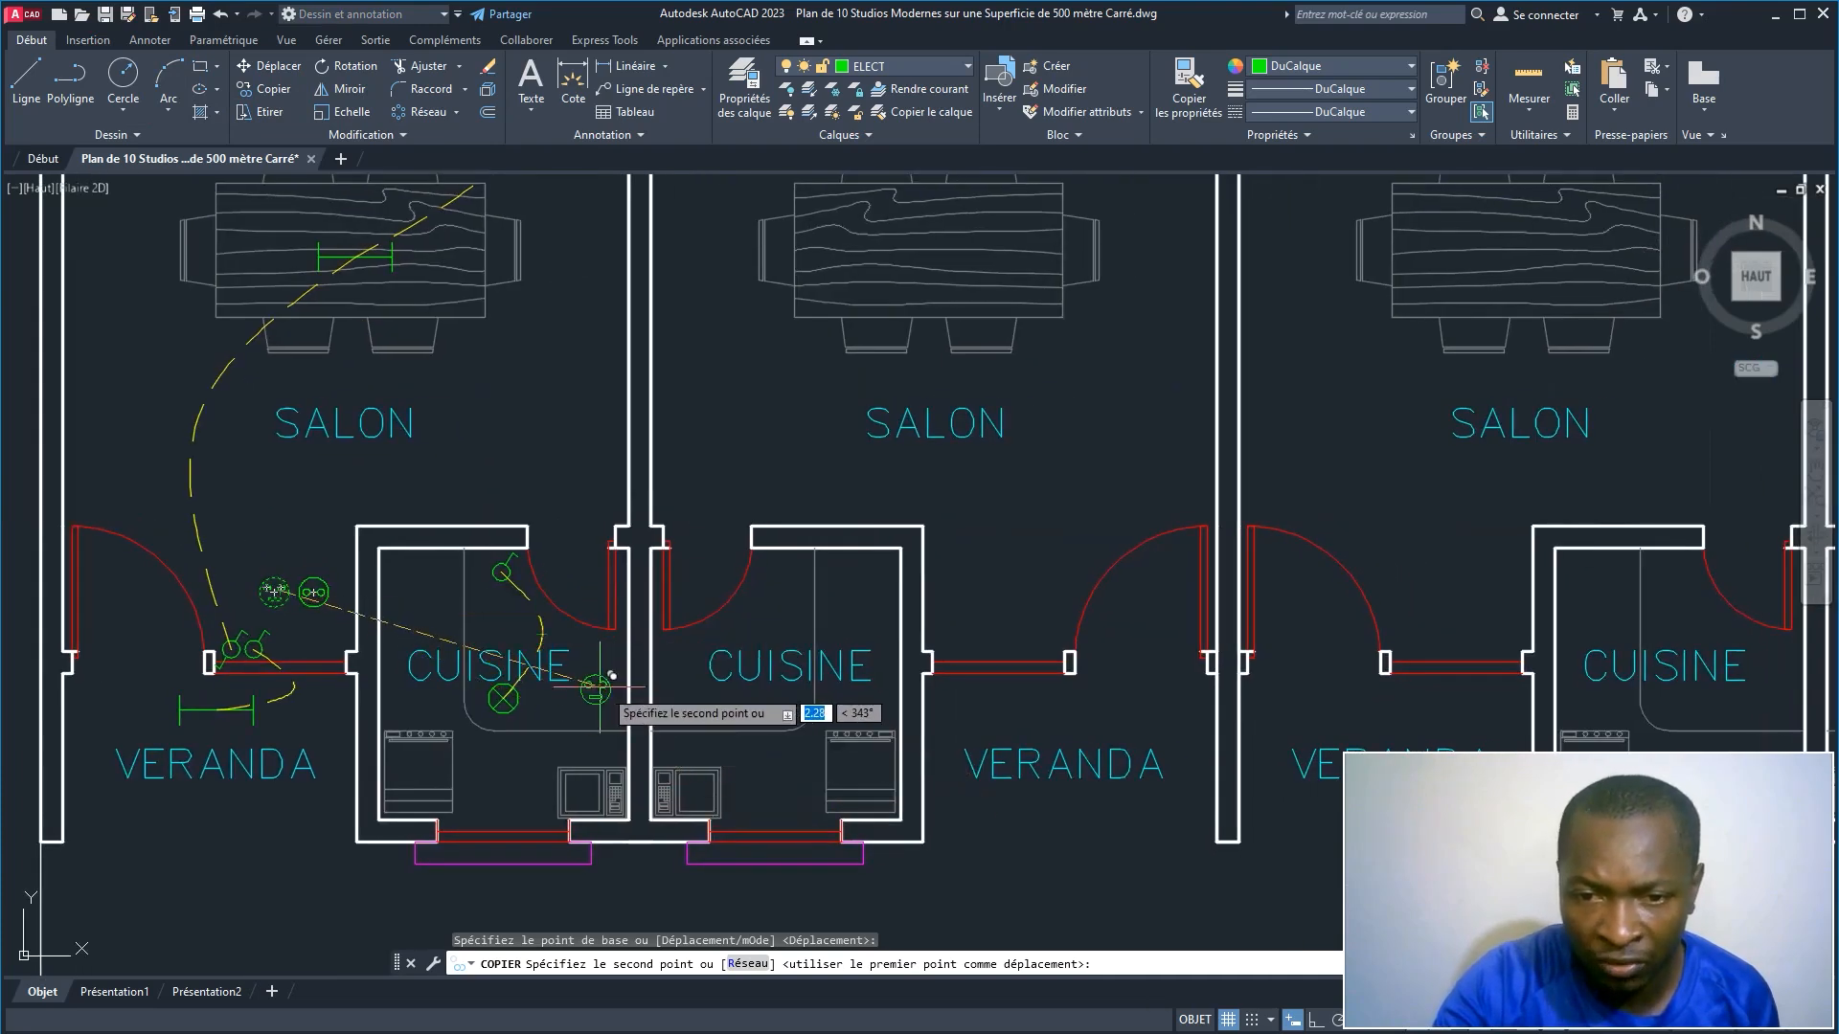
click(609, 687)
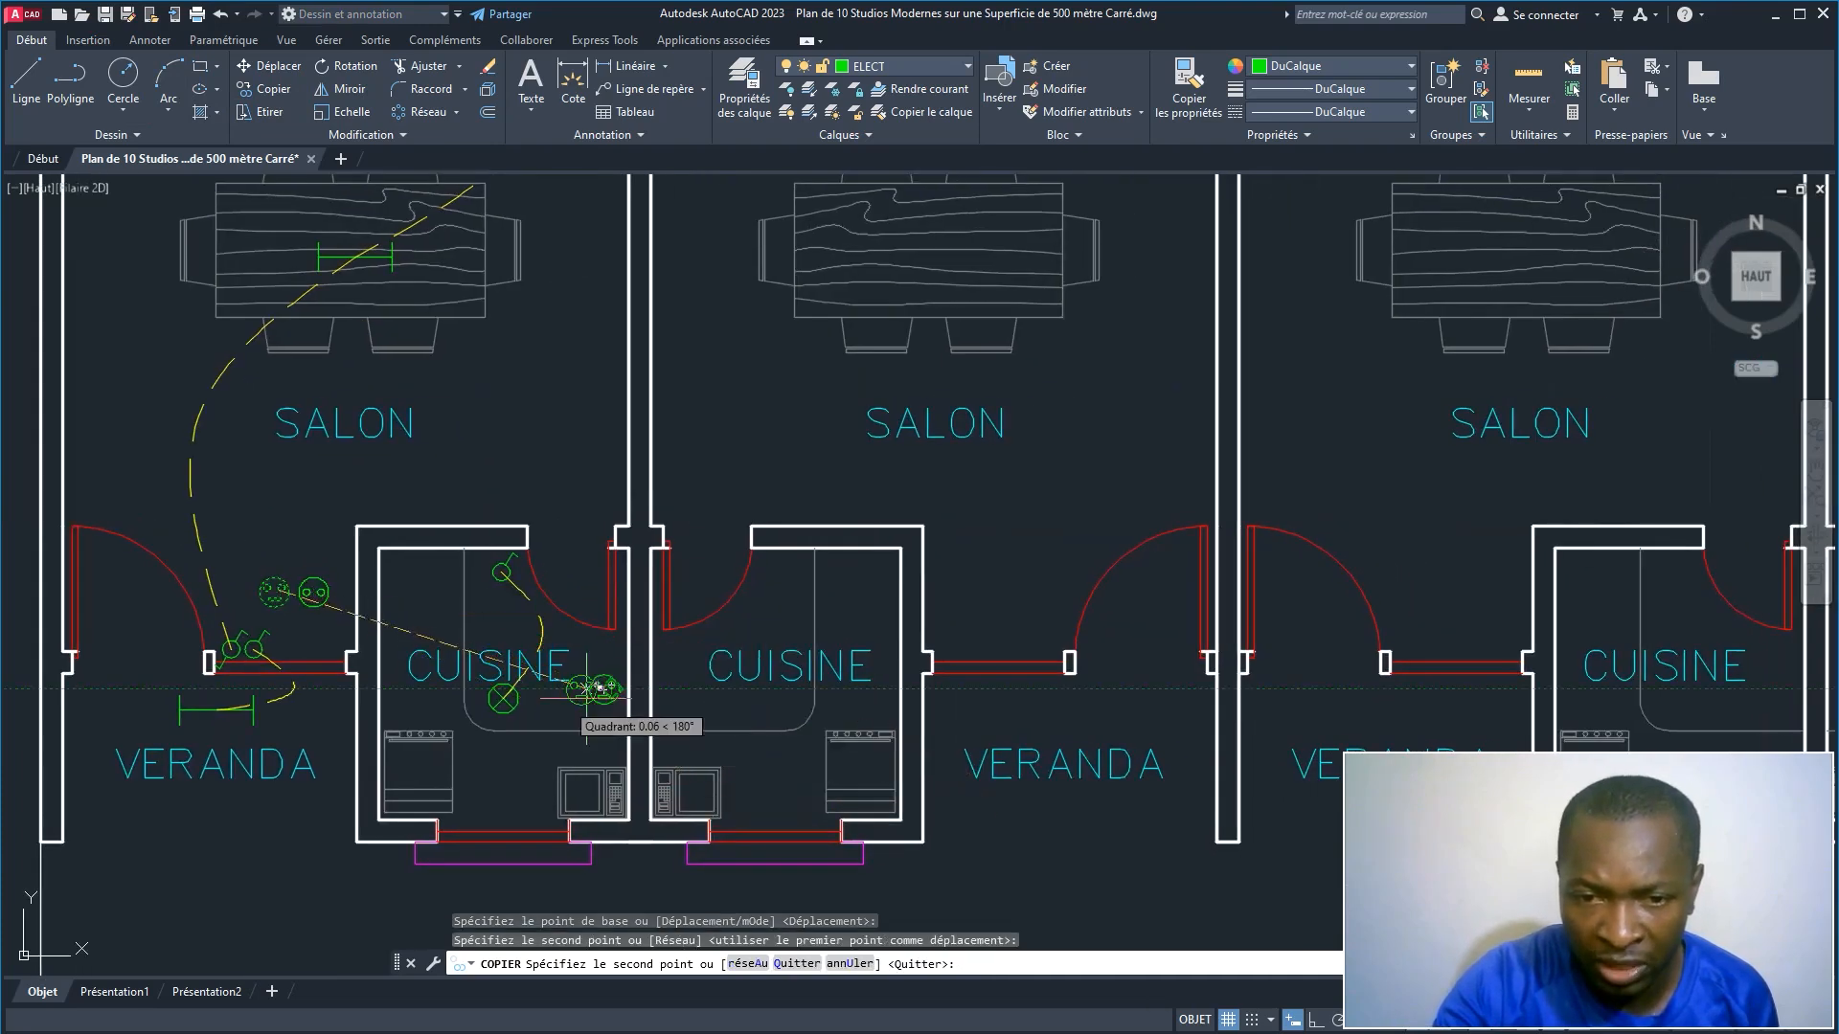
click(402, 592)
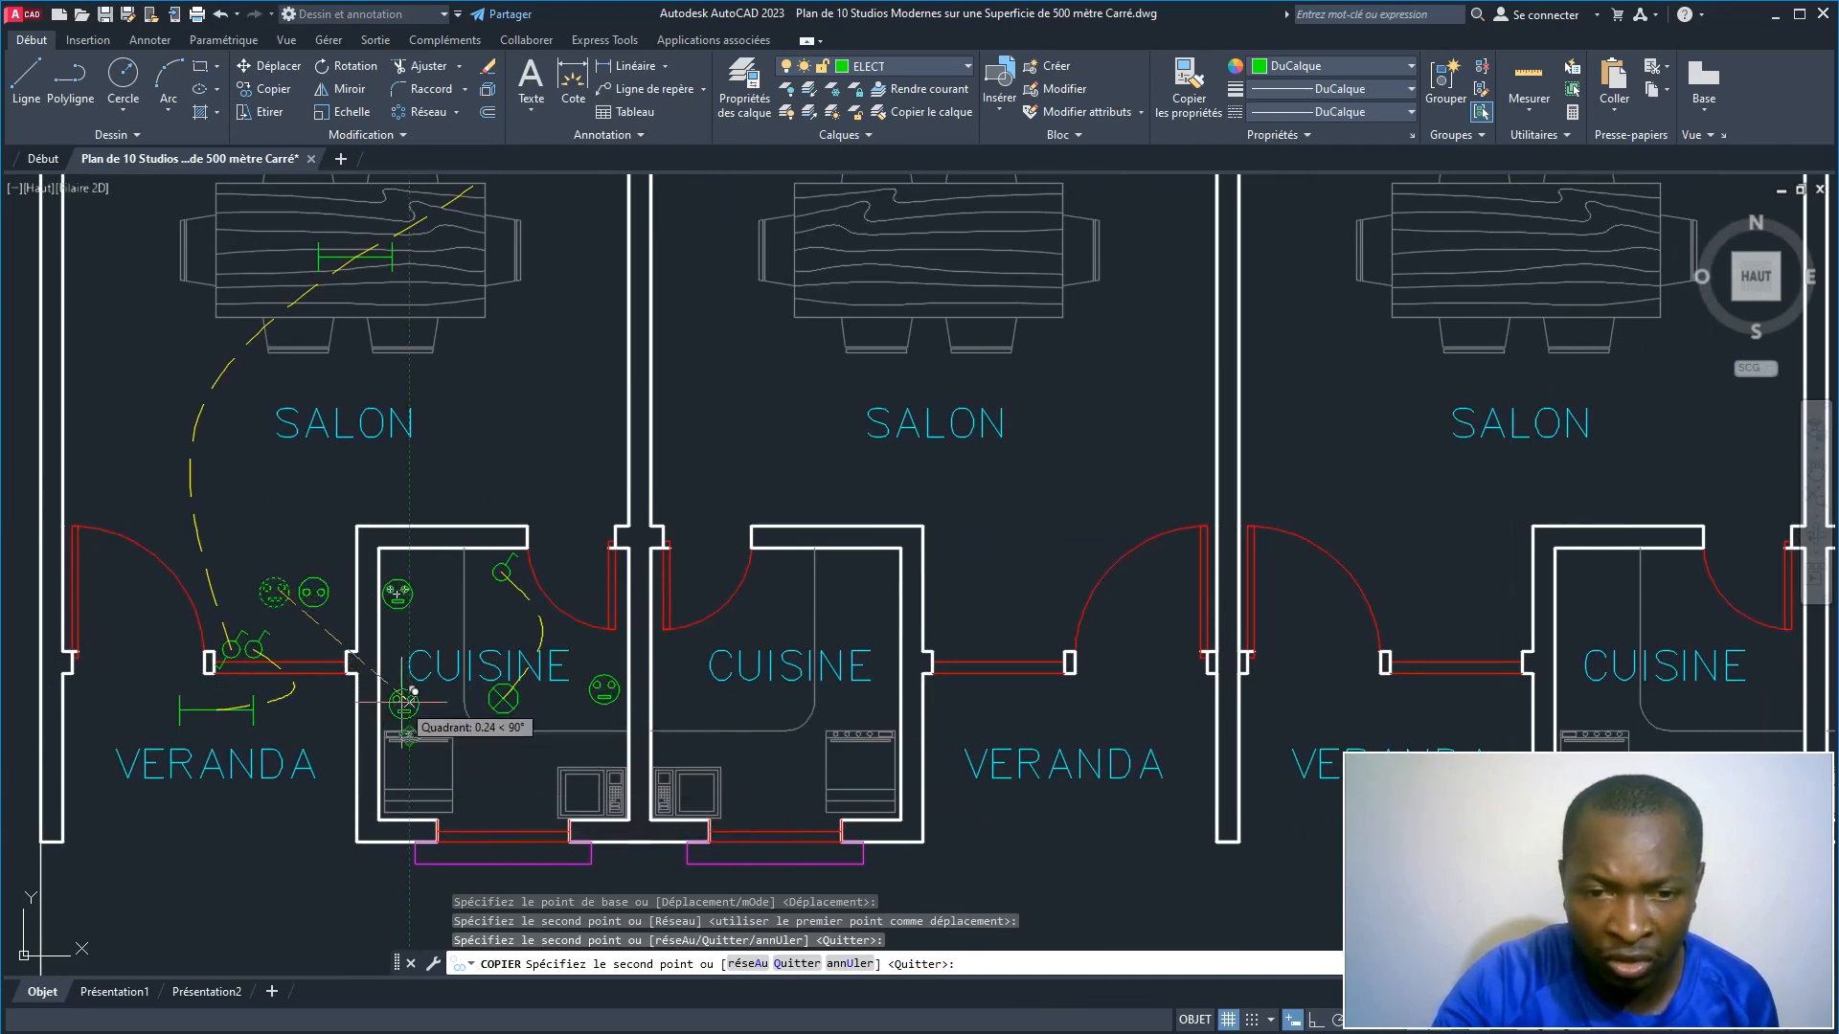
scroll(399, 704, up, 5)
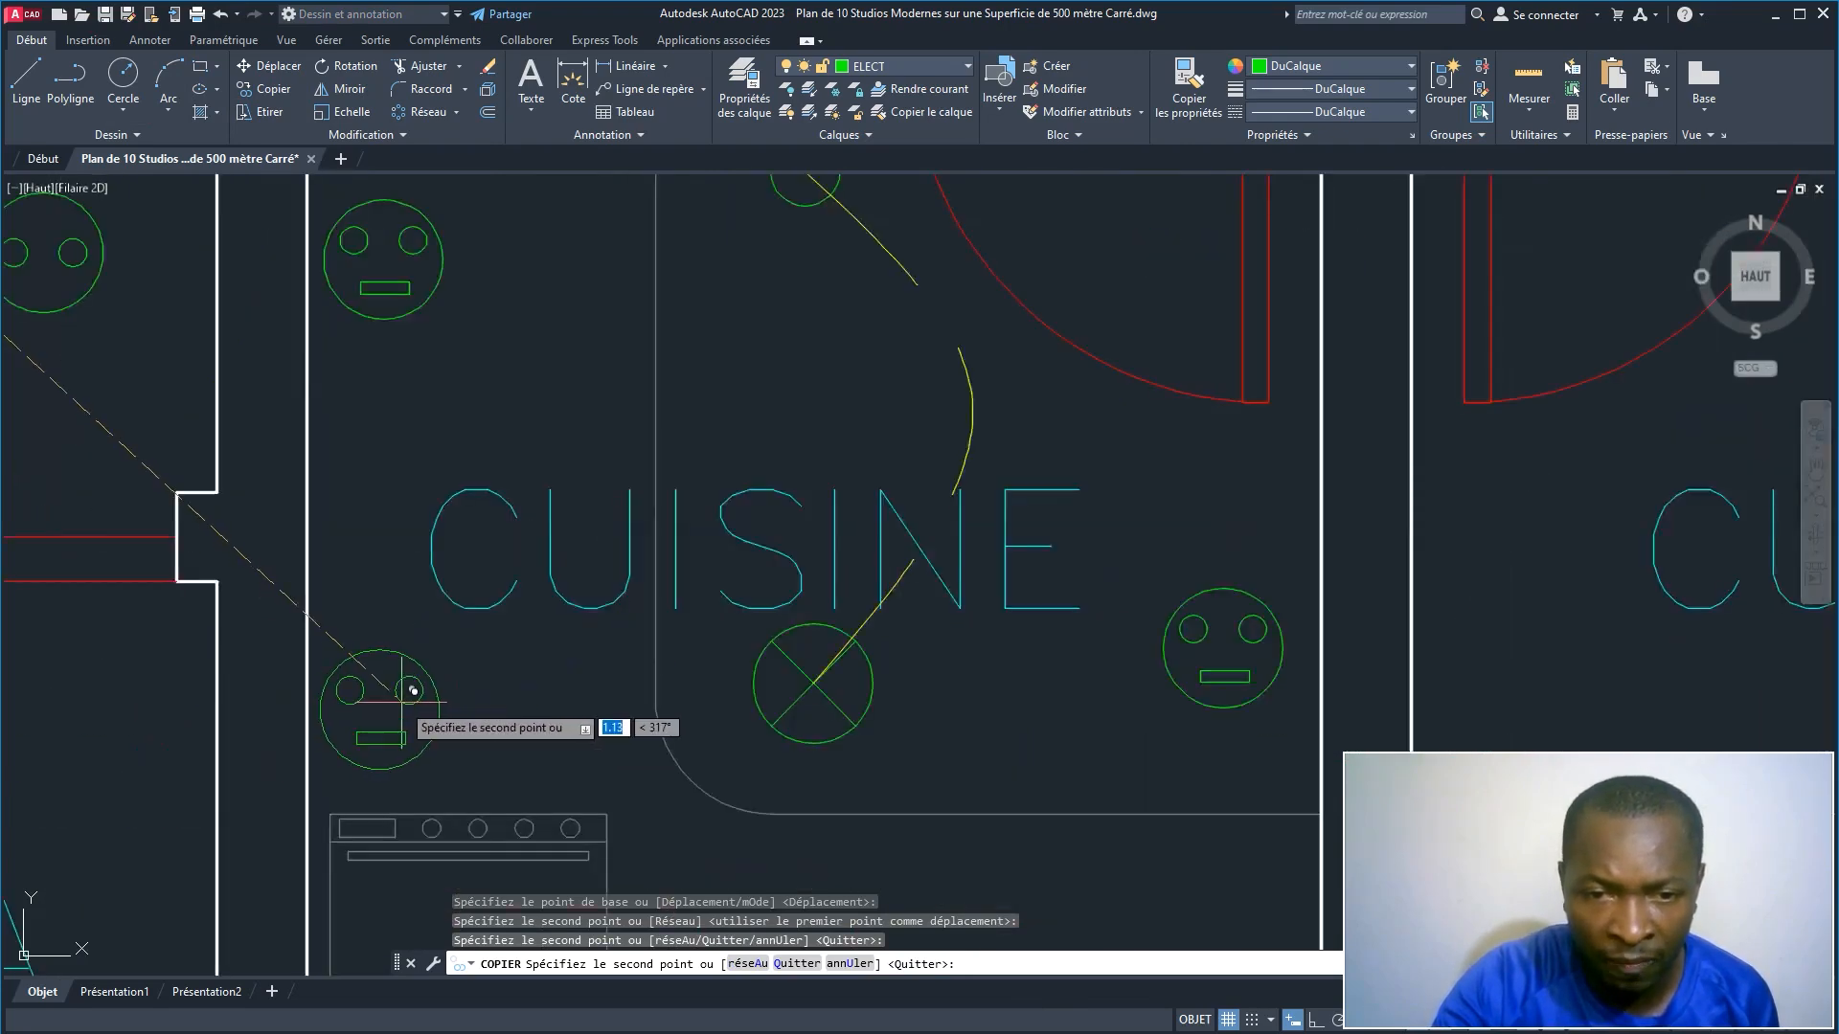
click(406, 701)
Step: Place another copy of the Prise 2P+T block in the first studio's salon, under the upper partition wall to the left of the switch
scroll(529, 686, down, 5)
middle_drag(641, 536, 565, 762)
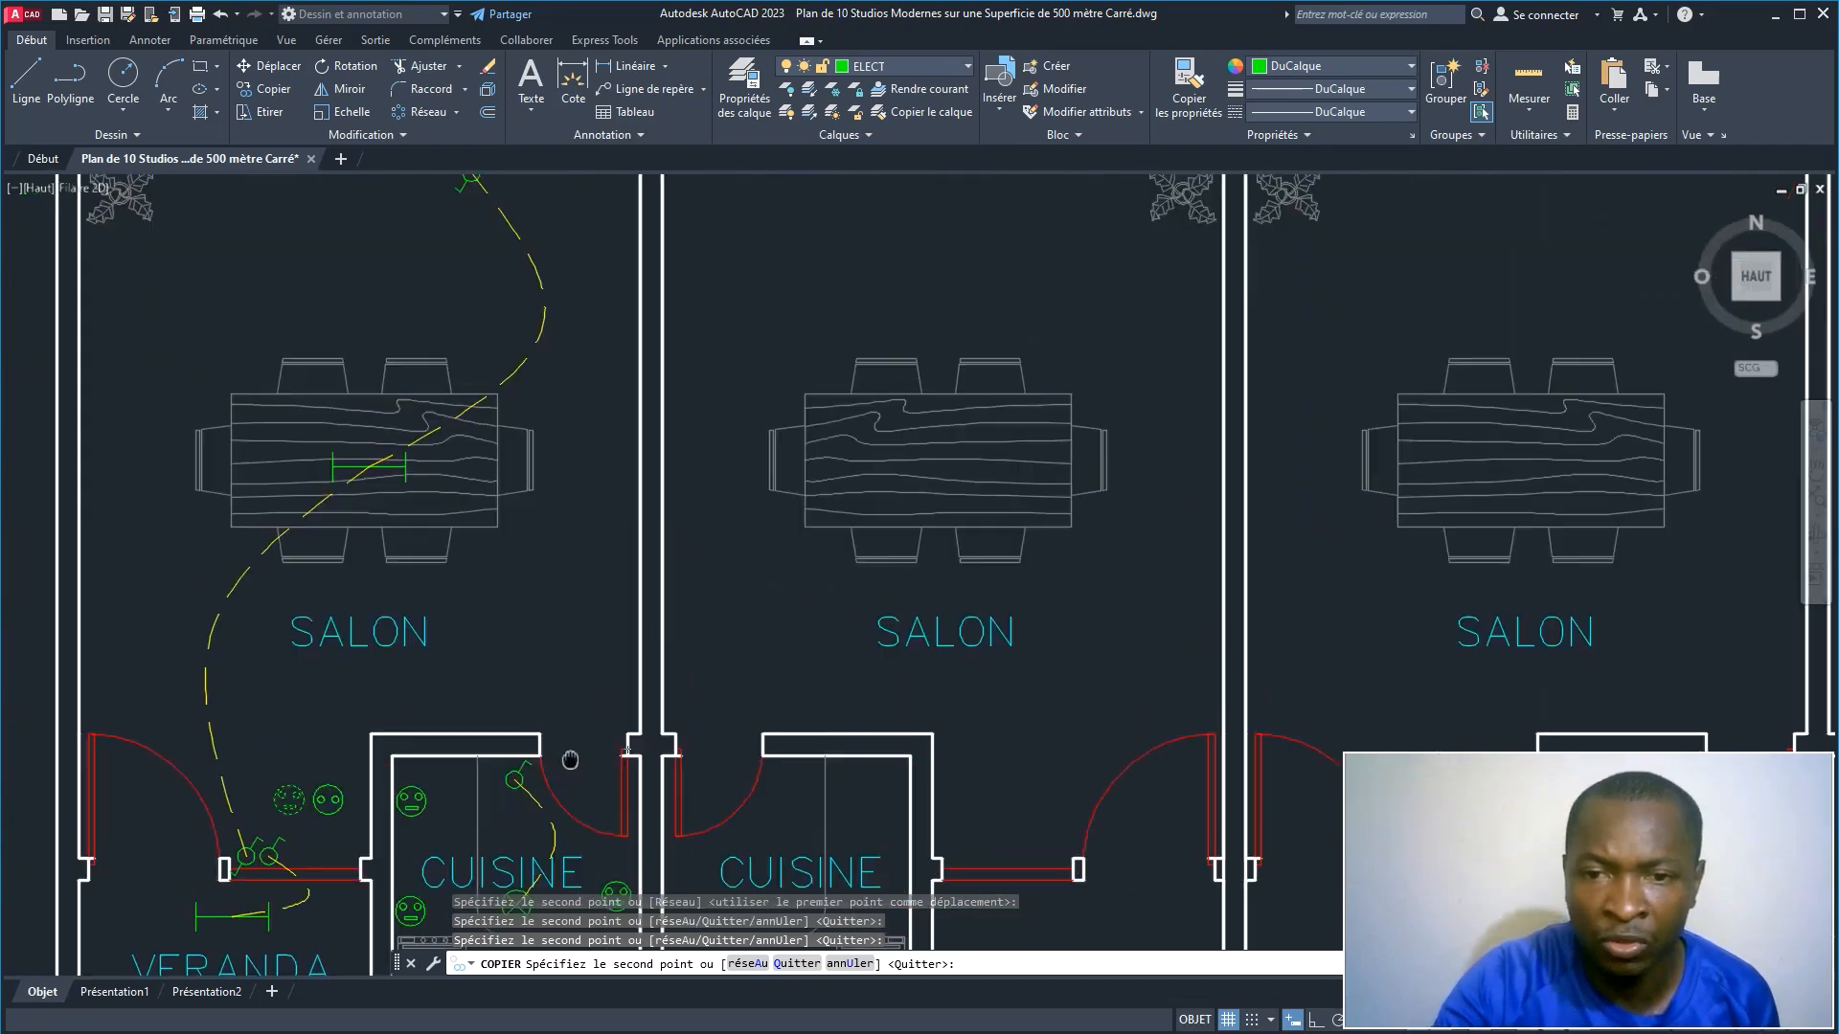
mouse_move(587, 466)
middle_down()
mouse_move(647, 647)
mouse_move(649, 373)
middle_up()
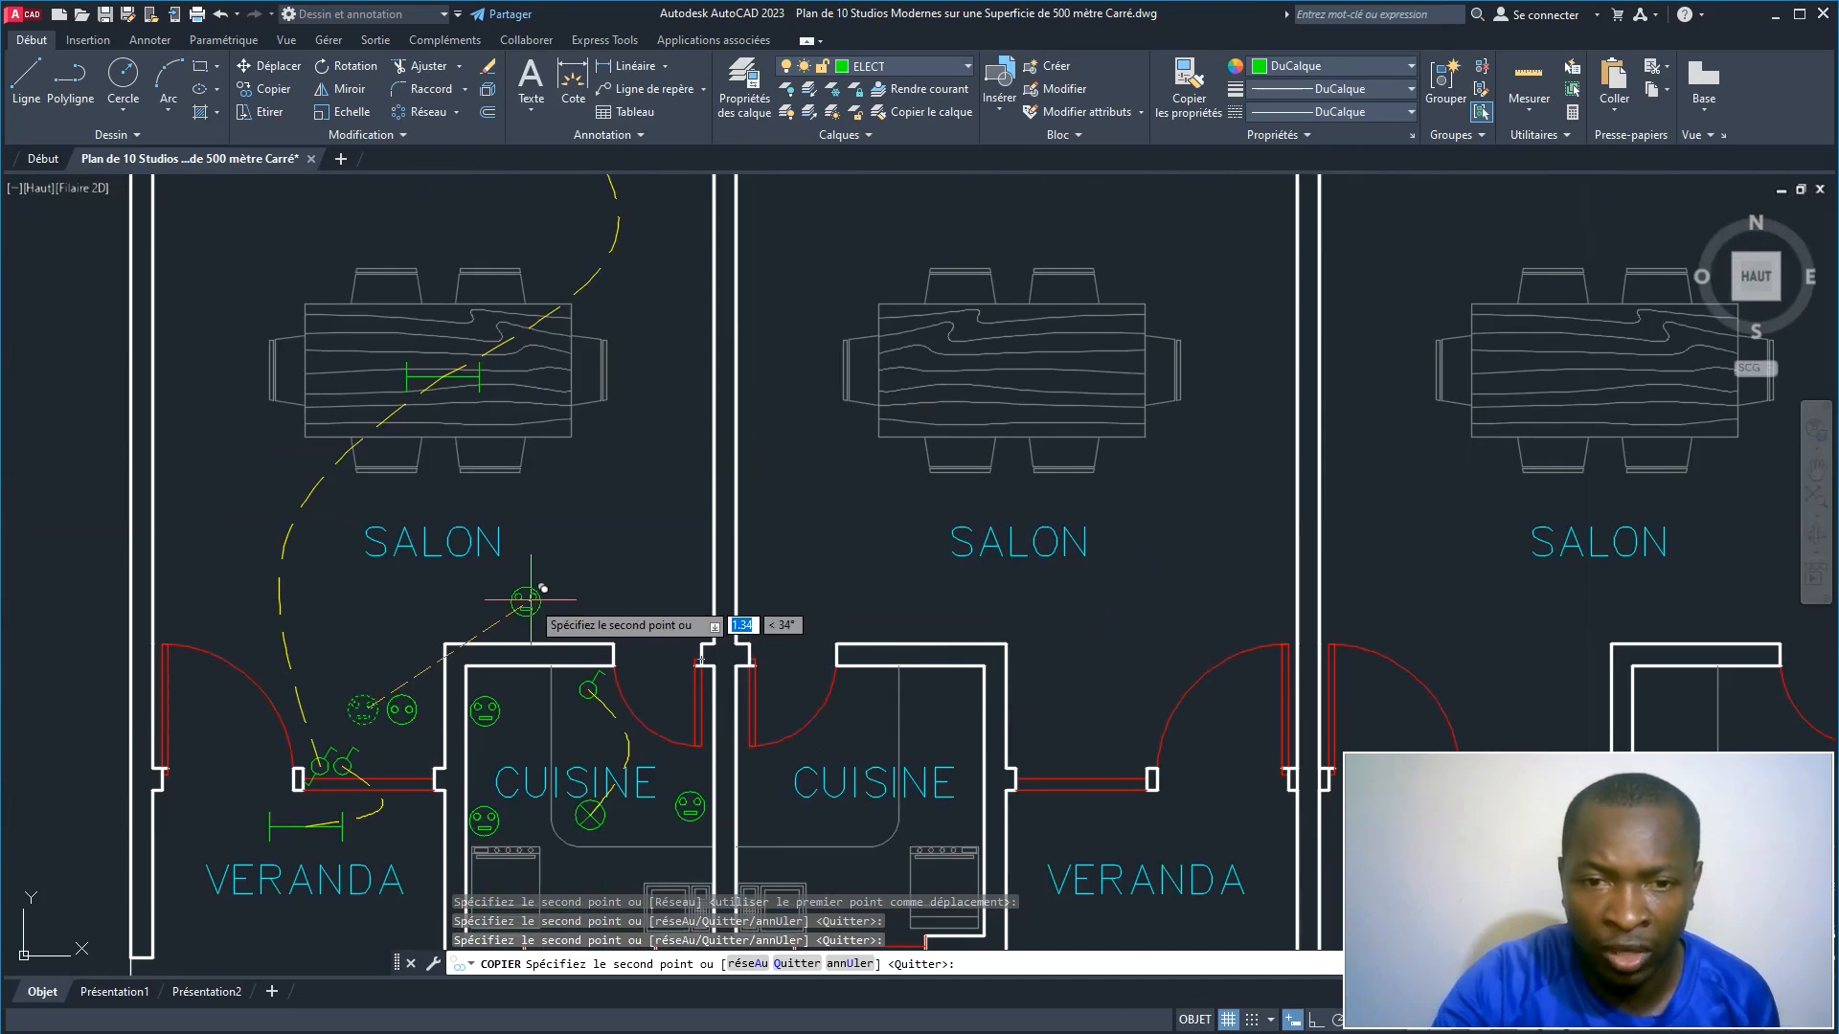
middle_drag(677, 402, 599, 709)
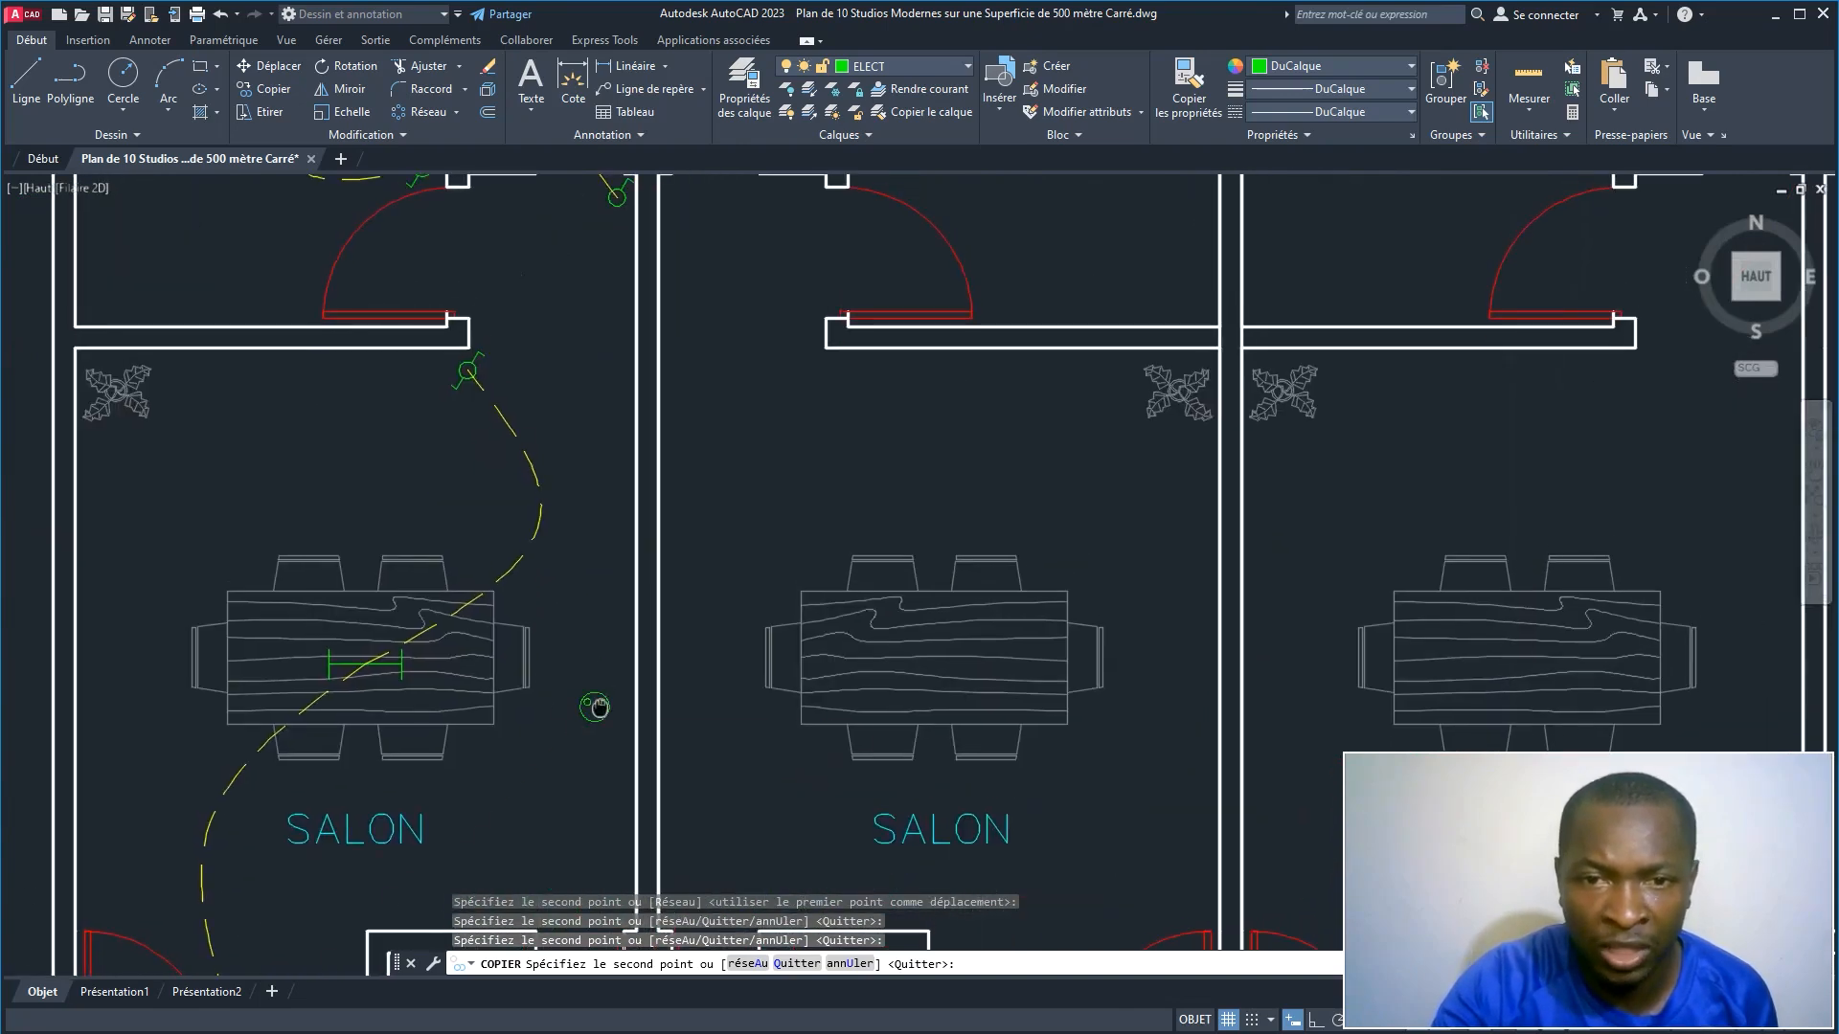
click(405, 369)
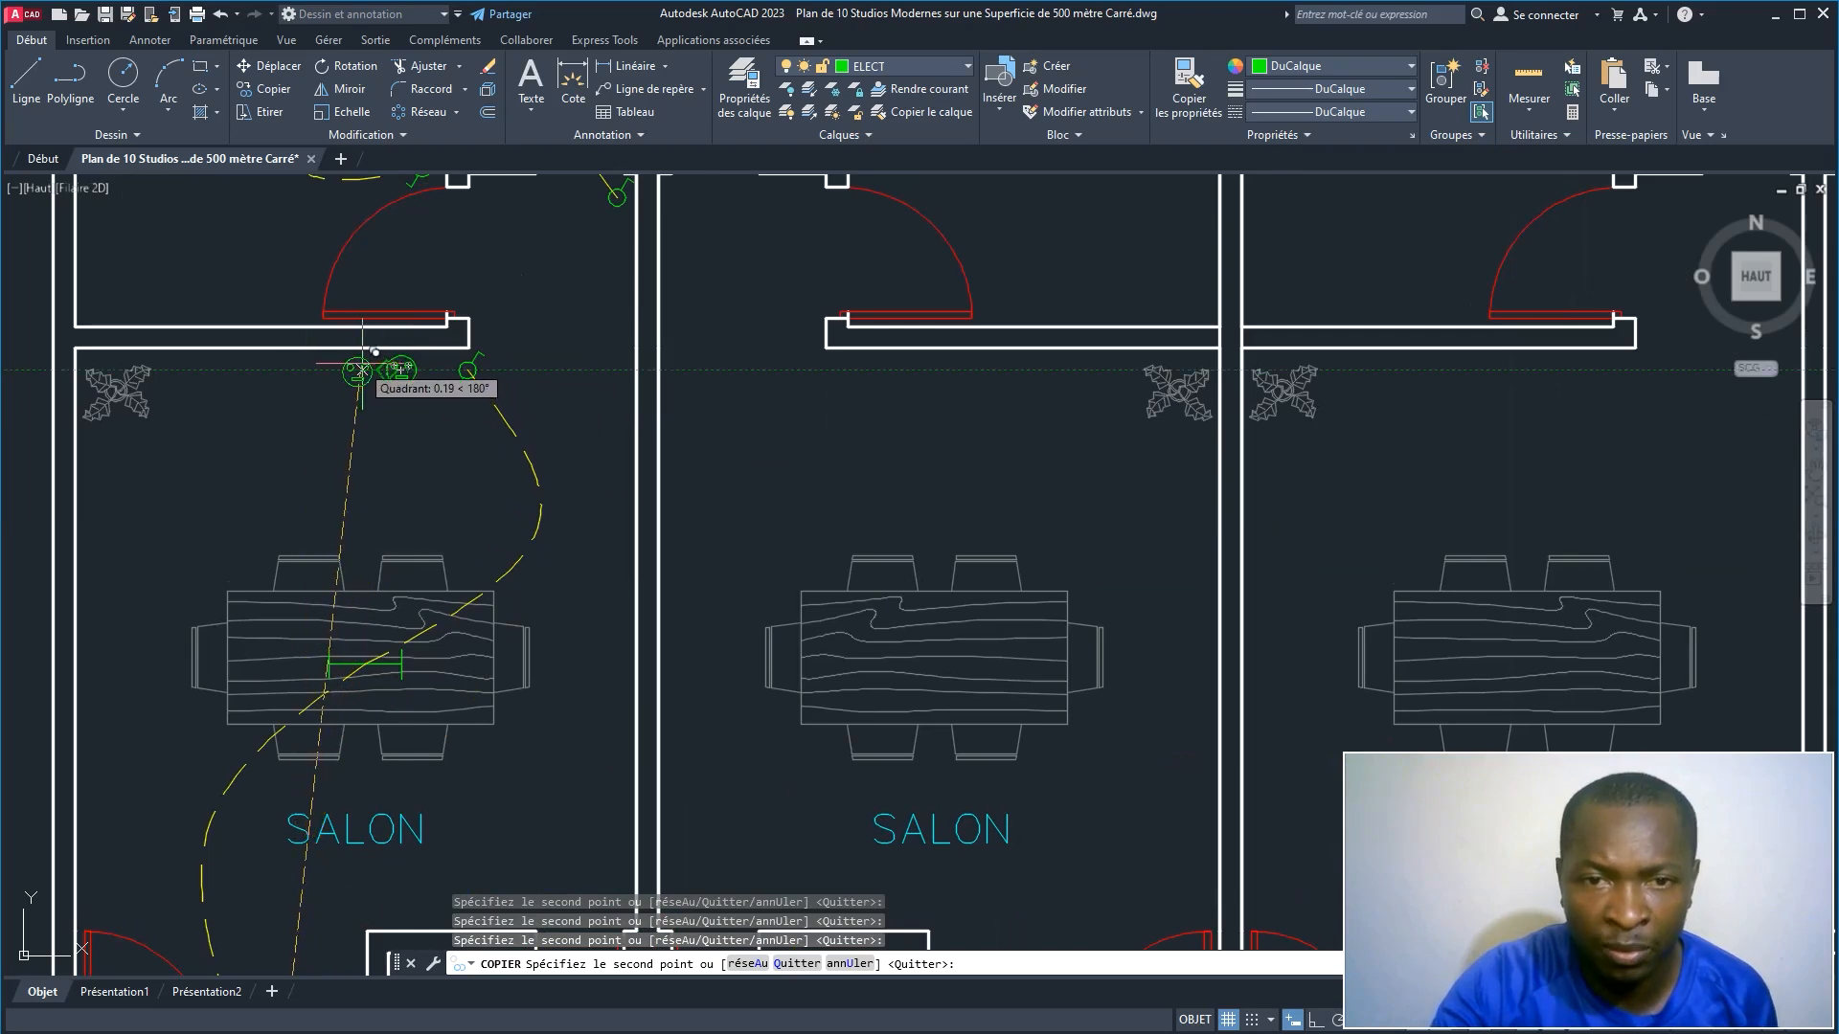
Step: Place two more socket copies in a row under the first SALON's upper wall and finish copying
click(369, 369)
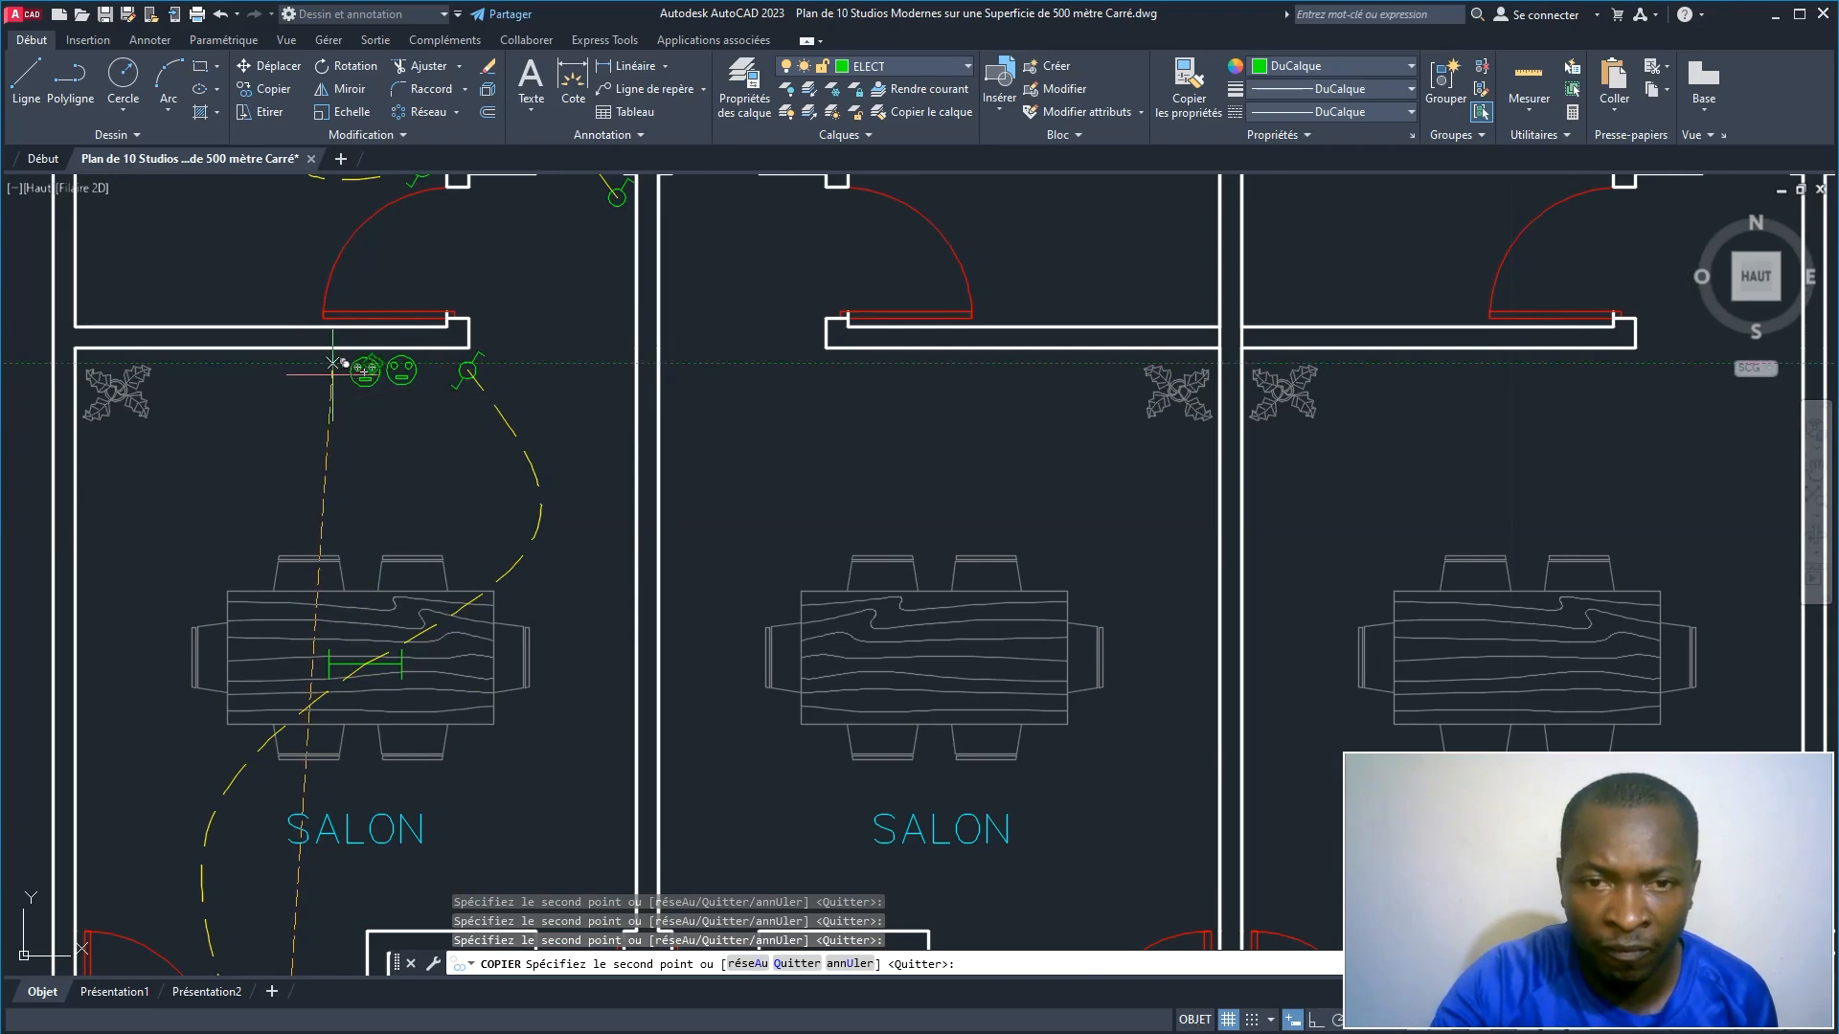
click(319, 370)
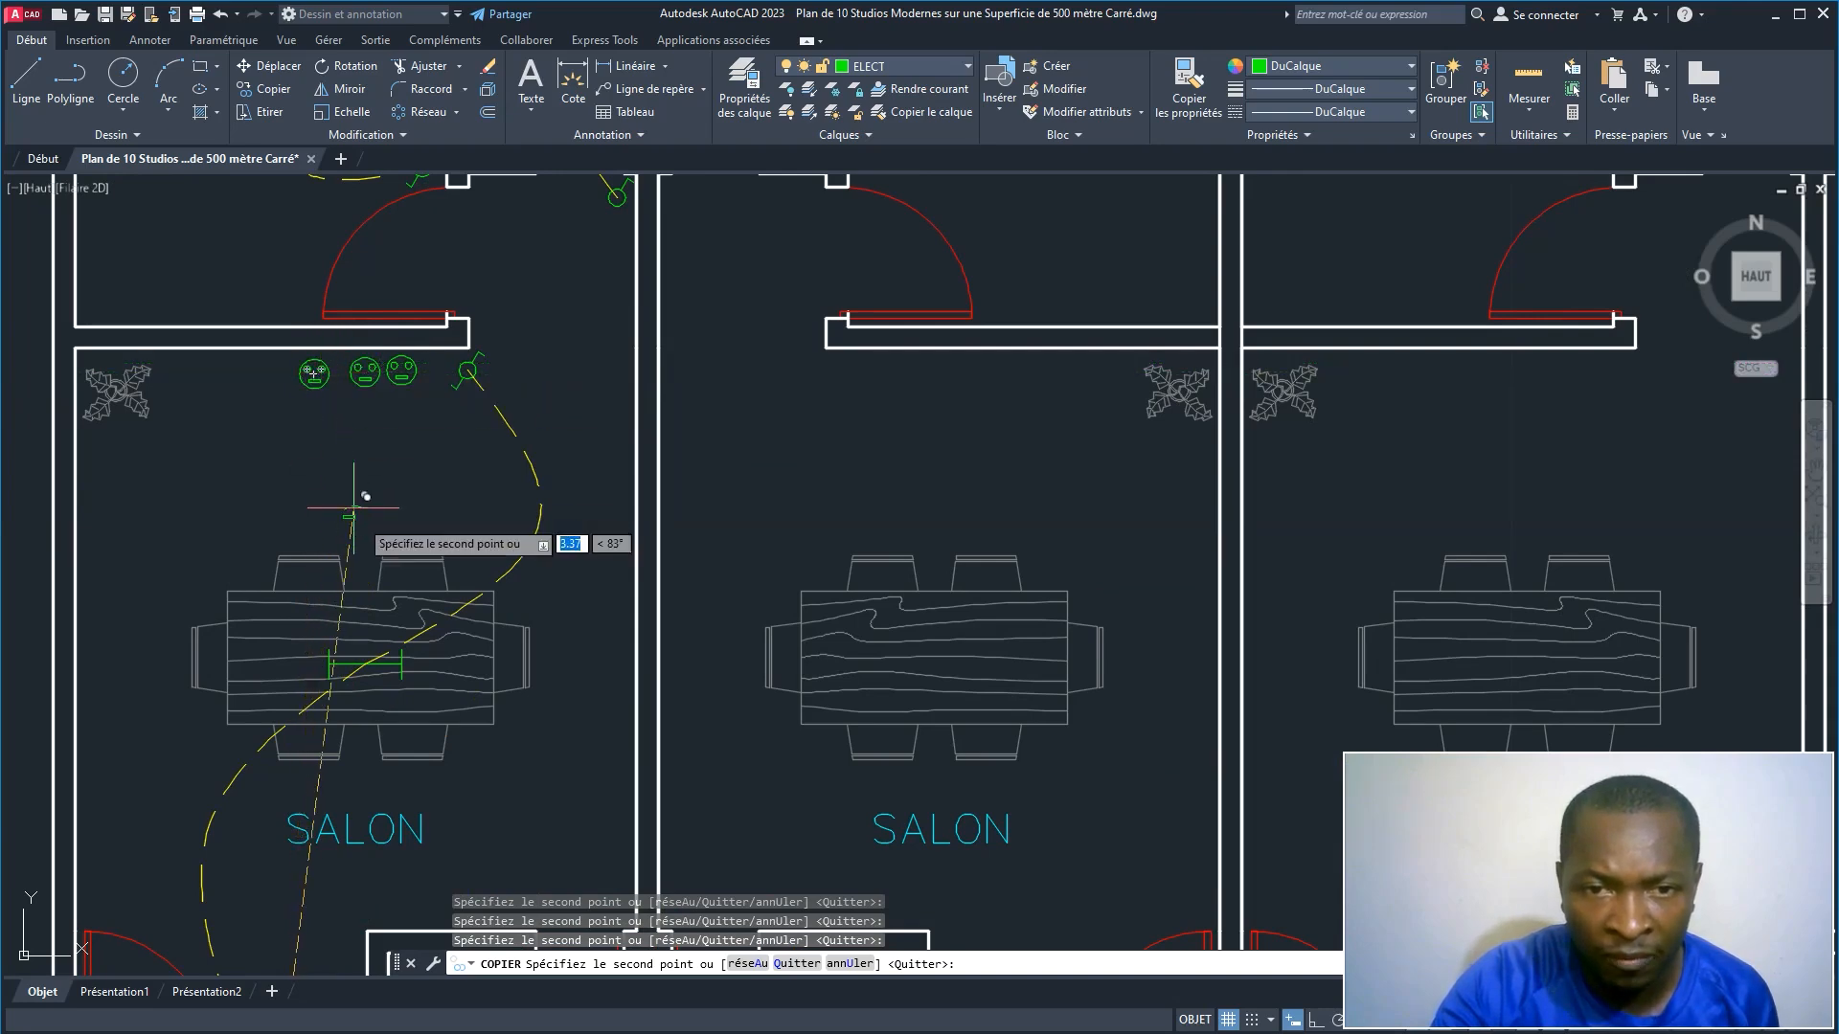
scroll(383, 391, up, 6)
right_click(440, 540)
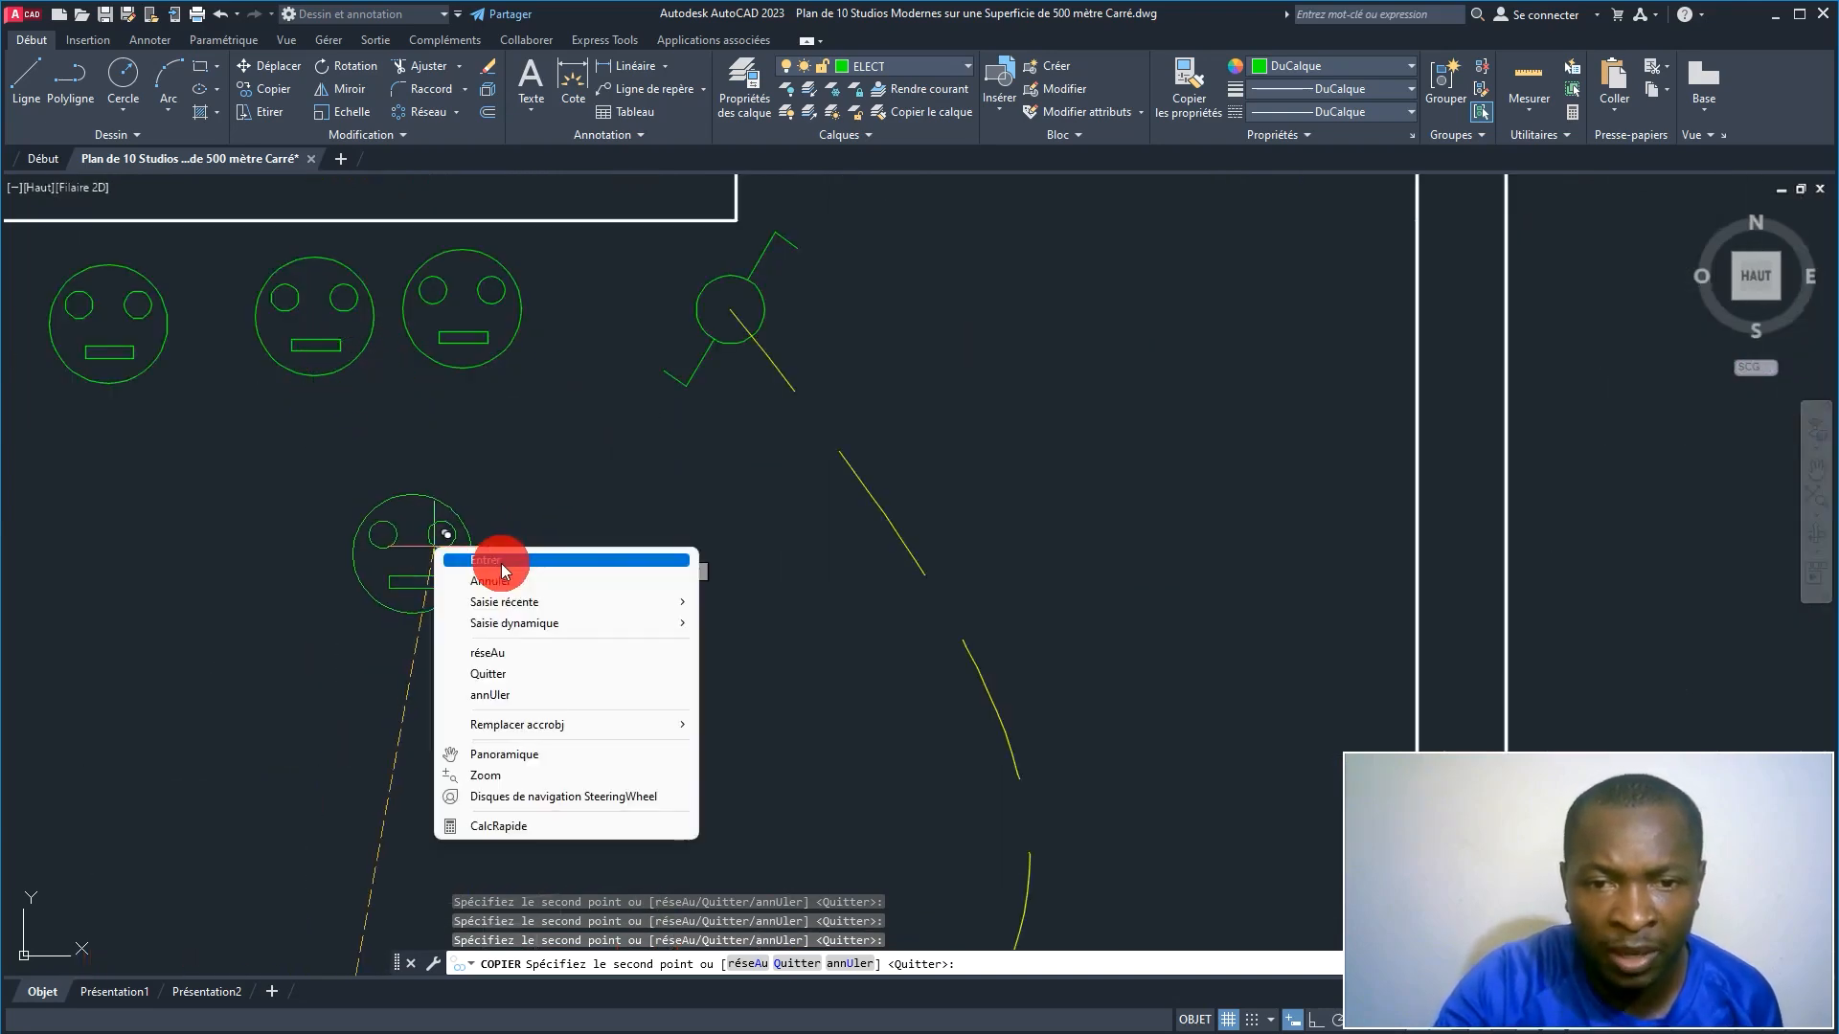
click(492, 565)
Step: Move the two right-hand sockets together so the middle one lines up beside the leftmost socket
click(546, 417)
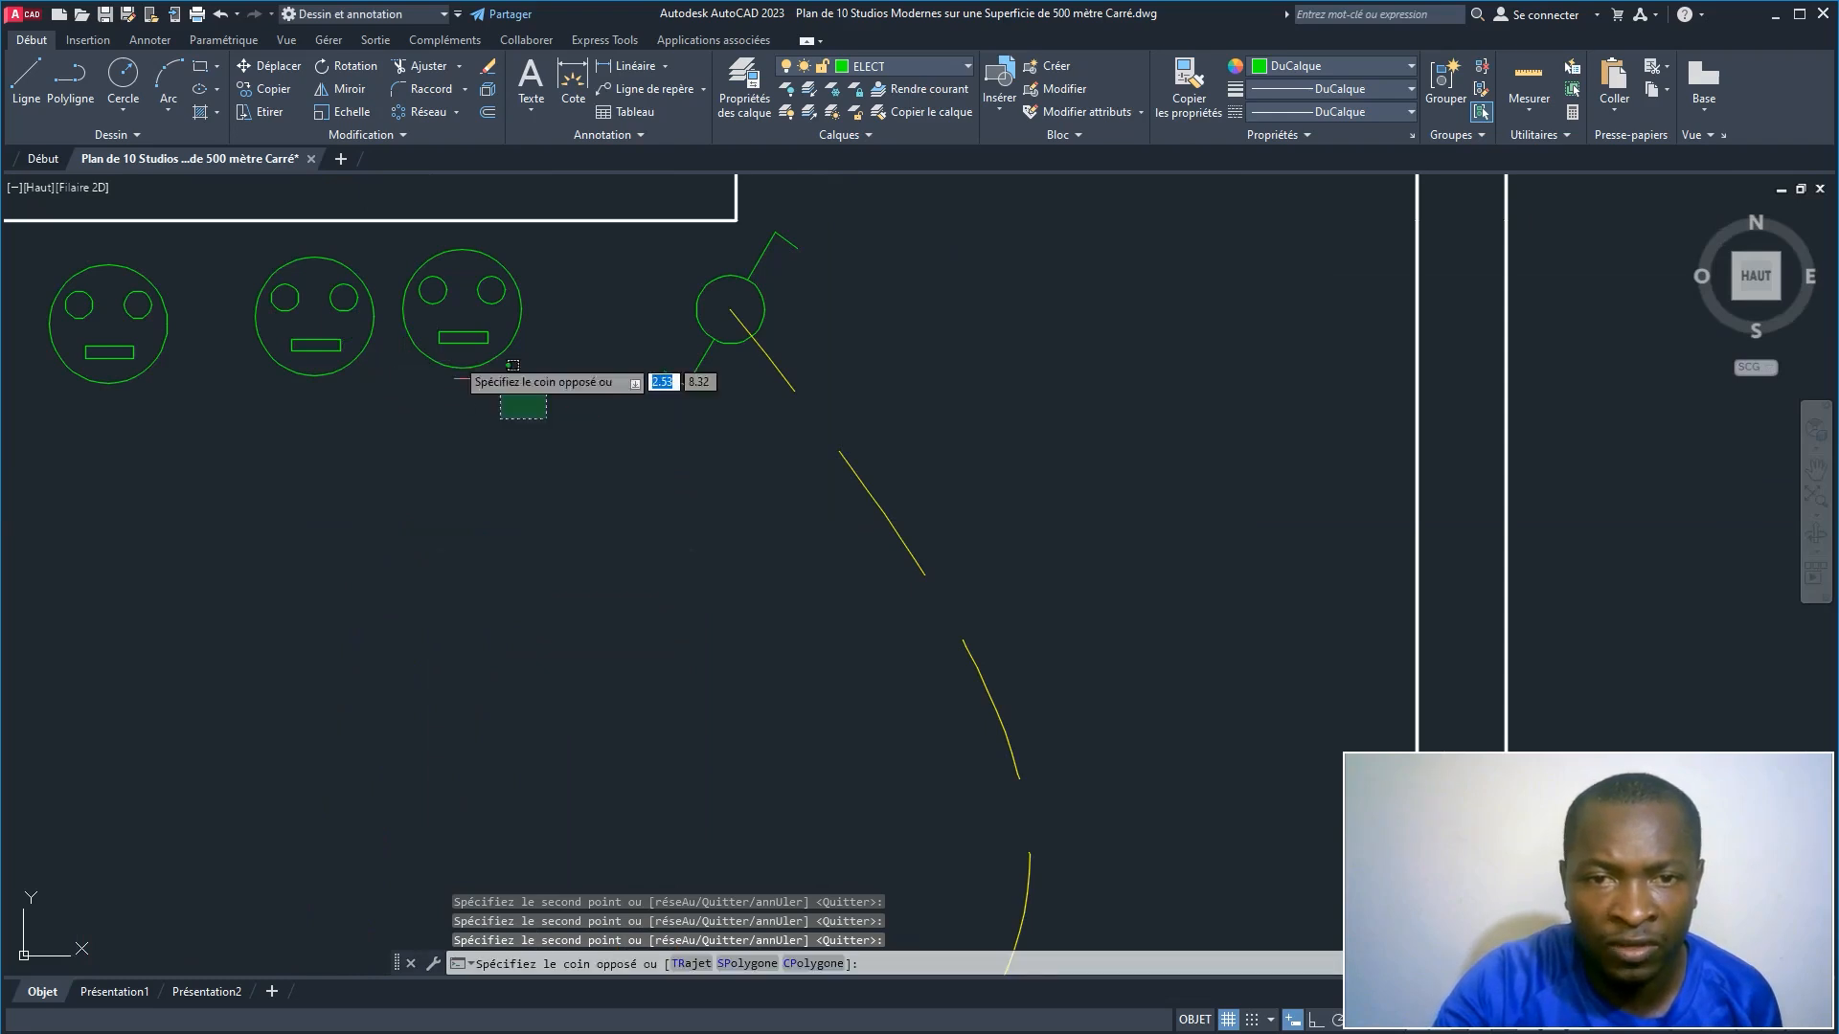
click(268, 267)
click(277, 66)
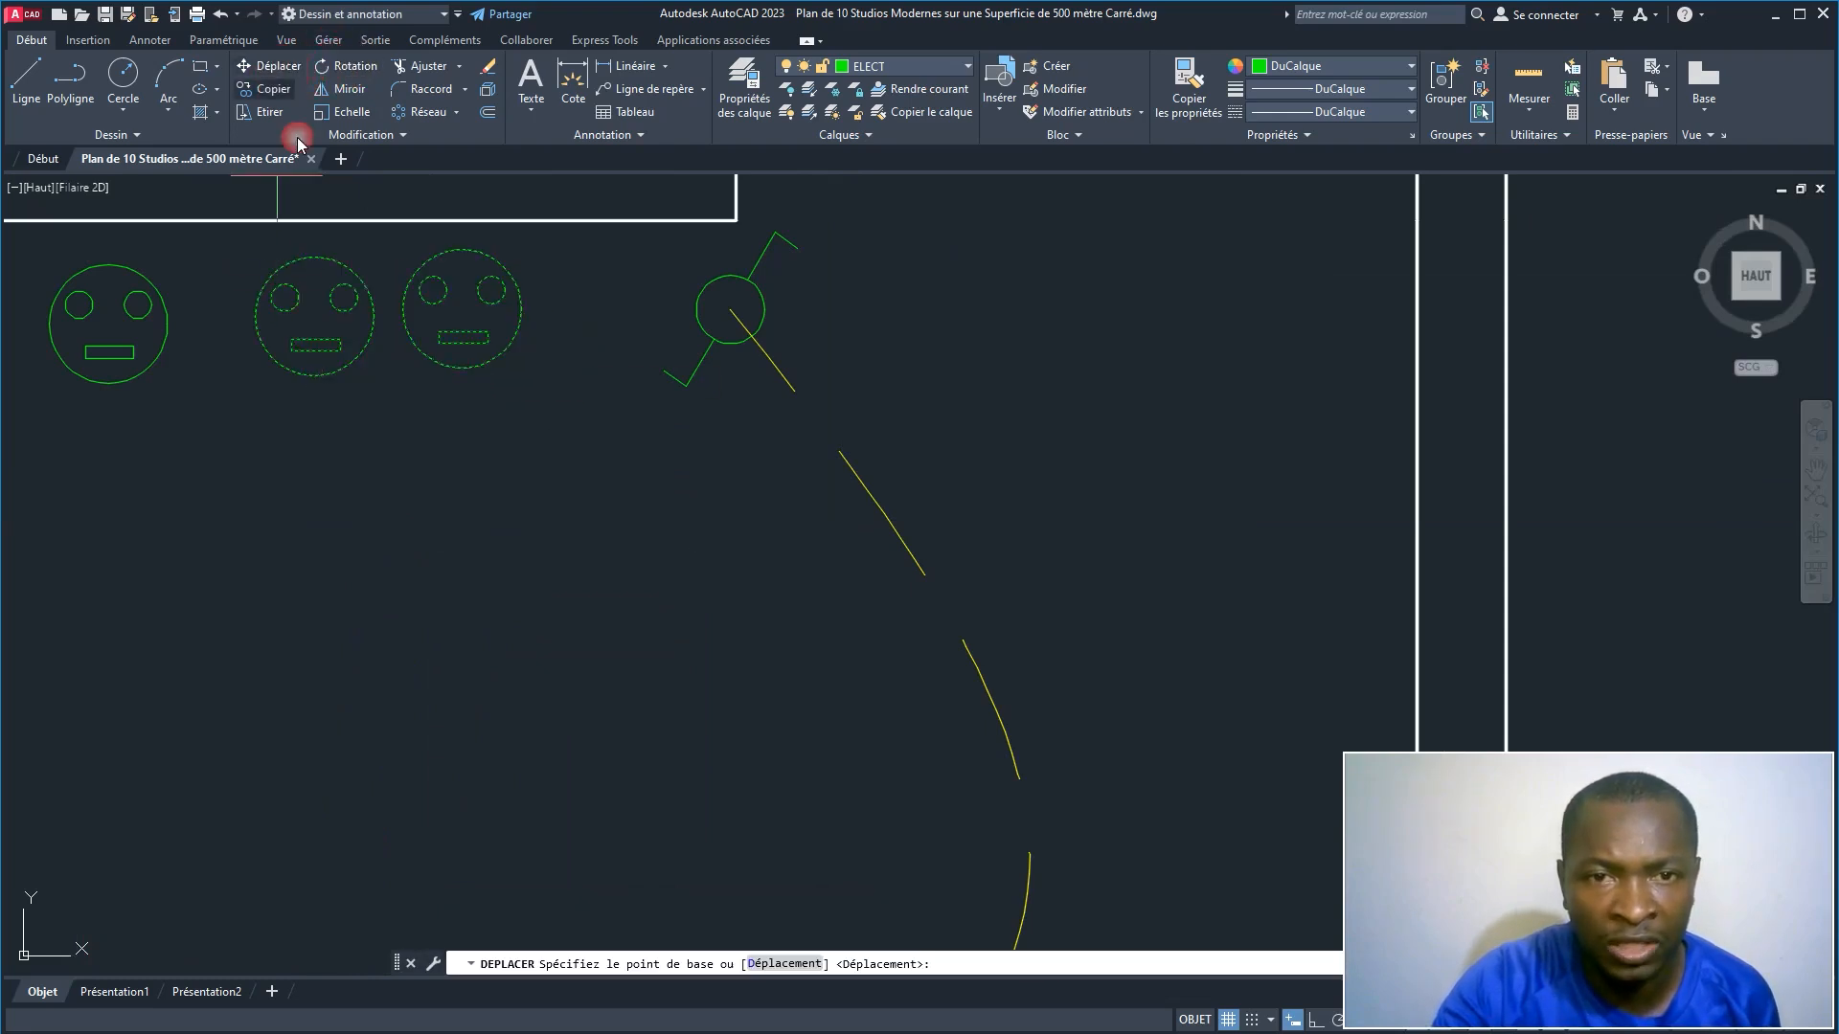
click(315, 378)
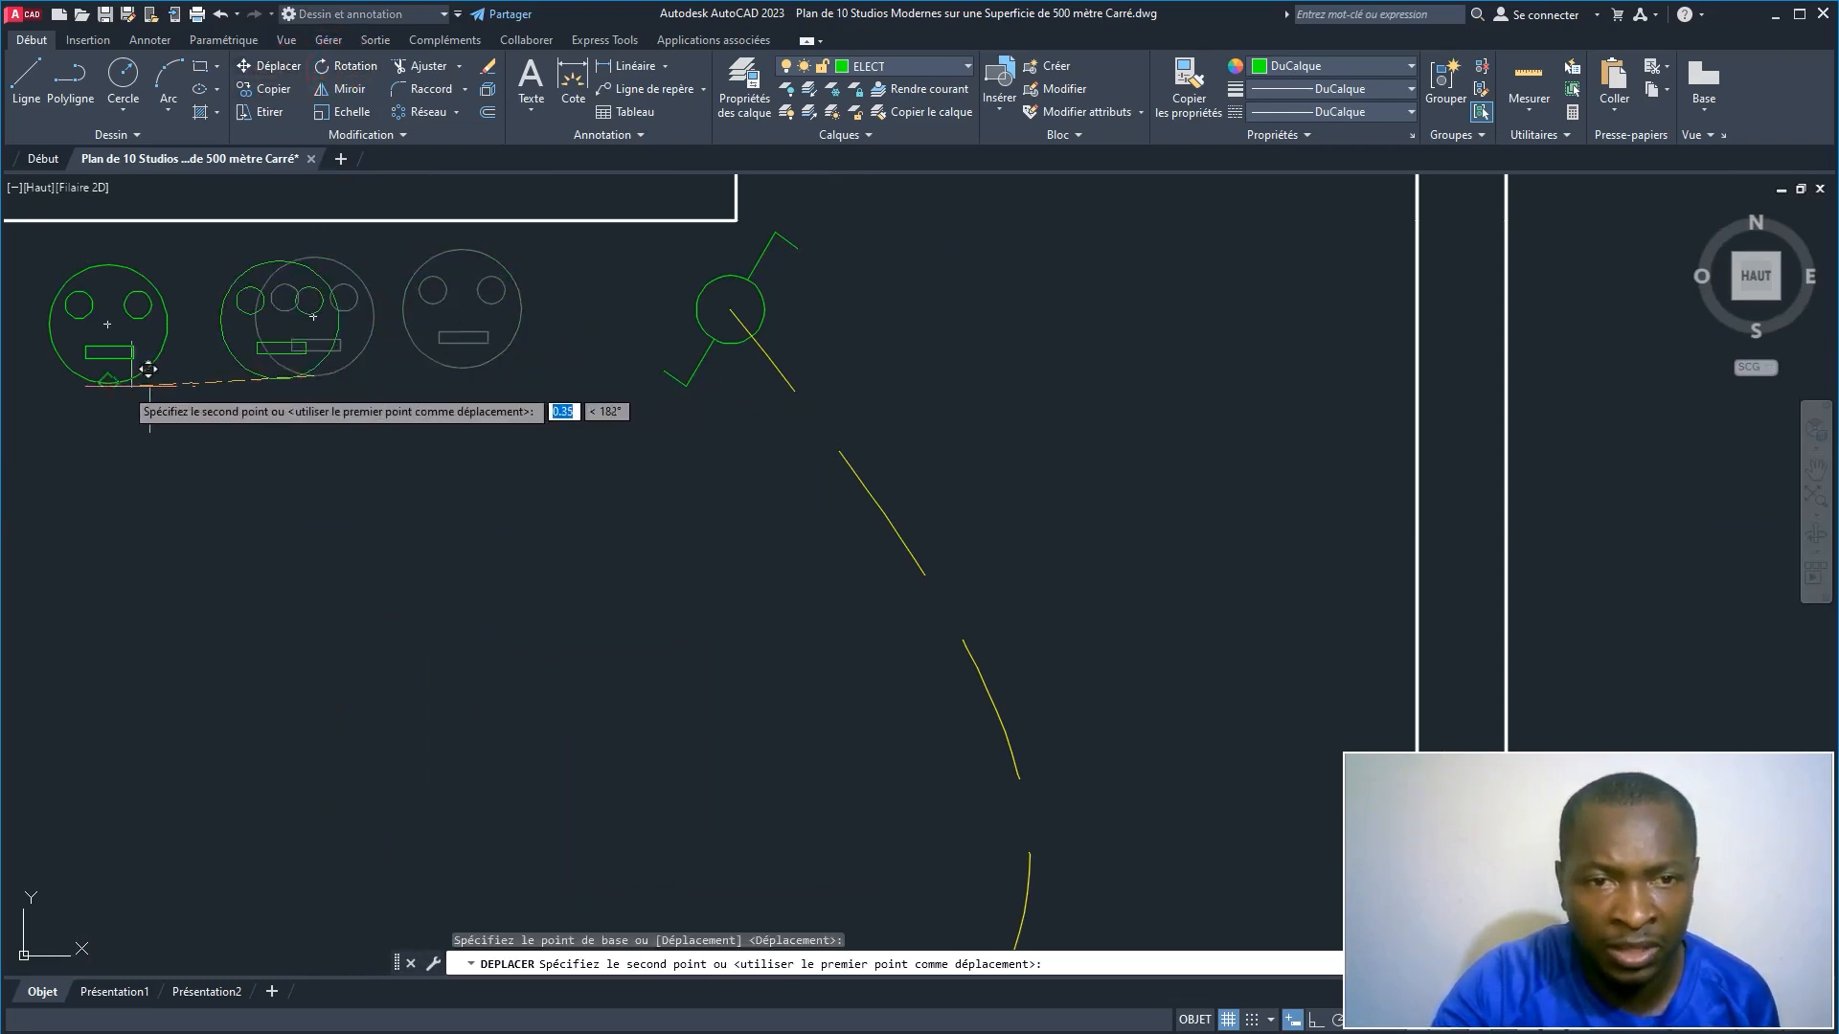
click(249, 383)
Step: Move the rightmost socket so its base is level with the other two in the row
click(615, 462)
click(346, 252)
key(space)
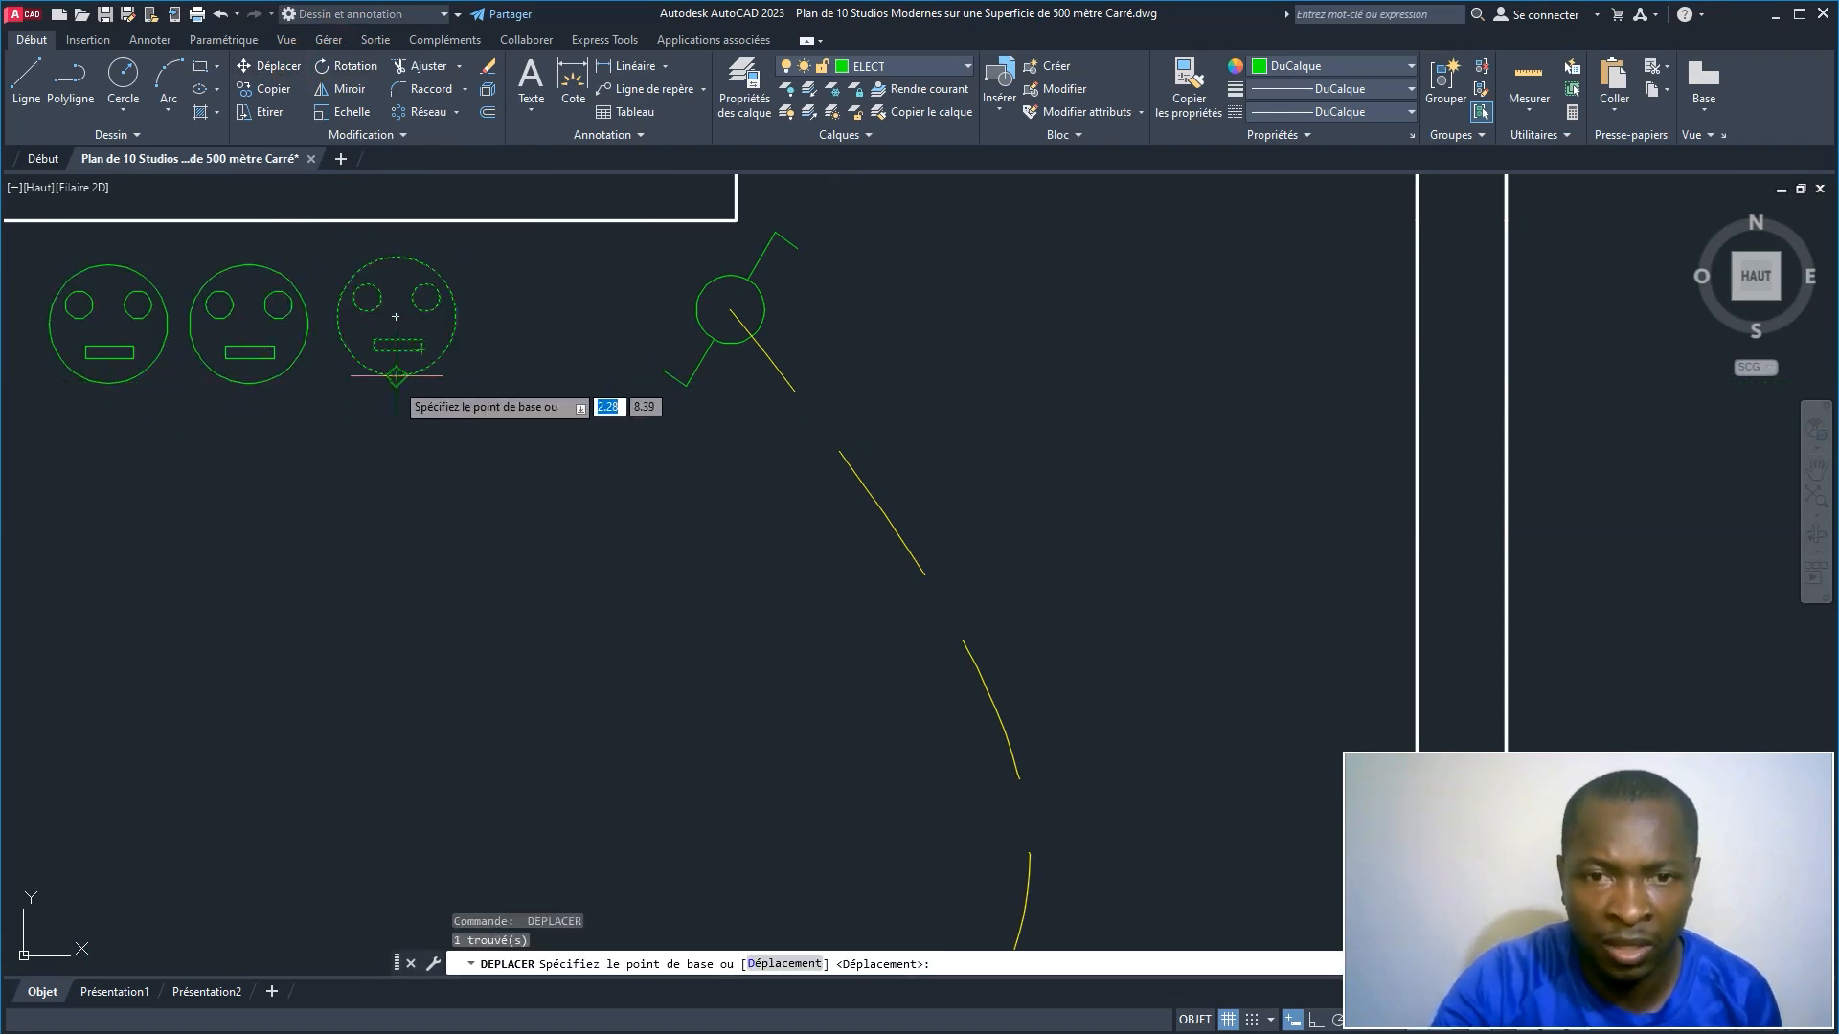
click(396, 375)
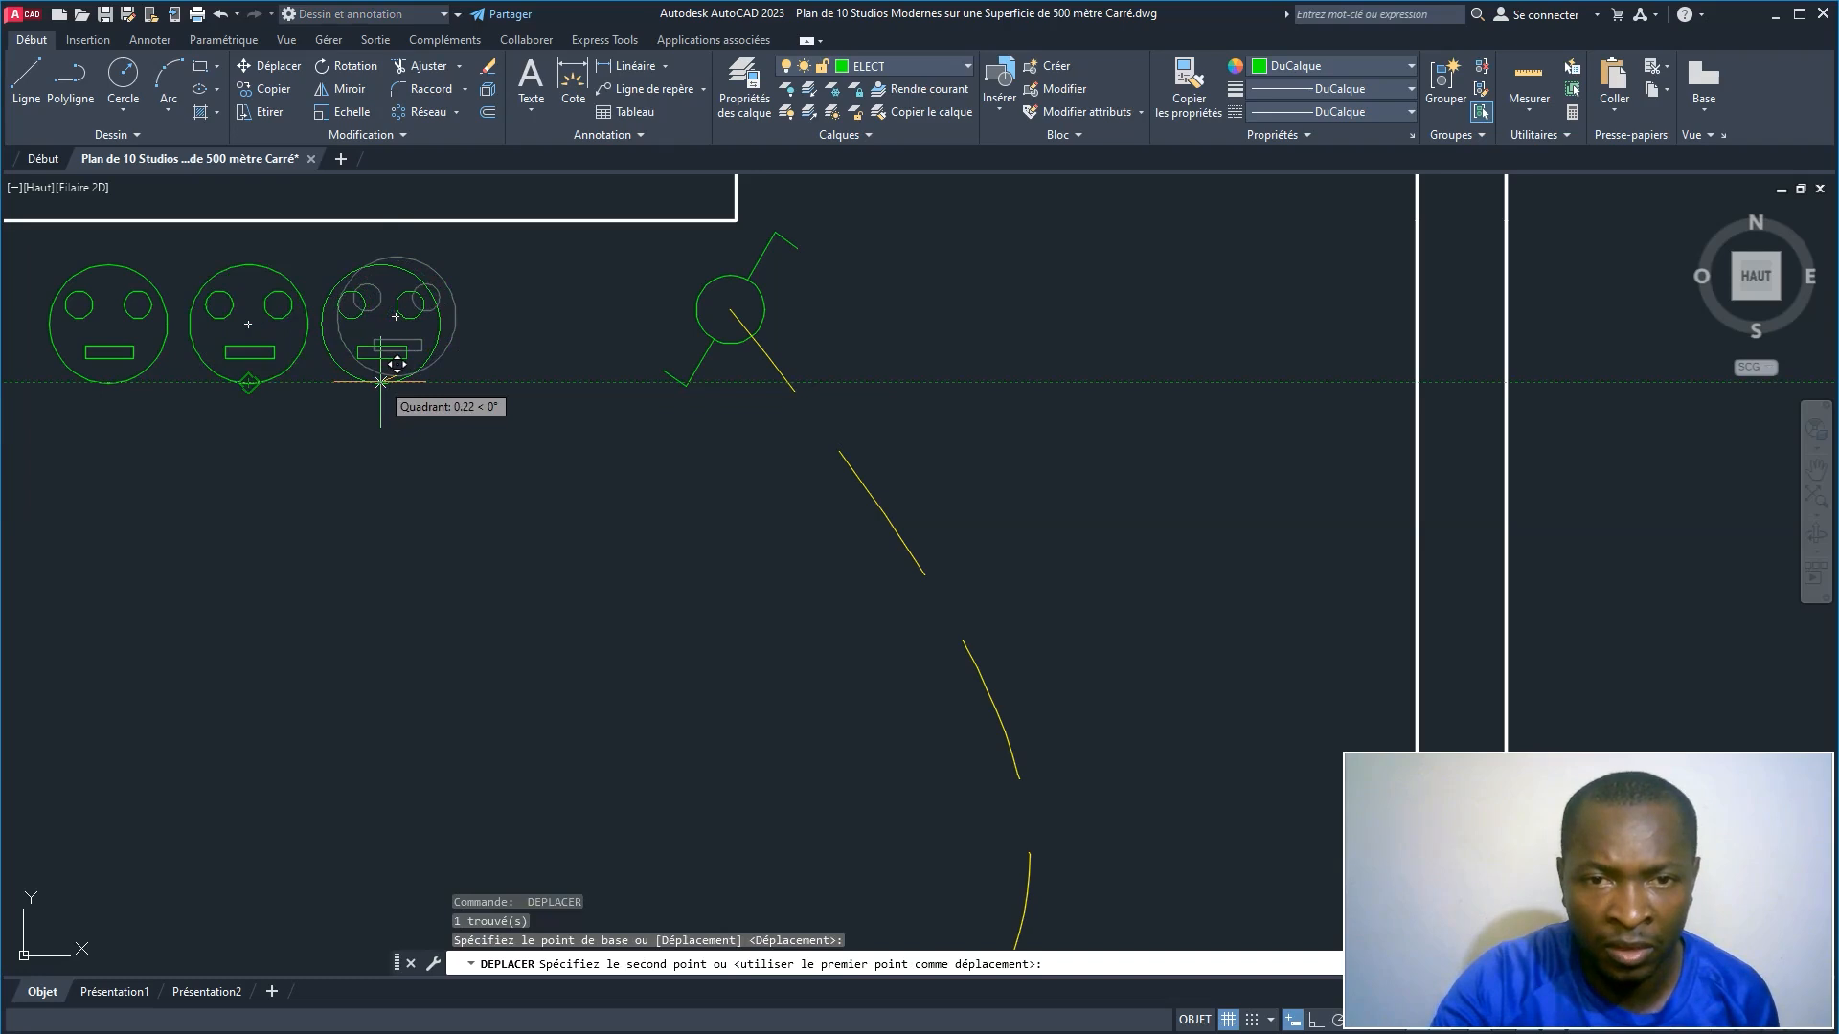
click(419, 381)
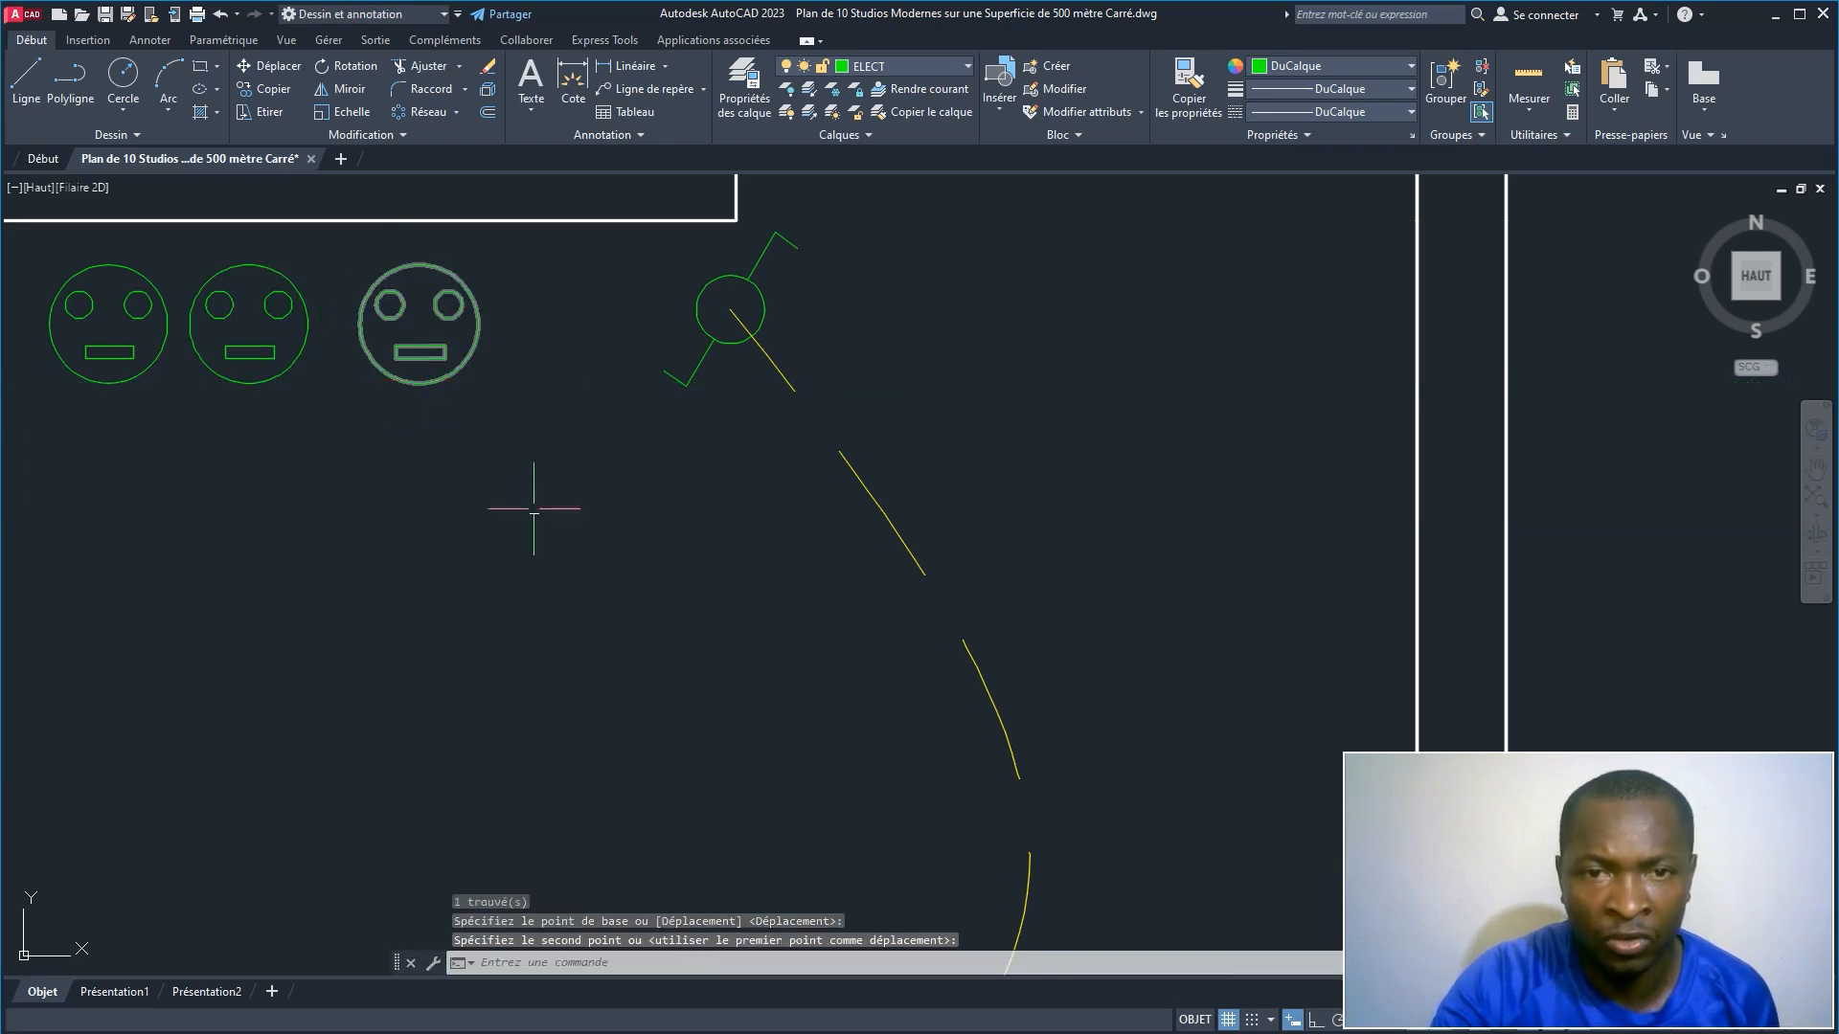
Step: Nudge the middle socket slightly to the right to even out the spacing of the row
click(314, 448)
click(192, 265)
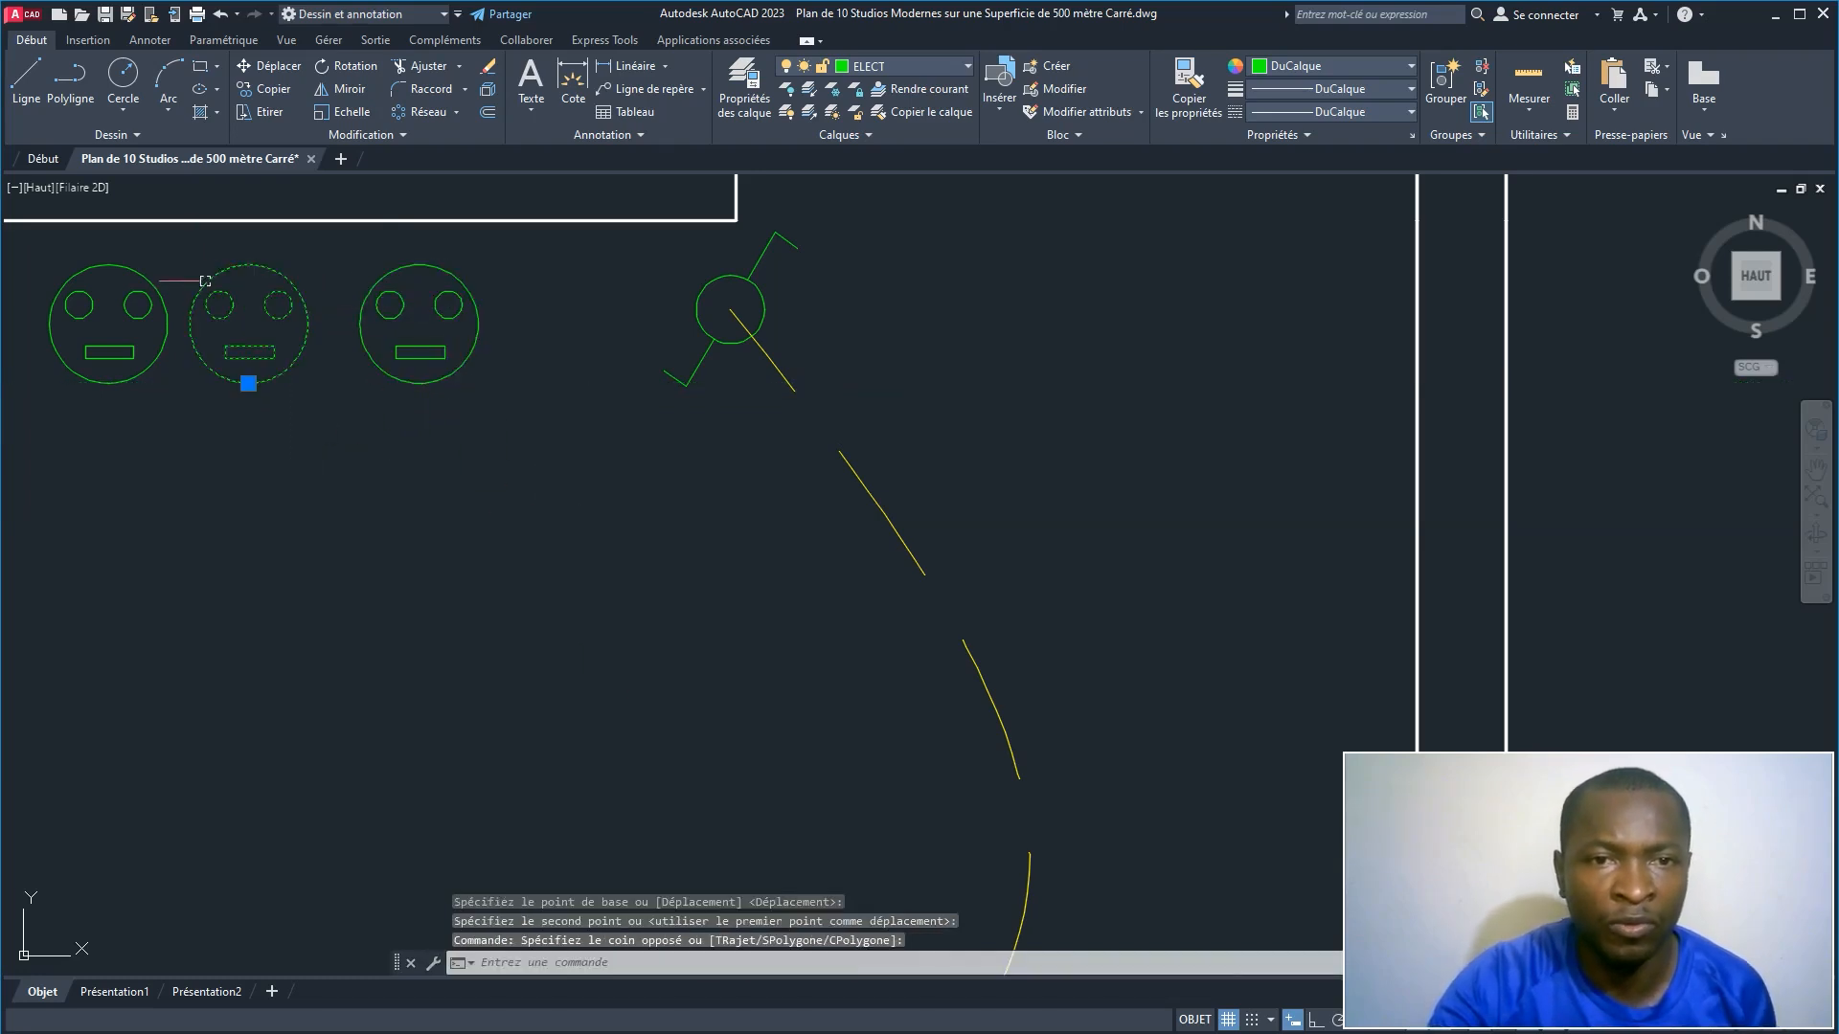
key(ctrl+Right)
key(ctrl+Right)
key(ctrl+Right)
key(ctrl+Right)
key(ctrl+Right)
key(ctrl+Right)
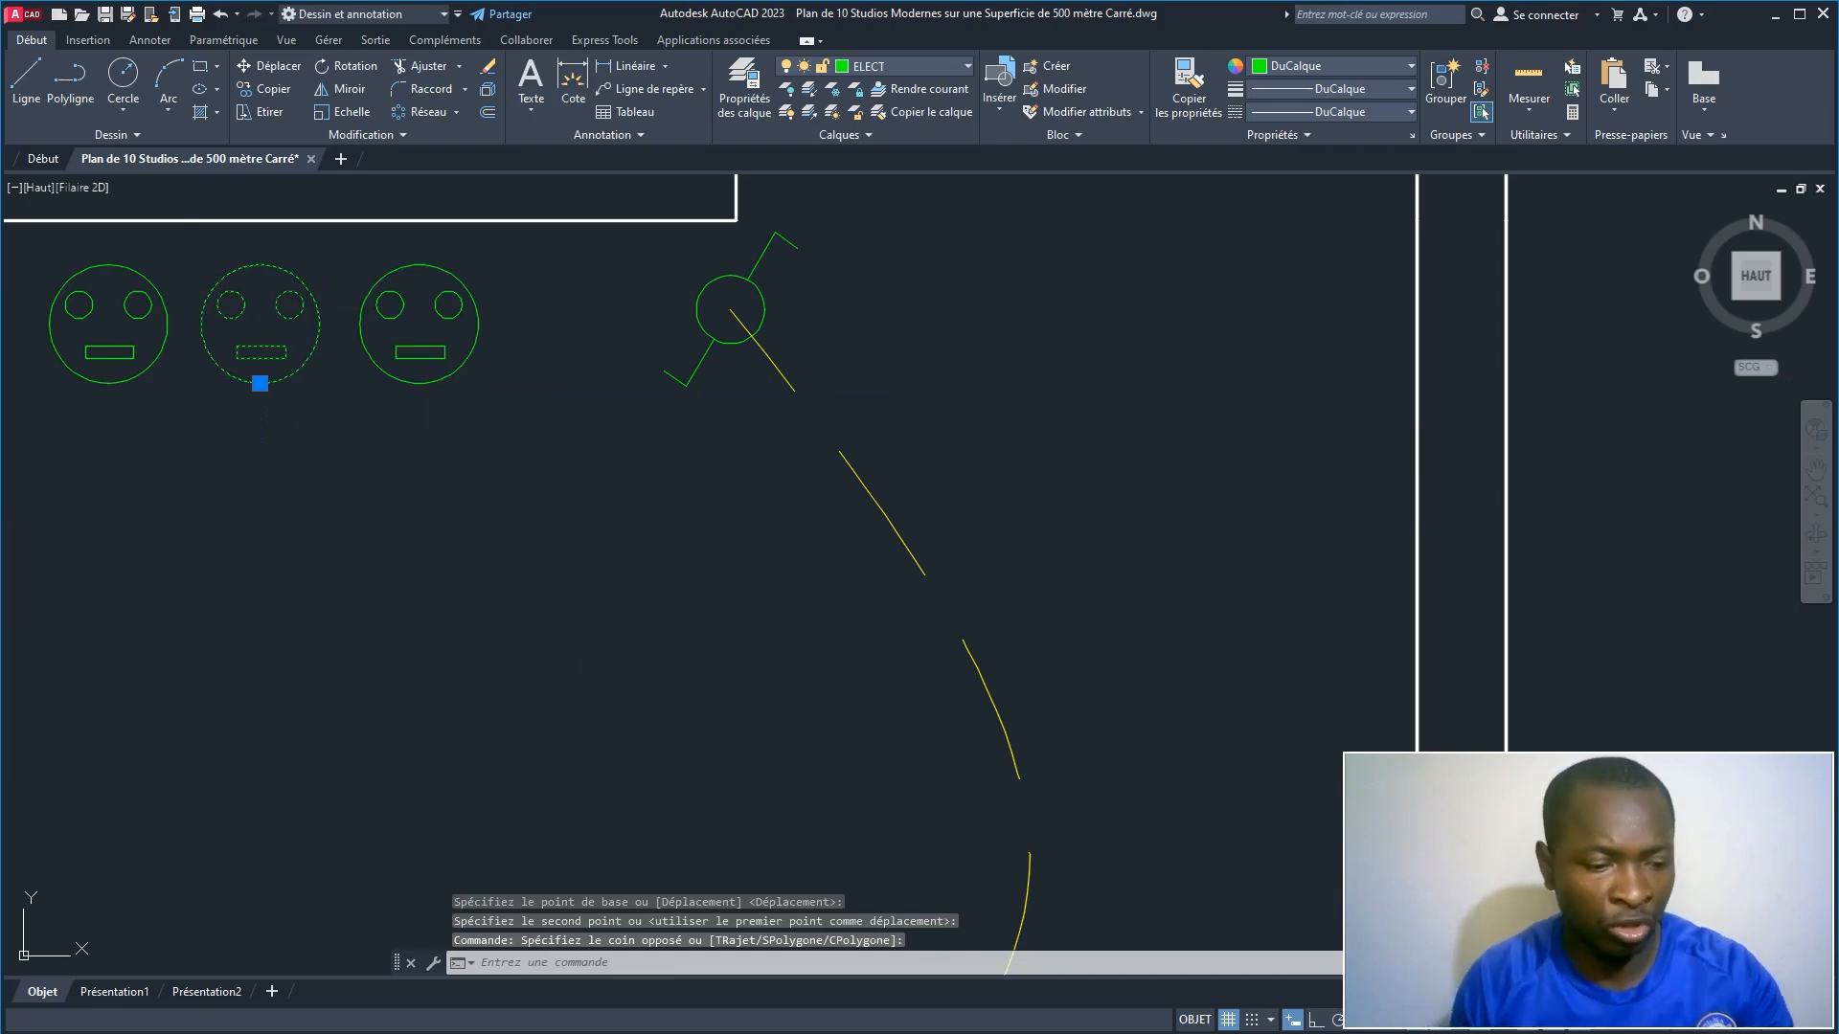
key(Escape)
Step: Copy the leftmost socket of the row to both the SALON and CUISINE sides of the kitchen's upper wall
scroll(579, 688, down, 8)
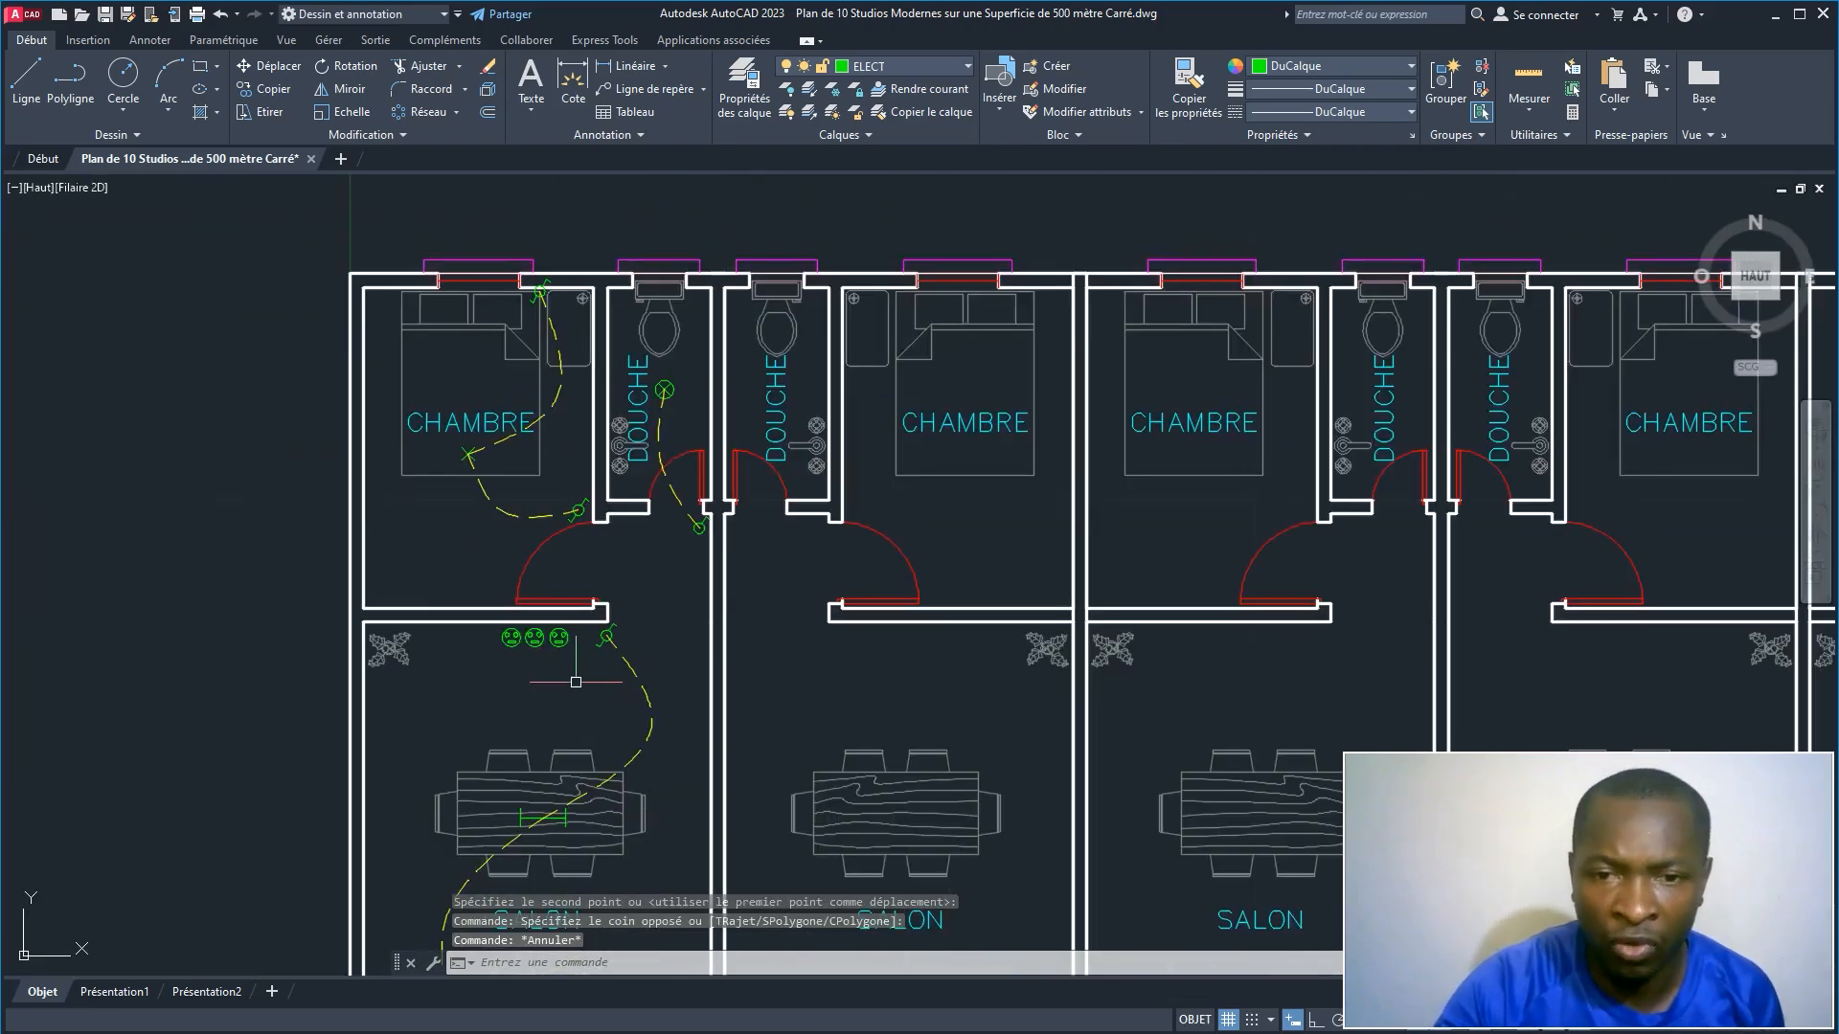
middle_drag(579, 688, 536, 513)
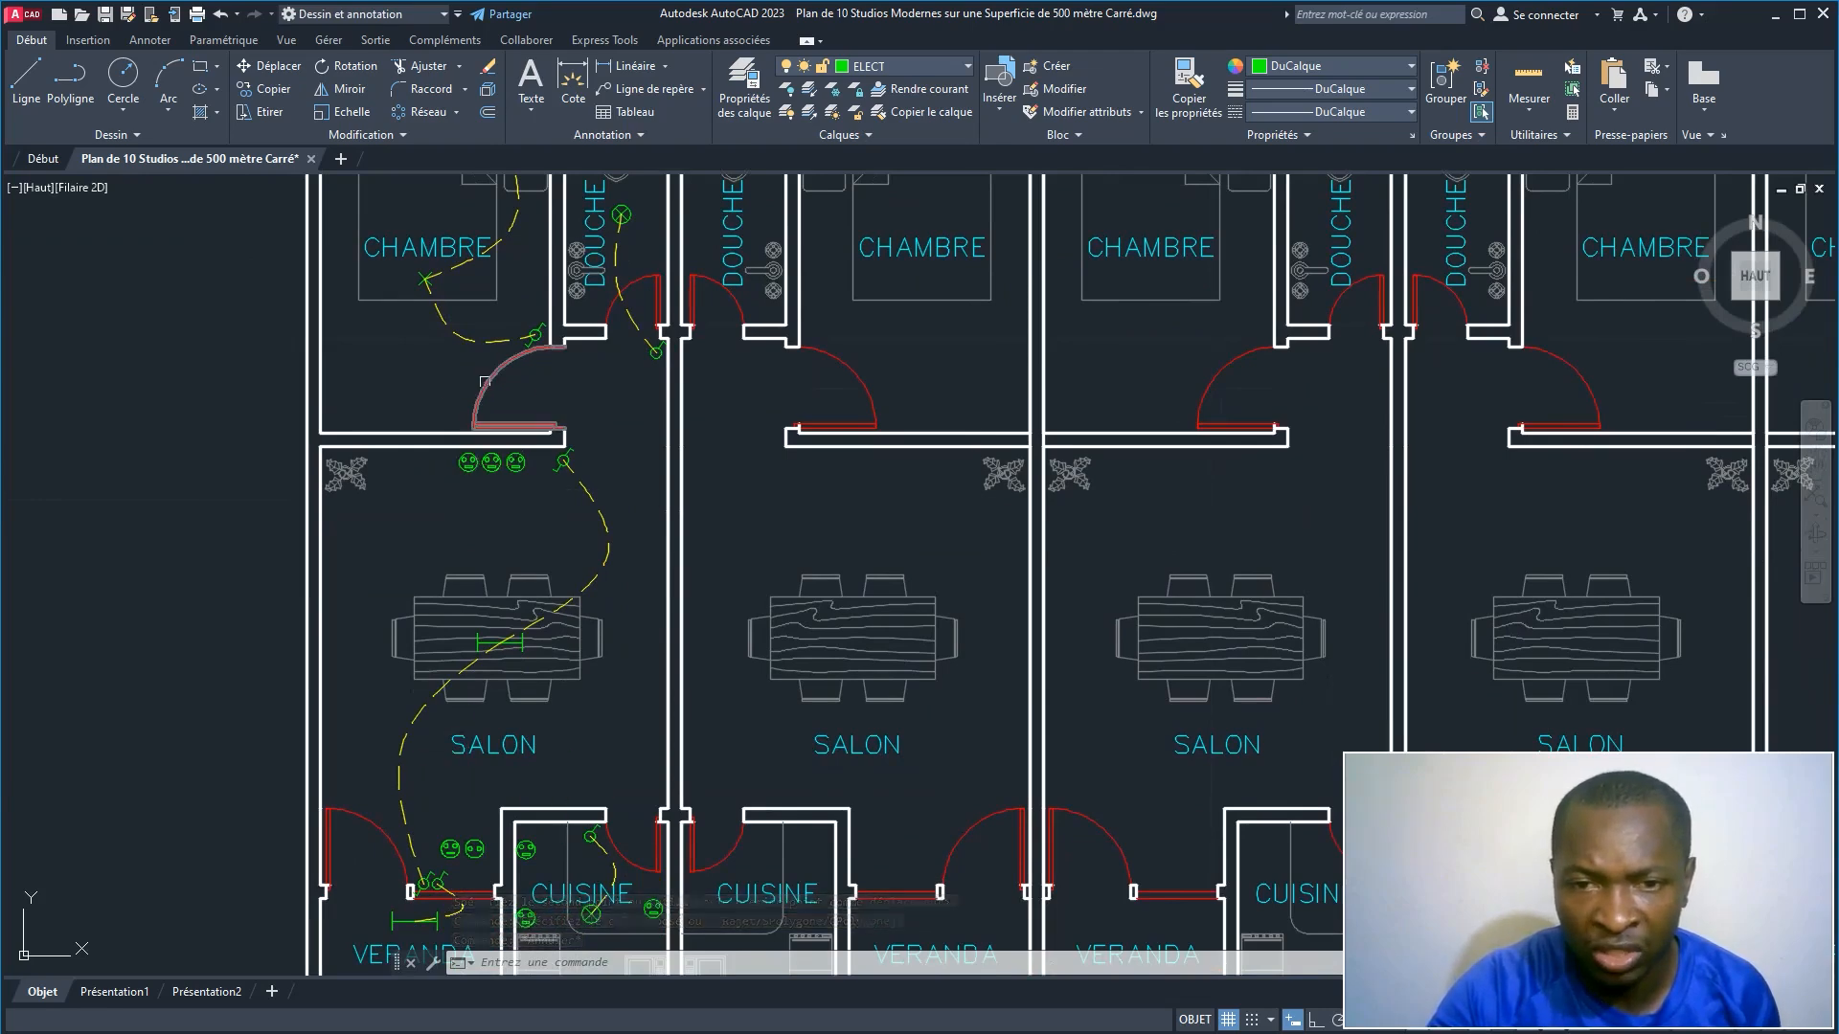
click(265, 100)
scroll(489, 486, up, 5)
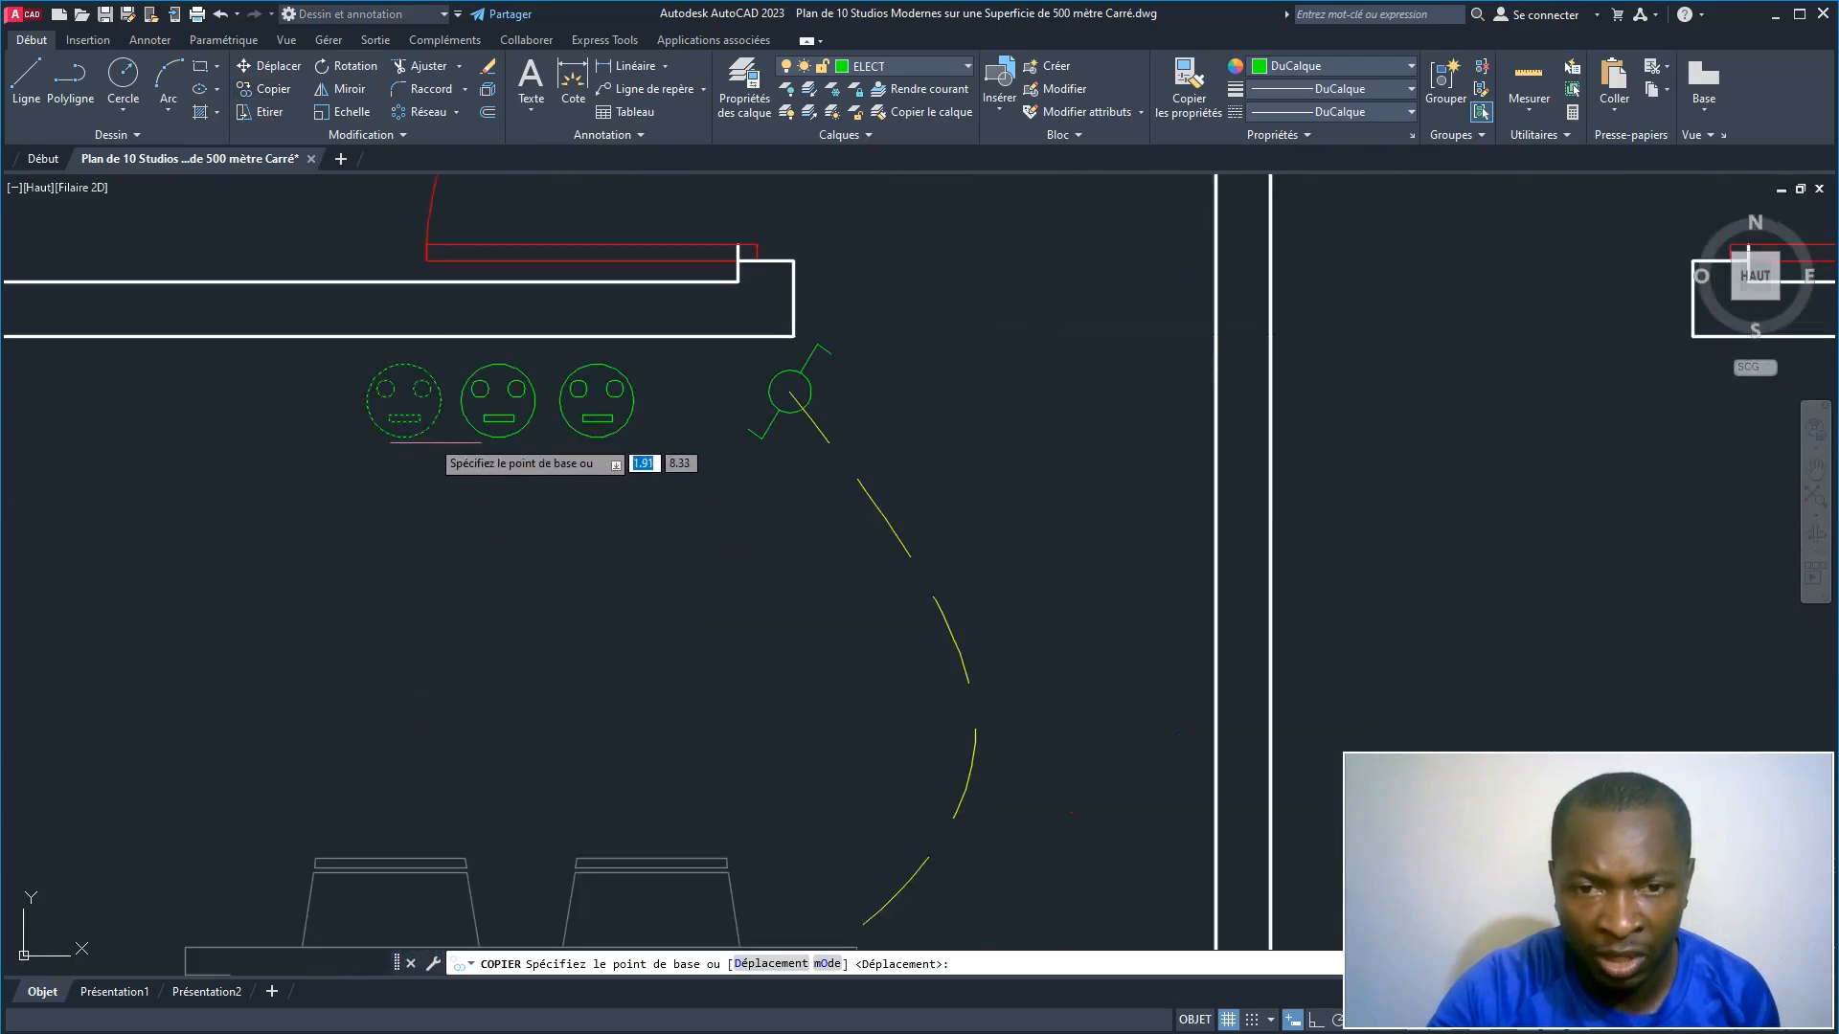
click(419, 390)
scroll(726, 868, down, 4)
middle_drag(623, 707, 554, 328)
middle_drag(686, 867, 640, 654)
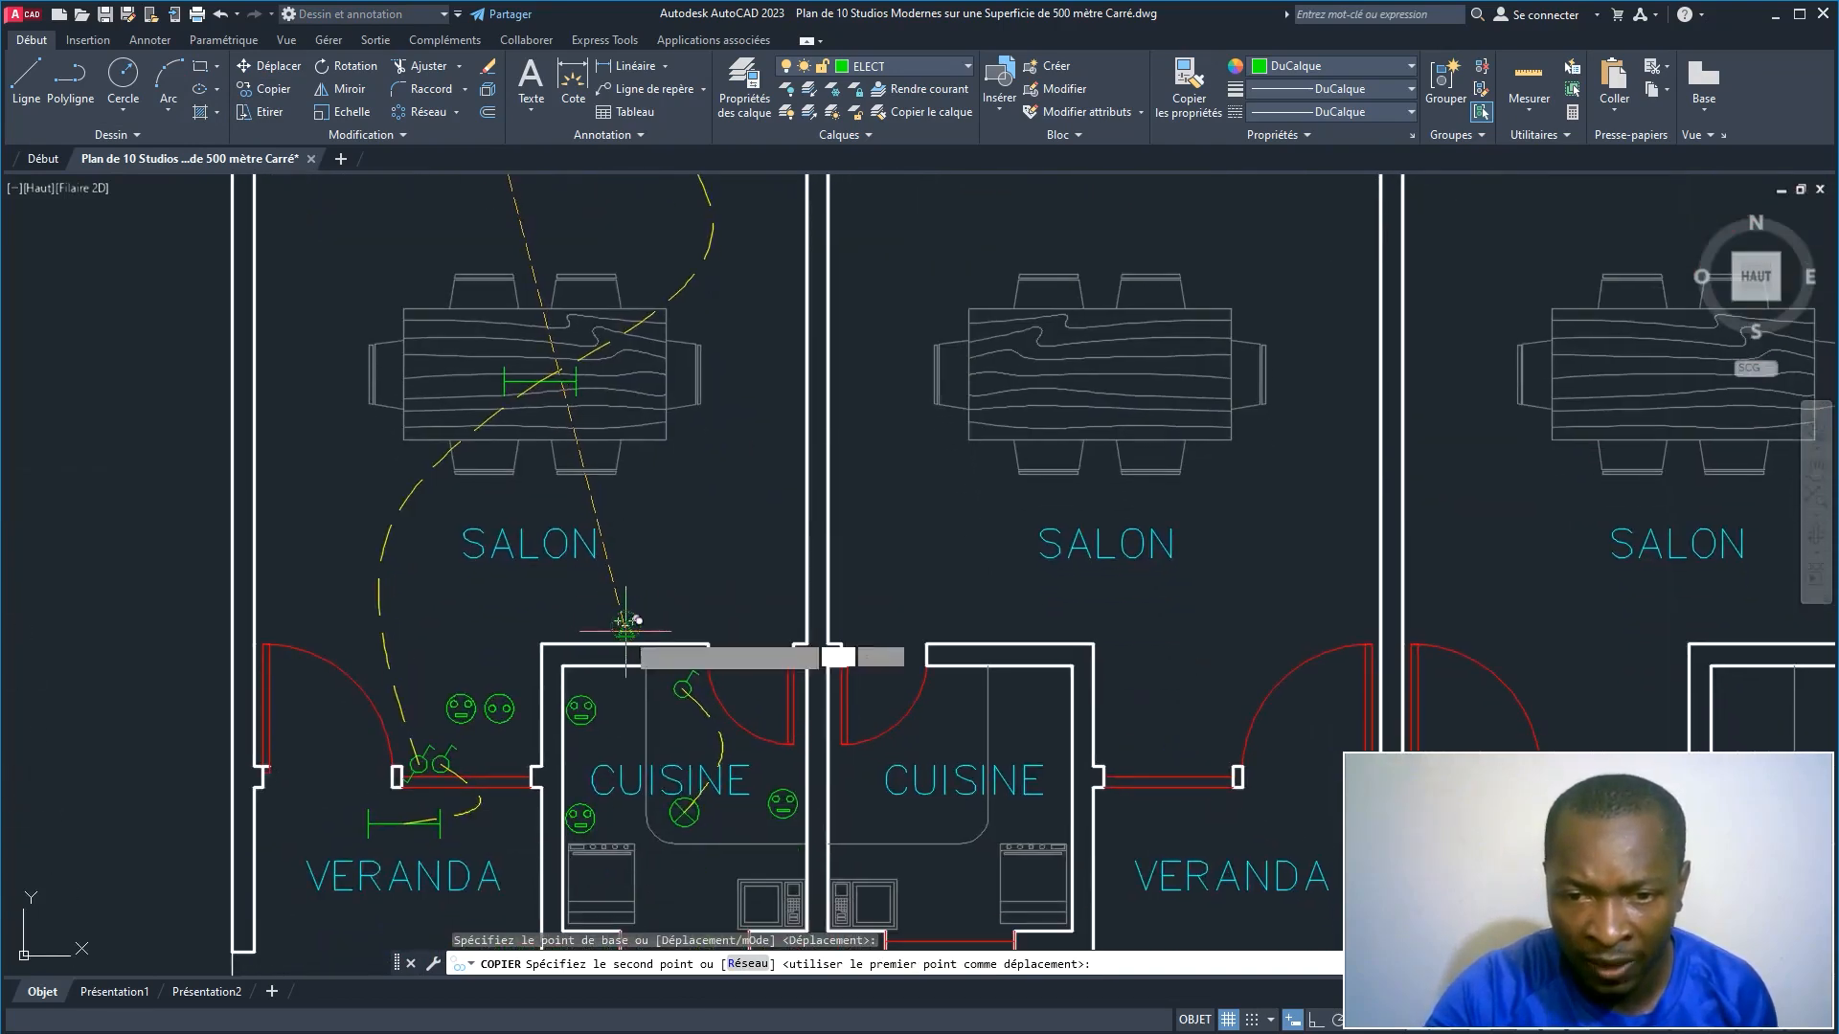
scroll(653, 704, up, 6)
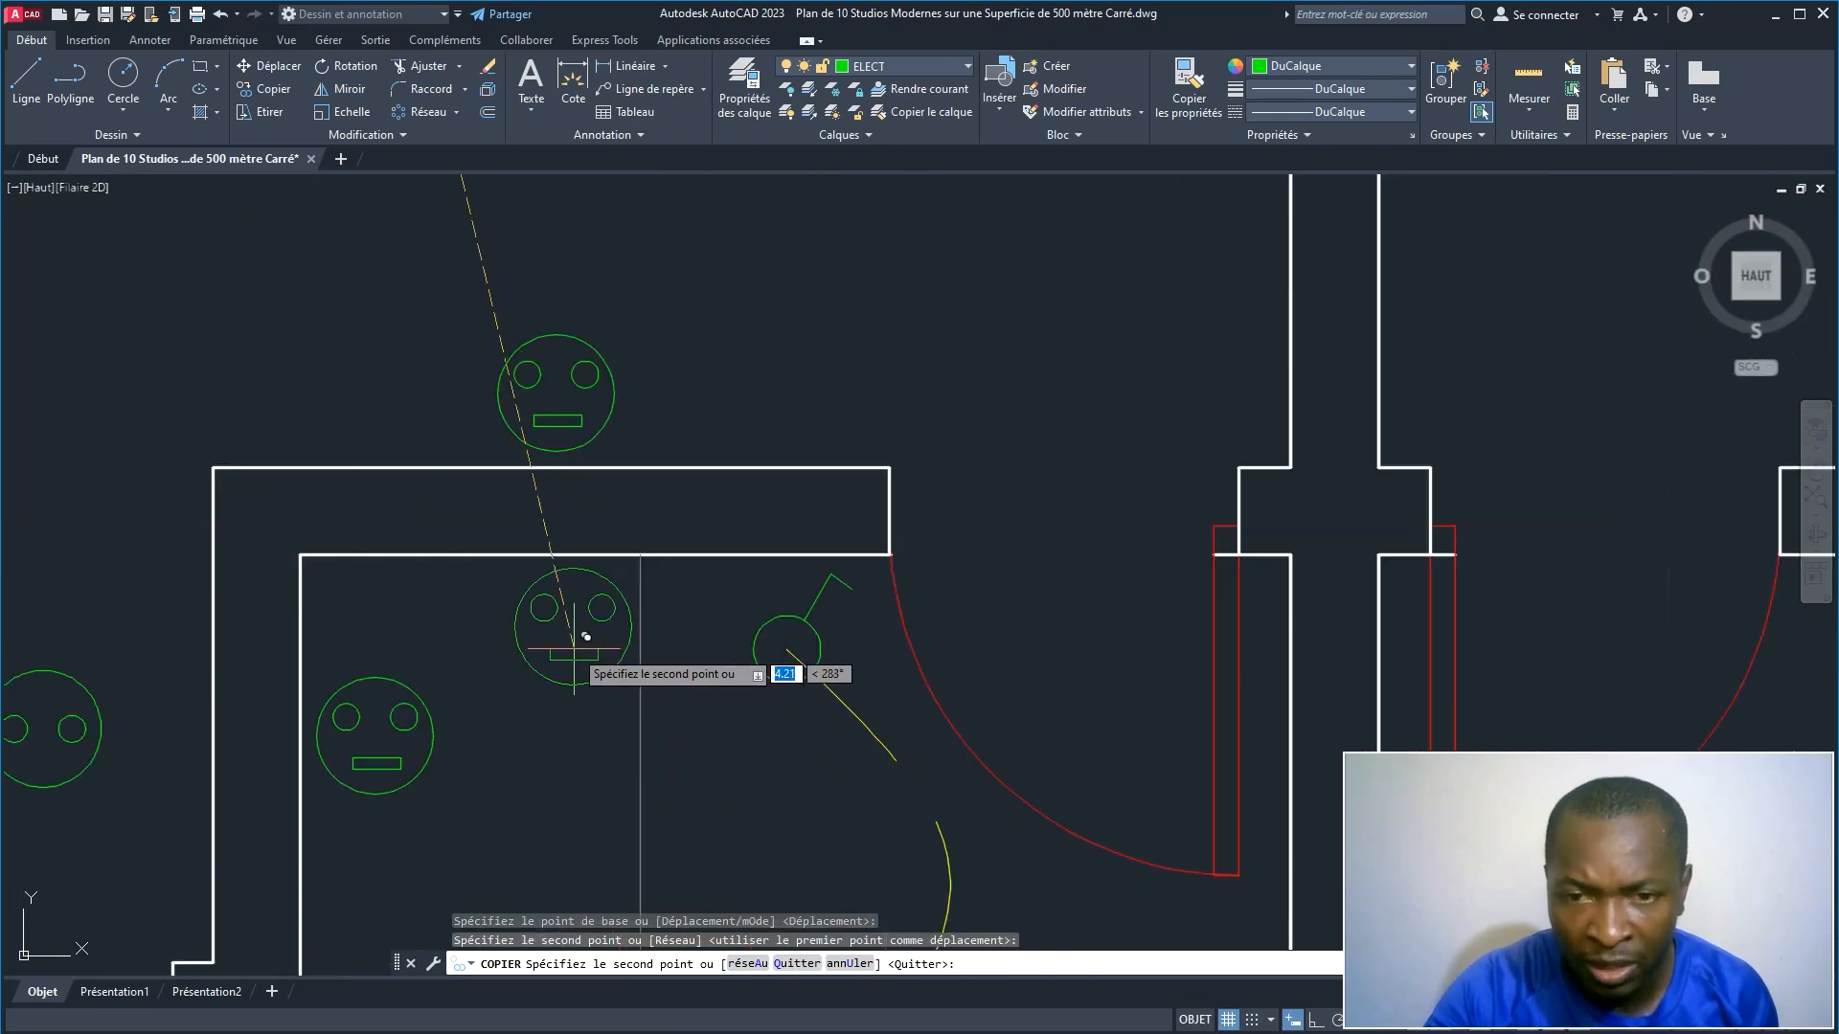
click(565, 629)
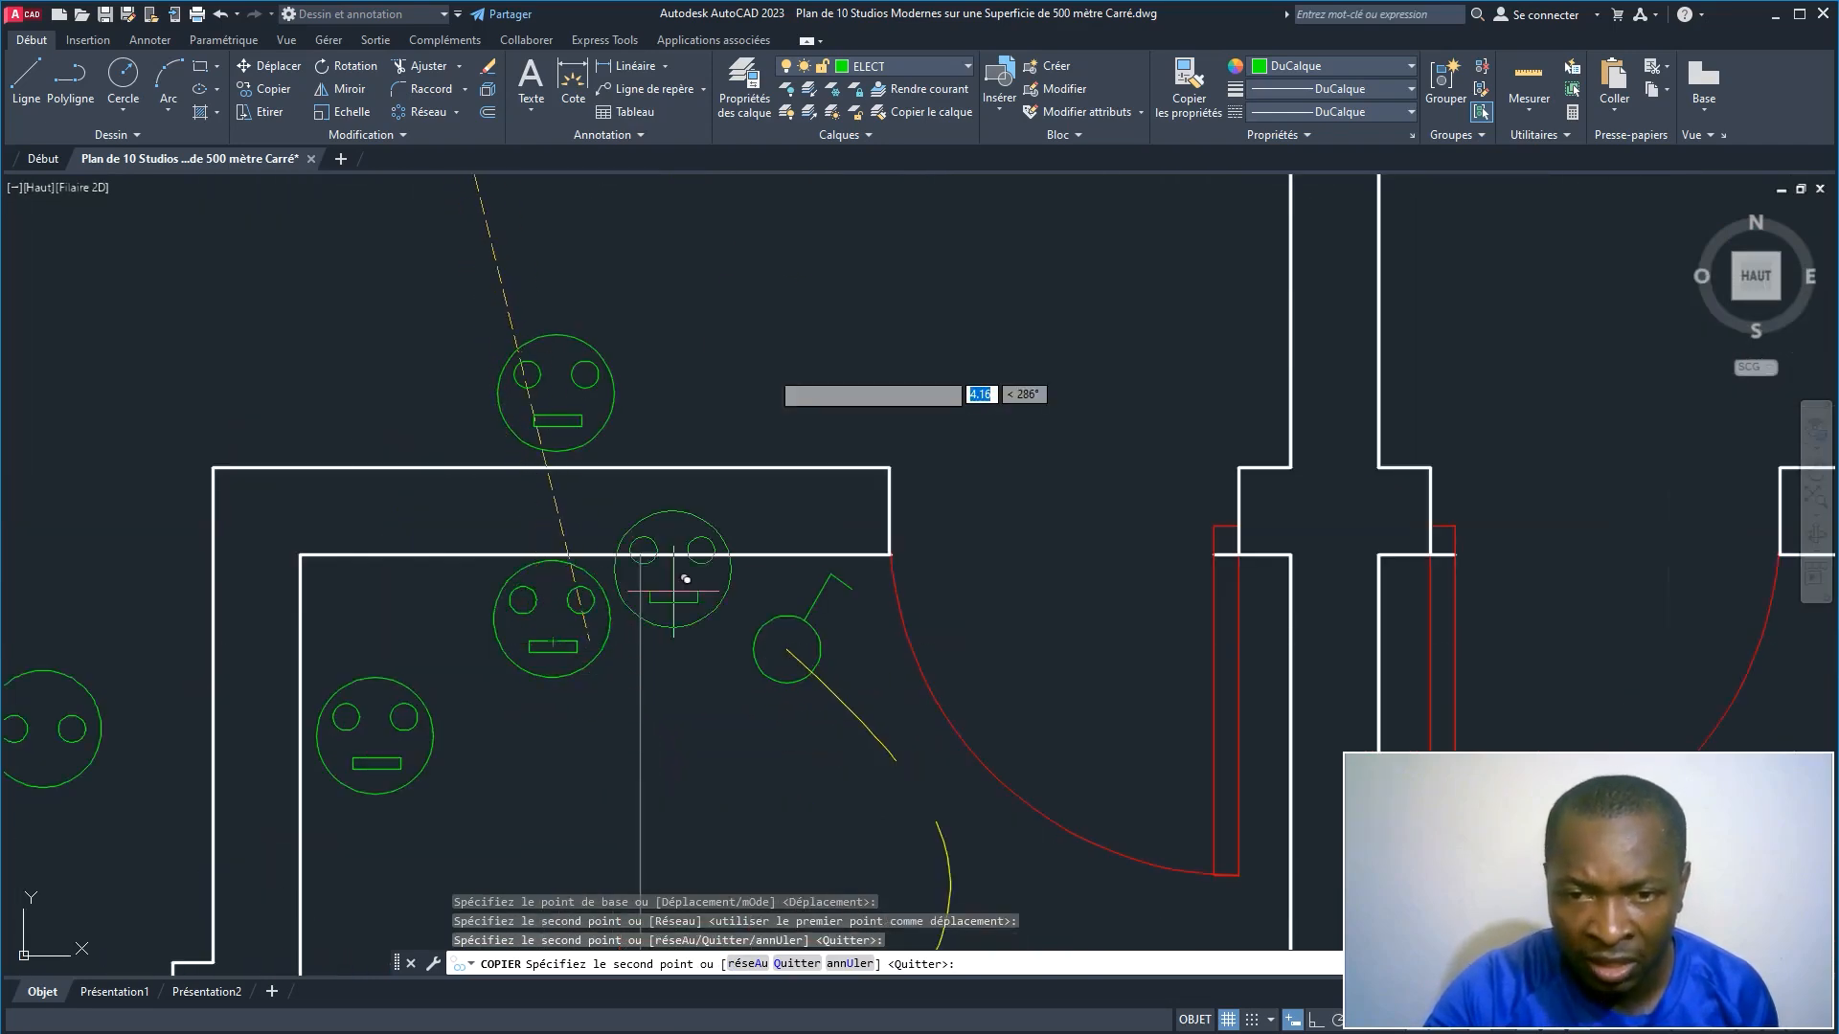
right_click(781, 350)
click(822, 366)
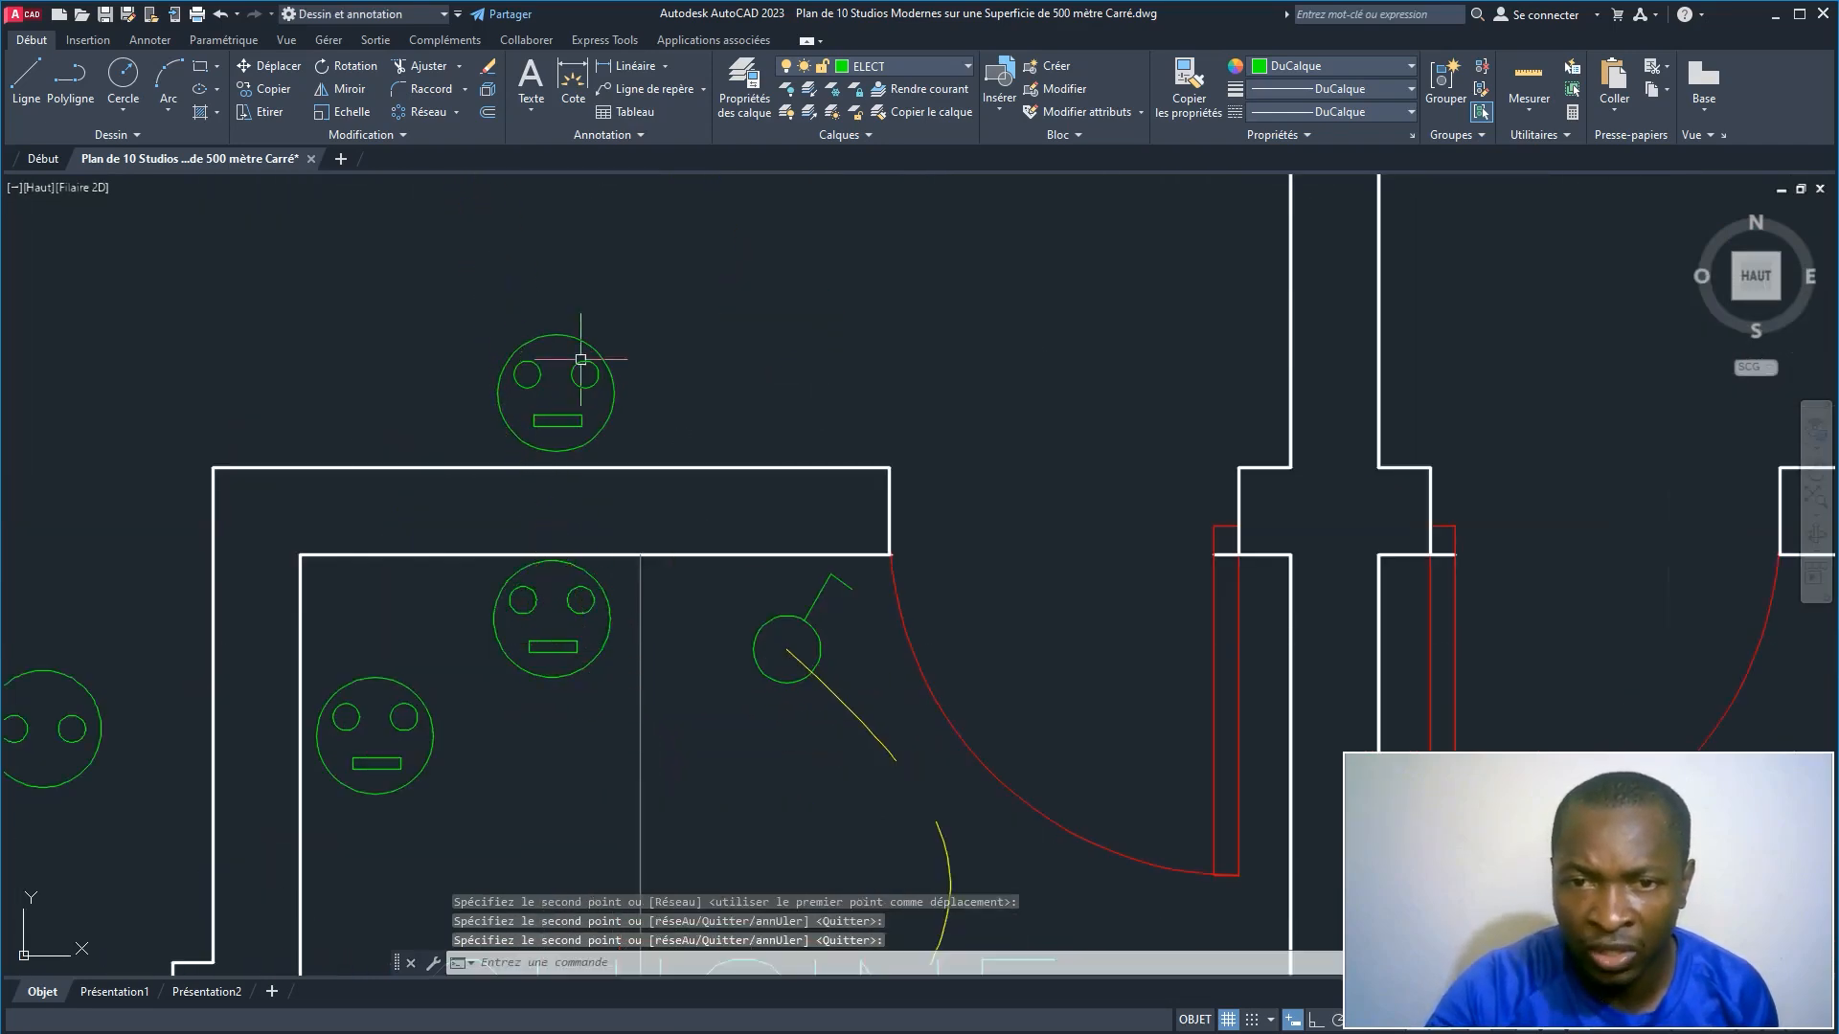
Step: Move the upper socket on the kitchen's left wall down to just above the lower one
click(430, 737)
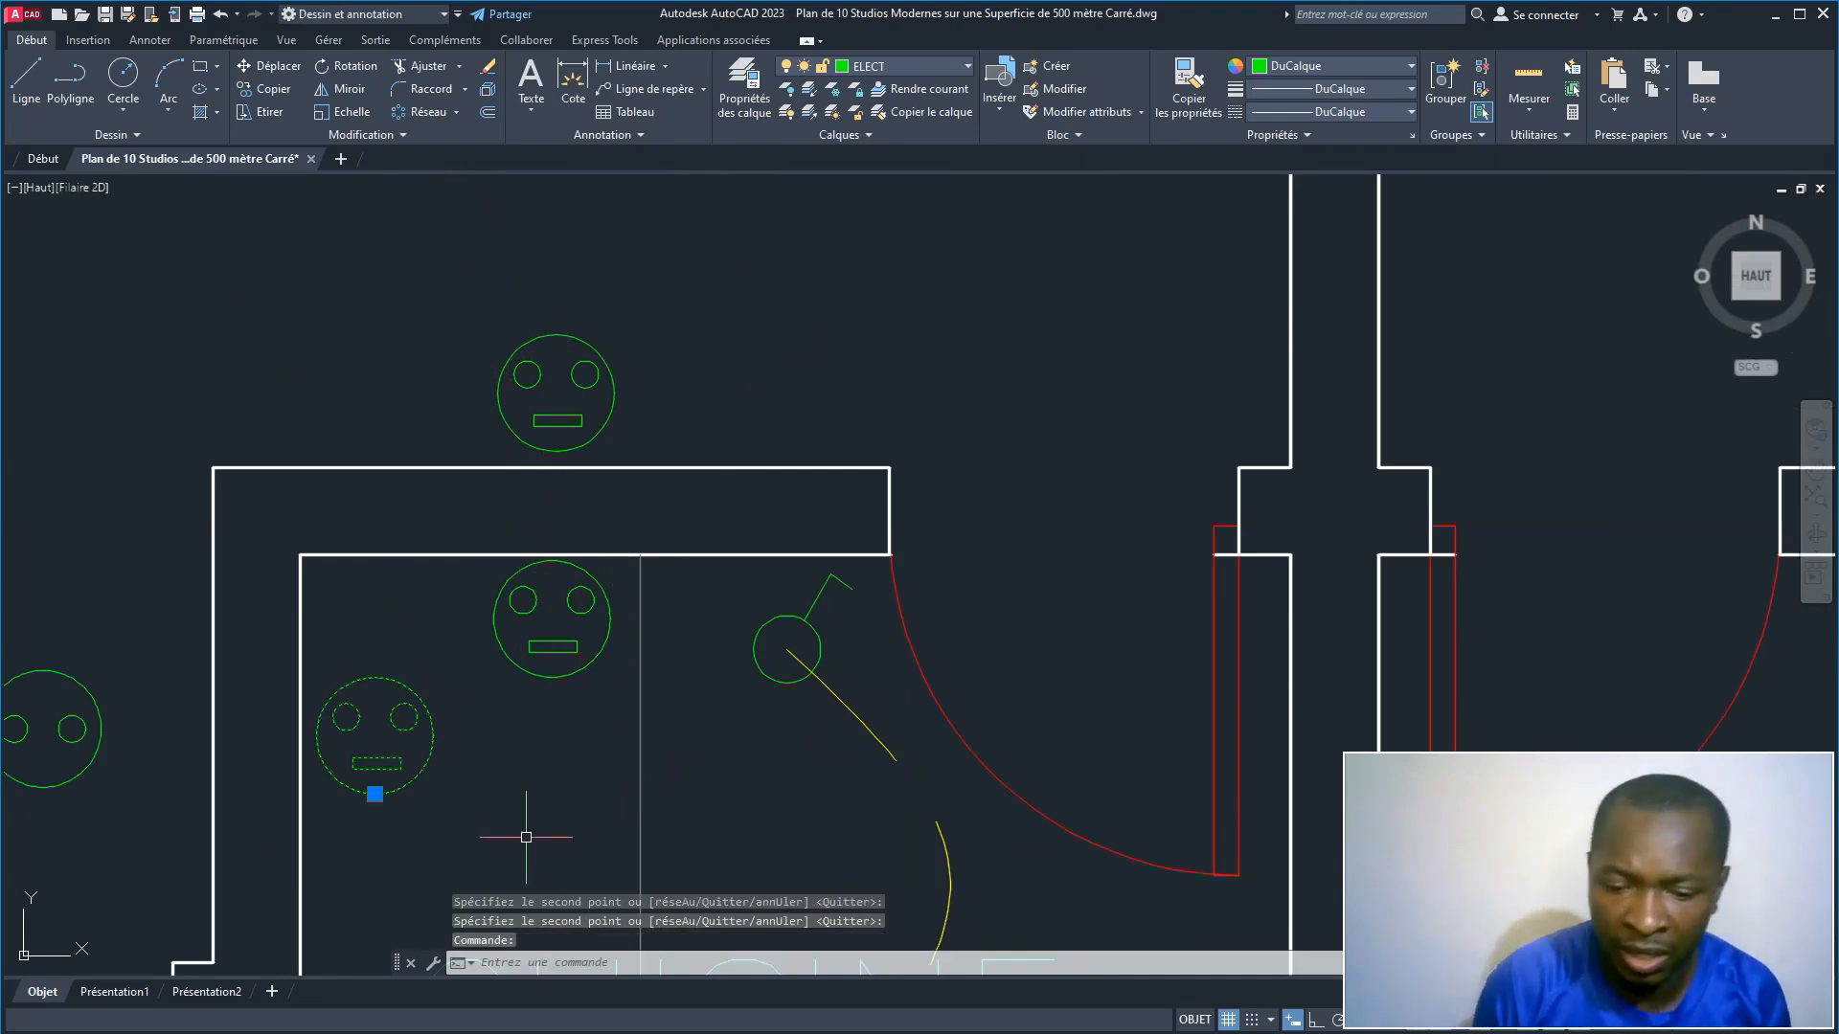
scroll(527, 837, down, 4)
scroll(353, 473, up, 4)
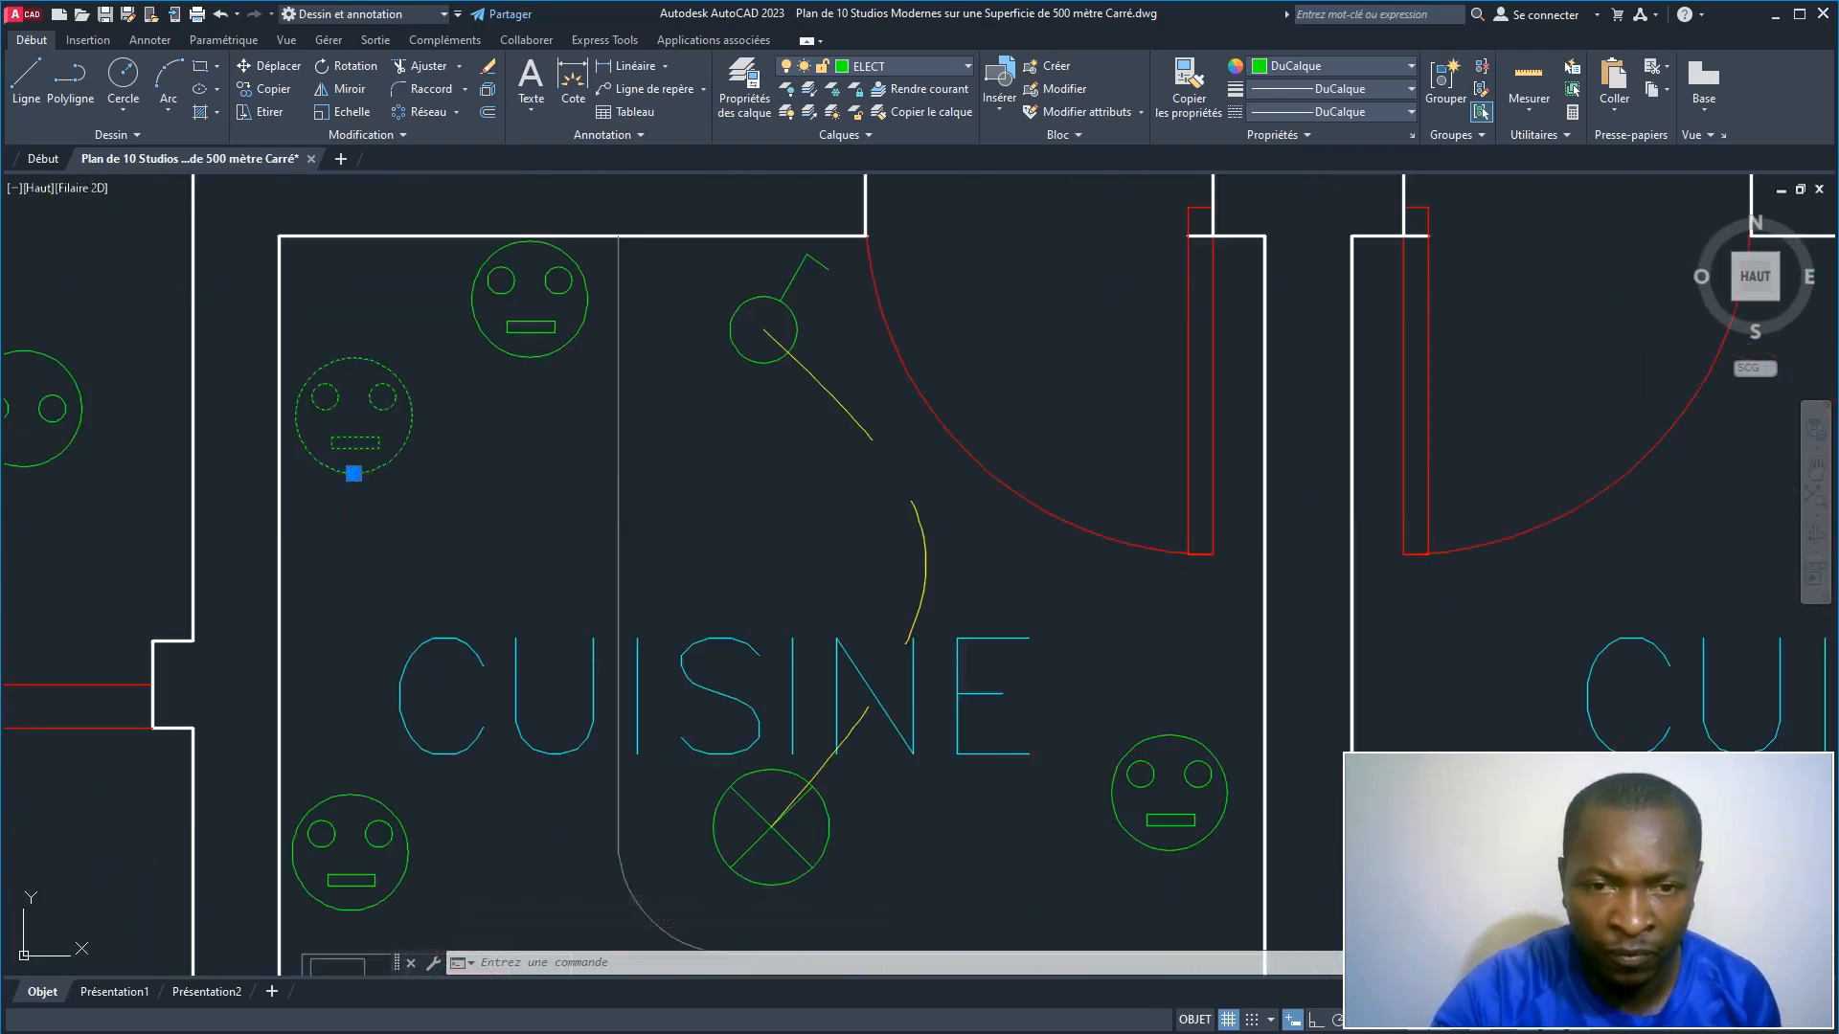
click(353, 473)
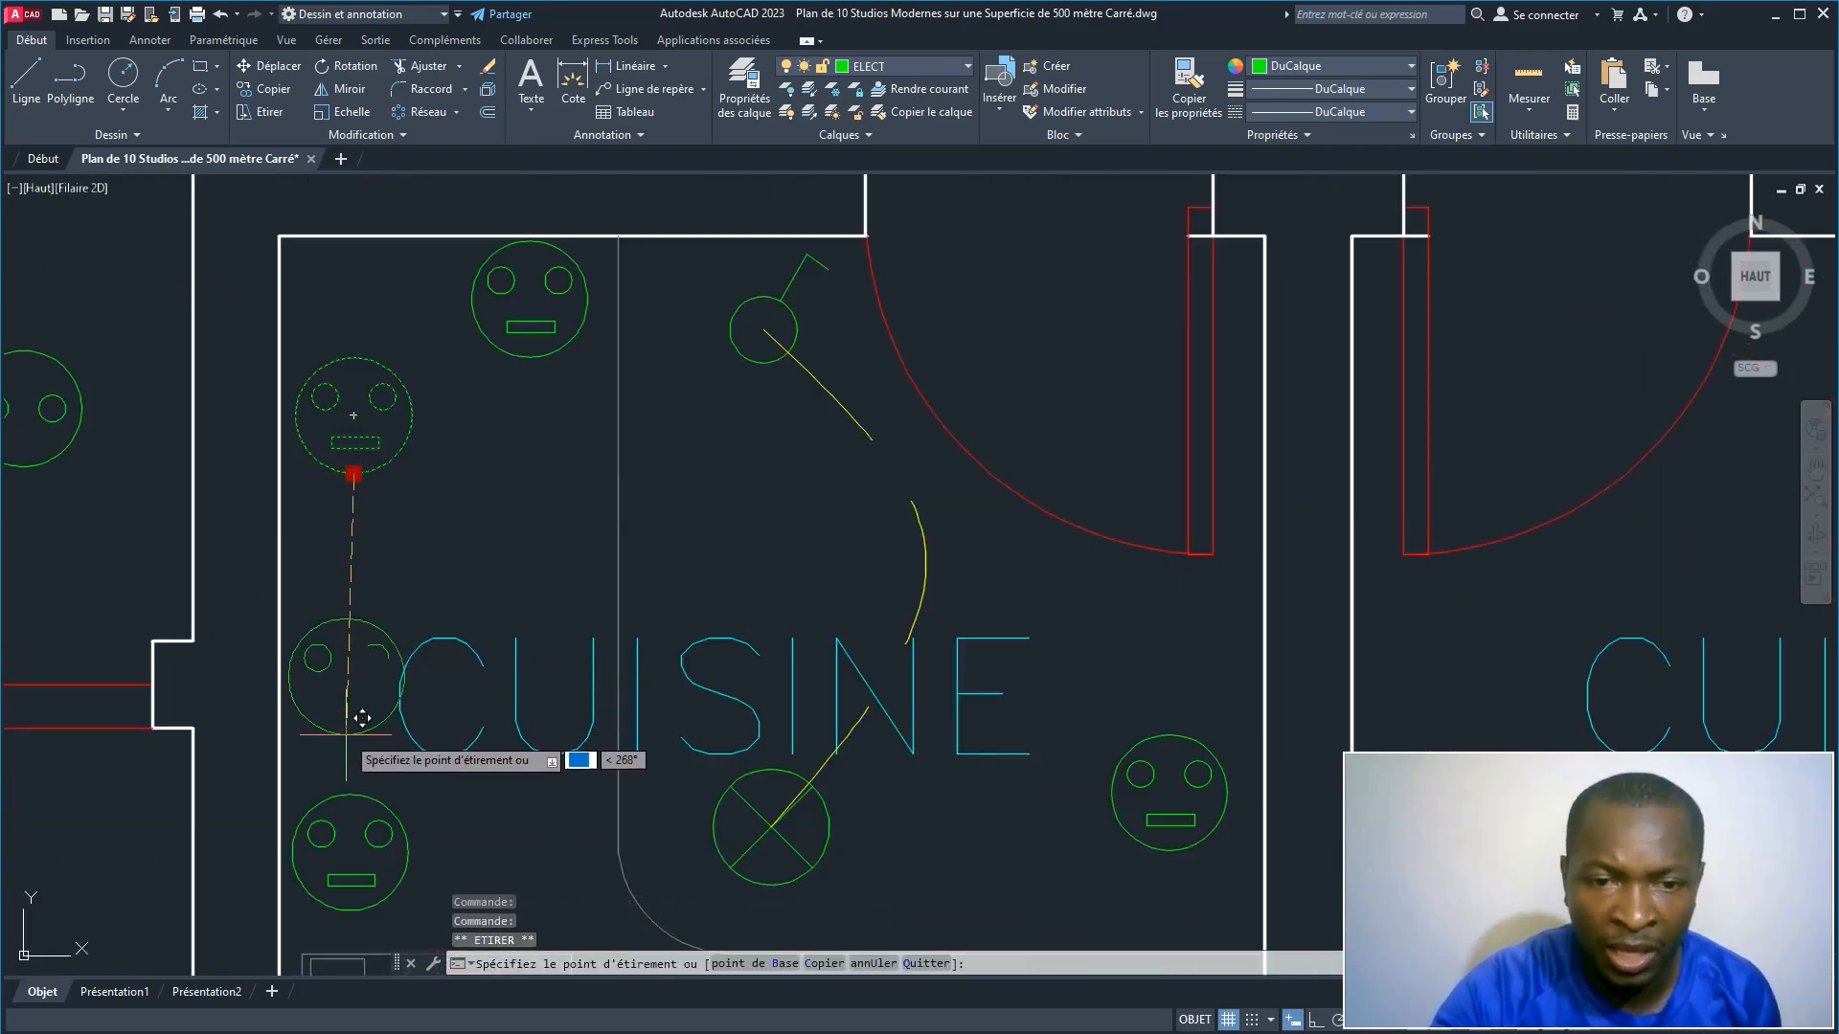
click(346, 735)
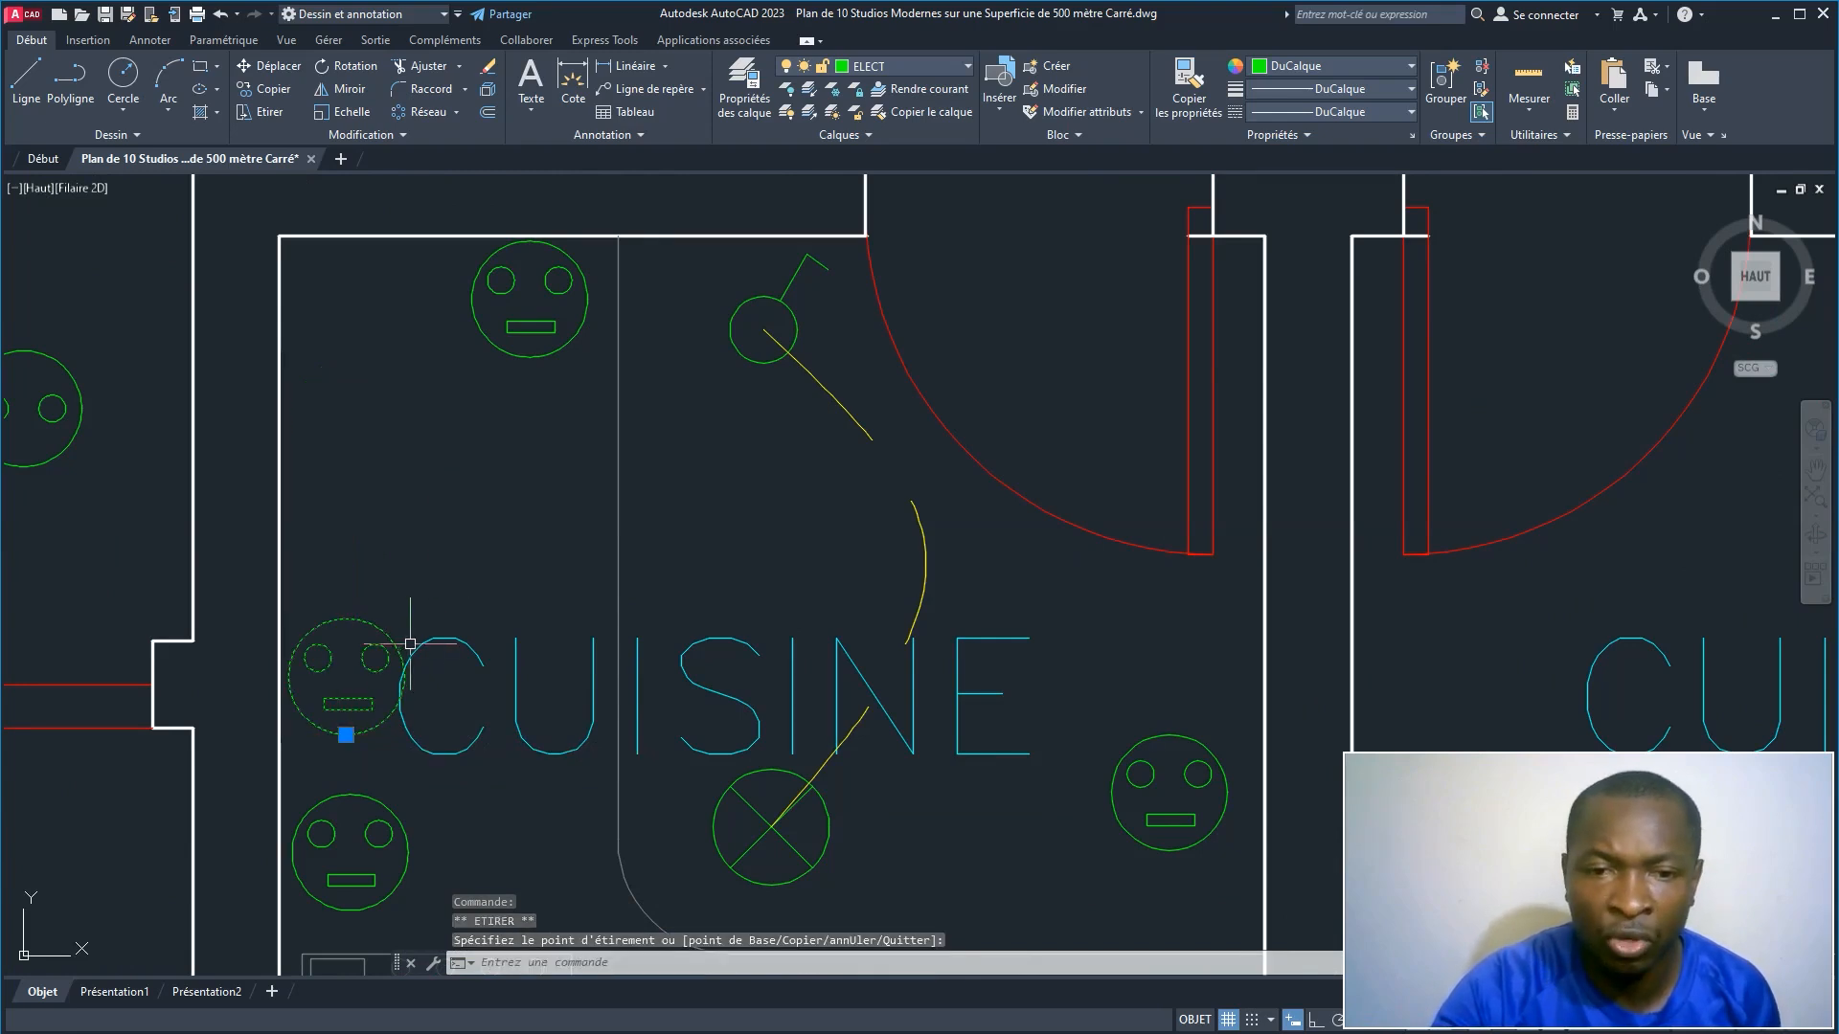
Step: Examine the socket layout in the kitchen, veranda and living room of the first studio
middle_drag(411, 644, 423, 514)
scroll(609, 850, down, 2)
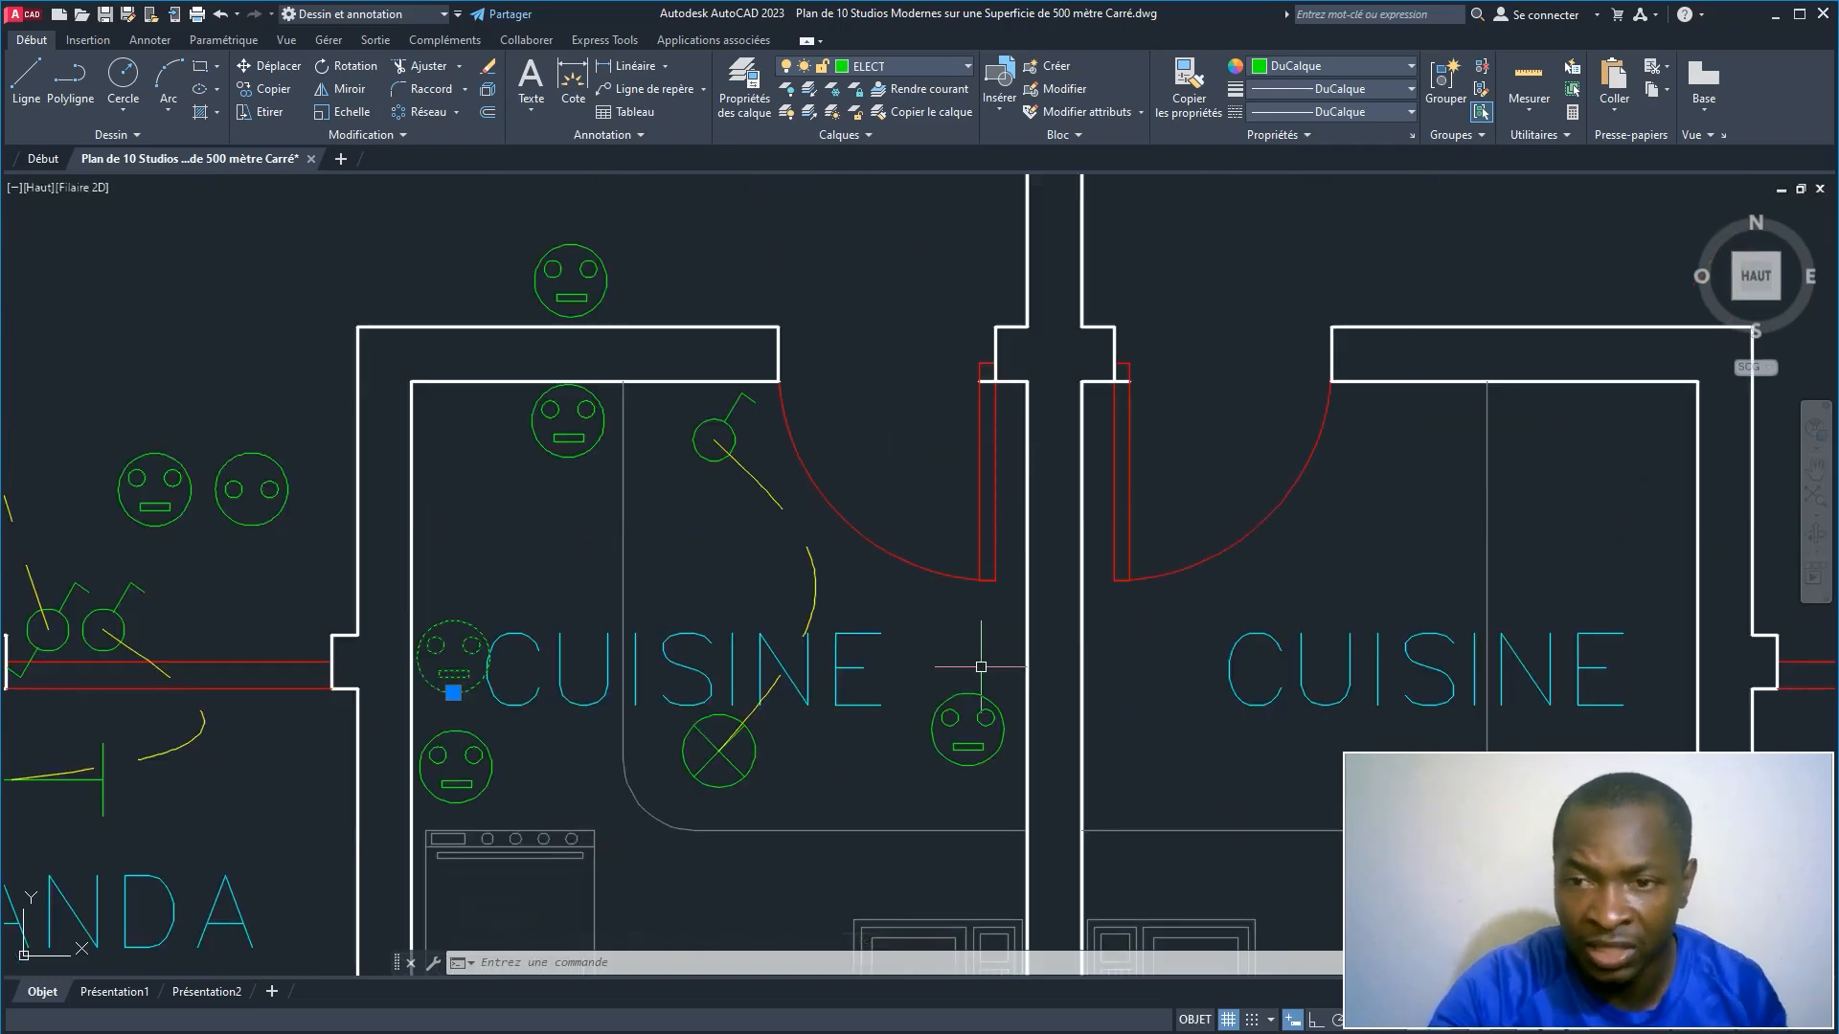
scroll(747, 731, down, 2)
middle_drag(760, 730, 719, 592)
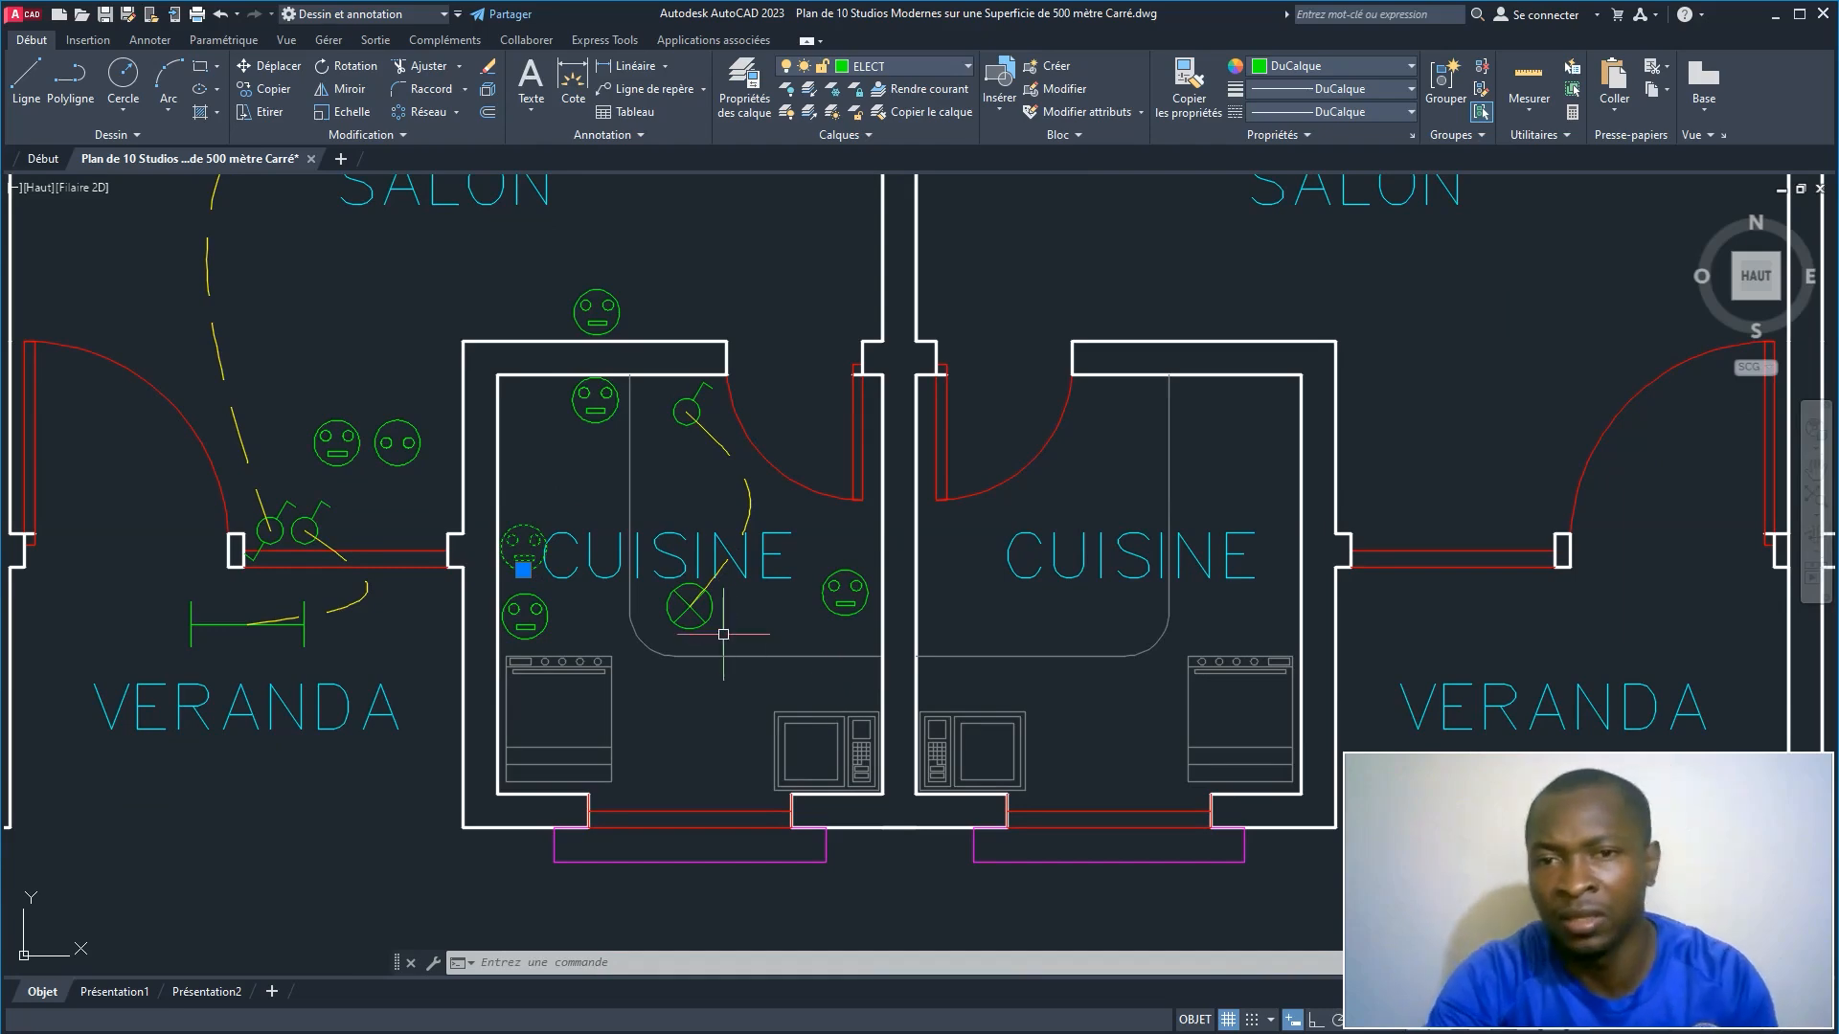
middle_drag(656, 546, 651, 774)
mouse_move(513, 566)
middle_down()
mouse_move(509, 593)
mouse_move(491, 447)
mouse_move(534, 720)
middle_up()
middle_drag(547, 295, 548, 648)
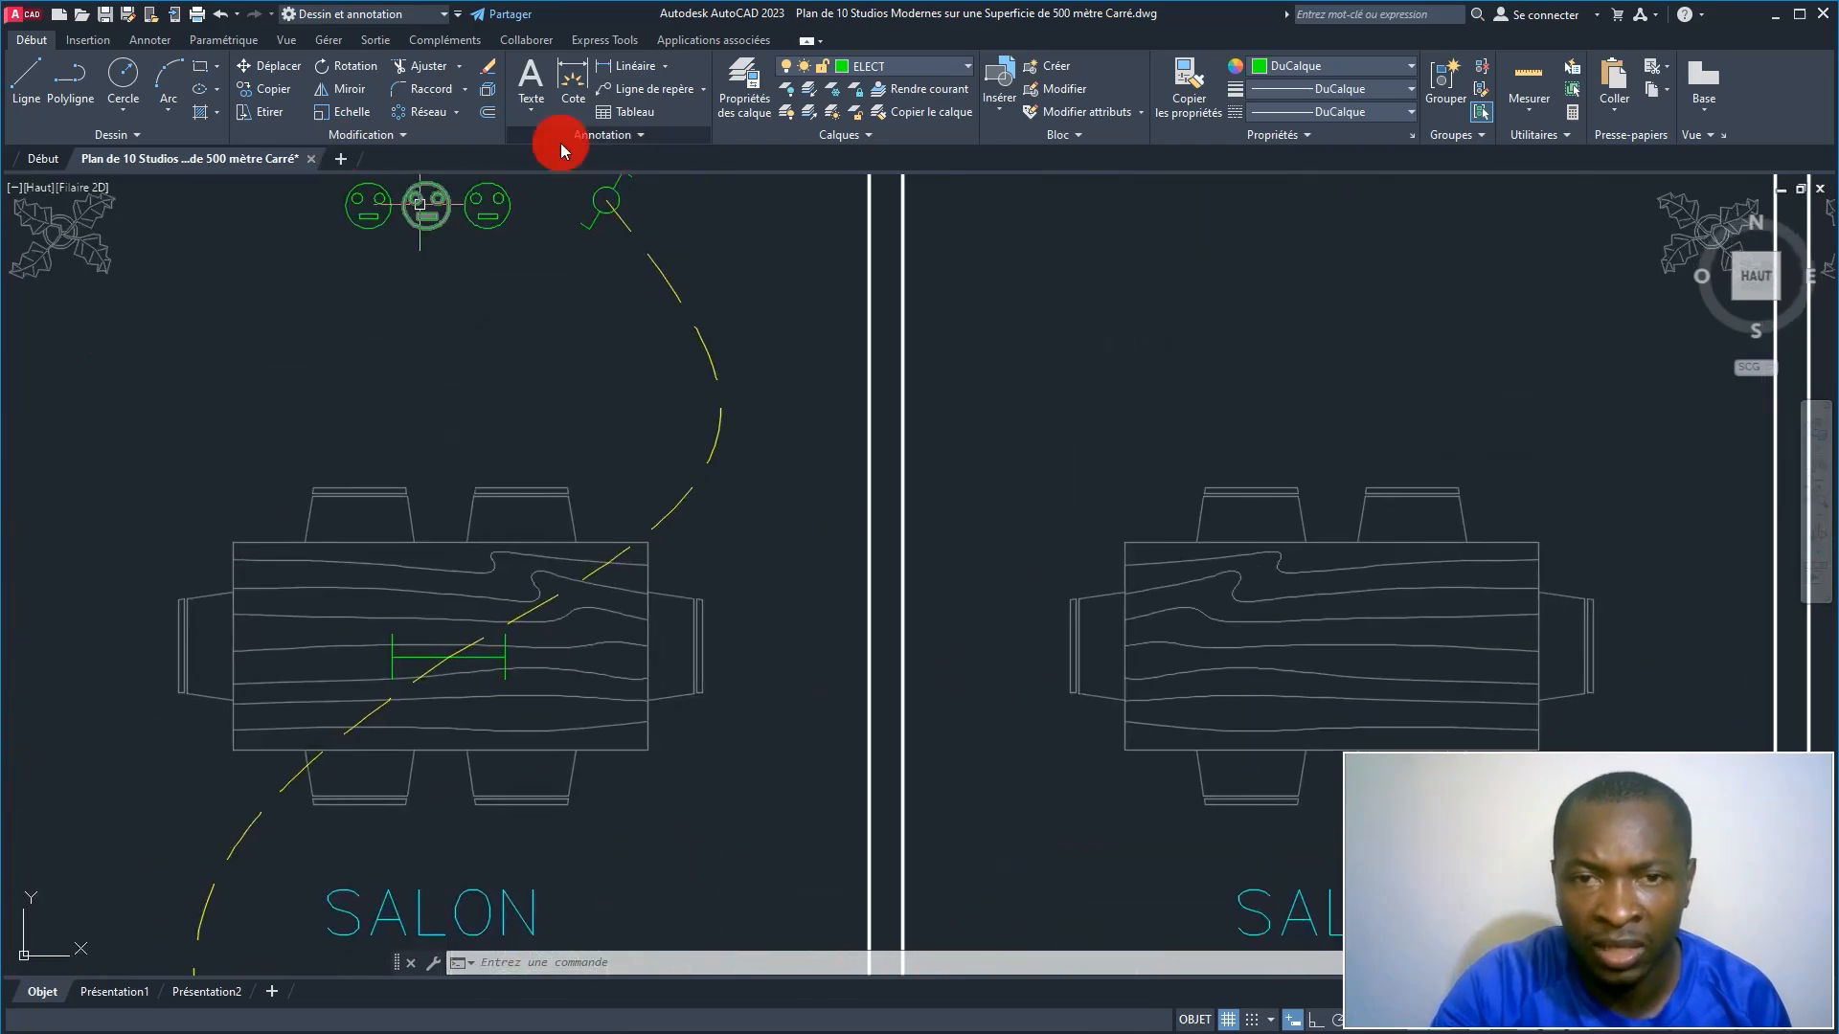
scroll(562, 505, down, 5)
middle_drag(526, 489, 526, 327)
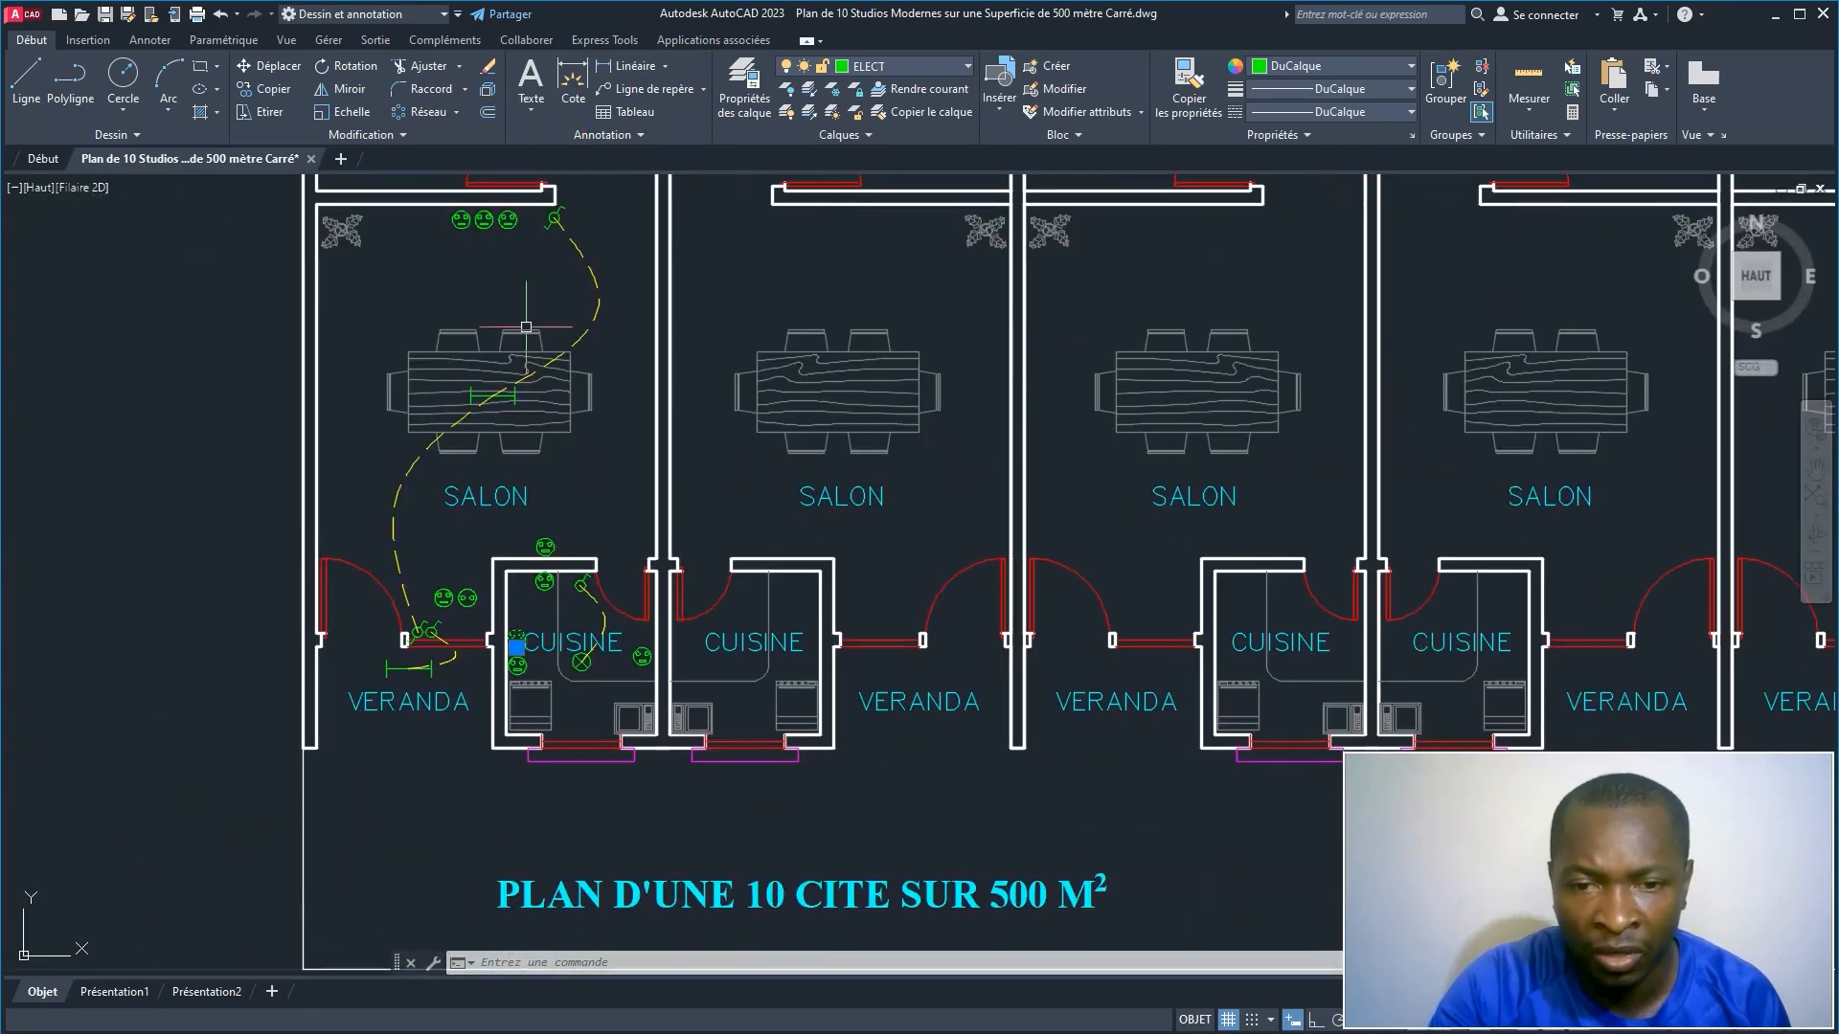
scroll(437, 577, up, 4)
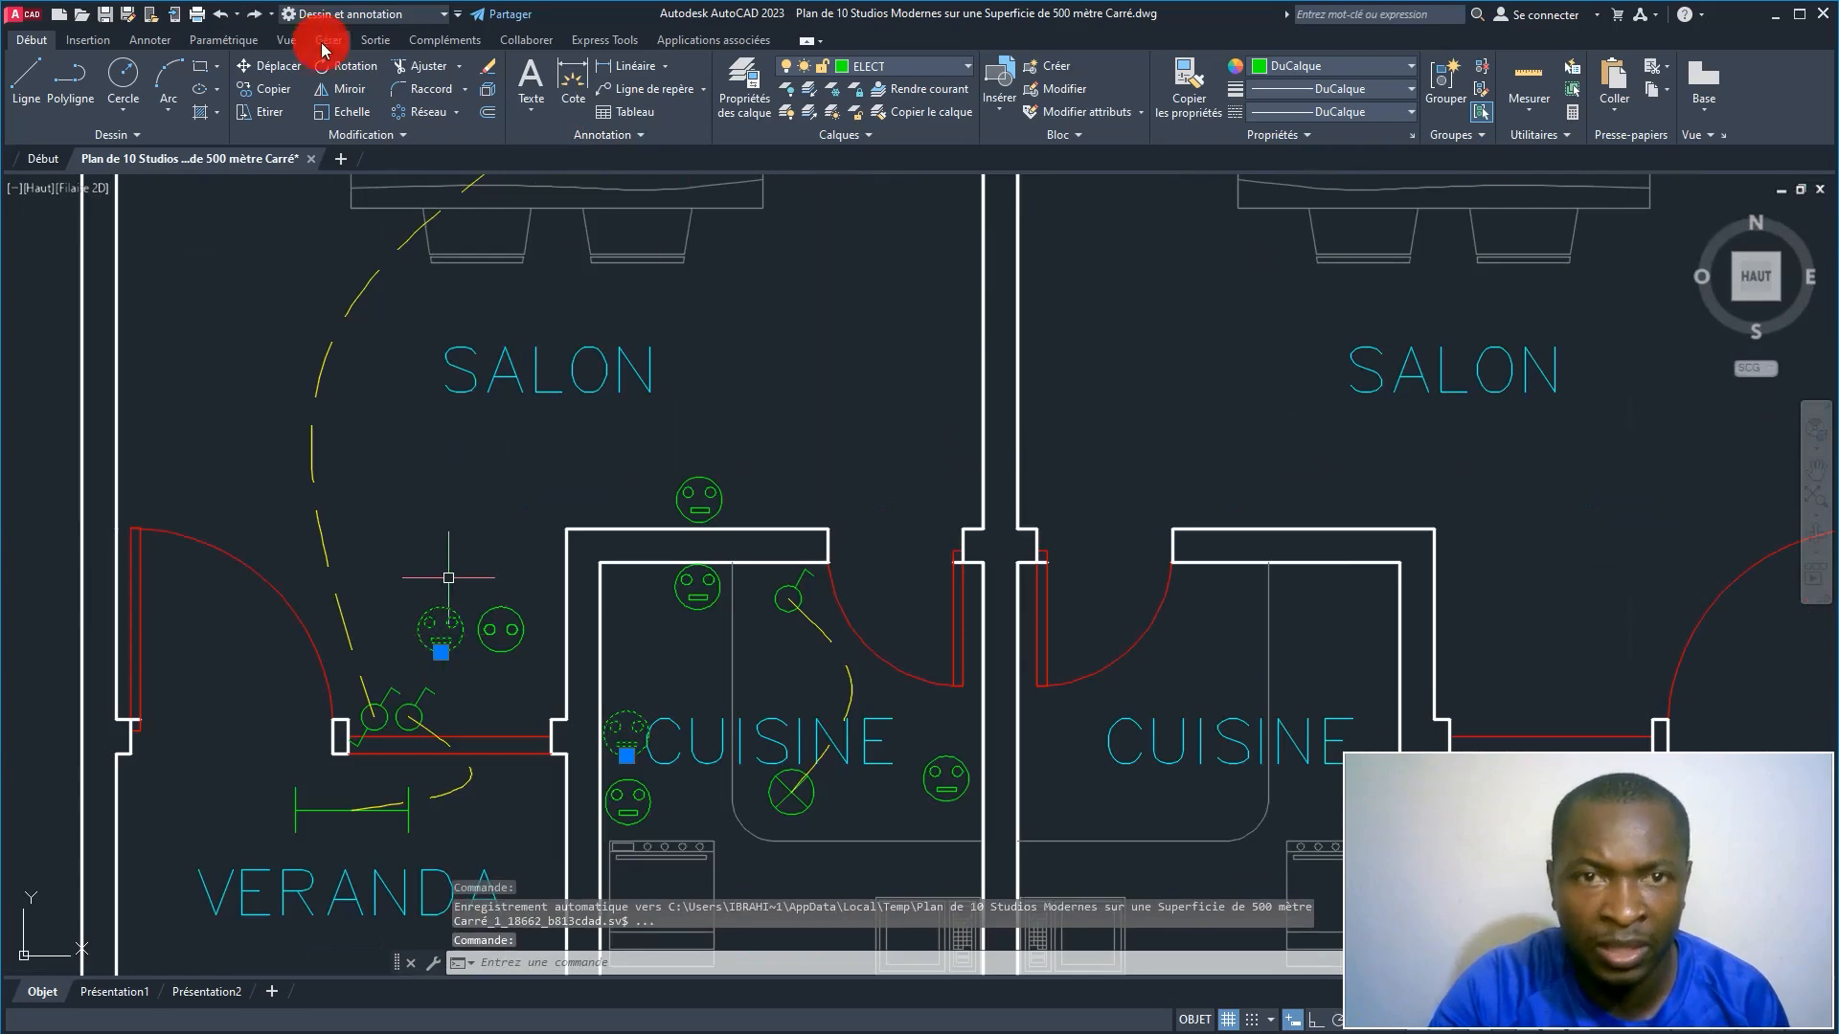
click(278, 89)
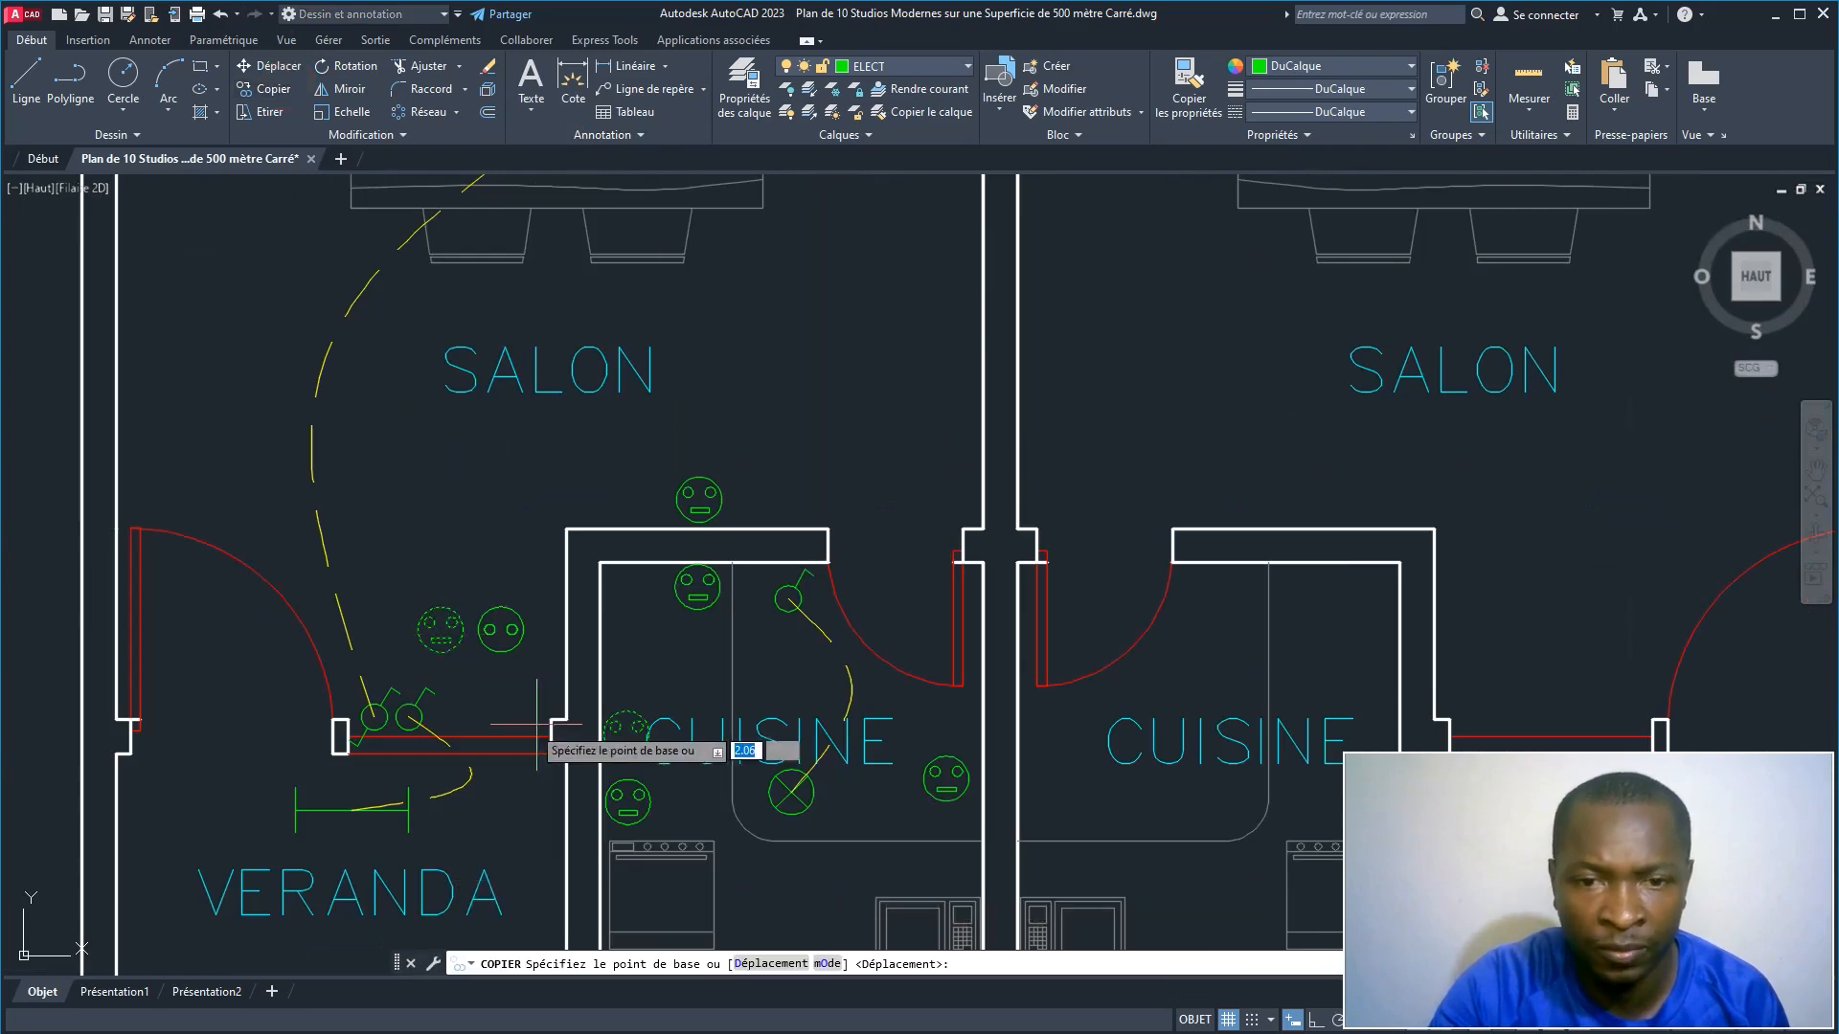
click(440, 629)
middle_drag(234, 326, 205, 690)
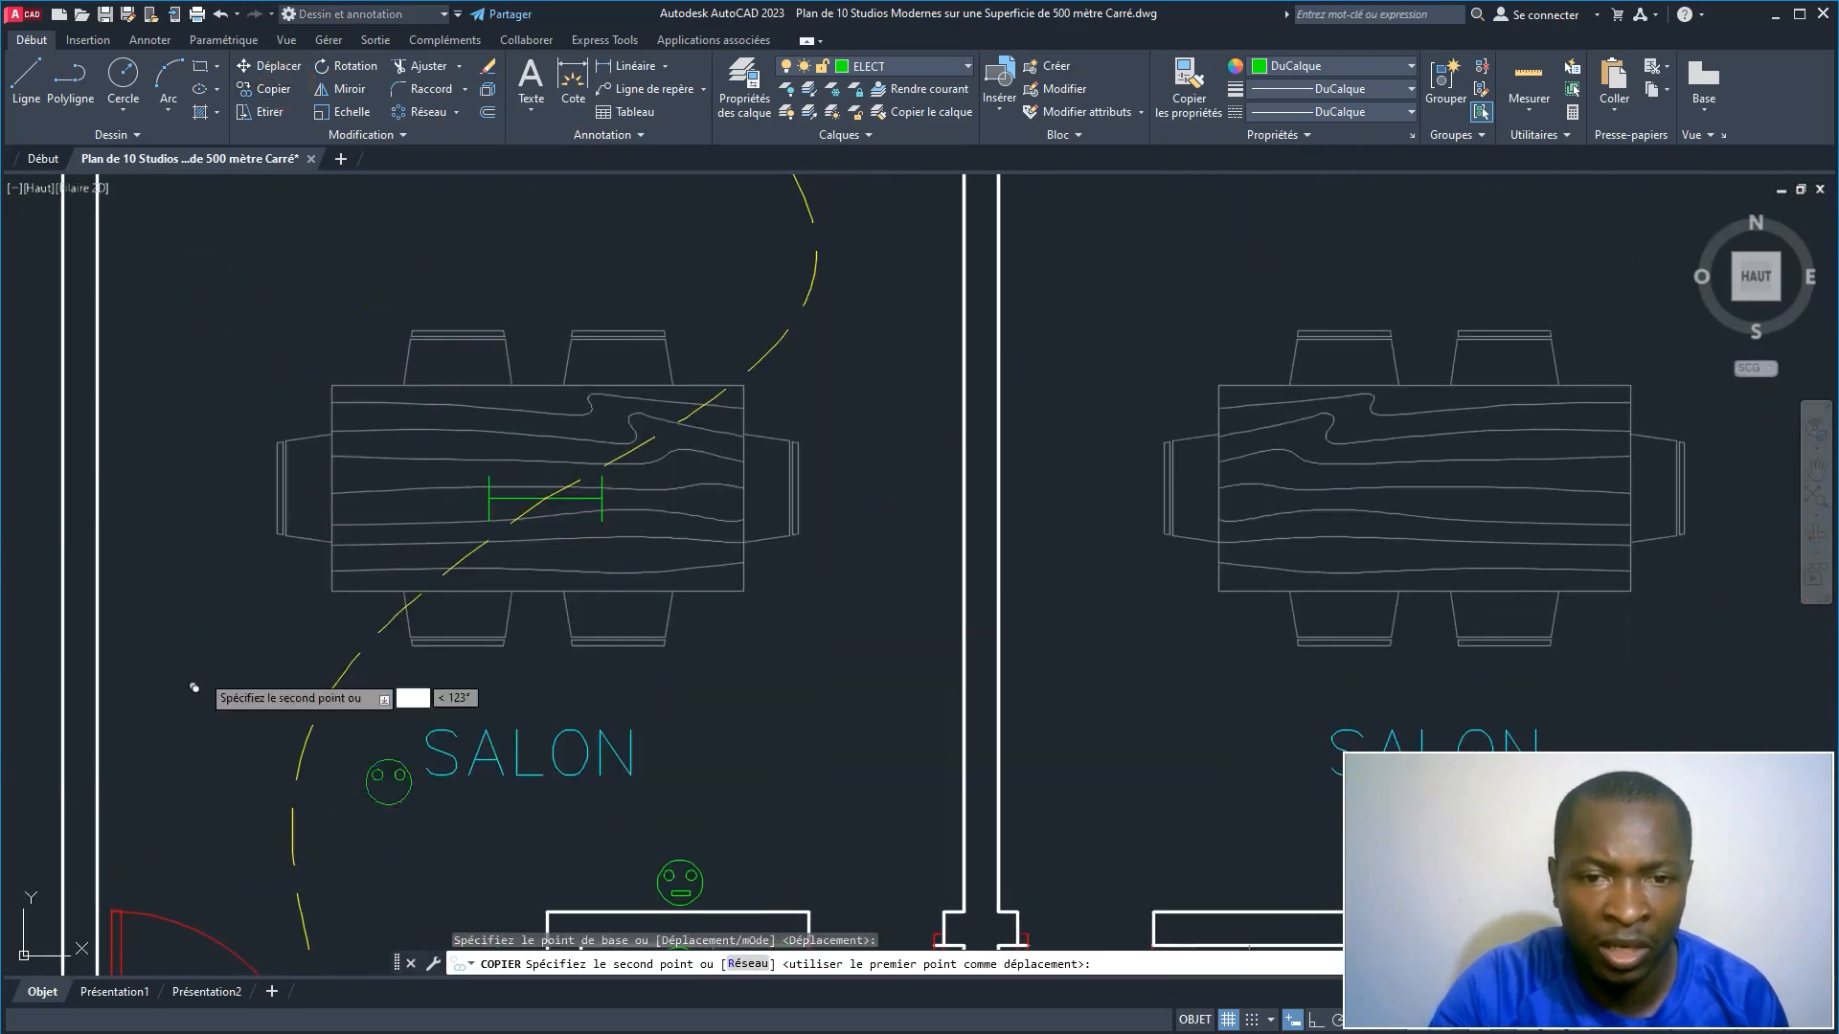
key(Escape)
Step: Copy the living-room socket above the kitchen wall to two adjacent spots on the SALON's left wall beside the dining table
middle_drag(682, 732, 628, 455)
click(630, 603)
text(cp)
key(Return)
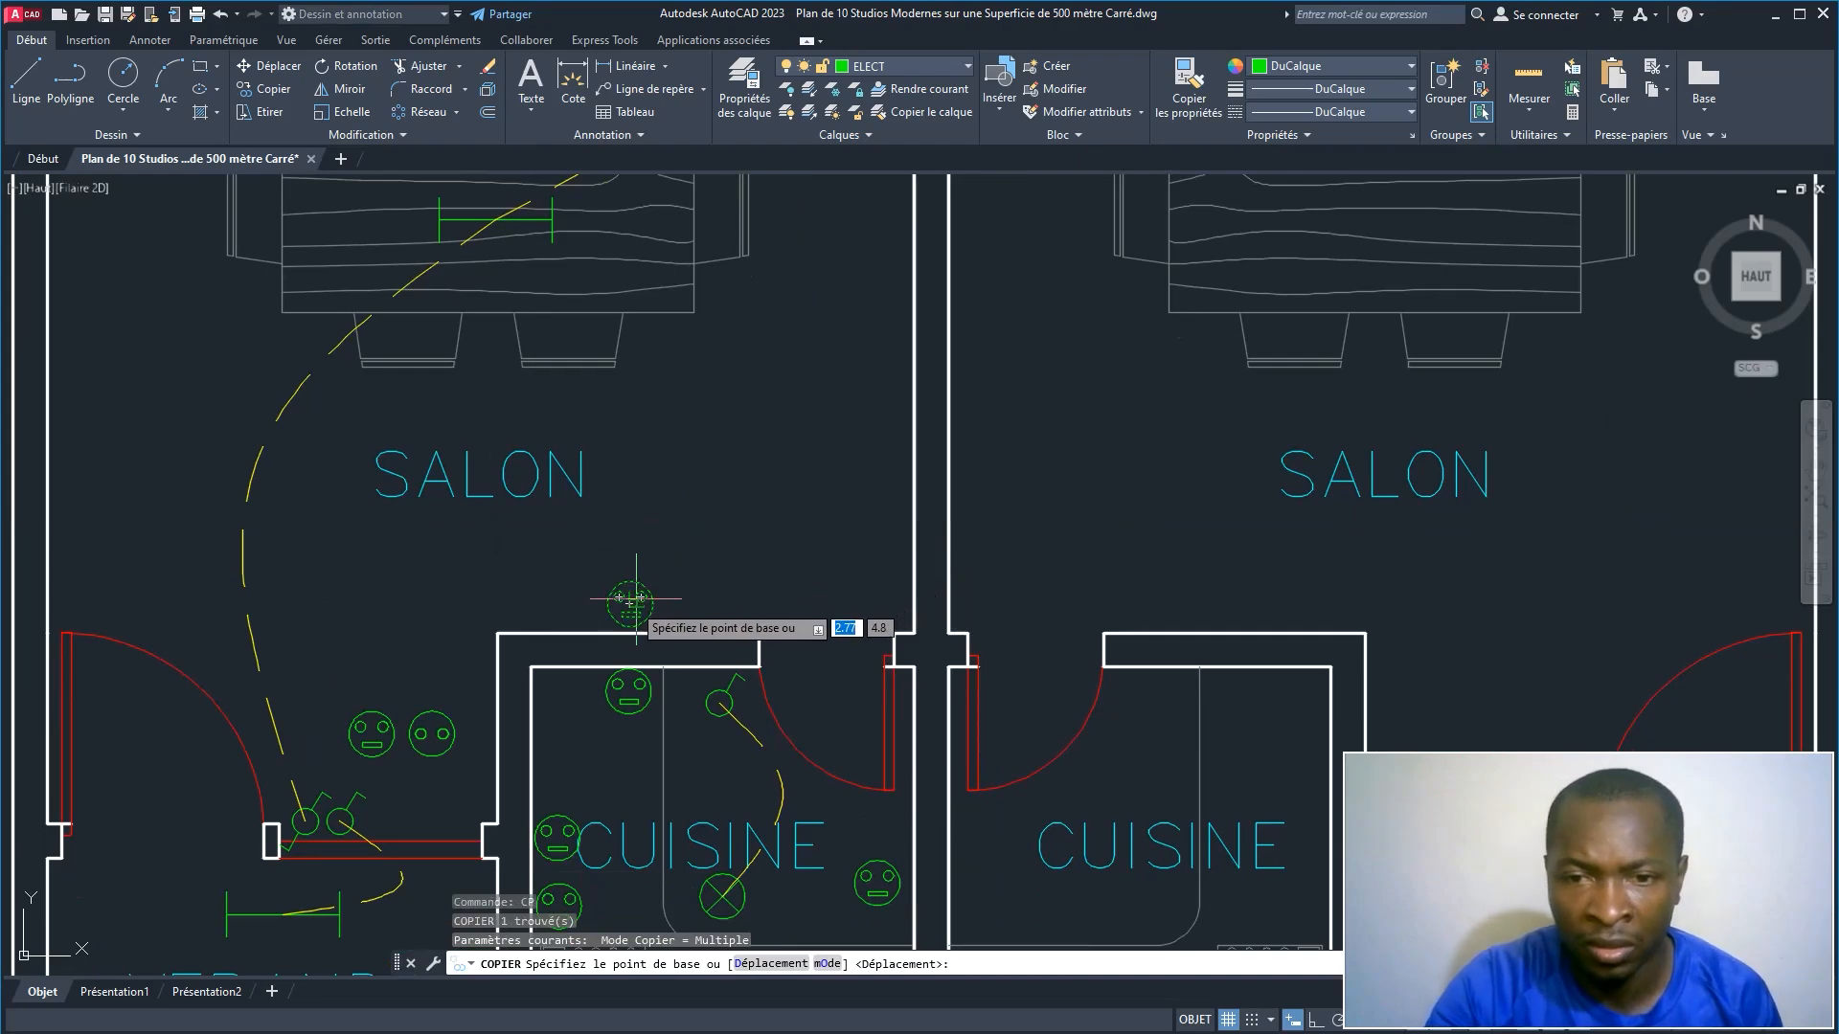
click(630, 599)
middle_drag(257, 295, 330, 594)
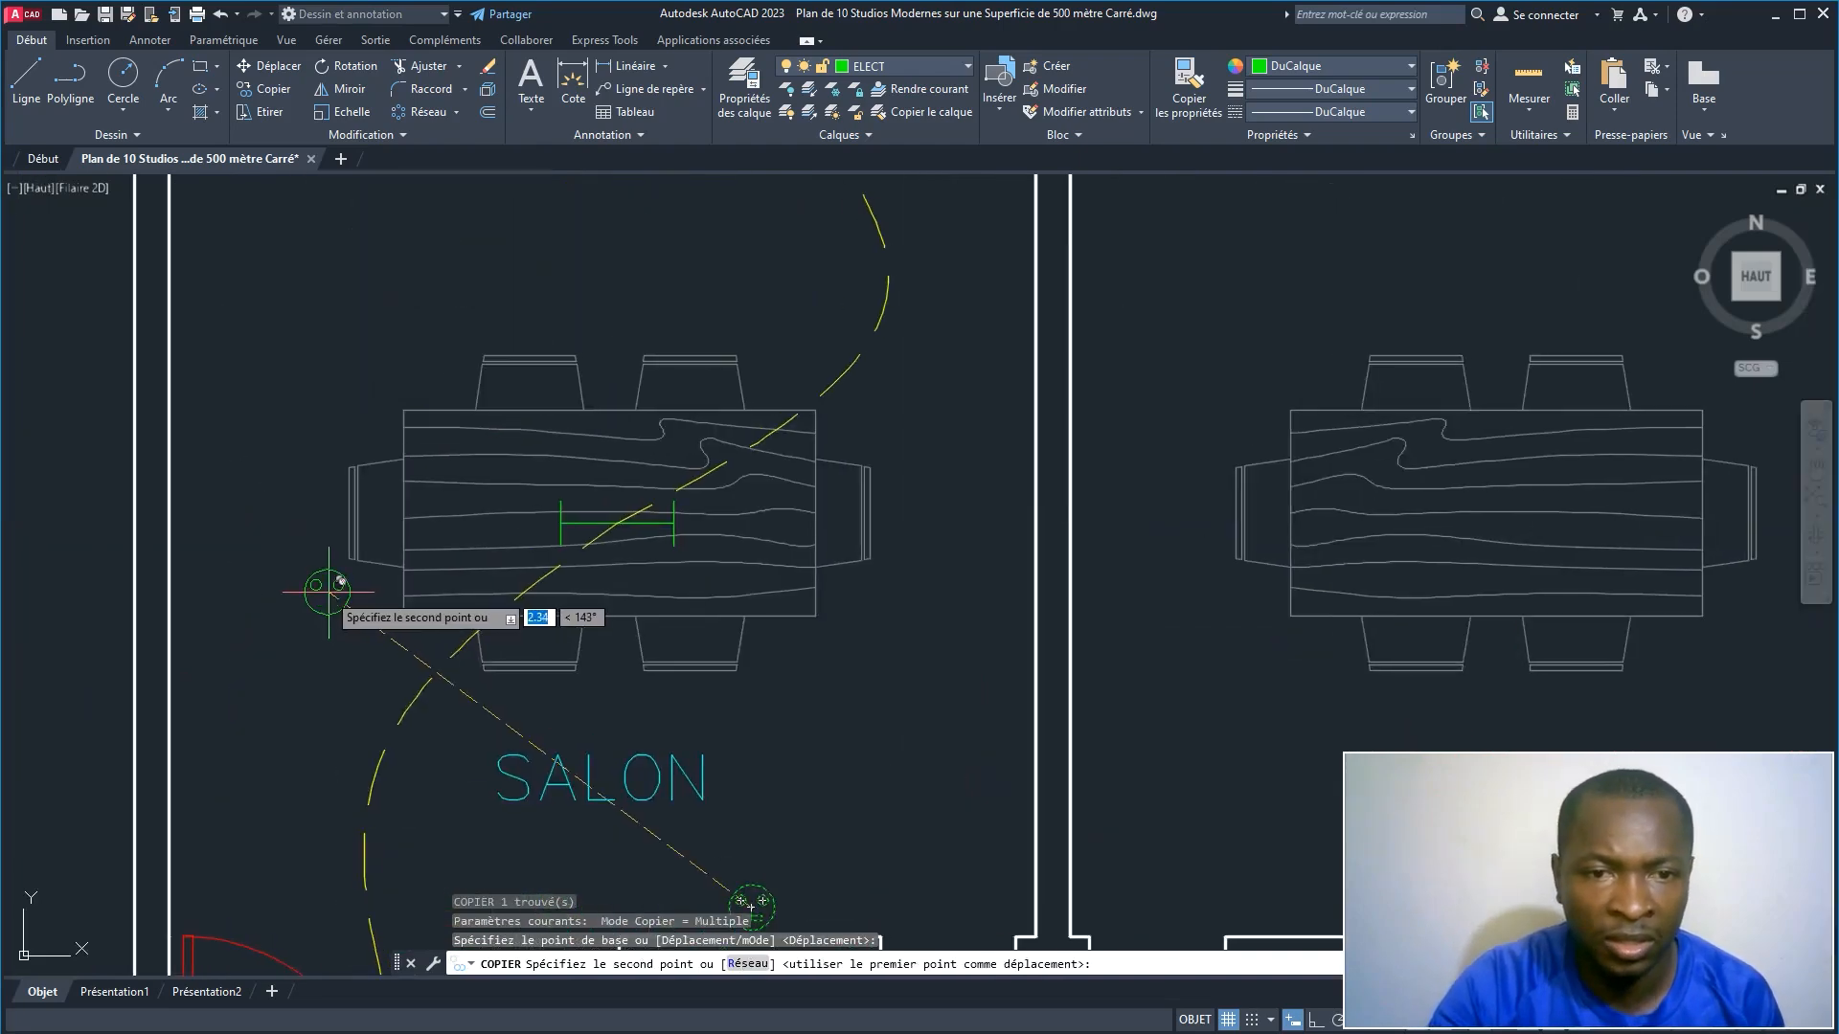
click(208, 495)
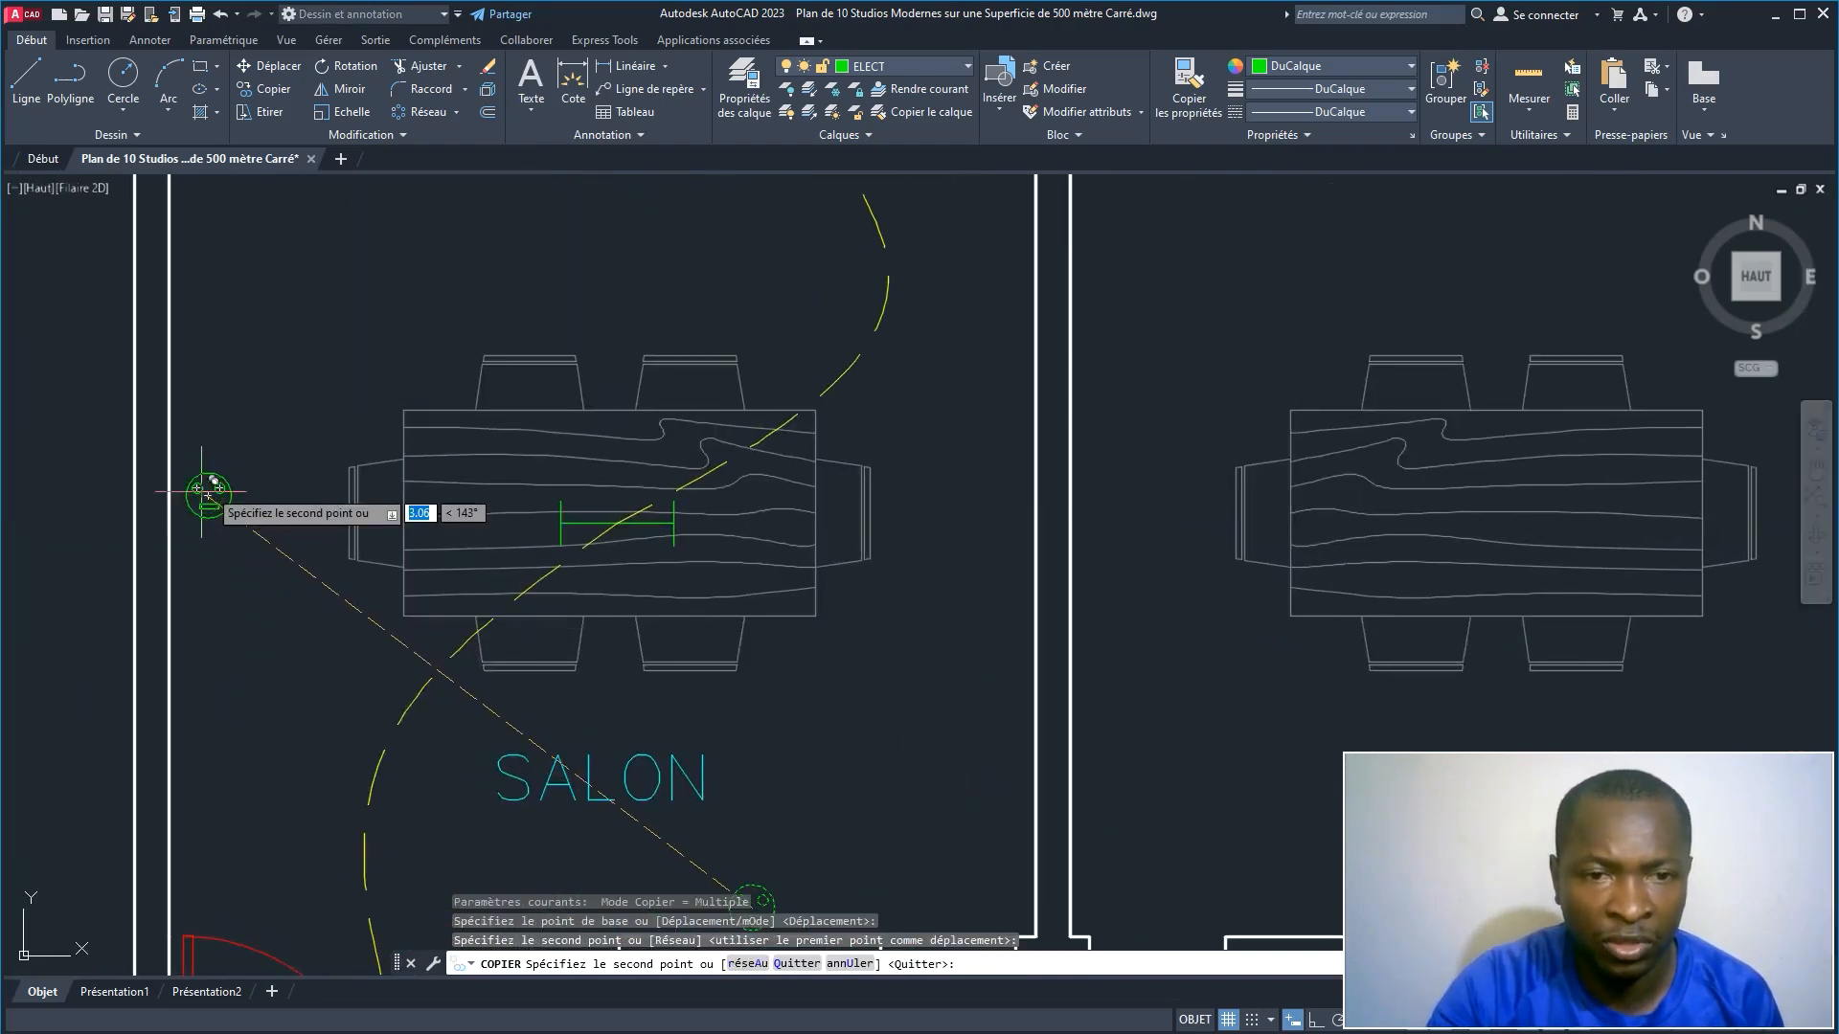
click(208, 437)
Step: Copy the socket to three adjacent spots along the lower wall of the first studio's CHAMBRE, beside the door
scroll(344, 375, down, 2)
middle_drag(351, 358, 350, 895)
scroll(443, 637, up, 2)
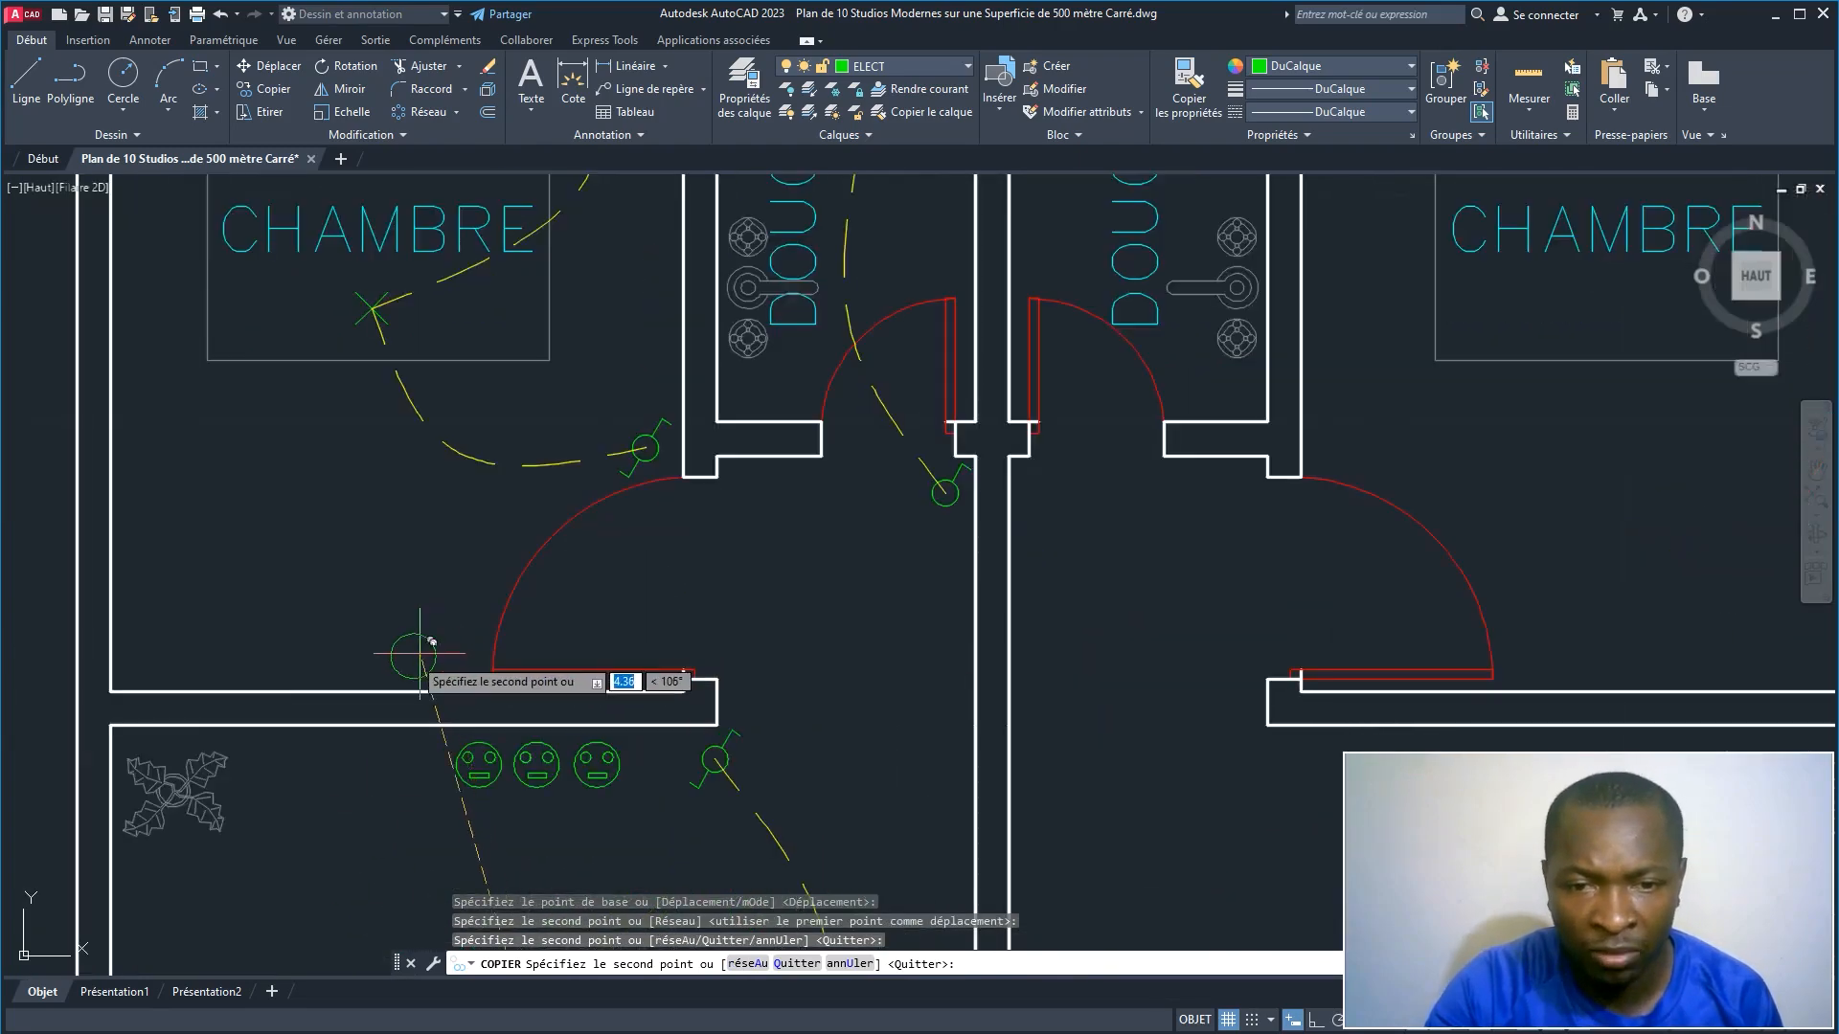
click(372, 661)
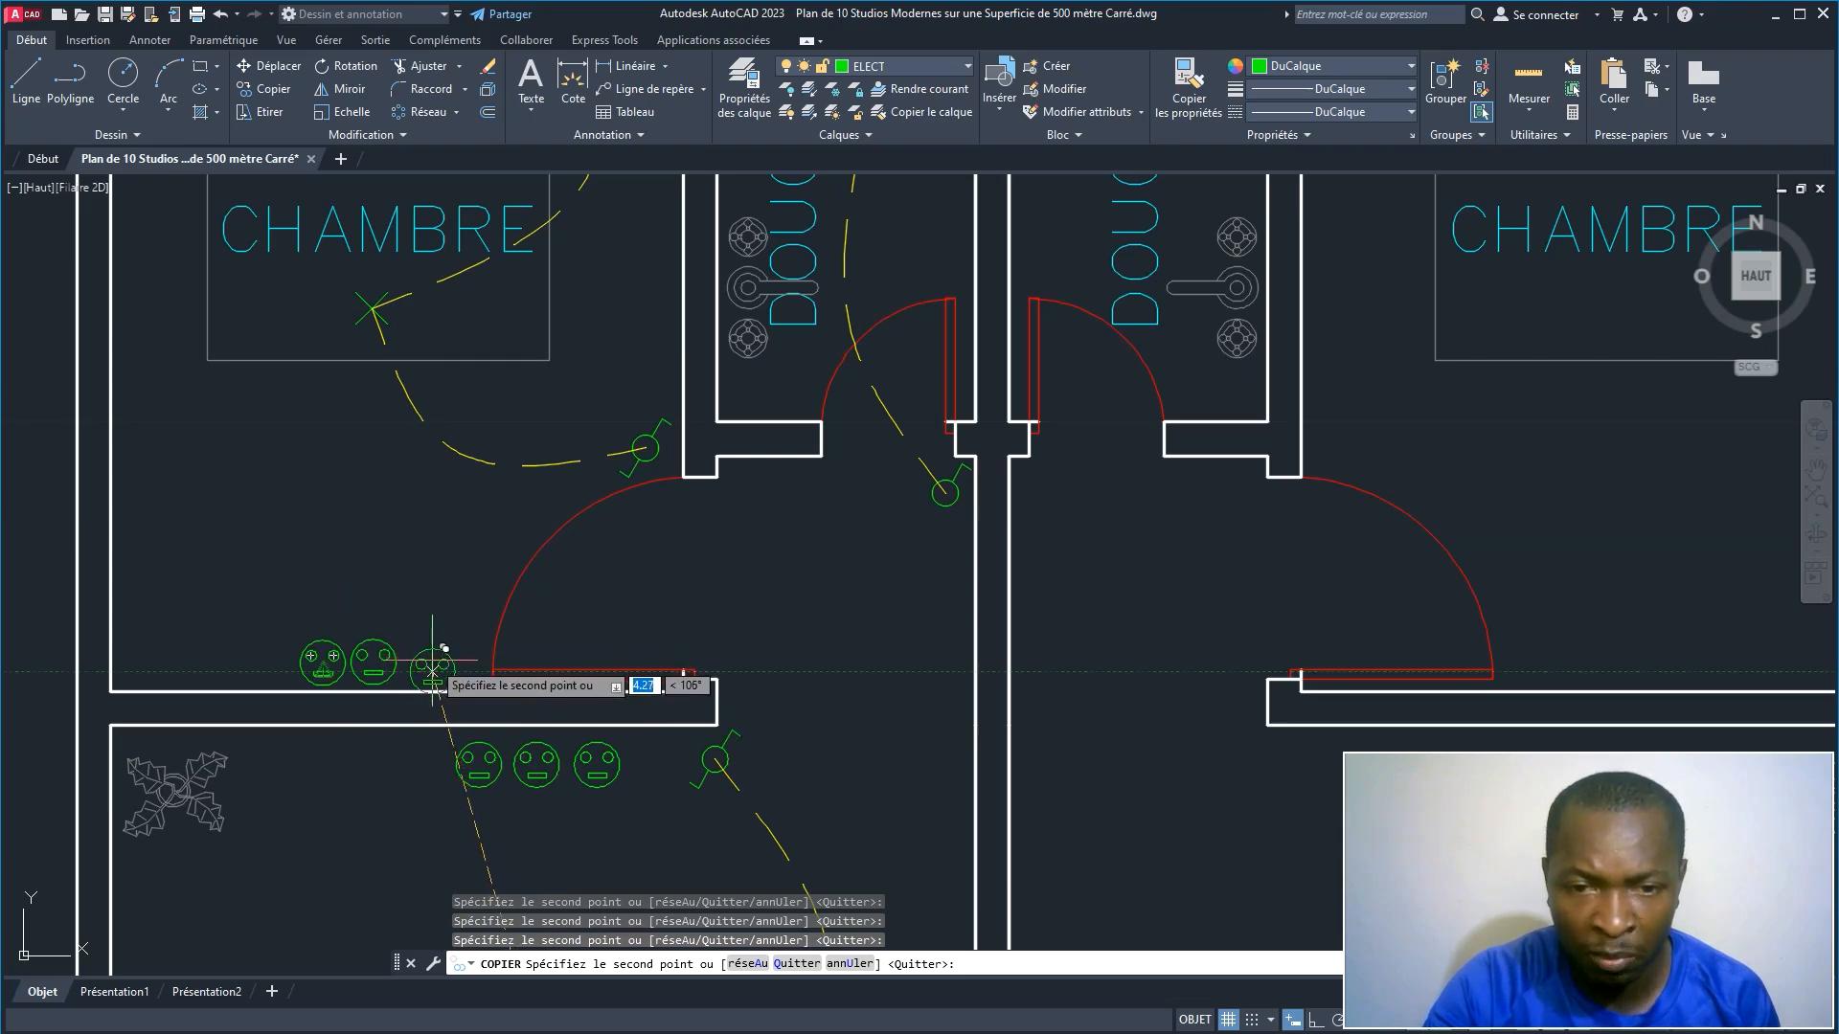
click(432, 659)
right_click(451, 542)
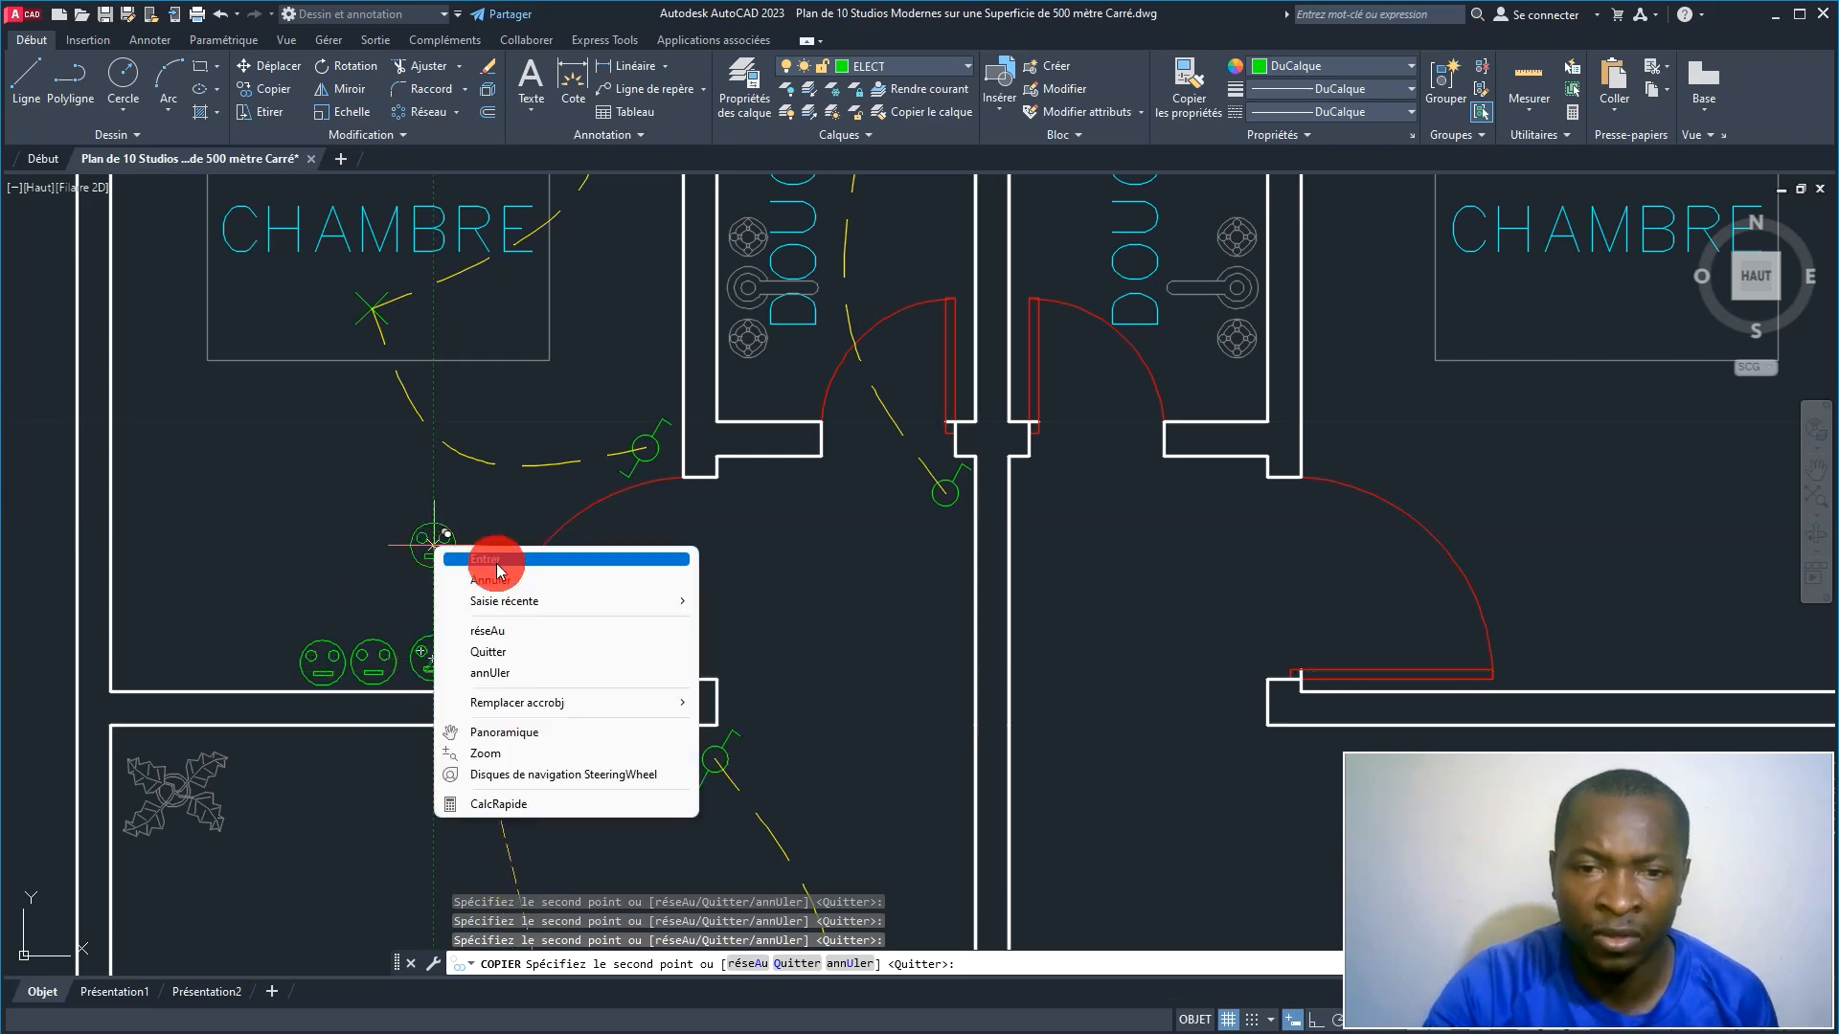
click(479, 550)
Step: Copy the middle of the three bedroom sockets into line with the one nearest the door, and delete the original
scroll(374, 677, up, 2)
scroll(373, 677, up, 2)
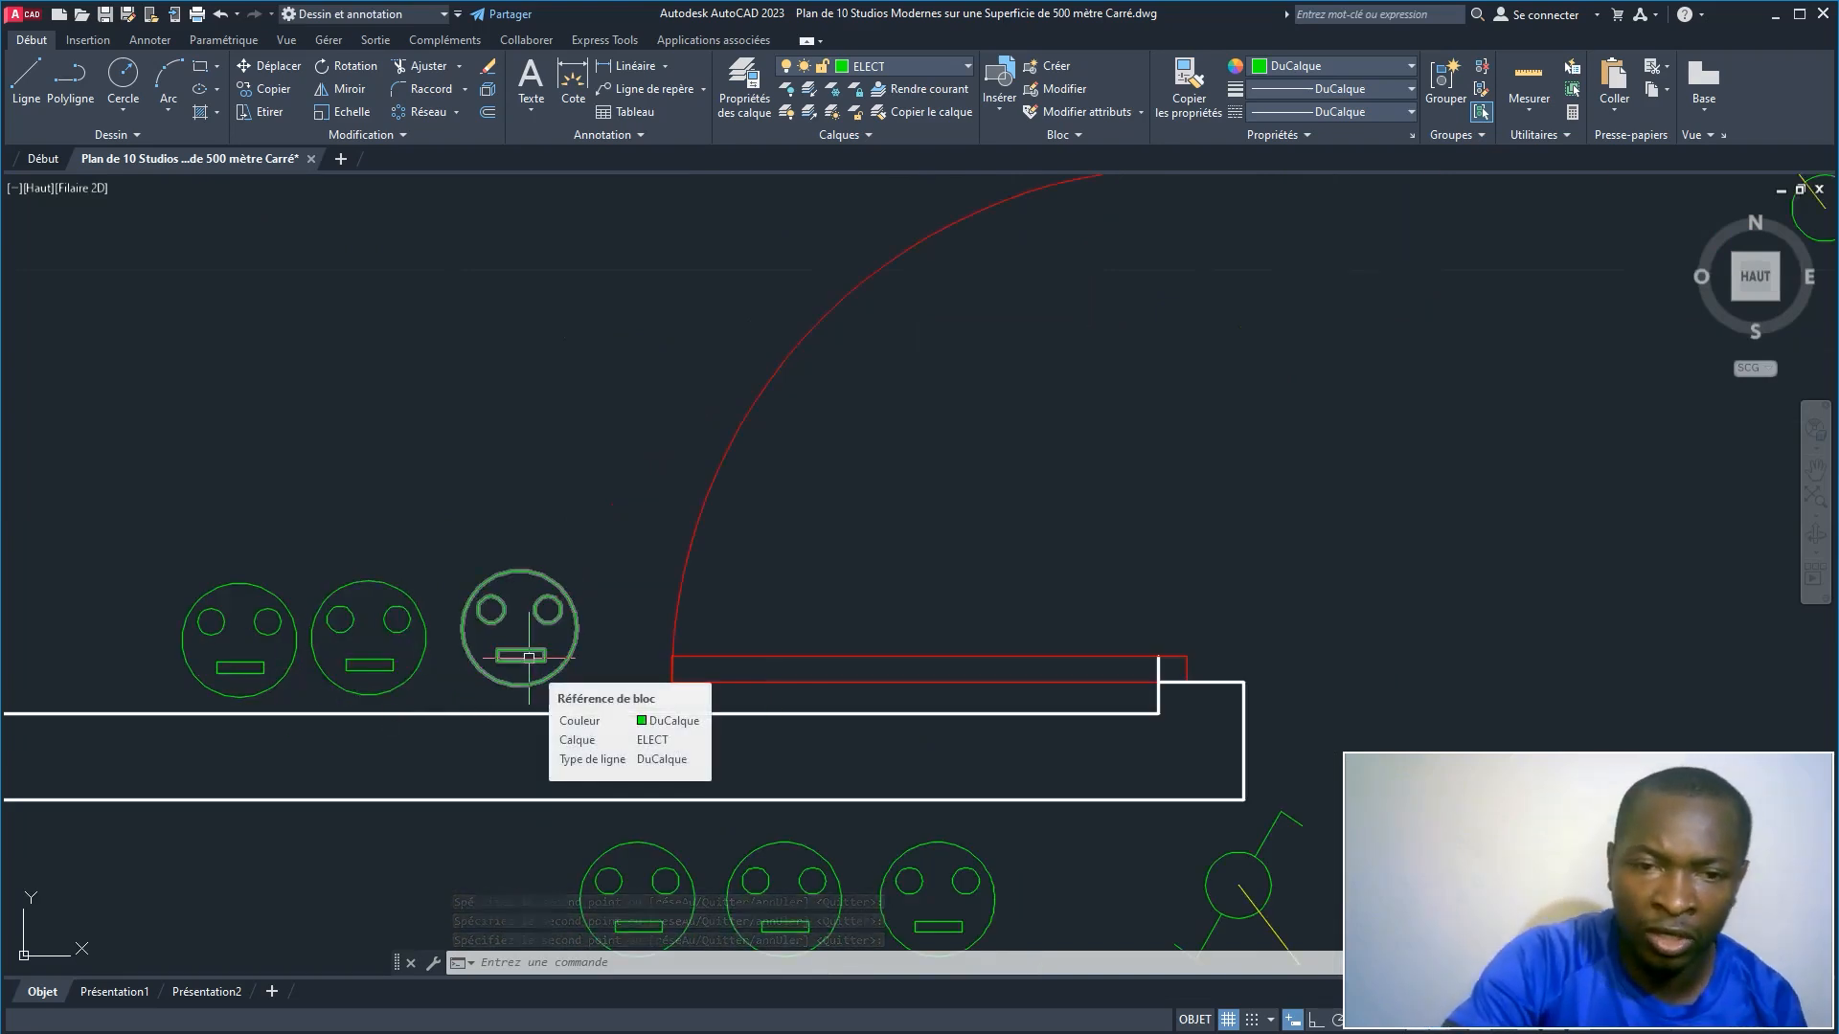
click(421, 654)
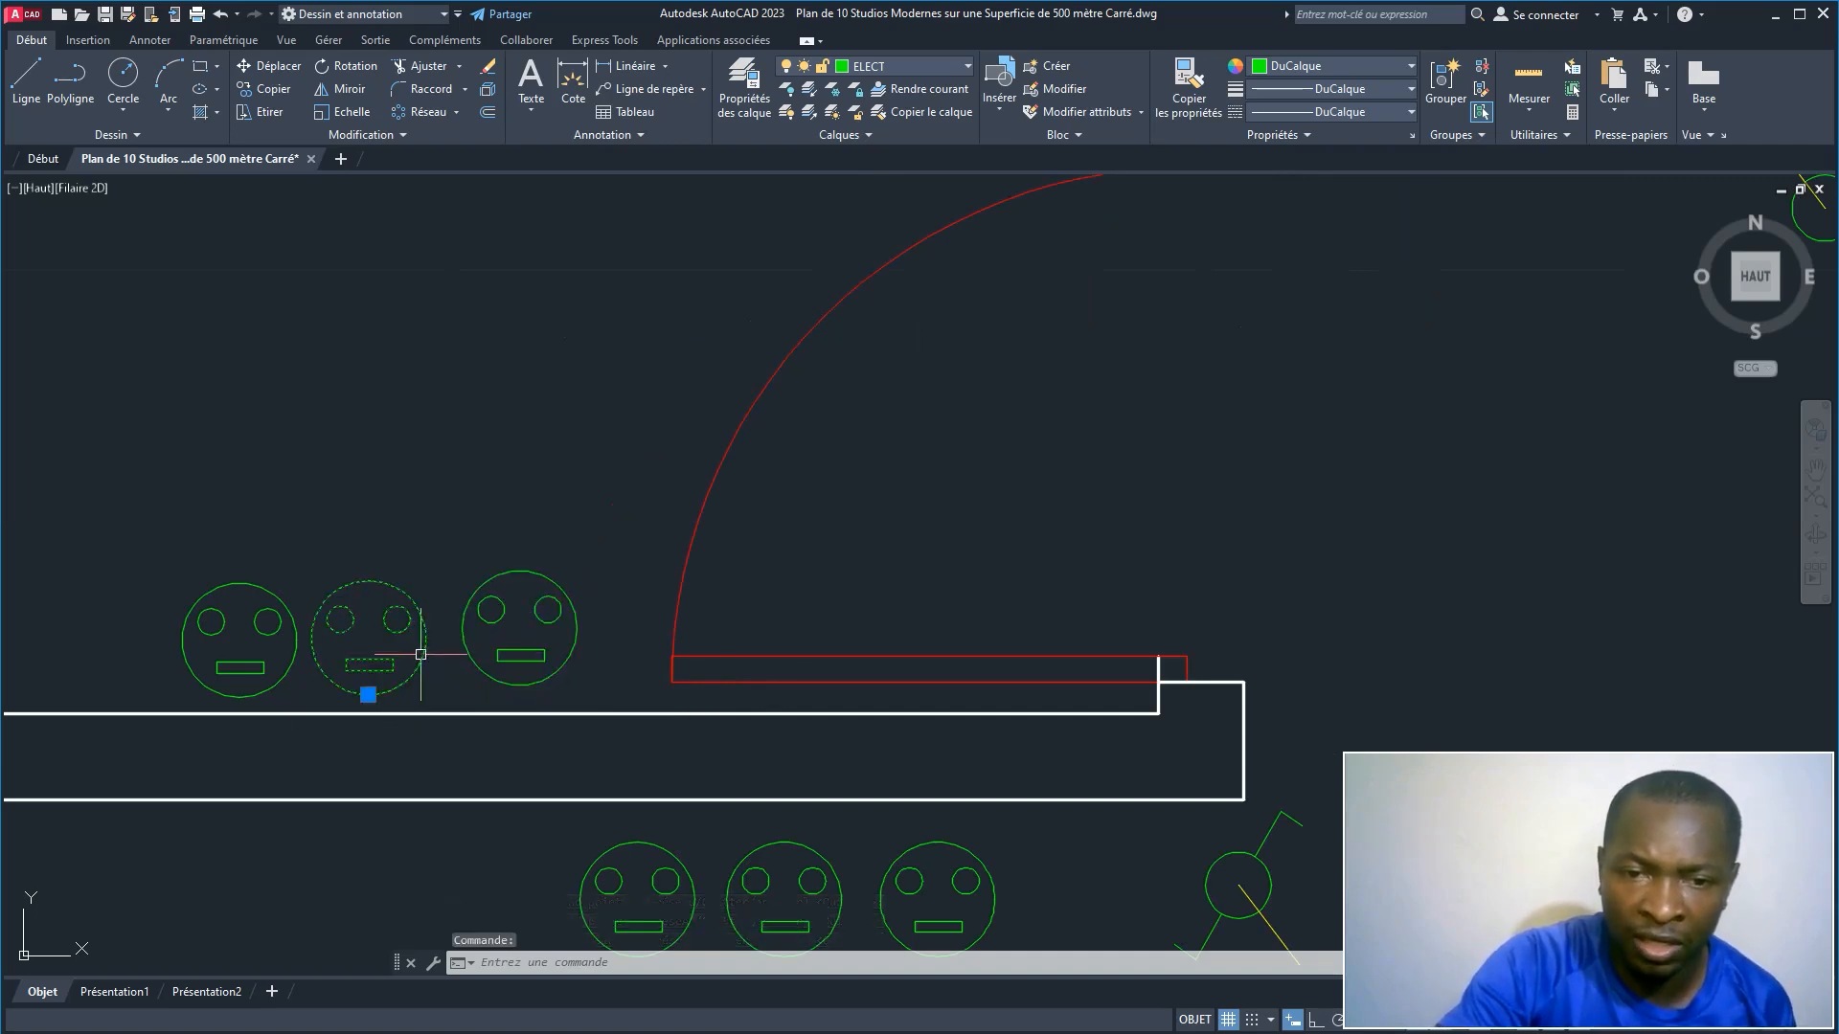
click(275, 91)
click(363, 580)
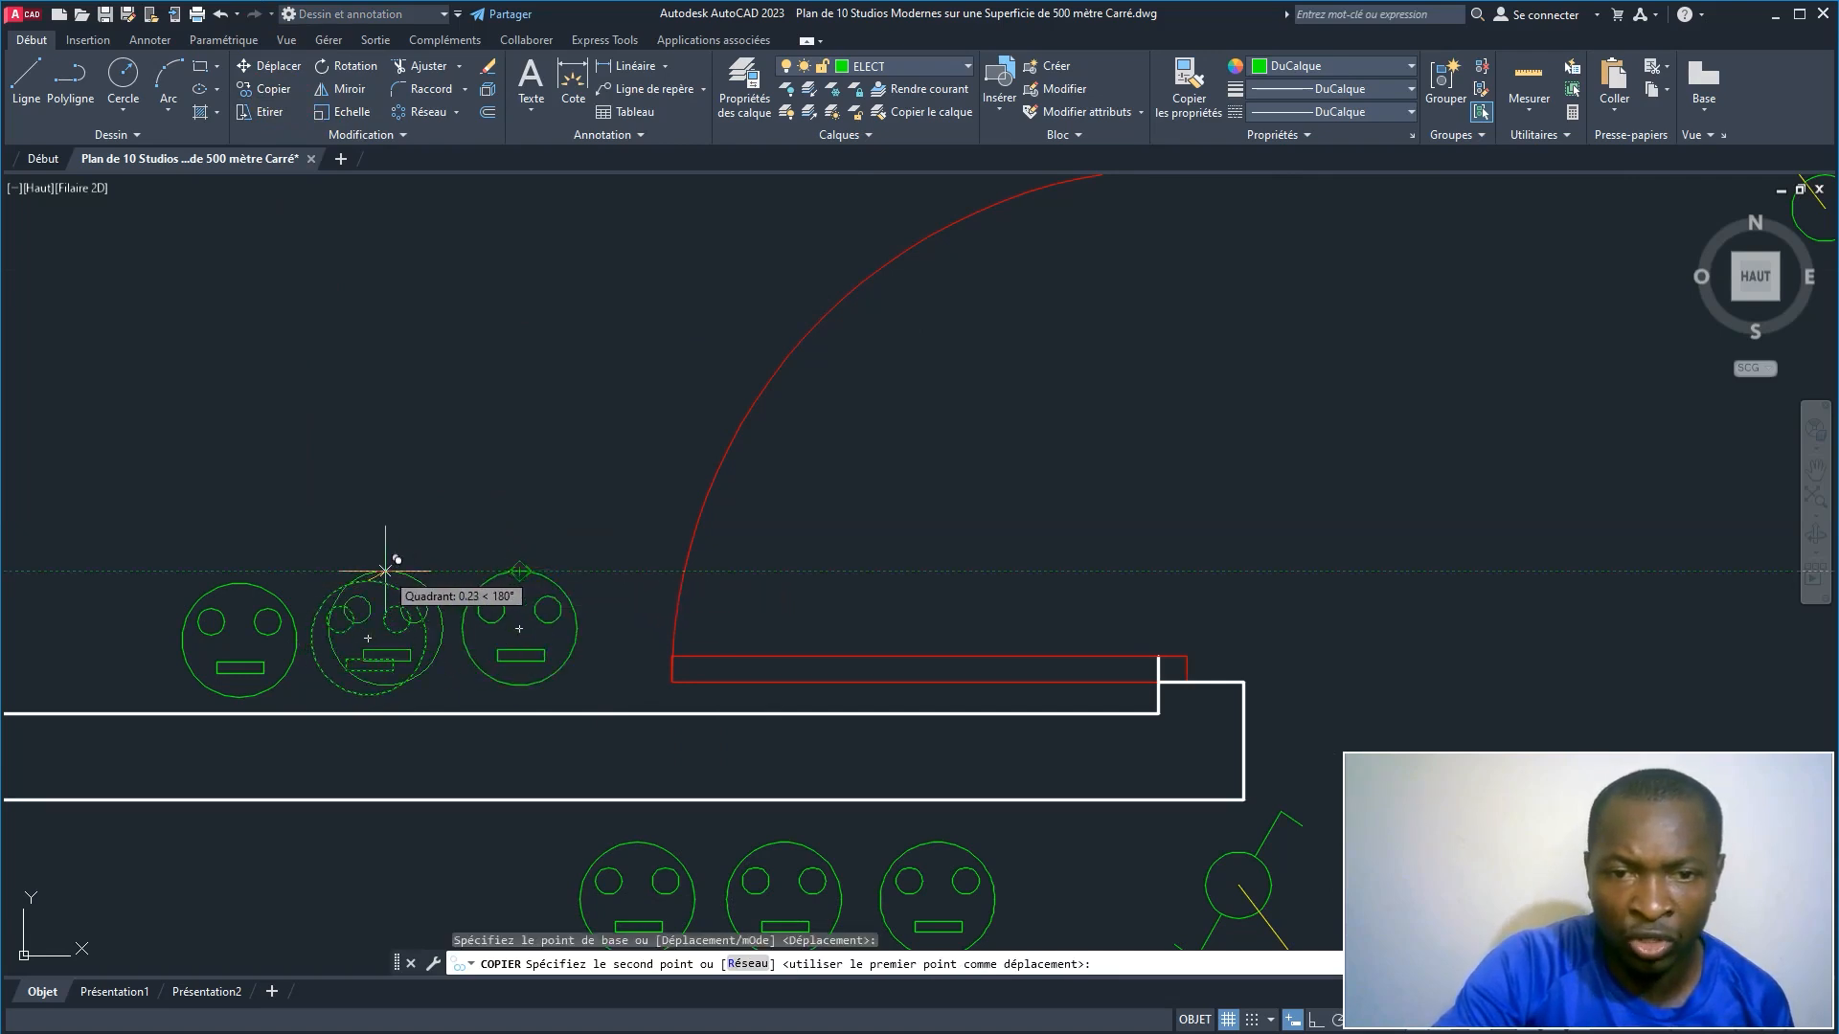
click(385, 571)
key(Escape)
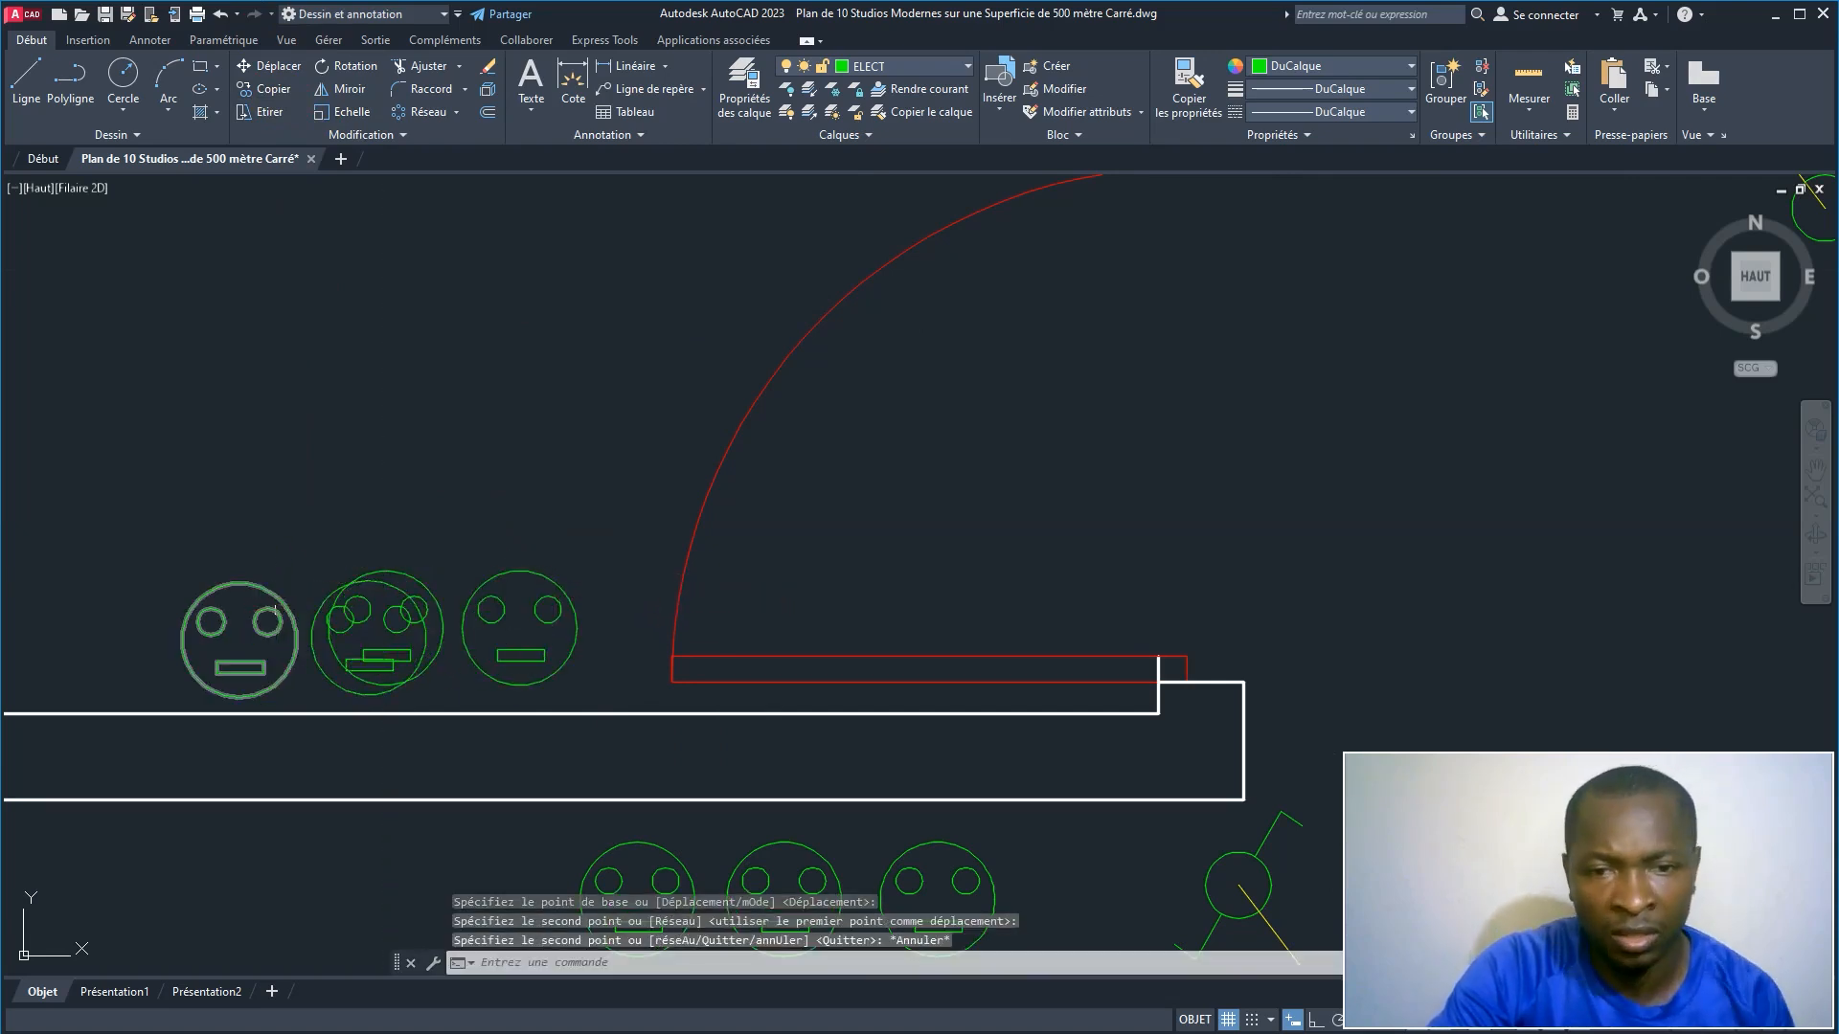
click(313, 651)
key(Delete)
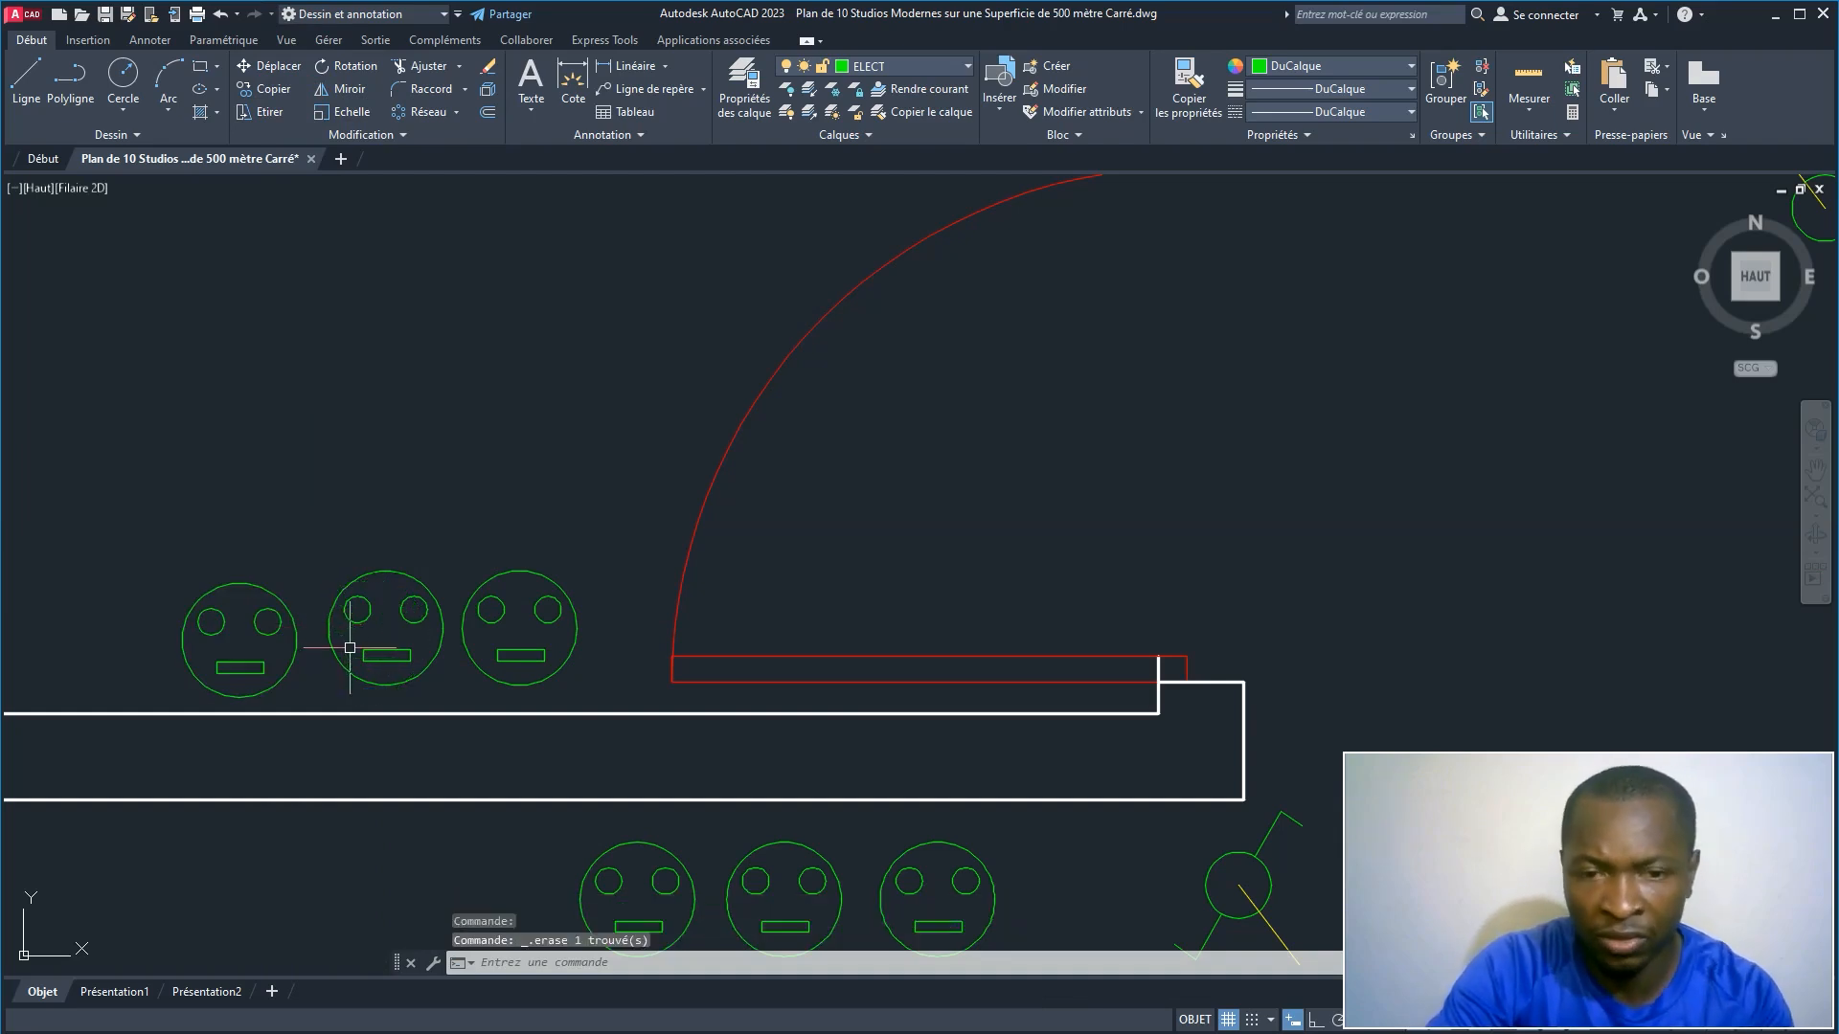
Step: Move the leftmost of the three bedroom sockets into line with the other two
click(295, 611)
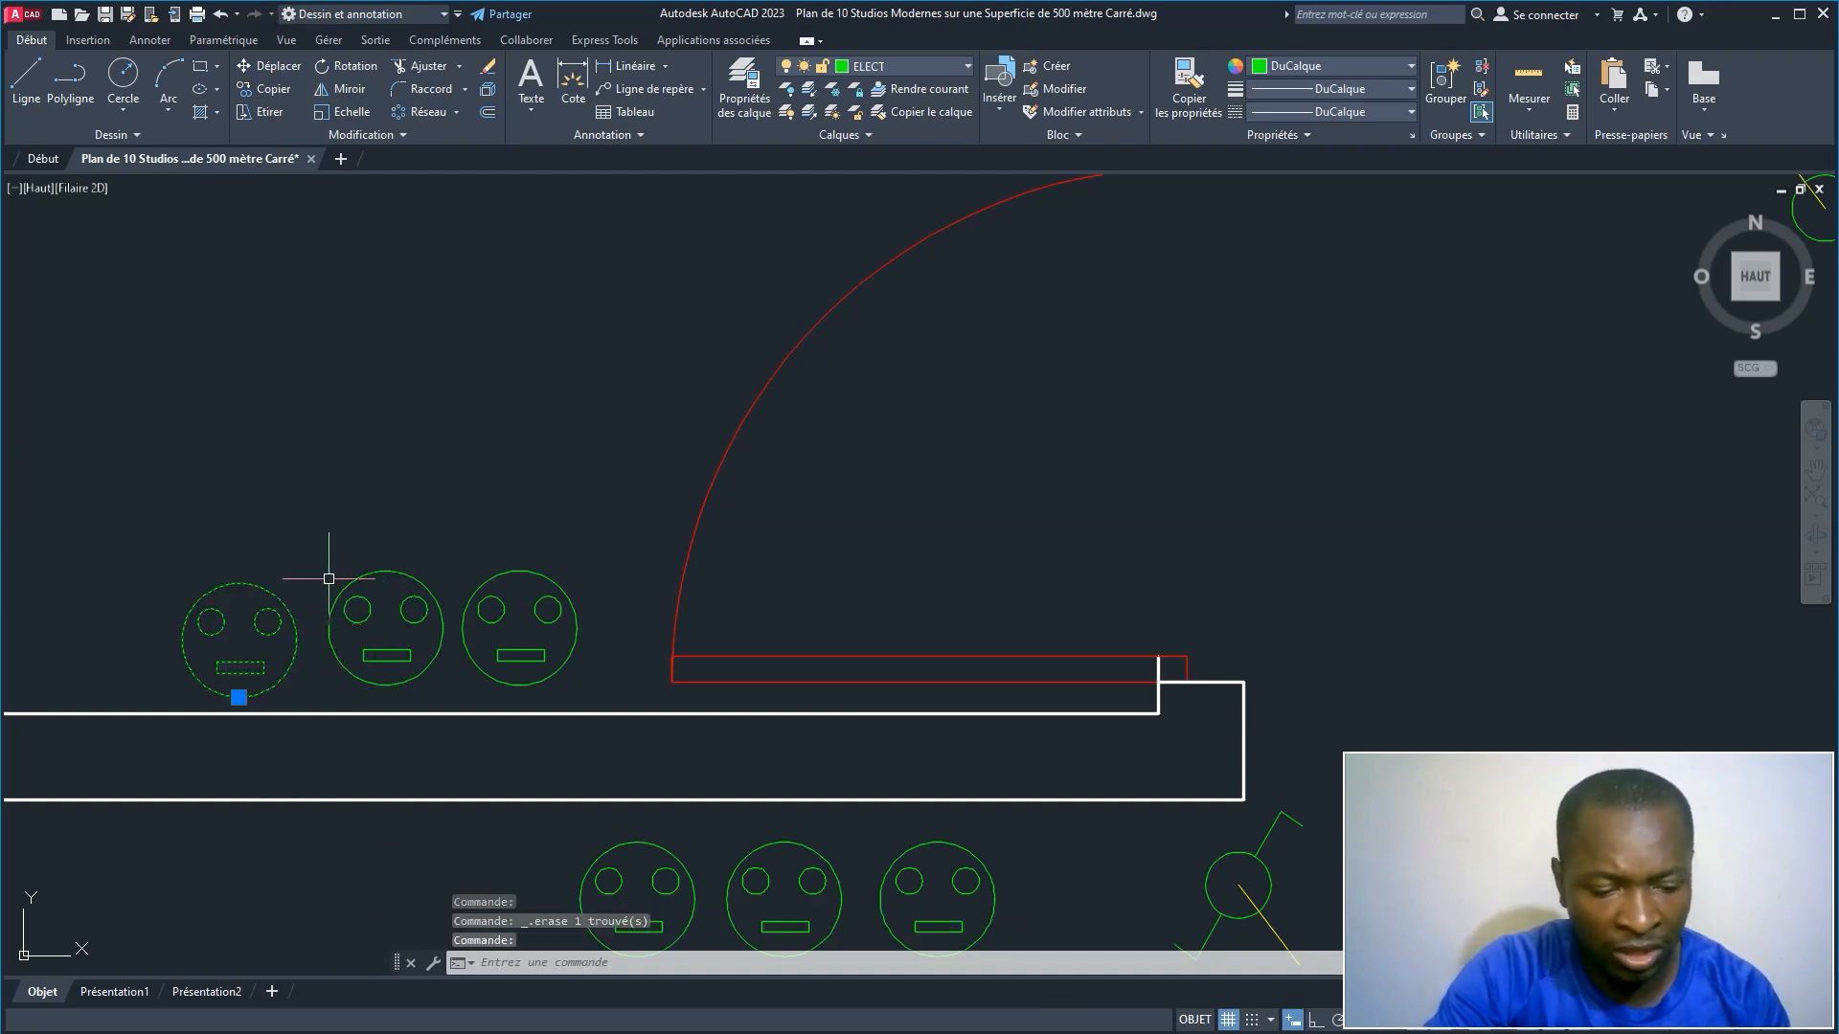
text(dp)
key(Return)
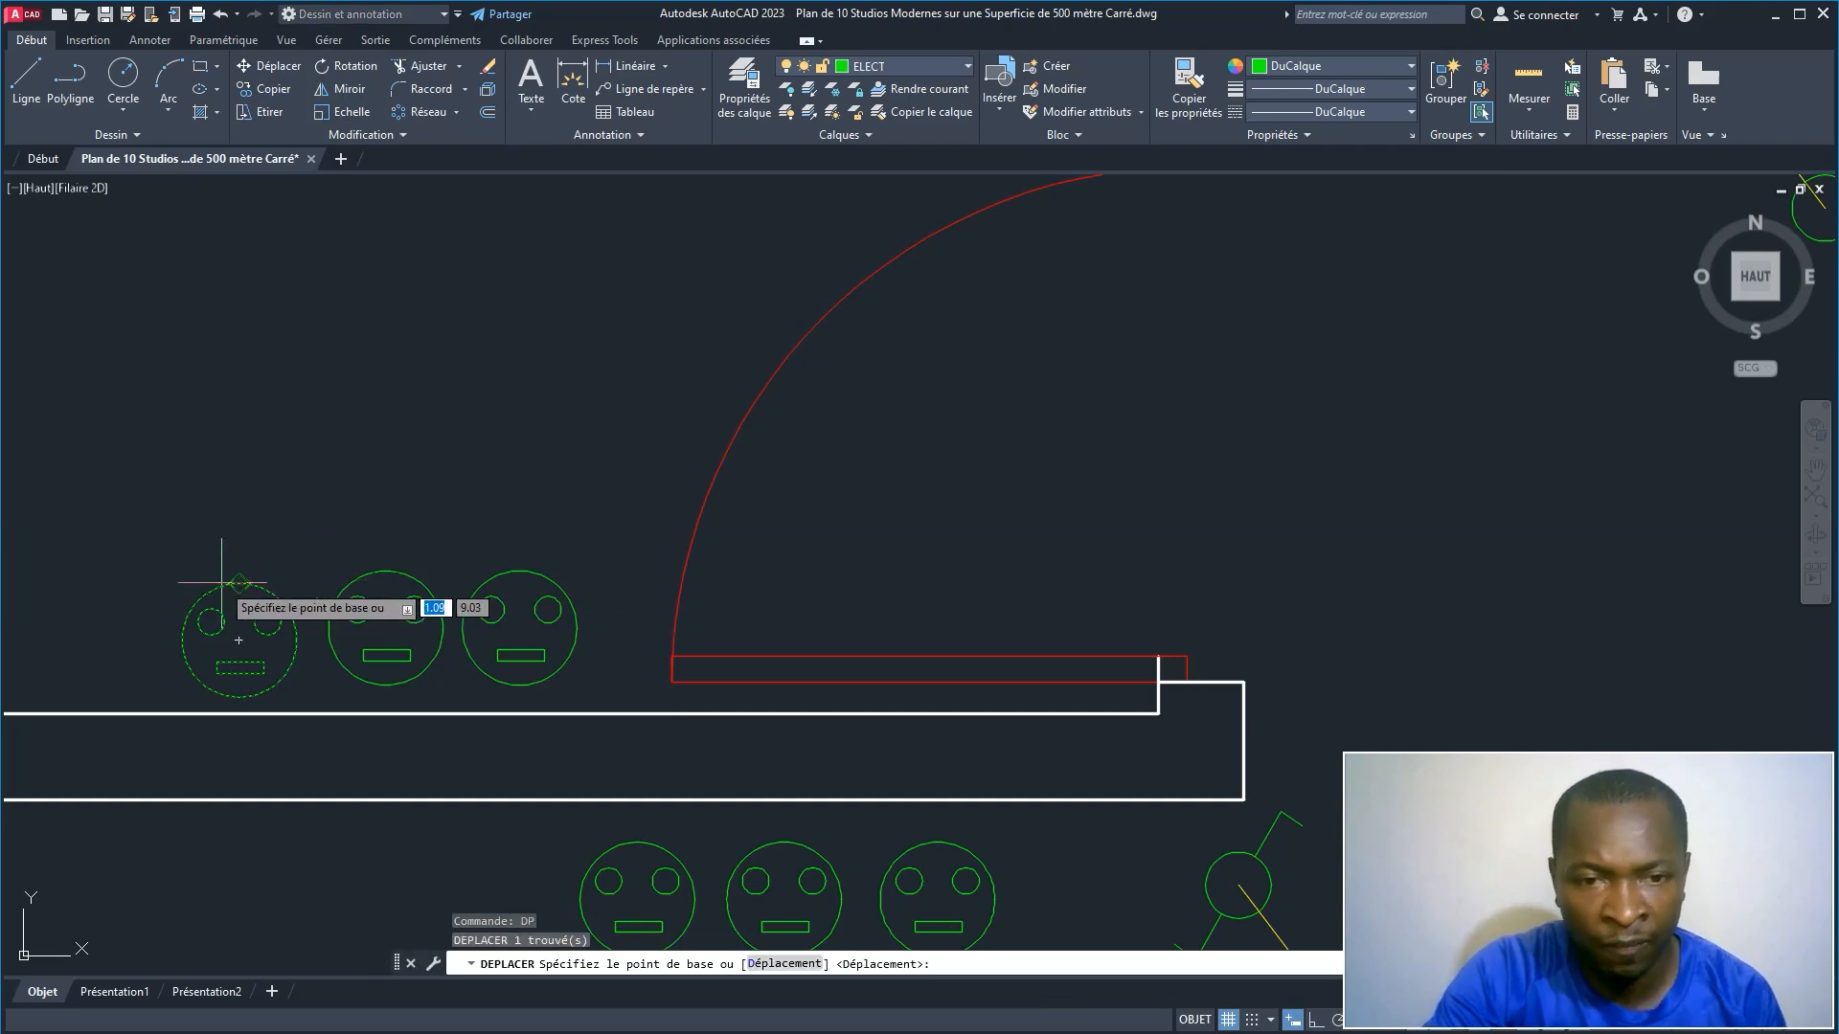
click(239, 582)
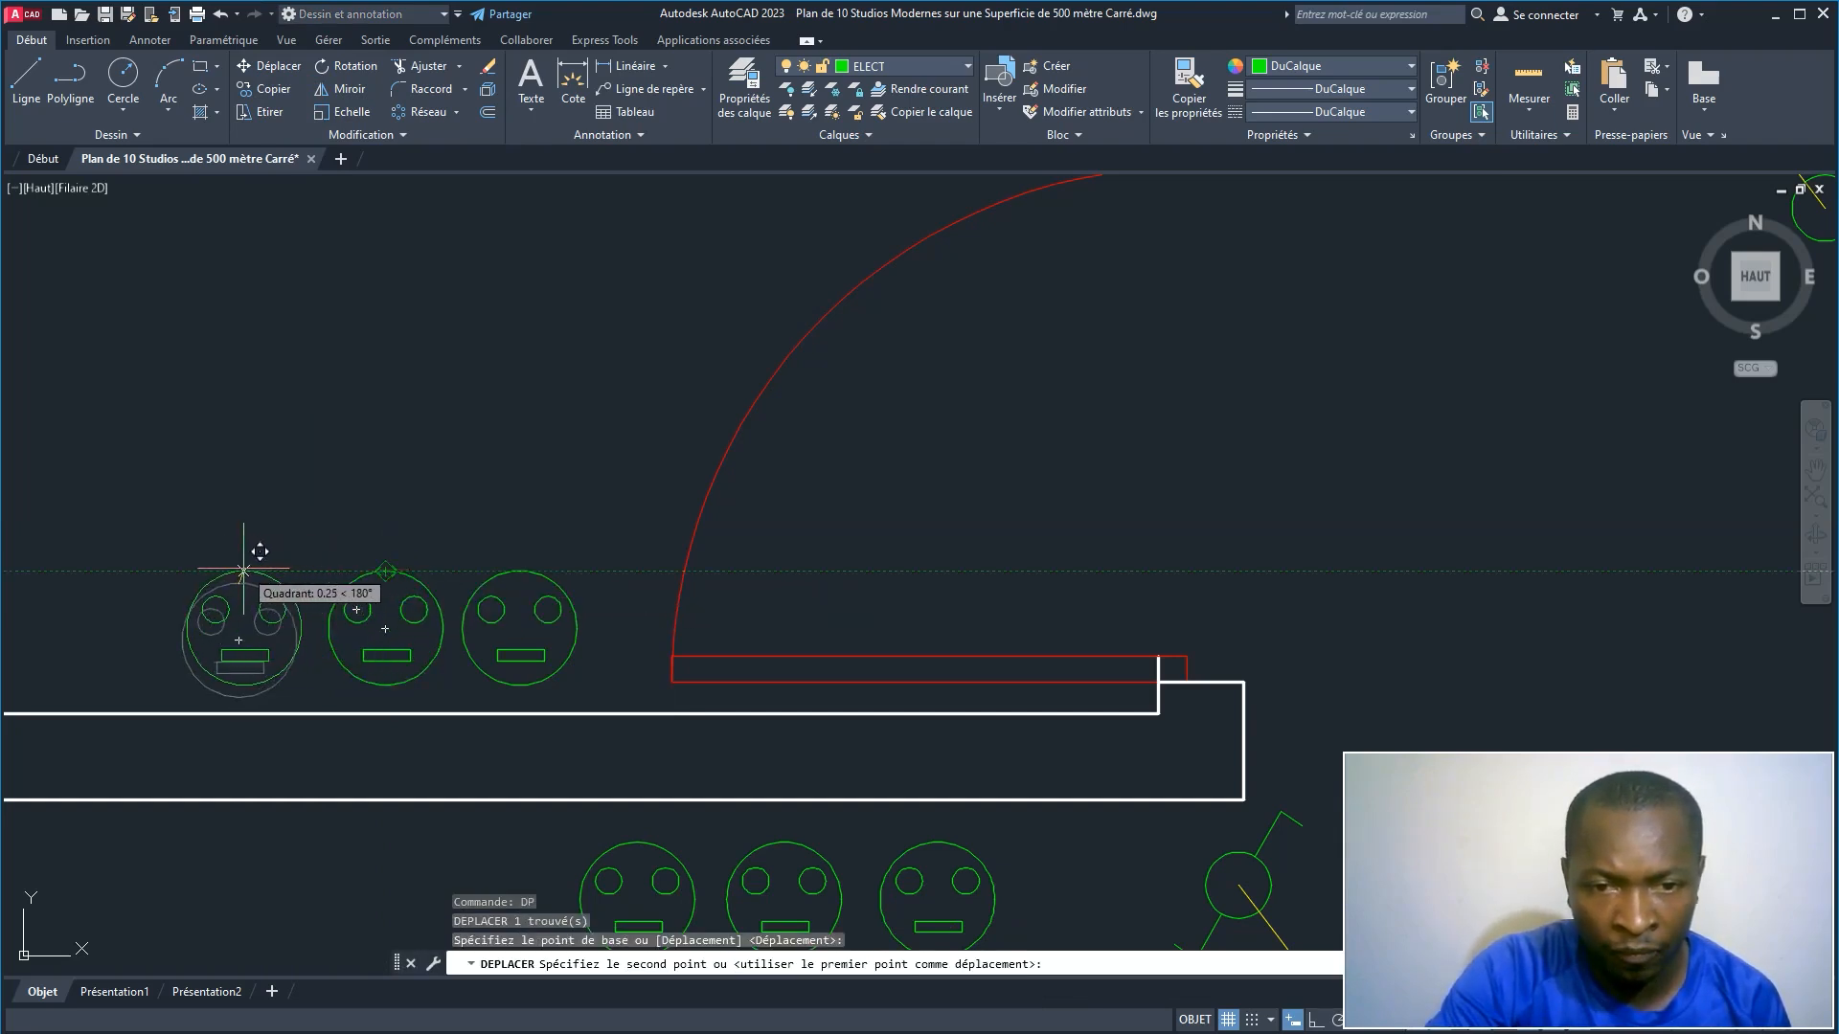
click(243, 568)
key(Escape)
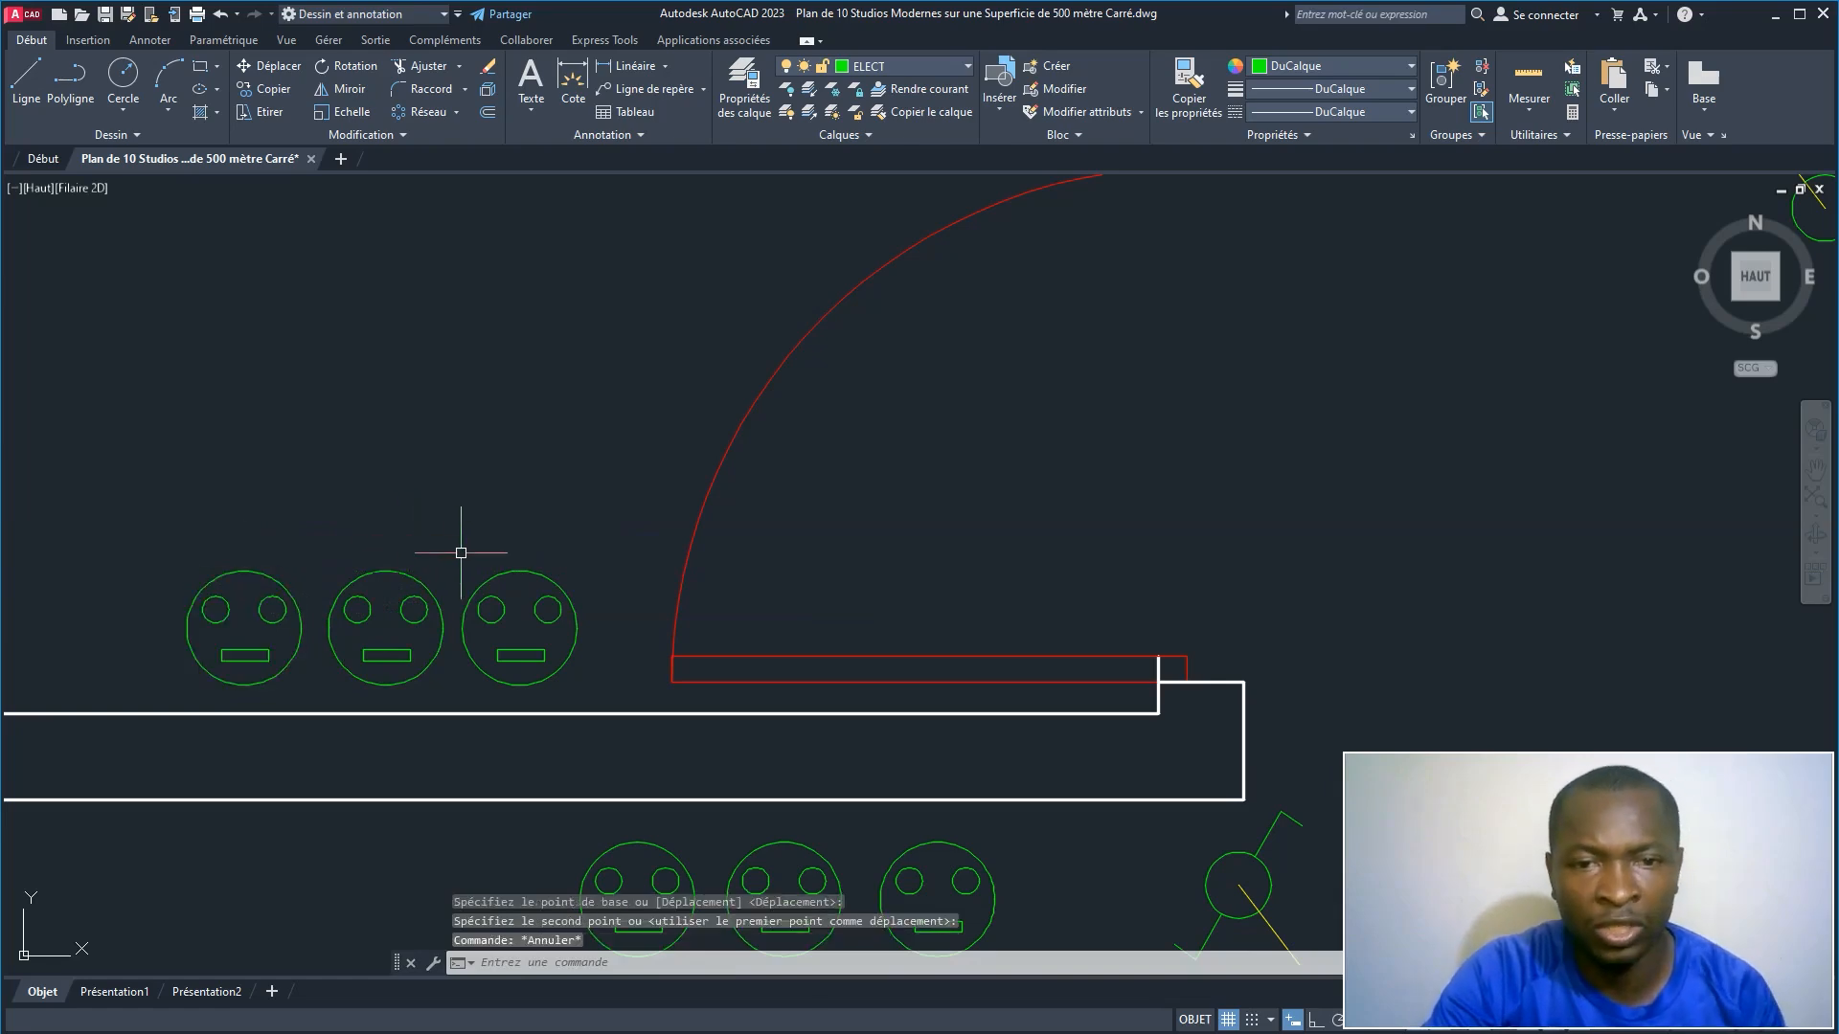
Step: Copy the SALON socket nearest the kitchen's left wall to the CHAMBRE's upper-left corner, beside the bed
scroll(461, 541, down, 6)
middle_drag(487, 494, 469, 738)
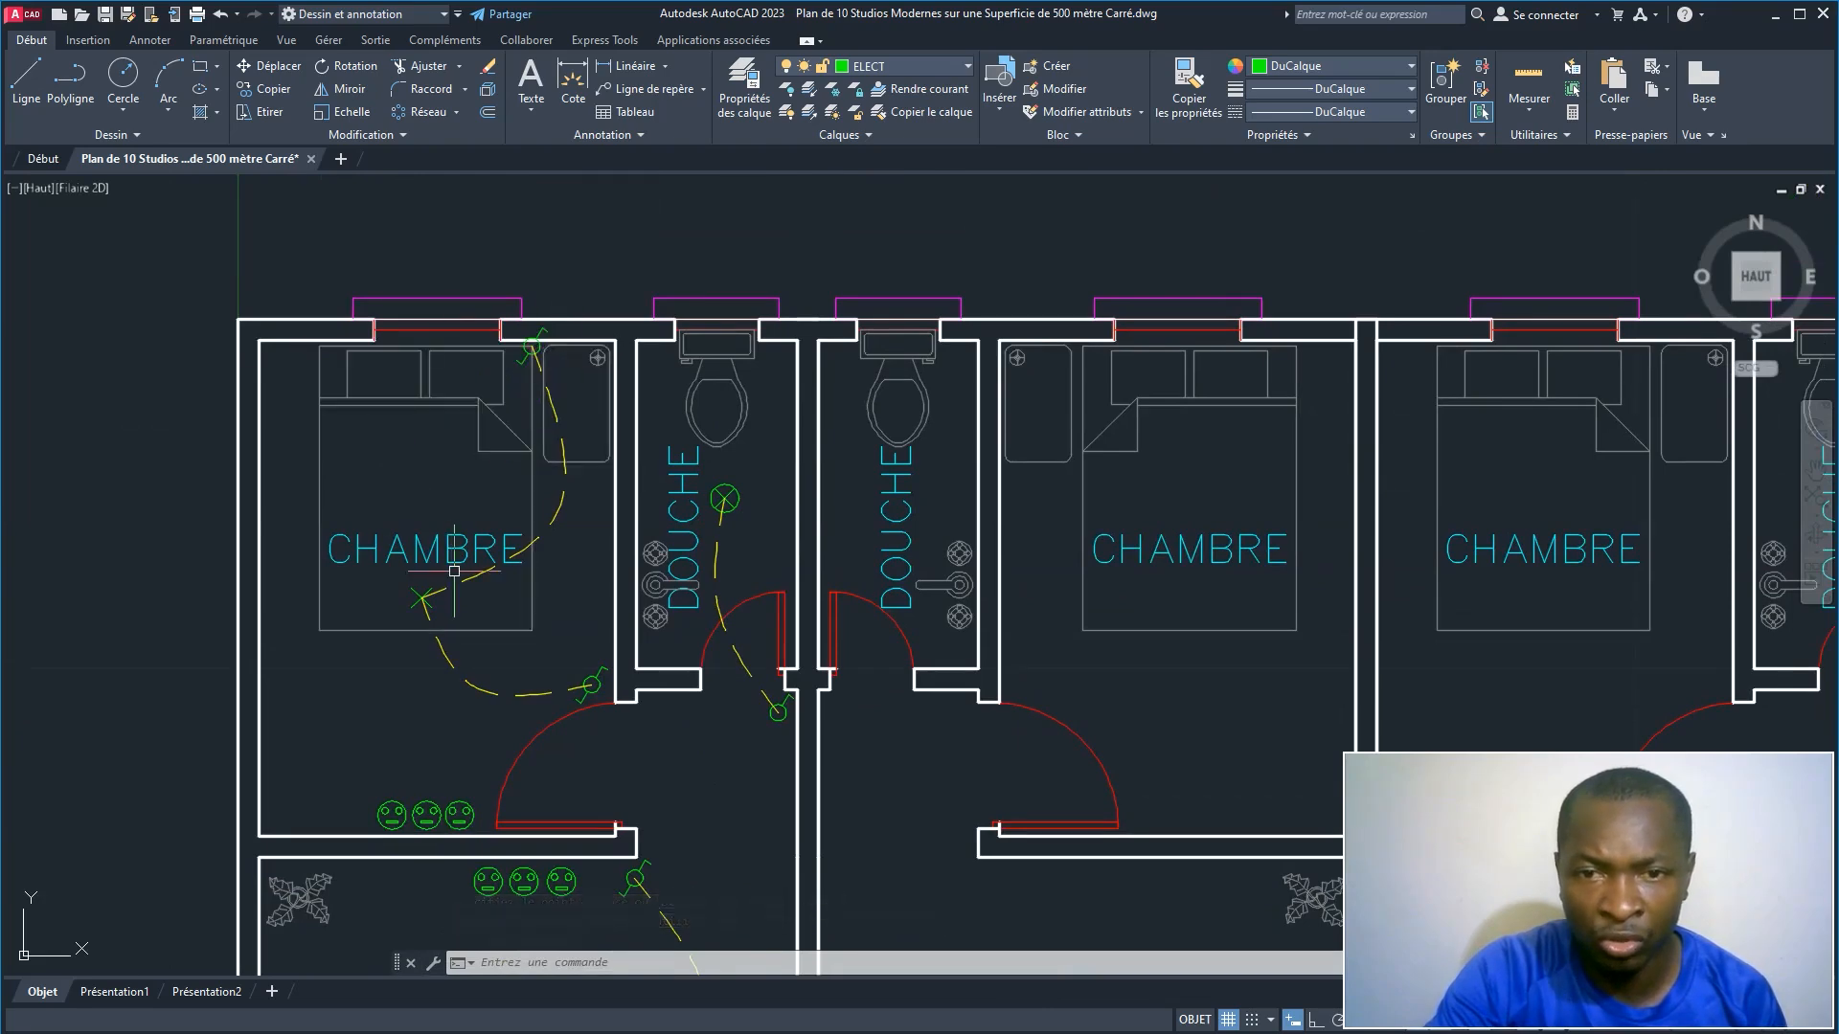
middle_drag(456, 570, 446, 345)
middle_drag(414, 636, 389, 292)
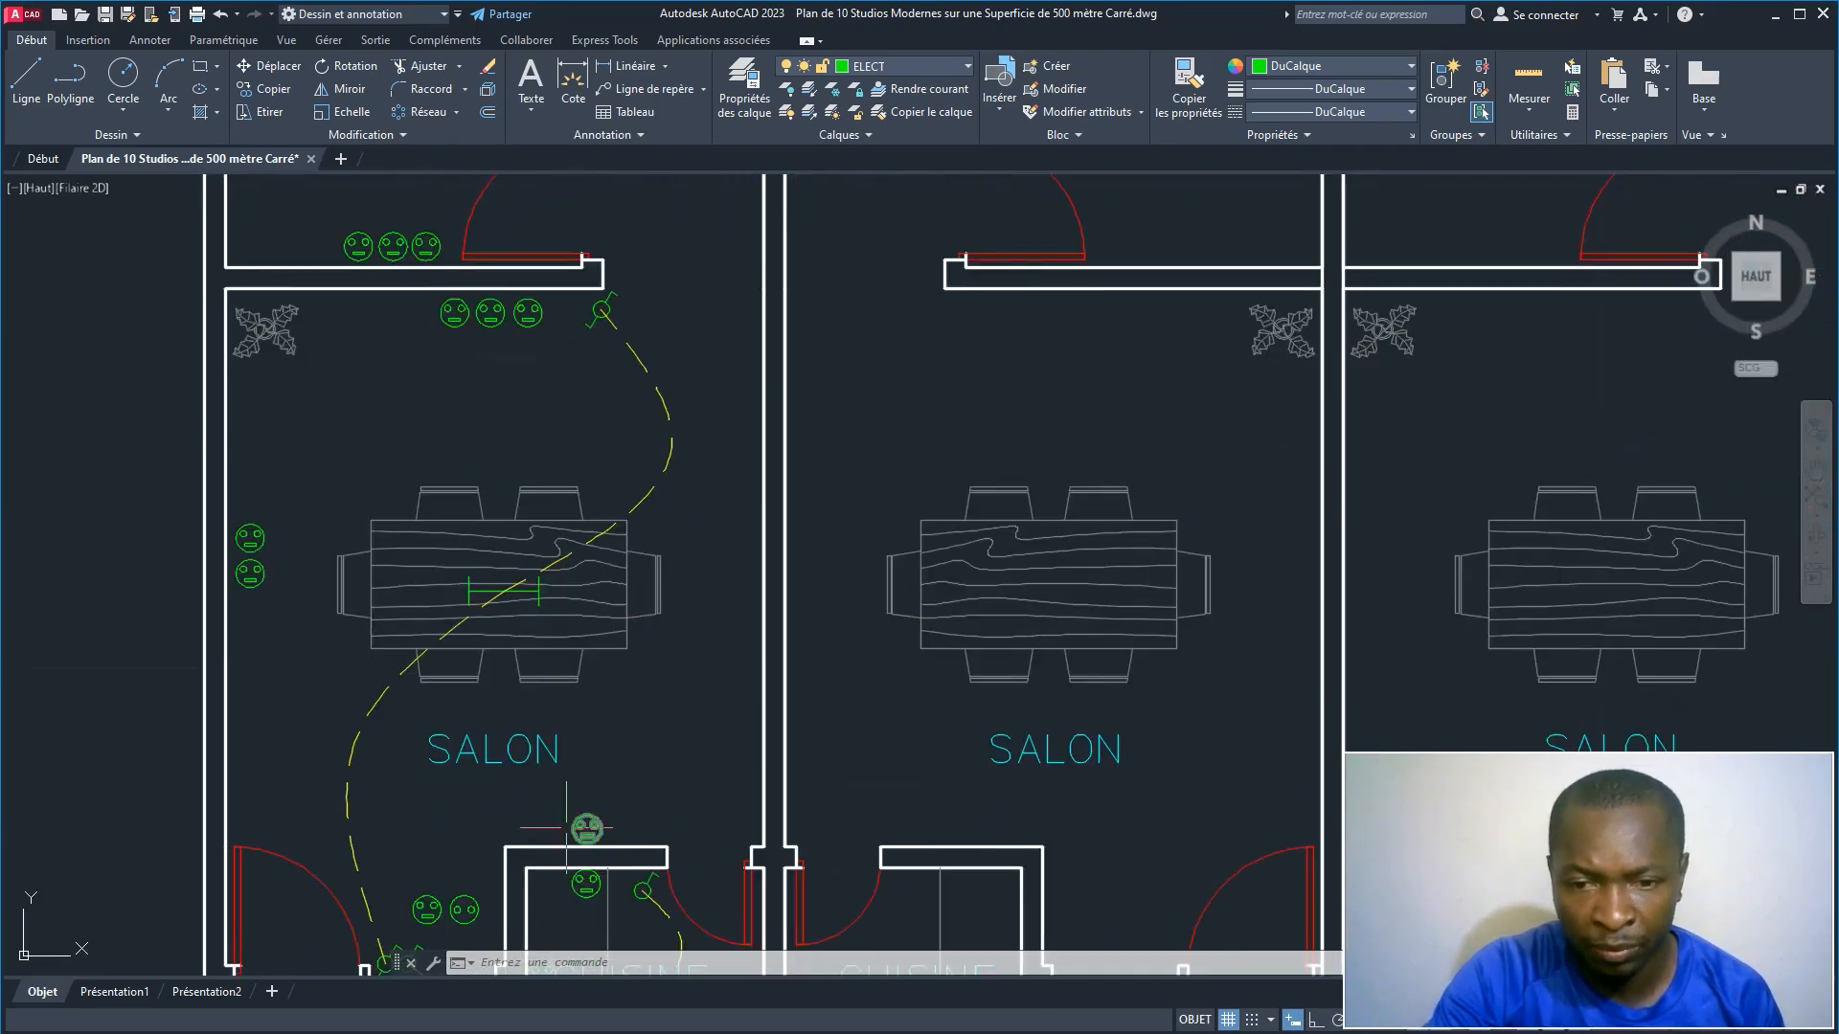
scroll(508, 841, up, 2)
middle_drag(504, 842, 485, 627)
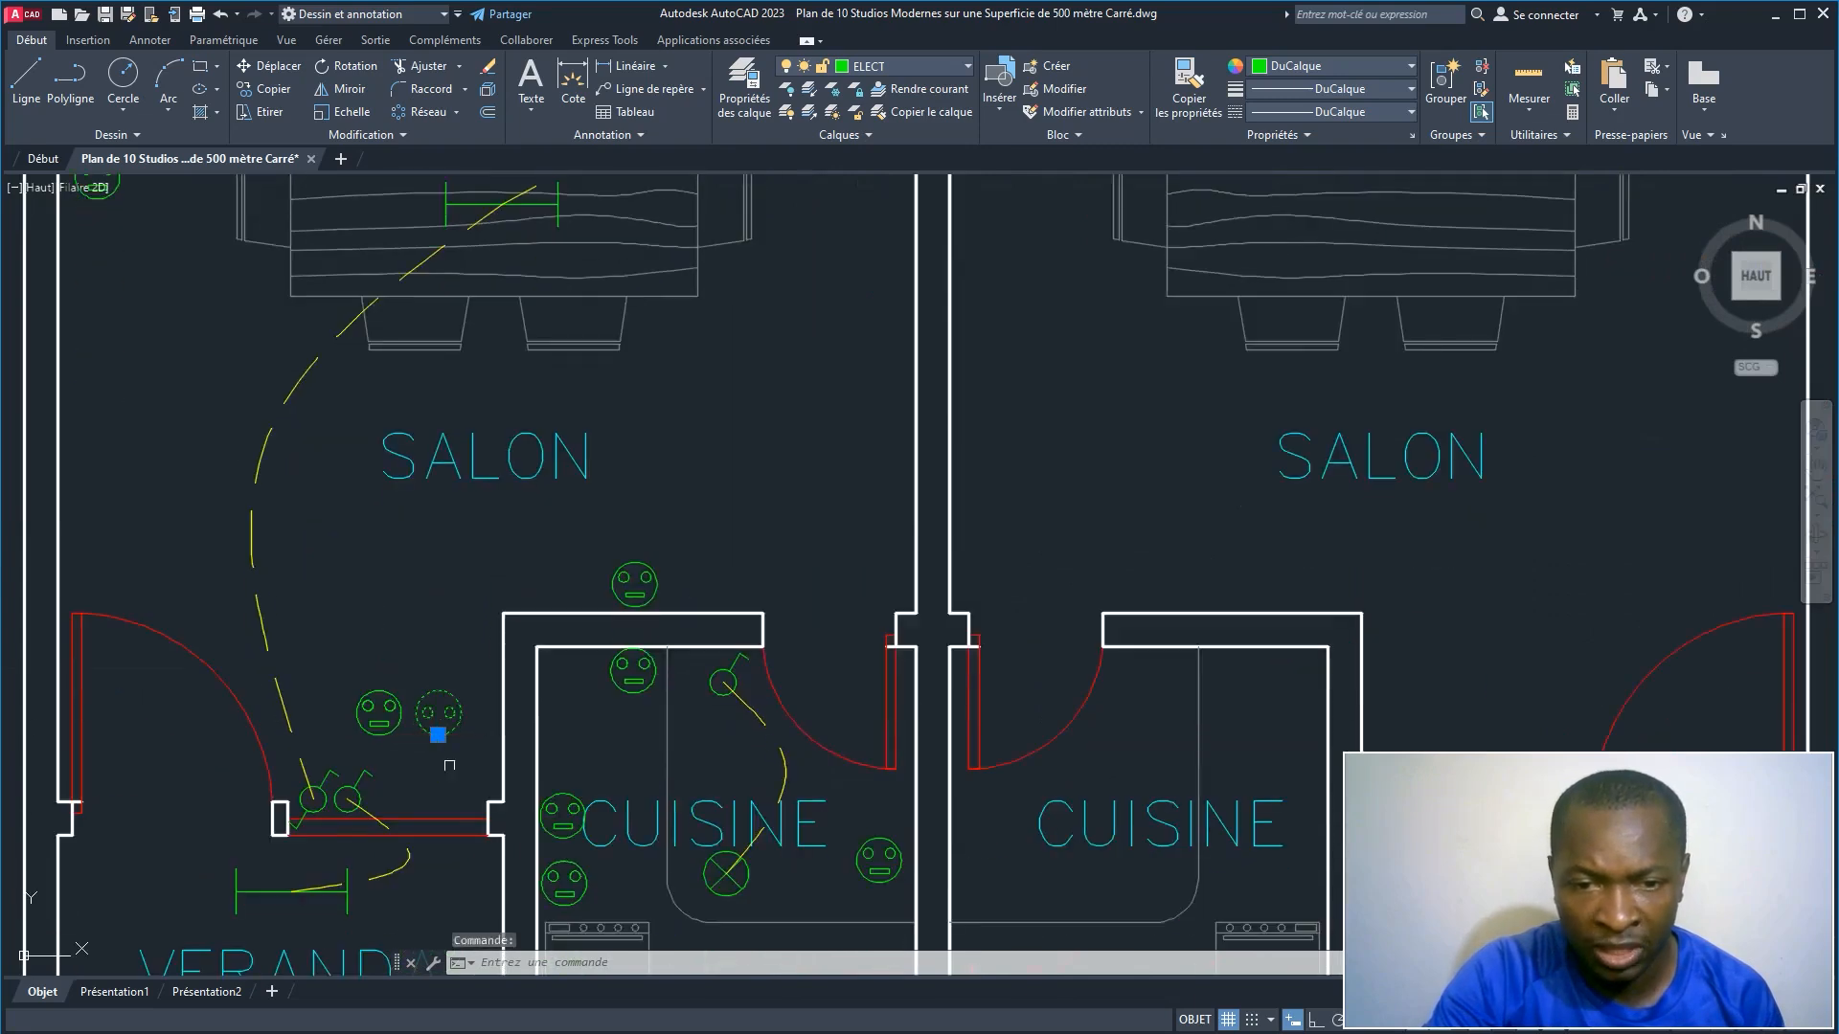
text(cp)
key(Return)
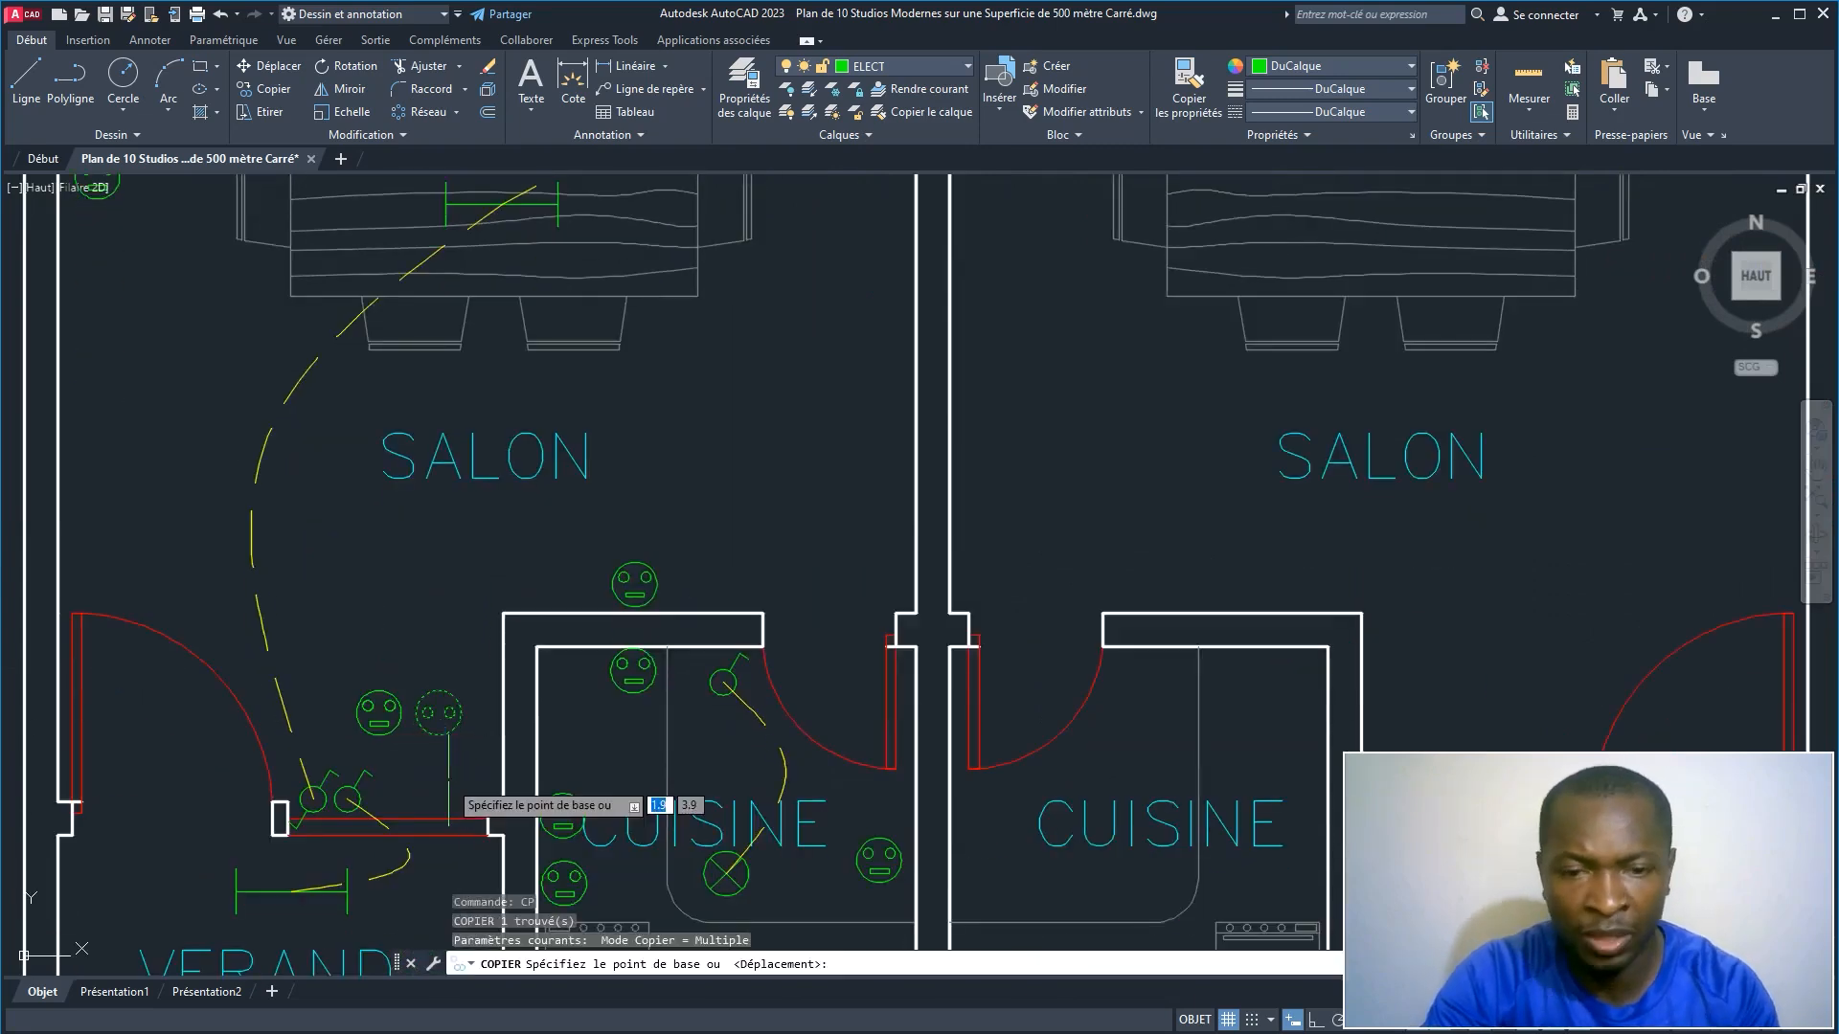
click(436, 713)
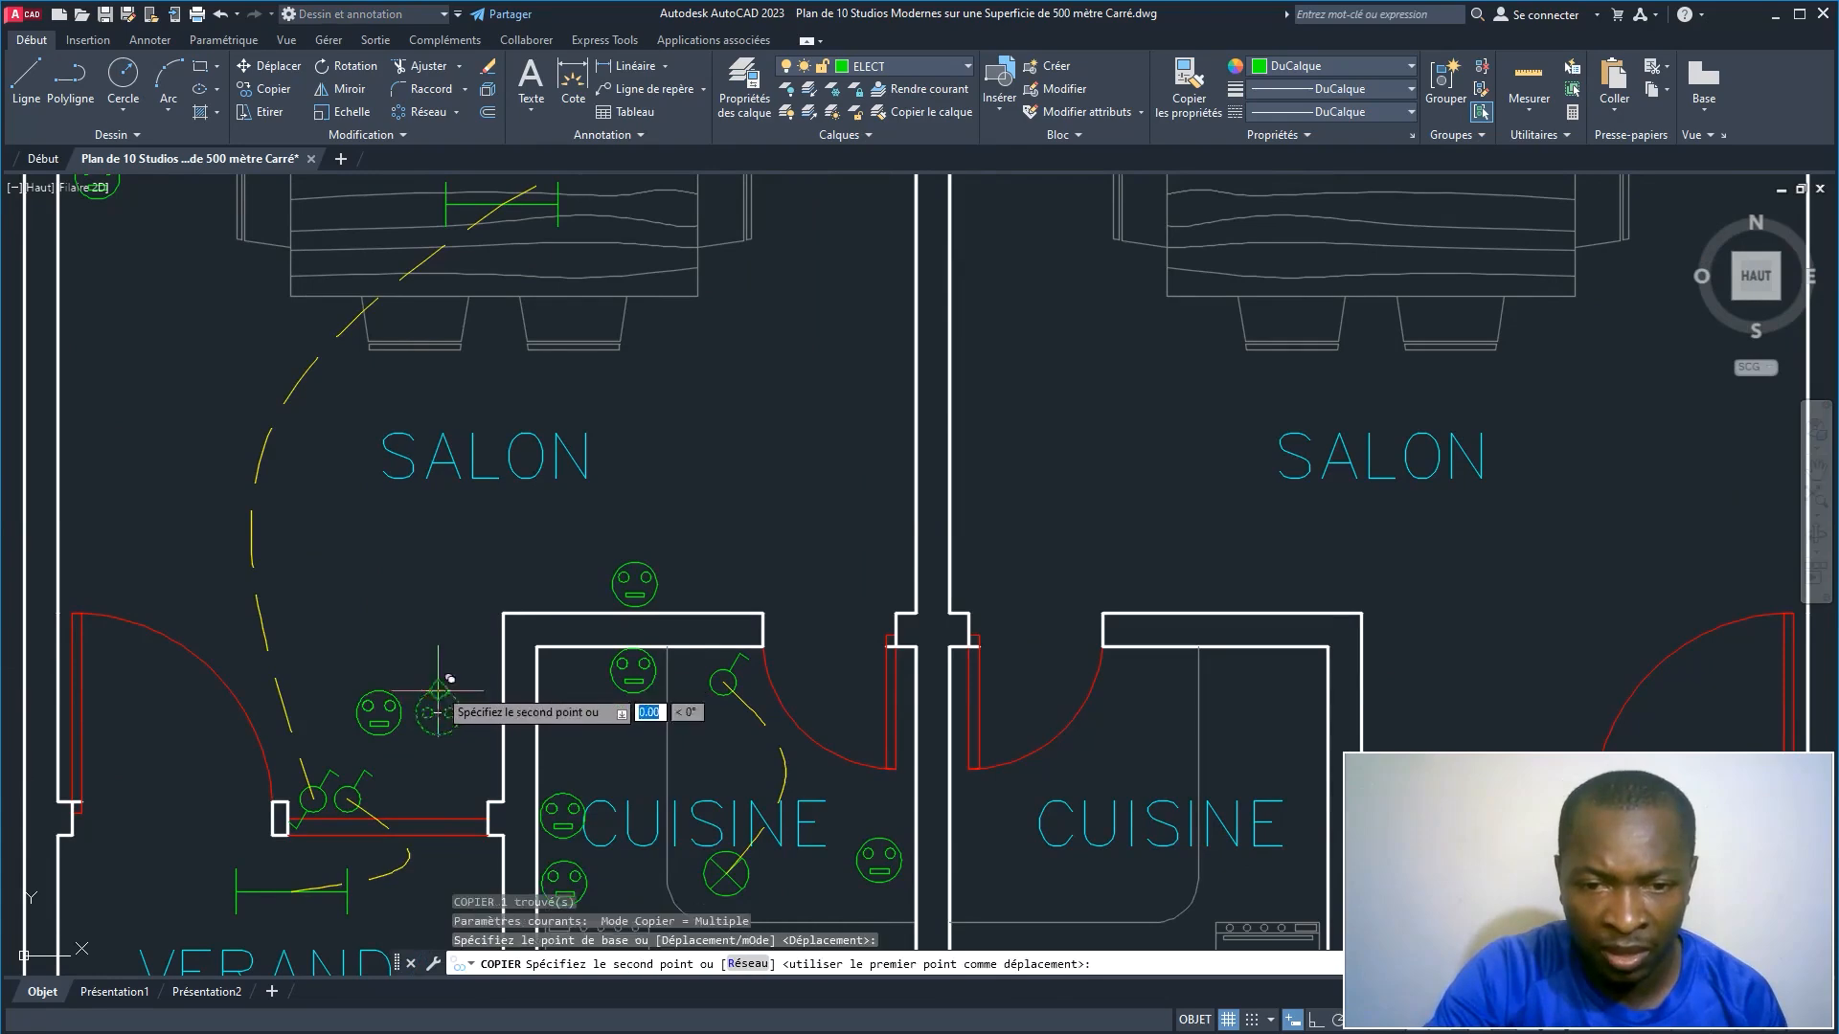
scroll(460, 622, down, 5)
middle_drag(481, 575, 383, 1025)
scroll(331, 644, up, 6)
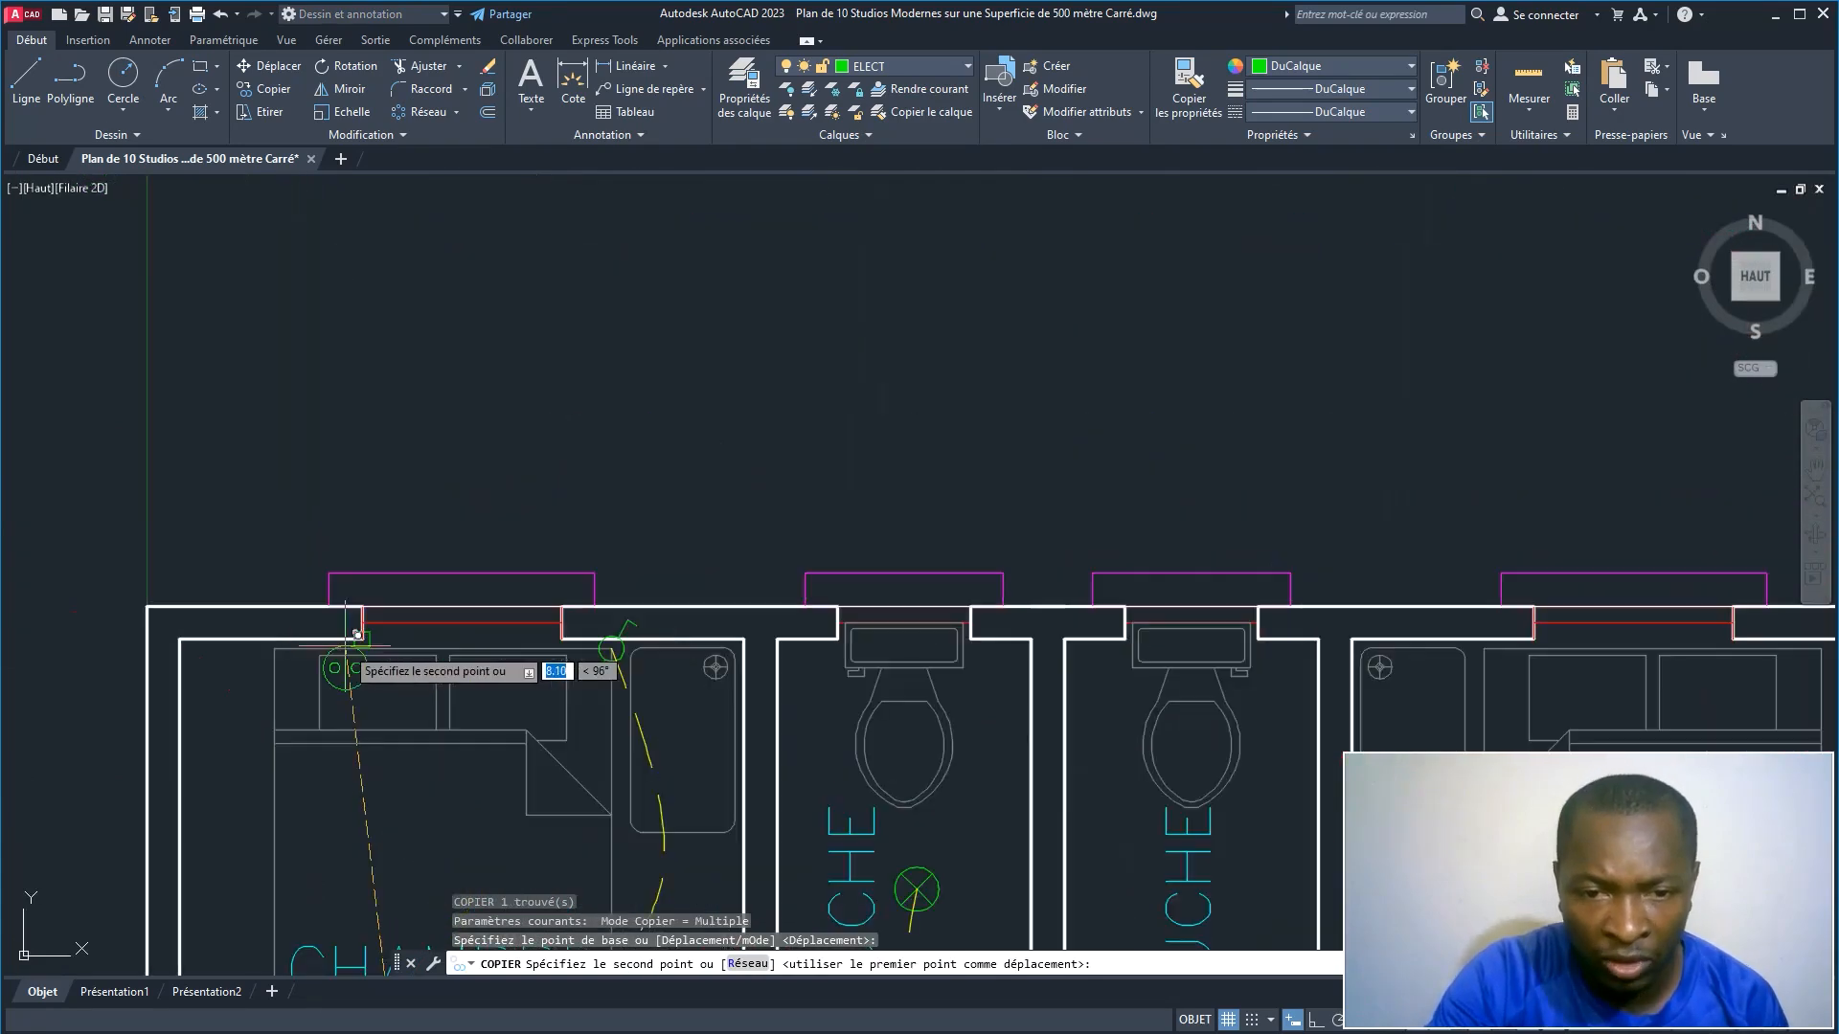
click(223, 627)
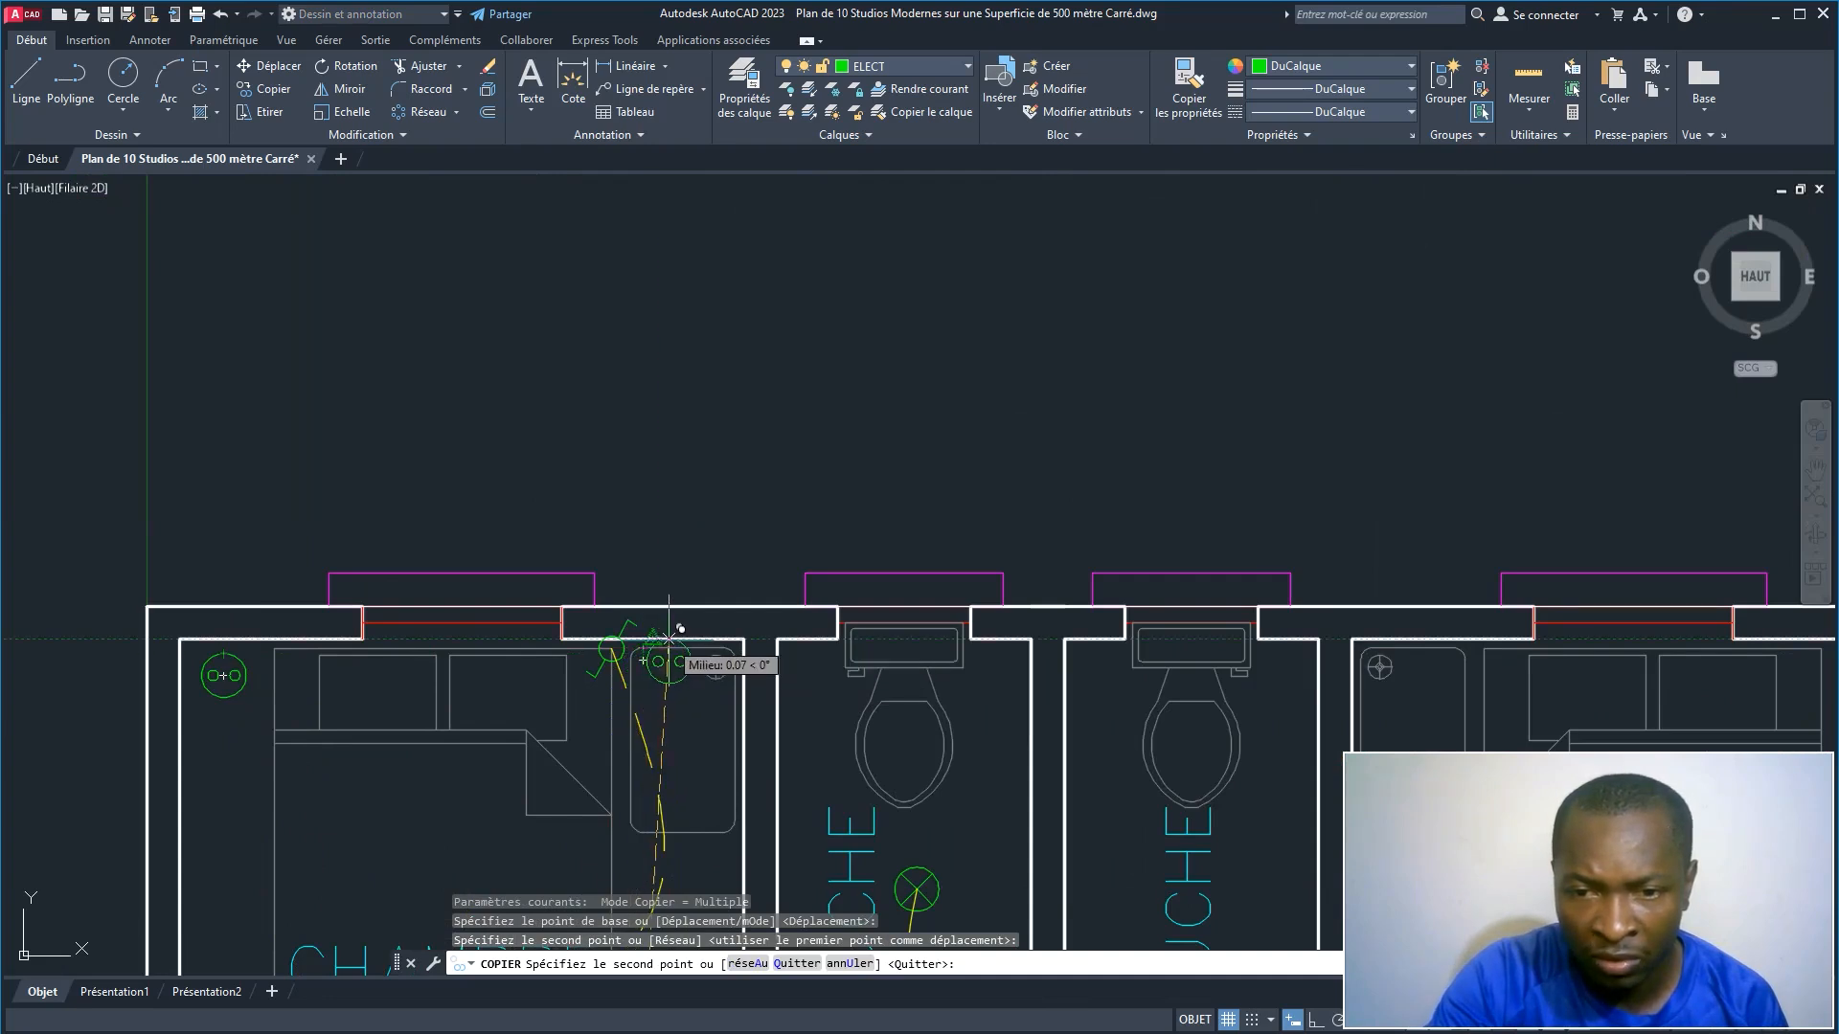
Step: Place two more copies of the socket side by side along the CHAMBRE's upper wall, over the bedside unit
click(668, 648)
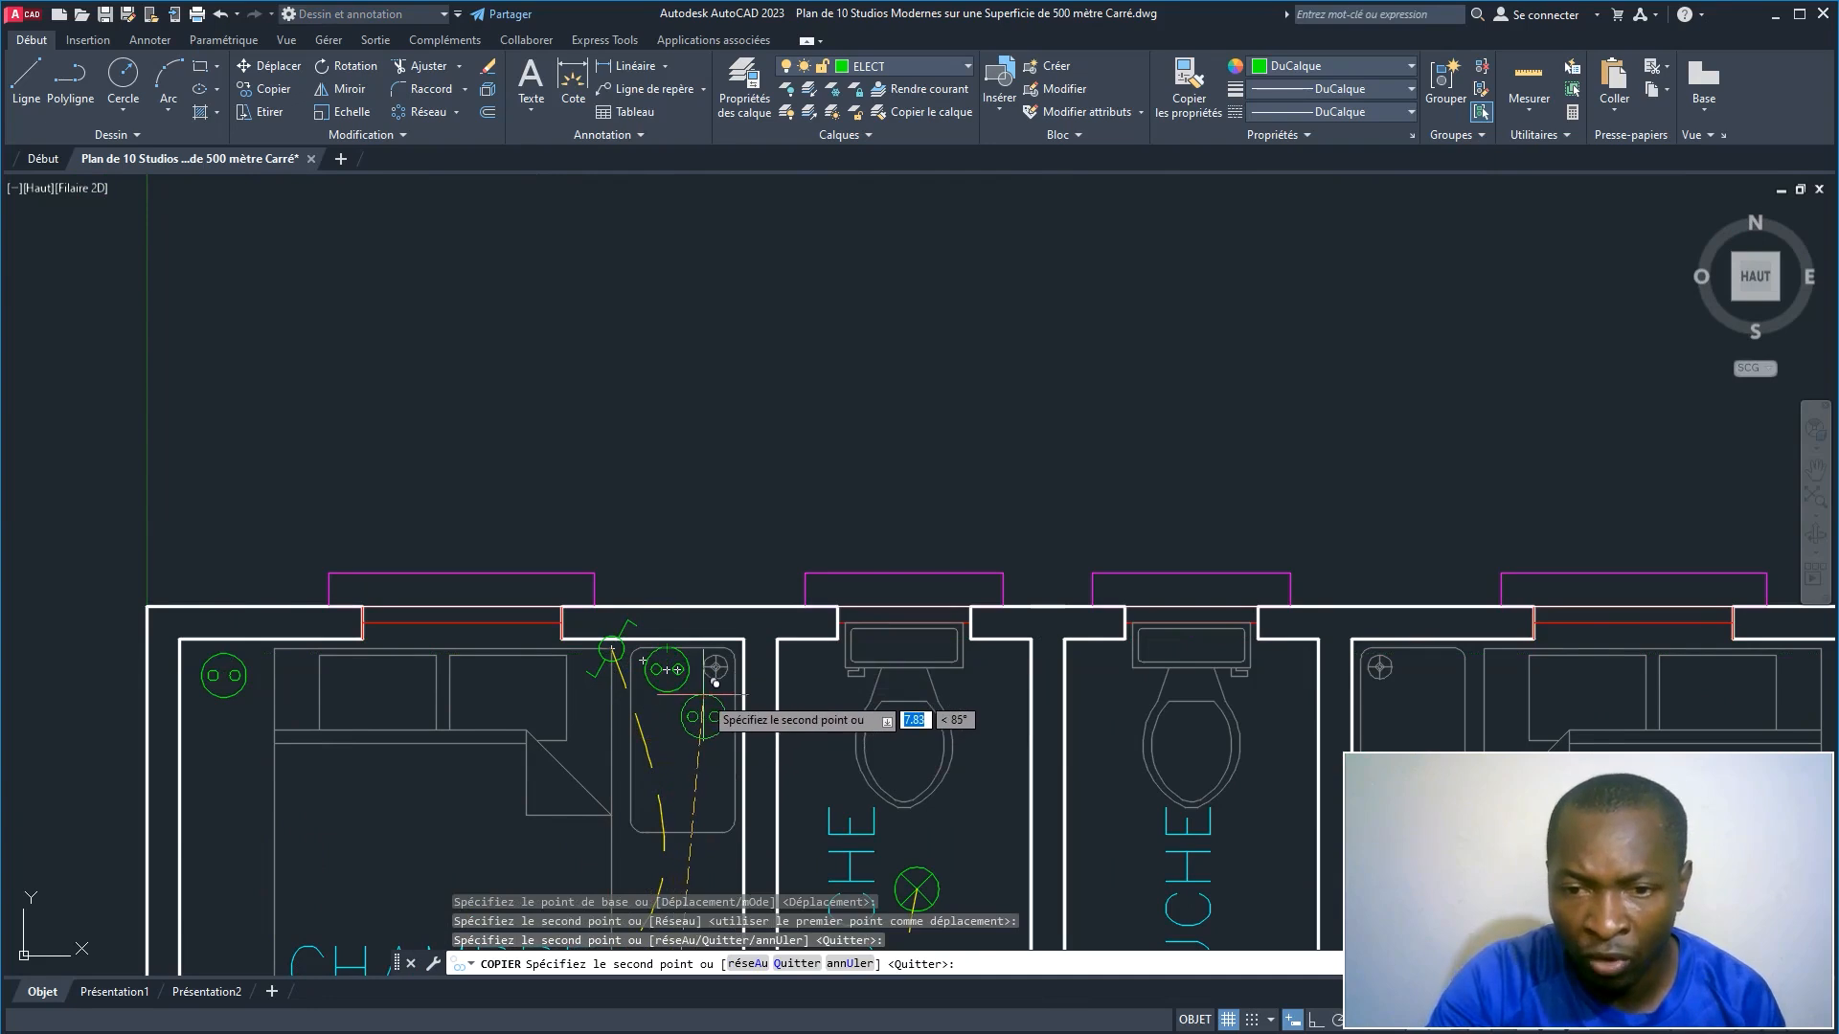
scroll(714, 675, up, 2)
scroll(713, 675, up, 2)
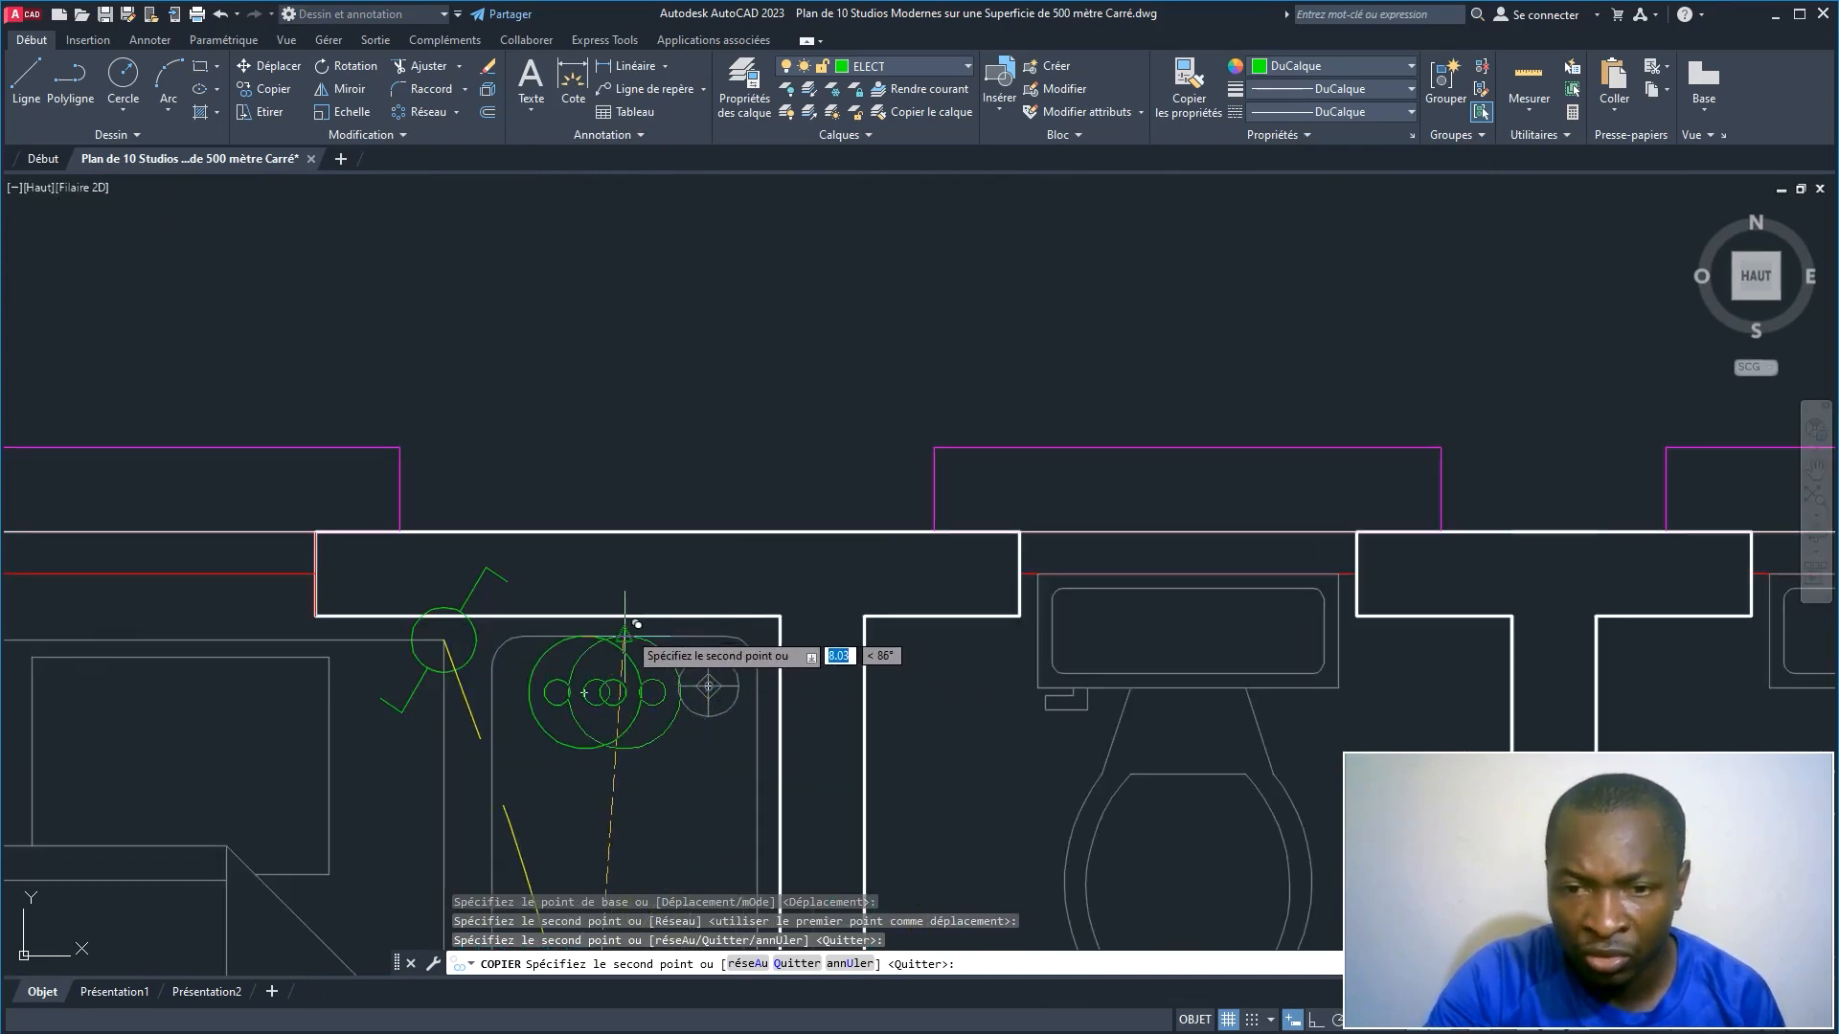
click(713, 635)
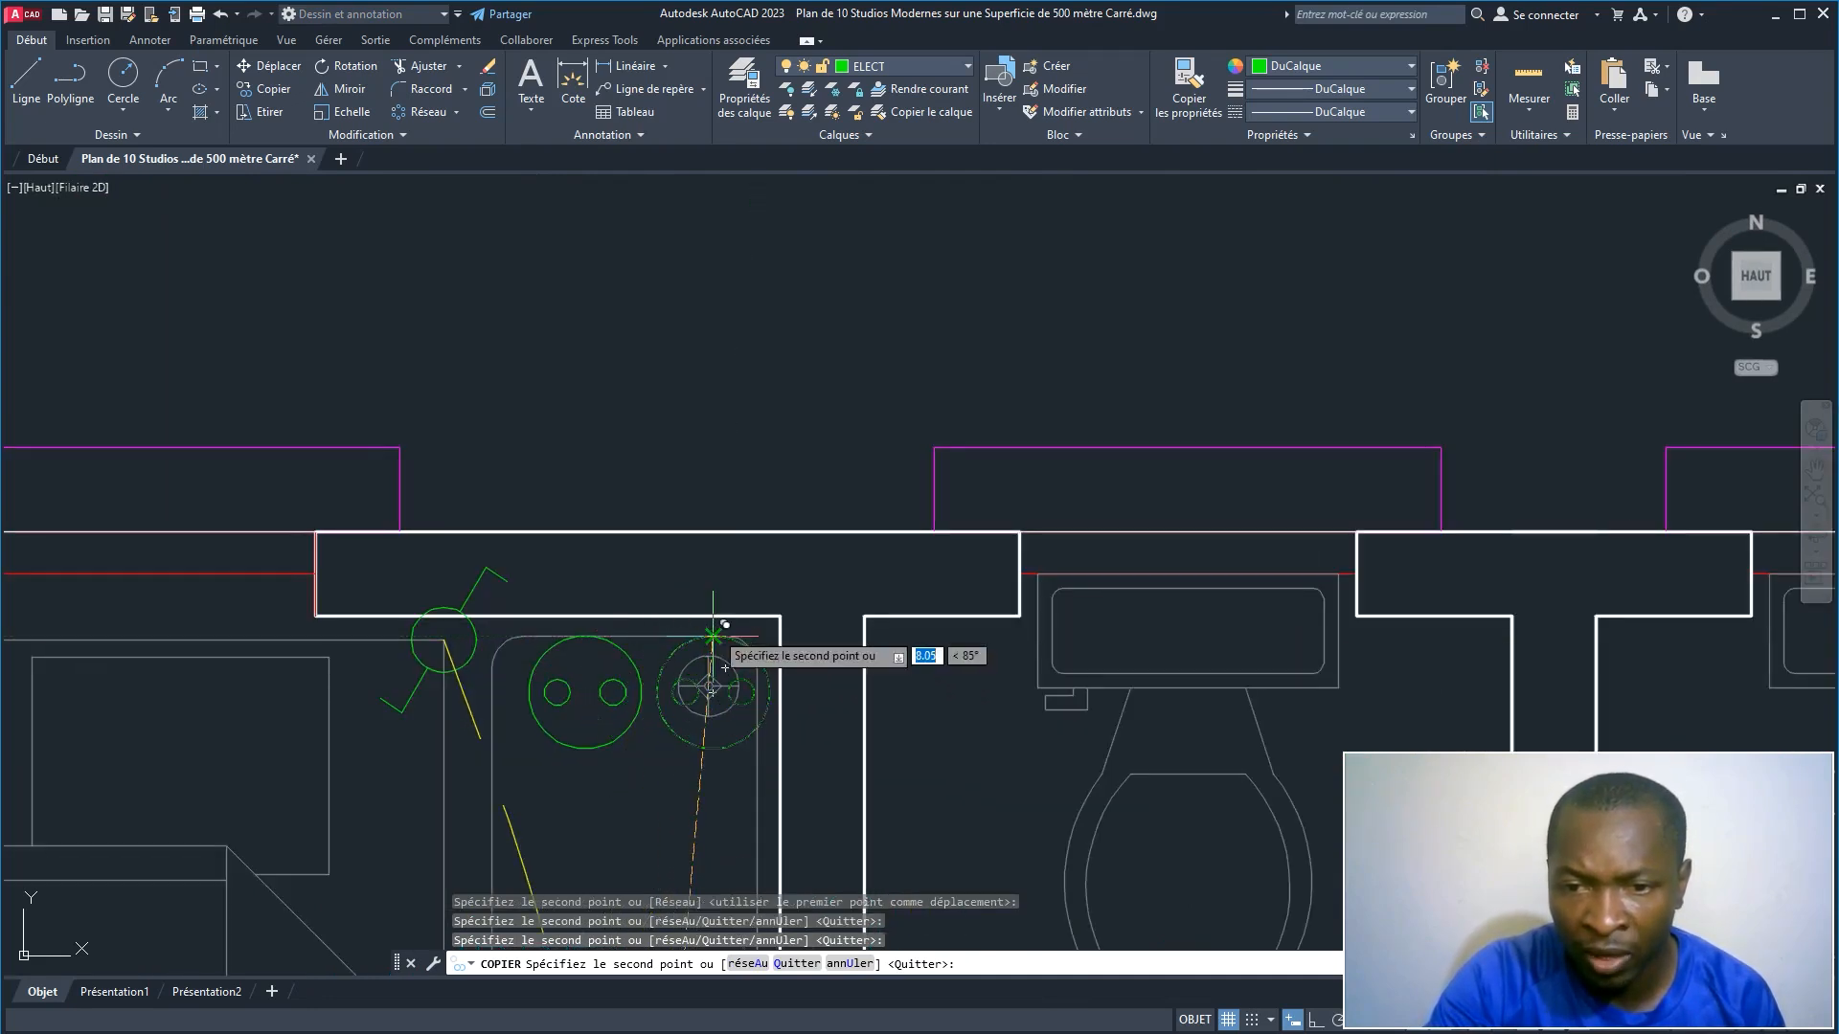
right_click(636, 772)
click(672, 783)
Step: Examine the socket layout in the bedroom, shower room and living room of the first studio
scroll(643, 735, down, 2)
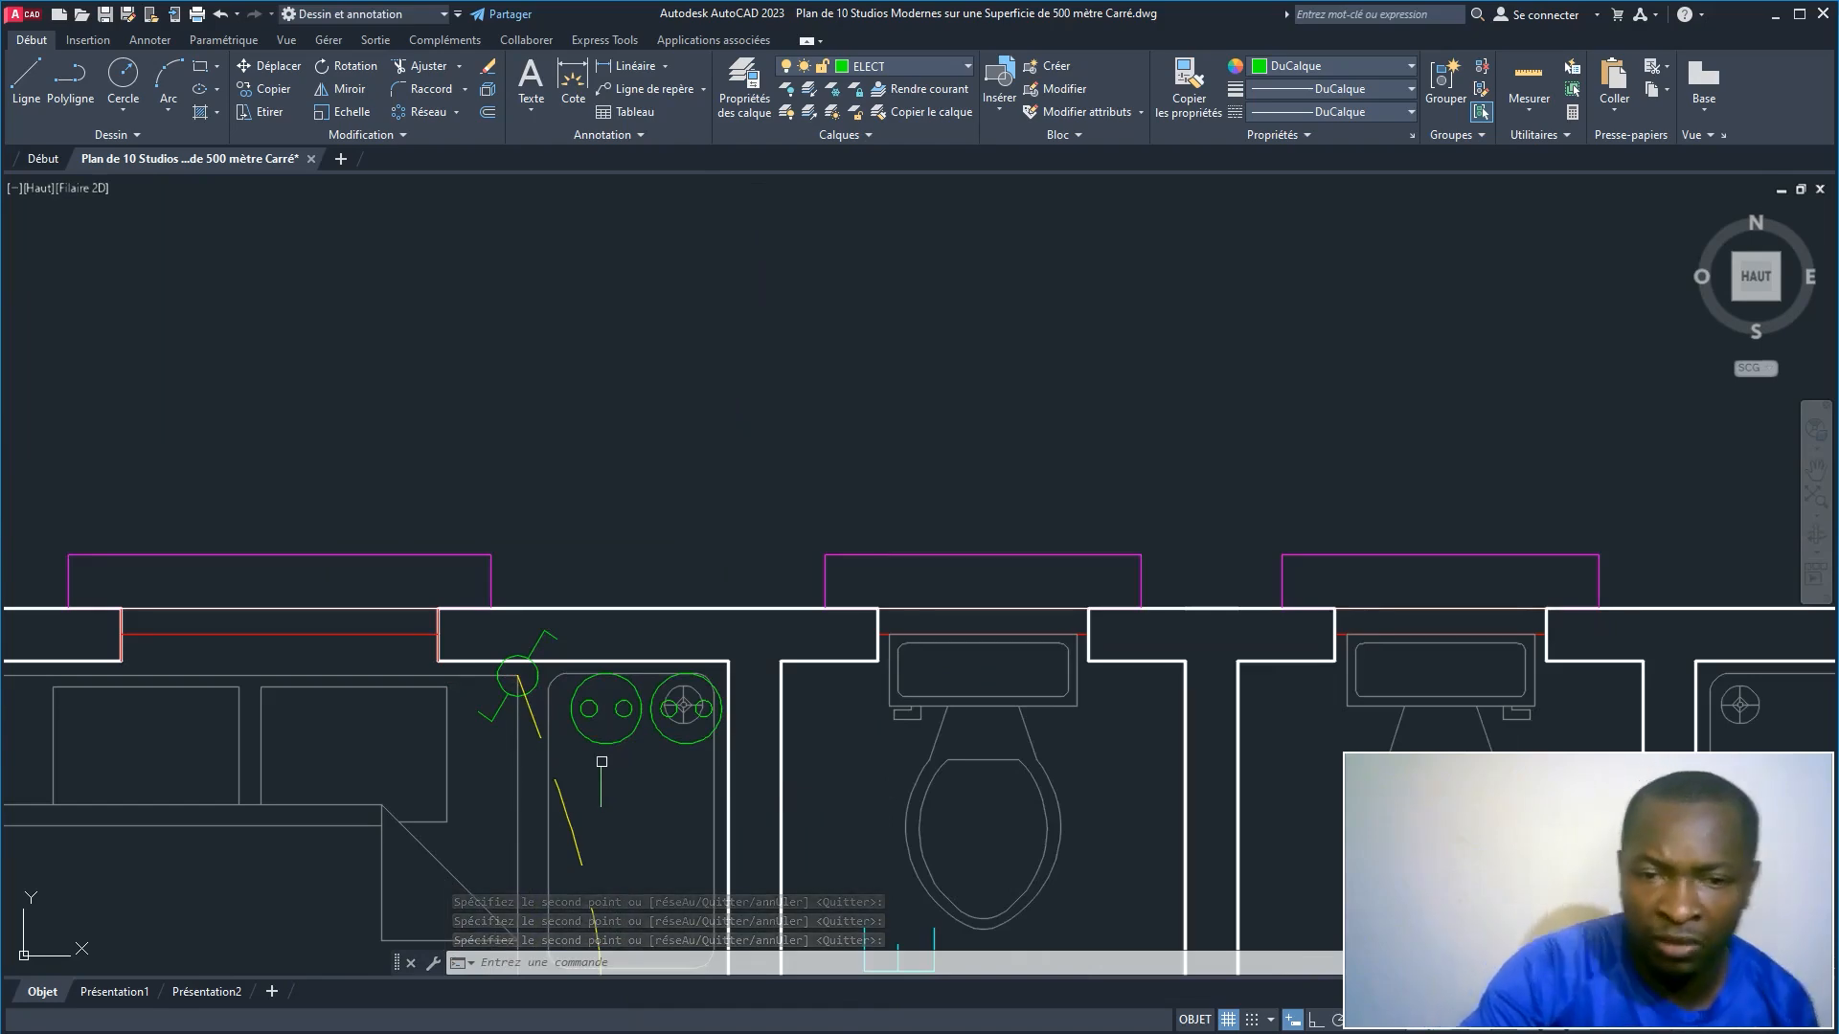
scroll(600, 761, down, 5)
scroll(551, 634, up, 3)
middle_drag(556, 746, 533, 628)
scroll(676, 733, down, 2)
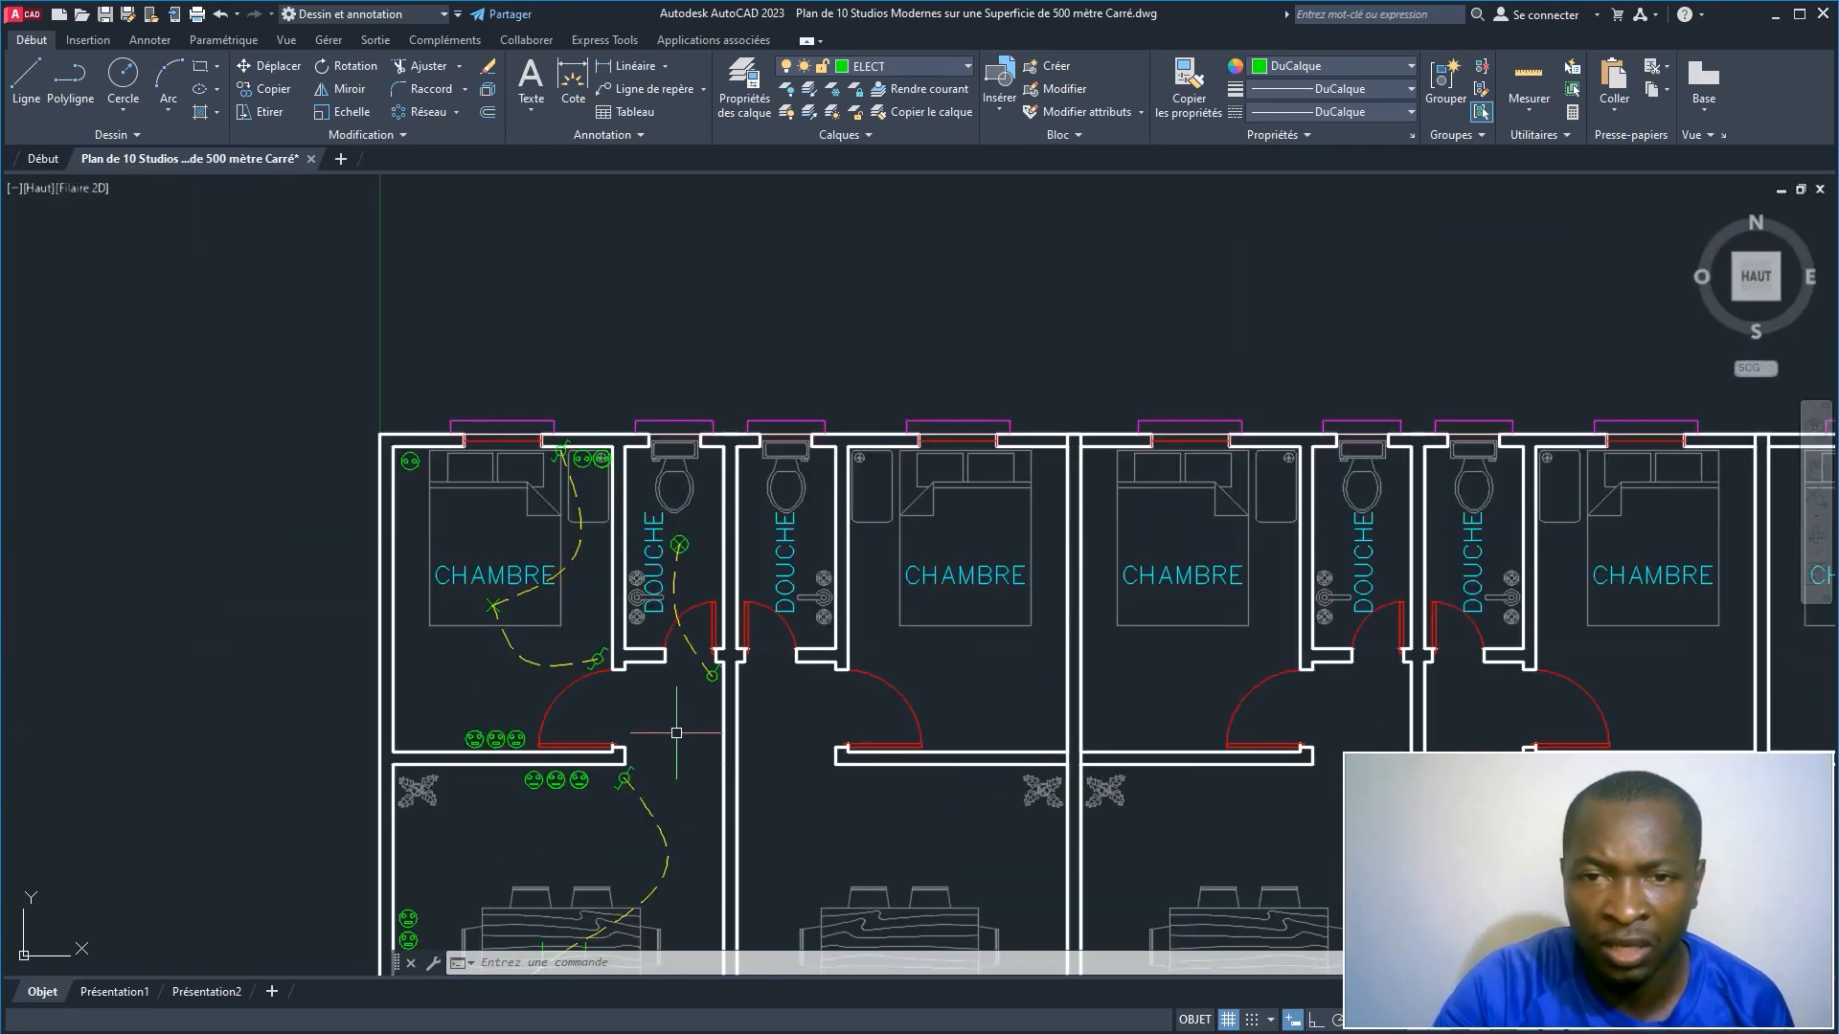
middle_drag(660, 711, 528, 495)
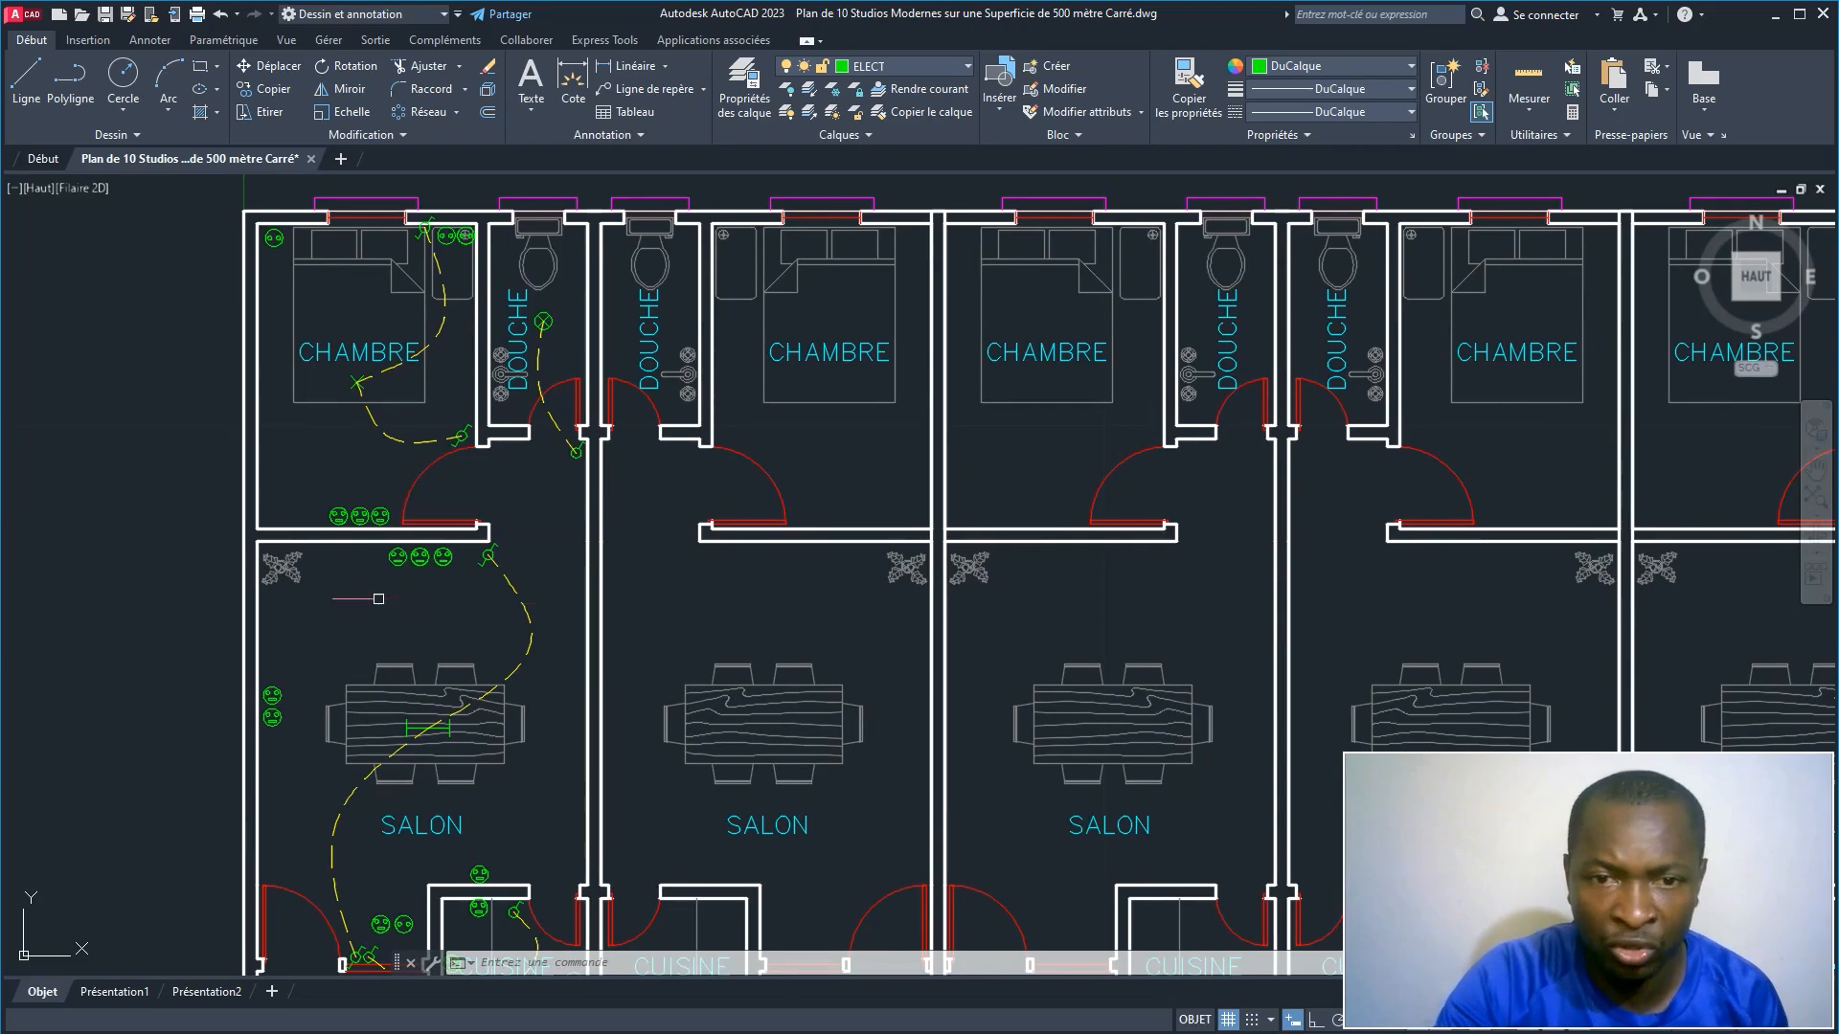
middle_drag(421, 558, 426, 706)
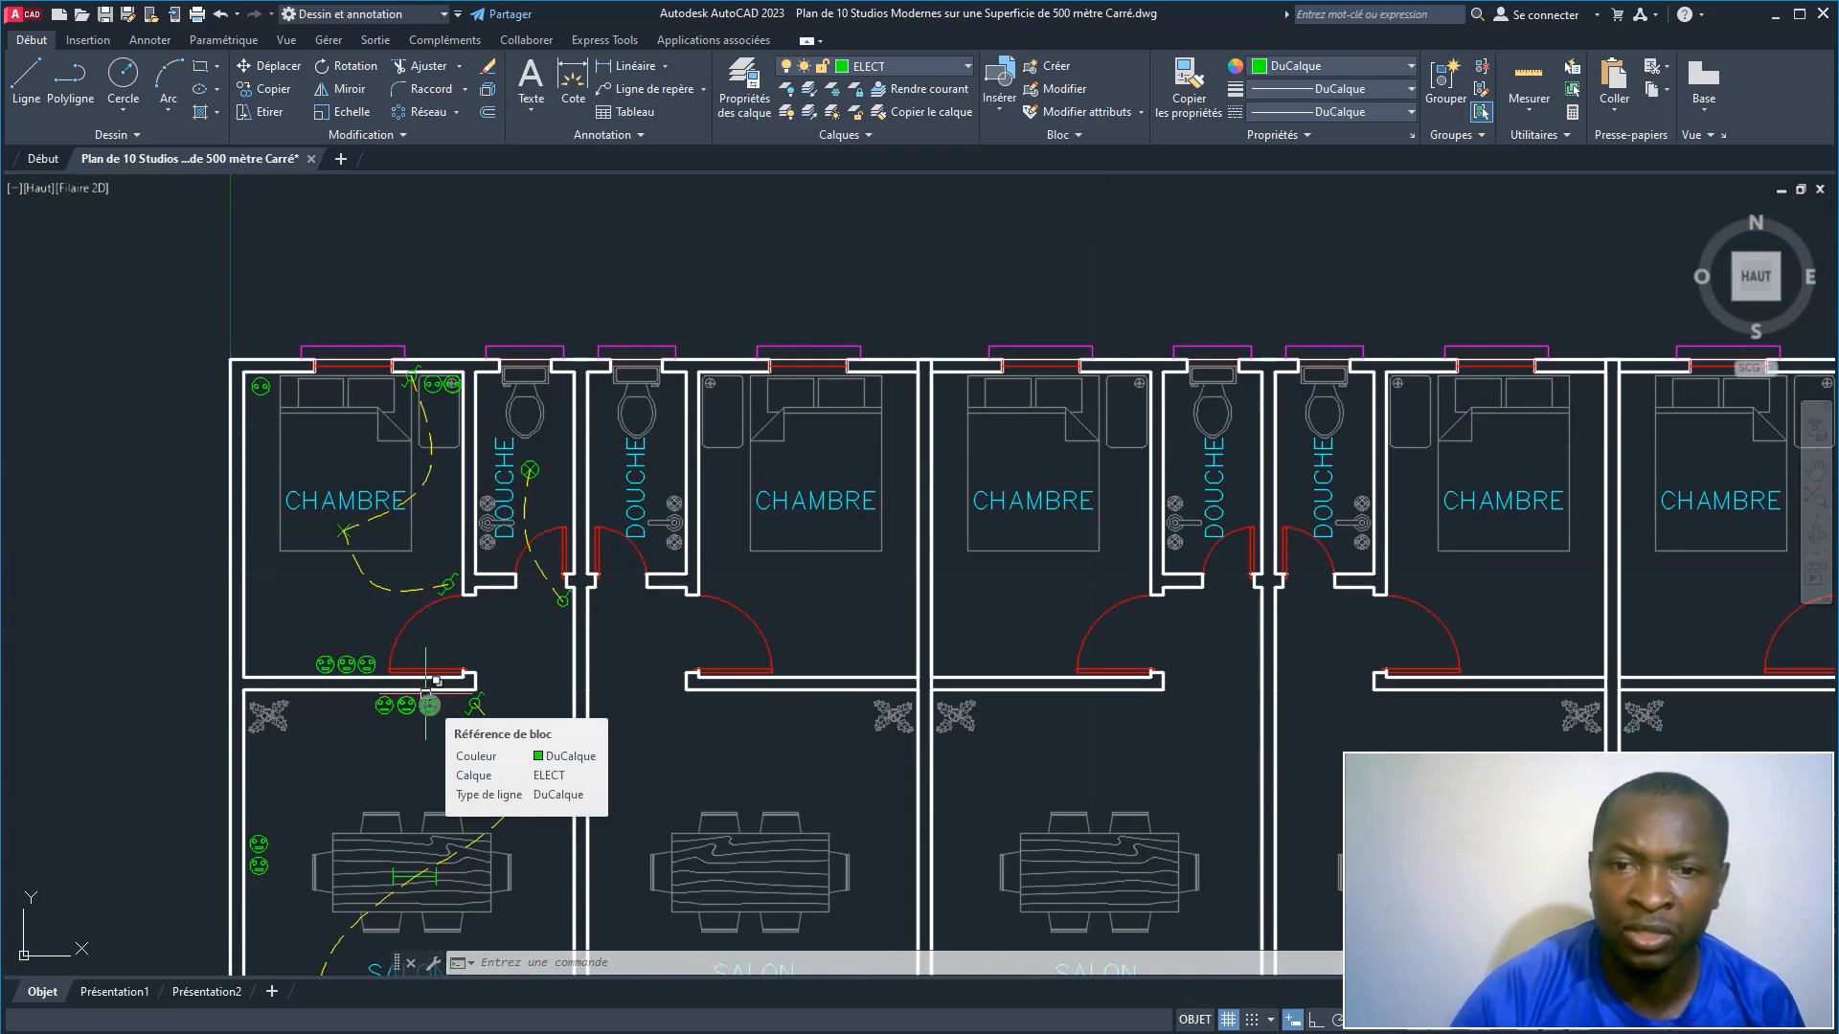
scroll(529, 544, up, 4)
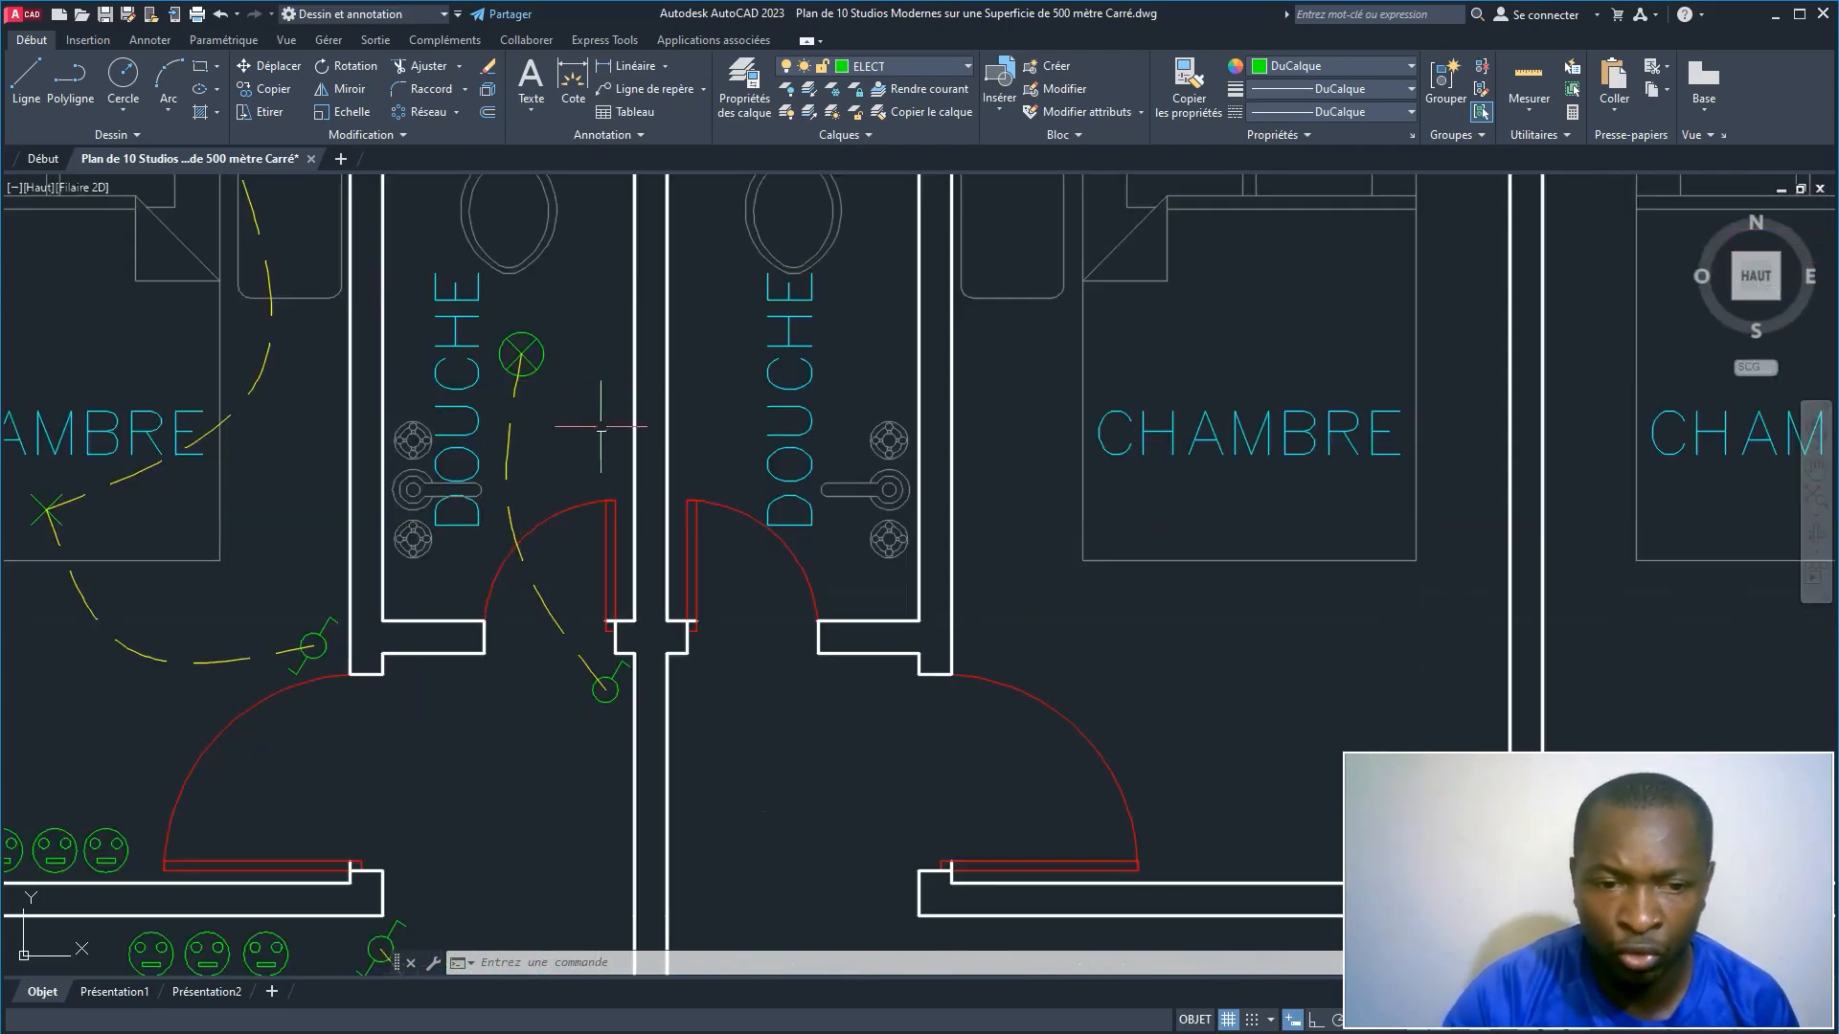
scroll(326, 751, down, 2)
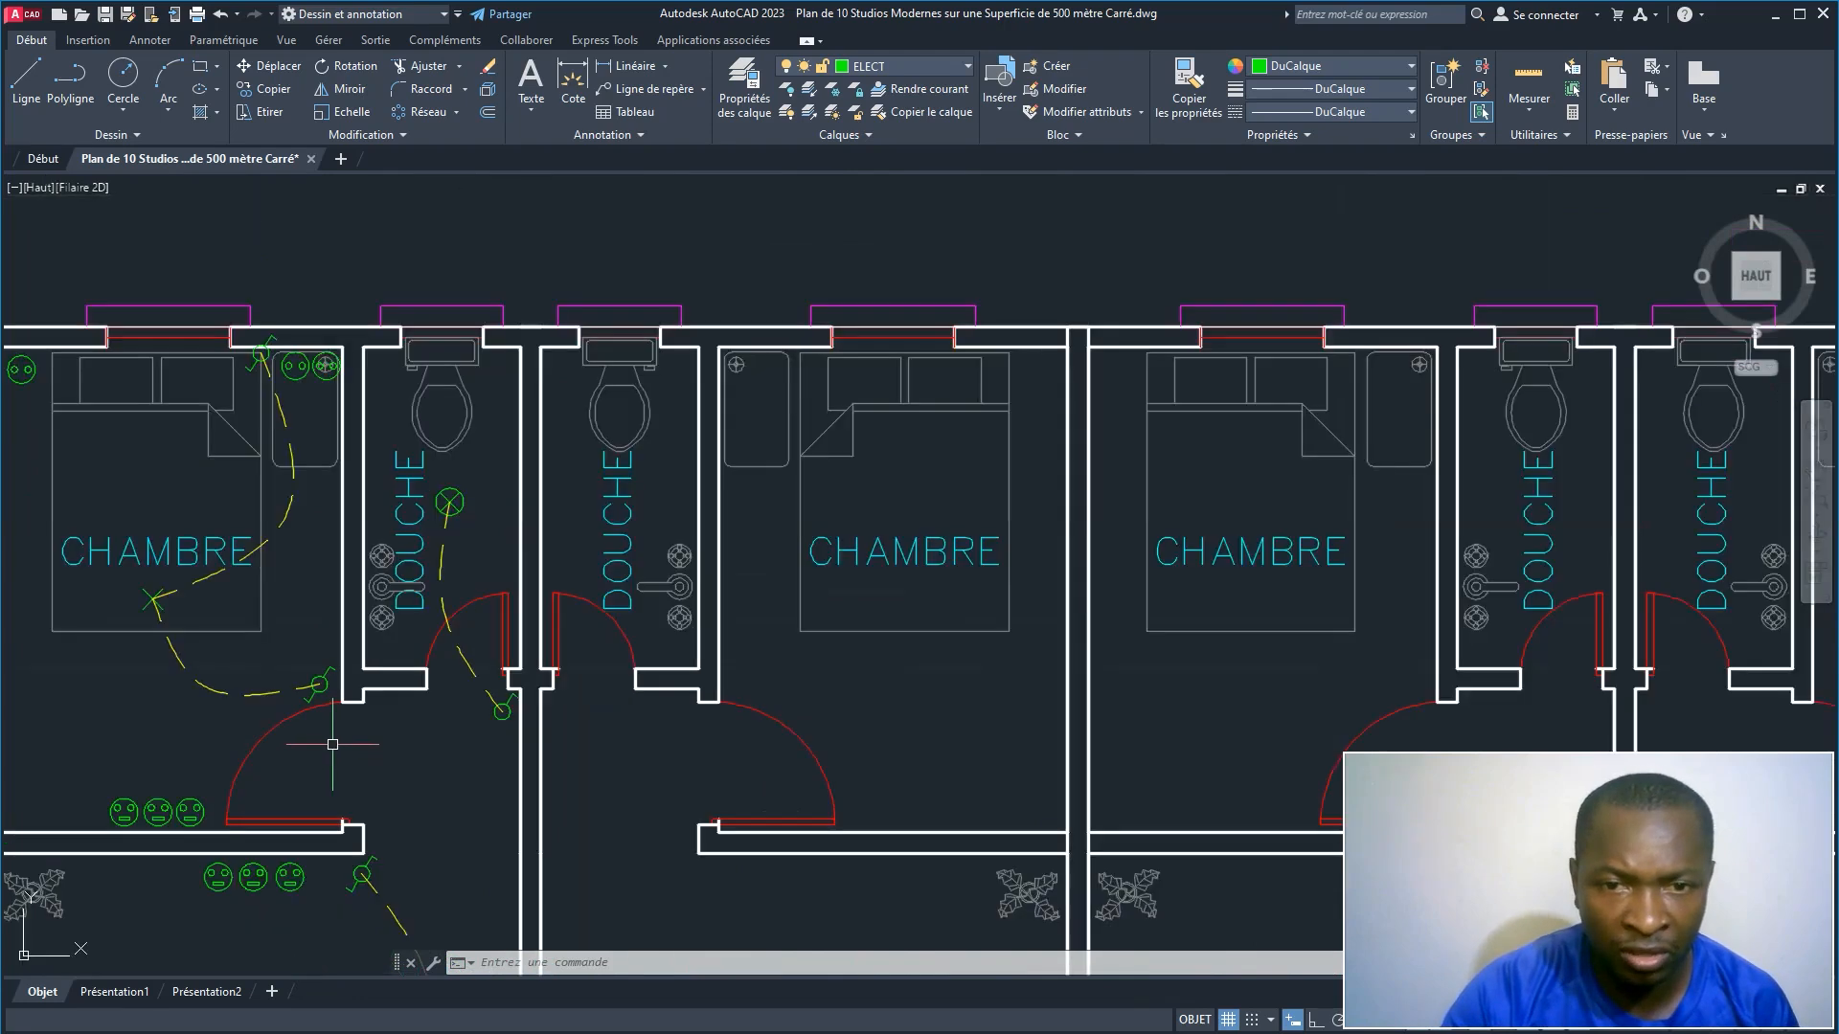
Step: Copy the socket beside the first studio's bed to the left wall of the second studio's DOUCHE, above the door
click(38, 372)
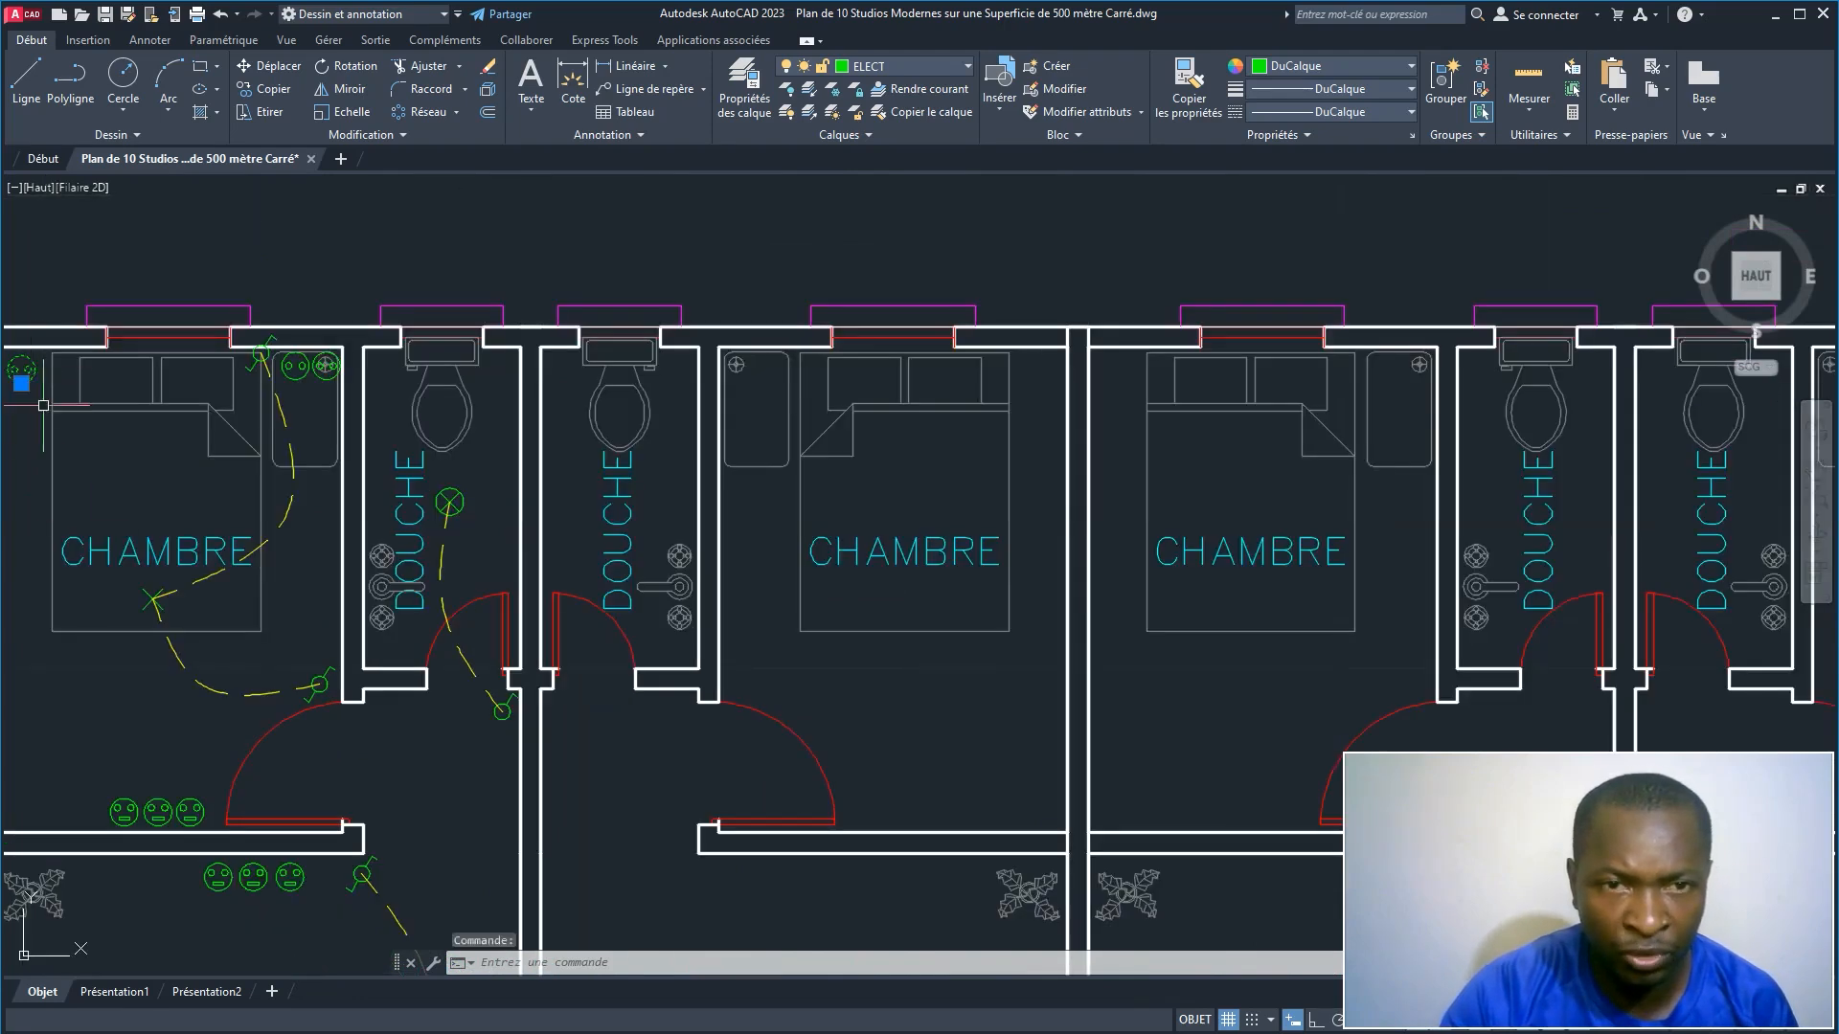
click(268, 88)
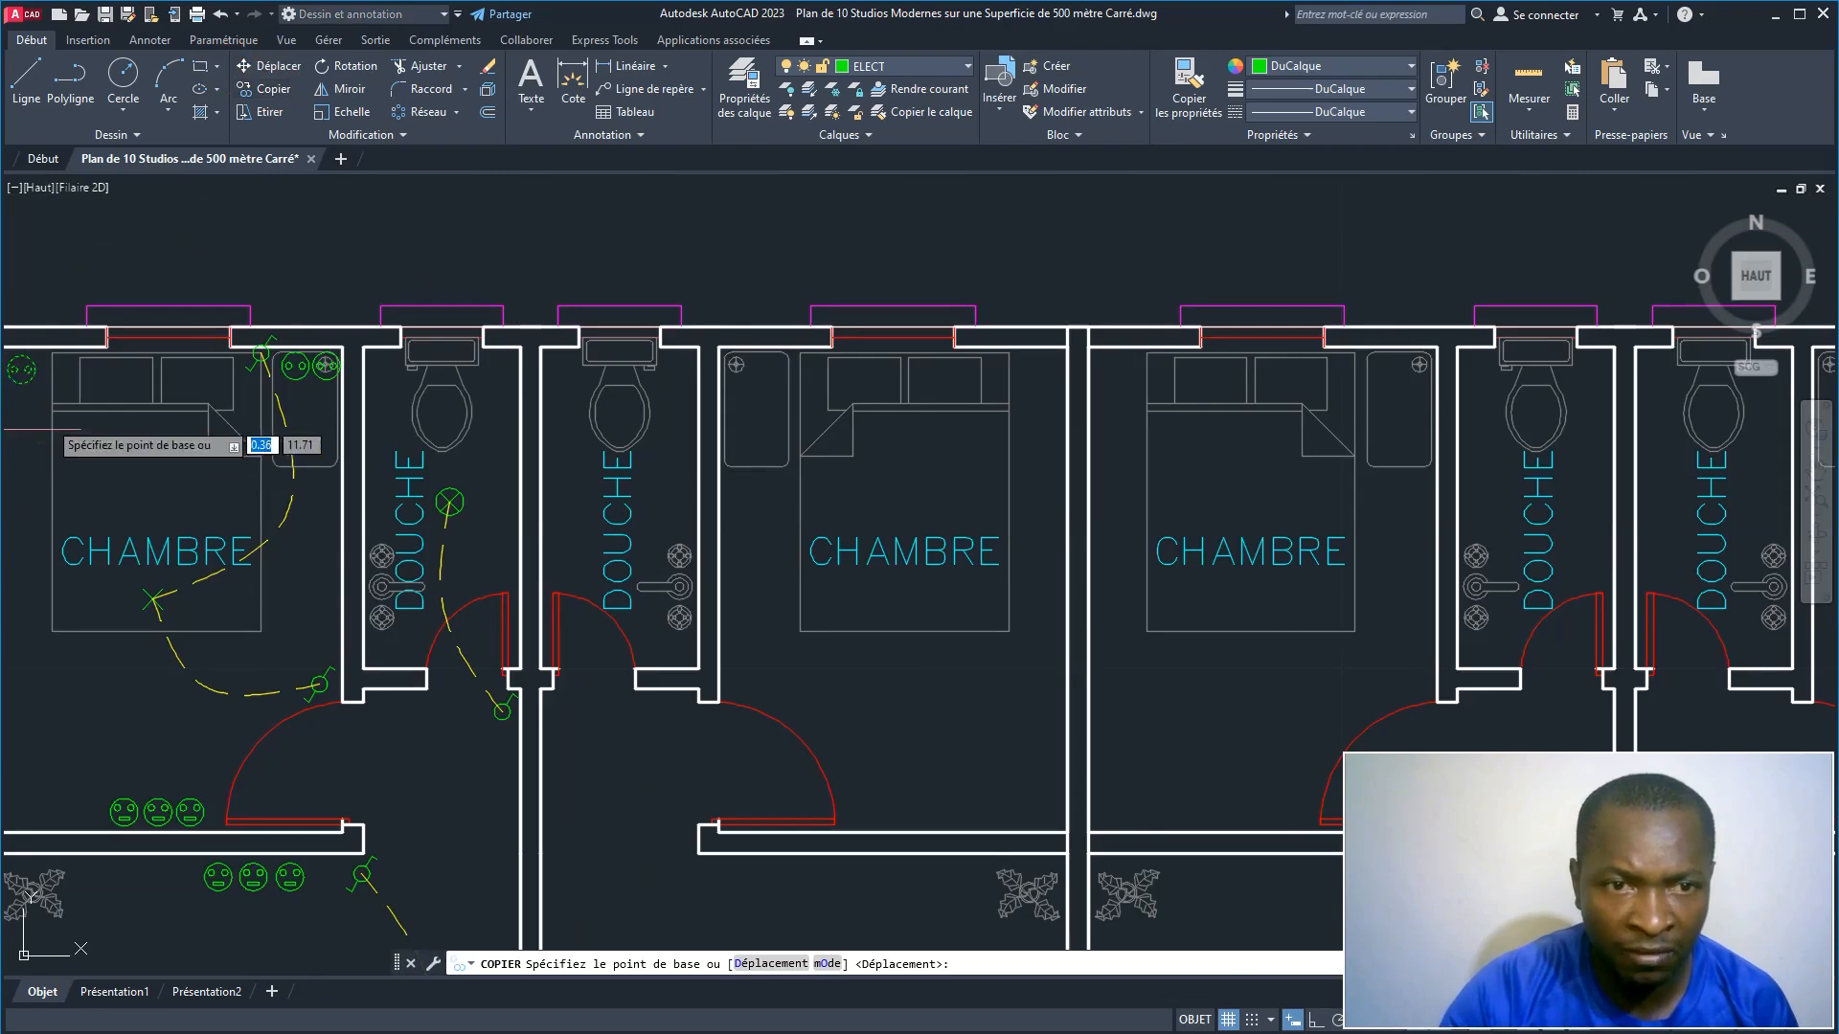
click(21, 369)
scroll(656, 516, up, 2)
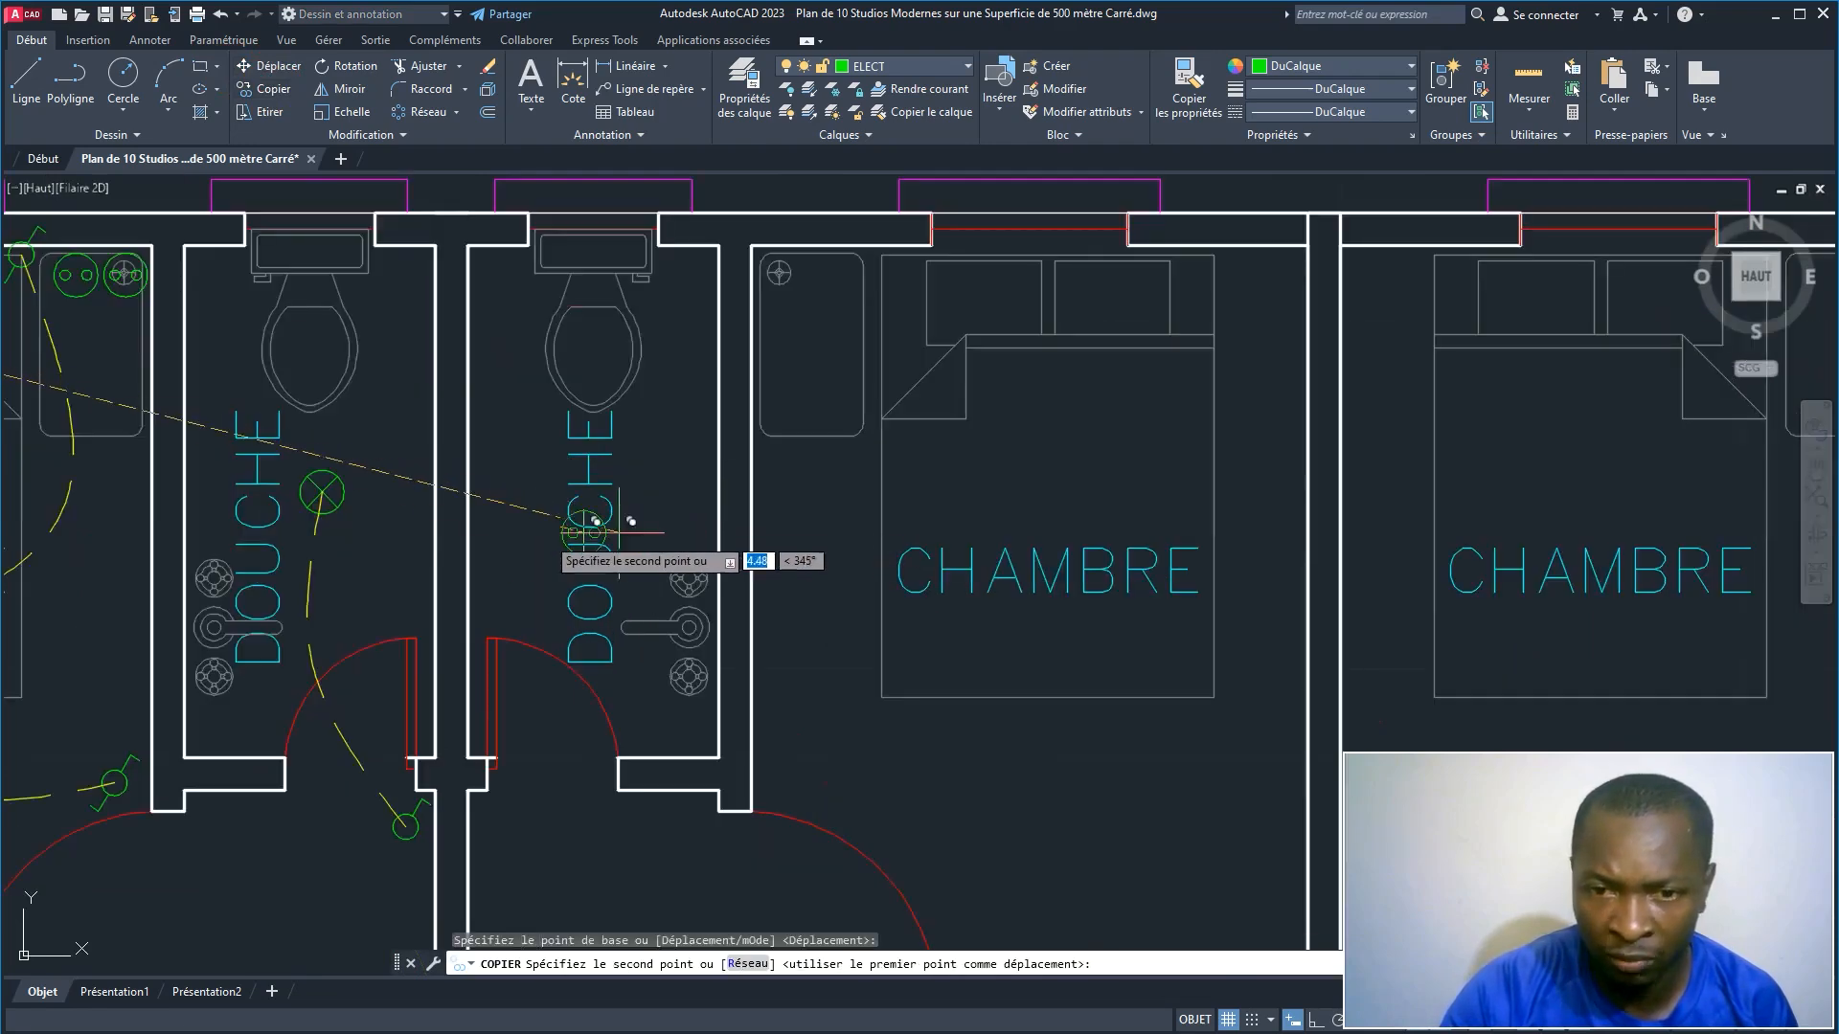
click(495, 517)
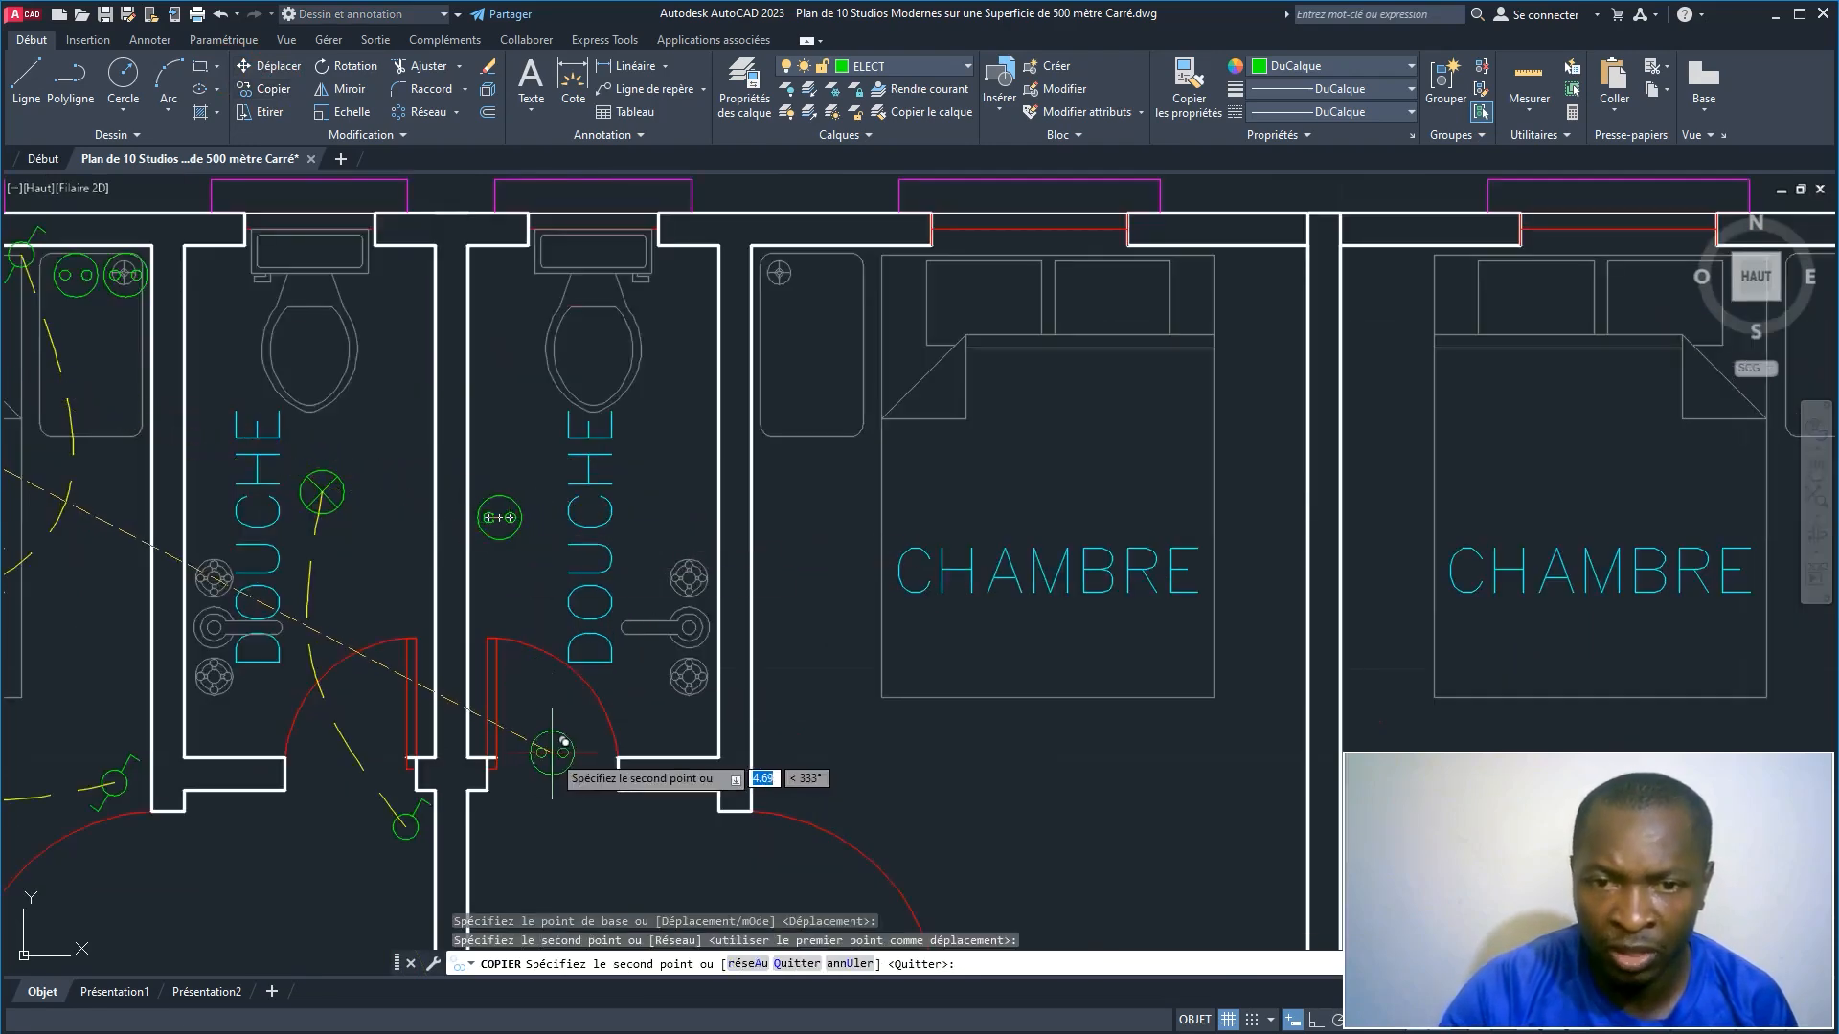
scroll(554, 754, down, 2)
mouse_move(605, 774)
middle_down()
mouse_move(560, 668)
mouse_move(509, 383)
middle_up()
scroll(517, 402, down, 2)
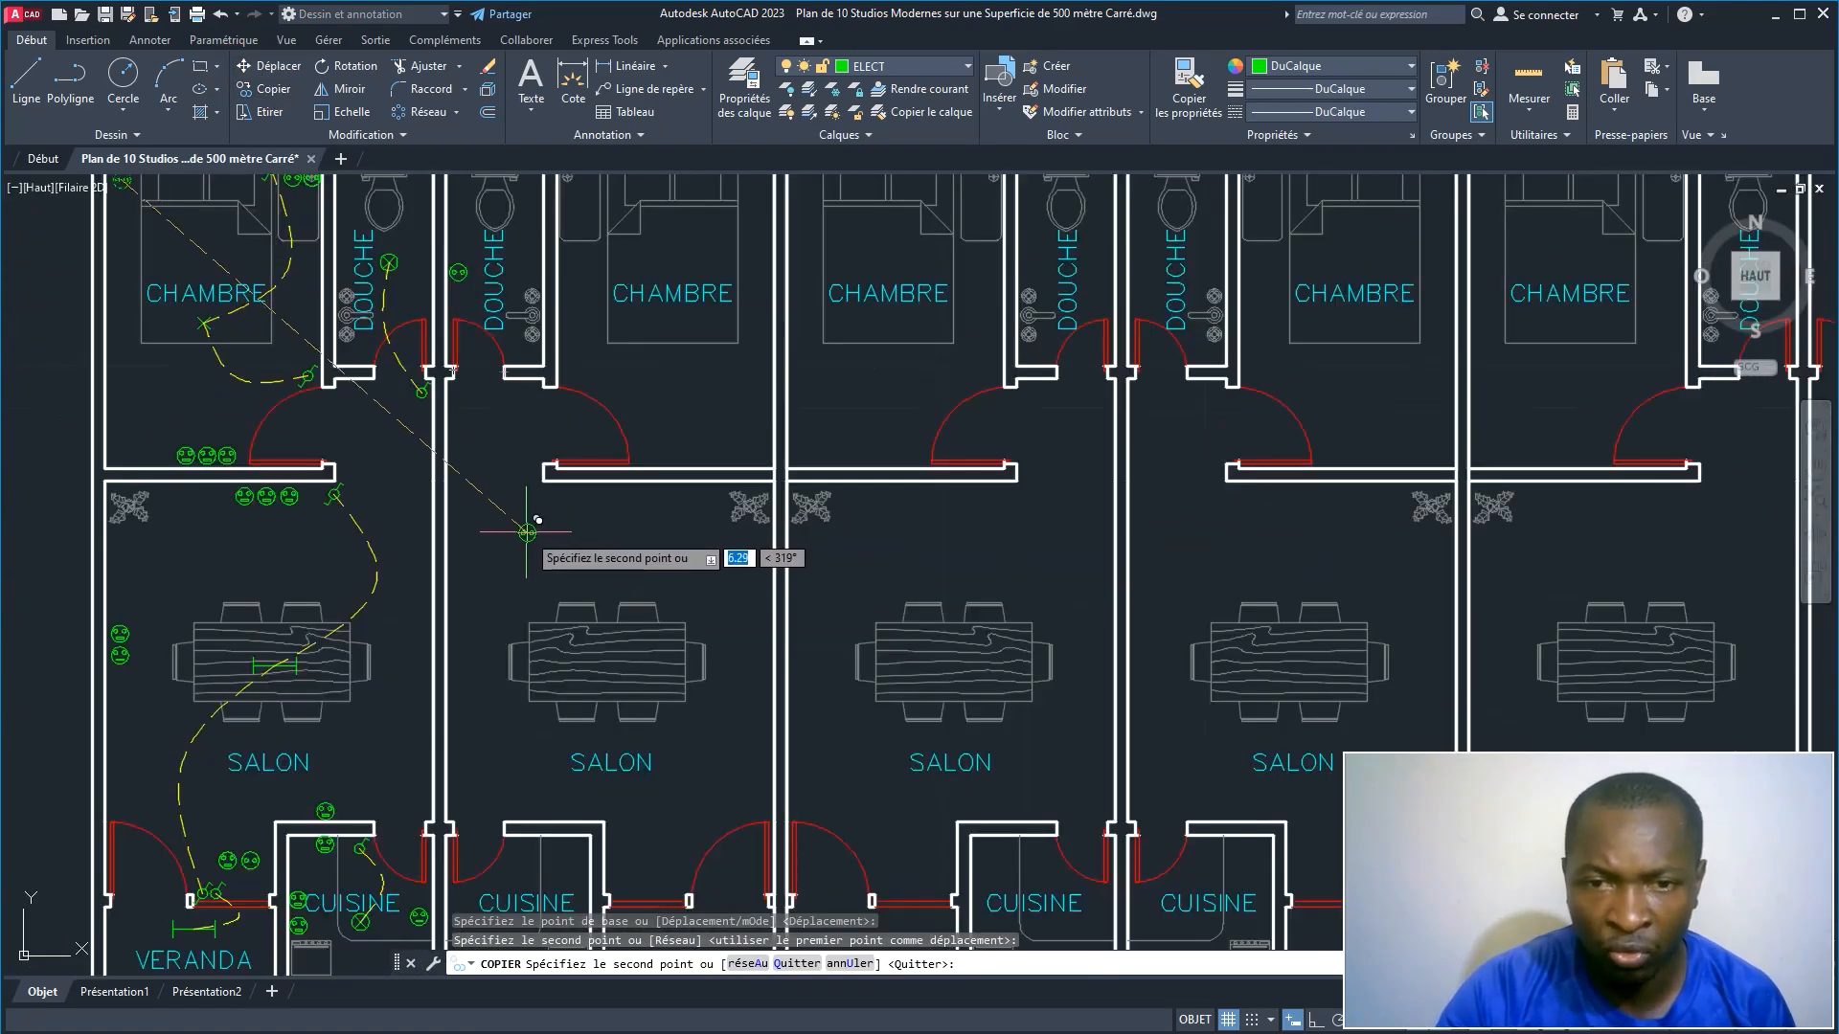
scroll(531, 536, down, 2)
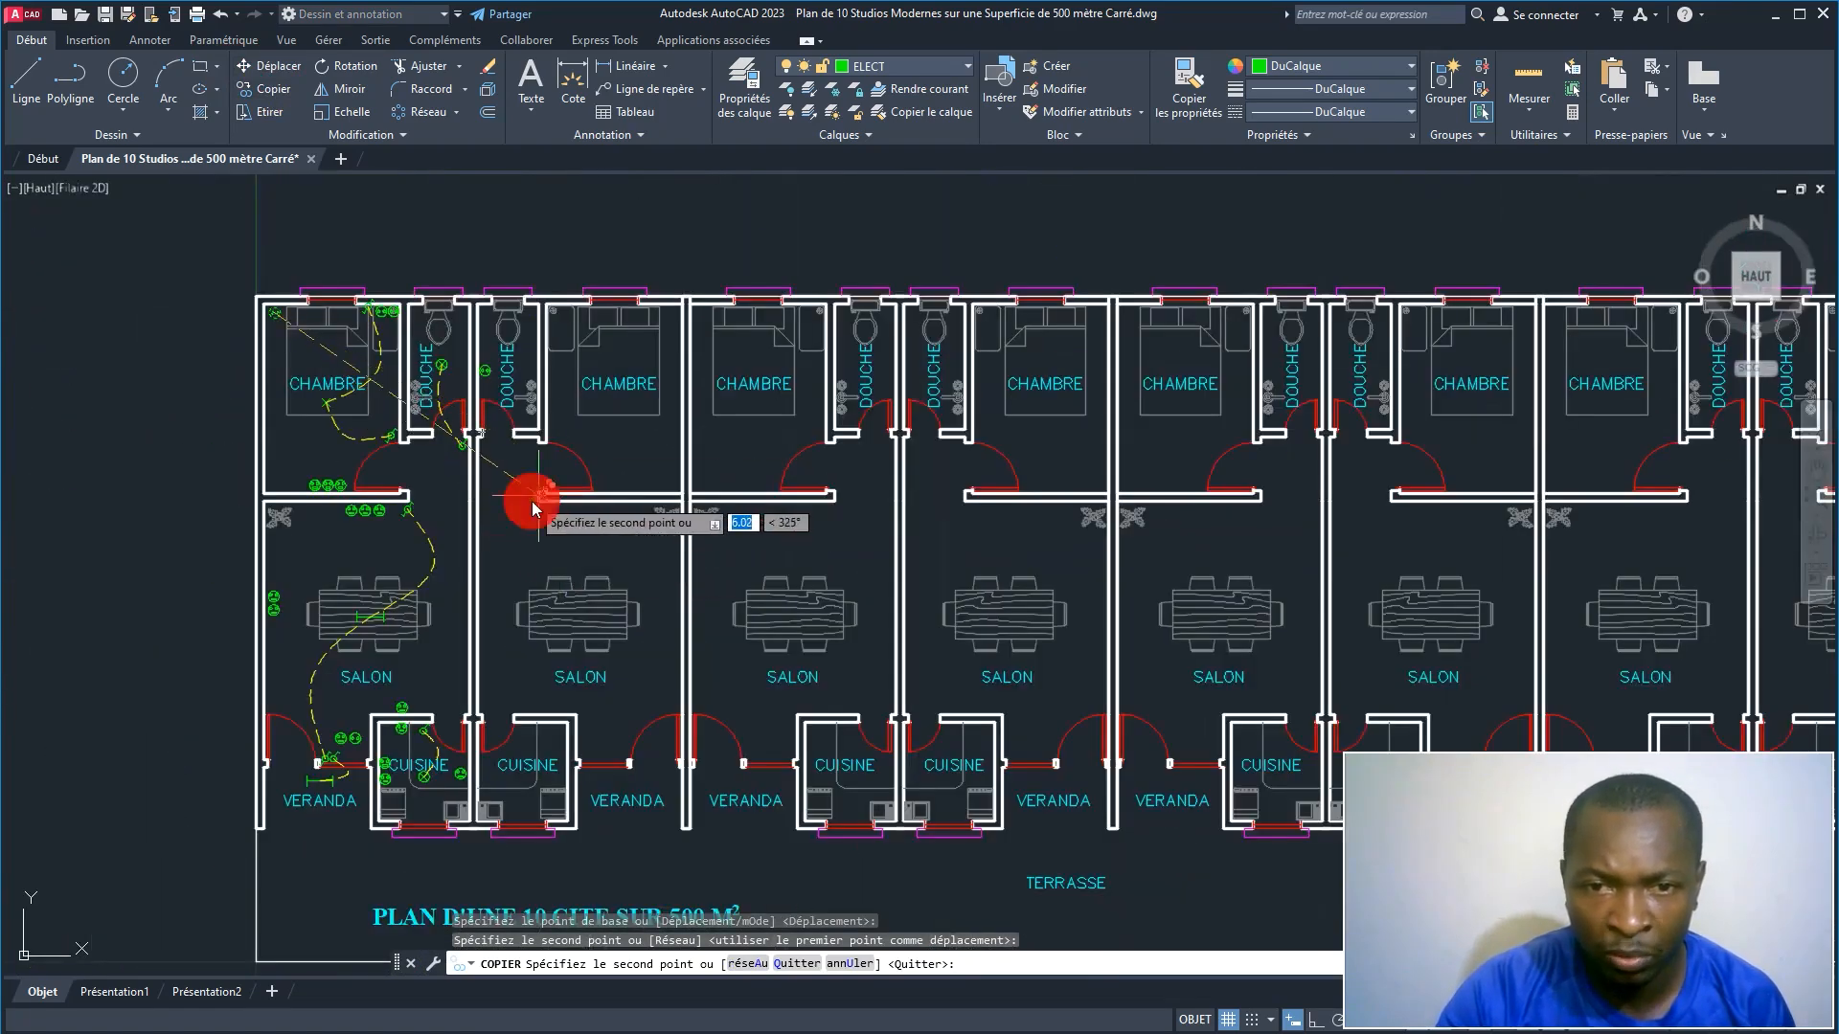
right_click(534, 496)
click(577, 512)
scroll(488, 371, up, 6)
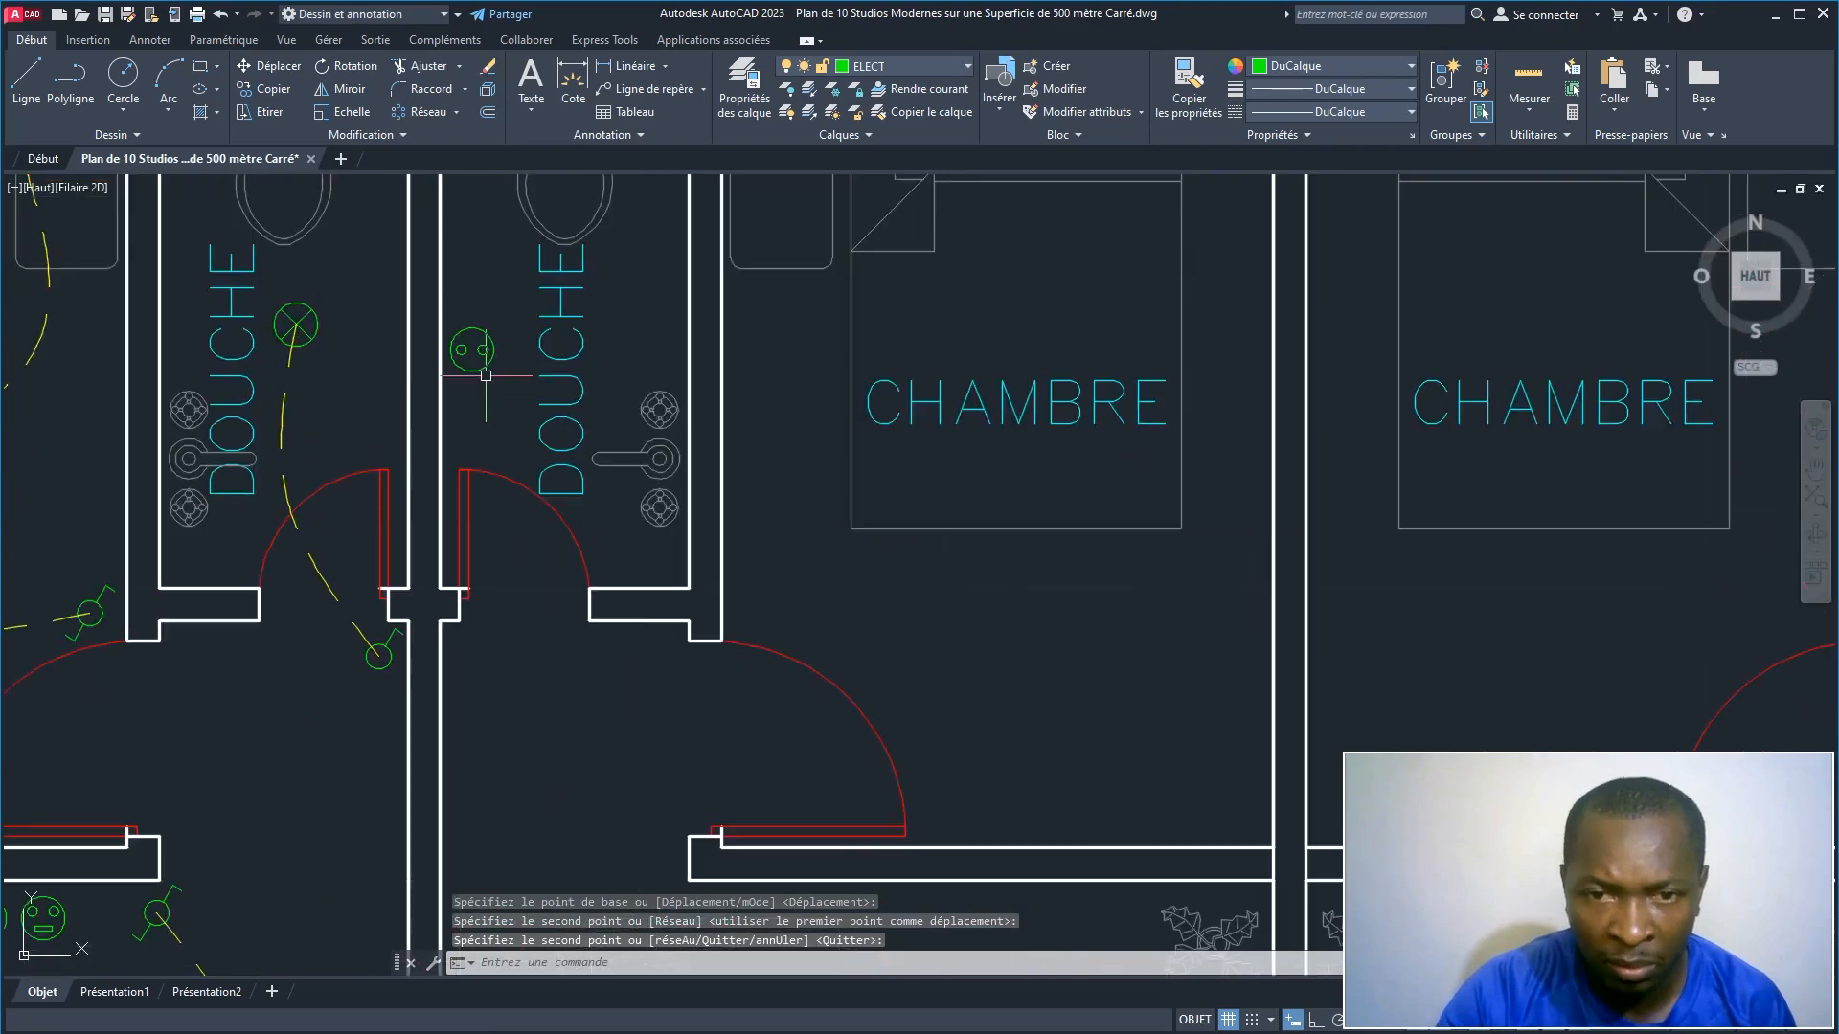
Step: Move the second studio's DOUCHE socket across the party wall into the first studio's DOUCHE, and copy it straight down to the SALON's right wall
click(472, 371)
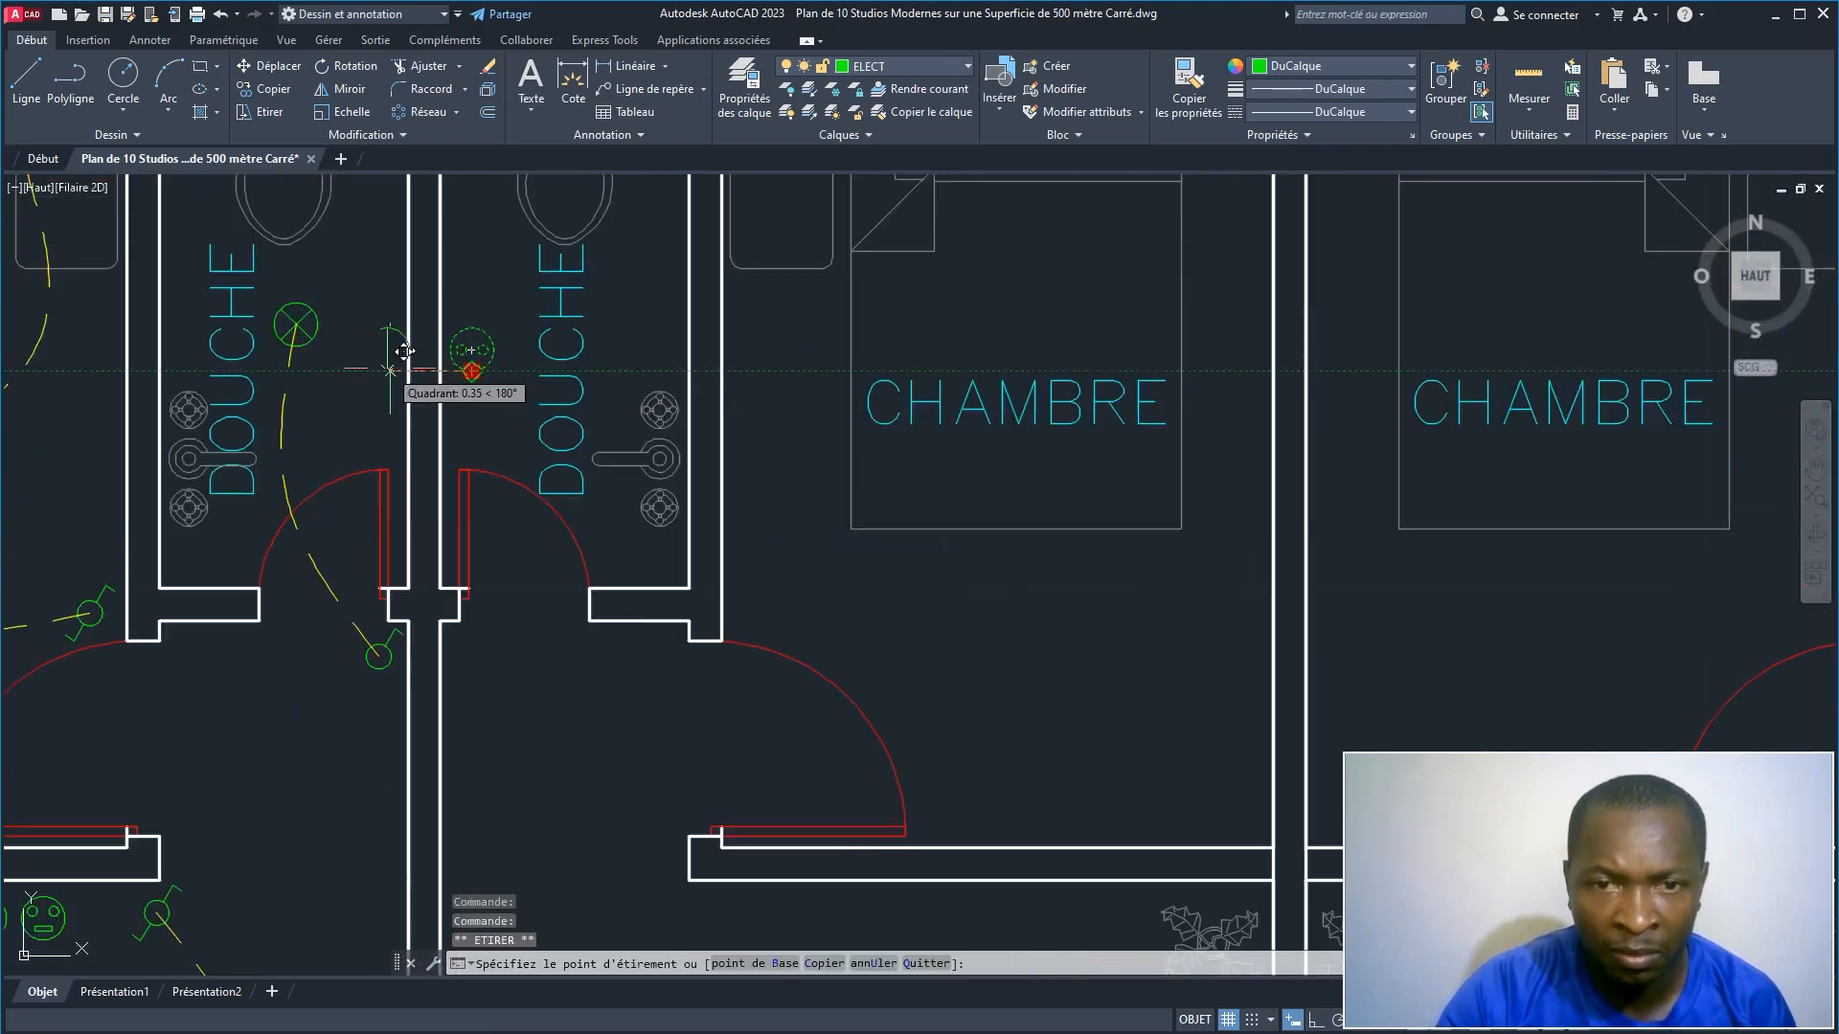
click(378, 370)
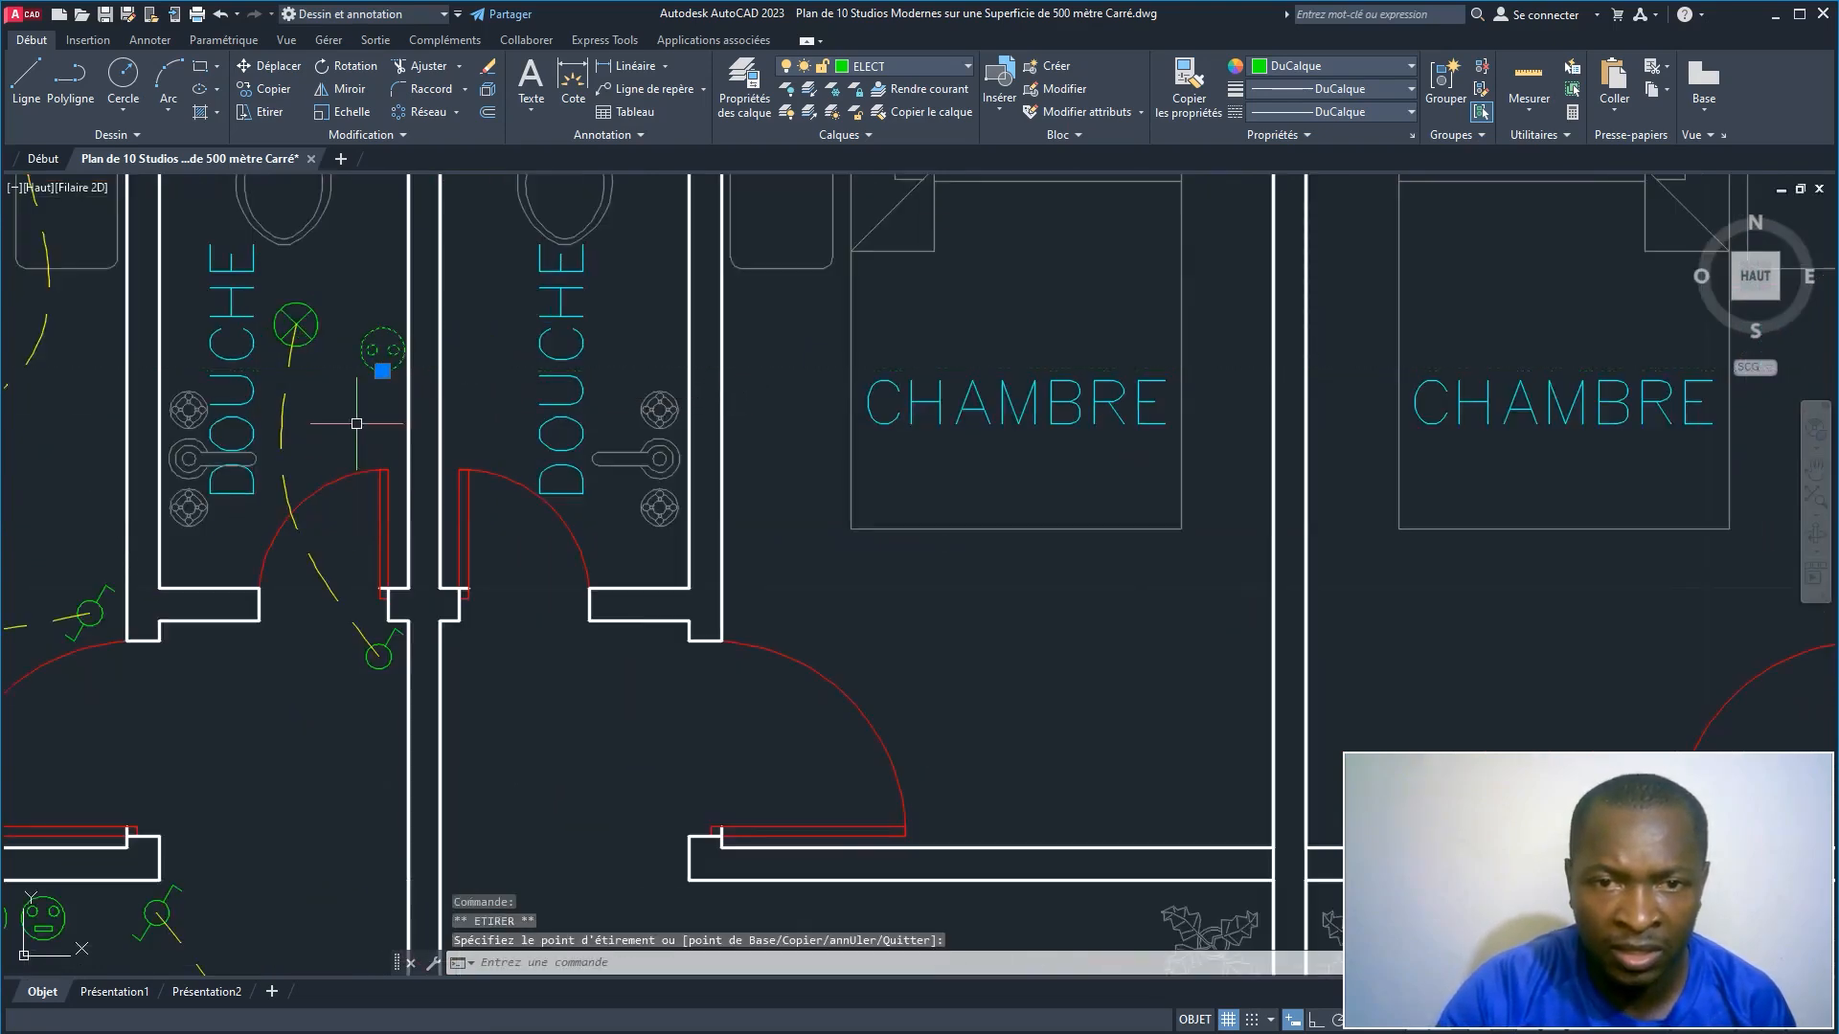
scroll(412, 464, down, 6)
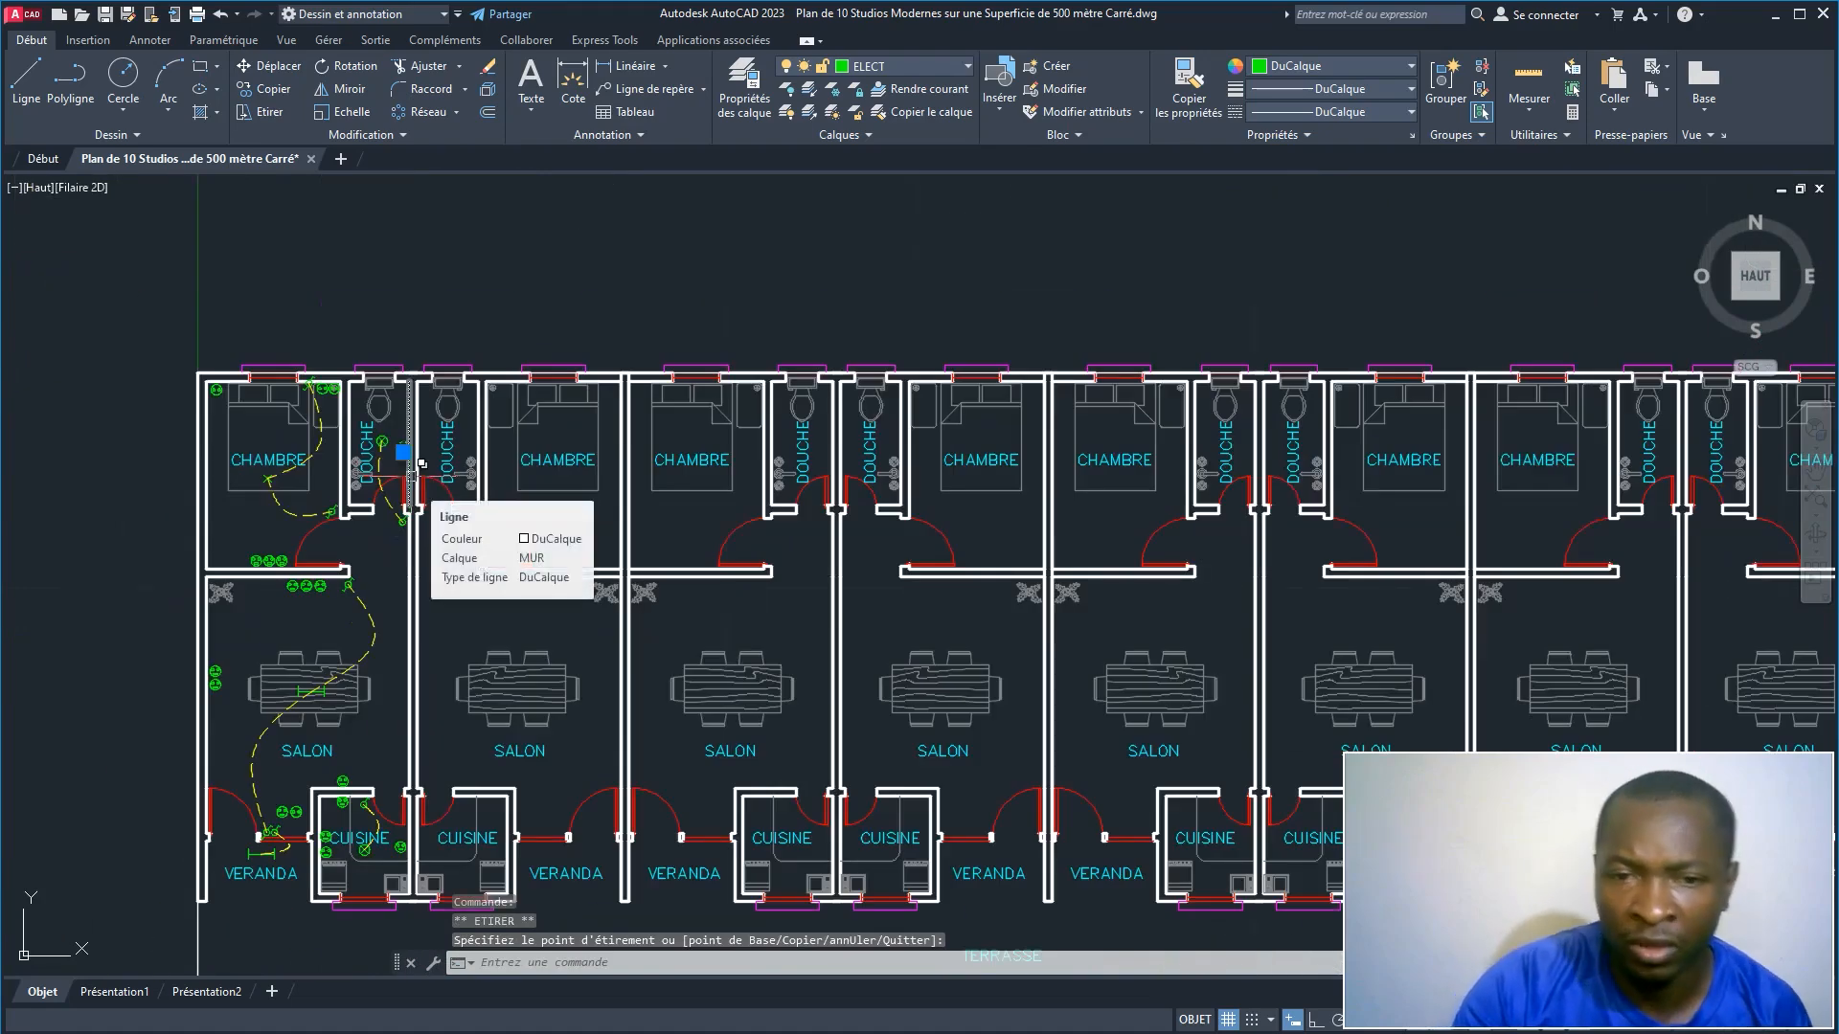
scroll(382, 590, up, 2)
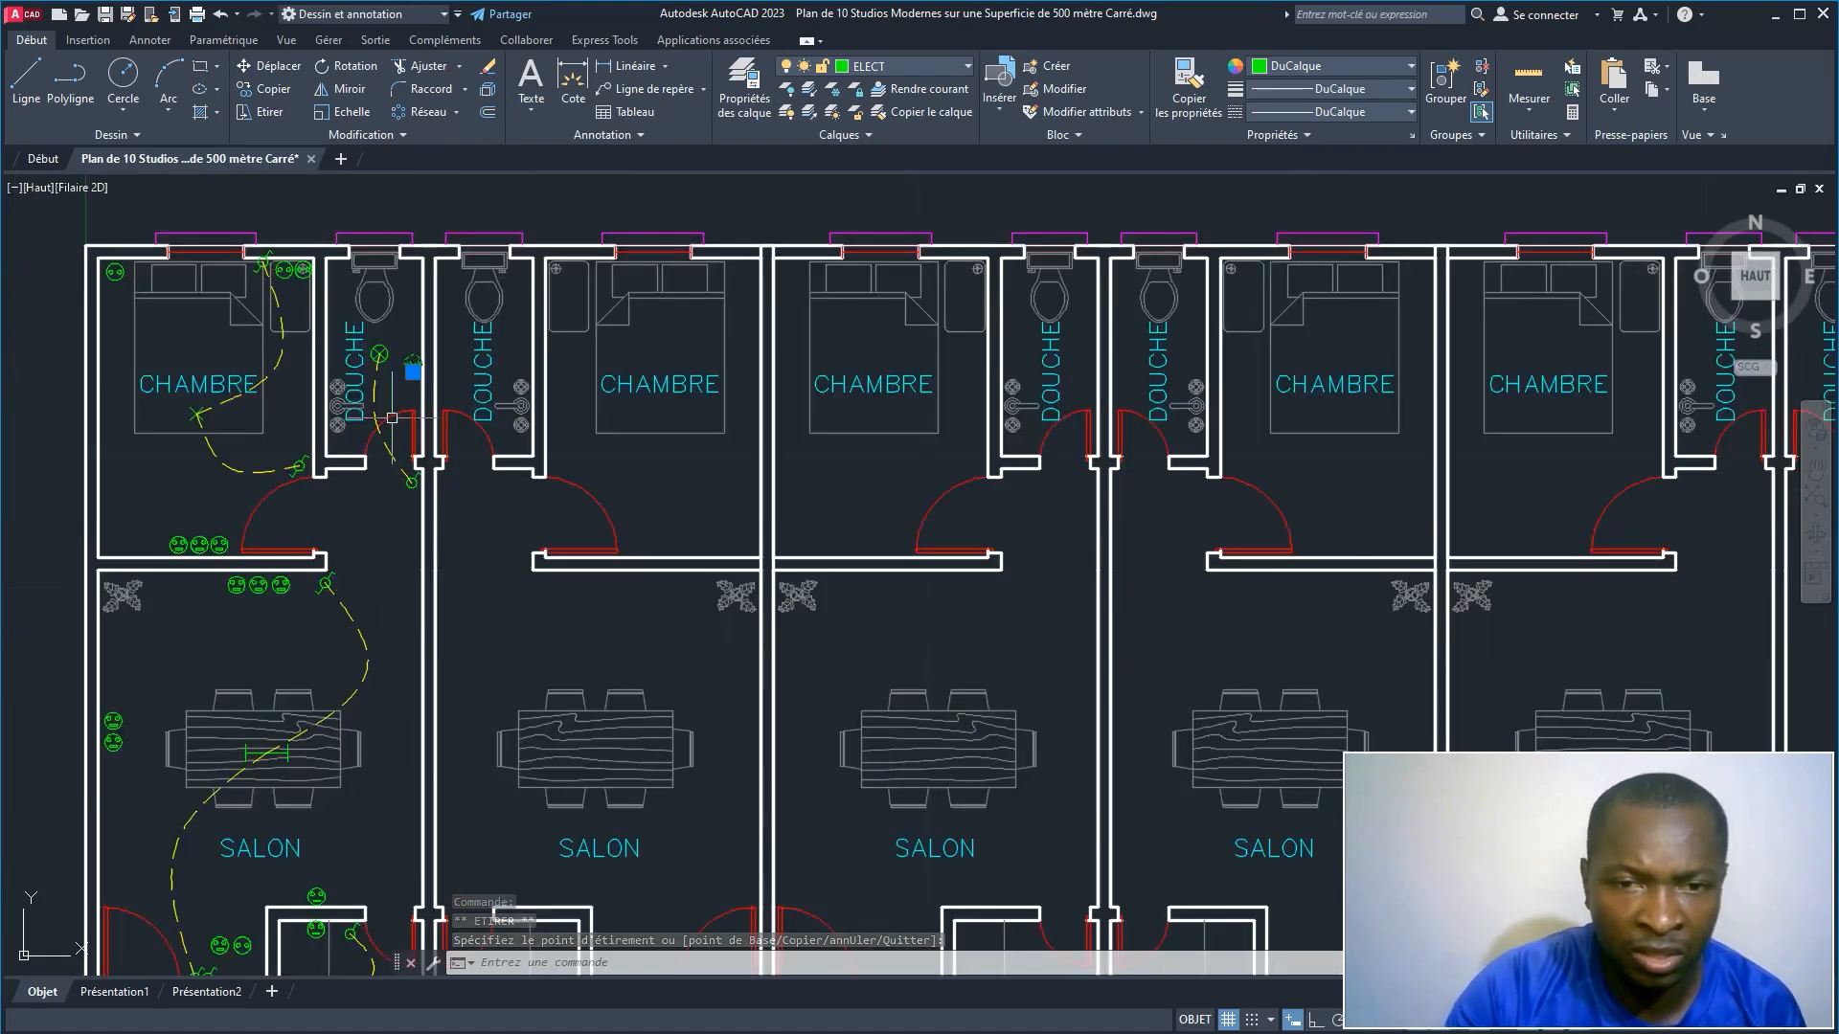
click(270, 88)
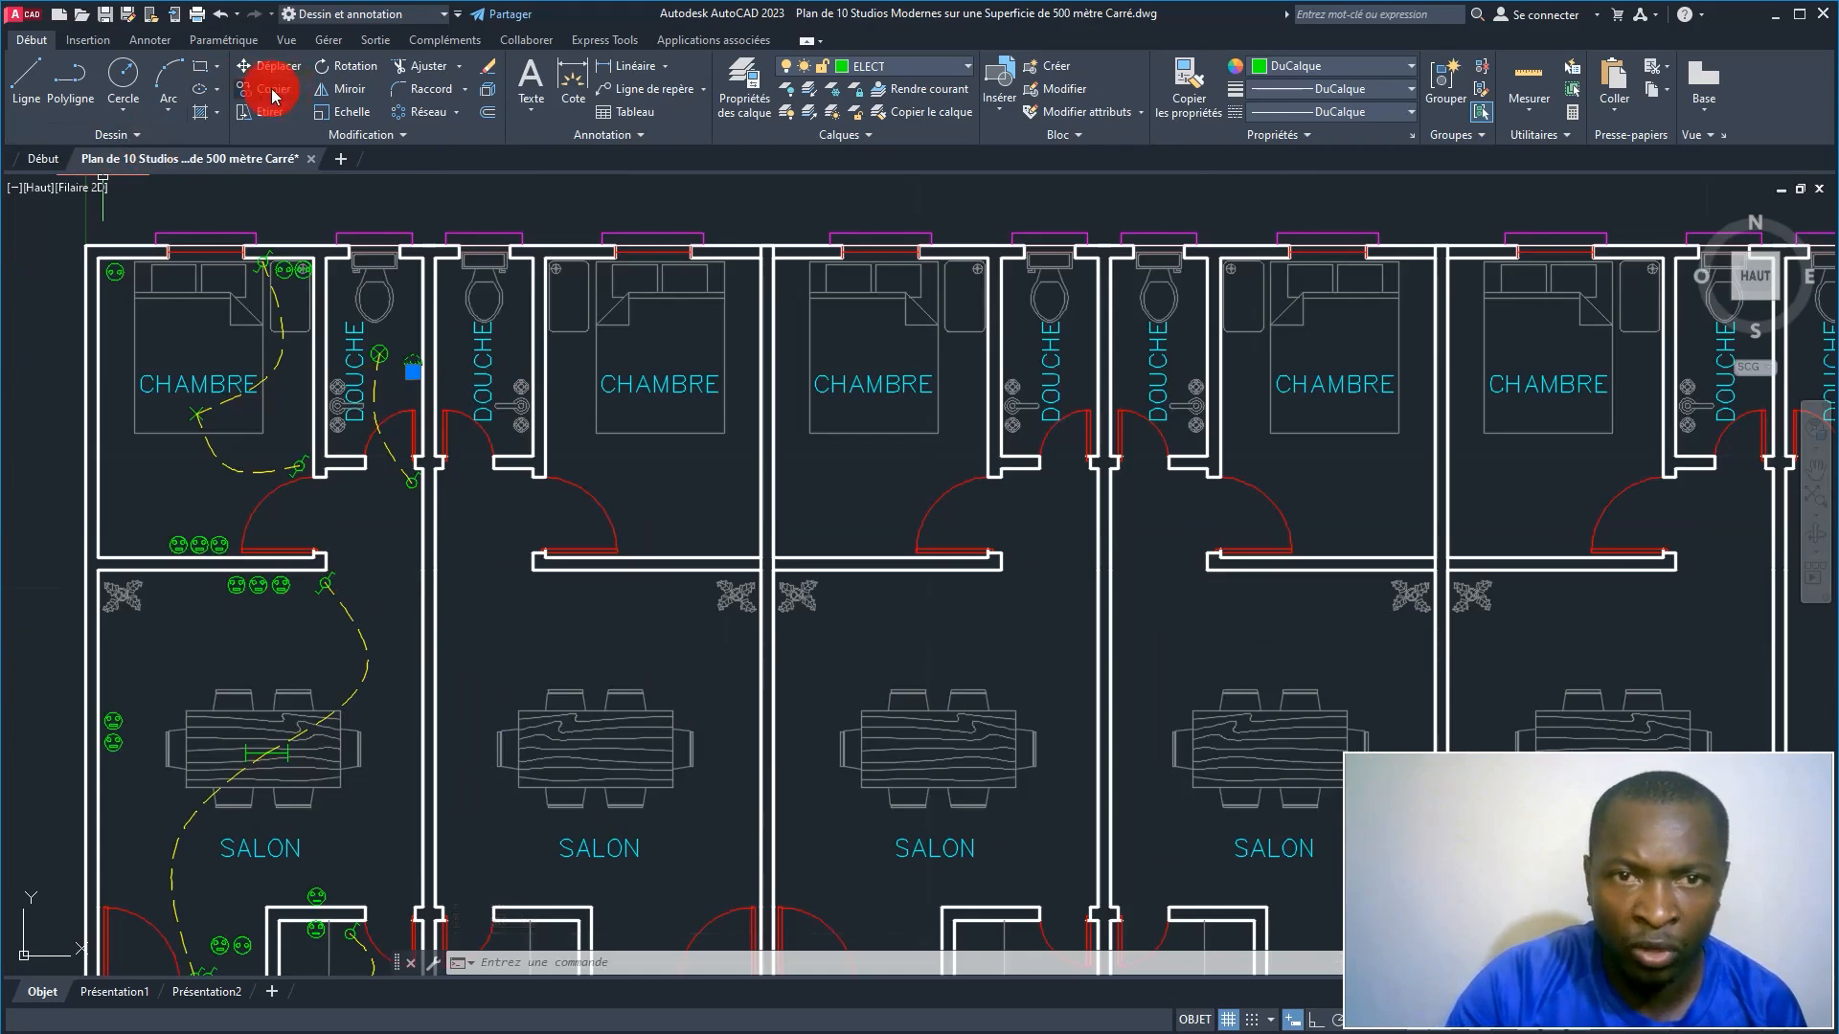
click(413, 364)
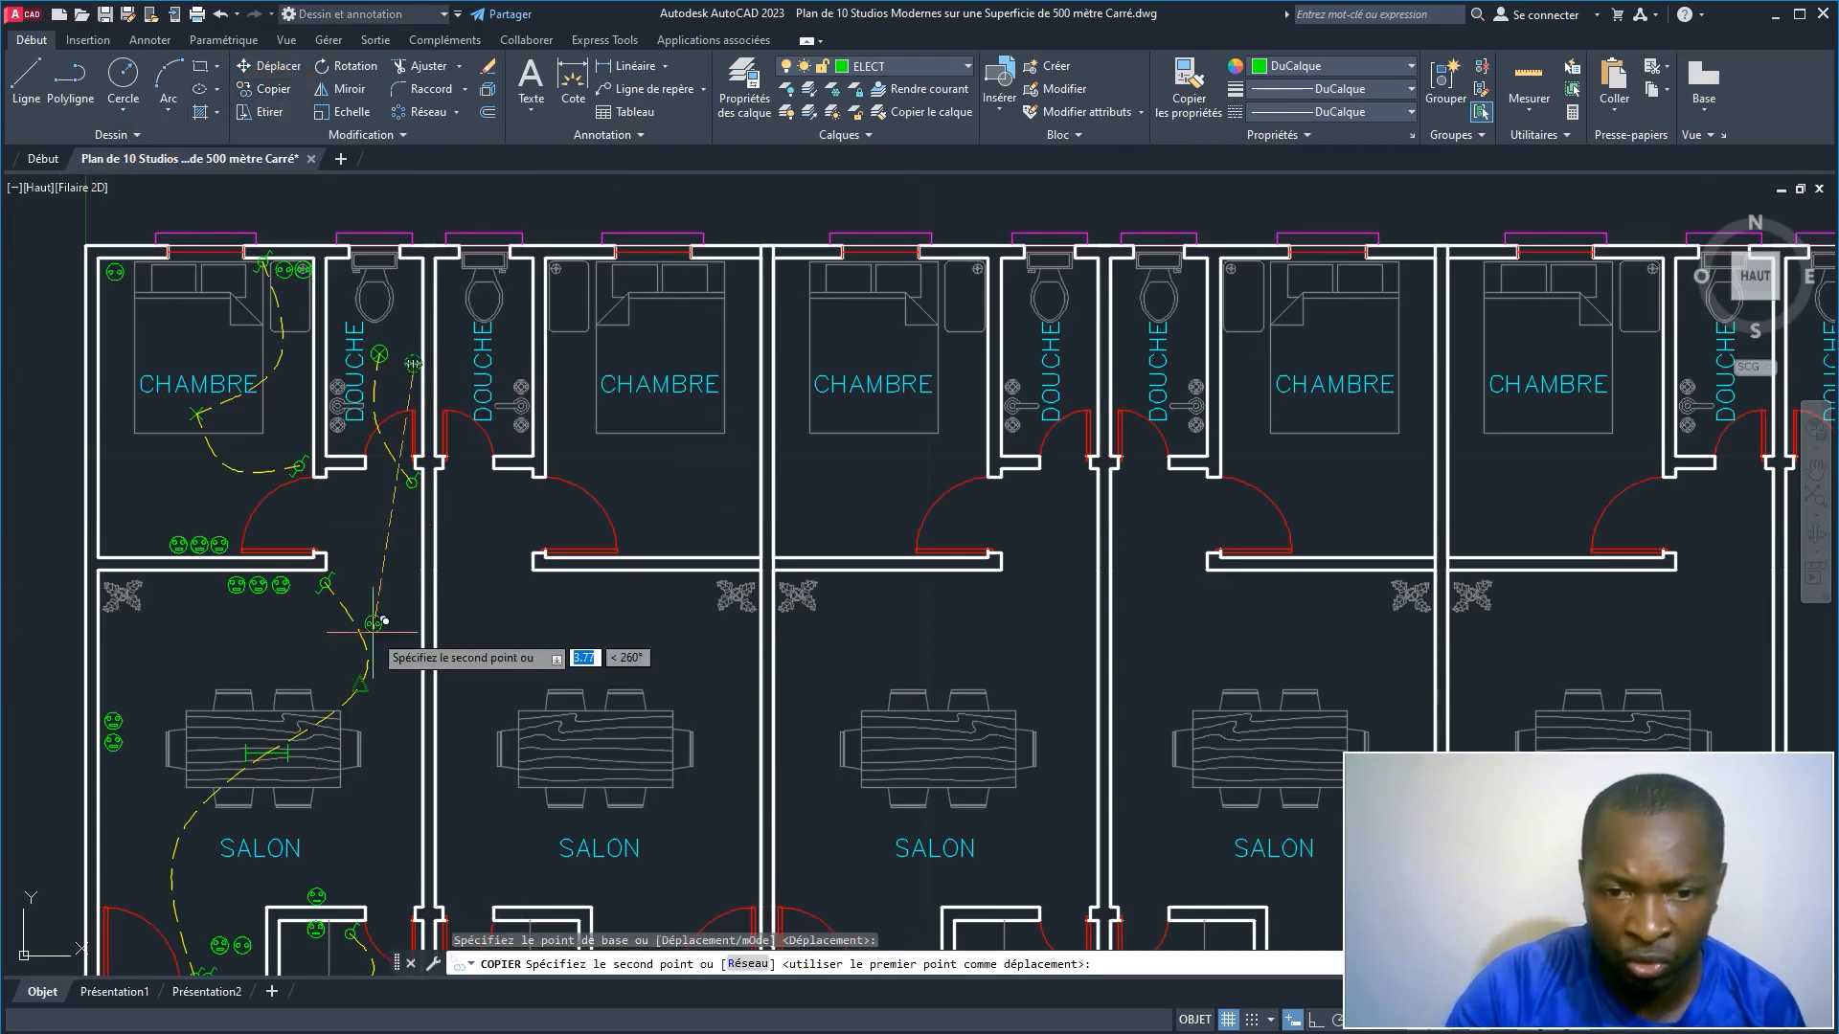
click(413, 732)
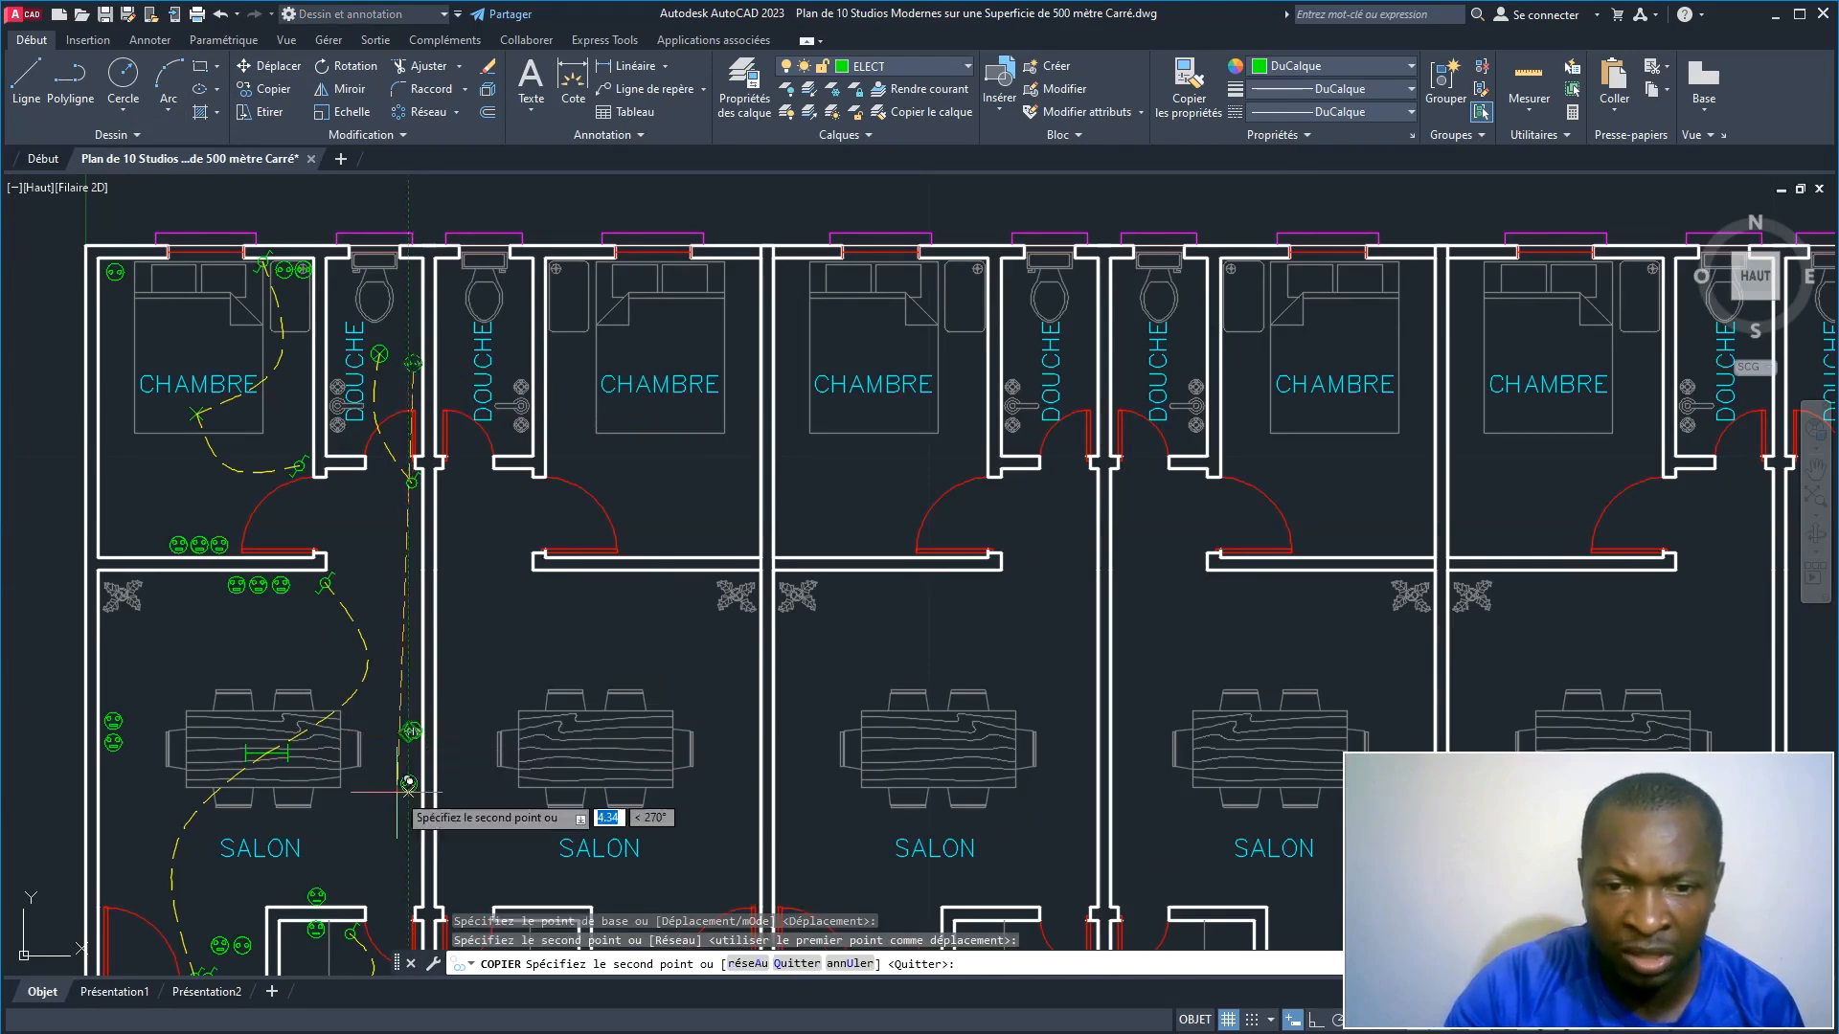
right_click(518, 668)
click(528, 676)
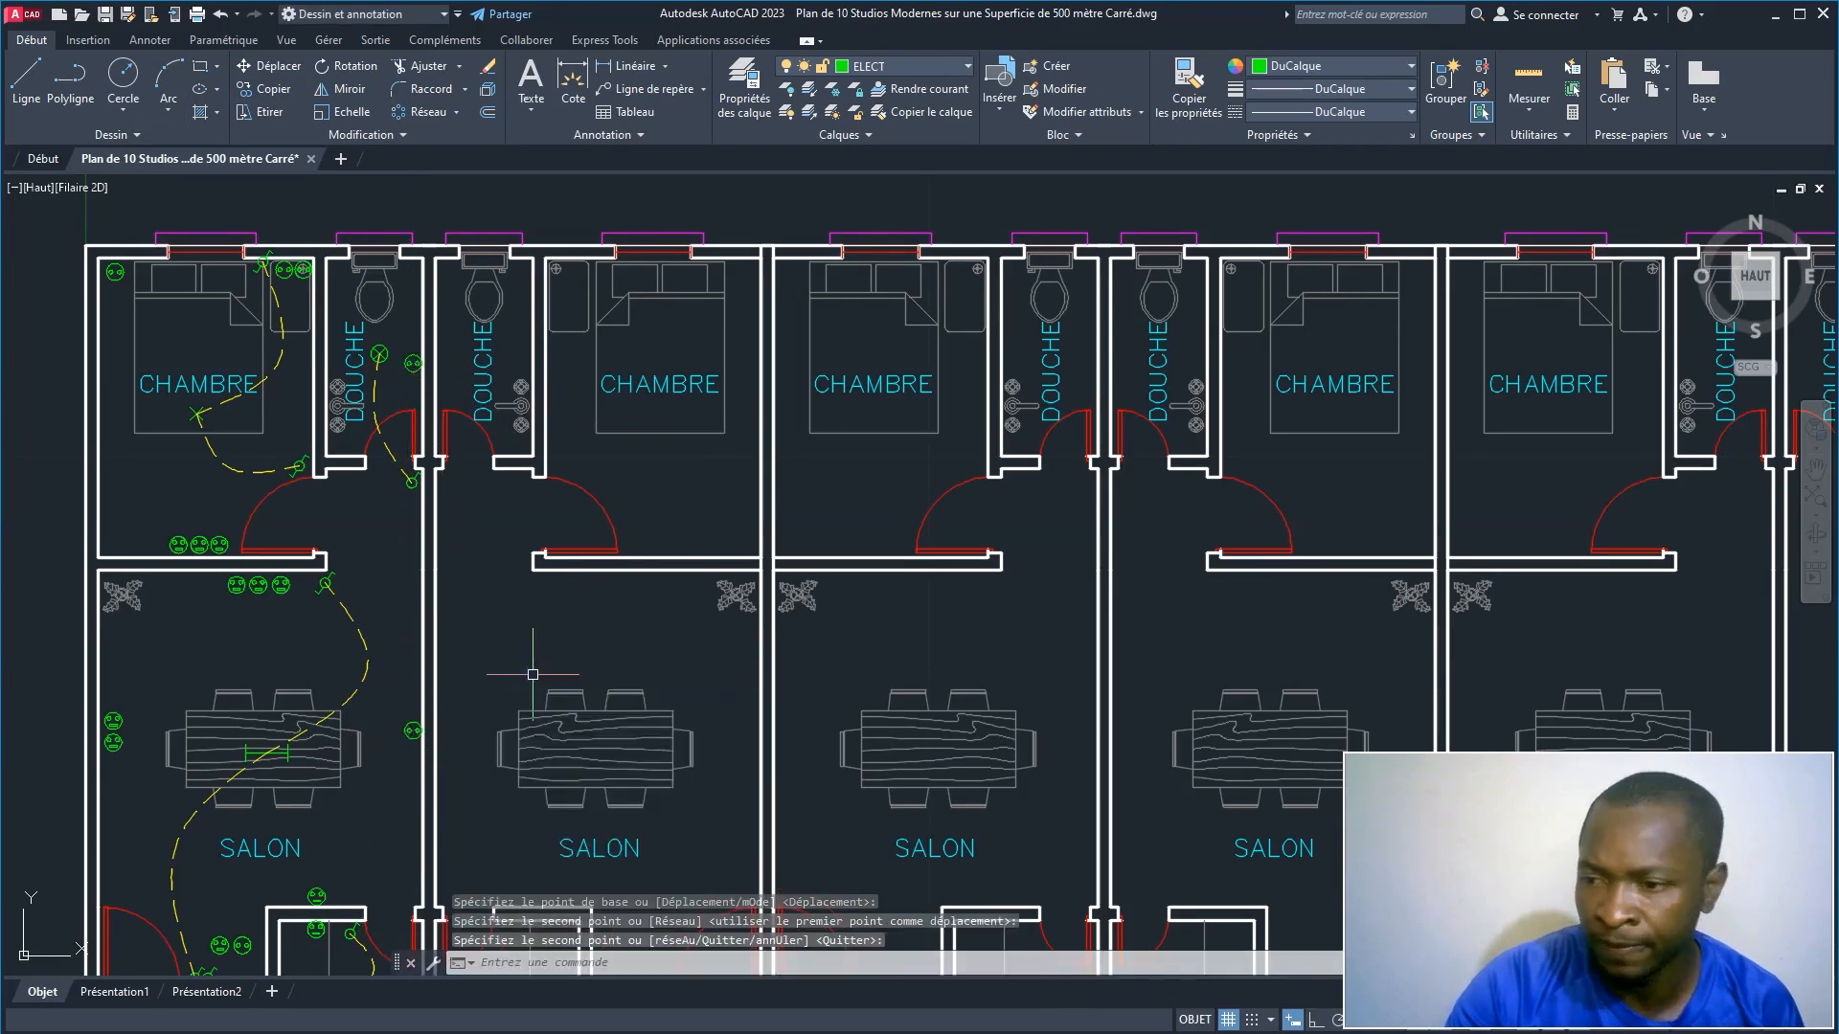
Step: Examine the socket placement in the first studio's bedroom, shower room, living room and kitchen against the overall floor plan
scroll(336, 721, down, 3)
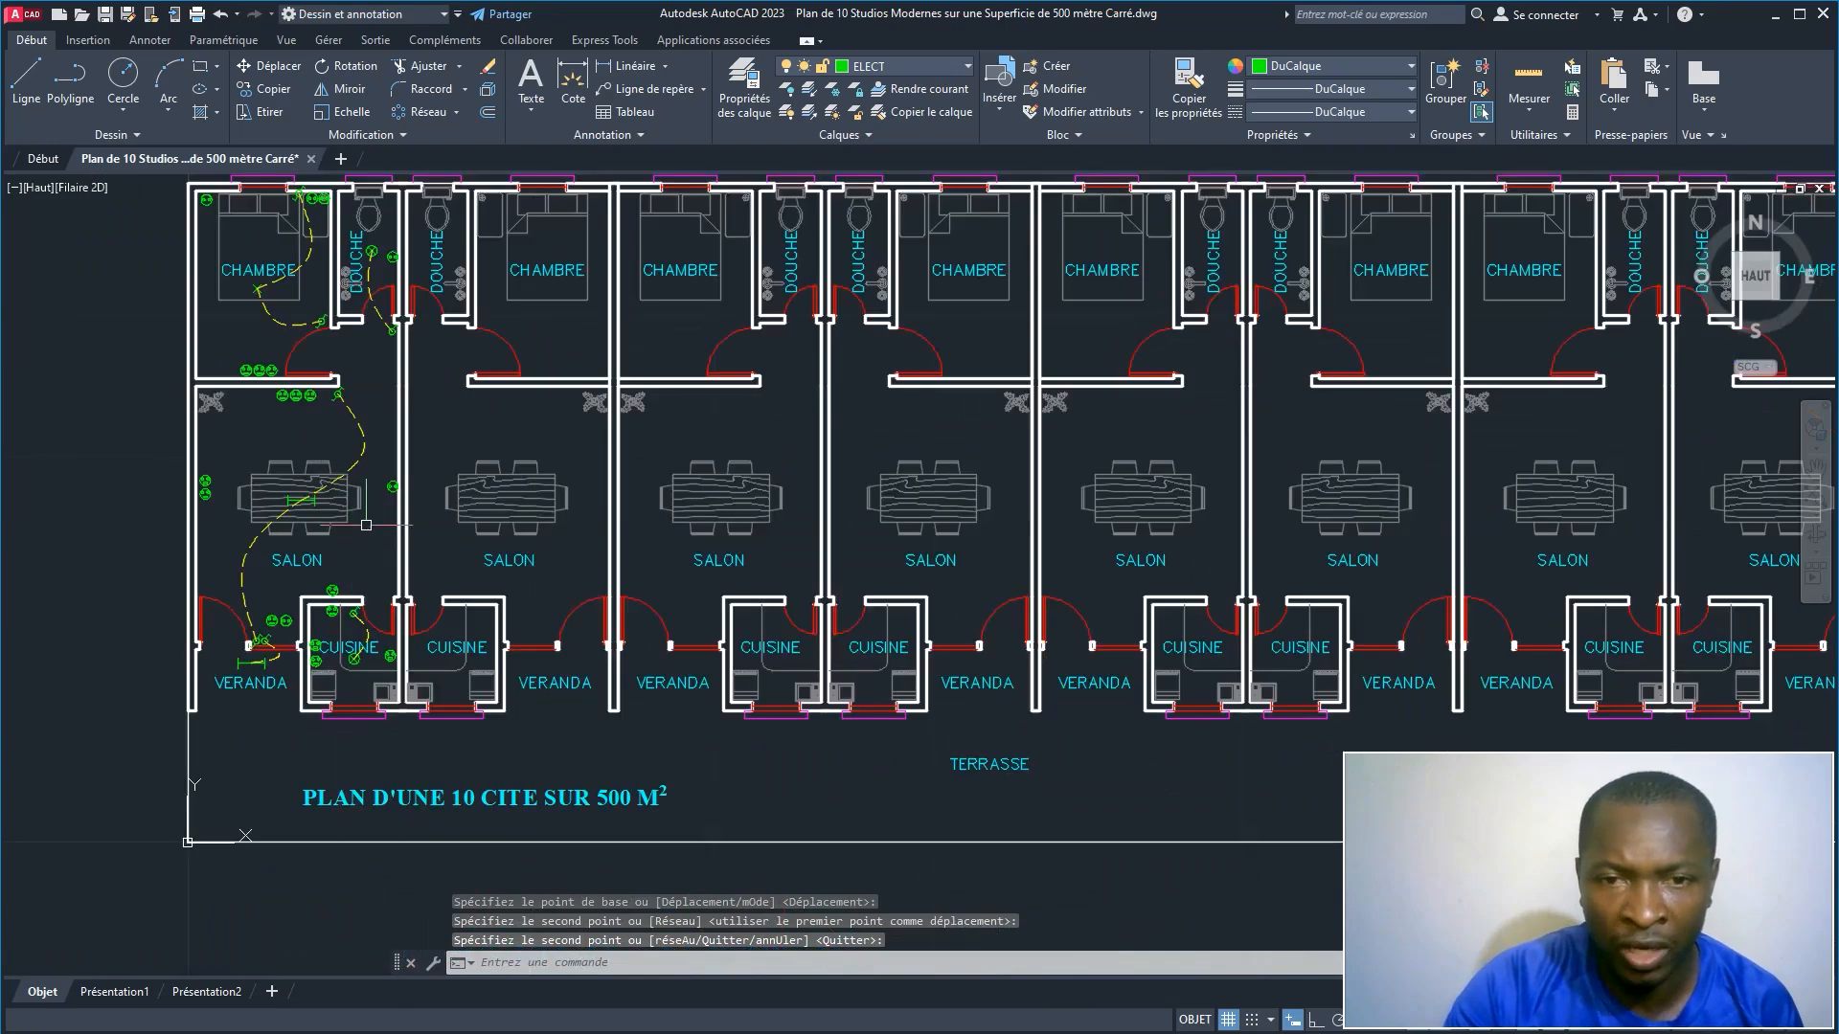
scroll(347, 645, up, 2)
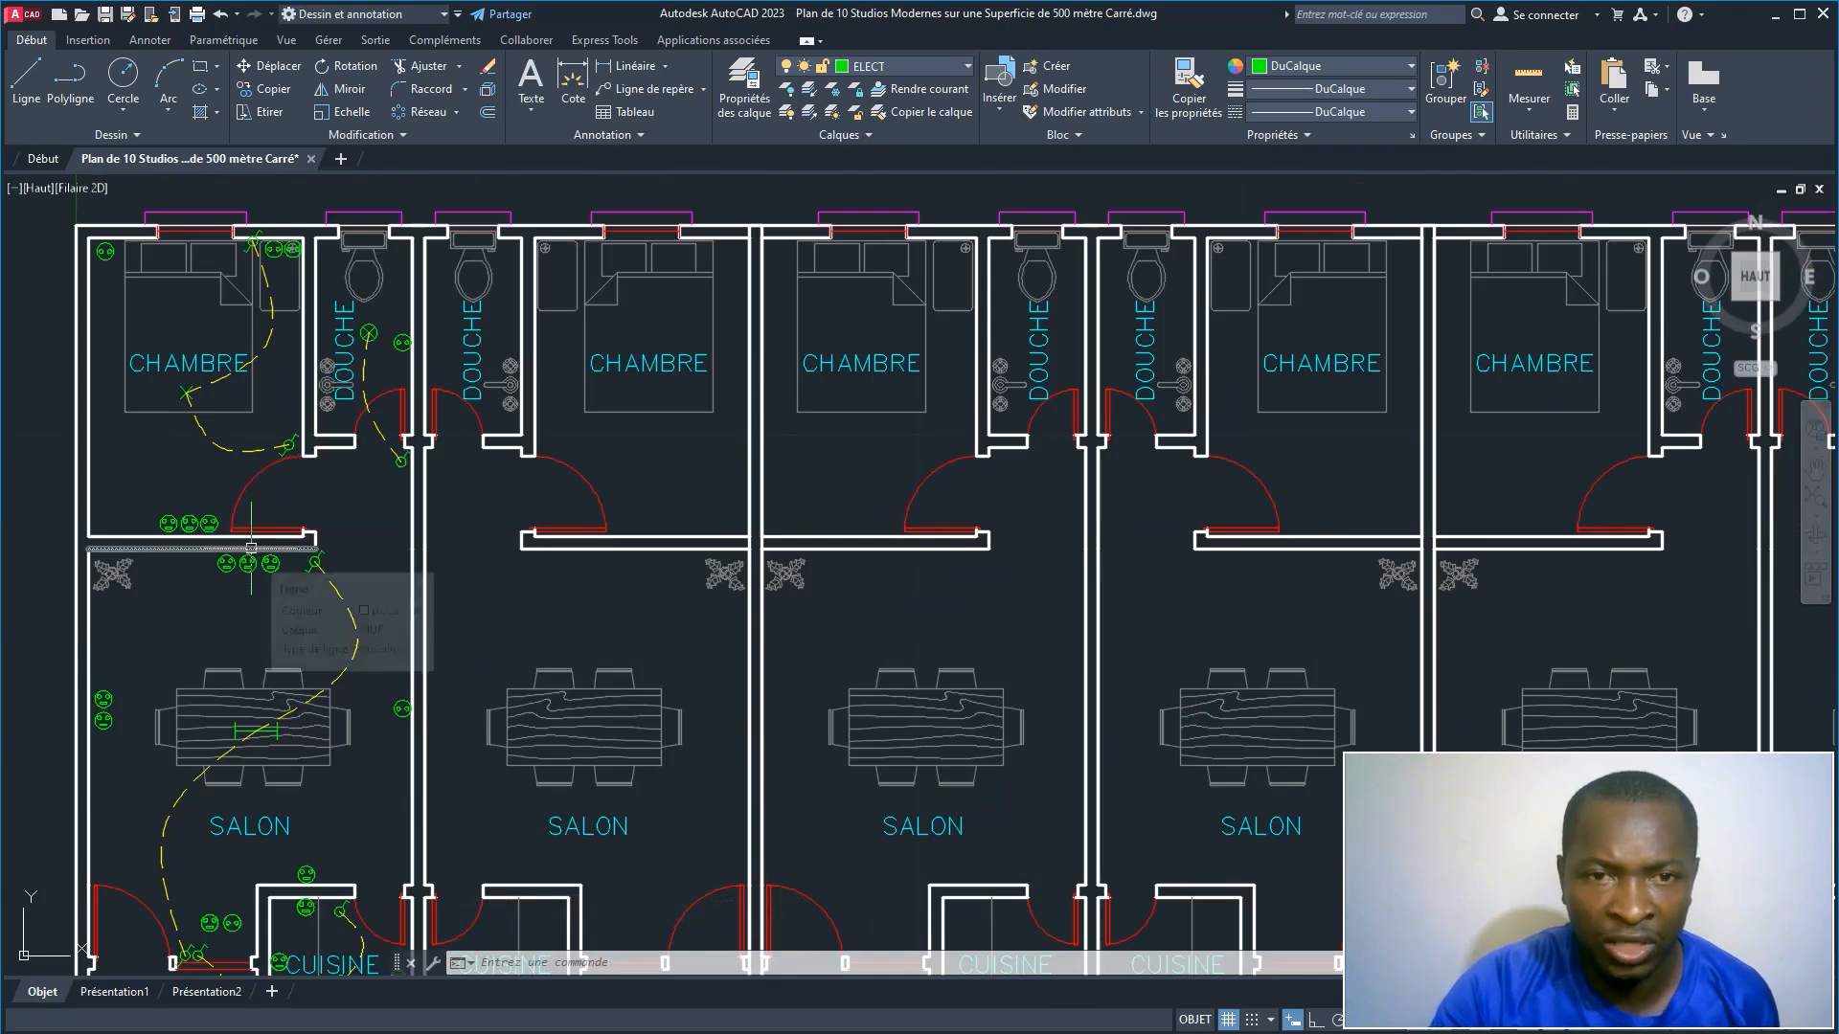
scroll(264, 384, up, 2)
scroll(263, 384, down, 2)
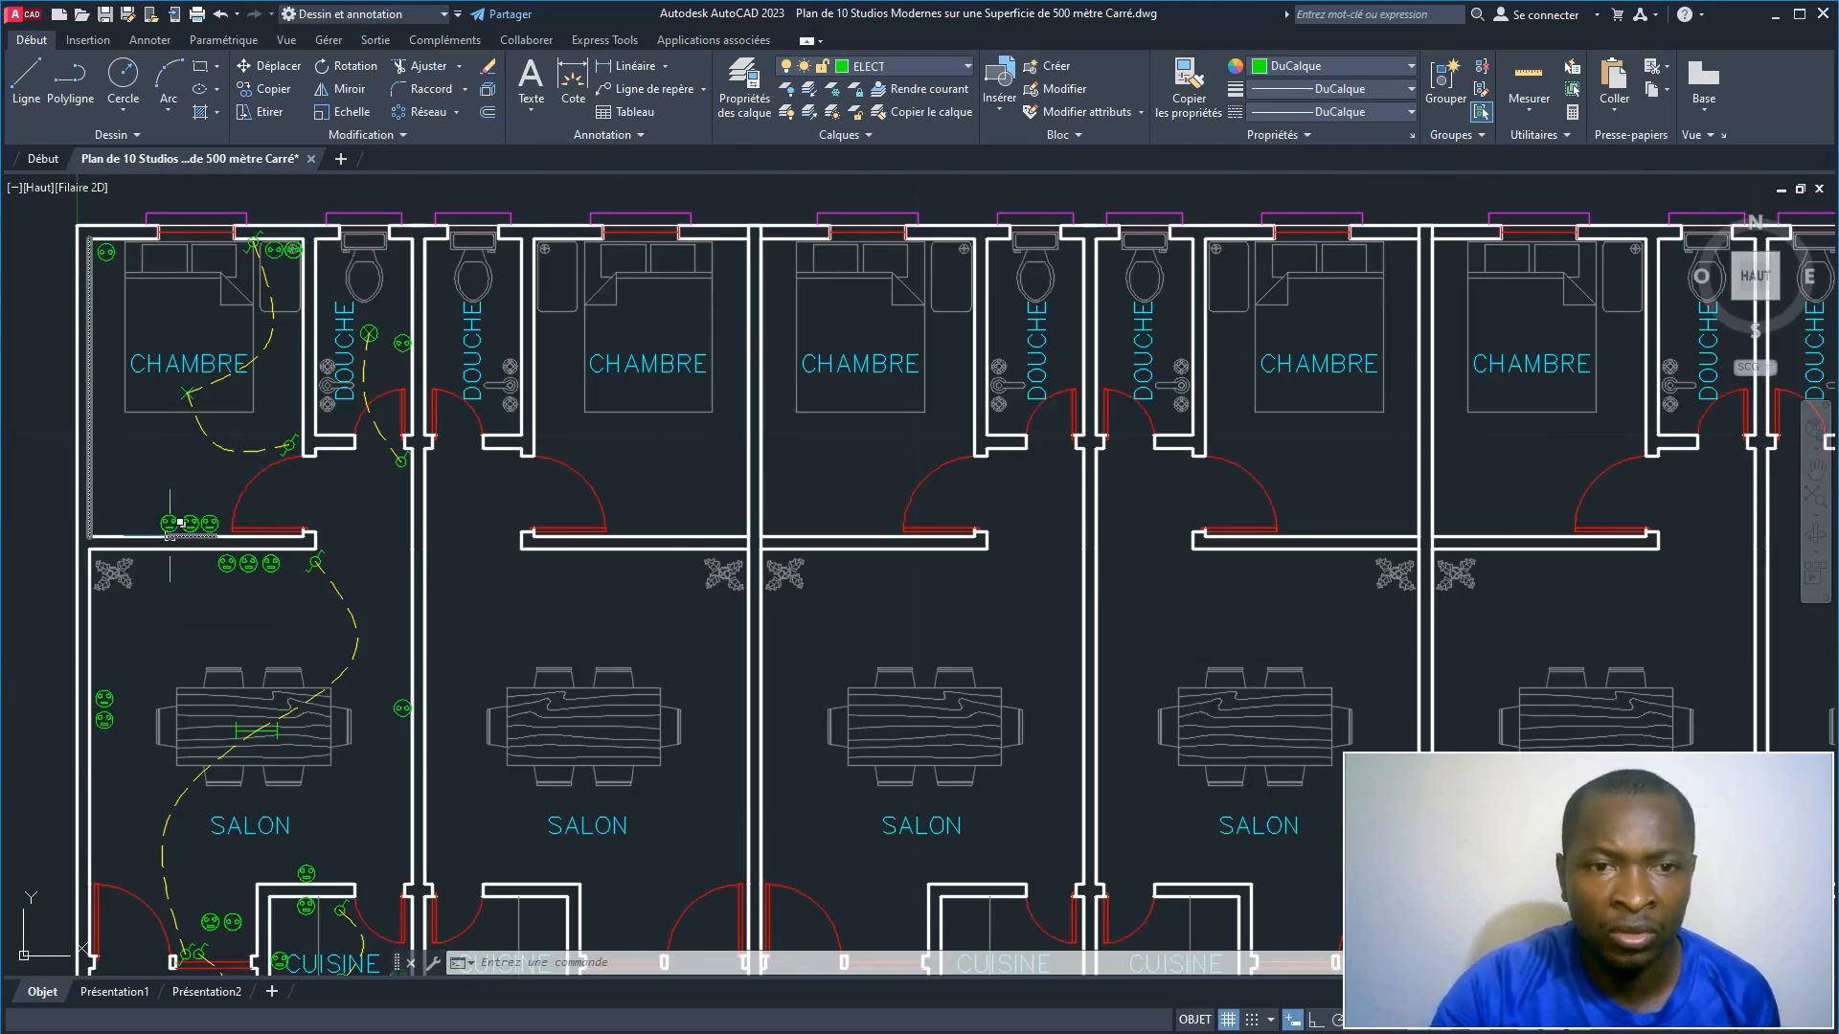
mouse_move(230, 537)
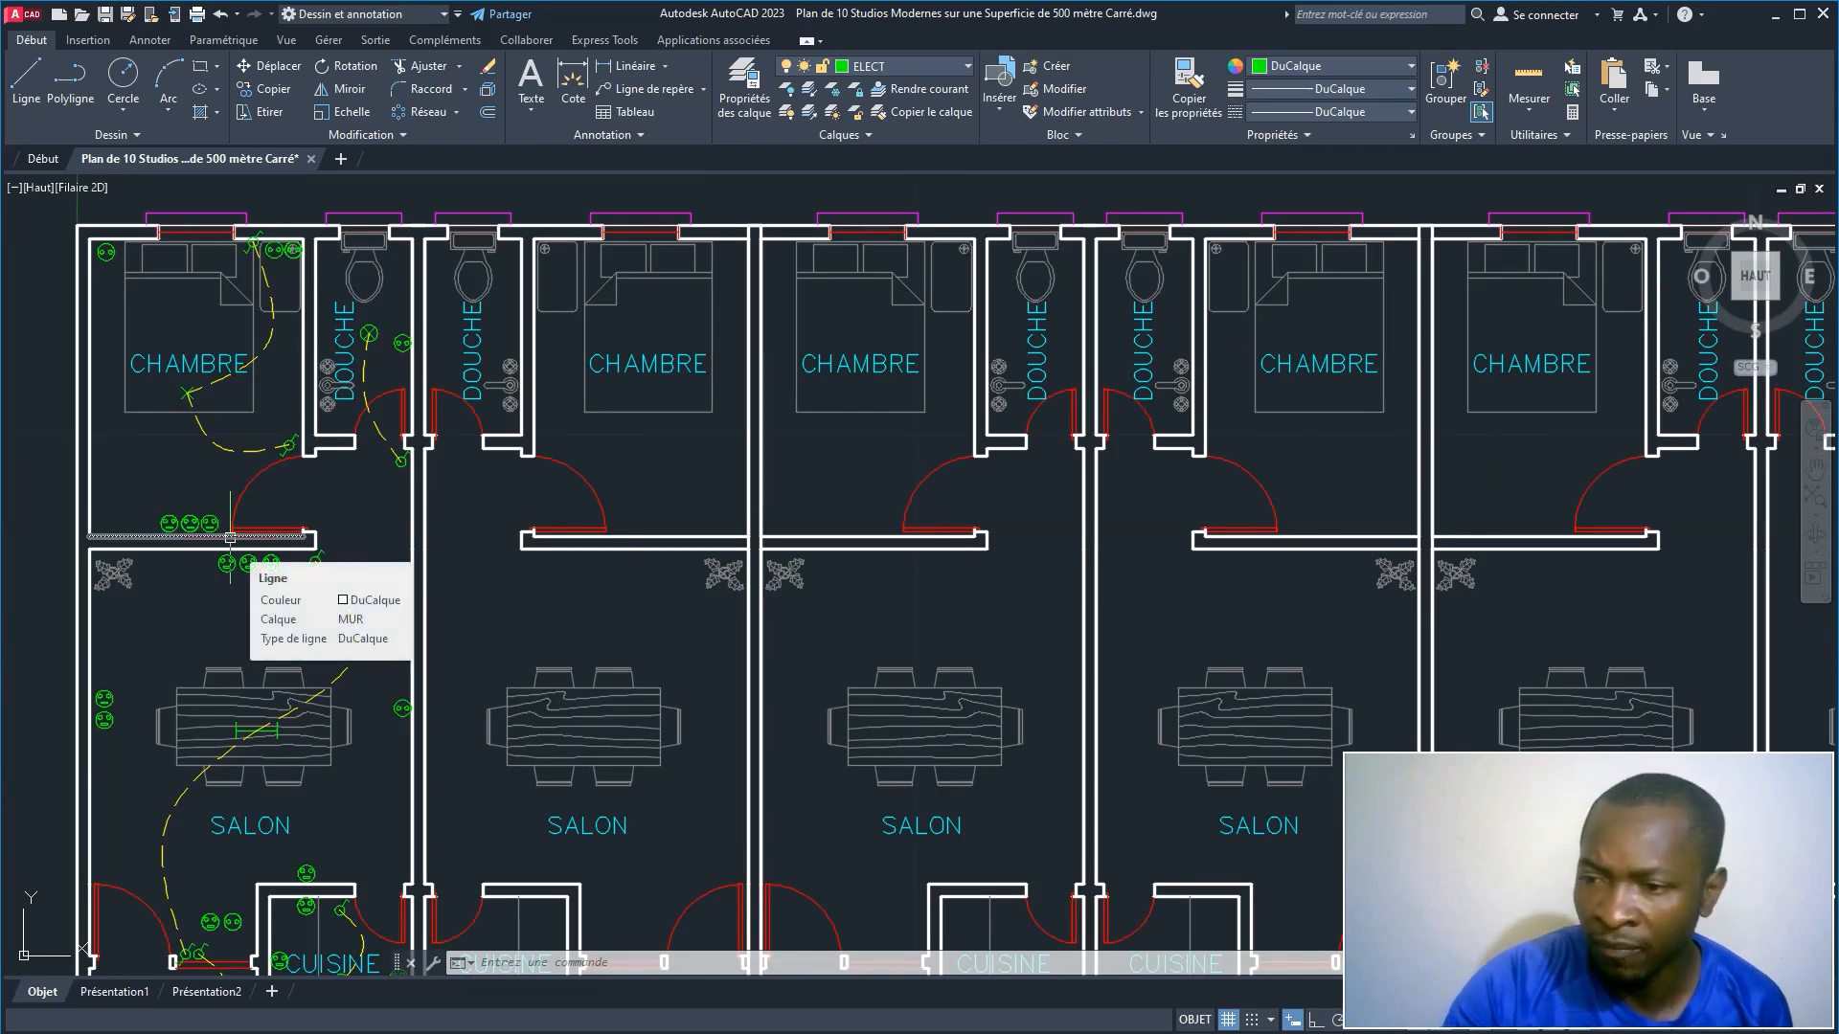
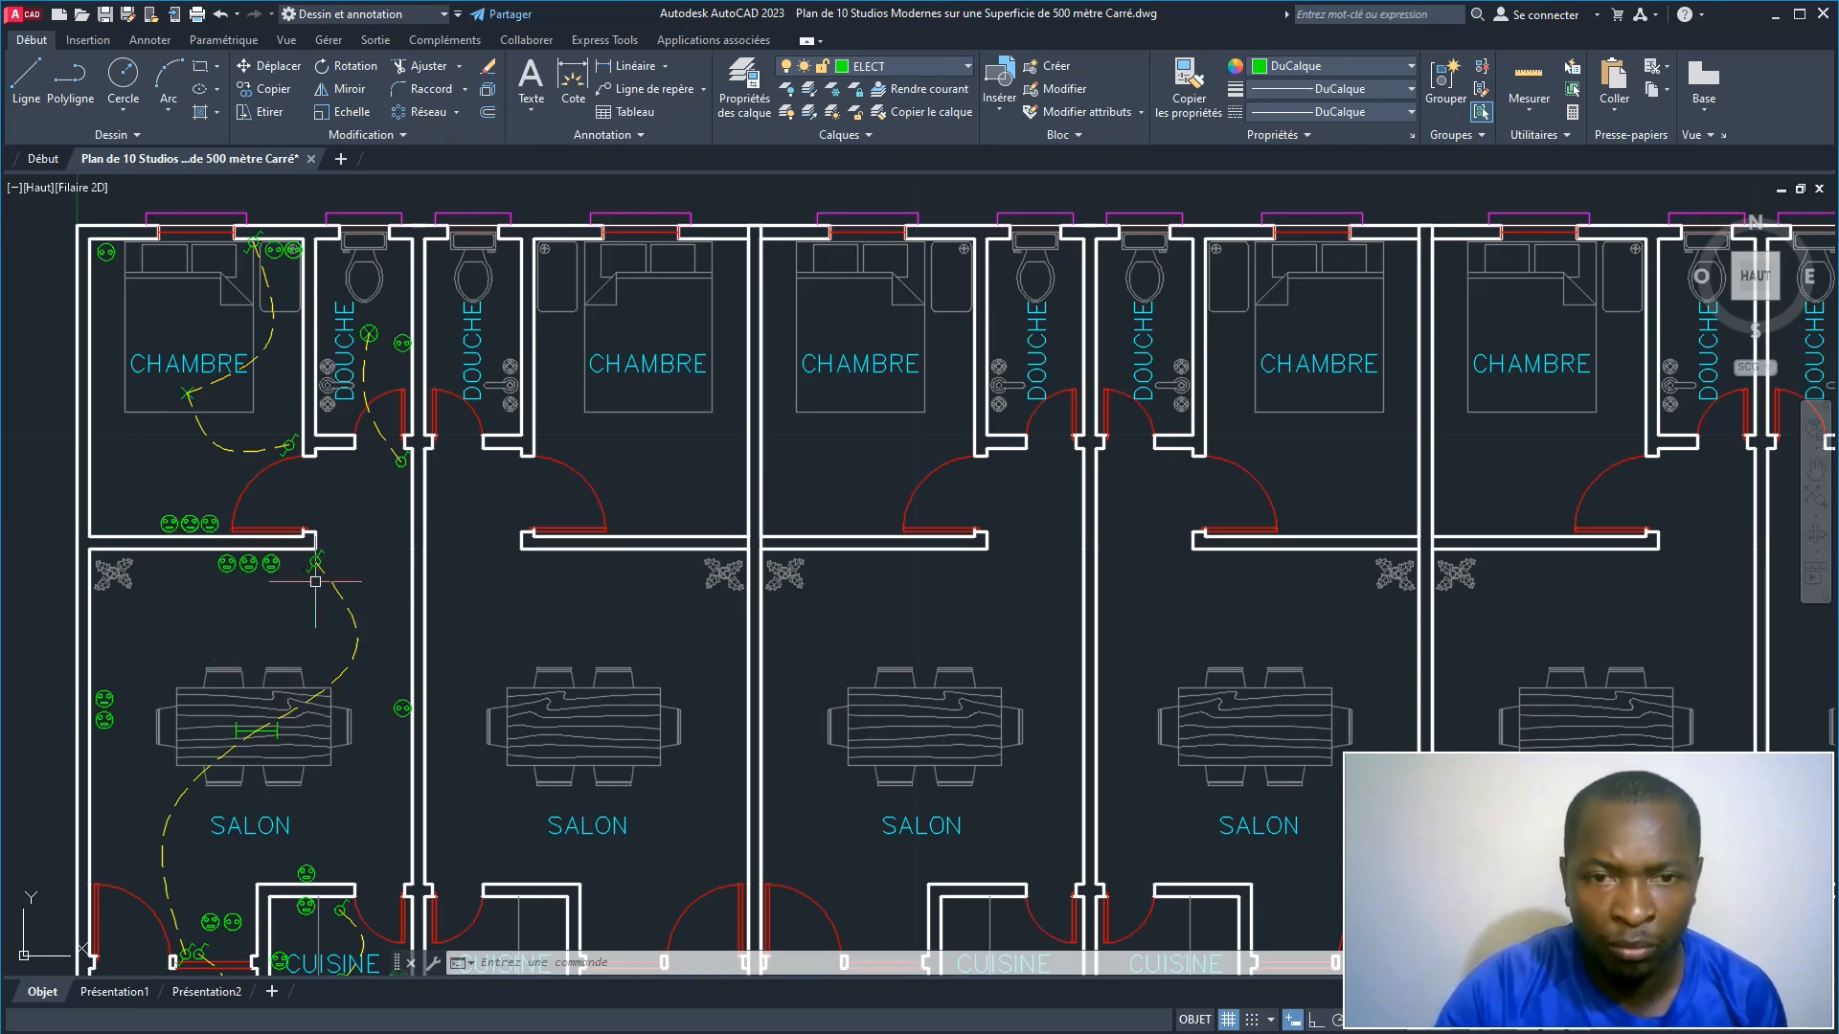
scroll(315, 586, down, 3)
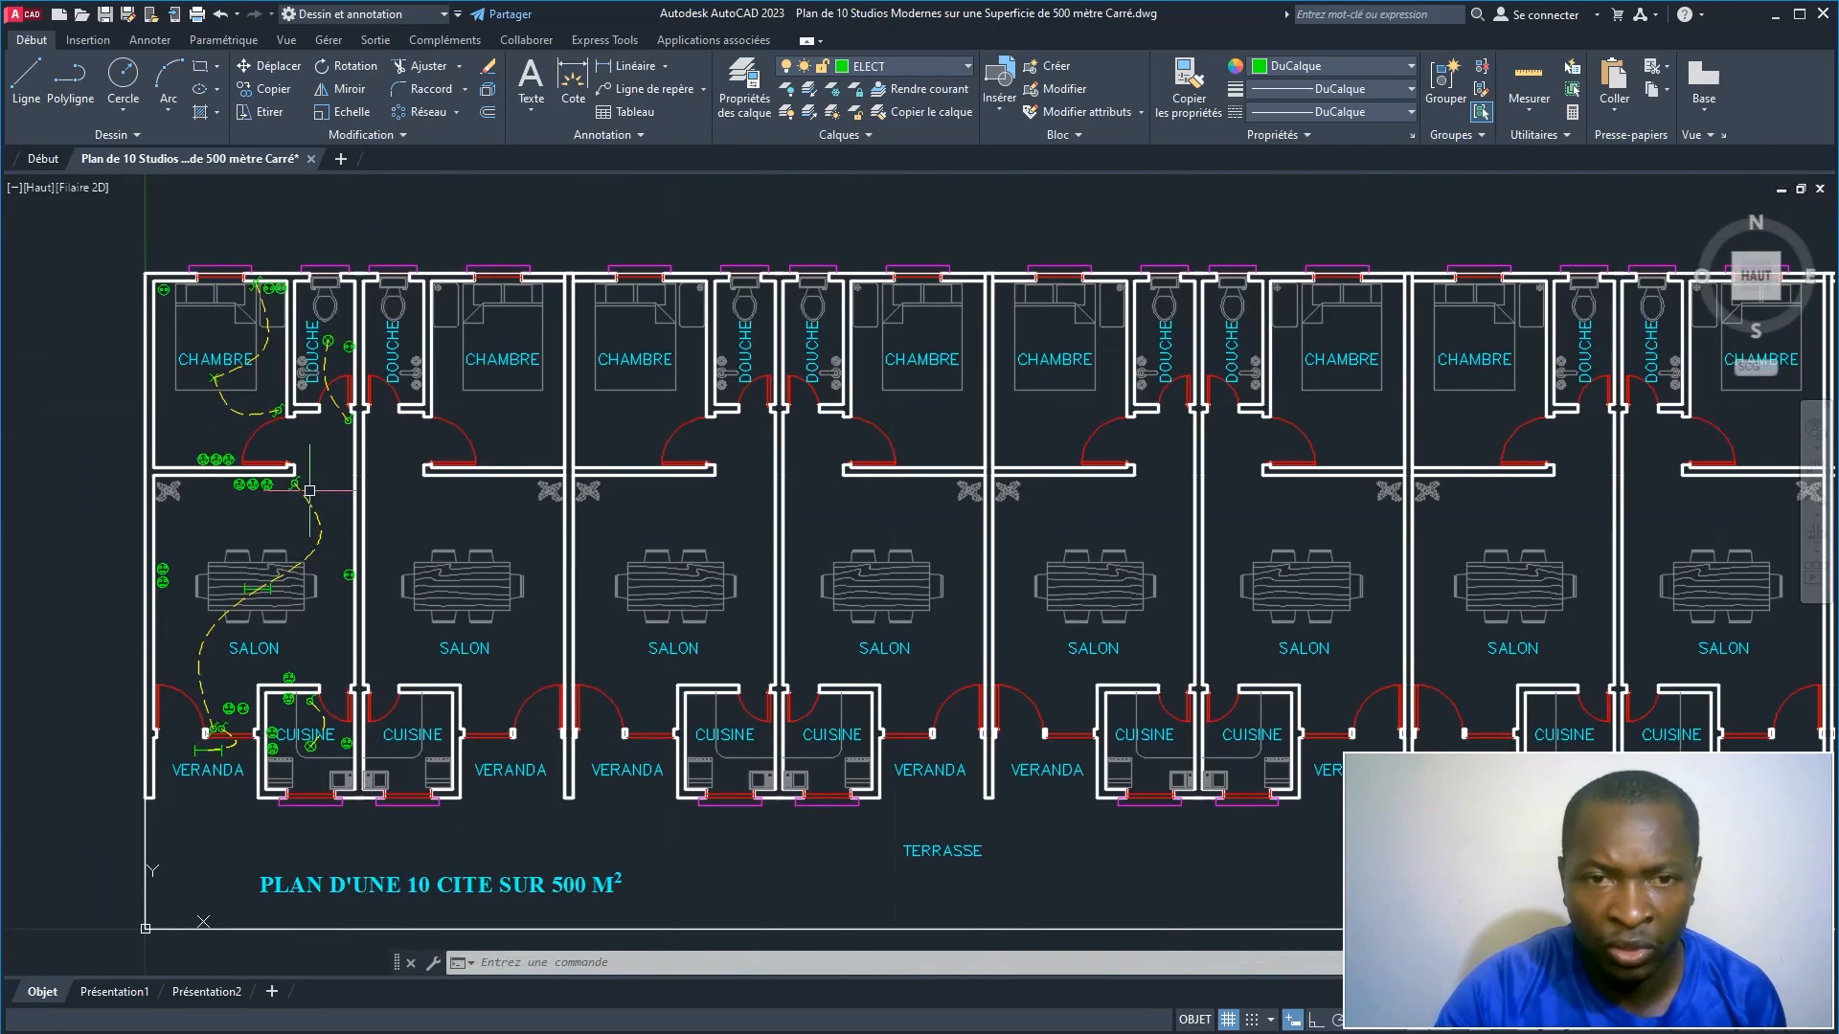
scroll(309, 491, up, 2)
scroll(310, 490, down, 2)
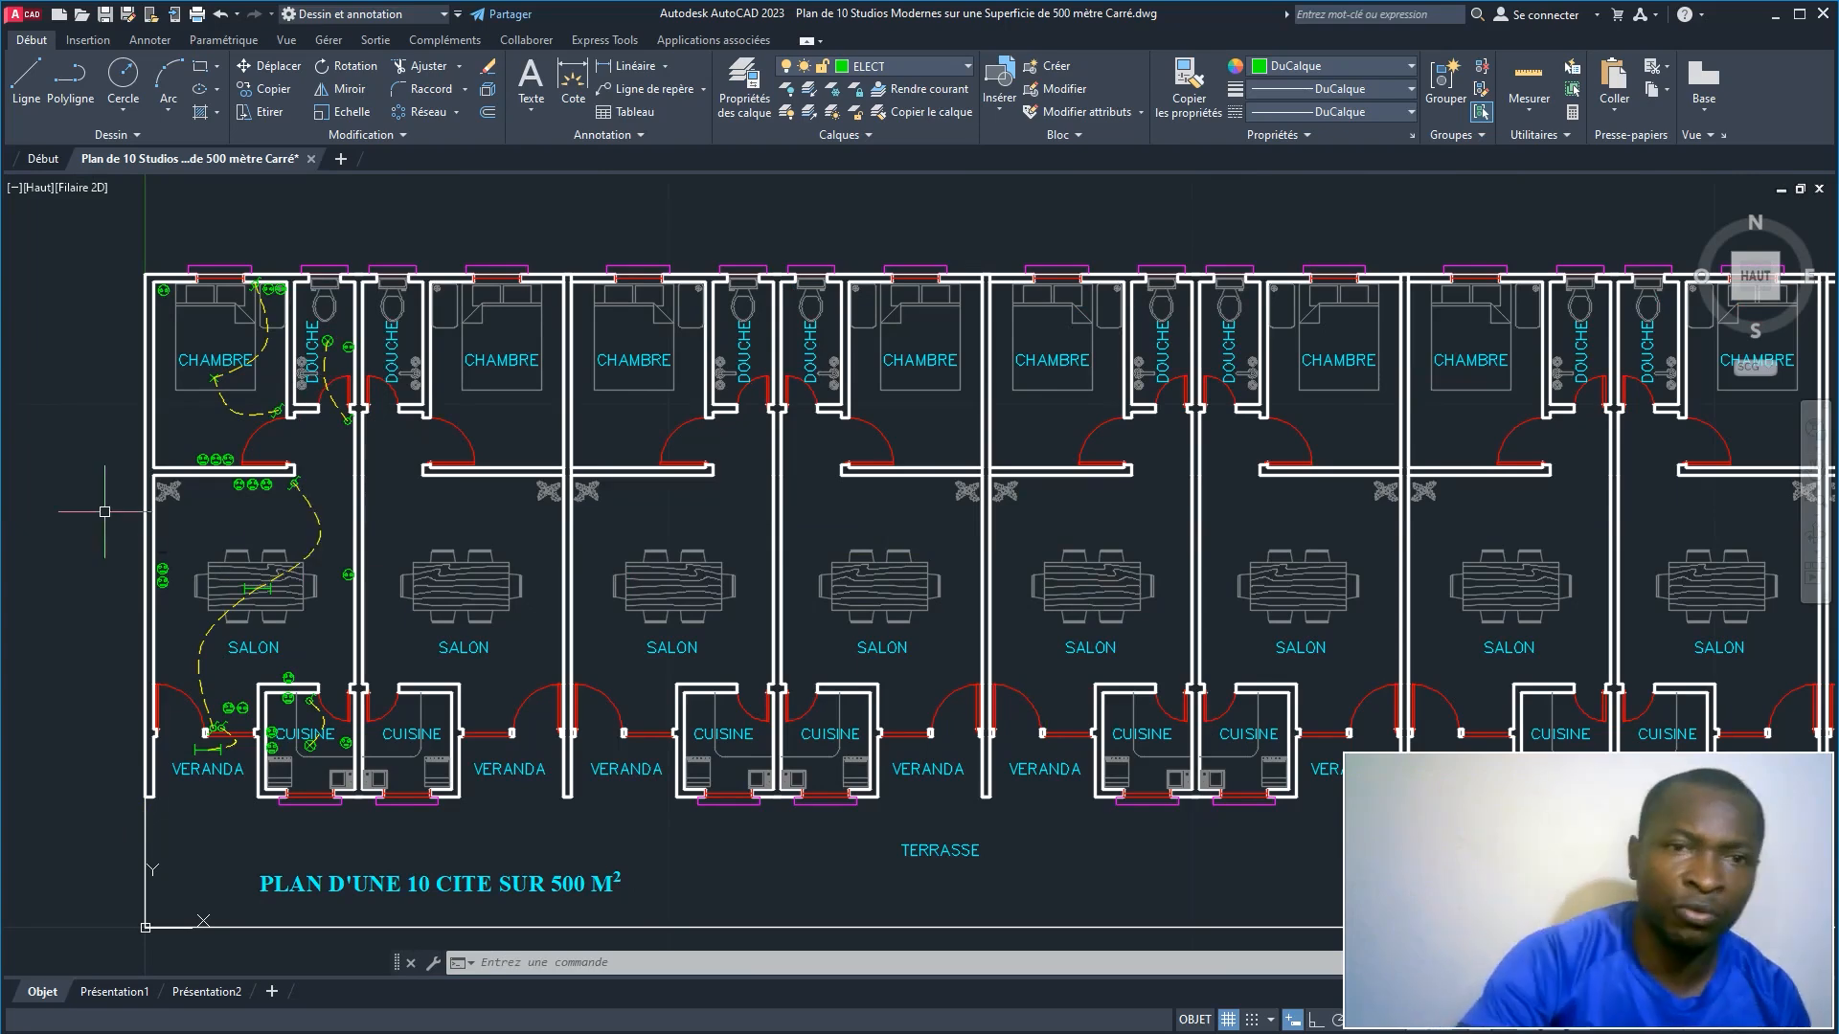
scroll(224, 348, up, 2)
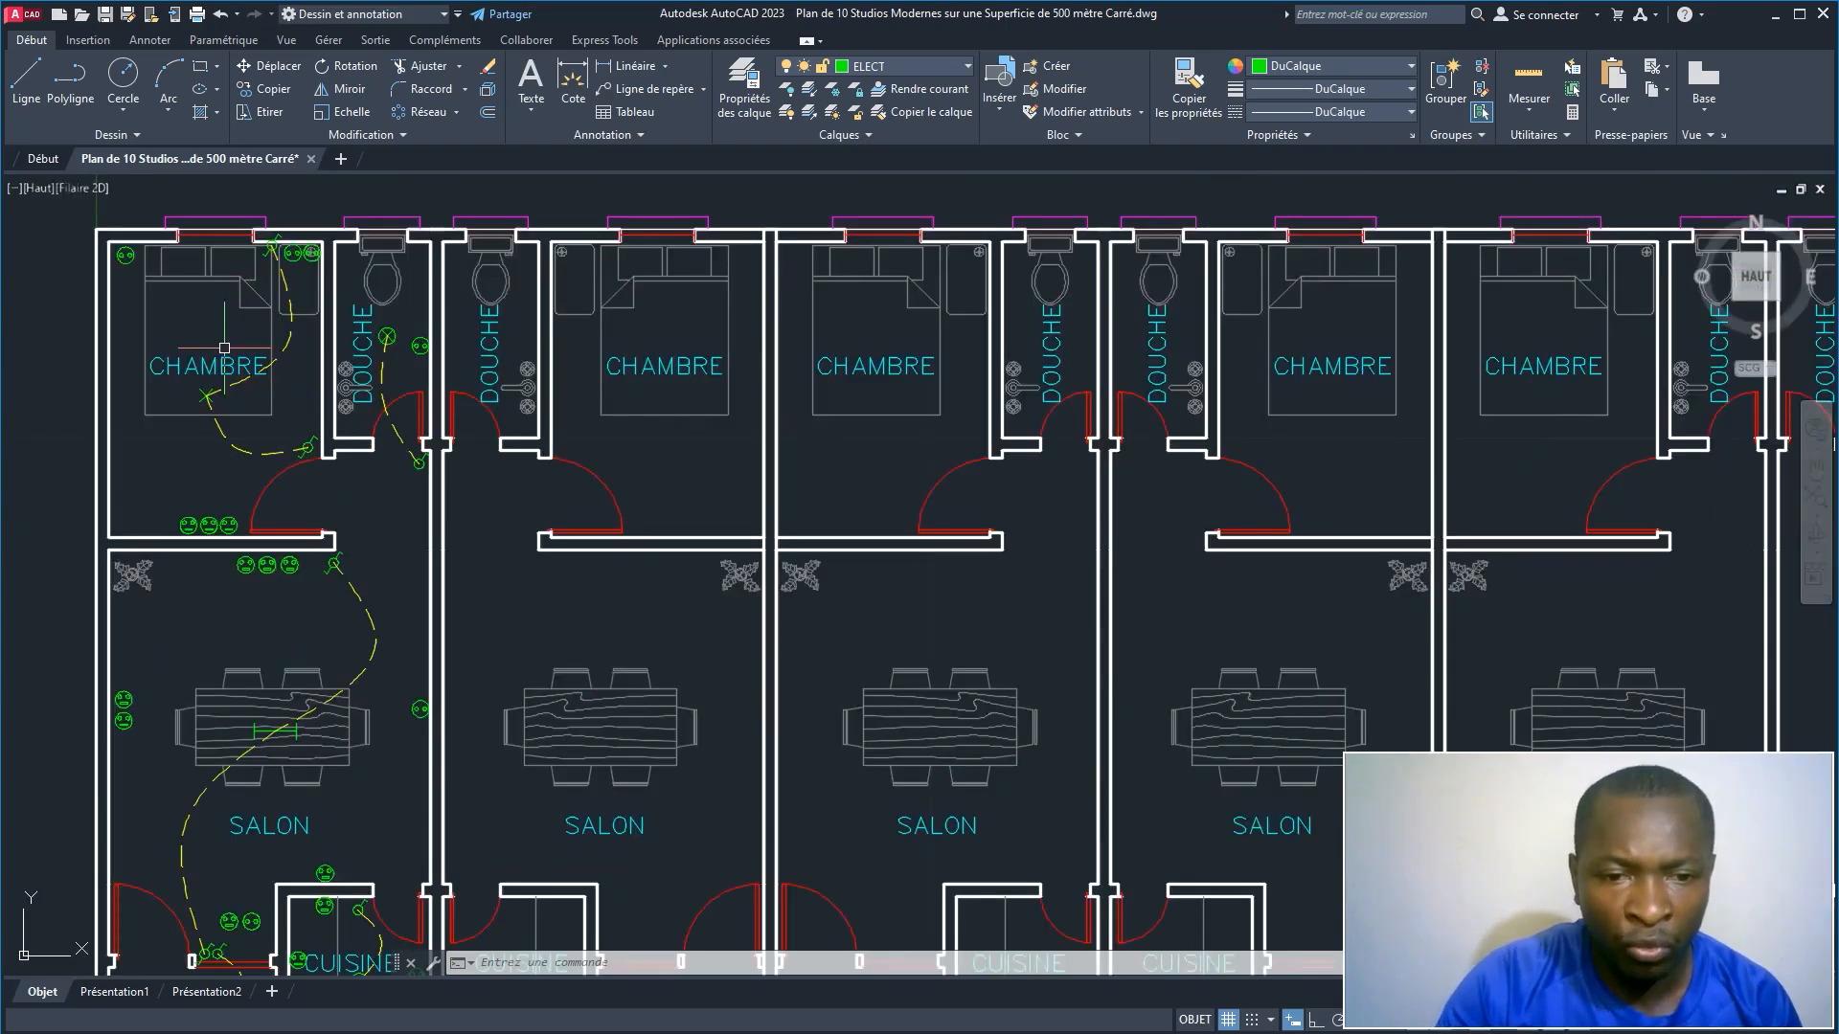
scroll(224, 348, down, 2)
Step: Delete the two side-by-side sockets in the first studio's SALON, just above the window wall facing the VERANDA
scroll(220, 735, up, 5)
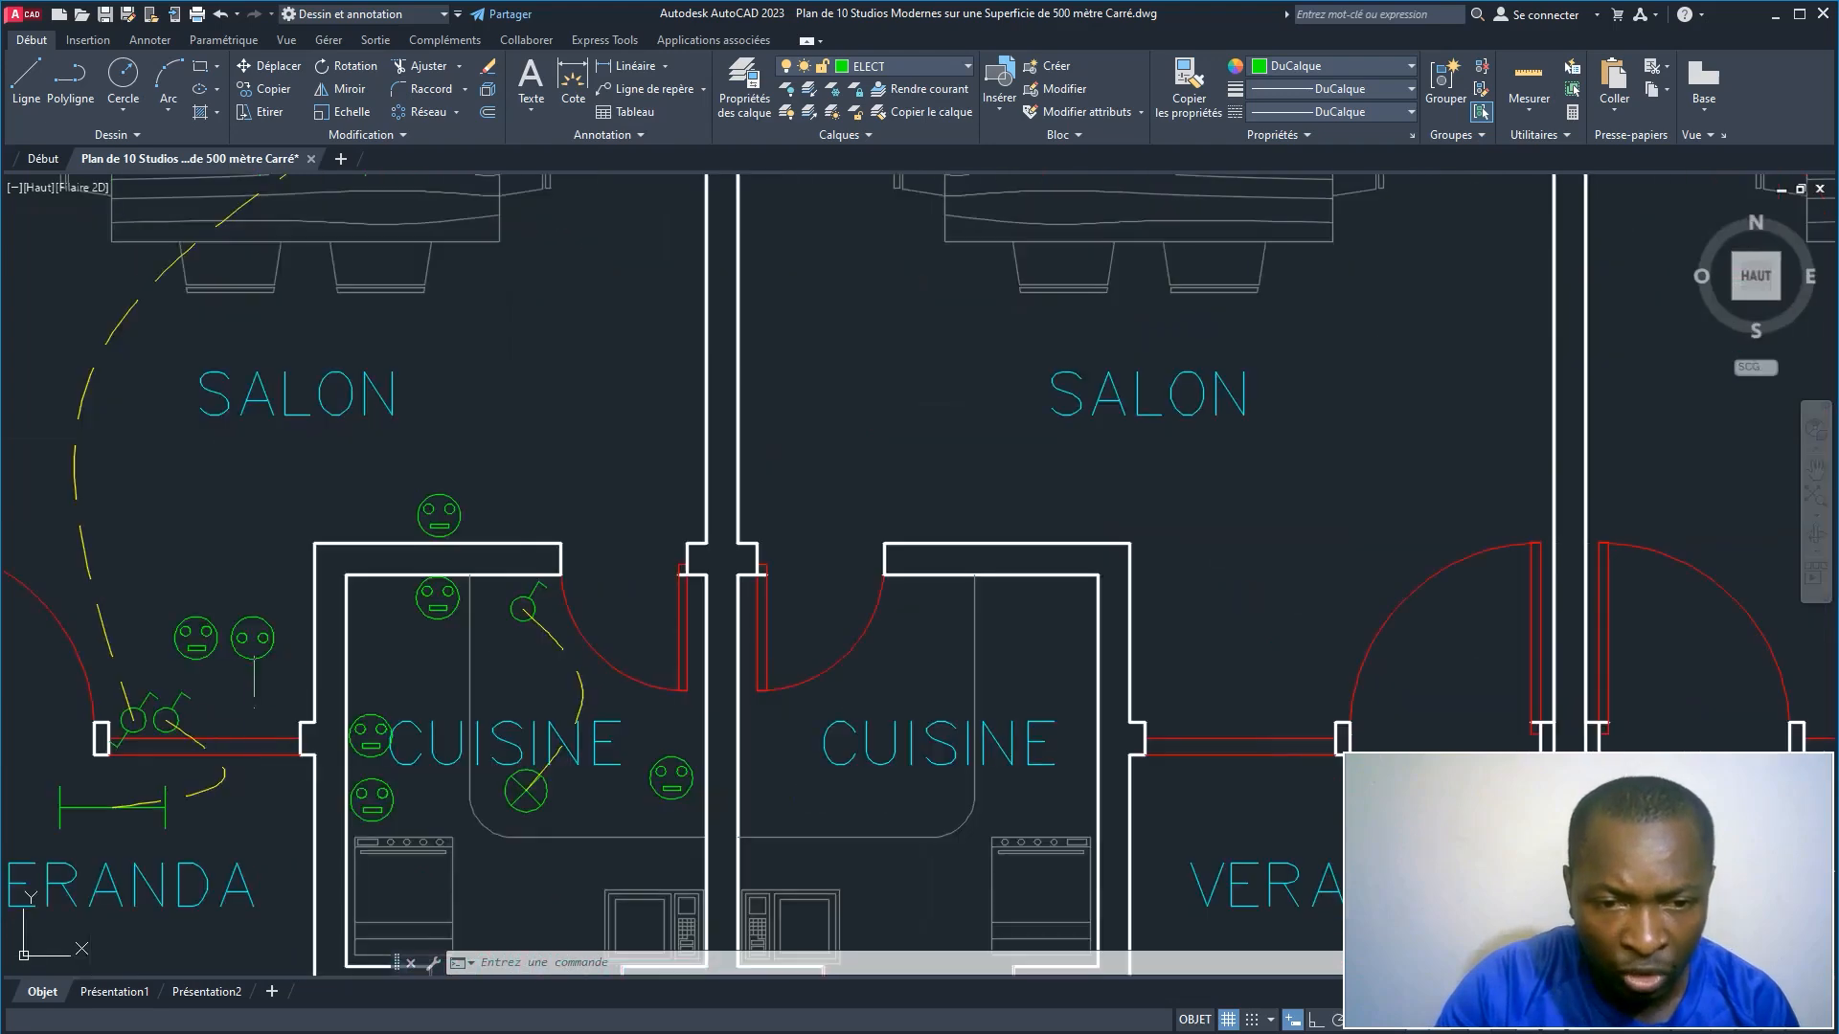
click(289, 577)
click(109, 710)
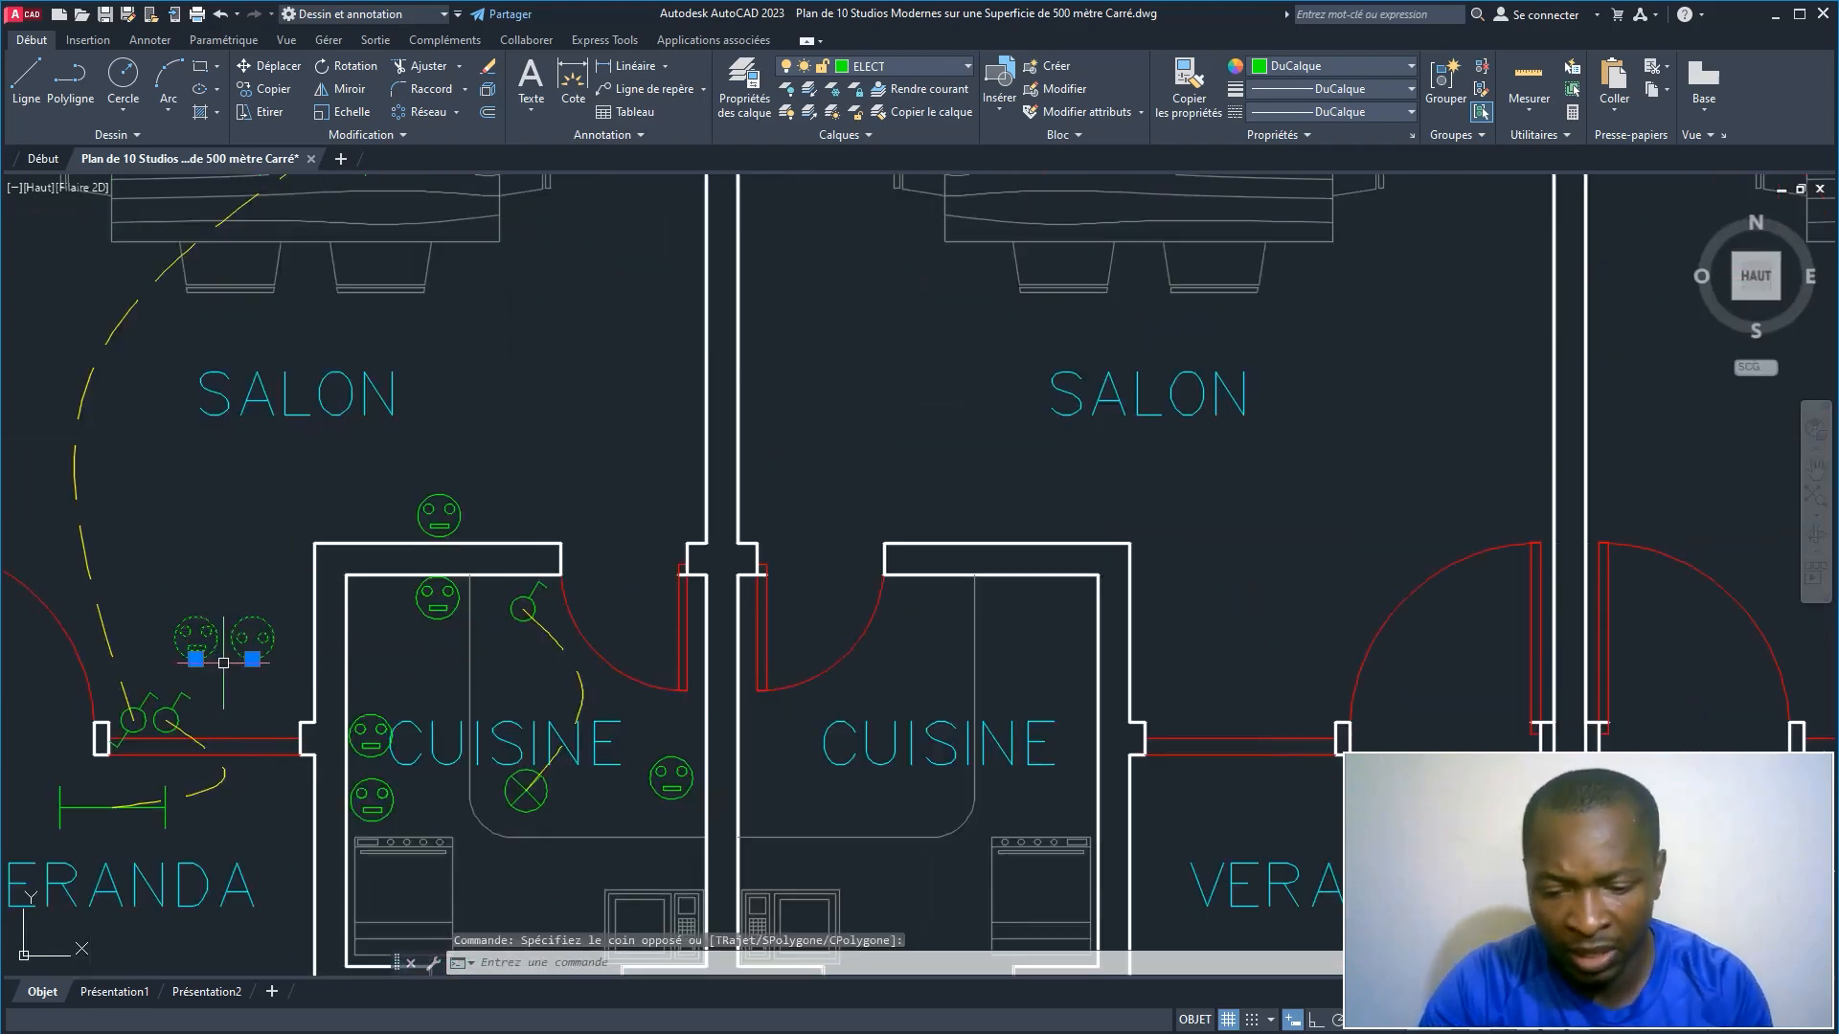
key(Delete)
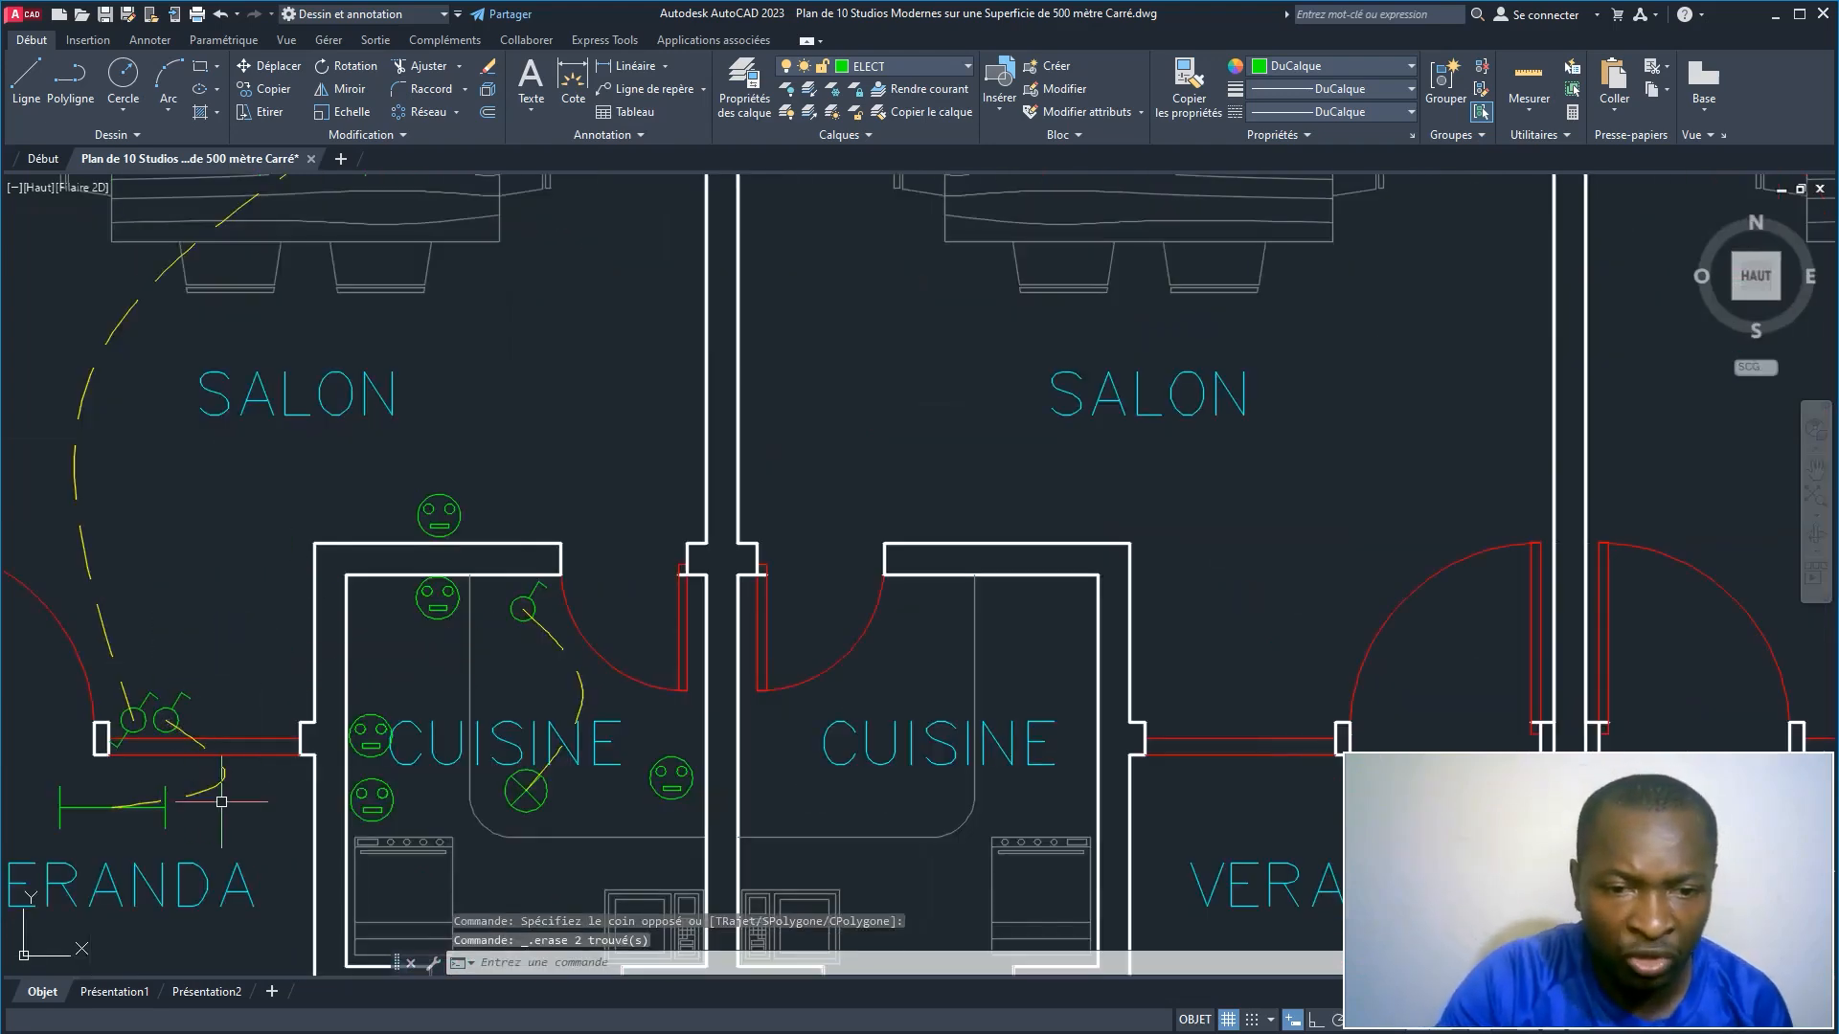
Step: Copy the SALON socket above the kitchen's upper wall to the VERANDA, against the outer face of the kitchen's left wall
scroll(225, 810, down, 2)
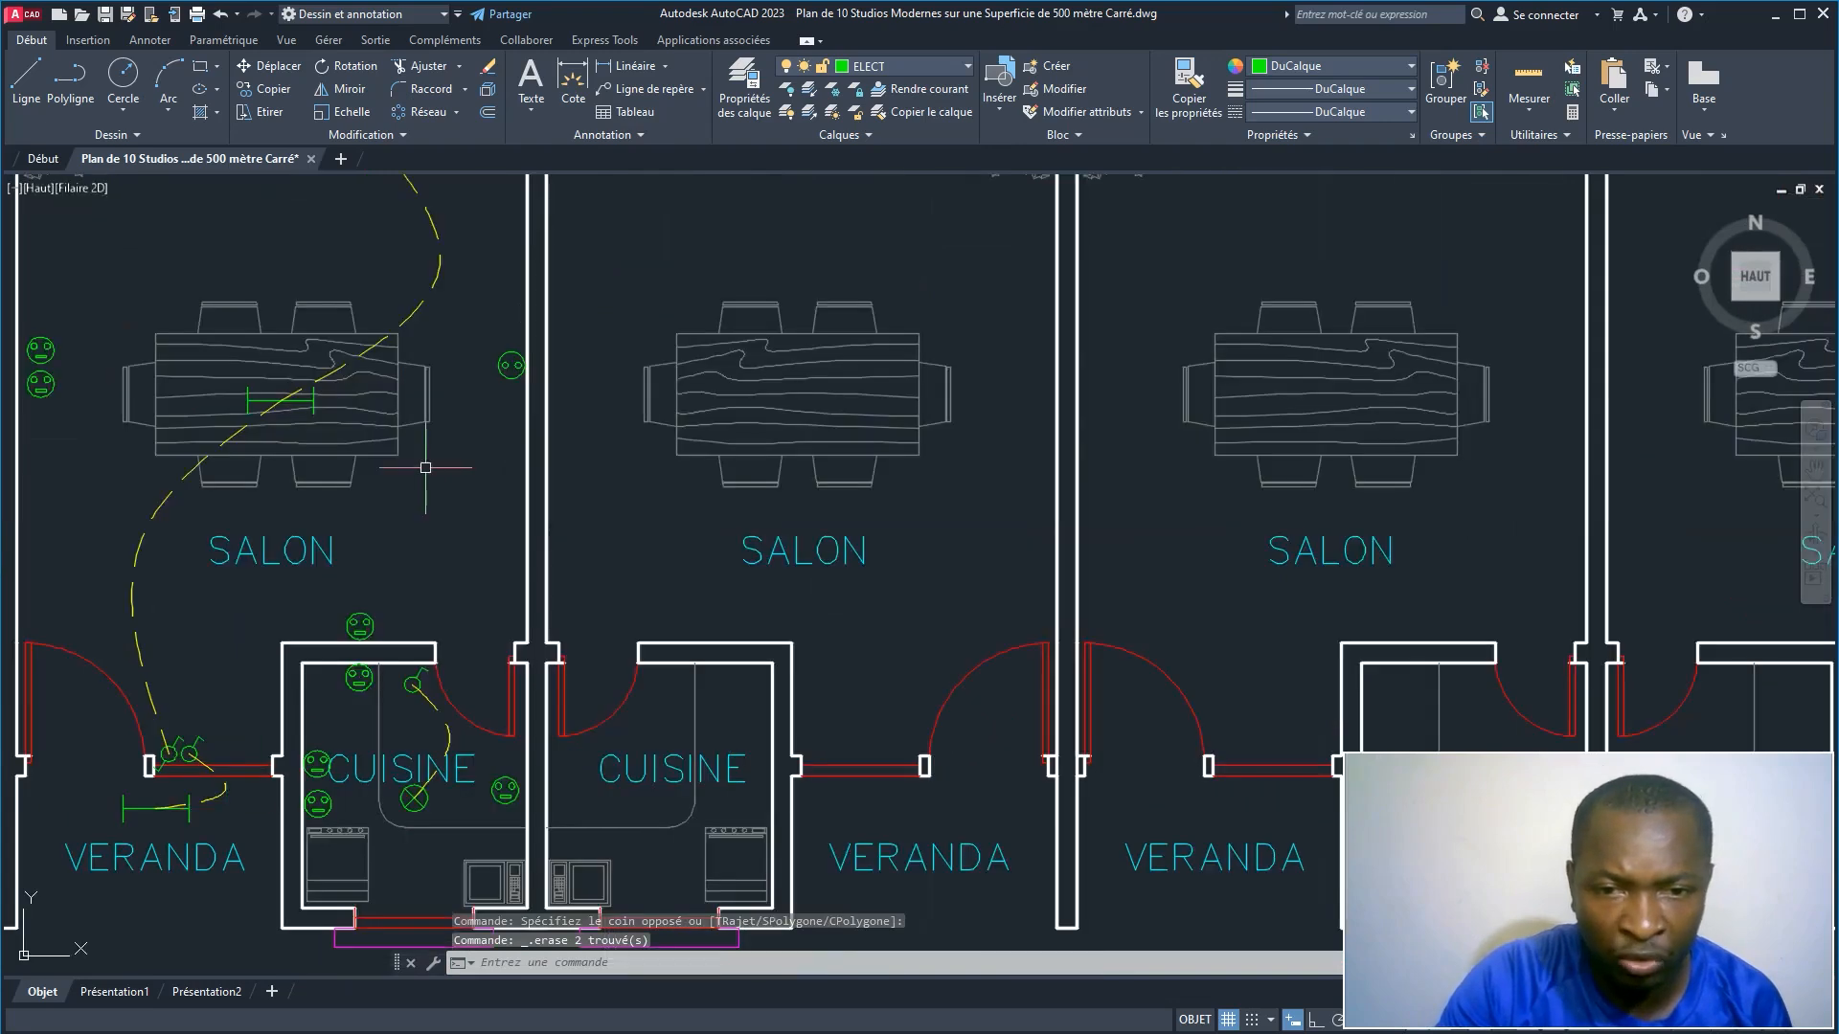
click(359, 628)
click(249, 115)
click(273, 91)
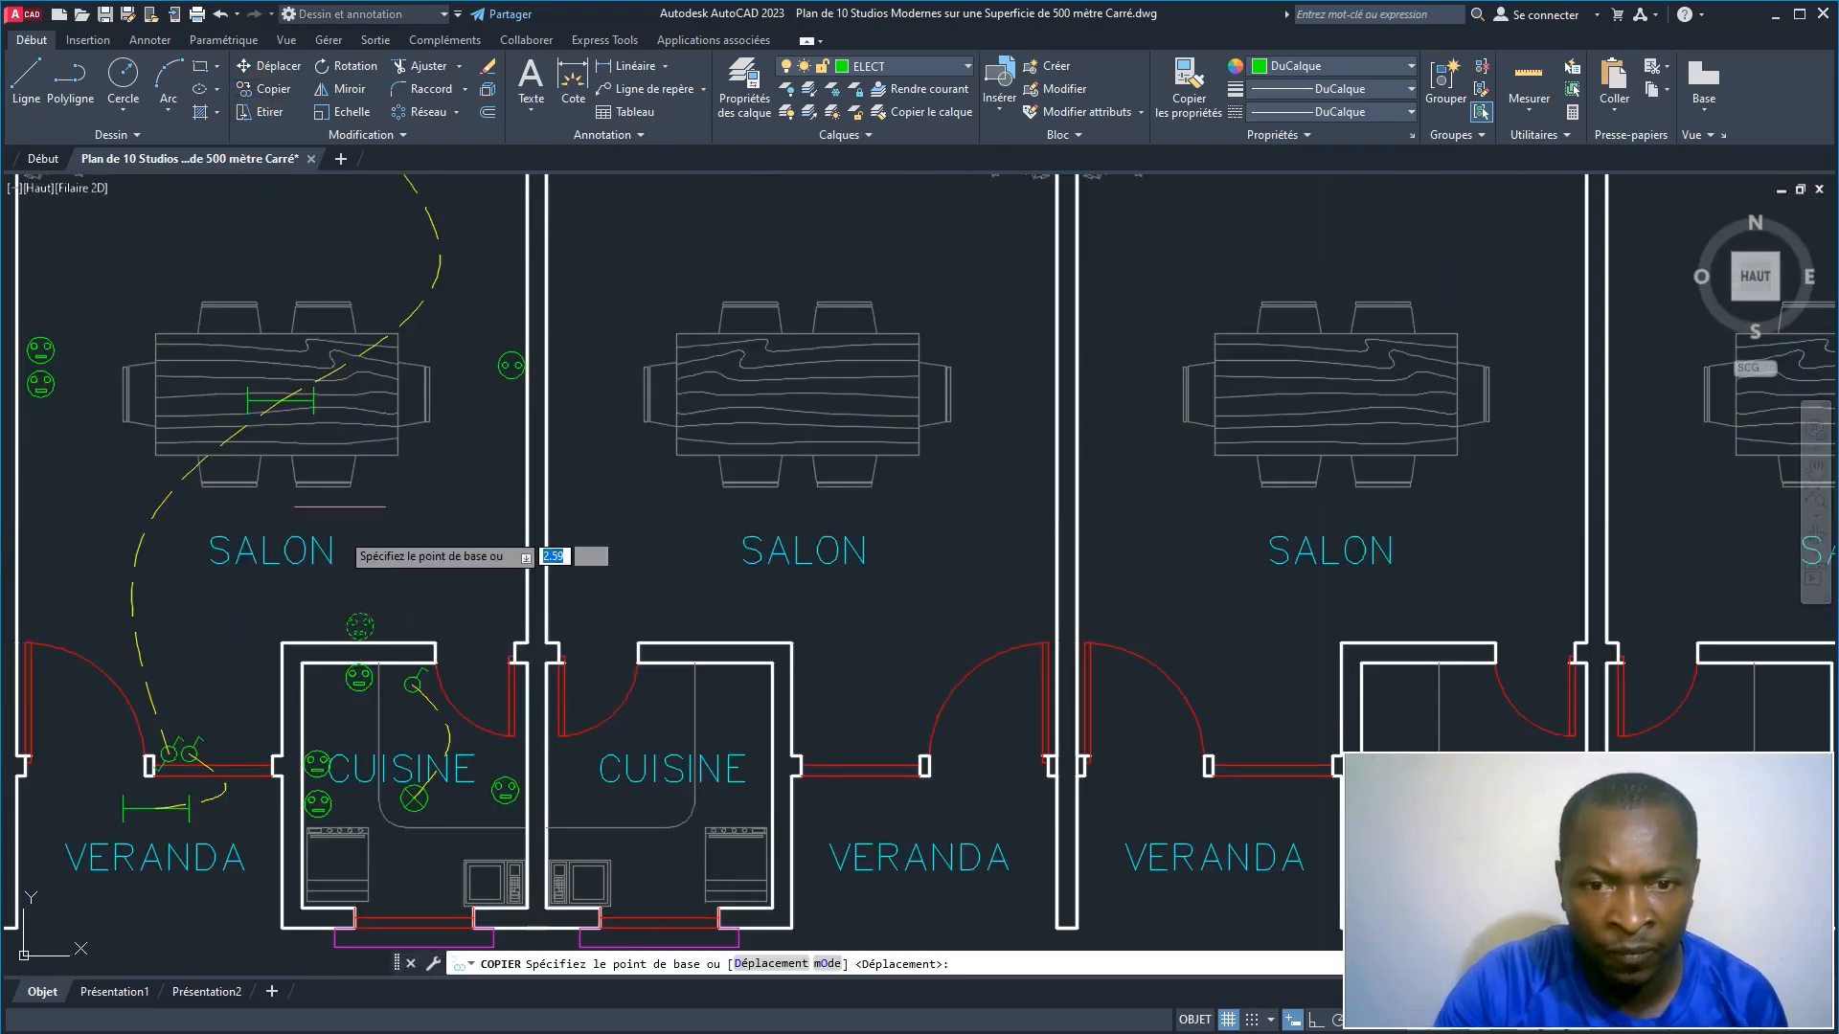
click(359, 627)
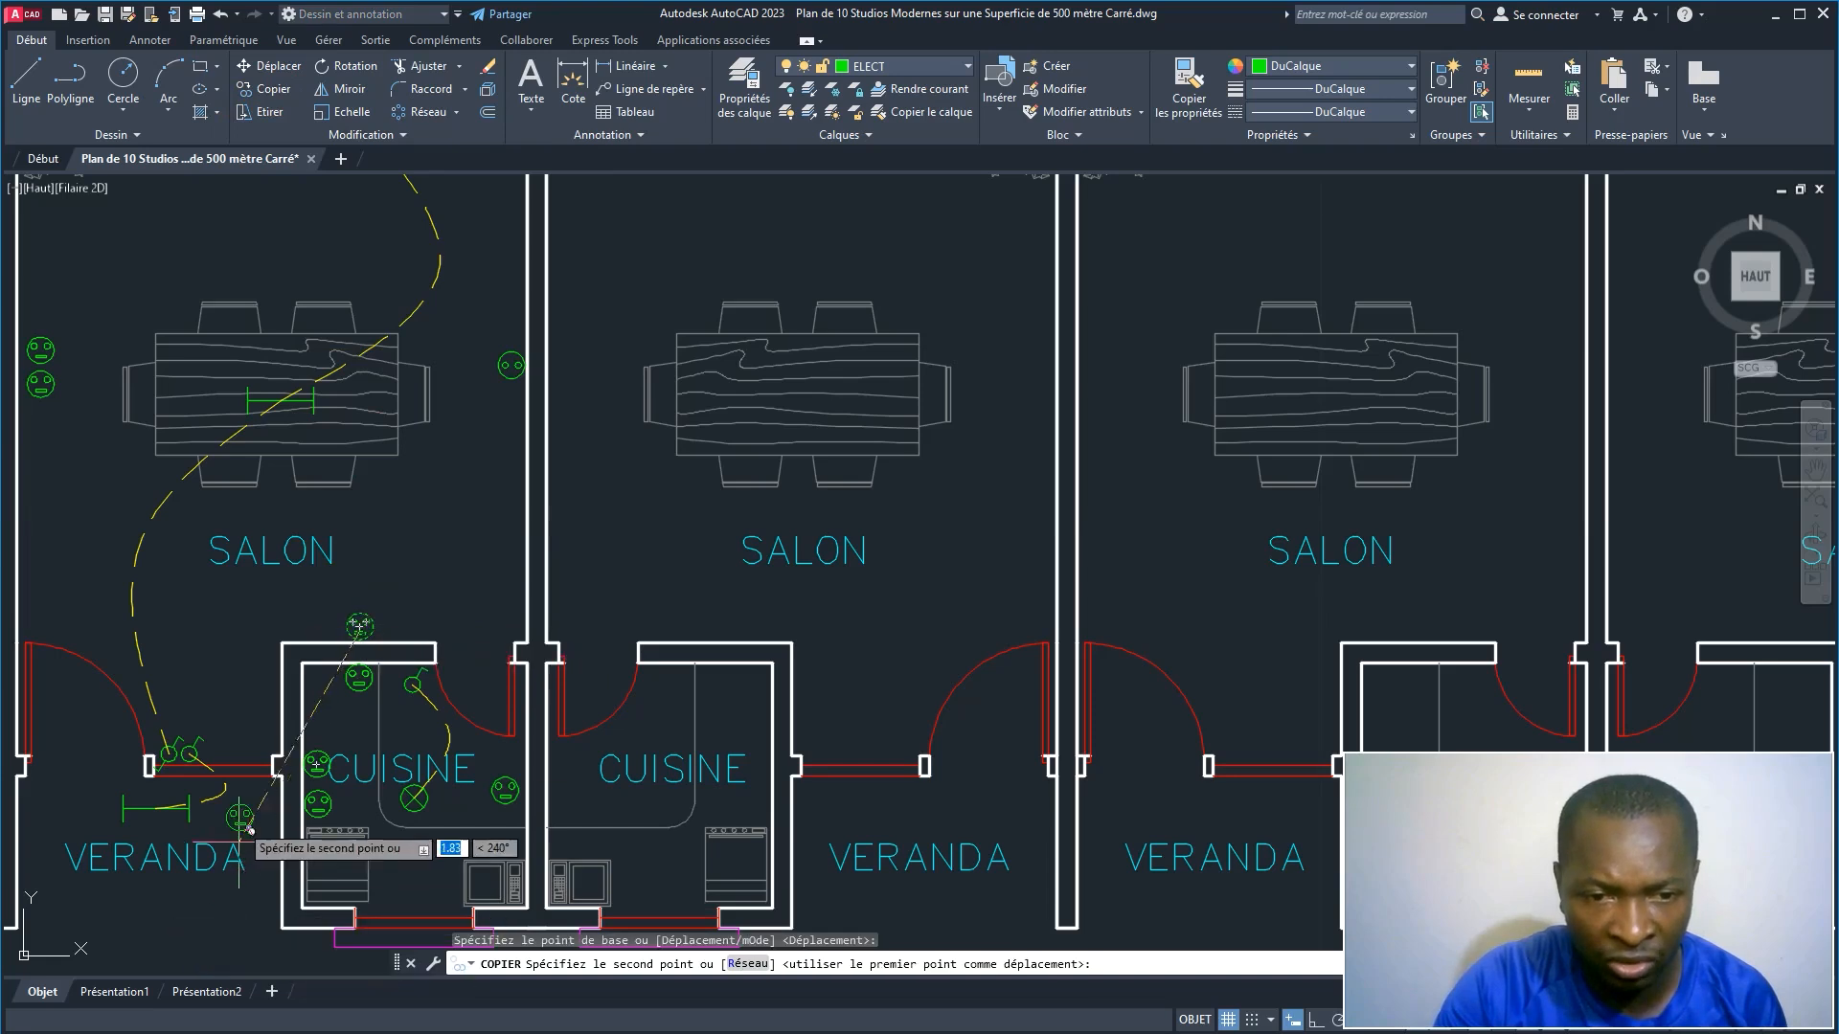
scroll(229, 831, up, 2)
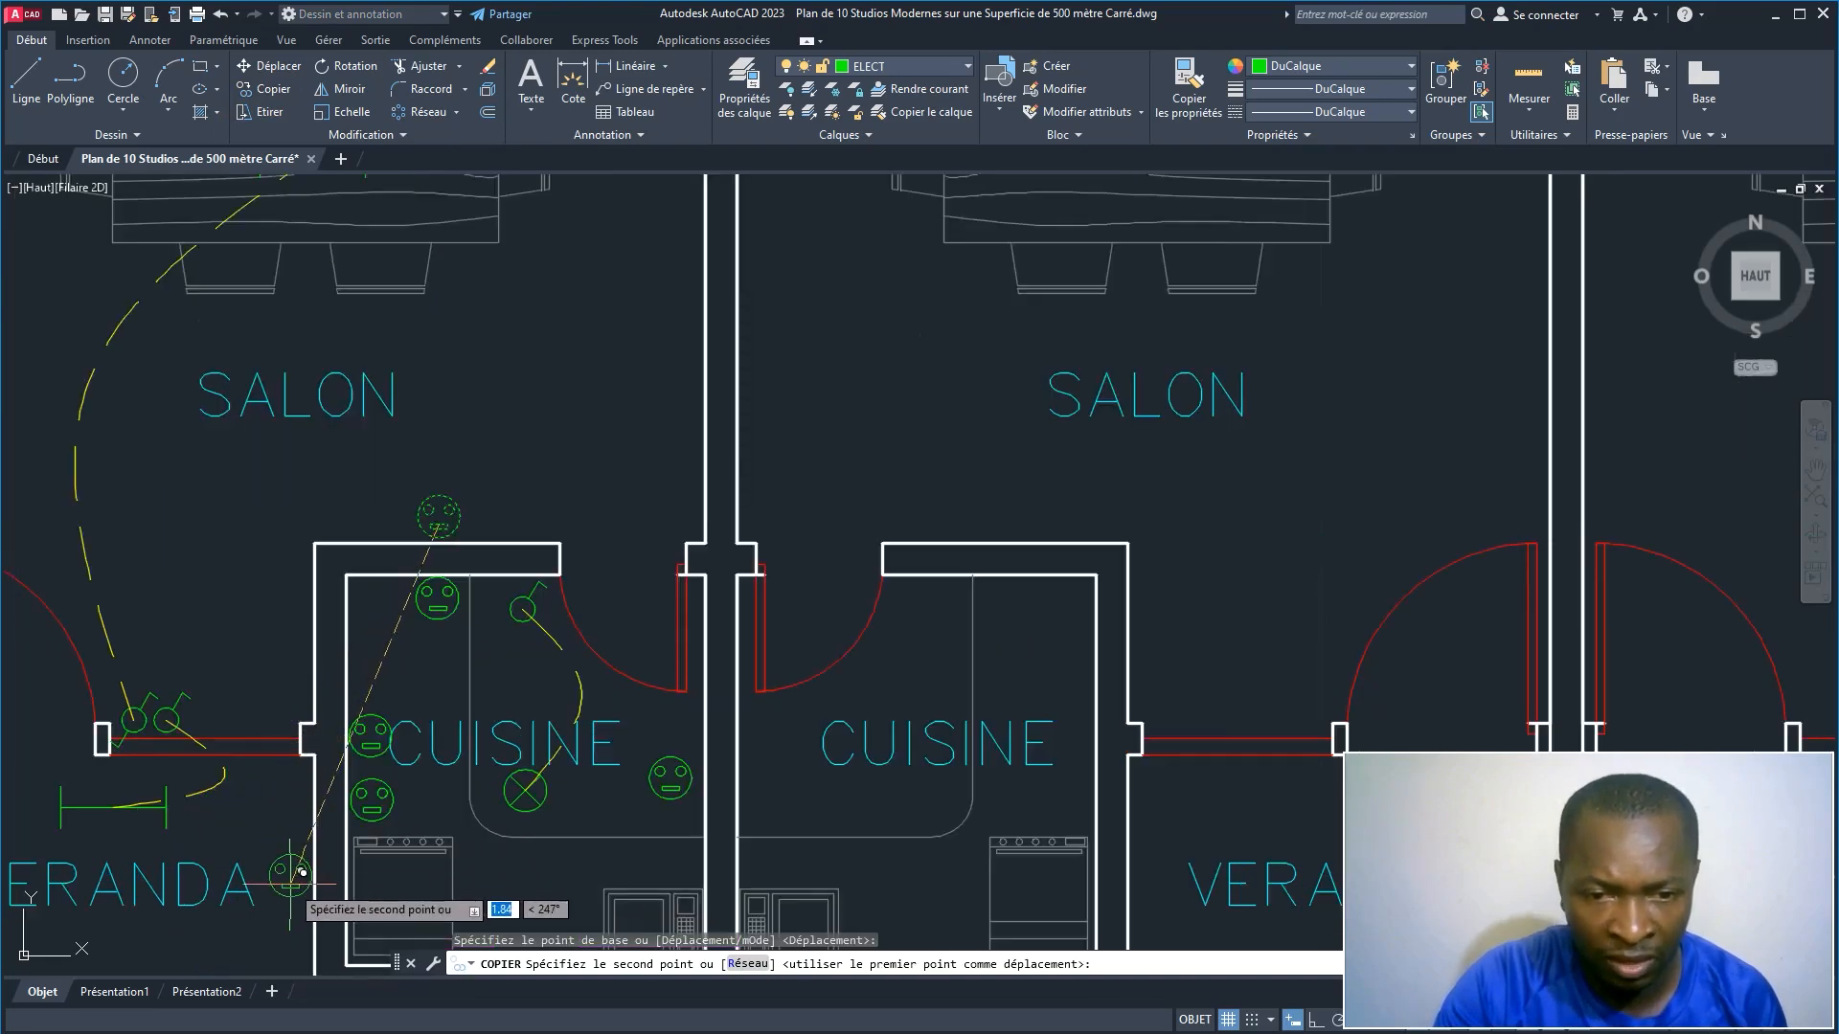
click(300, 842)
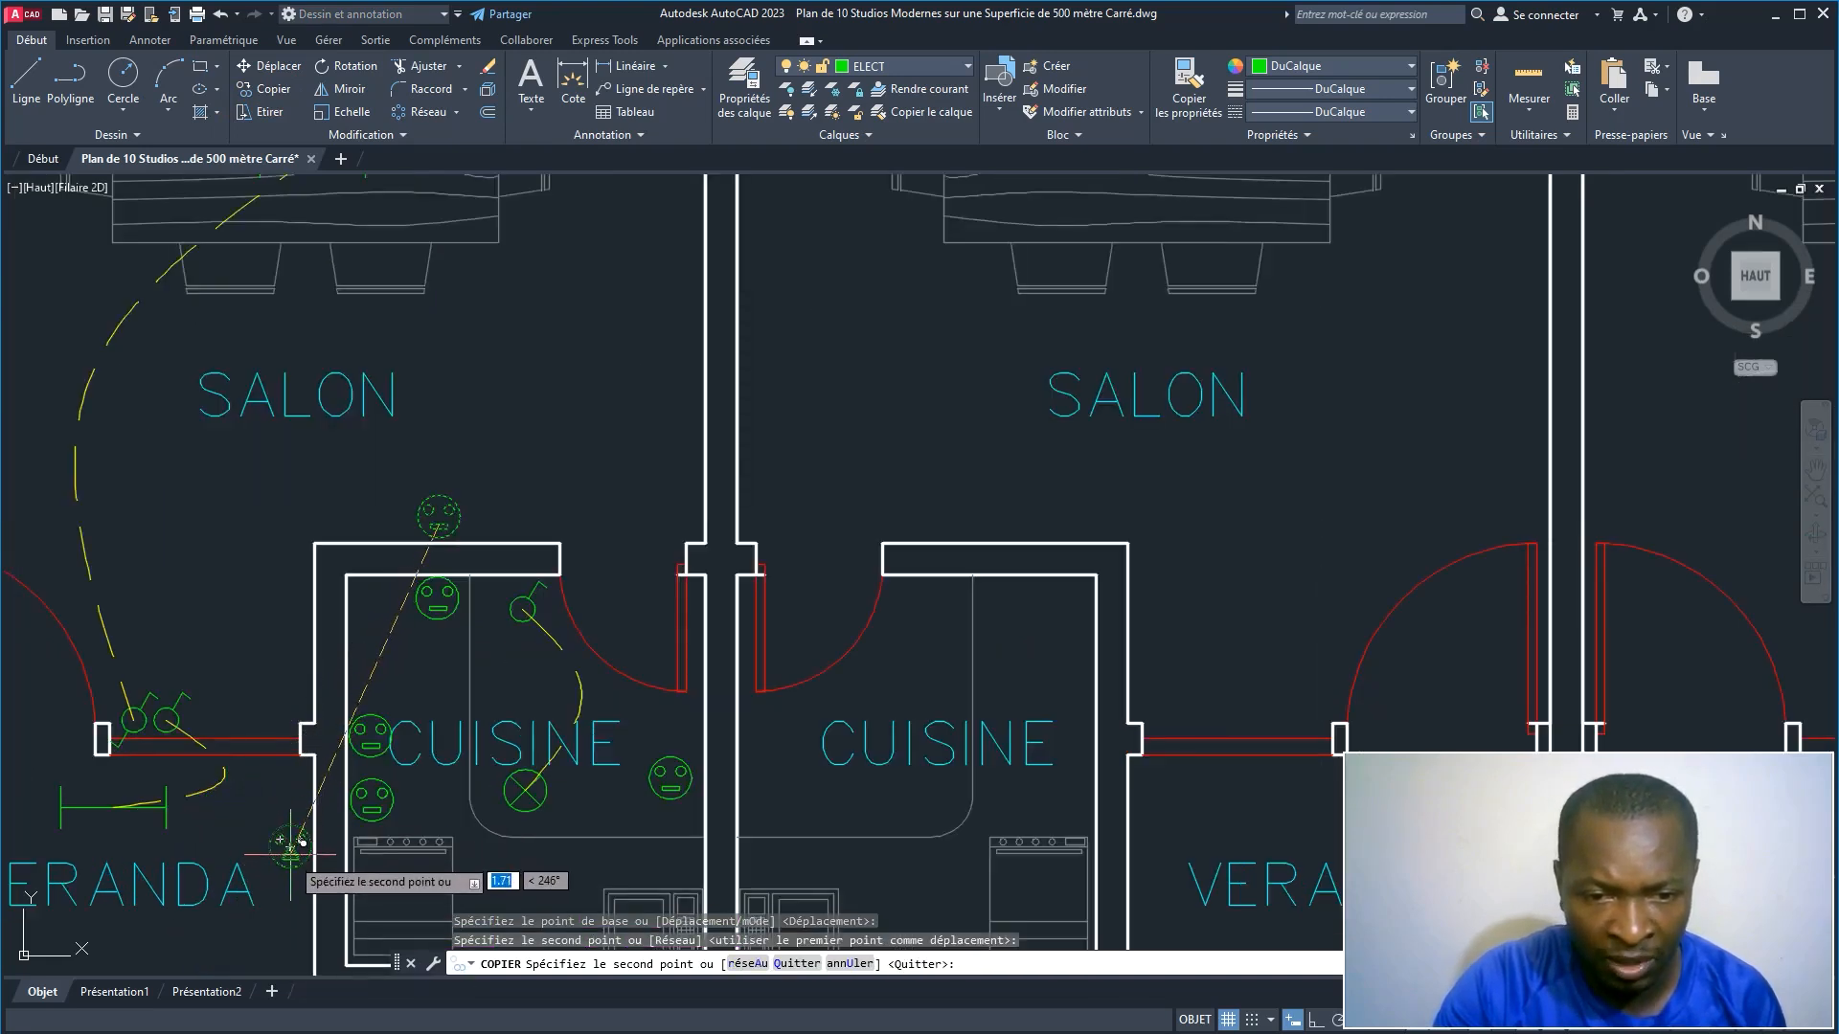
right_click(446, 772)
click(484, 782)
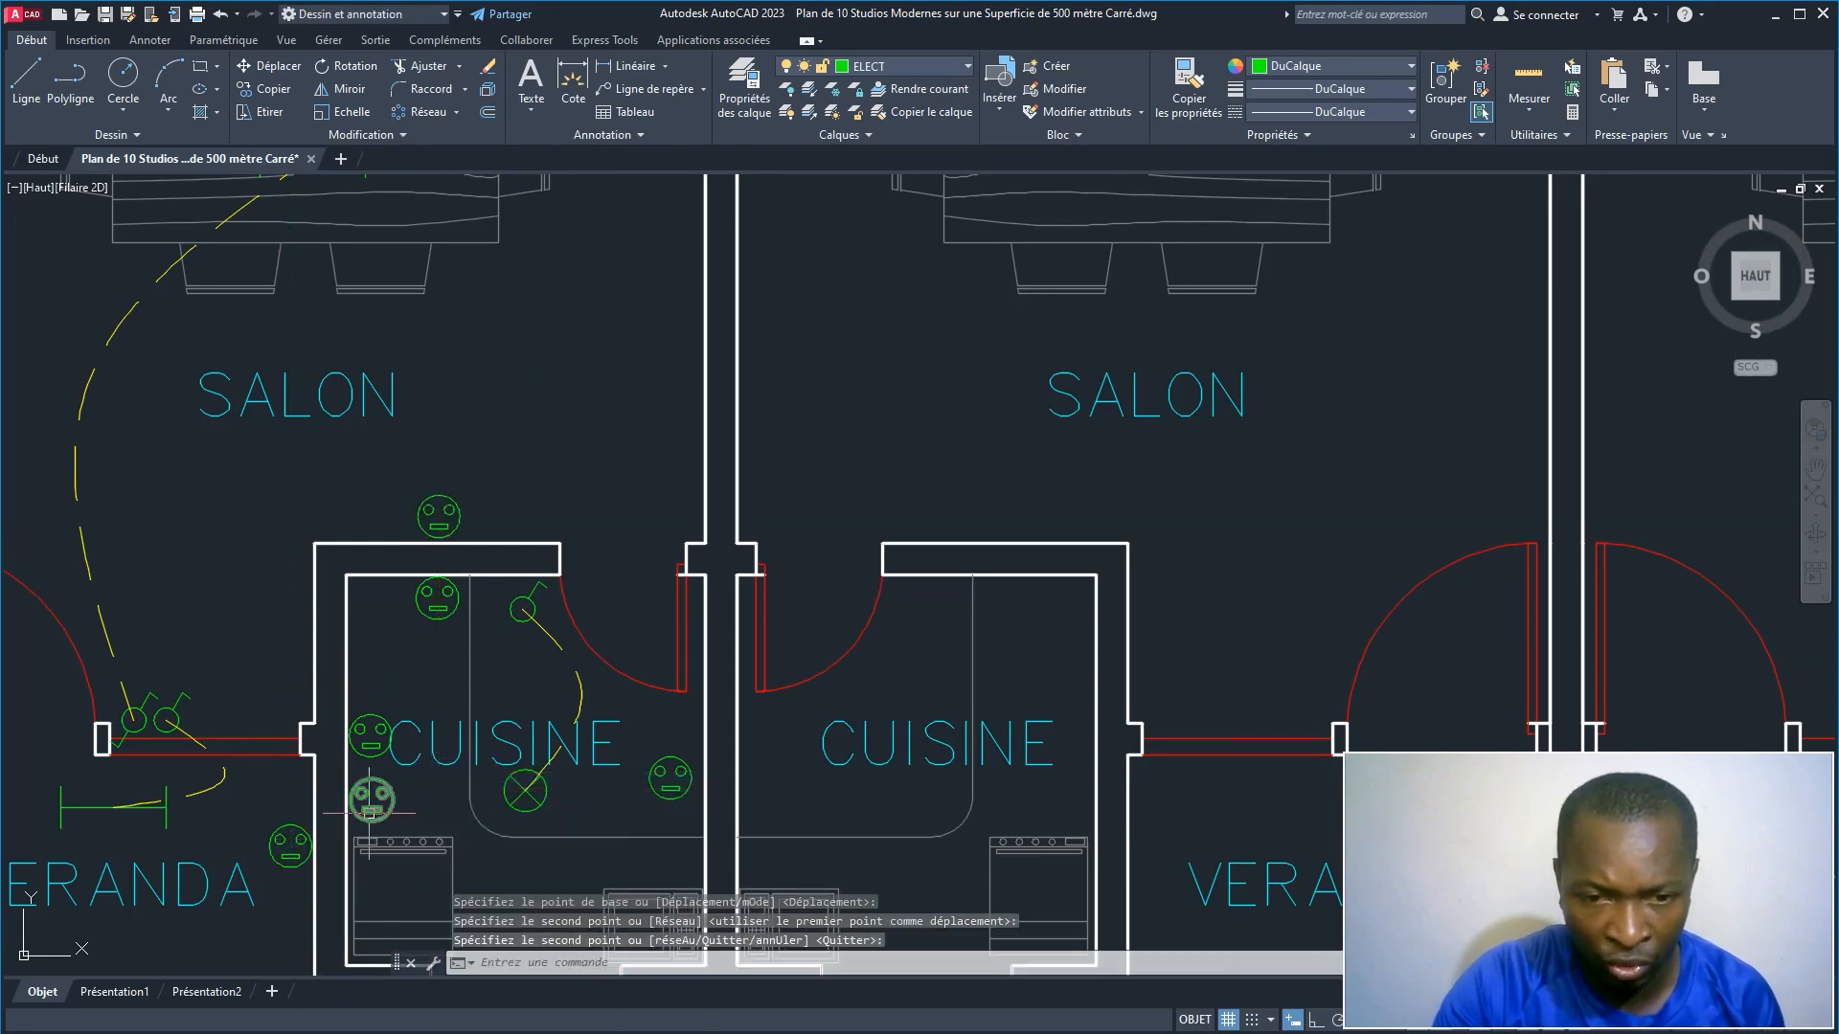
Step: Select all sockets similar to the one in the upper-left corner of the first studio's CHAMBRE
scroll(374, 811, up, 2)
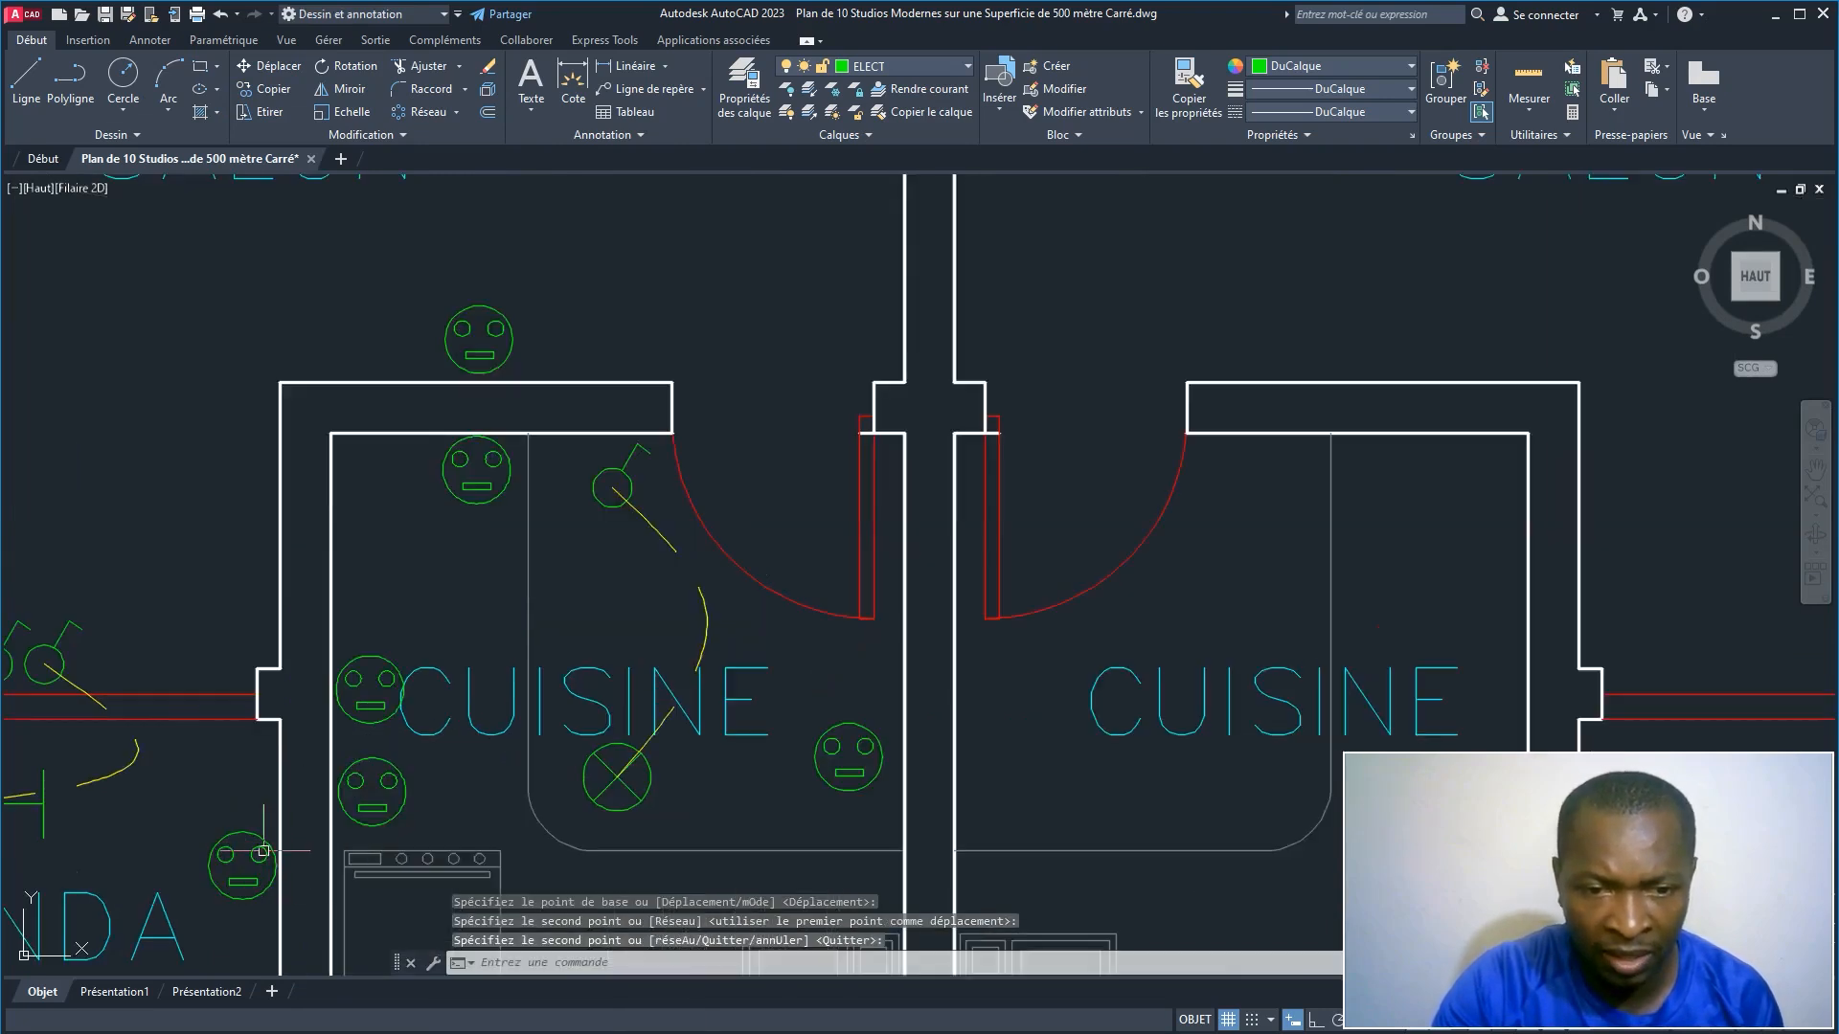
scroll(287, 840, down, 2)
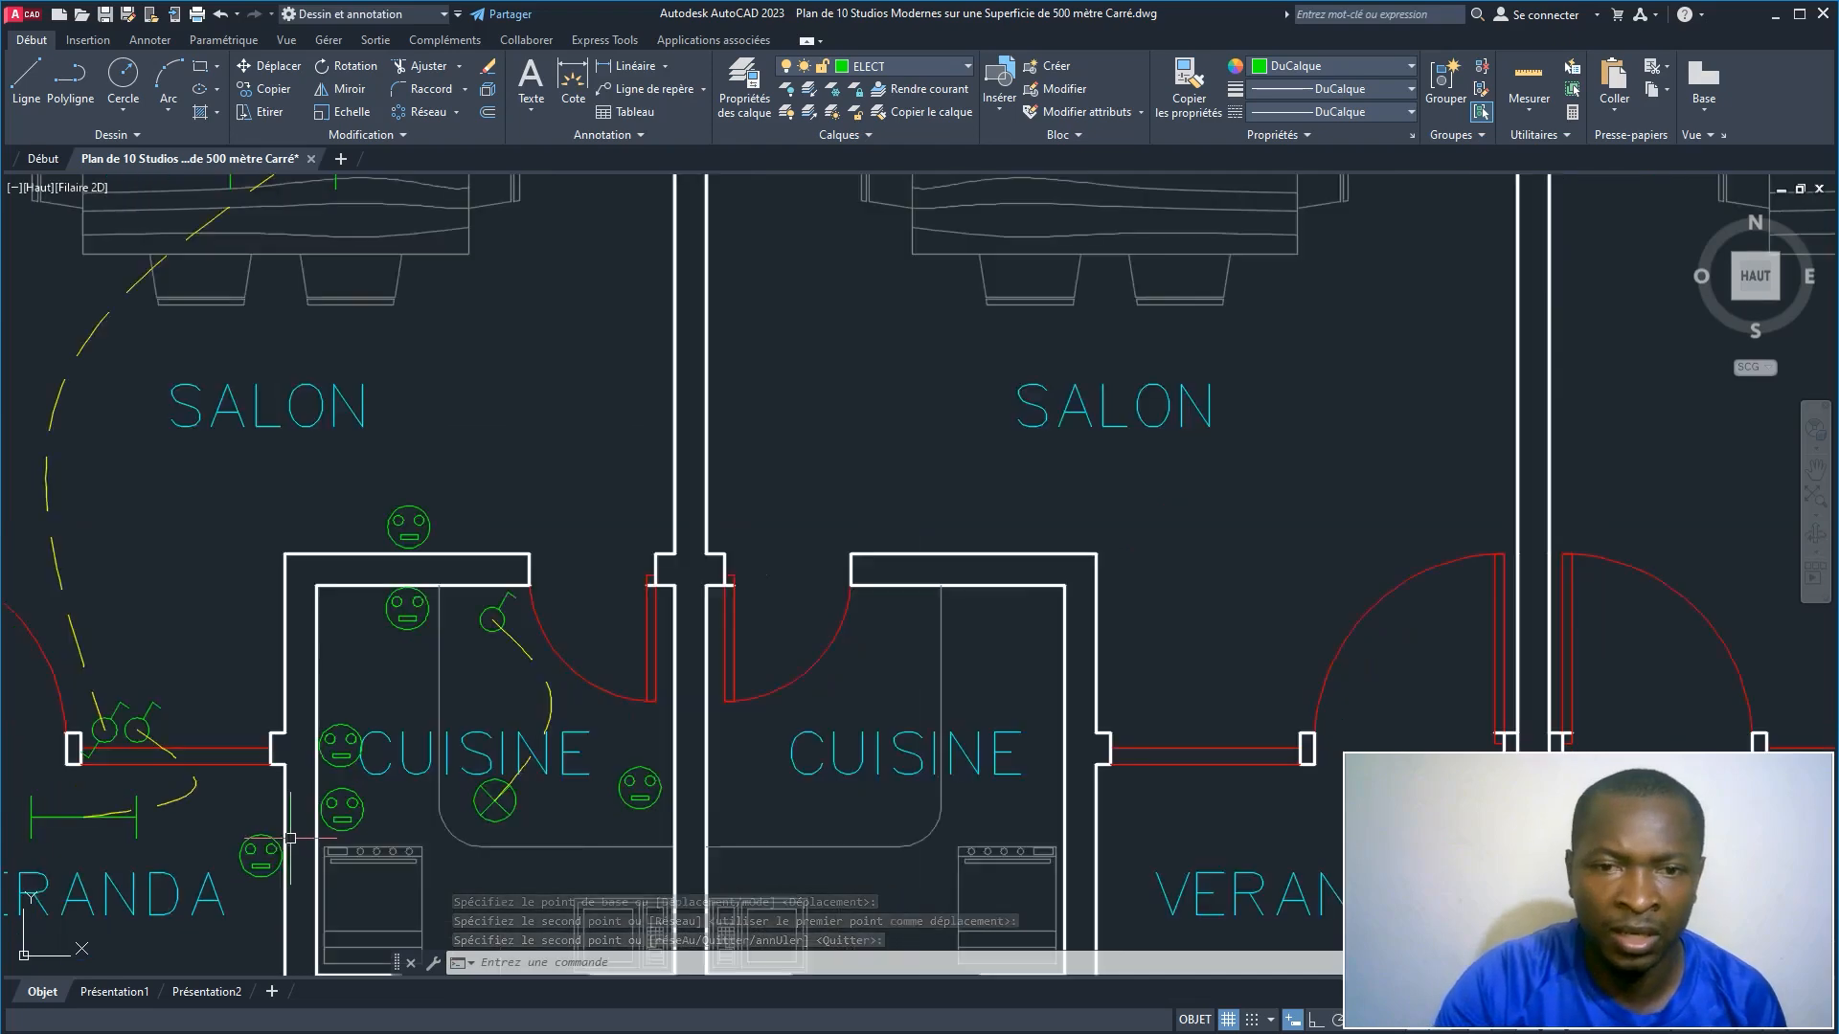
scroll(402, 575, down, 3)
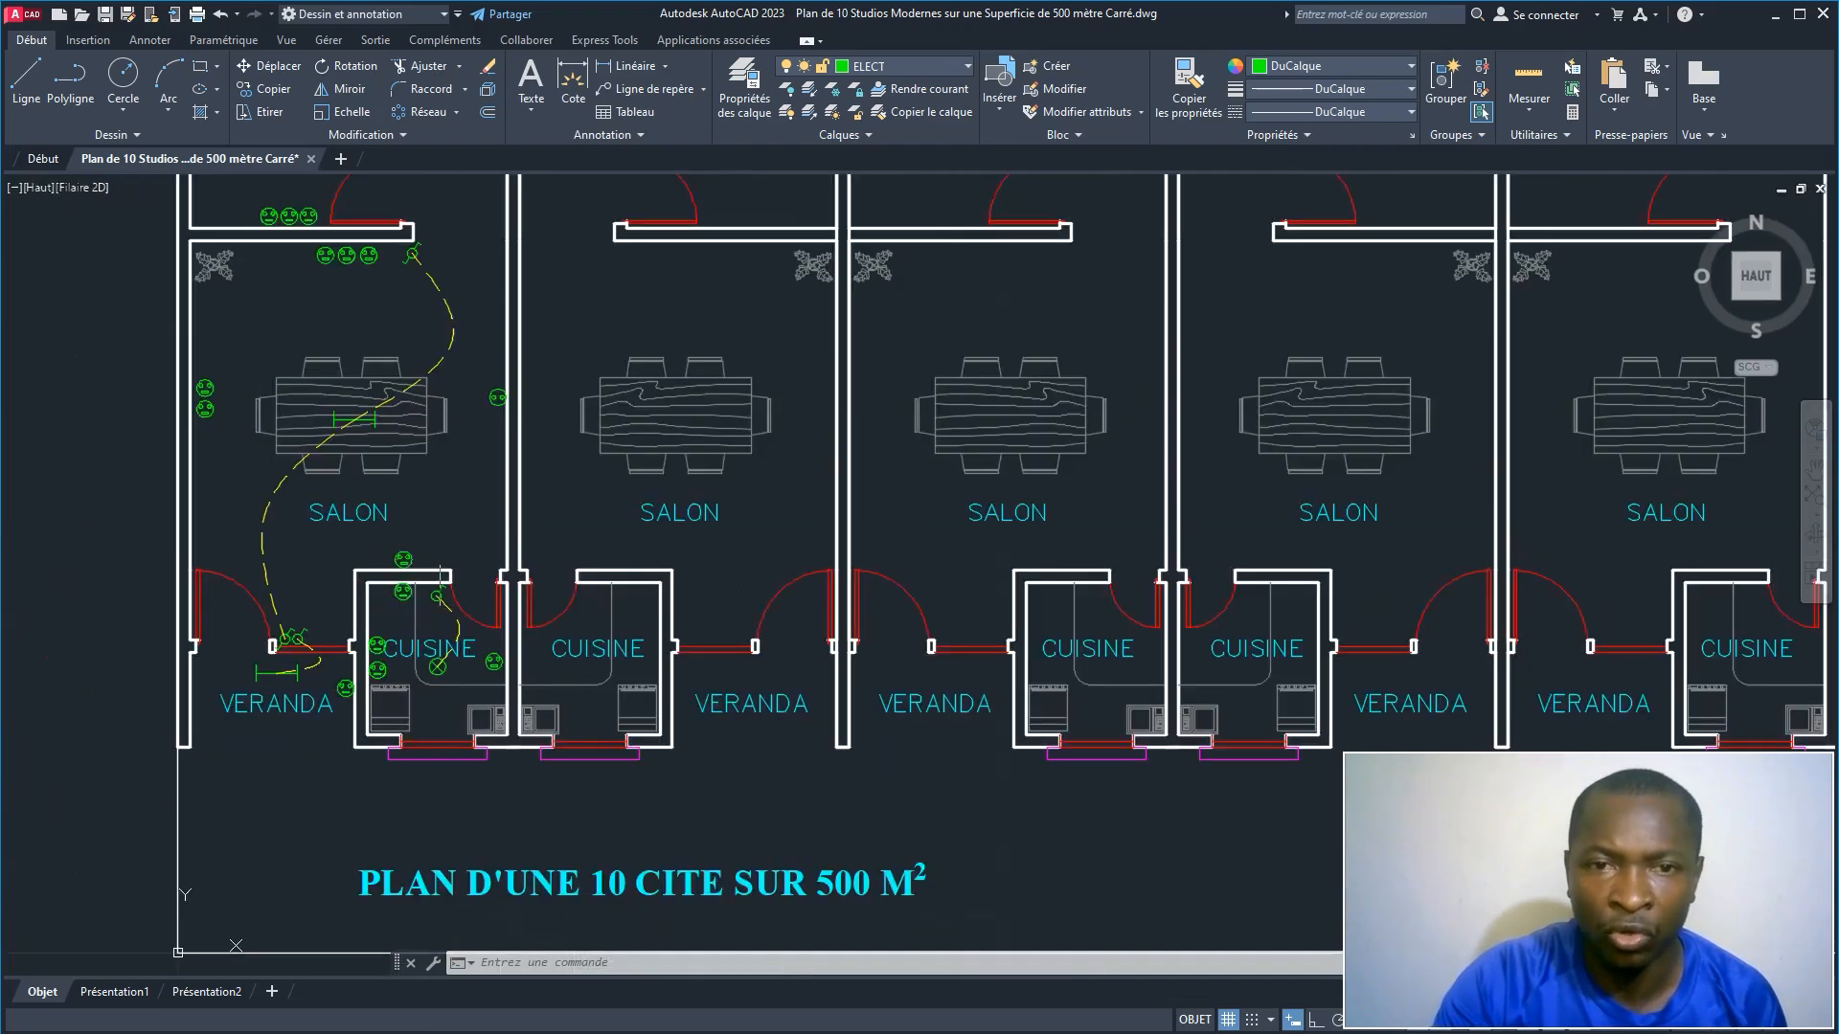
scroll(370, 949, down, 2)
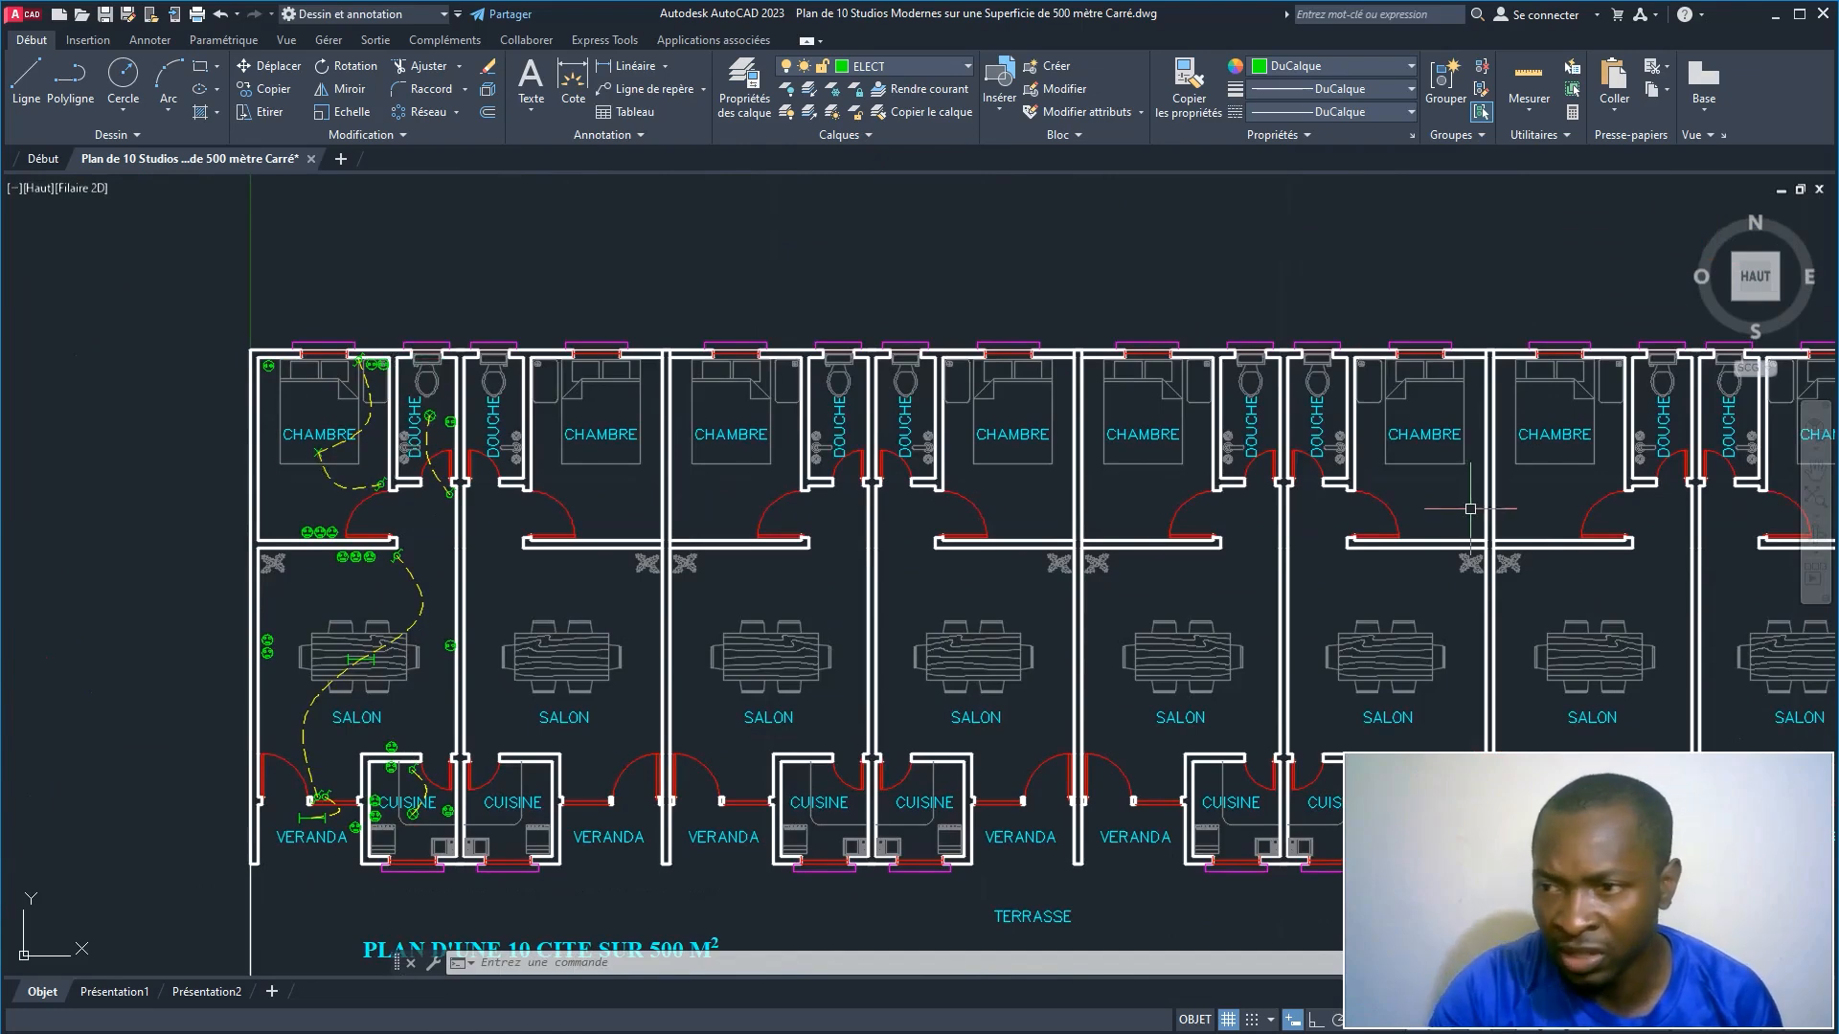
scroll(420, 384, up, 5)
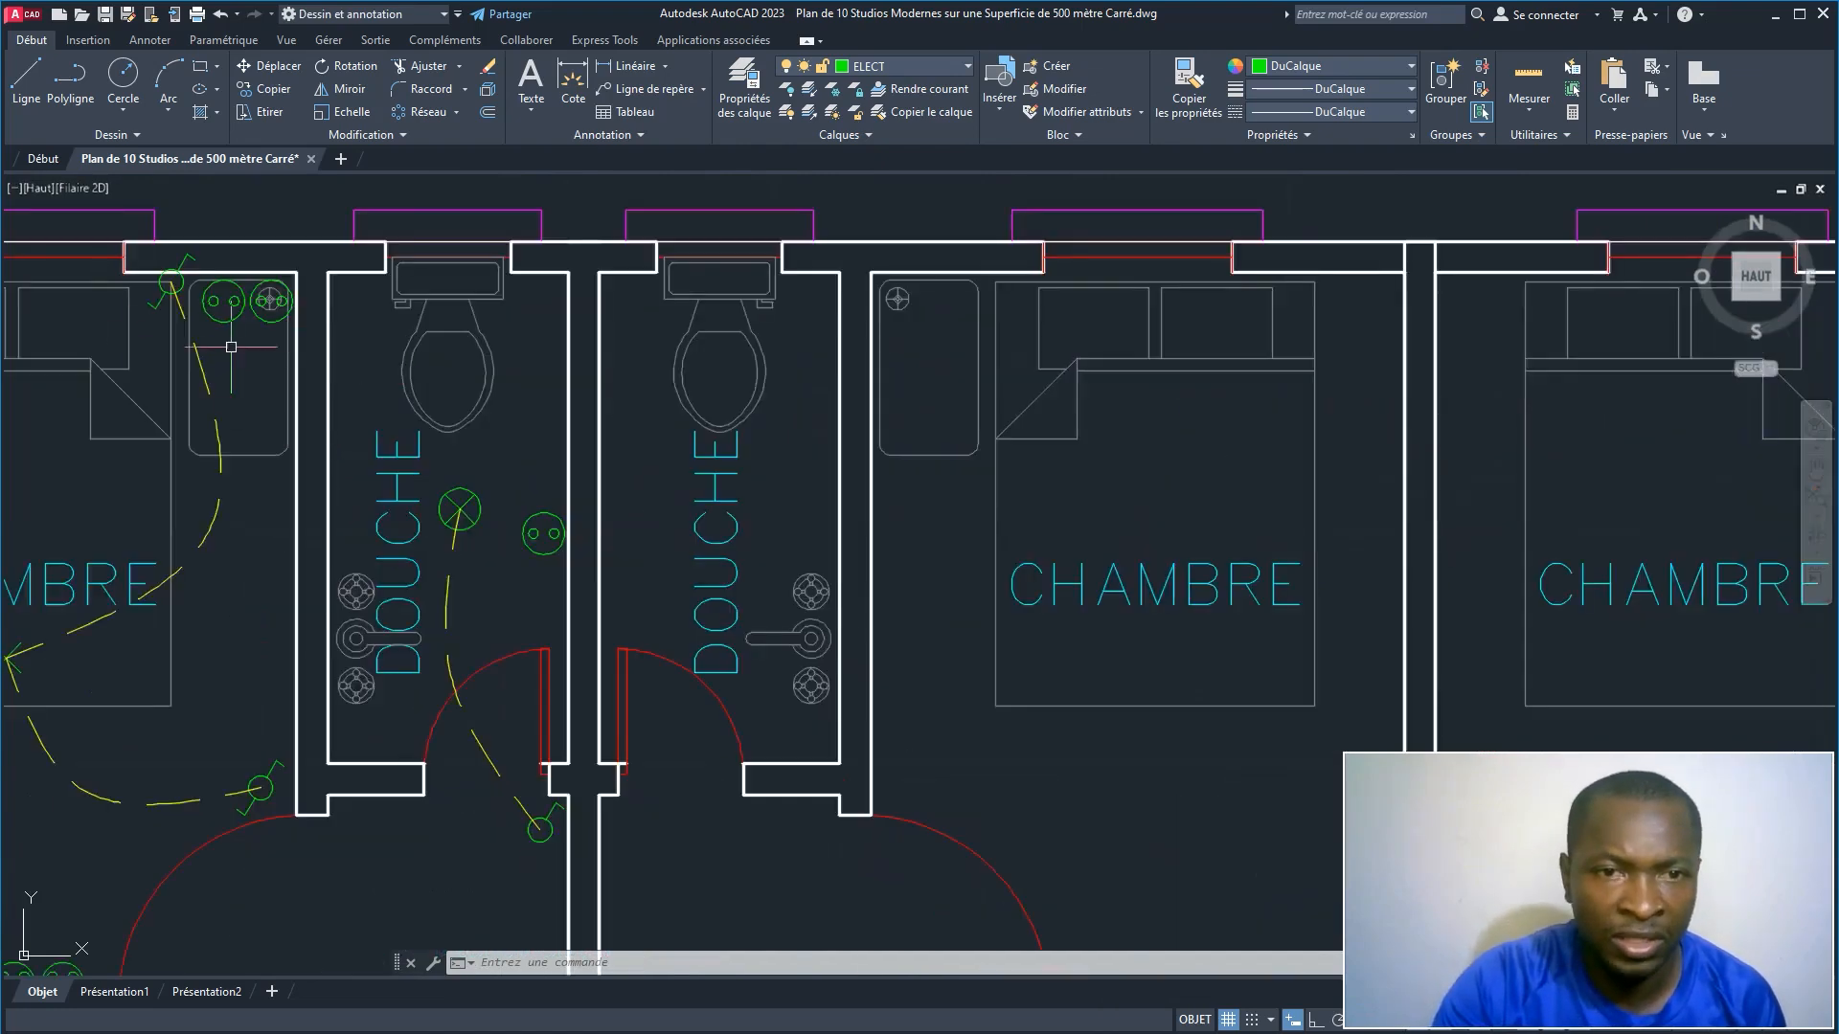
scroll(231, 347, down, 4)
scroll(439, 364, up, 4)
click(439, 364)
right_click(438, 364)
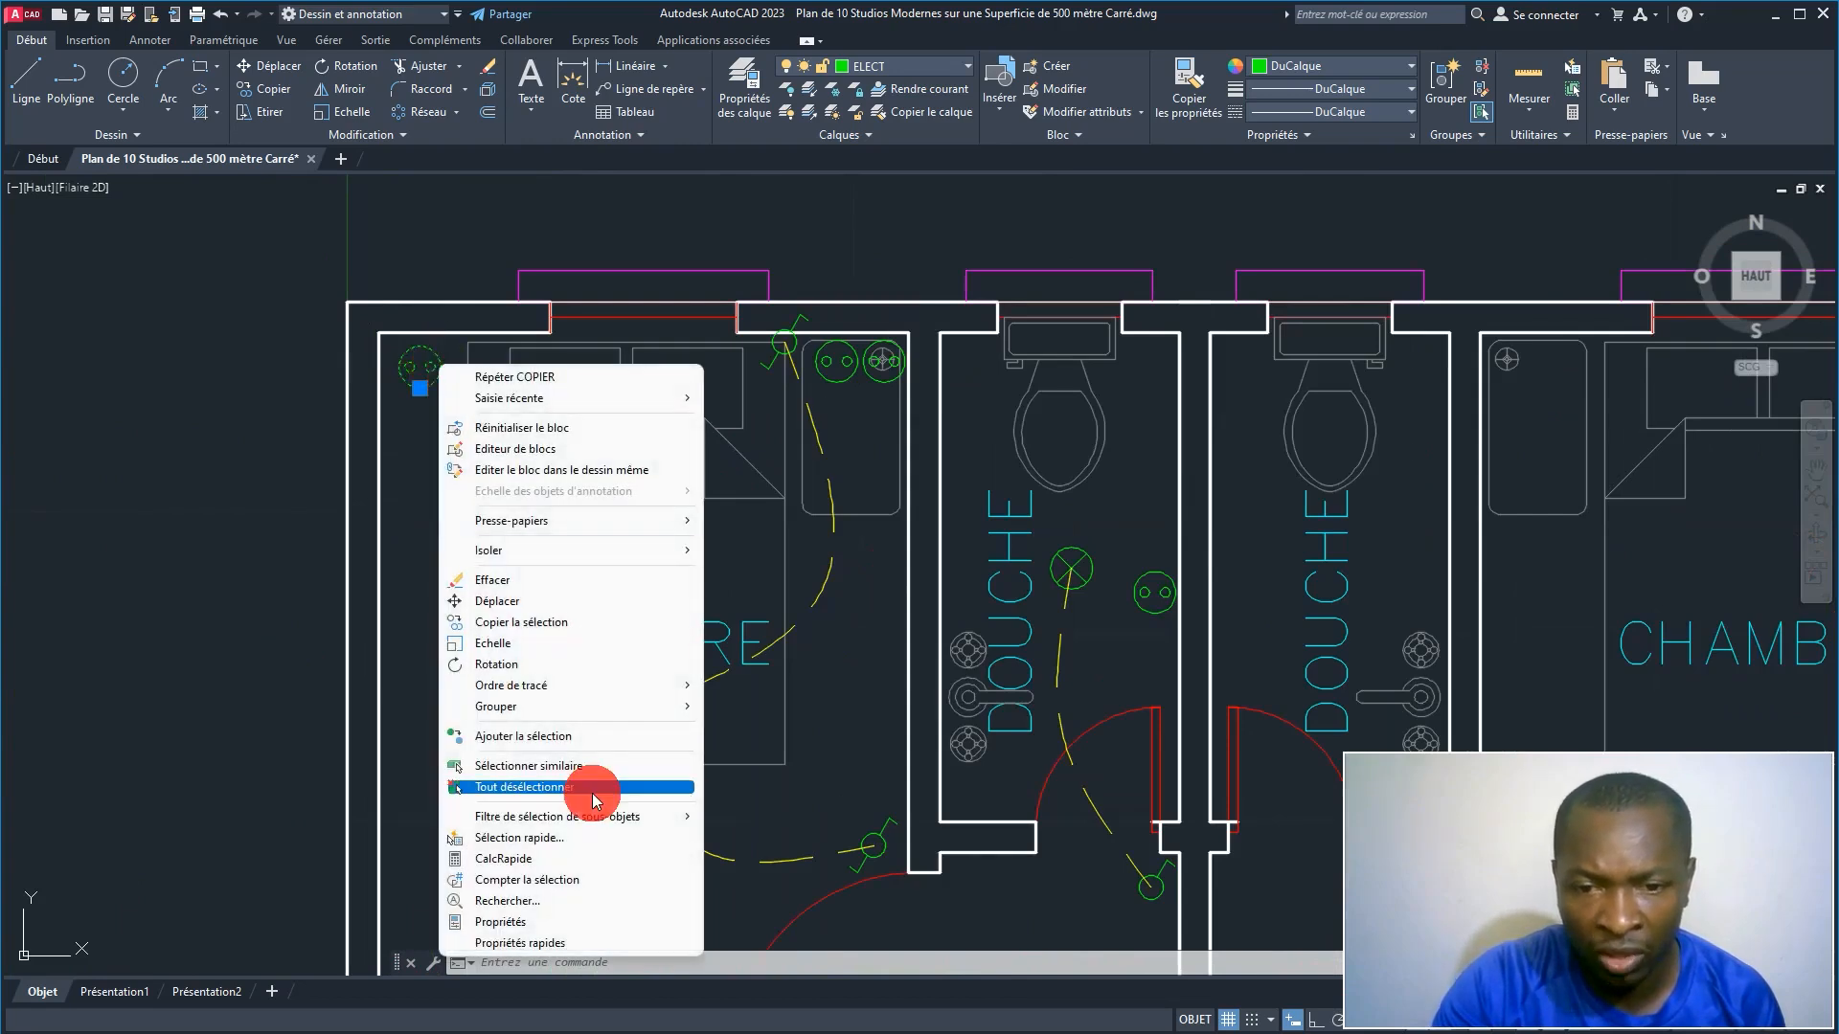
click(537, 765)
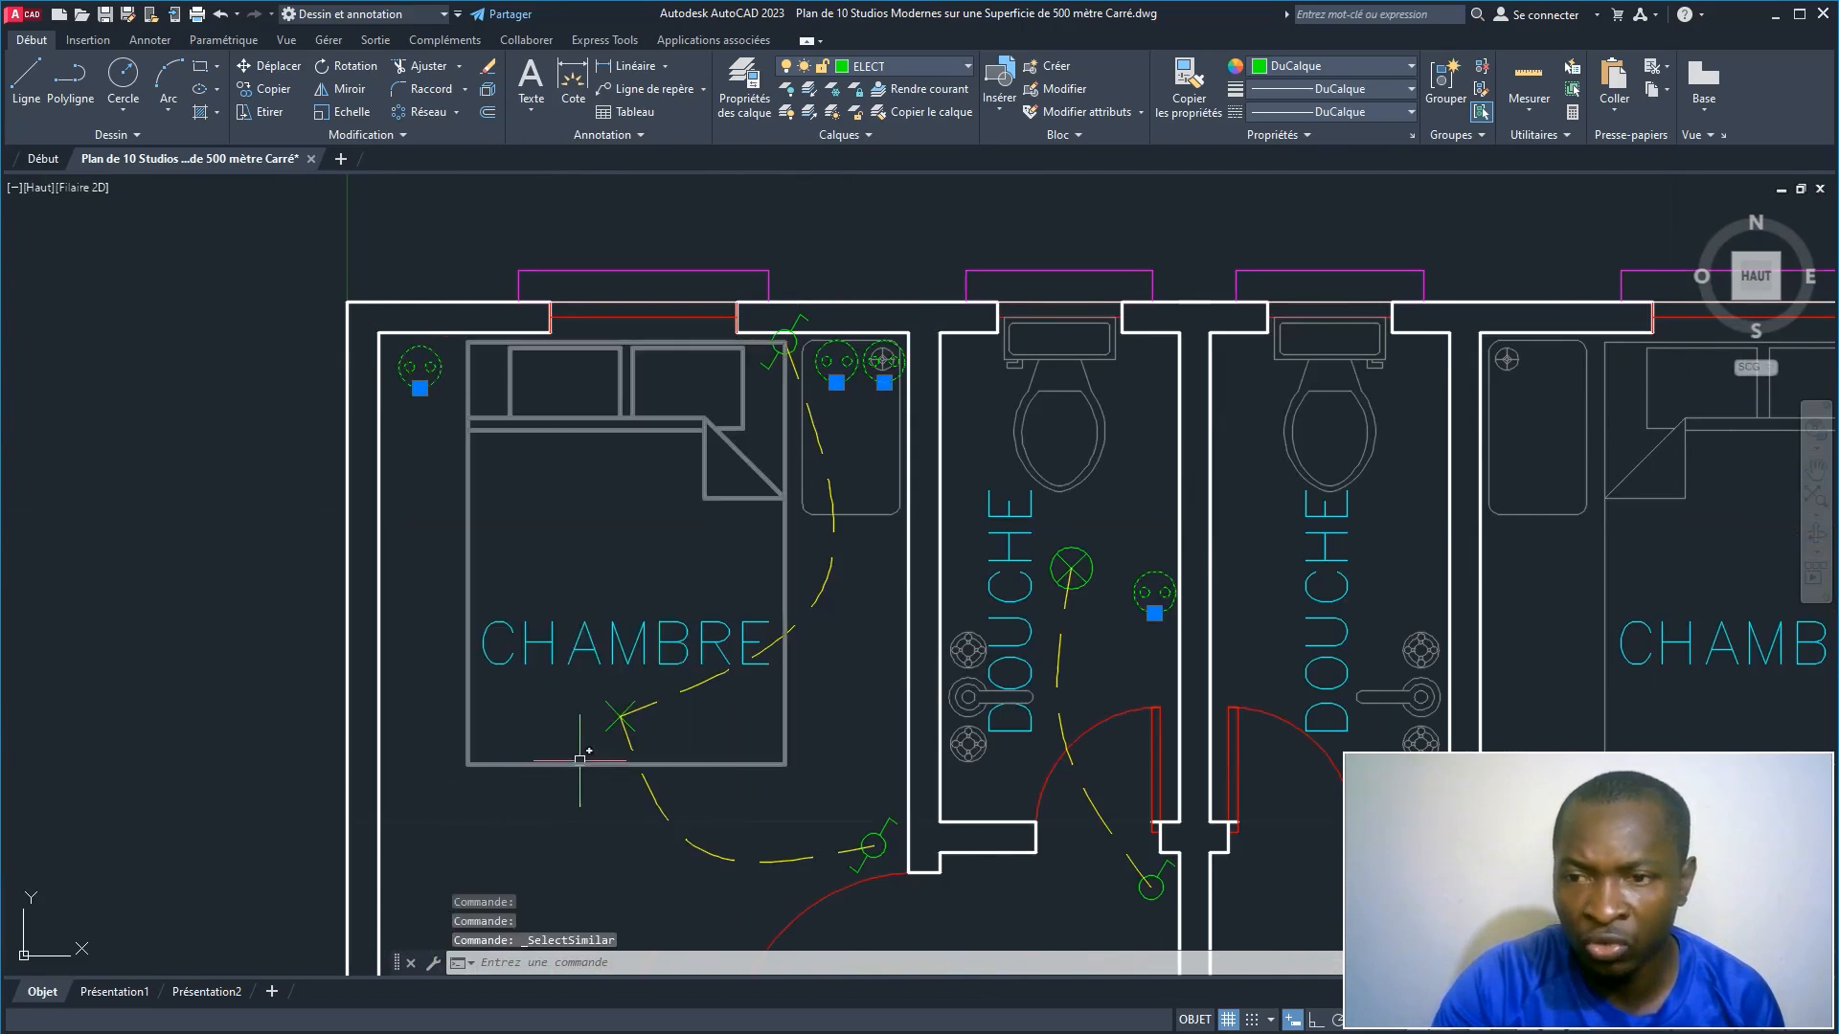
scroll(580, 759, down, 2)
scroll(758, 516, up, 5)
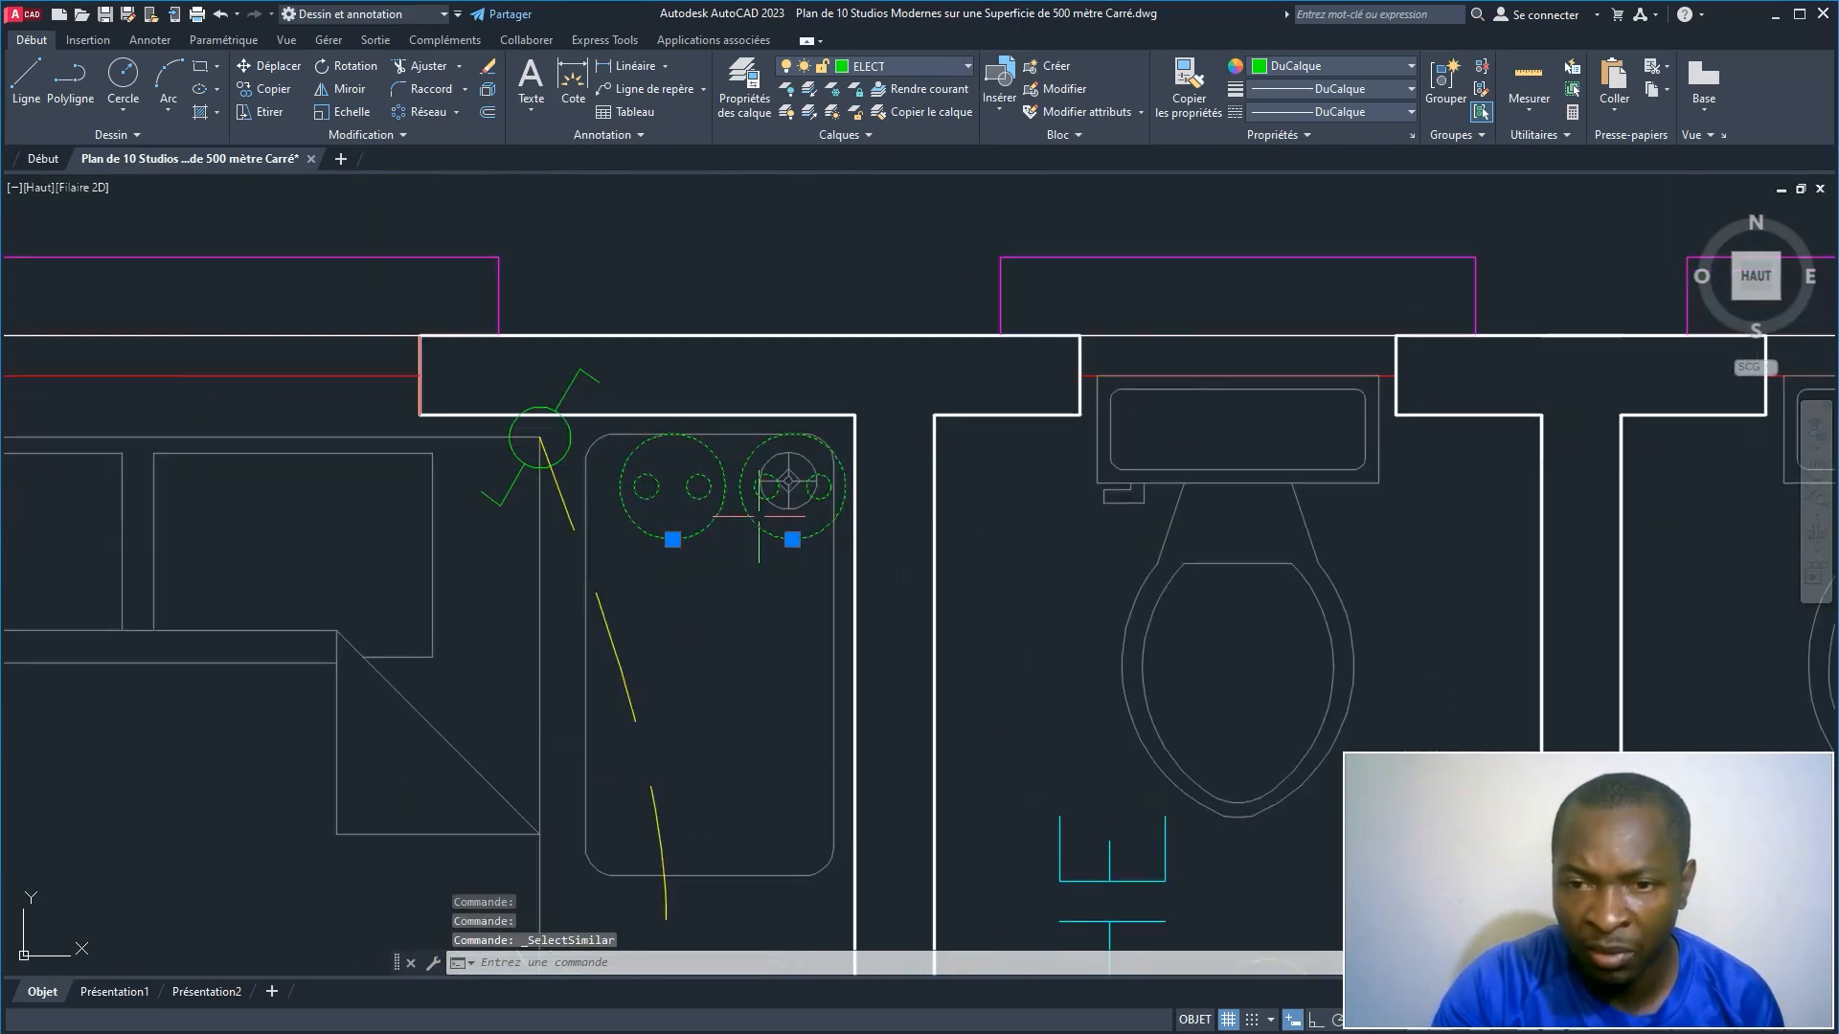
Step: Add to the selection all sockets similar to the middle one of the three along the CHAMBRE's lower wall
scroll(759, 517, down, 5)
middle_drag(727, 579, 384, 329)
scroll(273, 675, up, 4)
click(280, 703)
right_click(279, 704)
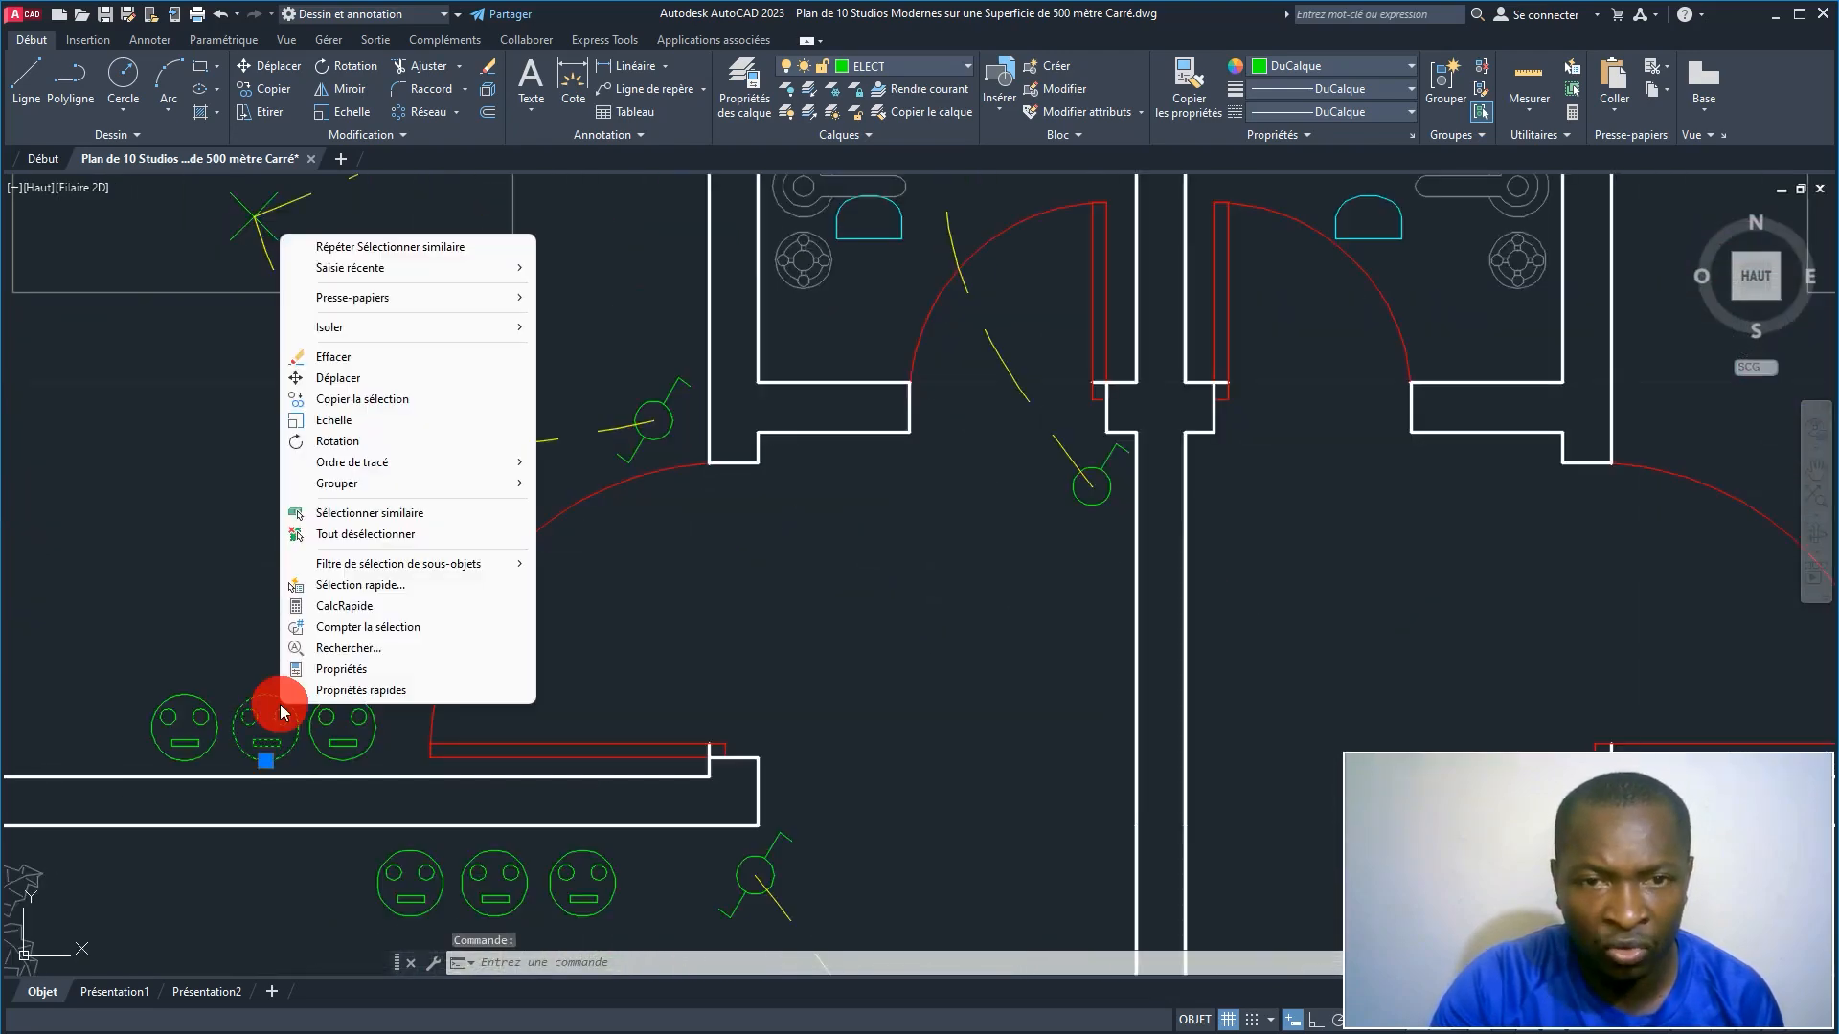
click(398, 514)
scroll(484, 654, down, 4)
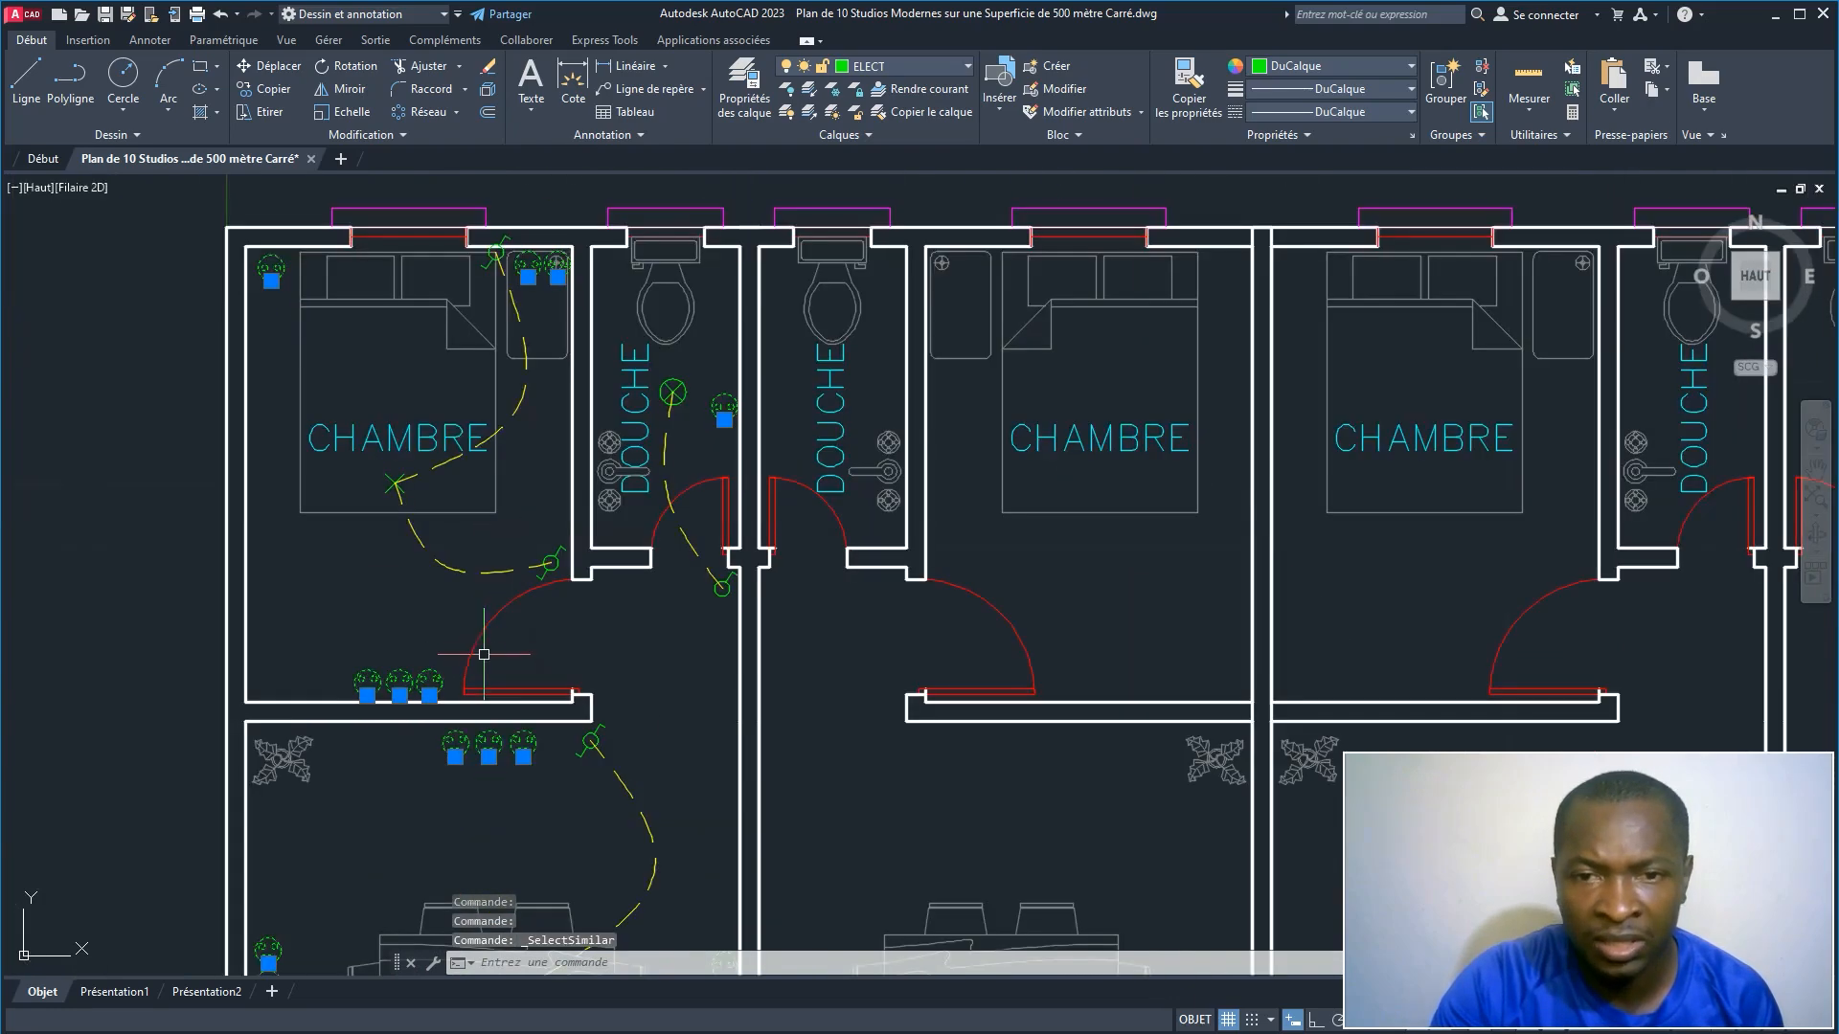
Step: Add to the selection everything similar to the first CHAMBRE's X-shaped ceiling light and its dashed yellow wiring curve
scroll(398, 468, up, 5)
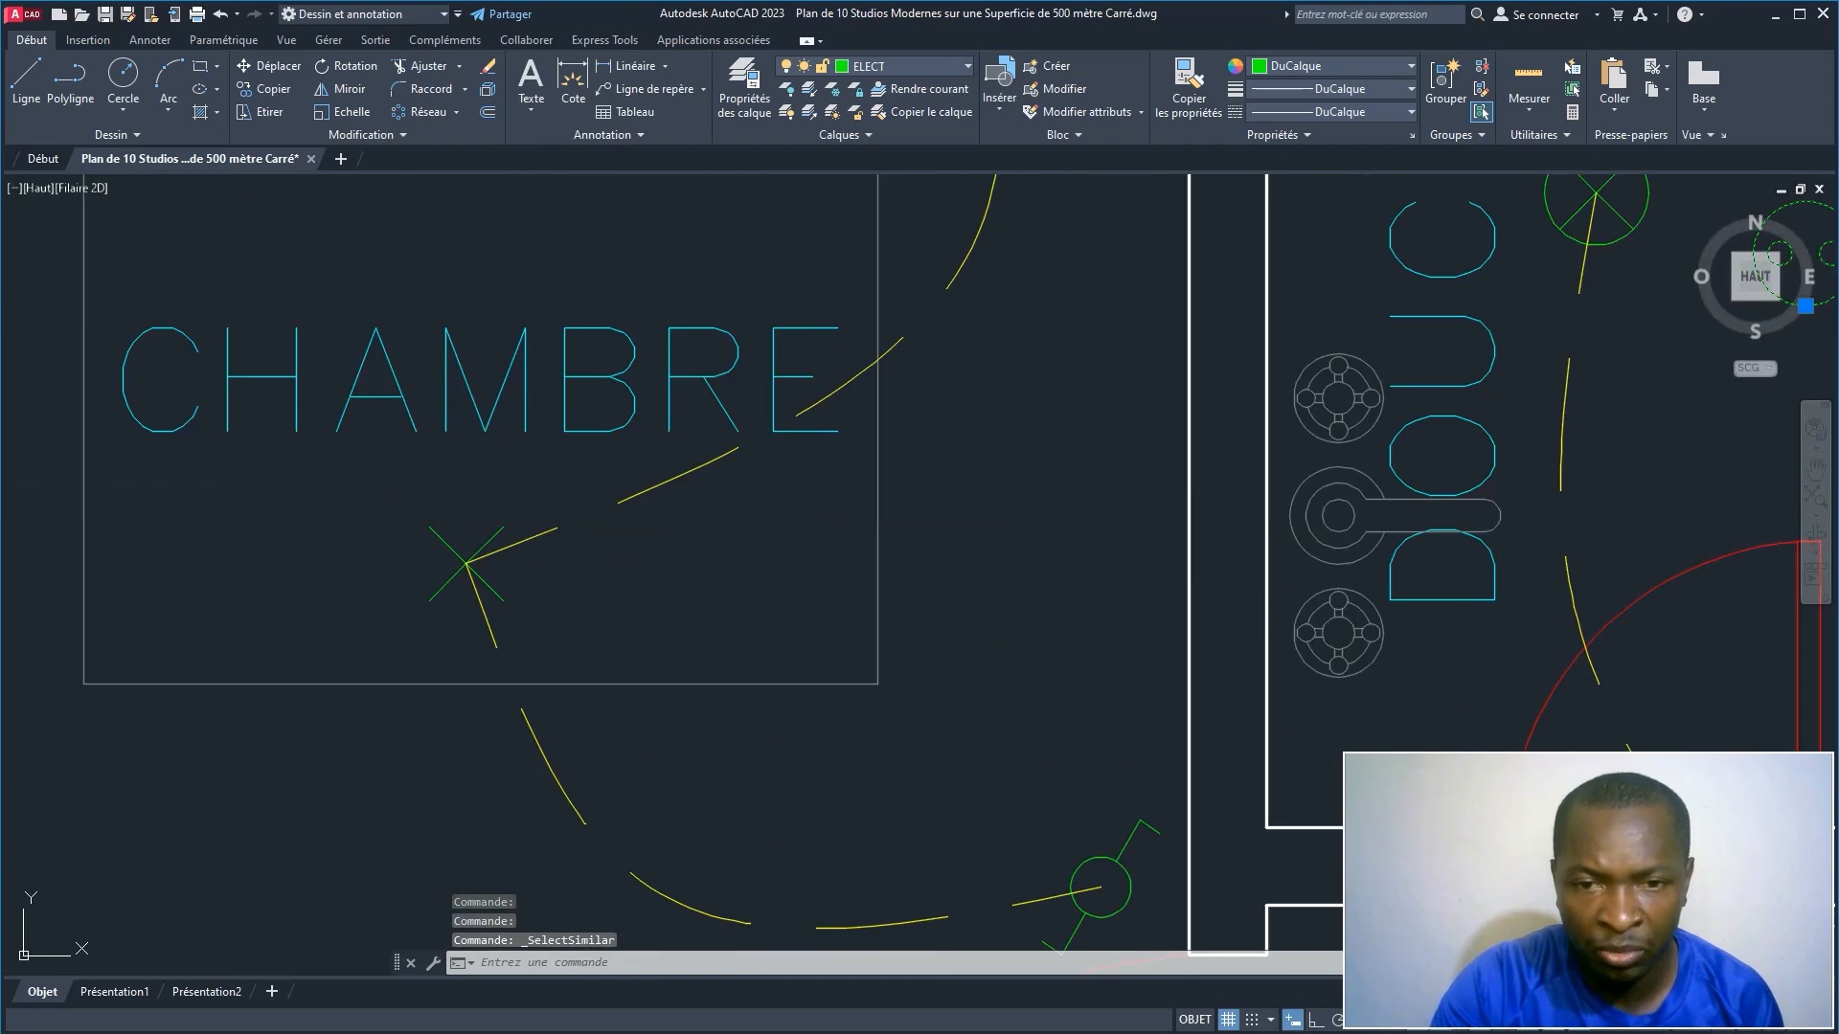
click(444, 536)
right_click(442, 539)
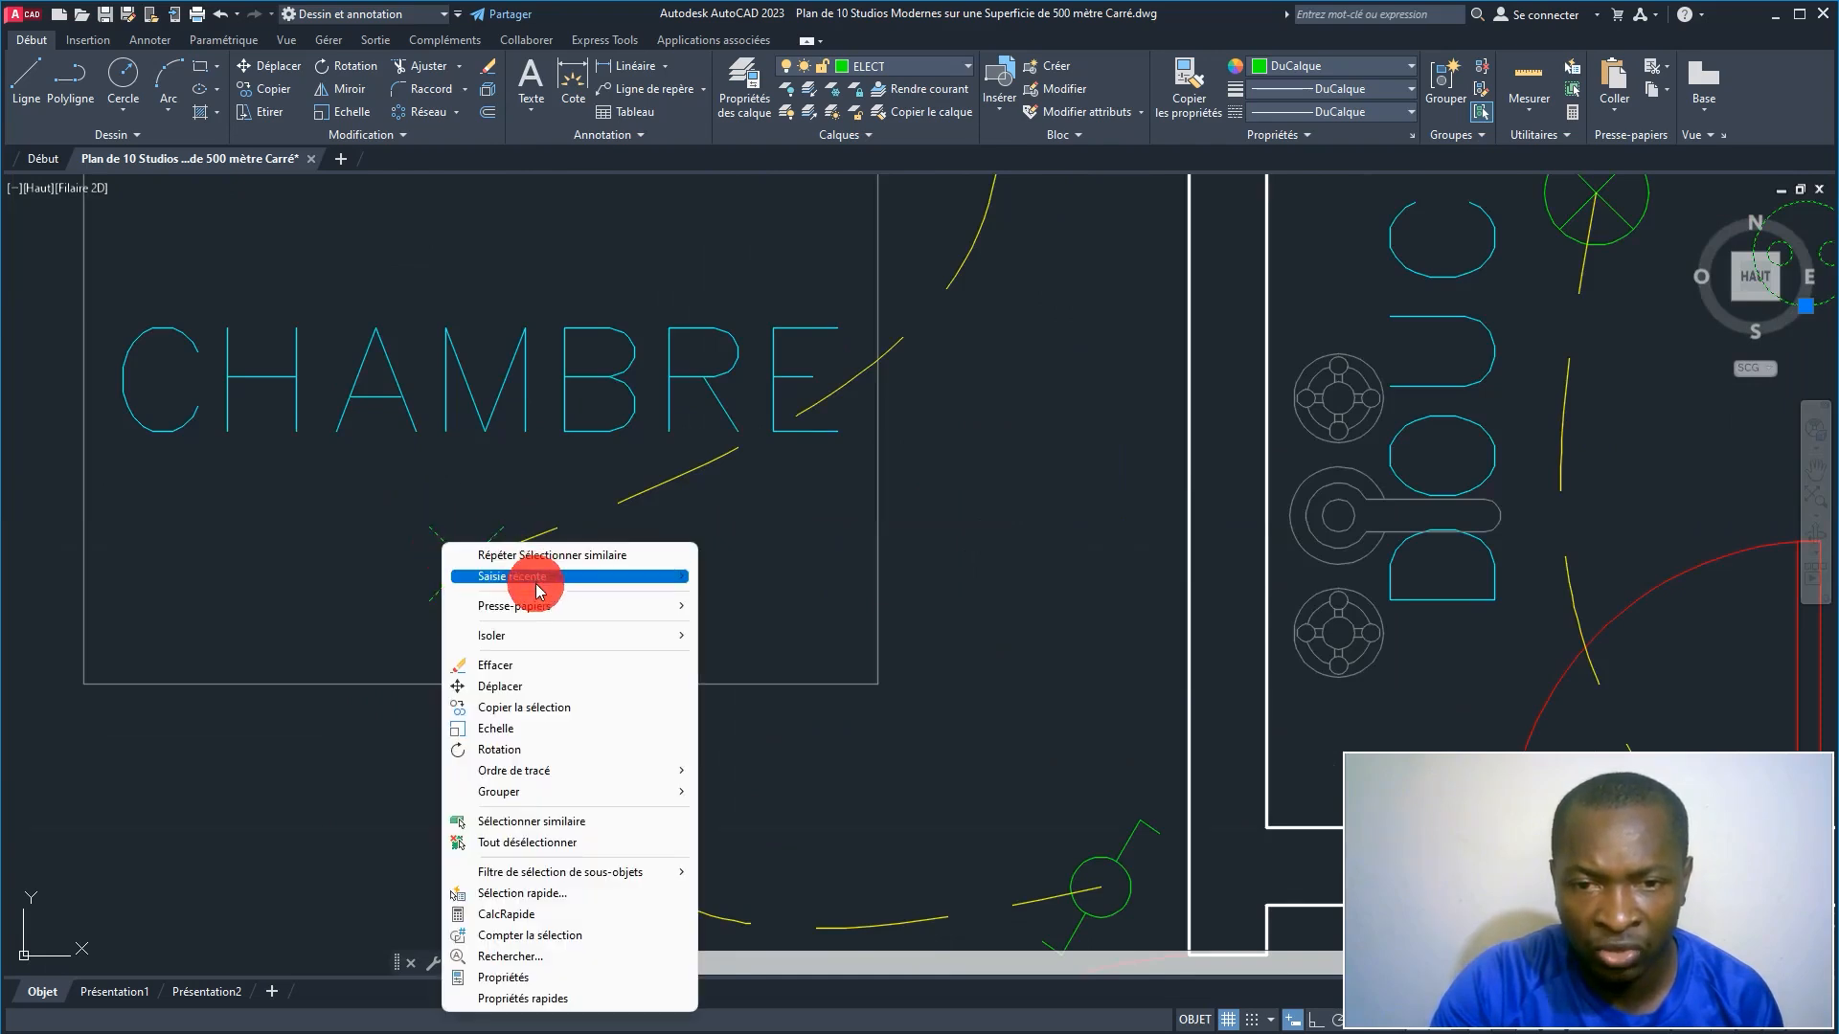
click(555, 821)
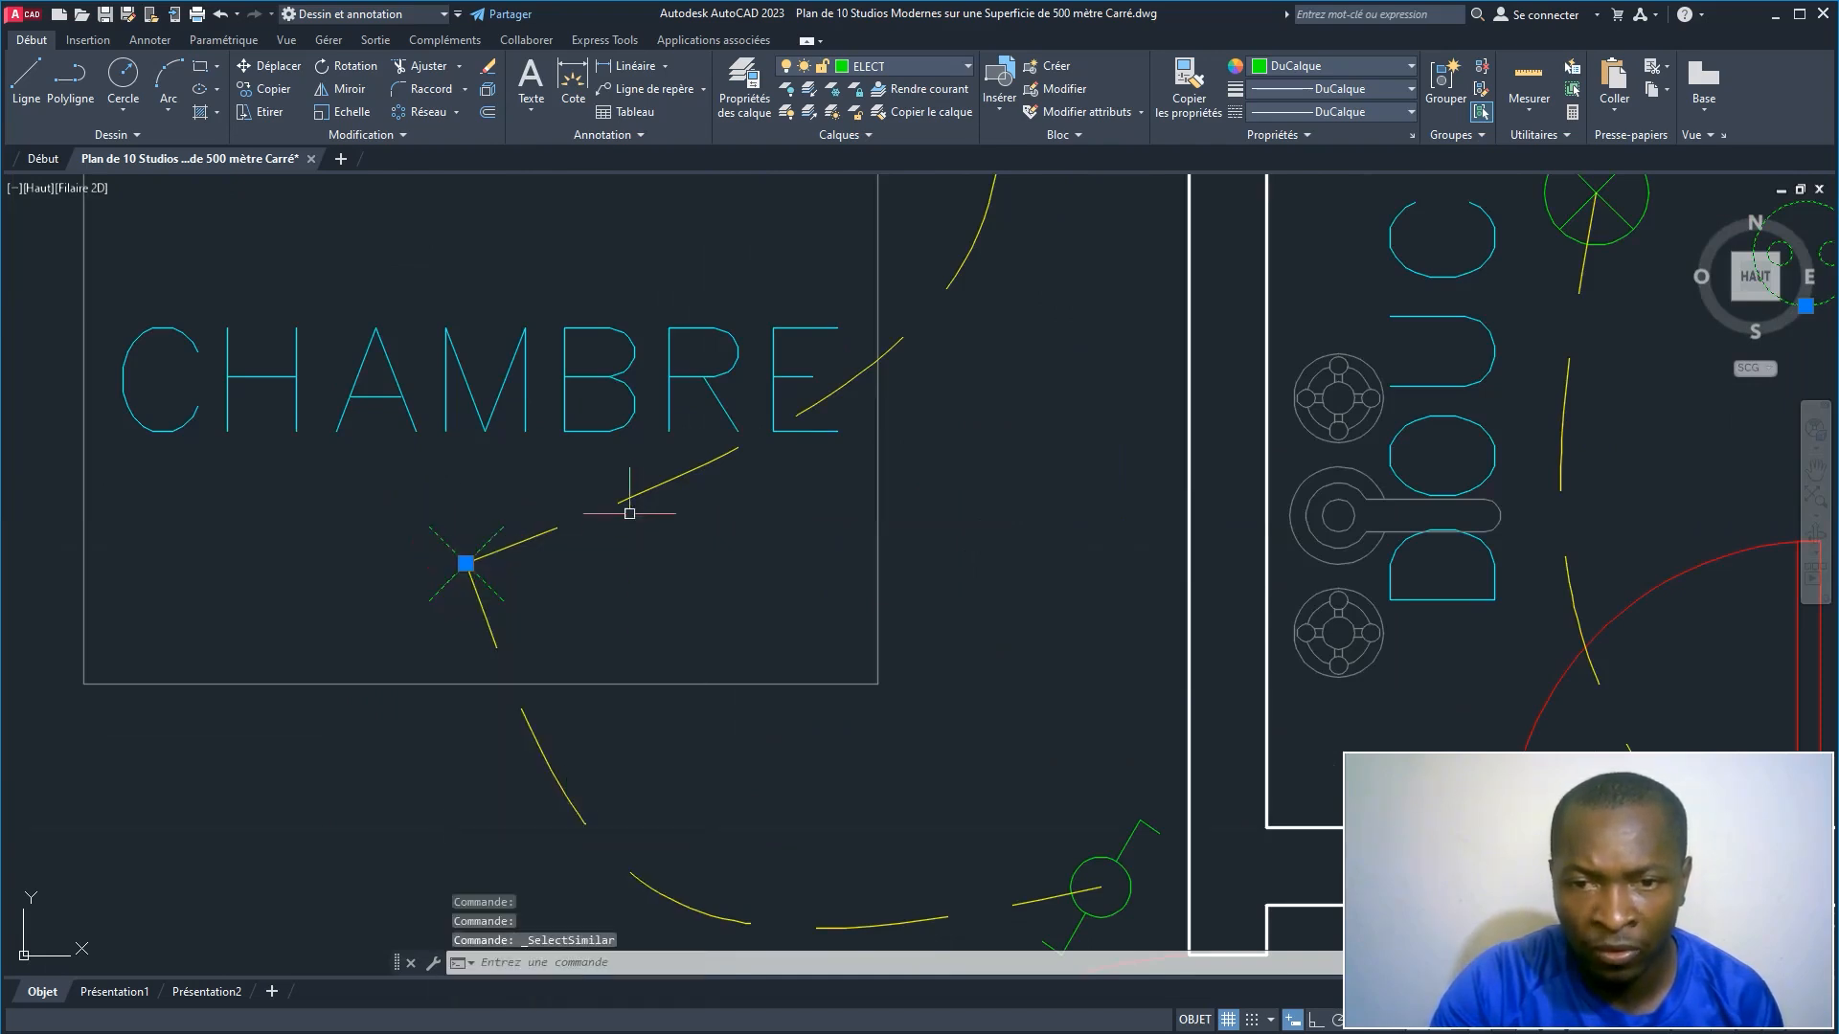
right_click(622, 496)
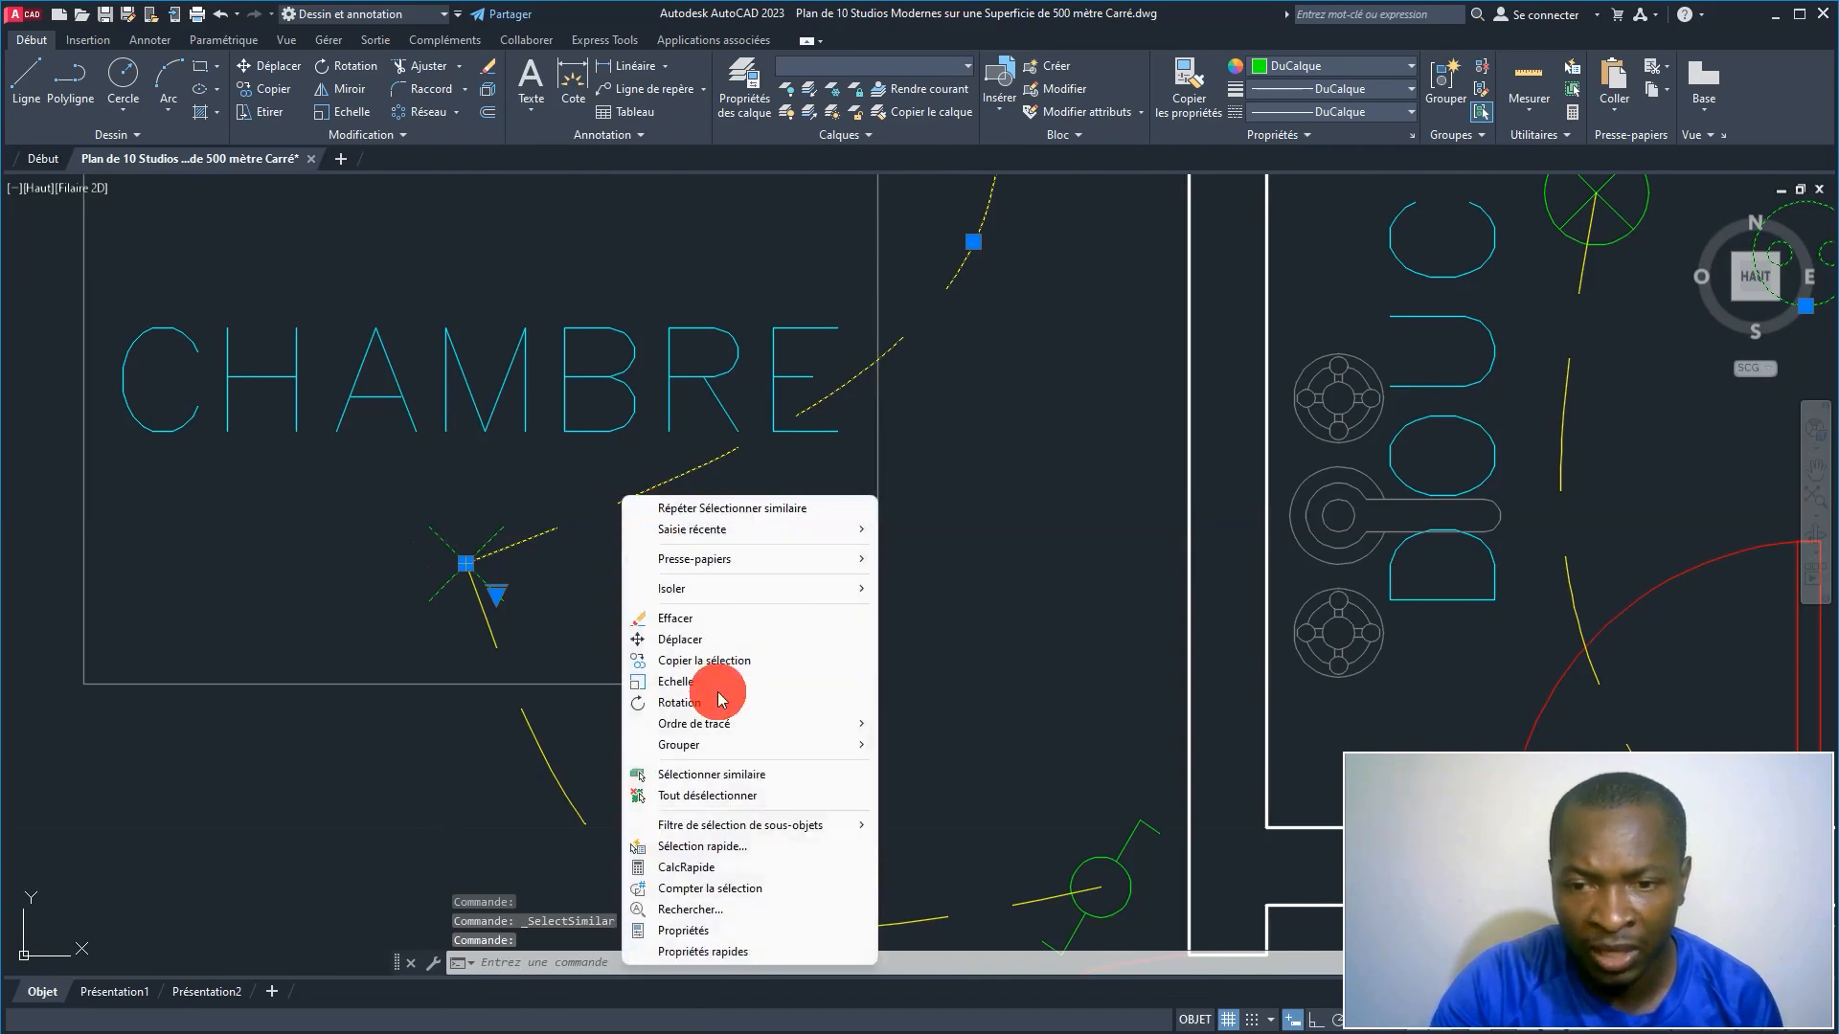
click(721, 771)
Step: Try to add all switches similar to the two above the first studio's window between SALON and VERANDA to the selection
scroll(721, 771, down, 5)
scroll(594, 692, up, 4)
scroll(601, 683, up, 2)
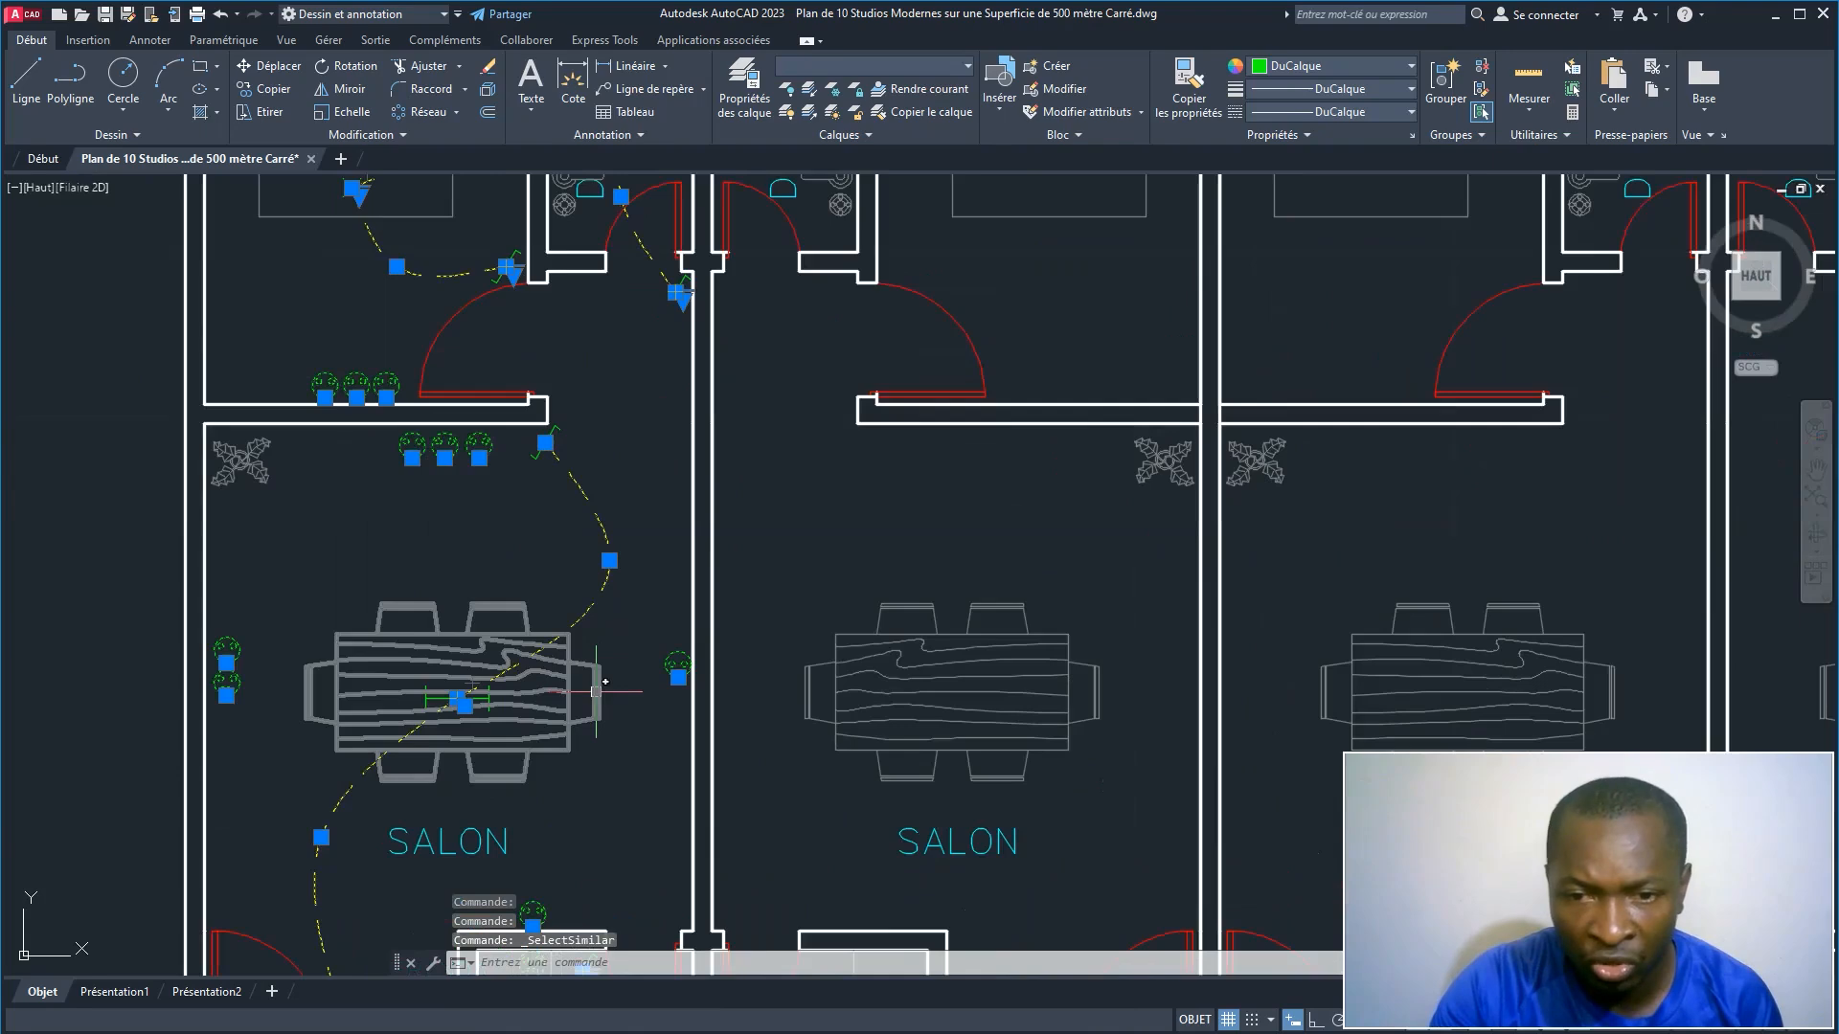
middle_drag(597, 670, 491, 438)
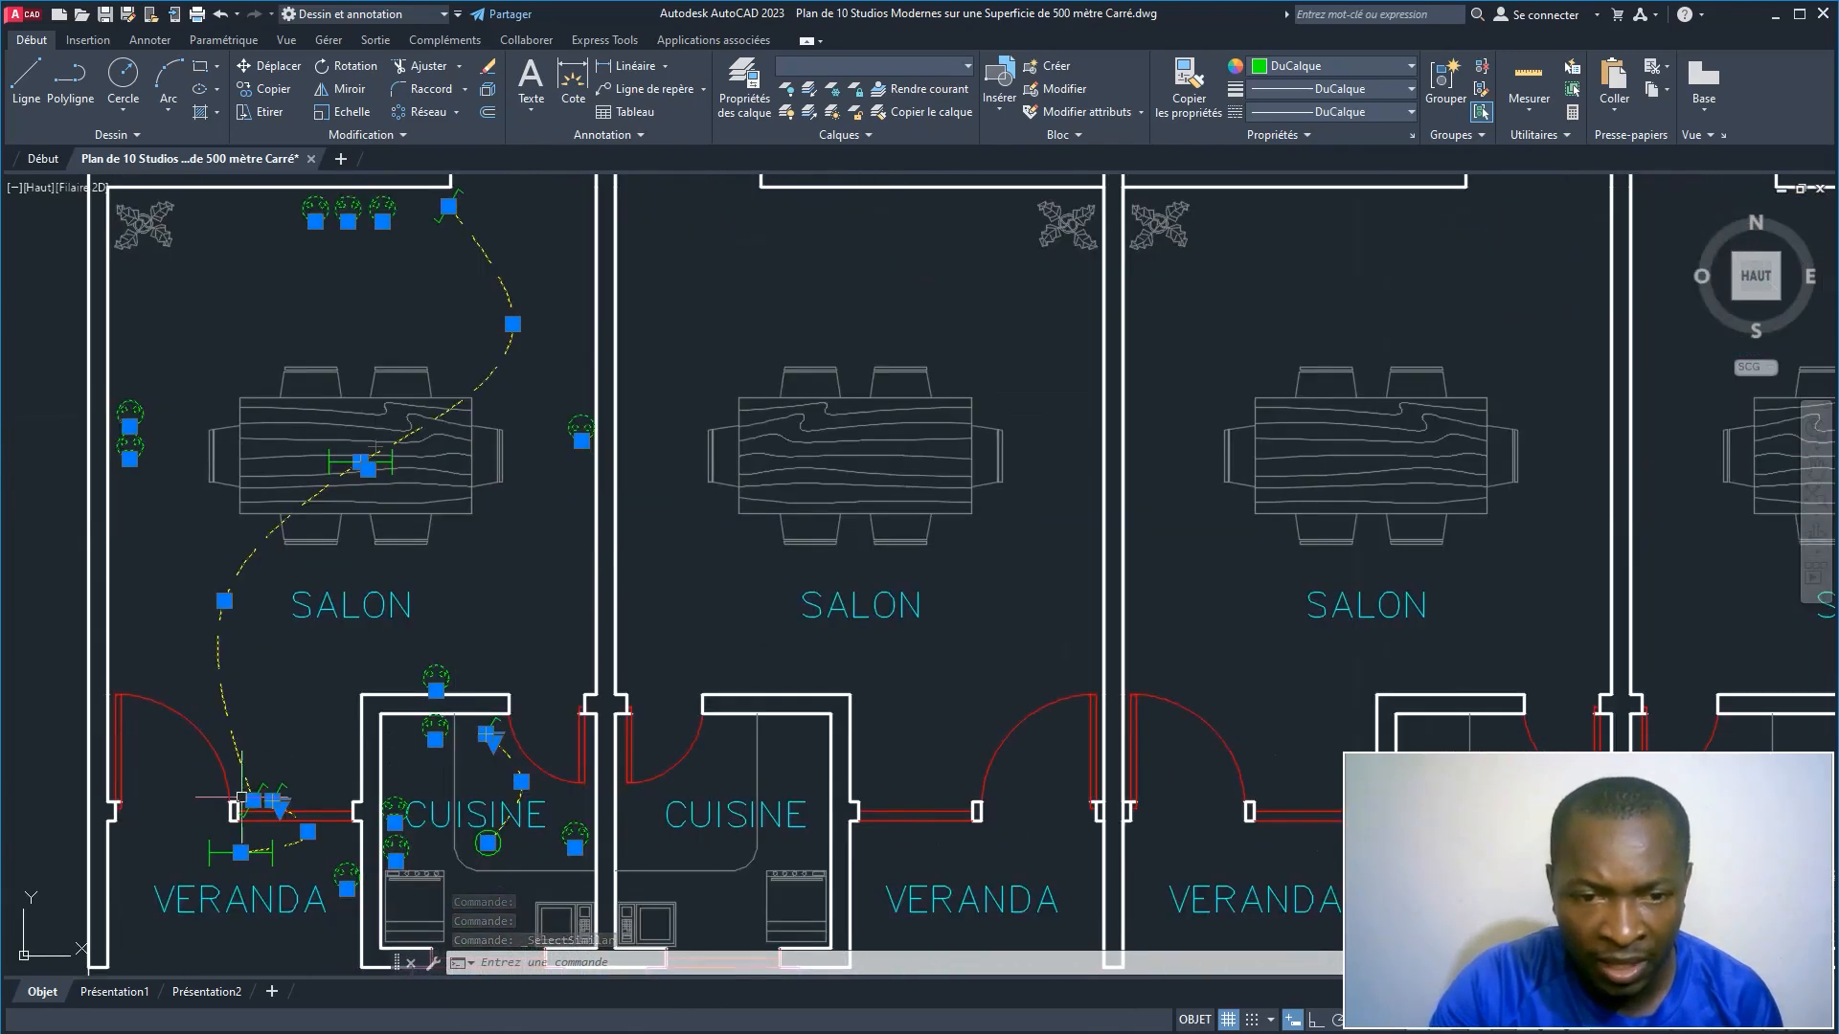
scroll(237, 784, up, 4)
middle_drag(275, 744, 375, 493)
scroll(393, 518, up, 6)
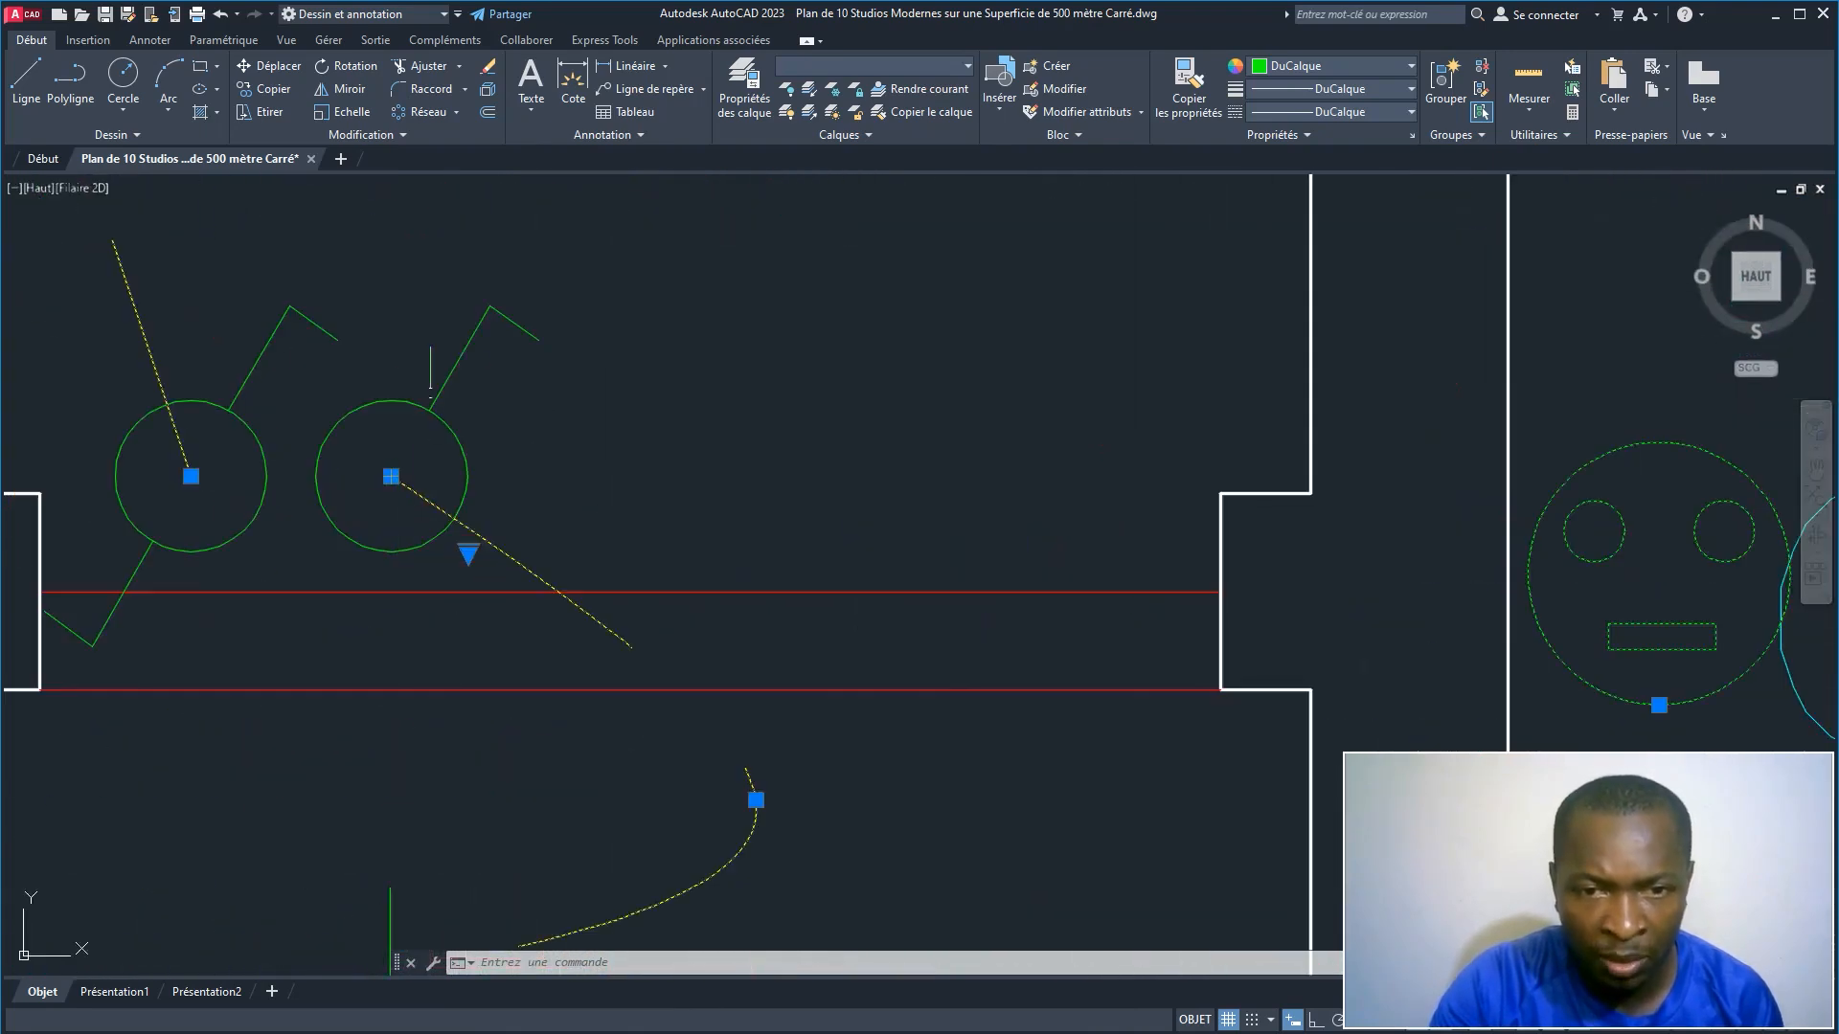
right_click(427, 413)
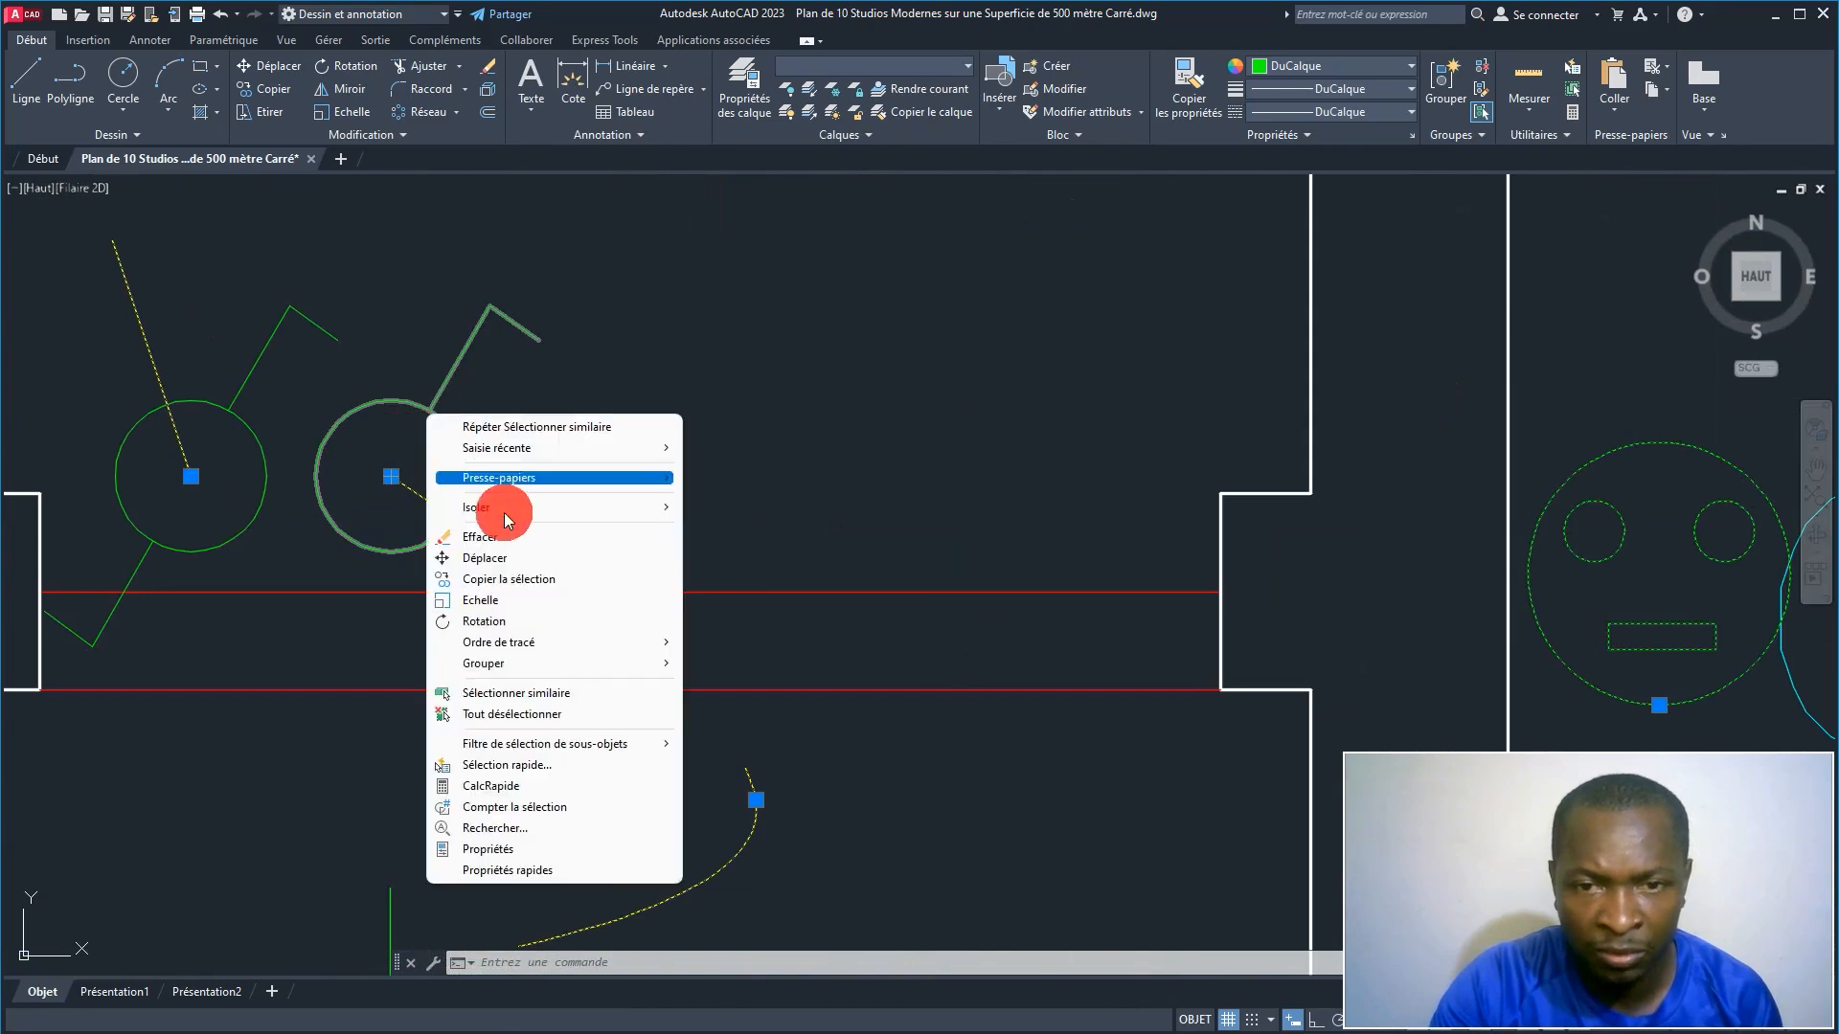
click(533, 704)
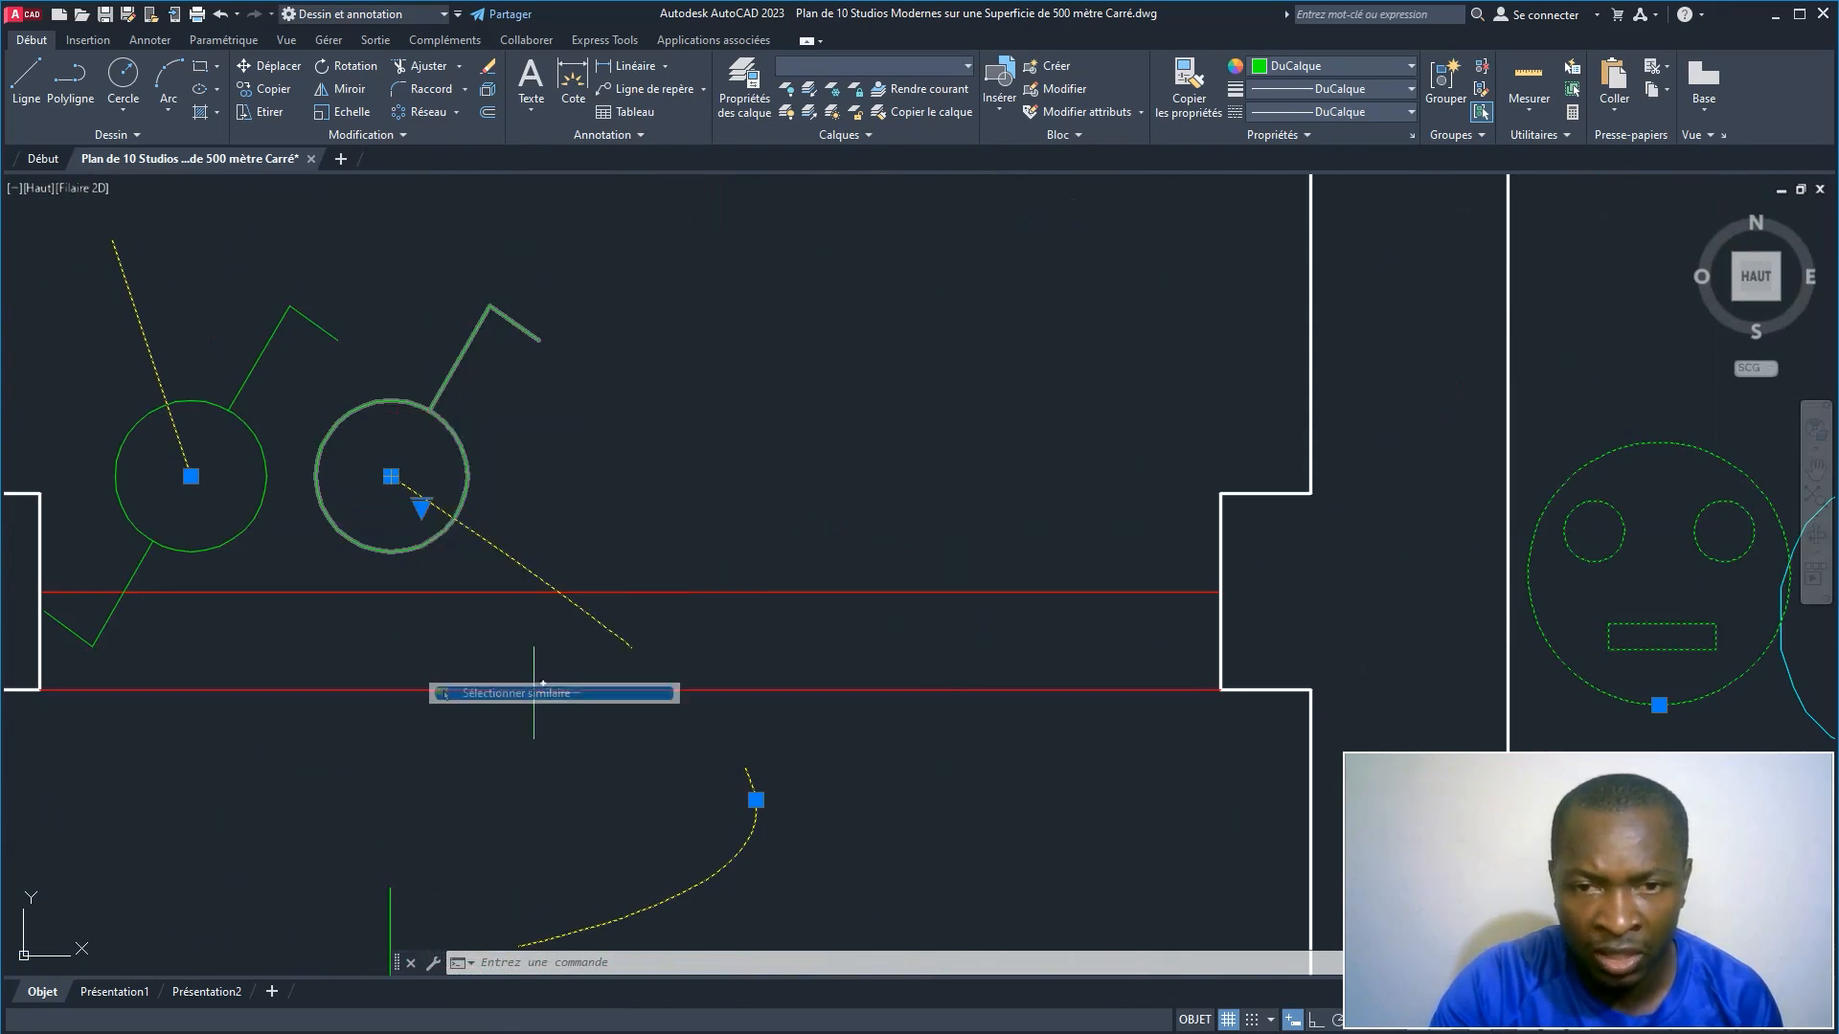
right_click(290, 314)
click(393, 616)
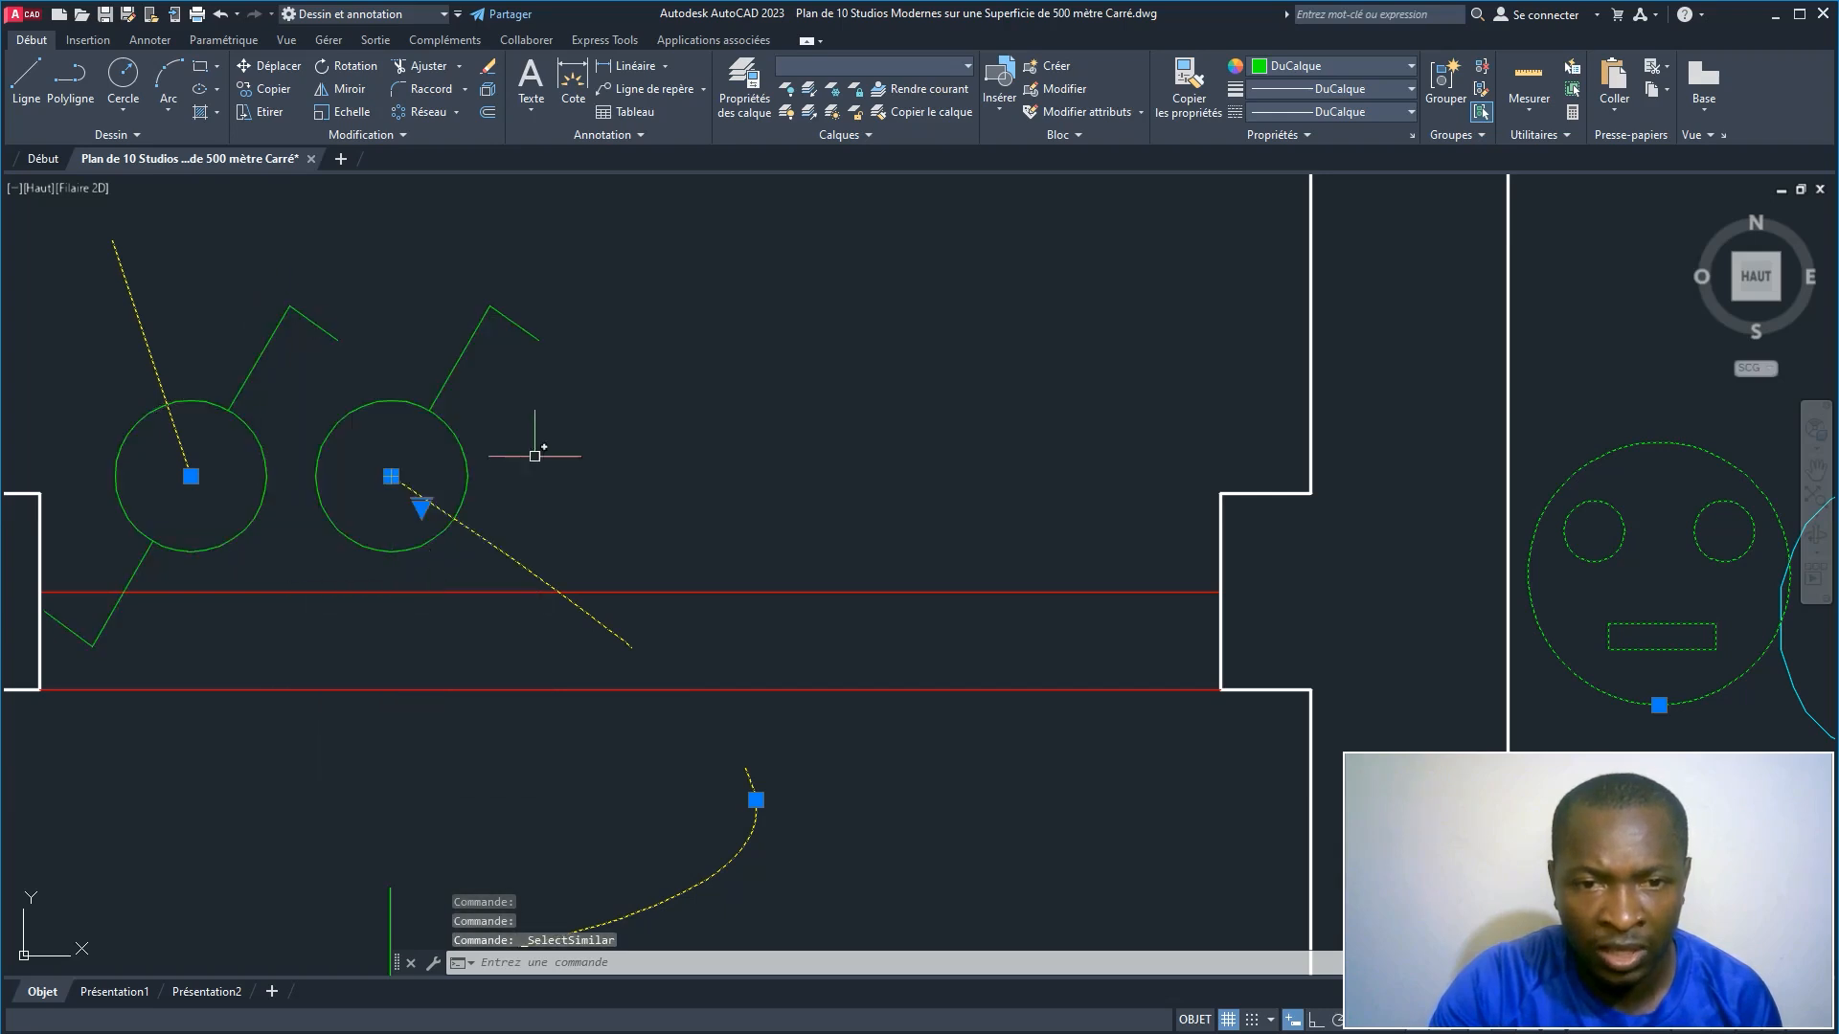
Step: Select both switches above the window between SALON and VERANDA, and add all similar switches to the selection
click(278, 323)
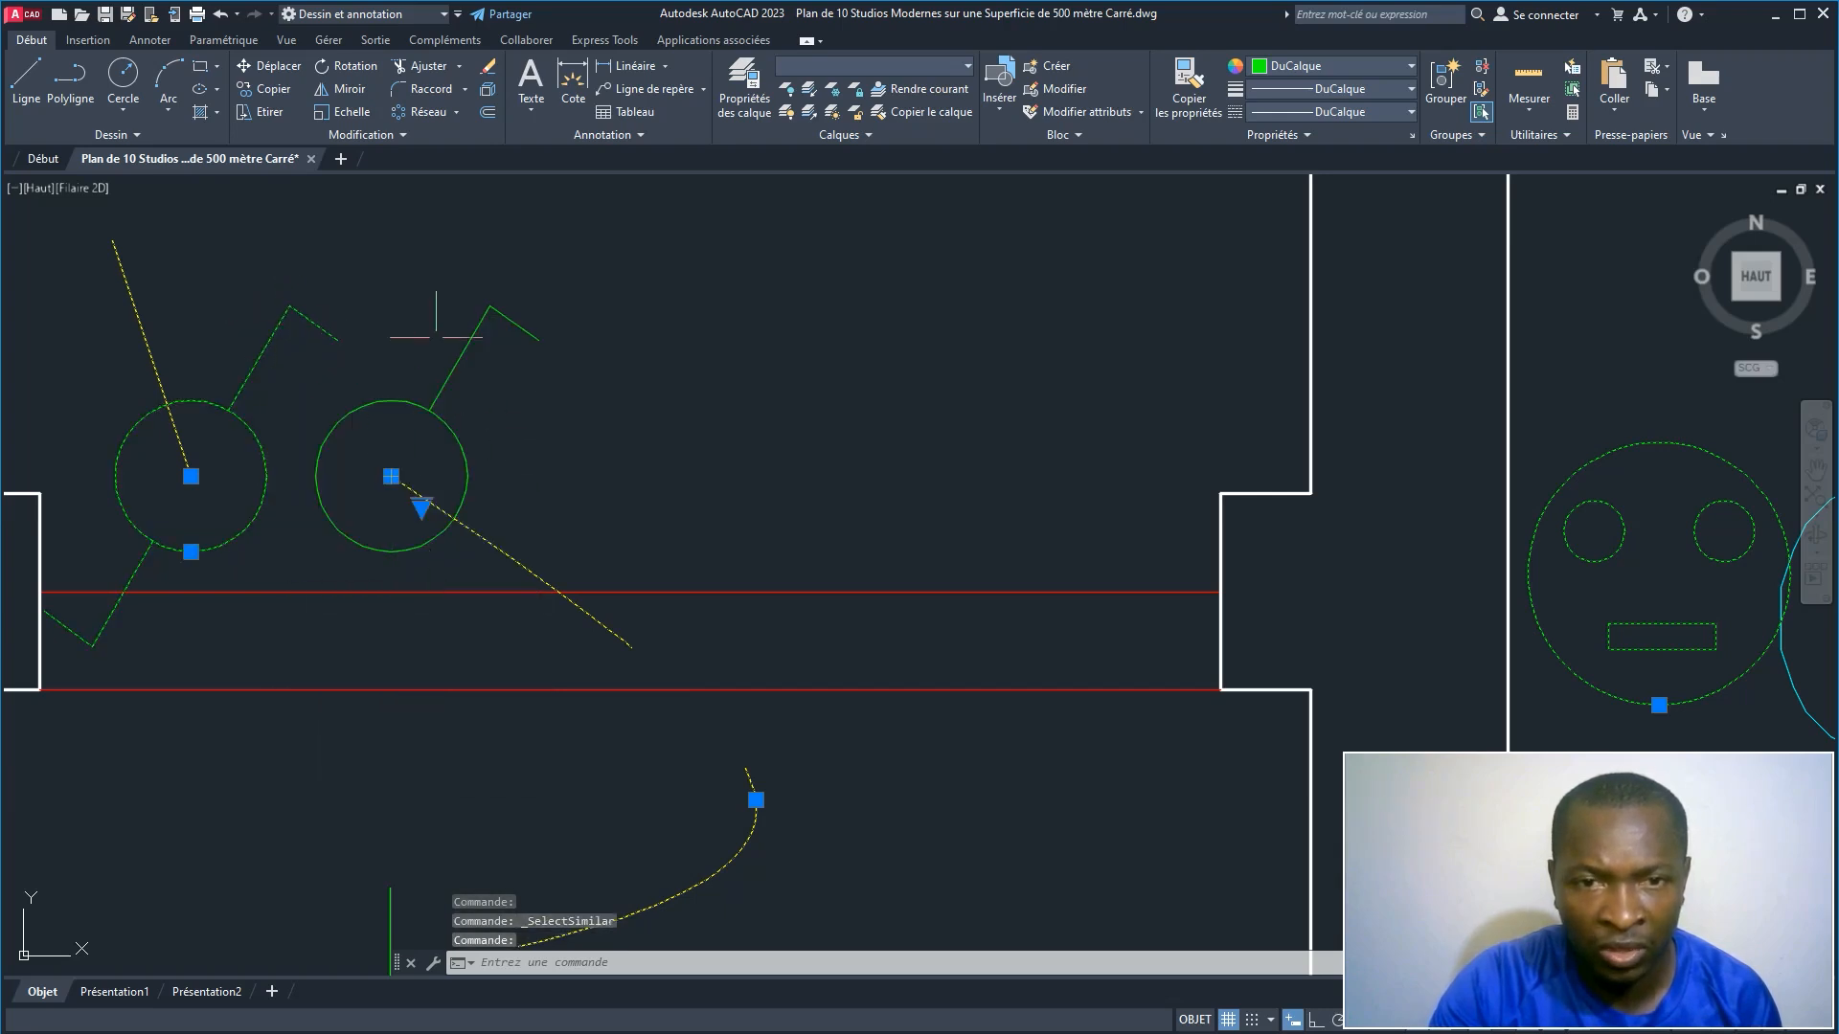
click(474, 335)
right_click(474, 334)
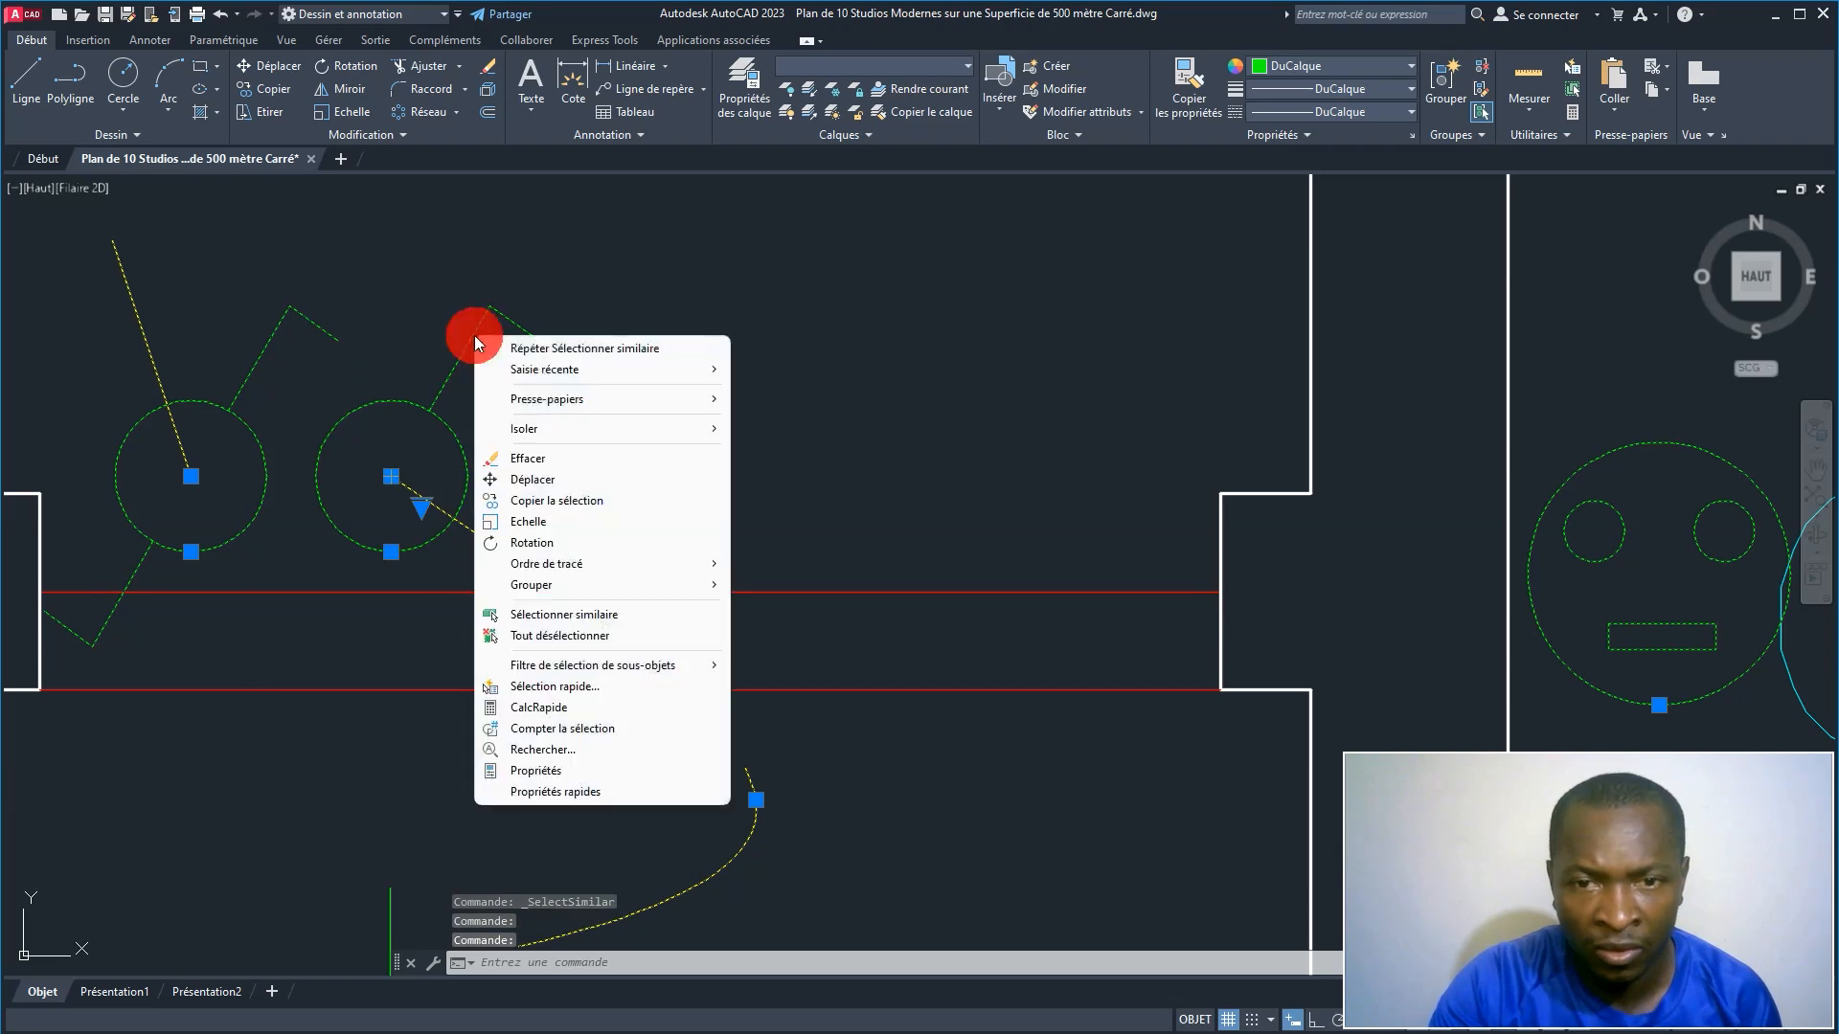
click(609, 618)
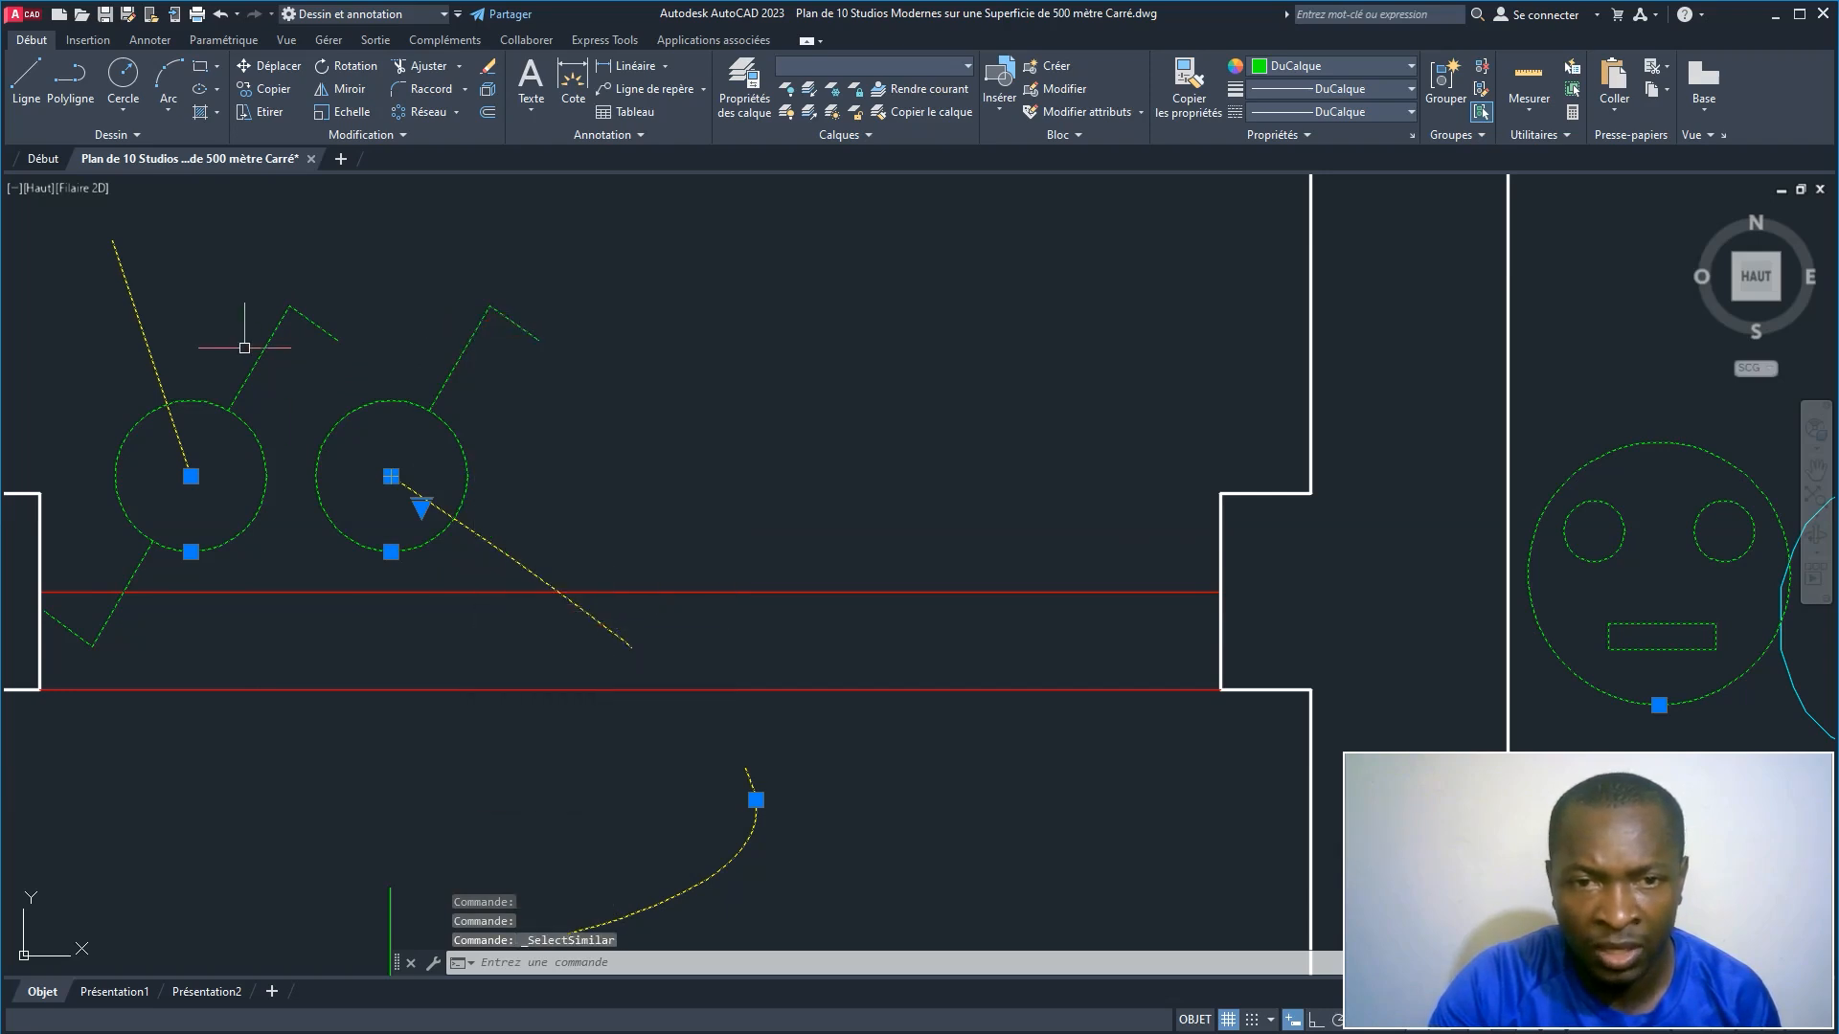
right_click(258, 351)
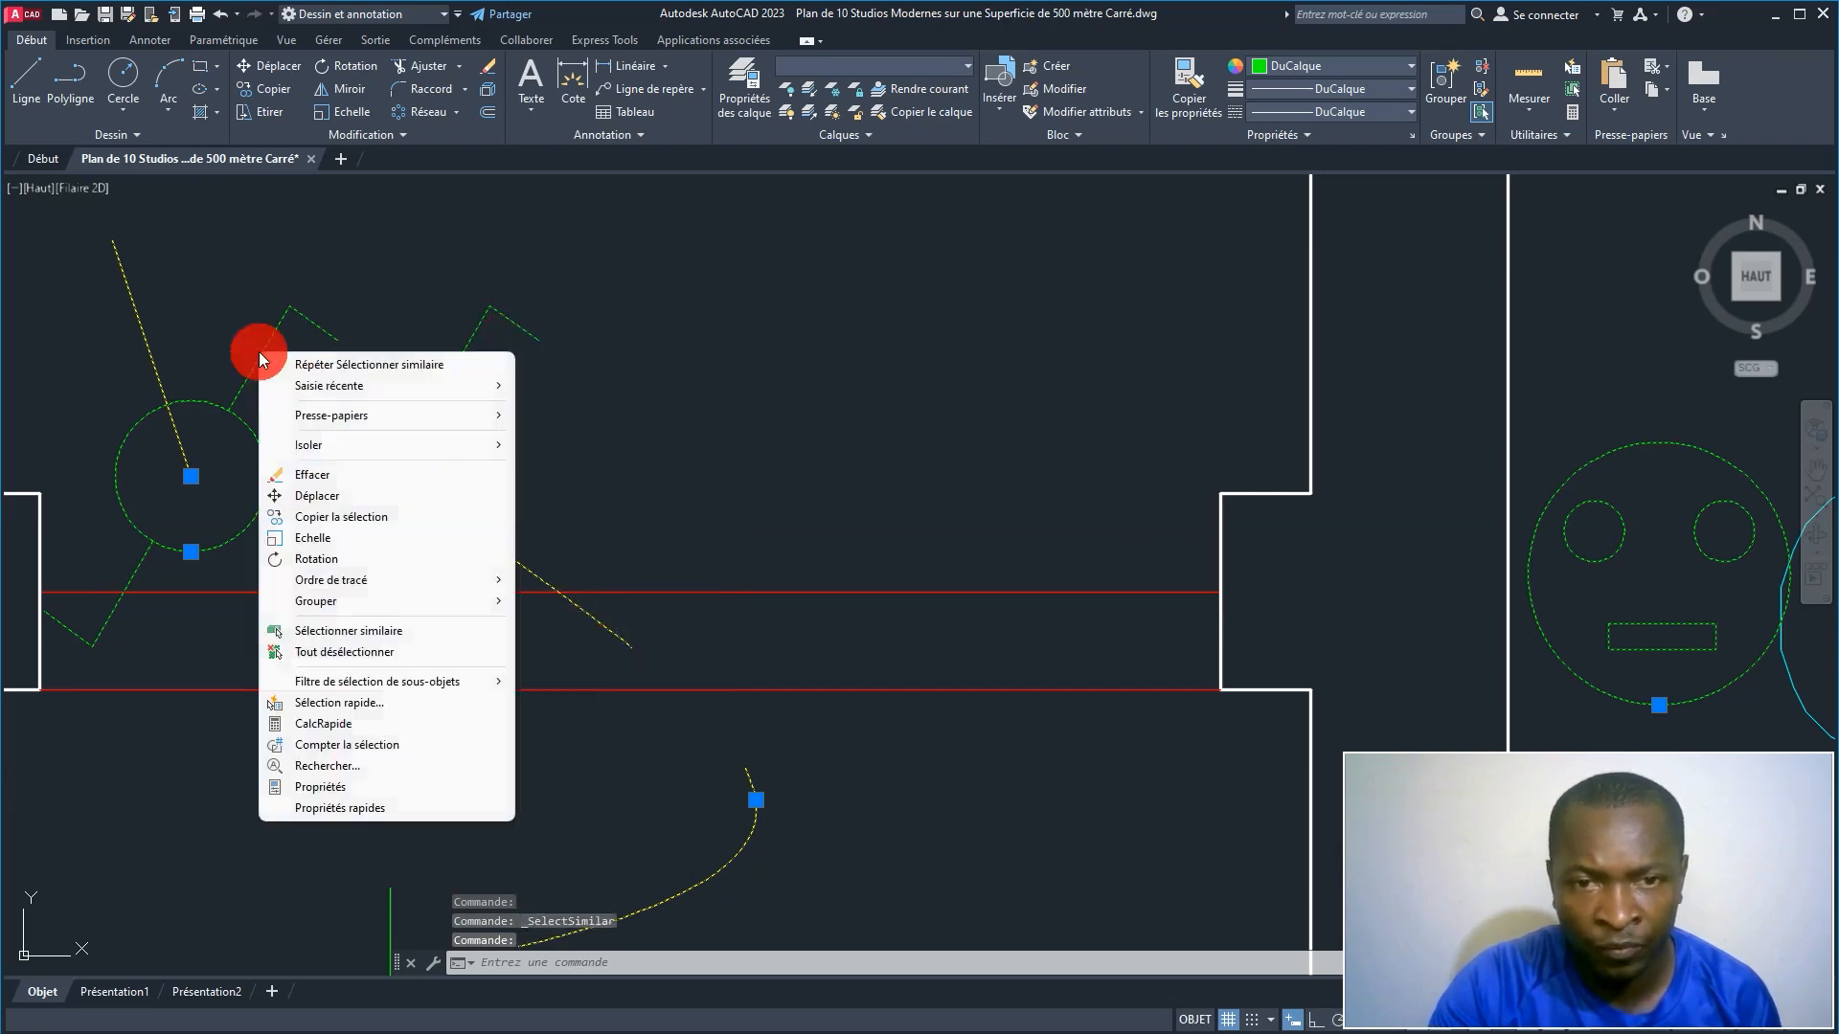
click(368, 632)
Step: Add to the selection all lights similar to the VERANDA's linear fixture and the first CUISINE's round ceiling light
scroll(616, 582, down, 6)
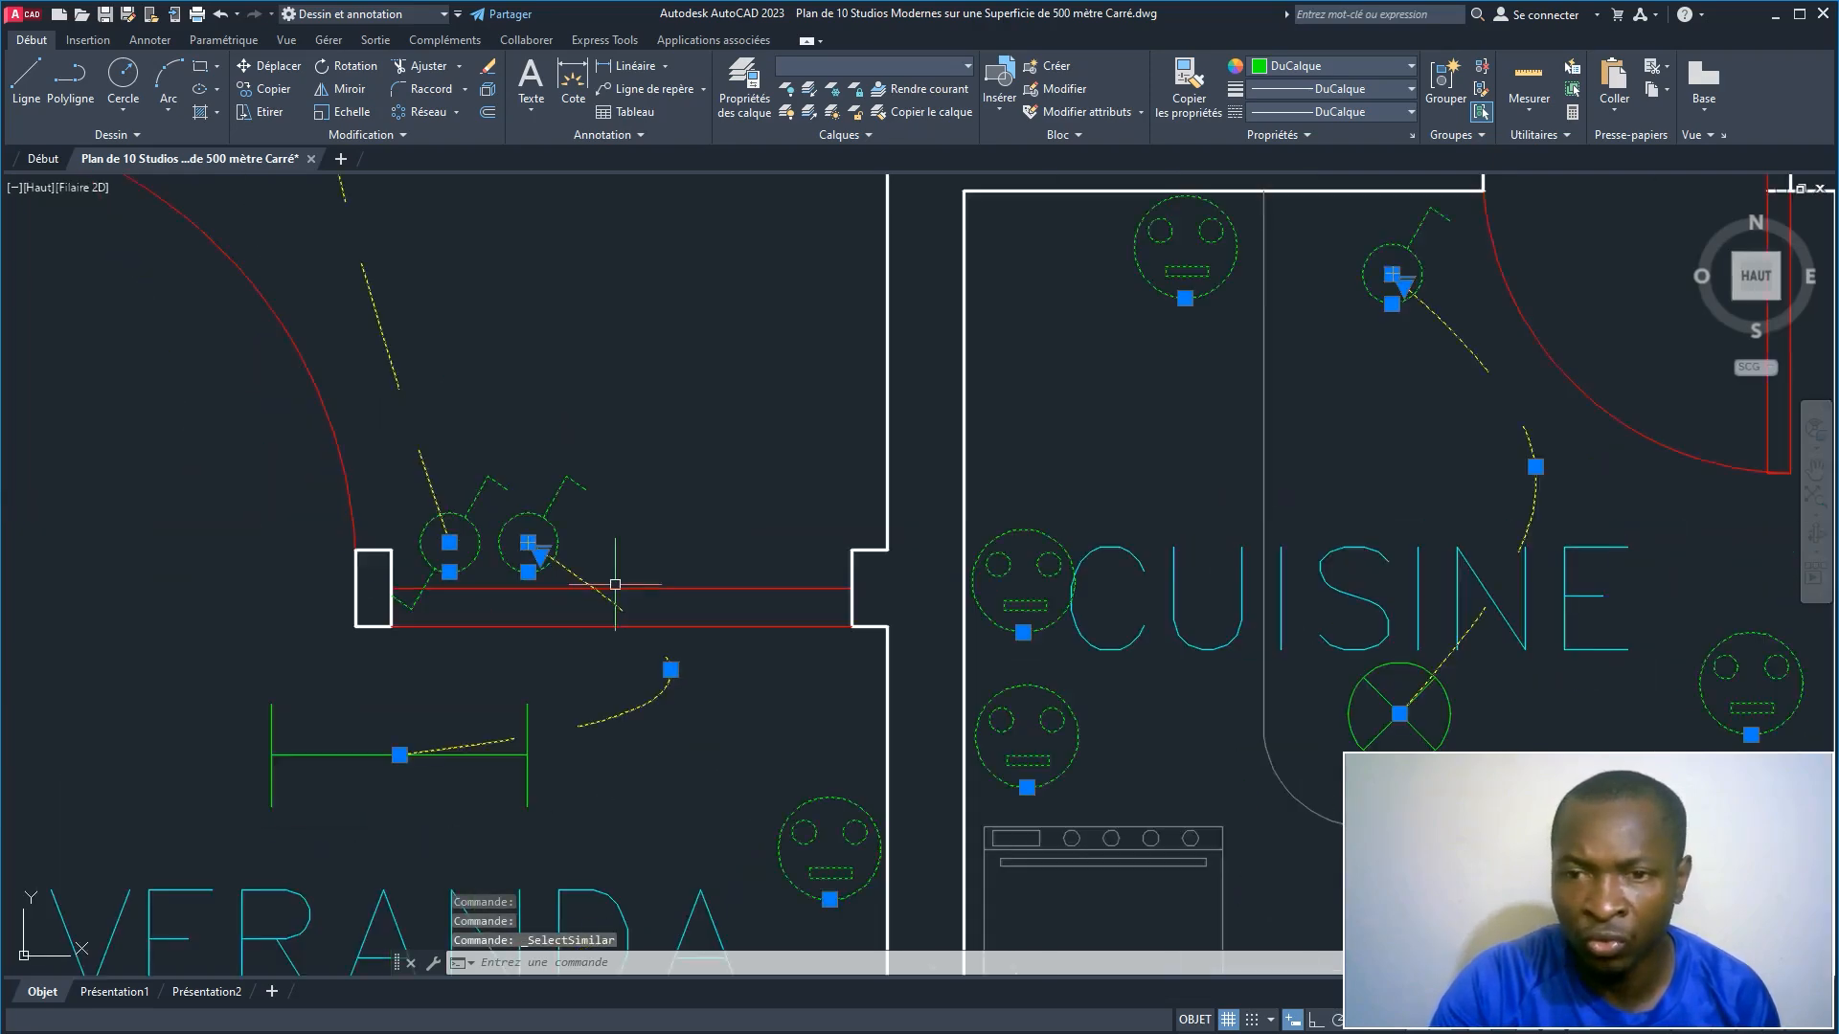
scroll(617, 583, down, 2)
middle_drag(617, 582, 292, 508)
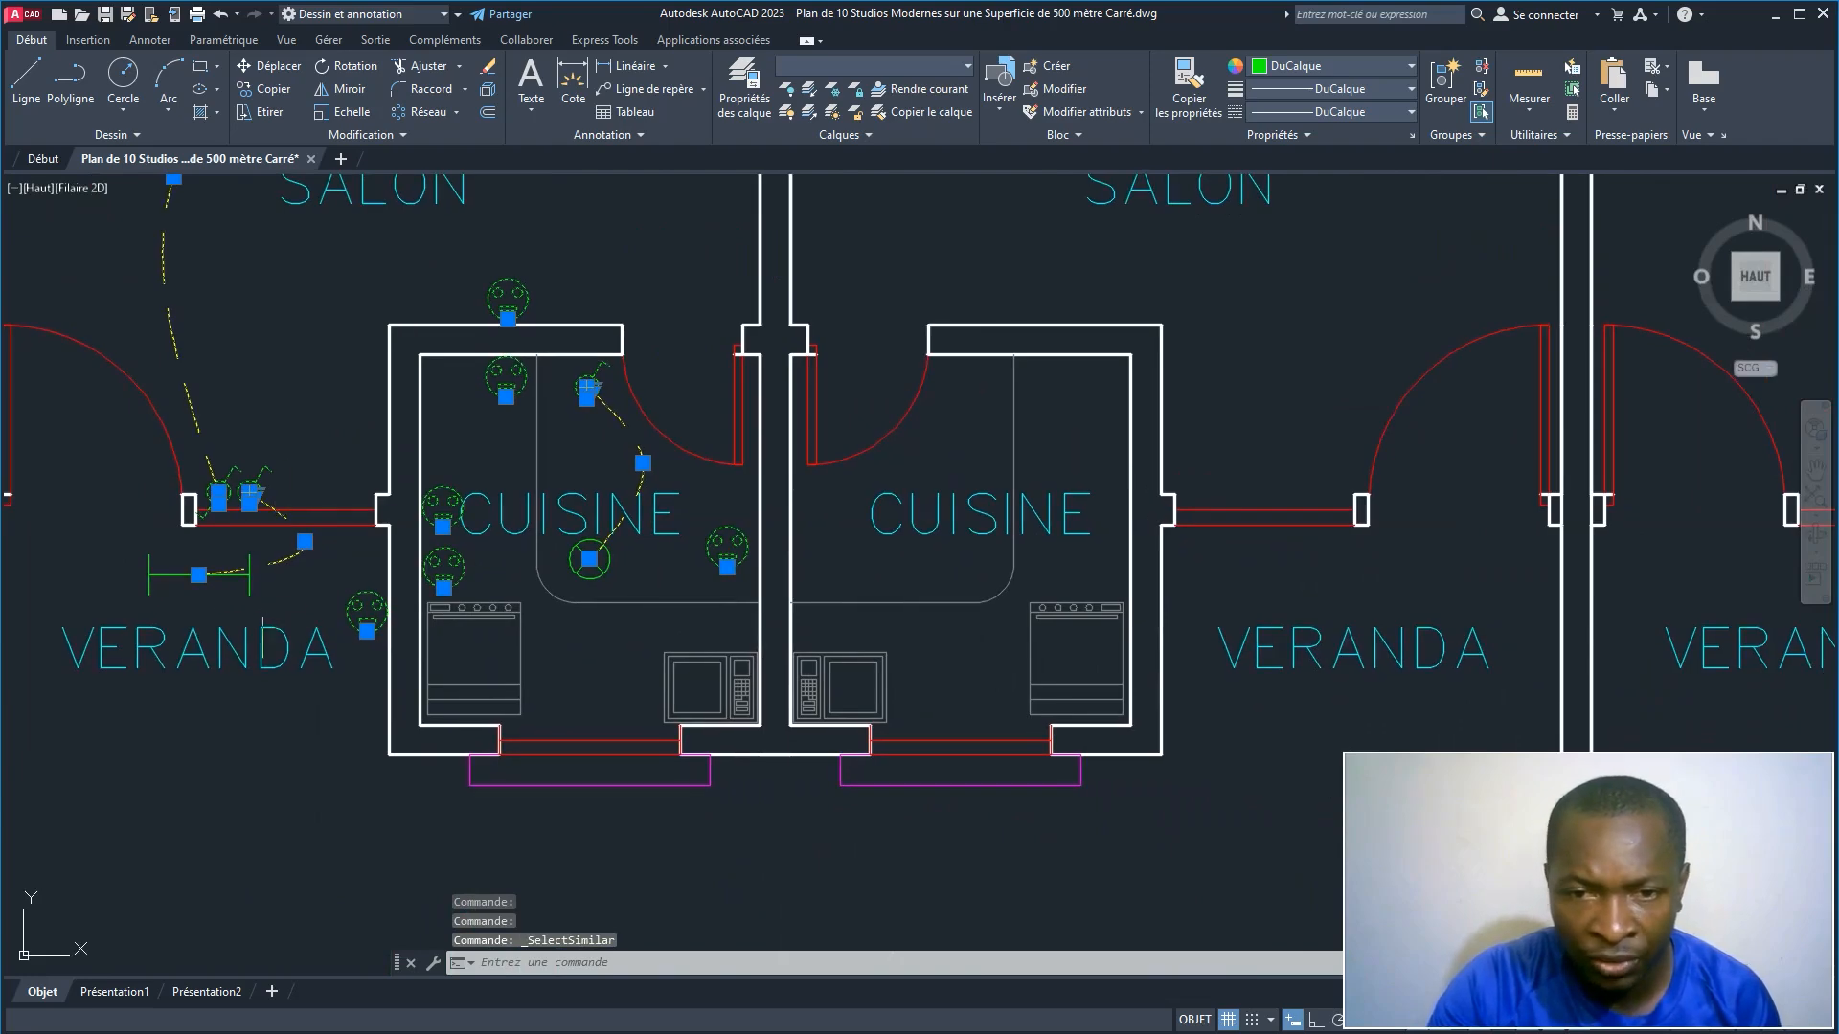
scroll(235, 589, up, 2)
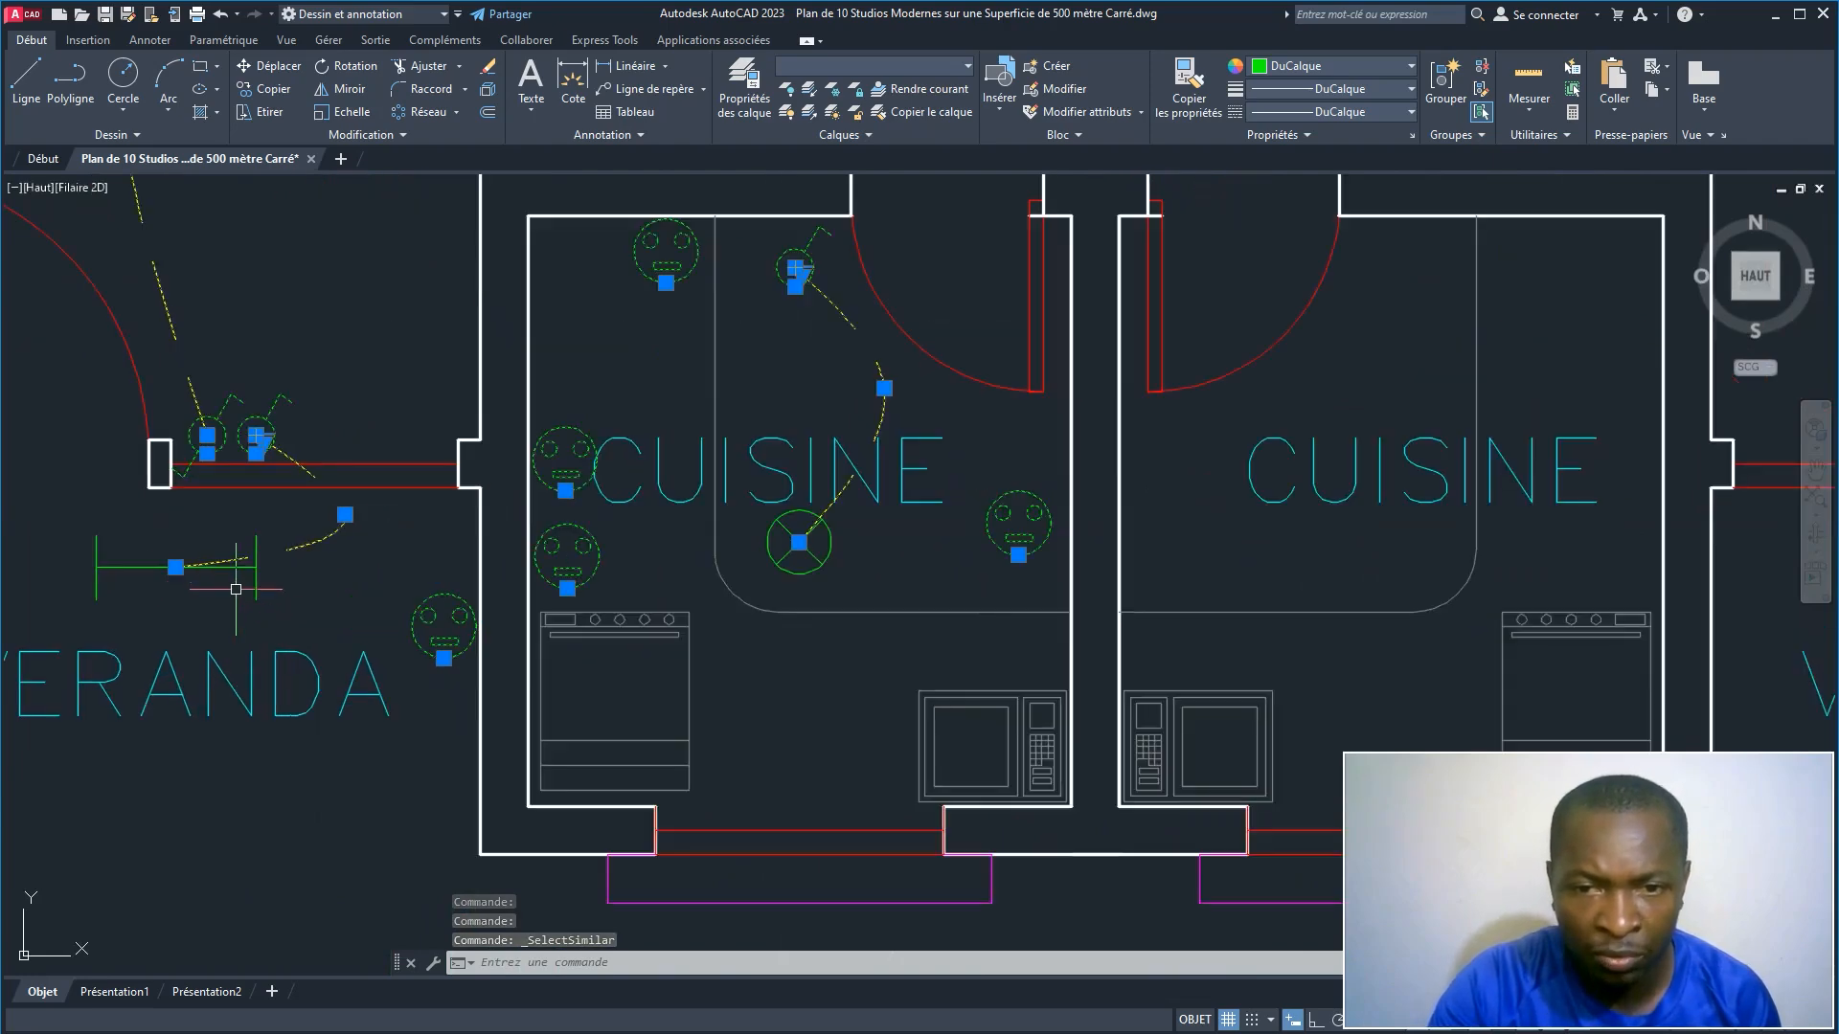
right_click(103, 565)
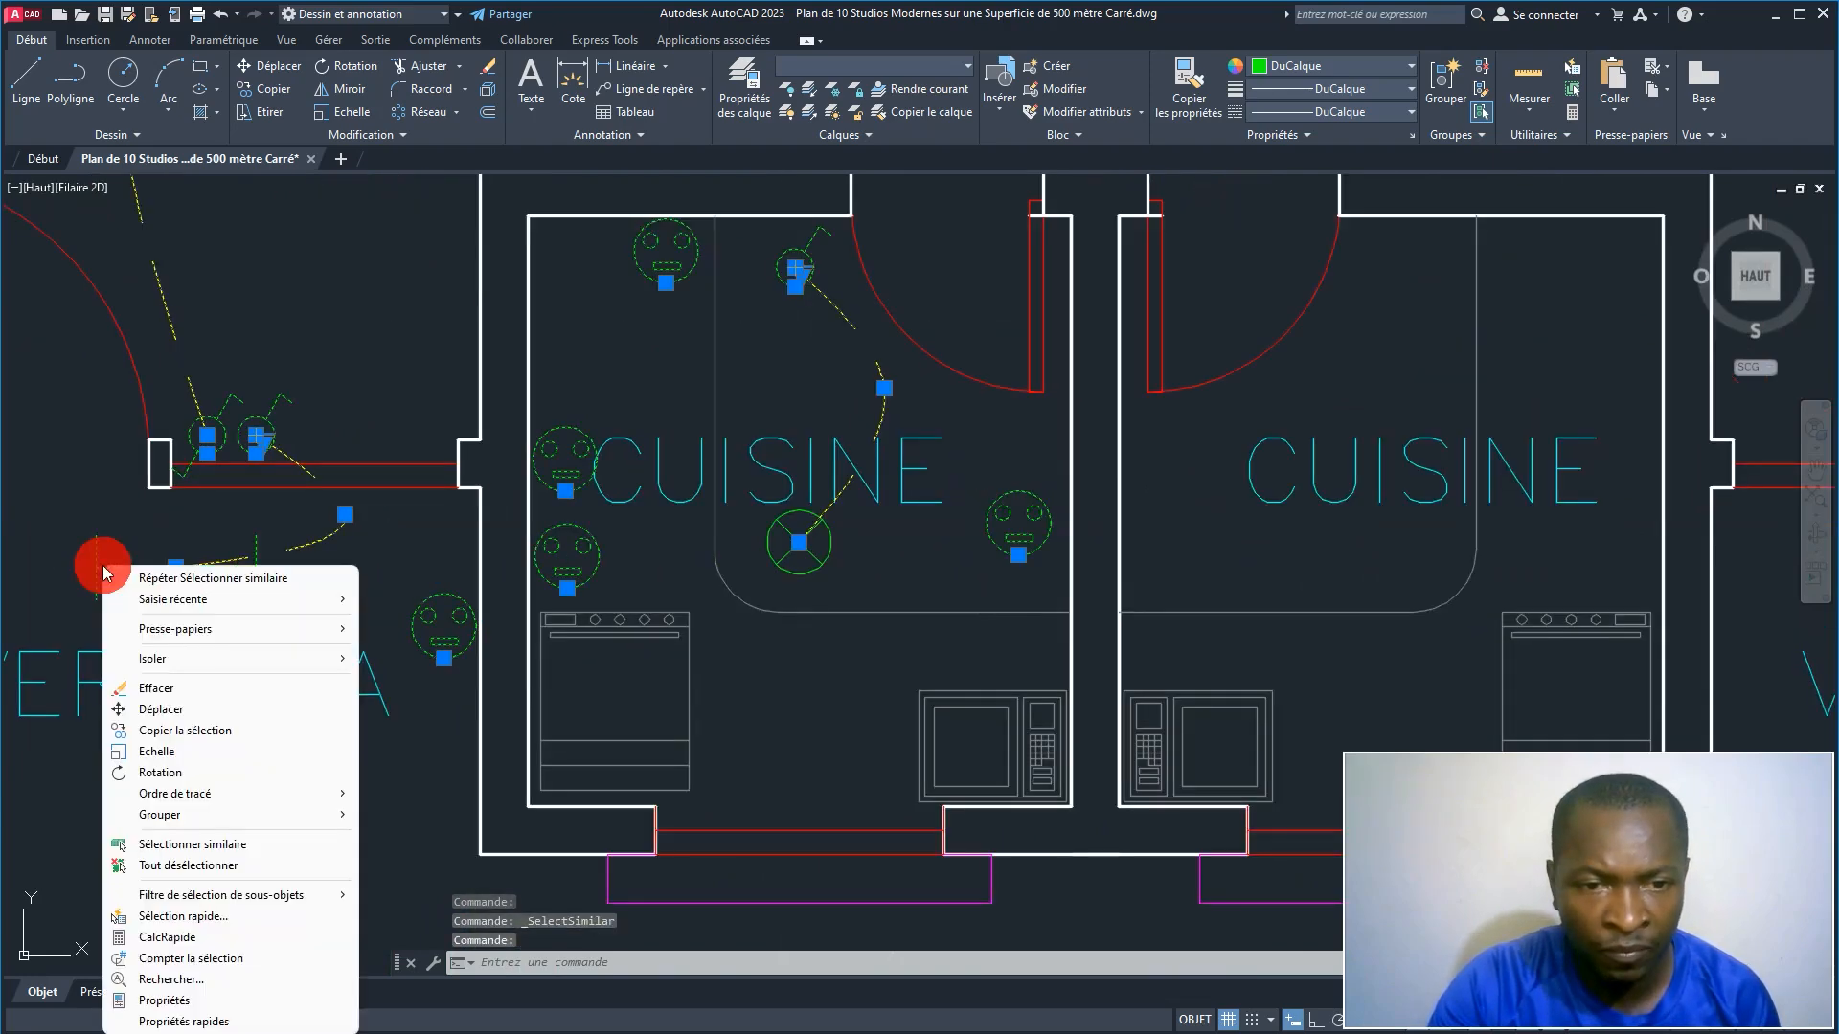
click(223, 844)
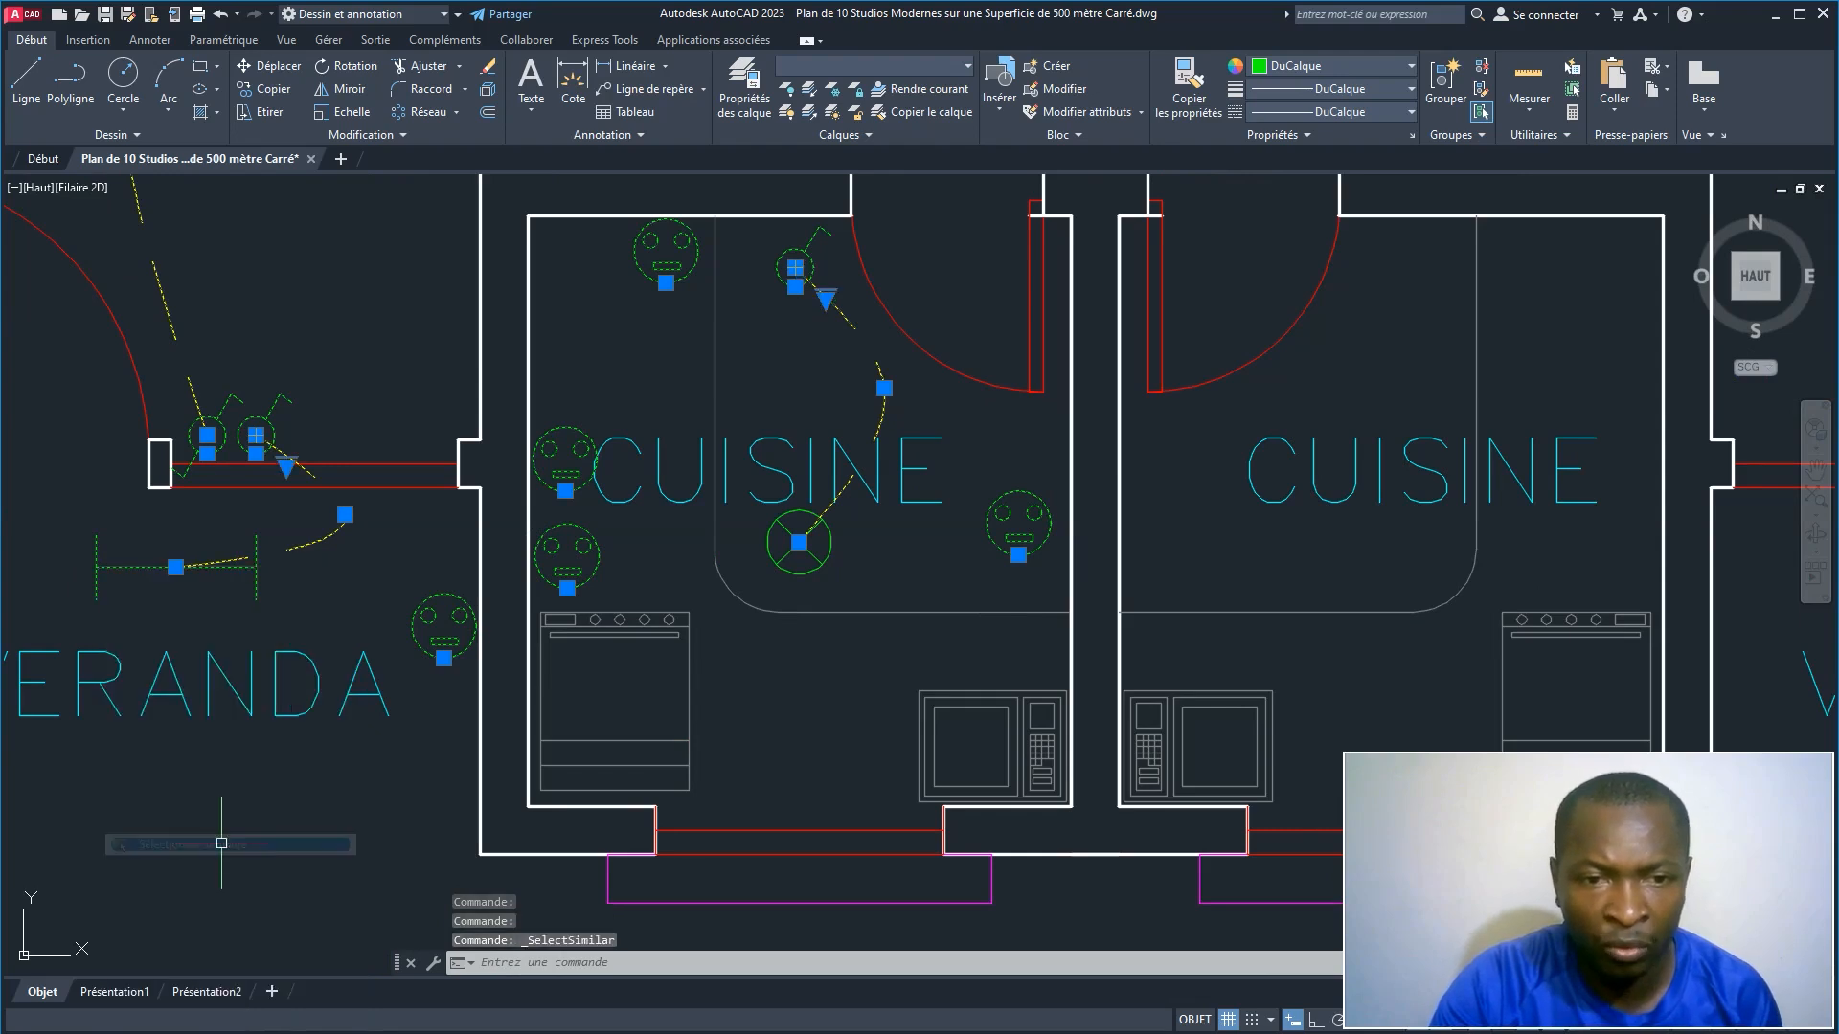
right_click(828, 558)
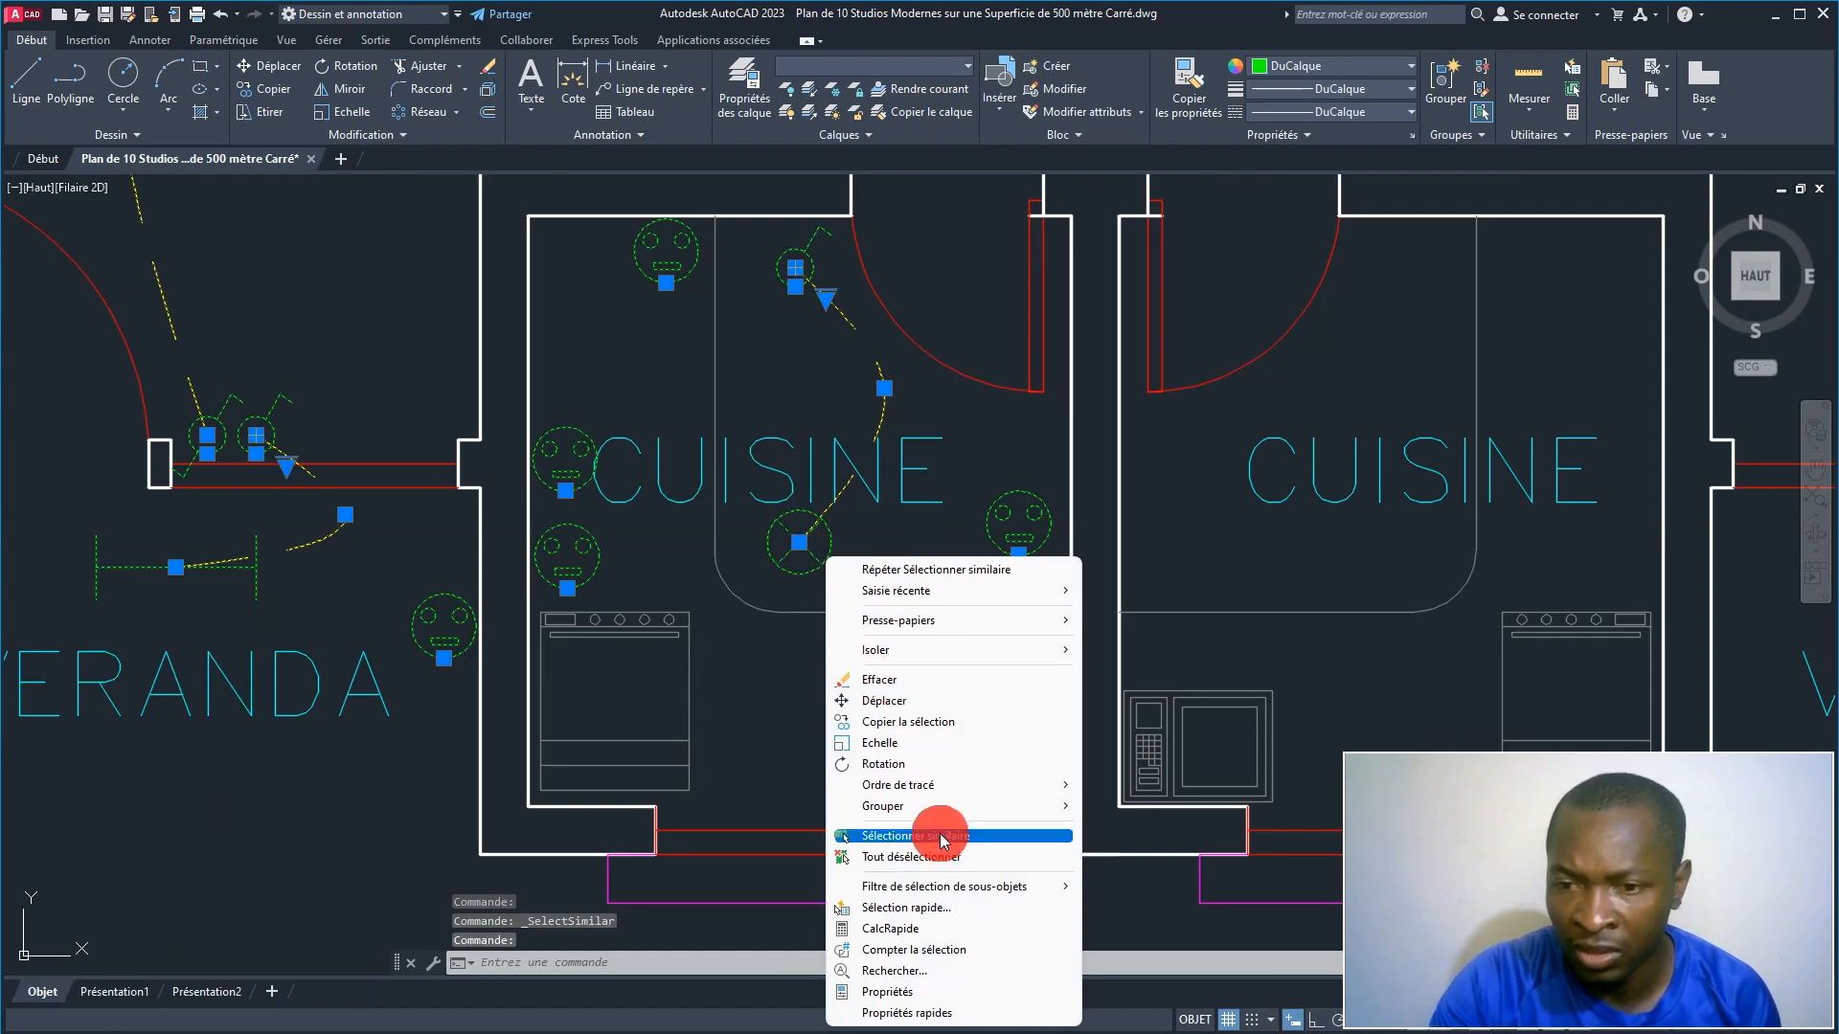
click(910, 835)
Step: Start copying the selected electrical layout, using the inner upper-left corner of the first studio's CHAMBRE as base point
scroll(835, 549, down, 2)
scroll(835, 549, down, 2)
mouse_move(835, 549)
middle_down()
mouse_move(762, 766)
mouse_move(711, 845)
middle_up()
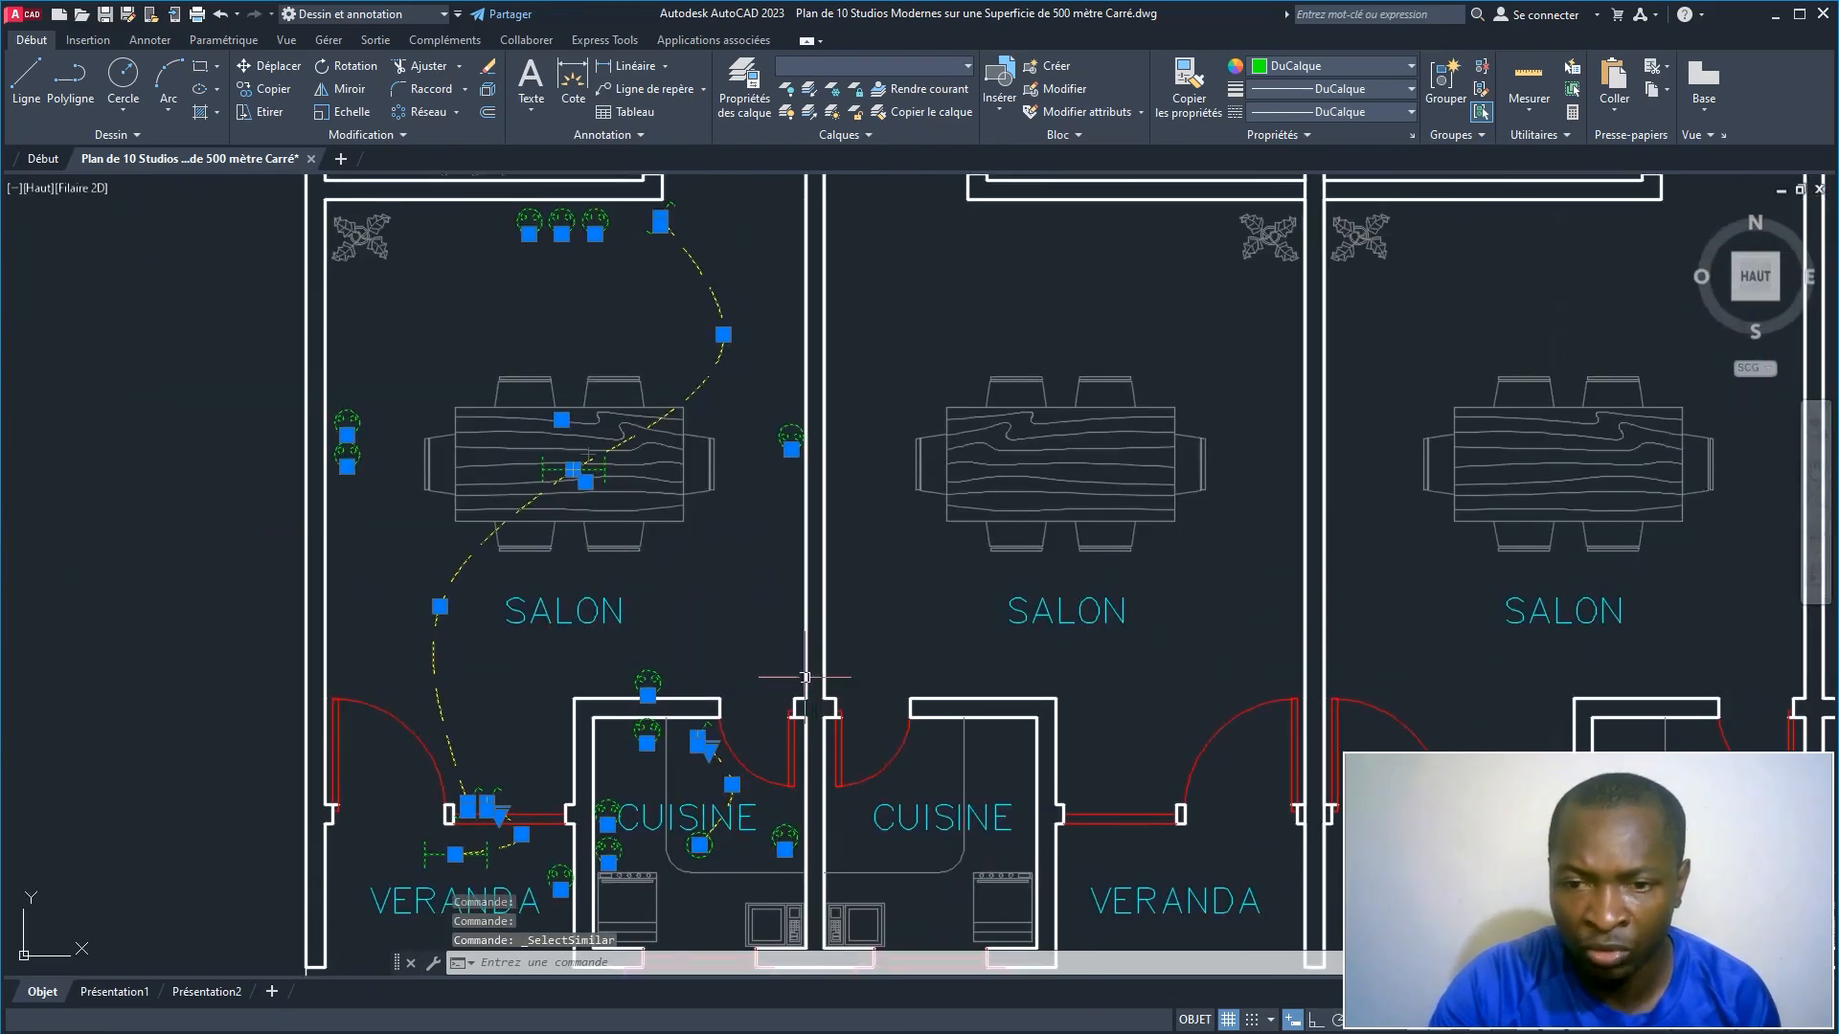
middle_drag(736, 593, 666, 801)
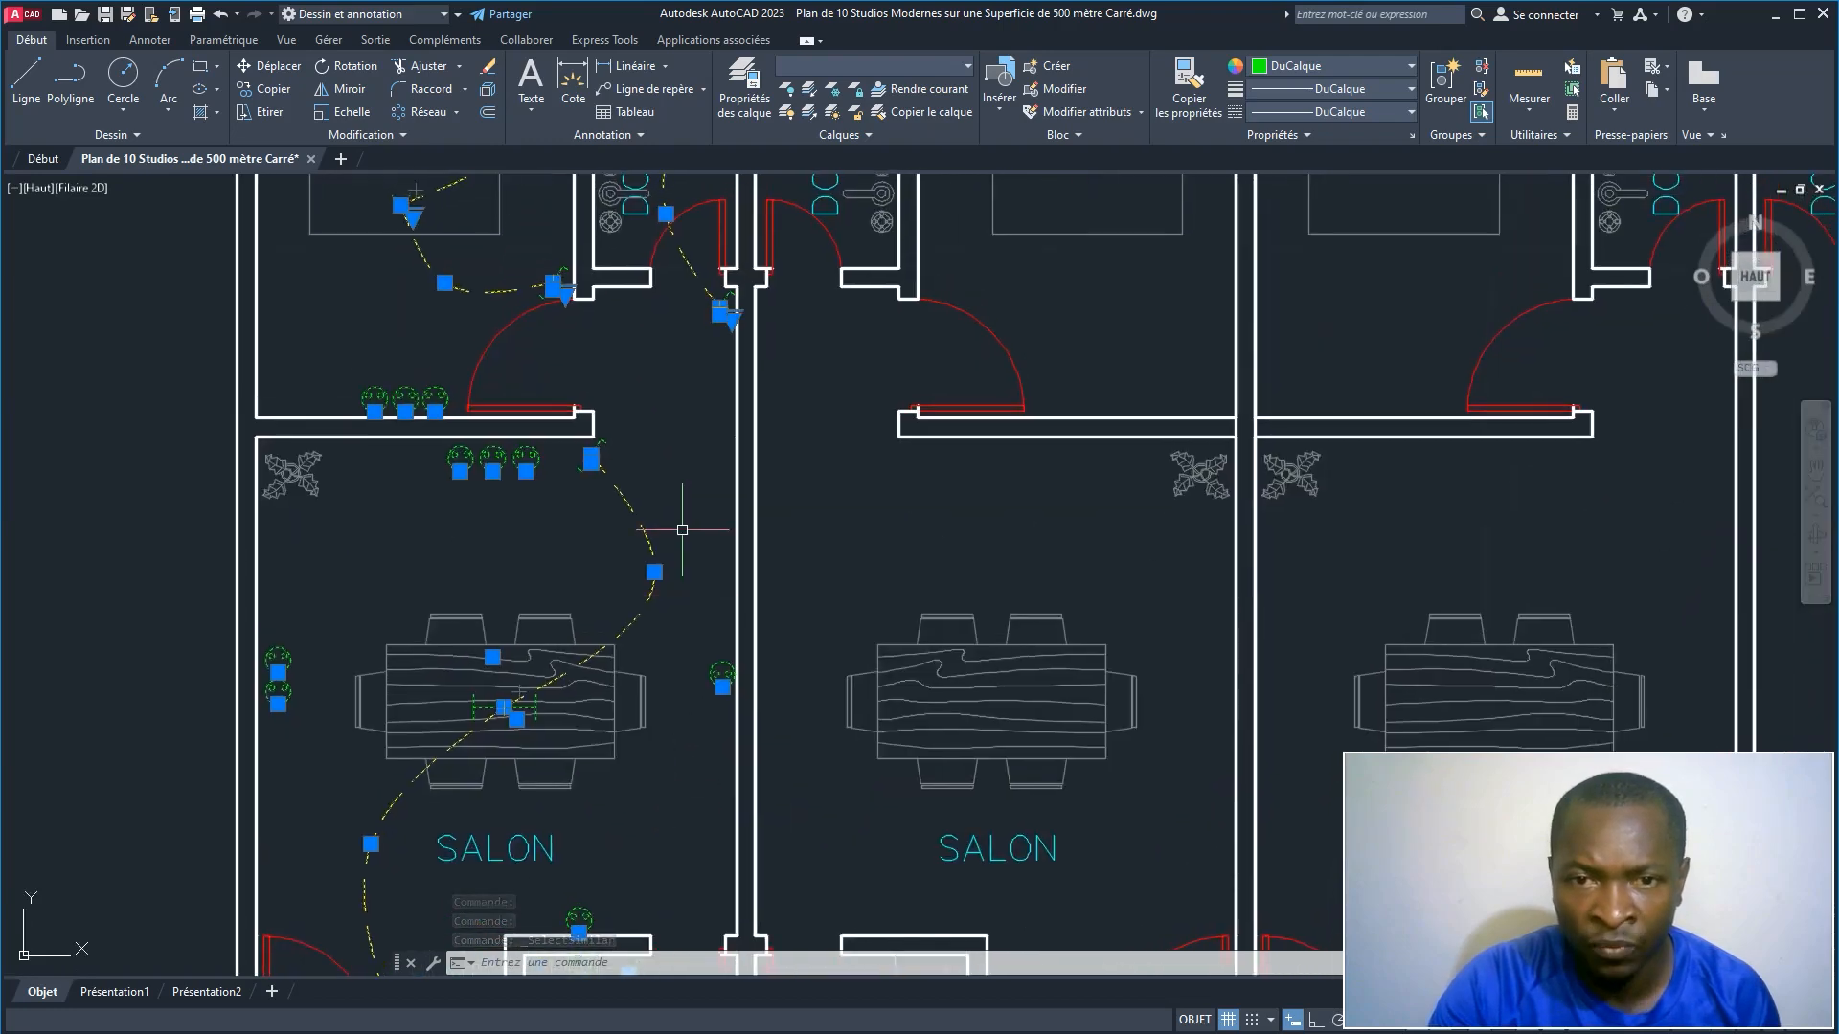
scroll(681, 530, down, 2)
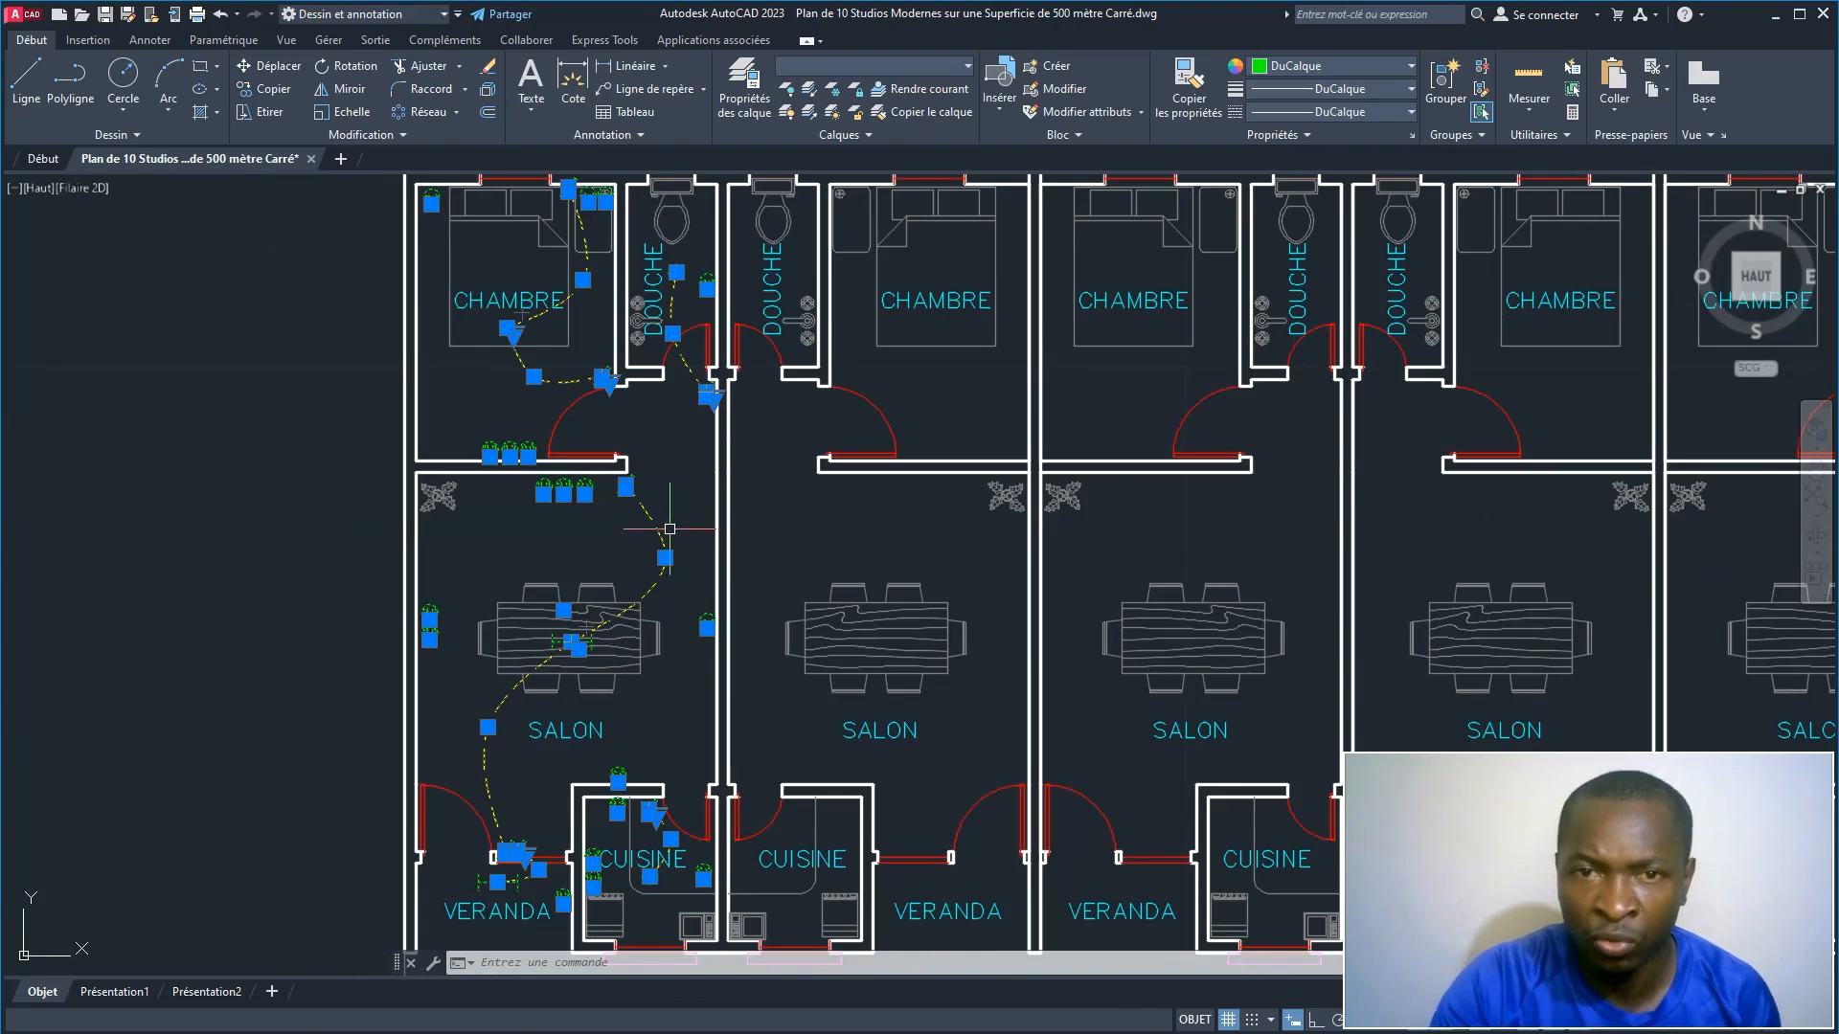
middle_drag(655, 468, 450, 671)
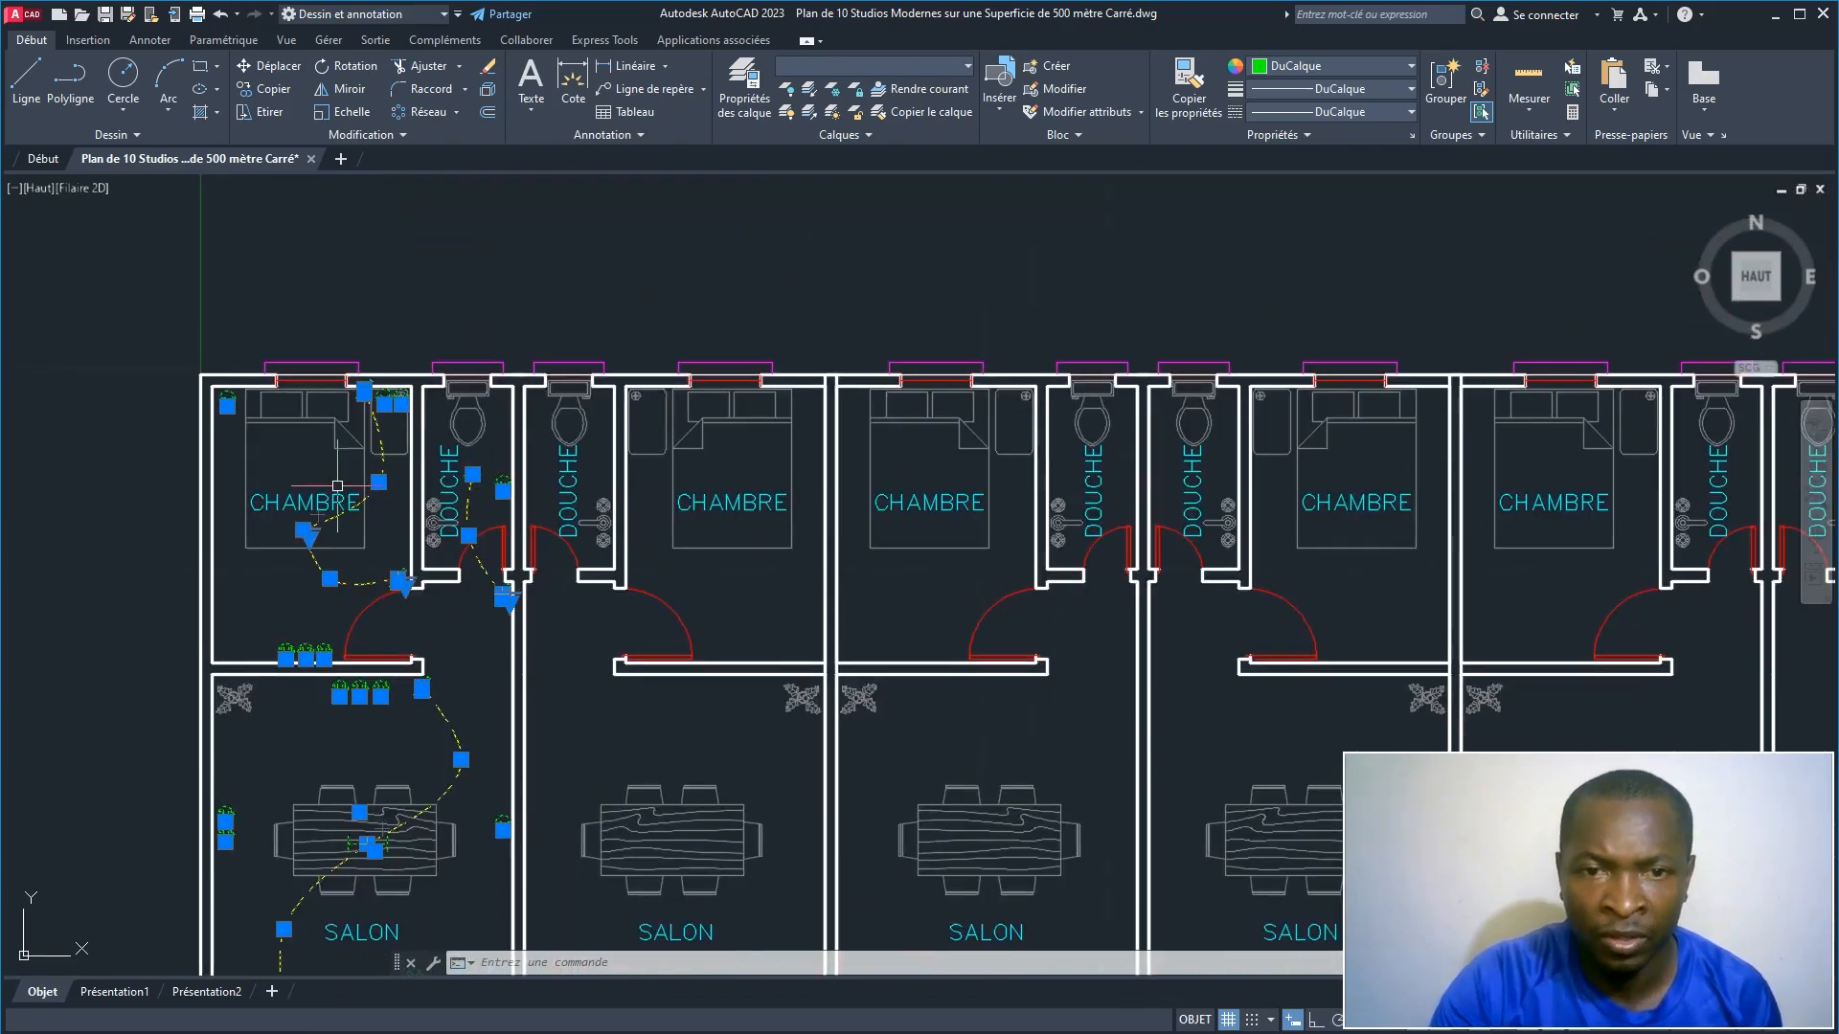
scroll(337, 486, up, 2)
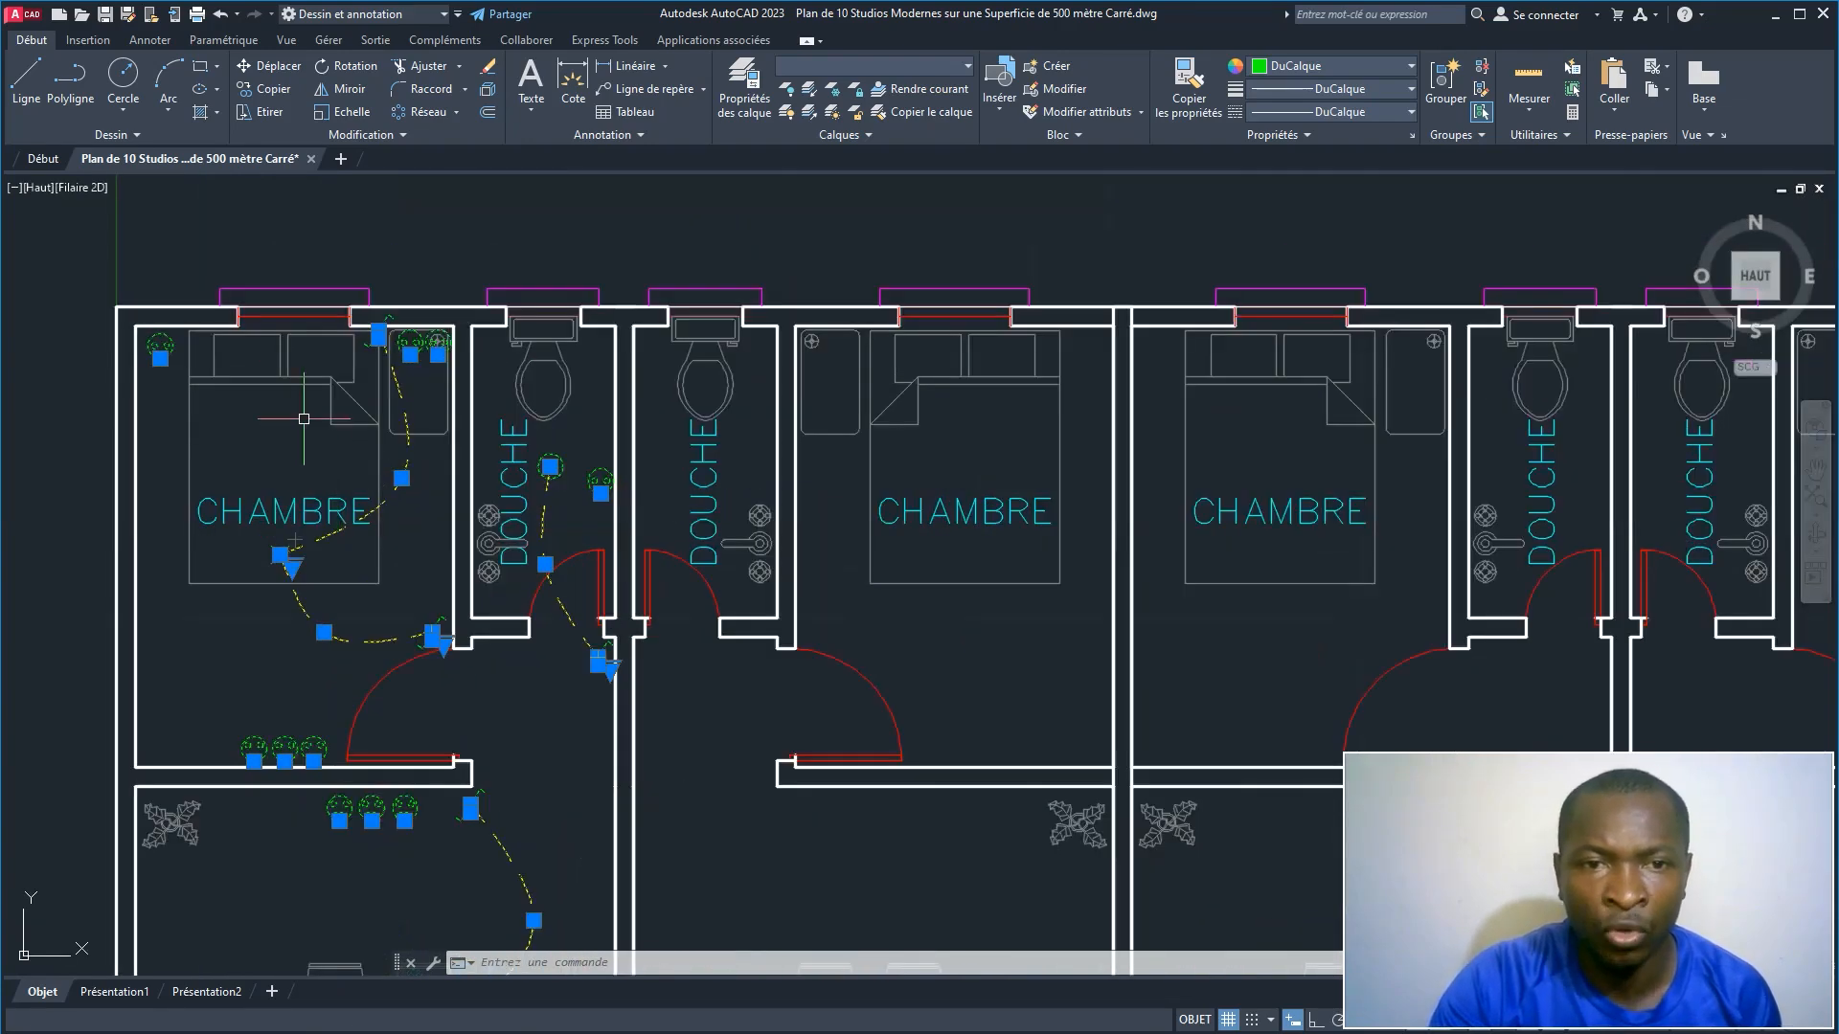
click(263, 96)
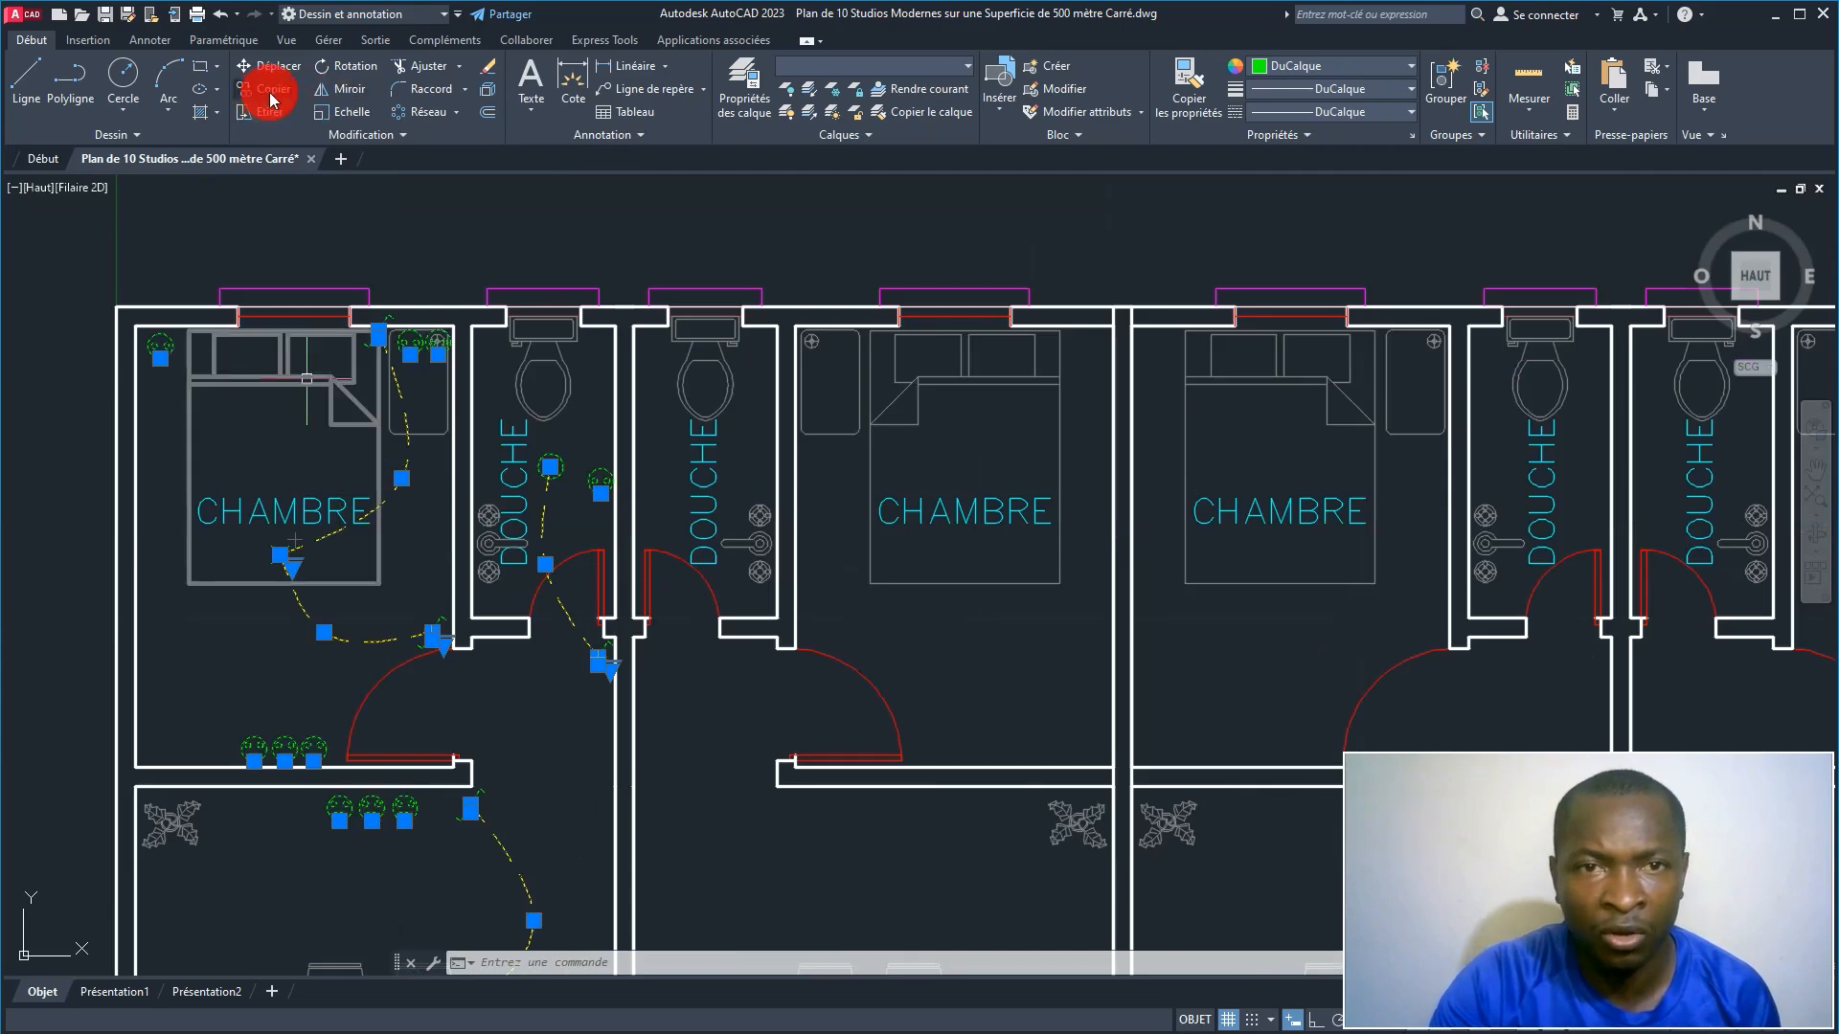
click(268, 87)
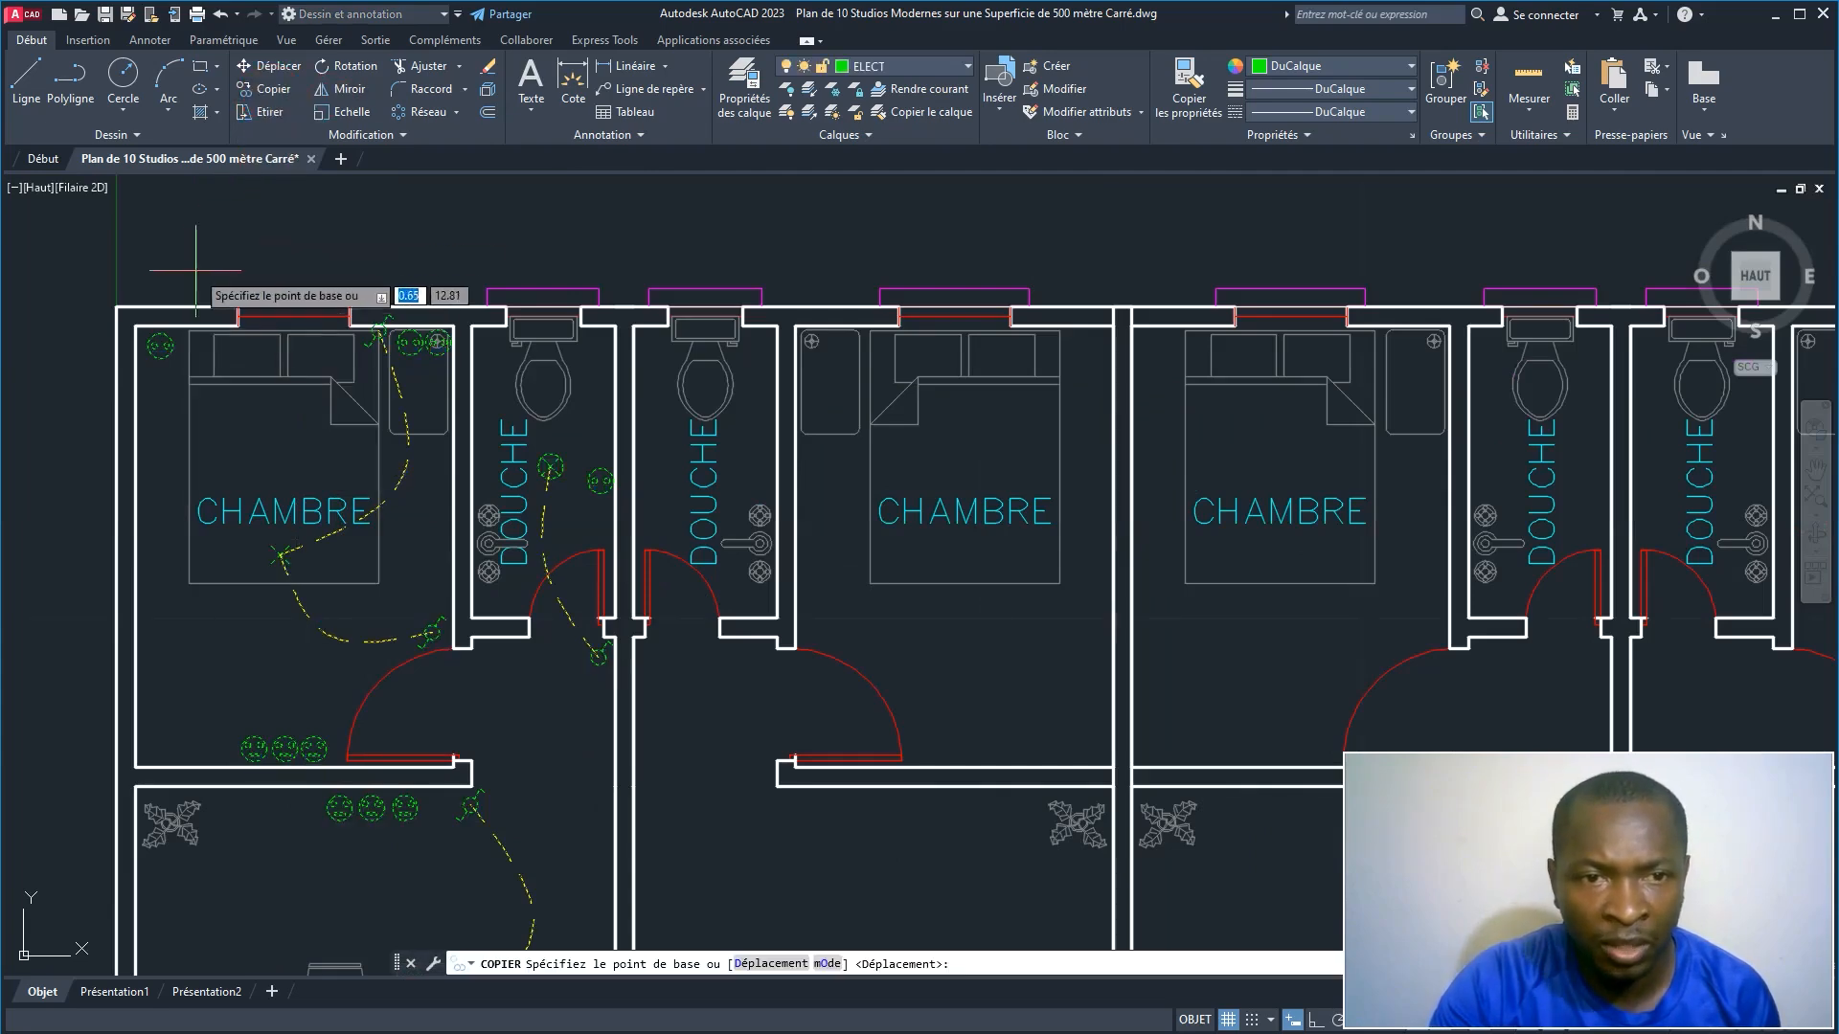
click(136, 325)
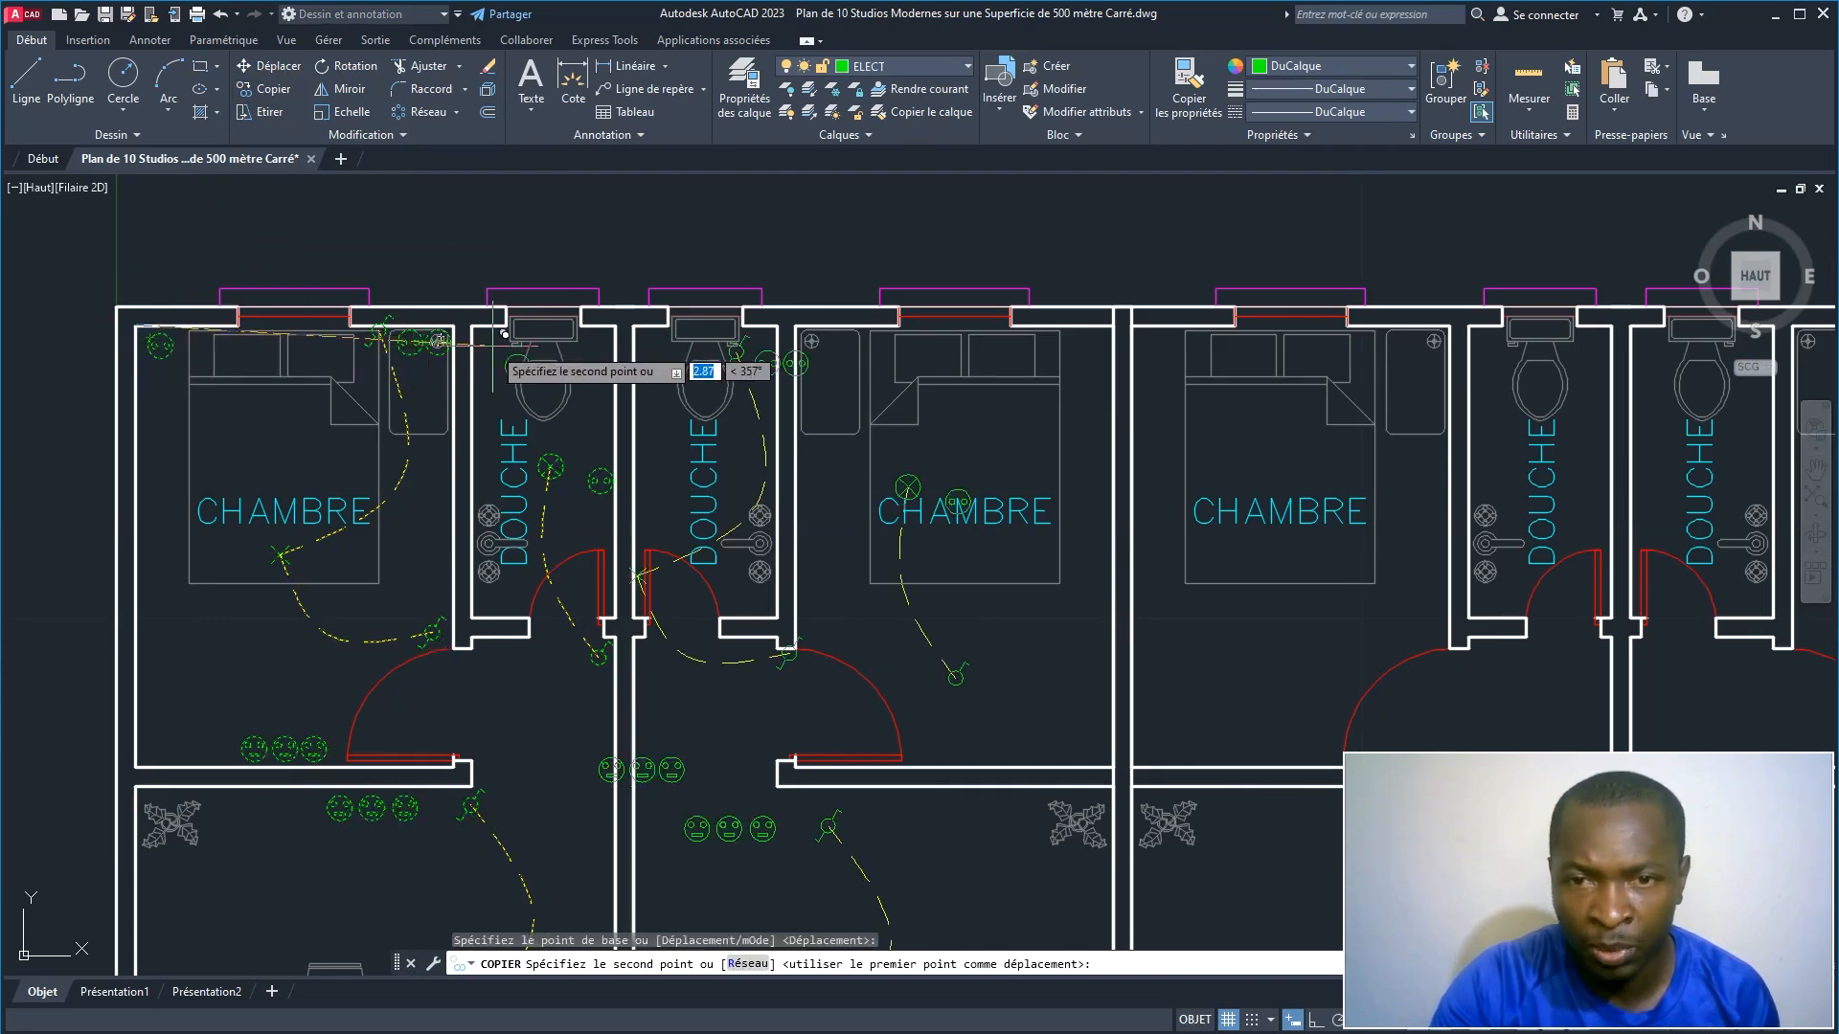
Step: Array the copied layout as 10 elements across the studios, setting the spacing at the second studio's inner upper-left corner
scroll(436, 340, down, 3)
middle_drag(491, 349, 429, 248)
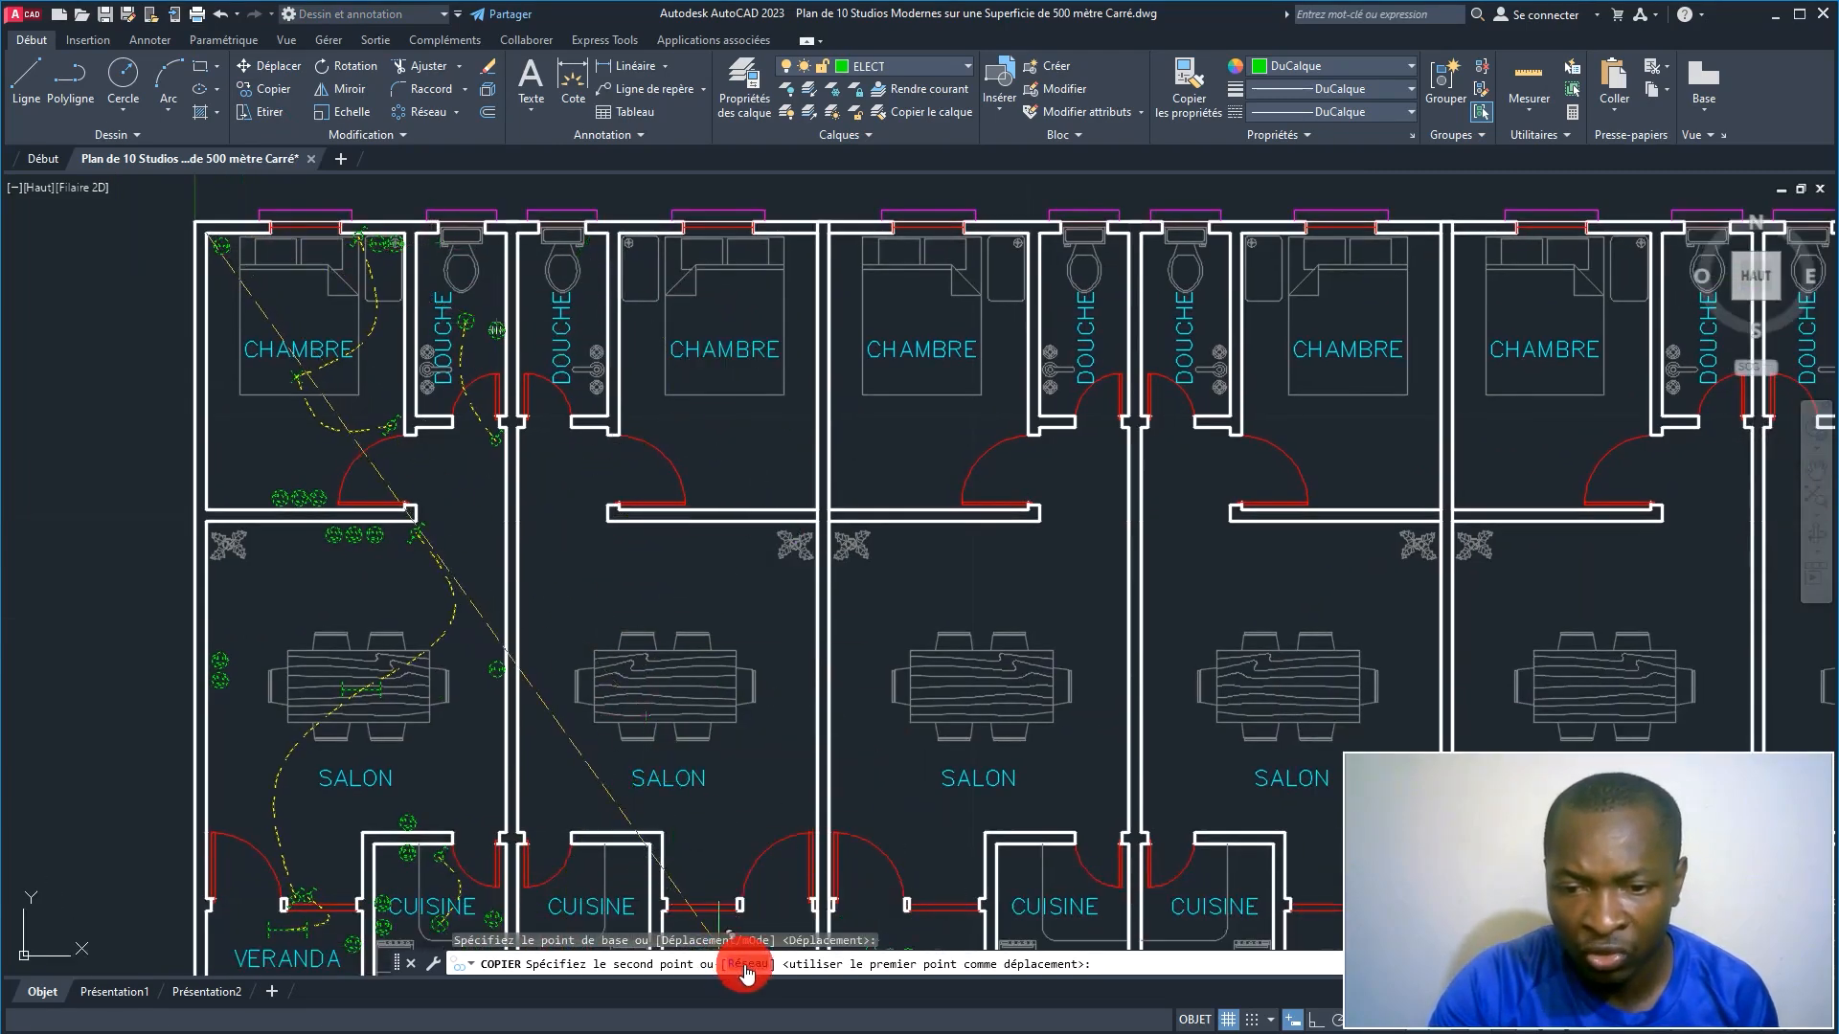
click(746, 967)
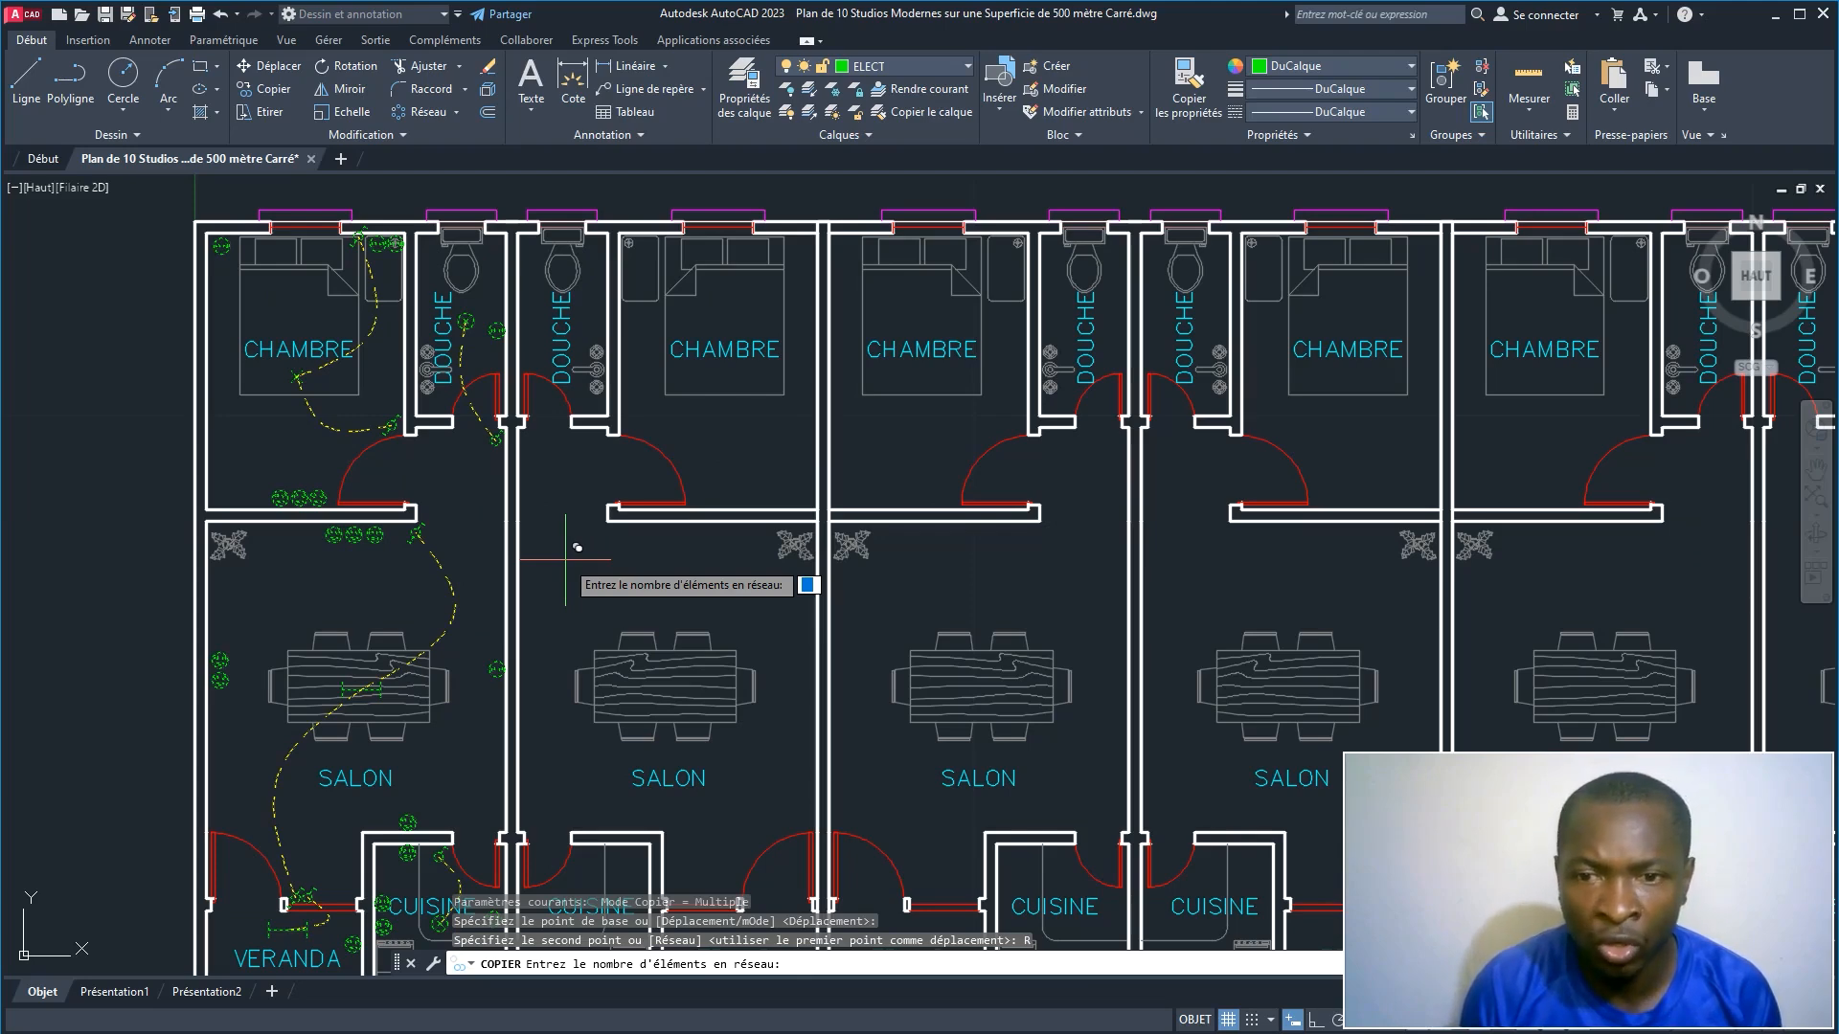
text(10)
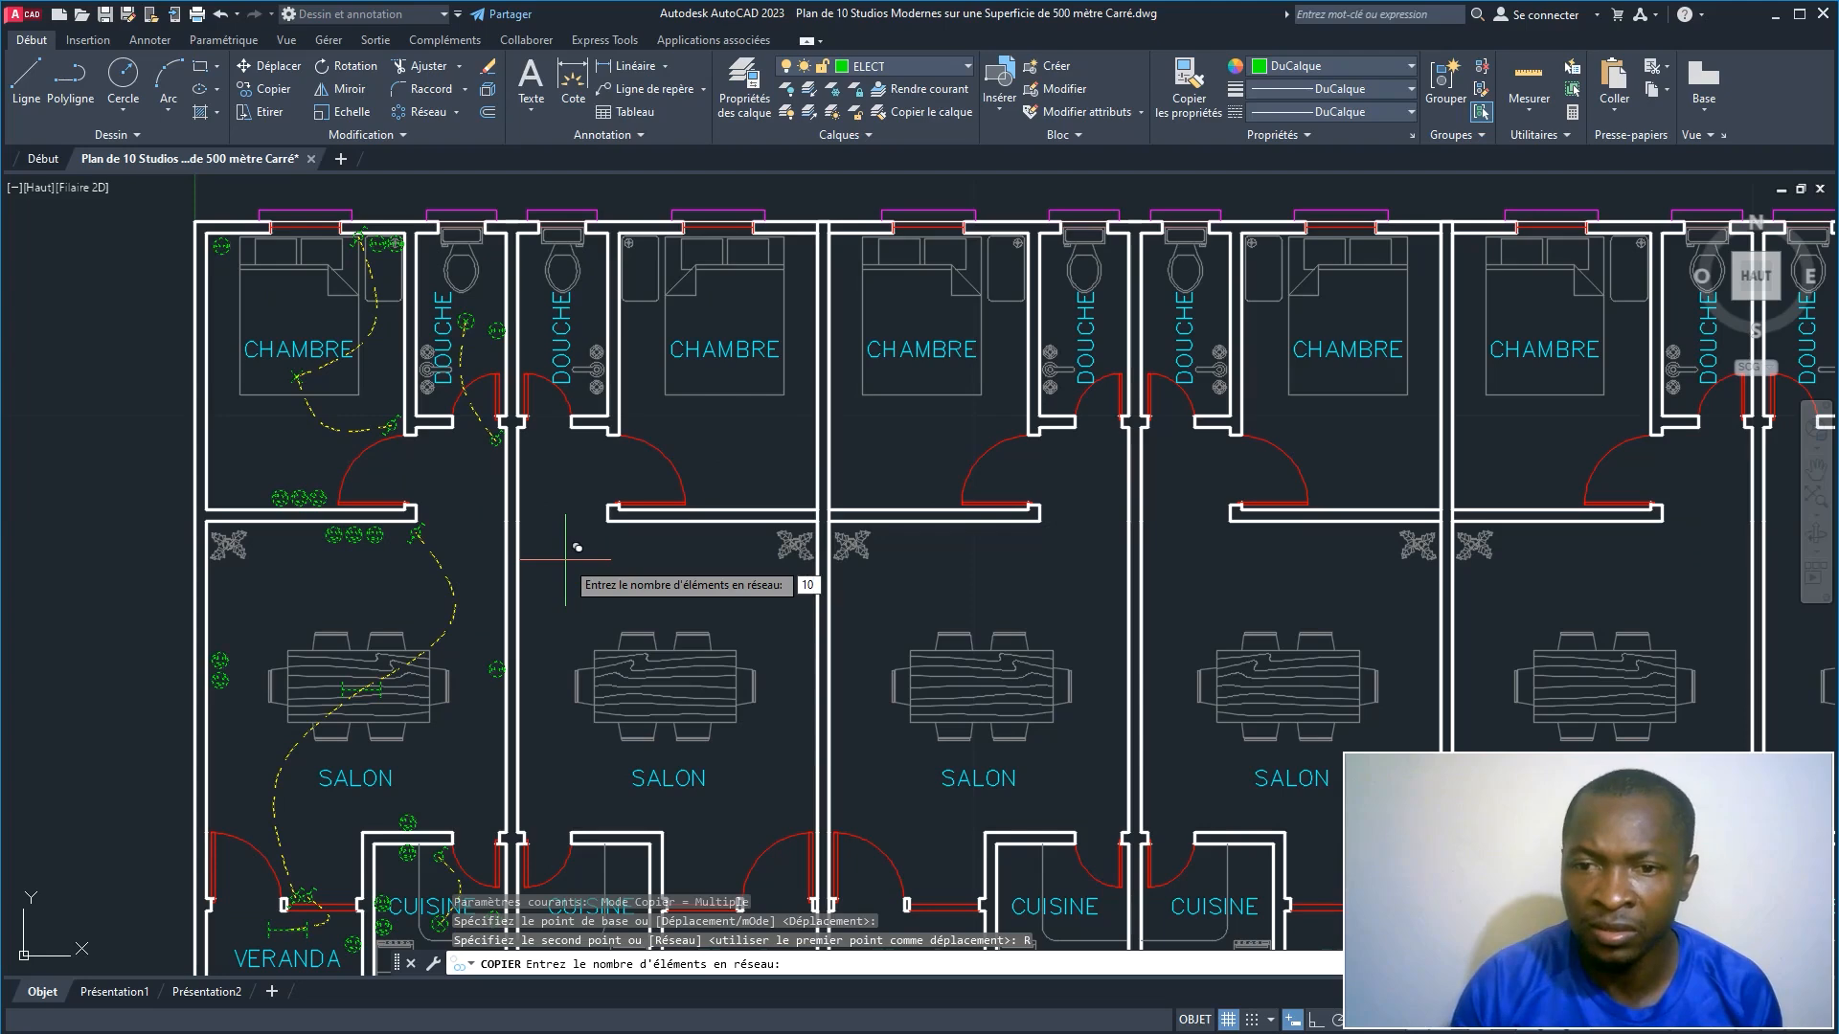
key(Return)
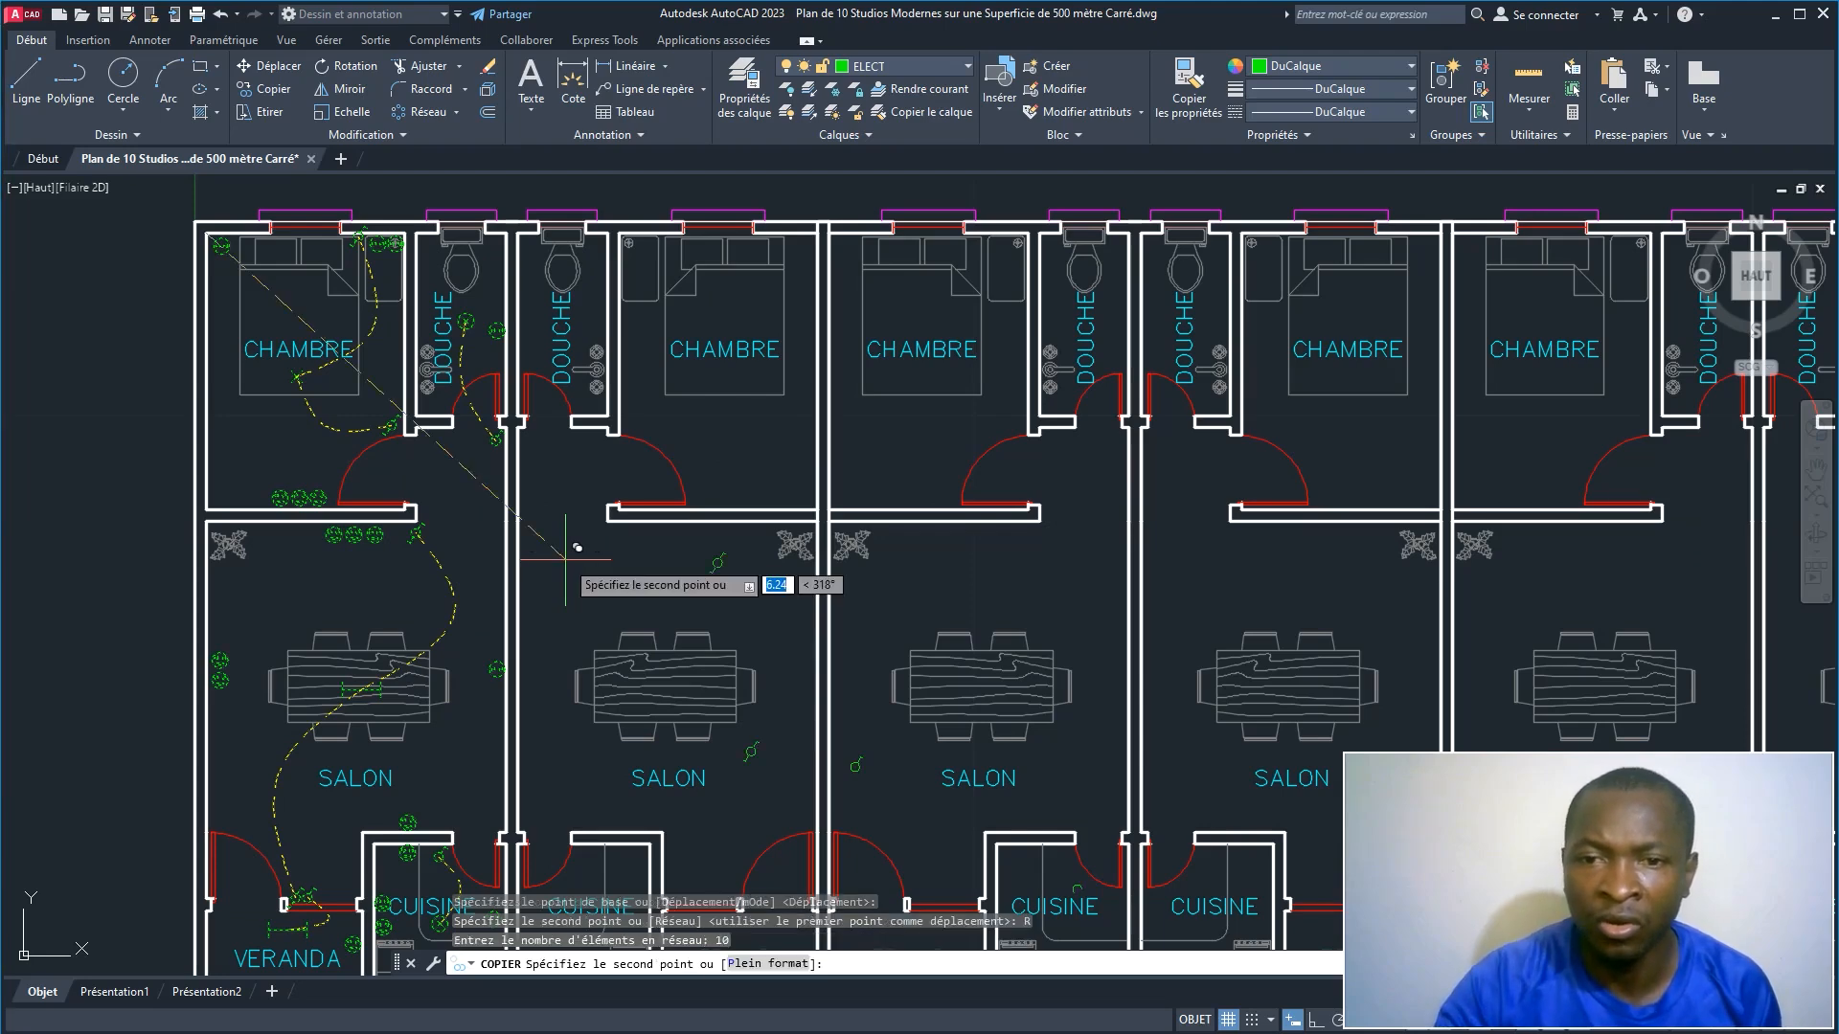
click(518, 230)
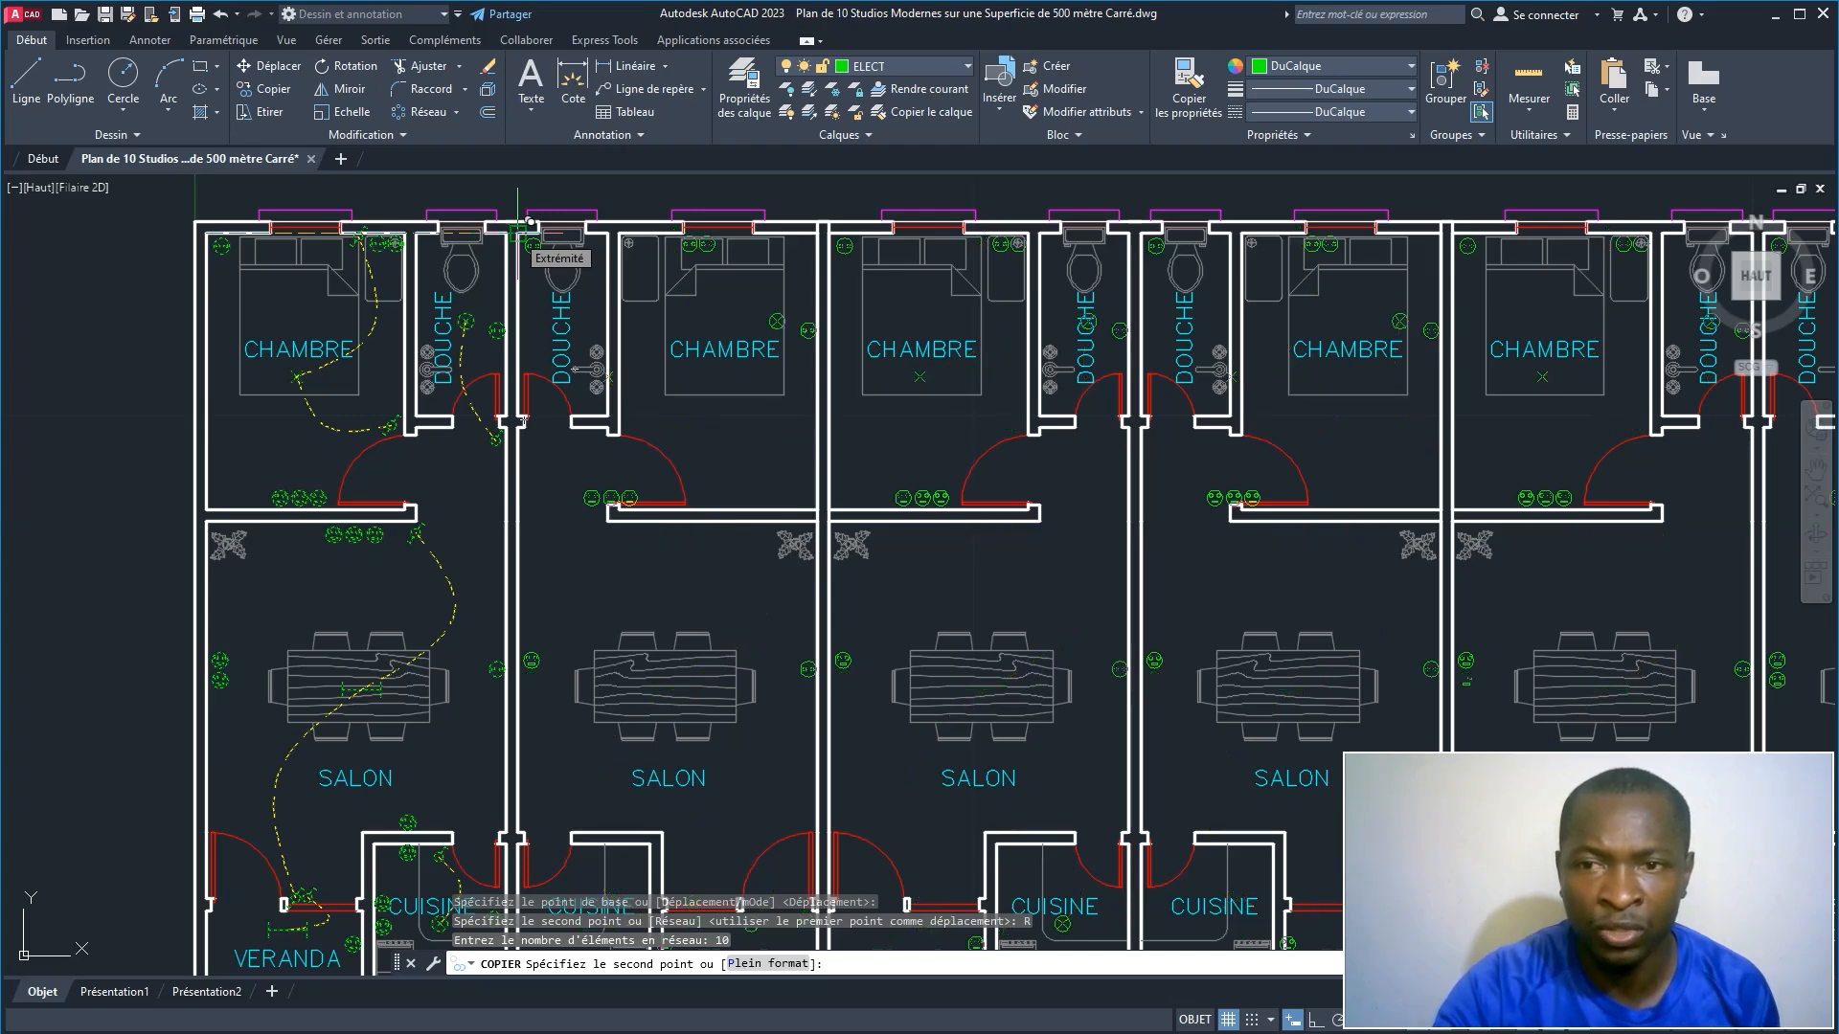
click(529, 222)
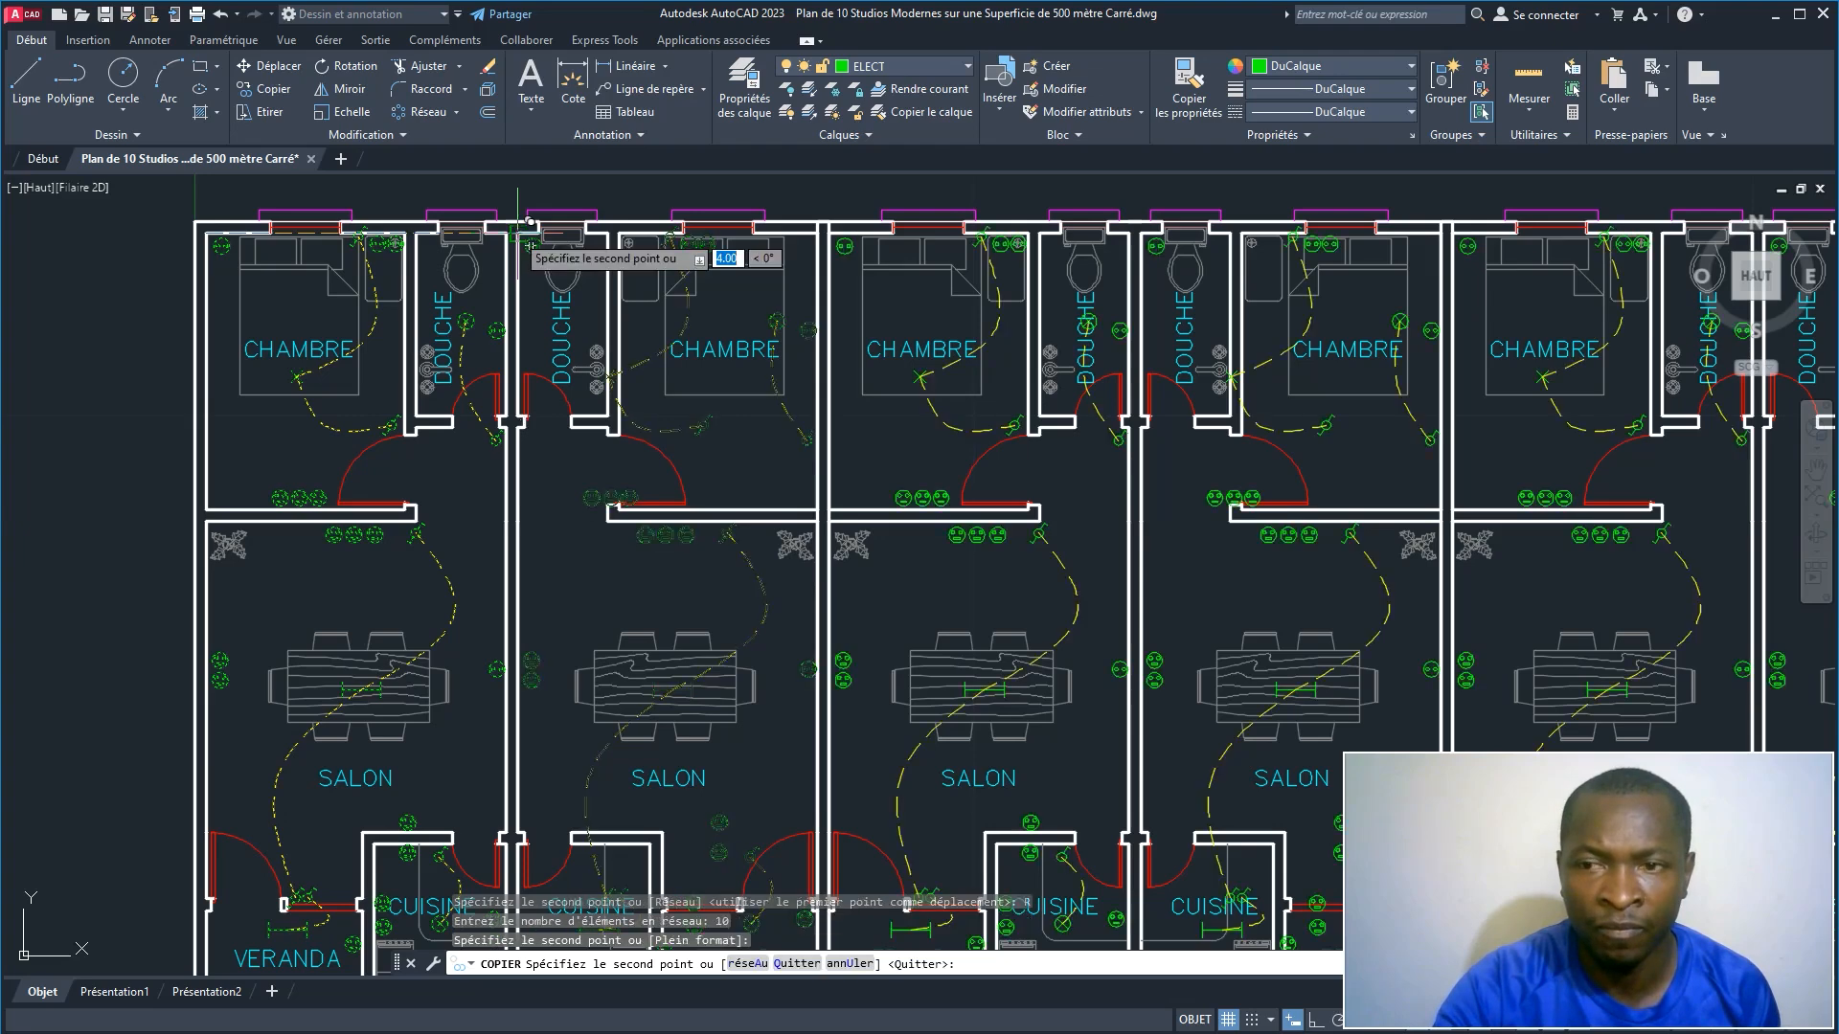
right_click(575, 376)
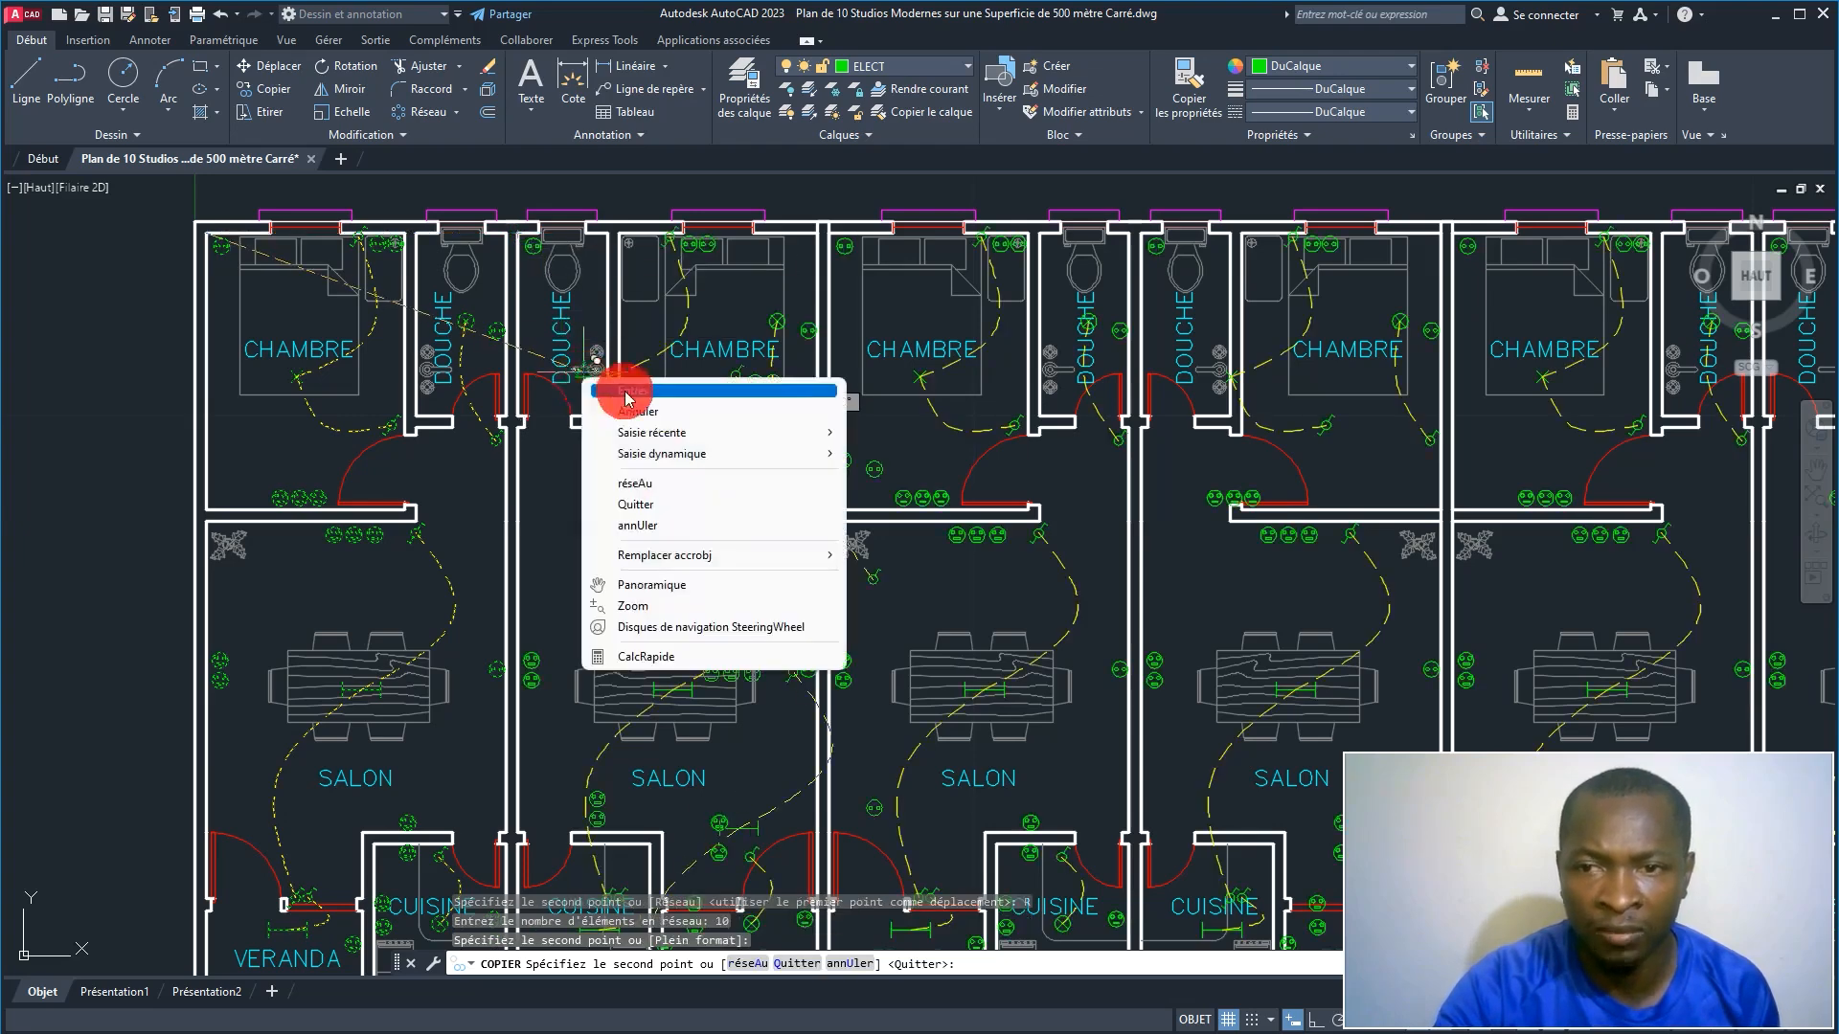
Step: Finish copying the electrical layout across the ten studios and view the whole floor plan
click(625, 390)
scroll(668, 440, down, 2)
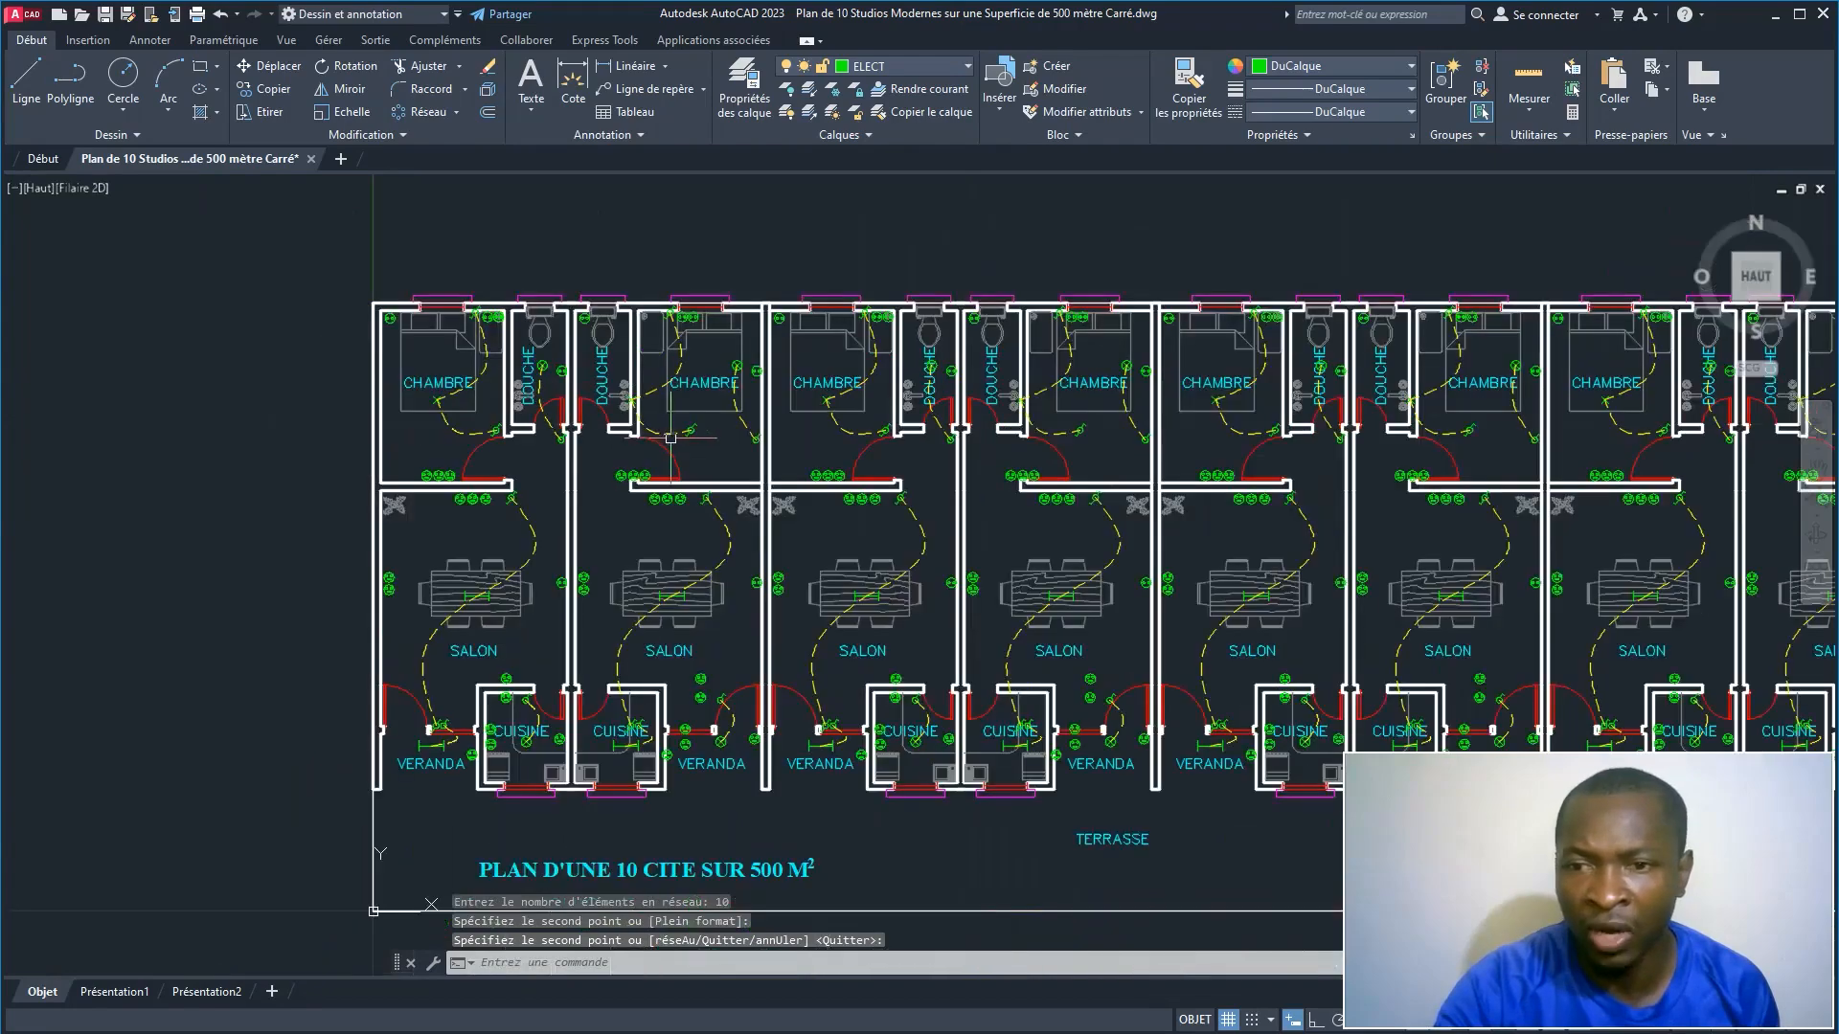
scroll(671, 439, down, 2)
scroll(613, 402, up, 2)
scroll(565, 383, down, 4)
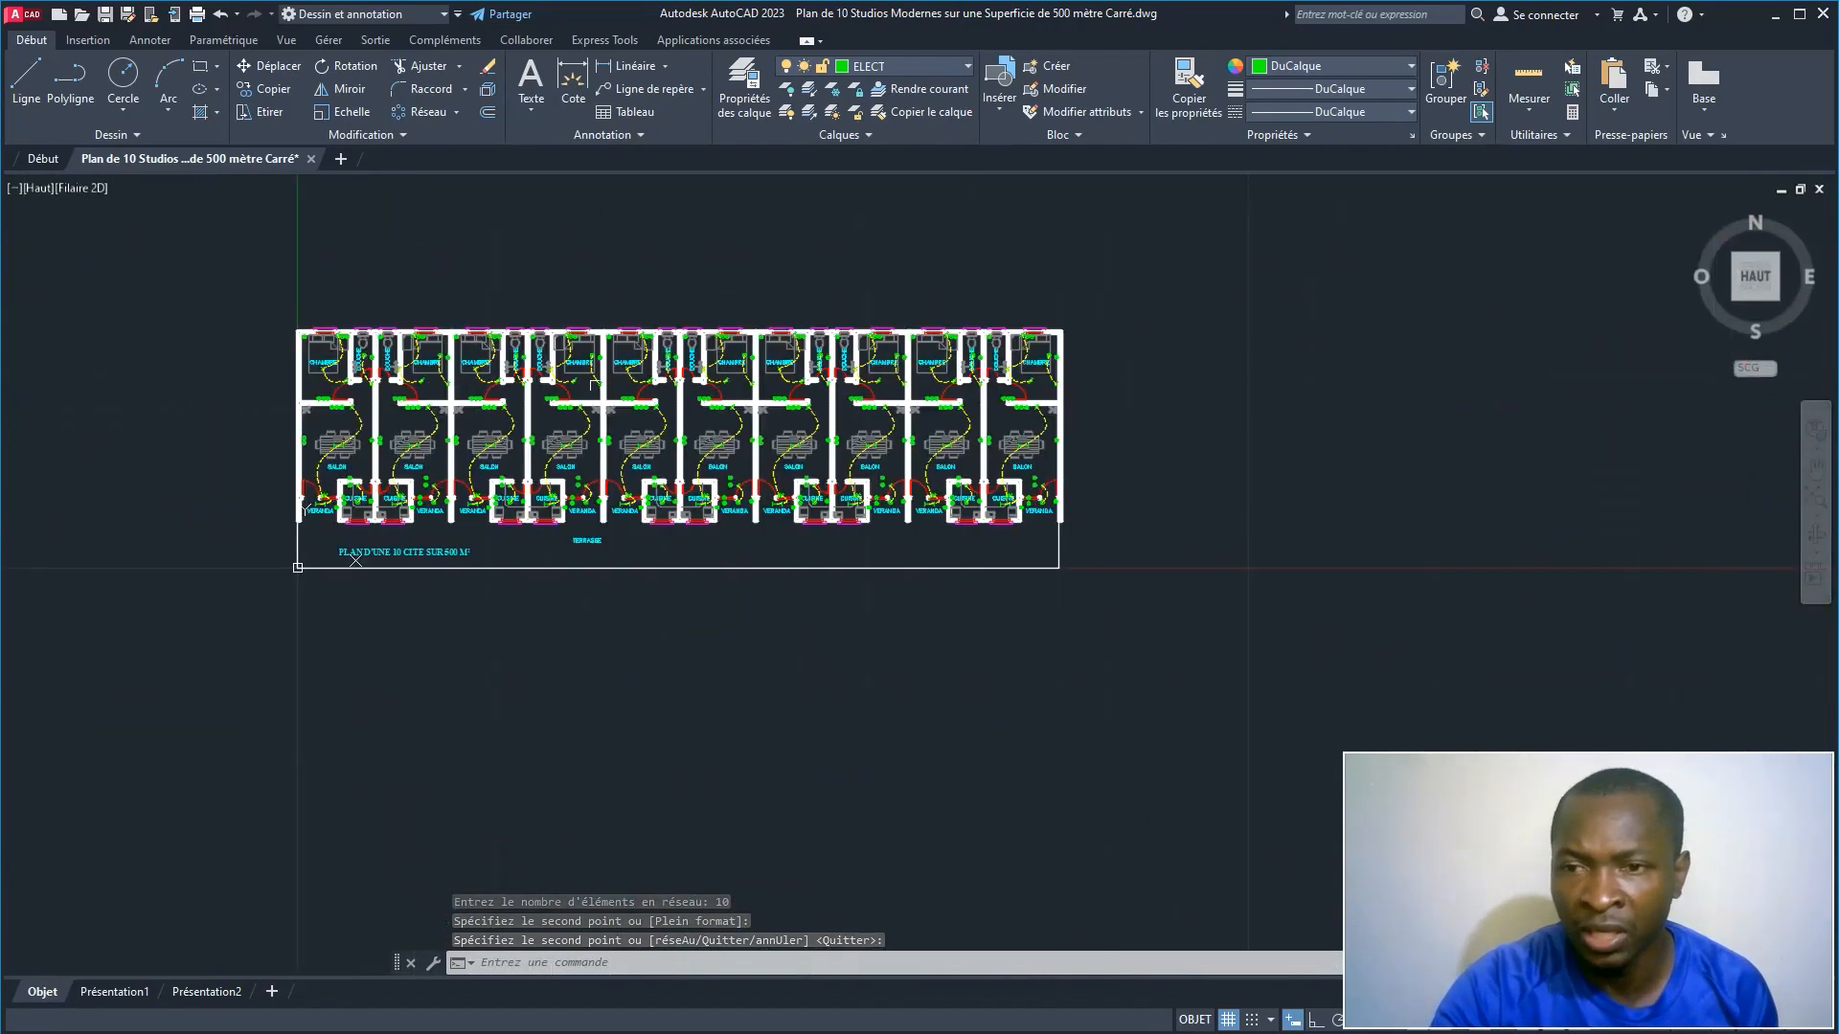
Step: Examine the copied sockets, lights, switches and wiring in the studios, from the last studio back across the whole plan
scroll(565, 383, up, 10)
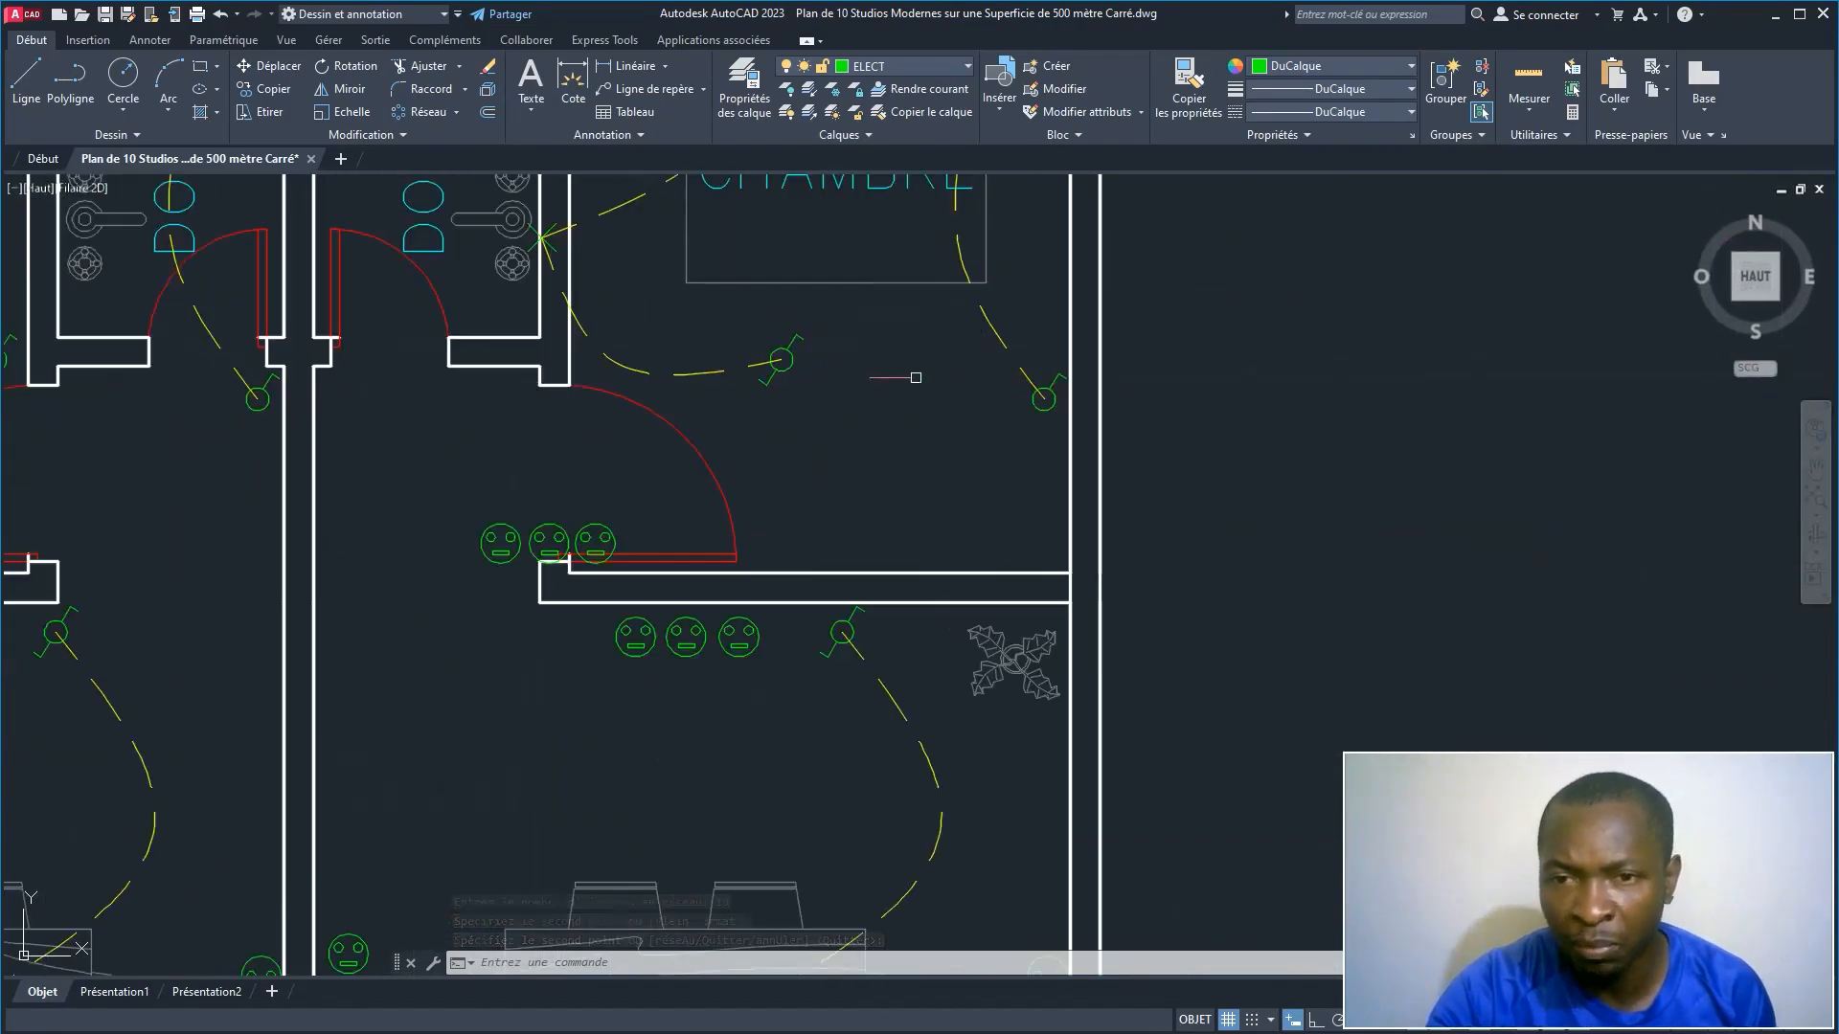
scroll(542, 456, down, 2)
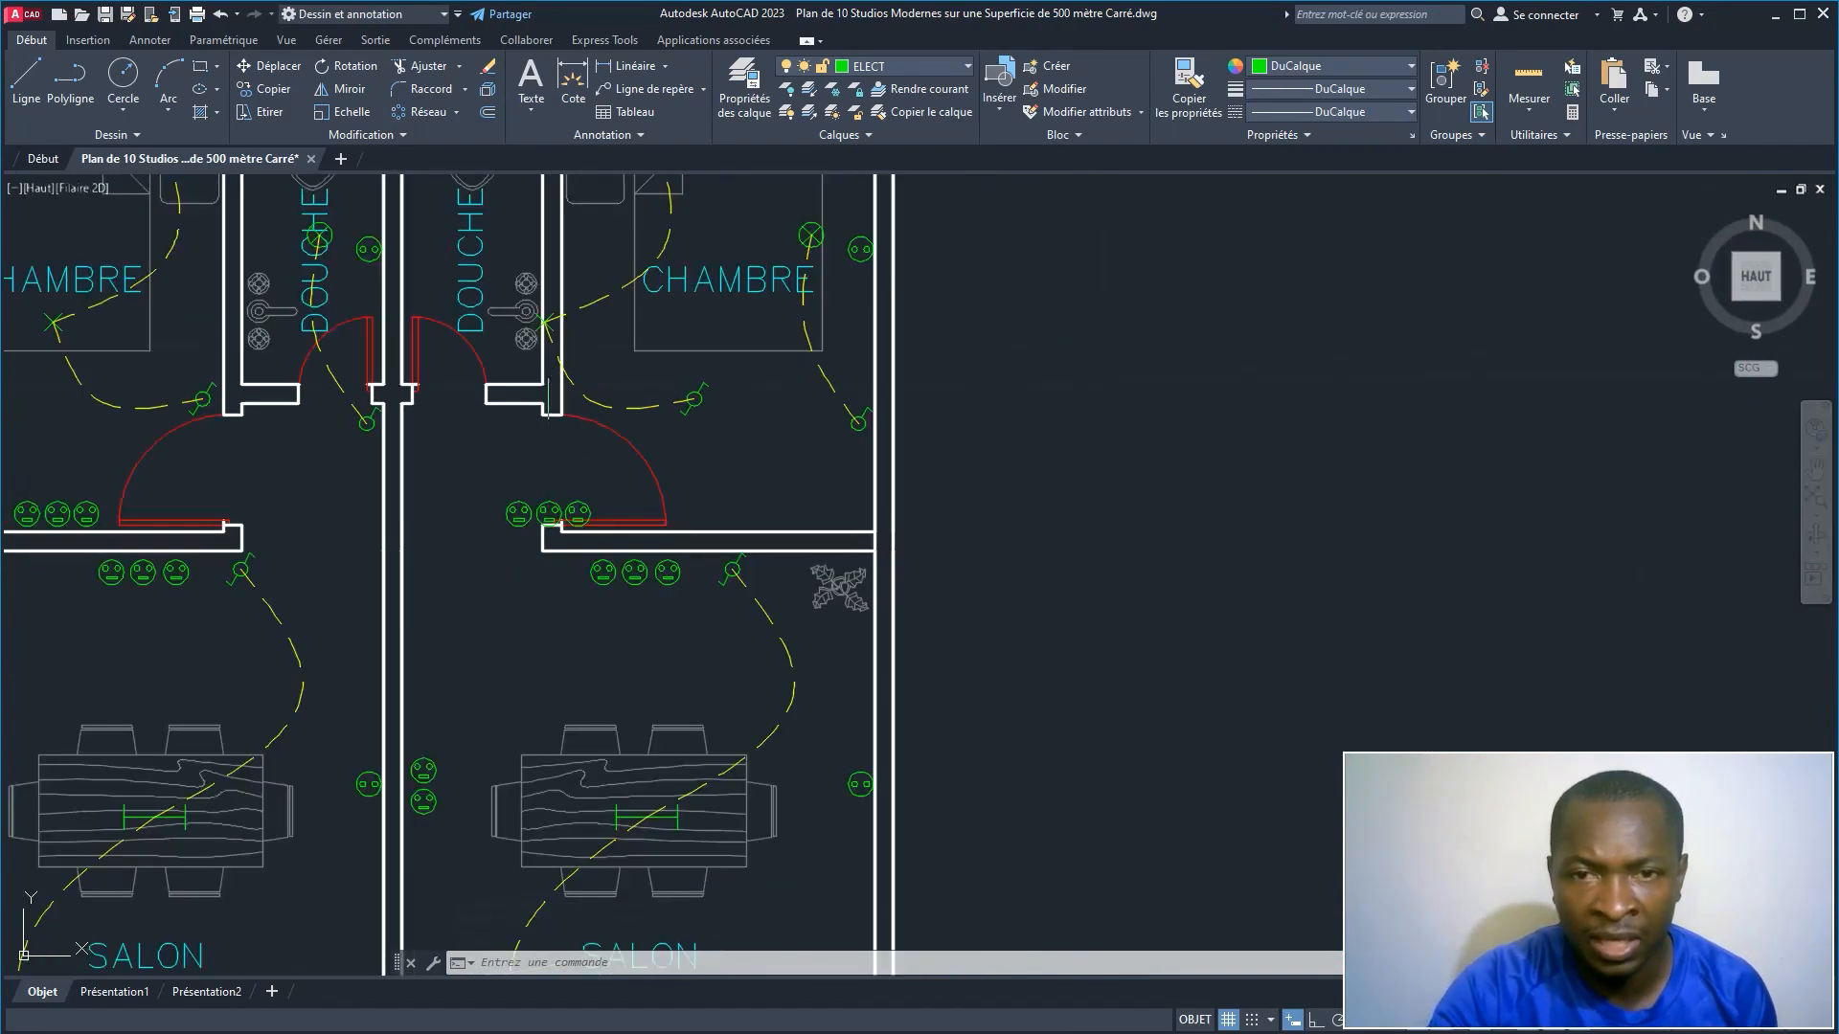
middle_drag(551, 377, 631, 518)
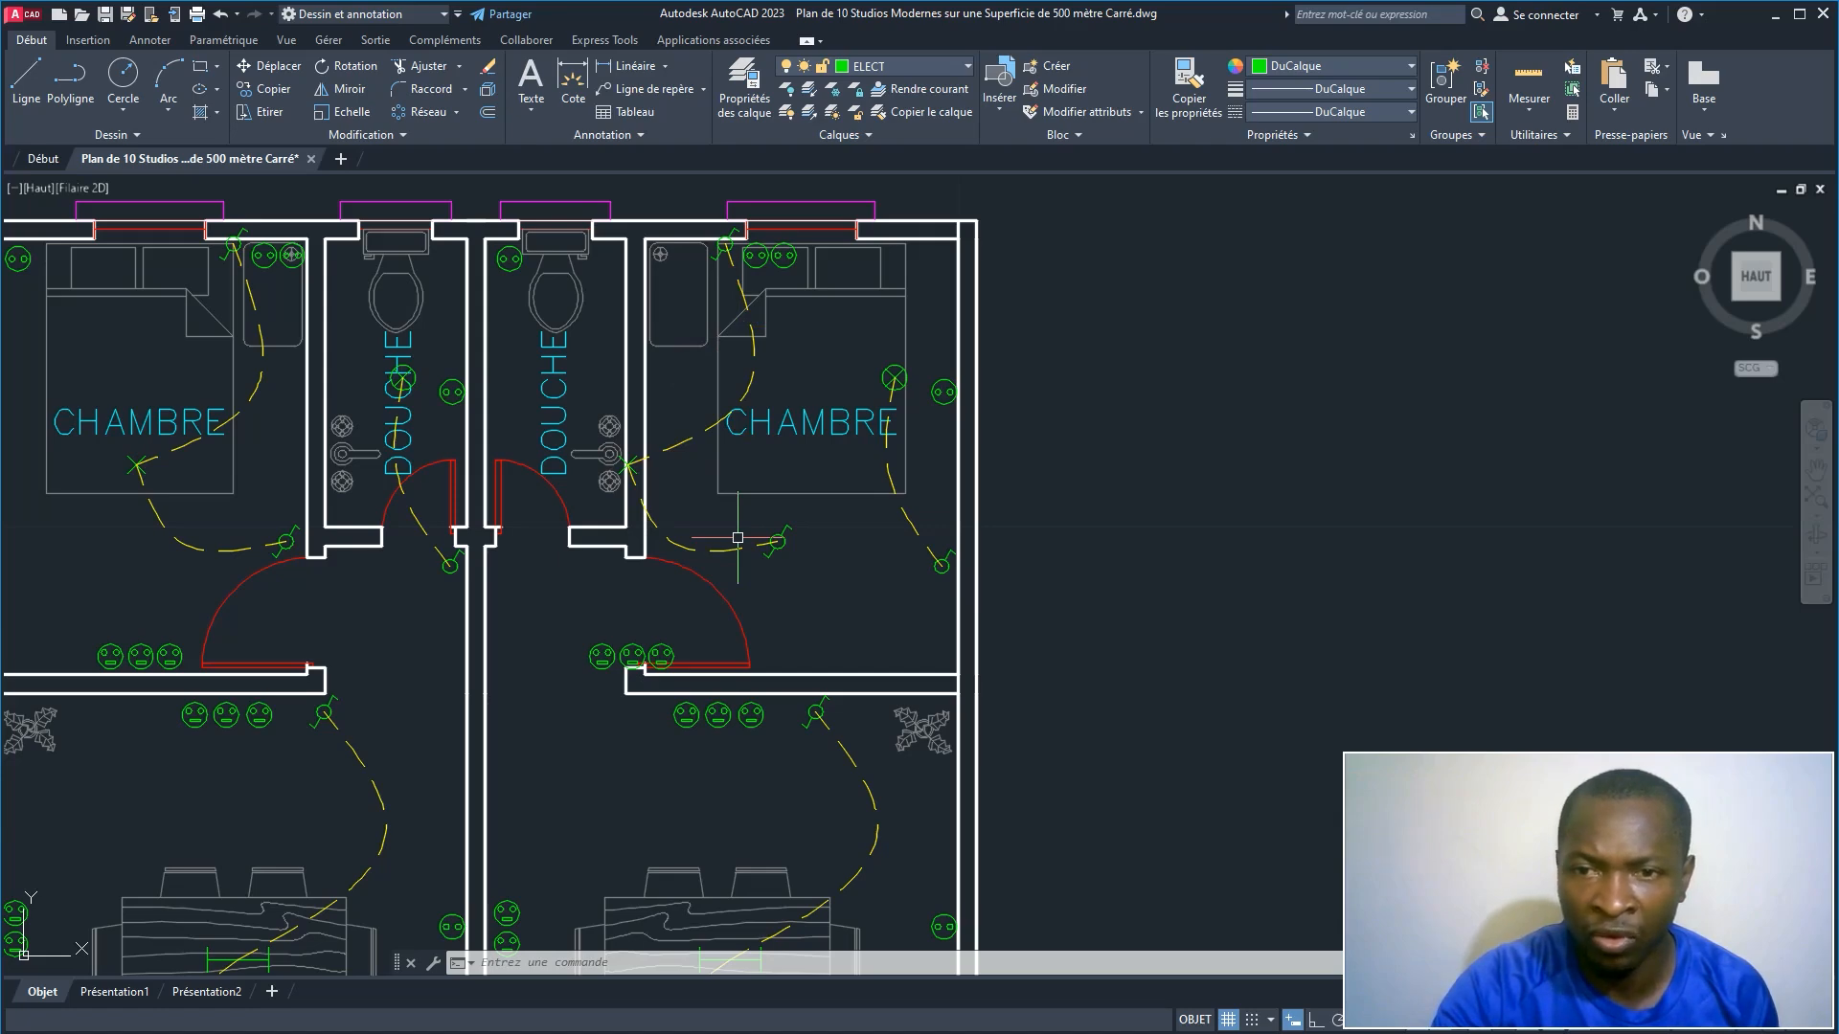
scroll(730, 533, down, 3)
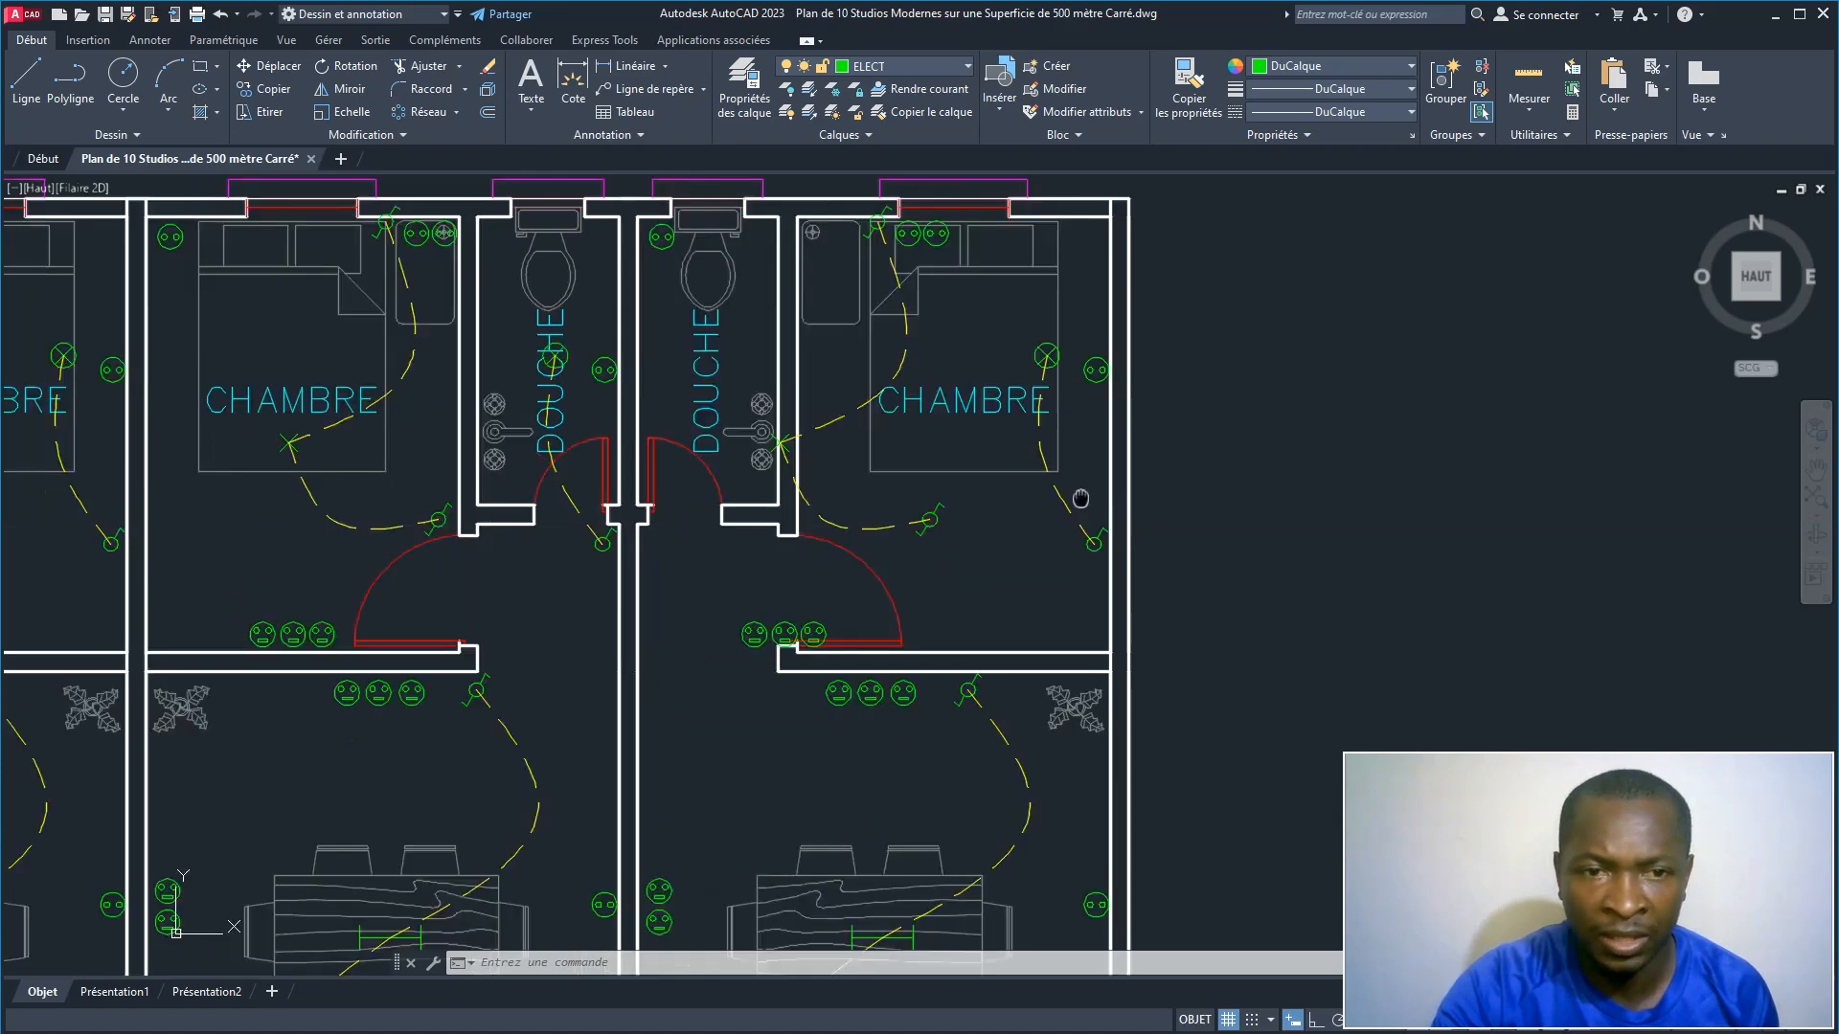
middle_drag(465, 453, 706, 453)
scroll(417, 461, up, 4)
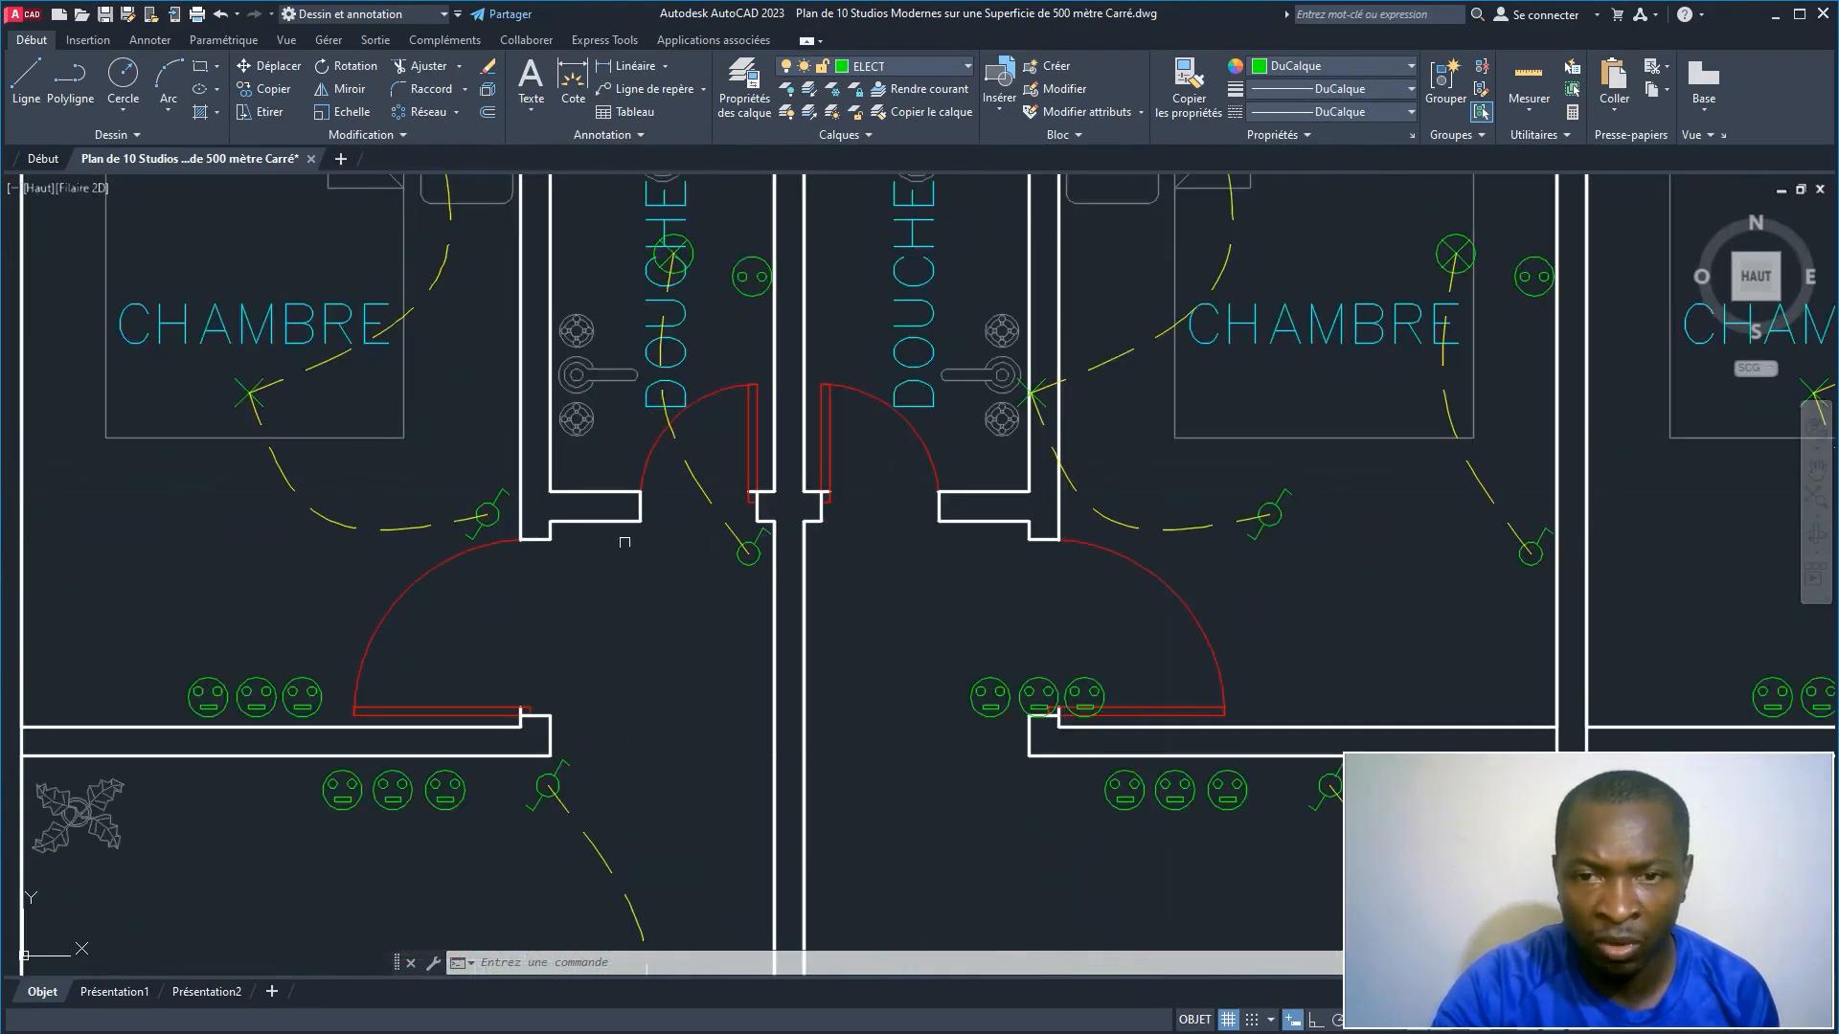
scroll(712, 487, down, 2)
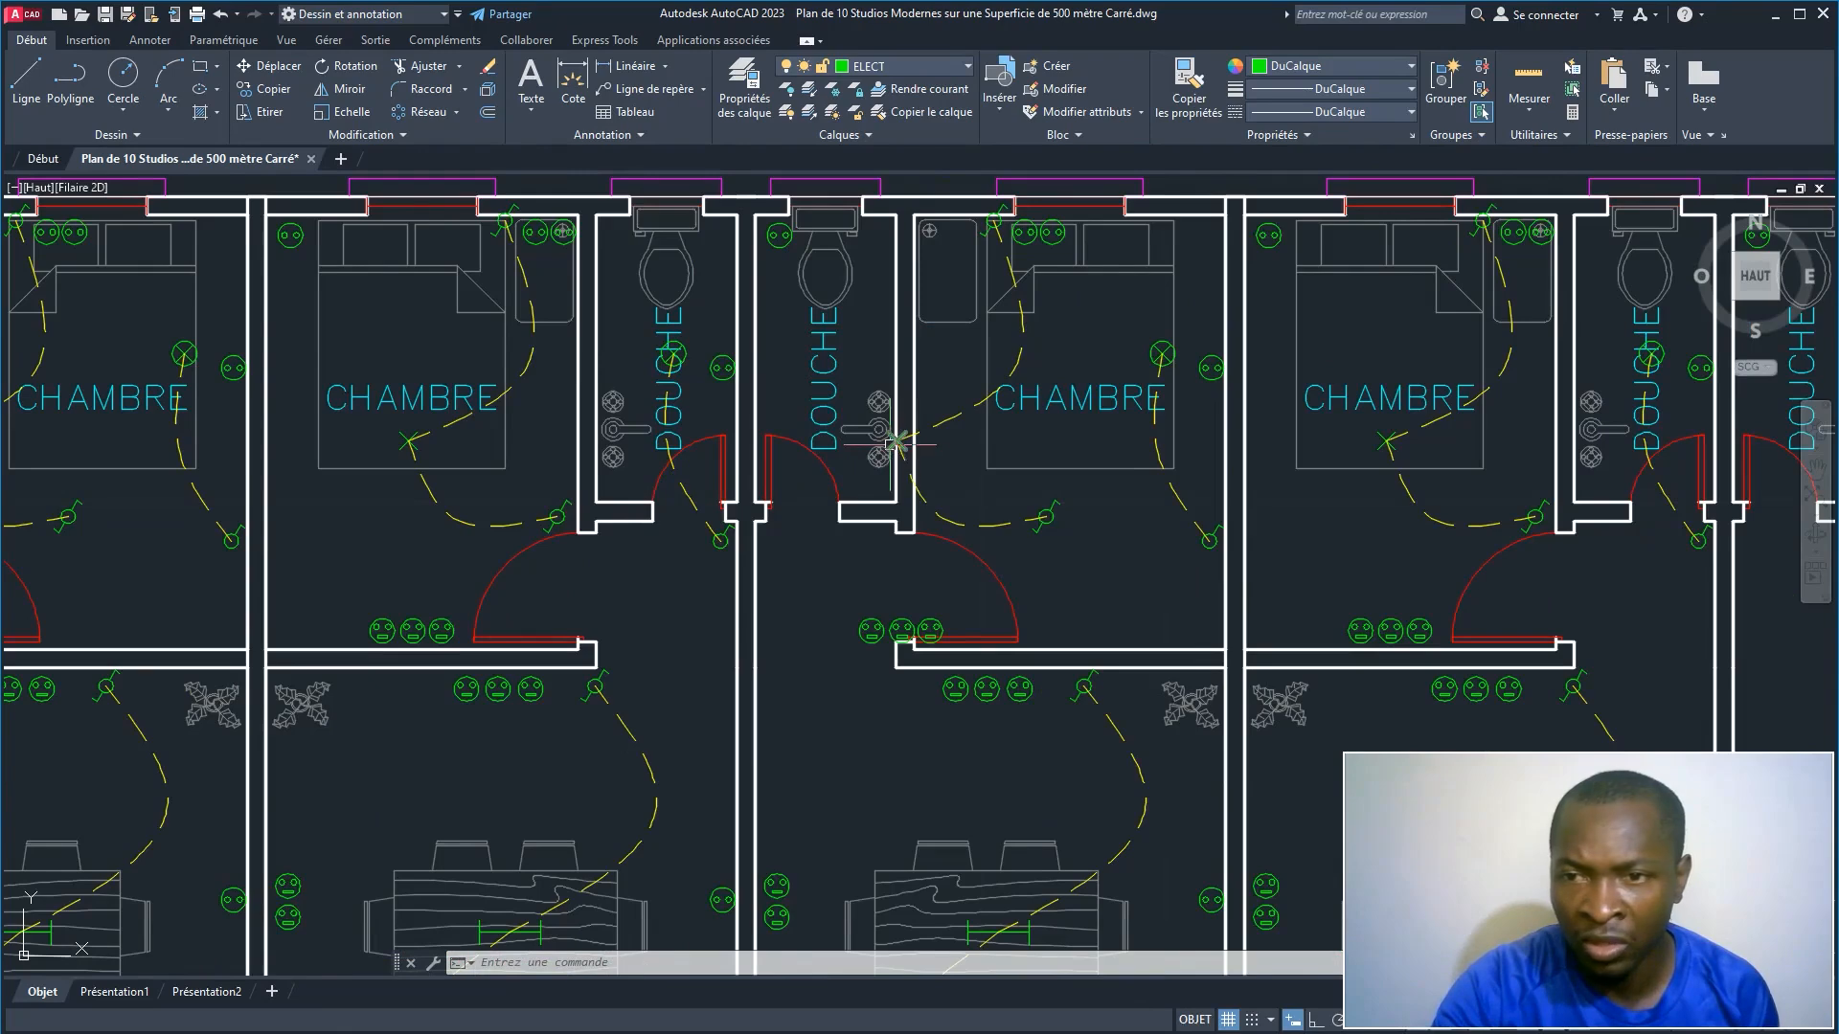
scroll(895, 422, down, 5)
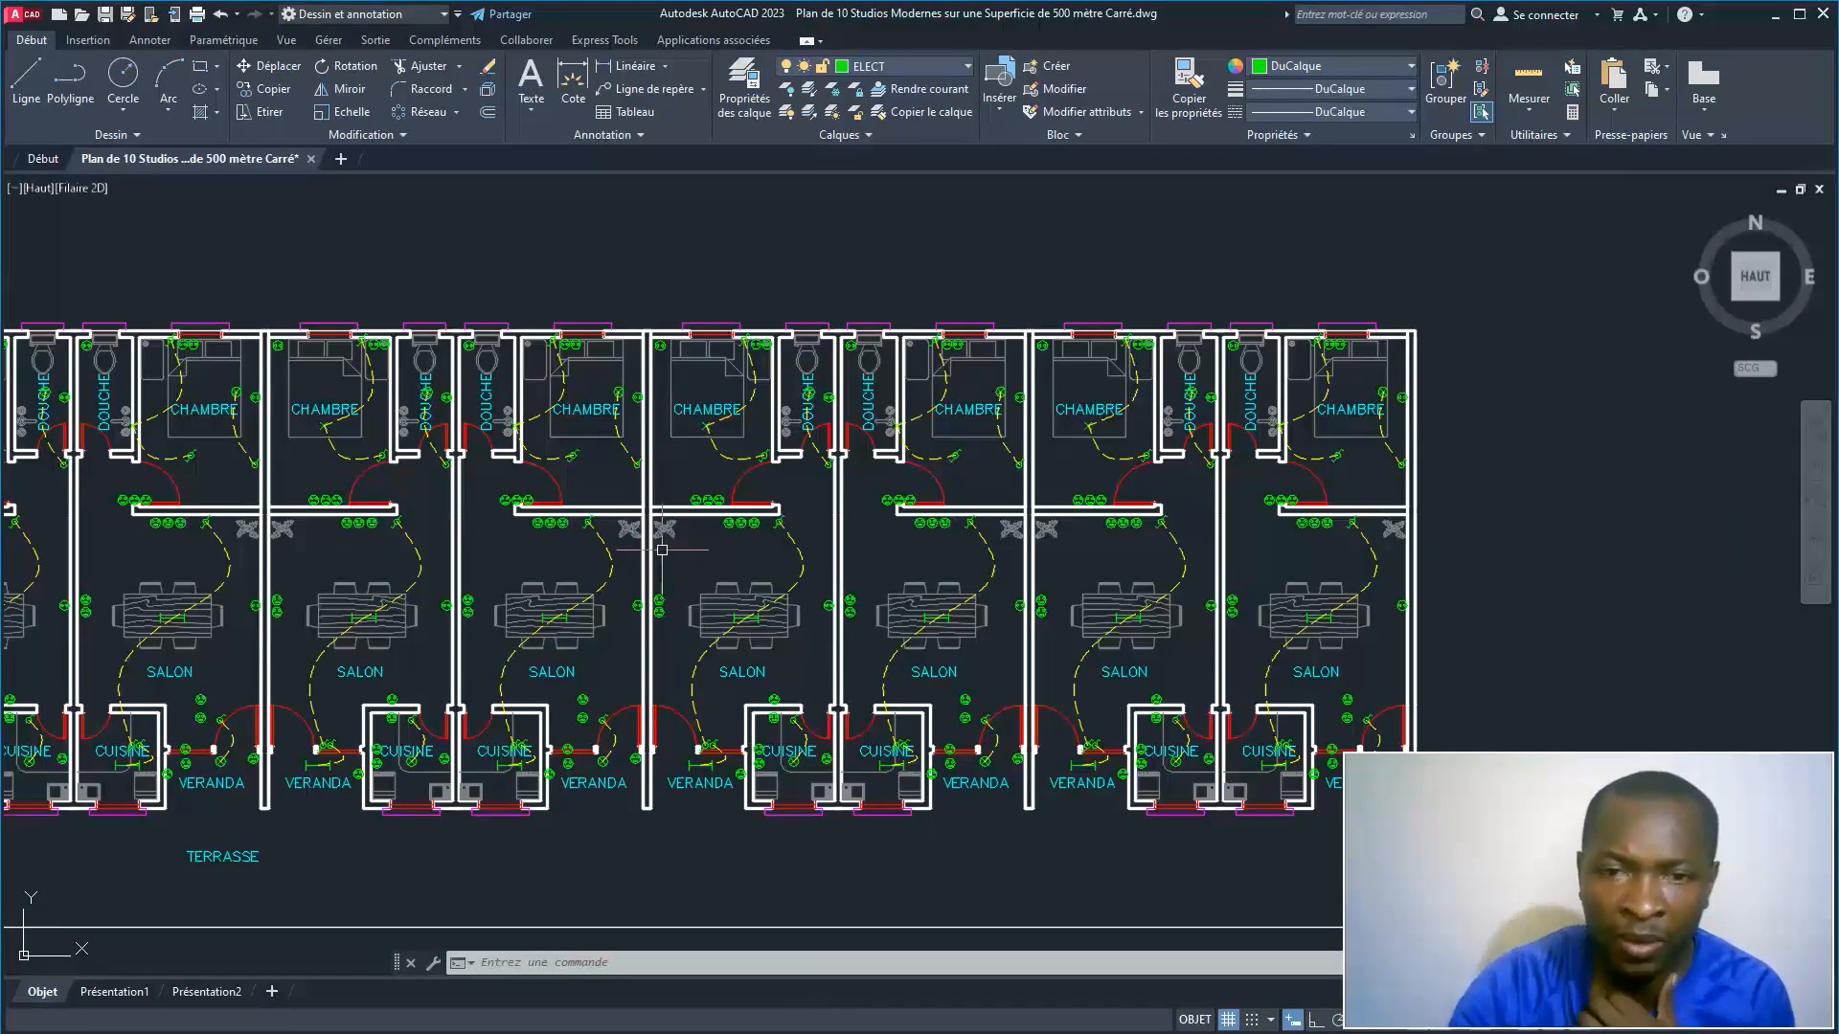
mouse_move(661, 567)
middle_down()
mouse_move(682, 536)
mouse_move(954, 519)
mouse_move(948, 474)
middle_up()
scroll(731, 517, down, 2)
scroll(730, 517, up, 2)
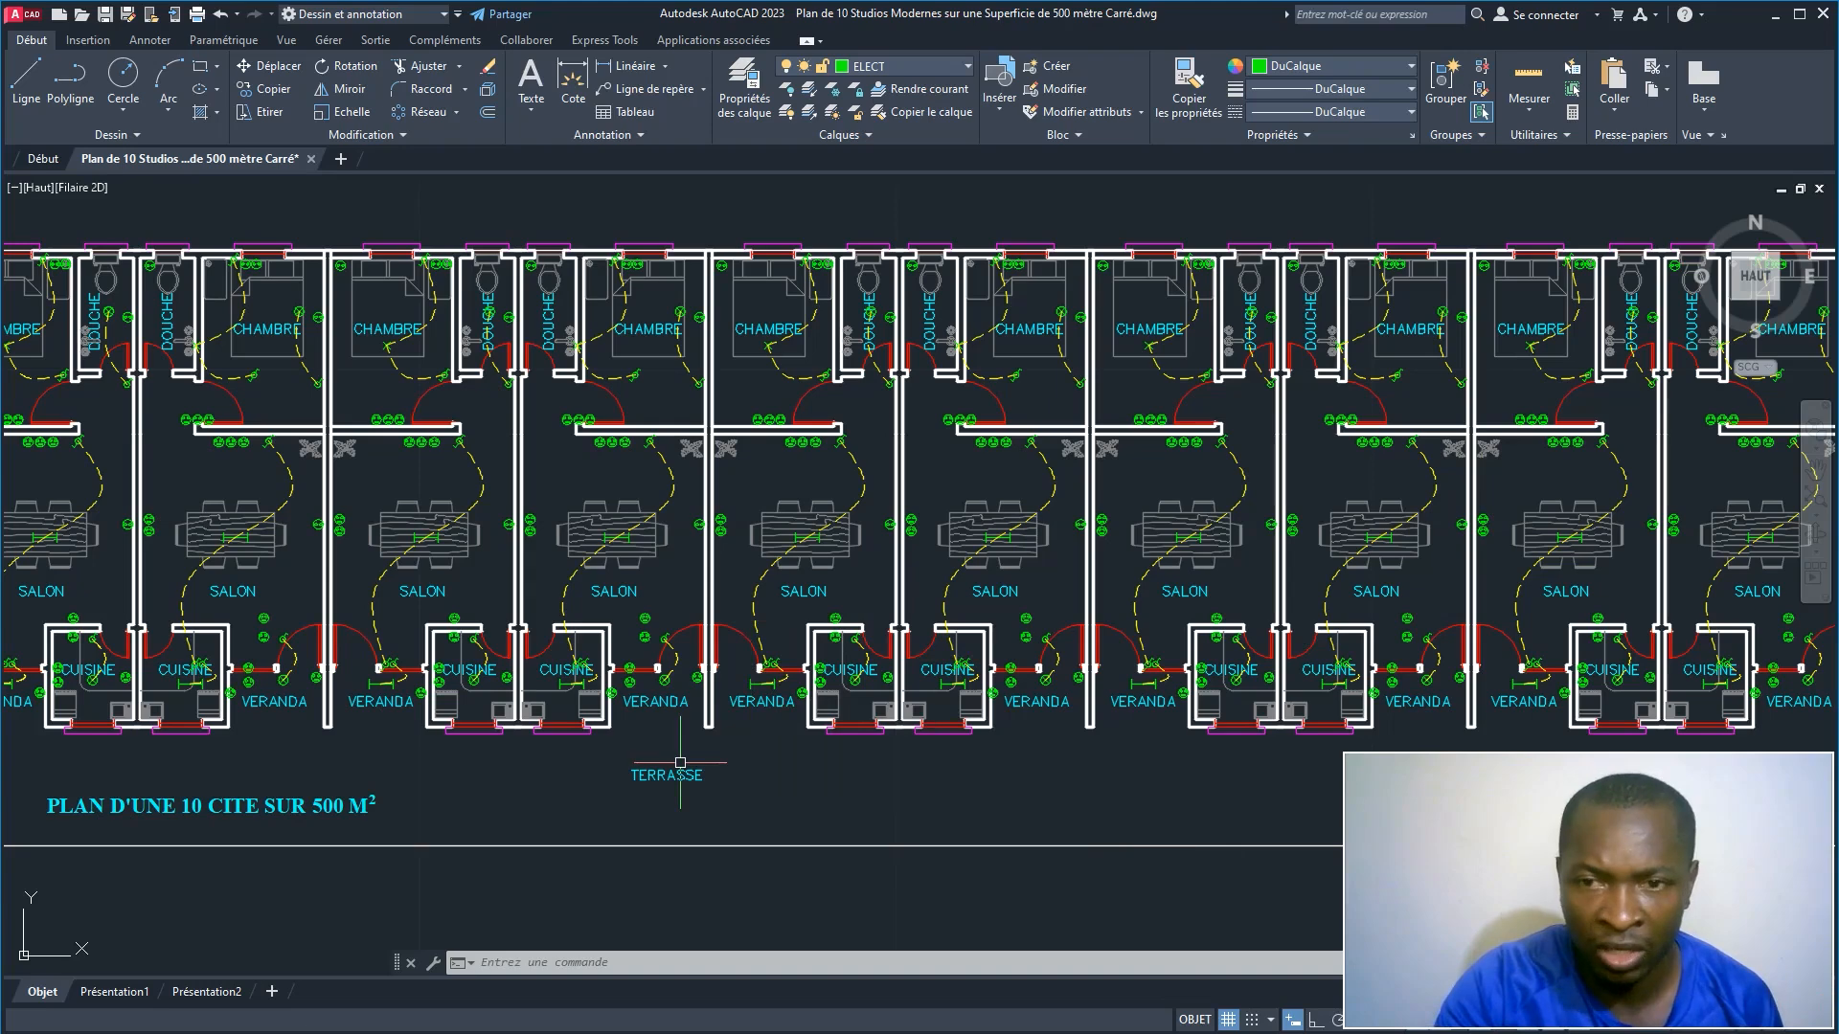
scroll(751, 808, down, 1)
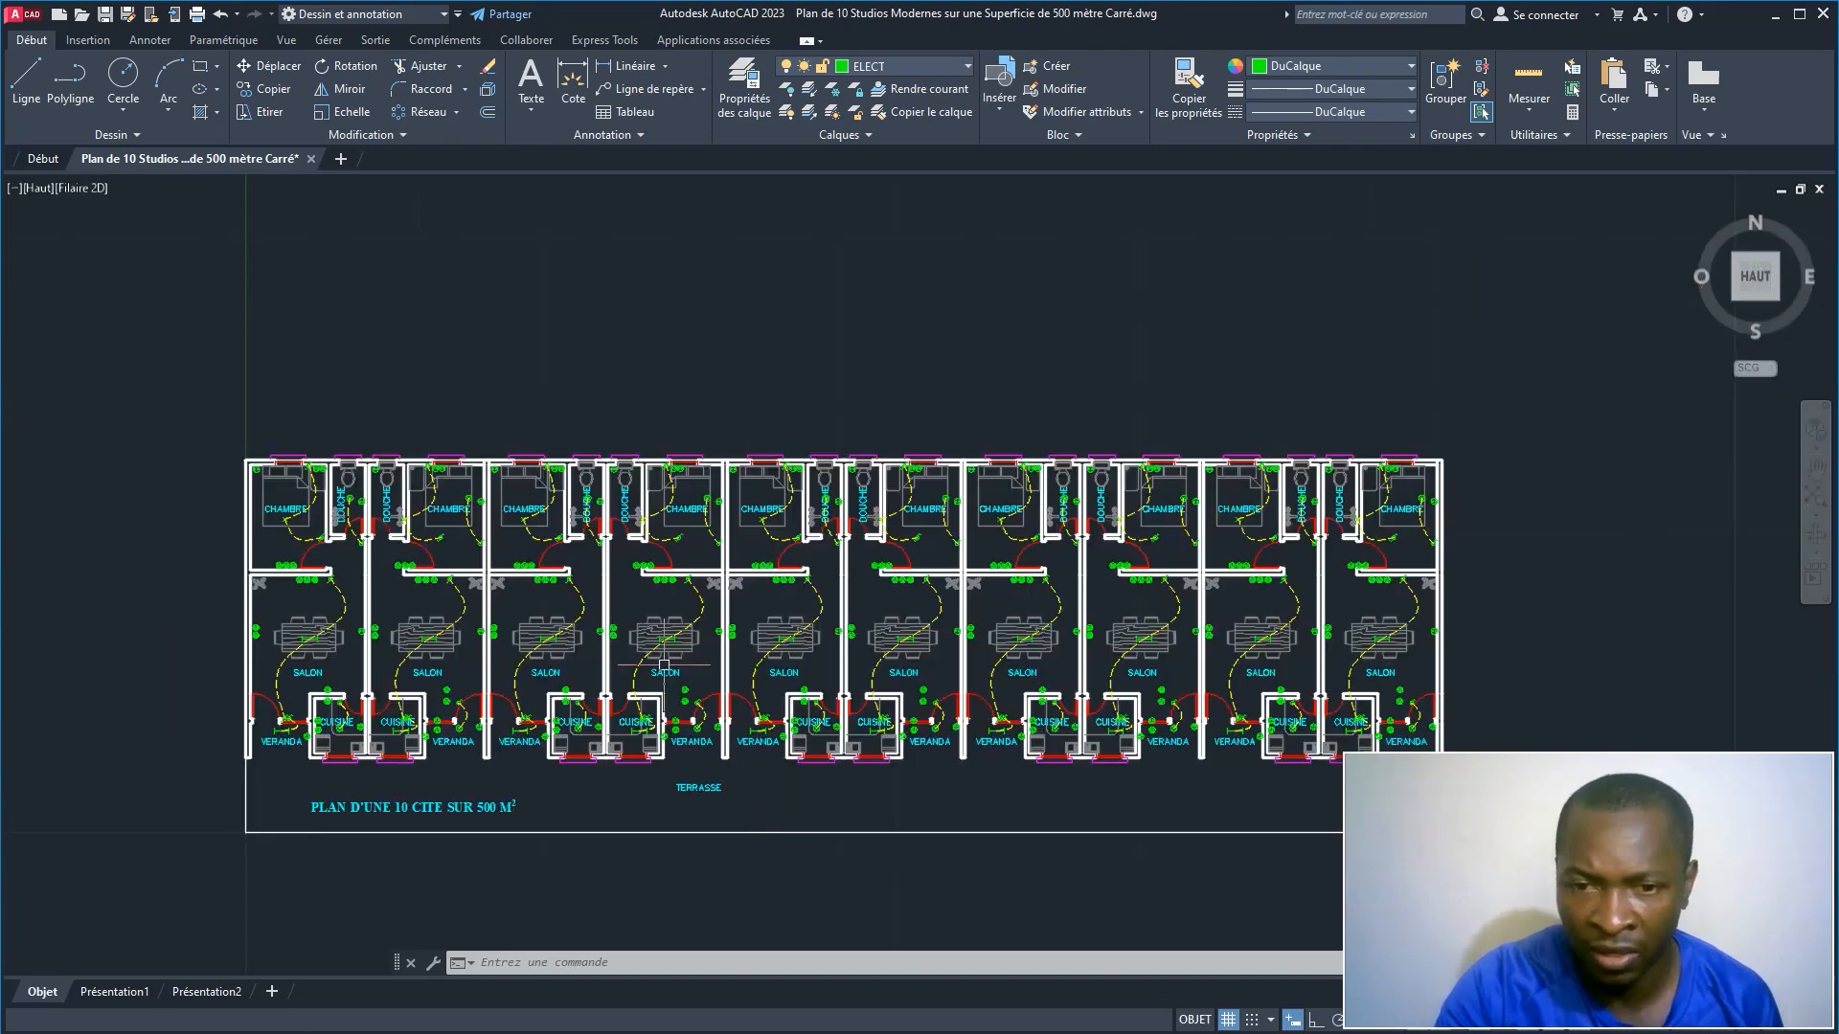
scroll(661, 634, up, 3)
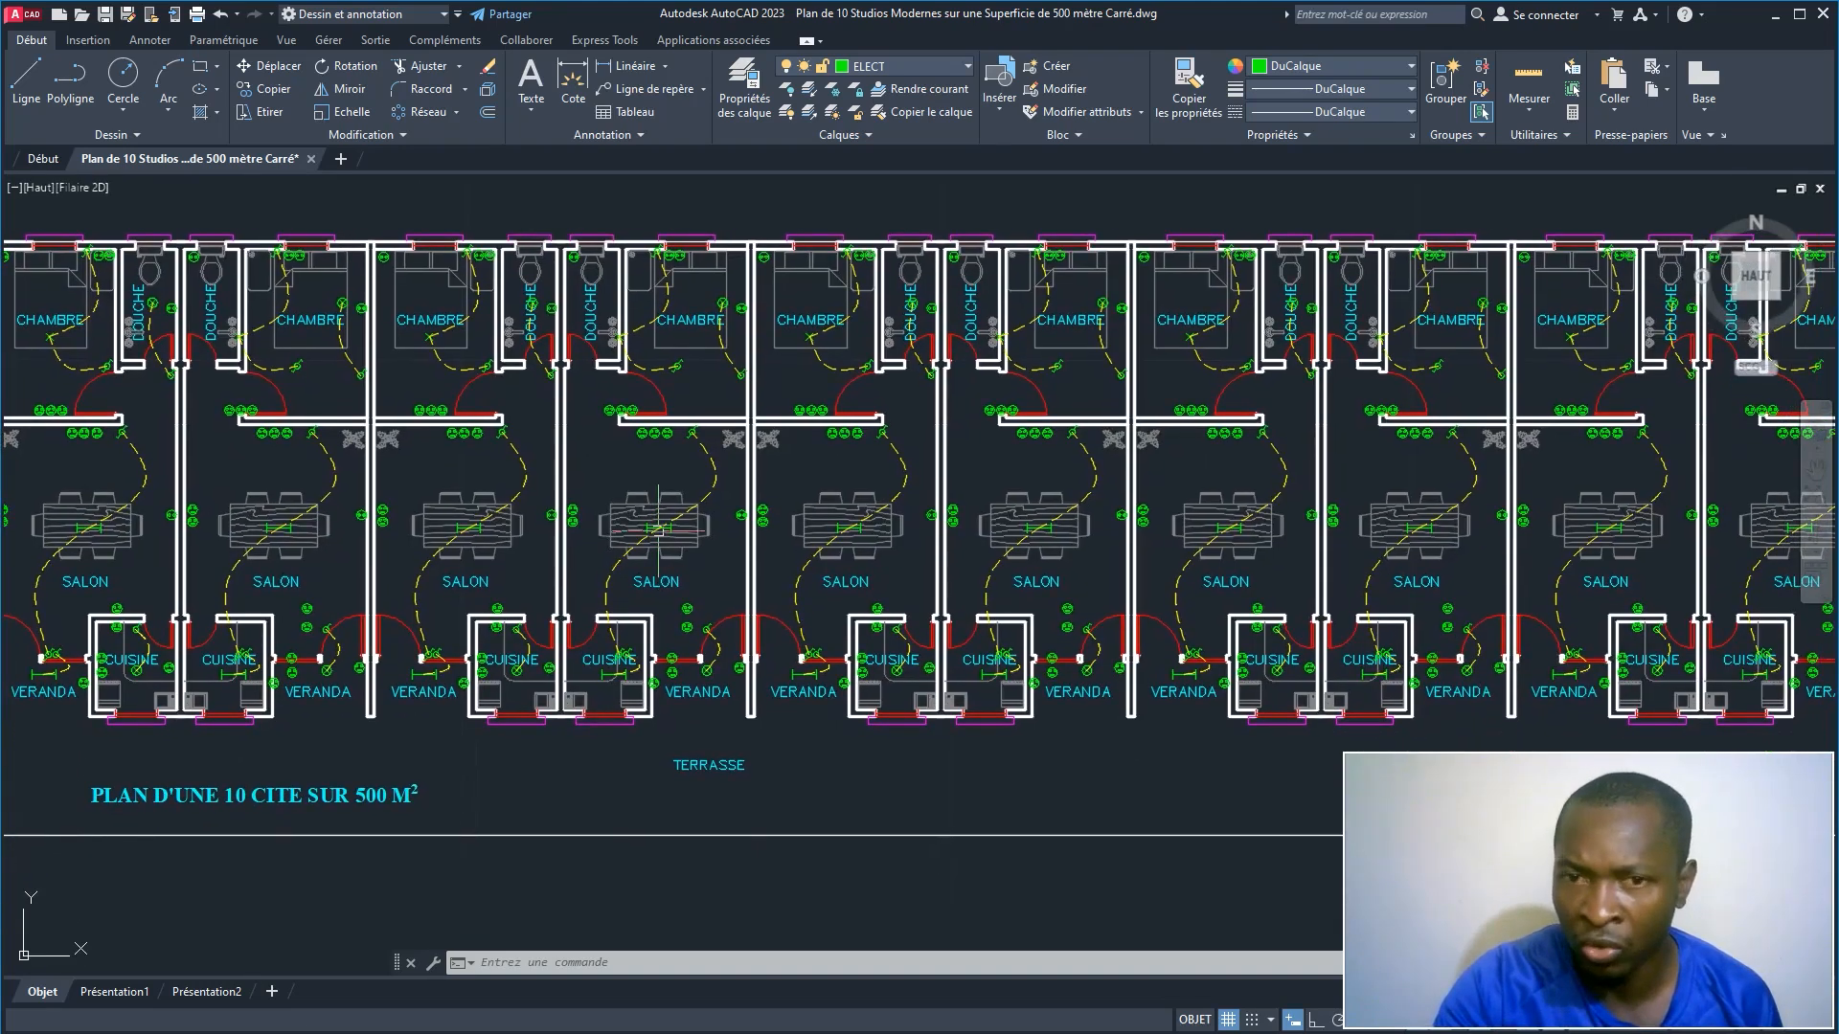
scroll(658, 530, down, 2)
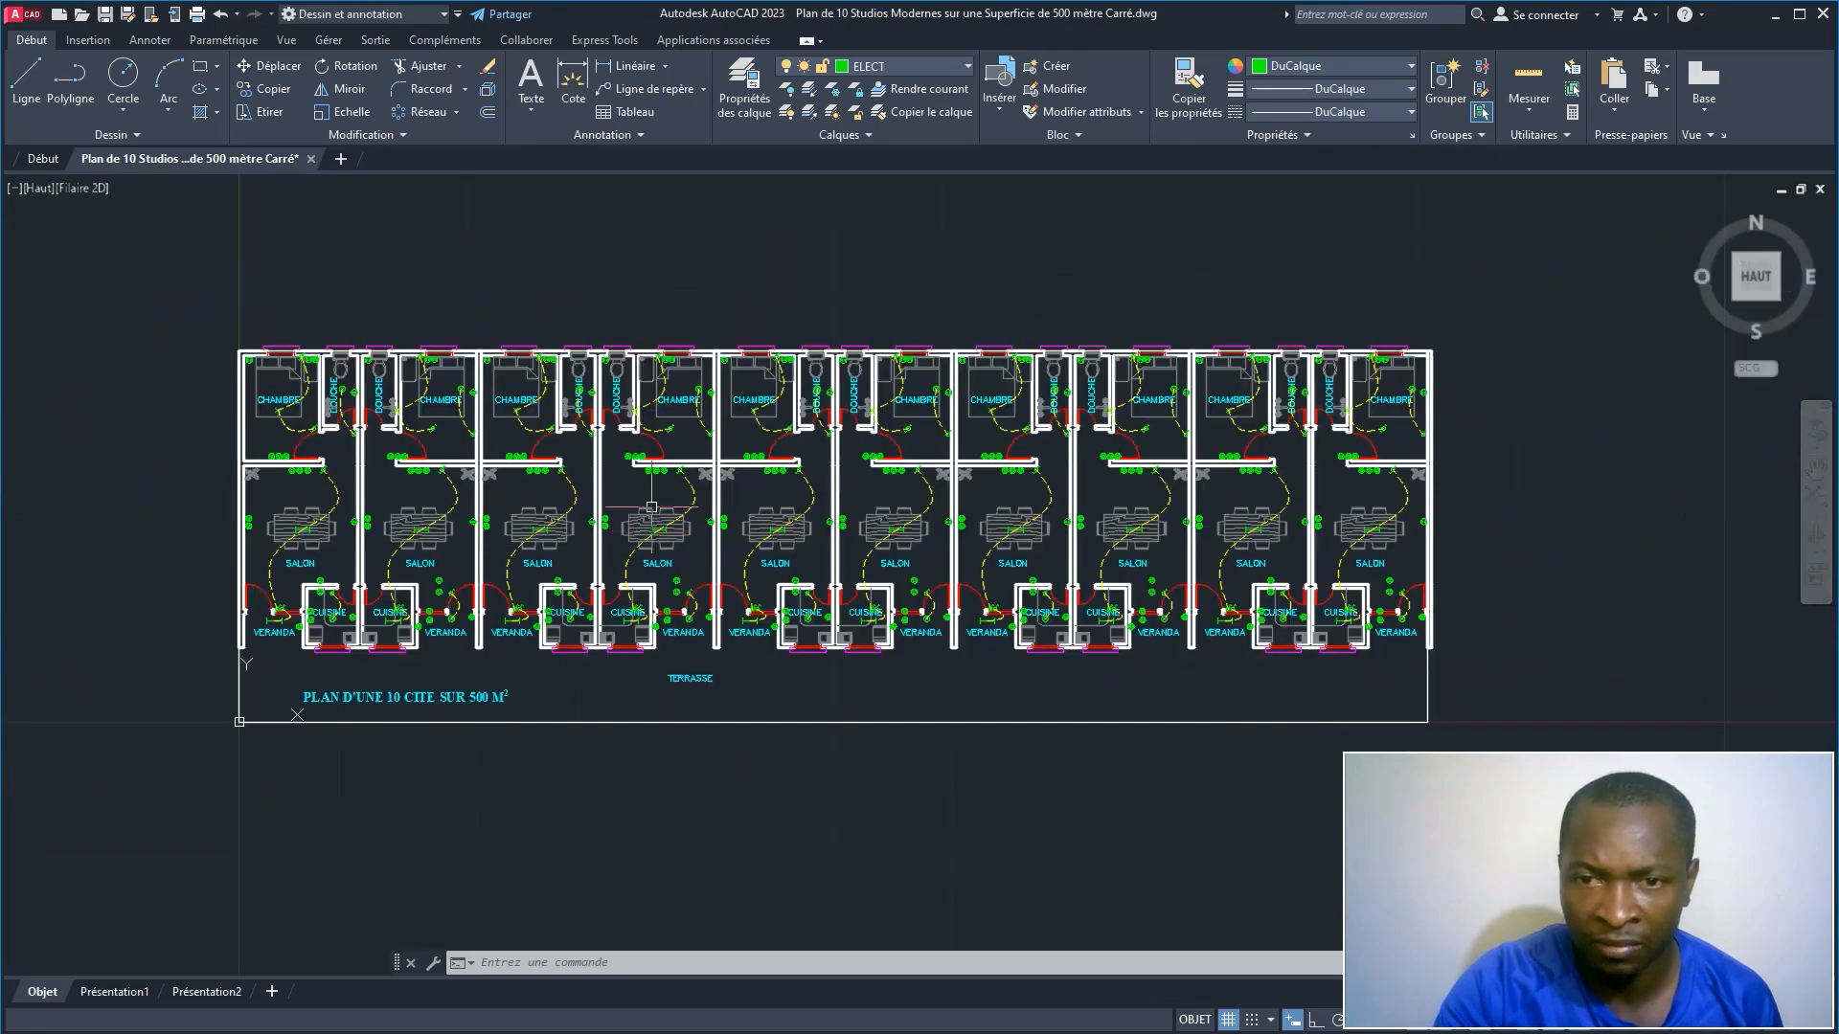
scroll(602, 495, up, 2)
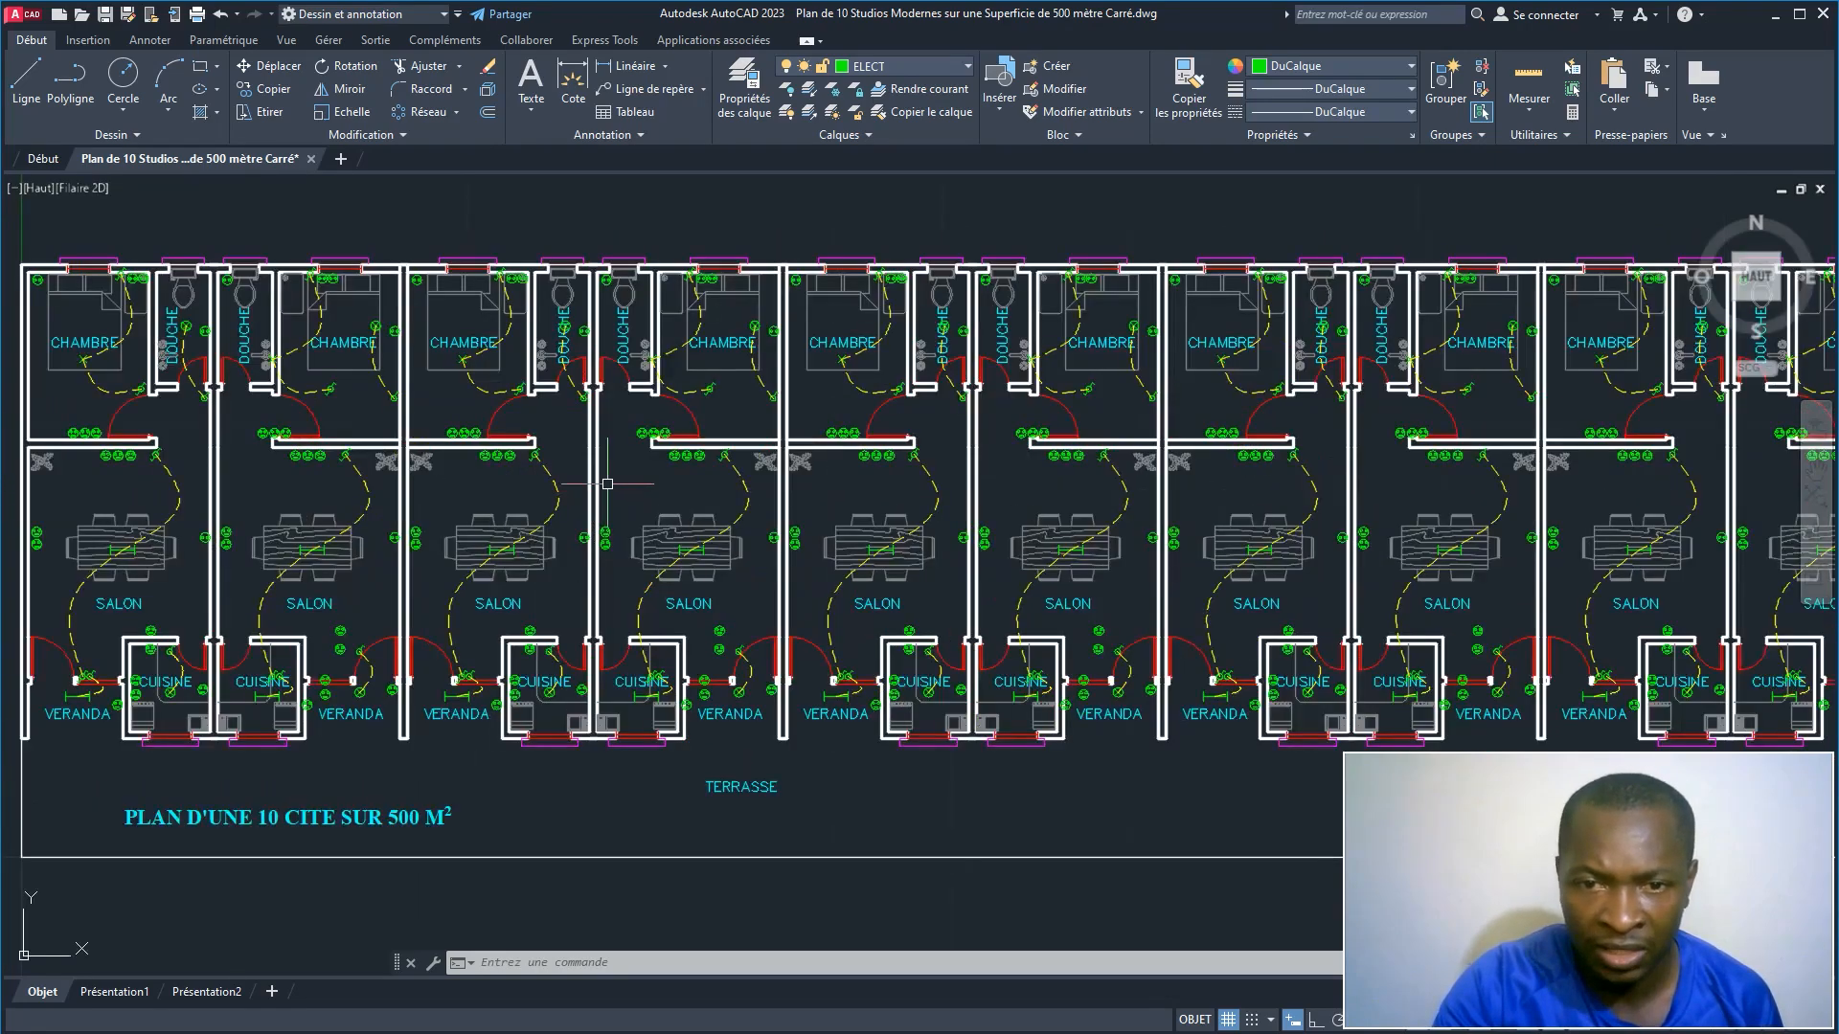
Step: Load the BOM application from the Mes Lips Personalises 2023 folder with APPLOAD, allow it to load and dismiss its introductory message
key(Escape)
key(Escape)
text(APp)
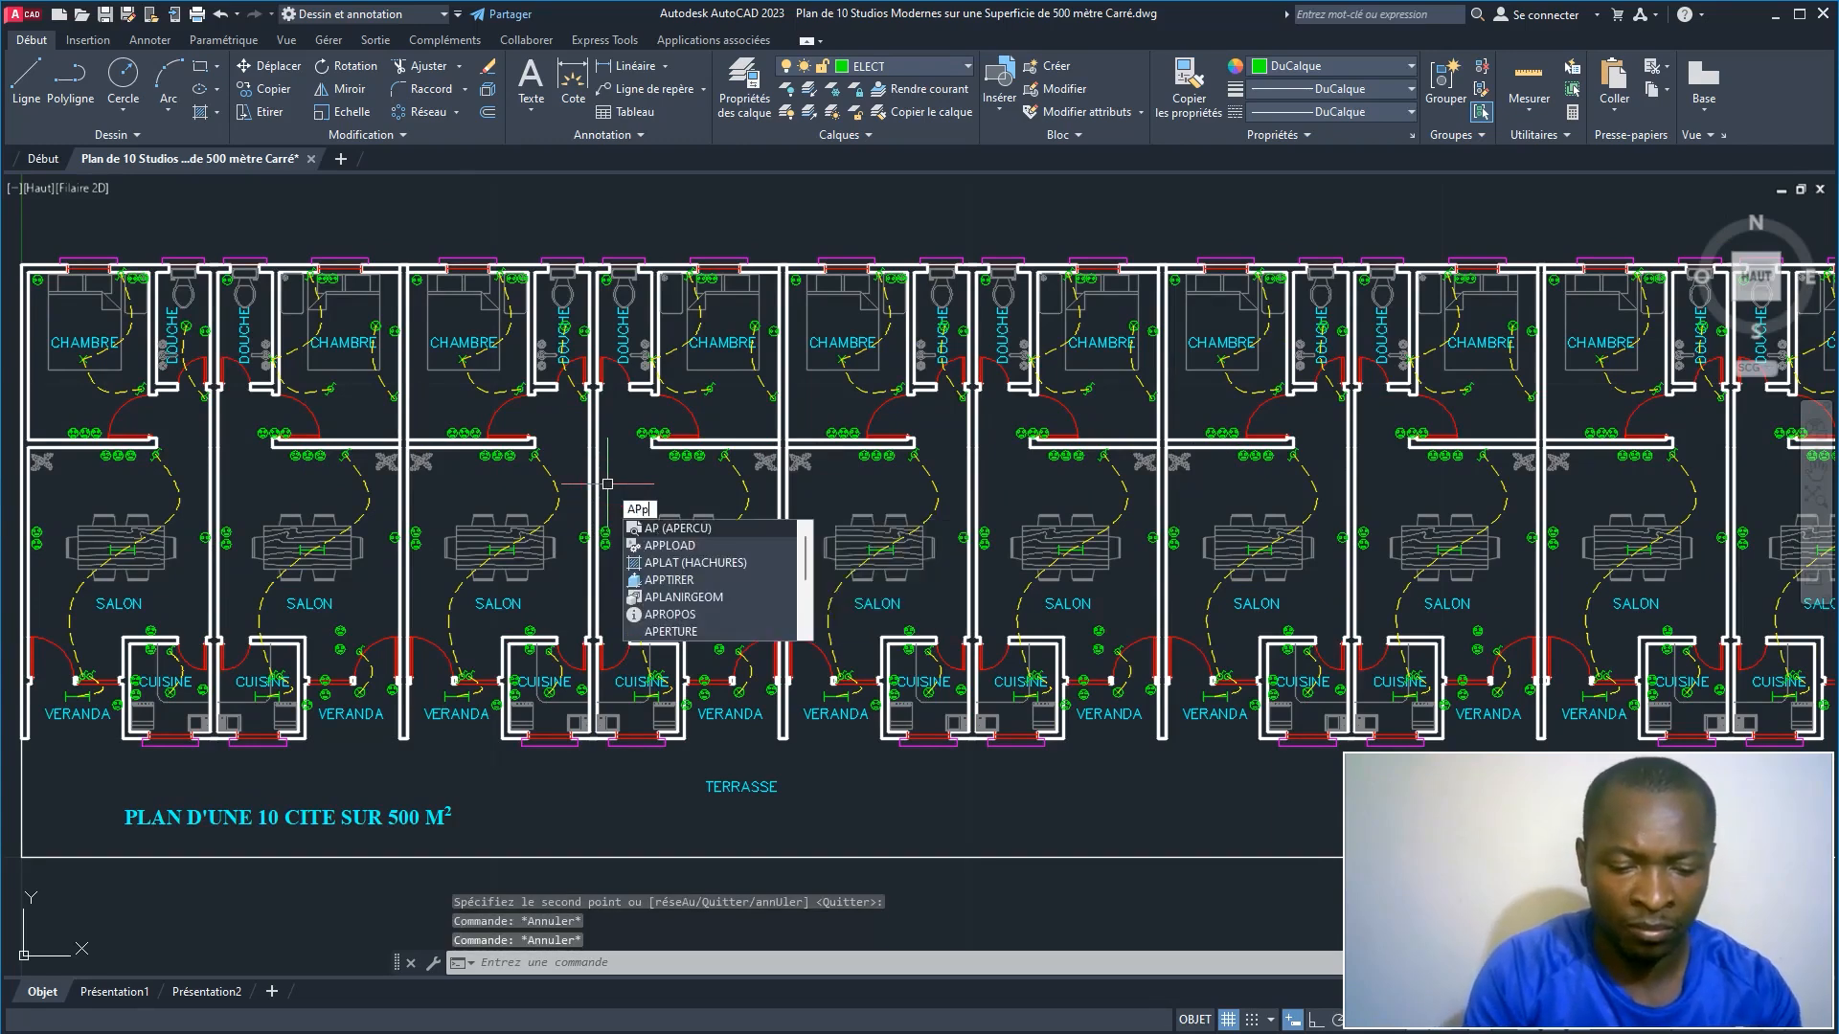
text(LO)
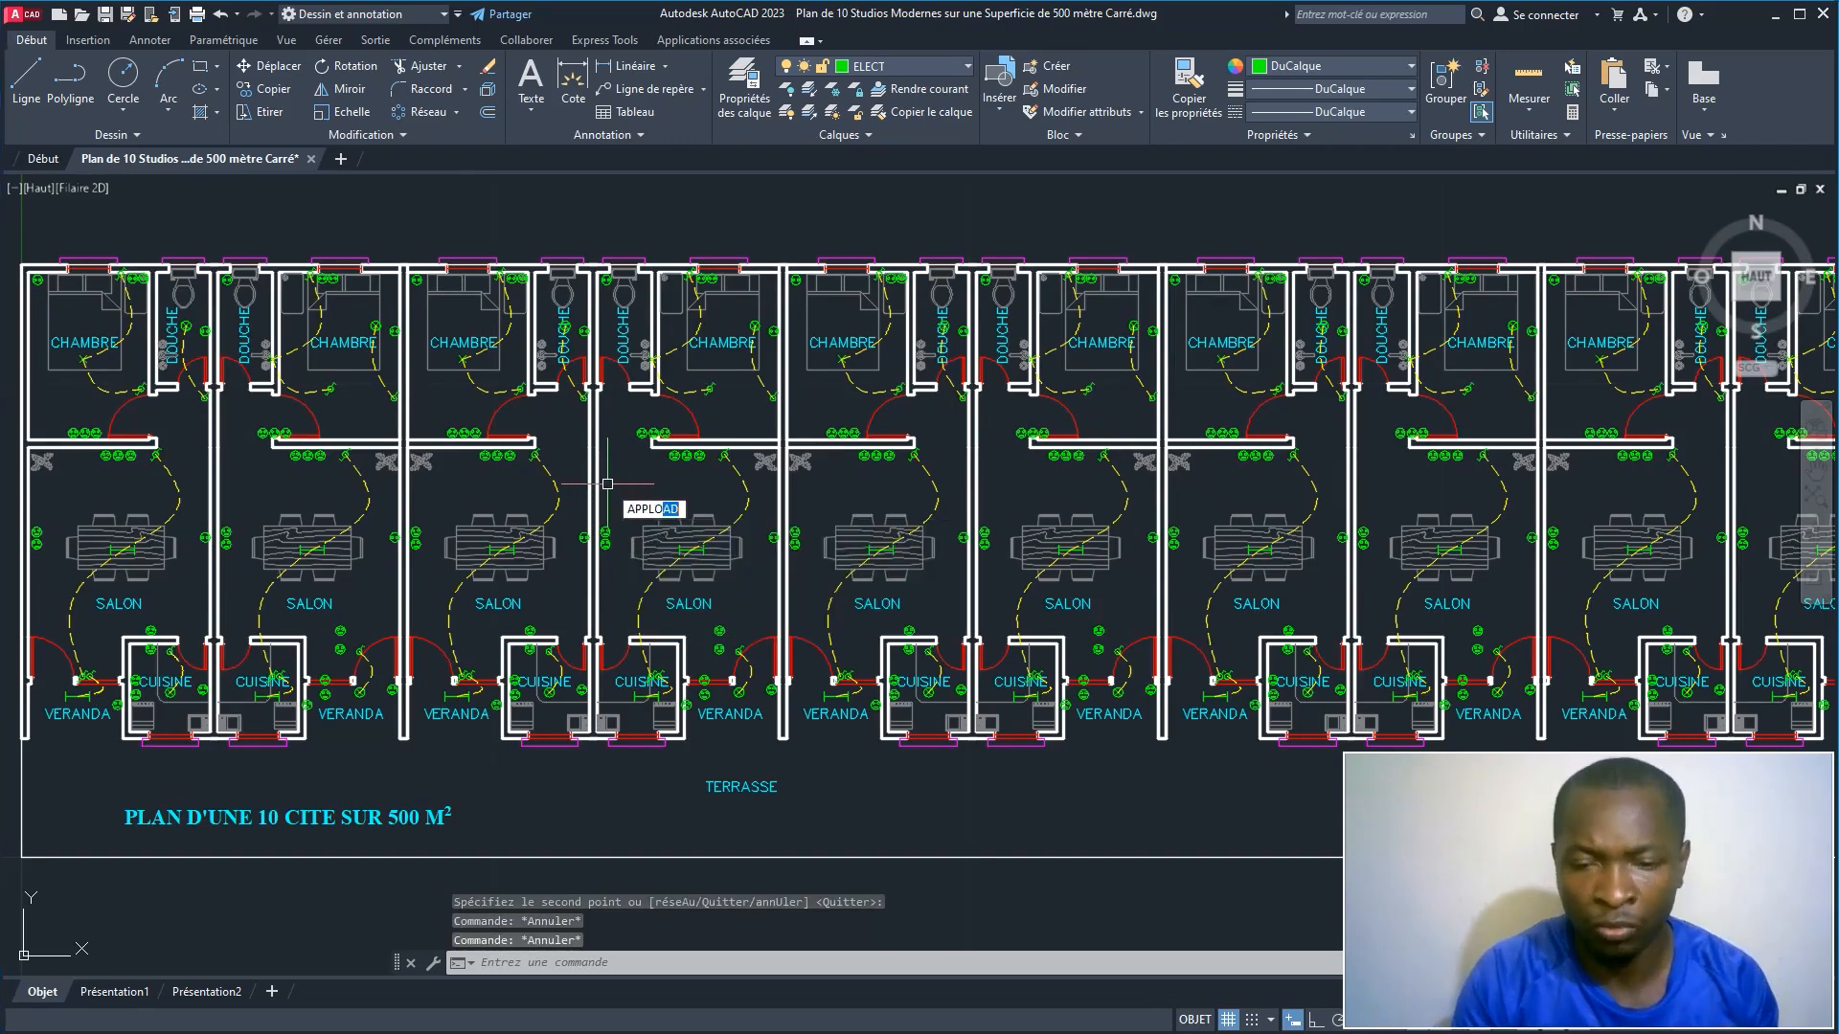
key(Return)
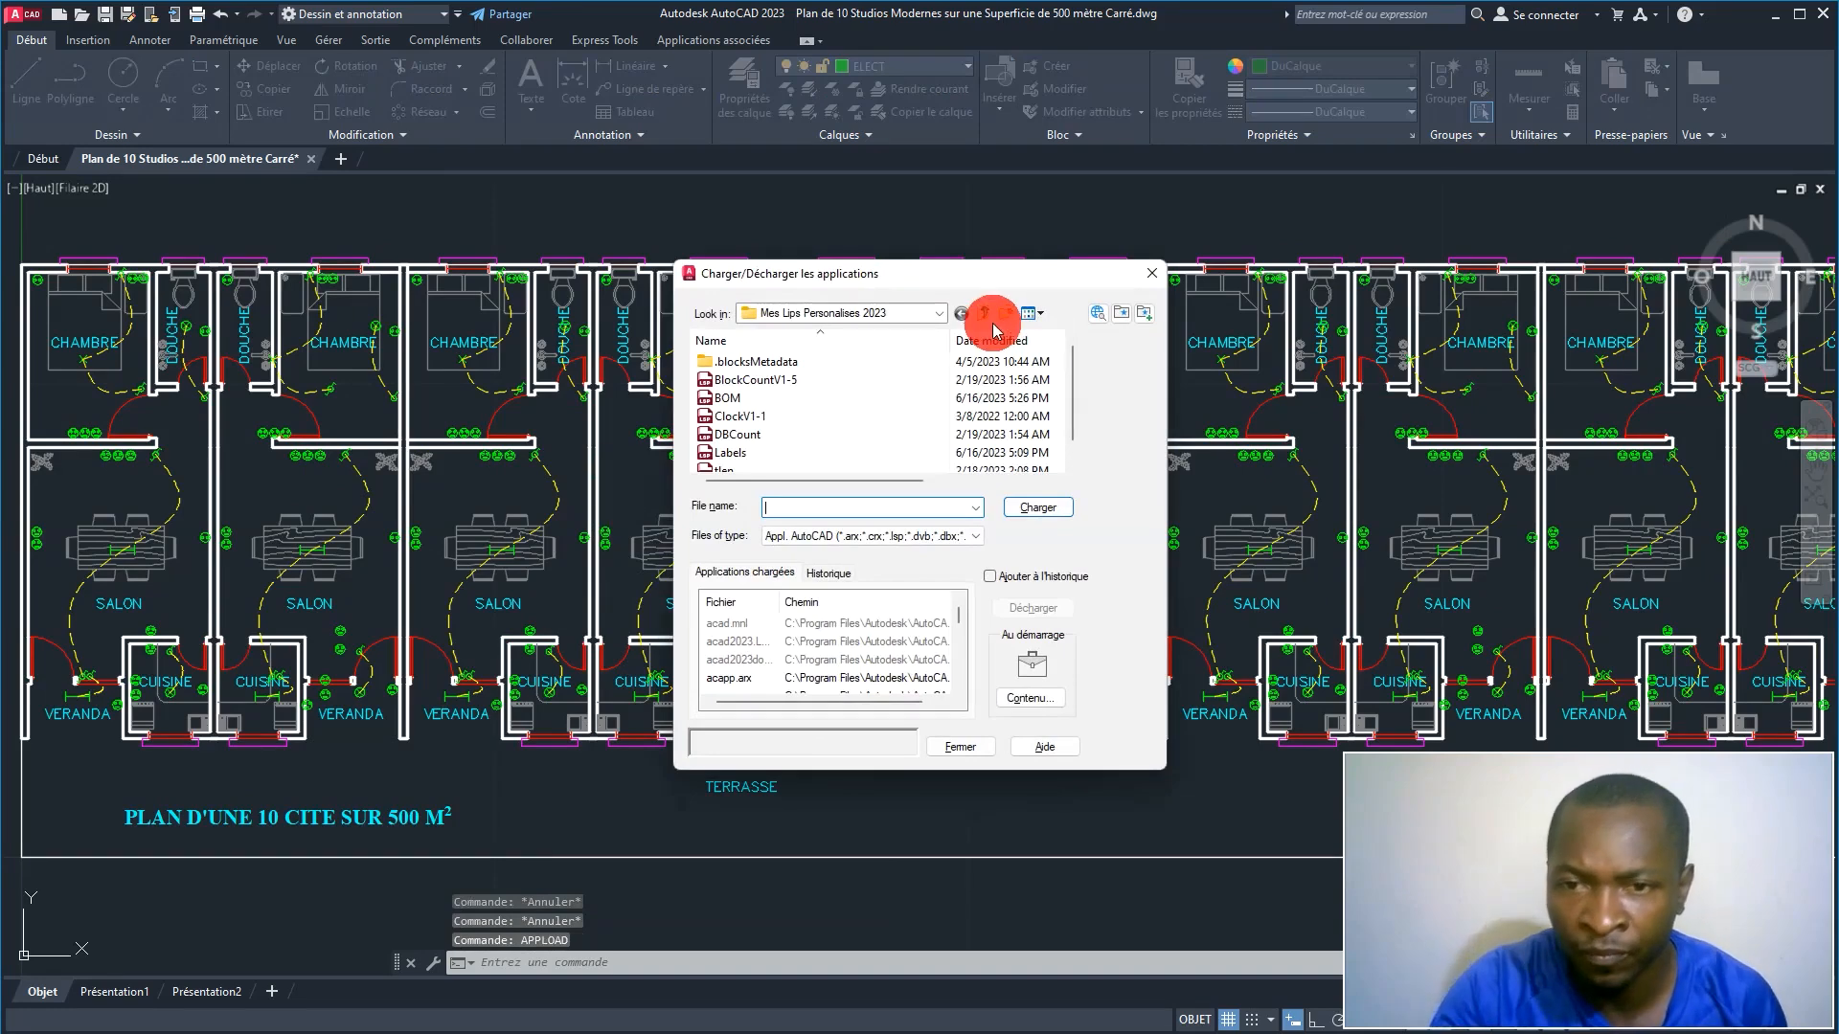
click(736, 403)
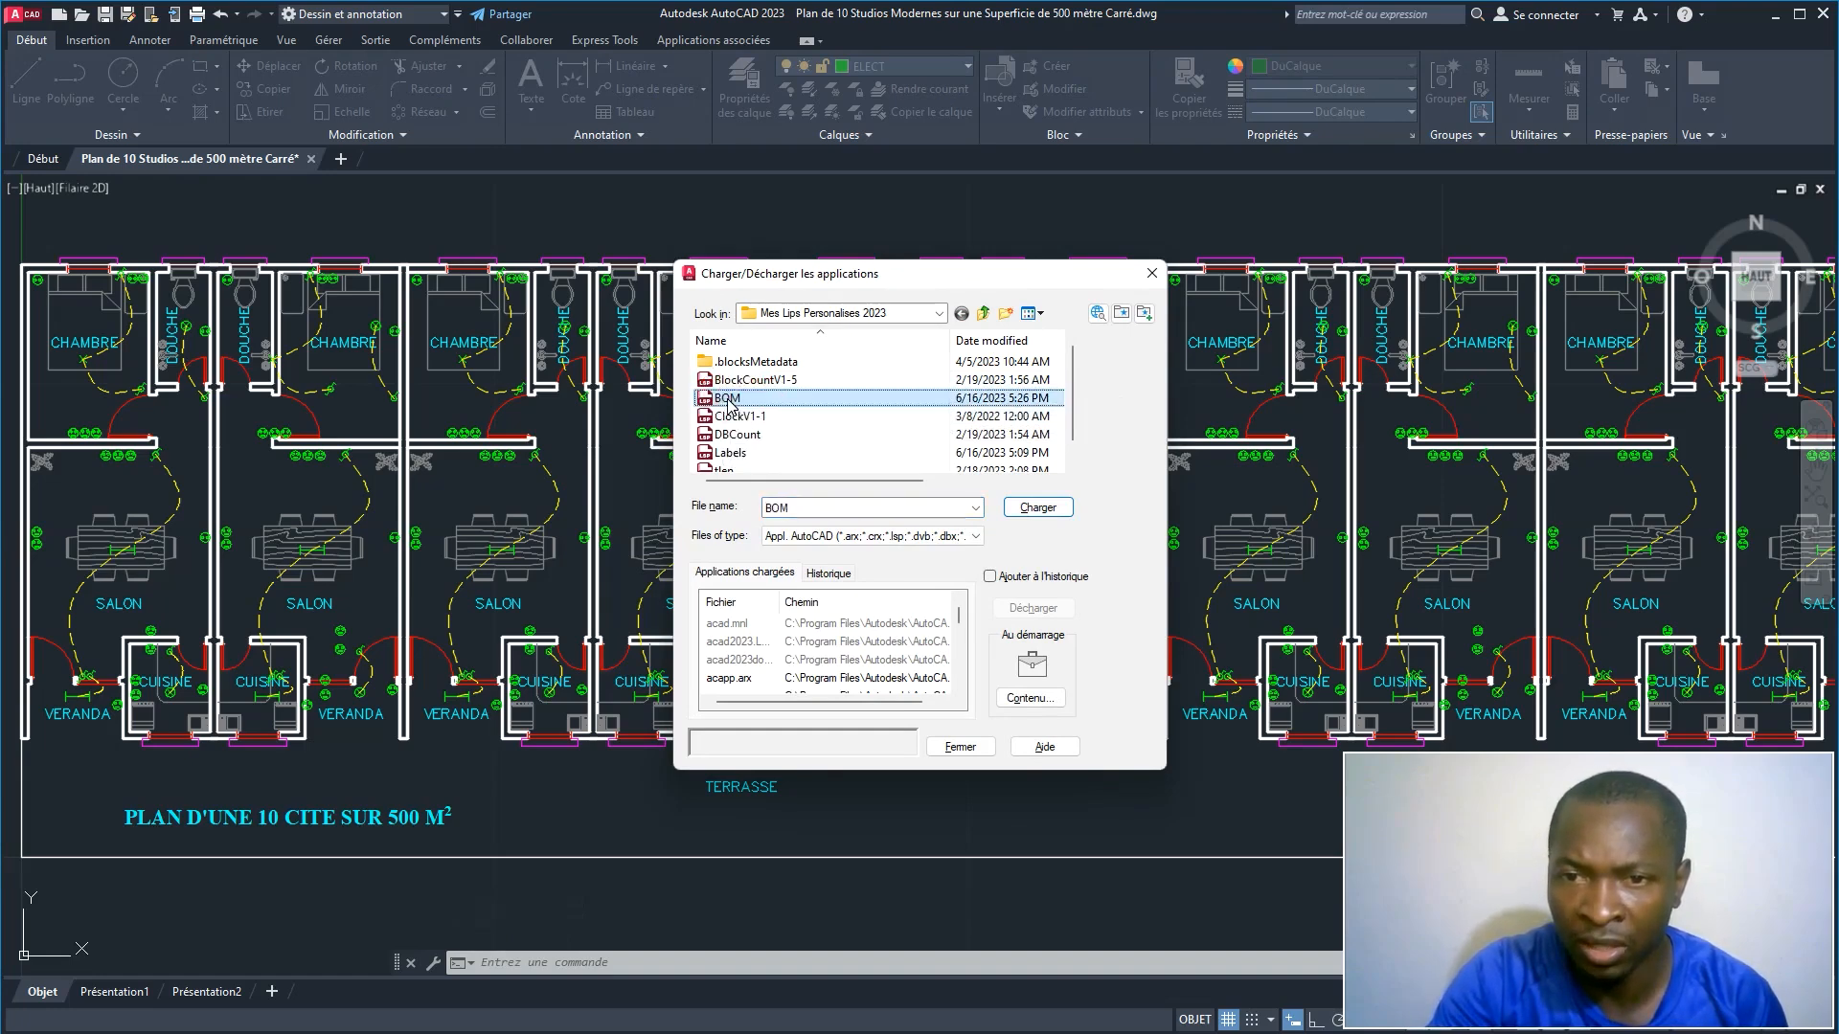
click(1042, 508)
click(936, 612)
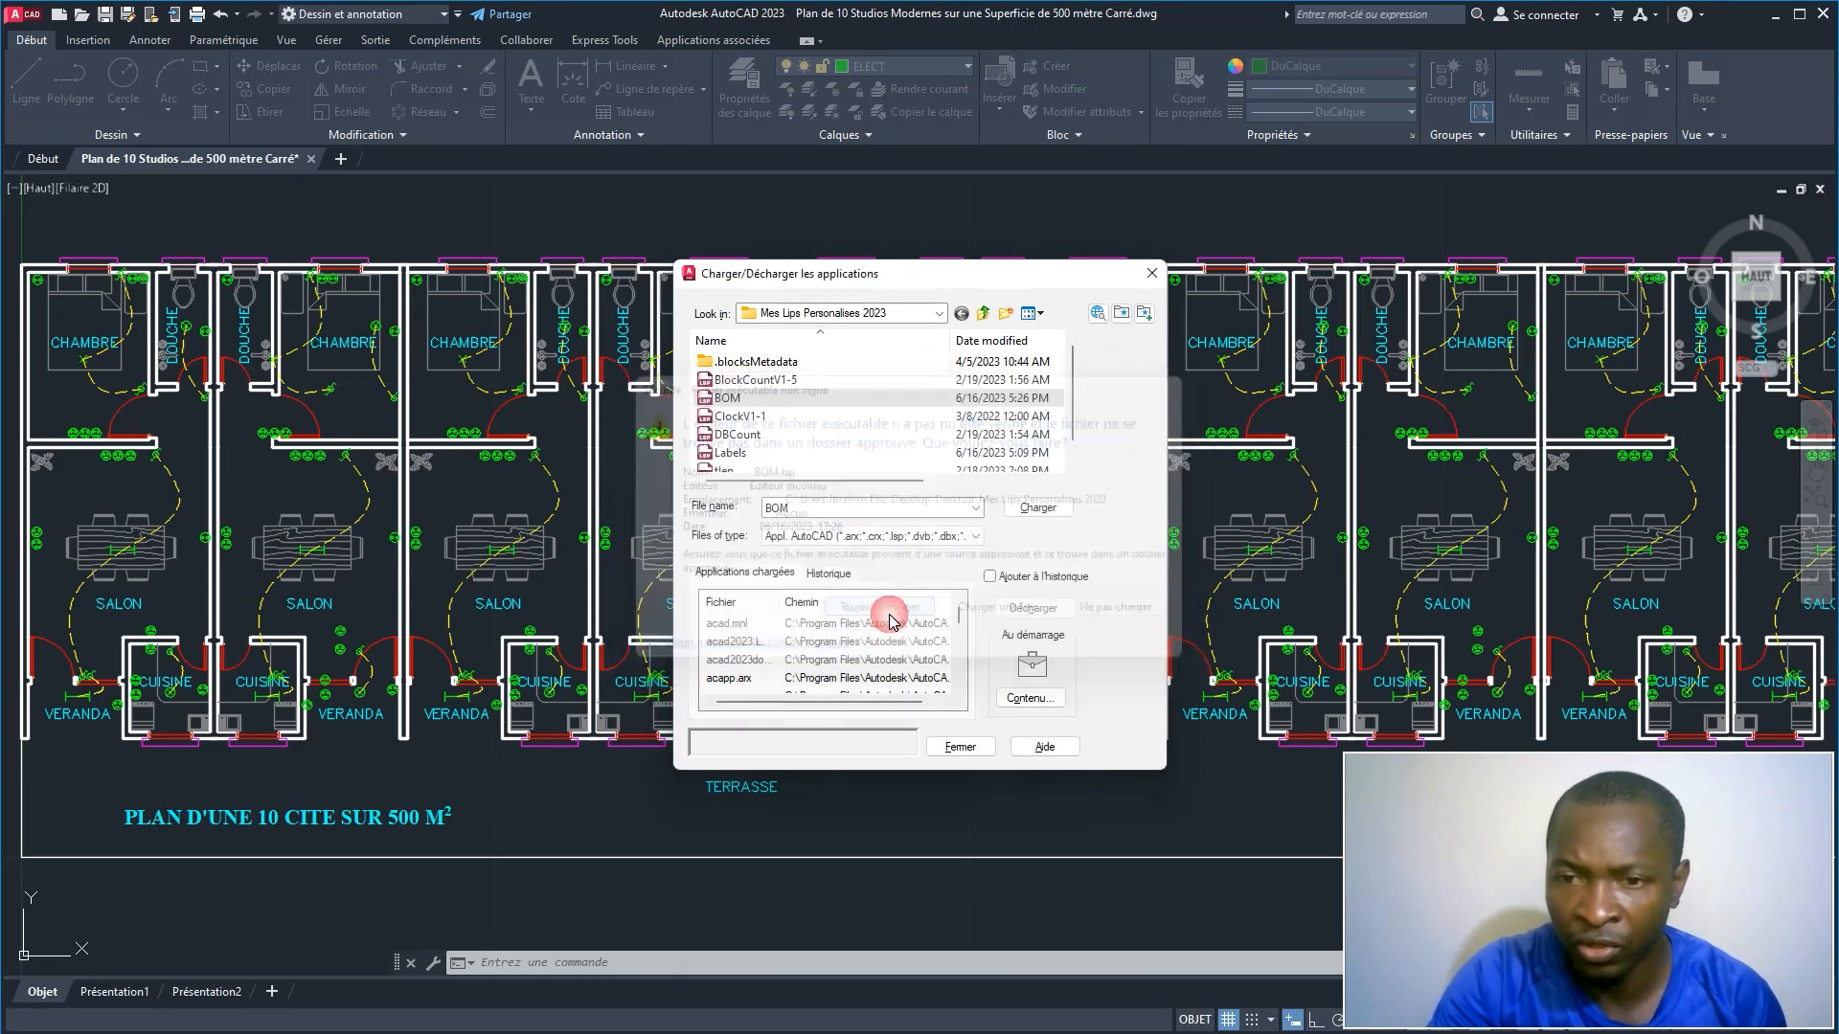
click(967, 751)
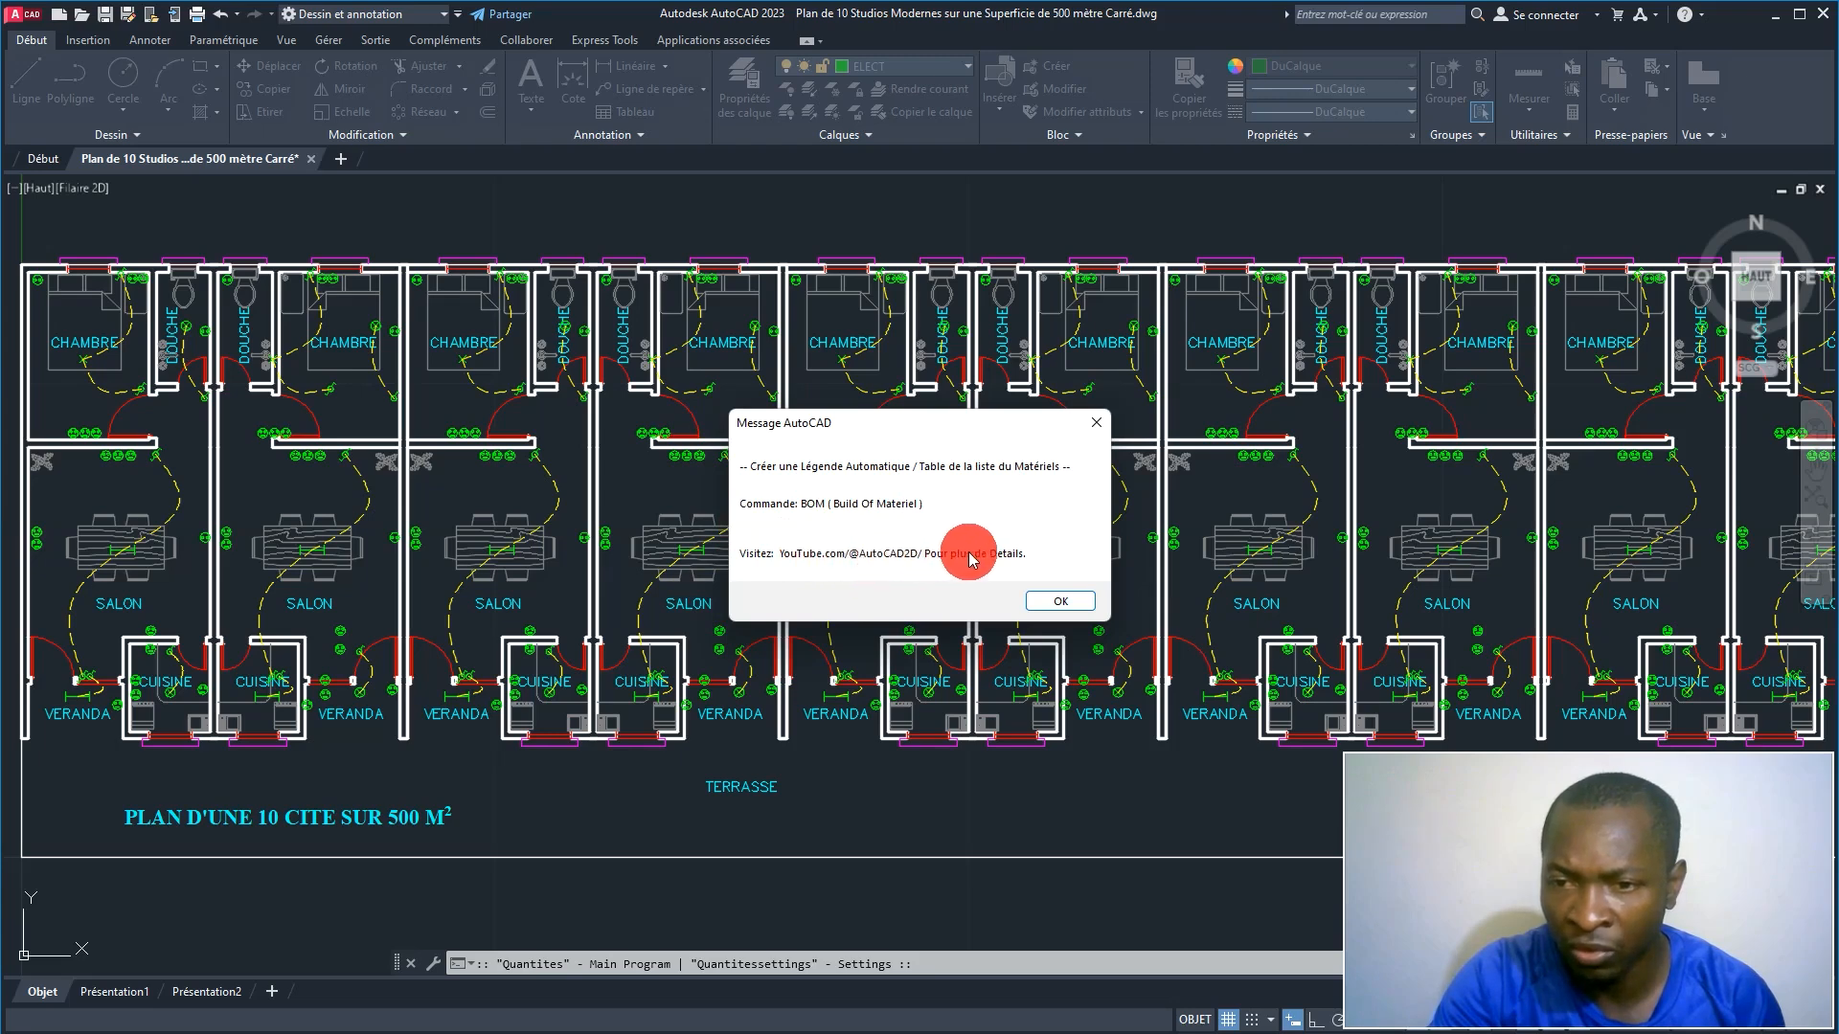
click(1055, 605)
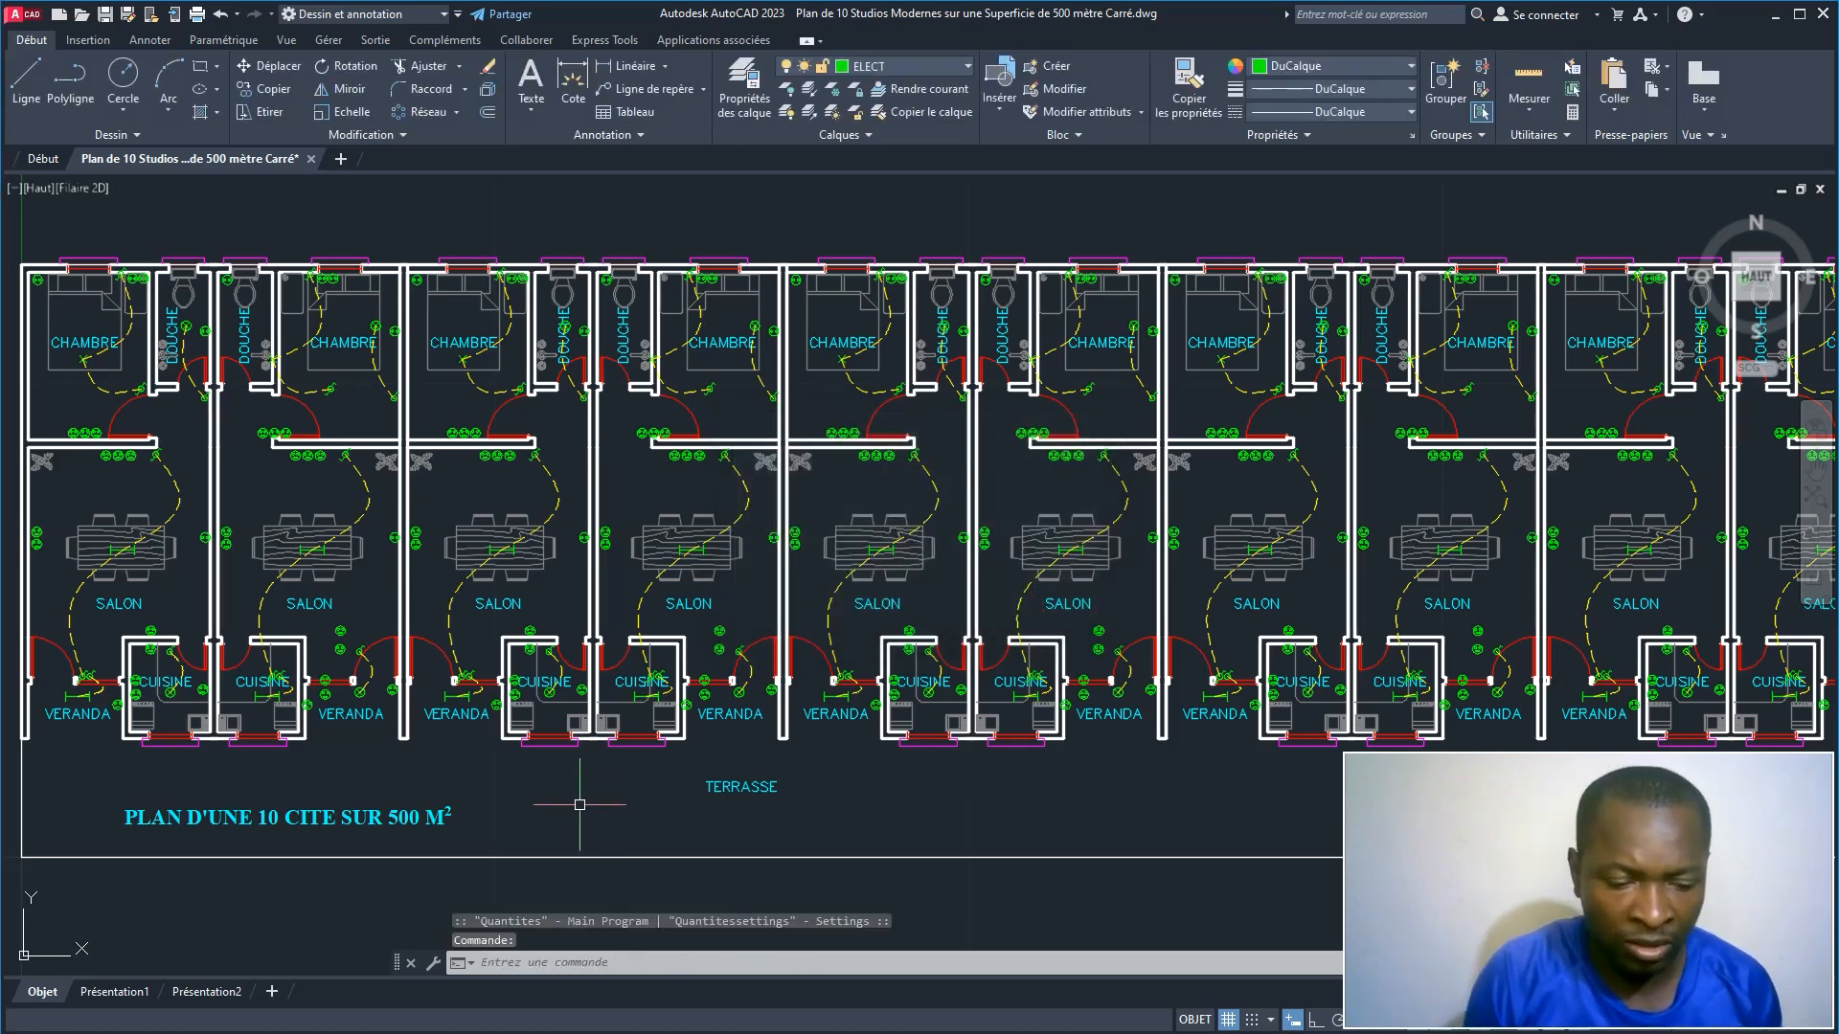
Step: Run the BOM command and select the entire ten-studio plan with a window as the source of blocks to count
text(BOM)
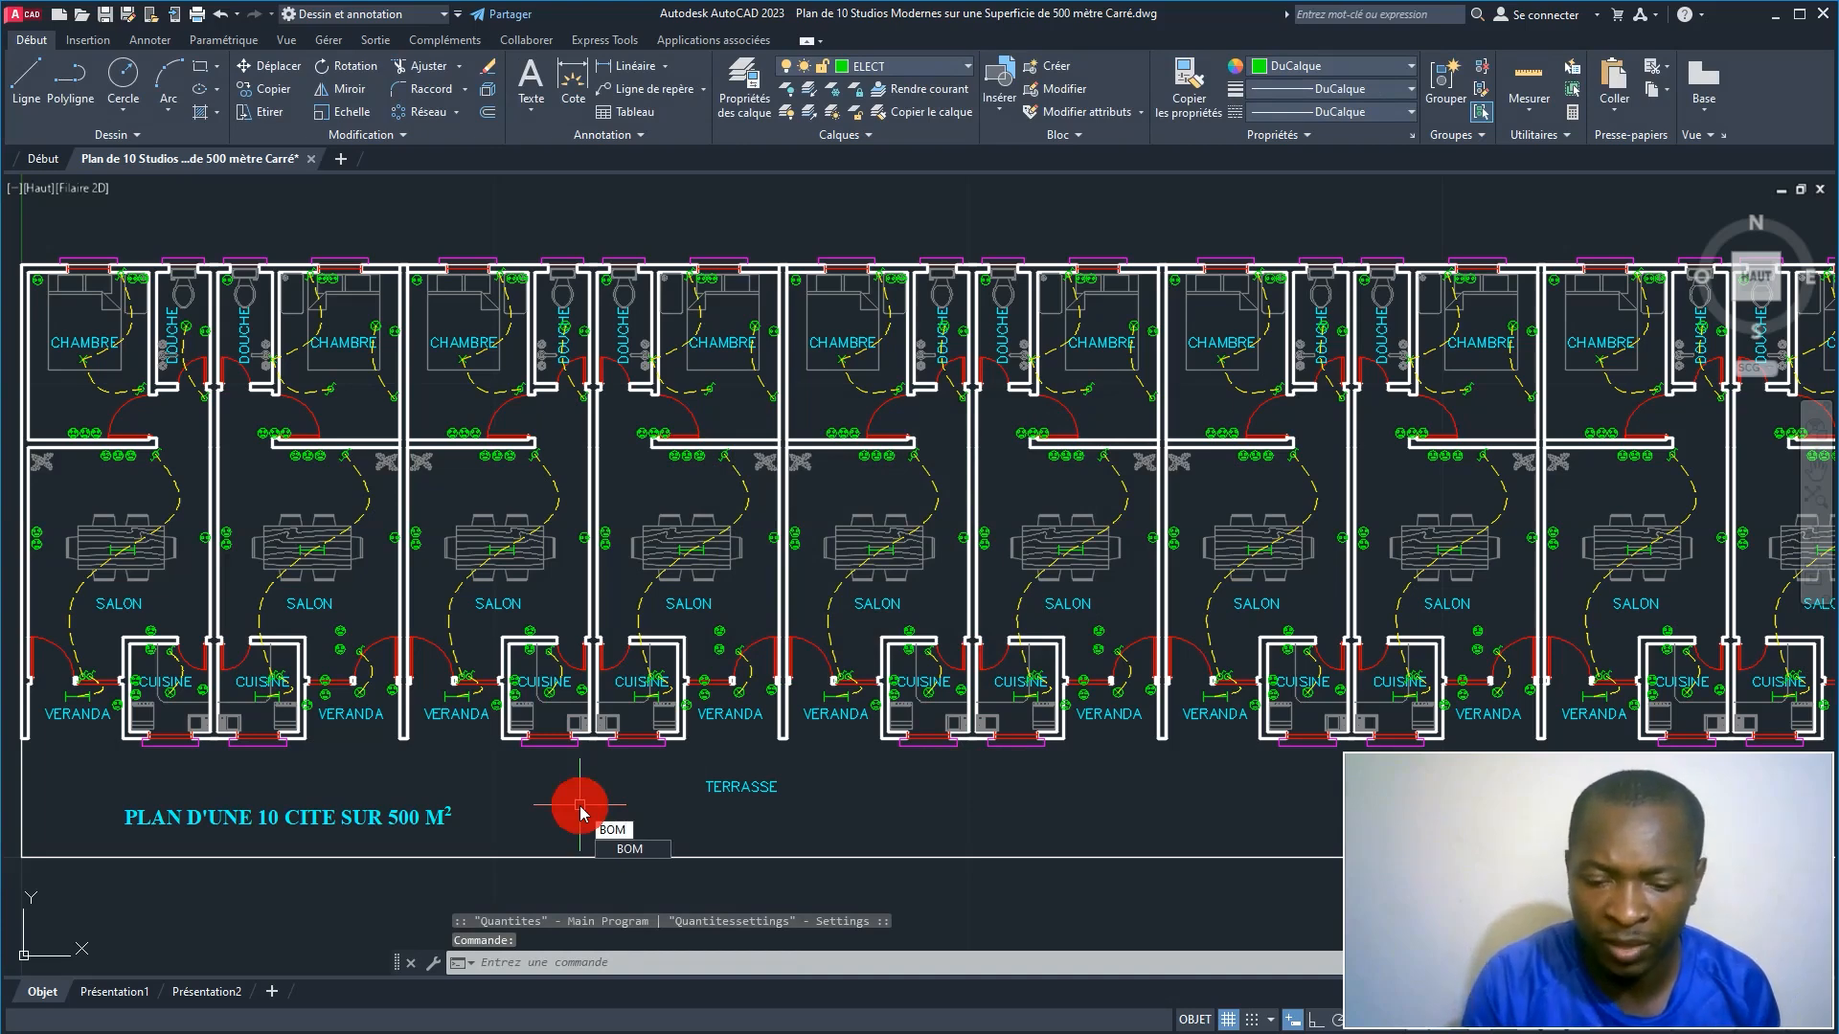
key(Return)
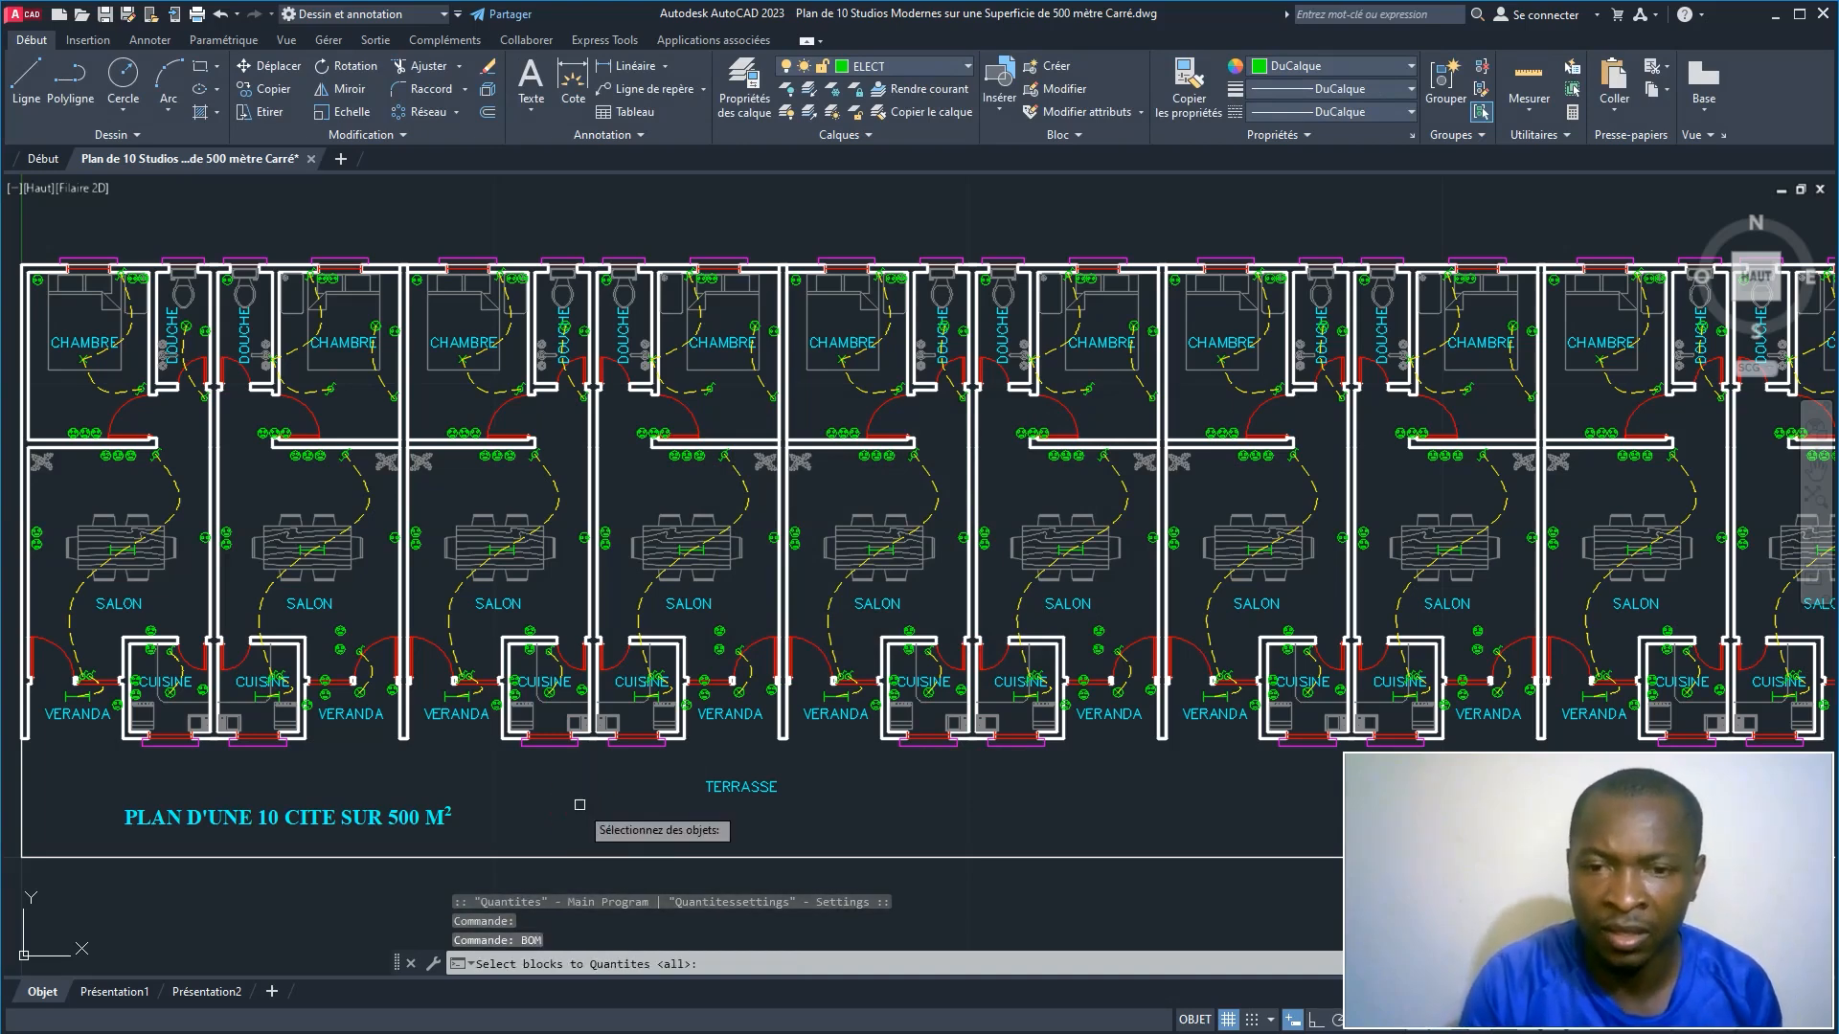
scroll(580, 805, down, 5)
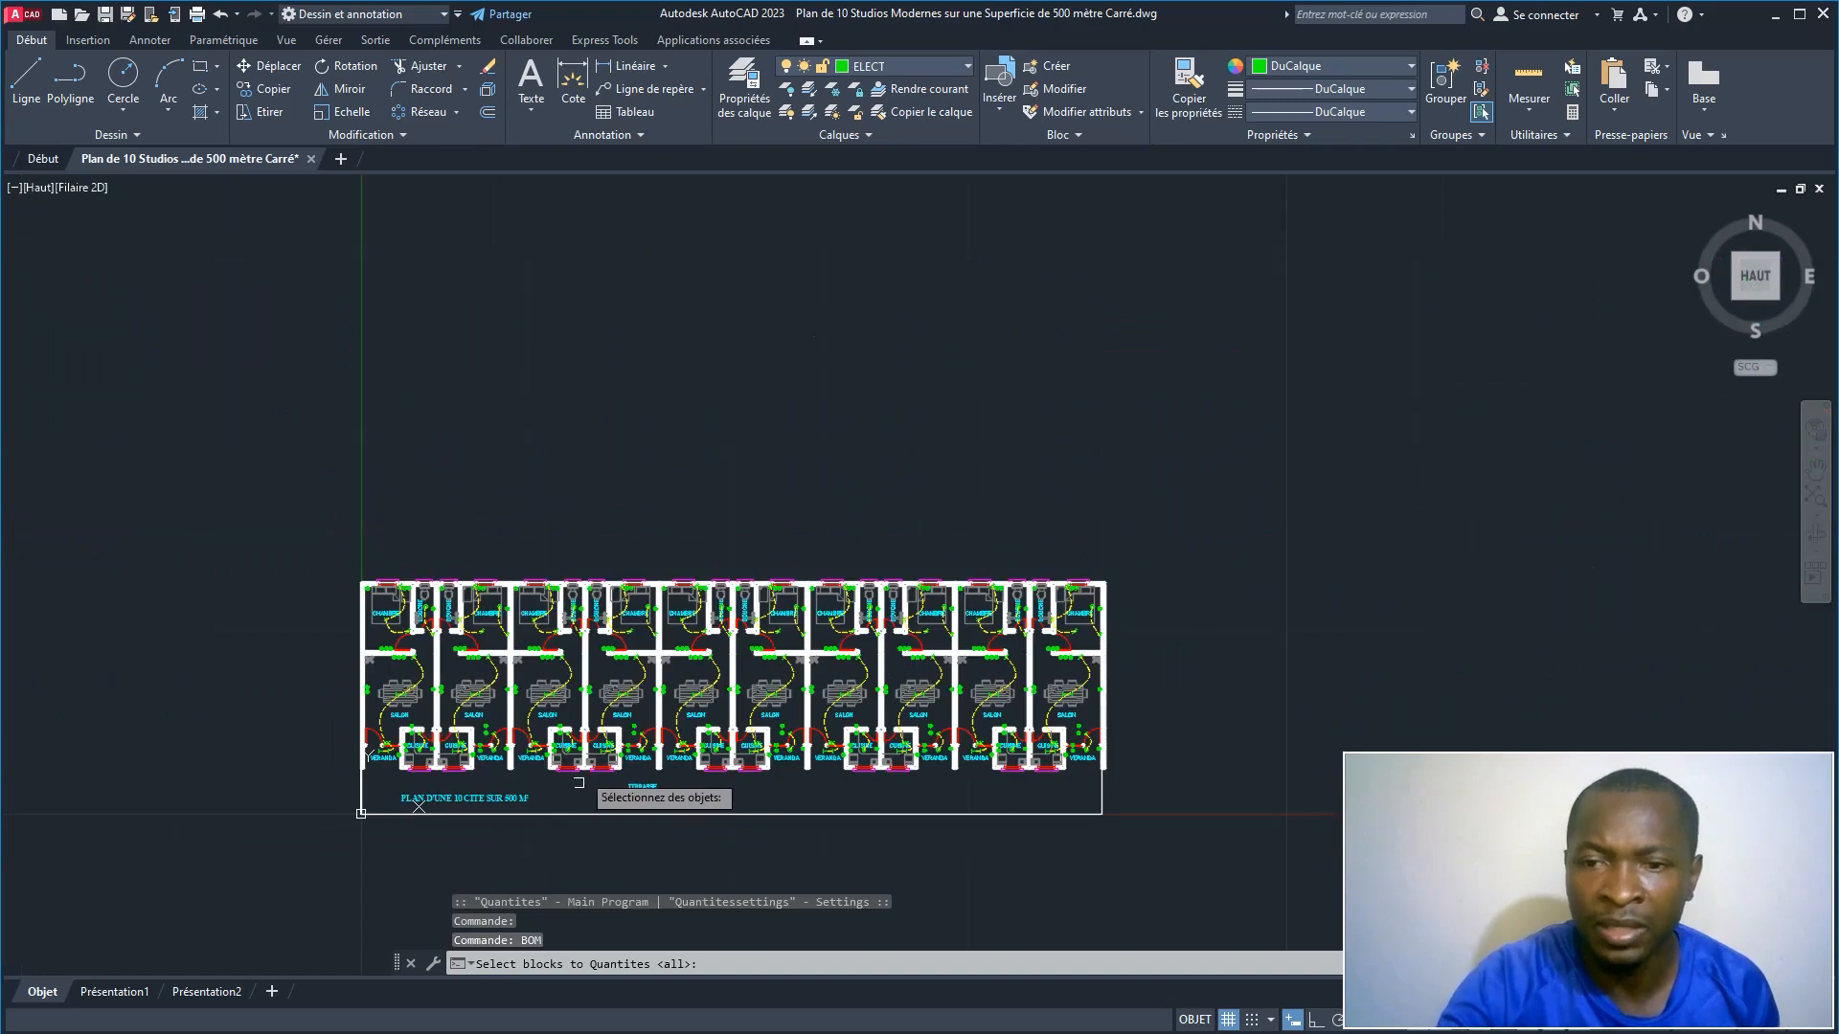
click(178, 468)
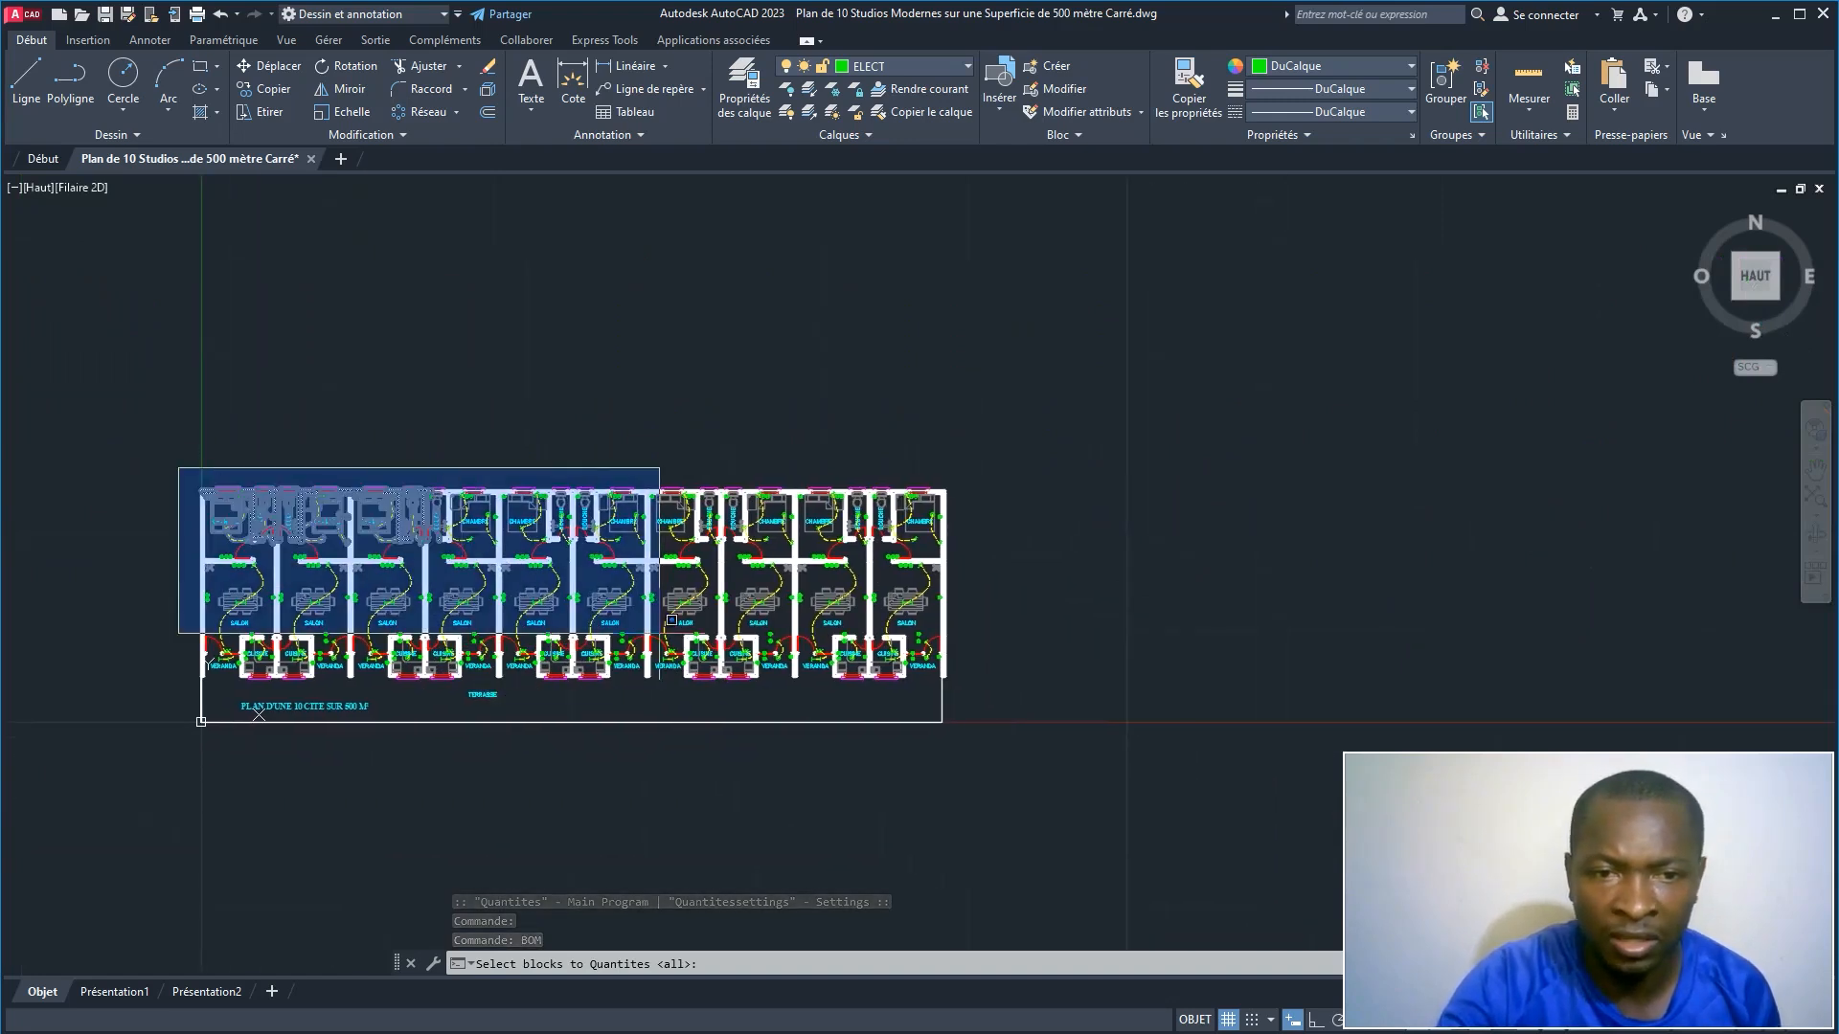
click(967, 737)
key(Return)
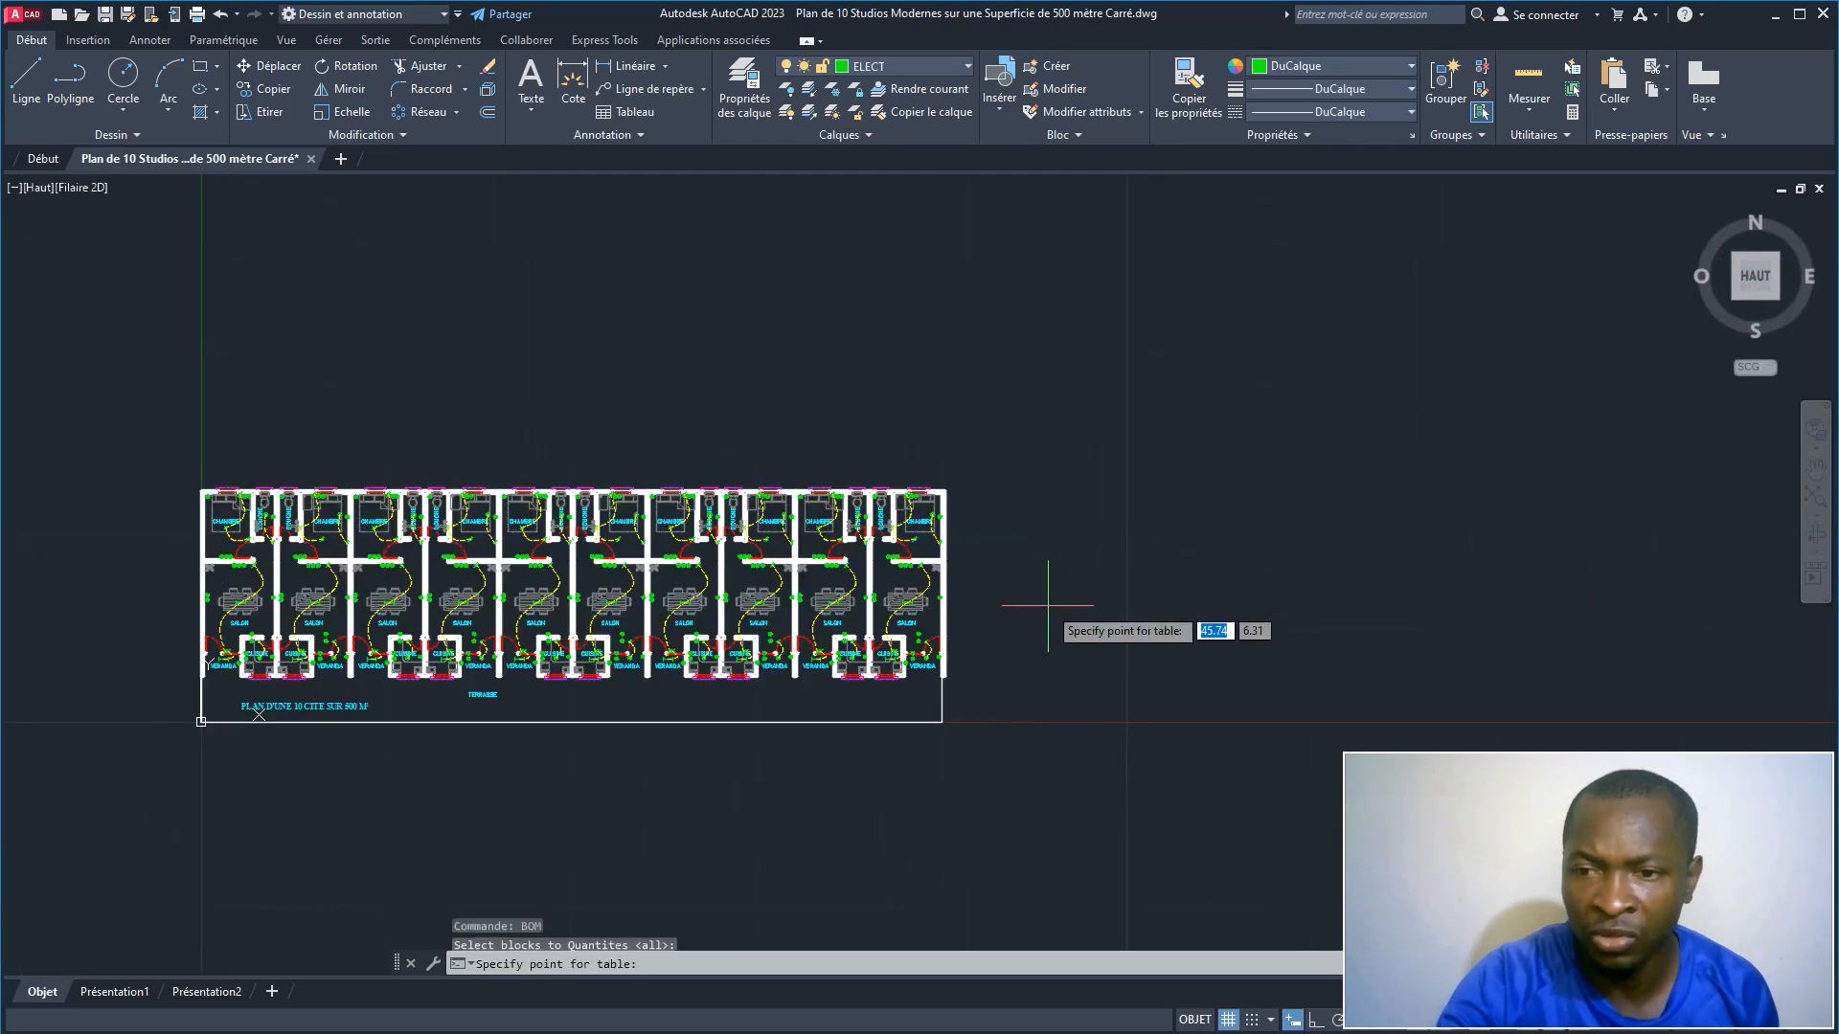
Step: Place the legend and quantities table just outside the plan, to the right of its upper-right corner
middle_drag(1052, 628, 793, 597)
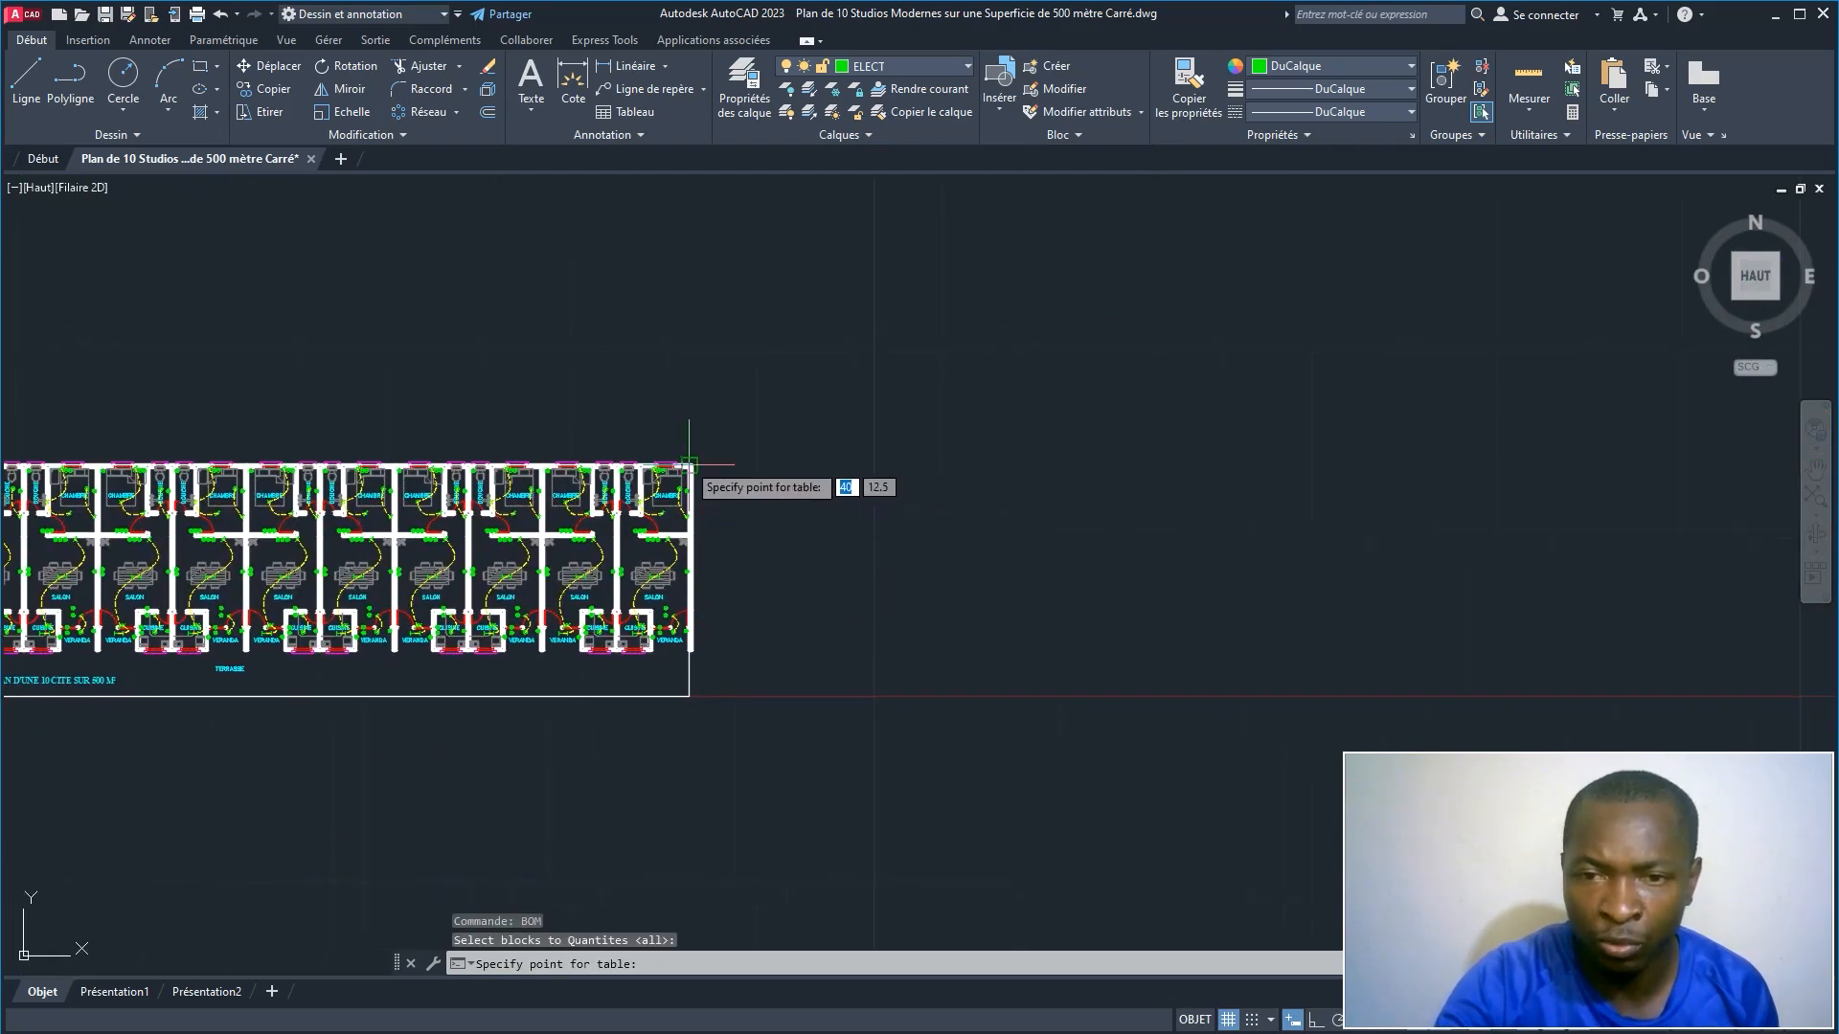
click(755, 466)
scroll(815, 466, down, 5)
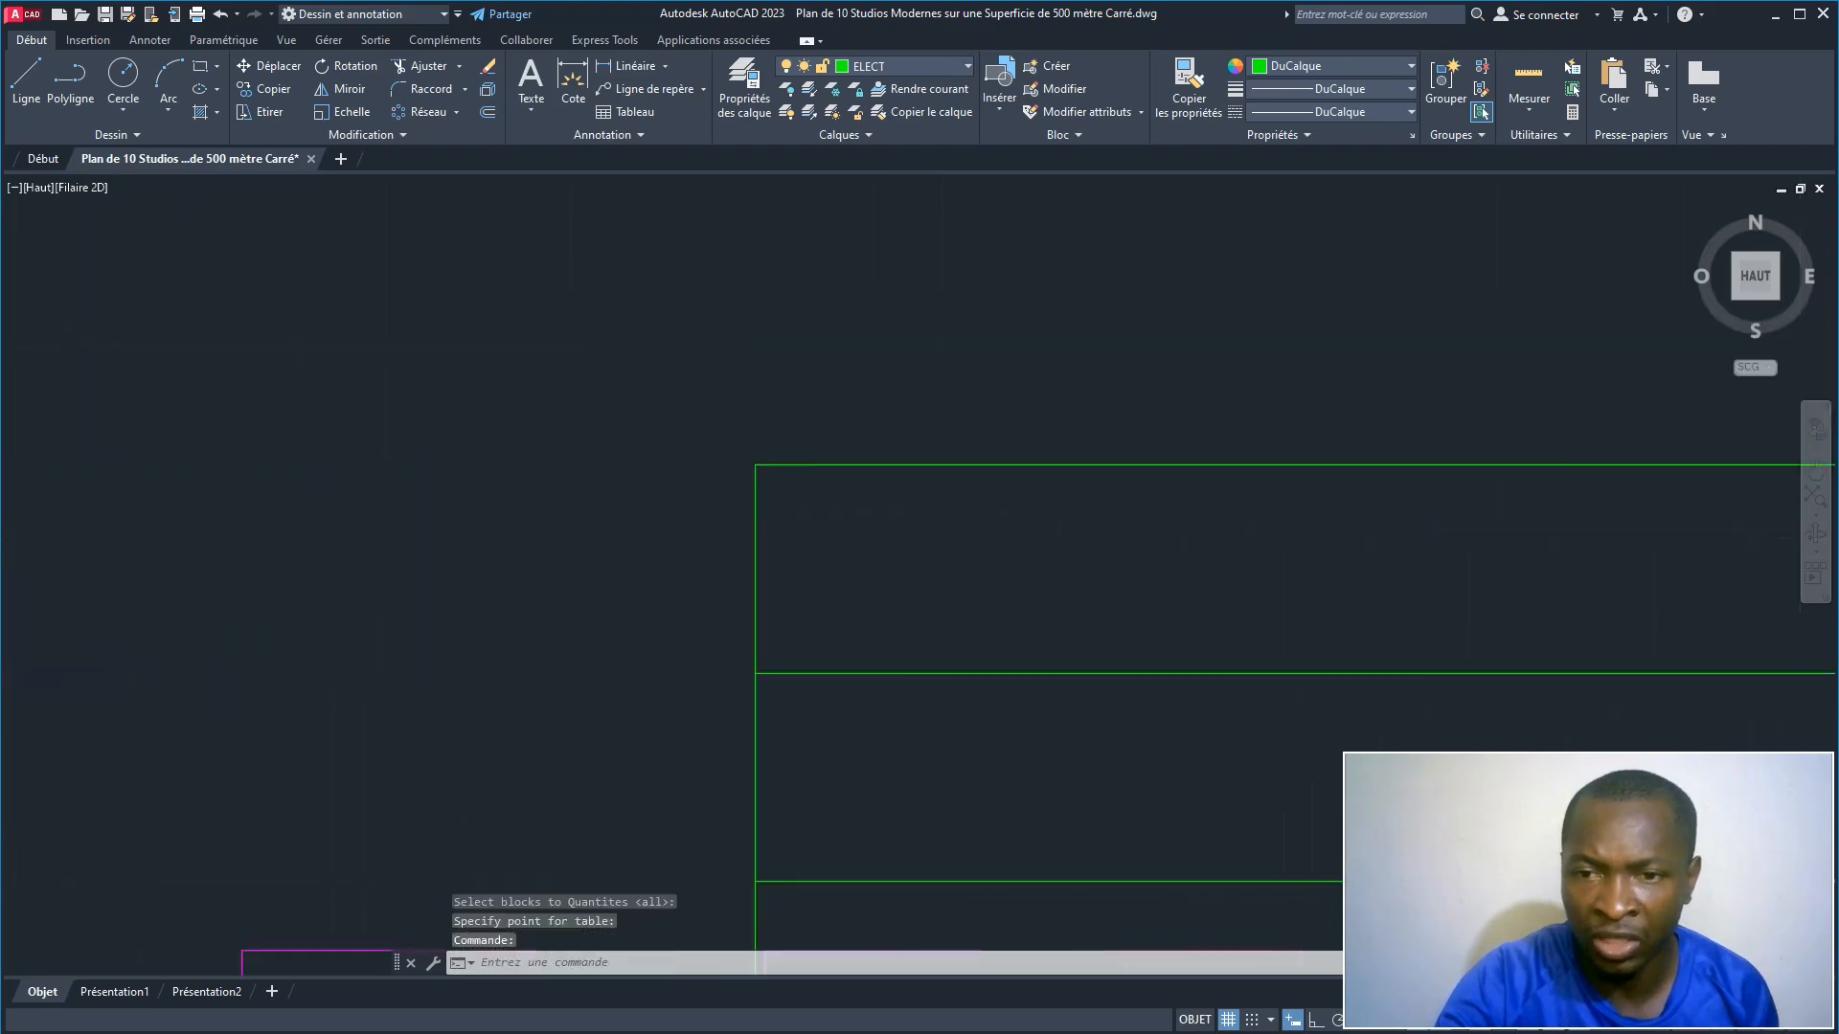
middle_drag(813, 470, 358, 406)
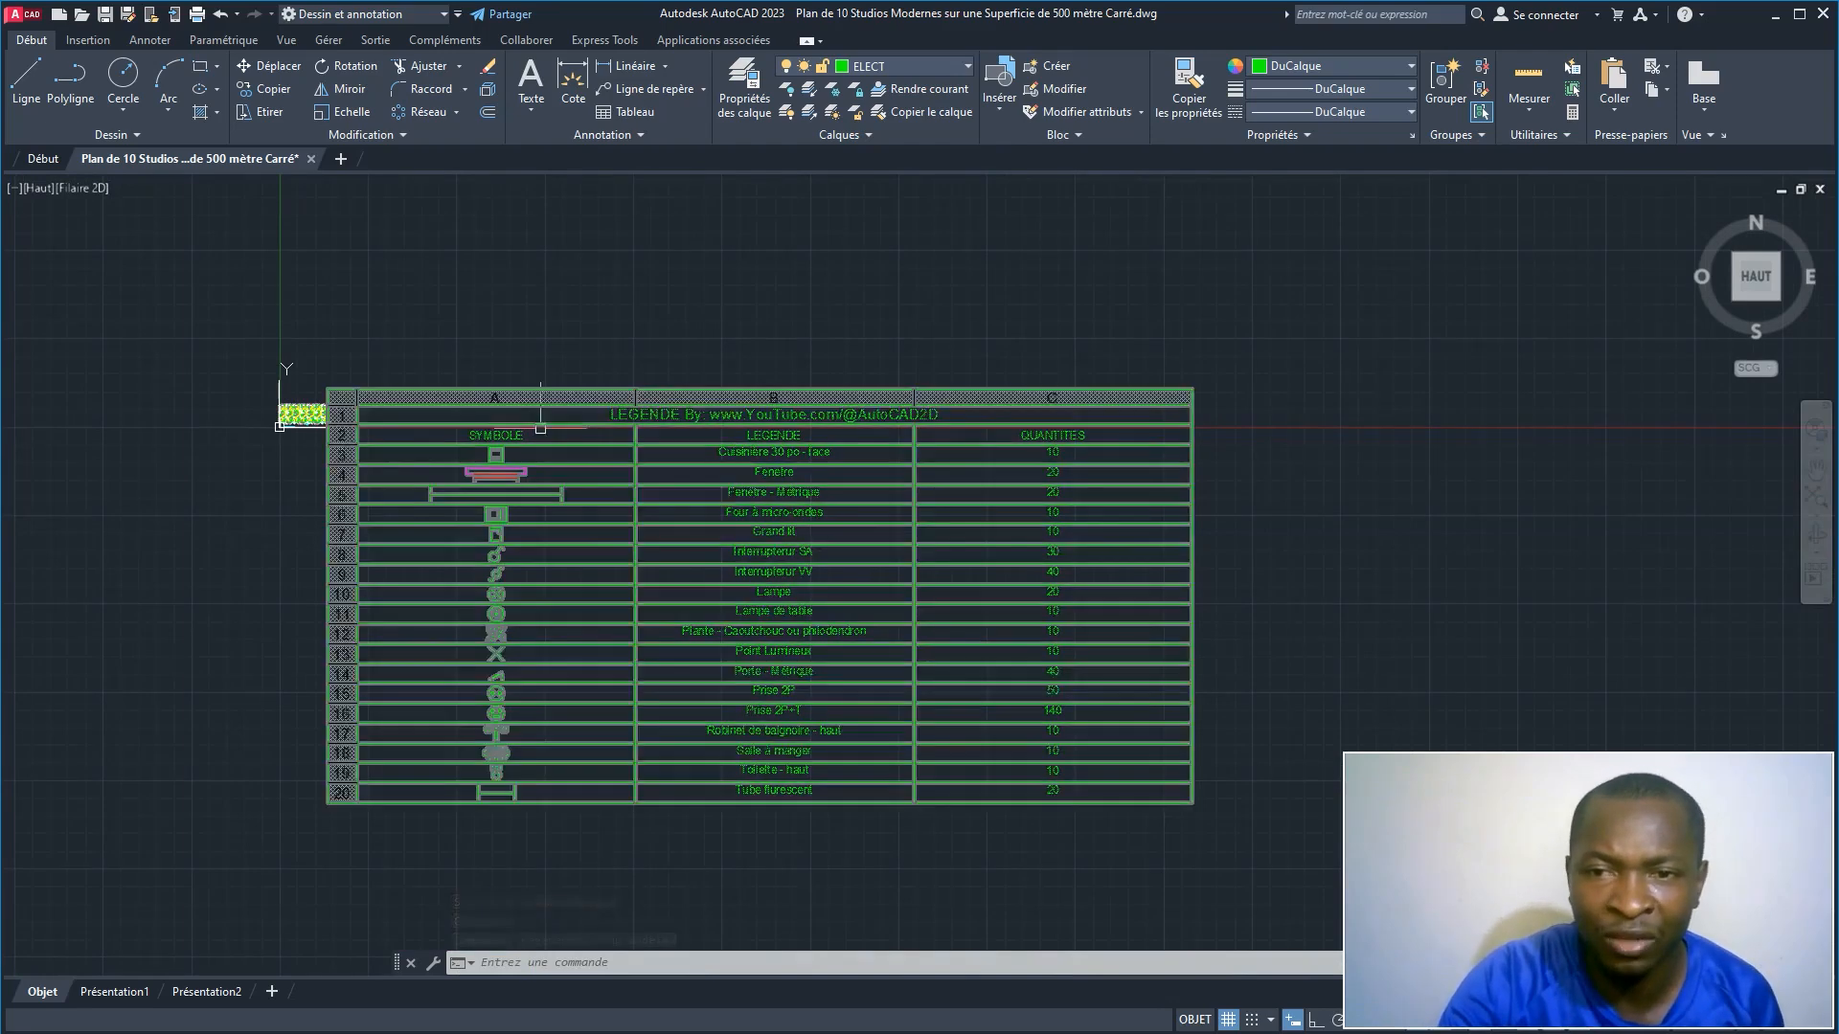
scroll(556, 432, up, 2)
Step: Scale the legend table down from its upper-left corner until it is a little over half the plan's length
double_click(305, 393)
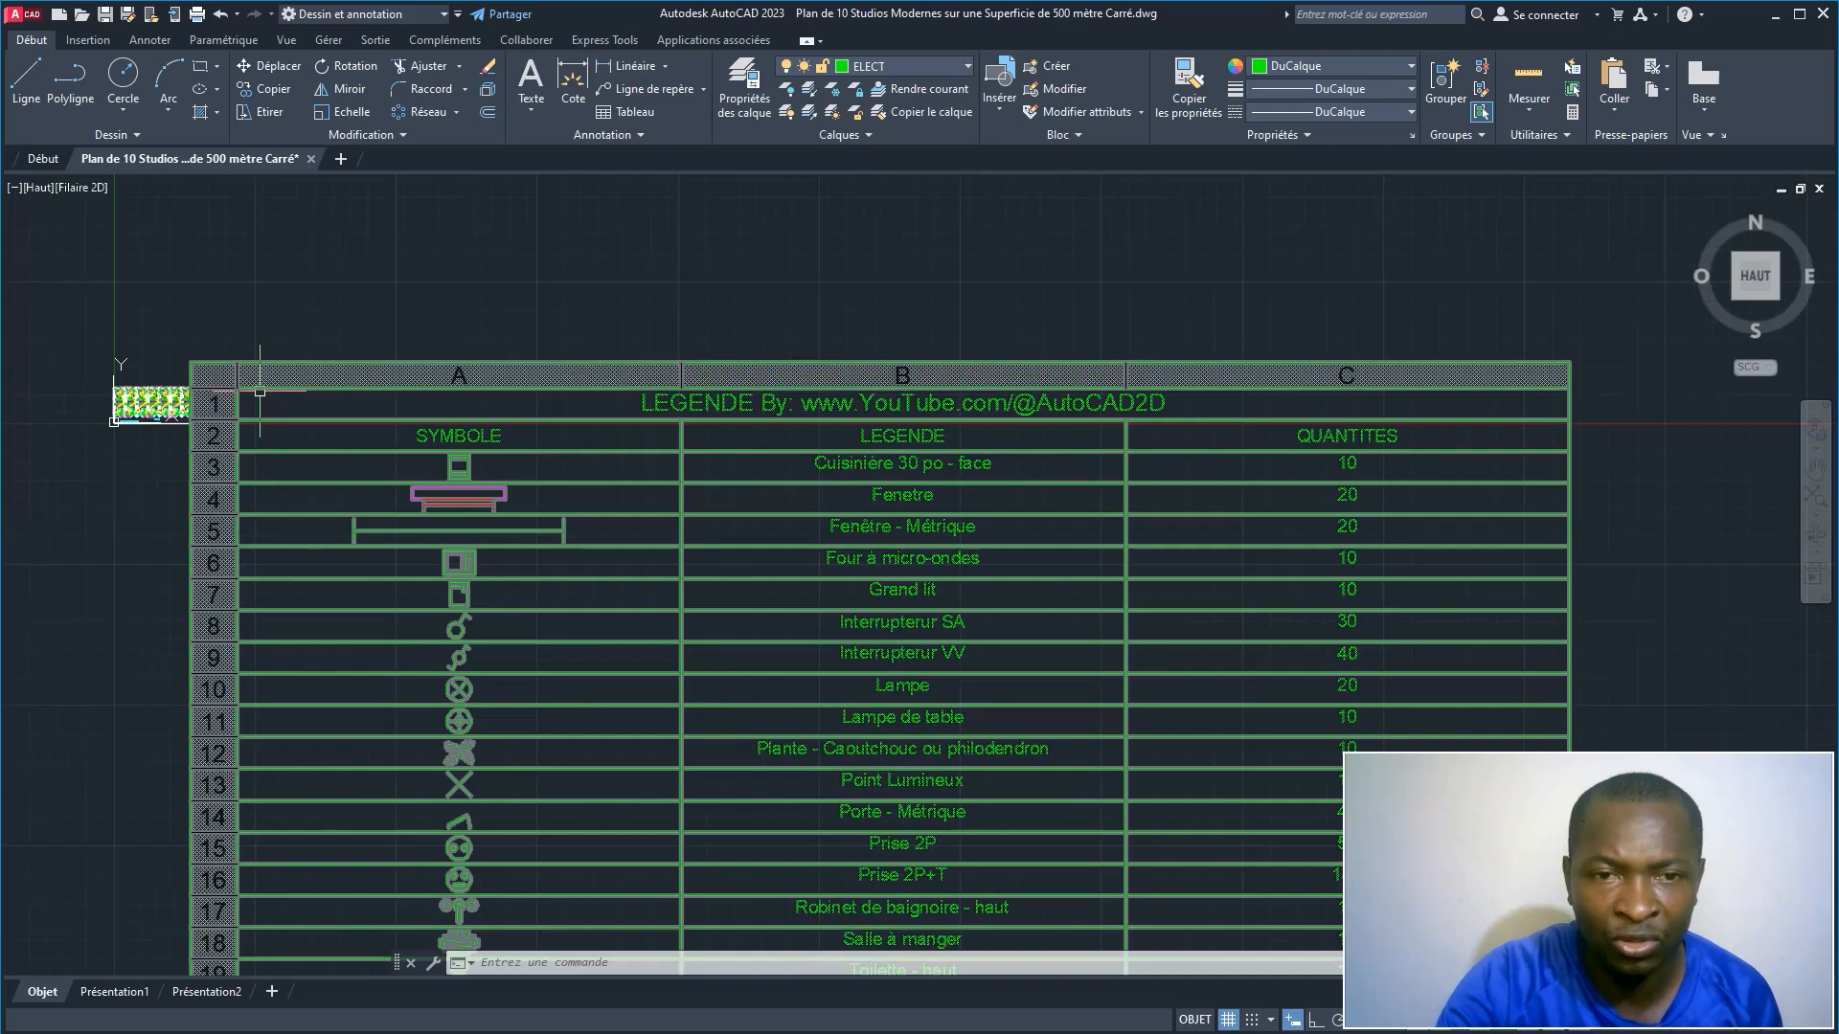
key(Escape)
click(248, 182)
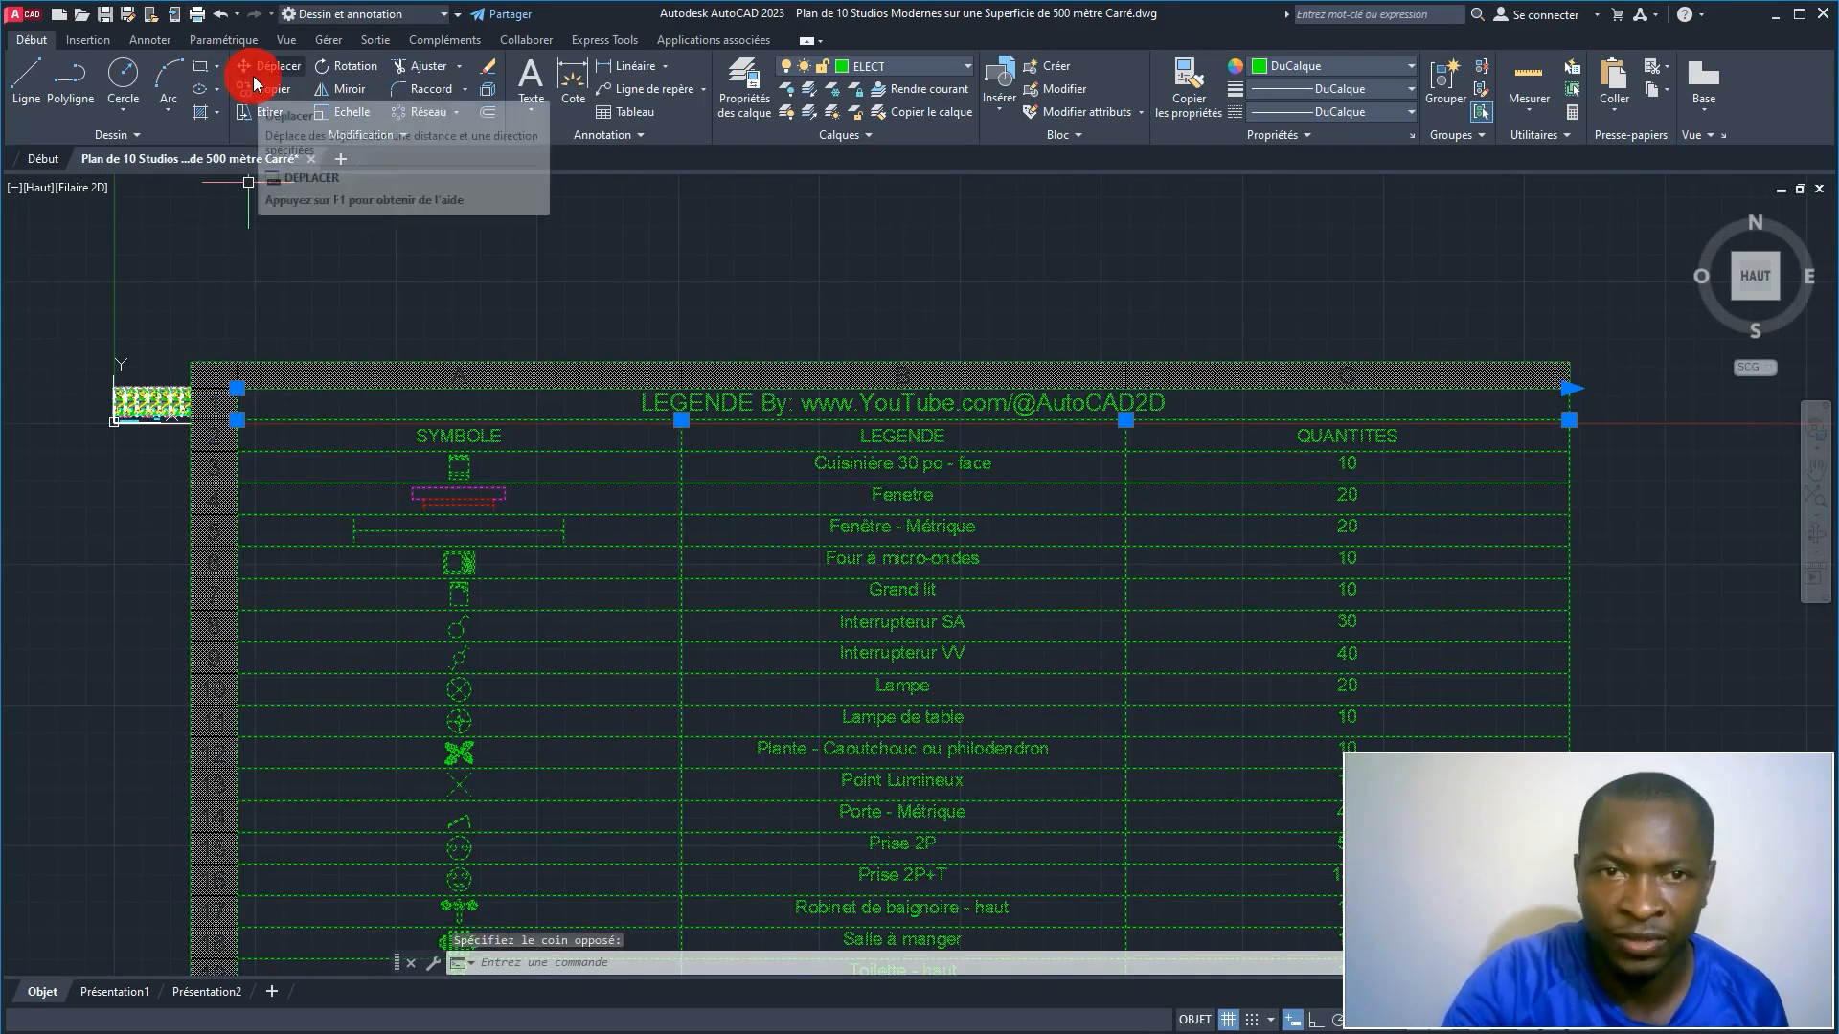
click(339, 111)
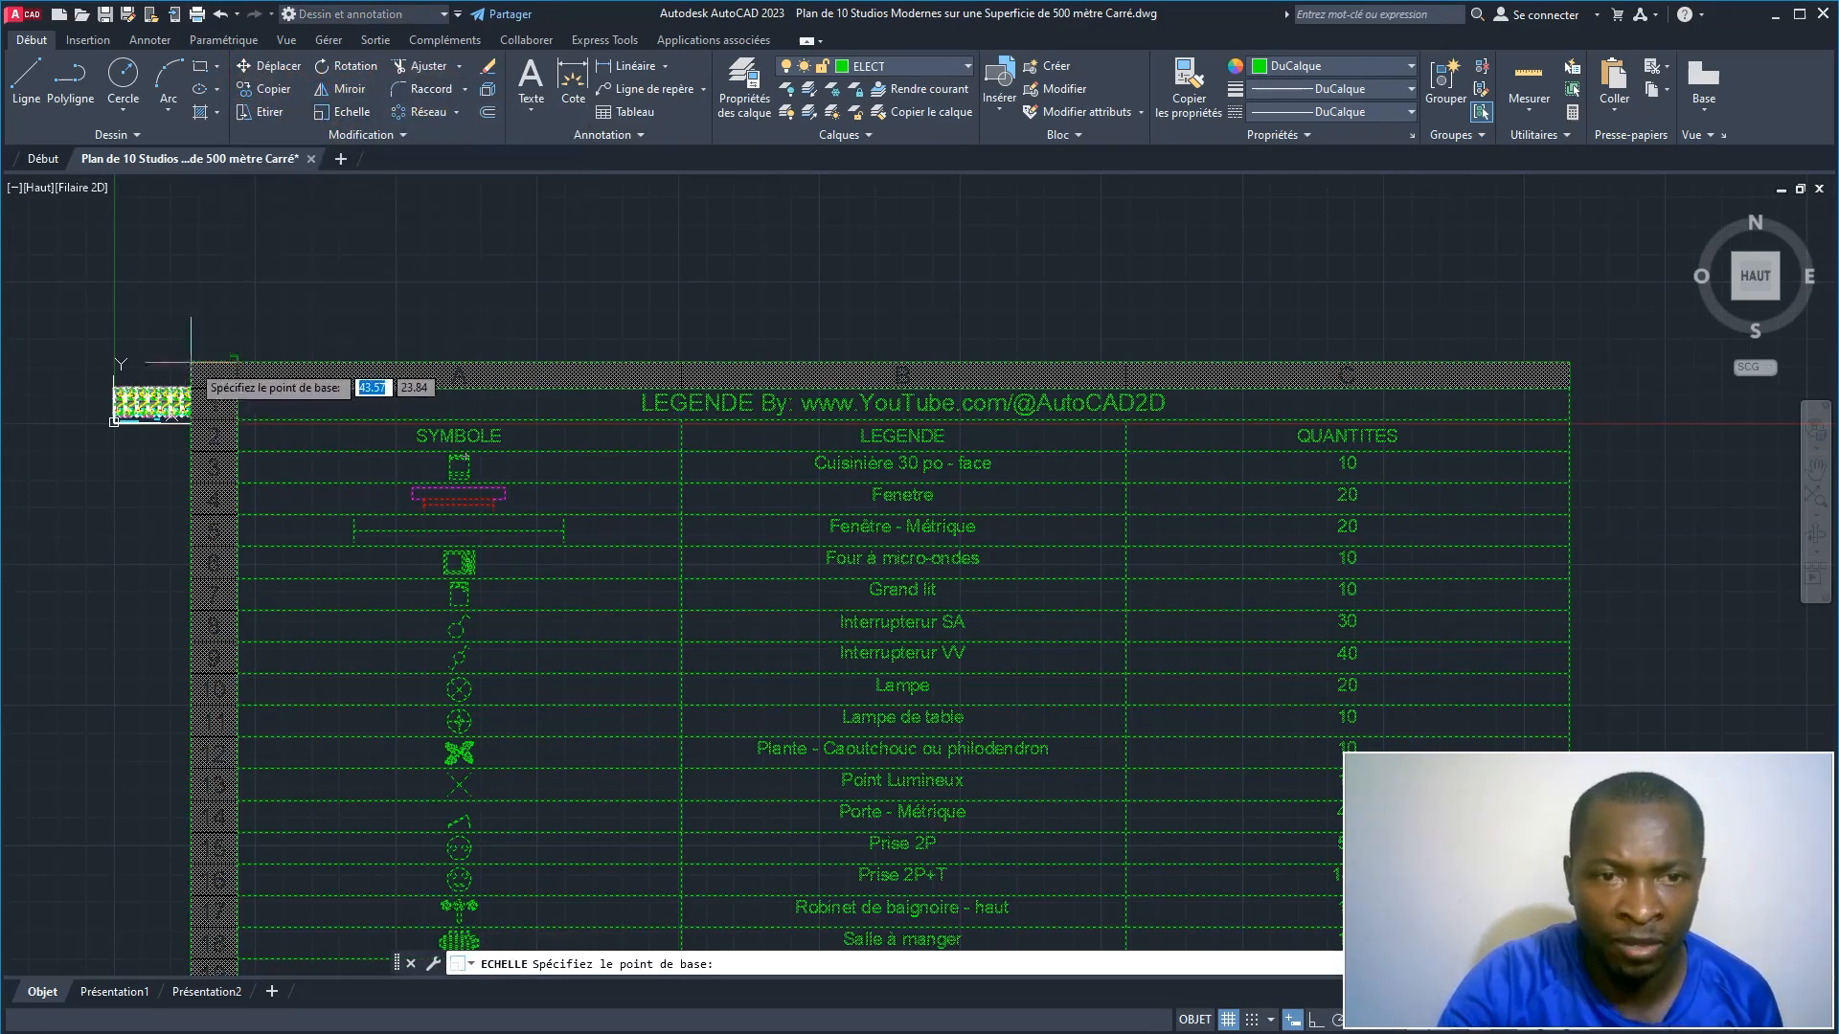
click(237, 363)
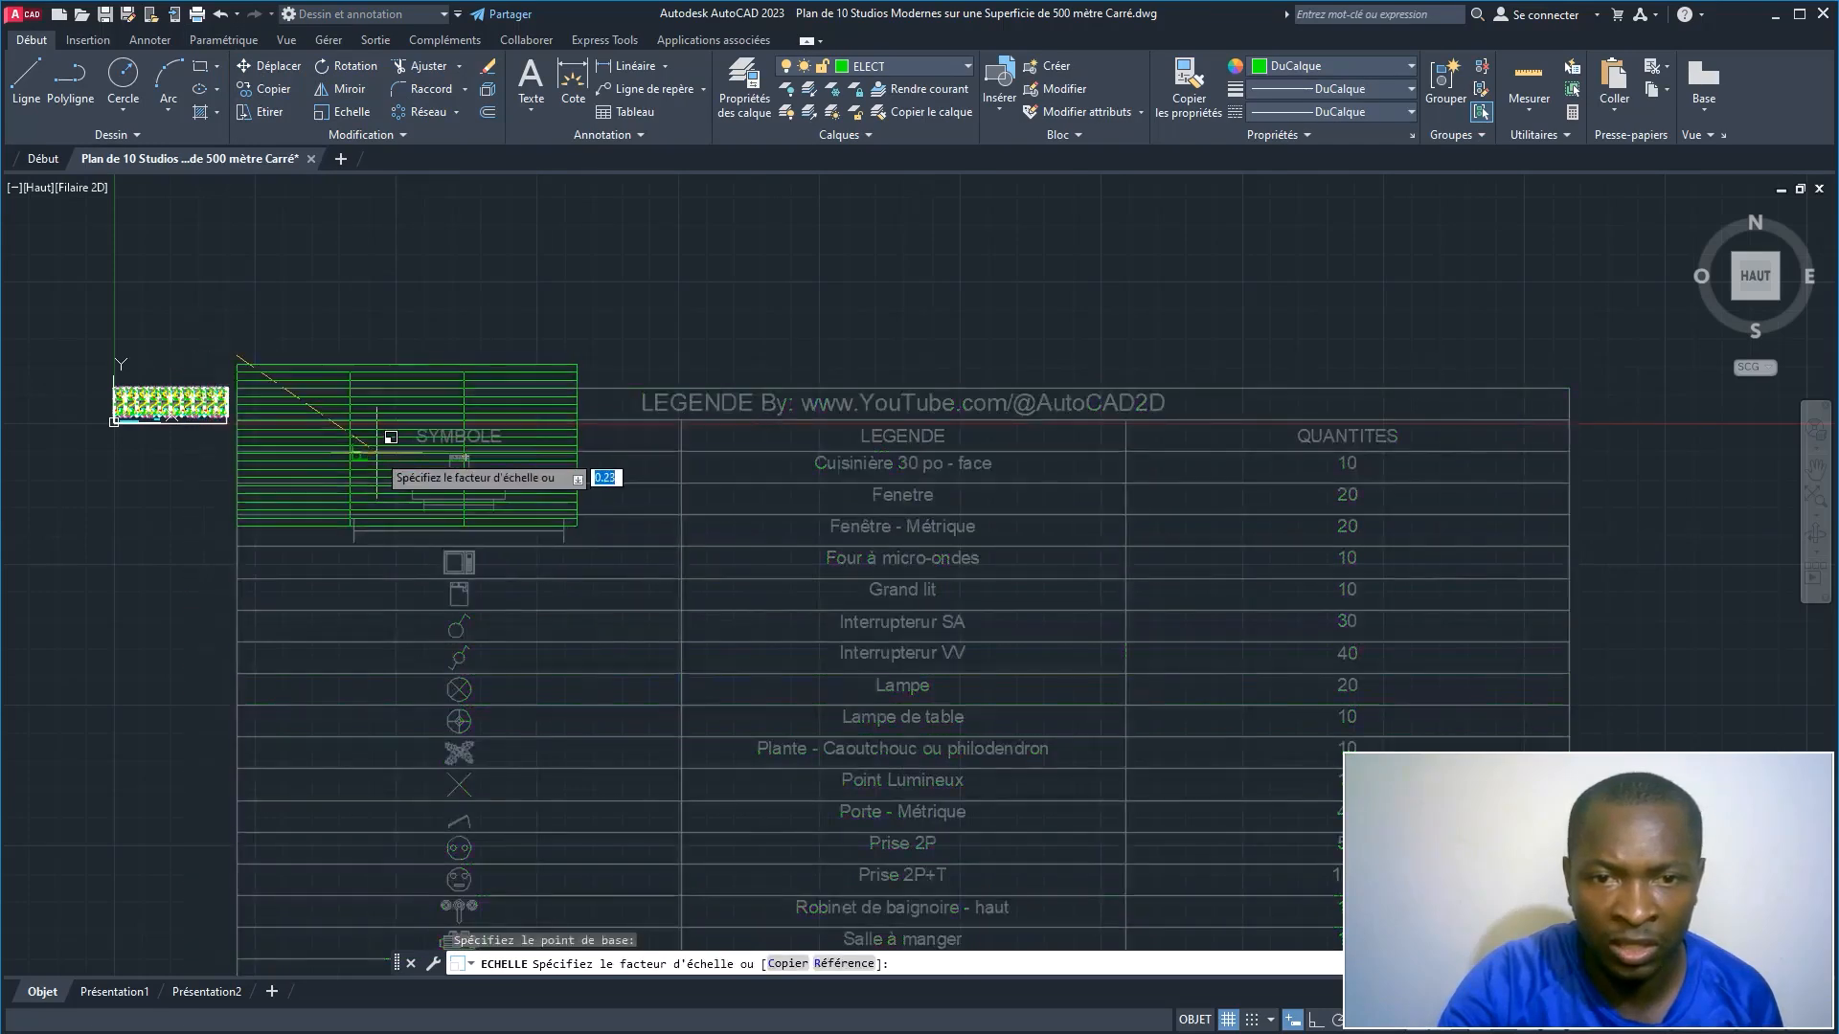
click(300, 364)
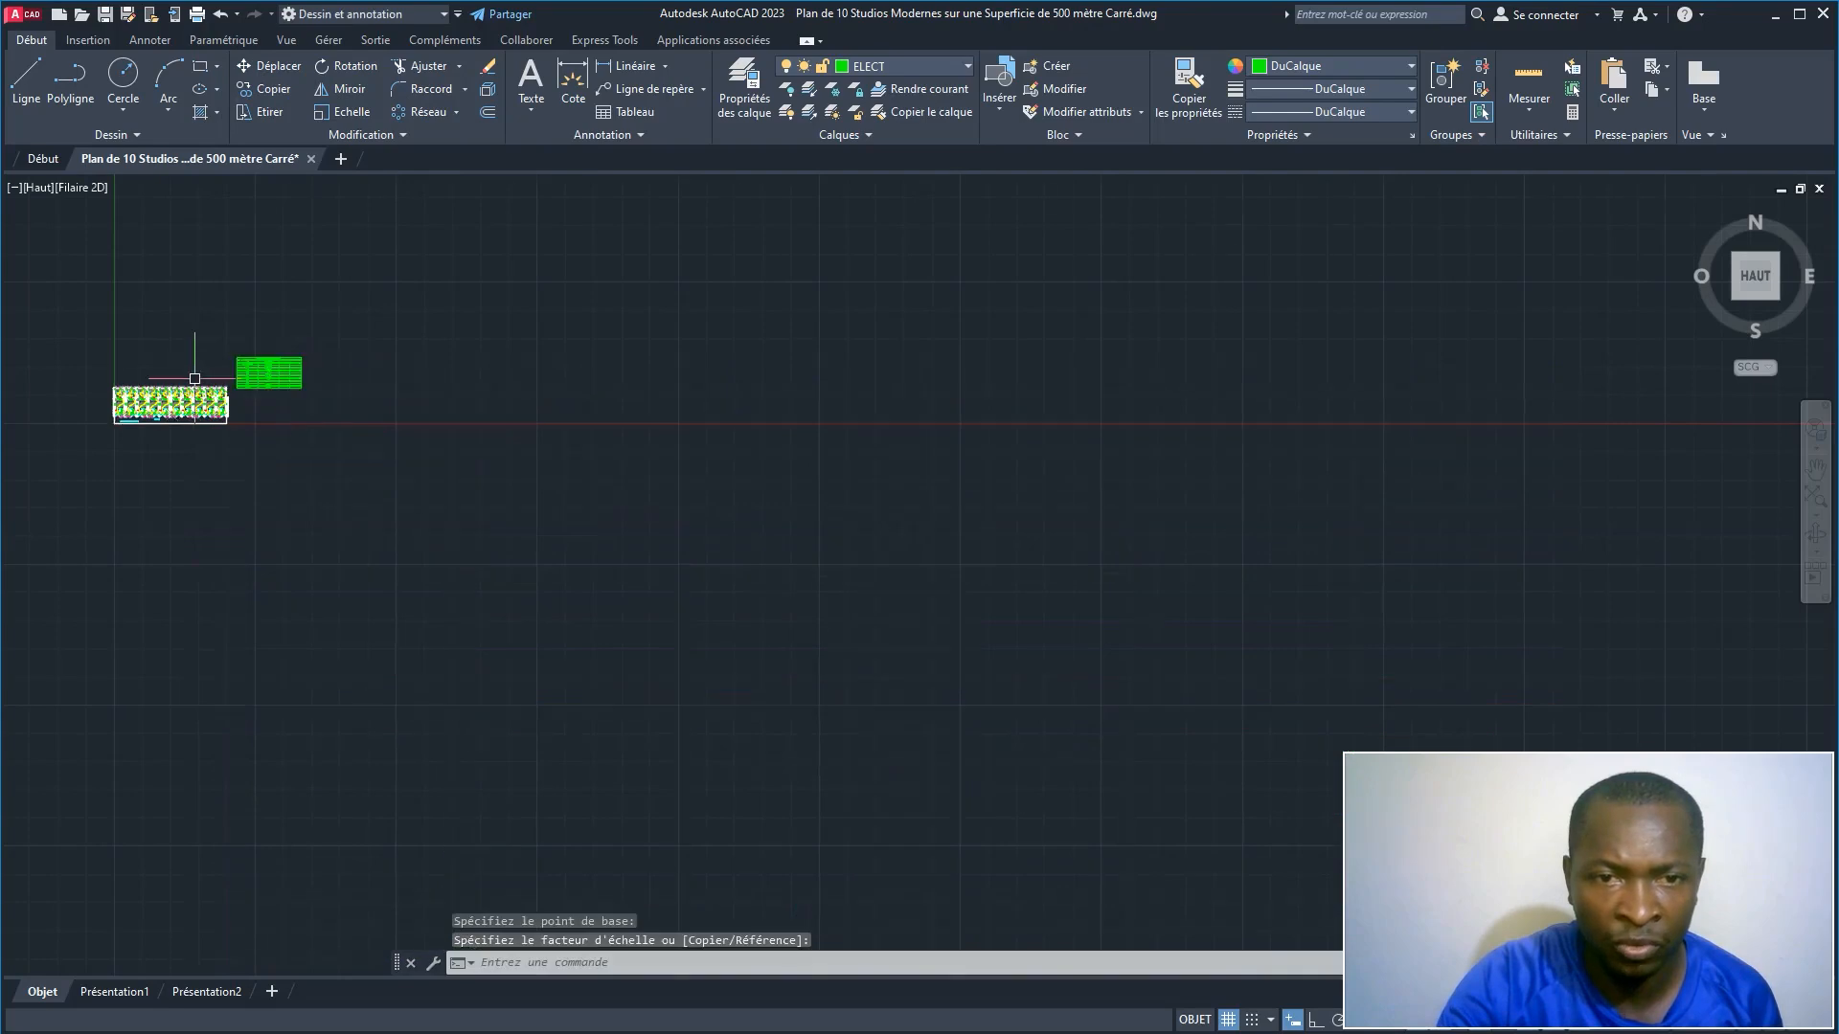
scroll(194, 378, up, 6)
middle_drag(210, 381, 715, 489)
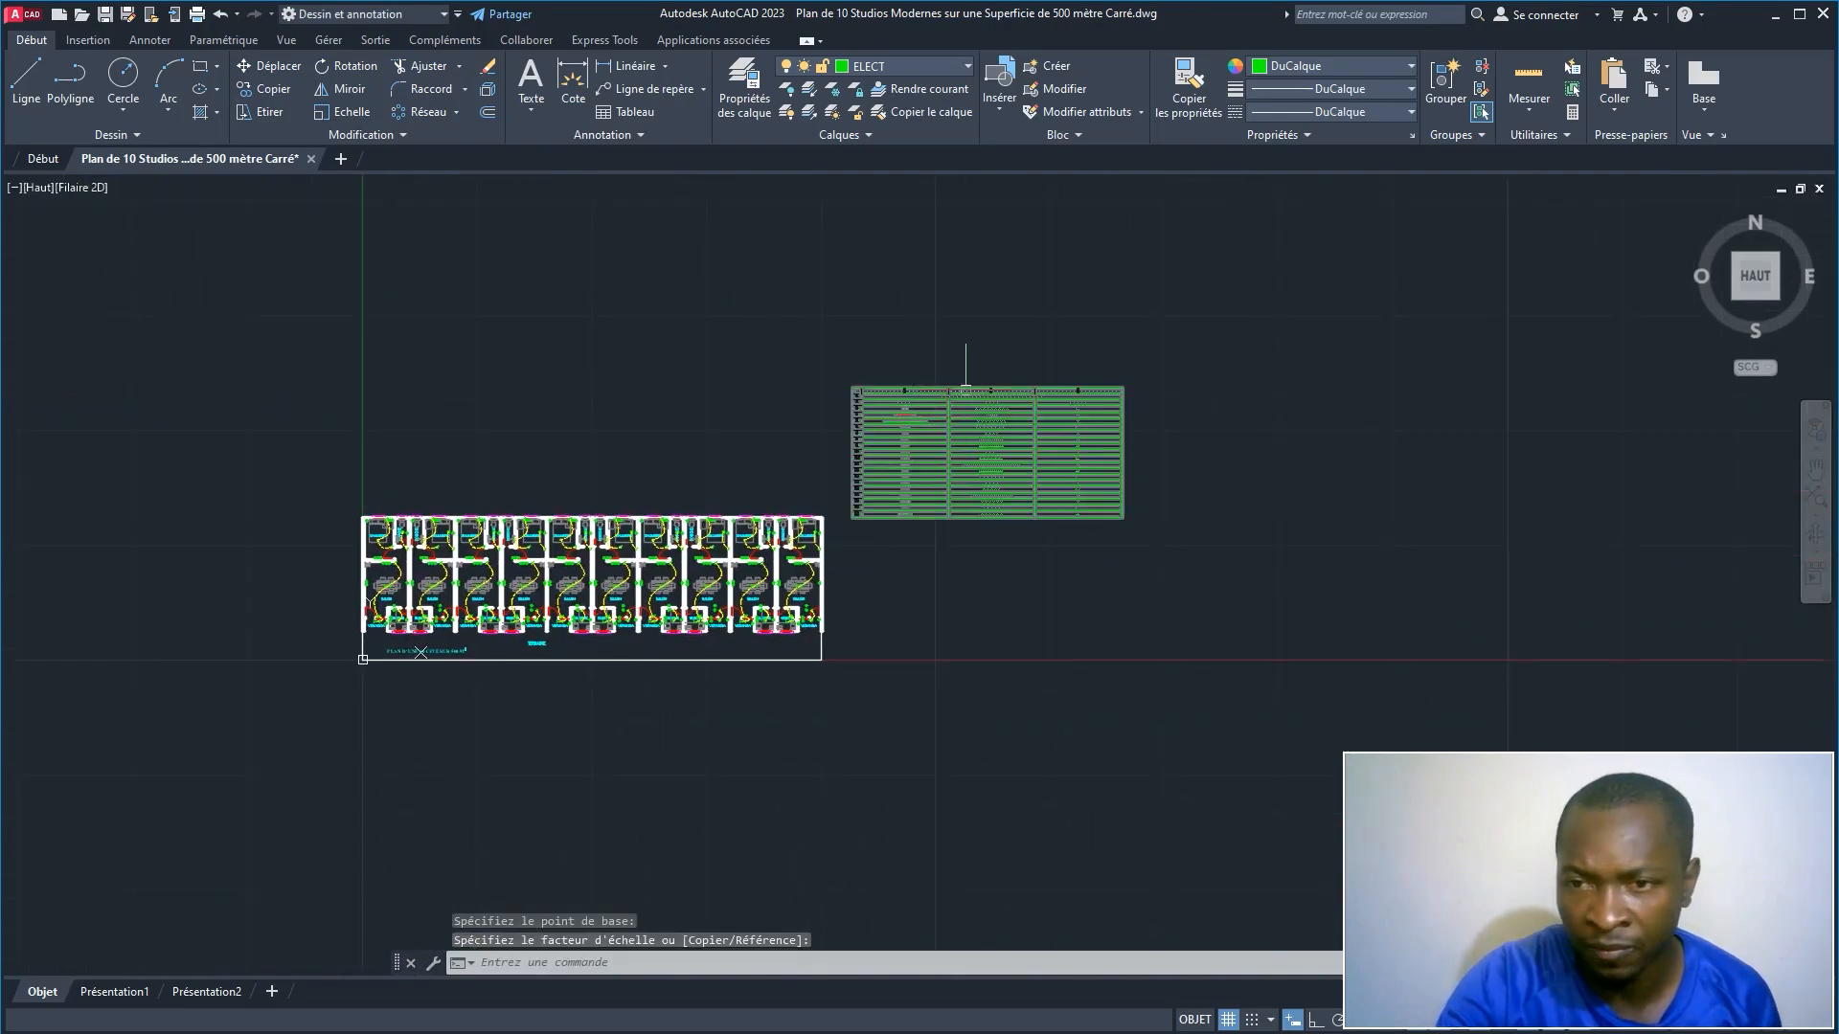
Step: Move the legend table down so that it sits level with the floor plan, just outside its right edge
click(842, 377)
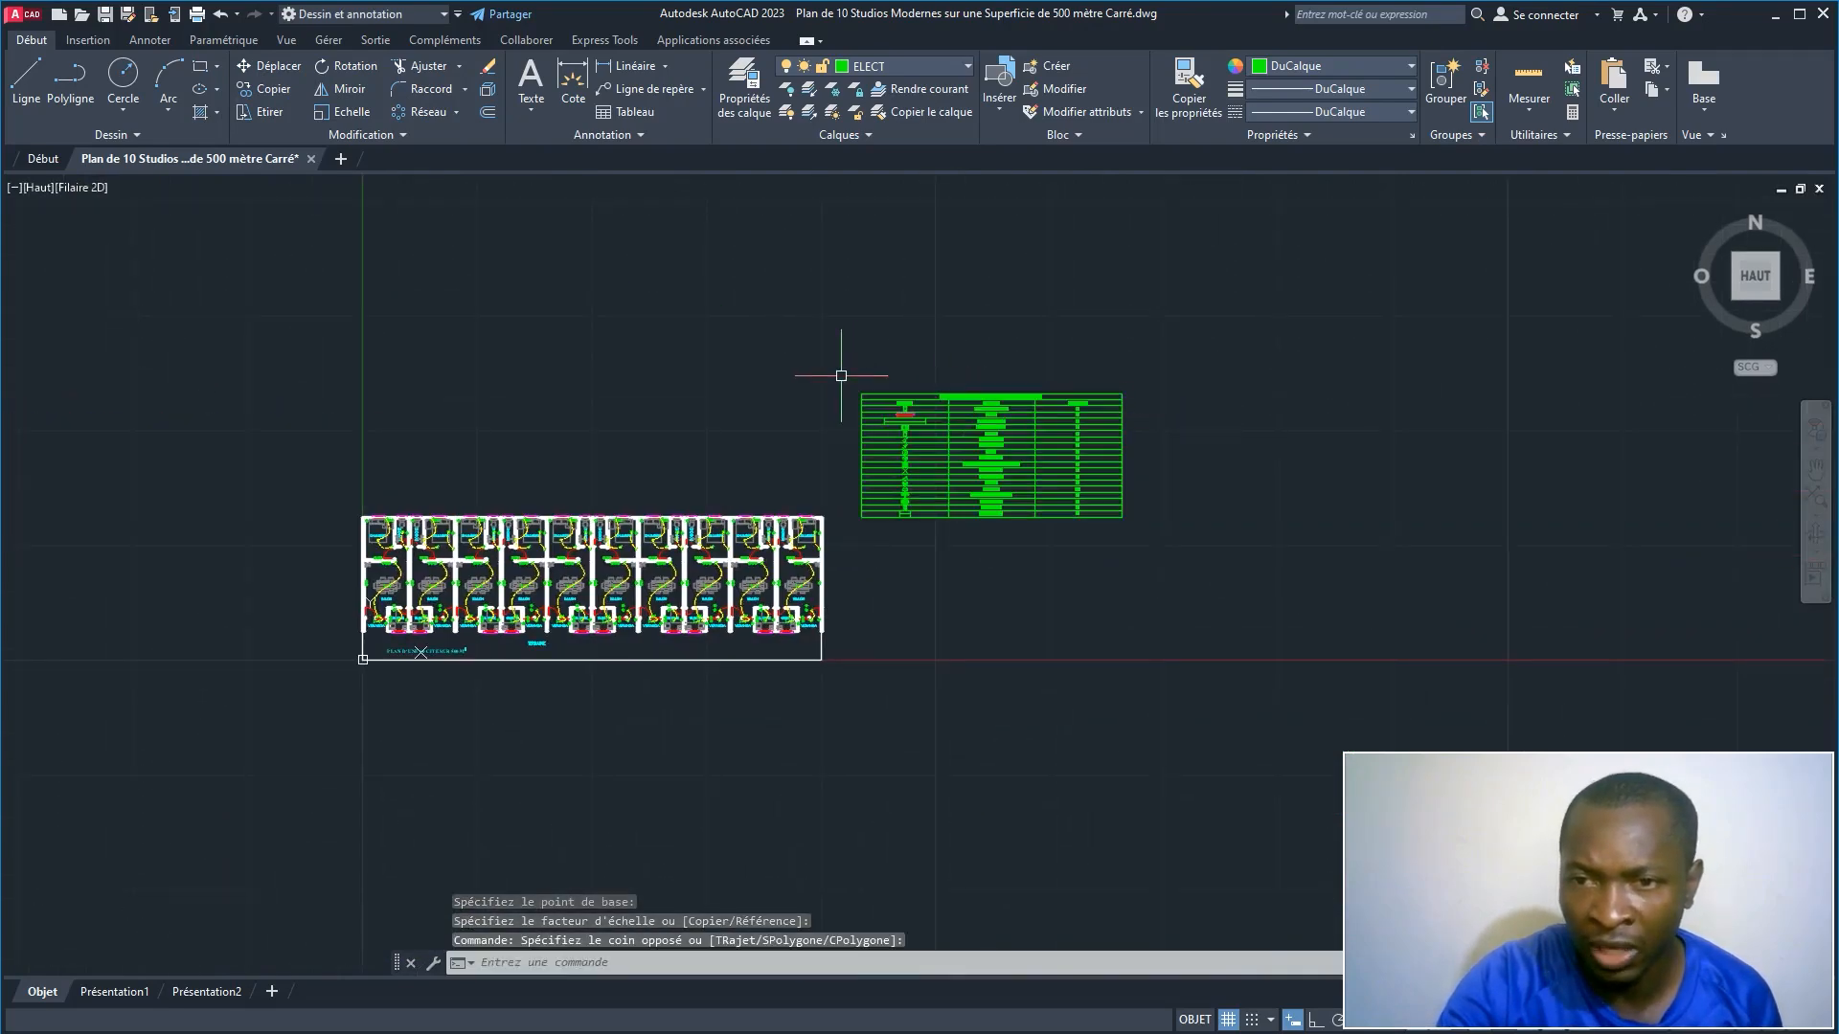
click(910, 429)
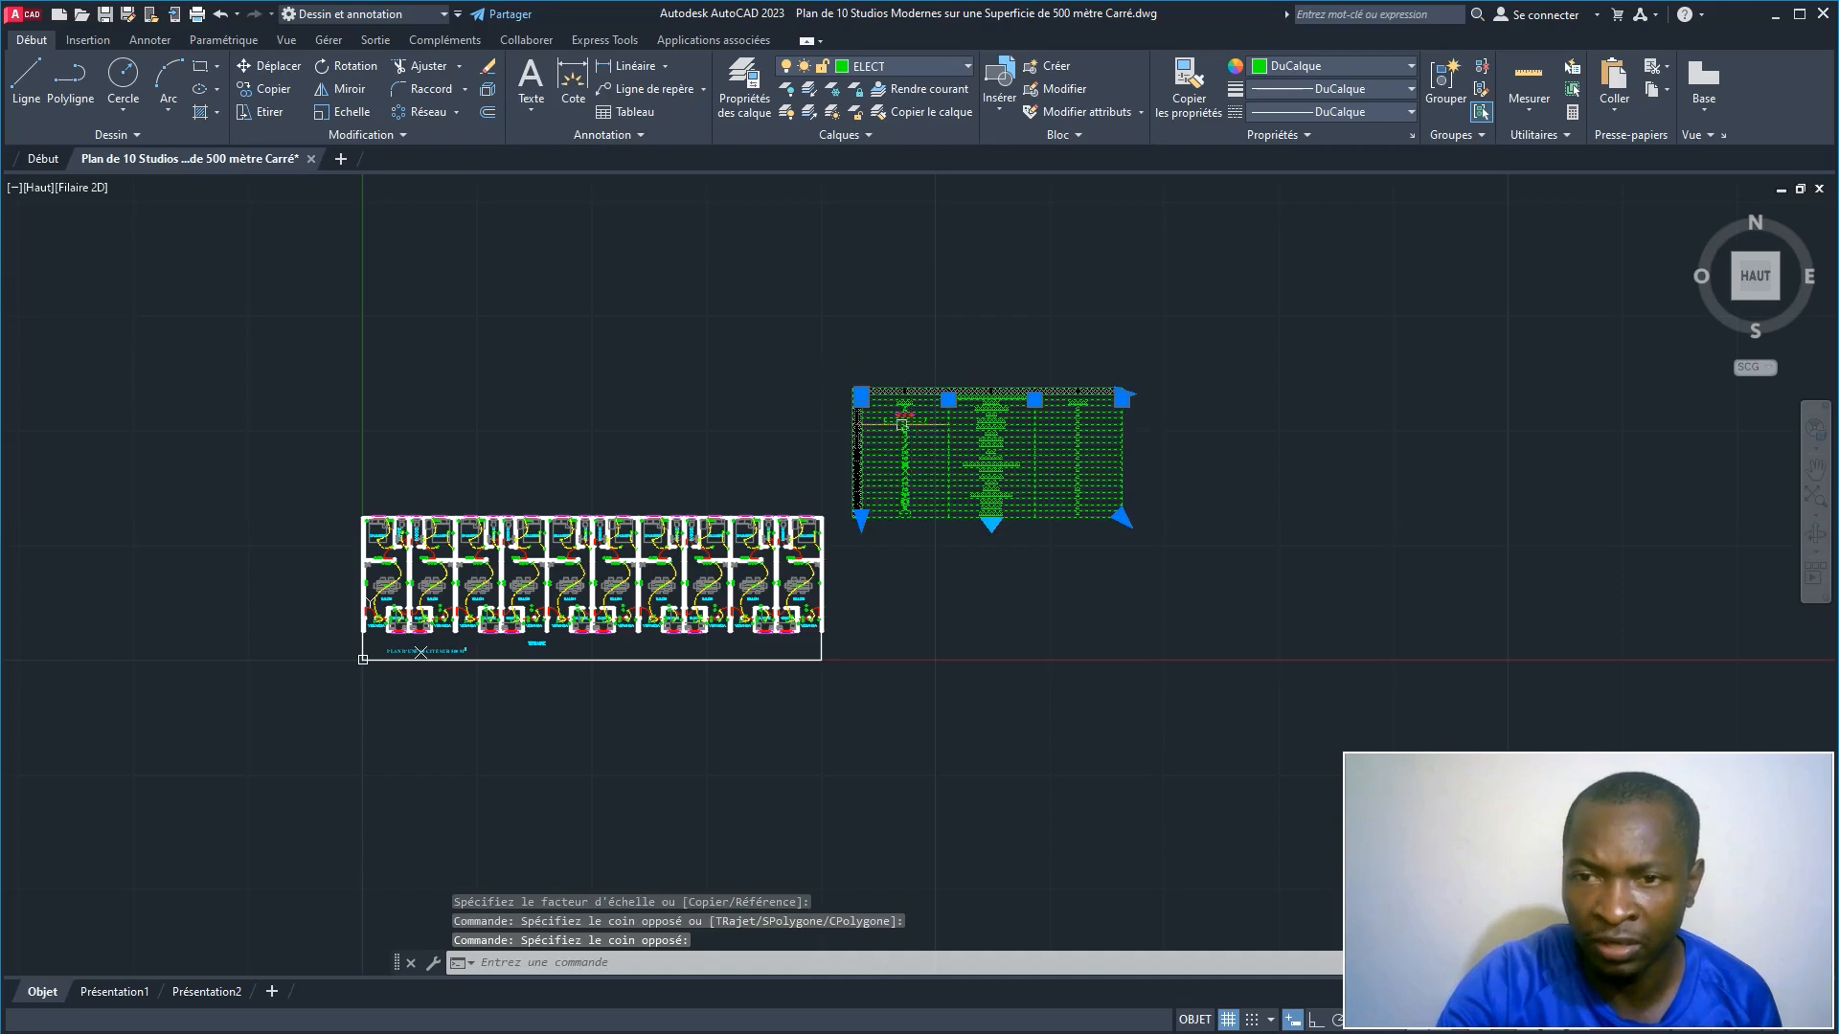
click(279, 88)
key(Escape)
click(272, 65)
click(891, 407)
key(Return)
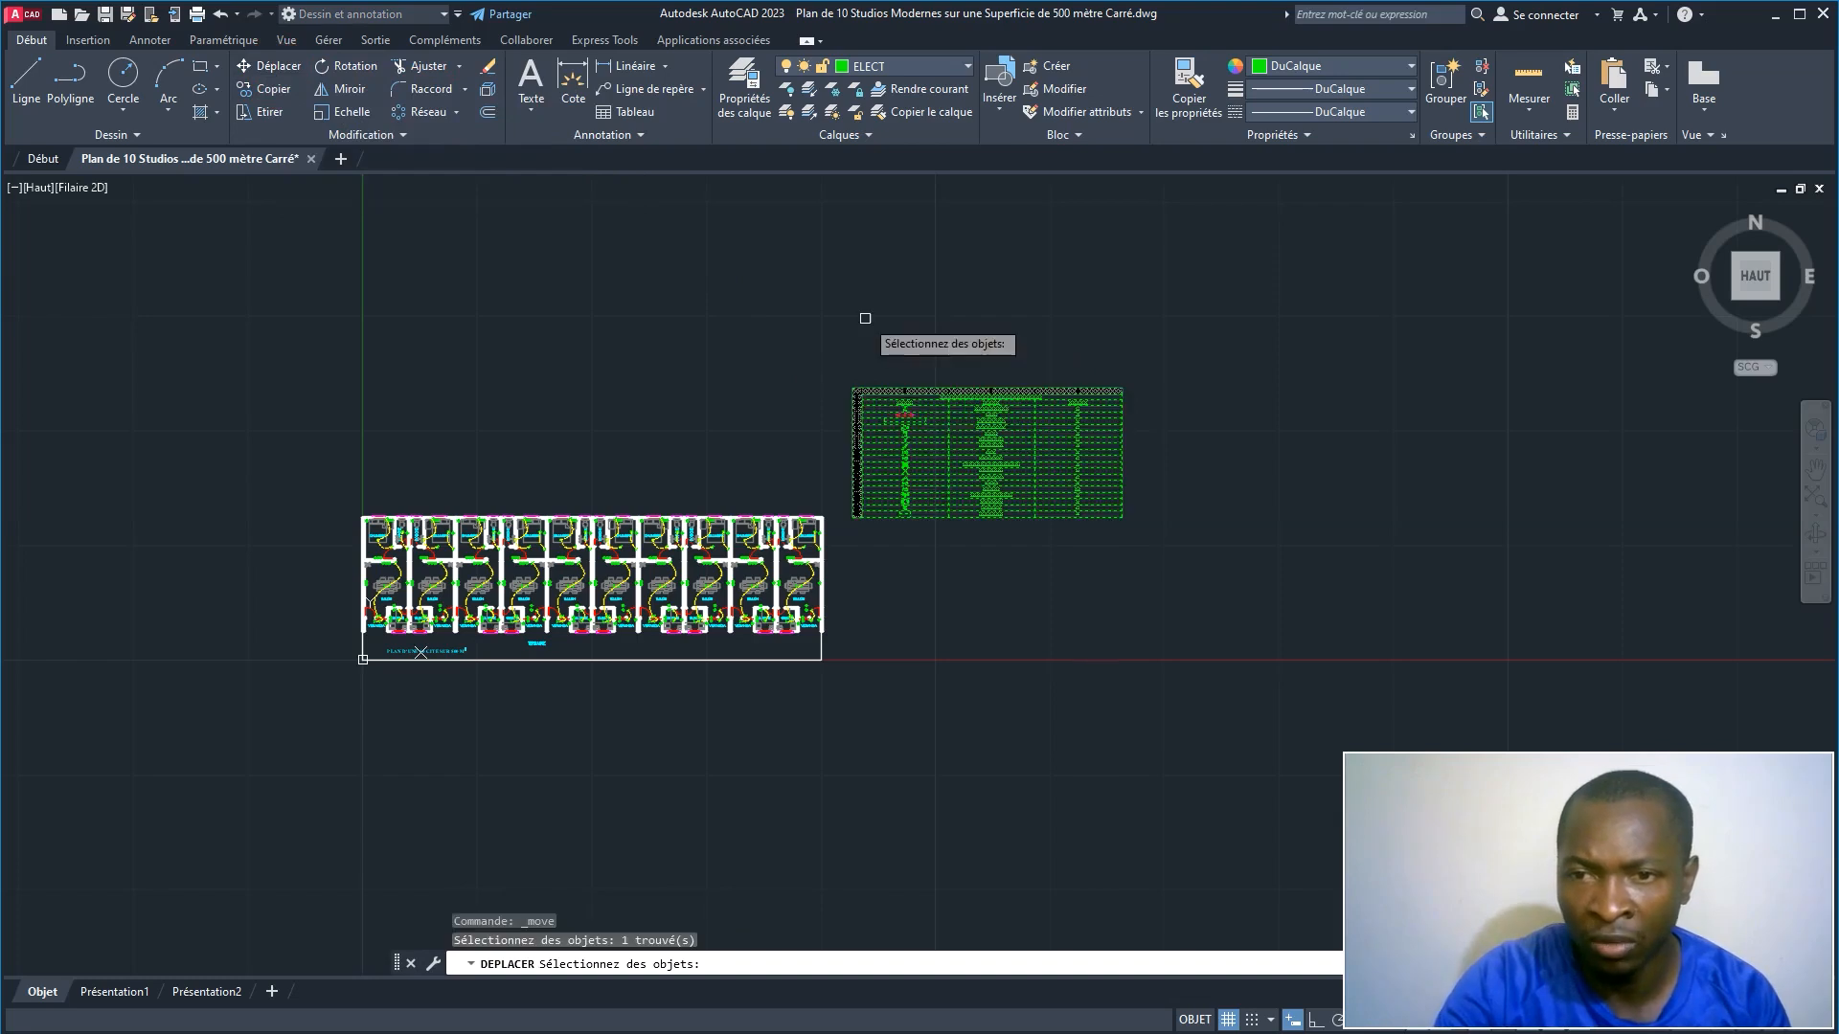
click(843, 333)
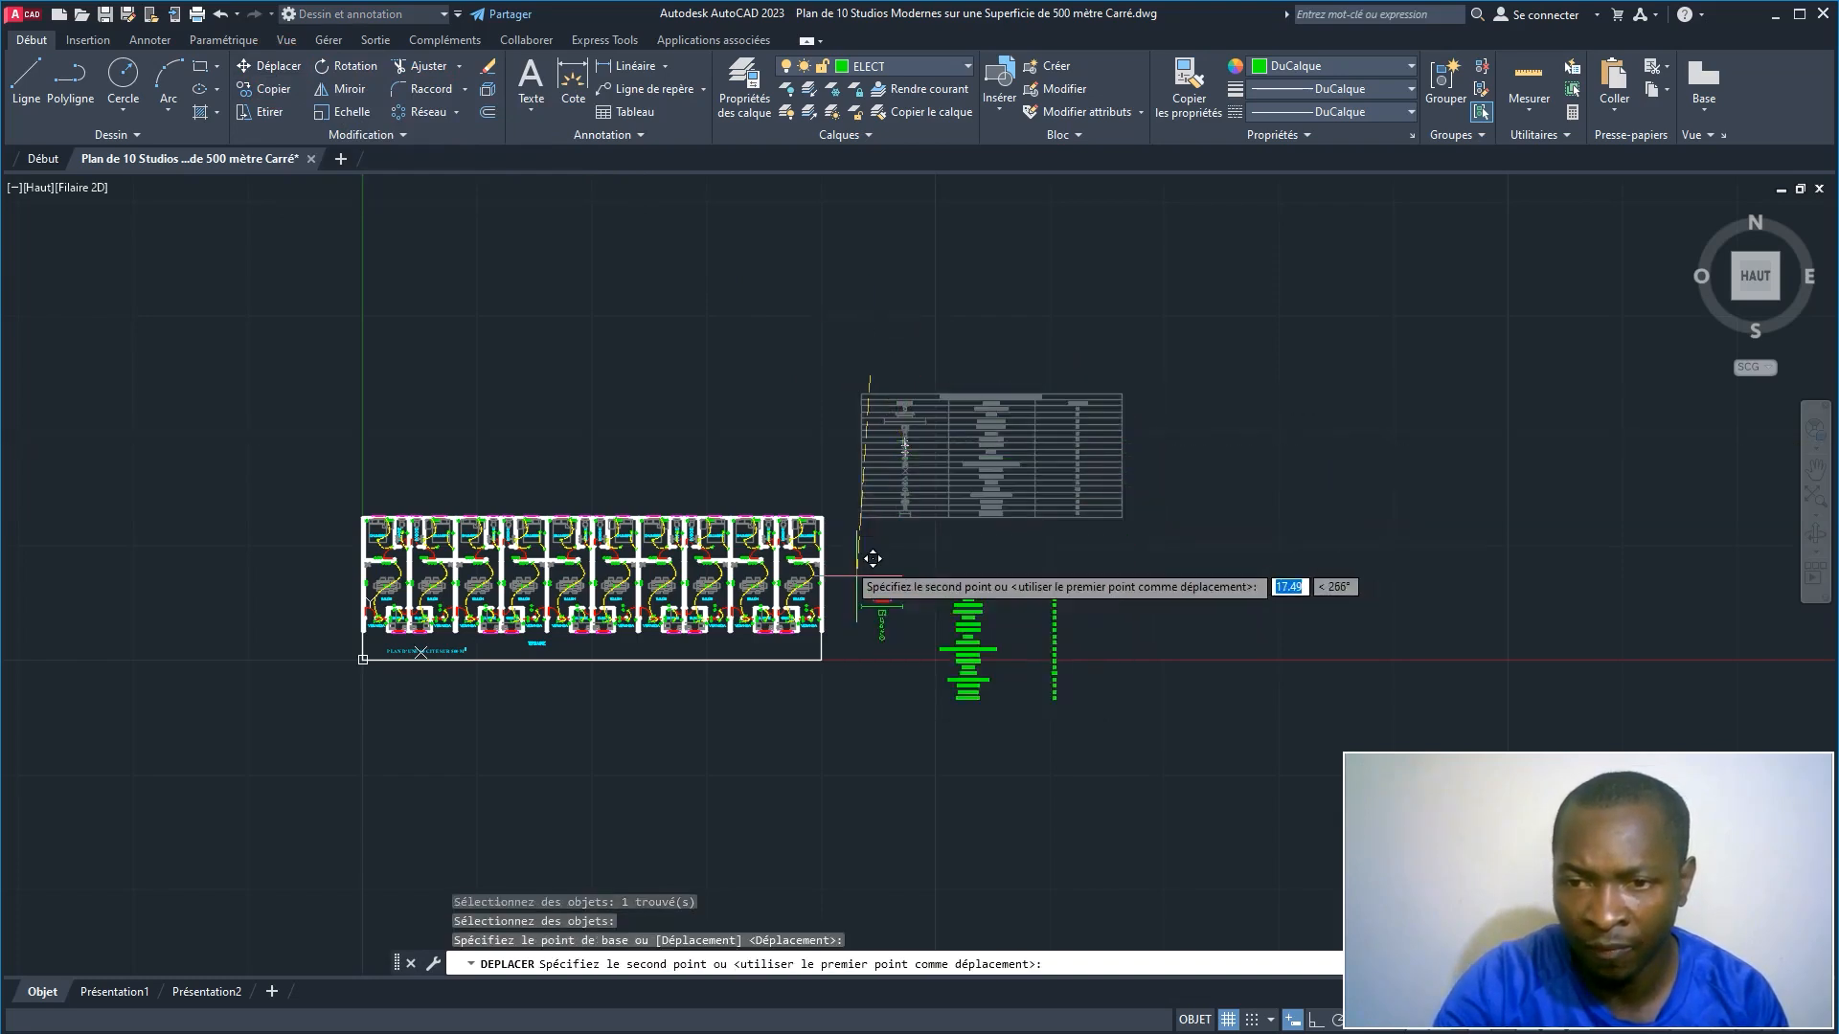
click(870, 519)
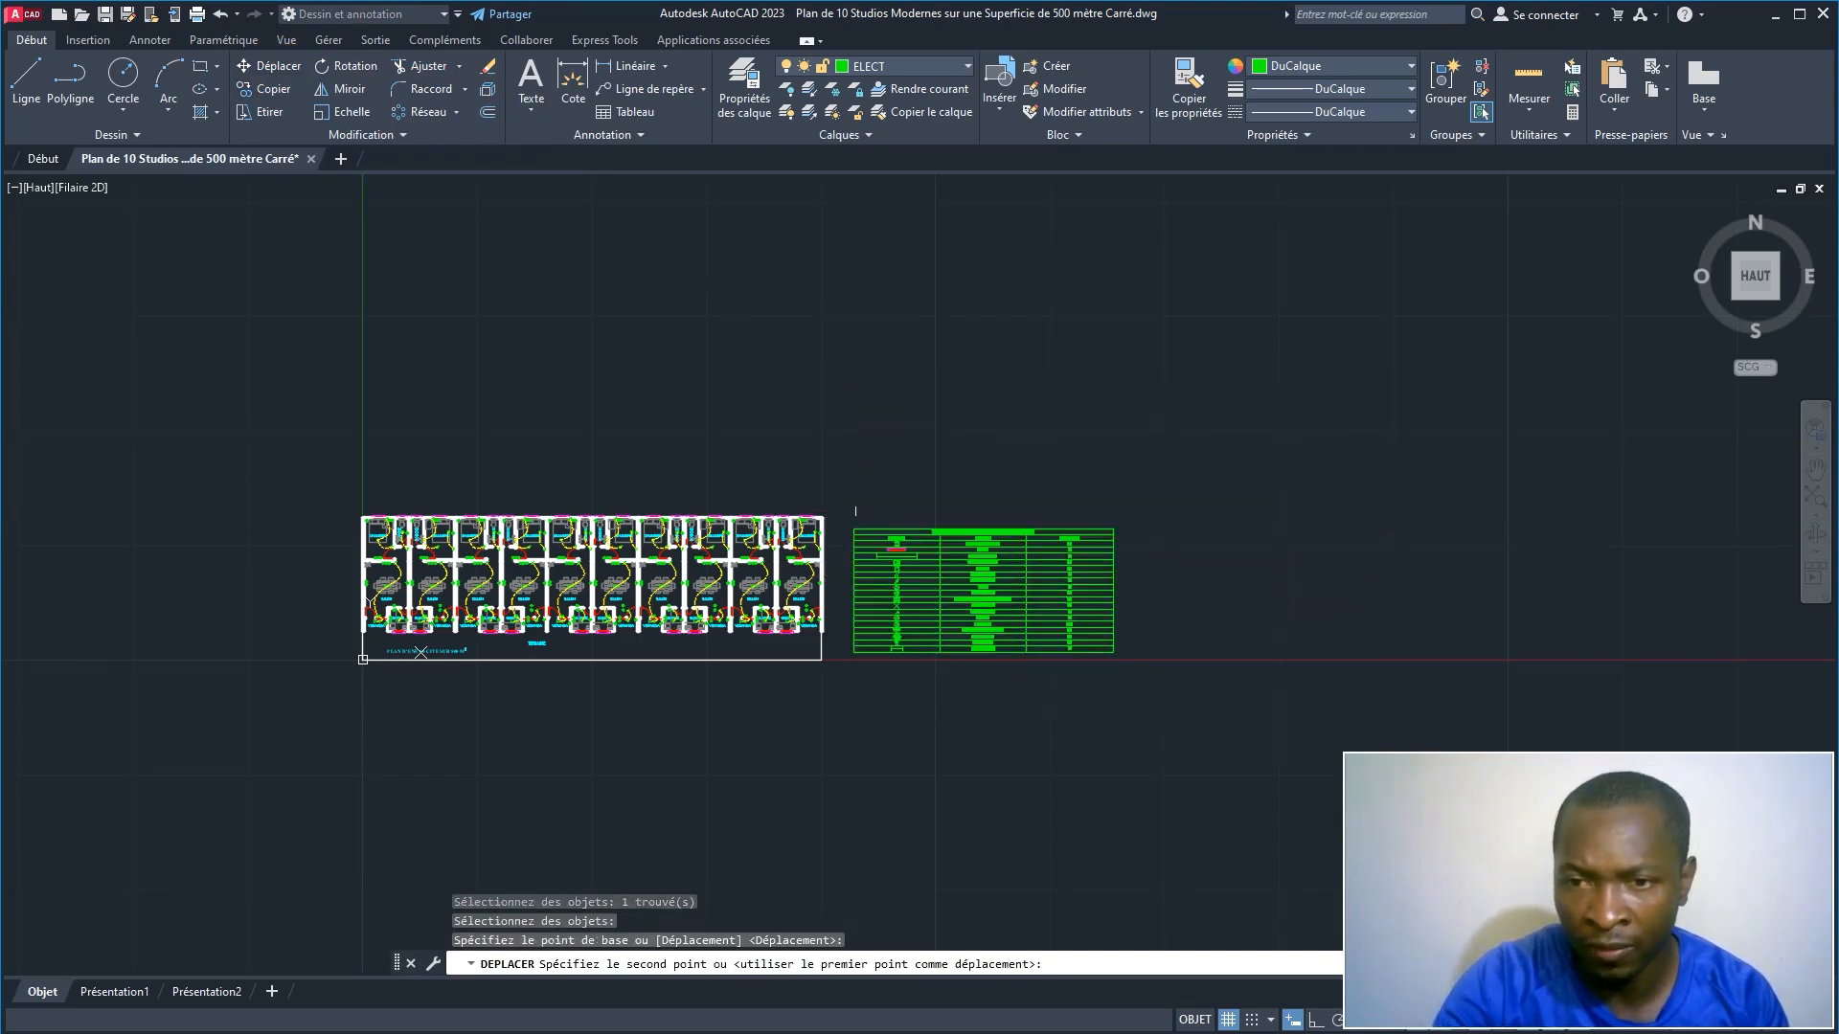
Step: Examine the legend table's rows, checking each block's symbol, name and quantity
scroll(937, 570, up, 6)
middle_drag(937, 571, 817, 462)
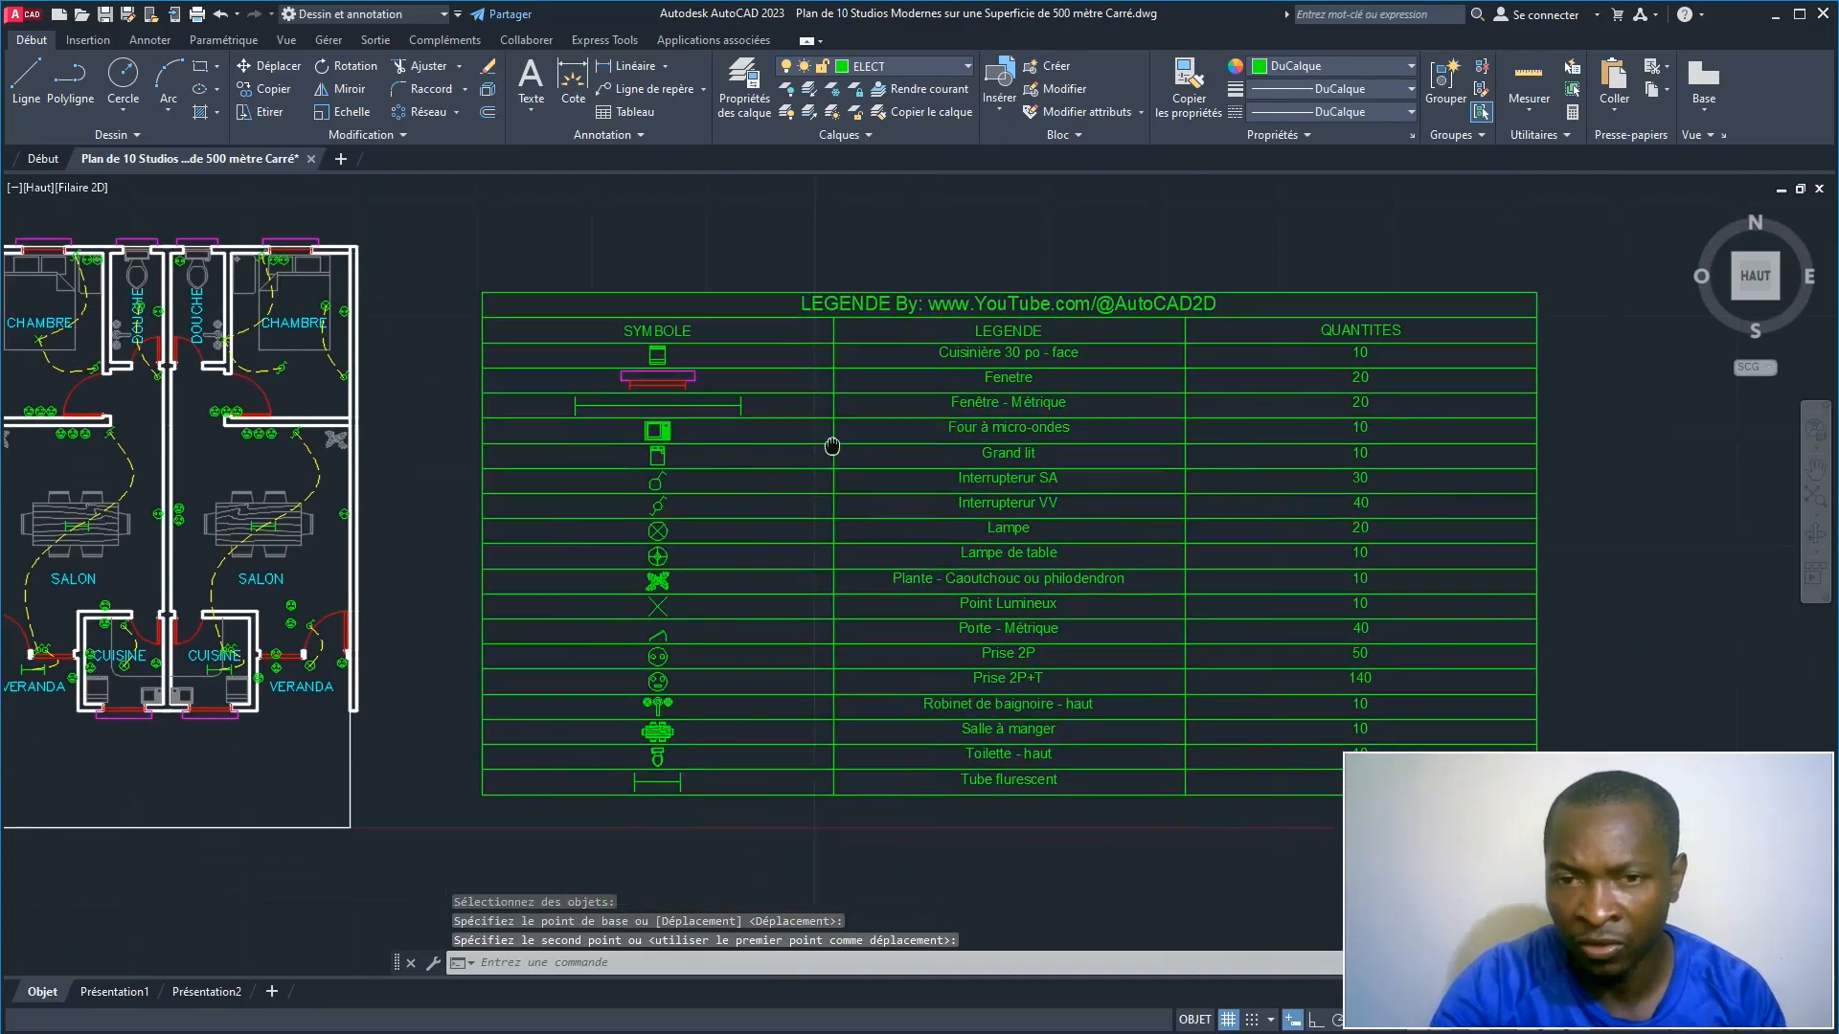
click(832, 445)
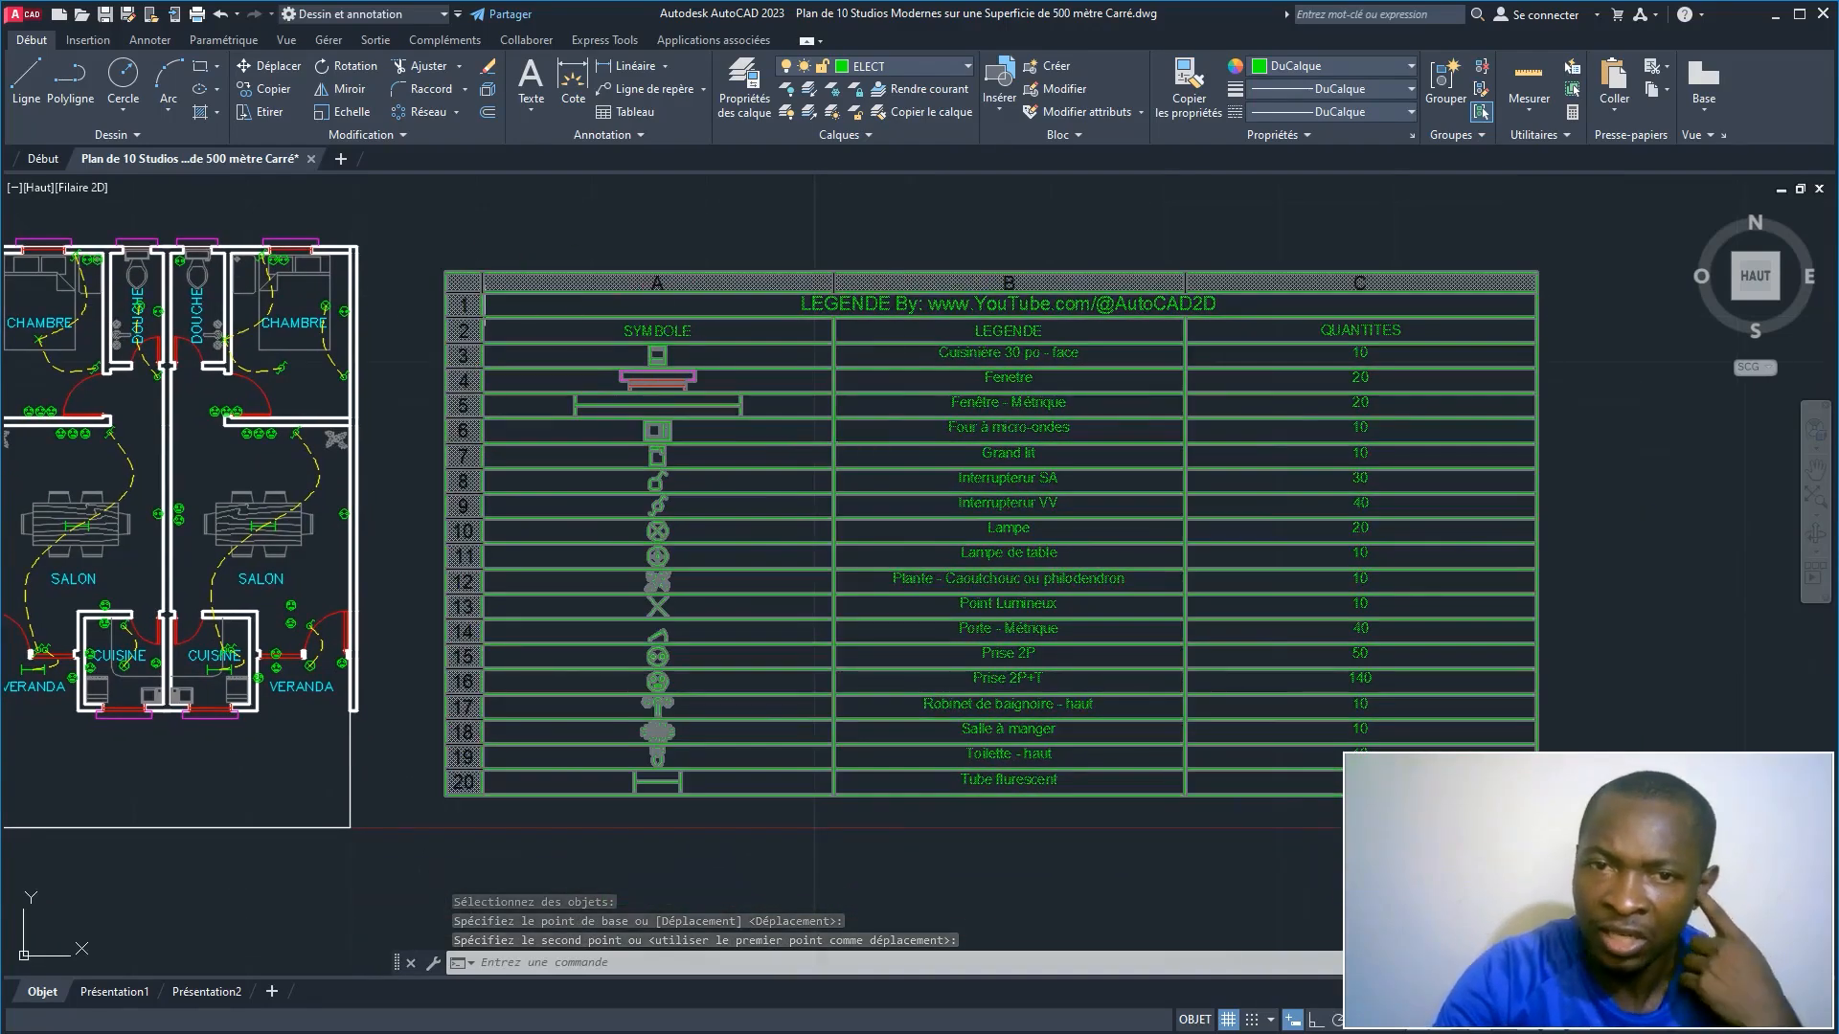
click(485, 255)
key(Escape)
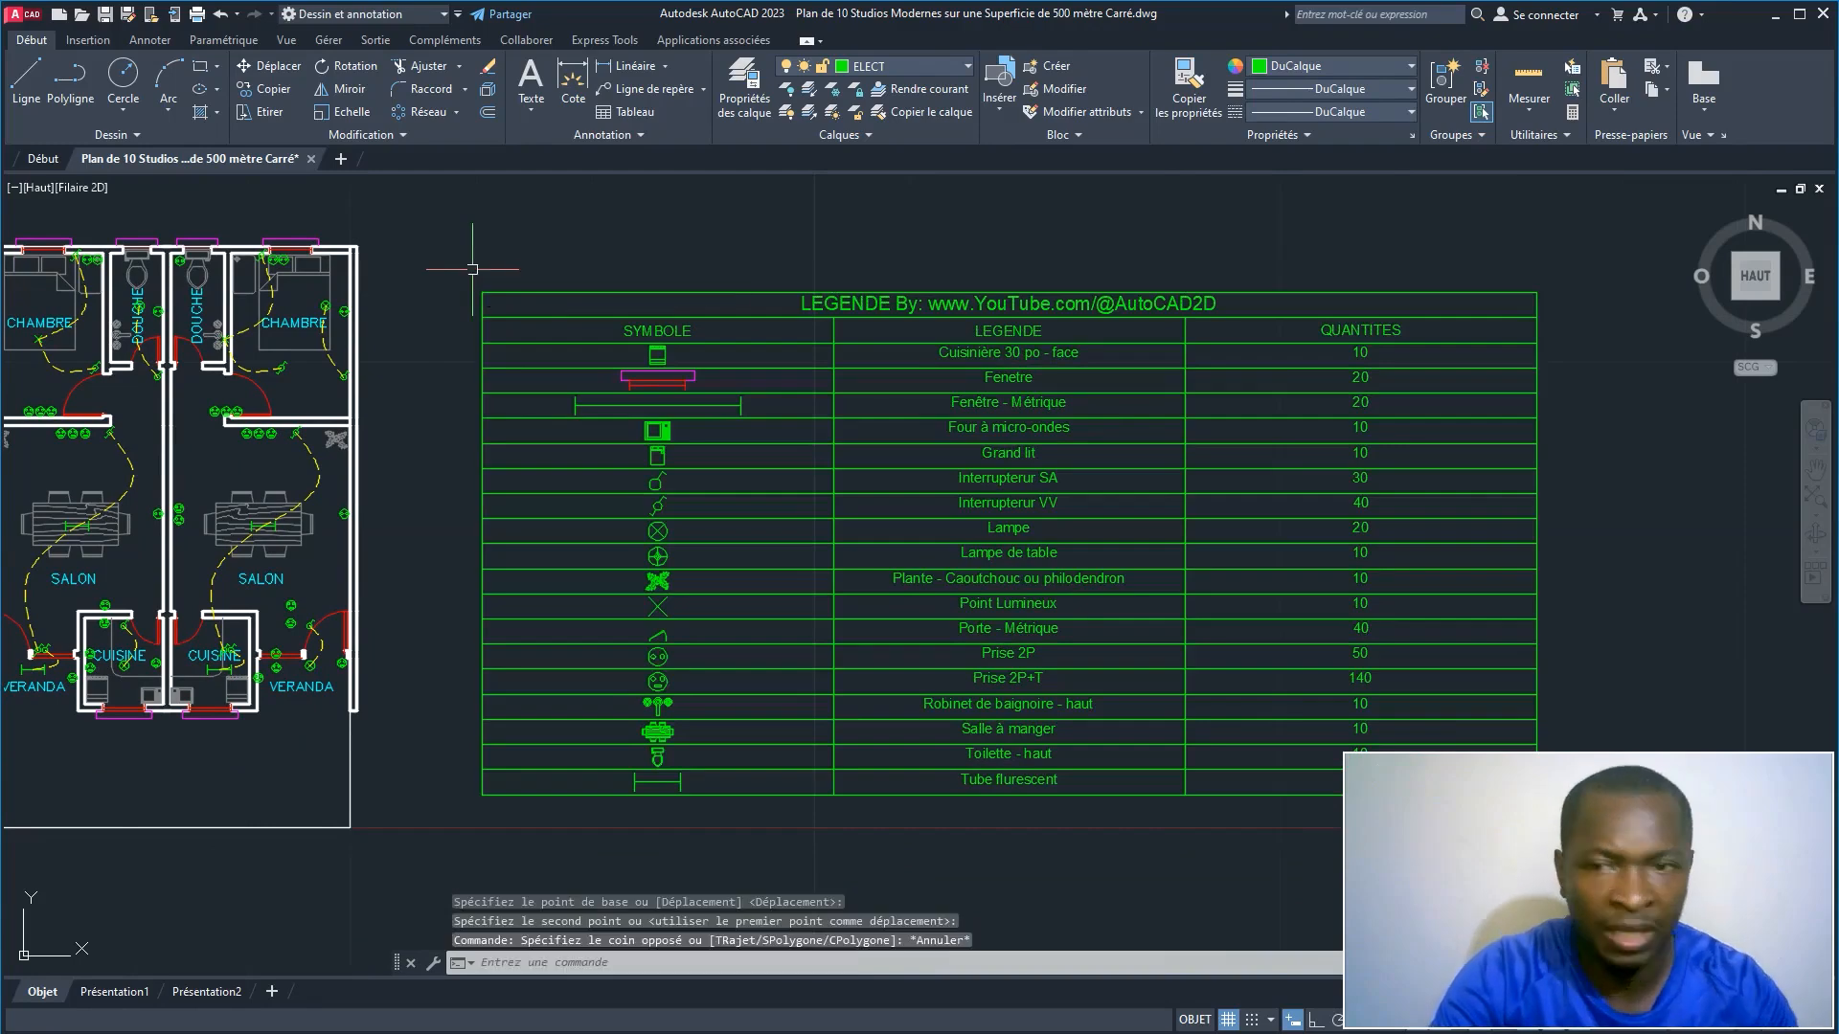
click(1001, 535)
key(Escape)
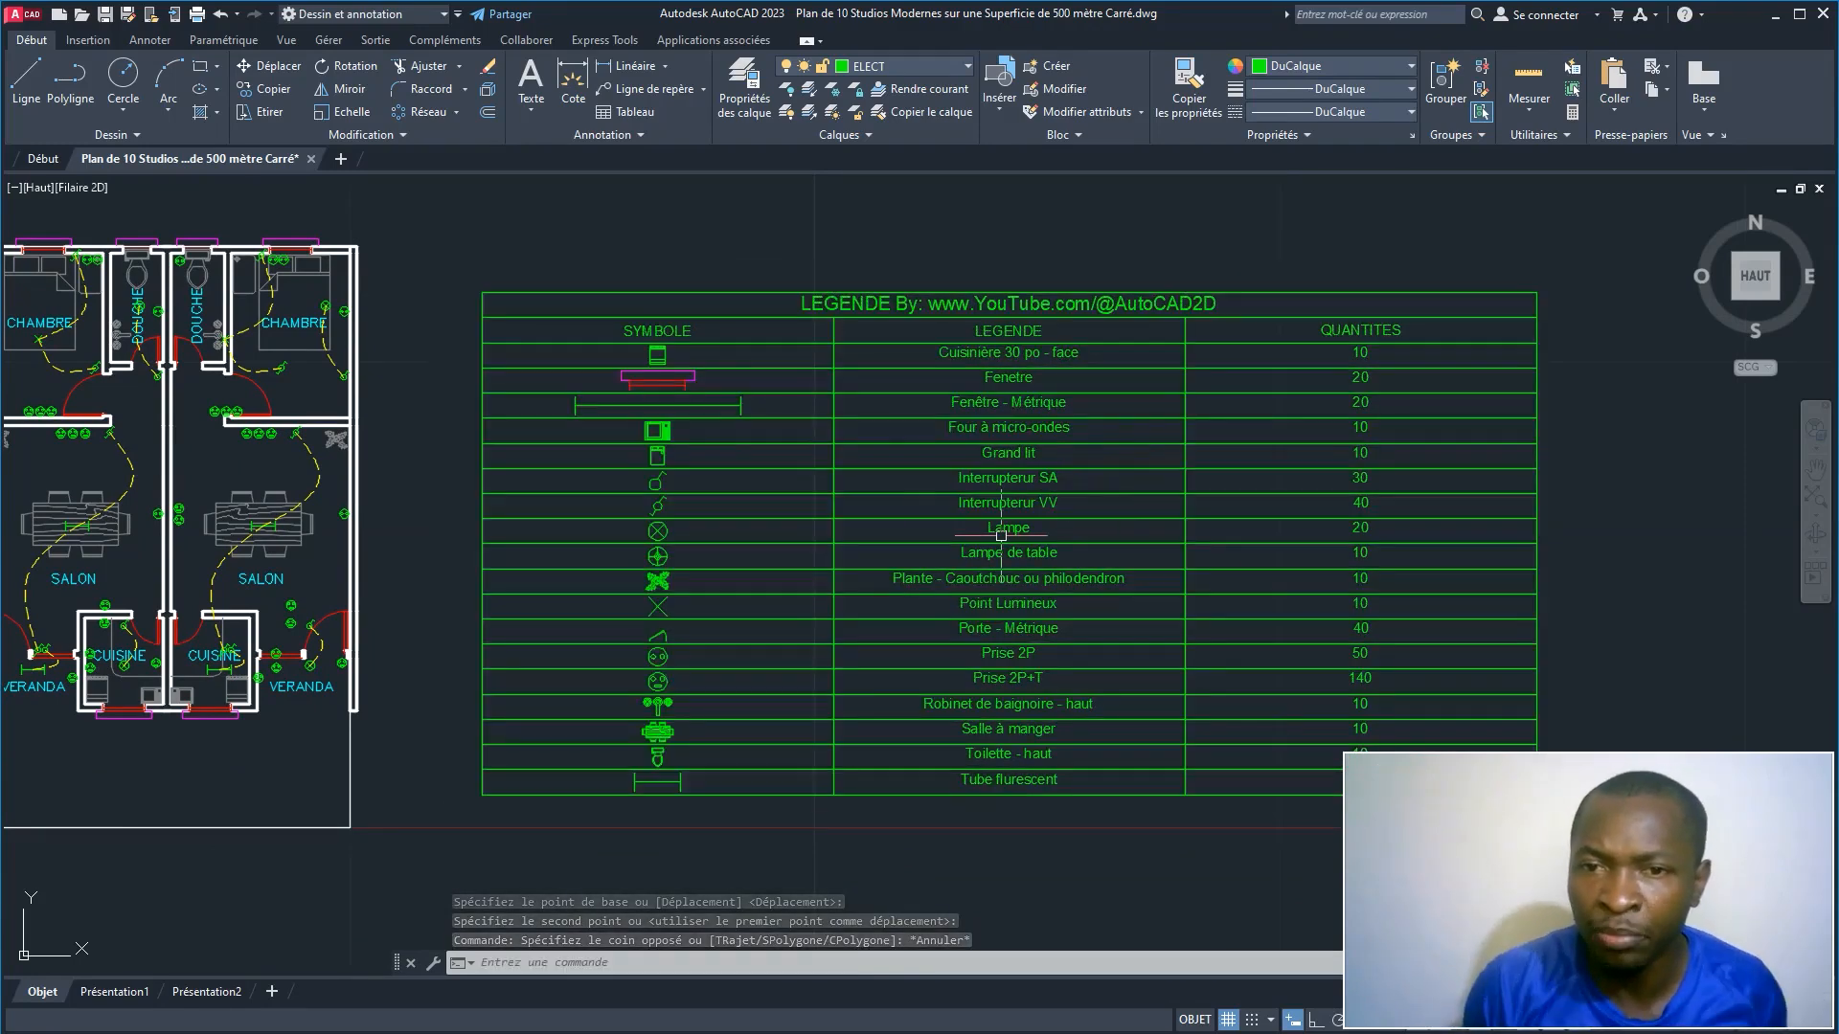
click(760, 410)
key(Escape)
middle_drag(768, 419, 744, 411)
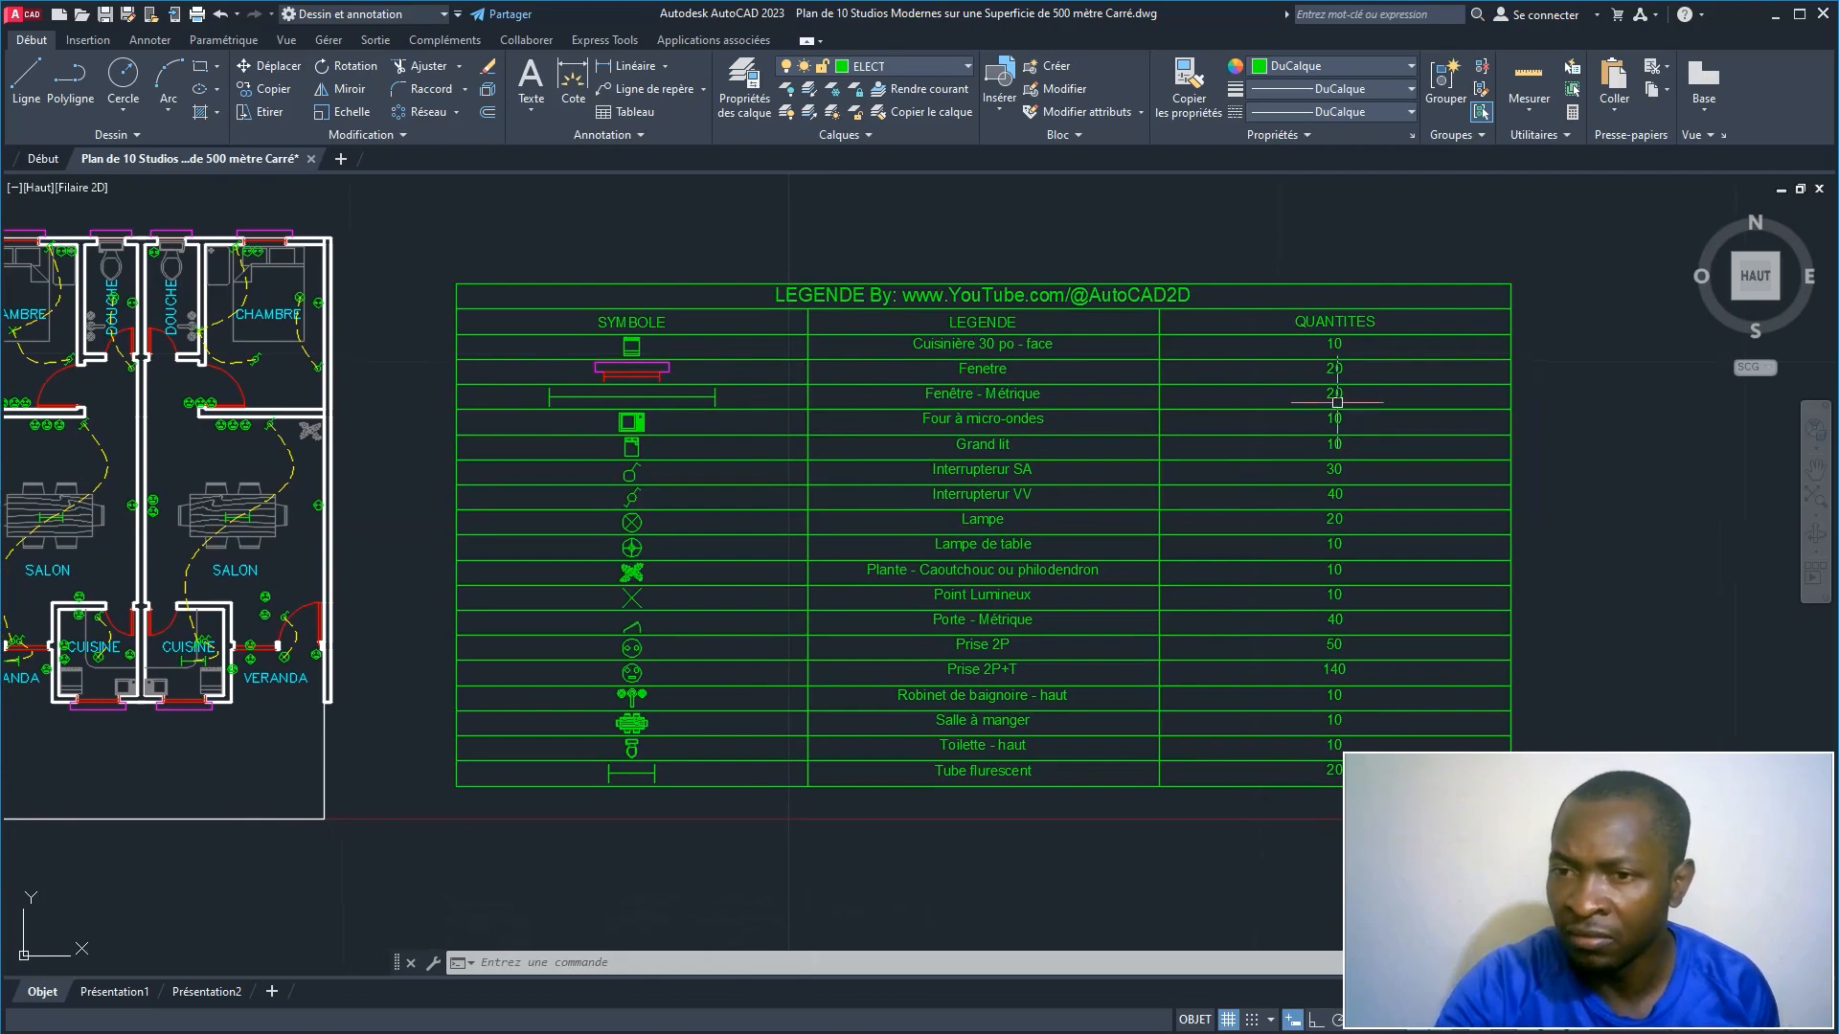
click(958, 406)
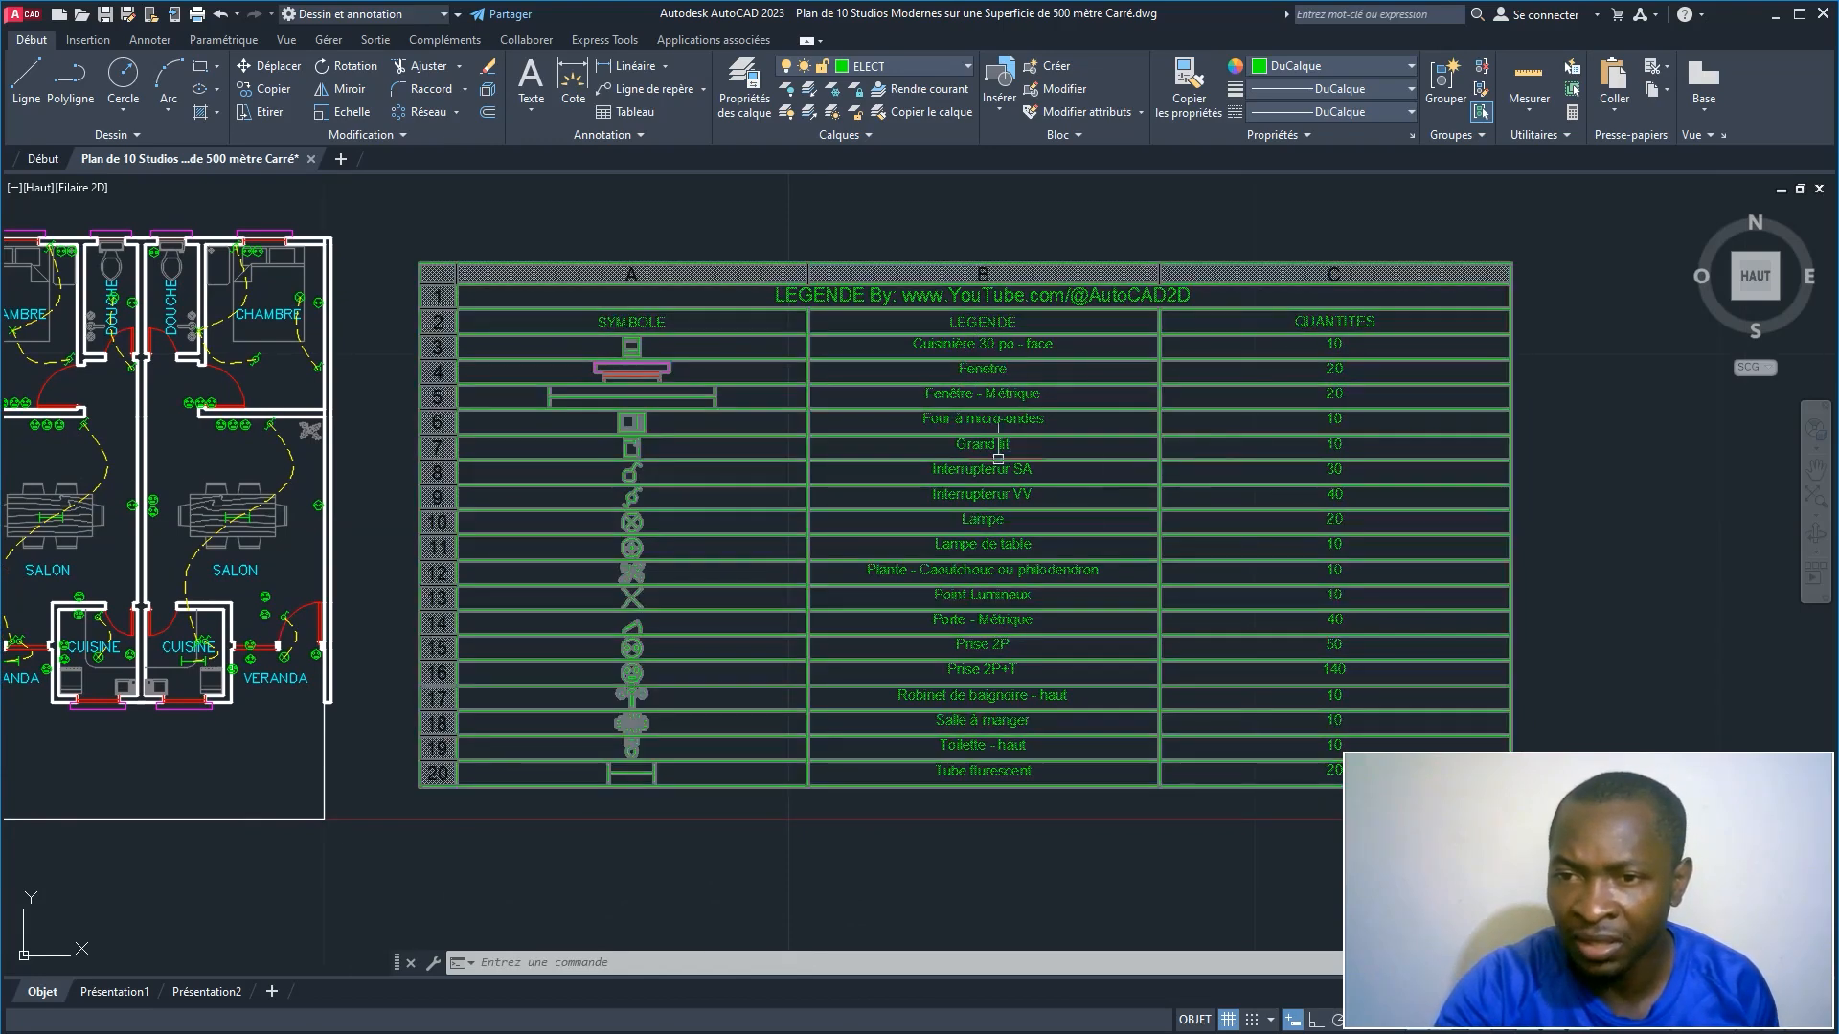
key(Escape)
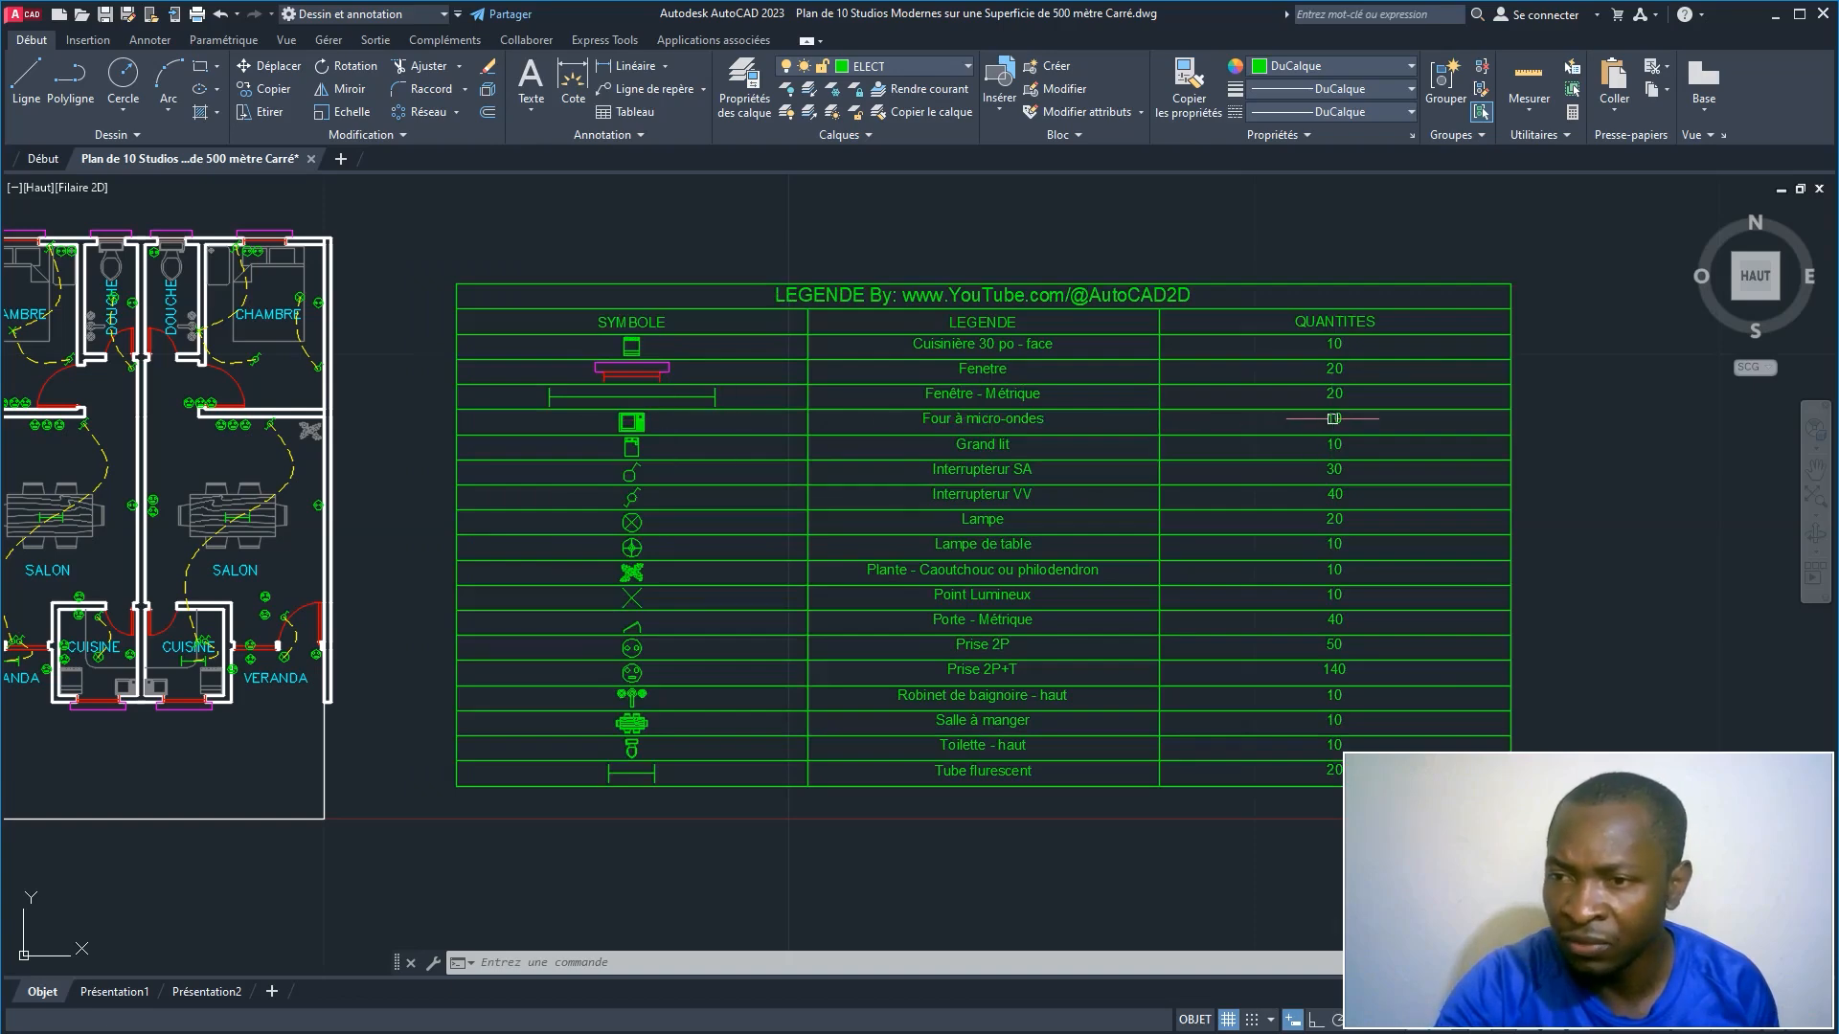
middle_drag(1320, 467, 1233, 417)
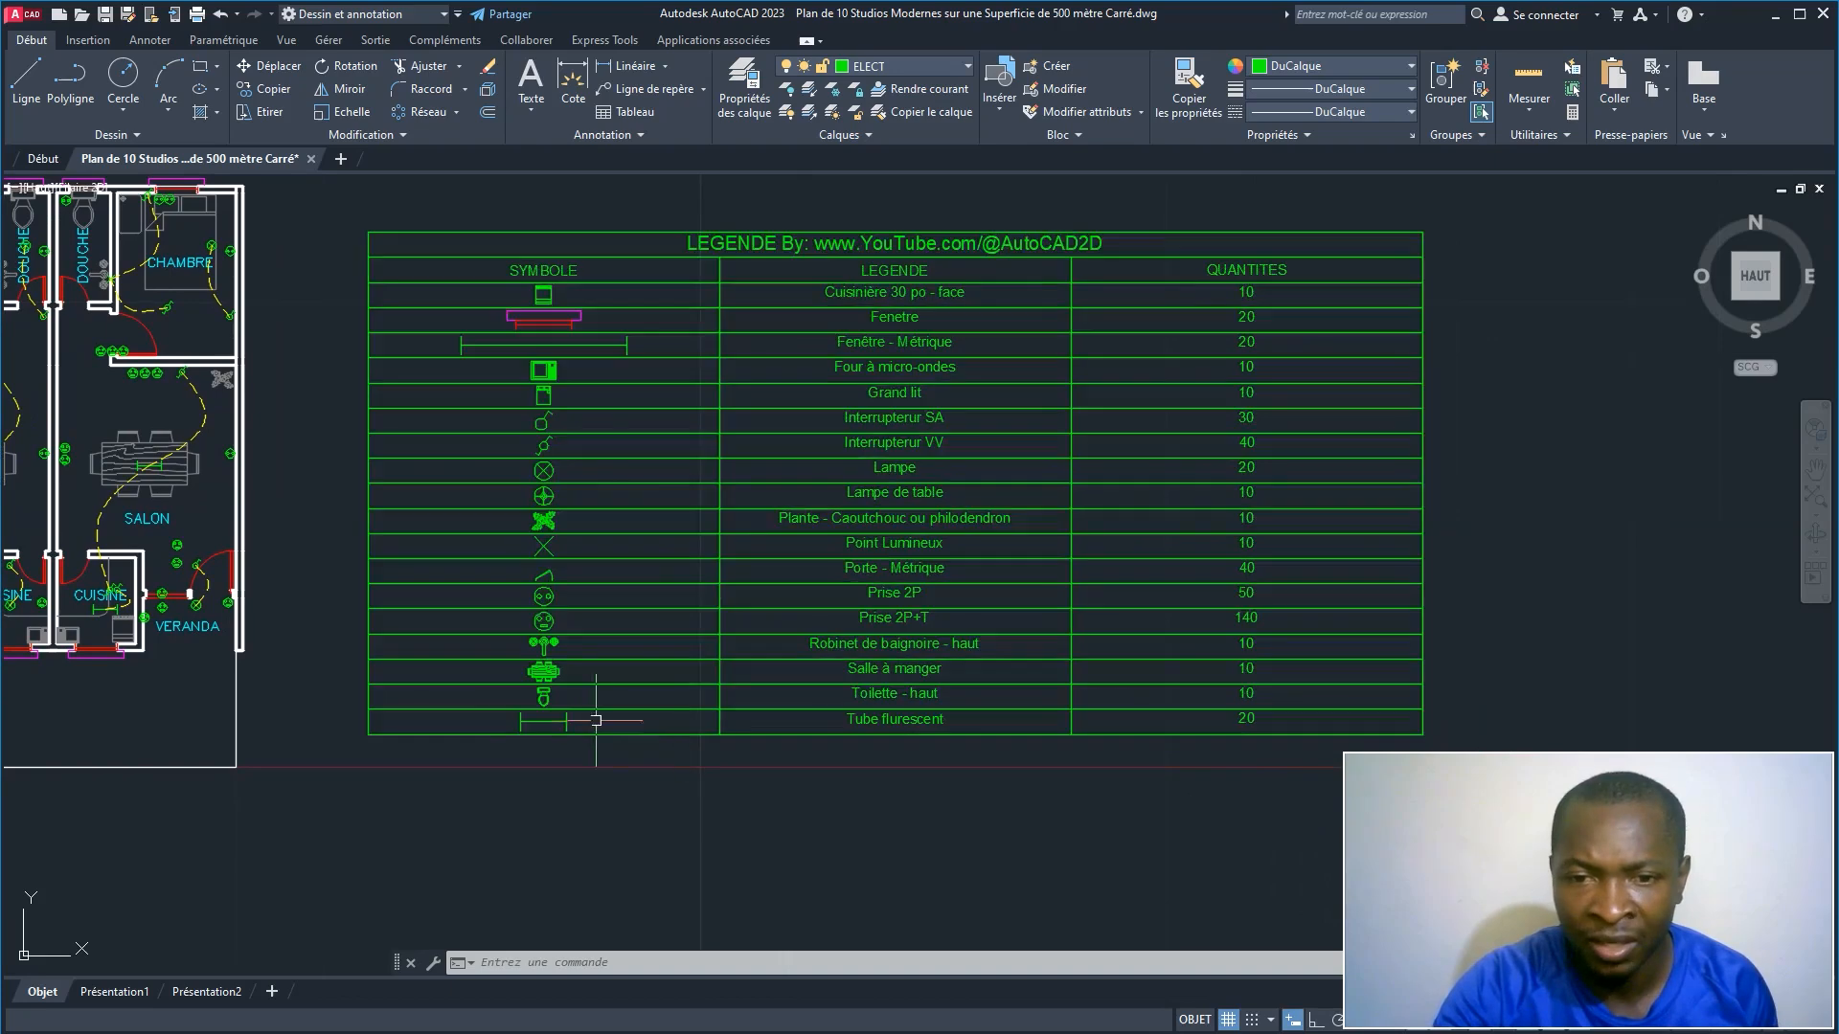
scroll(723, 526, up, 2)
middle_drag(695, 545, 417, 567)
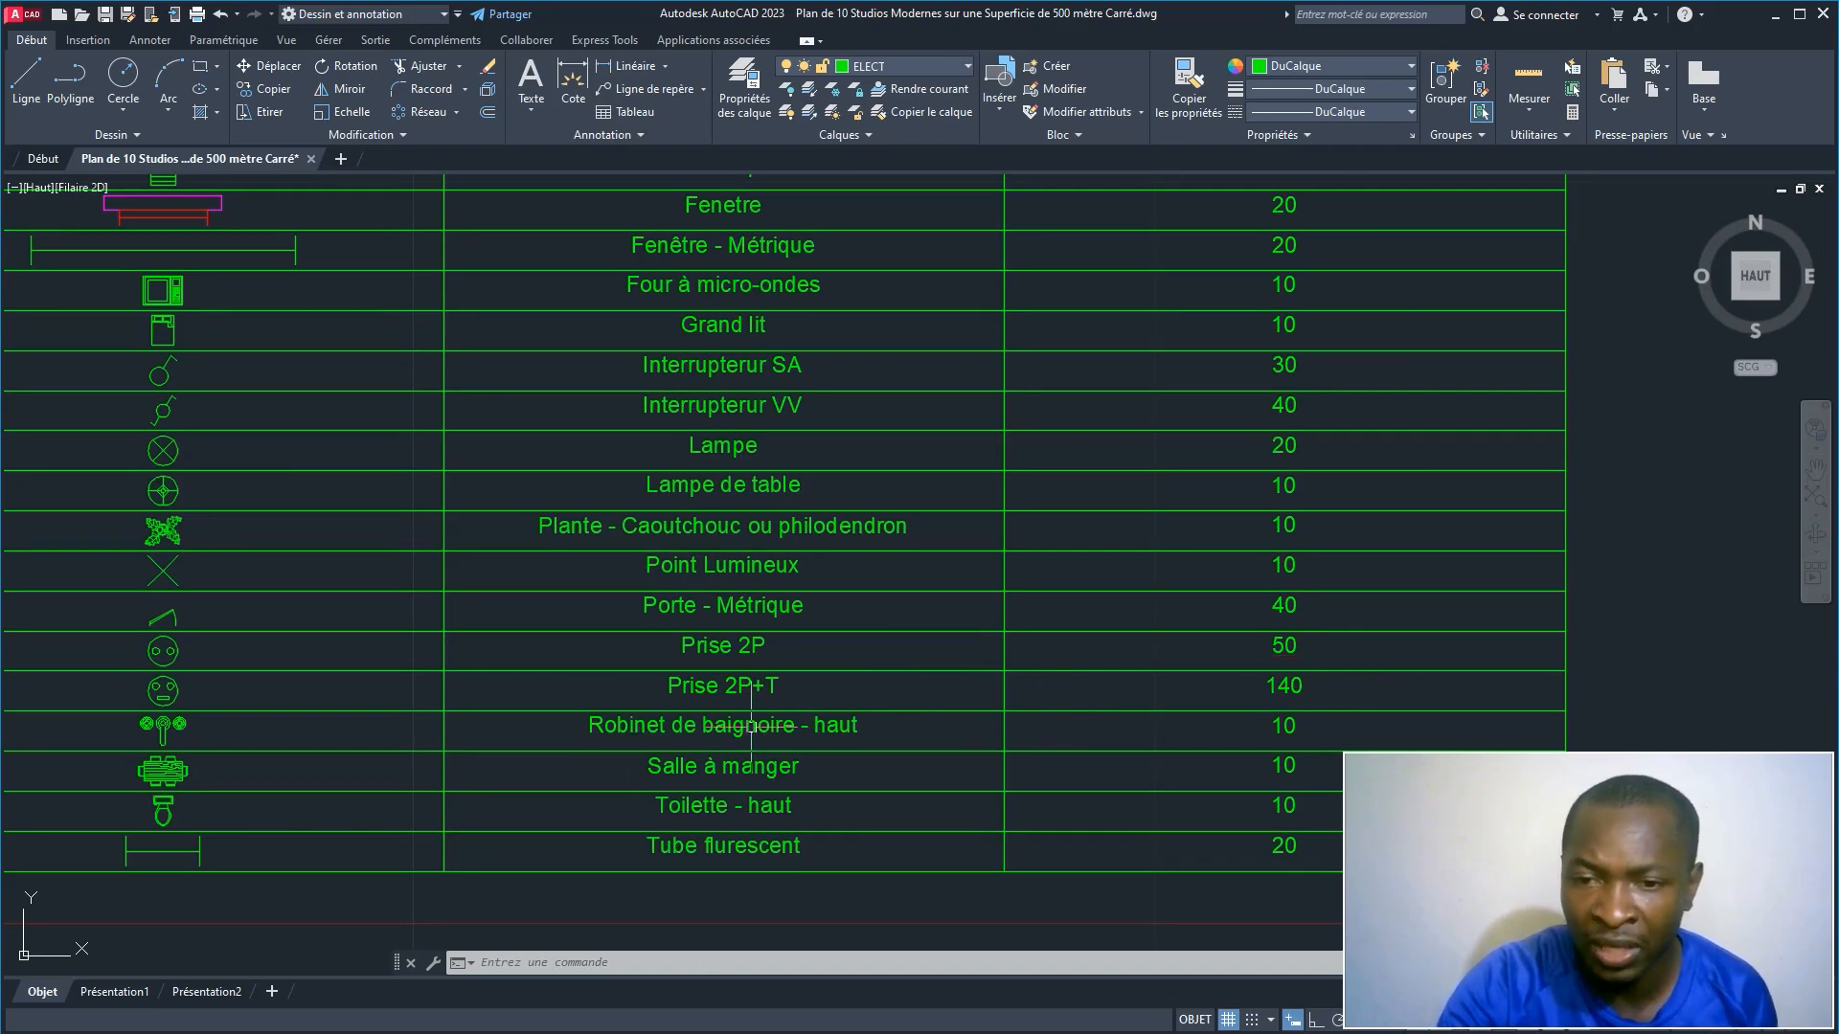
click(1347, 749)
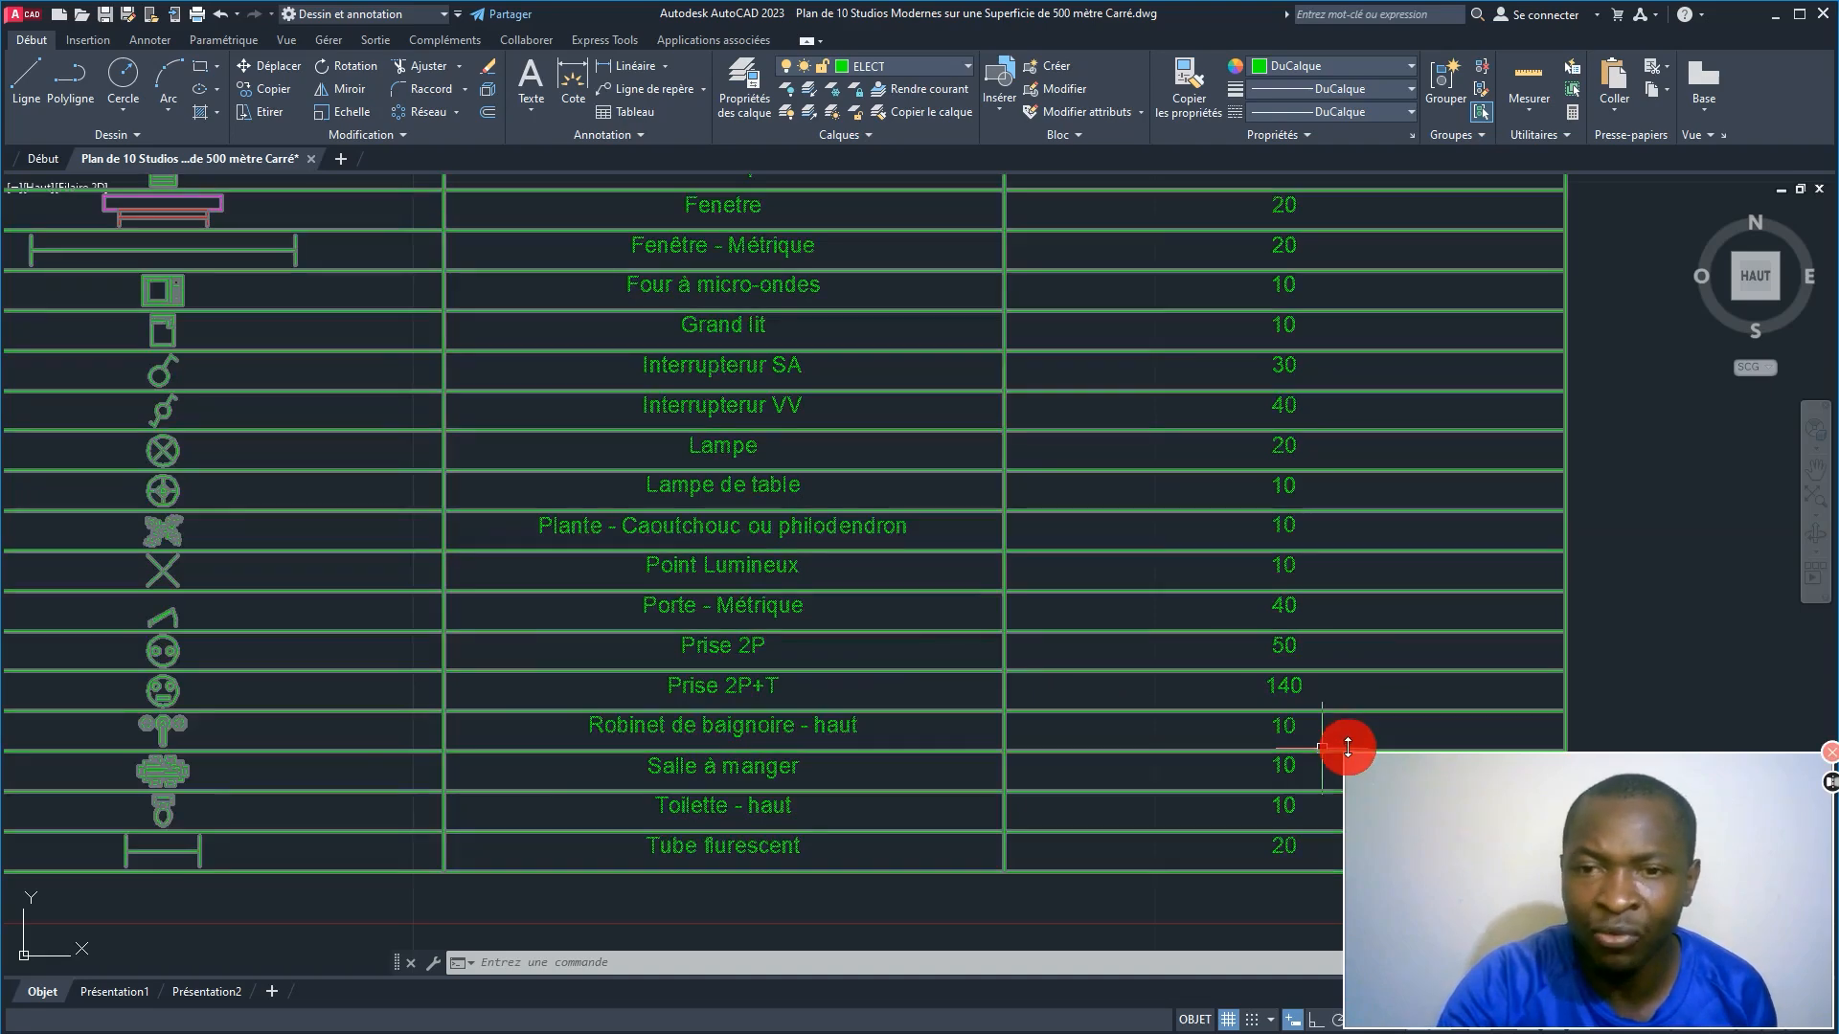
key(Escape)
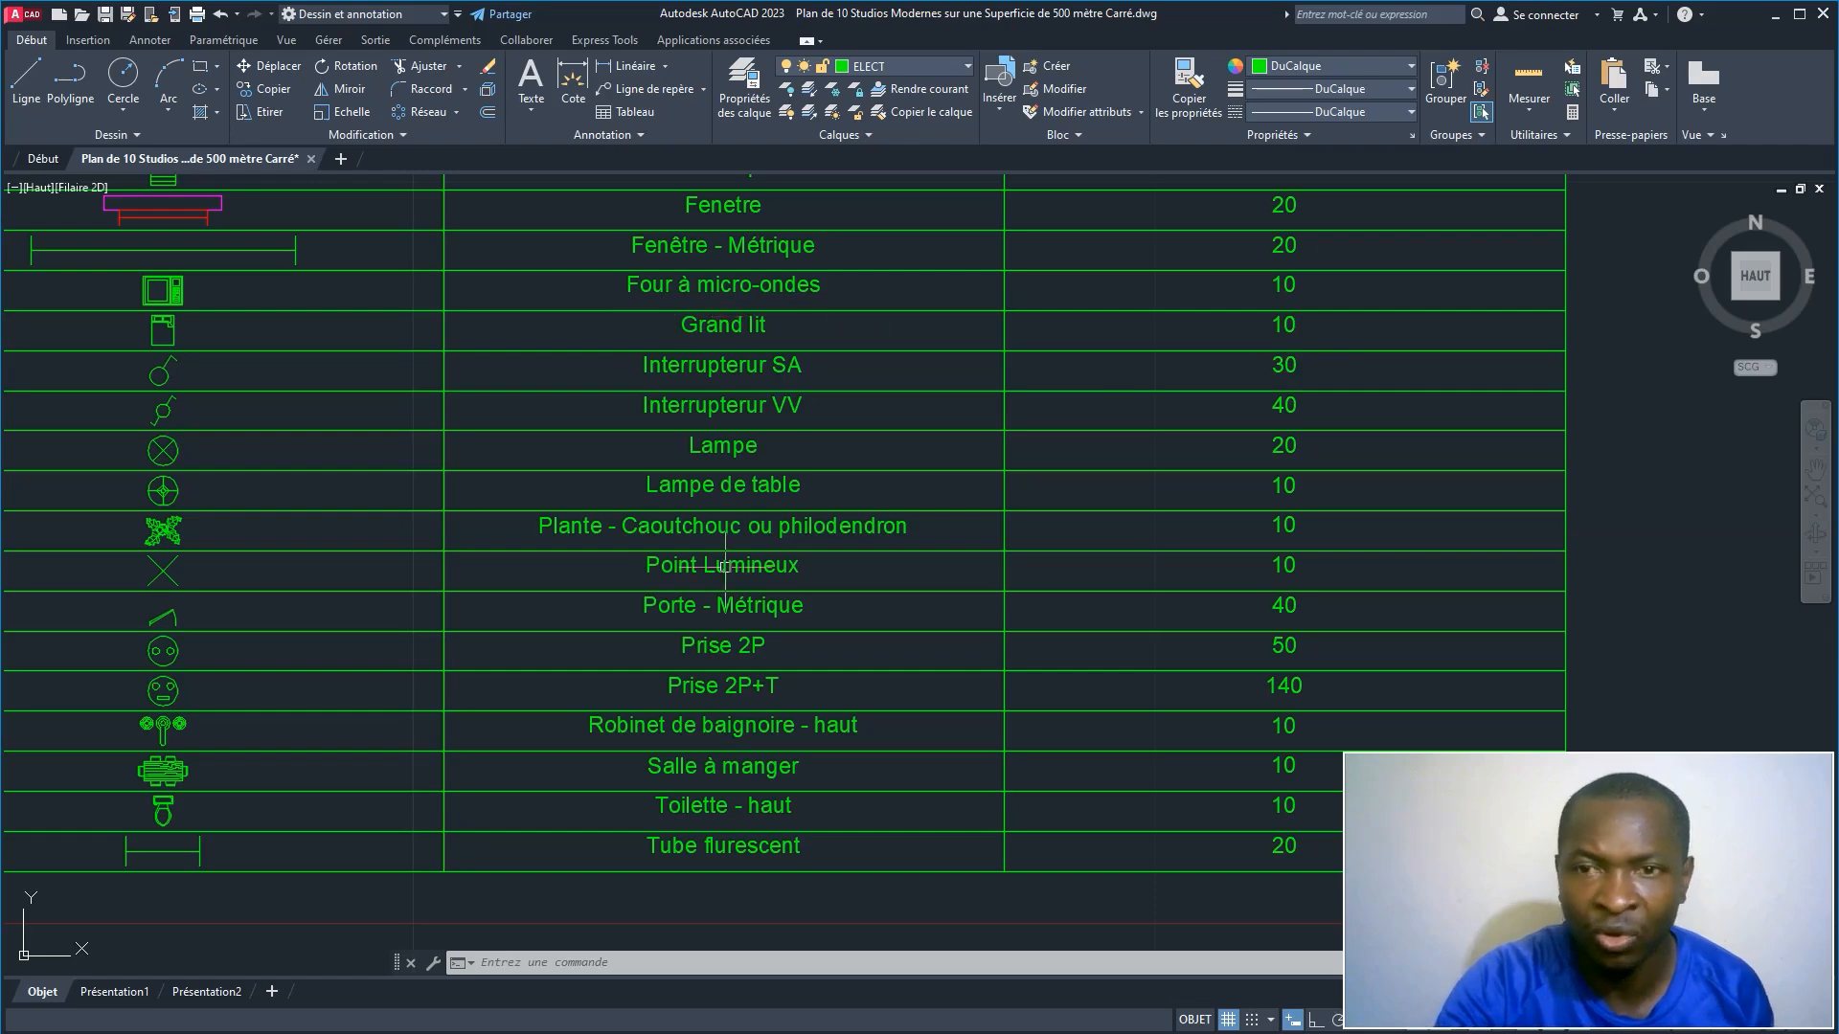
Step: Look over the whole ten-studio plan alongside the legend table
scroll(725, 567, down, 4)
mouse_move(624, 568)
middle_down()
mouse_move(986, 507)
mouse_move(1230, 504)
mouse_move(1392, 567)
mouse_move(1422, 552)
middle_up()
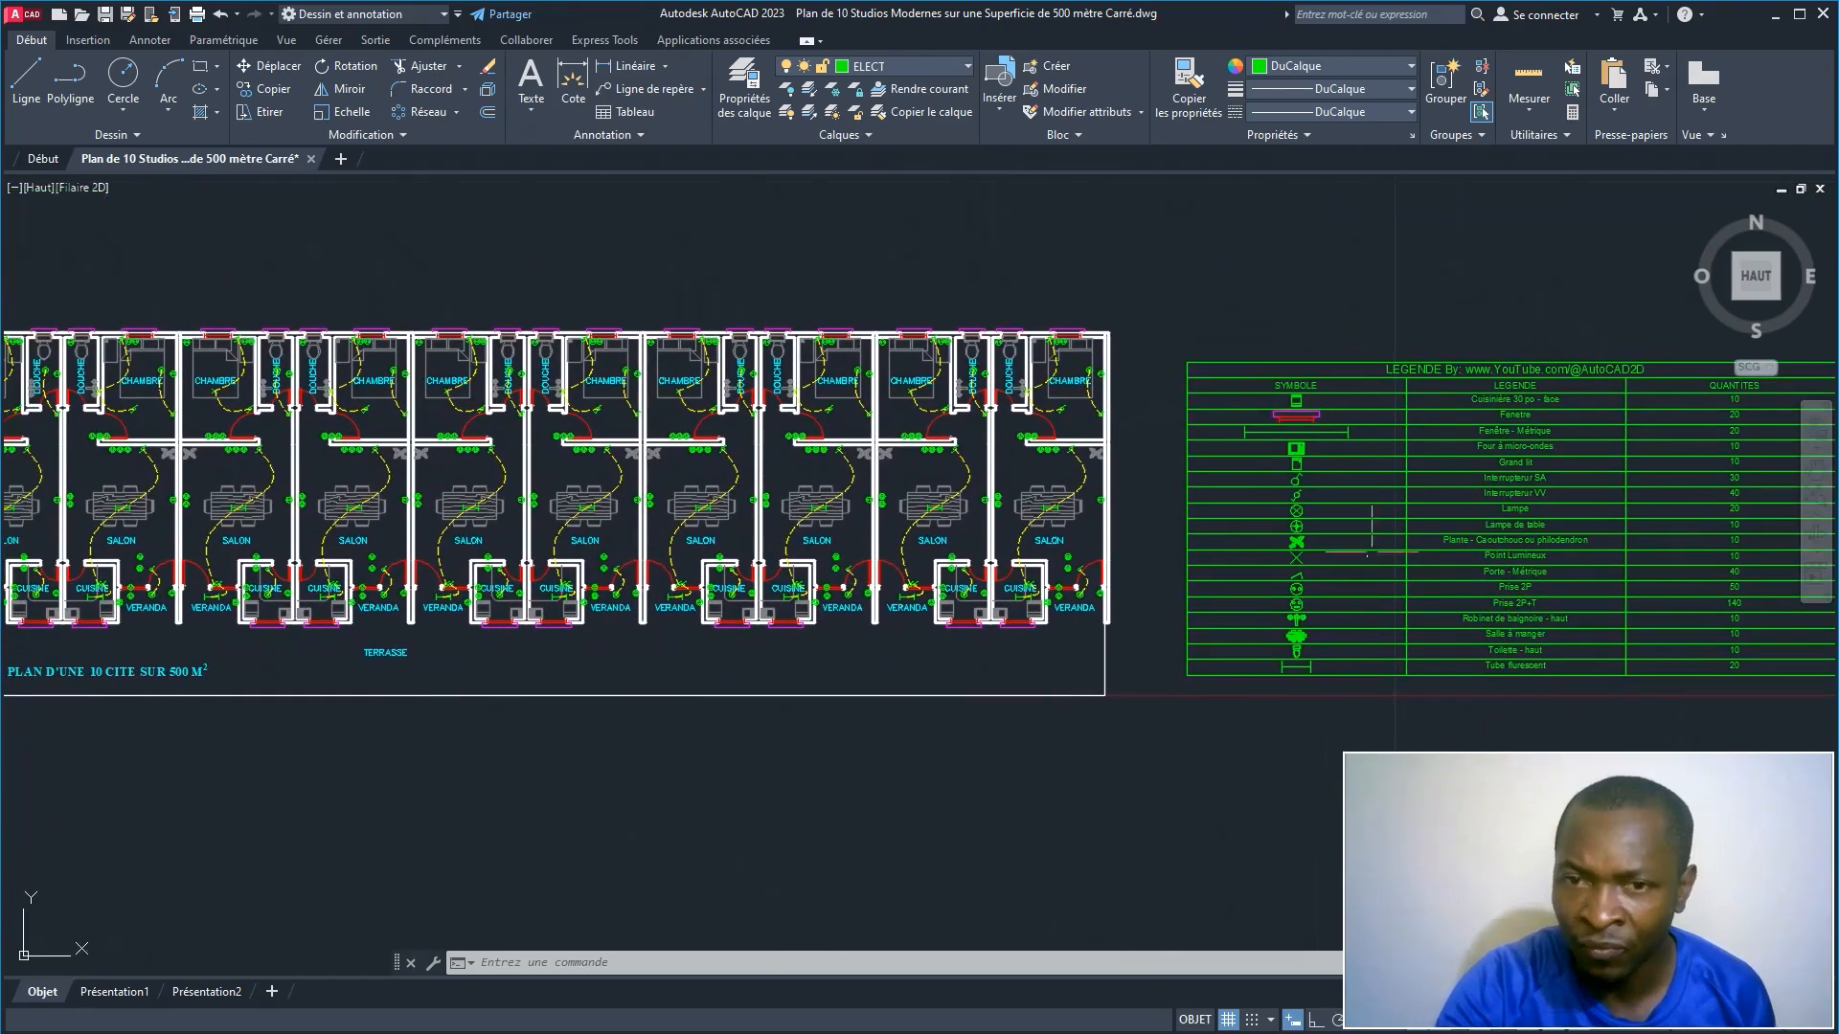
middle_drag(725, 484, 1003, 520)
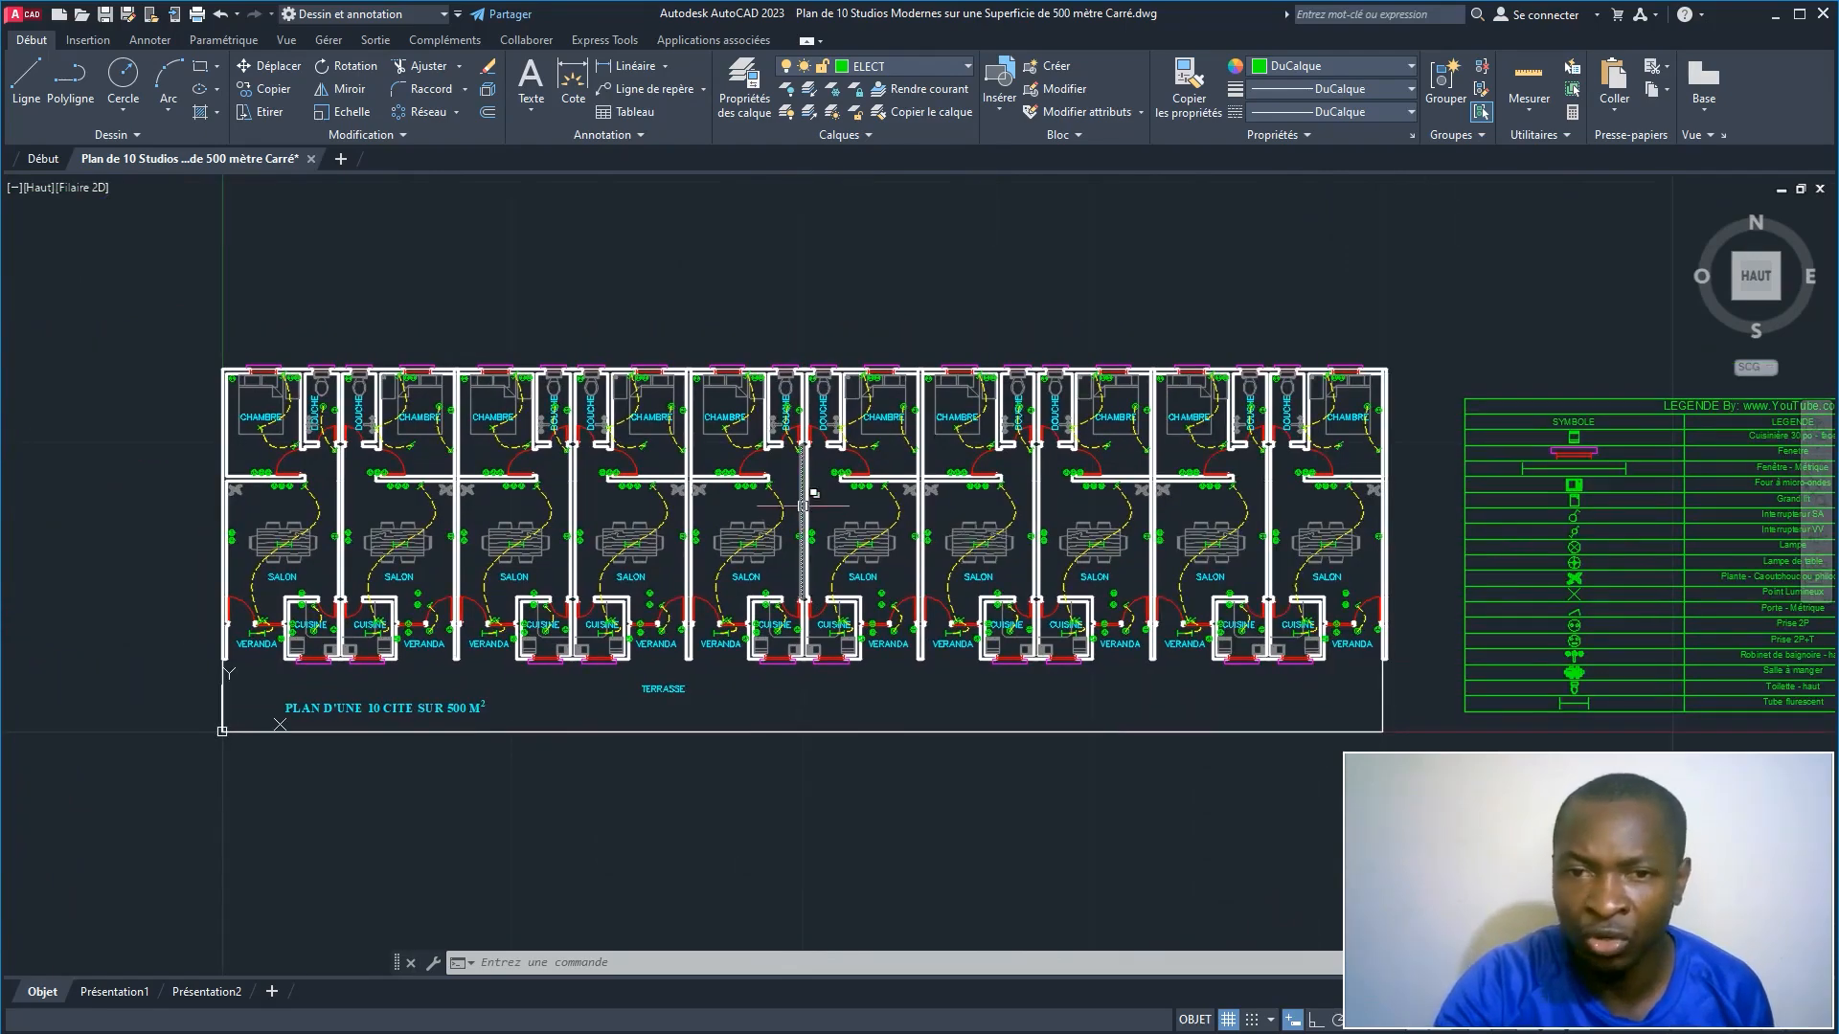
scroll(727, 479, up, 3)
scroll(715, 472, down, 3)
middle_drag(725, 462, 648, 481)
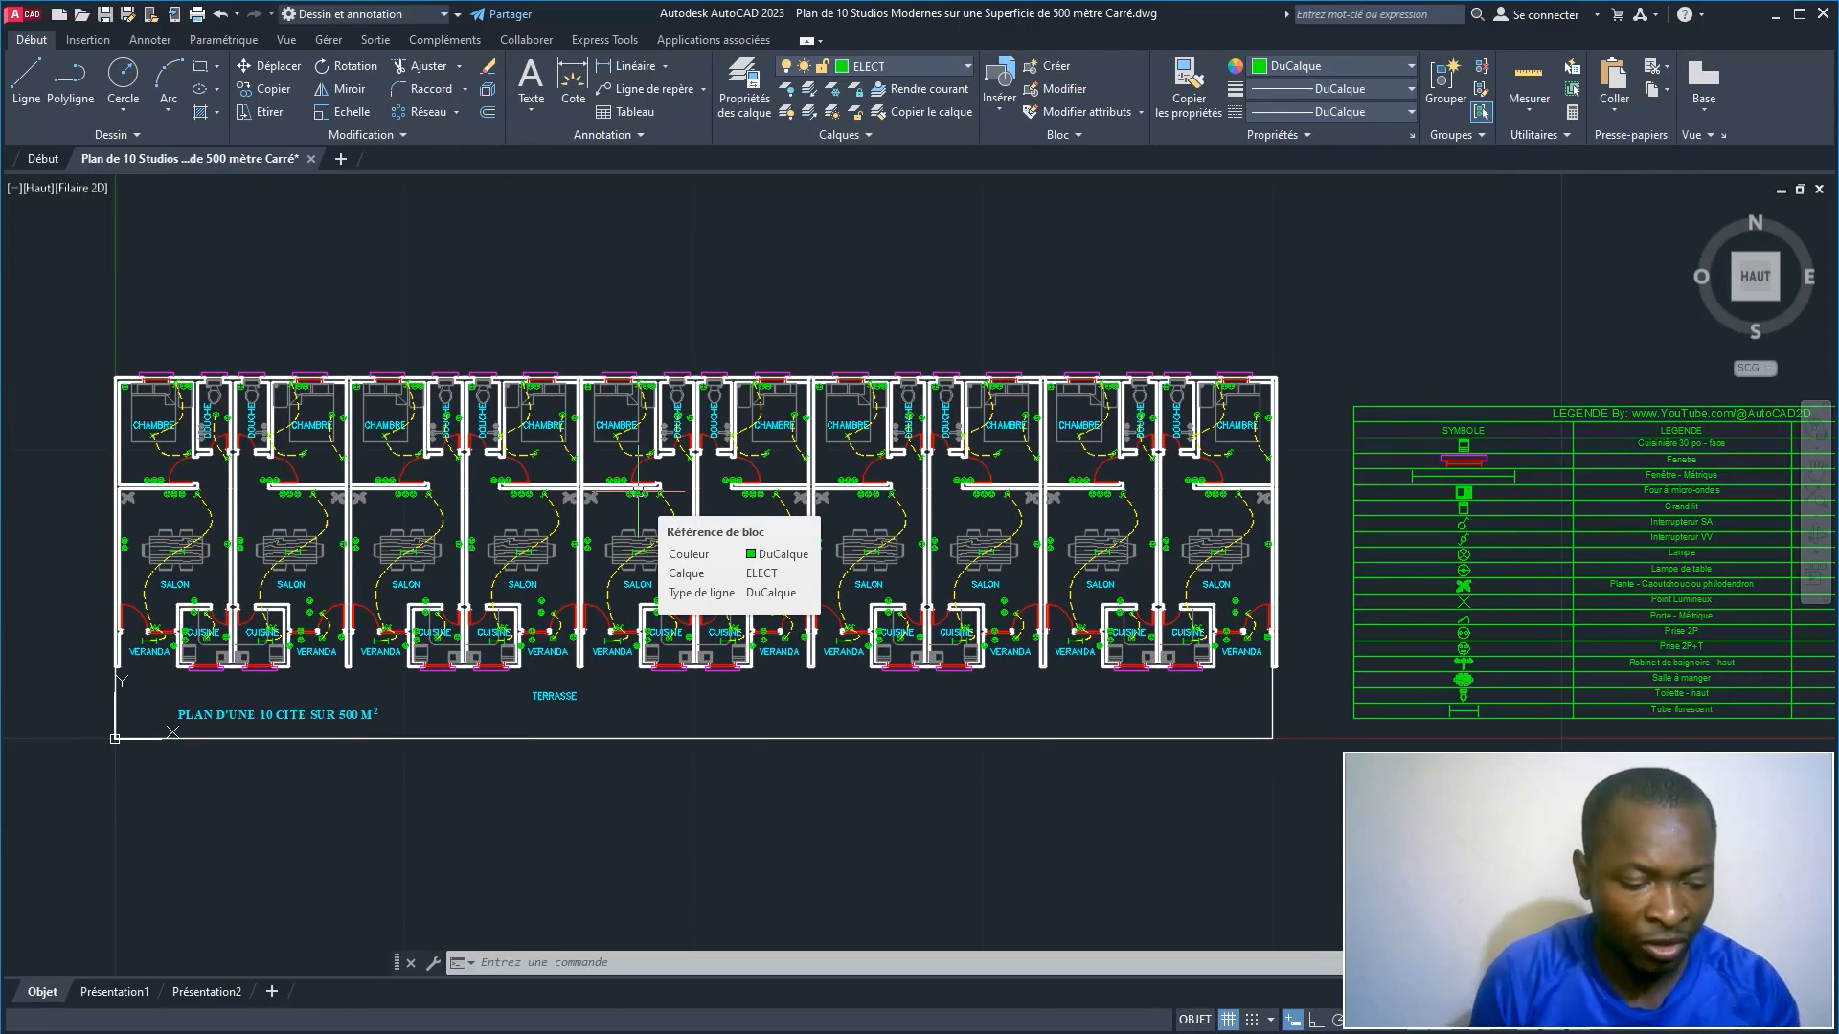
click(637, 491)
key(Escape)
key(Escape)
Step: Load BlockCountV1-5 from the Mes Lips Personalises 2023 folder with APPLOAD, always allow it to load, and close the loader
text(Applo)
key(Return)
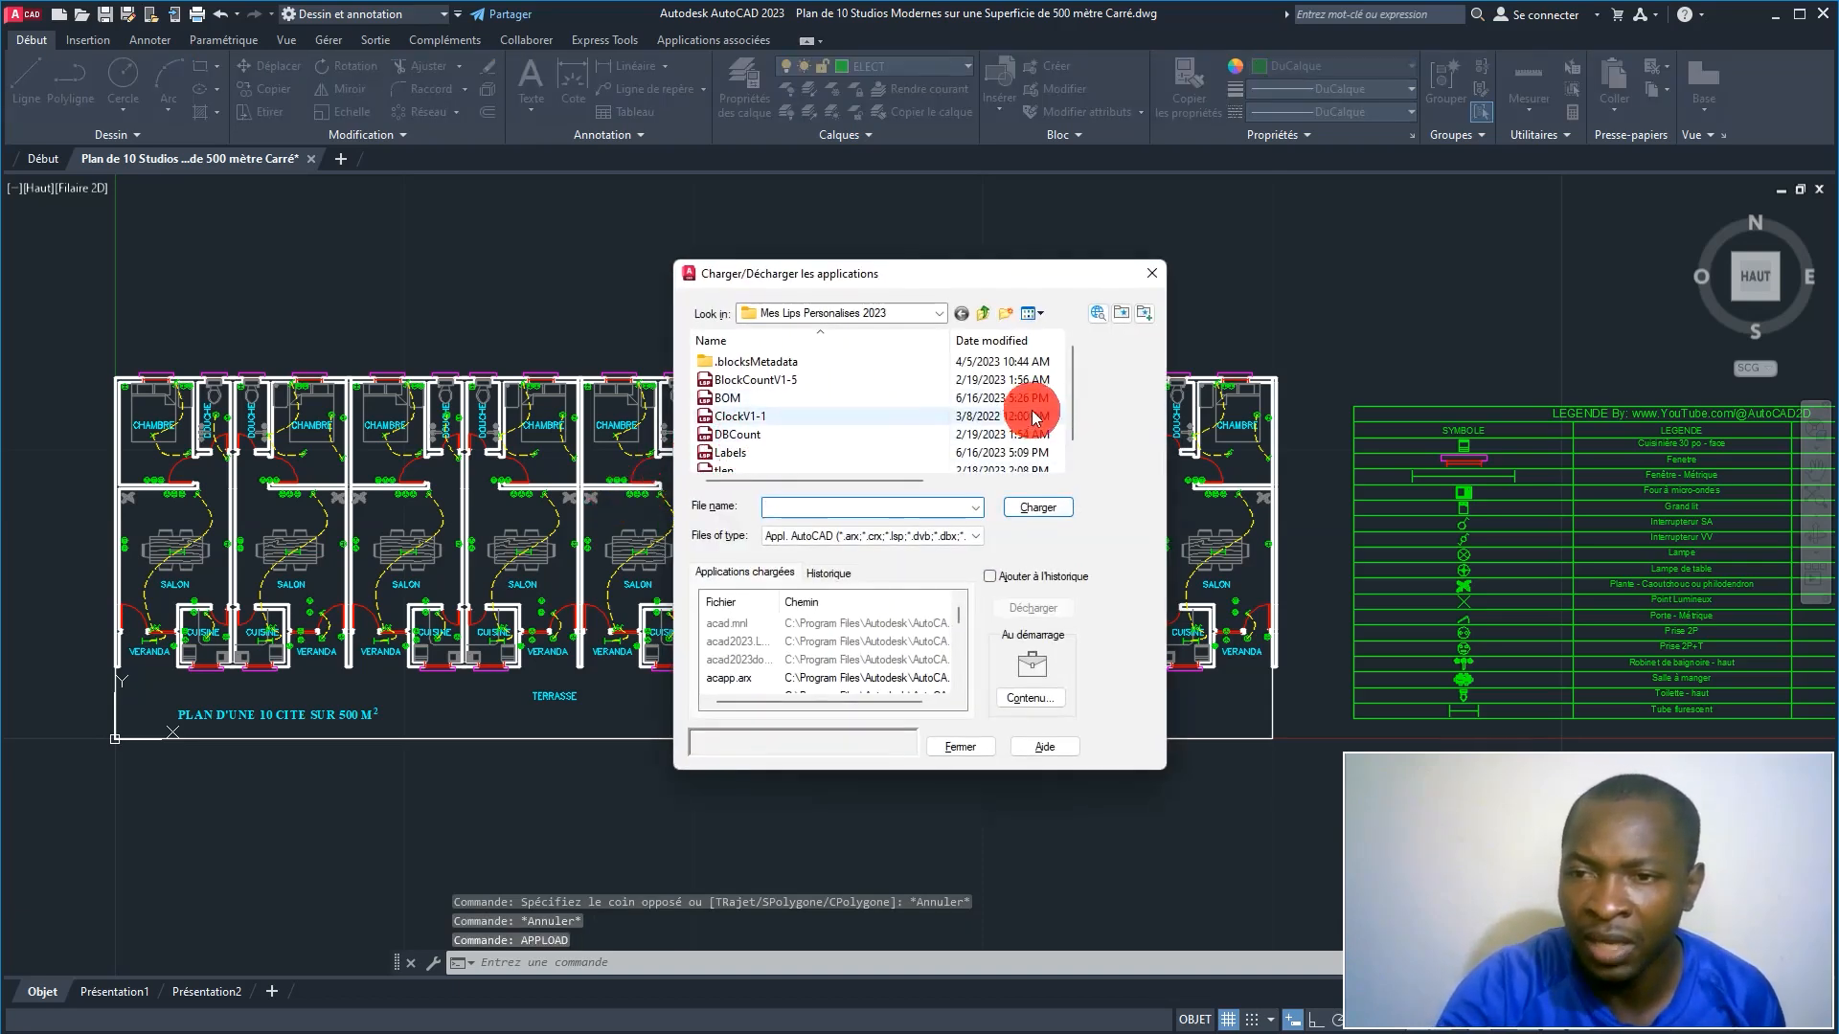
scroll(1073, 401, down, 1)
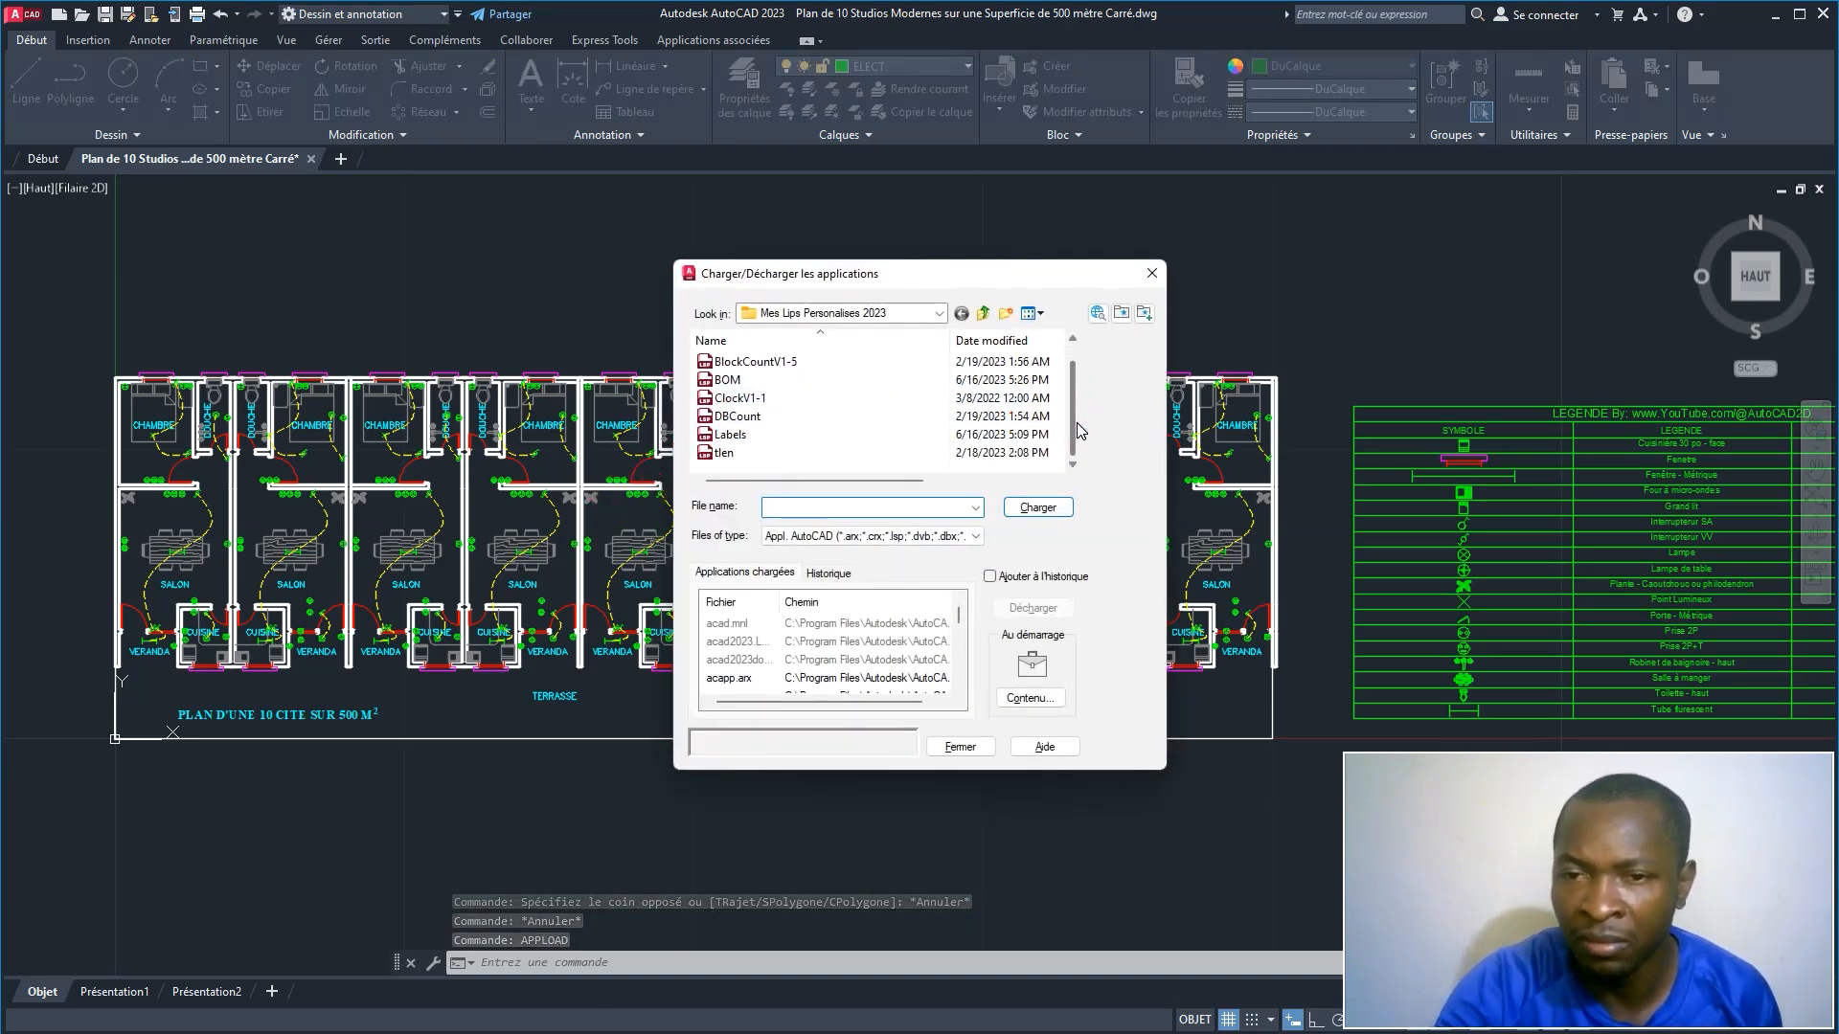
scroll(1076, 407, up, 1)
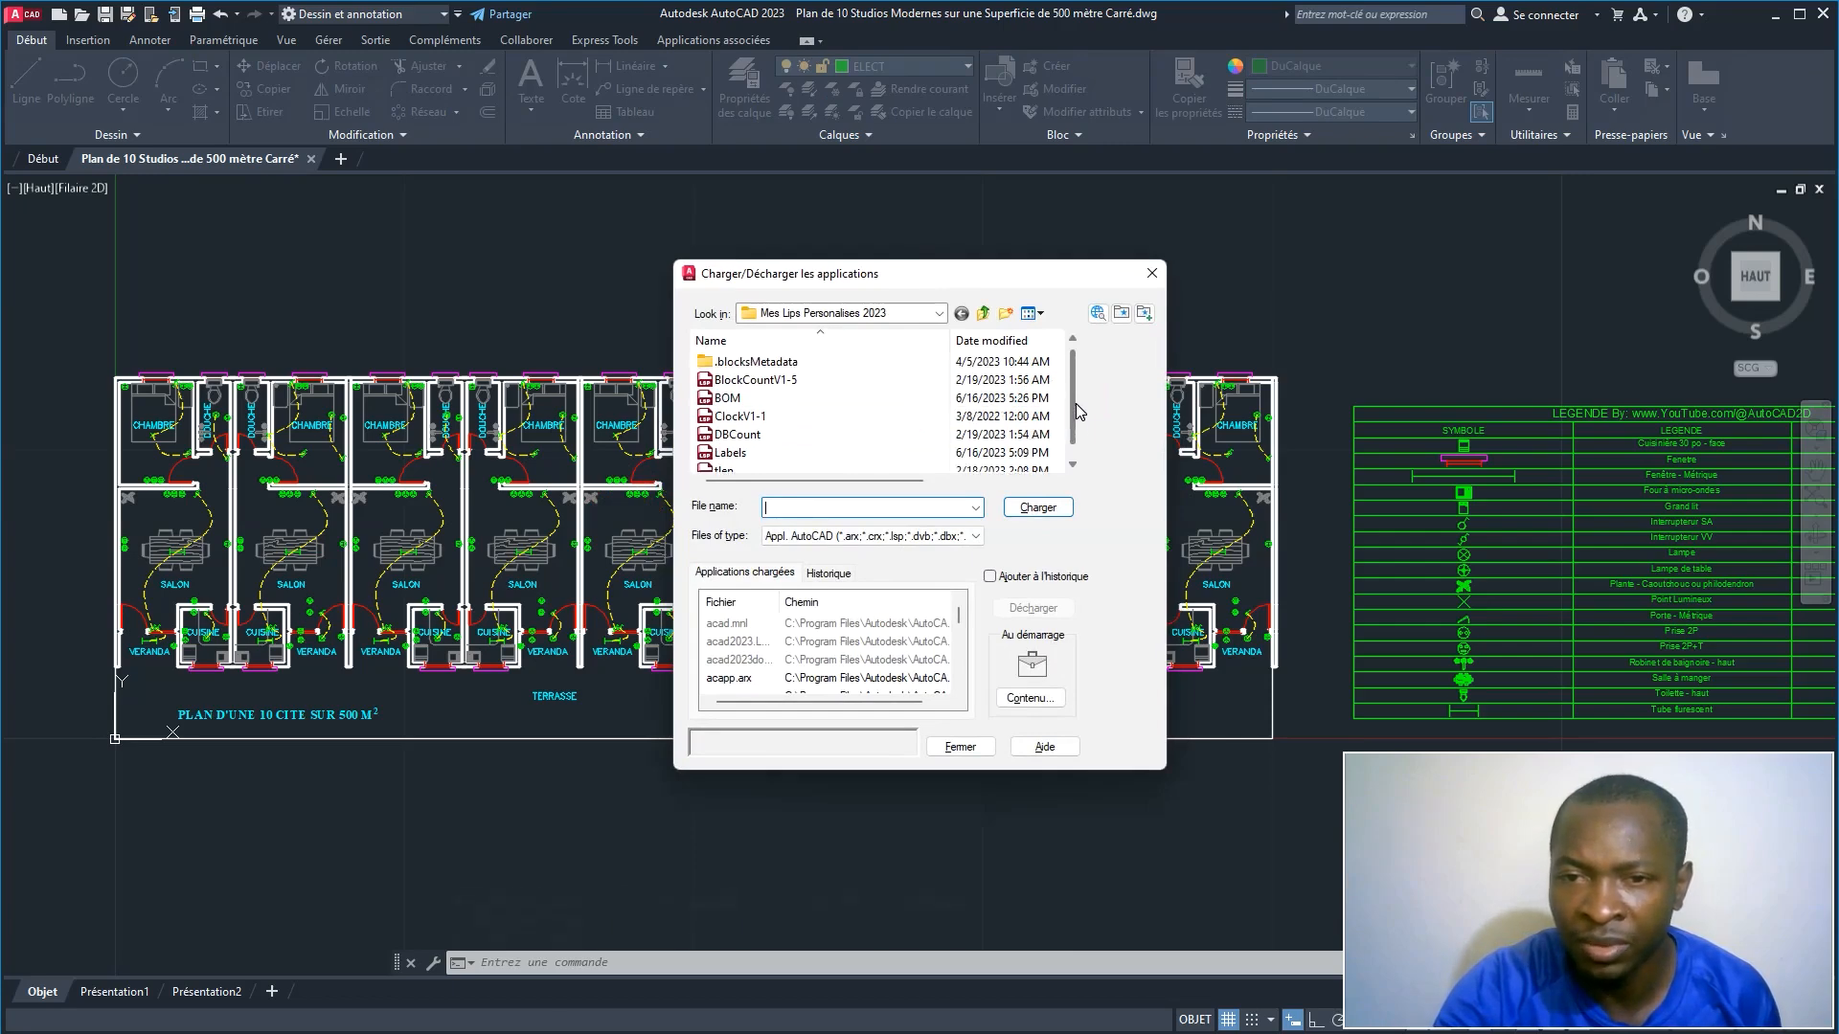
click(727, 455)
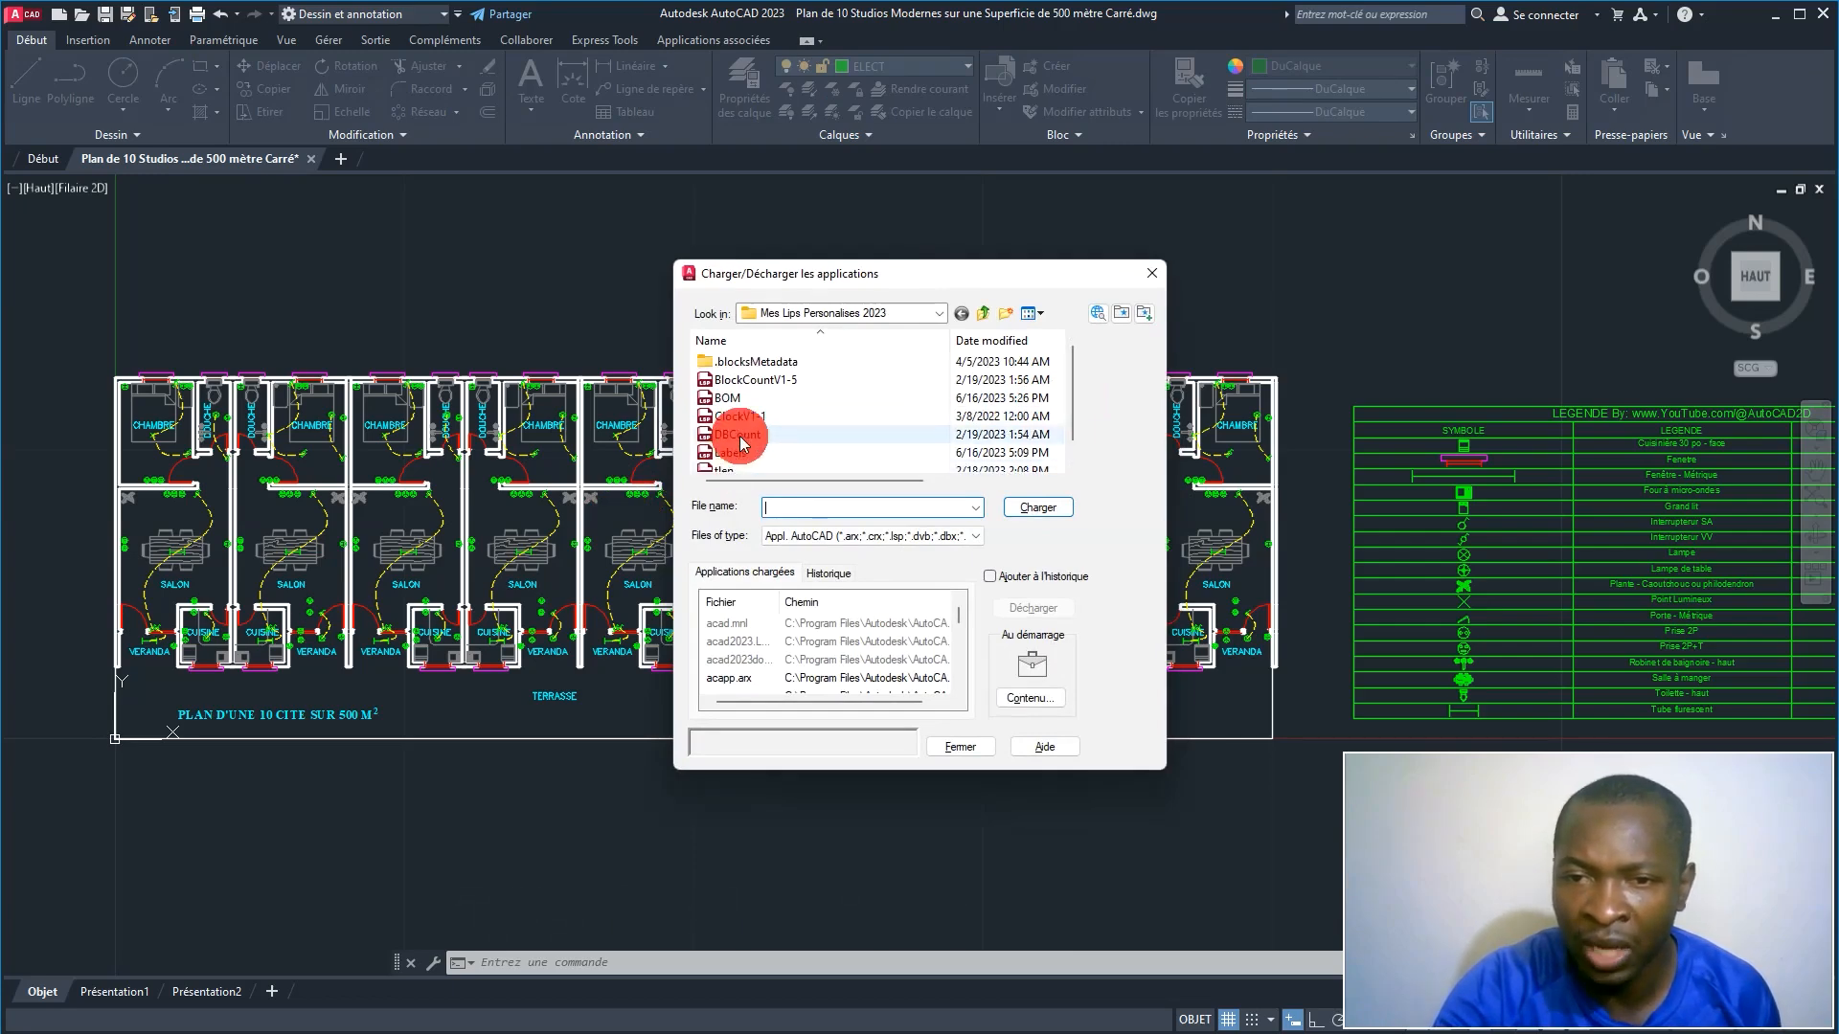
click(739, 437)
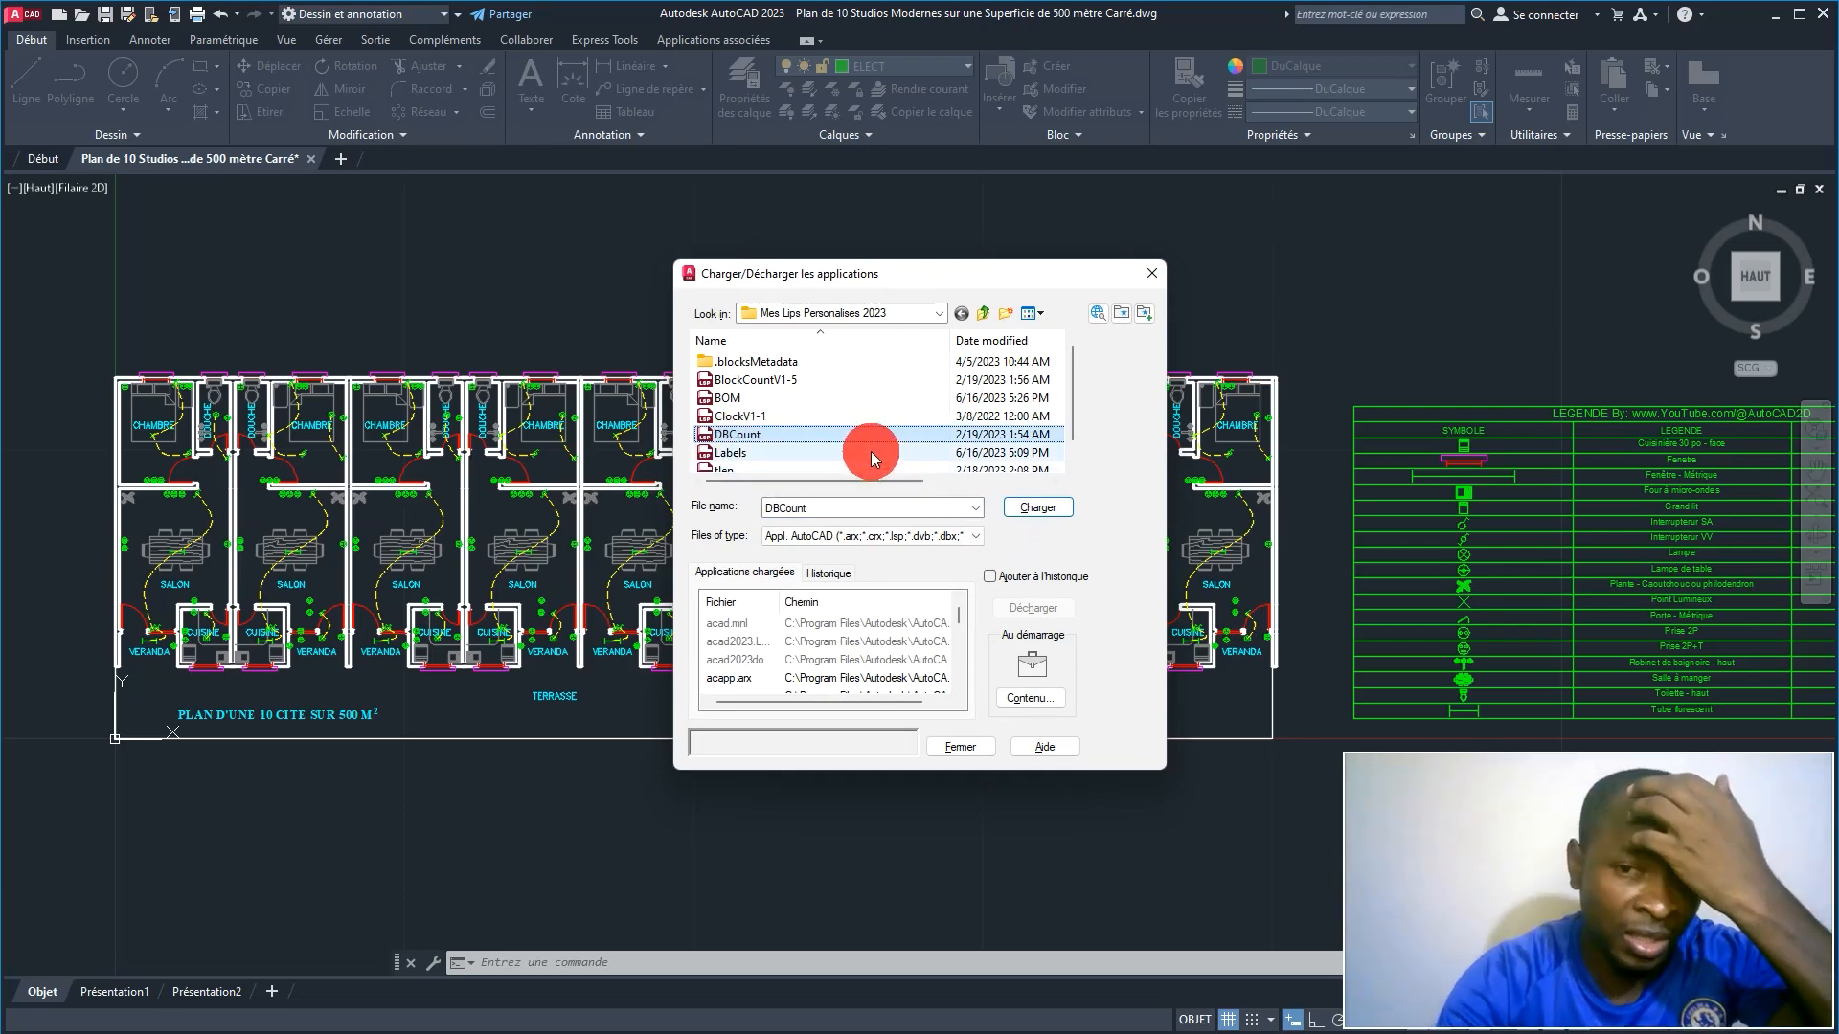
scroll(825, 408, down, 1)
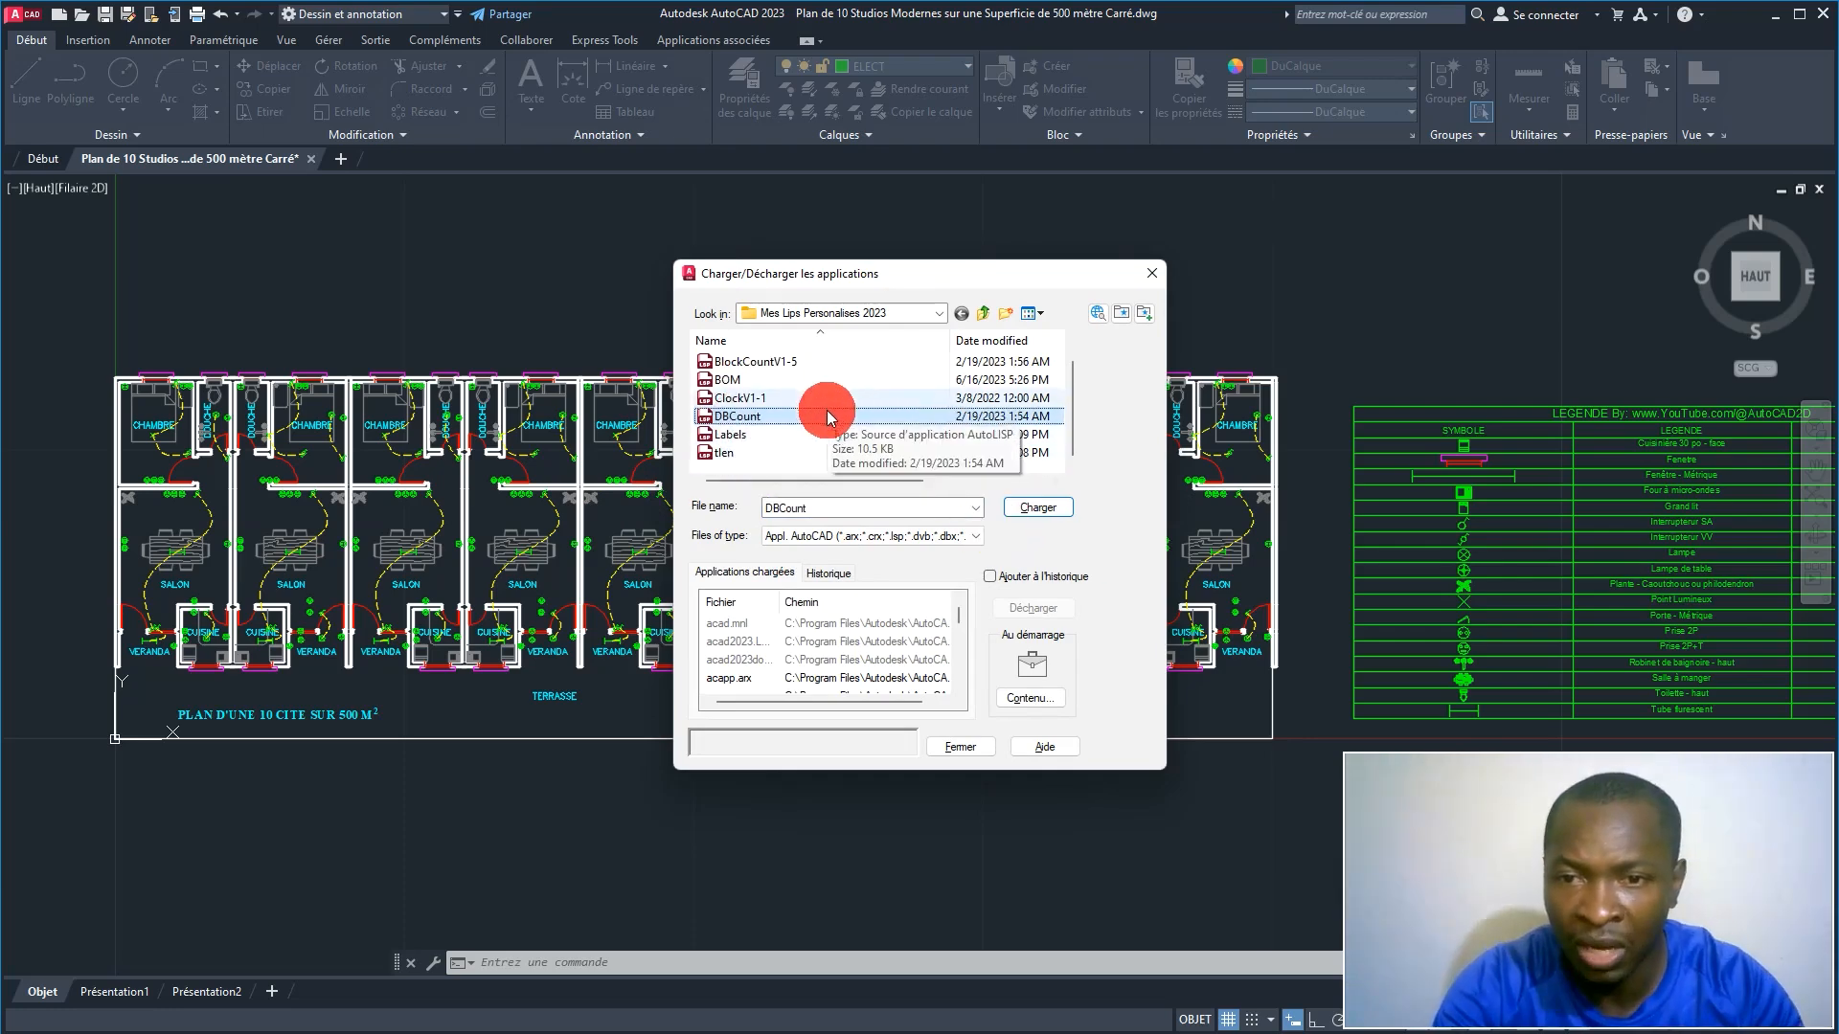
click(752, 368)
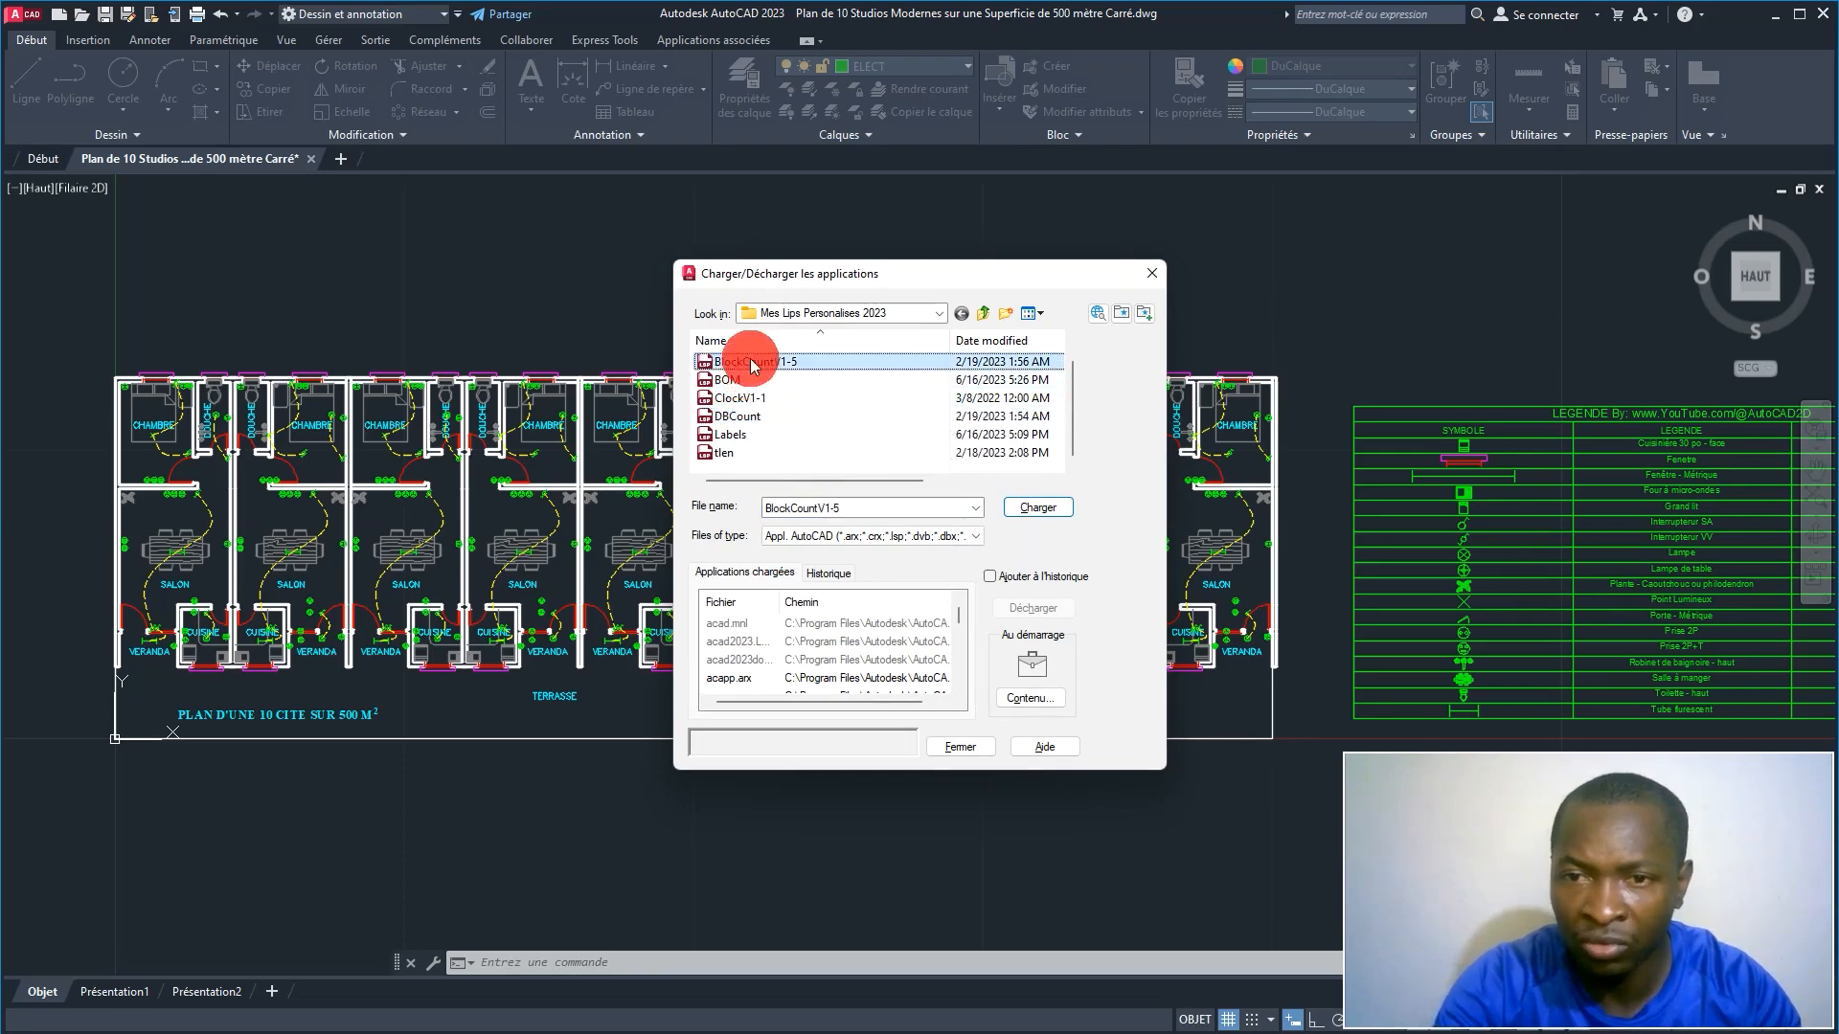
click(1063, 517)
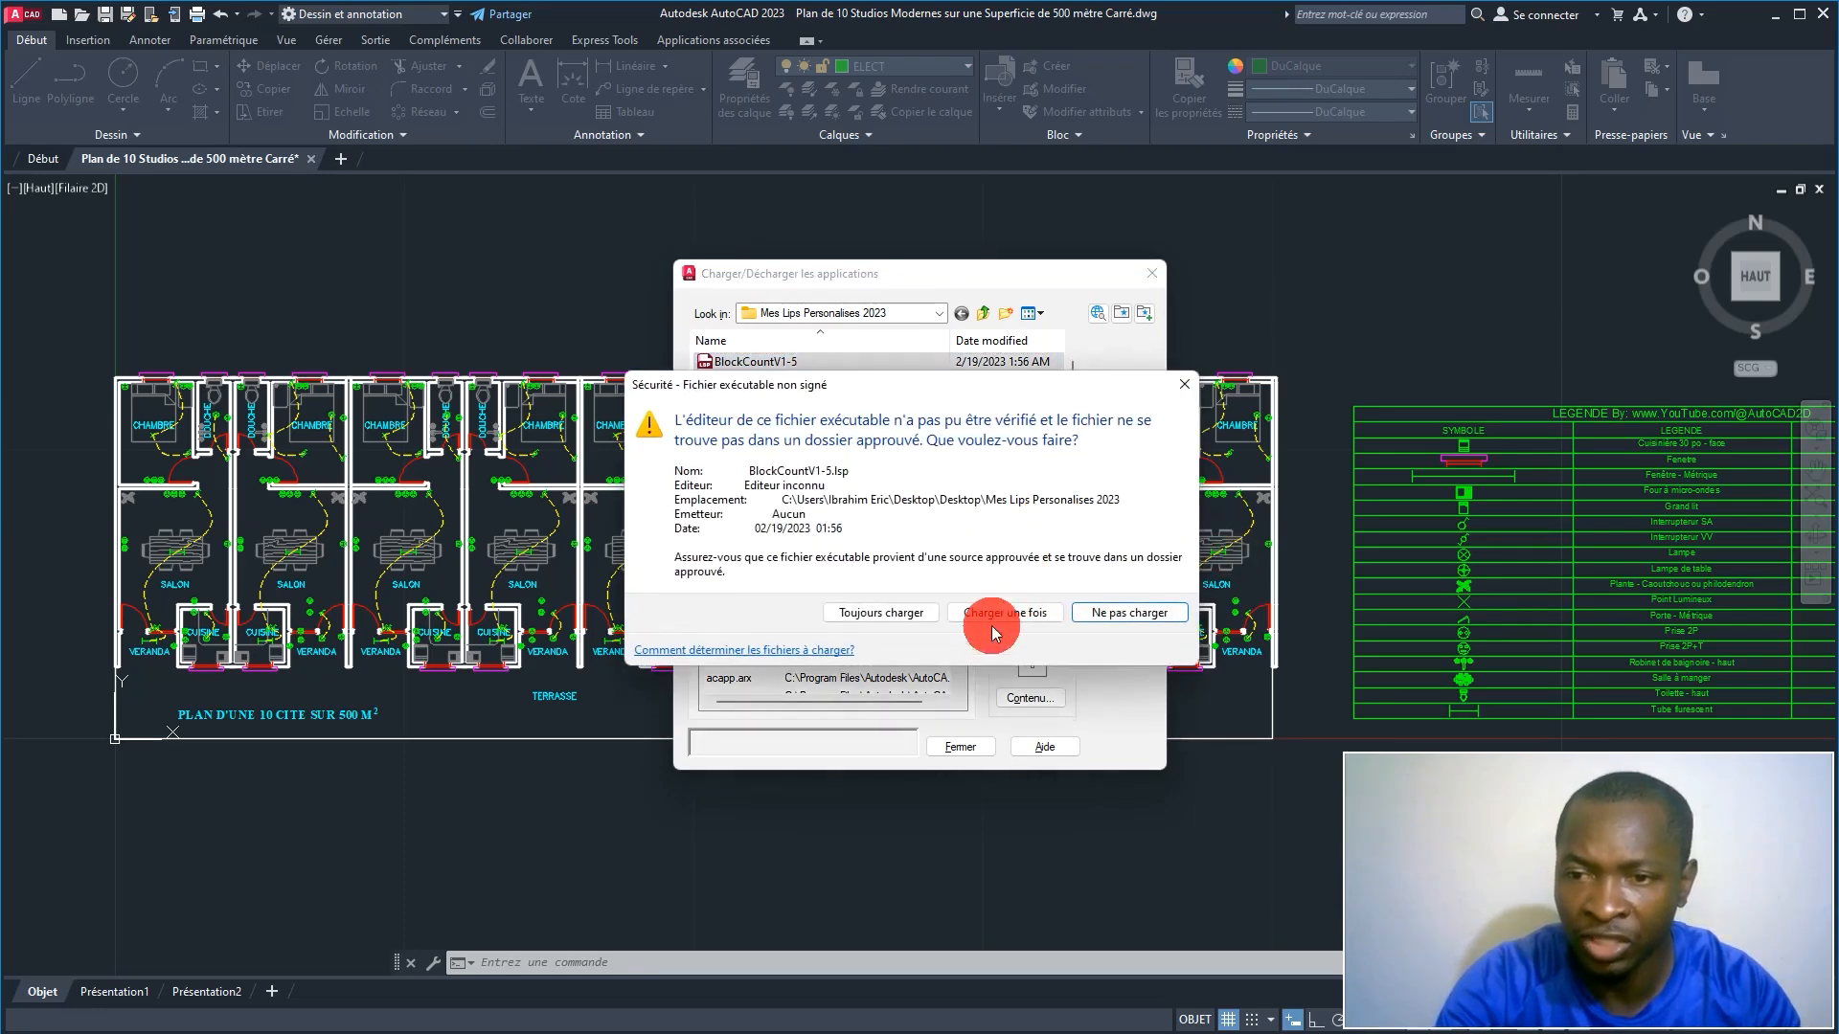
click(872, 619)
click(959, 746)
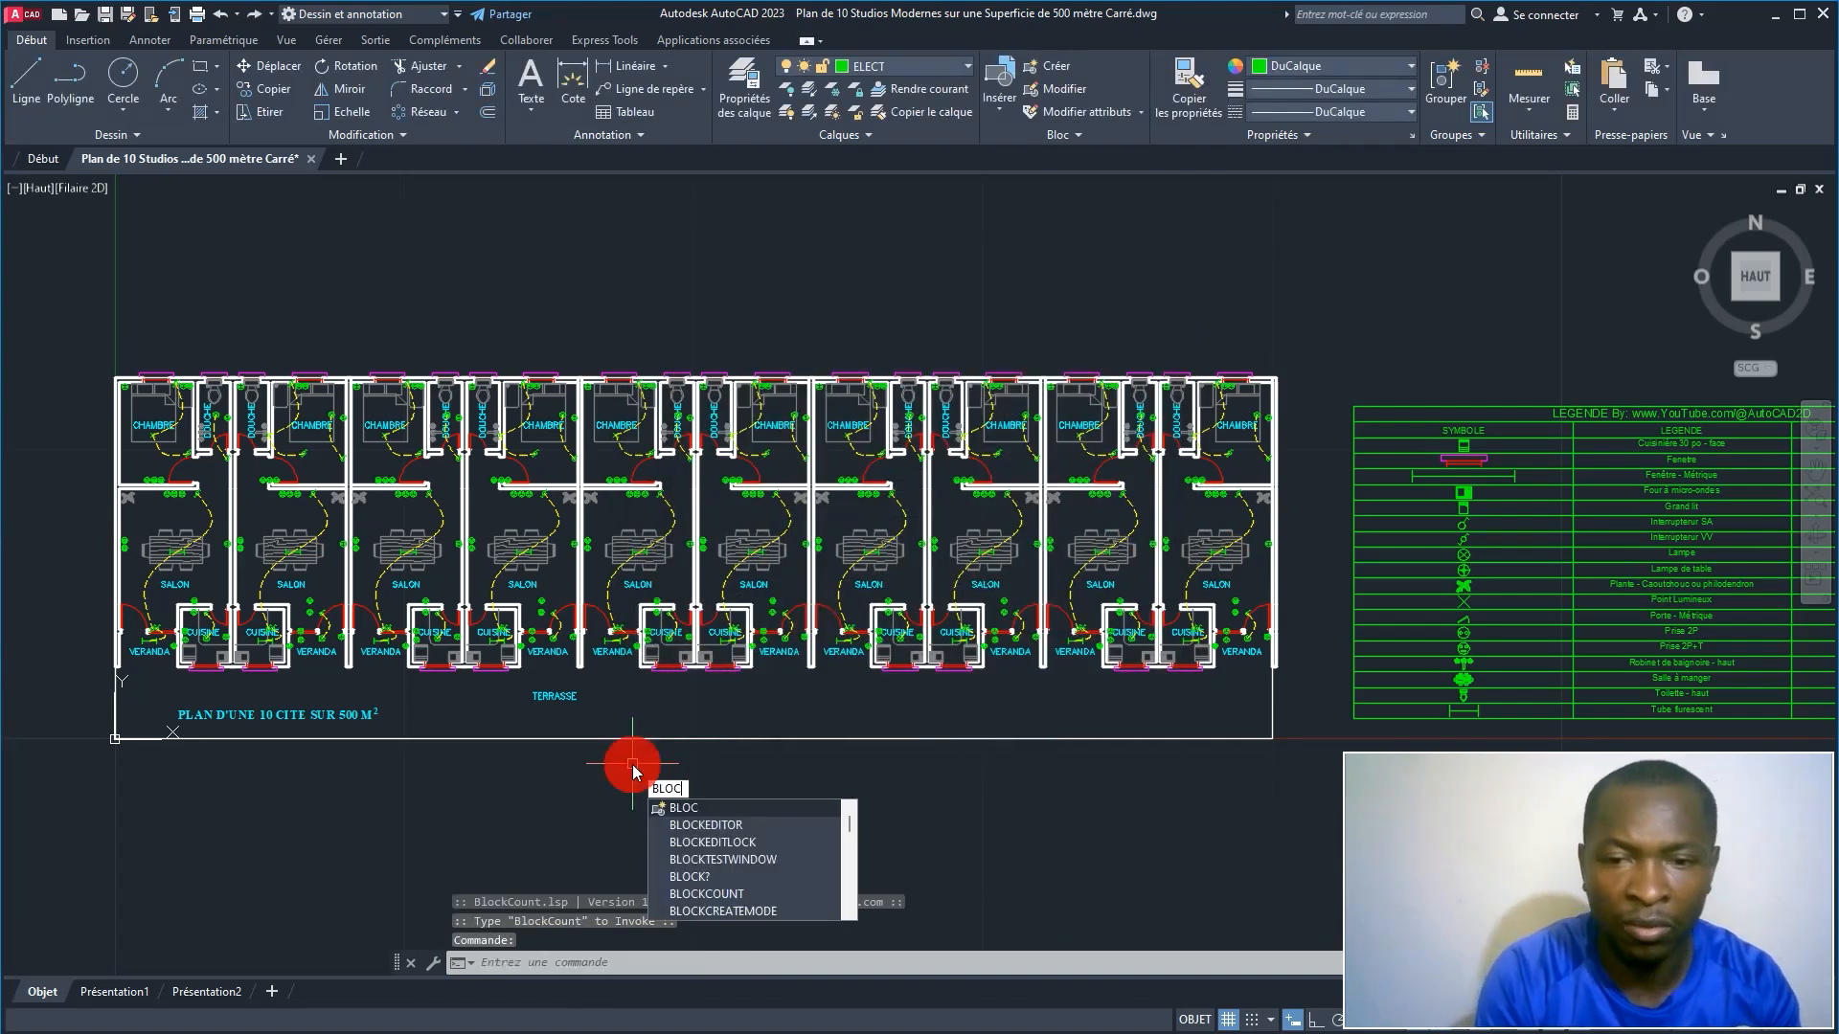
Step: Run the BLOCKCOUNT command on the entire ten-studio plan, selected with a window, to list its block quantities
text(BLOC)
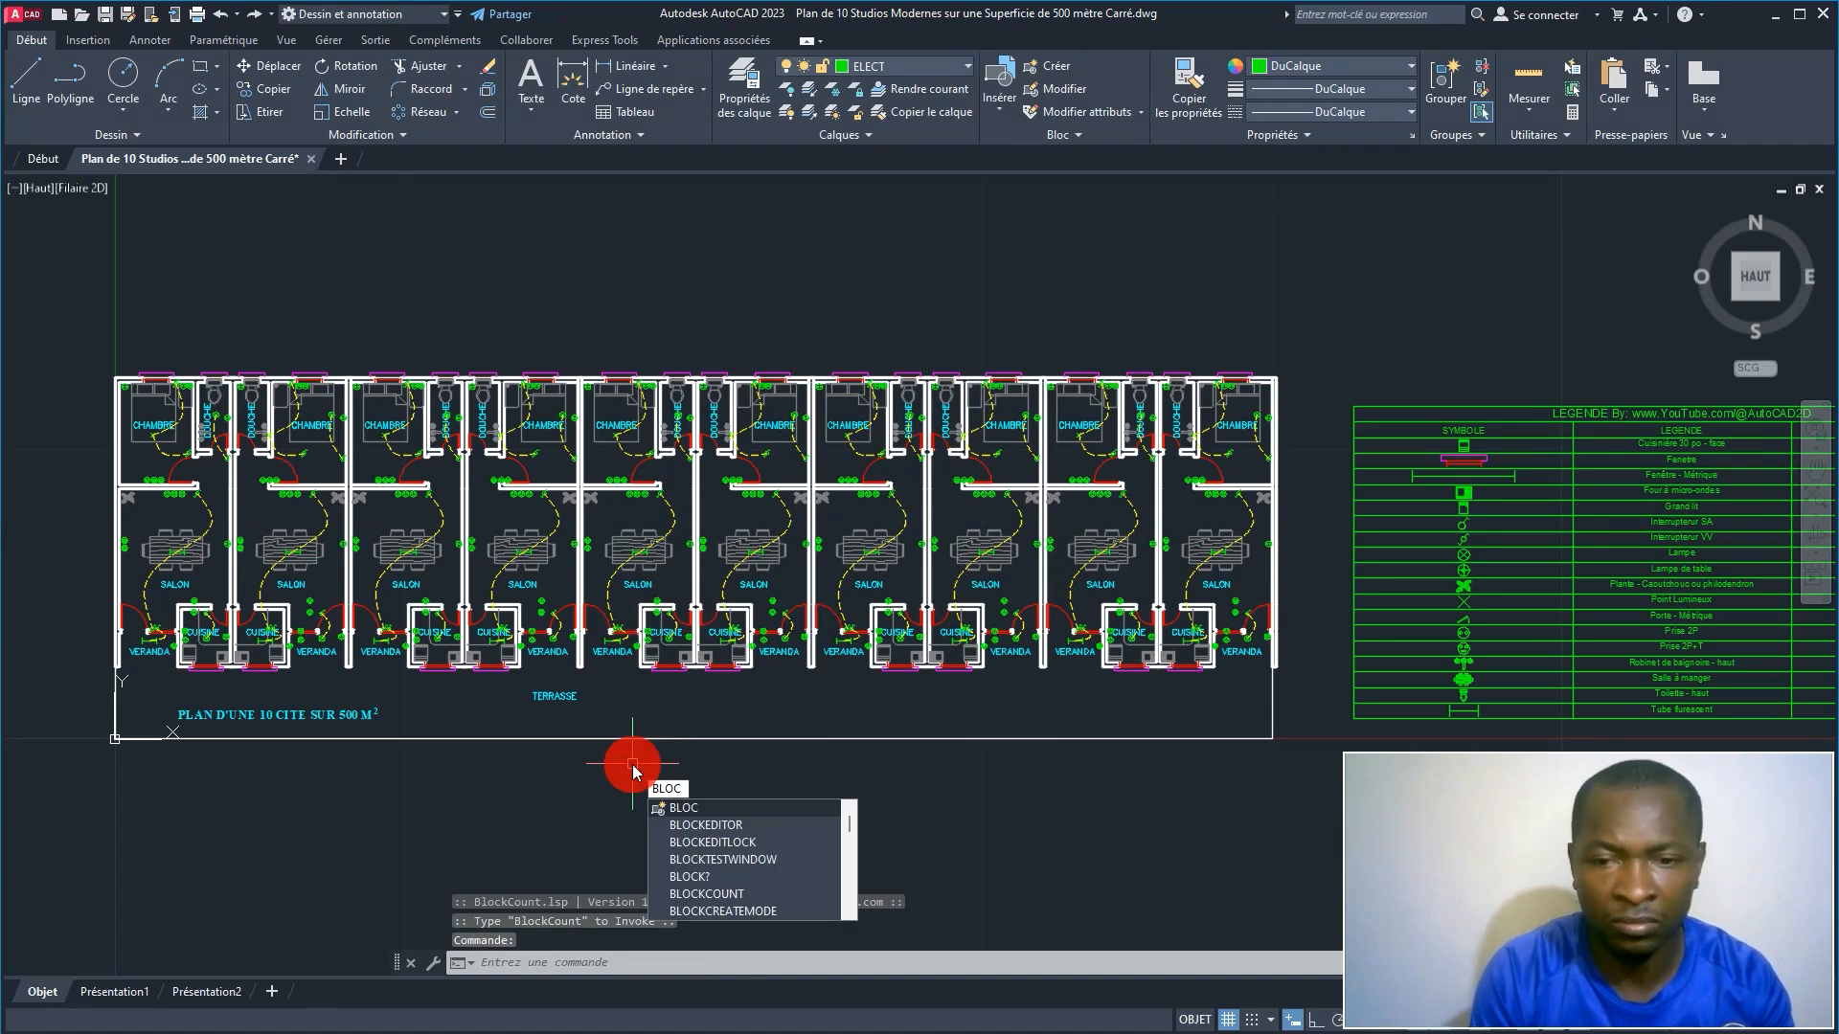
text(co)
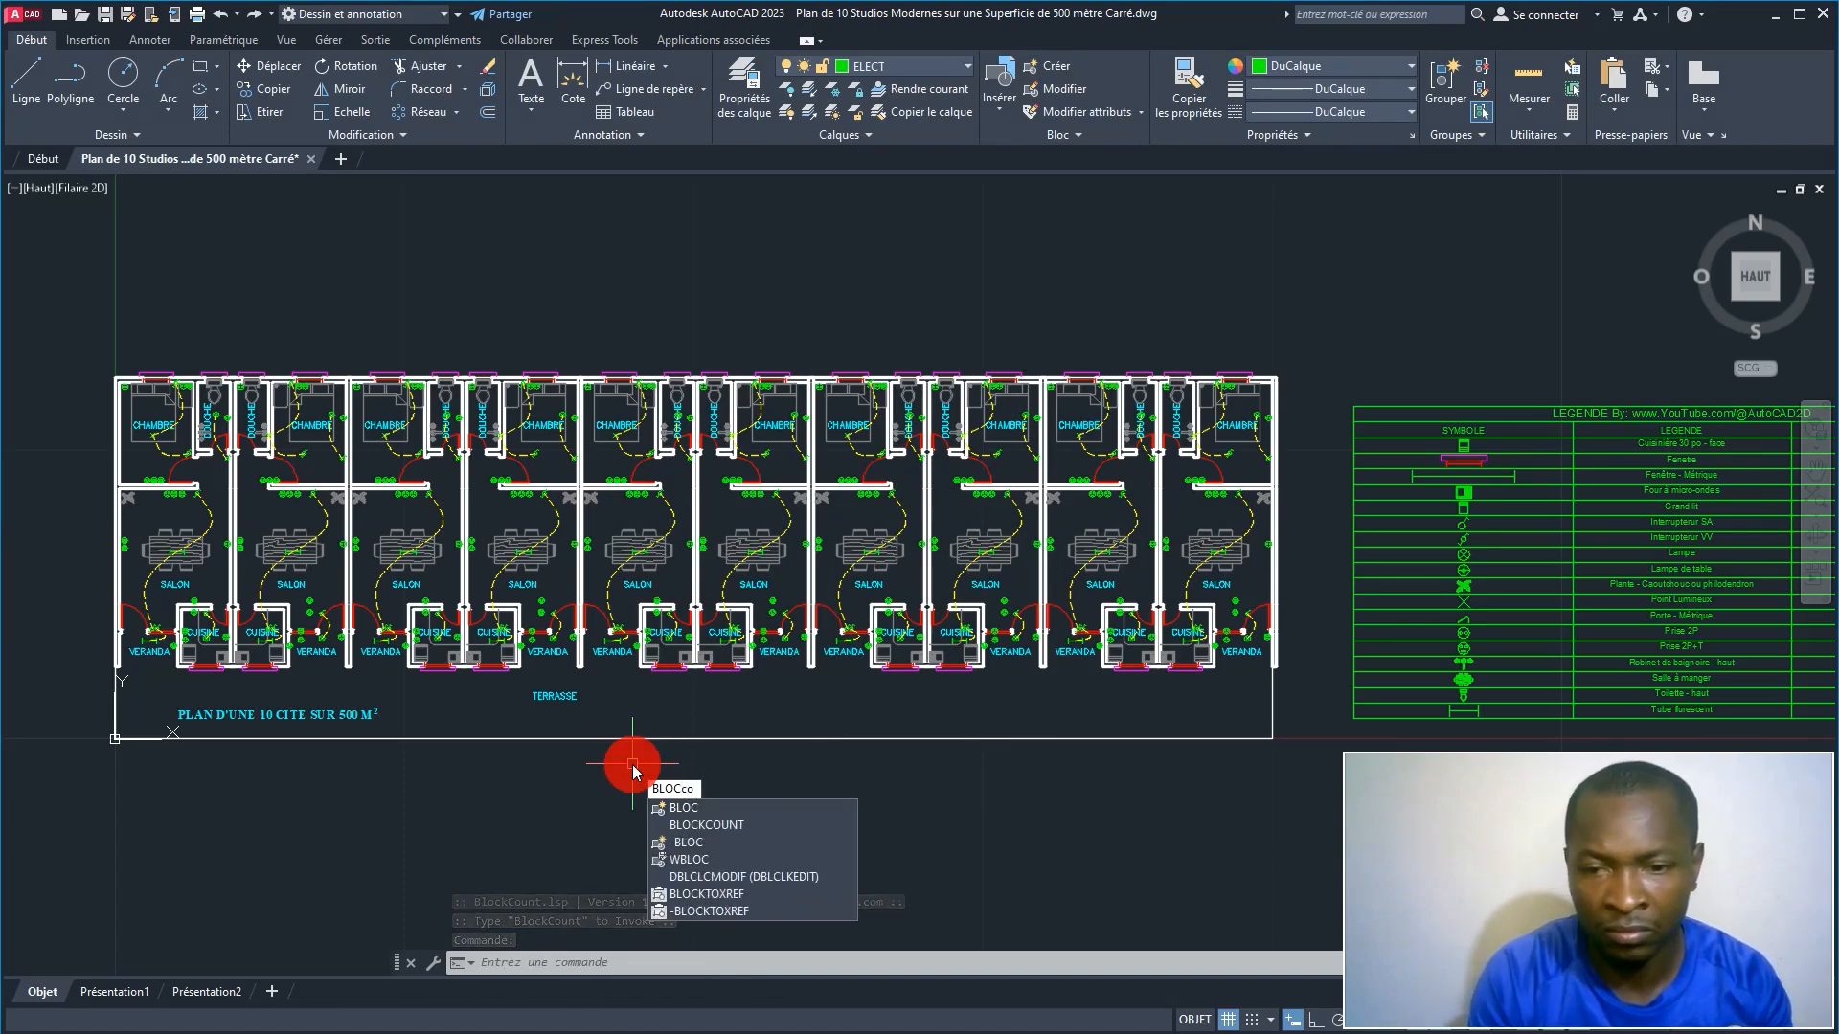
key(Down)
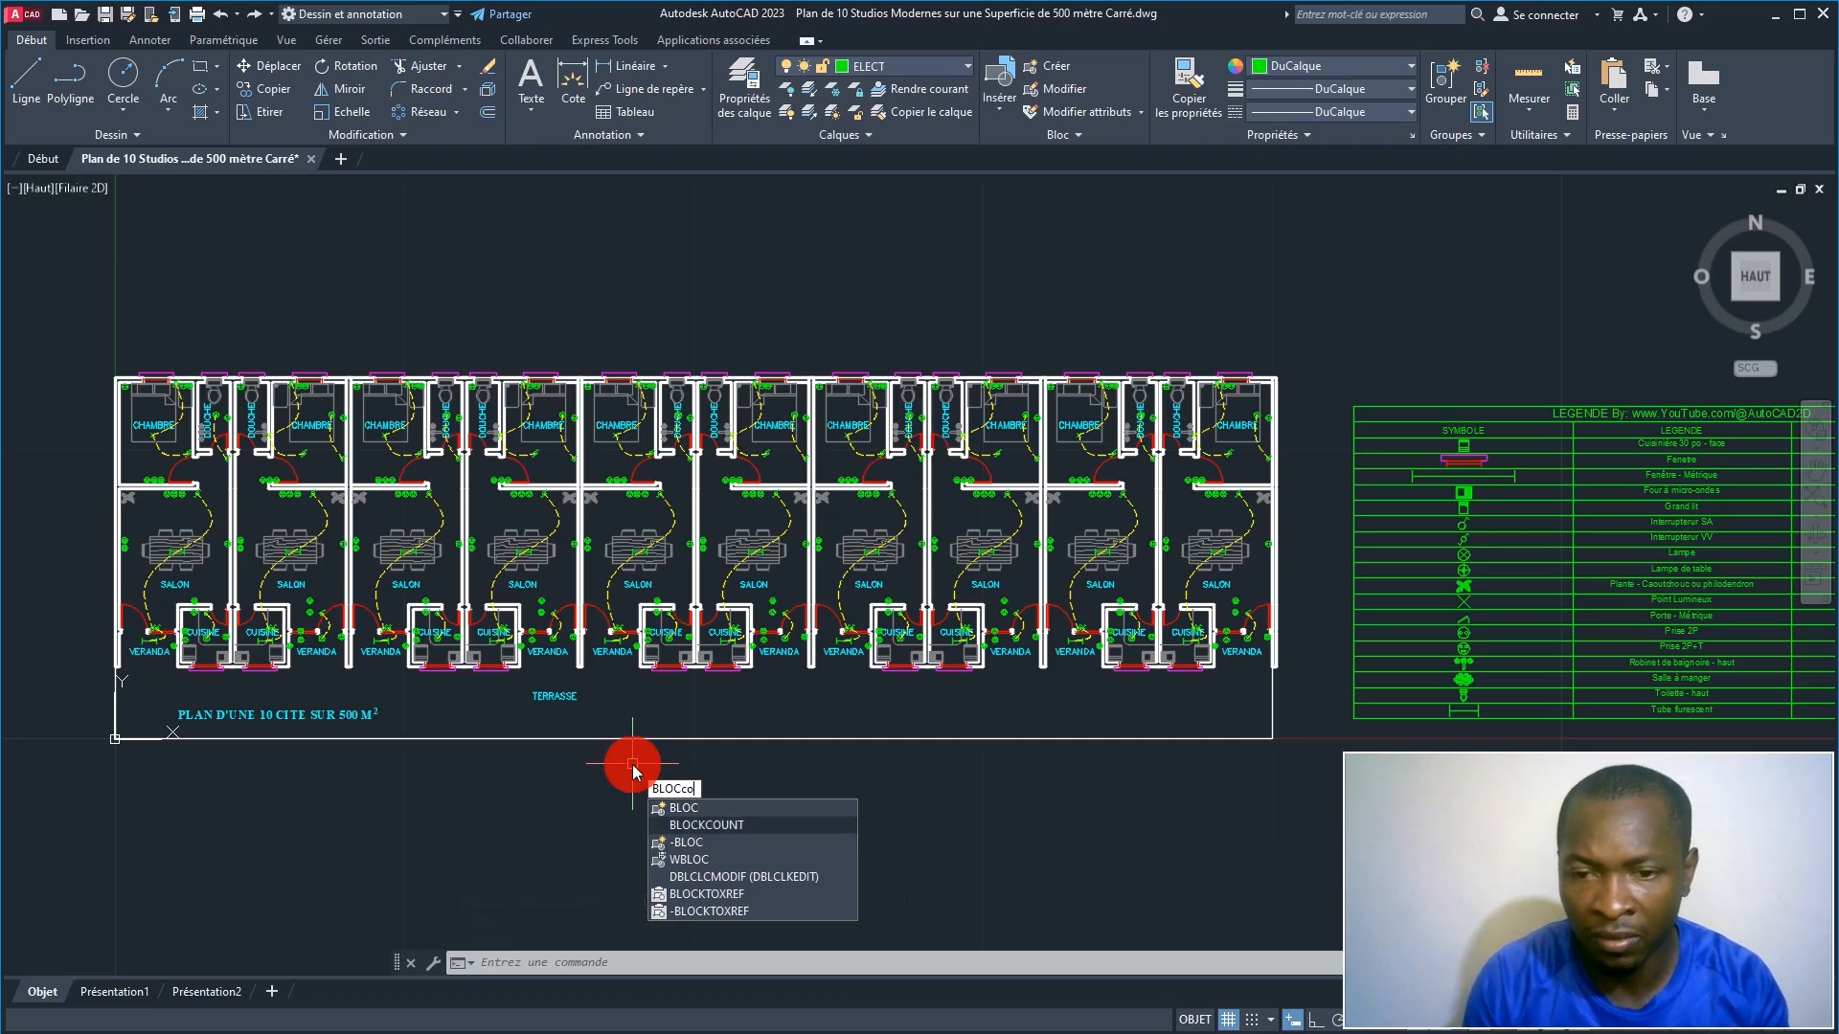
key(Return)
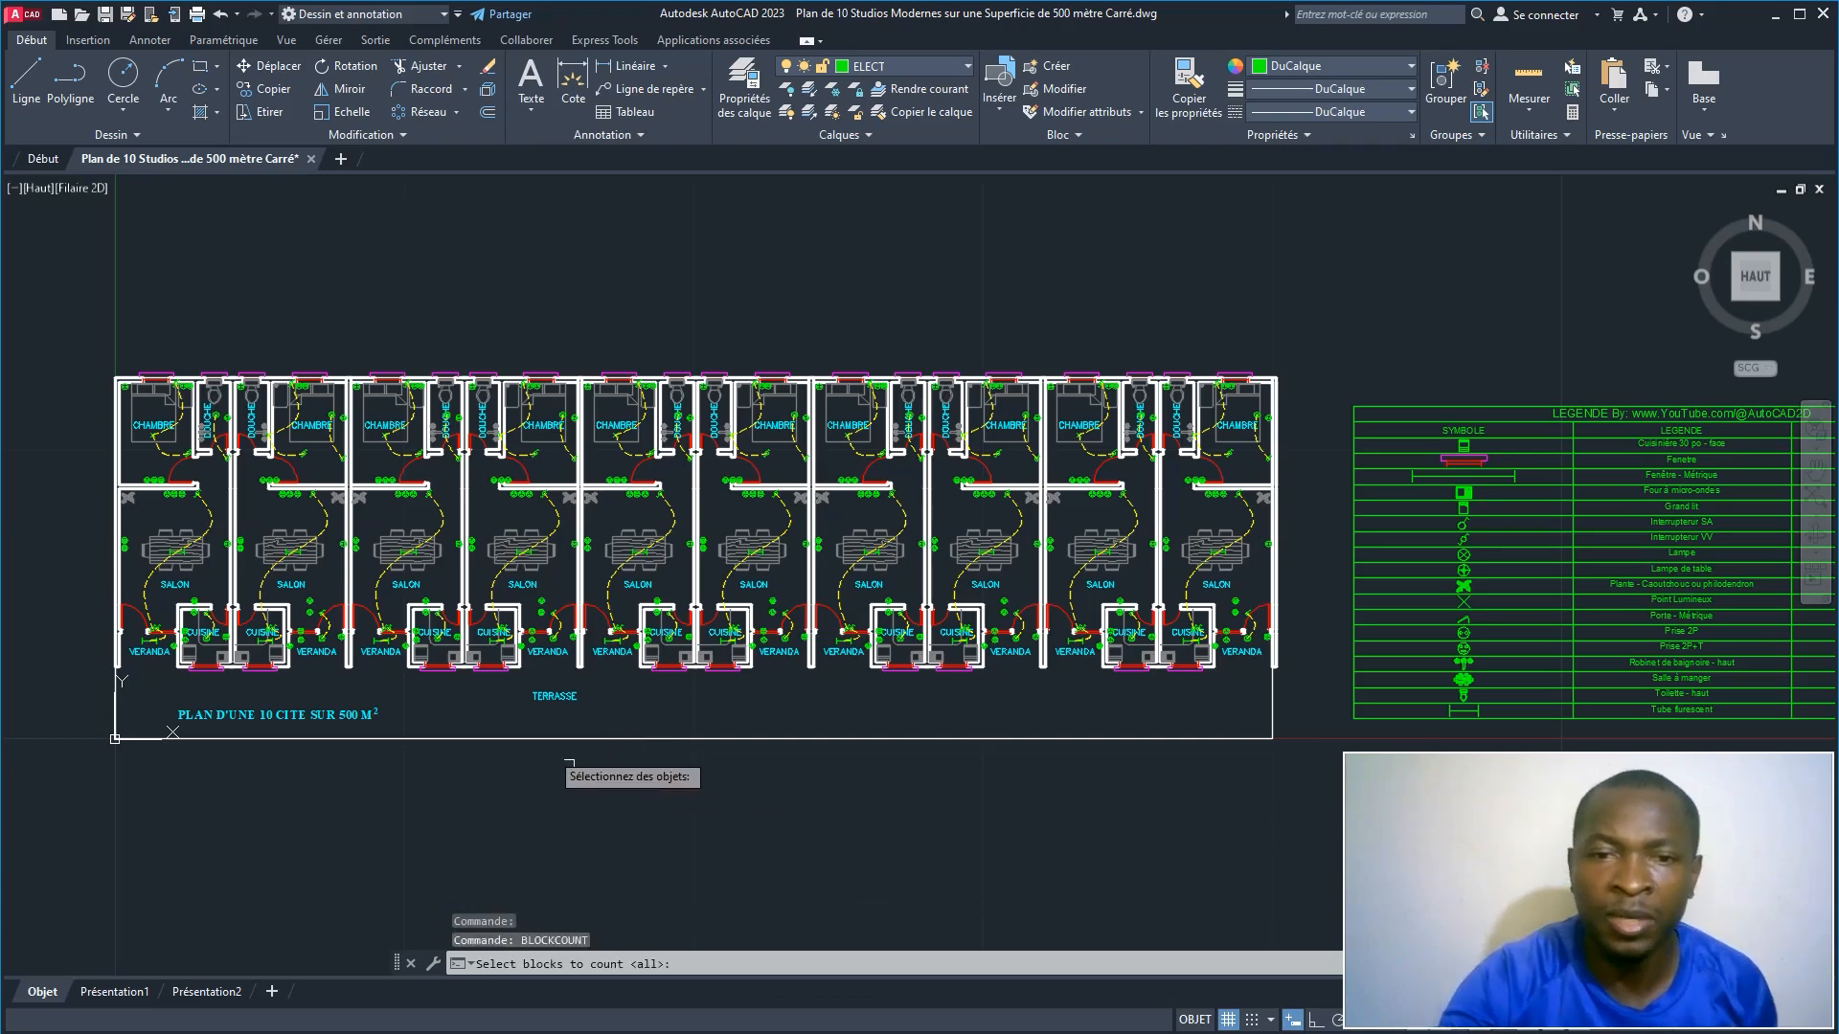
click(83, 346)
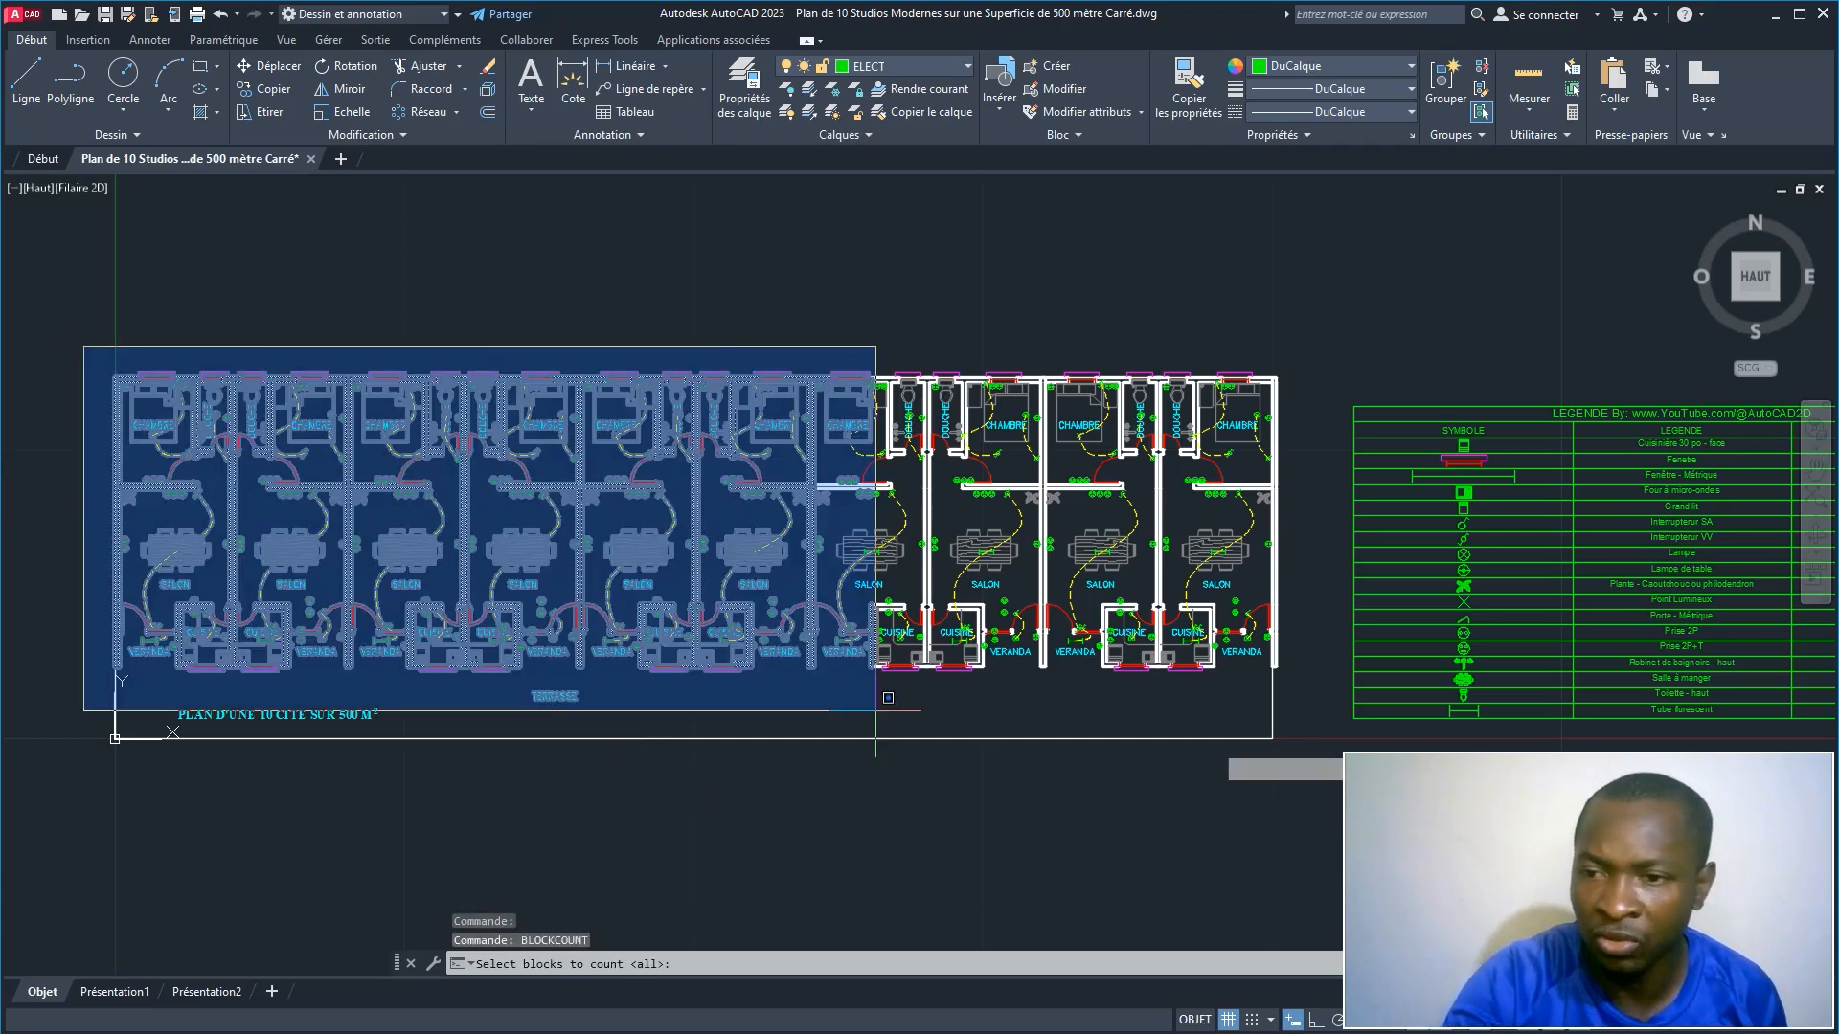
click(1297, 783)
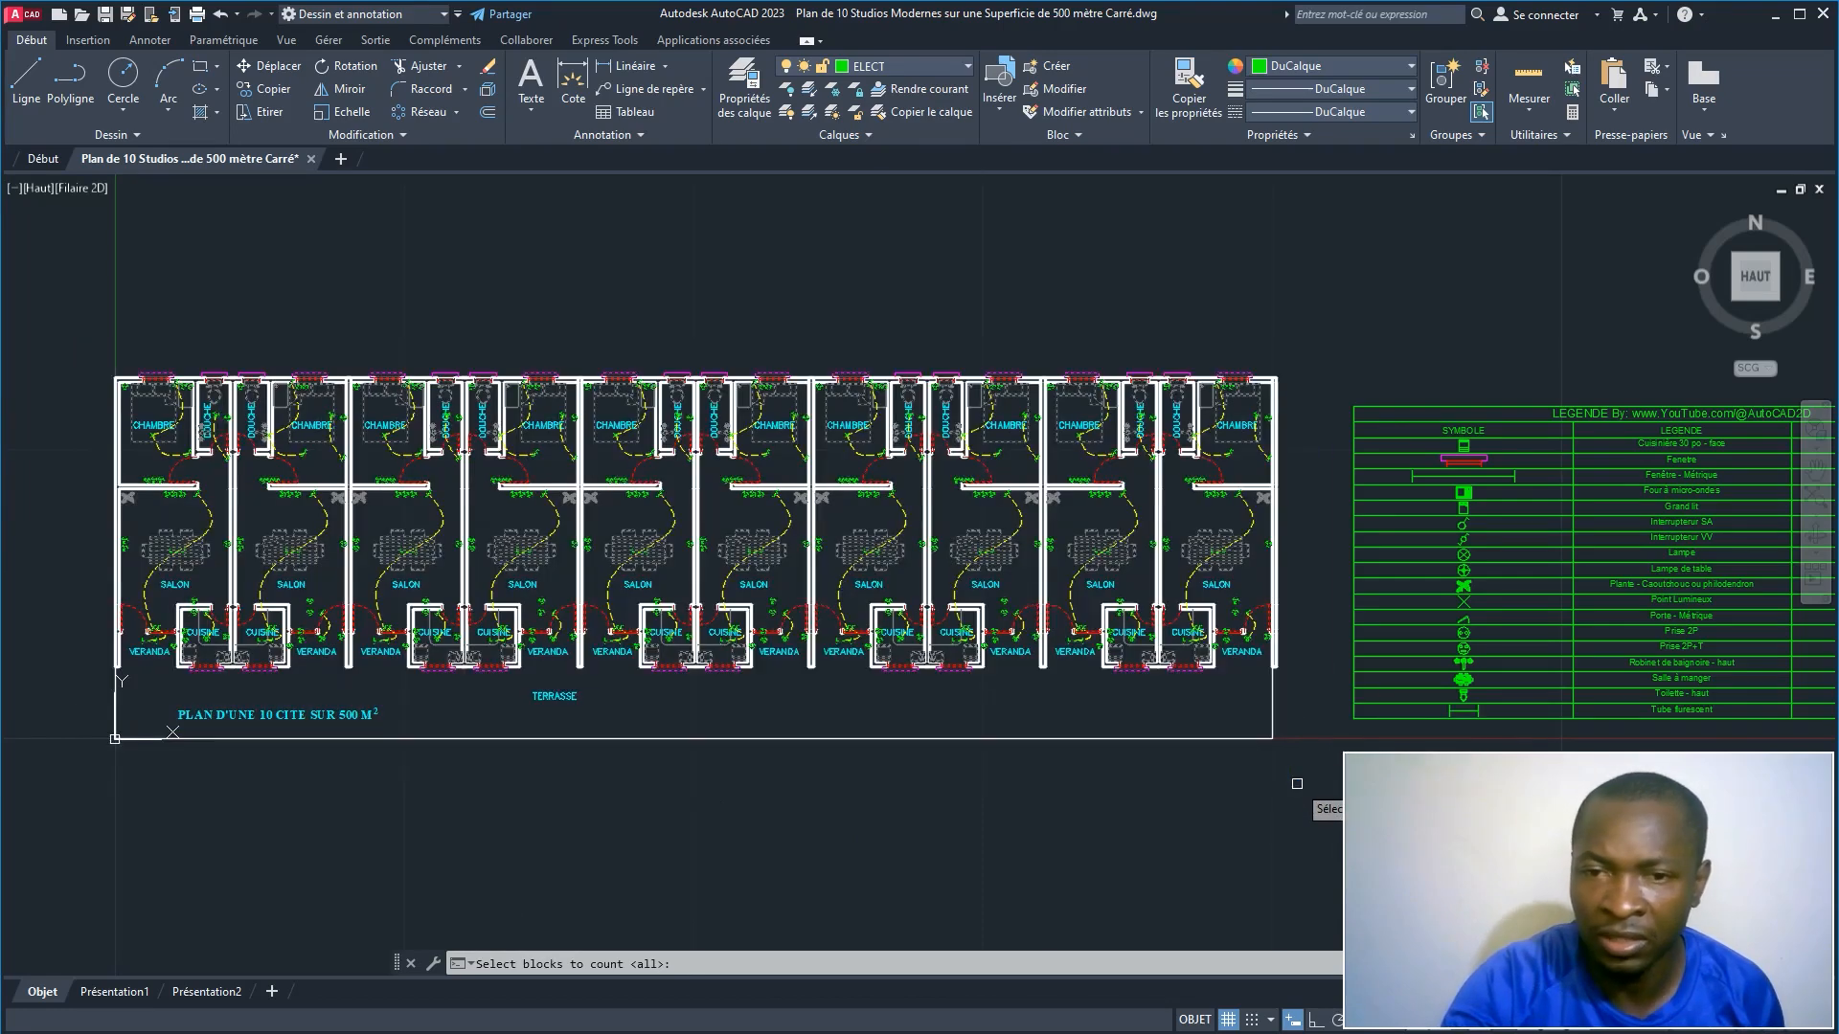
right_click(821, 824)
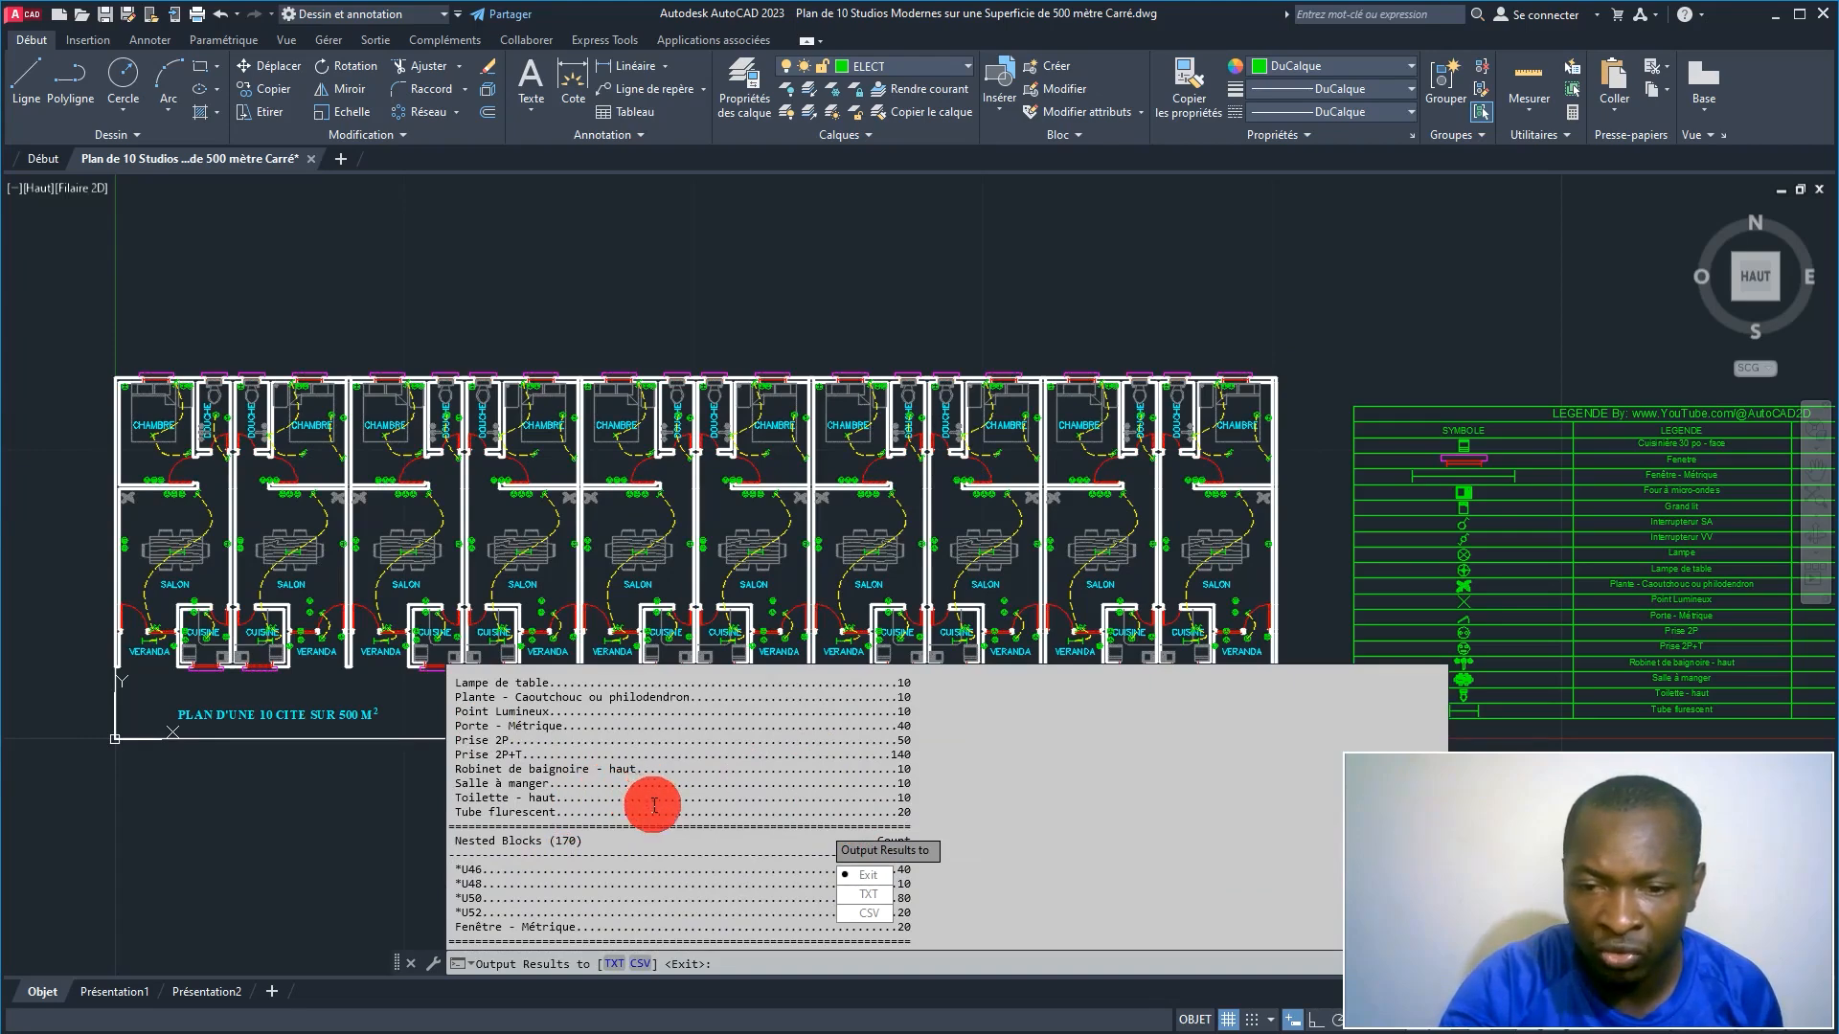
Step: Export the block count results as a CSV file, keeping the proposed file name and saving it to the Desktop
scroll(610, 791, up, 5)
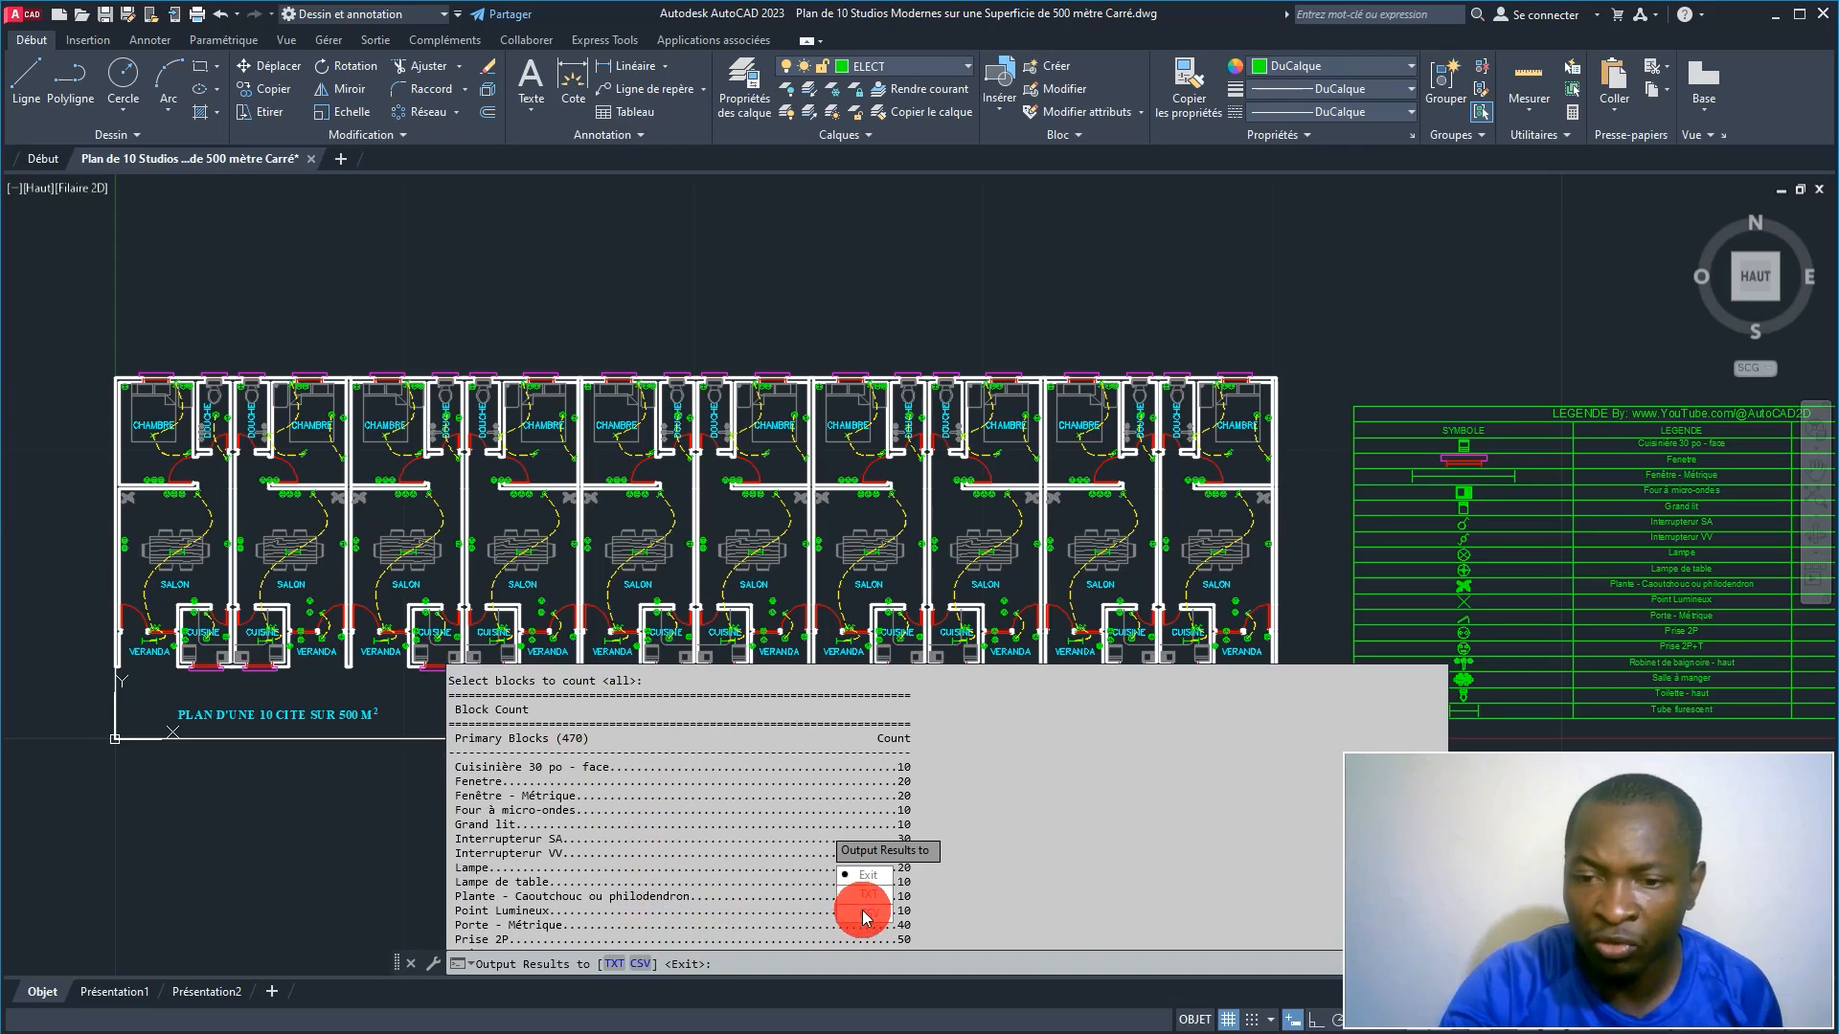
click(863, 912)
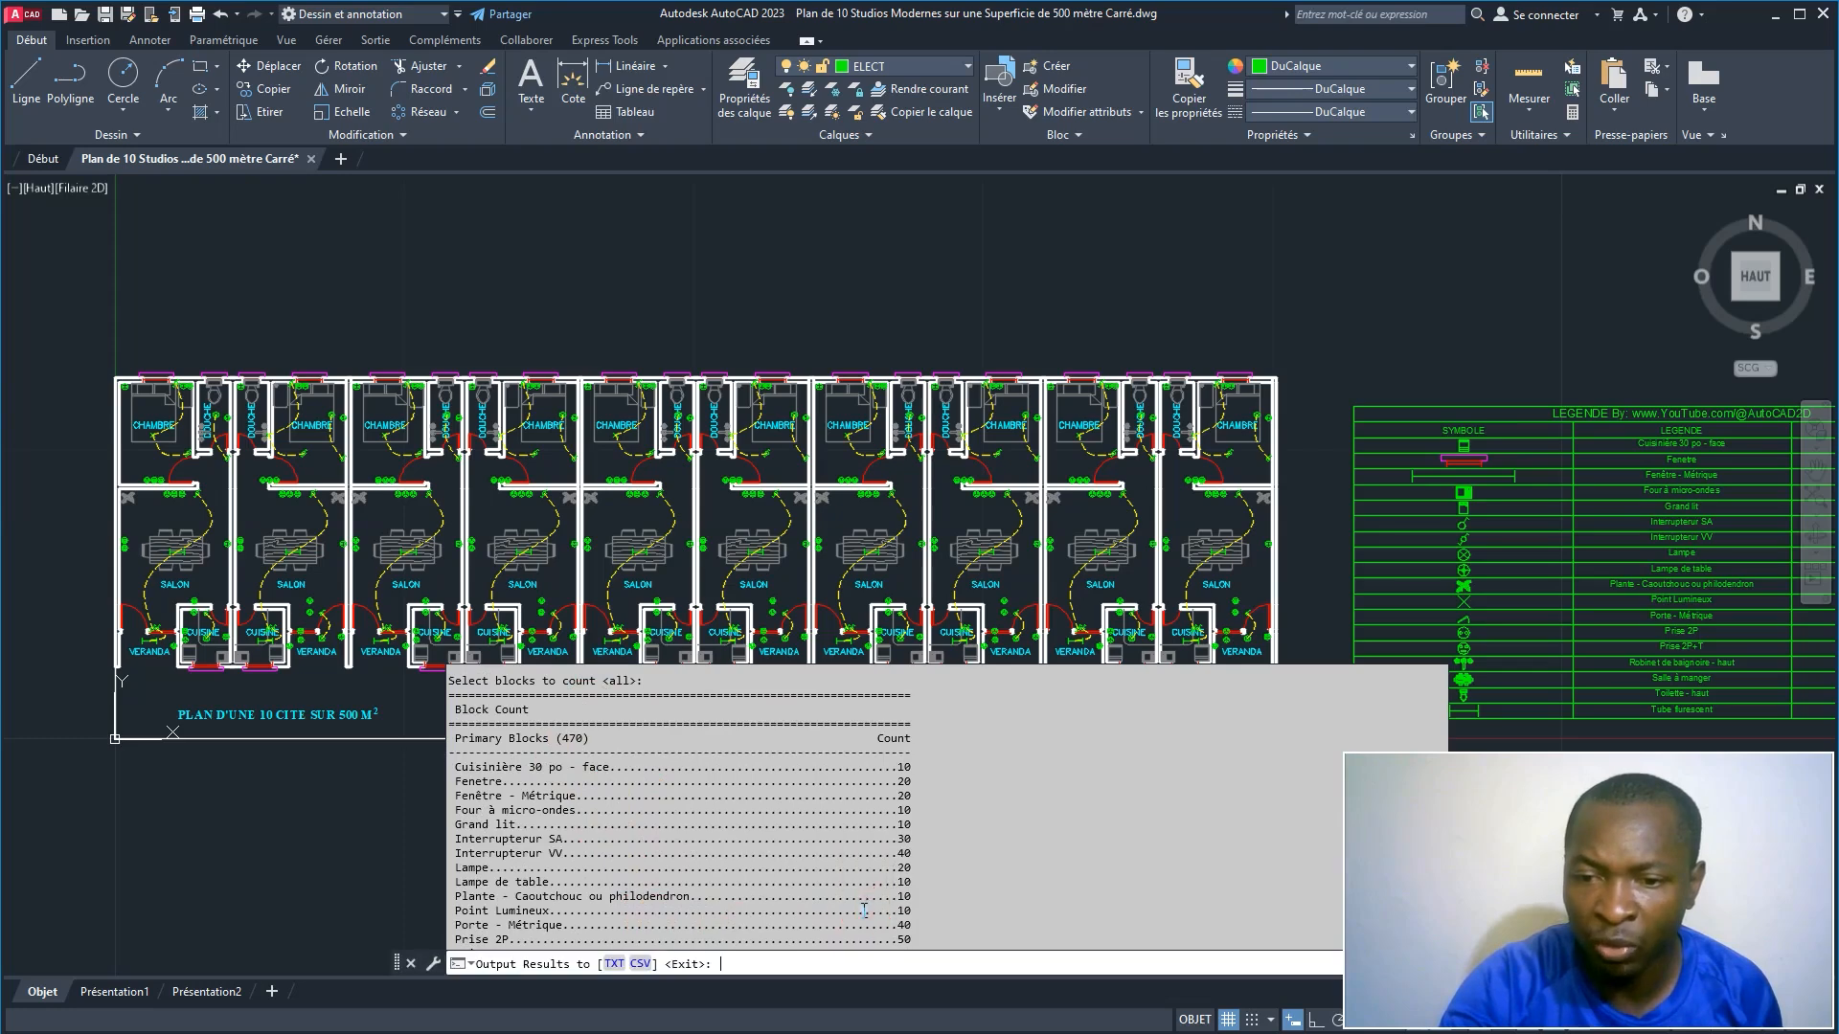
click(640, 966)
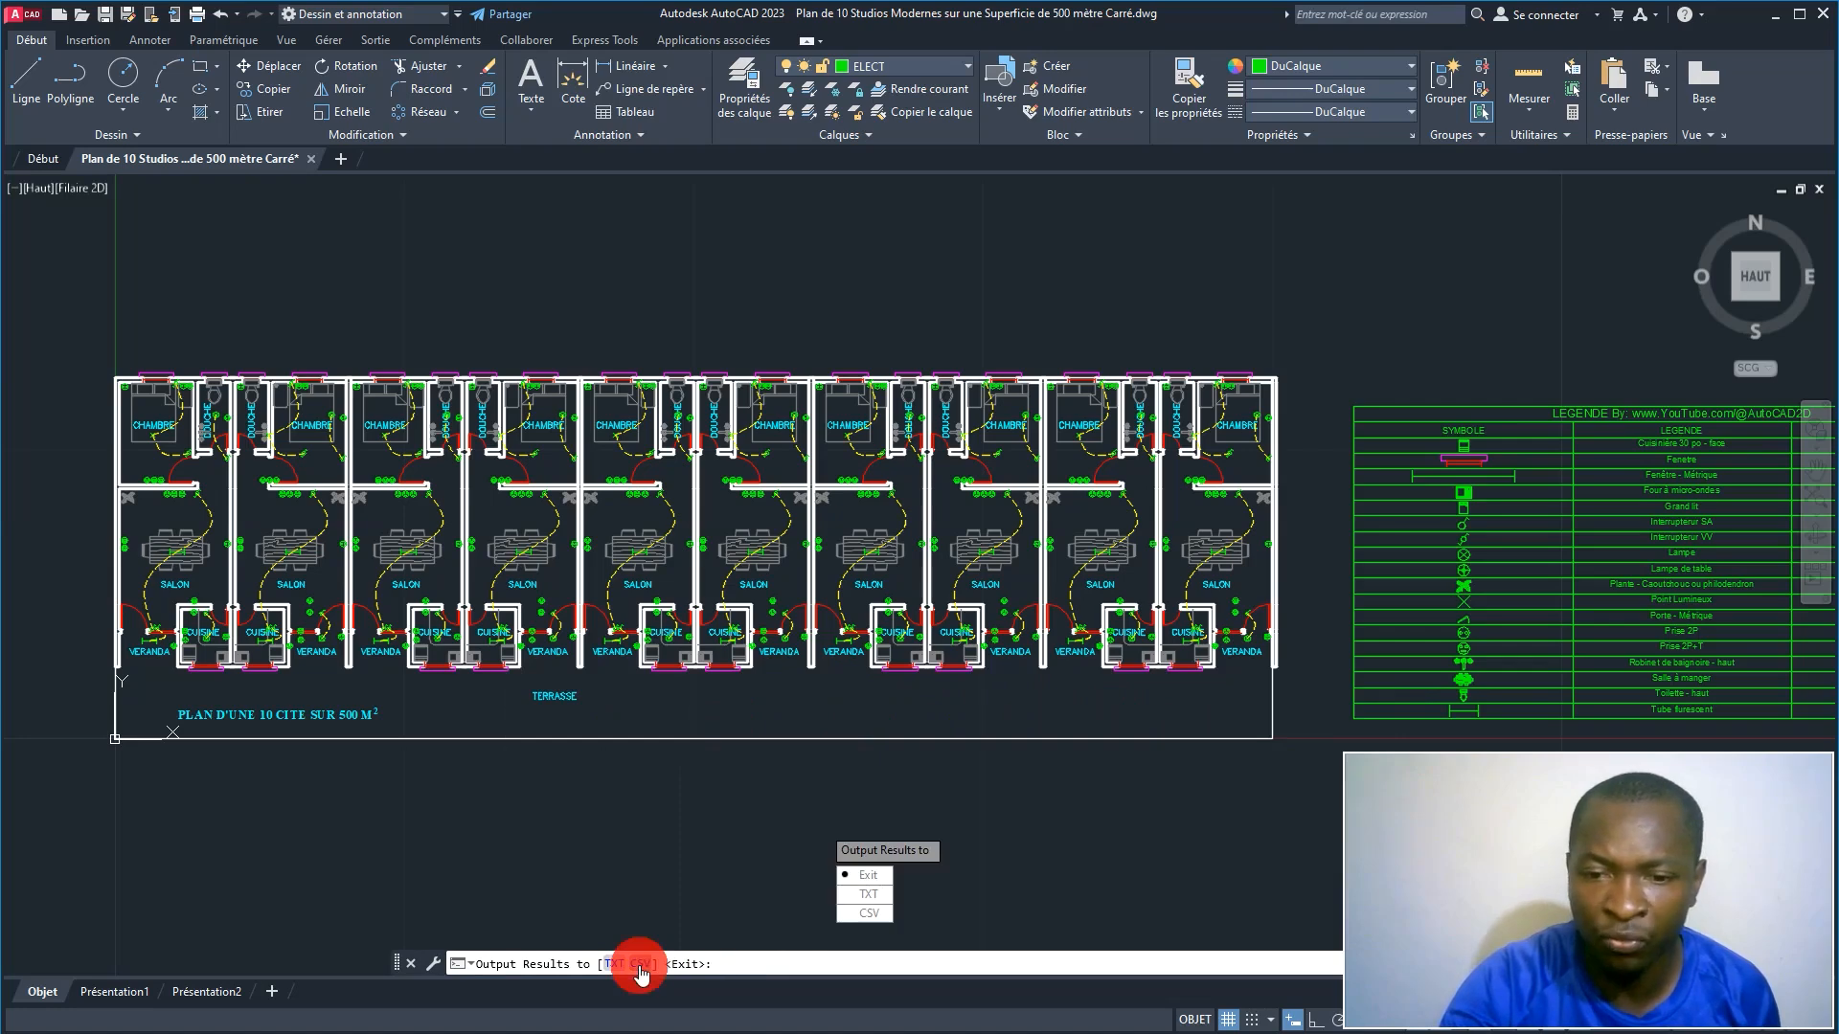
click(640, 967)
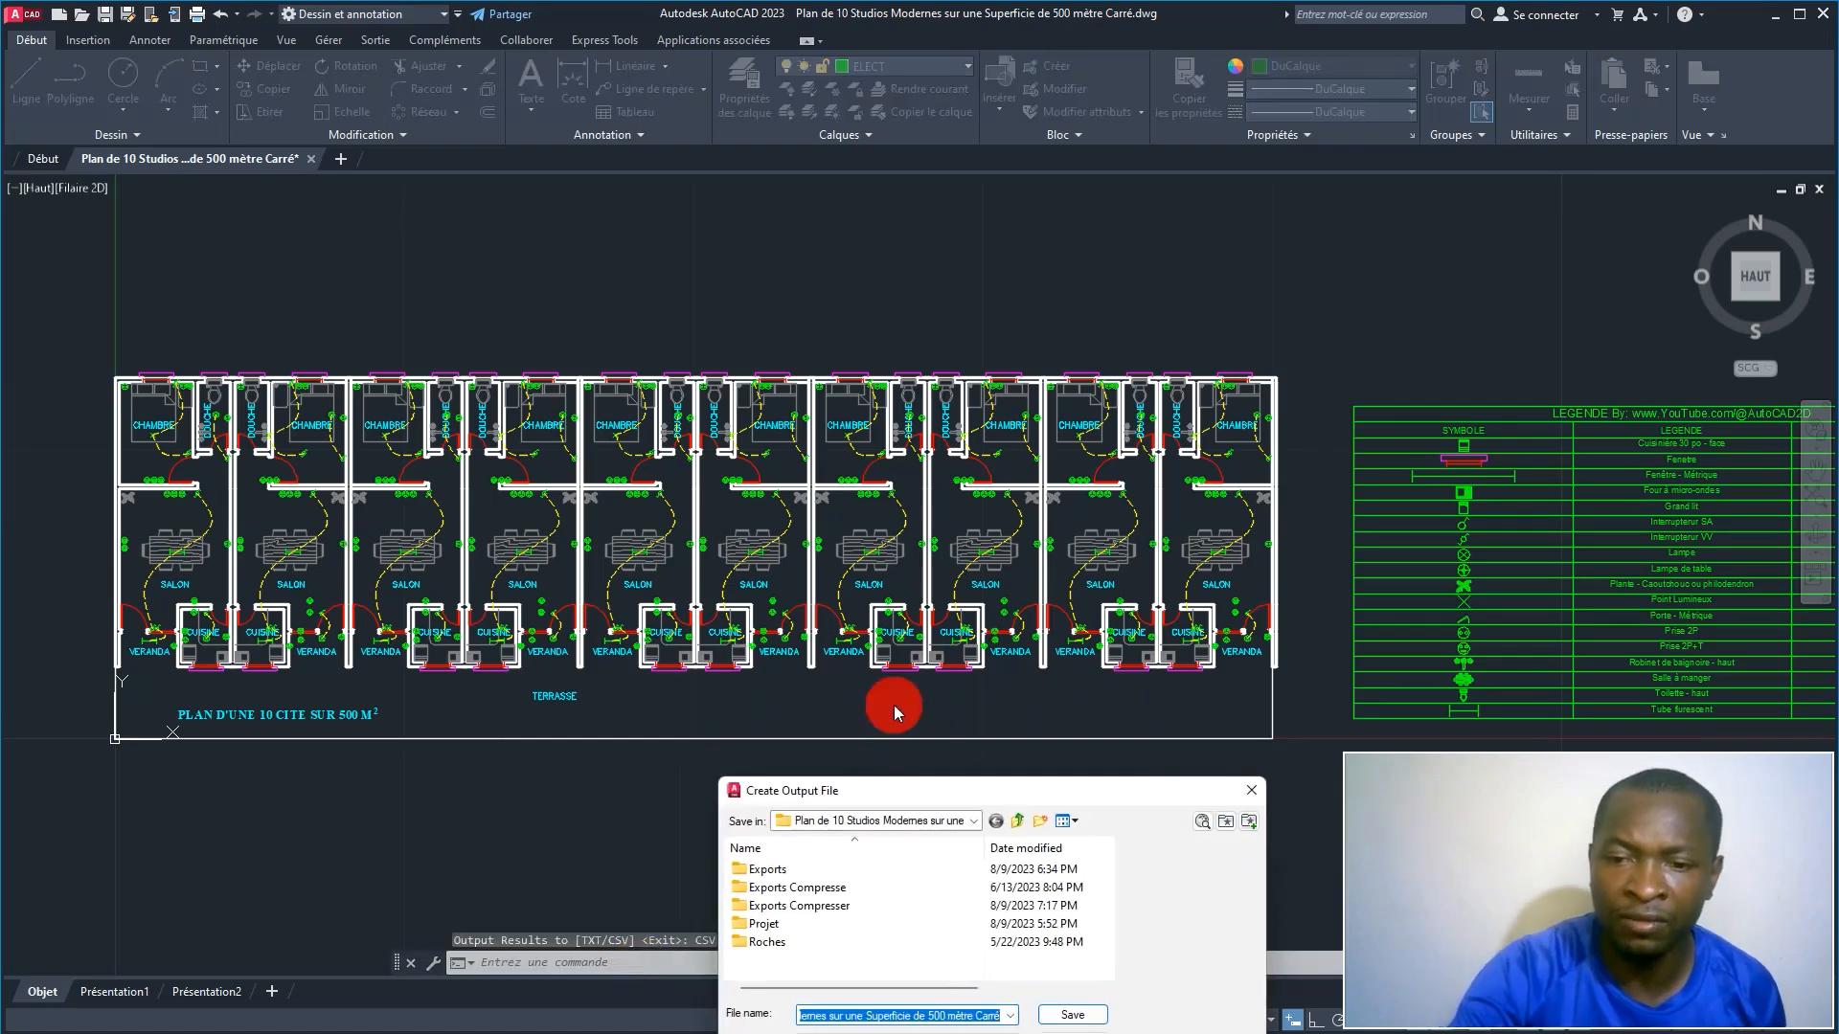
drag(875, 797, 671, 449)
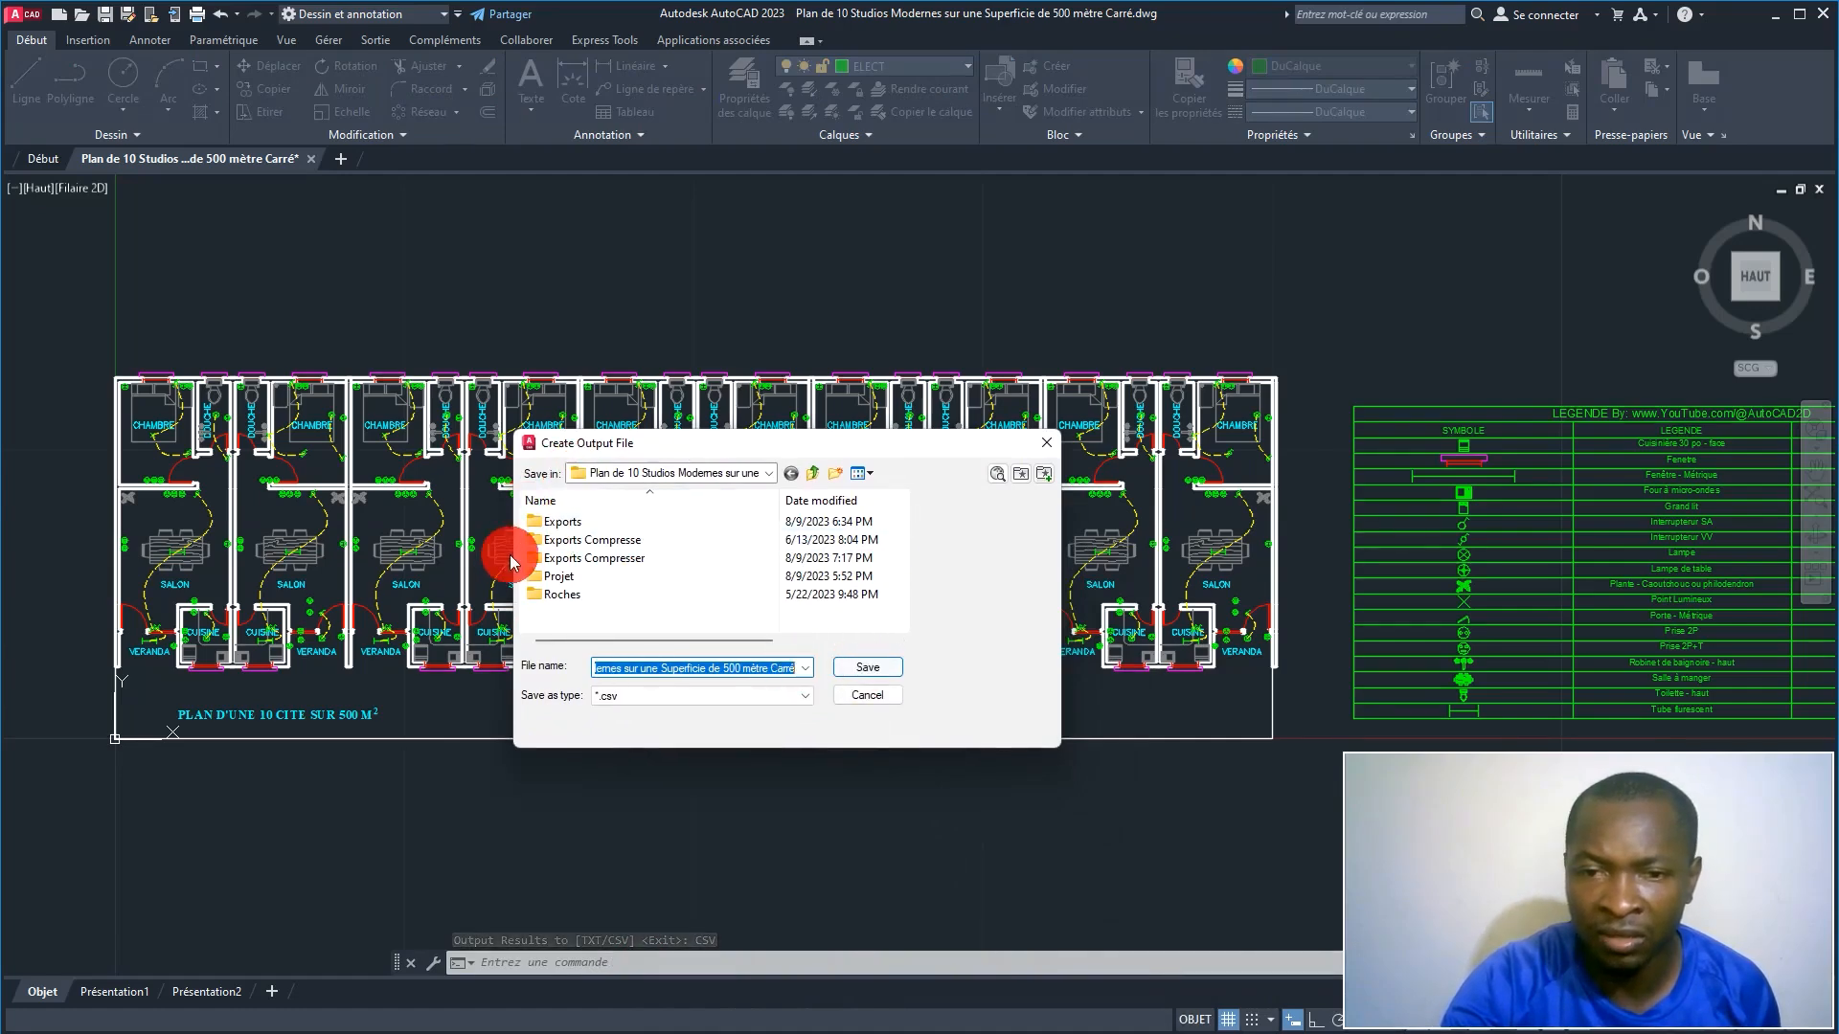
click(769, 473)
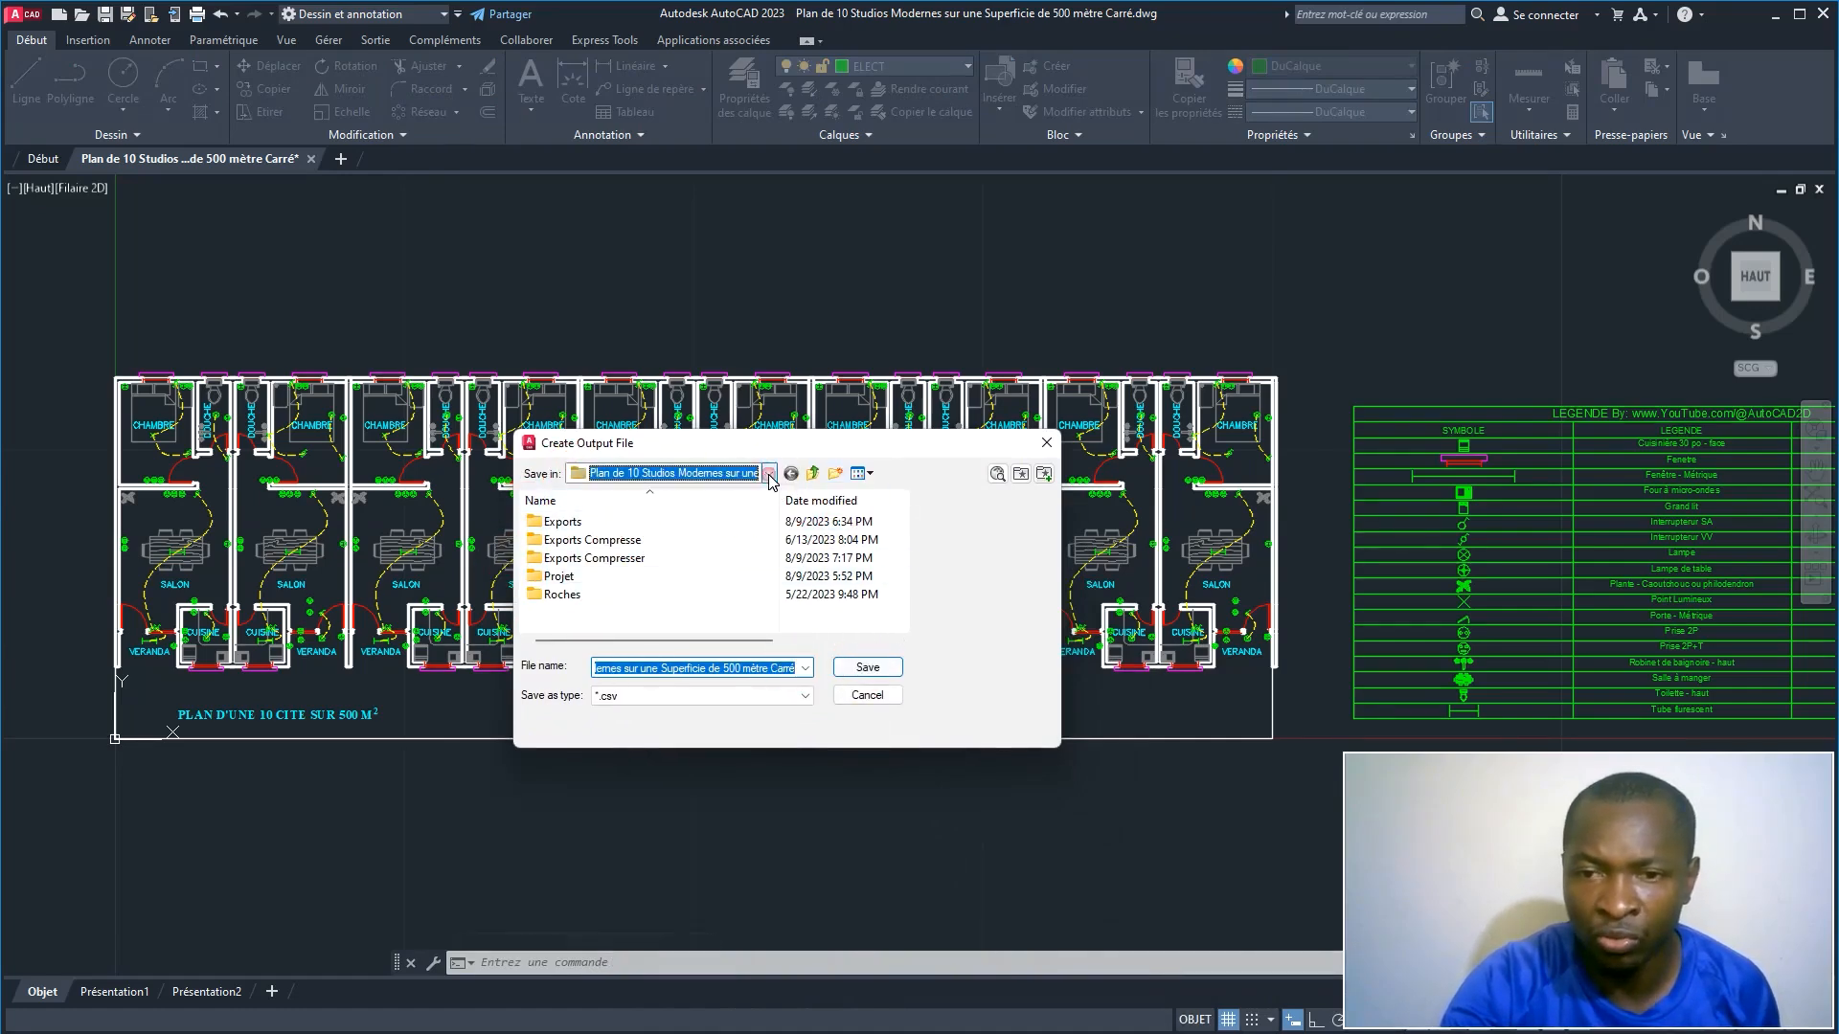
scroll(657, 541, up, 3)
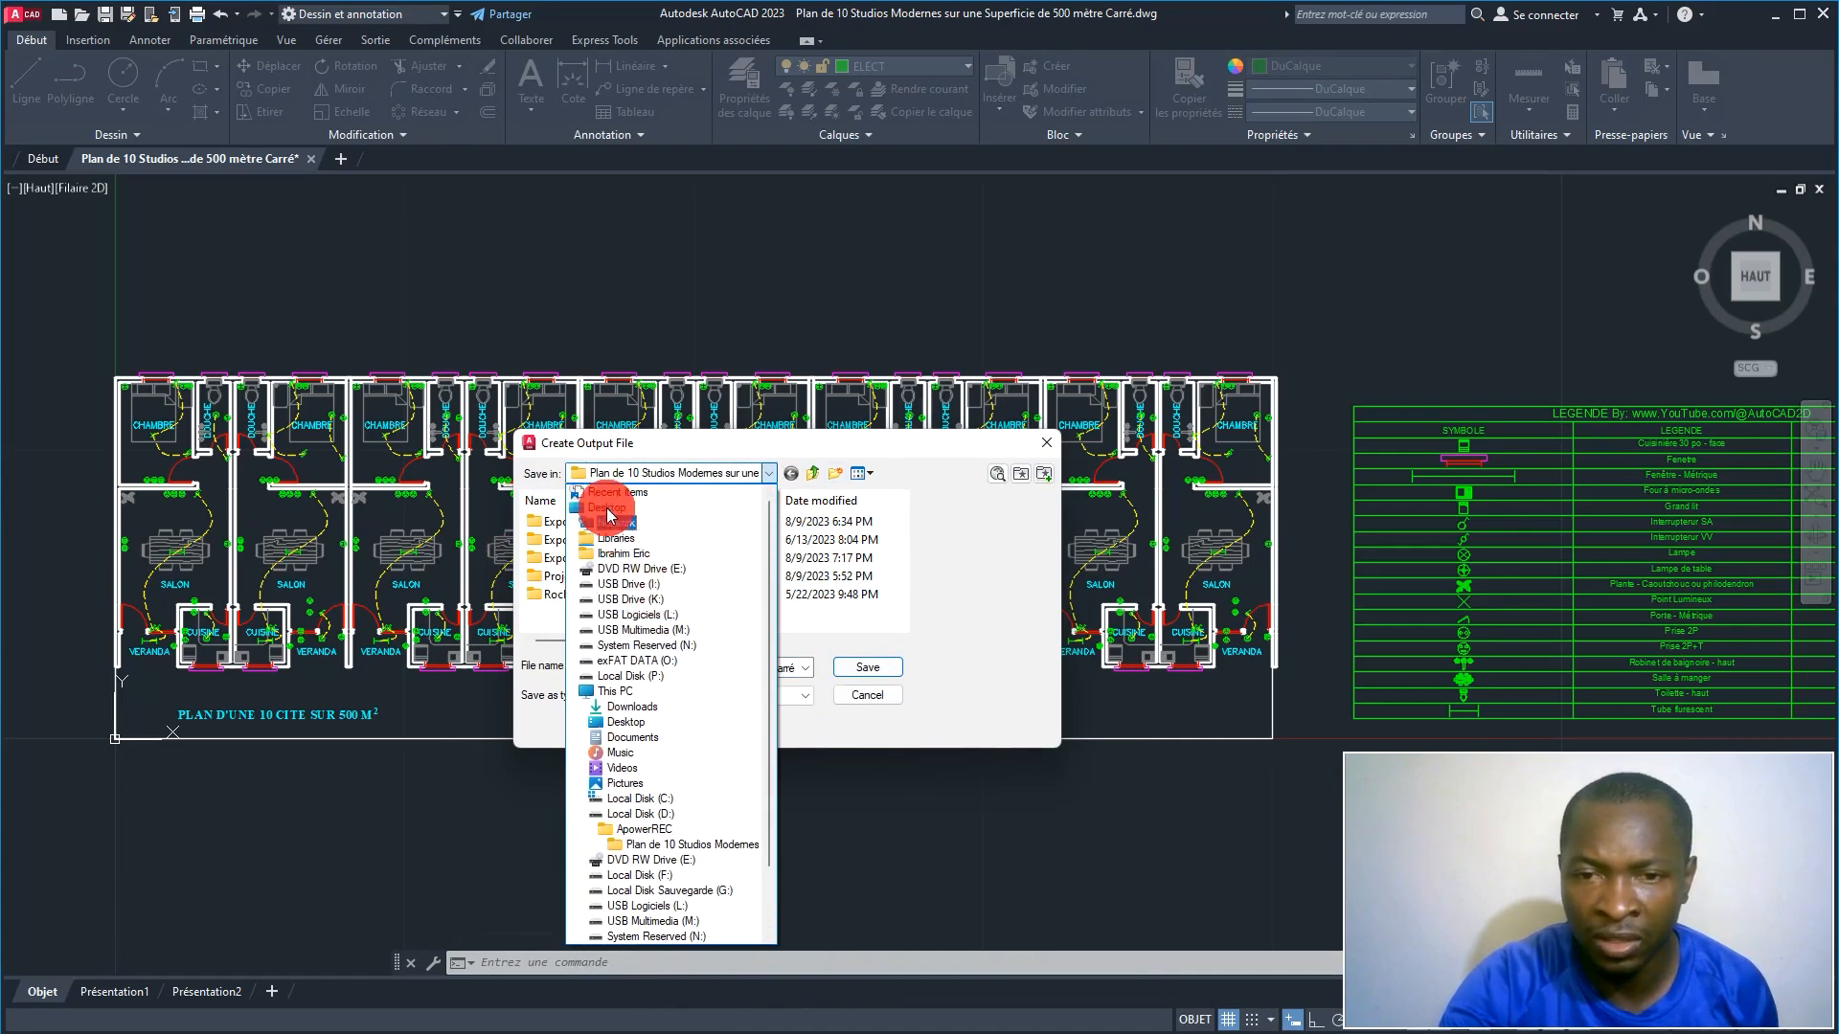
click(611, 511)
click(872, 667)
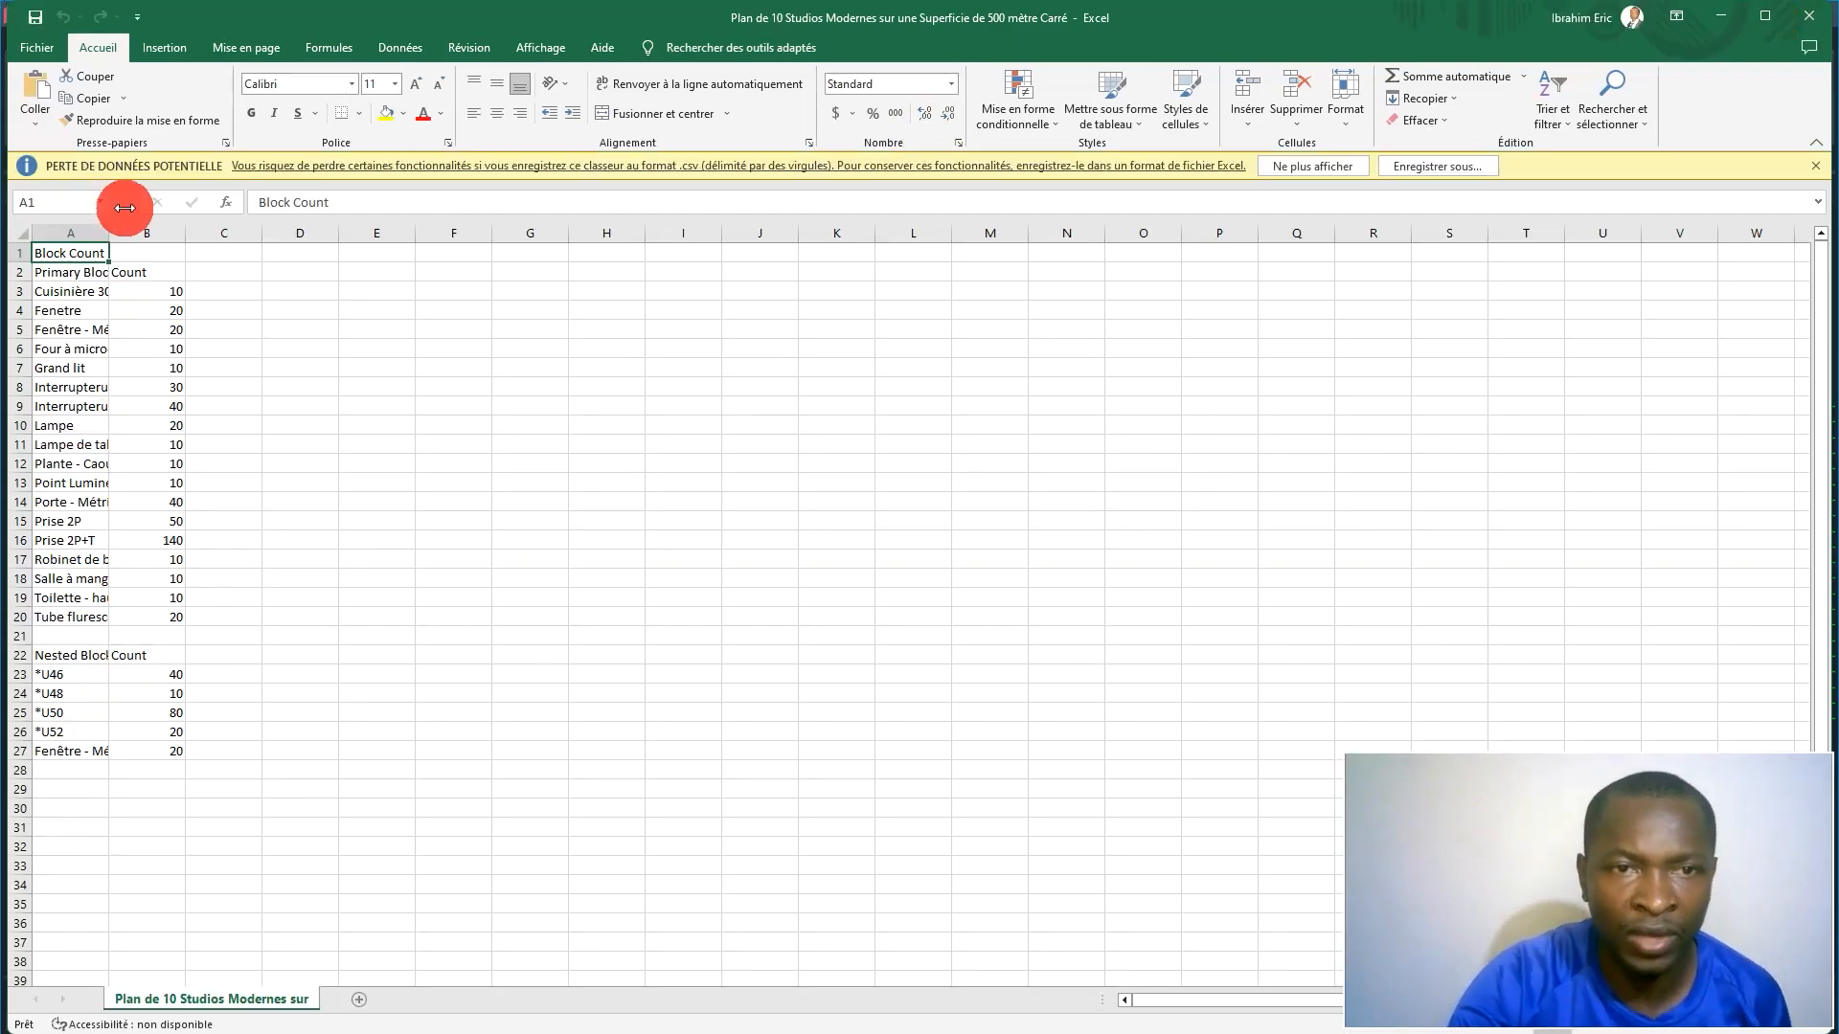
Step: In the Excel block list, dismiss the data loss warning, widen column A to fit the block names, and minimise the workbook
click(1815, 167)
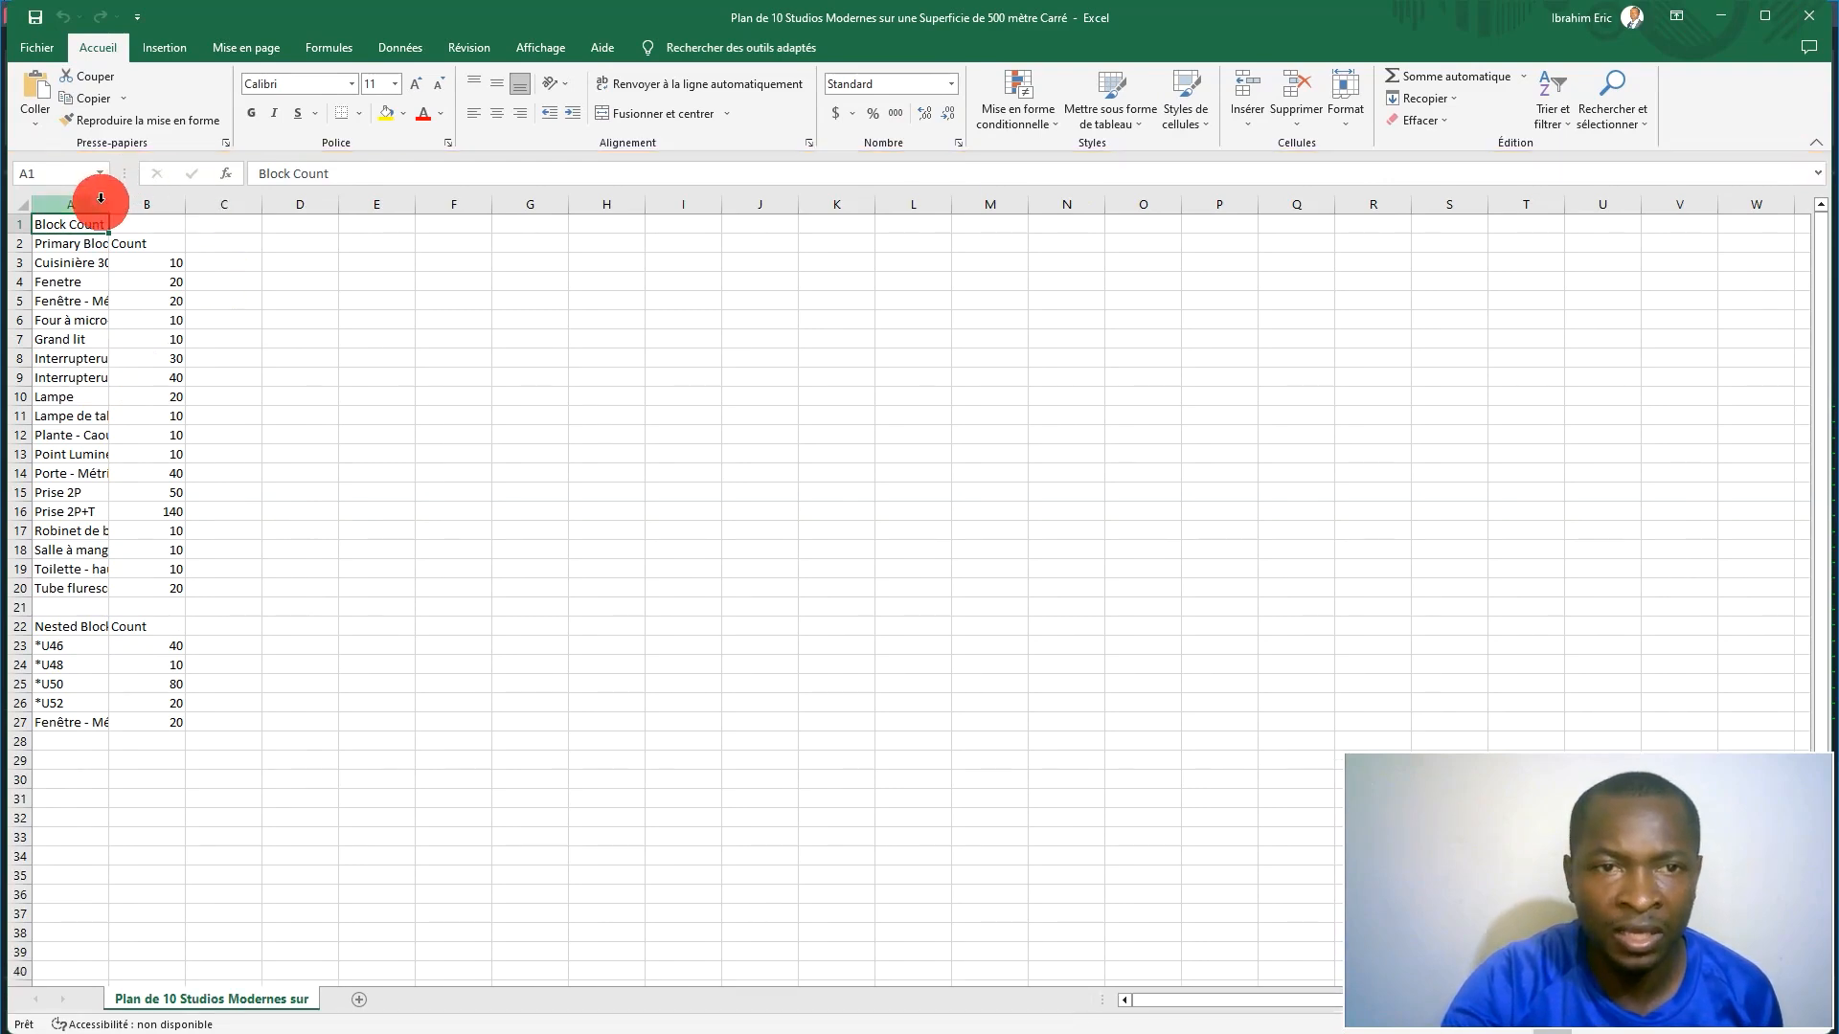
drag(109, 199, 320, 214)
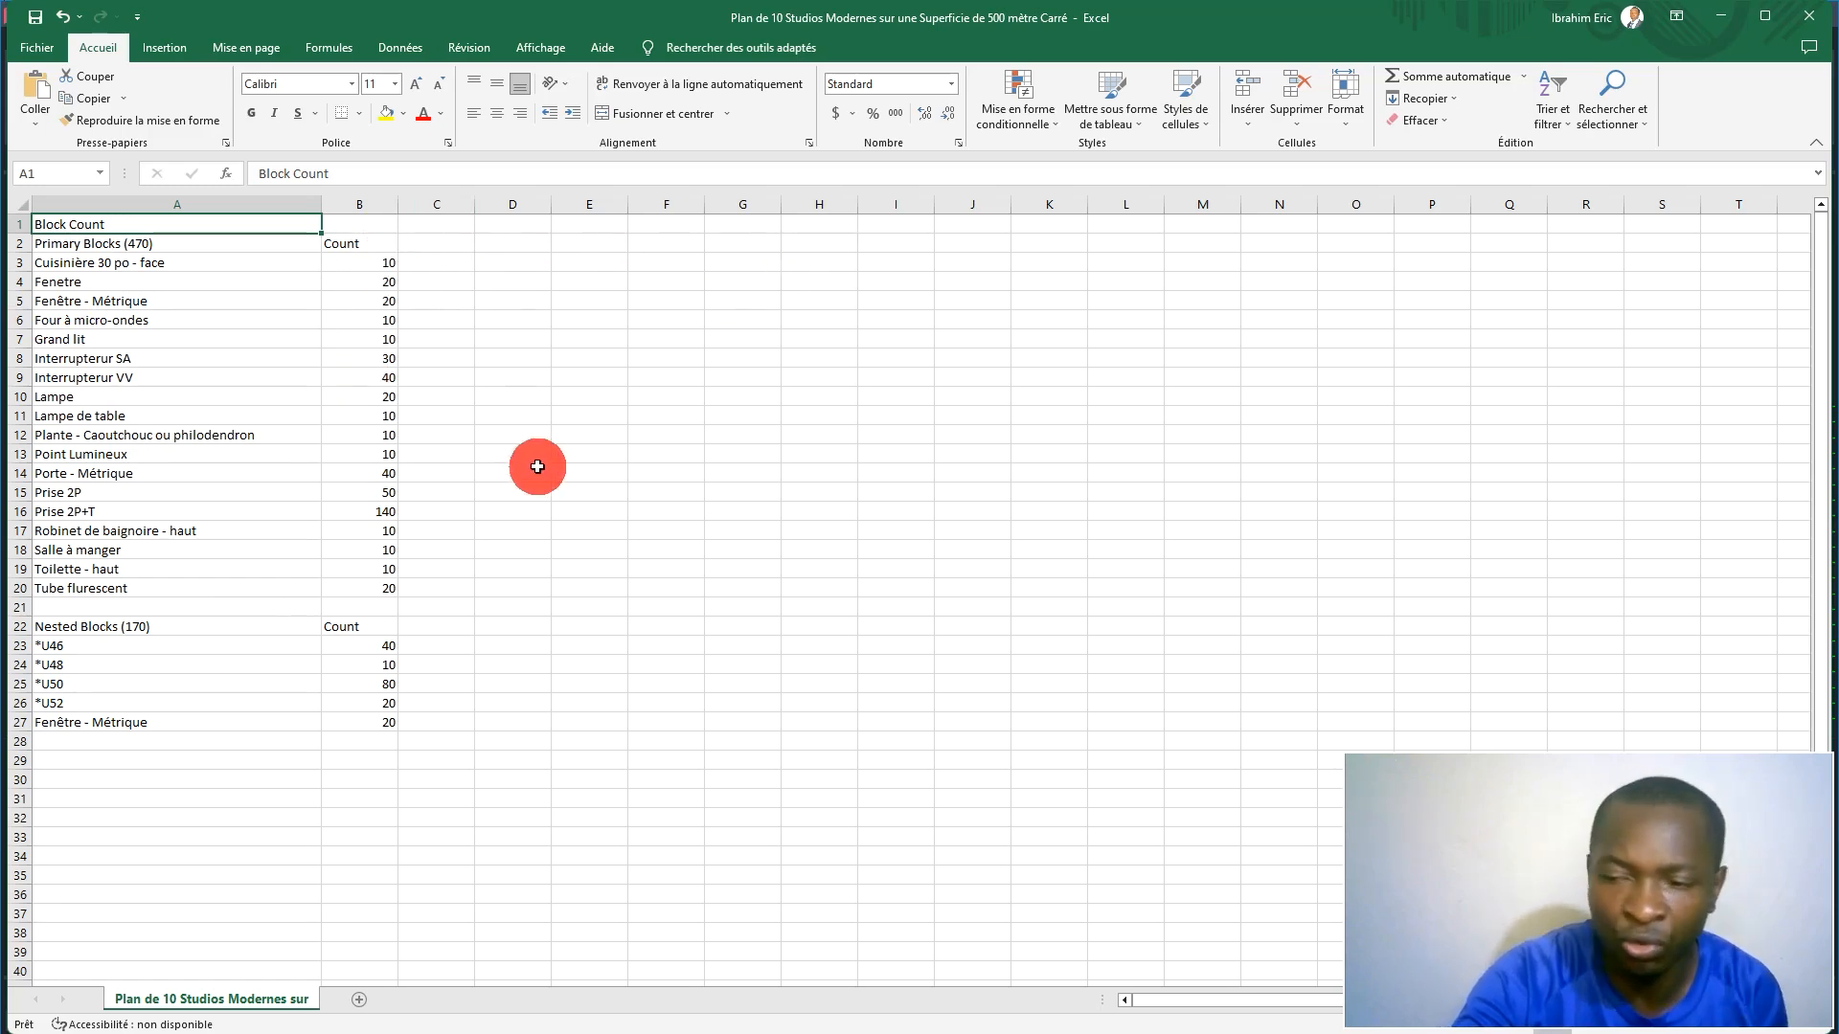
click(1720, 17)
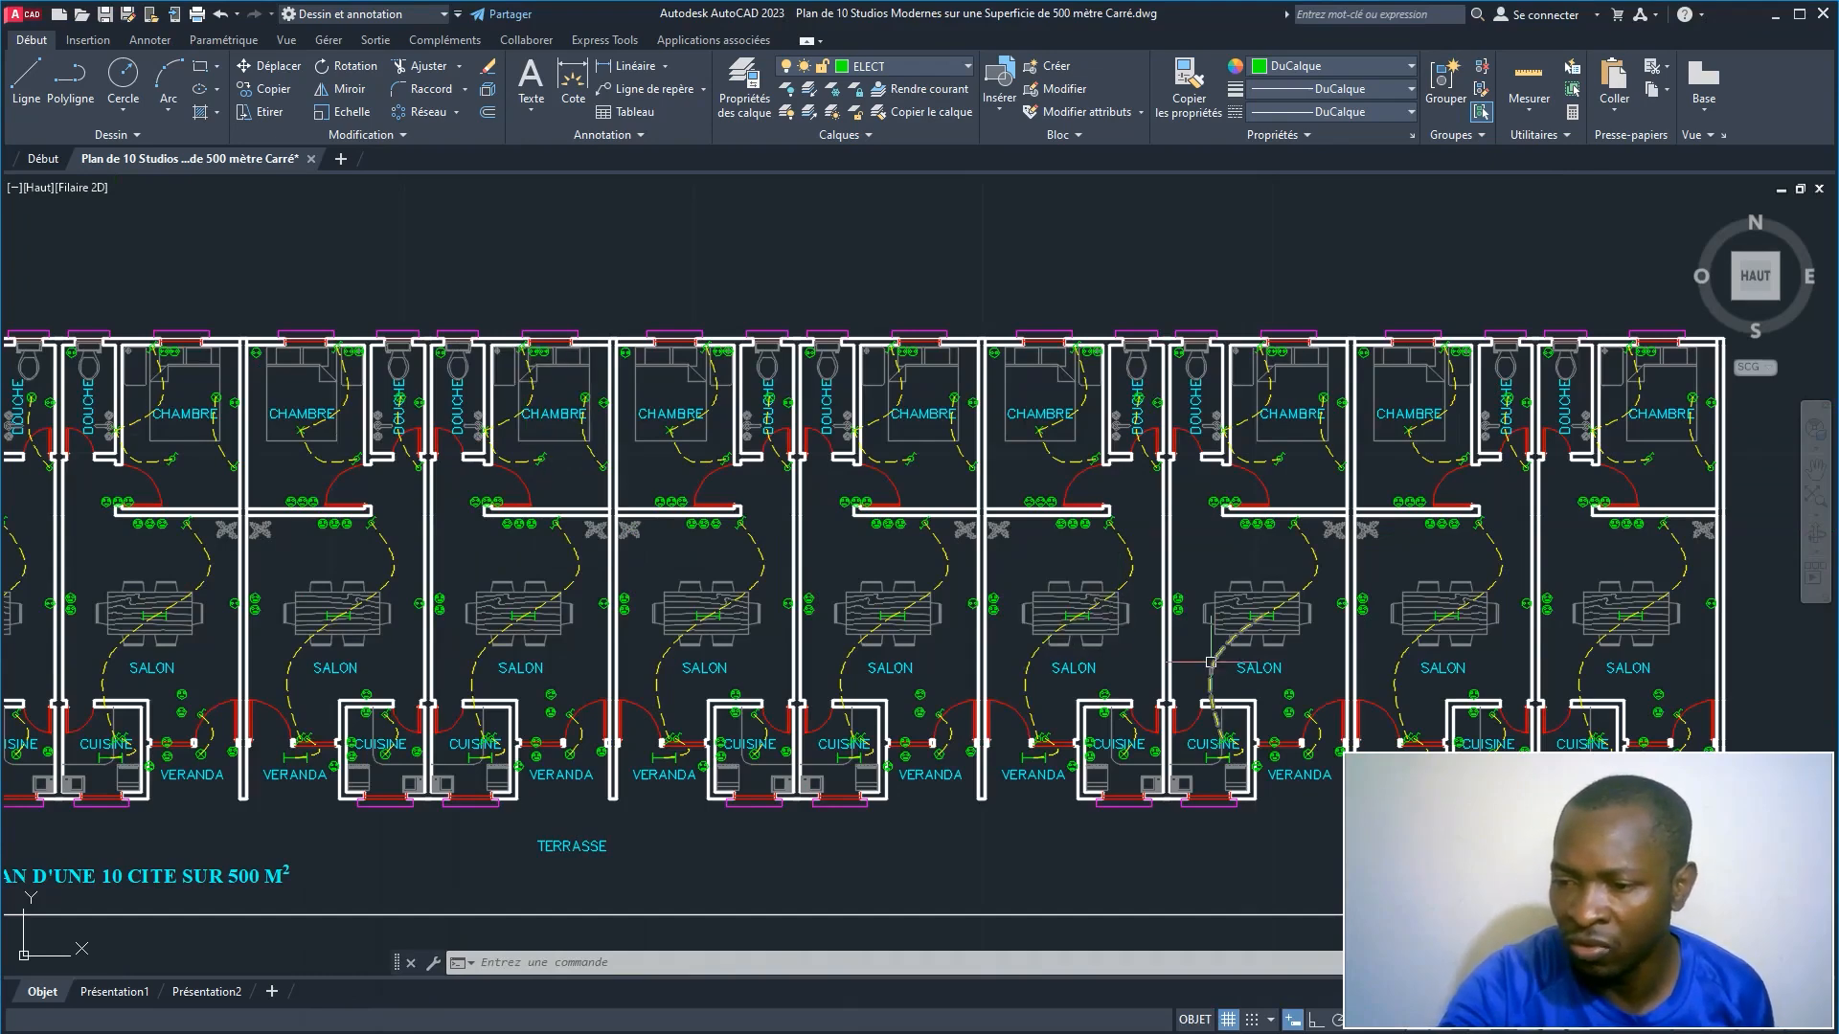
Step: Look over the rooms and electrical symbols of the ten-studio plan, both close up and as a whole
middle_drag(472, 550, 654, 529)
scroll(655, 528, down, 3)
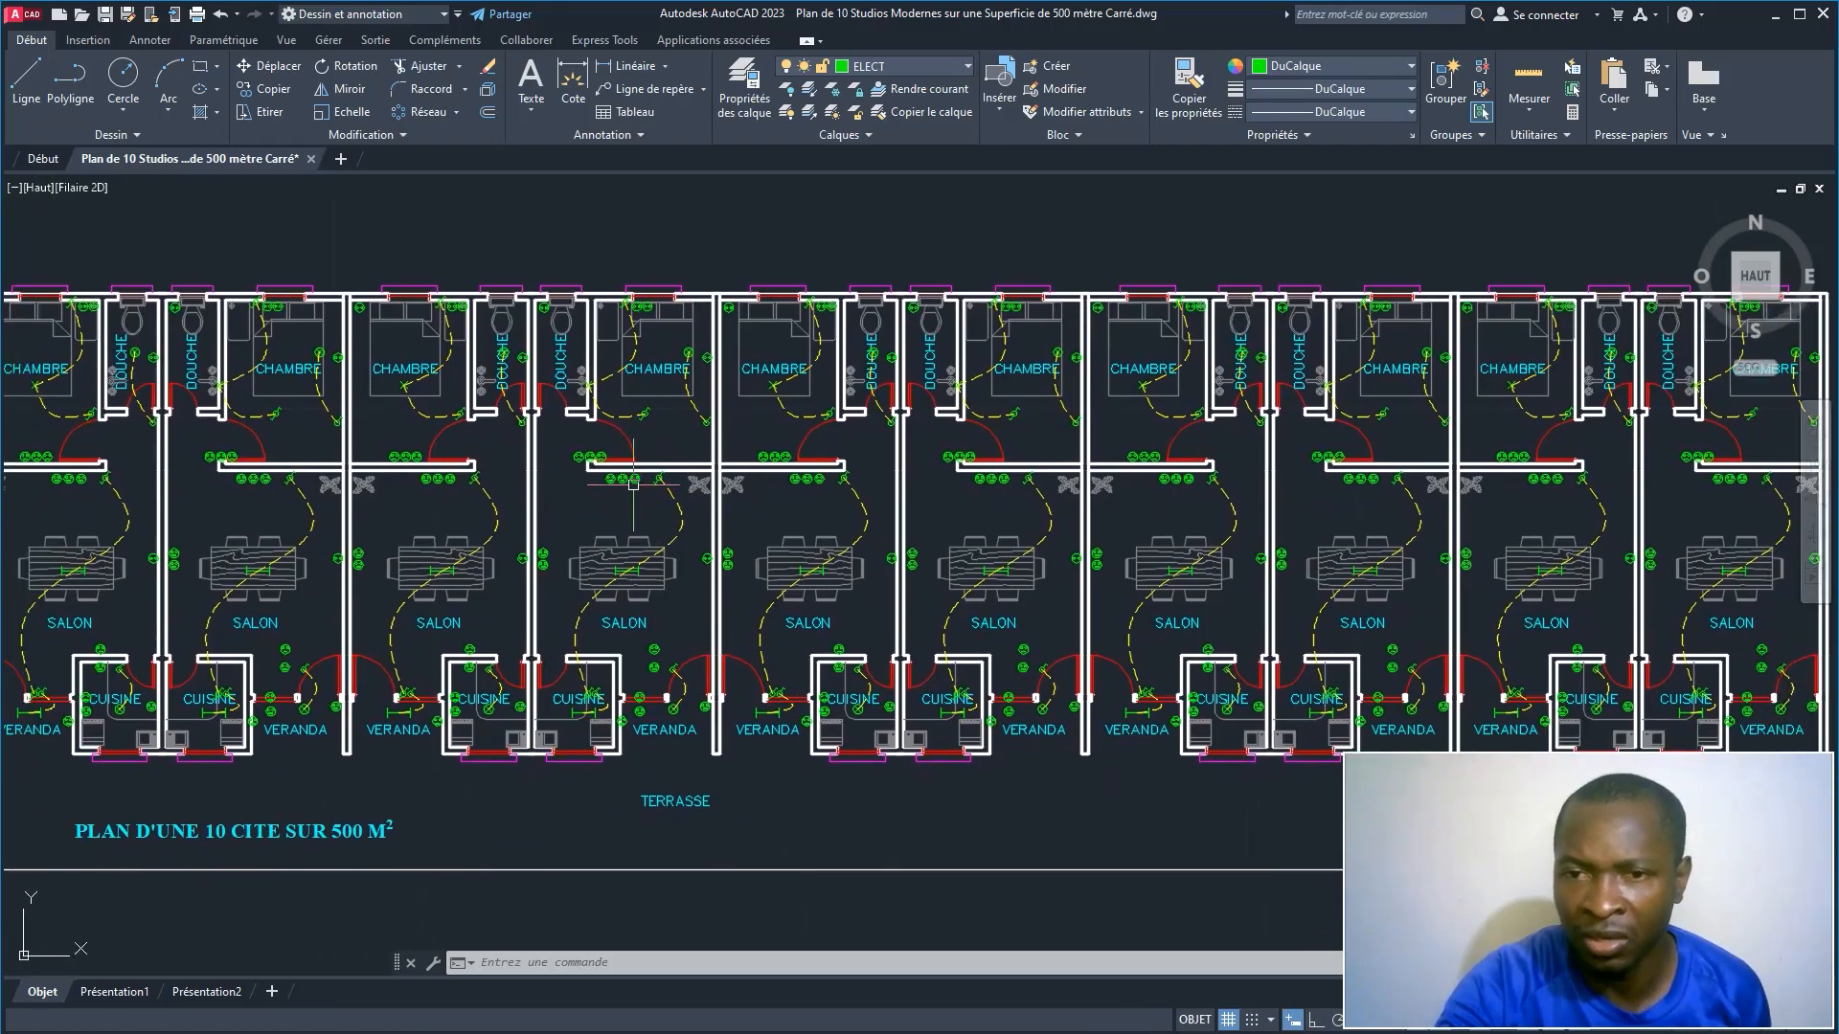
scroll(633, 485, up, 2)
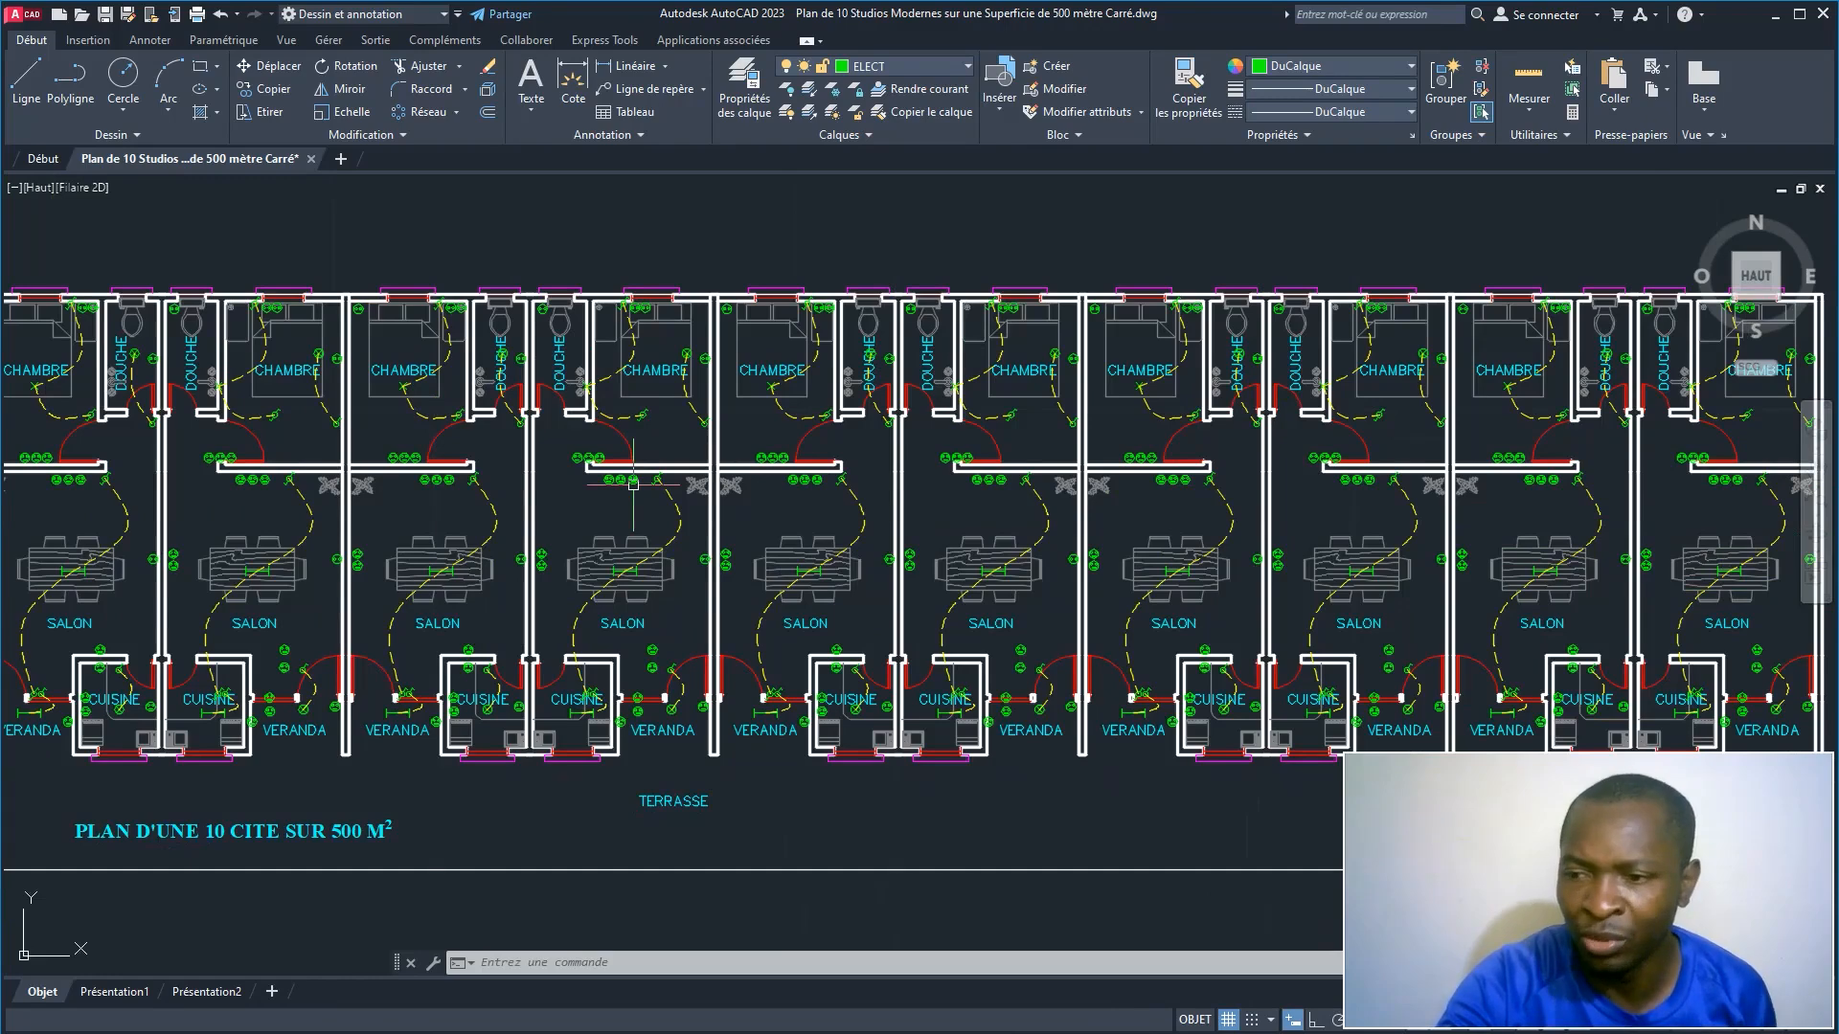
scroll(633, 484, down, 2)
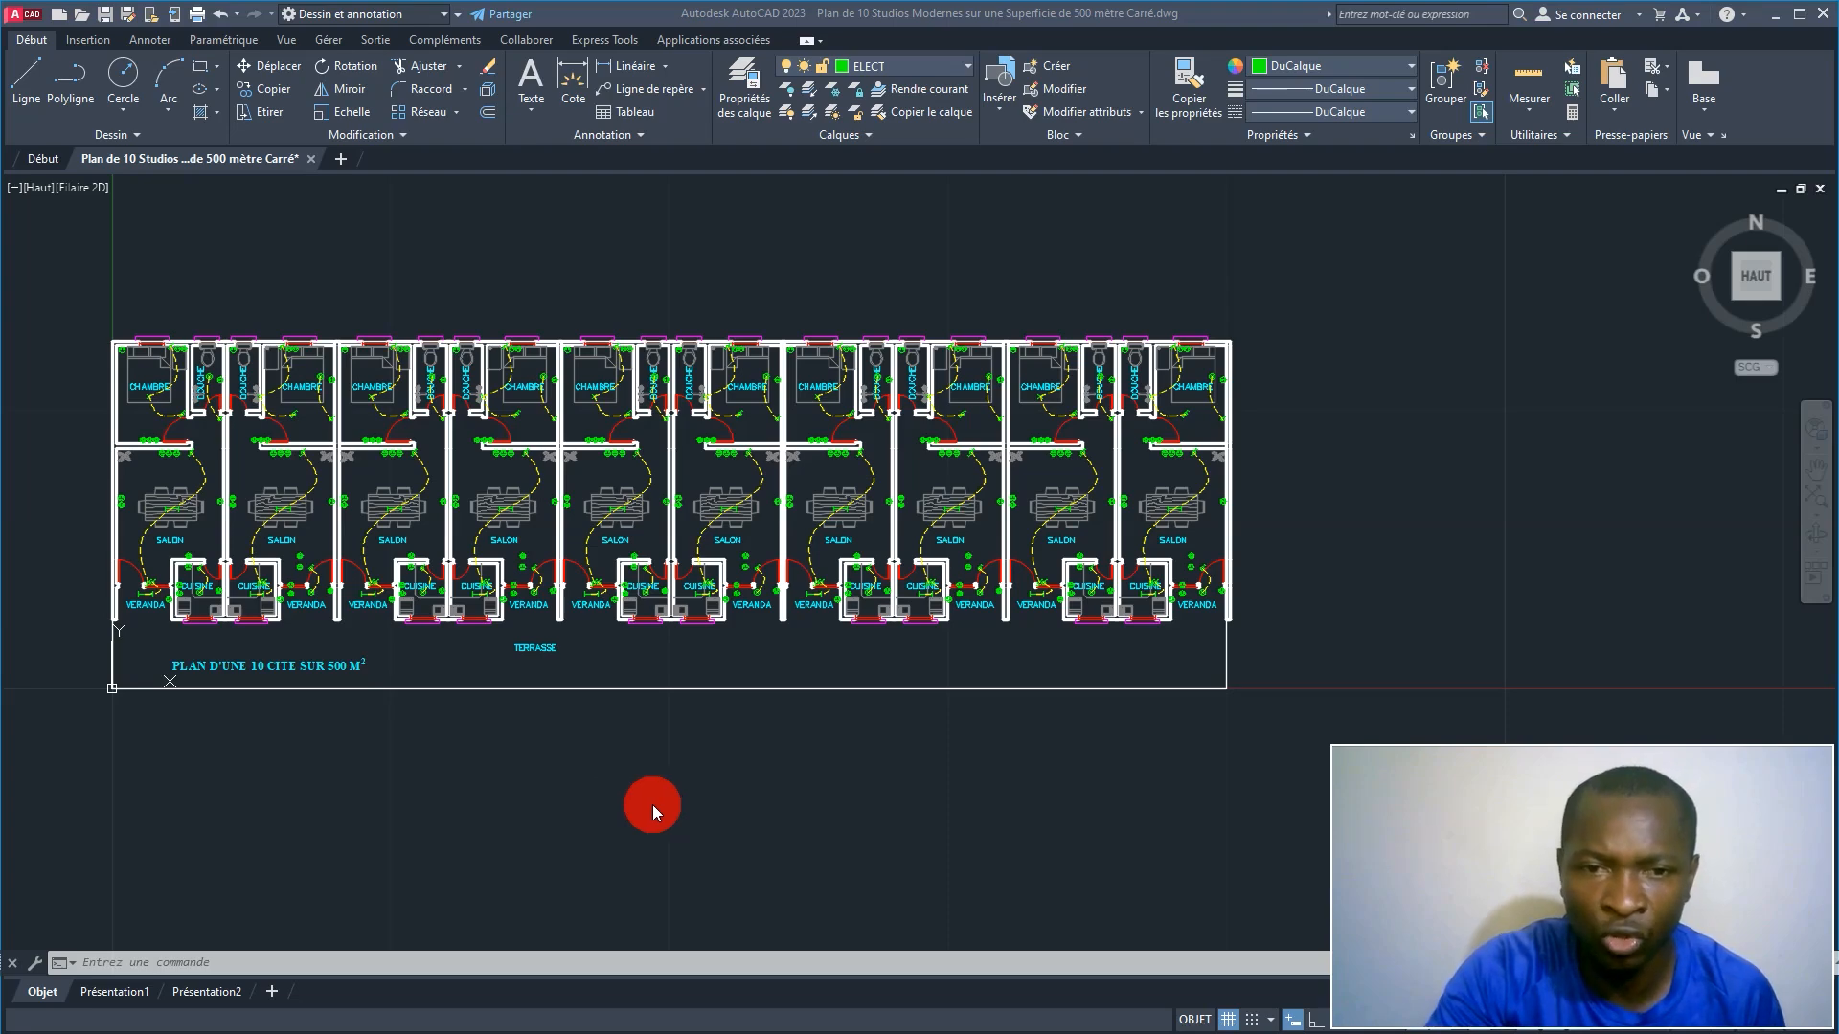
scroll(191, 383, up, 2)
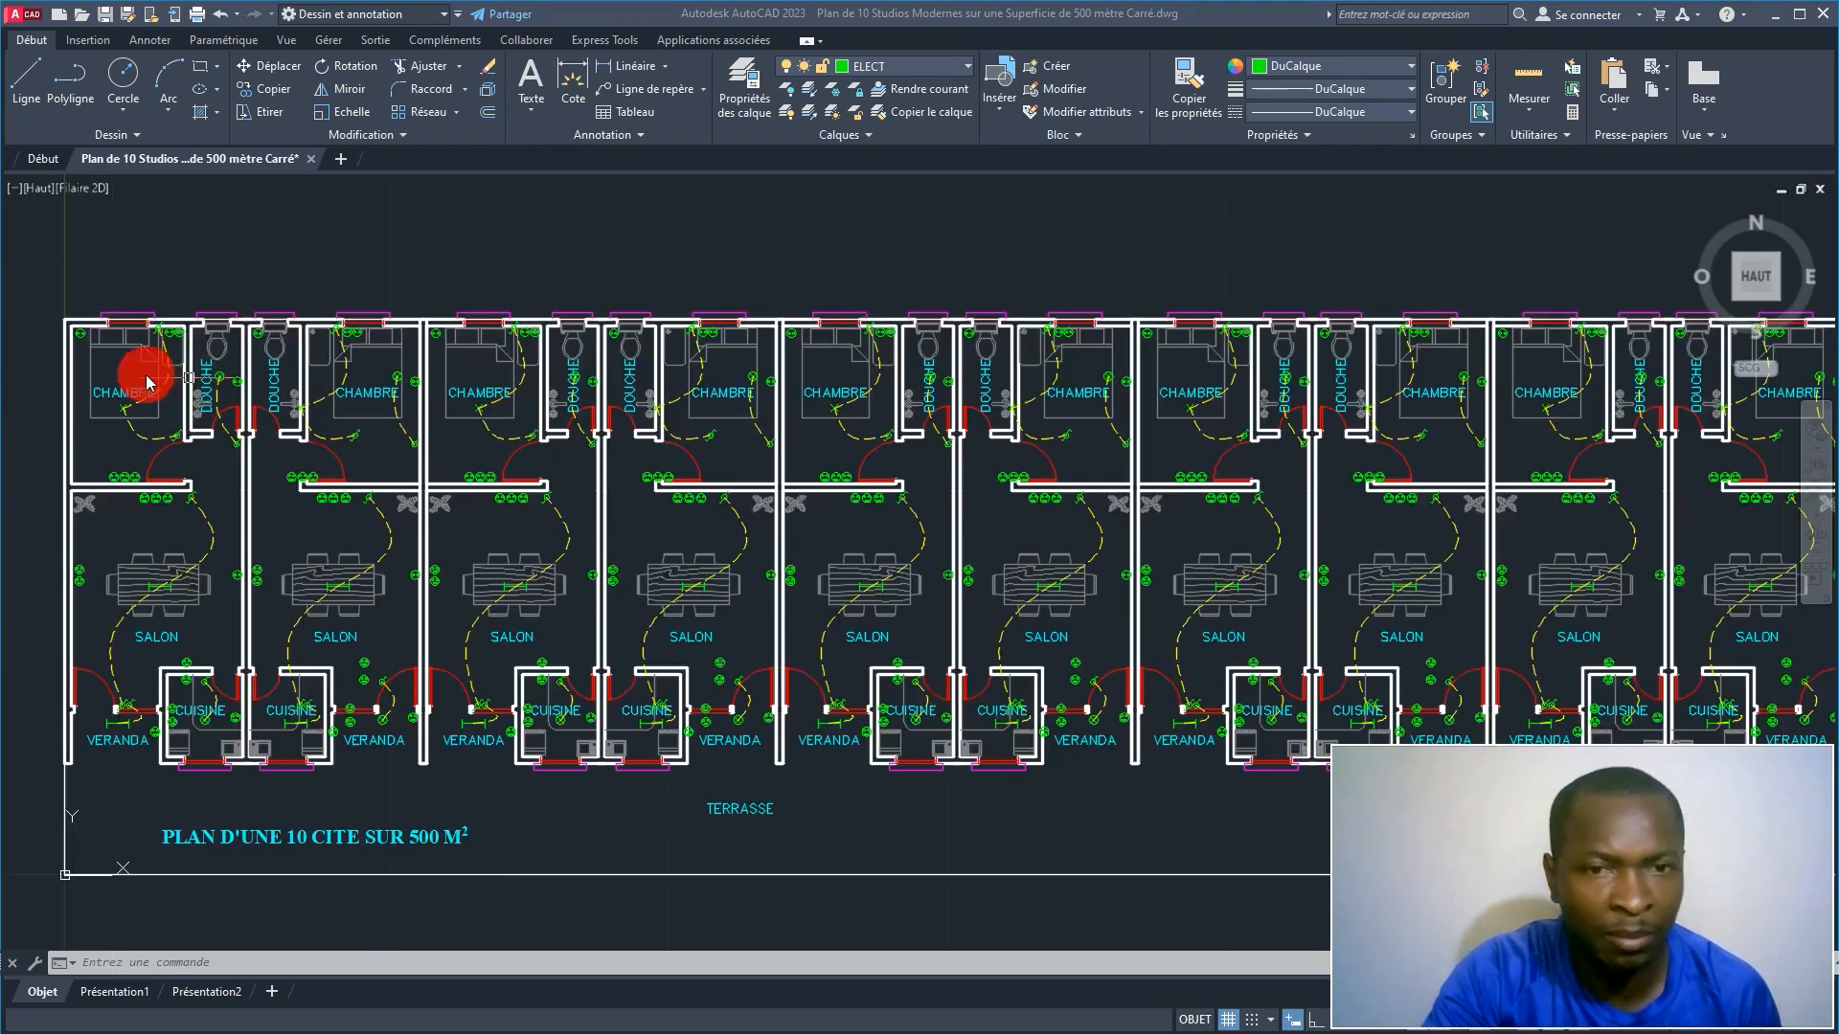
scroll(90, 336, up, 2)
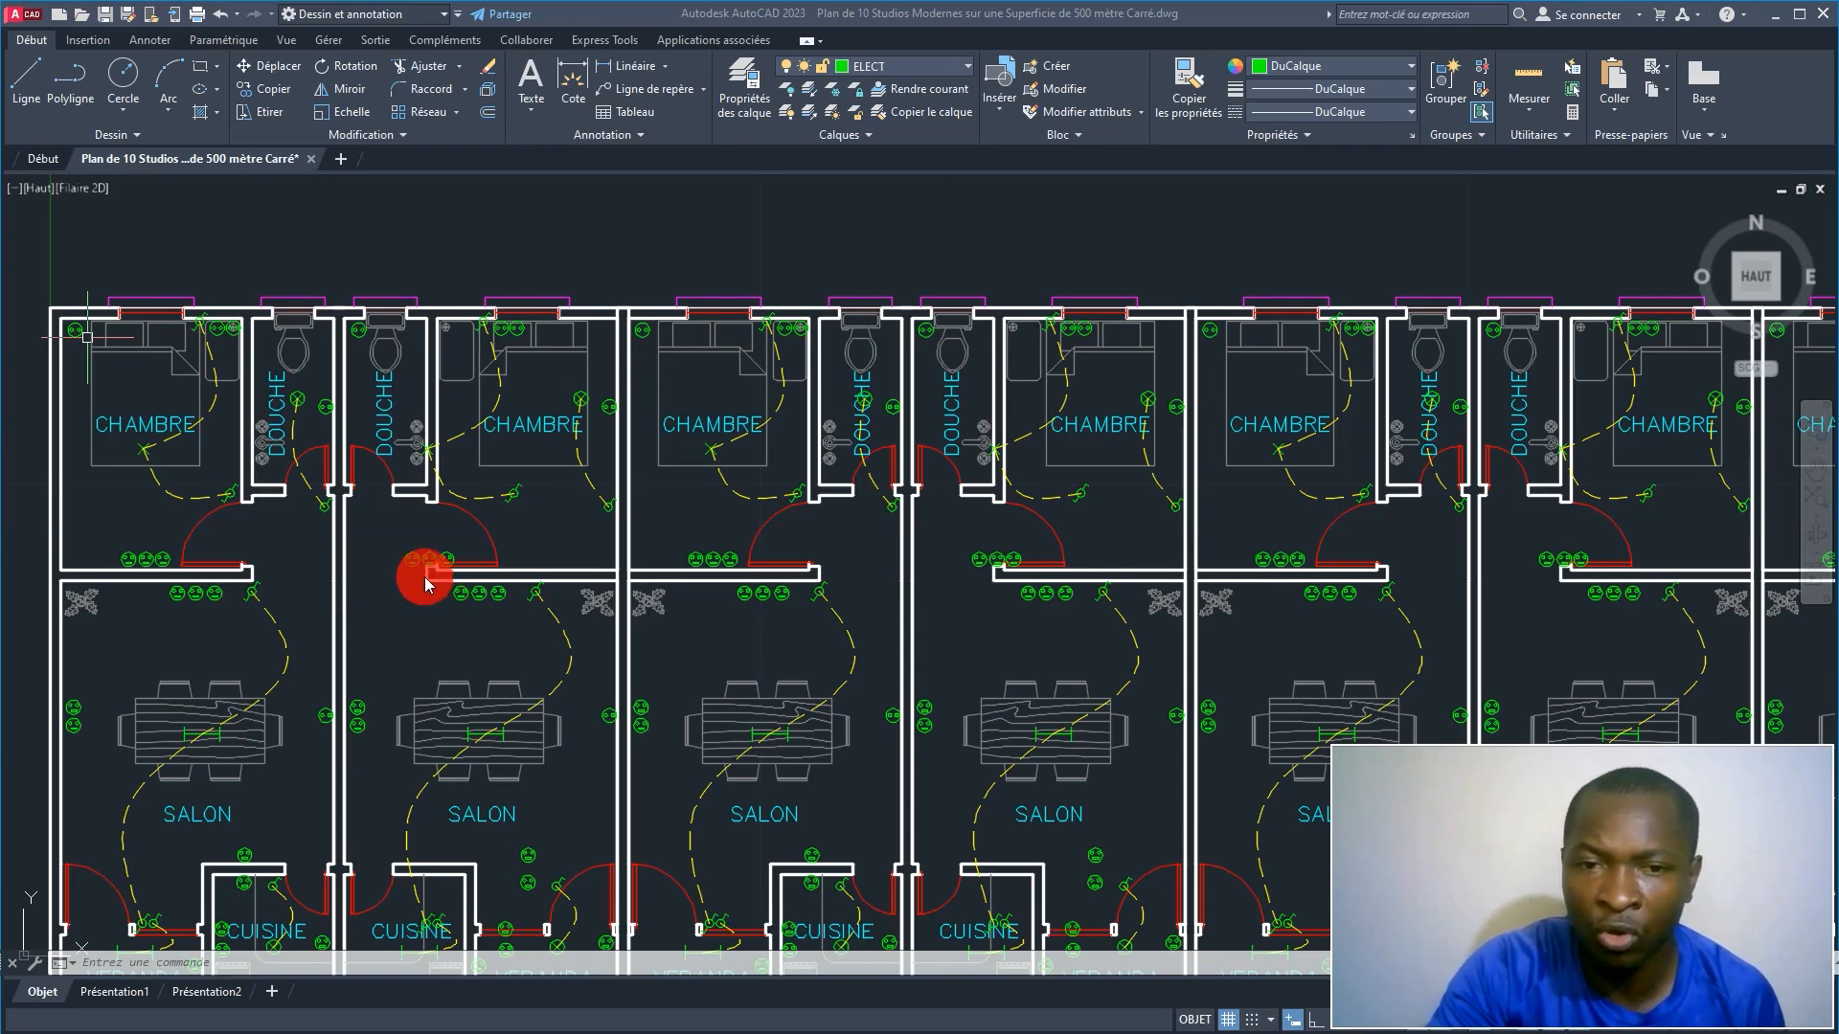
scroll(423, 571, down, 3)
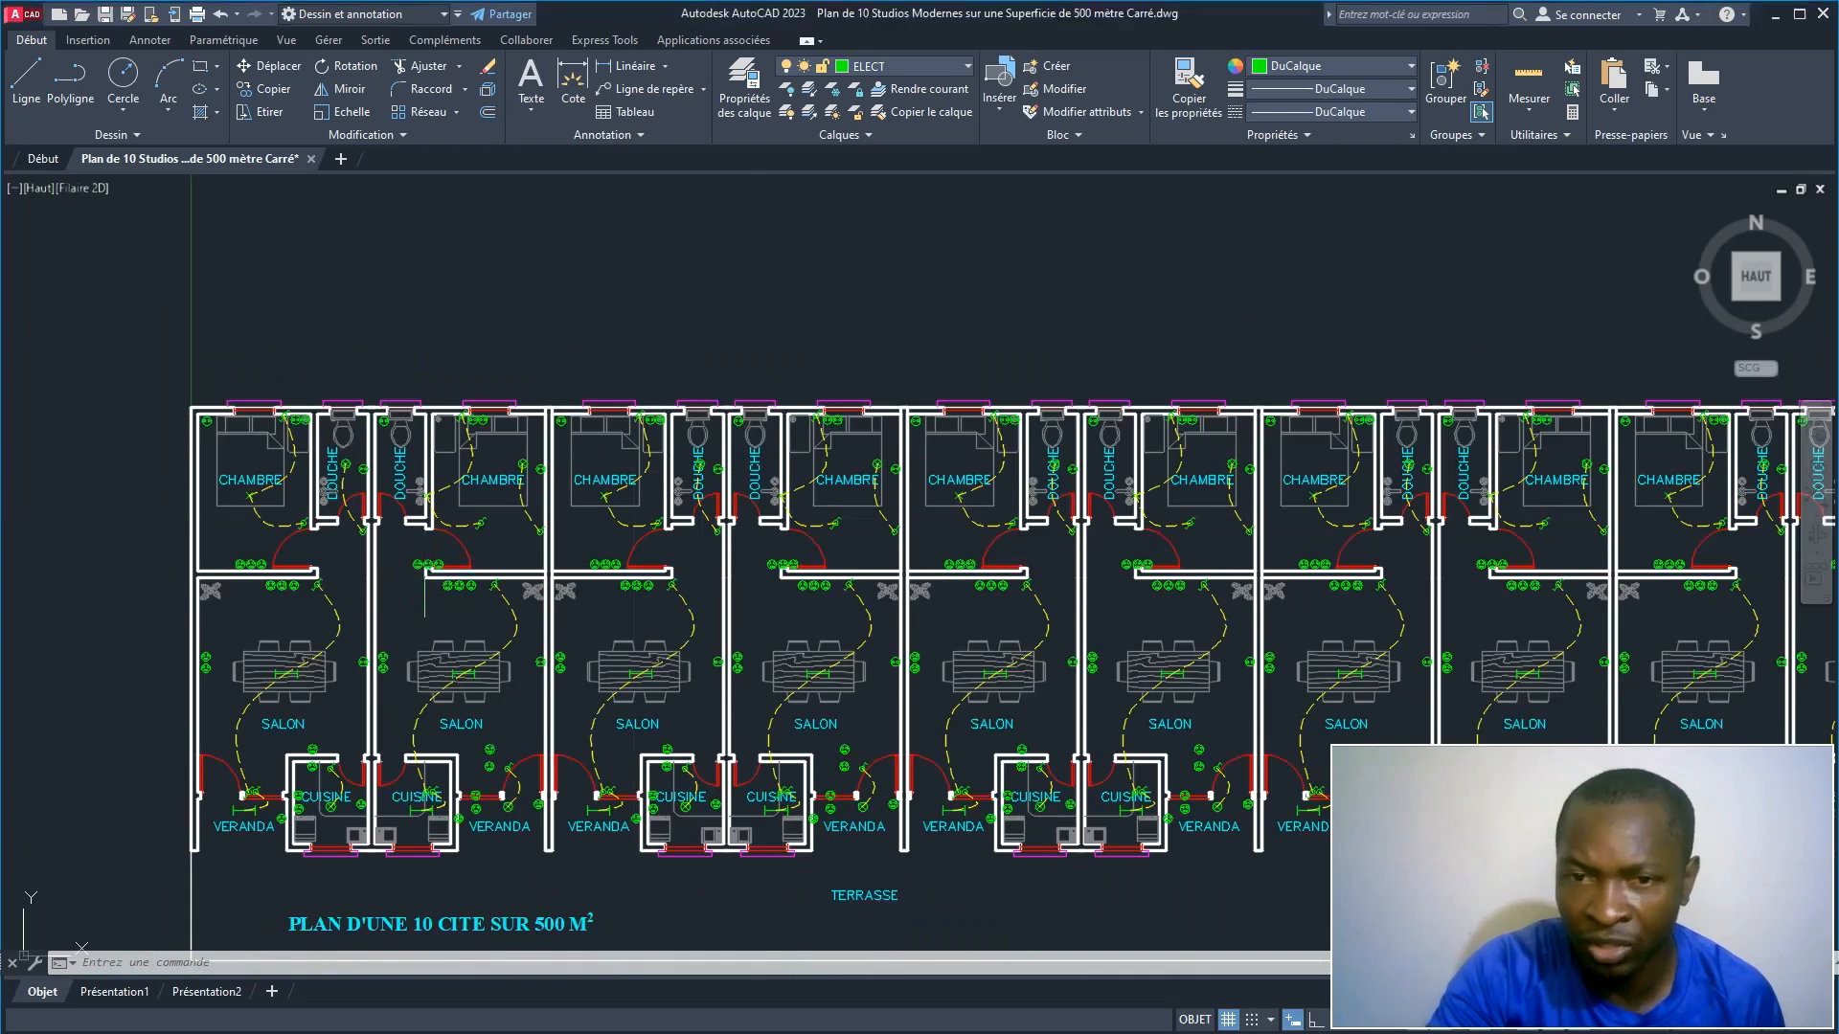
mouse_move(720, 572)
middle_down()
mouse_move(661, 503)
mouse_move(522, 446)
middle_up()
scroll(541, 450, down, 4)
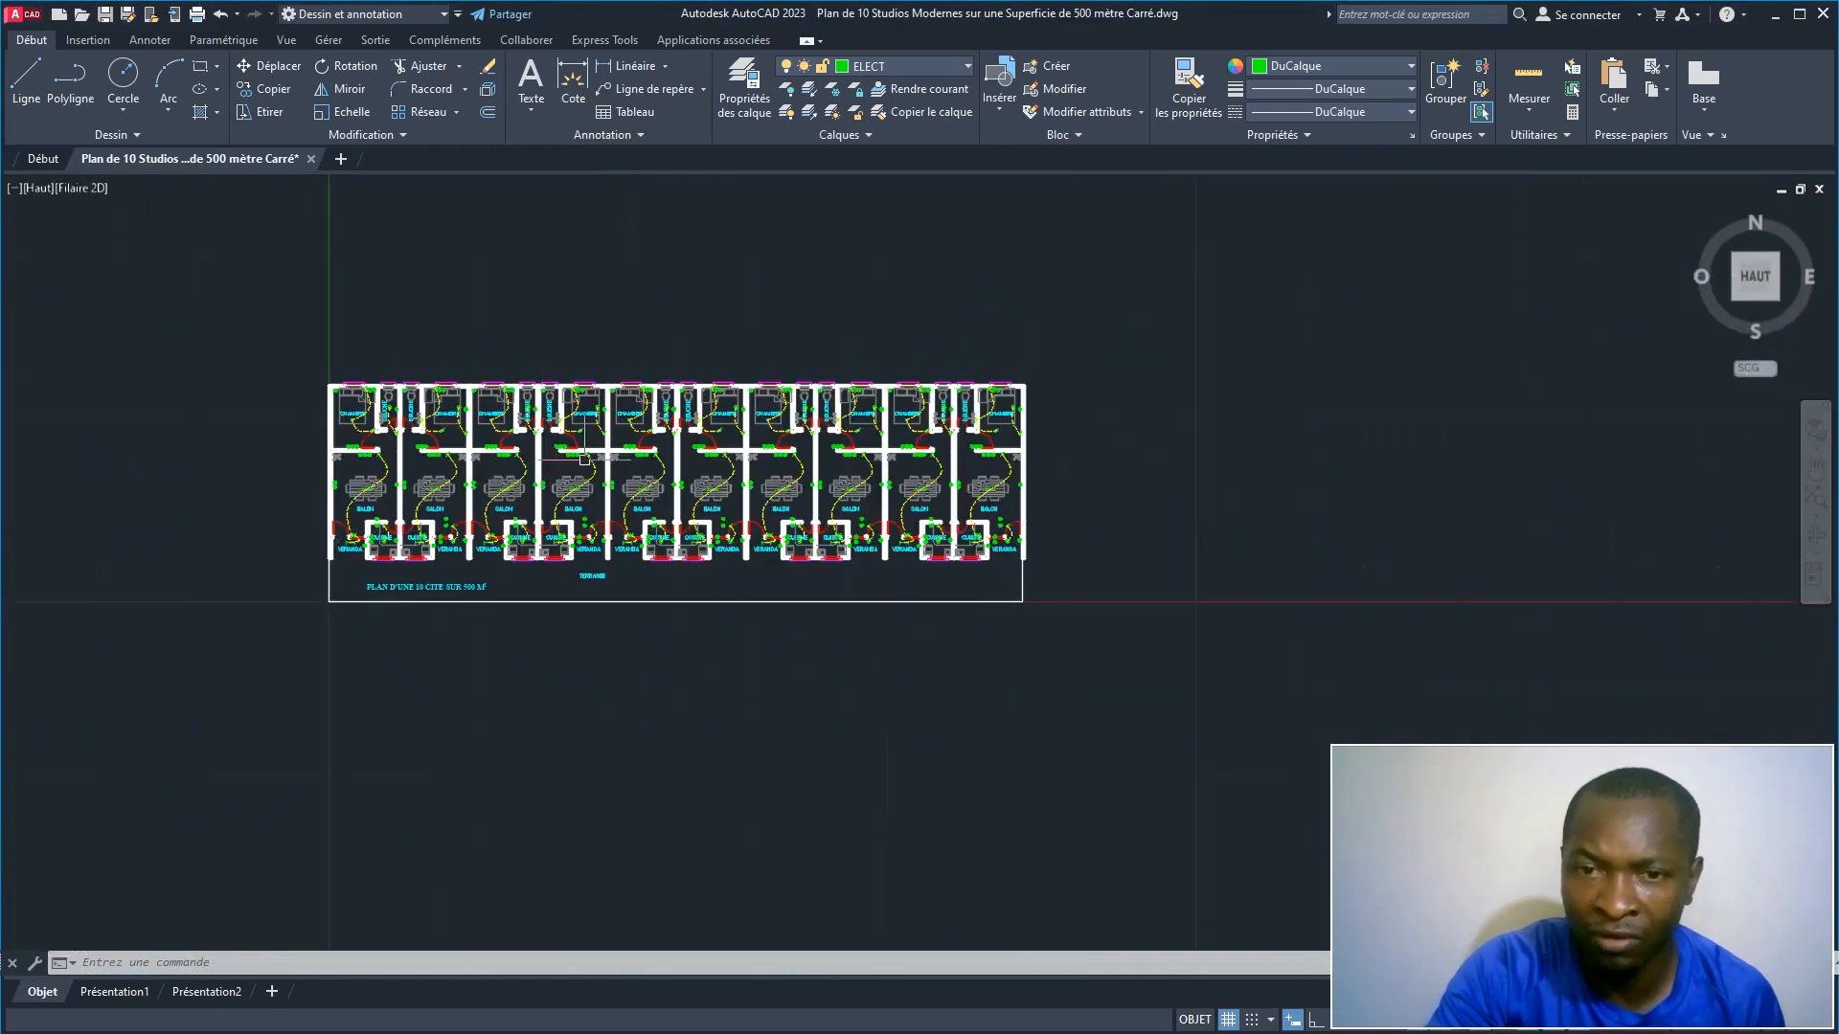
scroll(582, 460, up, 6)
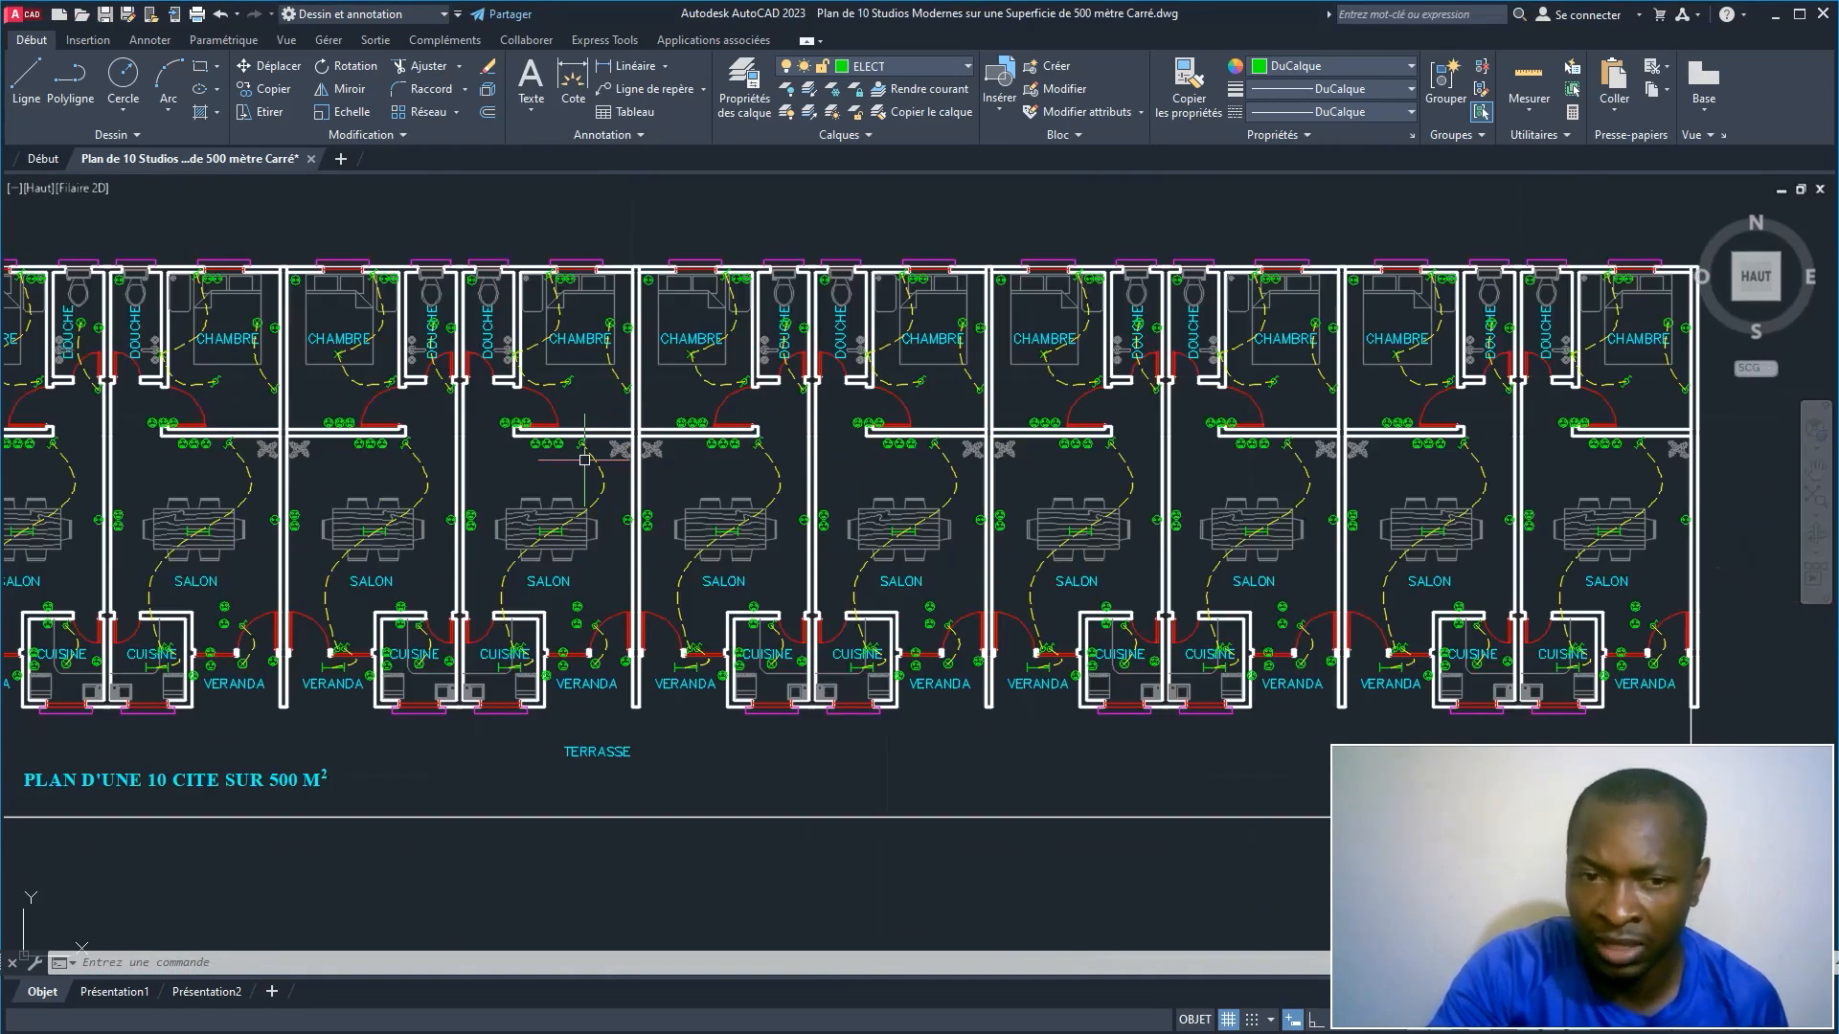
mouse_move(598, 533)
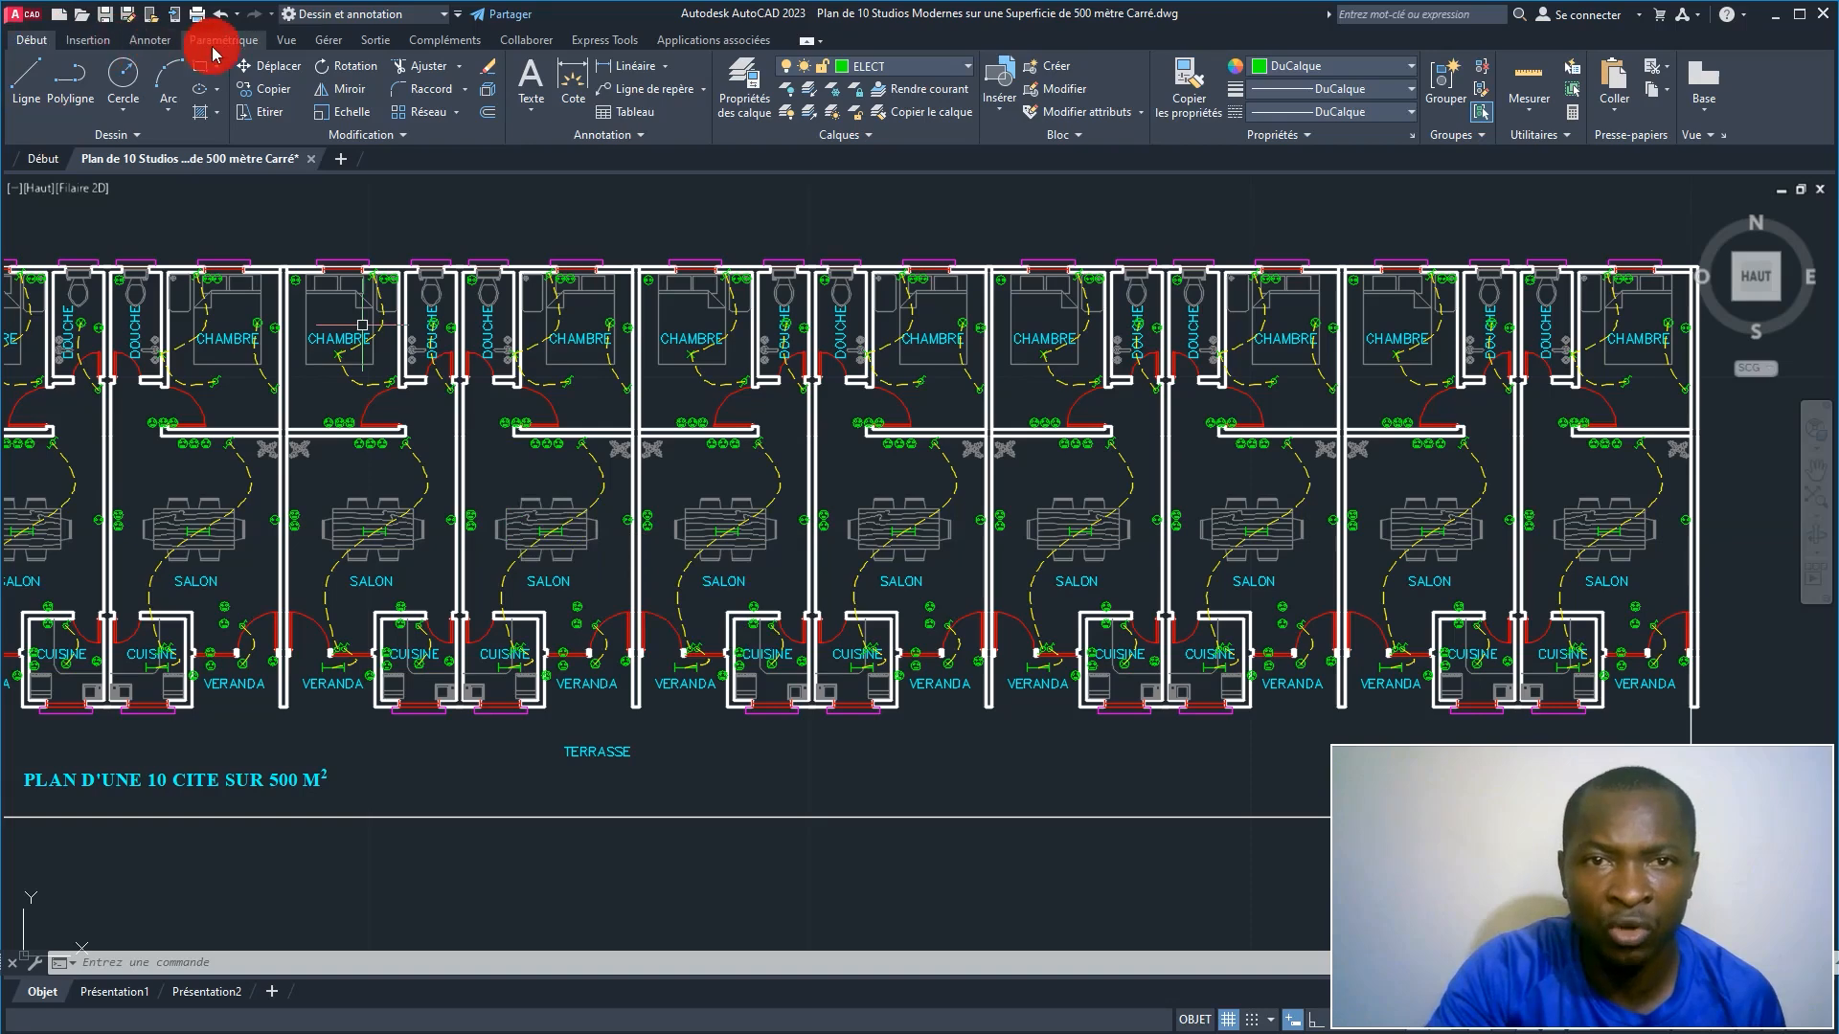
click(332, 44)
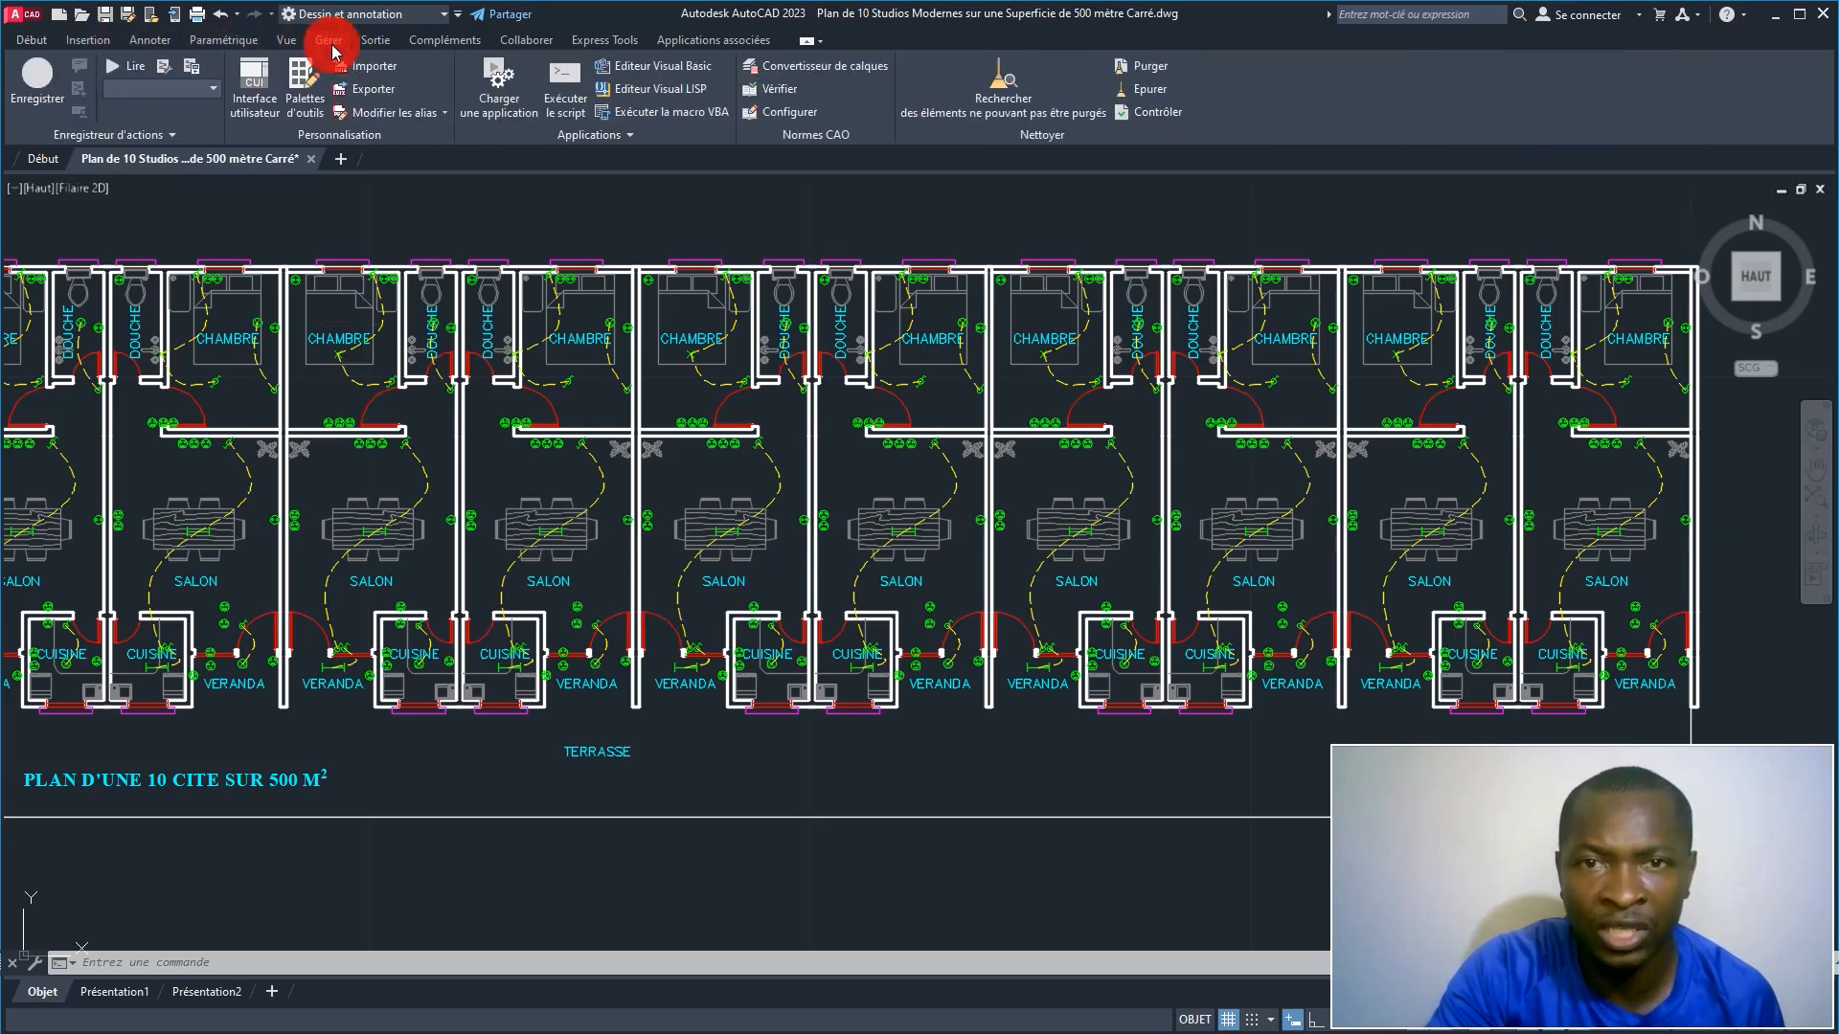
click(512, 101)
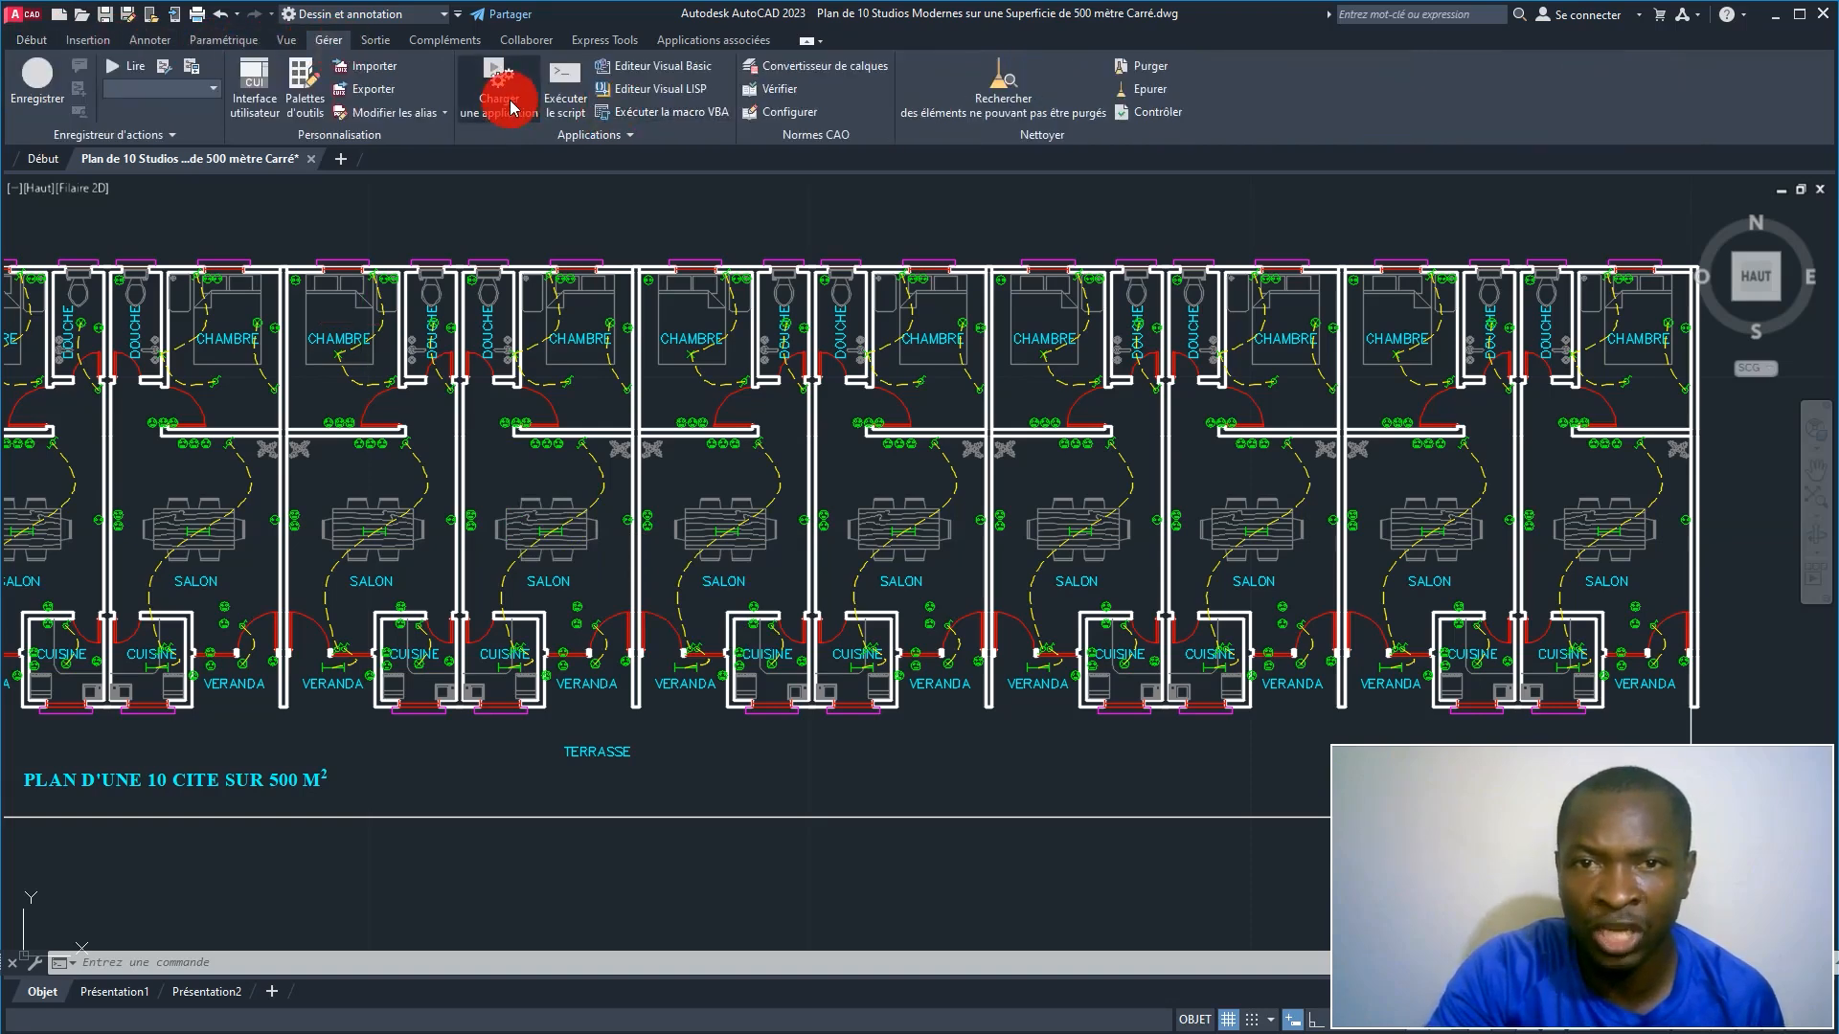
click(31, 39)
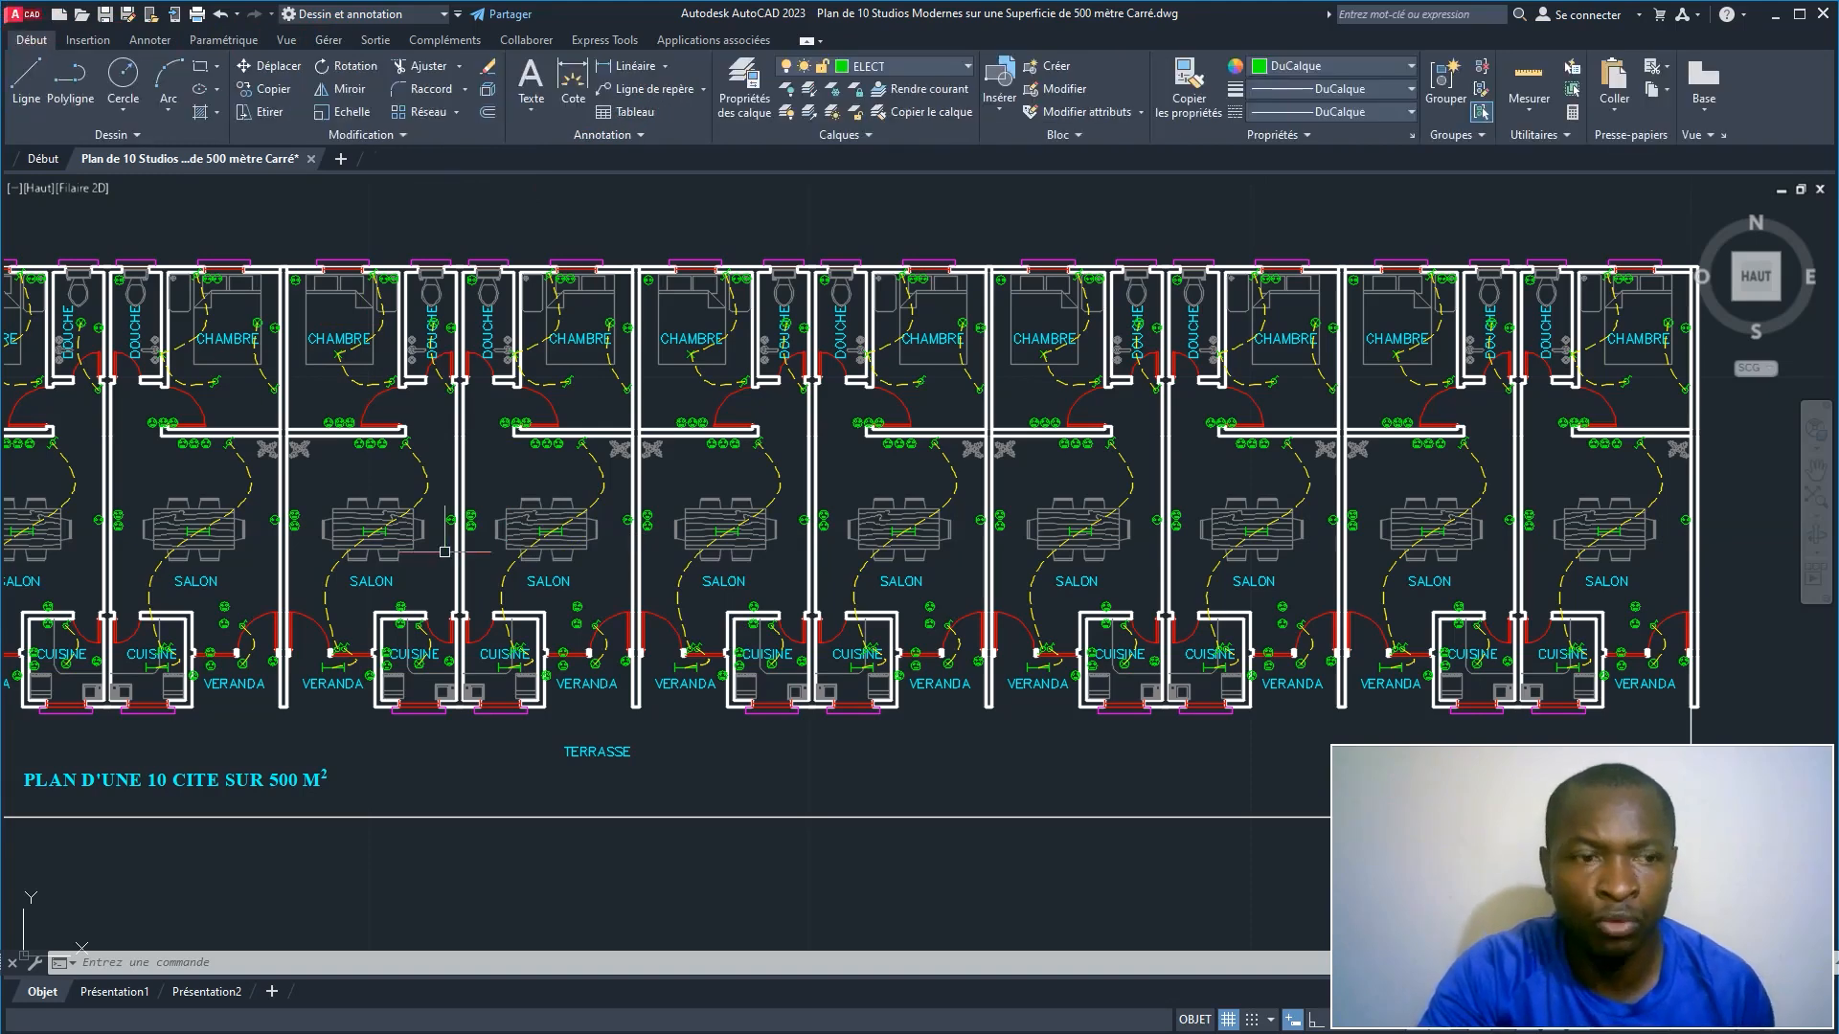
key(Escape)
key(Escape)
key(Escape)
click(753, 768)
click(698, 761)
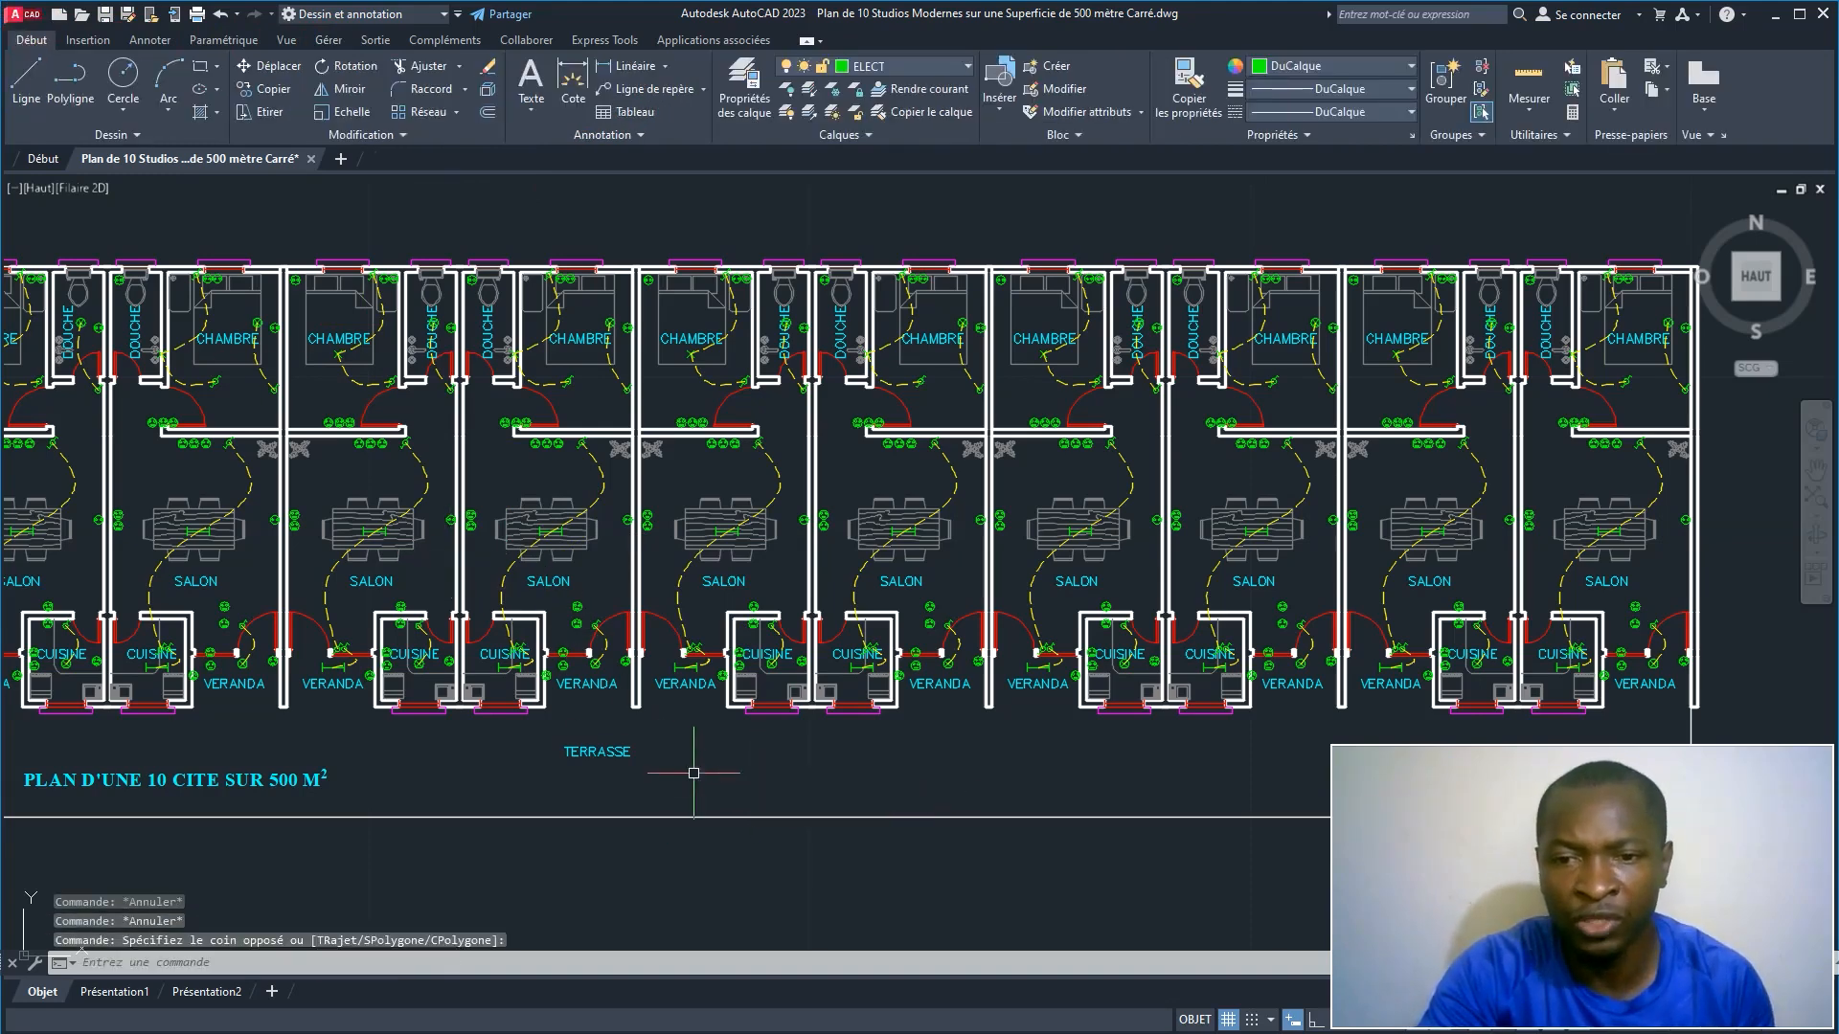
Step: Load BOM from the Mes Lips Personalises 2023 folder with APPLOAD, close the loader, and dismiss the application's message
click(790, 807)
text(APpload)
key(Return)
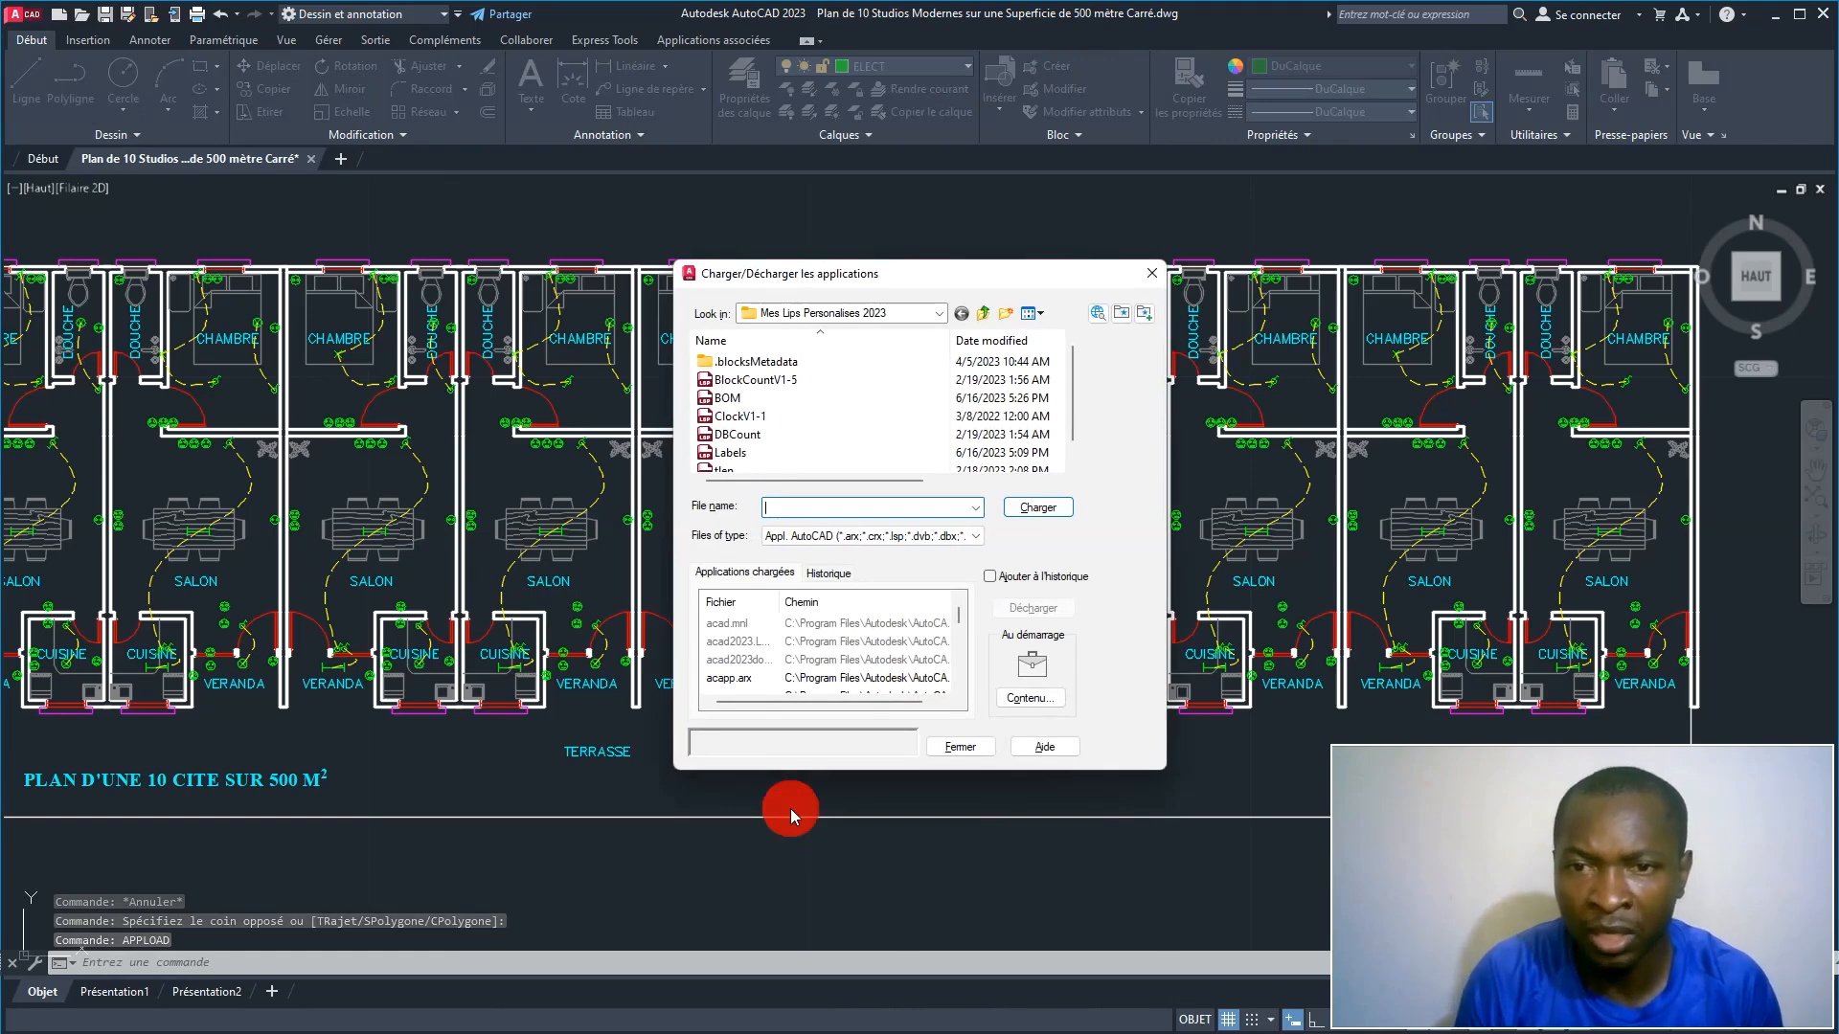
click(720, 400)
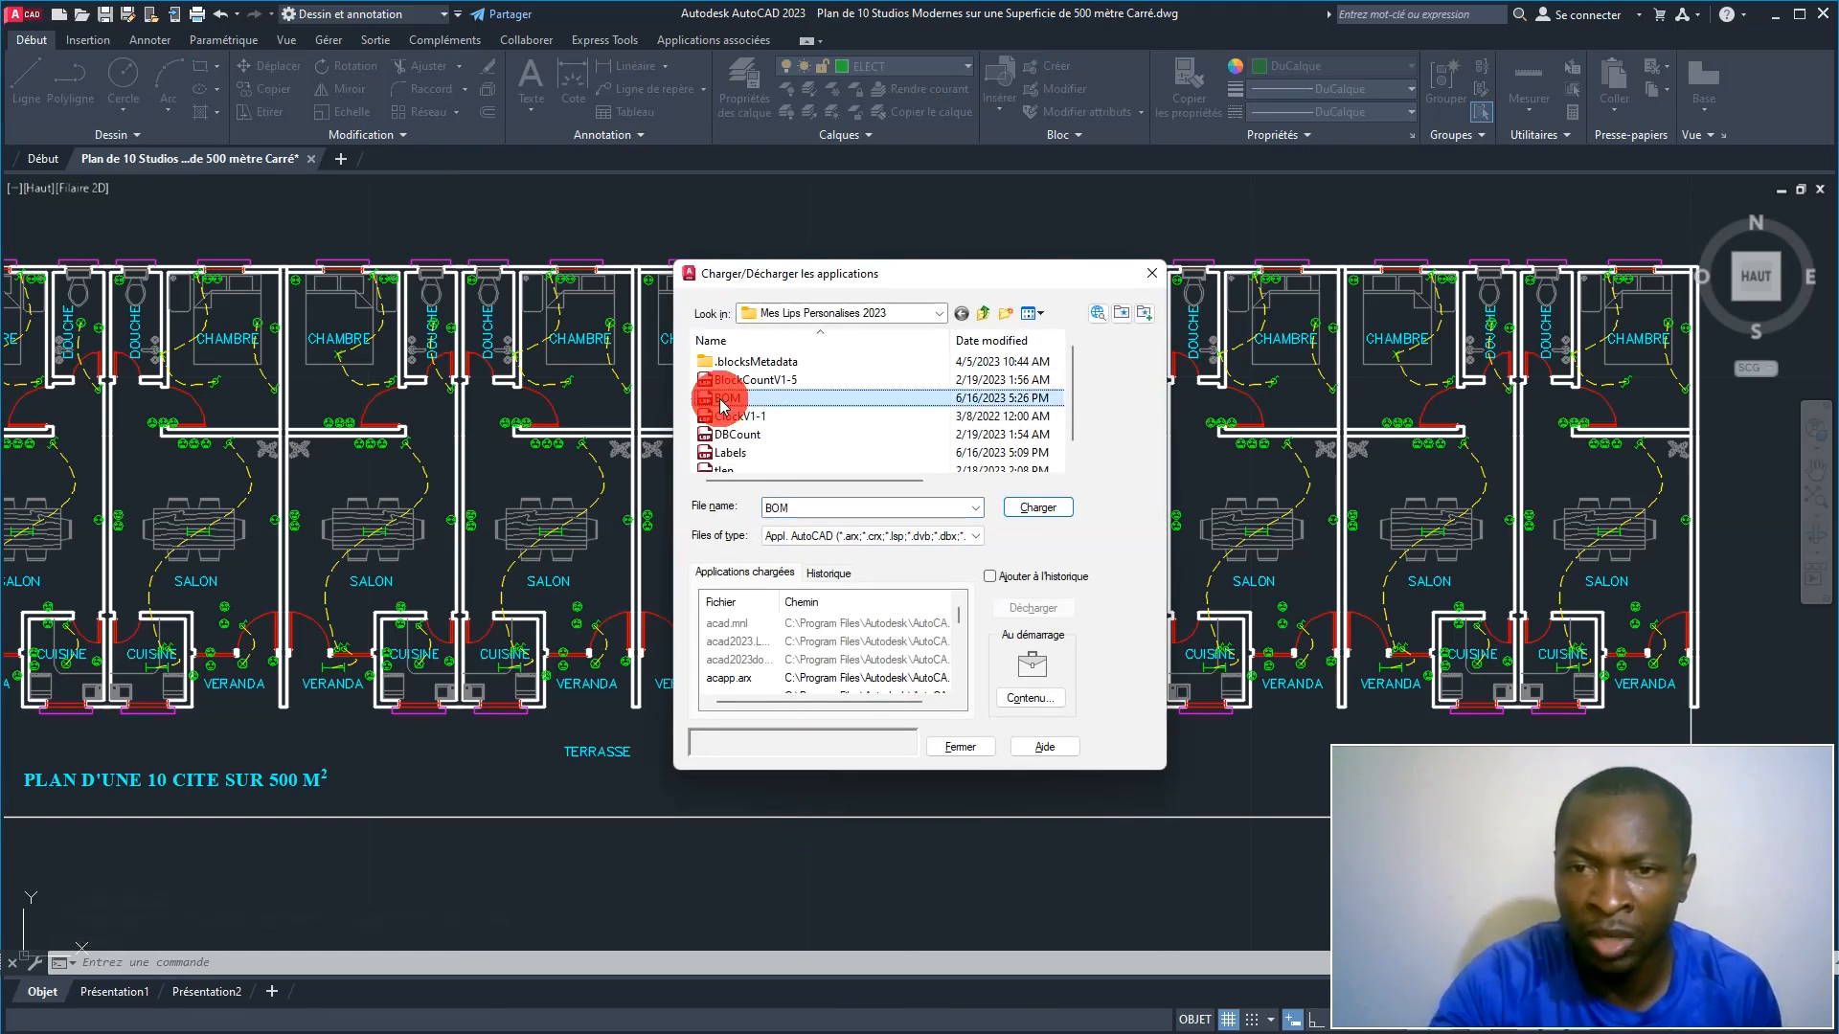
click(1032, 514)
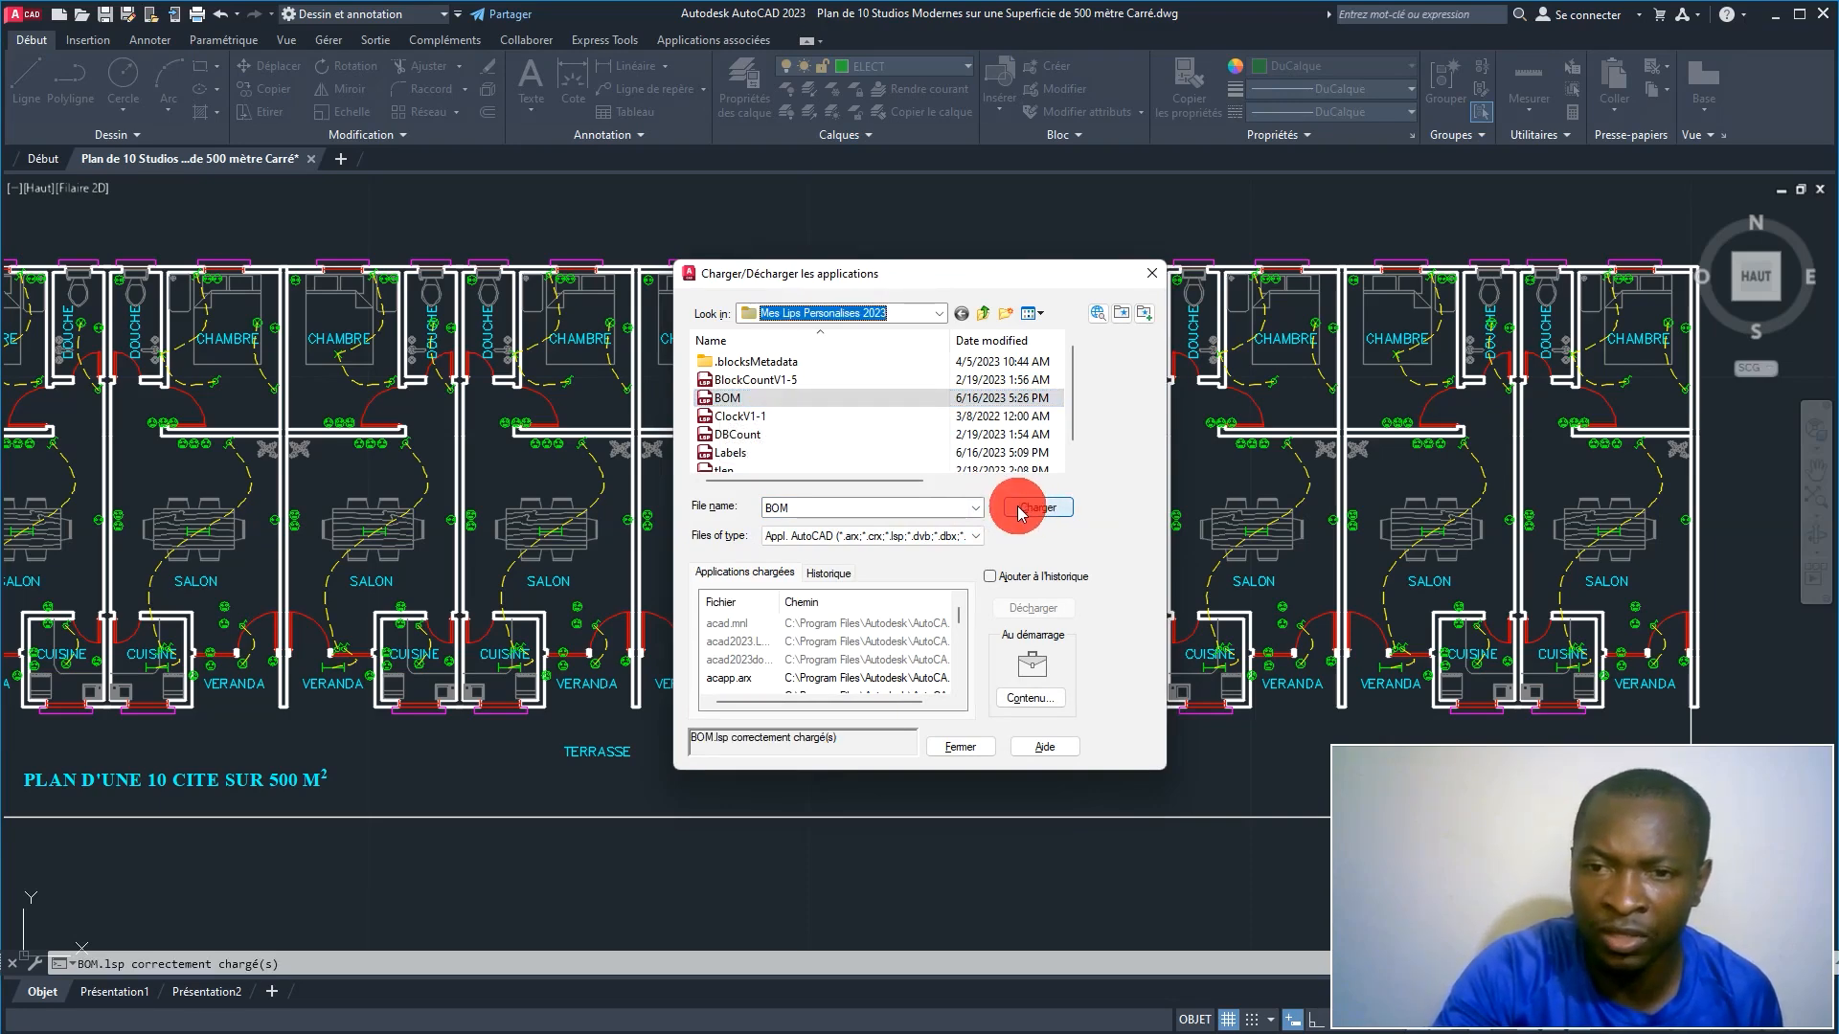
click(959, 747)
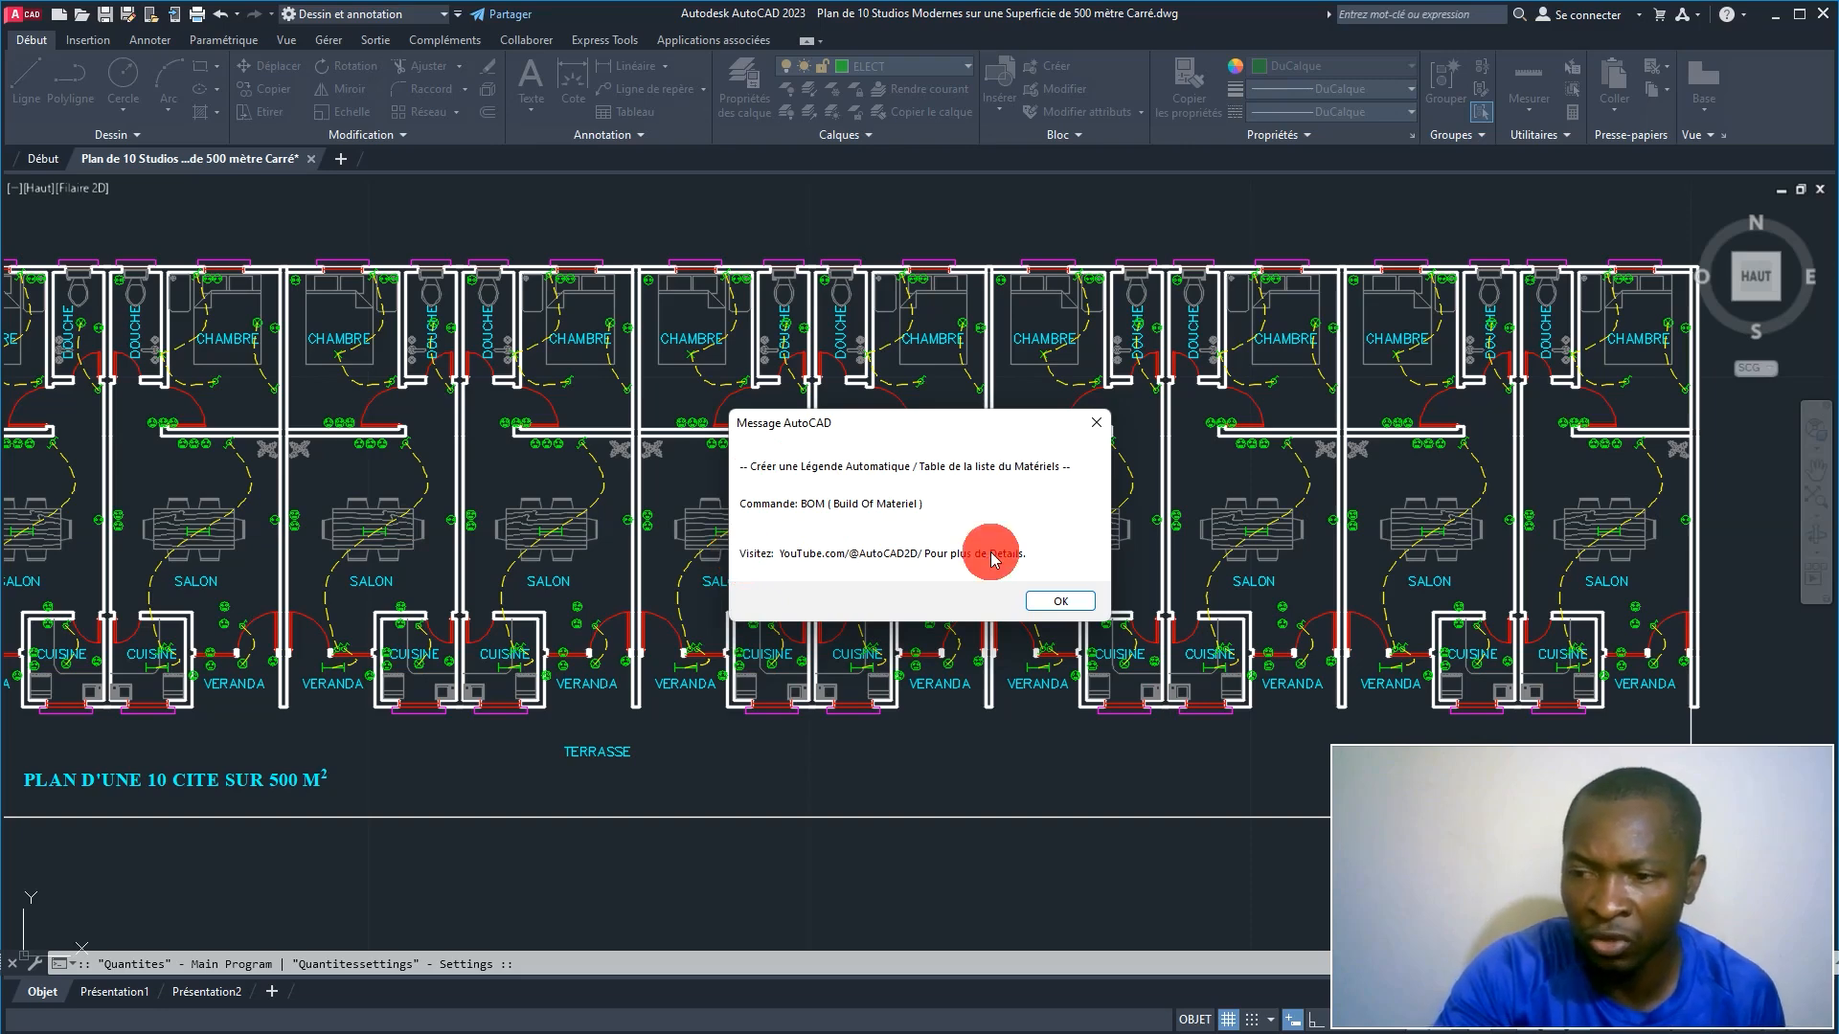
click(1042, 601)
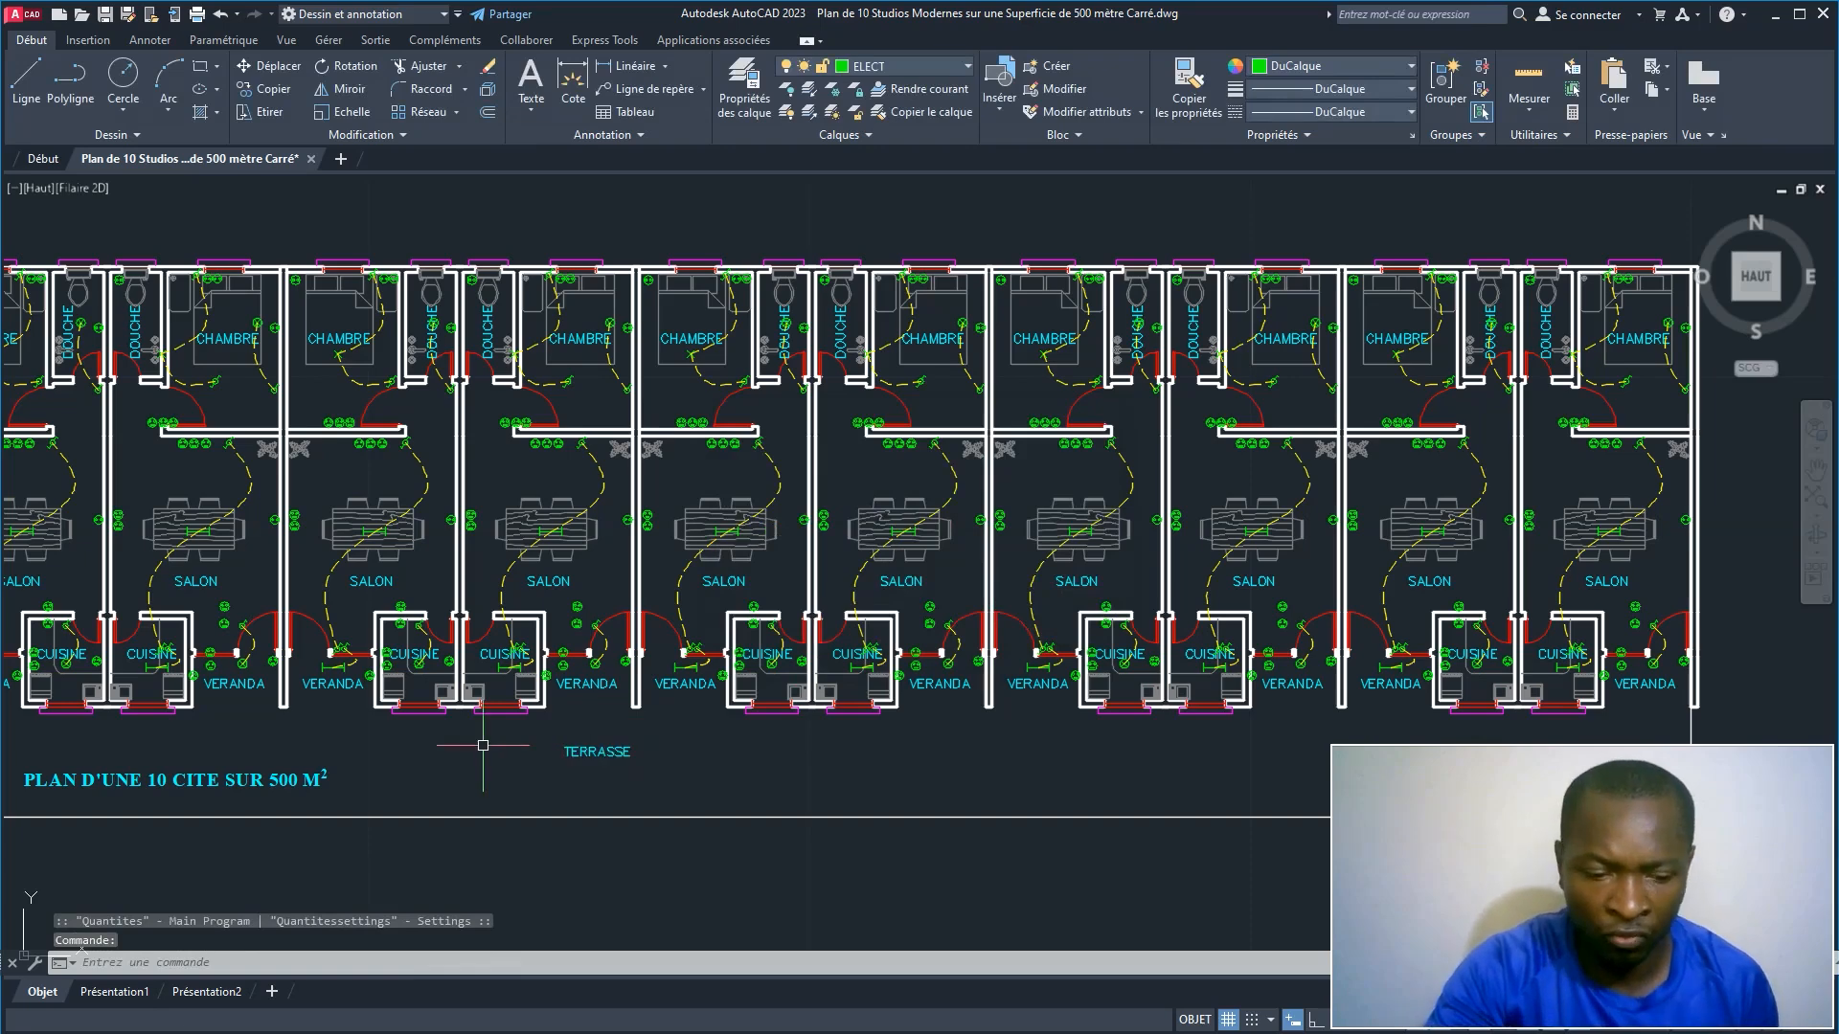
Step: Run BOM on all the blocks of the ten-studio plan and place the legend table just beside the plan's last studio
text(bom)
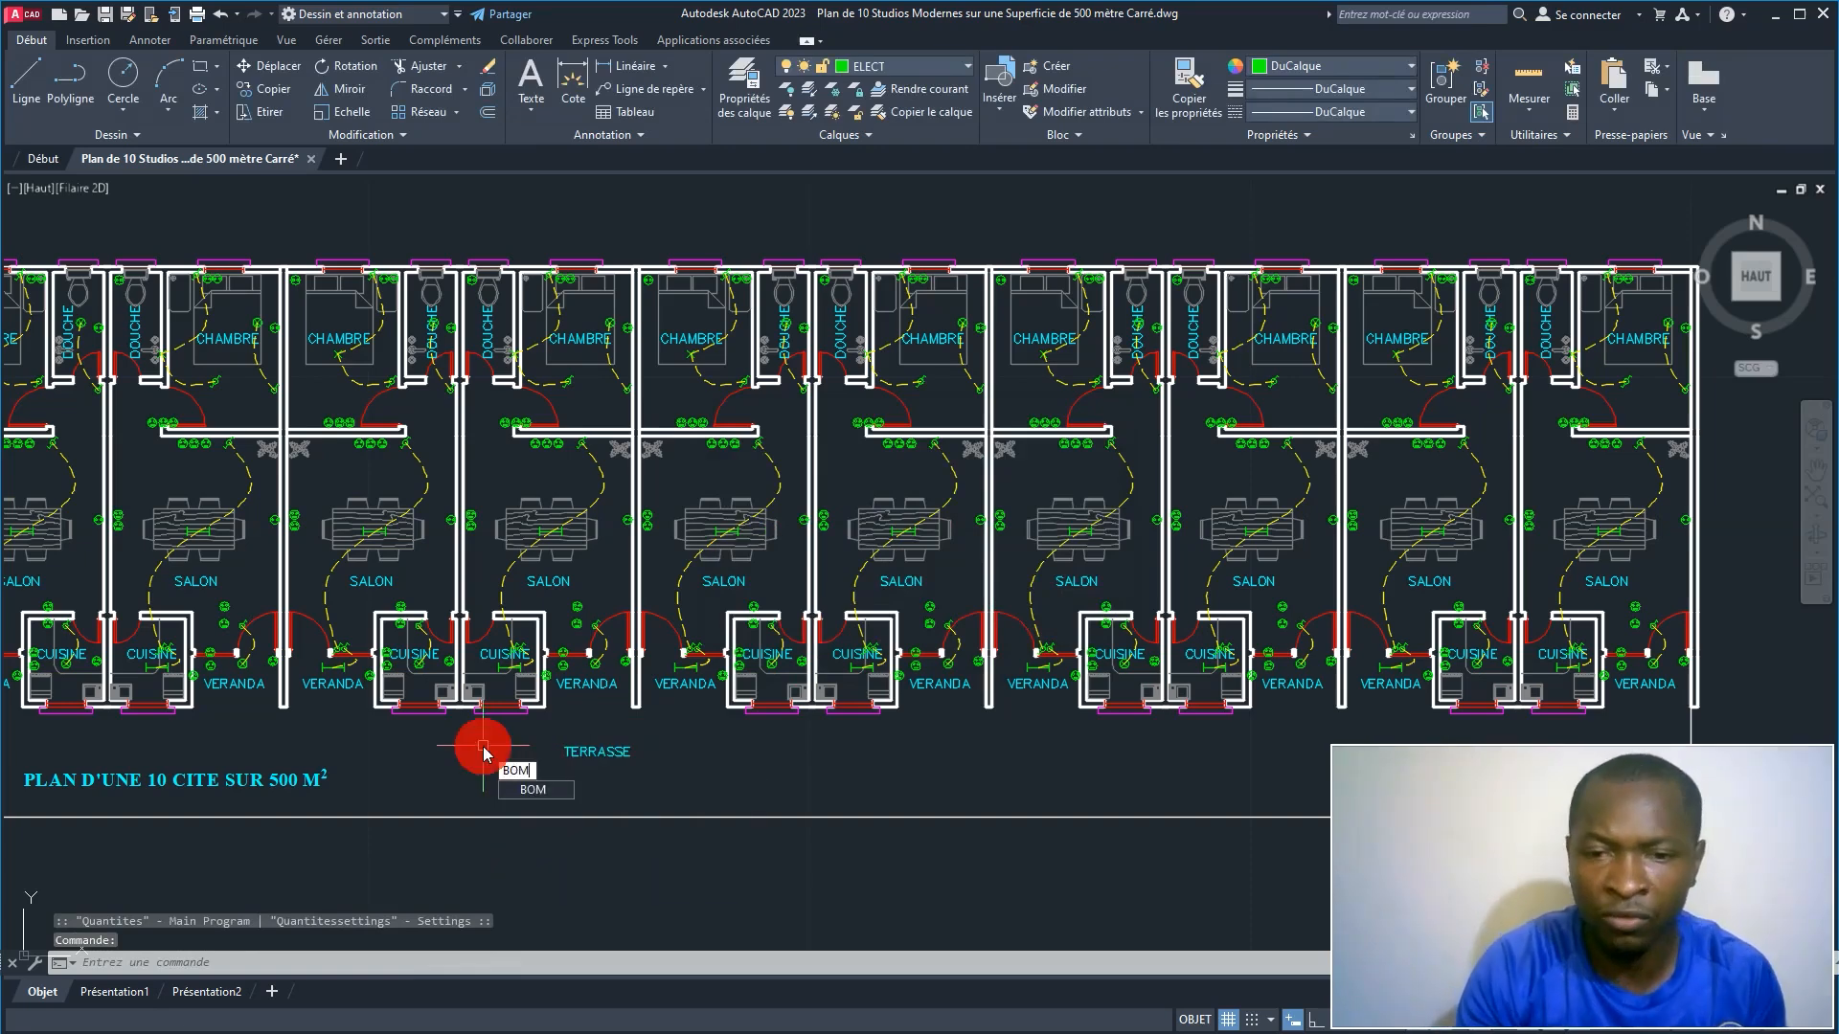
key(Return)
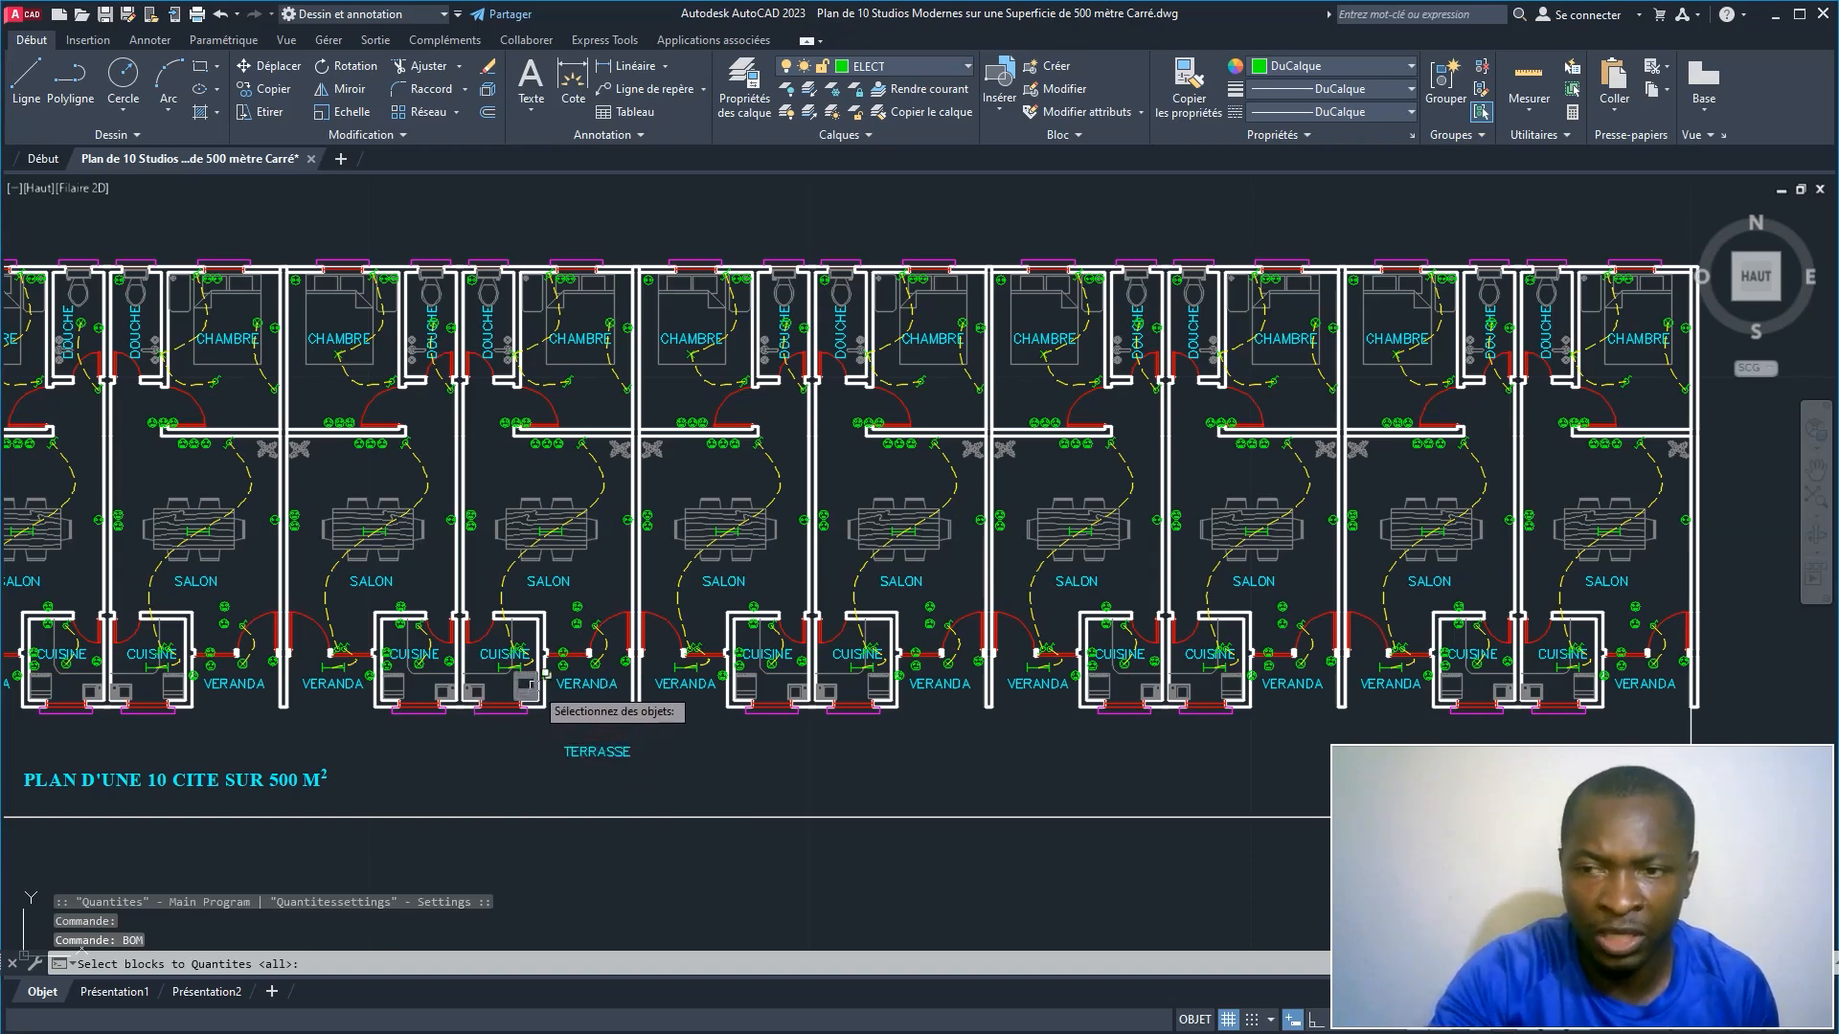
scroll(525, 696, down, 4)
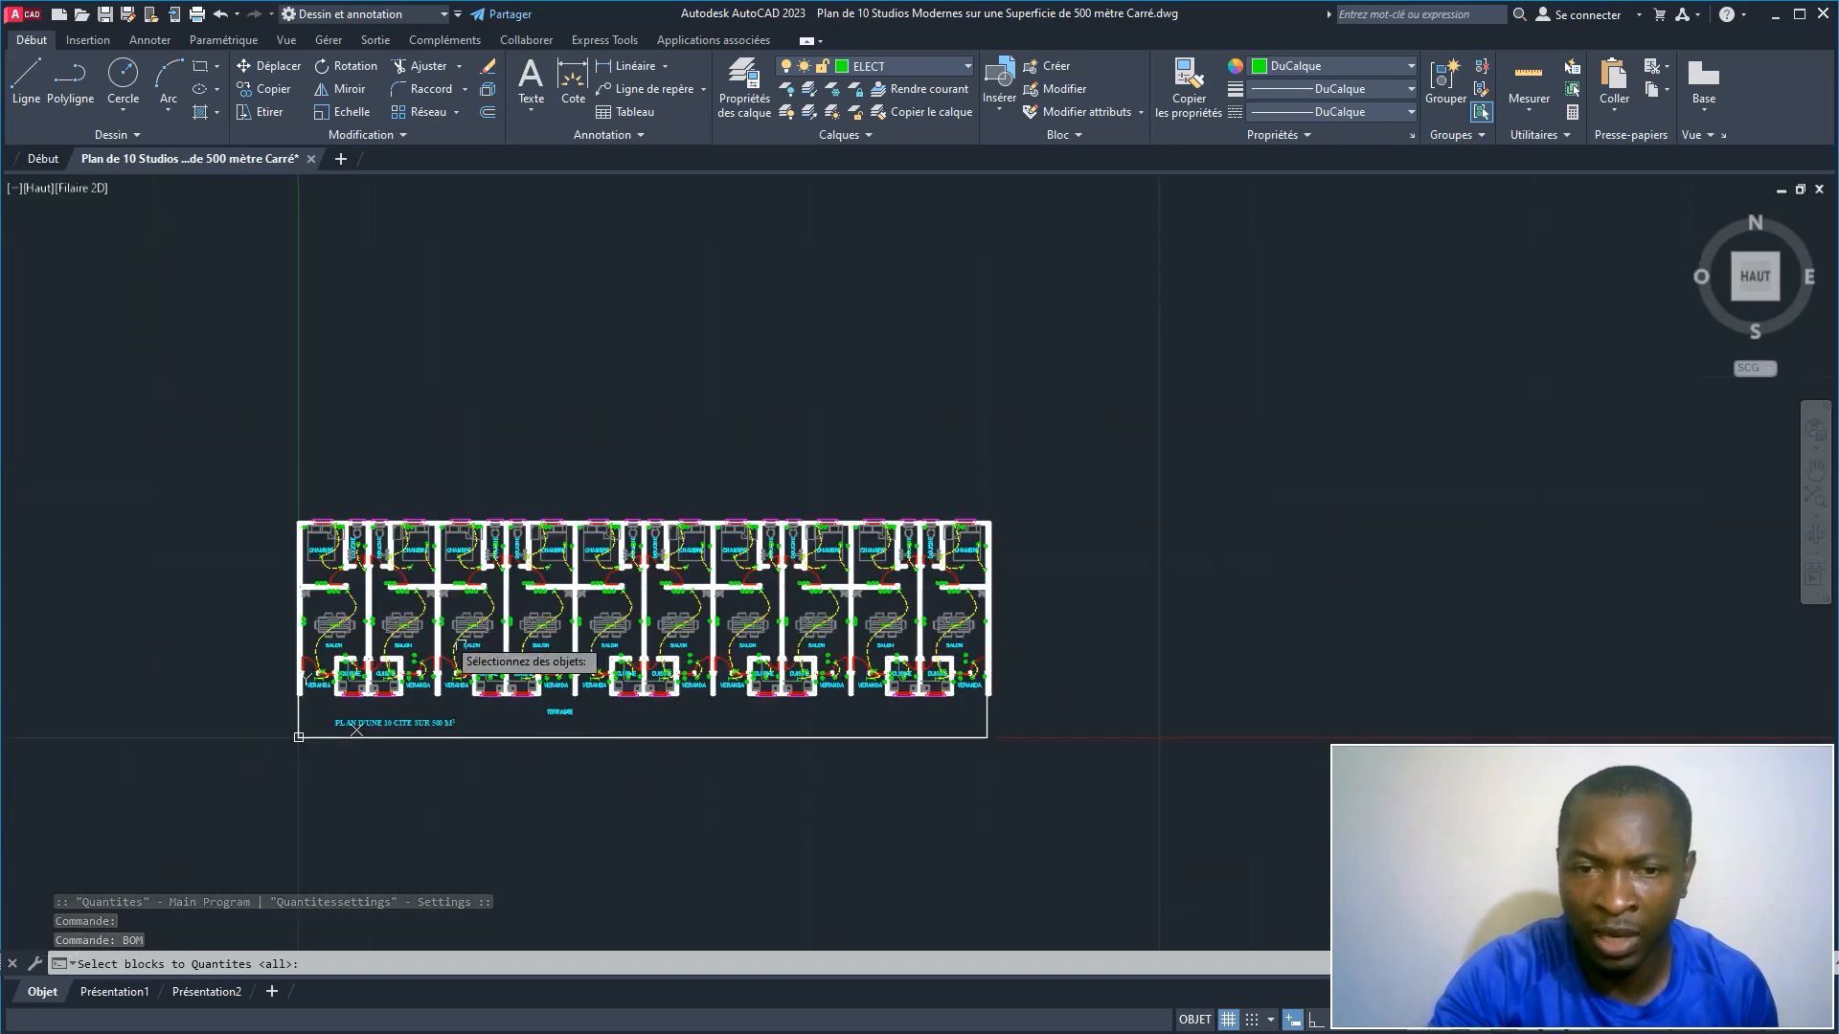
click(251, 470)
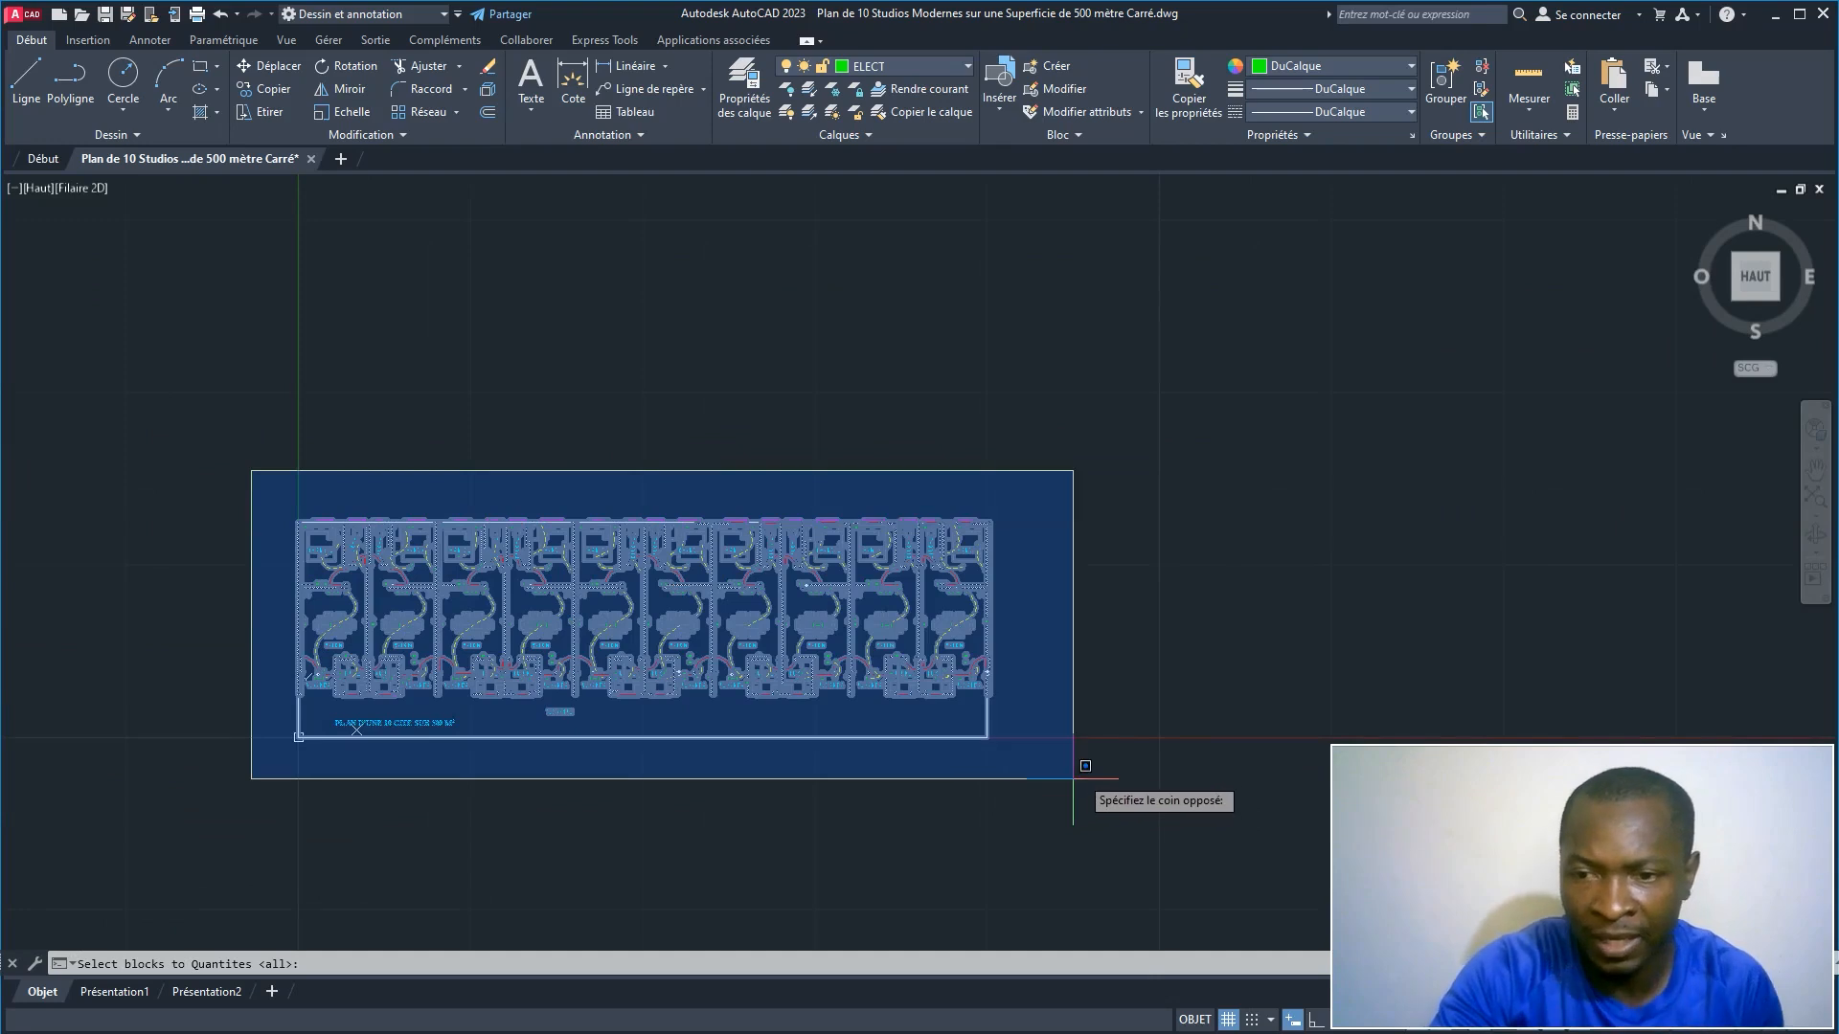
click(1084, 772)
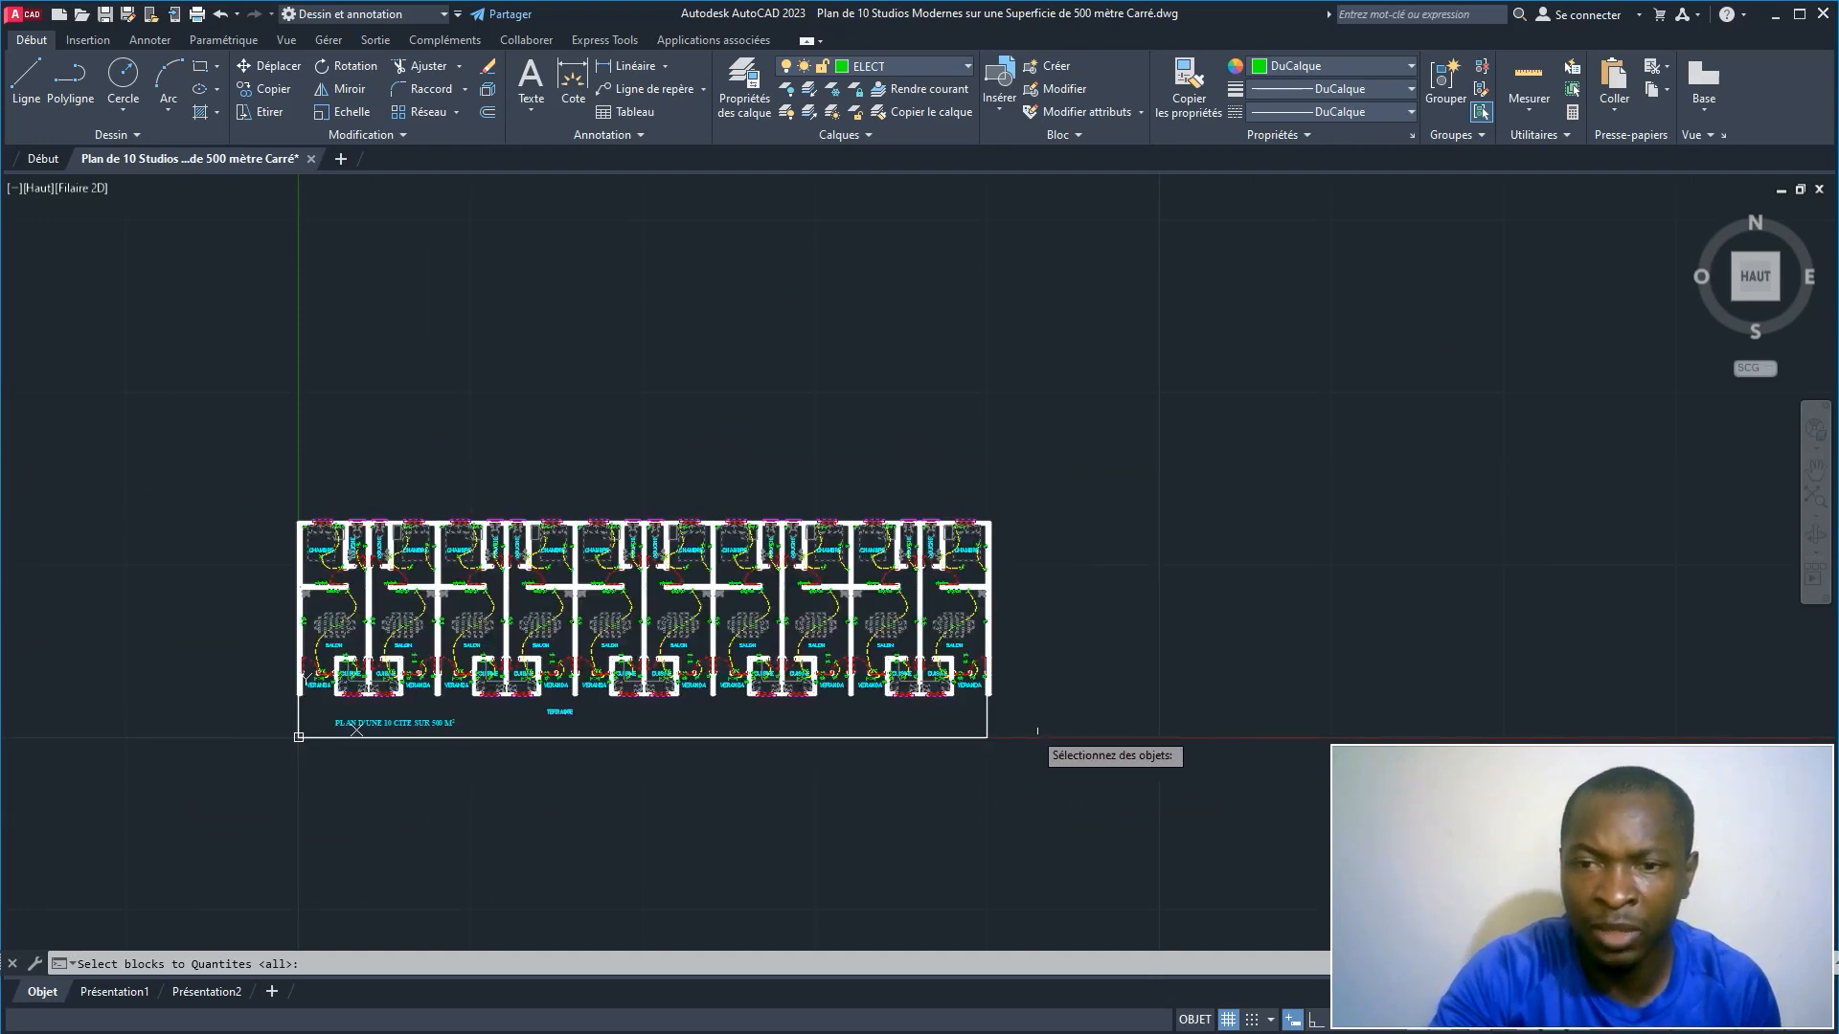
middle_drag(1027, 673, 802, 577)
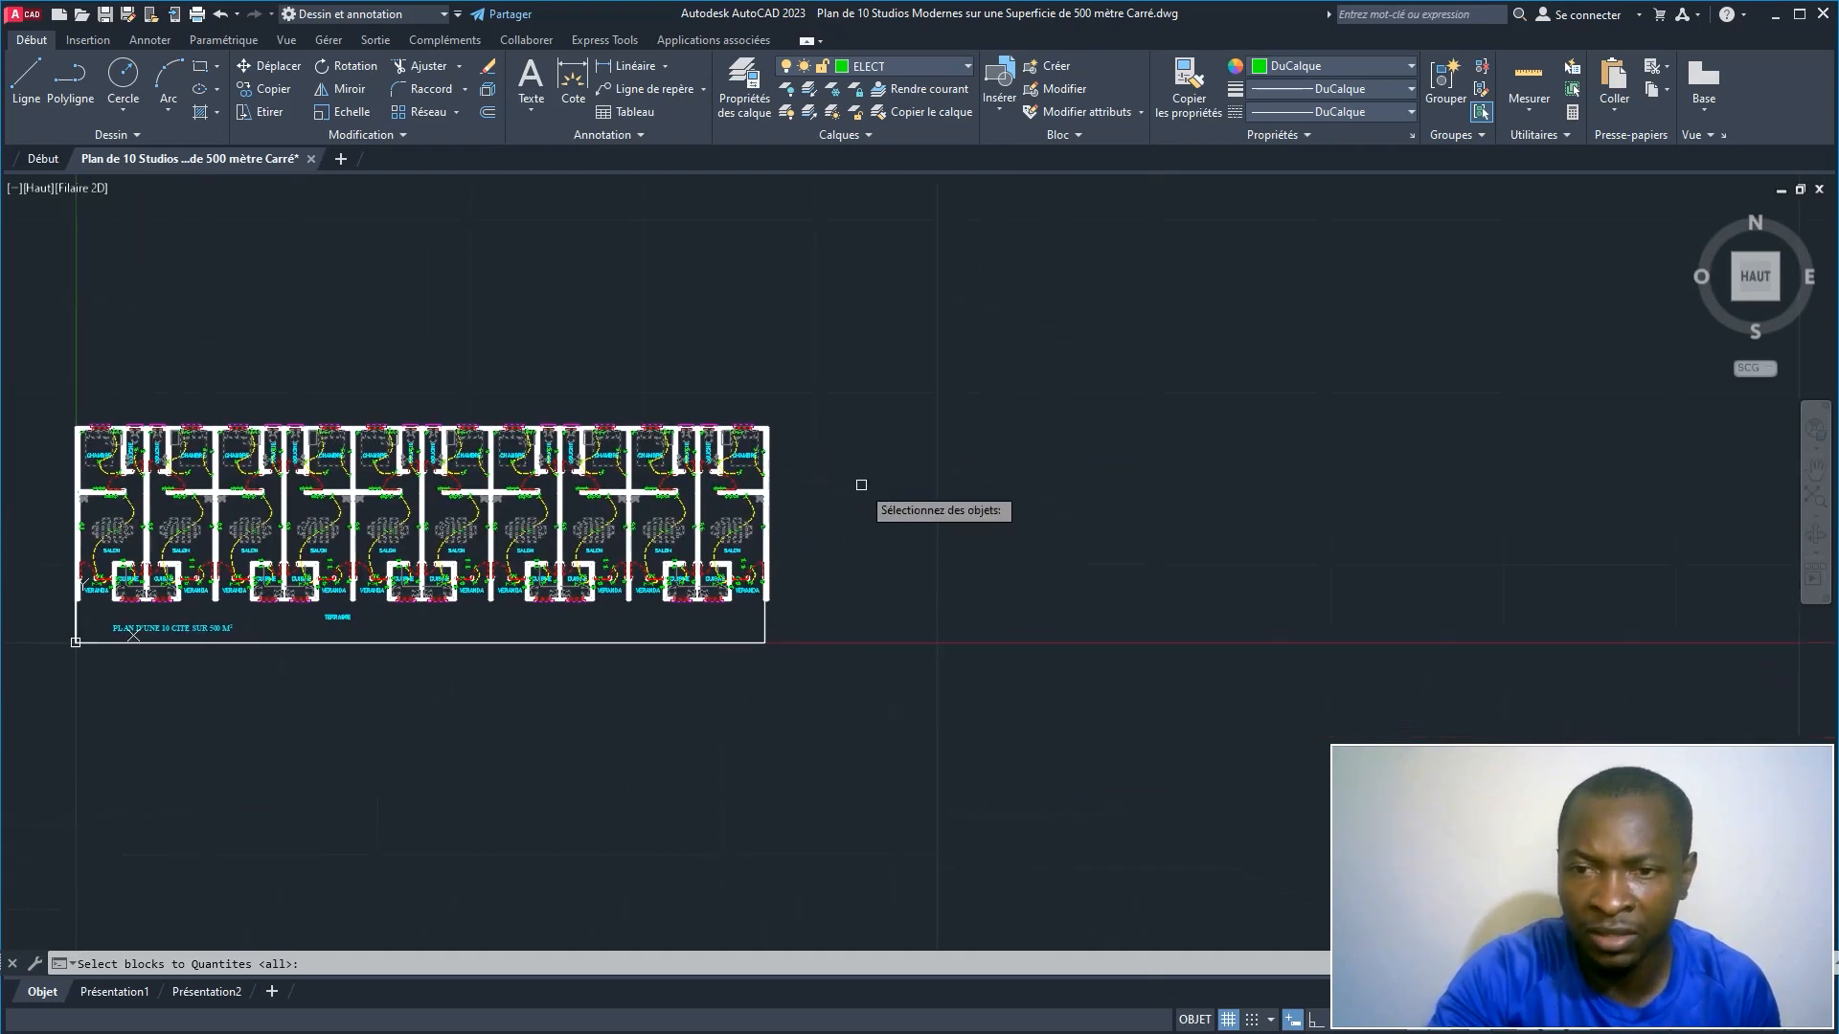
key(Return)
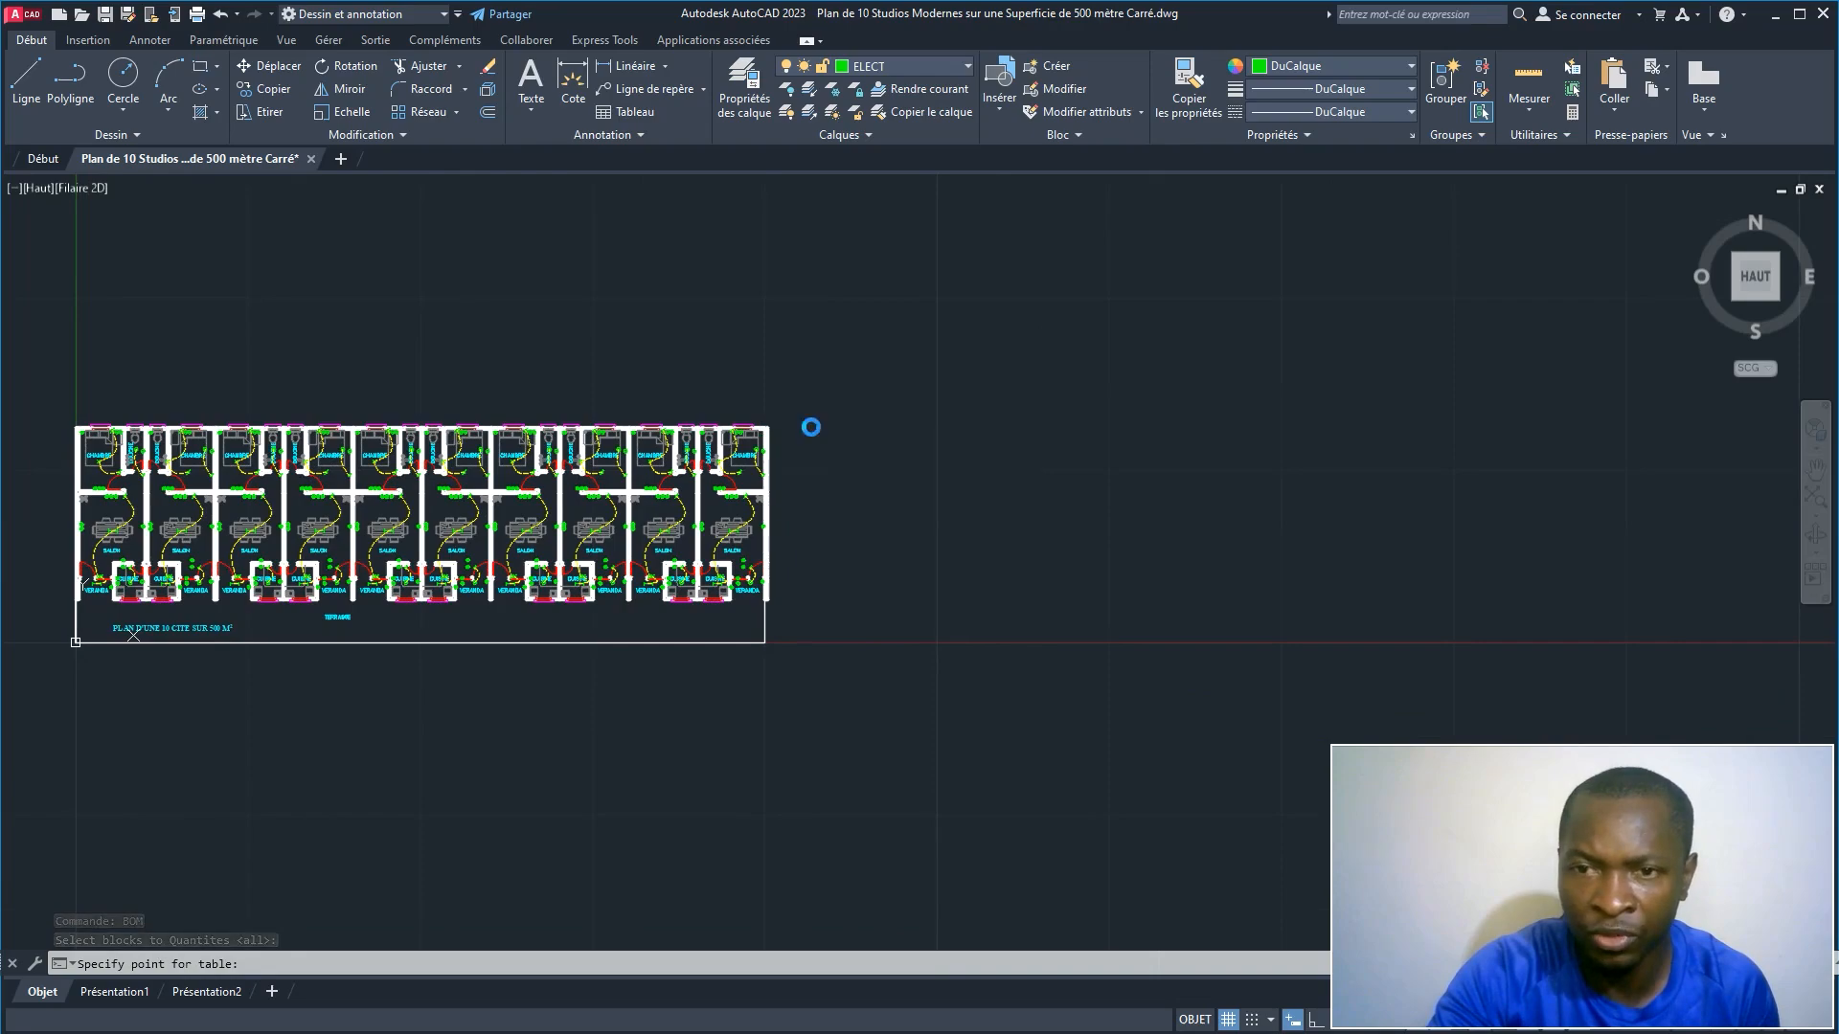
click(811, 426)
Step: Scale the legend table down about its upper-left corner to a little over half the plan's length
scroll(887, 428, down, 6)
scroll(888, 428, down, 4)
middle_drag(887, 428, 404, 391)
scroll(663, 502, up, 2)
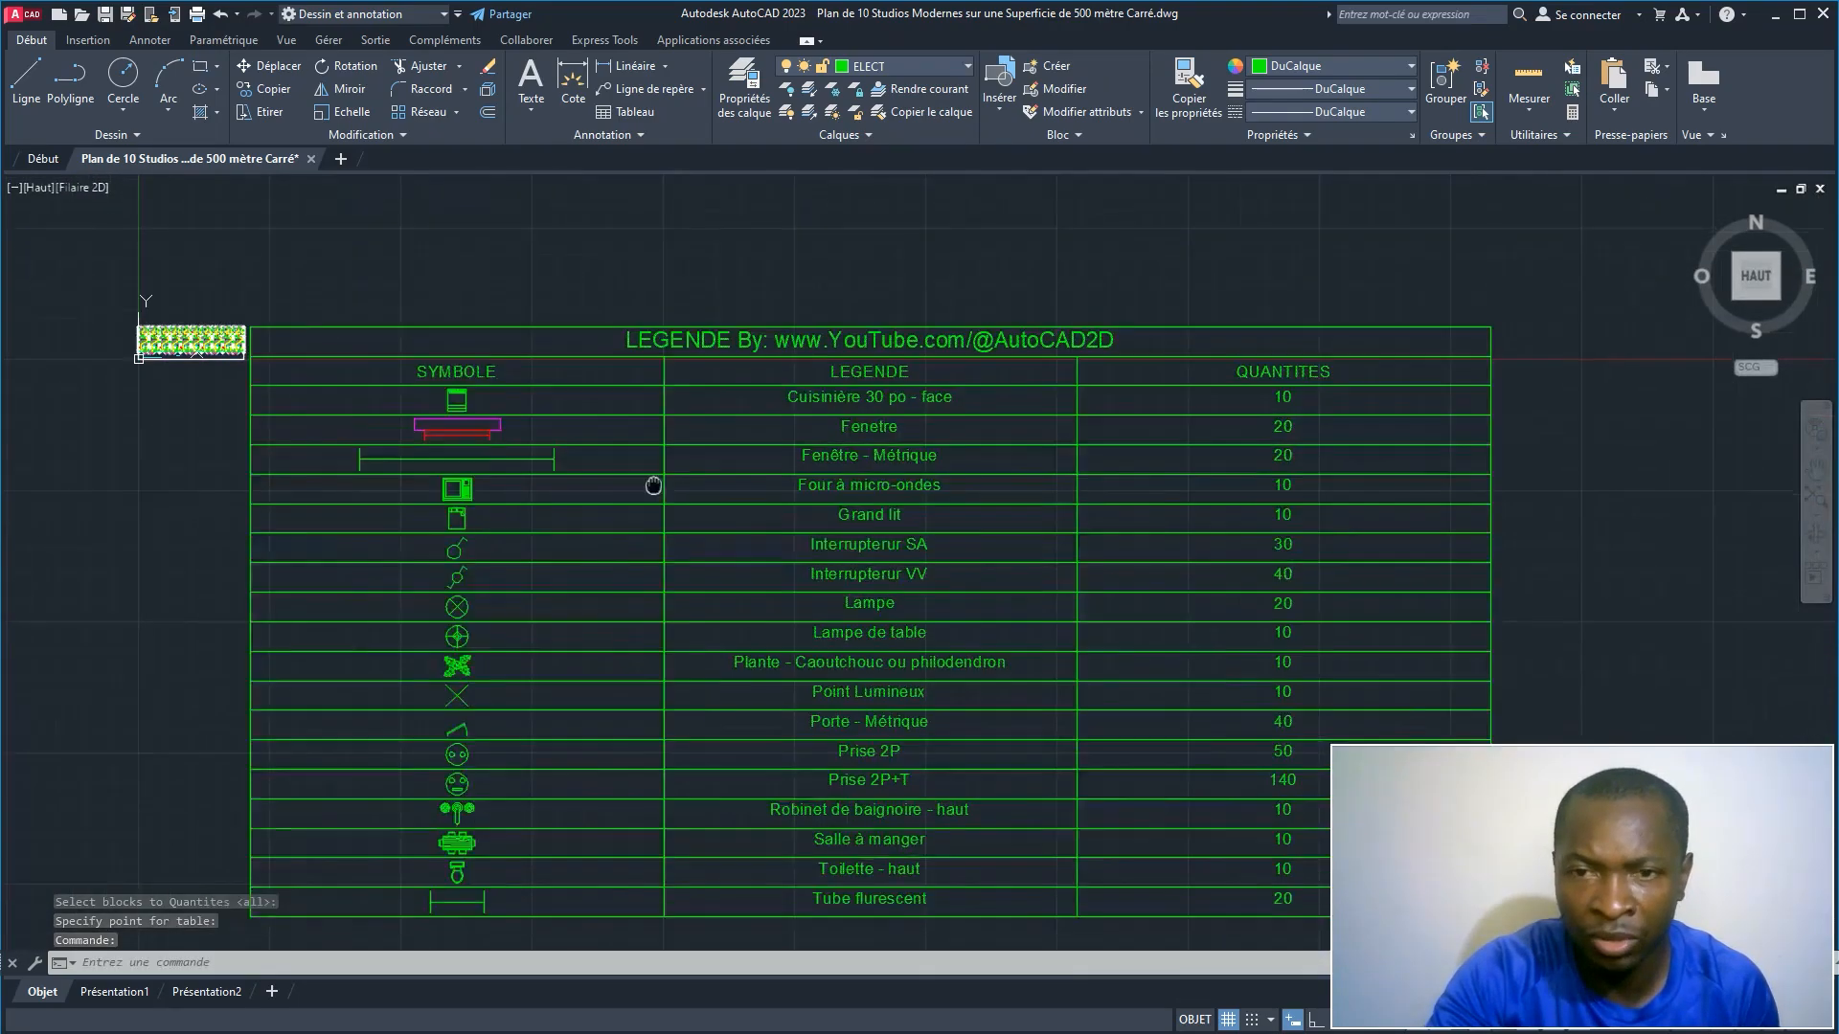
middle_drag(665, 501, 592, 428)
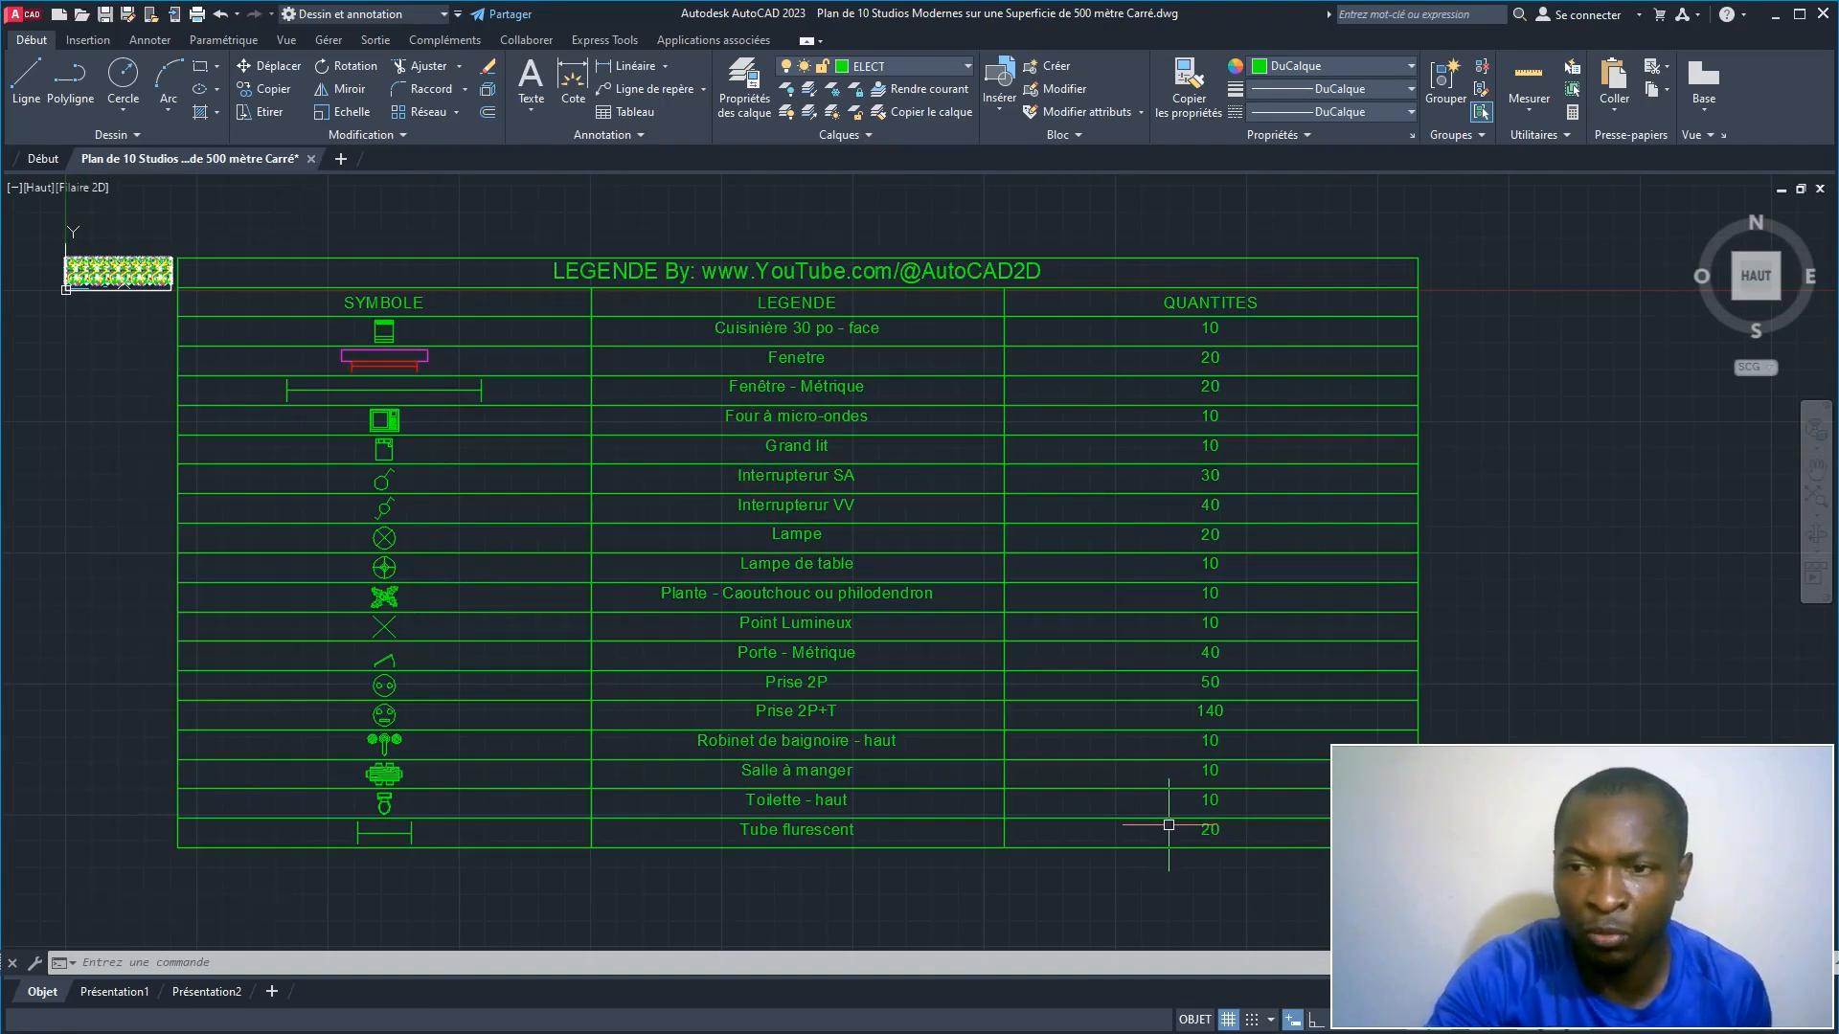
scroll(1104, 762, down, 2)
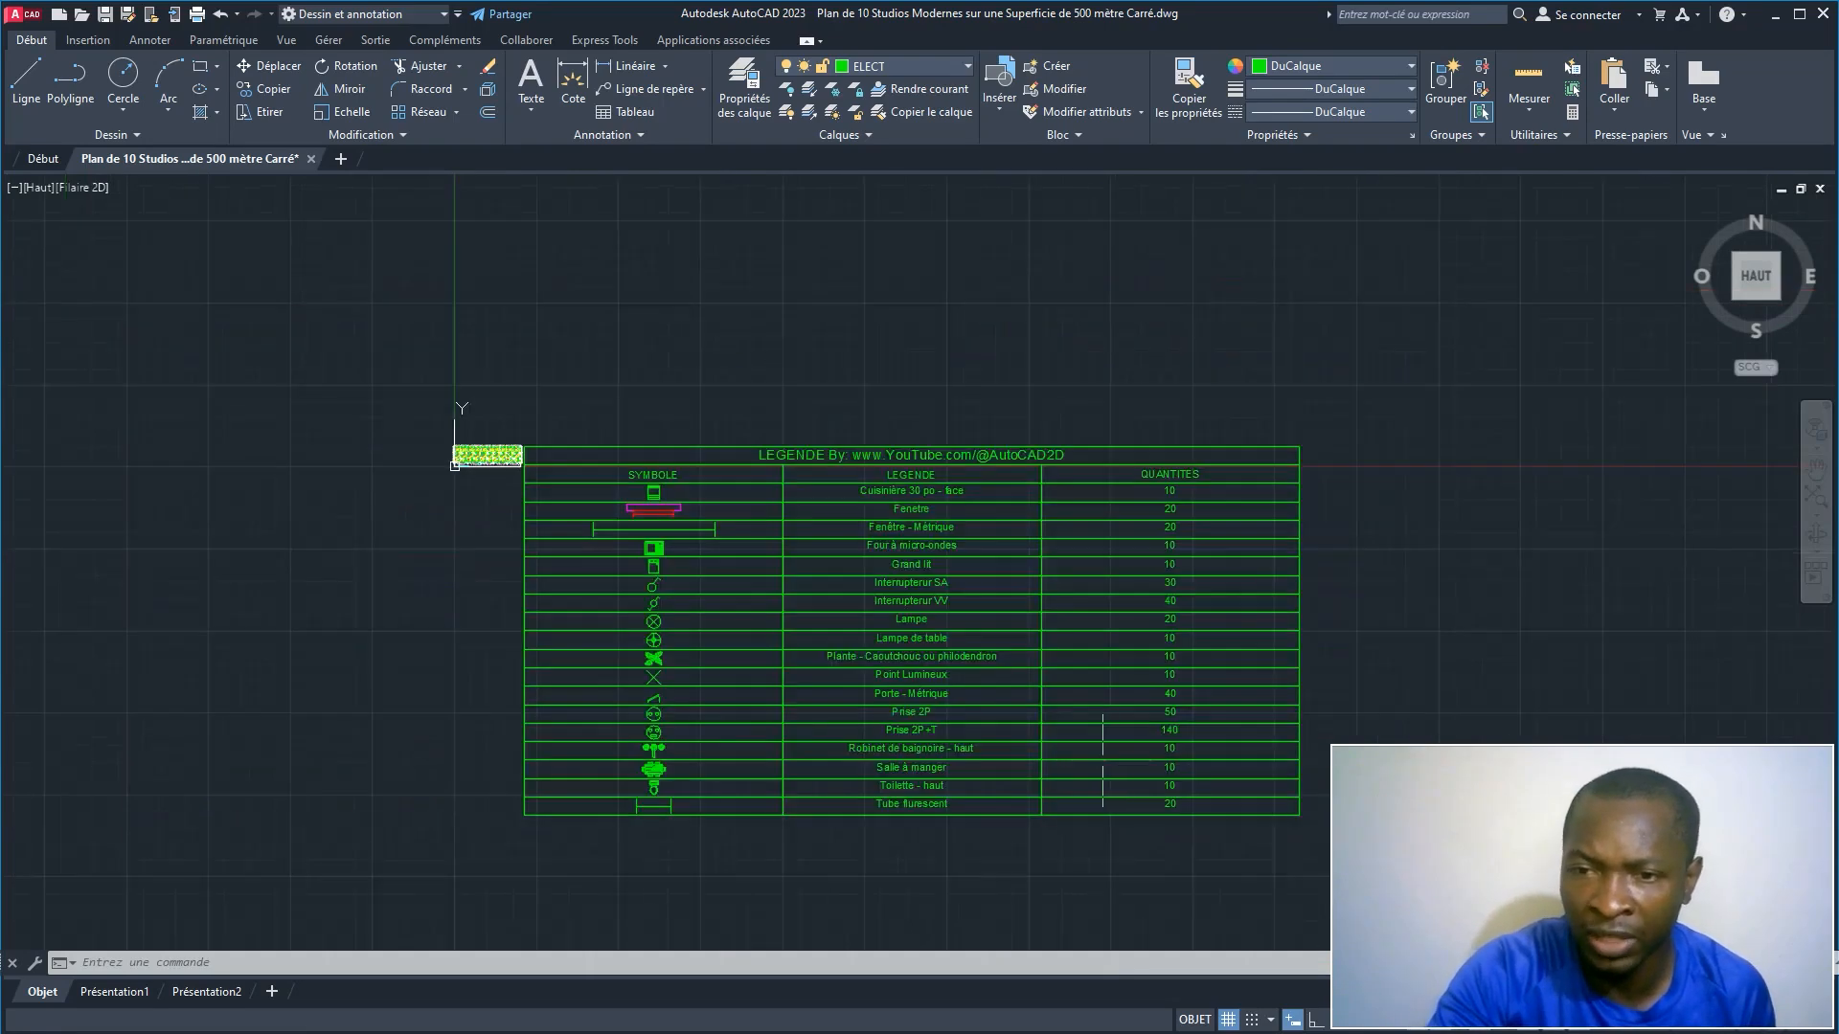
click(1038, 817)
click(1037, 817)
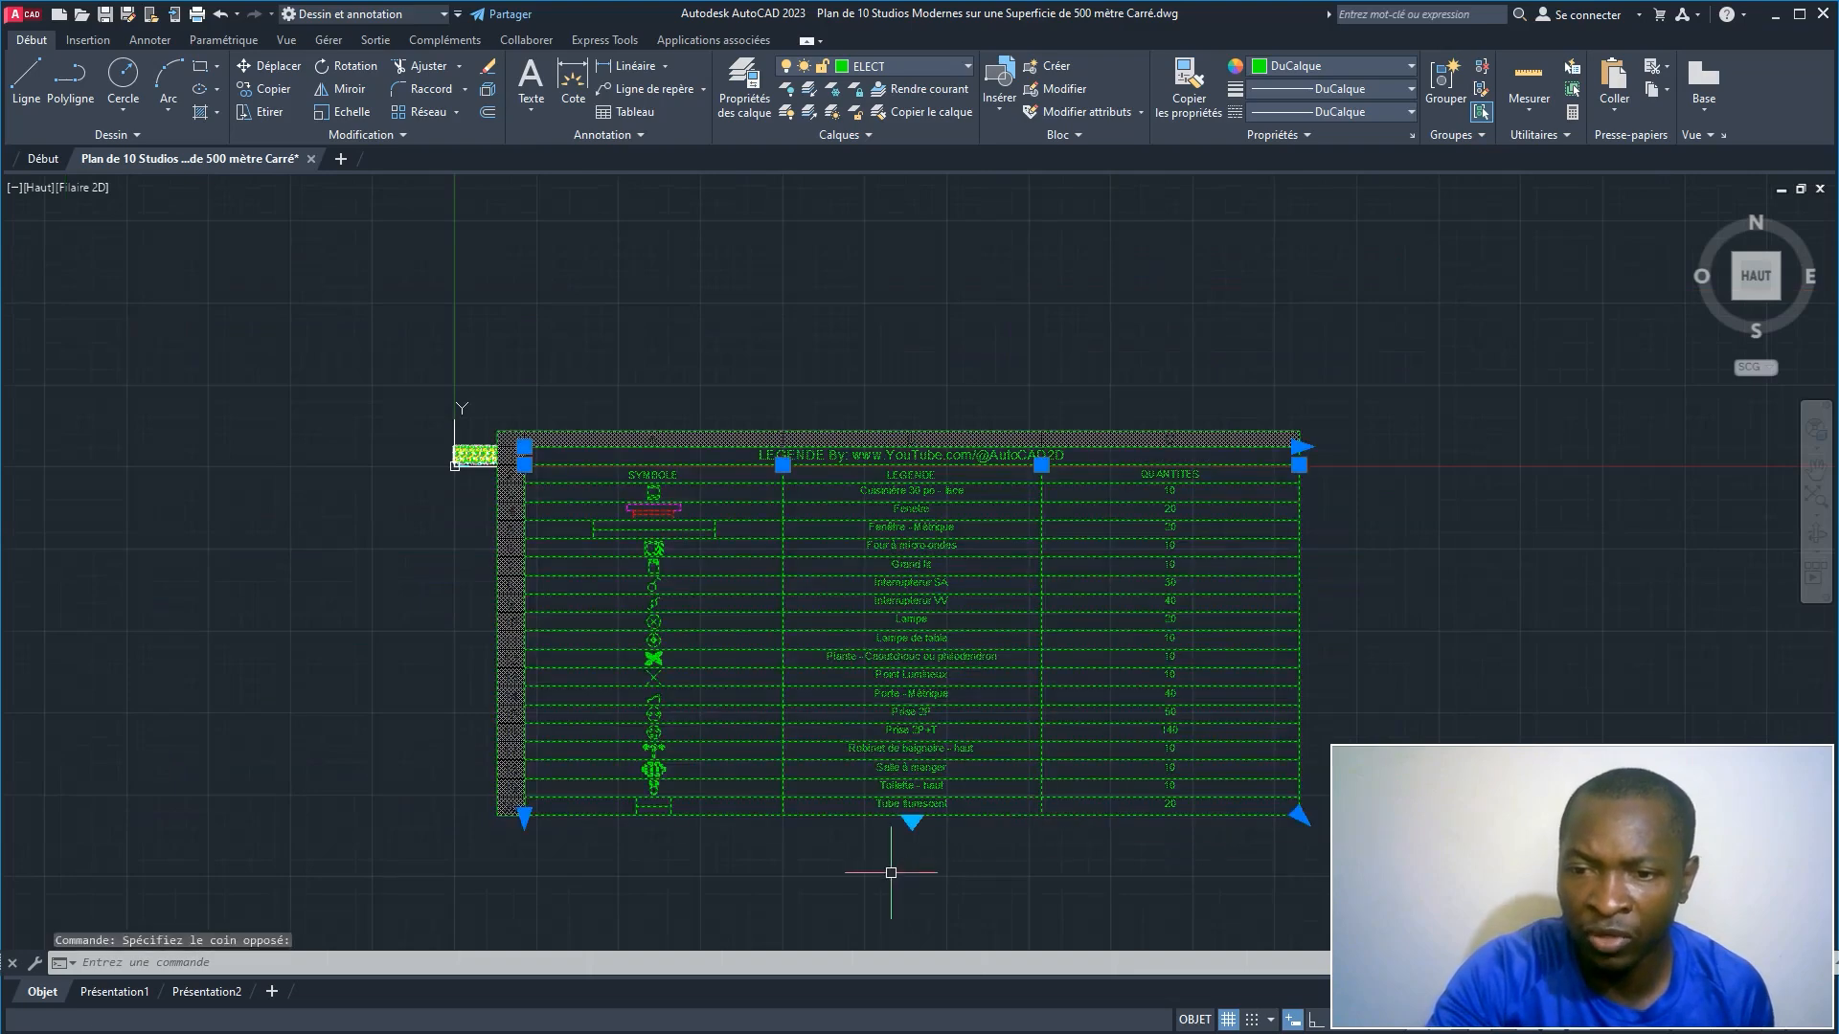
text(ECH)
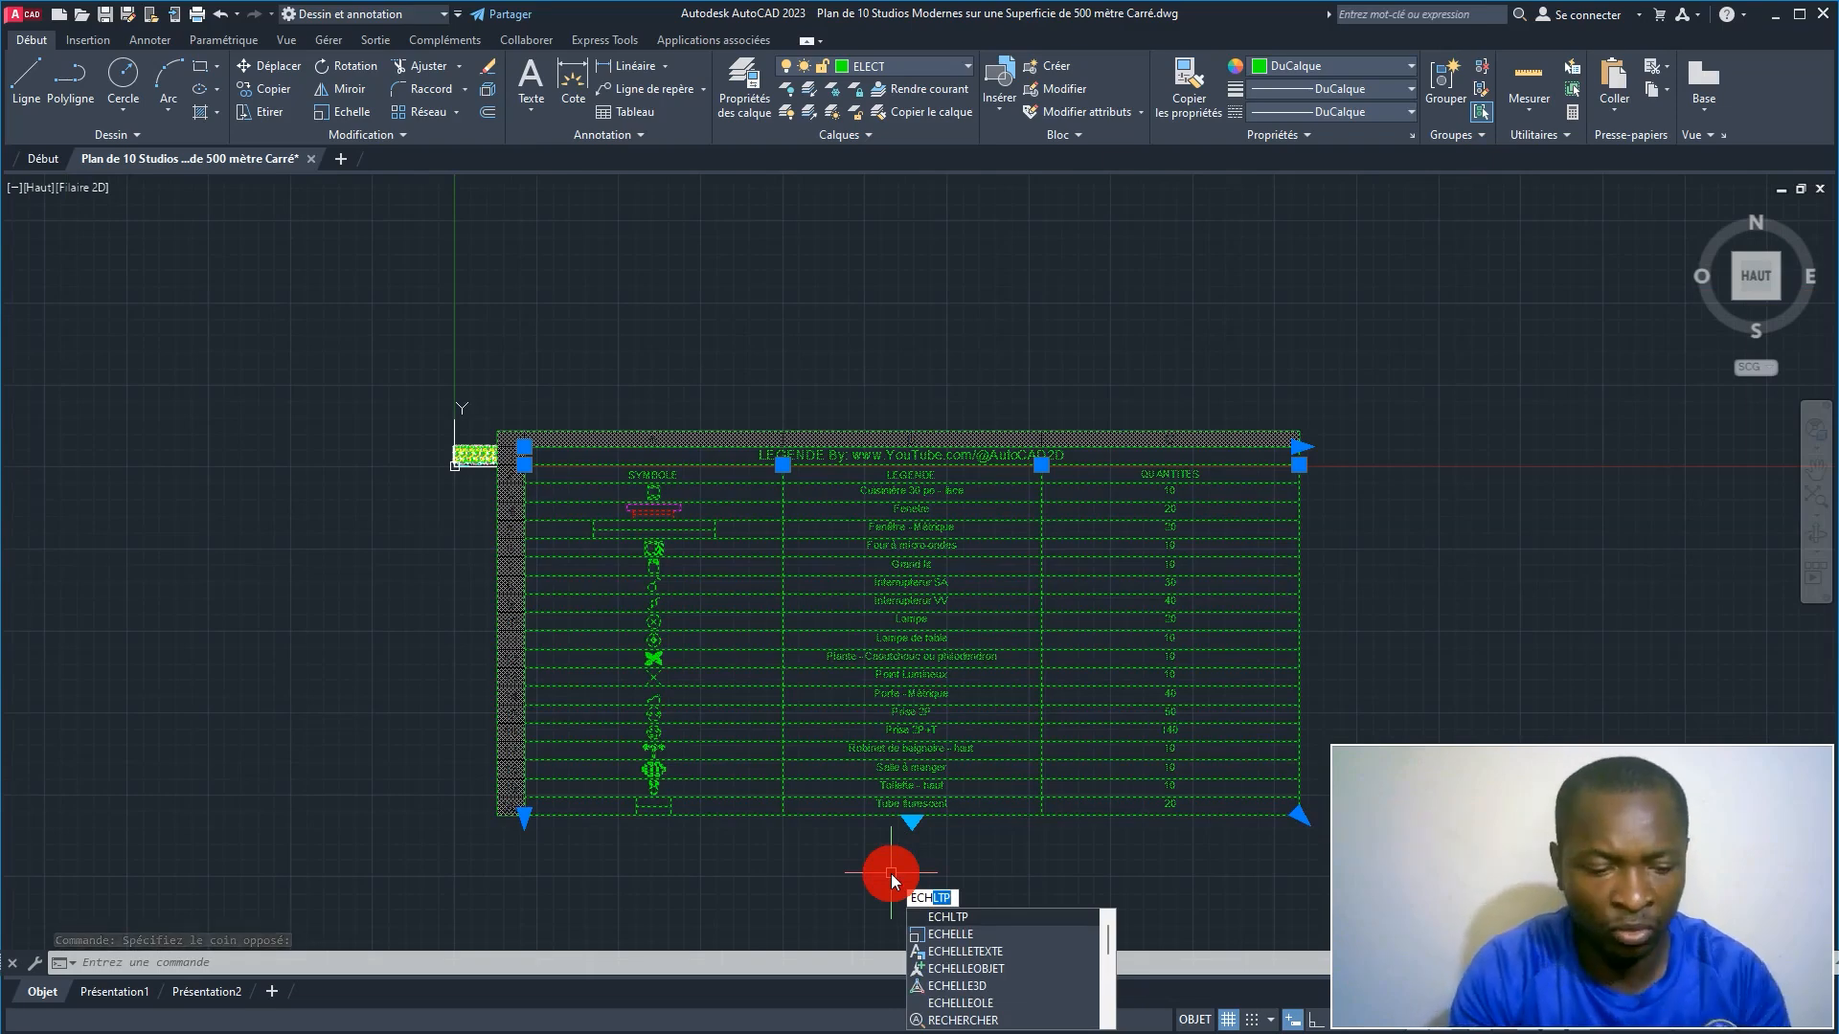
text(E)
key(Return)
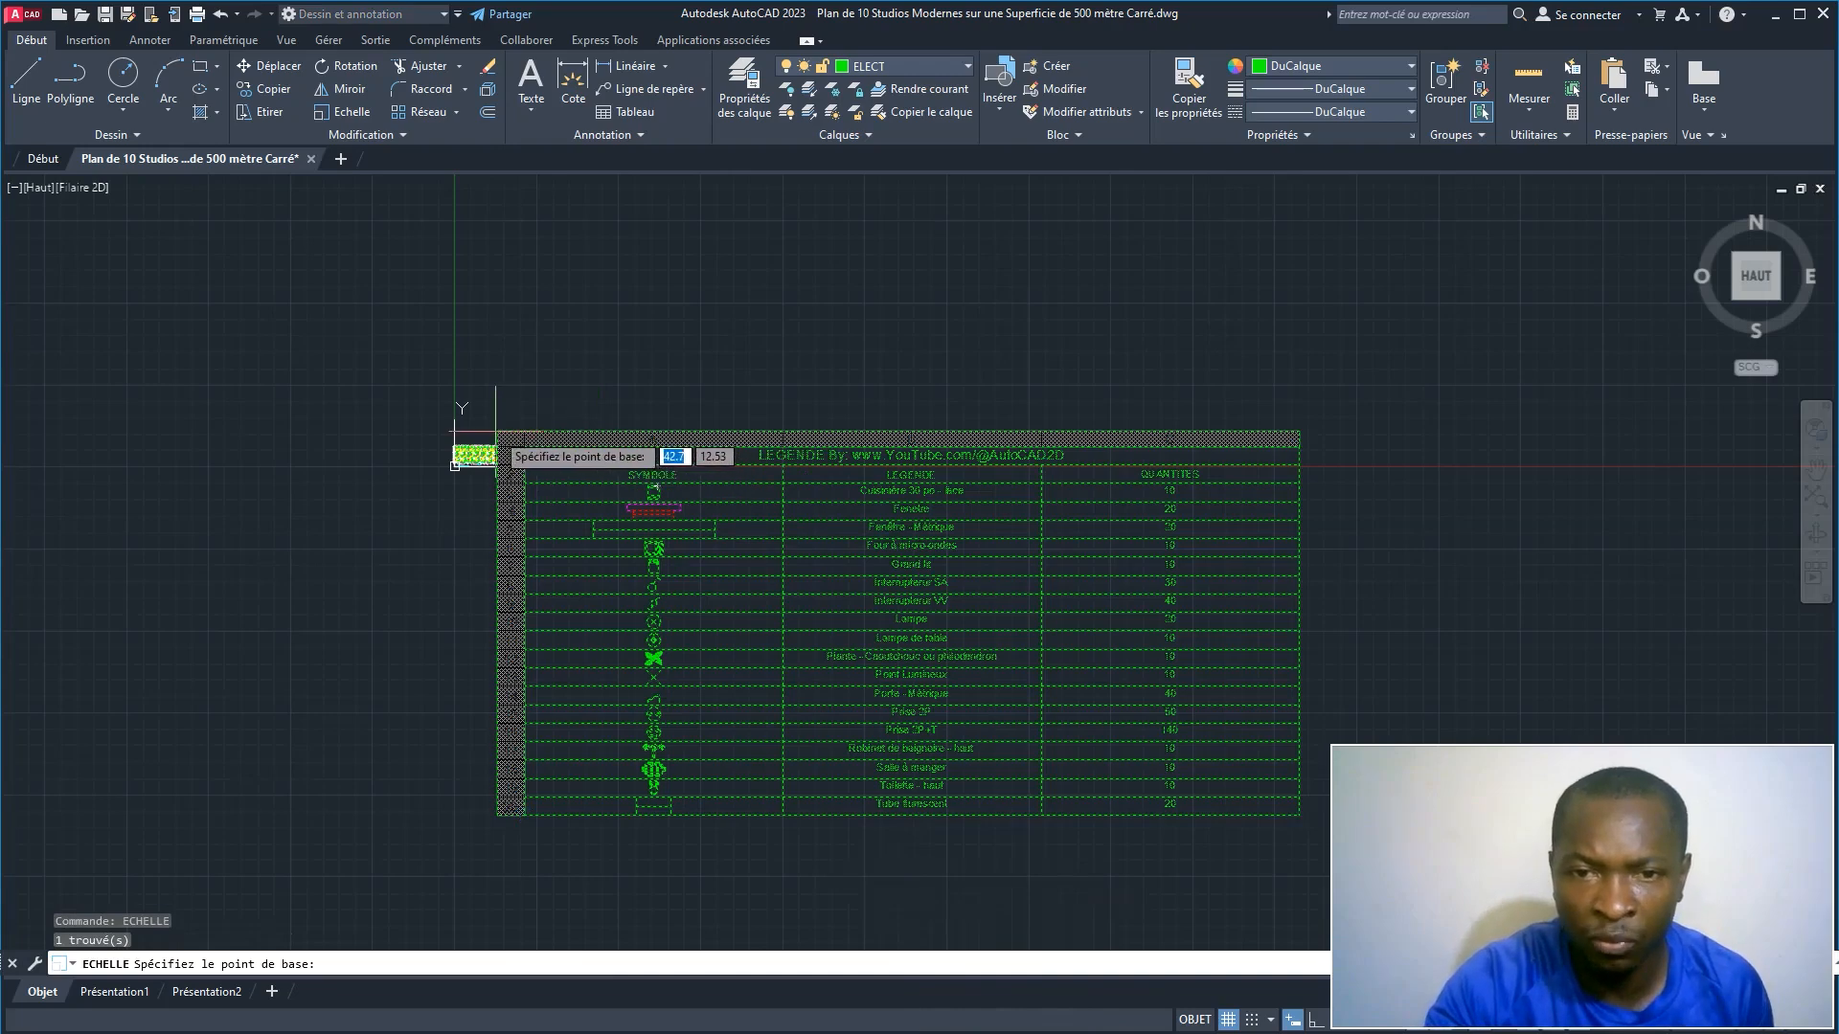
click(525, 447)
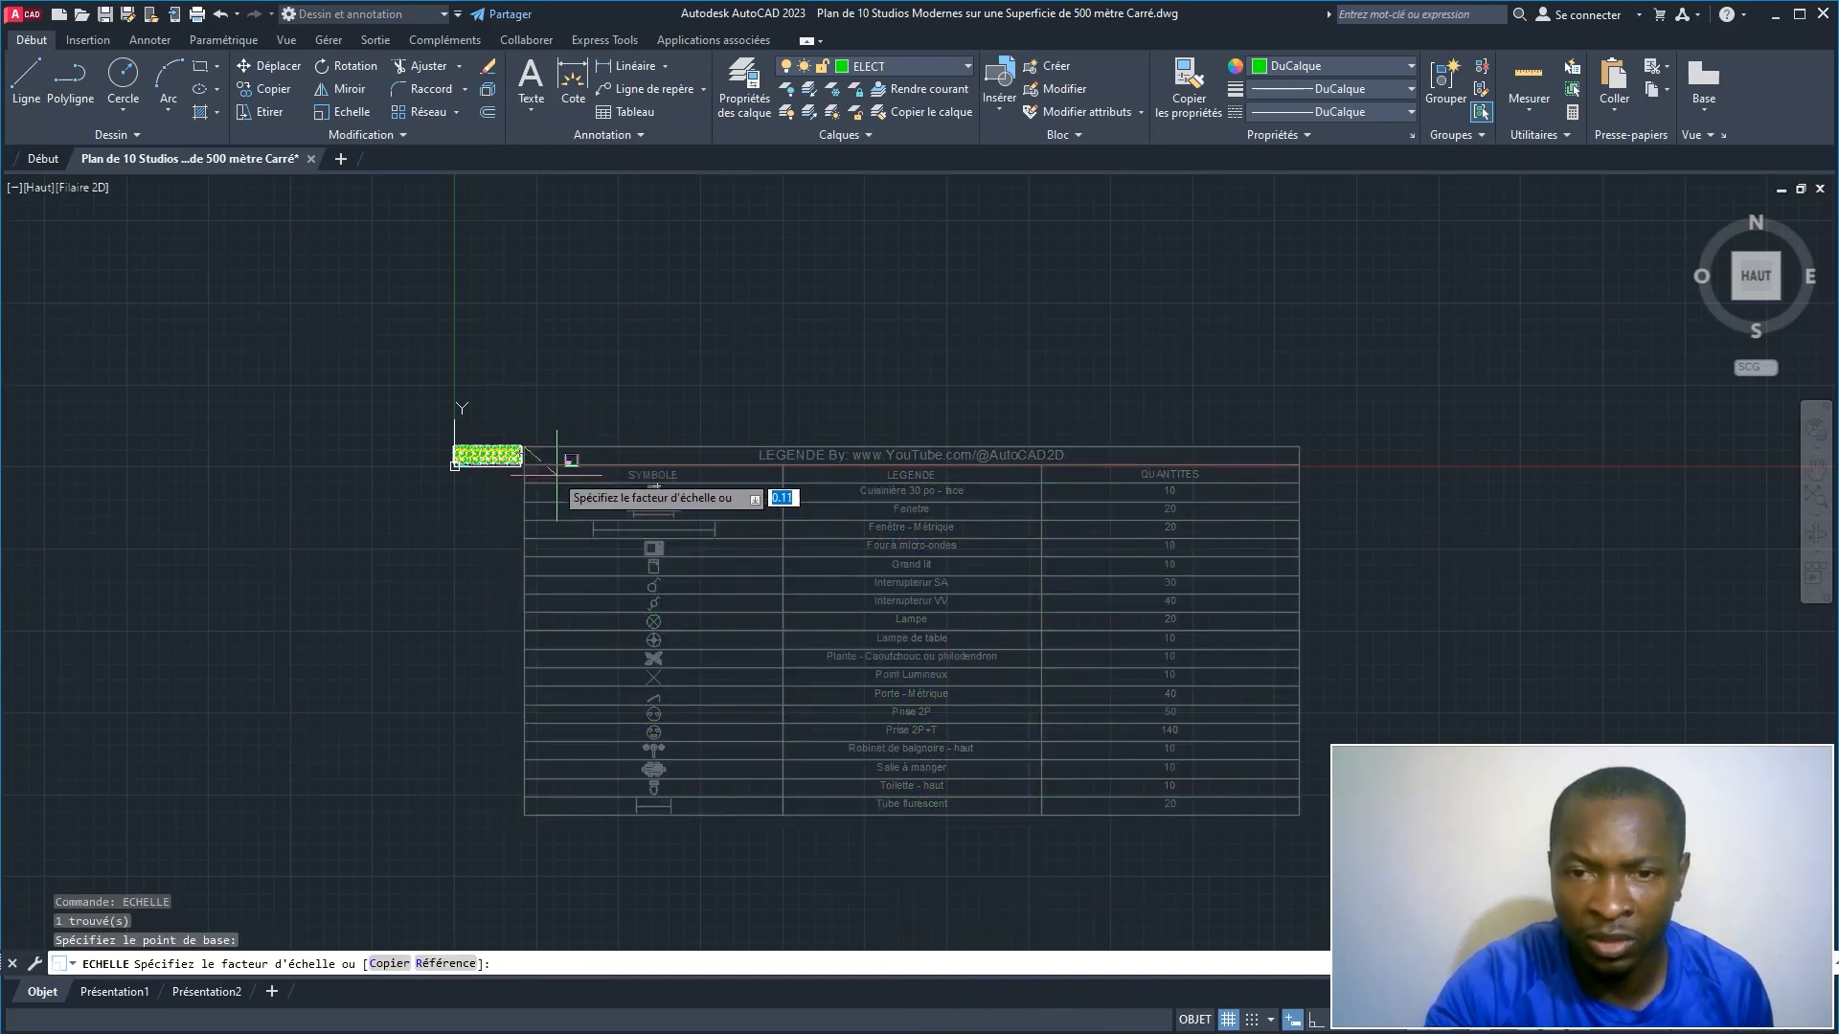
click(559, 451)
Step: Examine the symbols, names and quantities in the reduced legend table and its size beside the plan
scroll(555, 472, up, 5)
scroll(485, 461, up, 5)
middle_drag(517, 476, 1100, 645)
scroll(1063, 584, up, 4)
scroll(1051, 584, down, 2)
mouse_move(1051, 584)
middle_down()
mouse_move(845, 554)
mouse_move(677, 480)
middle_up()
scroll(766, 511, up, 4)
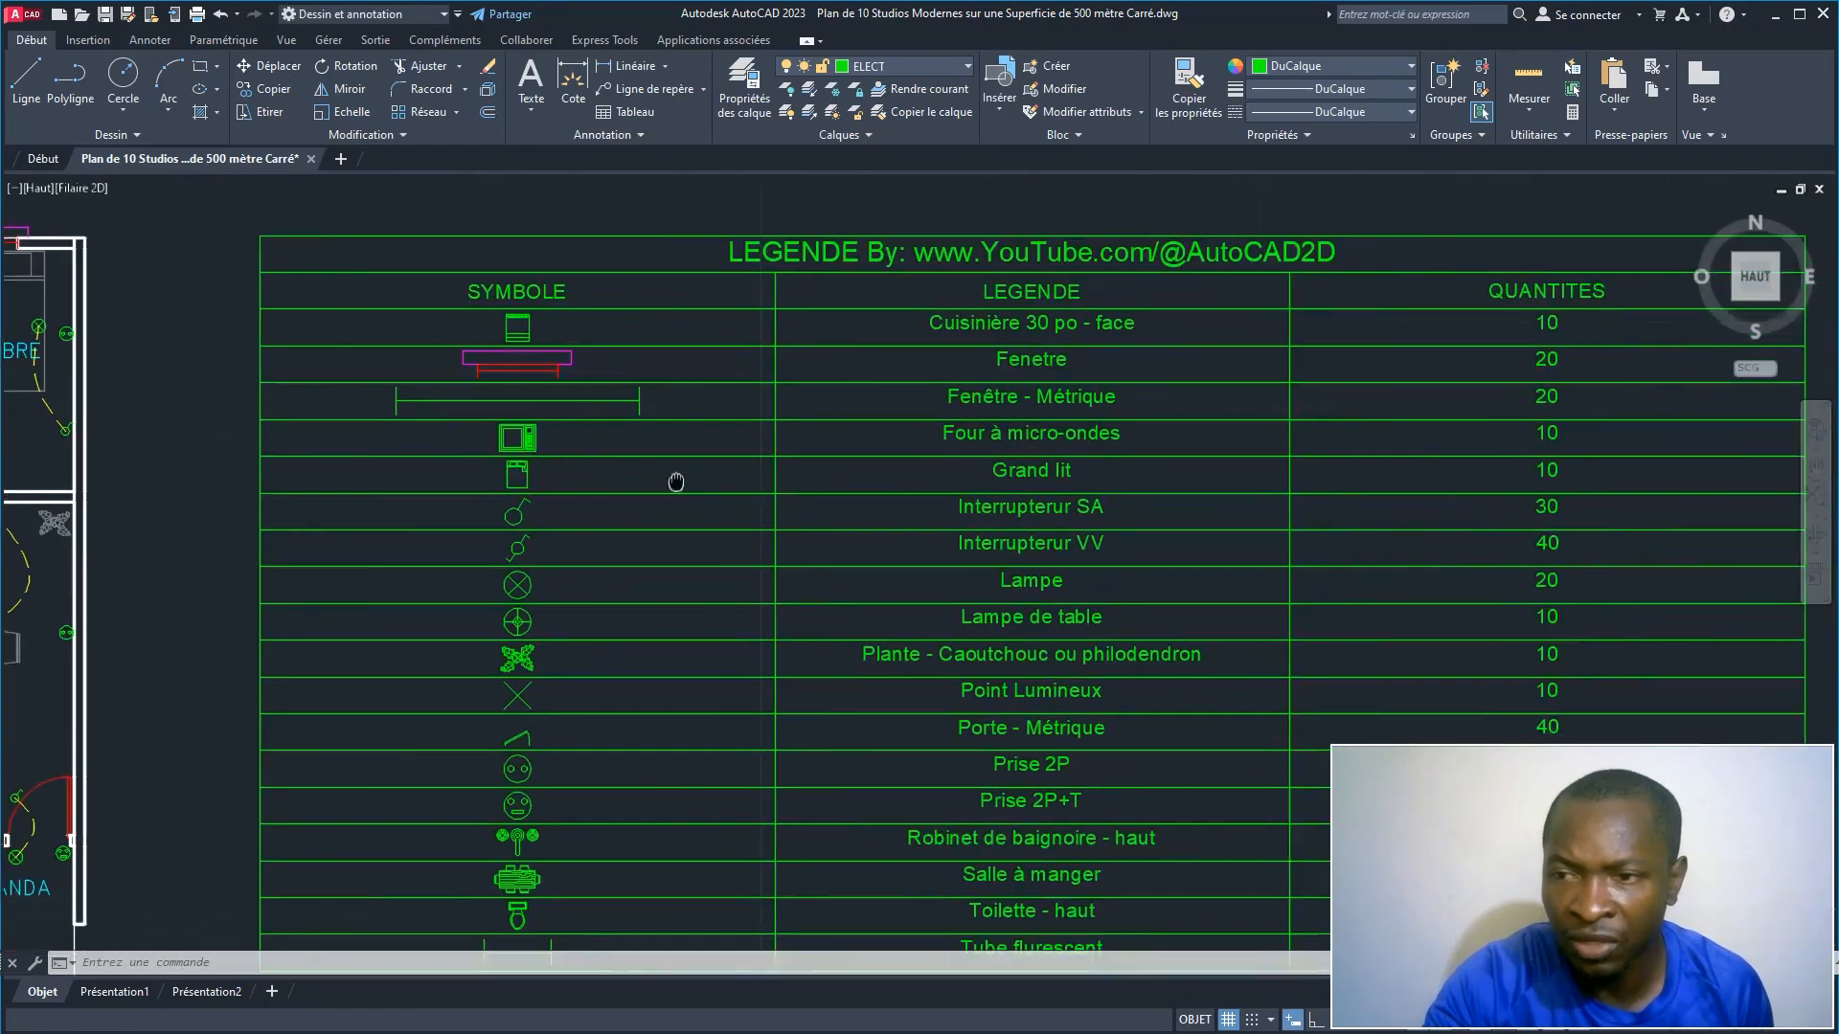
scroll(587, 479, down, 2)
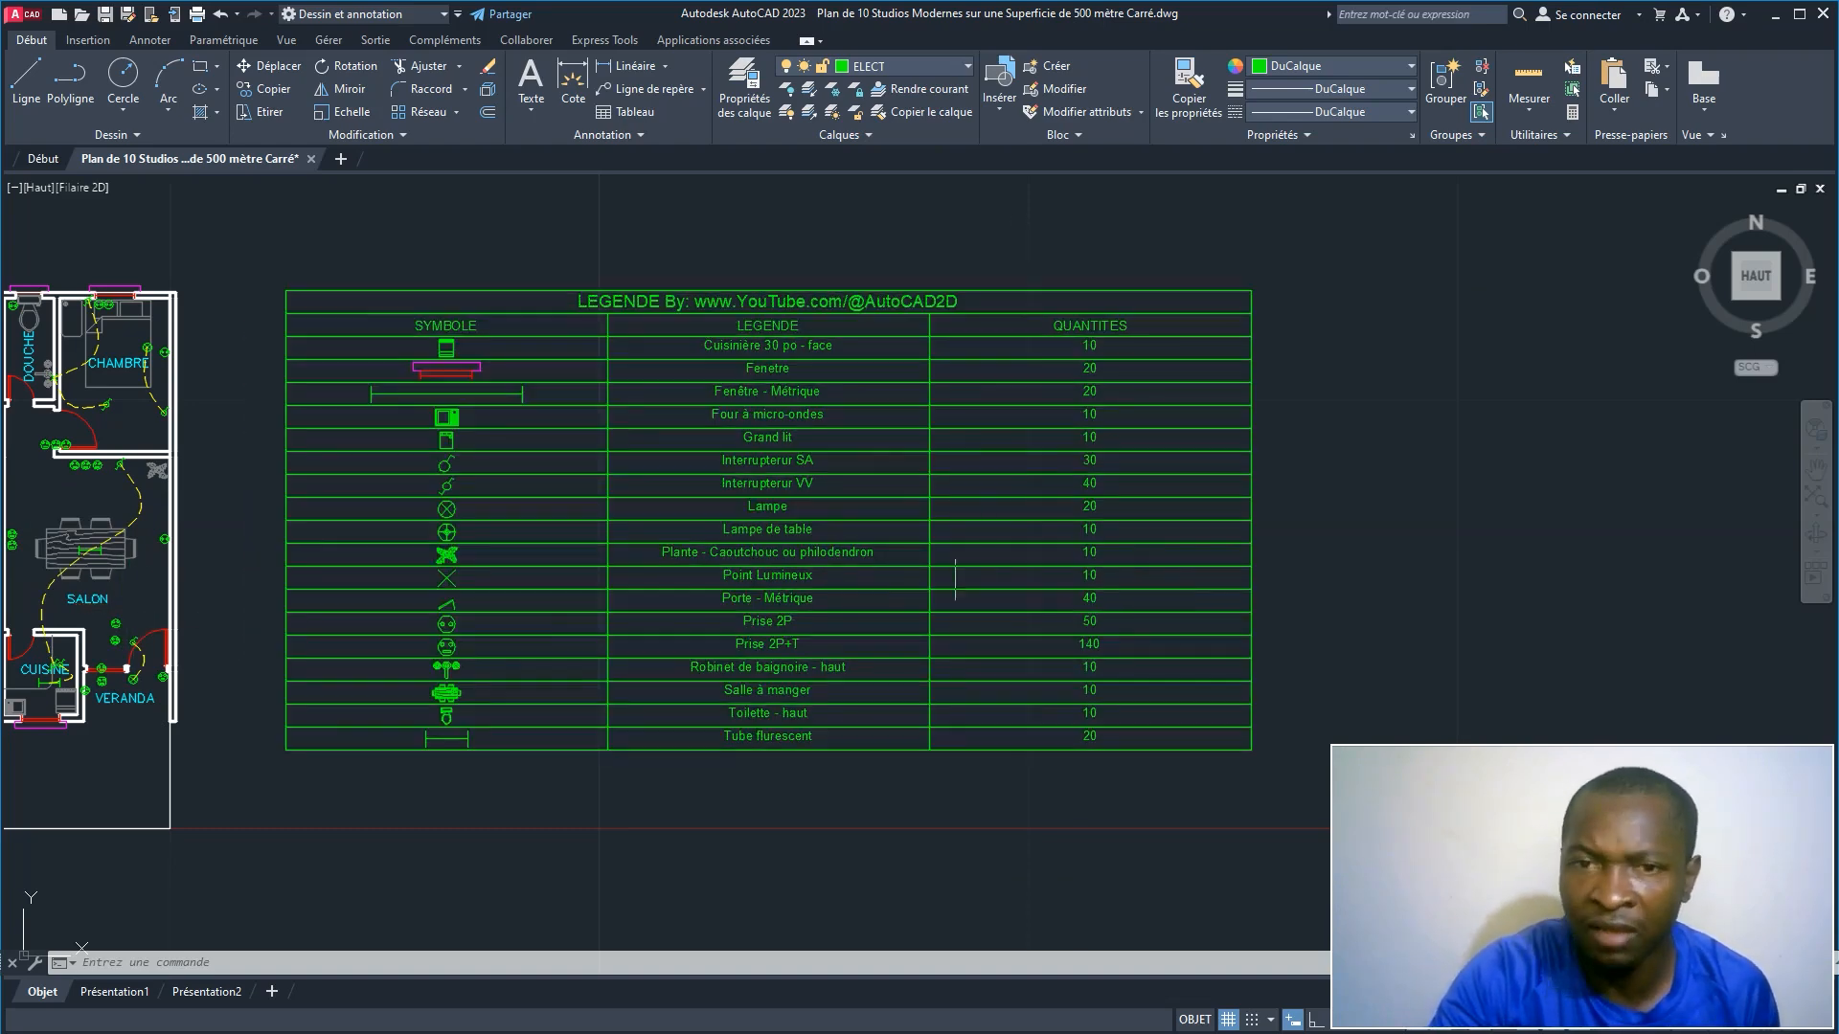
scroll(831, 525, down, 2)
click(562, 526)
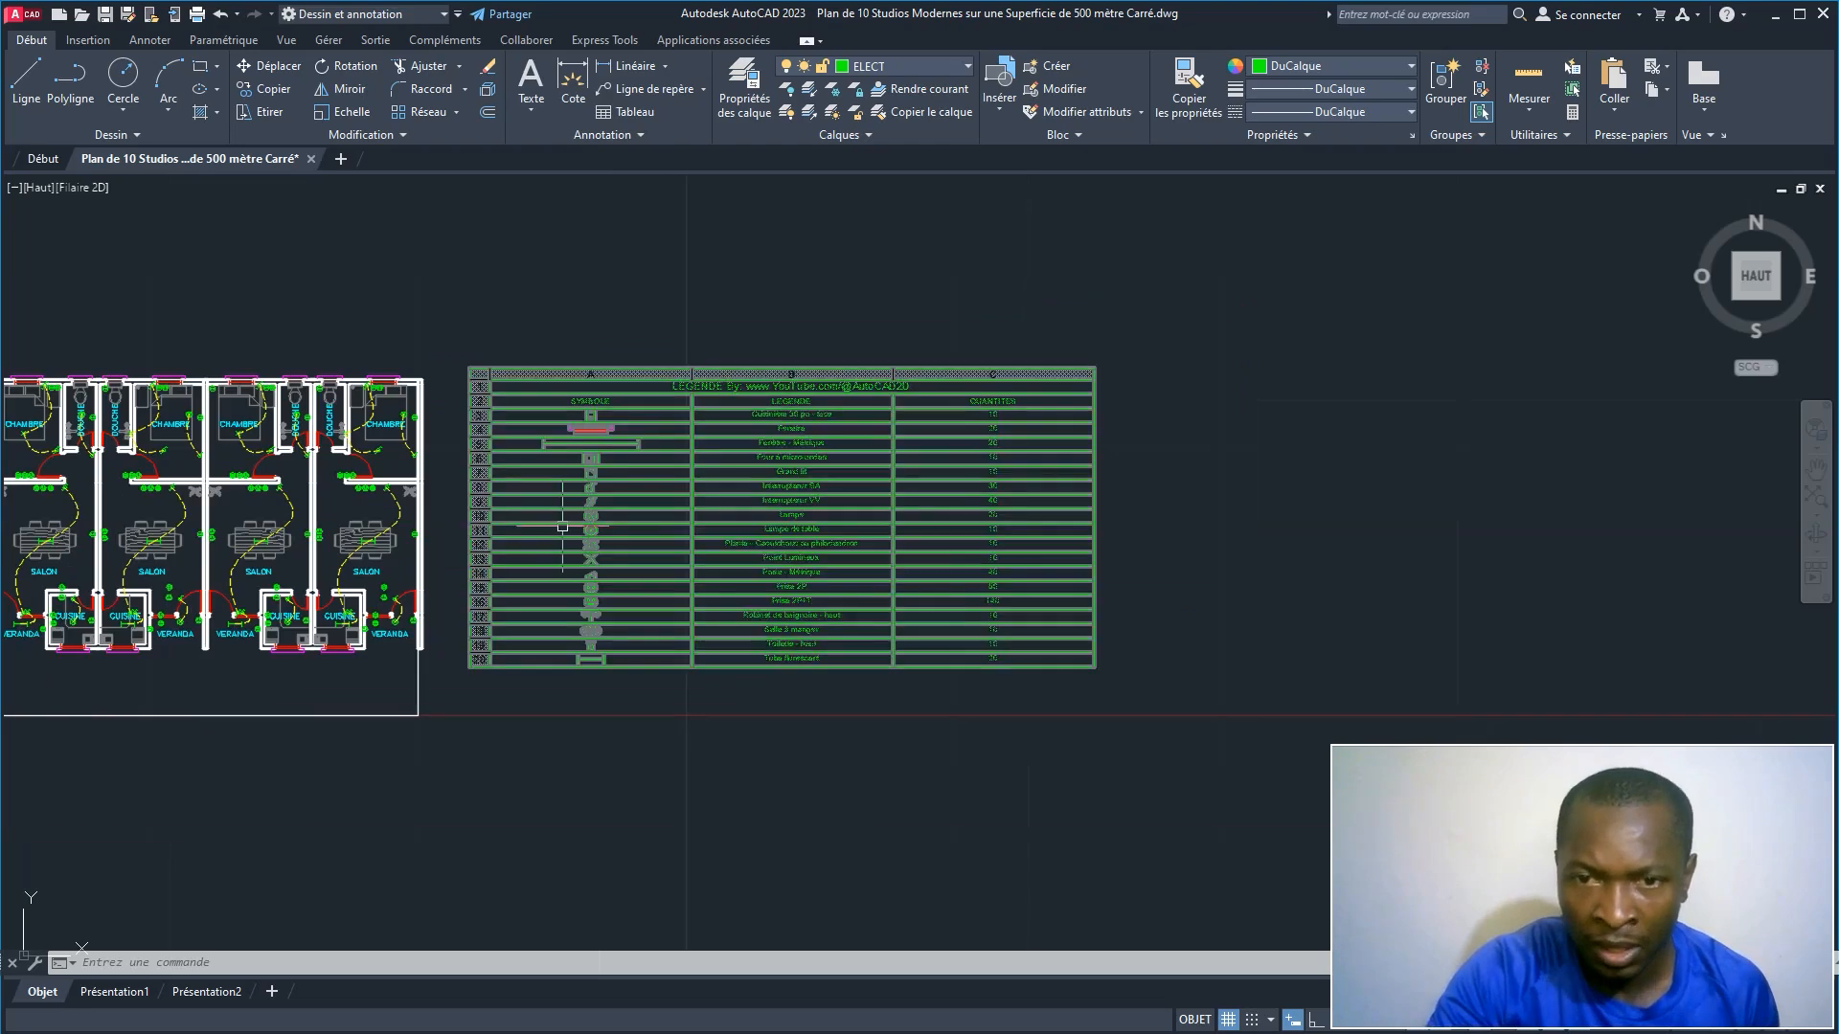
key(Escape)
middle_drag(563, 526, 1178, 482)
key(Escape)
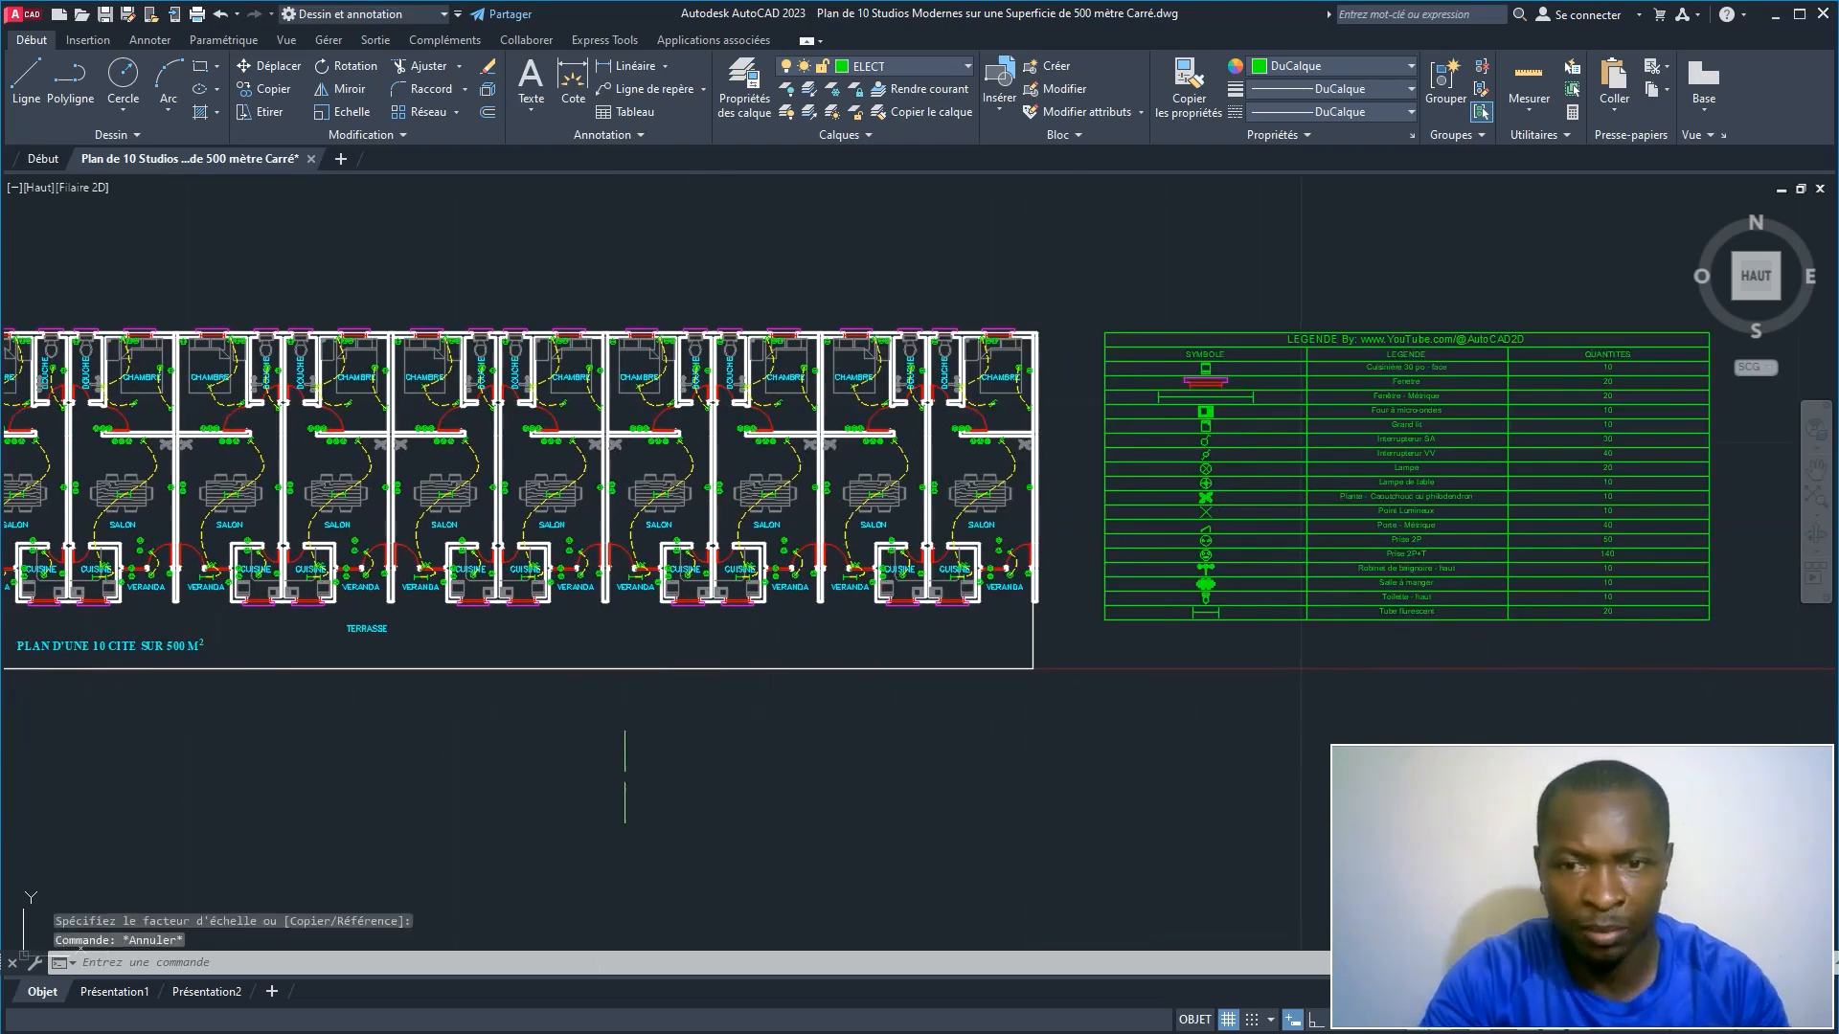
Step: Load BlockCountV1-5 from the Mes Lips Personalises 2023 folder with APPLOAD and close the loader
text(APPLOAD)
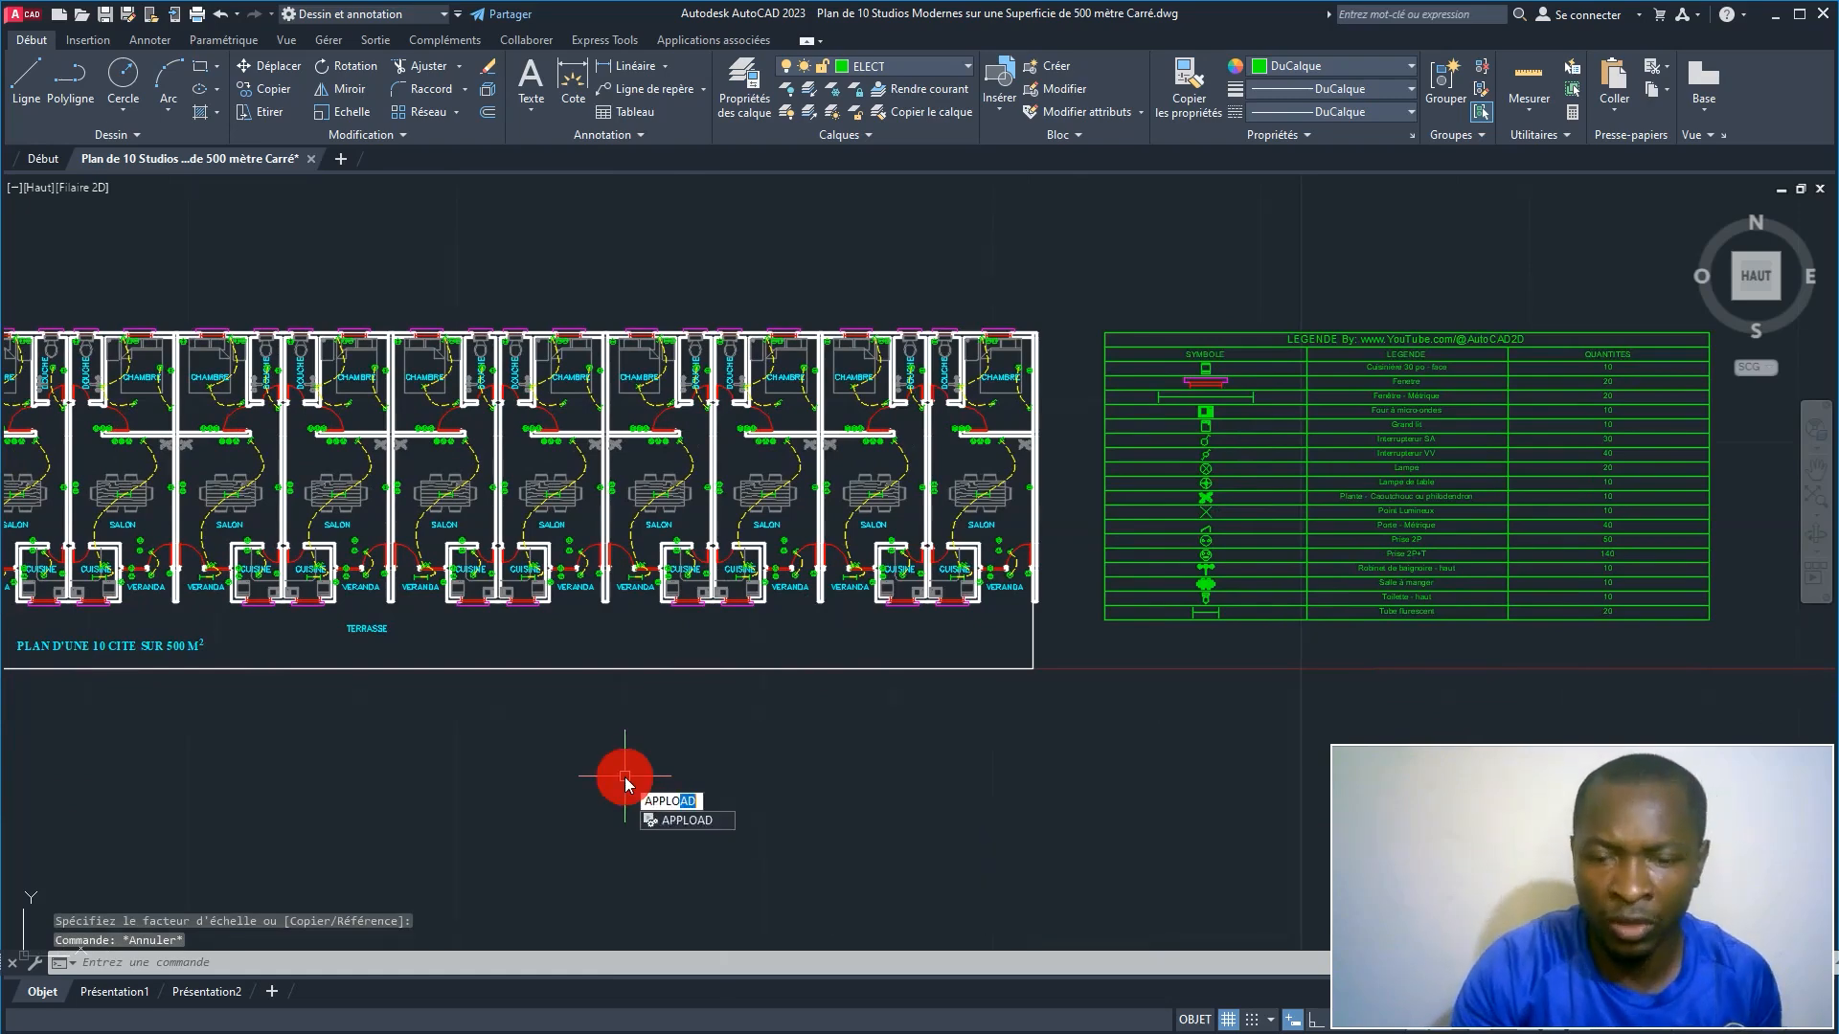
key(Return)
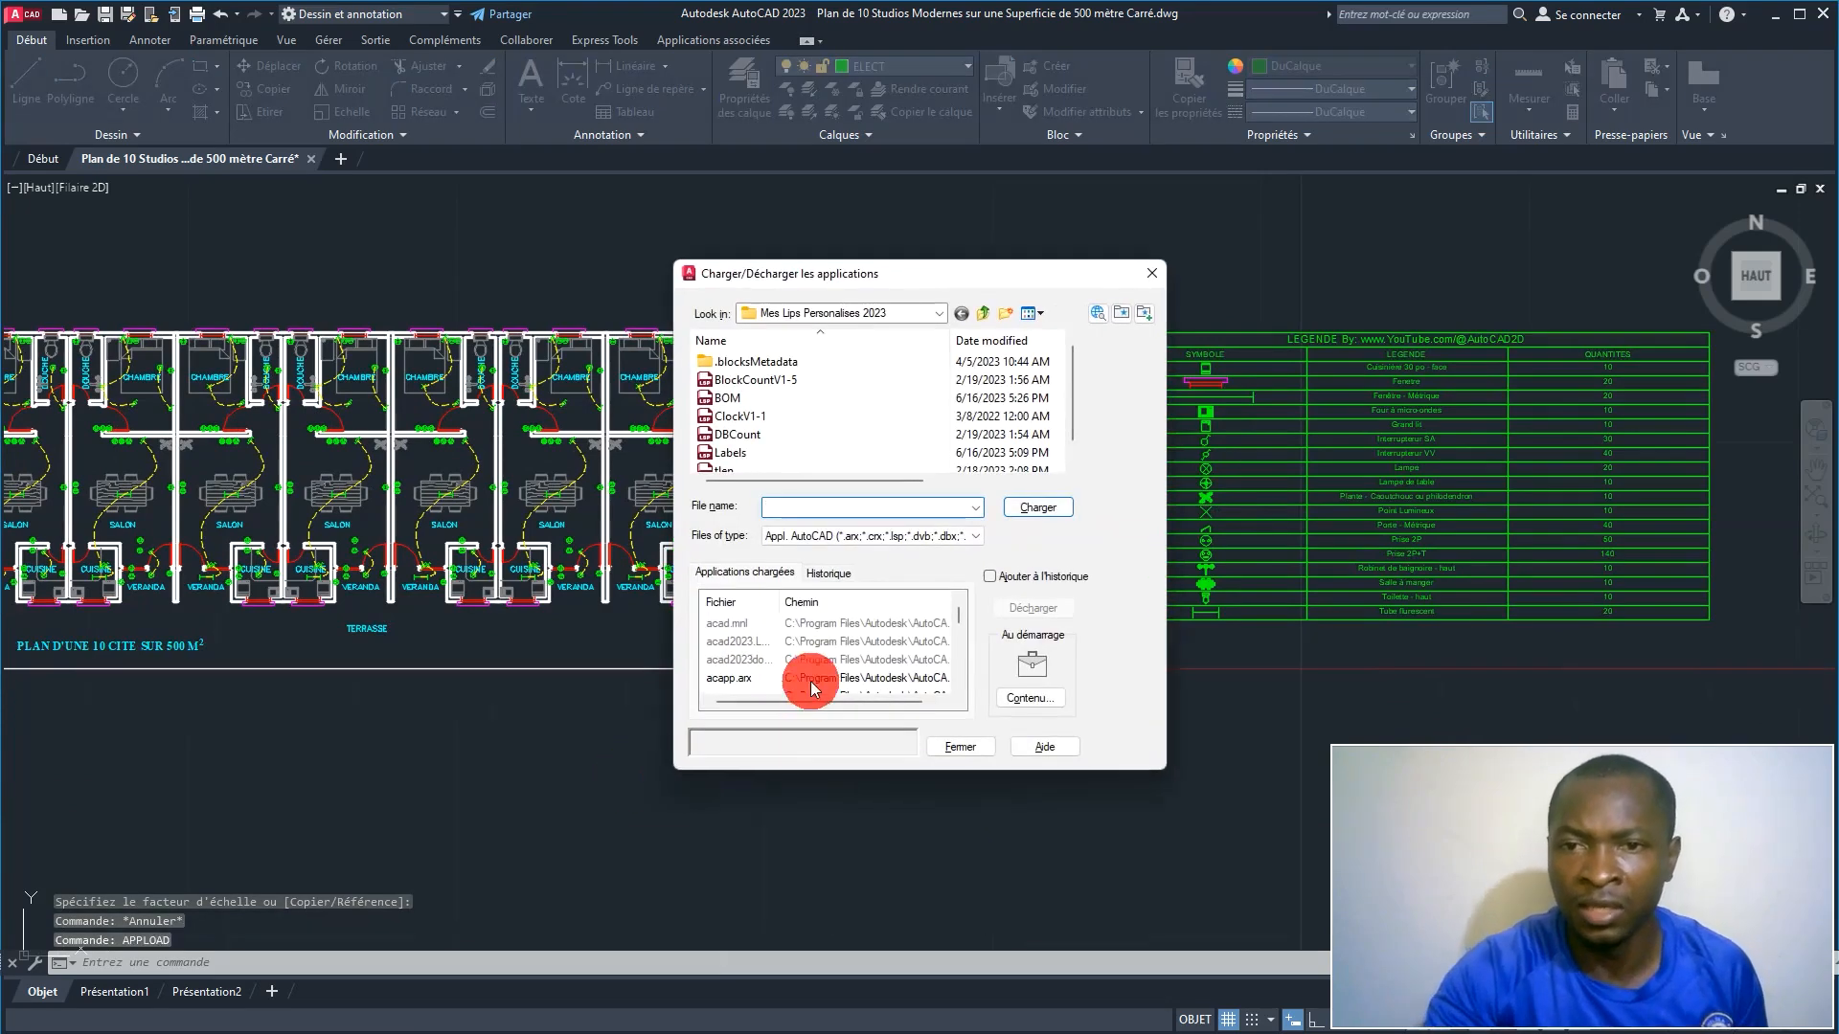
click(725, 381)
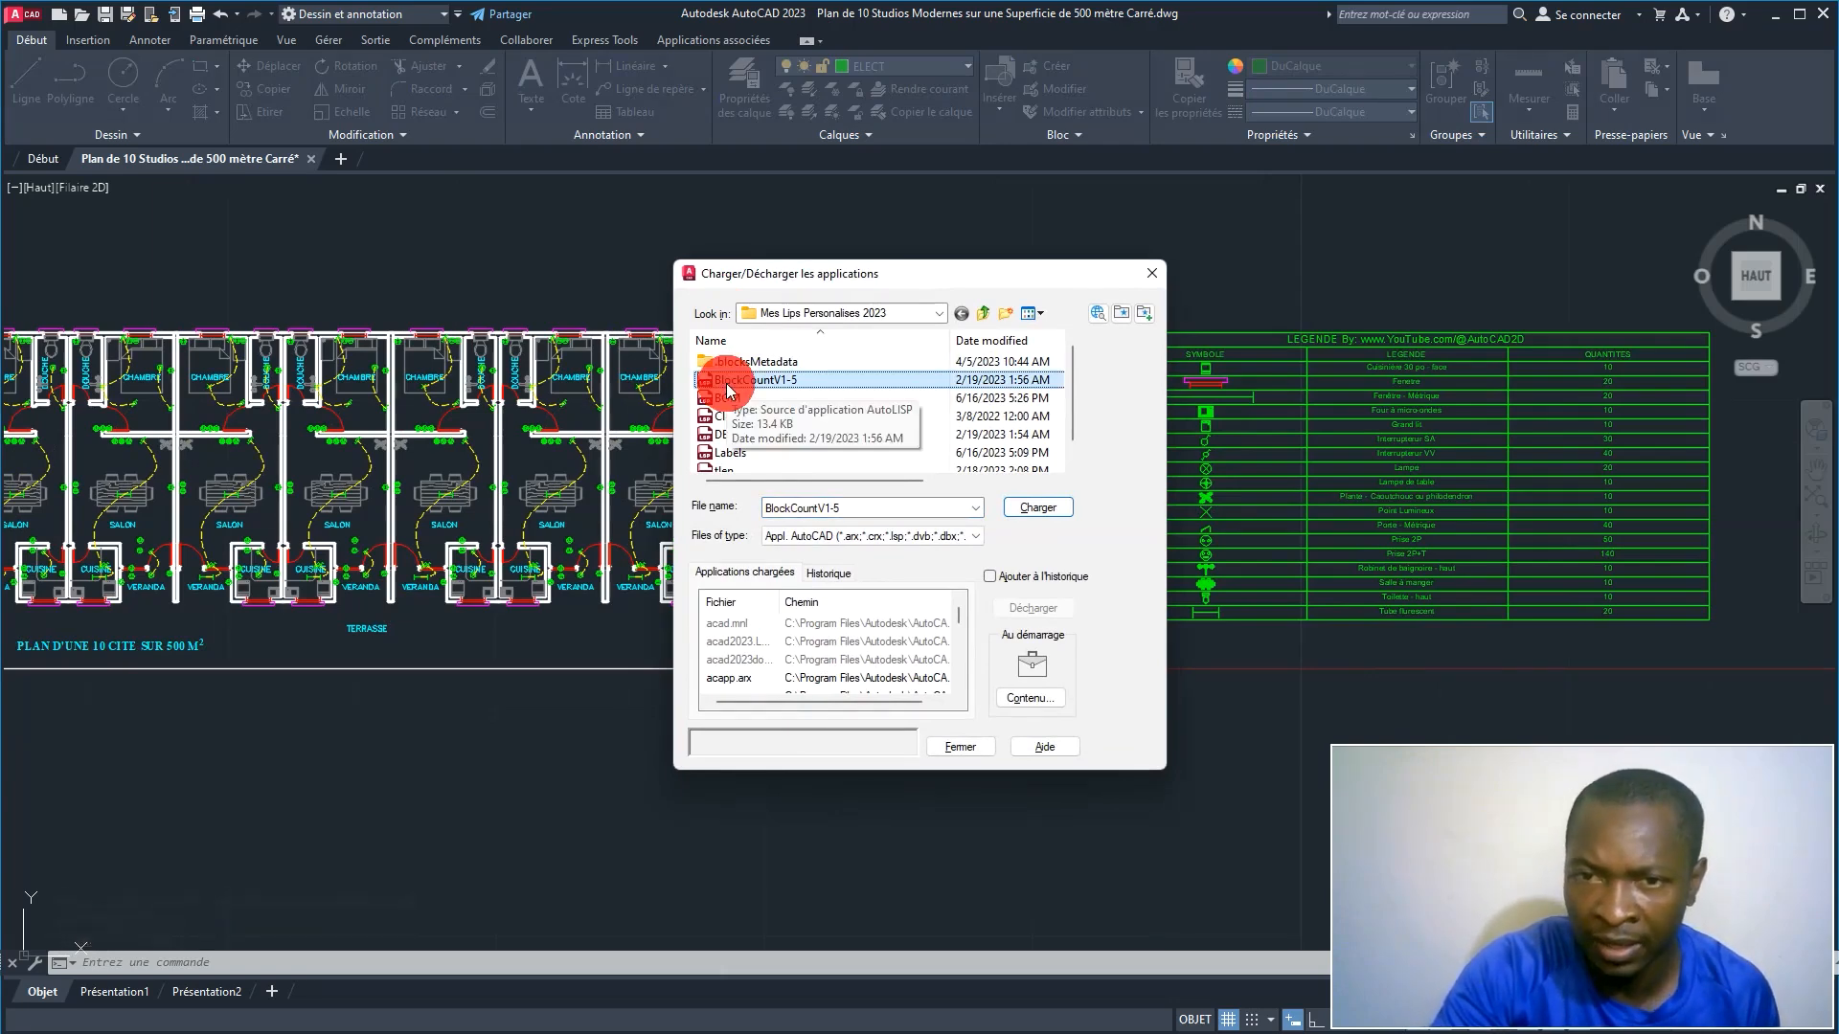
click(1038, 509)
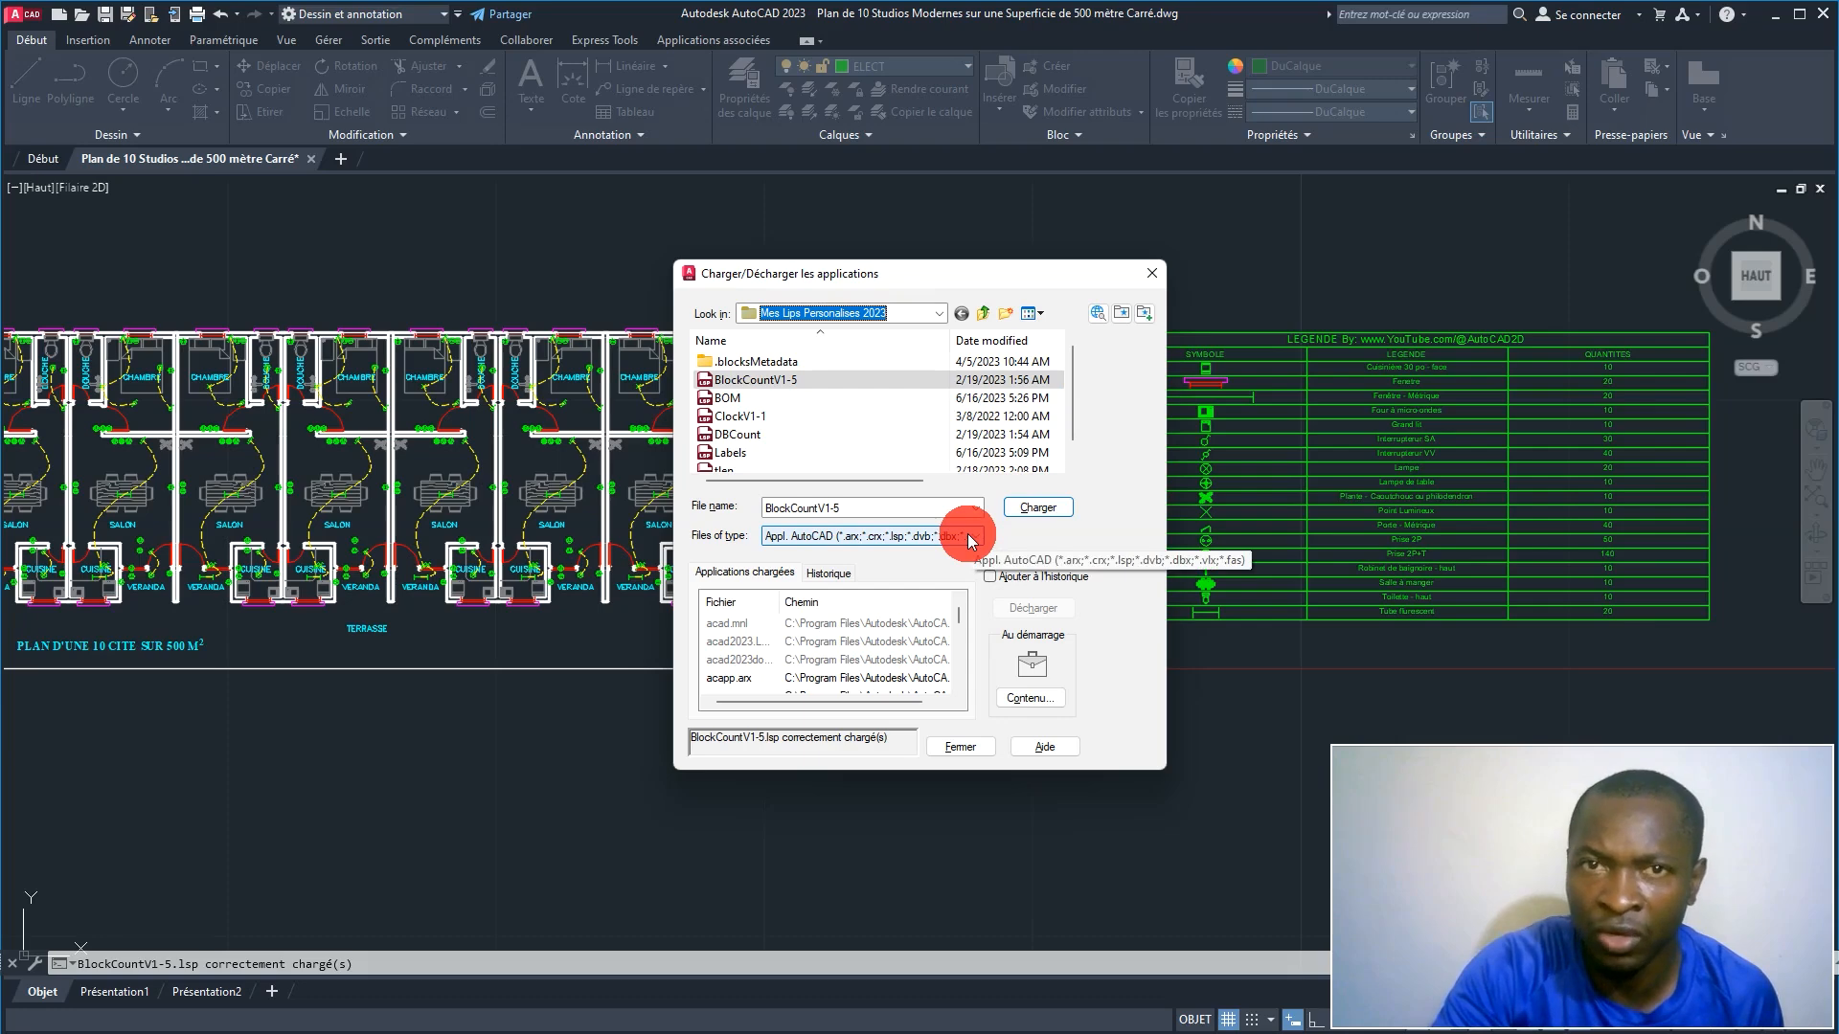
click(960, 747)
Step: Run BLOCKCOUNT on the blocks of the whole ten-studio plan, leaving the legend table out of the selection
scroll(604, 721, down, 2)
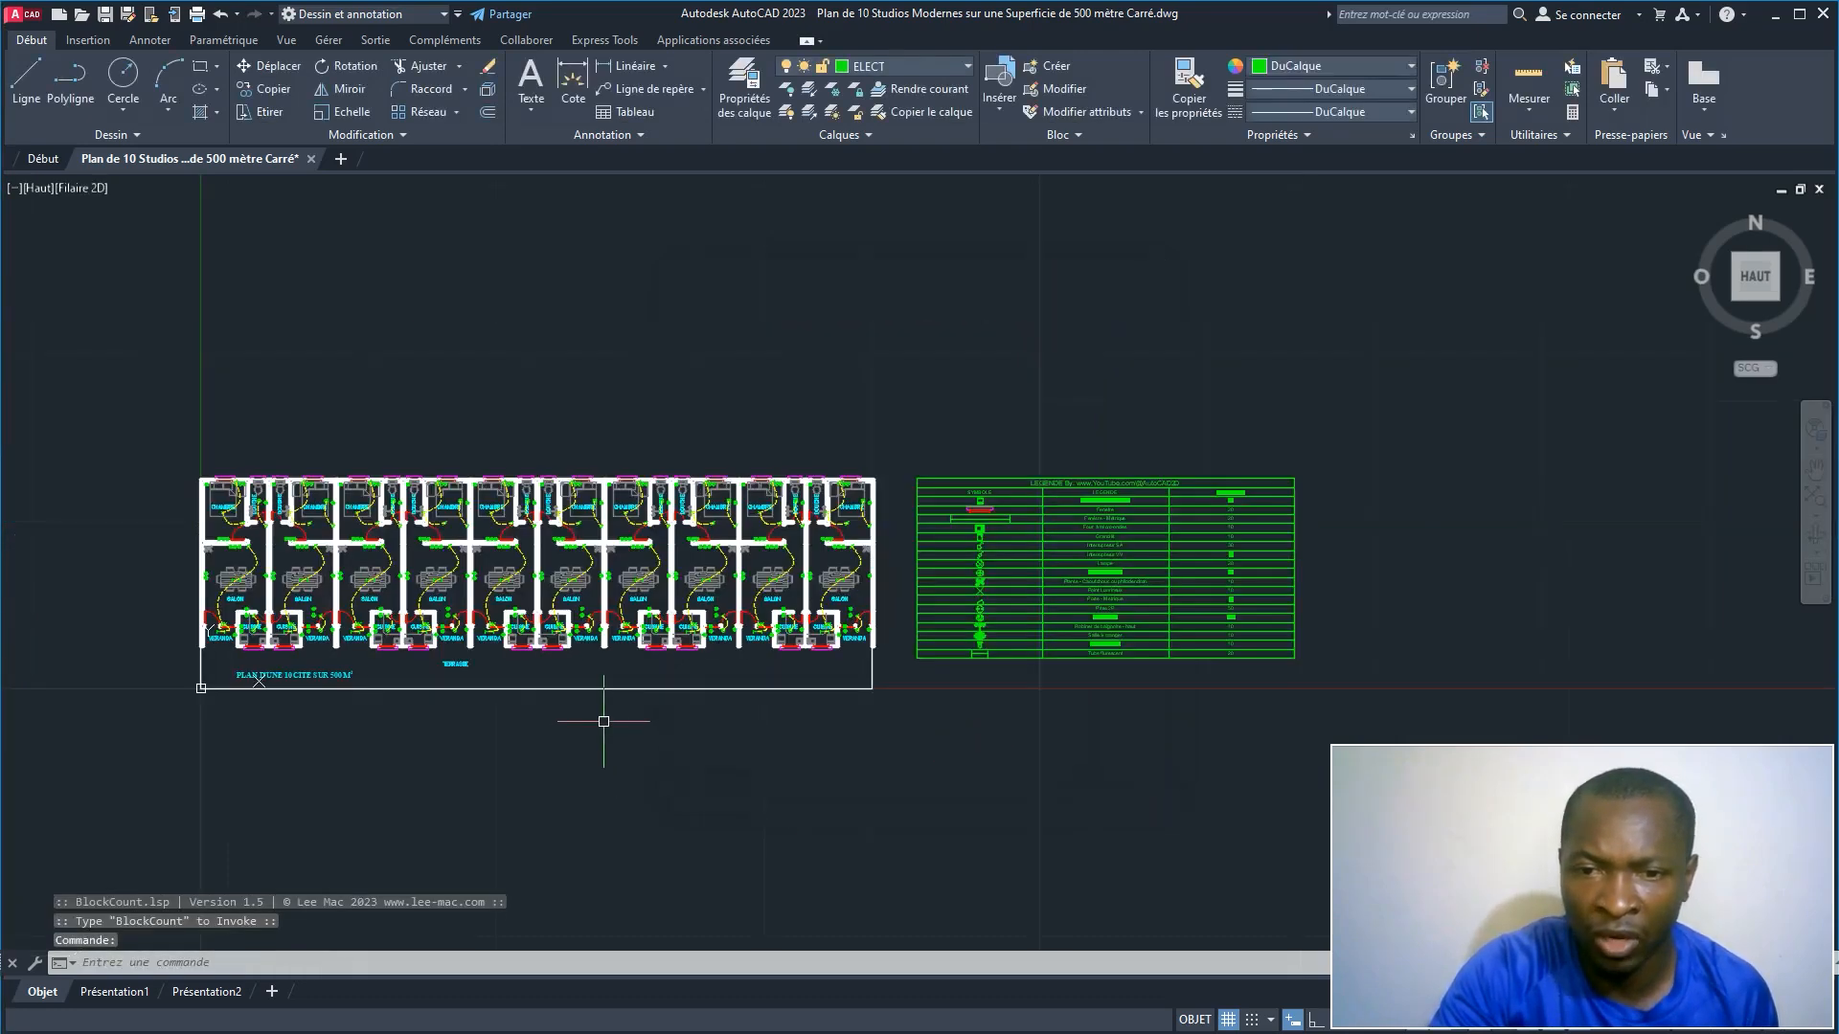
scroll(535, 726, up, 2)
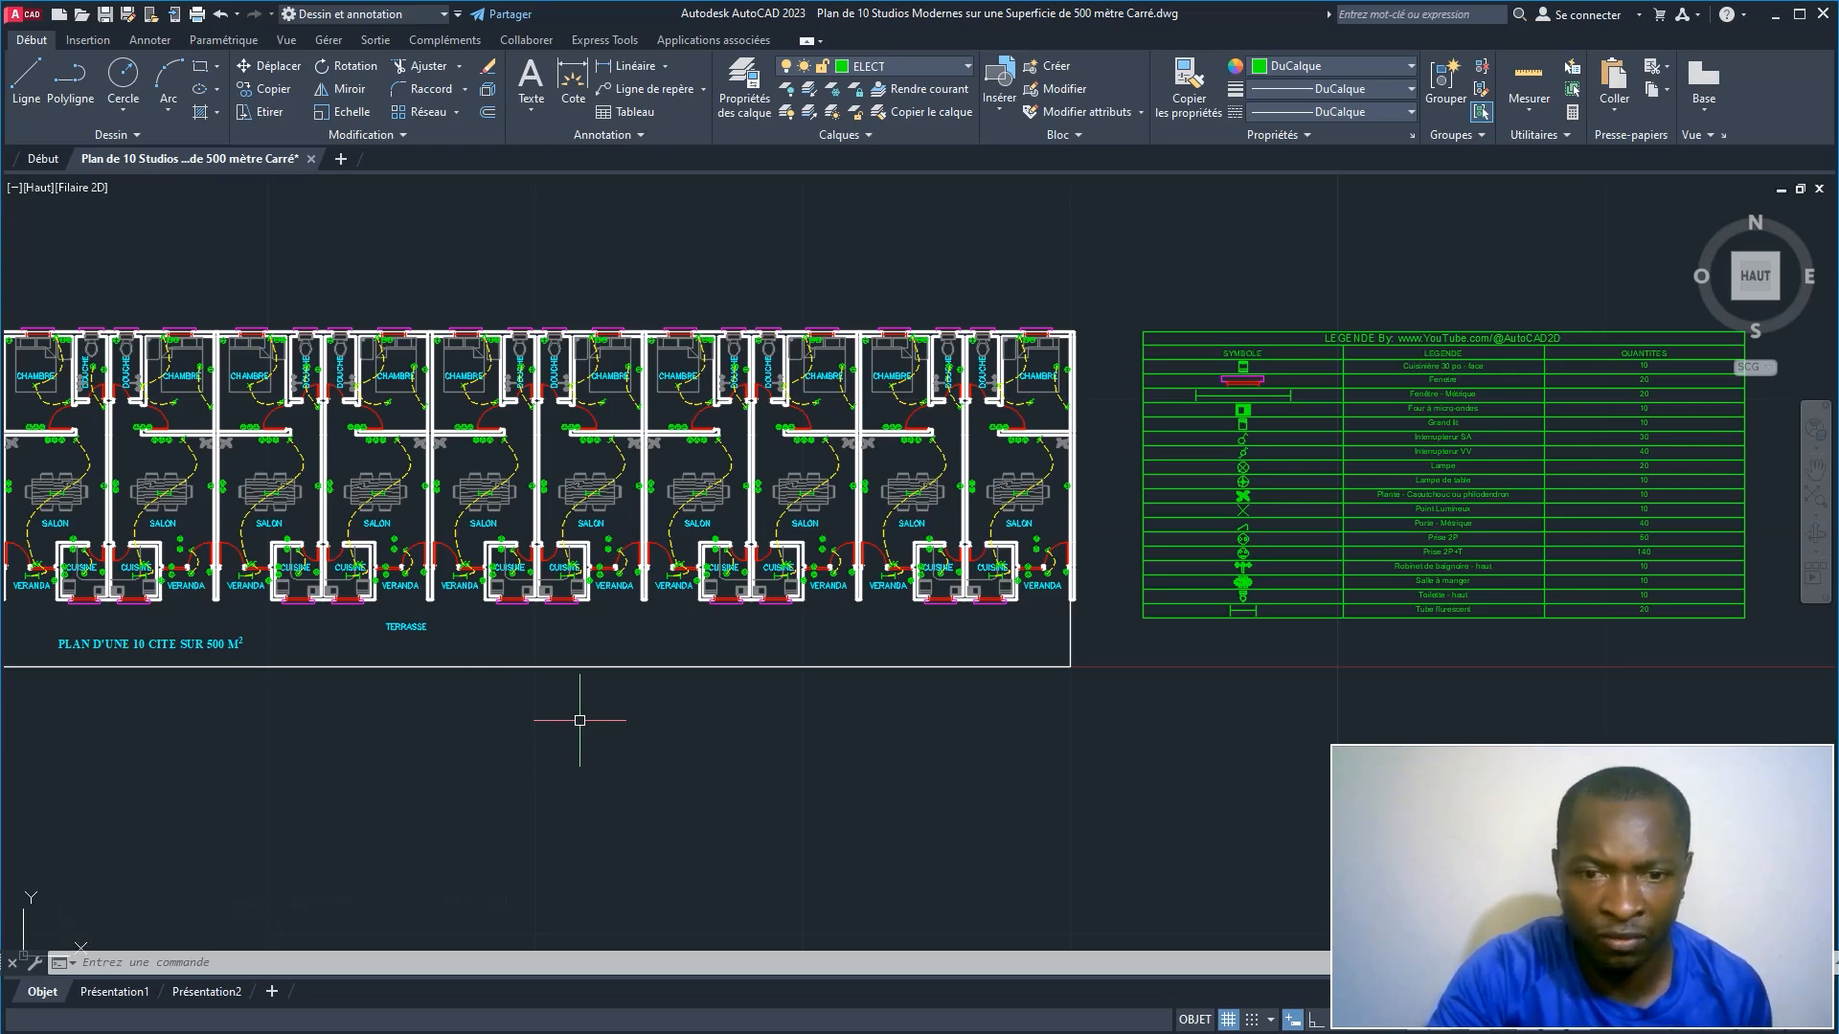
text(BLOCK)
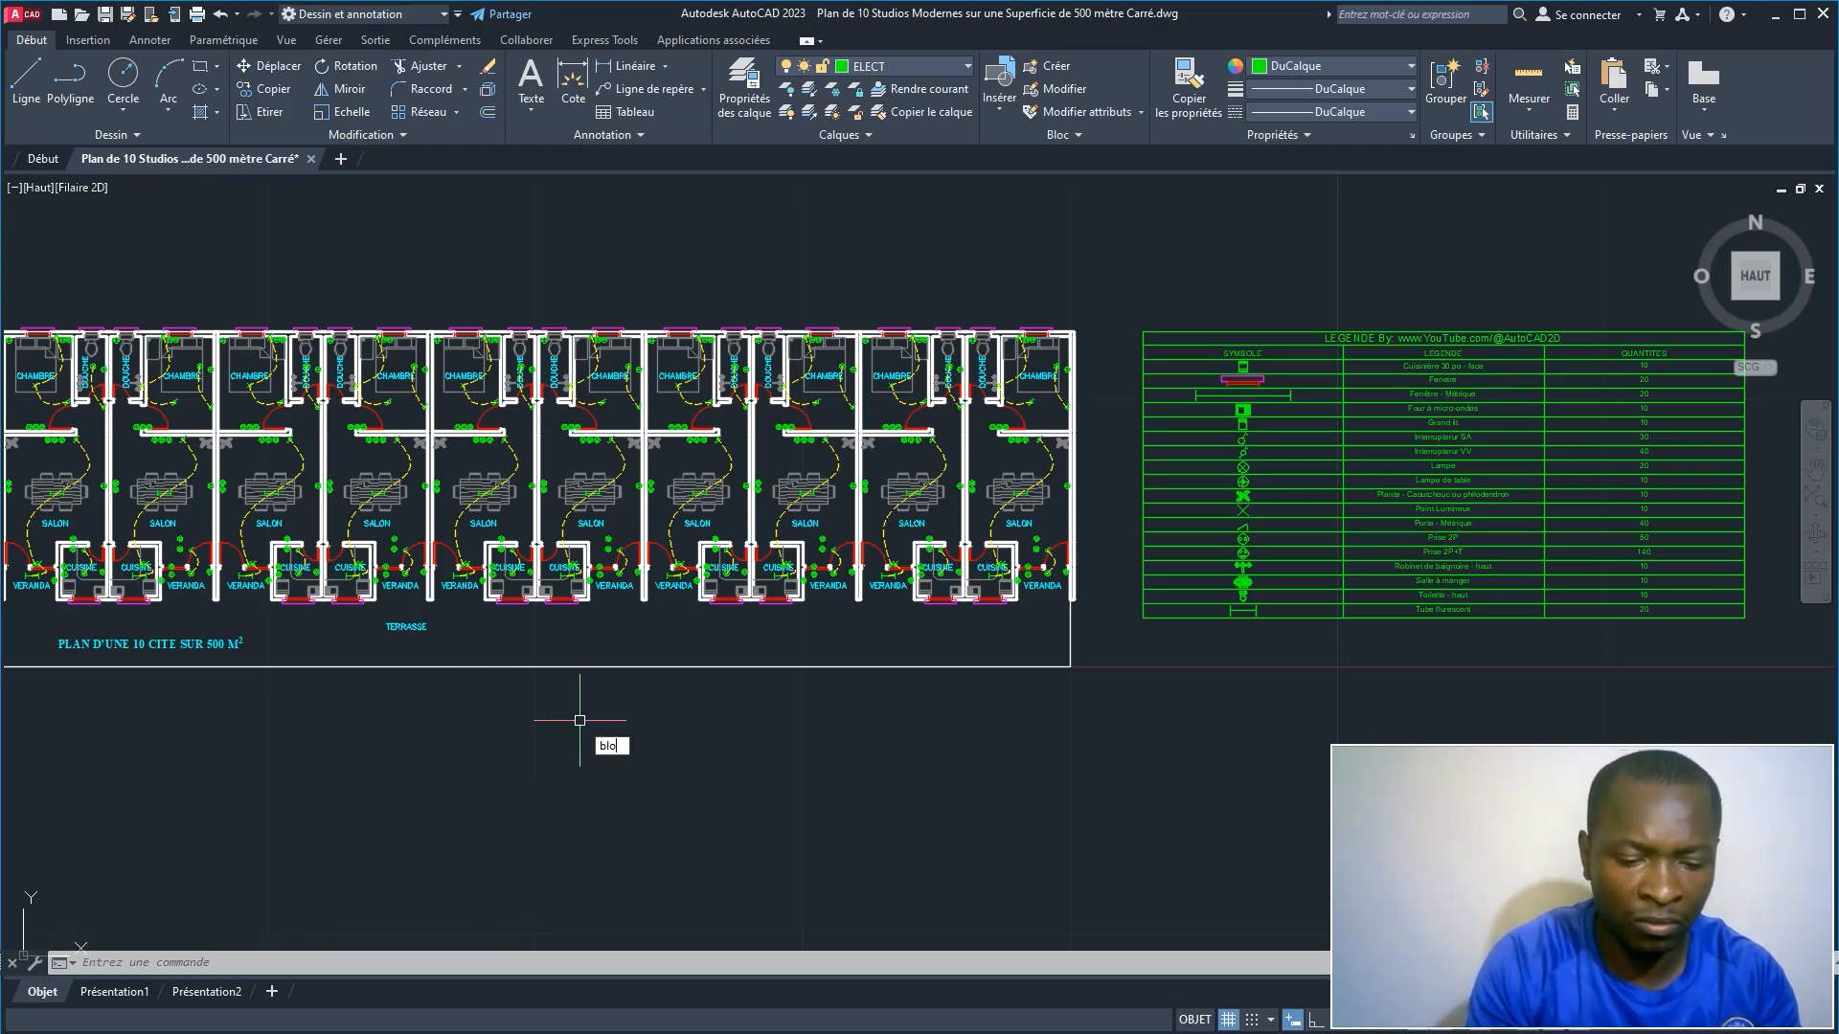
text(C)
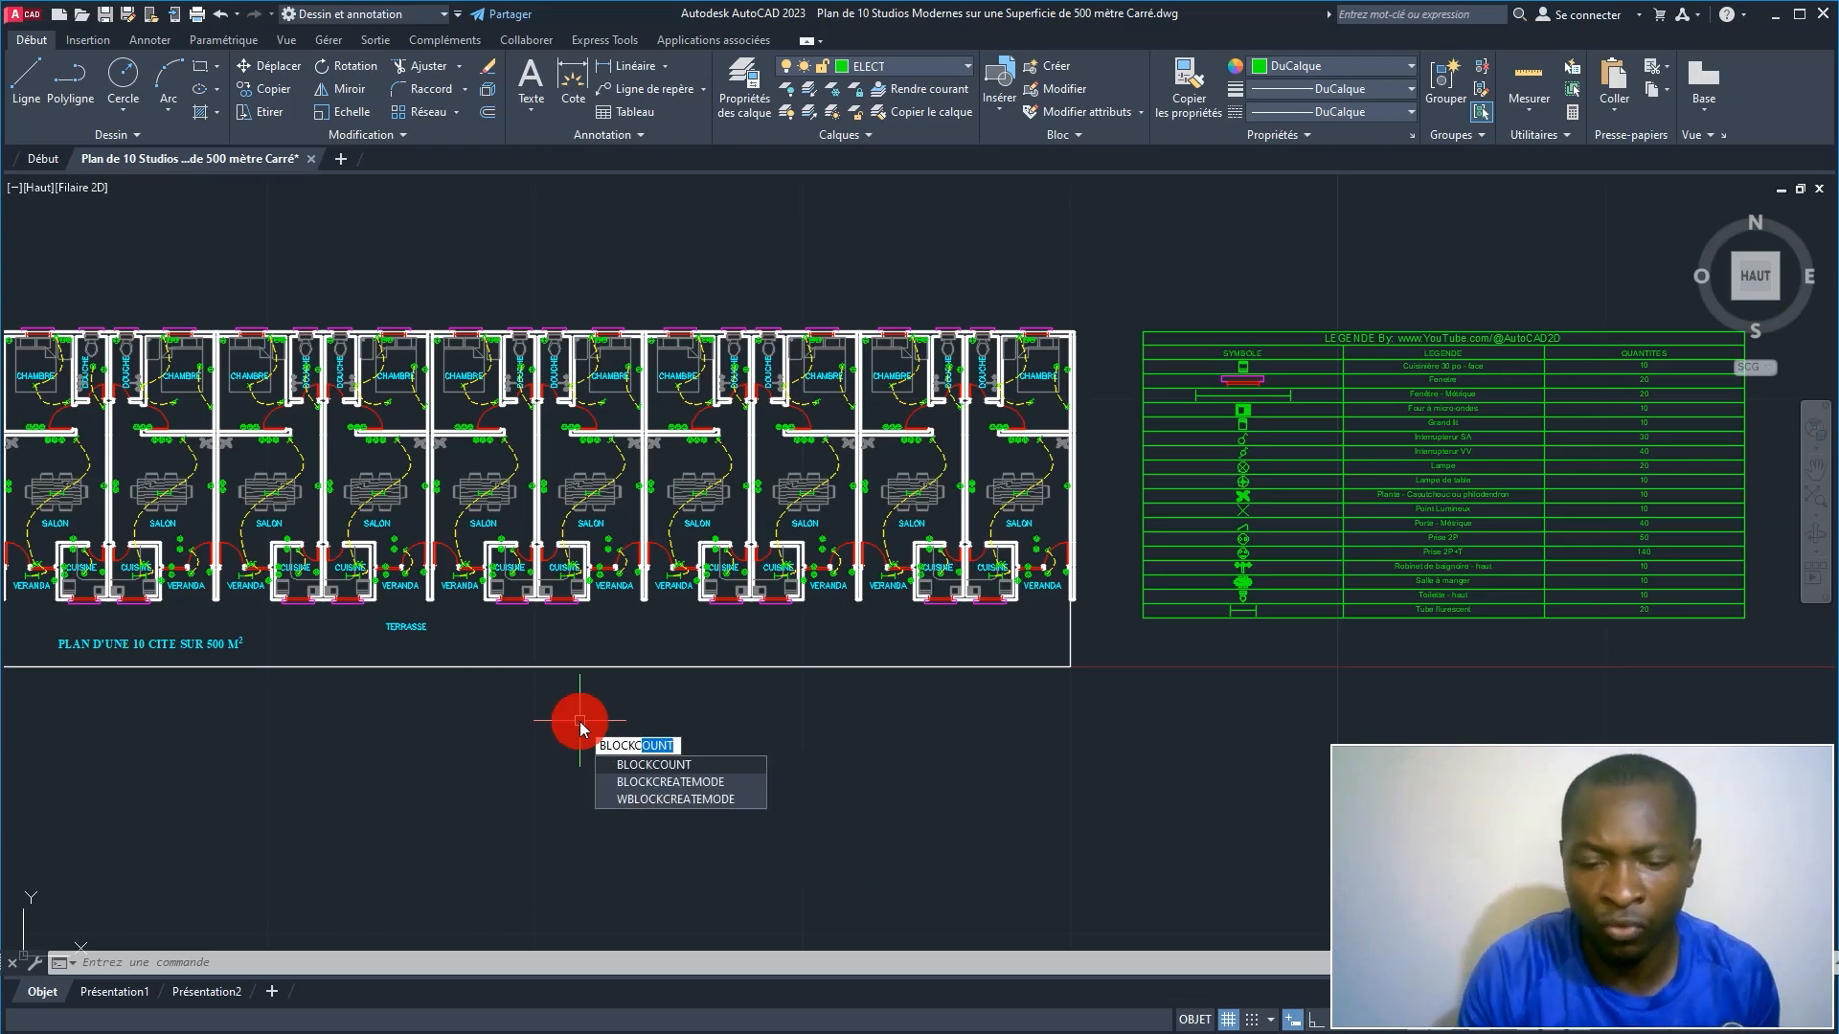
key(Return)
scroll(580, 721, down, 2)
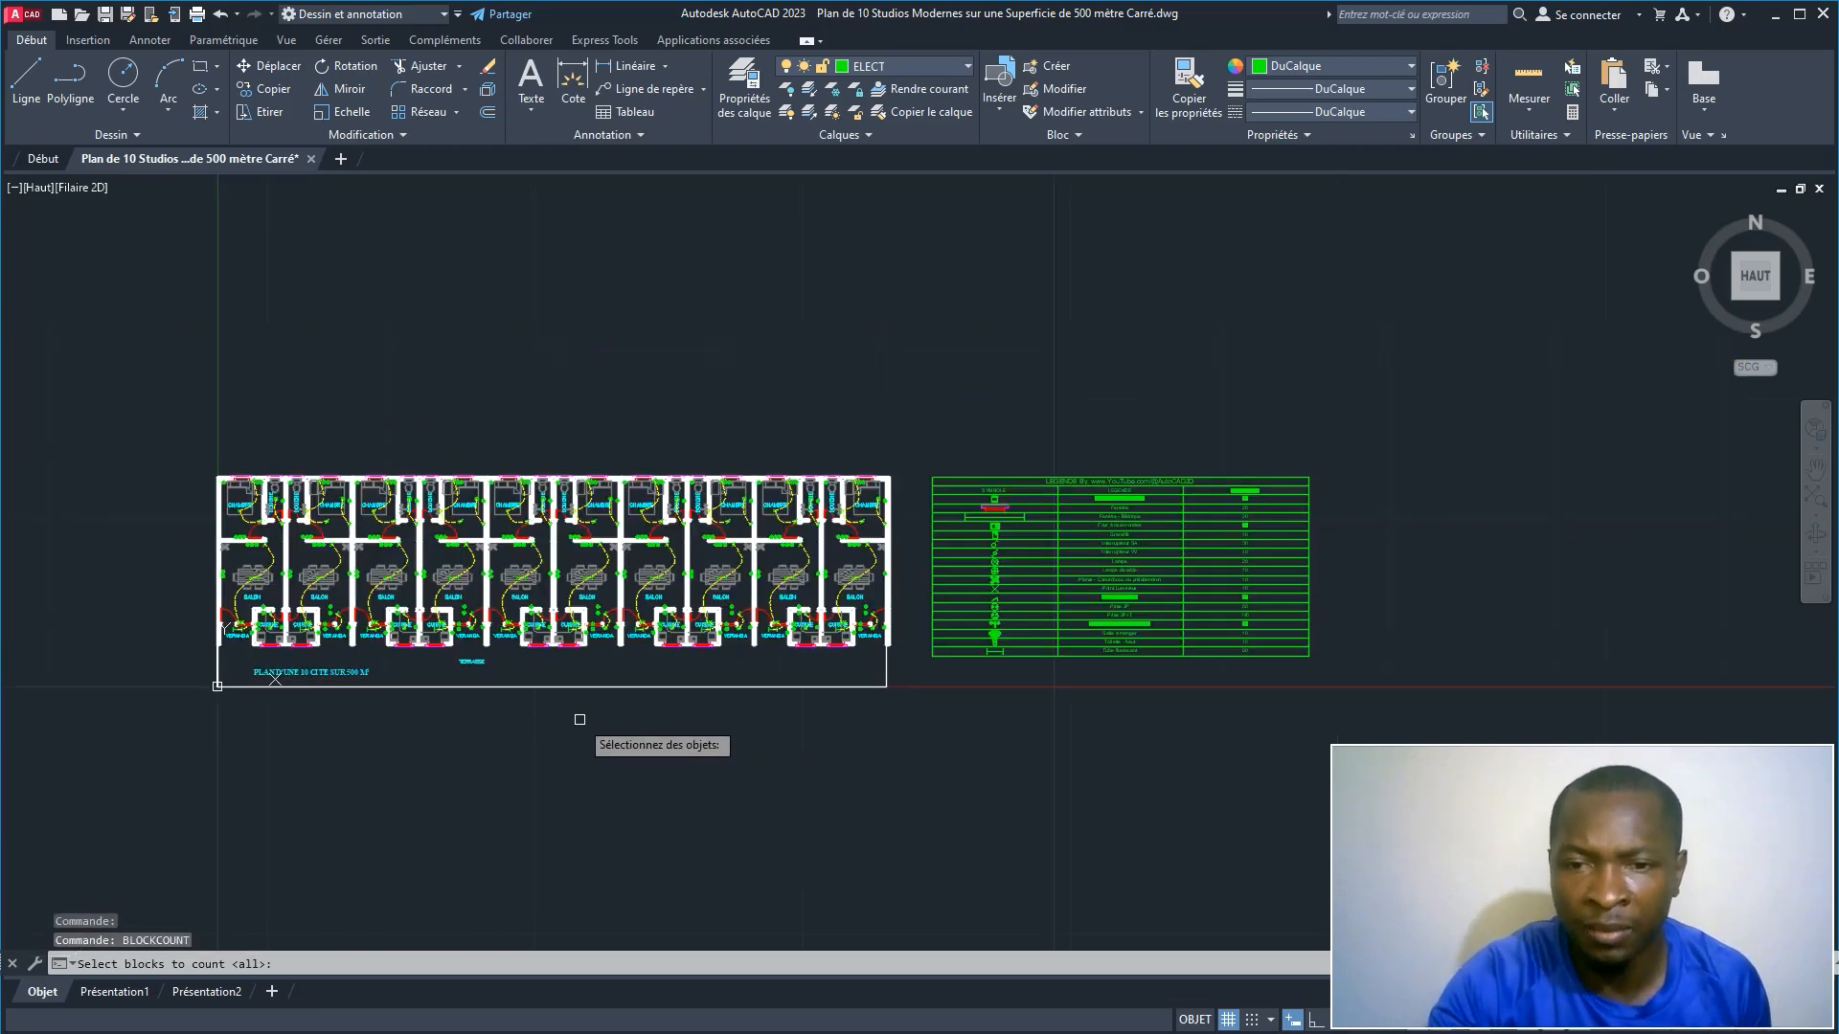
click(185, 448)
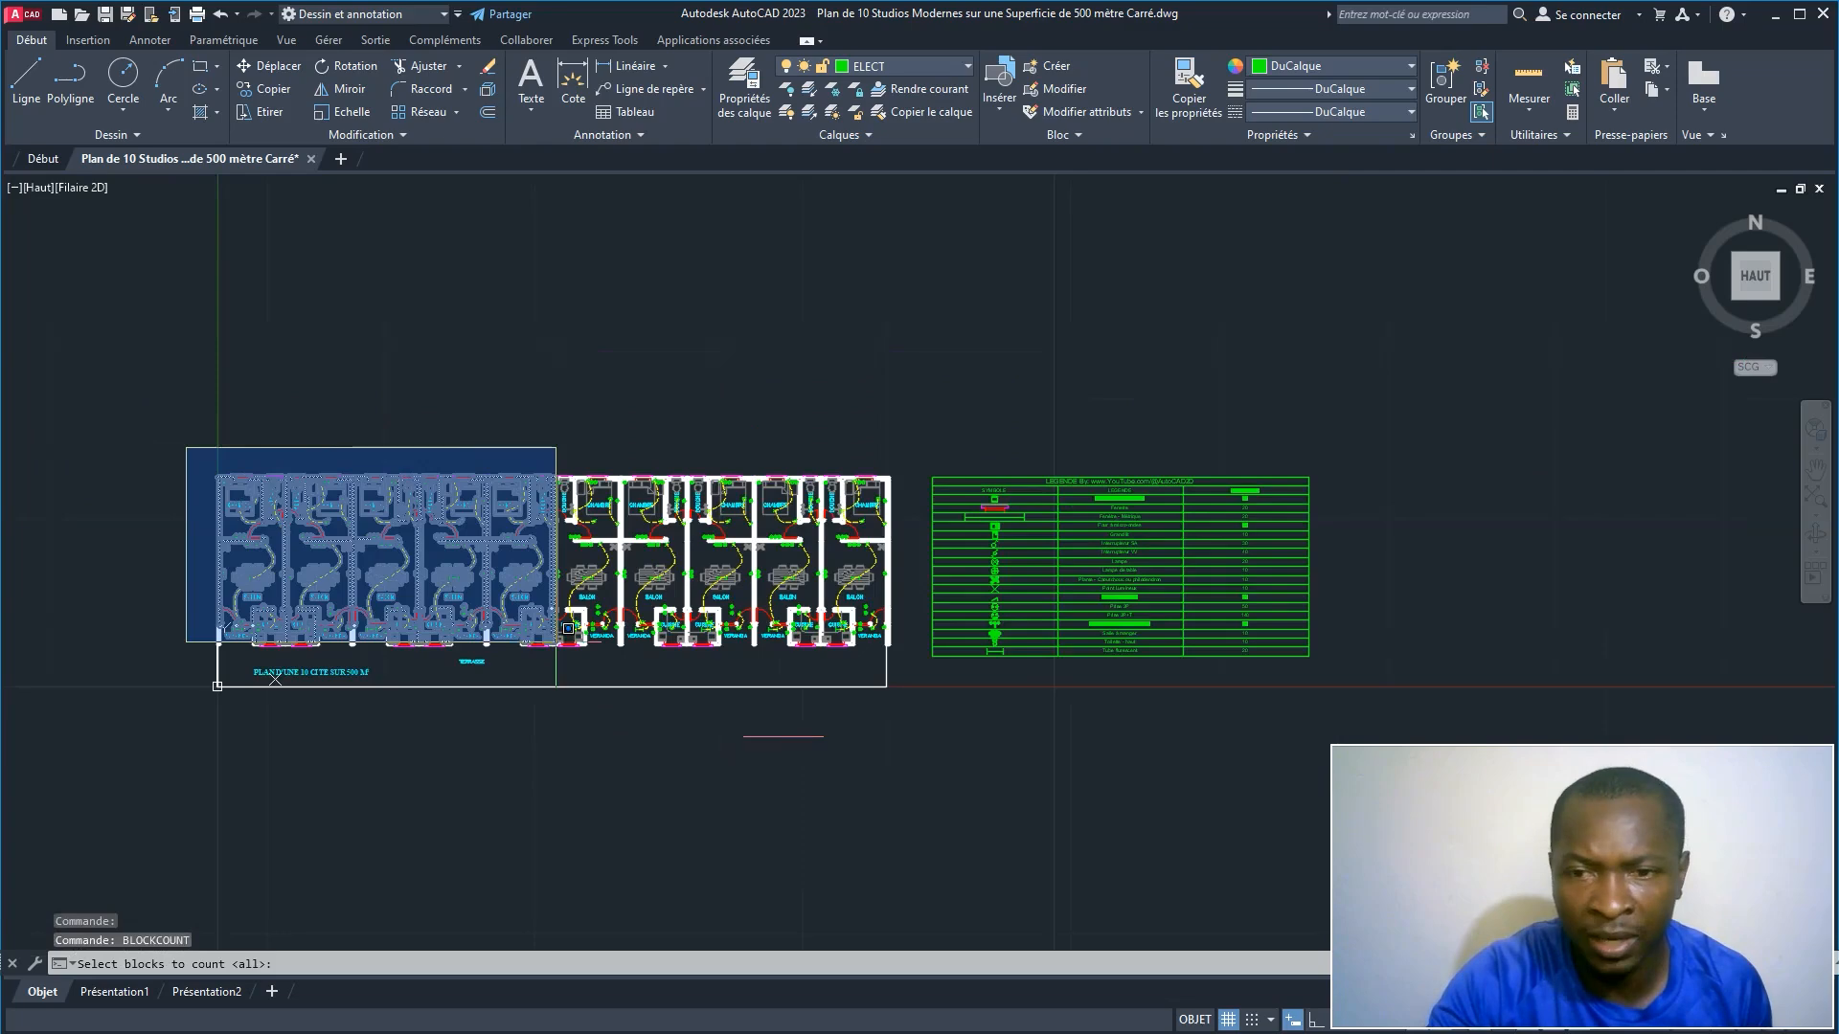
click(917, 708)
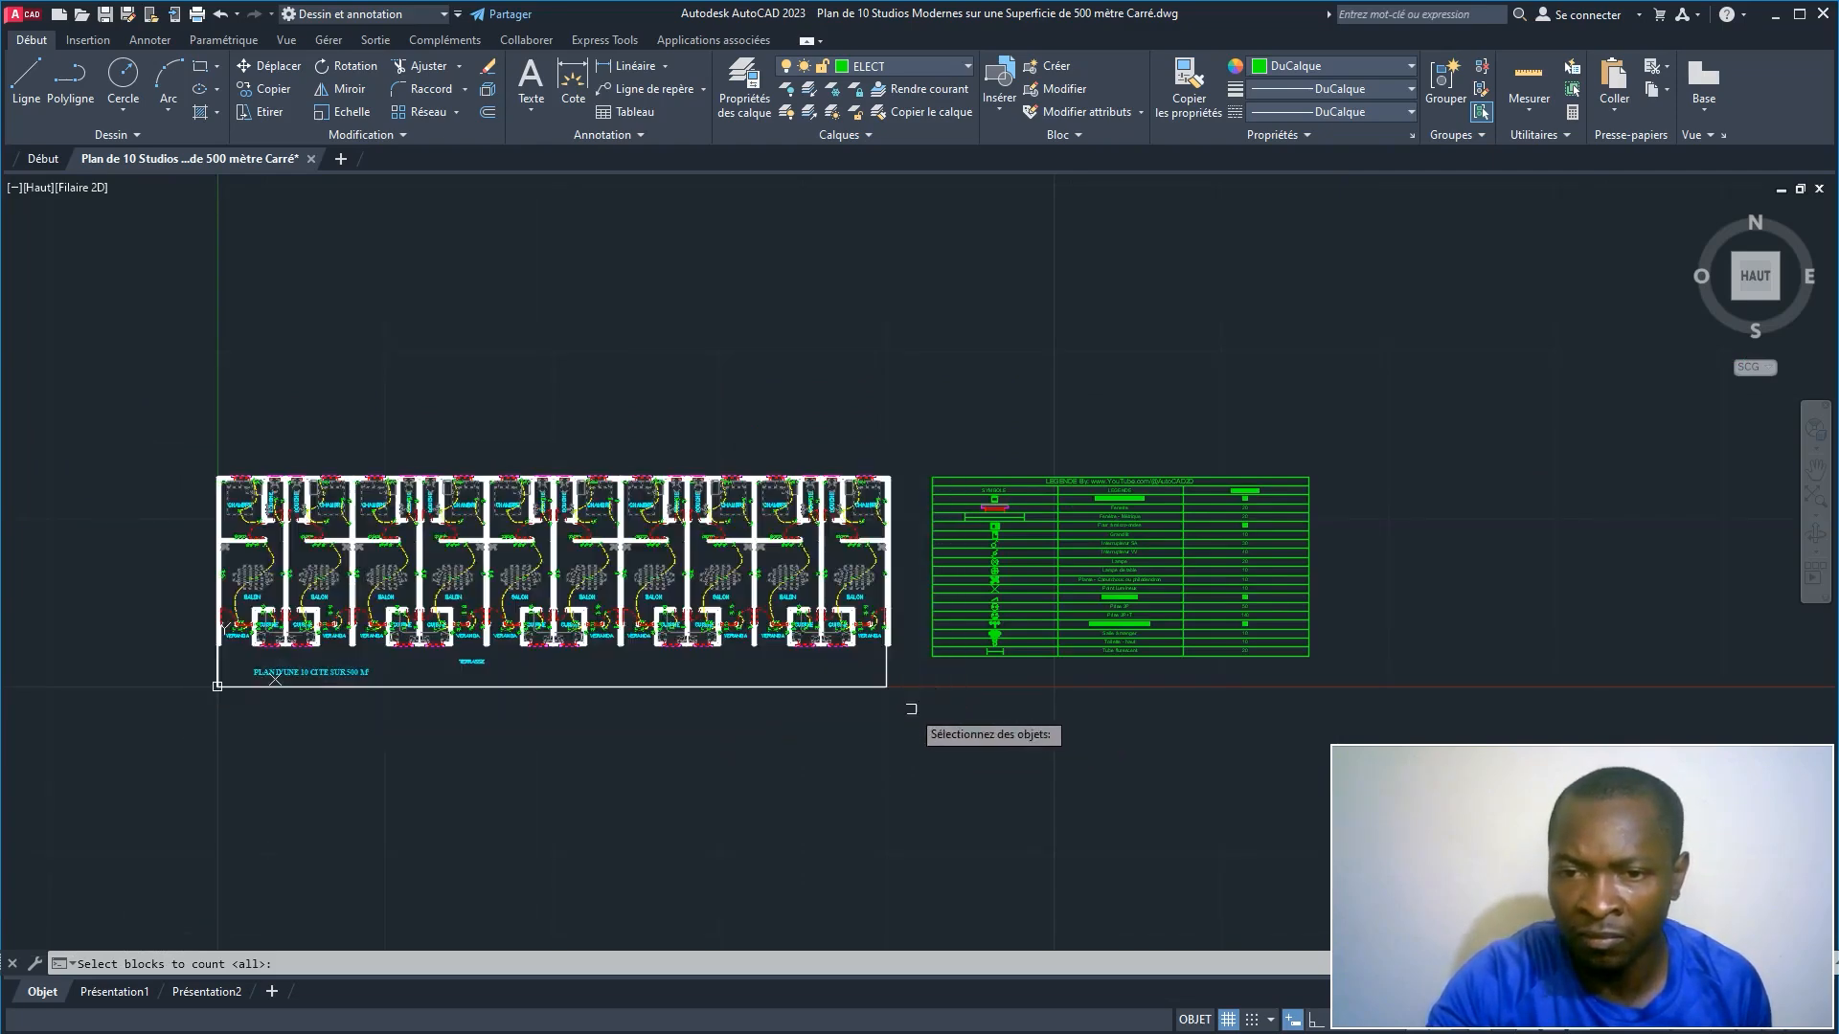
right_click(778, 776)
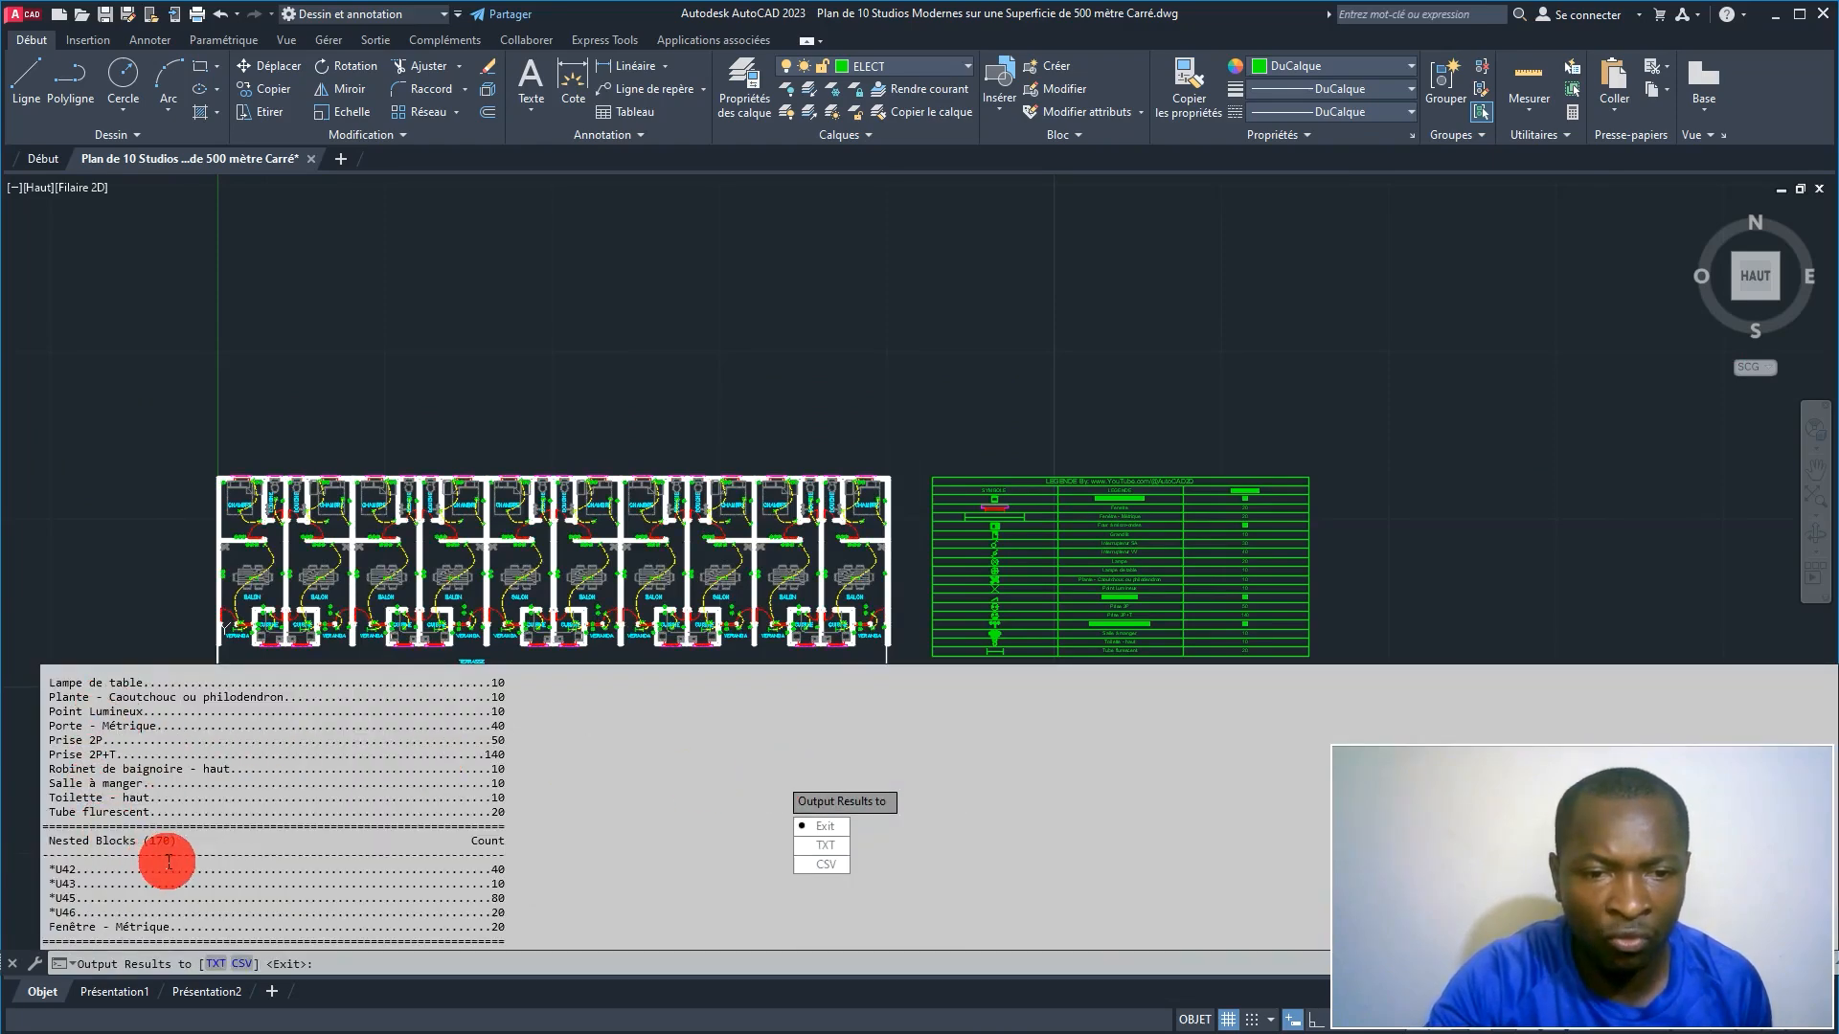
Step: Review the BlockCount quantities and export them as a CSV file to the Desktop under the proposed file name
scroll(177, 860, up, 2)
scroll(179, 859, up, 6)
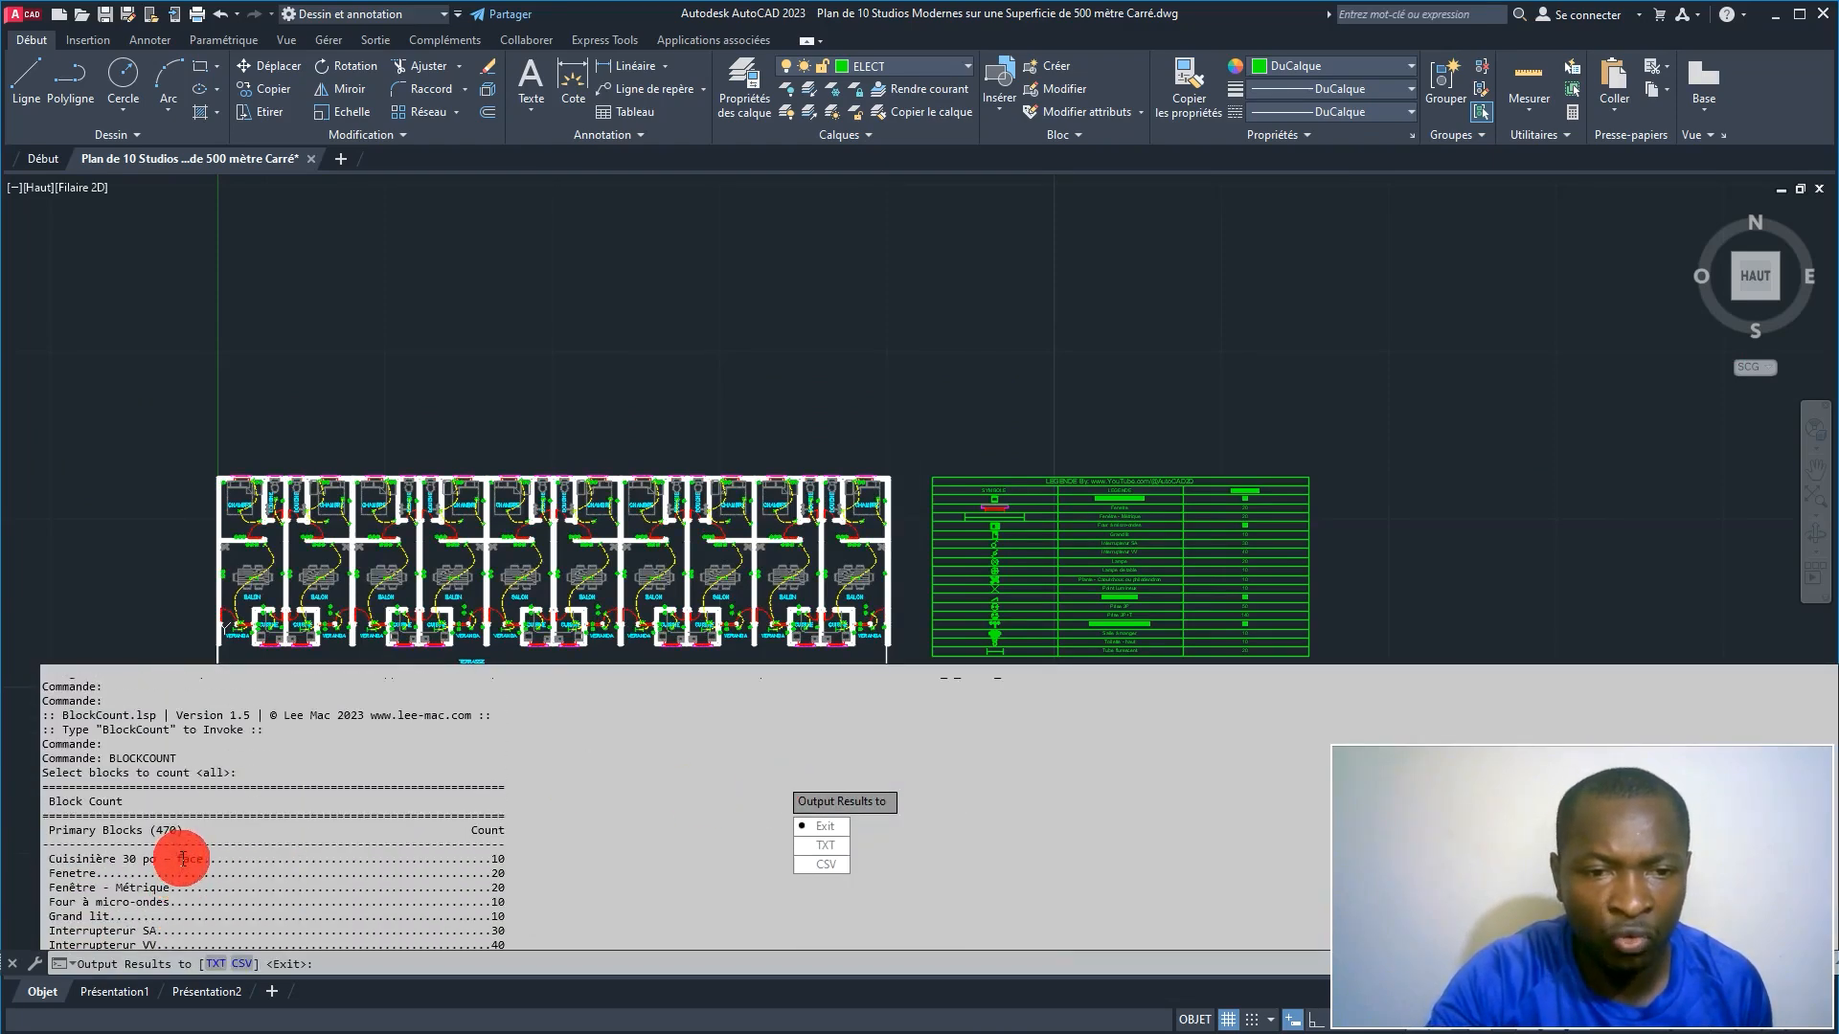
scroll(182, 857, down, 6)
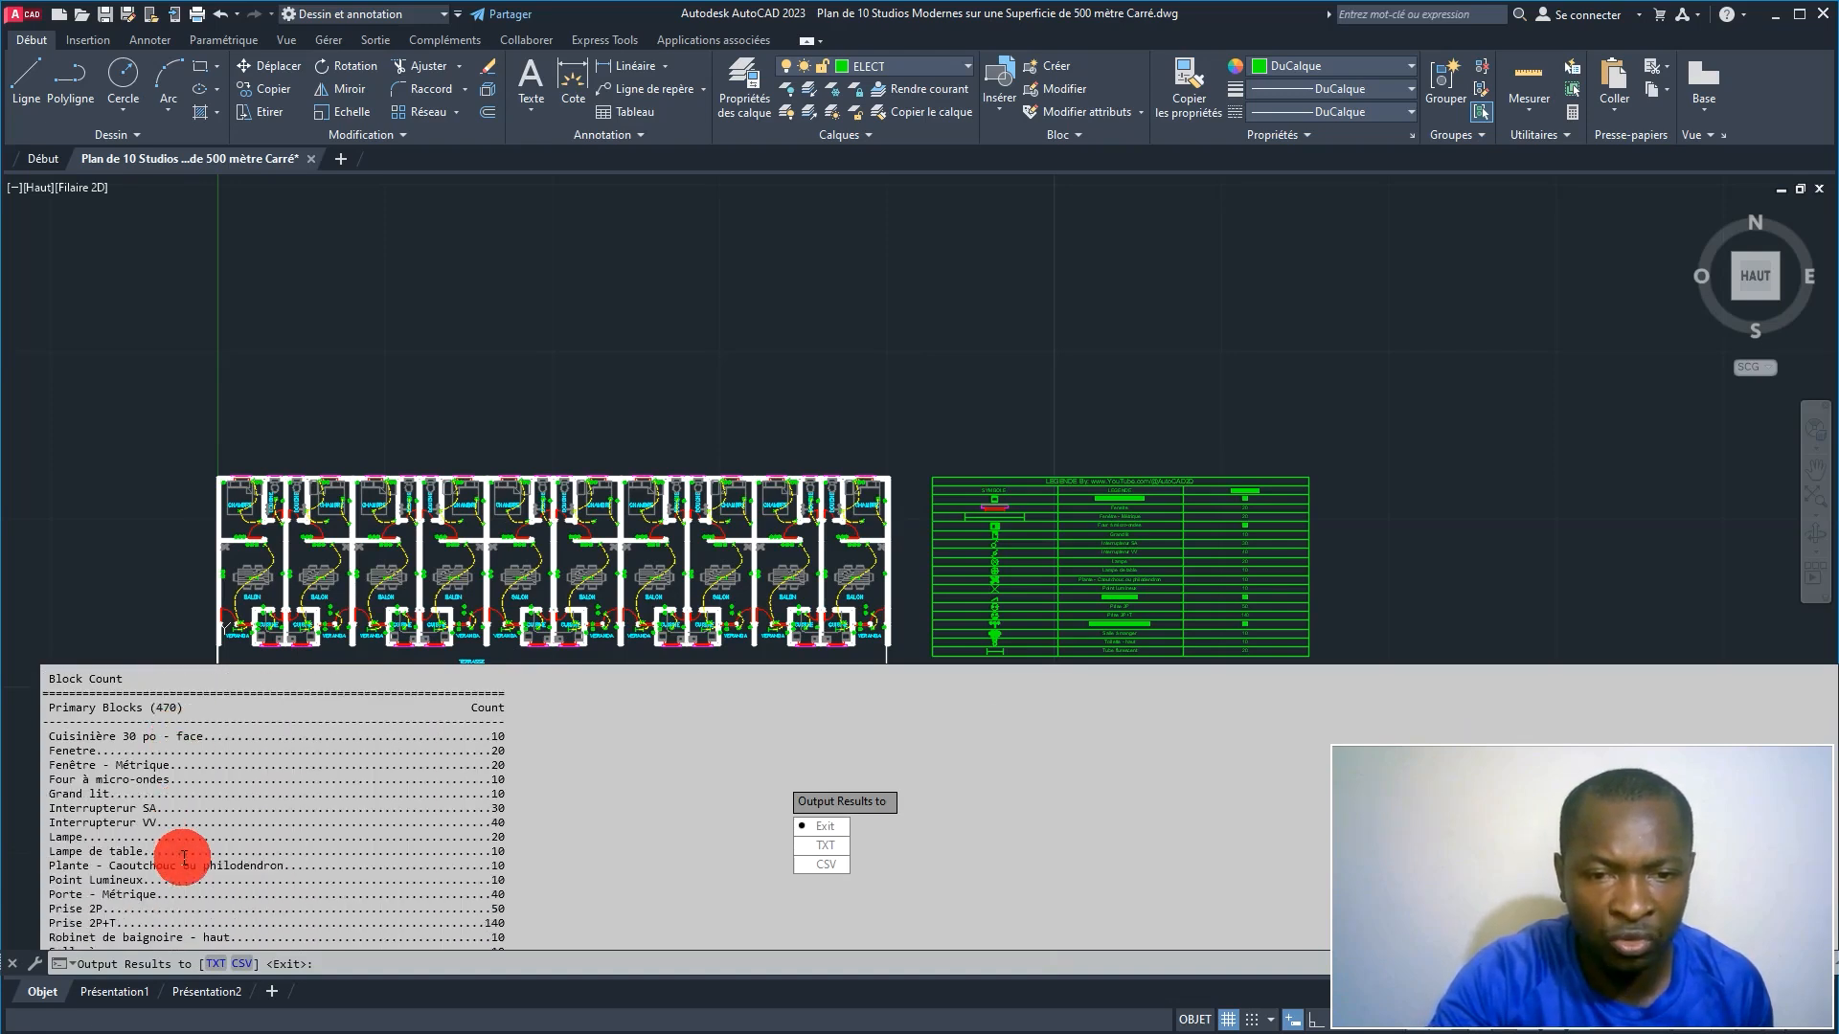
scroll(186, 856, down, 3)
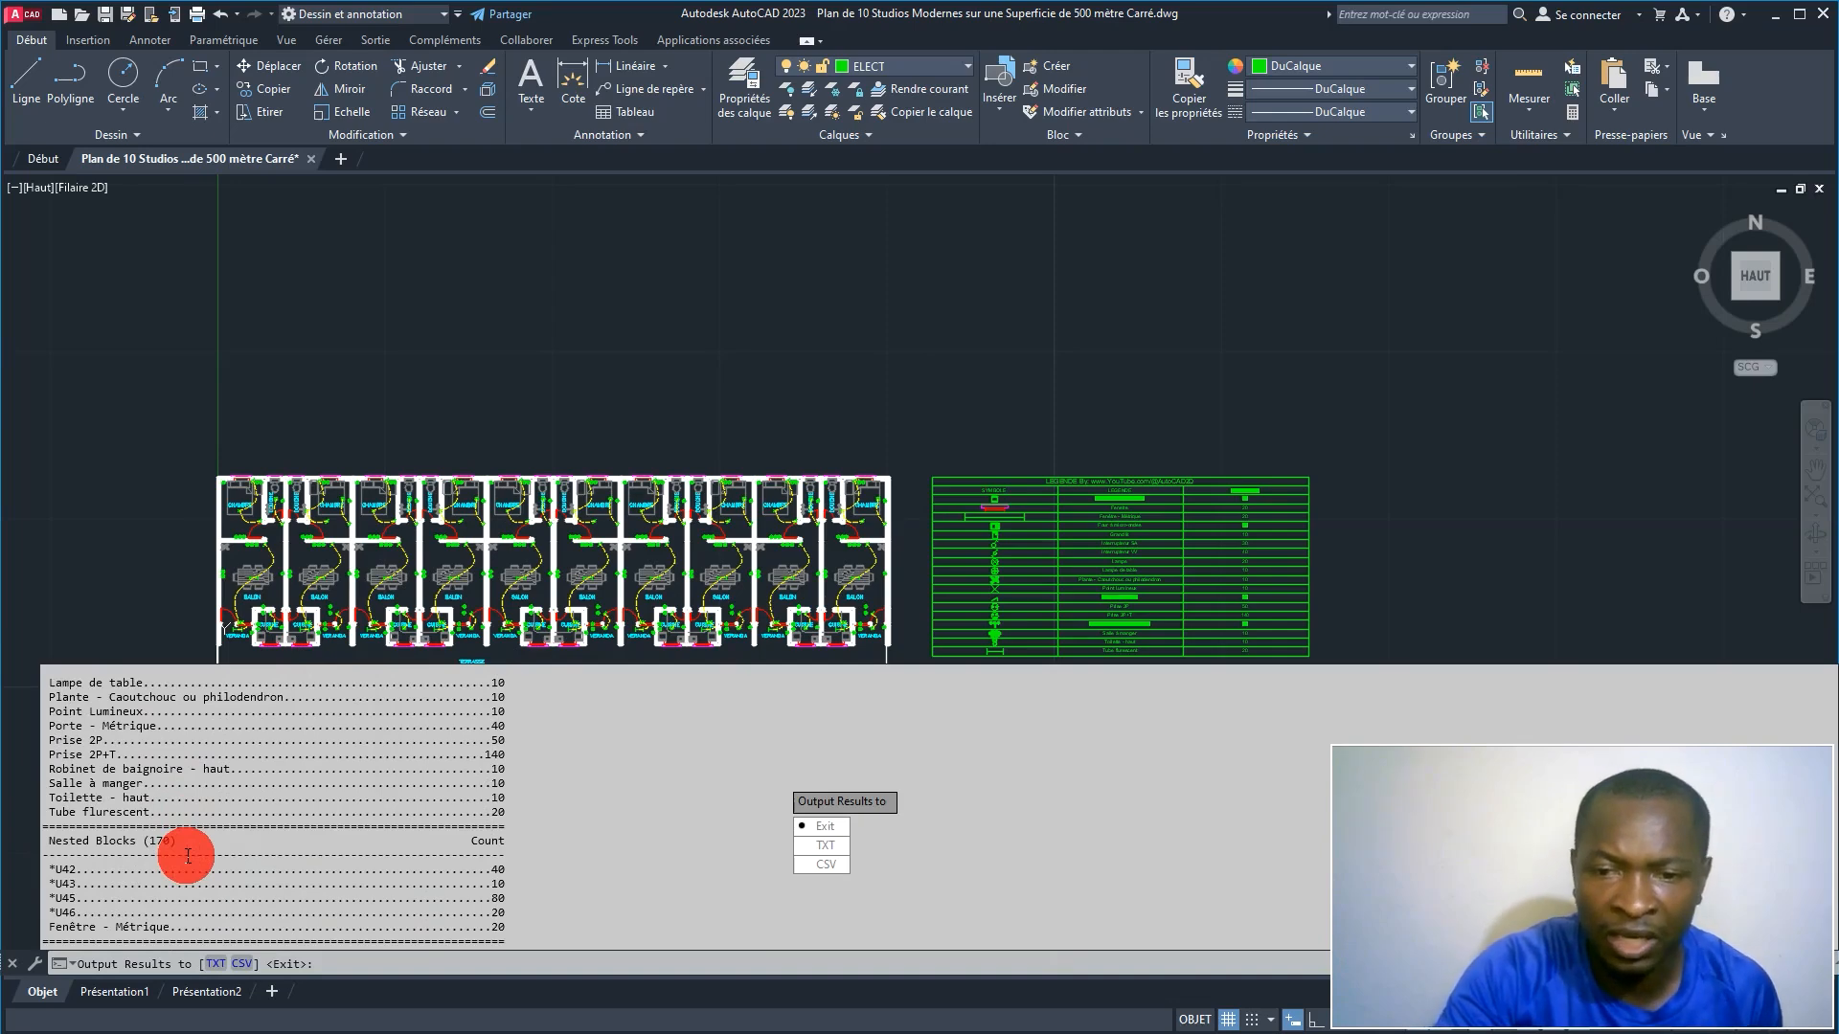
click(241, 962)
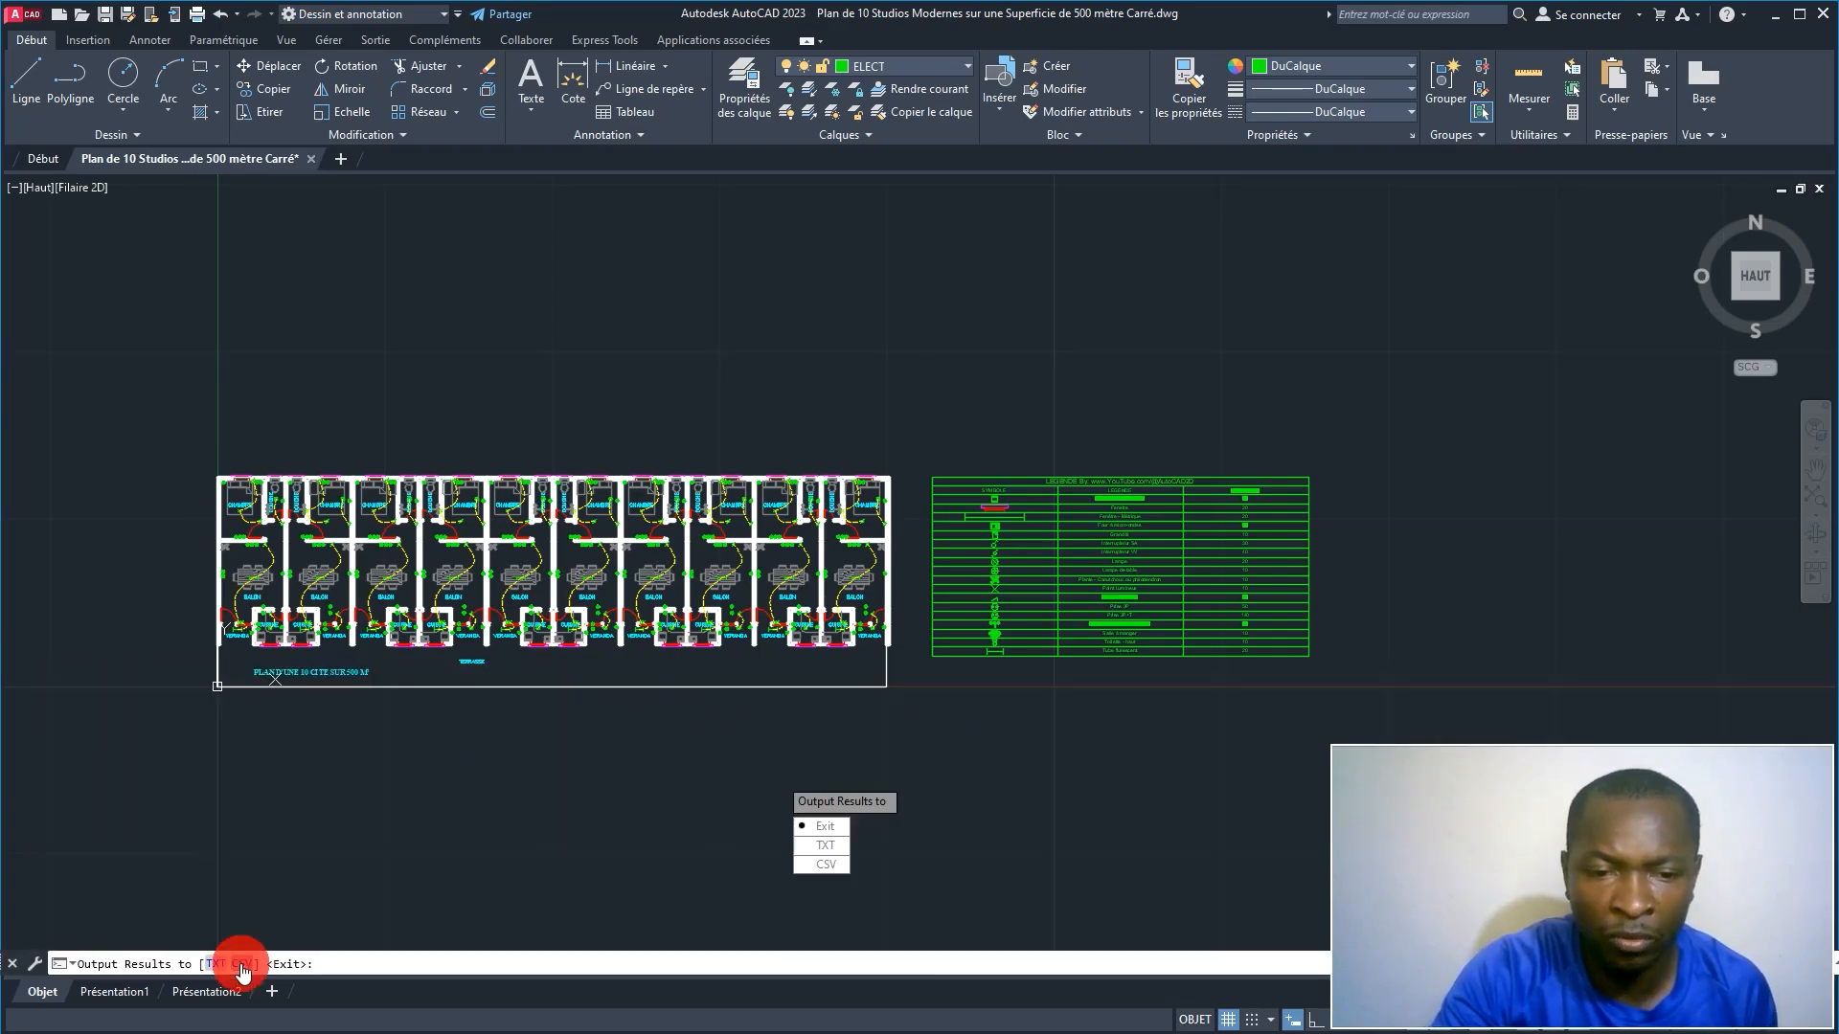
click(242, 964)
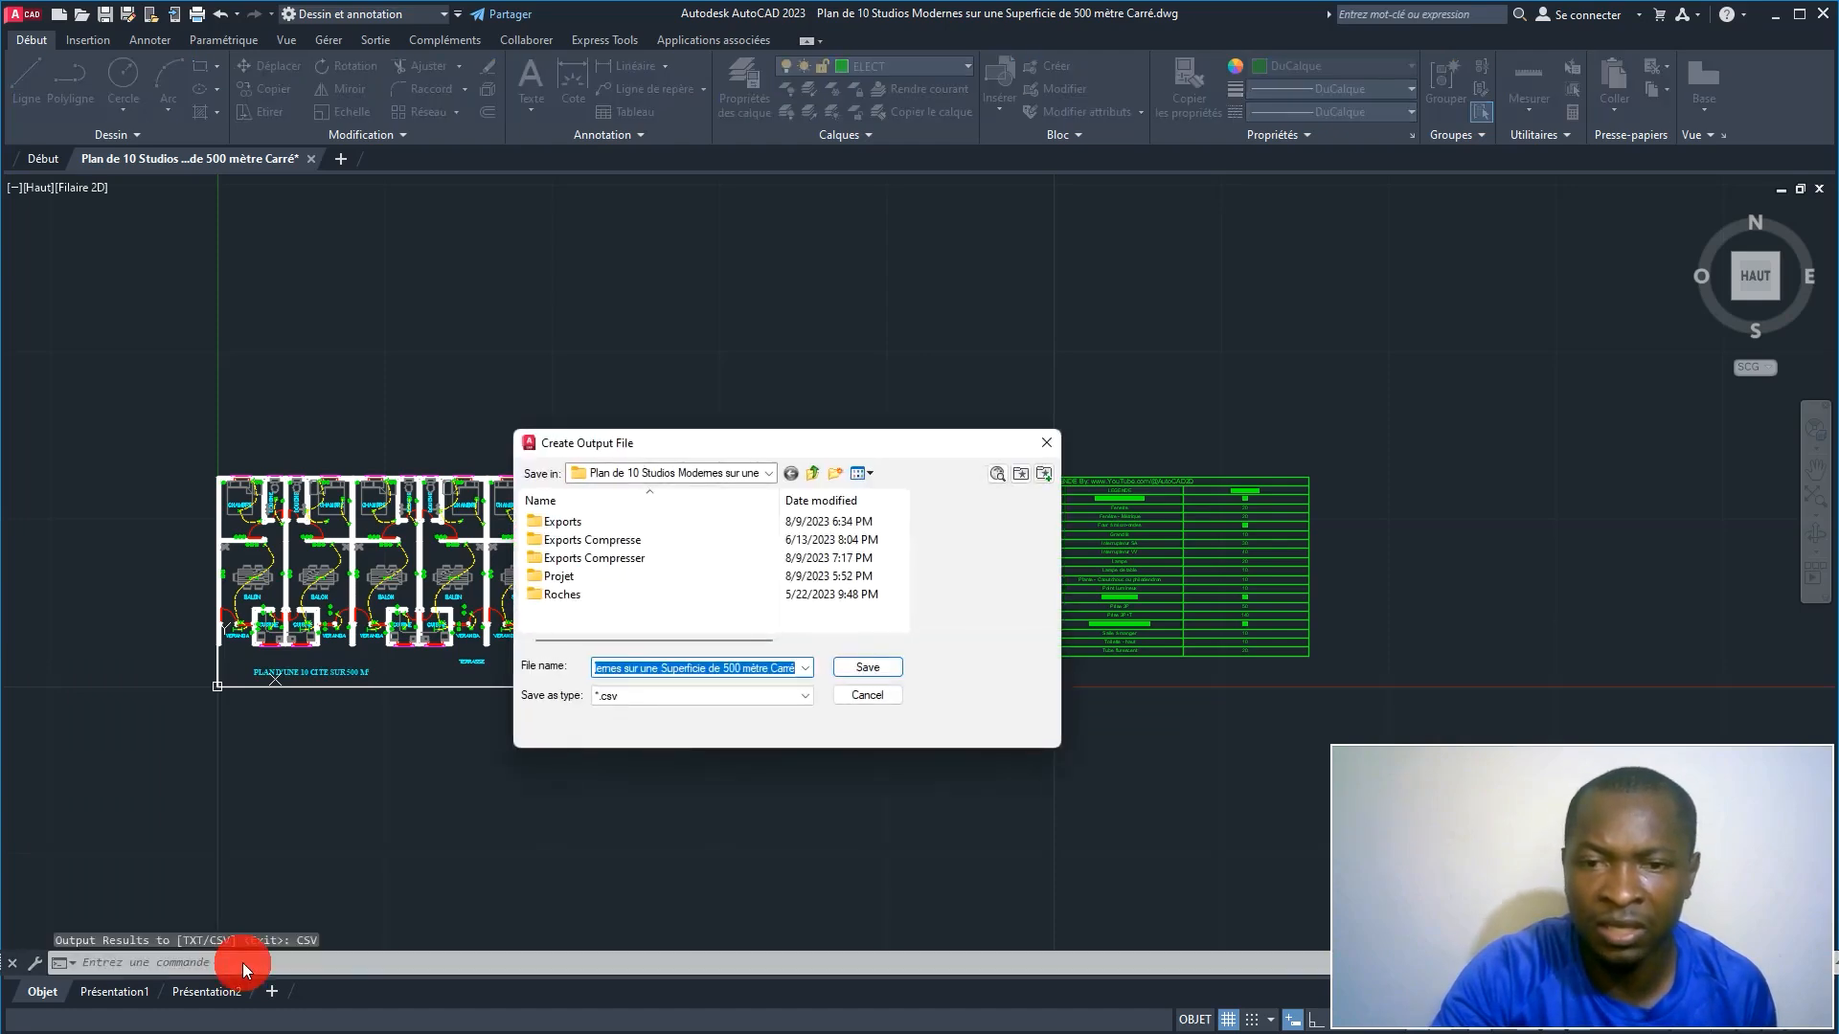
click(767, 476)
drag(767, 476, 611, 508)
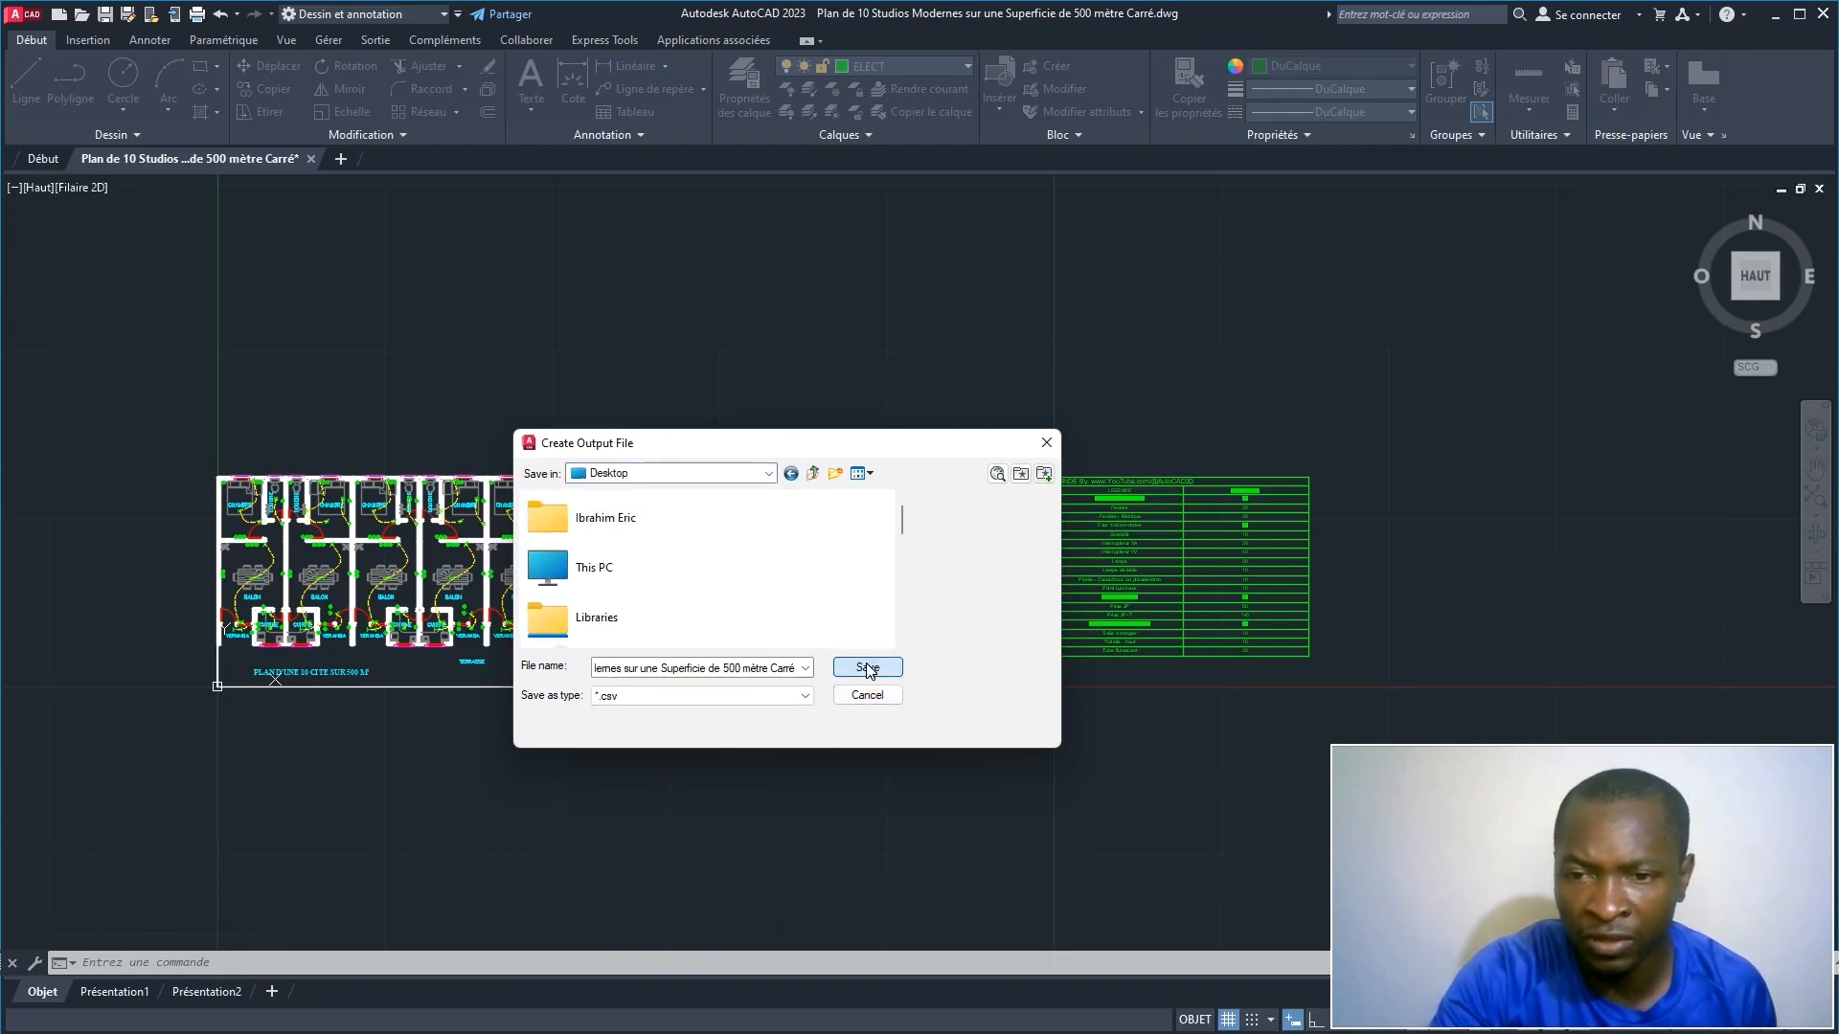
click(867, 668)
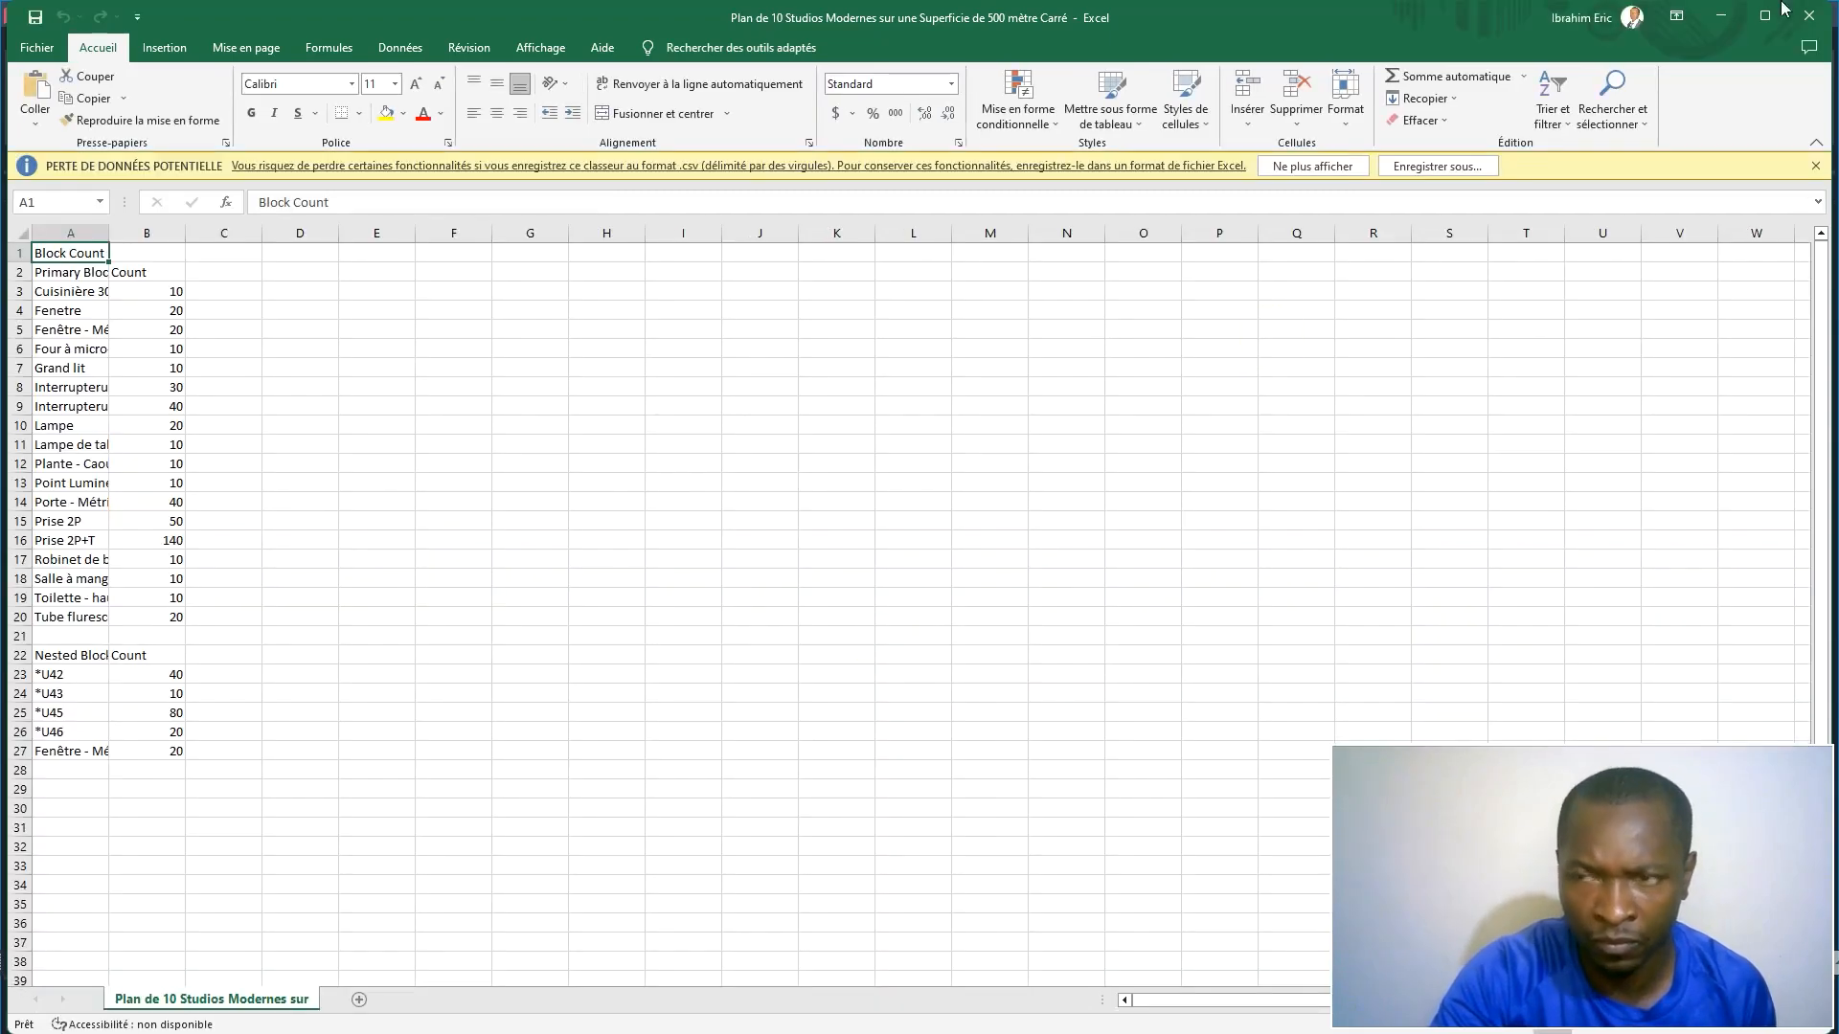
Step: Dismiss the data-loss notice in the exported CSV, widen column A to fit the block names, and return to the AutoCAD drawing
click(1814, 166)
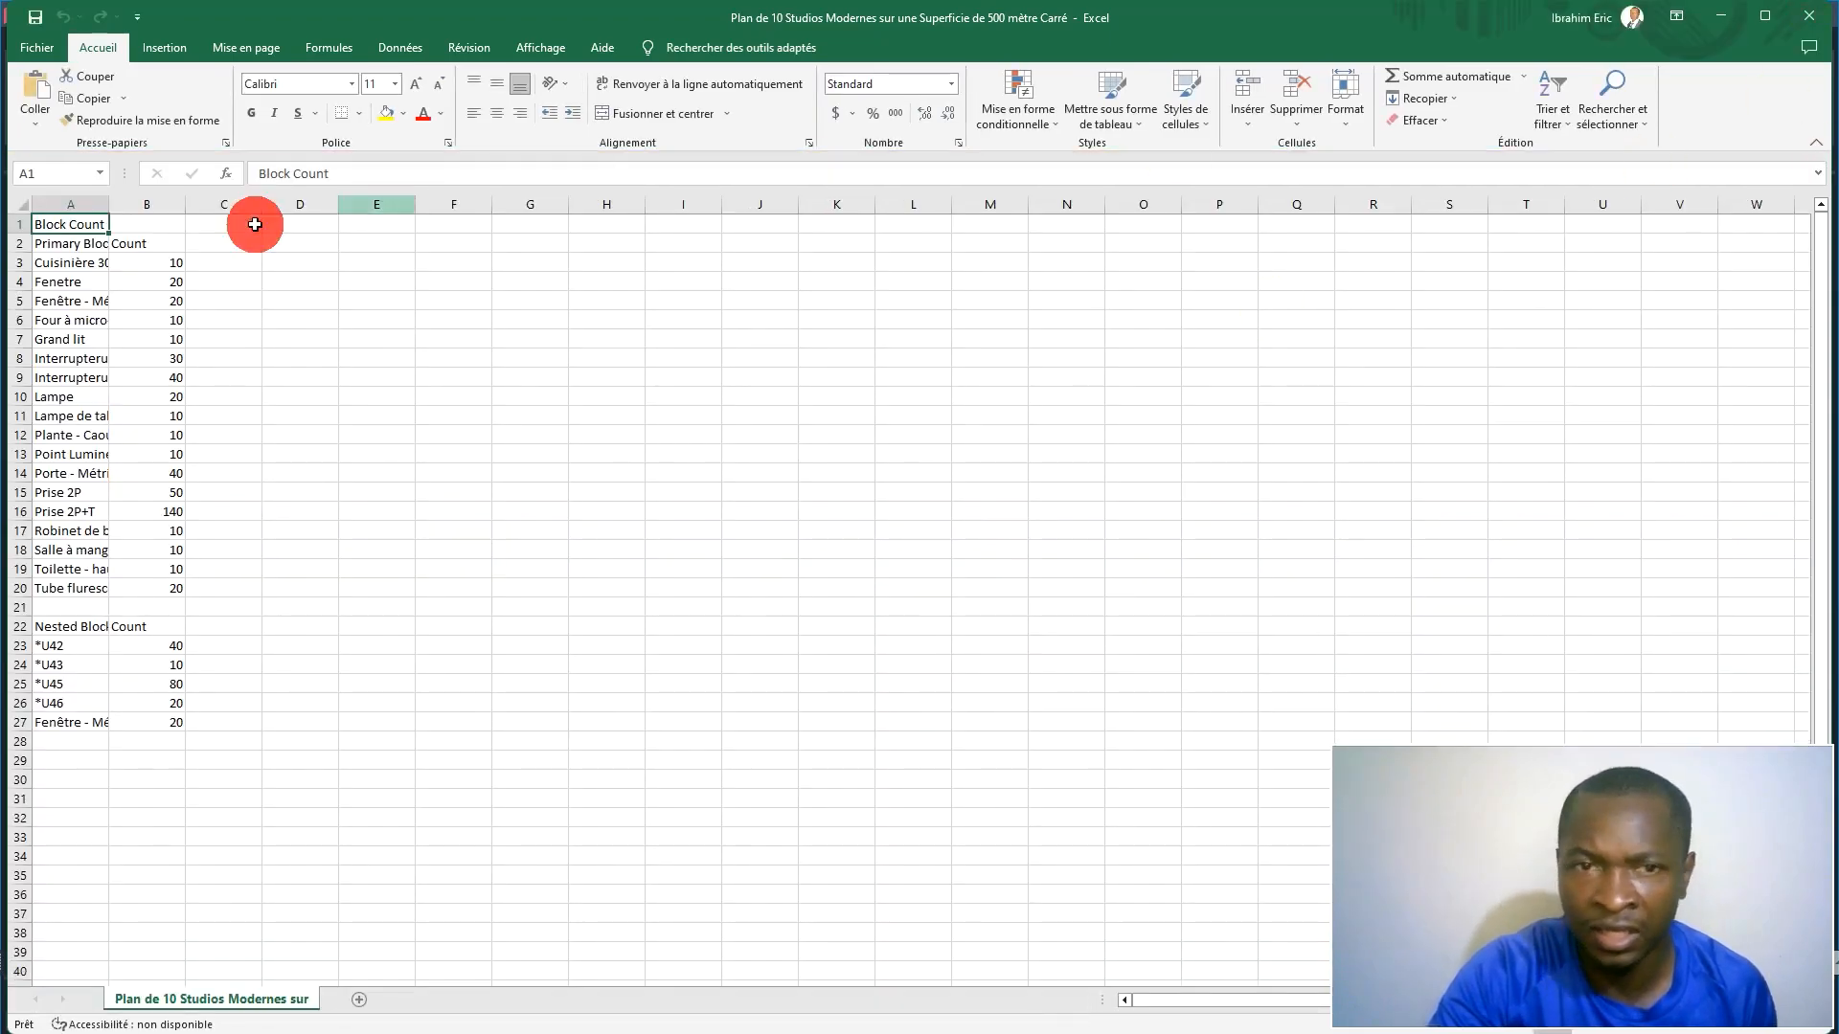
drag(109, 204, 281, 204)
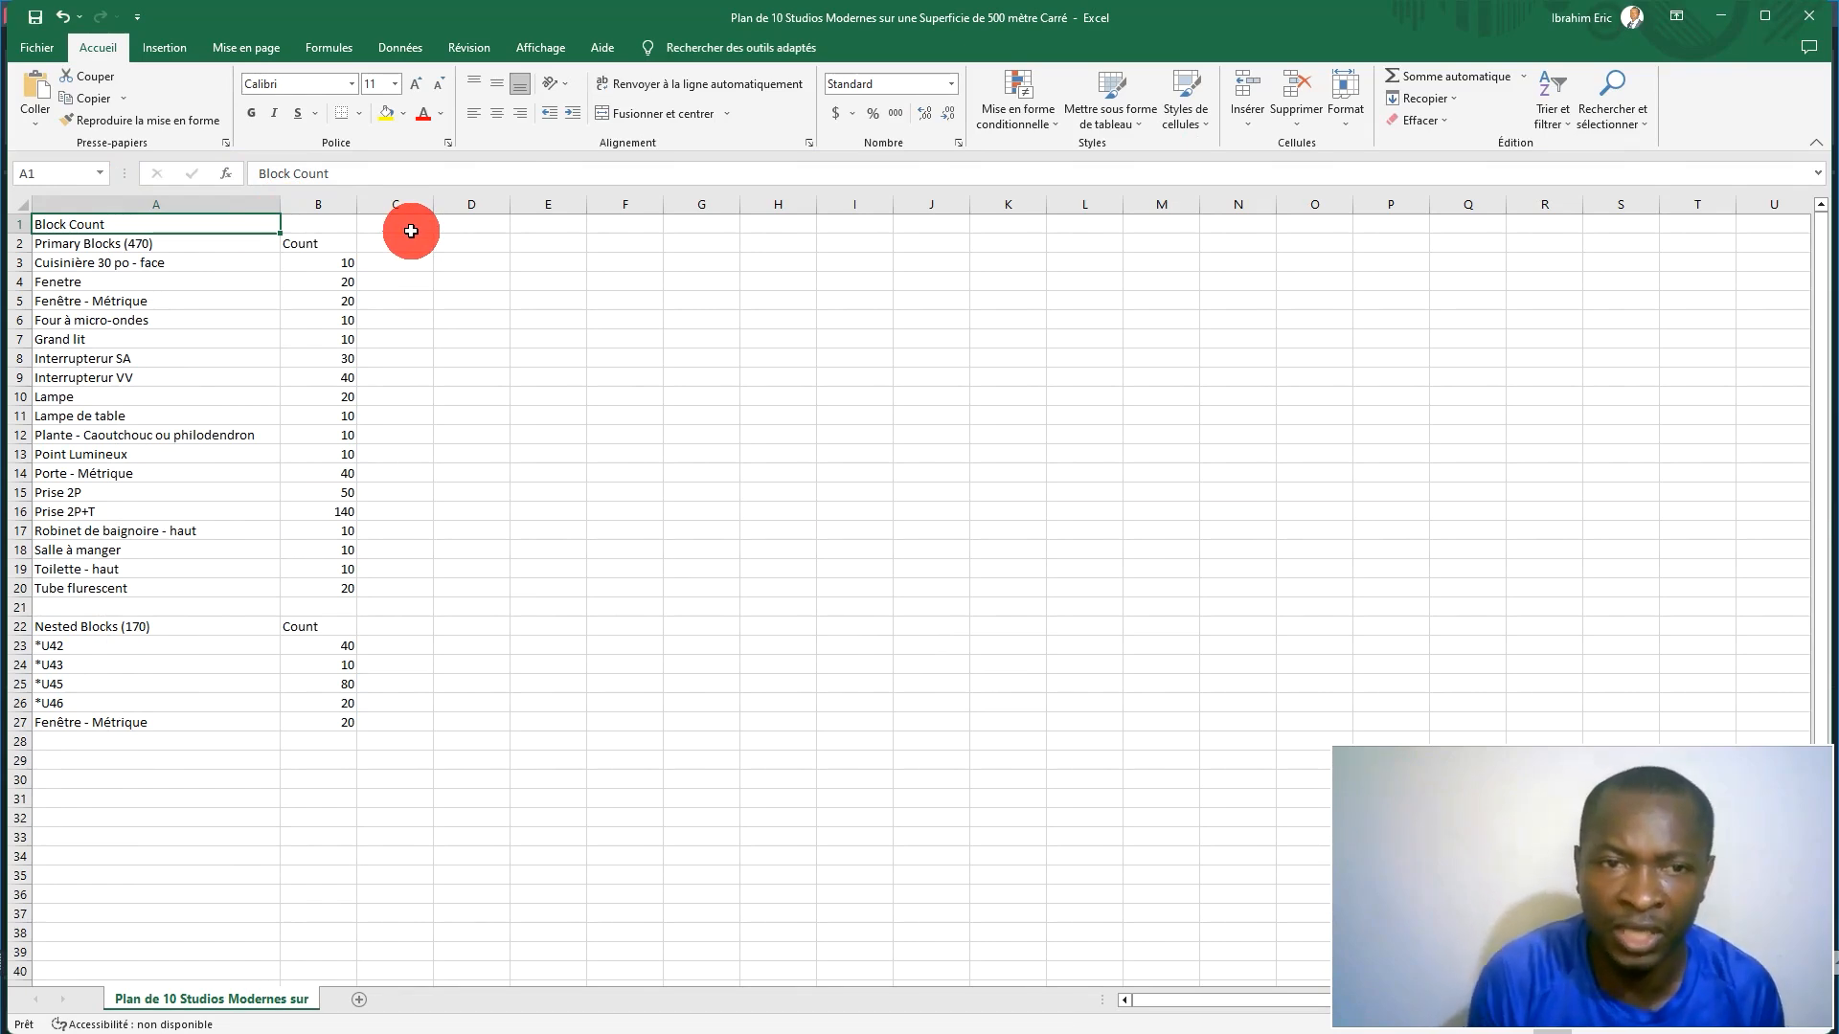
click(18, 320)
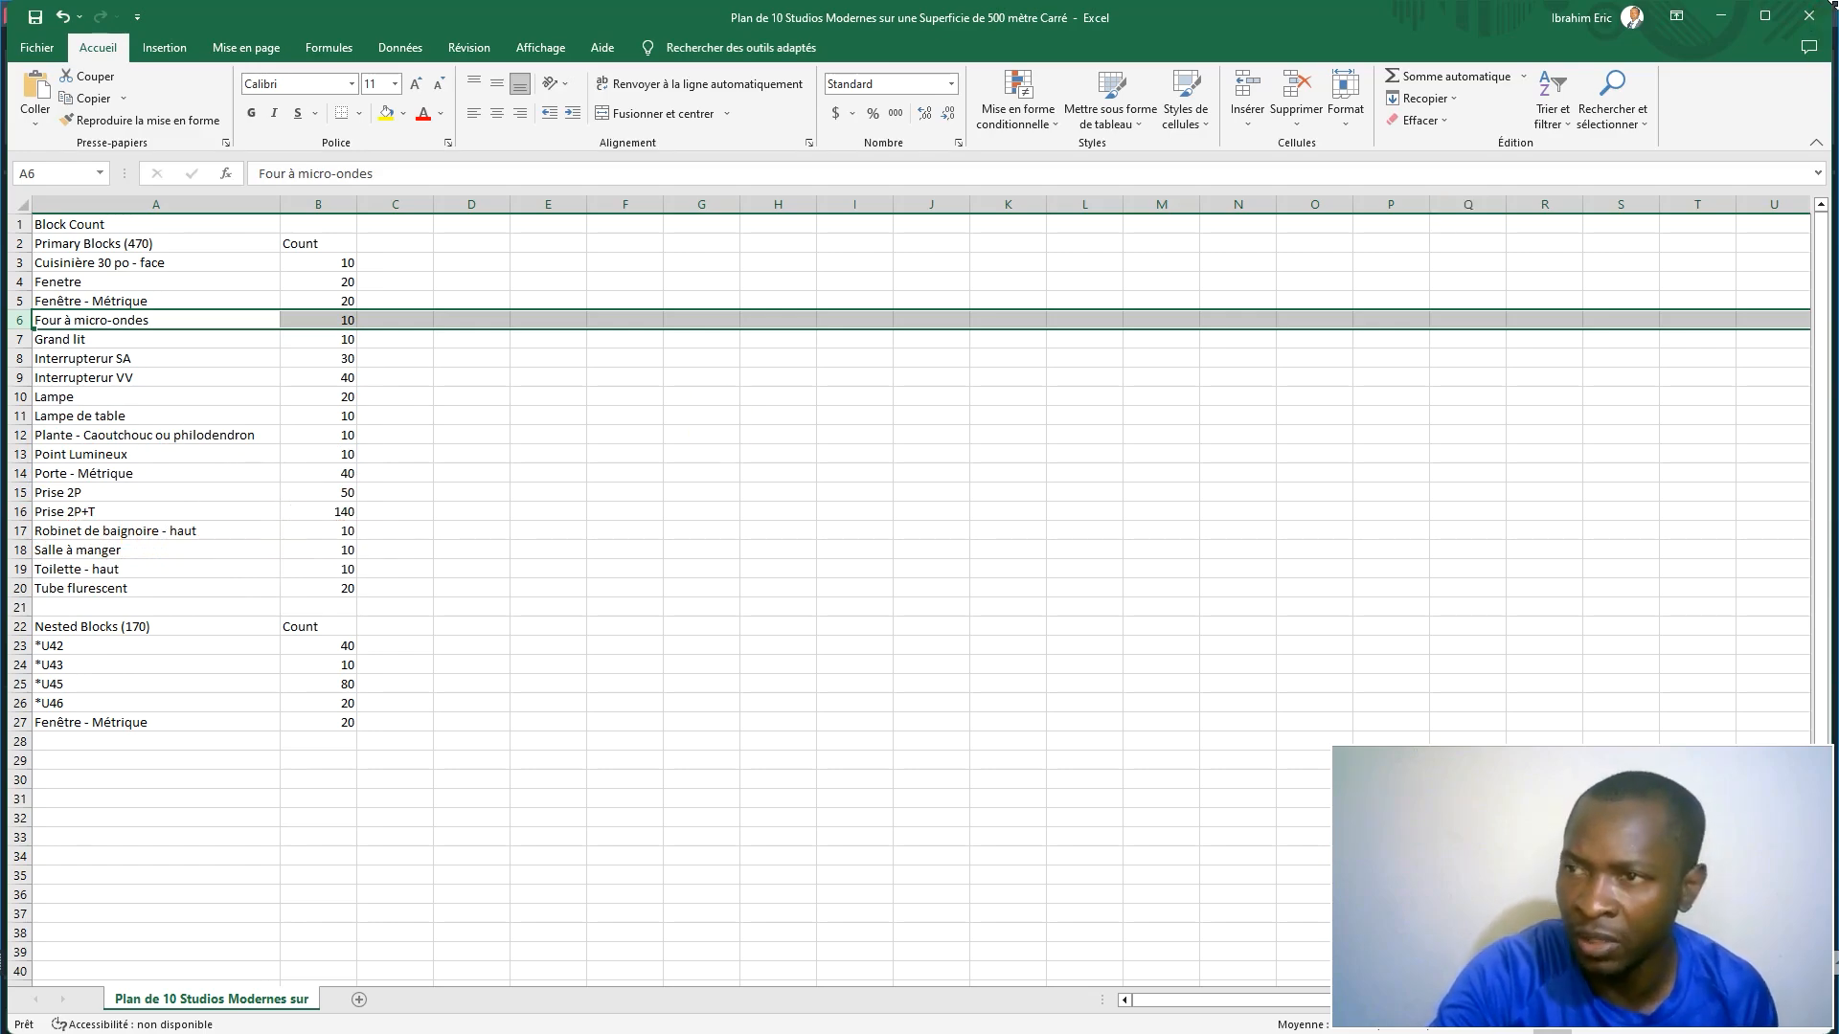
click(1717, 19)
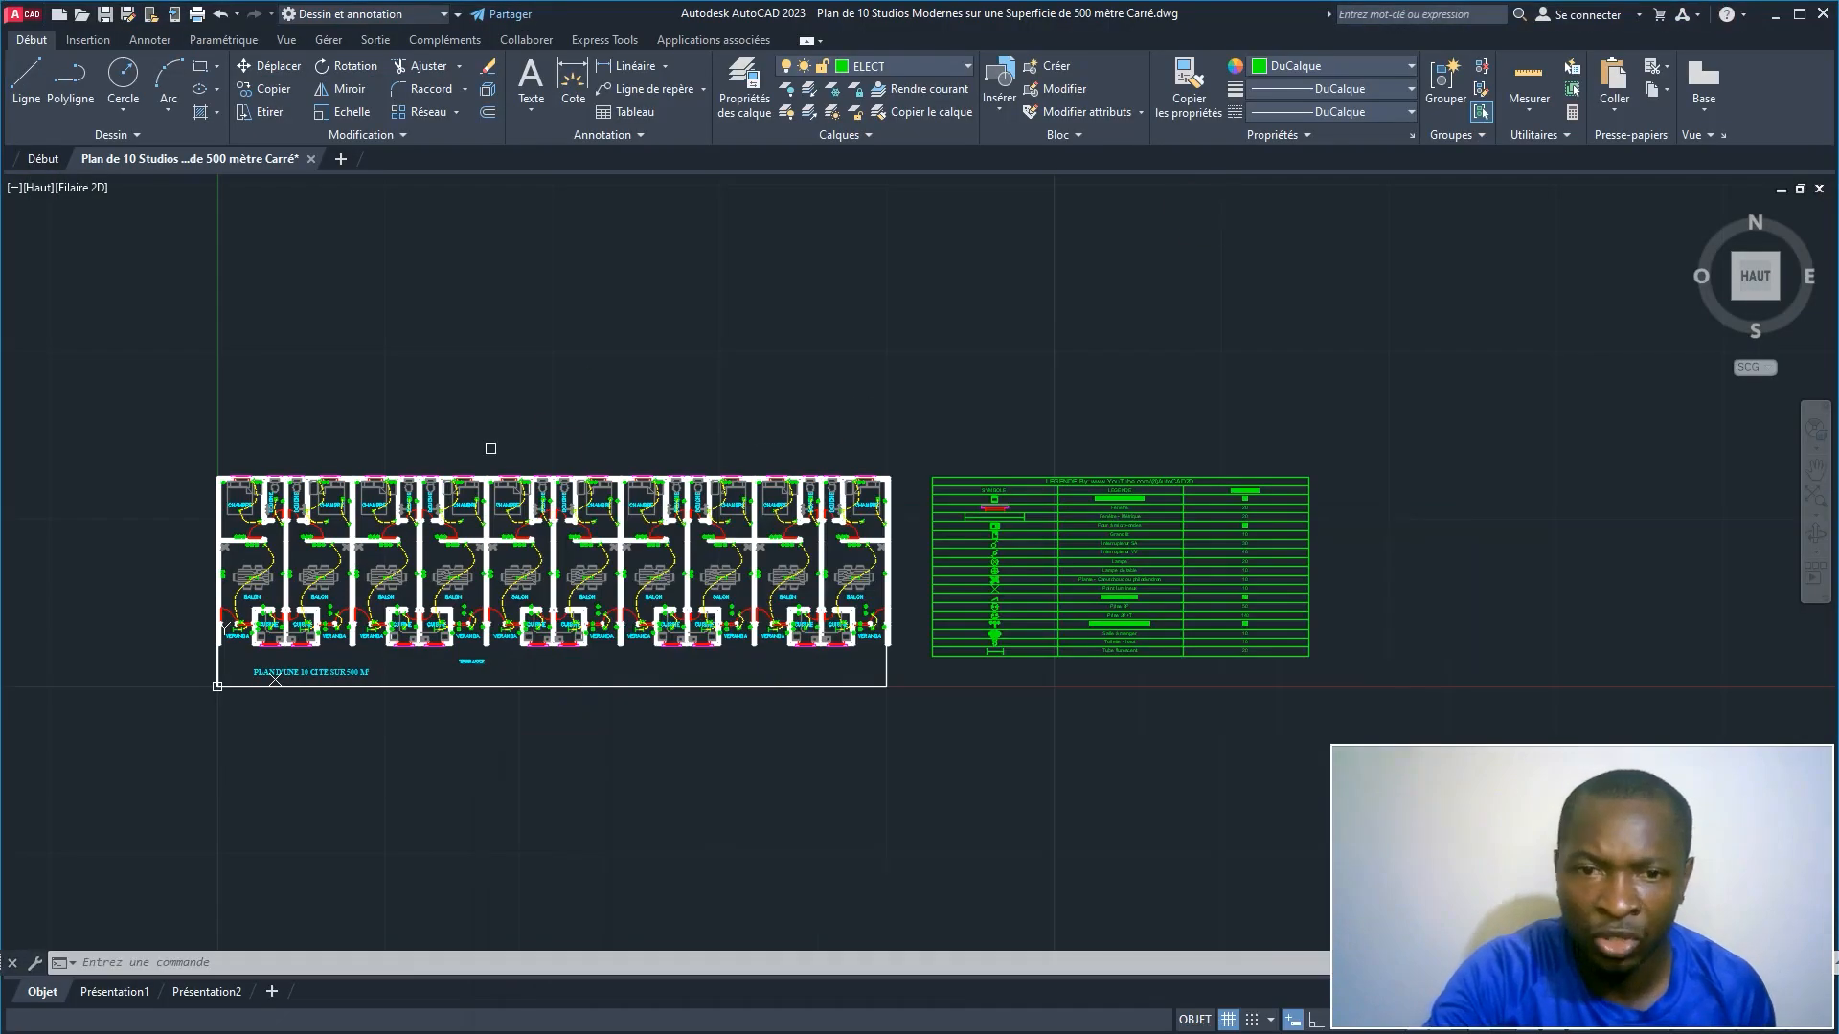
Step: Load the DBCount routine from the Mes Lips Personalises 2023 folder and close the application loader
scroll(493, 450, up, 2)
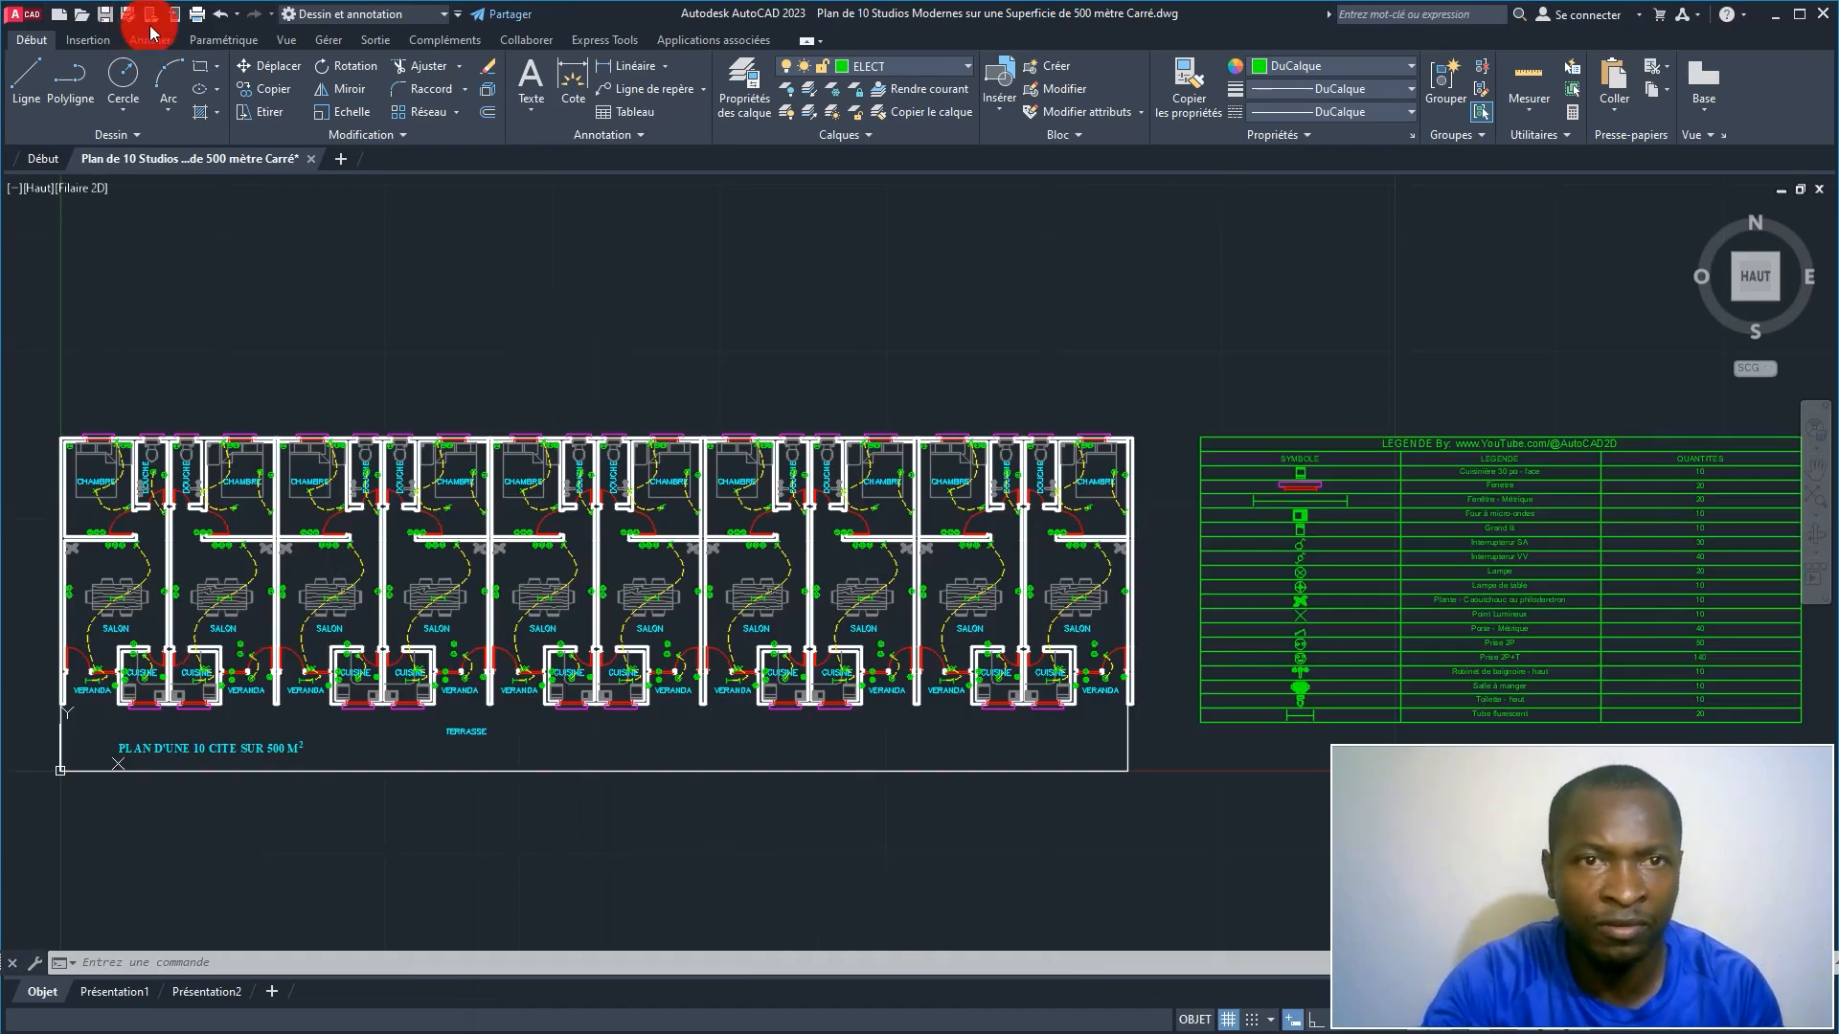
click(329, 40)
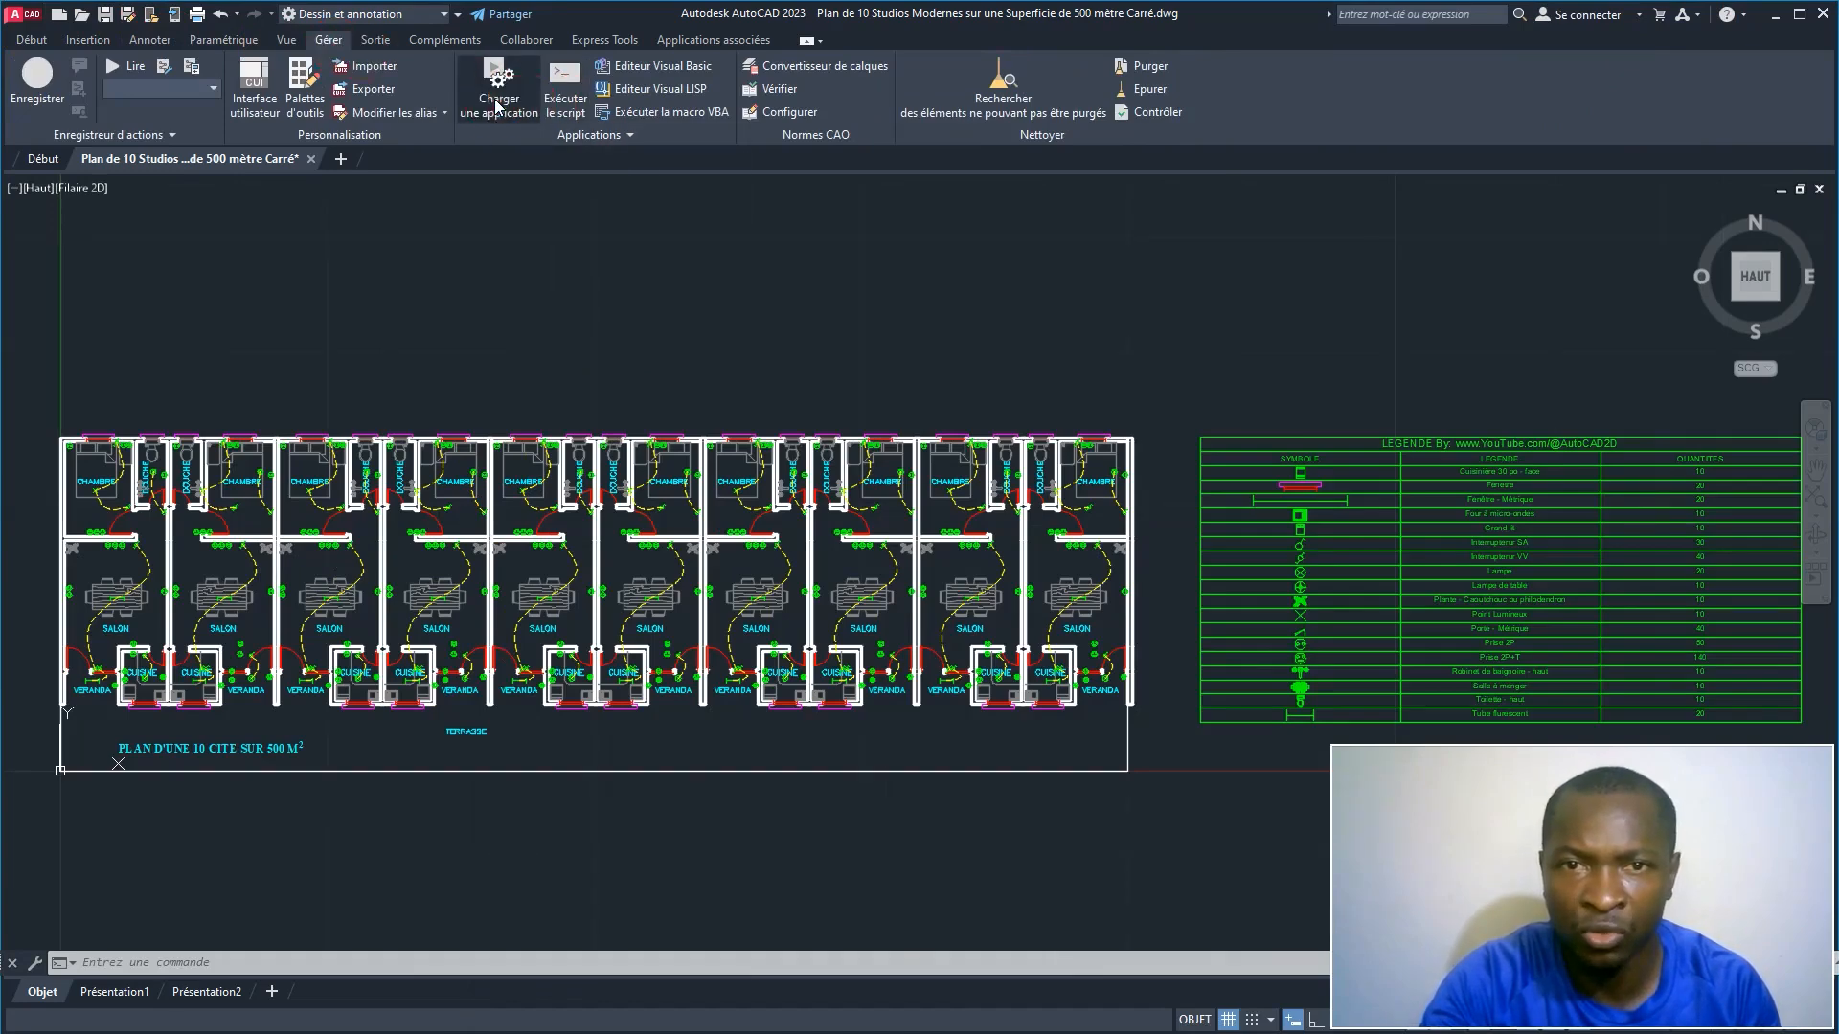
click(500, 107)
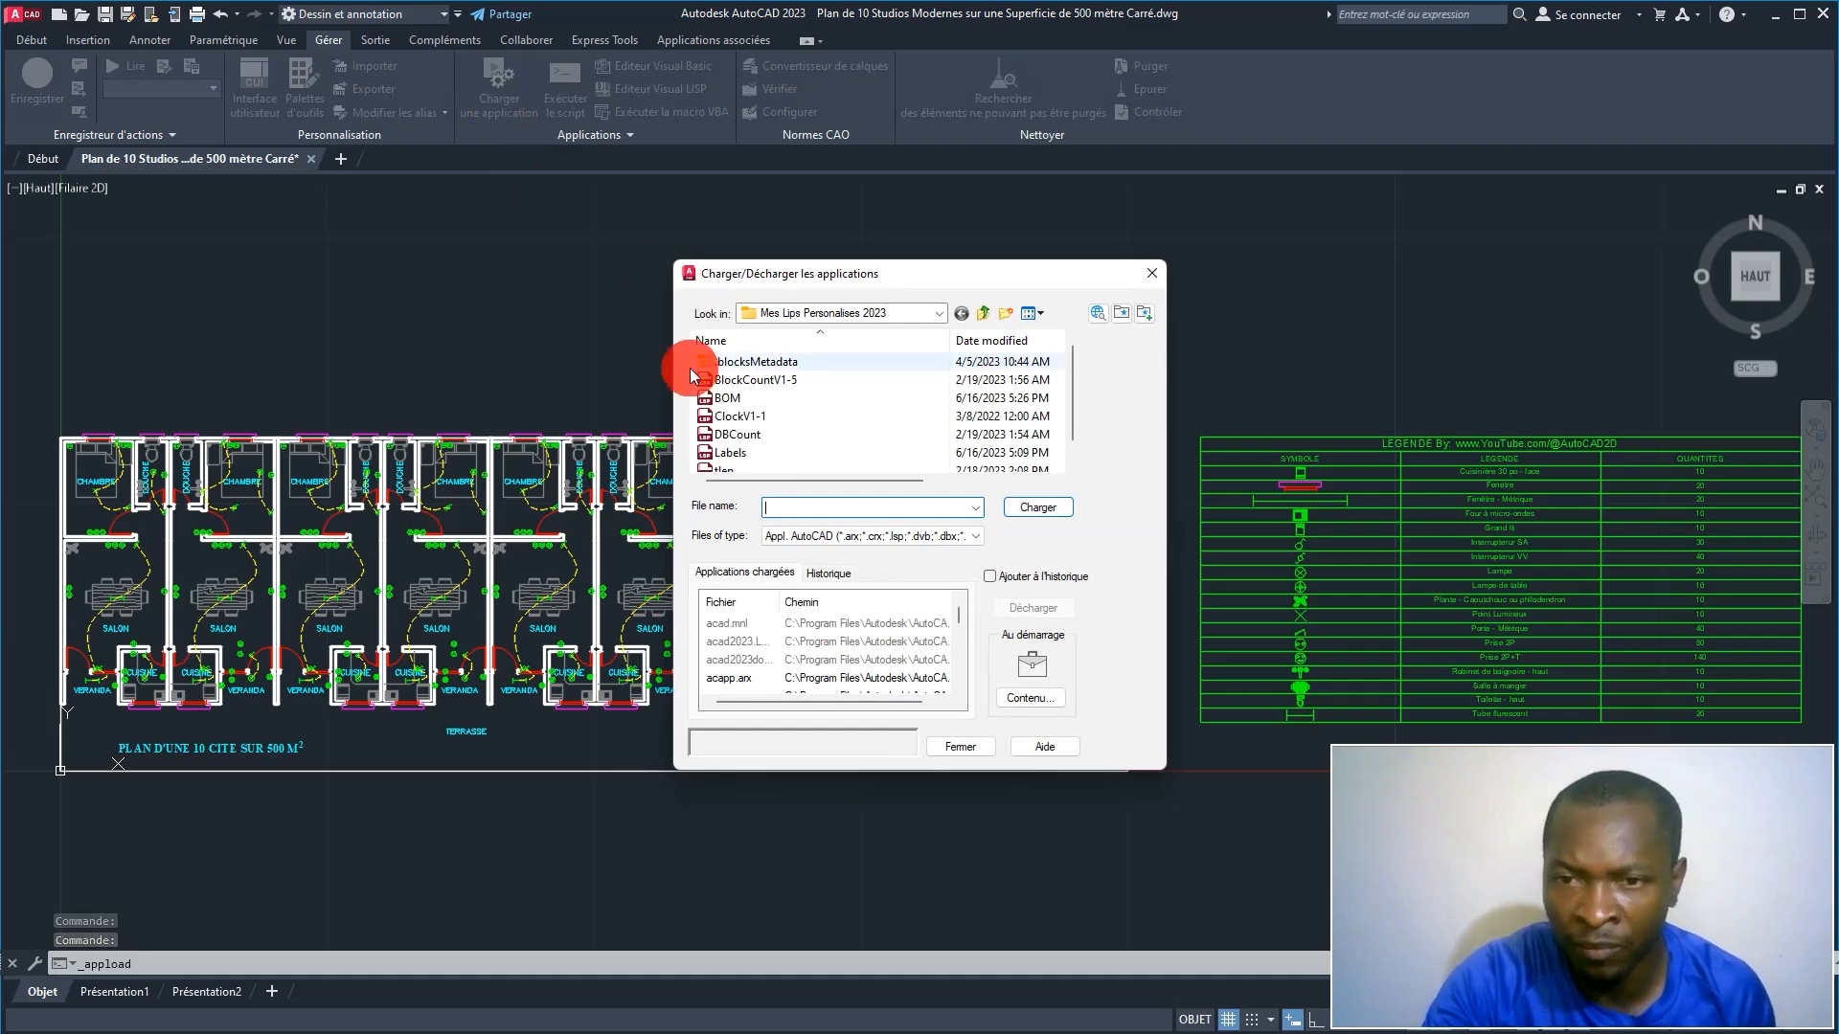
click(745, 435)
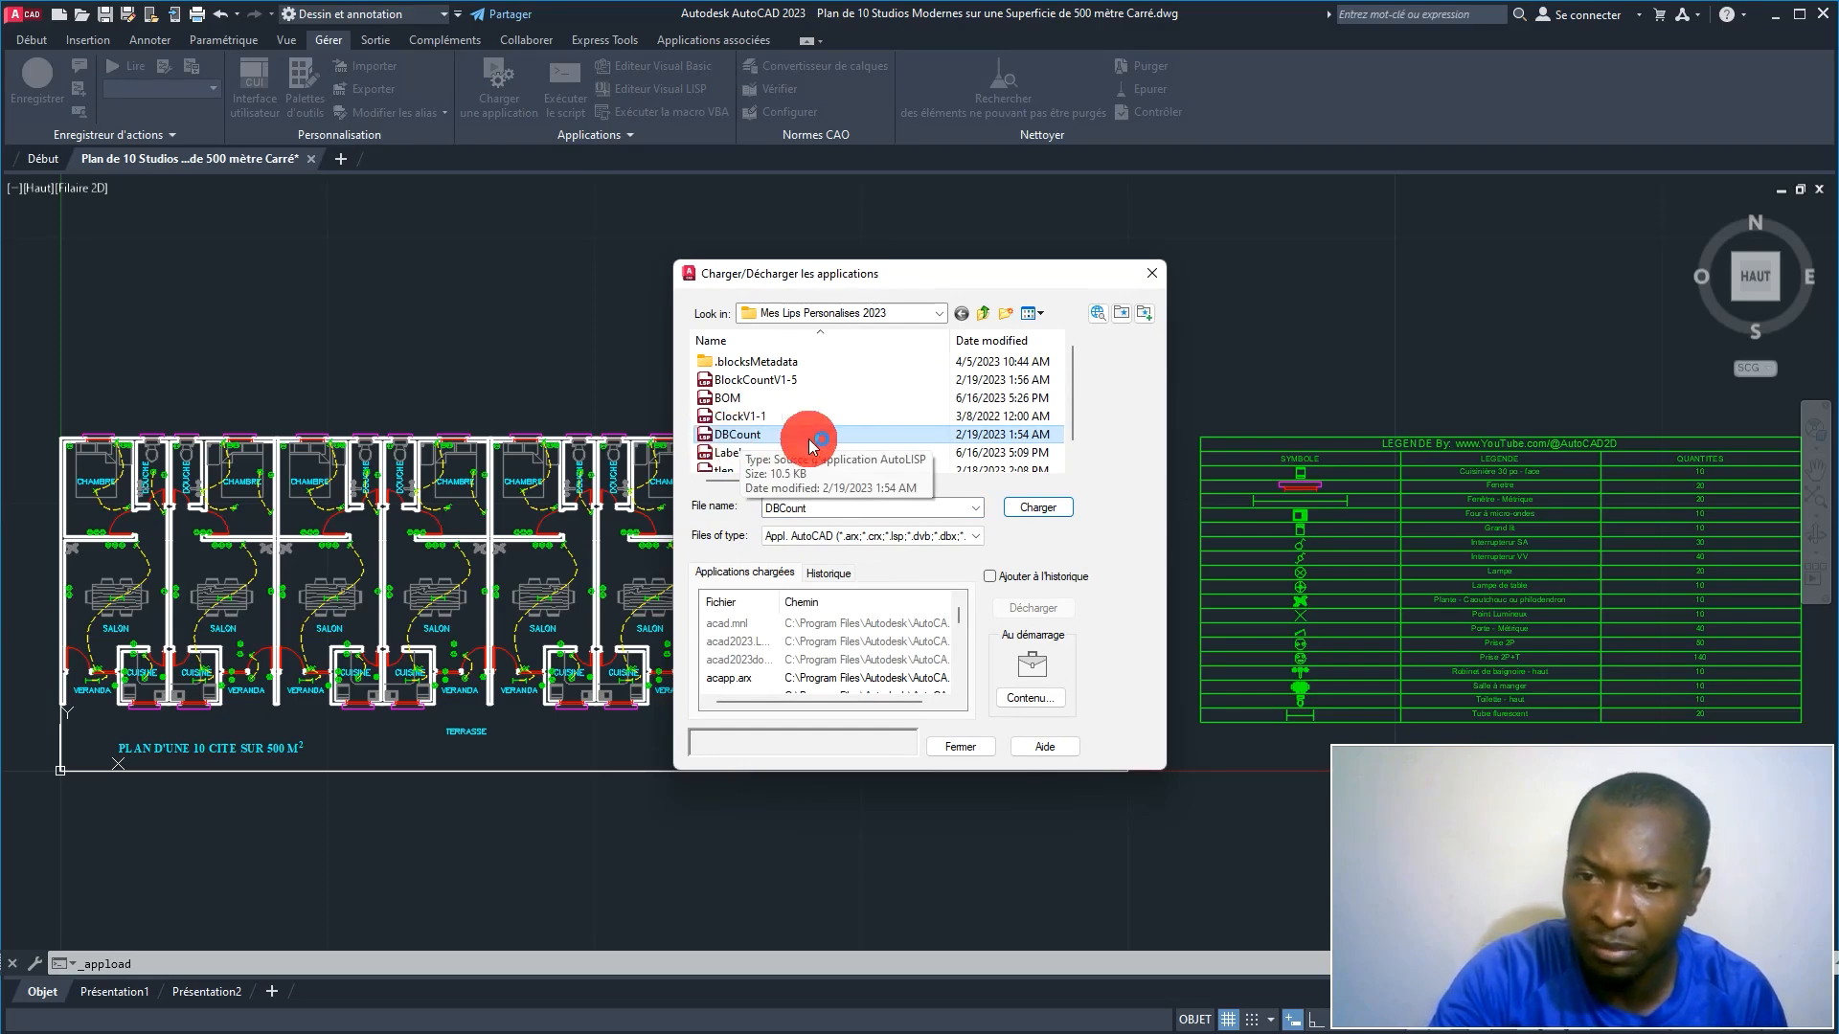
click(1029, 510)
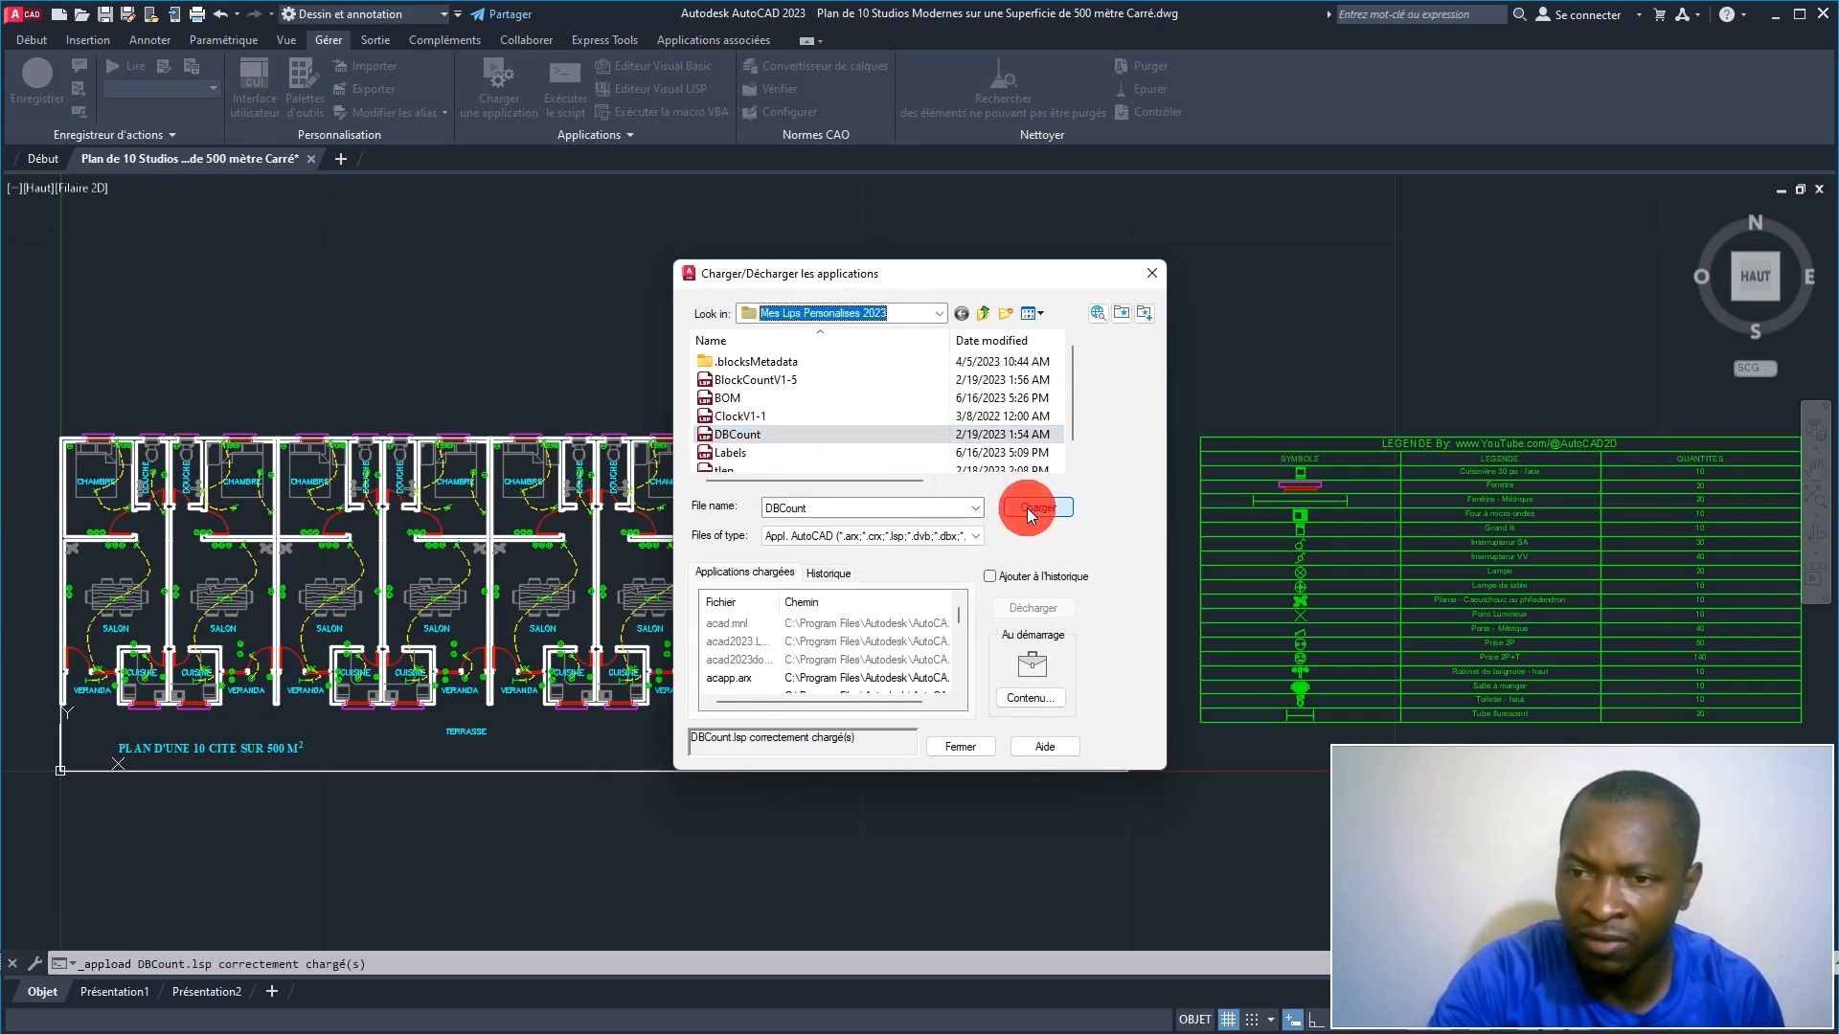
click(952, 748)
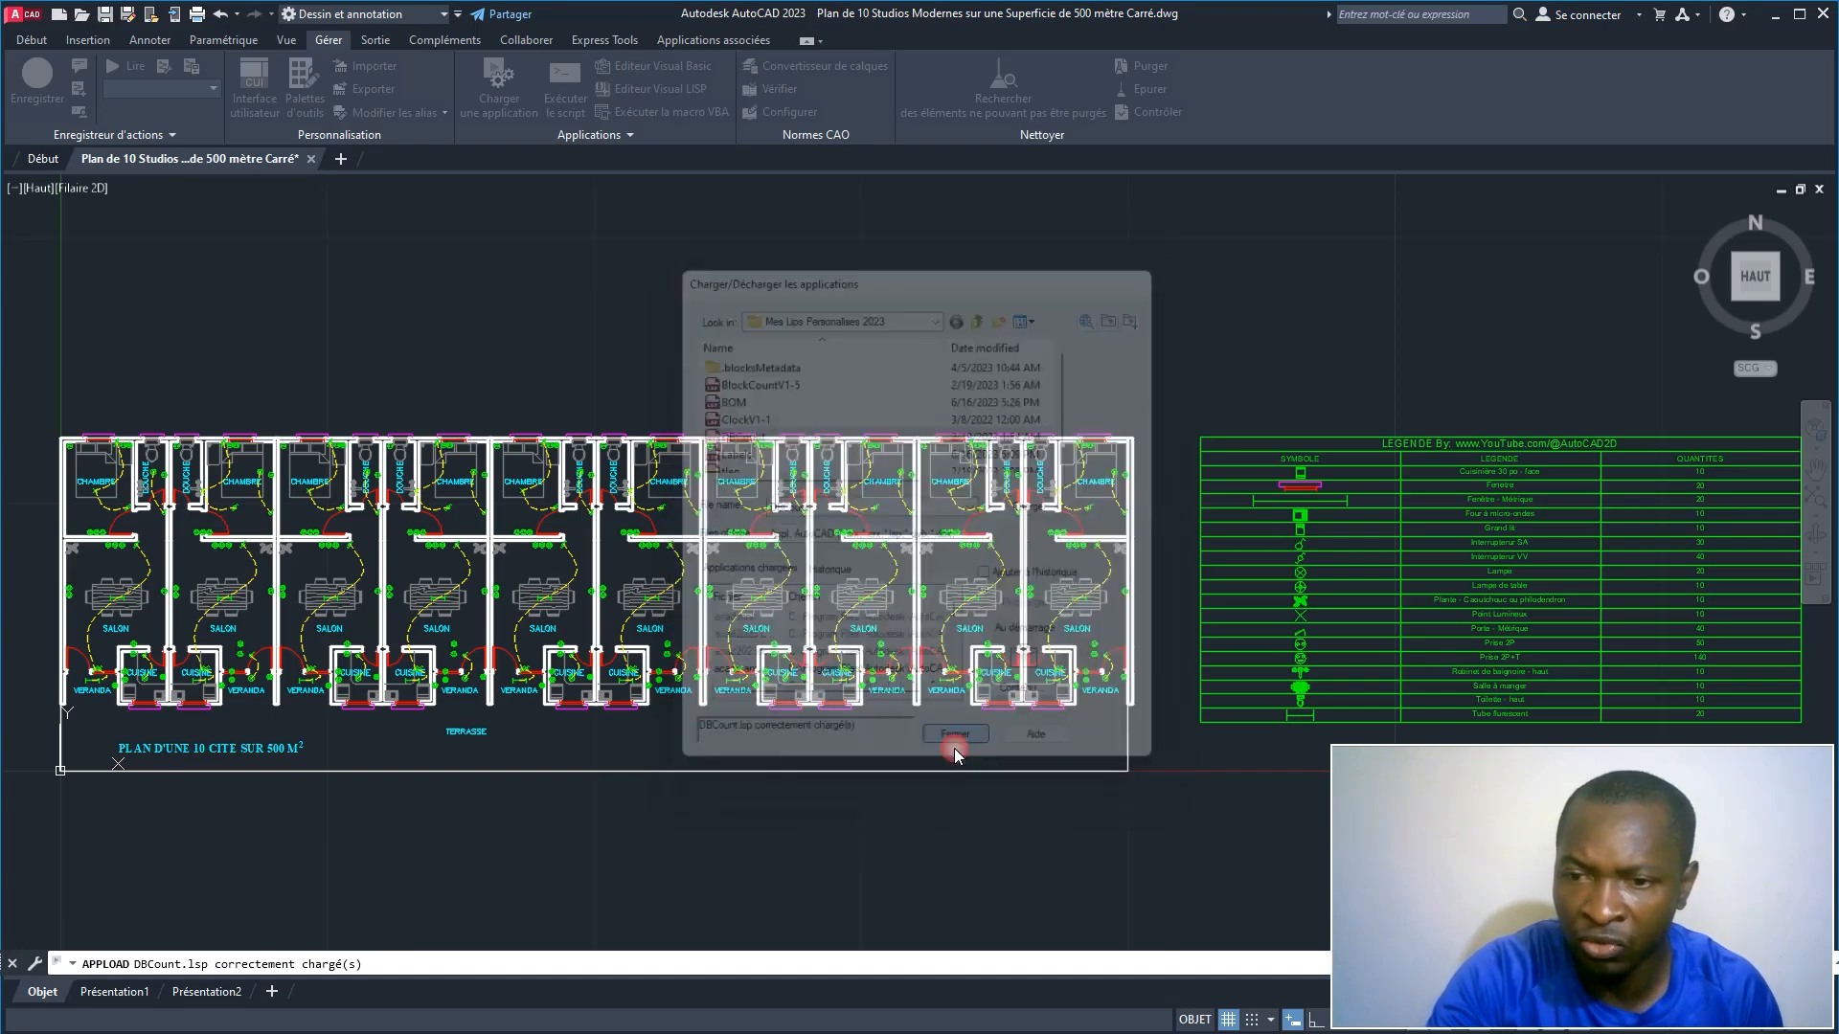
Step: Run DBCOUNT on the blocks of the whole ten-studio plan, excluding the legend table
text(DBLo)
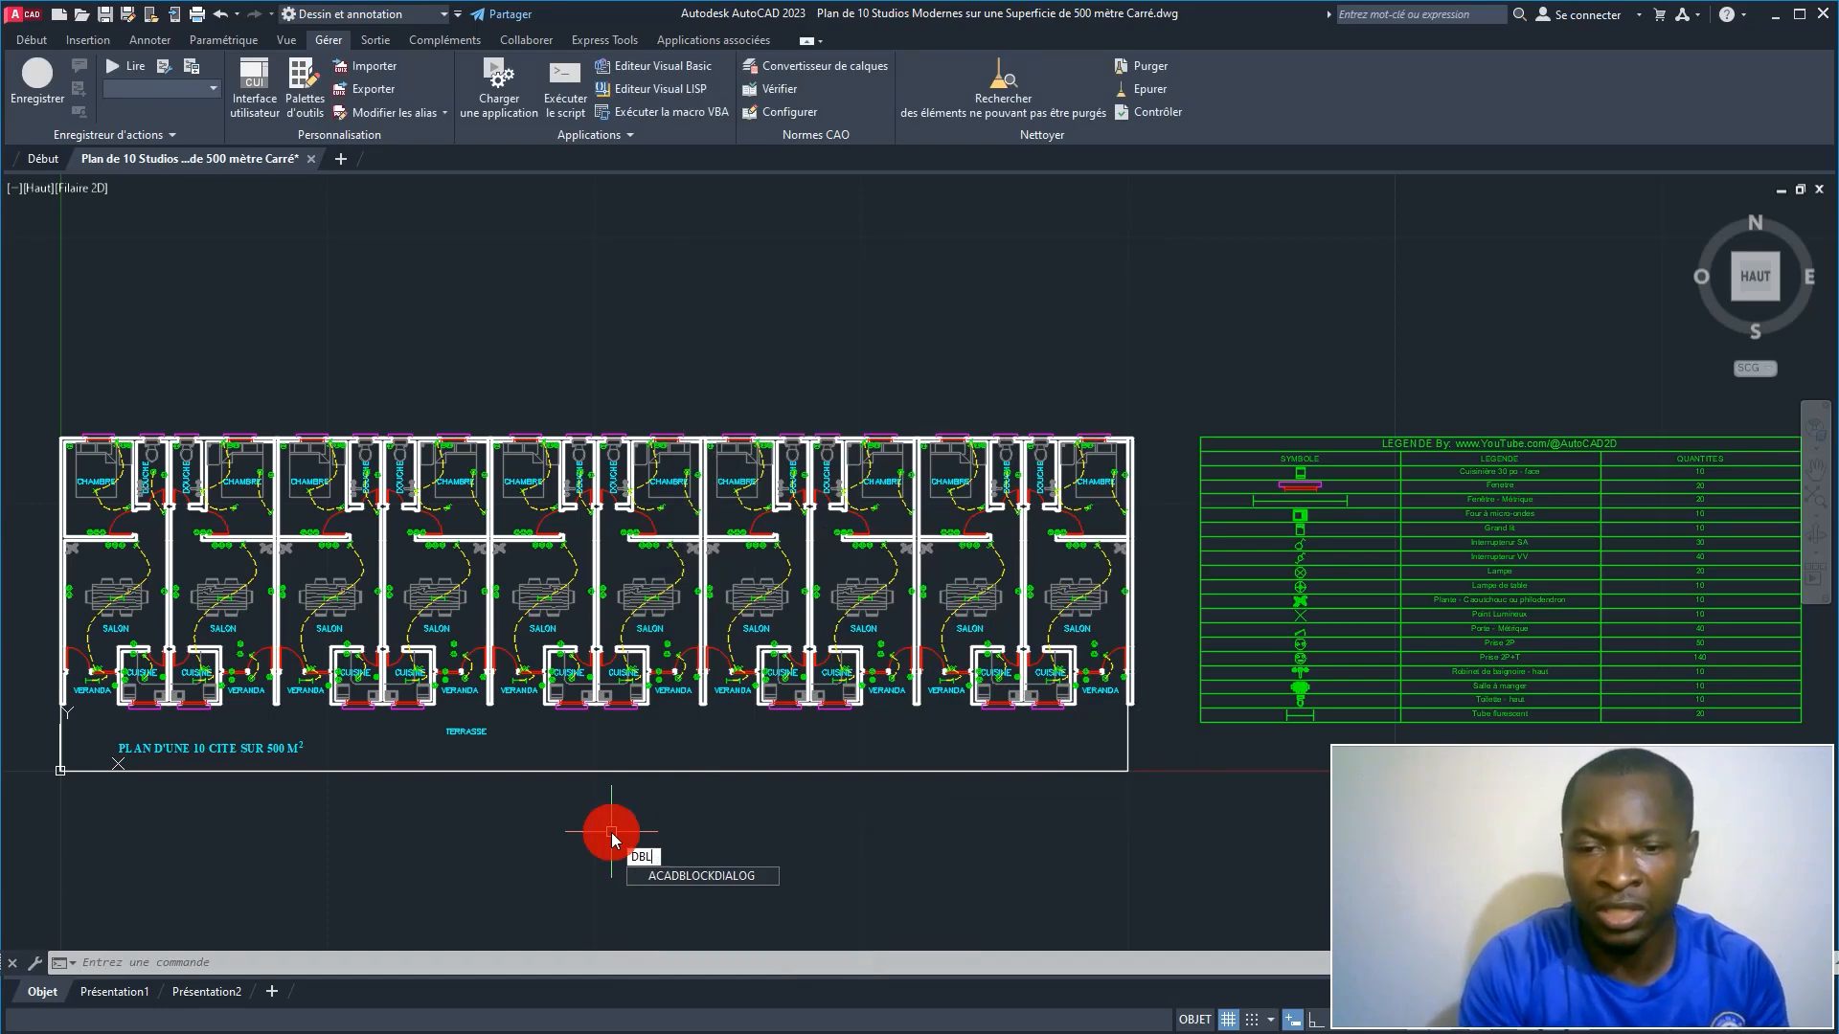
key(BackSpace)
key(Up)
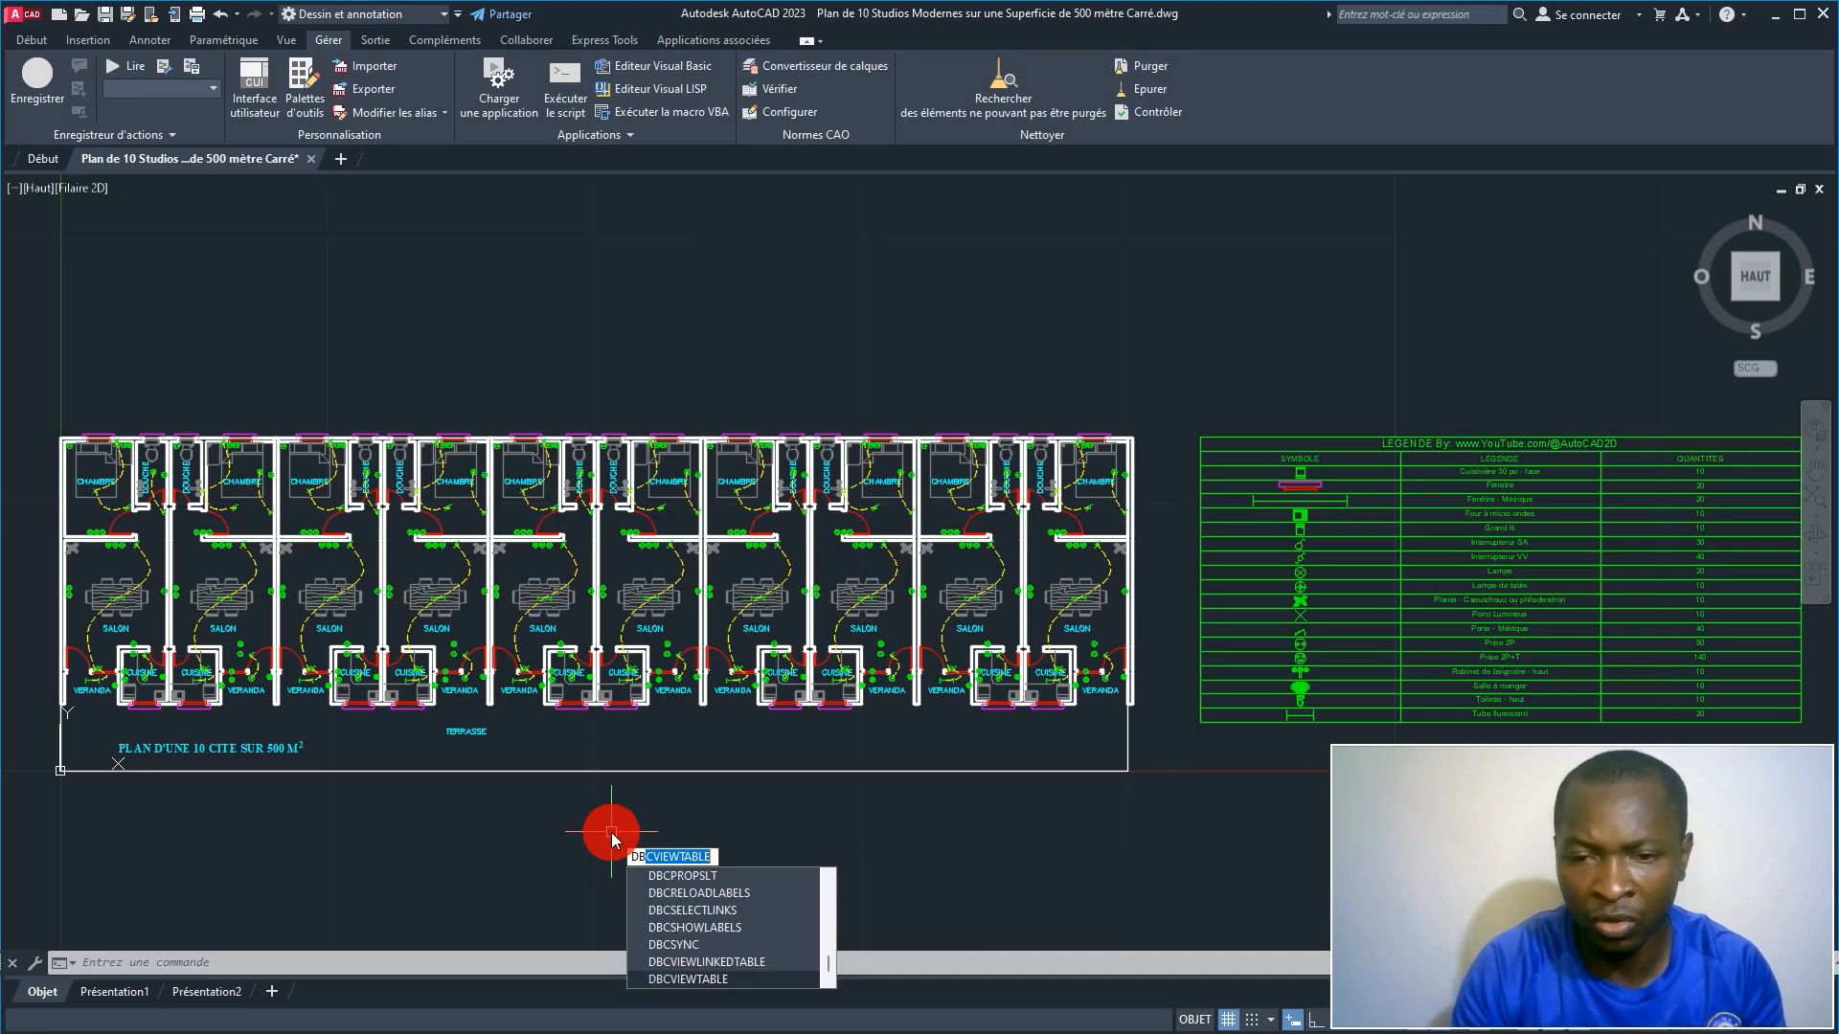
key(Down)
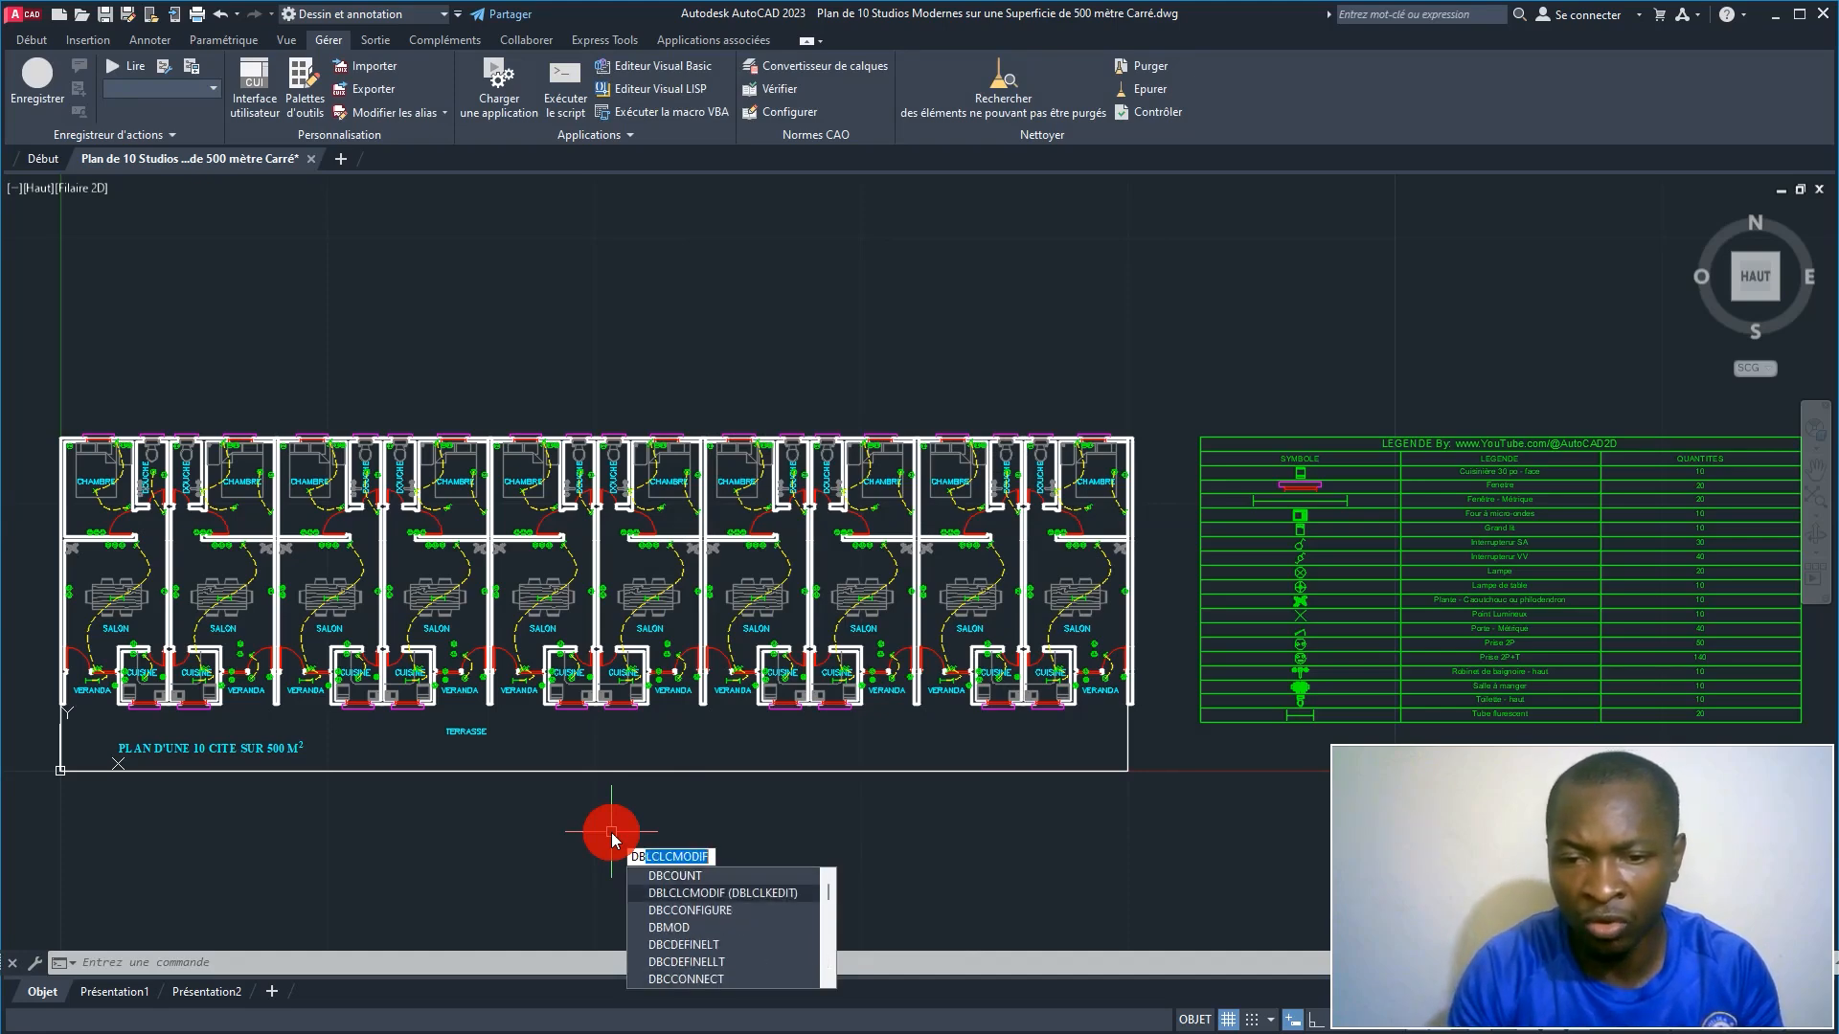
right_click(613, 837)
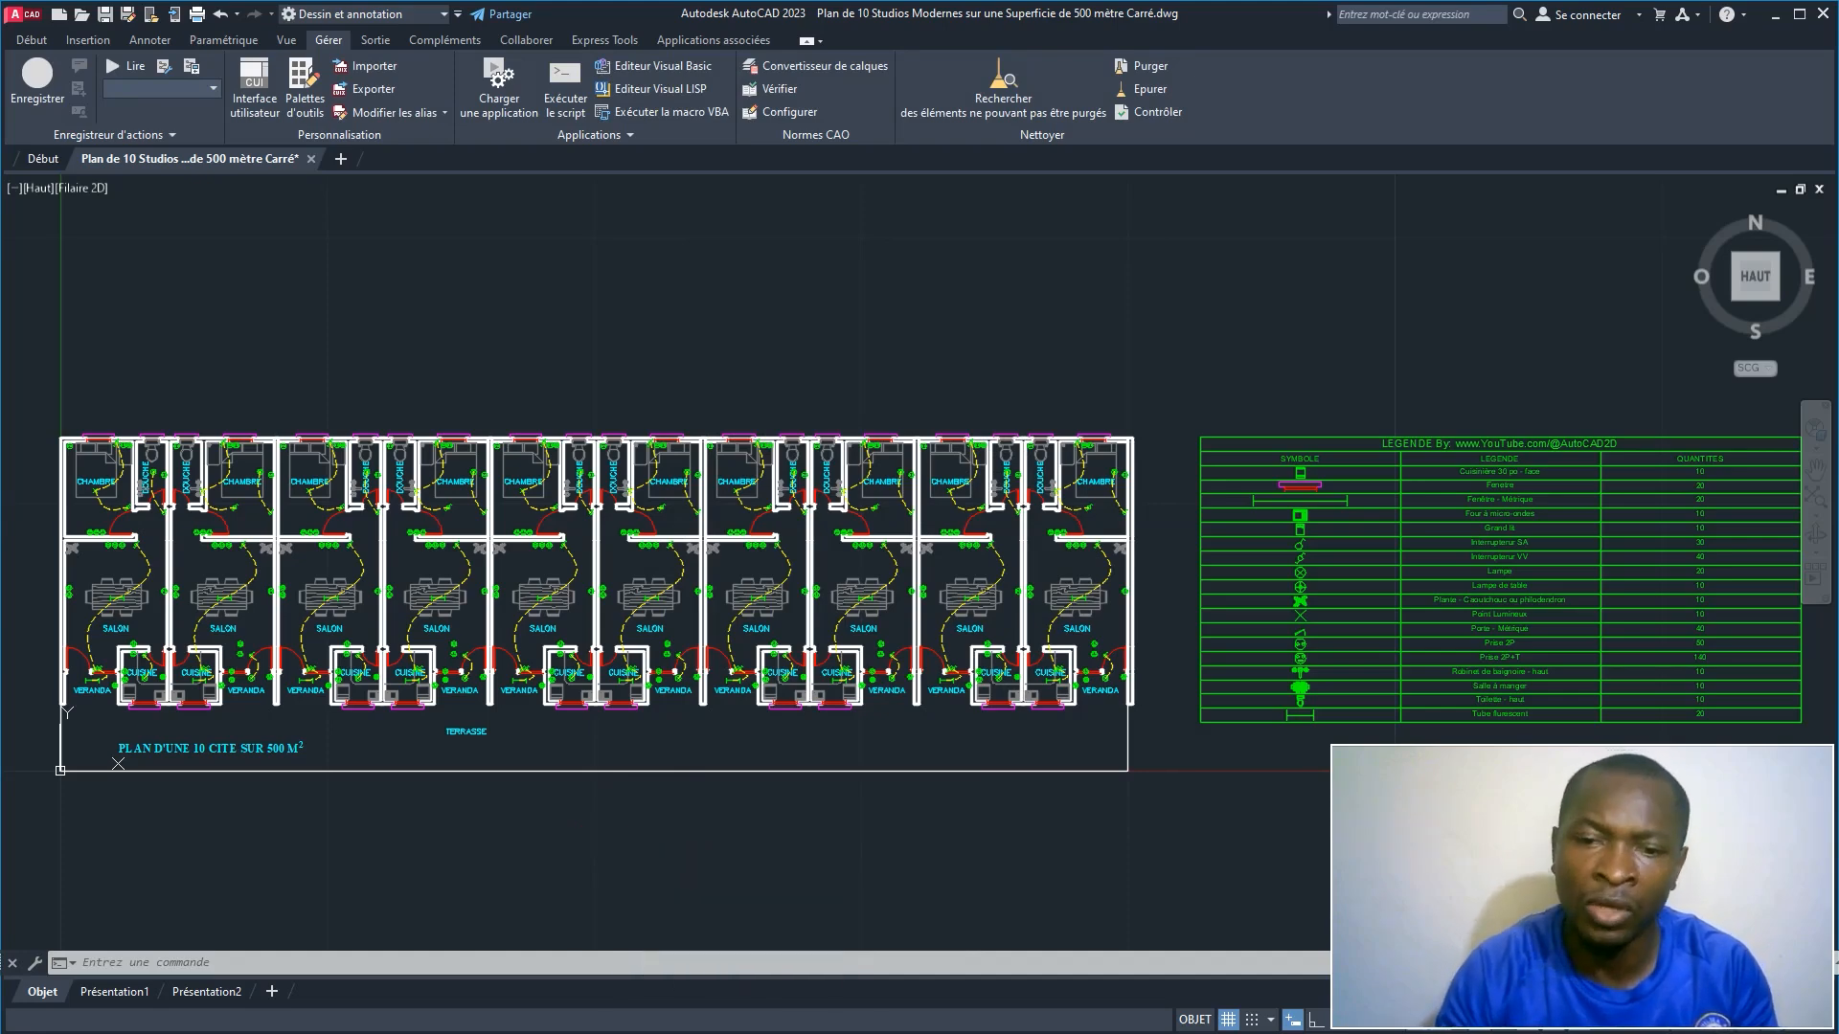
scroll(359, 701, down, 2)
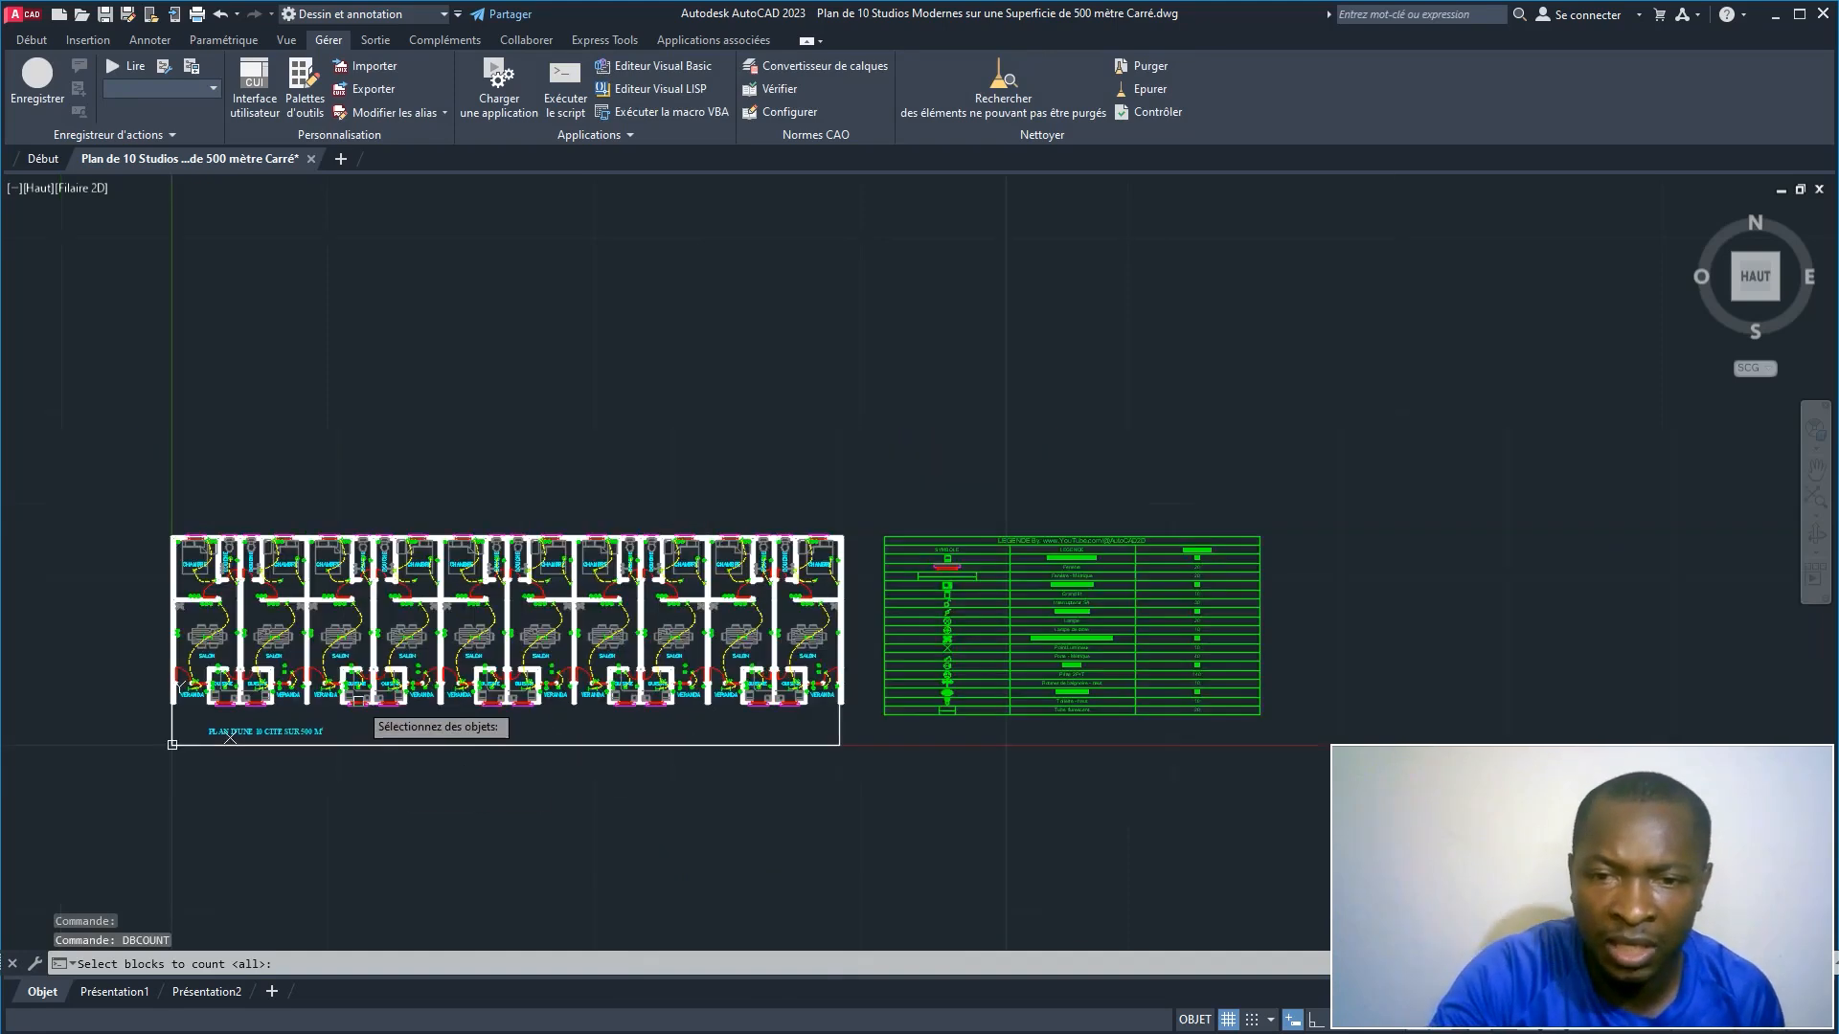
click(138, 495)
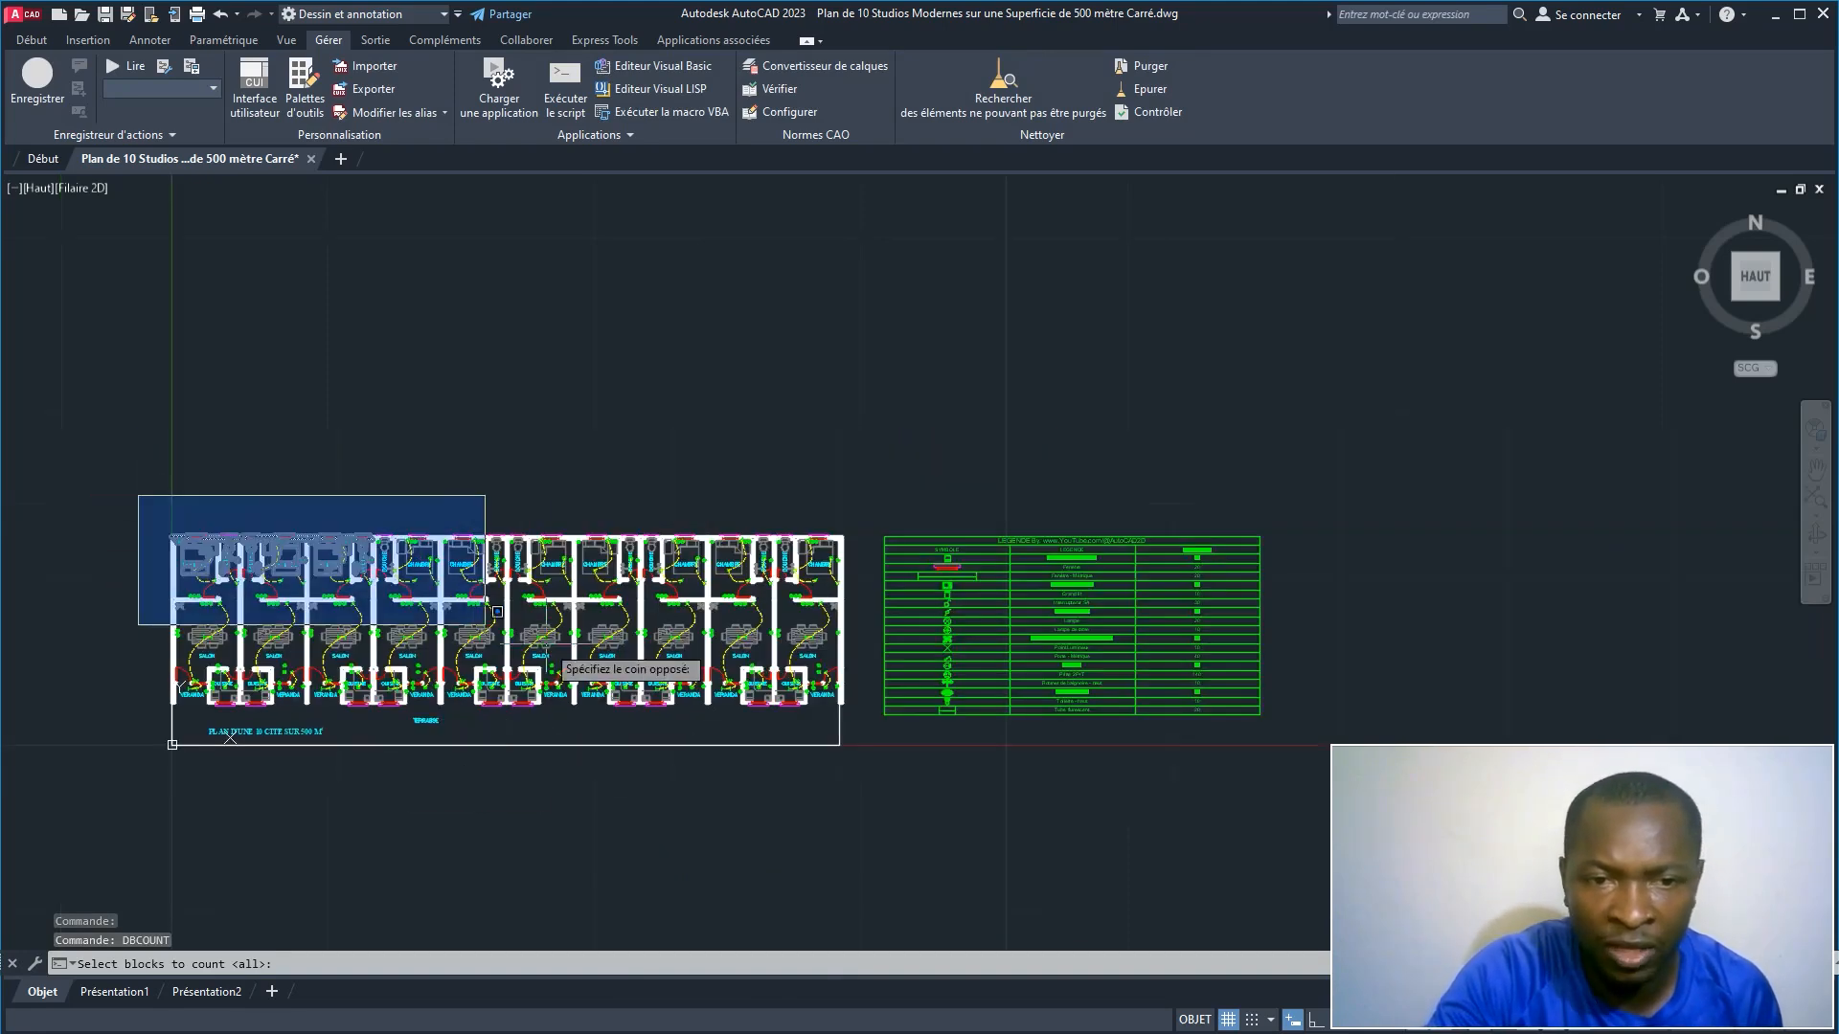
click(862, 771)
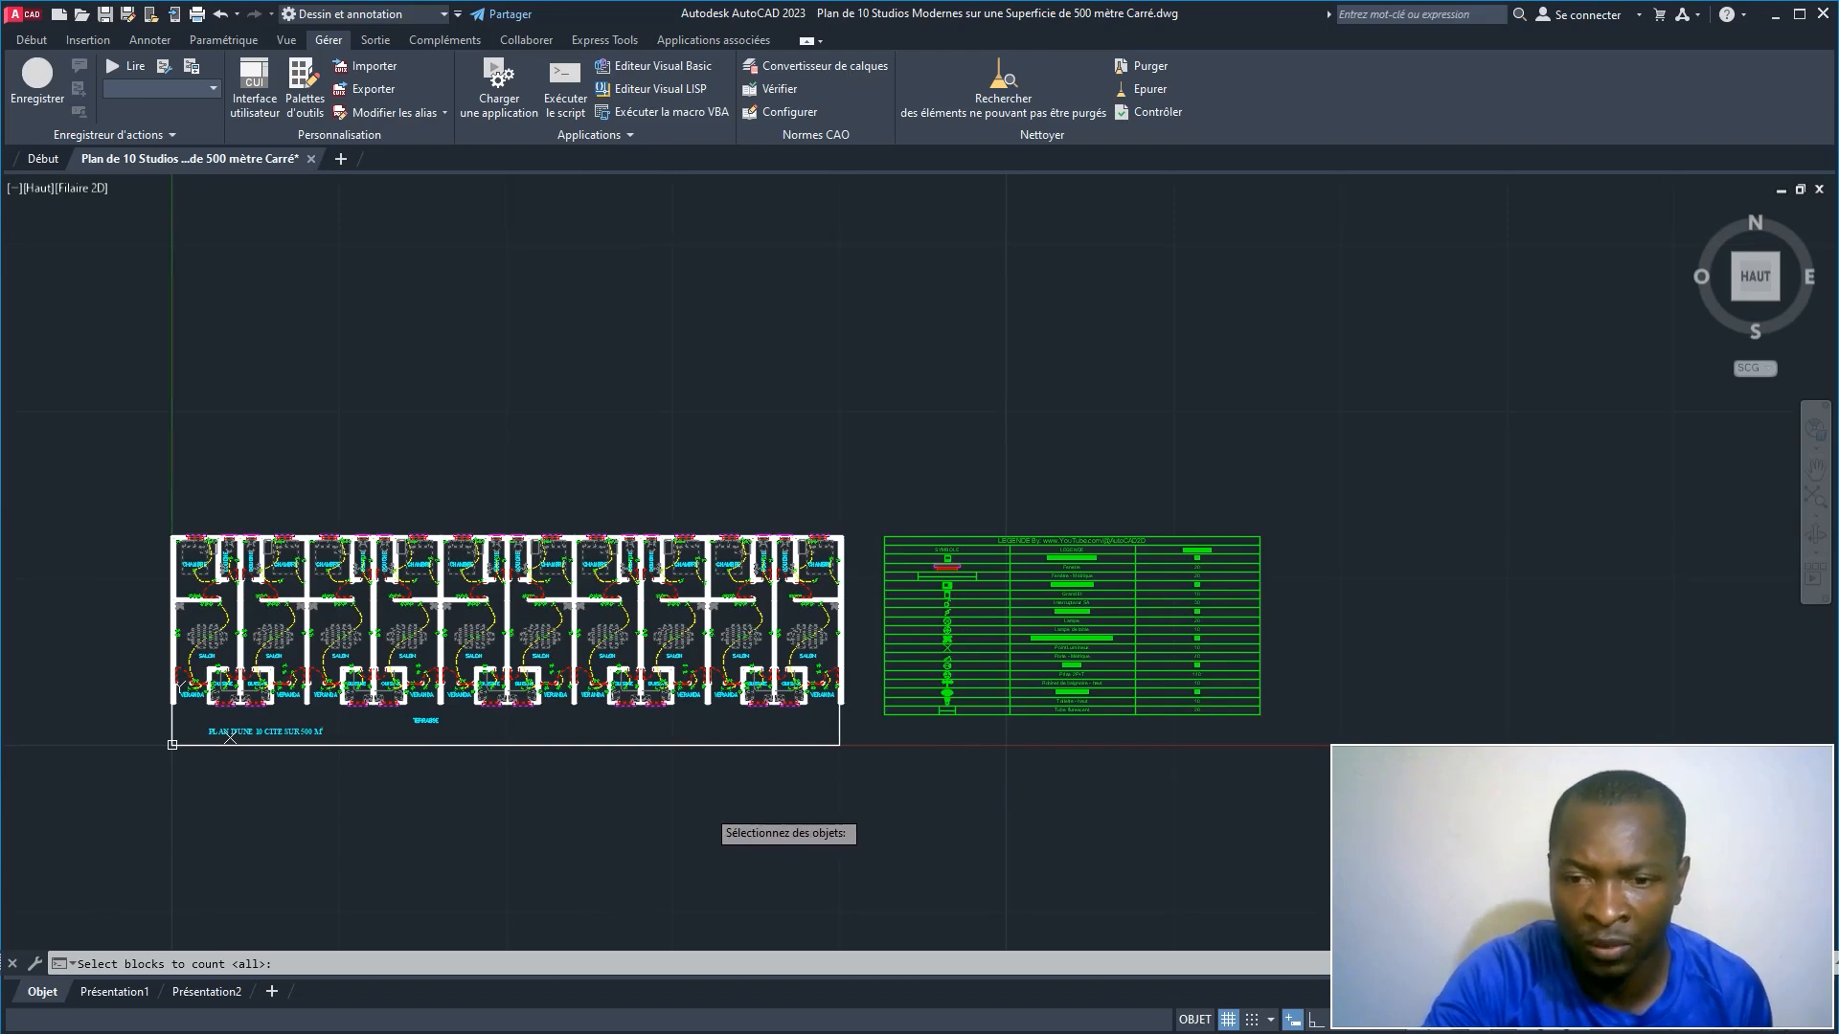
right_click(705, 812)
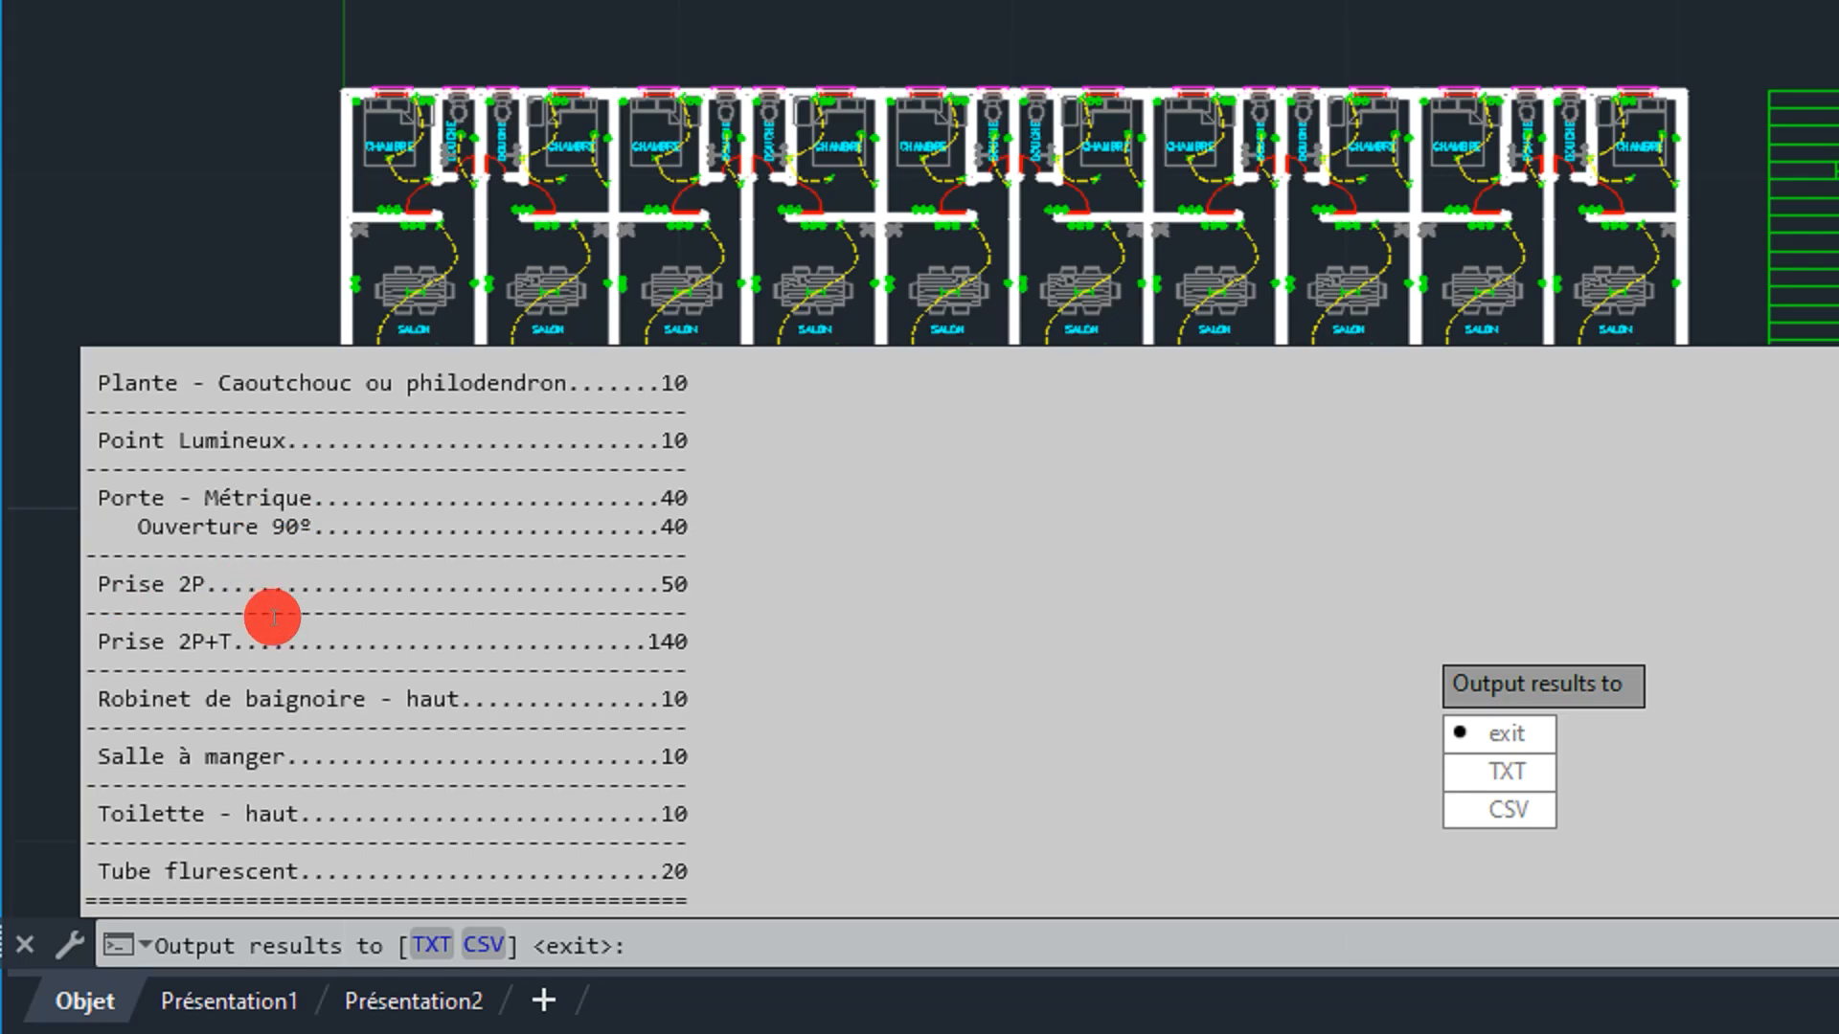
Step: Review the DBCount block quantities and leave the command without exporting them
scroll(263, 584, up, 2)
scroll(276, 620, up, 2)
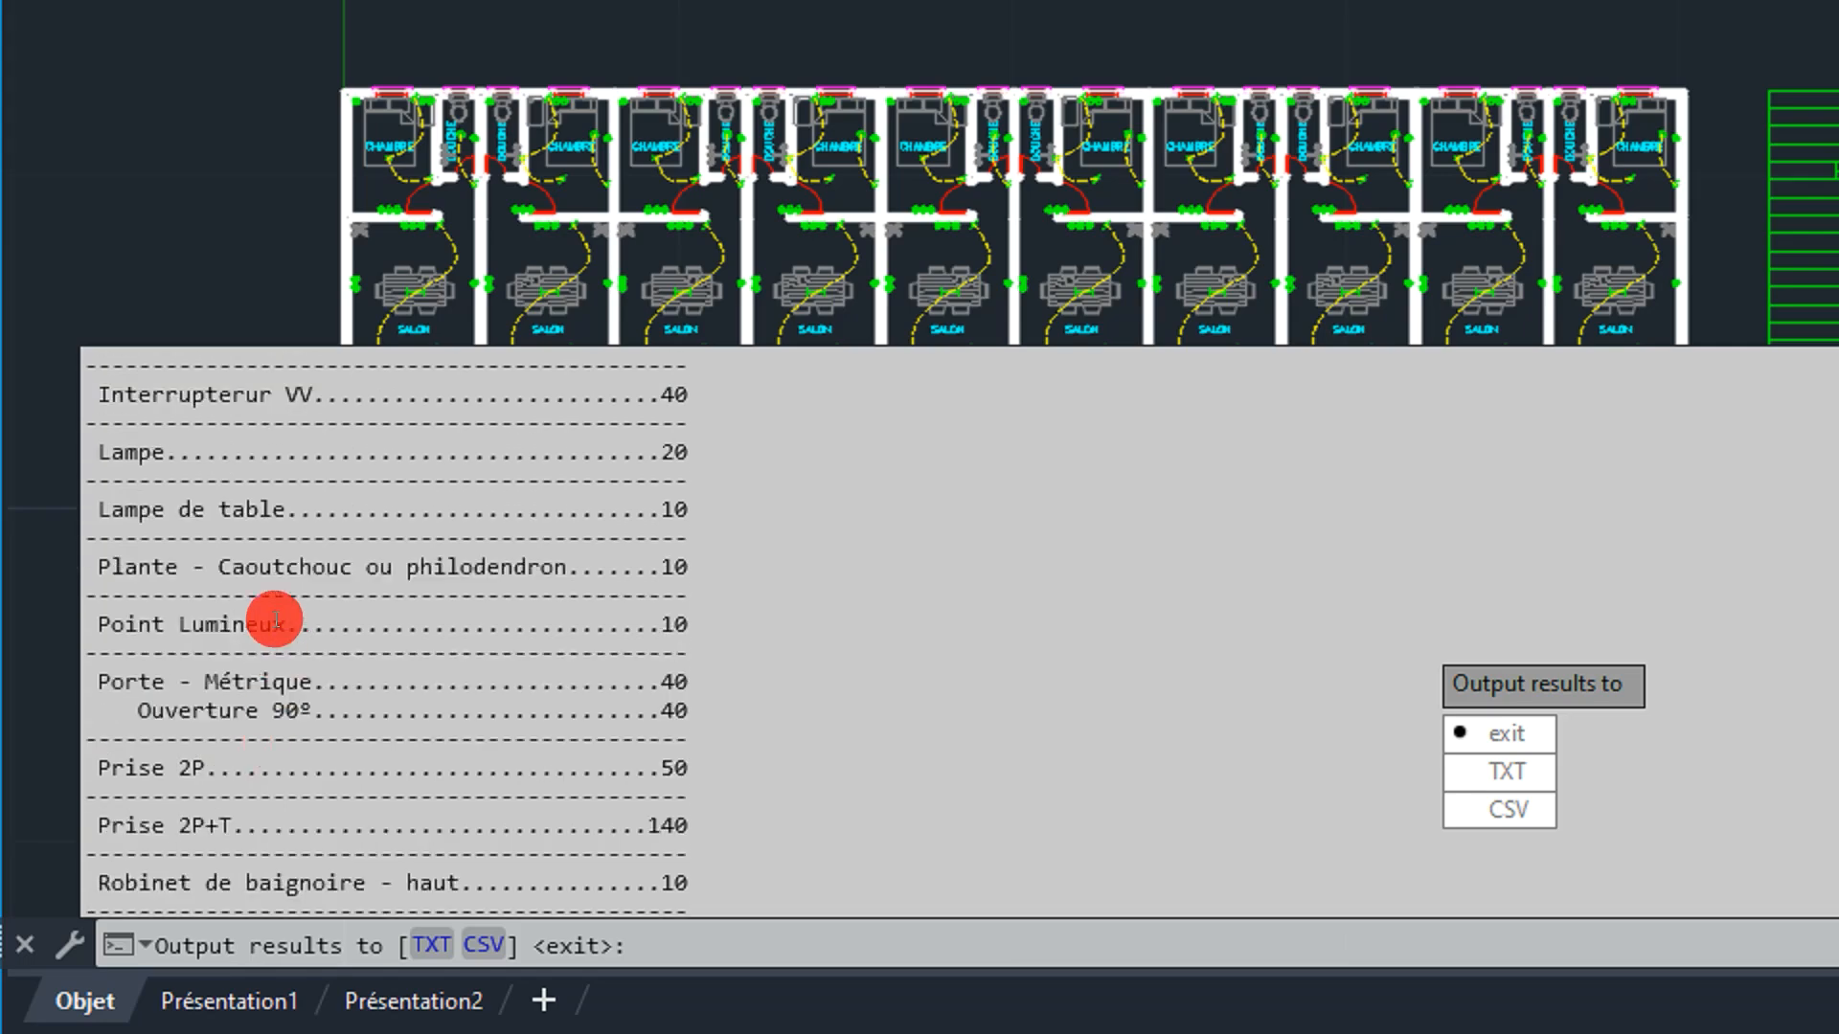
scroll(278, 619, up, 1)
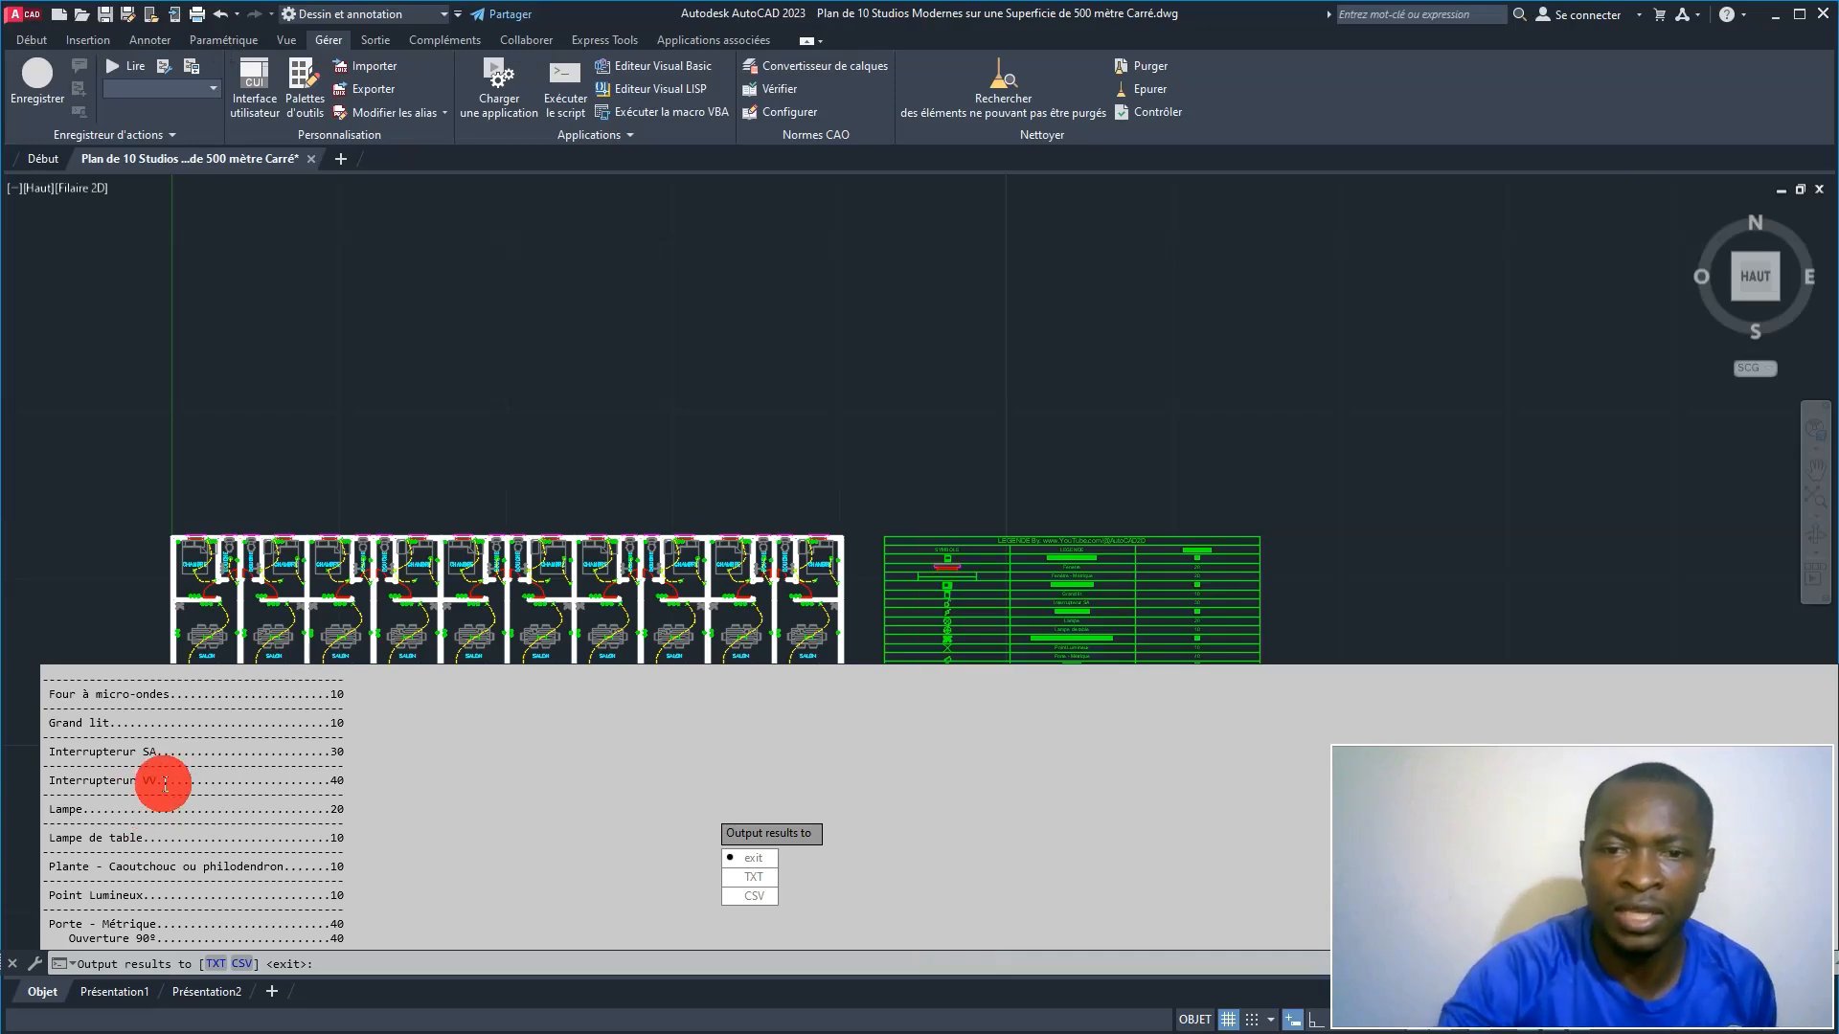
key(Escape)
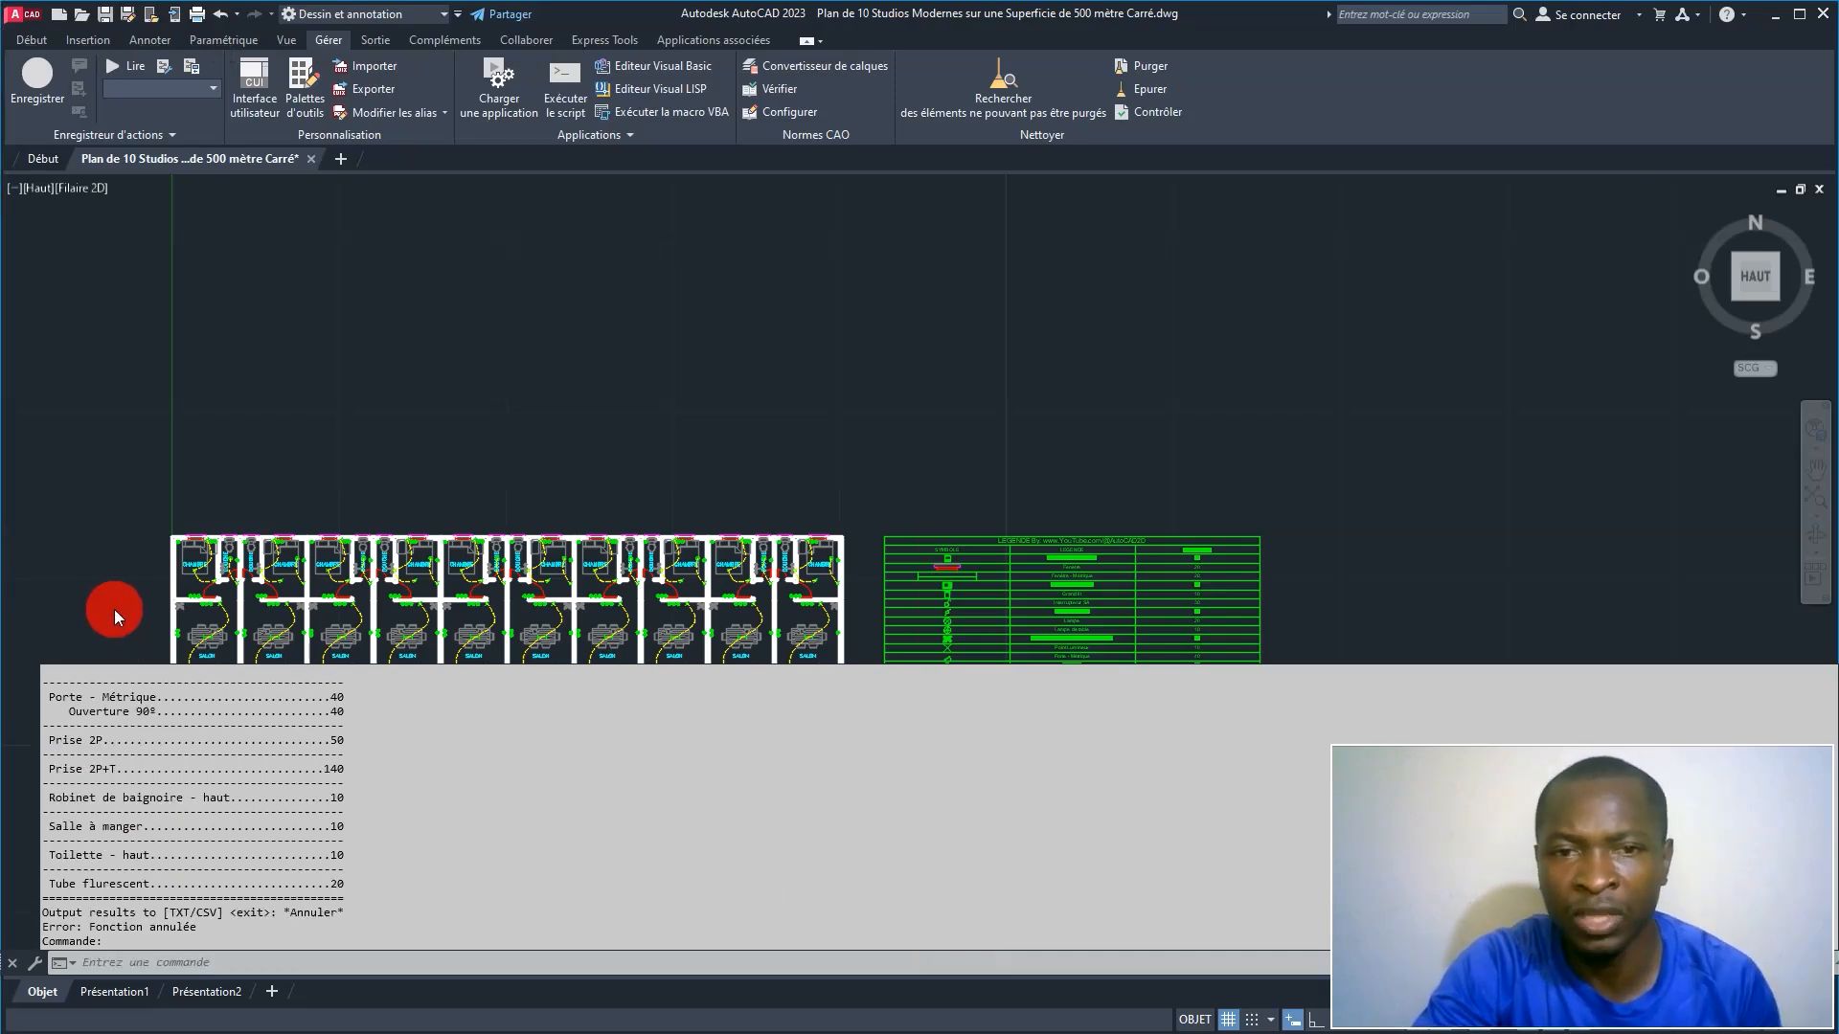
key(Escape)
key(Escape)
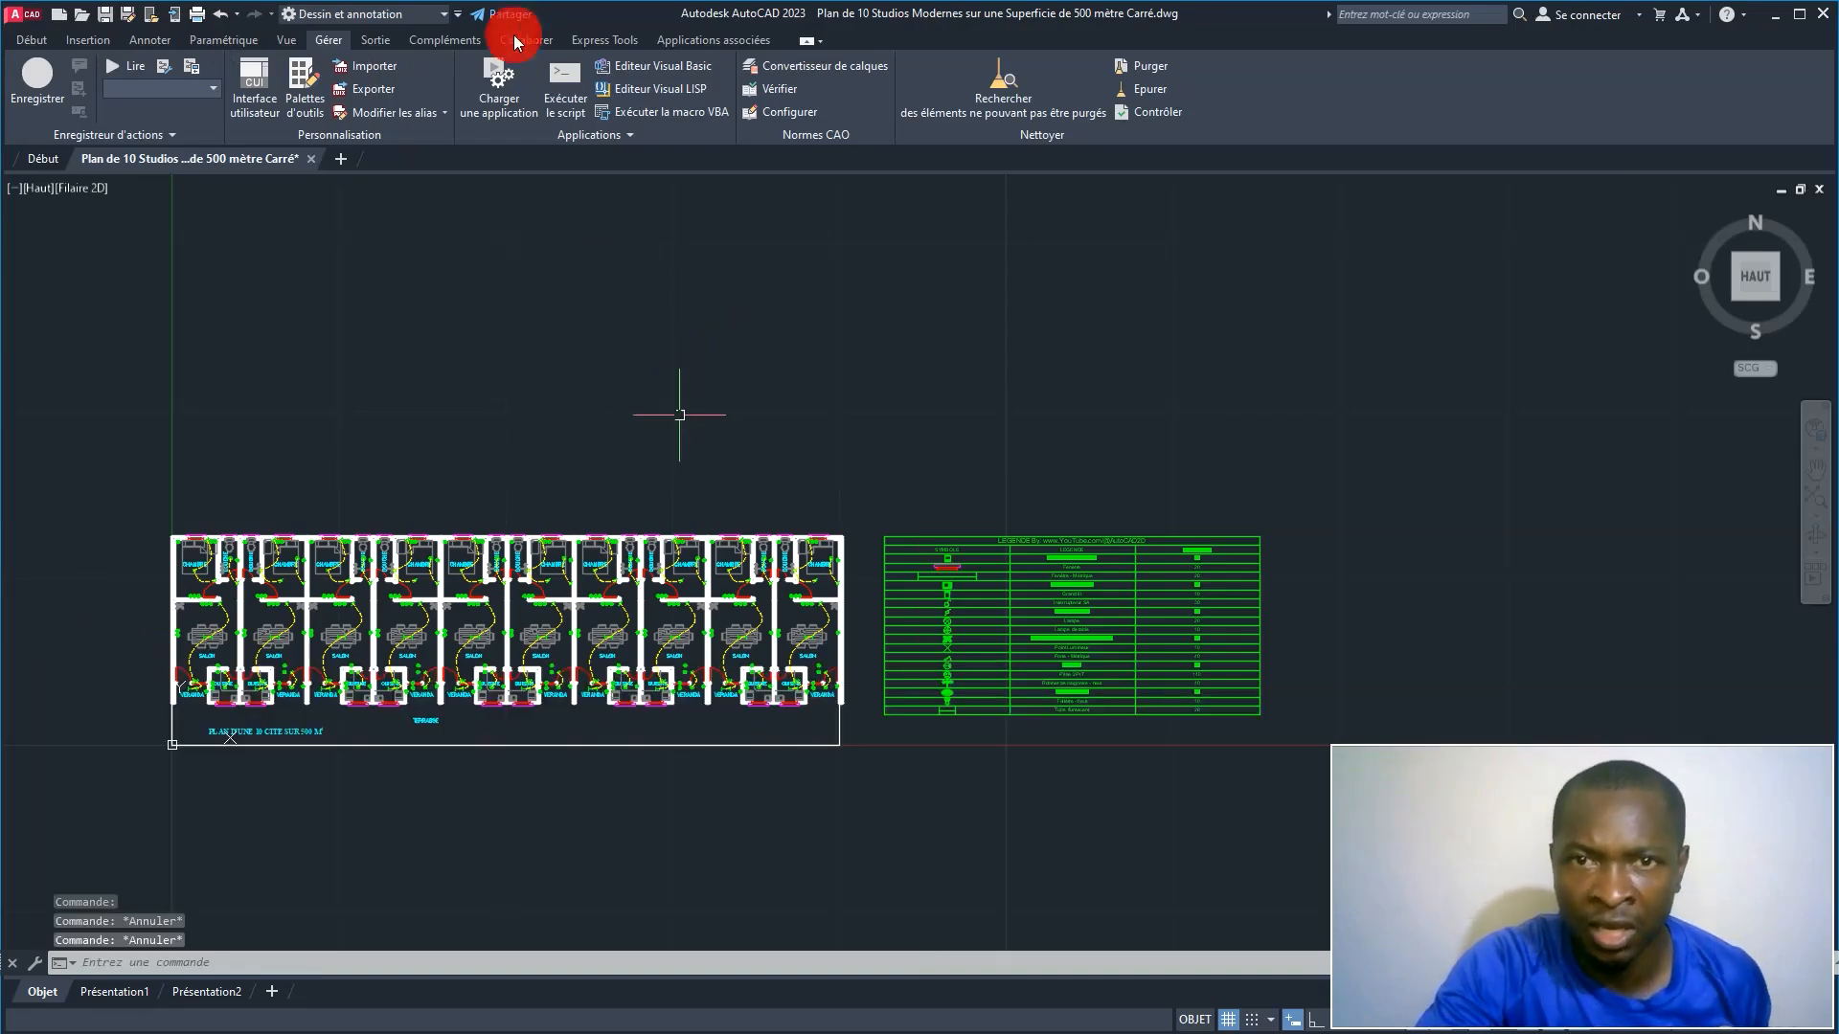
Step: Load the tlen routine from the Mes Lips Personalises 2023 folder with APPLOAD and close the loader
click(30, 39)
text(APPLOAD)
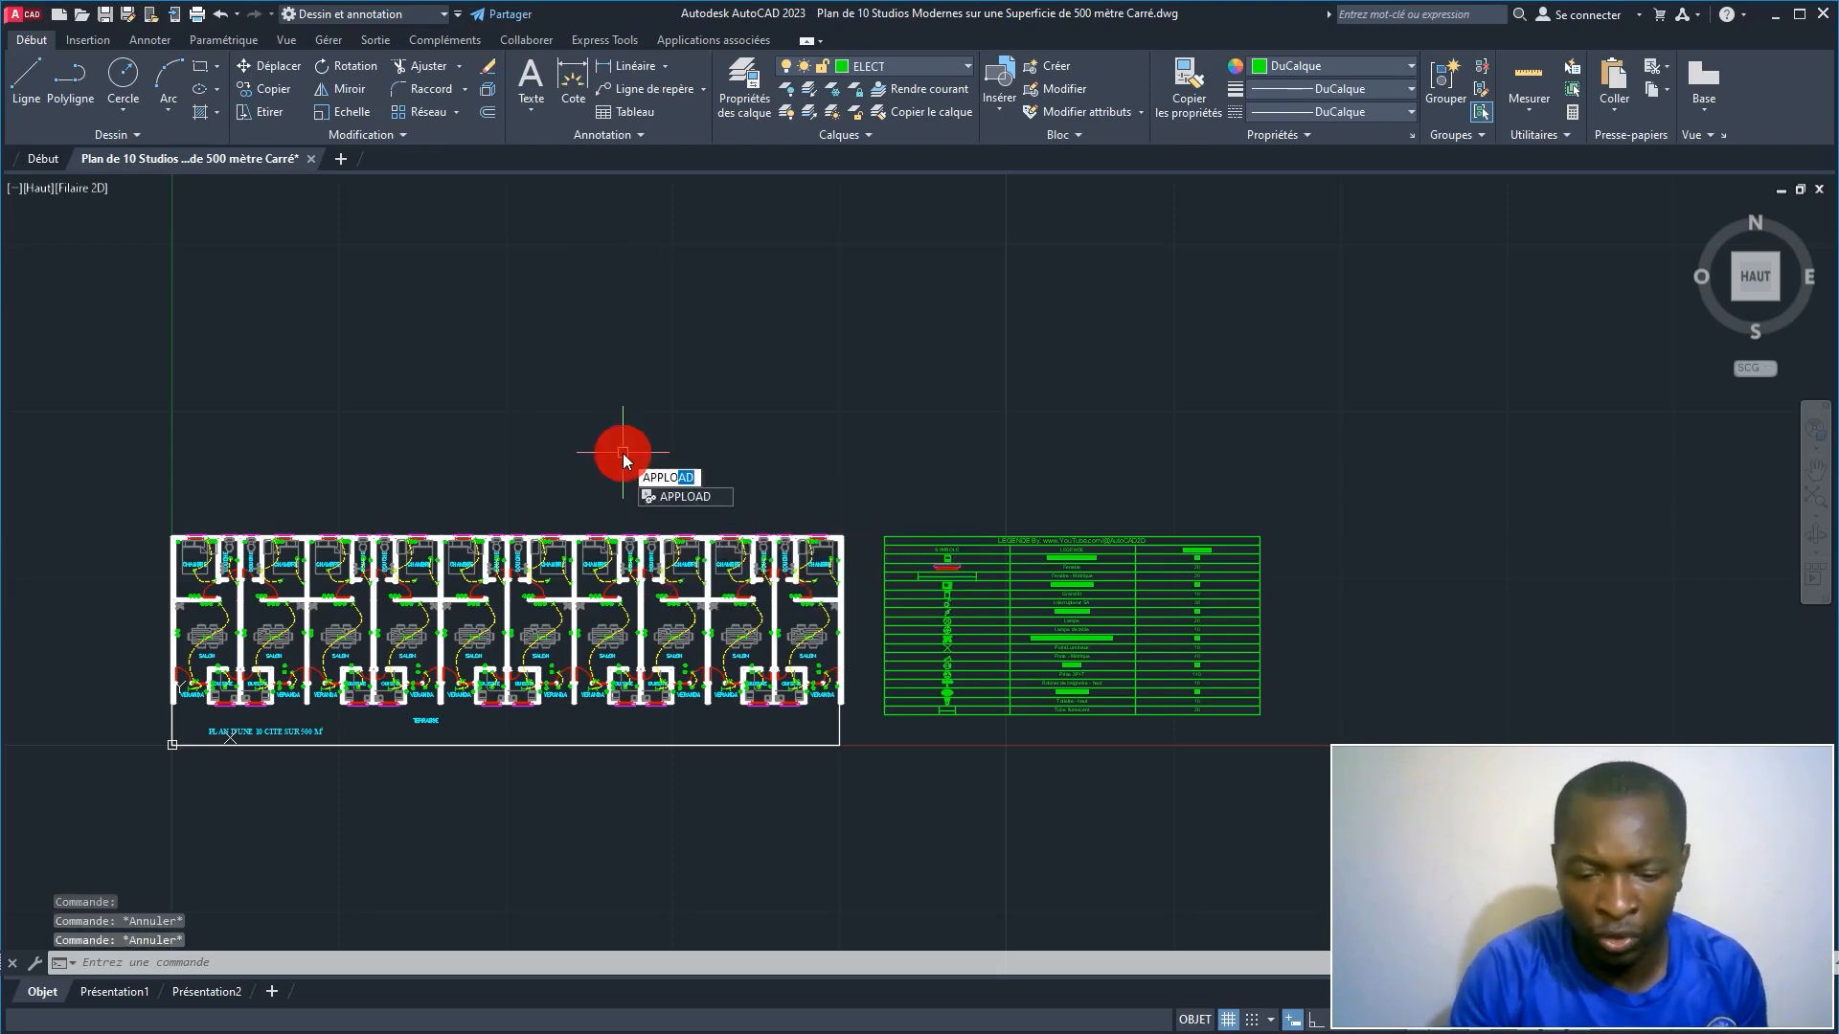
key(Return)
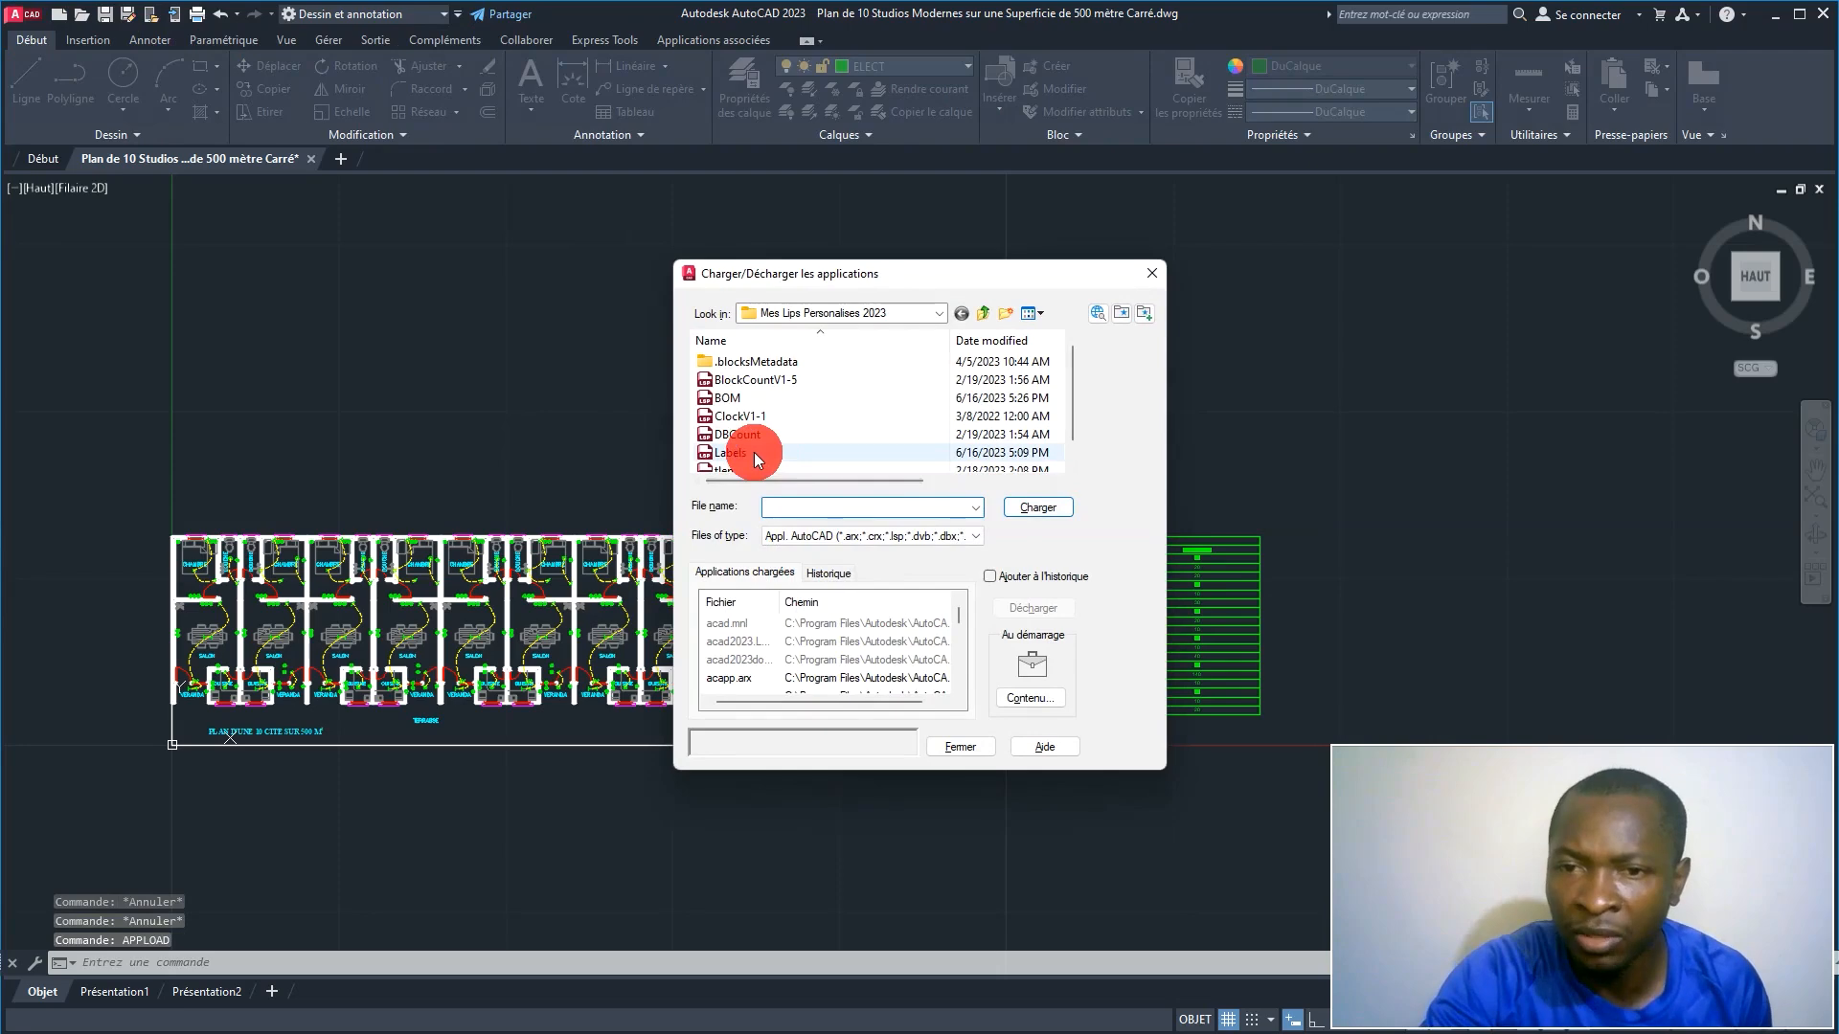
scroll(755, 450, down, 1)
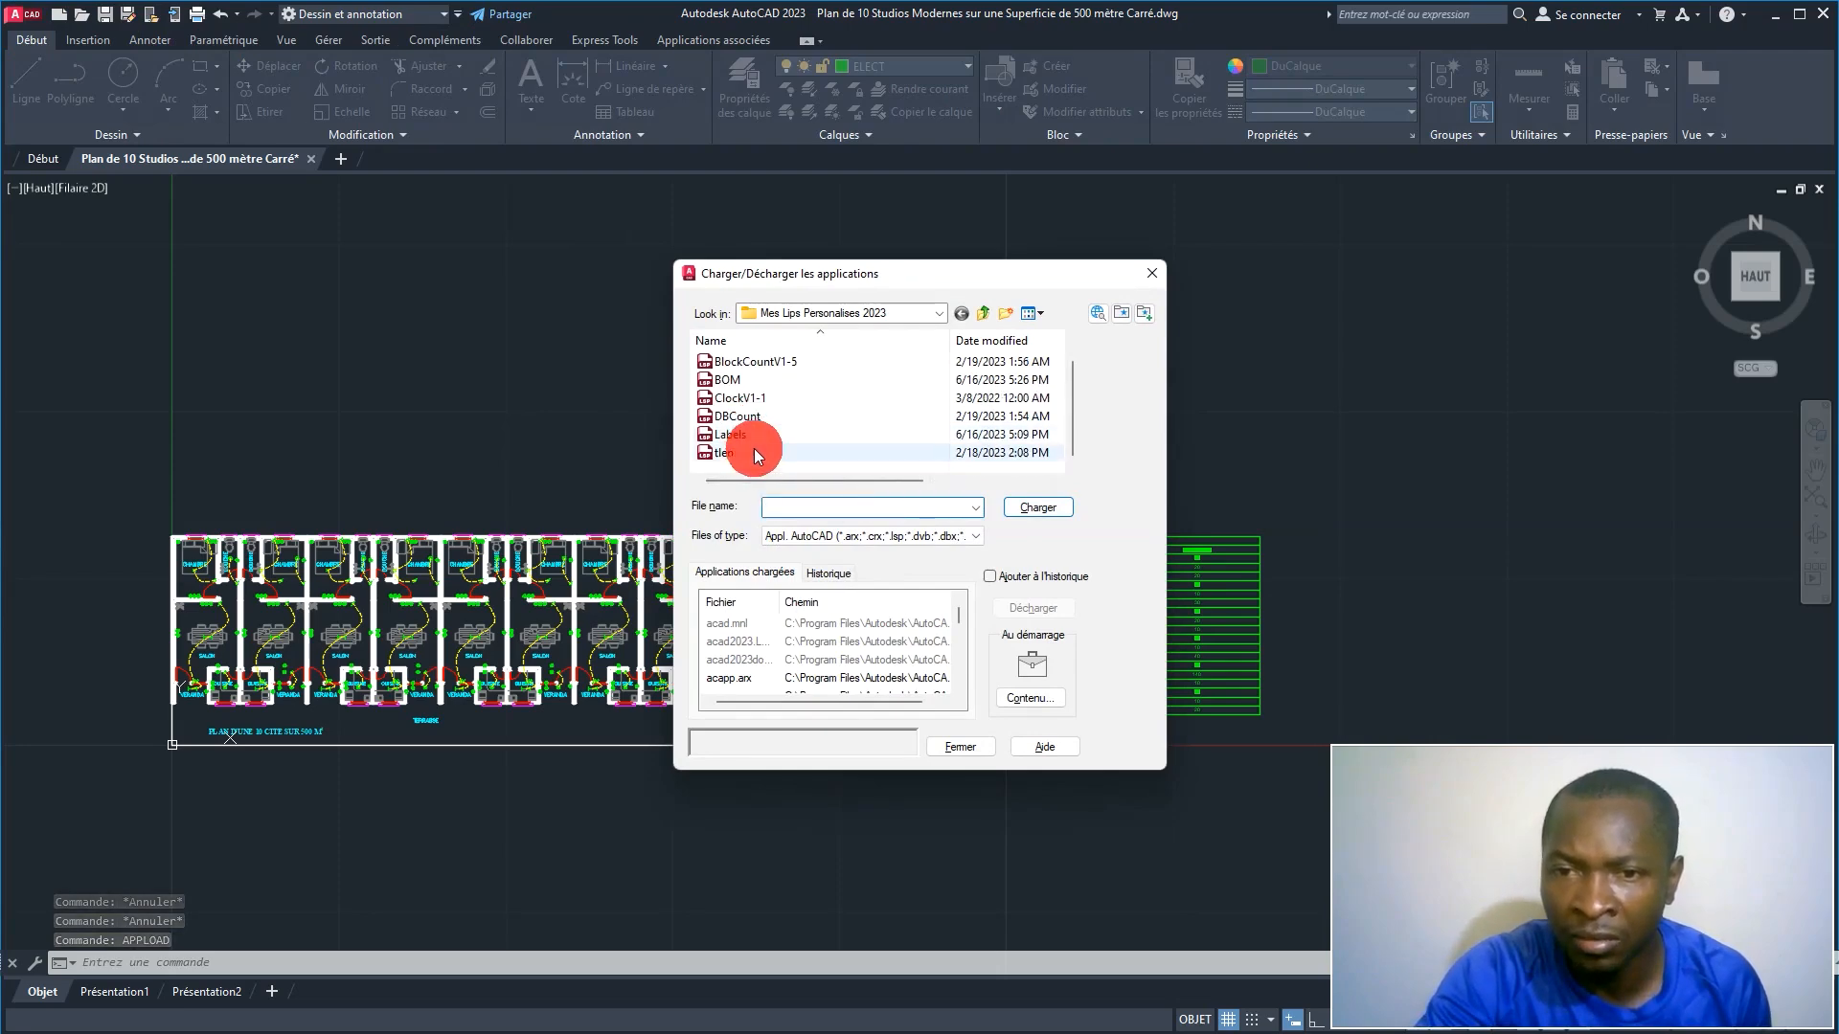
click(725, 455)
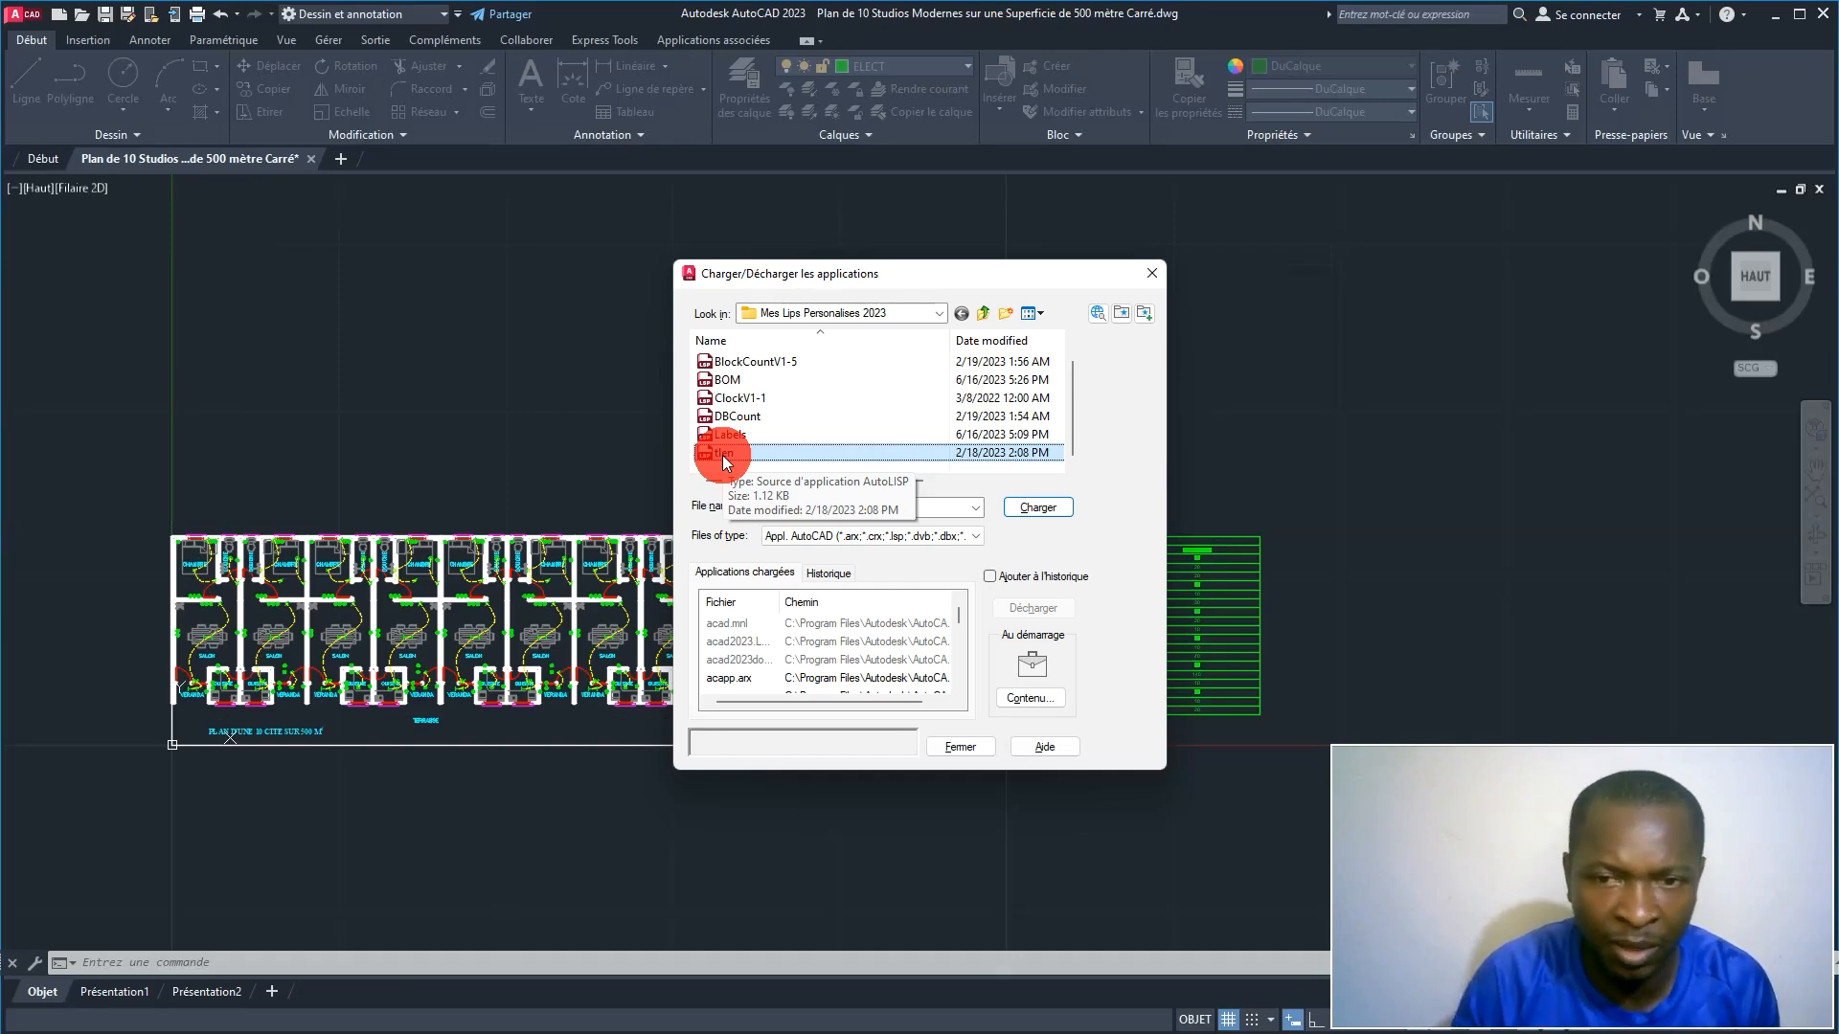
click(1028, 509)
click(958, 747)
Step: Measure the upper switch-wiring curve in the first studio's salon with TLEN and dismiss the length message
text(t)
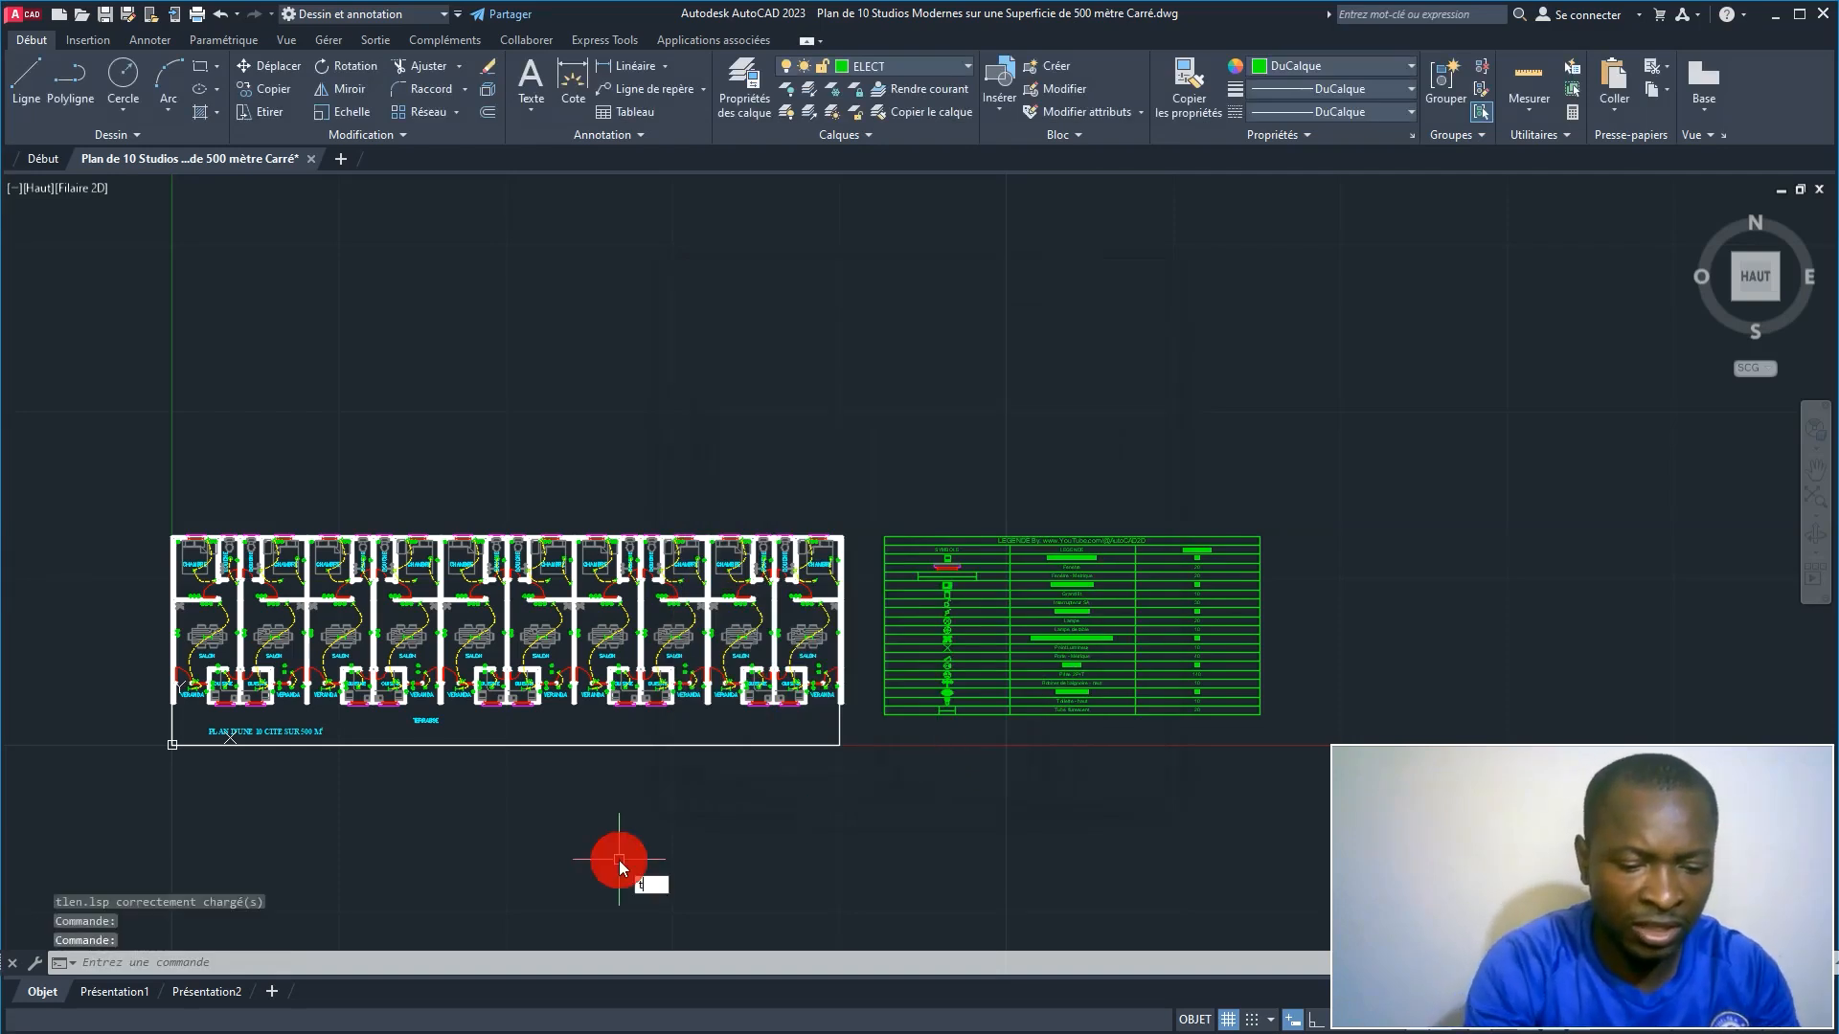
text(len)
key(Return)
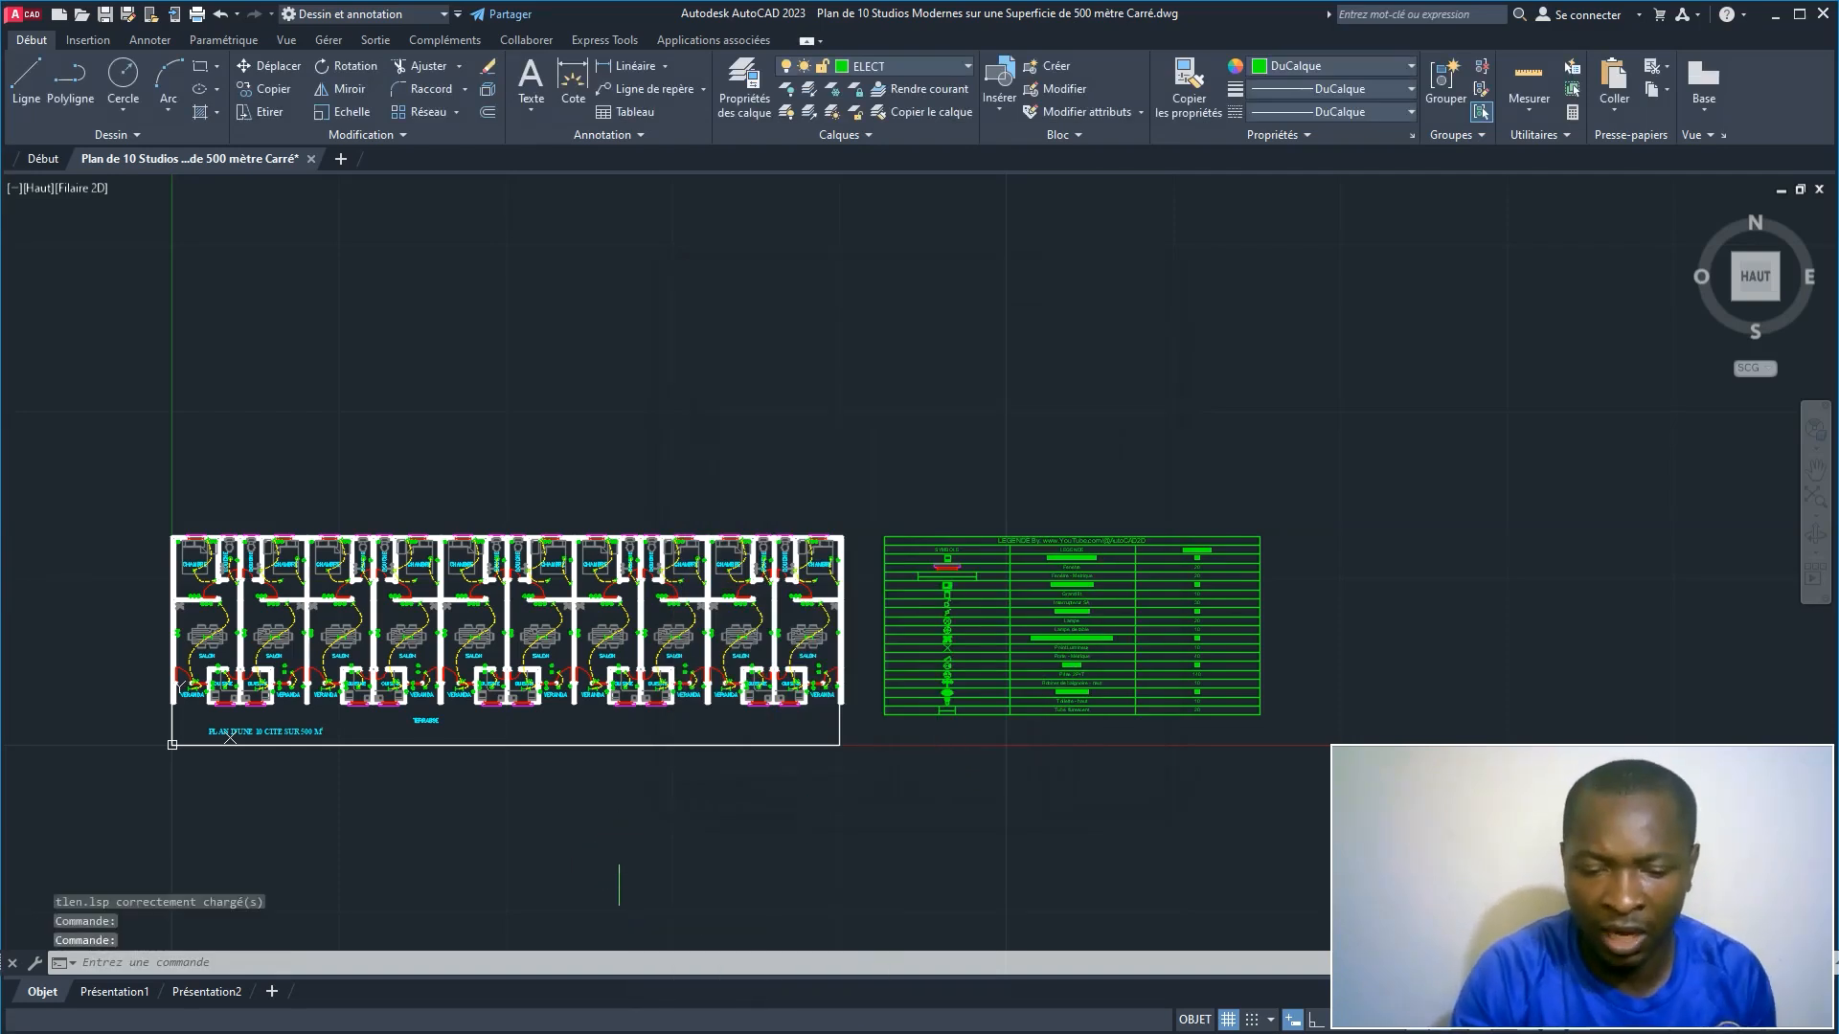
scroll(205, 643, up, 8)
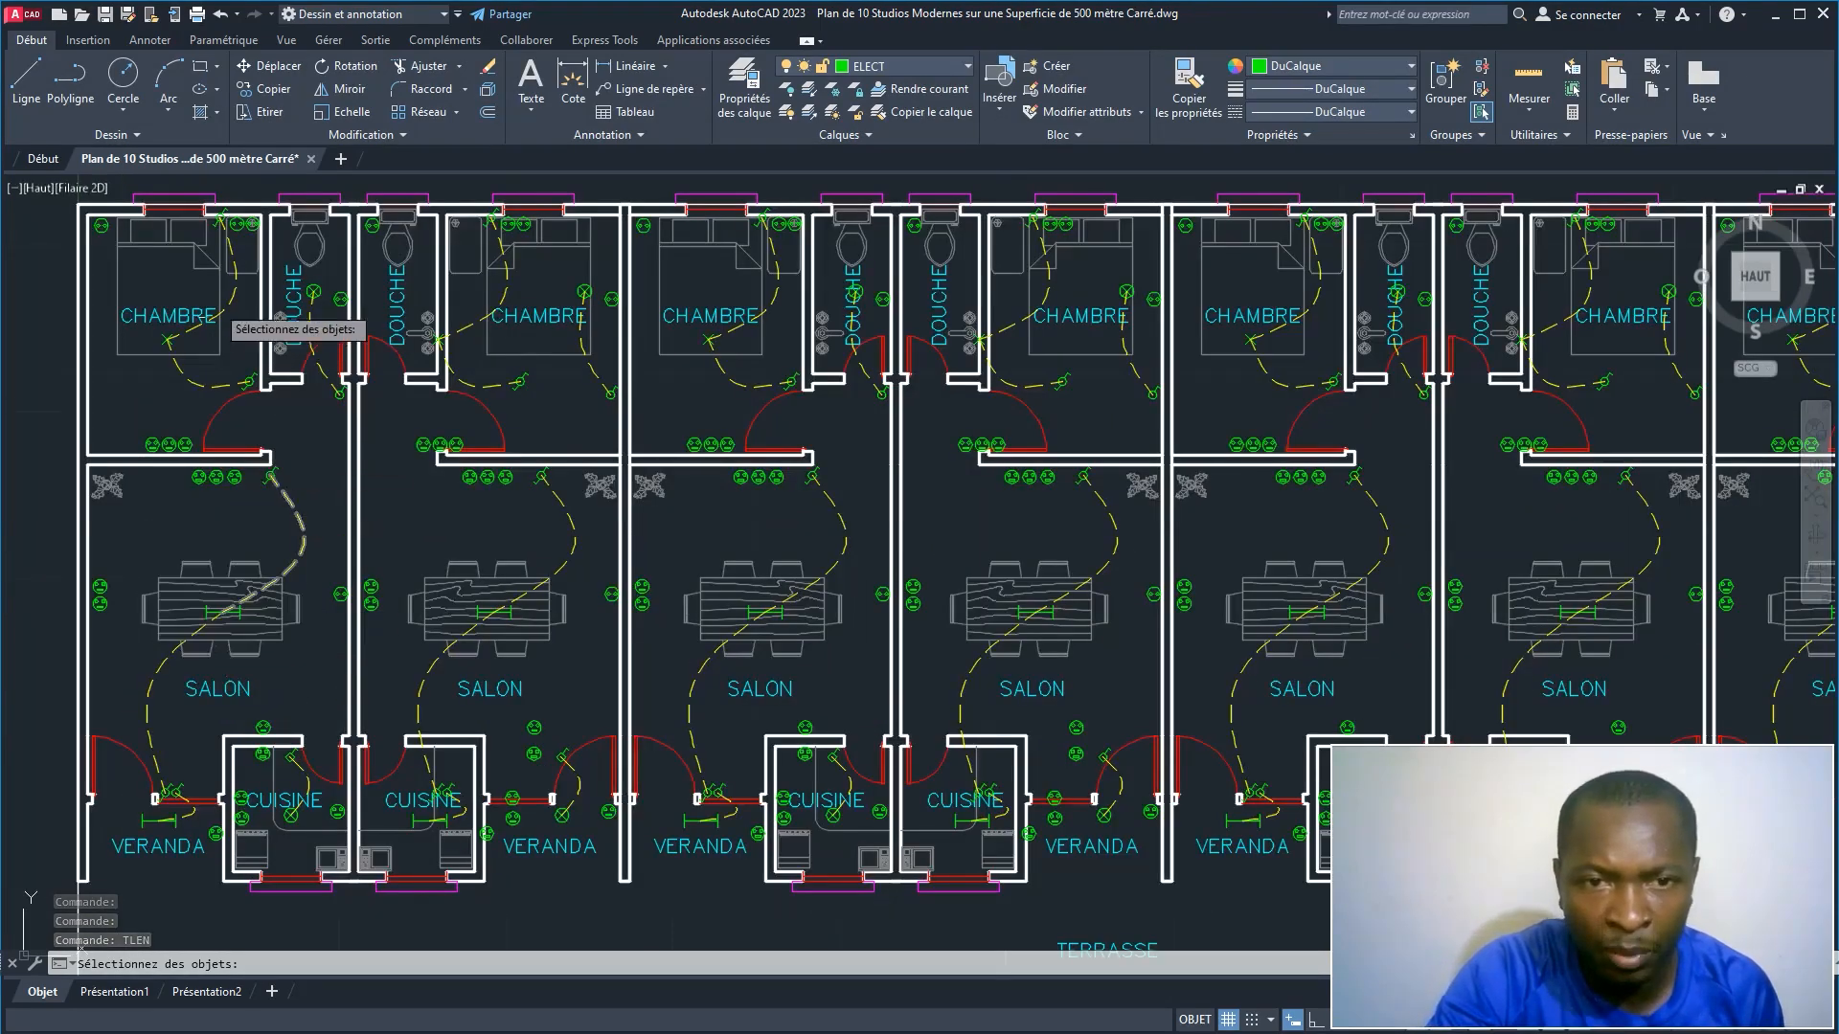
click(300, 526)
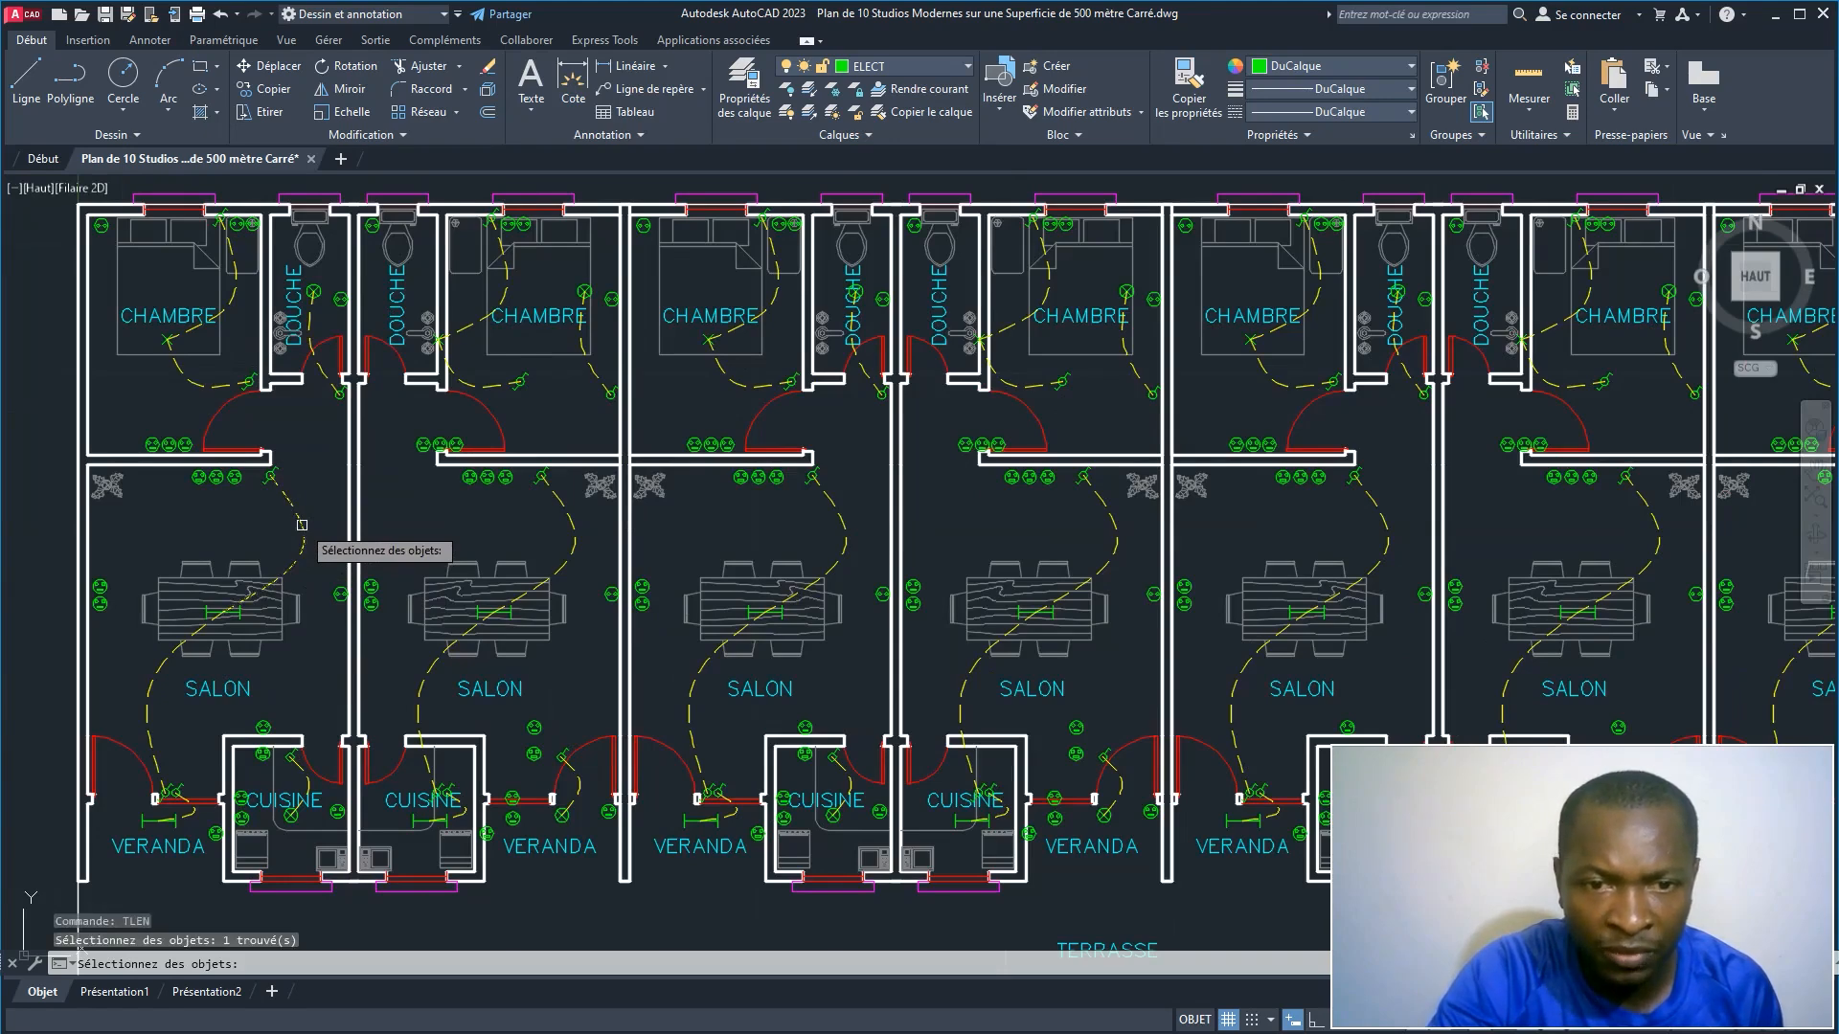
right_click(300, 526)
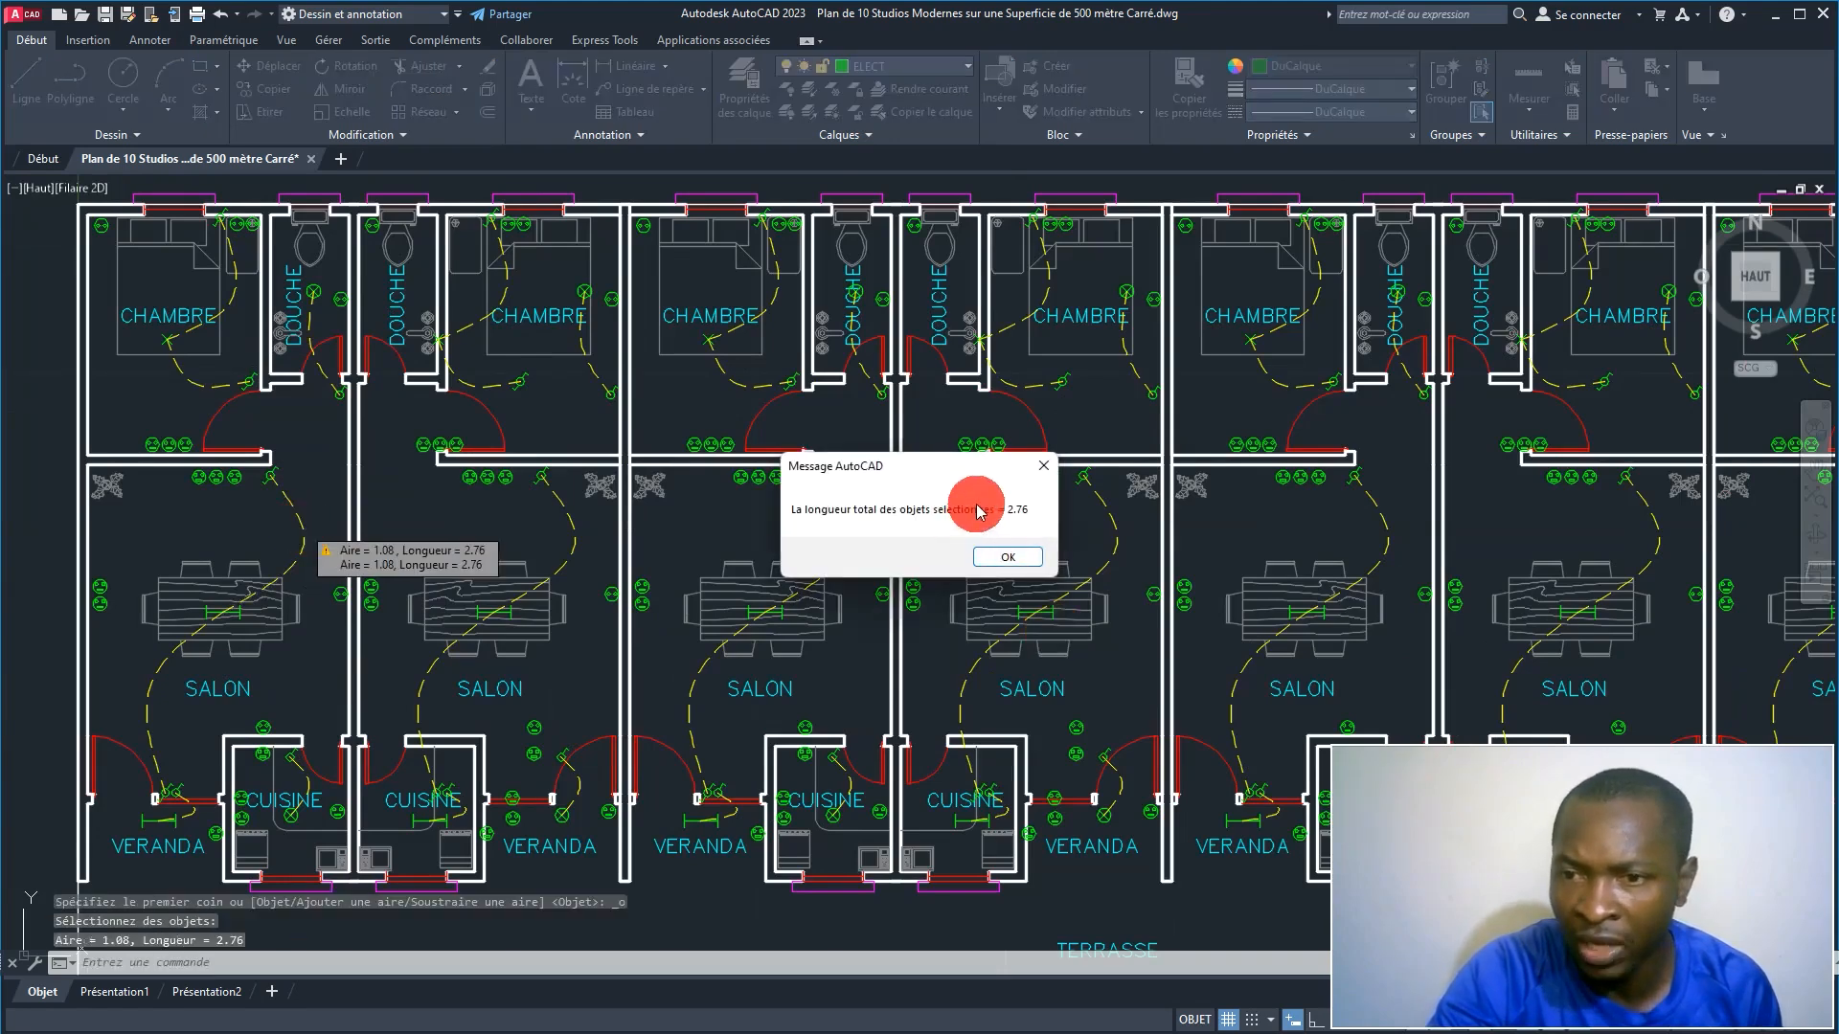
click(1011, 561)
Step: Measure the combined length of five wiring curves across the first studio's salon, bedroom and shower with TLEN
text(tlen)
key(Return)
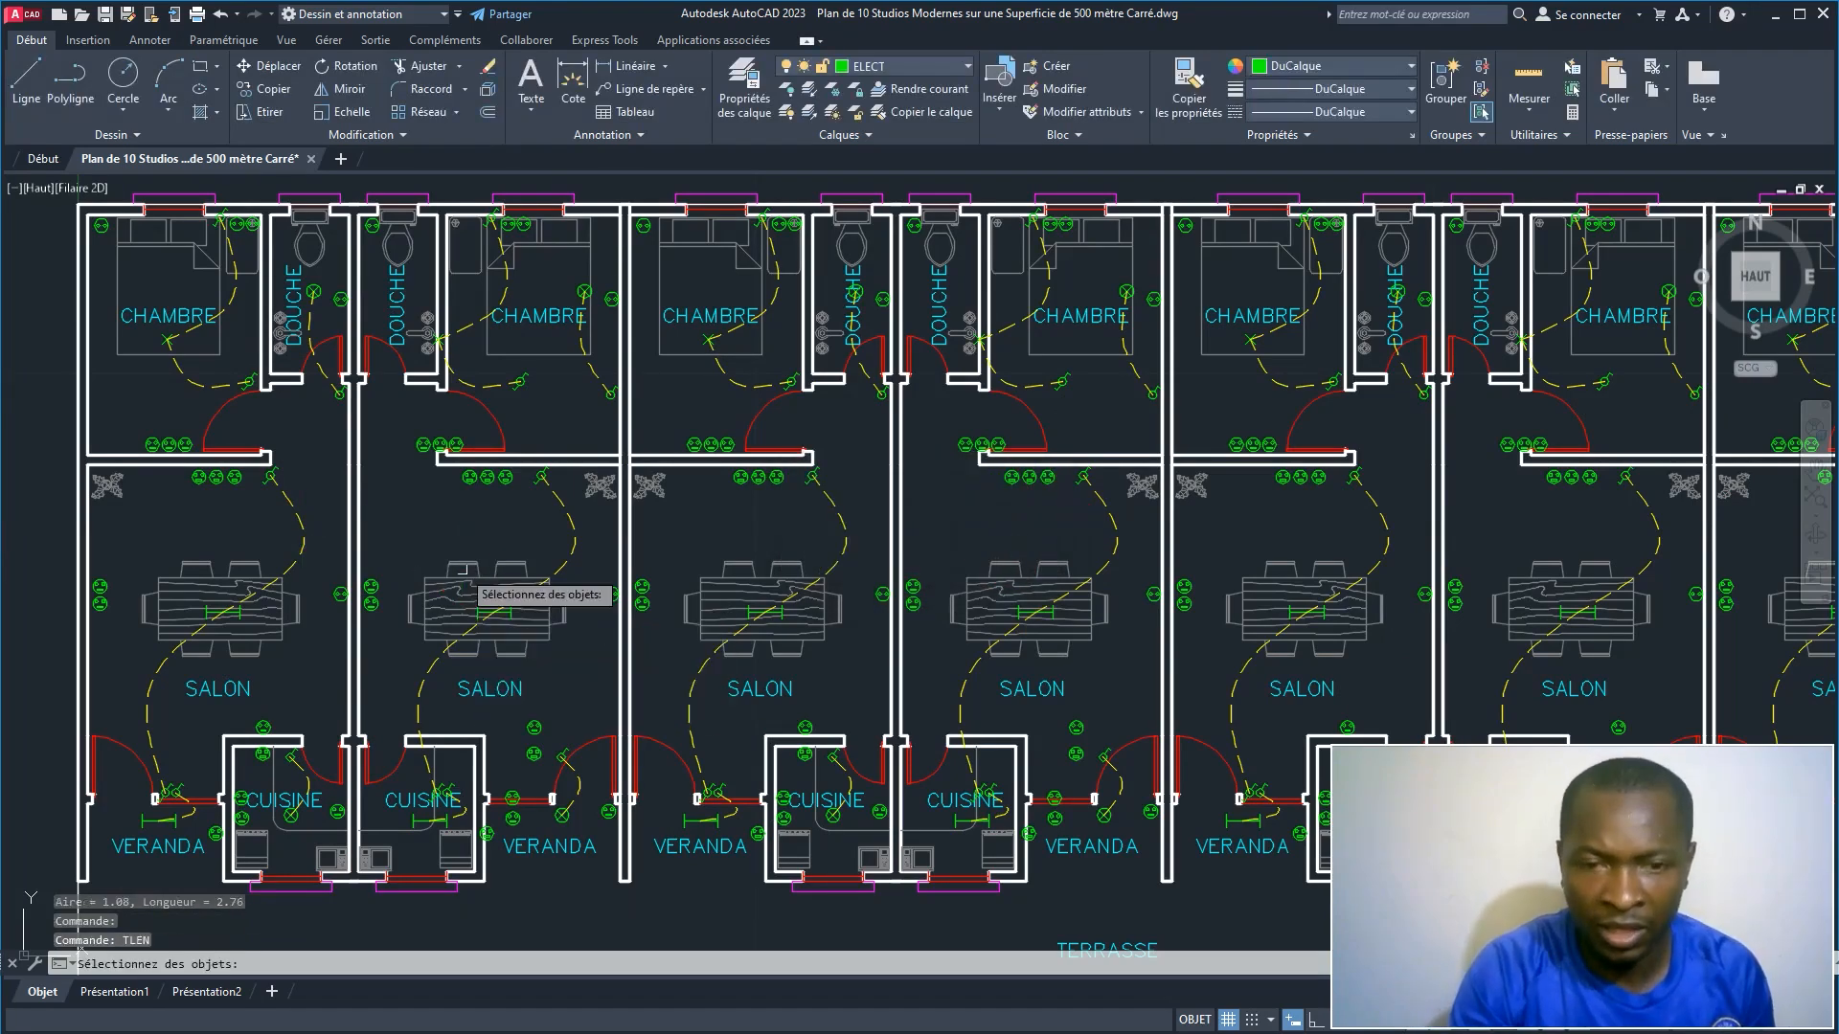
click(297, 547)
click(144, 709)
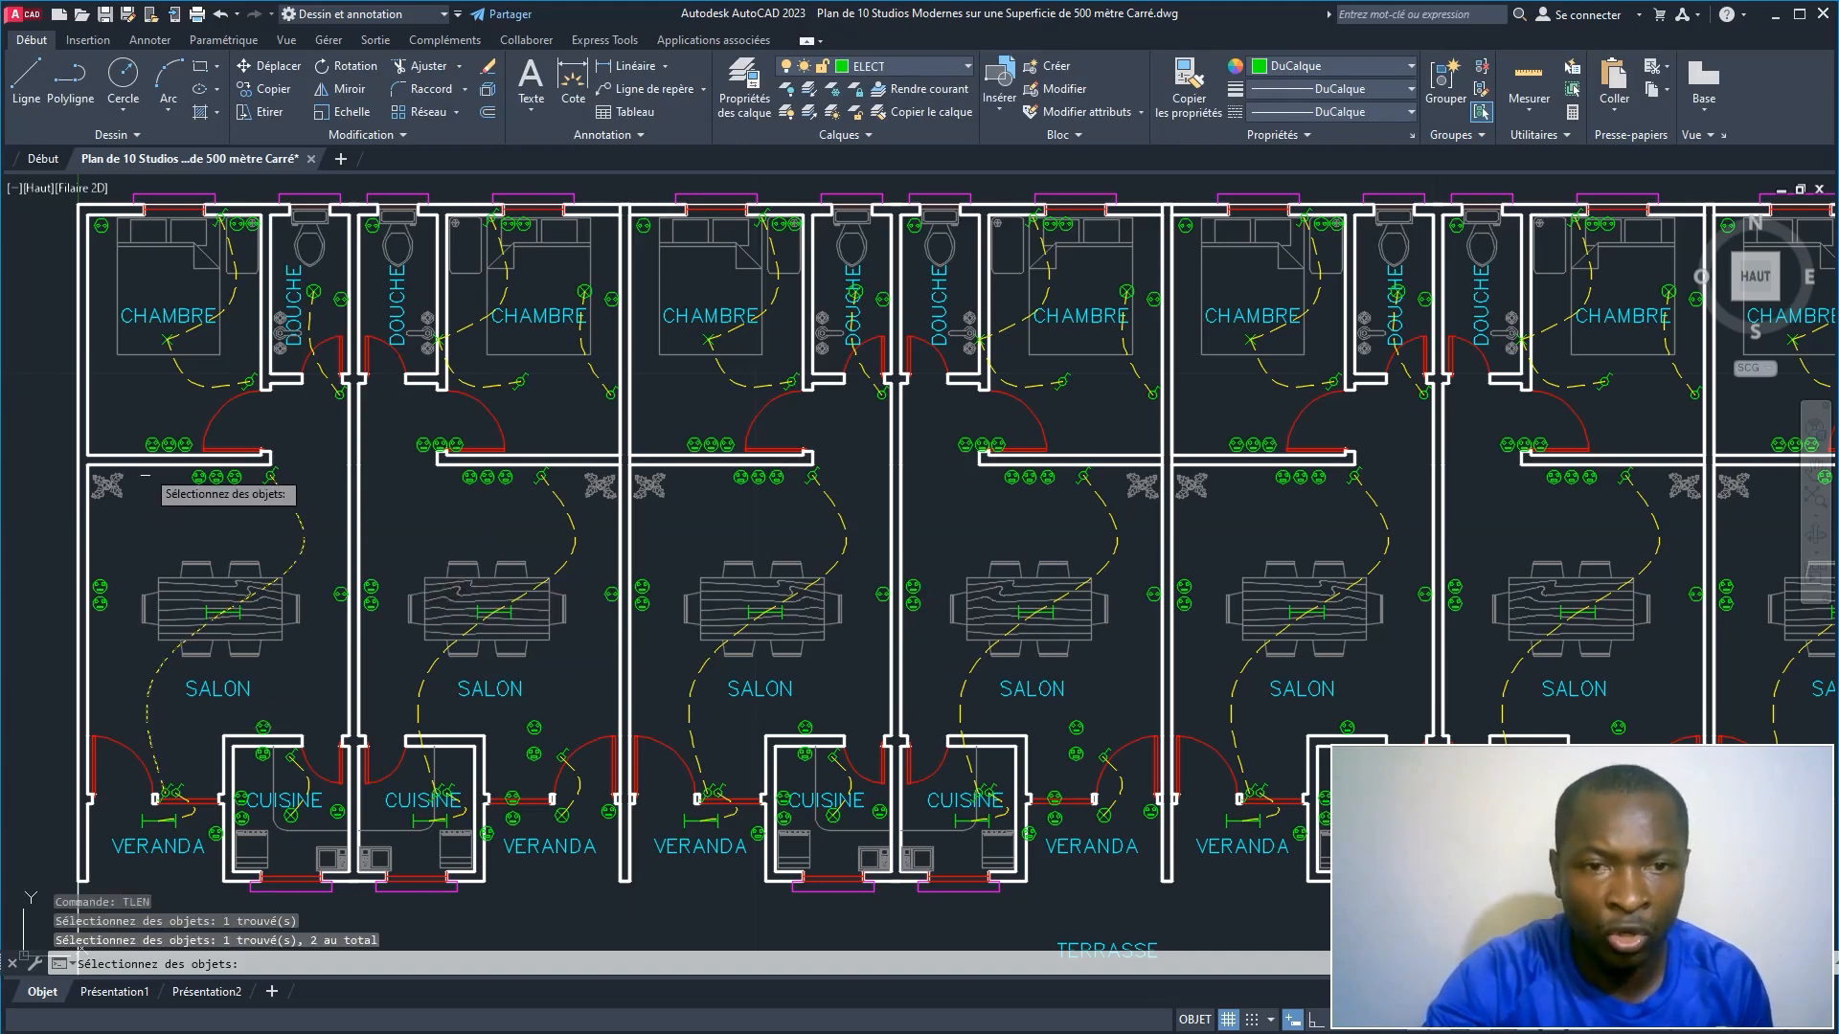
click(185, 379)
click(305, 334)
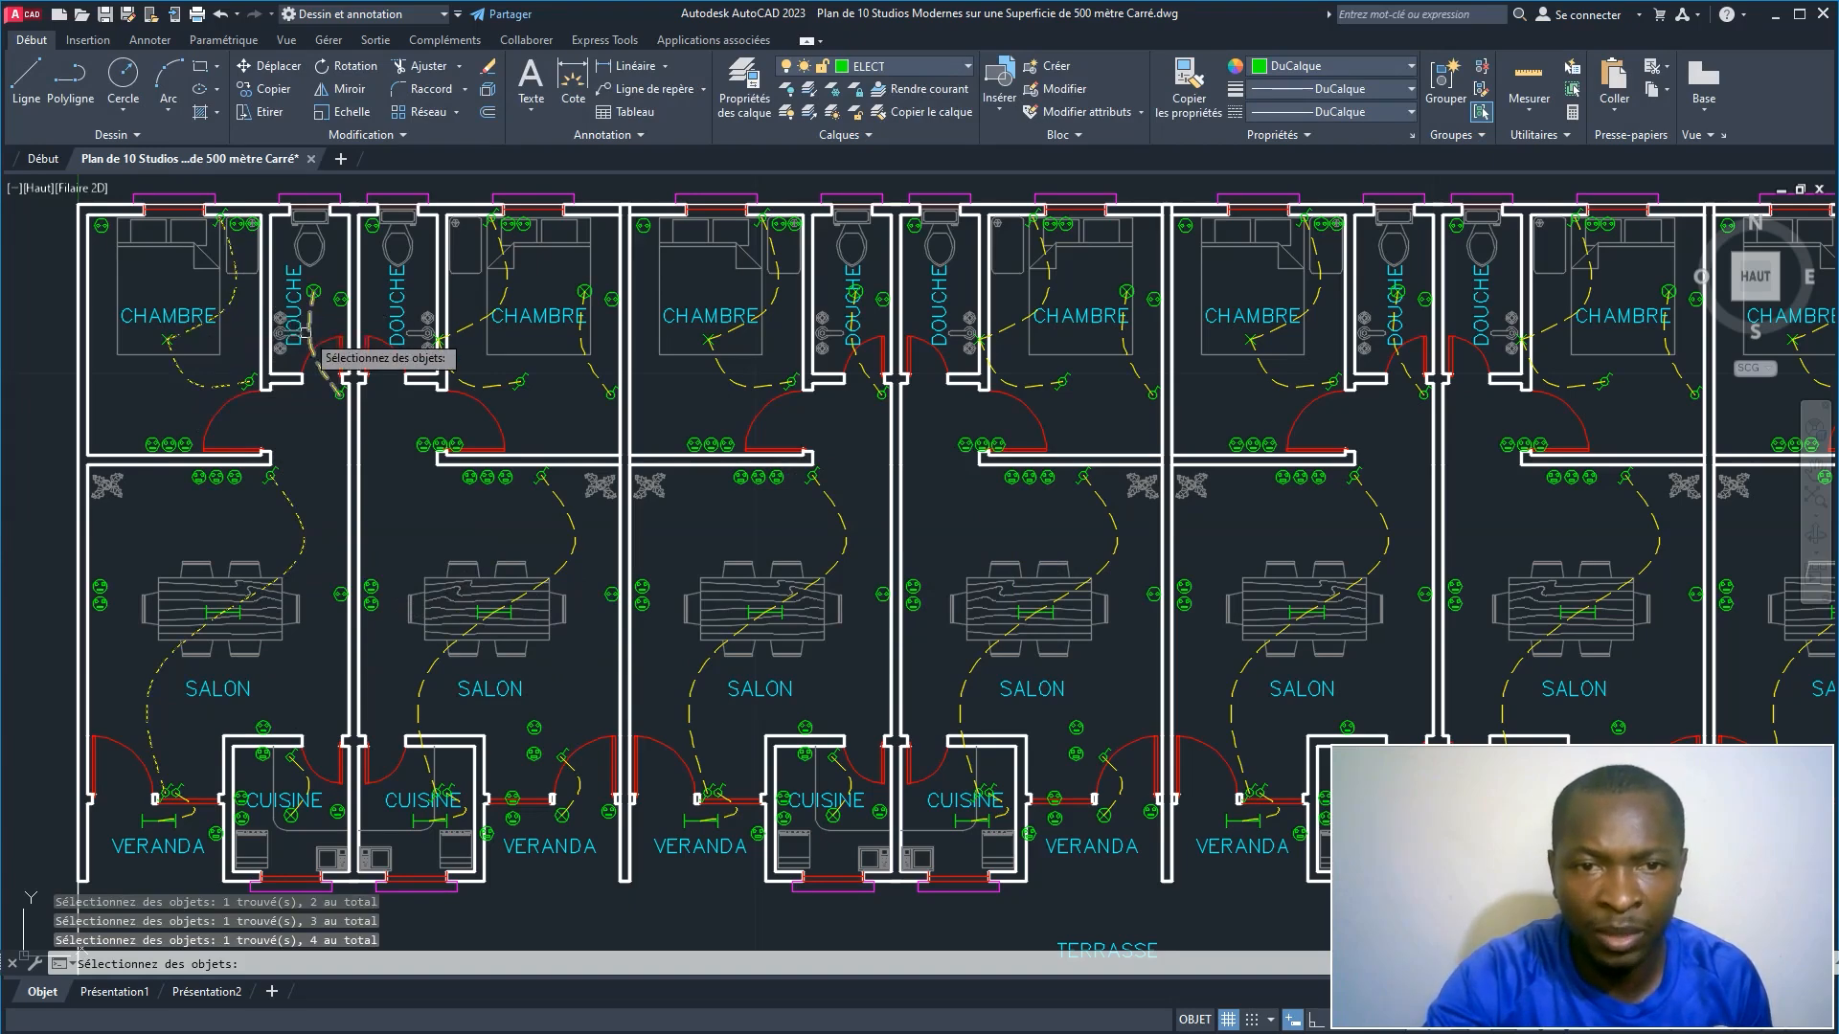
click(328, 527)
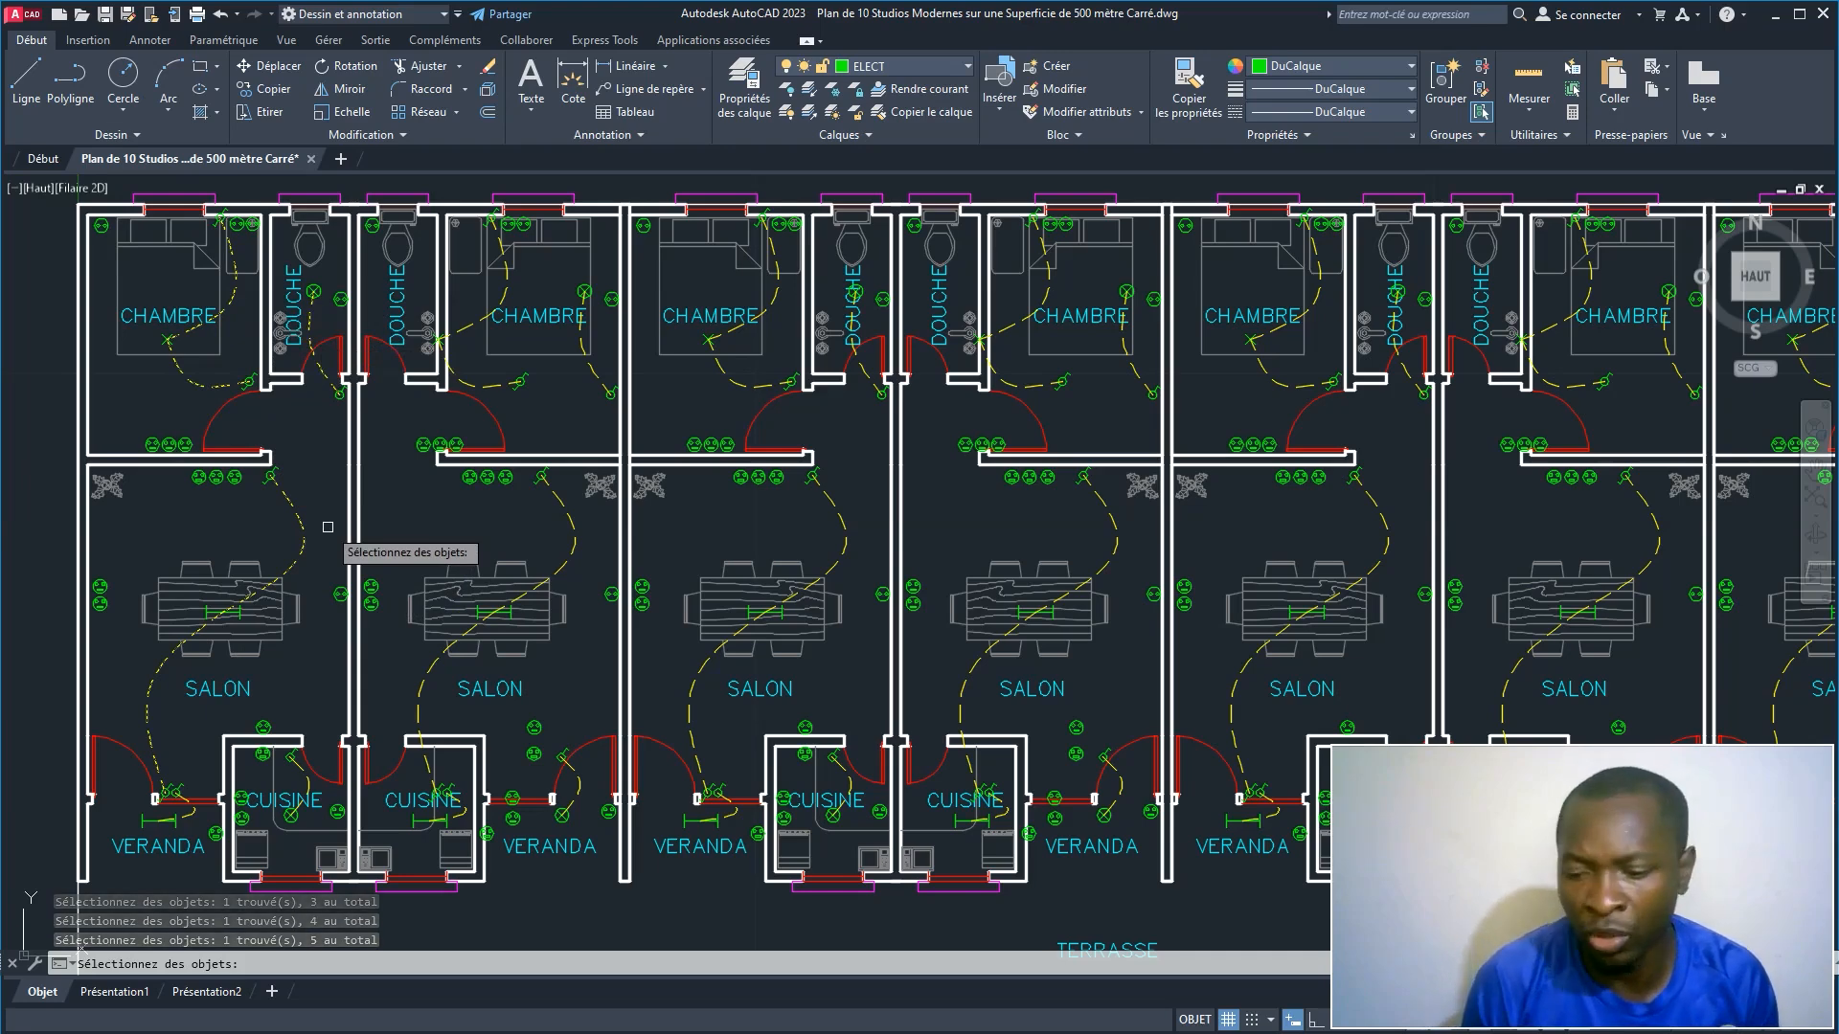
right_click(327, 529)
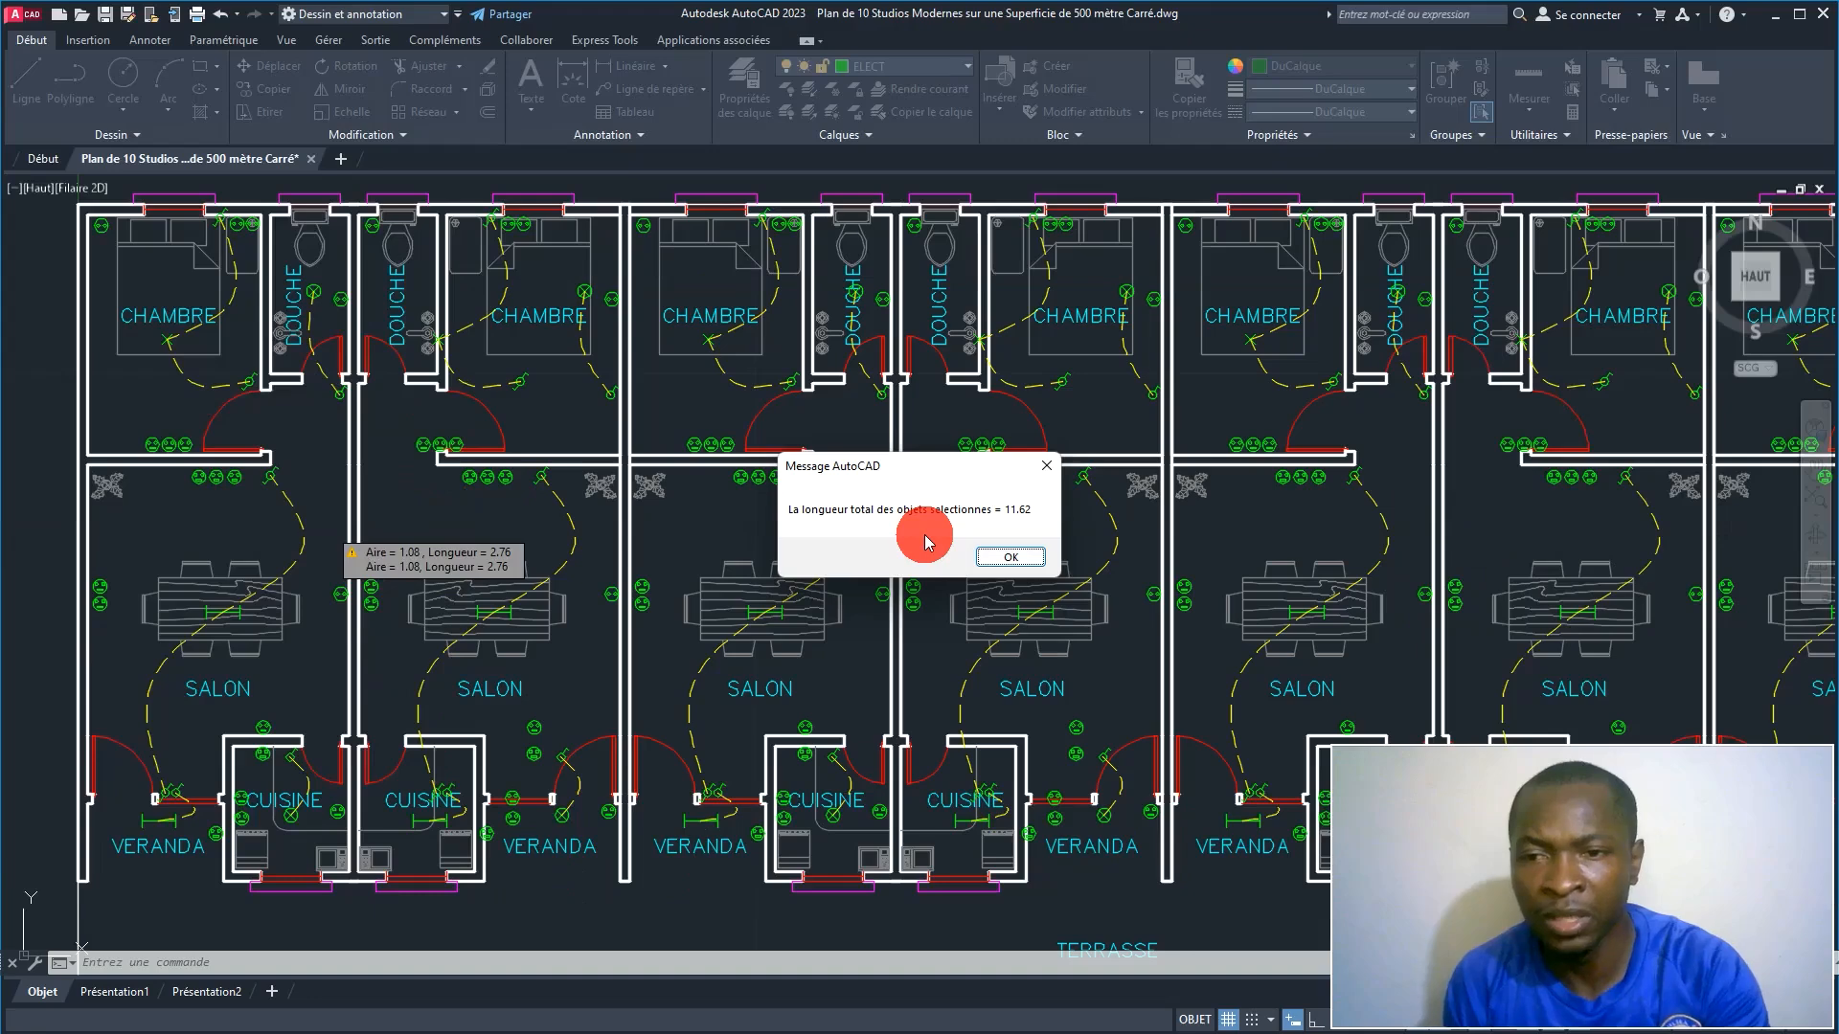
key(Return)
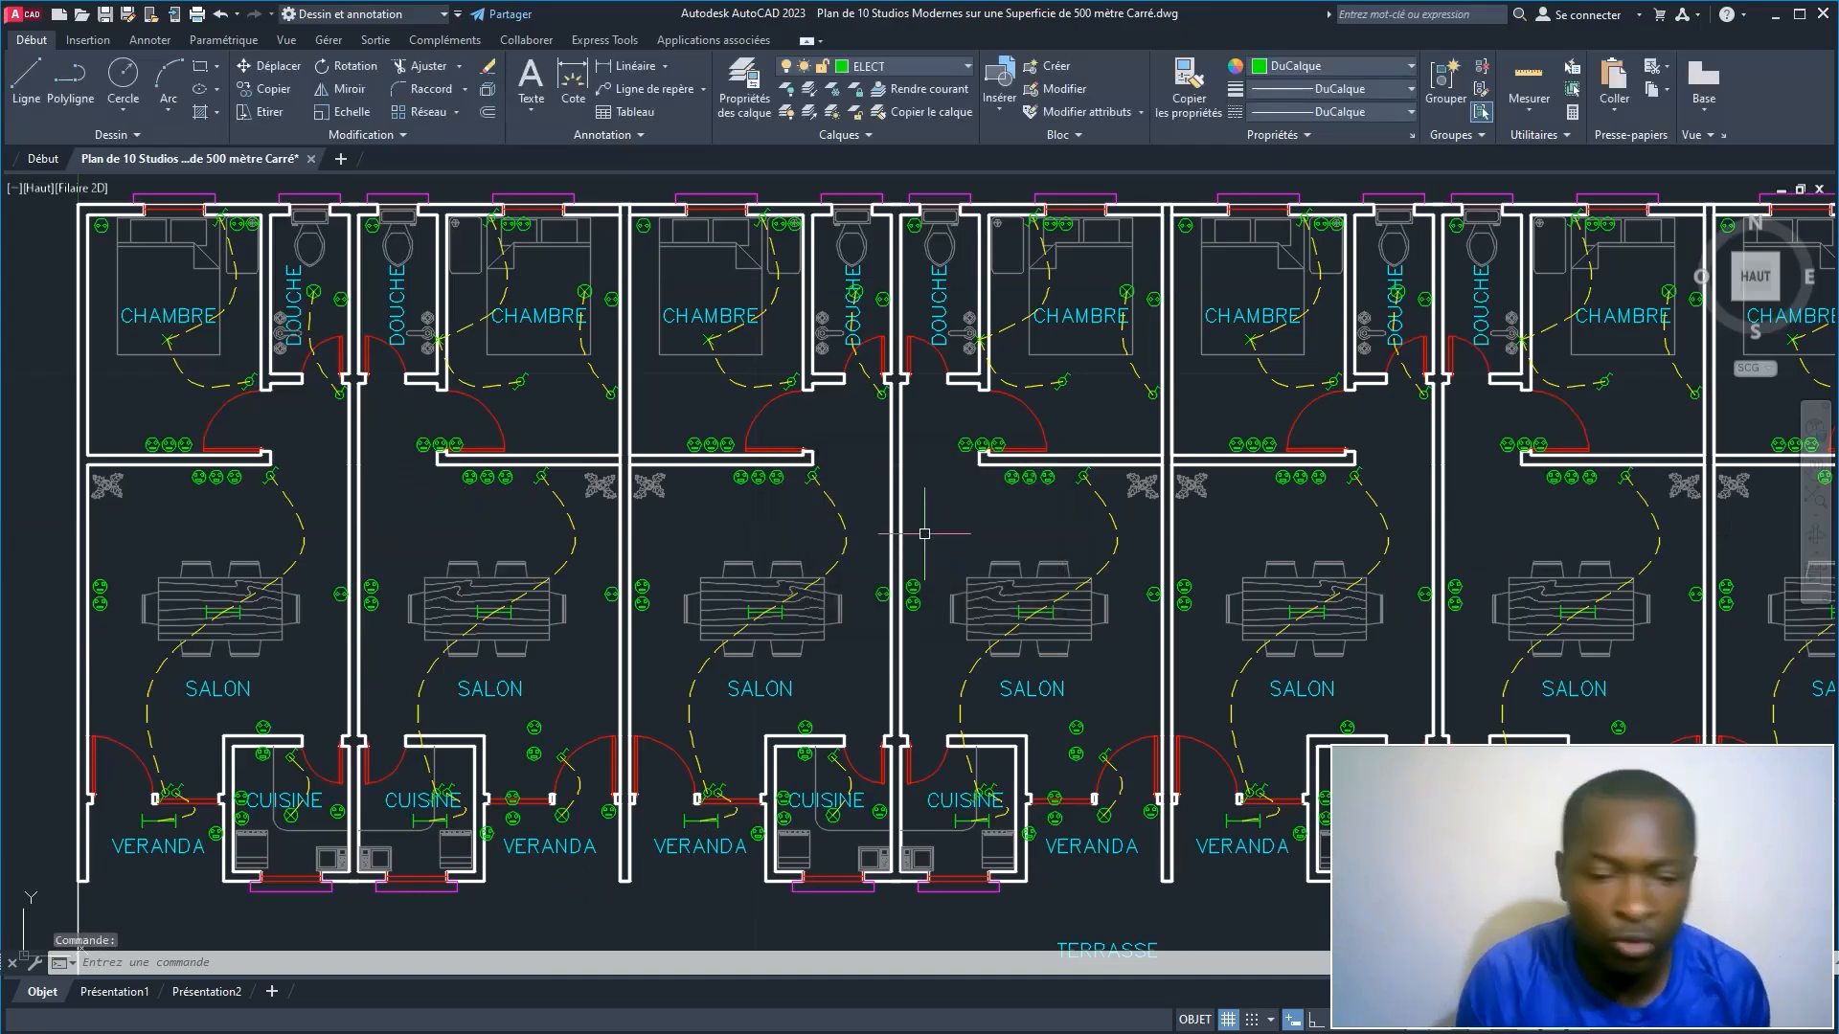
Step: Check the drawing's length and insertion units in the drawing units settings and close them
text(UI)
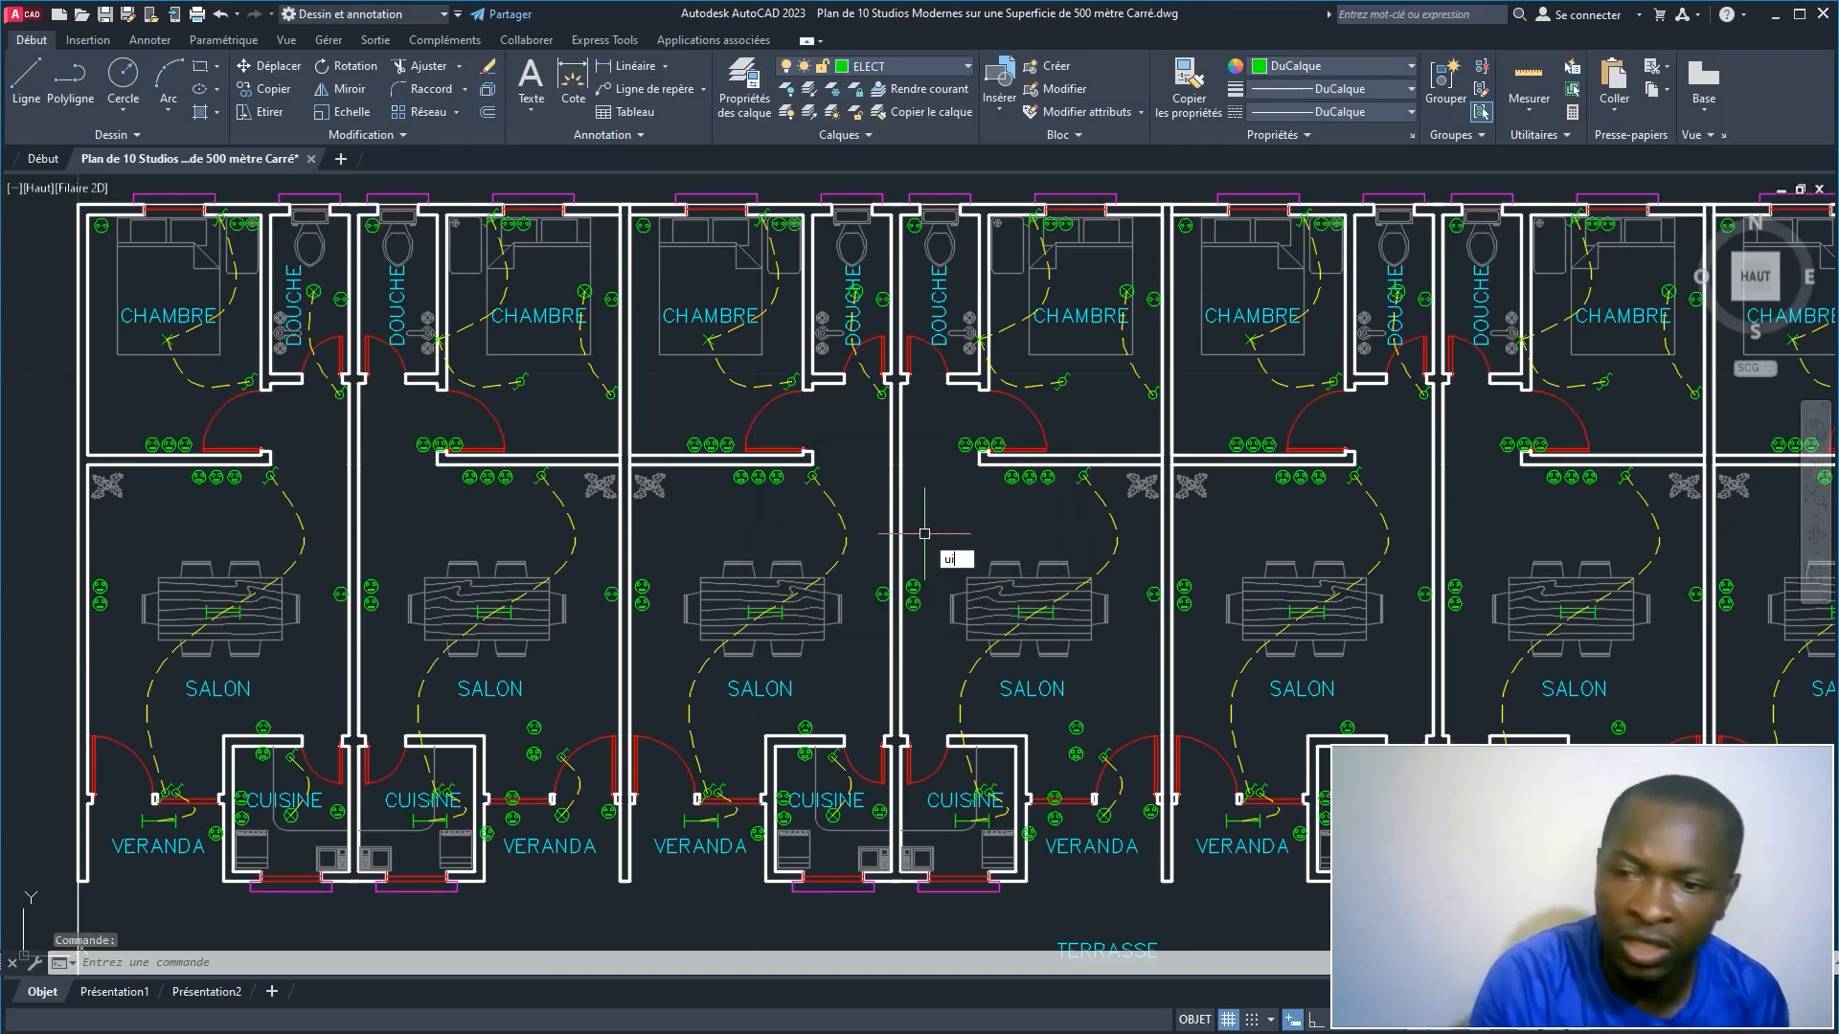
key(Return)
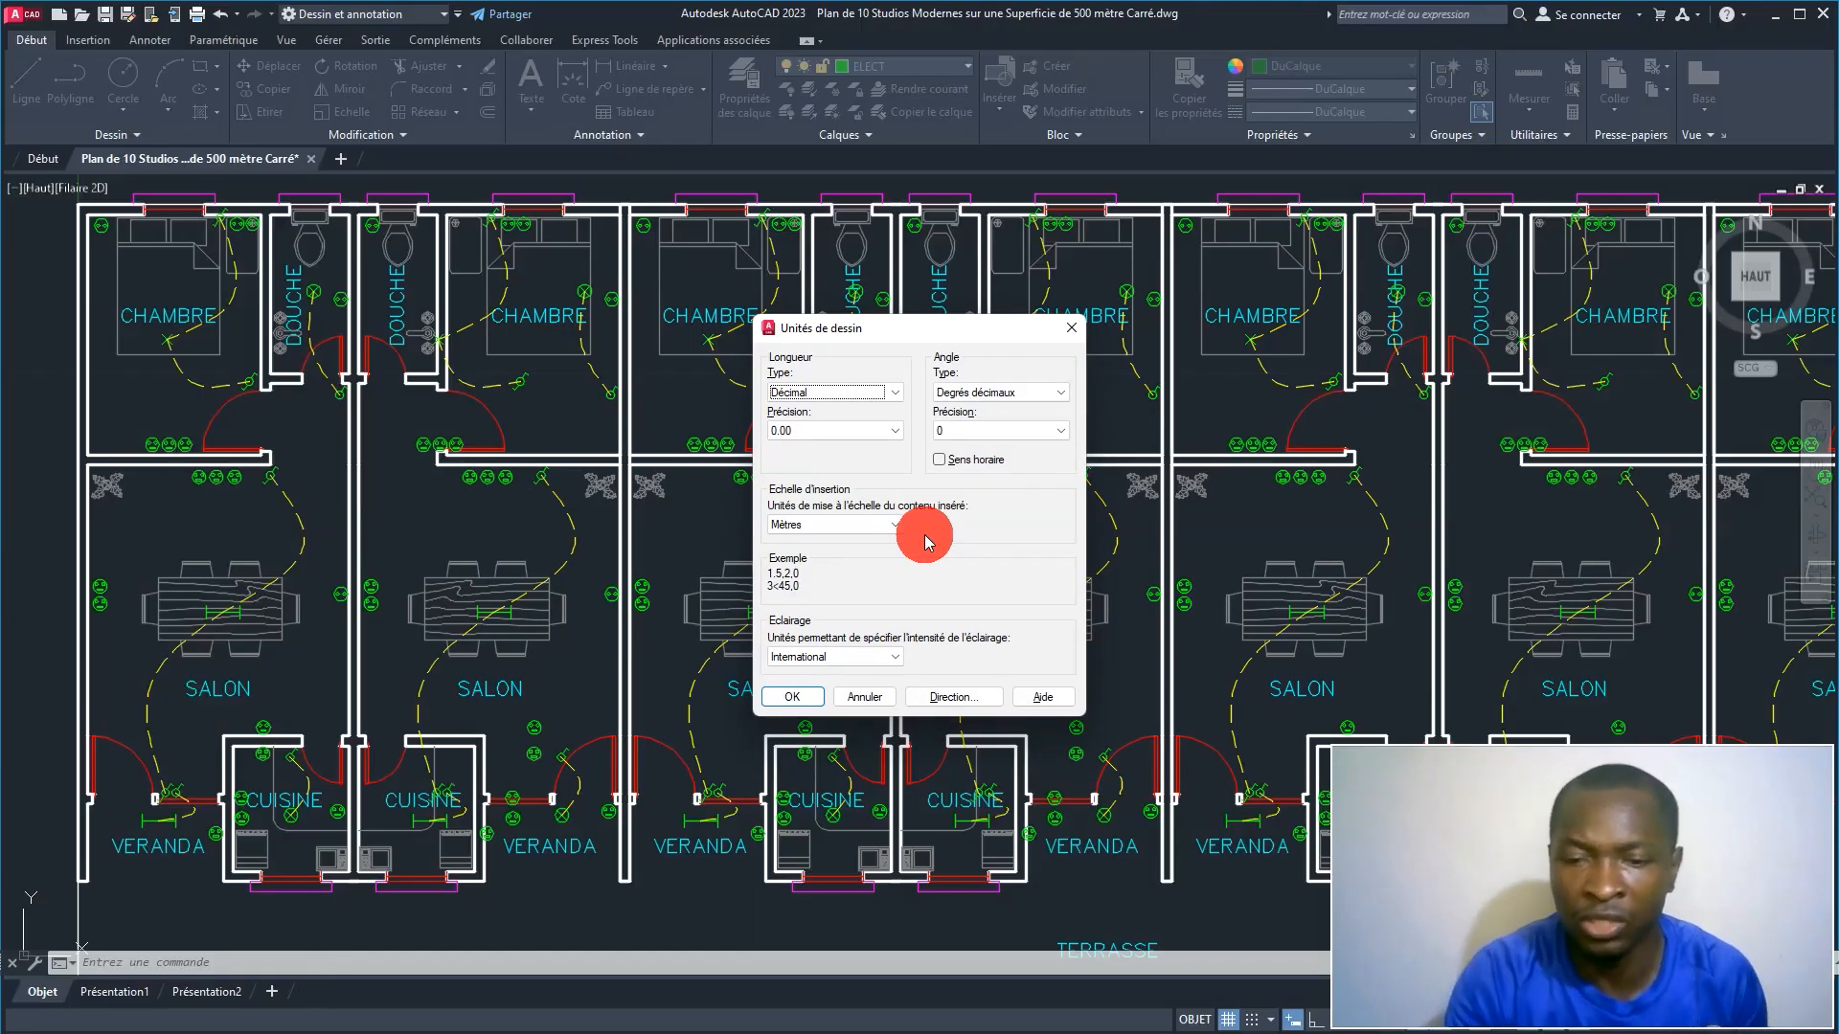
key(Return)
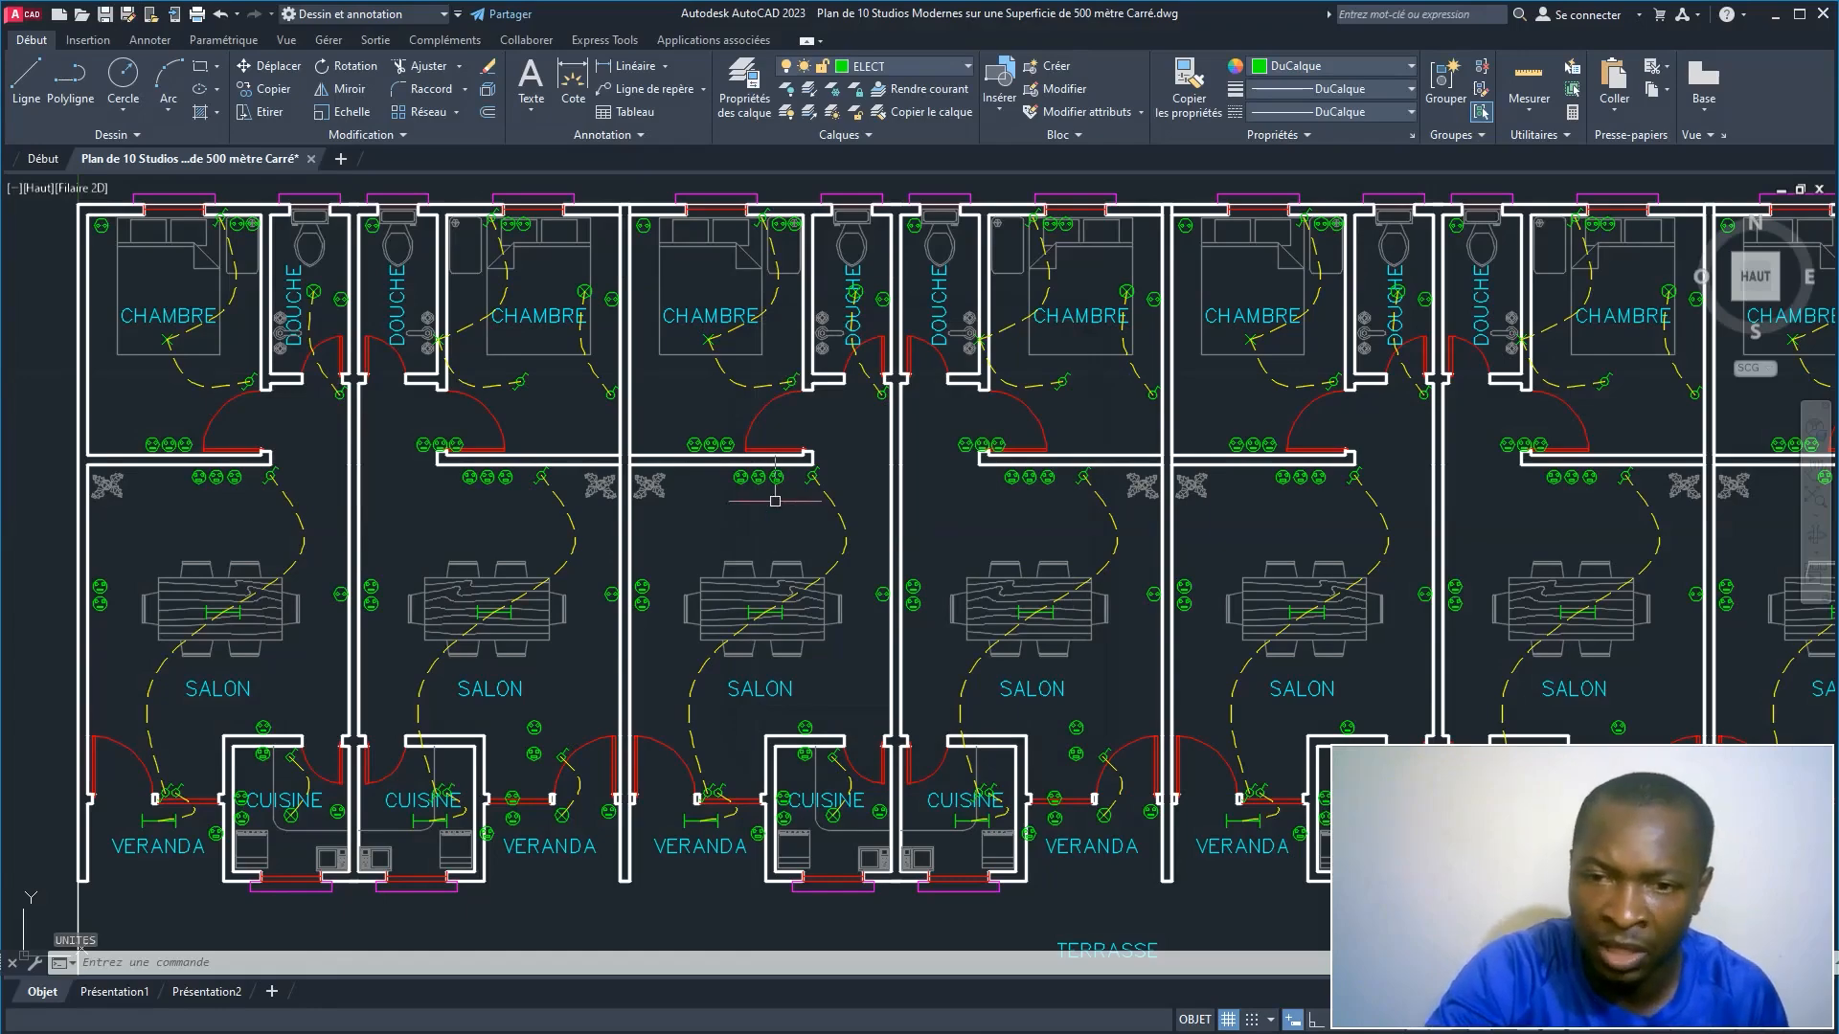
Step: Try to load the Labels routine from the Mes Lips Personalises 2023 folder with APPLOAD and close the loader
scroll(736, 505, down, 4)
middle_drag(766, 489, 464, 526)
scroll(465, 525, up, 2)
scroll(465, 526, down, 2)
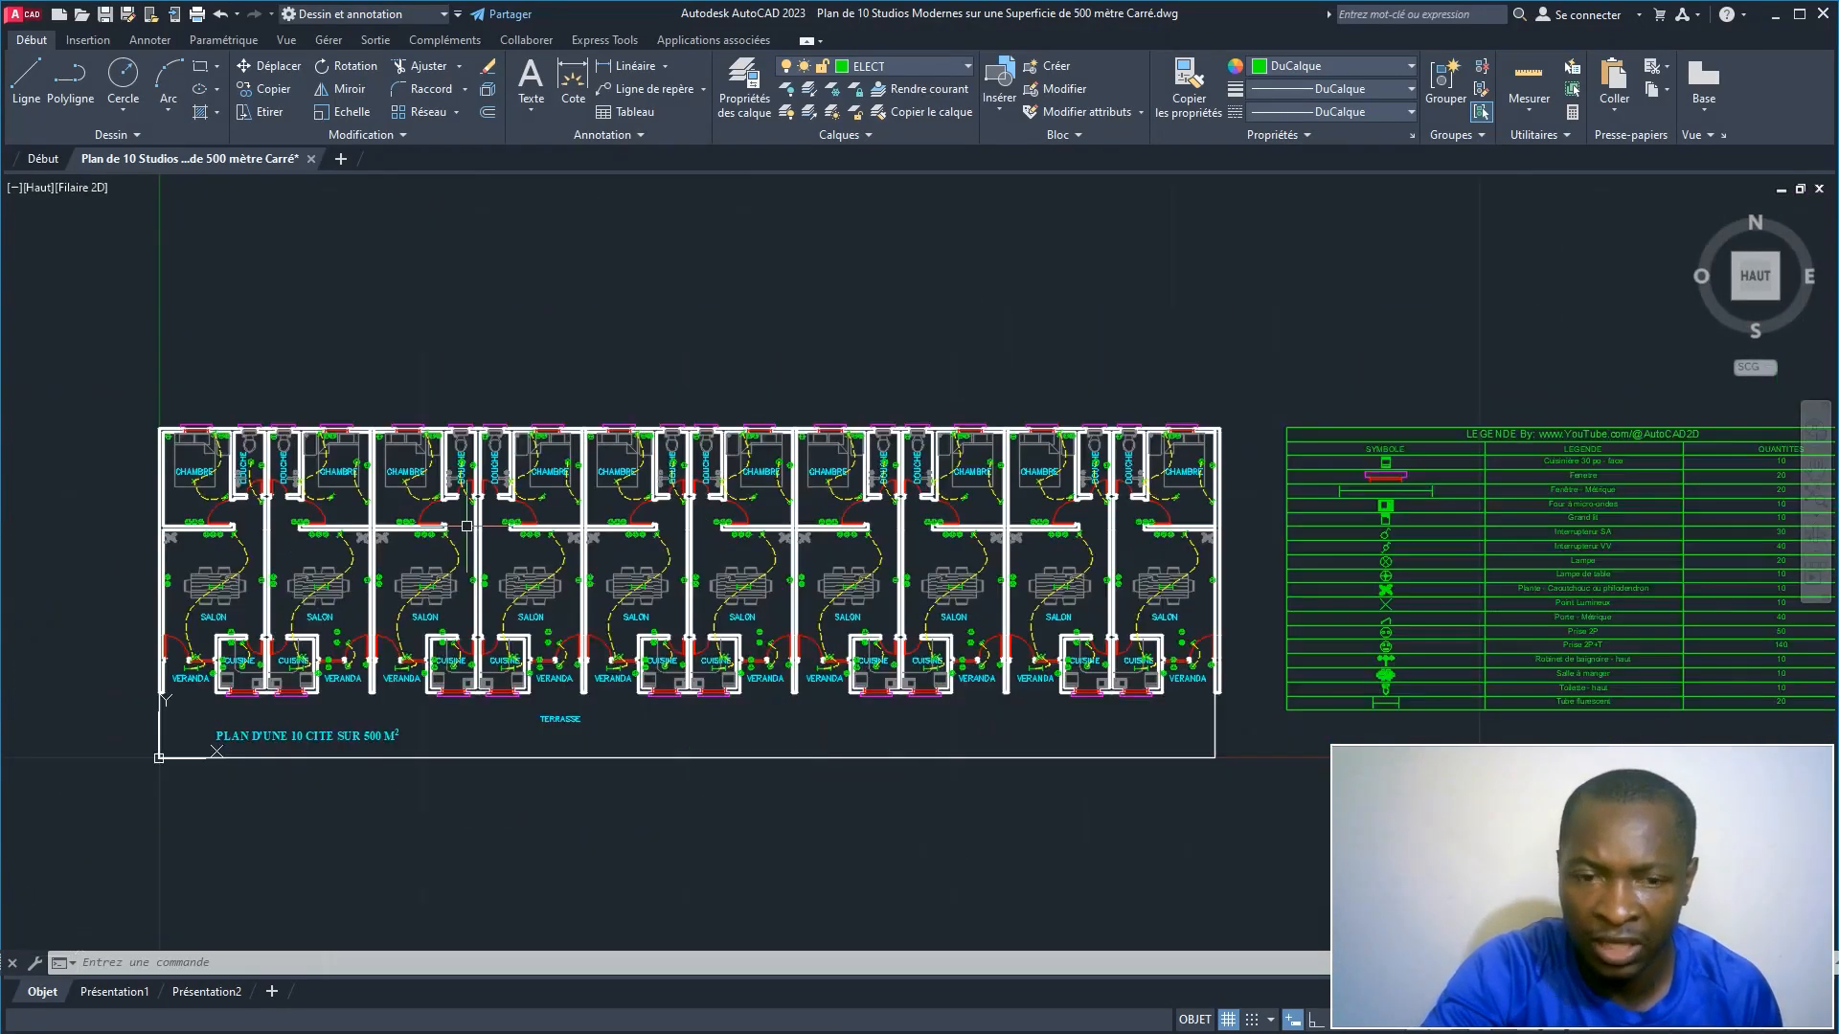
scroll(467, 526, down, 2)
text(APPLOAD)
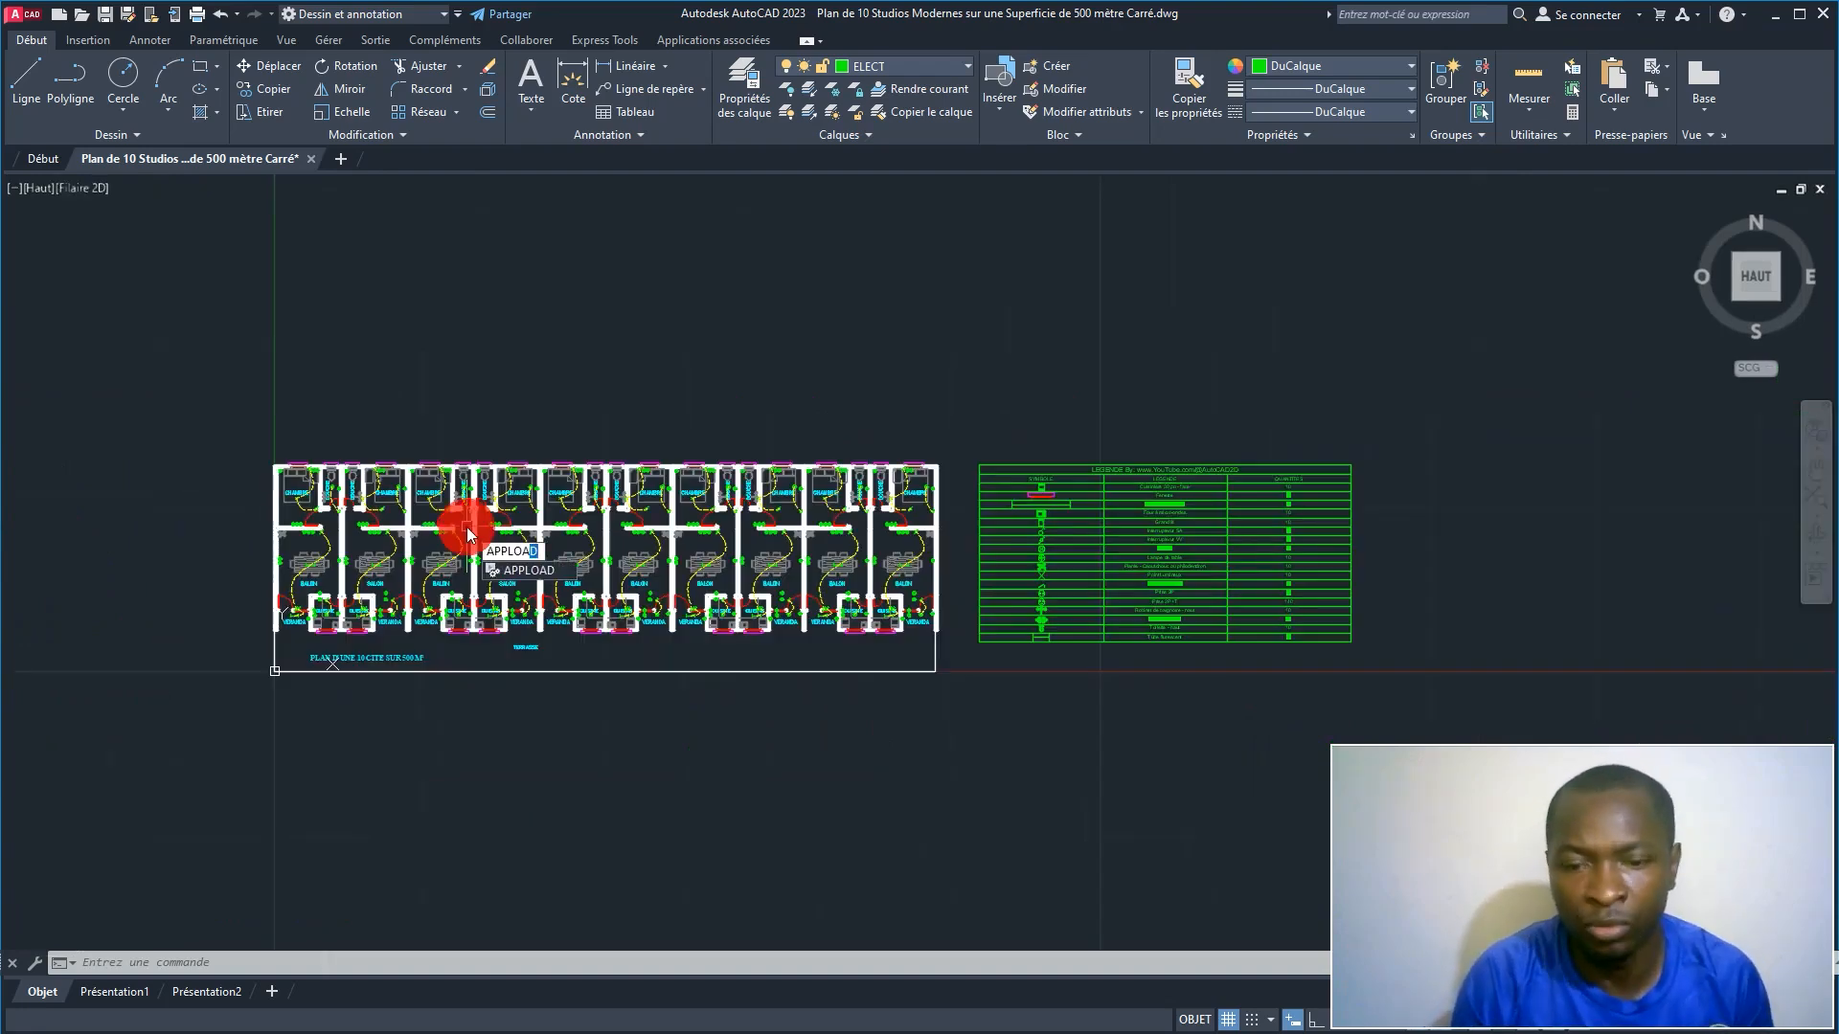
key(Return)
click(747, 452)
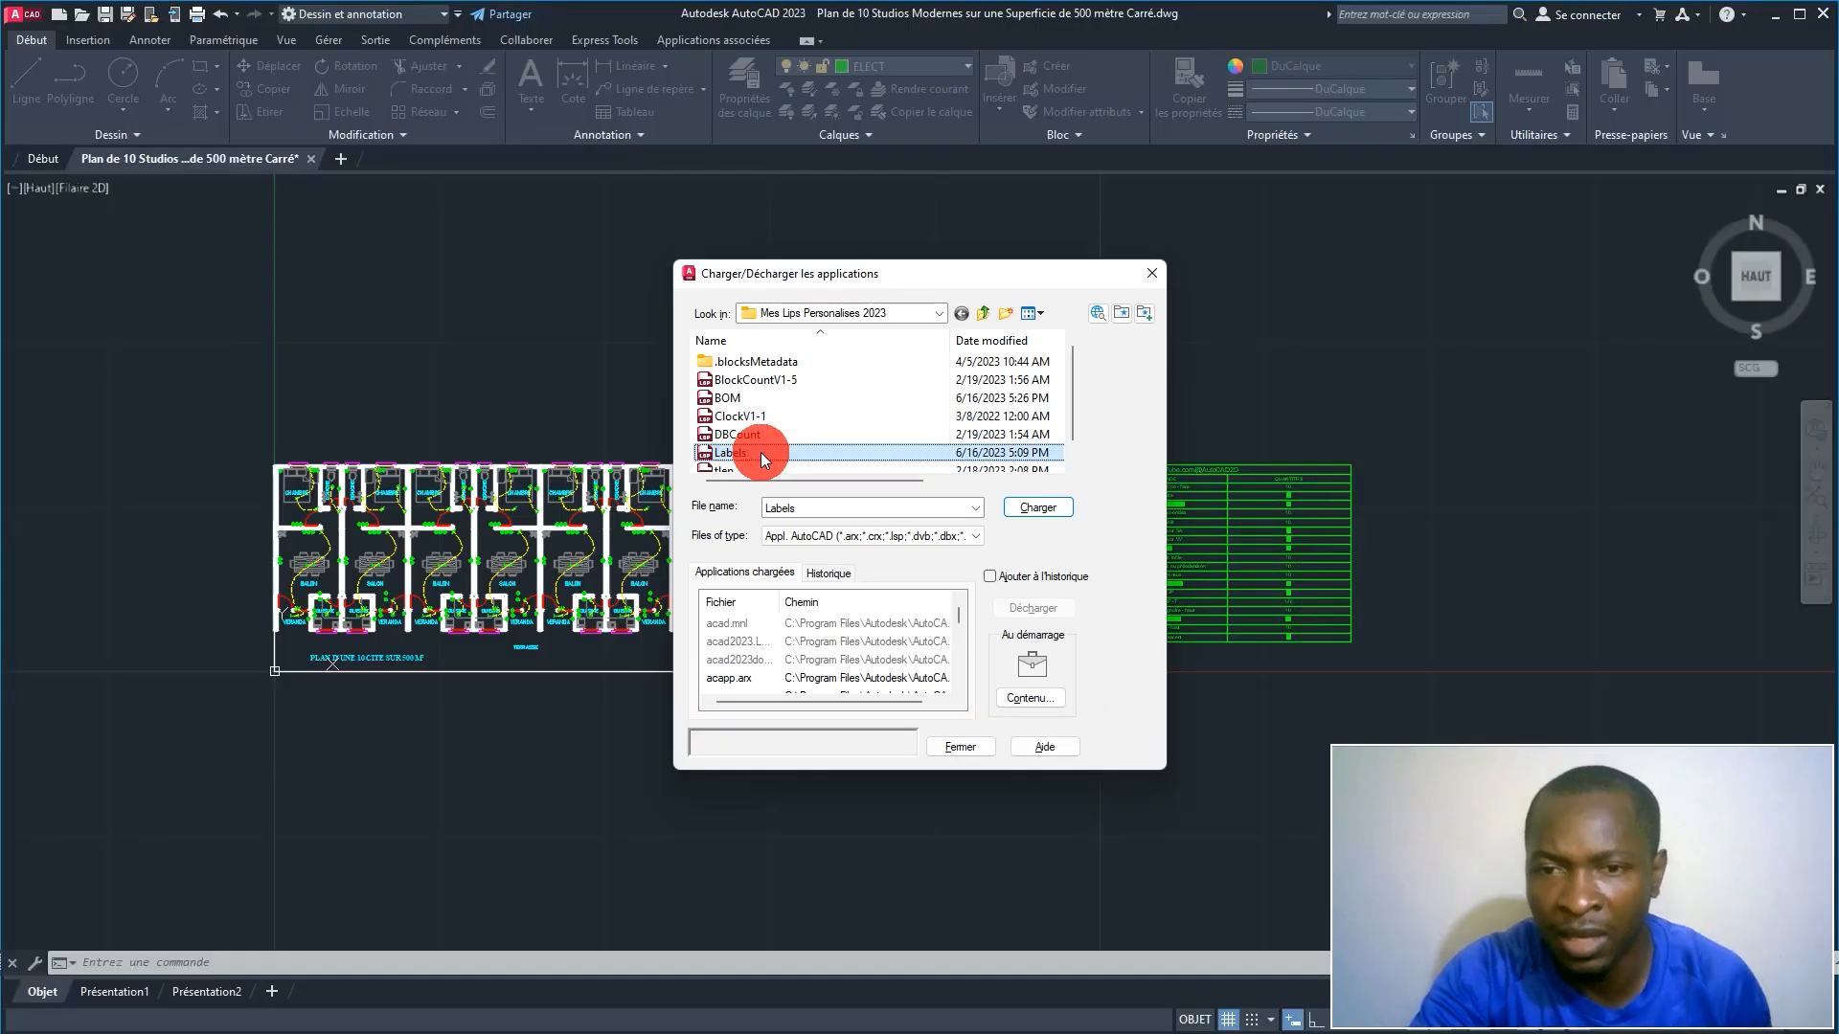
click(953, 521)
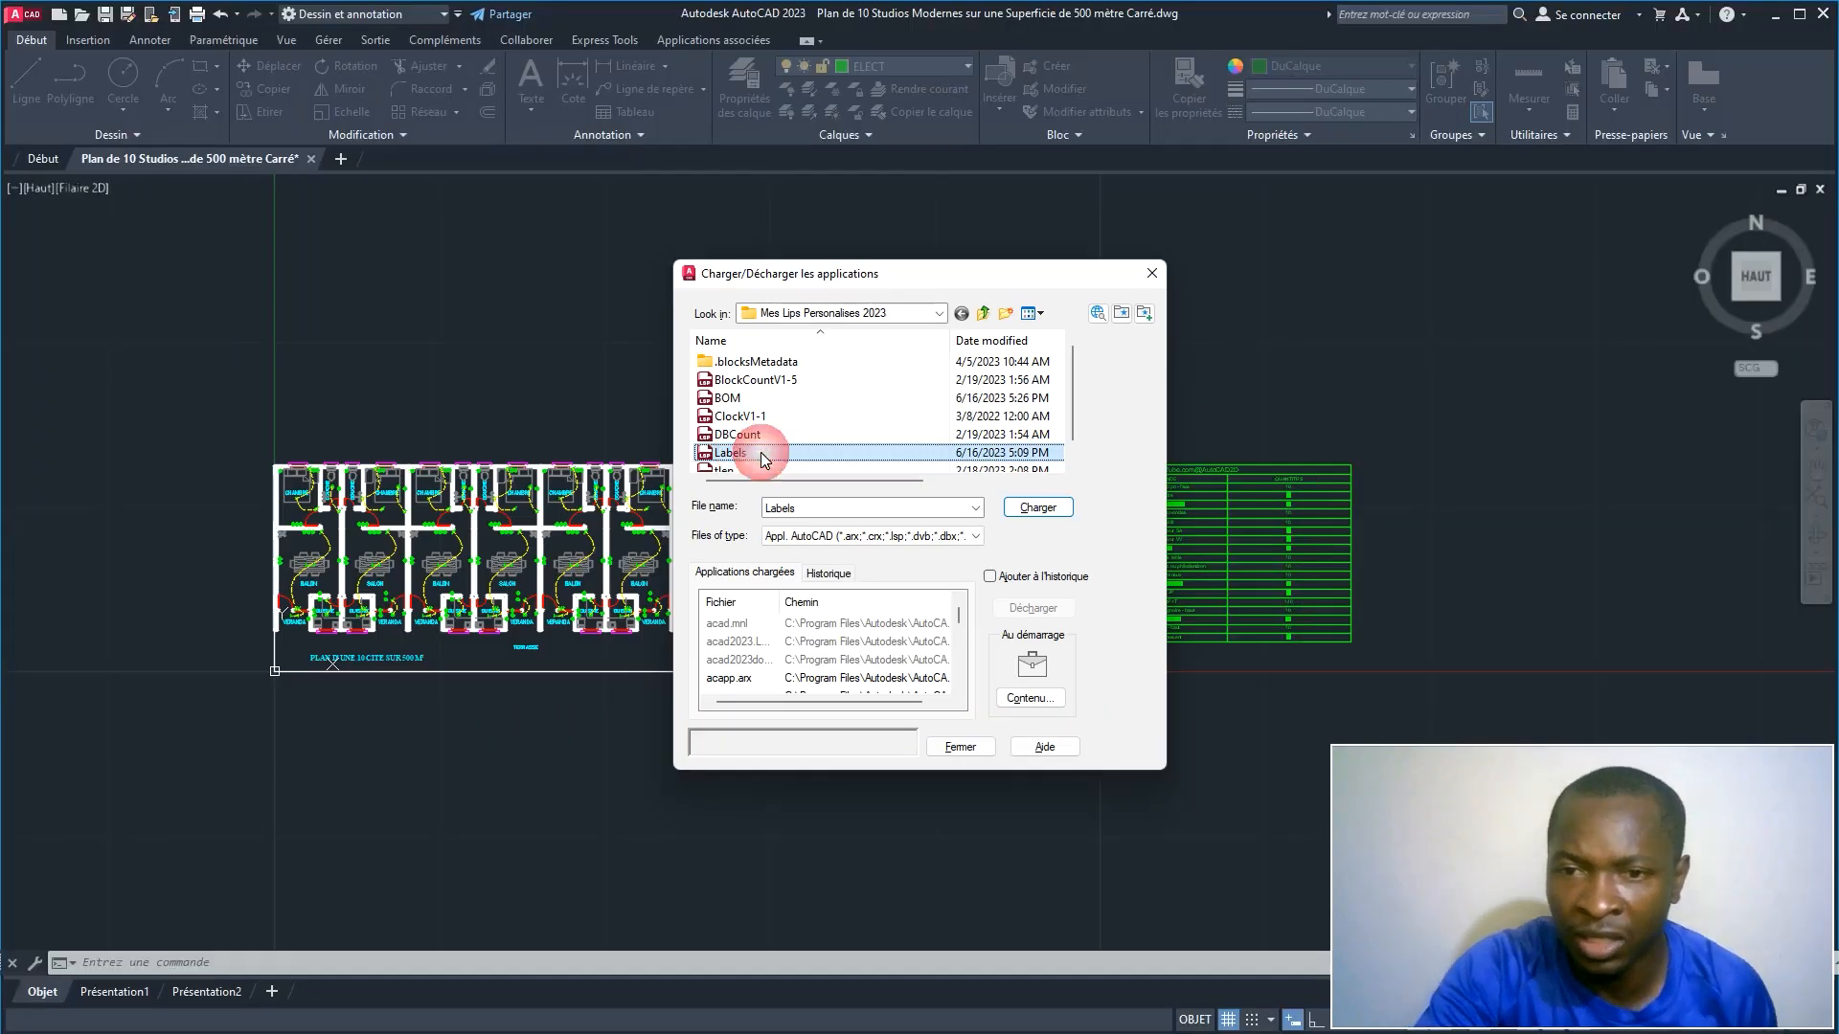
click(1032, 510)
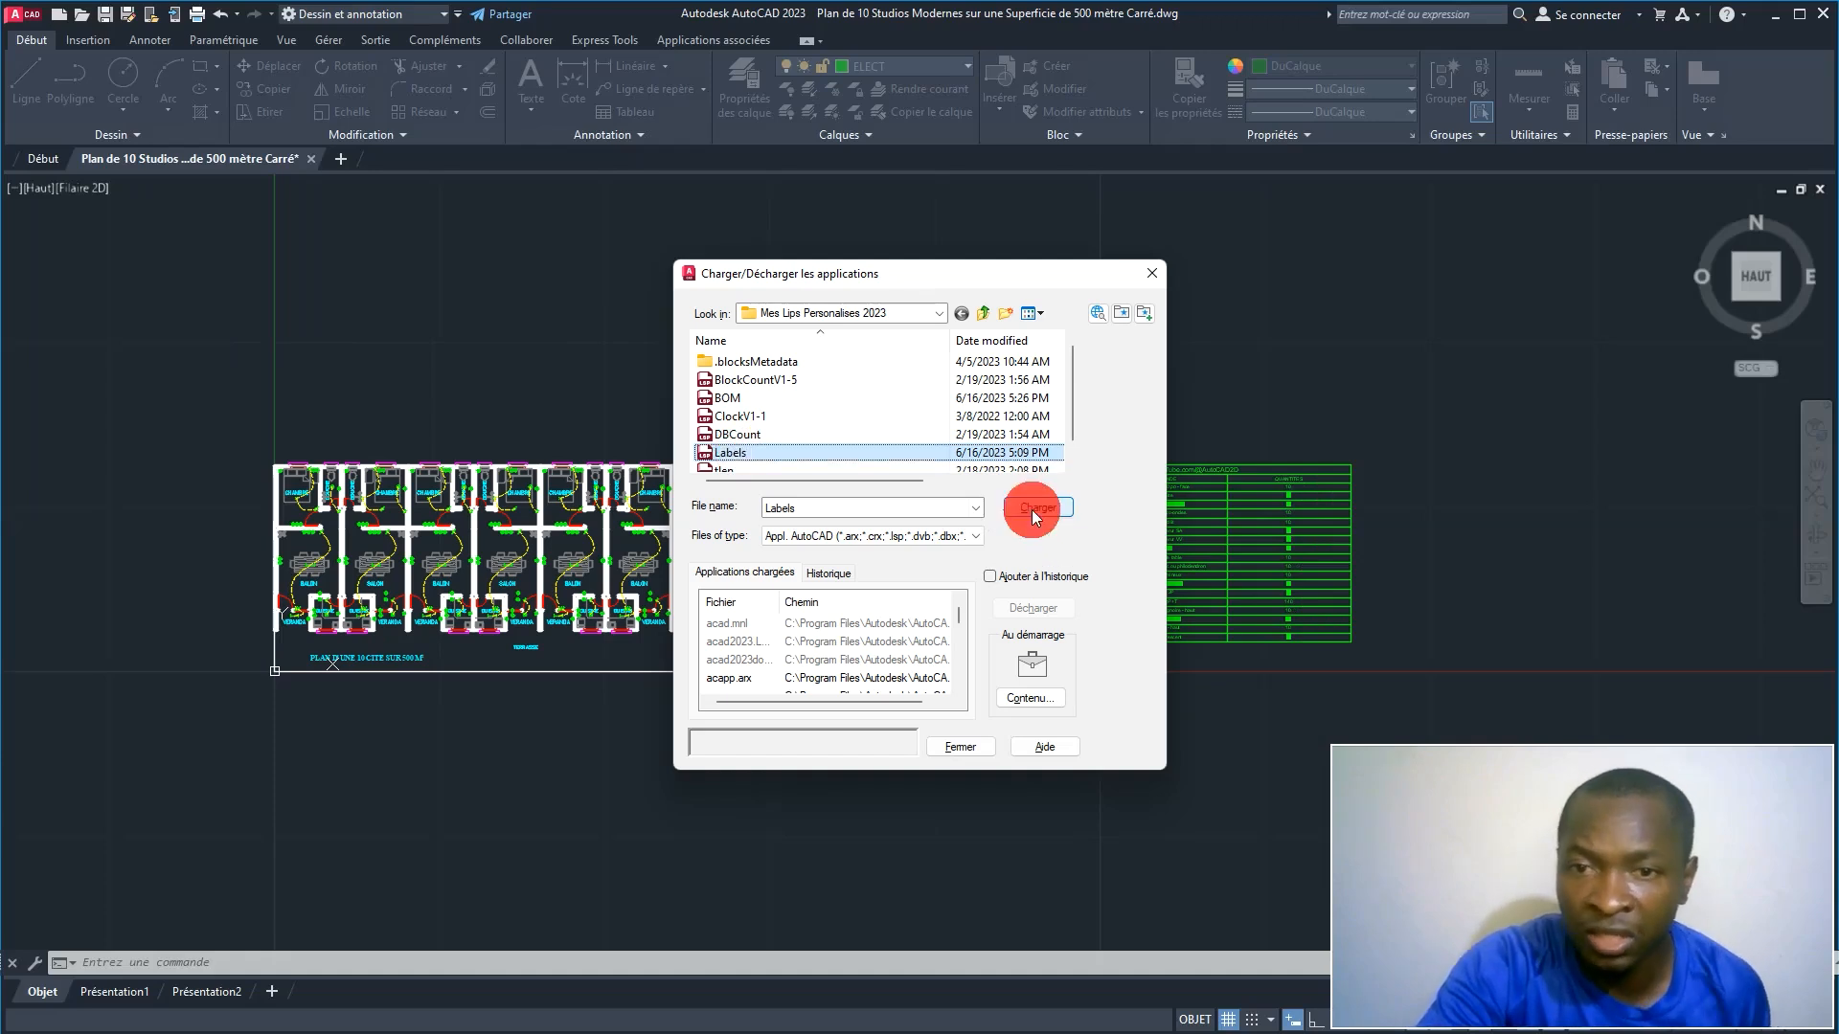
click(961, 747)
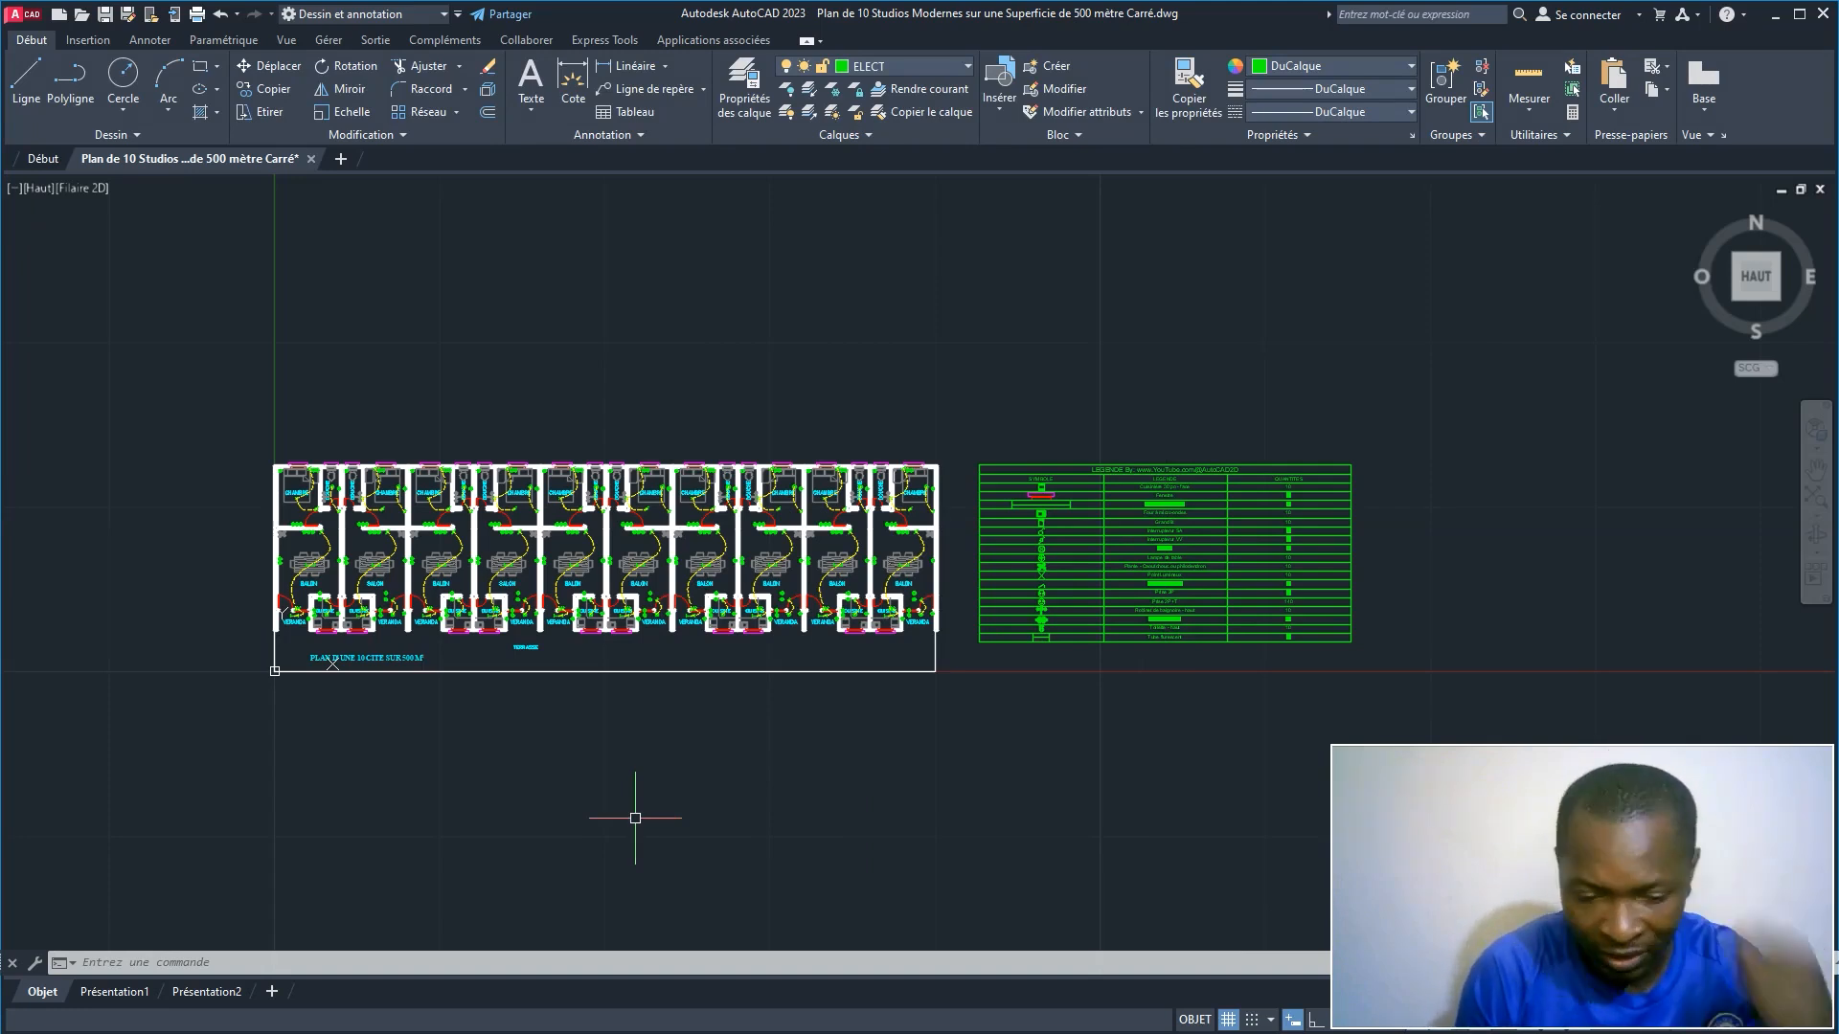
Step: Load the Labels routine with APPLOAD, allowing it to always load, and close the loader and the routine's command overview
text(APPLOAD)
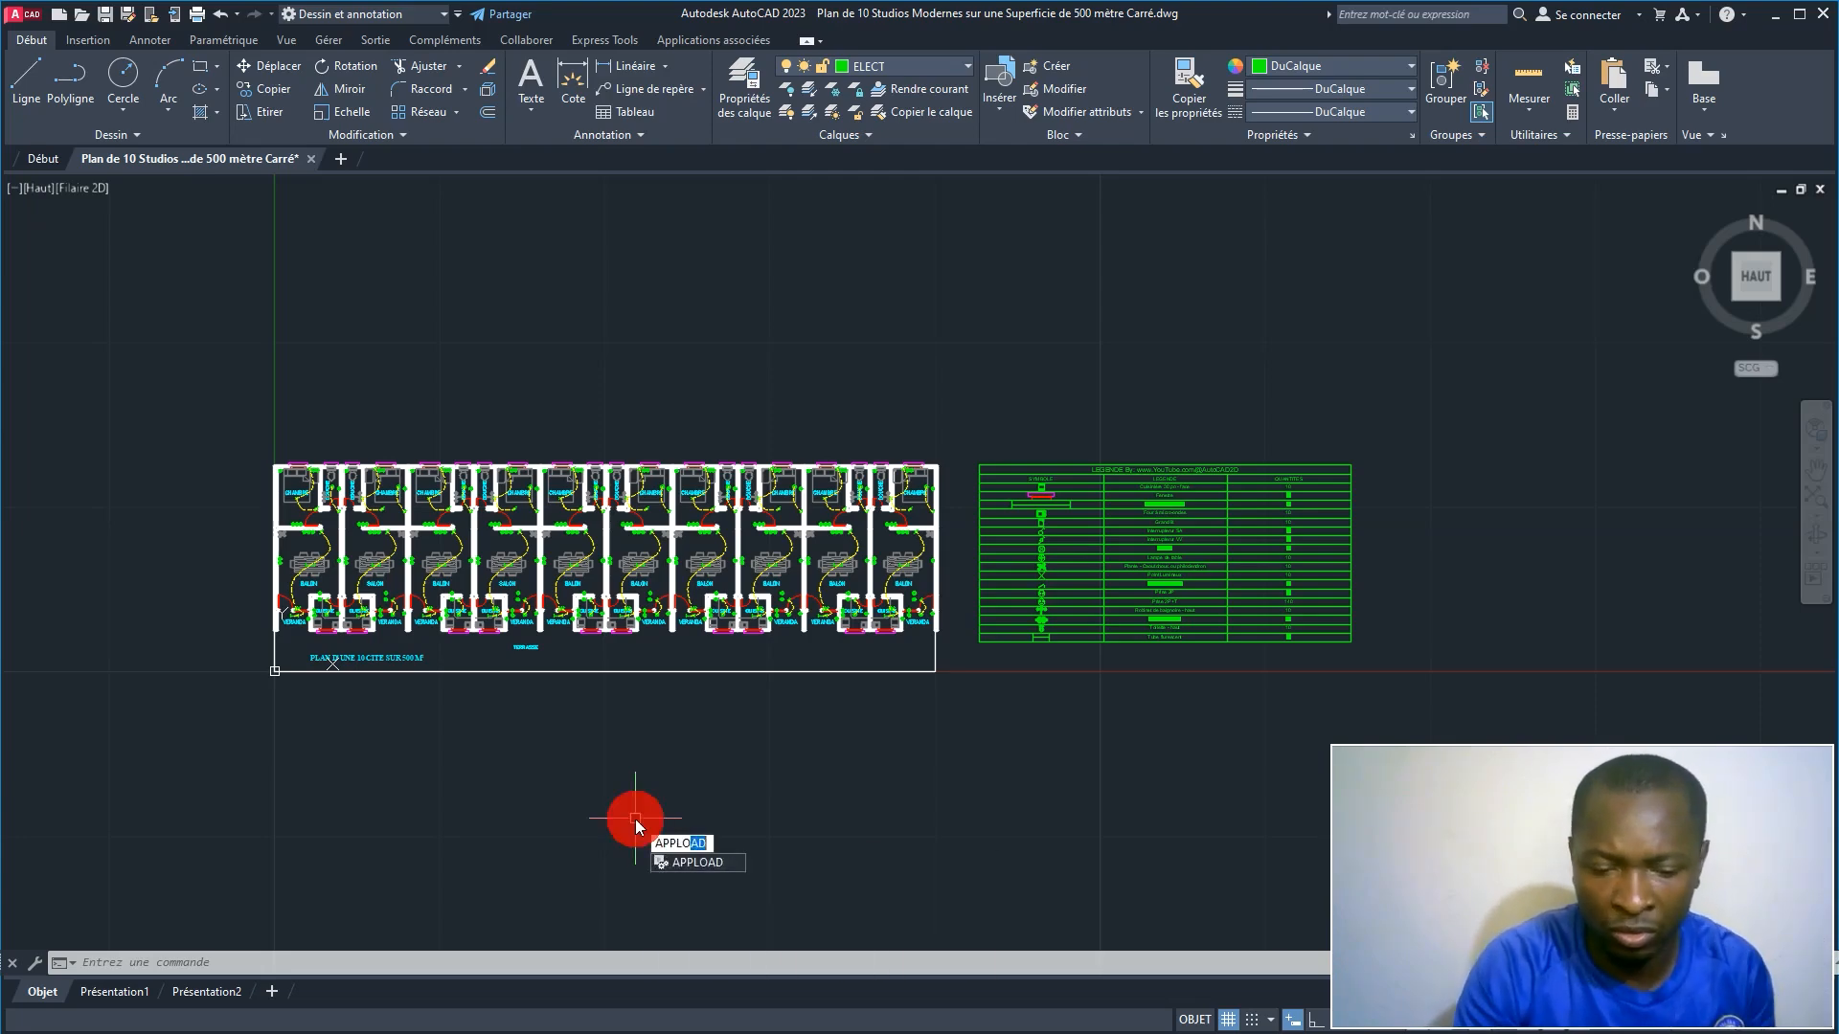
key(Return)
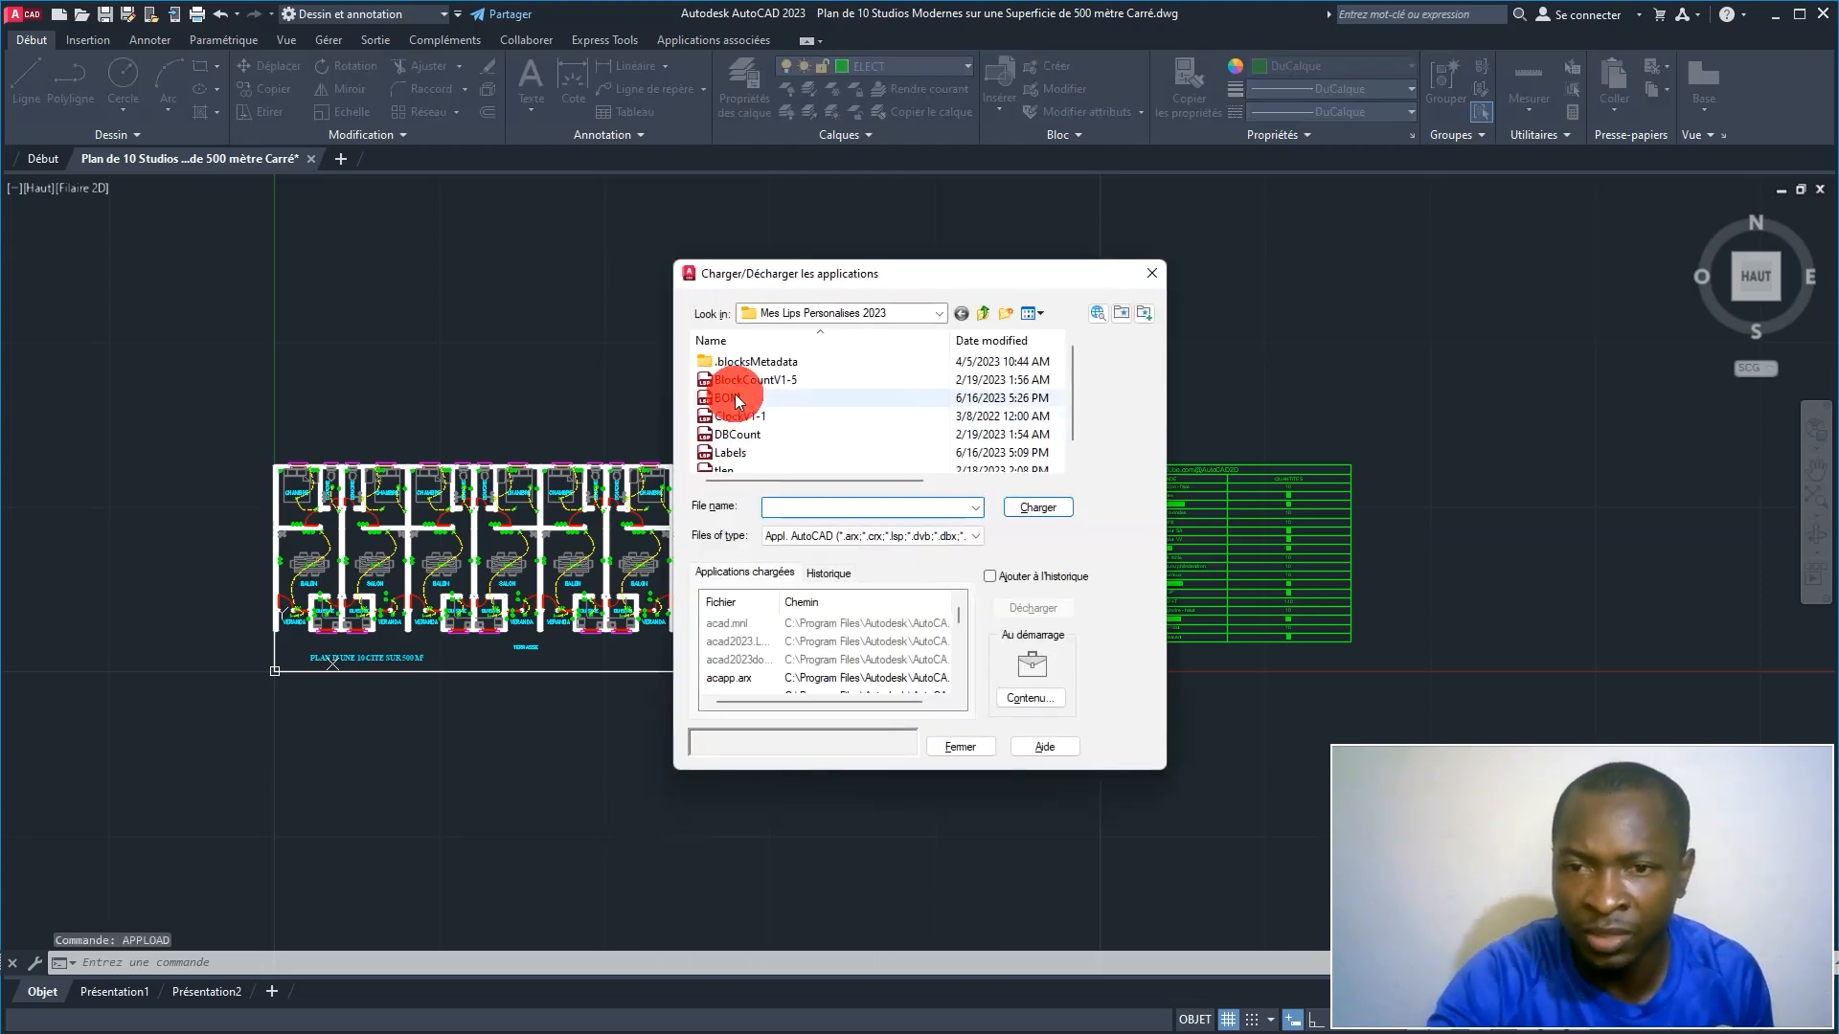
click(727, 459)
click(1043, 510)
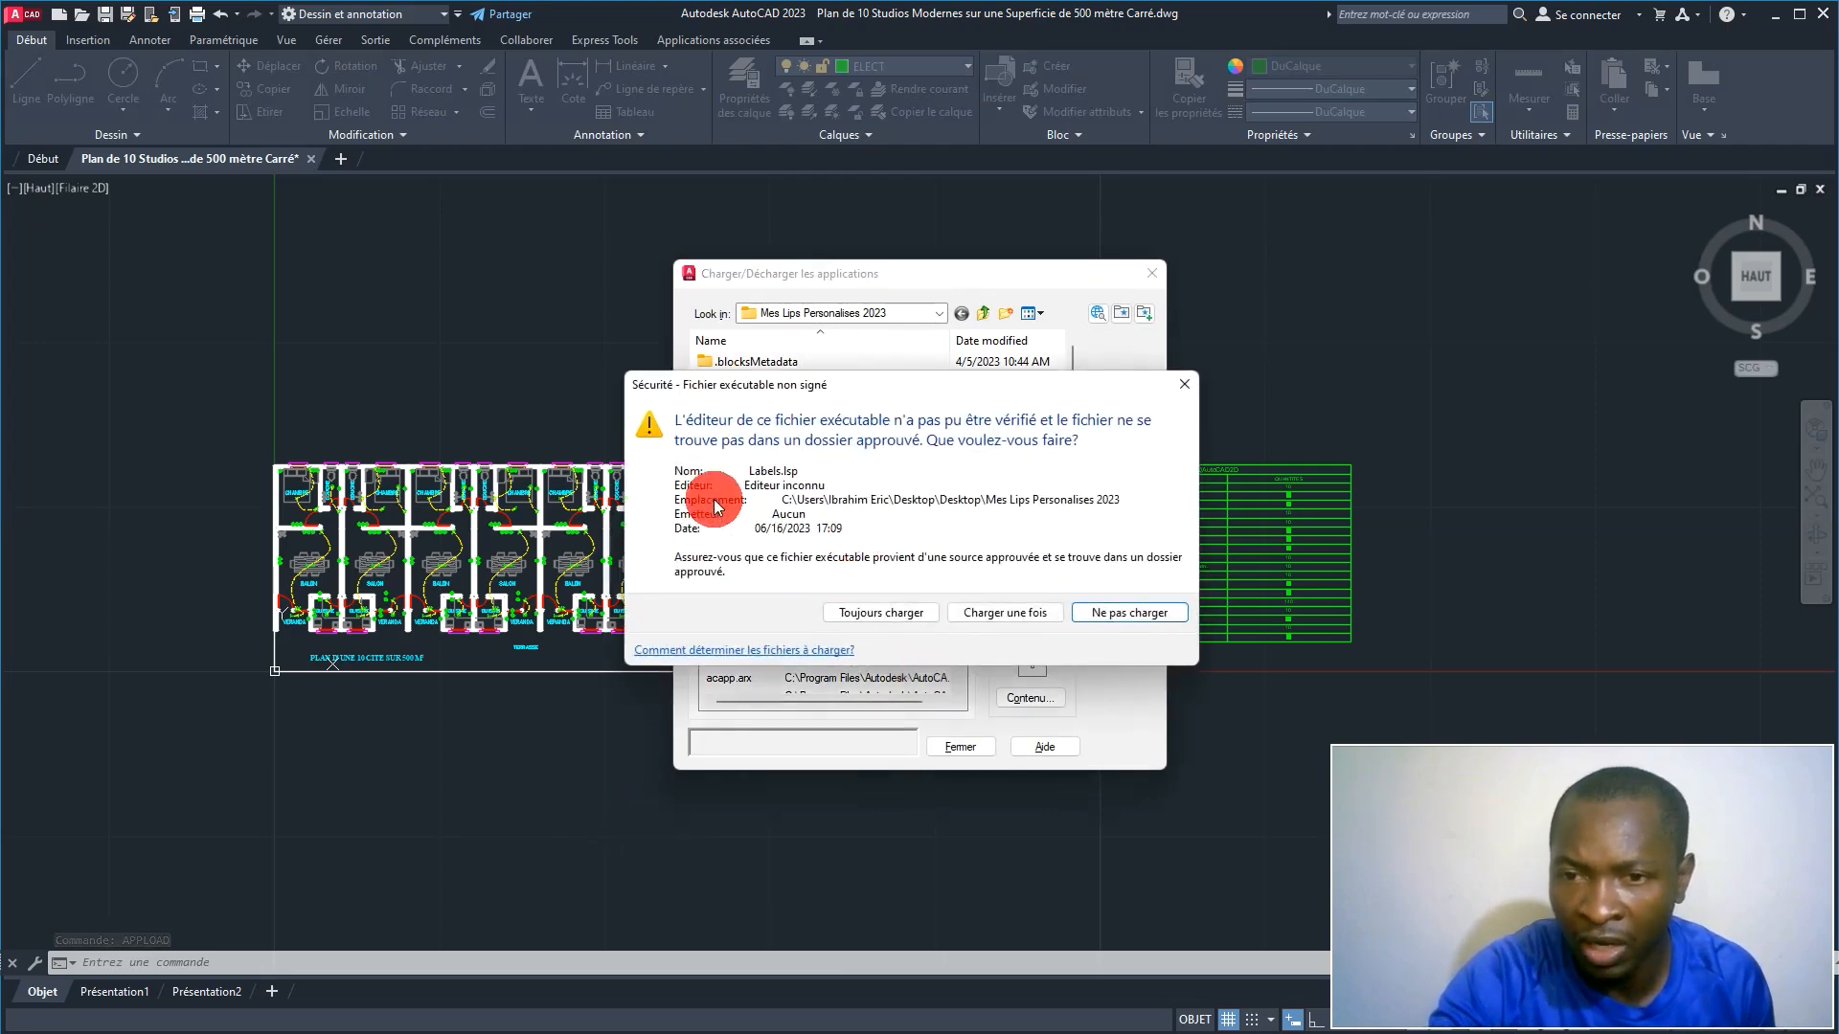
click(879, 613)
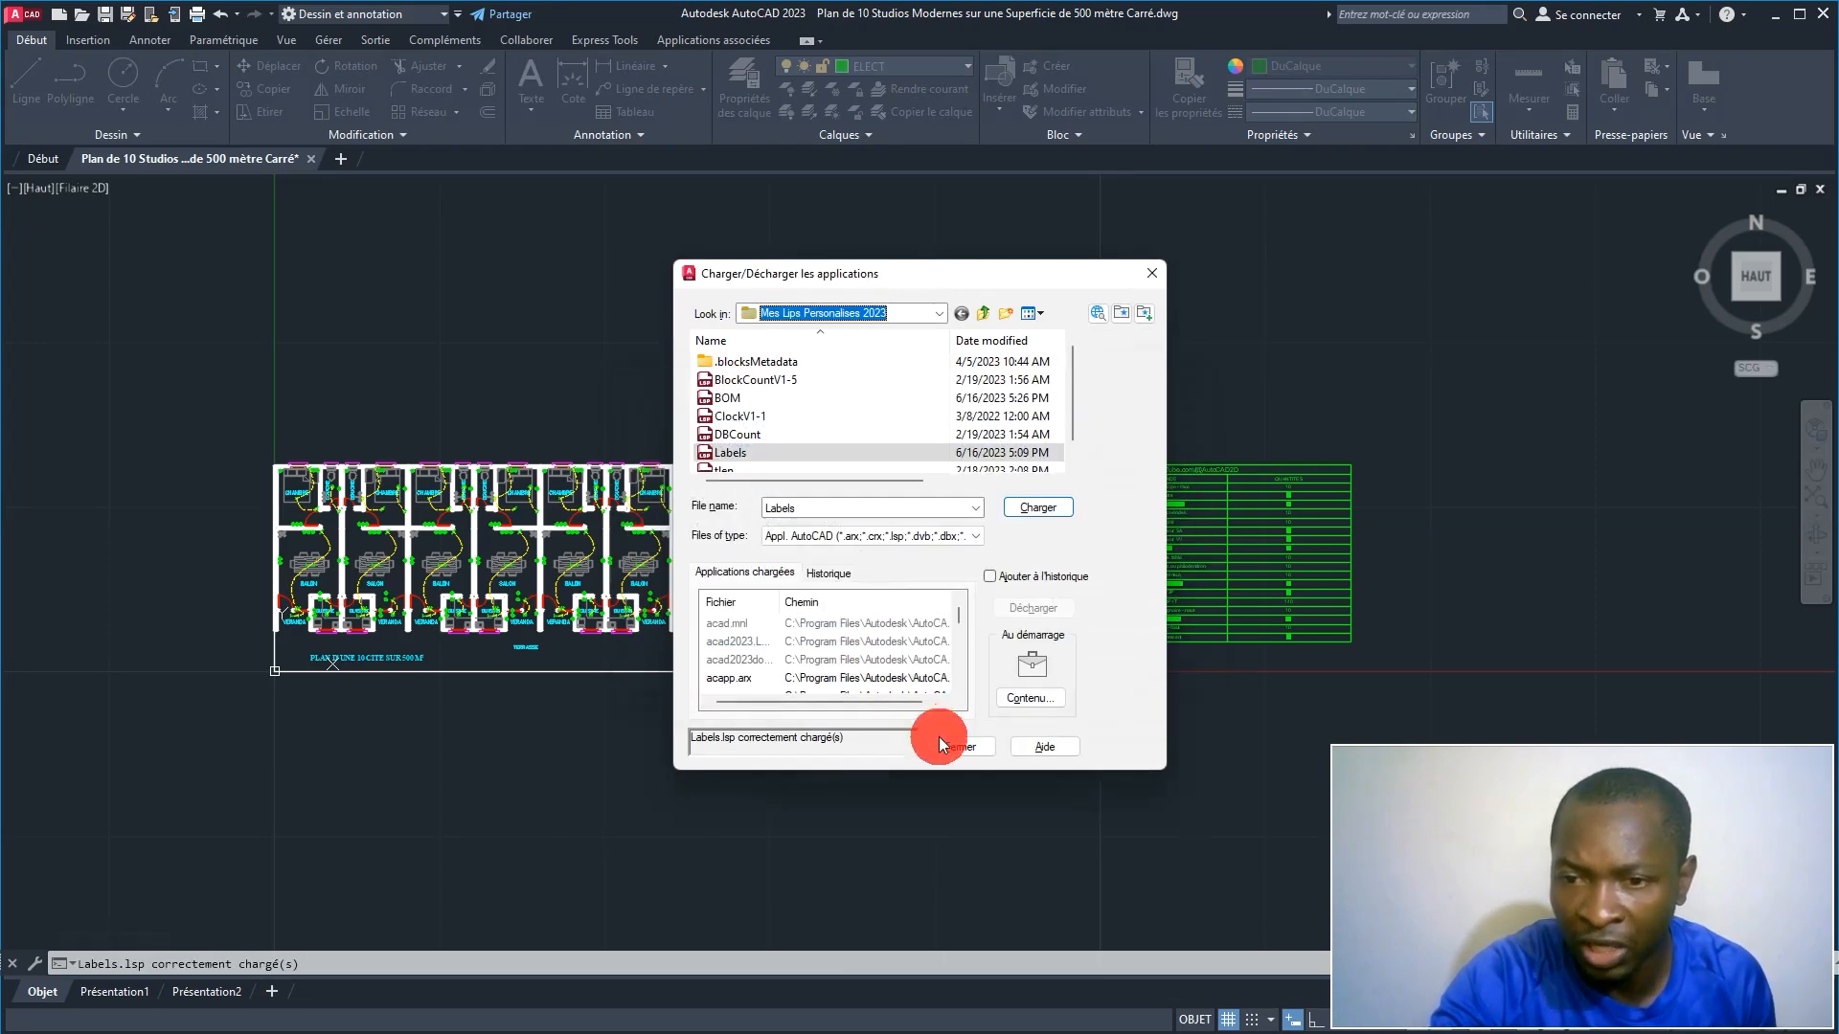
click(961, 747)
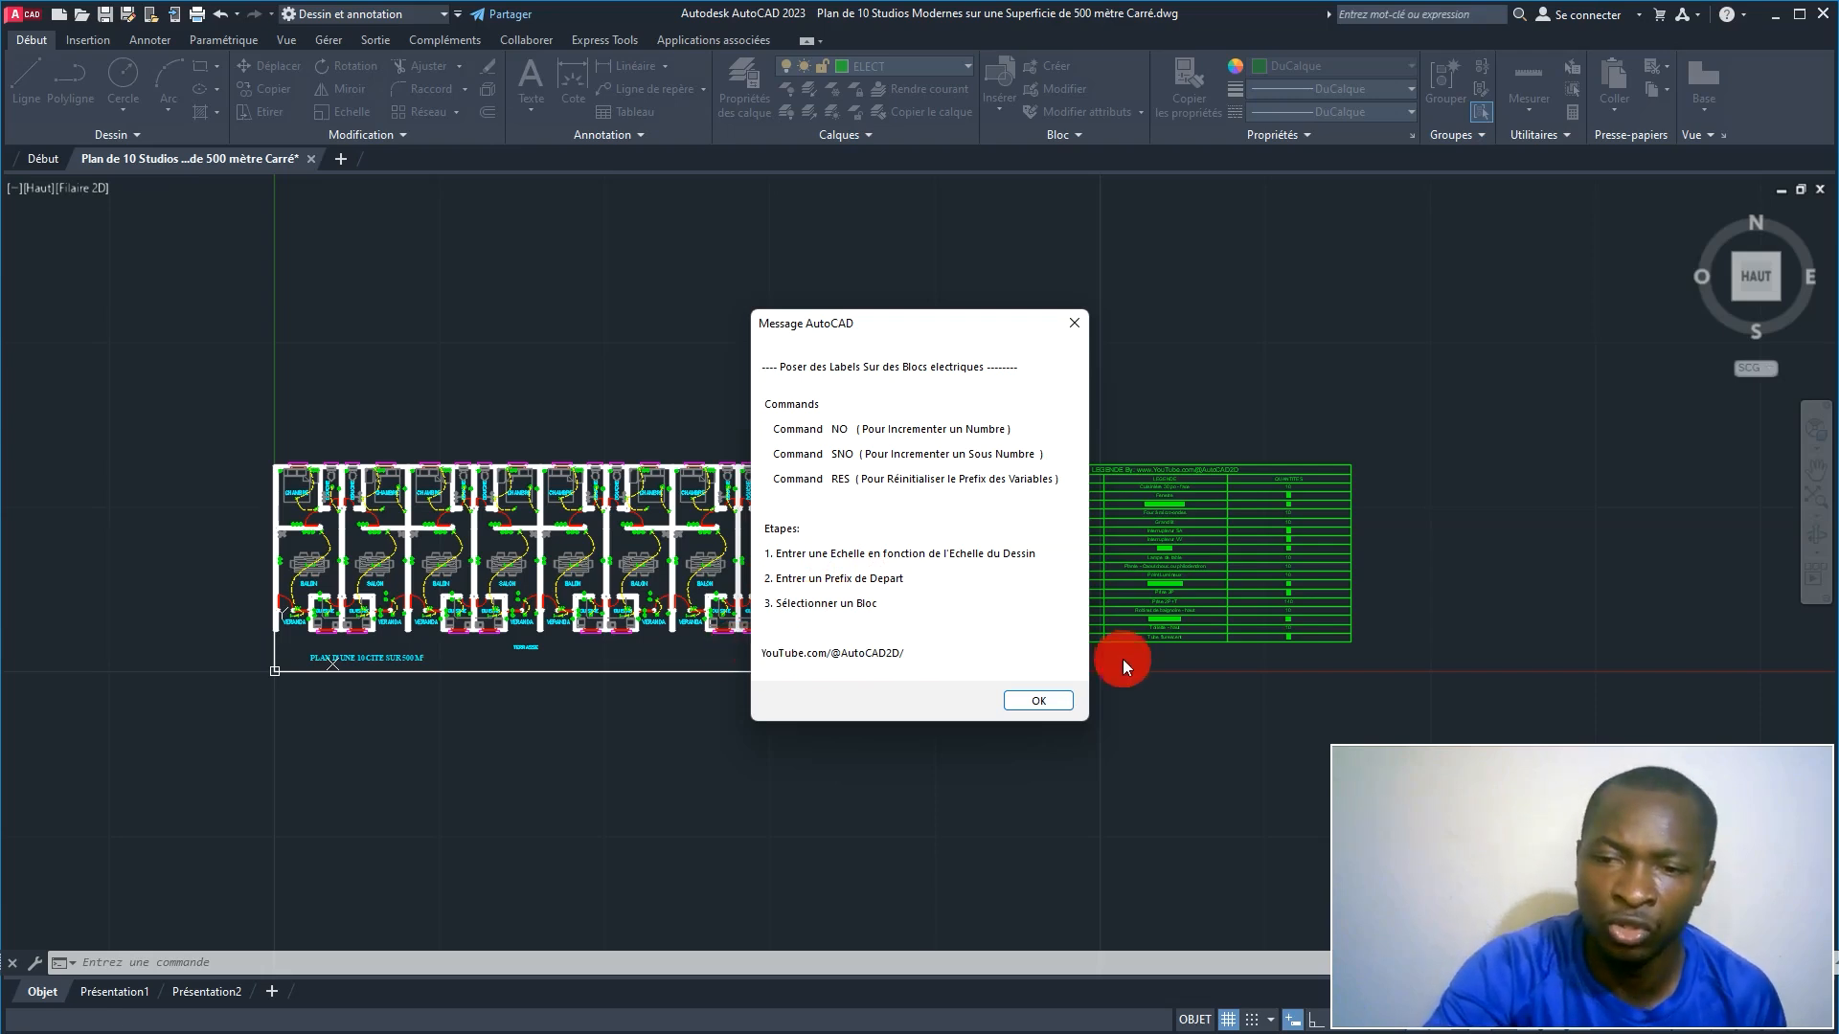
click(1029, 704)
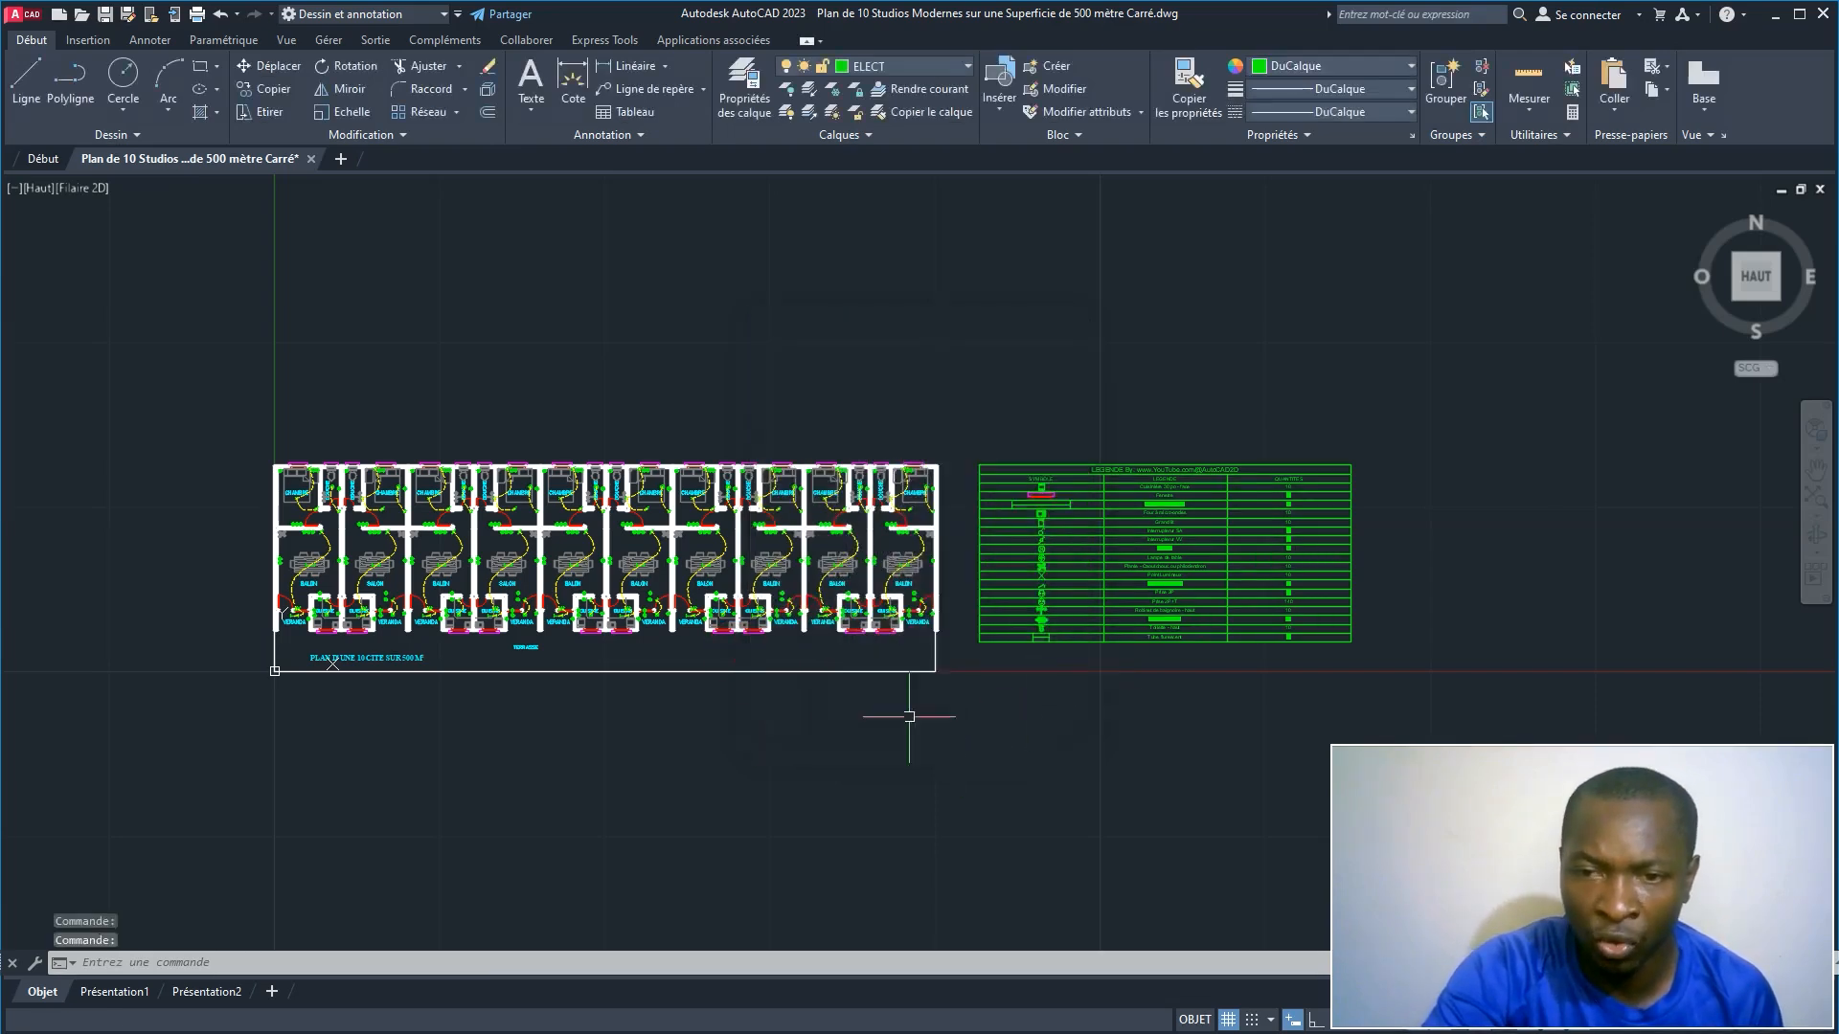
Step: Run the NO numbering command with scale 5000, prefix L and starting number 1
text(NO)
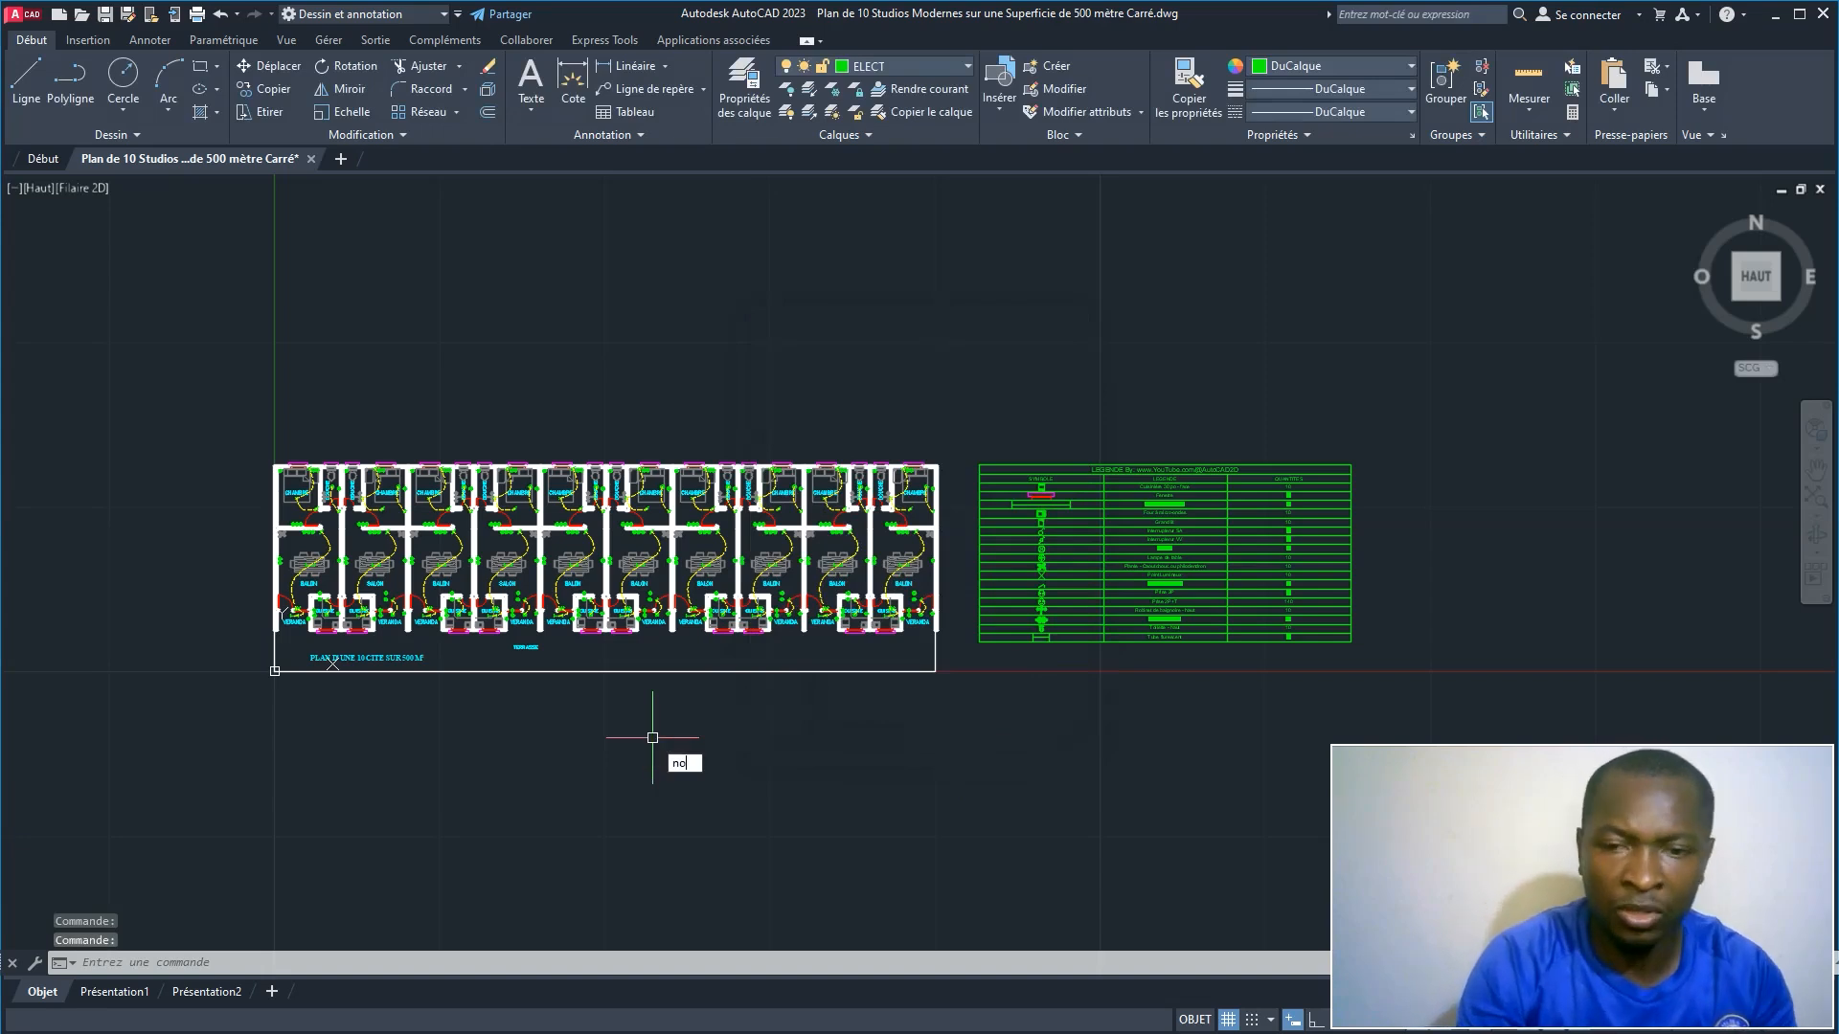
key(Return)
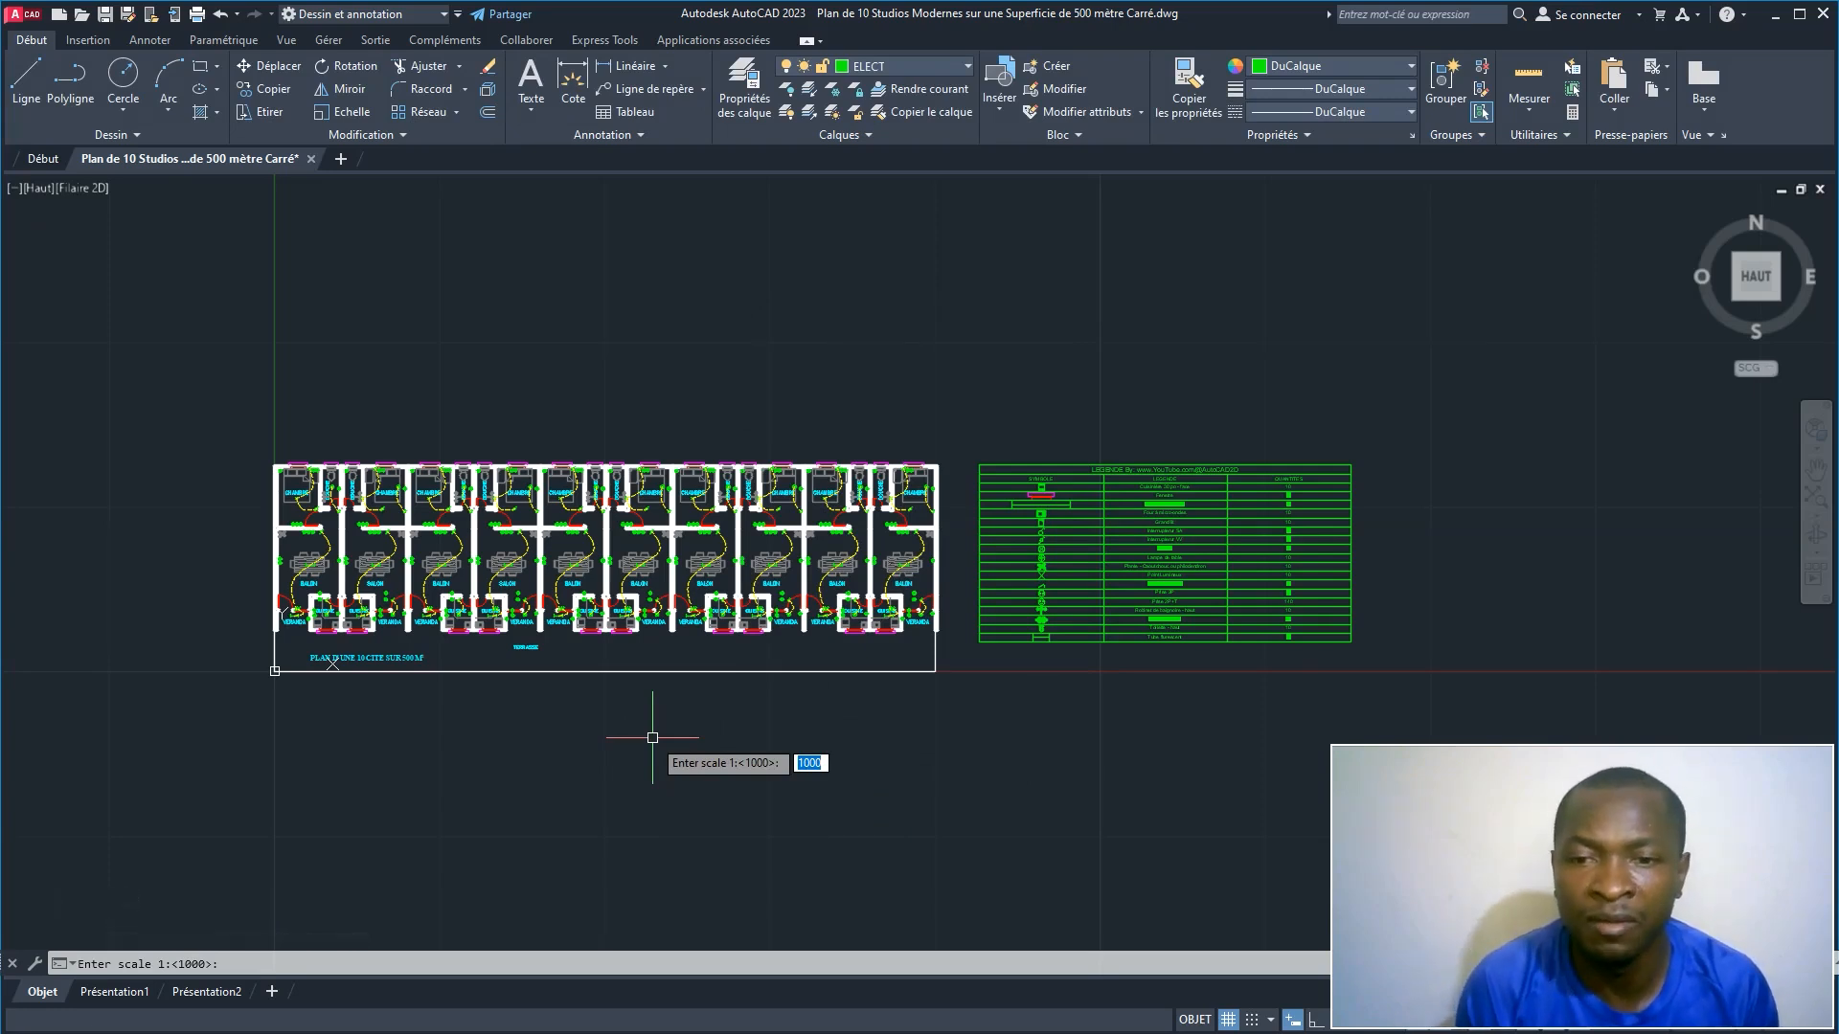
text(5000)
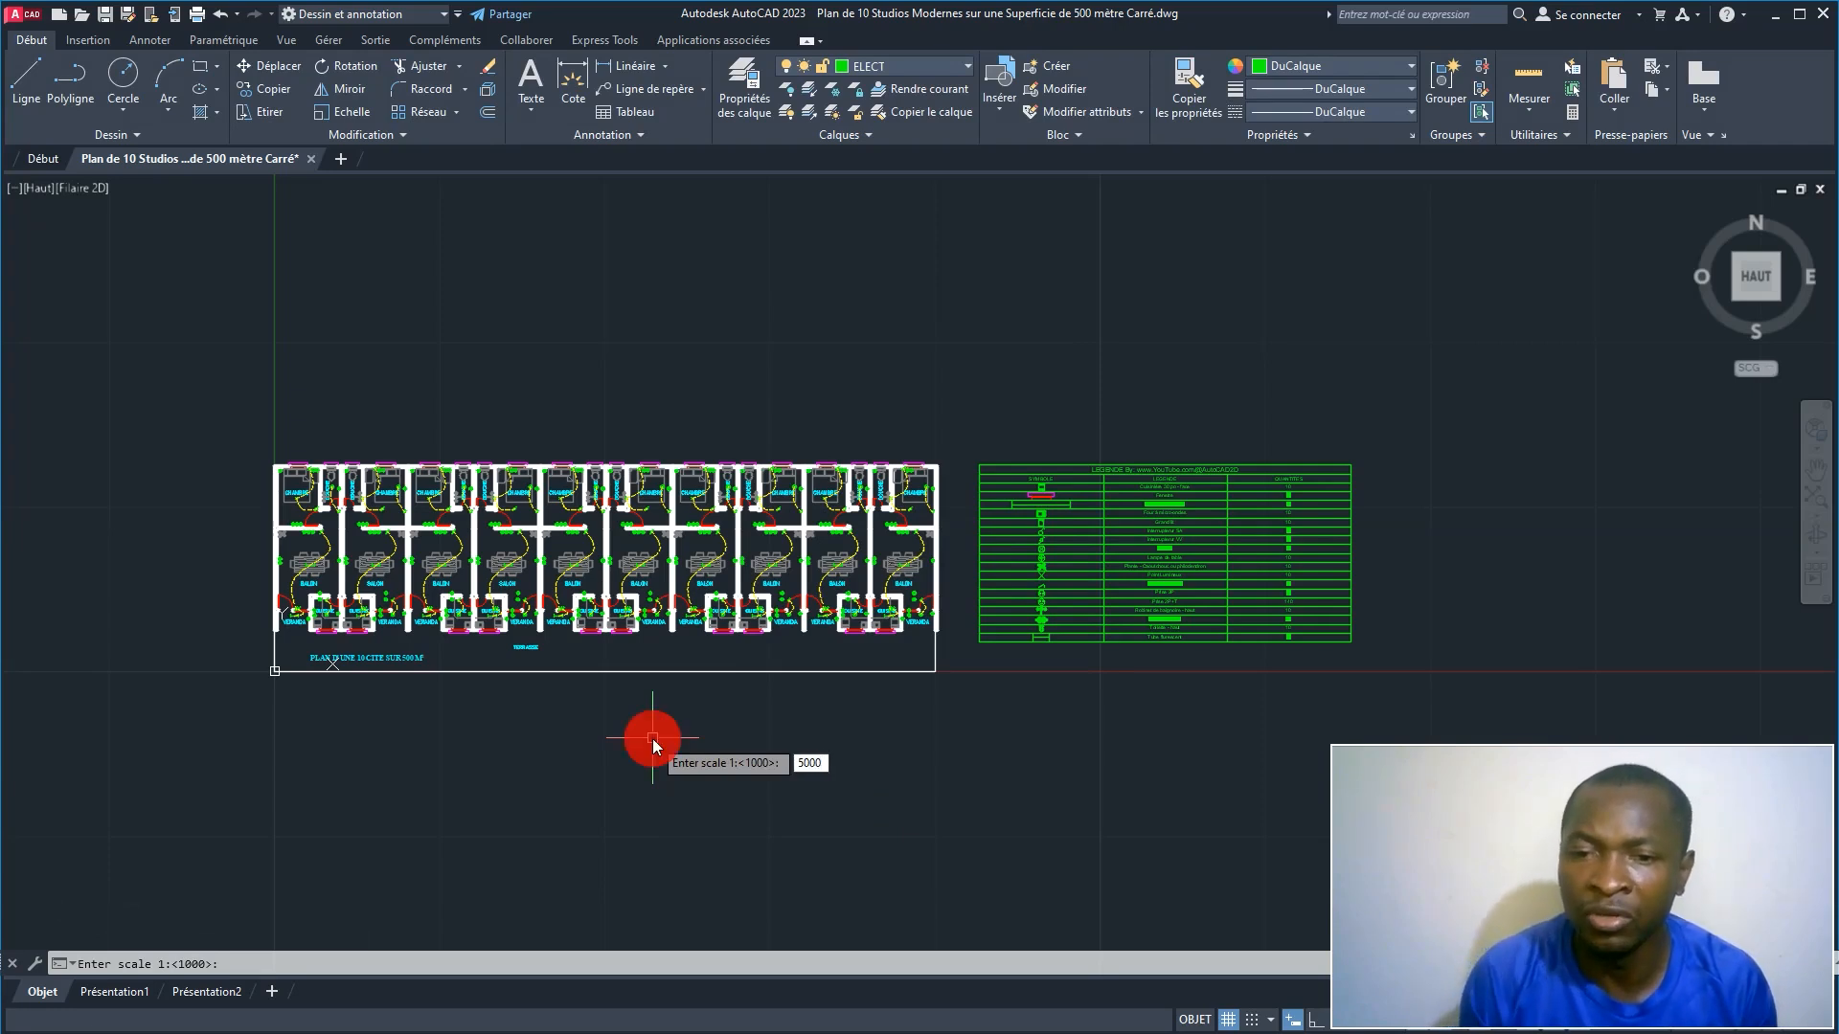
right_click(652, 739)
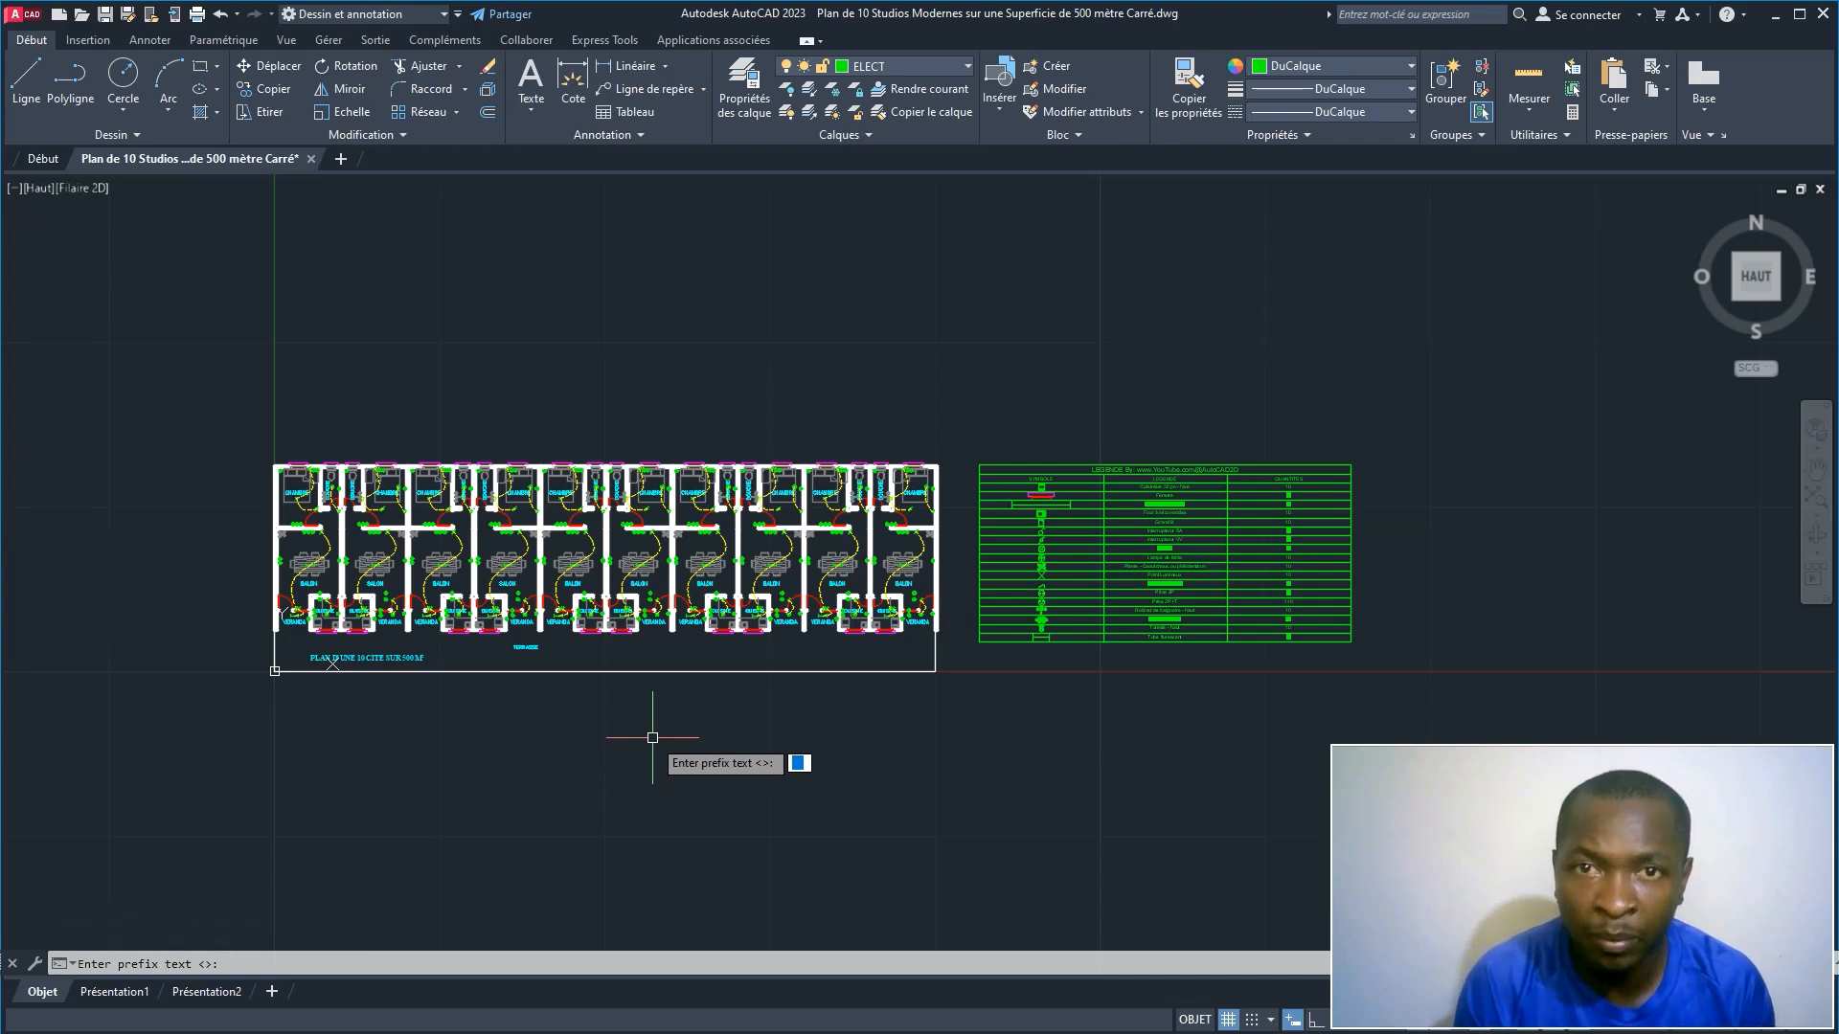
right_click(652, 738)
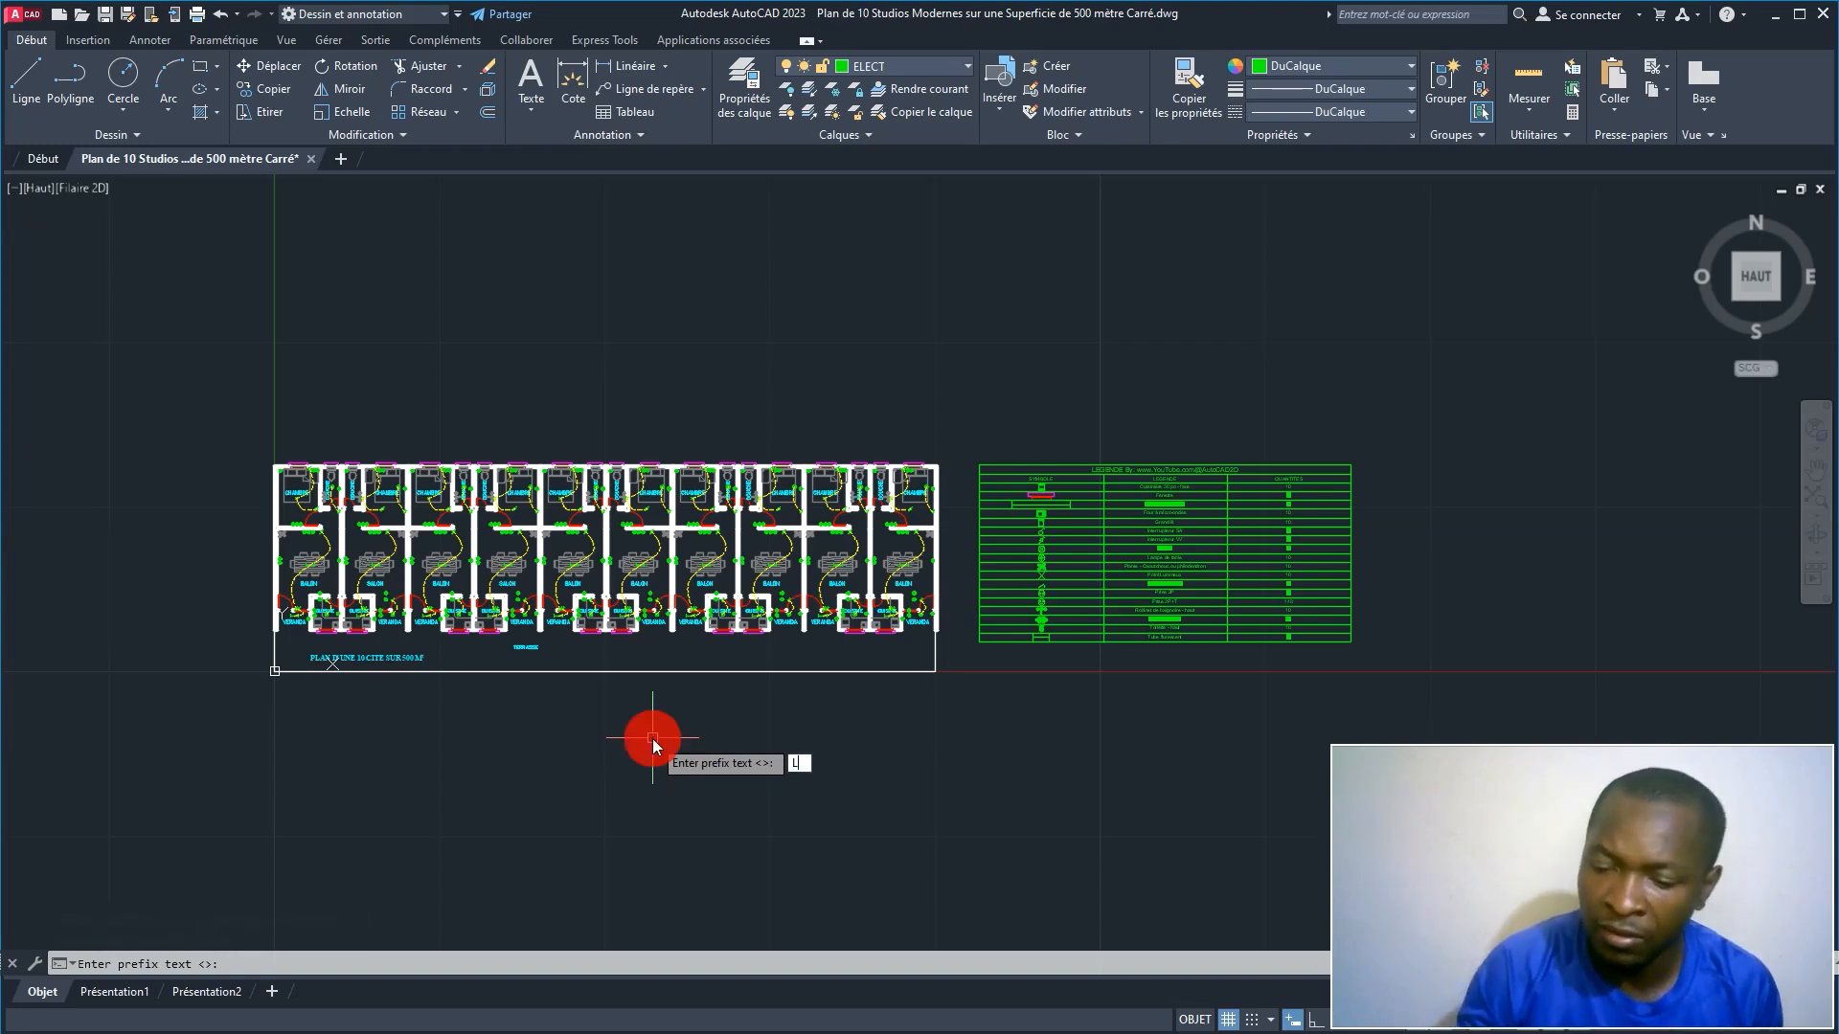
text(L)
key(Return)
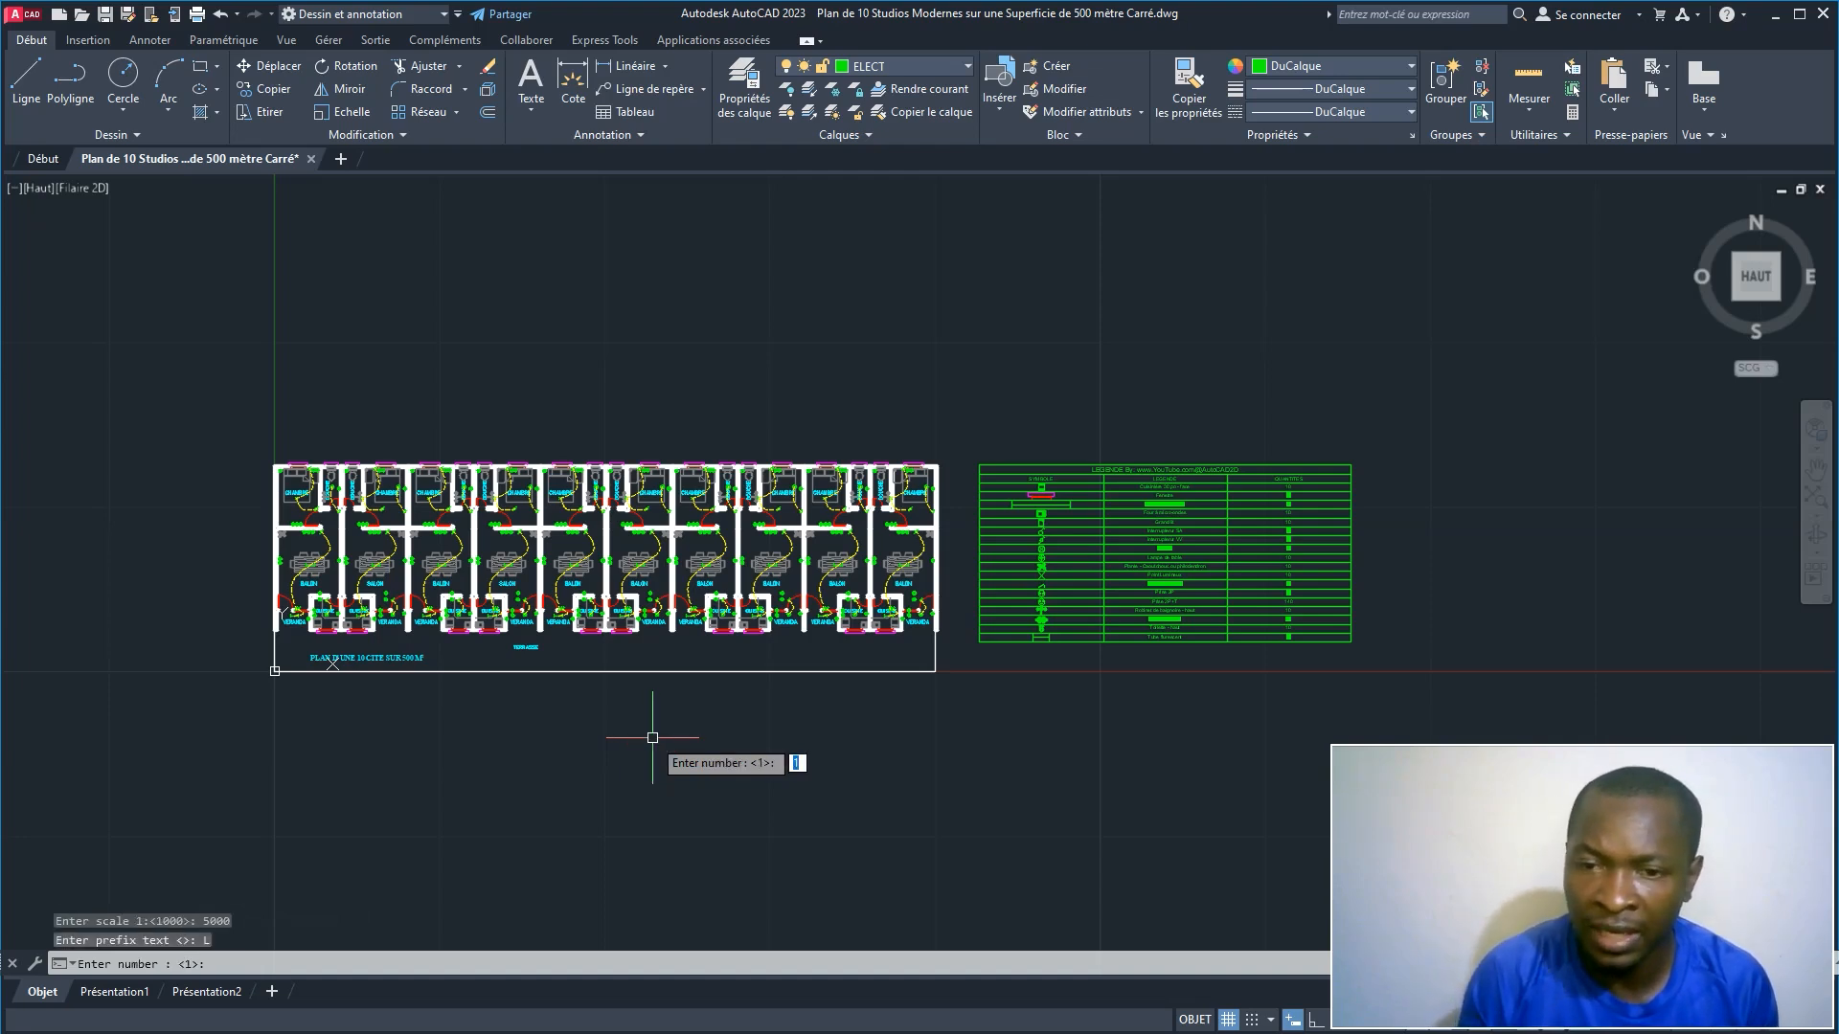
right_click(652, 739)
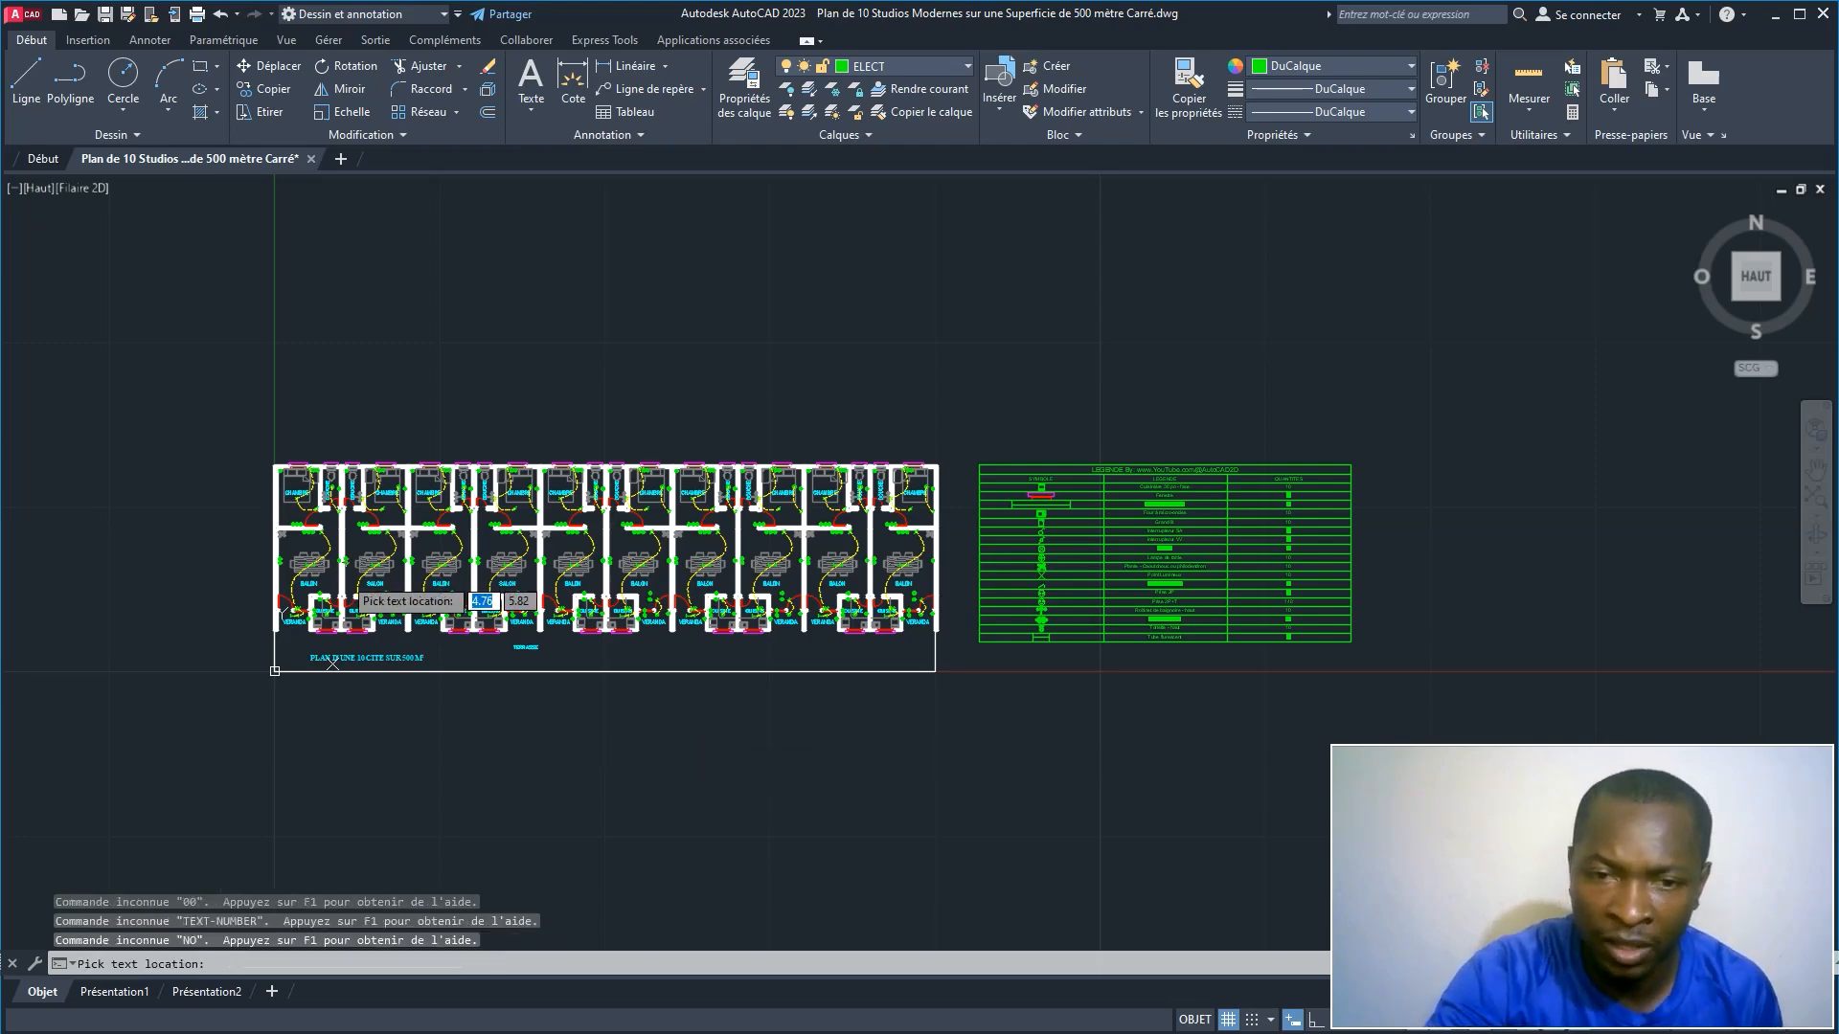
Step: Place the labels L1 and L2 at scale 5000 in the first studio's bedroom and above the building
scroll(357, 574, up, 10)
middle_drag(297, 548, 987, 552)
scroll(986, 552, down, 7)
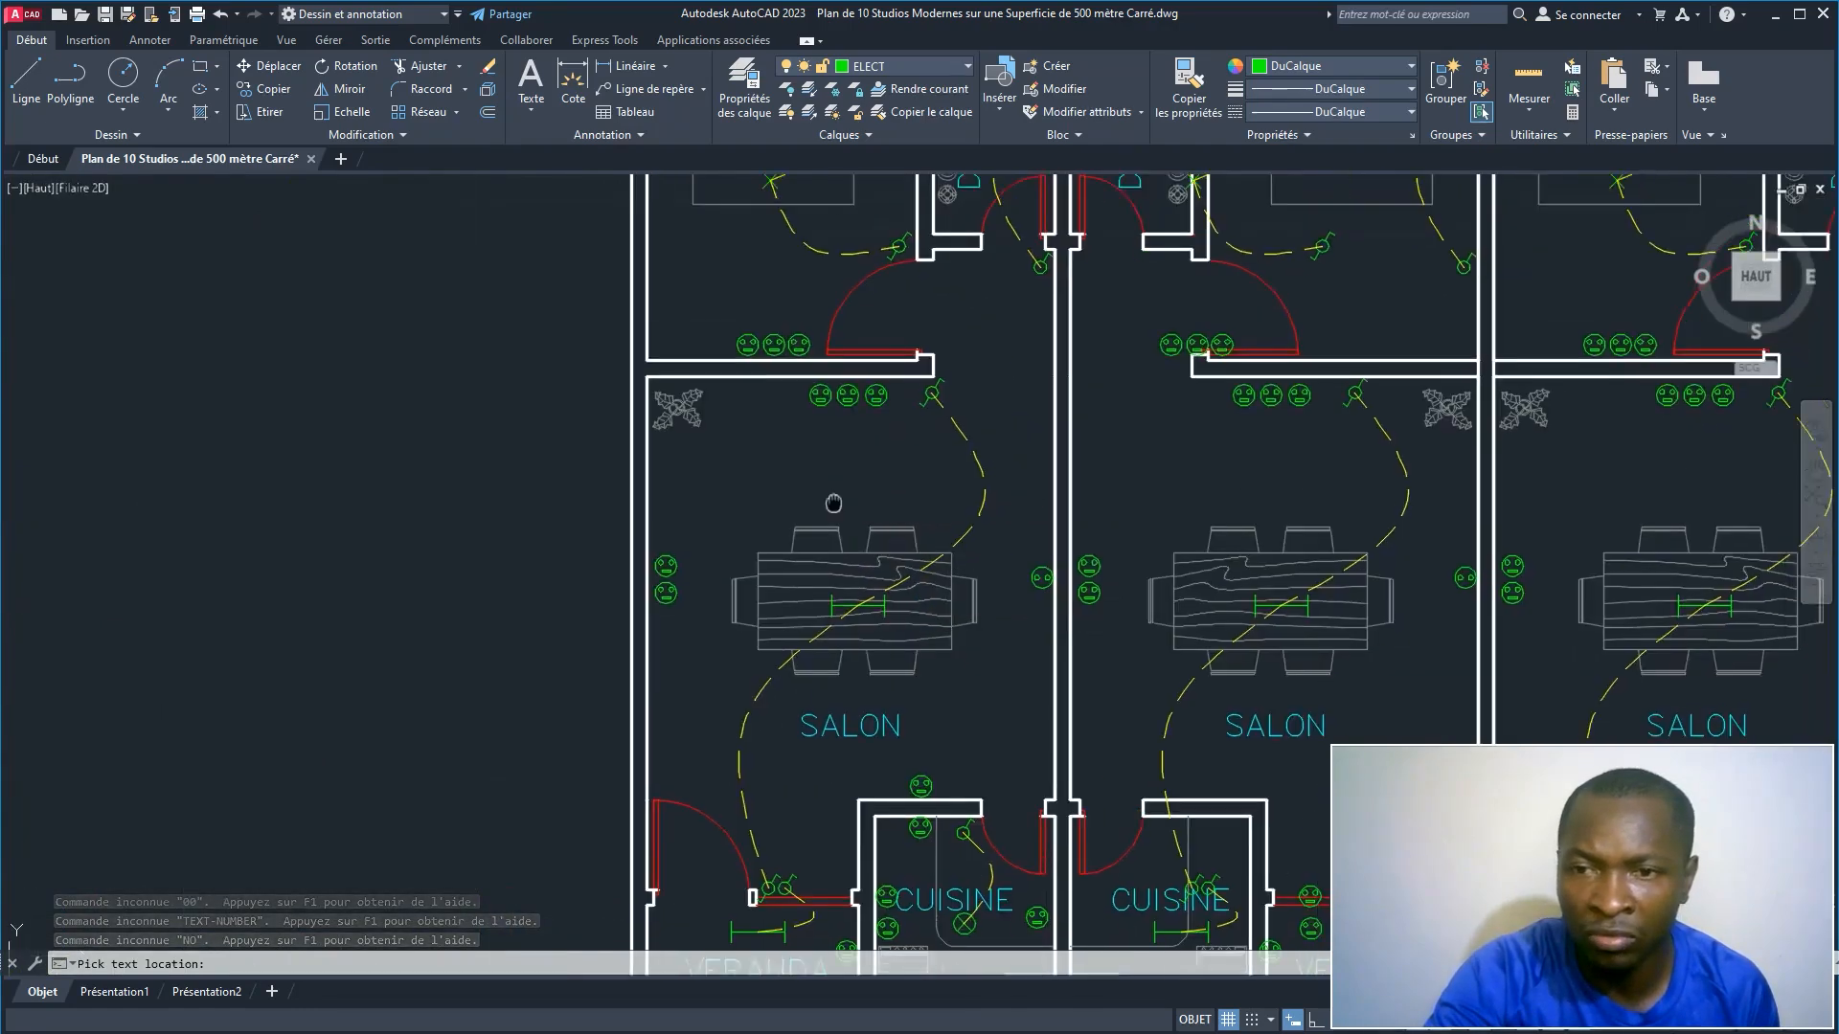
scroll(845, 481, down, 3)
scroll(677, 369, up, 10)
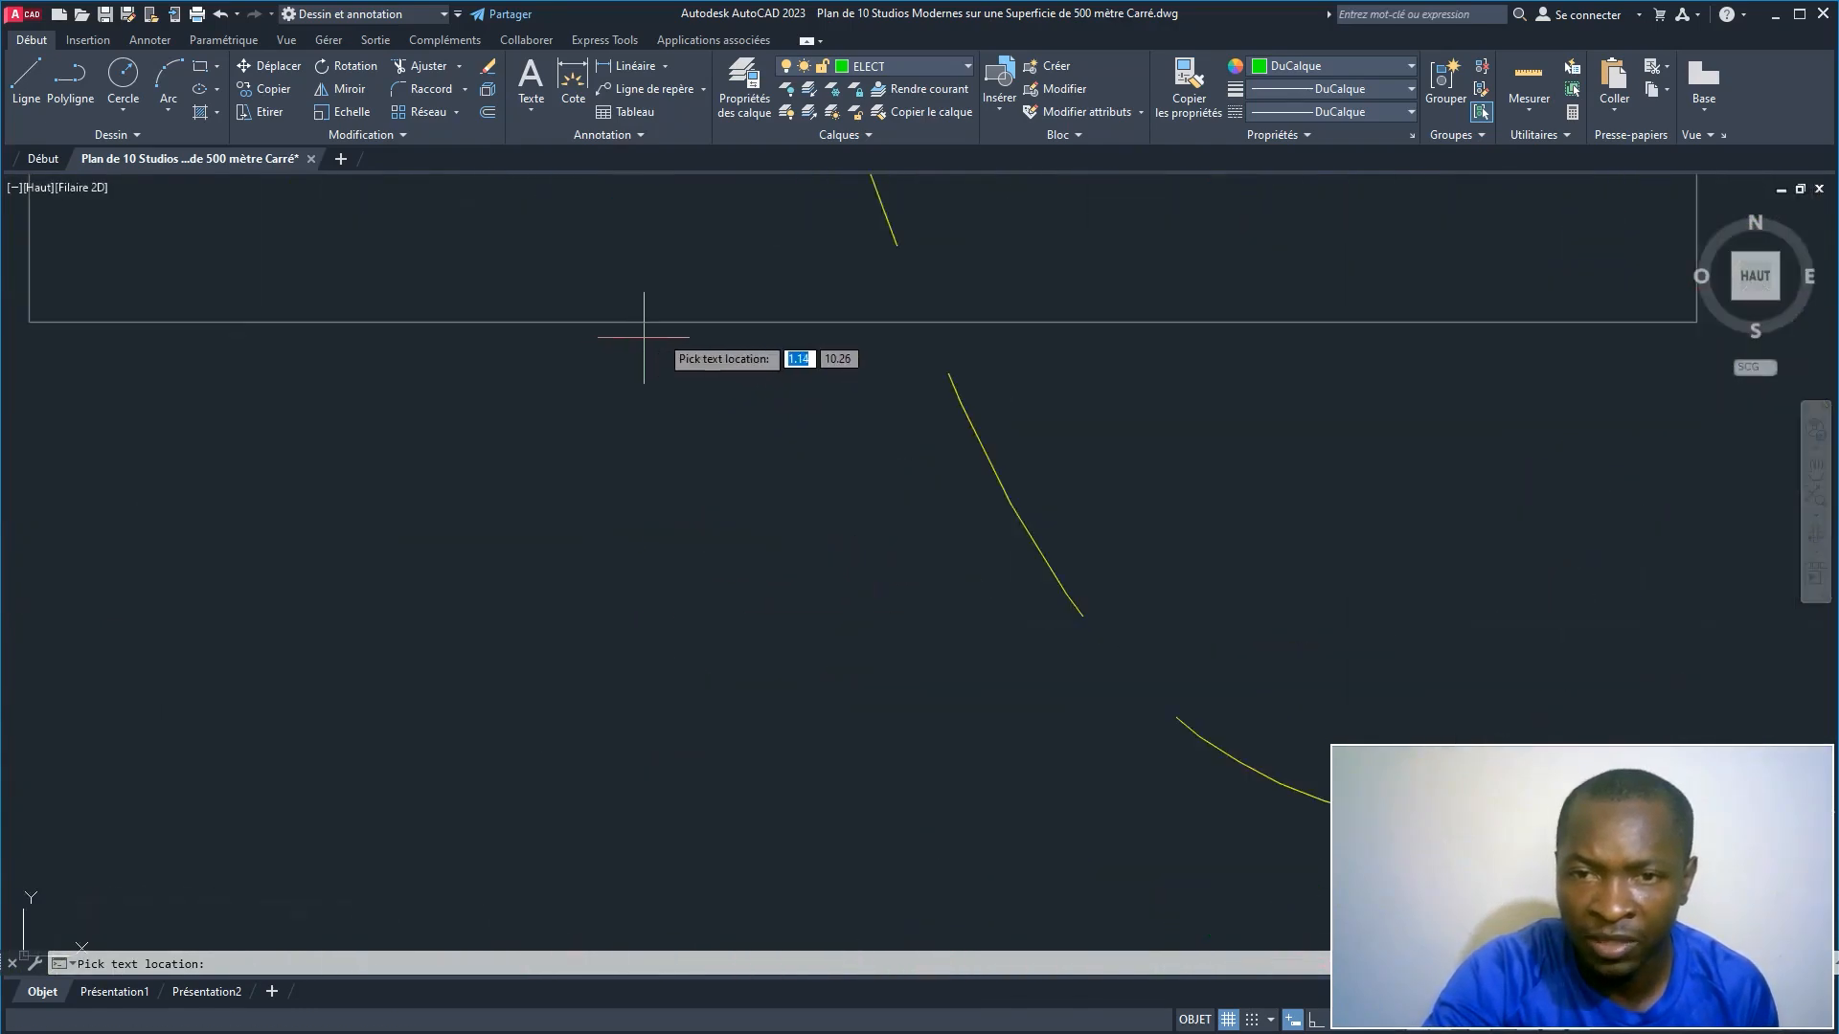
middle_drag(742, 255, 673, 720)
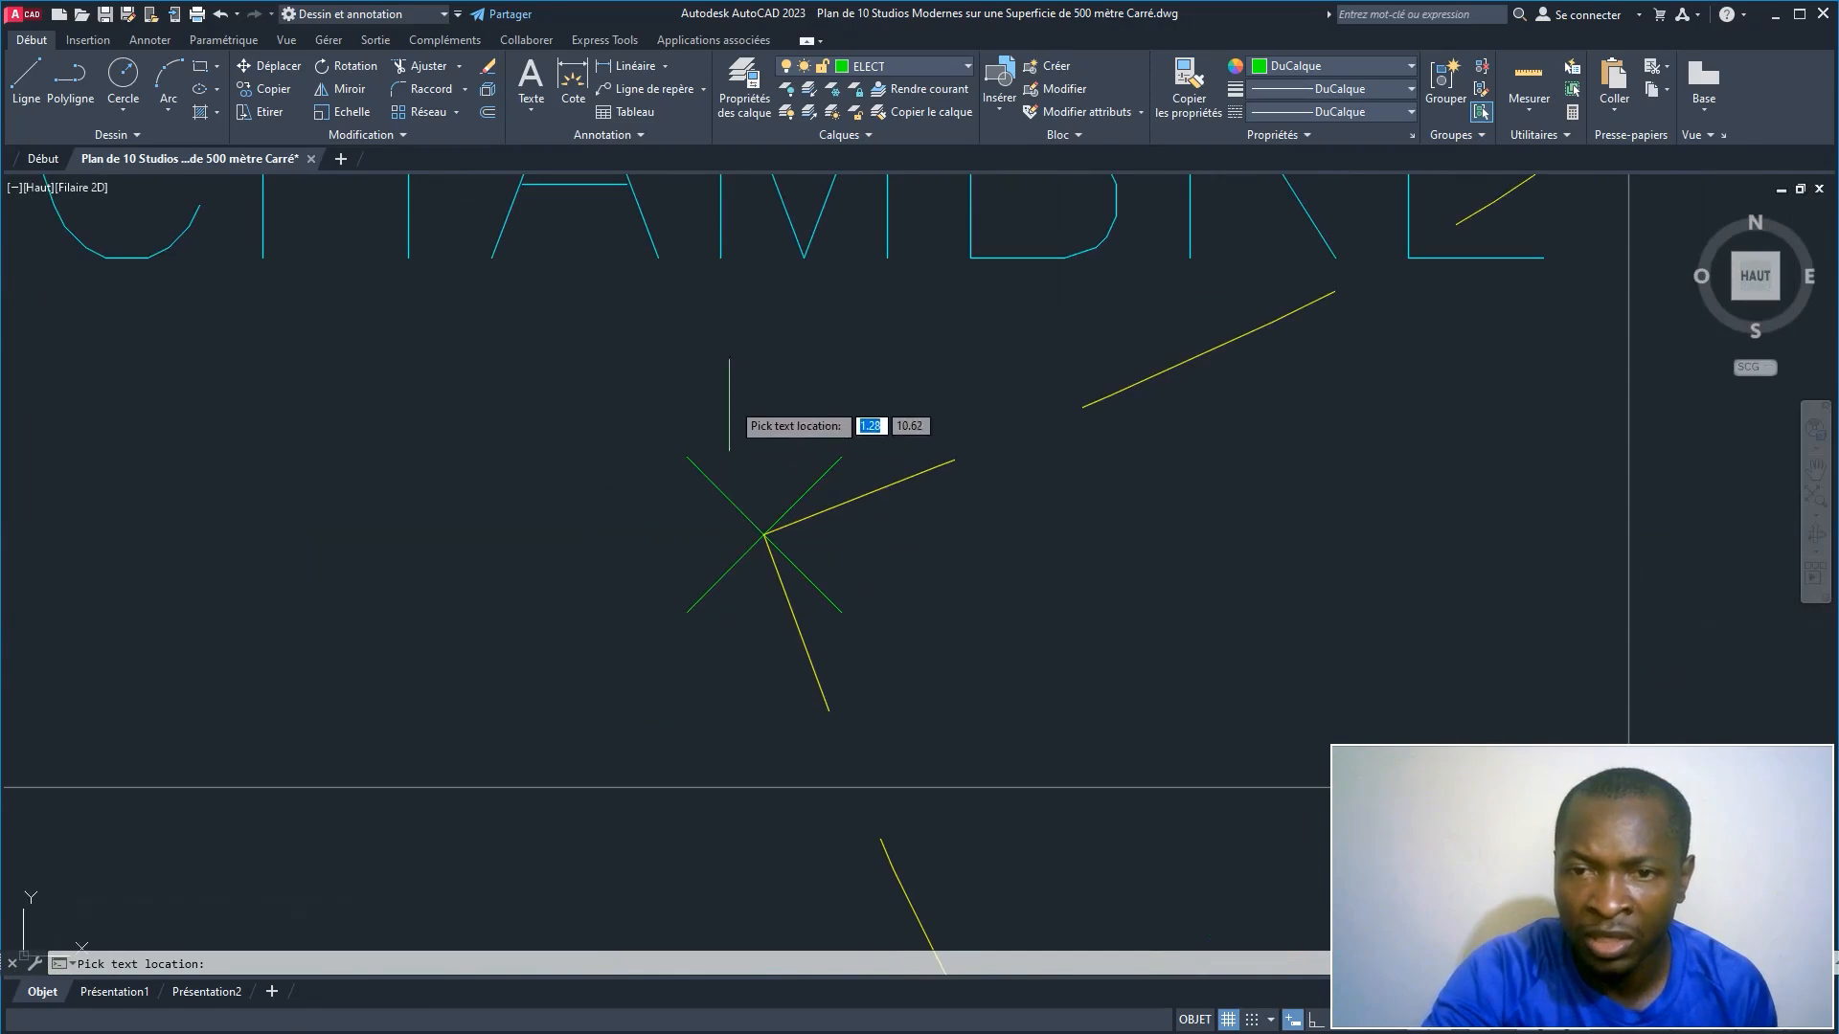
scroll(641, 512, down, 6)
scroll(640, 510, down, 12)
scroll(673, 446, up, 6)
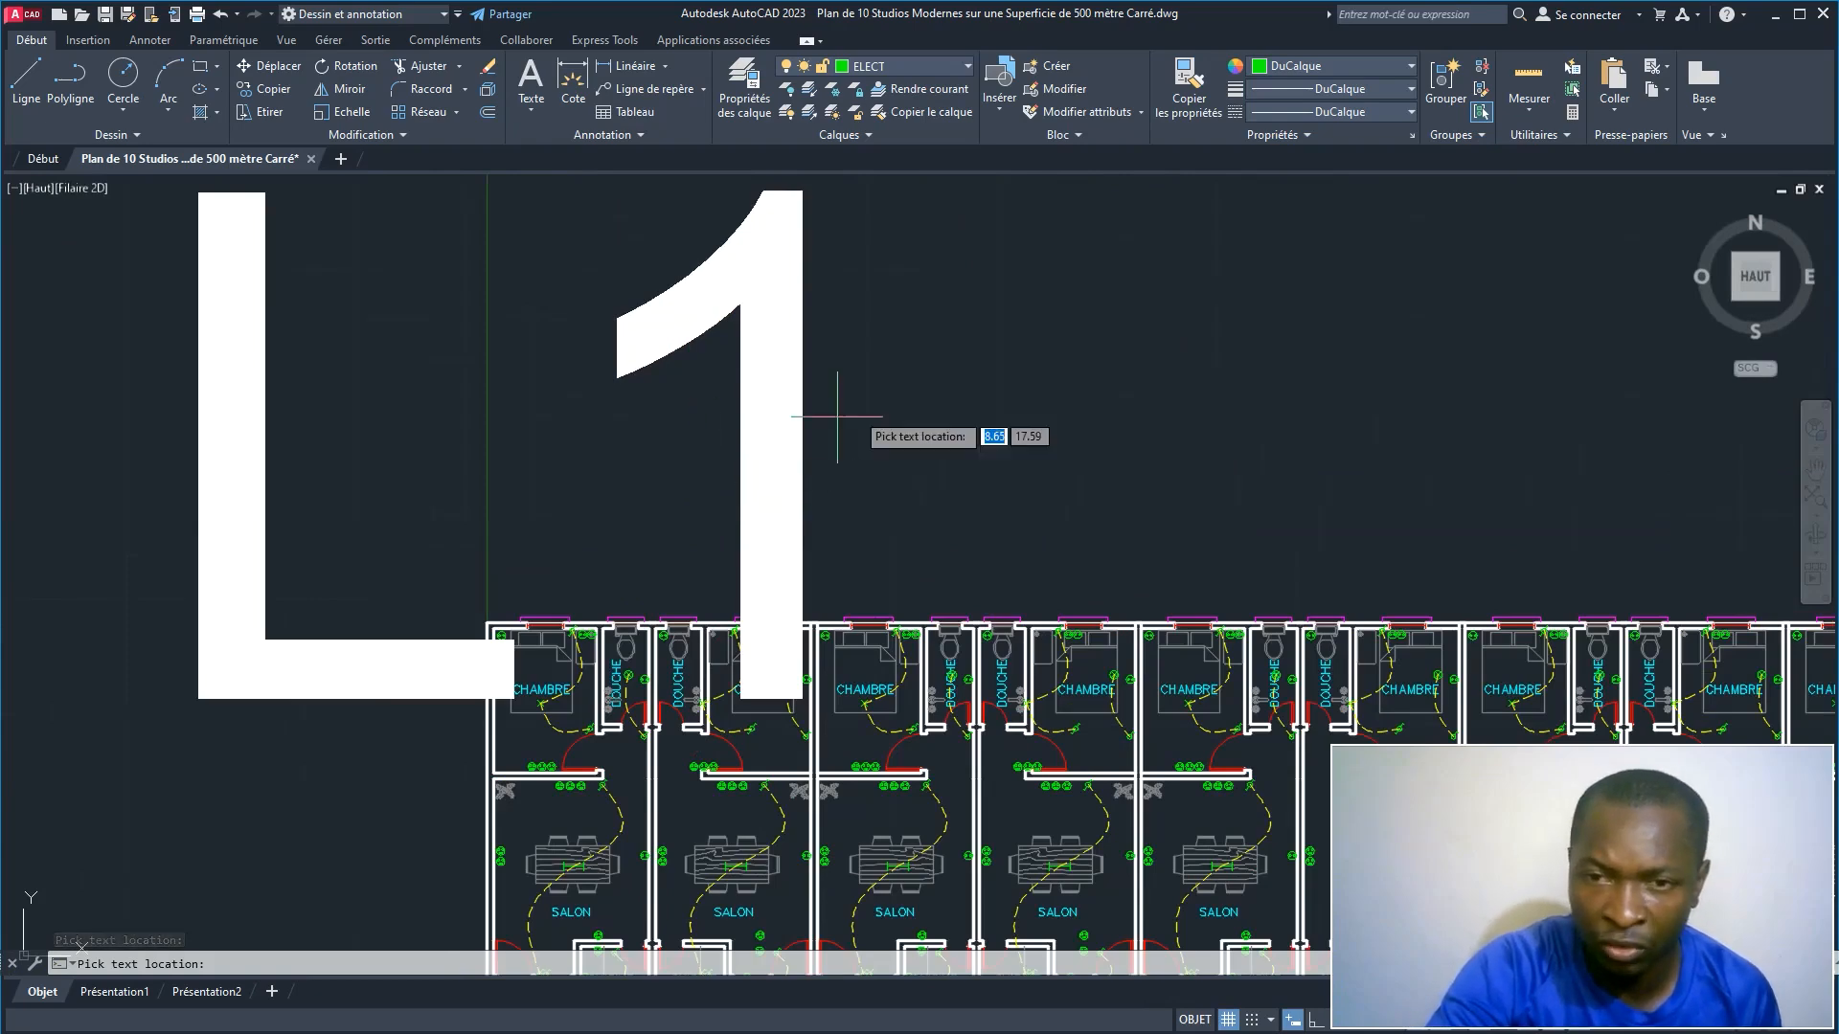
click(978, 404)
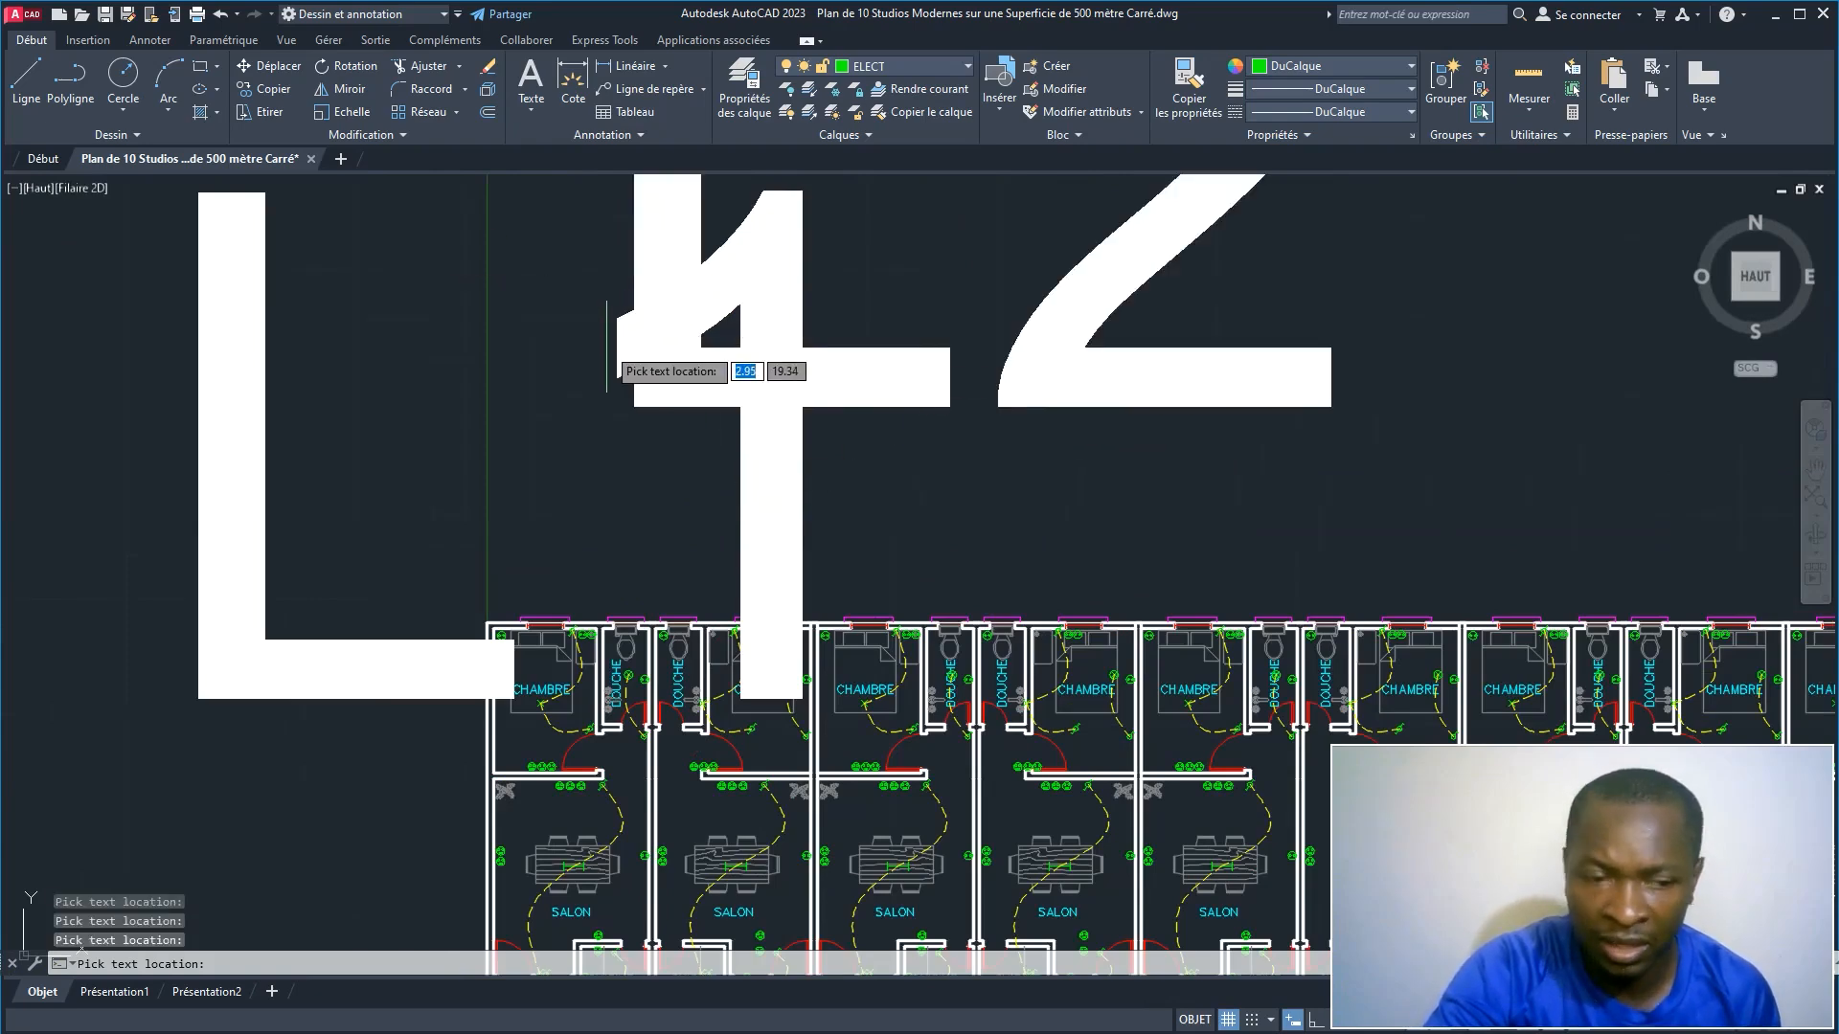
Step: End the numbering and delete the two oversized labels L1 and L2
key(Escape)
click(1311, 486)
click(432, 251)
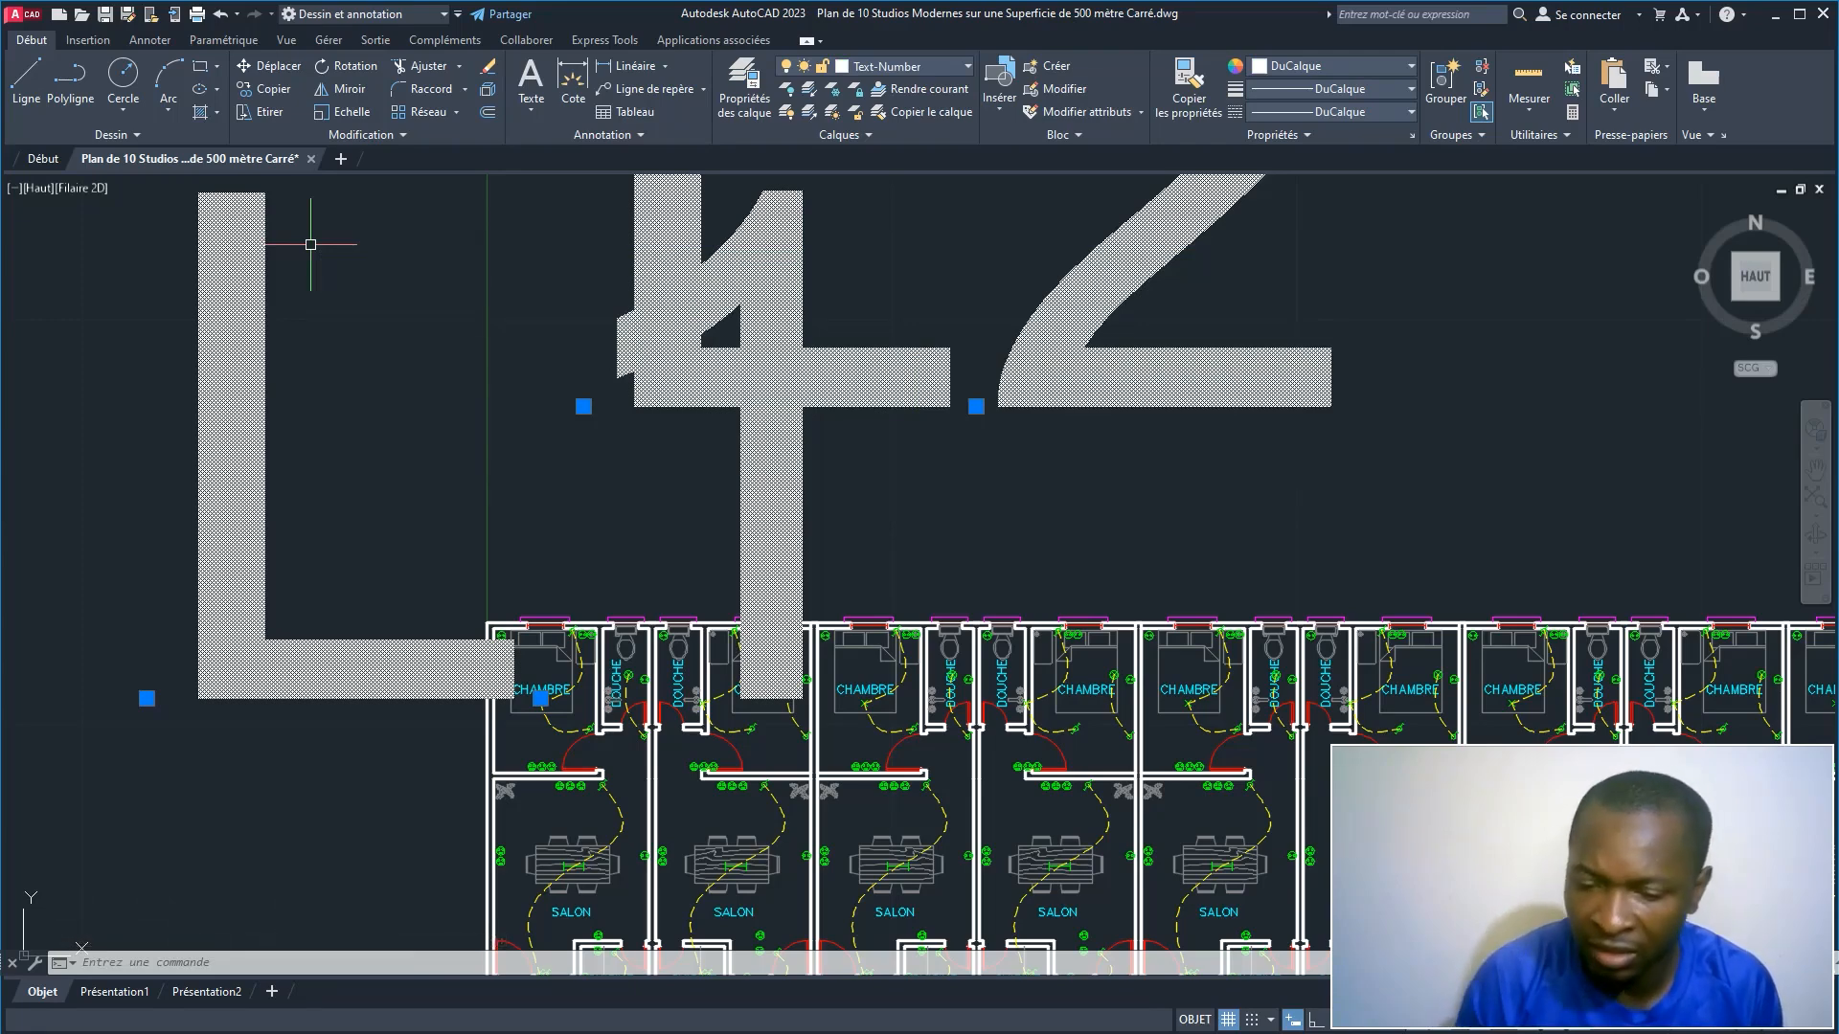
key(Delete)
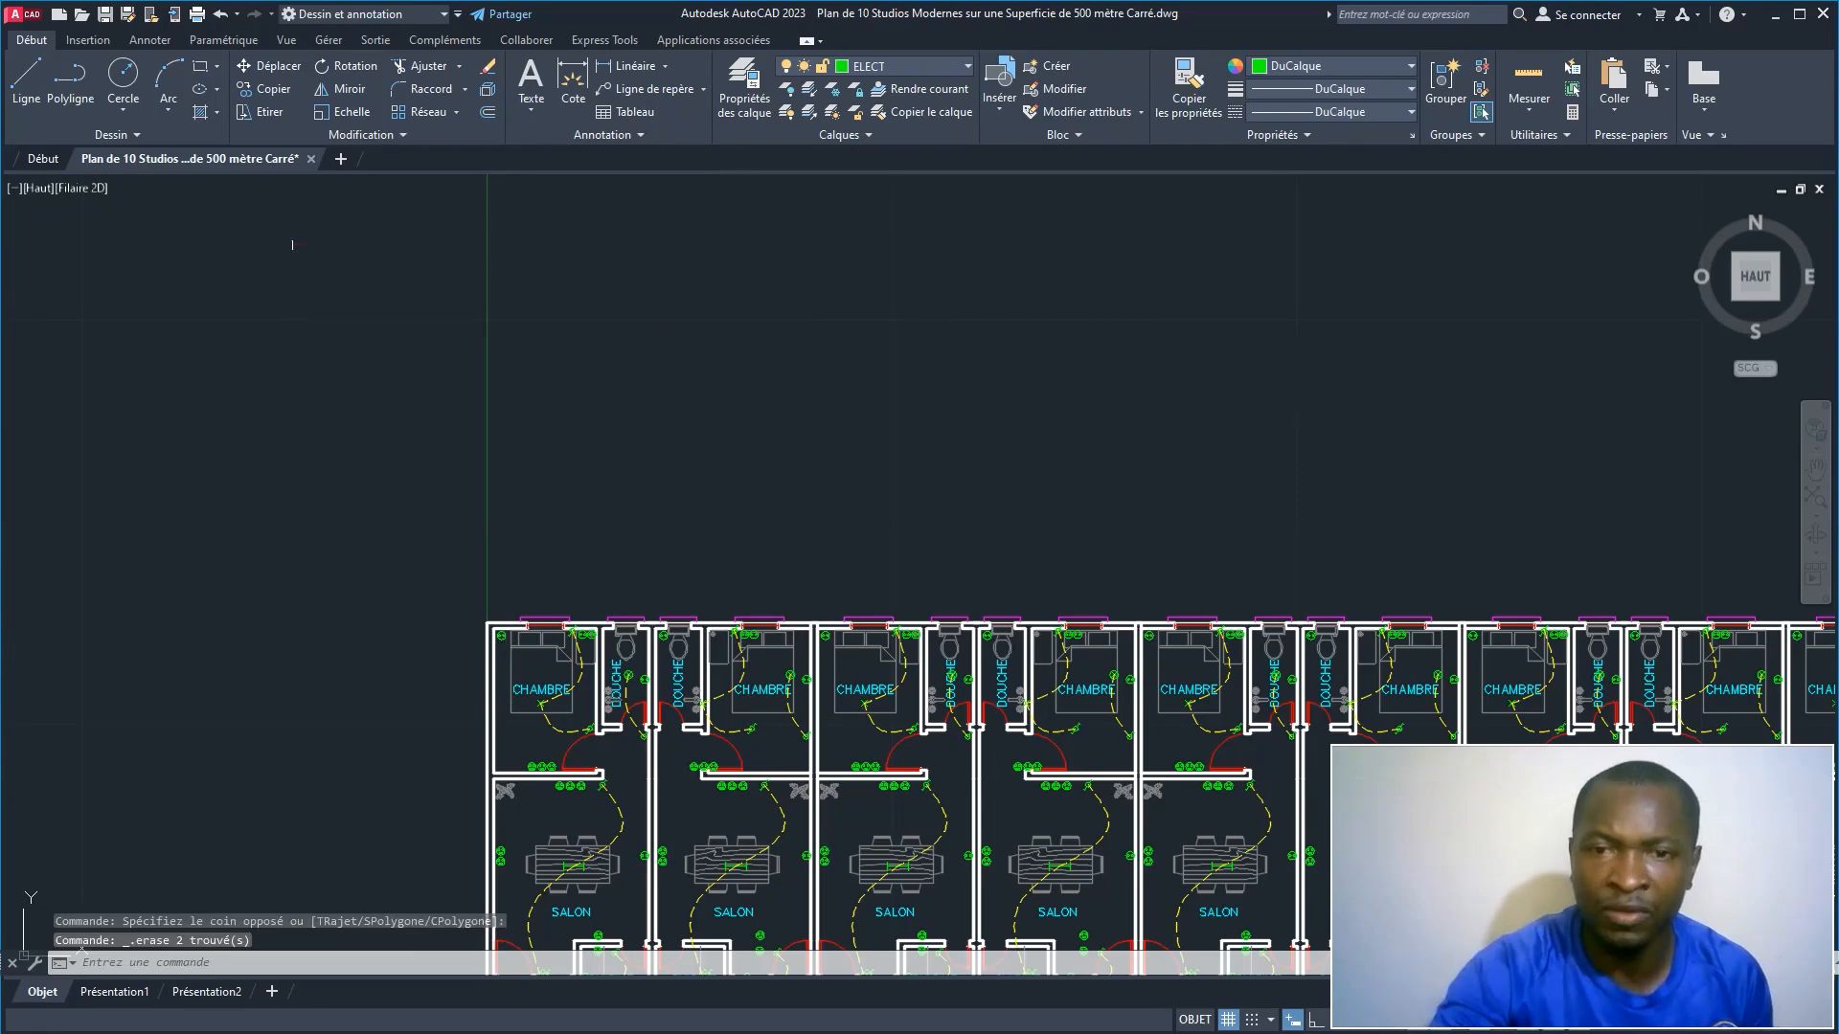
Step: Run the NO numbering command with scale 50, prefix L and starting number 1
scroll(763, 744, down, 4)
middle_drag(683, 642, 205, 286)
scroll(371, 396, up, 4)
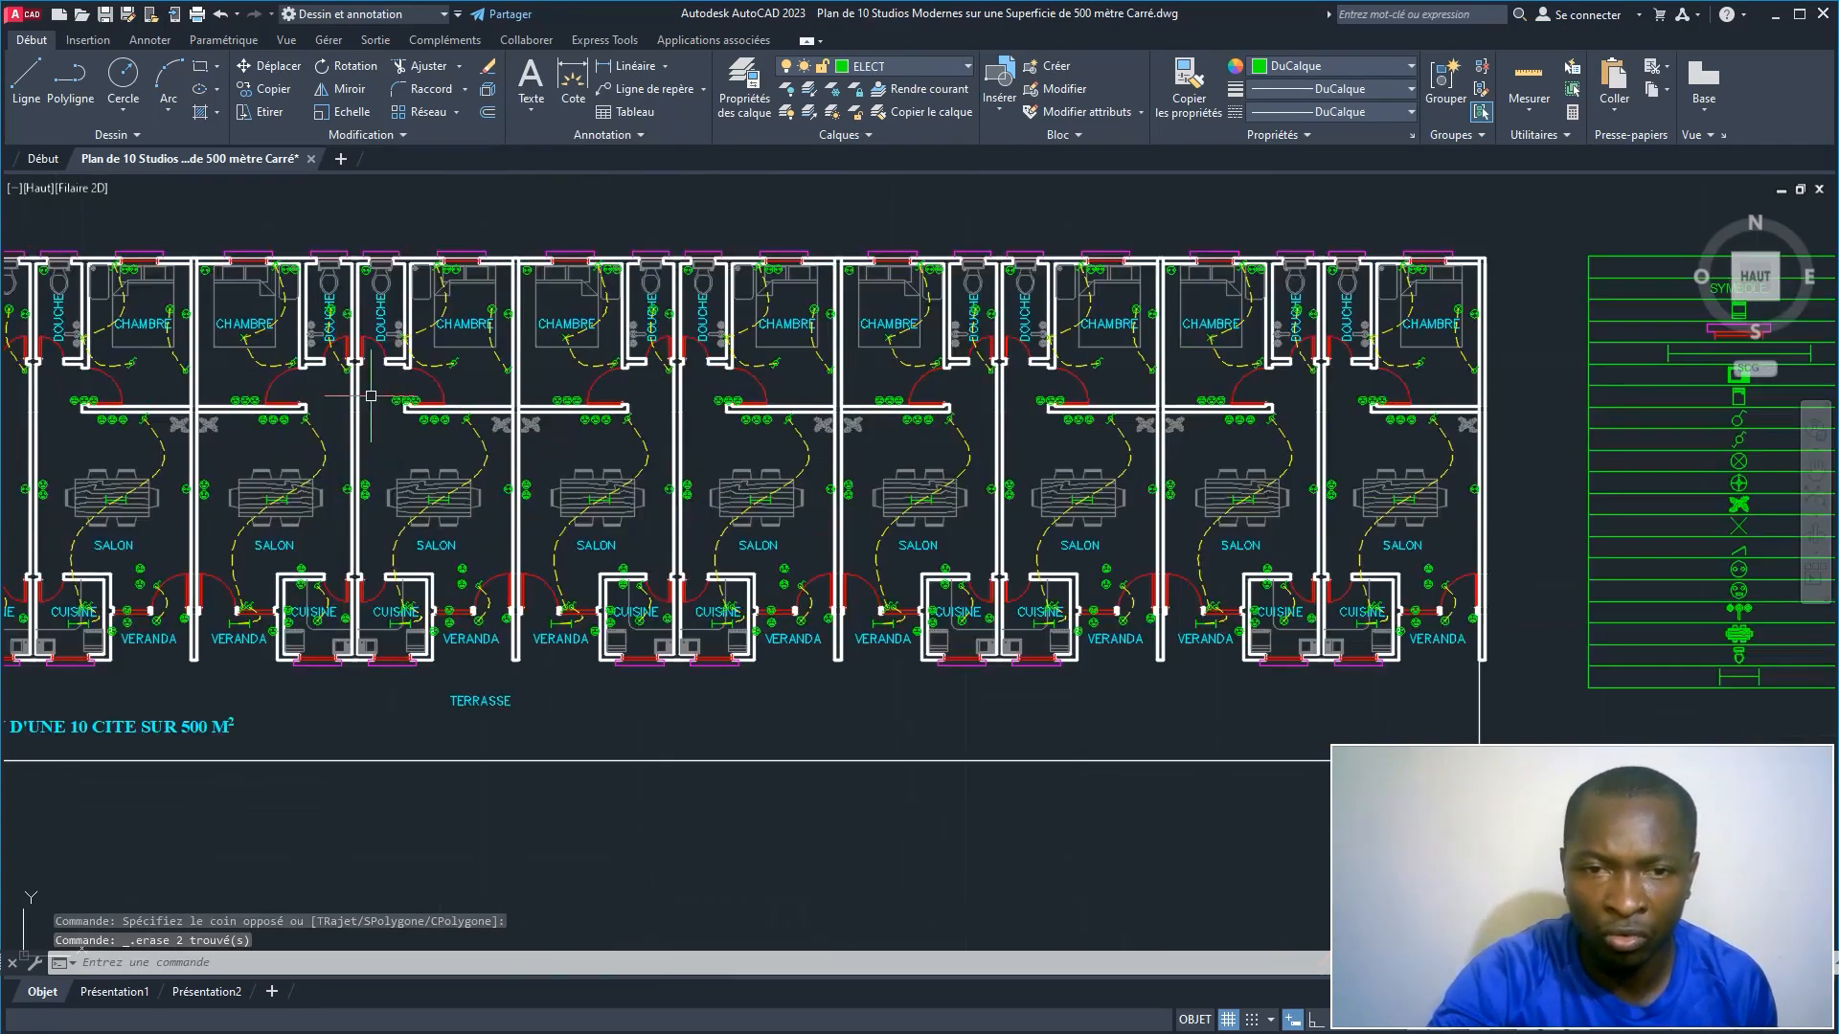
text(no)
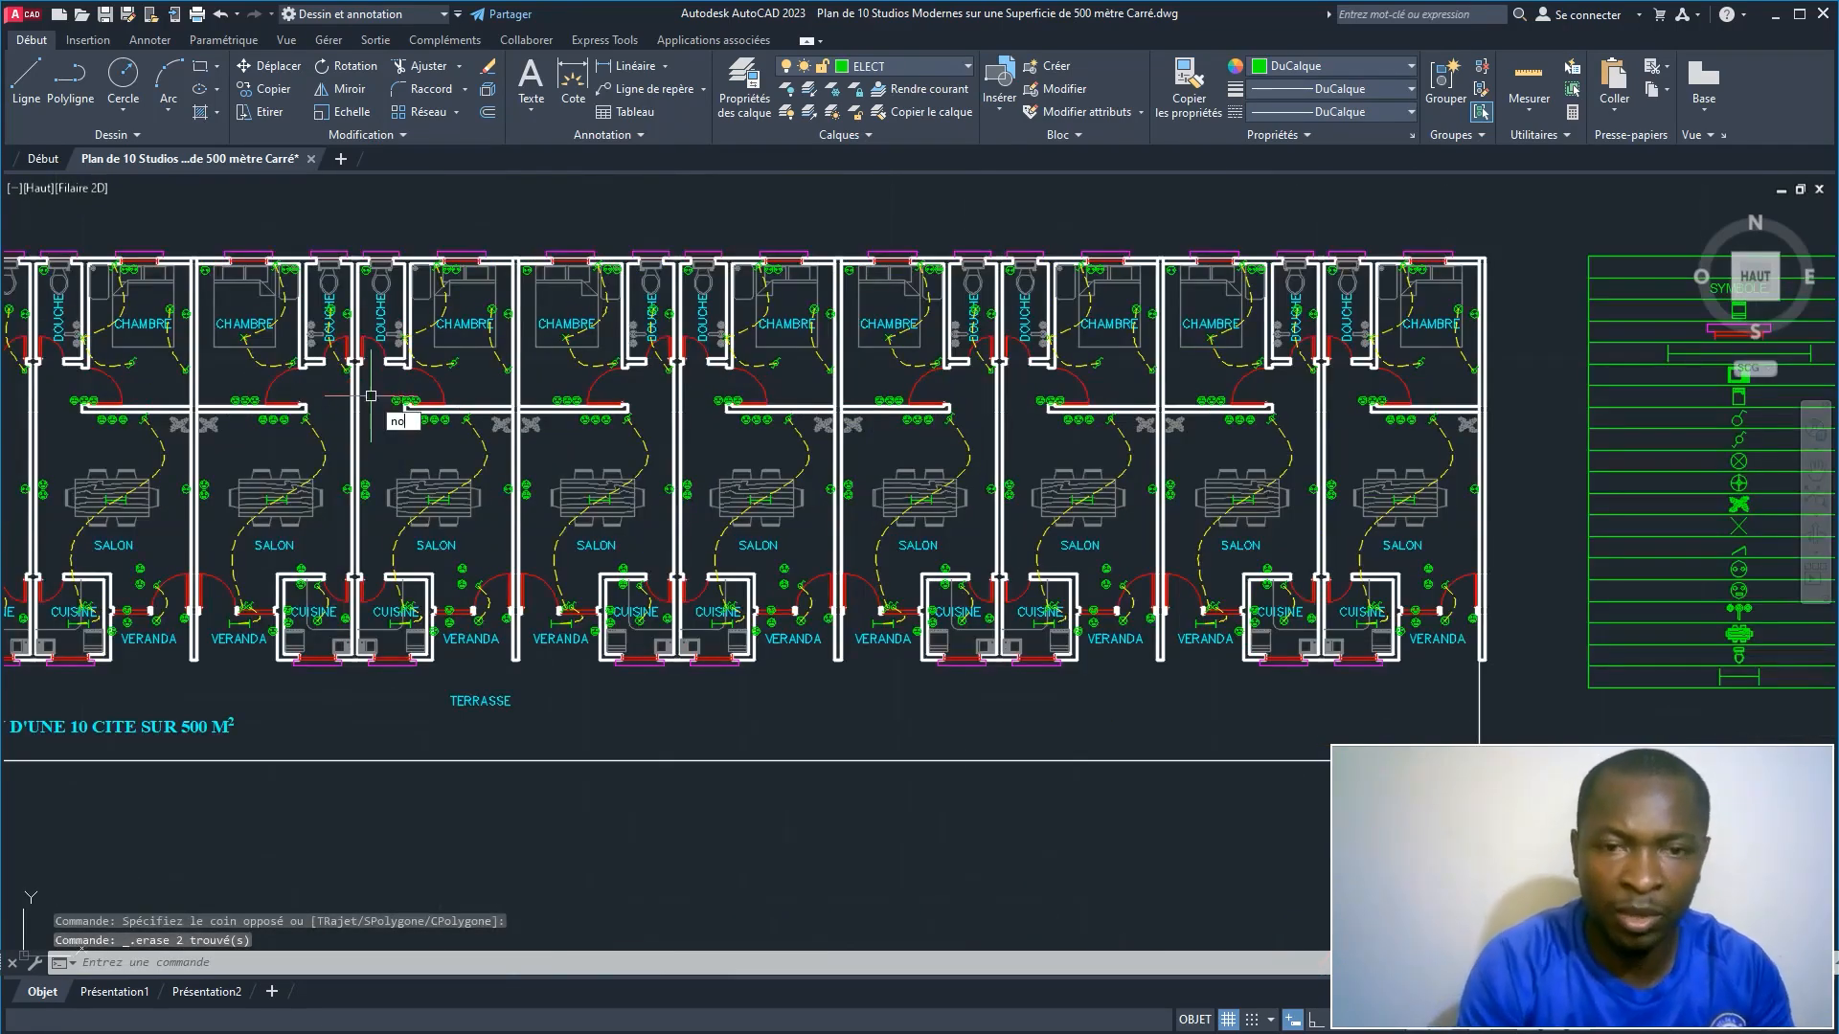
key(Return)
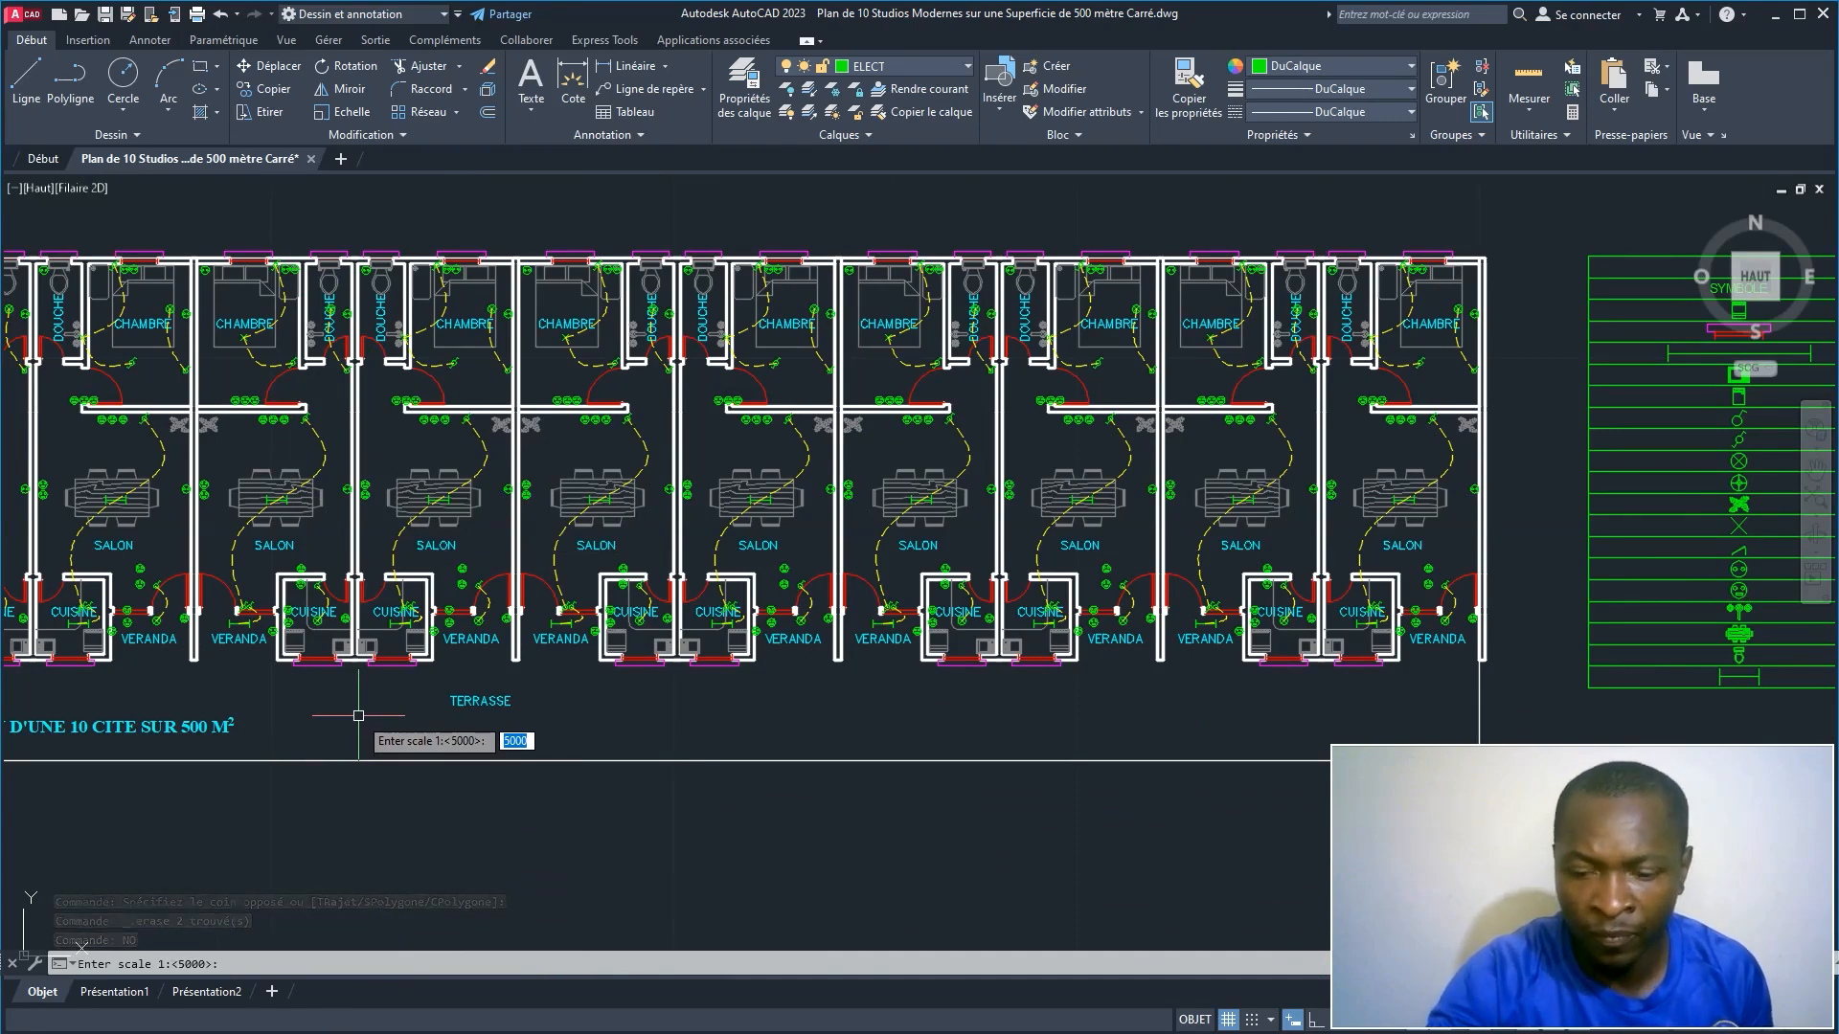
text(50)
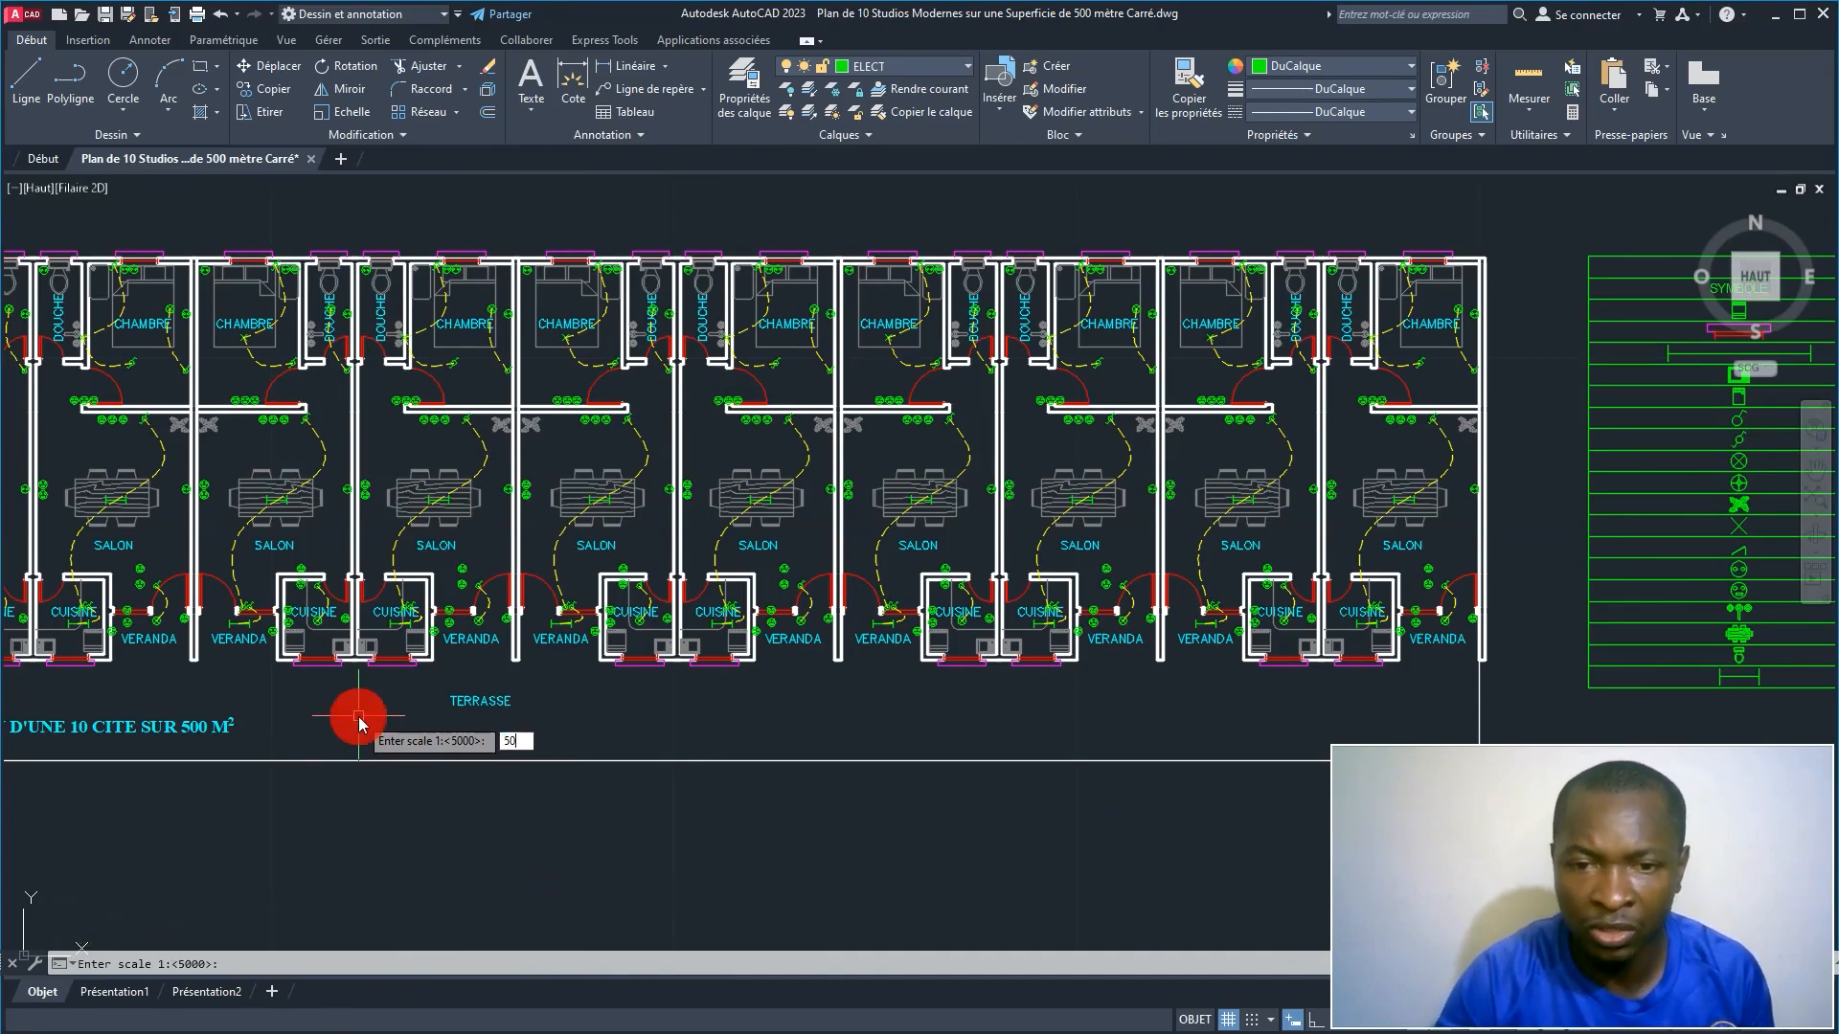
key(Return)
key(Return)
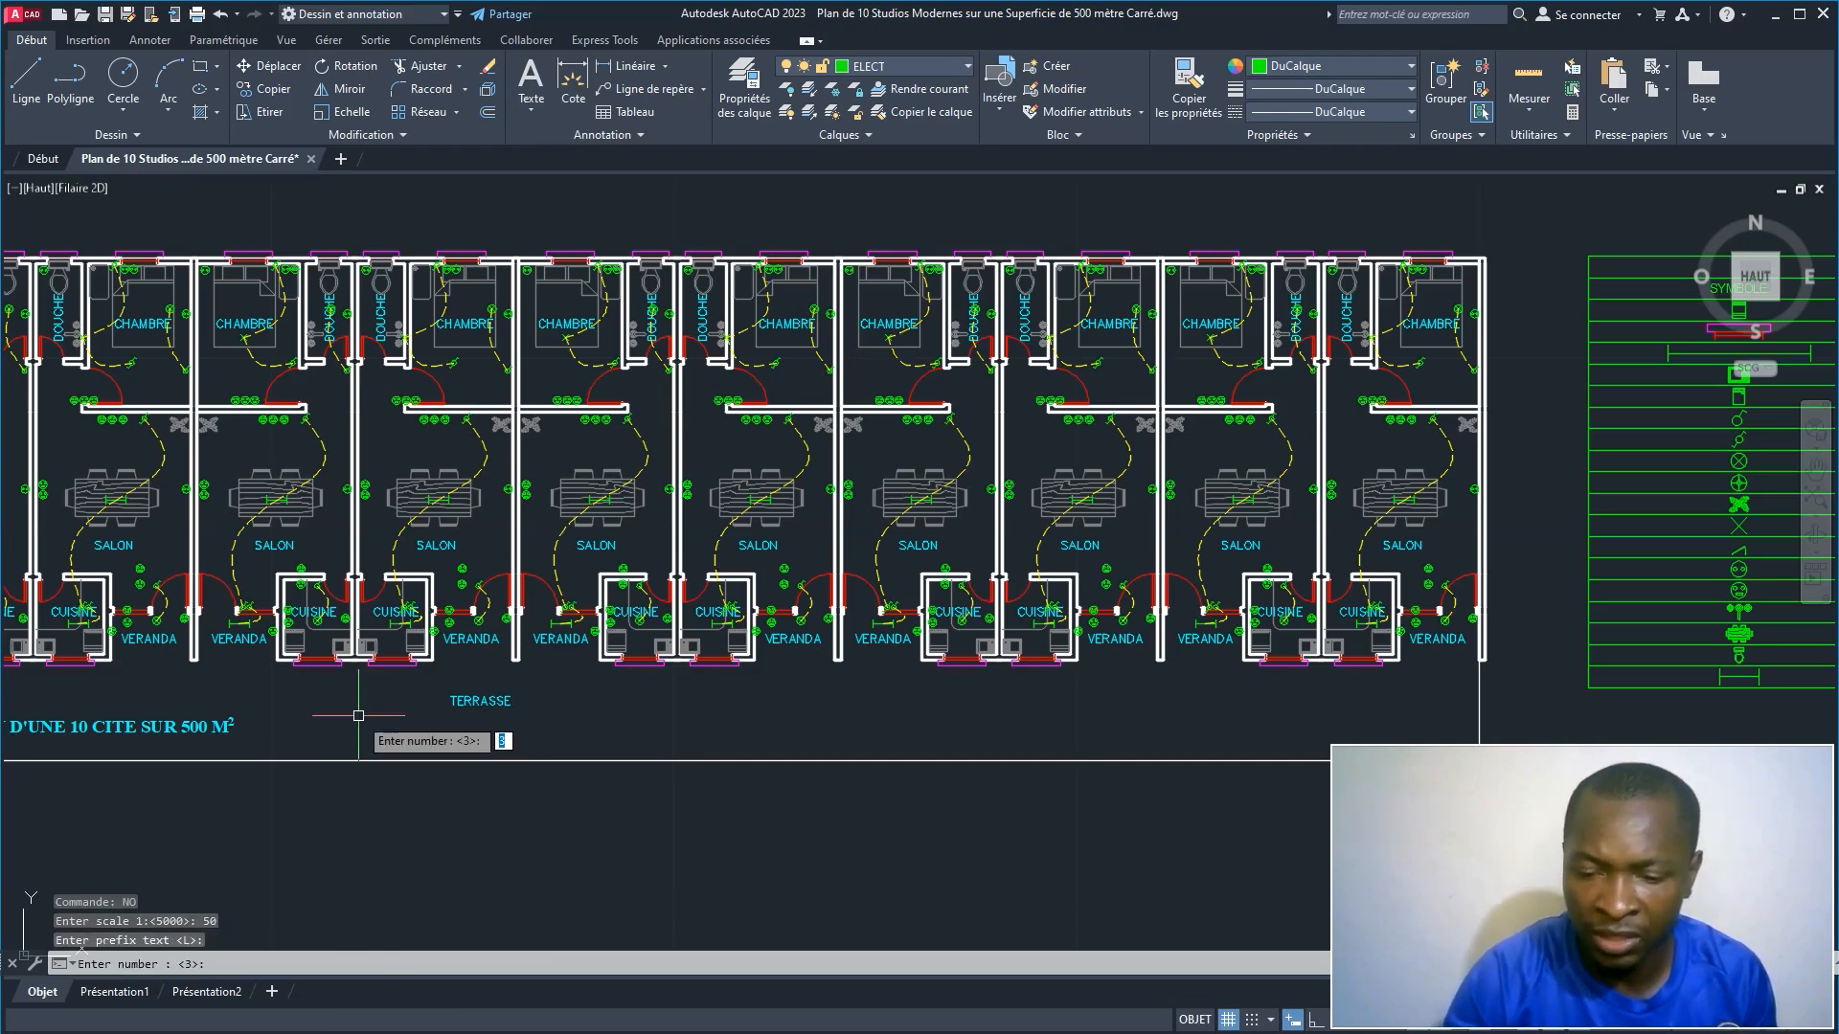
text(1)
key(Return)
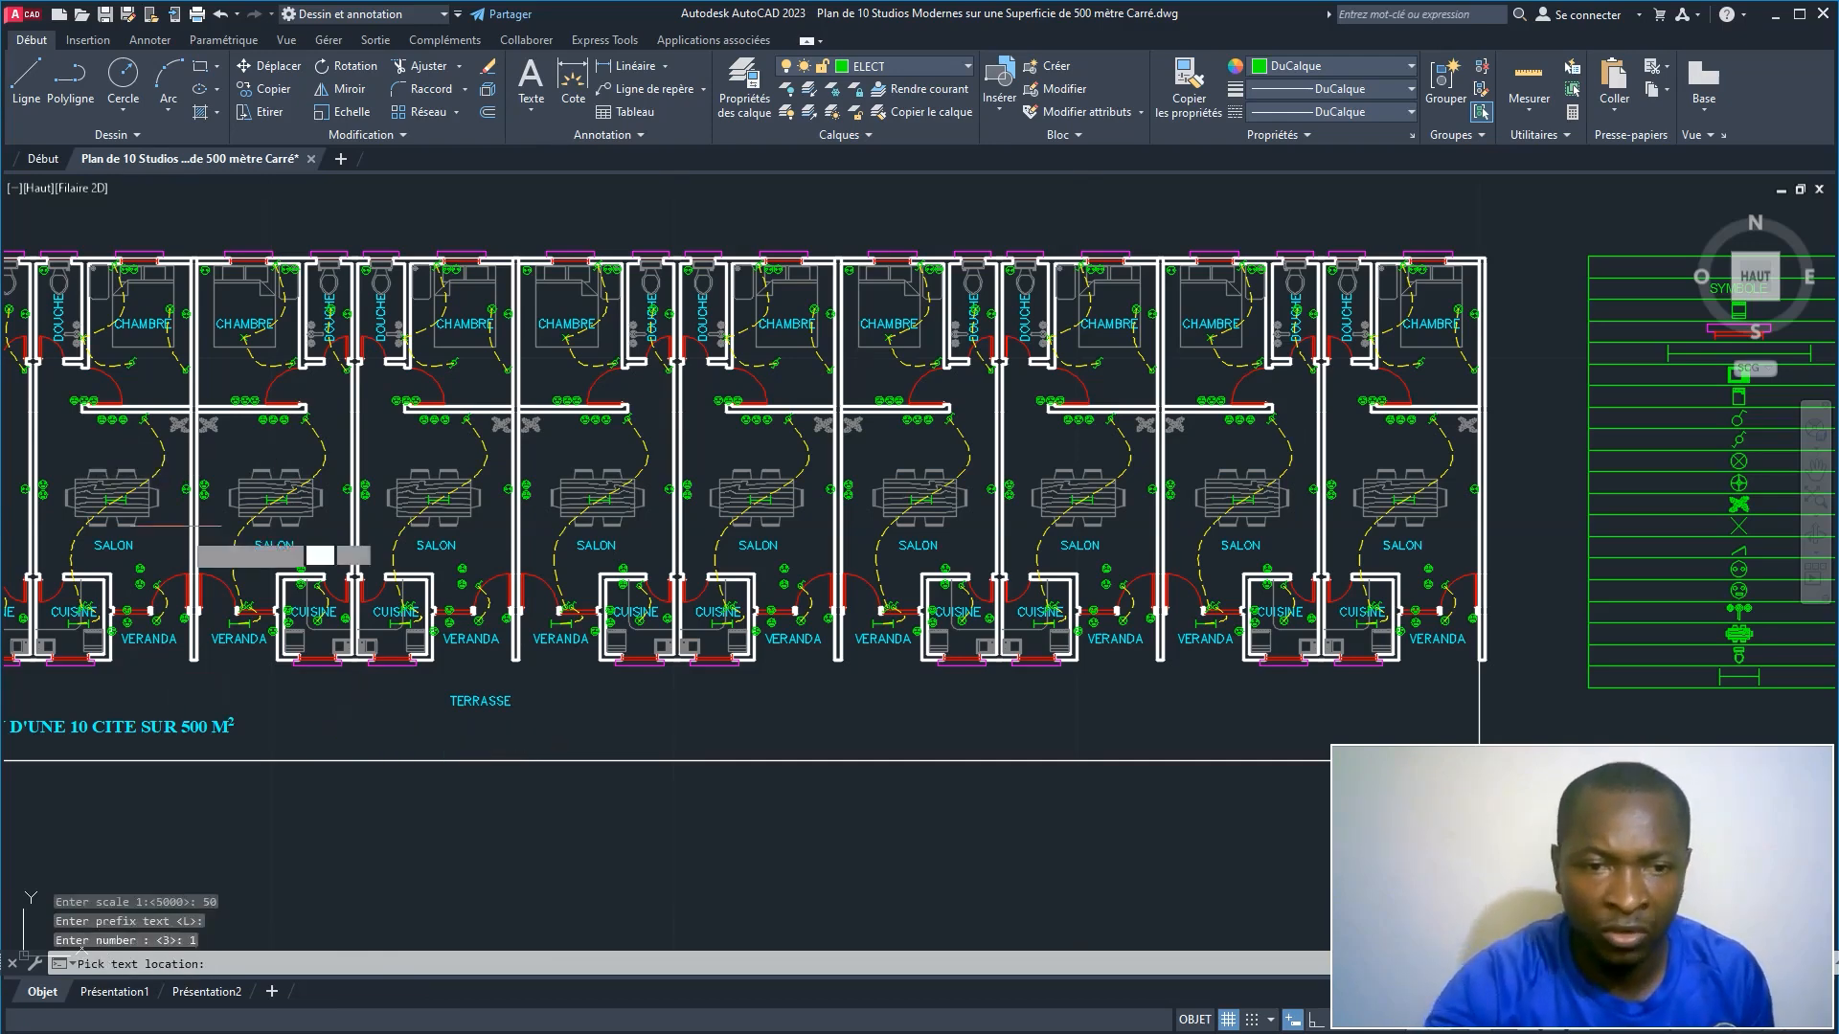
Step: Place label L1 on the first studio's veranda fluorescent tube and L2 beside its kitchen lamp
scroll(143, 579, up, 10)
middle_drag(392, 616, 1207, 373)
scroll(622, 636, down, 2)
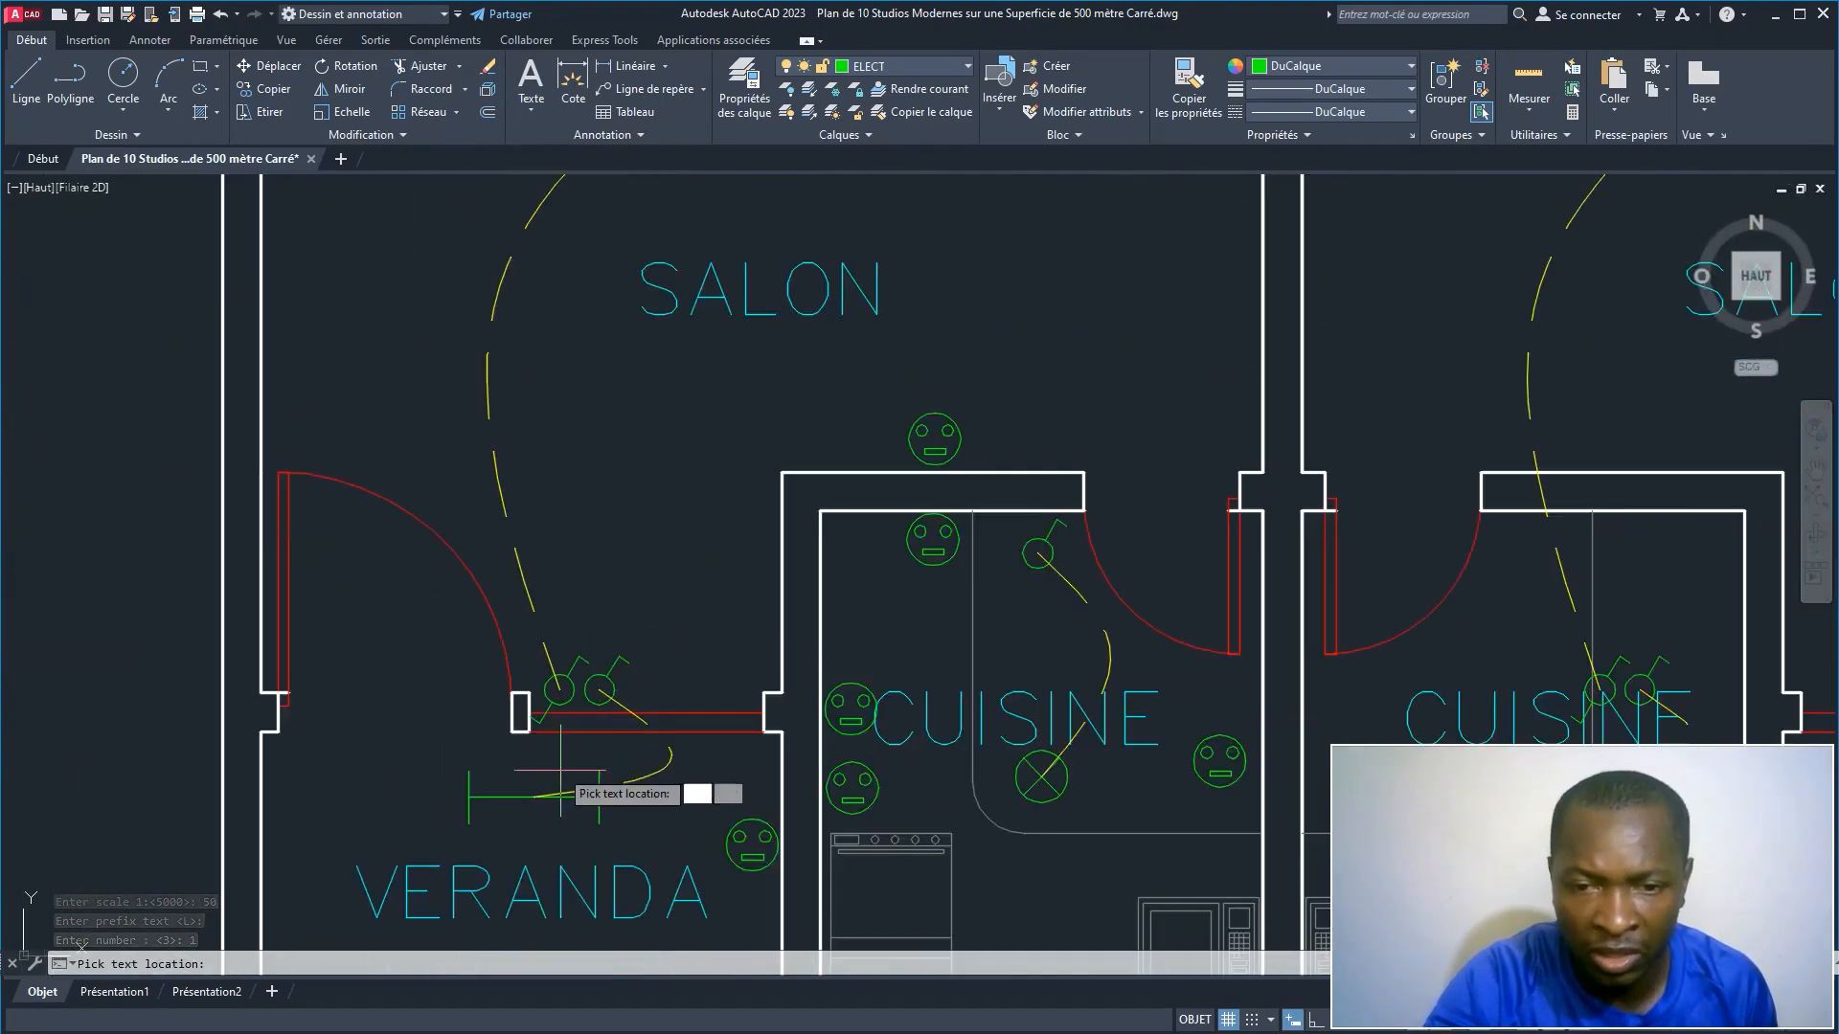
click(534, 832)
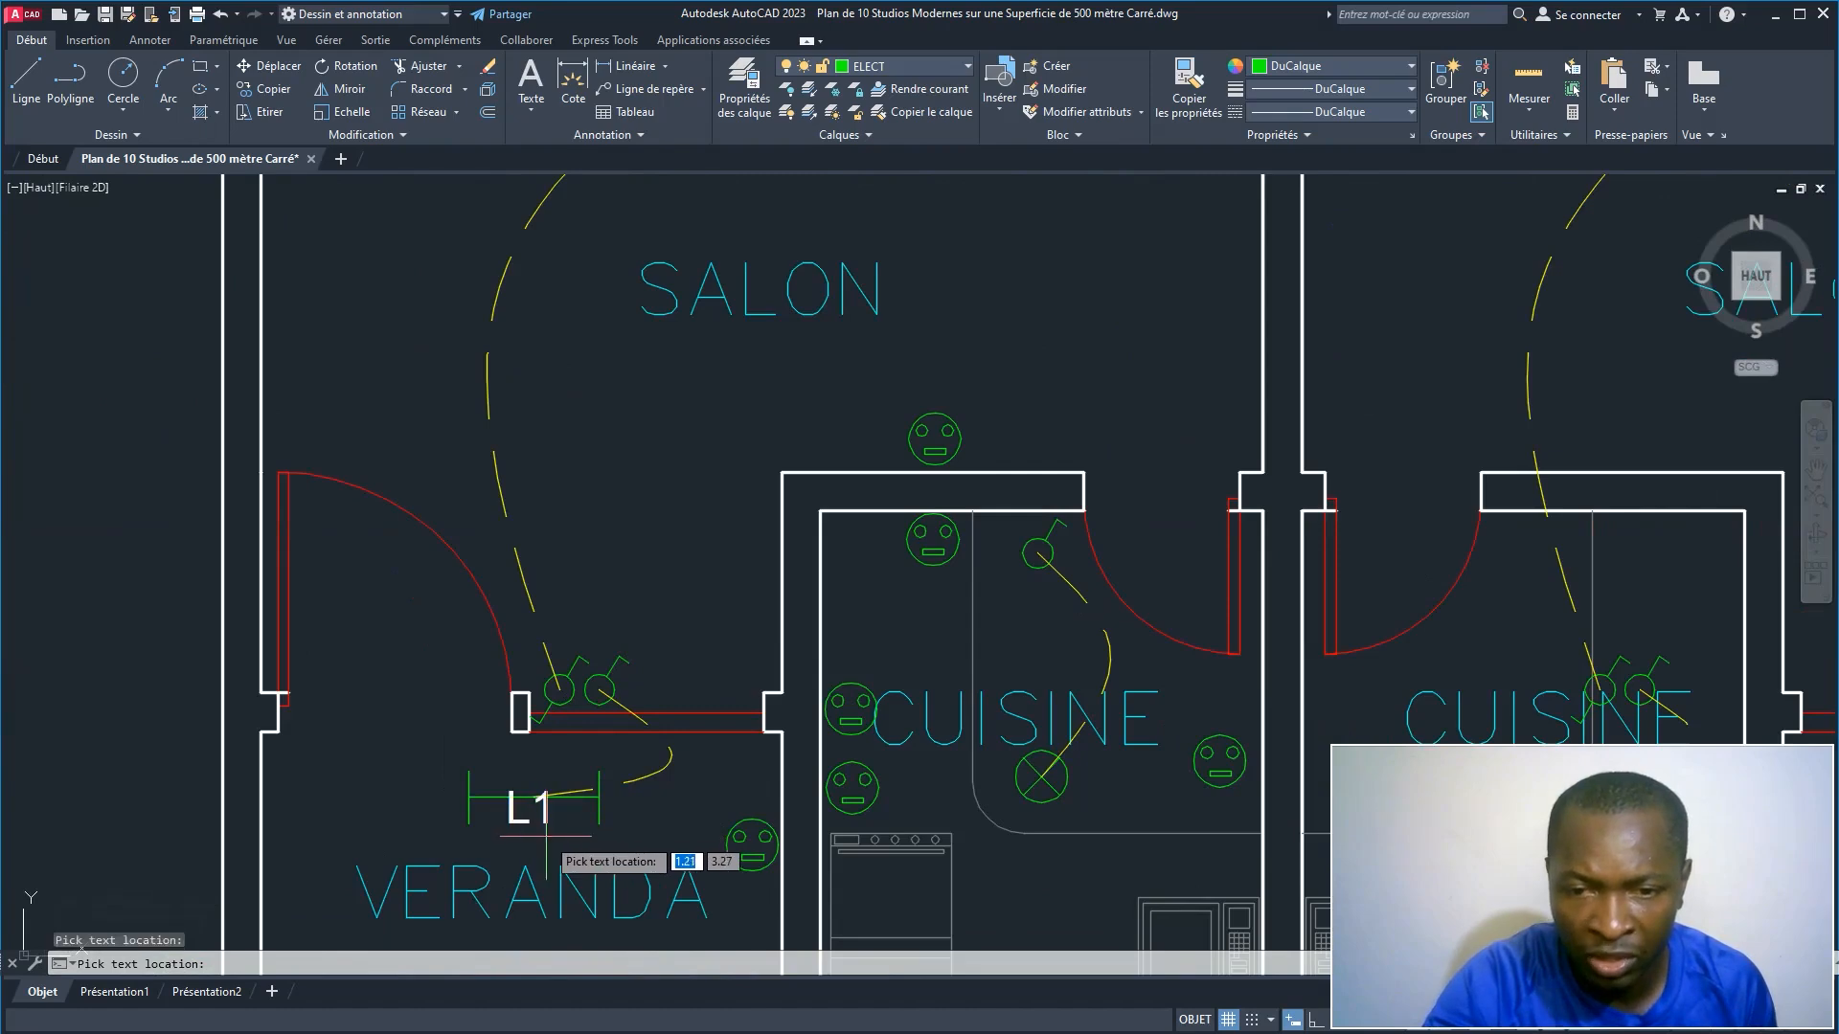
scroll(708, 647, down, 2)
middle_drag(766, 644, 393, 647)
scroll(532, 756, up, 4)
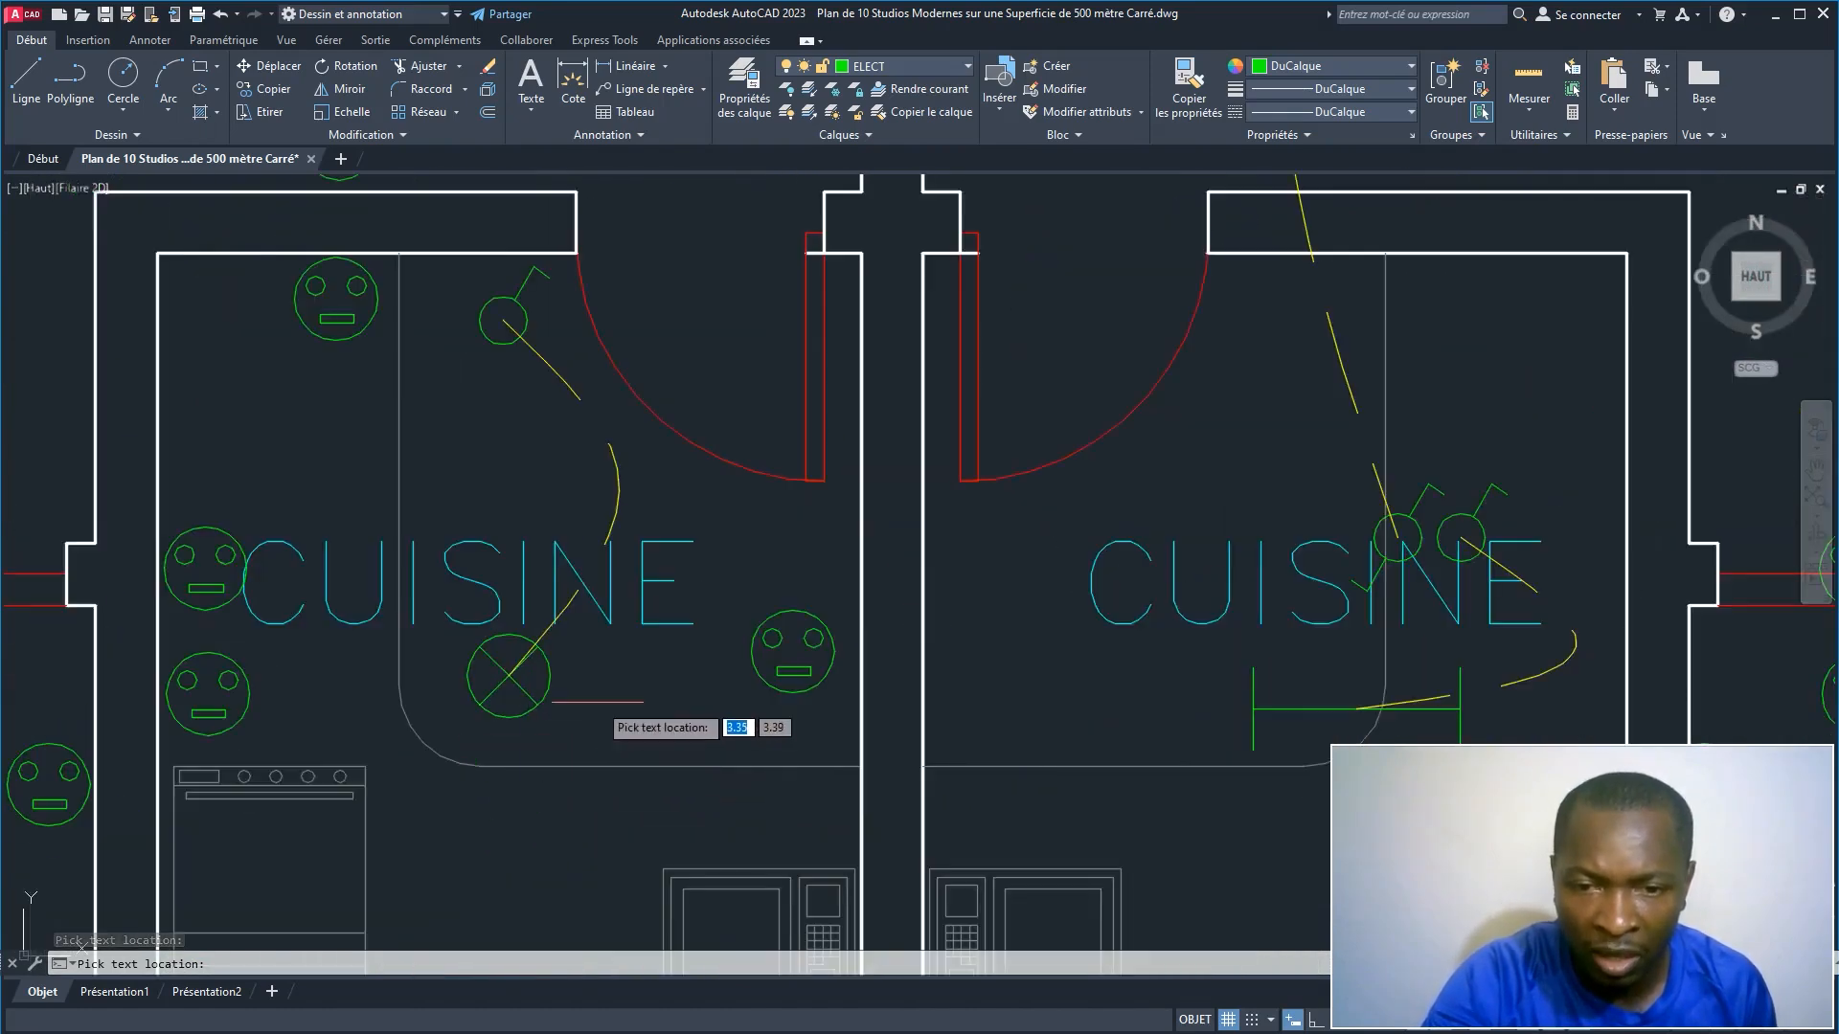
click(584, 702)
Step: Place L3 above the first studio's living-room tube, L4 above the bedroom light point and L5 above the shower lamp
scroll(714, 717, down, 4)
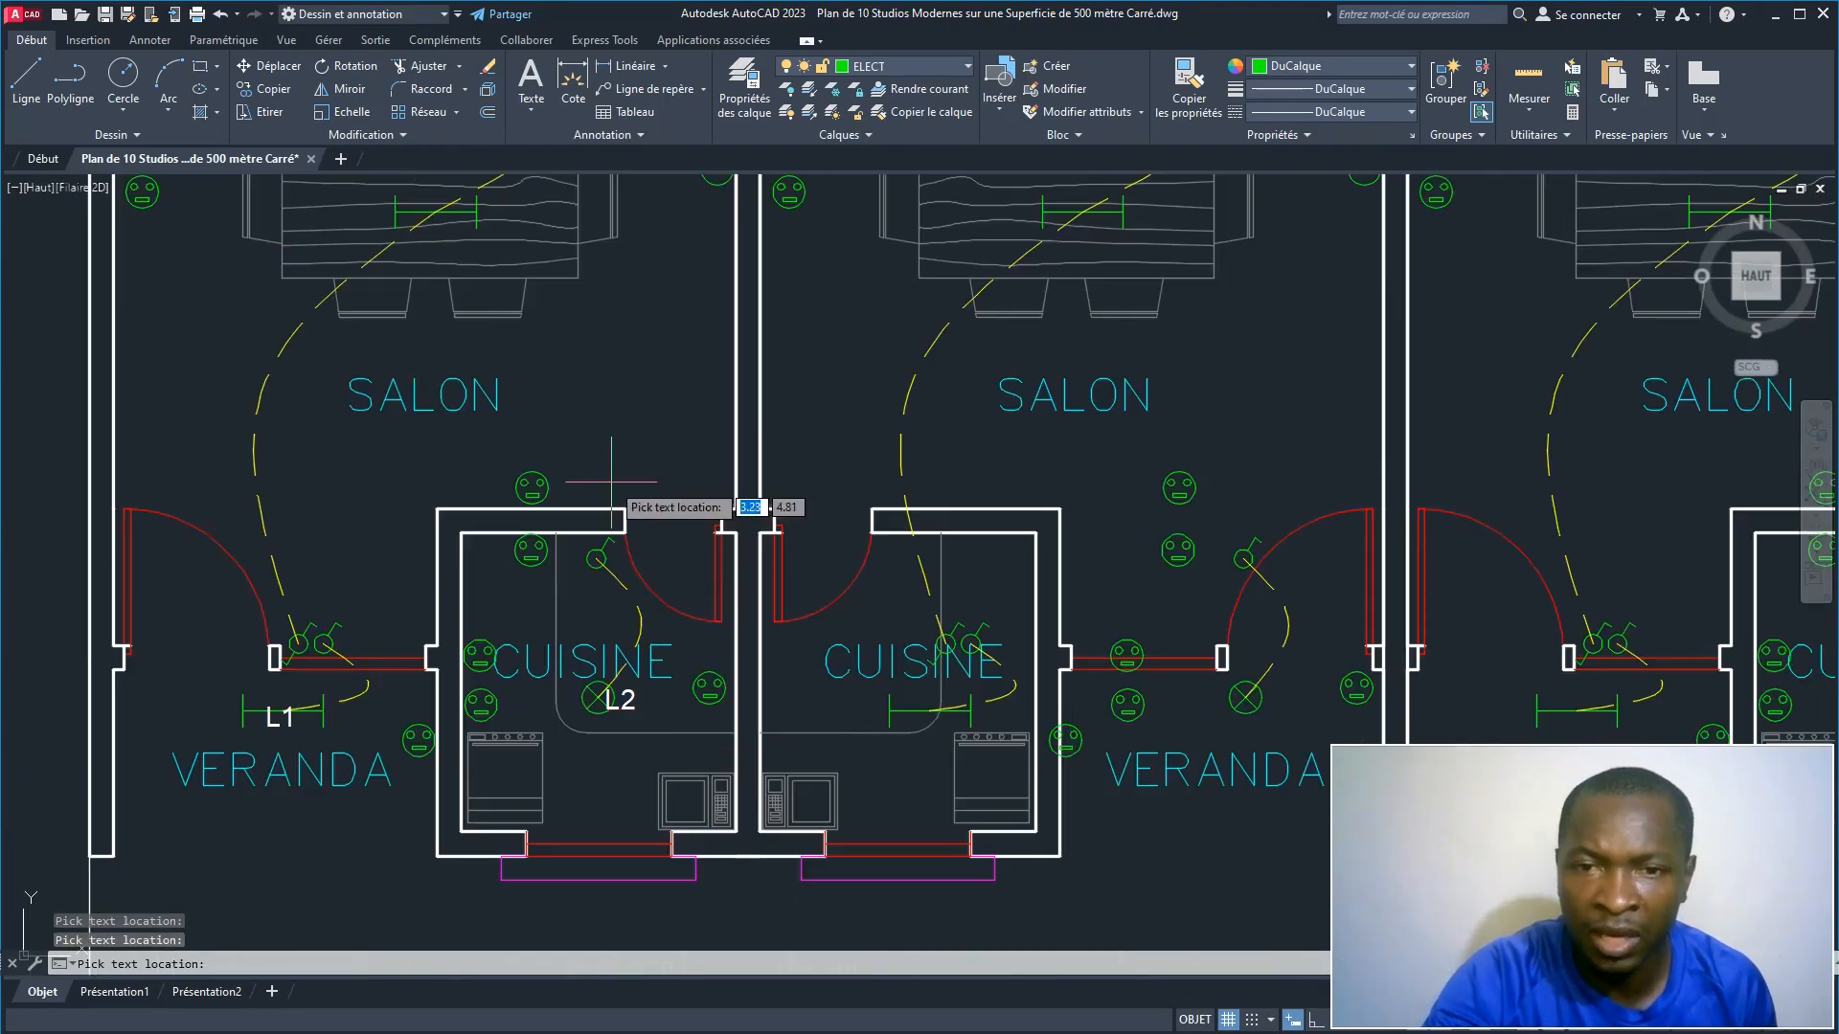
middle_drag(421, 210, 470, 575)
scroll(507, 570, up, 4)
click(504, 568)
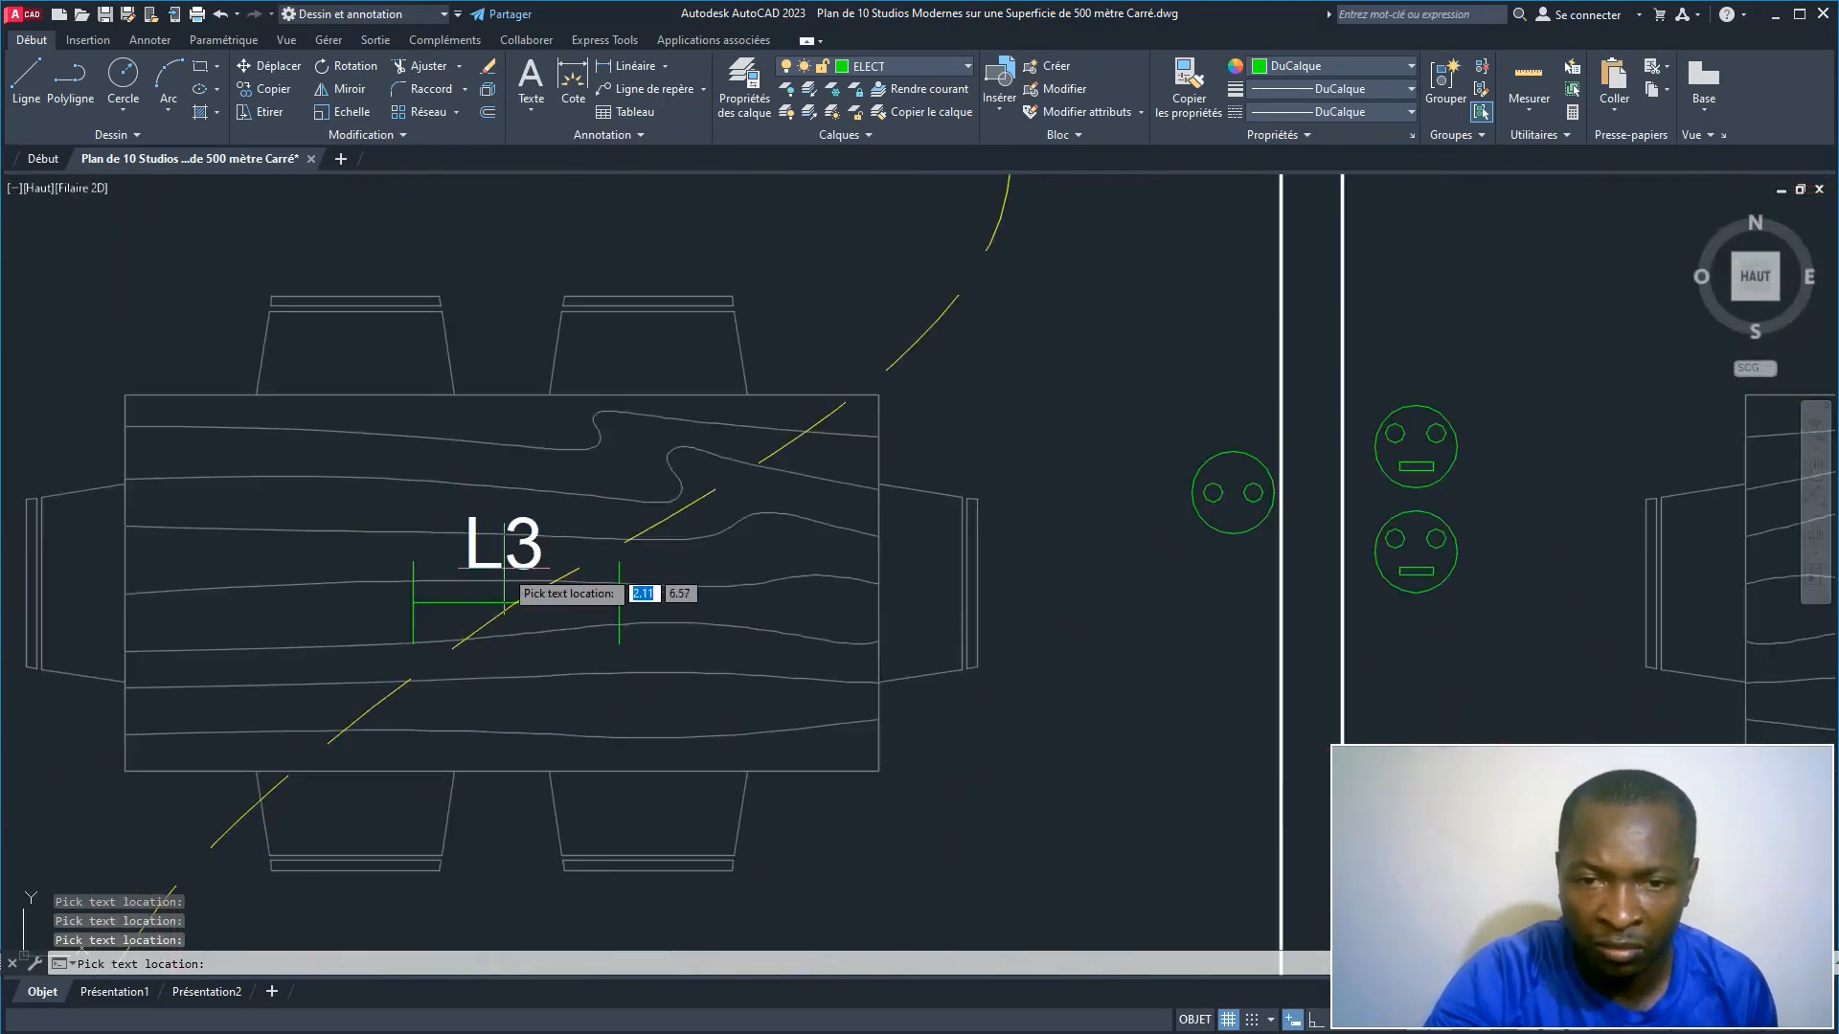
scroll(701, 569, down, 6)
middle_drag(622, 247, 543, 524)
scroll(544, 513, up, 4)
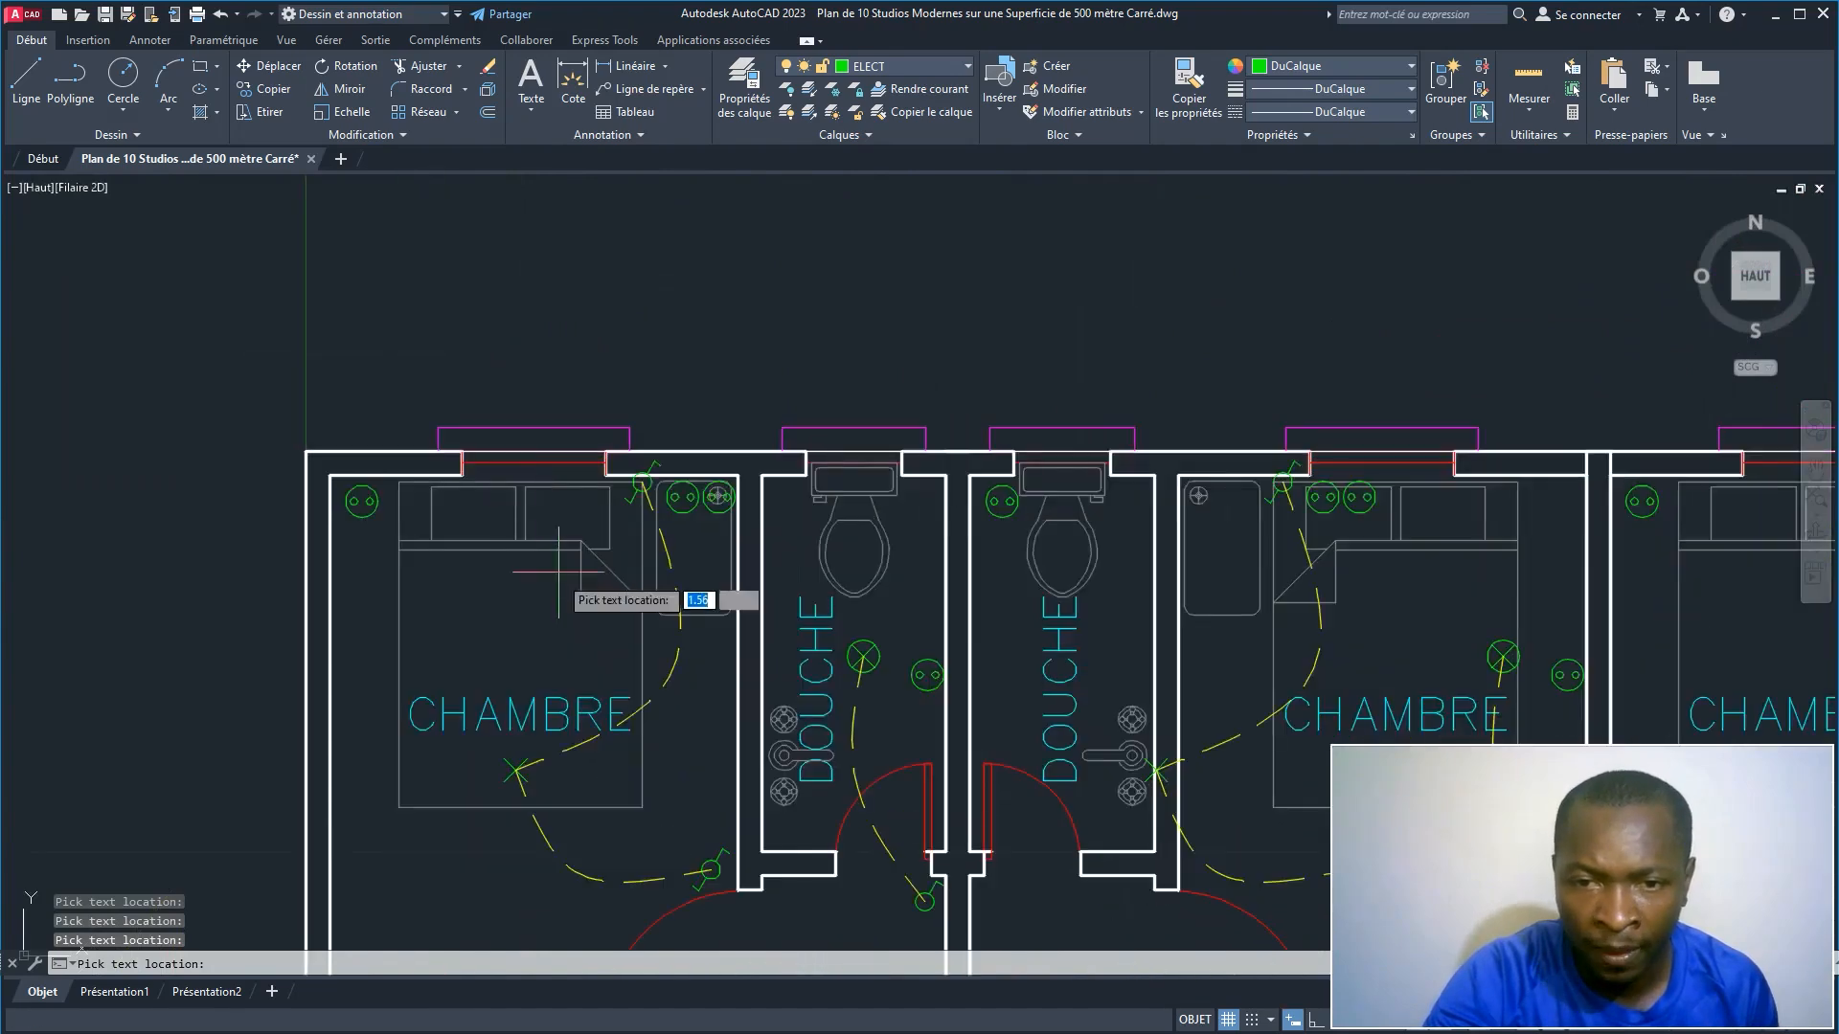
click(517, 757)
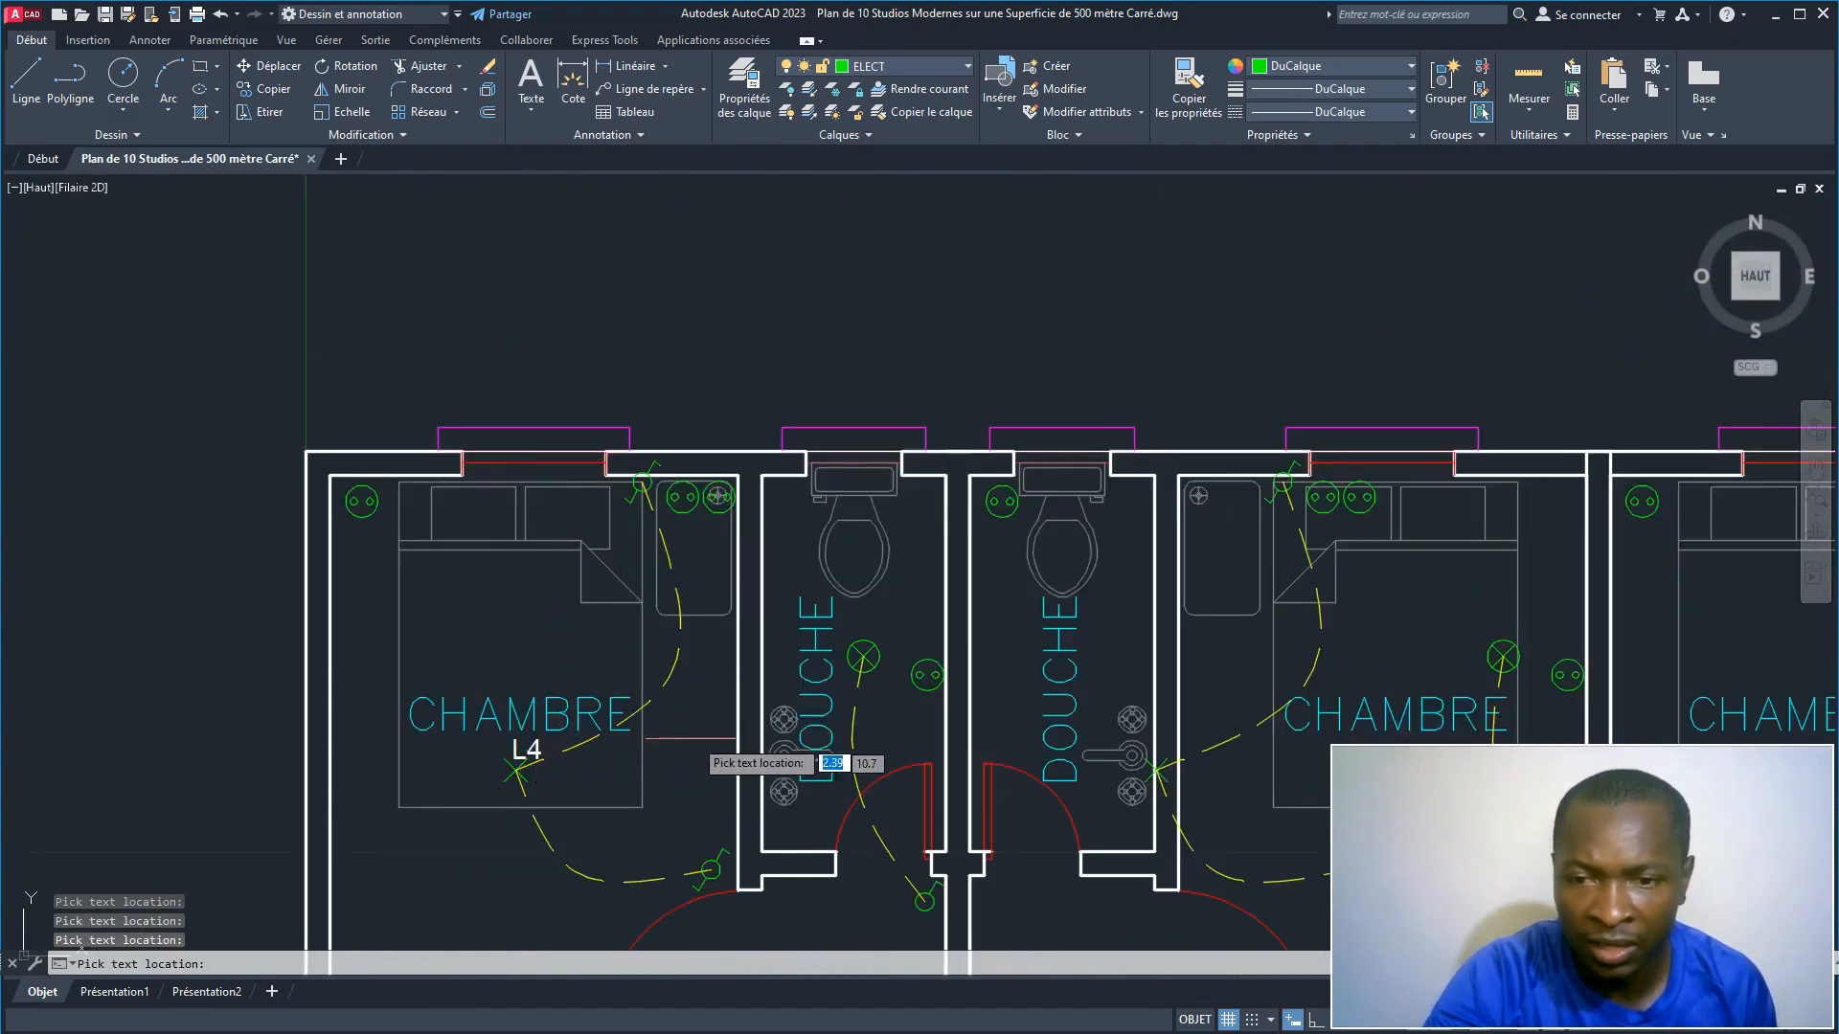
click(863, 621)
Step: Examine the numbered light fixtures of the first studio against the unlabelled ones in the neighbouring studios
middle_drag(927, 676, 597, 487)
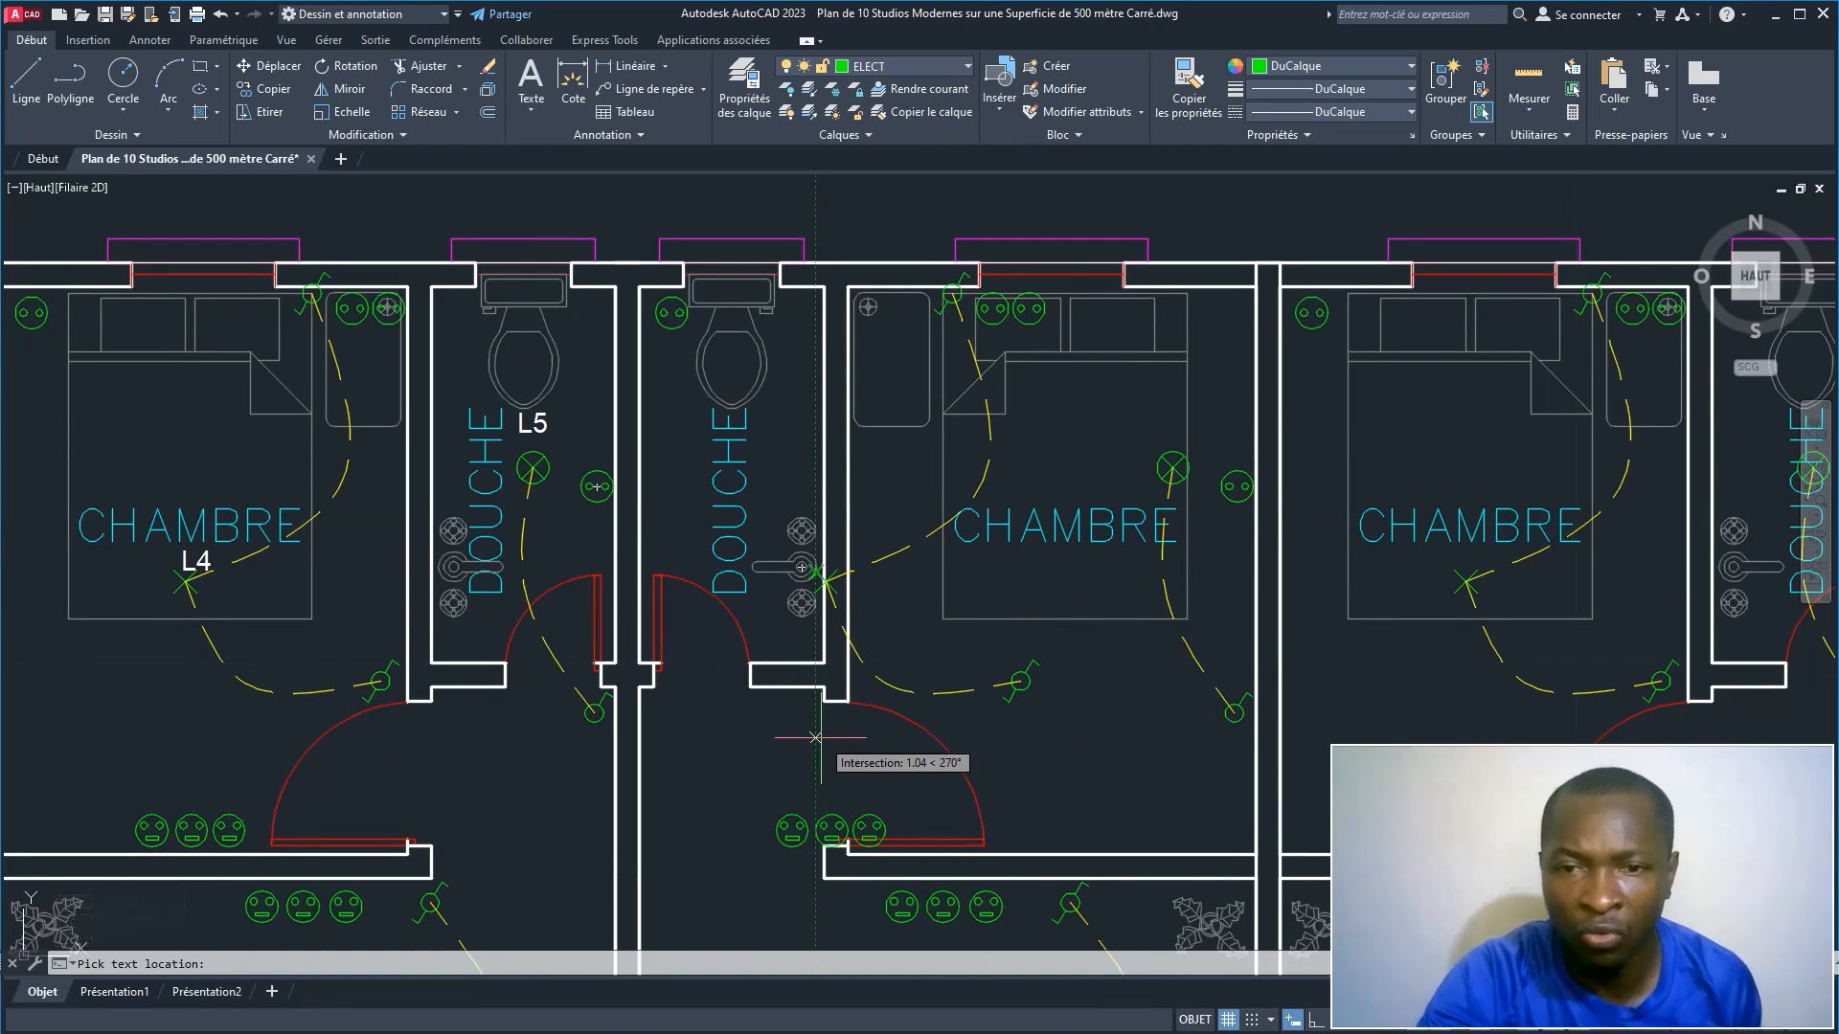
scroll(814, 728, down, 4)
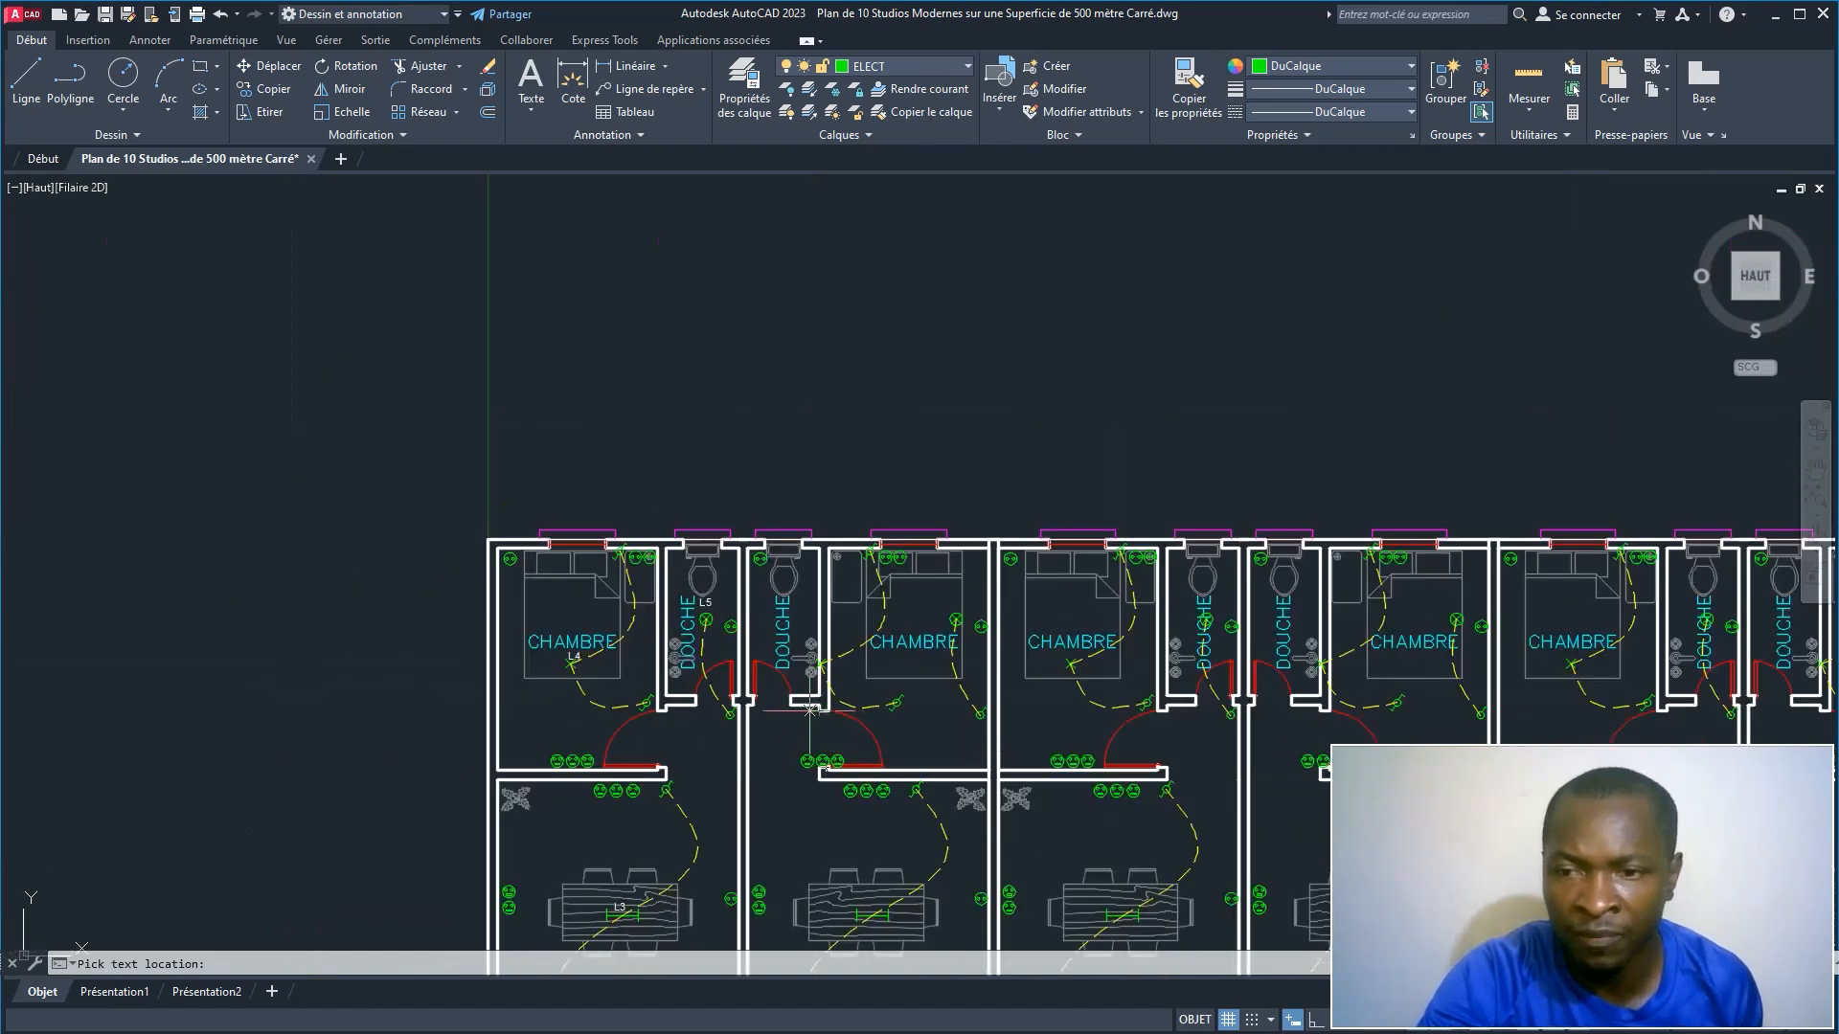
middle_drag(810, 709, 596, 439)
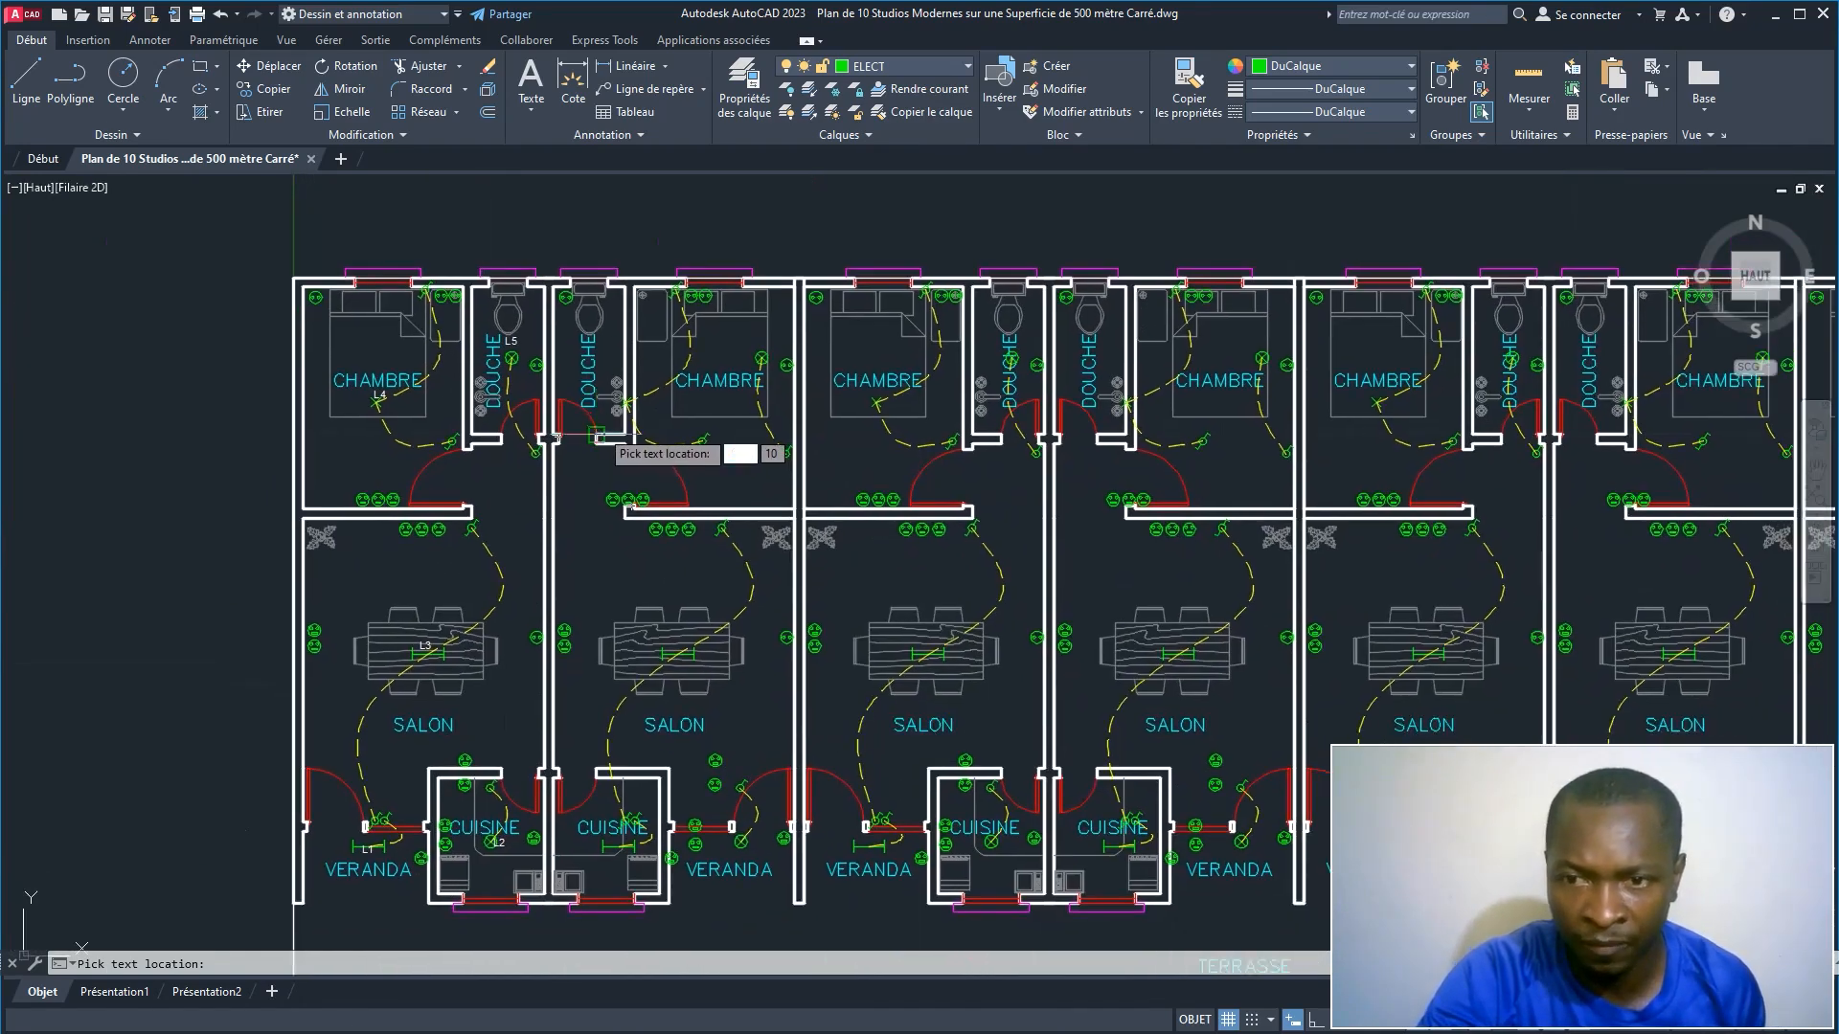
scroll(704, 603, down, 2)
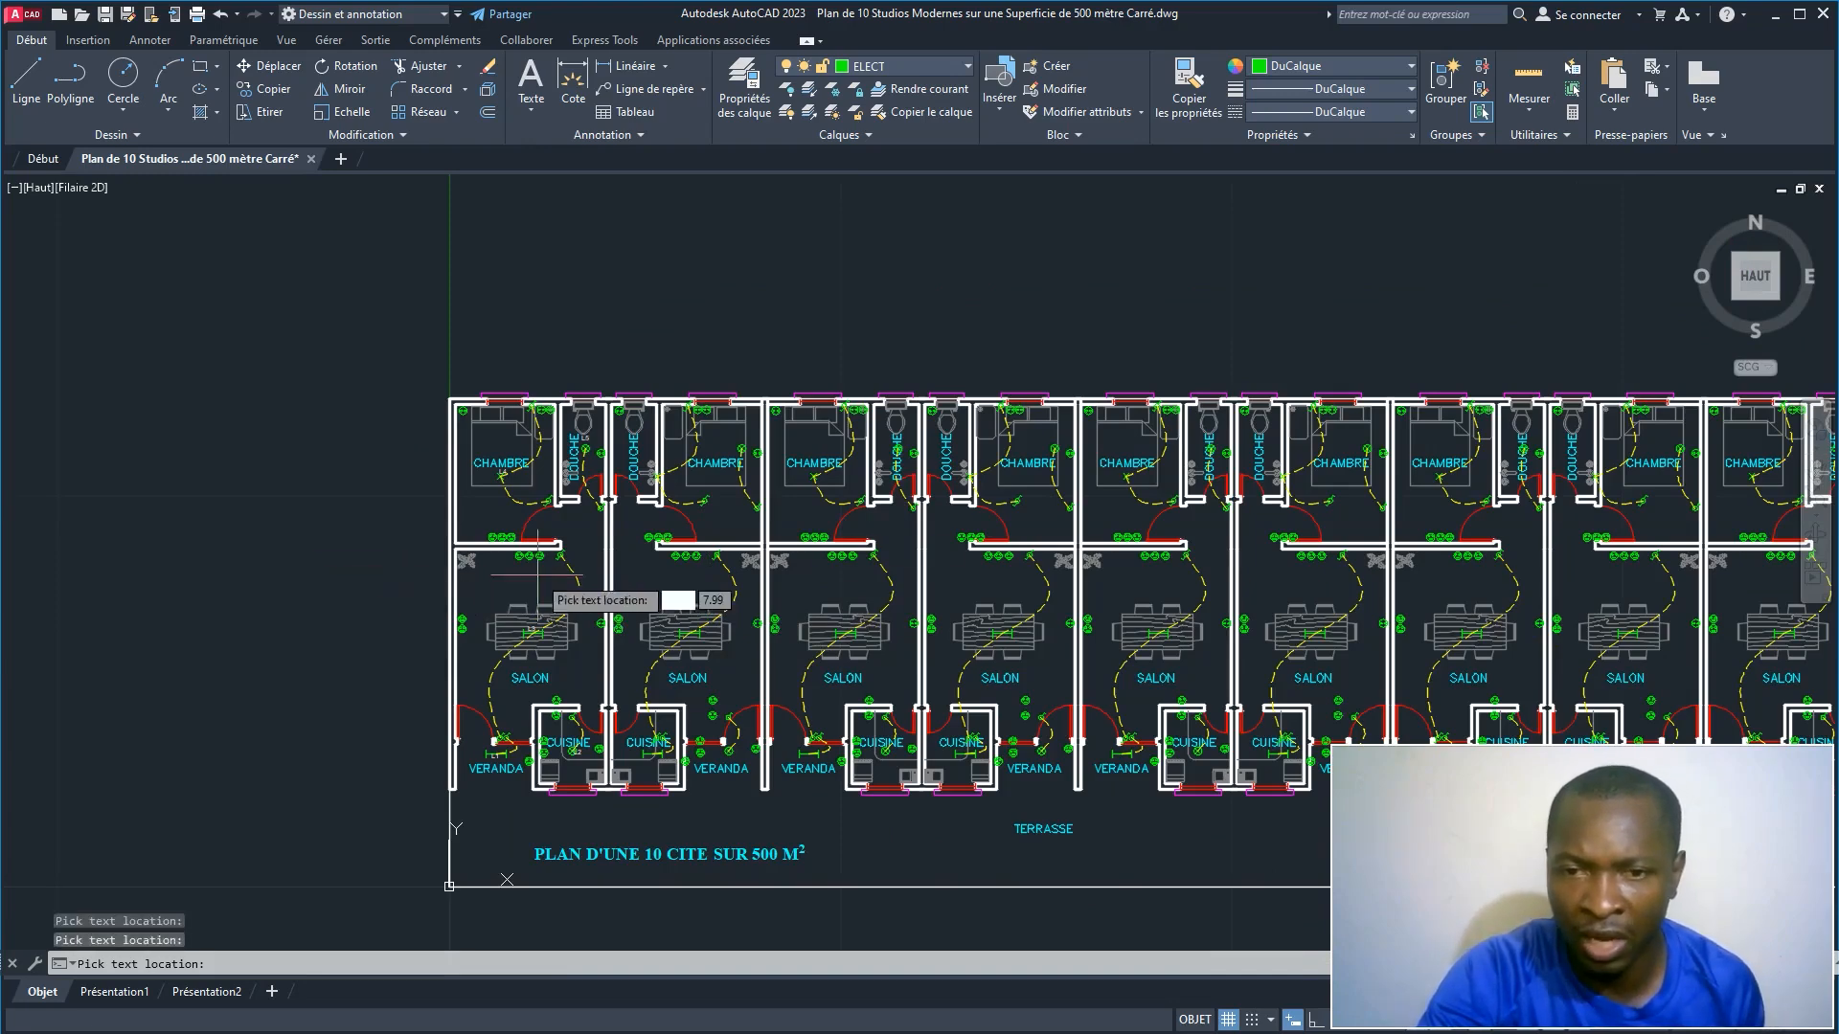
scroll(736, 491, up, 3)
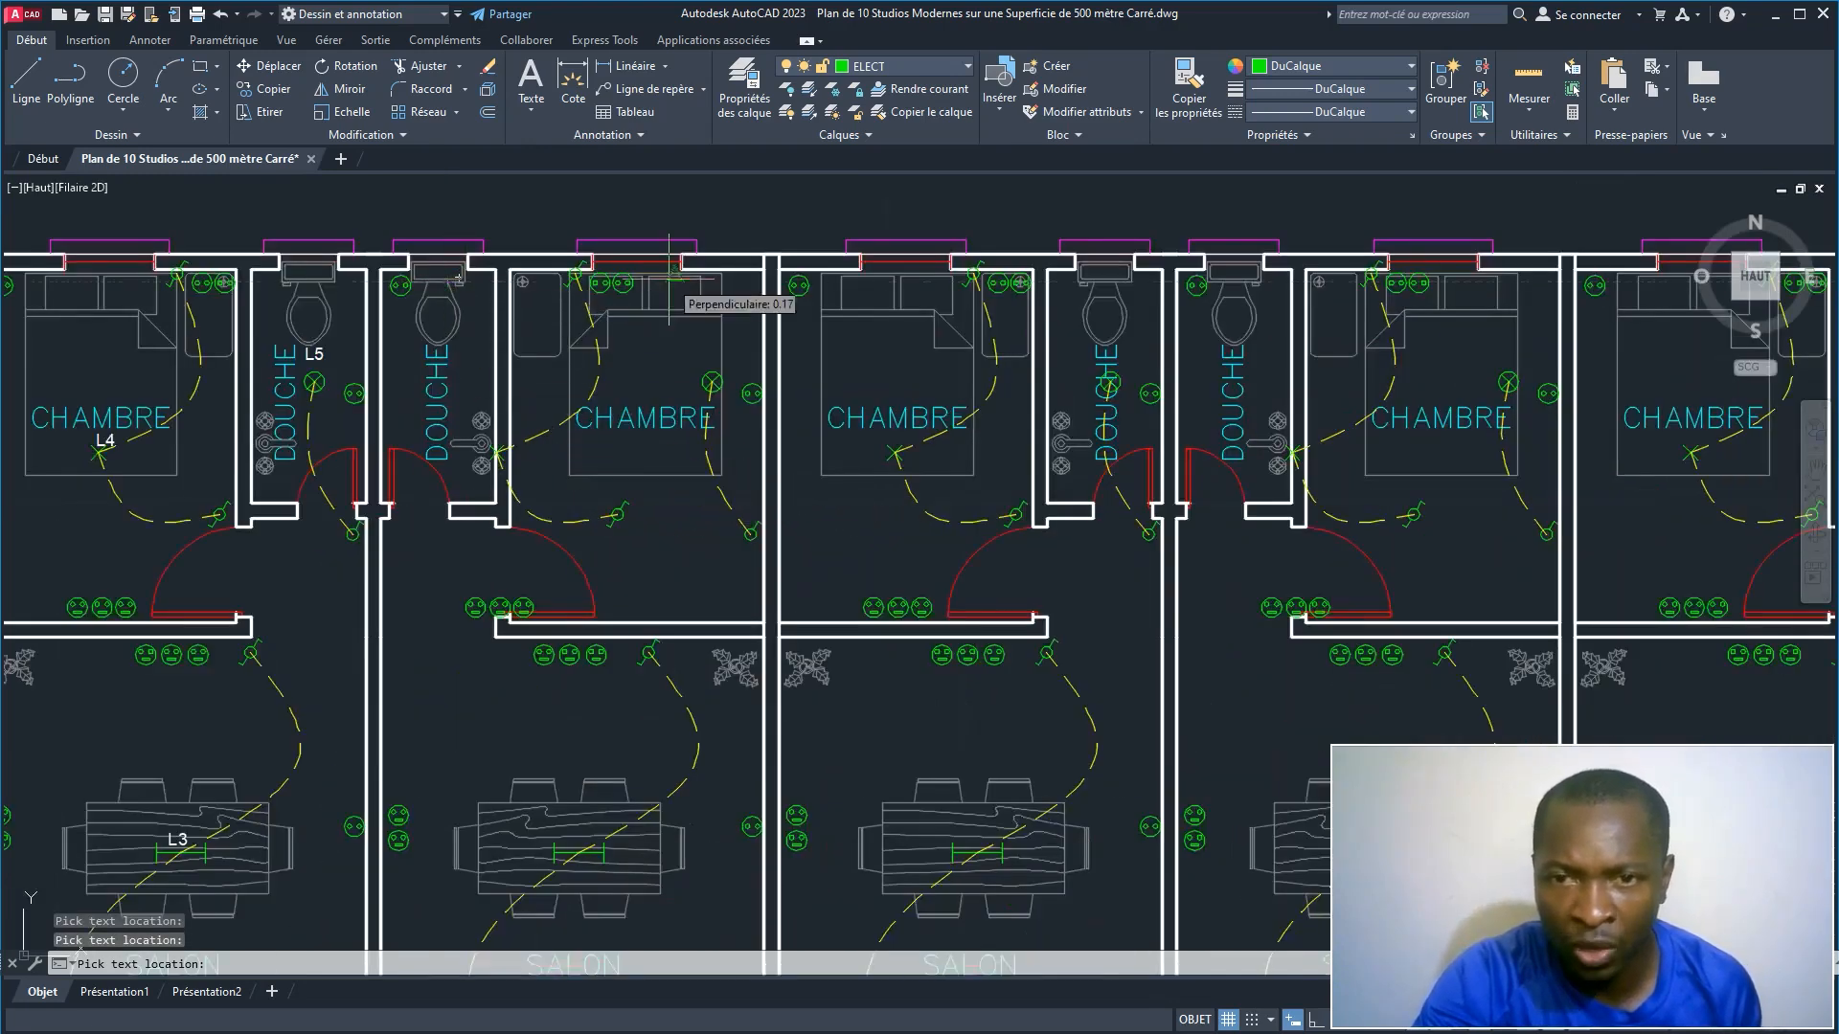
scroll(743, 756, down, 5)
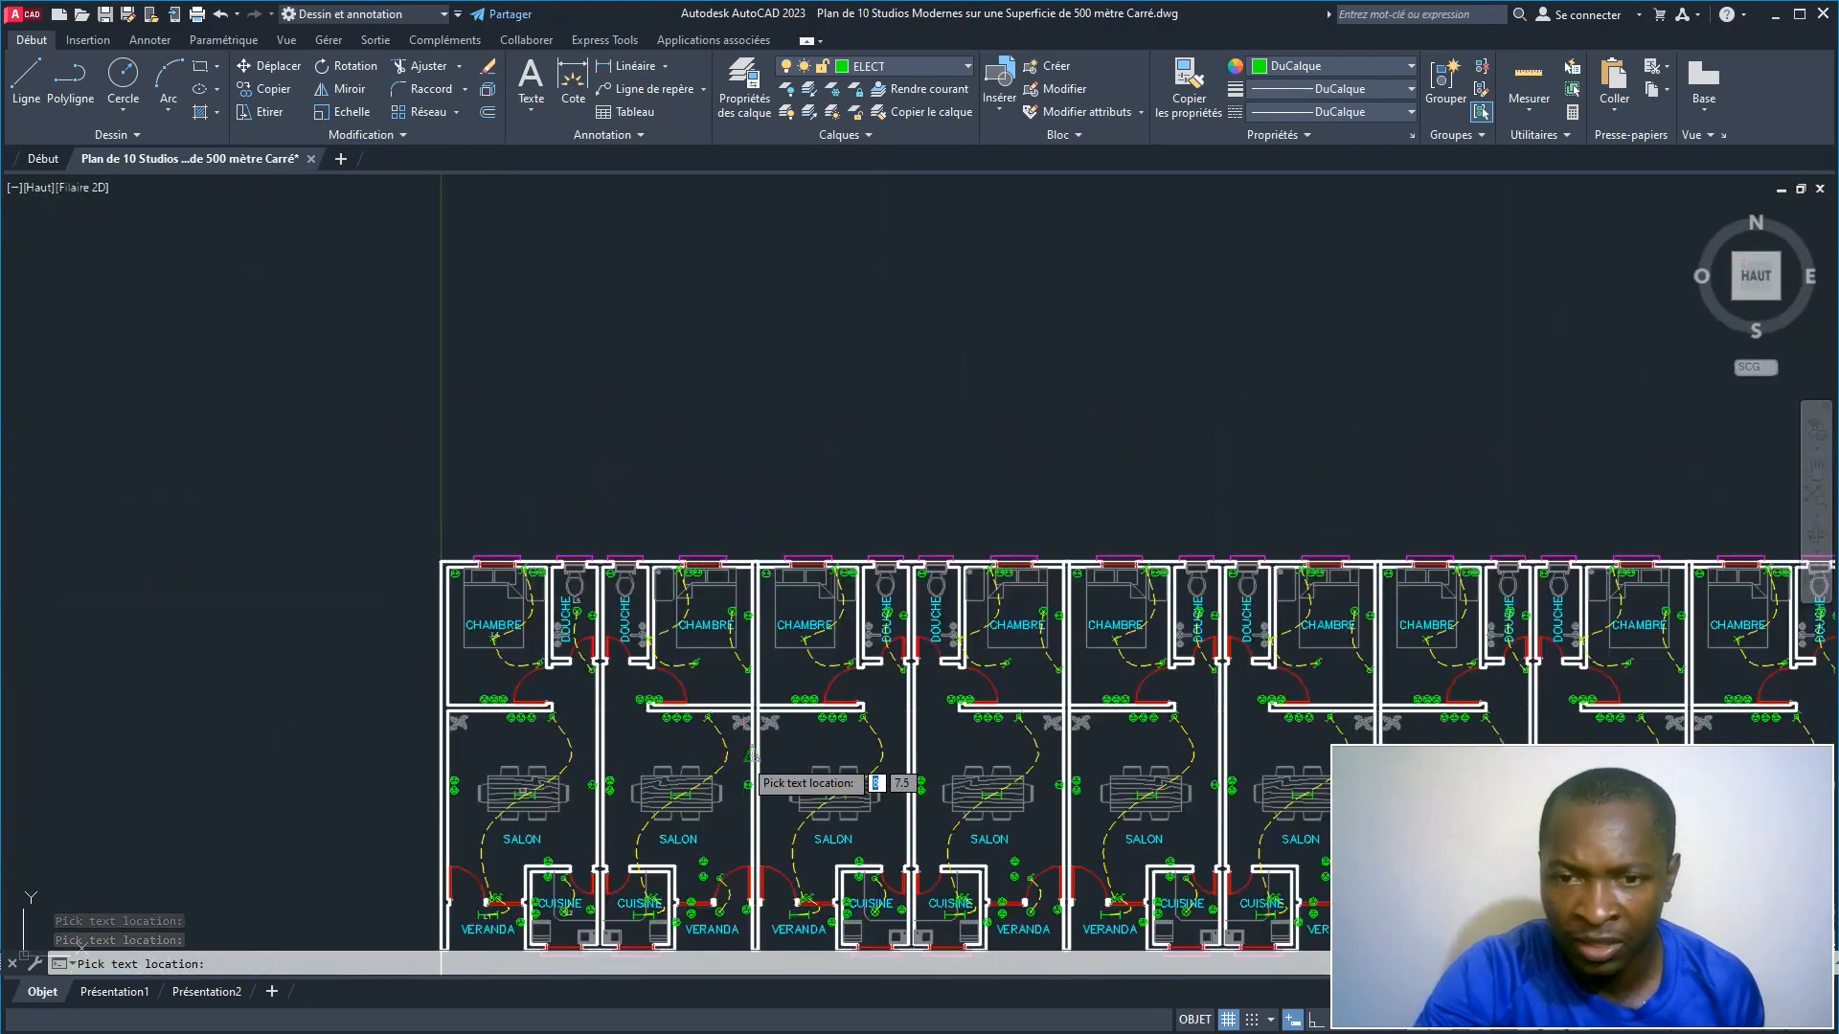
scroll(524, 491, up, 2)
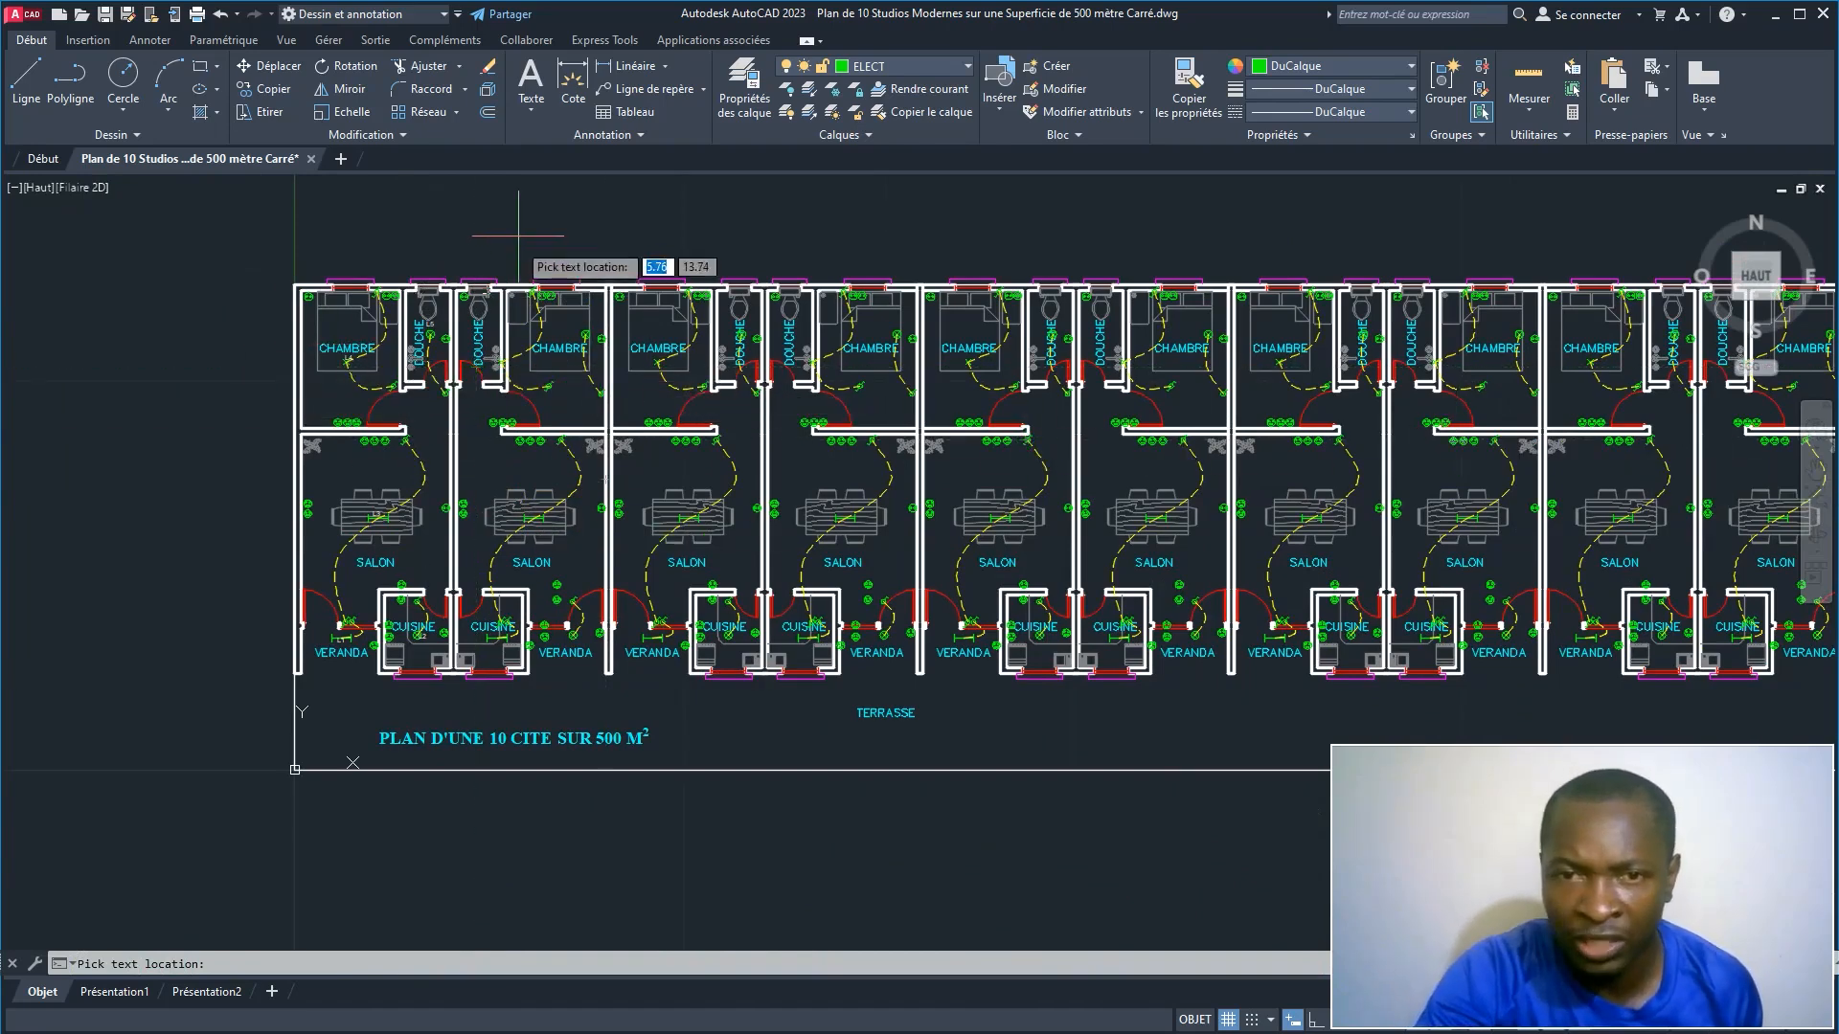
scroll(458, 412, up, 2)
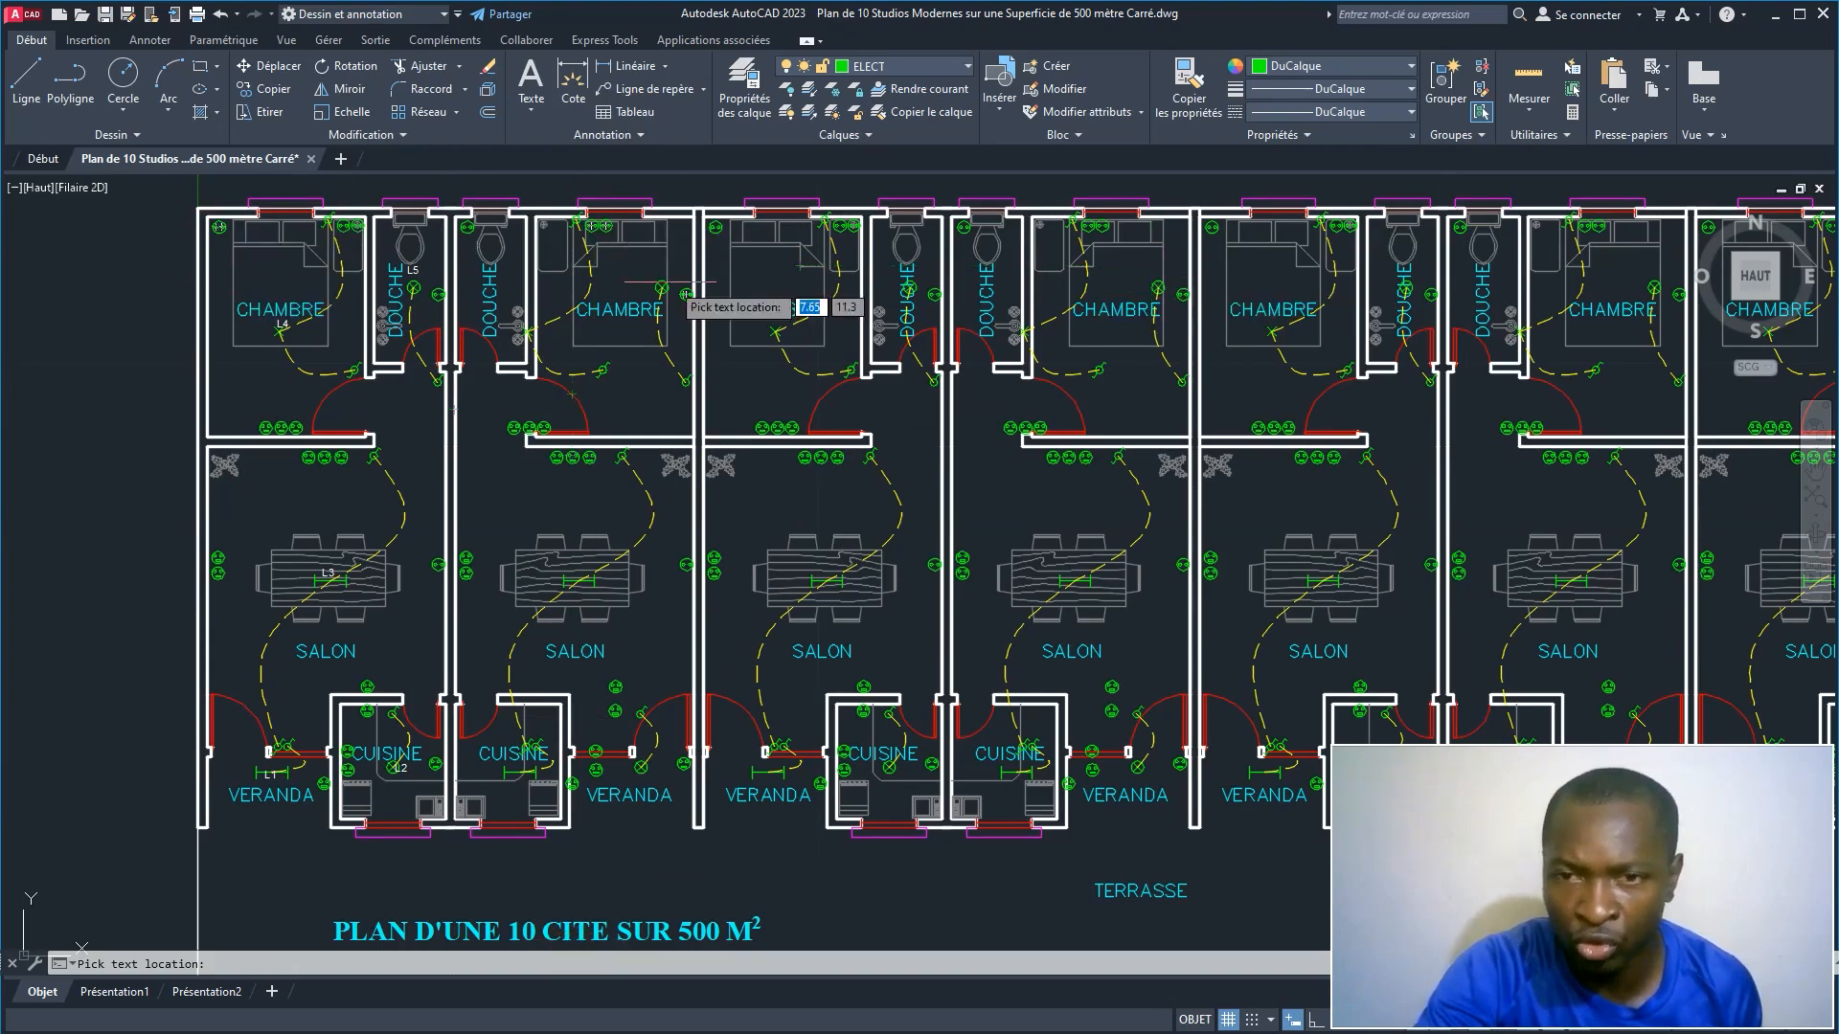
Step: Examine the legend table beside the plan, reading the quantities listed for each block
scroll(1322, 533, down, 4)
middle_drag(1321, 533, 584, 479)
scroll(446, 437, up, 2)
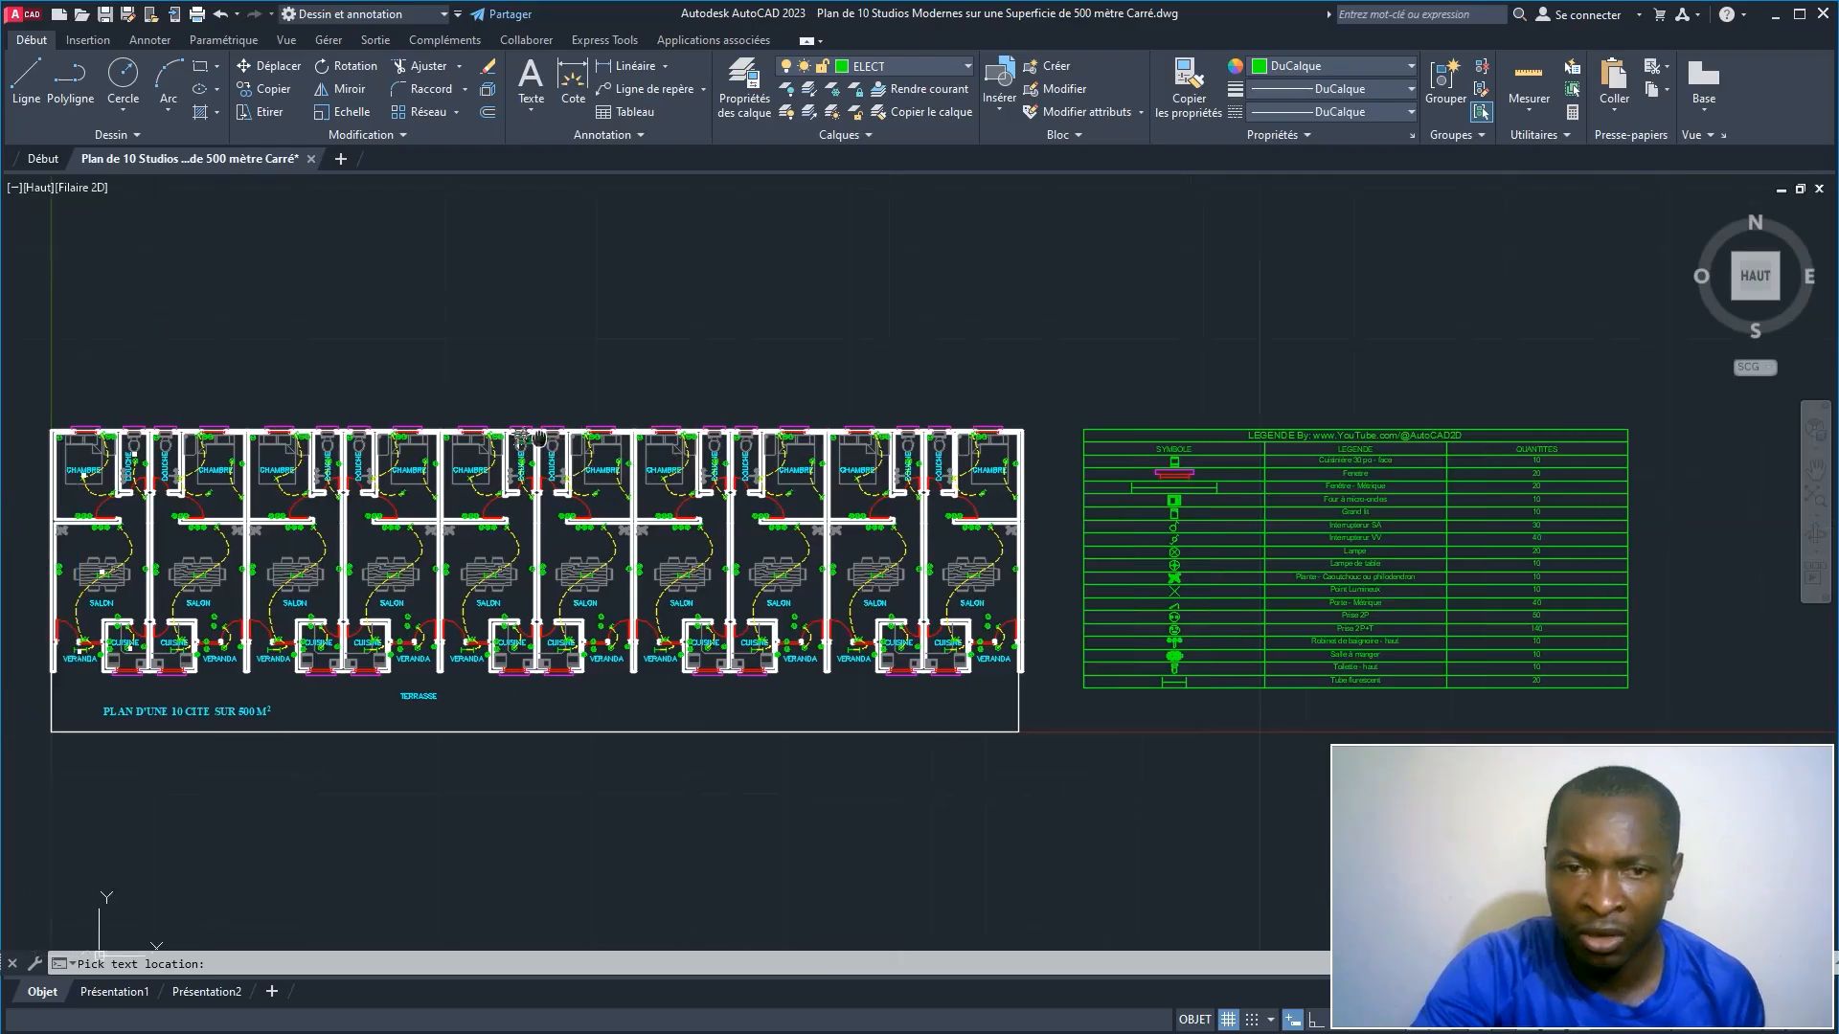
middle_drag(978, 588, 1054, 588)
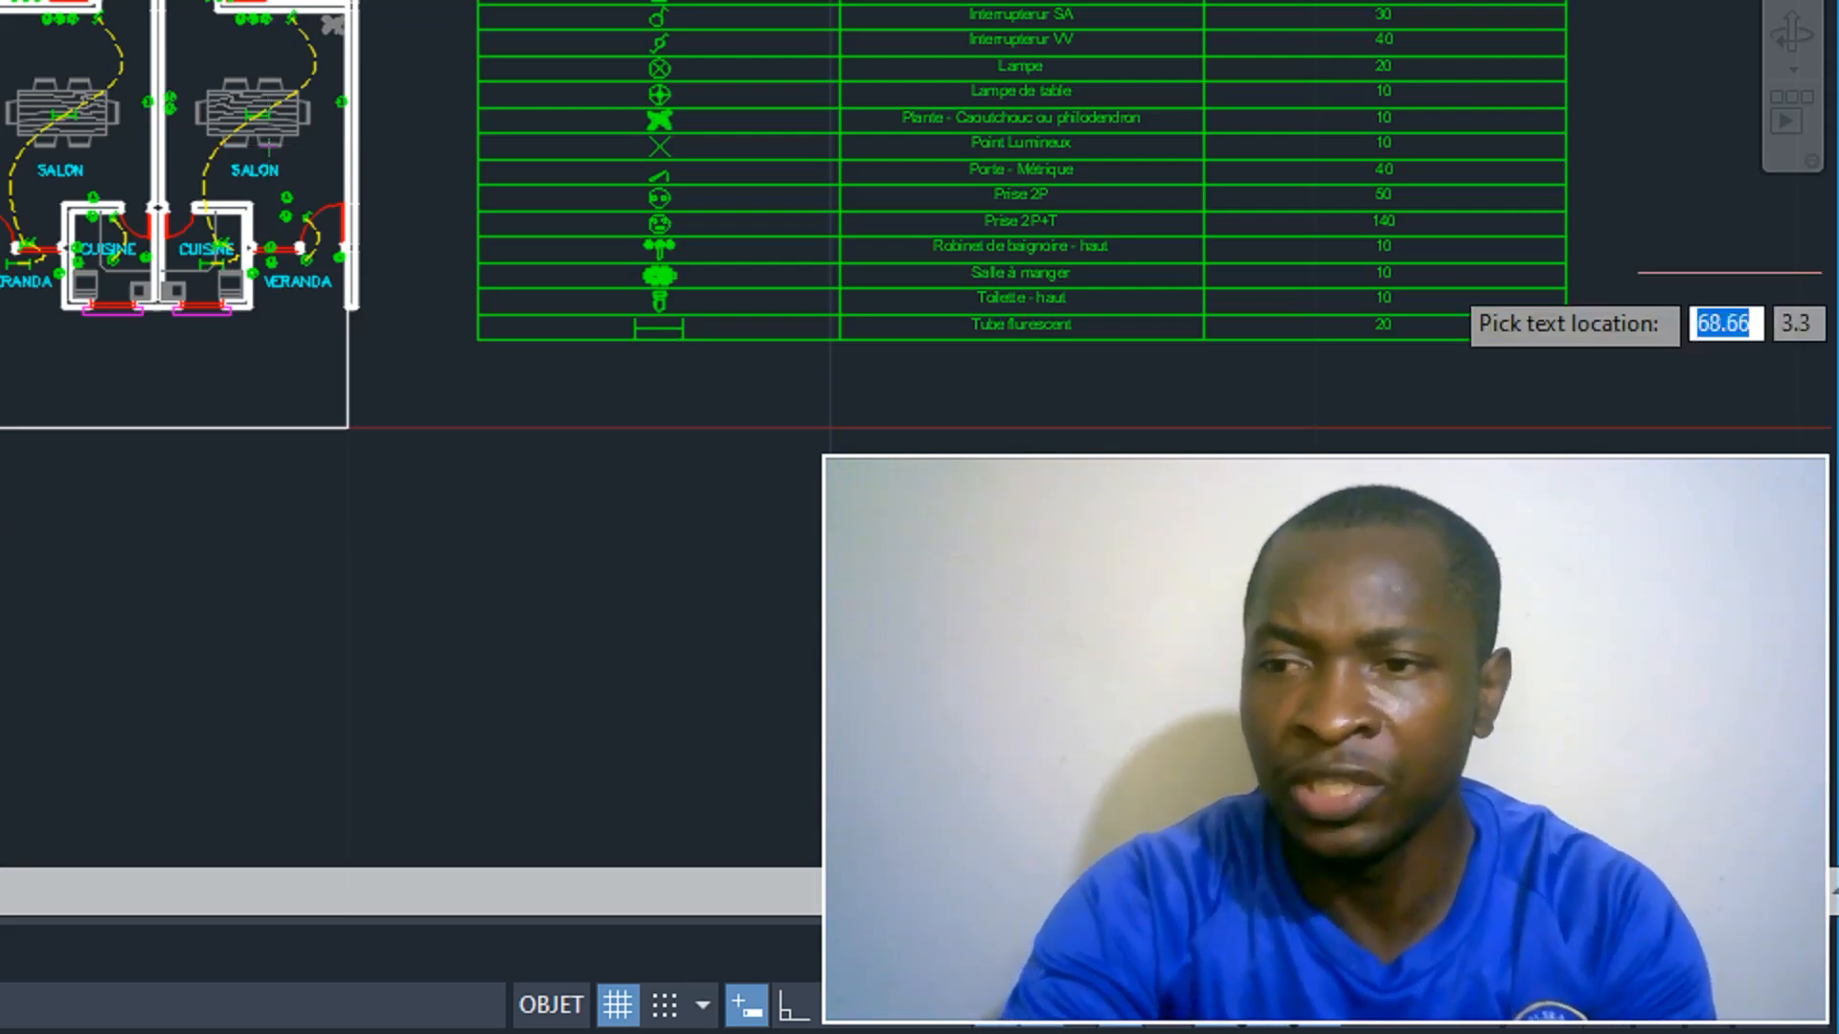
scroll(1463, 352, up, 2)
scroll(1451, 192, down, 5)
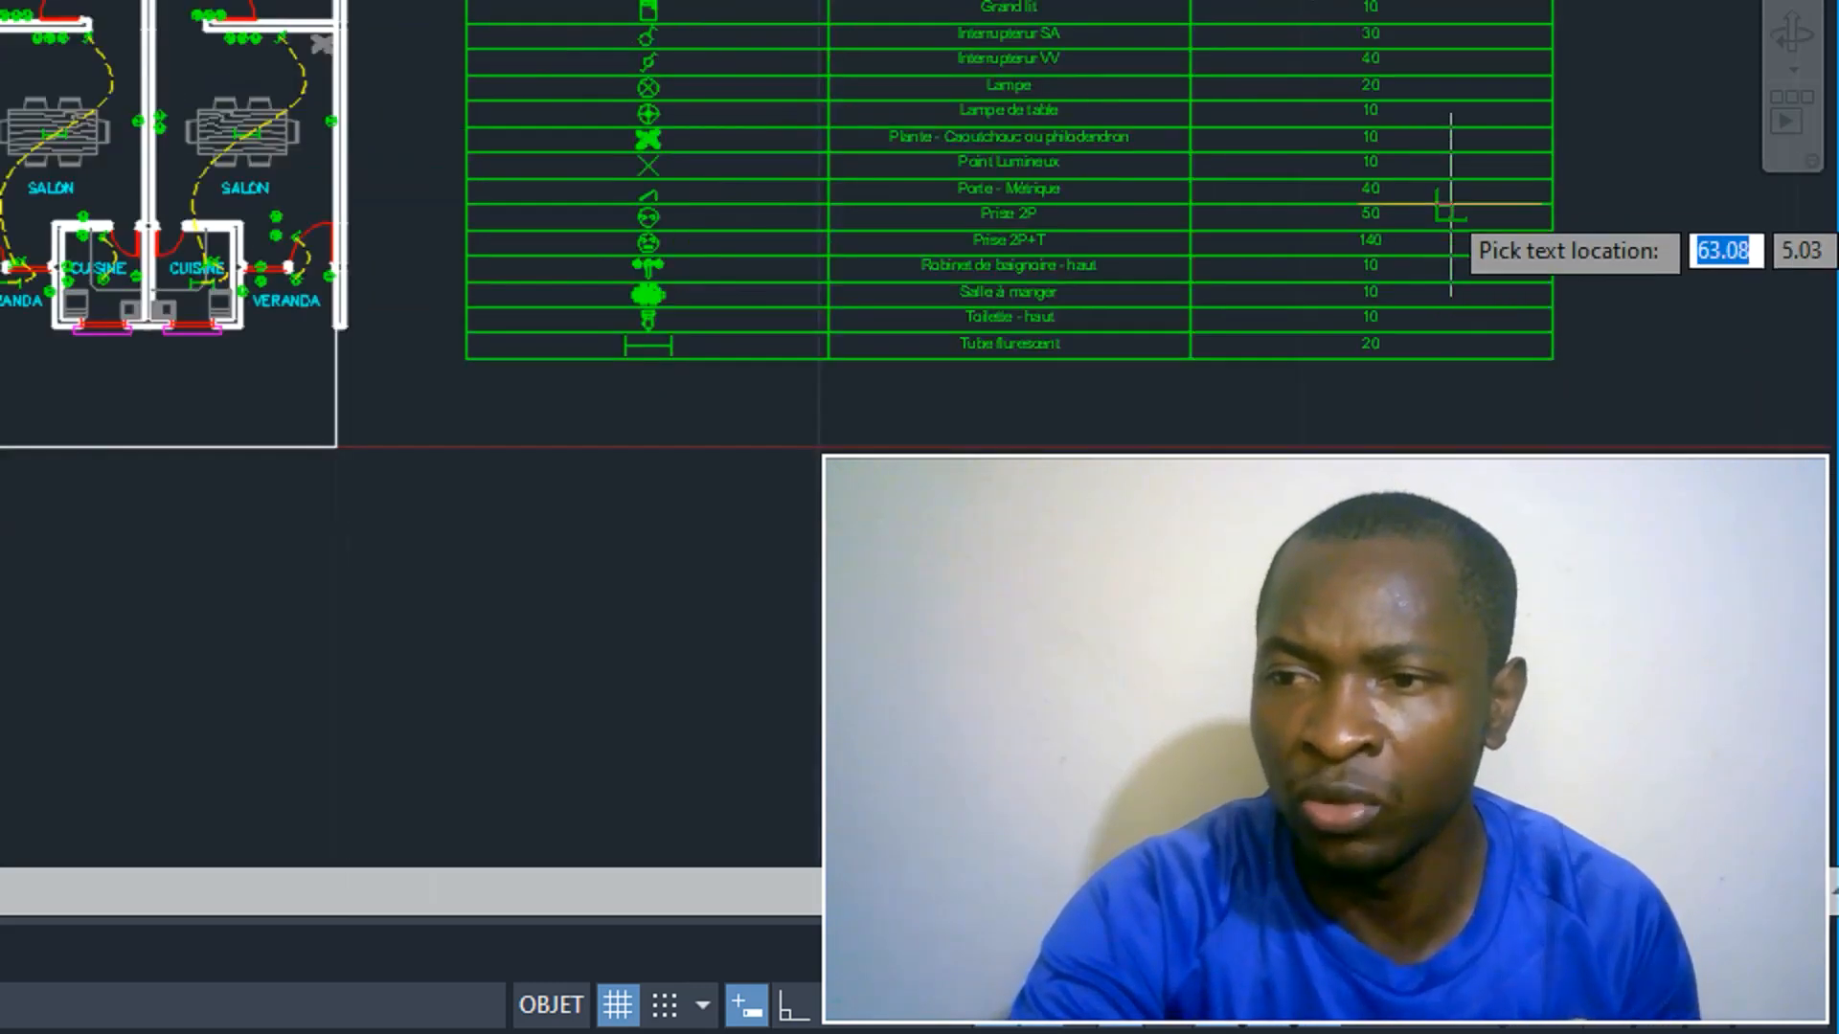
scroll(1451, 182, up, 3)
middle_drag(1418, 182, 1650, 341)
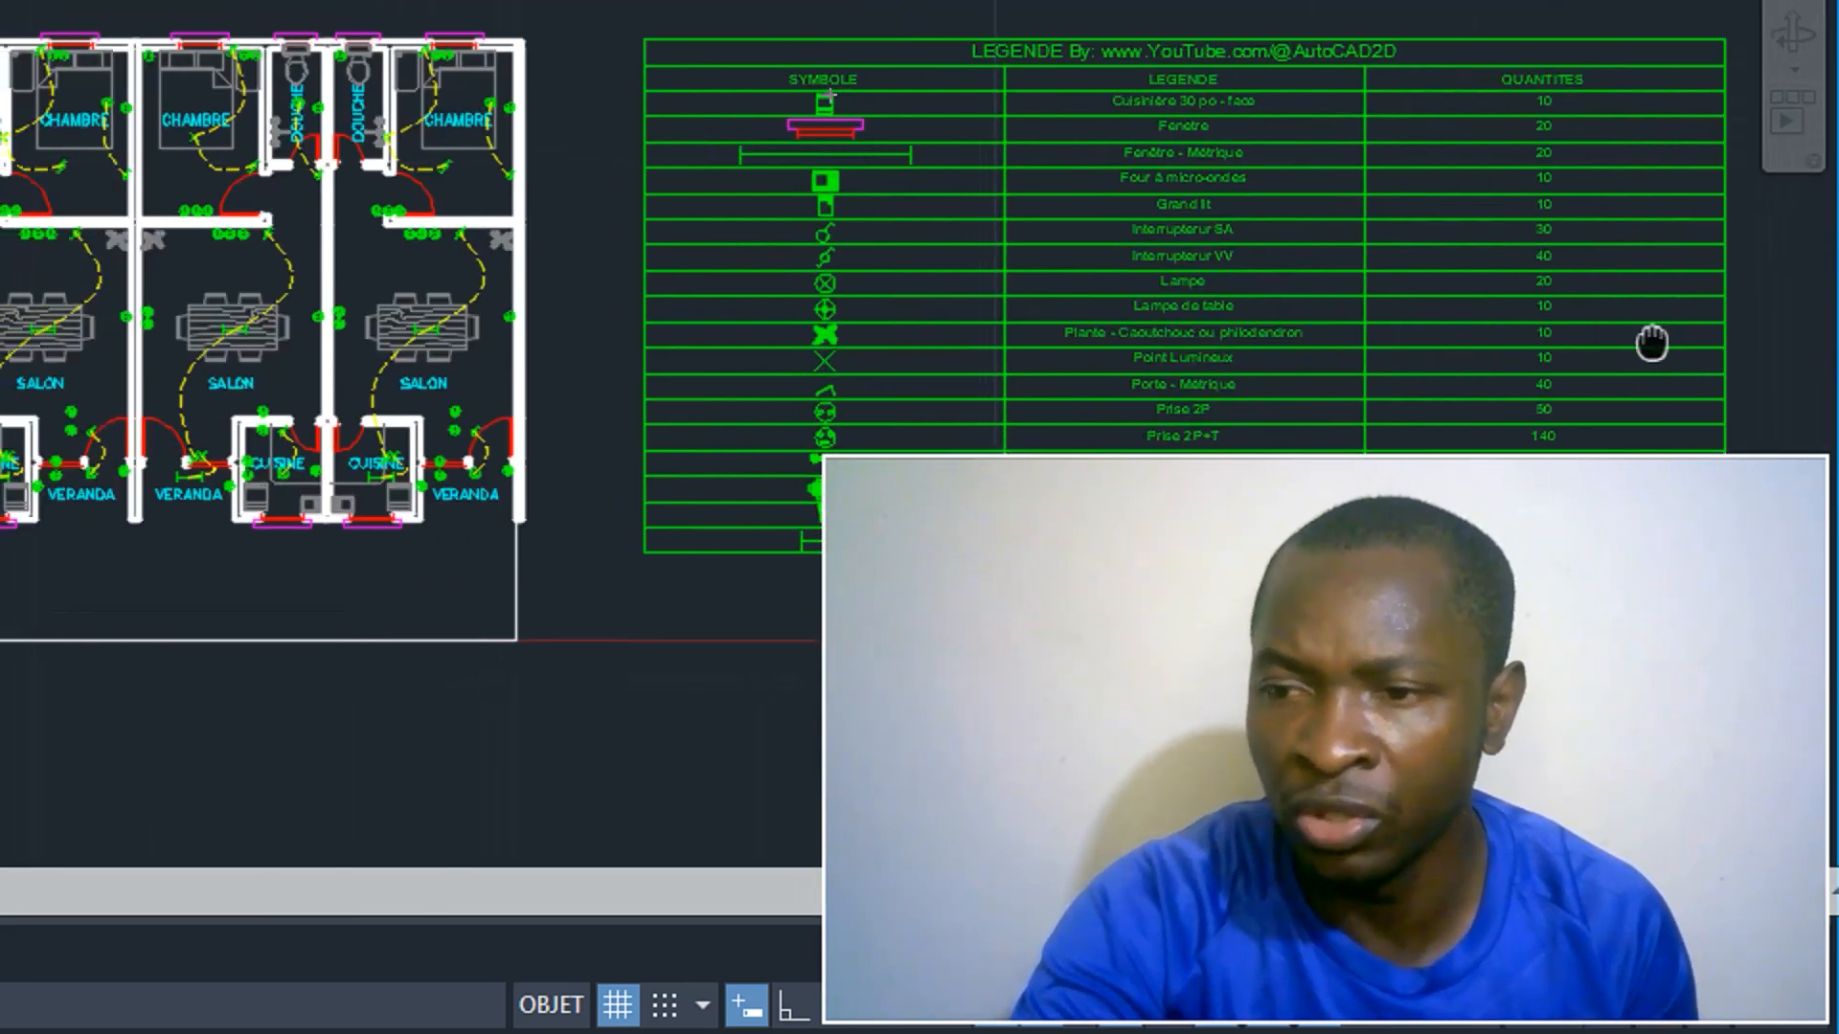